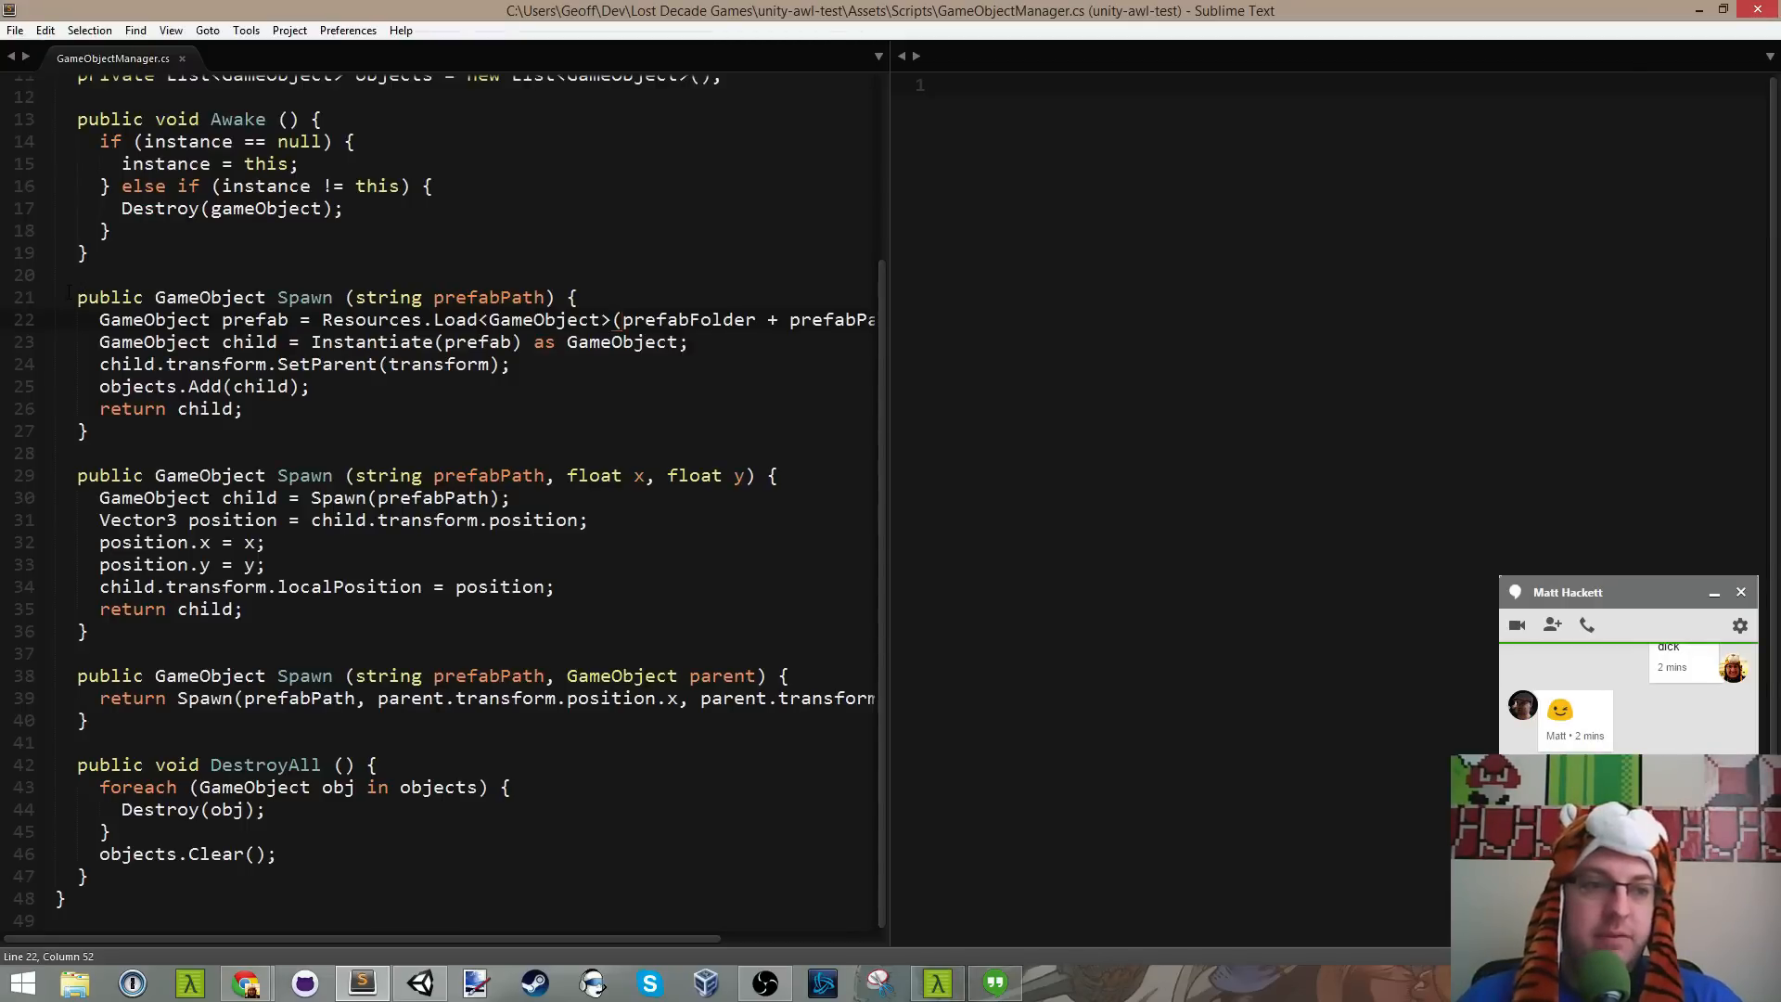
Step: Highlight all three Spawn overloads in GameObjectManager.cs, focusing on the signature that takes only a prefabPath string
{"action": "left_click_drag", "start_coordinate": [70, 292], "coordinate": [473, 722]}
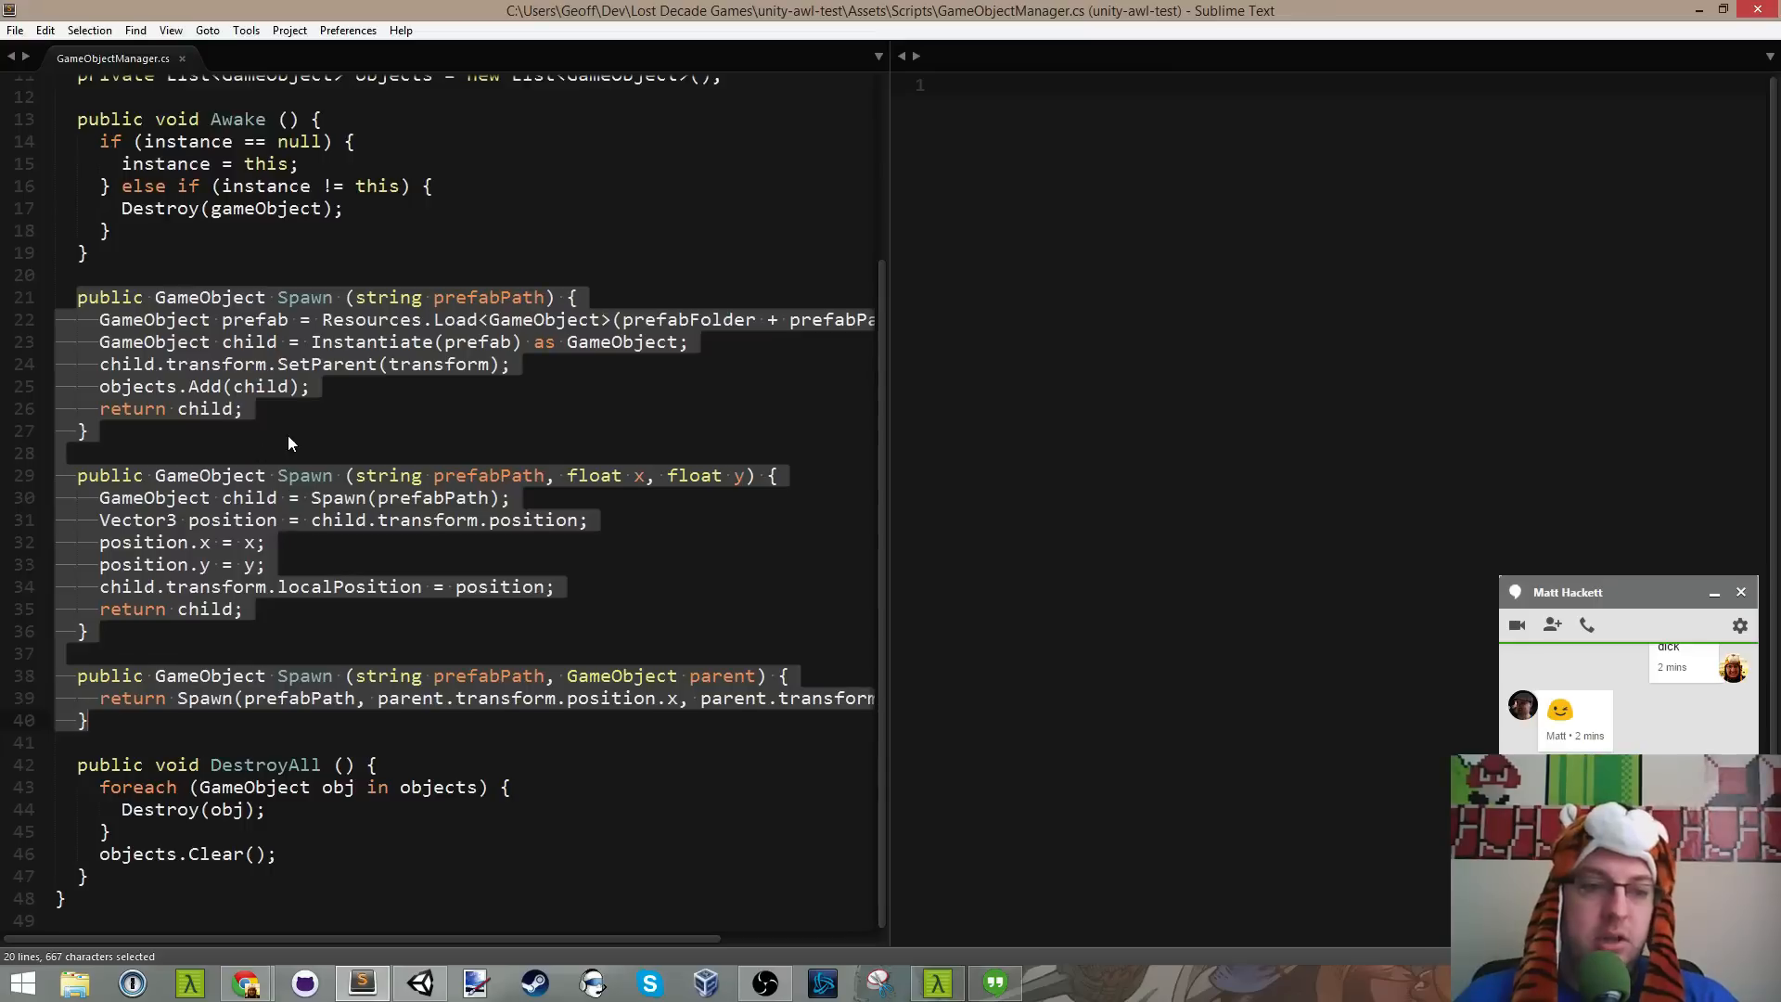
{"action": "left_click", "coordinate": [362, 395]}
{"action": "left_click_drag", "start_coordinate": [358, 297], "coordinate": [561, 297]}
{"action": "left_click", "coordinate": [598, 295]}
{"action": "left_click_drag", "start_coordinate": [77, 297], "coordinate": [668, 299]}
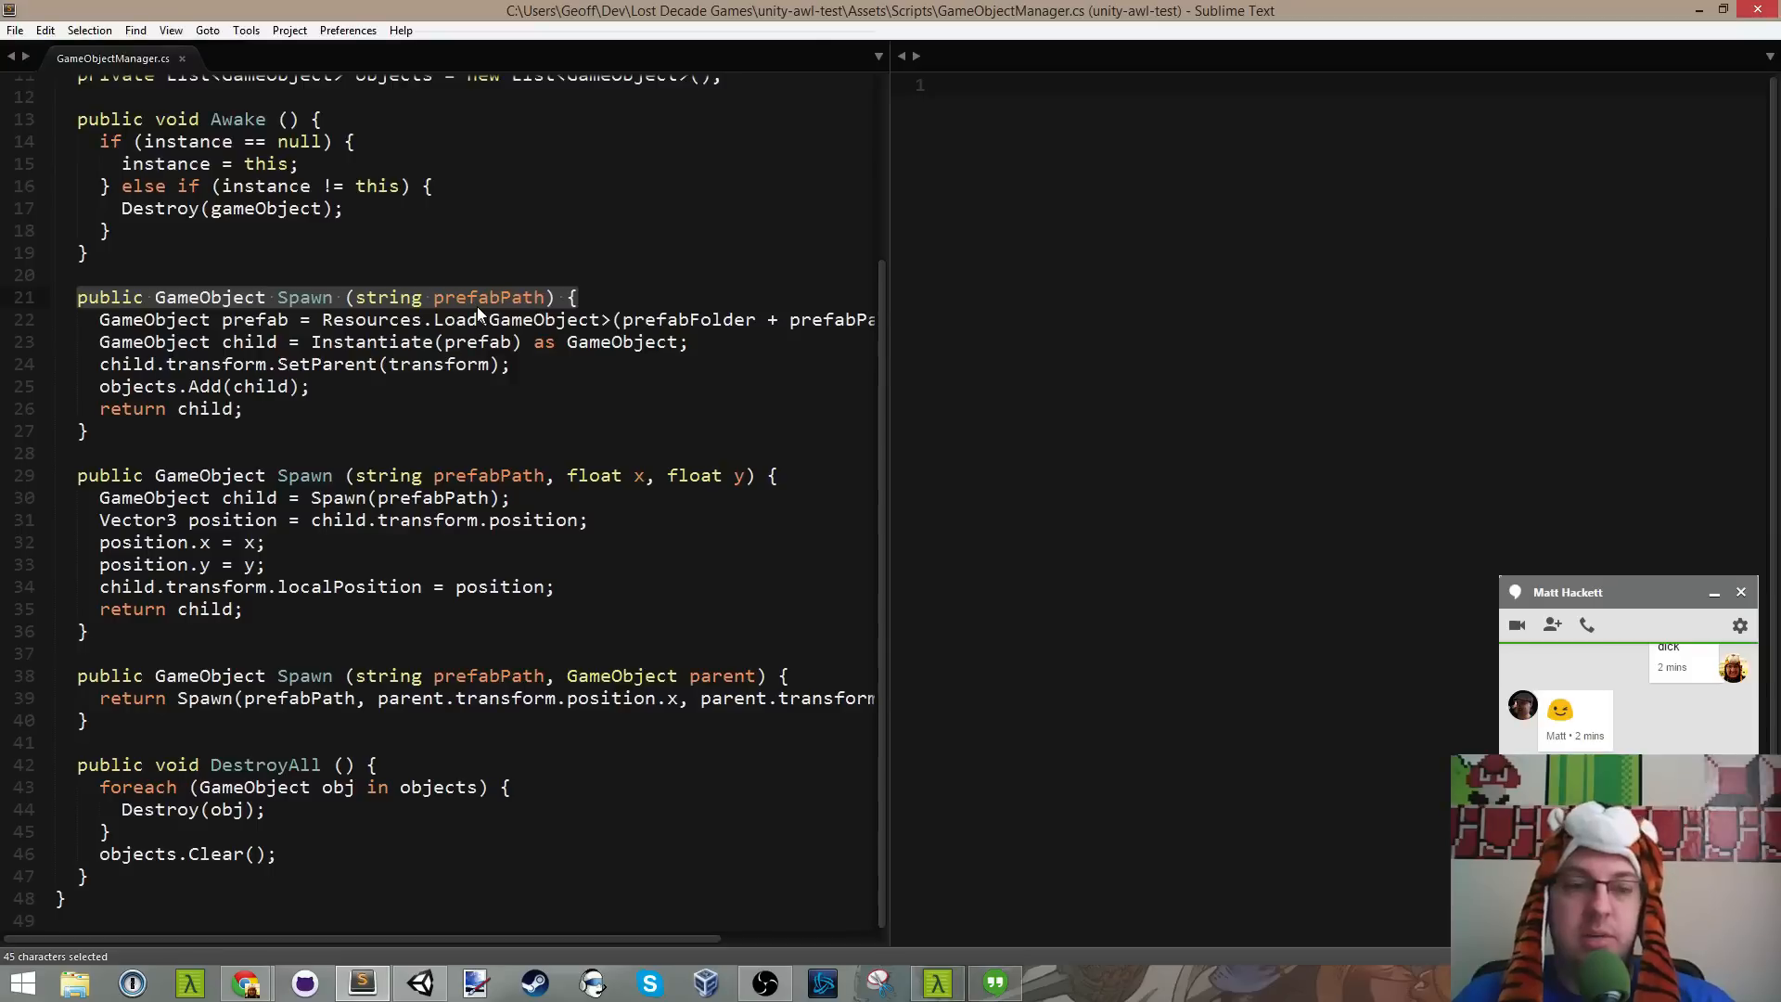
{"action": "left_click", "coordinate": [677, 371]}
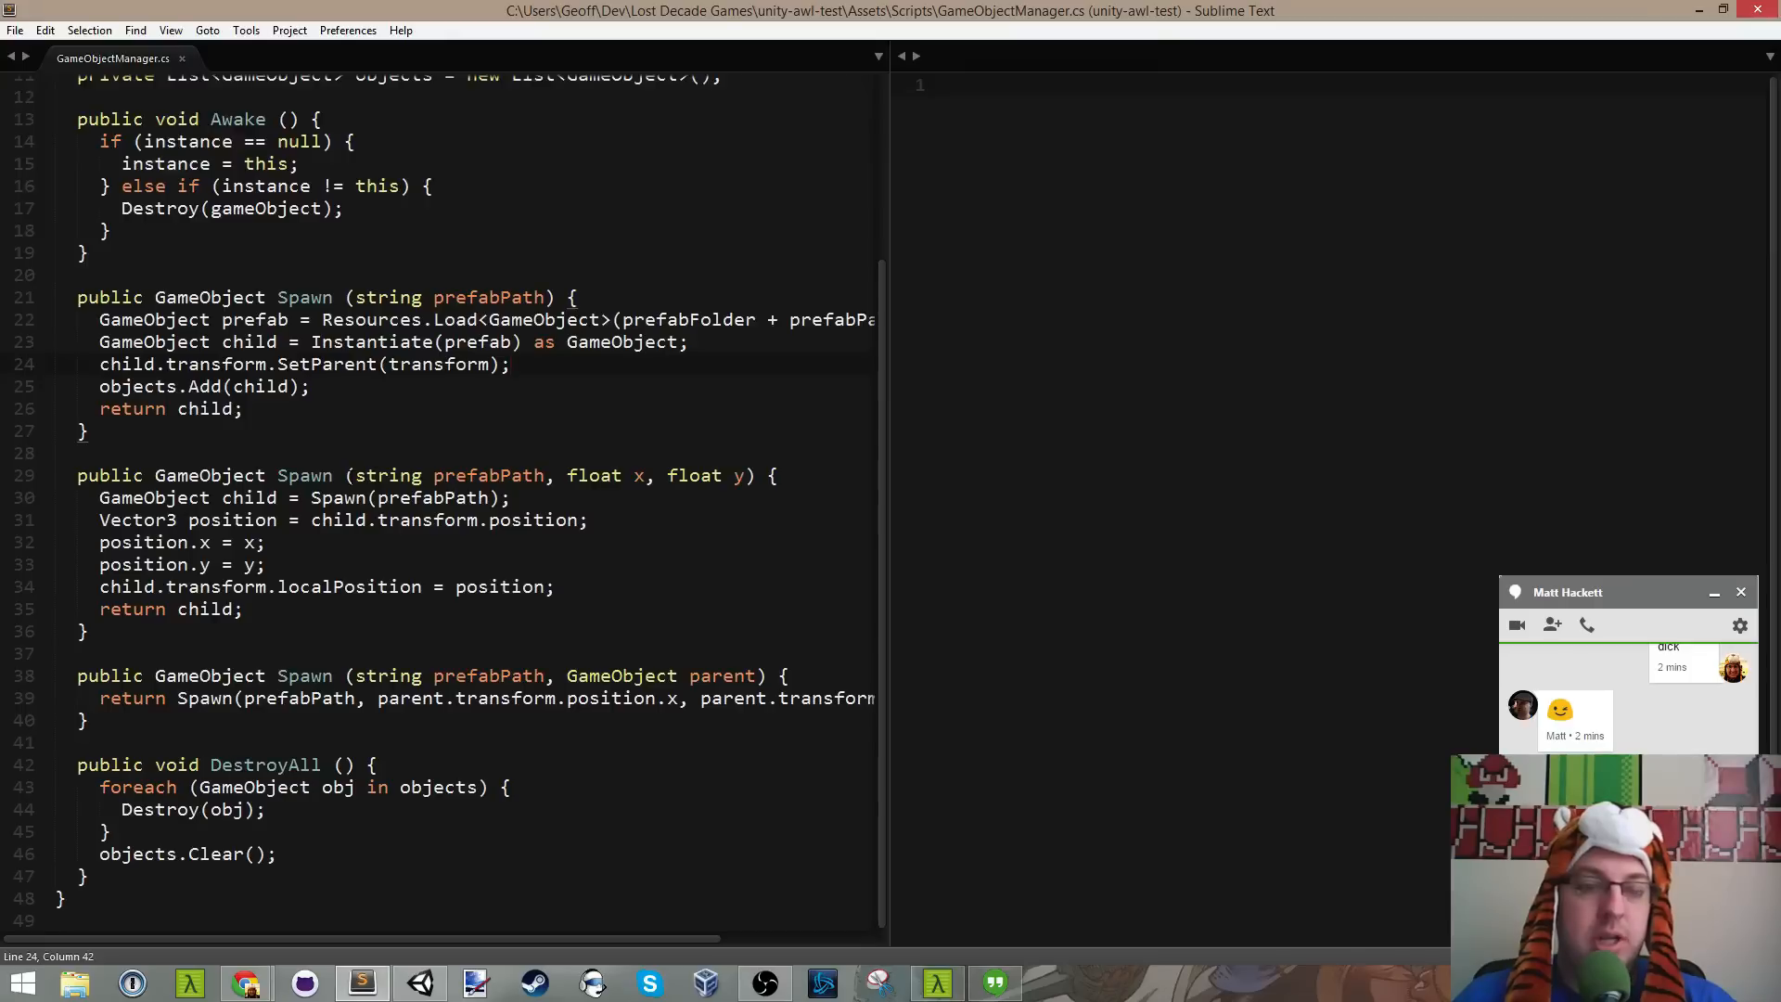
Step: Highlight the signature of the Spawn overload with float x and y, its Spawn(prefabPath) call and its position-setting lines
{"action": "left_click_drag", "start_coordinate": [356, 475], "coordinate": [805, 475]}
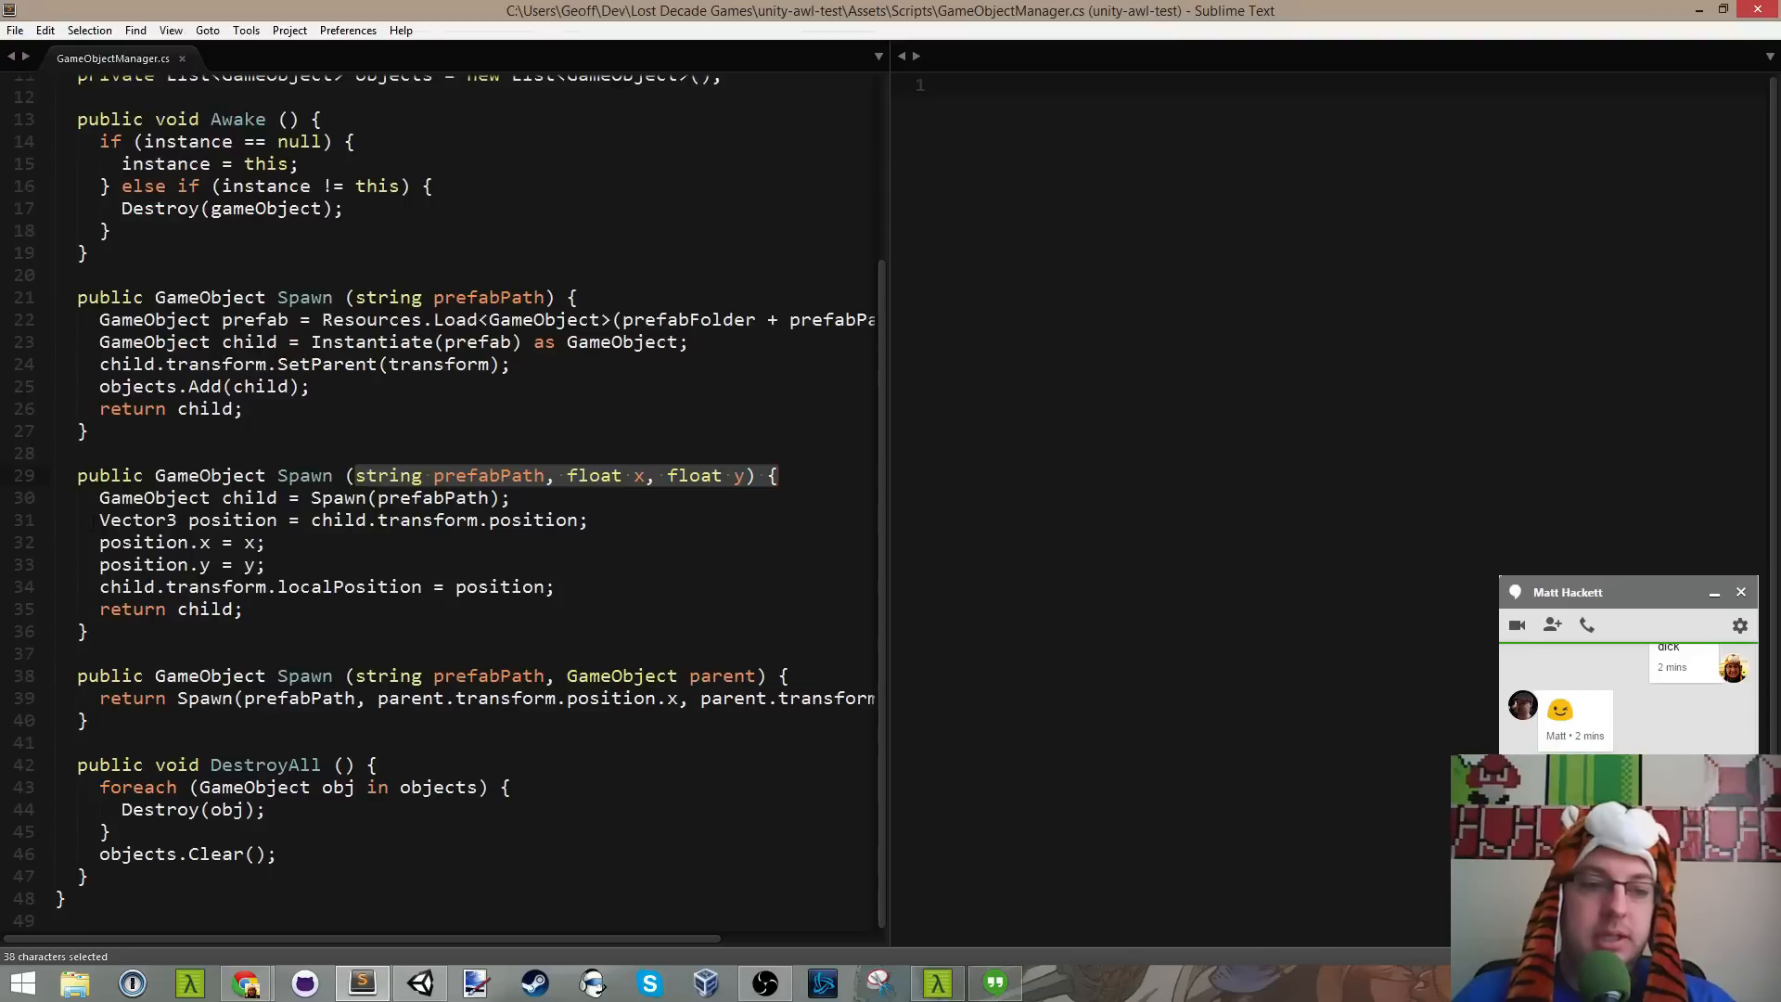
{"action": "left_click_drag", "start_coordinate": [95, 522], "coordinate": [545, 521]}
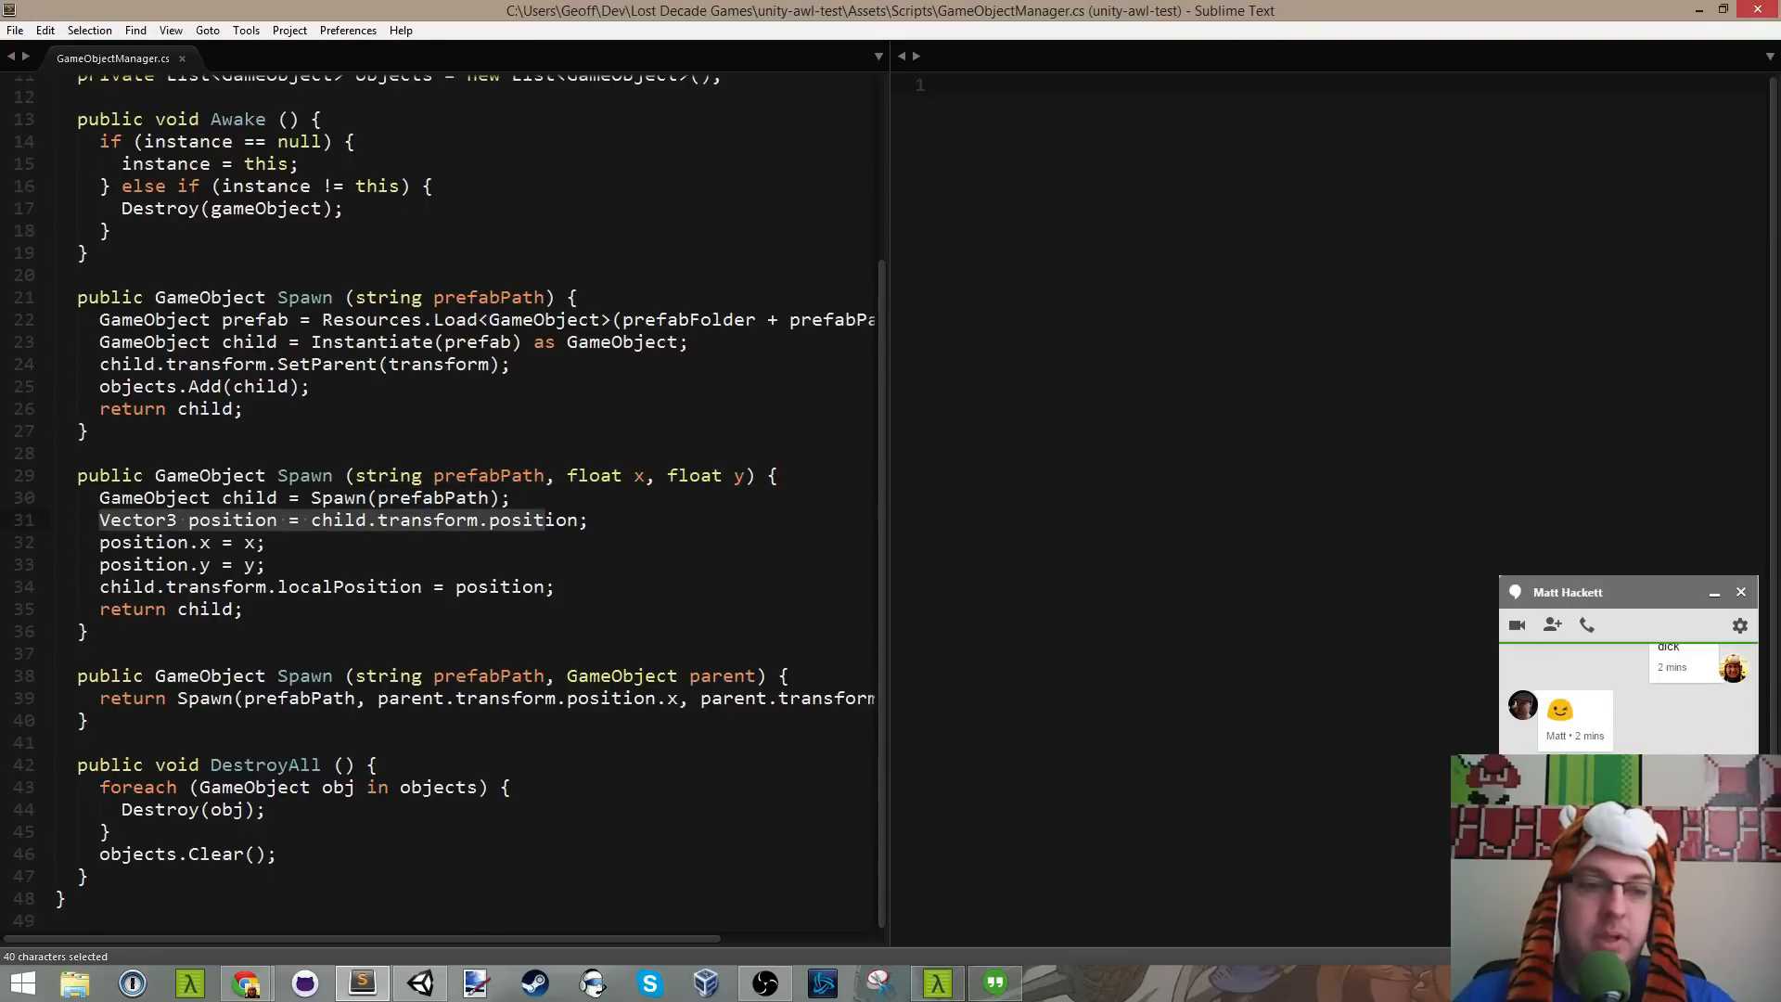
{"action": "left_click_drag", "start_coordinate": [98, 499], "coordinate": [591, 499]}
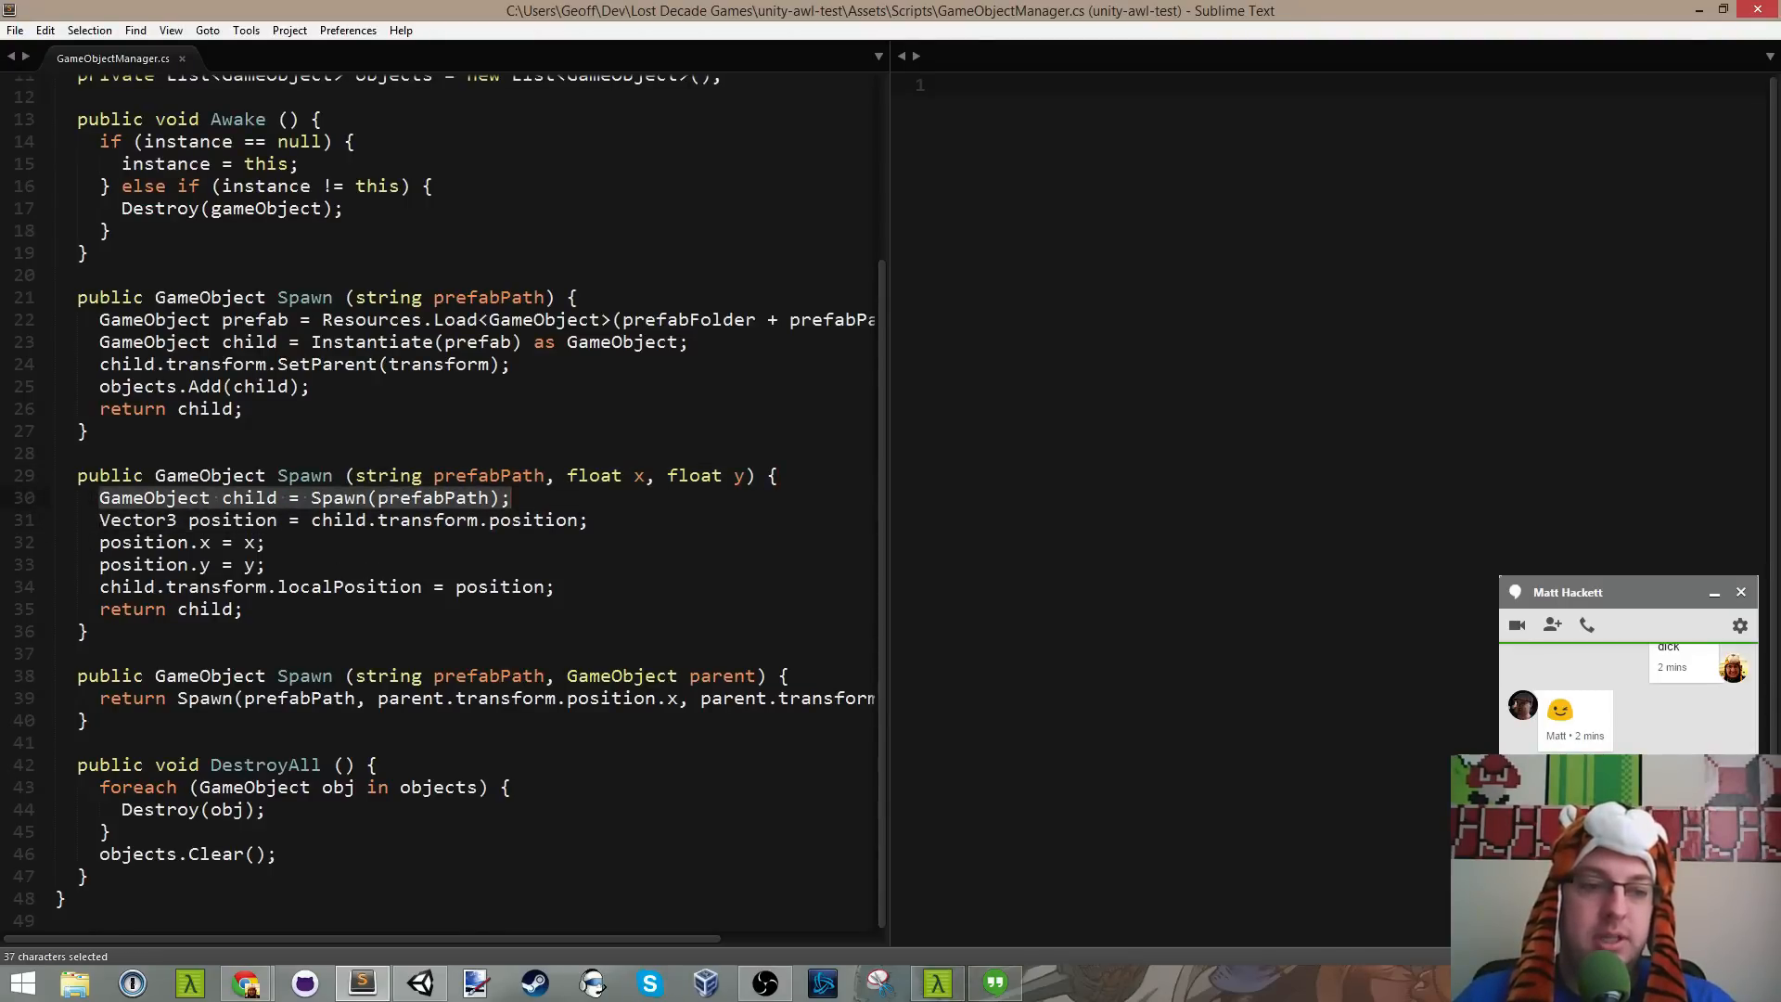
{"action": "left_click_drag", "start_coordinate": [99, 520], "coordinate": [733, 595]}
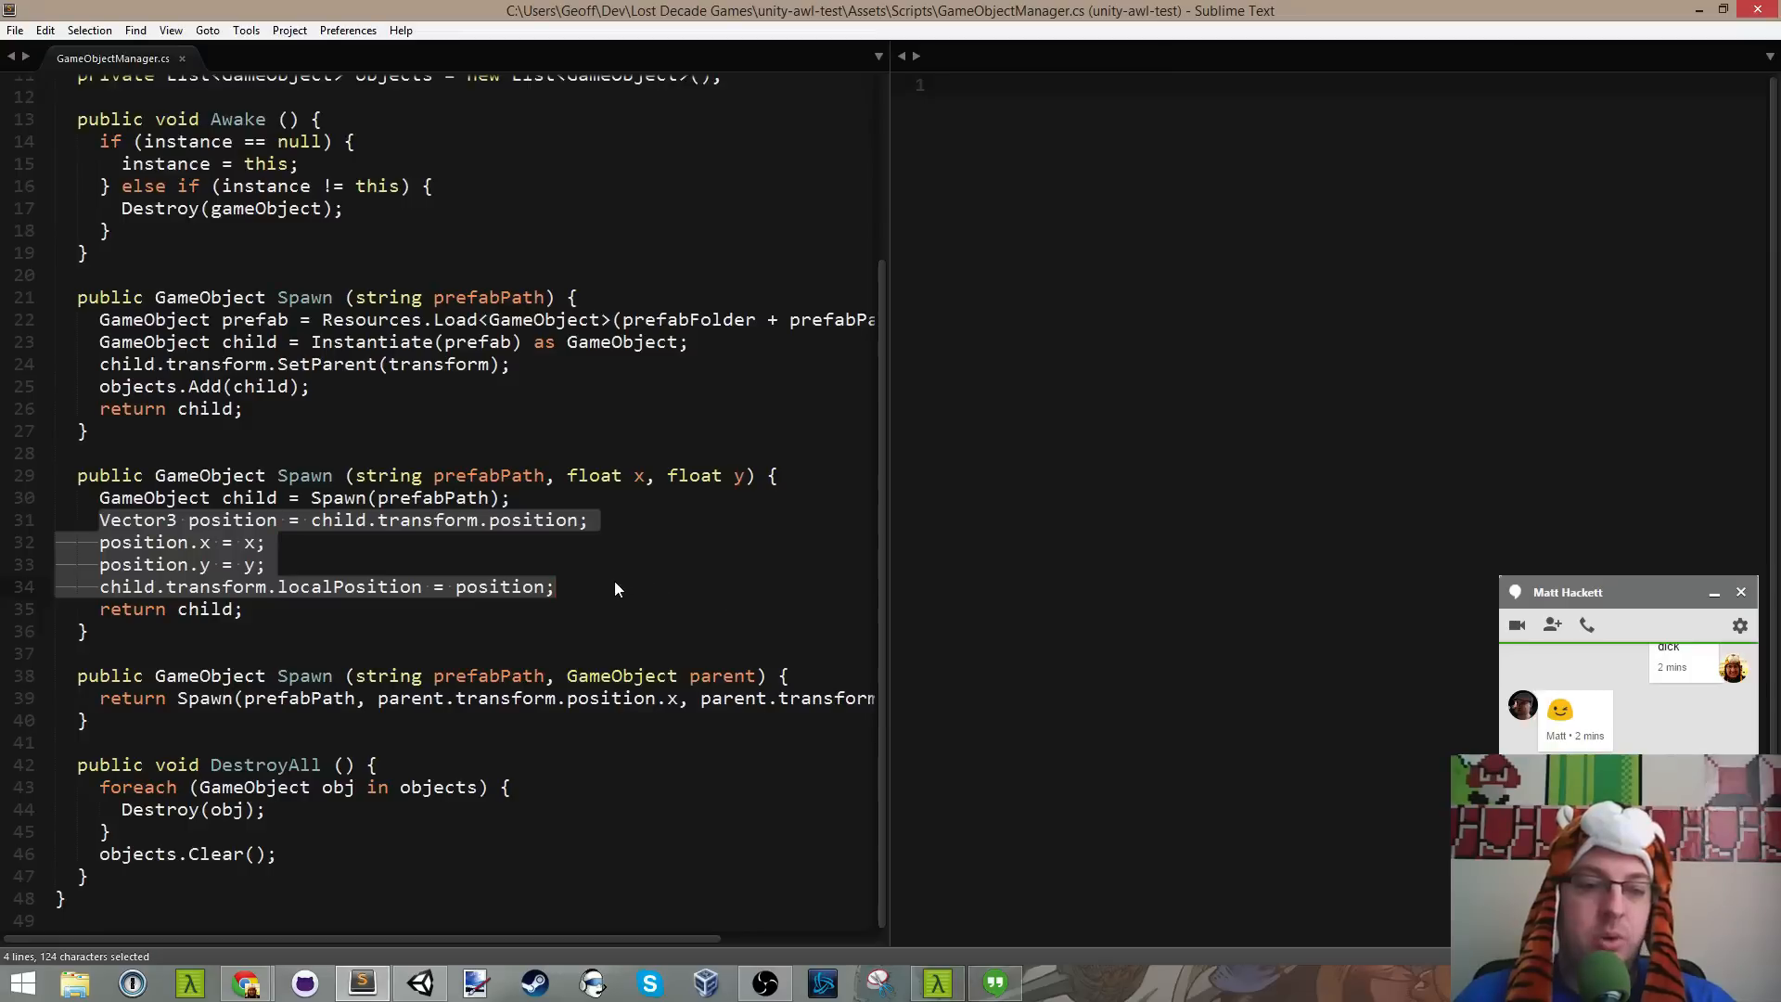
{"action": "left_click", "coordinate": [633, 612]}
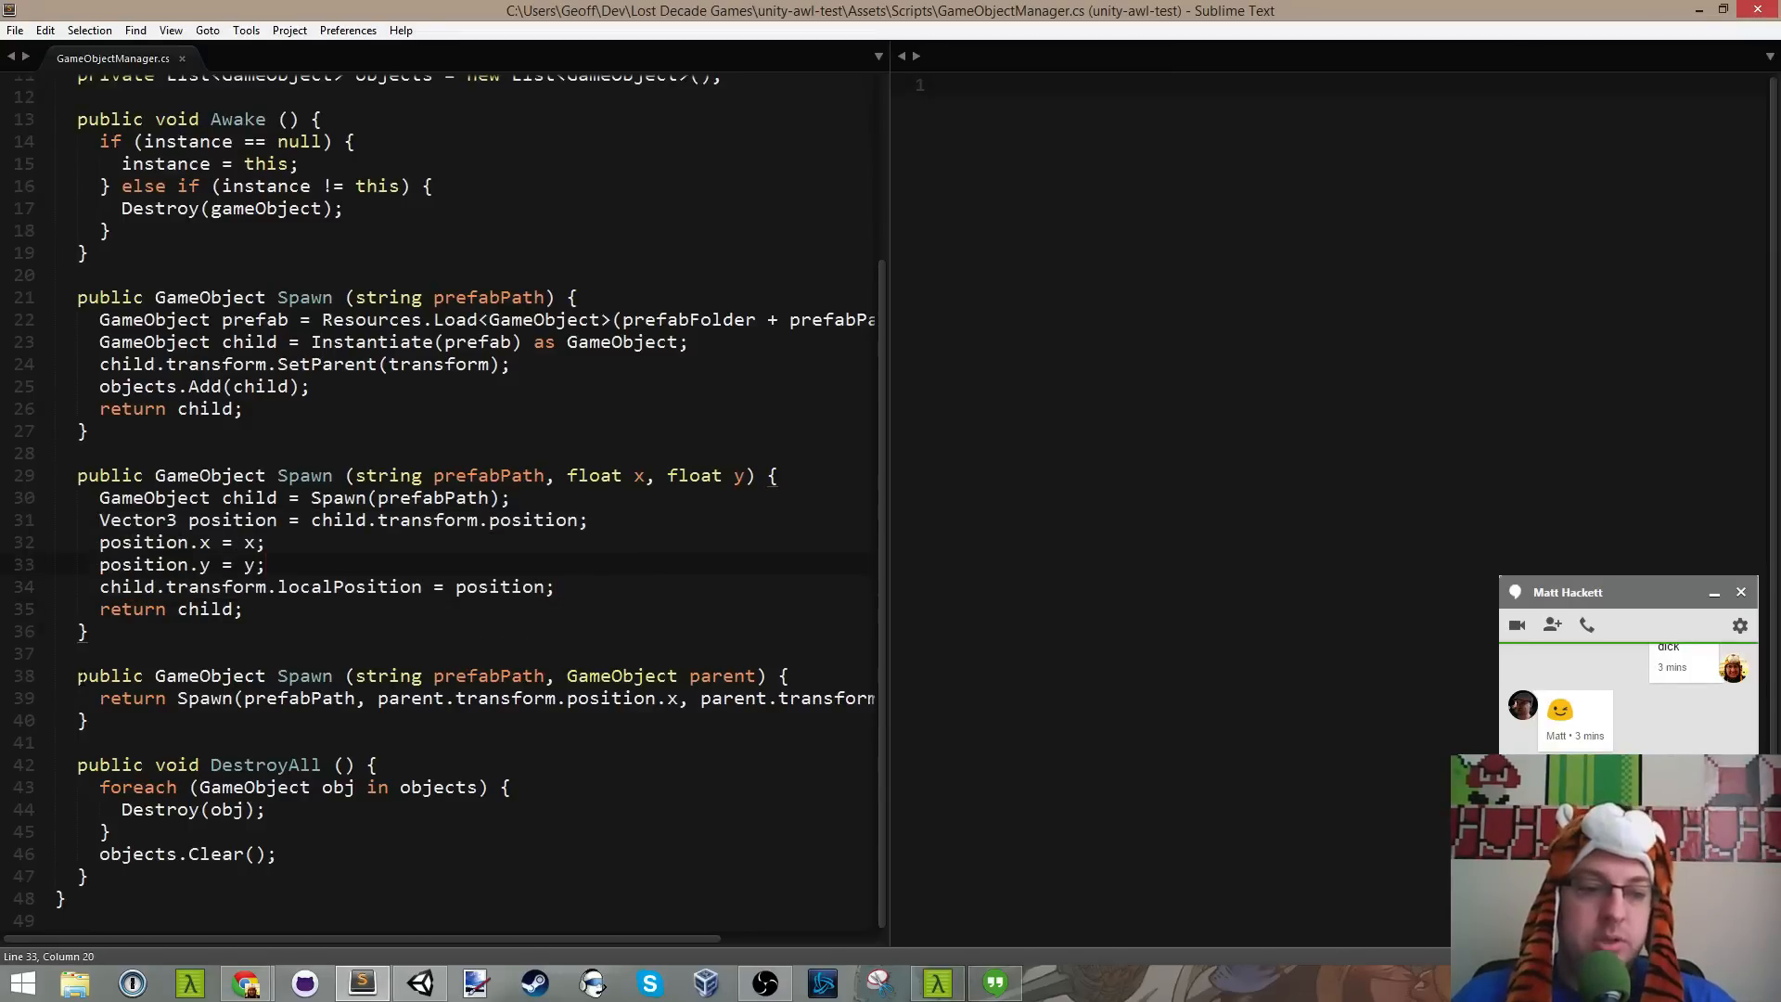
Step: Highlight the Spawn overload that takes a parent GameObject, and minimize the floating chat window
{"action": "left_click_drag", "start_coordinate": [78, 675], "coordinate": [197, 728]}
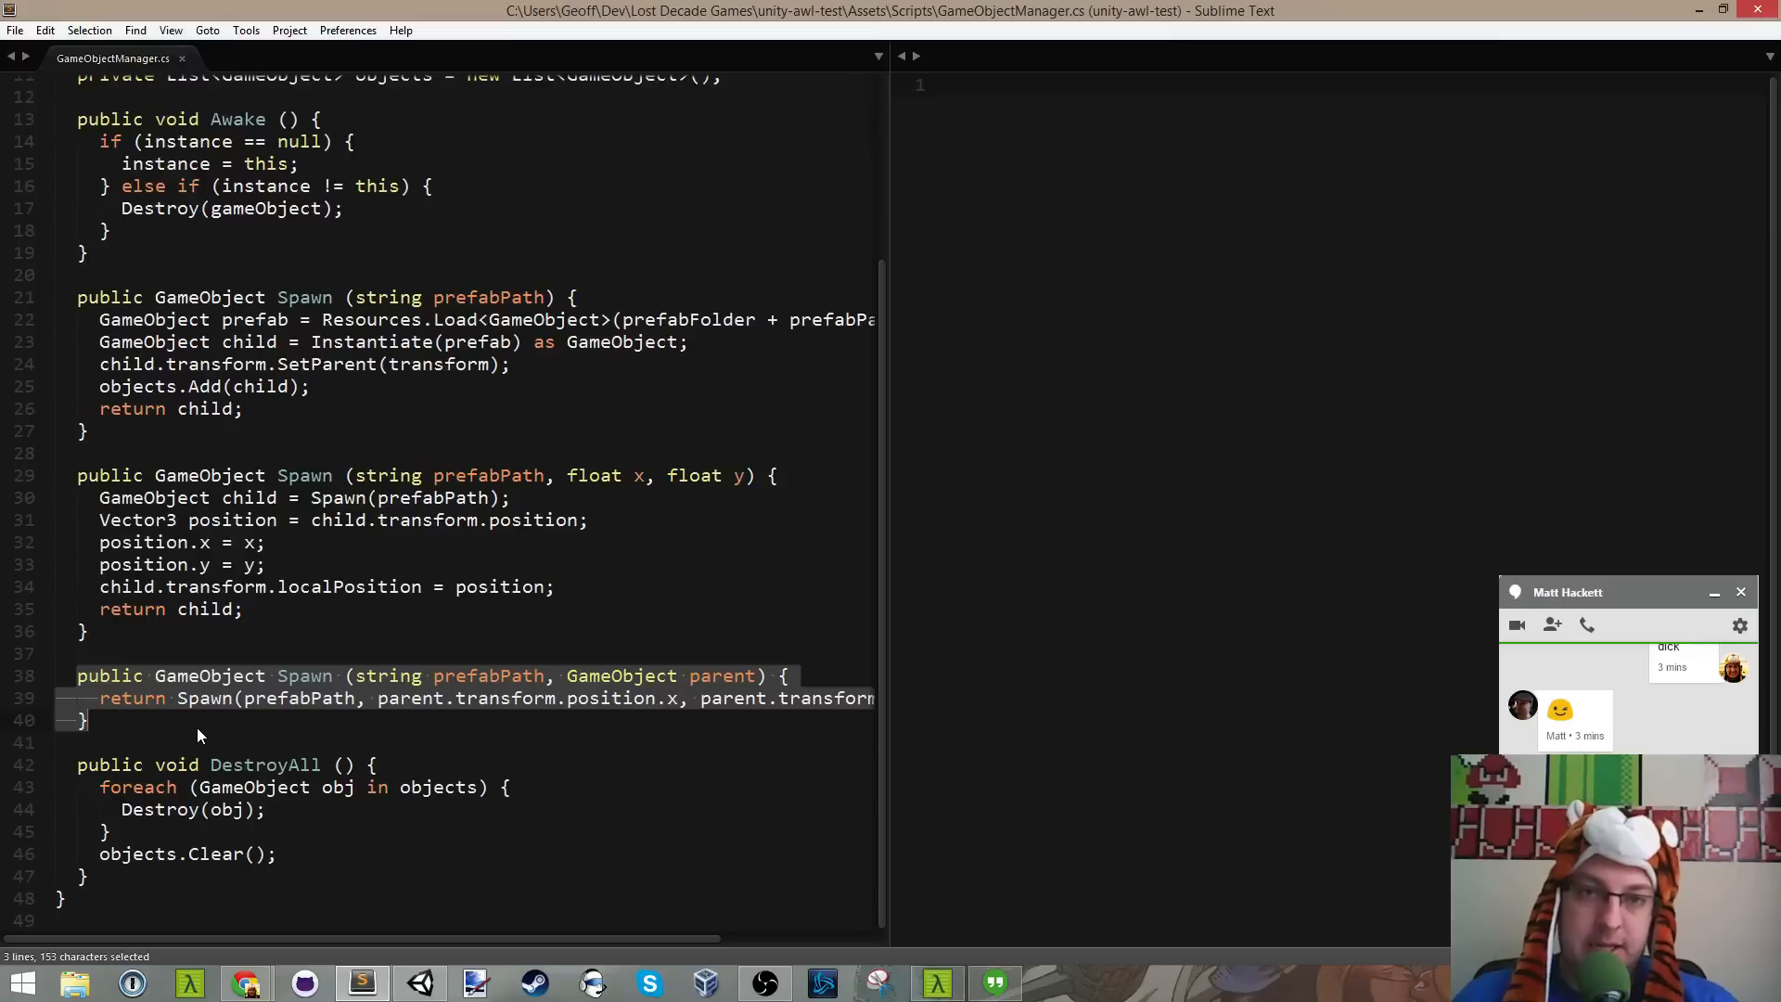
{"action": "left_click", "coordinate": [1719, 595]}
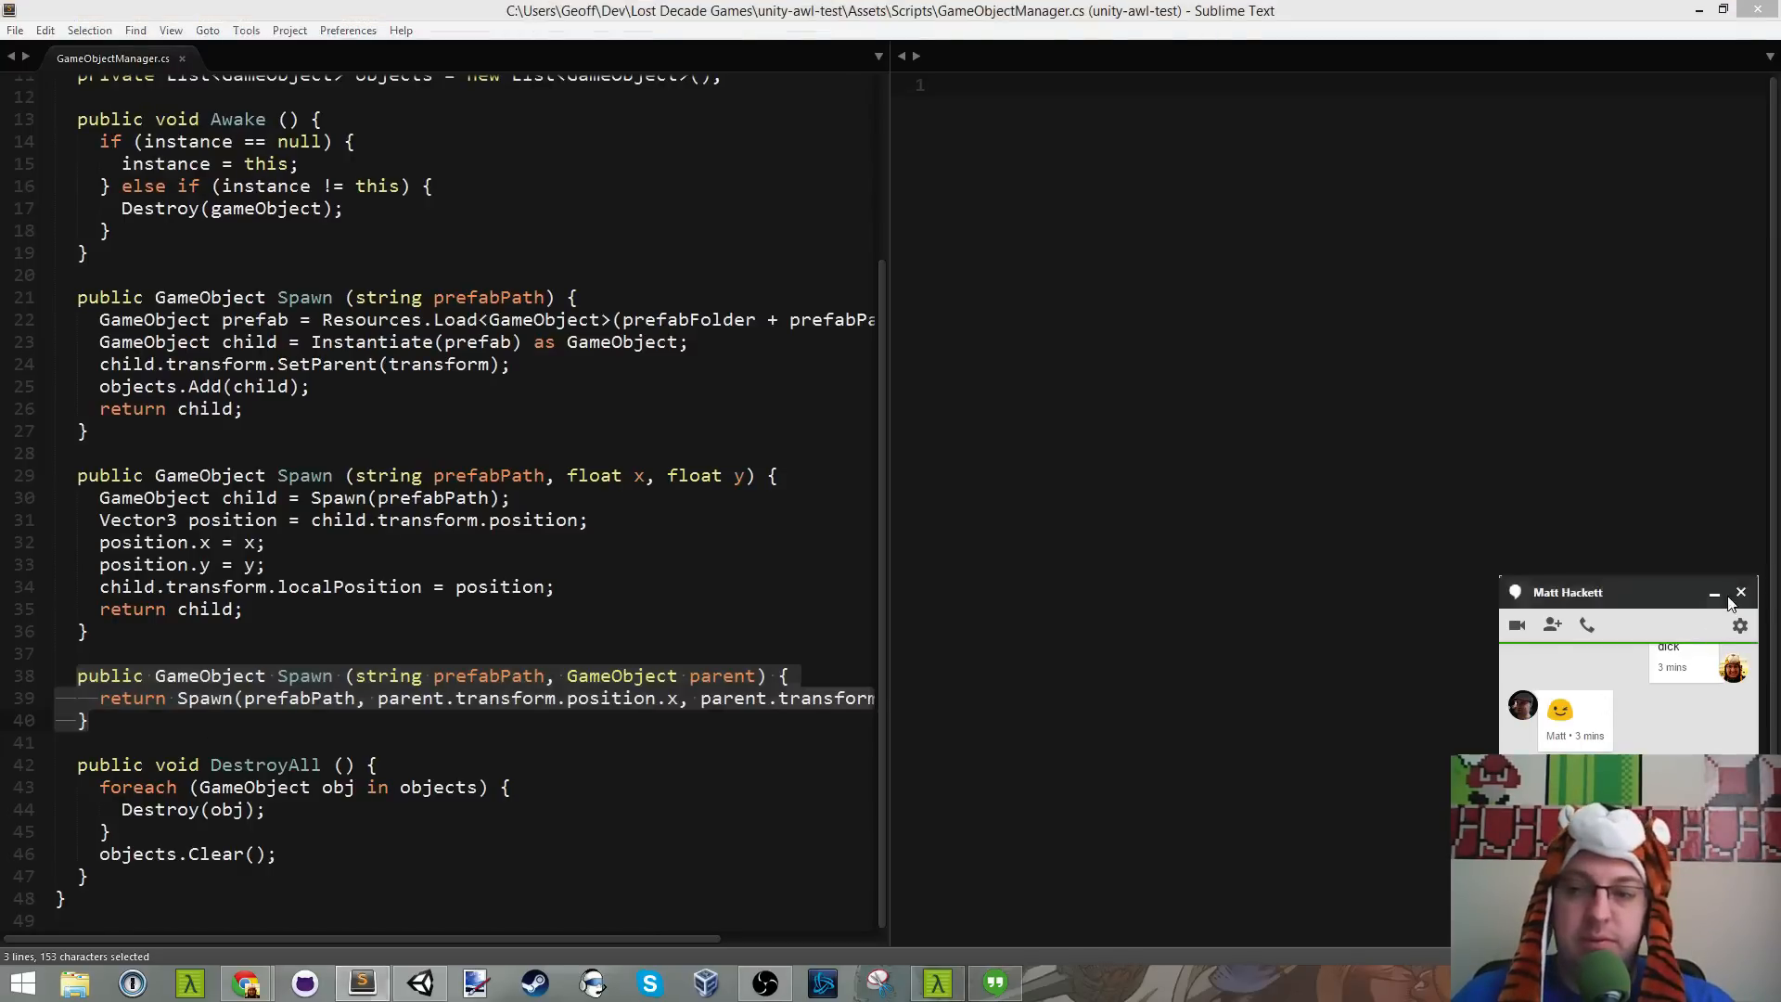
{"action": "left_click", "coordinate": [728, 655]}
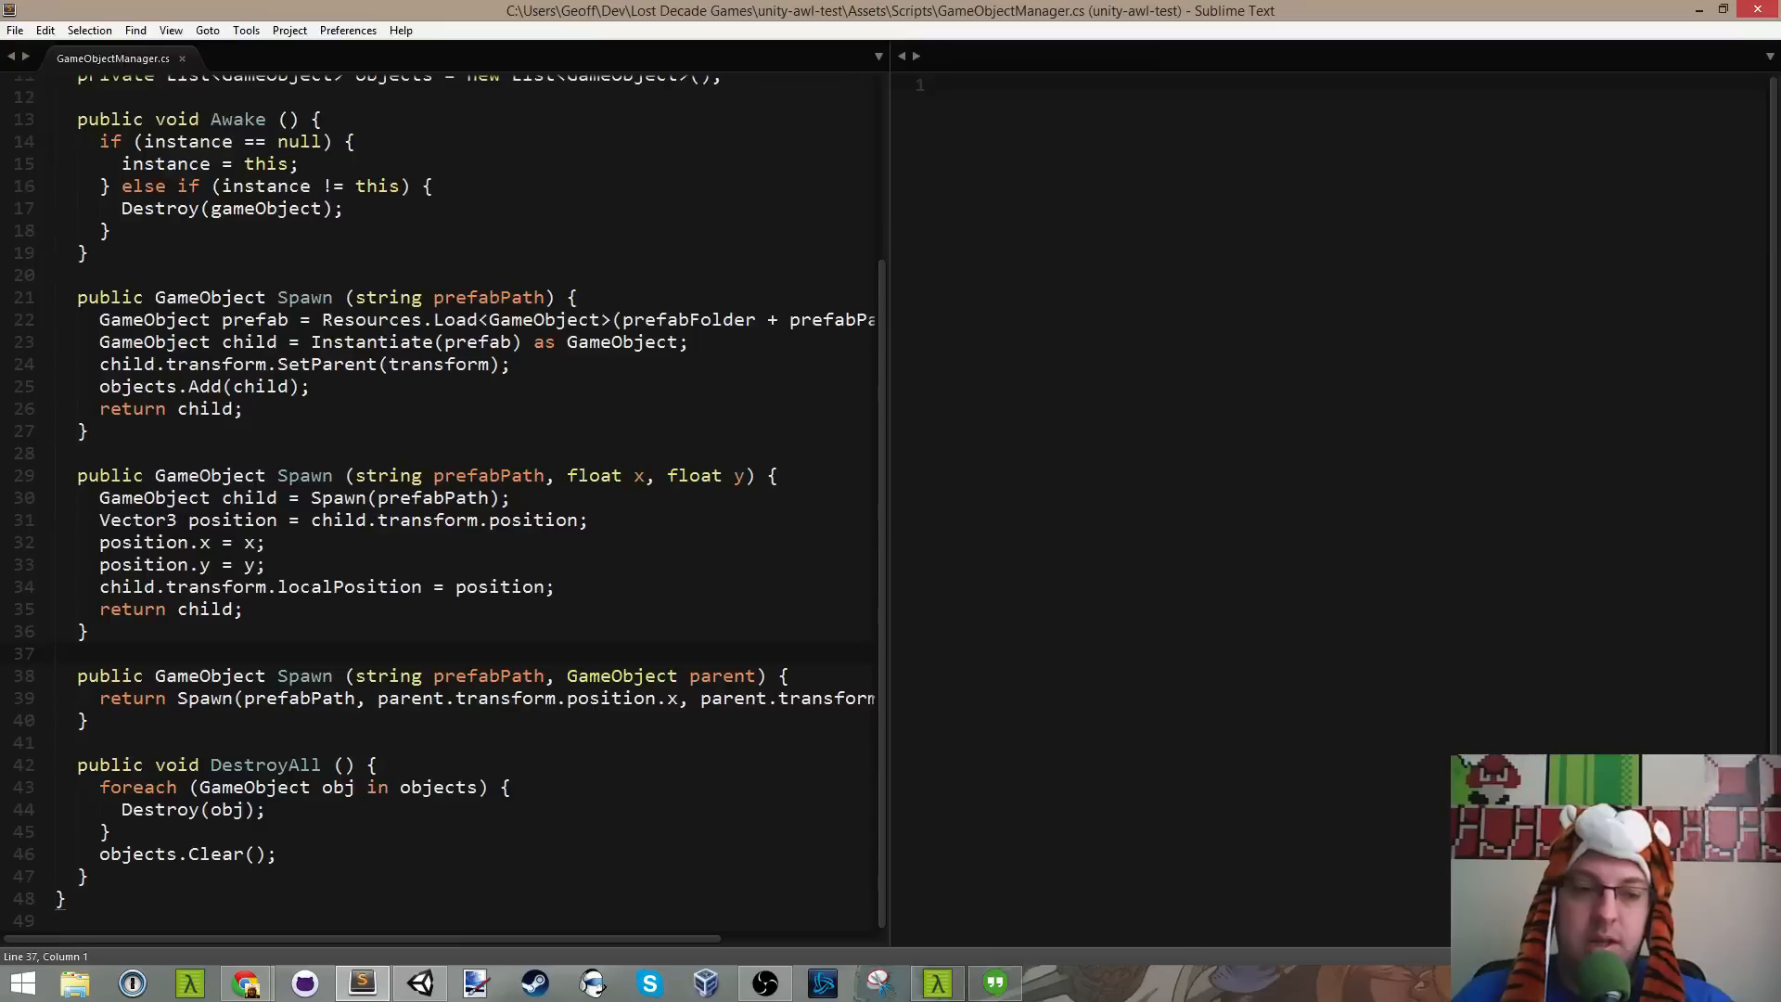
{"action": "left_click_drag", "start_coordinate": [78, 675], "coordinate": [134, 720]}
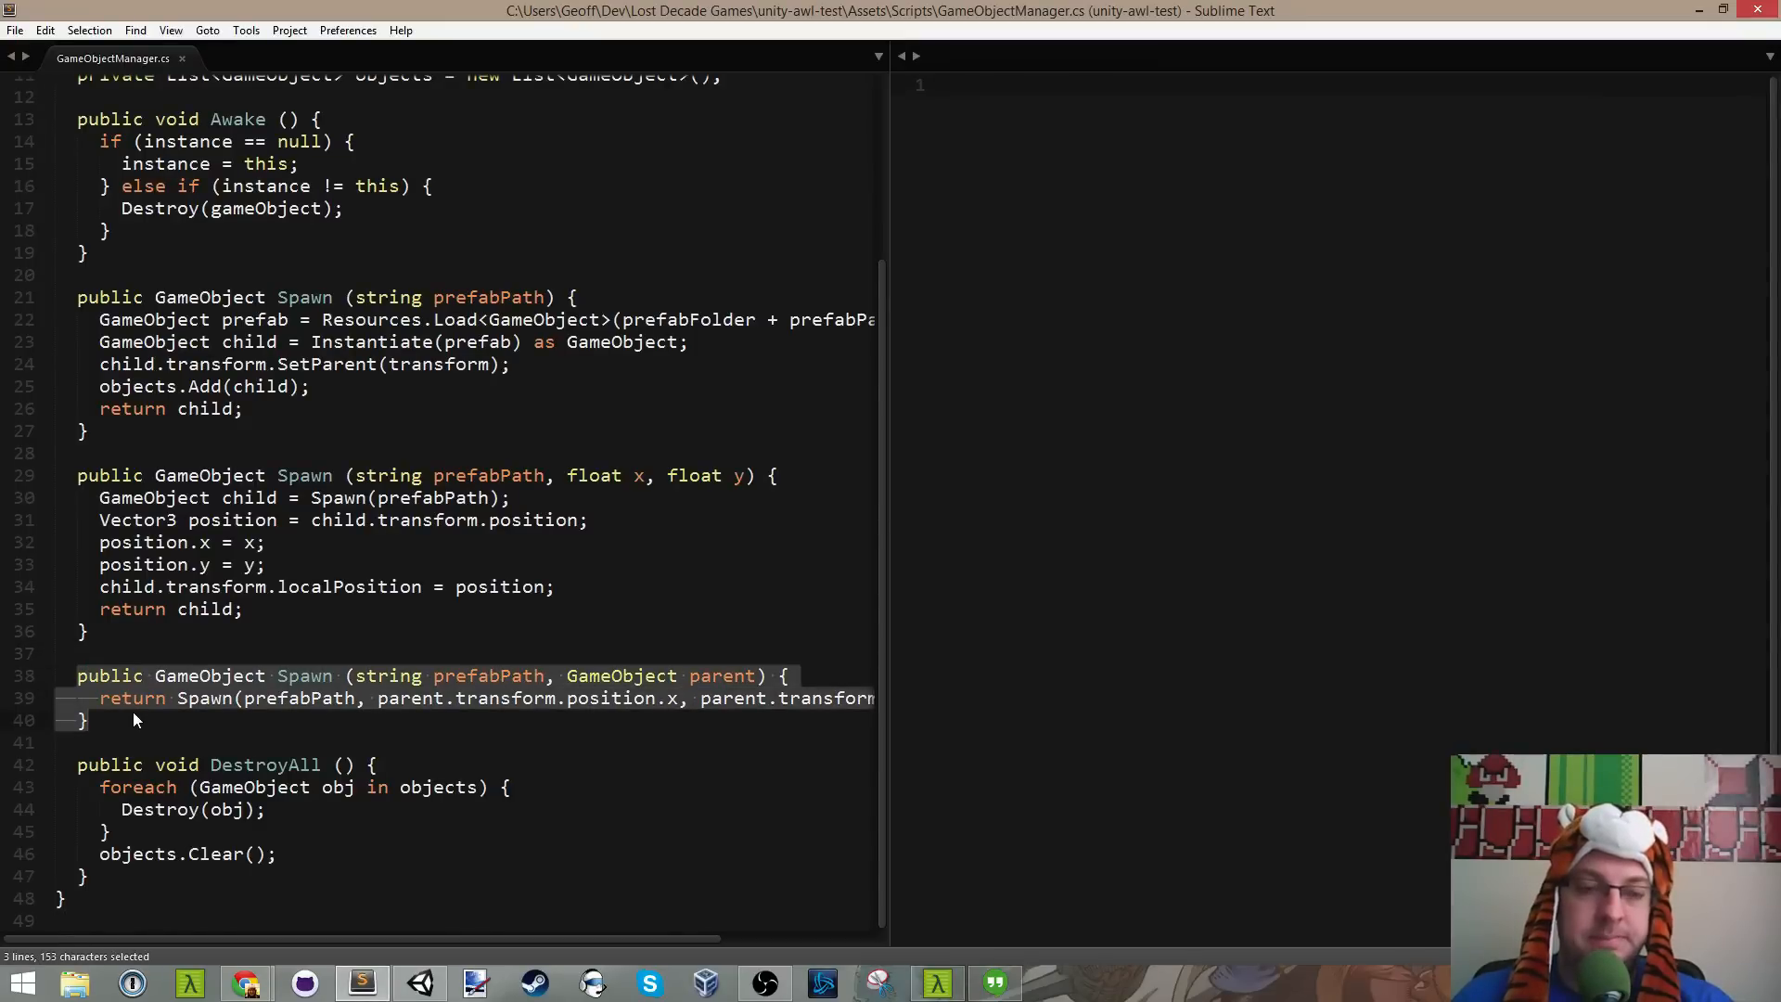
{"action": "left_click", "coordinate": [222, 633]}
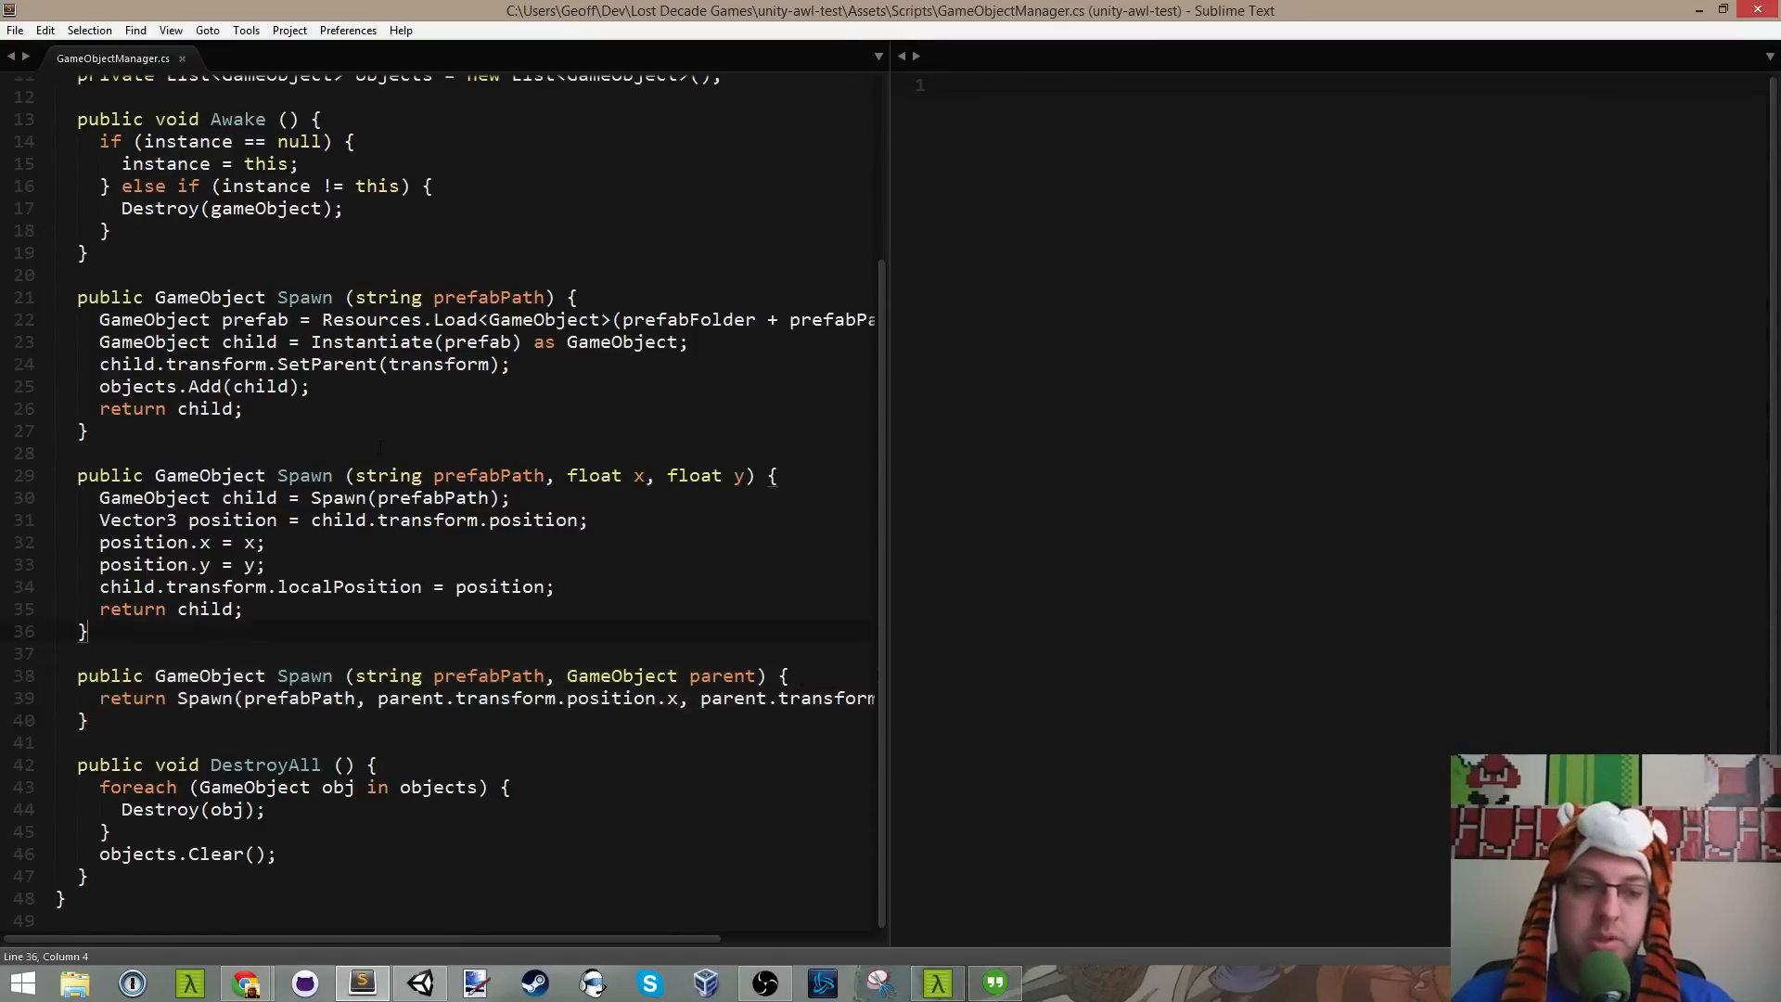
Step: Check the Twitch chat pop-out window in Chrome and return to GameObjectManager.cs in Sublime Text
{"action": "left_click", "coordinate": [252, 987]}
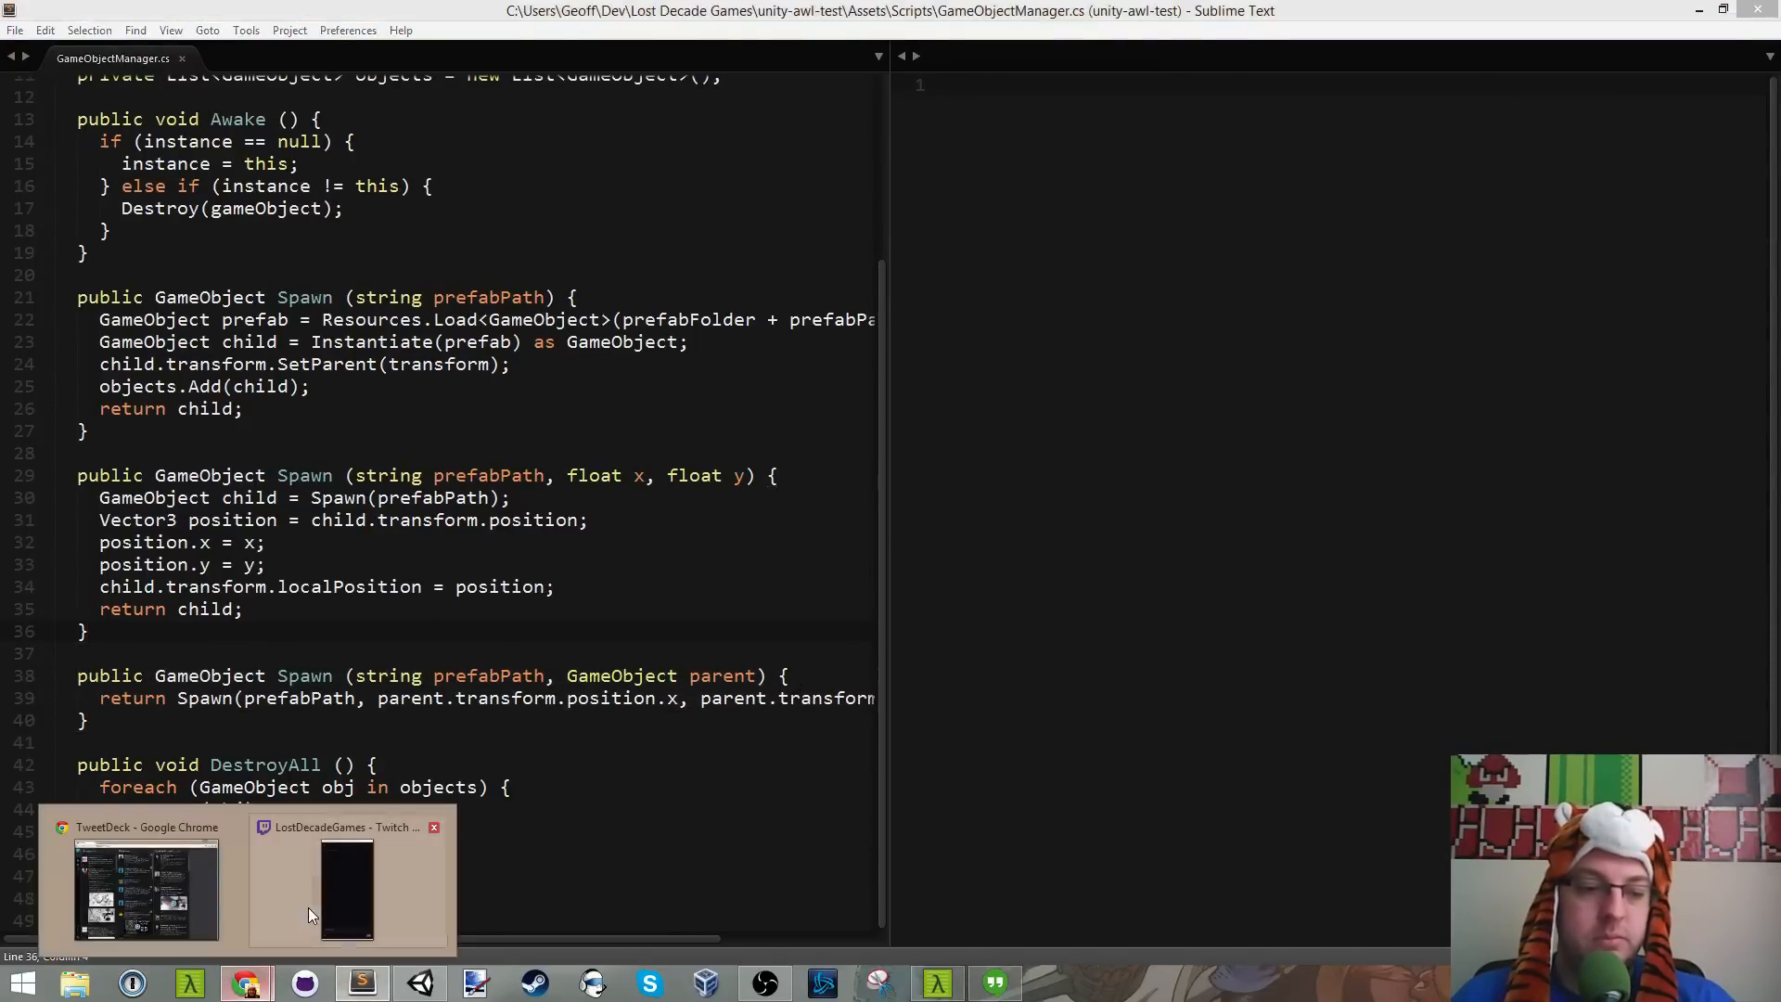
{"action": "left_click", "coordinate": [311, 910]}
{"action": "left_click", "coordinate": [603, 366]}
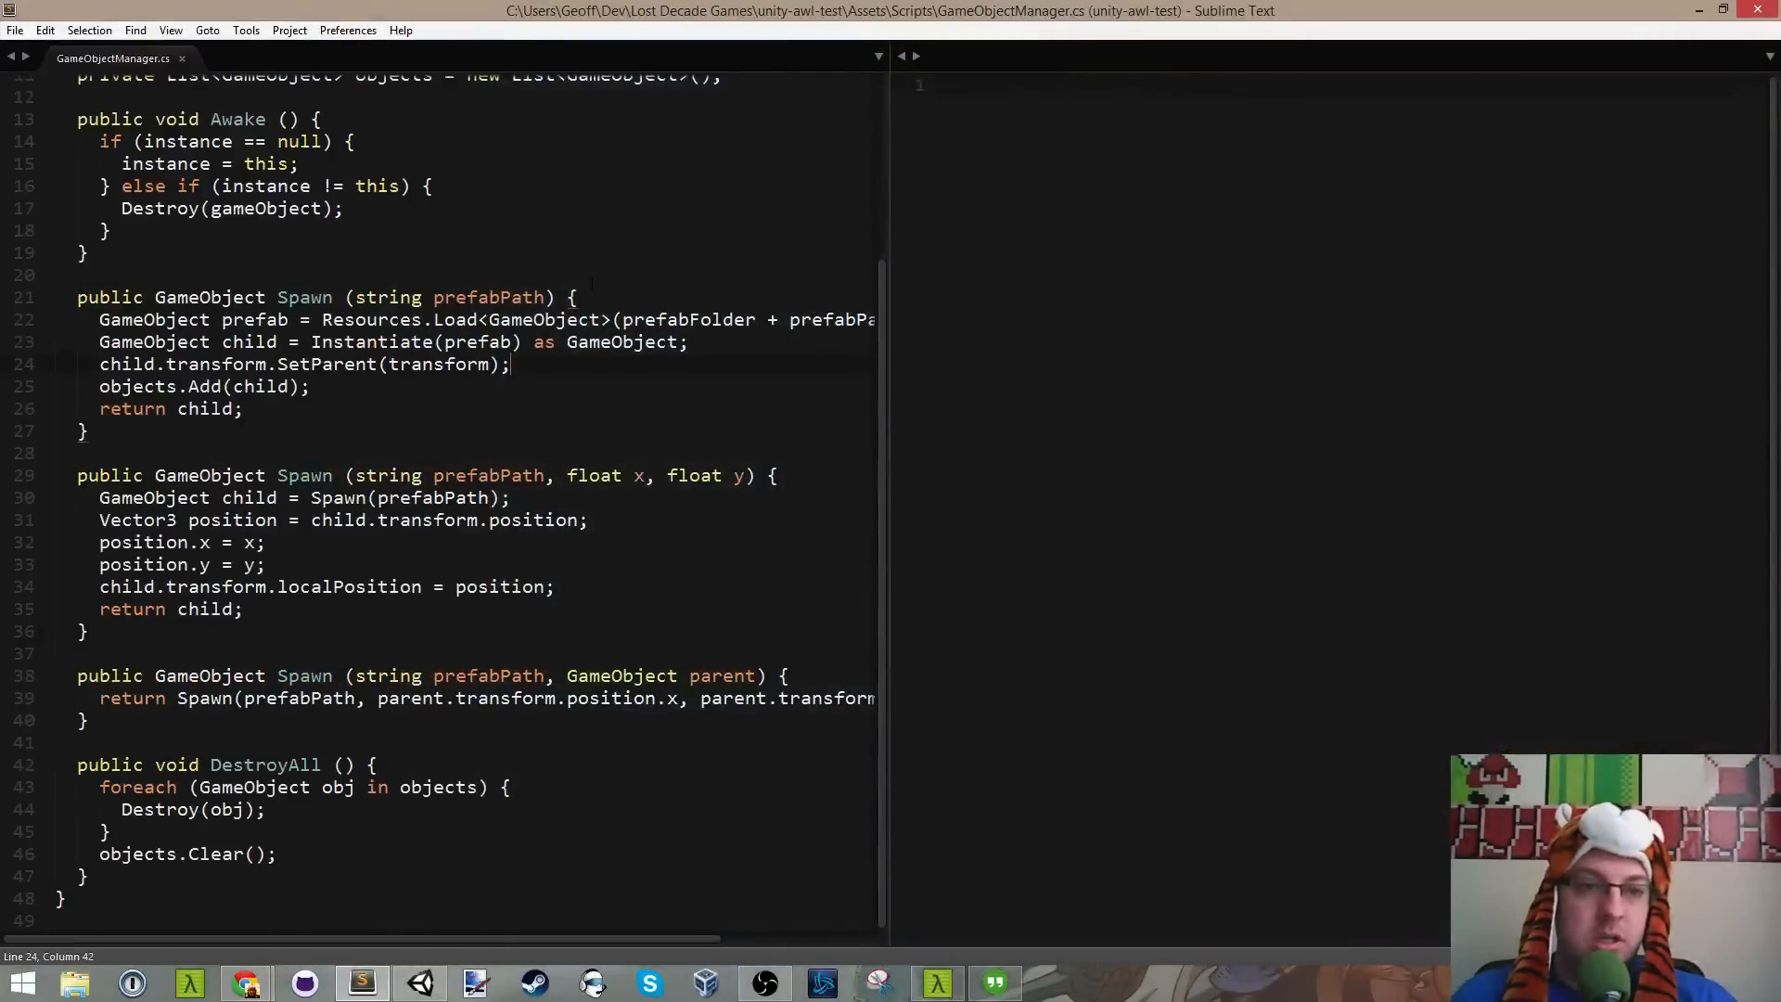
{"action": "scroll", "coordinate": [580, 236], "scroll_direction": "up", "scroll_amount": 4}
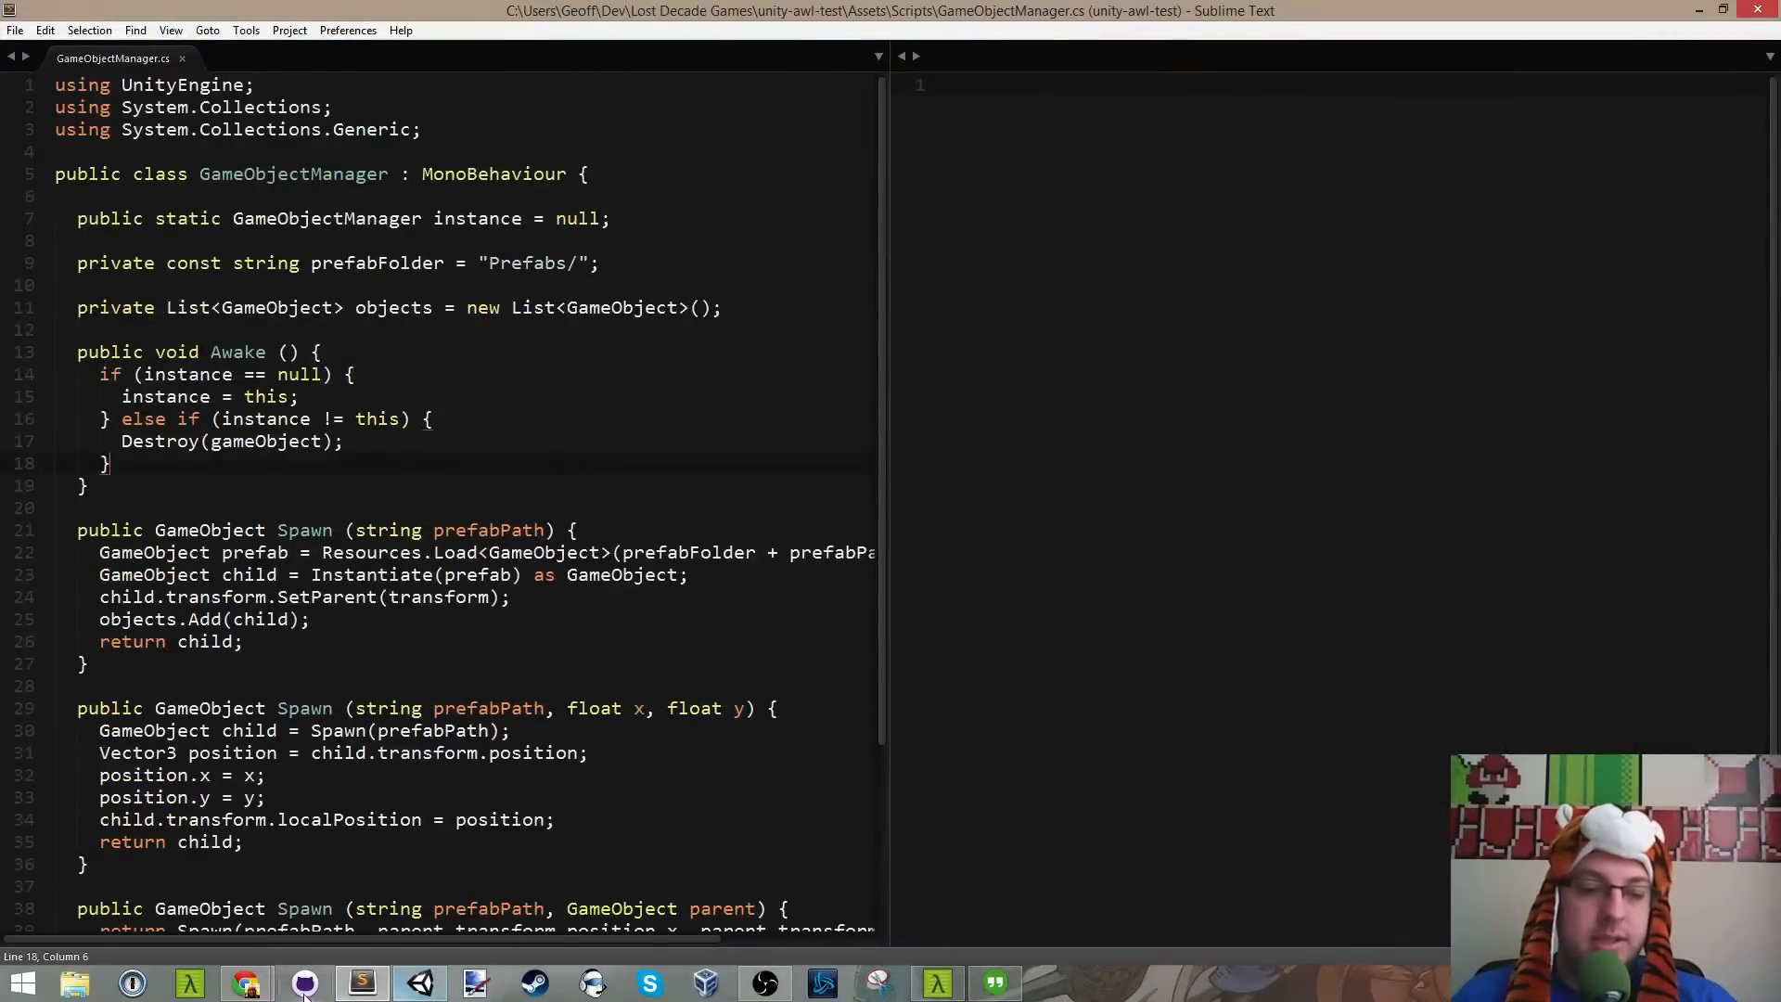
{"action": "left_click", "coordinate": [246, 983]}
{"action": "left_click", "coordinate": [355, 992]}
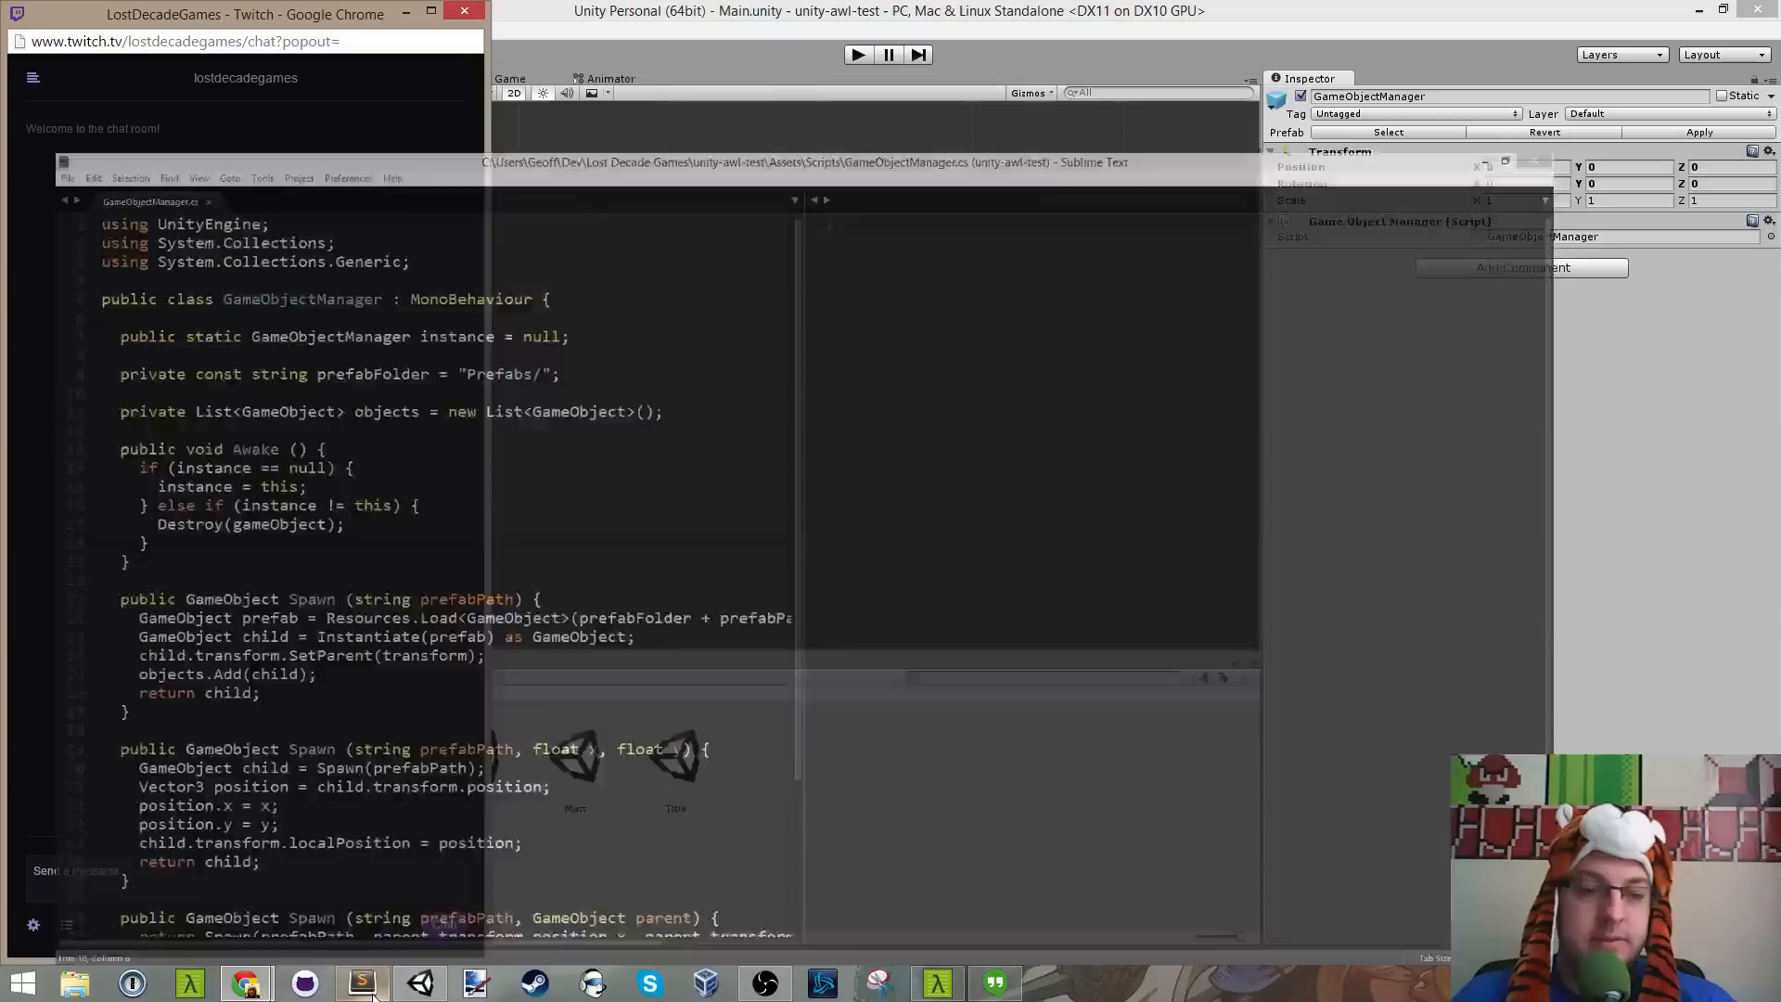
{"action": "left_click", "coordinate": [358, 989]}
{"action": "left_click", "coordinate": [403, 647]}
Step: Highlight the DestroyAll method and the private objects list declaration to compare how spawned objects are tracked and cleared
{"action": "scroll", "coordinate": [404, 647], "scroll_direction": "down", "scroll_amount": 4}
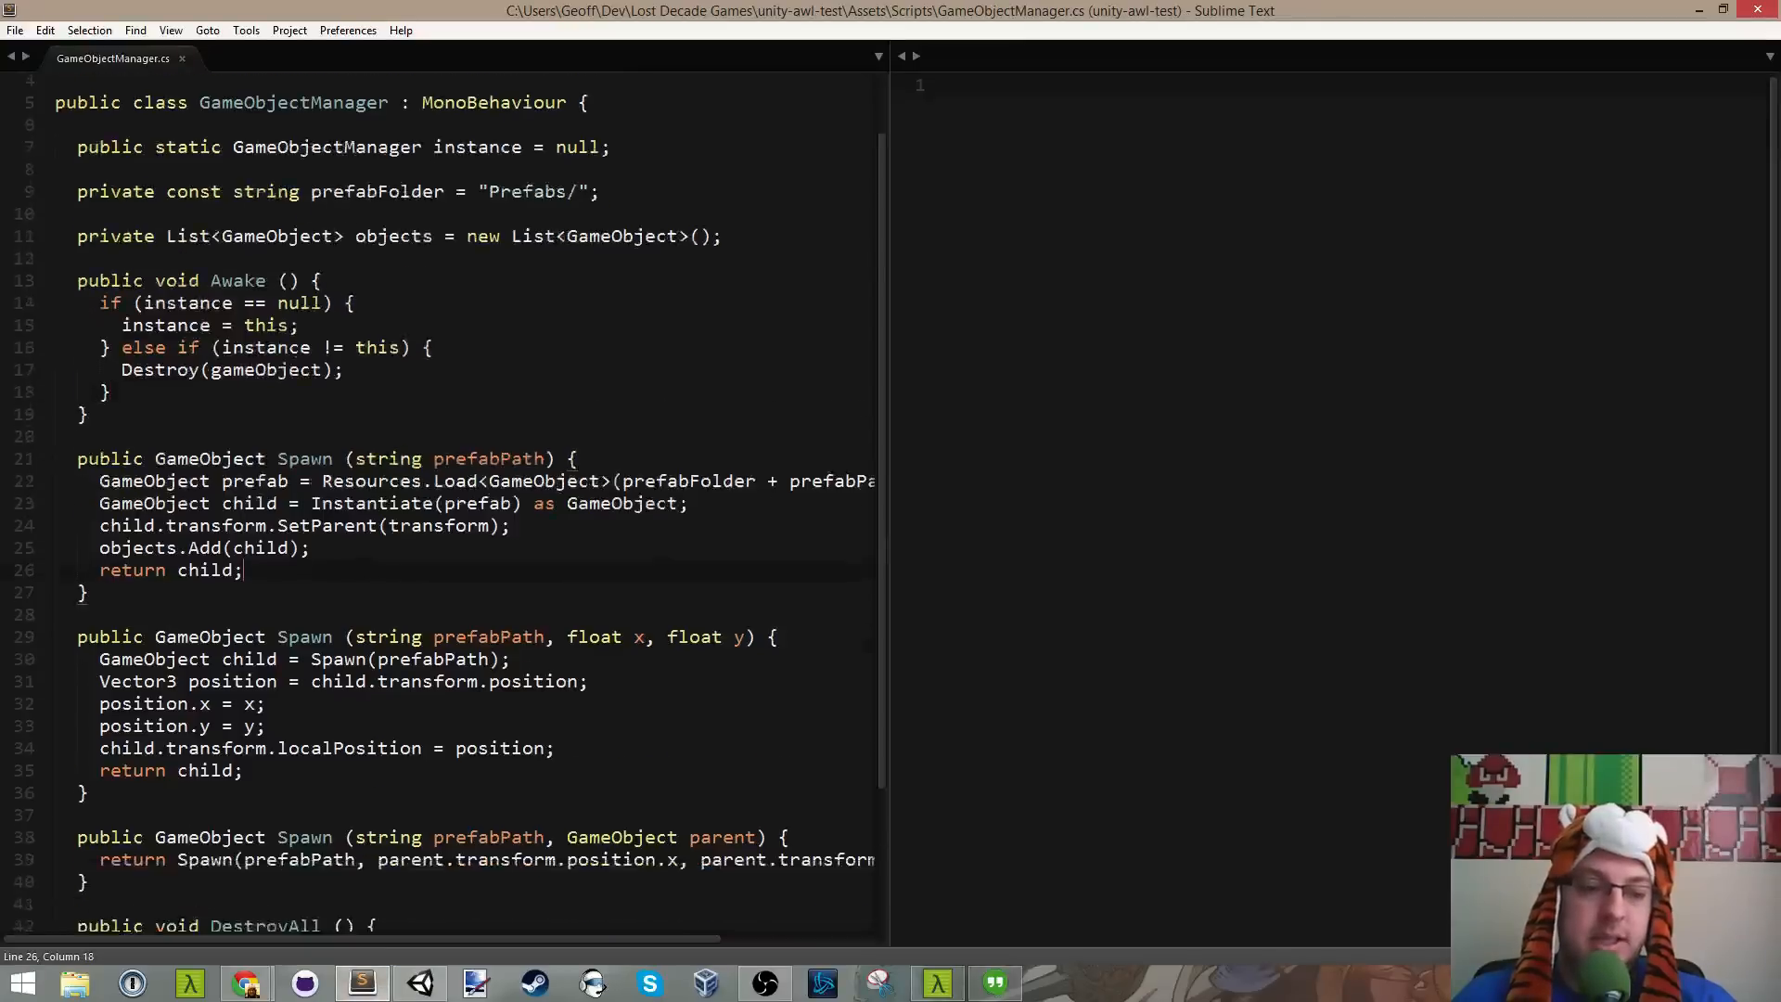
{"action": "left_click_drag", "start_coordinate": [54, 764], "coordinate": [305, 874]}
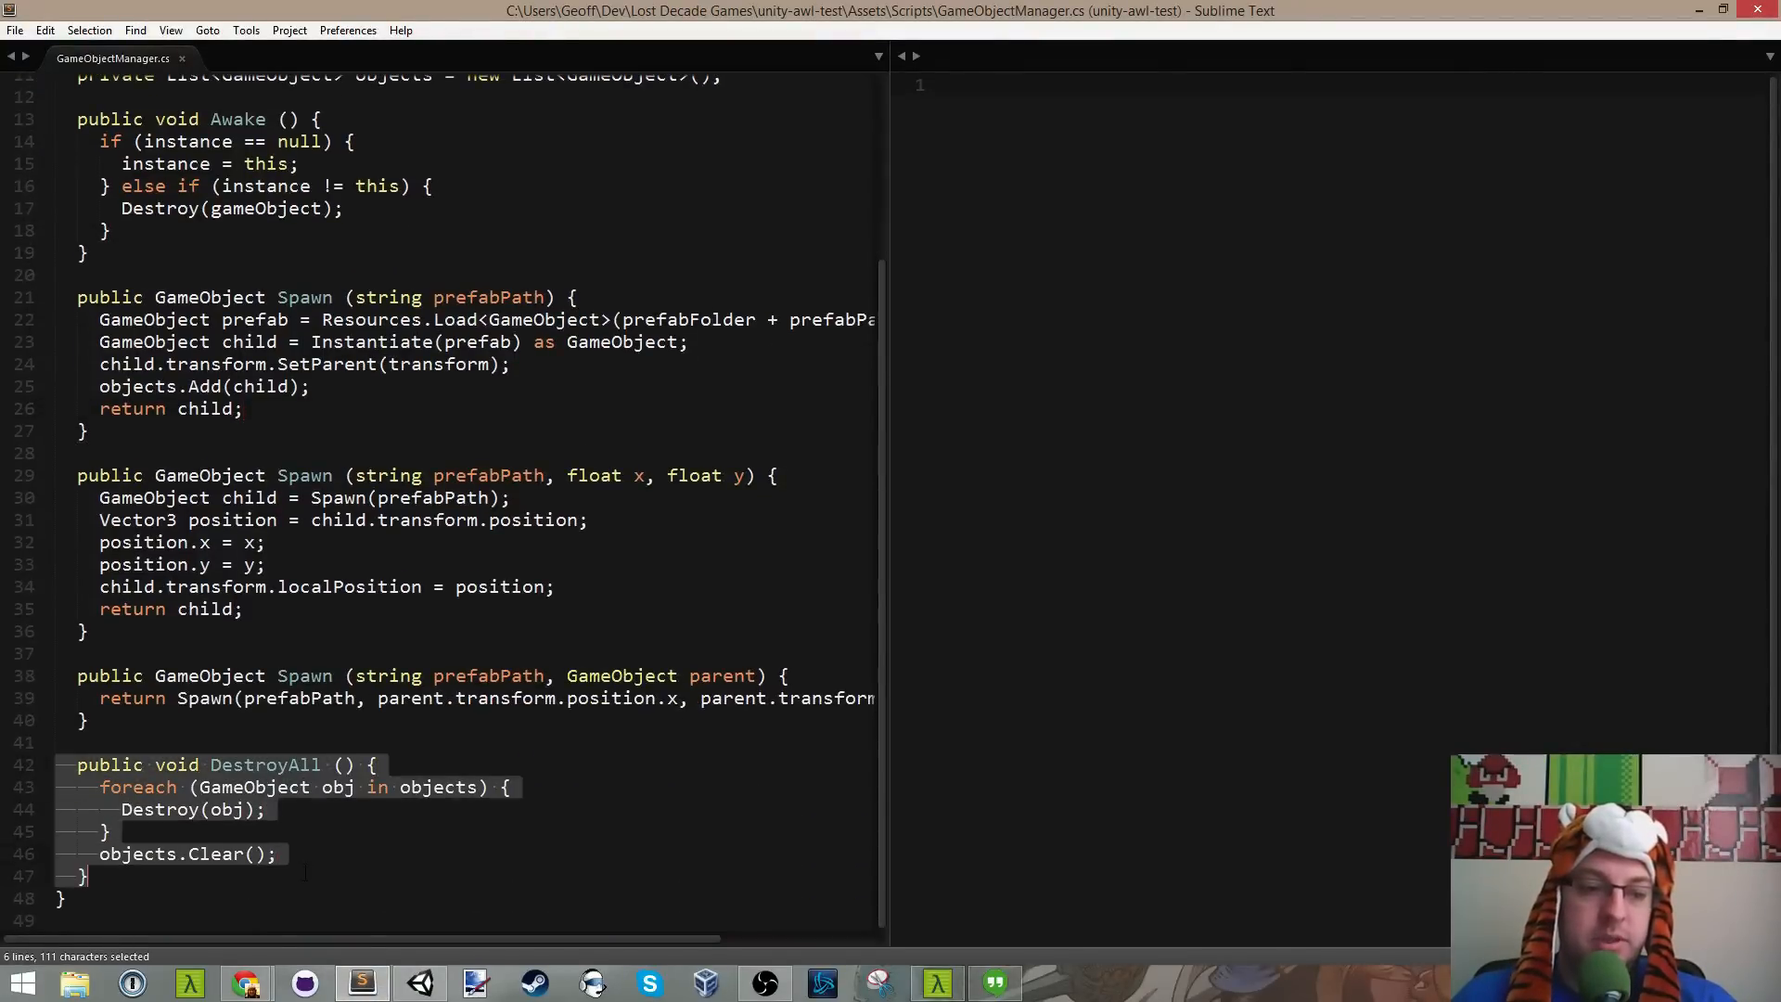
{"action": "left_click", "coordinate": [312, 787]}
{"action": "scroll", "coordinate": [225, 650], "scroll_direction": "up", "scroll_amount": 4}
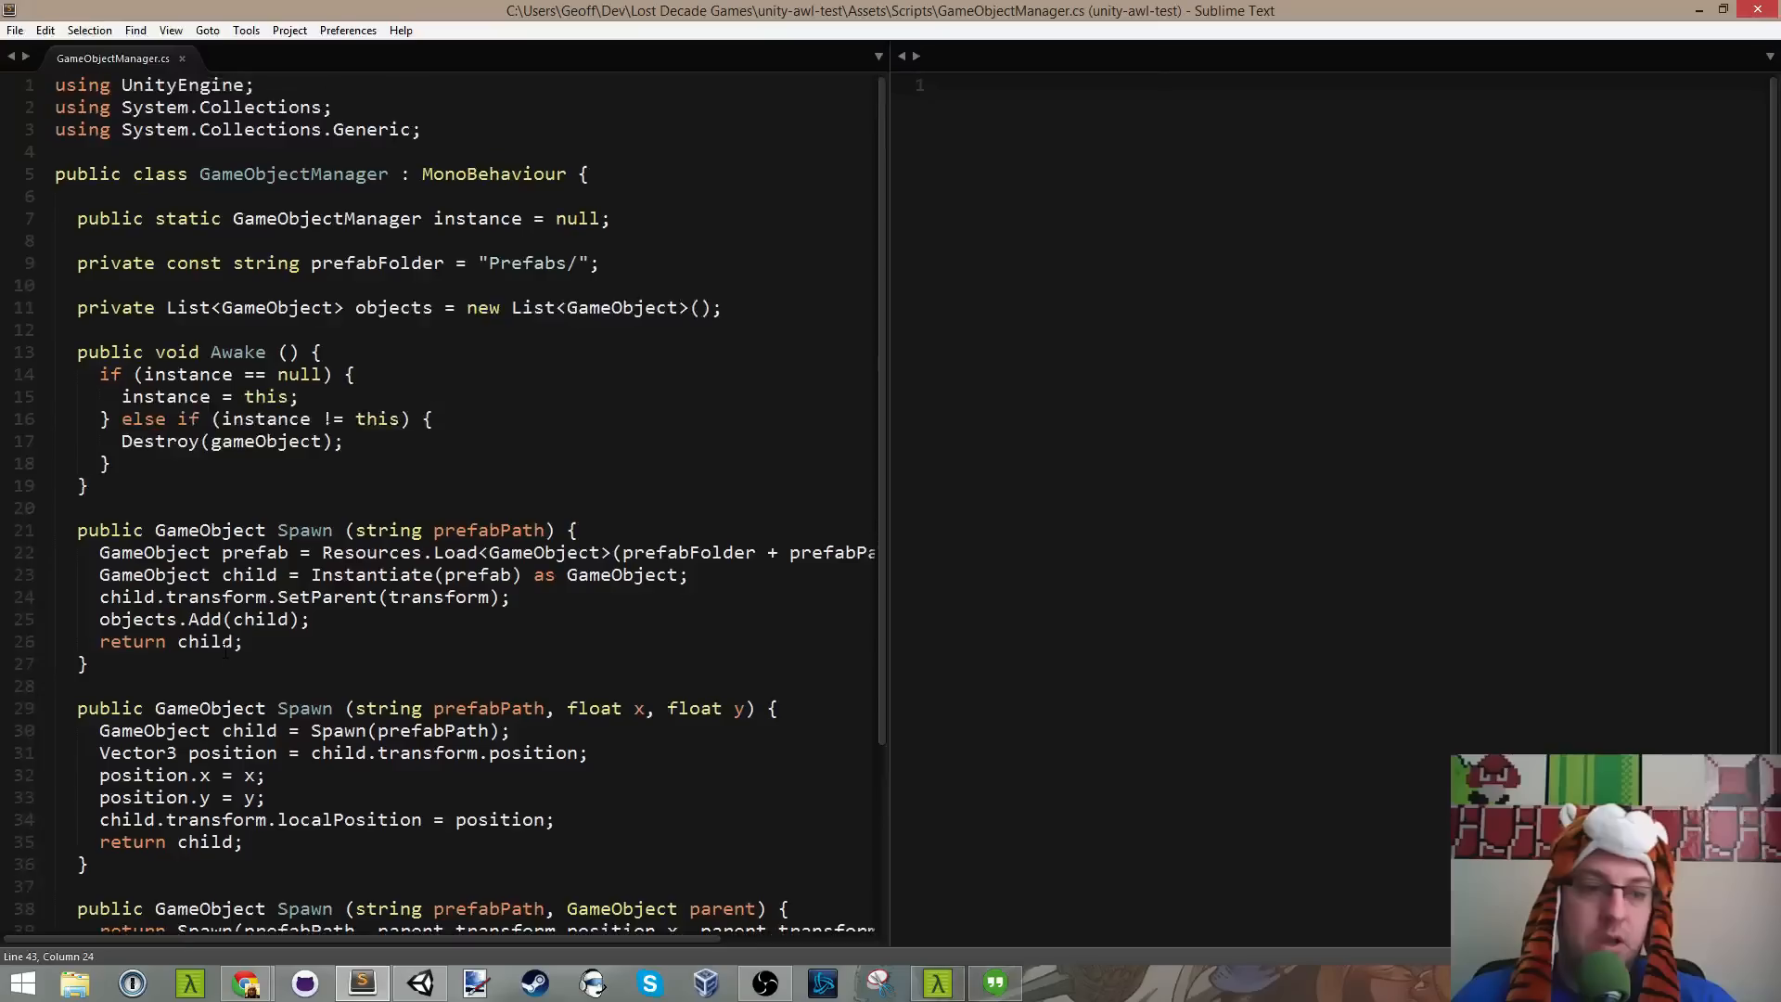
{"action": "left_click_drag", "start_coordinate": [77, 307], "coordinate": [779, 310]}
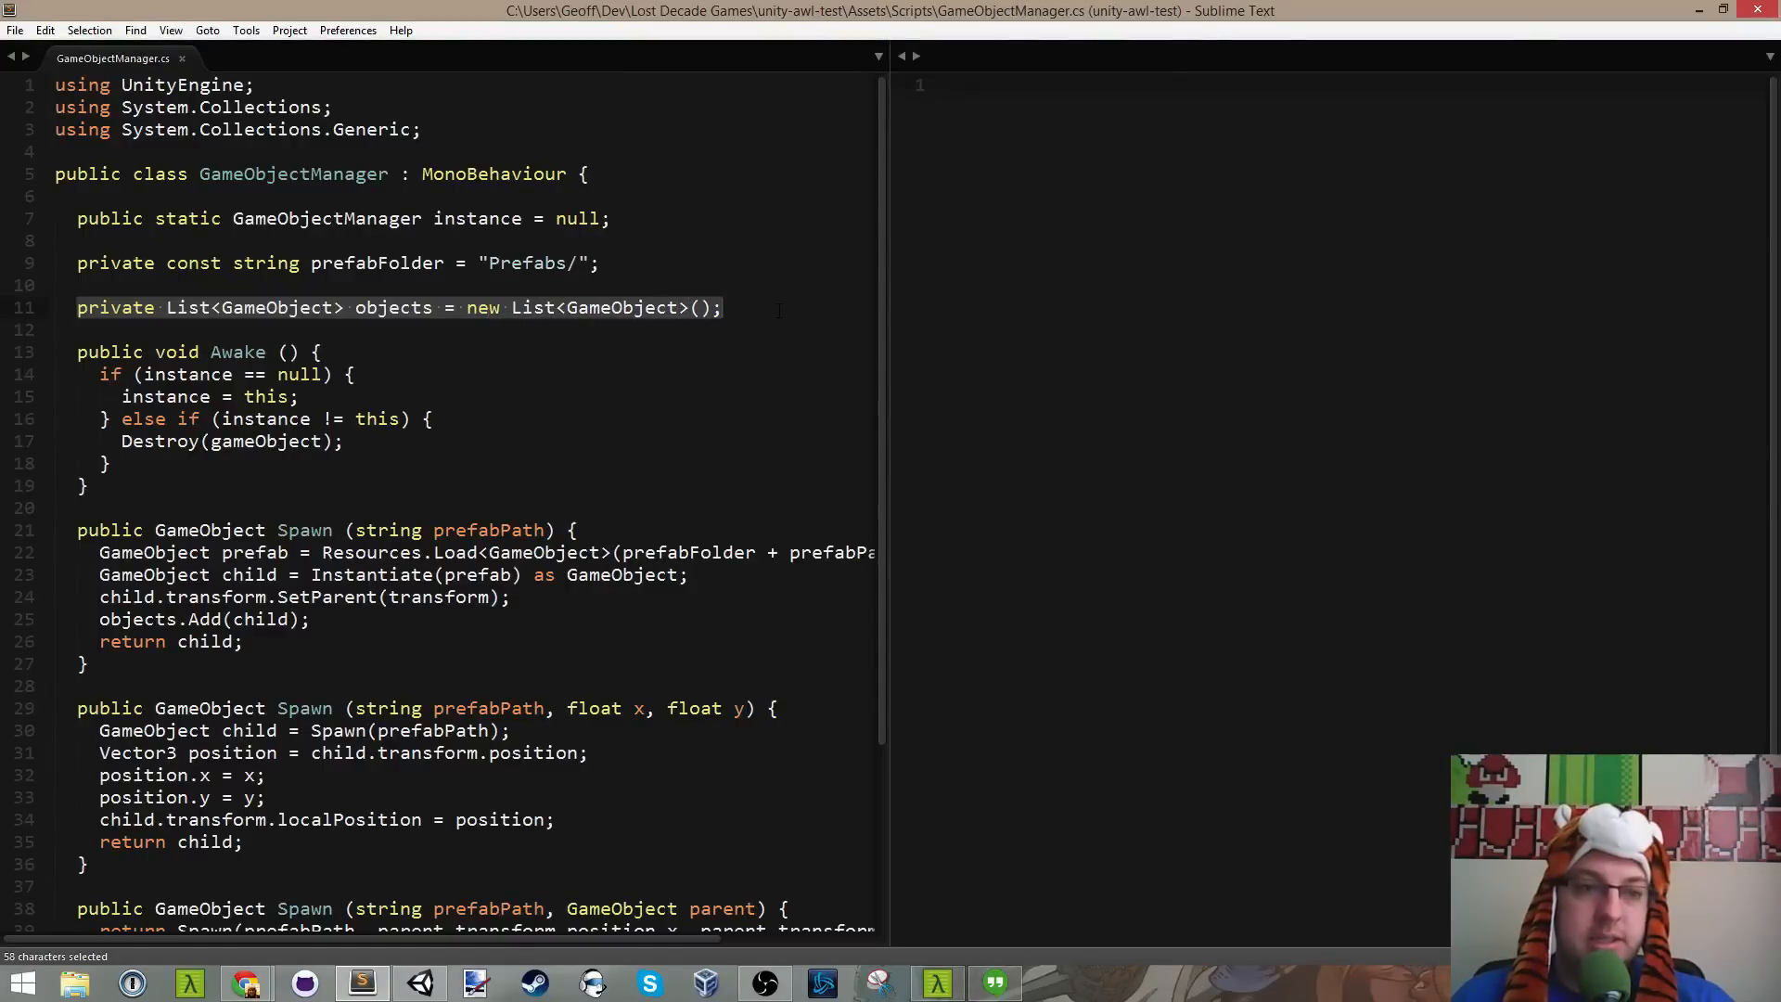
{"action": "scroll", "coordinate": [524, 394], "scroll_direction": "down", "scroll_amount": 4}
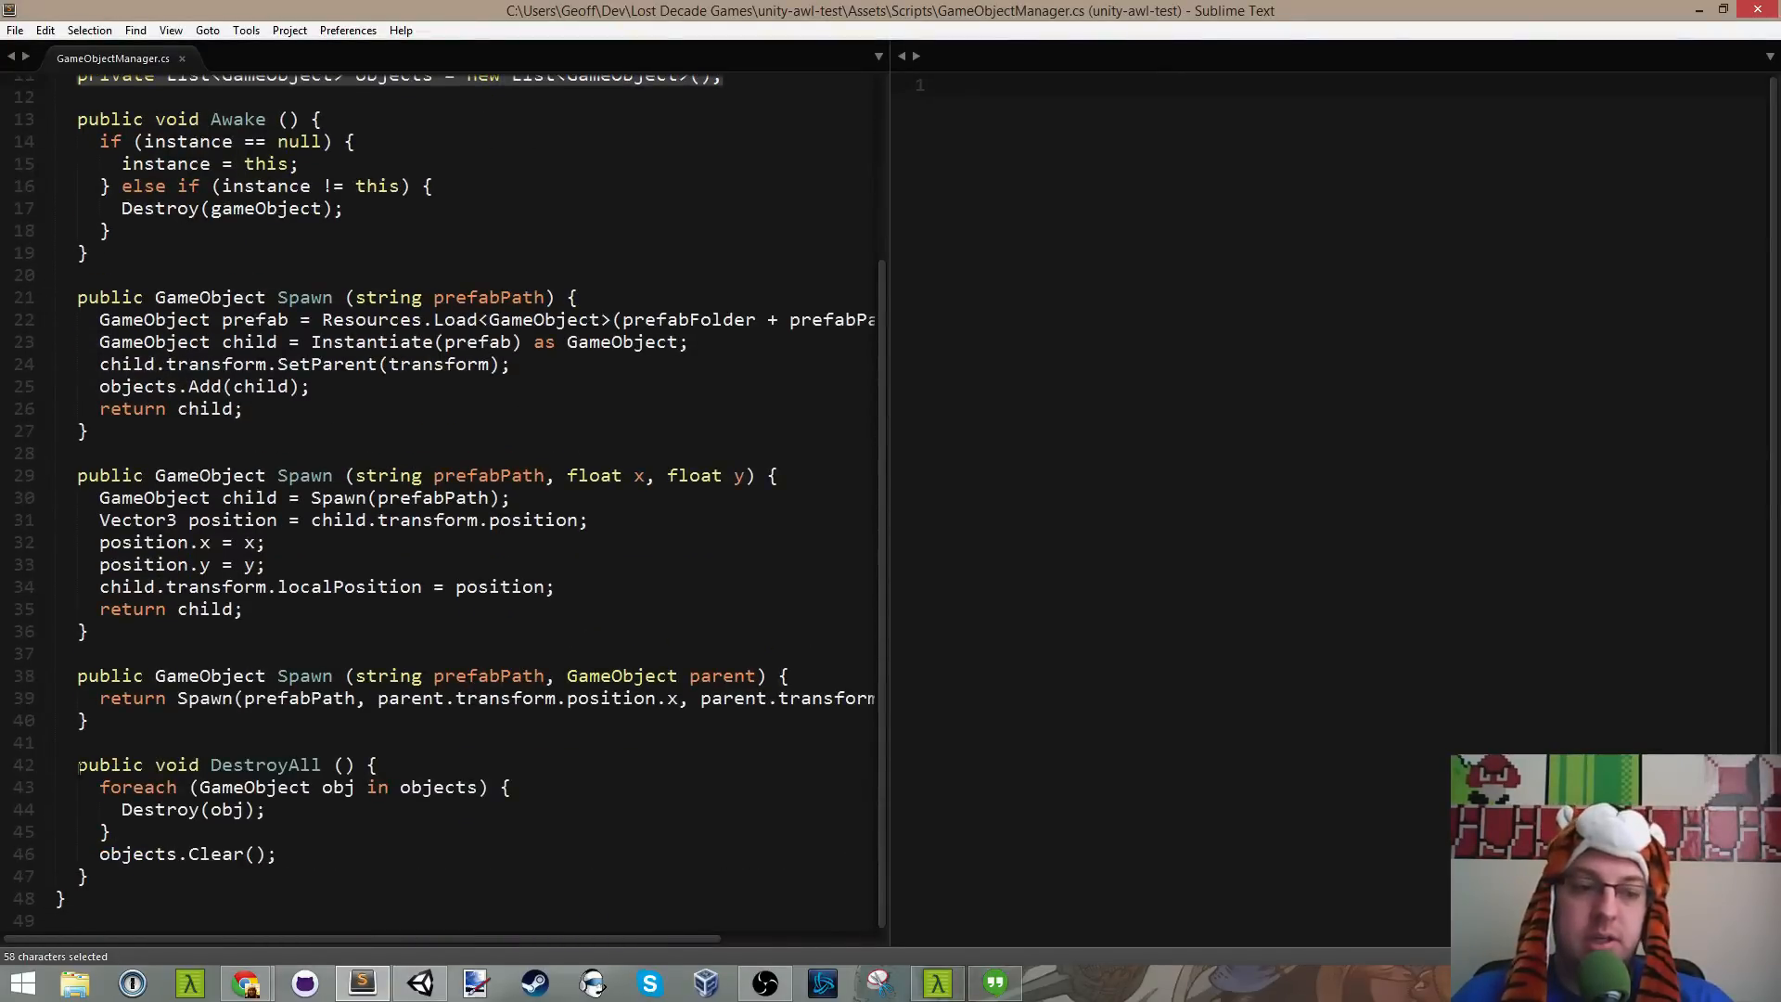
{"action": "left_click_drag", "start_coordinate": [78, 765], "coordinate": [372, 876]}
{"action": "left_click", "coordinate": [414, 747]}
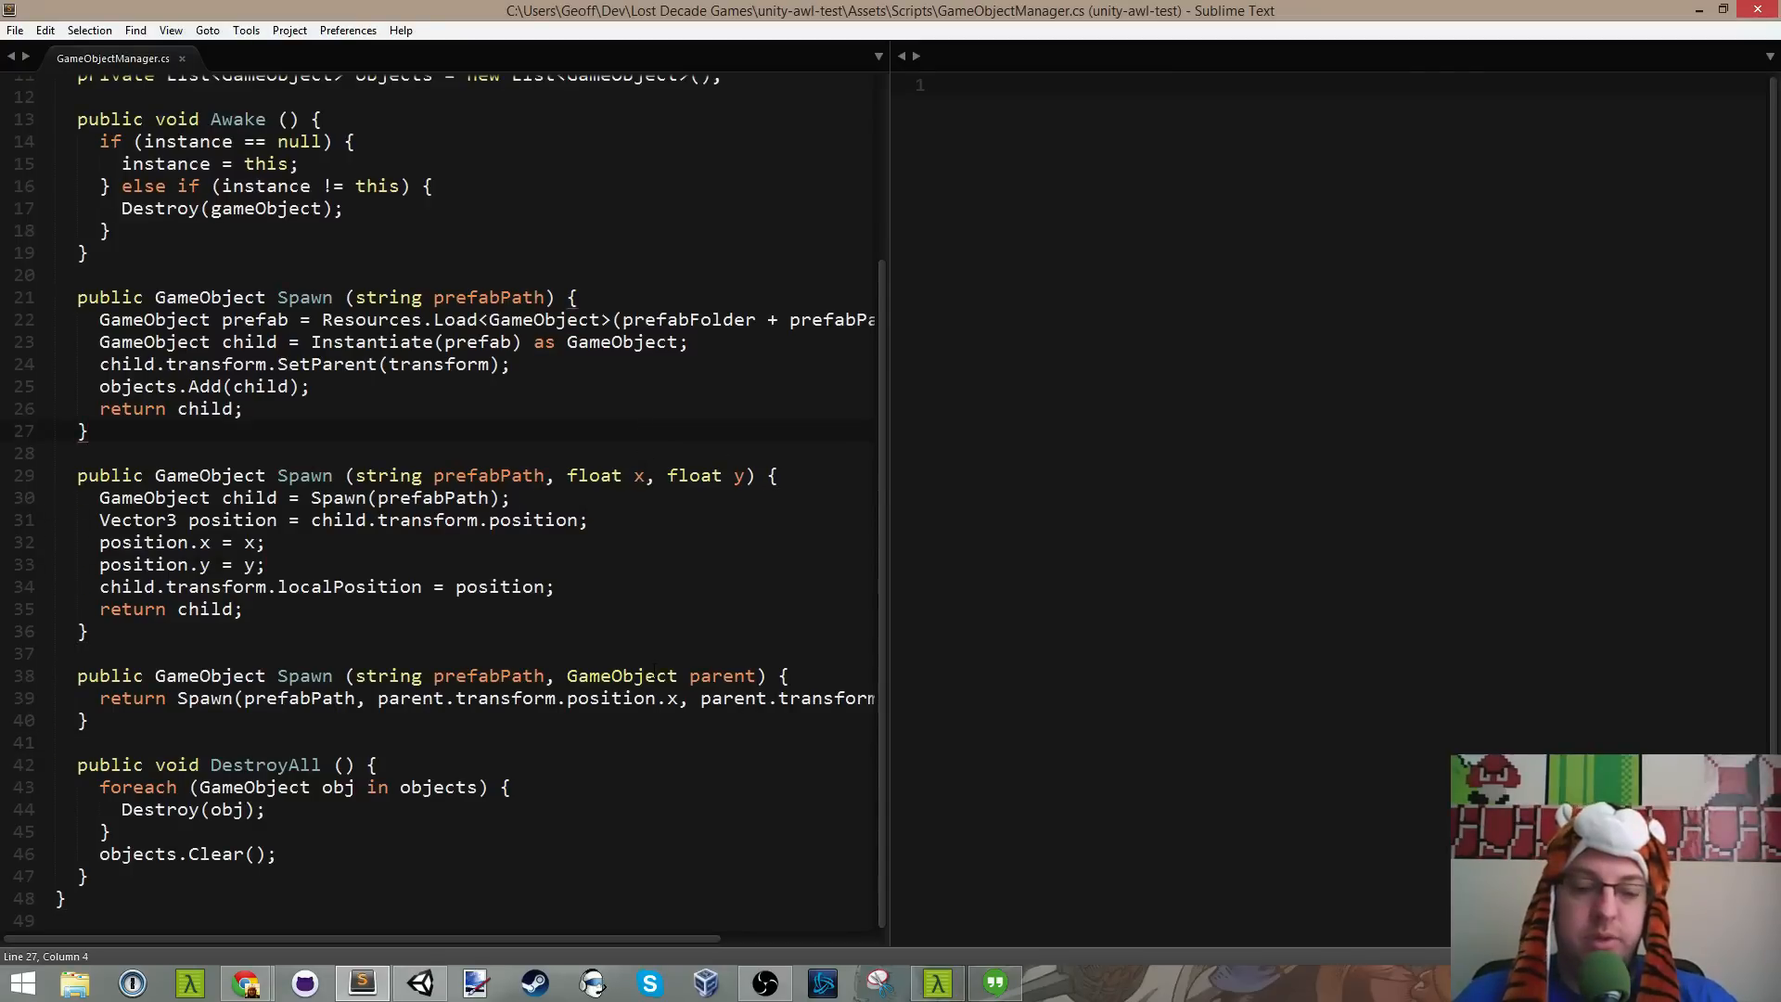
Step: Switch to Unity and inspect the Canvas object of the Main scene
{"action": "left_click", "coordinate": [420, 982]}
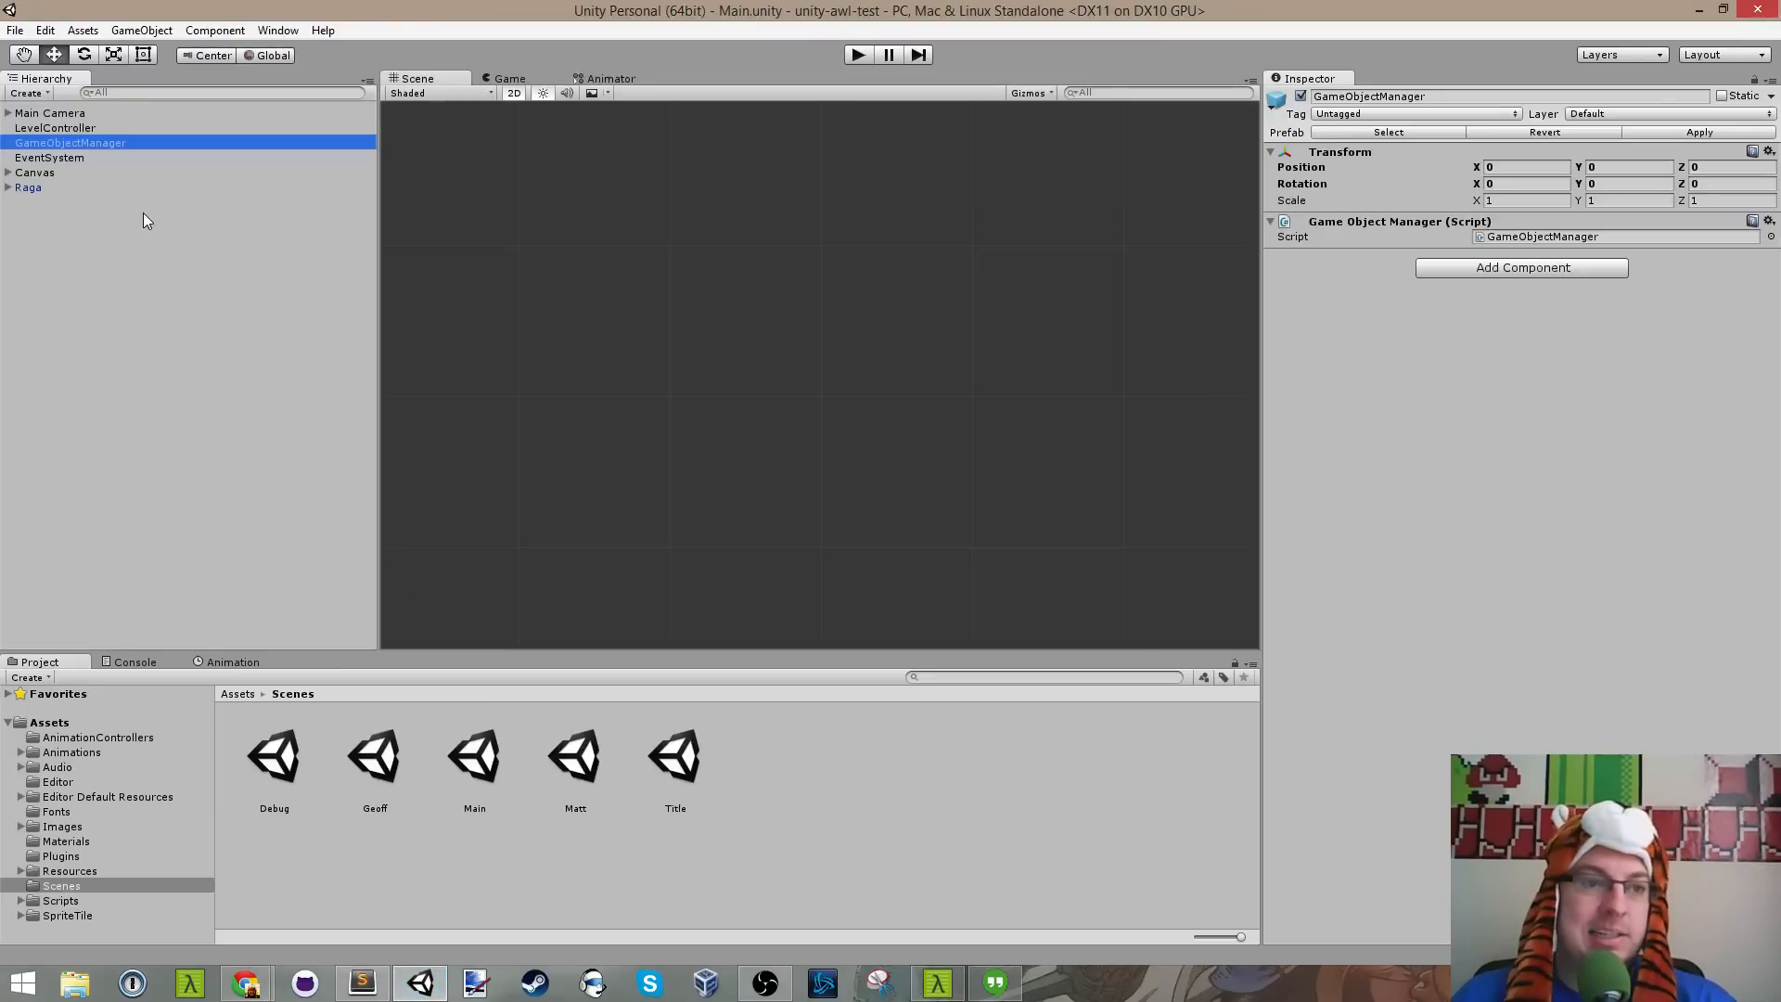
{"action": "left_click", "coordinate": [67, 174]}
{"action": "left_click", "coordinate": [53, 189]}
{"action": "left_click", "coordinate": [59, 174]}
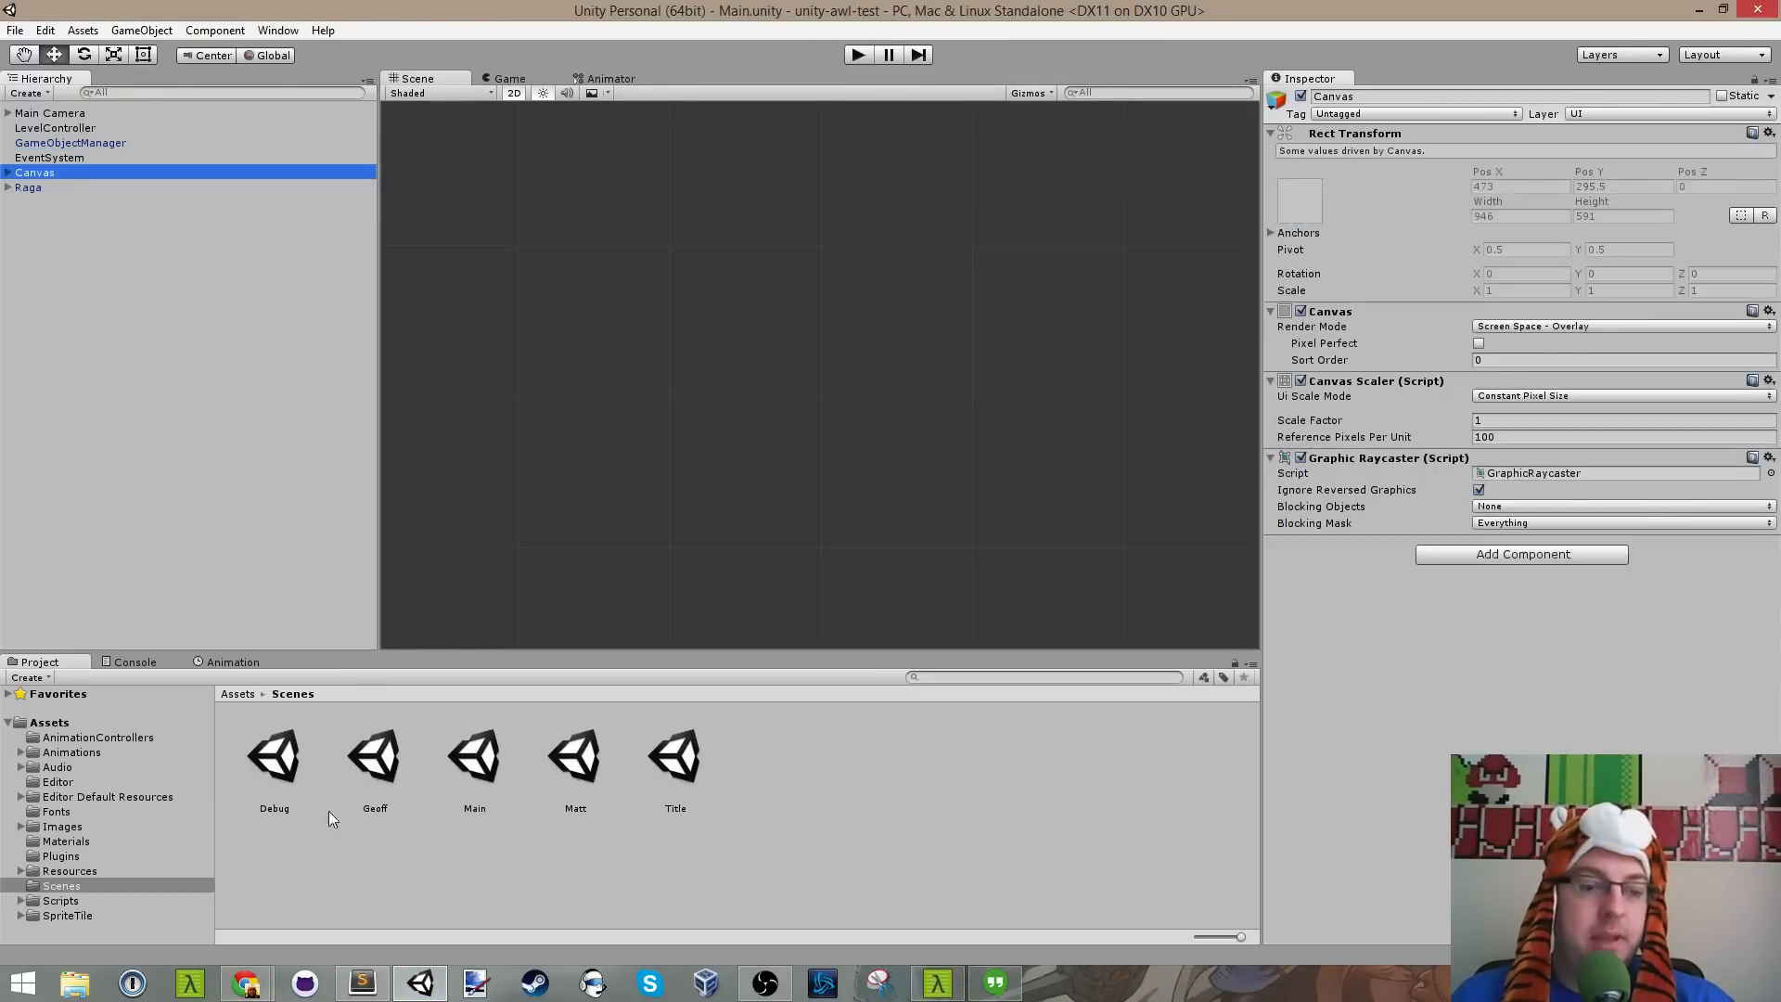
Step: Switch back to Sublime Text and open TileMapTest.cs in the empty second pane by searching project files for "til"
{"action": "left_click", "coordinate": [362, 983]}
{"action": "left_click", "coordinate": [1087, 427]}
{"action": "key", "text": "ctrl+p"}
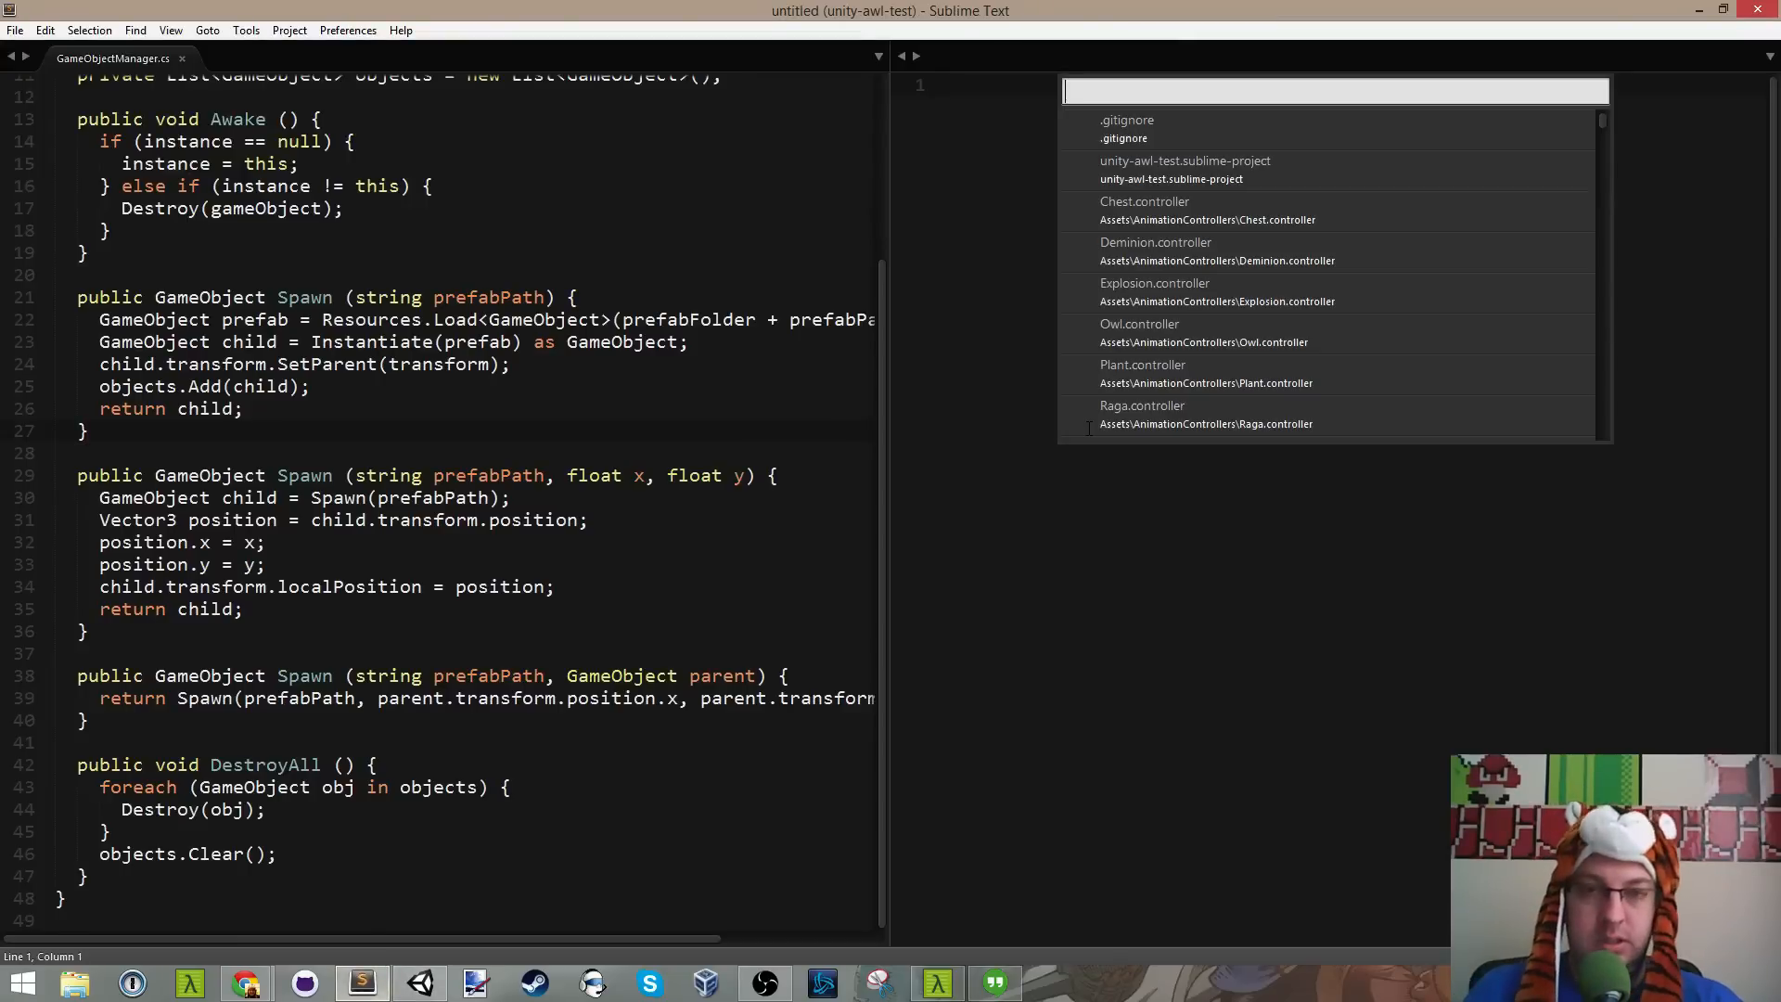
{"action": "type", "text": "tole"}
{"action": "key", "text": "BackSpace"}
{"action": "key", "text": "BackSpace"}
{"action": "key", "text": "BackSpace"}
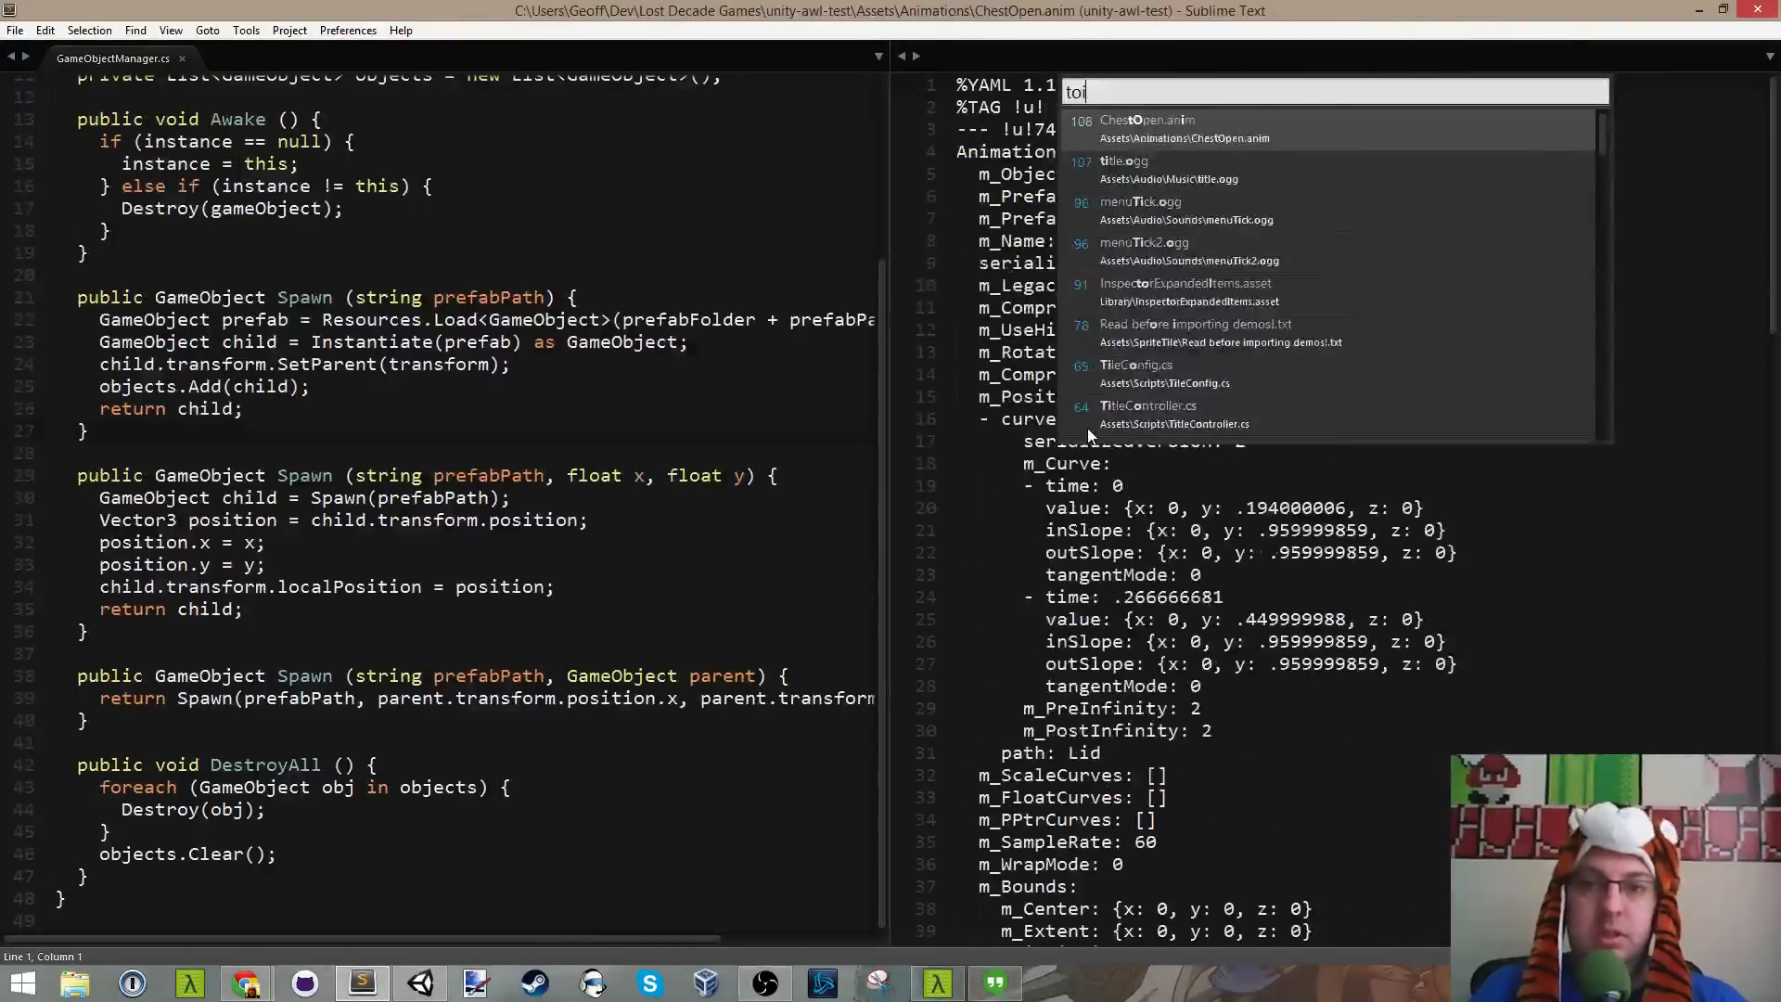
{"action": "type", "text": "il"}
{"action": "key", "text": "Up"}
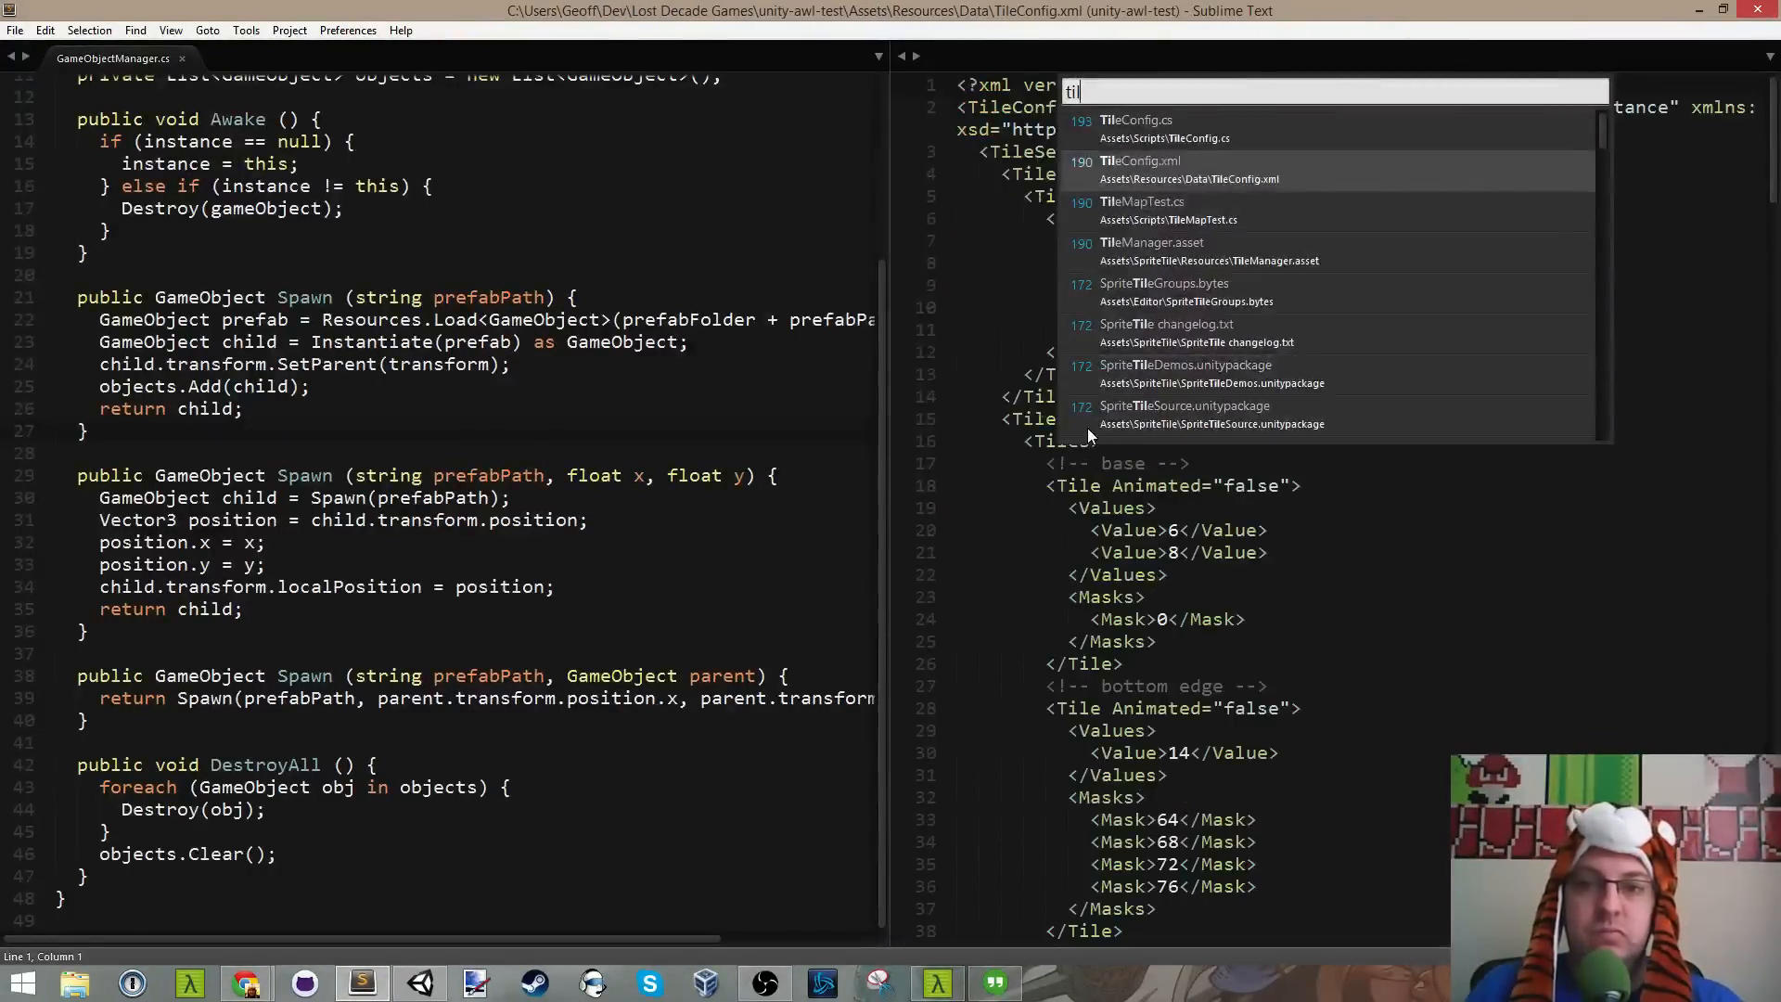
{"action": "key", "text": "Down"}
{"action": "key", "text": "Return"}
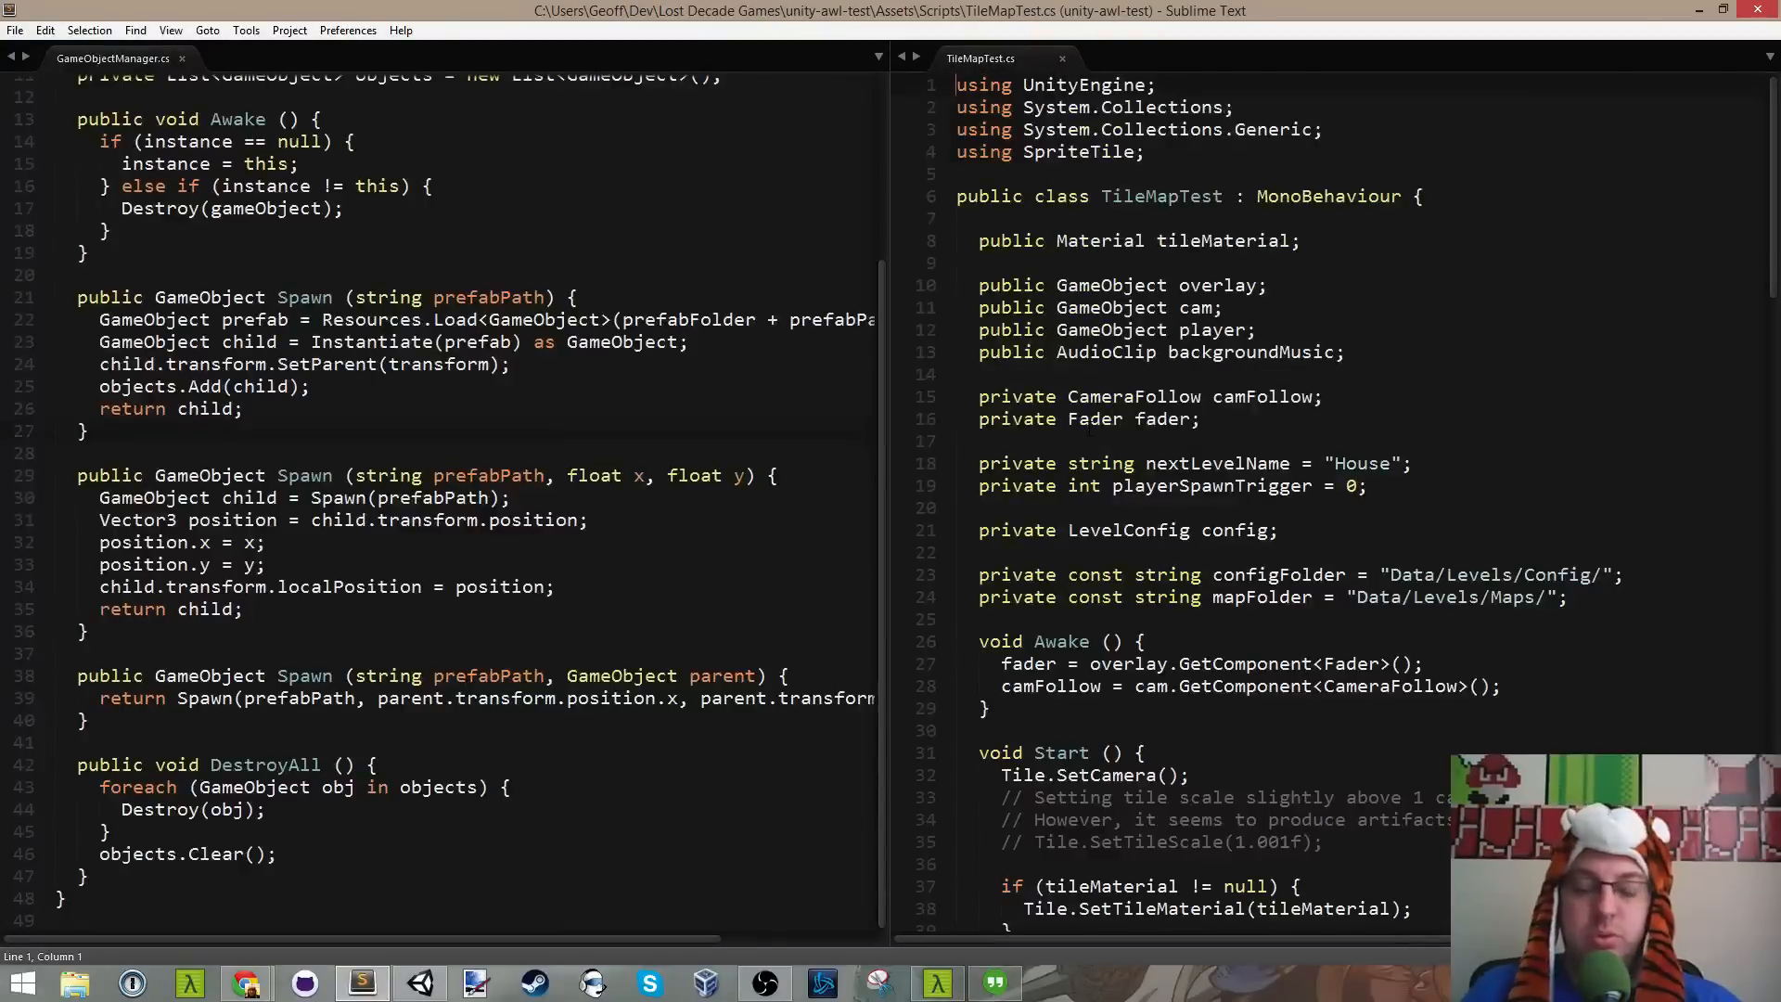
Step: Search TileMapTest.cs for "gameobjectm" and select the DestroyAll call line in UnloadLevel
{"action": "key", "text": "ctrl+f"}
{"action": "type", "text": "game"}
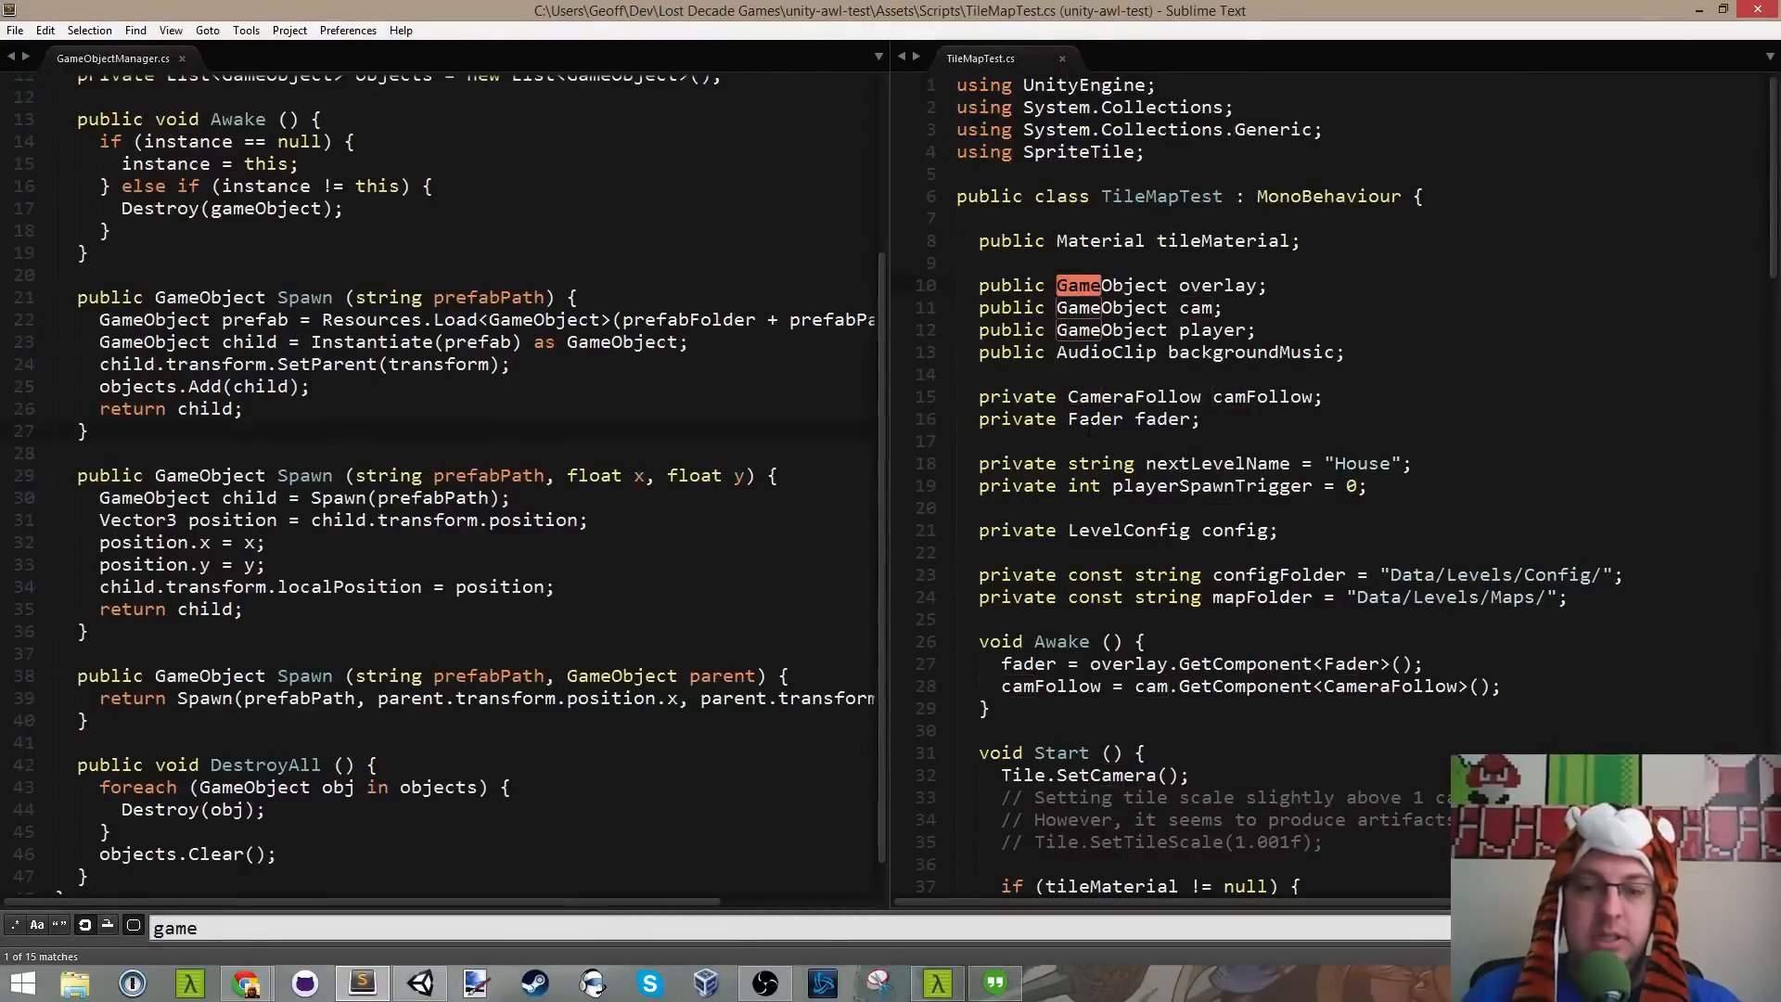
{"action": "type", "text": "objectm"}
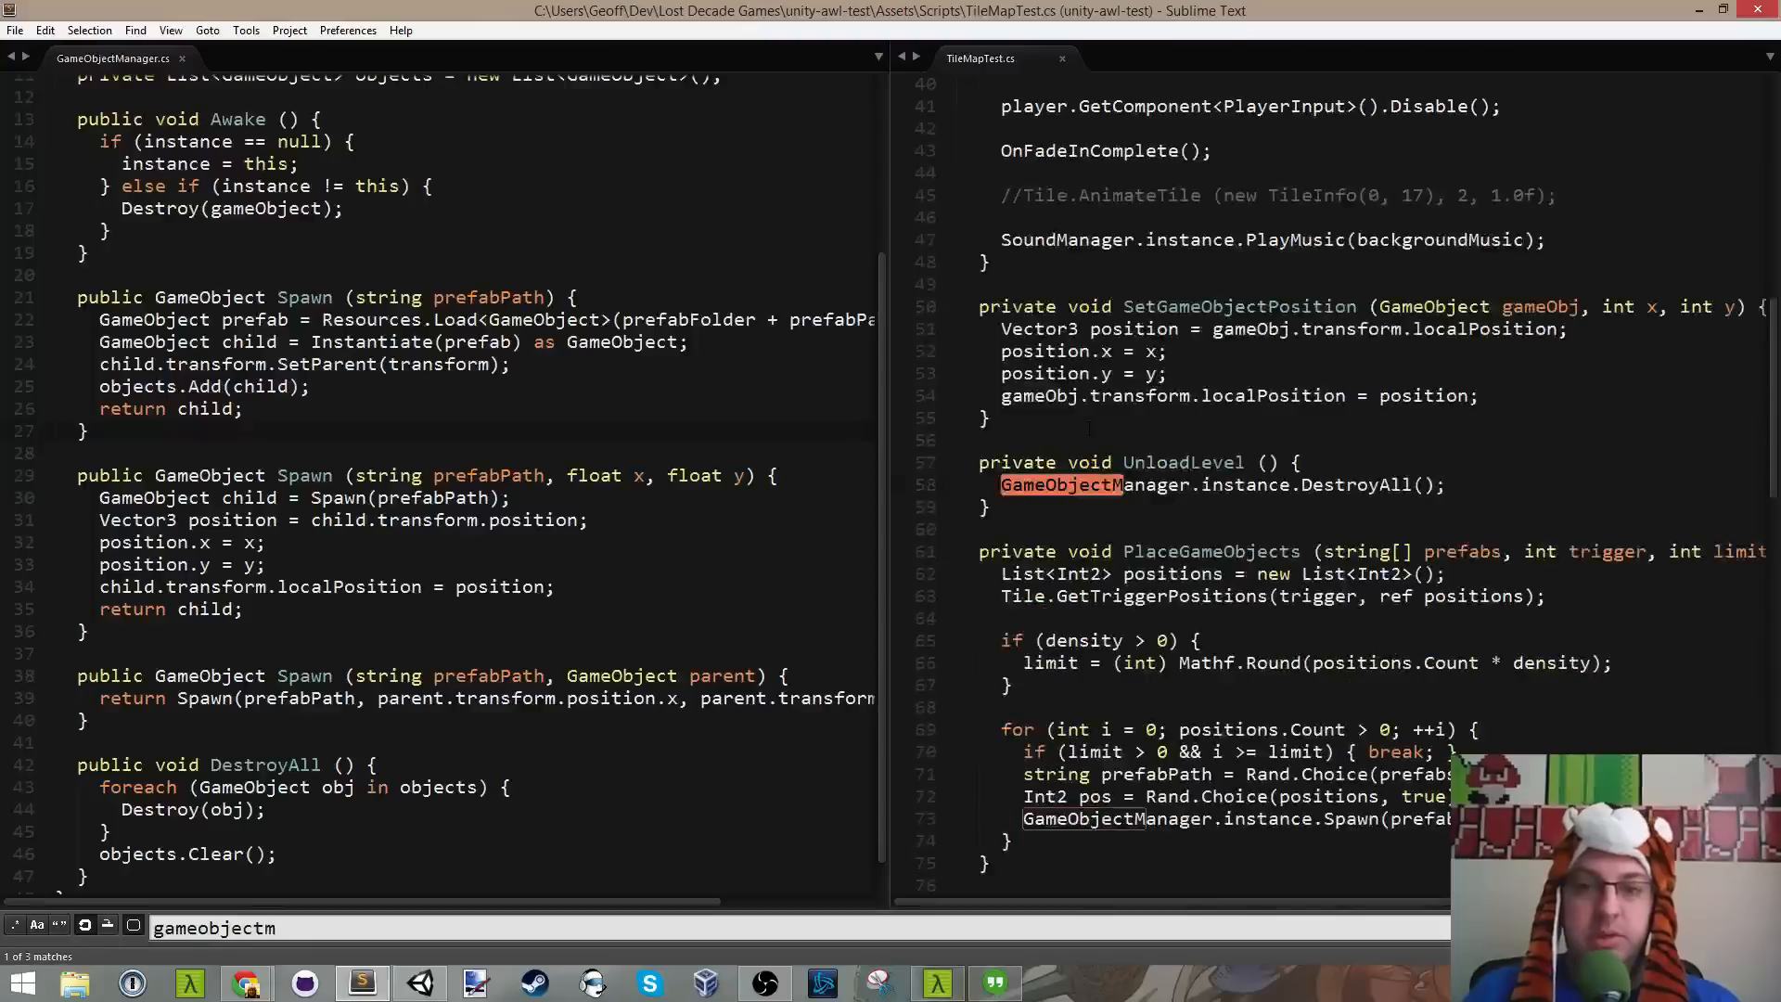
{"action": "left_click", "coordinate": [1178, 486]}
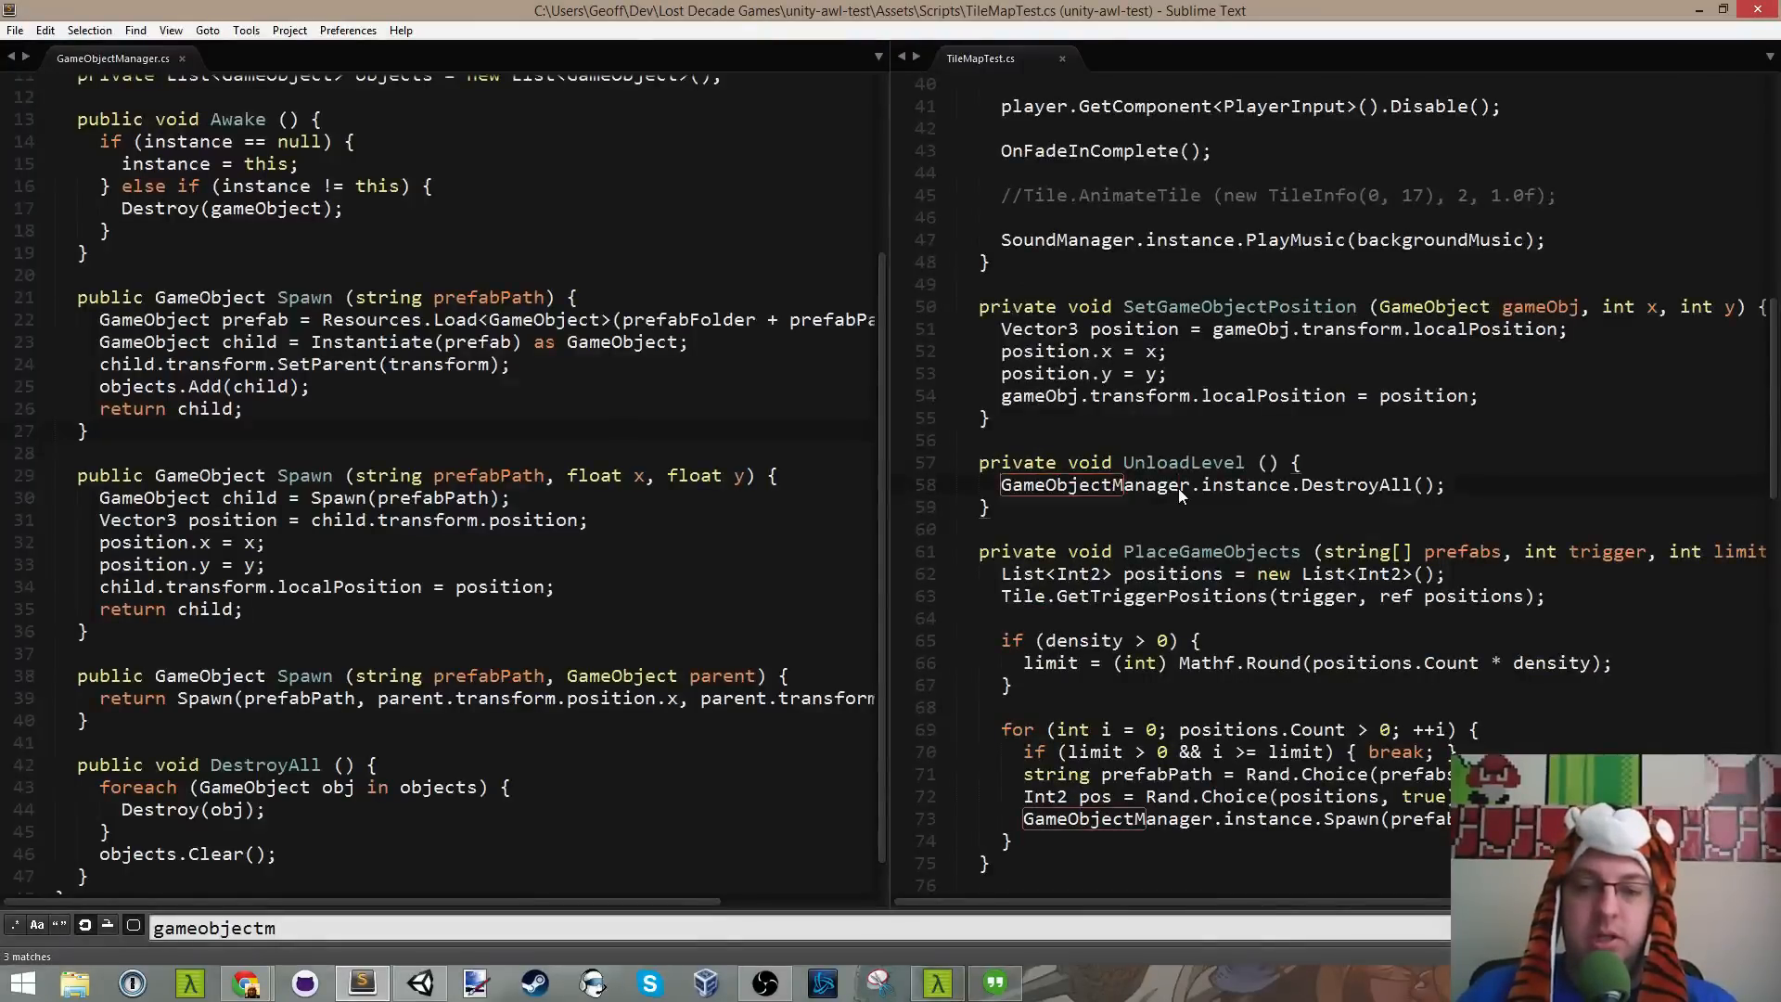
{"action": "key", "text": "Home"}
{"action": "key", "text": "shift+End"}
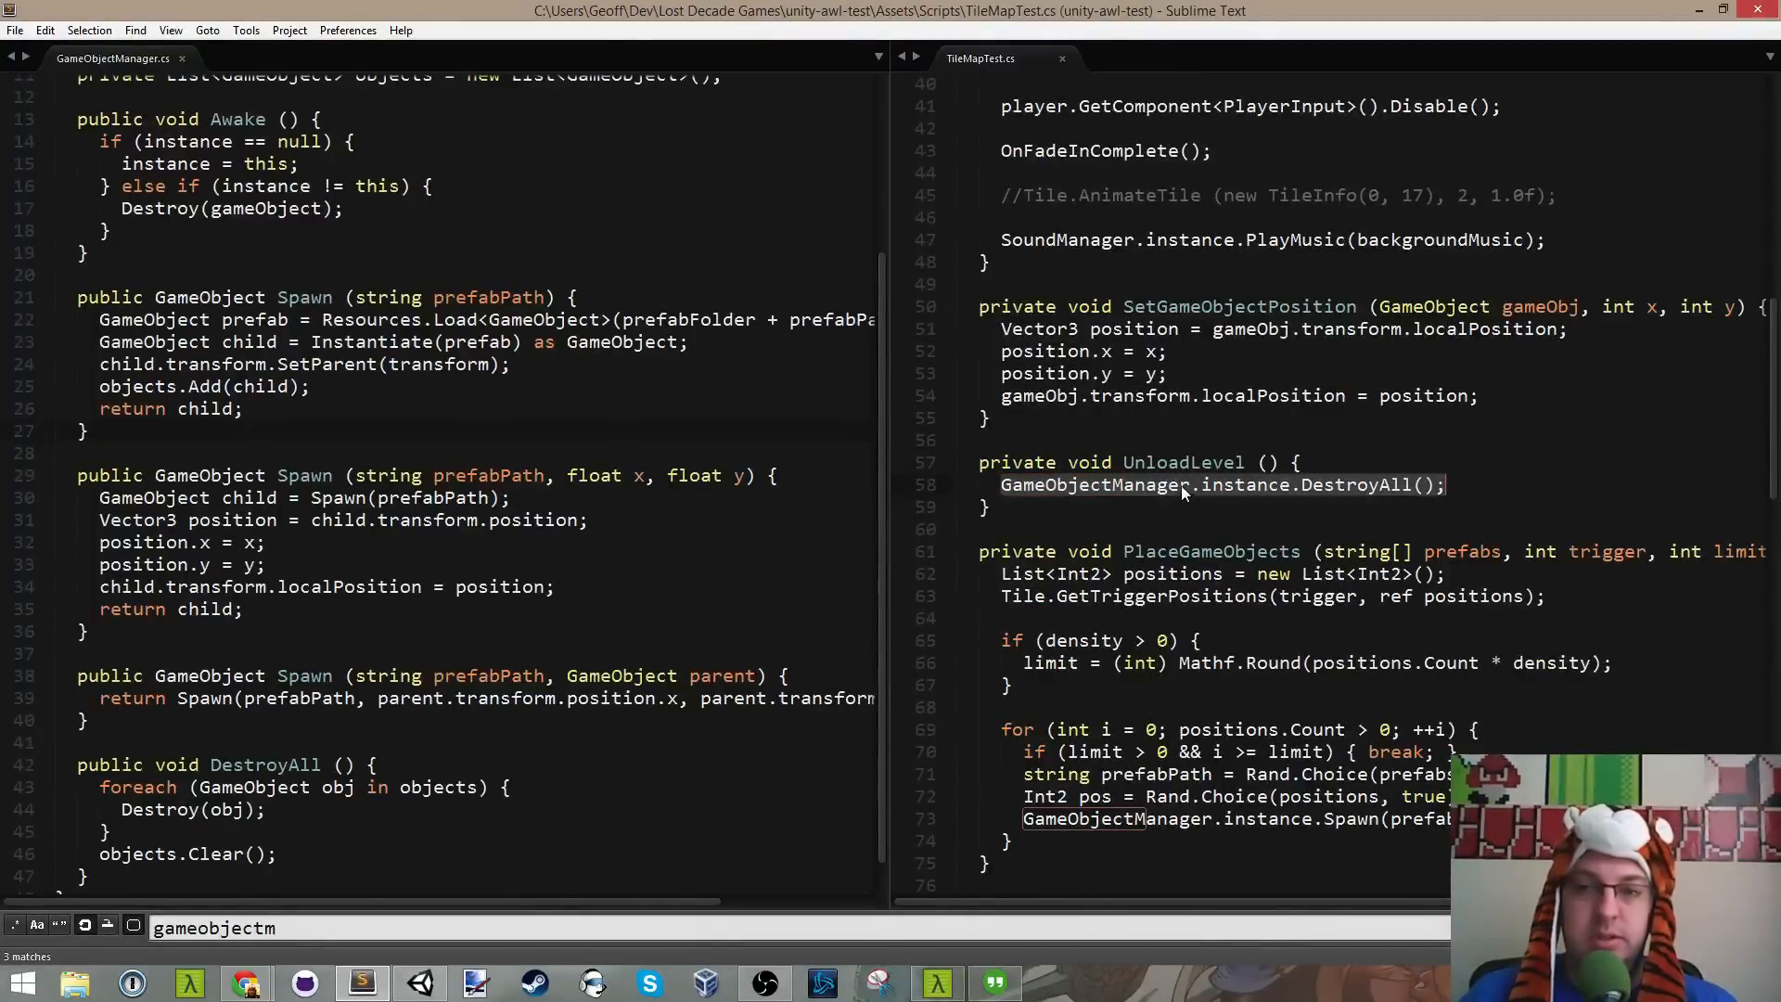
Step: Select the GameObjectManager.instance.Spawn call line inside the PlaceGameObjects loop
{"action": "scroll", "coordinate": [1053, 638], "scroll_direction": "down", "scroll_amount": 3}
{"action": "left_click", "coordinate": [1053, 640]}
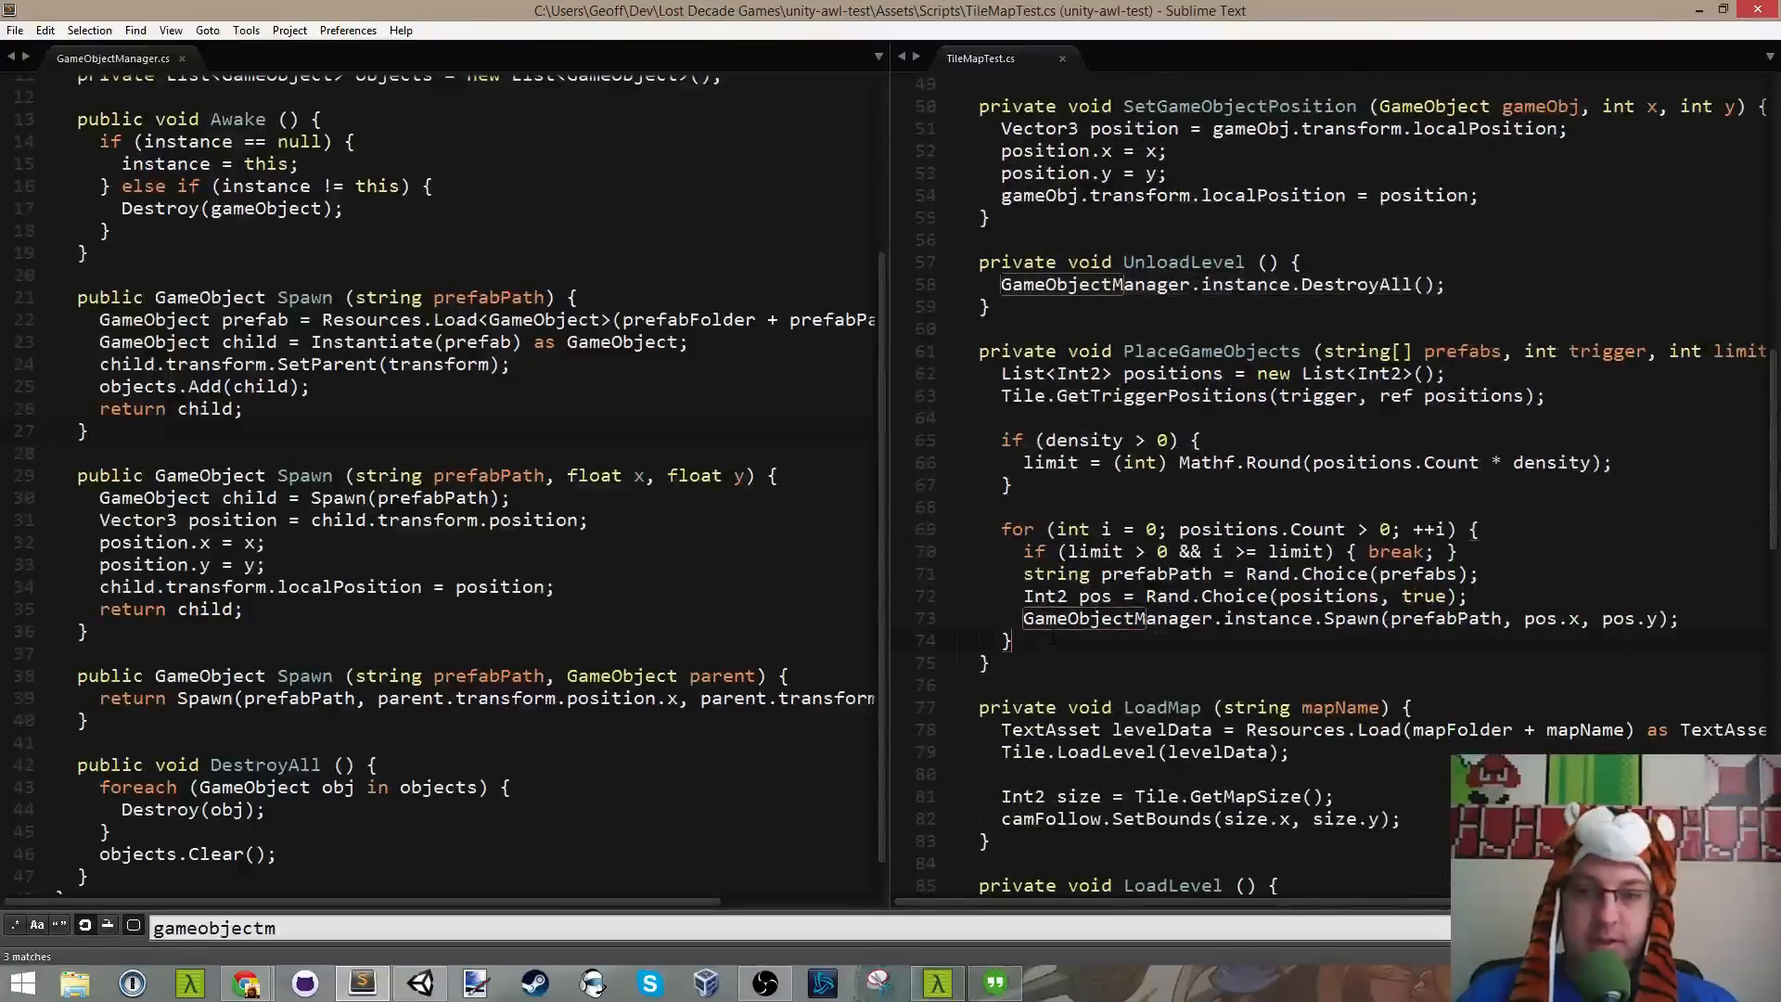
{"action": "left_click_drag", "start_coordinate": [1023, 619], "coordinate": [1702, 612]}
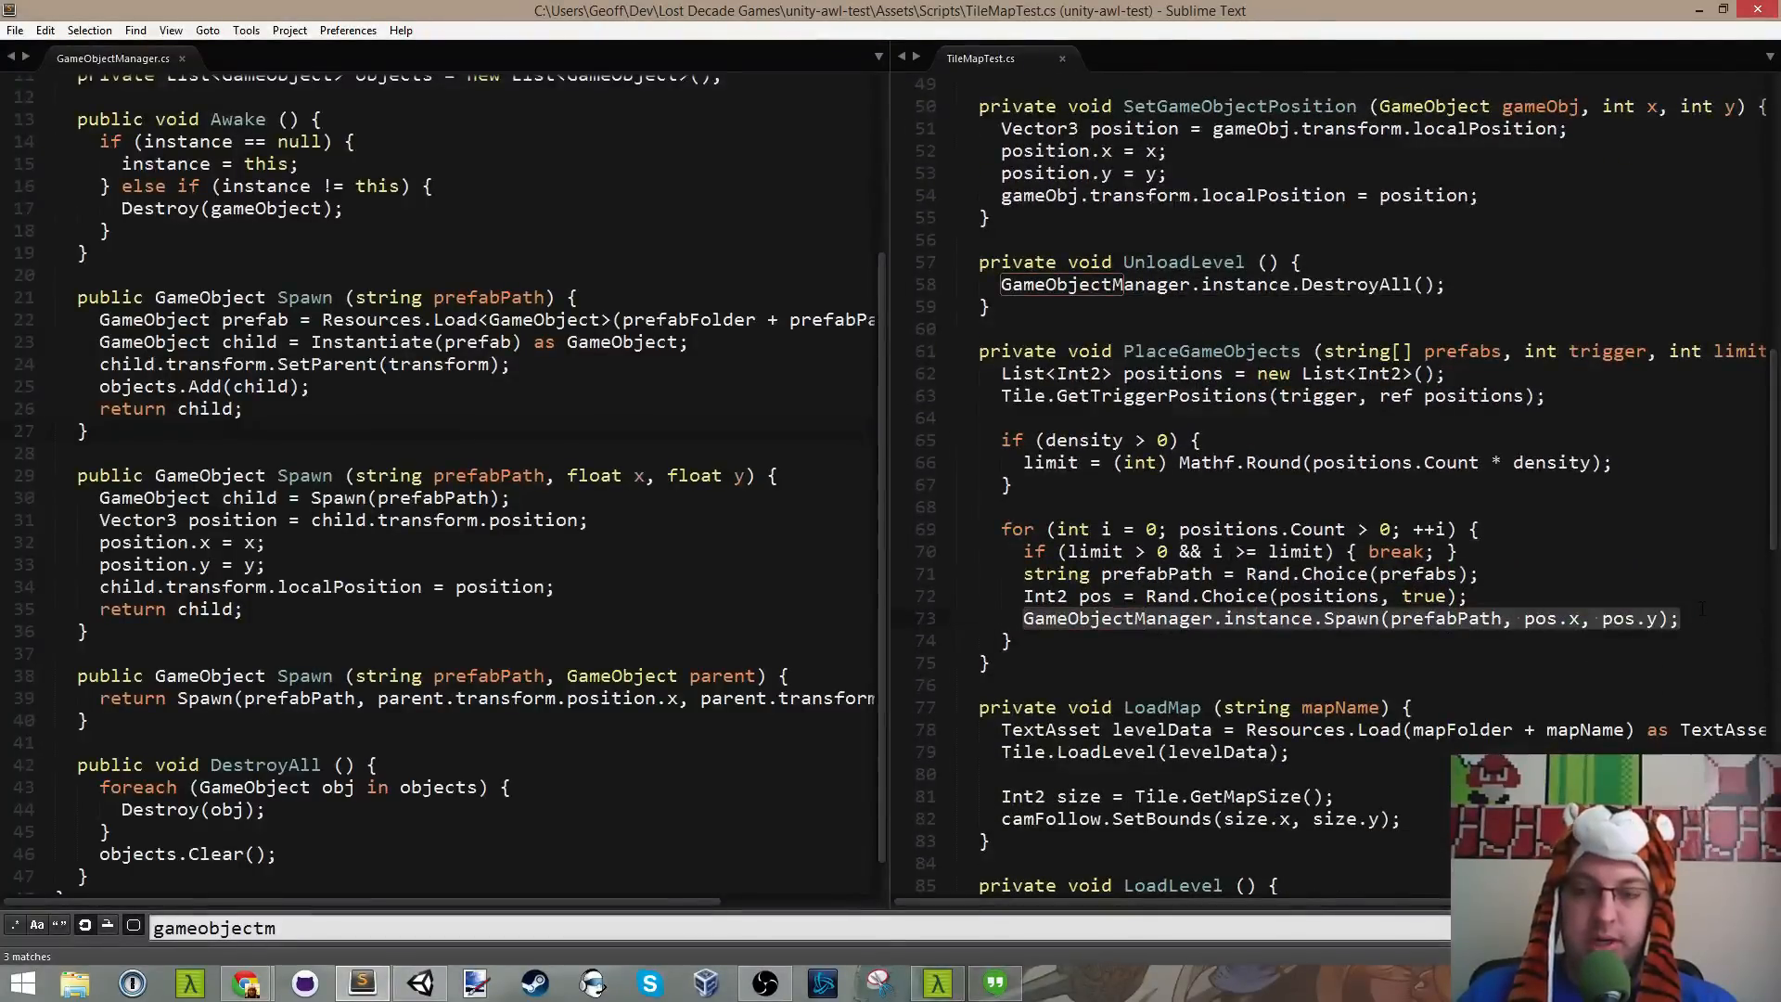
Step: Close the search, reselect the Spawn call line in the PlaceGameObjects loop, and review the LoadMap and LoadLevel methods in TileMapTest.cs
{"action": "left_click", "coordinate": [990, 663]}
{"action": "key", "text": "Escape"}
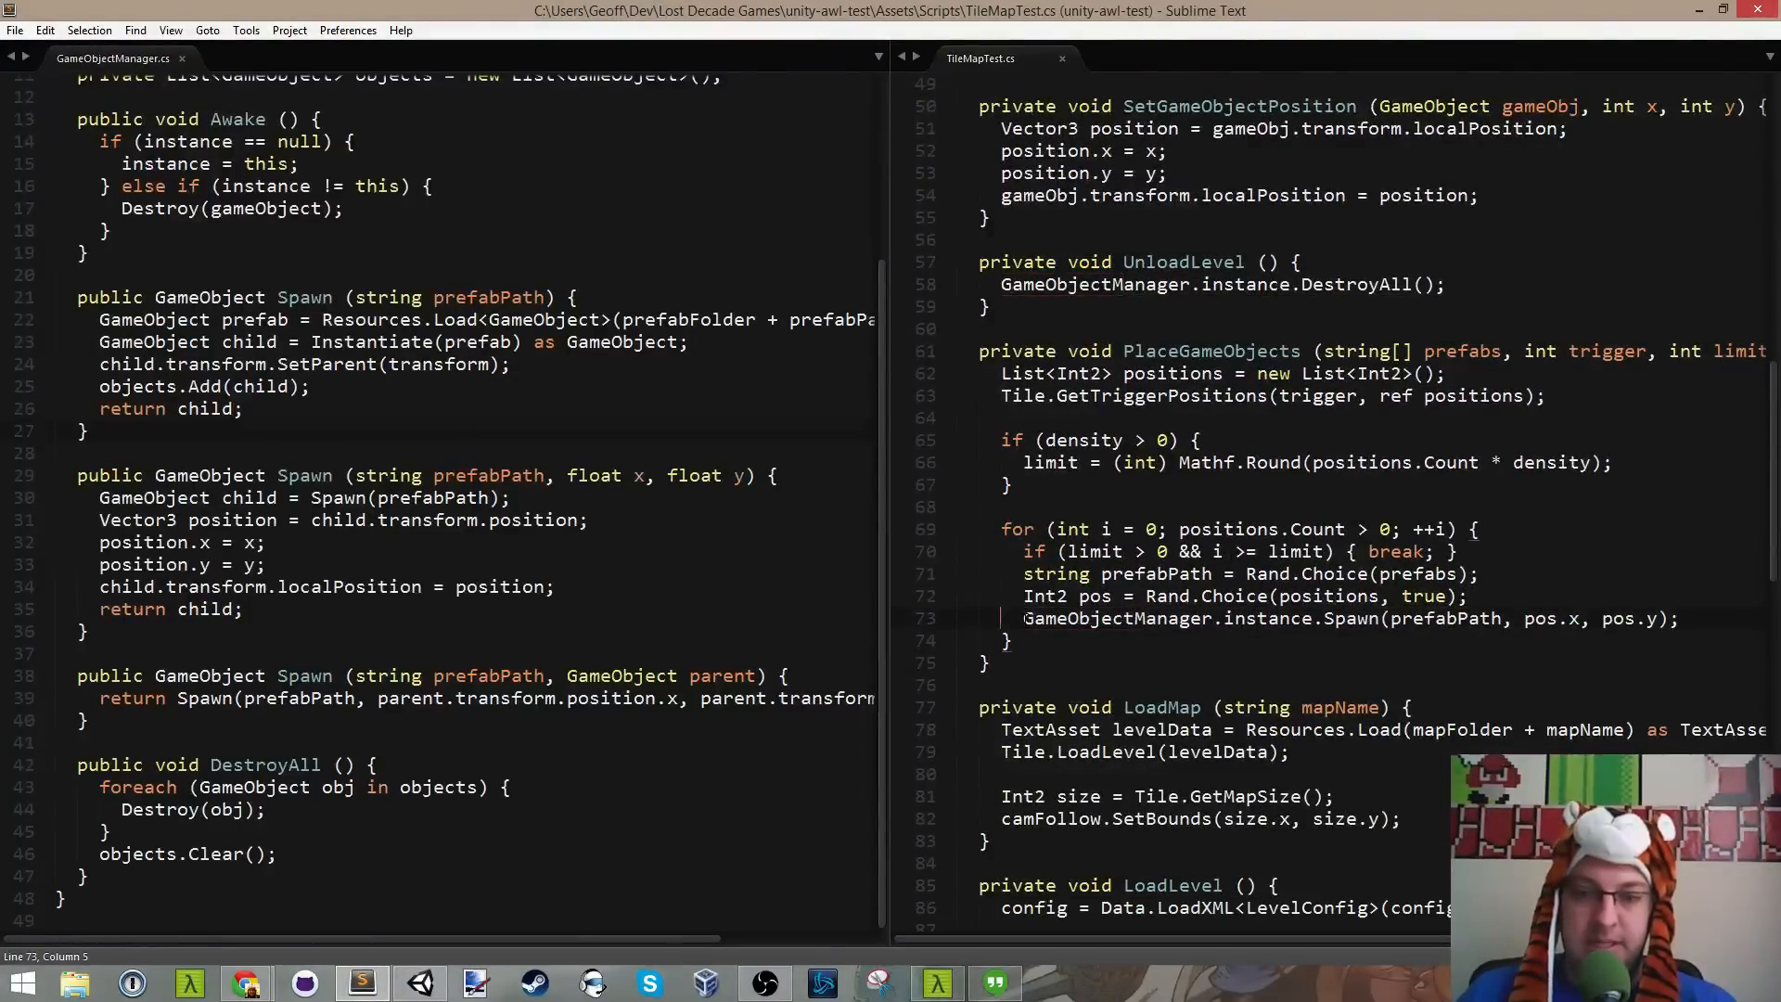
{"action": "left_click_drag", "start_coordinate": [1023, 619], "coordinate": [1716, 626]}
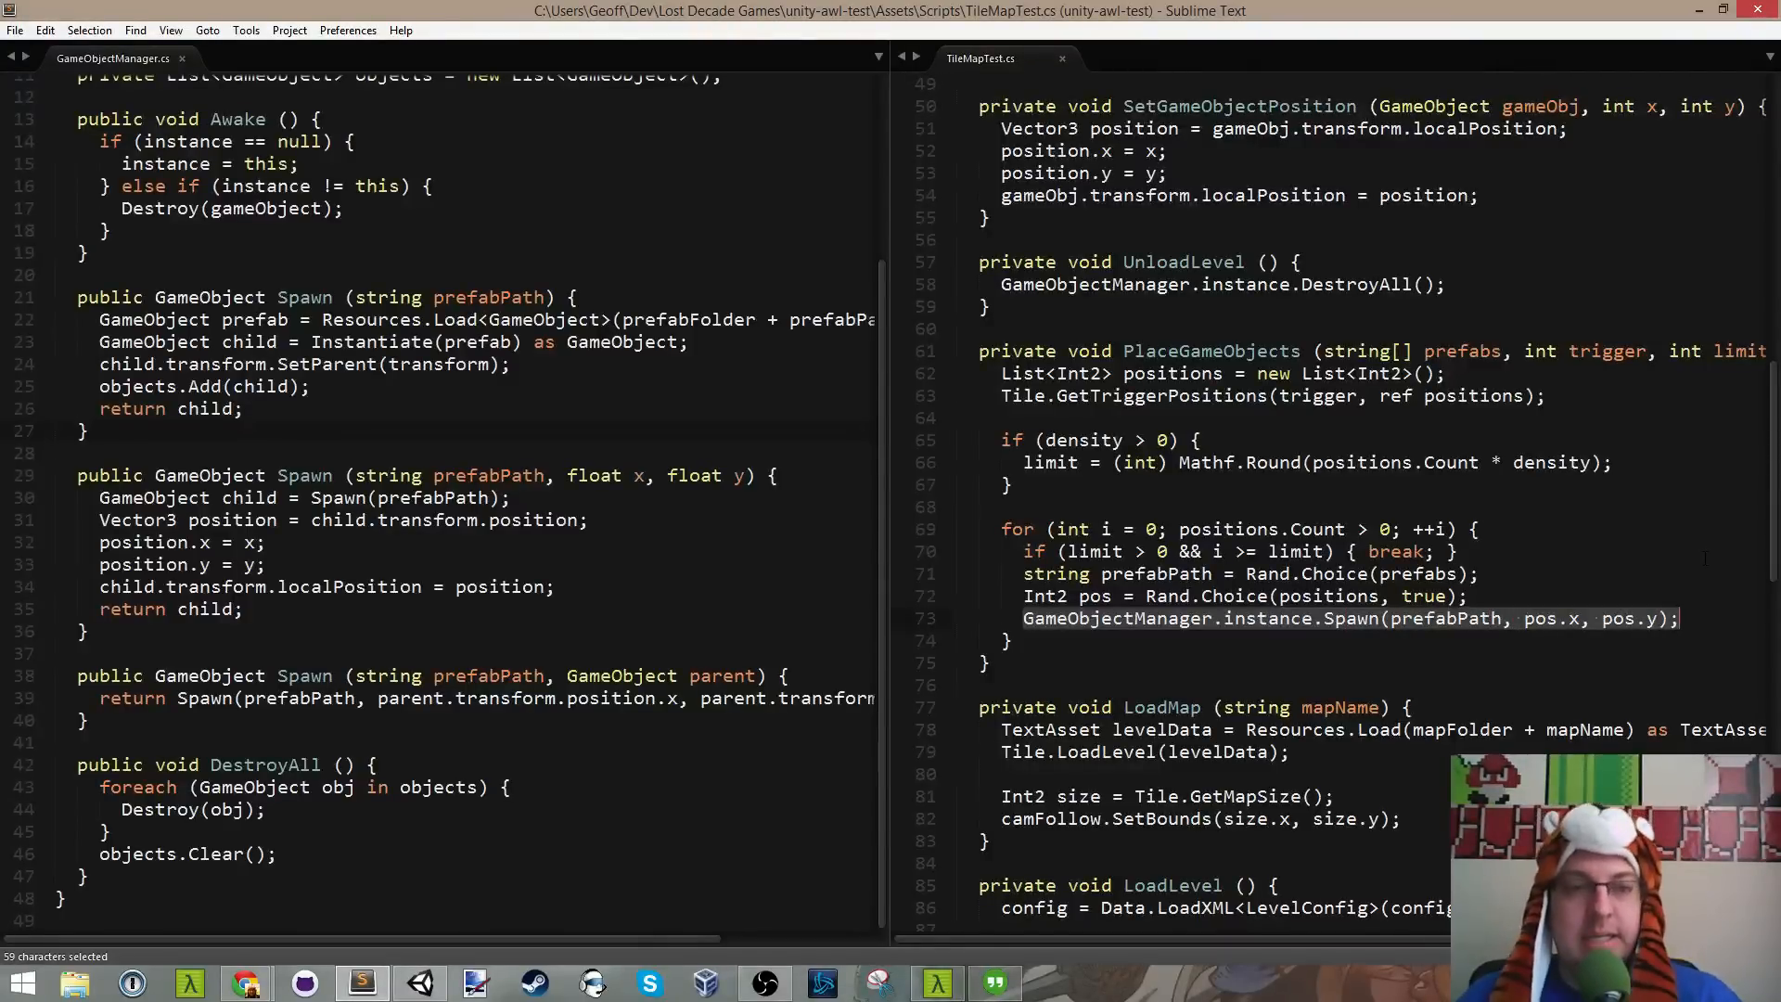
{"action": "left_click", "coordinate": [1512, 543]}
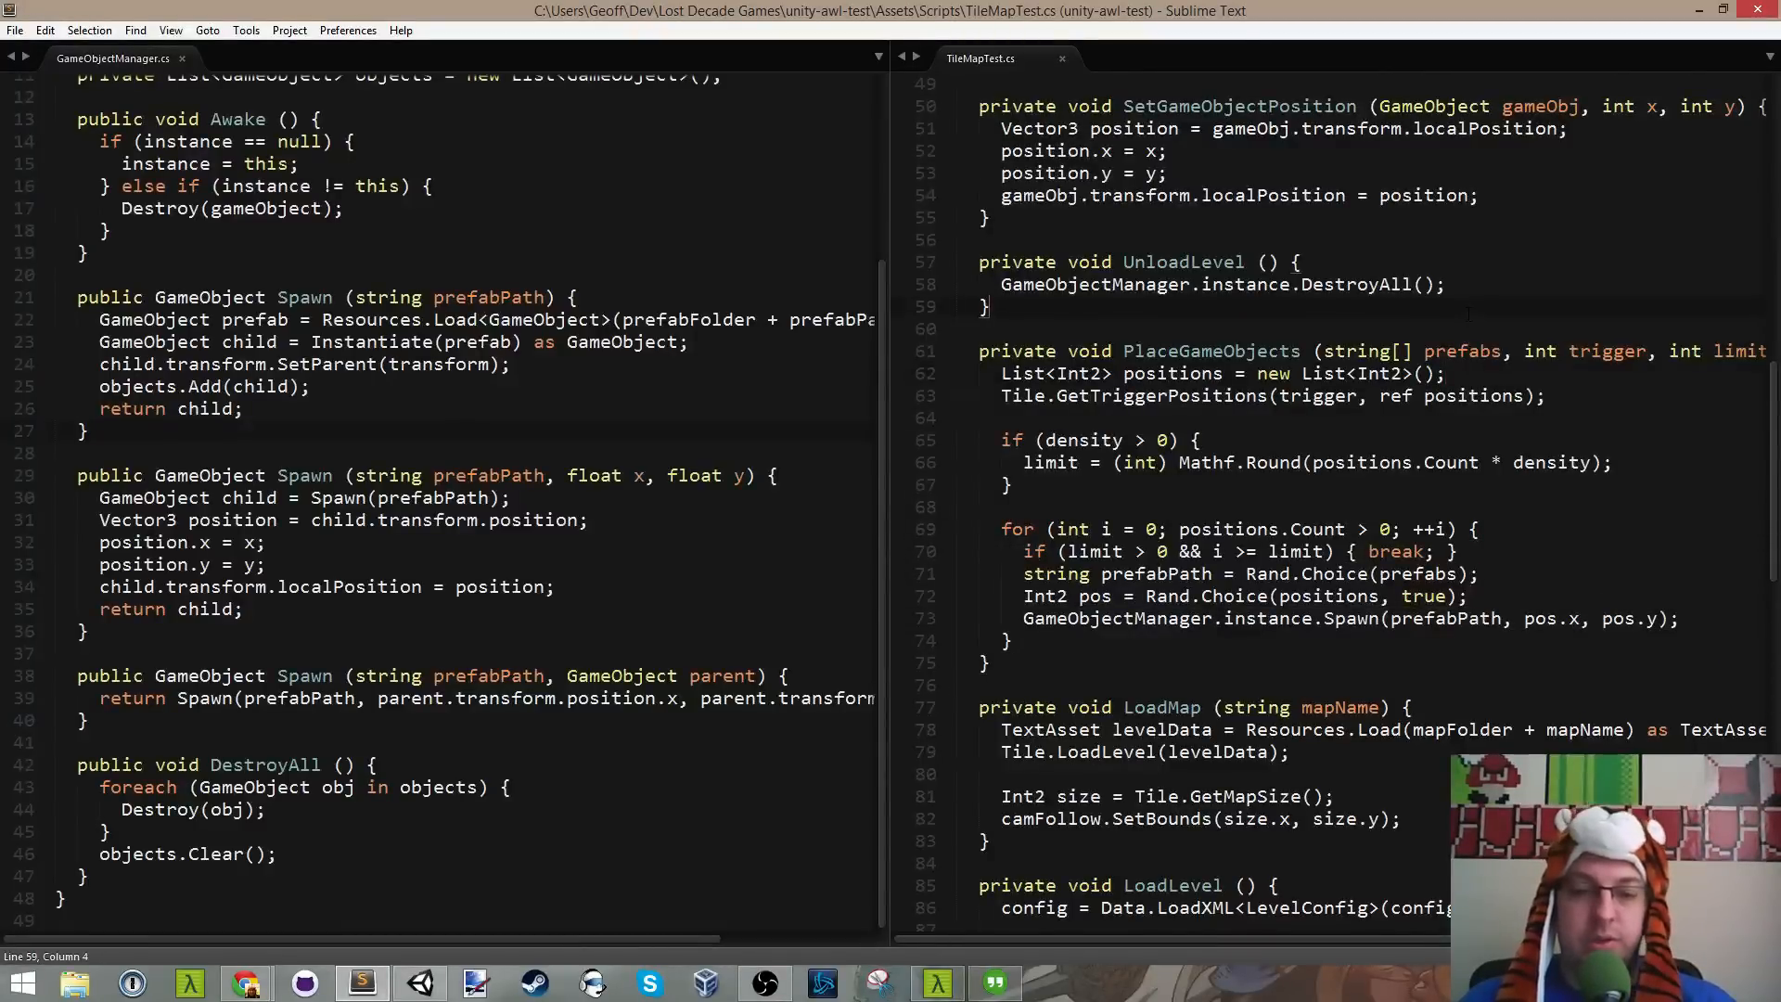
{"action": "scroll", "coordinate": [1402, 399], "scroll_direction": "down", "scroll_amount": 6}
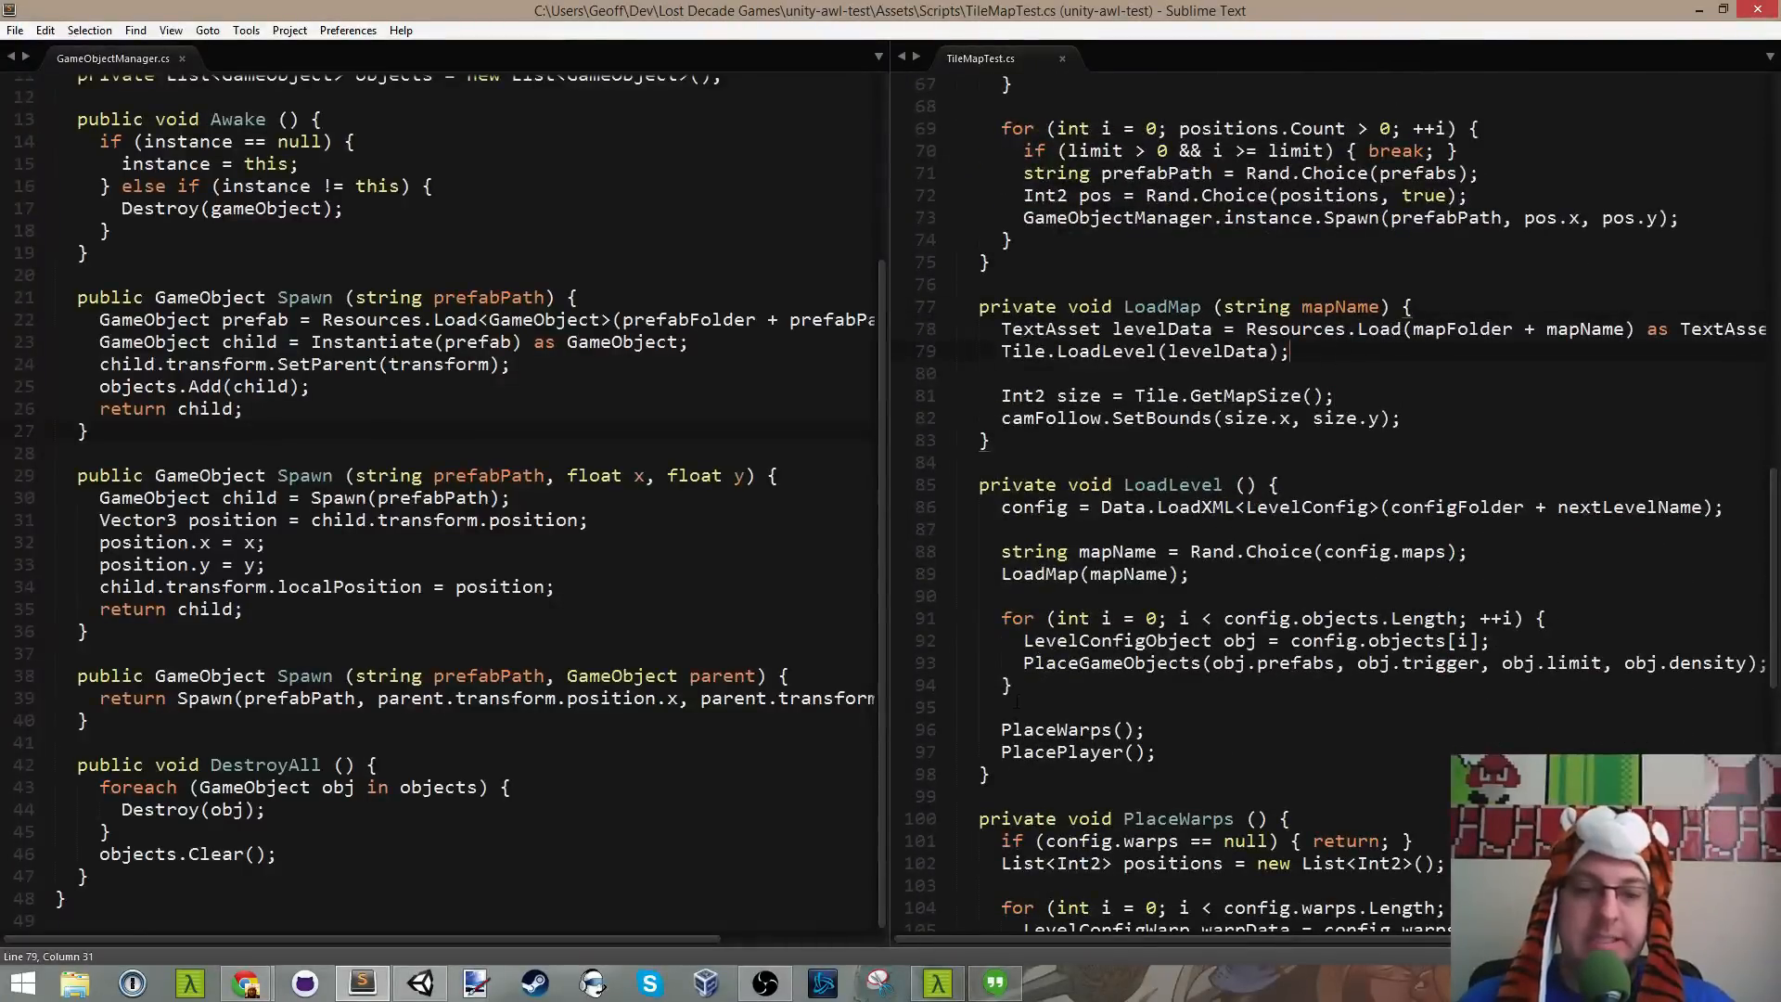
Step: Switch to Unity and run the Main scene in the Game view
{"action": "left_click", "coordinate": [420, 983]}
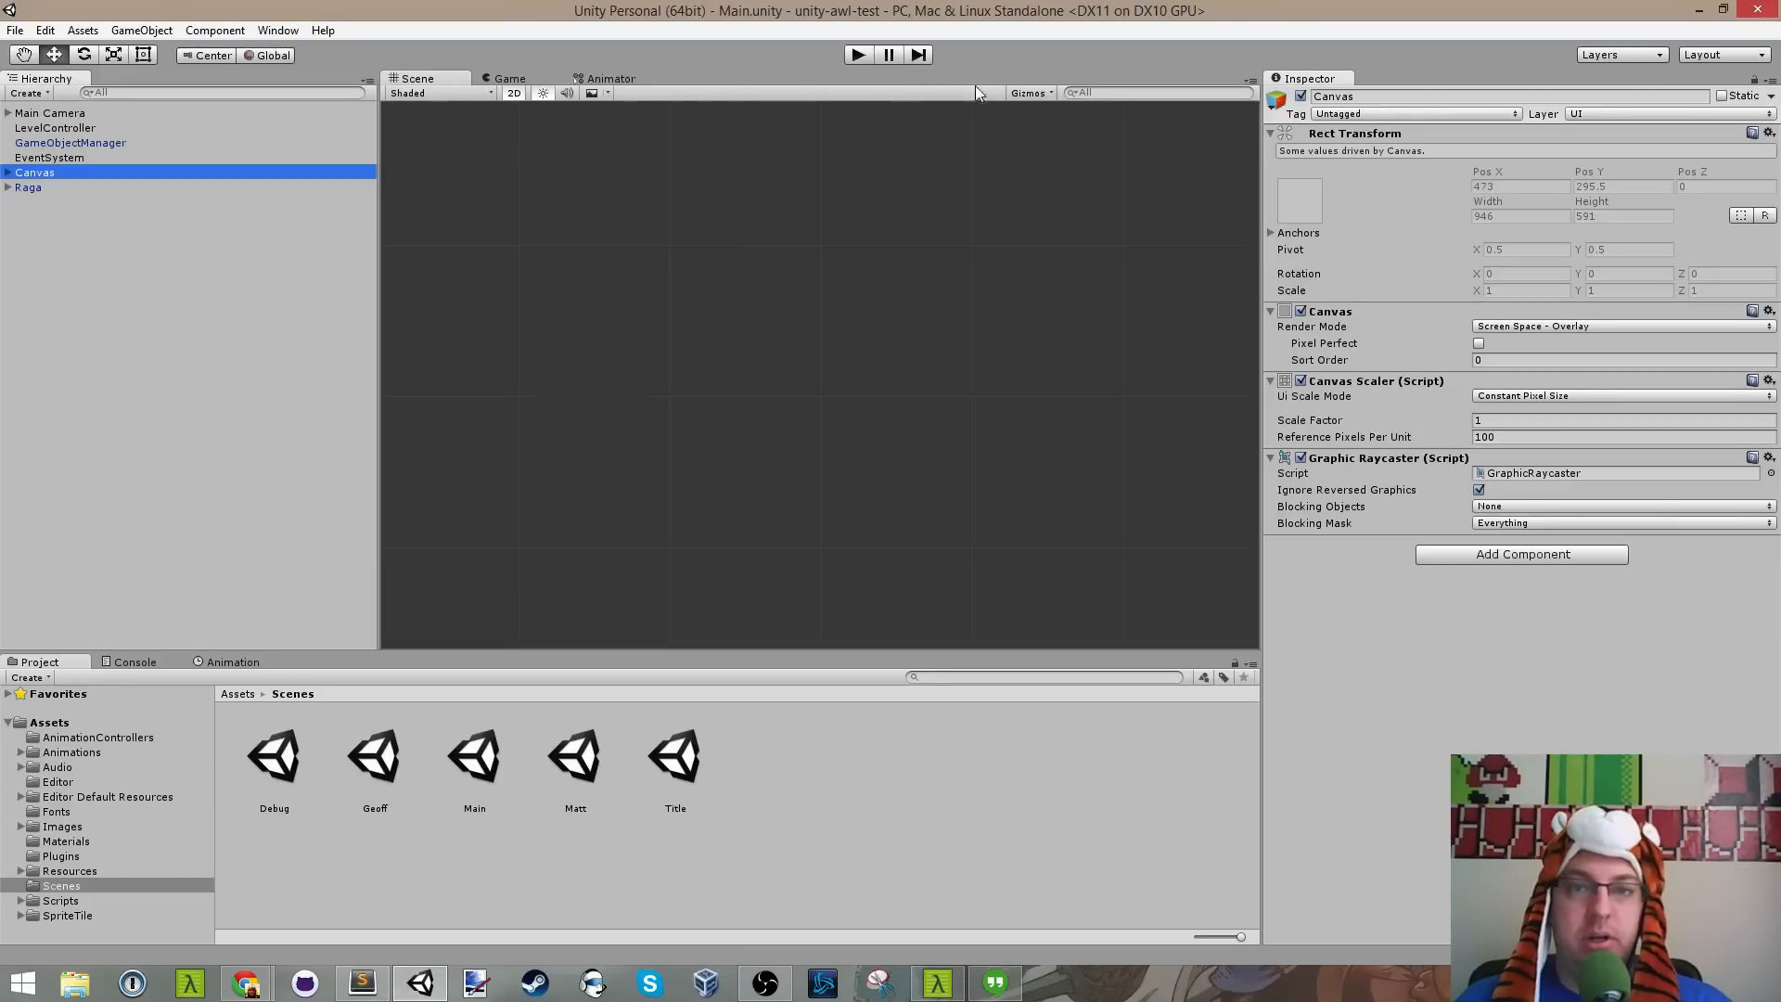
{"action": "left_click", "coordinate": [510, 79]}
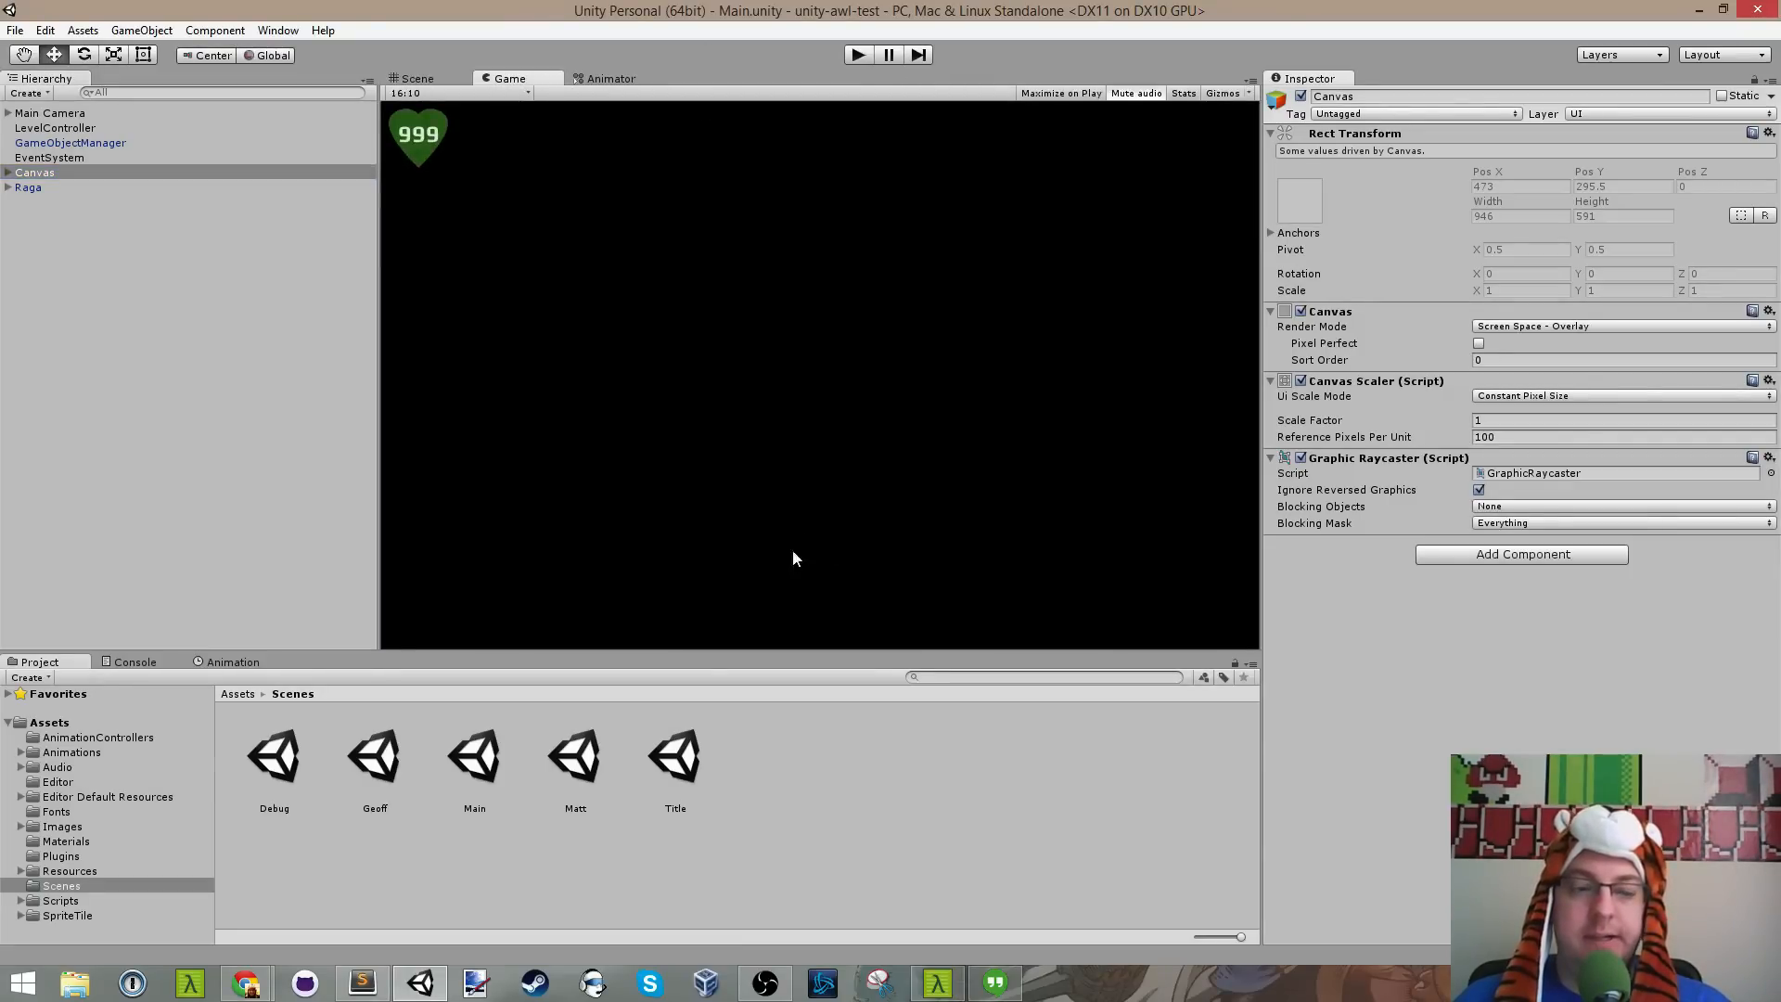
{"action": "left_click", "coordinate": [858, 56]}
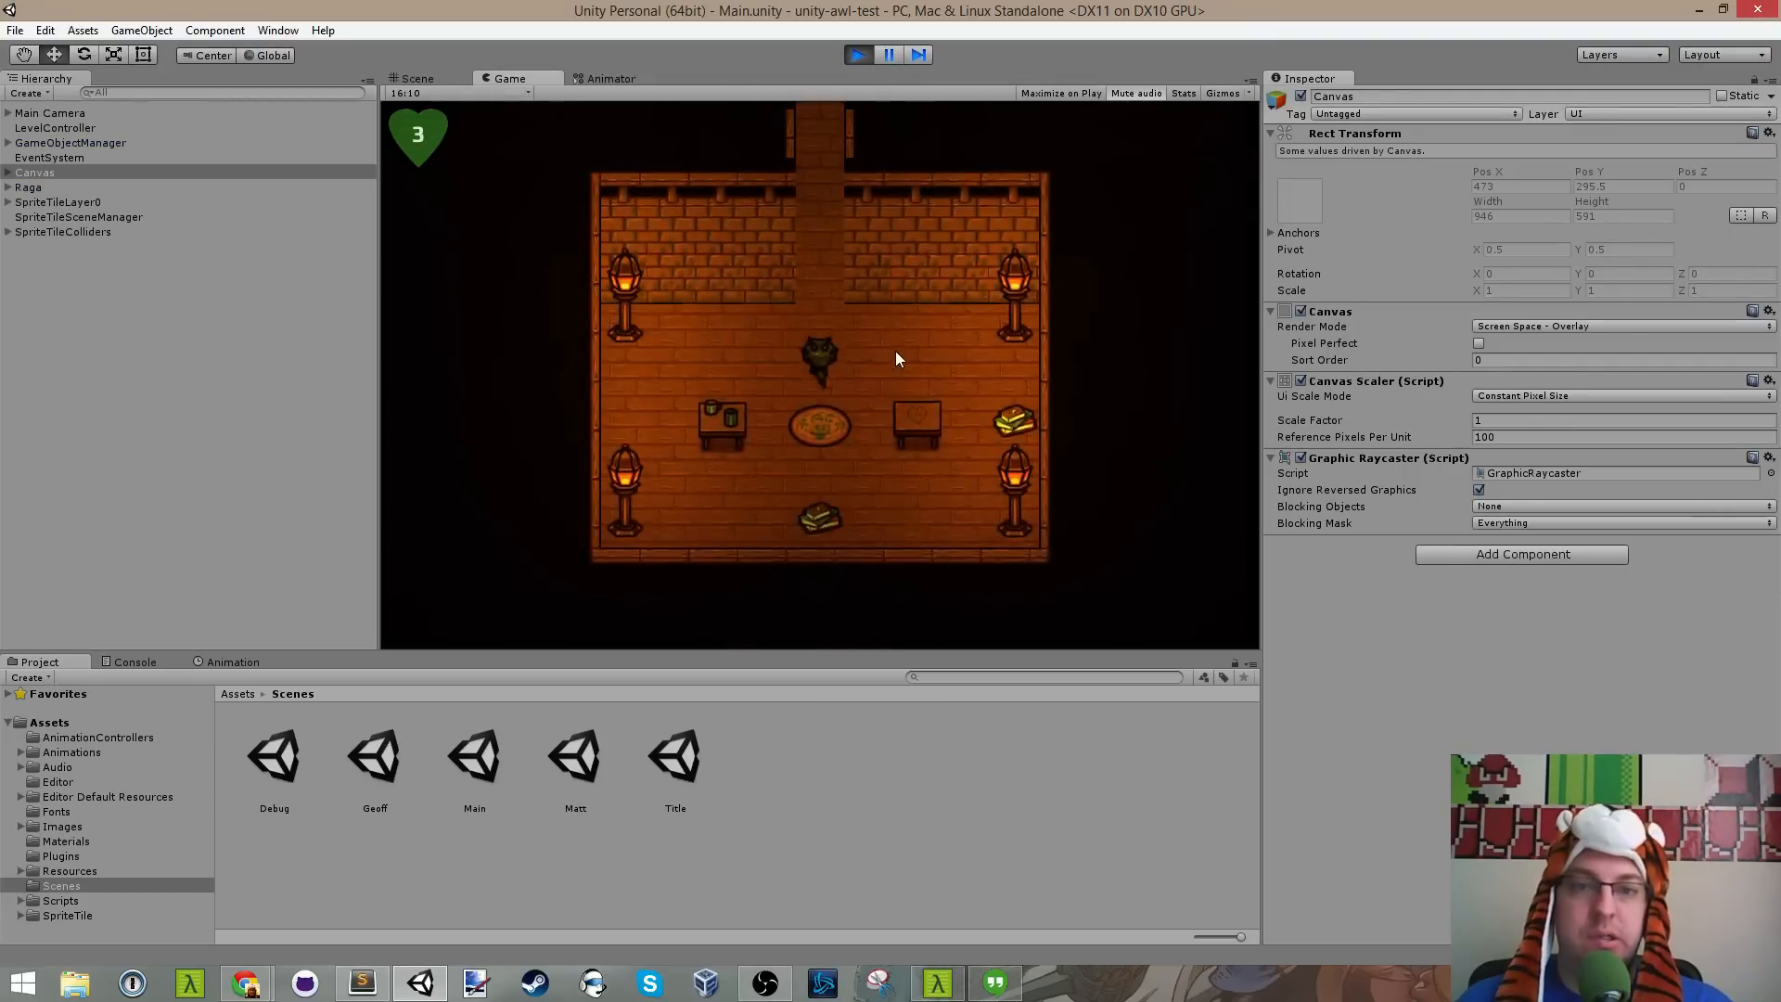
Step: Walk the character up from the starting room and around the green cauldron to examine how the lighting affects it
{"action": "key", "text": "w"}
{"action": "key", "text": "a"}
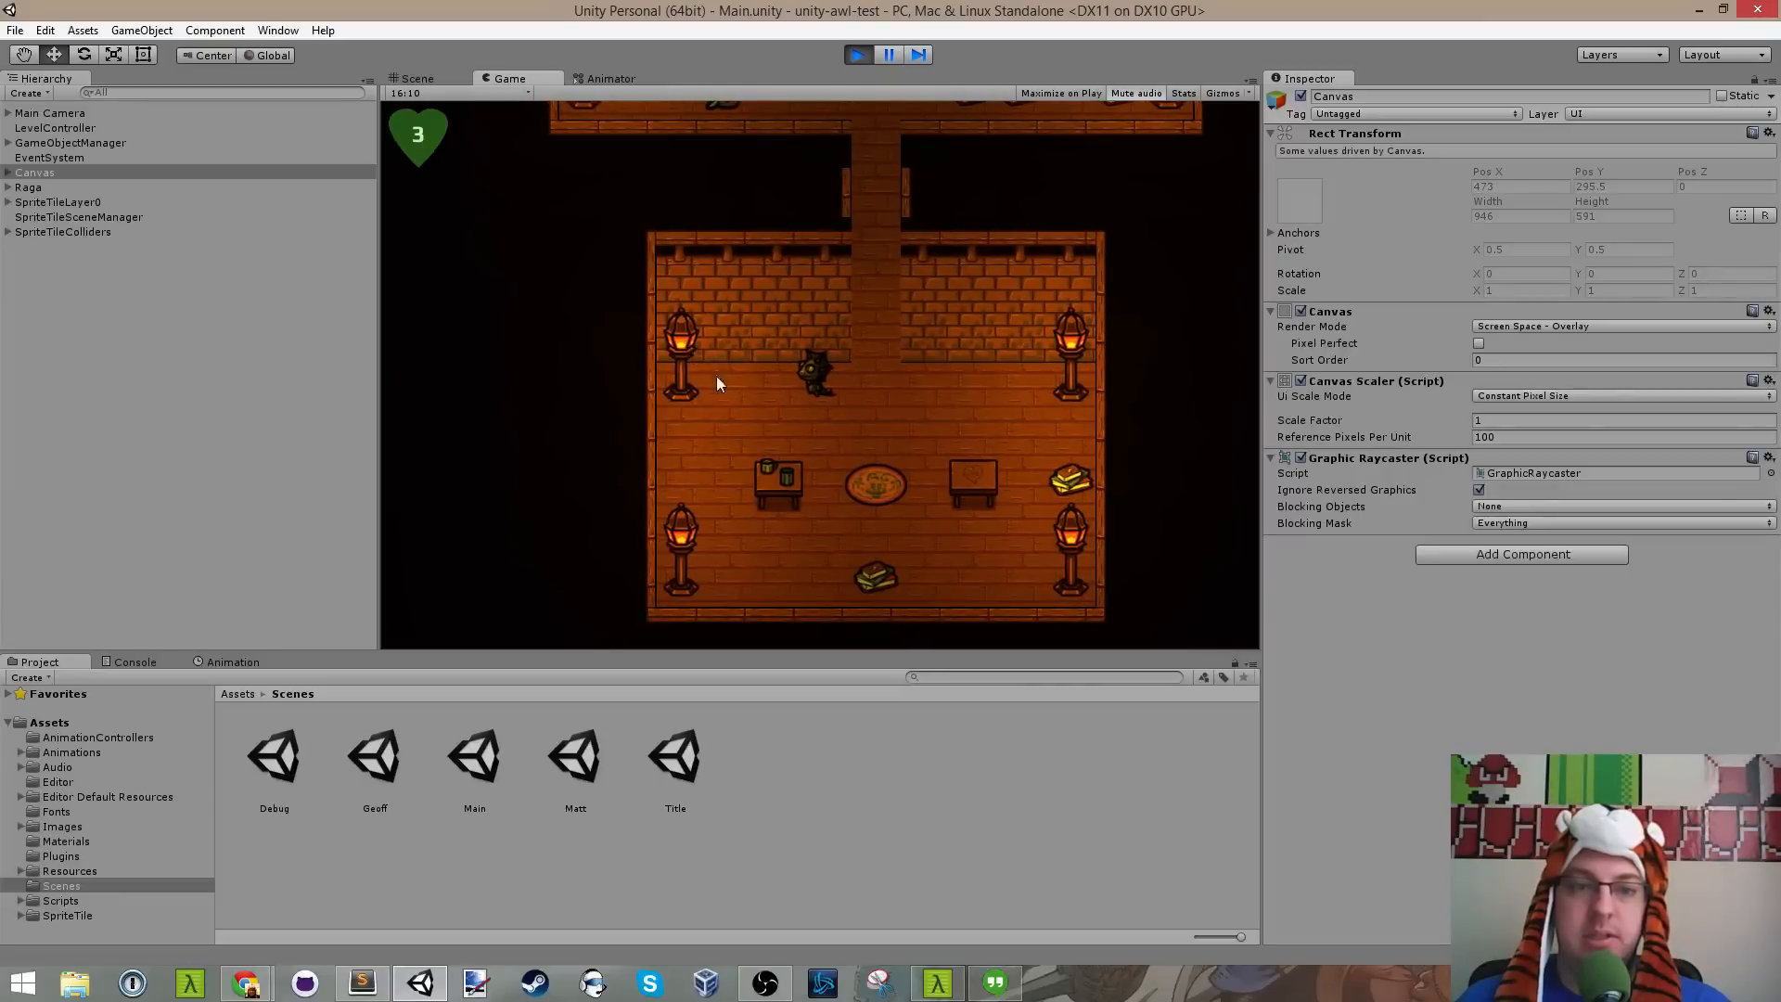
{"action": "key", "text": "d"}
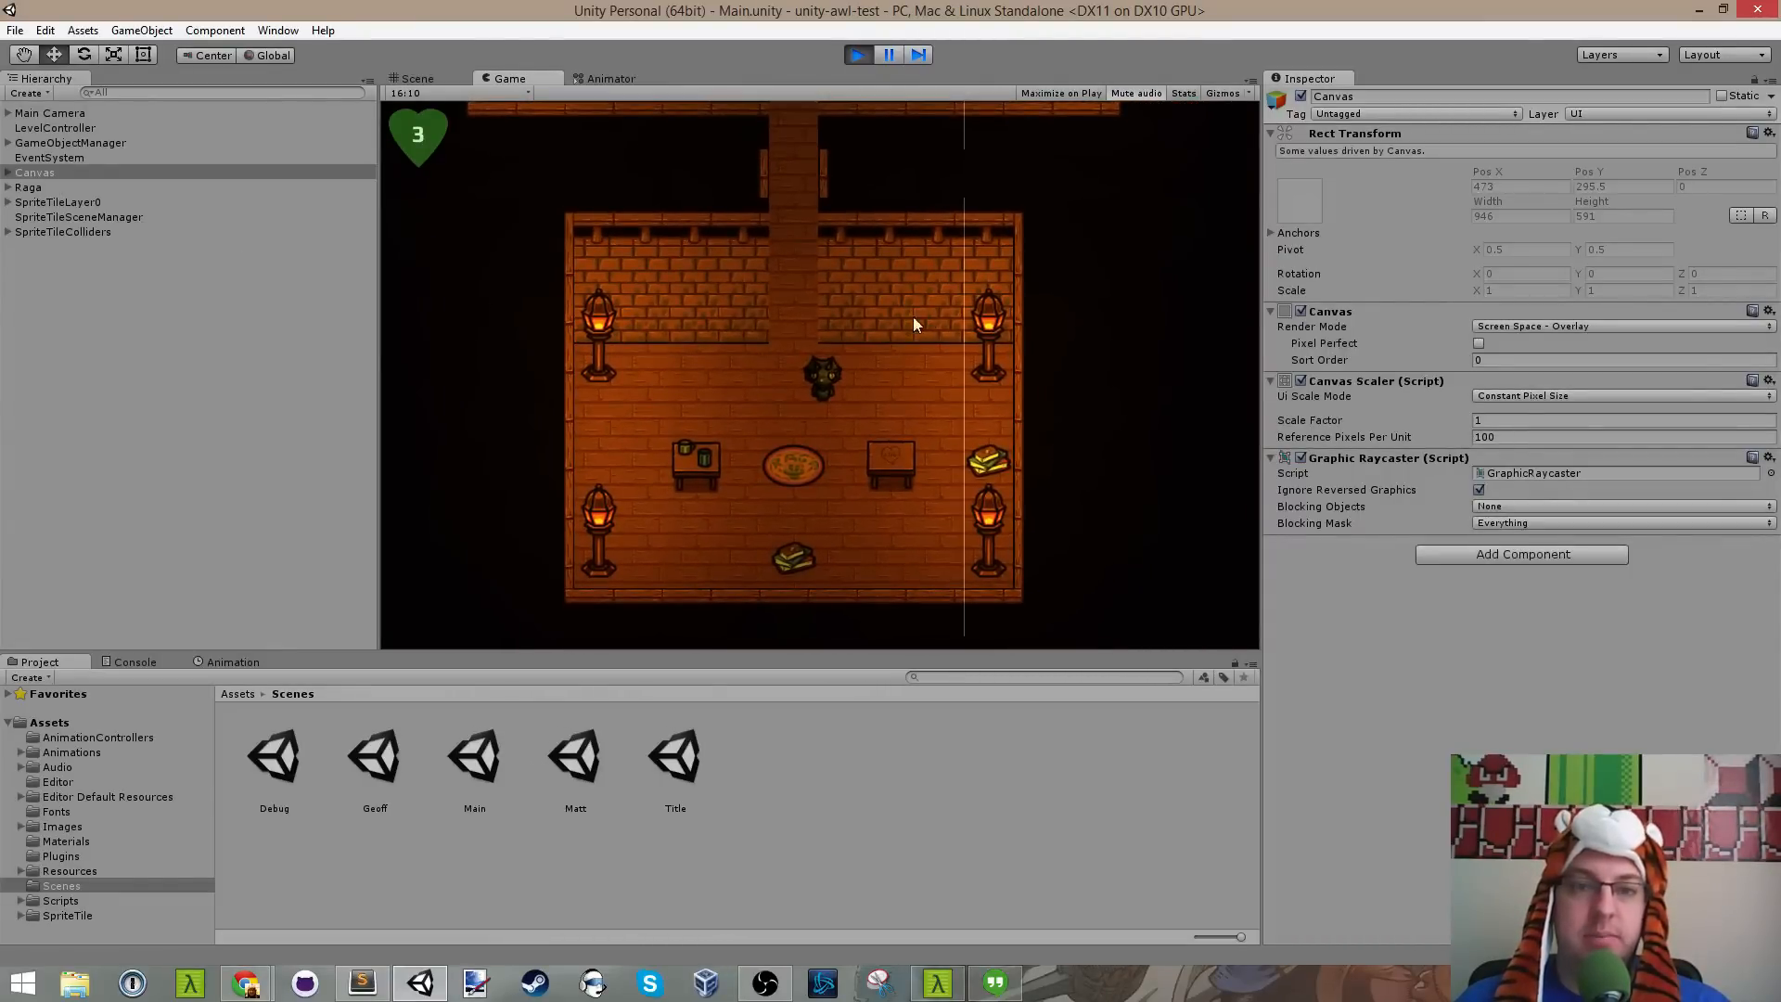
{"action": "key", "text": "w"}
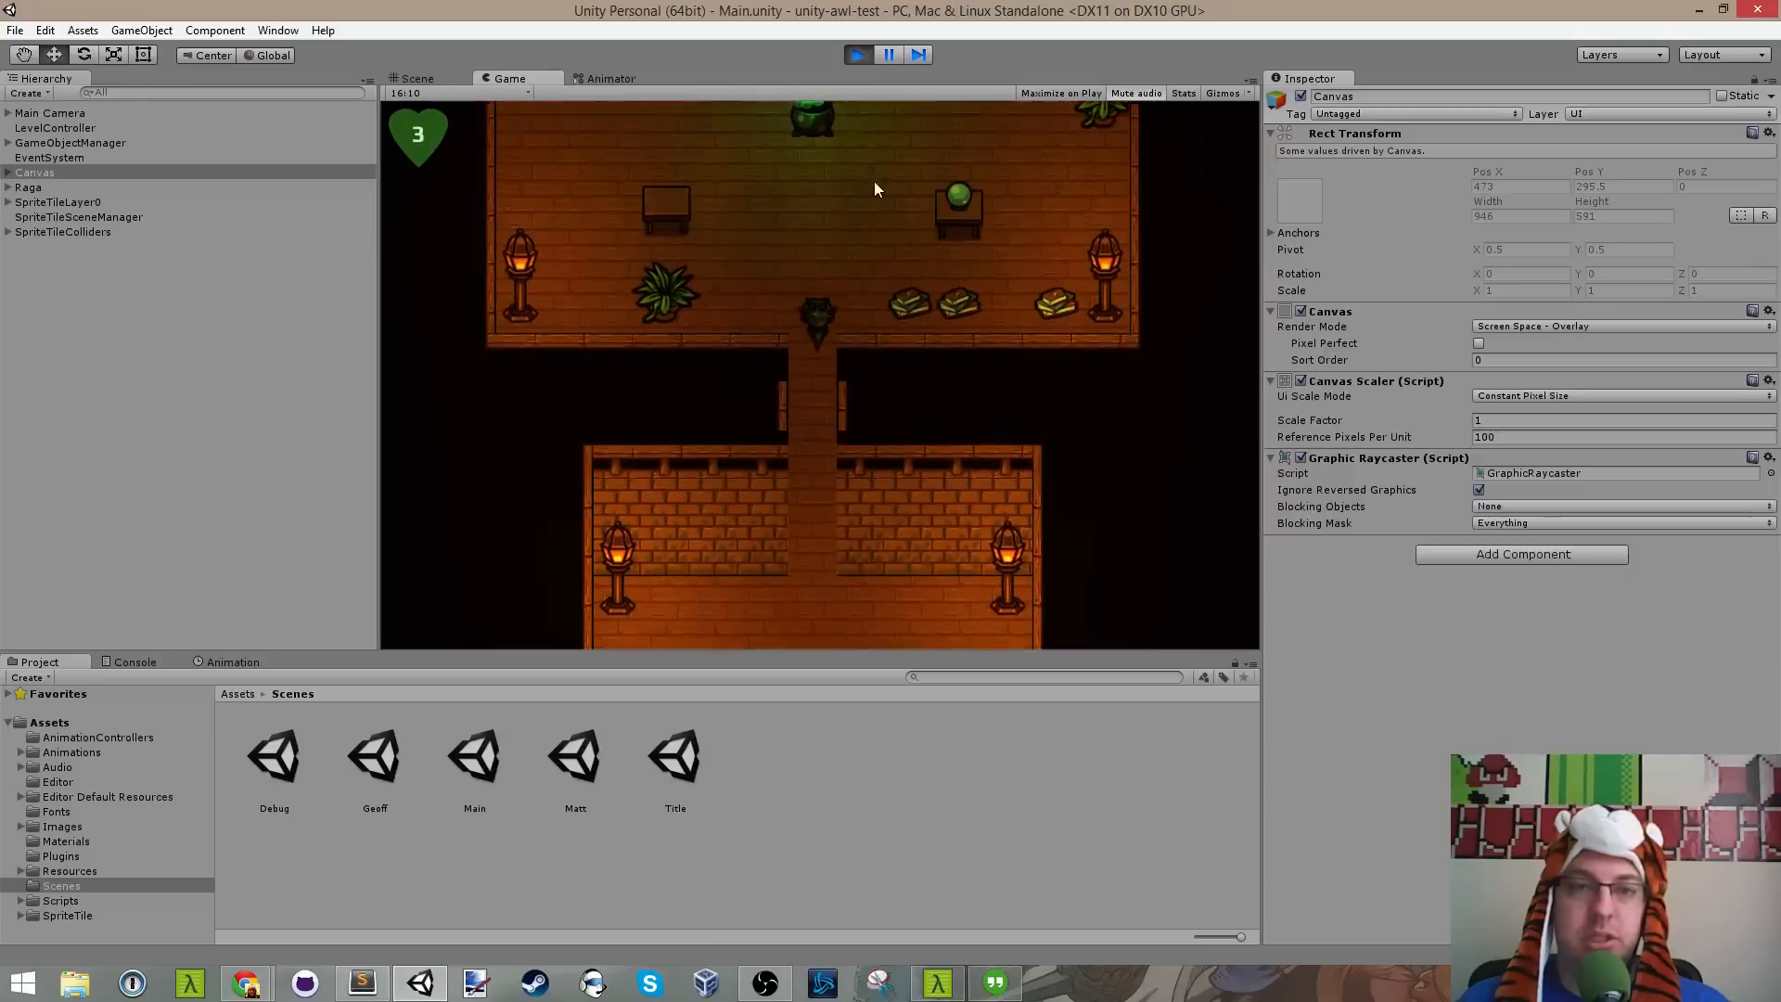
{"action": "key", "text": "d"}
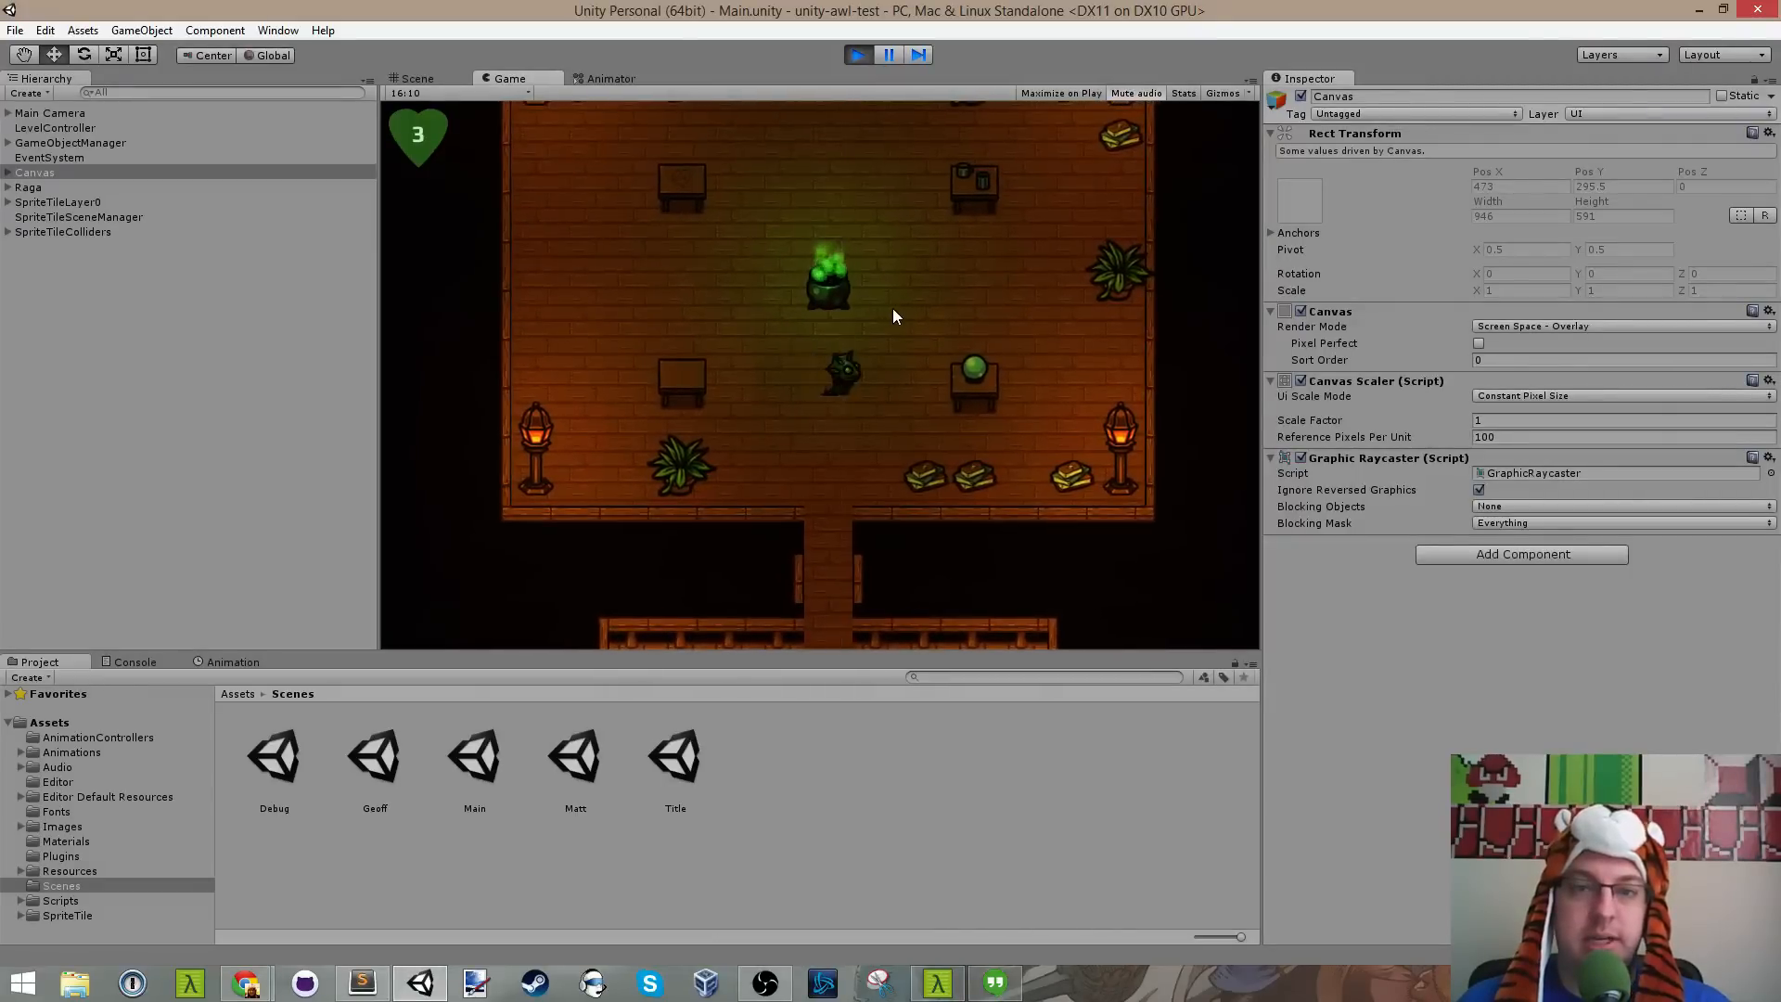
{"action": "key", "text": "w"}
{"action": "key", "text": "w"}
{"action": "key", "text": "a"}
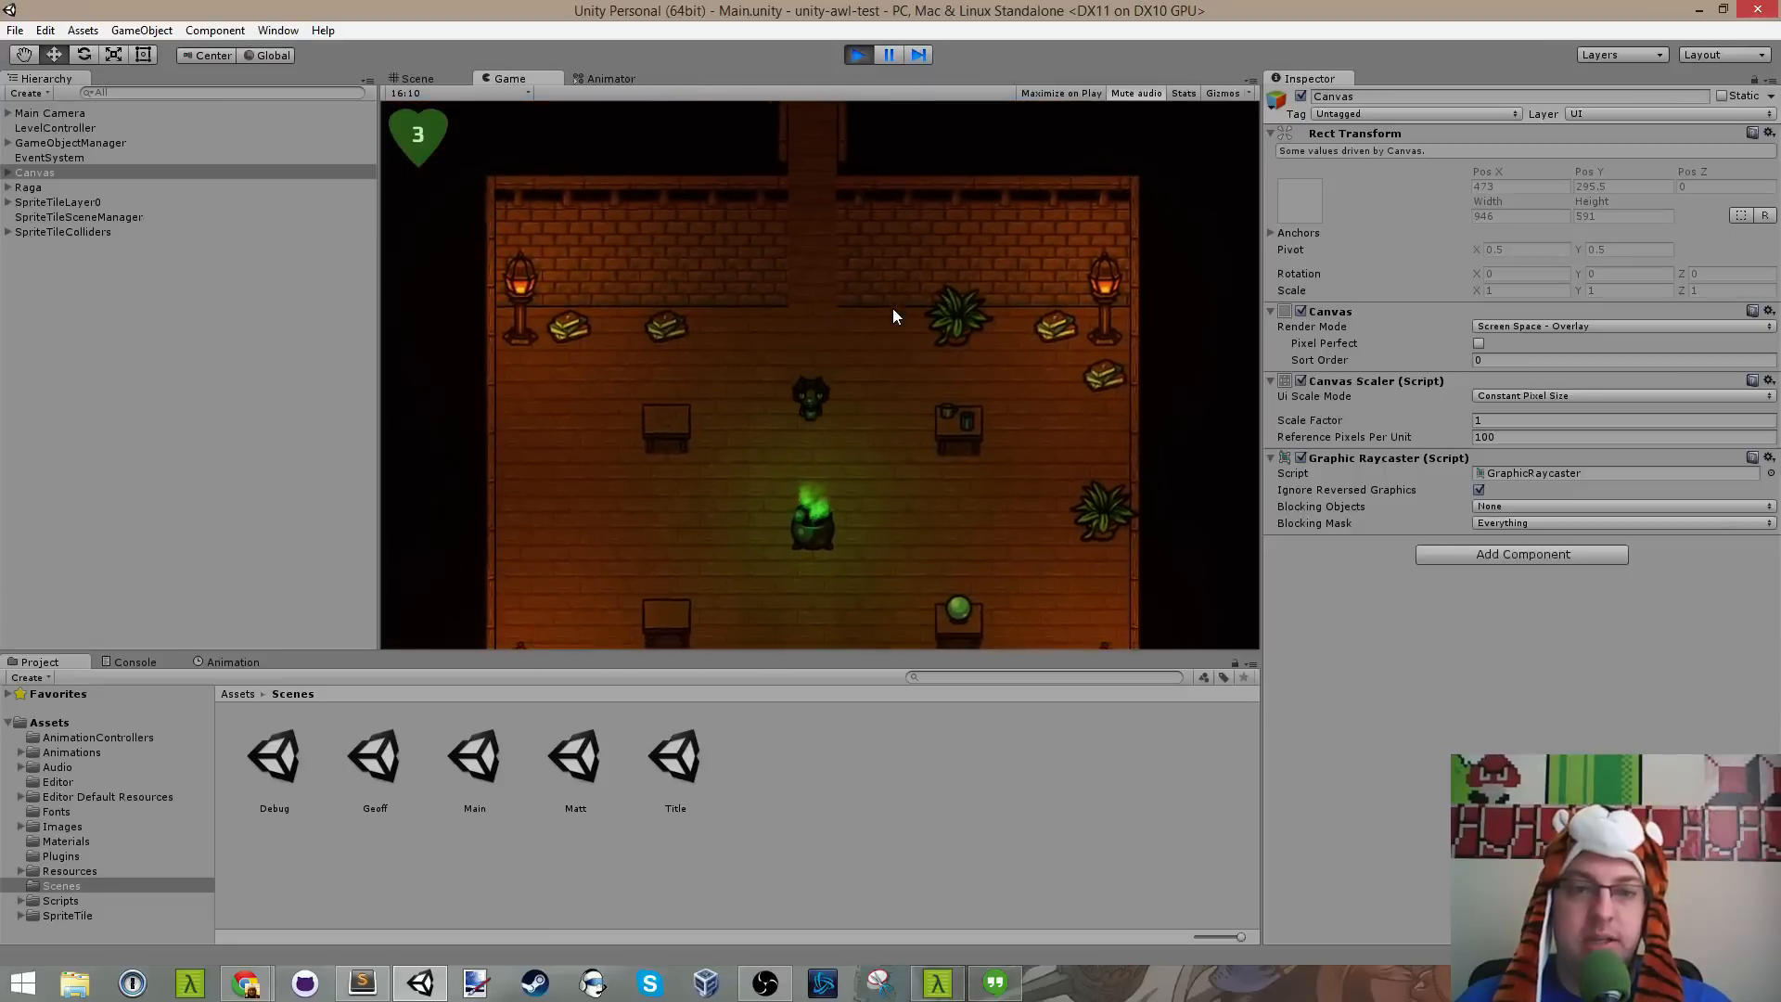
{"action": "key", "text": "a"}
{"action": "key", "text": "s"}
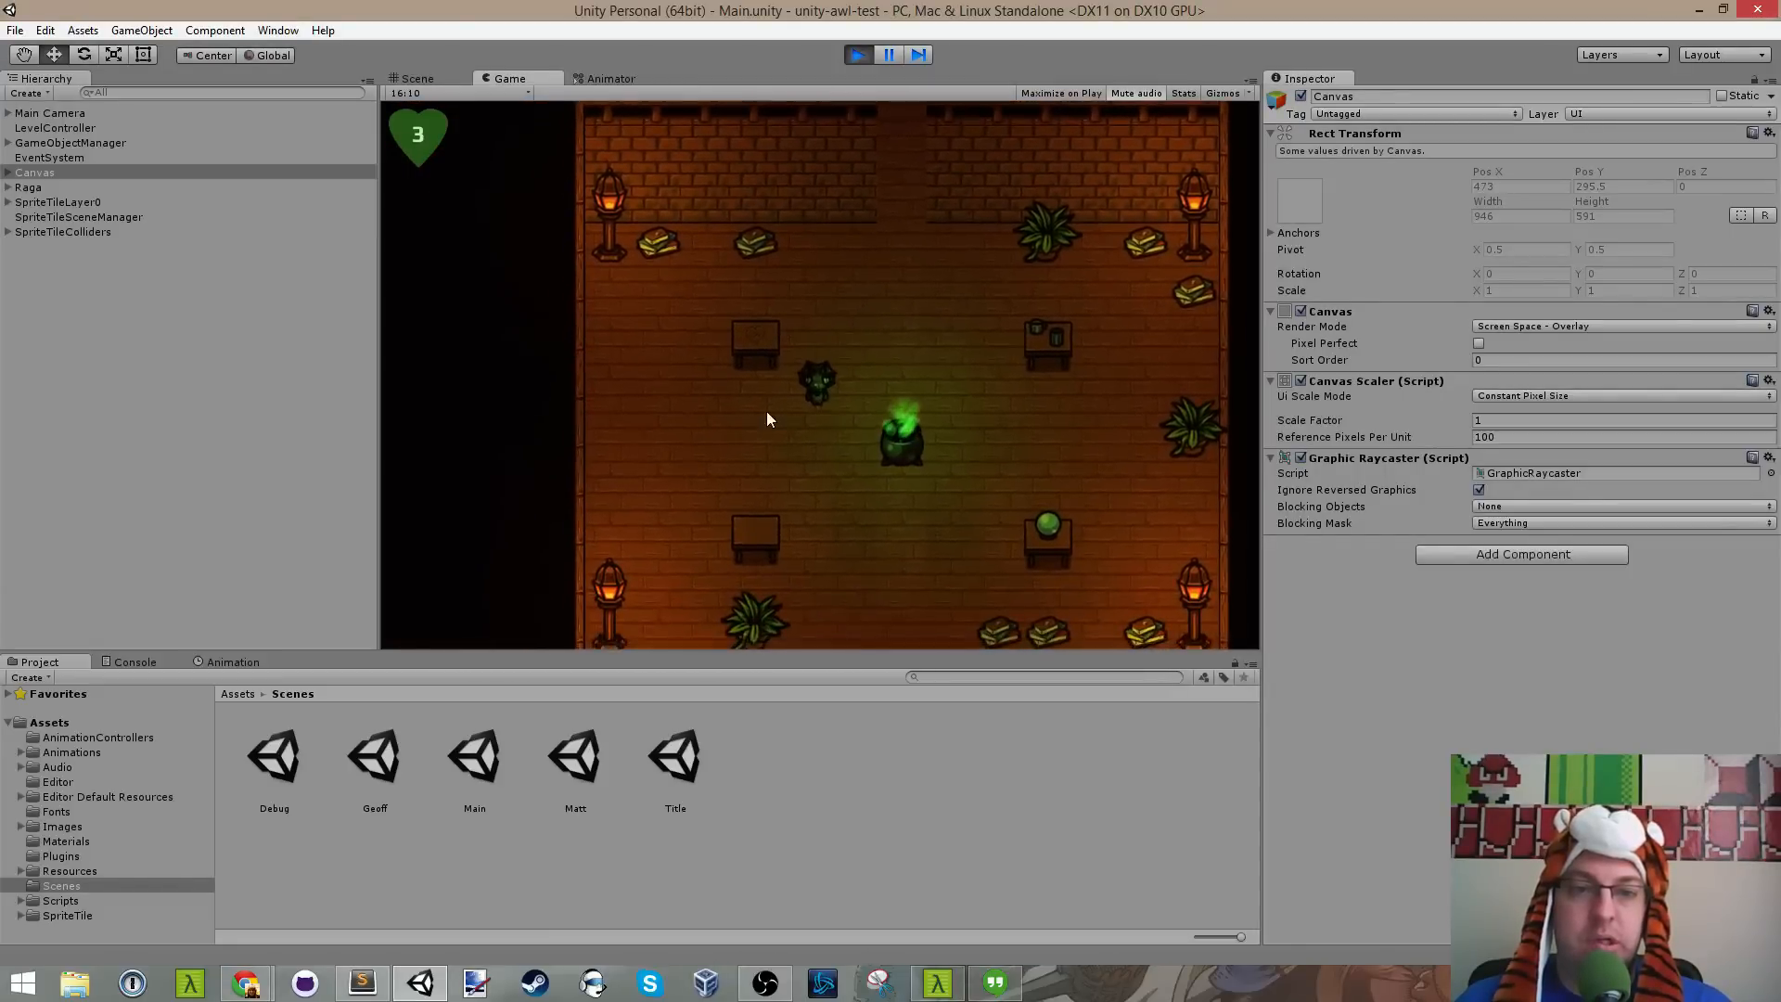
{"action": "key", "text": "w"}
{"action": "key", "text": "d"}
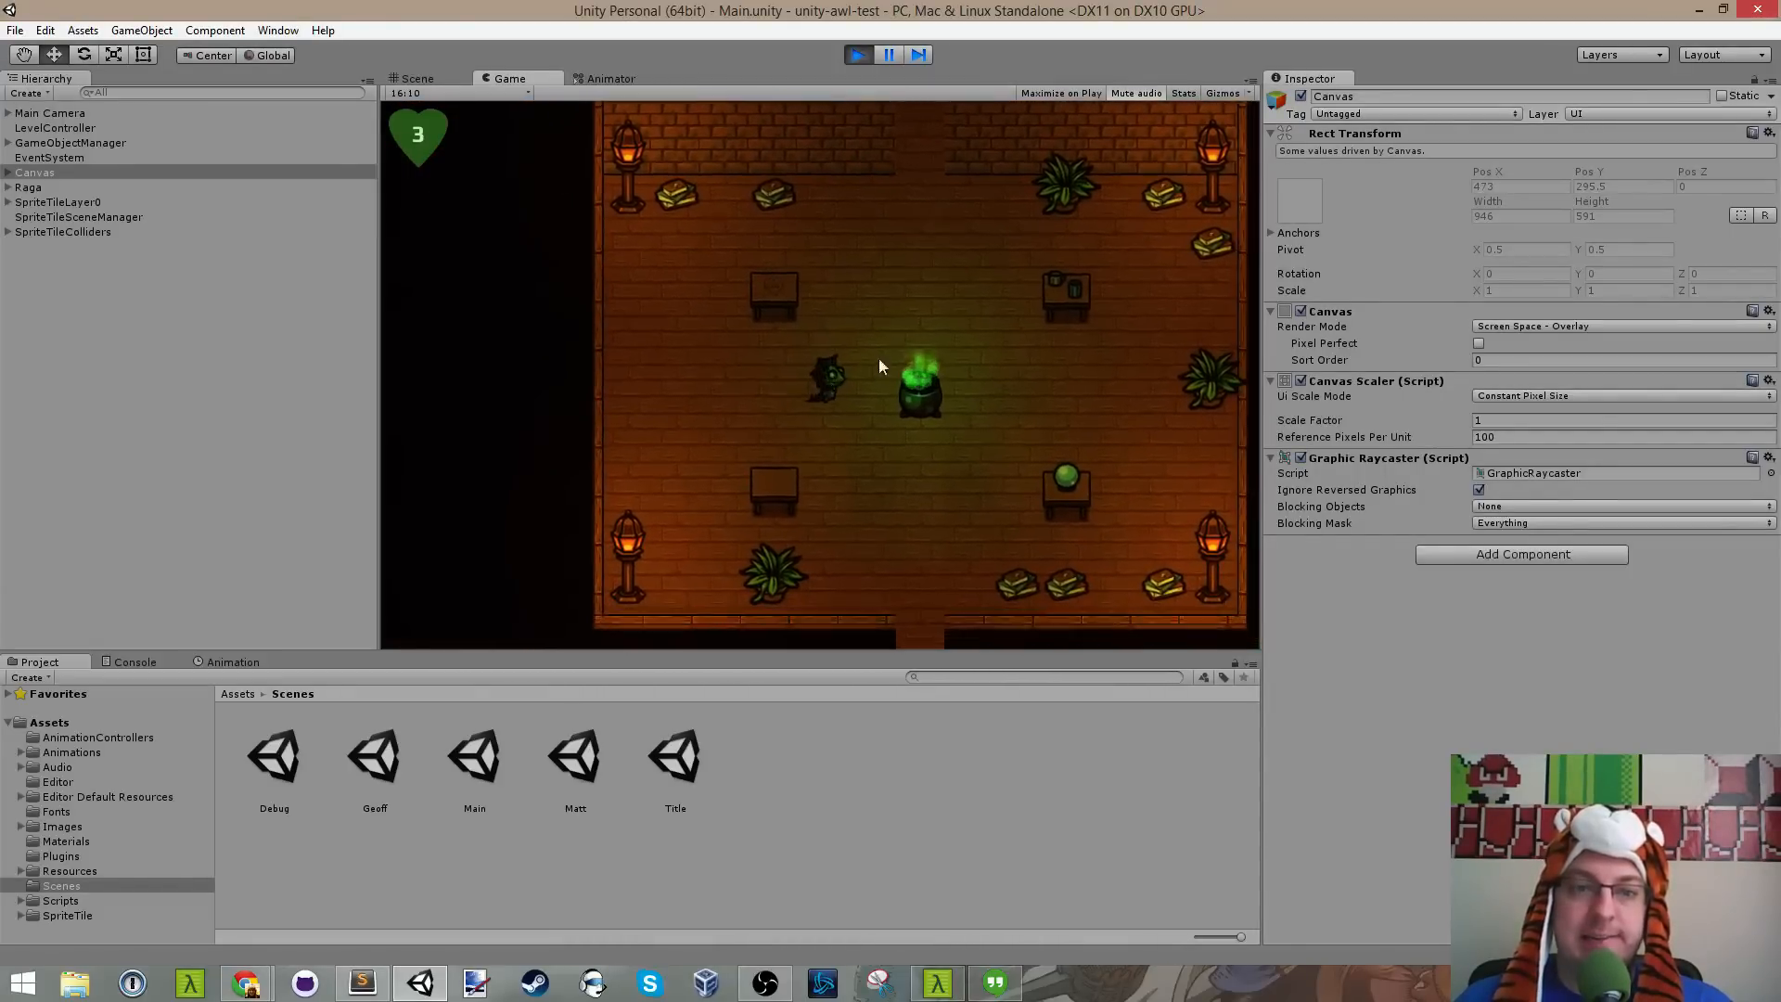
{"action": "key", "text": "s"}
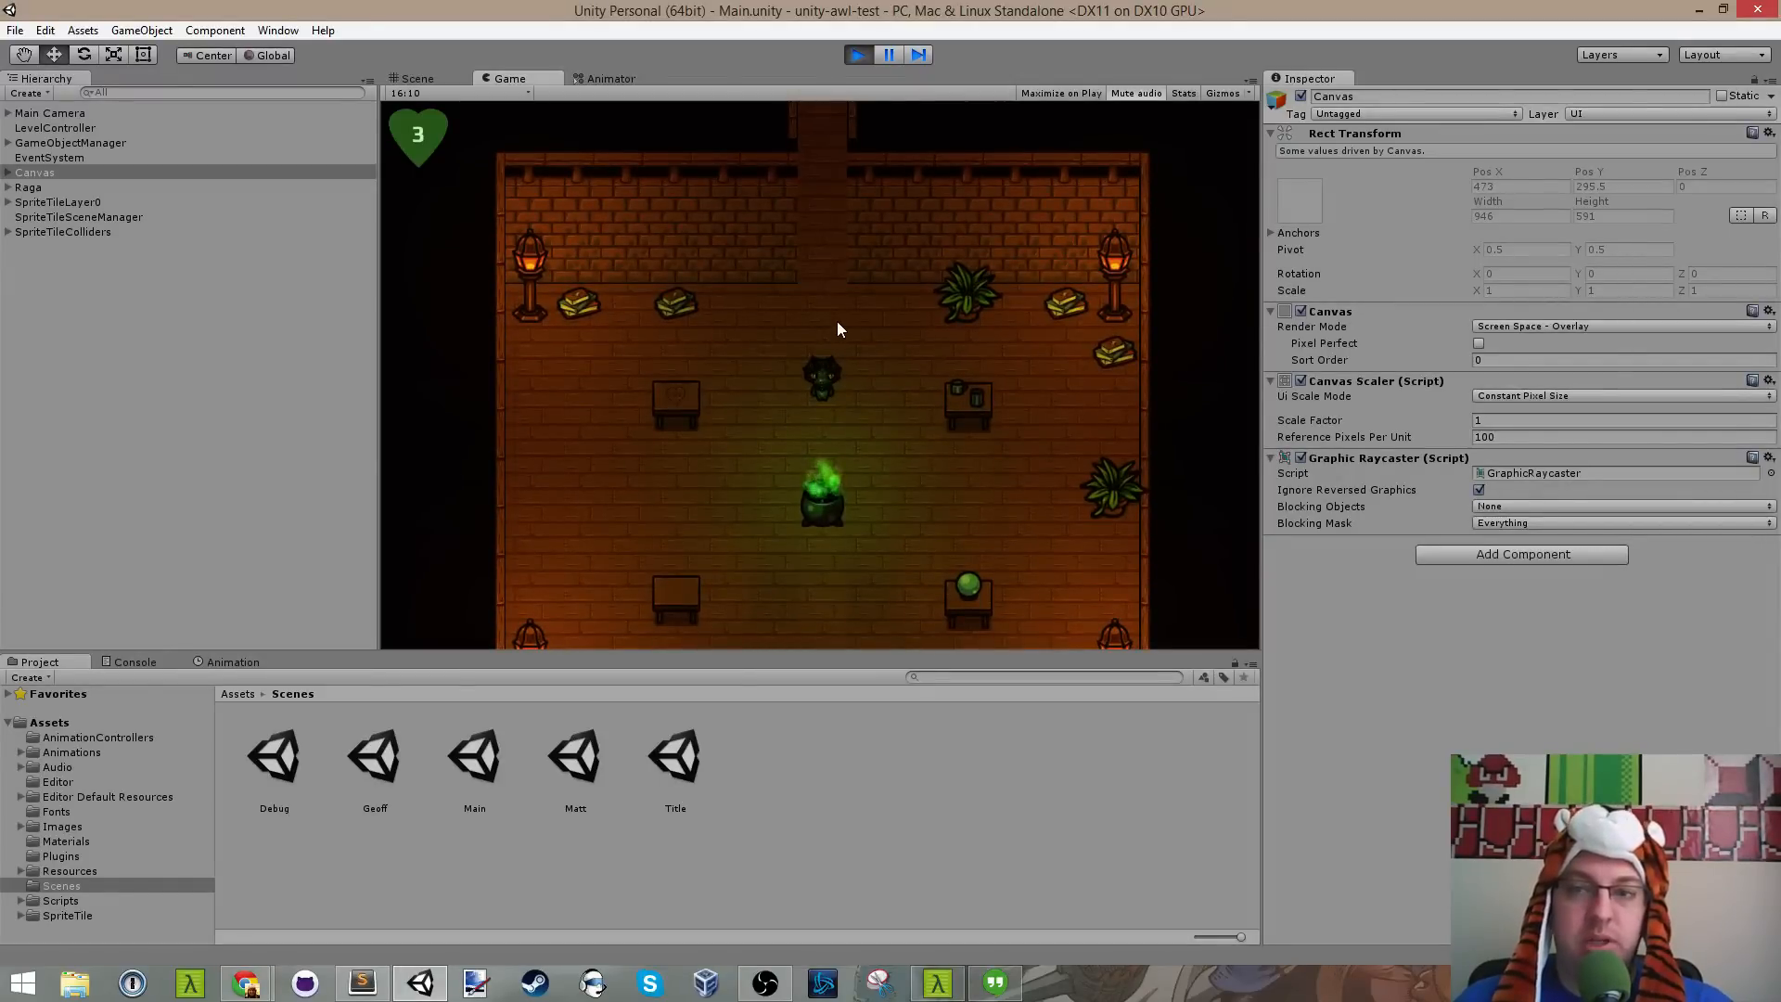
Step: Inspect the Raga object's components in the running game and walk the character slightly down toward the cauldron
{"action": "left_click", "coordinate": [7, 172]}
{"action": "left_click", "coordinate": [7, 173]}
{"action": "left_click", "coordinate": [37, 189]}
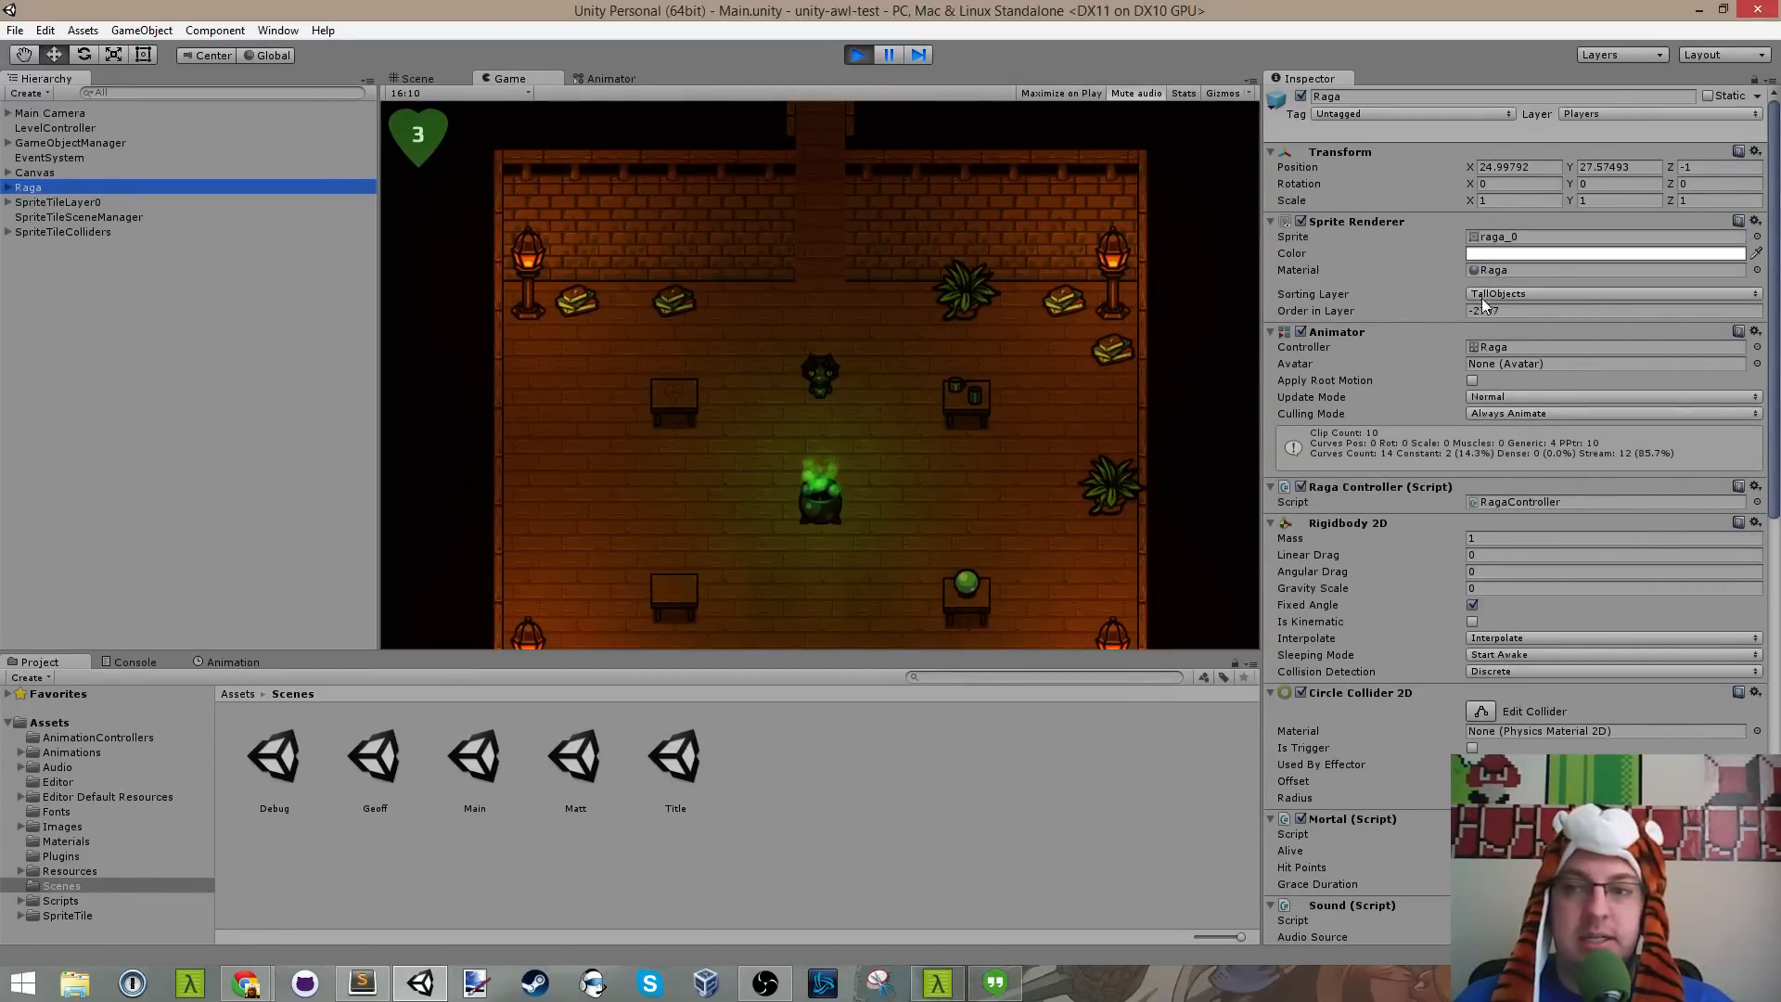
{"action": "left_click", "coordinate": [848, 422]}
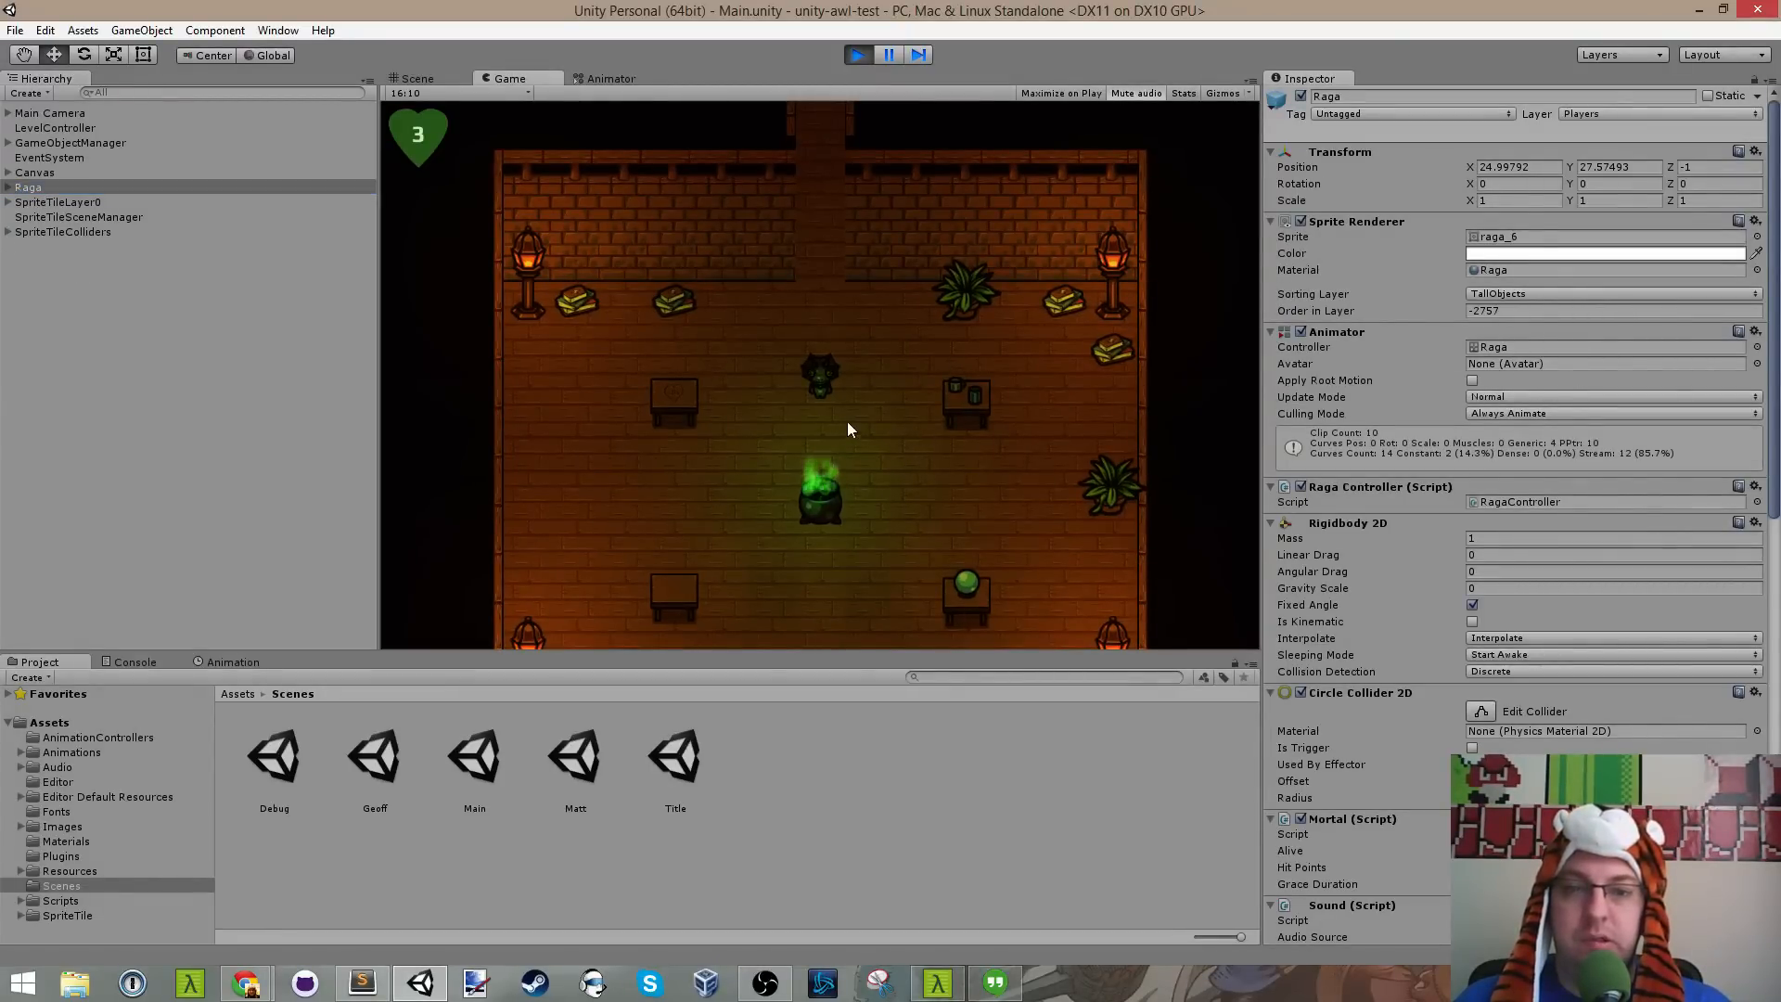
{"action": "key", "text": "Down"}
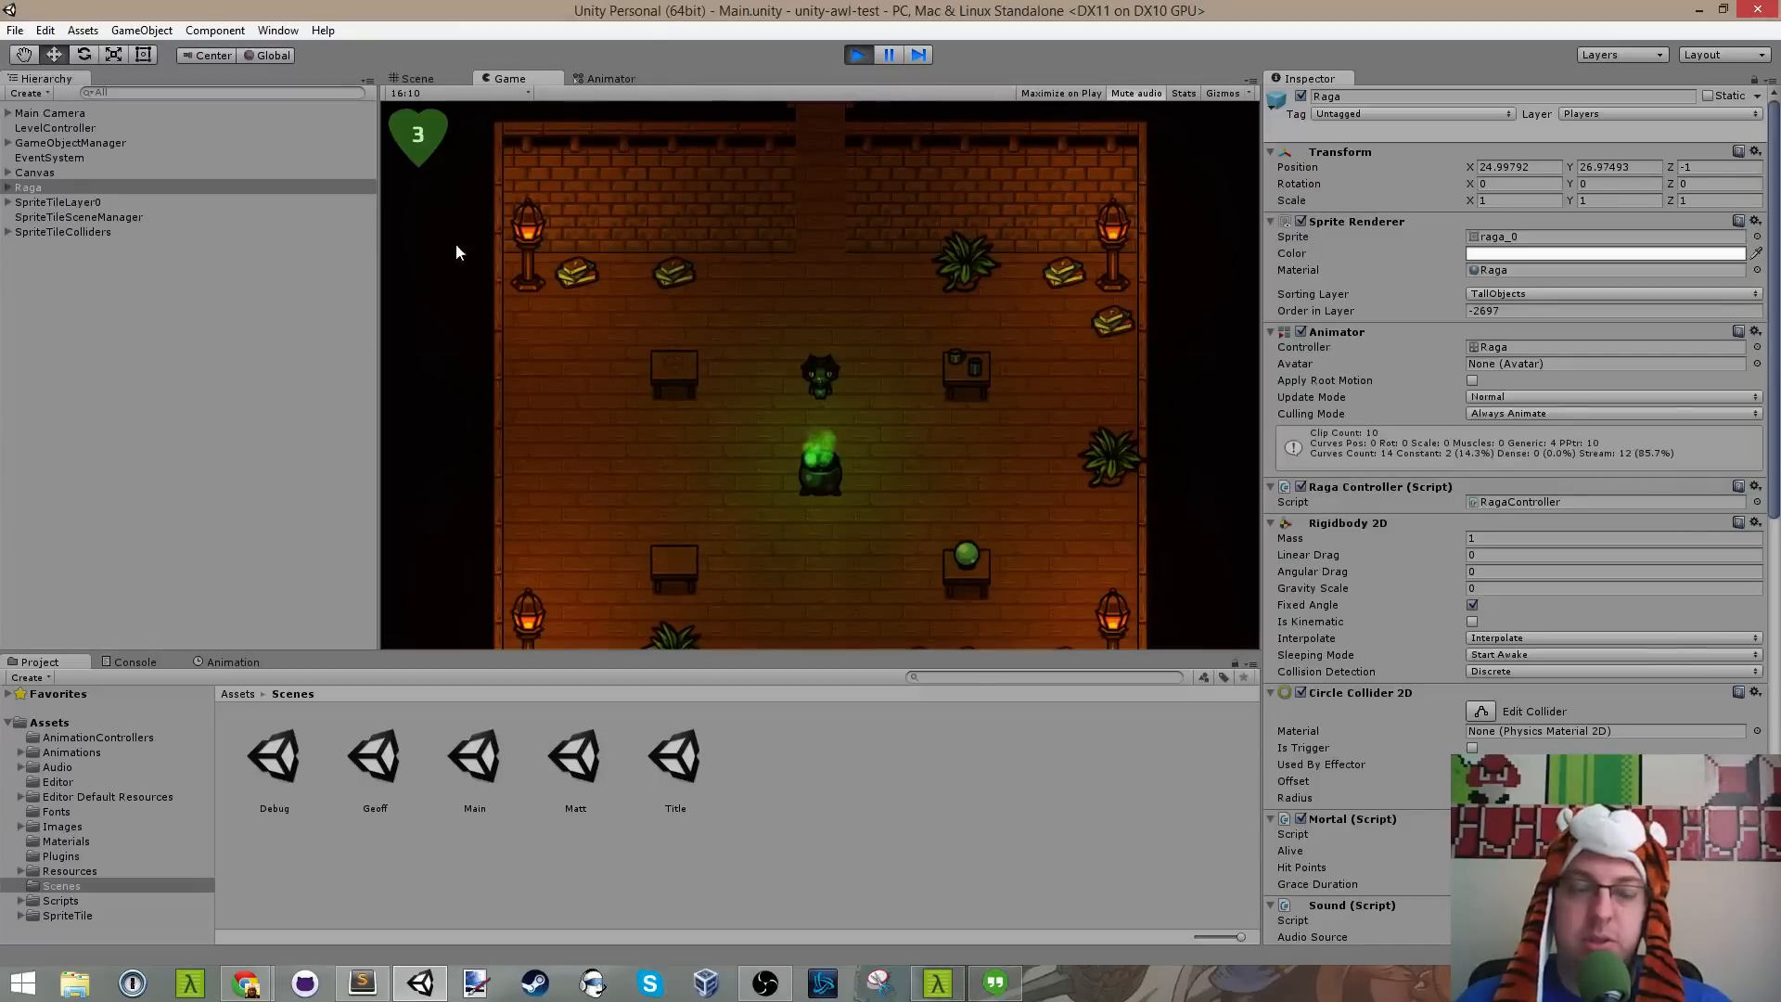
Step: Try the material None on Raga's Sprite Renderer in the running game, and stop the game
{"action": "left_click", "coordinate": [1757, 270]}
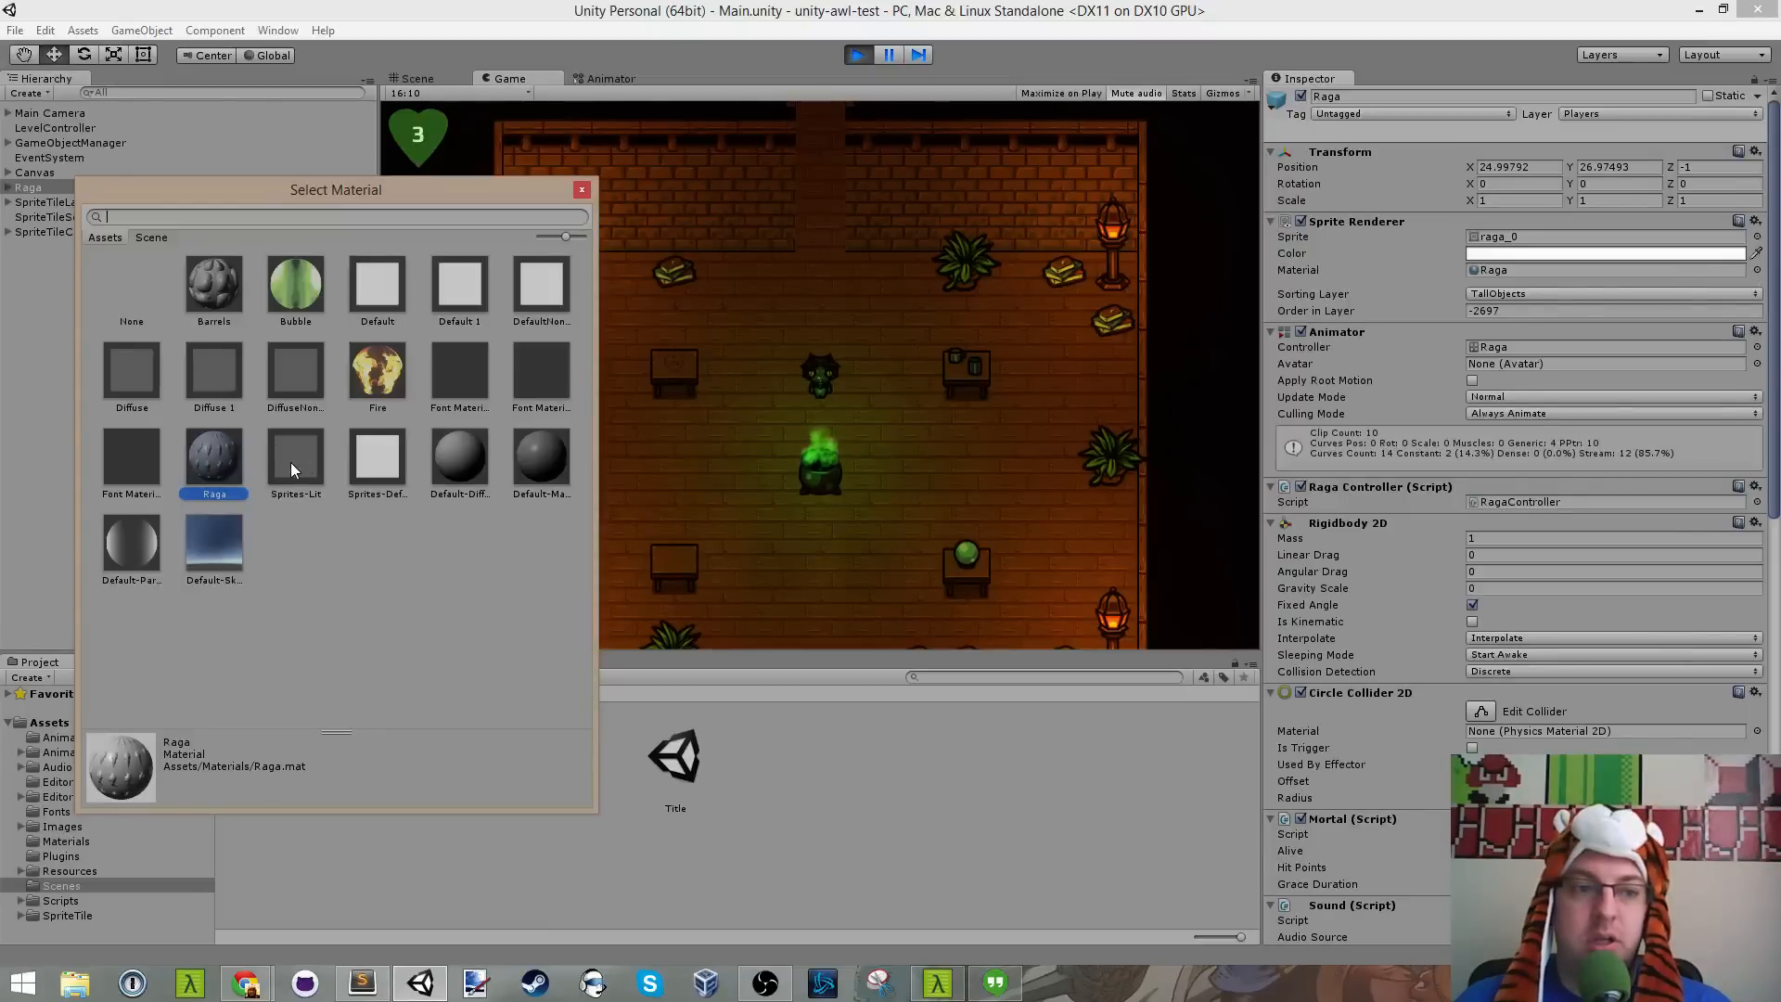
{"action": "double_click", "coordinate": [120, 287]}
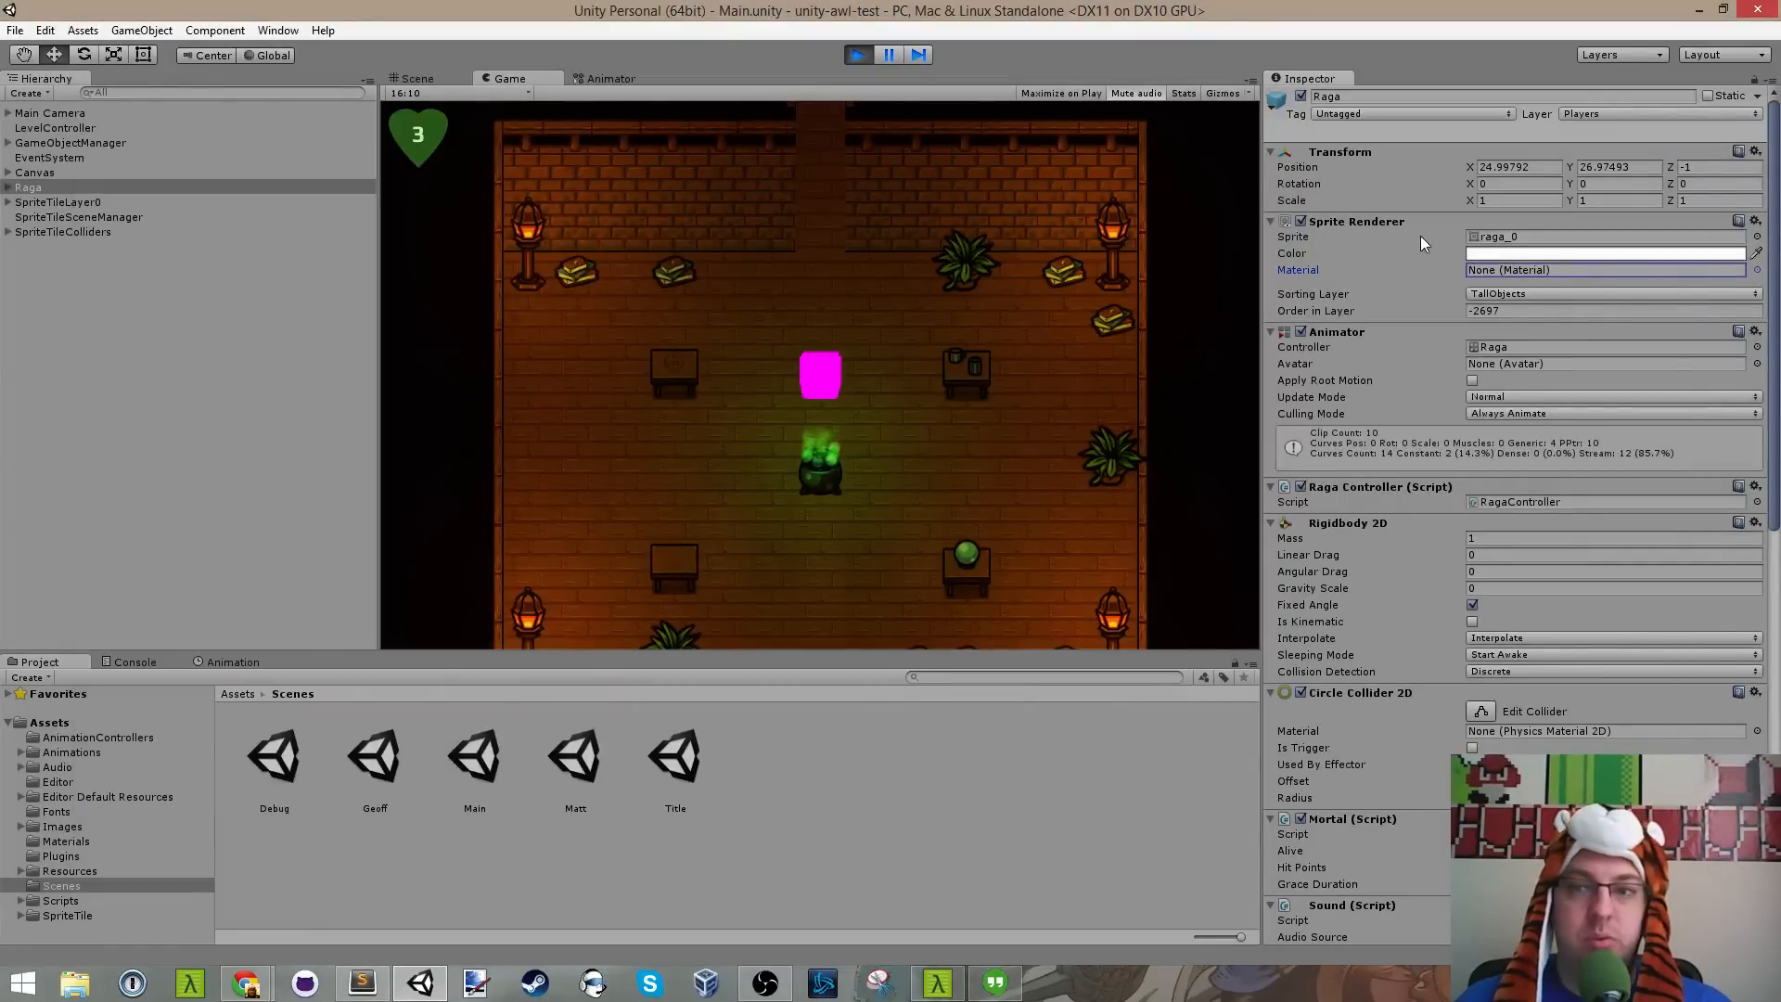
{"action": "left_click", "coordinate": [862, 54]}
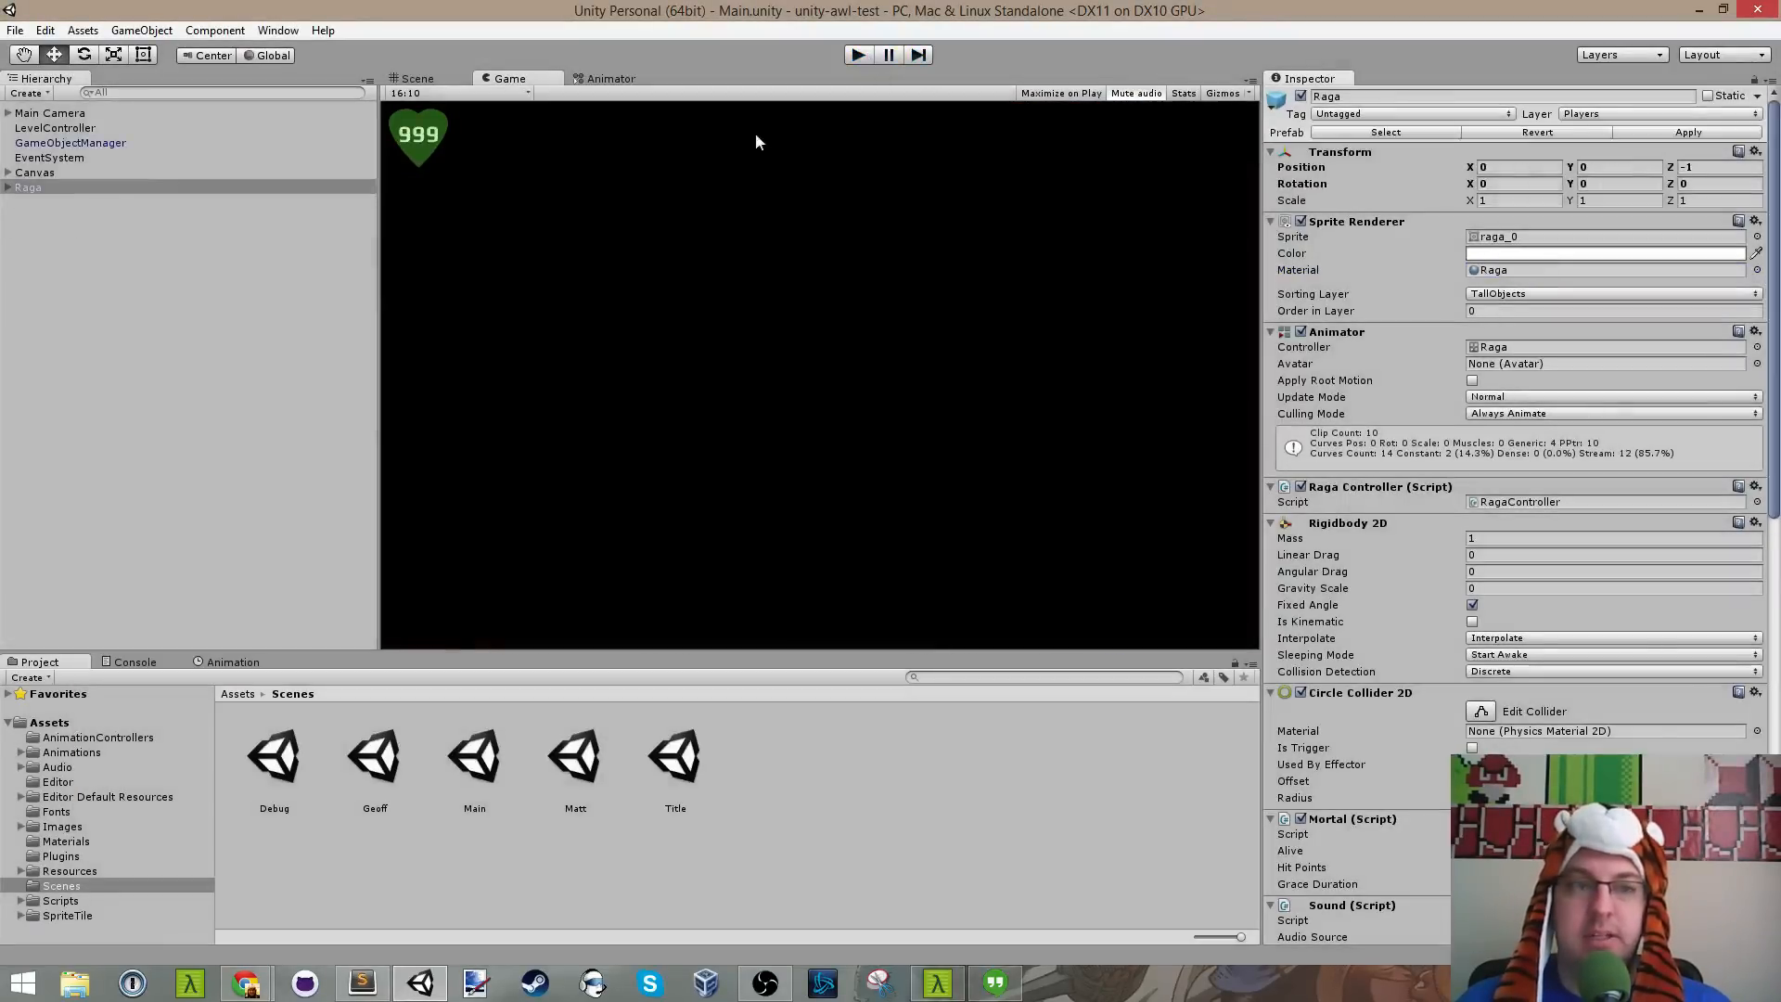
Step: Set the Sprite Renderer material of the Raga object to Sprites-Default
{"action": "left_click", "coordinate": [103, 186]}
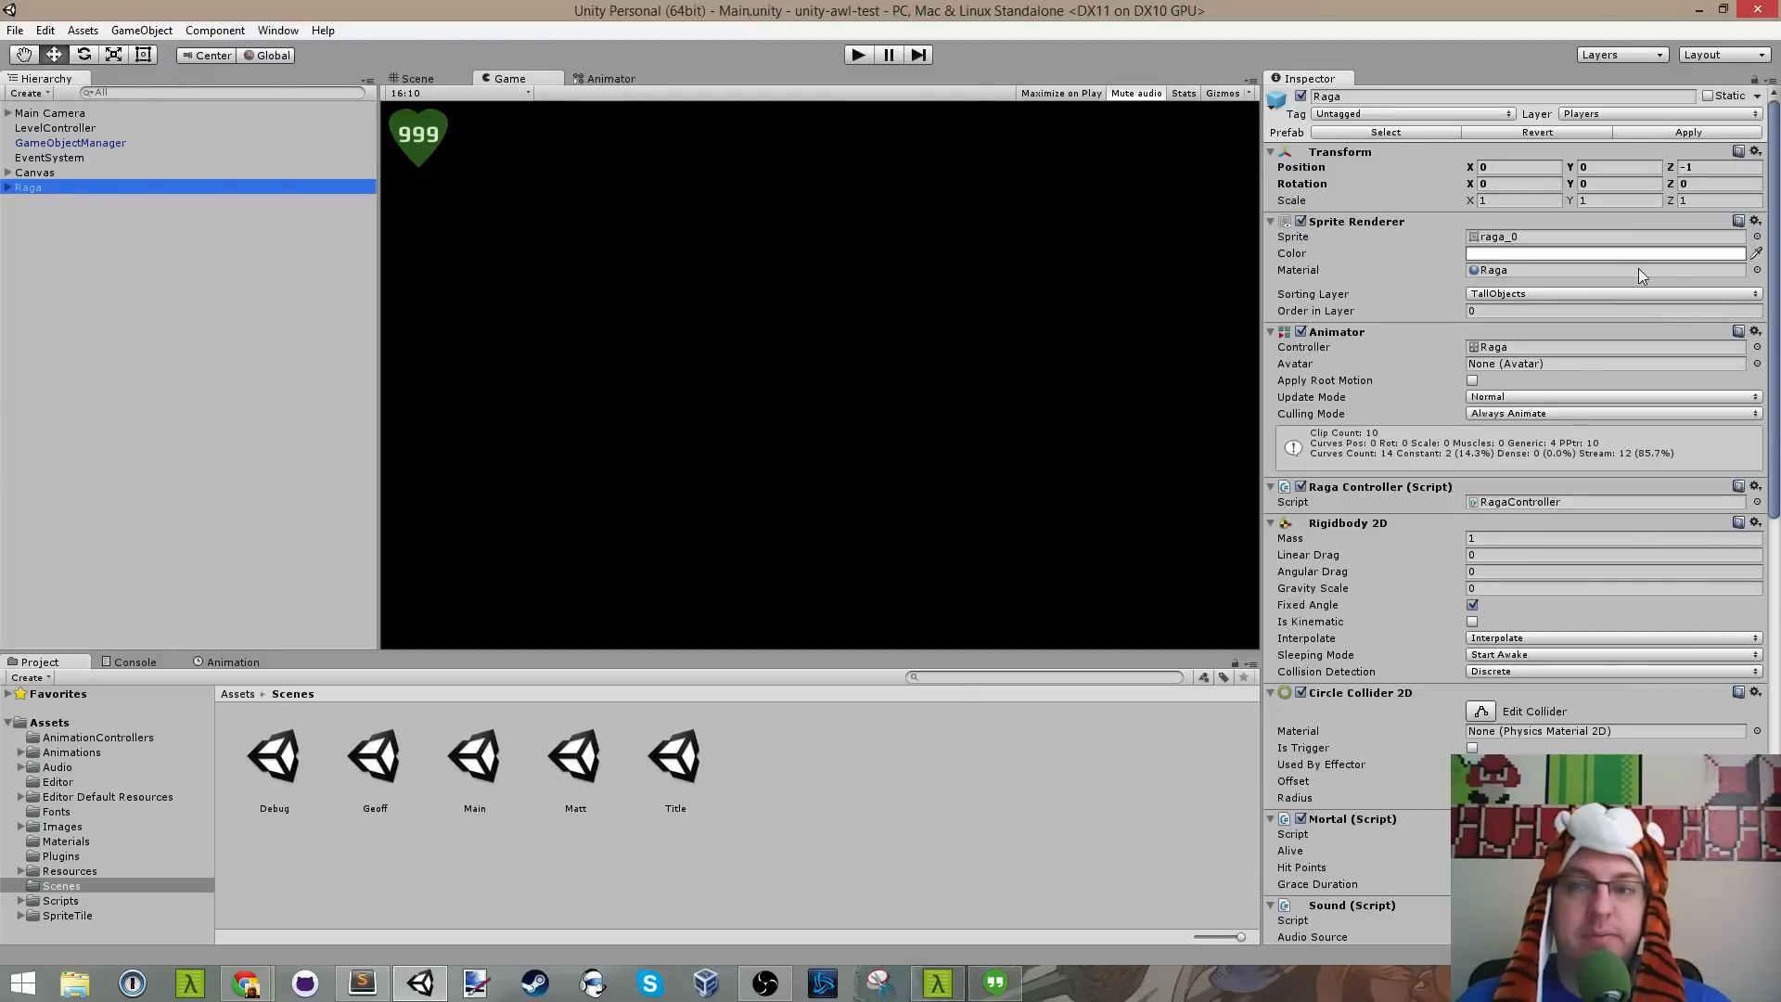
{"action": "left_click", "coordinate": [1757, 270]}
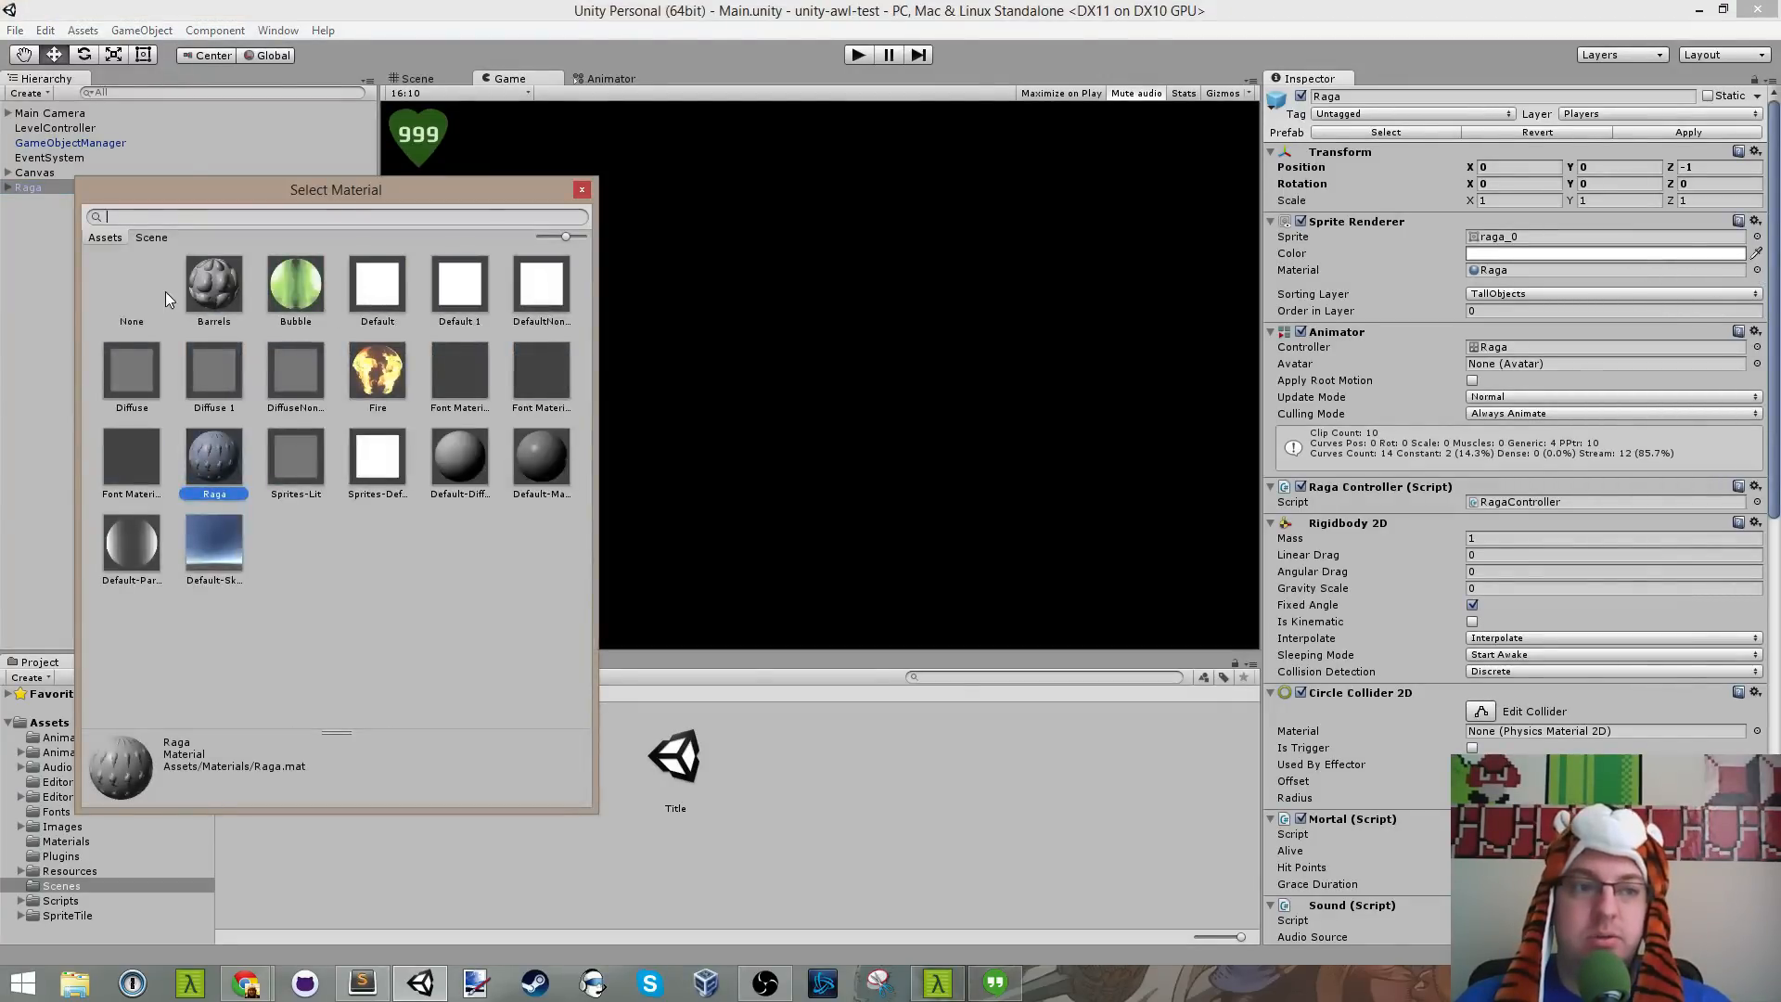
{"action": "double_click", "coordinate": [380, 458]}
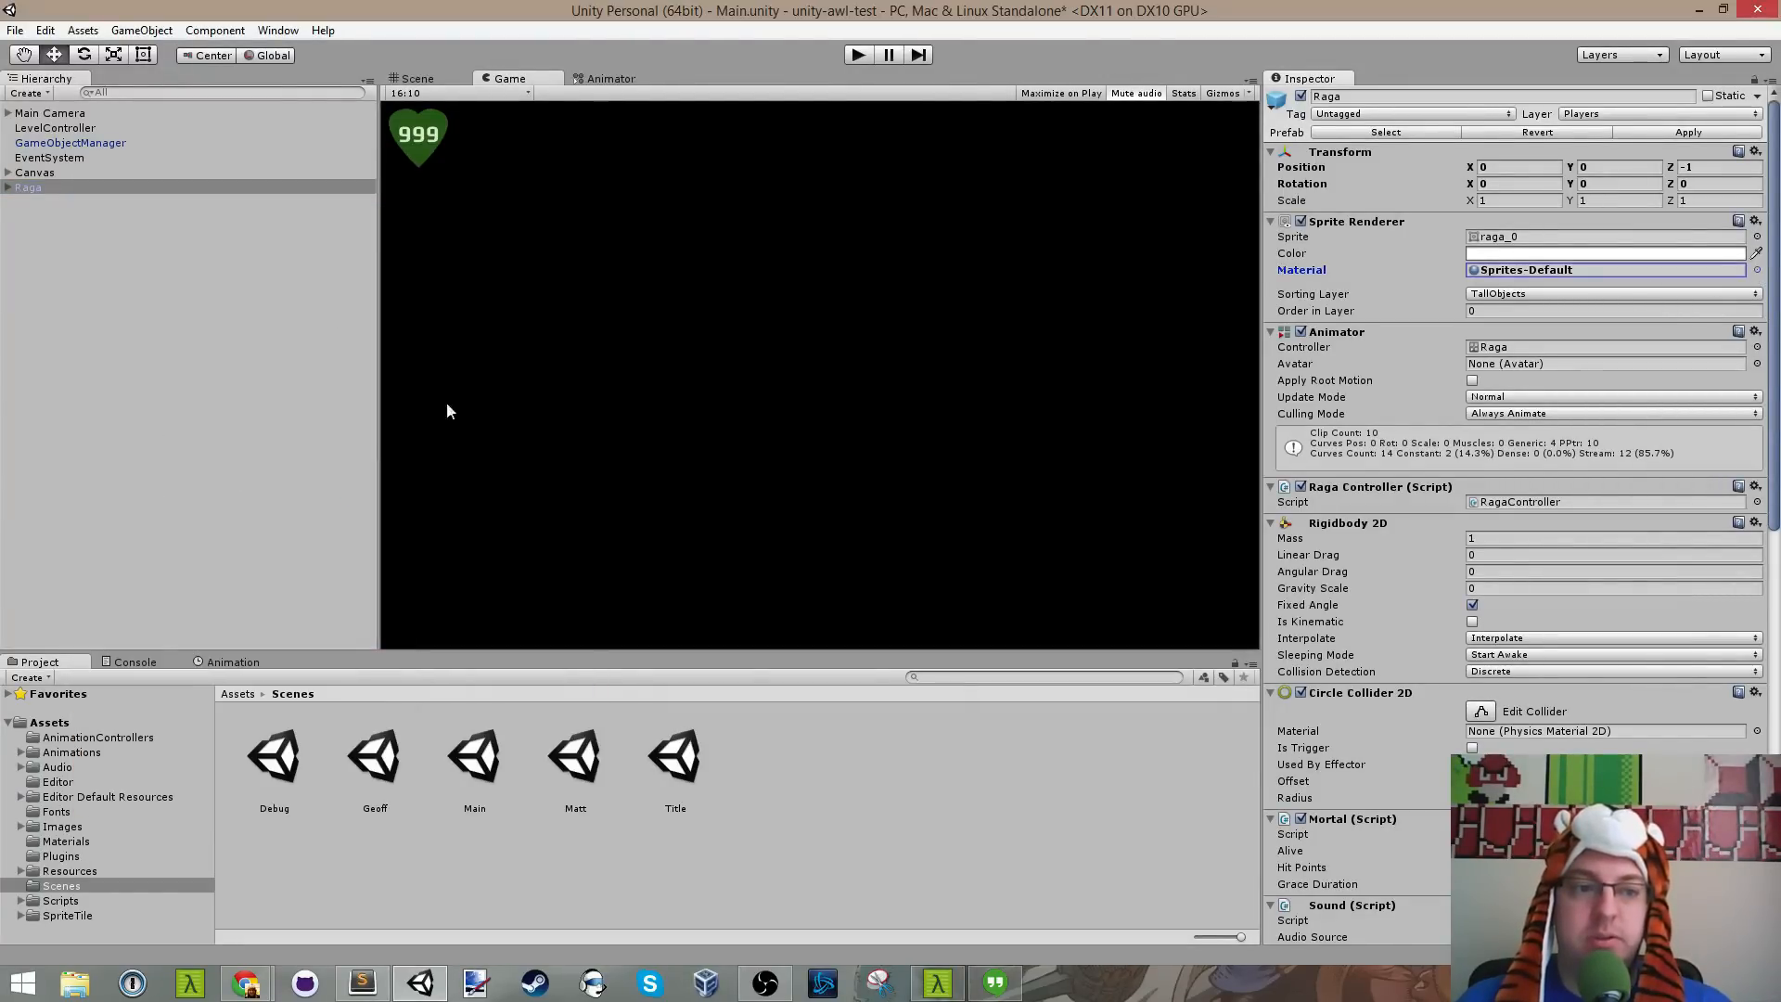
Step: Run the game and walk Raga past the lamps, the cauldron room and the upper corridor to examine the sprite with its new material
{"action": "left_click", "coordinate": [858, 55]}
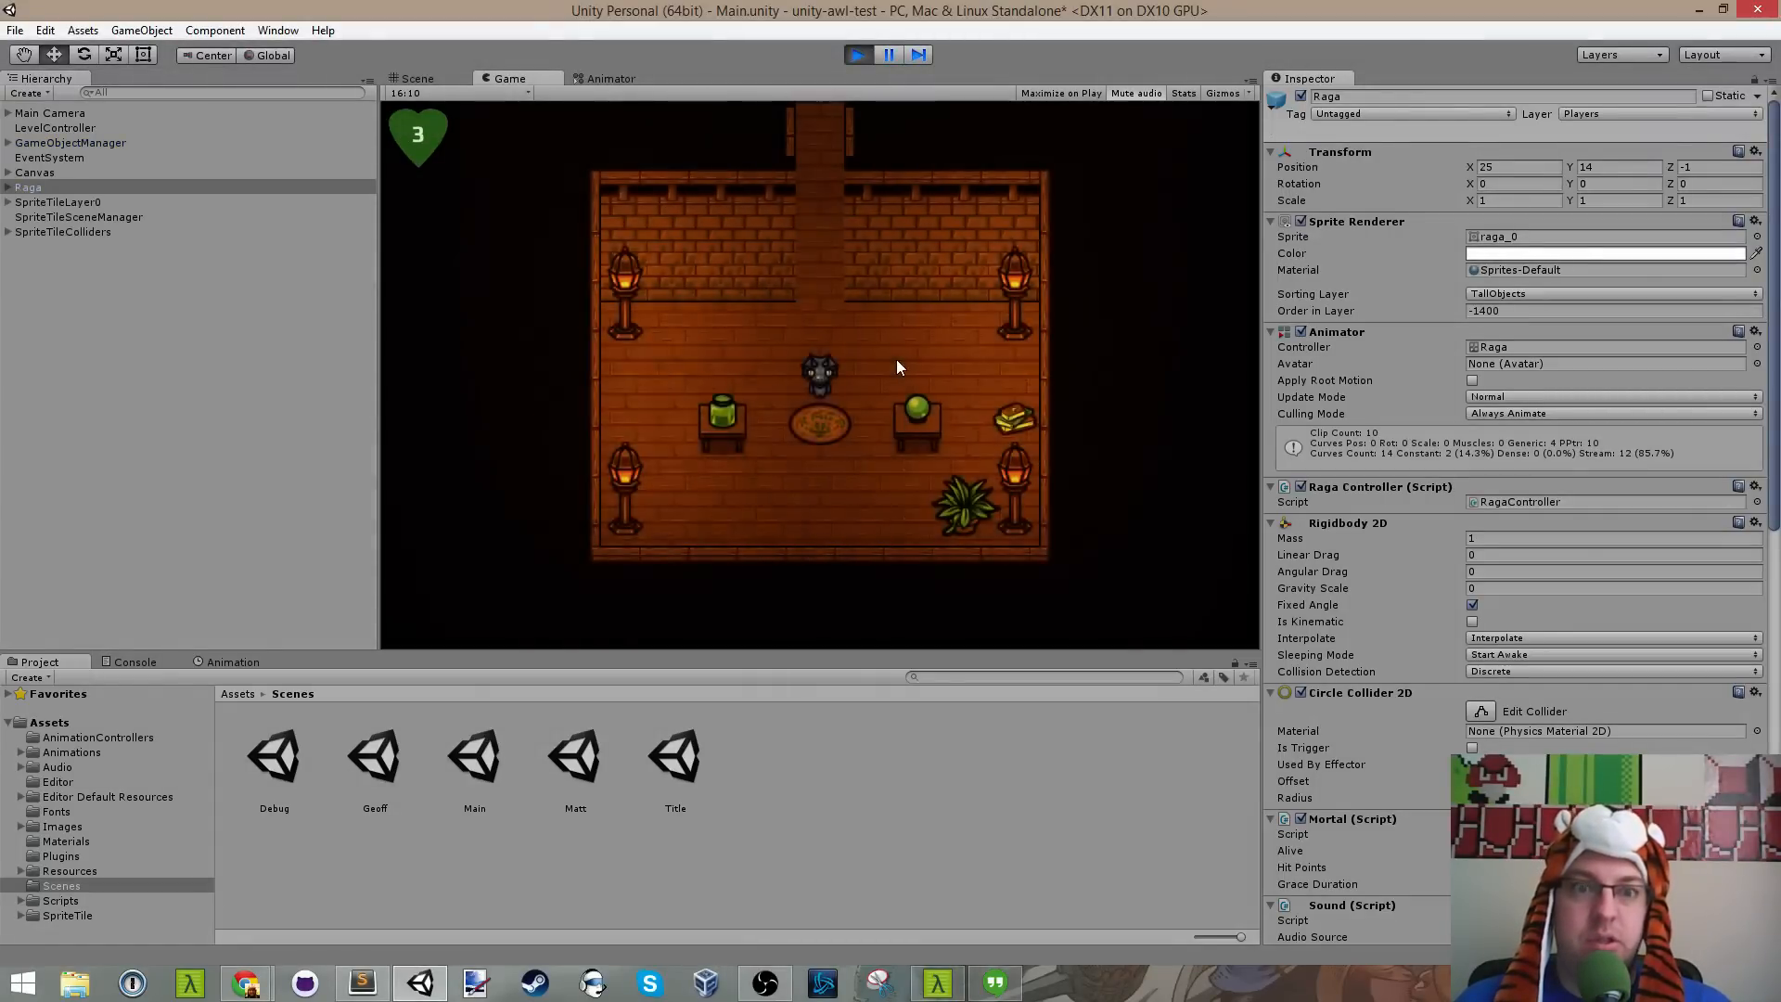
{"action": "key", "text": "w"}
{"action": "key", "text": "a"}
{"action": "key", "text": "d"}
{"action": "key", "text": "s"}
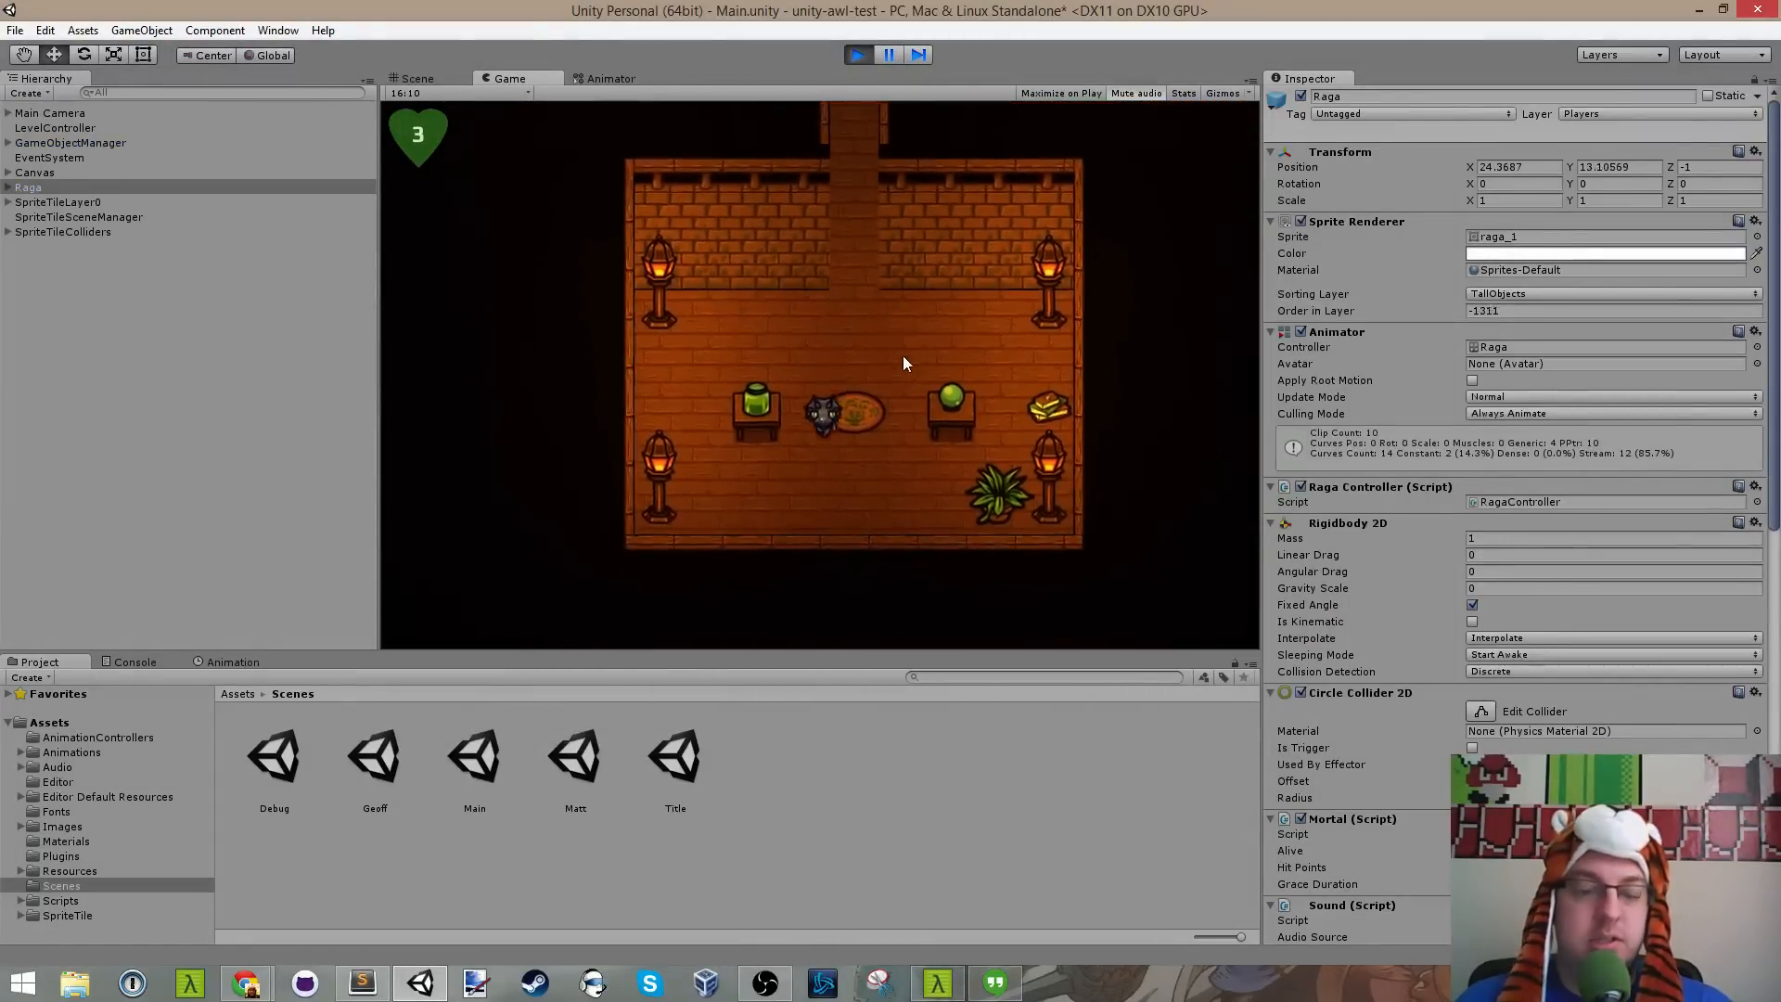
{"action": "key", "text": "d"}
{"action": "key", "text": "w"}
{"action": "key", "text": "d"}
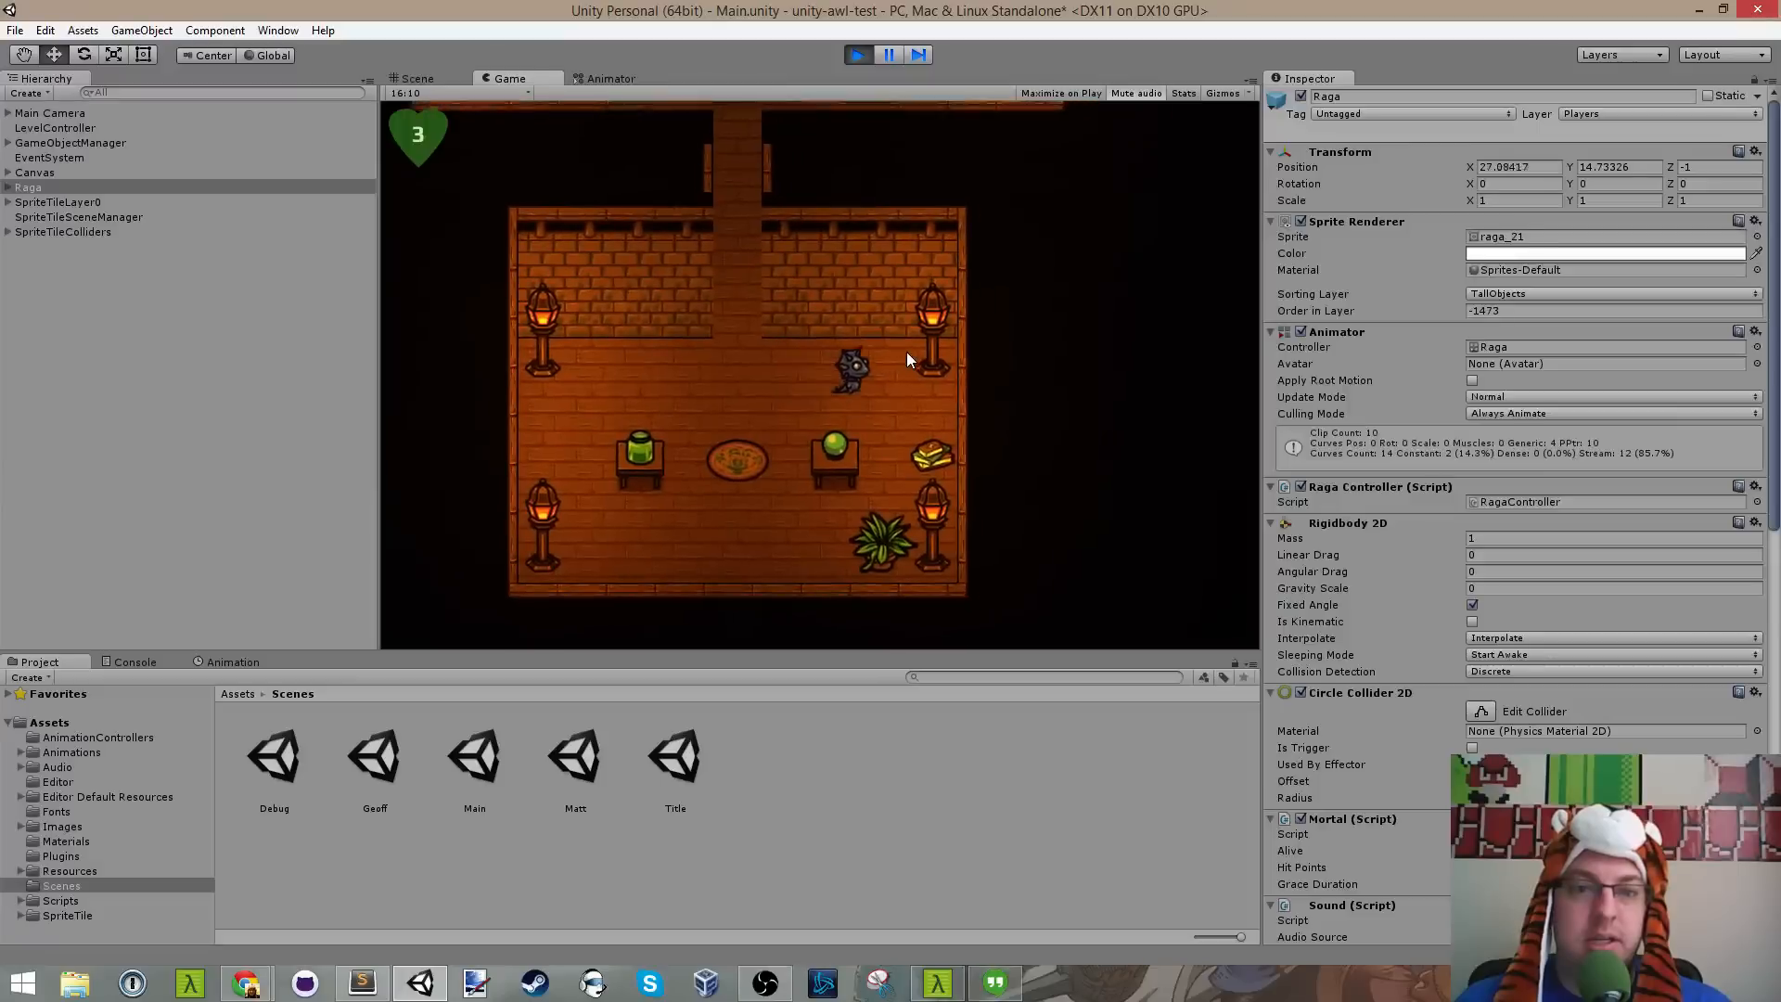
{"action": "key", "text": "w"}
{"action": "key", "text": "s"}
{"action": "key", "text": "a"}
{"action": "key", "text": "w"}
{"action": "key", "text": "d"}
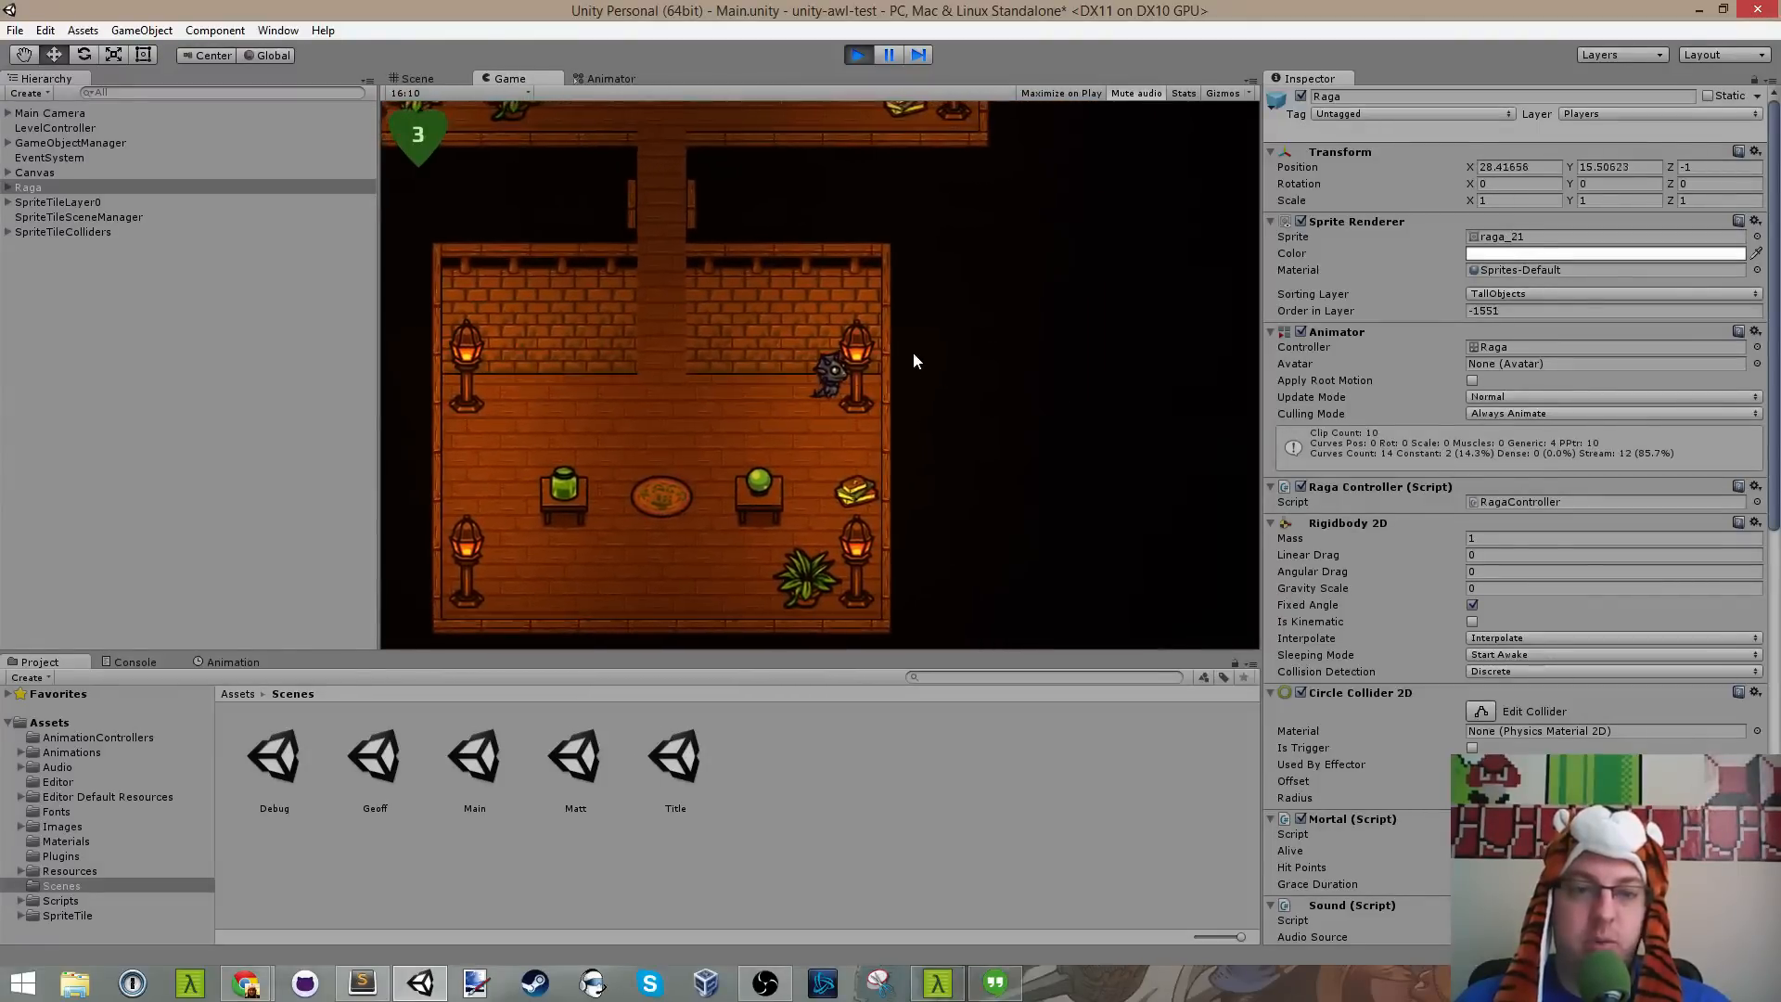
{"action": "key", "text": "a"}
{"action": "key", "text": "w"}
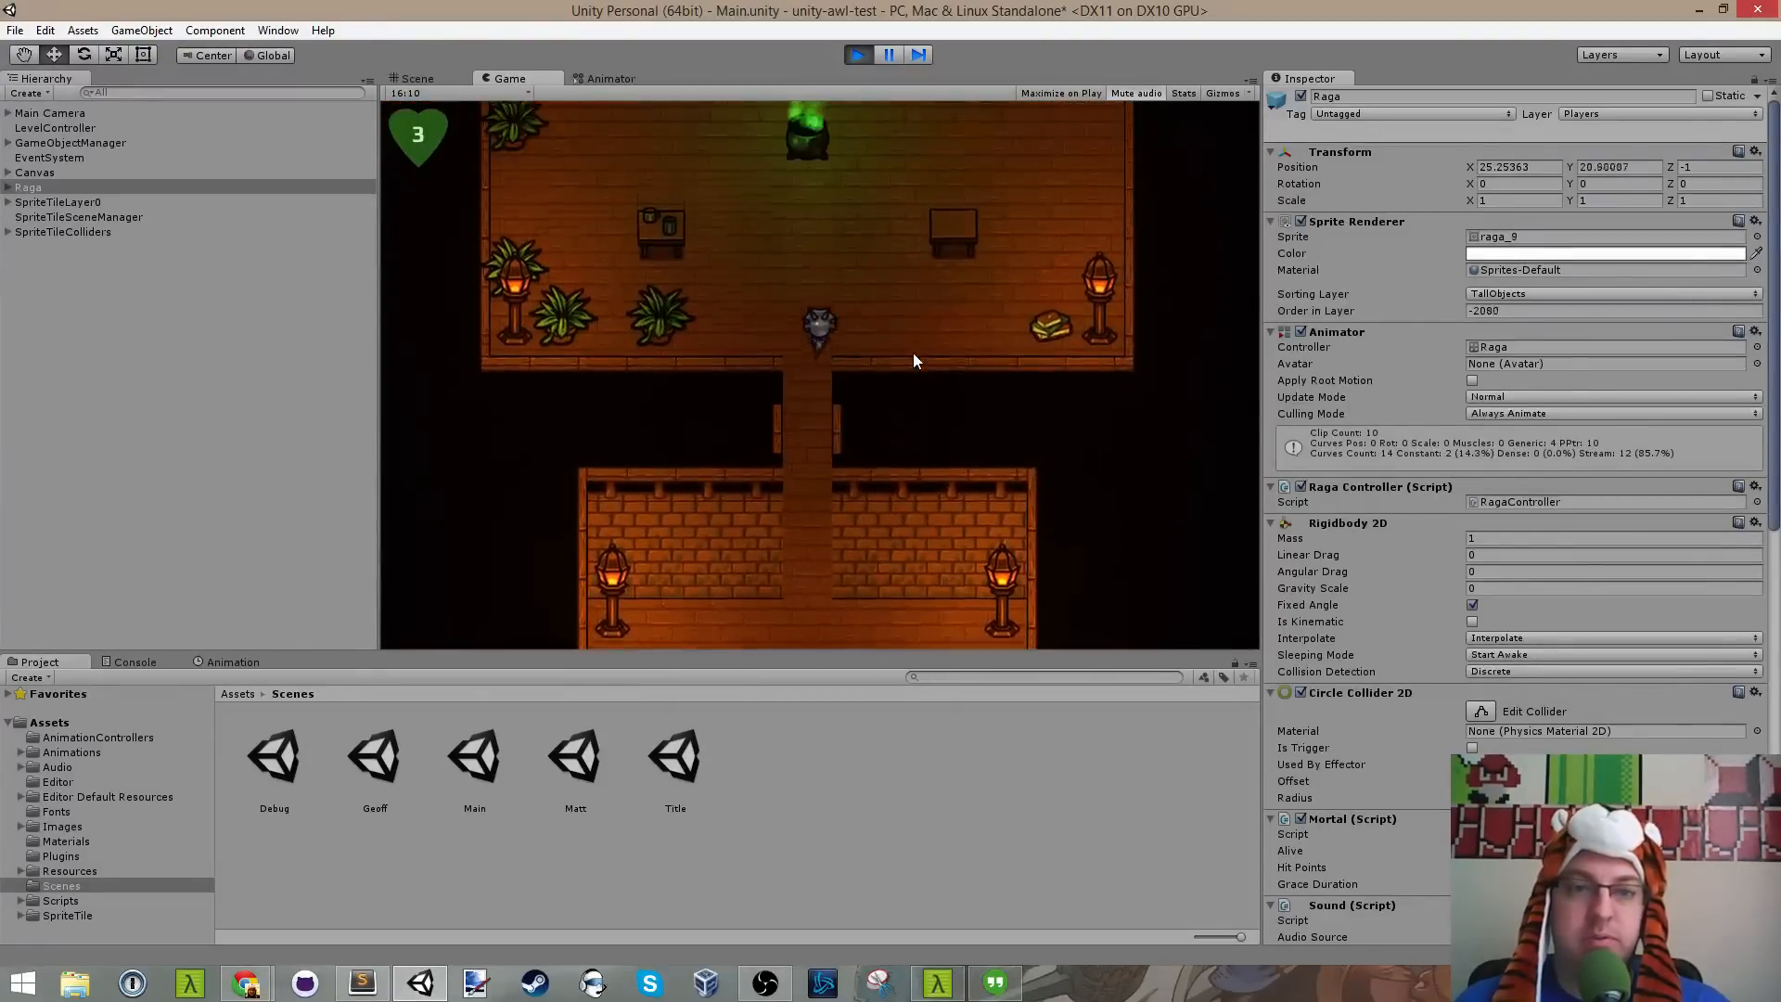
{"action": "key", "text": "w"}
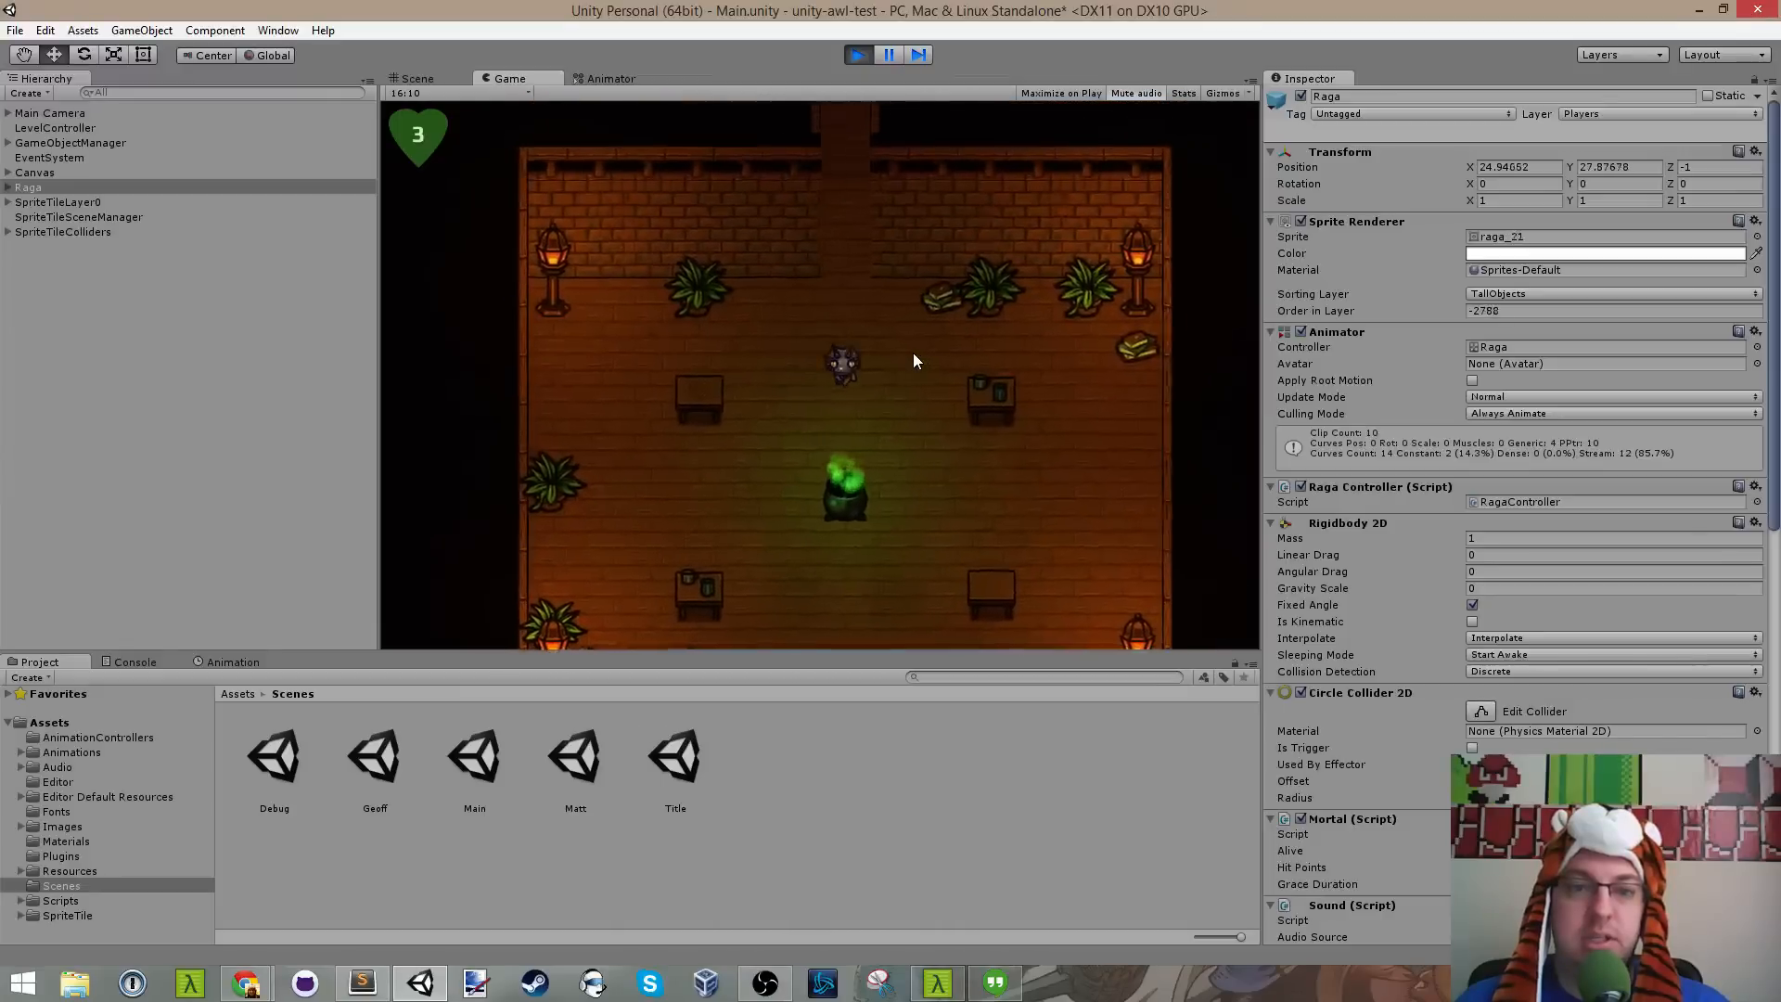
{"action": "key", "text": "w"}
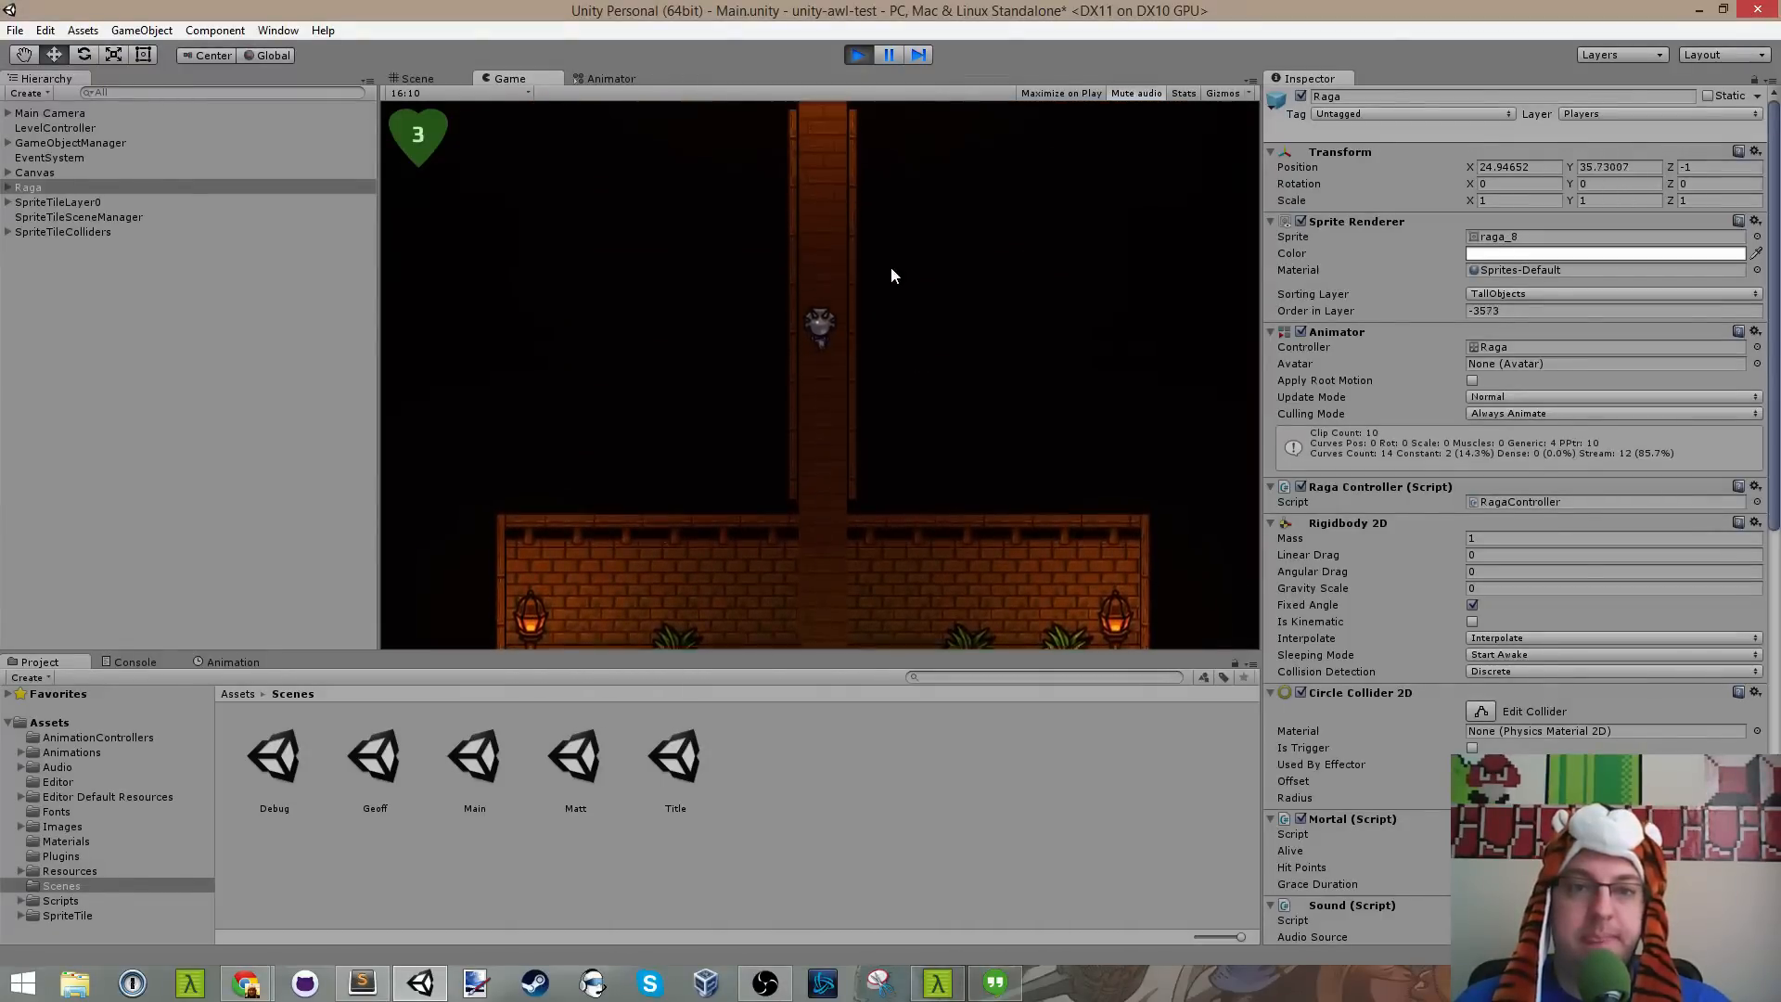
{"action": "key", "text": "s"}
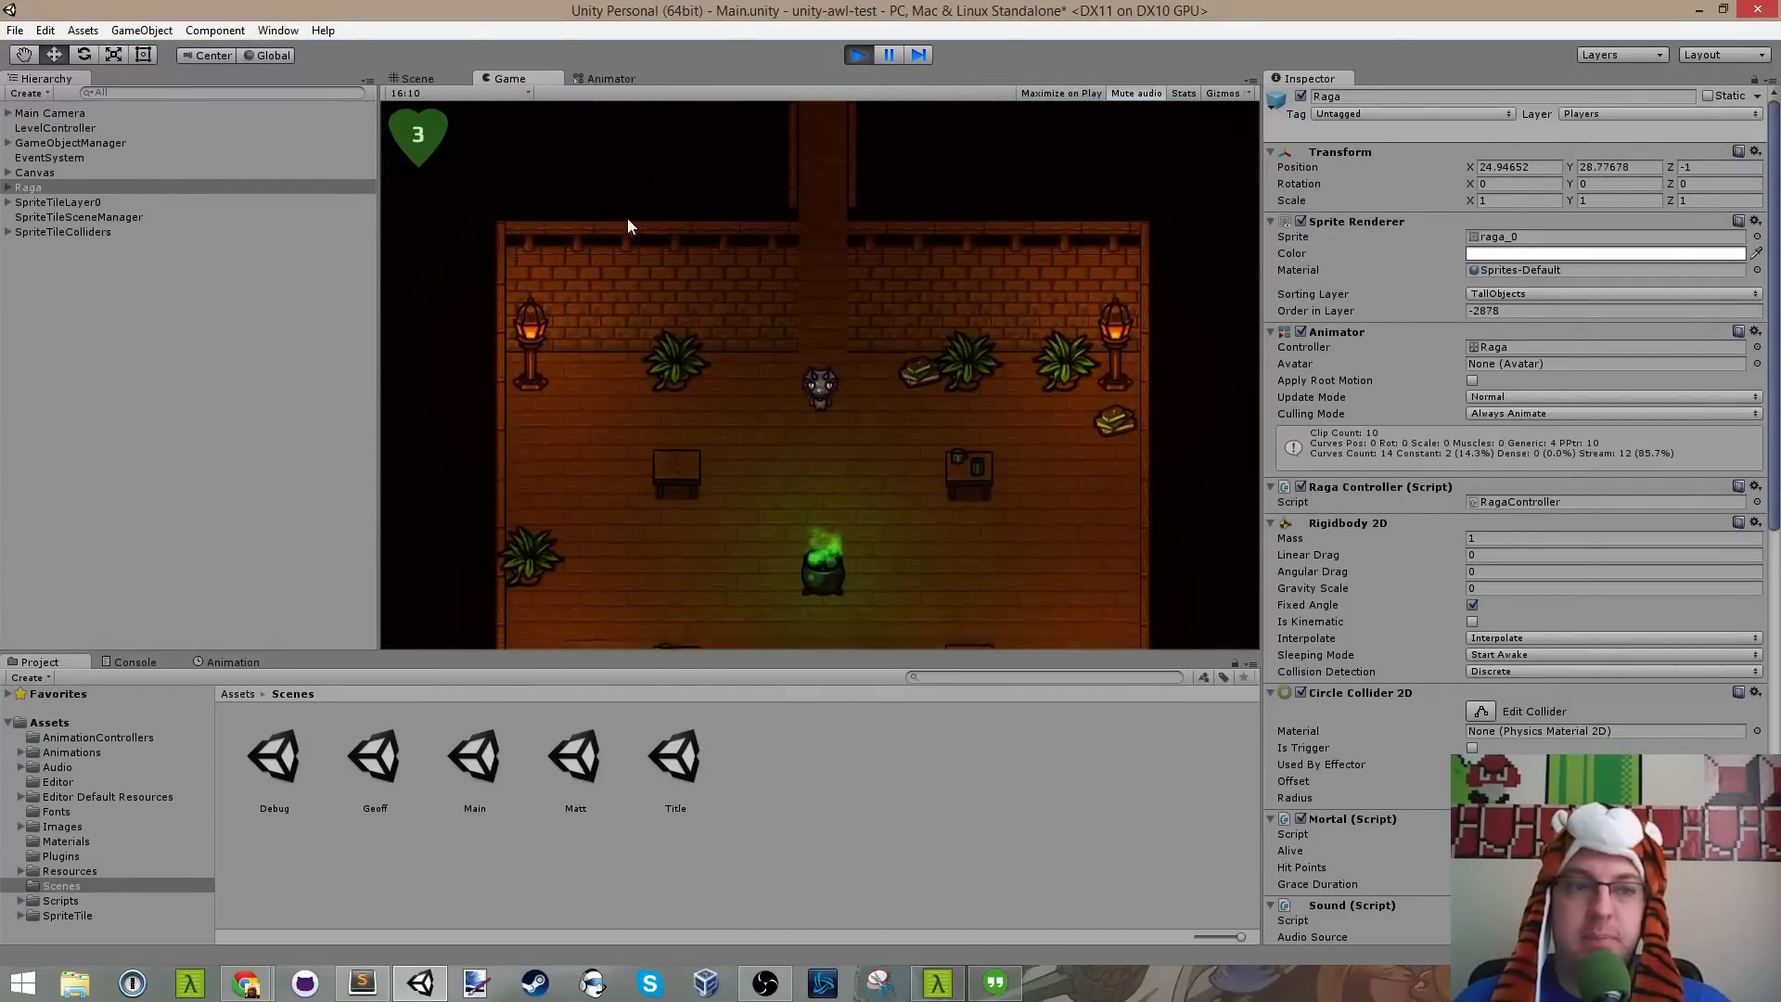
Step: Set Raga's Sprite Renderer material to Sprites-Lit in the running game
{"action": "left_click", "coordinate": [1757, 270]}
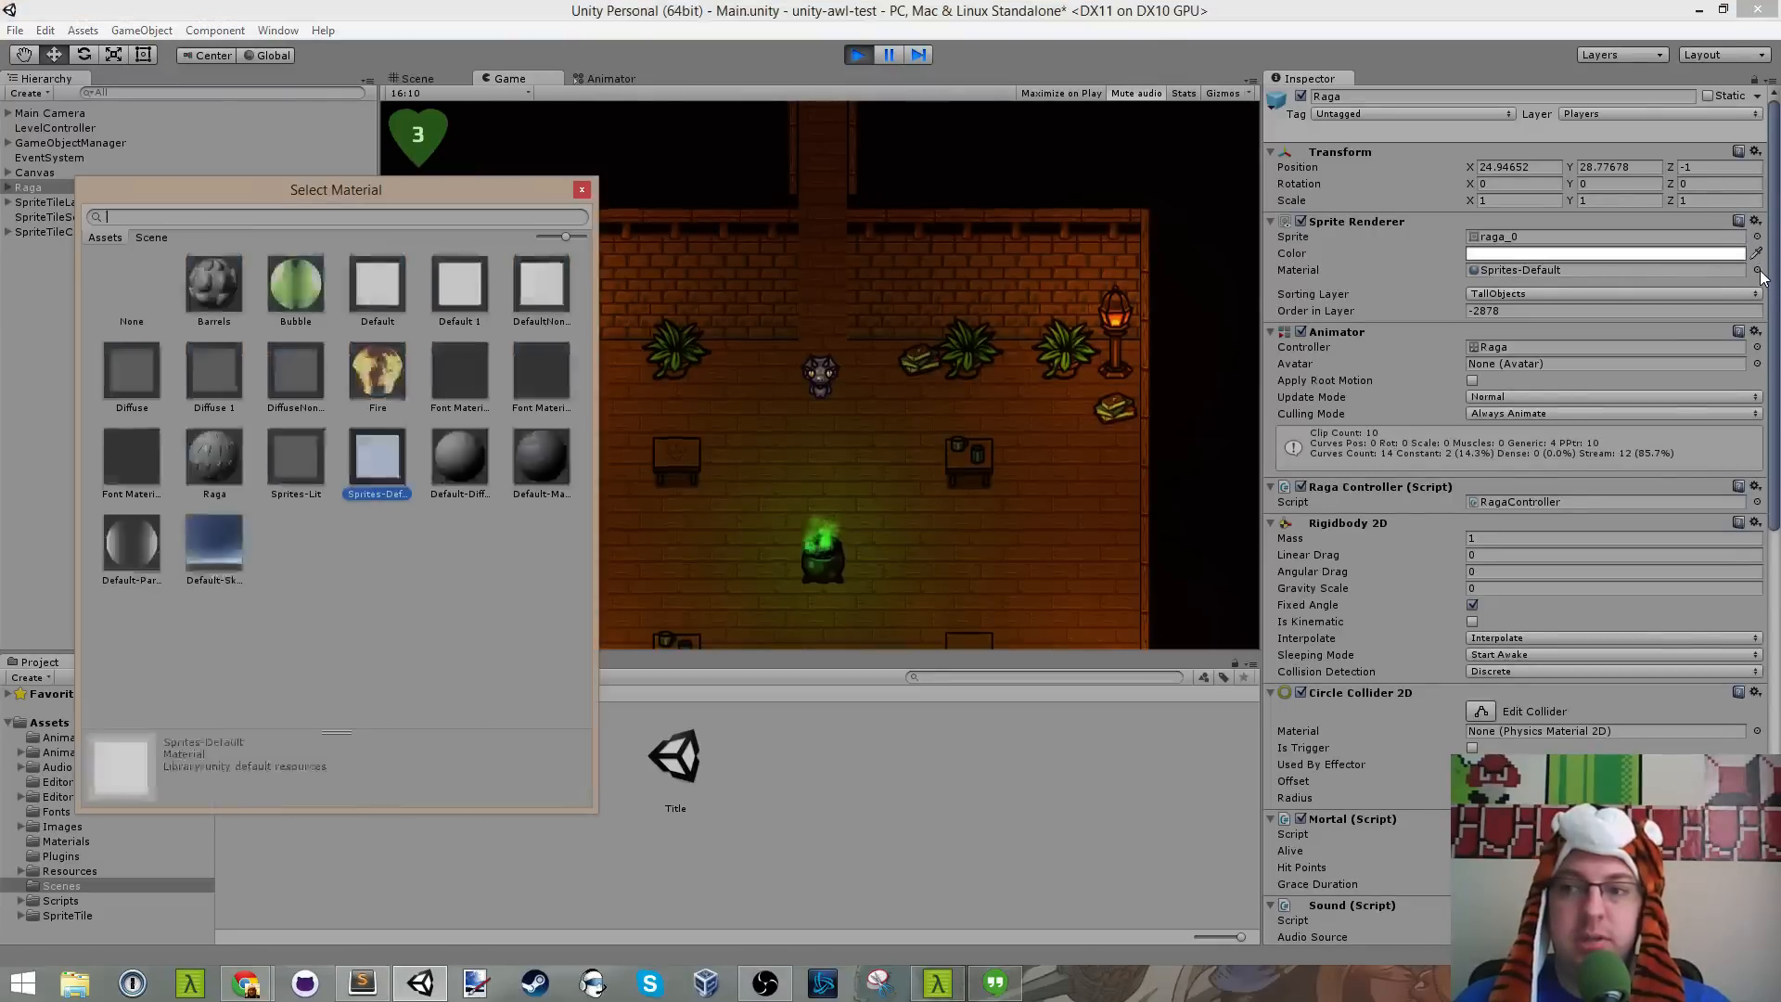
{"action": "left_click", "coordinate": [310, 458]}
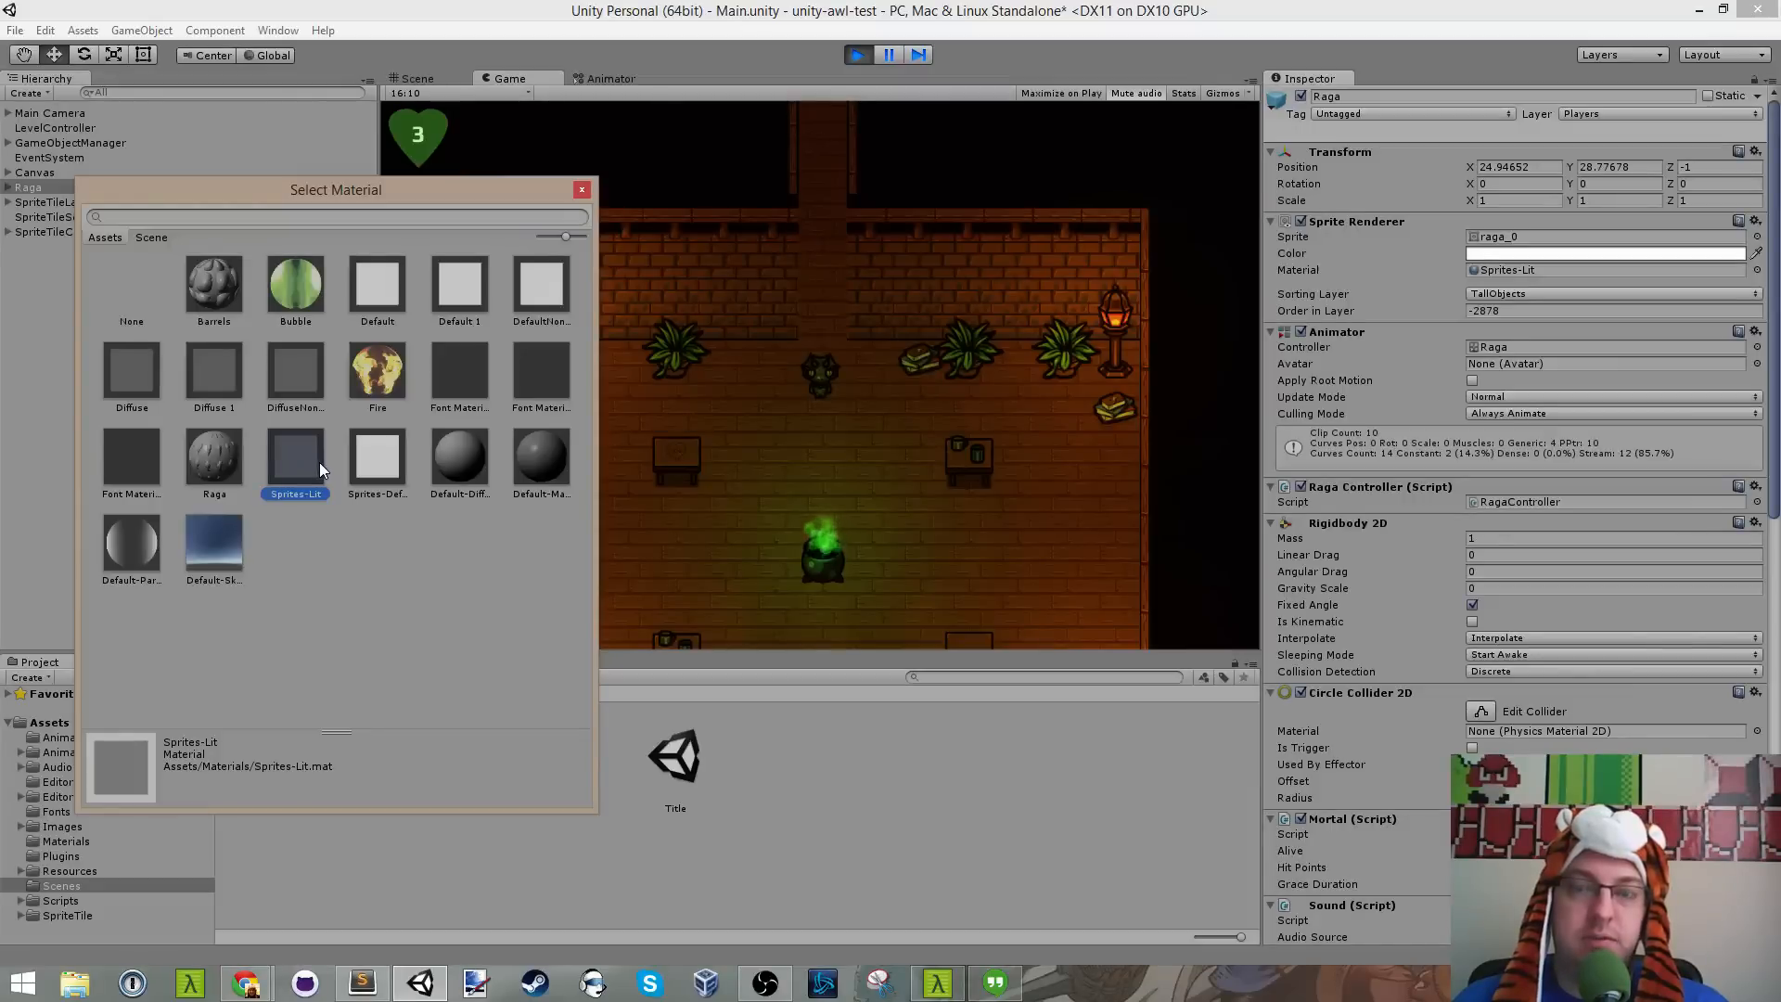
{"action": "double_click", "coordinate": [295, 459]}
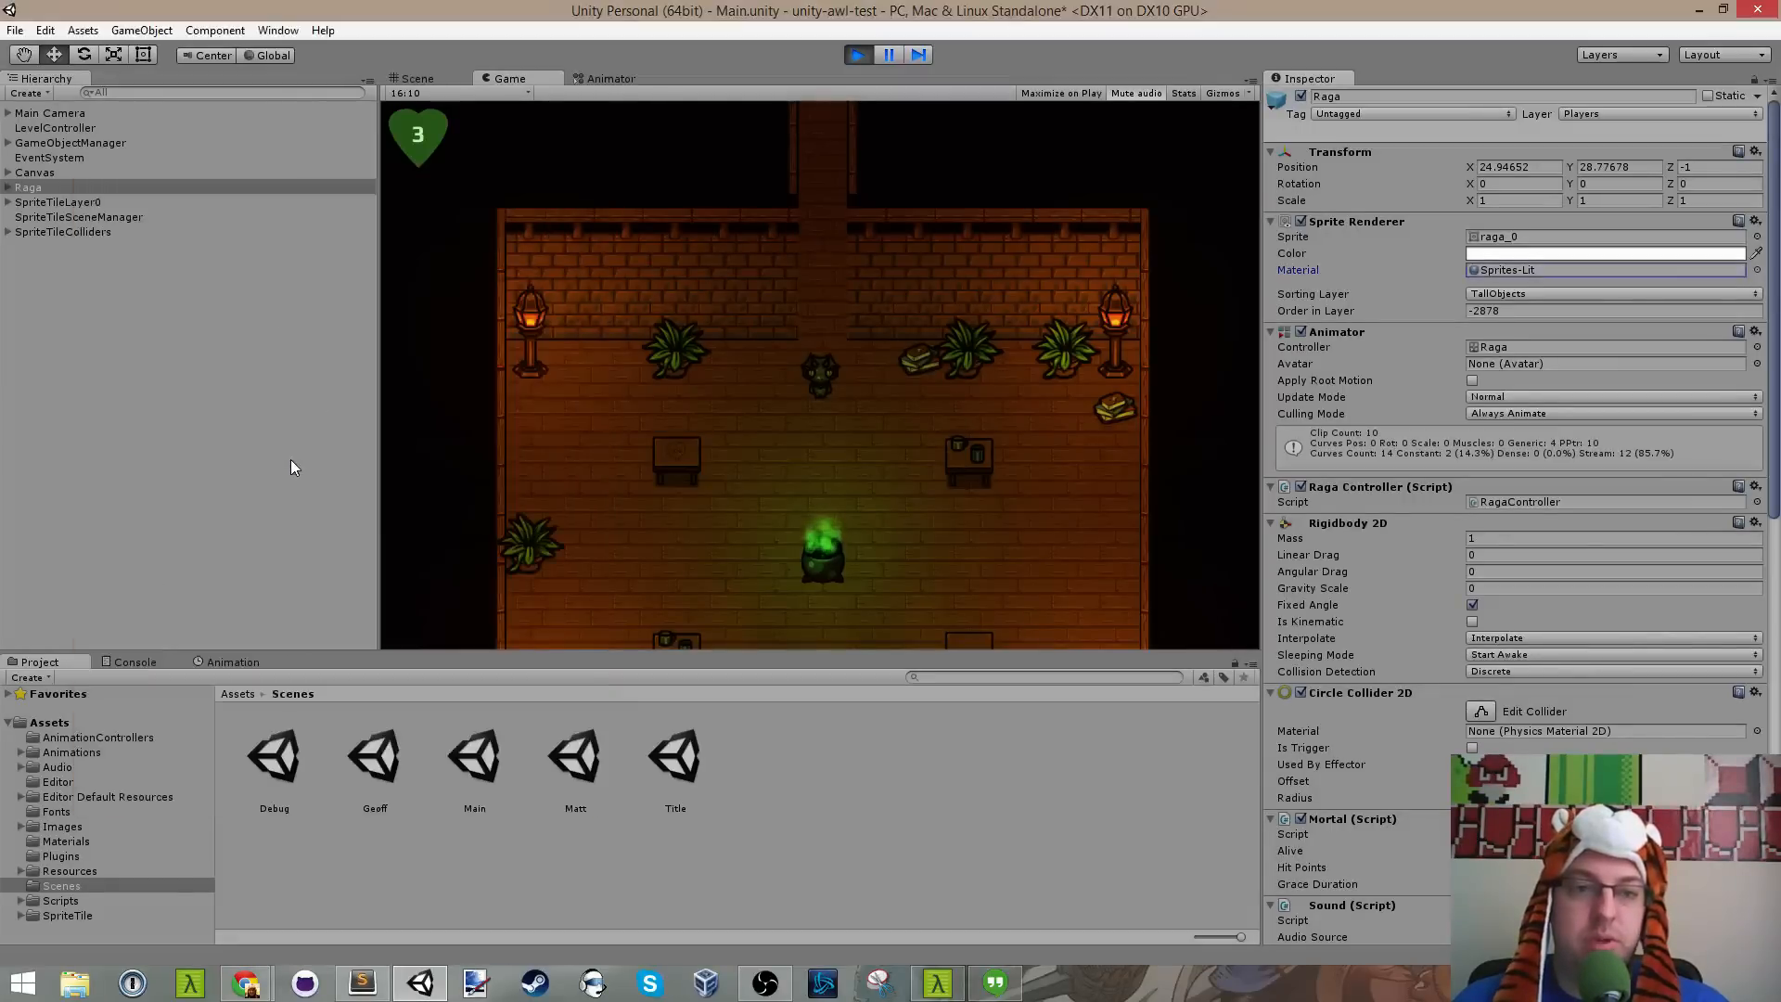
Step: Walk Raga past the cauldron, along the room's right side and back to its upper wall to examine the Sprites-Lit shading
{"action": "left_click", "coordinate": [860, 445]}
{"action": "key", "text": "s"}
{"action": "key", "text": "d"}
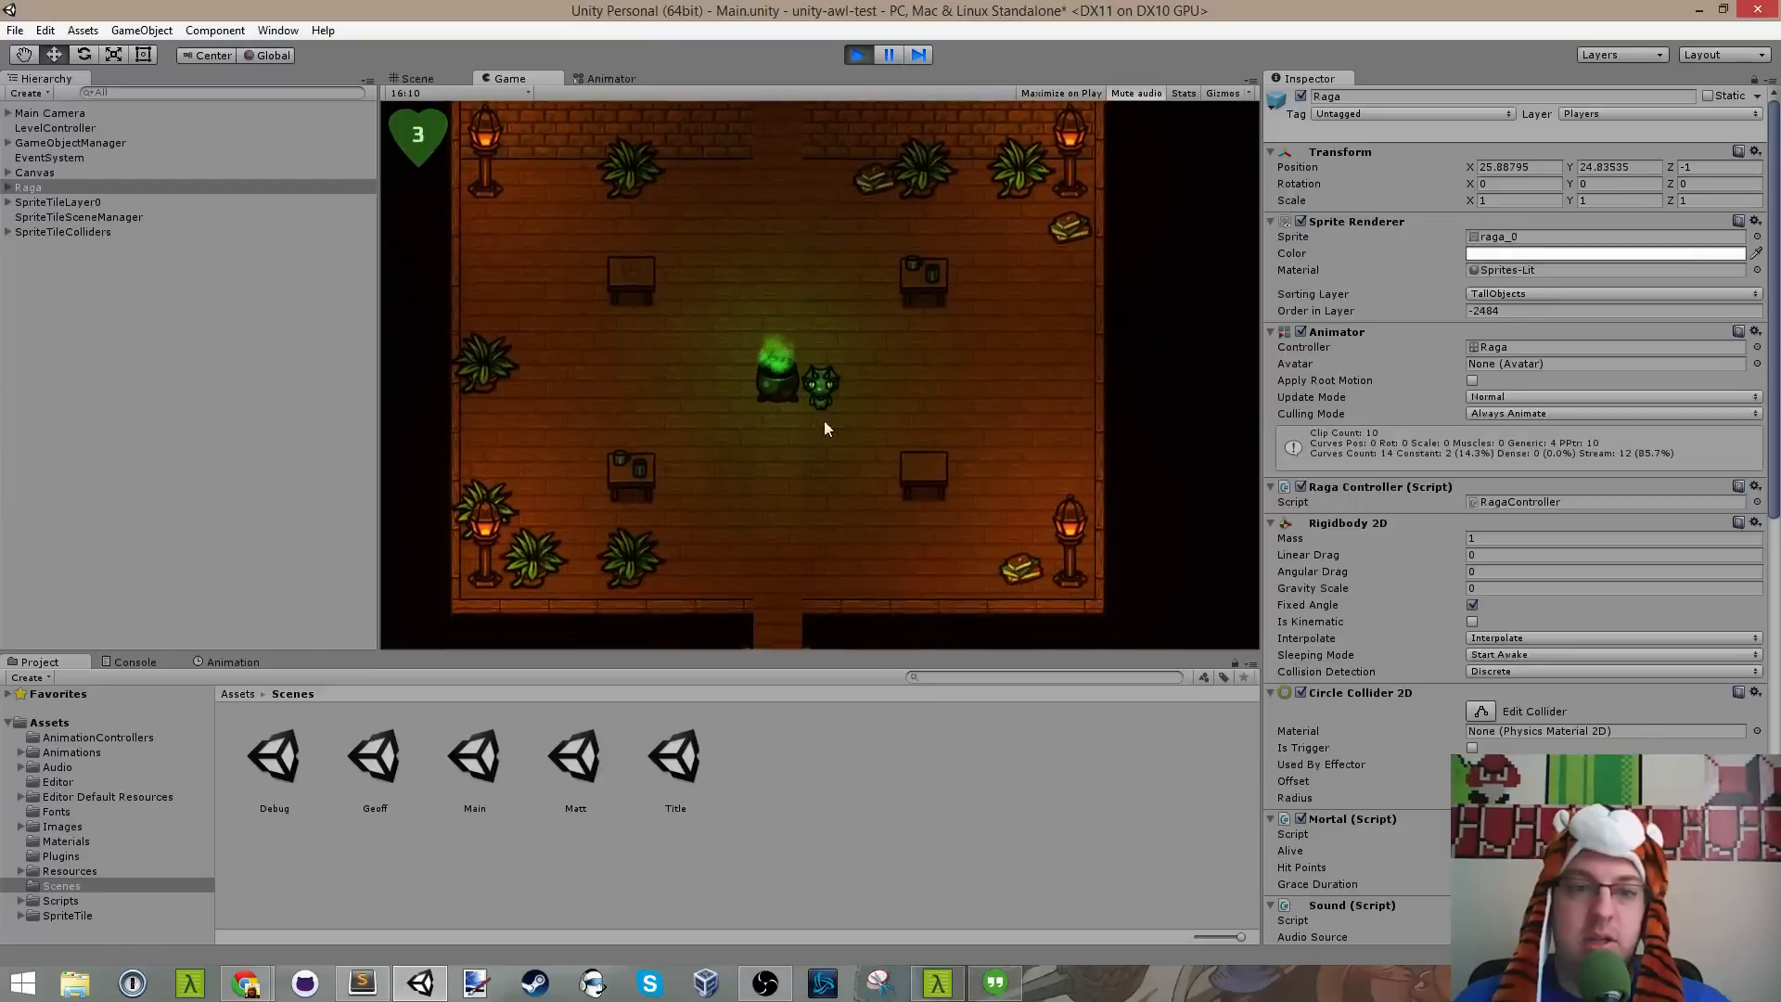
{"action": "key", "text": "d"}
{"action": "key", "text": "w"}
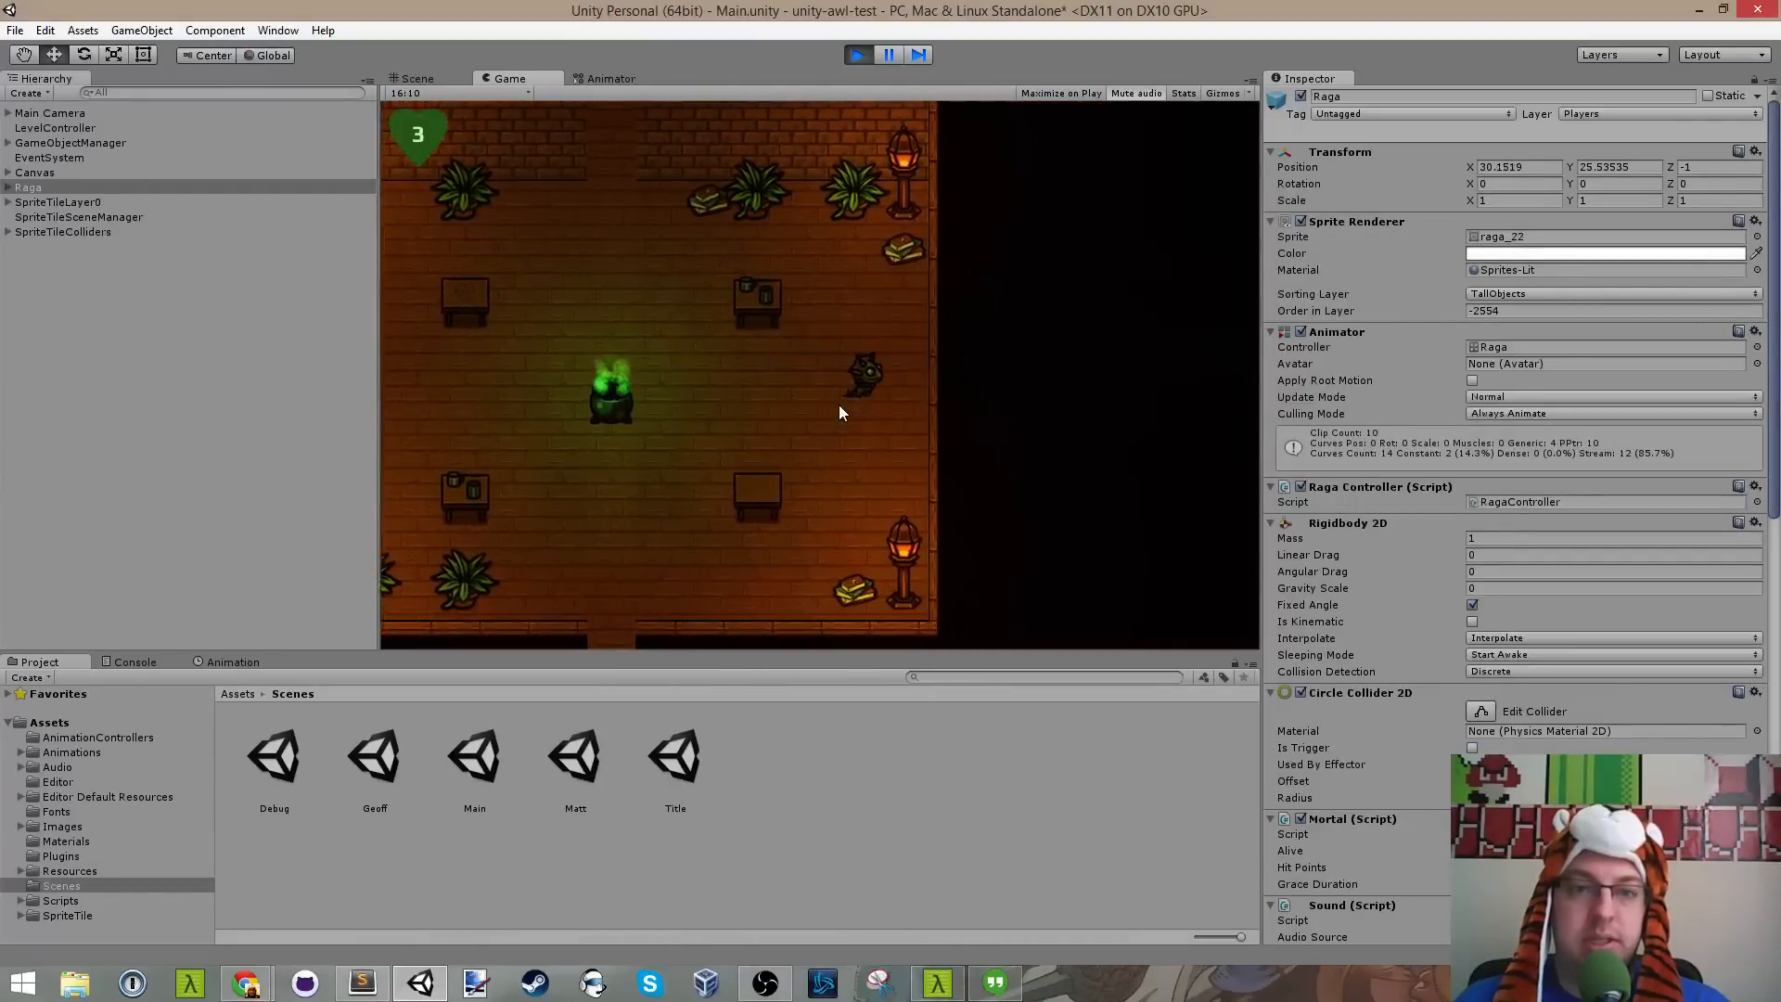
{"action": "key", "text": "w"}
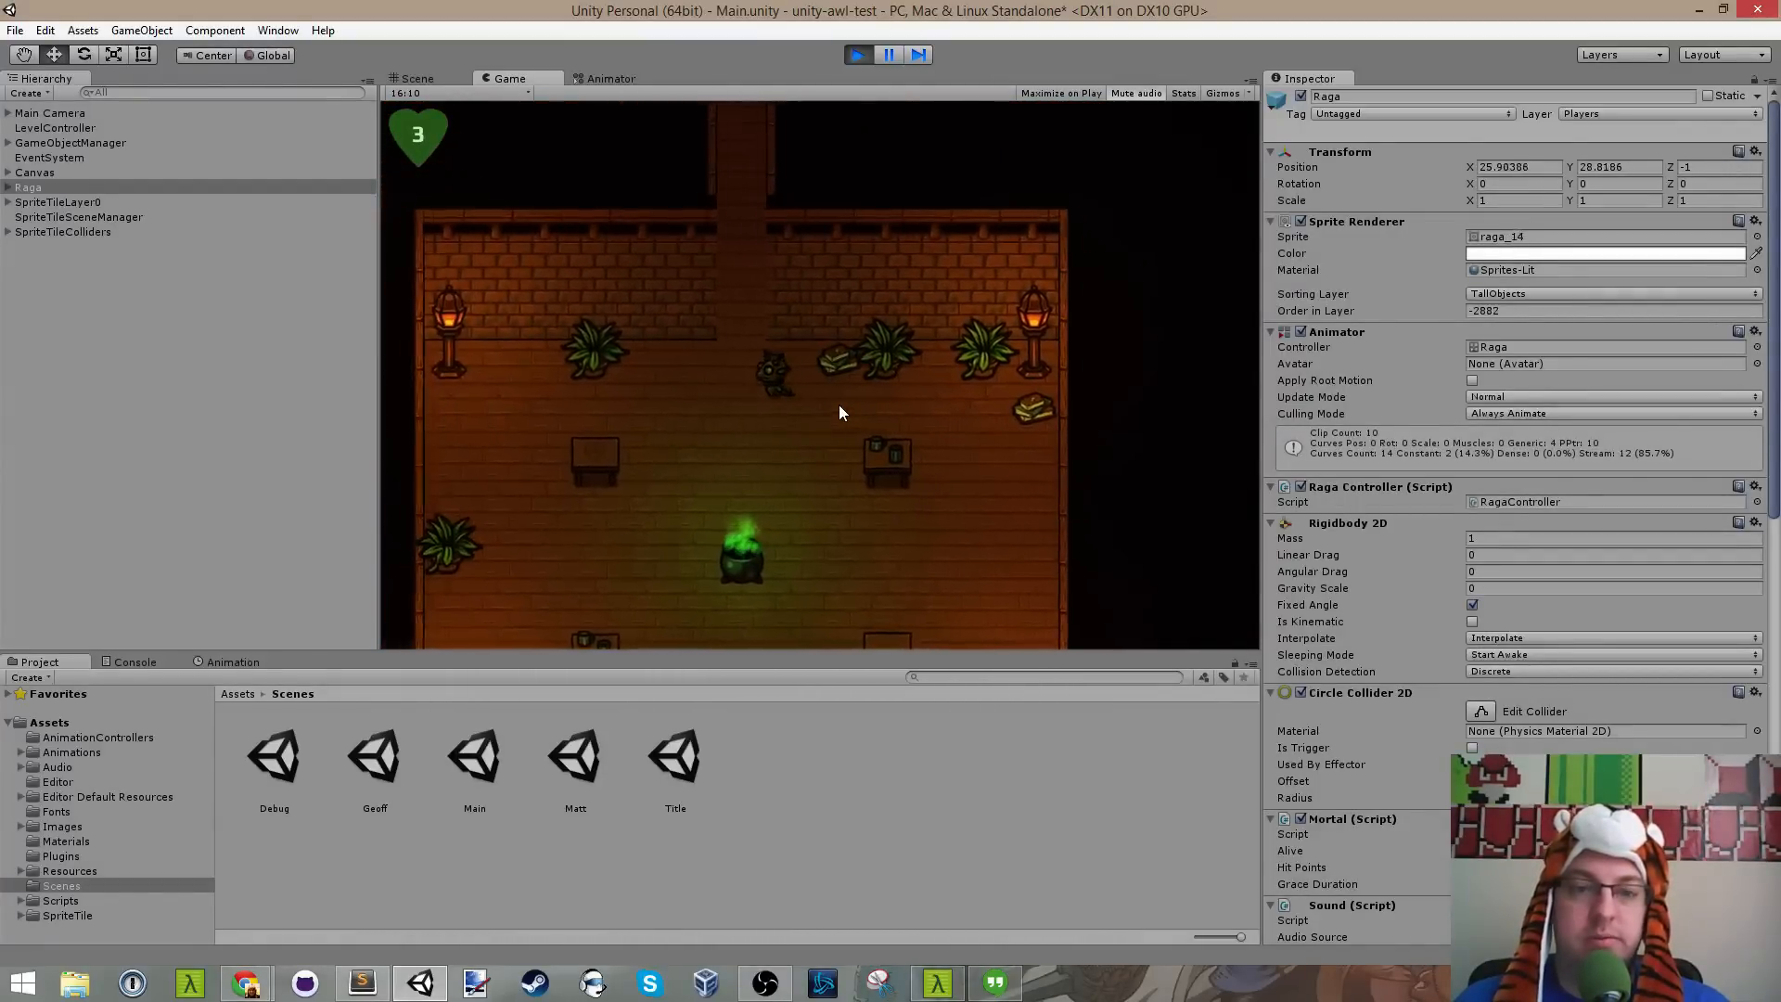
Step: Walk Raga through the dark upper corridor into the small lamp-lit room and back to compare the sprite's brightness
{"action": "key", "text": "w"}
{"action": "key", "text": "s"}
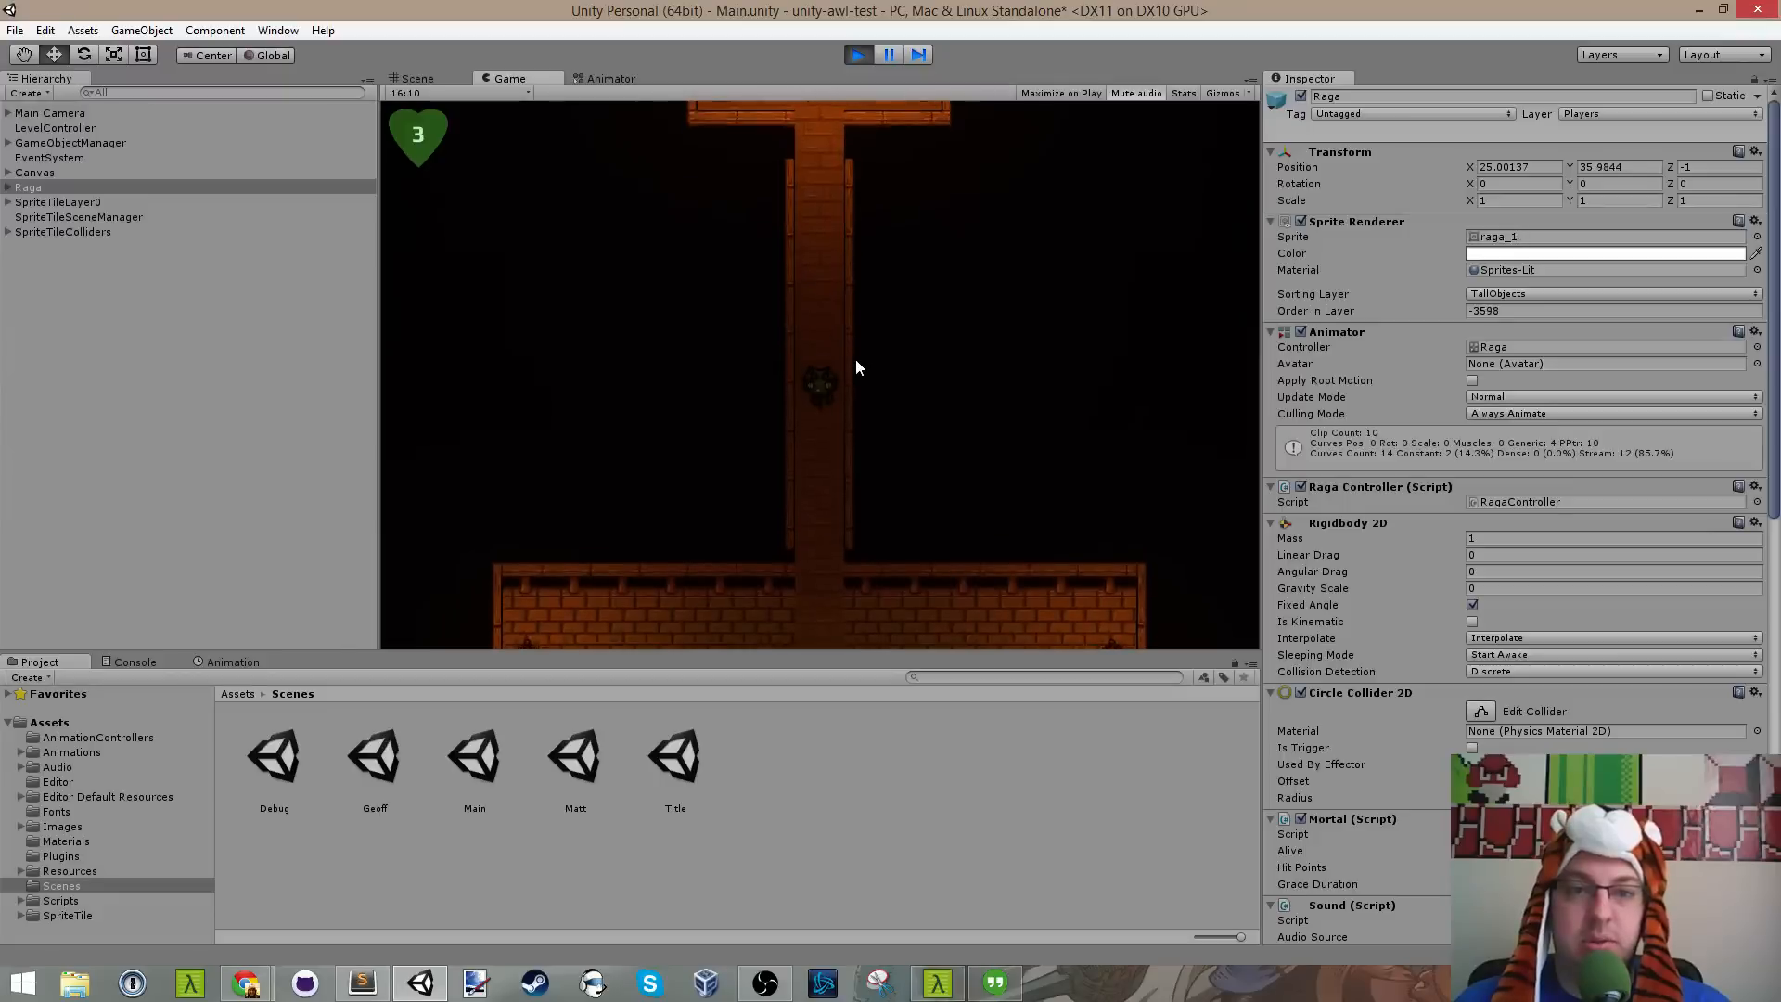
{"action": "key", "text": "w"}
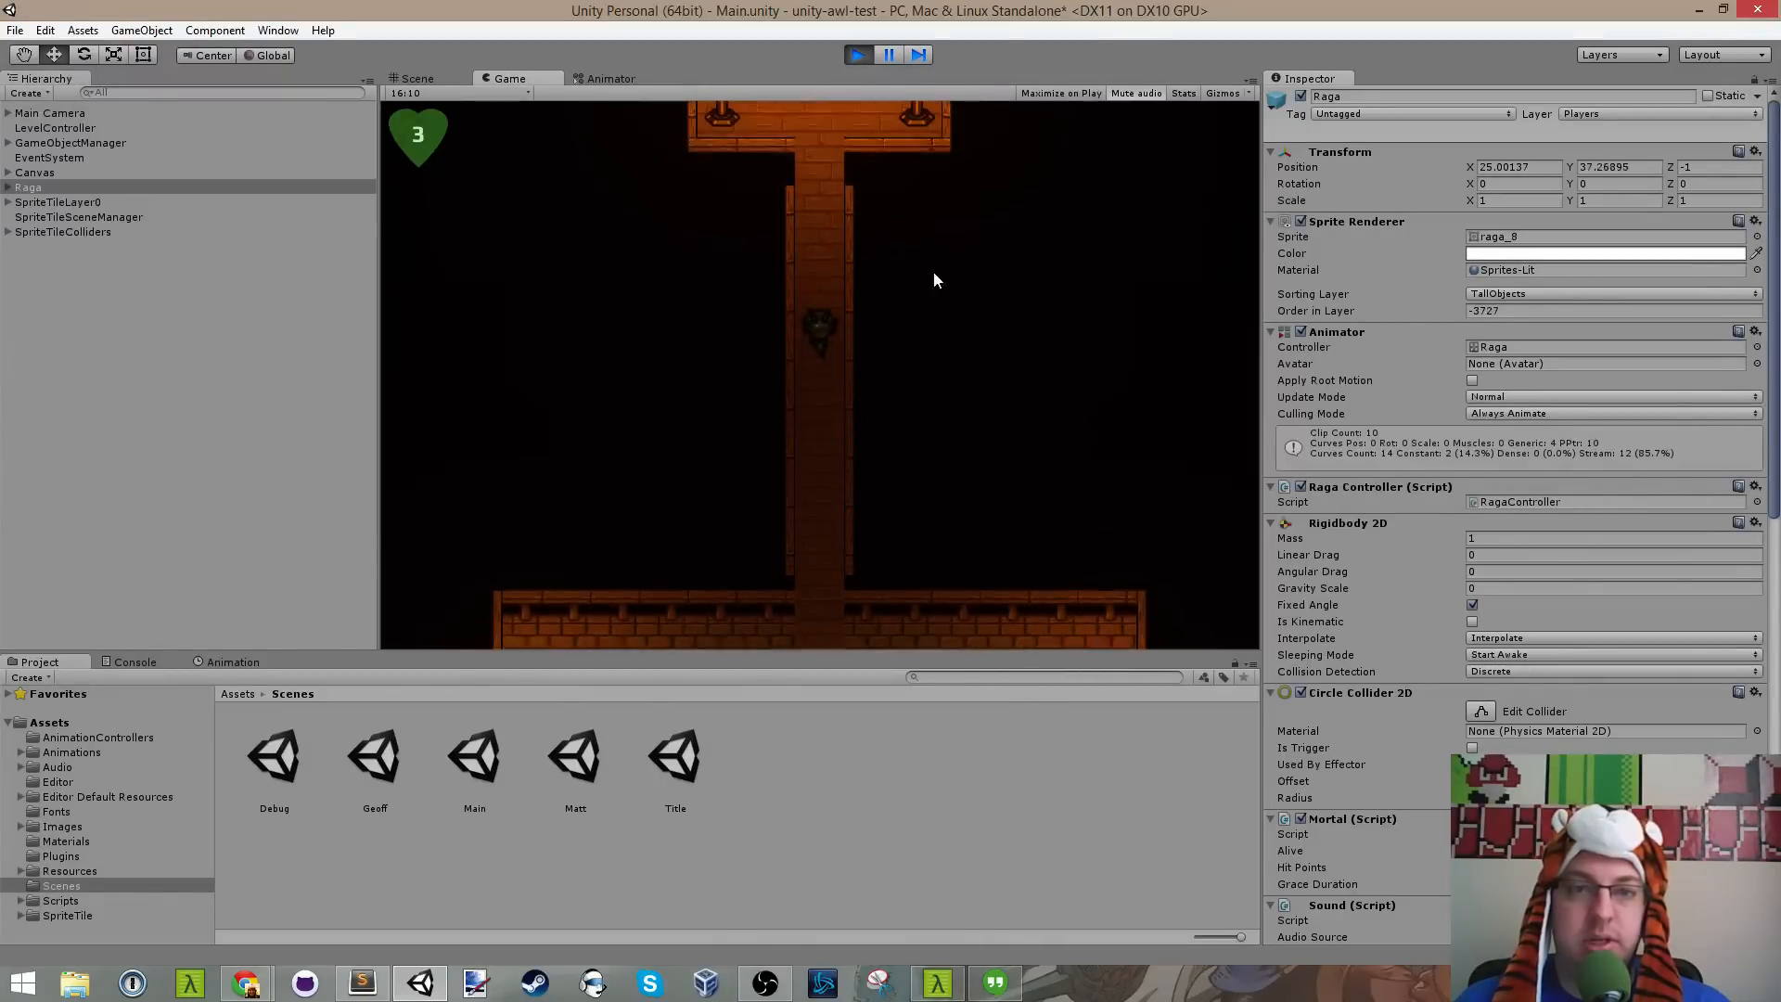
{"action": "key", "text": "d"}
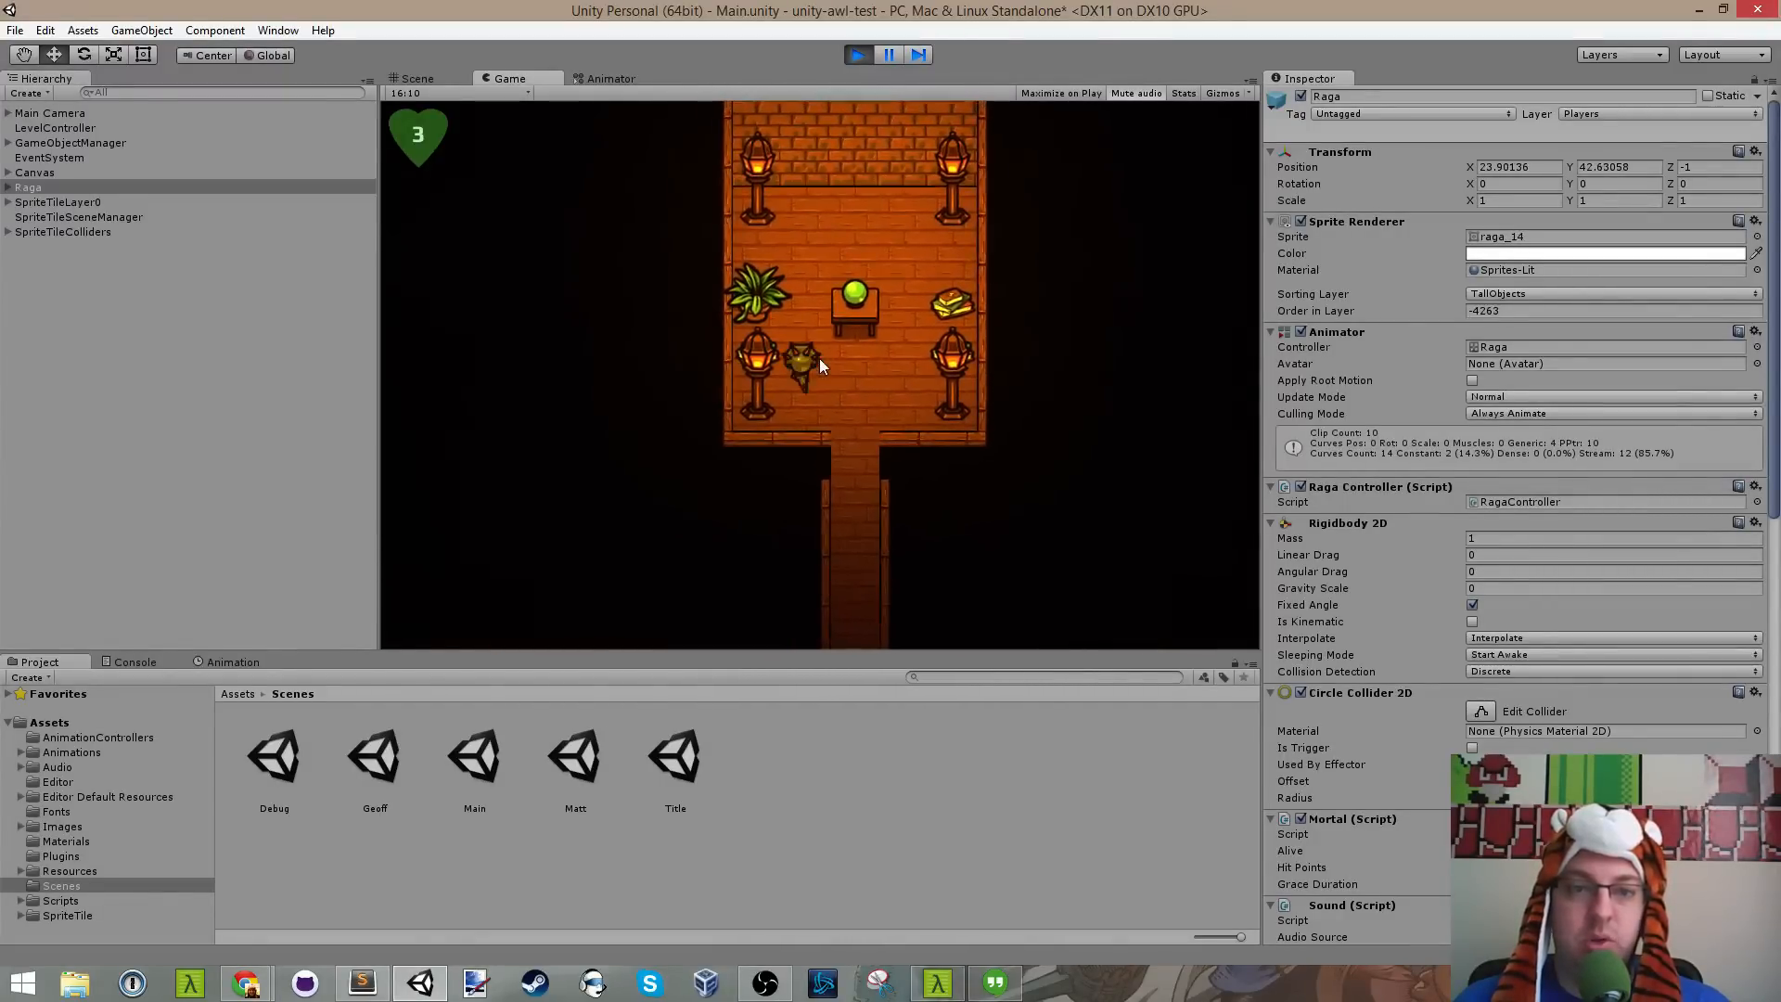
{"action": "key", "text": "s"}
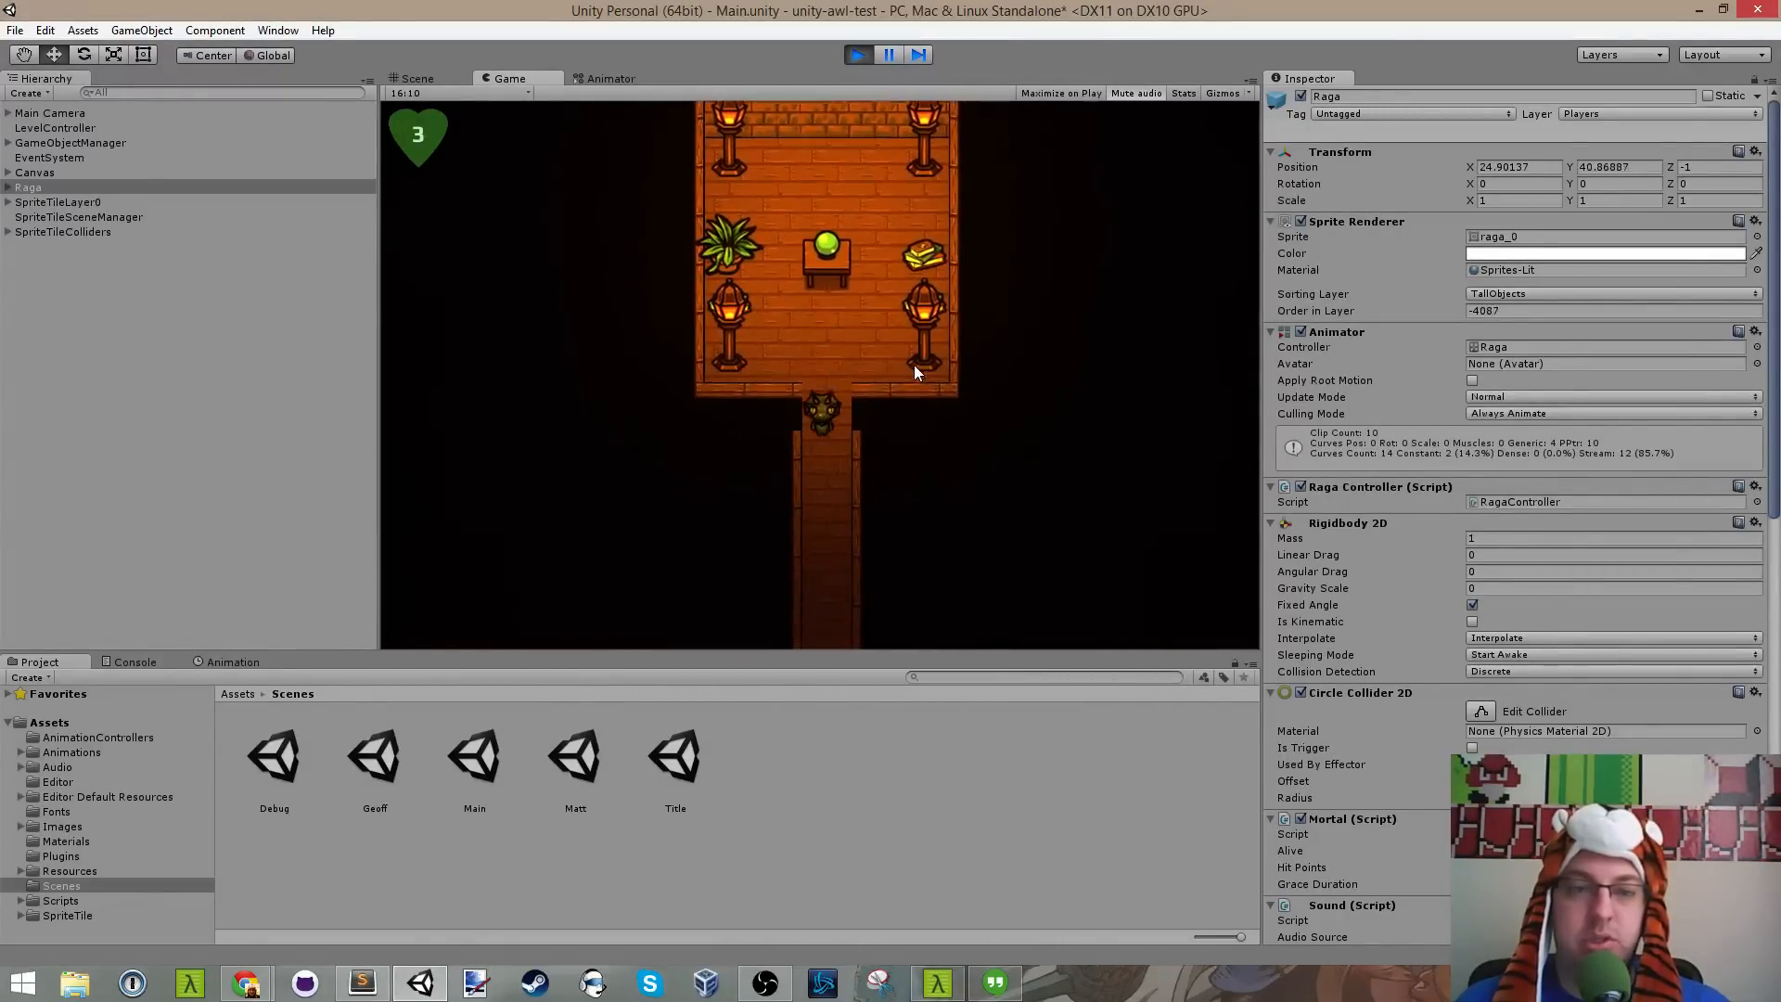
{"action": "key", "text": "s"}
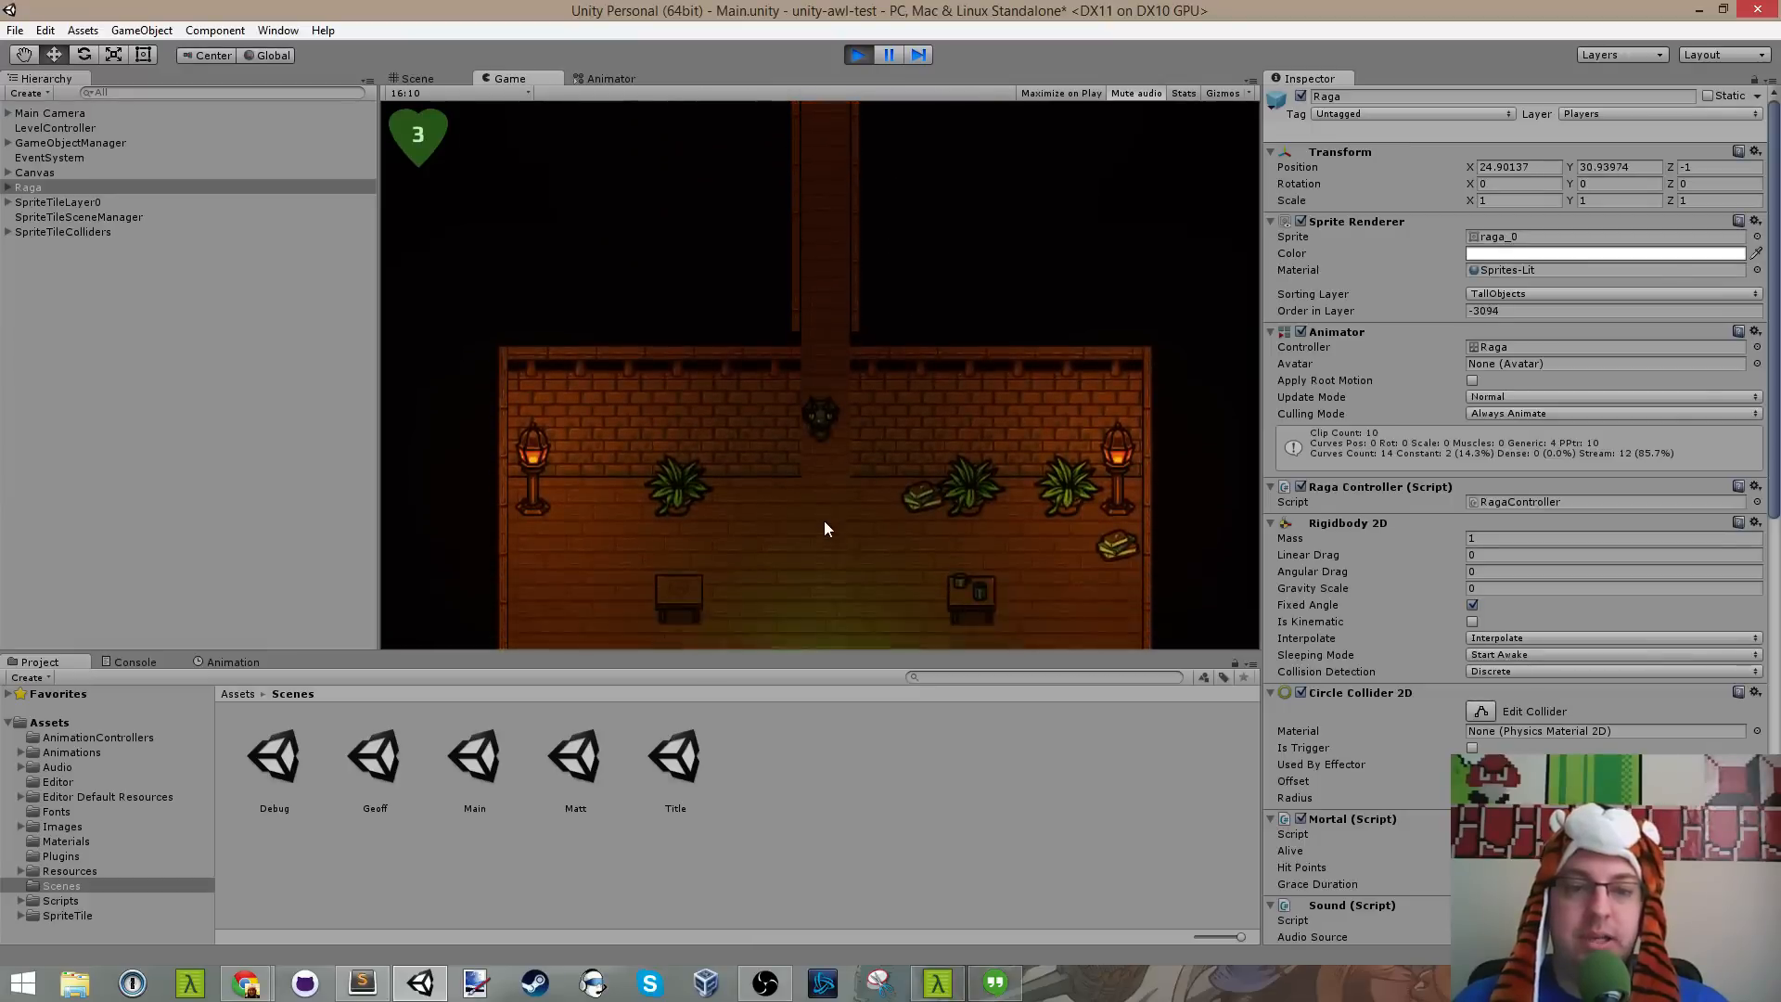
Step: Walk Raga around all sides of the green cauldron to examine how its glow lights the Sprites-Lit sprite
{"action": "key", "text": "s"}
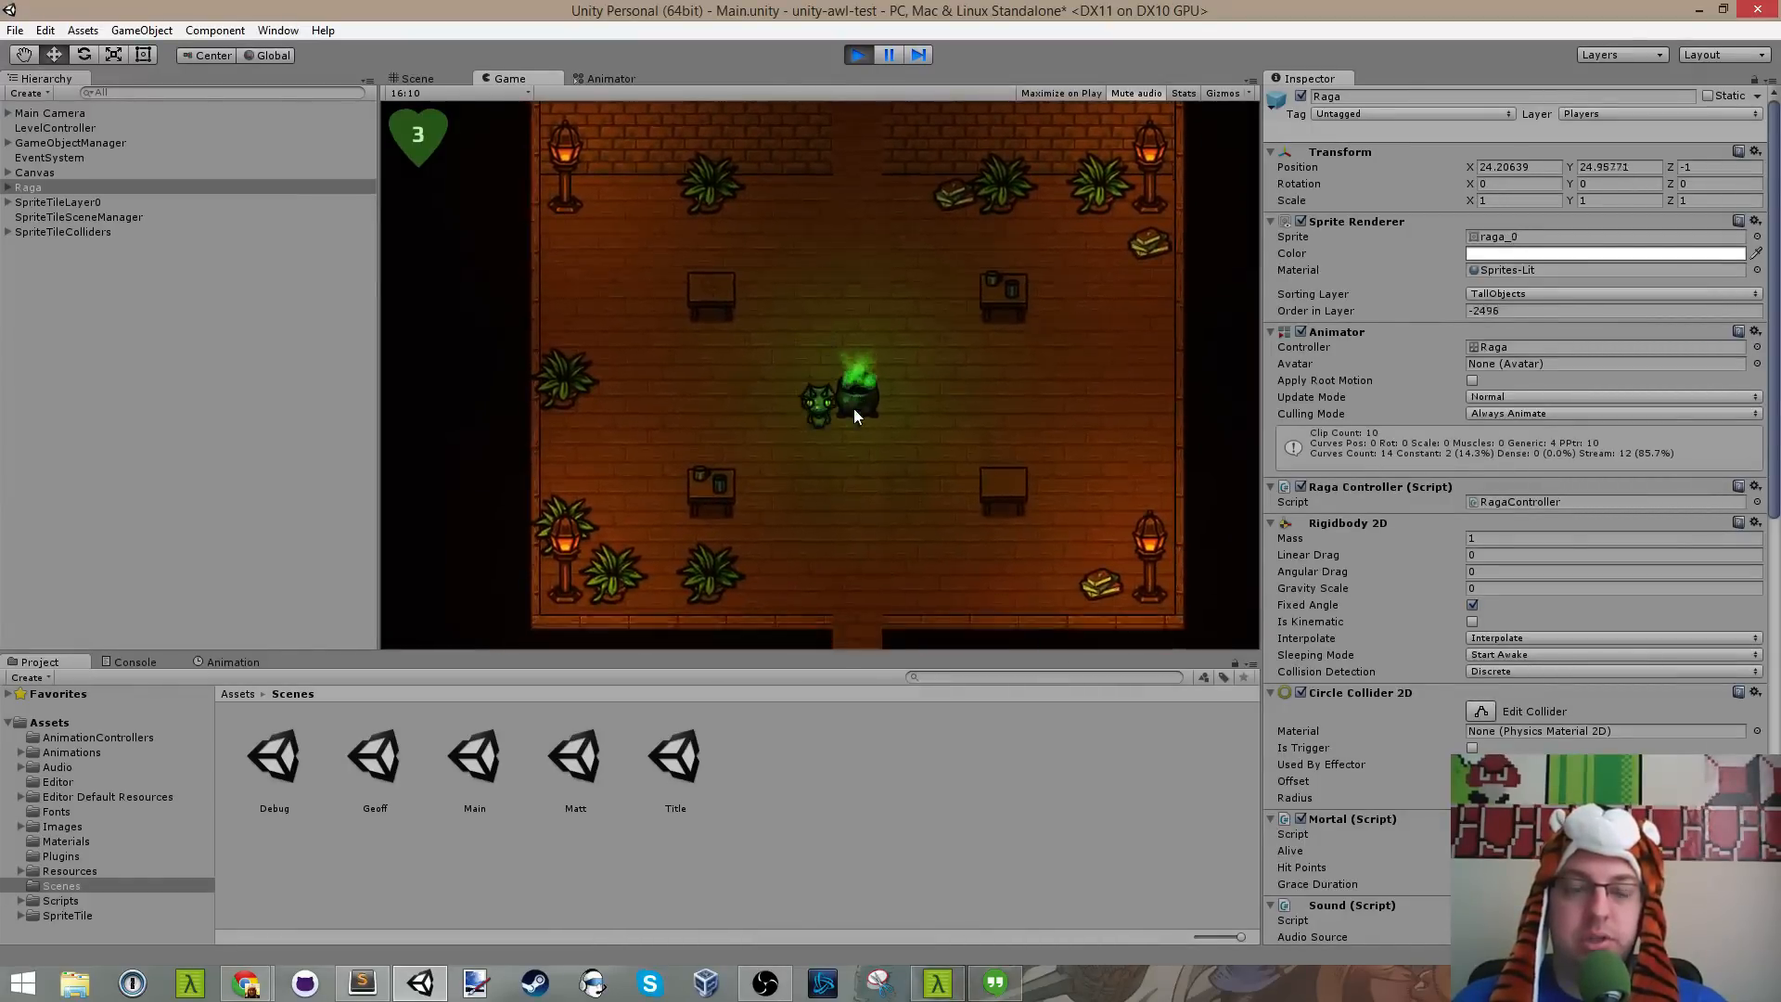
{"action": "key", "text": "w"}
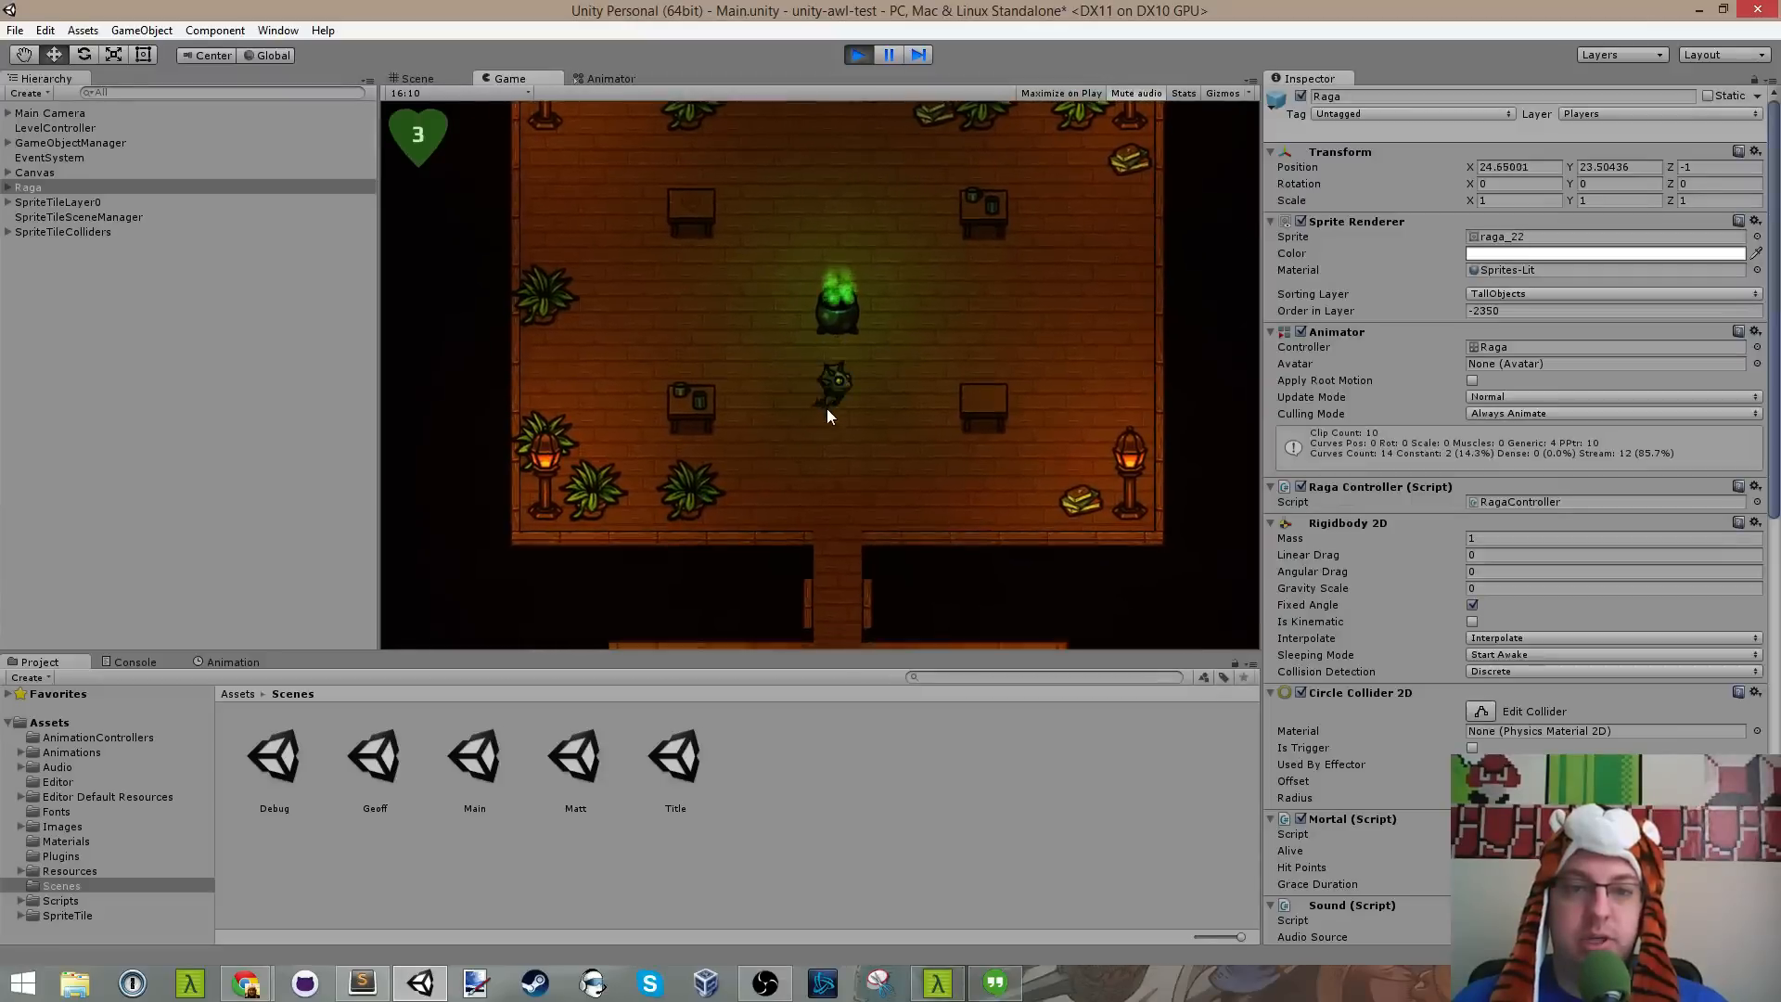
{"action": "key", "text": "w"}
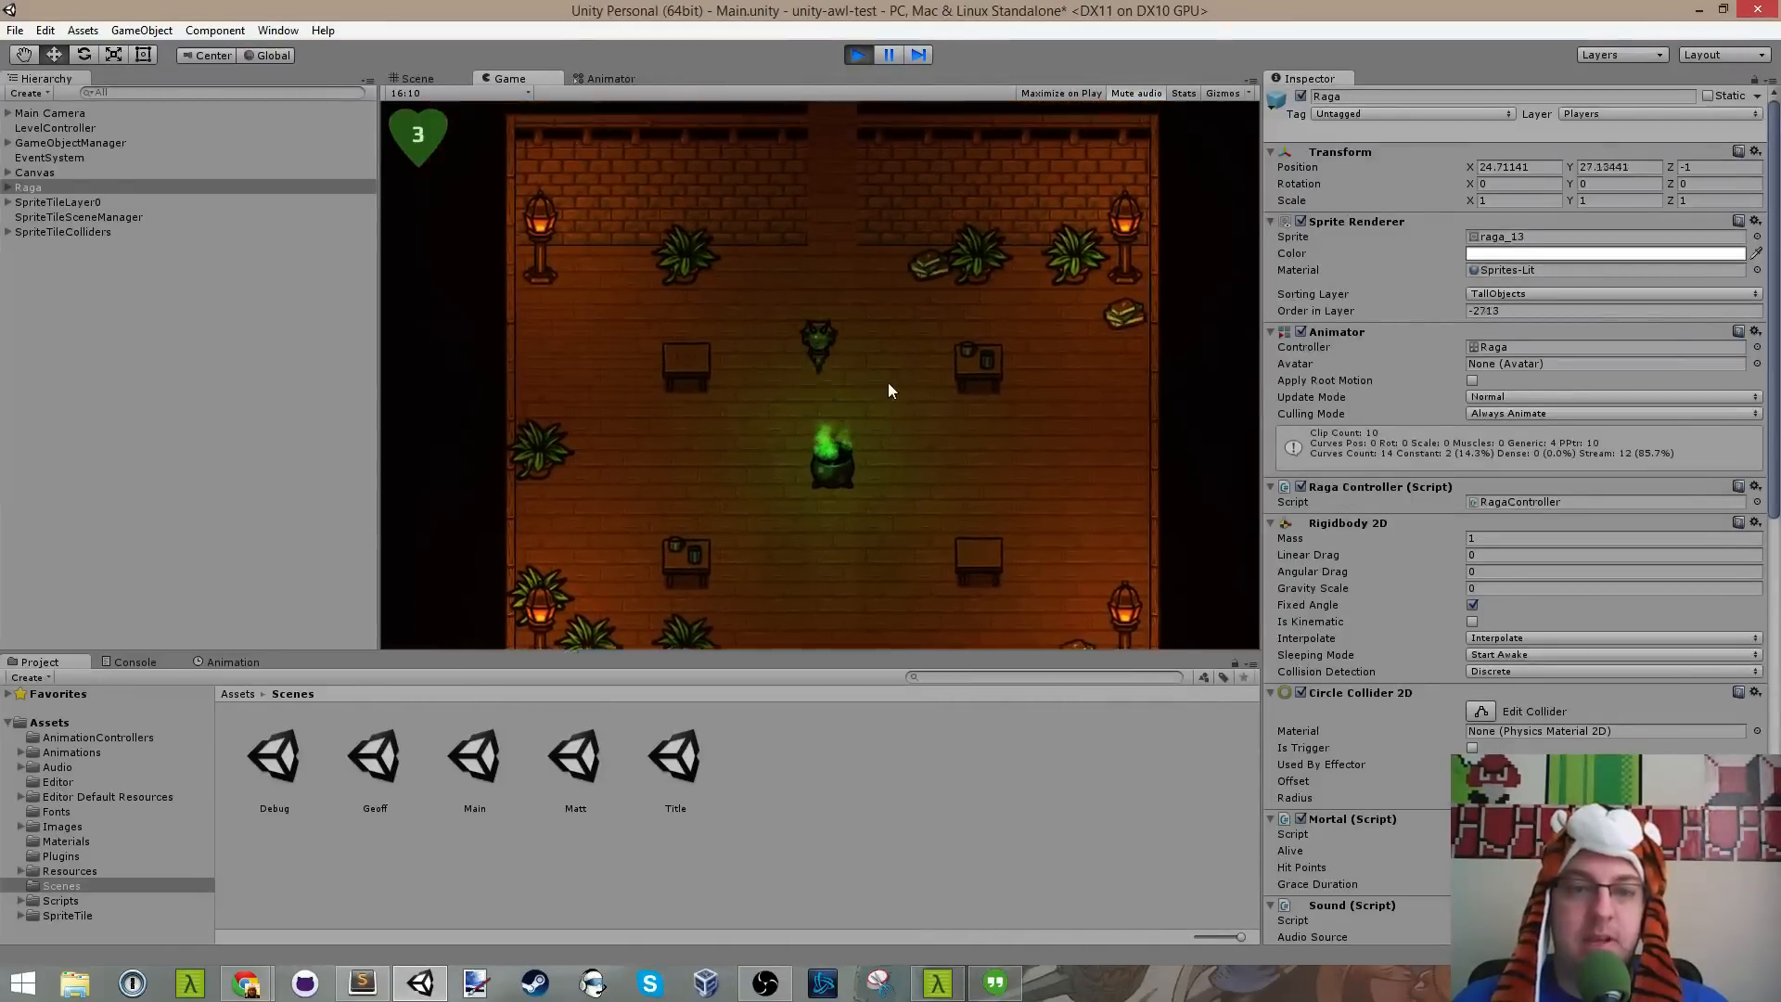
{"action": "key", "text": "a"}
{"action": "key", "text": "s"}
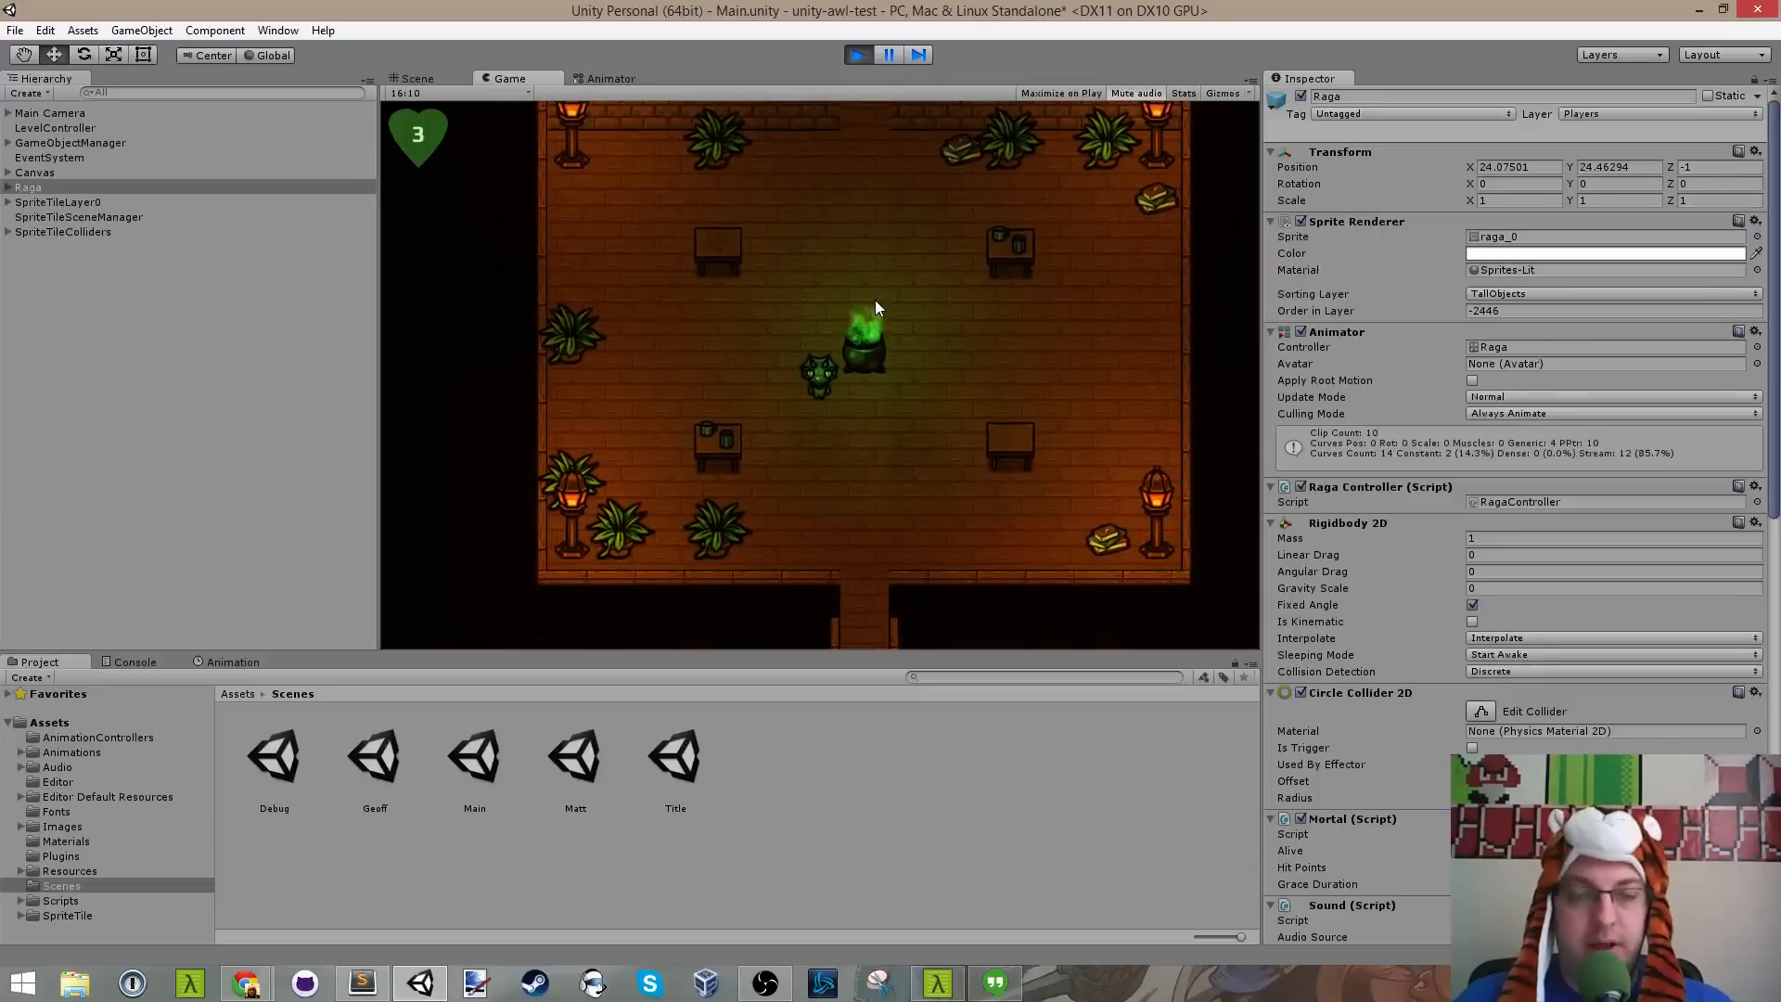
{"action": "key", "text": "w"}
{"action": "key", "text": "d"}
{"action": "key", "text": "w"}
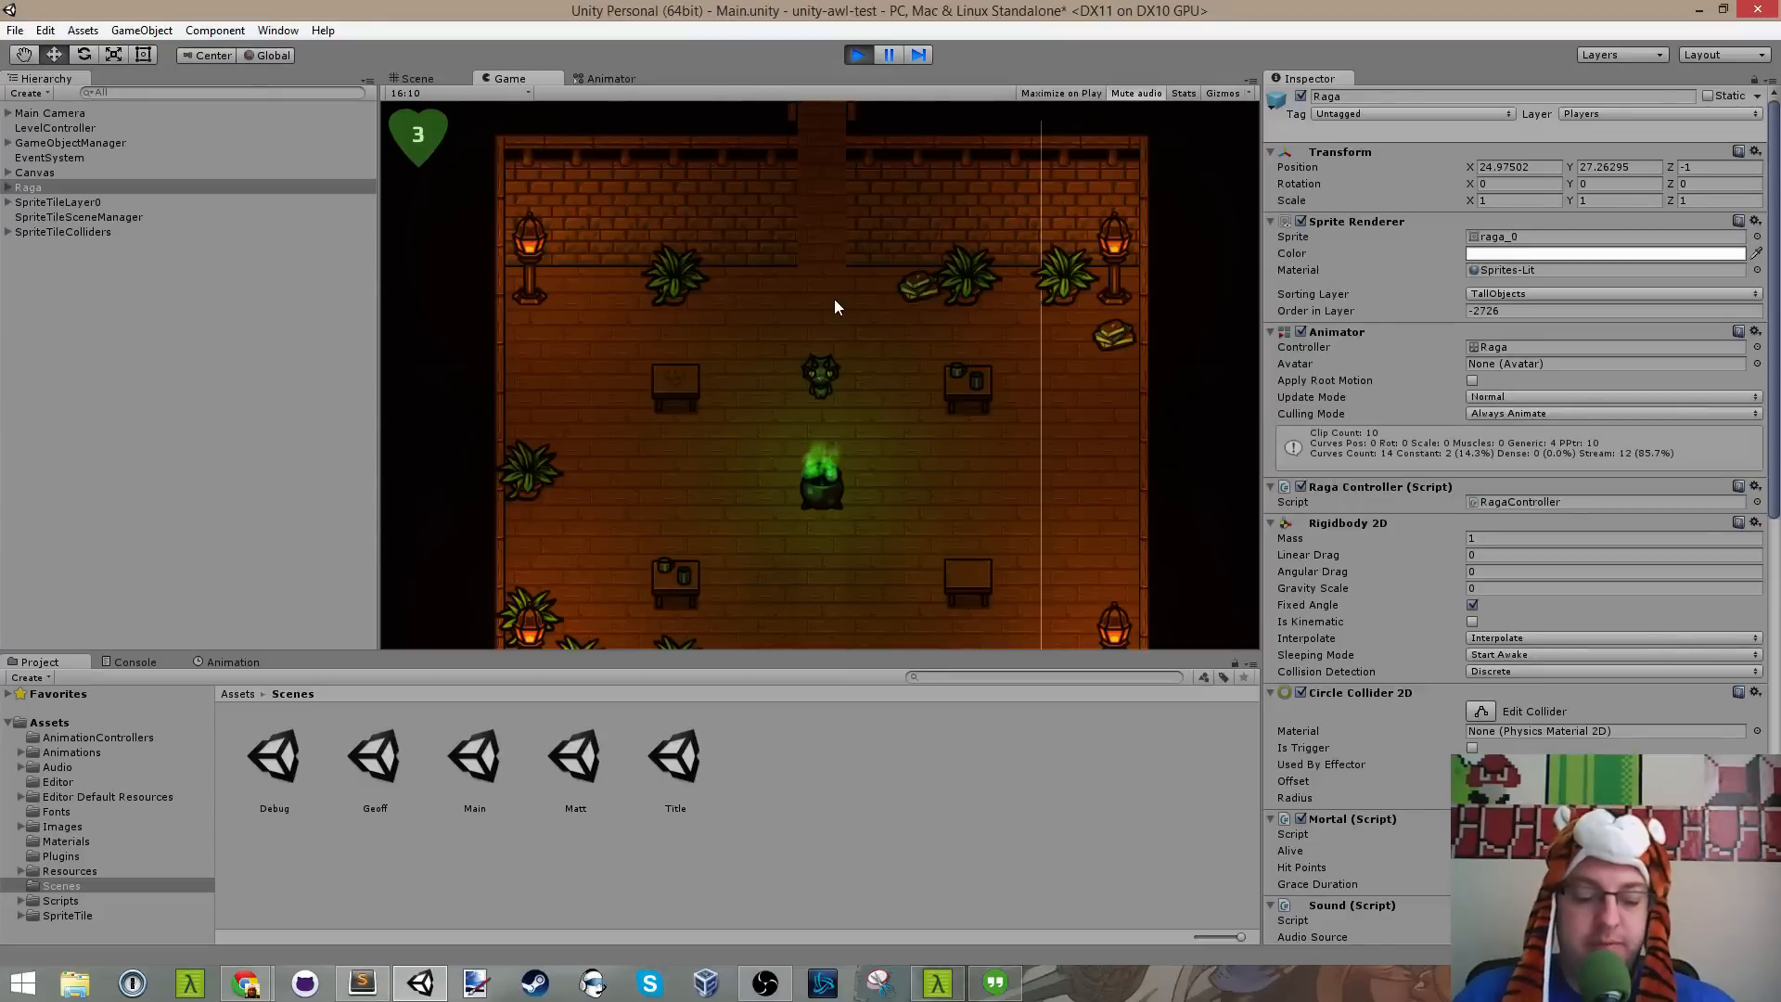
{"action": "key", "text": "Left"}
{"action": "key", "text": "Right"}
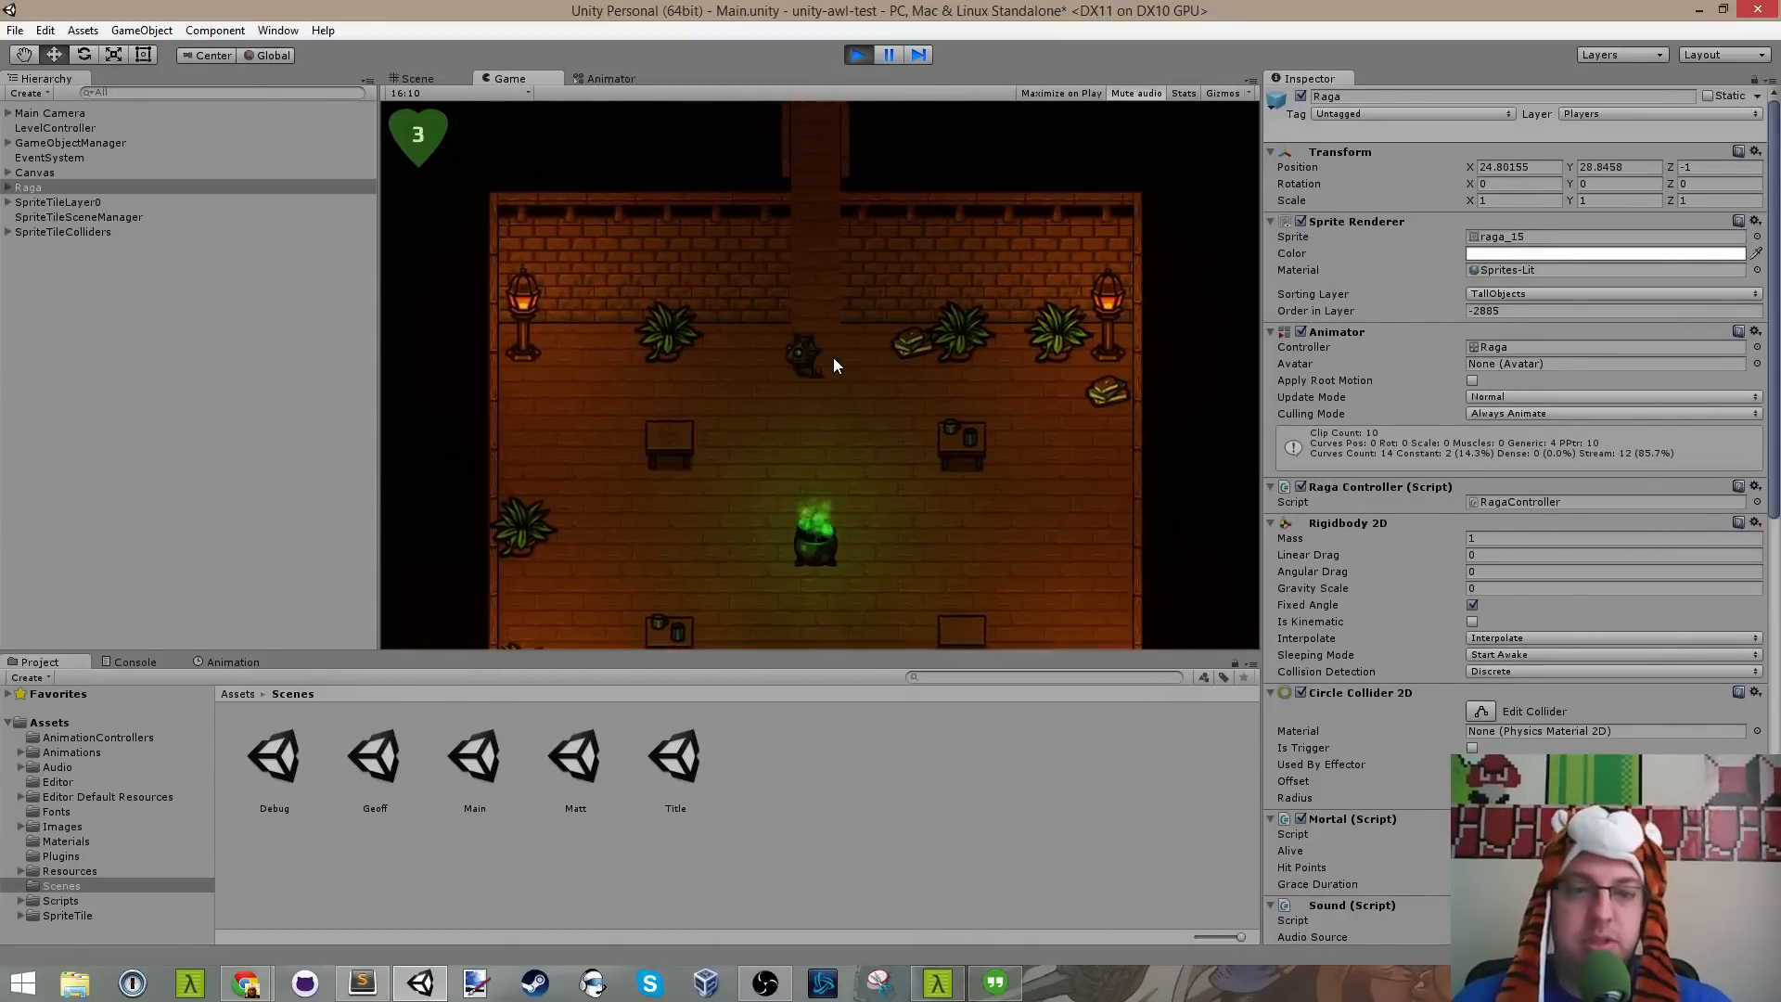
{"action": "key", "text": "Down"}
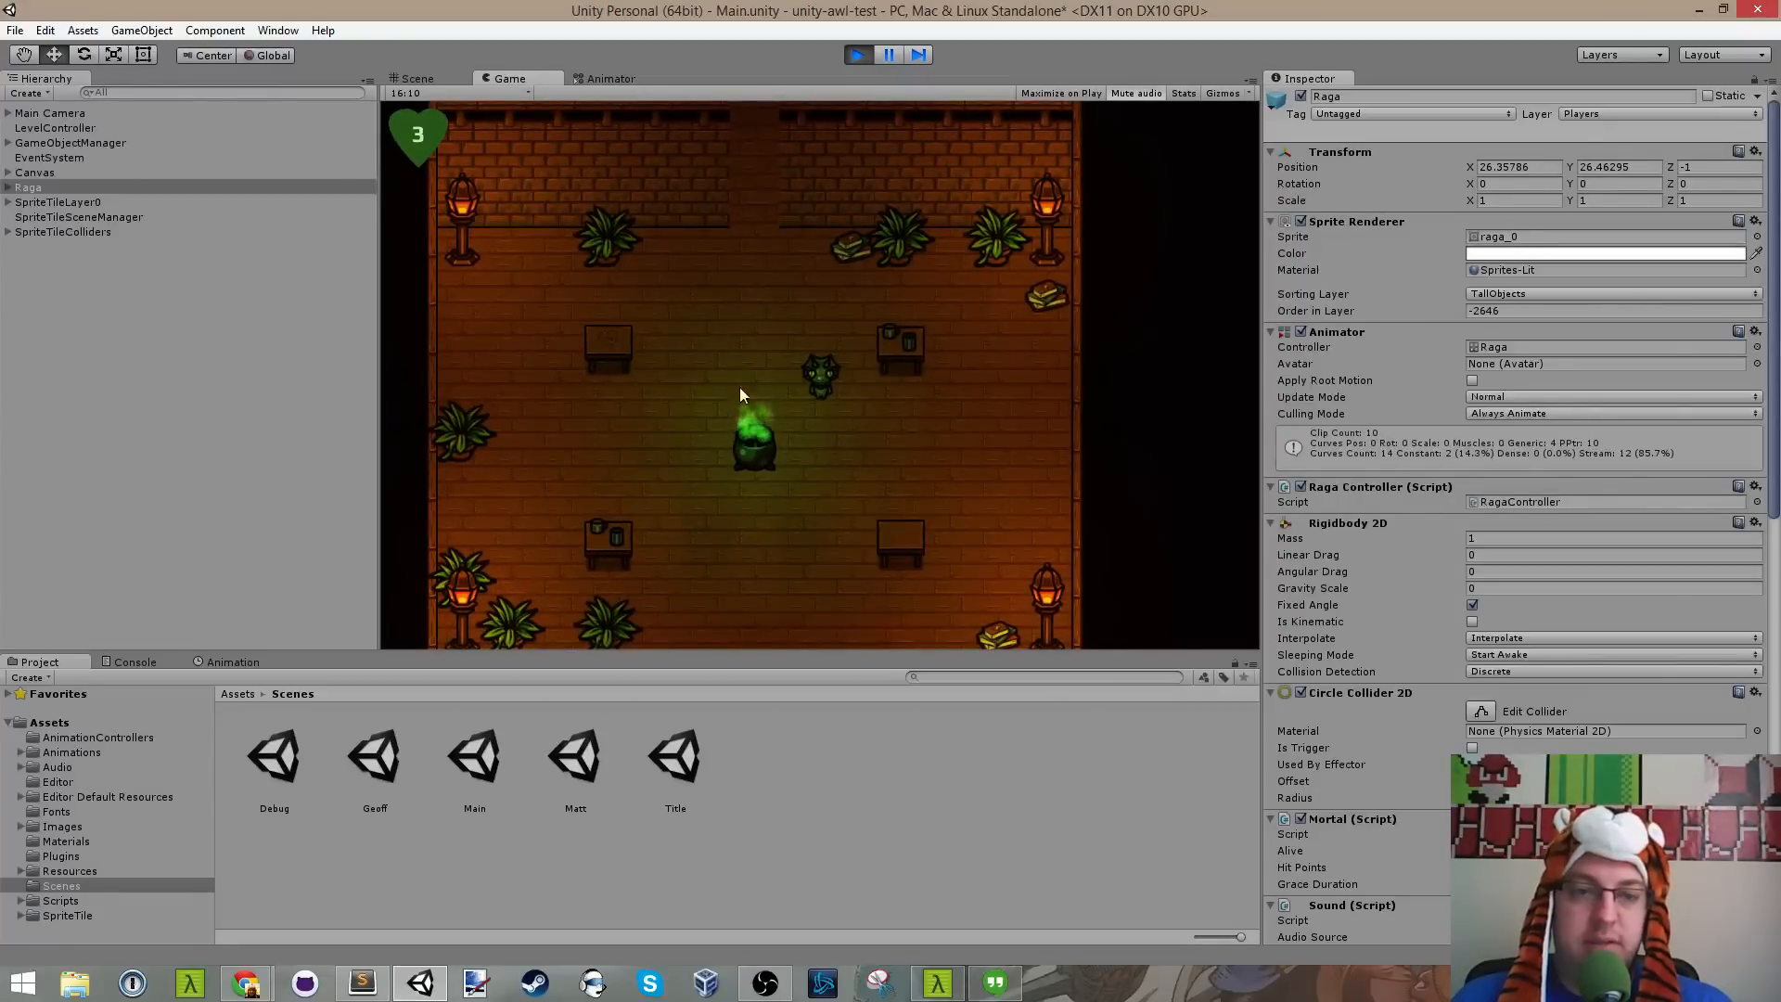
{"action": "key", "text": "Right"}
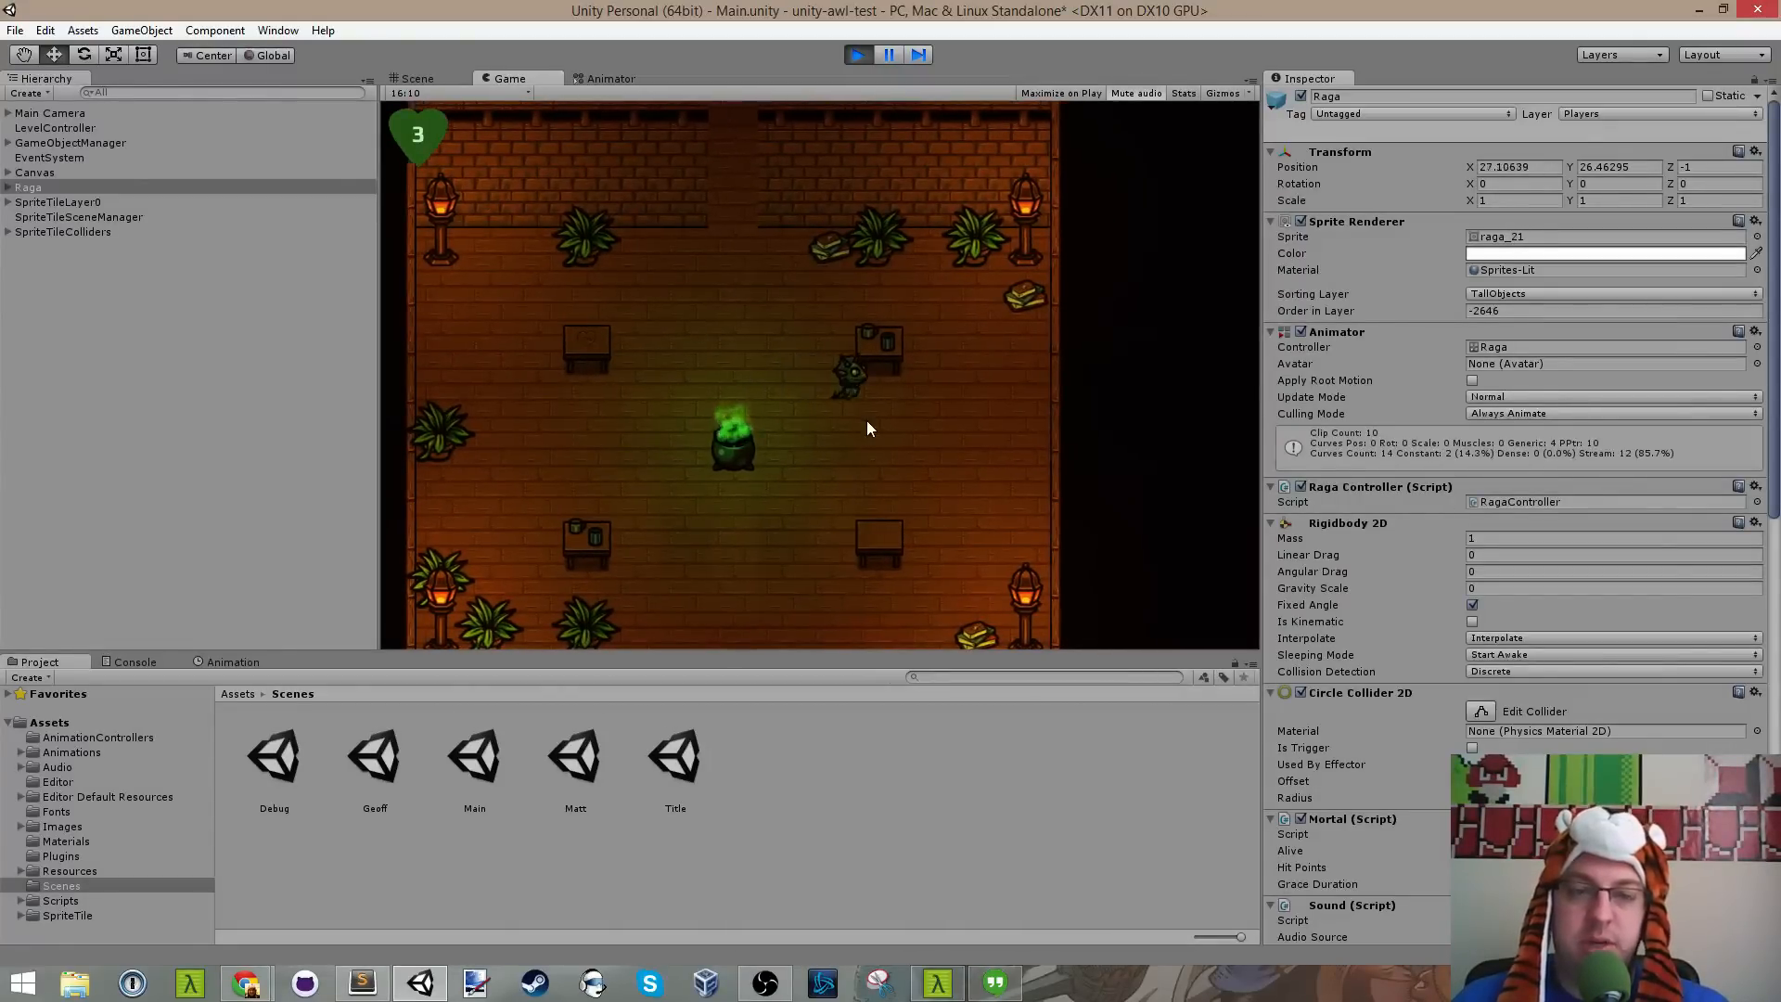
{"action": "key", "text": "Down"}
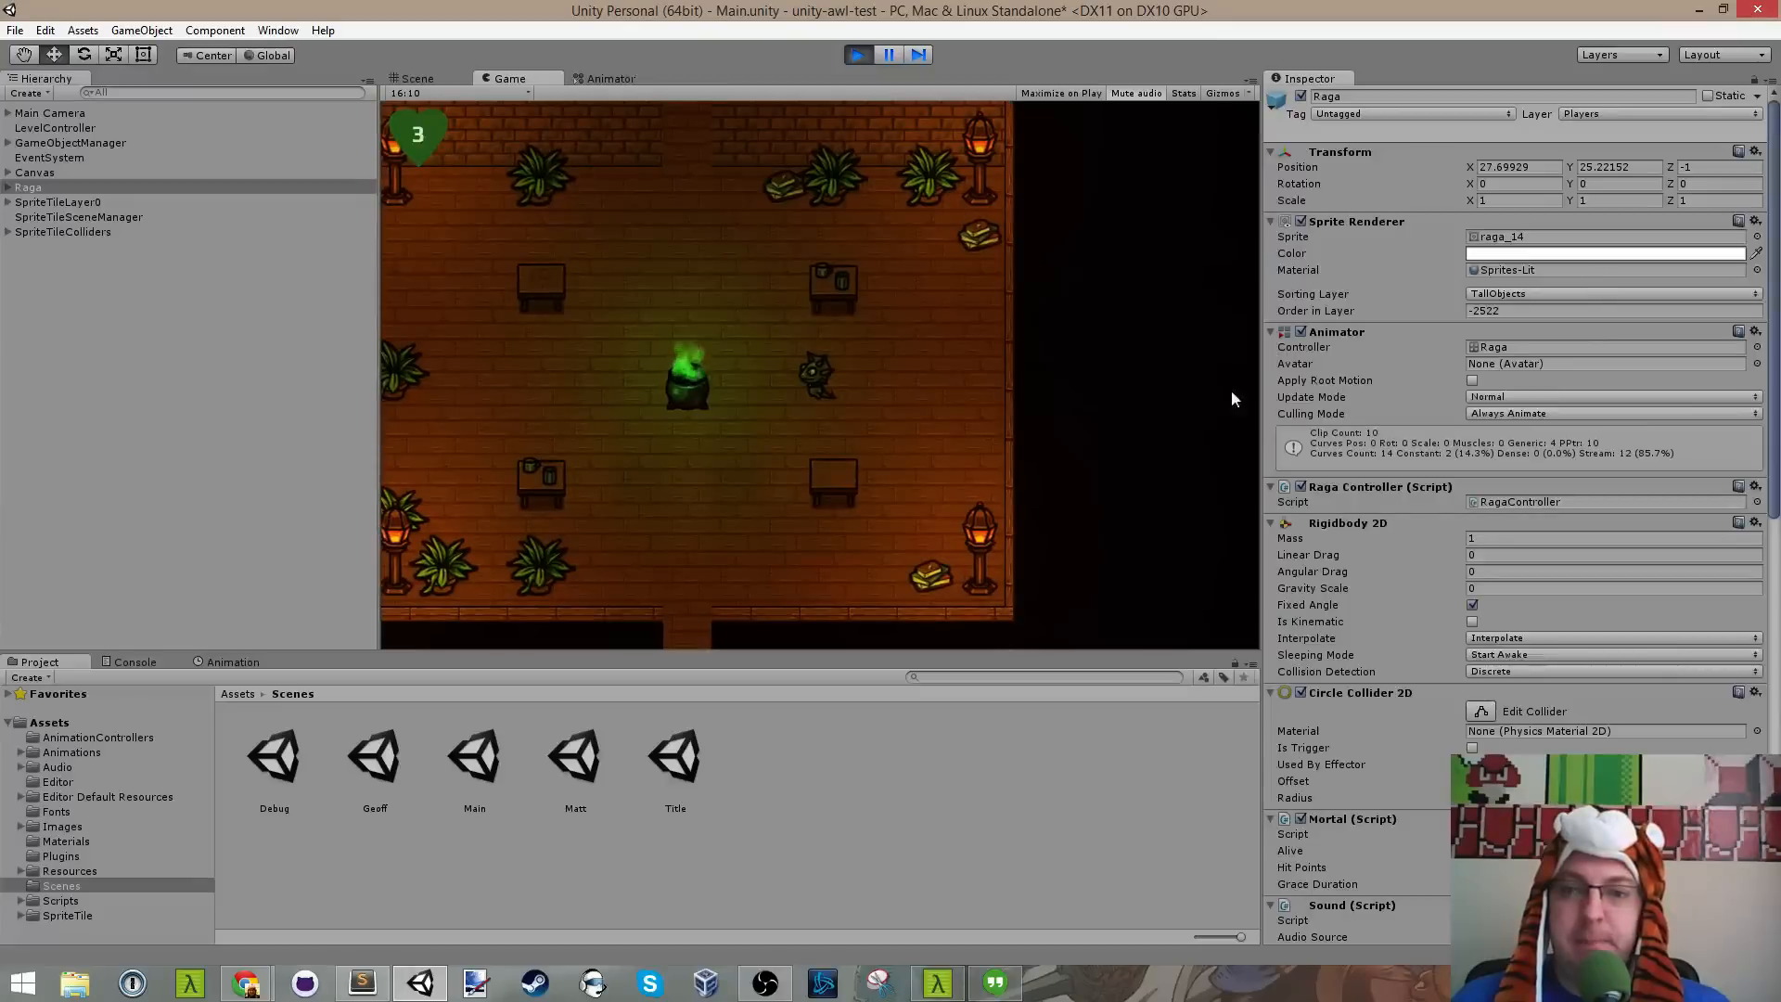
{"action": "key", "text": "Up"}
{"action": "key", "text": "Left"}
{"action": "key", "text": "Down"}
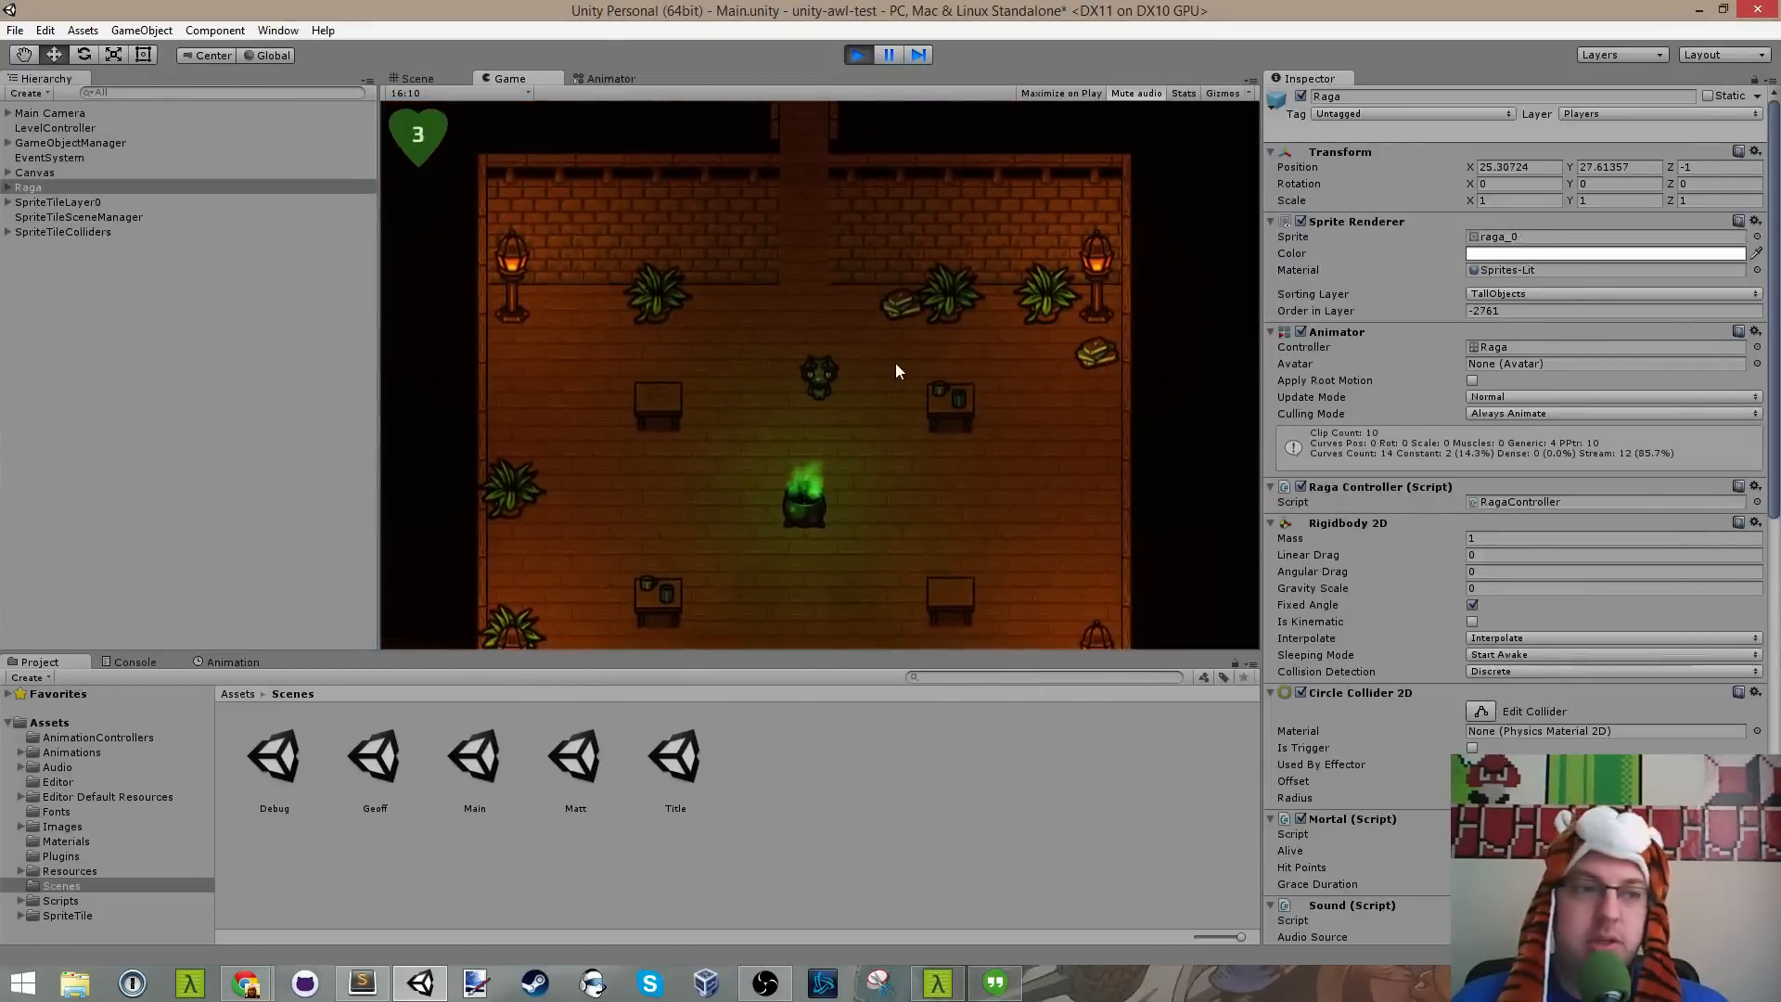
Step: Set Raga's Sprite Renderer material to Raga in the running game
{"action": "left_click", "coordinate": [1757, 270]}
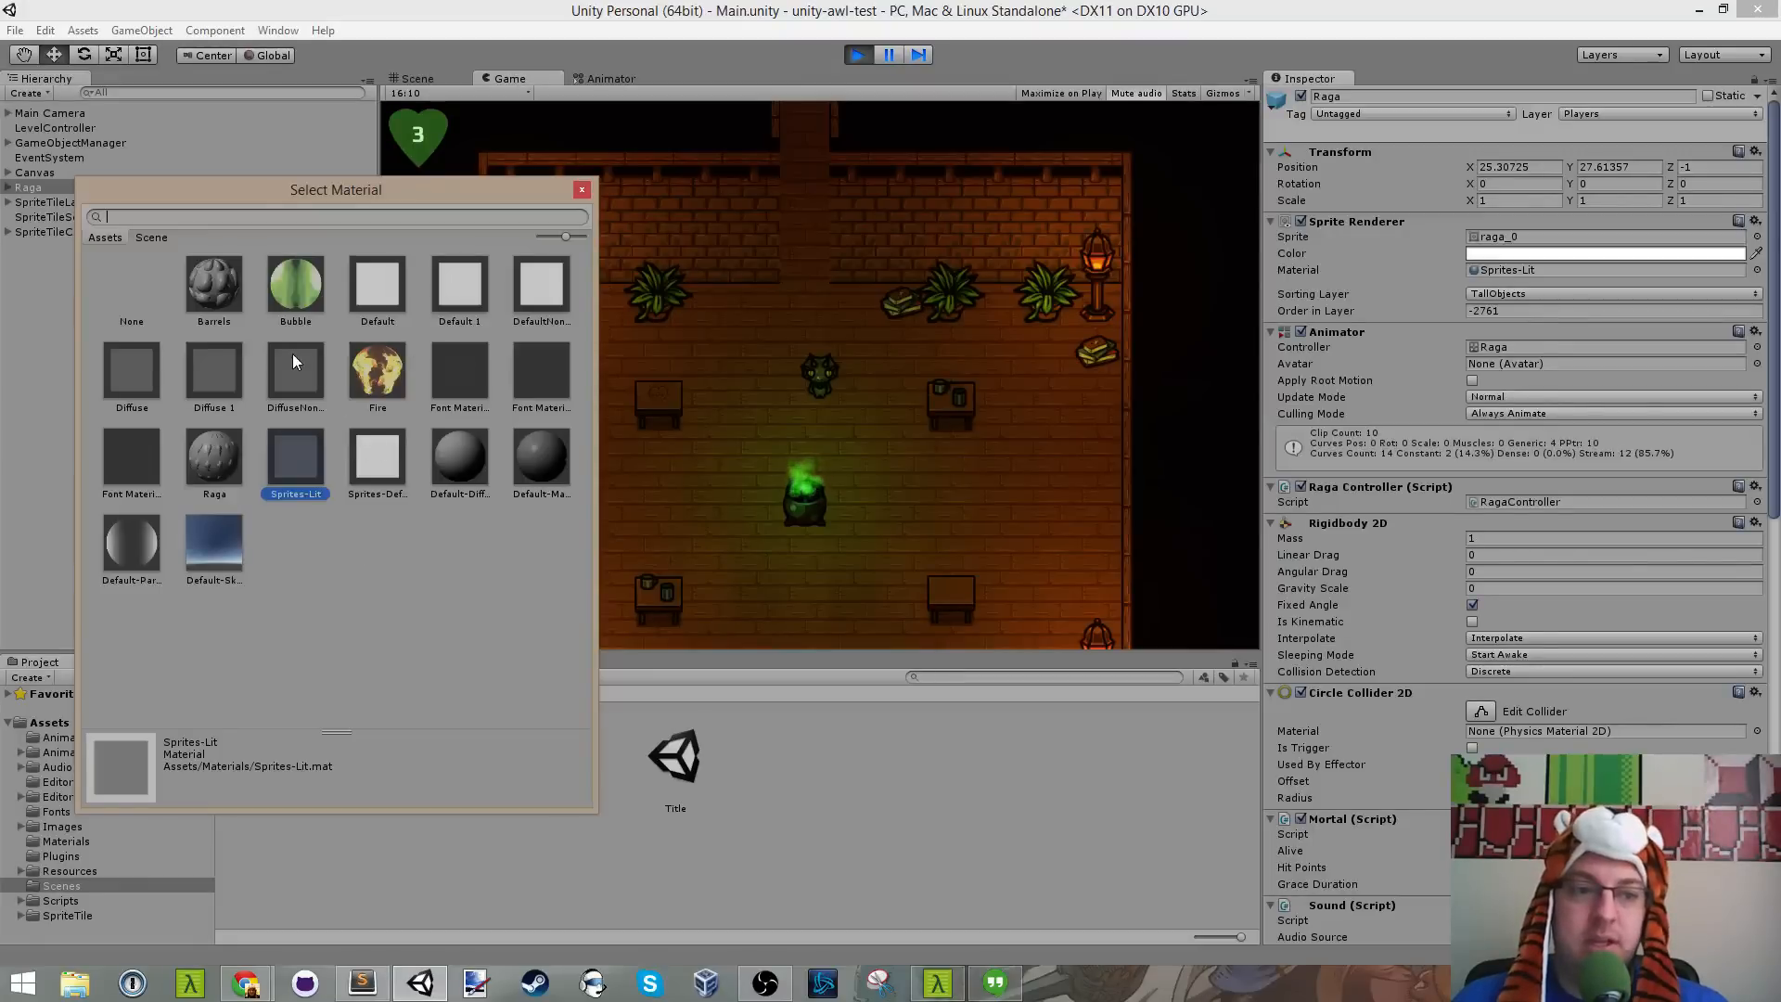
{"action": "left_click", "coordinate": [230, 453]}
{"action": "double_click", "coordinate": [226, 454]}
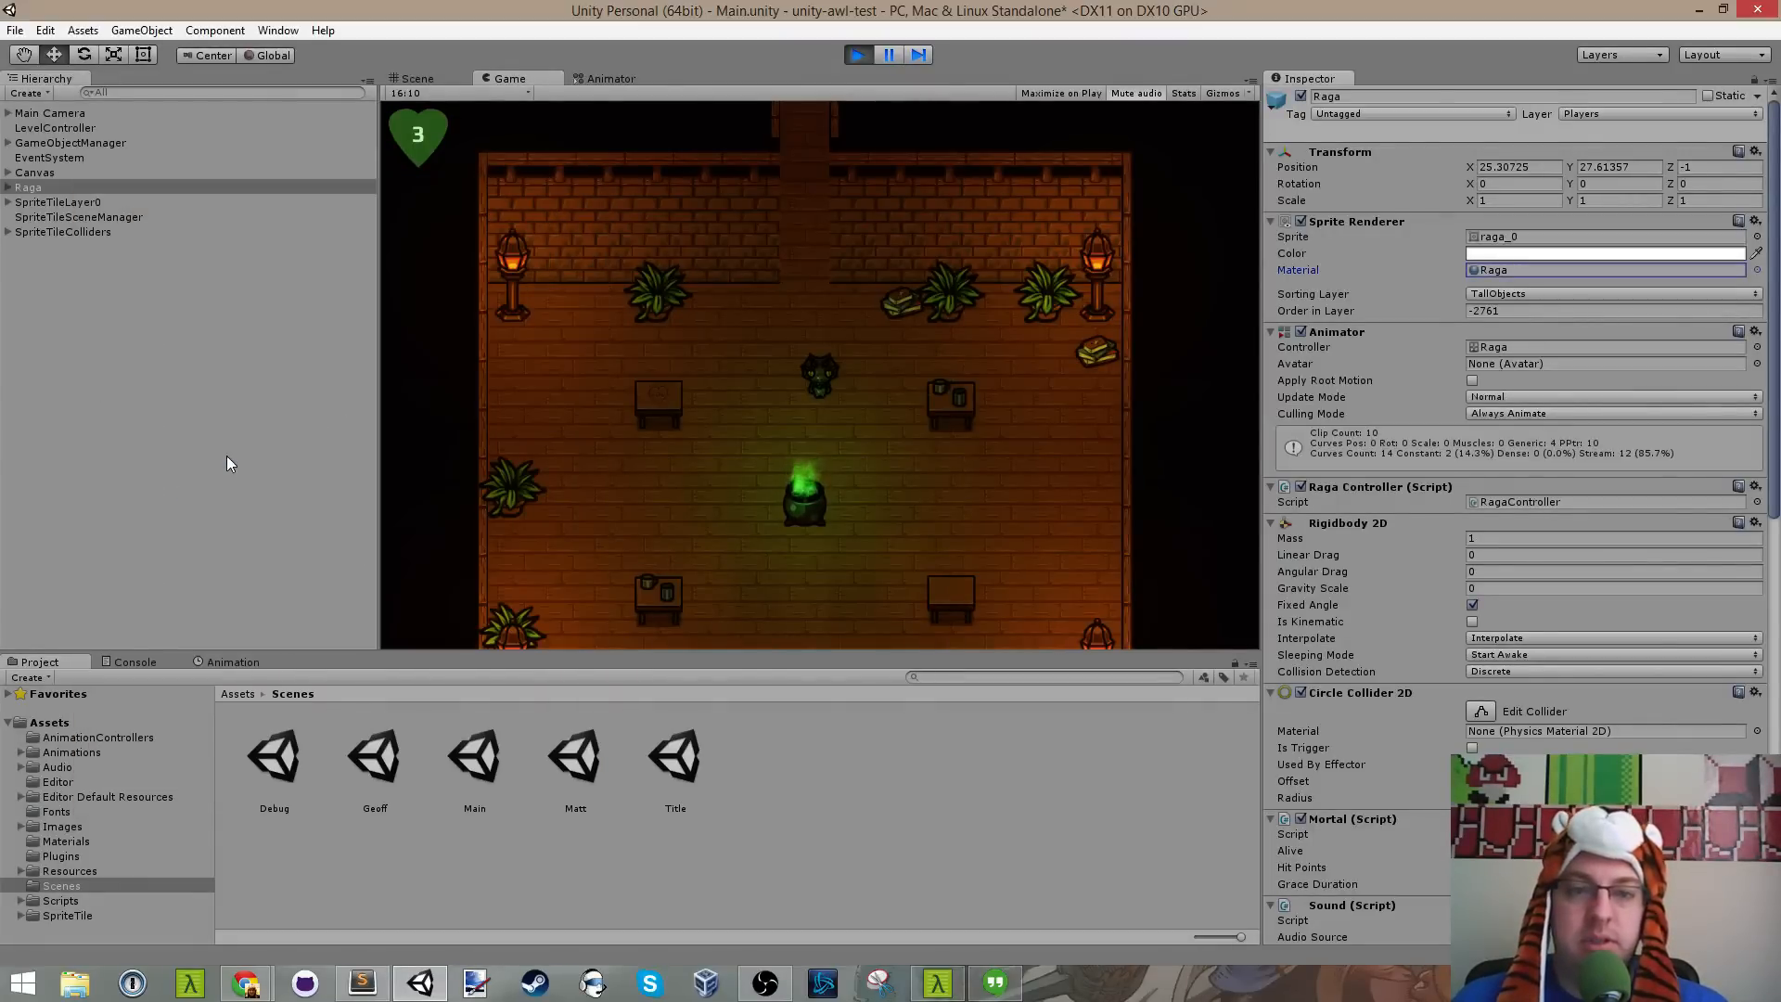
Step: Walk Raga around the cauldron and between the tables to examine the green light on the sprite with the Raga material
{"action": "left_click", "coordinate": [880, 424]}
{"action": "key", "text": "a"}
{"action": "key", "text": "d"}
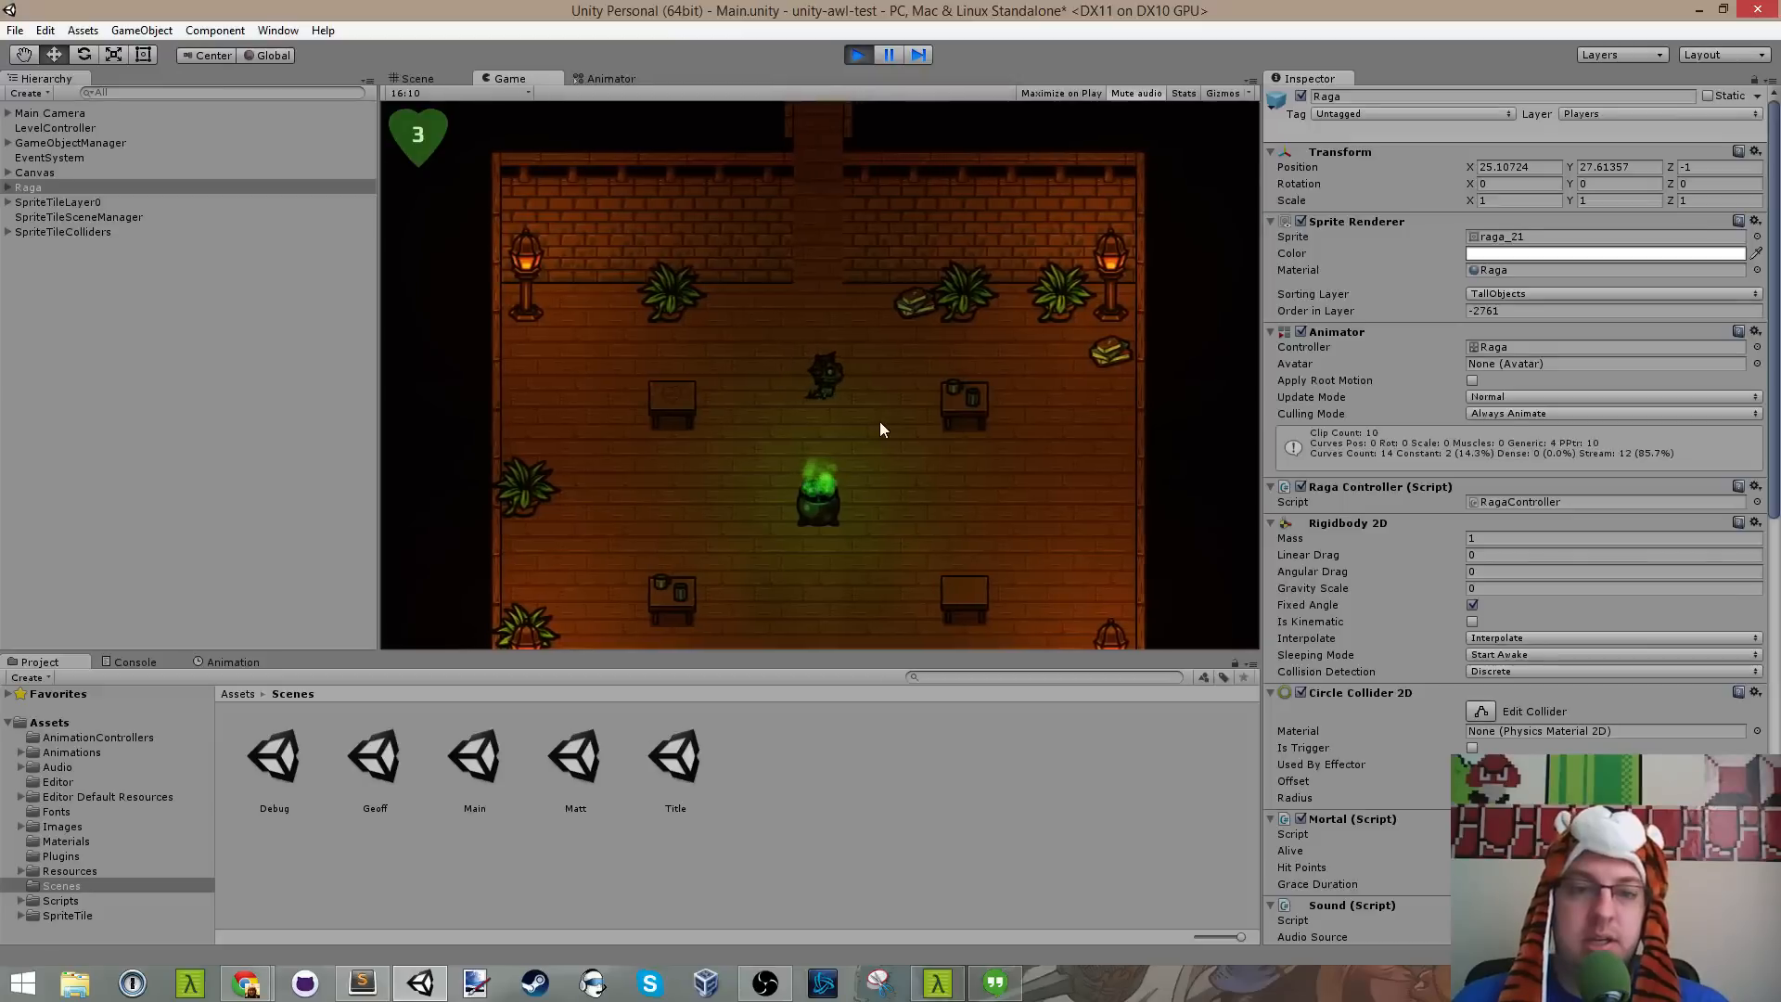
{"action": "key", "text": "s"}
{"action": "key", "text": "d"}
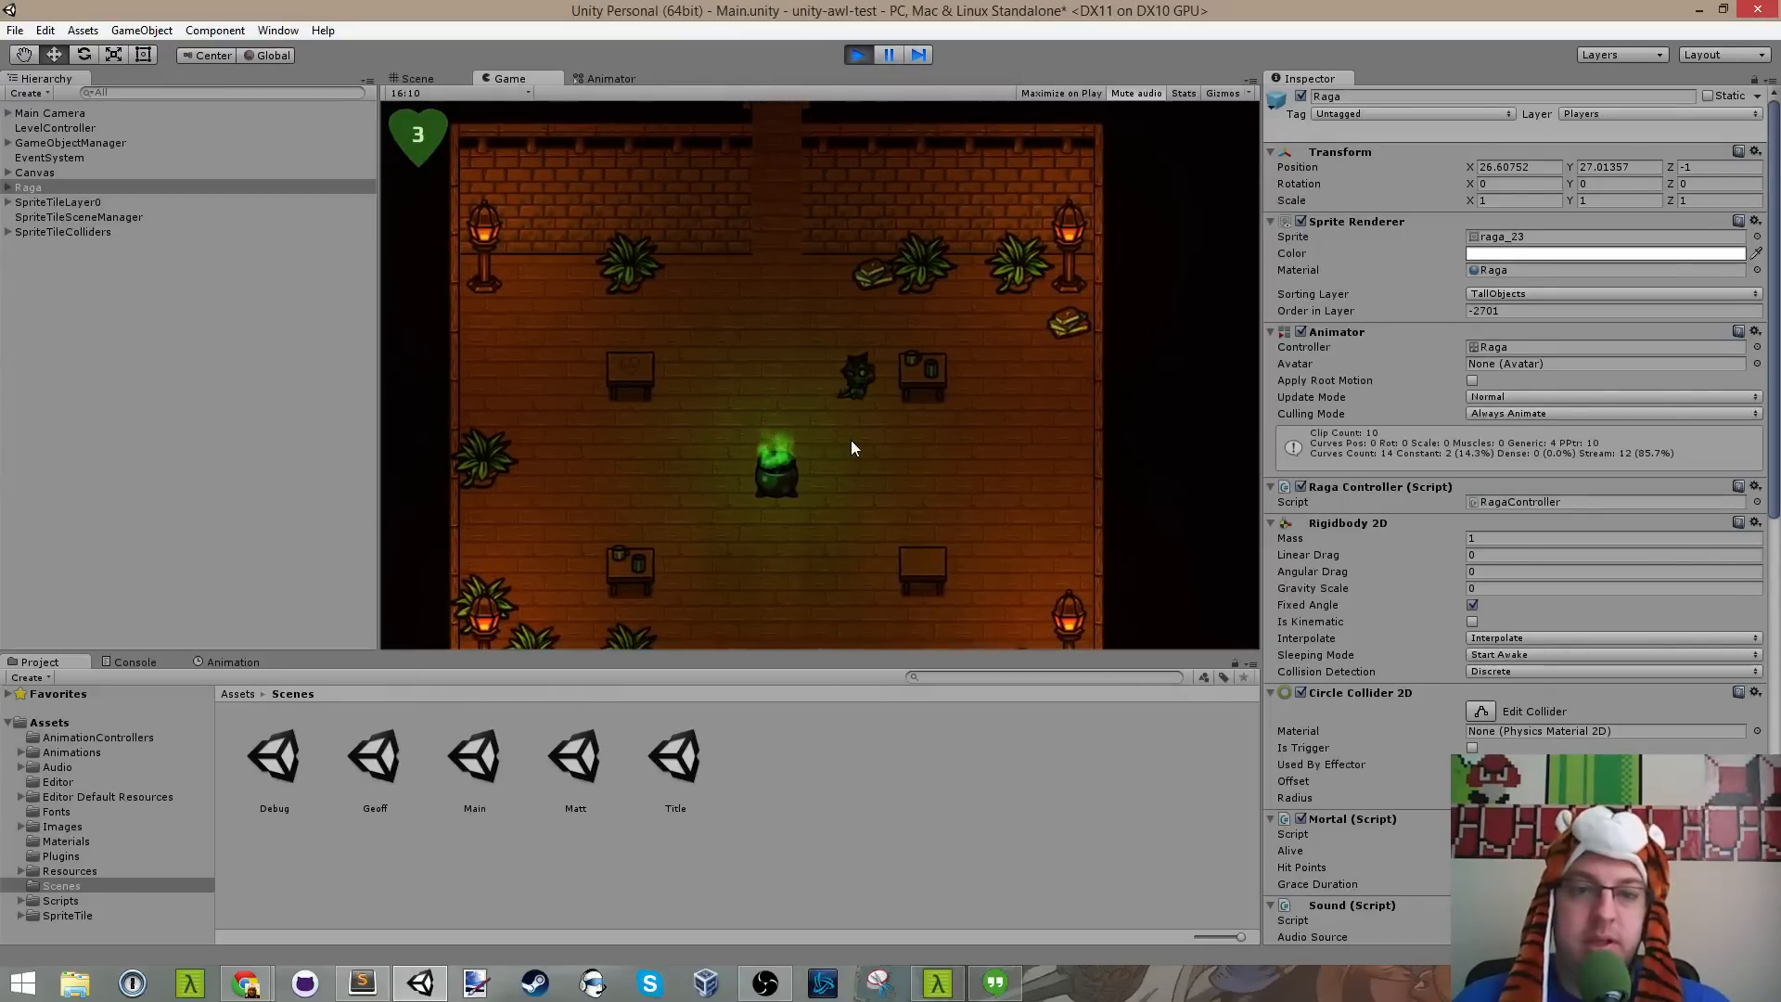
{"action": "key", "text": "s"}
{"action": "key", "text": "w"}
{"action": "key", "text": "a"}
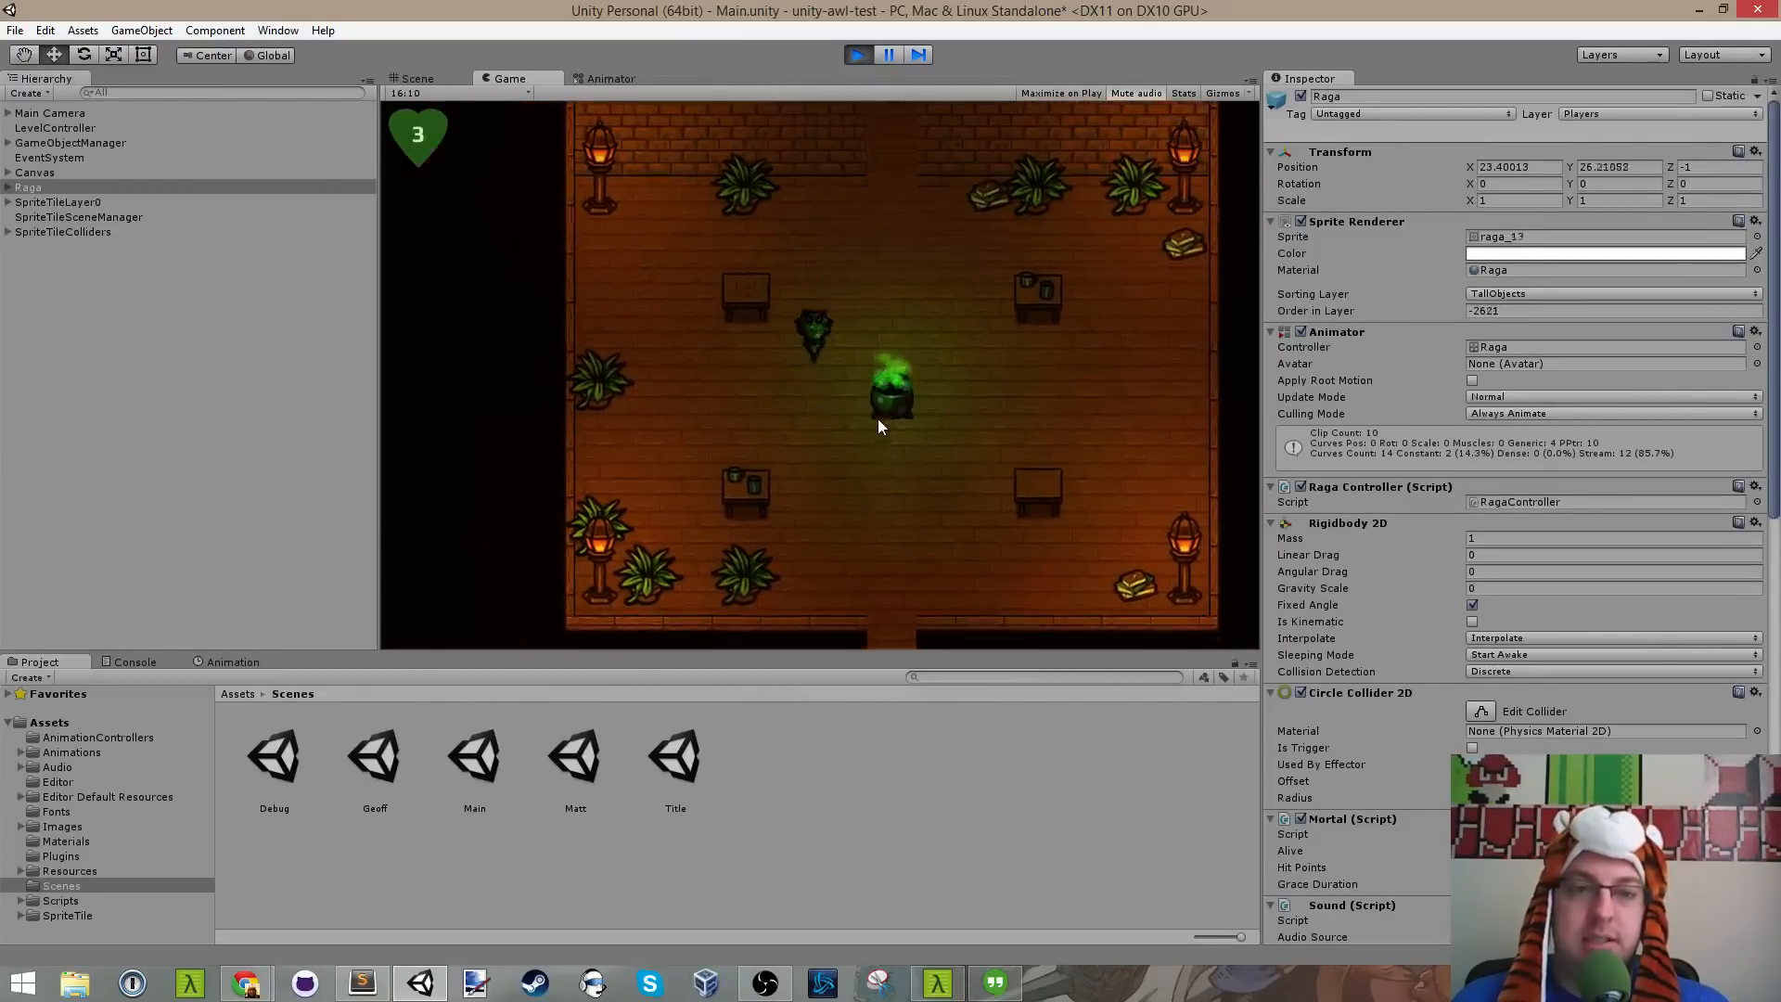
{"action": "key", "text": "a"}
{"action": "key", "text": "s"}
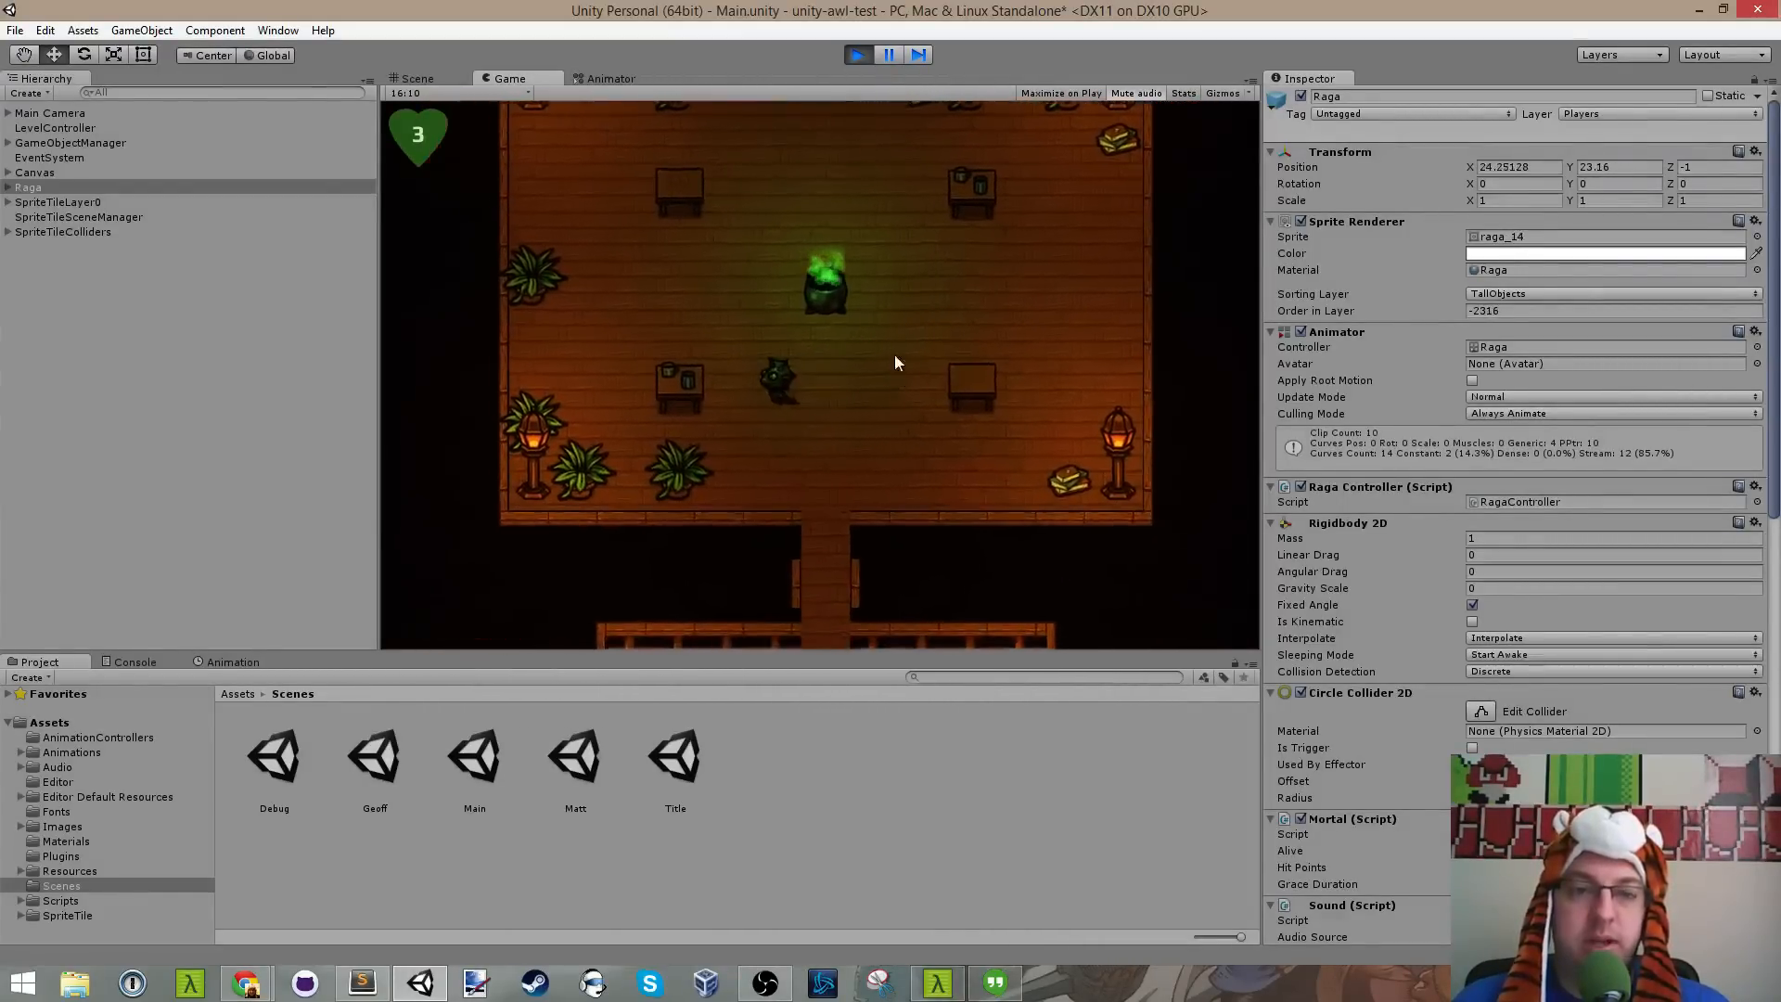
{"action": "key", "text": "w"}
{"action": "key", "text": "d"}
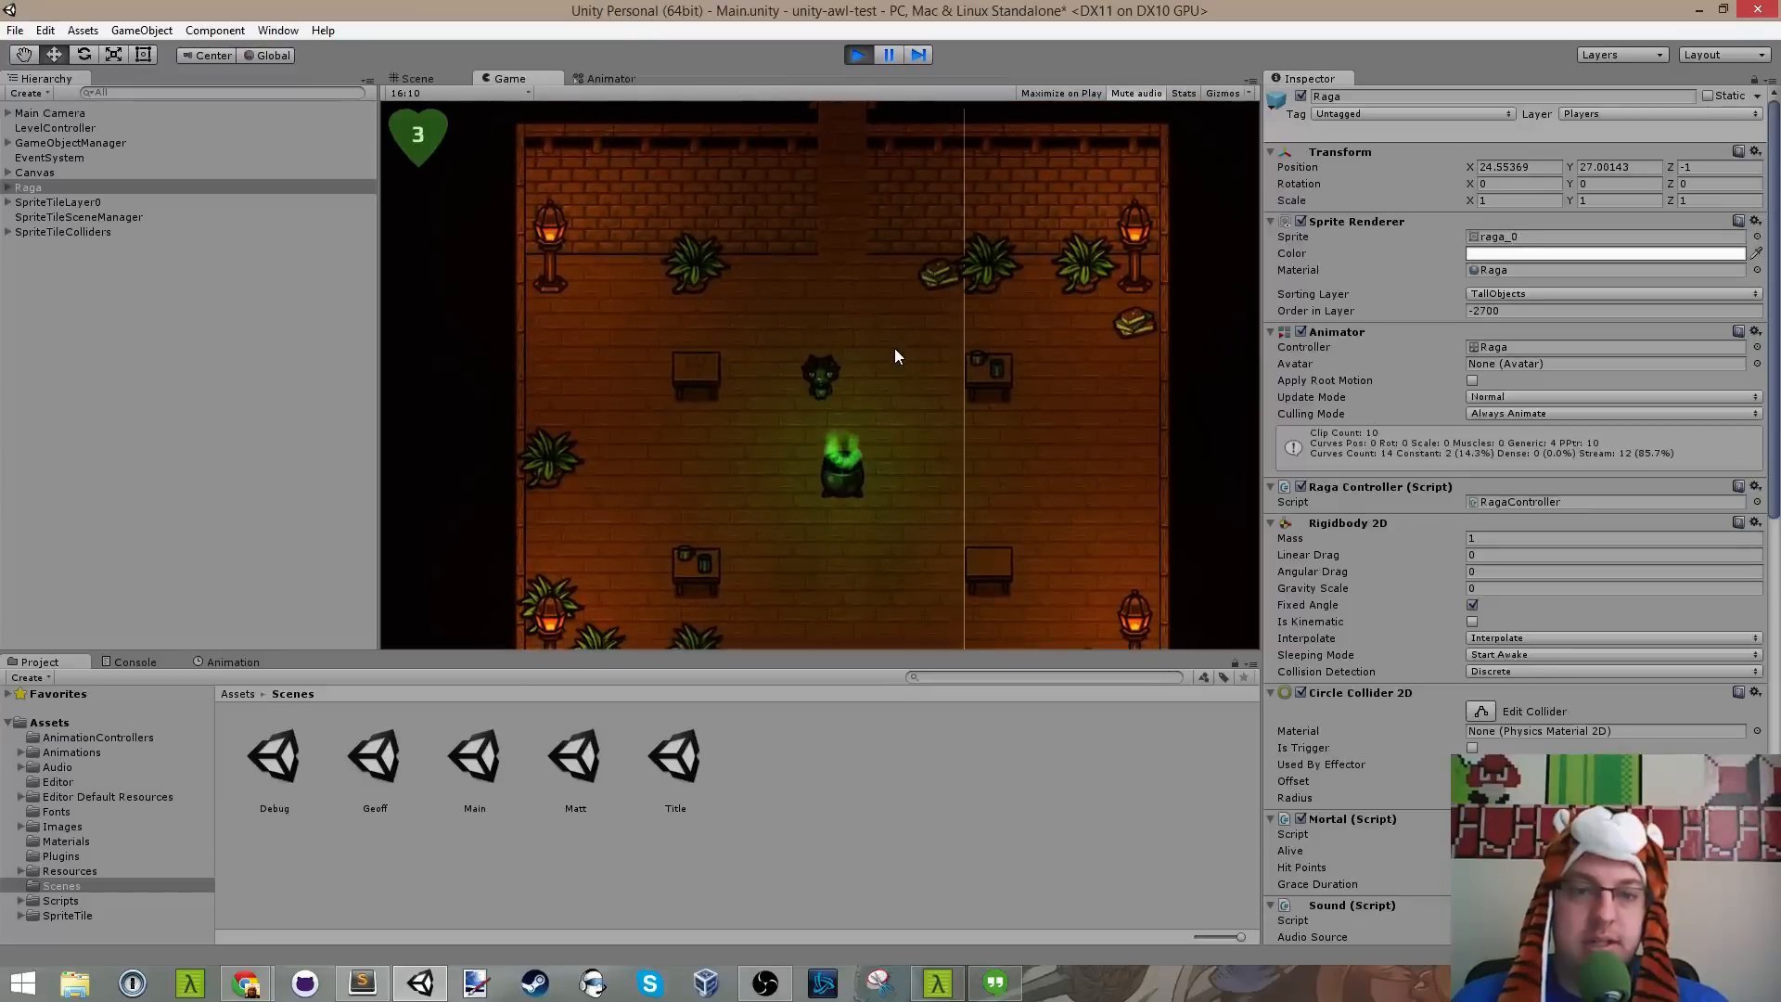
{"action": "key", "text": "d"}
{"action": "key", "text": "s"}
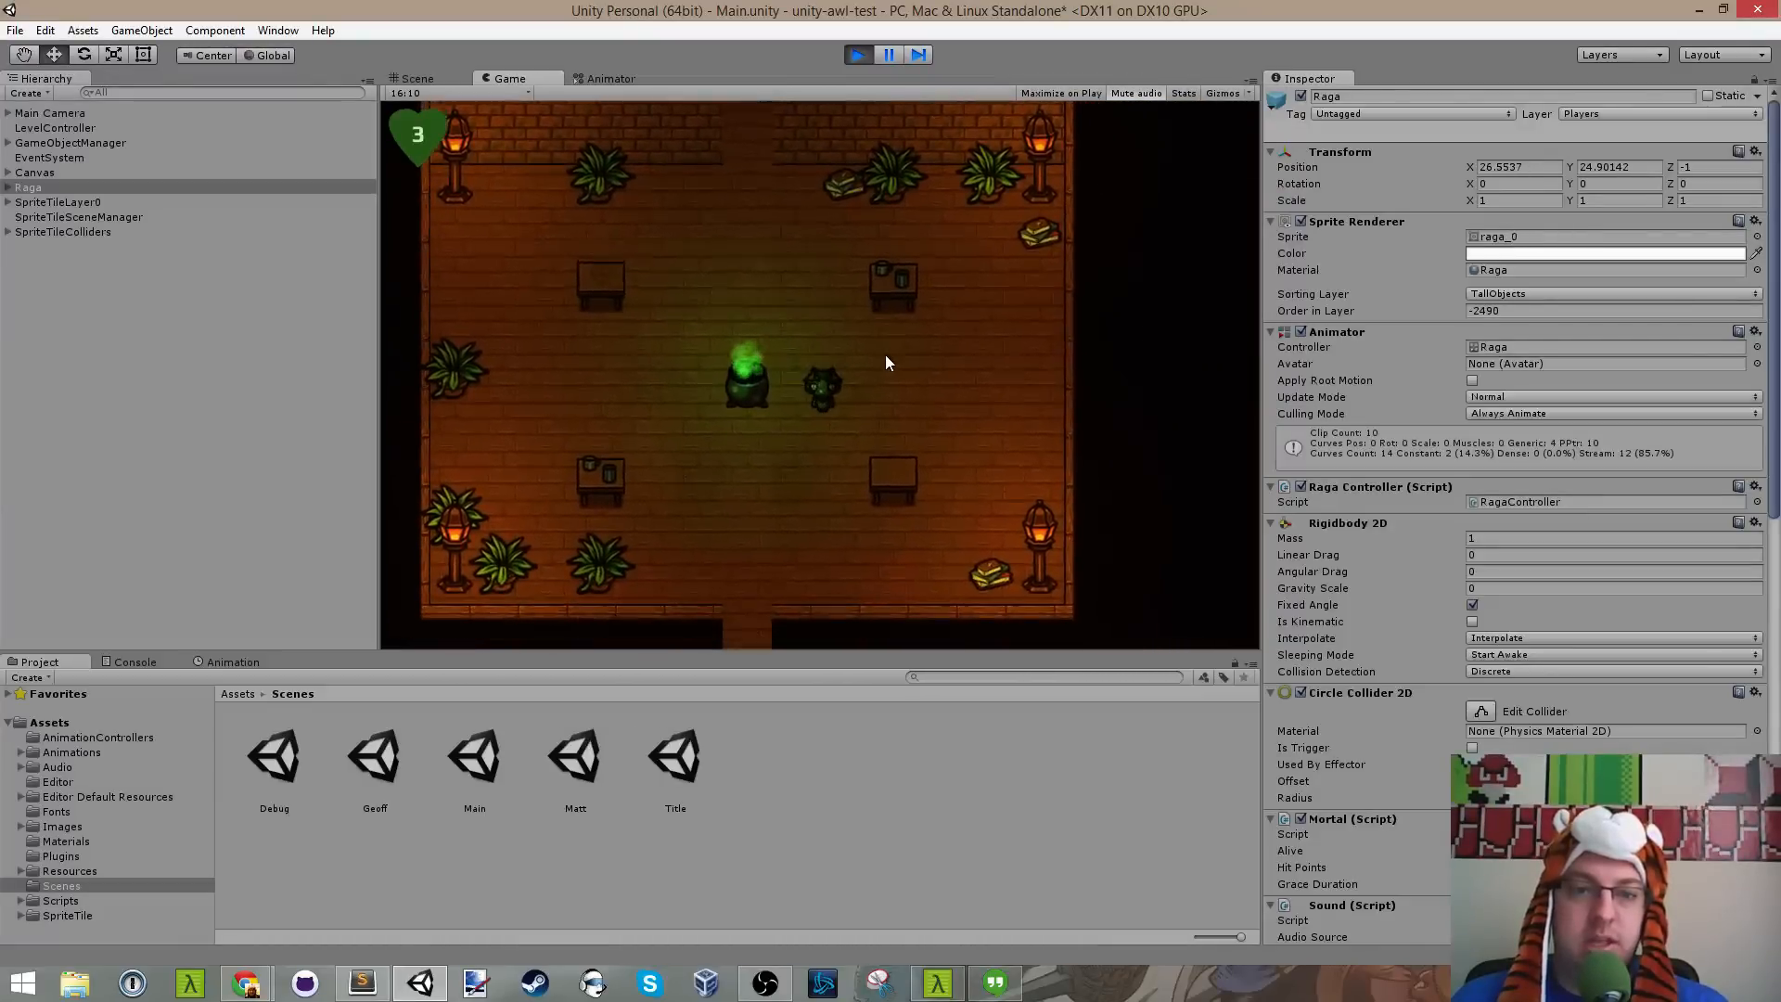
{"action": "key", "text": "a"}
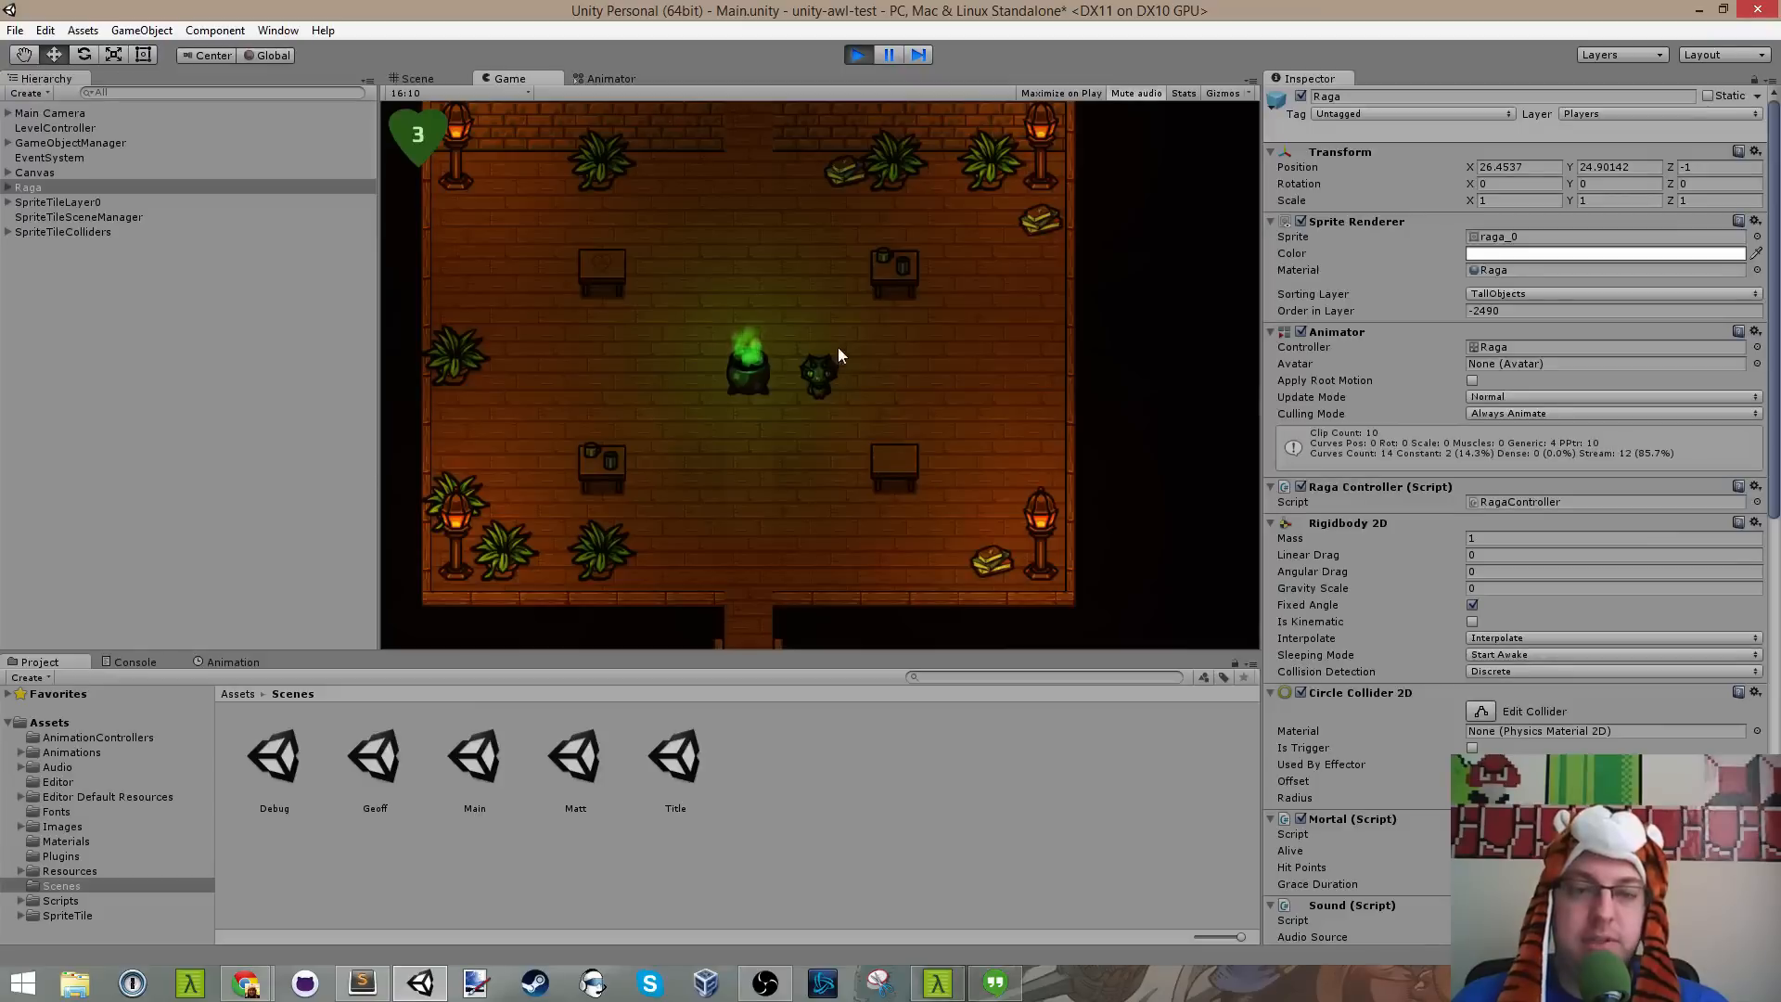
{"action": "key", "text": "w"}
{"action": "key", "text": "a"}
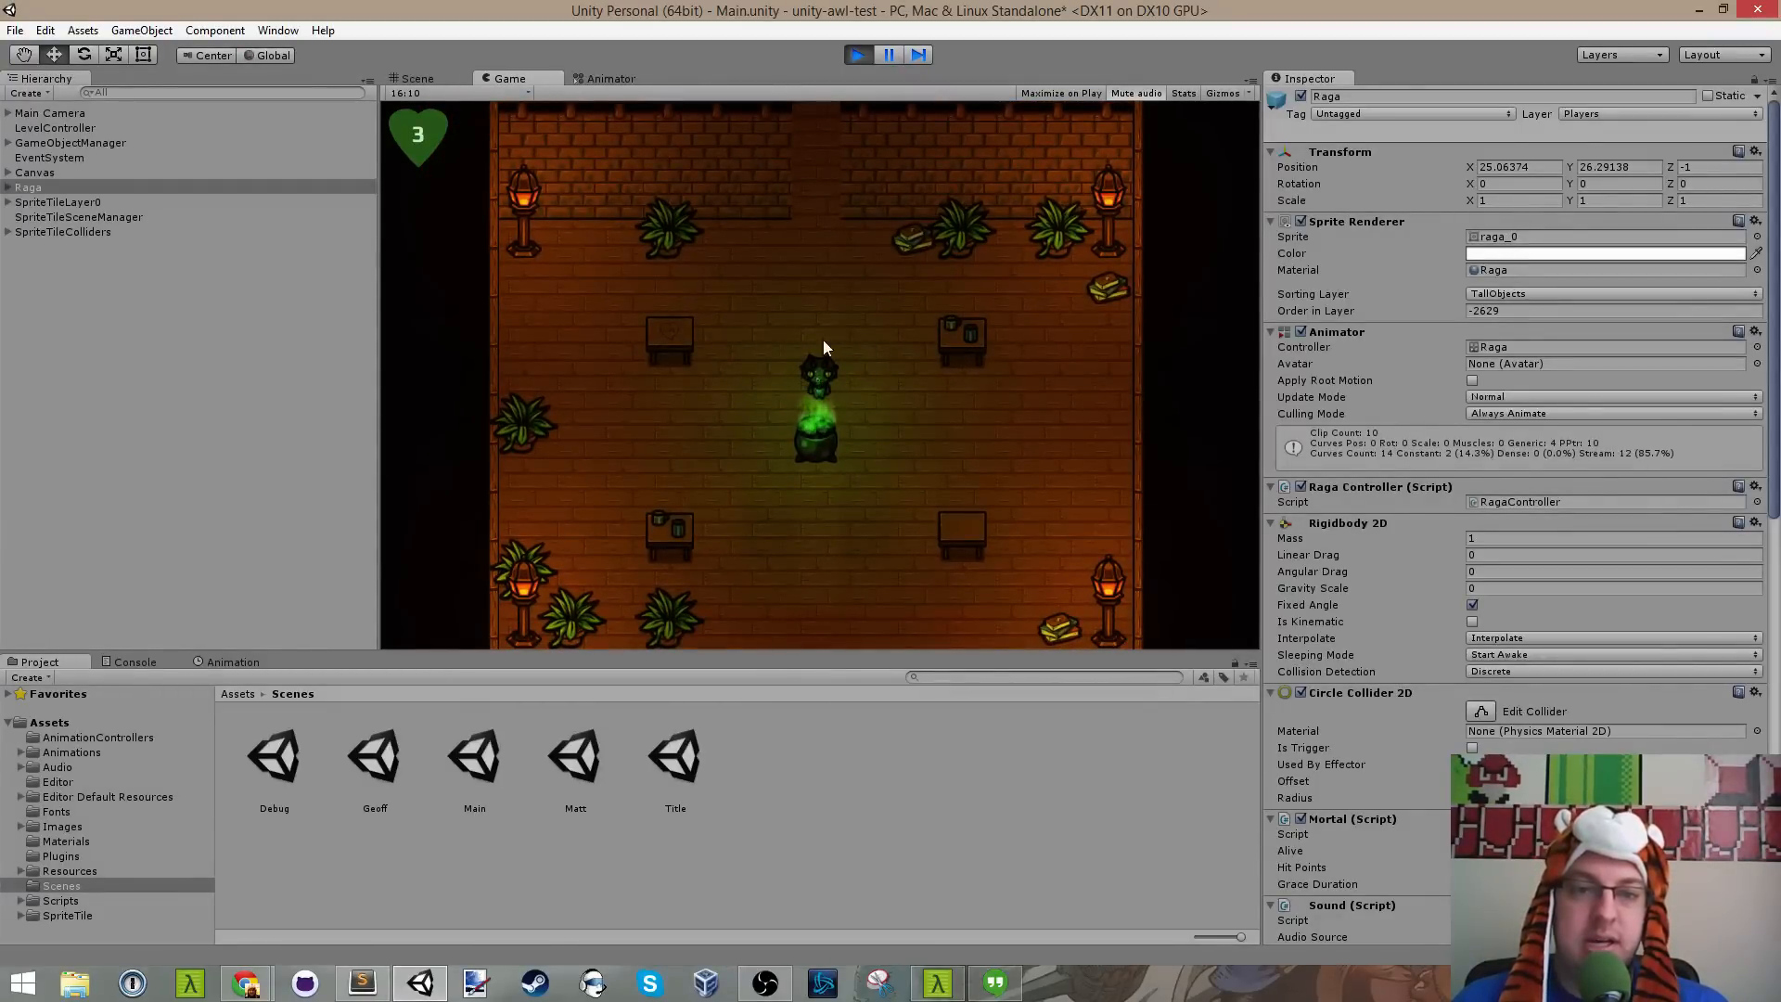
Step: Circle the cauldron again and walk Raga to the lower-right lamp to compare green and orange light on the sprite
{"action": "key", "text": "w"}
{"action": "key", "text": "a"}
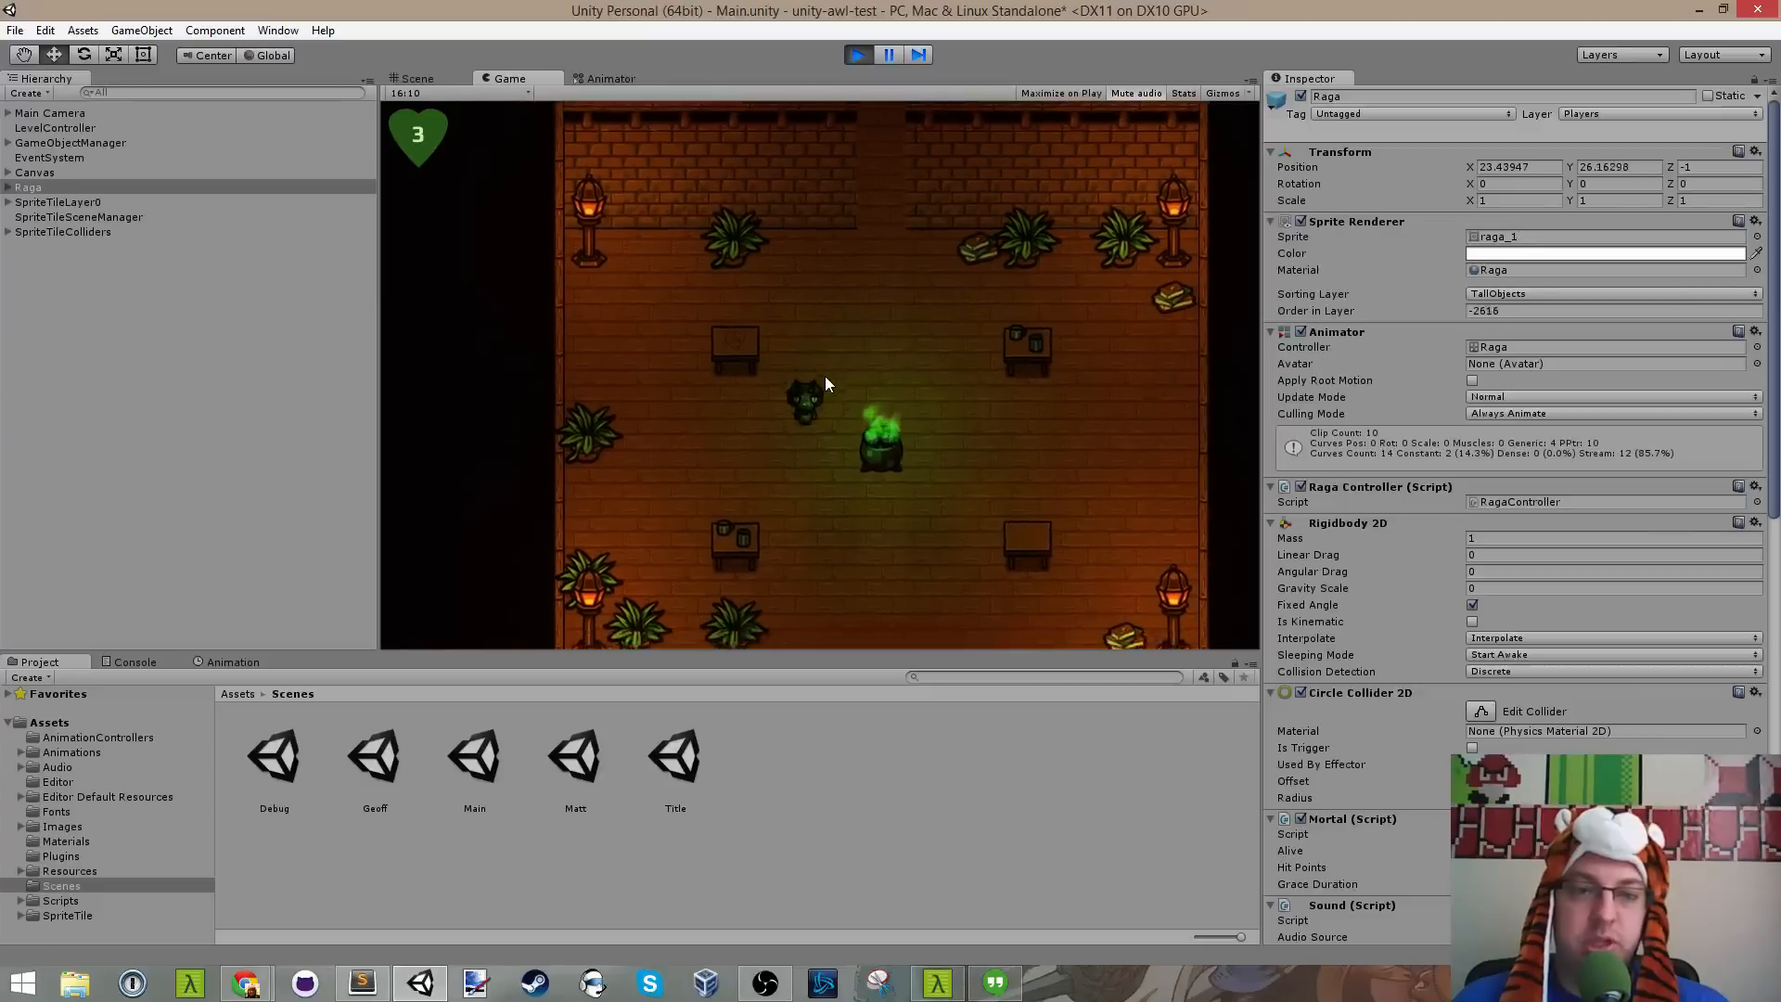
{"action": "key", "text": "s"}
{"action": "key", "text": "w"}
{"action": "key", "text": "s"}
{"action": "key", "text": "d"}
{"action": "key", "text": "w"}
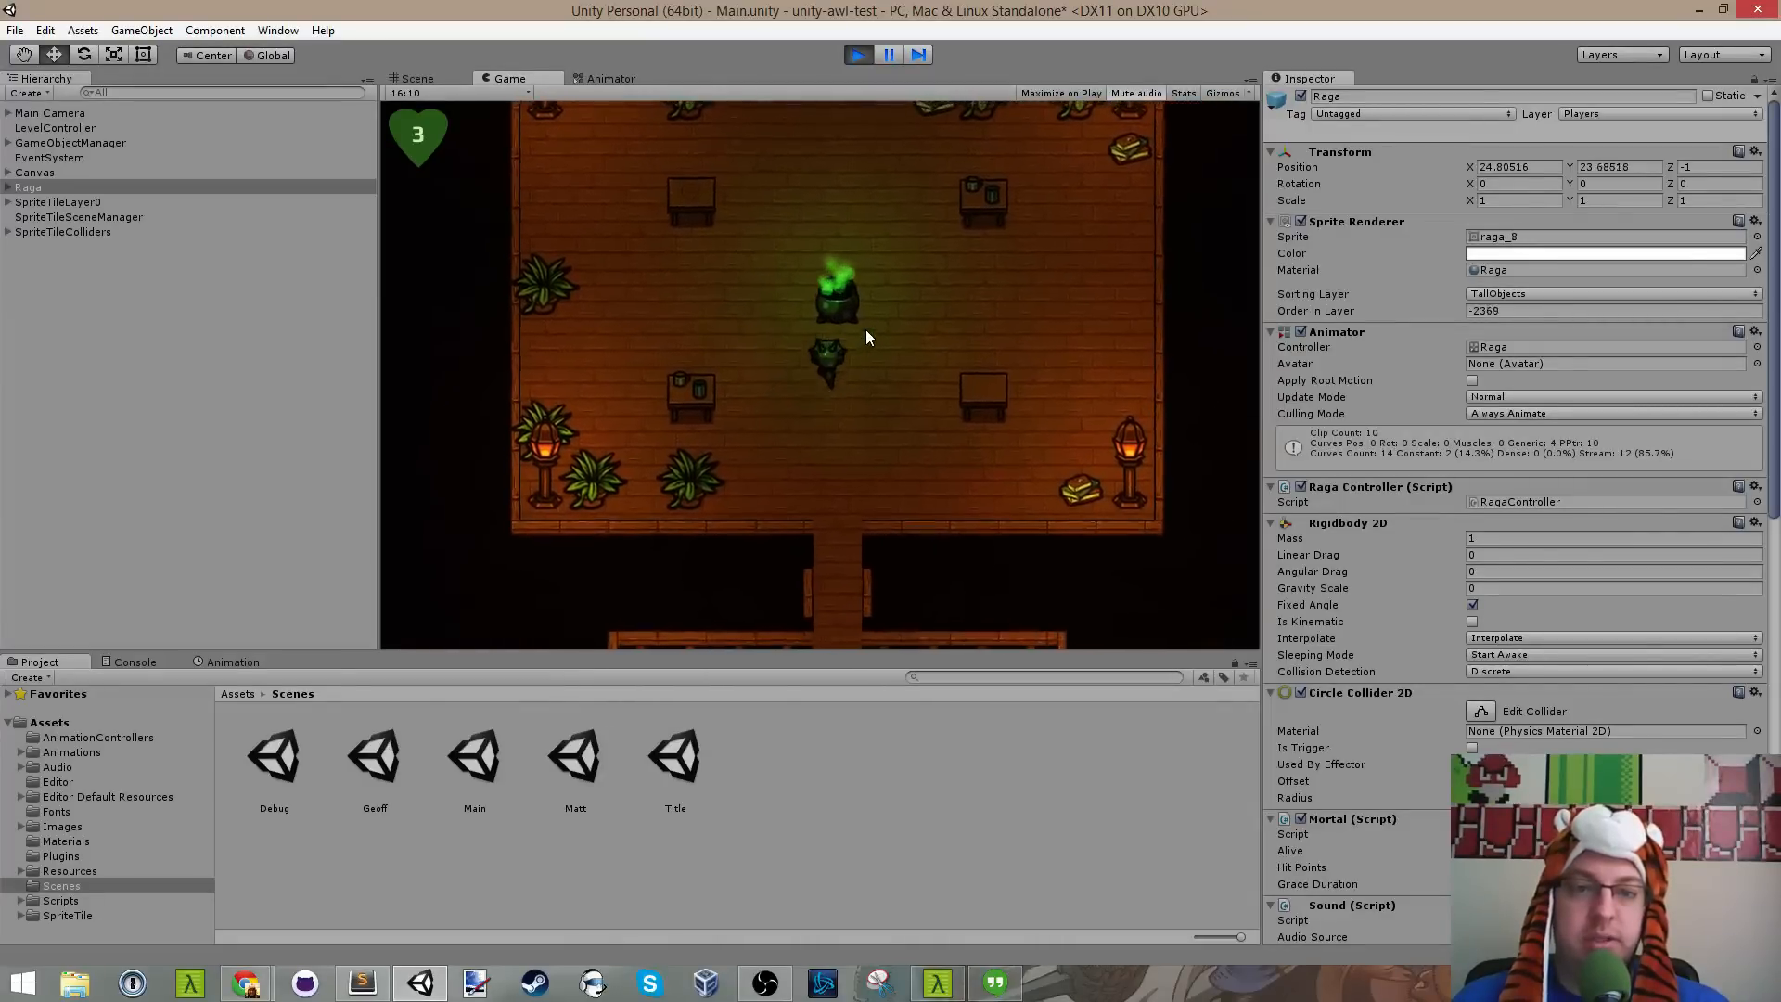
{"action": "key", "text": "s"}
{"action": "key", "text": "d"}
{"action": "key", "text": "w"}
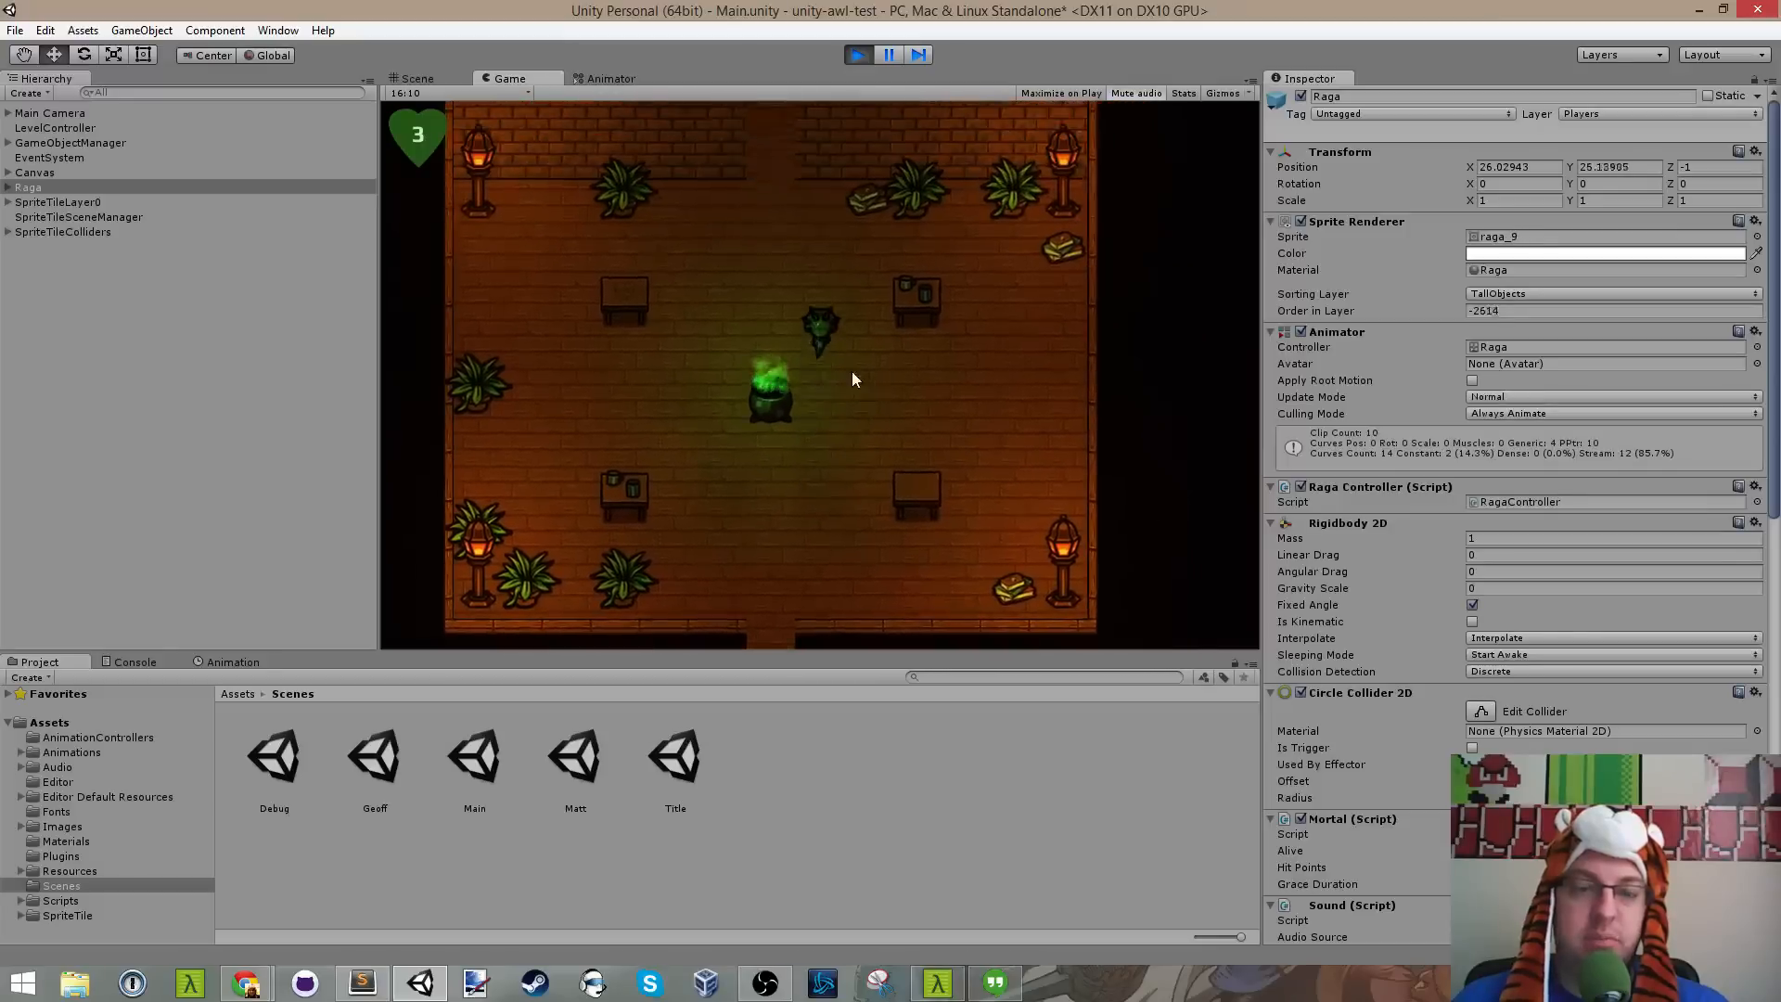
{"action": "key", "text": "a"}
{"action": "key", "text": "d"}
{"action": "key", "text": "s"}
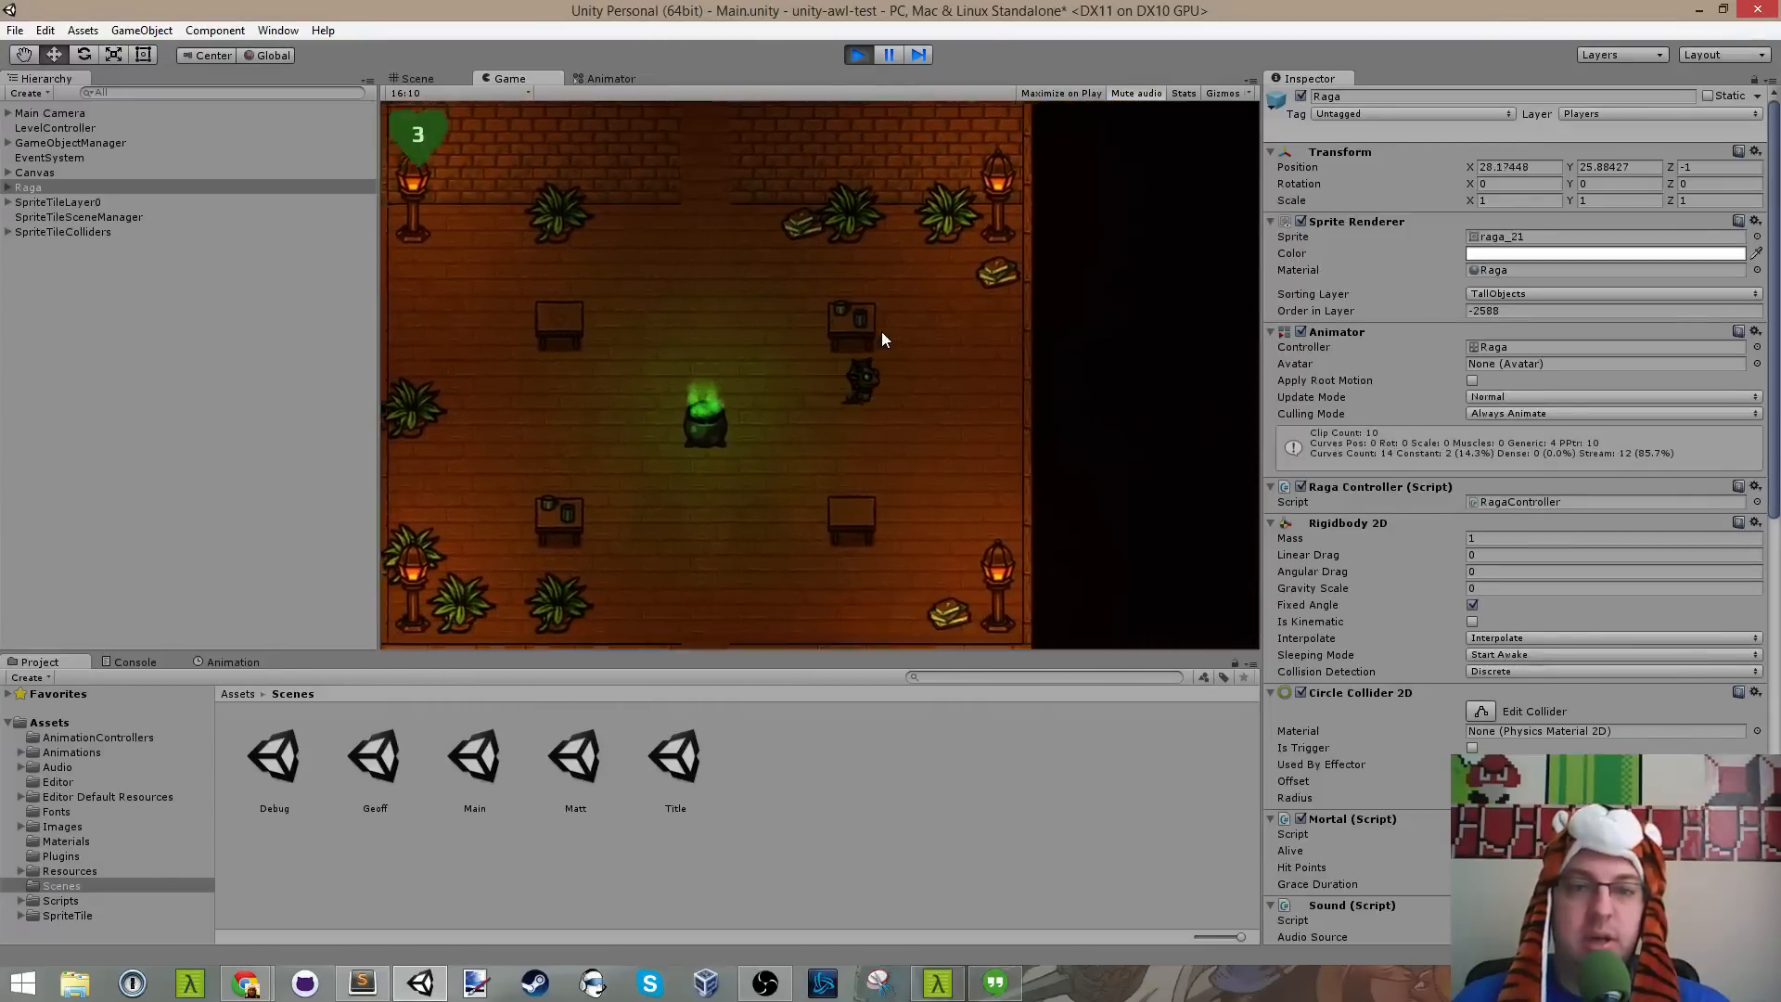
{"action": "key", "text": "w"}
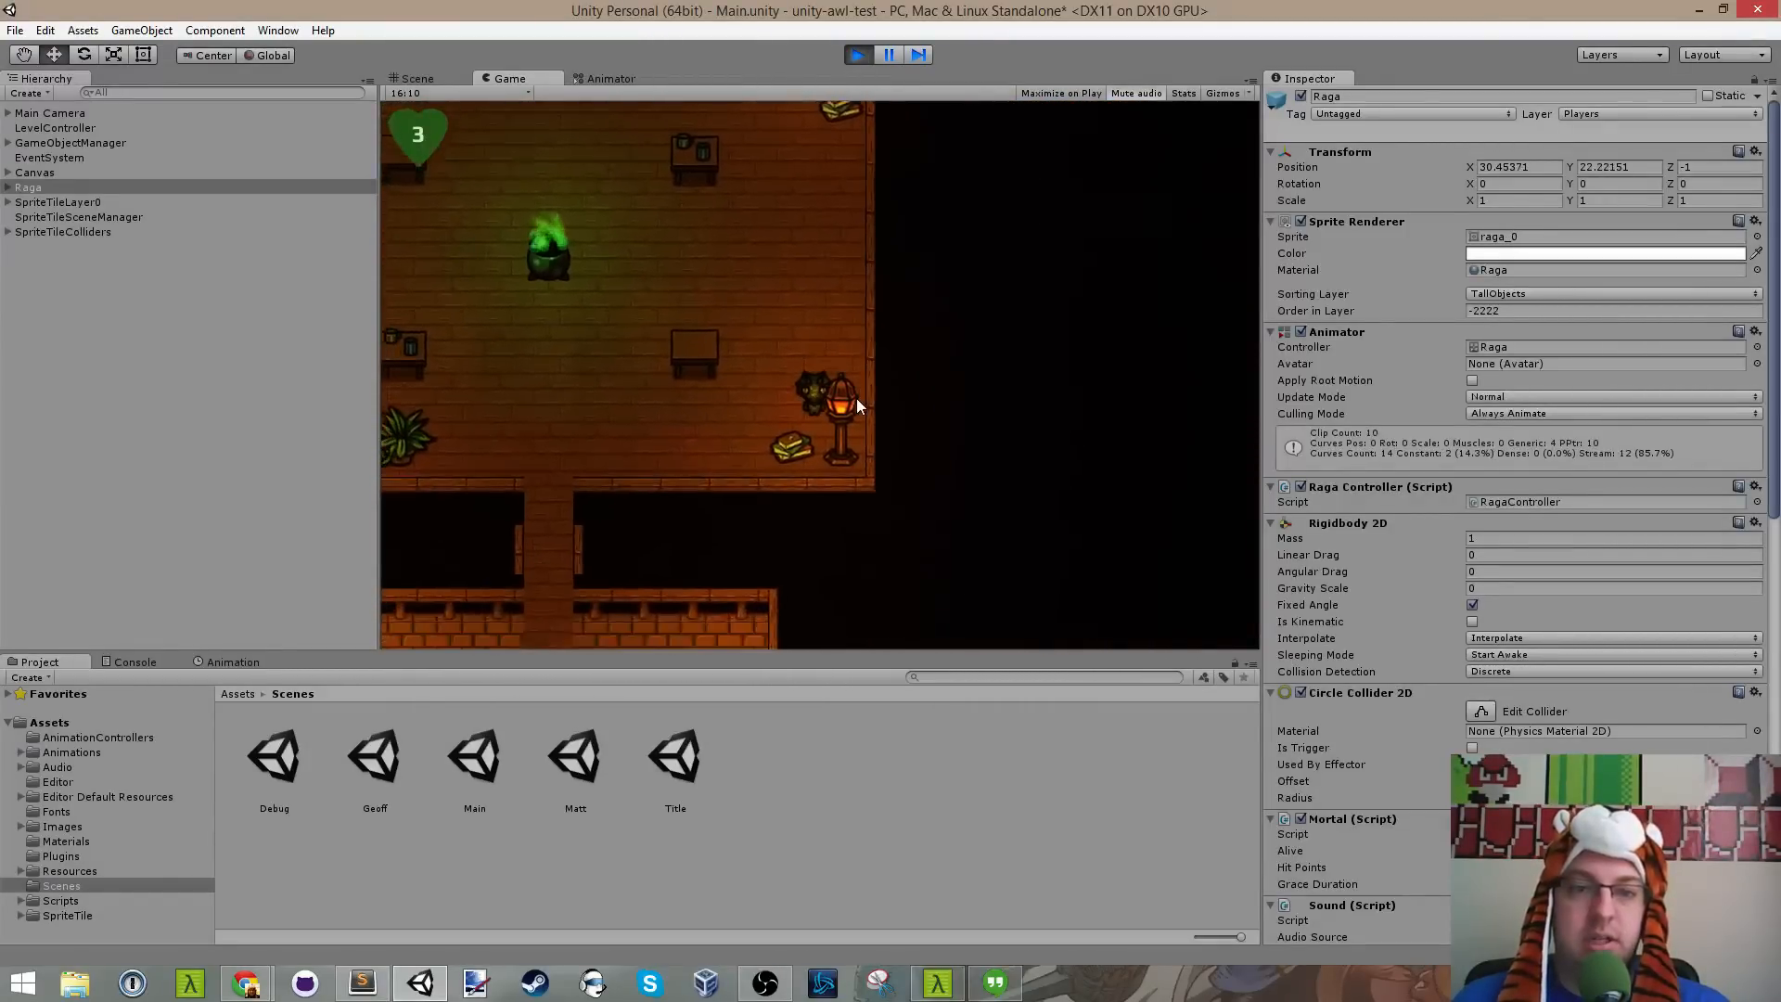
Step: Walk Raga past the cauldron and up the dark corridor into the small lamp-lit room to examine the changing light
{"action": "key", "text": "a"}
{"action": "key", "text": "w"}
{"action": "key", "text": "a"}
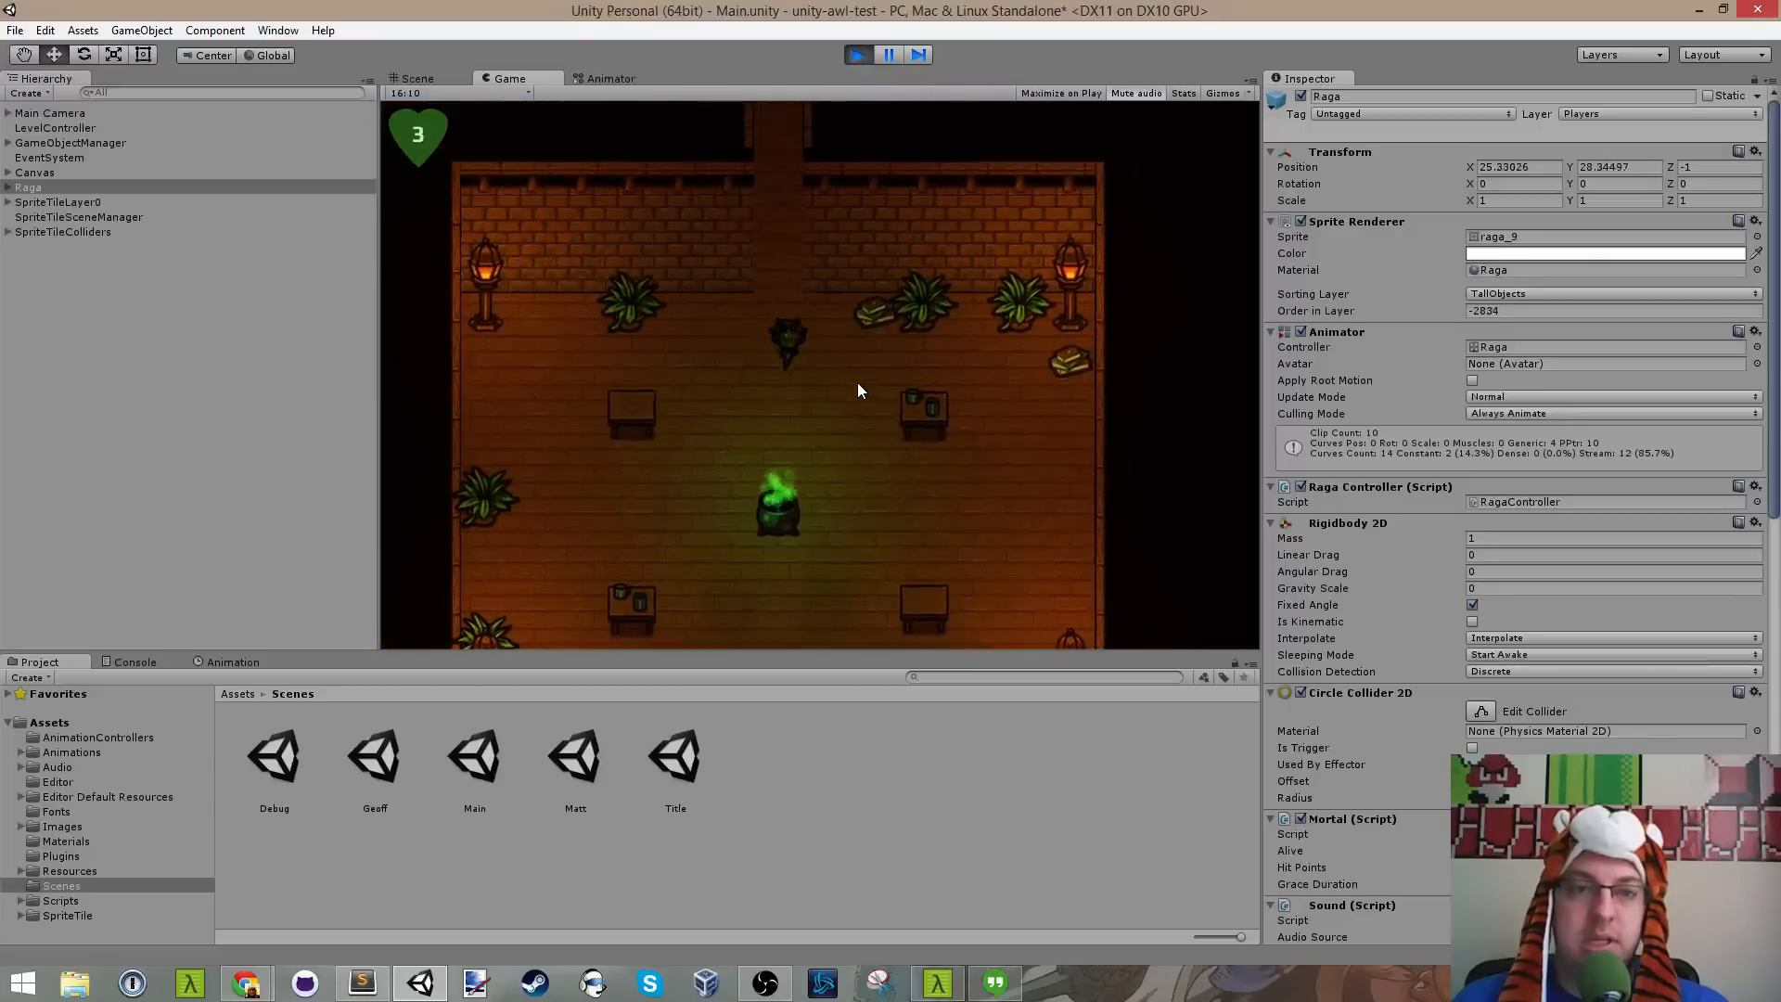
{"action": "key", "text": "w"}
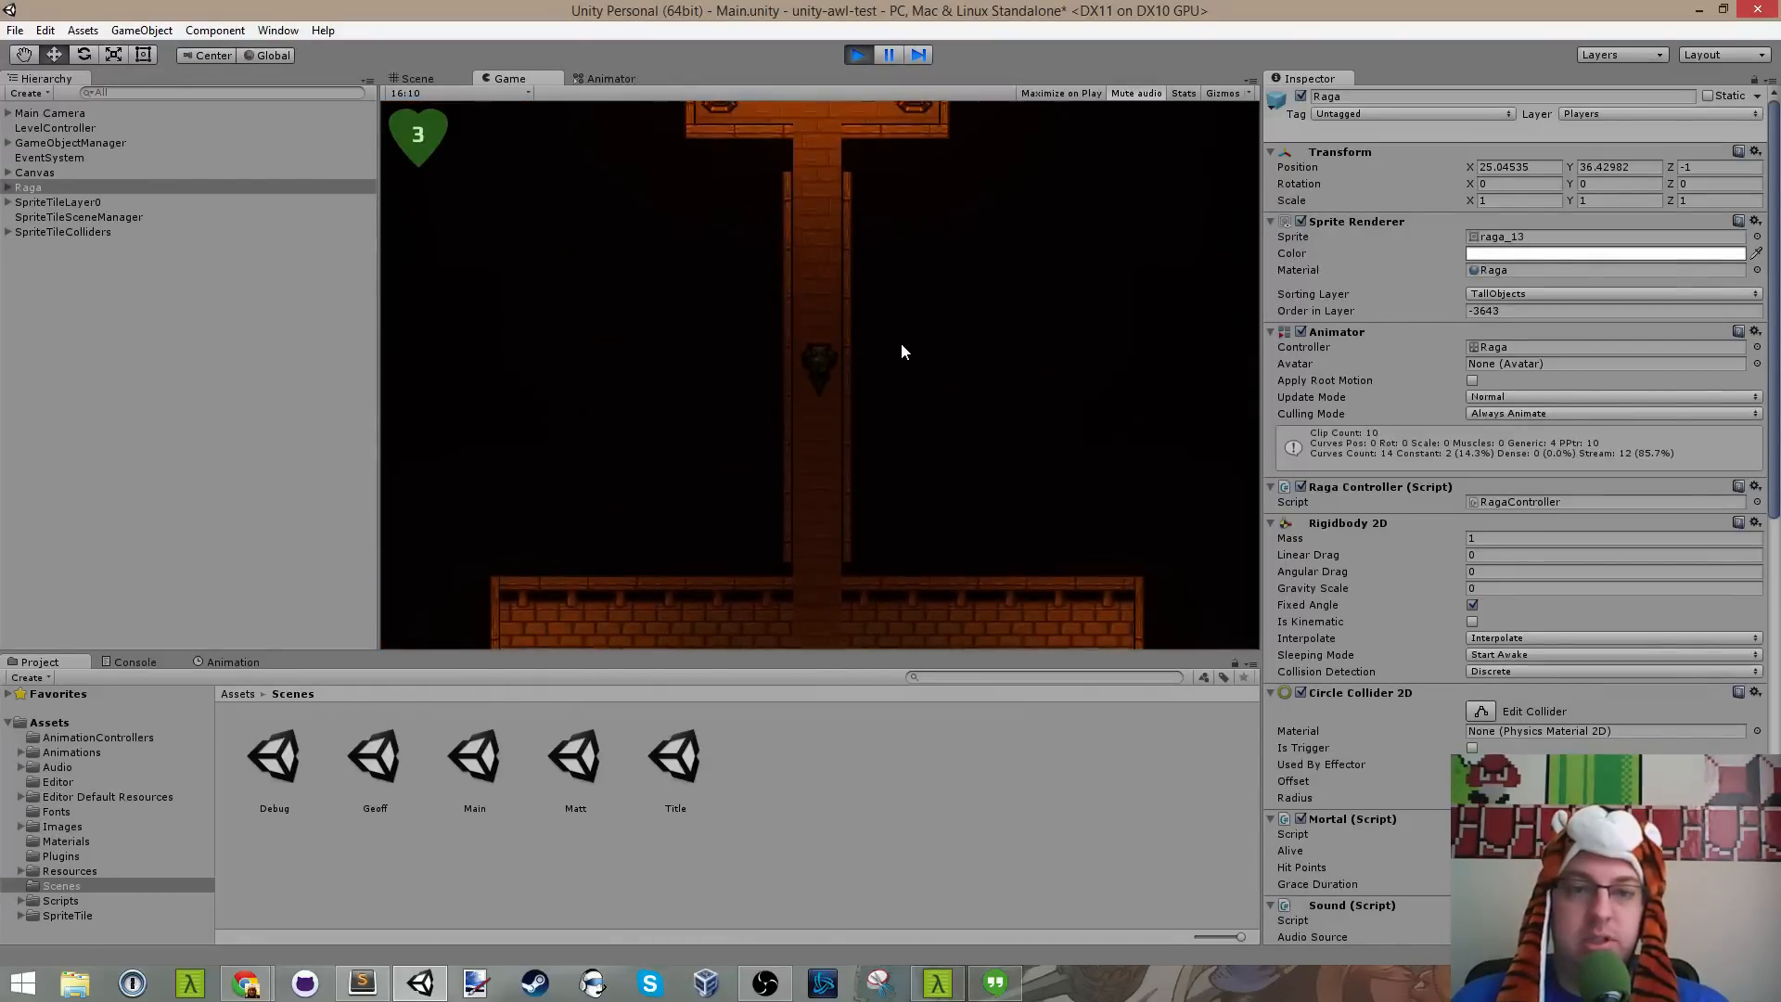
{"action": "key", "text": "w"}
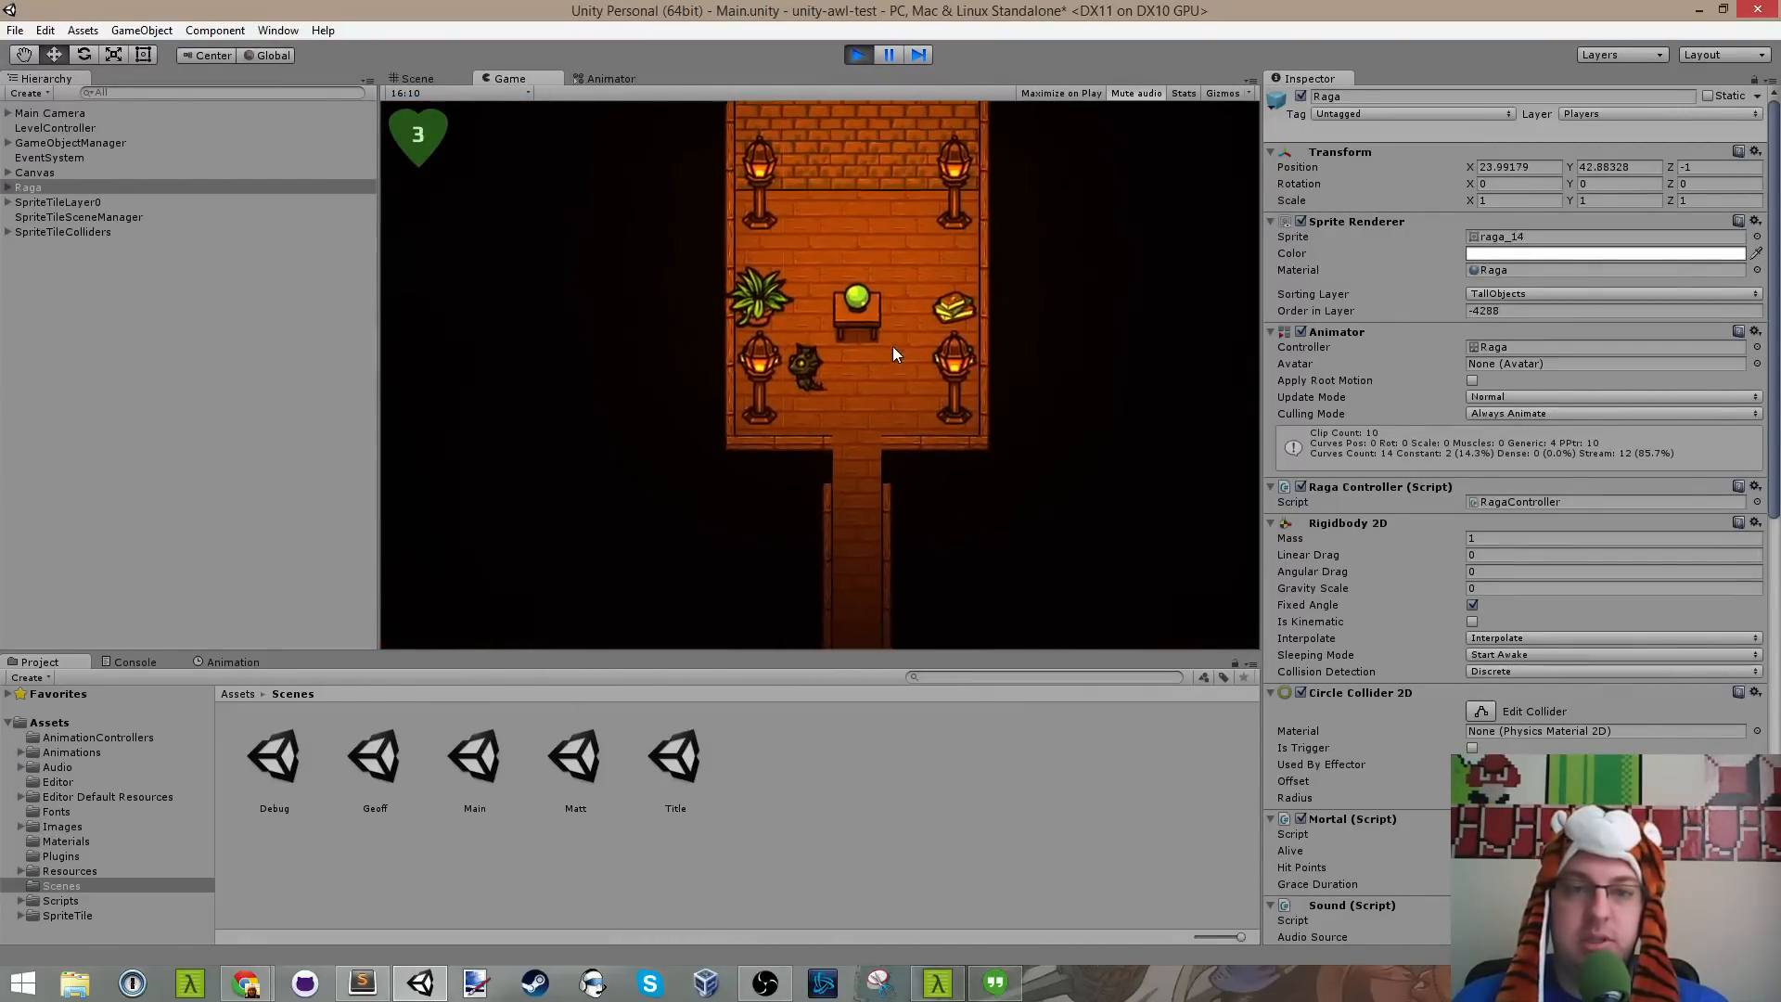
Step: Circle Raga around the green orb's table between the four lamps to examine how orange light hits each side of the sprite
{"action": "key", "text": "a"}
{"action": "key", "text": "s"}
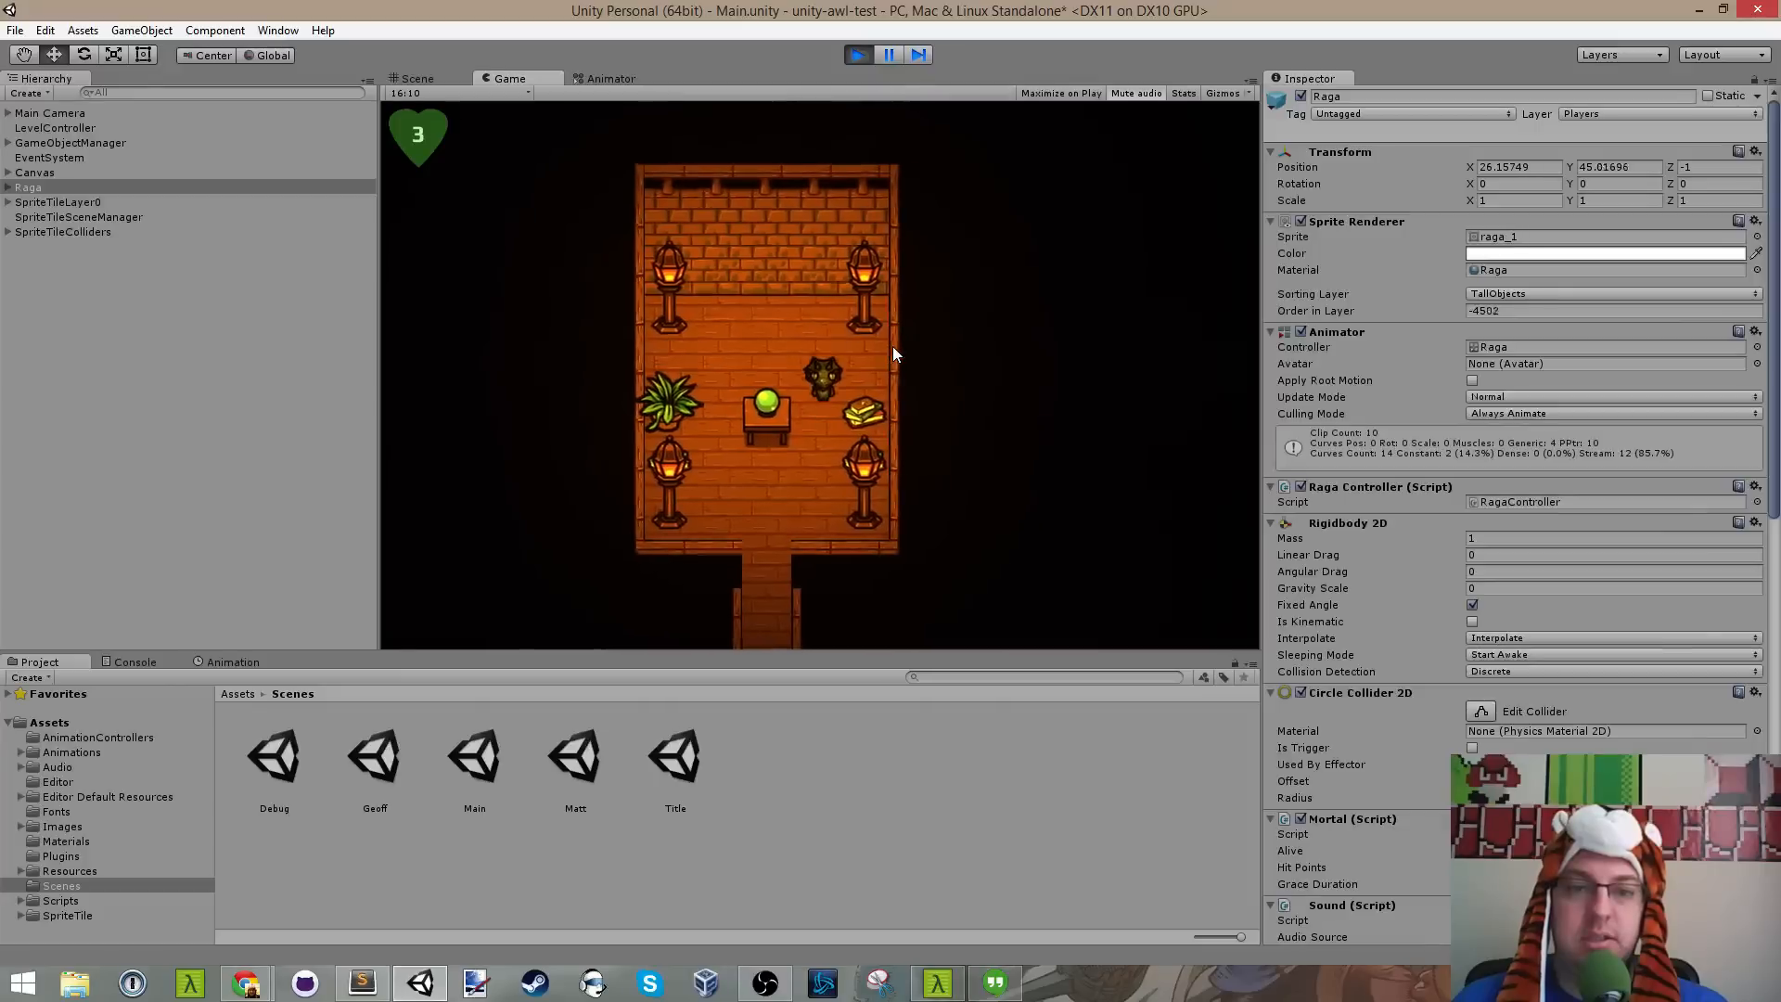
{"action": "key", "text": "d"}
{"action": "key", "text": "w"}
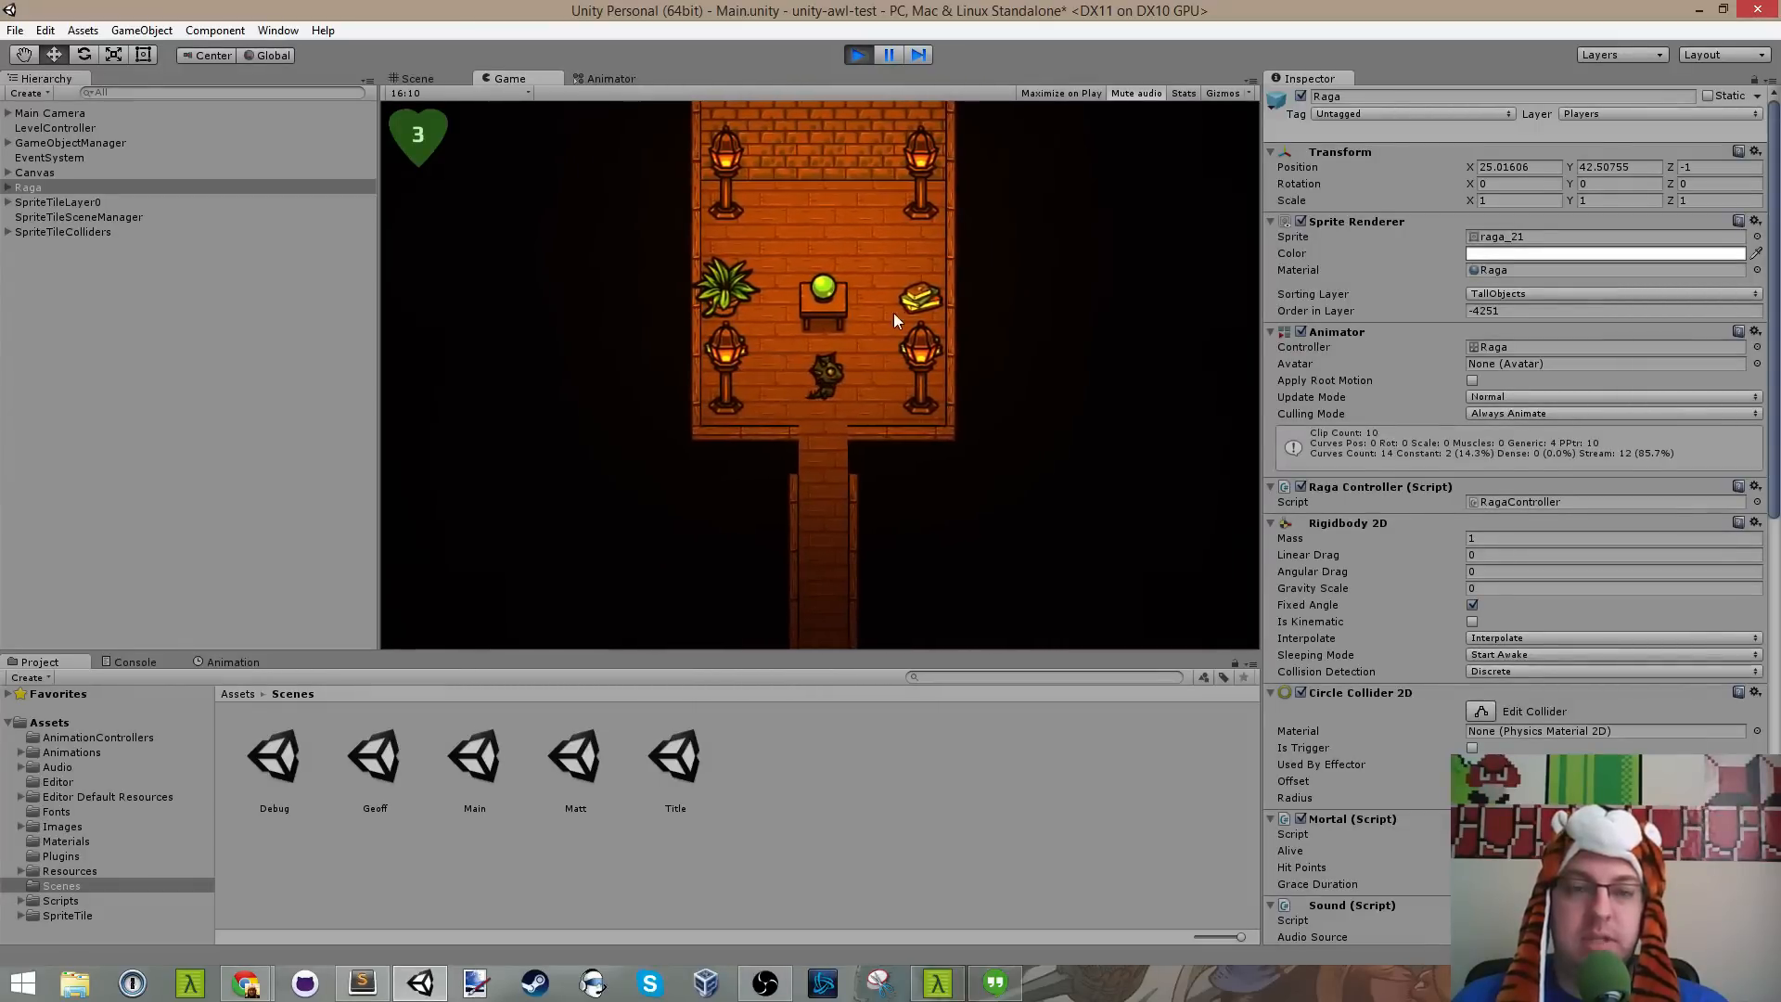
{"action": "key", "text": "d"}
{"action": "key", "text": "s"}
{"action": "key", "text": "a"}
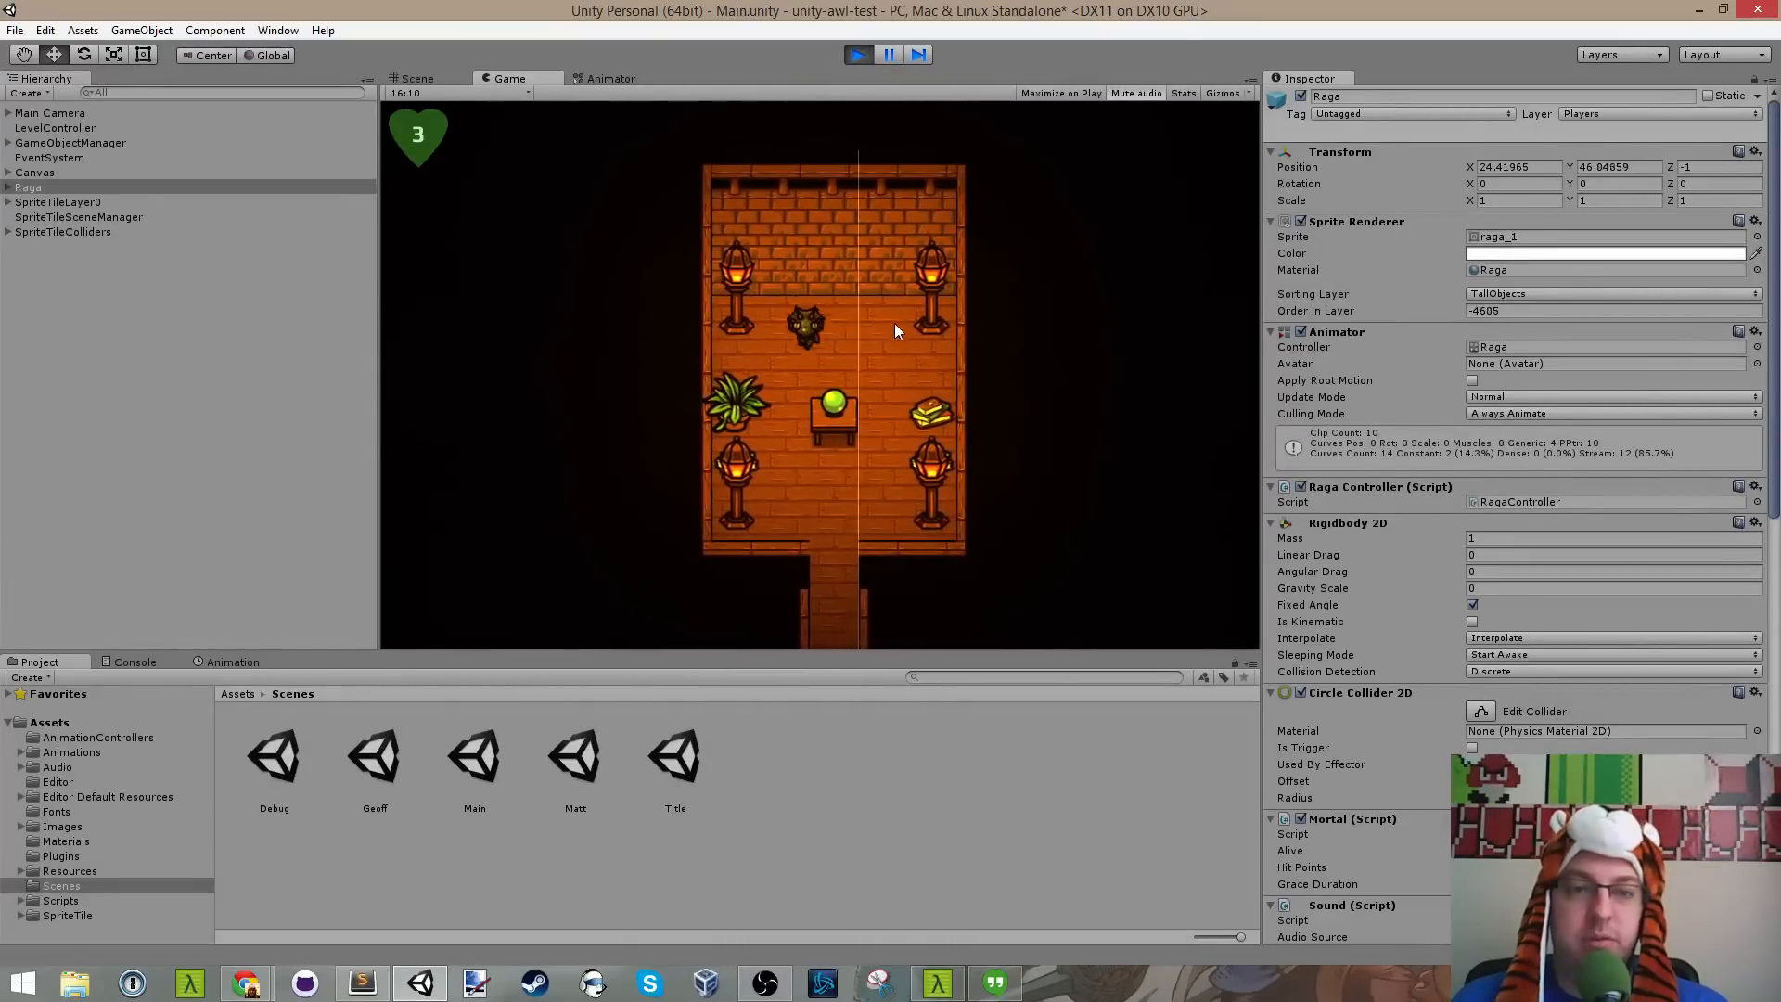
{"action": "key", "text": "w"}
{"action": "key", "text": "d"}
{"action": "key", "text": "a"}
{"action": "key", "text": "s"}
{"action": "key", "text": "d"}
{"action": "key", "text": "s"}
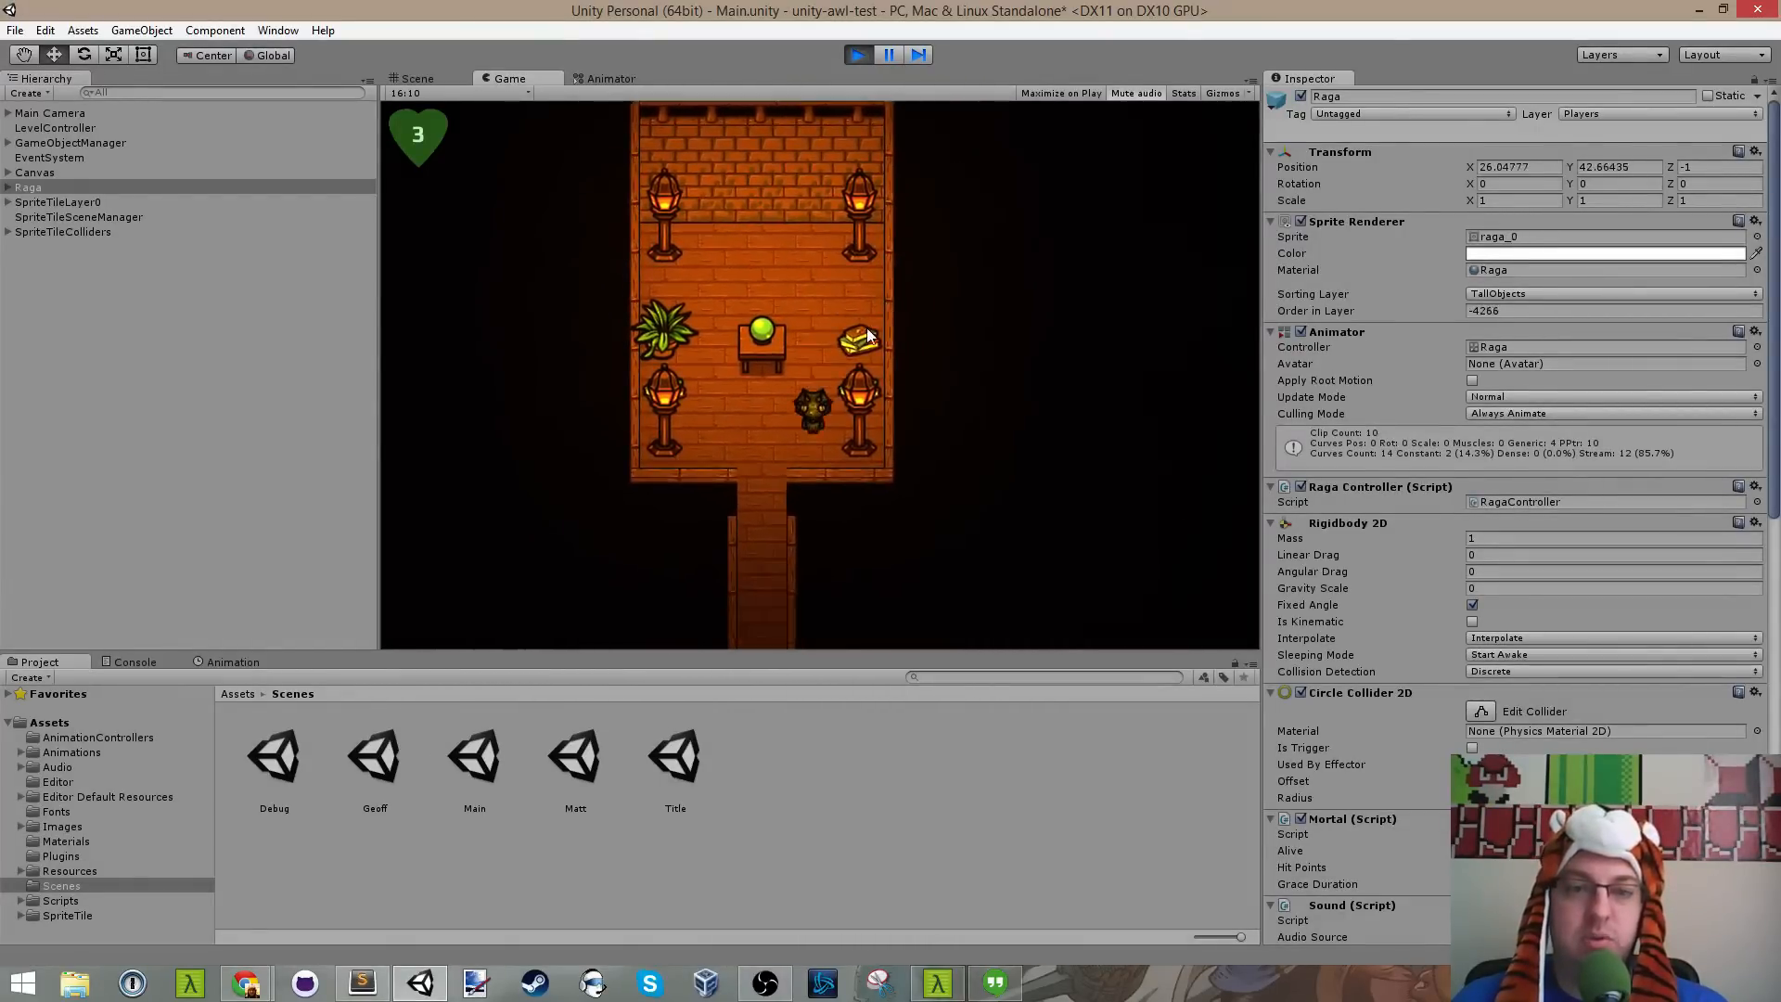
{"action": "key", "text": "w"}
{"action": "key", "text": "a"}
{"action": "key", "text": "s"}
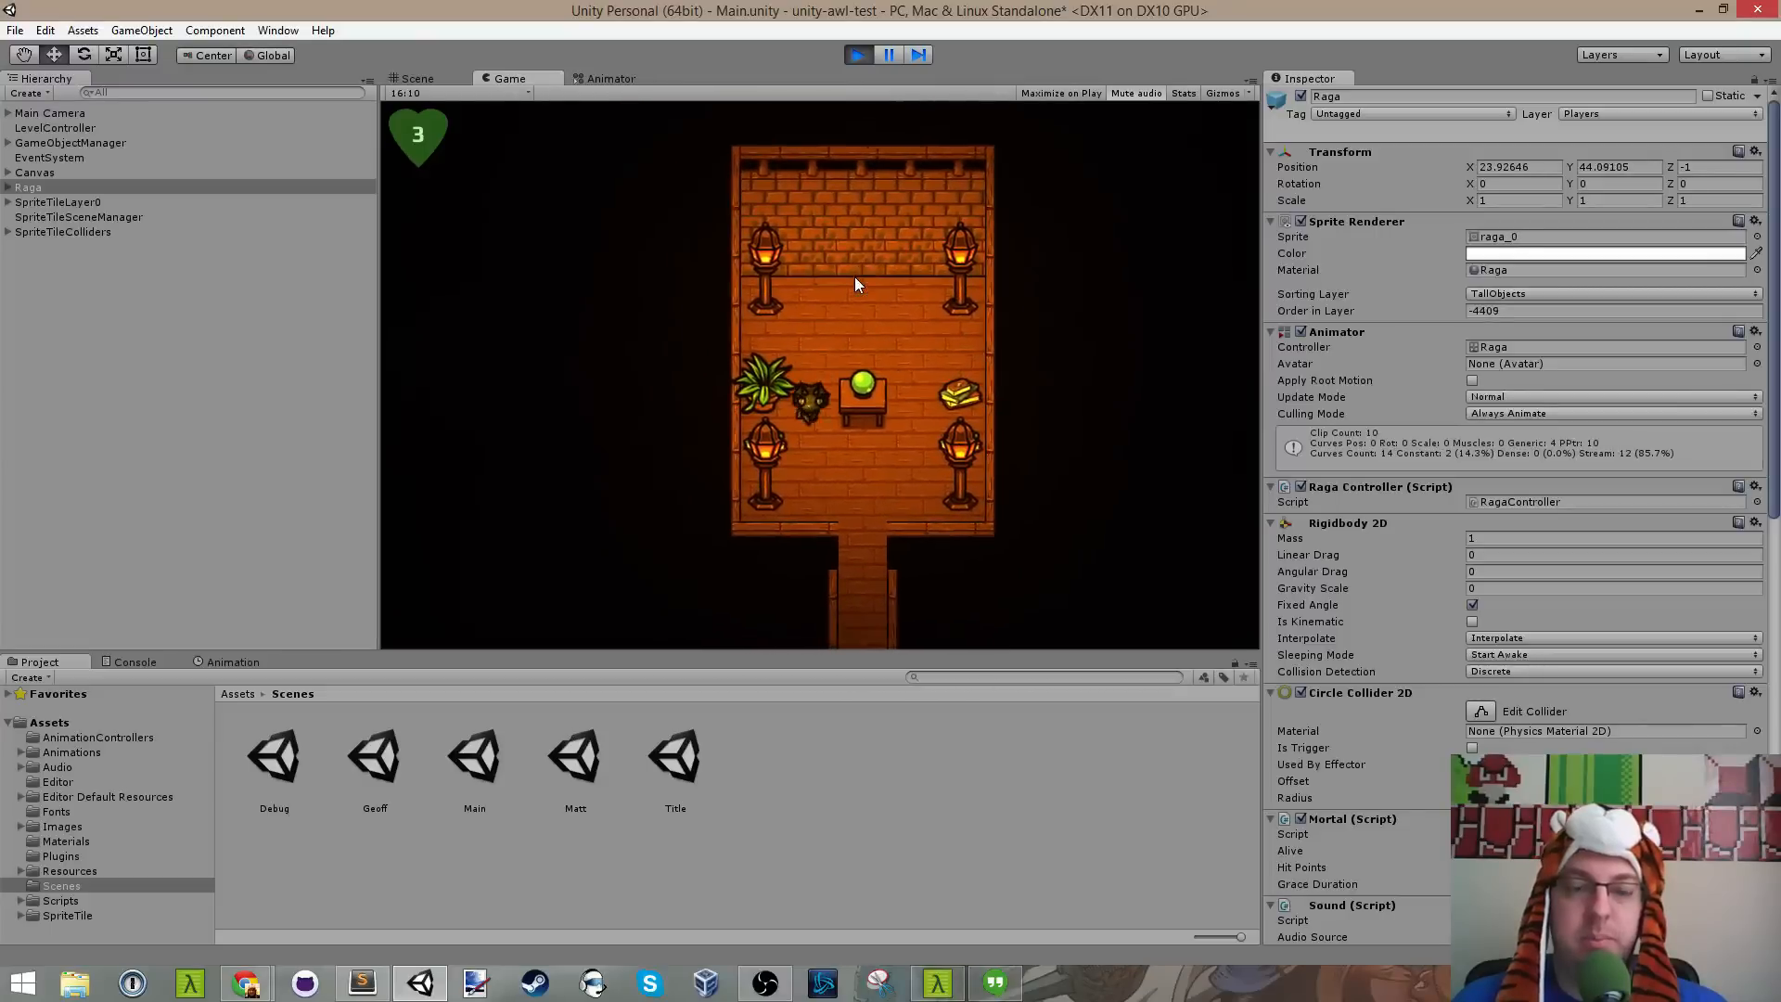
Step: Walk Raga back down the corridor and around the cauldron to examine its green light, minimizing the chat window on the way
{"action": "key", "text": "d"}
{"action": "key", "text": "s"}
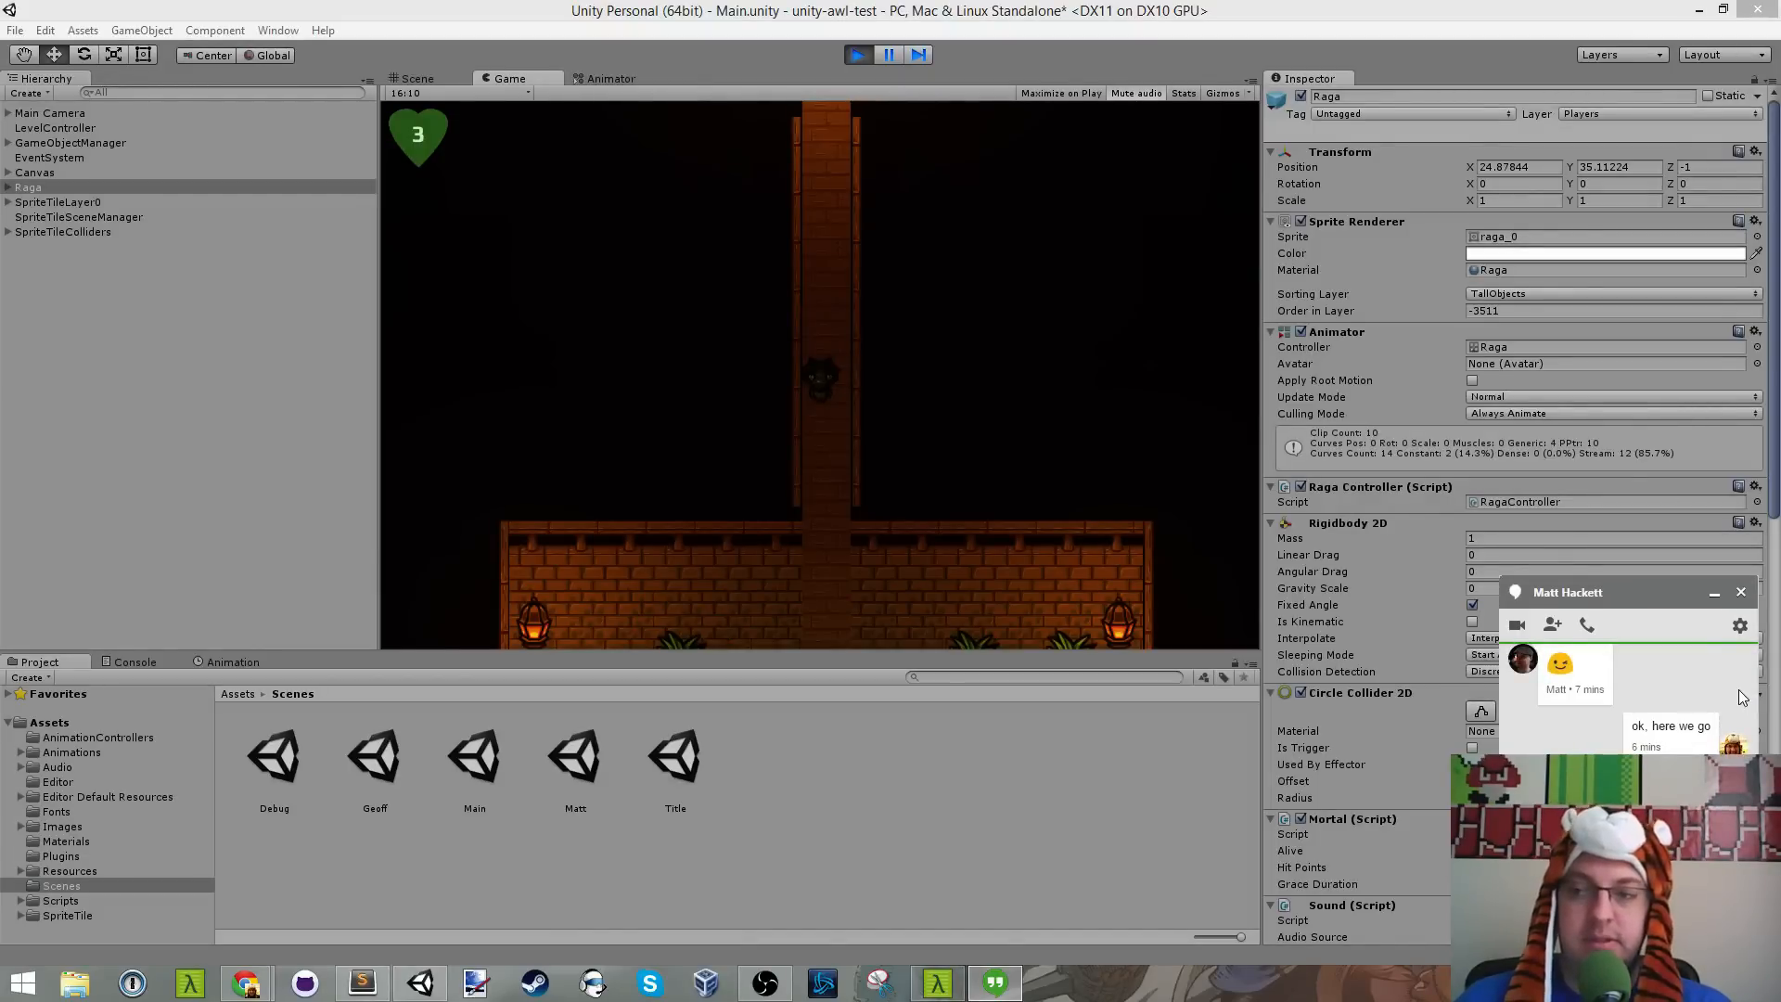
{"action": "left_click", "coordinate": [1714, 594]}
{"action": "left_click", "coordinate": [1107, 48]}
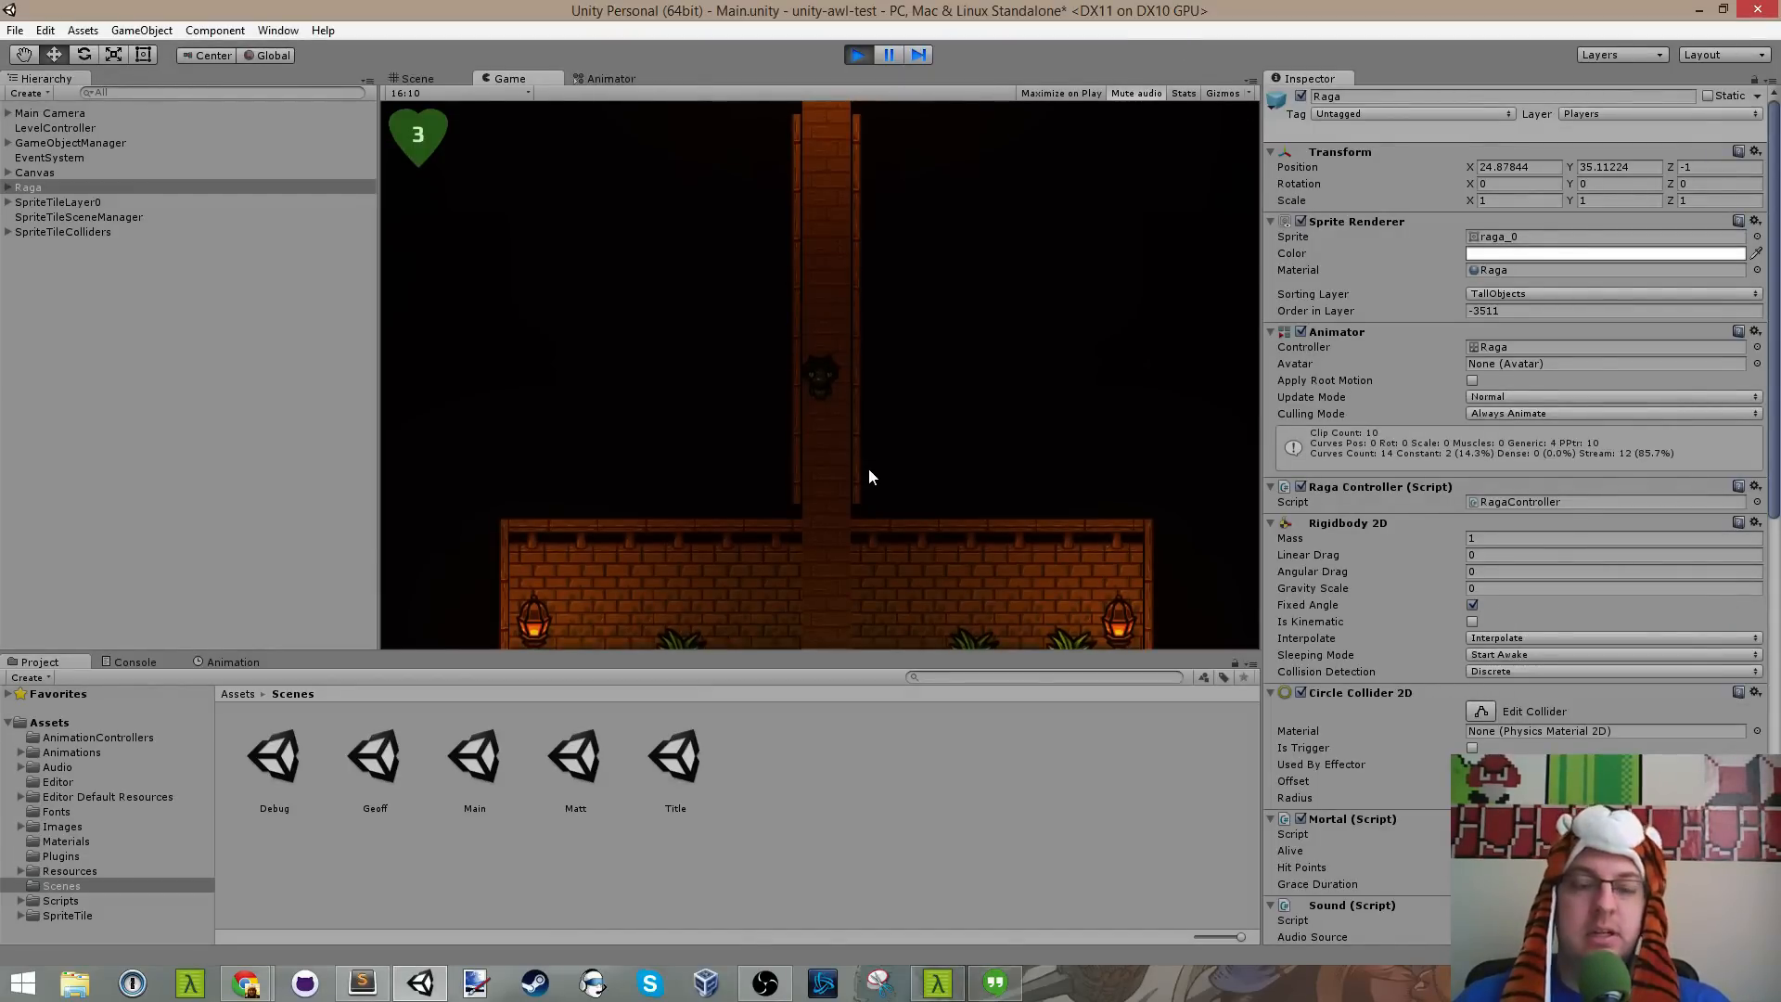
{"action": "key", "text": "s"}
{"action": "key", "text": "s"}
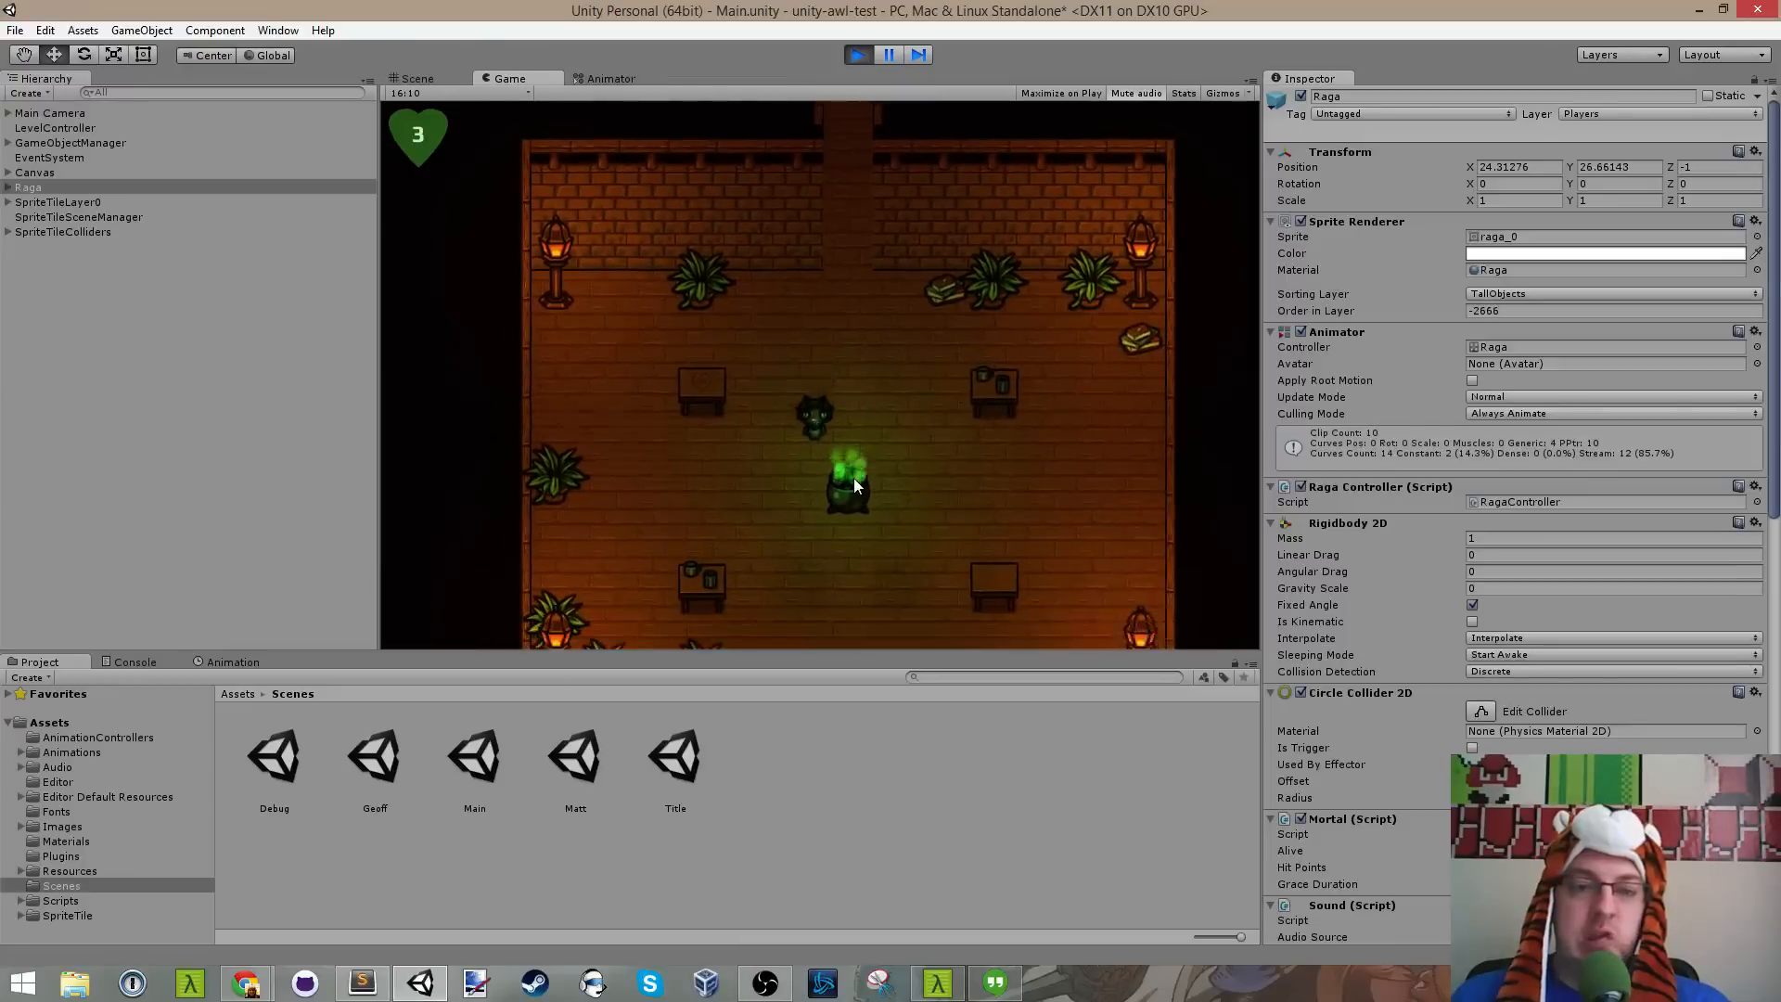
{"action": "key", "text": "s"}
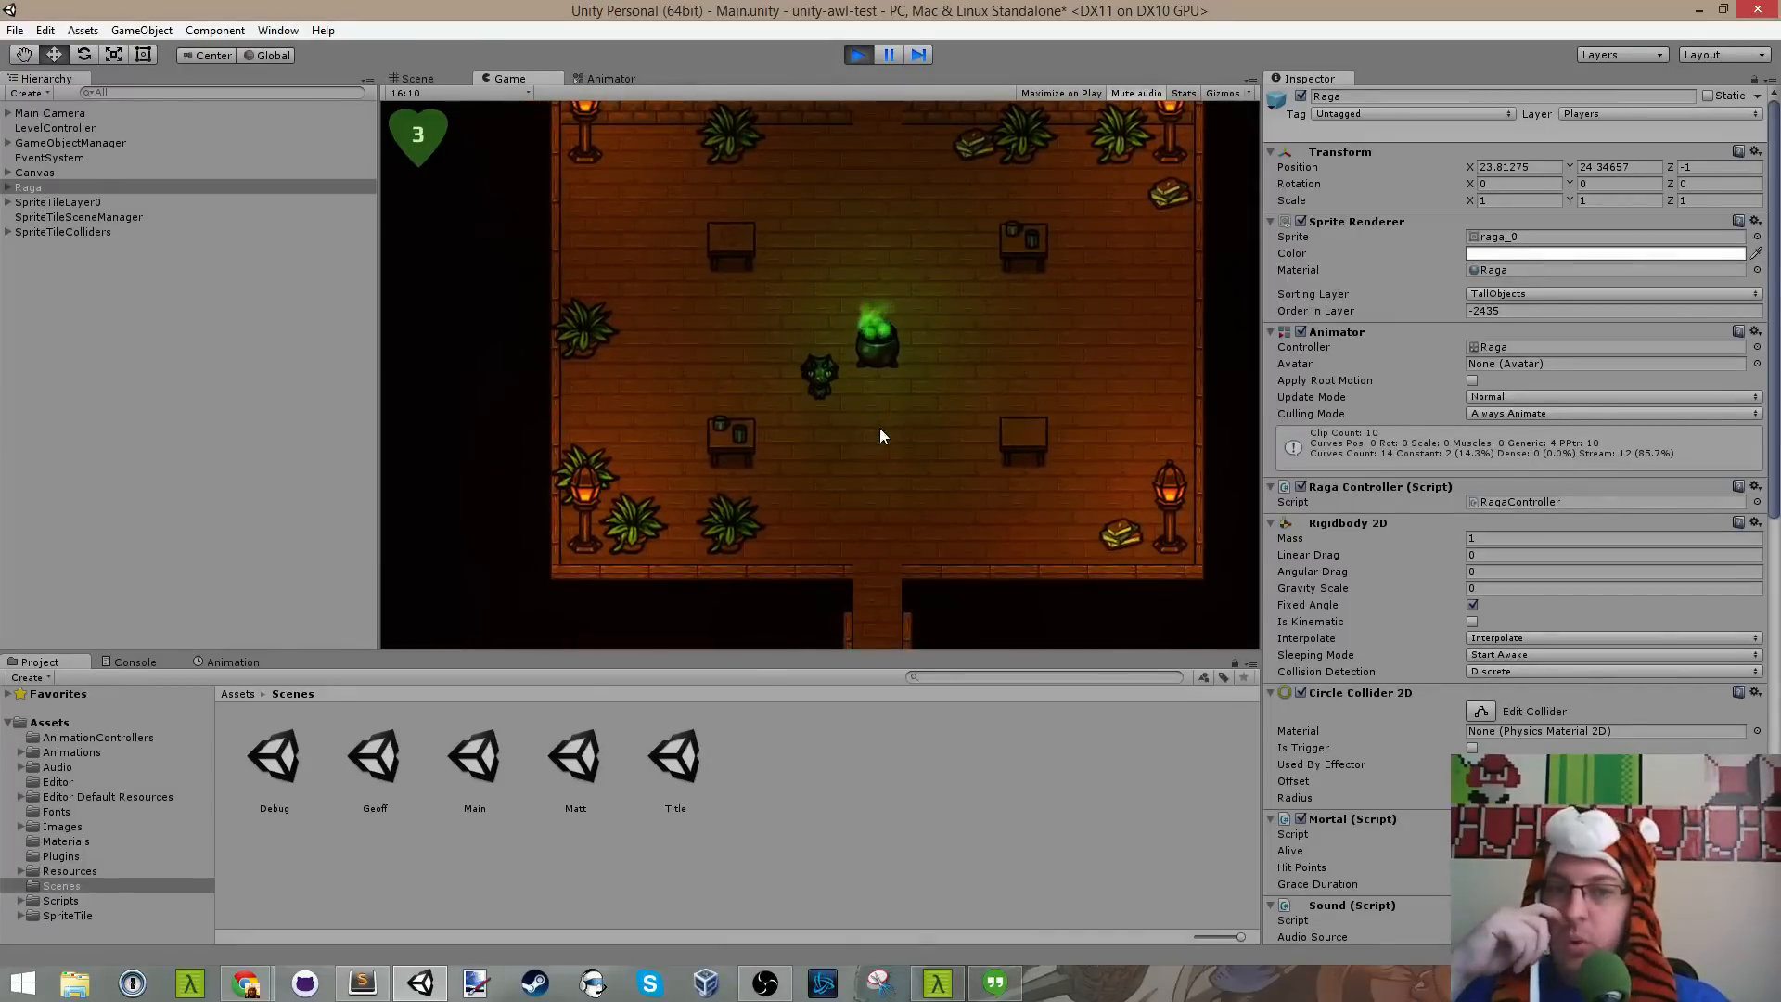
{"action": "key", "text": "d"}
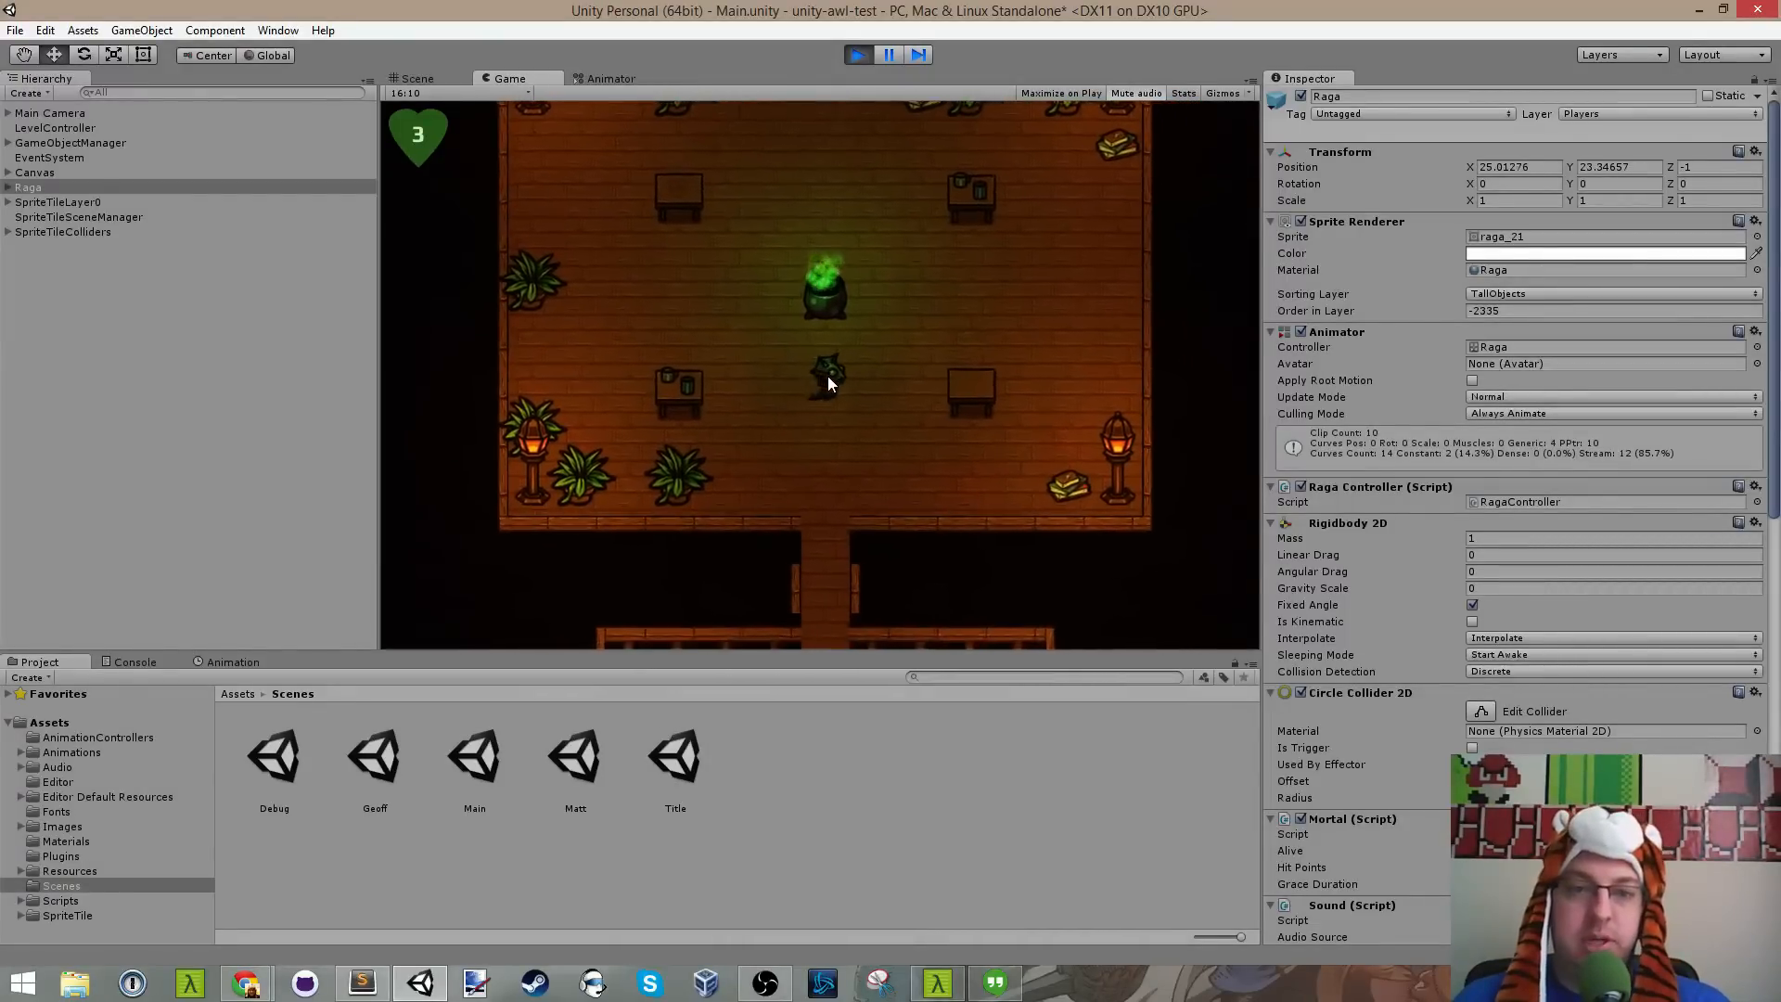
Step: Launch SpriteDLight.exe from the Windows folder of Sprite DLight 0.2 Pro in Downloads
{"action": "left_click", "coordinate": [74, 984]}
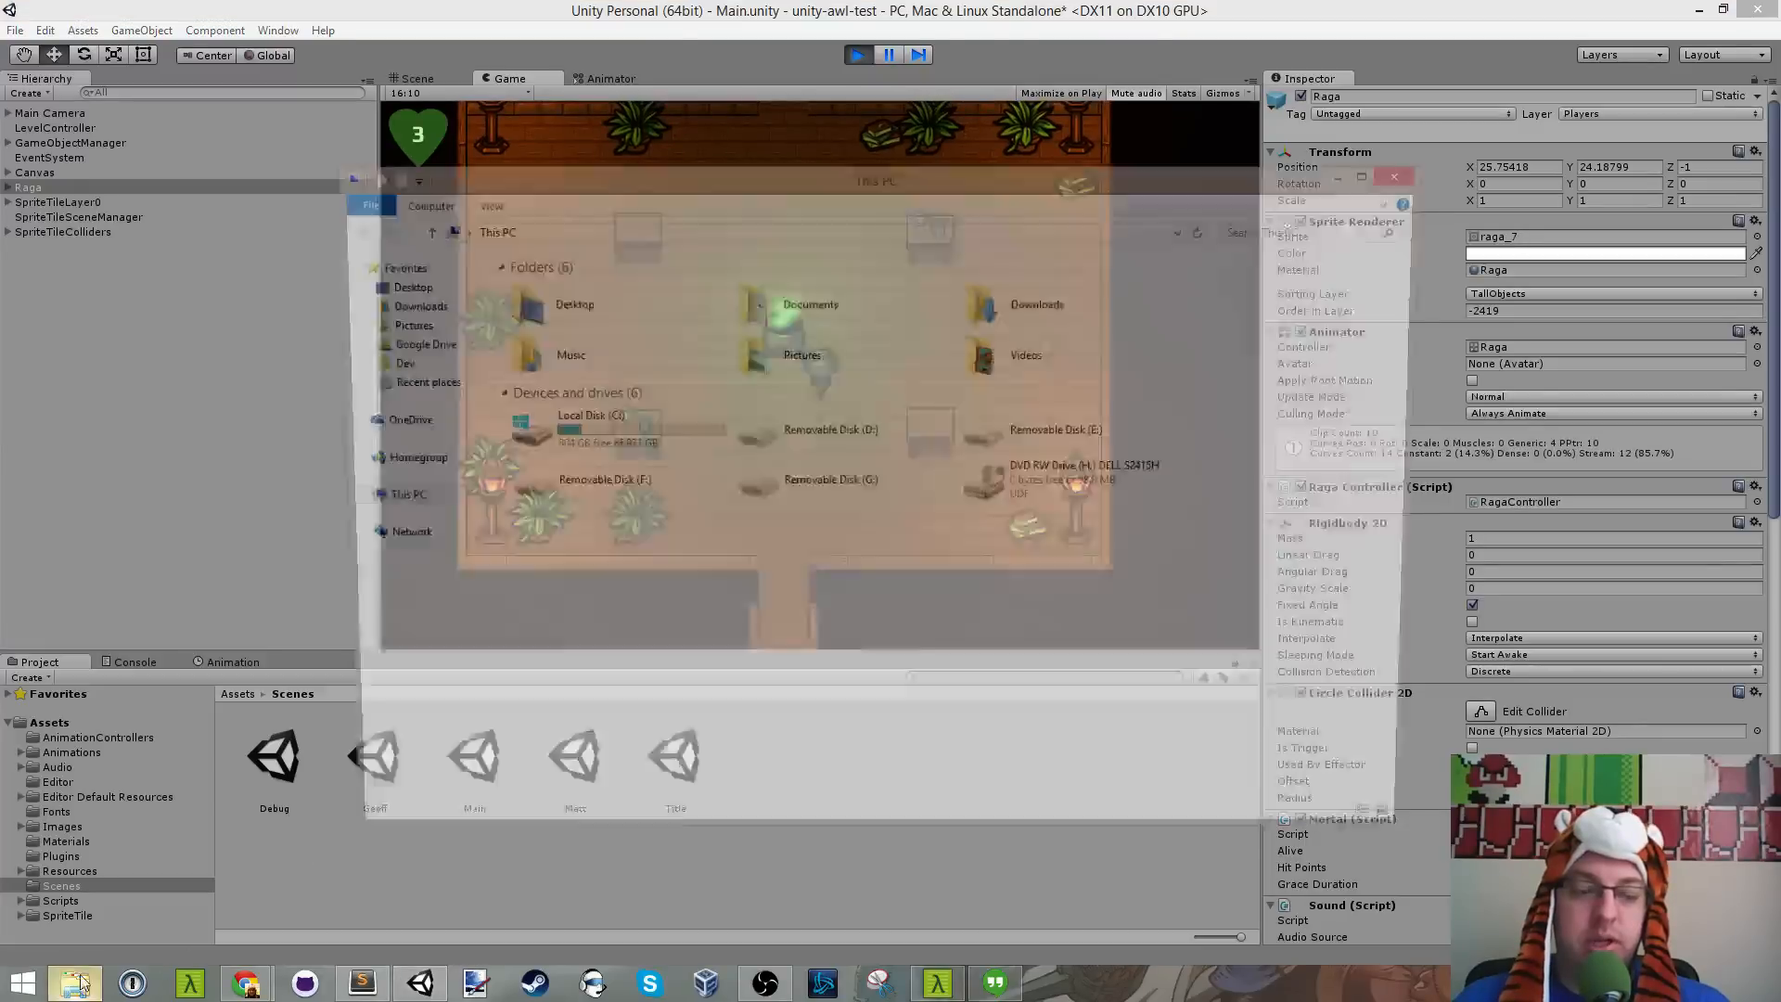
{"action": "double_click", "coordinate": [637, 430]}
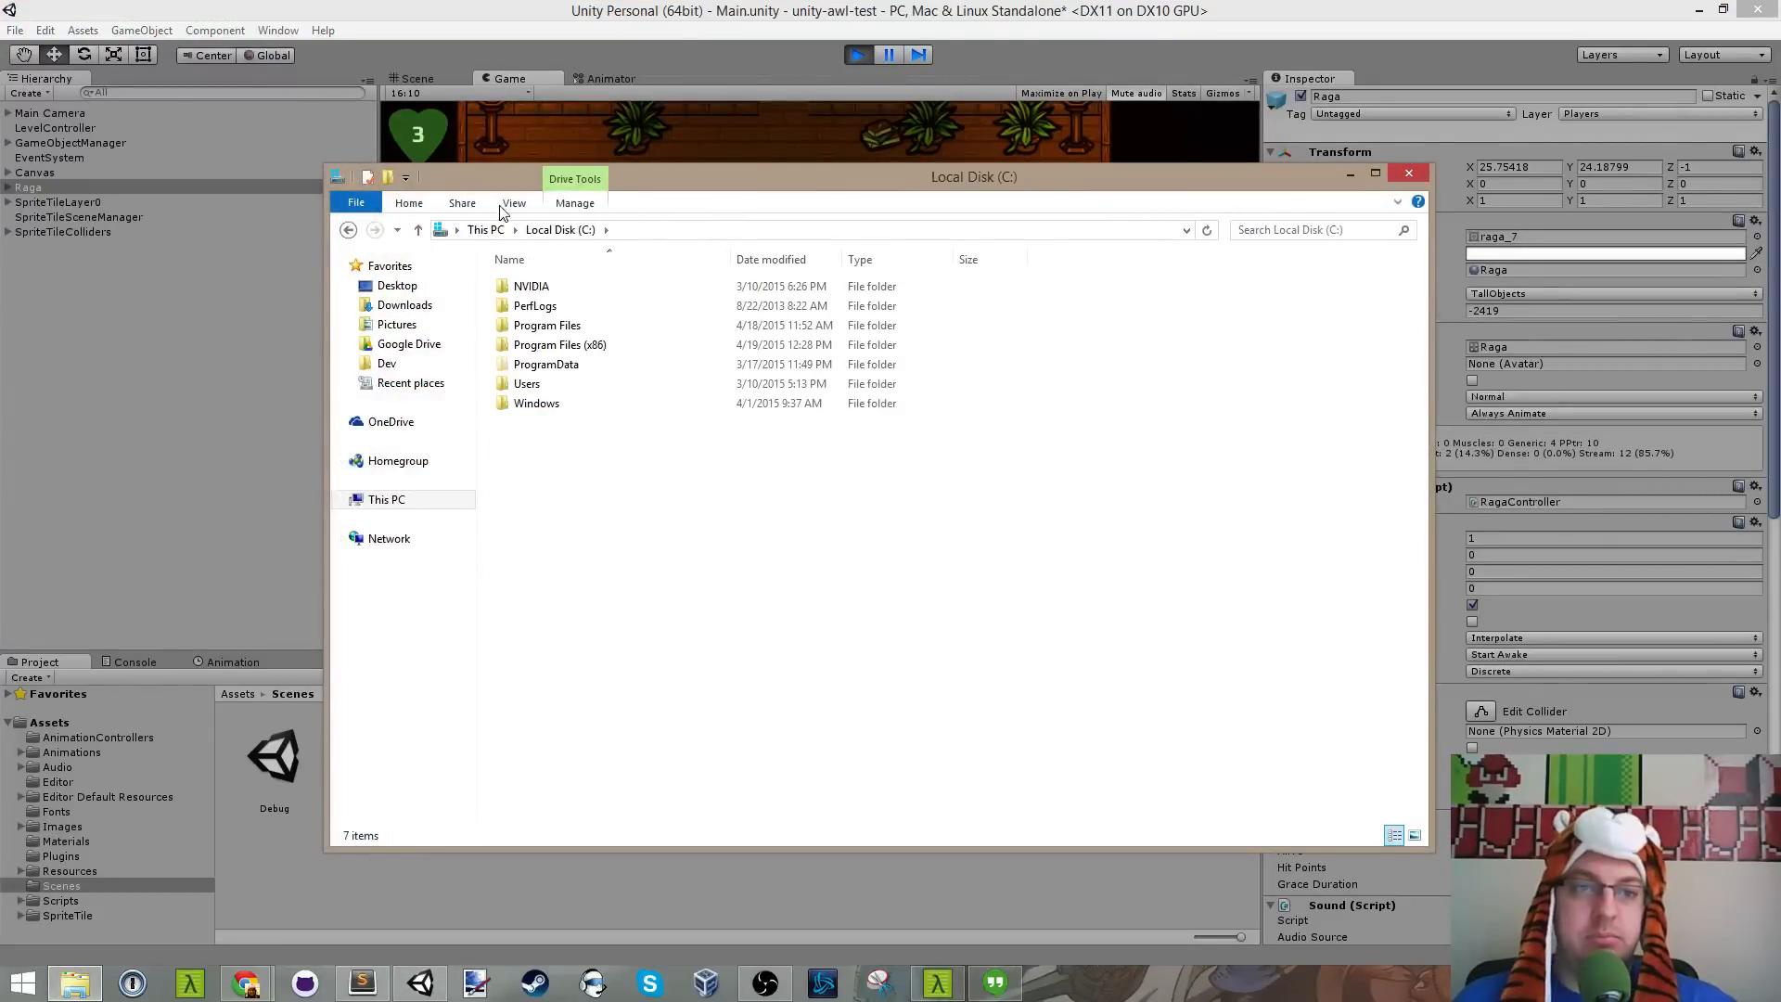
{"action": "left_click", "coordinate": [406, 306]}
{"action": "double_click", "coordinate": [596, 287]}
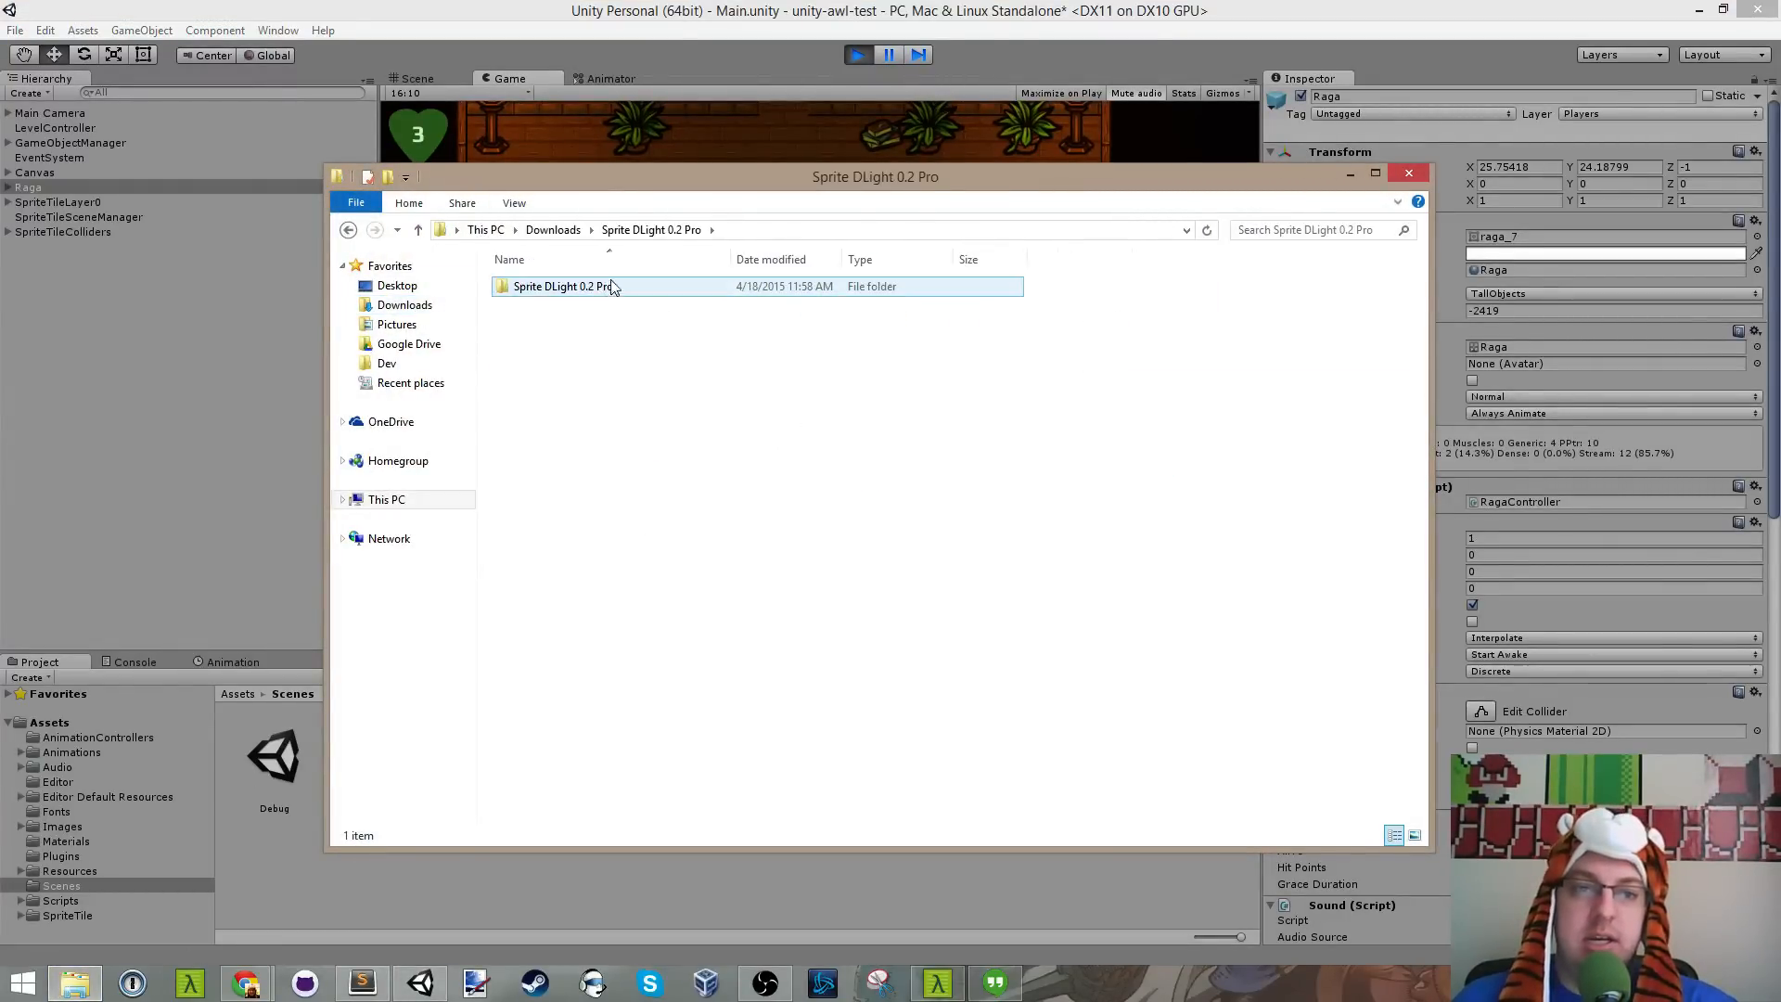
{"action": "left_click", "coordinate": [598, 290]}
{"action": "double_click", "coordinate": [596, 286]}
{"action": "double_click", "coordinate": [566, 325]}
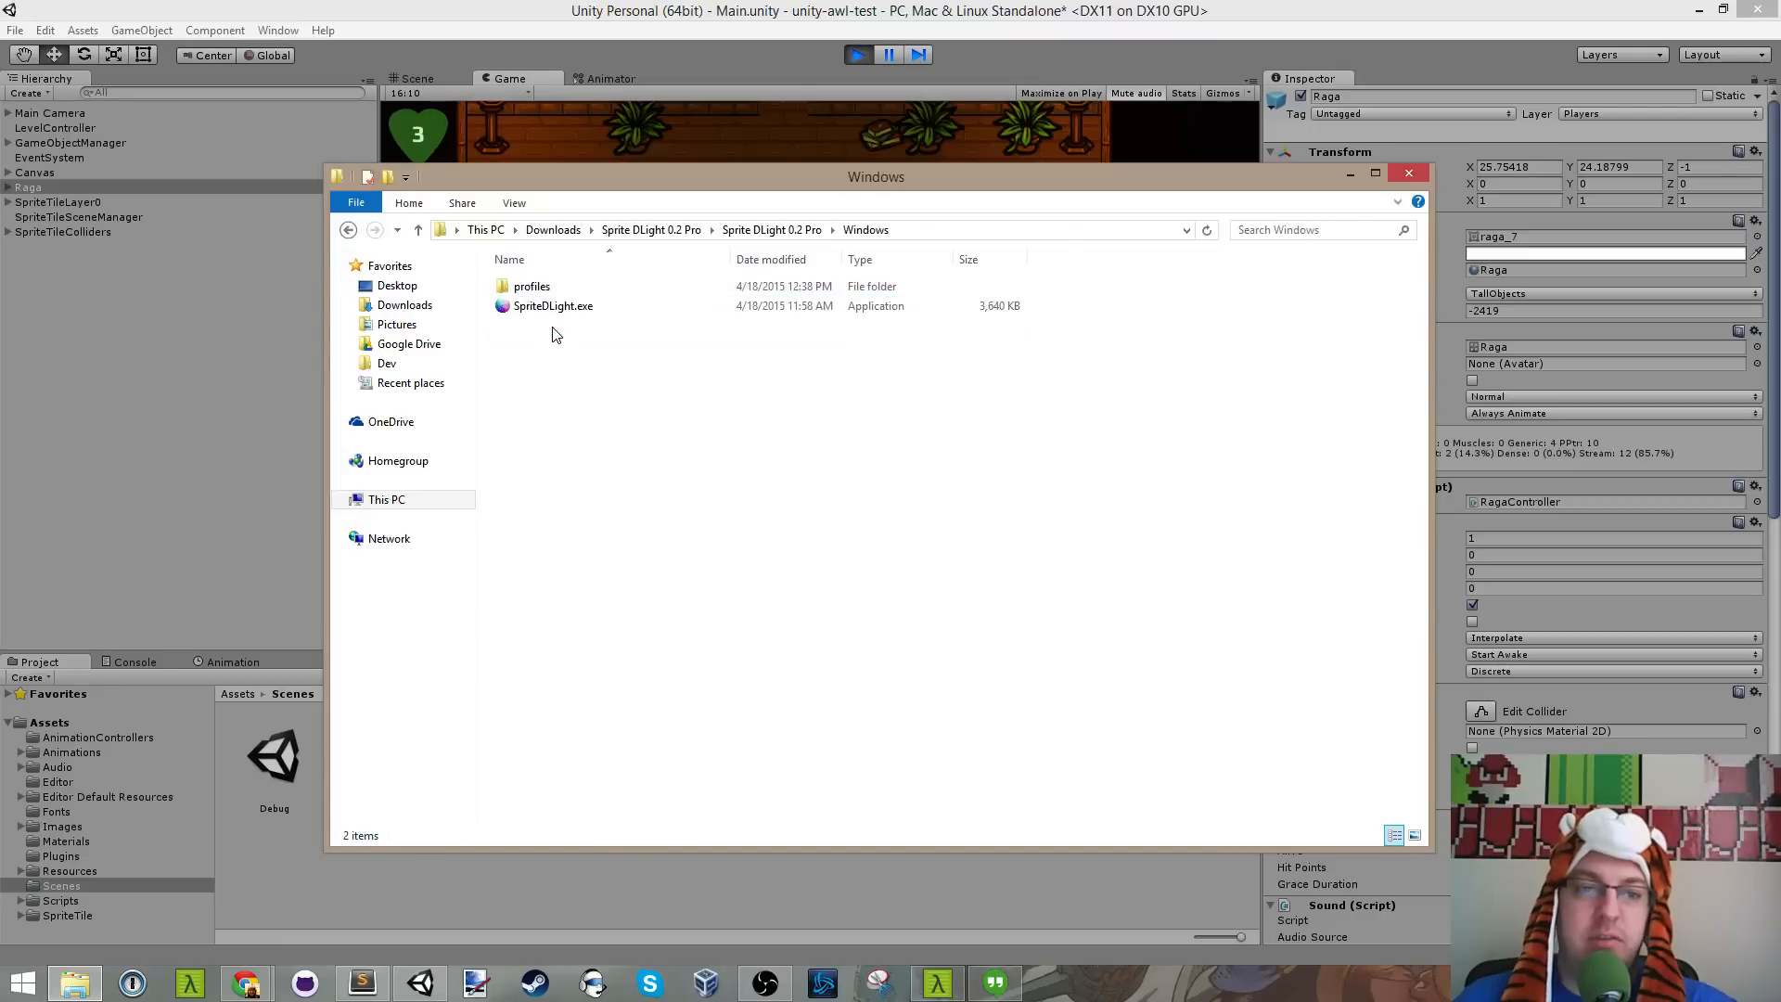
{"action": "left_click", "coordinate": [586, 313]}
{"action": "double_click", "coordinate": [585, 315]}
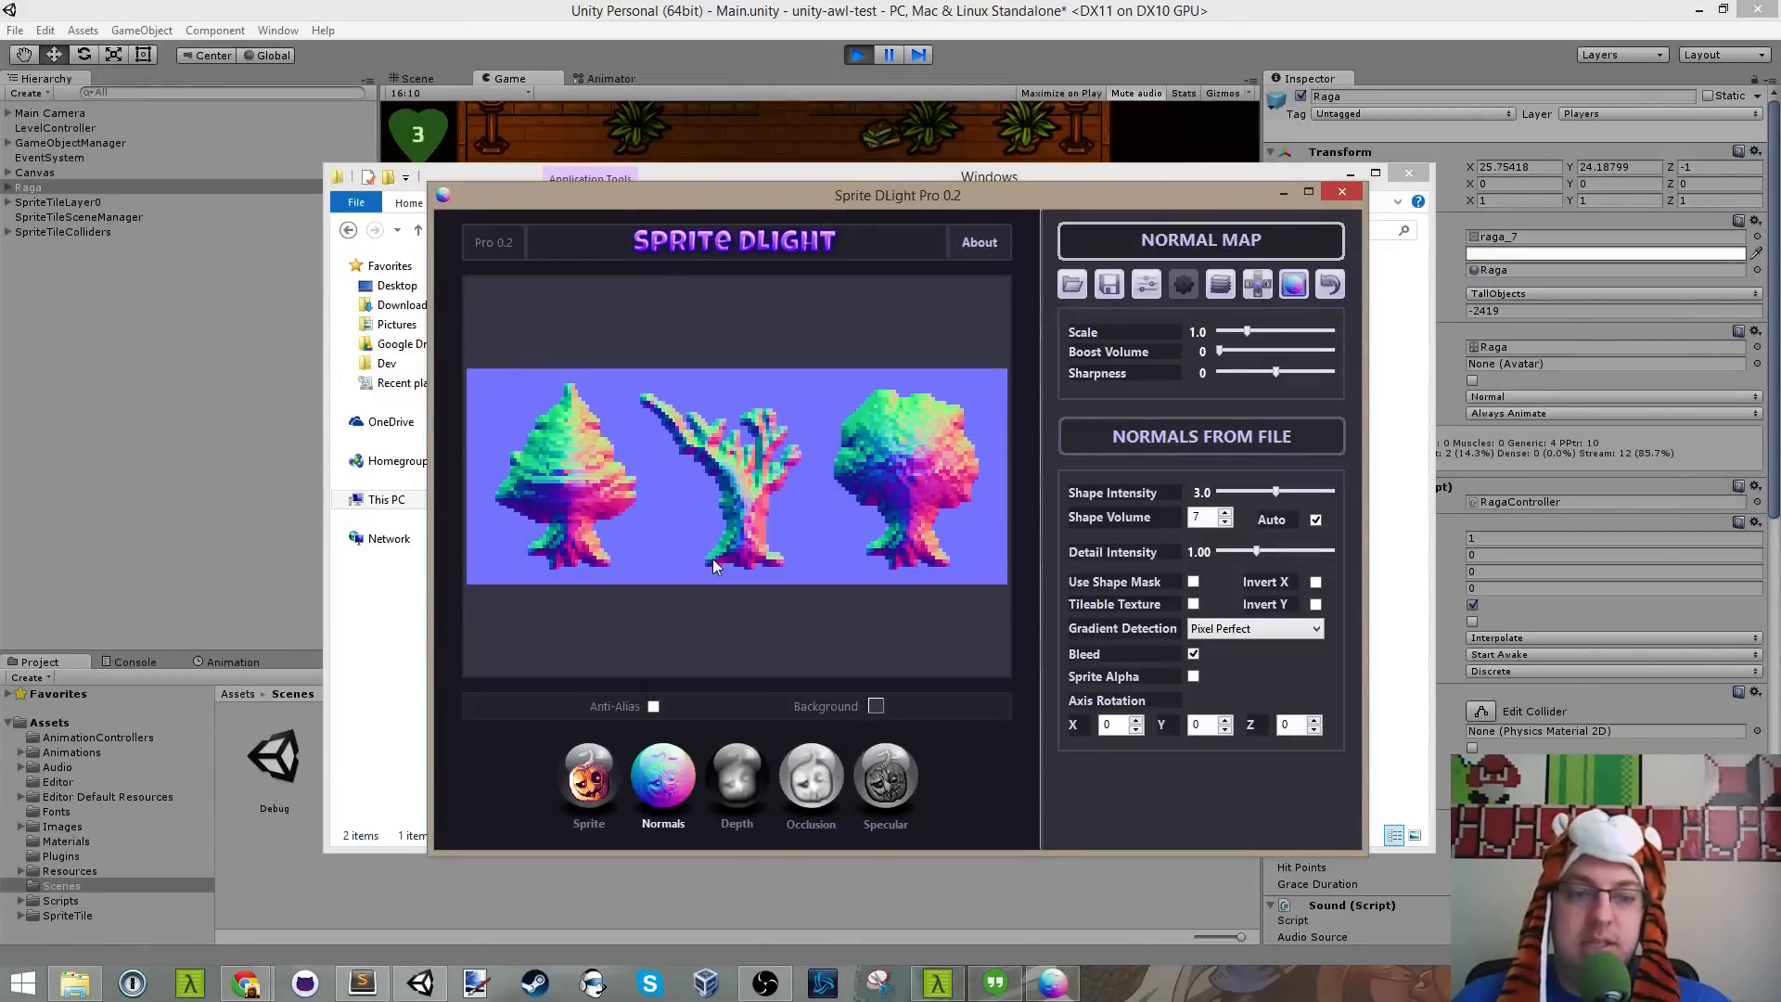
Step: Compare the sample trees' sprite, normal, depth, occlusion and specular maps, ending on the normal map
{"action": "left_click", "coordinate": [589, 777]}
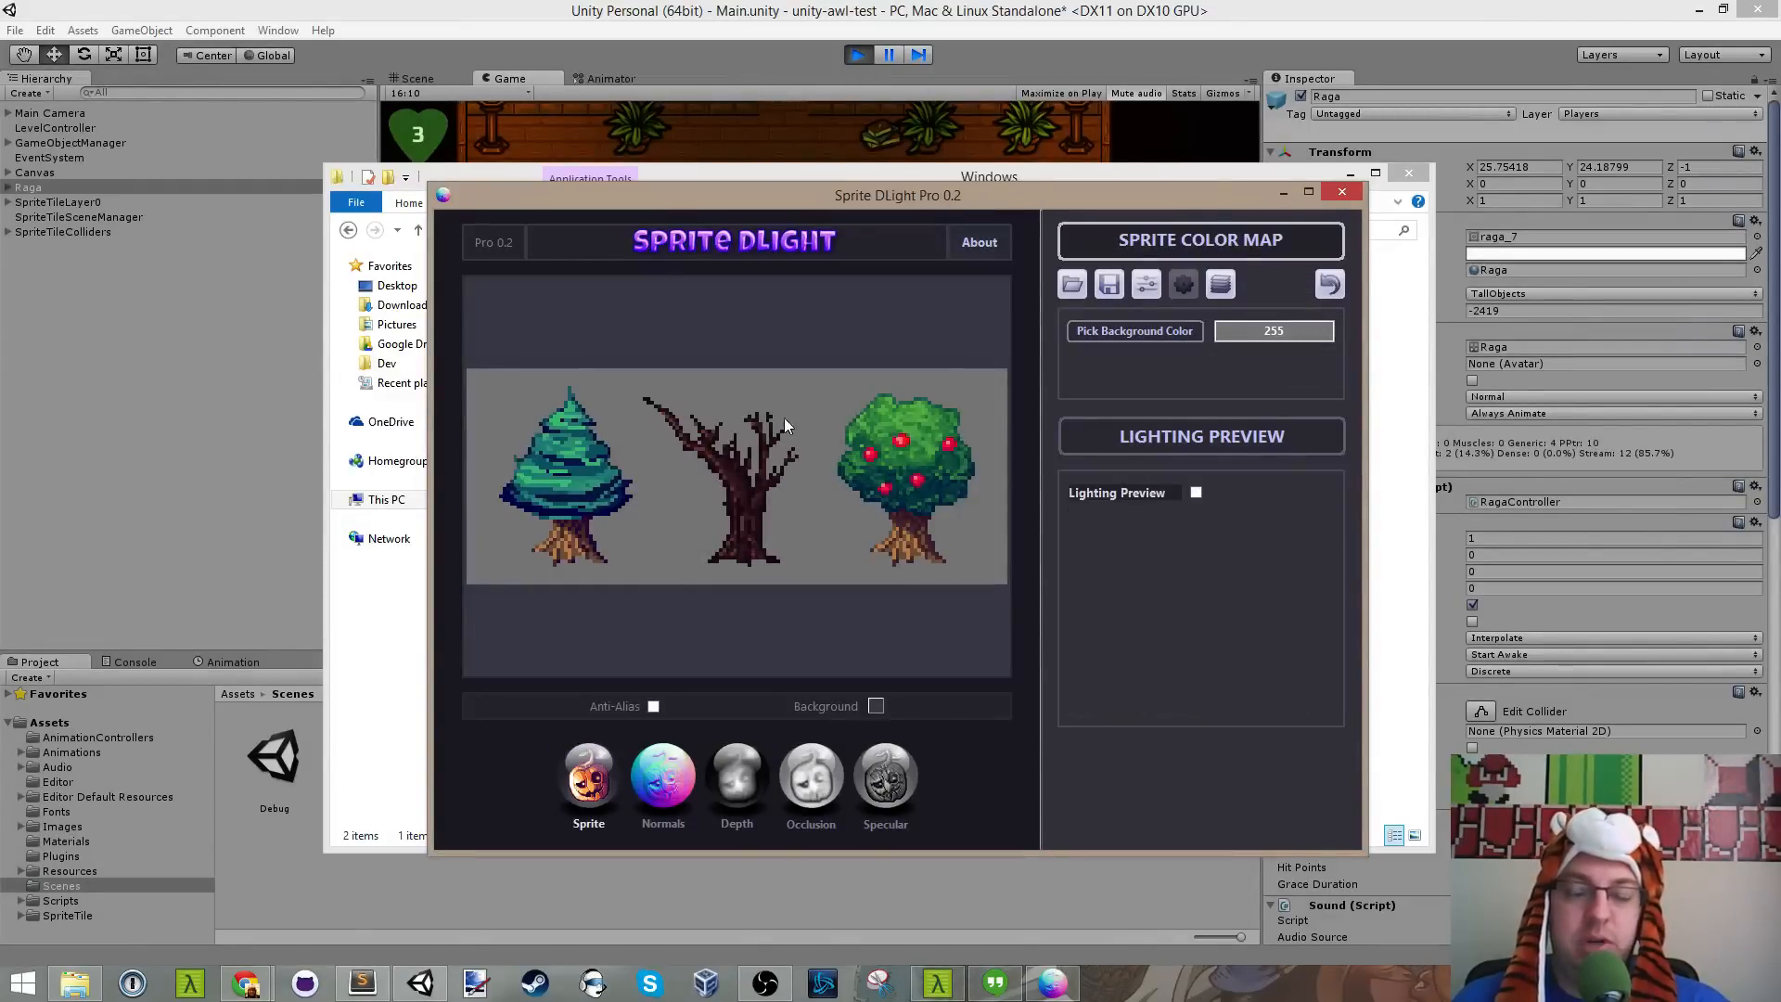
{"action": "left_click", "coordinate": [662, 777]}
{"action": "left_click", "coordinate": [733, 779]}
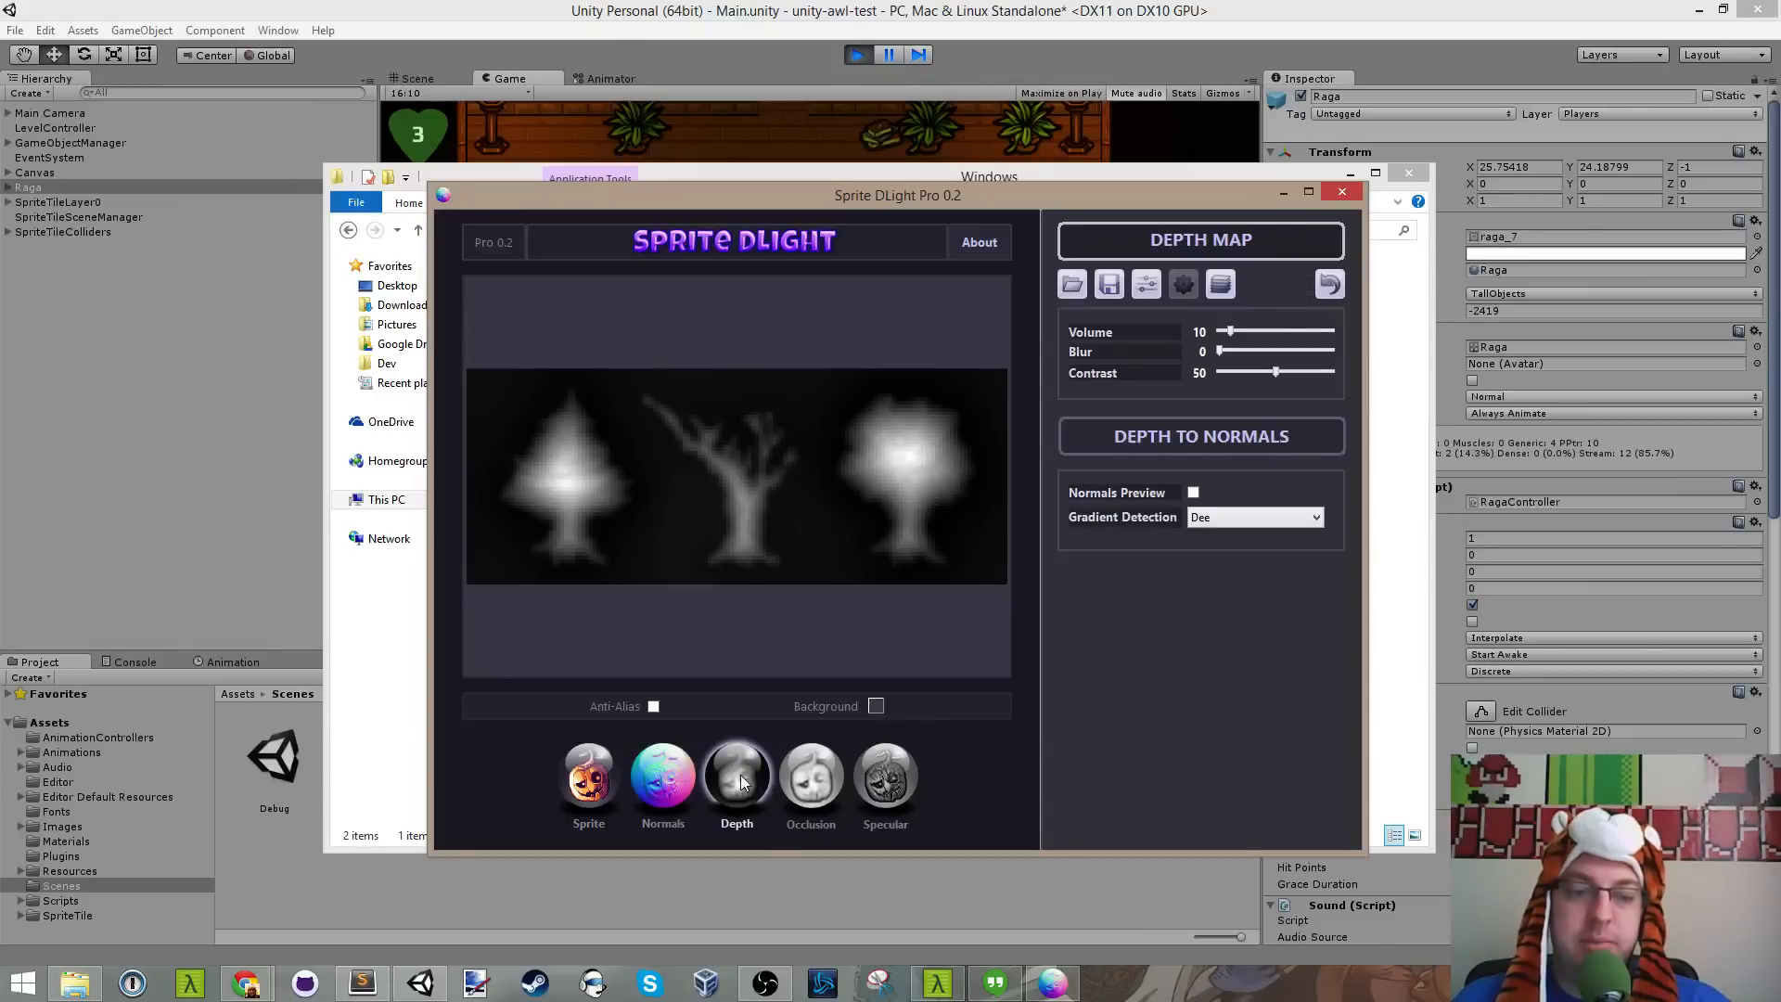
{"action": "left_click", "coordinate": [808, 779]}
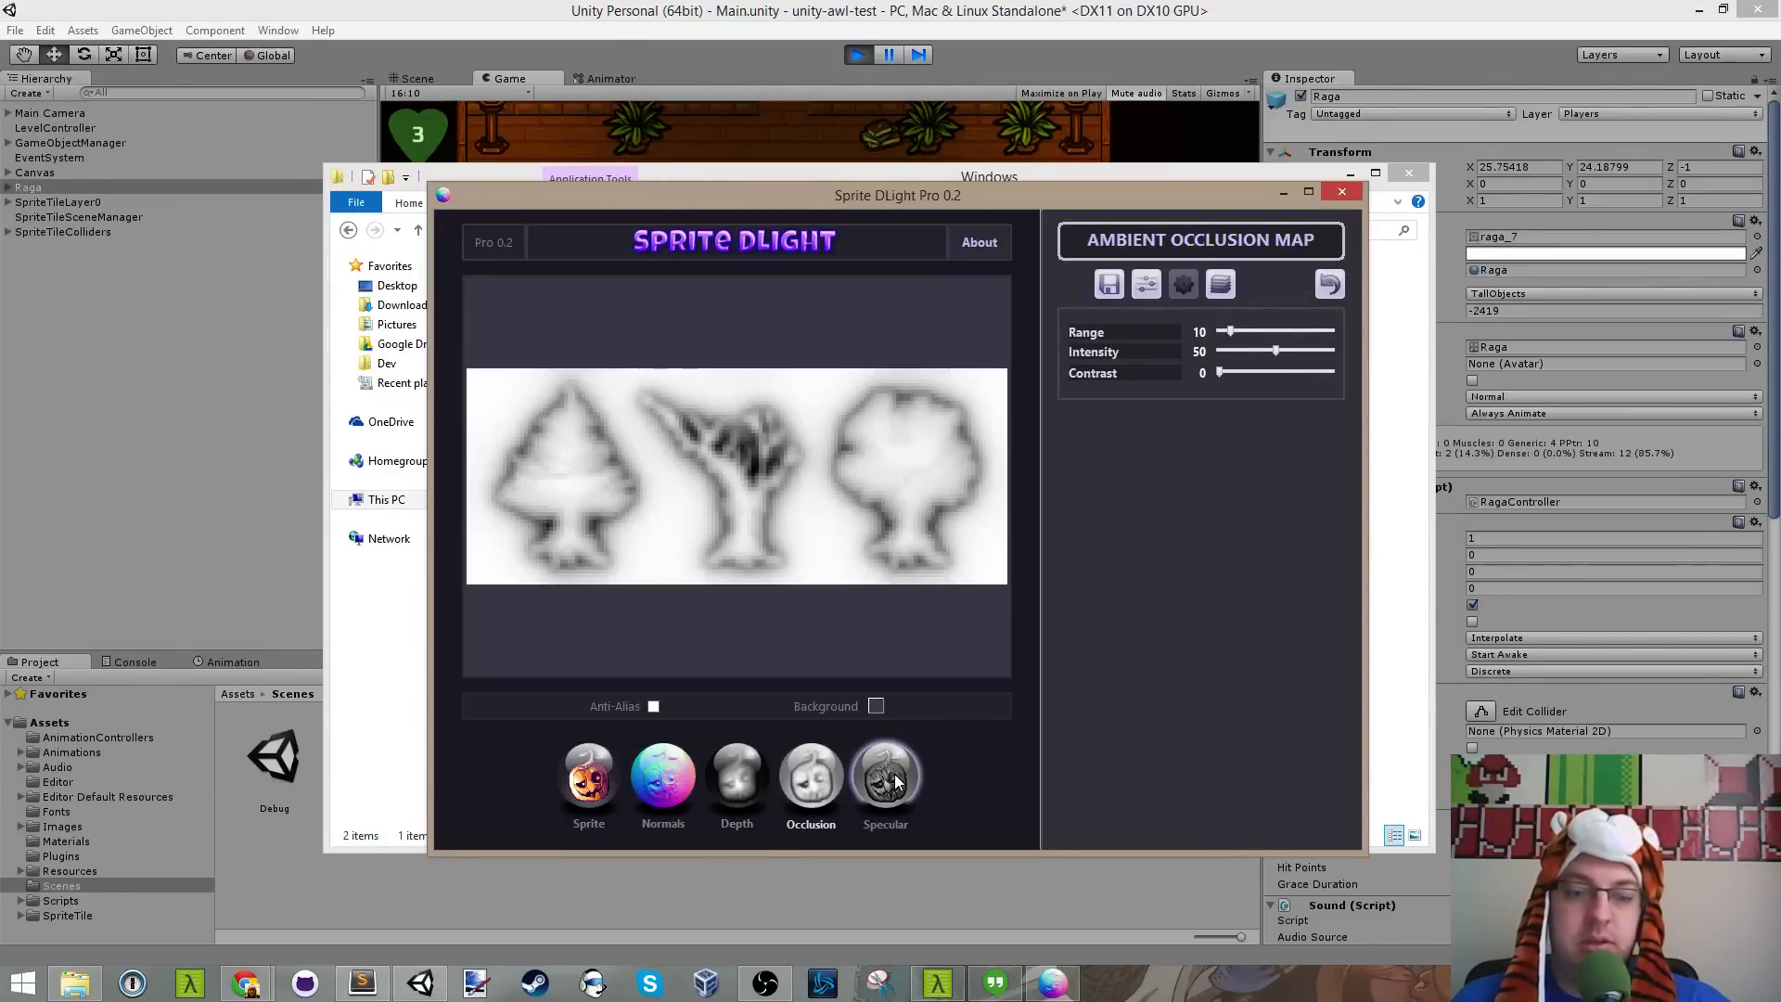
{"action": "left_click", "coordinate": [890, 779]}
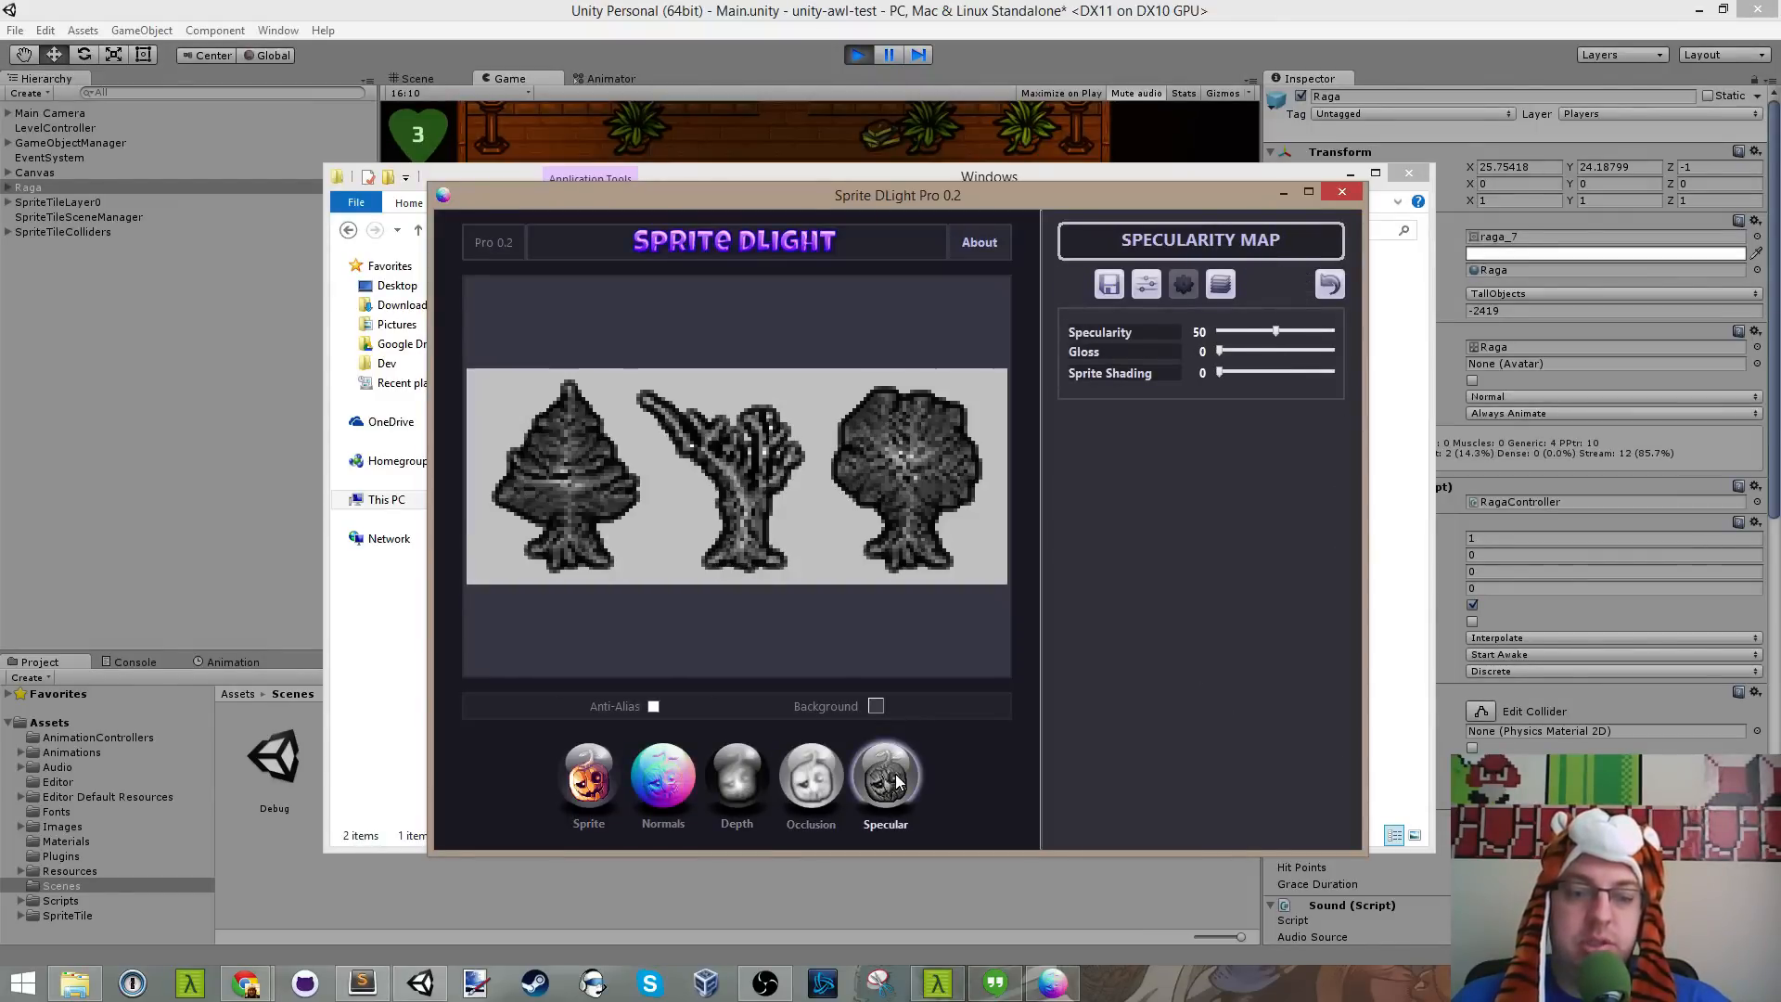
{"action": "left_click", "coordinate": [825, 775]}
{"action": "left_click", "coordinate": [736, 778]}
{"action": "left_click", "coordinate": [663, 777]}
{"action": "left_click", "coordinate": [589, 779]}
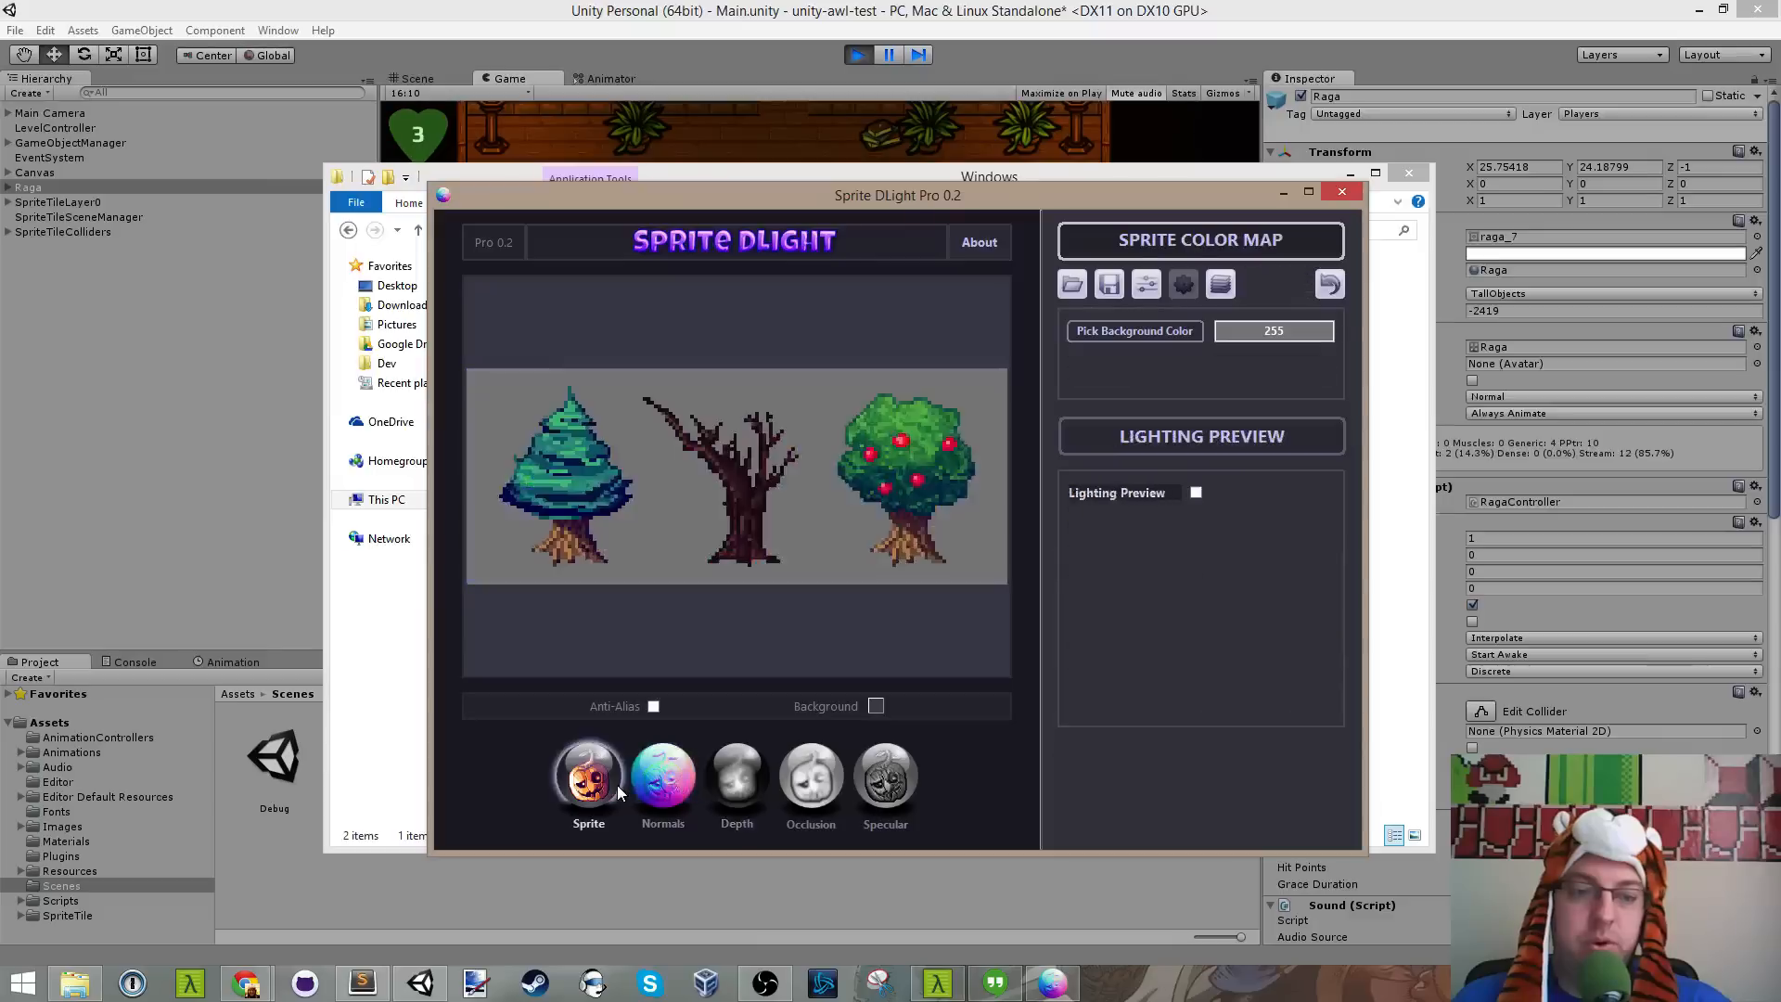
{"action": "left_click", "coordinate": [663, 778]}
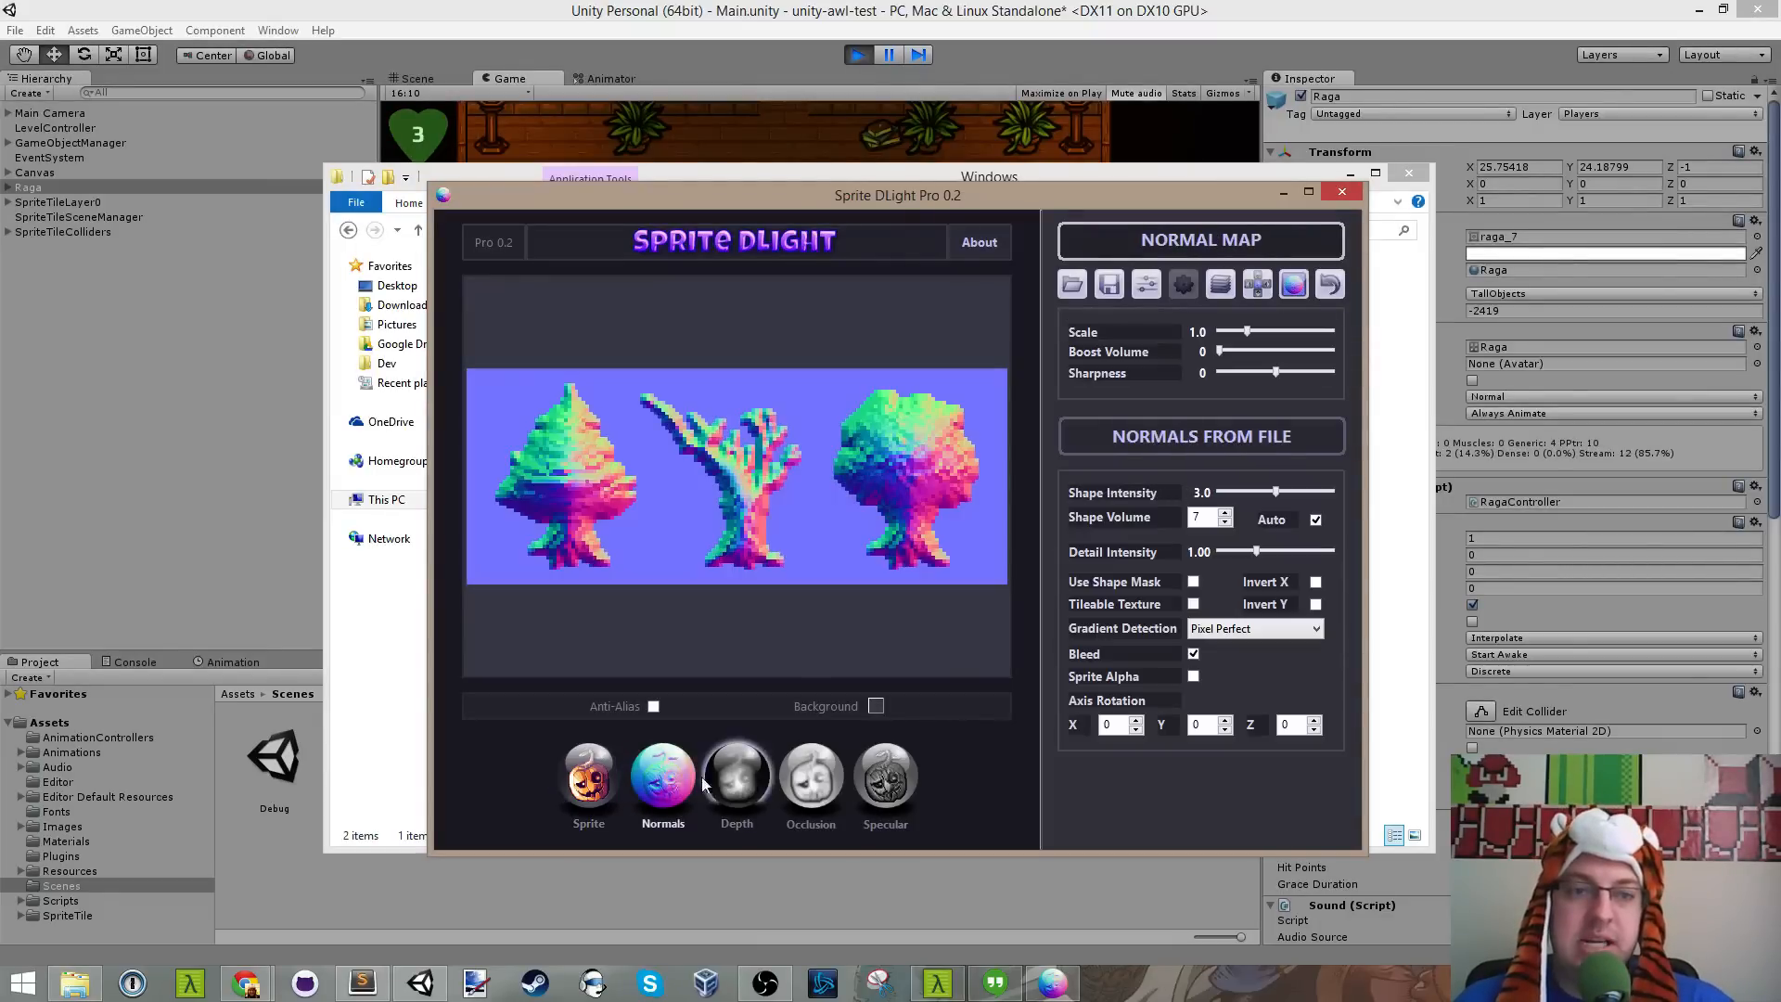
Step: Try Shape Intensity 1.0 and 2.2 with Detail Intensity 1.36 on the sample trees' normal map, and close Sprite DLight
{"action": "left_click_drag", "start_coordinate": [961, 197], "coordinate": [862, 166]}
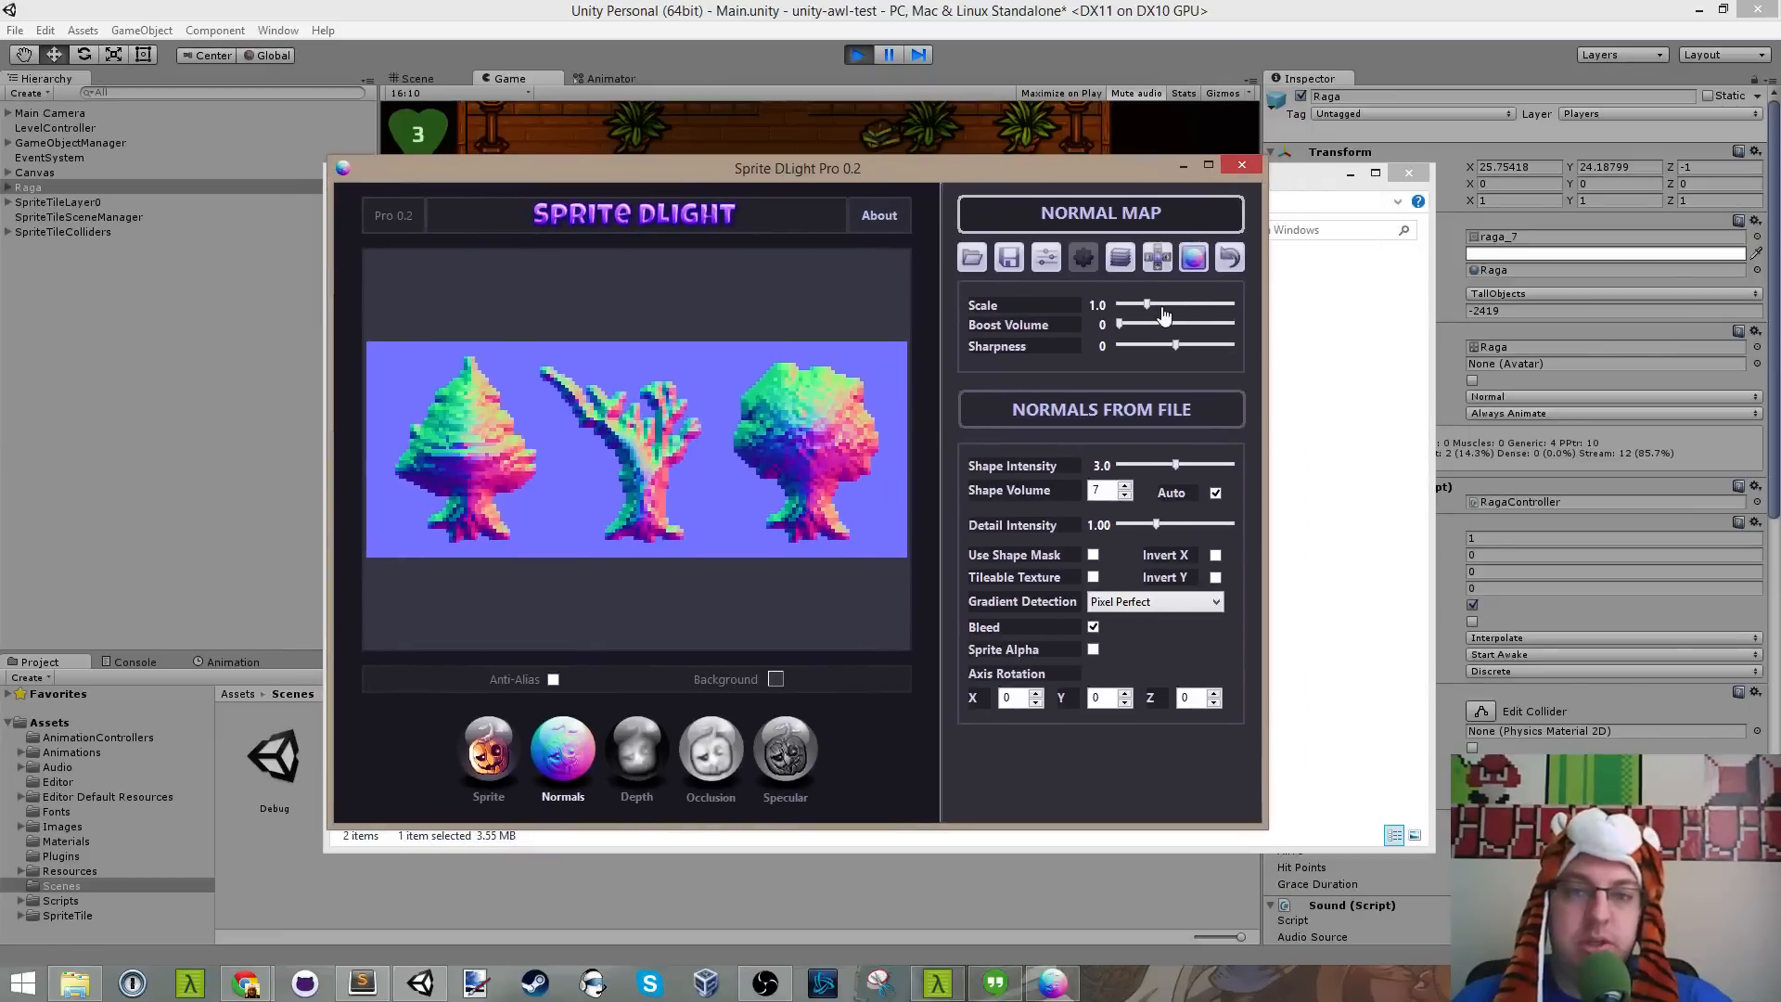
{"action": "left_click_drag", "start_coordinate": [1157, 473], "coordinate": [1153, 473]}
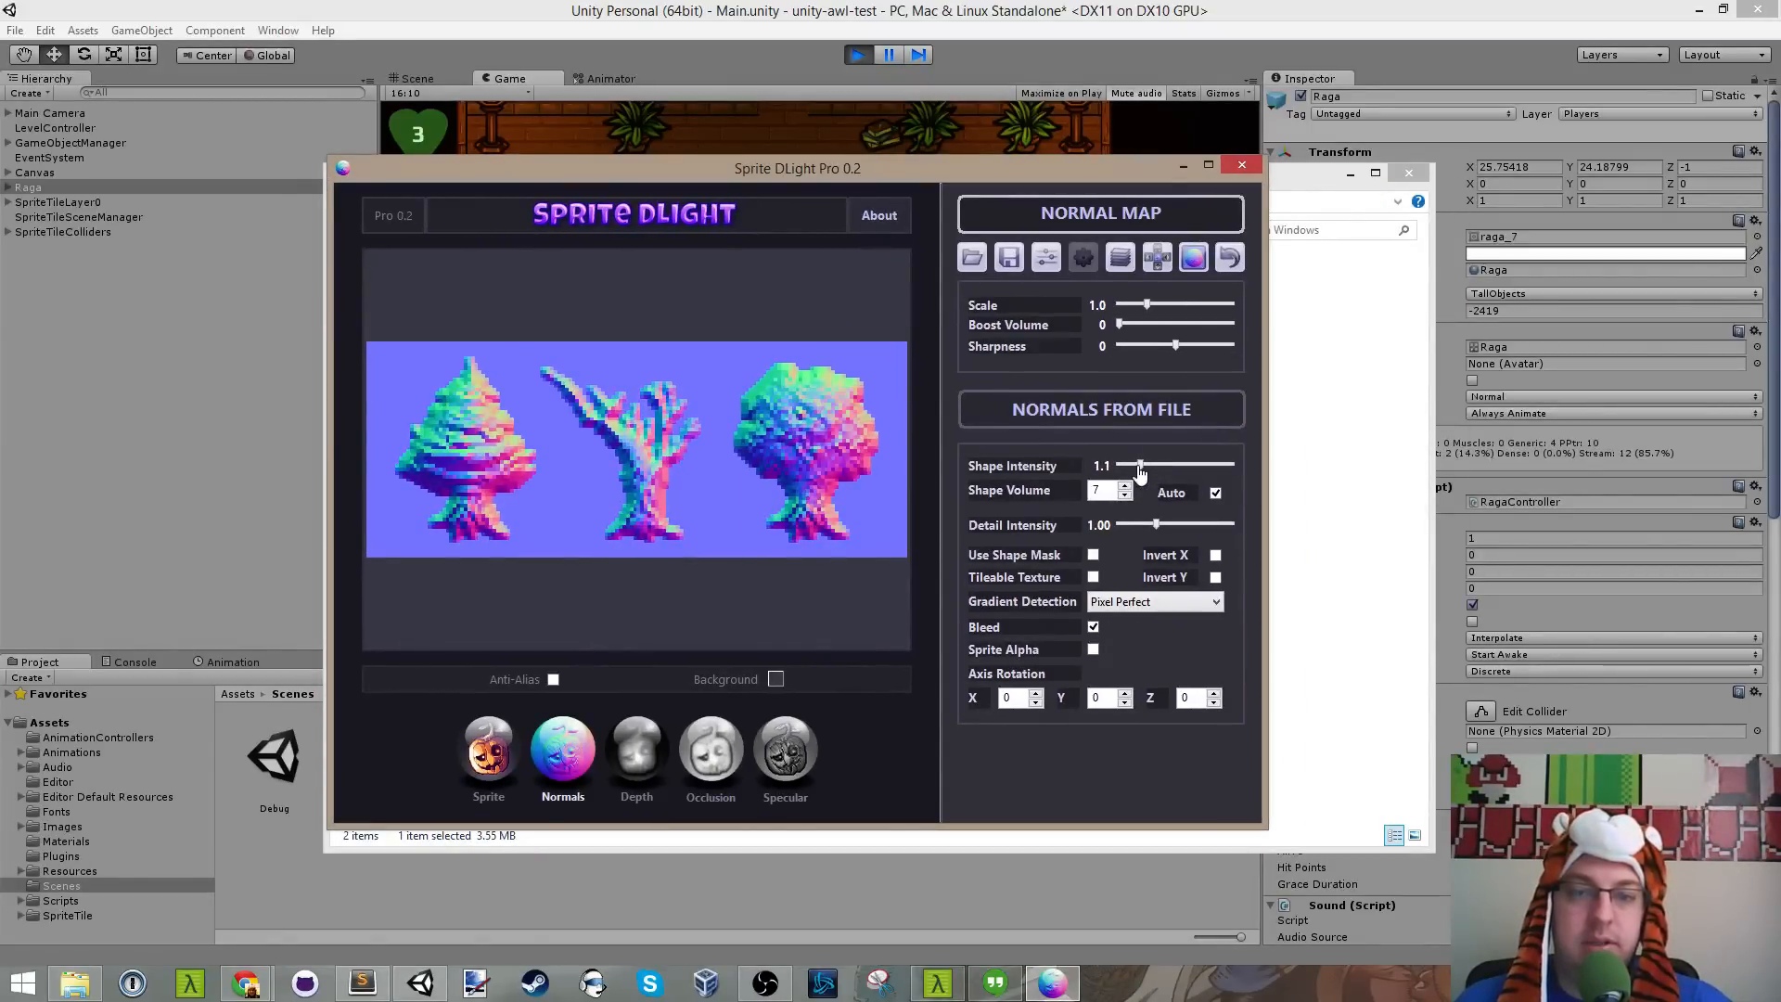
{"action": "mouse_move", "coordinate": [1155, 525]}
{"action": "left_mouse_down"}
{"action": "mouse_move", "coordinate": [1137, 528]}
{"action": "mouse_move", "coordinate": [1170, 526]}
{"action": "left_mouse_up"}
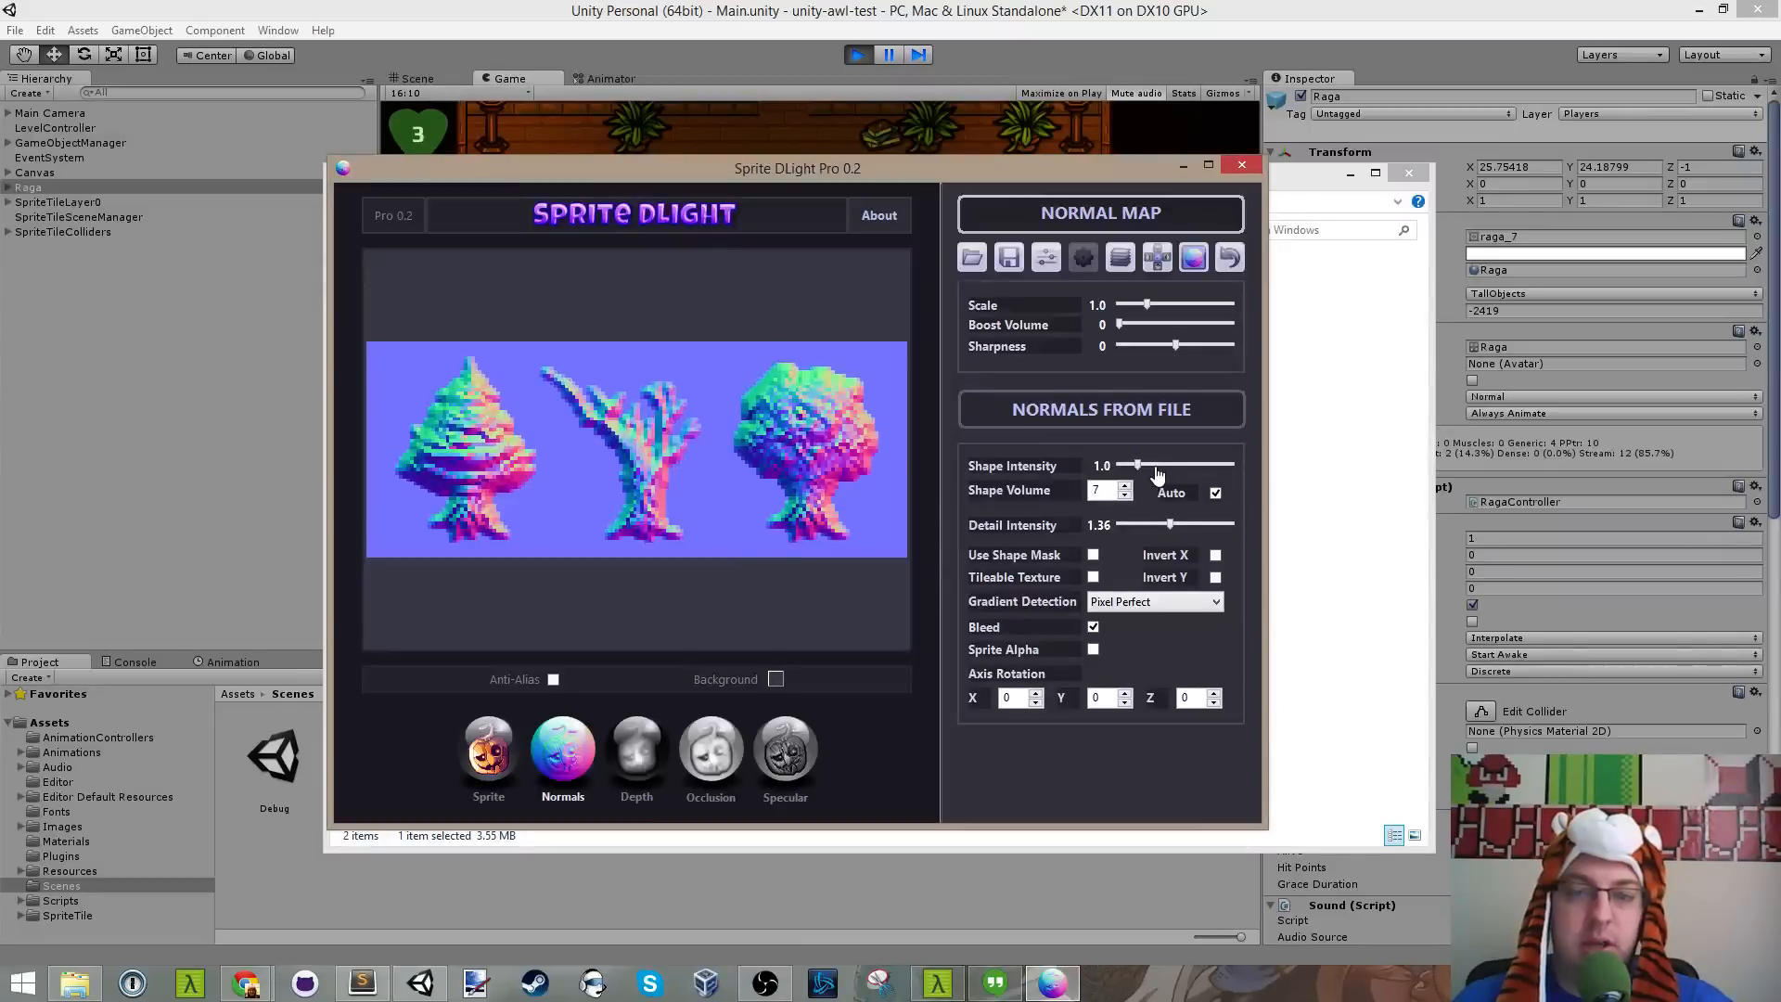
{"action": "left_click_drag", "start_coordinate": [1149, 474], "coordinate": [1161, 471]}
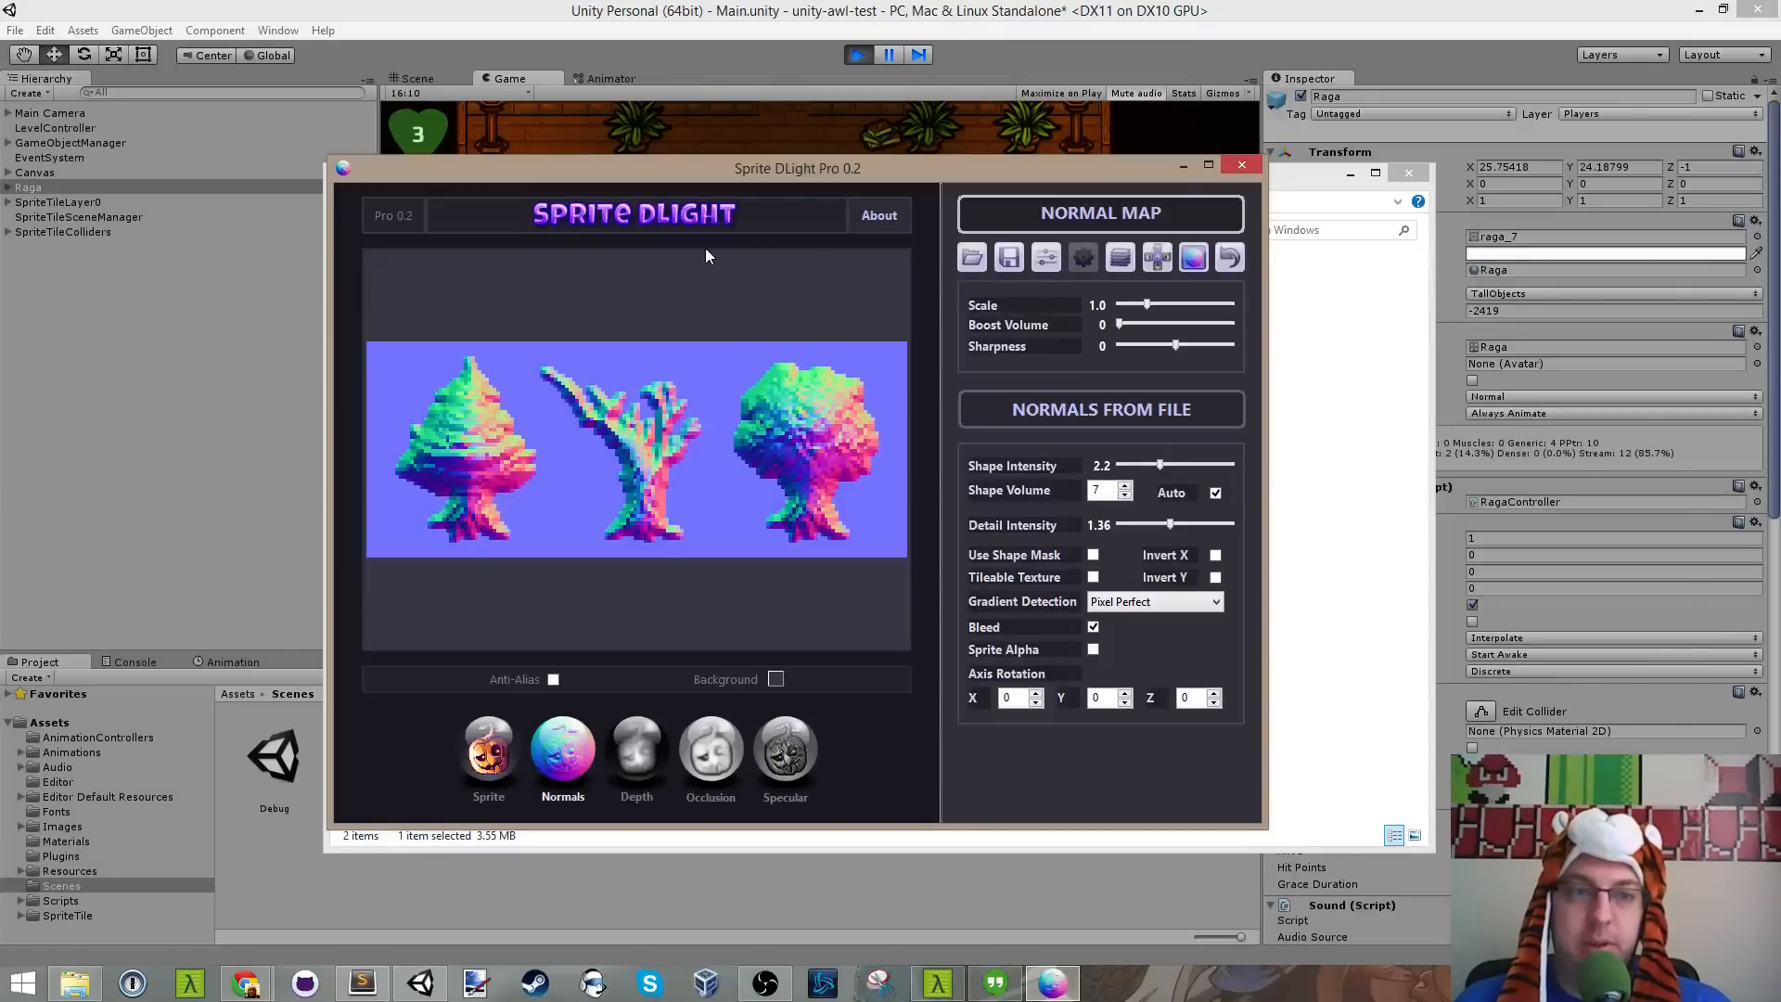
{"action": "left_click", "coordinate": [1242, 166]}
Step: Stop the running Unity game and open raga_NORMALS from the Images/Sprites assets in paint.net
{"action": "left_click", "coordinate": [215, 424]}
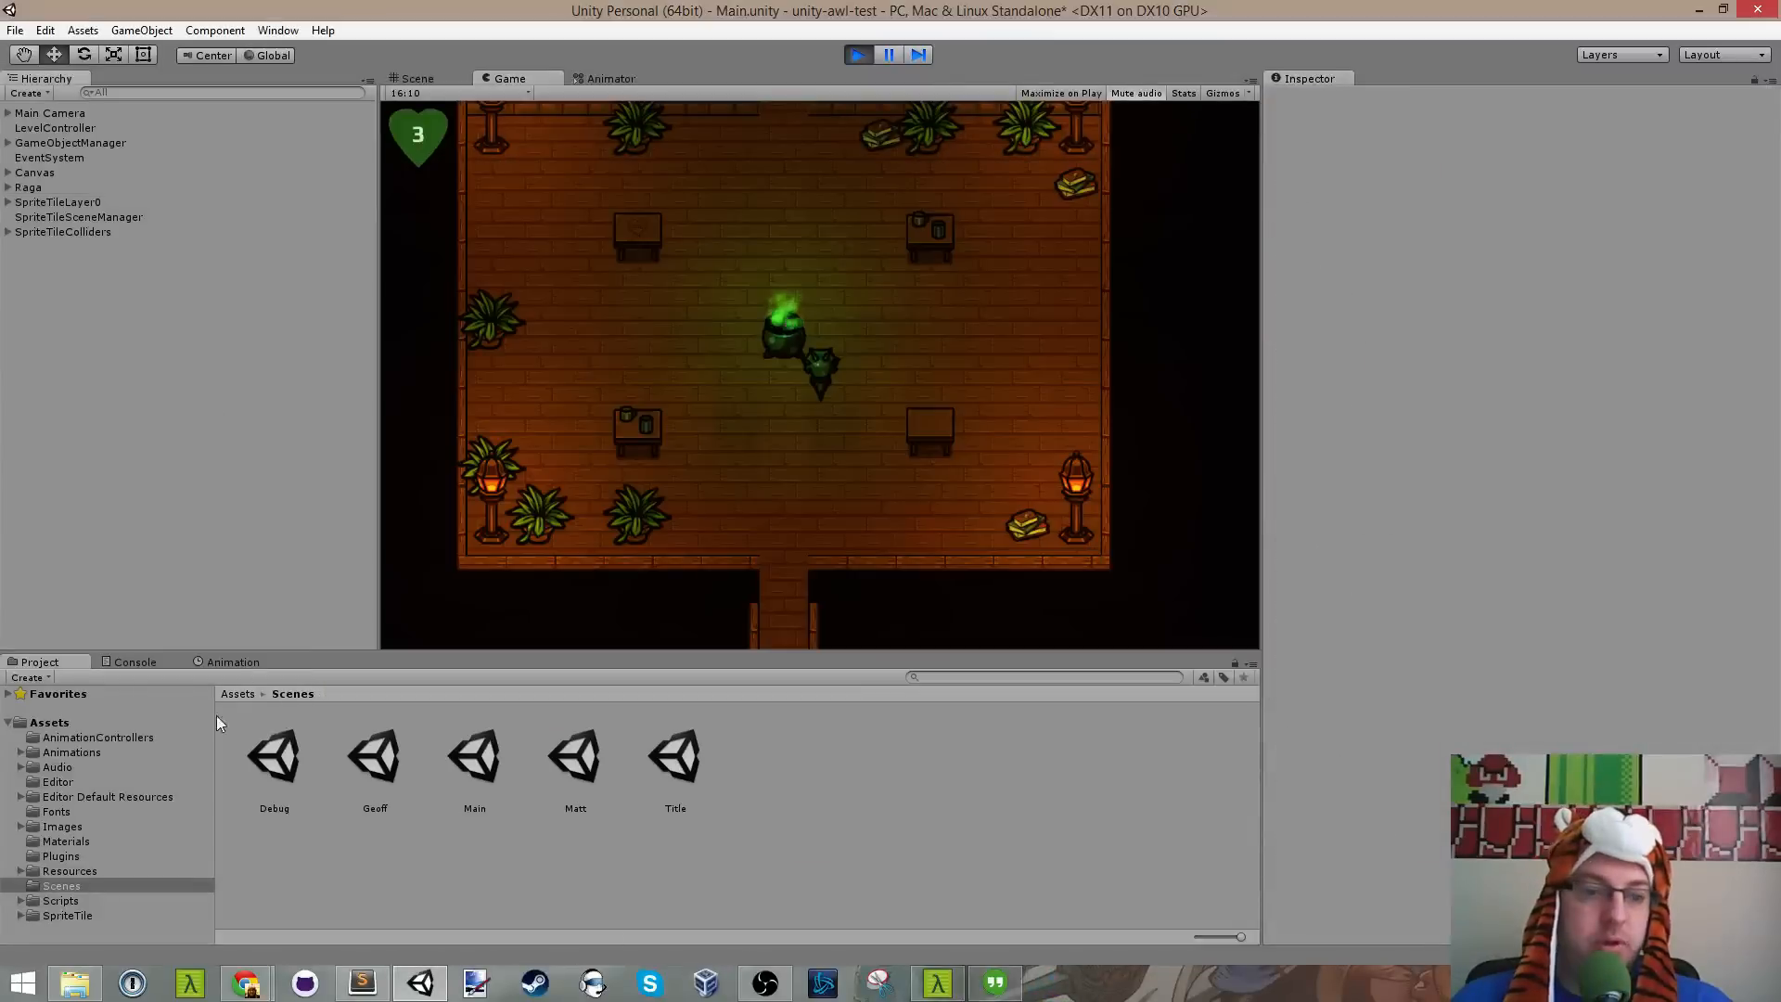
{"action": "left_click", "coordinate": [861, 55]}
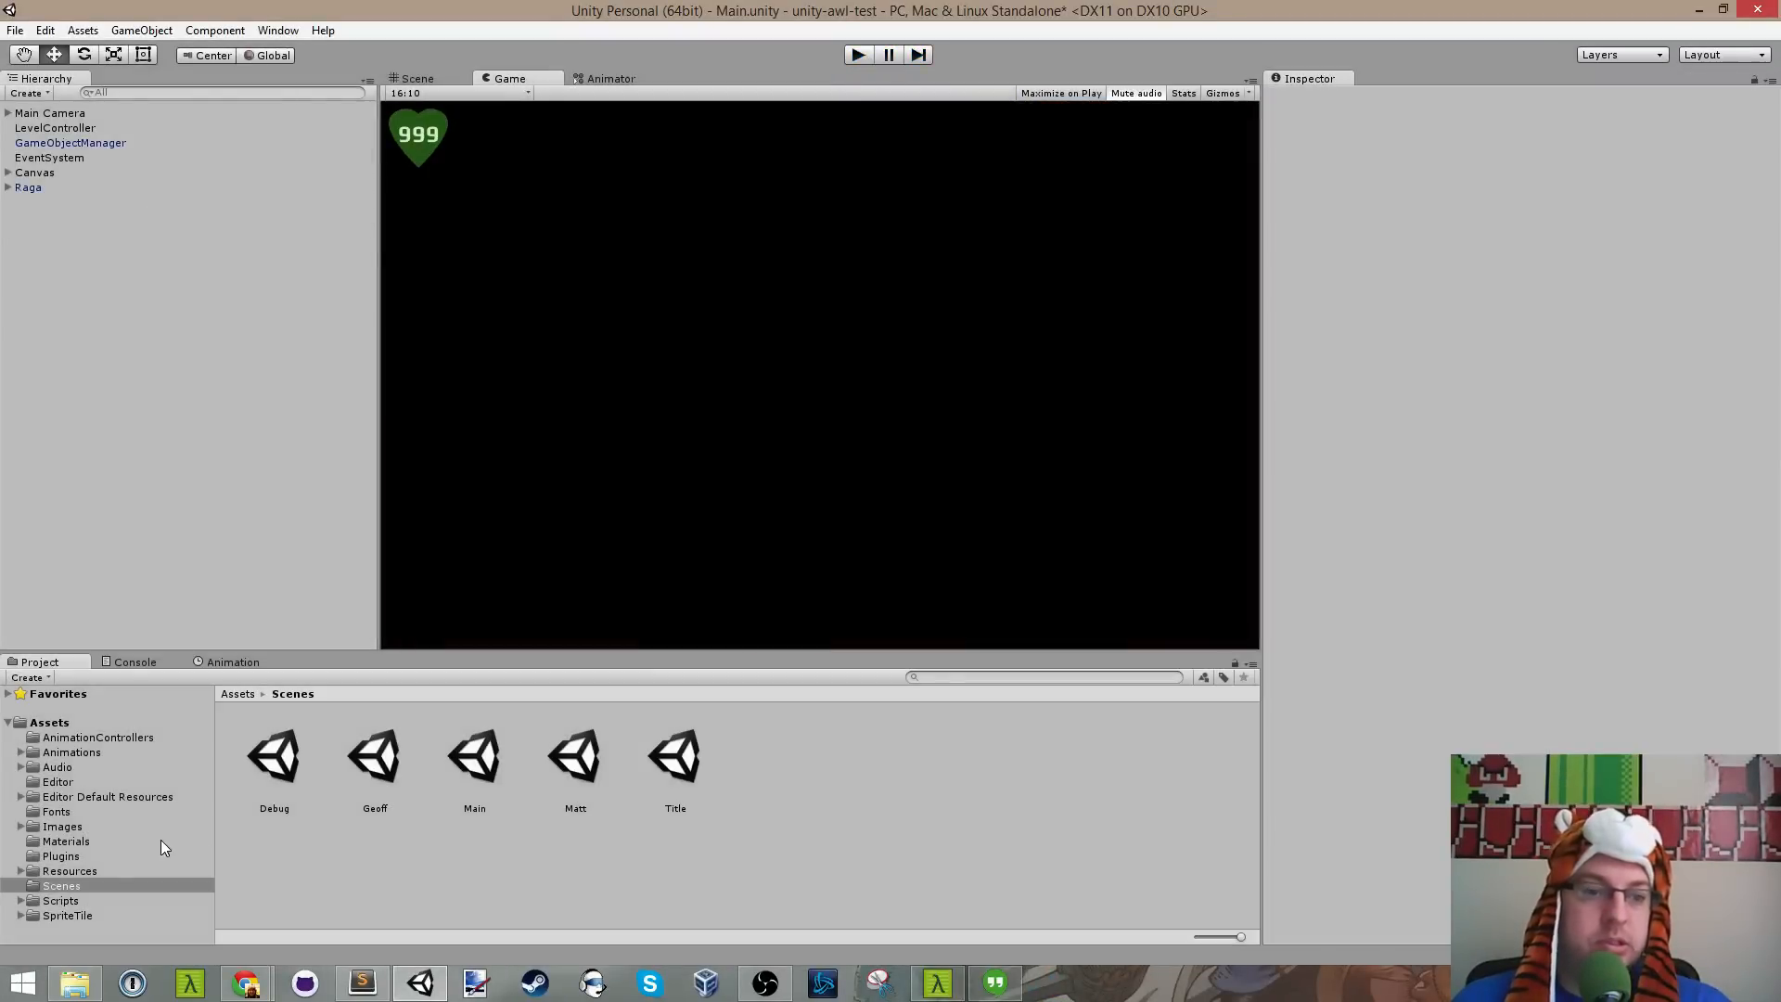
{"action": "left_click", "coordinate": [86, 828]}
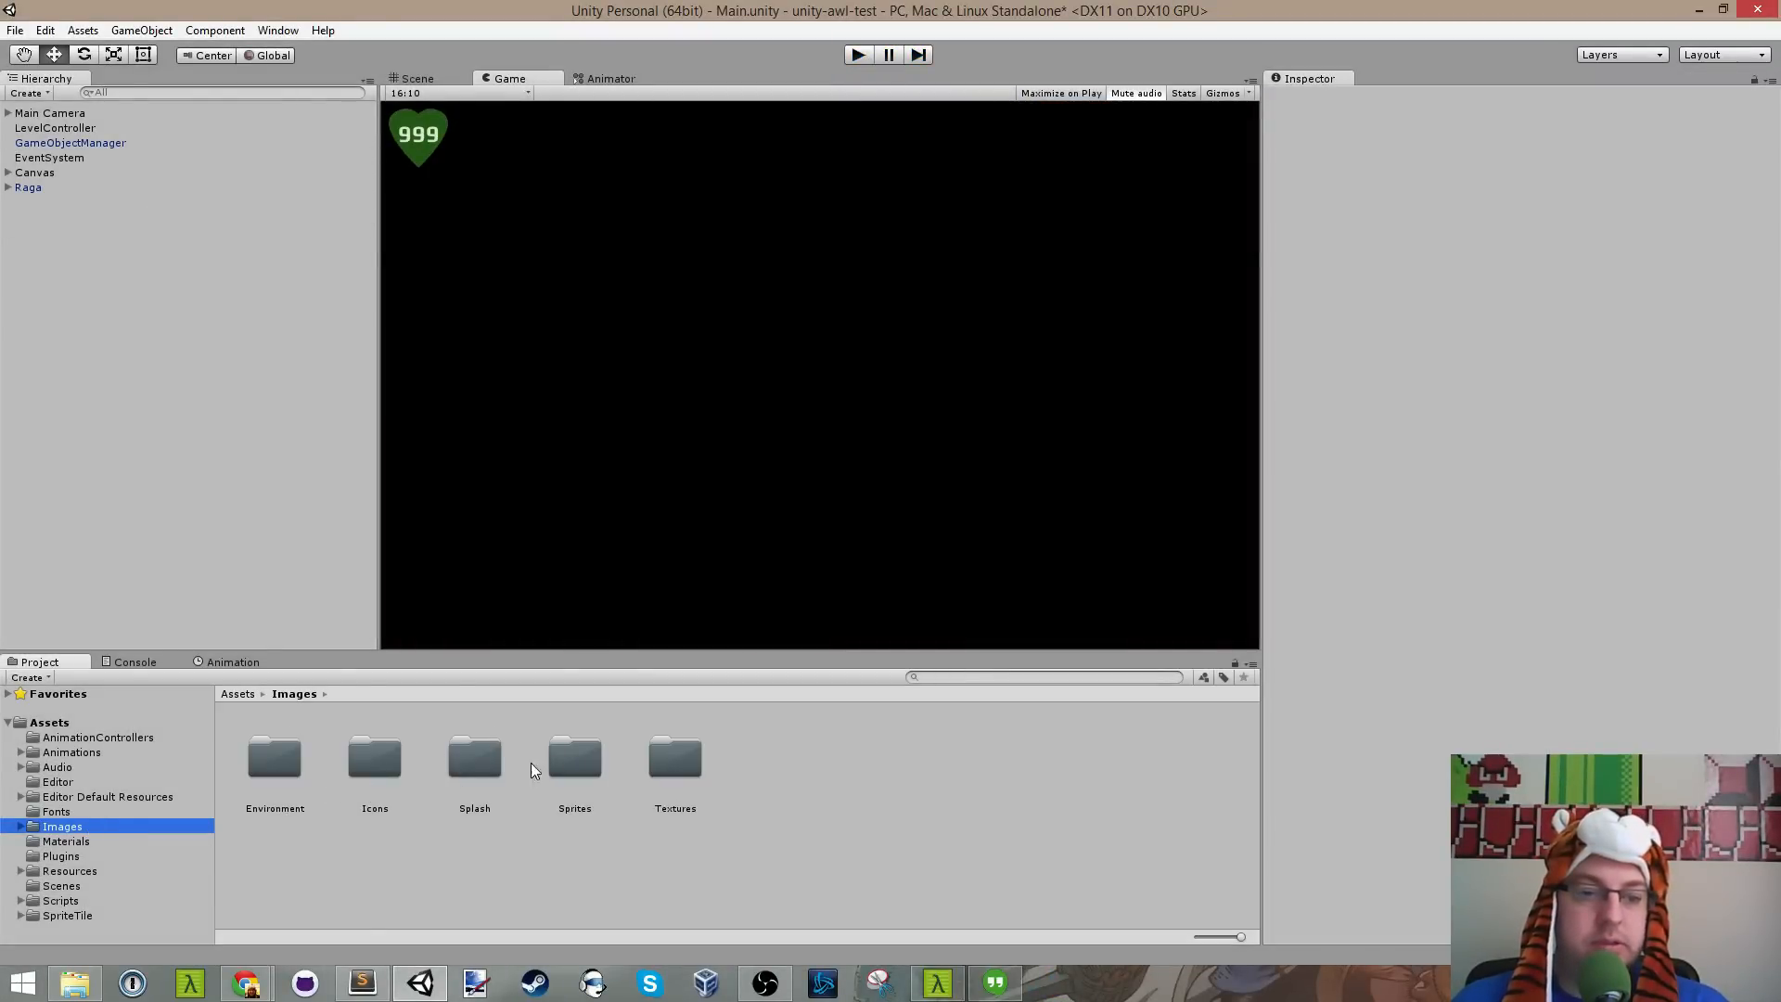
{"action": "double_click", "coordinate": [562, 759]}
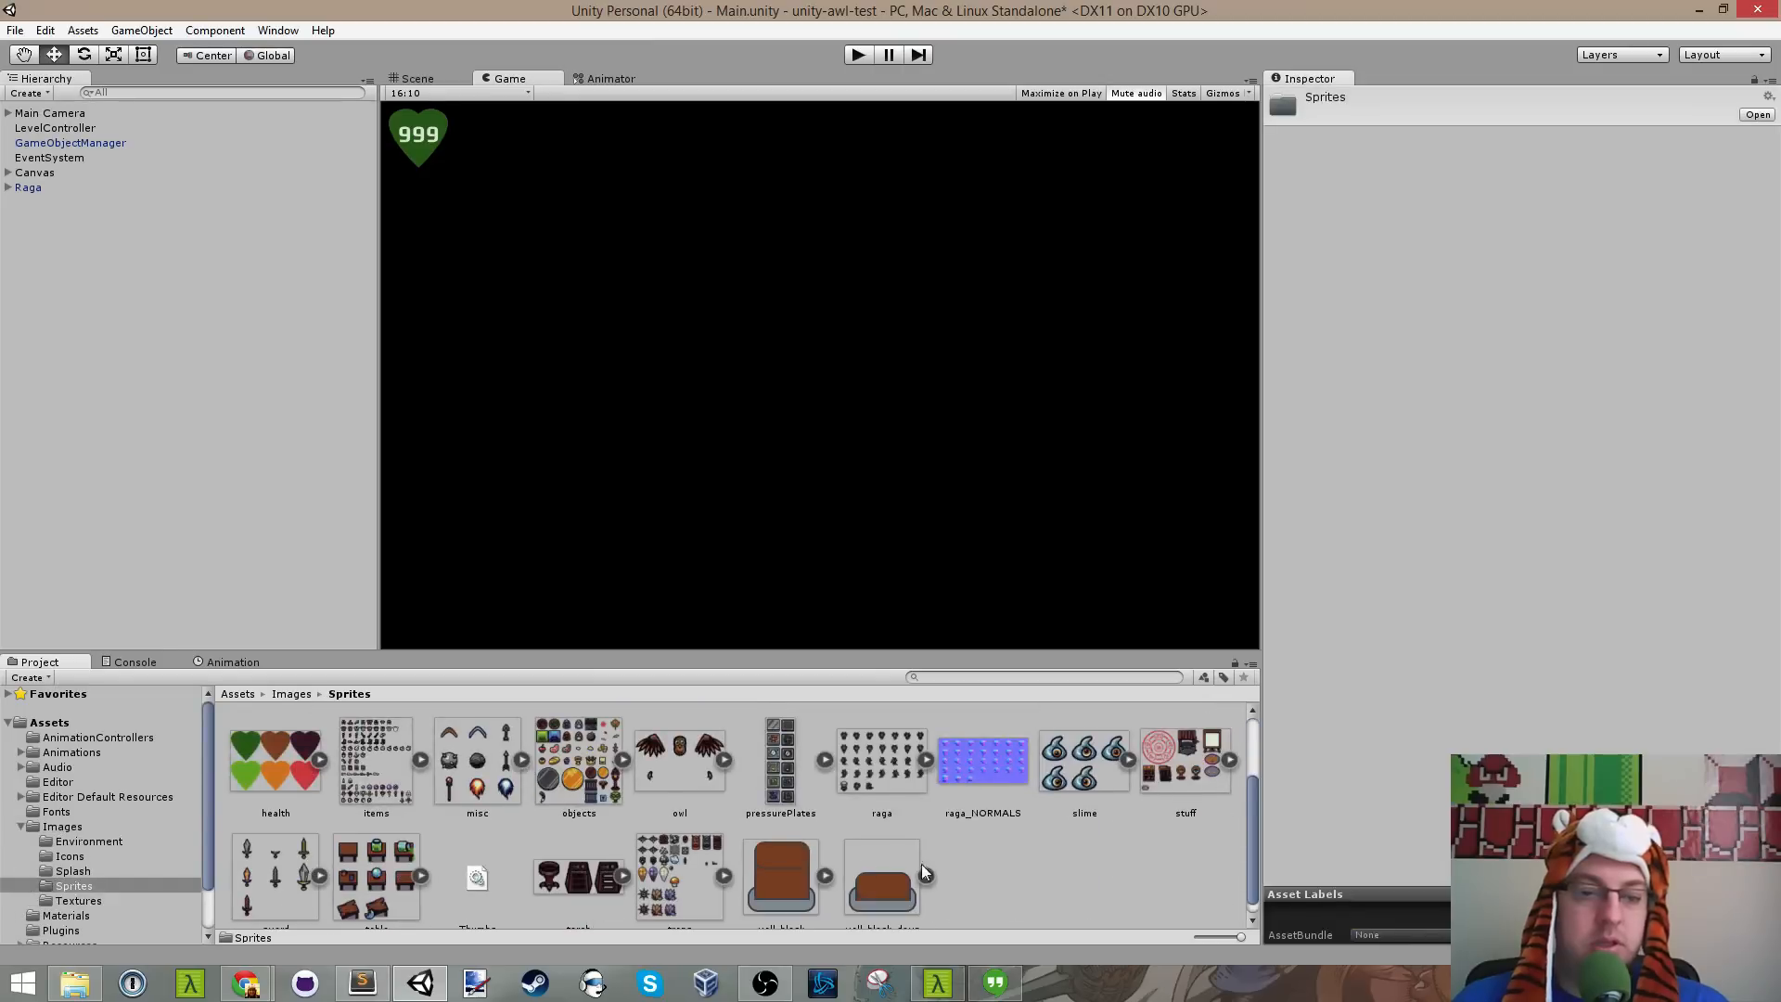
{"action": "left_click", "coordinate": [982, 761]}
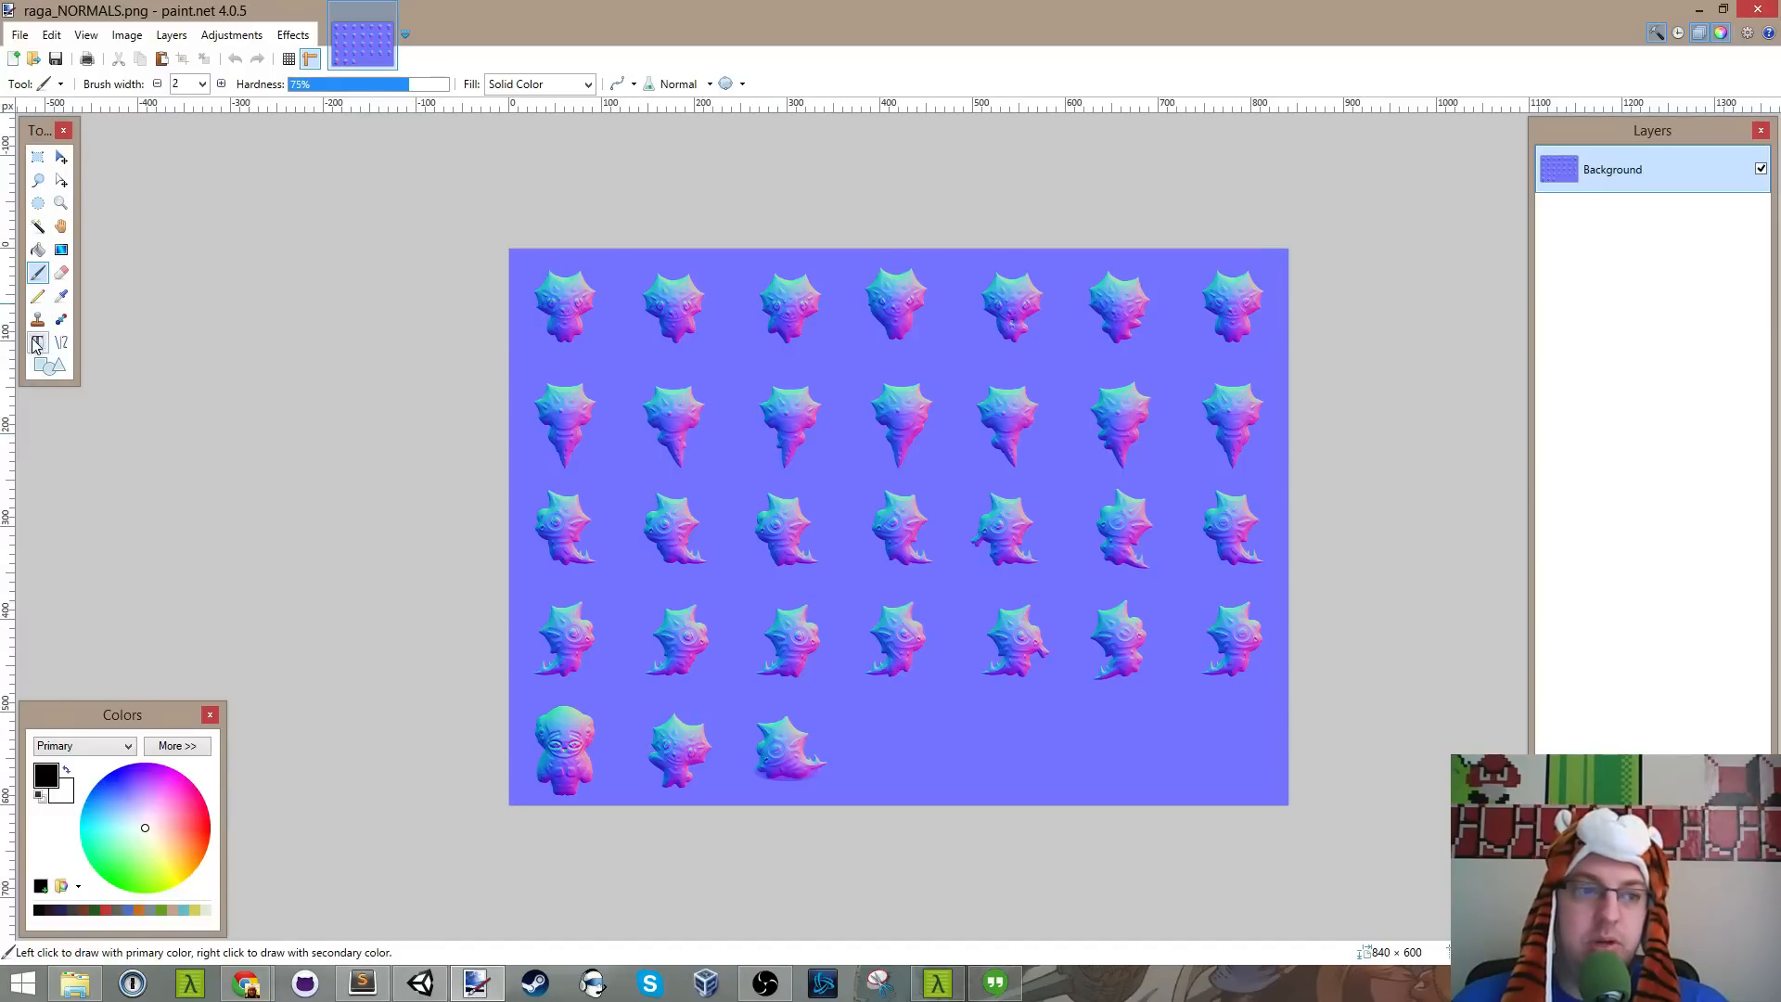
Step: Enlarge the raga_NORMALS.png sprite sheet to examine the normal colours across Raga's frames
{"action": "left_click", "coordinate": [60, 202]}
{"action": "left_click", "coordinate": [564, 300]}
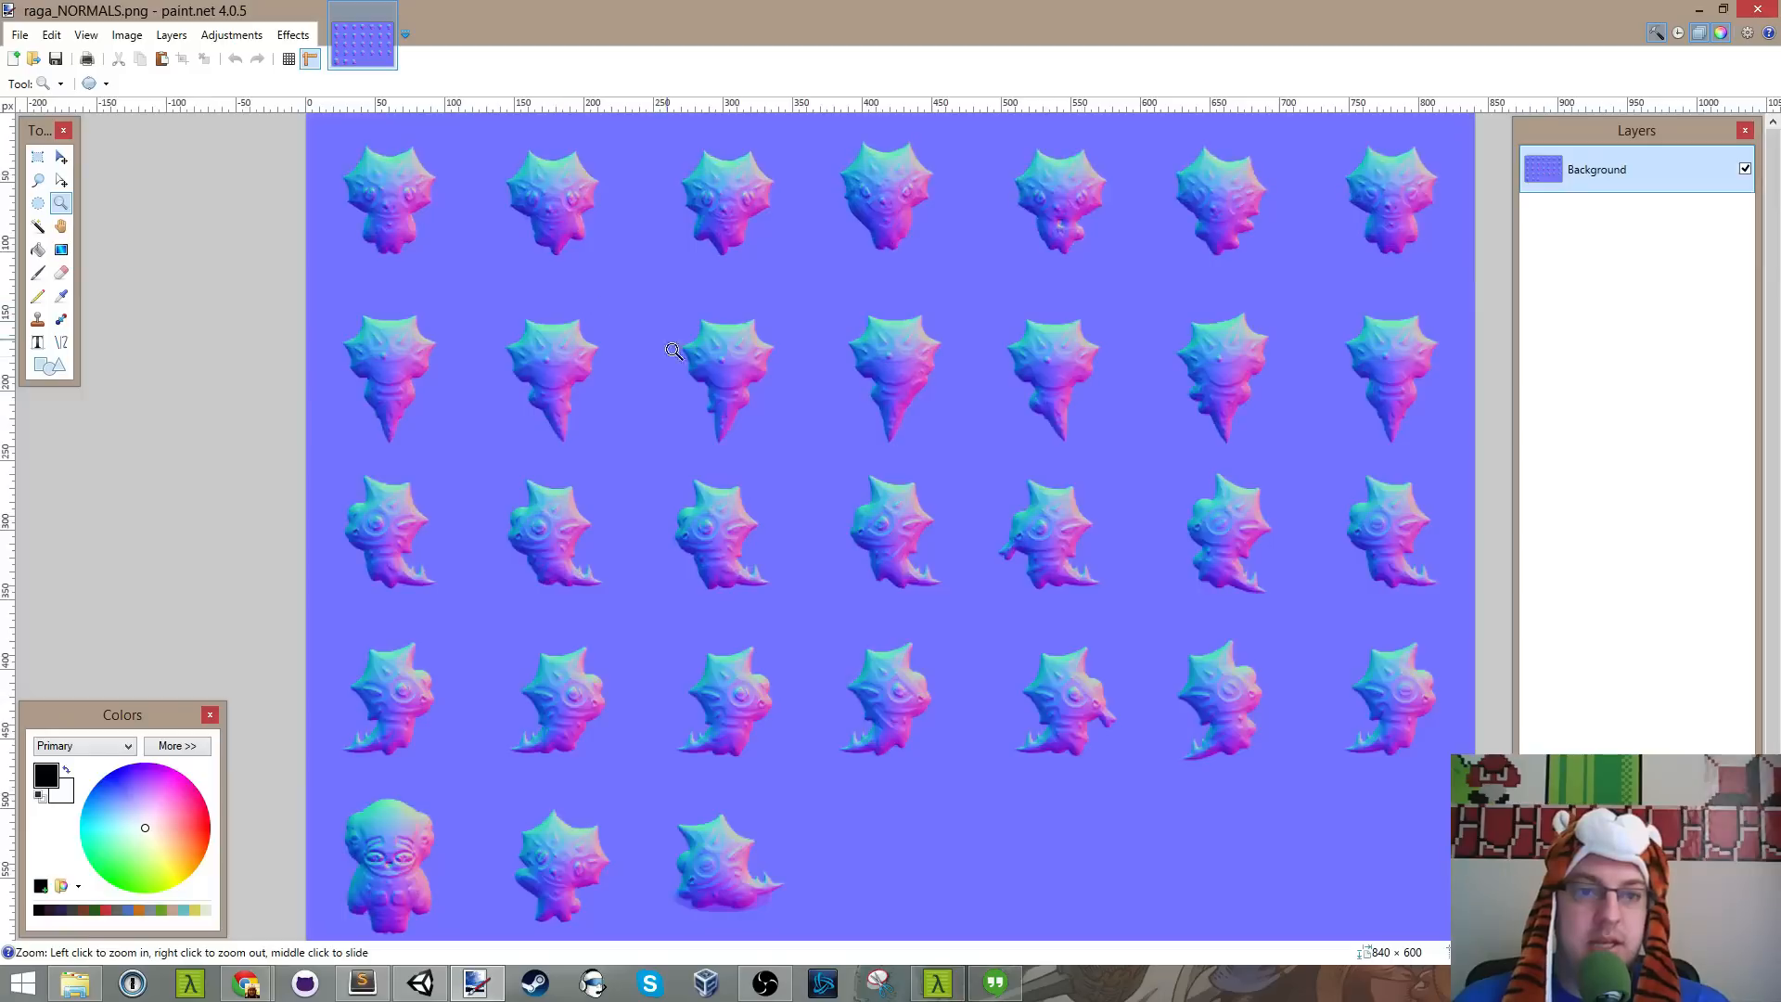
{"action": "scroll", "coordinate": [753, 416], "scroll_direction": "down", "scroll_amount": 1}
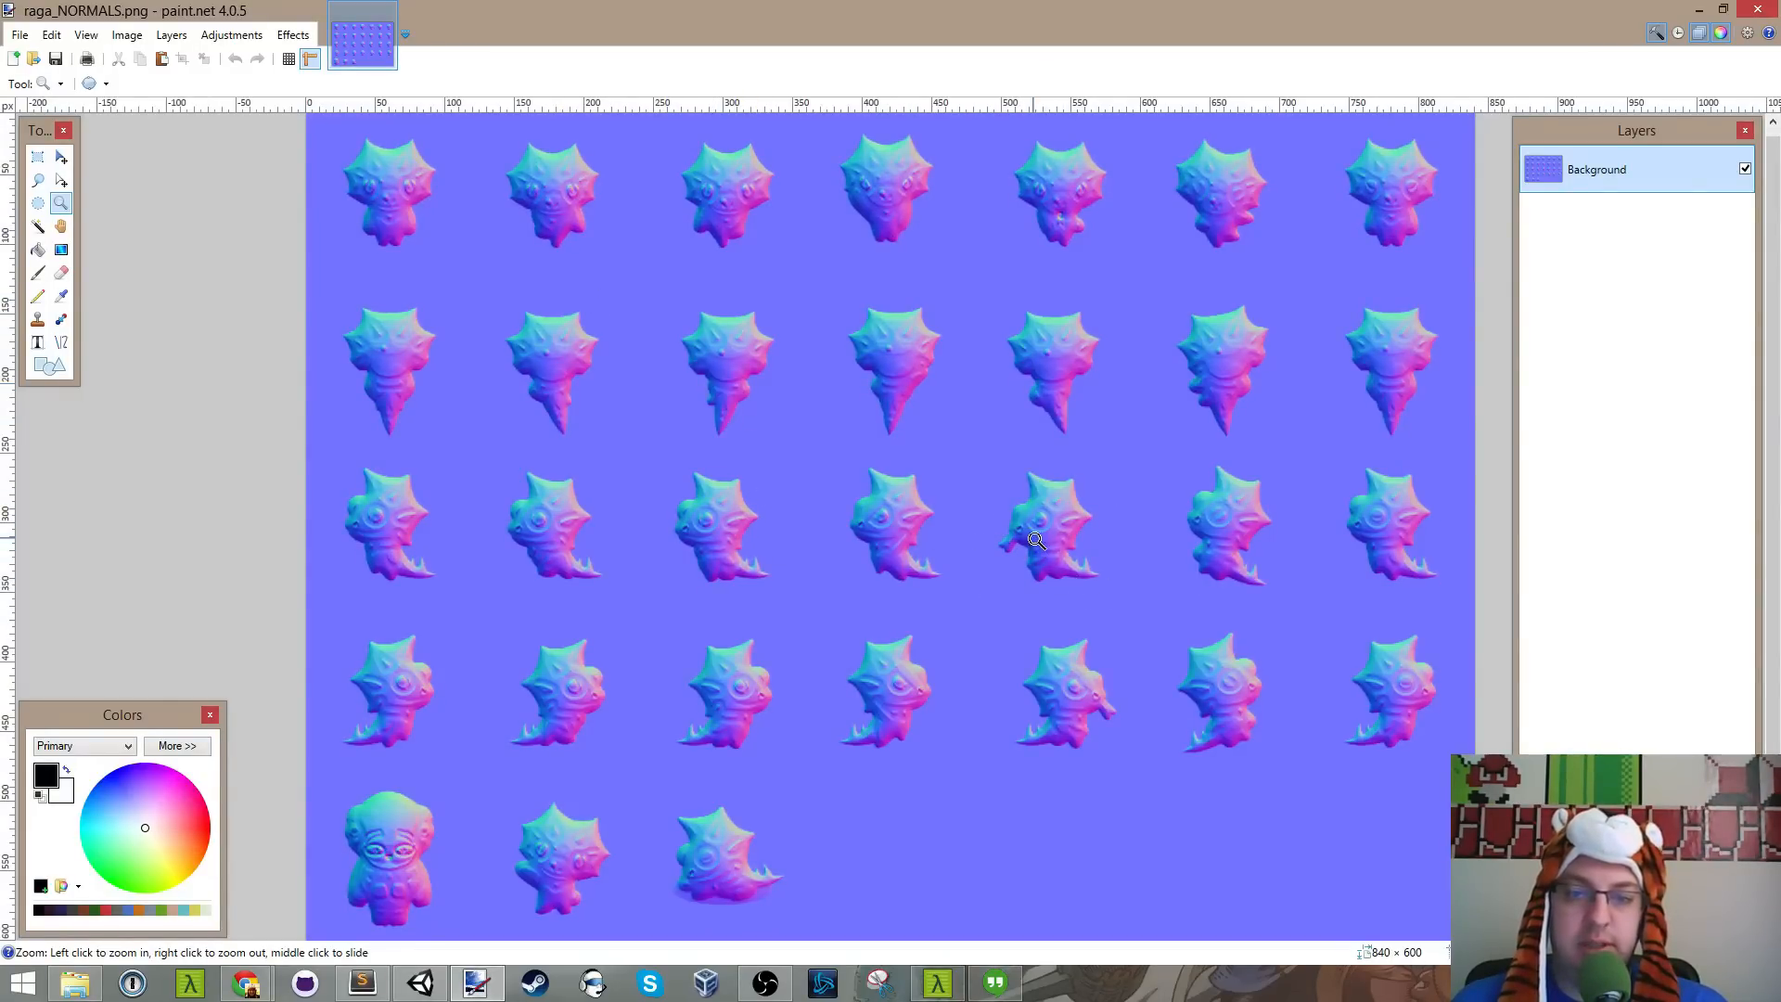
Step: Examine the normal colours across the frames of the raga_NORMALS.png sprite sheet and close paint.net
{"action": "scroll", "coordinate": [866, 560], "scroll_direction": "up", "scroll_amount": 1}
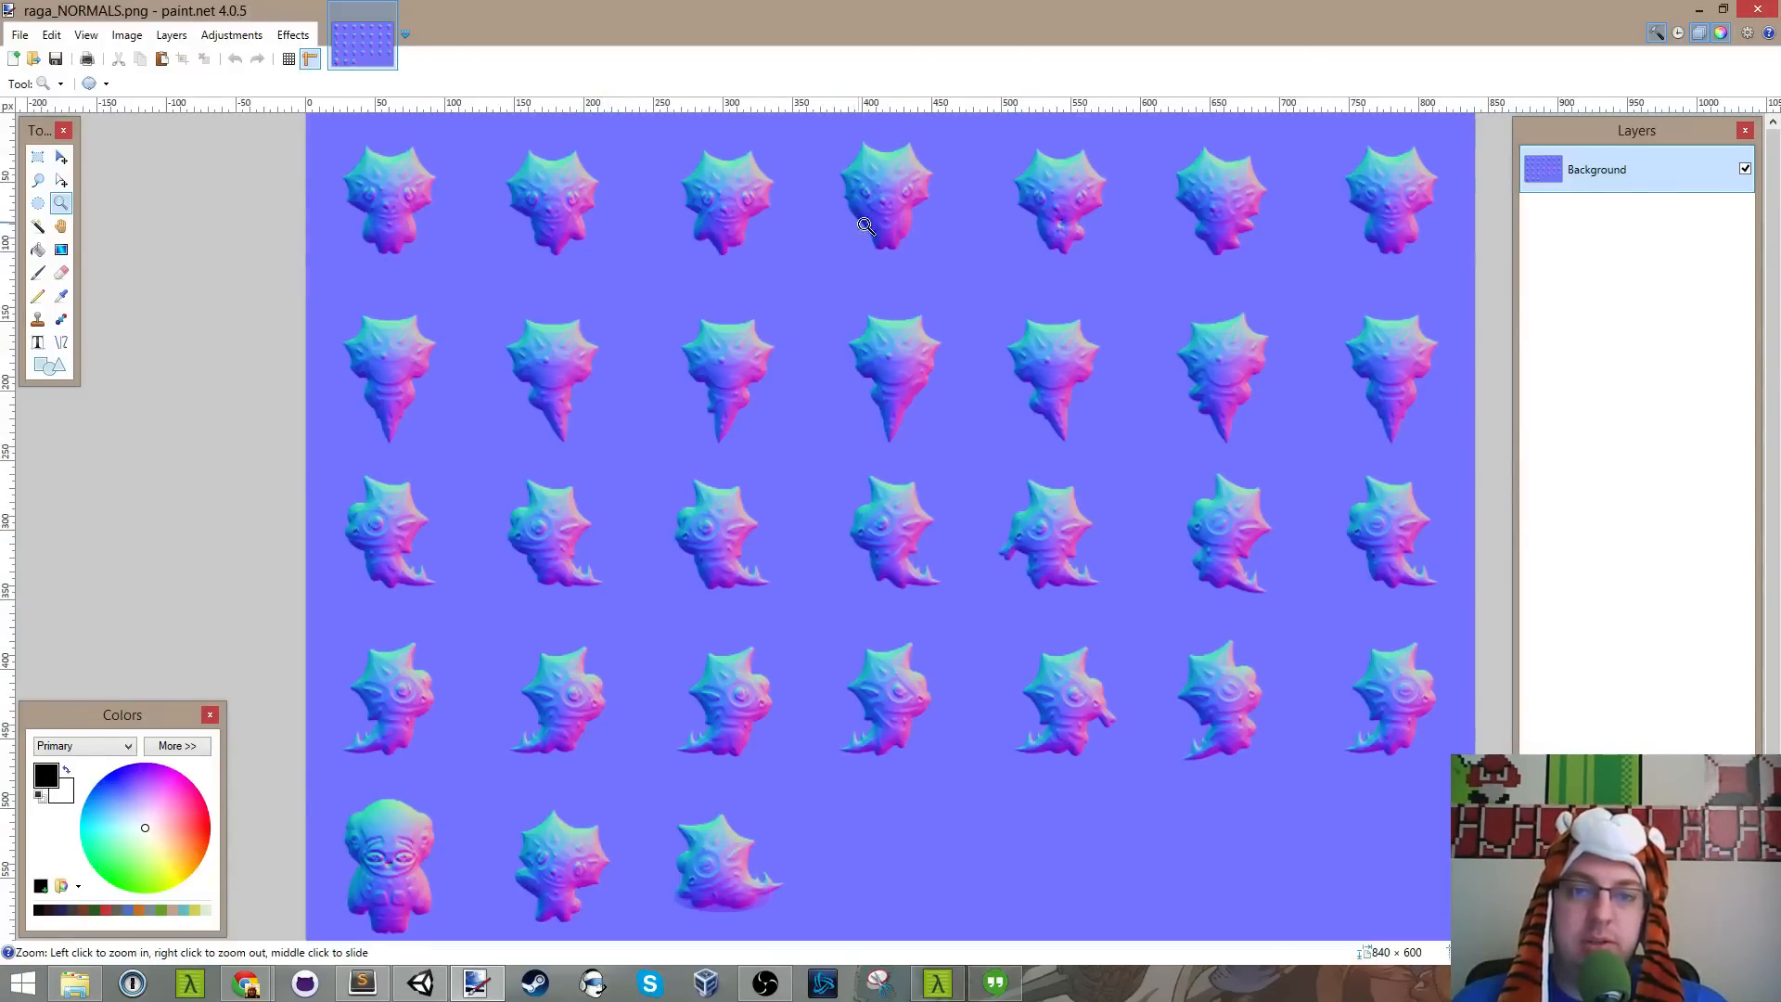
{"action": "scroll", "coordinate": [899, 314], "scroll_direction": "down", "scroll_amount": 1}
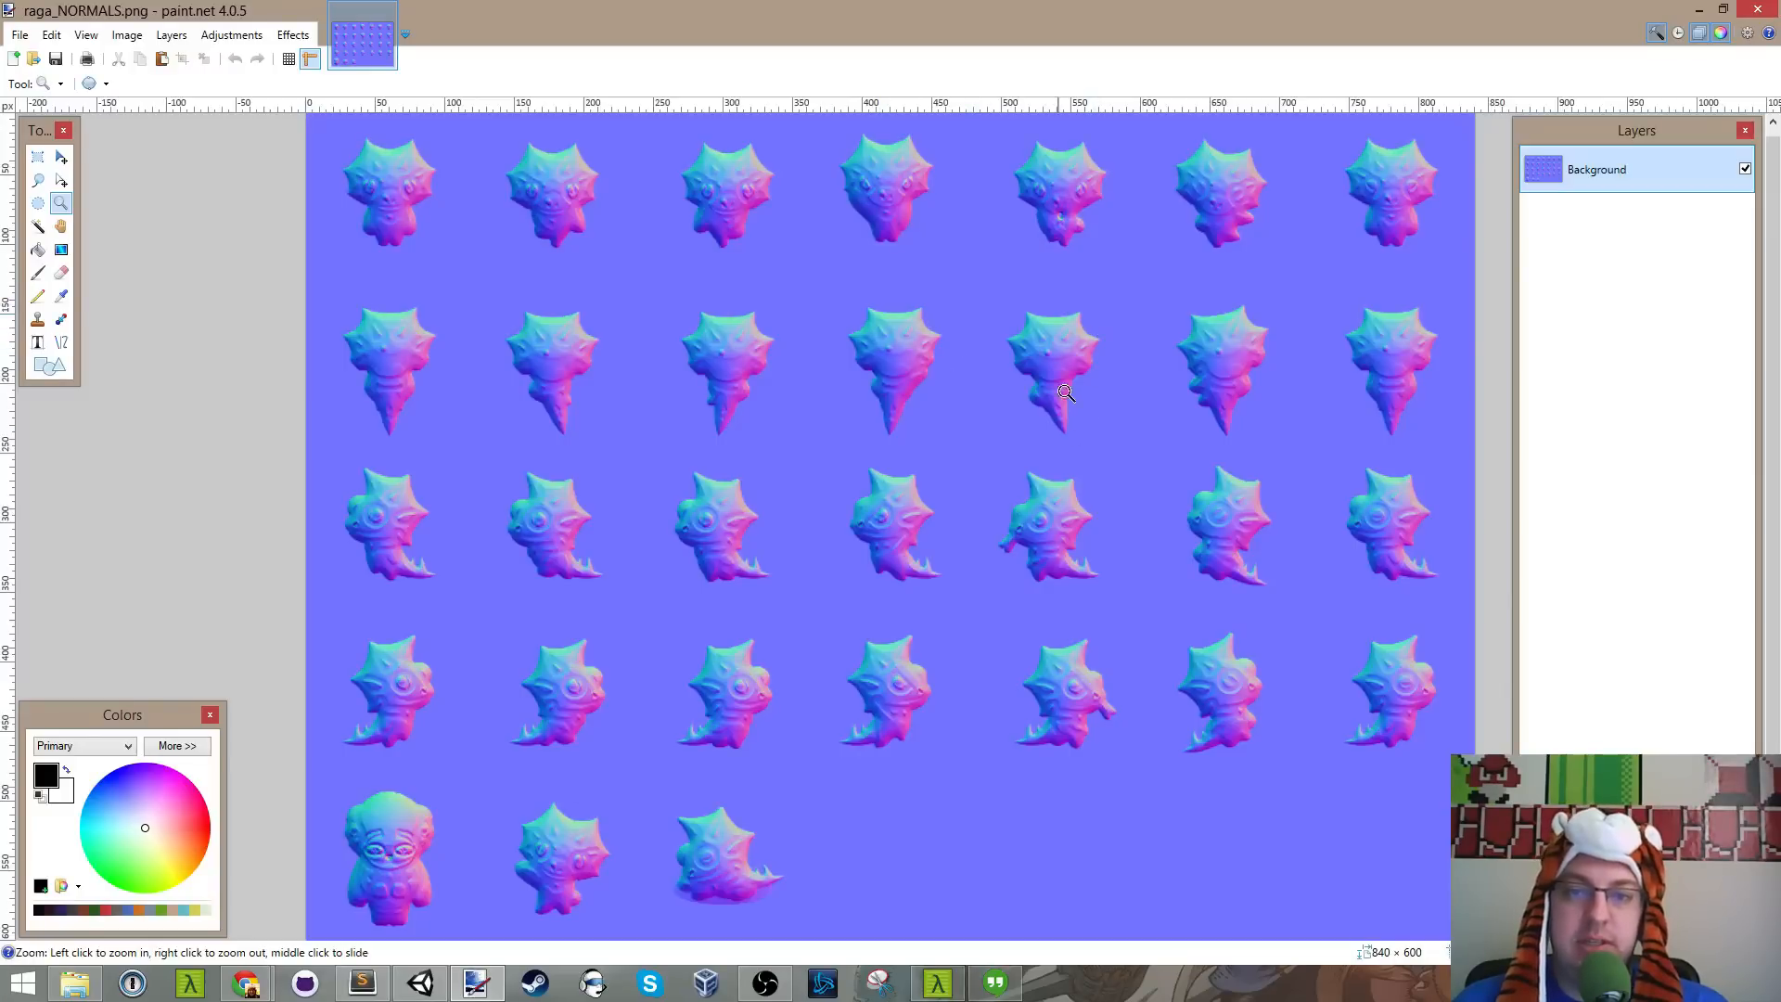
{"action": "scroll", "coordinate": [958, 197], "scroll_direction": "up", "scroll_amount": 1}
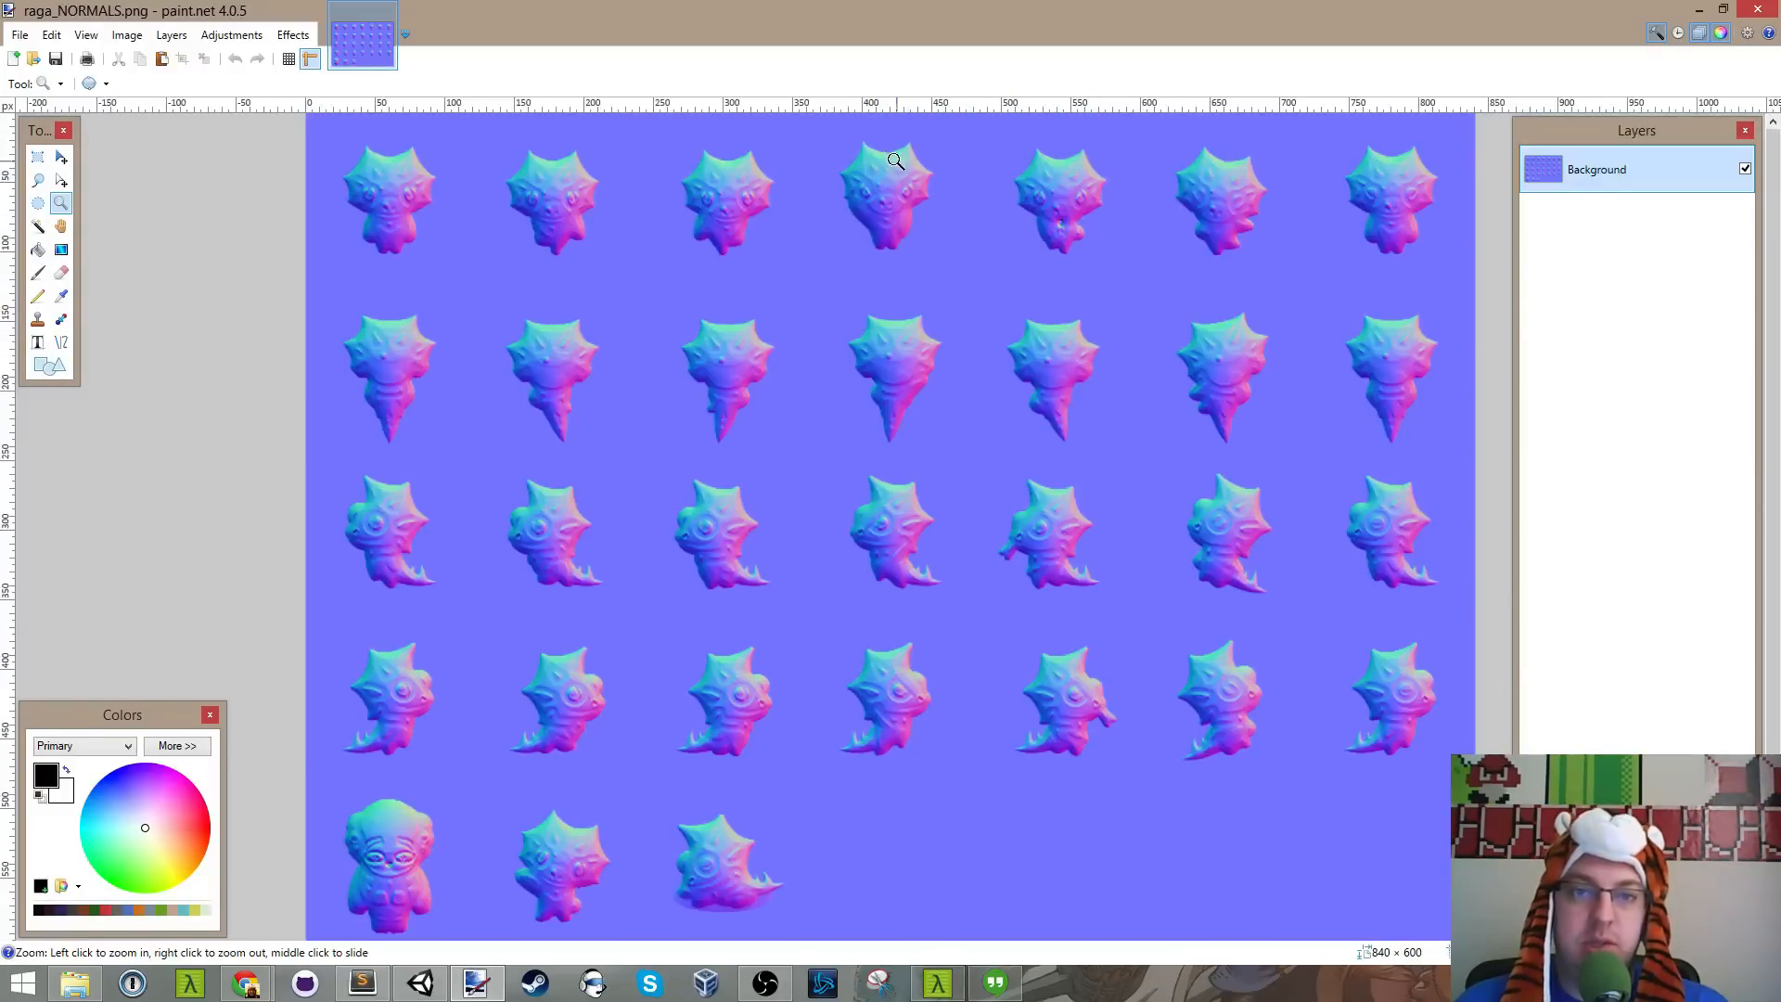
{"action": "scroll", "coordinate": [756, 406], "scroll_direction": "up", "scroll_amount": 1}
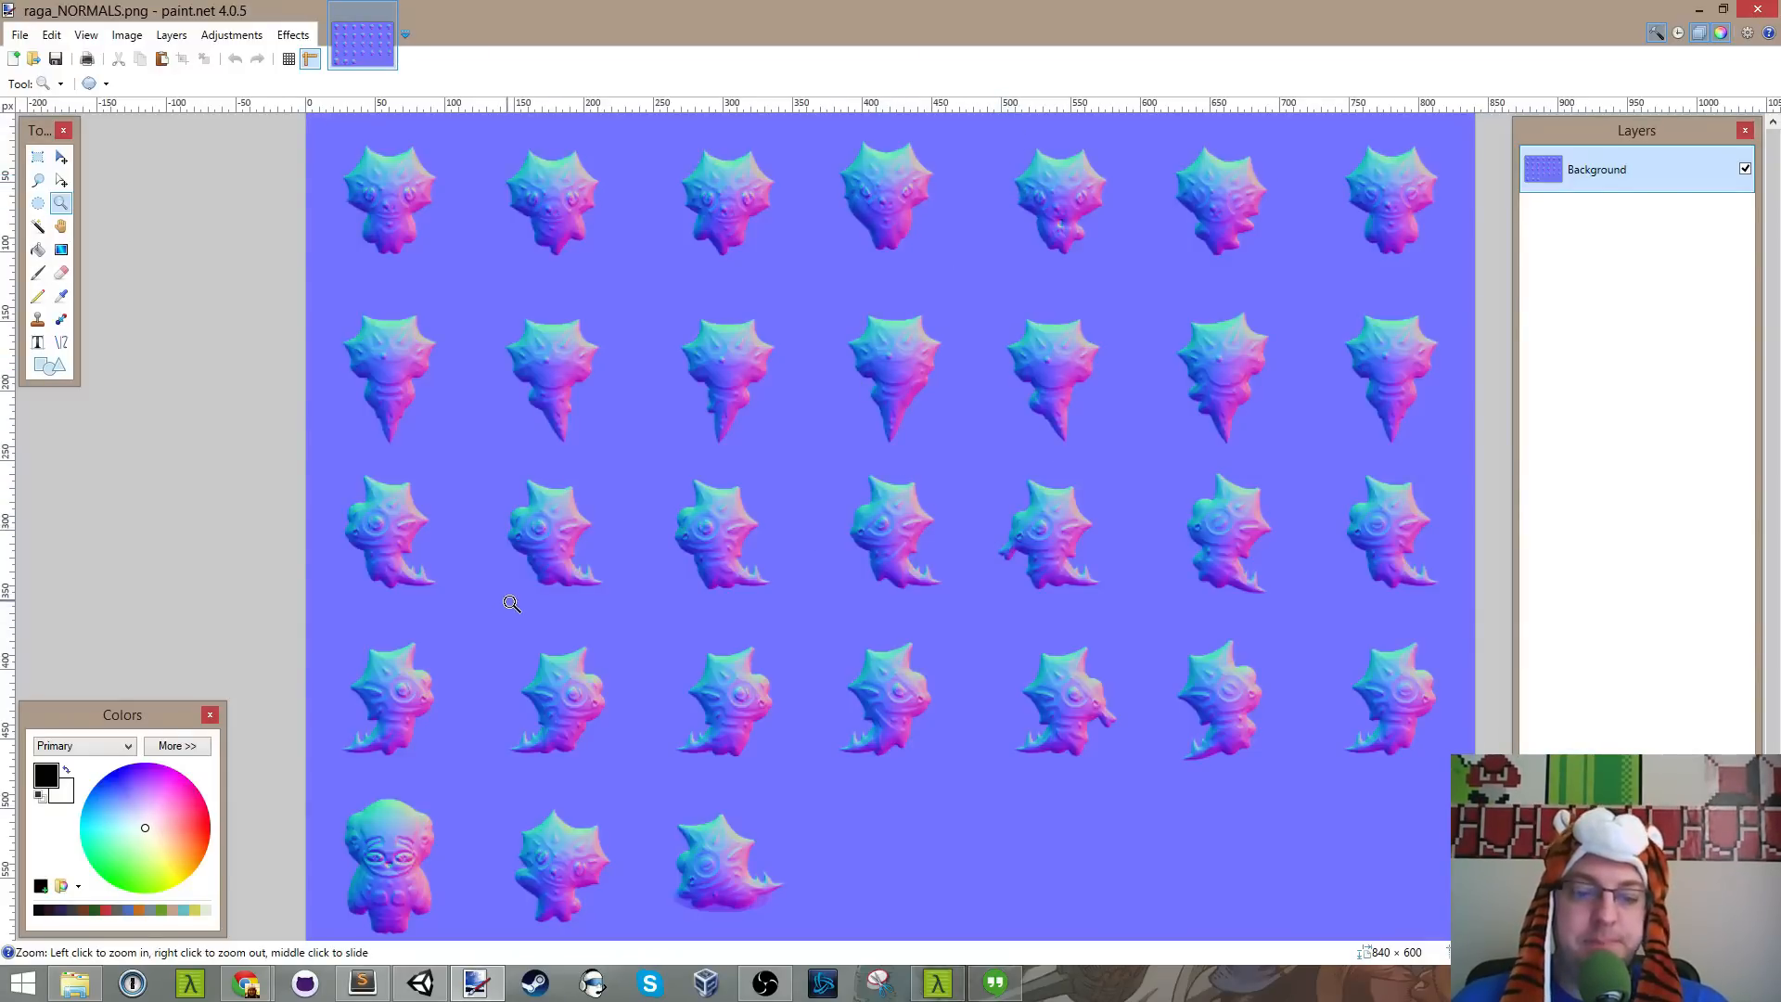
{"action": "left_click", "coordinate": [1770, 10]}
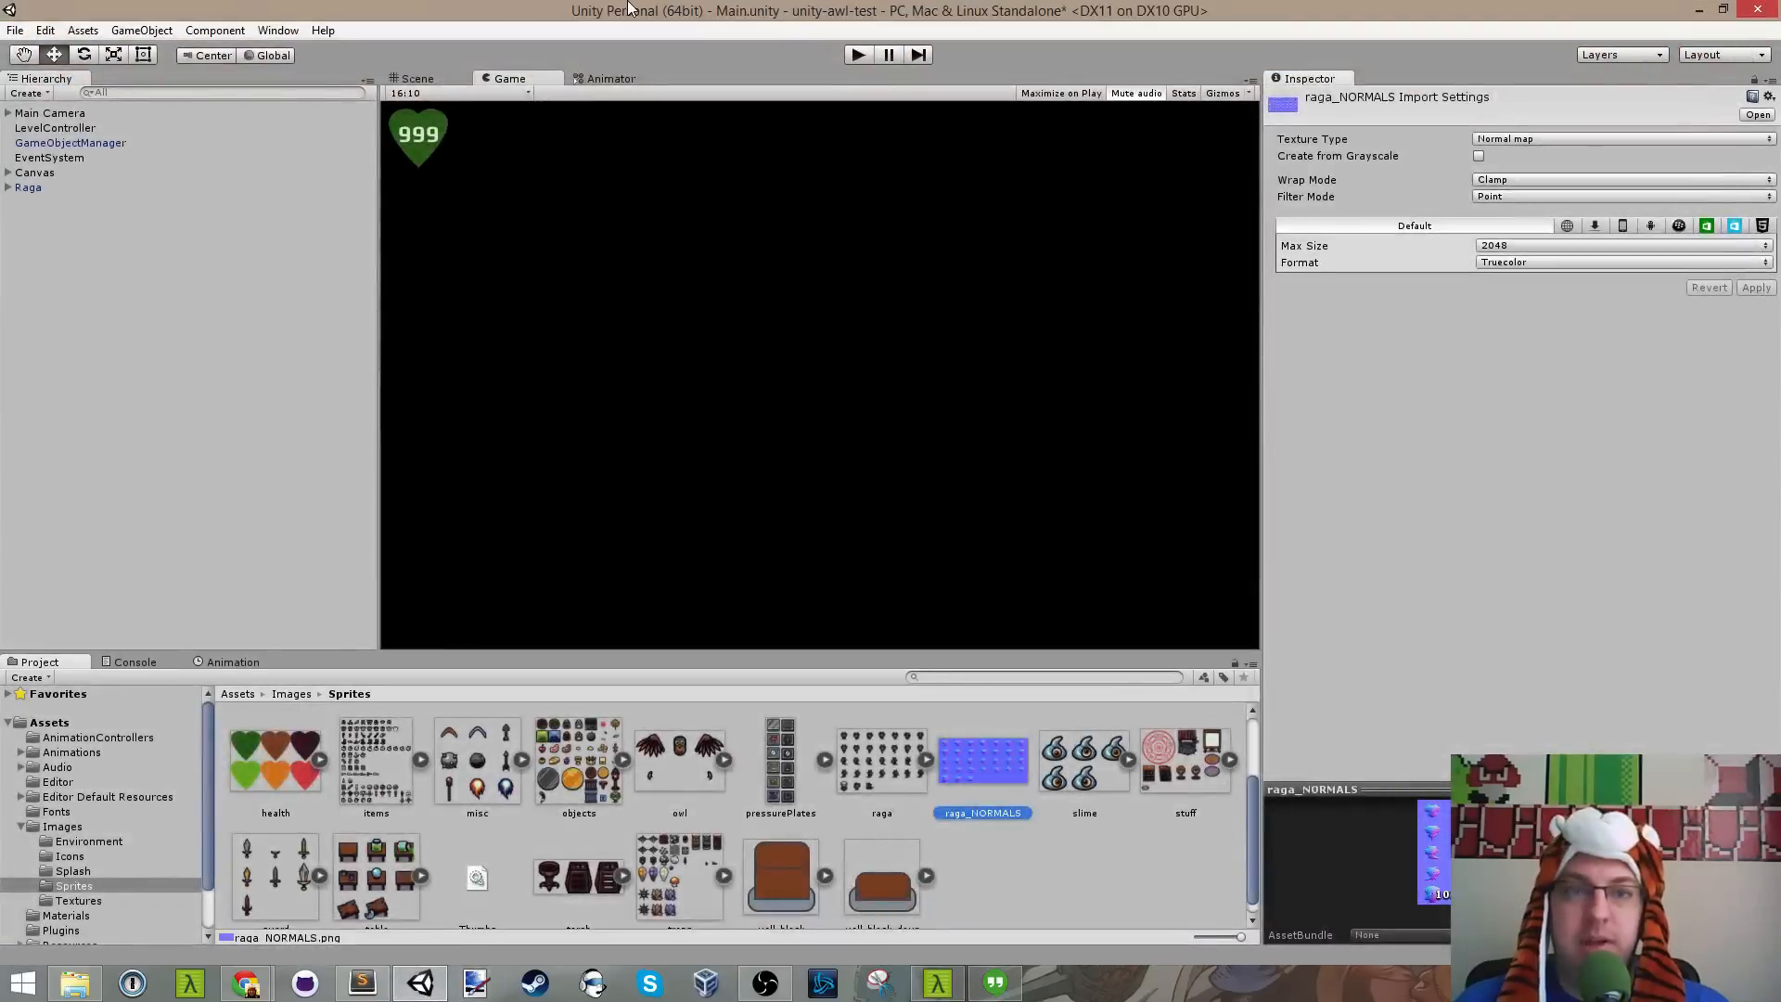
Step: Run the Unity game, walk Raga into the room with the green cauldron to check the character's lighting, and stop it
{"action": "left_click", "coordinate": [859, 57]}
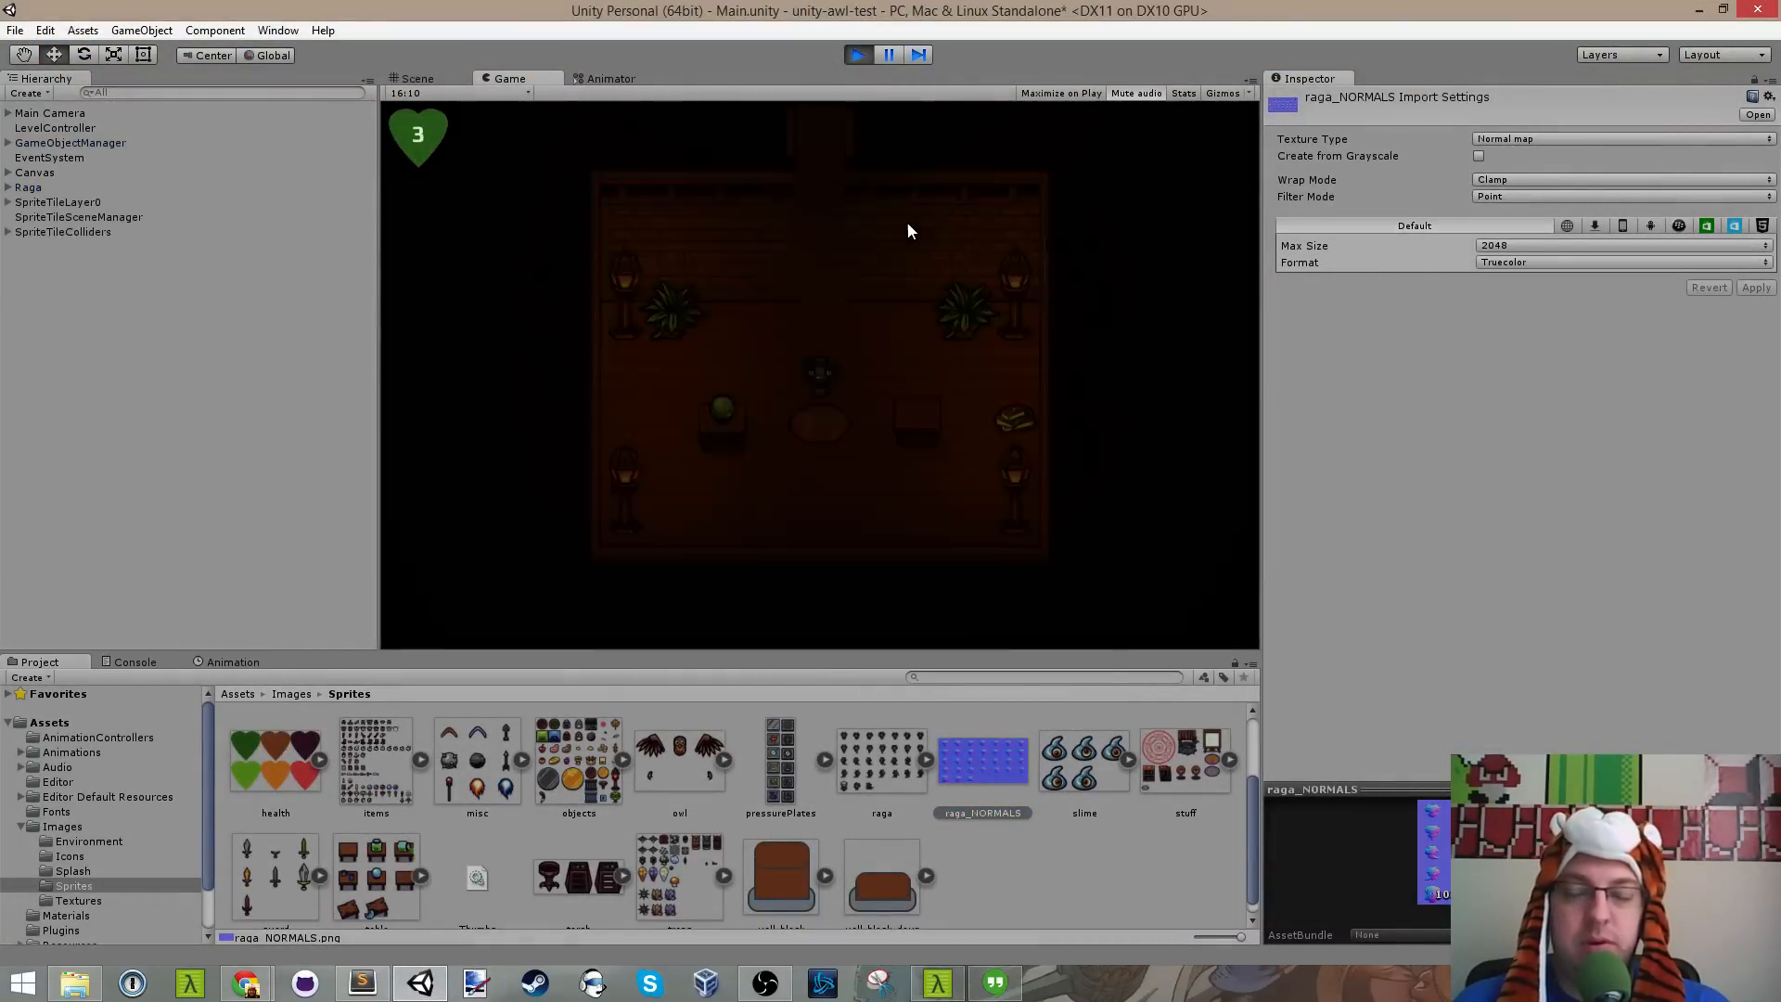
{"action": "key", "text": "w"}
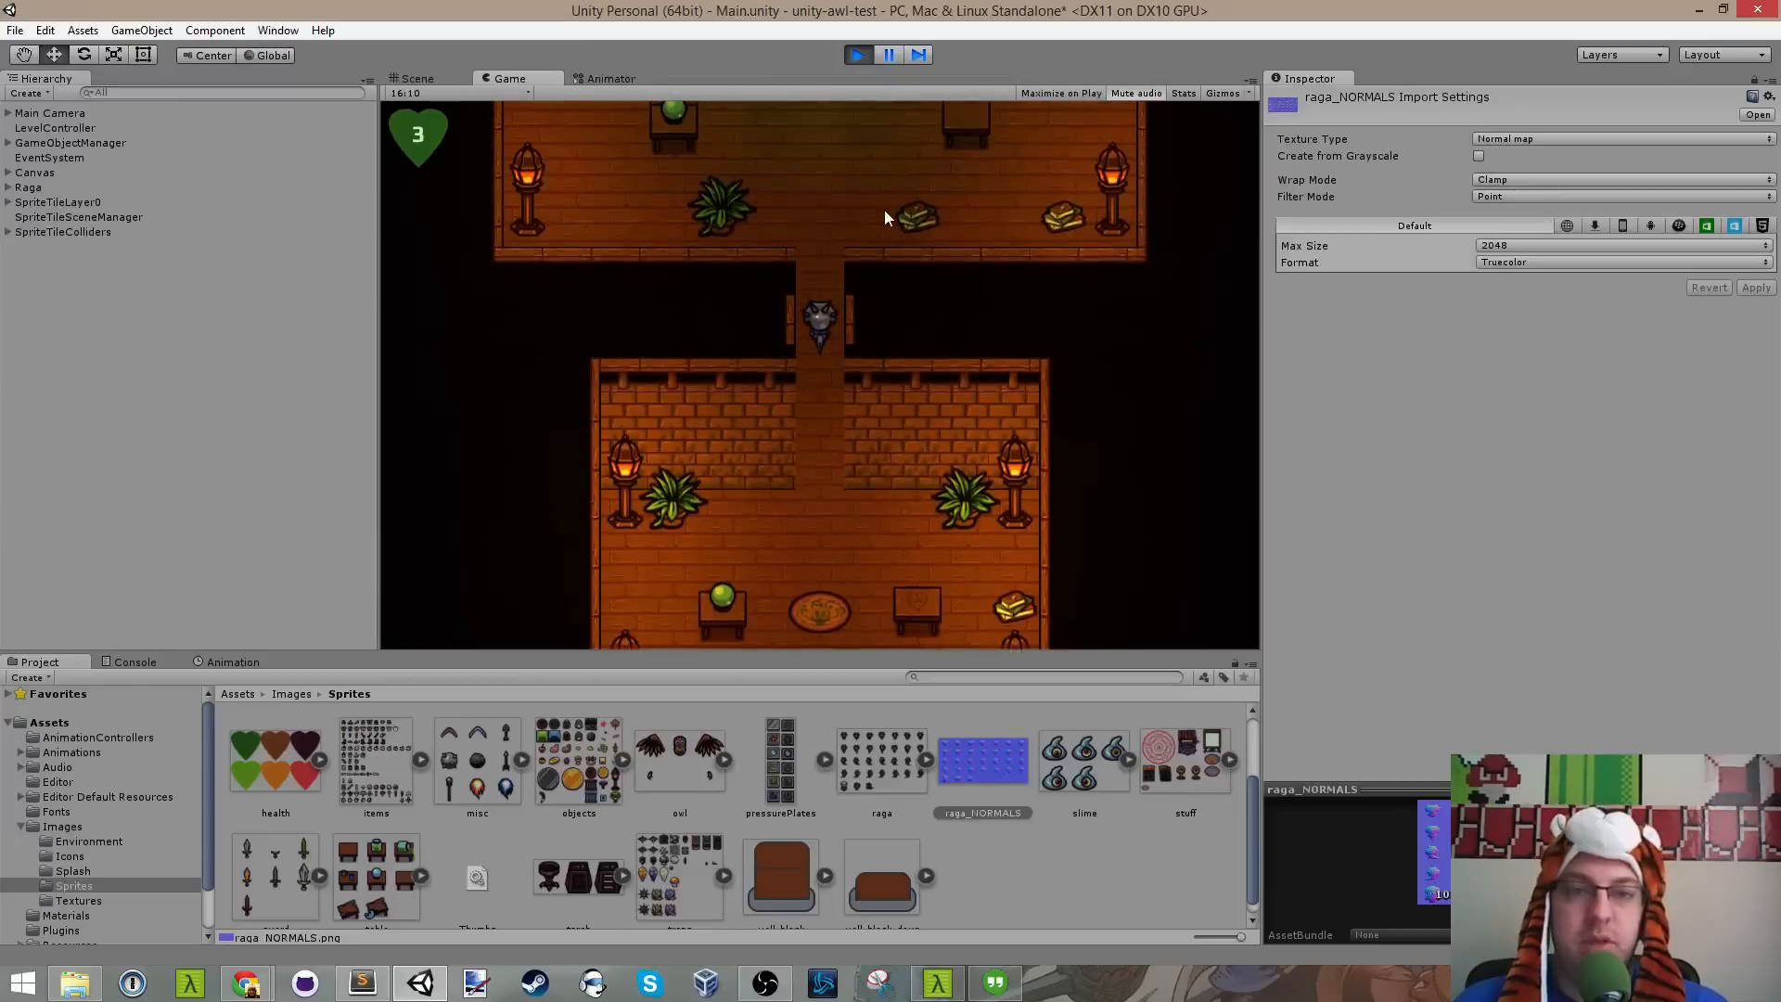
{"action": "key", "text": "a"}
{"action": "key", "text": "w"}
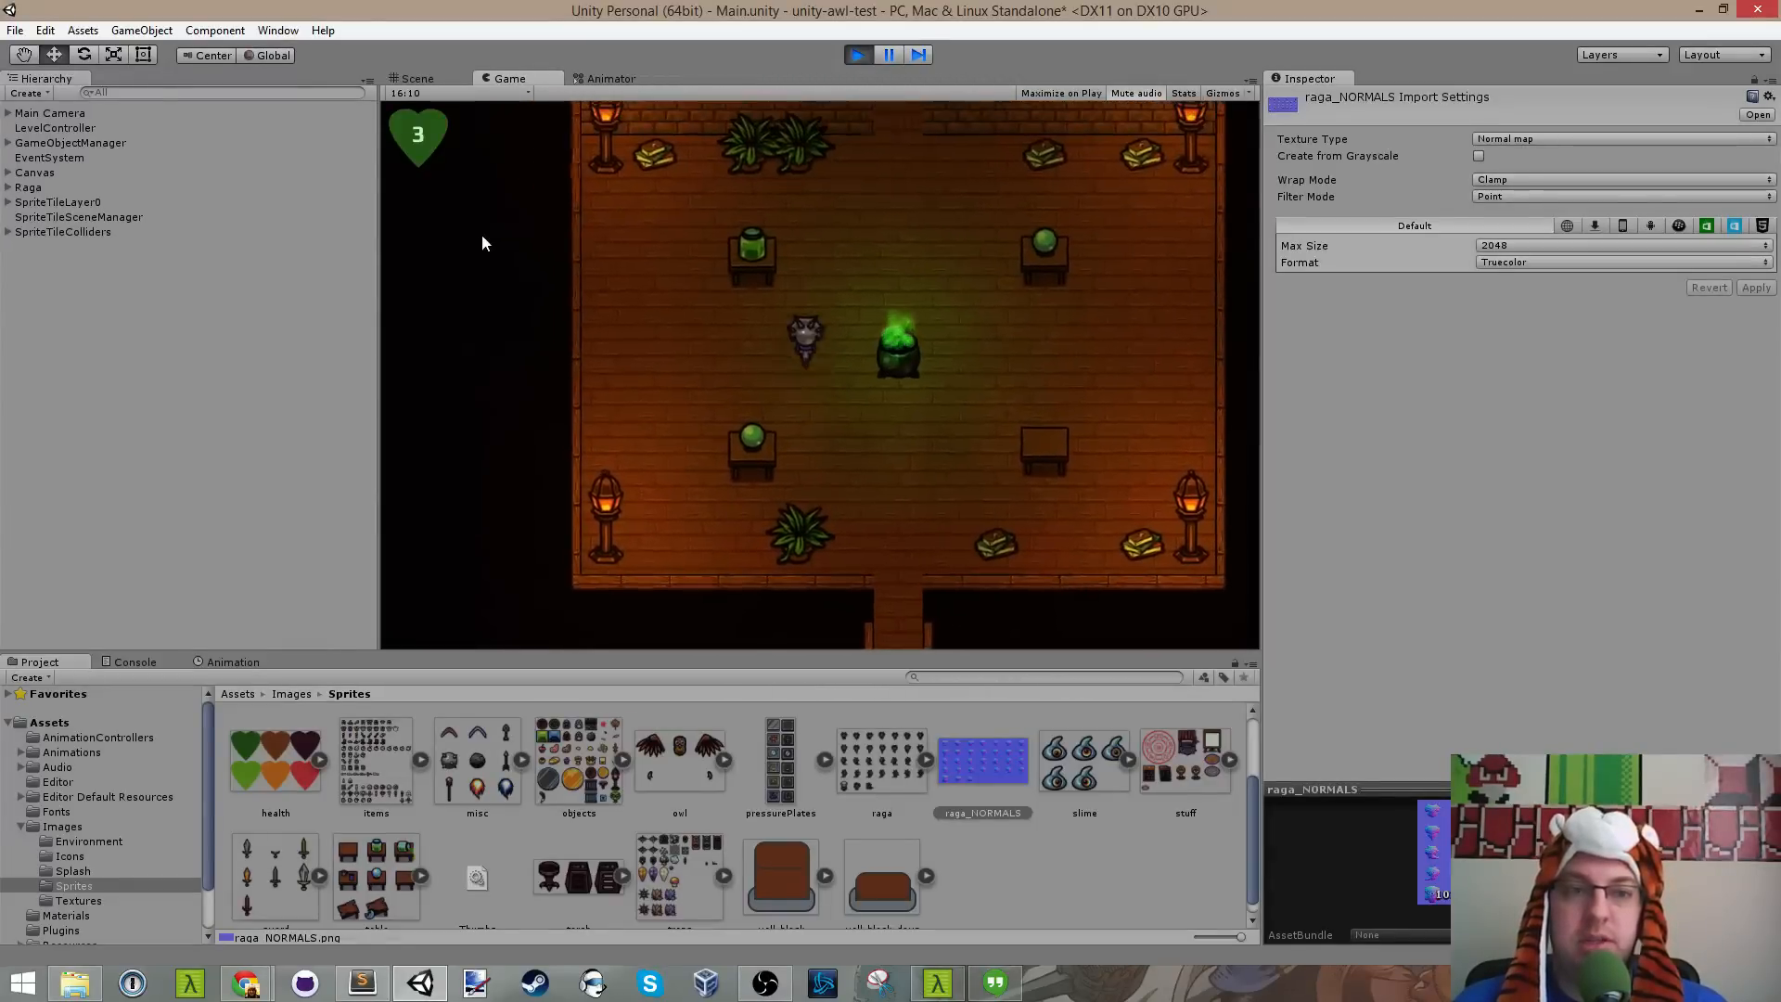
{"action": "key", "text": "d"}
{"action": "key", "text": "s"}
{"action": "left_click", "coordinate": [858, 56]}
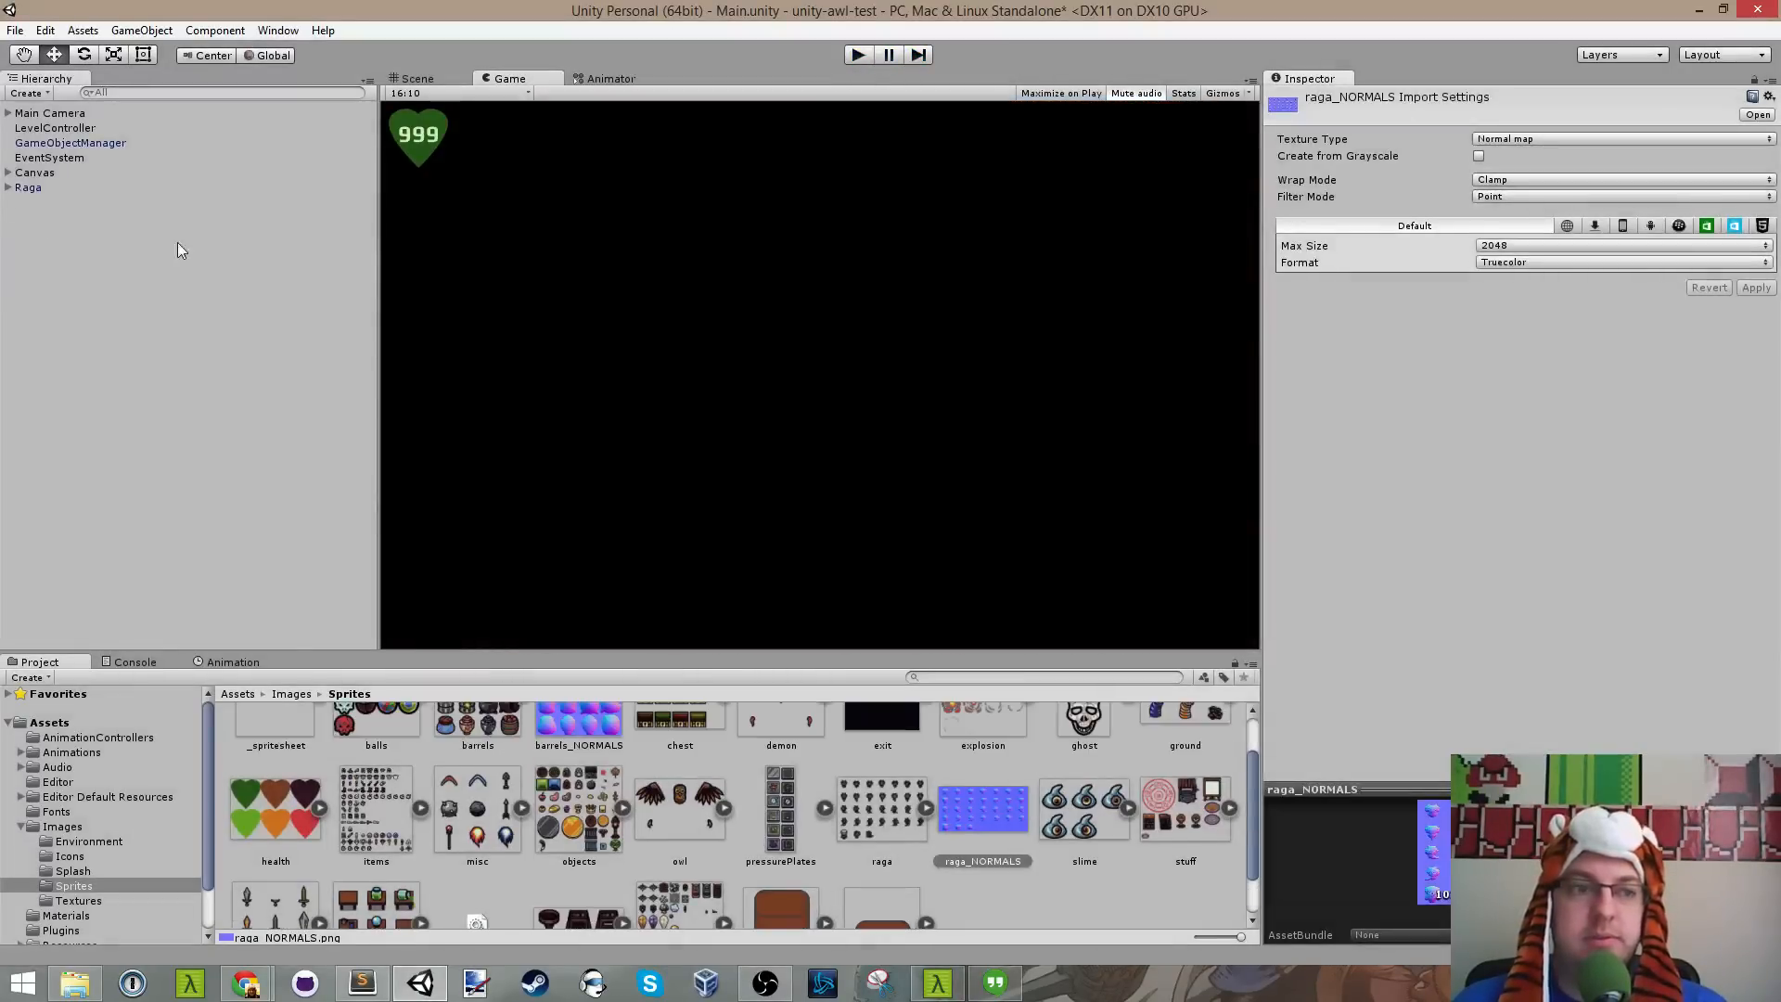
Step: Assign the Raga material to the Raga object's Sprite Renderer and save the scene
{"action": "left_click", "coordinate": [42, 186]}
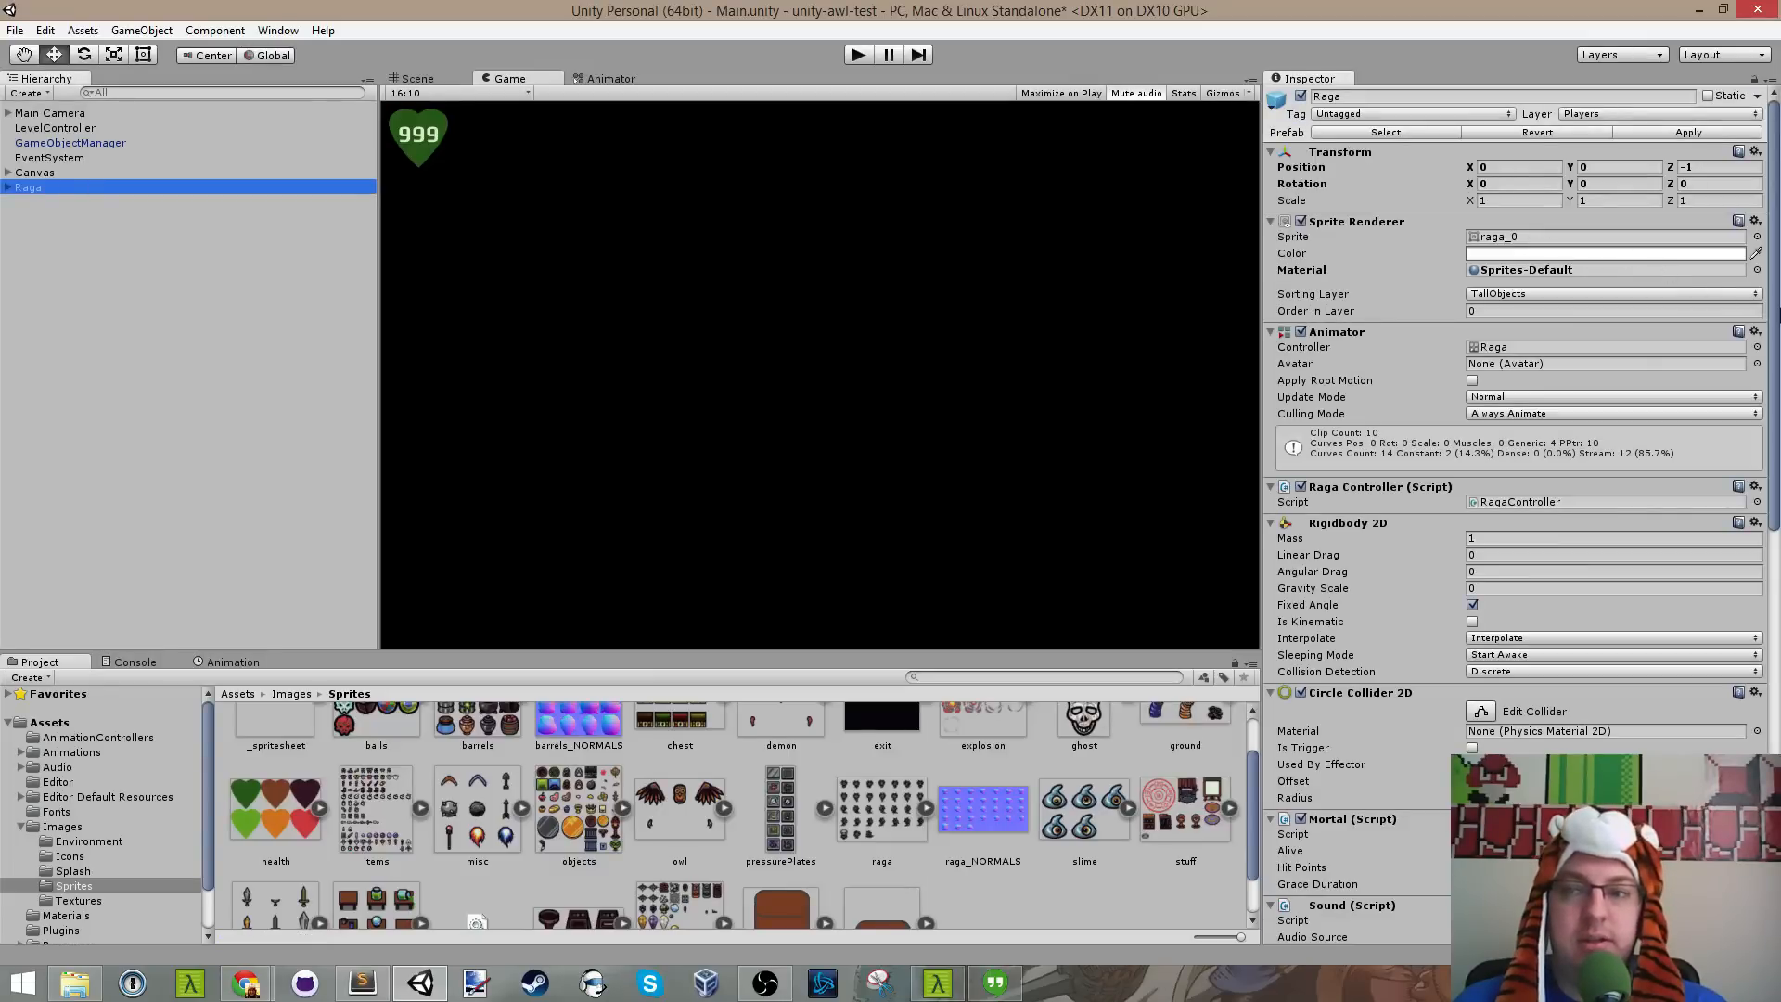
{"action": "left_click", "coordinate": [1757, 270]}
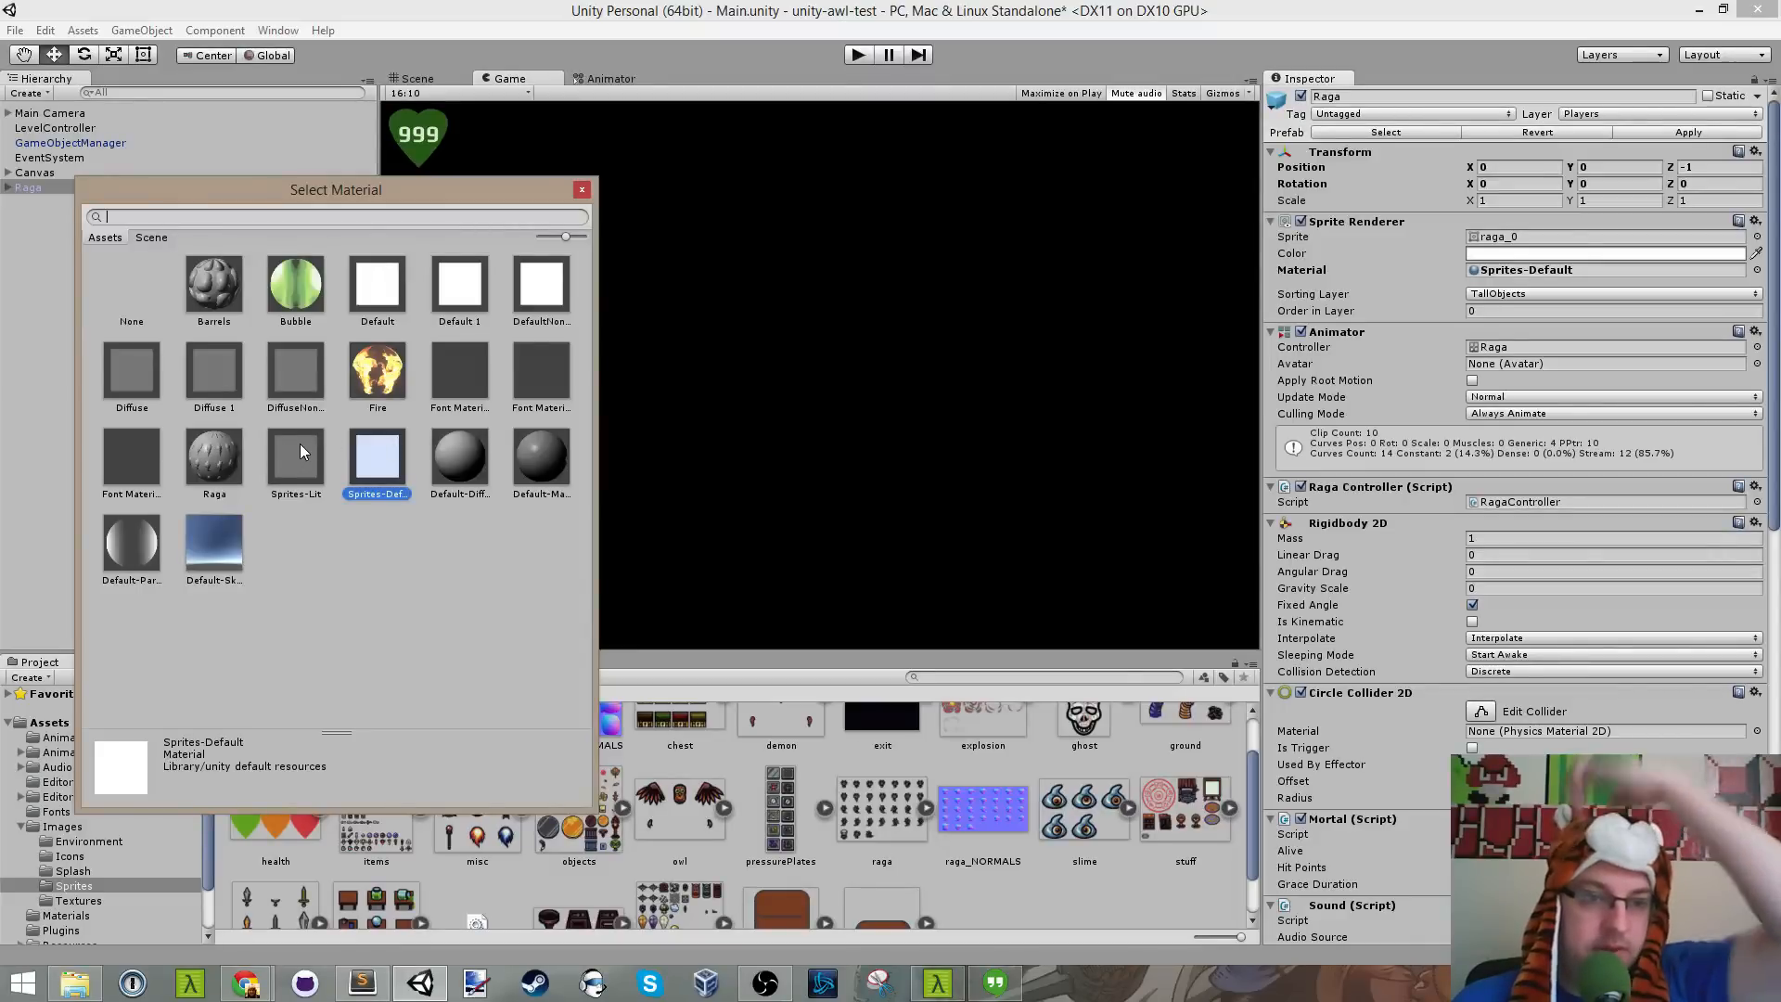
{"action": "double_click", "coordinate": [207, 464]}
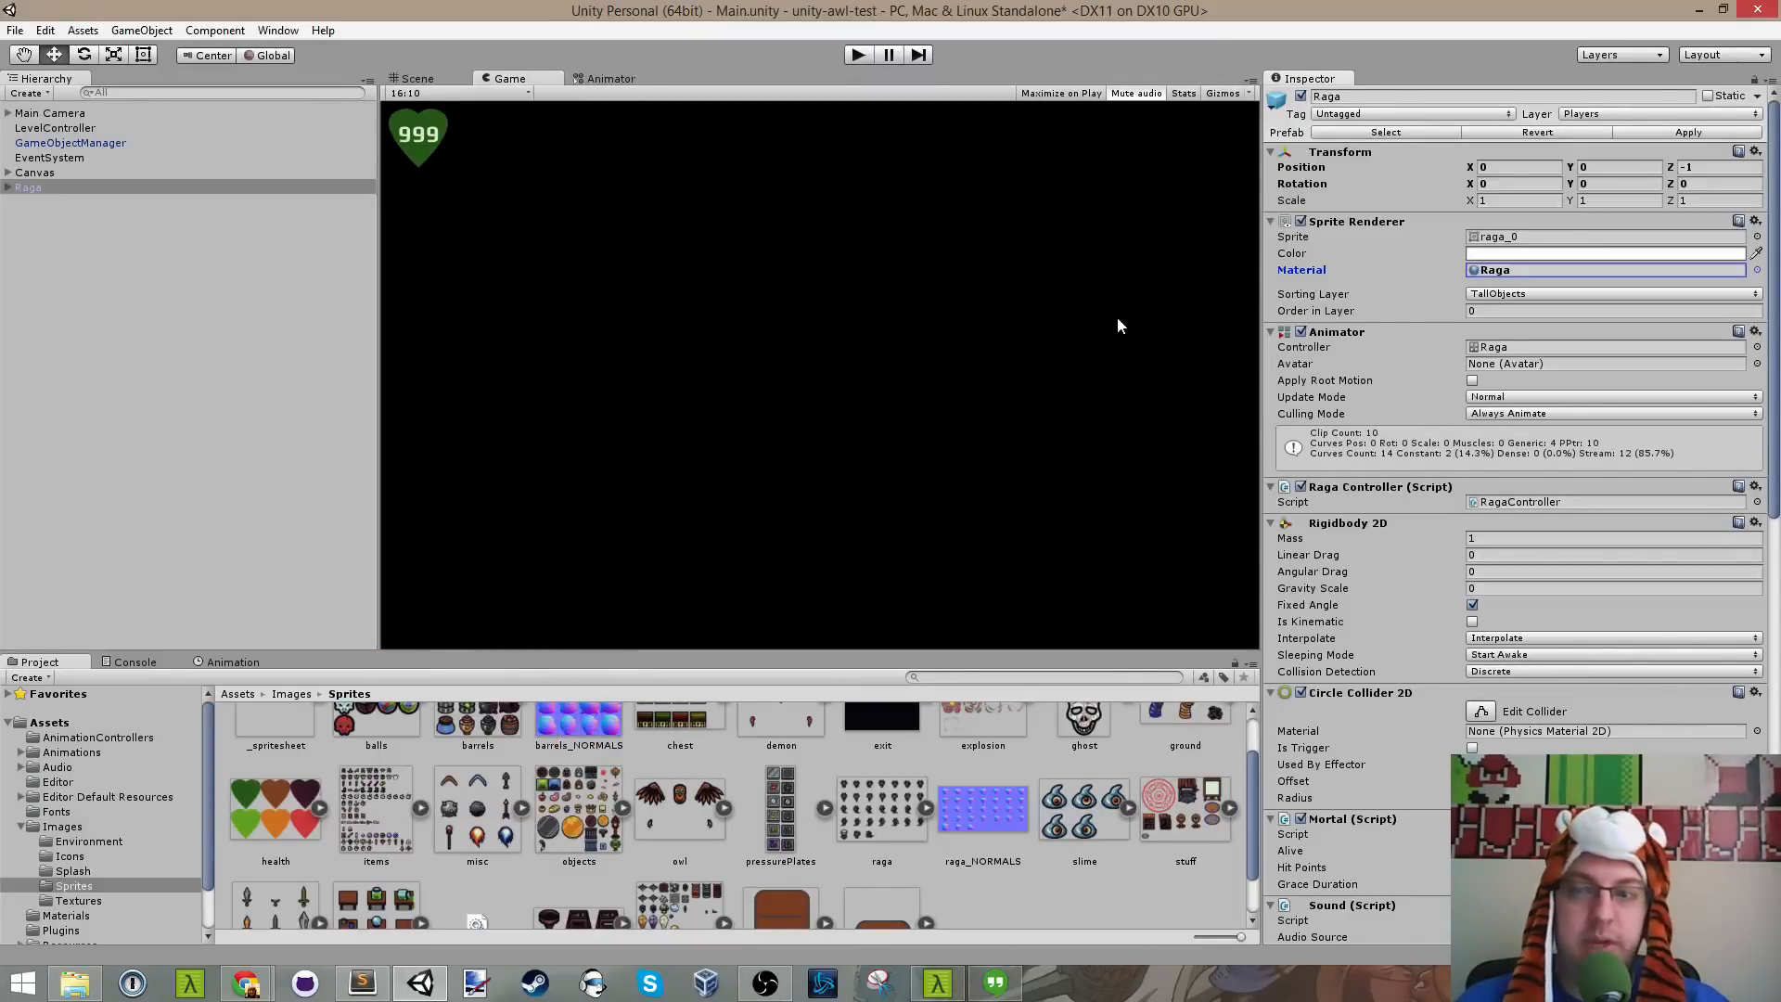
{"action": "key", "text": "ctrl+s"}
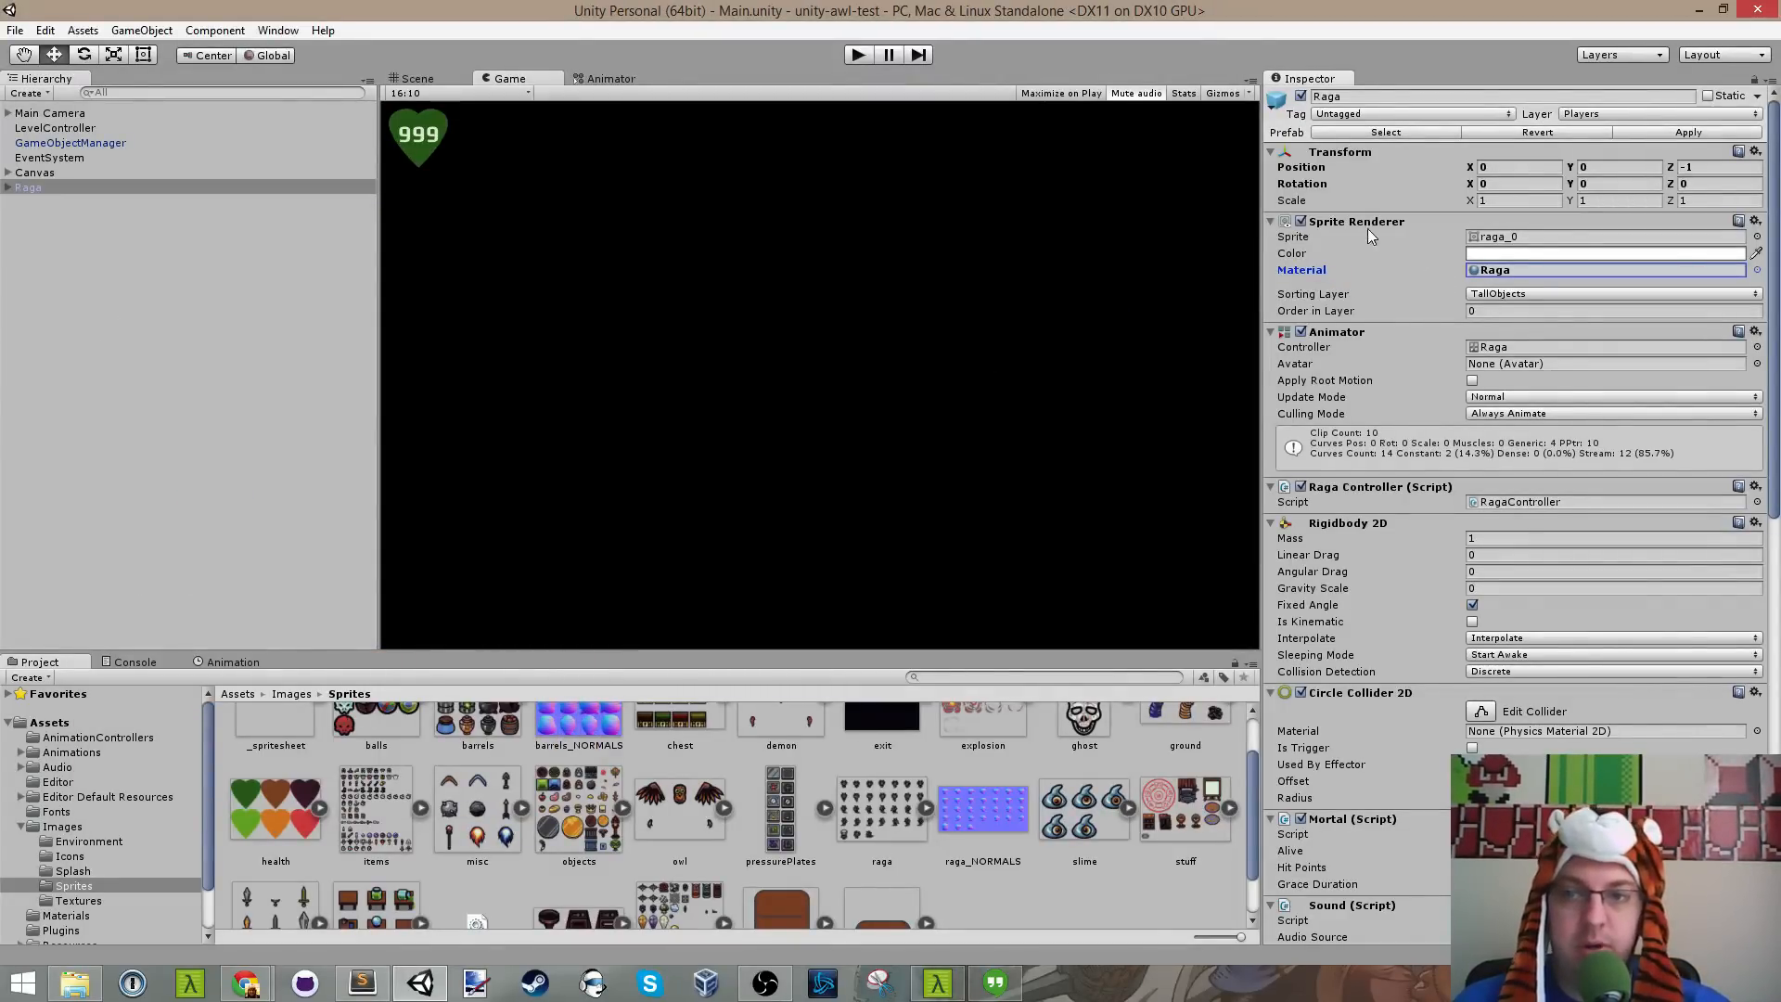
Step: Run the game and try a scale of X 5 and Y 2 on the Raga object while it plays
{"action": "left_click", "coordinate": [863, 56]}
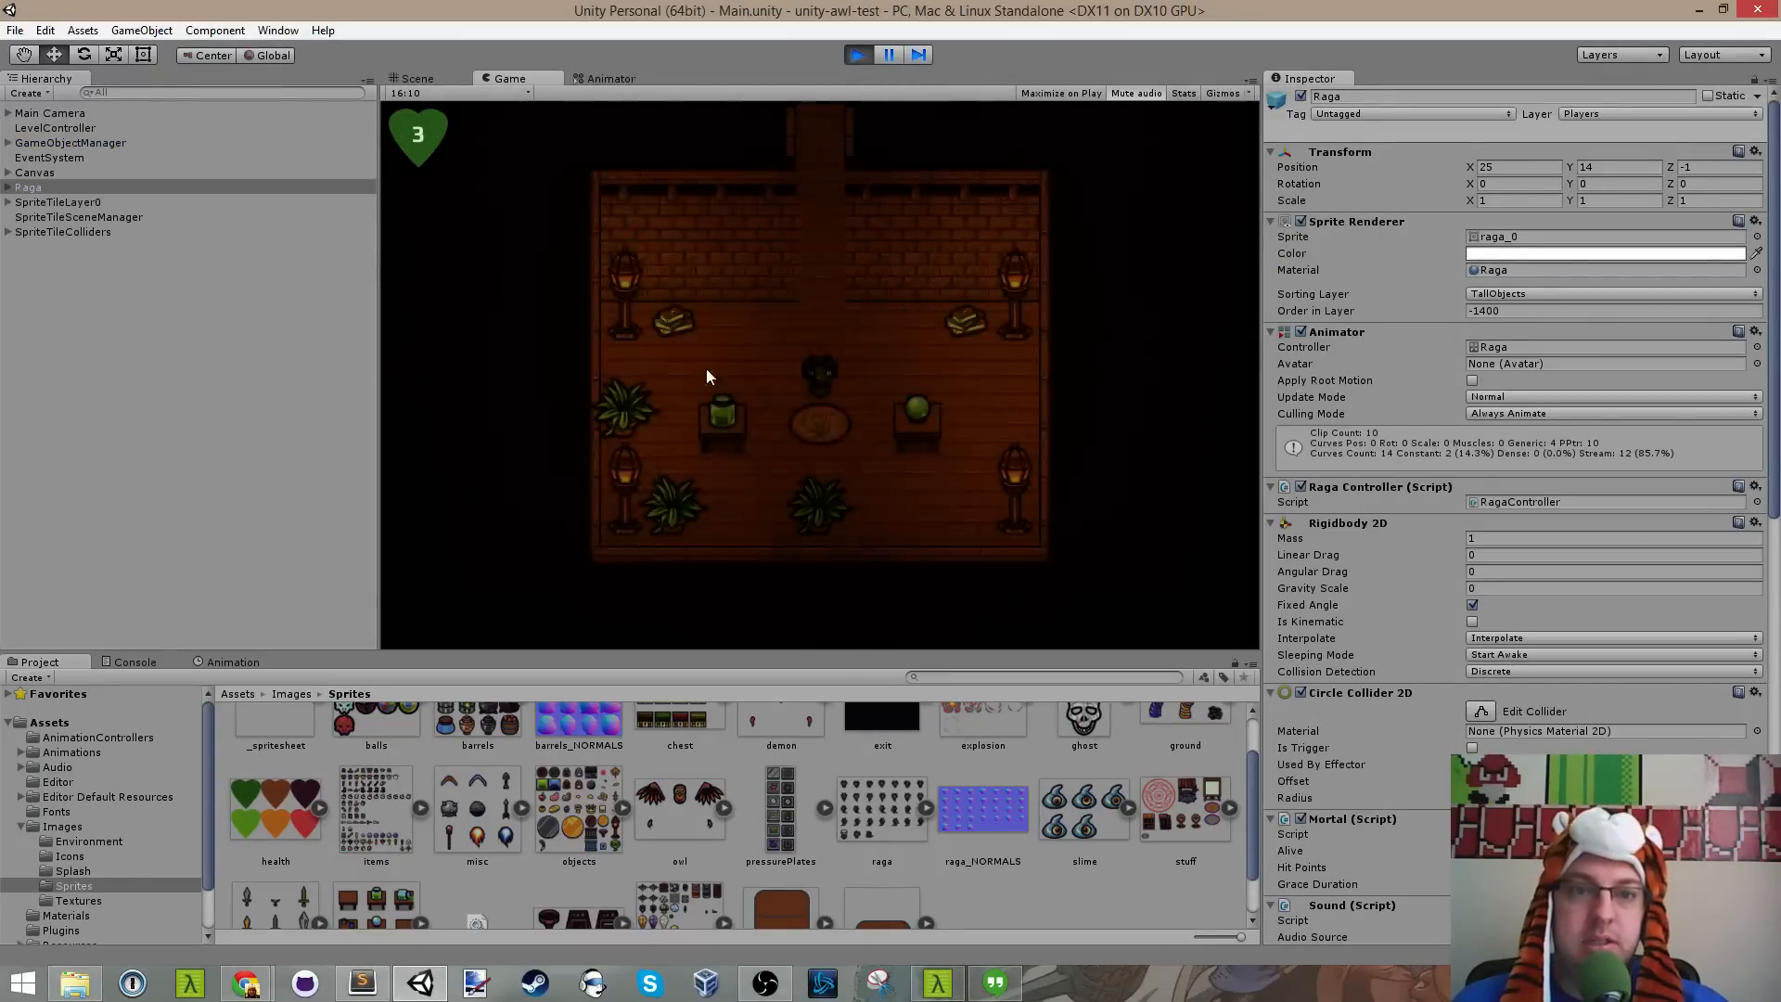
{"action": "key", "text": "w"}
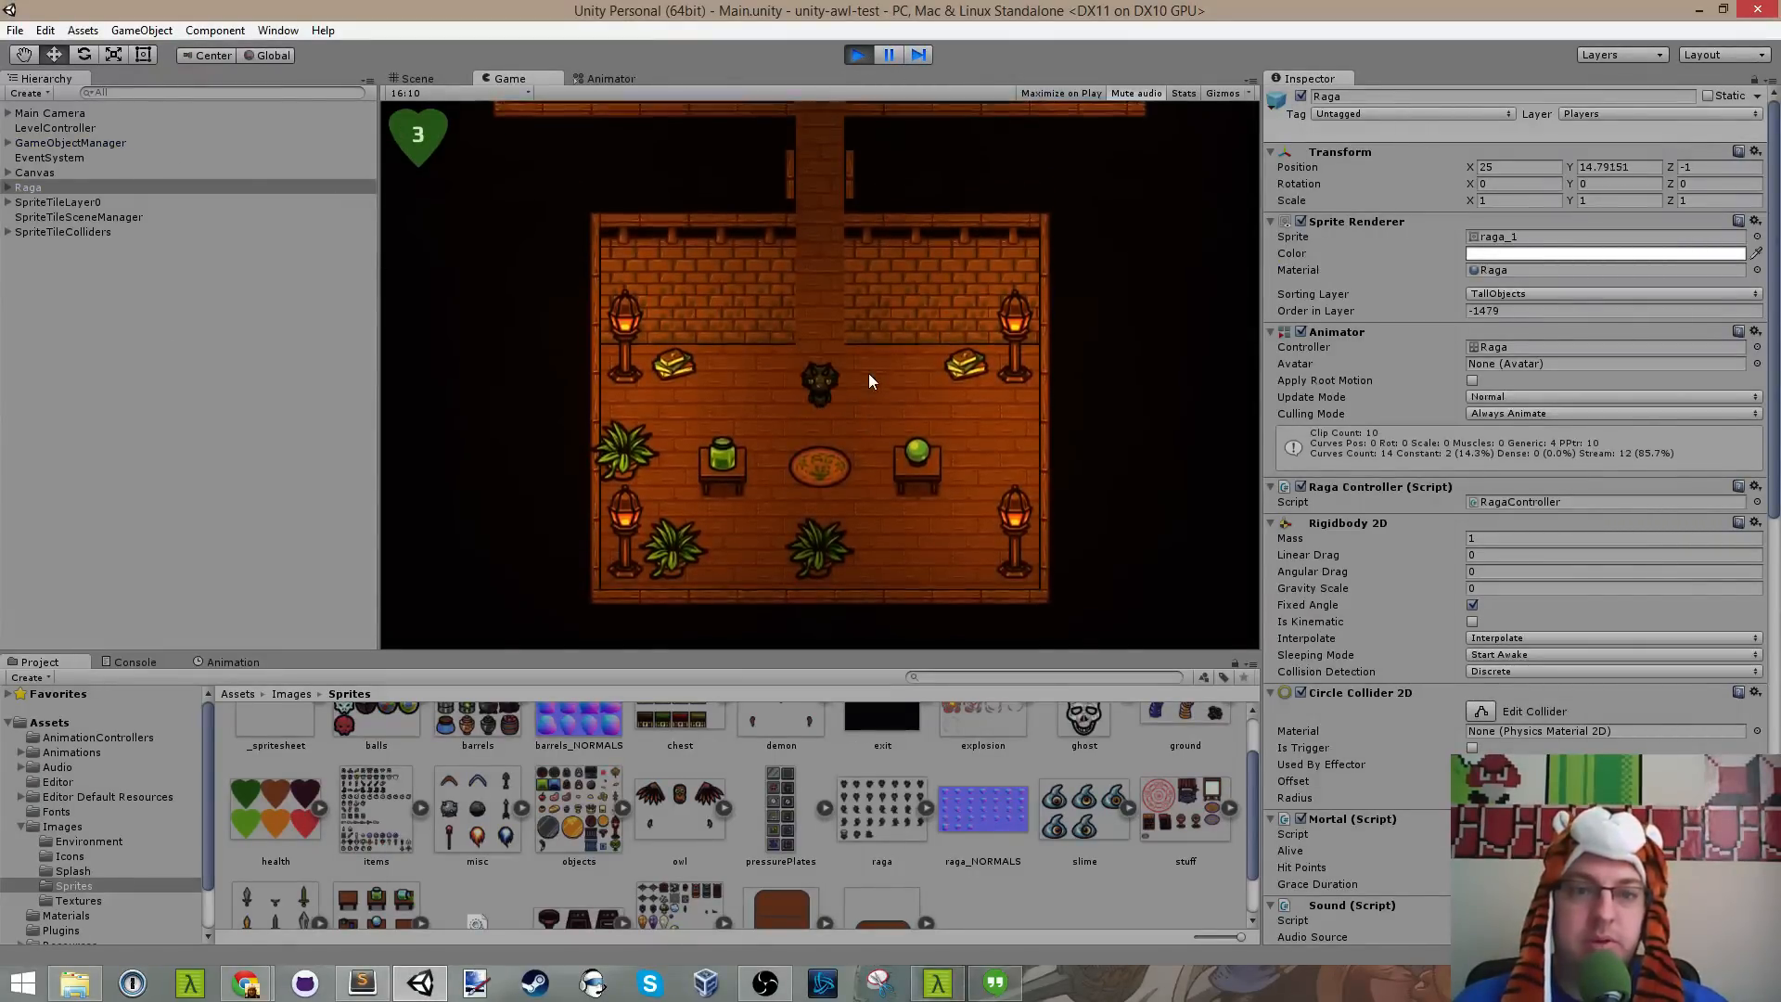
{"action": "left_click", "coordinate": [1595, 201]}
{"action": "type", "text": "2"}
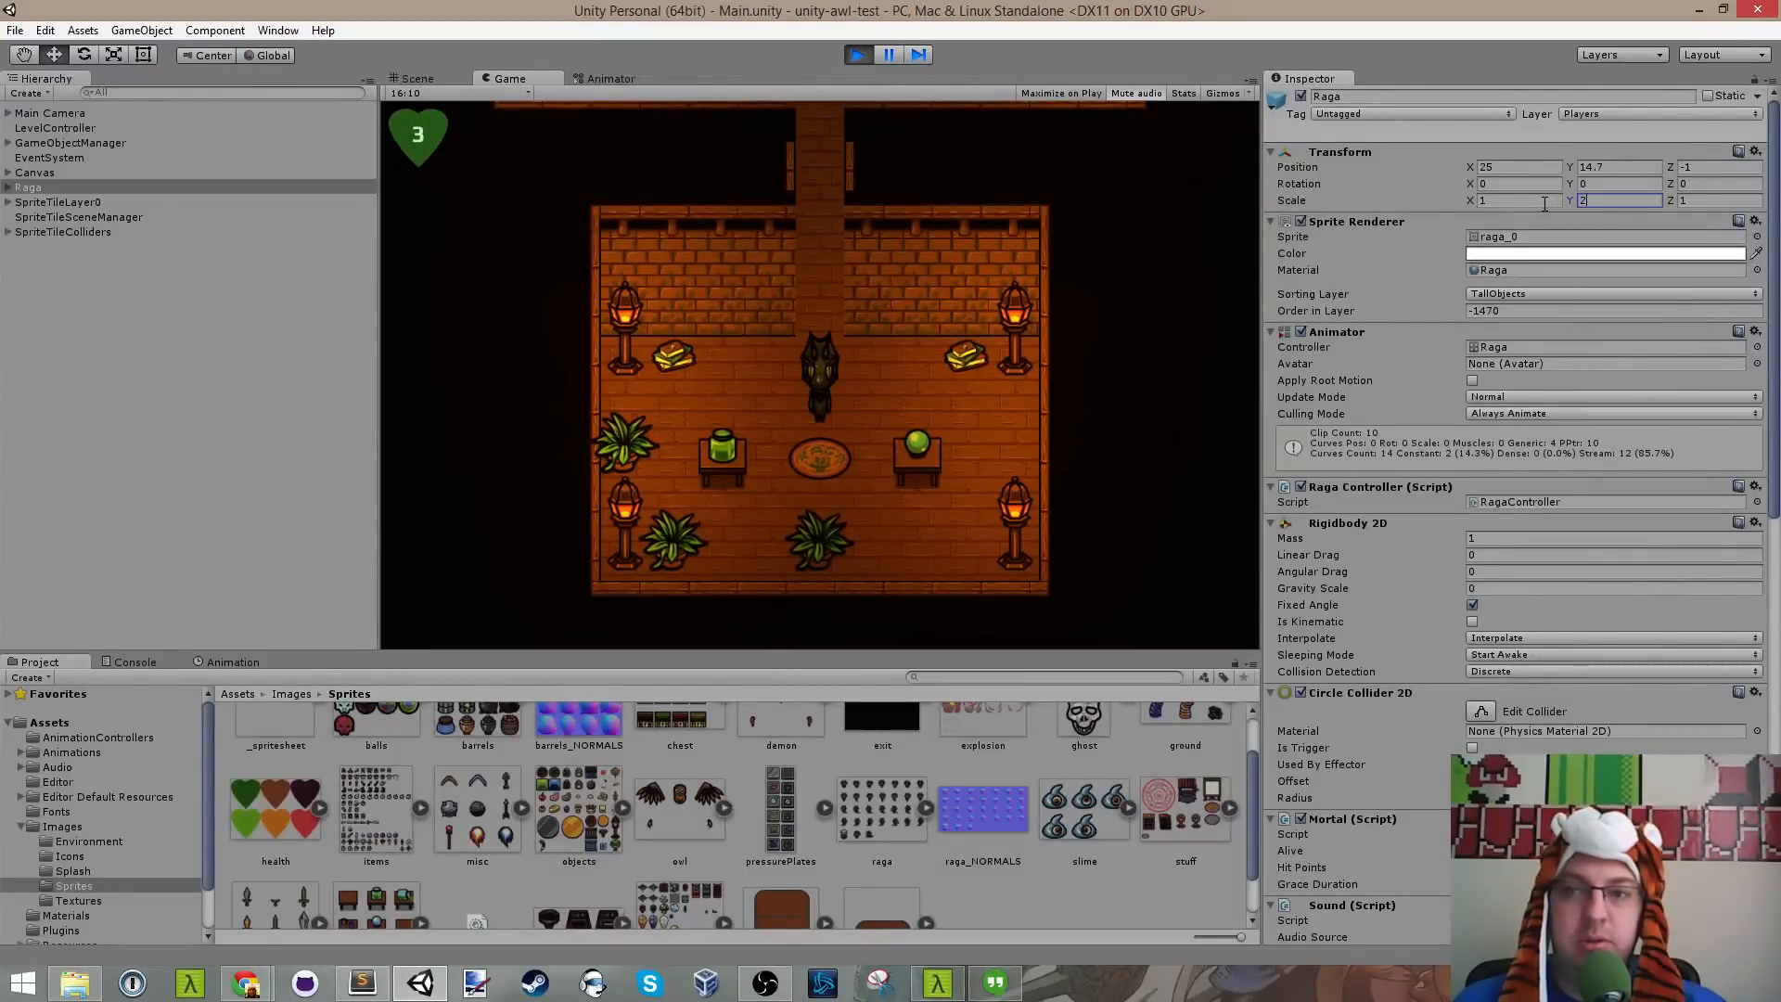
{"action": "left_click", "coordinate": [1536, 201]}
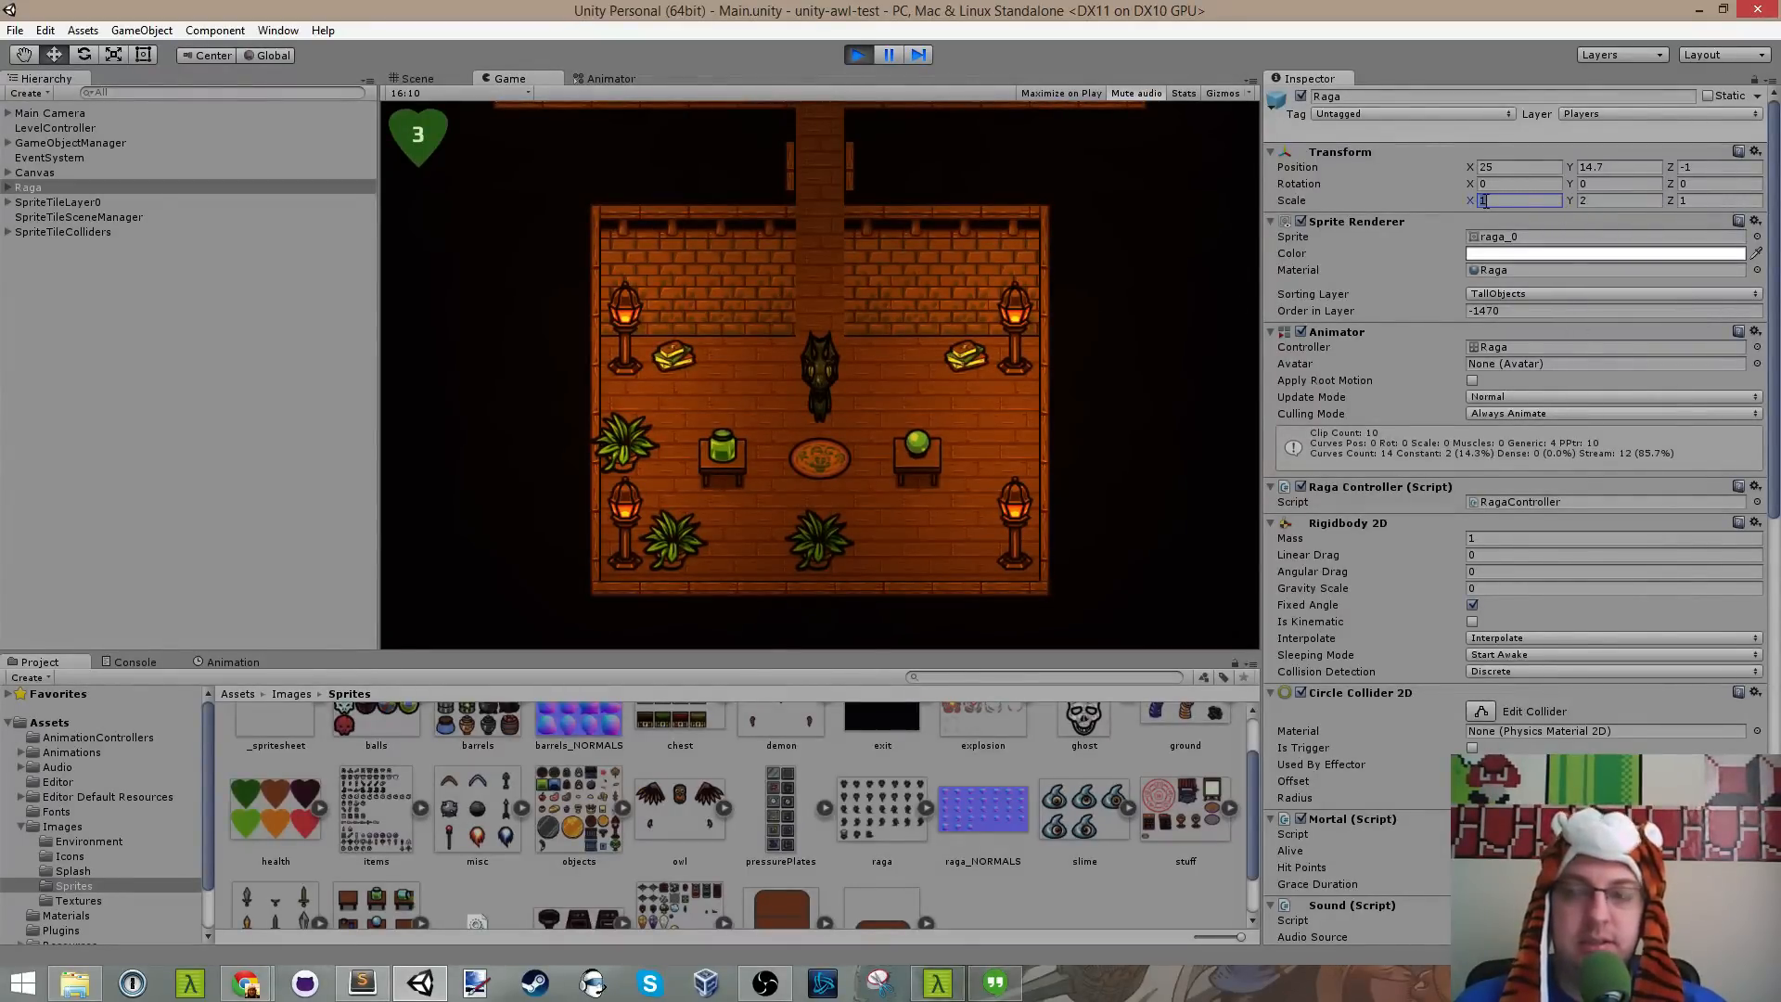
{"action": "type", "text": "5"}
{"action": "left_click", "coordinate": [1150, 289]}
Step: Walk the enlarged Raga around the first room to examine how the lamps light the normals, and stop the game
{"action": "key", "text": "w"}
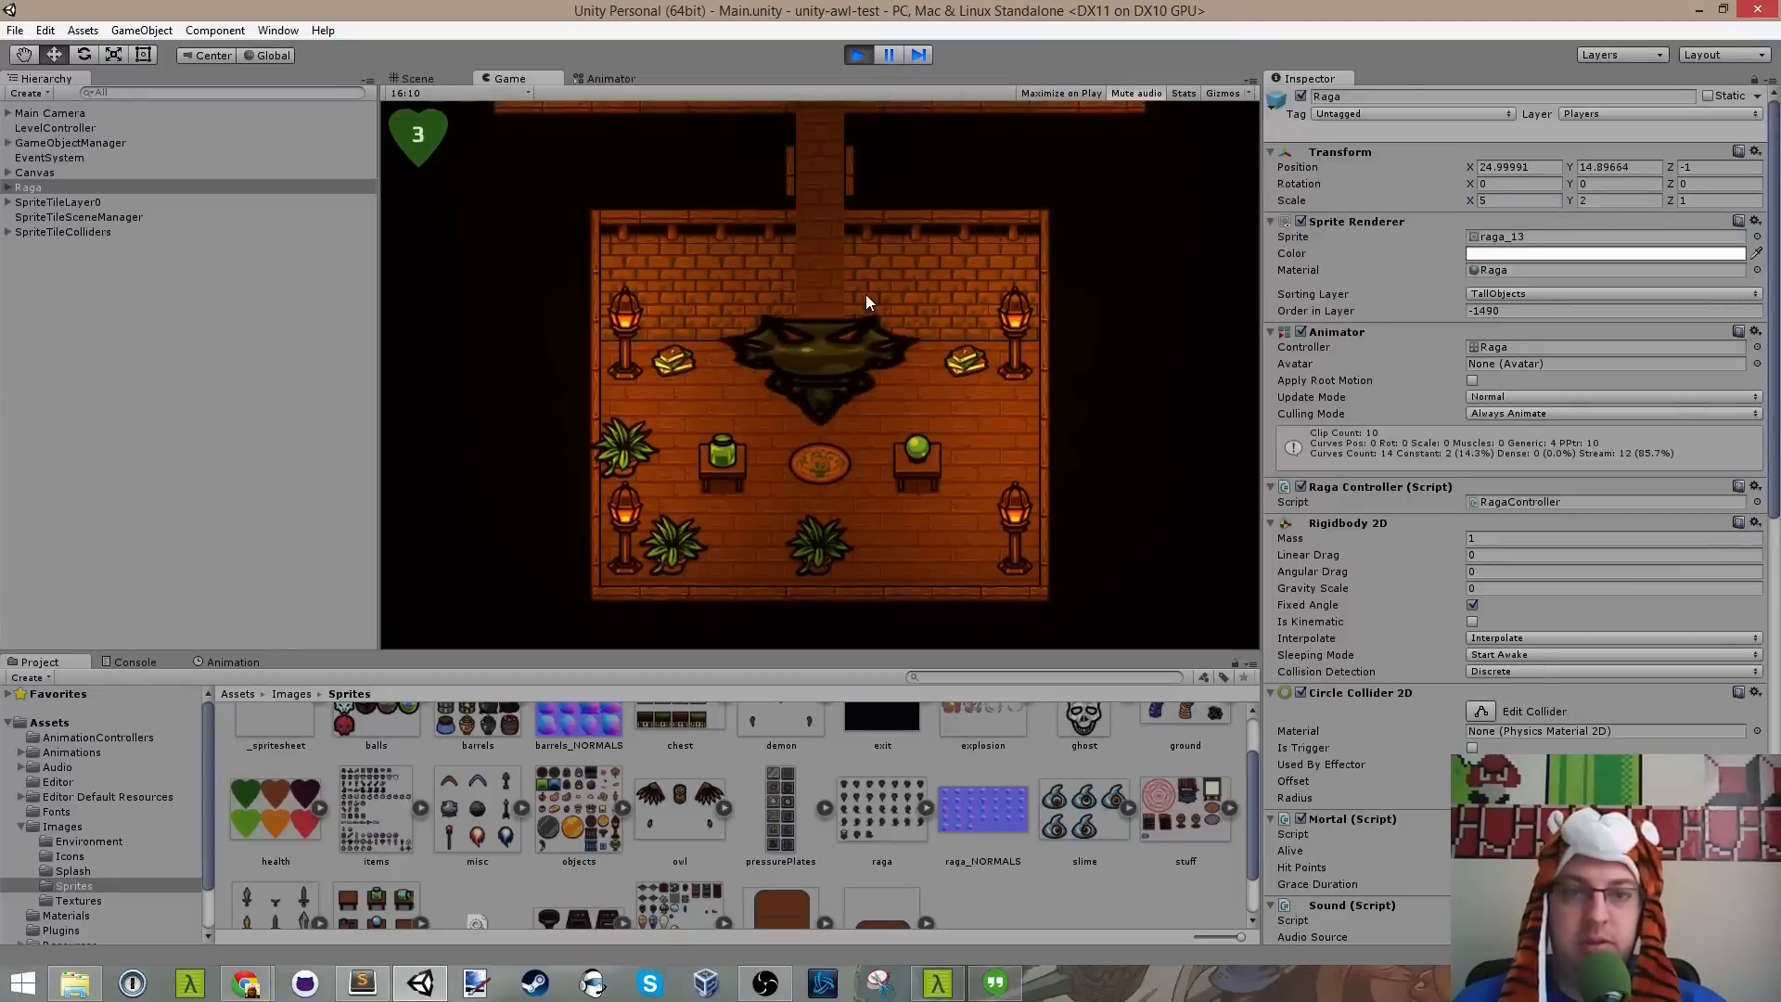
{"action": "key", "text": "a"}
{"action": "key", "text": "d"}
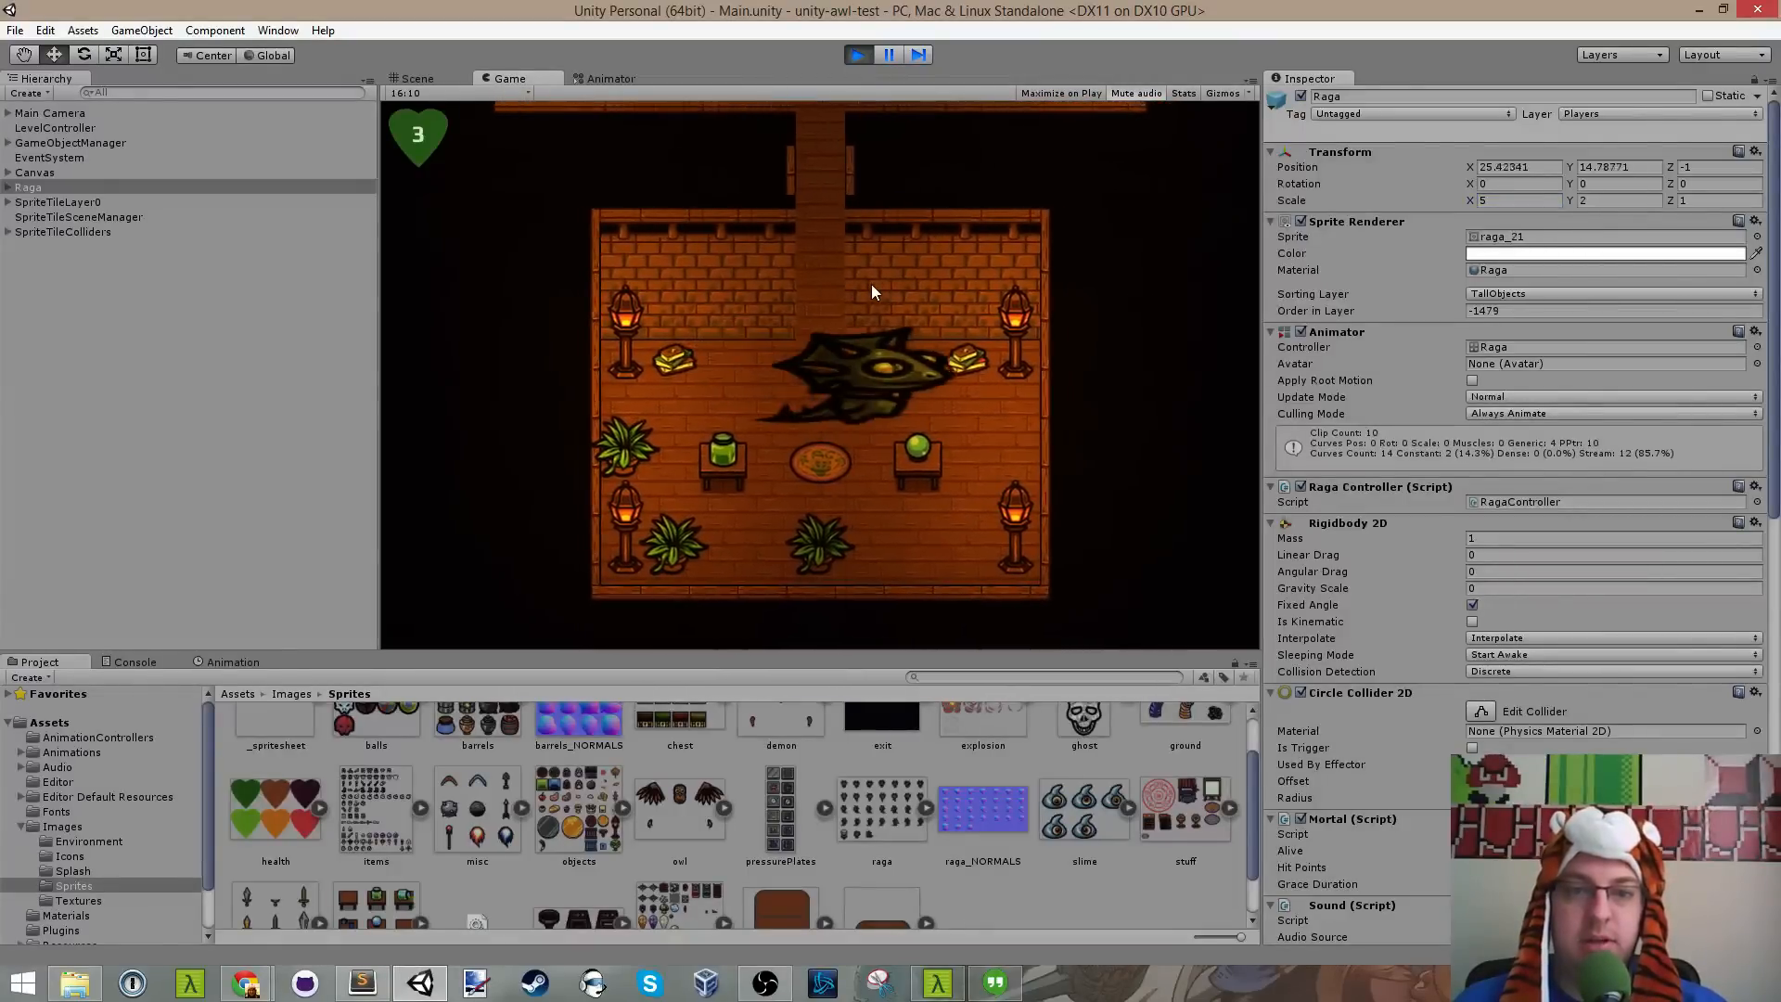
{"action": "key", "text": "a"}
{"action": "key", "text": "s"}
{"action": "key", "text": "d"}
{"action": "key", "text": "w"}
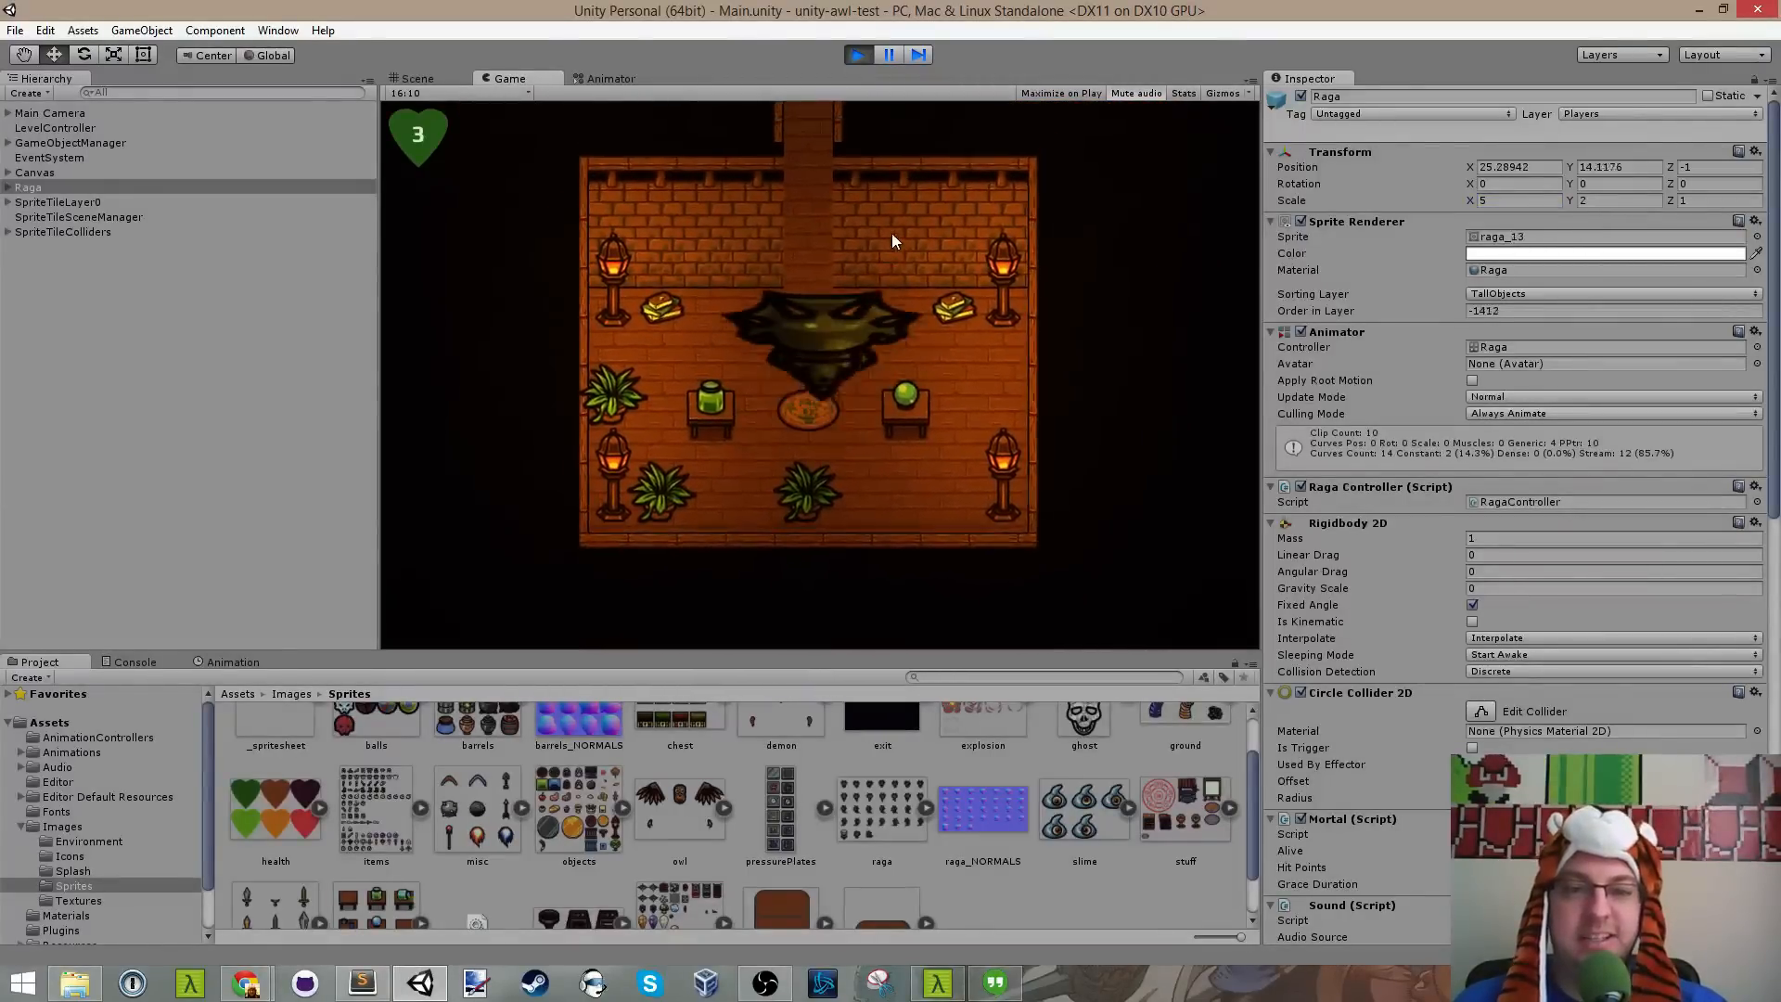
{"action": "key", "text": "a"}
{"action": "key", "text": "d"}
{"action": "key", "text": "a"}
{"action": "key", "text": "s"}
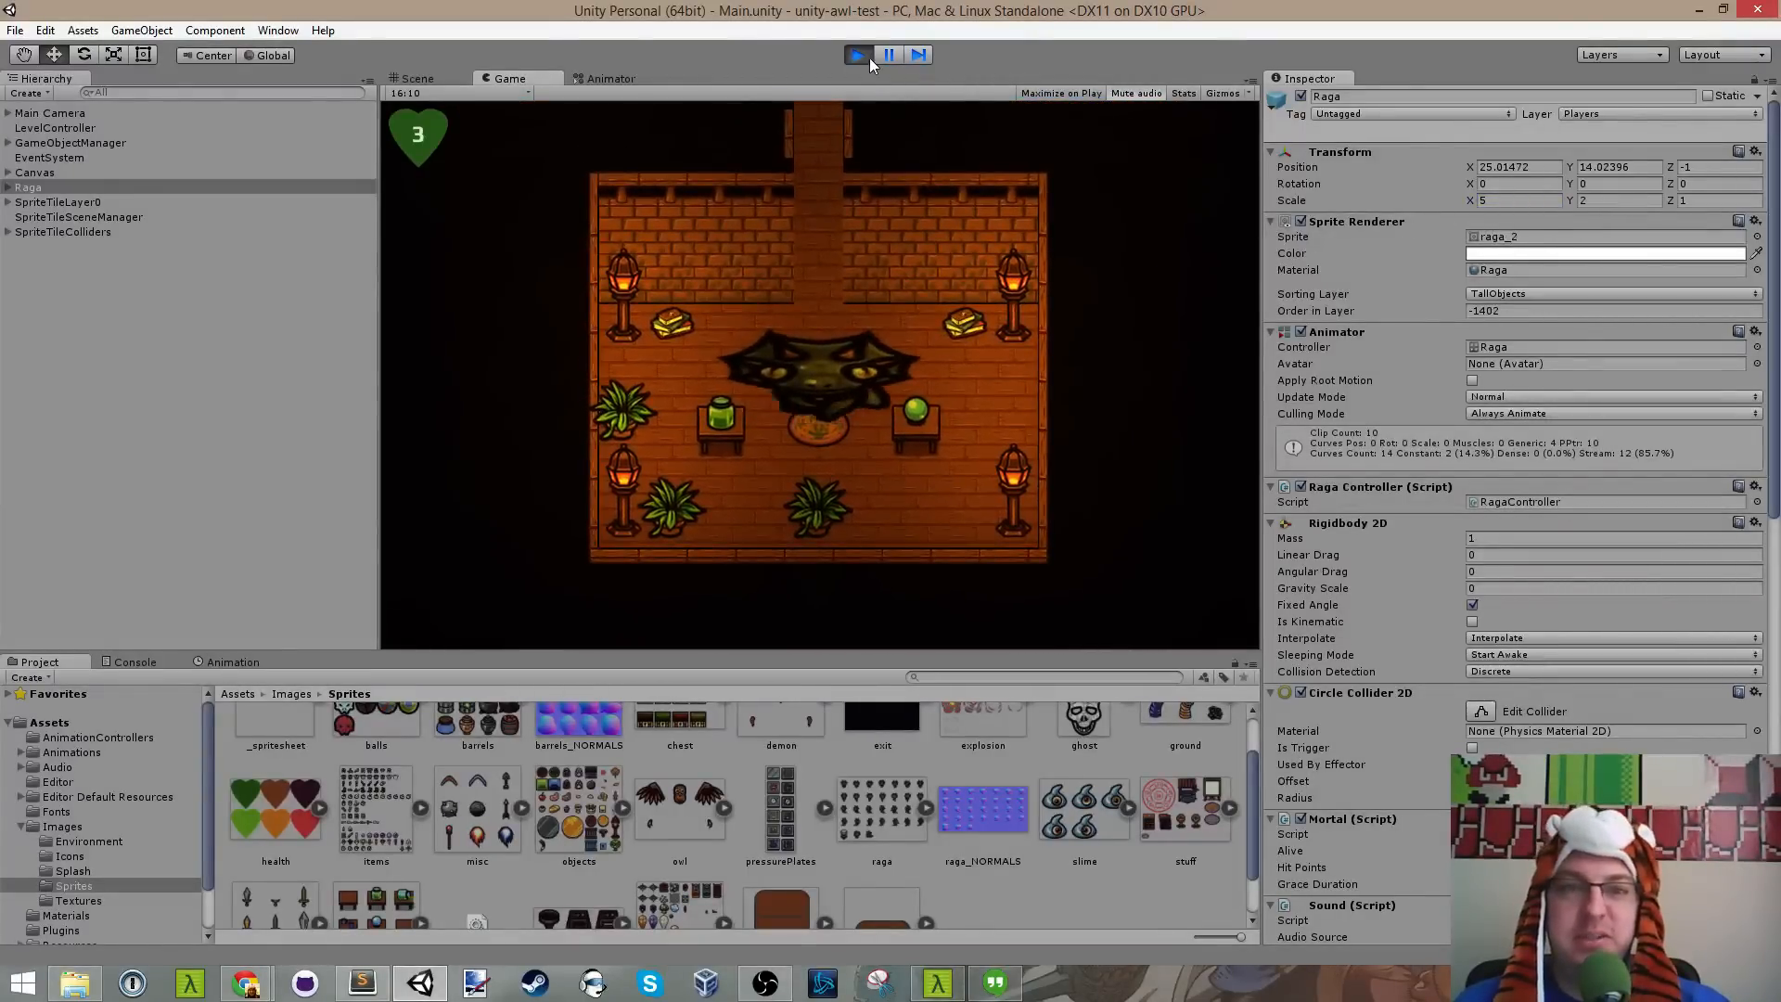
{"action": "left_click", "coordinate": [868, 57]}
Step: Run the game again, walk Raga at normal size up to the green cauldron to check the lighting, and stop it
{"action": "left_click", "coordinate": [866, 56]}
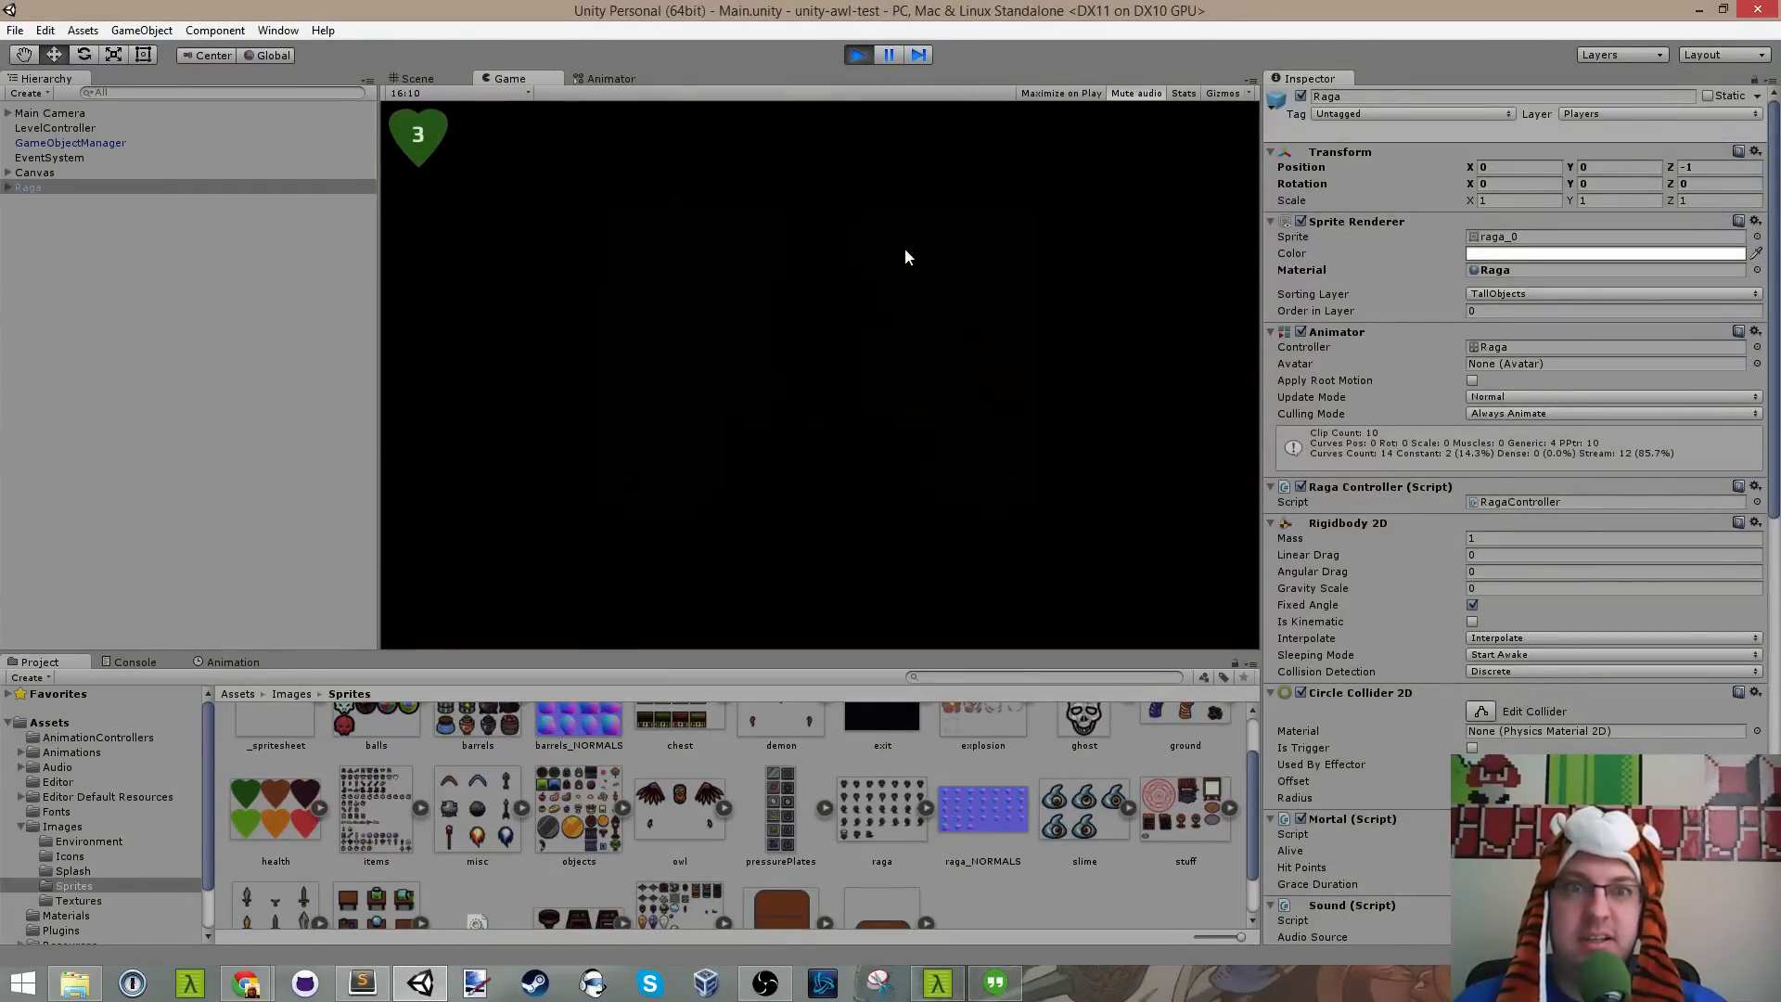
{"action": "key", "text": "Up"}
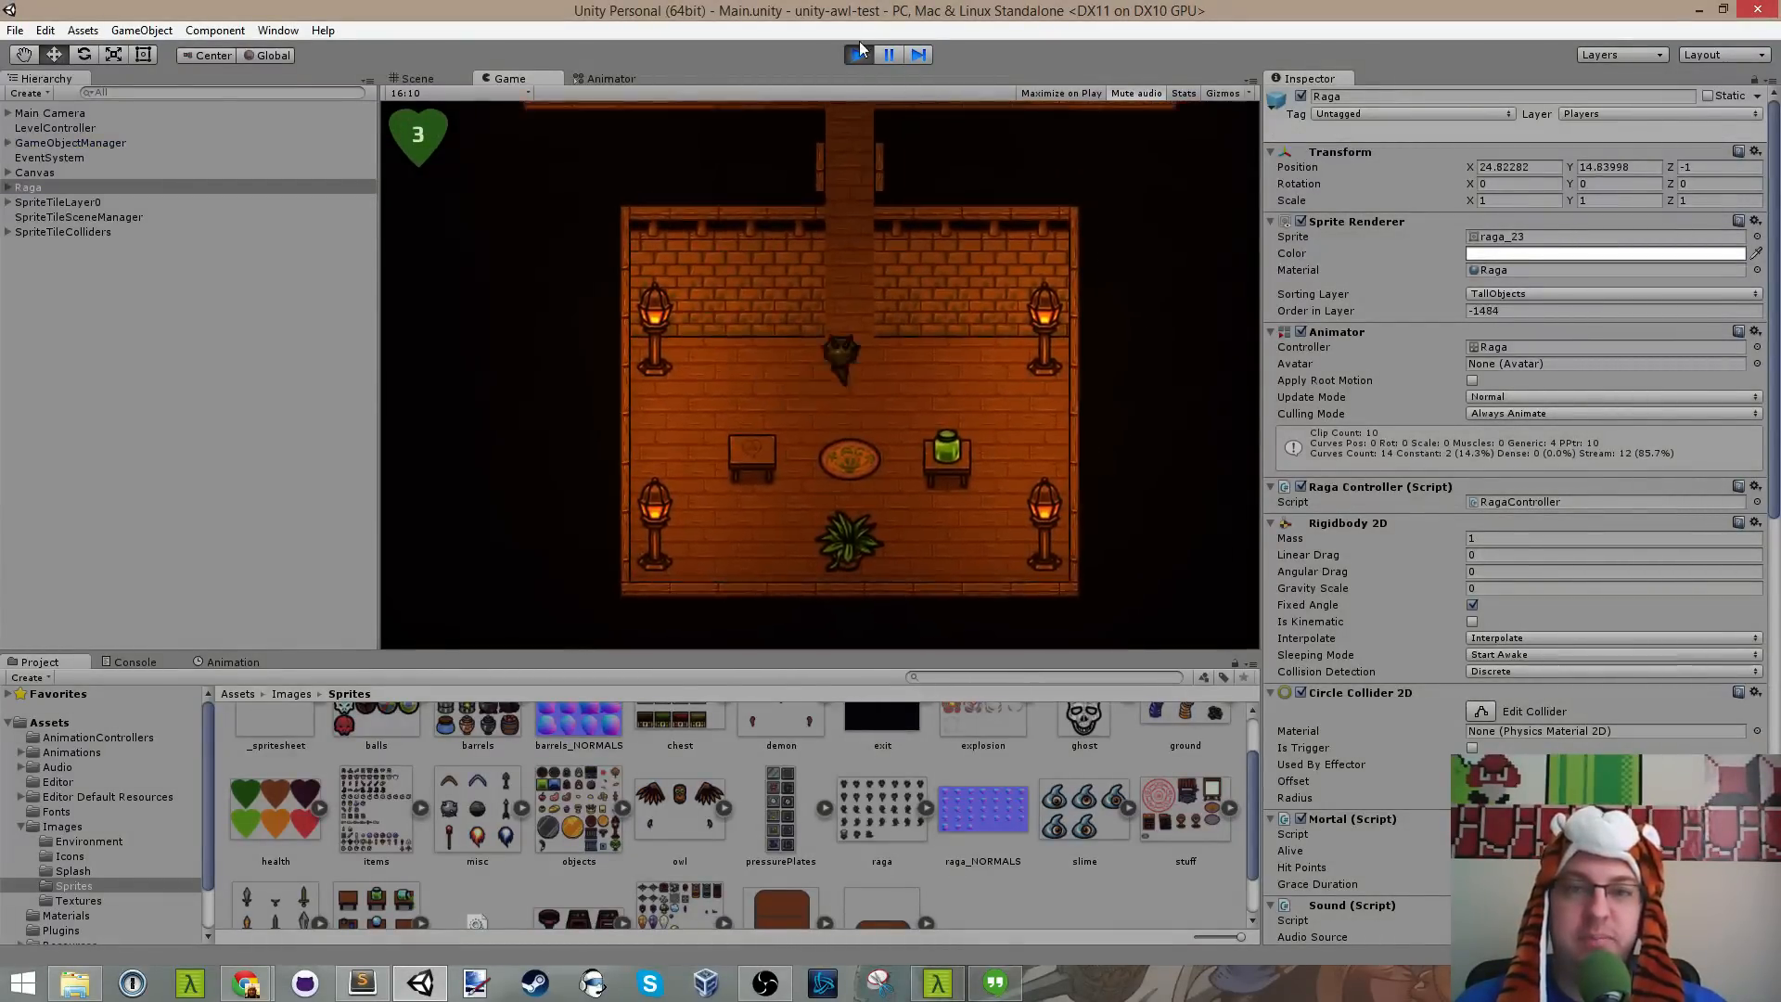
{"action": "key", "text": "Up"}
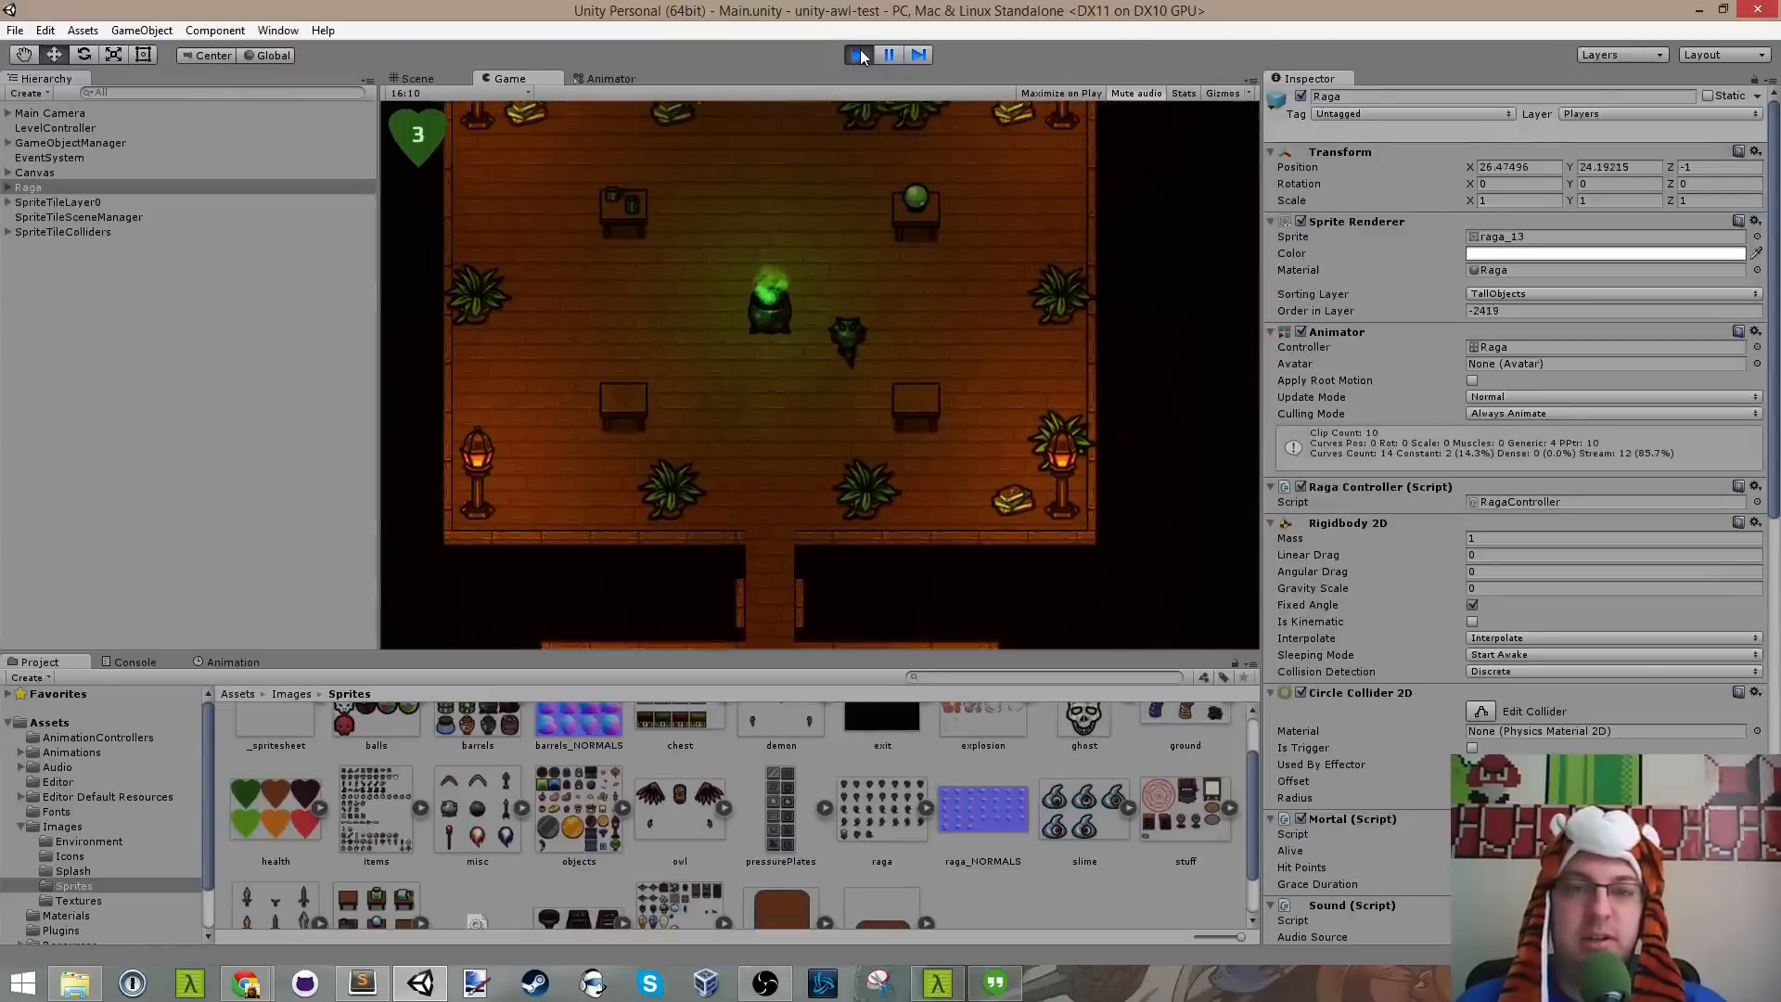
{"action": "left_click", "coordinate": [858, 55]}
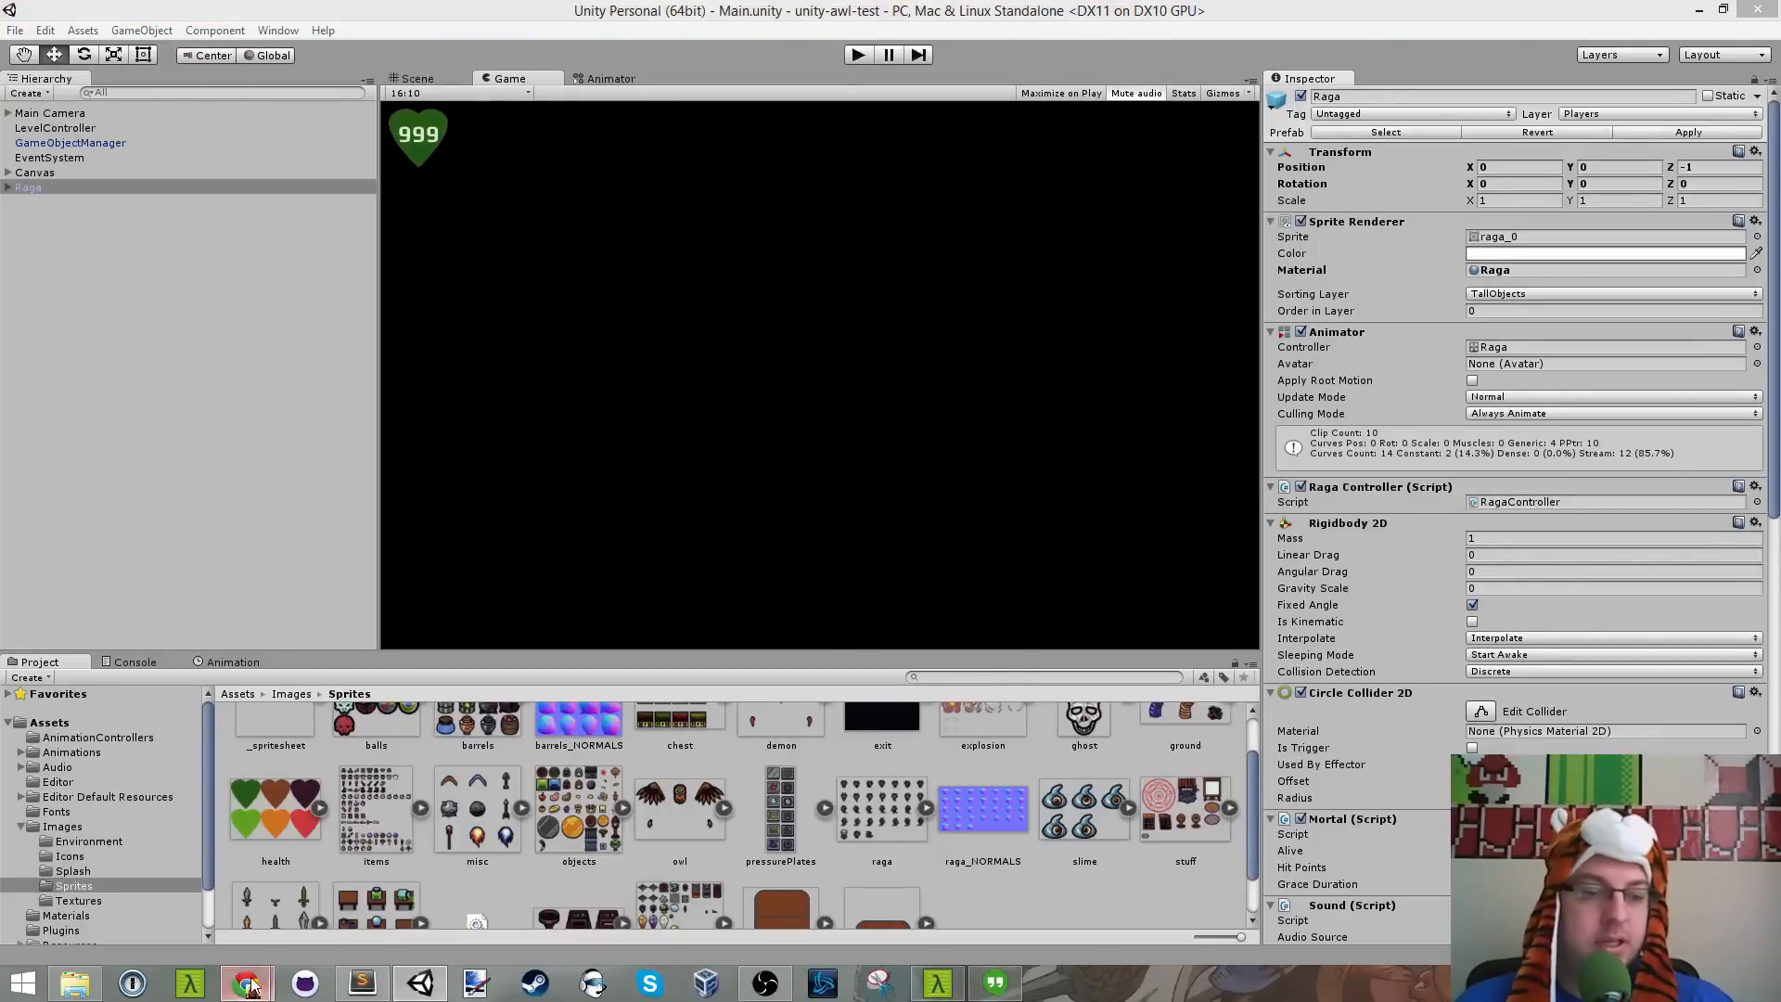
Step: Switch to the lostdecadegames Twitch chat in Chrome and send the message "Hello"
{"action": "left_click", "coordinate": [343, 876]}
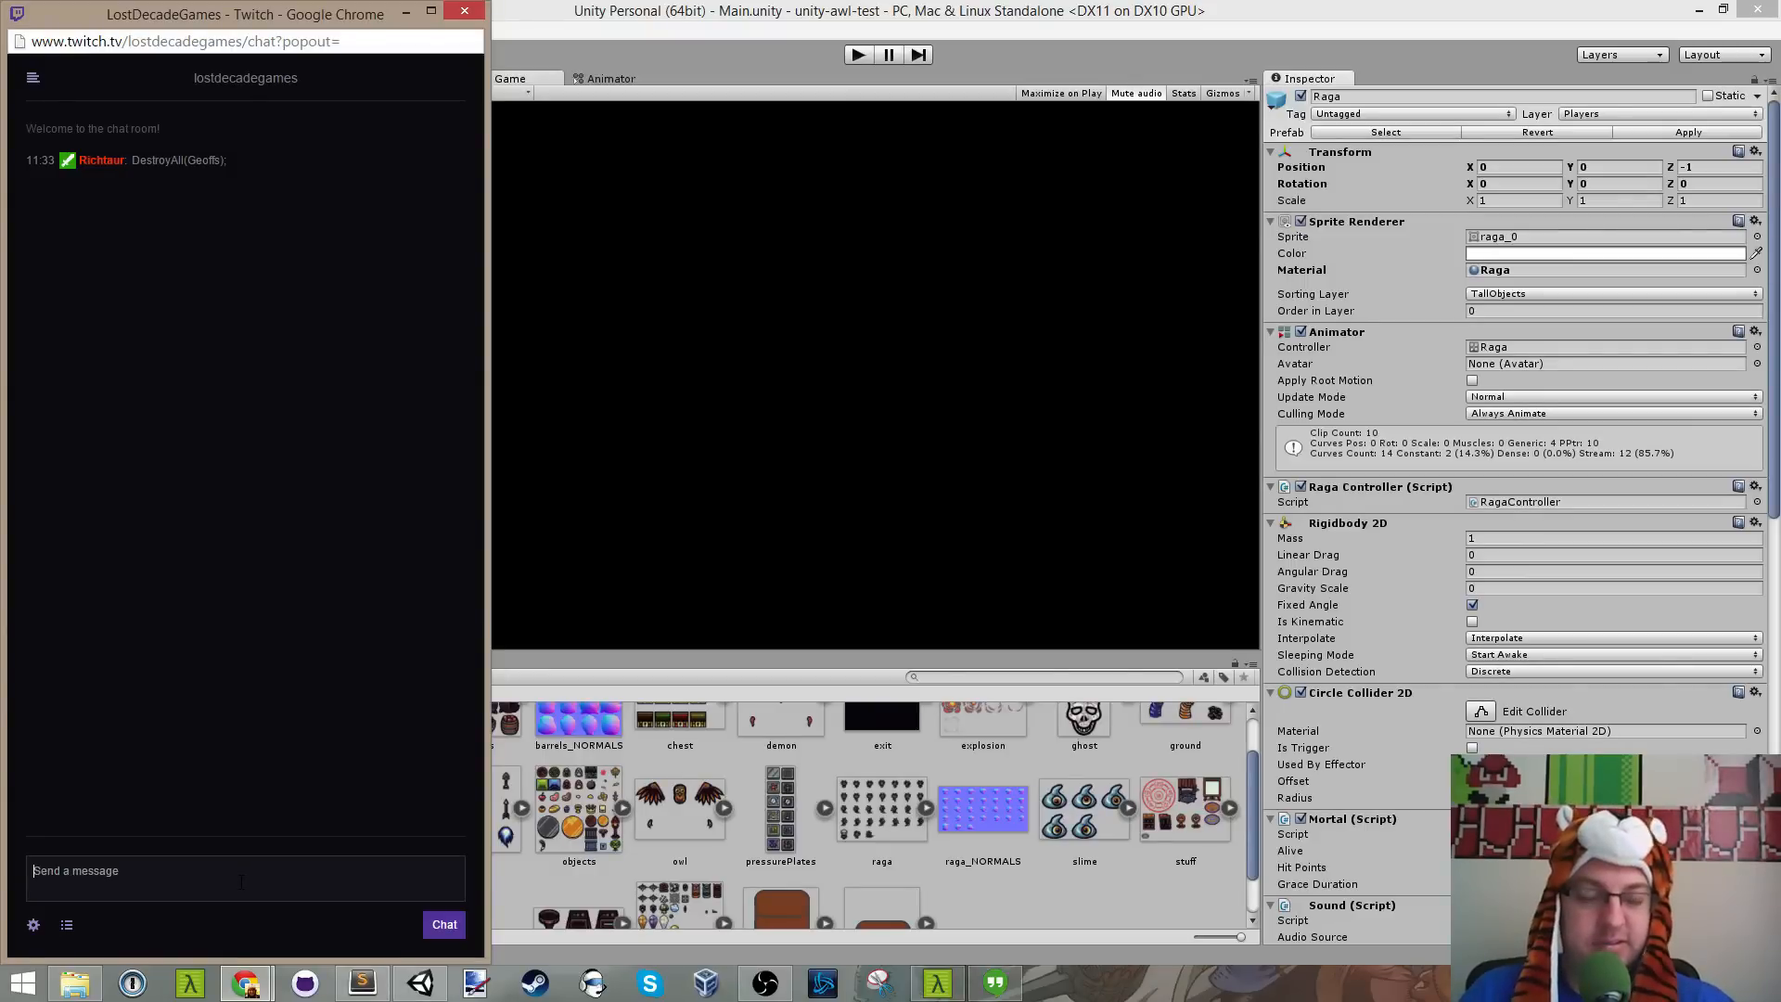
{"action": "type", "text": "Hel"}
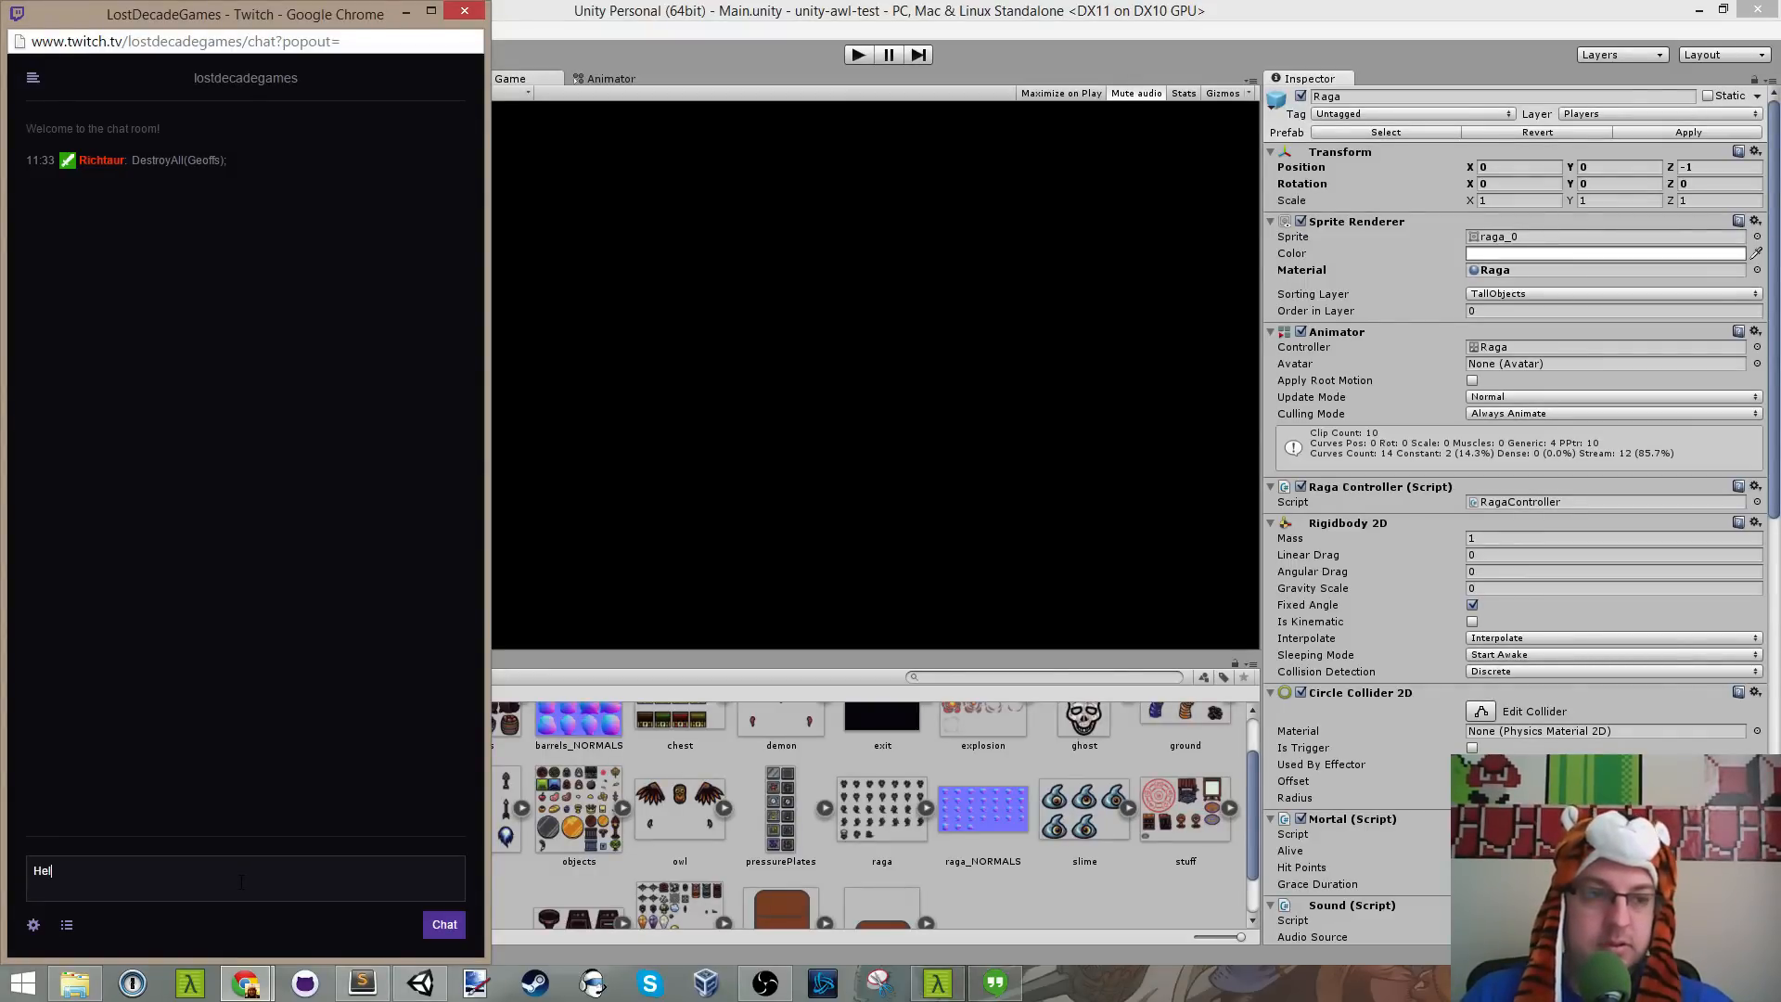
{"action": "type", "text": "lo"}
{"action": "key", "text": "Return"}
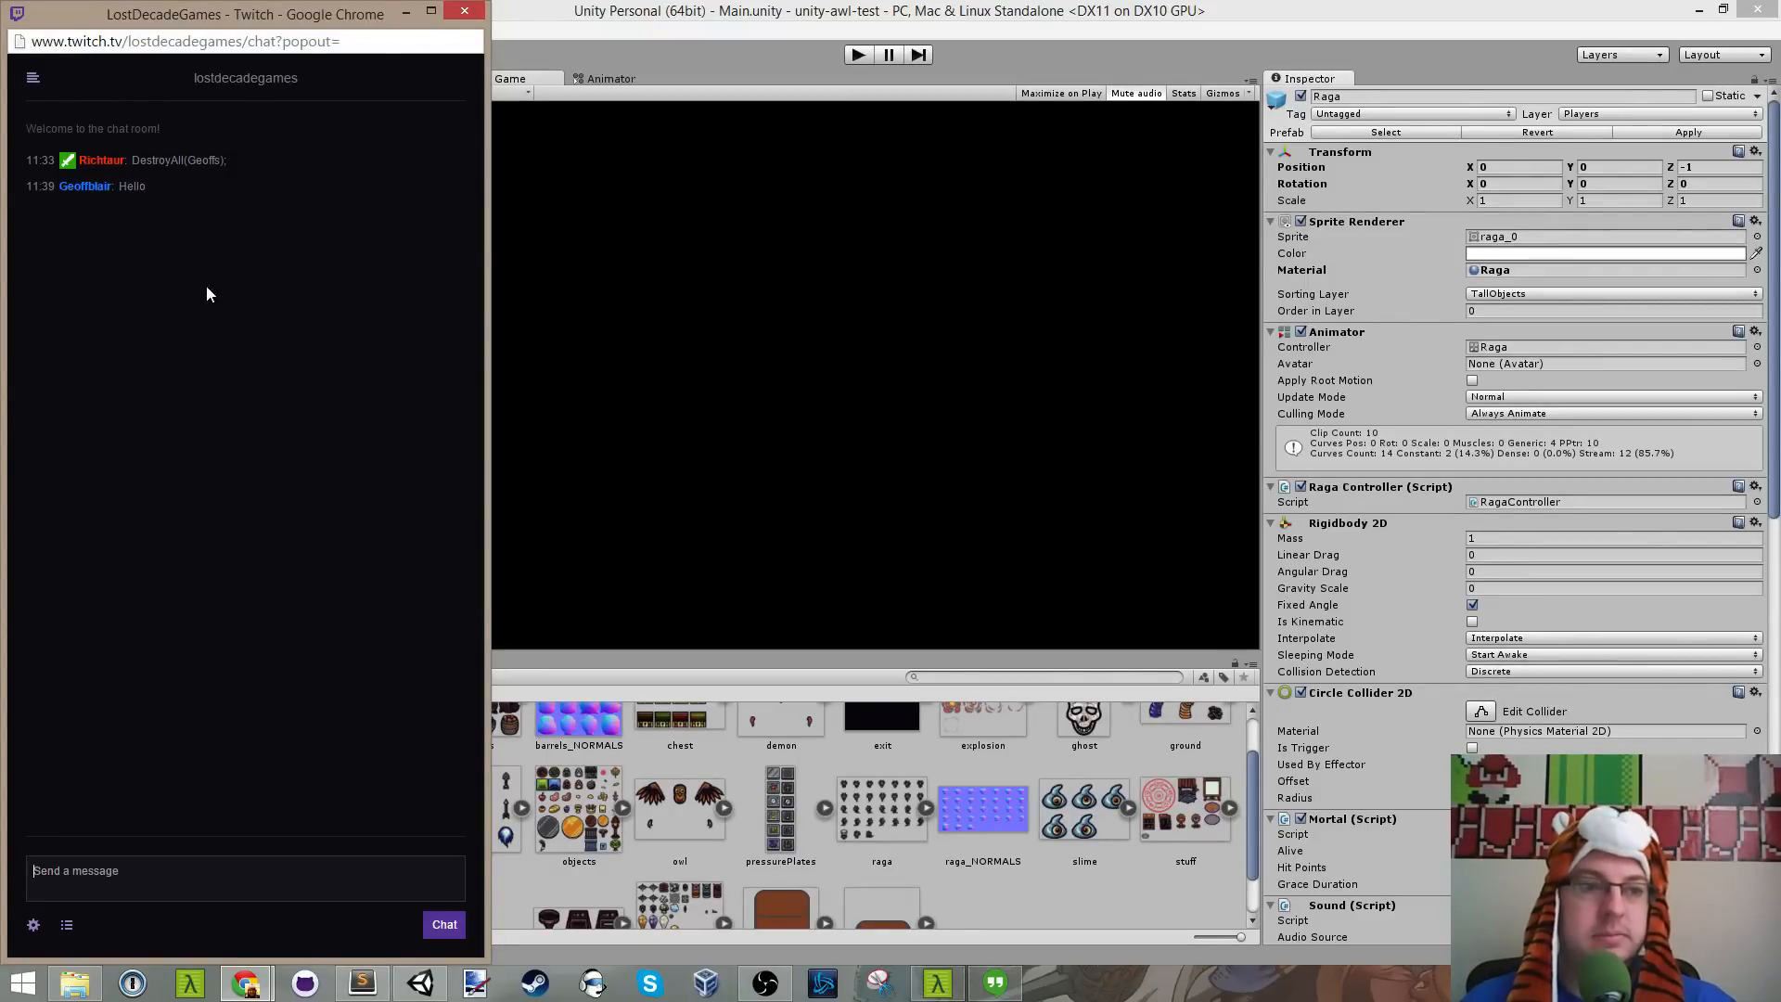
Step: Check the Twitch chat's viewer list, close the list and return to Unity
{"action": "left_click", "coordinate": [66, 925]}
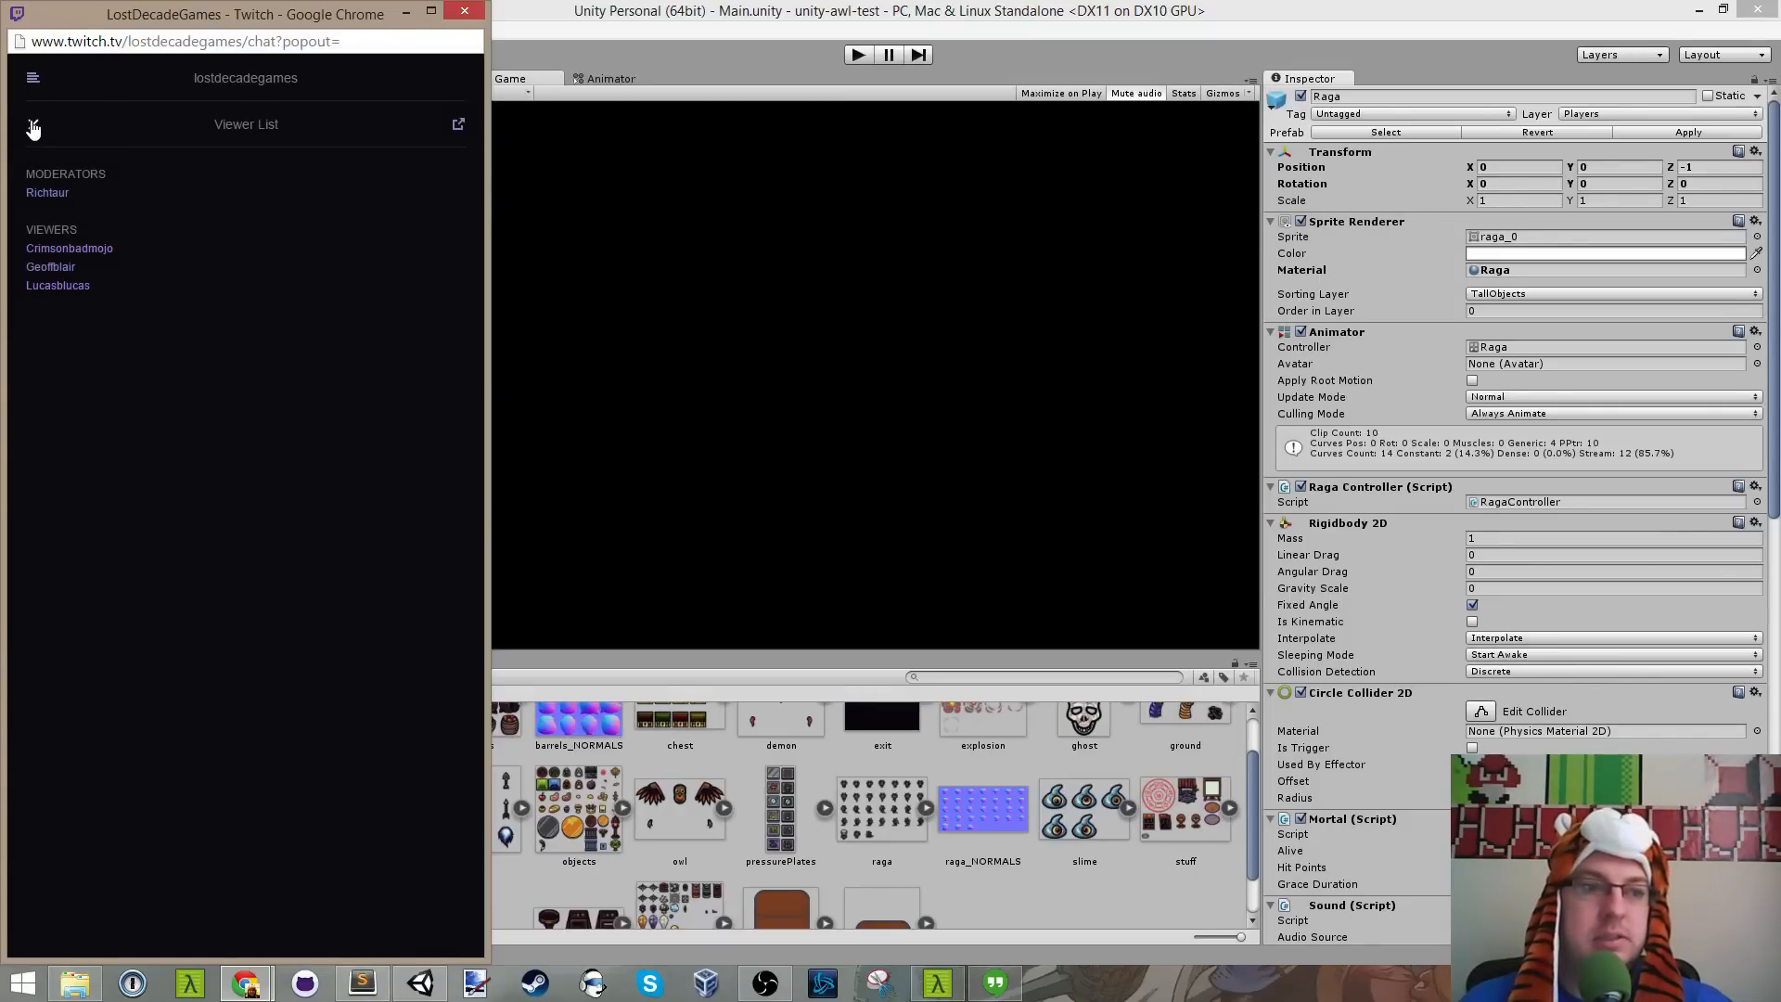
{"action": "left_click", "coordinate": [36, 126]}
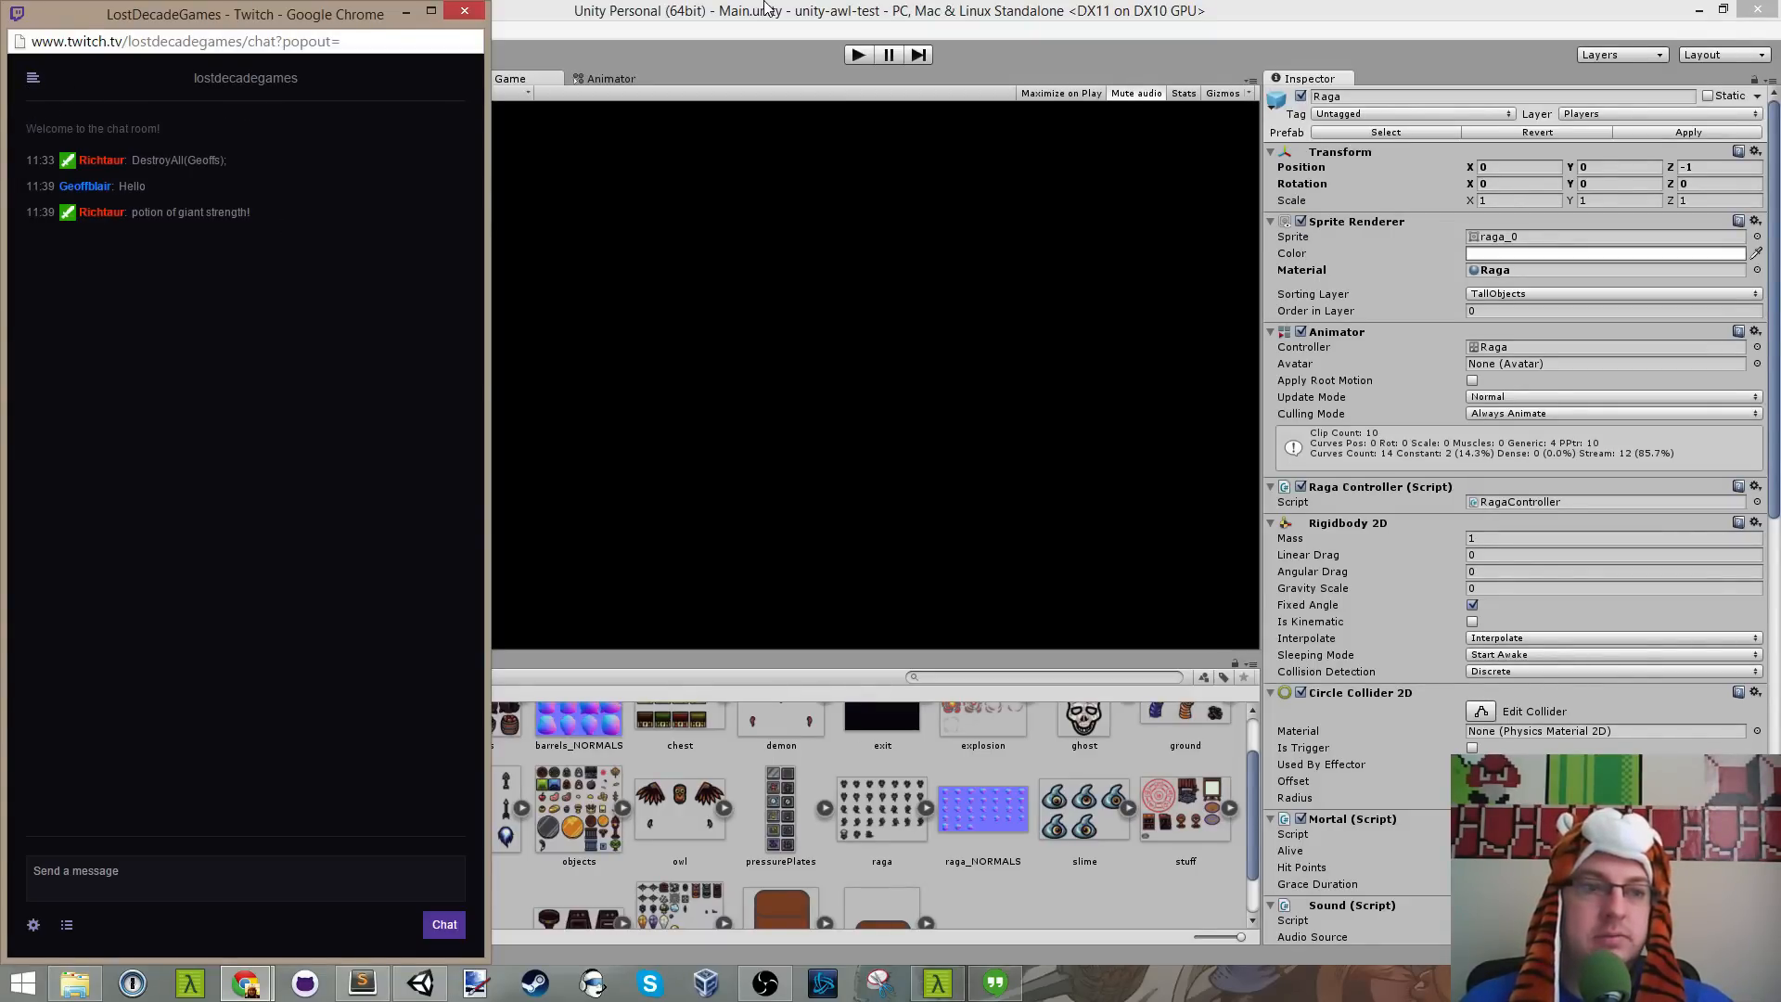
{"action": "left_click", "coordinate": [766, 8]}
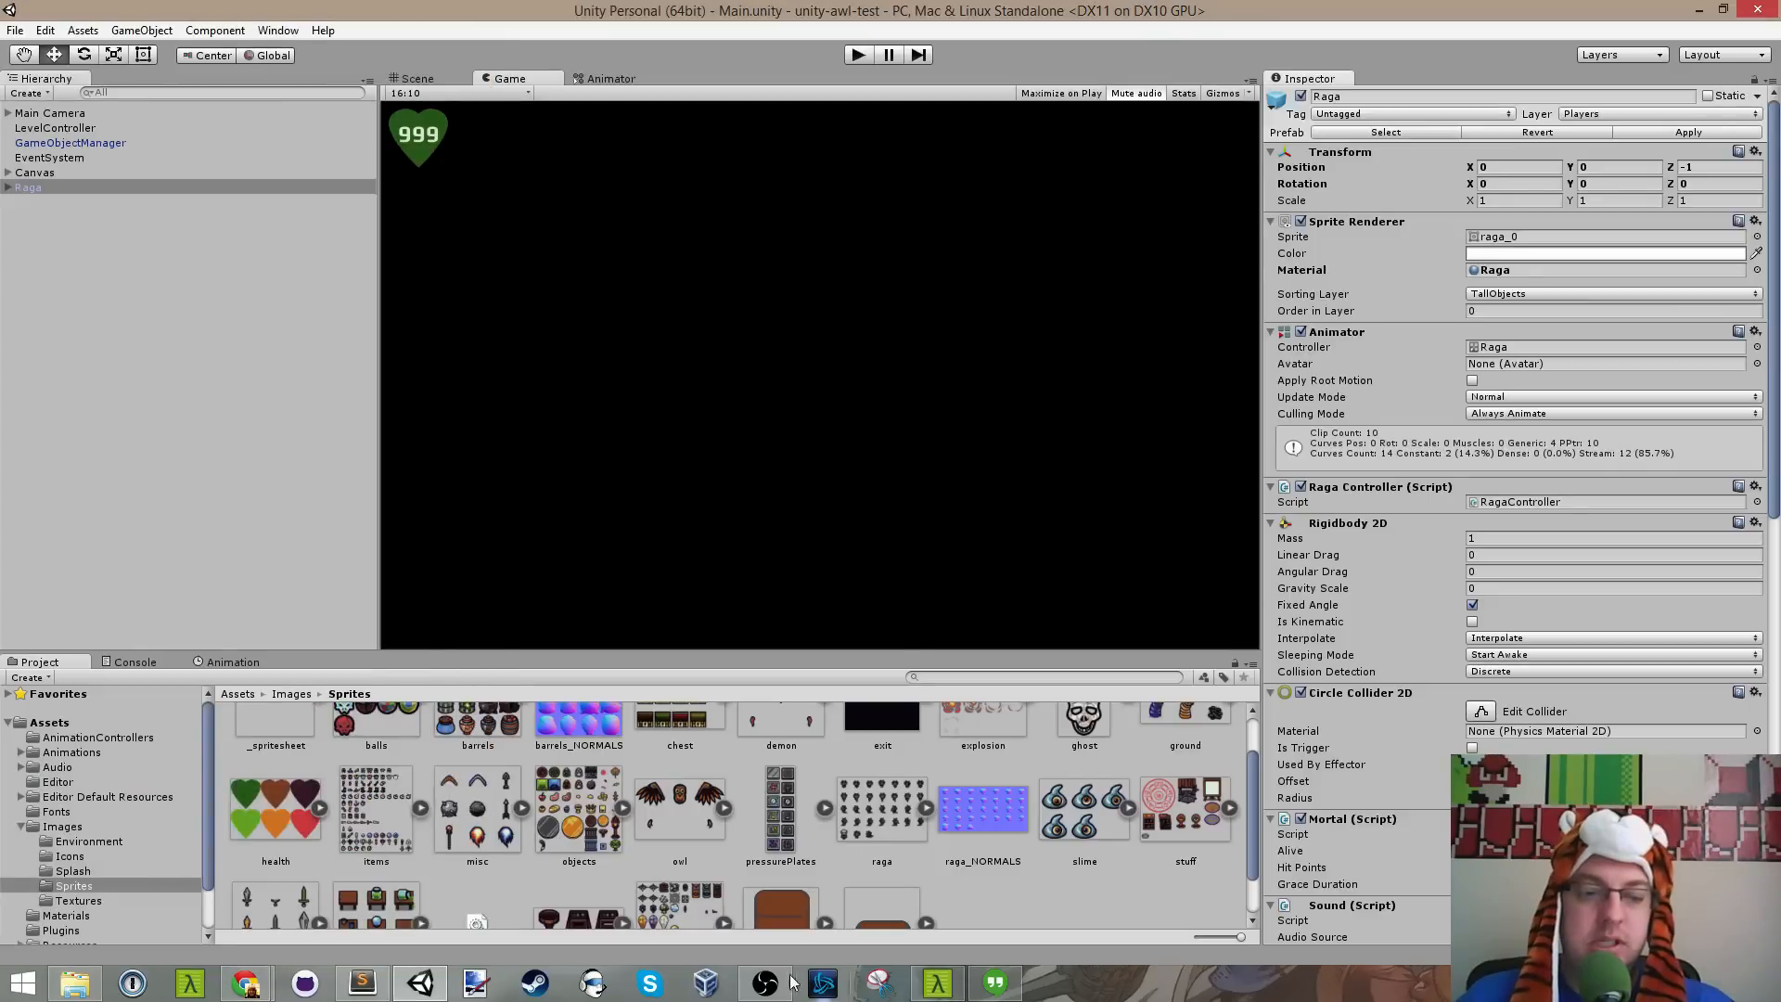
Step: Save TileMapTest.cs in Sublime Text, review the declarations at the start of GameObjectManager.cs and TileMapTest.cs, and return to Unity
{"action": "left_click", "coordinate": [363, 985]}
{"action": "key", "text": "ctrl+s"}
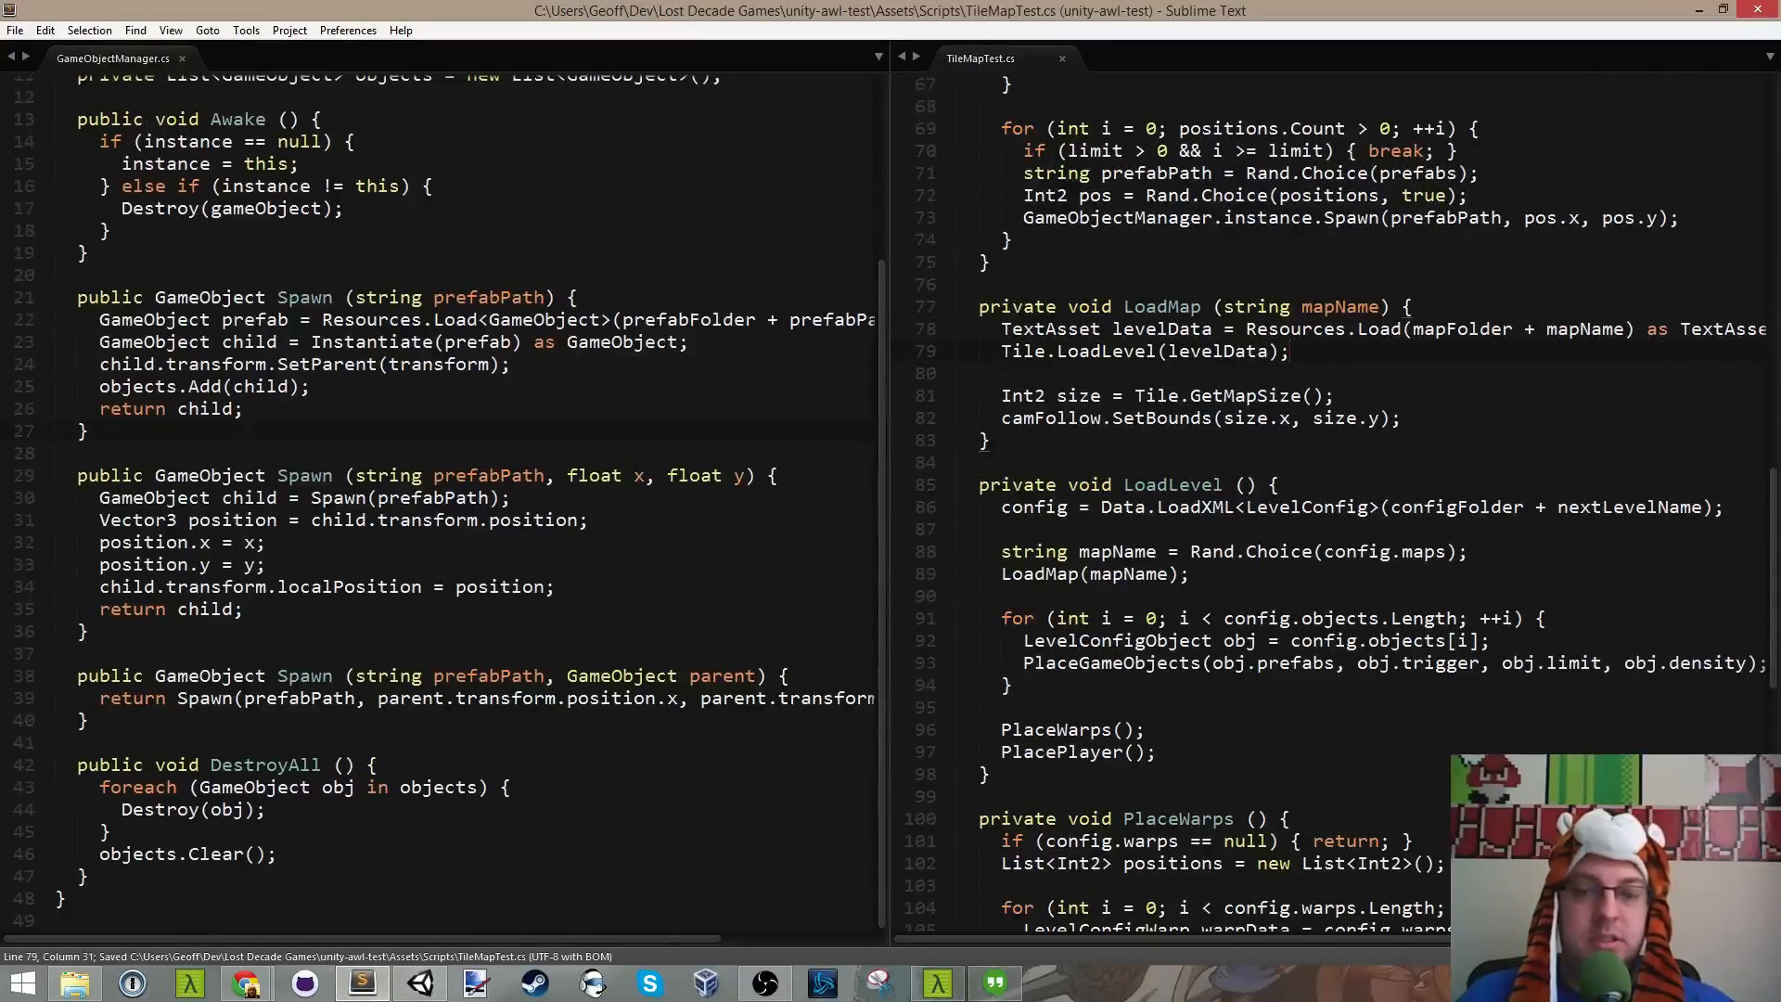
{"action": "left_click", "coordinate": [556, 622]}
{"action": "scroll", "coordinate": [608, 454], "scroll_direction": "up", "scroll_amount": 4}
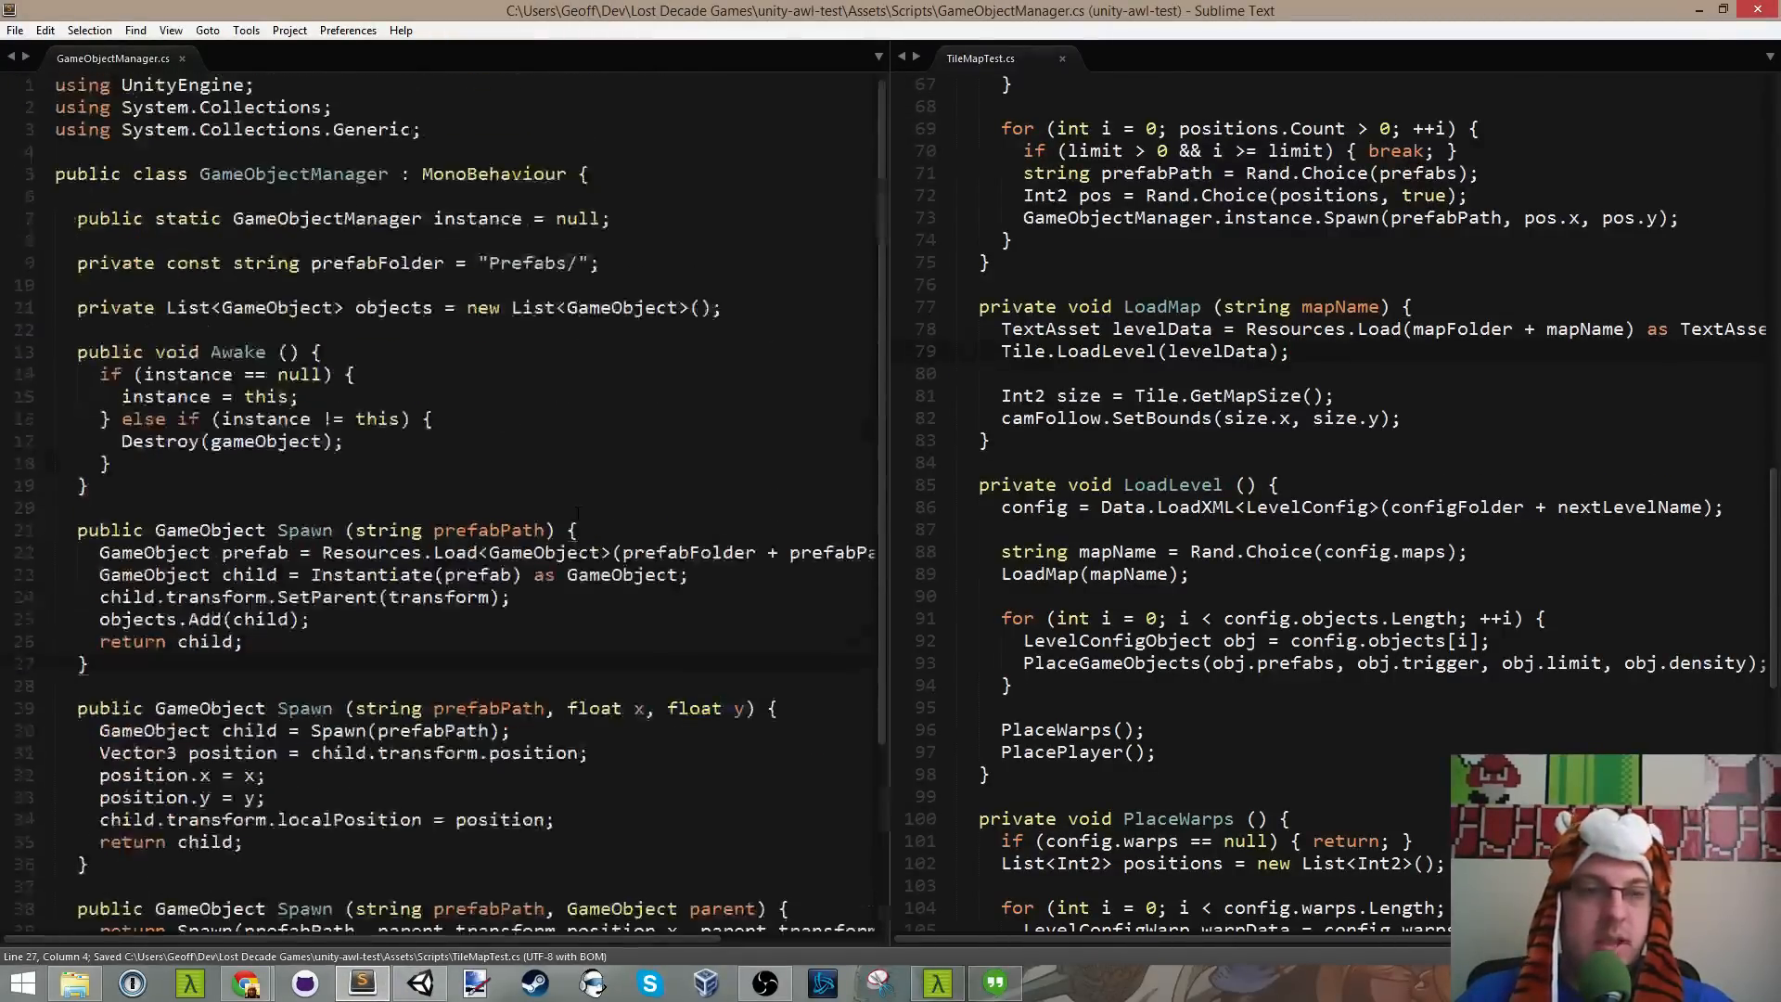
{"action": "left_click", "coordinate": [956, 284]}
{"action": "scroll", "coordinate": [957, 284], "scroll_direction": "up", "scroll_amount": 20}
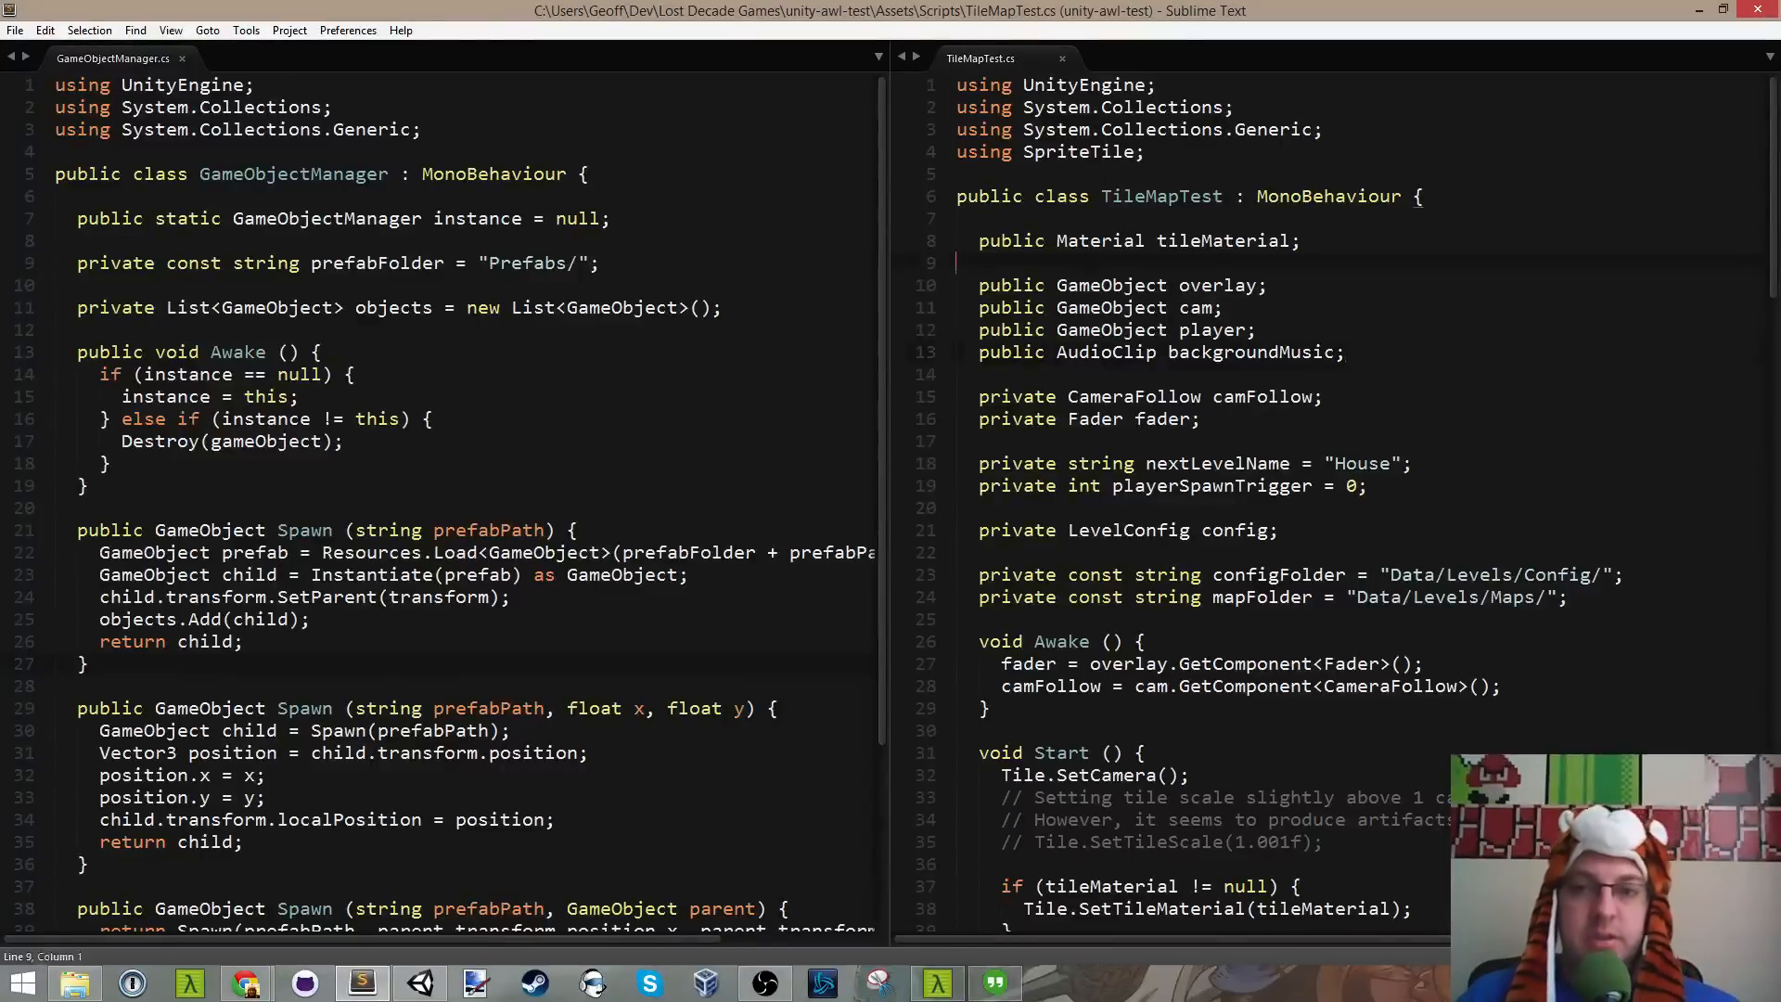
{"action": "left_click", "coordinate": [420, 982]}
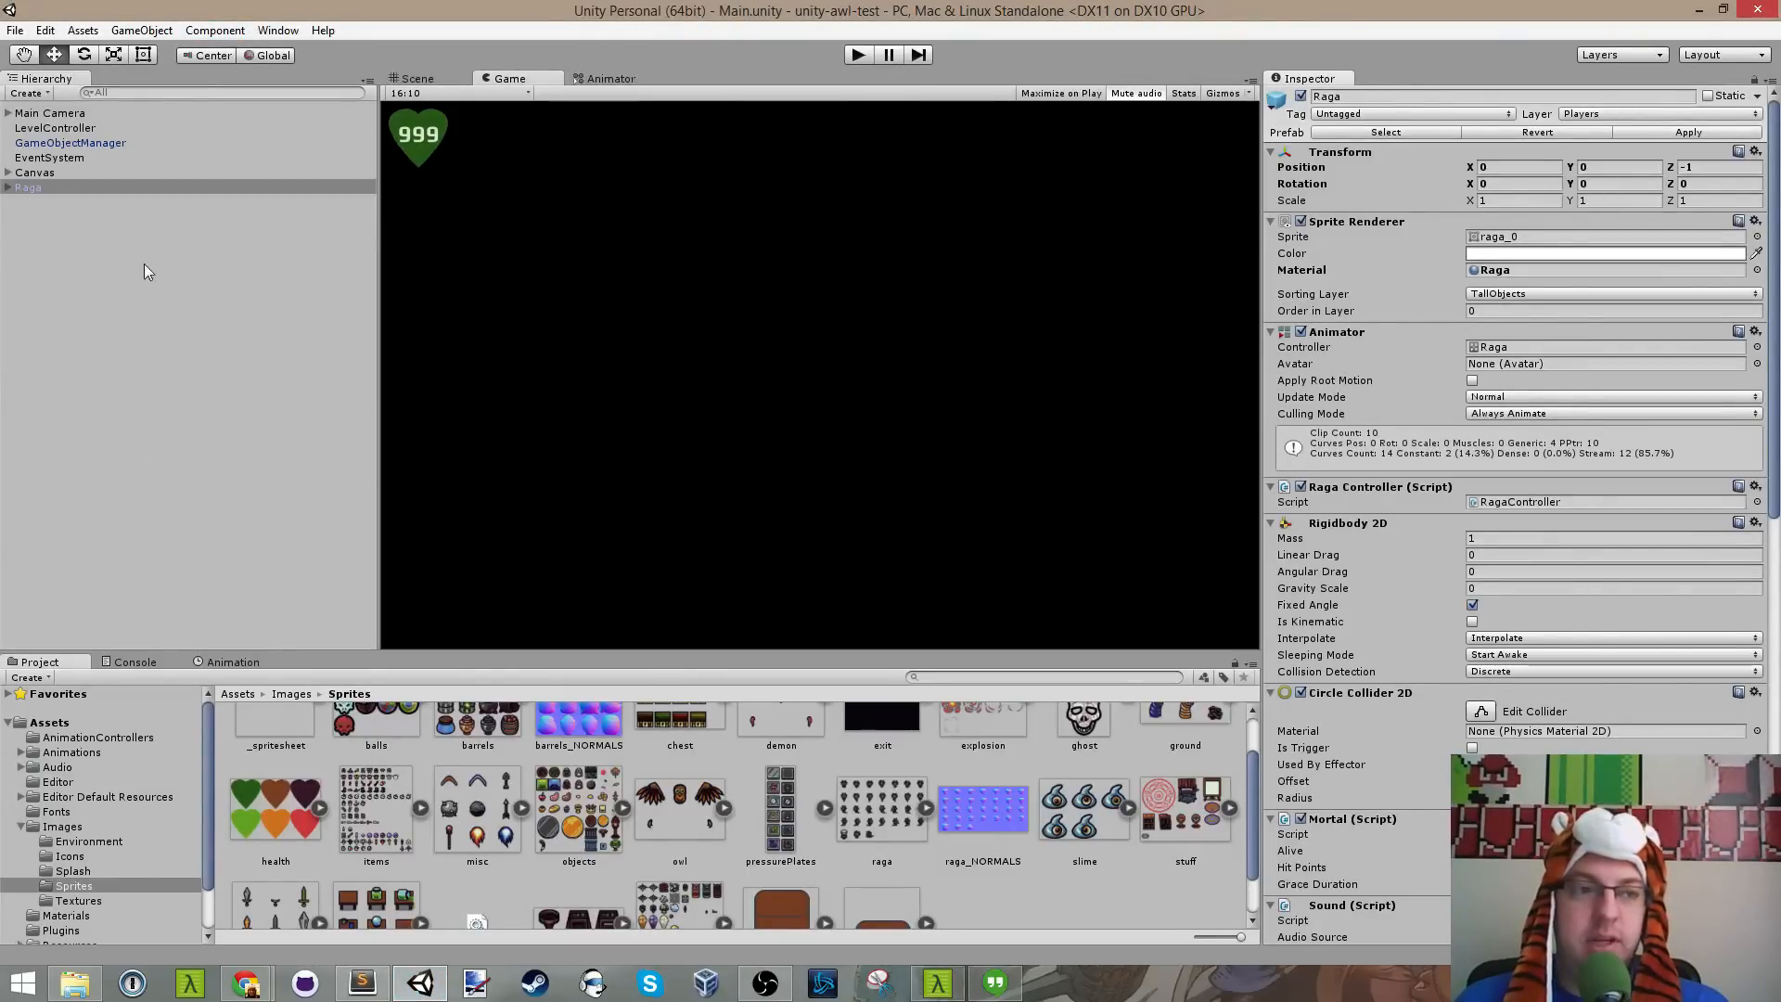
Step: Expand the Canvas object in the scene hierarchy and inspect its LevelName text object
{"action": "left_click", "coordinate": [33, 172]}
{"action": "left_click", "coordinate": [52, 159]}
{"action": "left_click", "coordinate": [37, 173]}
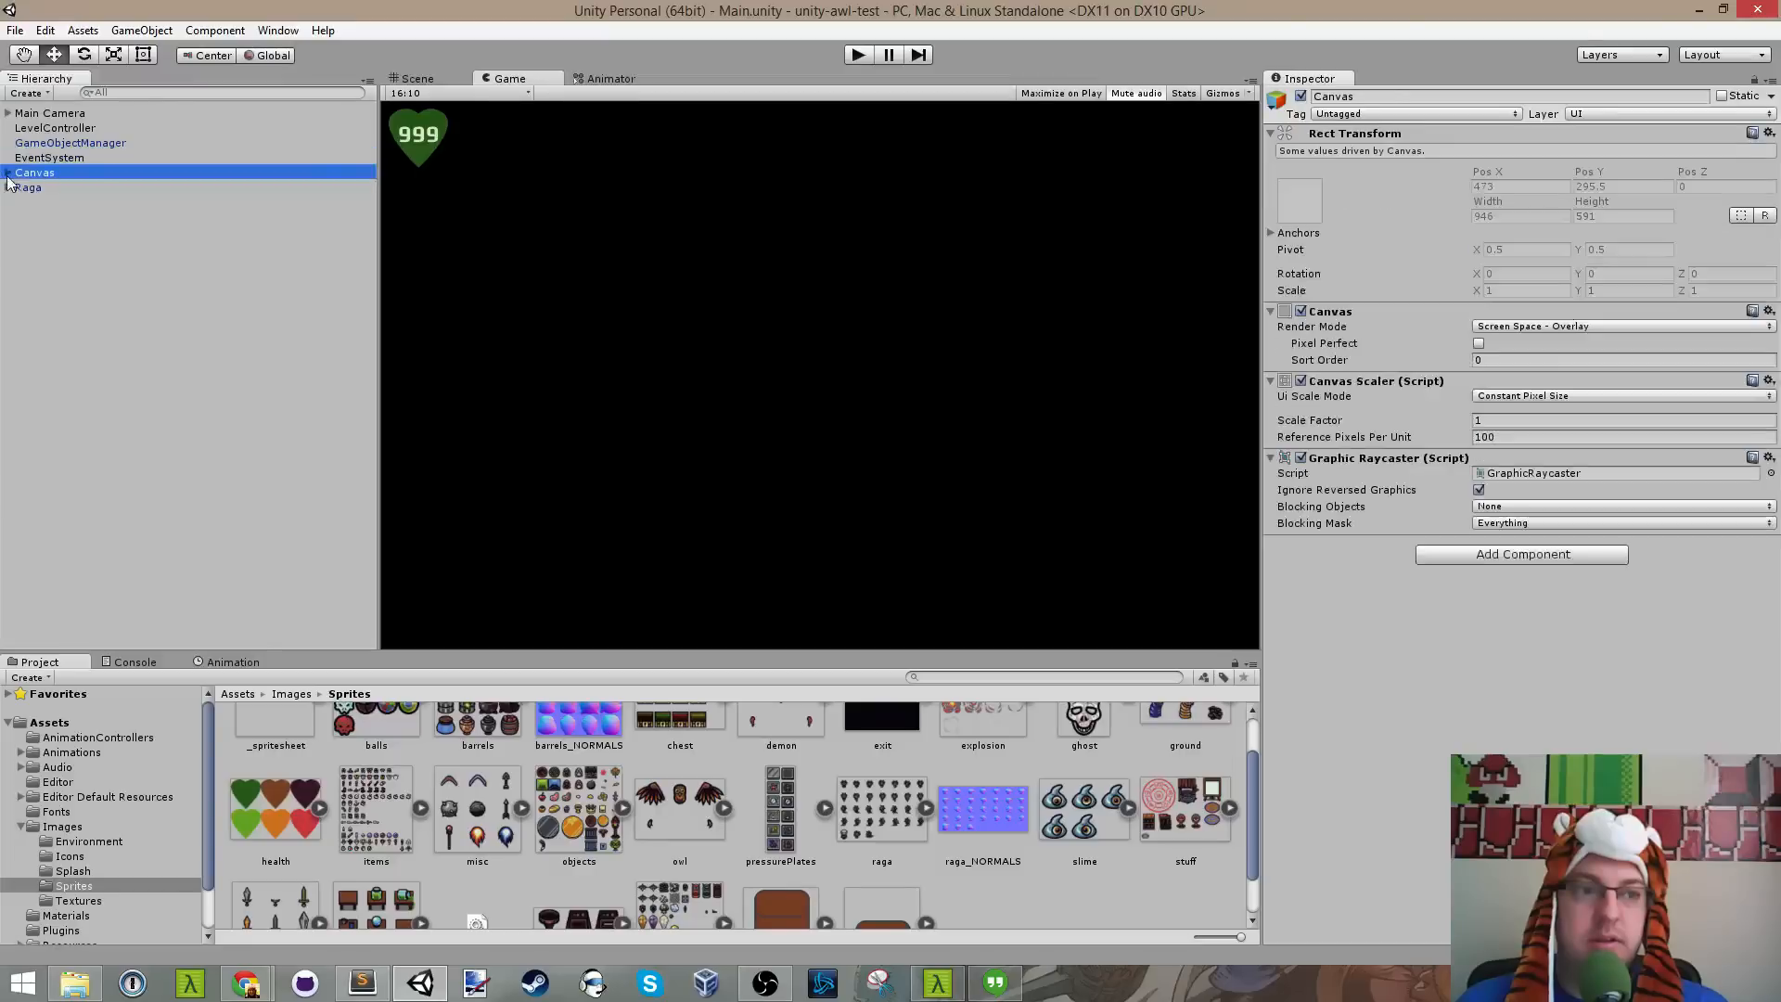
{"action": "left_click", "coordinate": [9, 172]}
{"action": "left_click", "coordinate": [56, 217]}
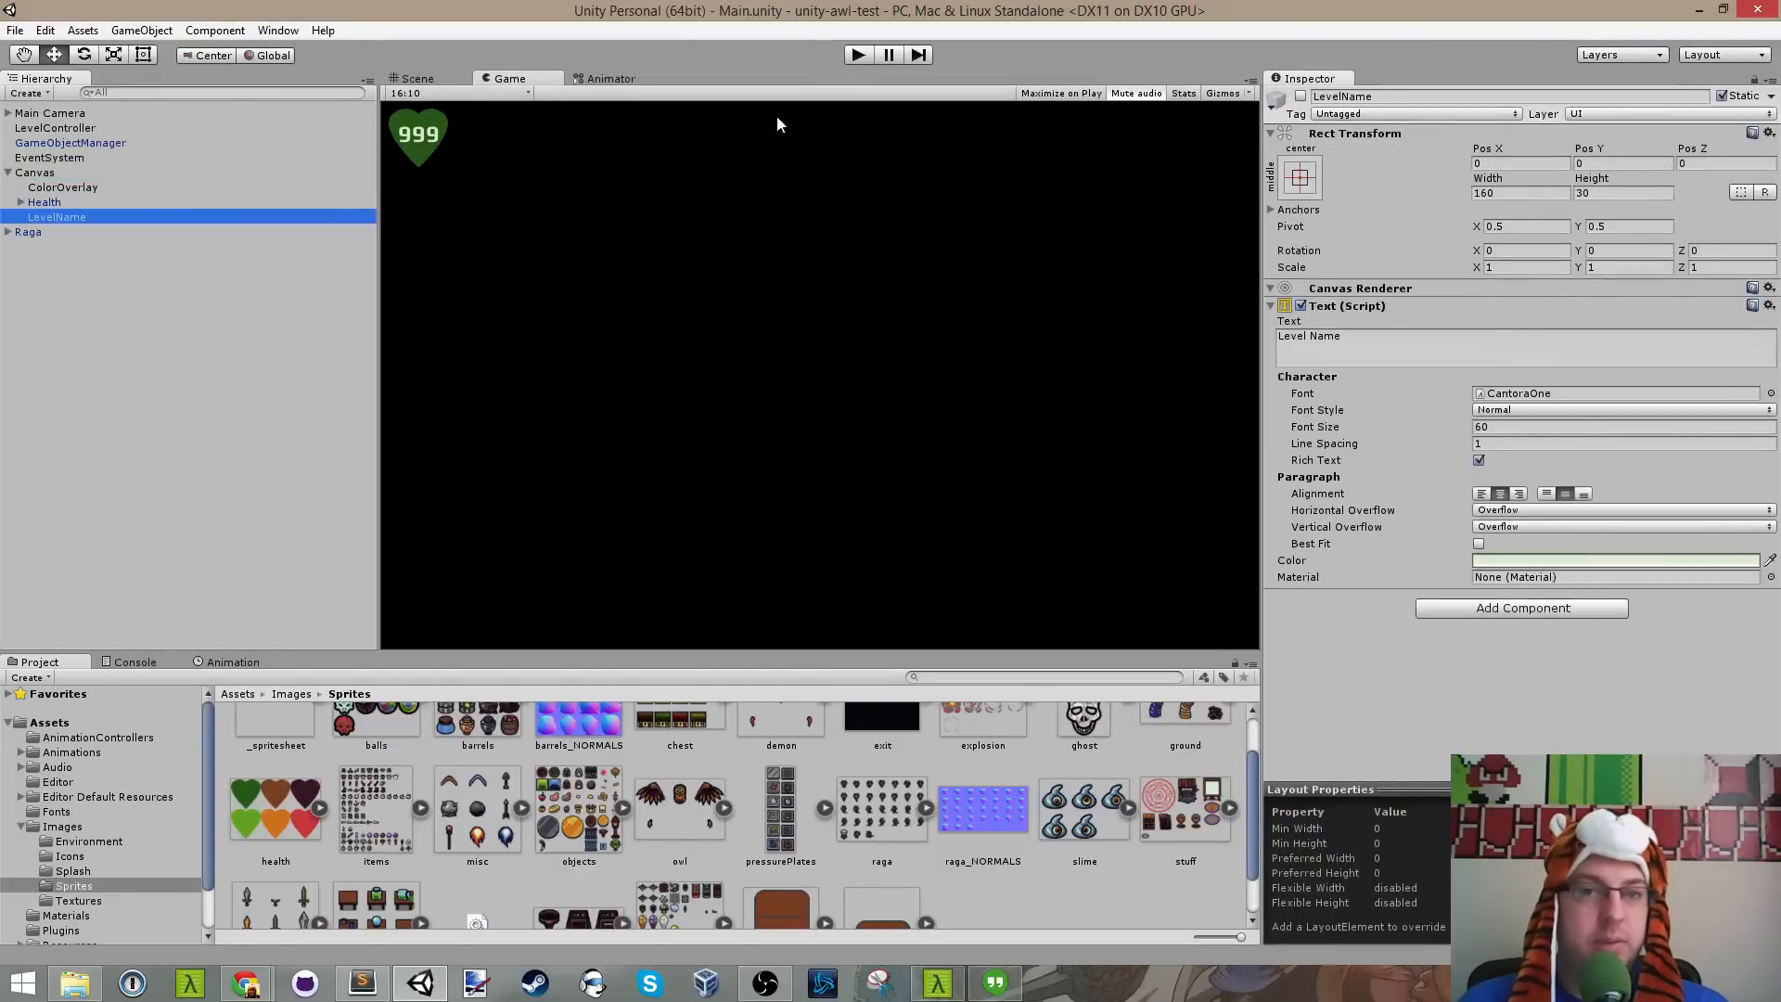
Step: Run the game, walk Raga up through the green cauldron room and back down to the corridor, and stop the game
{"action": "left_click", "coordinate": [857, 55]}
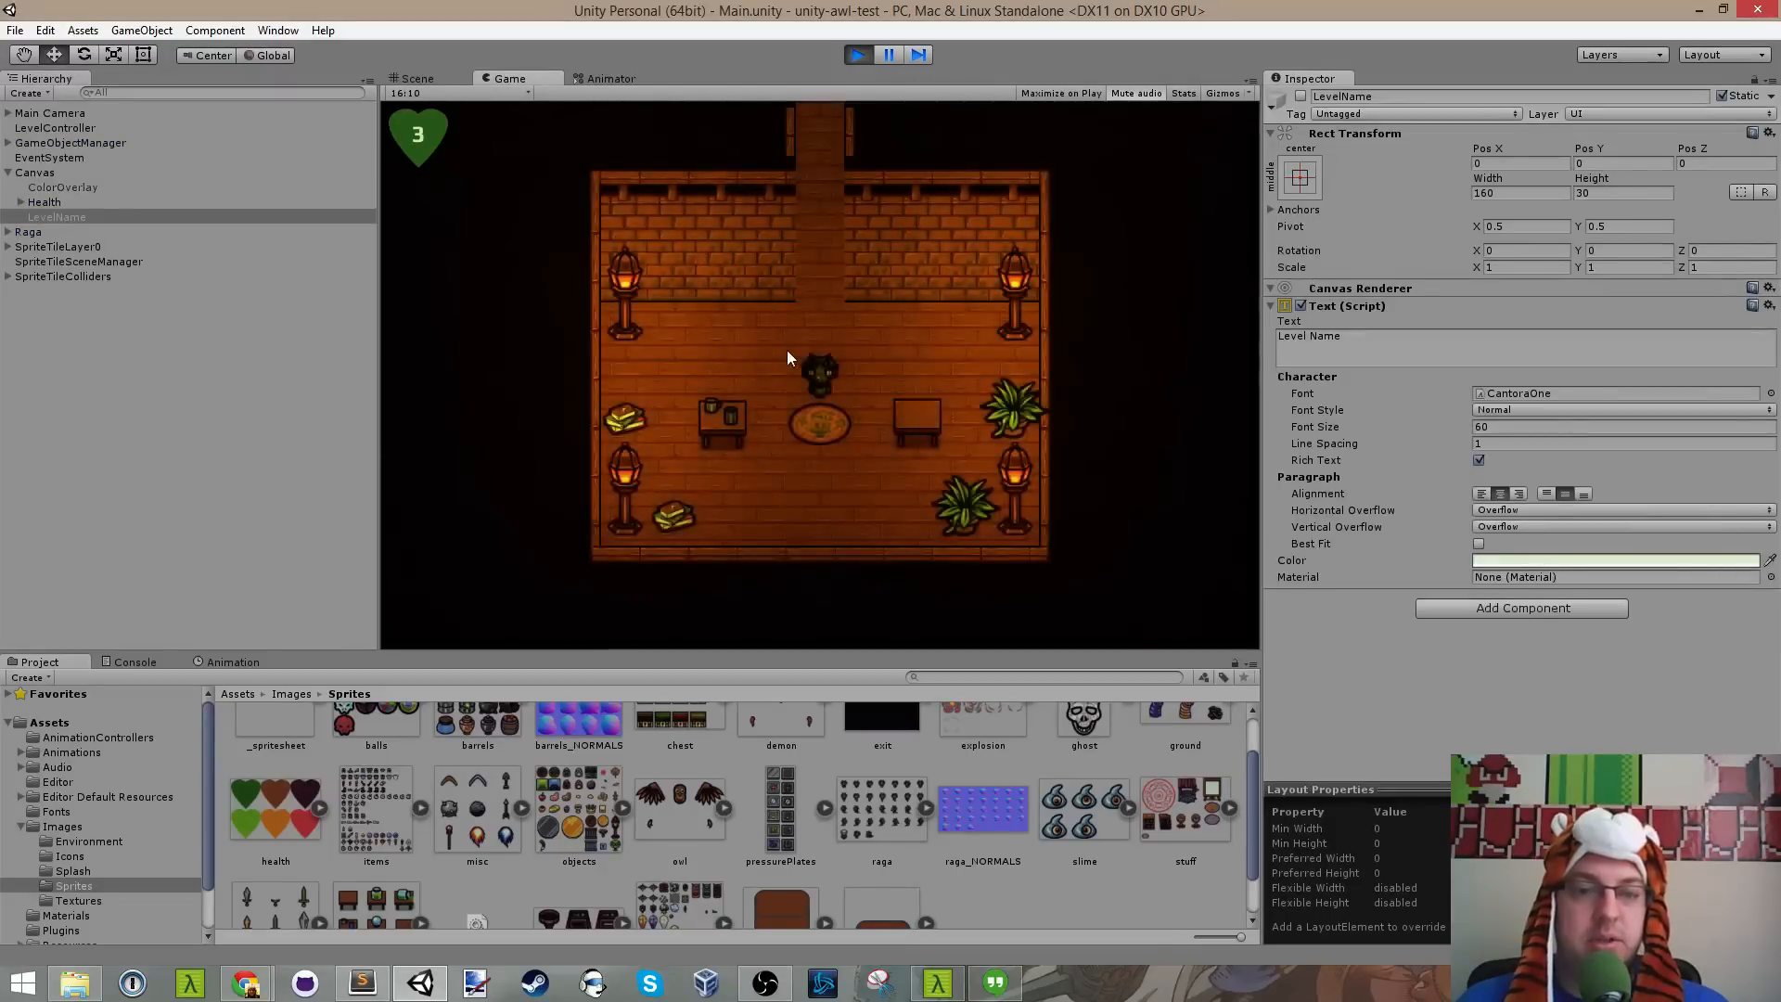
{"action": "key", "text": "d"}
{"action": "key", "text": "w"}
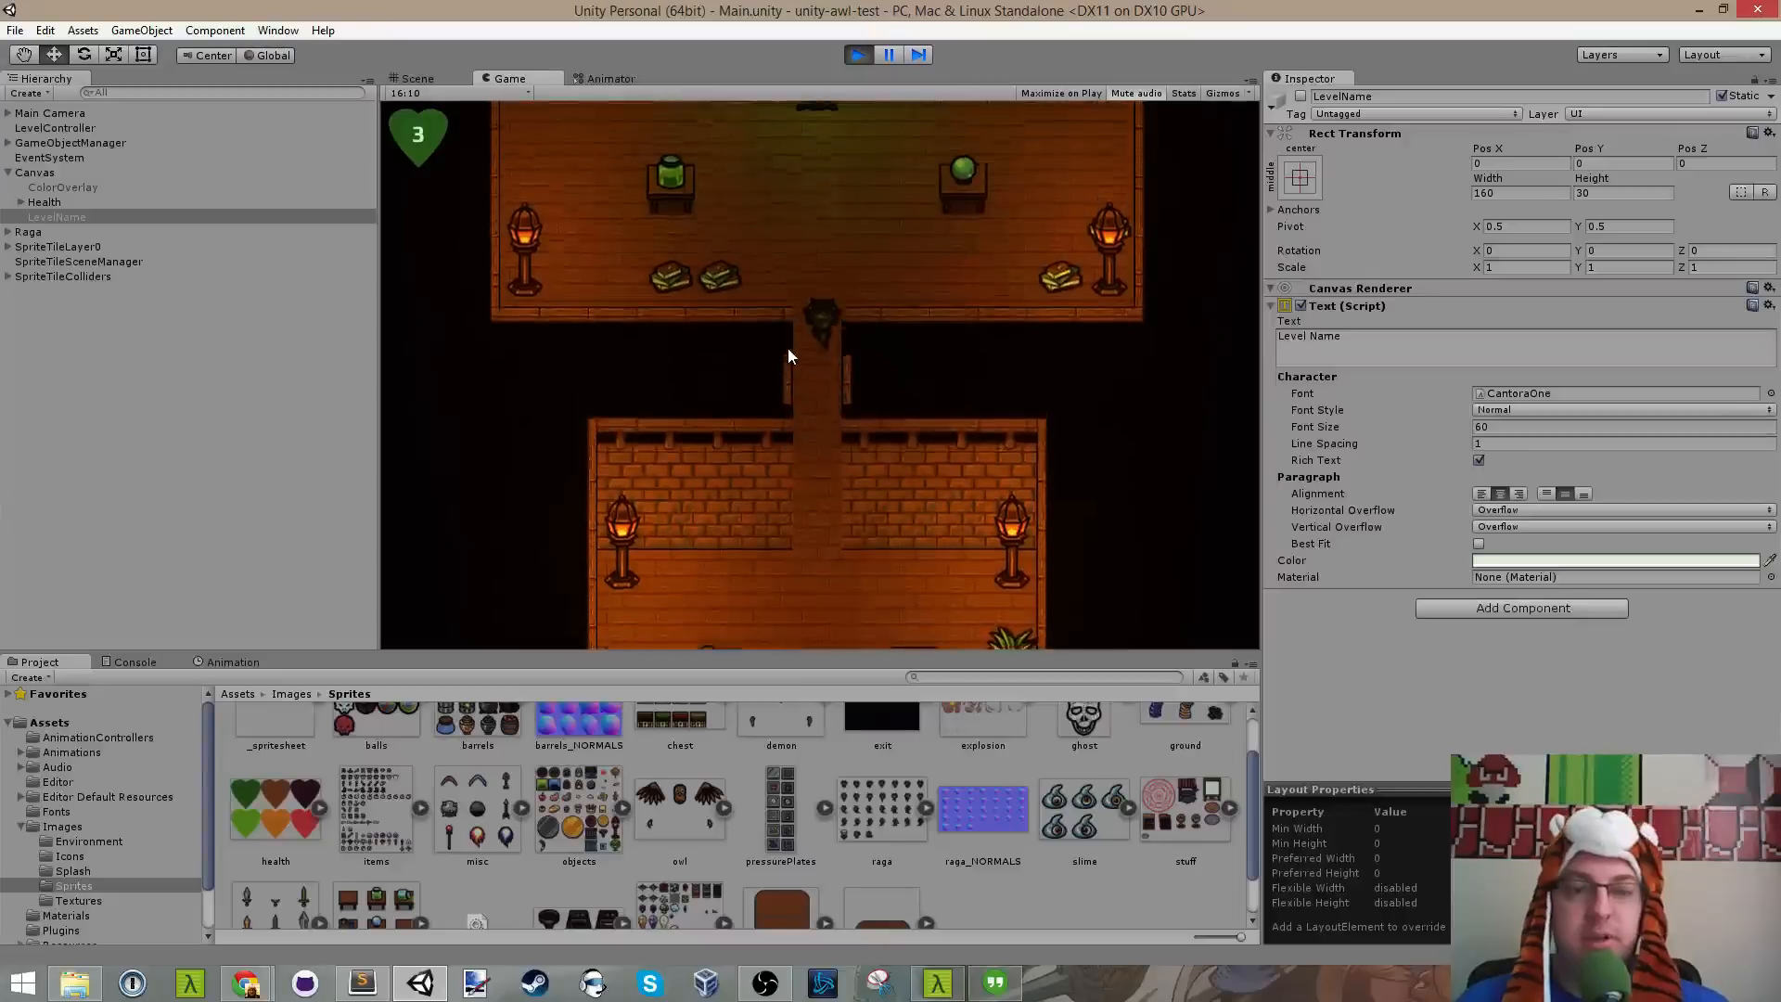
{"action": "key", "text": "a"}
{"action": "key", "text": "w"}
{"action": "key", "text": "d"}
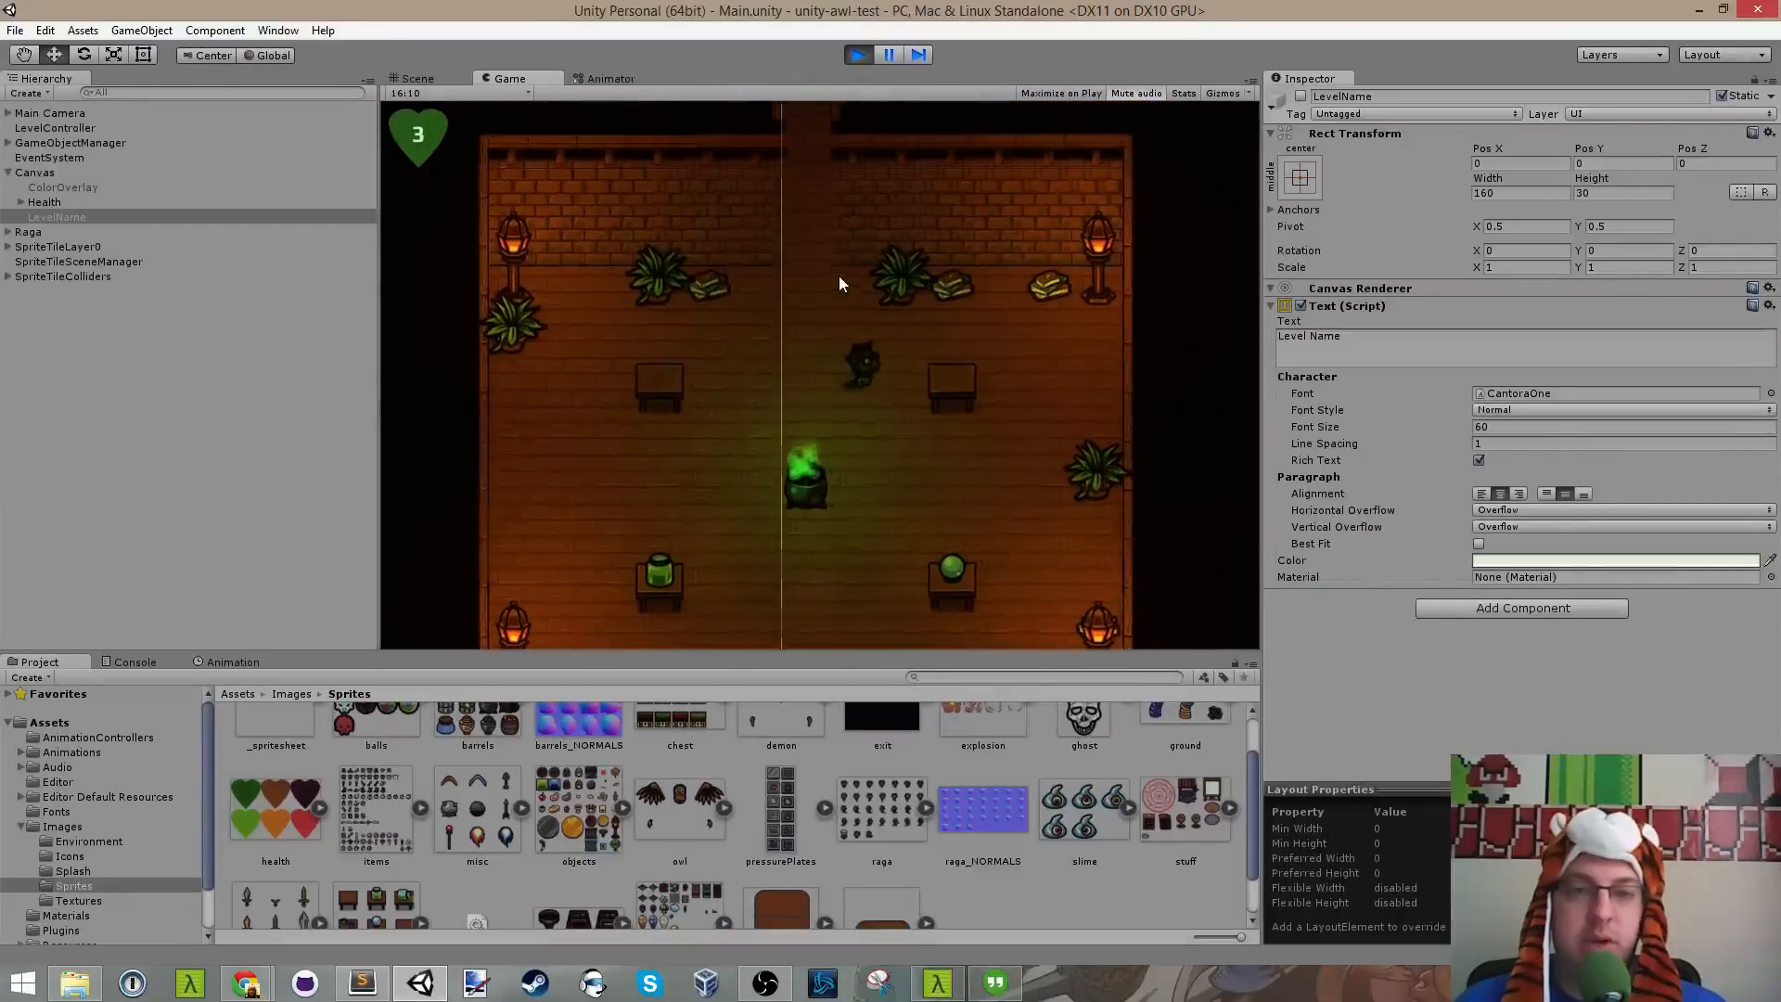
{"action": "key", "text": "s"}
{"action": "key", "text": "s"}
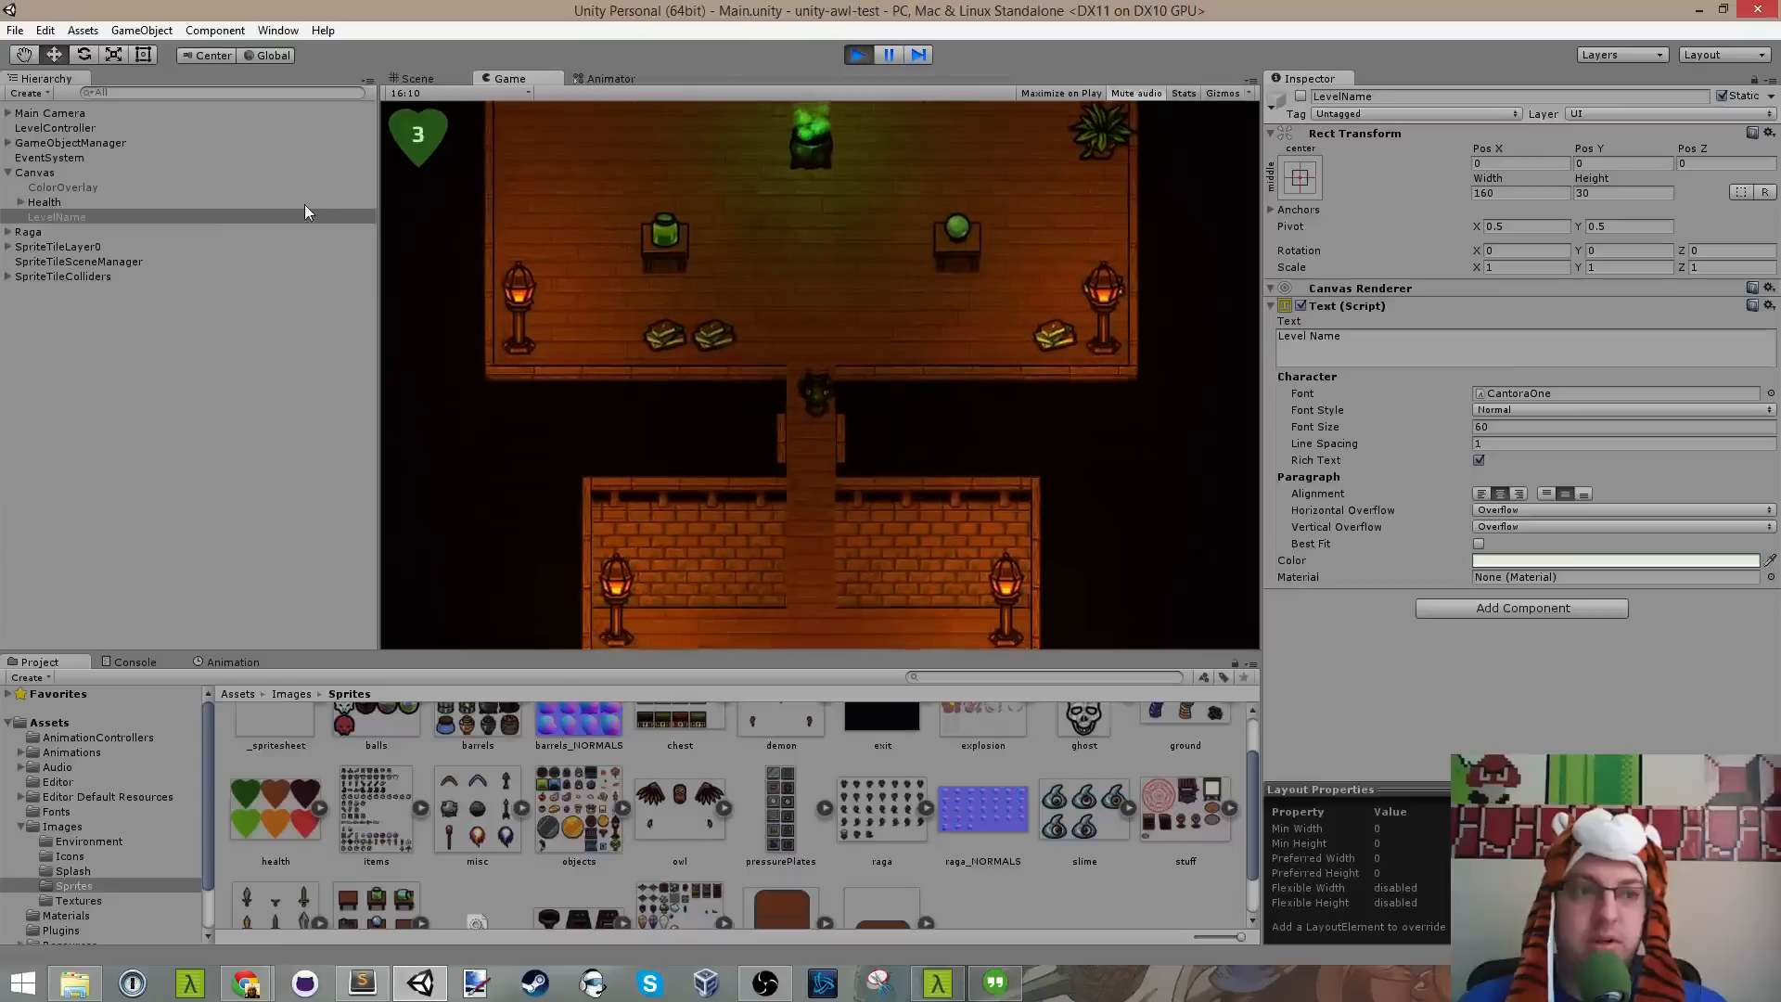
{"action": "left_click", "coordinate": [859, 55]}
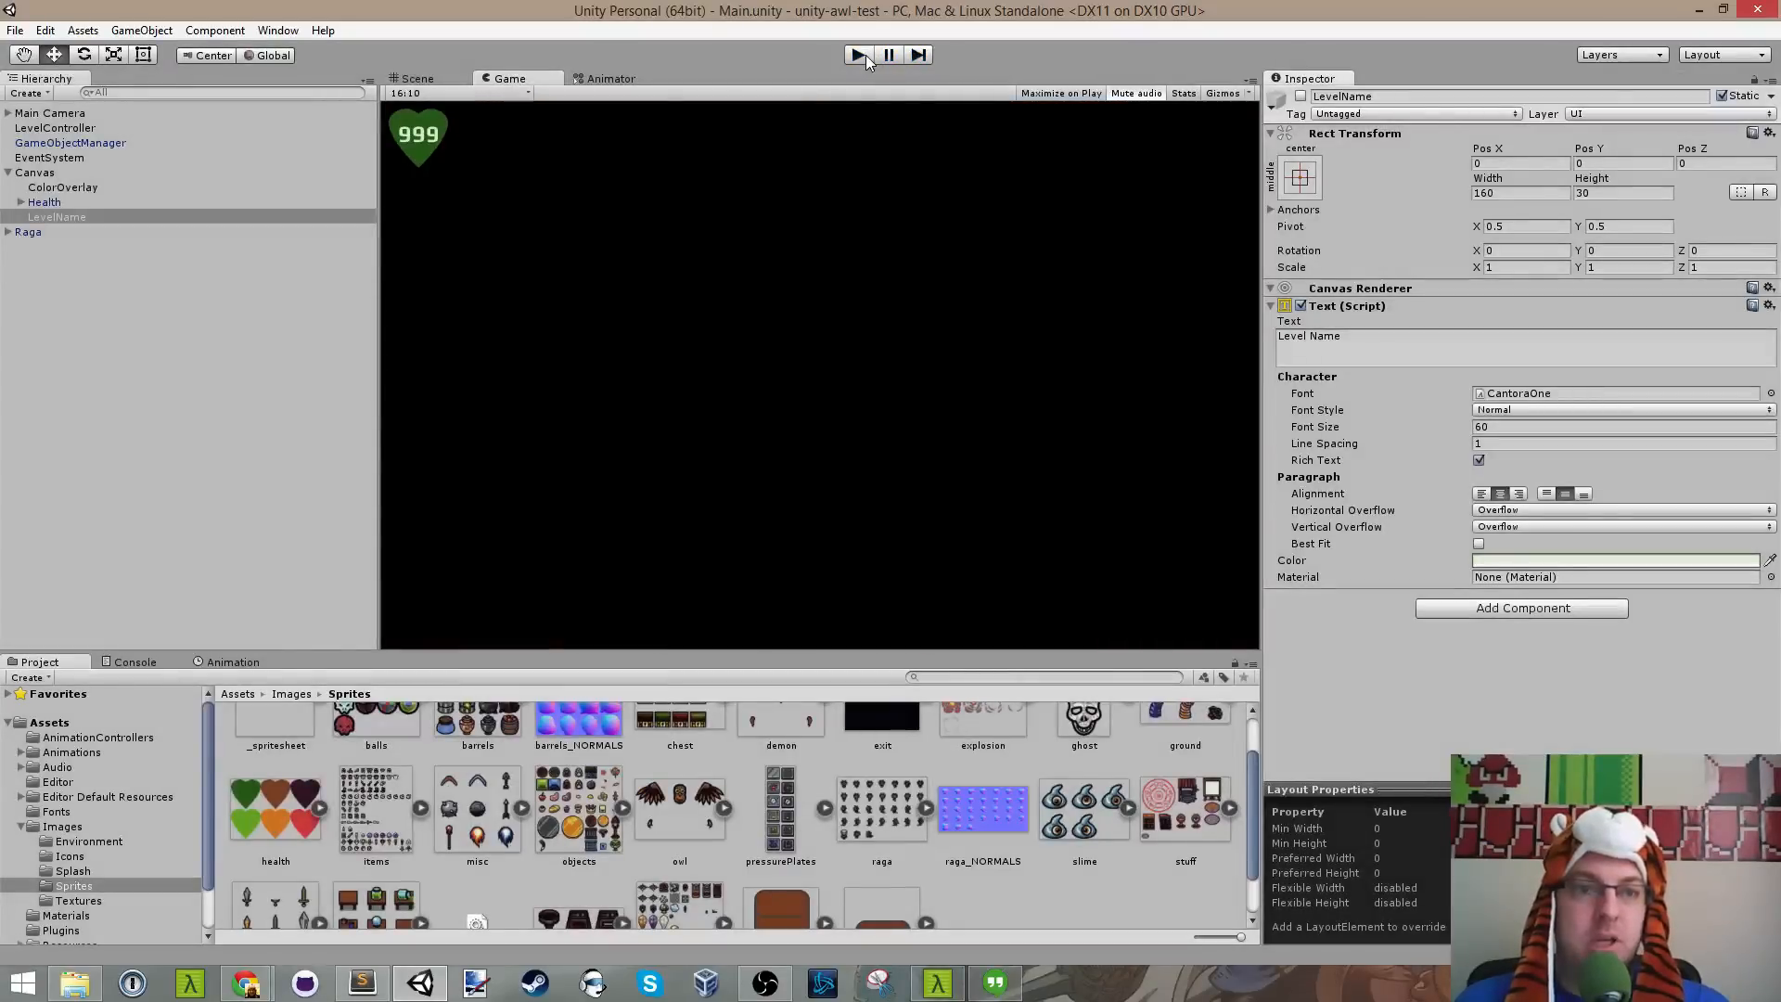
Step: Activate the LevelName text object under the Canvas
{"action": "left_click", "coordinate": [56, 216]}
{"action": "right_click", "coordinate": [55, 216]}
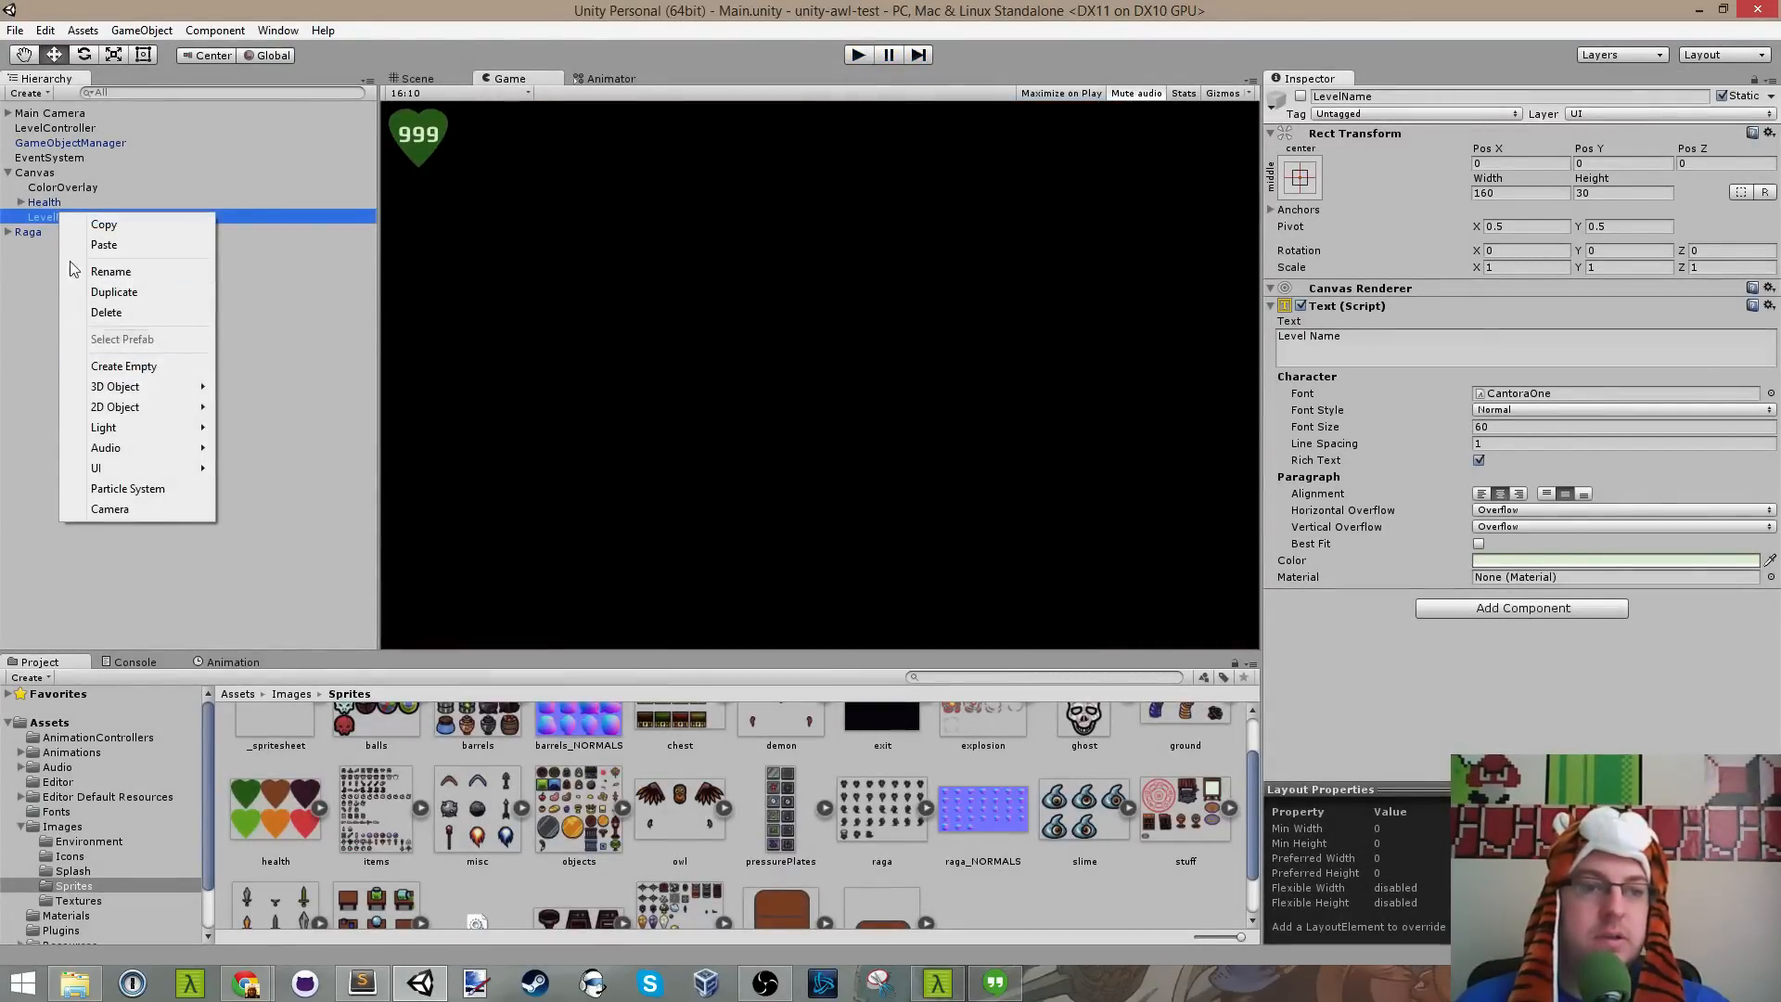
{"action": "left_click", "coordinate": [26, 217]}
{"action": "left_click", "coordinate": [266, 275]}
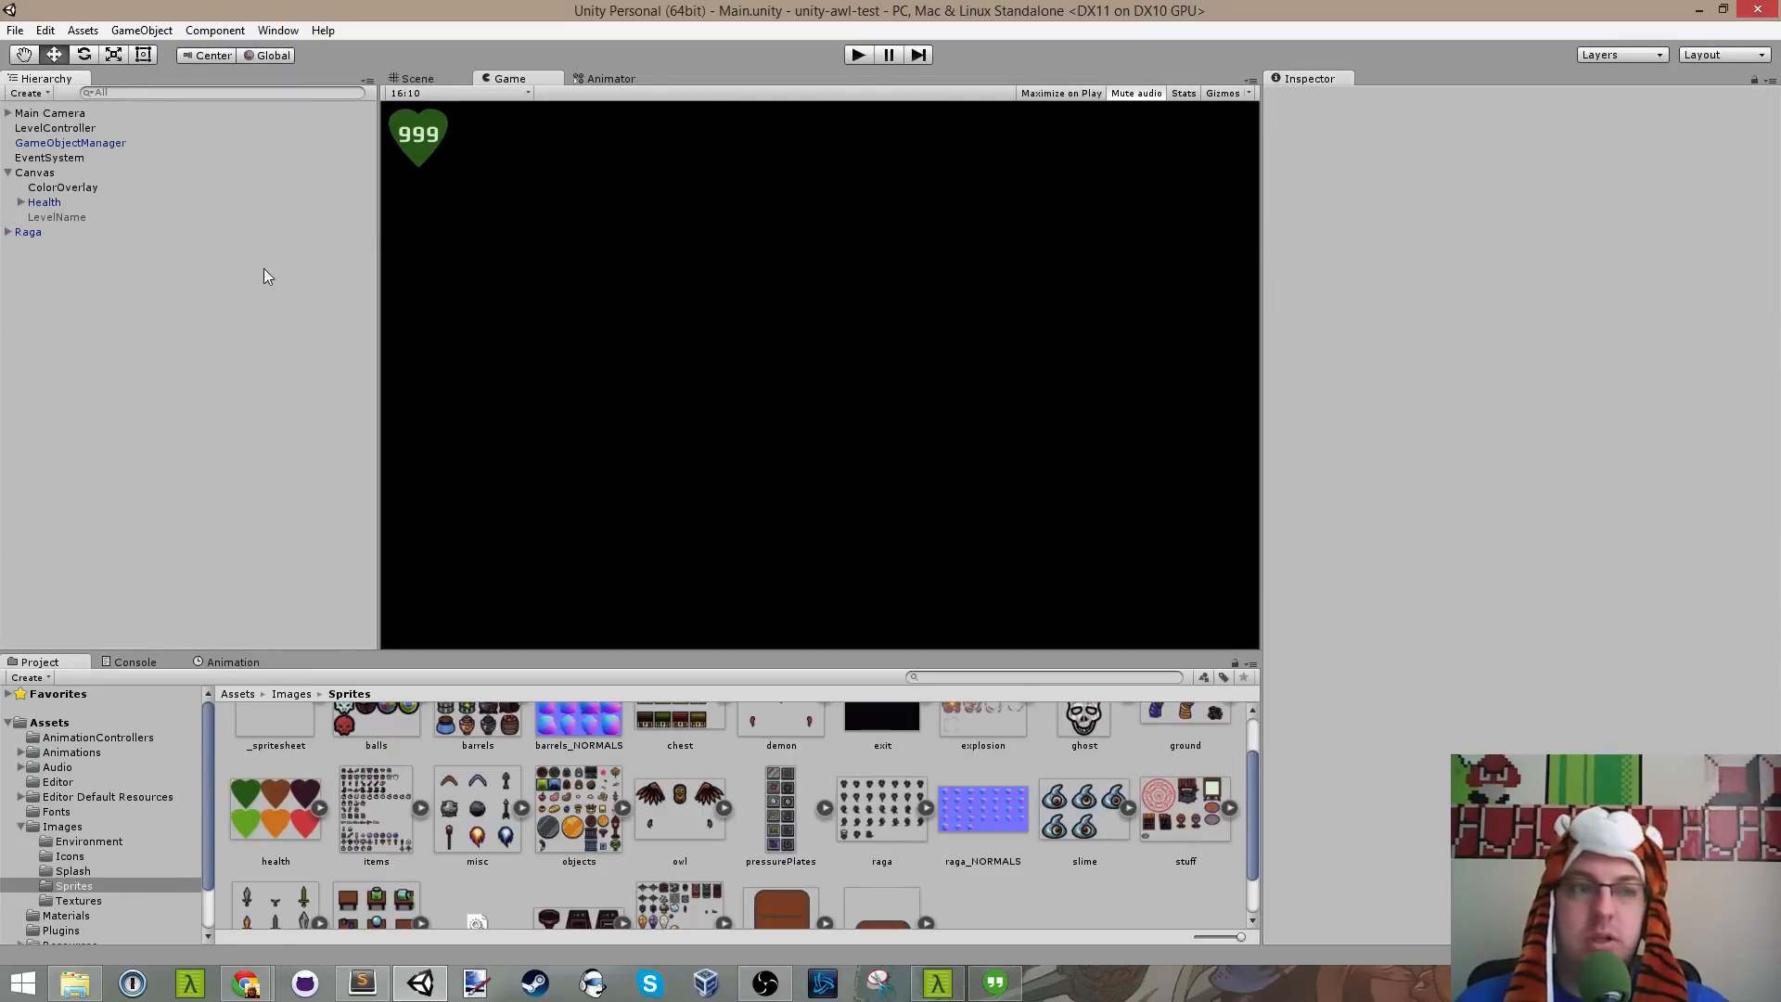
{"action": "left_click", "coordinate": [53, 217]}
{"action": "left_click", "coordinate": [1301, 96]}
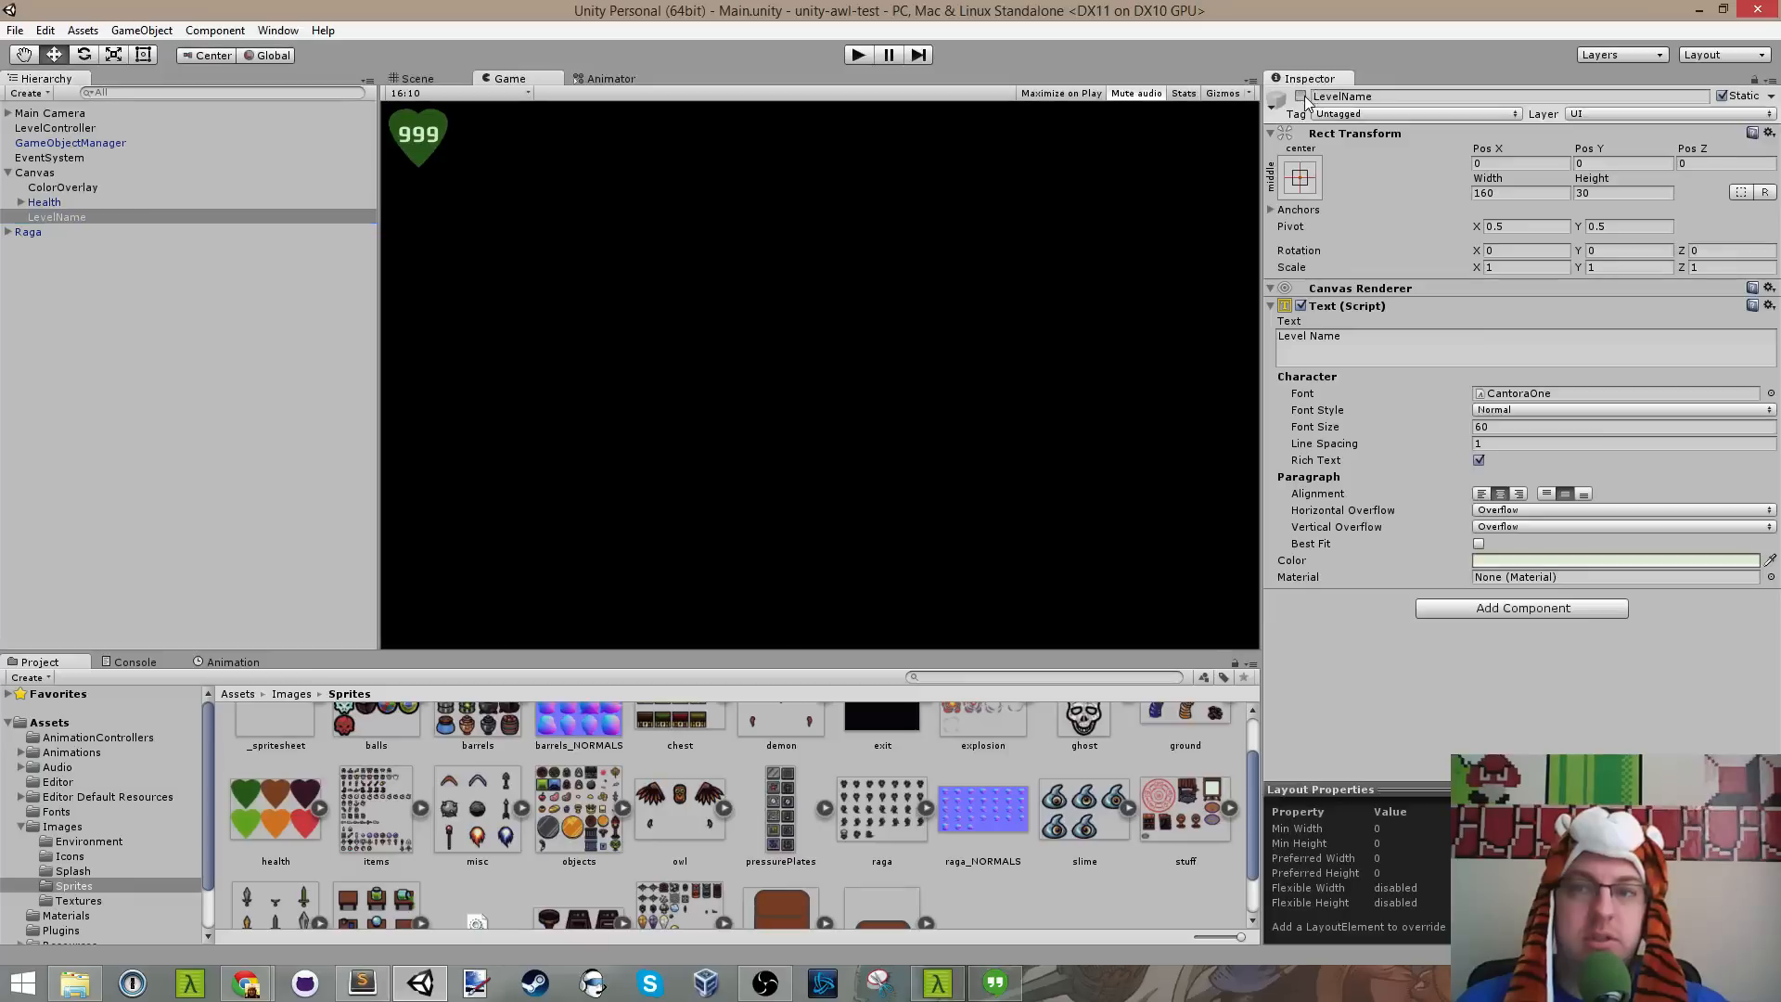
Step: Inspect the Canvas object and review its ColorOverlay, Health and LevelName children in the hierarchy
{"action": "left_click", "coordinate": [66, 203]}
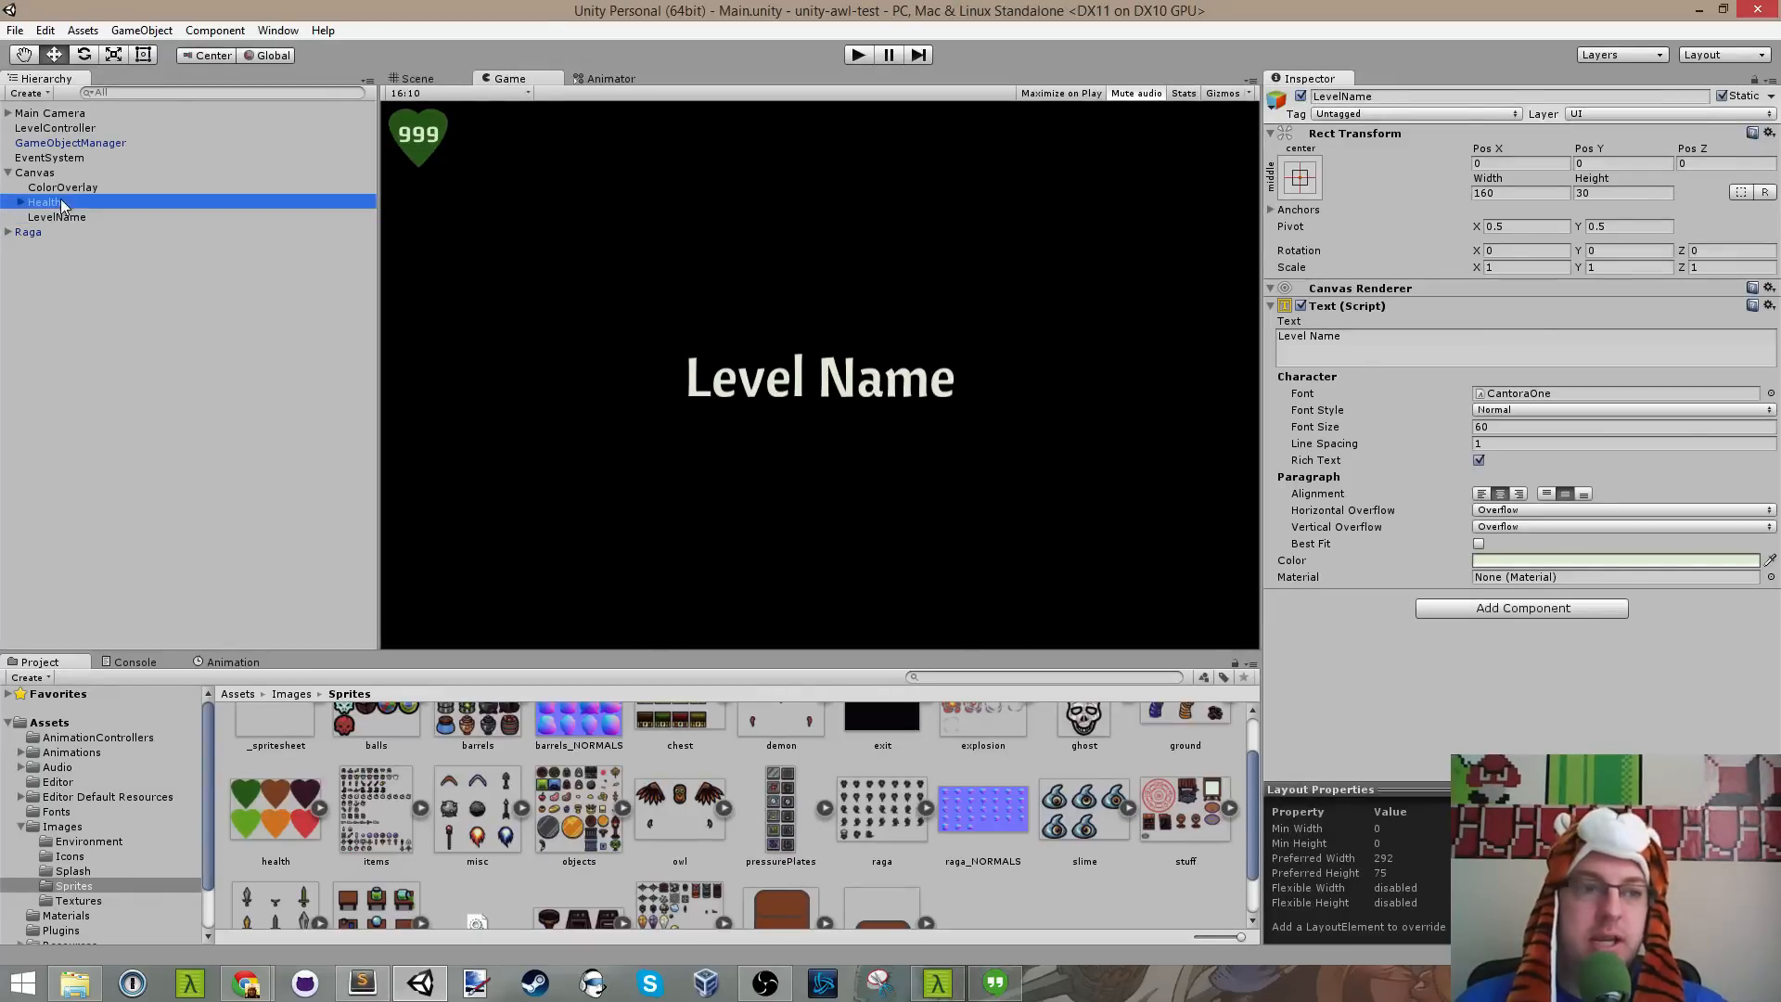
{"action": "left_click", "coordinate": [62, 190]}
{"action": "left_click", "coordinate": [36, 176]}
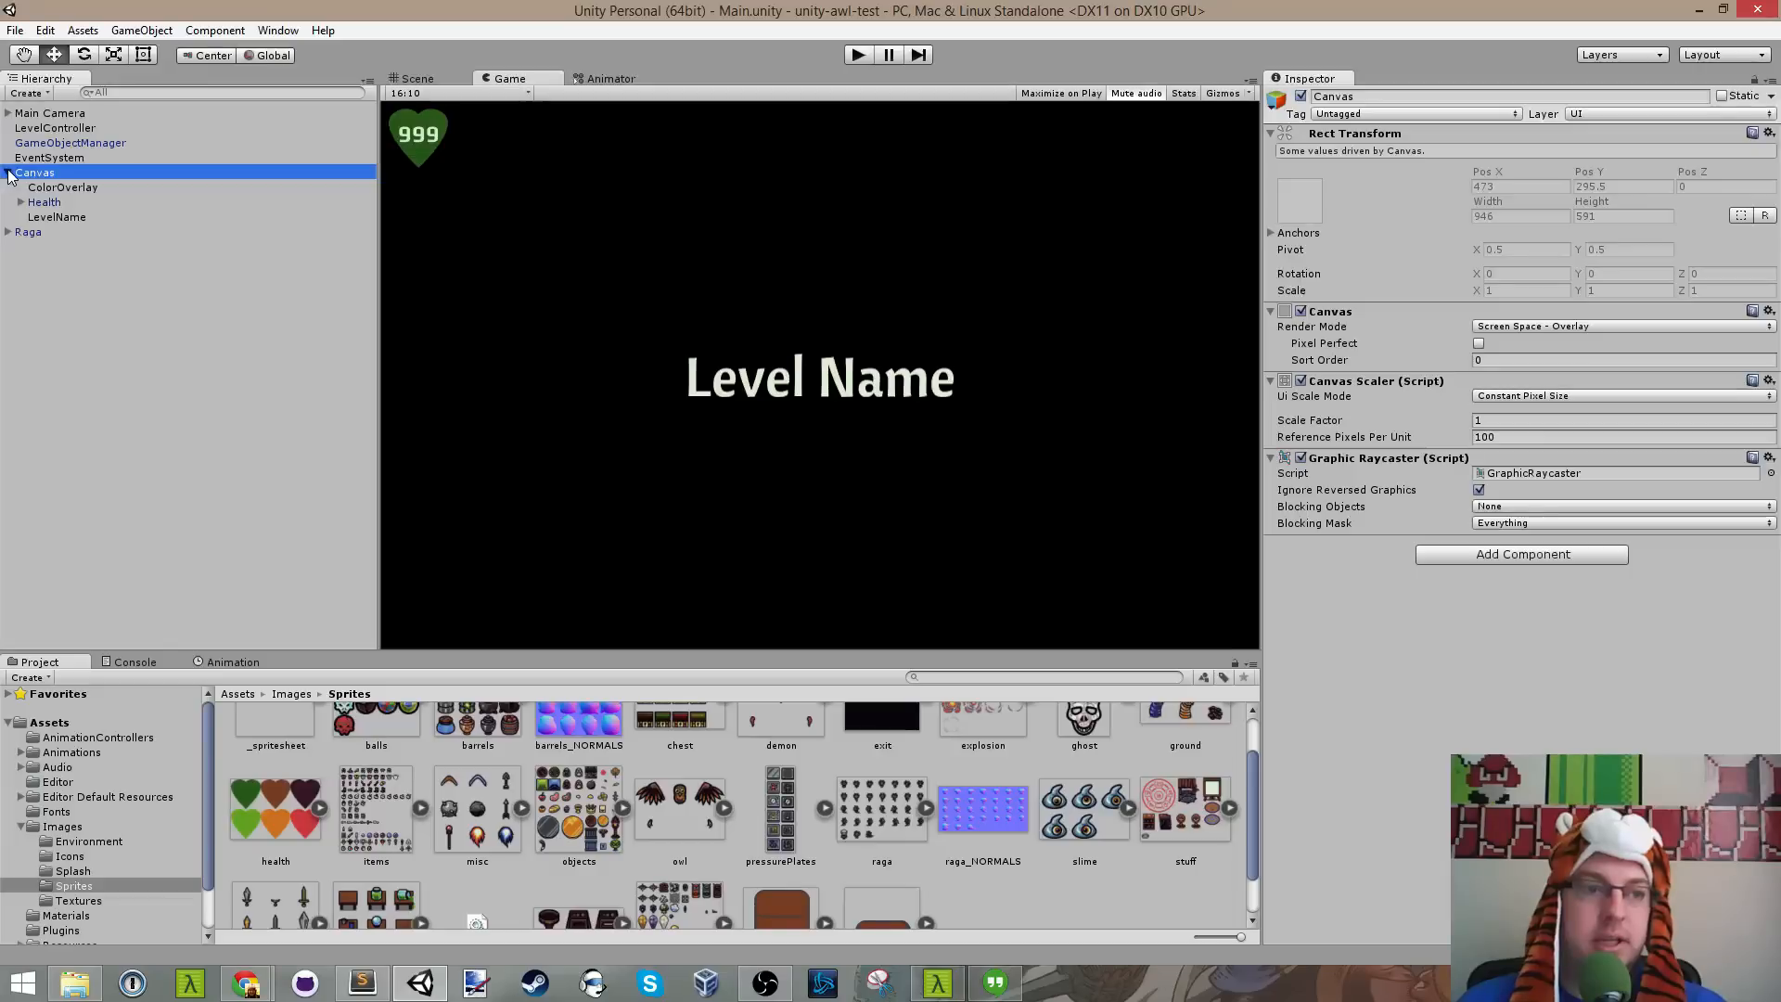
{"action": "left_click", "coordinate": [8, 174]}
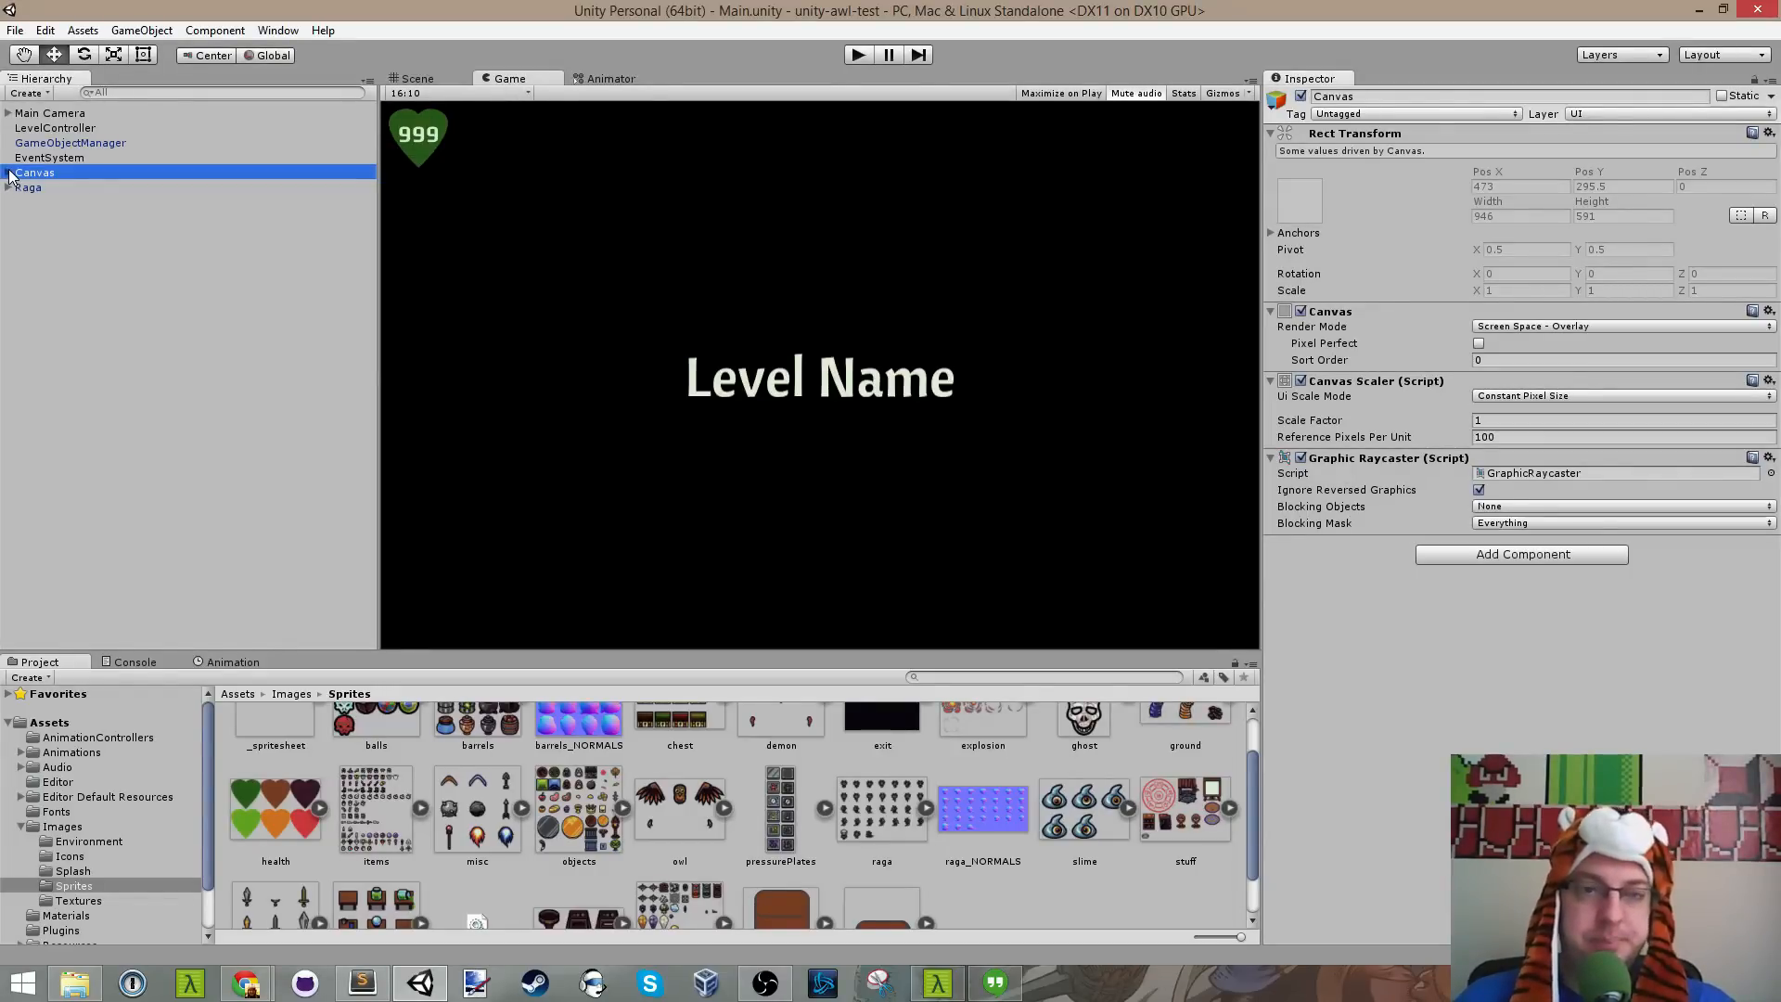
{"action": "left_click", "coordinate": [8, 174]}
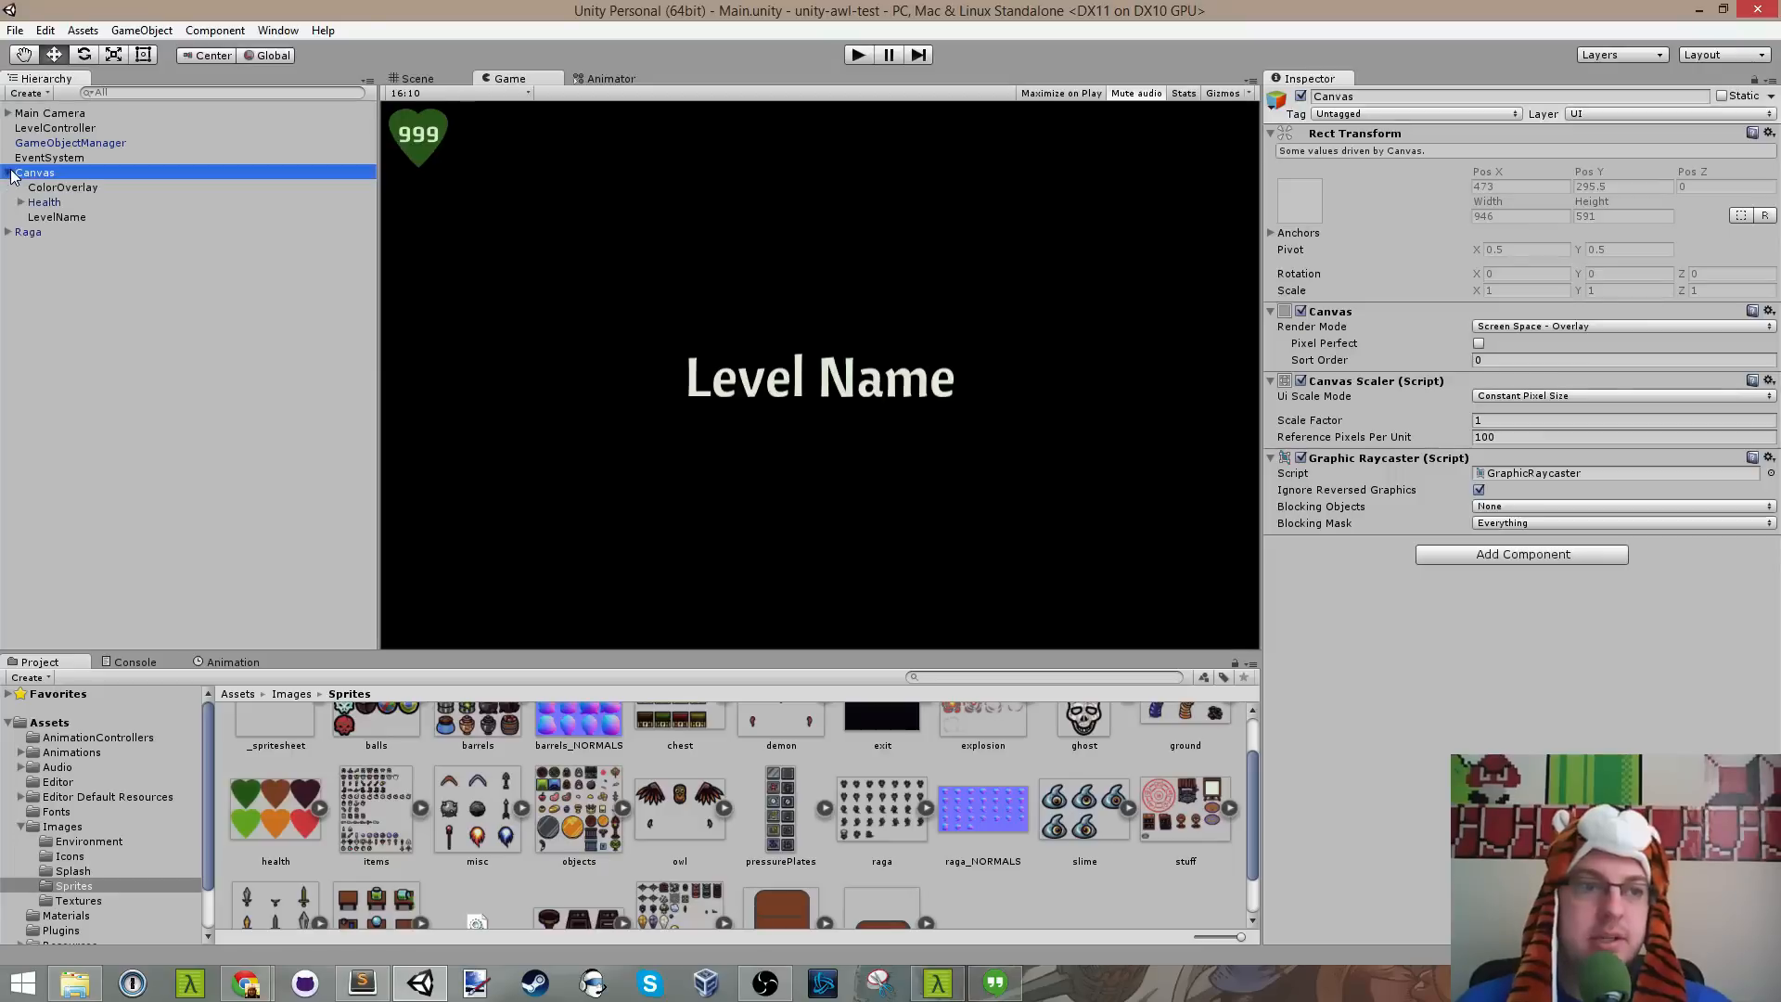
{"action": "left_click", "coordinate": [8, 174]}
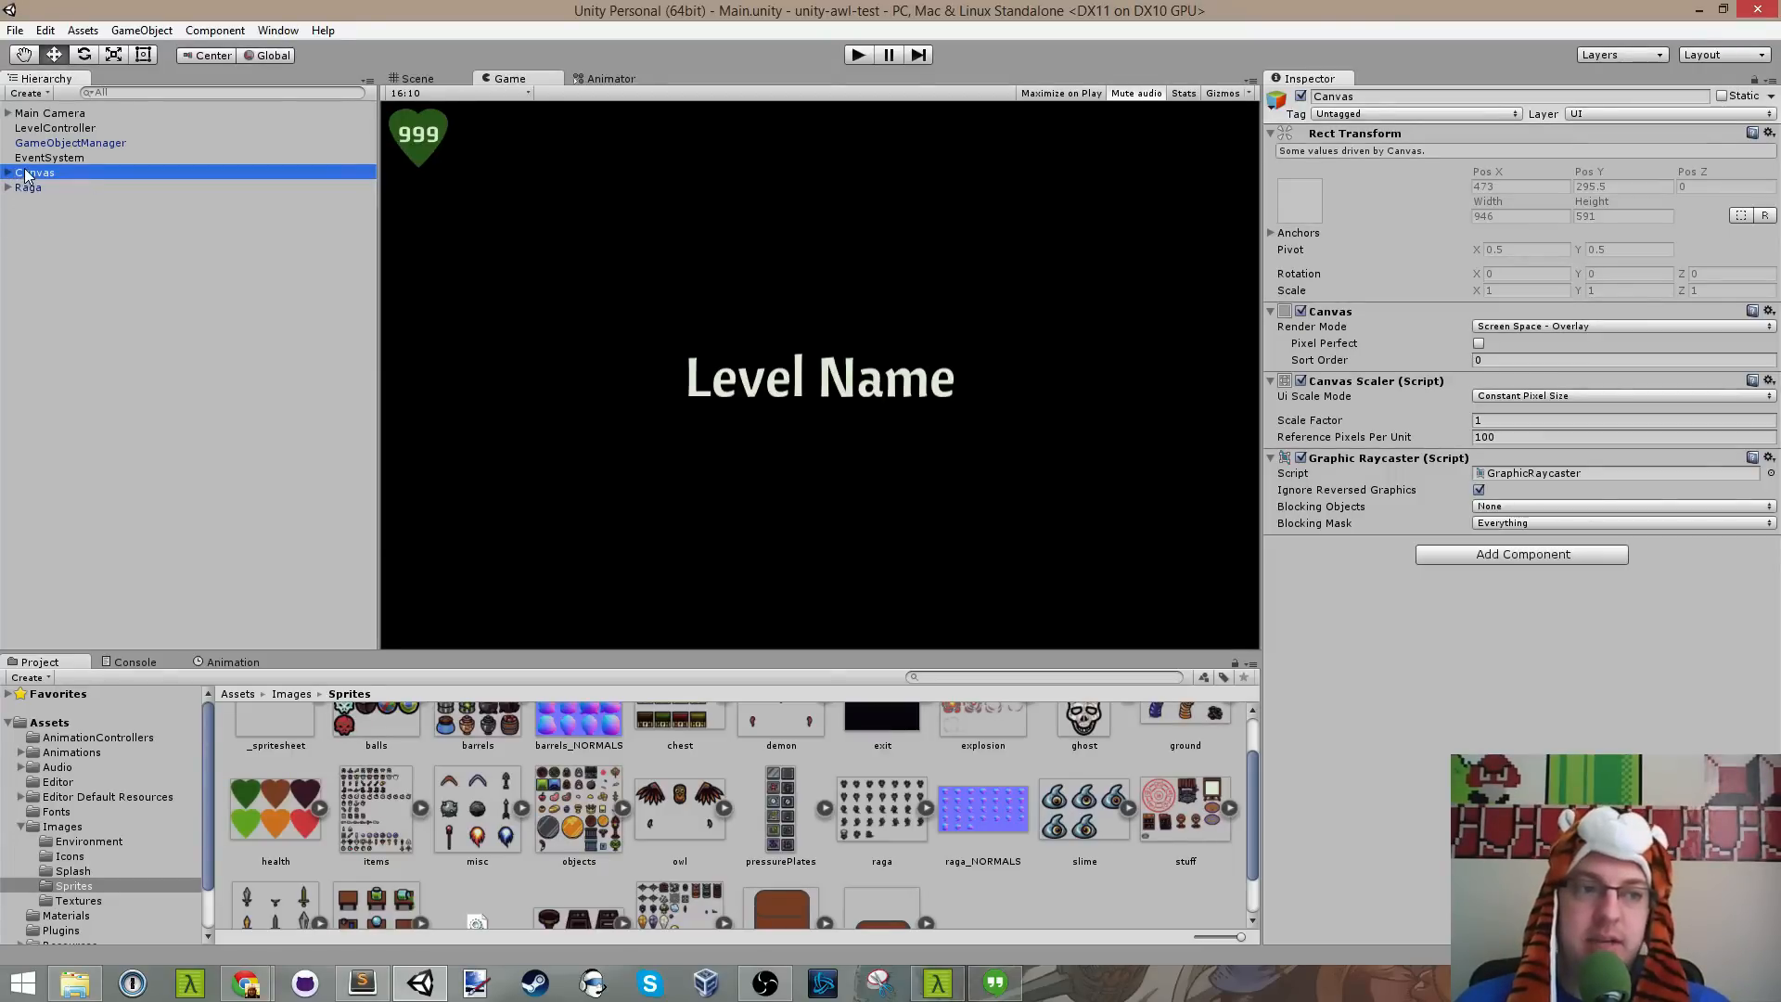
{"action": "left_click", "coordinate": [10, 173]}
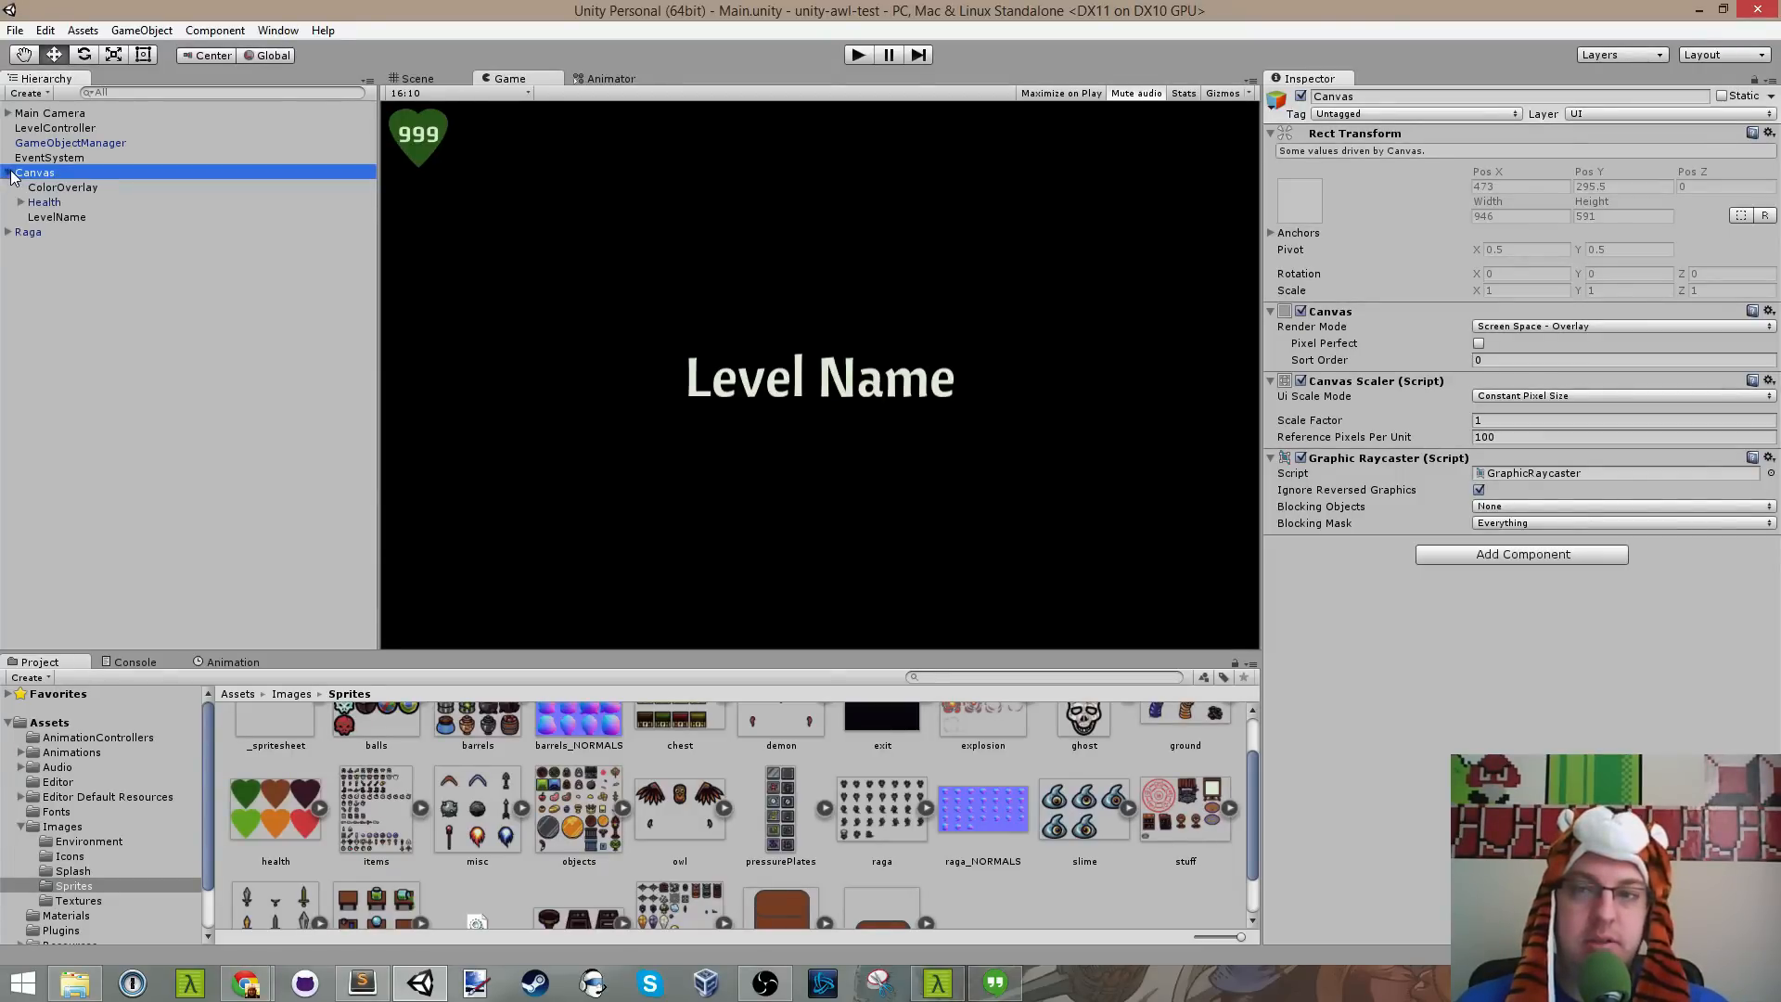
{"action": "left_click", "coordinate": [10, 174]}
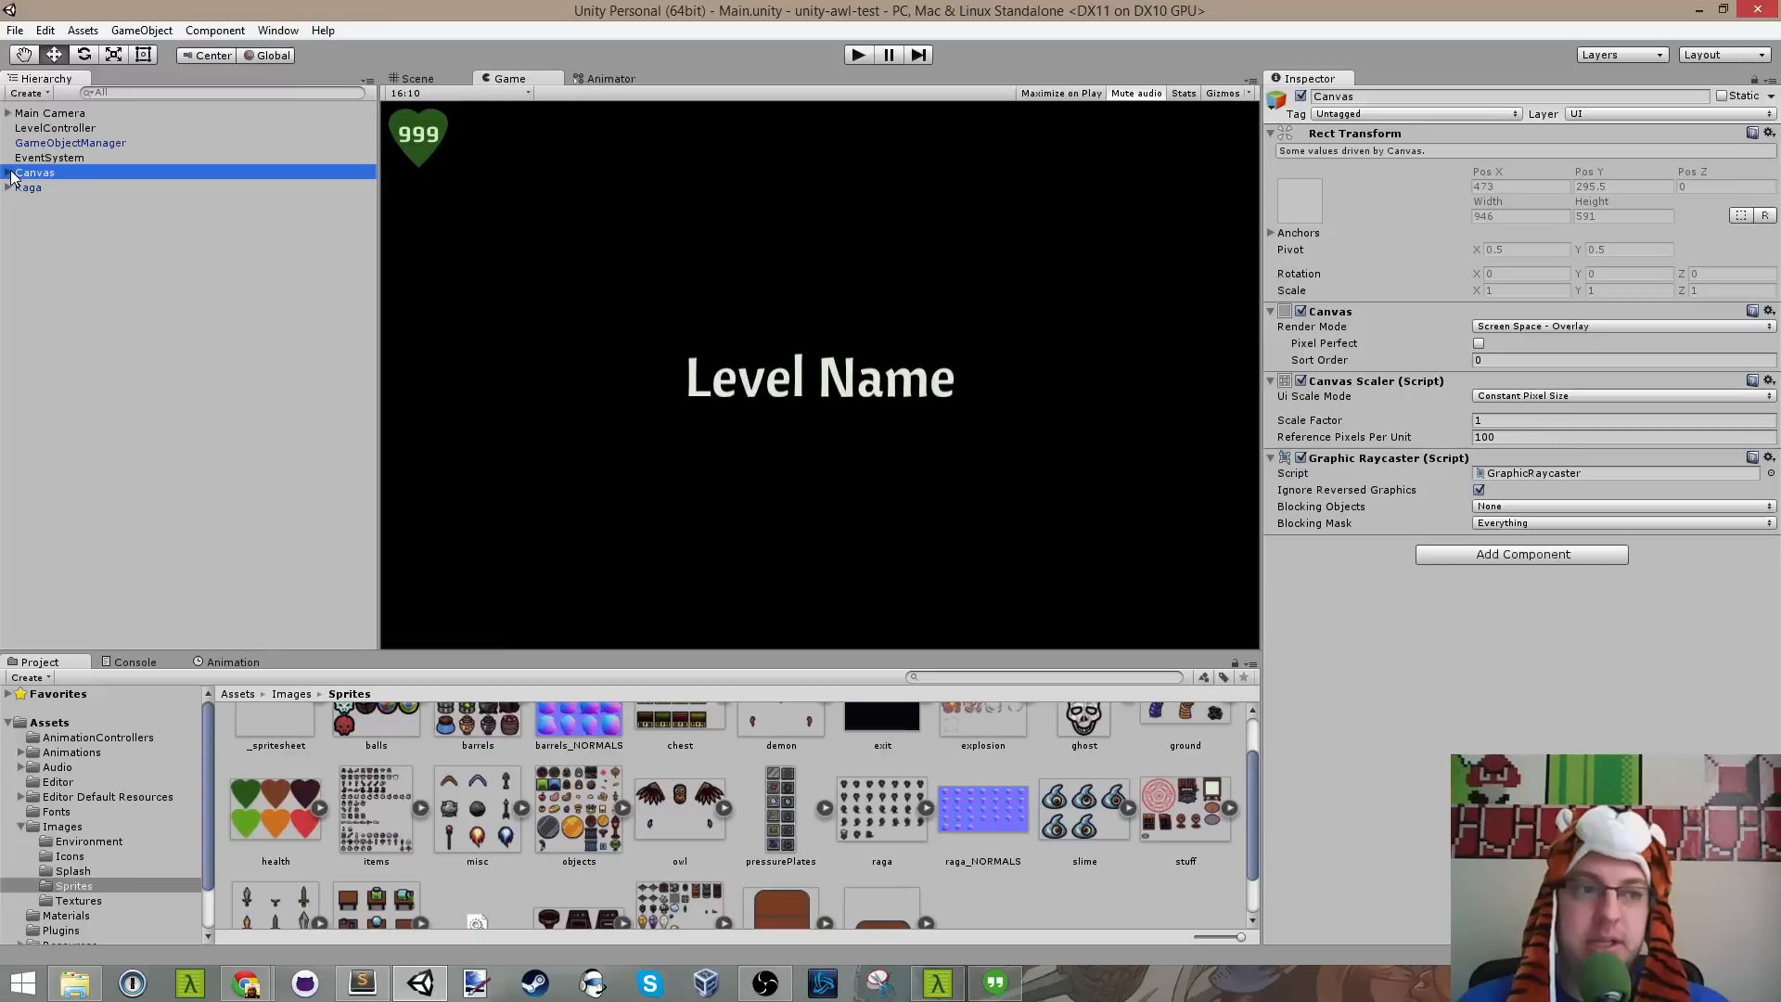
{"action": "left_click", "coordinate": [9, 174]}
{"action": "left_click", "coordinate": [9, 174]}
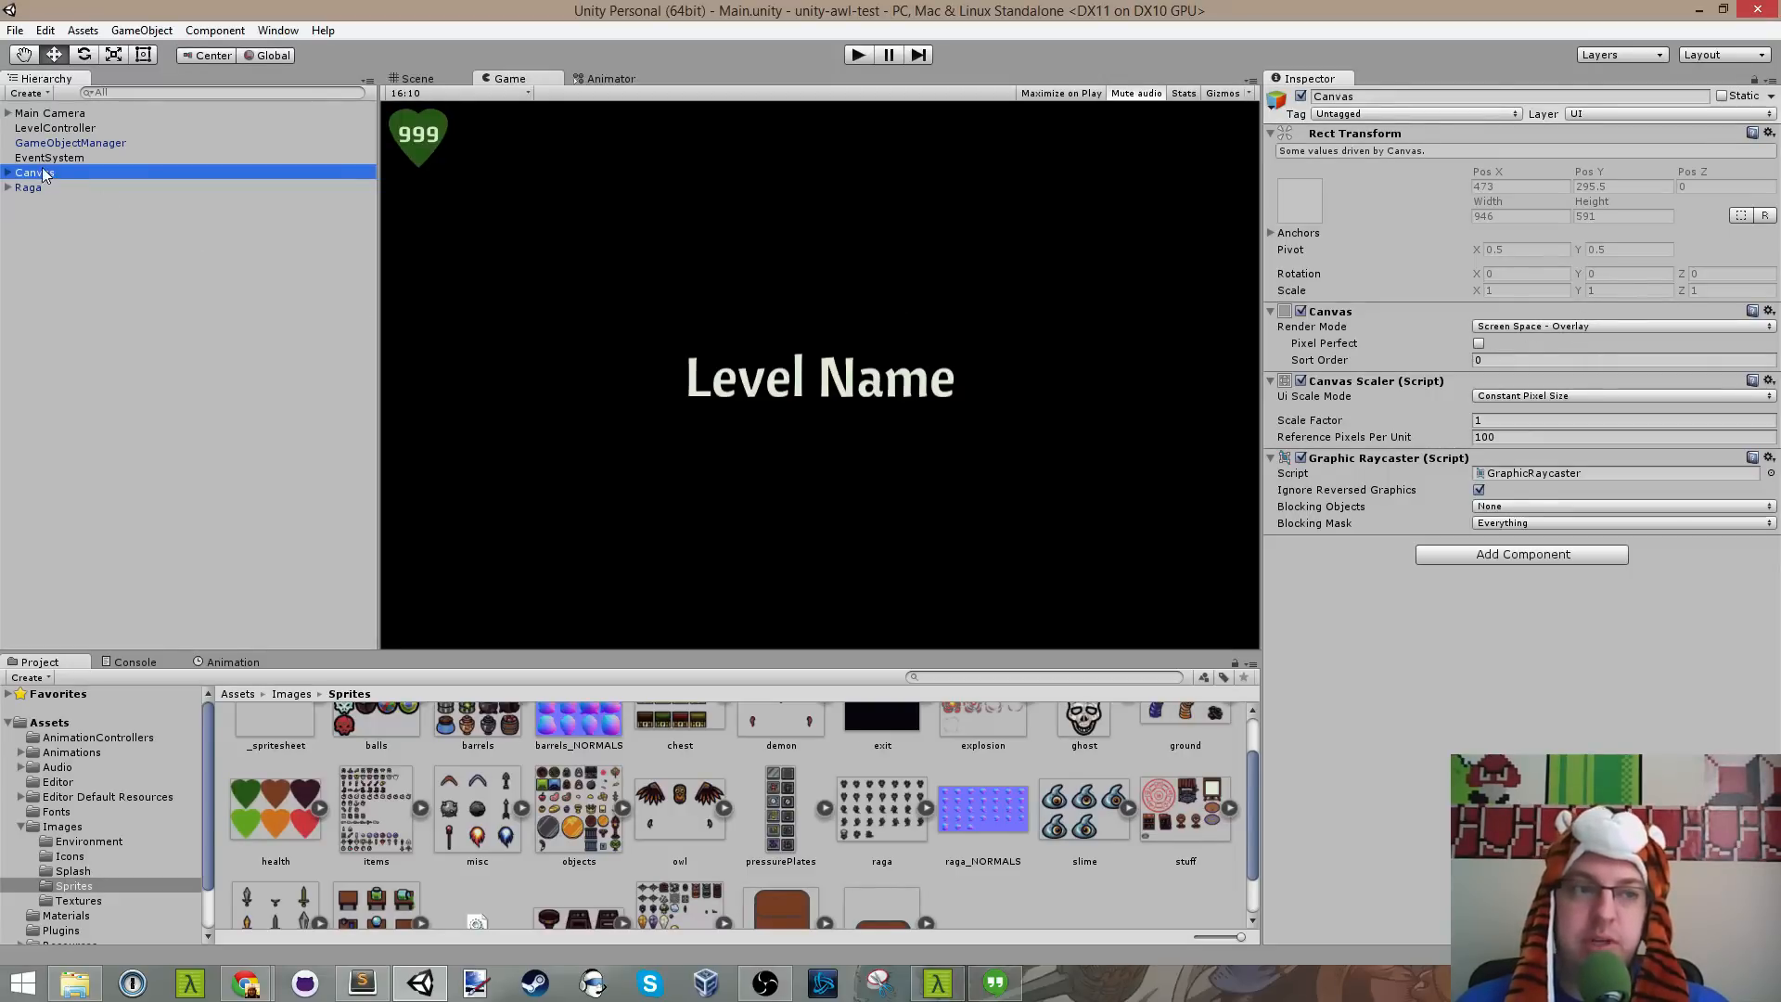
{"action": "left_click", "coordinate": [10, 174]}
{"action": "left_click", "coordinate": [9, 174]}
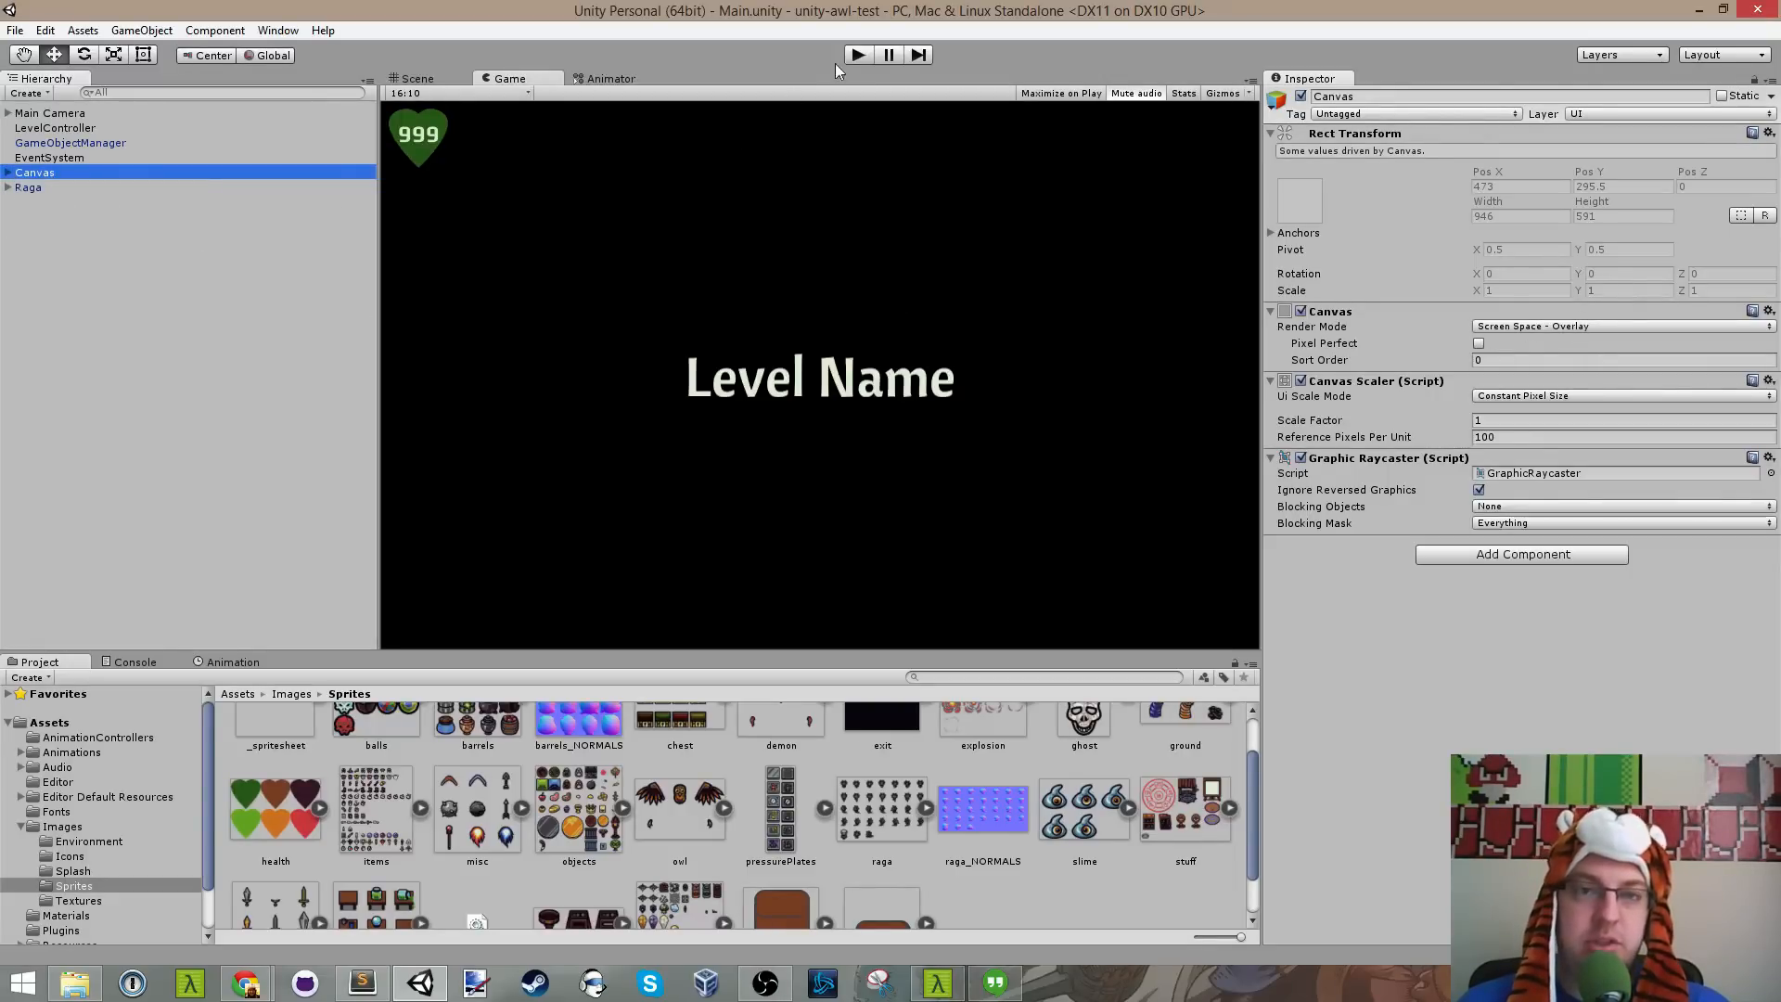
Step: Run the game with LevelName active and walk Raga through the cauldron room, up the far corridor and back
{"action": "left_click", "coordinate": [858, 55]}
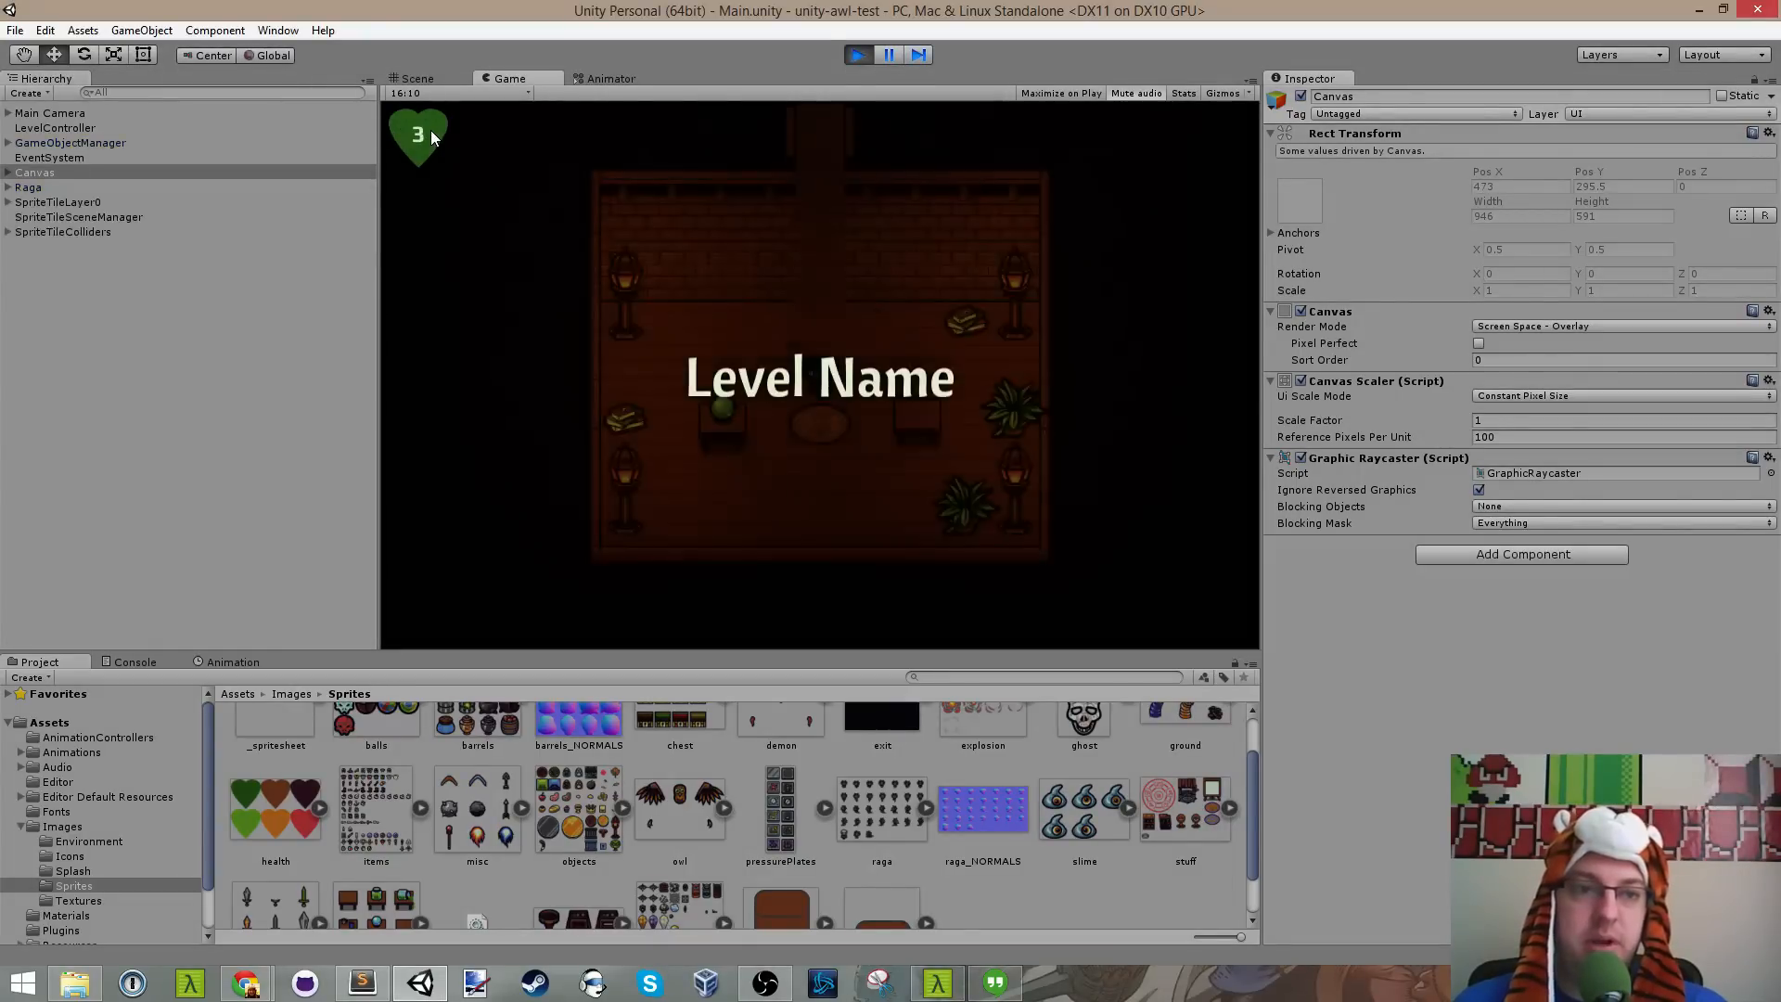
{"action": "key", "text": "w"}
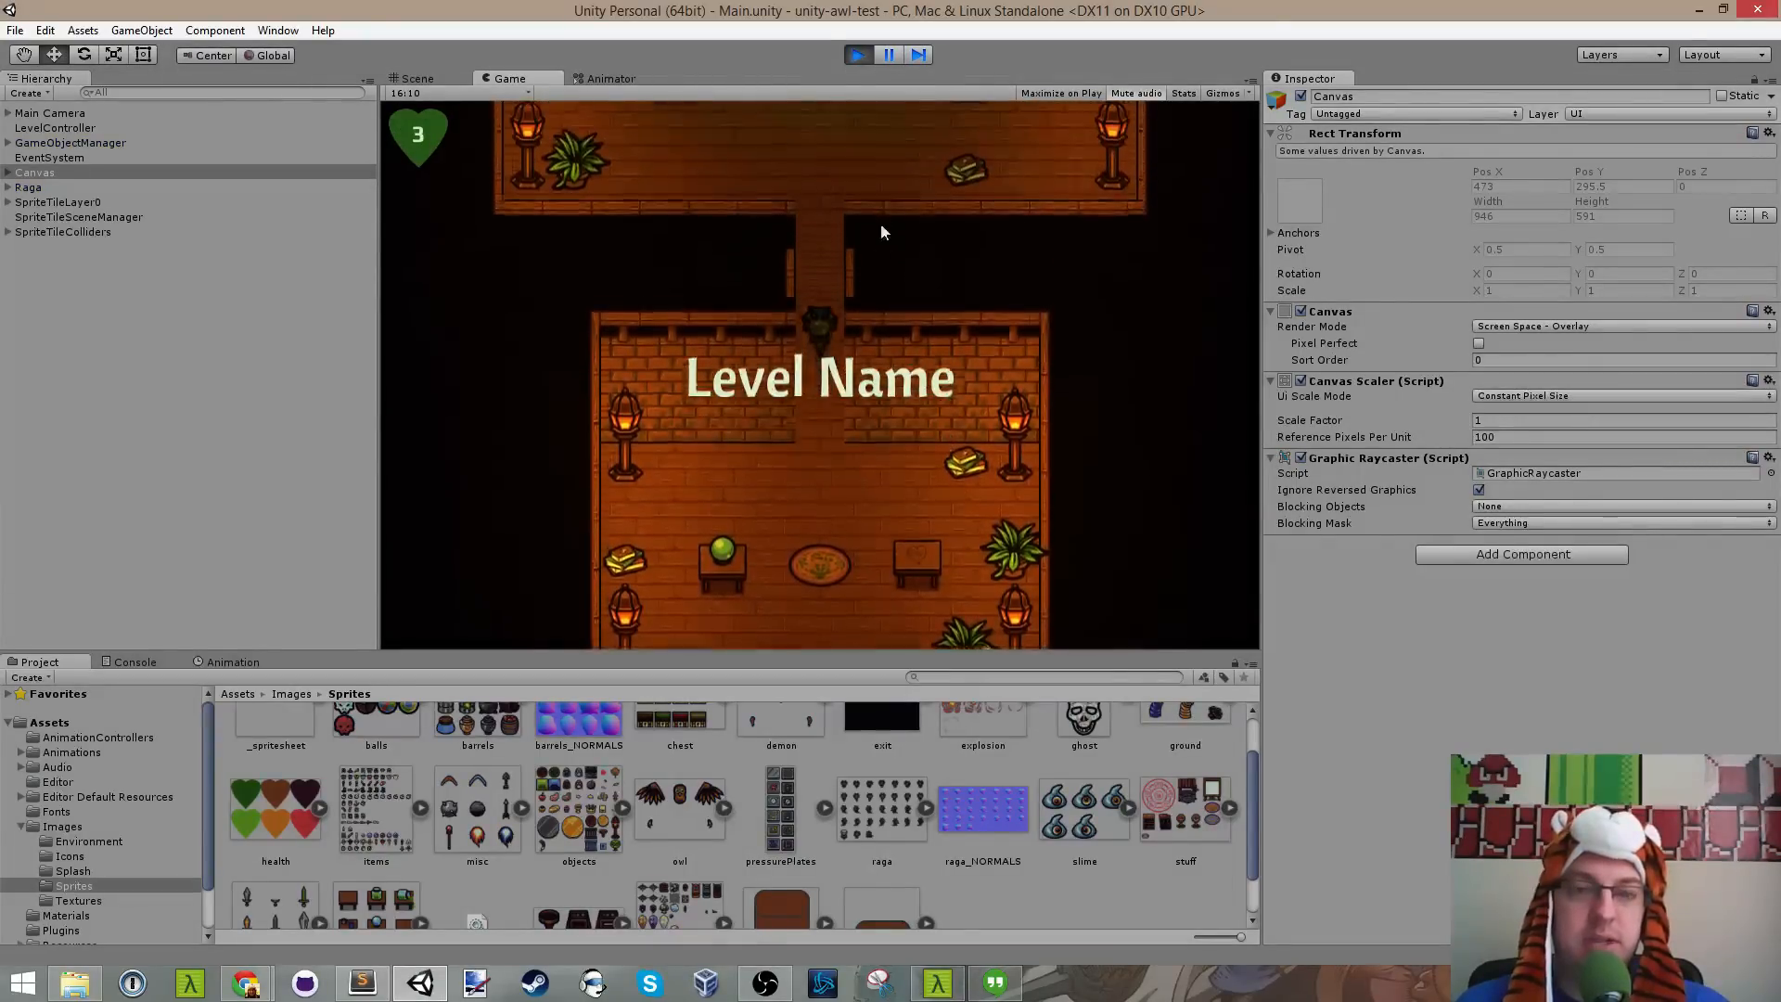
{"action": "key", "text": "a"}
{"action": "key", "text": "w"}
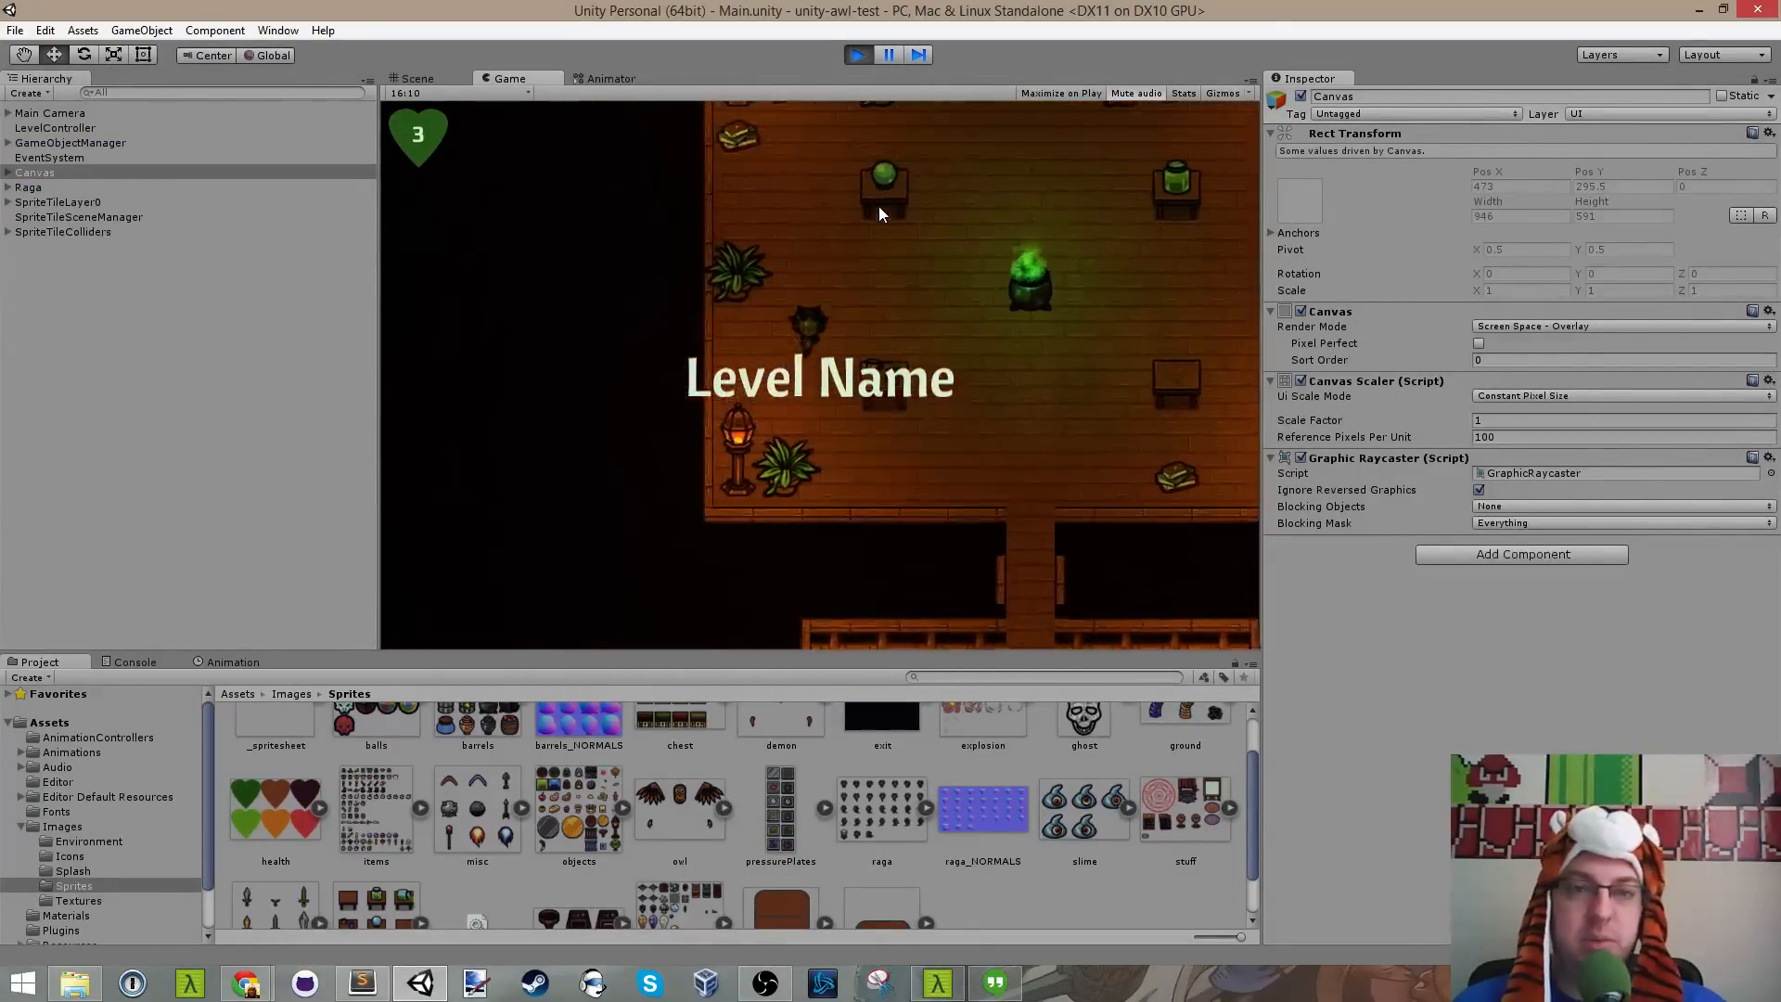
{"action": "key", "text": "d"}
{"action": "key", "text": "w"}
{"action": "key", "text": "w"}
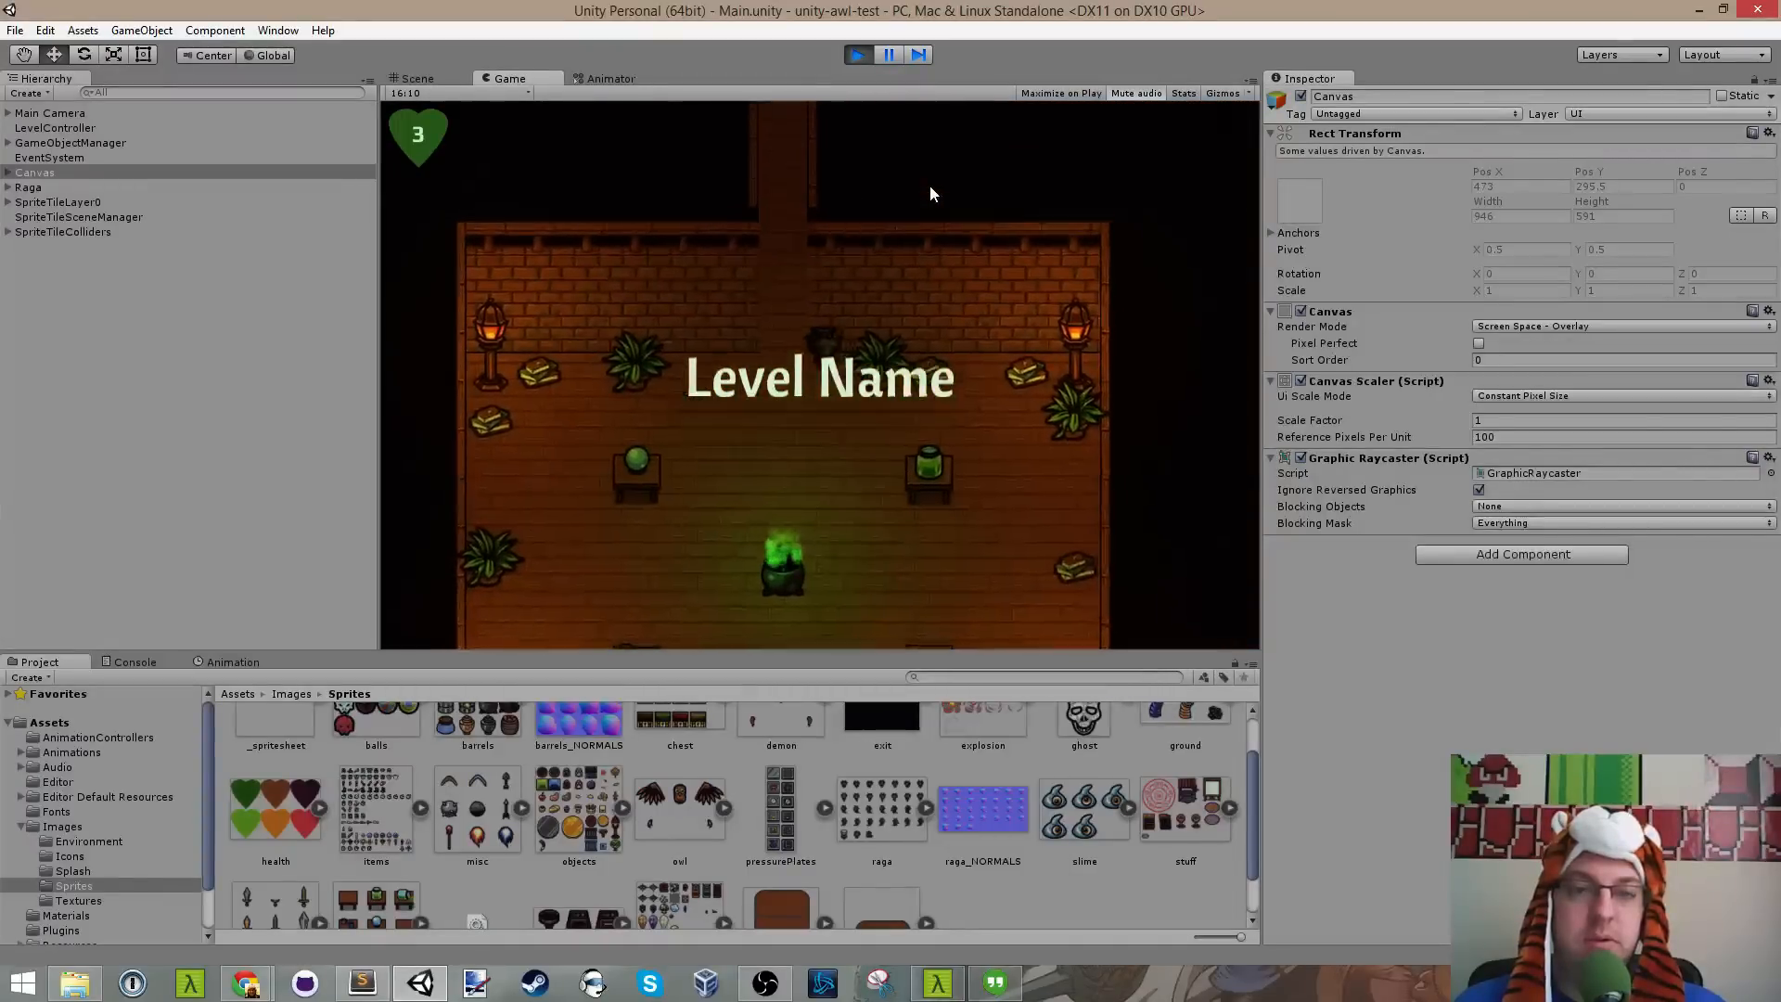
{"action": "key", "text": "w"}
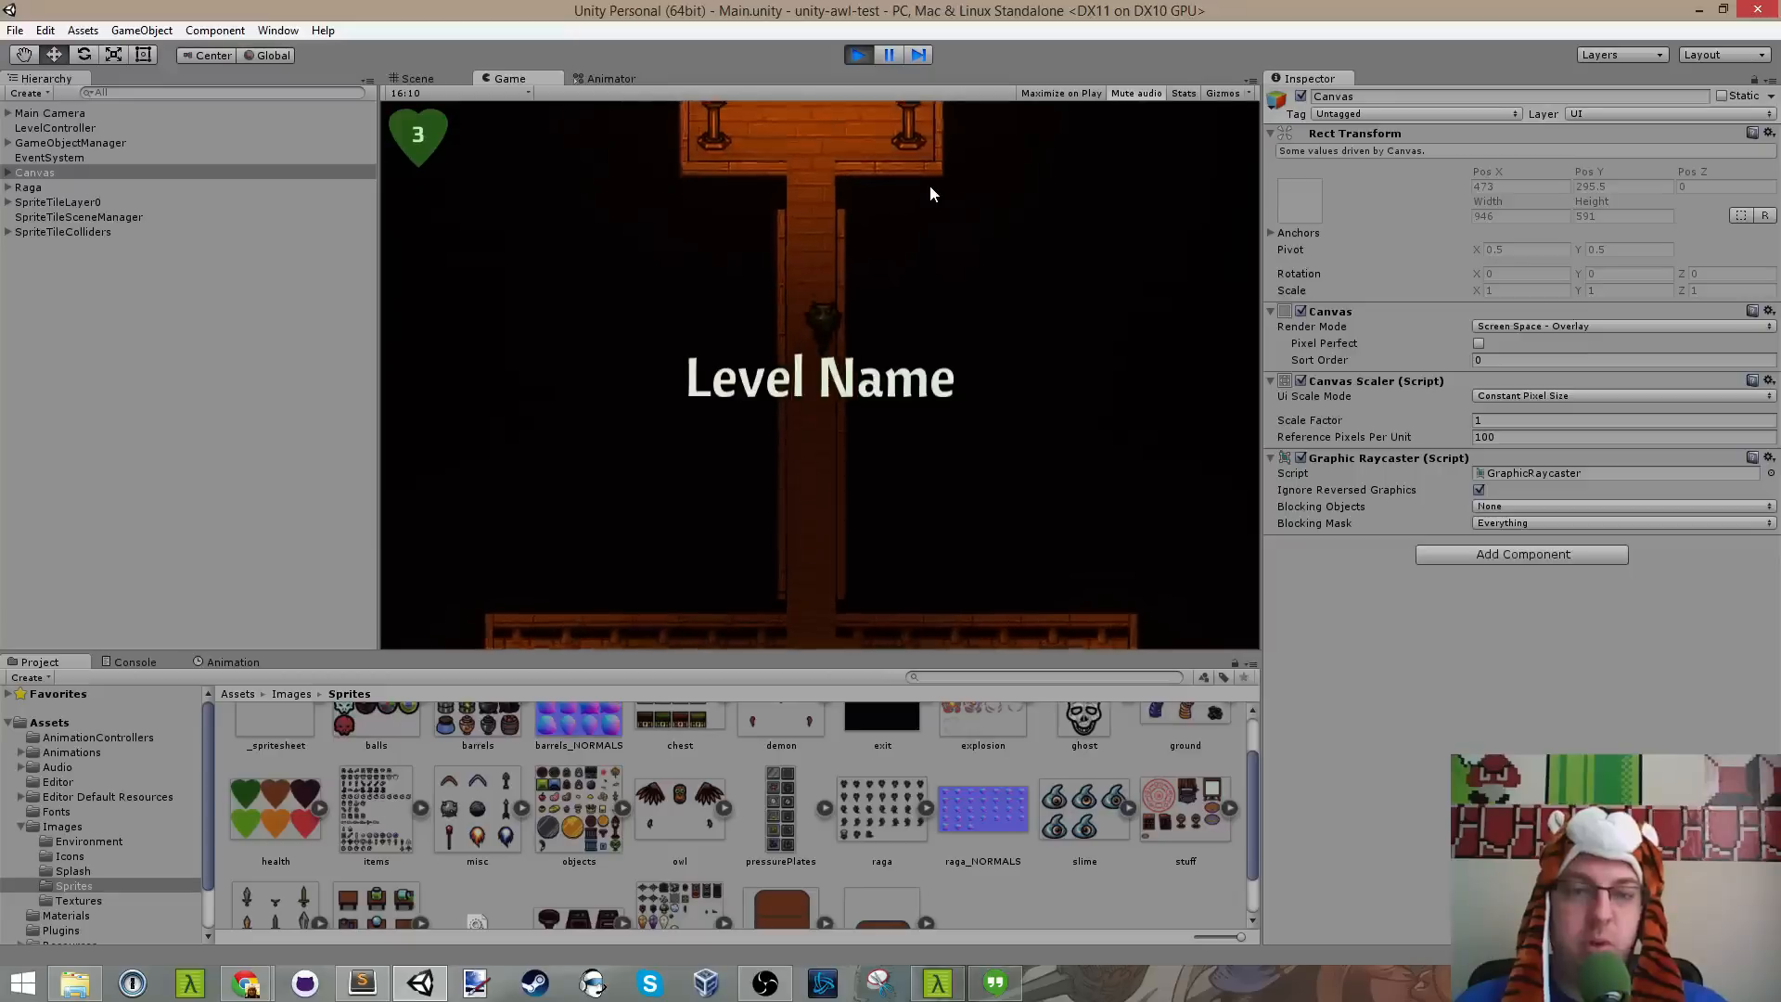
{"action": "key", "text": "s"}
{"action": "key", "text": "s"}
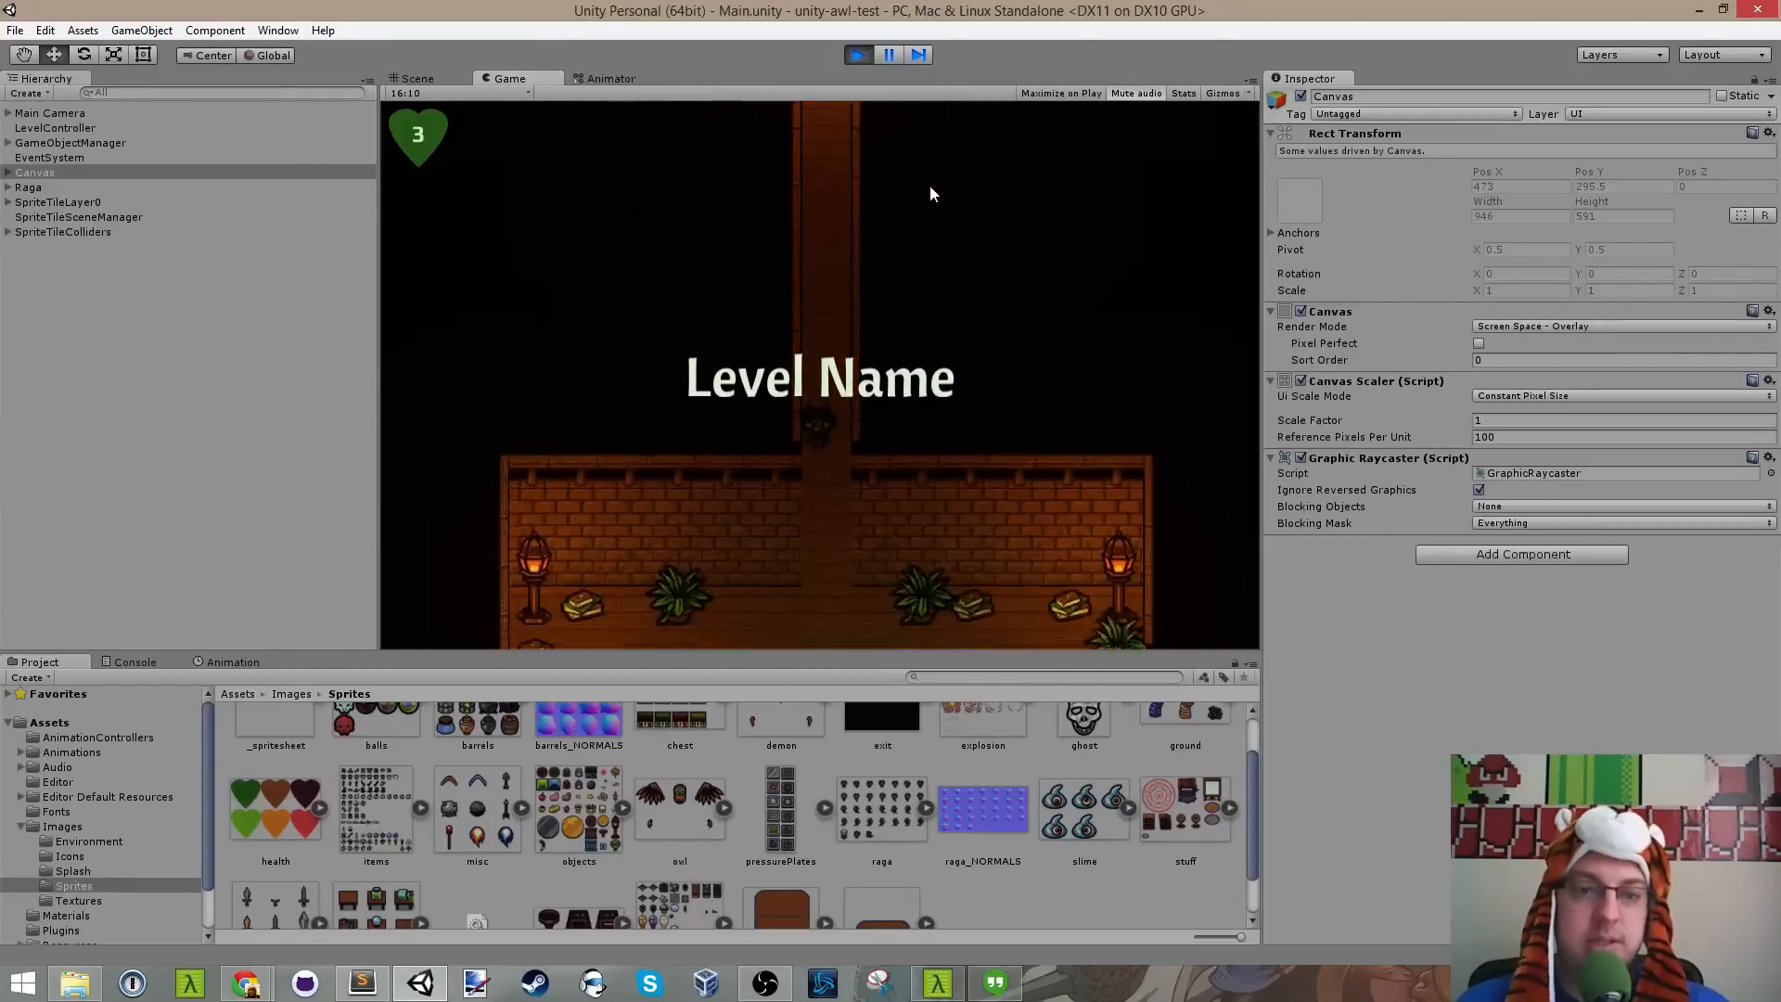
{"action": "key", "text": "s"}
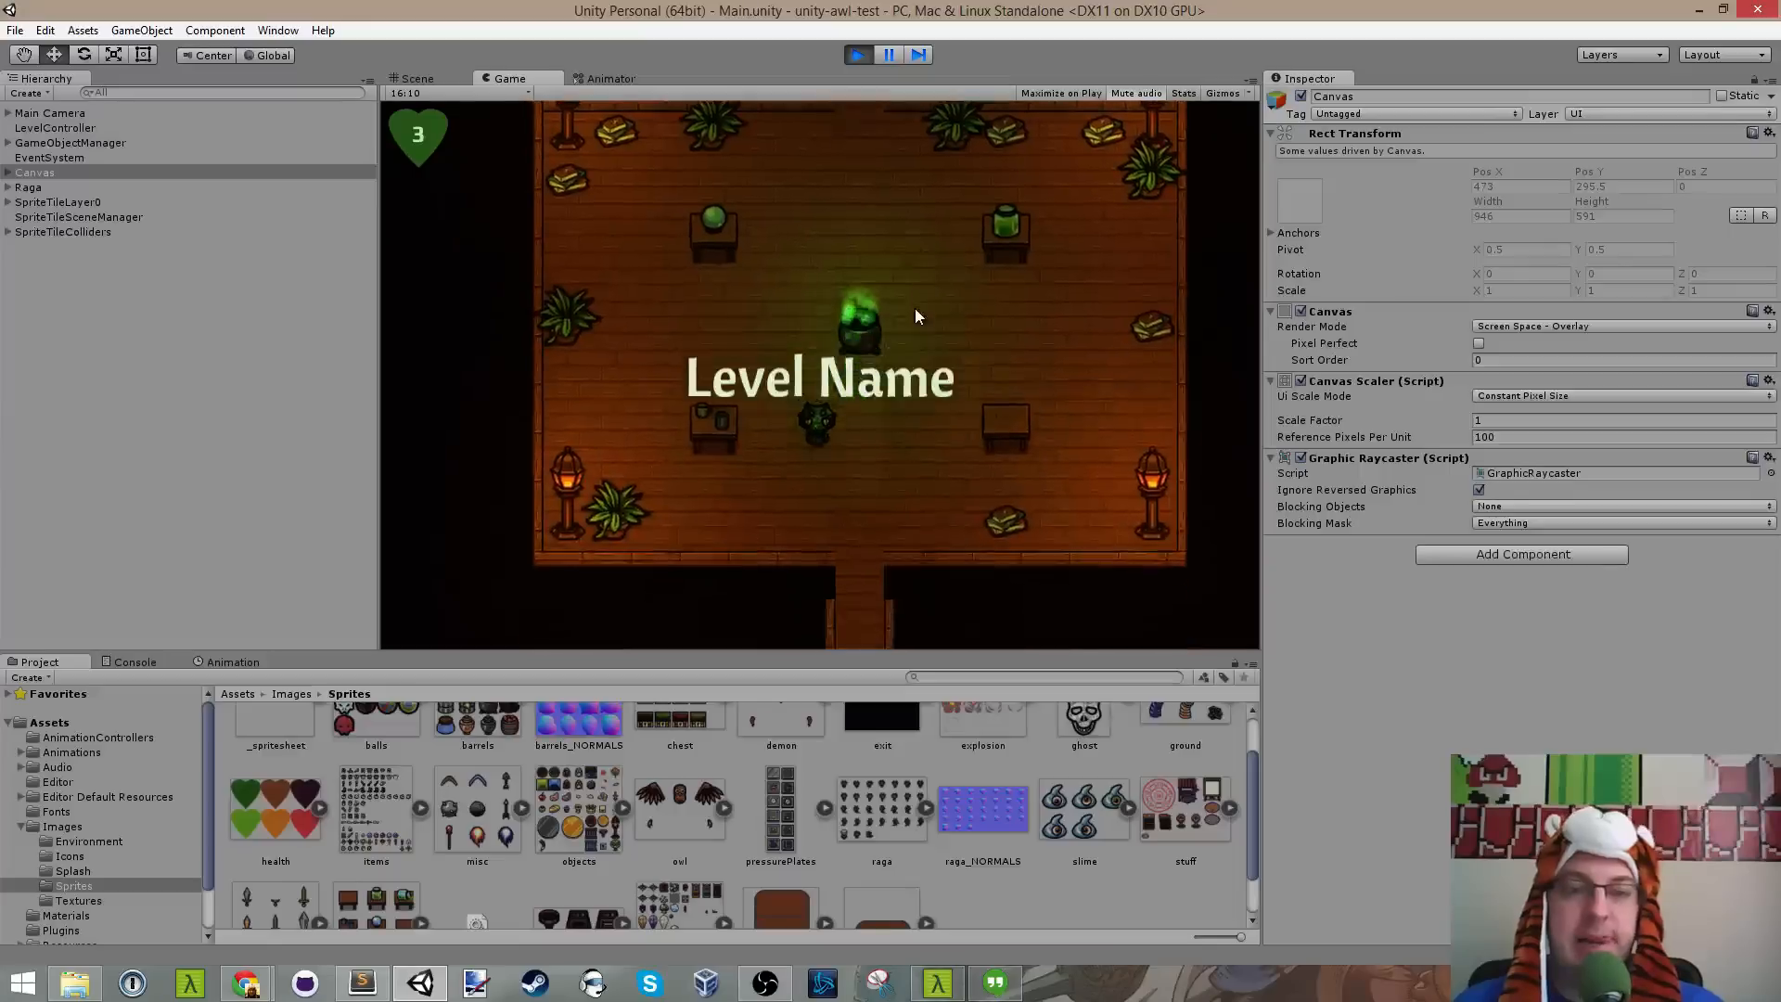
Step: Inspect the Canvas's ColorOverlay object in the running game, and restart the game briefly to check the level intro before stopping it
{"action": "left_click", "coordinate": [7, 173]}
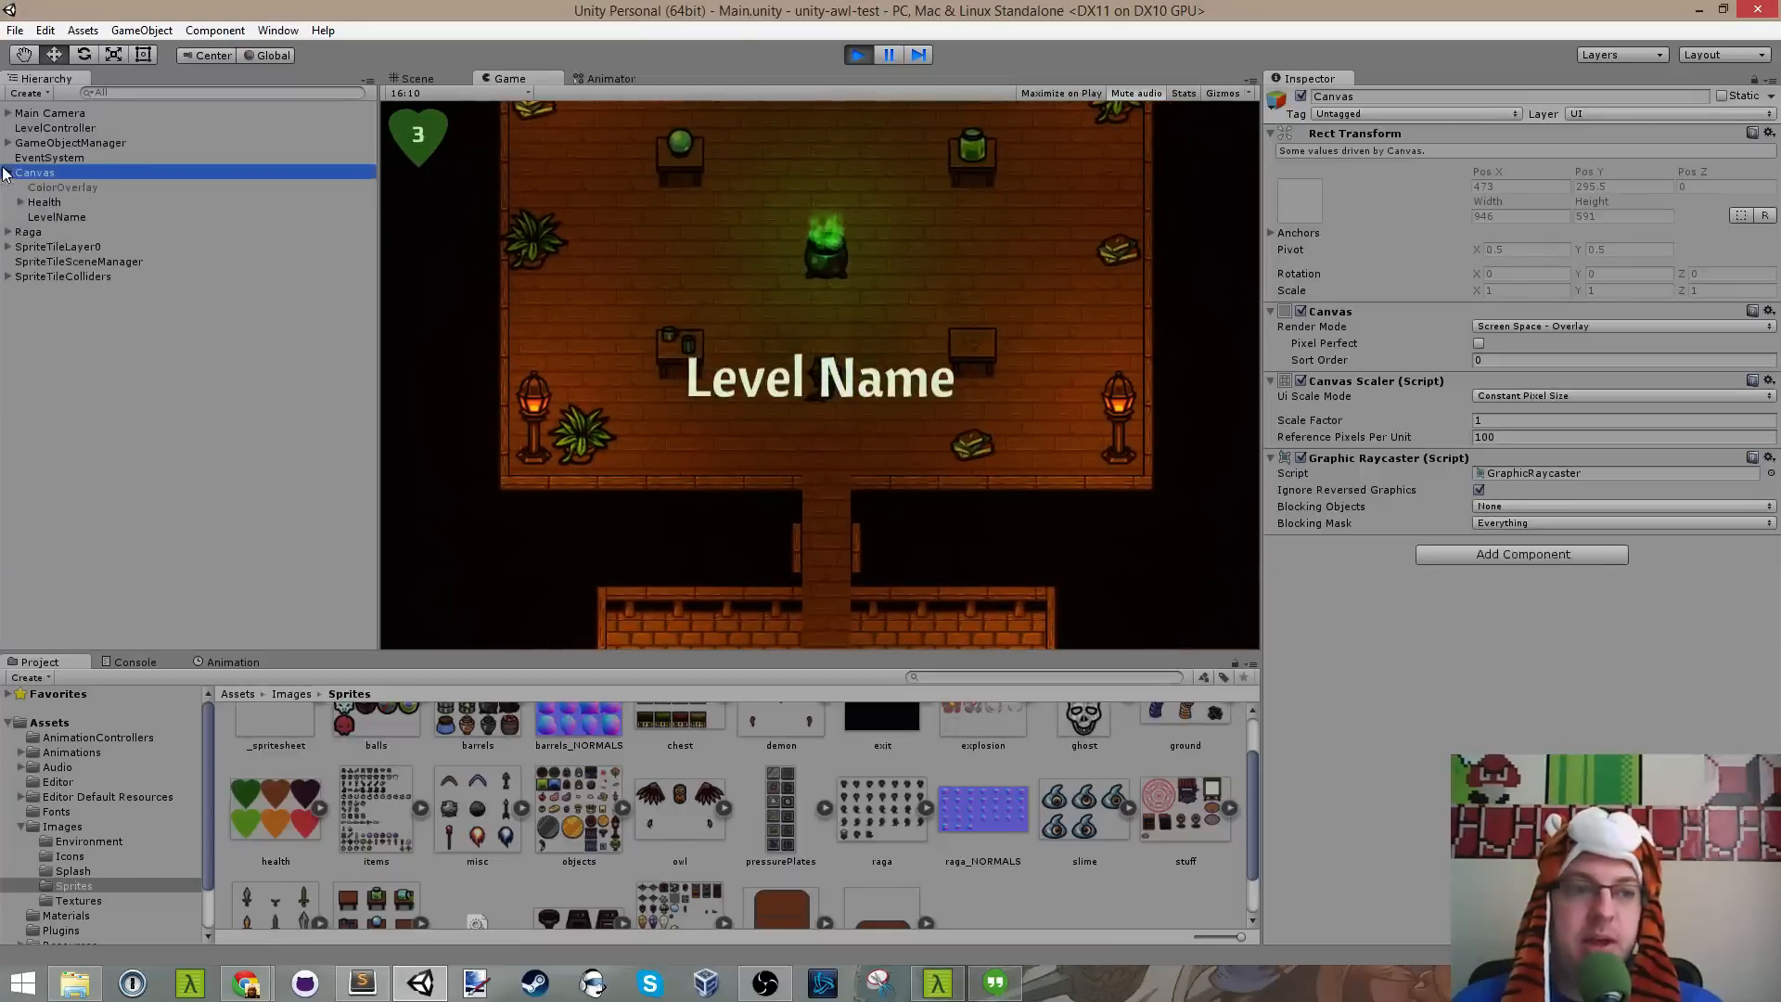
{"action": "left_click", "coordinate": [75, 188]}
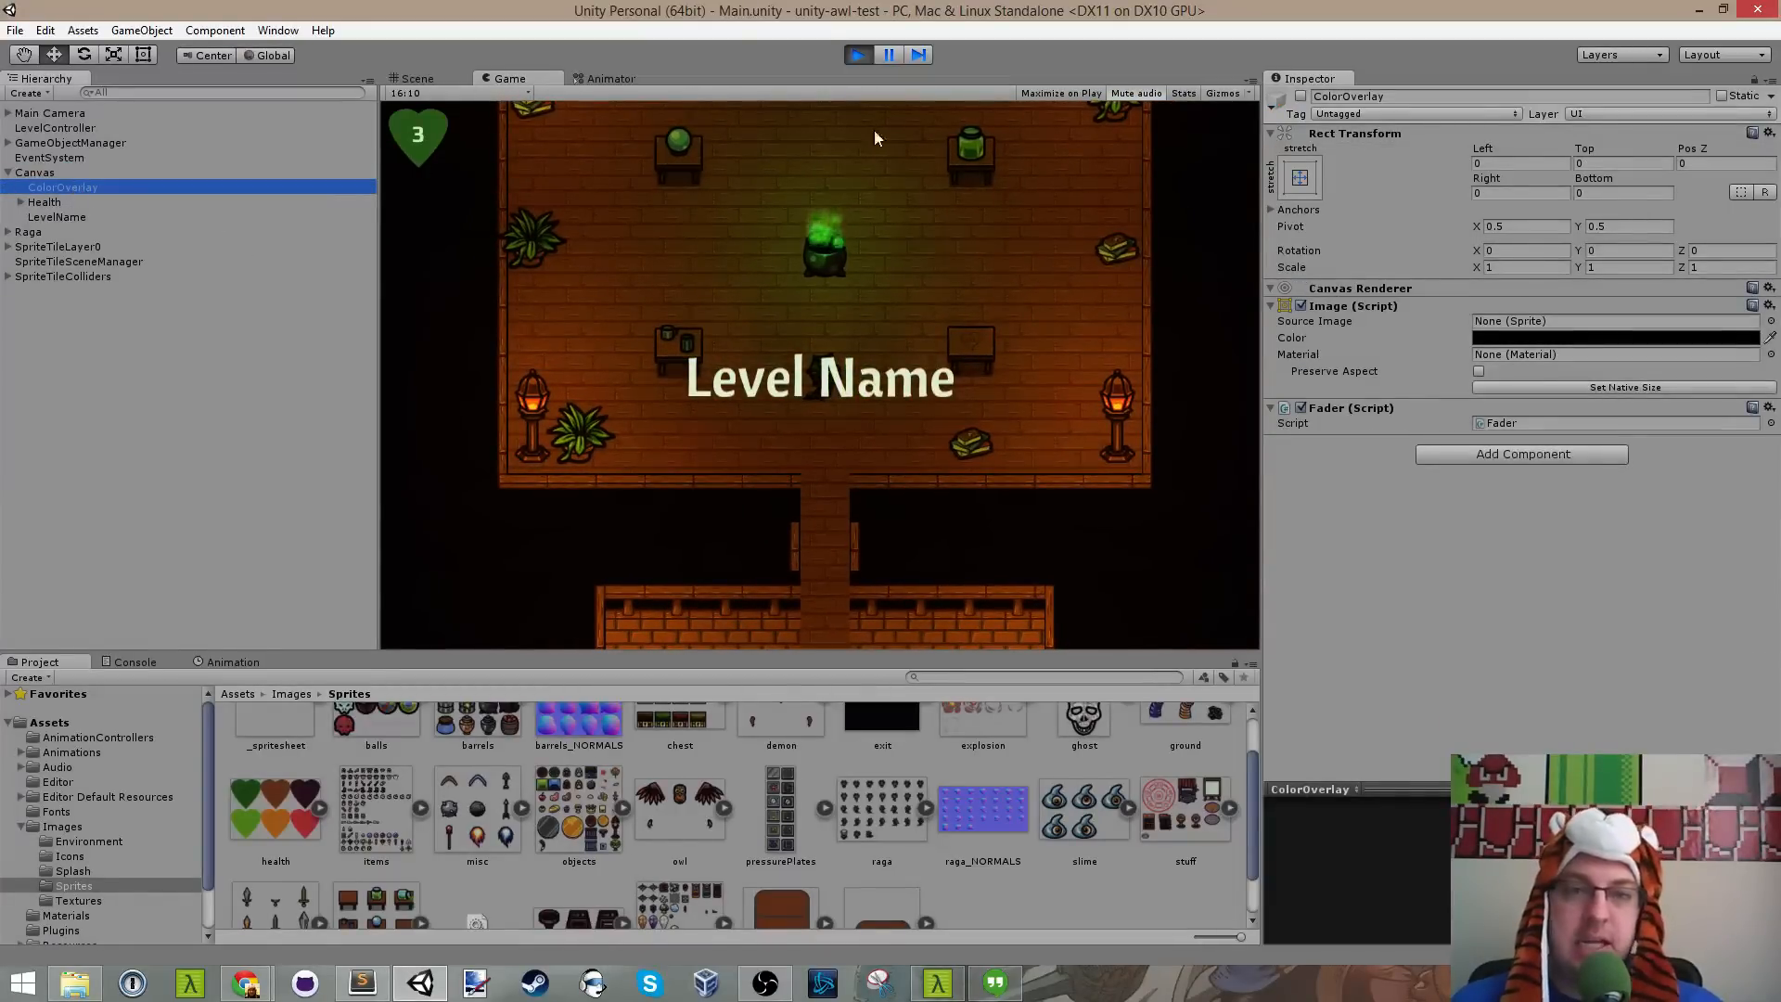
{"action": "left_click", "coordinate": [854, 54]}
{"action": "left_click", "coordinate": [856, 54]}
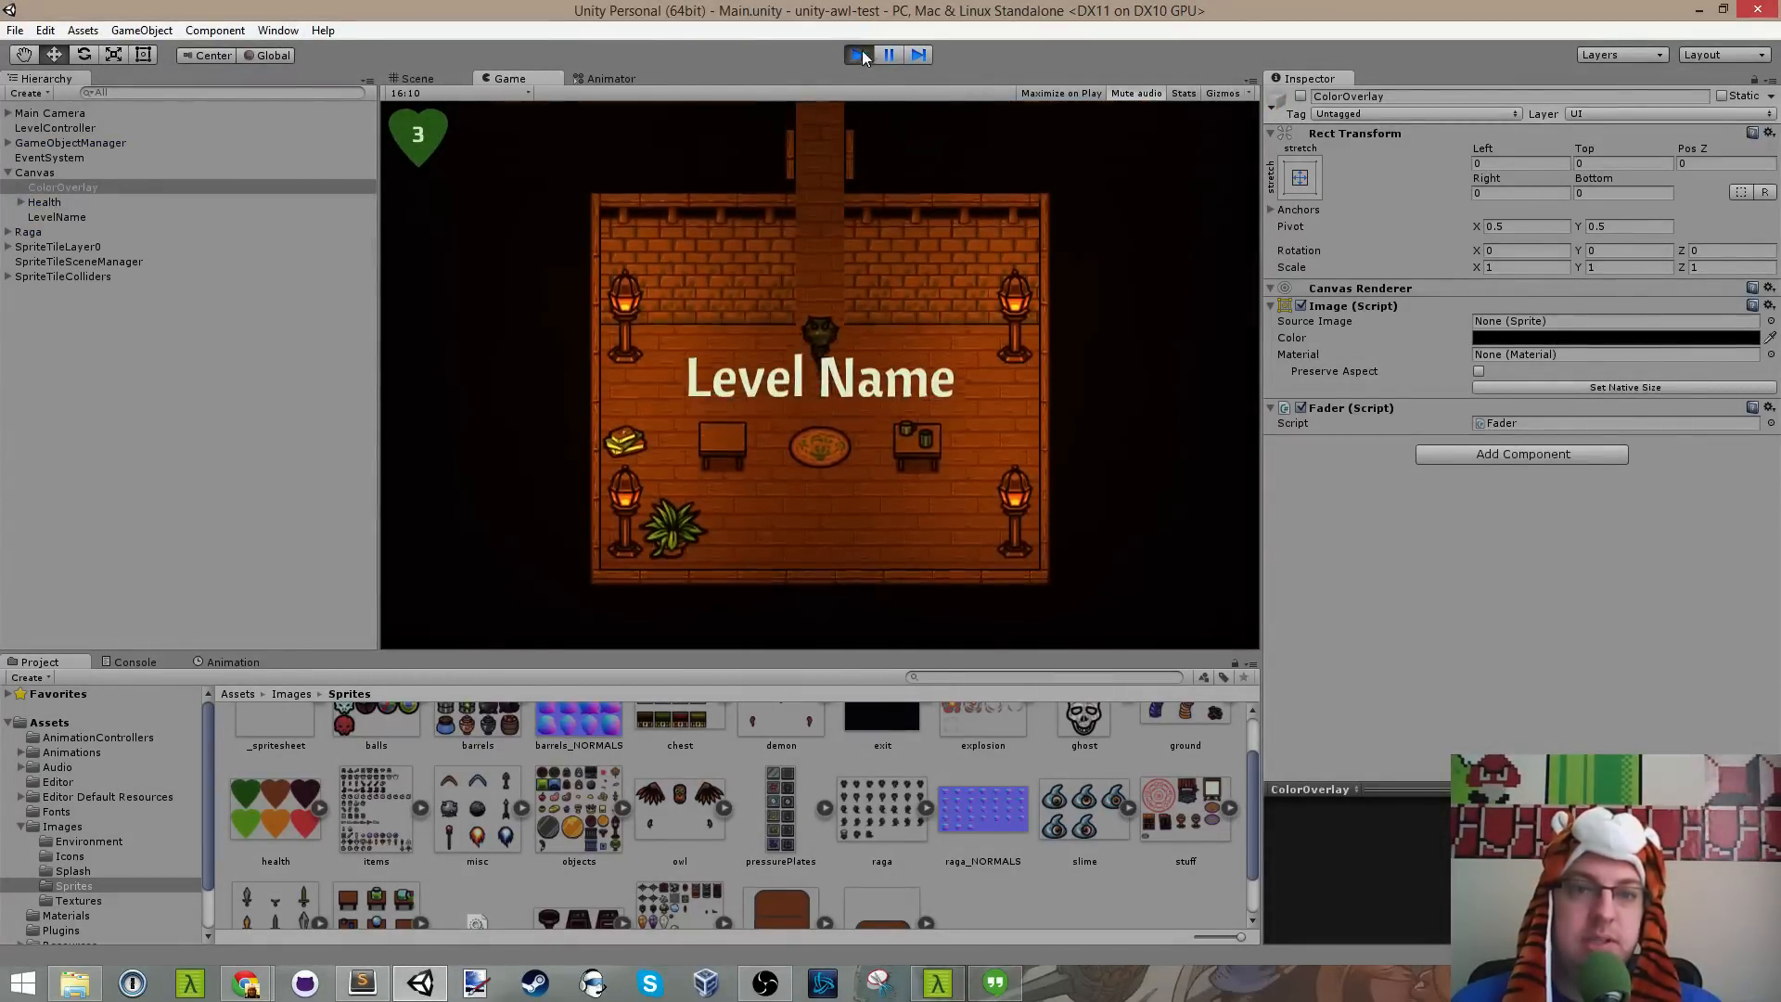
{"action": "left_click", "coordinate": [858, 54]}
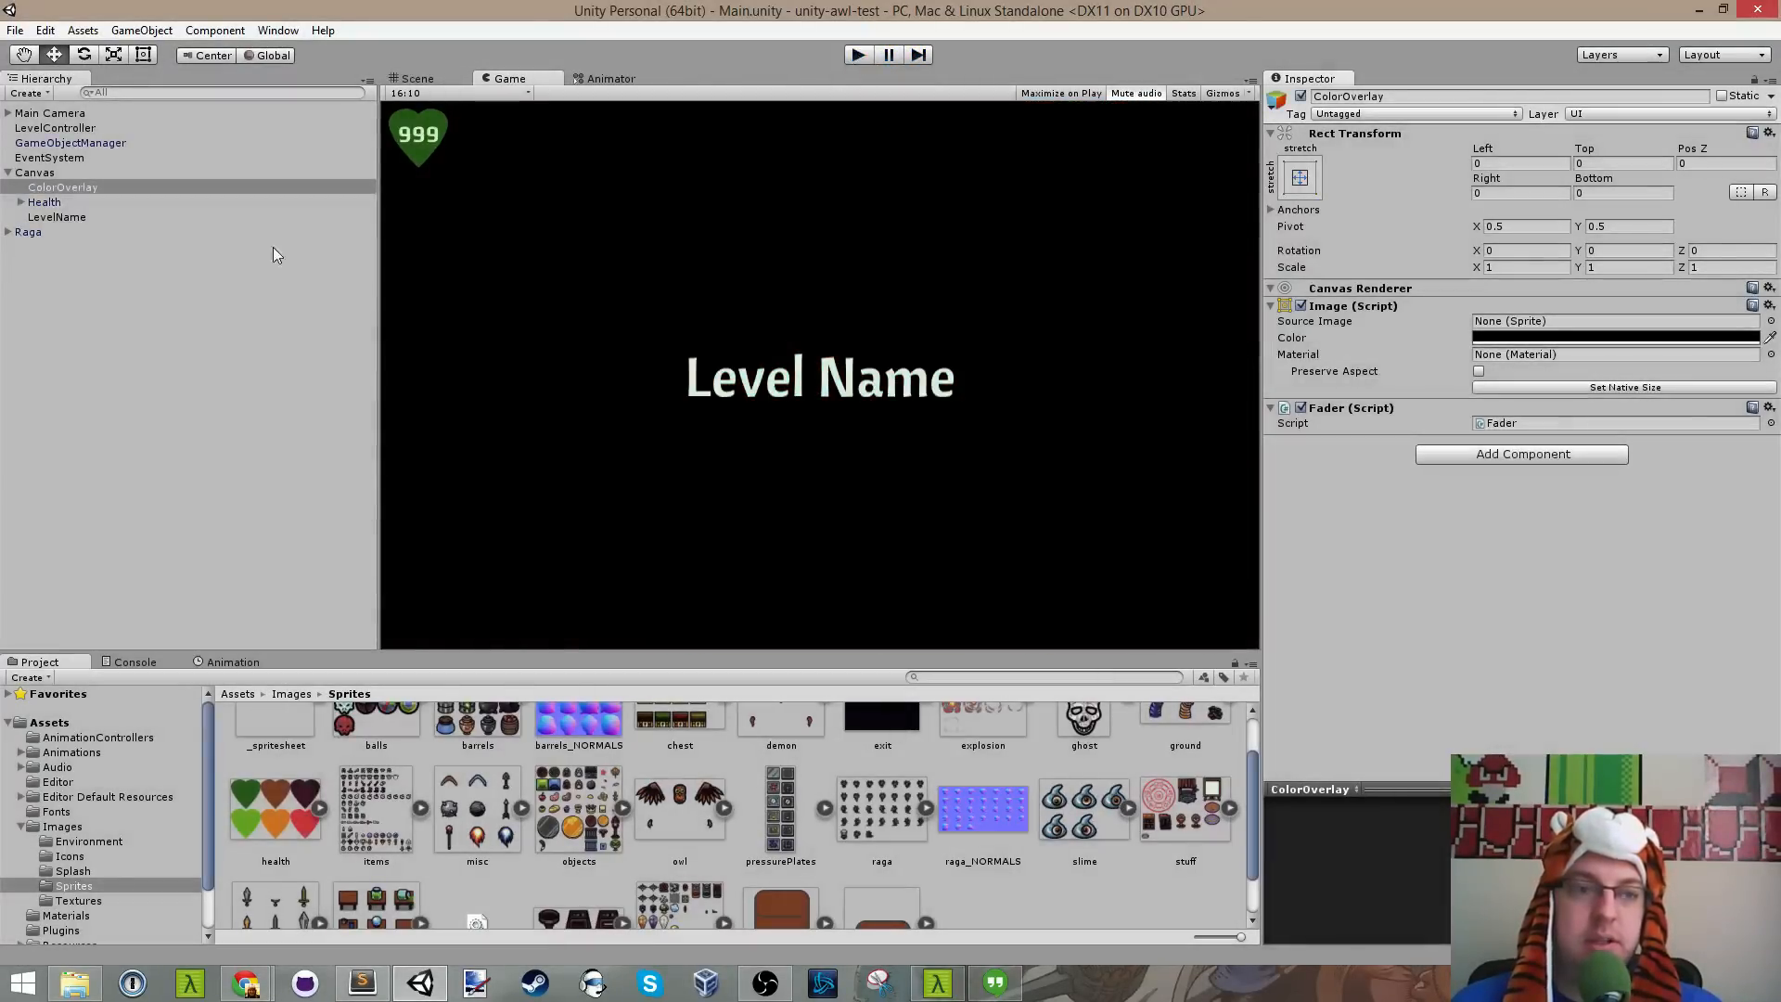
Step: Examine the order of LevelName, Health and ColorOverlay under the Canvas, and inspect the ColorOverlay's Image and Fader components
{"action": "left_click", "coordinate": [51, 217]}
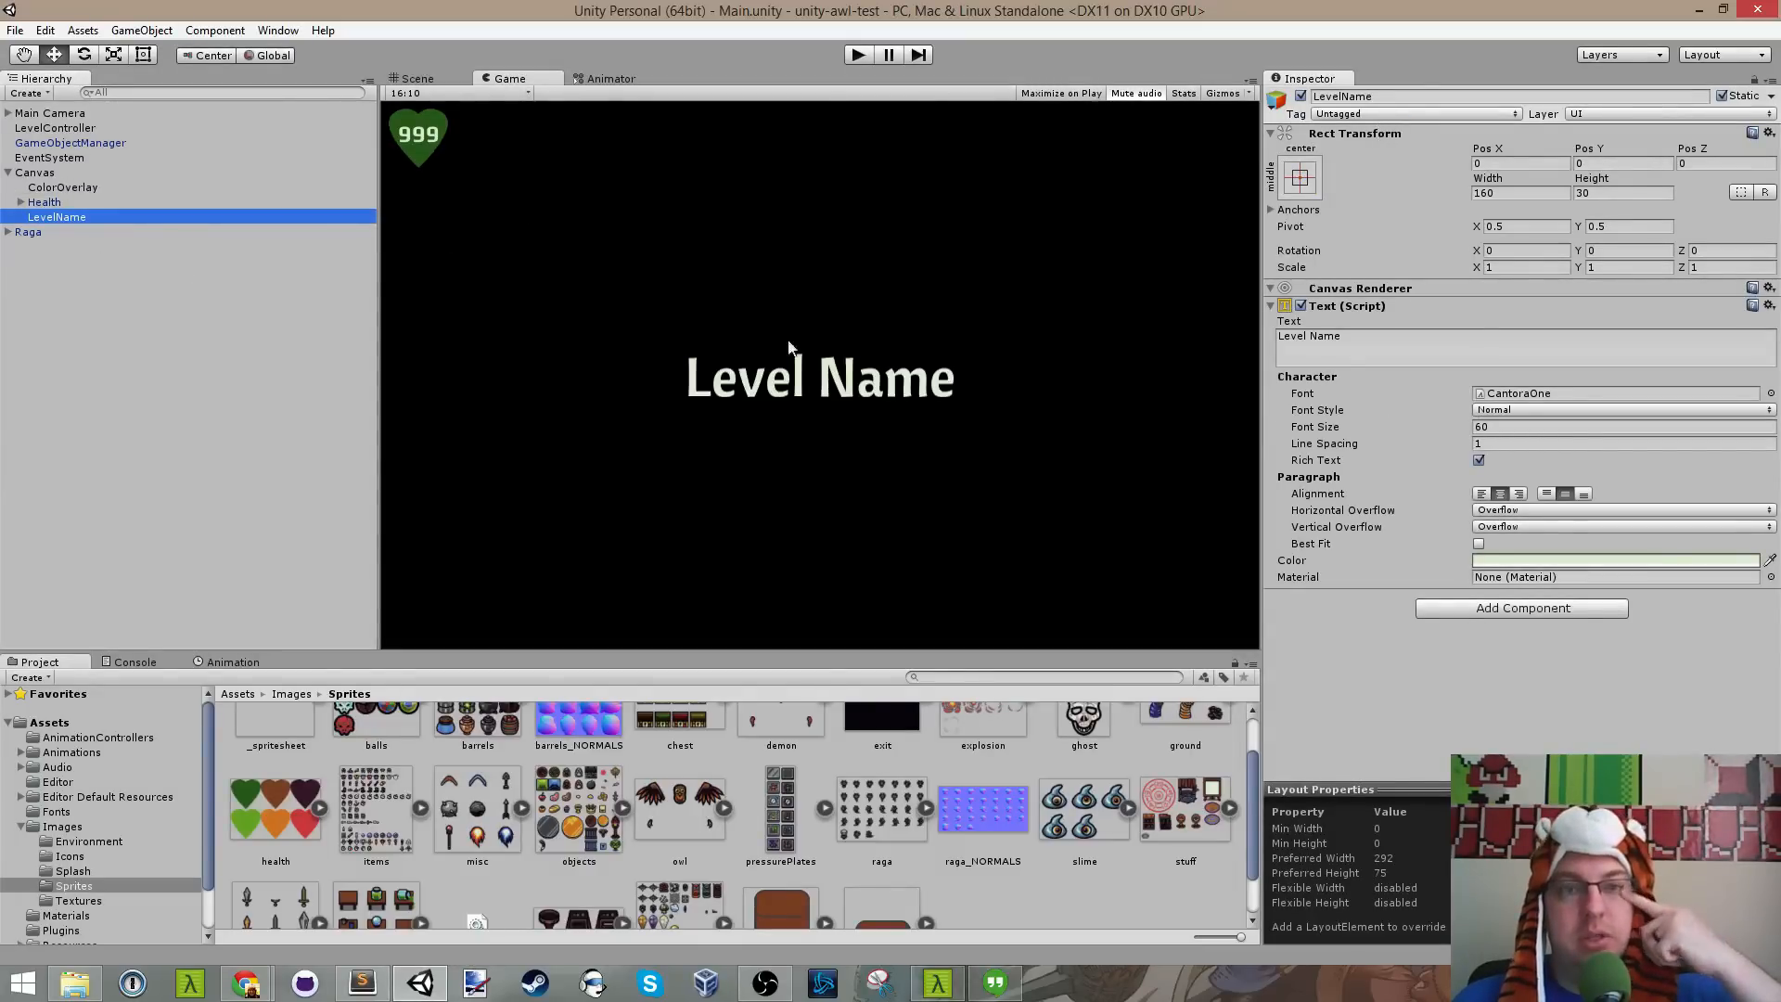
{"action": "left_click", "coordinate": [9, 233]}
{"action": "left_click", "coordinate": [44, 202]}
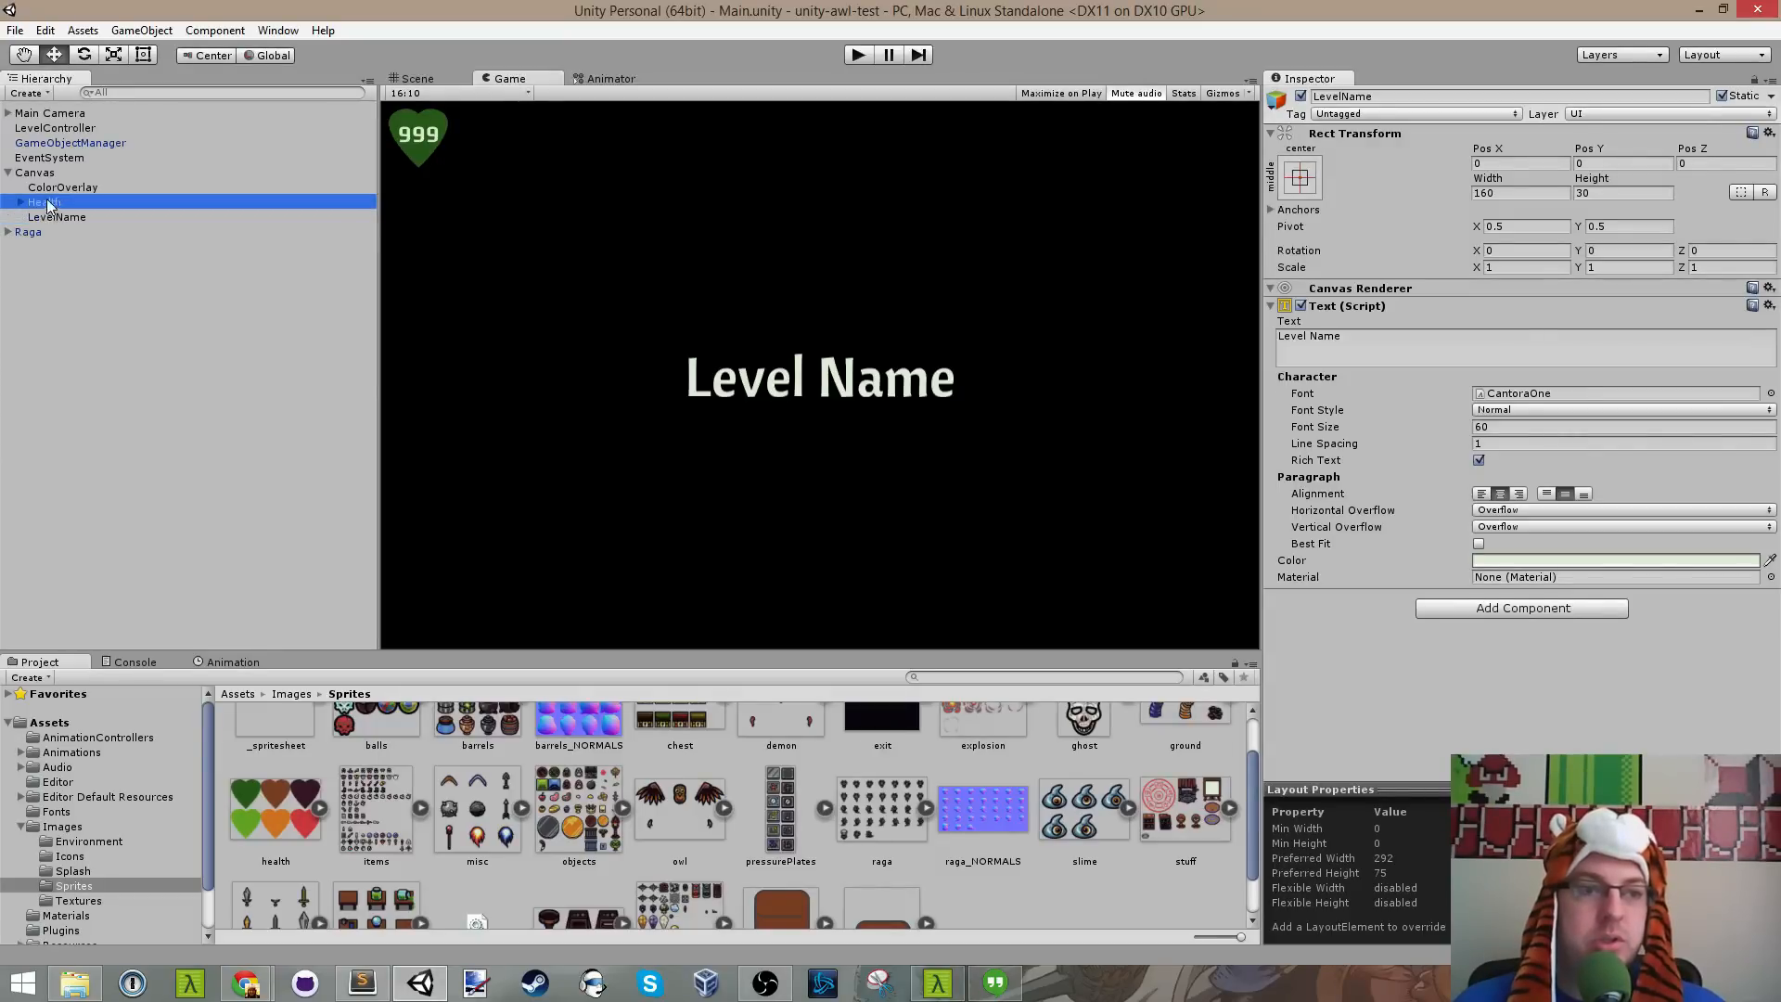
{"action": "left_click", "coordinate": [51, 215]}
{"action": "left_click", "coordinate": [55, 202]}
{"action": "left_click", "coordinate": [63, 188]}
{"action": "left_click", "coordinate": [59, 198]}
{"action": "left_click", "coordinate": [59, 215]}
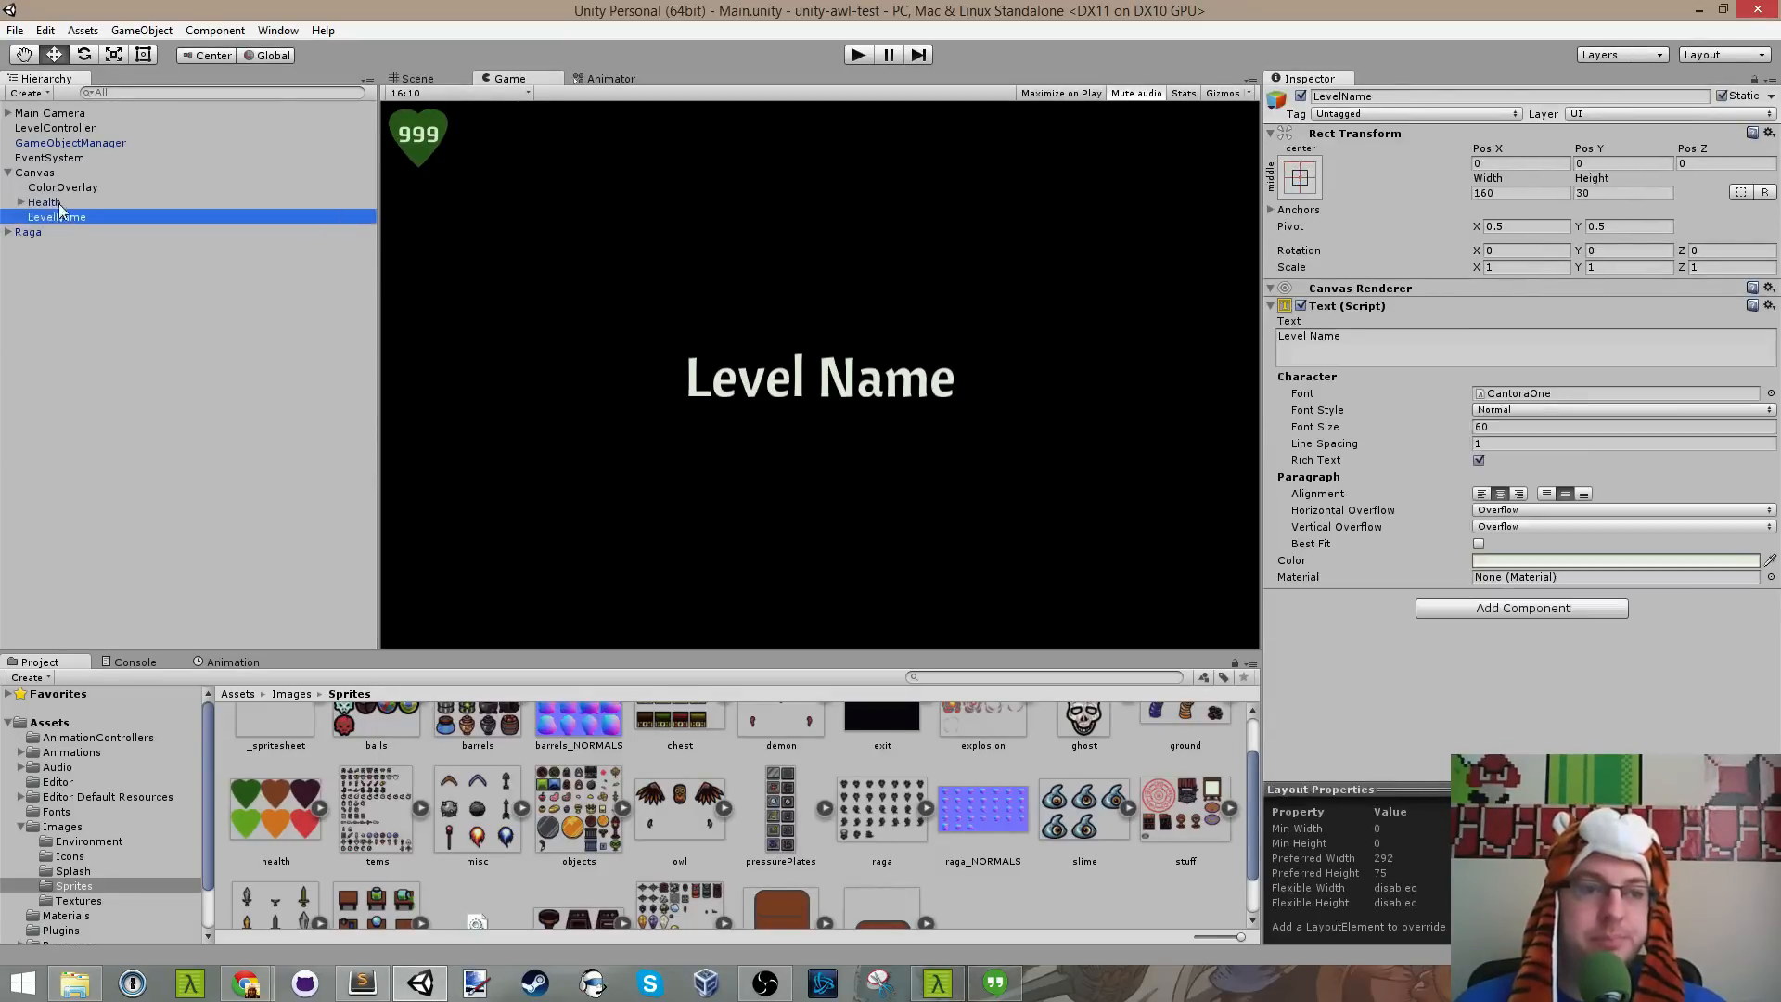
{"action": "left_click", "coordinate": [61, 202]}
{"action": "left_click", "coordinate": [73, 190]}
{"action": "left_click", "coordinate": [66, 199]}
{"action": "left_click", "coordinate": [64, 220]}
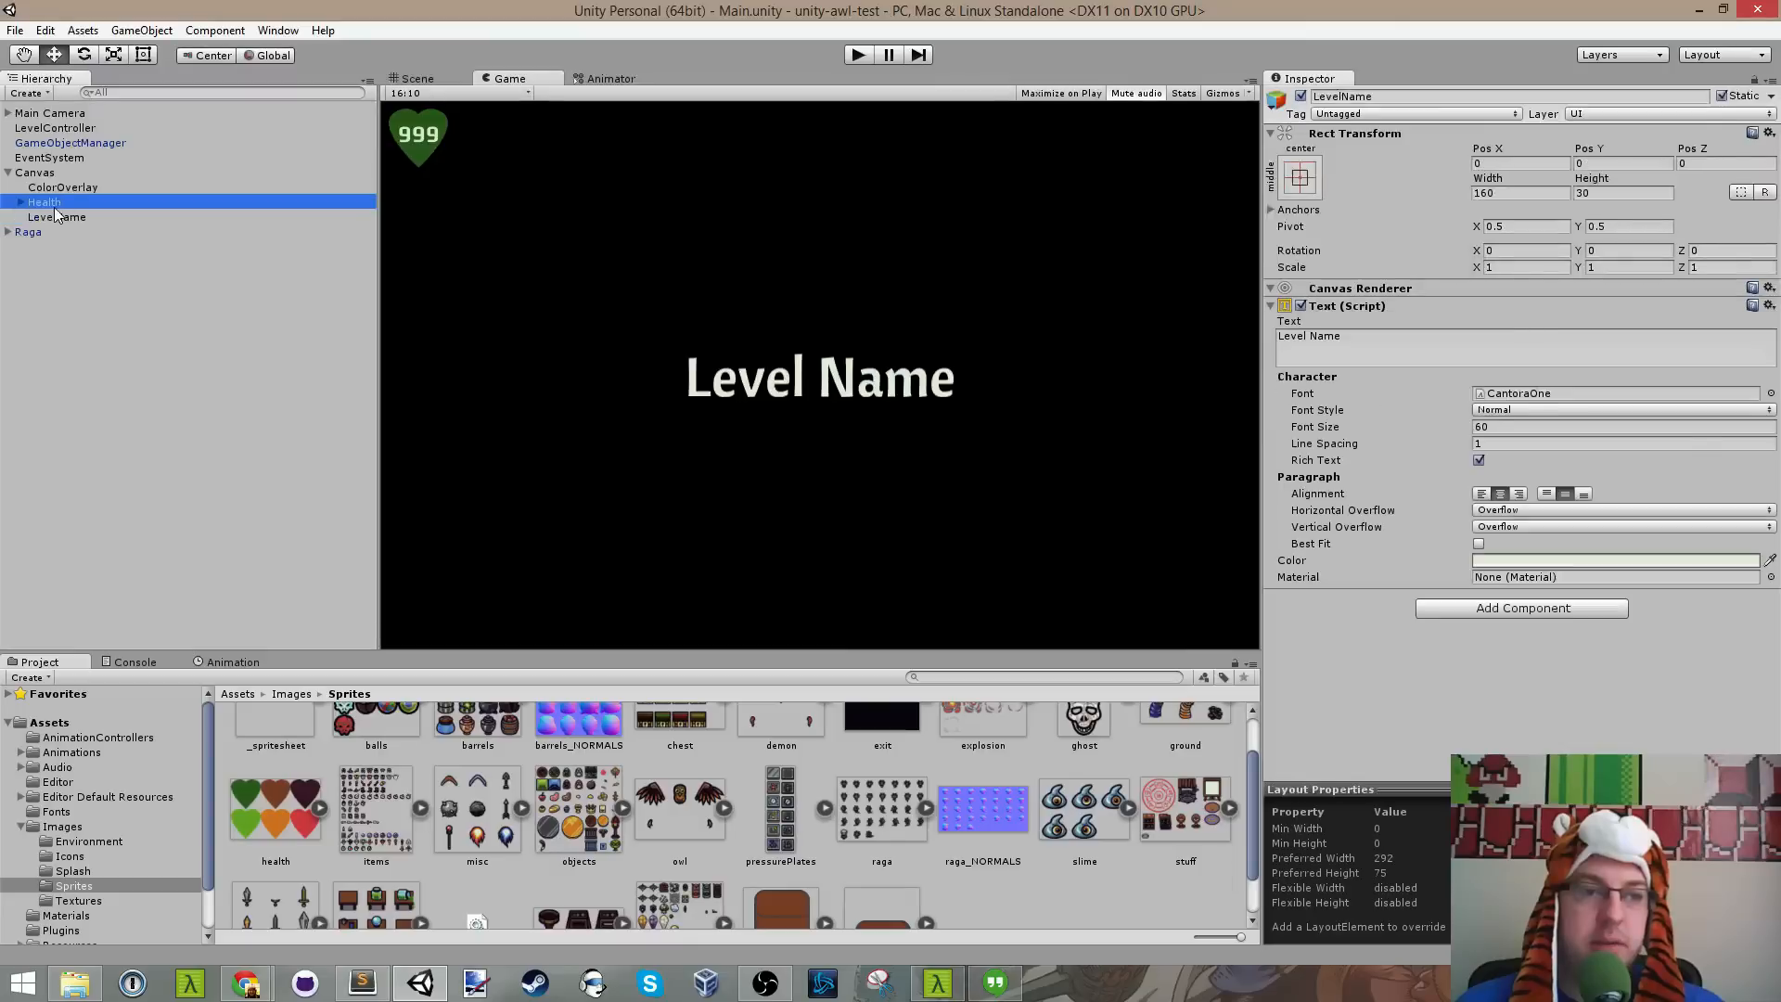
{"action": "left_click", "coordinate": [63, 187]}
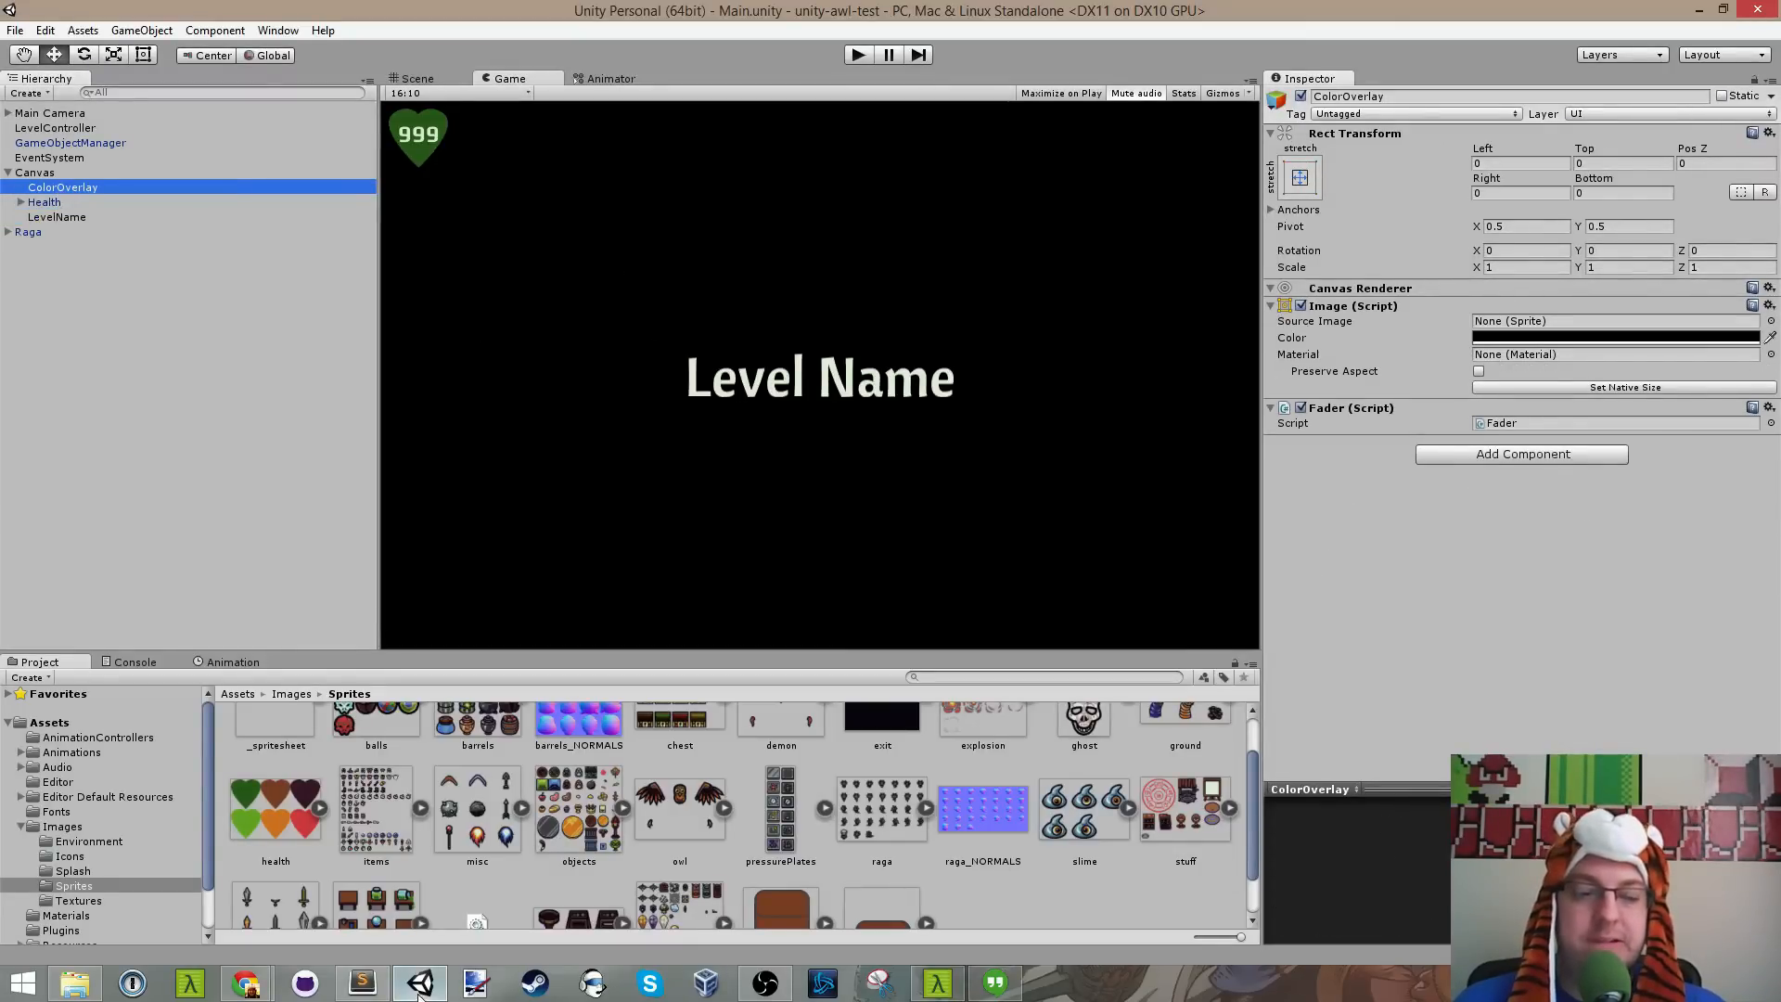
Step: Switch to Sublime Text and open the Fader.cs script through a file search for "fade"
{"action": "left_click", "coordinate": [361, 983]}
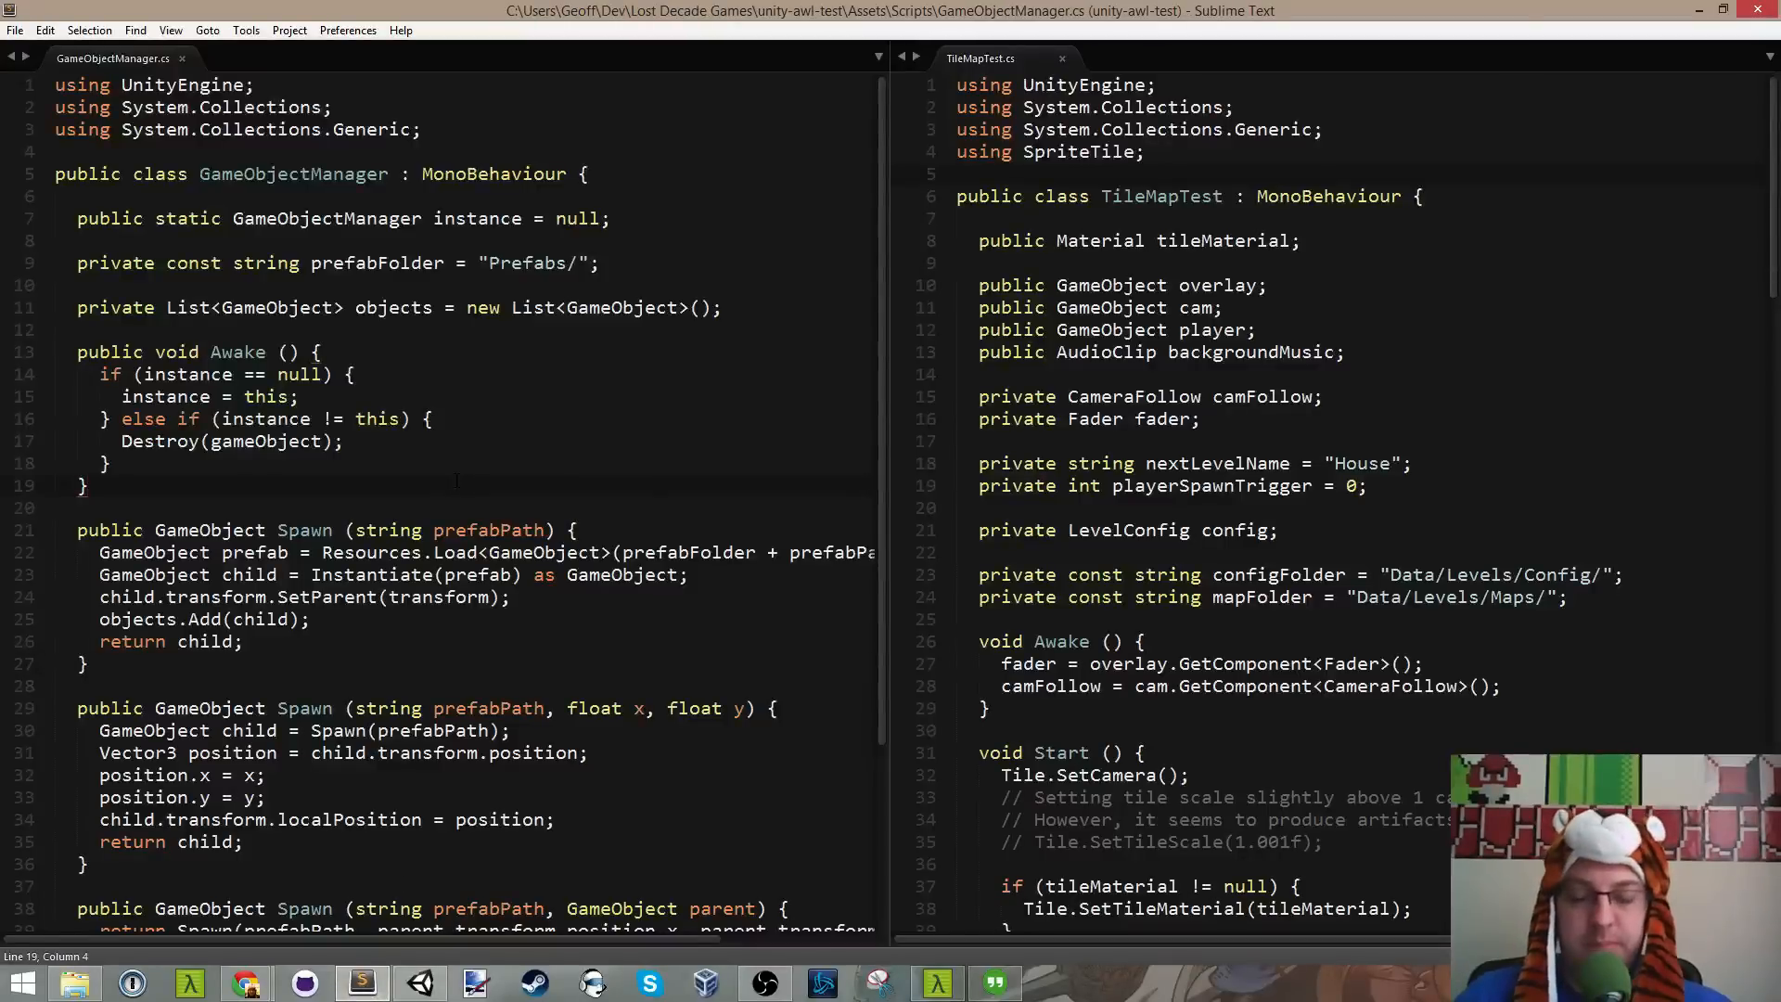
{"action": "key", "text": "ctrl+p"}
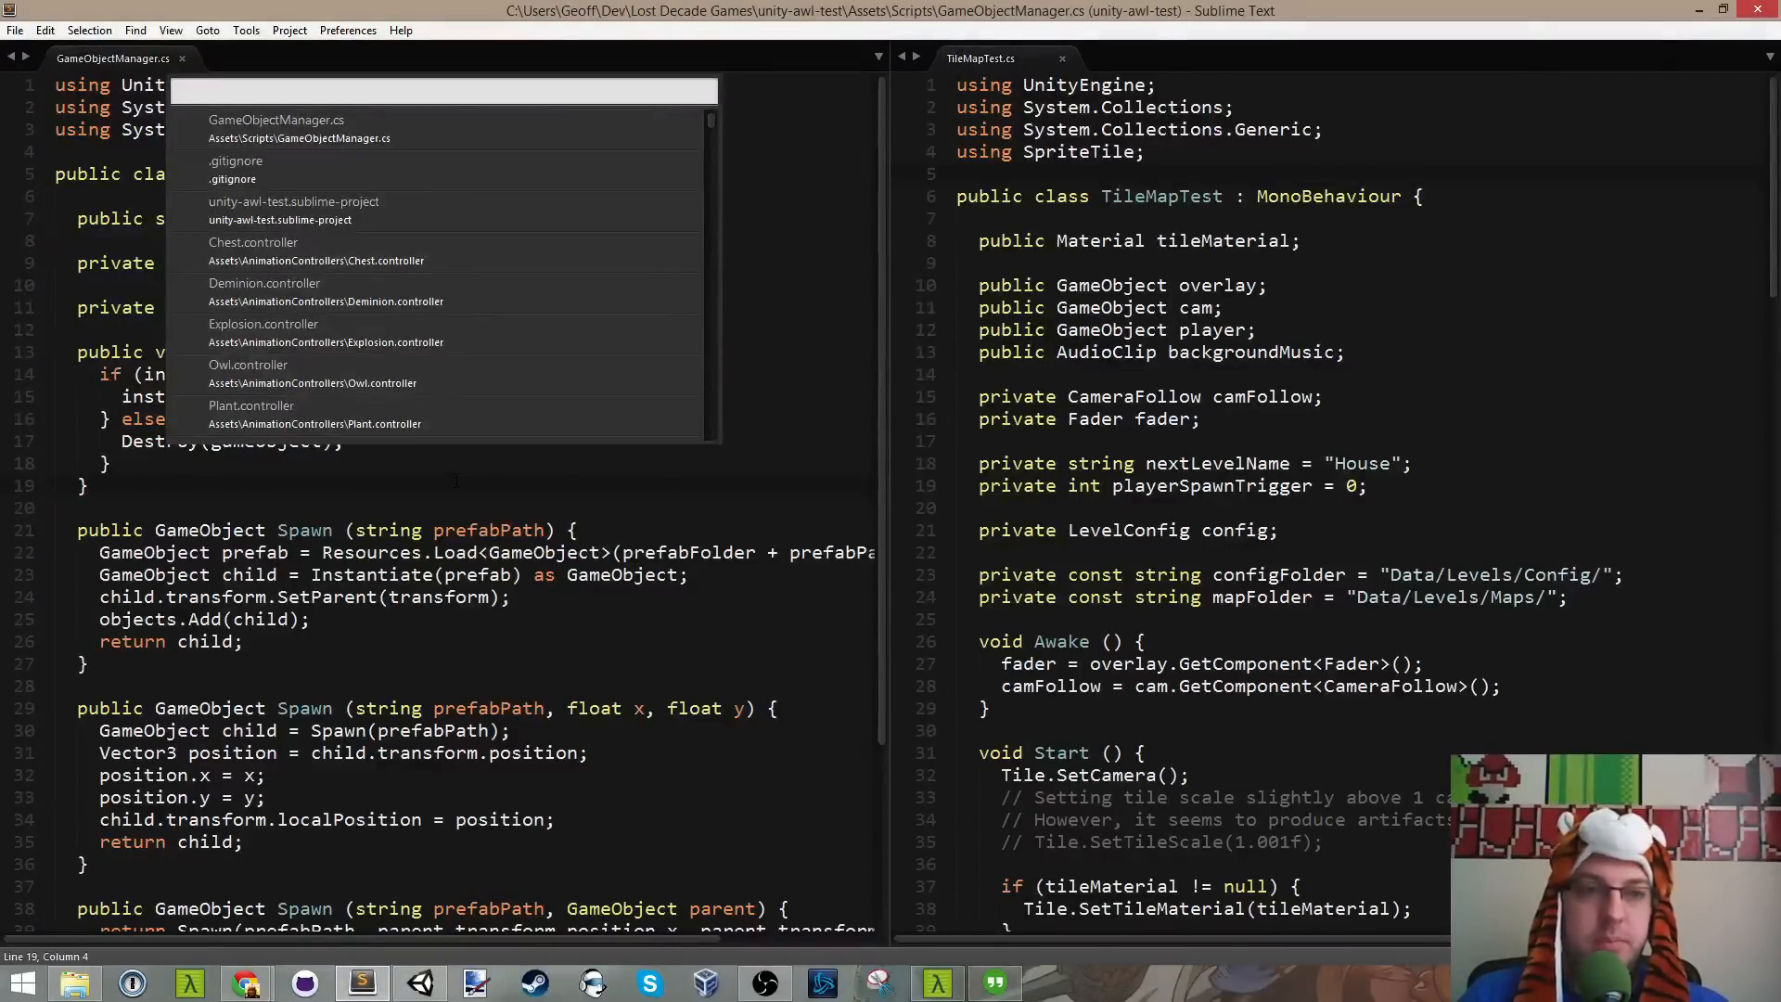
{"action": "type", "text": "fa"}
{"action": "key", "text": "BackSpace"}
{"action": "key", "text": "BackSpace"}
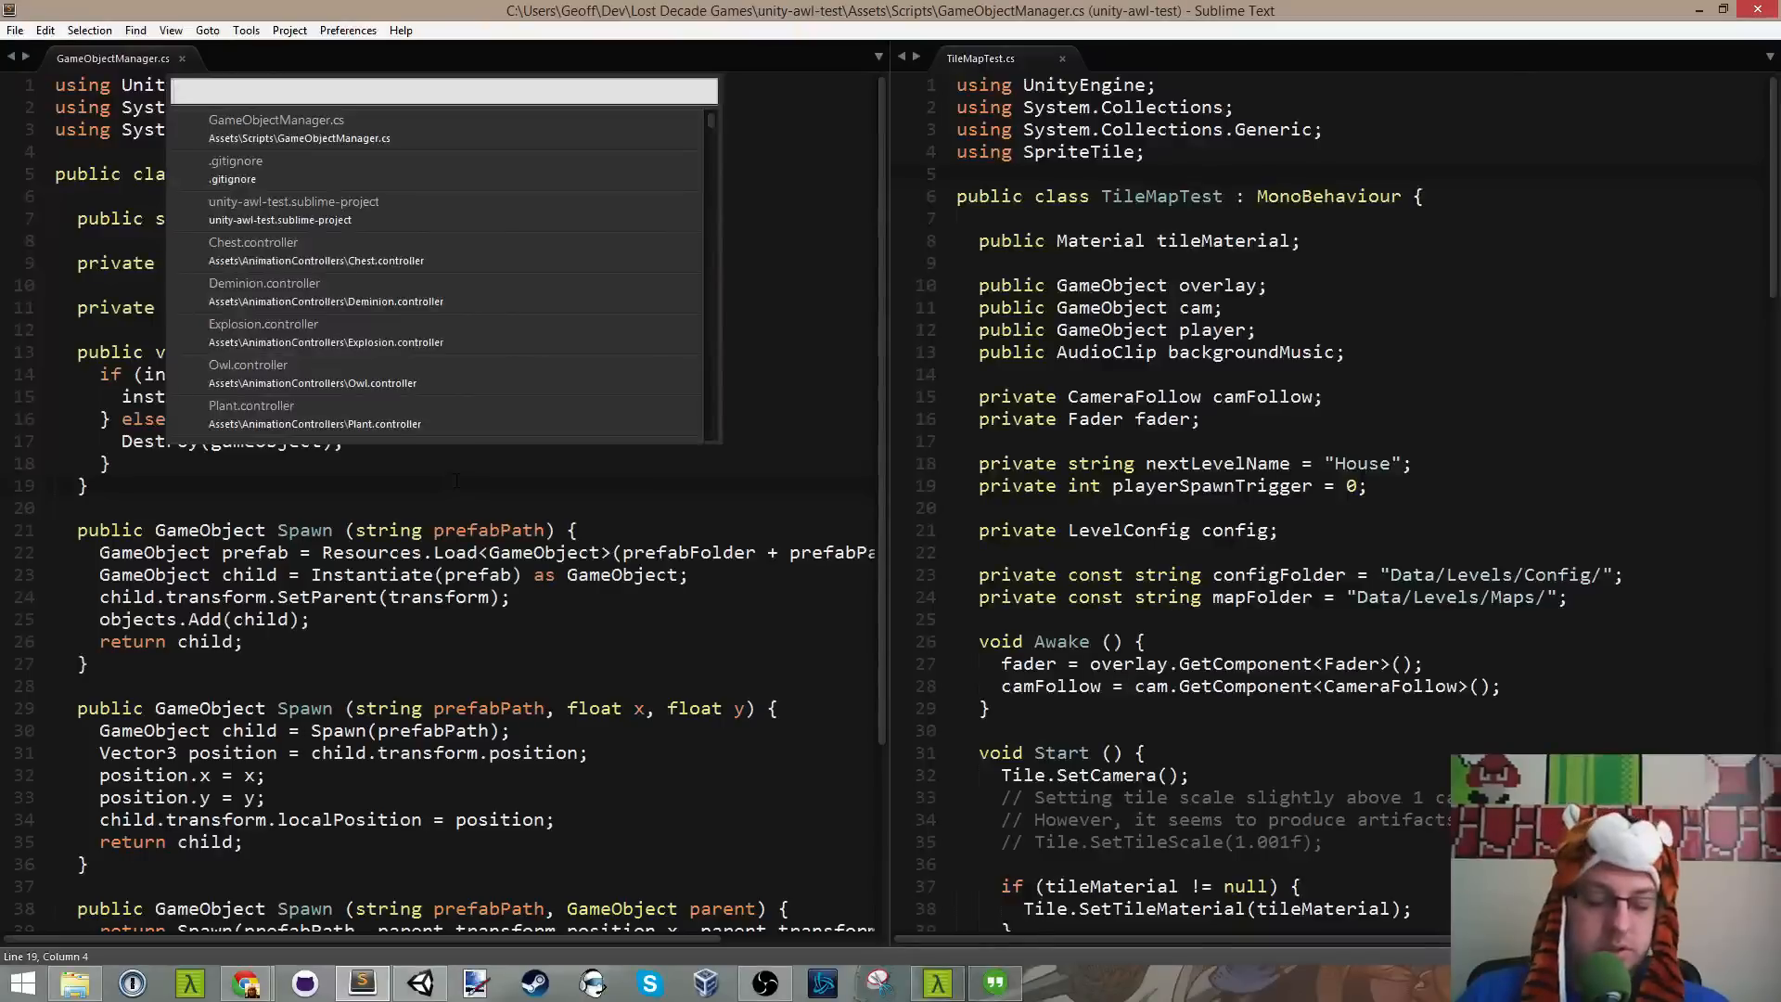
{"action": "type", "text": "fade"}
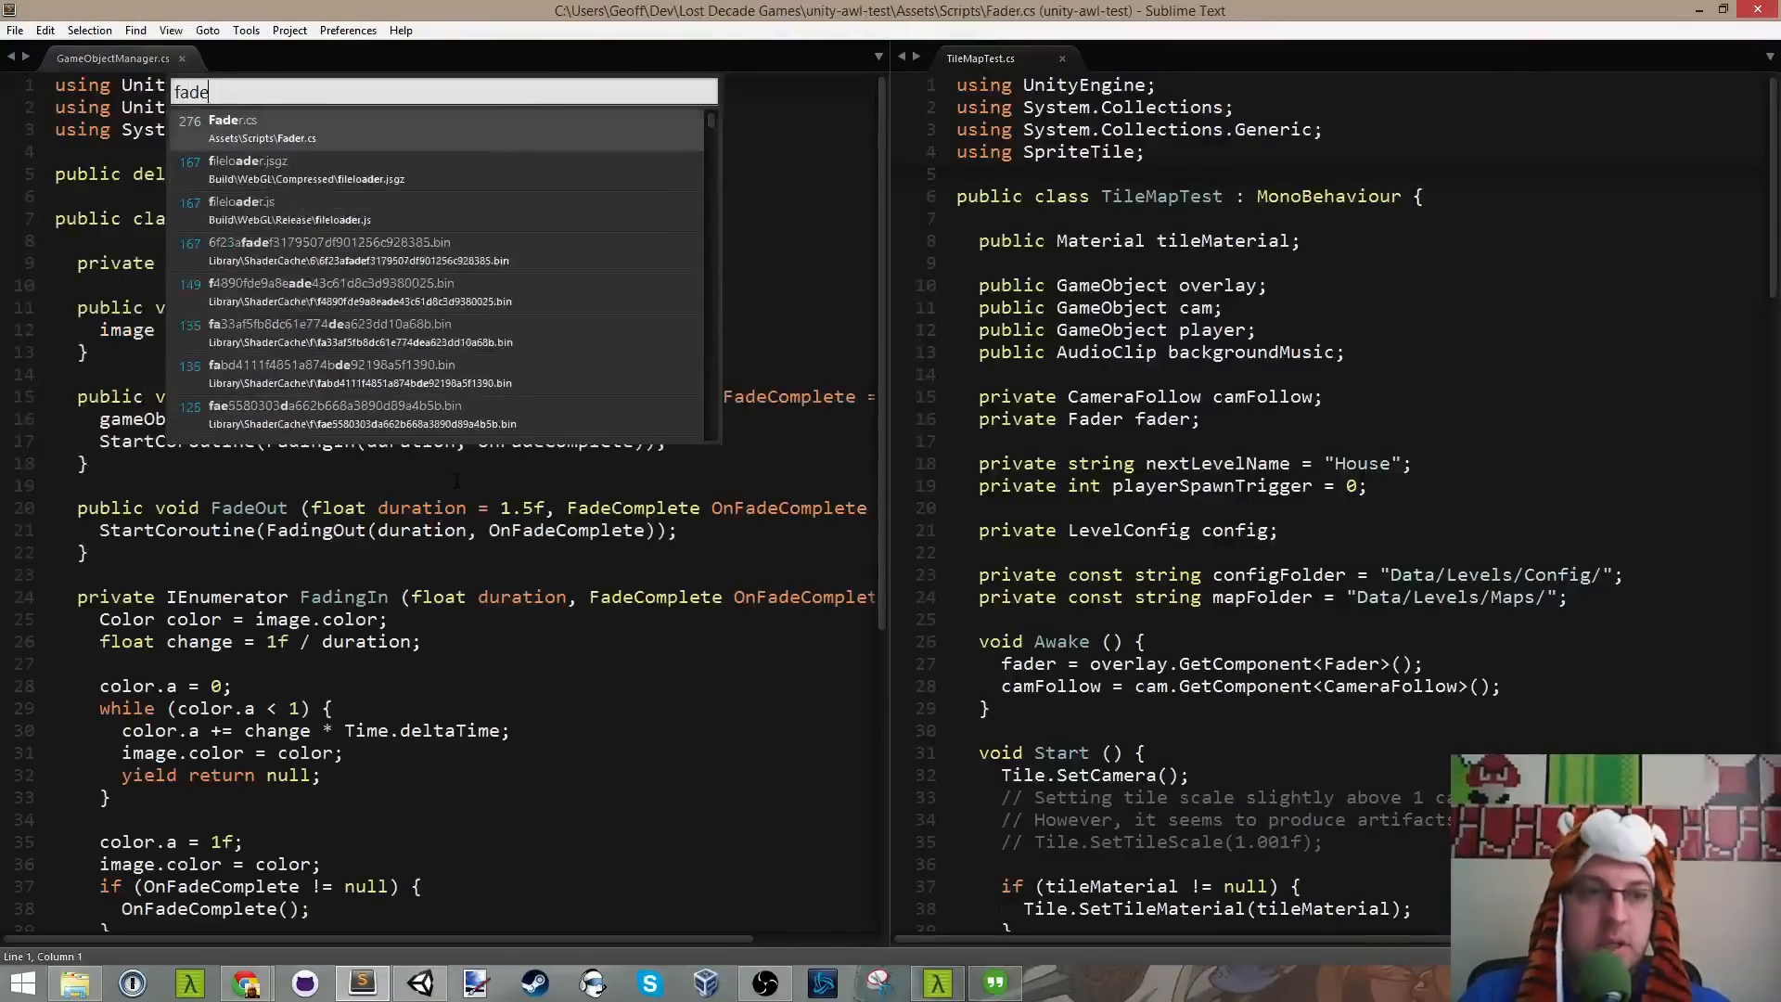
{"action": "key", "text": "Return"}
Step: Read through Fader.cs, highlighting the public FadeIn and FadeOut methods that start the fading coroutines
{"action": "scroll", "coordinate": [456, 482], "scroll_direction": "down", "scroll_amount": 3}
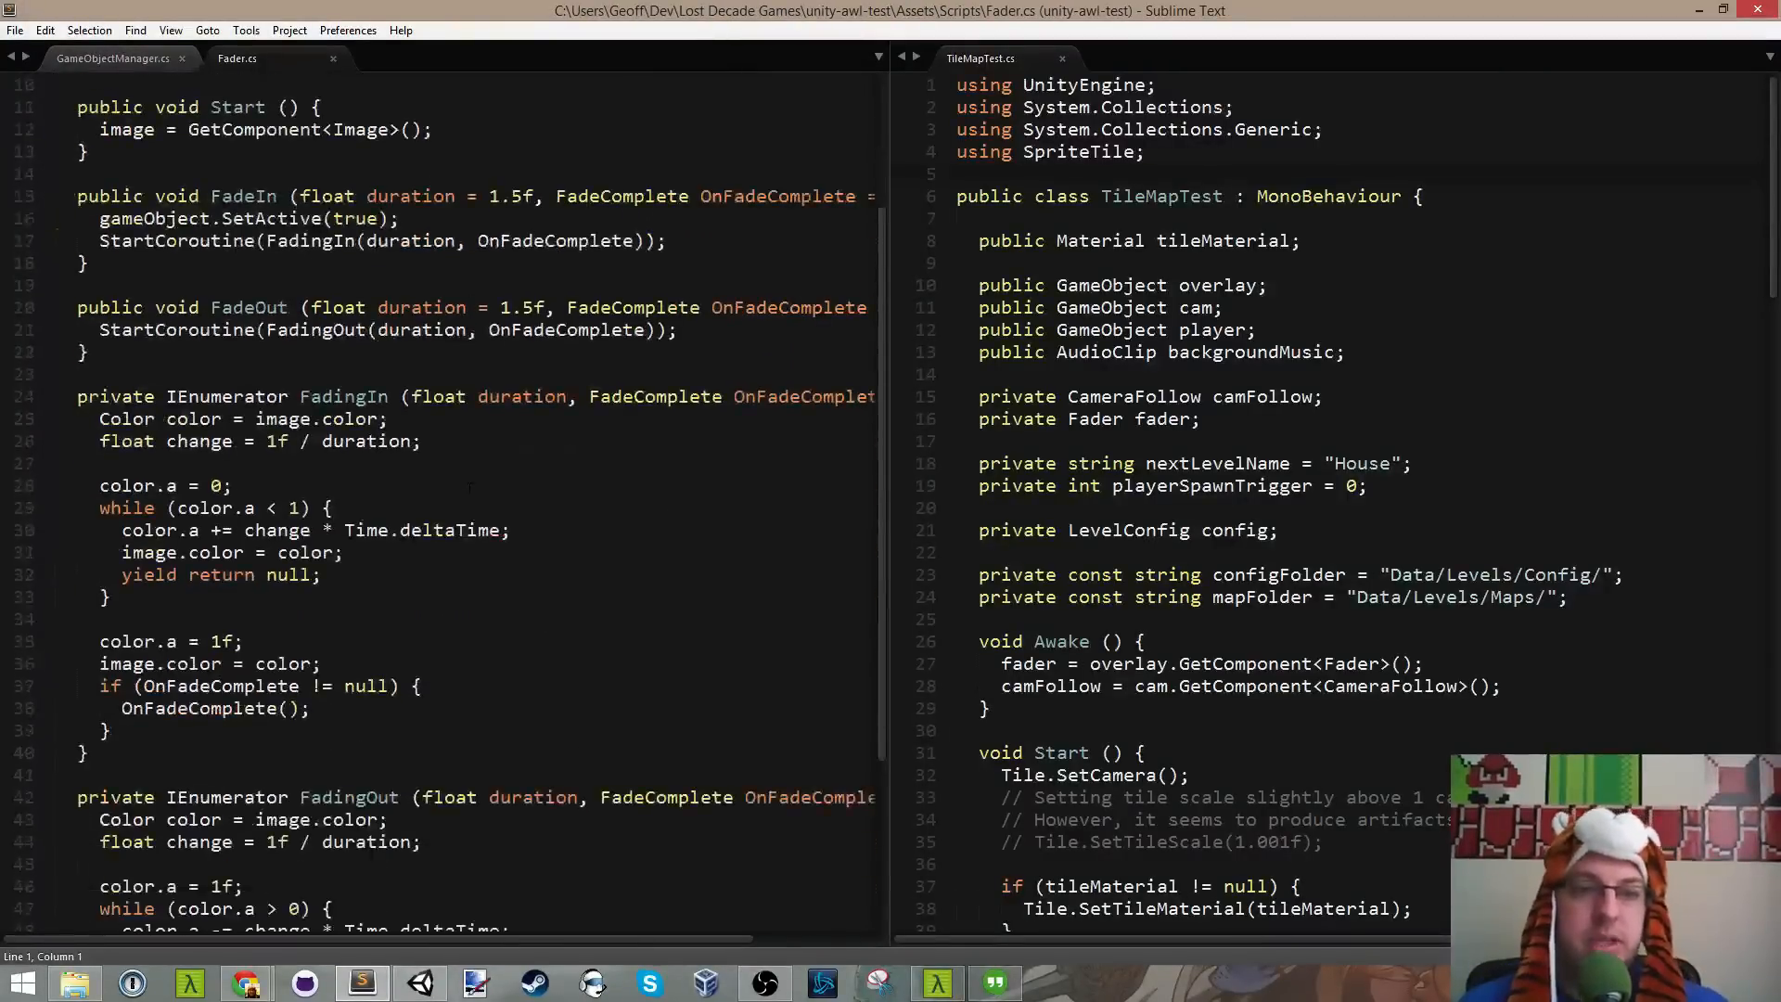
{"action": "left_click", "coordinate": [423, 441]}
{"action": "scroll", "coordinate": [416, 263], "scroll_direction": "up", "scroll_amount": 3}
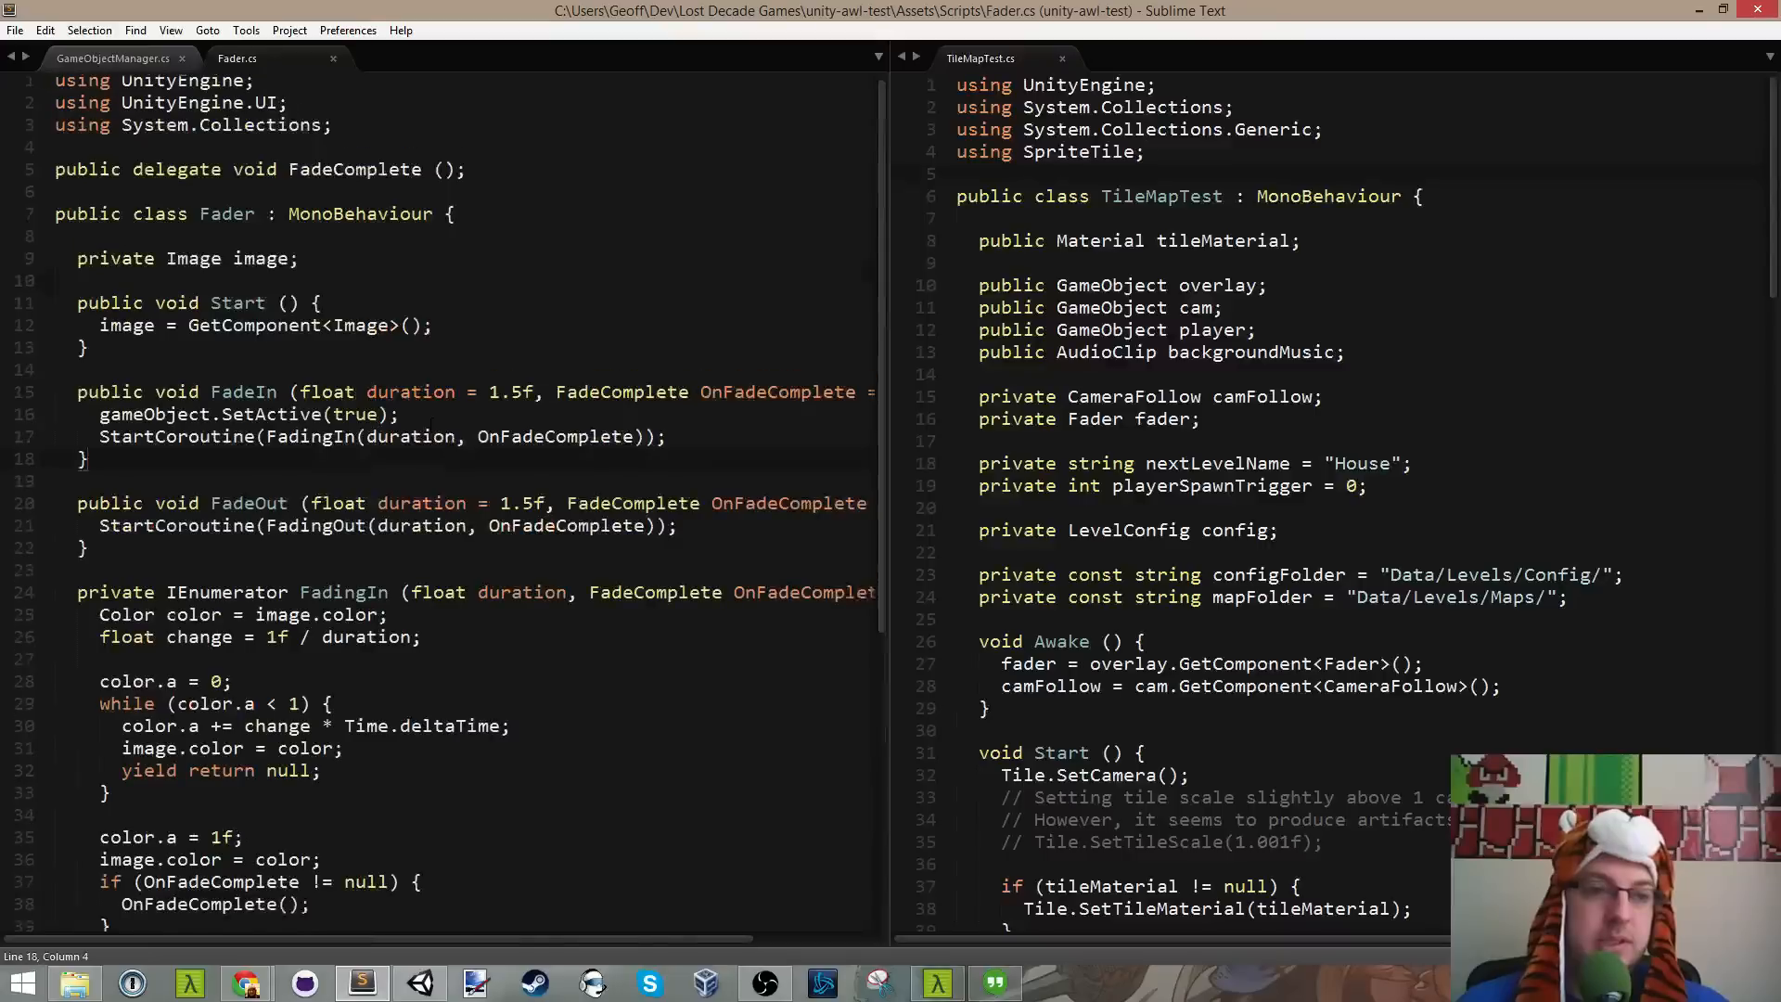
{"action": "left_click_drag", "start_coordinate": [80, 397], "coordinate": [283, 553]}
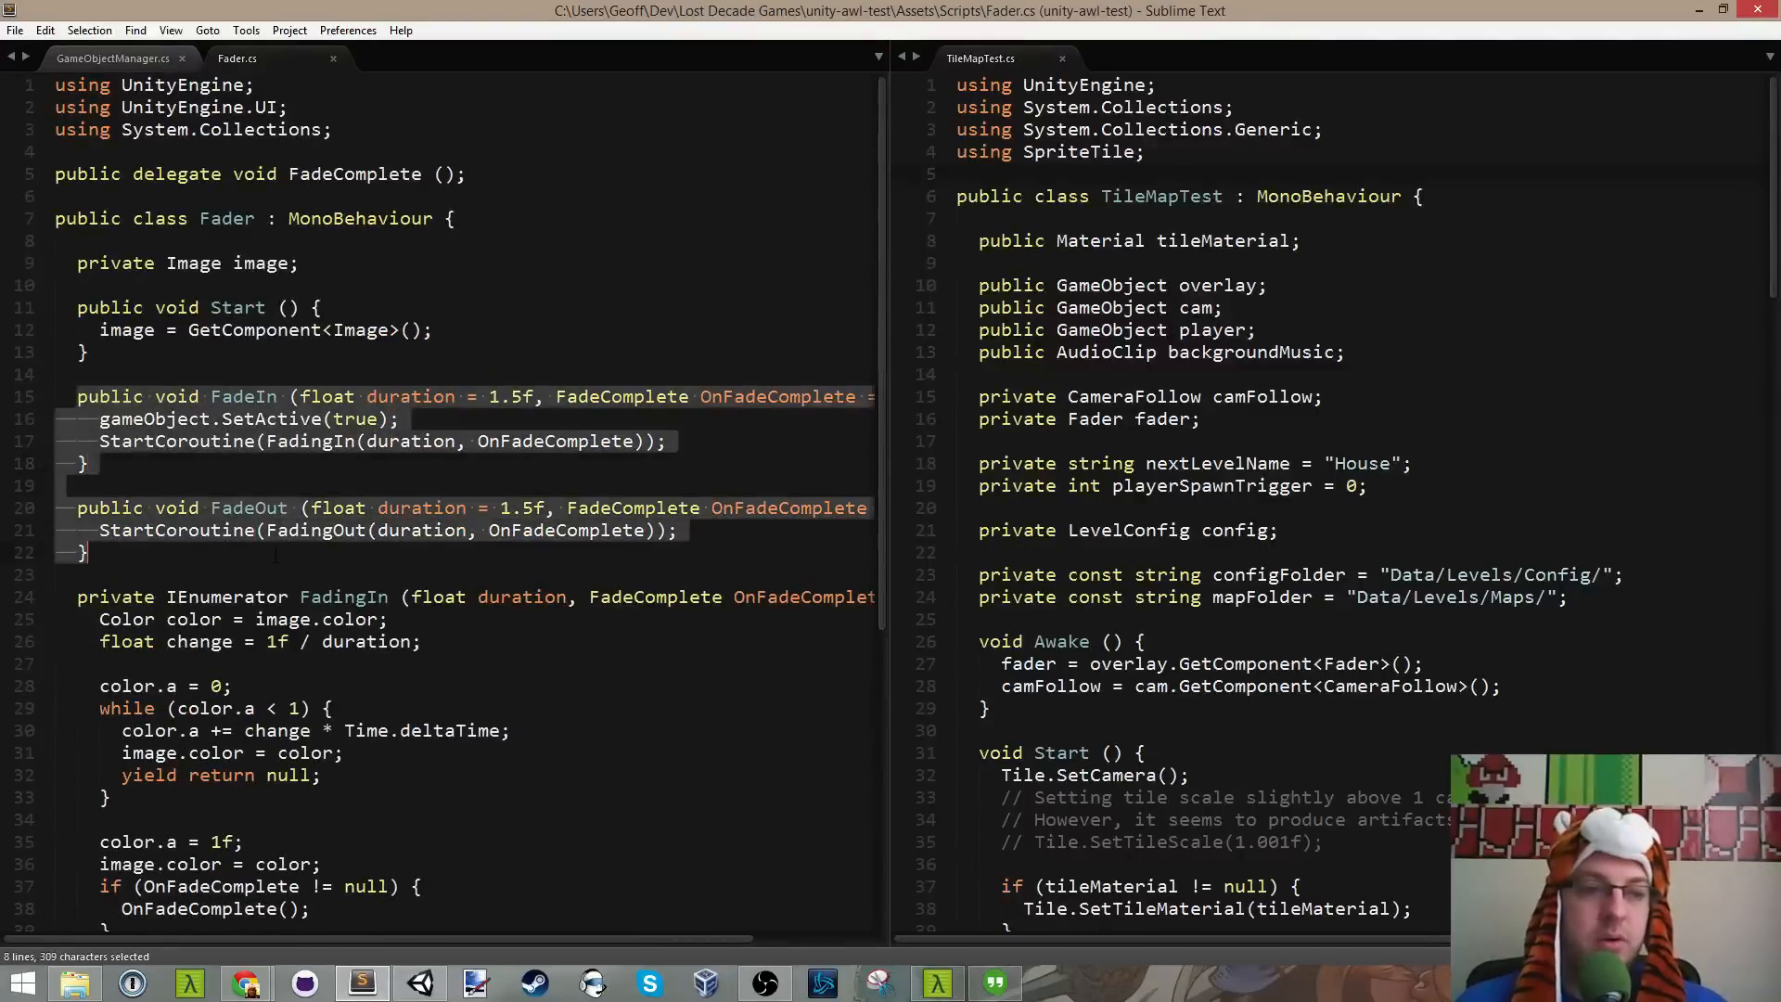
{"action": "scroll", "coordinate": [329, 555], "scroll_direction": "down", "scroll_amount": 2}
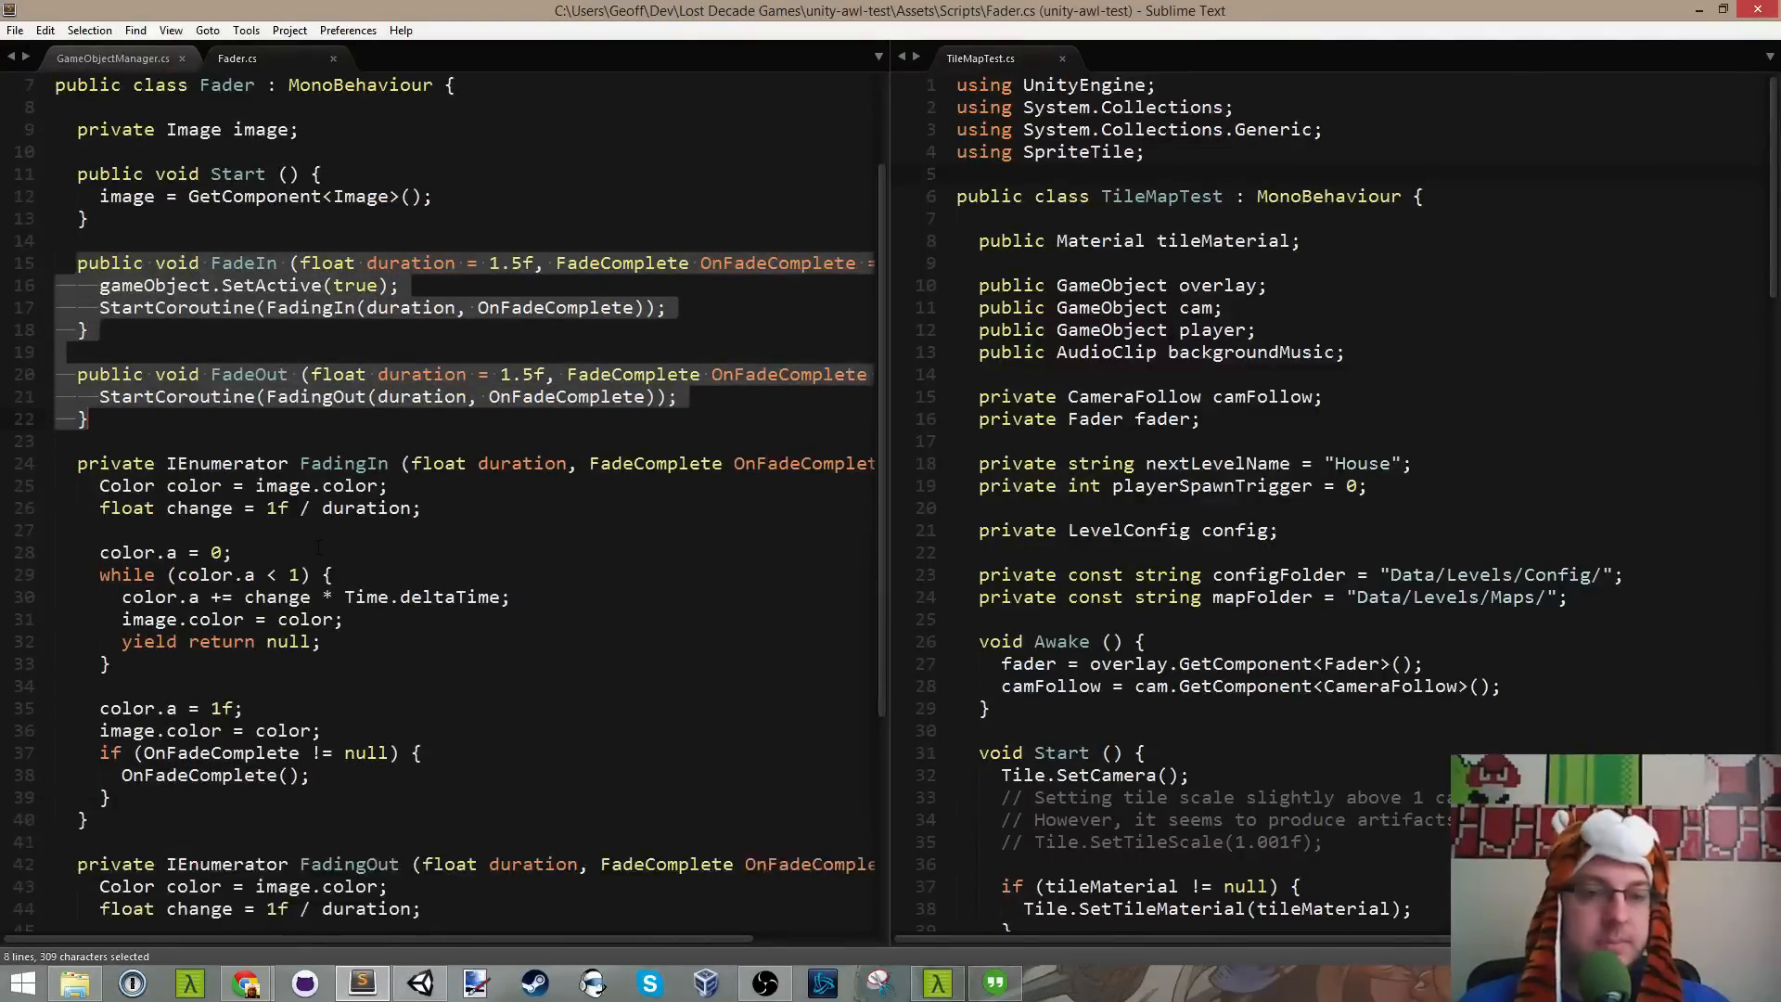
{"action": "left_click", "coordinate": [329, 554]}
{"action": "scroll", "coordinate": [328, 555], "scroll_direction": "down", "scroll_amount": 2}
{"action": "scroll", "coordinate": [476, 354], "scroll_direction": "down", "scroll_amount": 1}
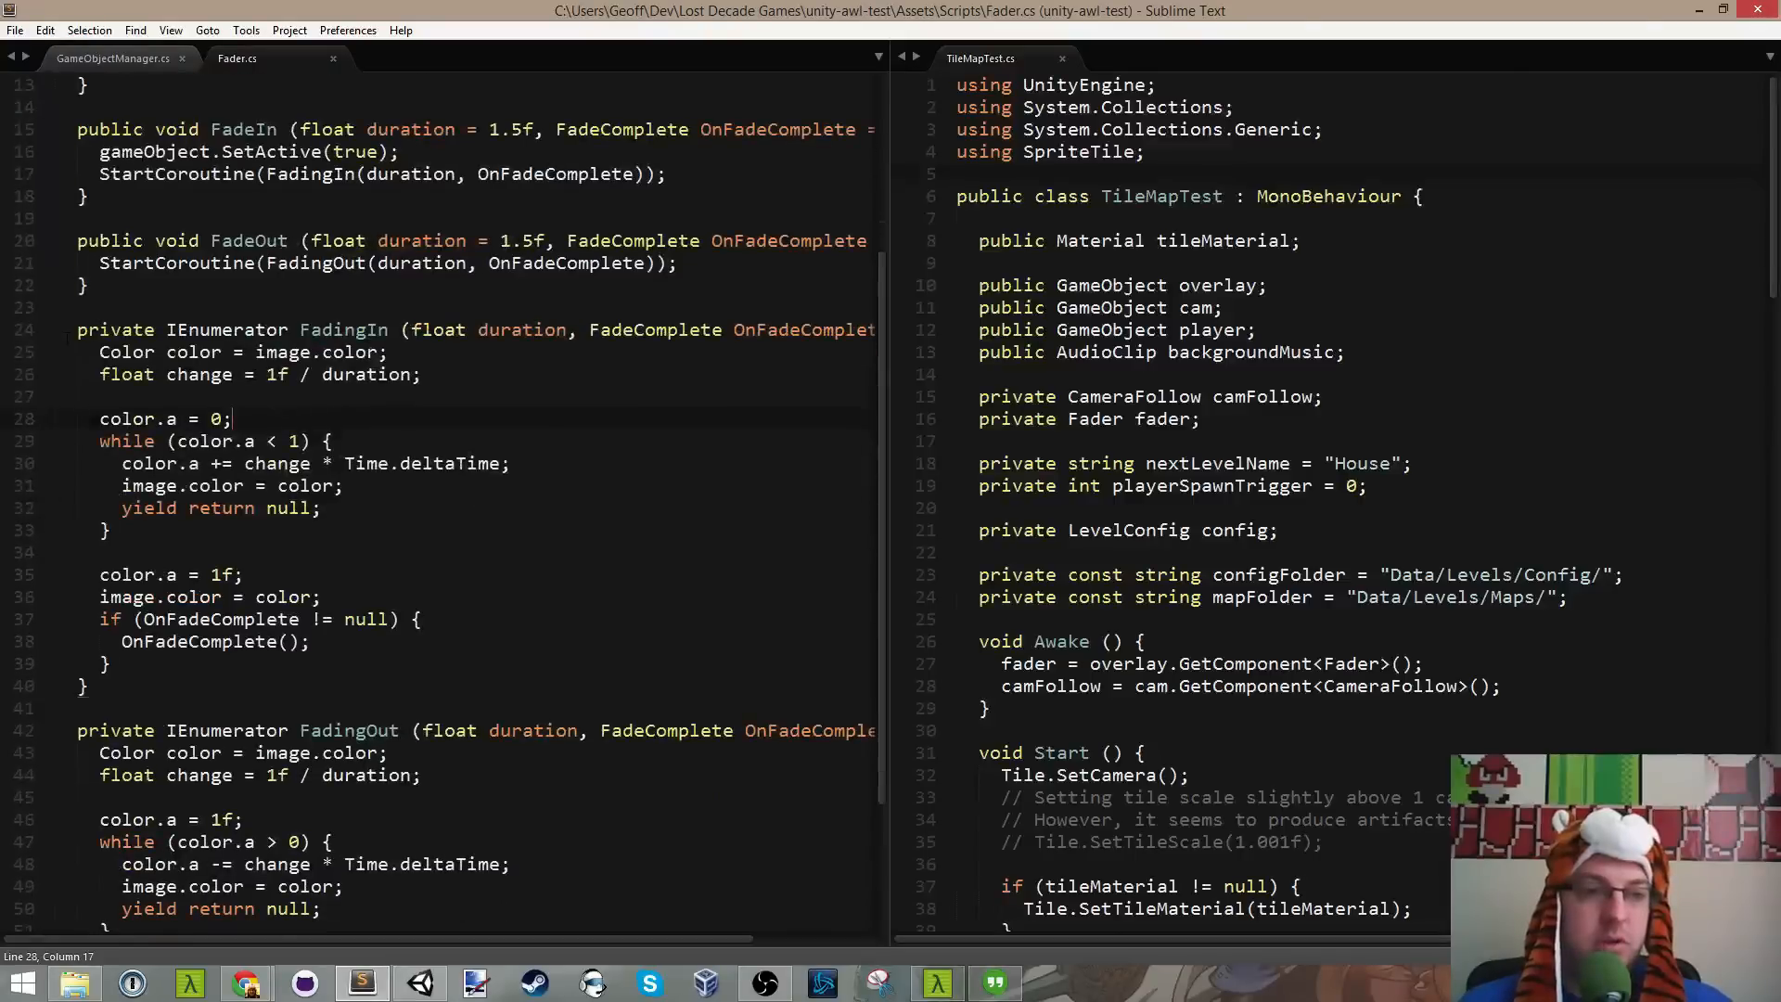
Step: Examine the FadingIn coroutine in Fader.cs, highlighting its body and the yield return null line
{"action": "left_click_drag", "start_coordinate": [72, 331], "coordinate": [84, 688]}
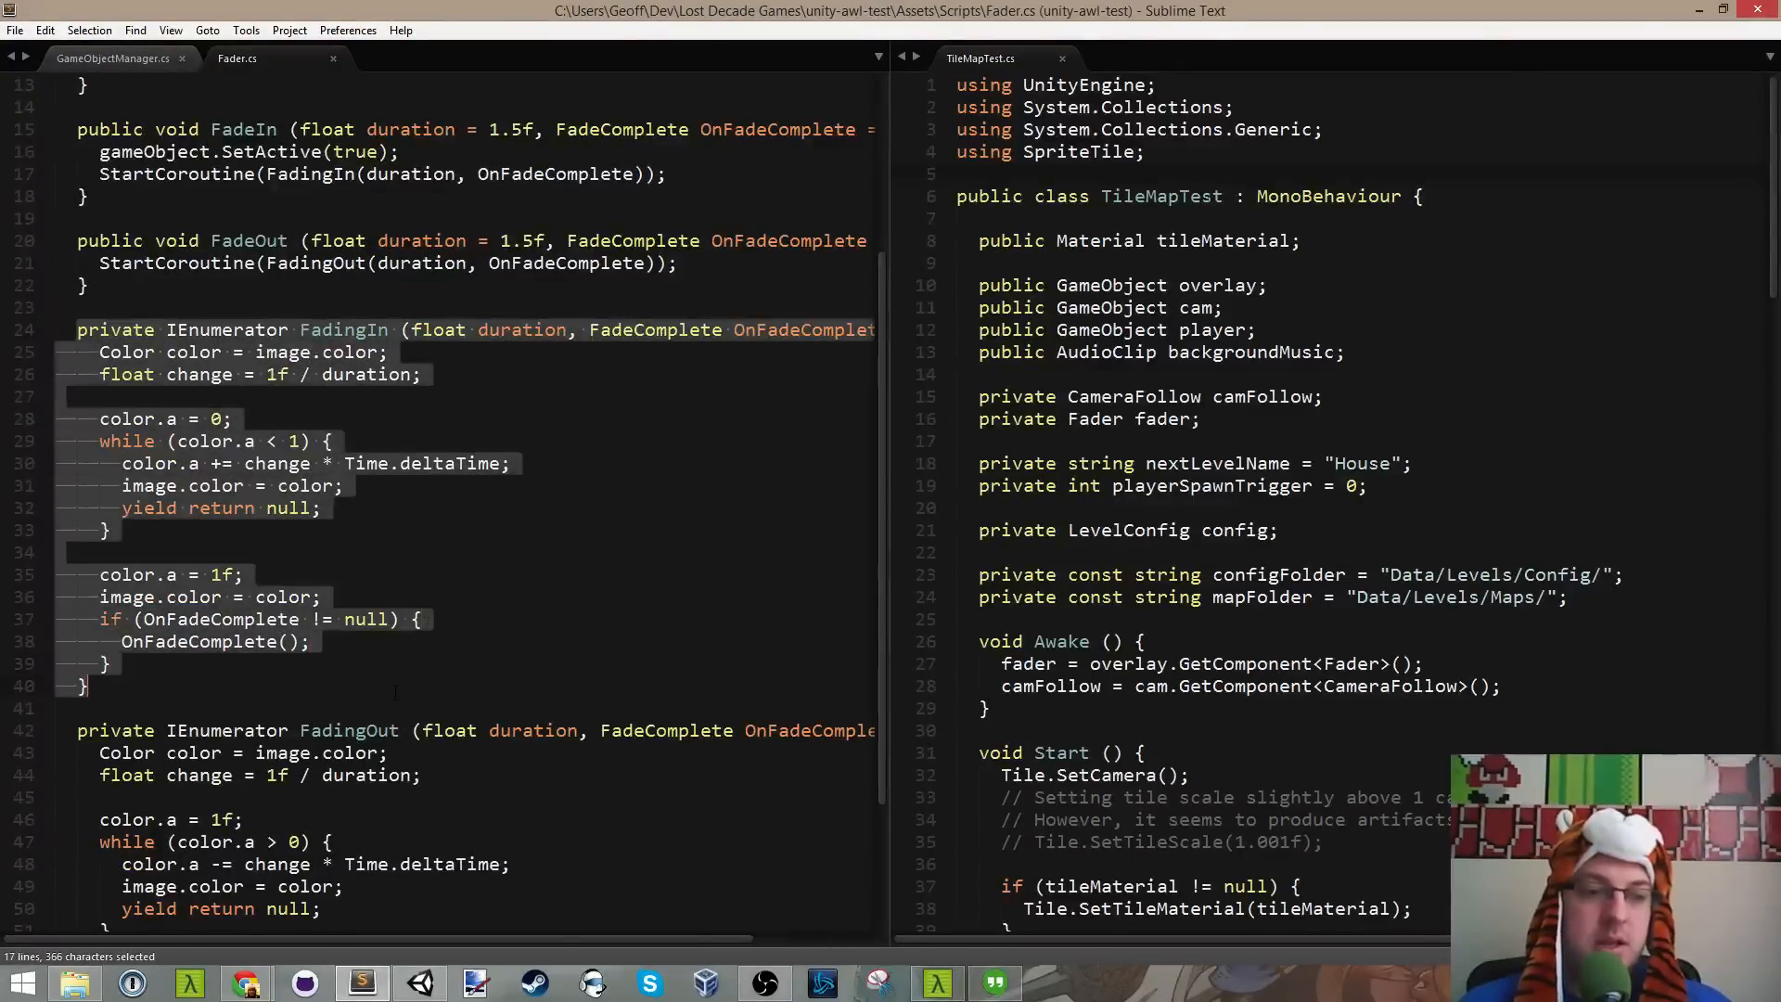
{"action": "left_click", "coordinate": [419, 463]}
{"action": "left_click_drag", "start_coordinate": [121, 508], "coordinate": [322, 508]}
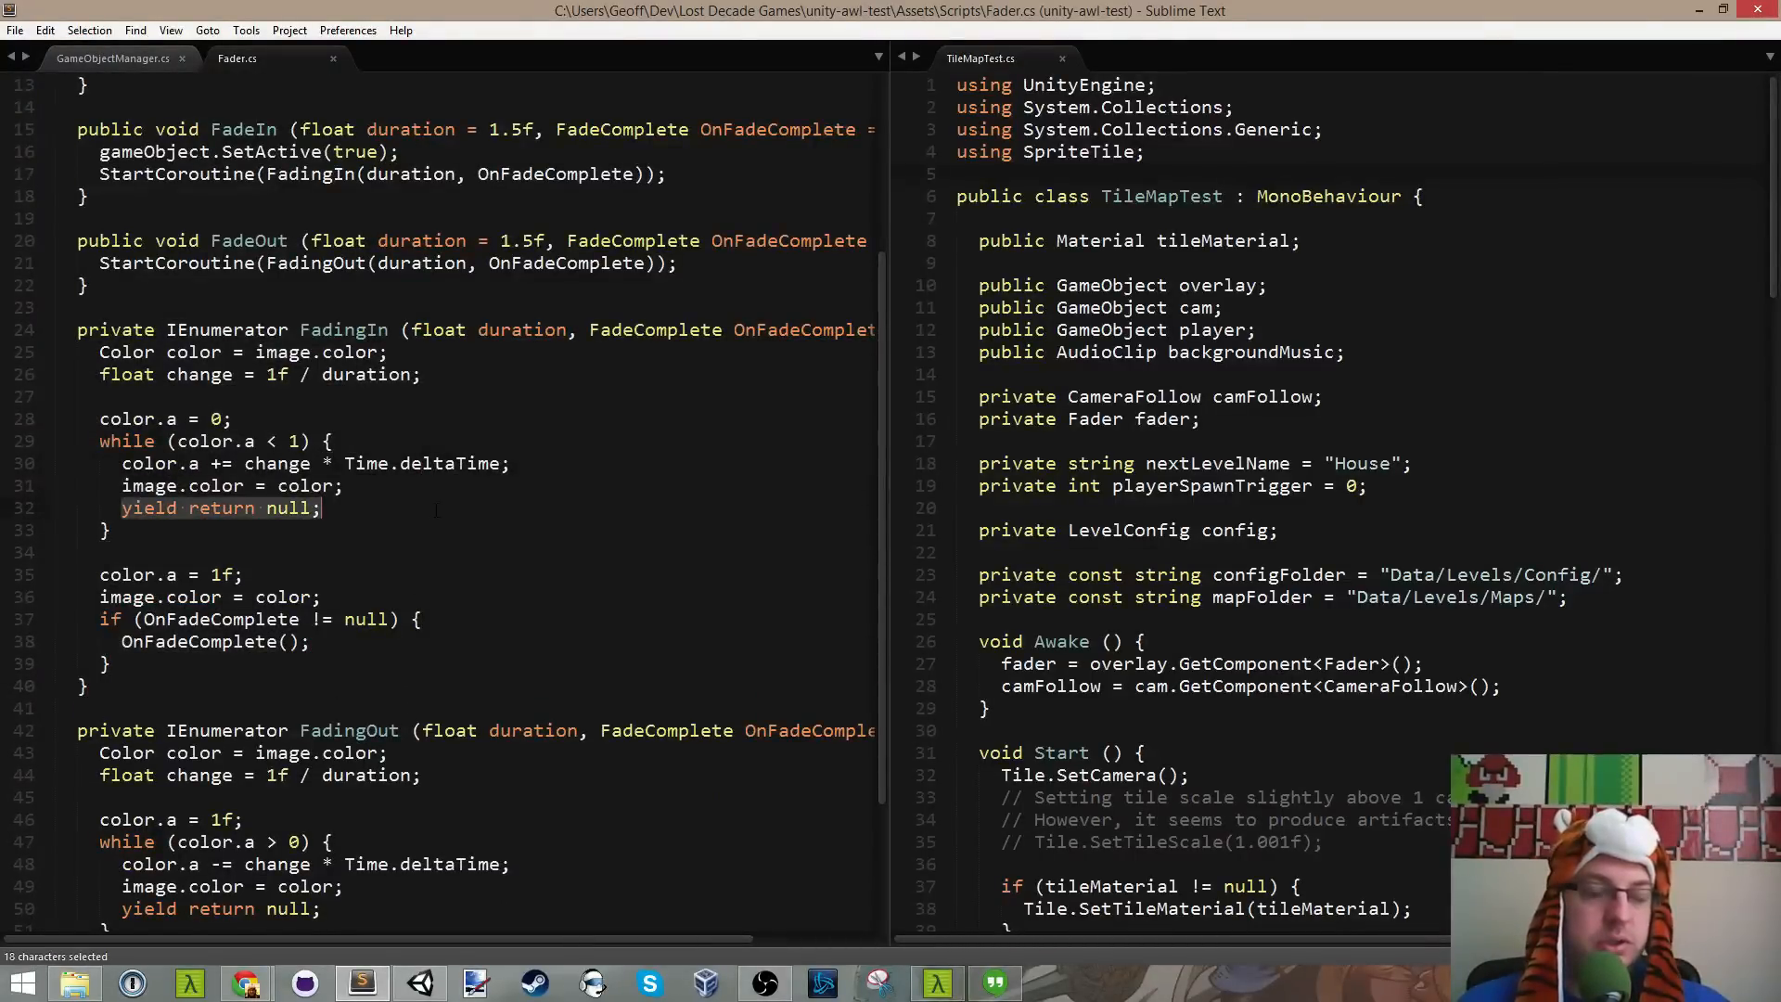
{"action": "left_click_drag", "start_coordinate": [137, 517], "coordinate": [362, 516]}
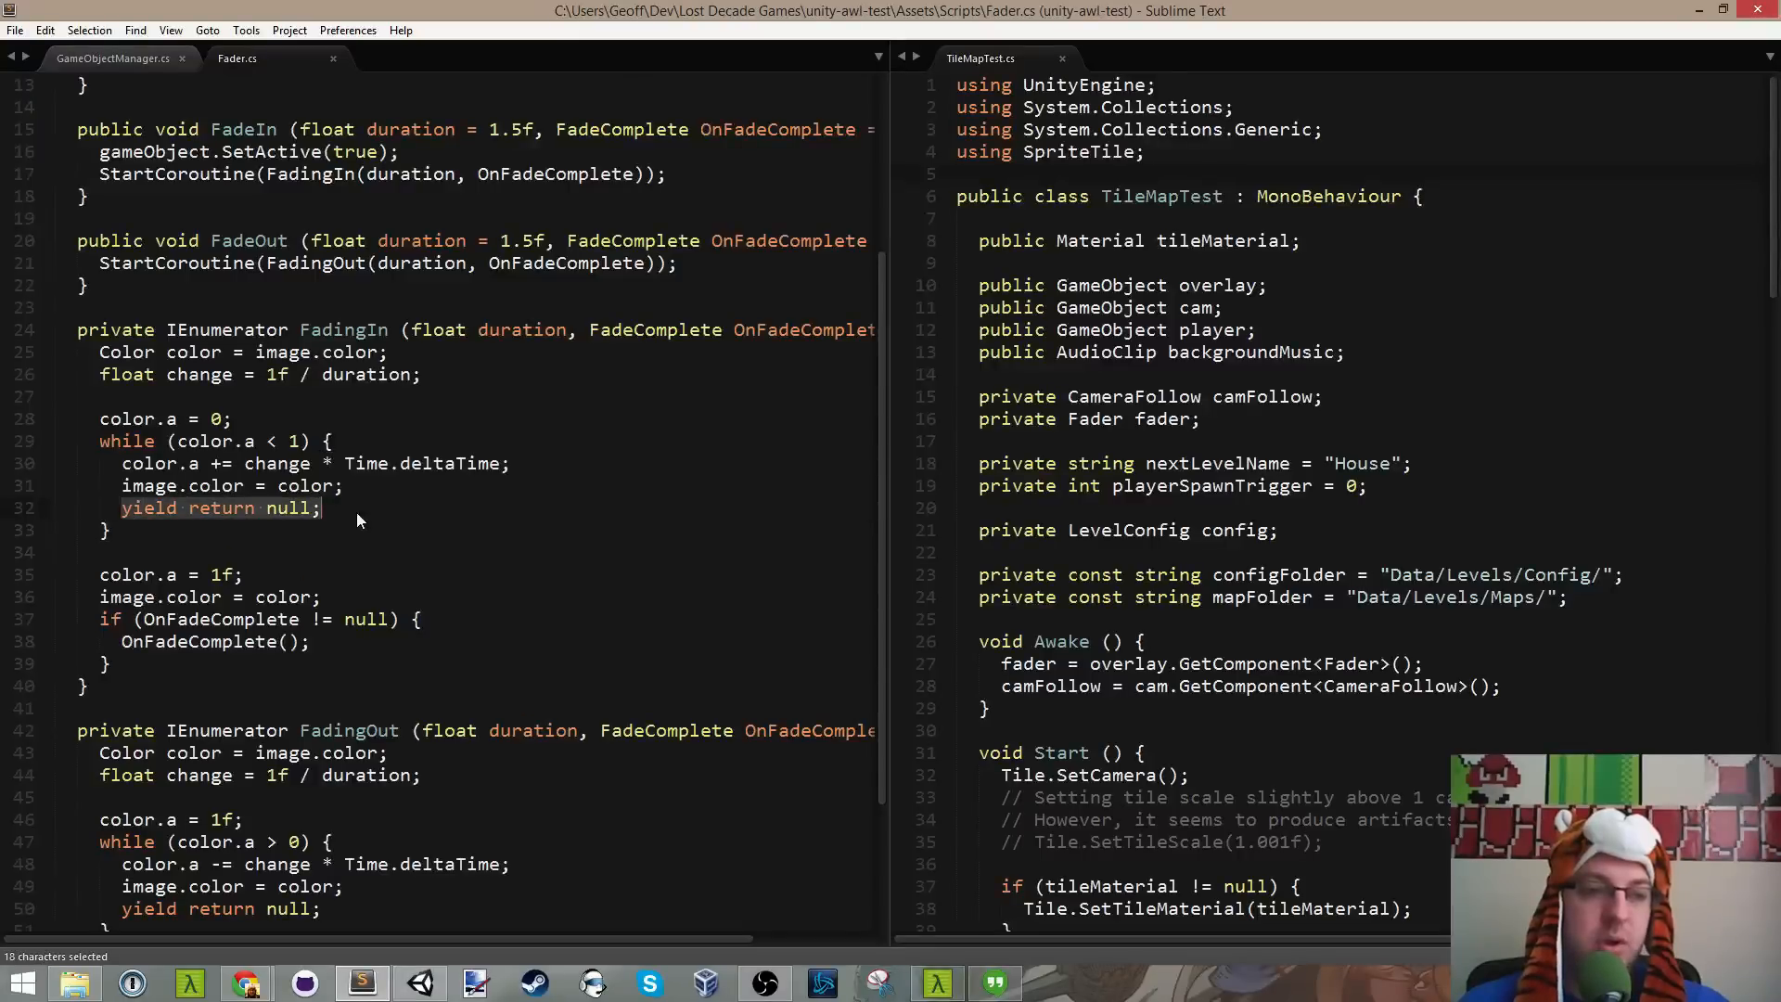
{"action": "left_click", "coordinate": [334, 374]}
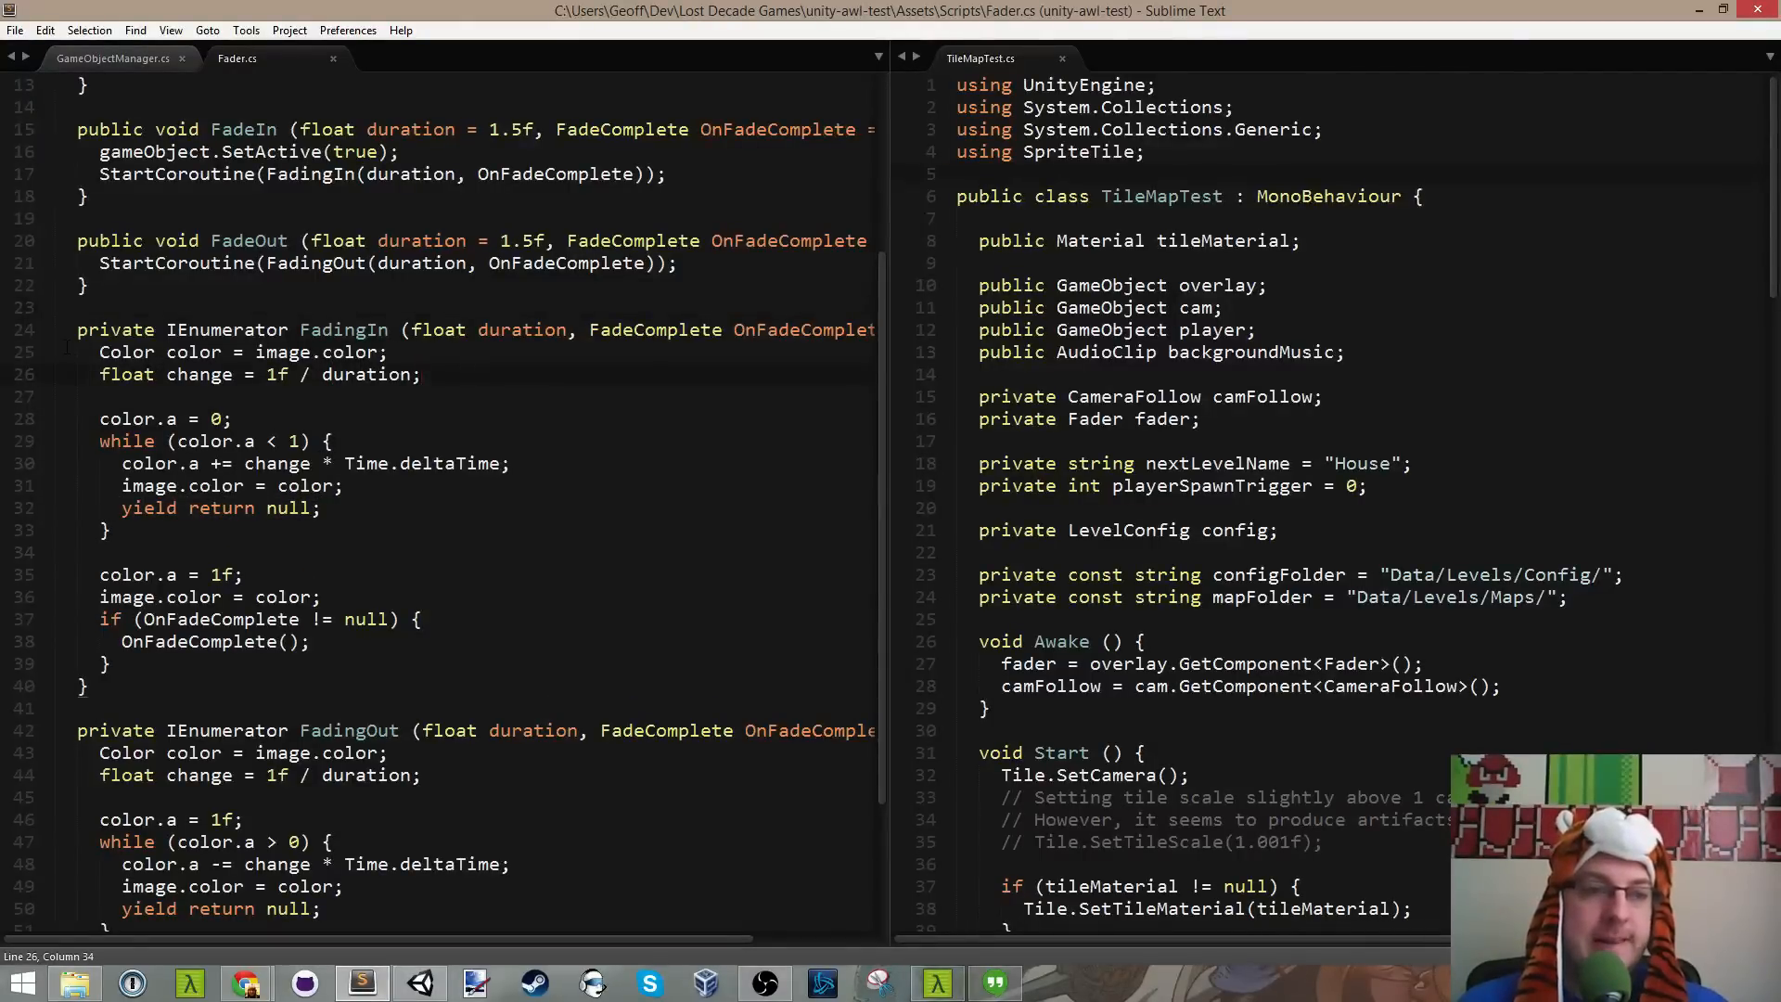
{"action": "left_click_drag", "start_coordinate": [76, 330], "coordinate": [353, 504]}
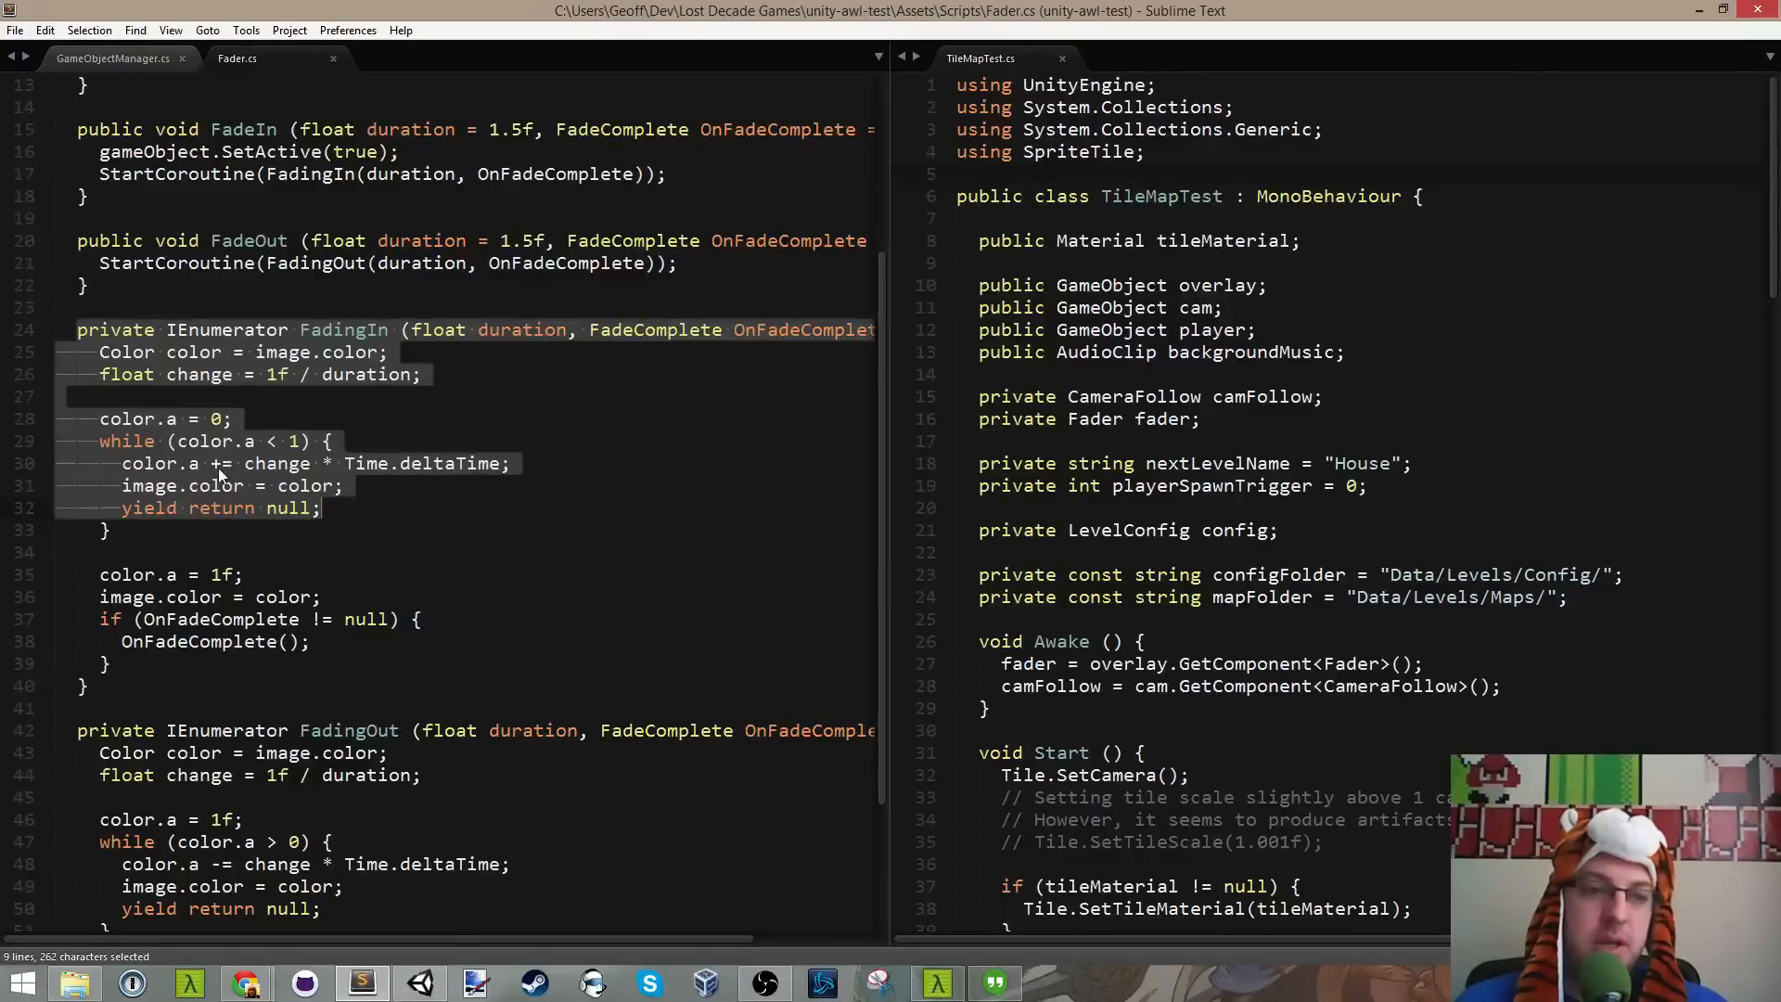
{"action": "key", "text": "Down"}
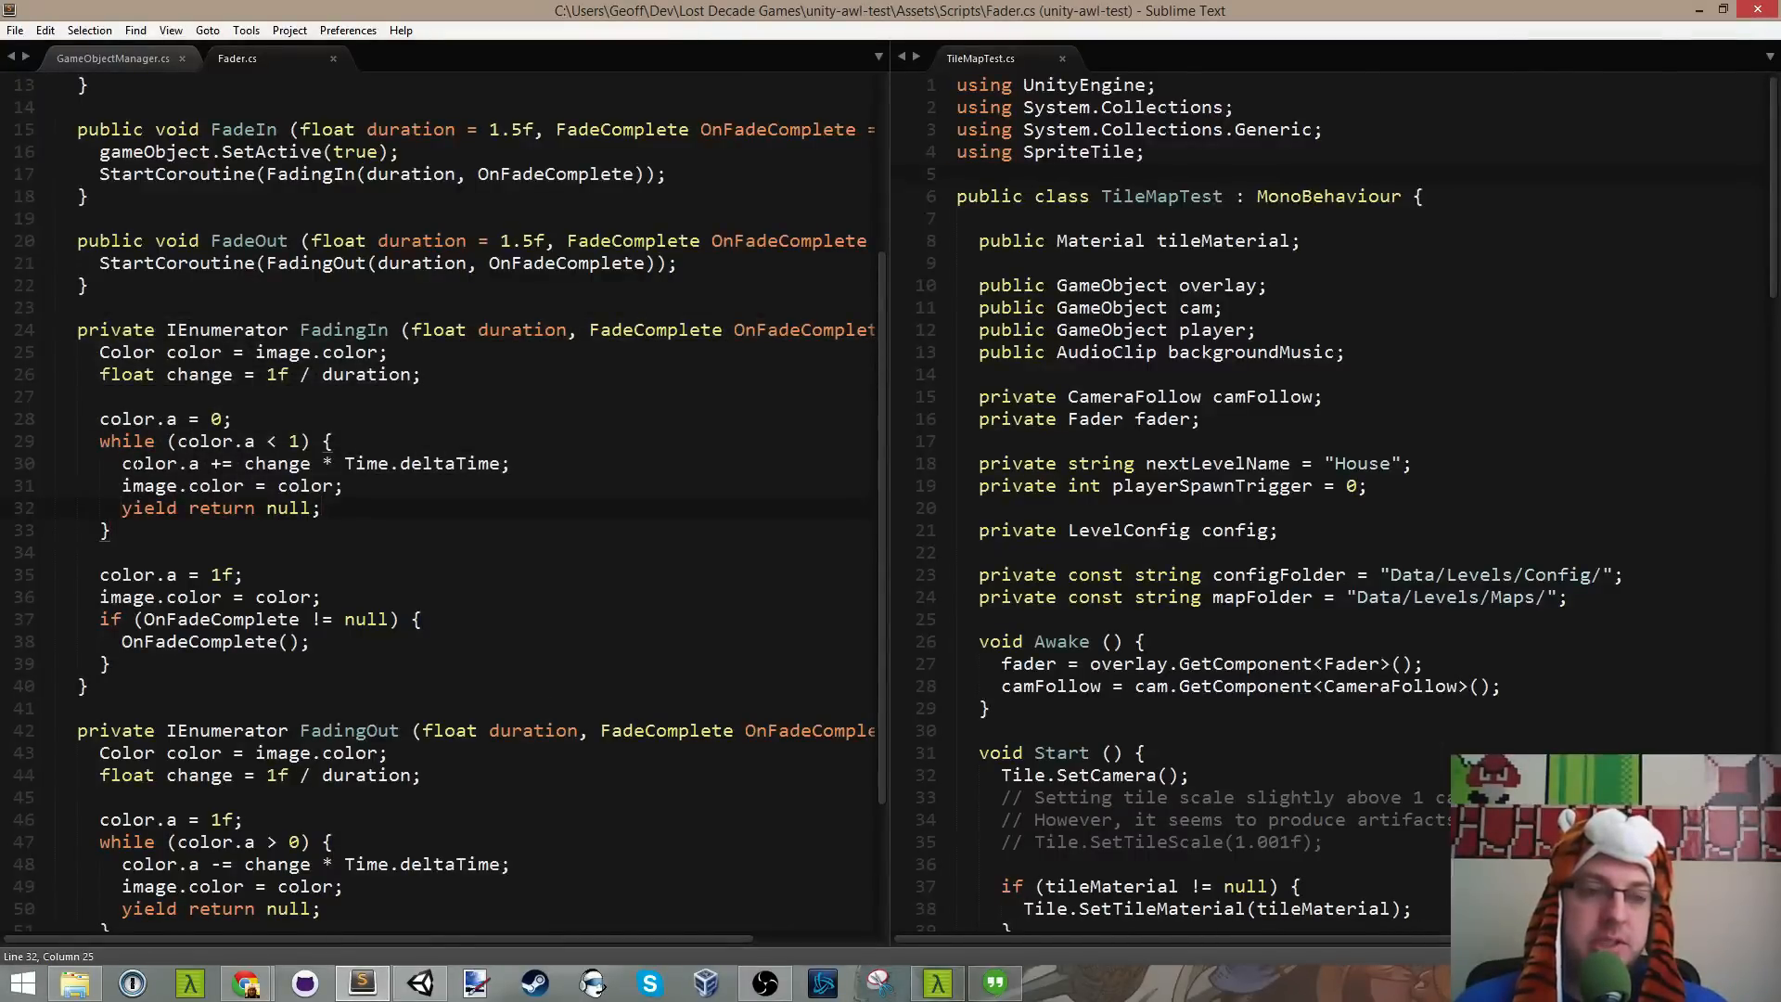
Step: Examine how FadingIn animates alpha, highlighting the color.a = 0 line, the while loop and the Time.deltaTime increment
{"action": "left_click_drag", "start_coordinate": [58, 441], "coordinate": [377, 496]}
{"action": "left_click", "coordinate": [358, 433]}
{"action": "scroll", "coordinate": [279, 424], "scroll_direction": "up", "scroll_amount": 1}
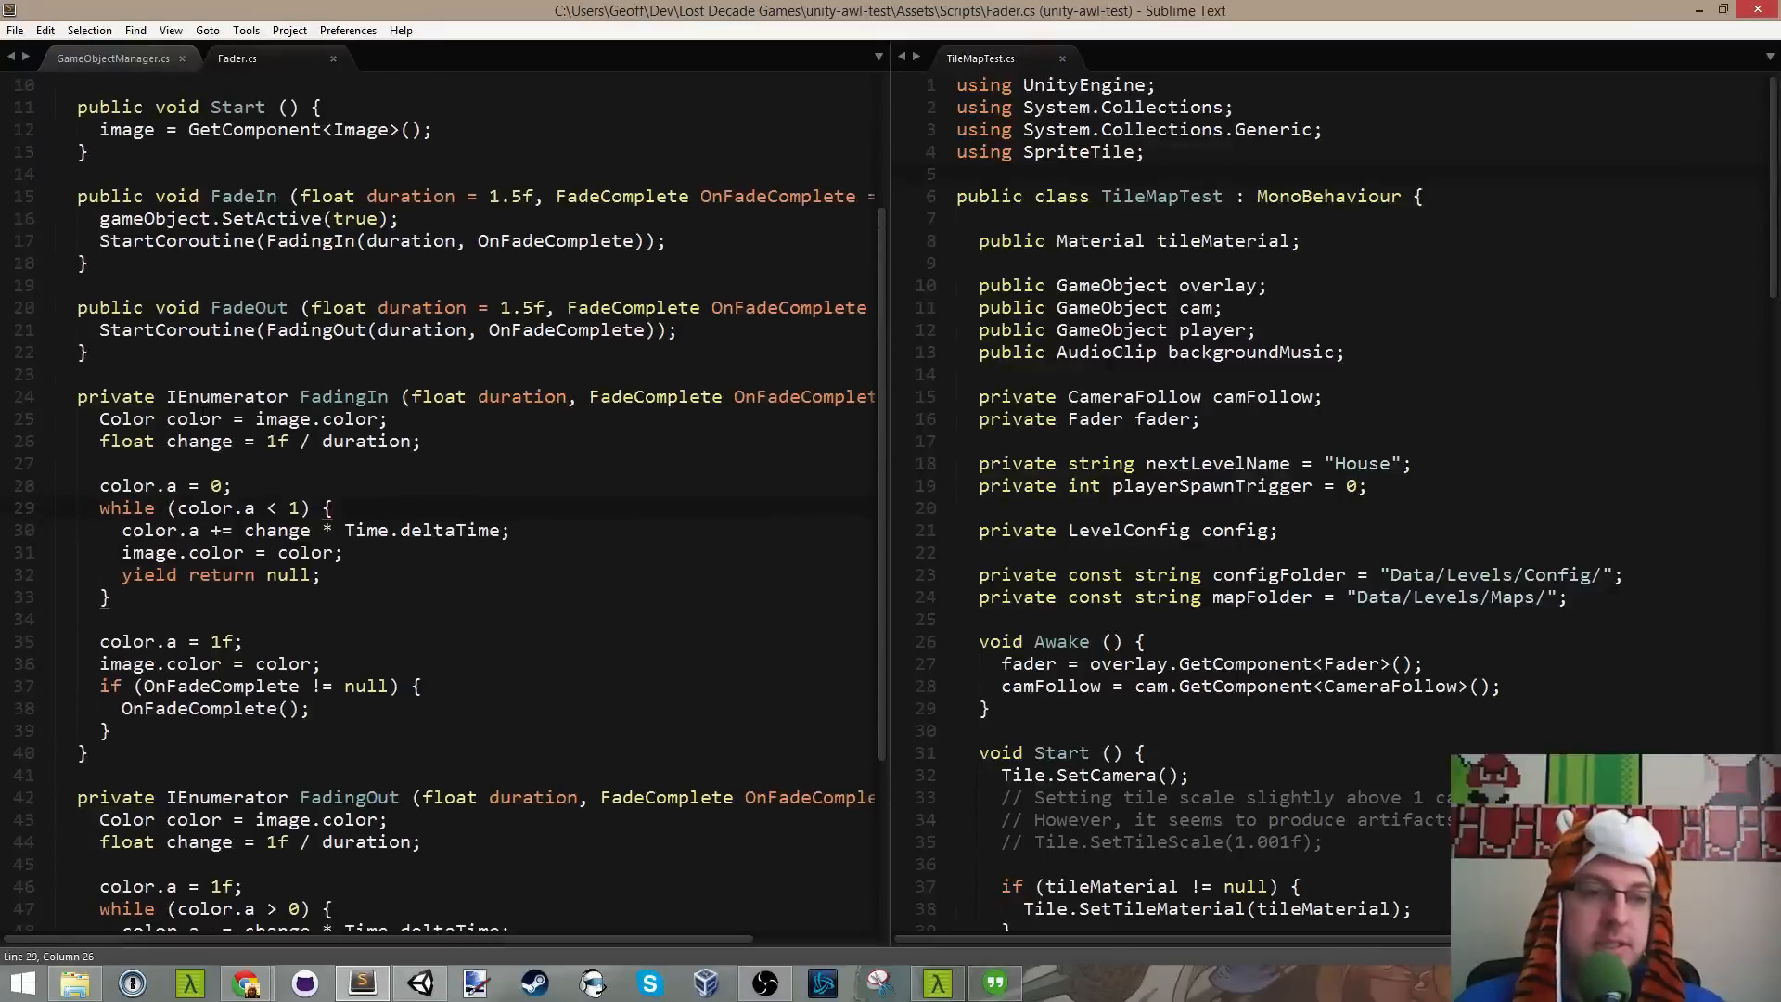
{"action": "scroll", "coordinate": [279, 425], "scroll_direction": "down", "scroll_amount": 1}
{"action": "left_click_drag", "start_coordinate": [99, 419], "coordinate": [369, 534]}
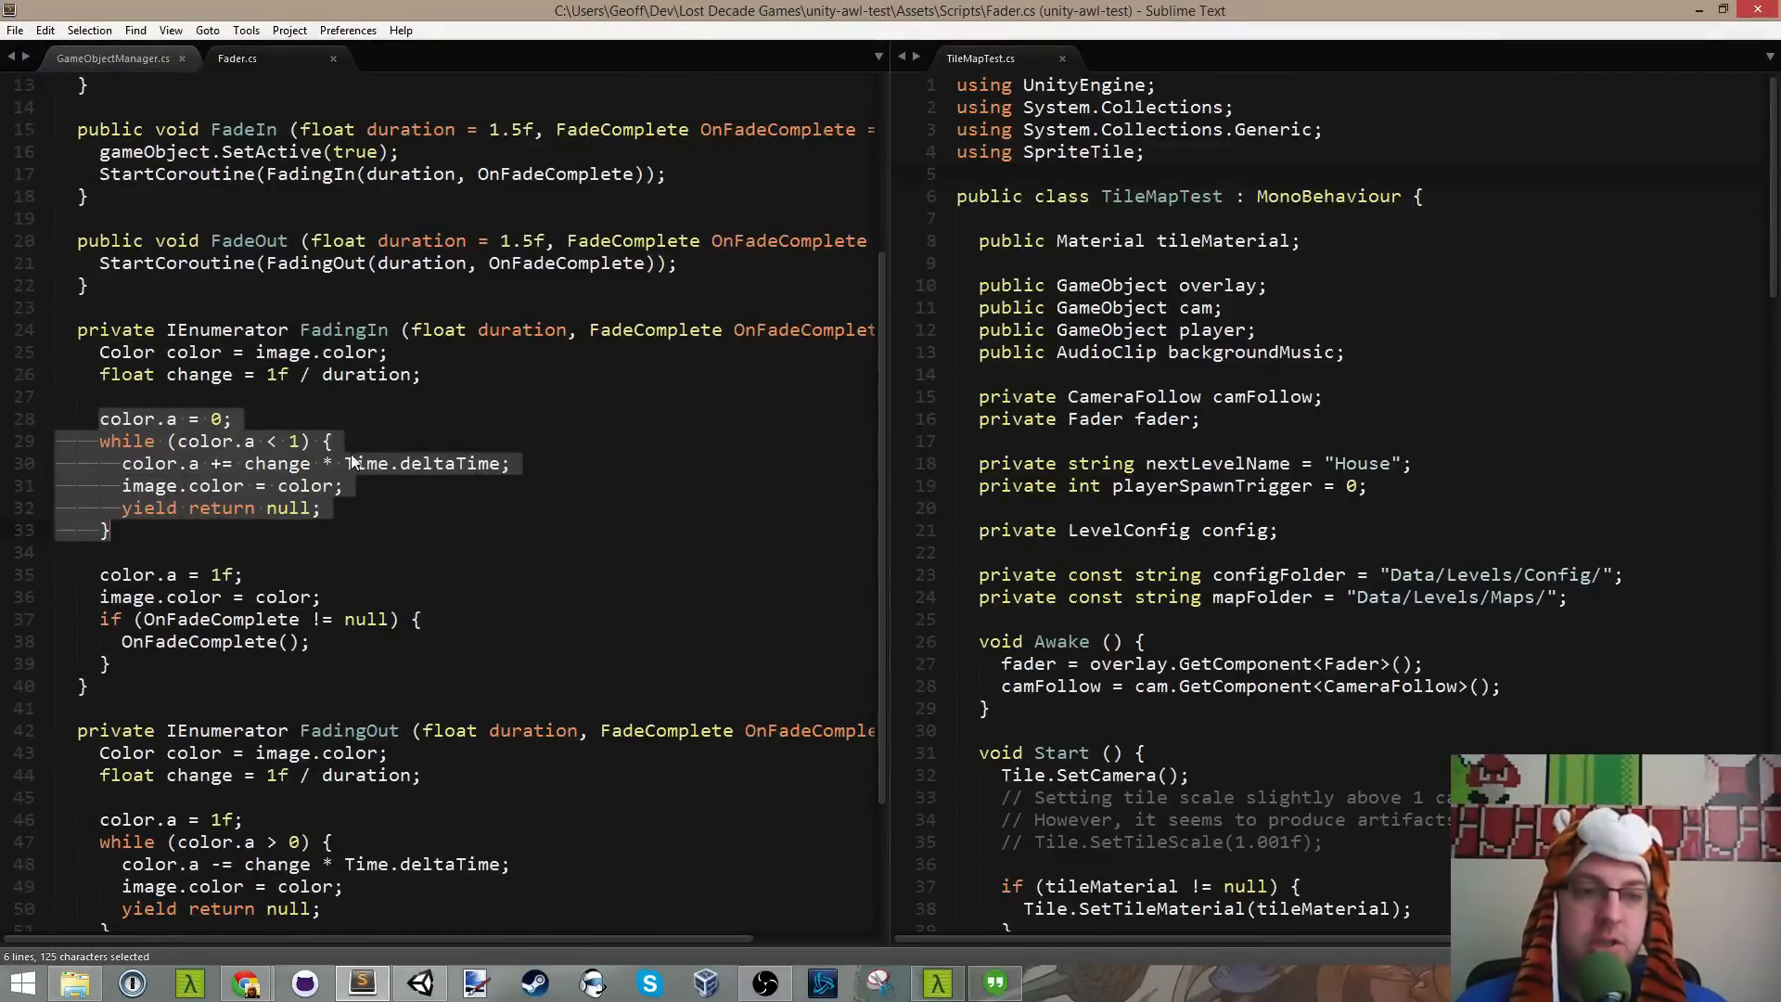
{"action": "left_click", "coordinate": [352, 425]}
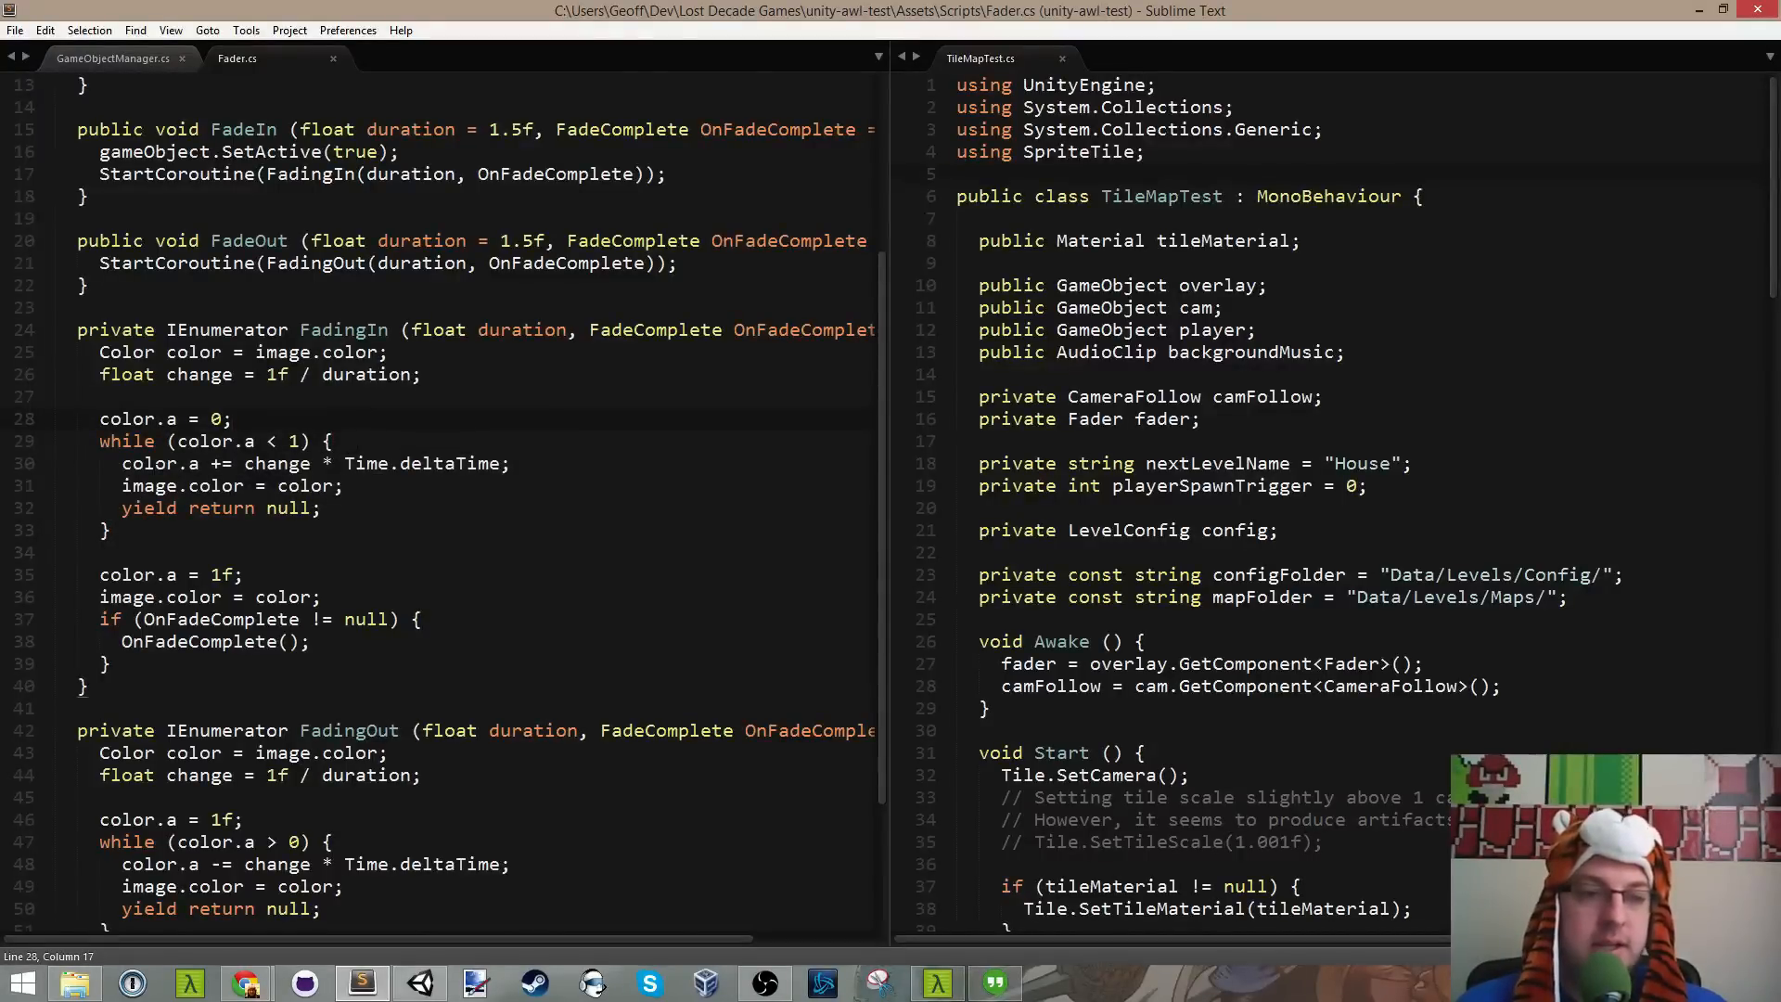
{"action": "left_click_drag", "start_coordinate": [122, 462], "coordinate": [591, 469]}
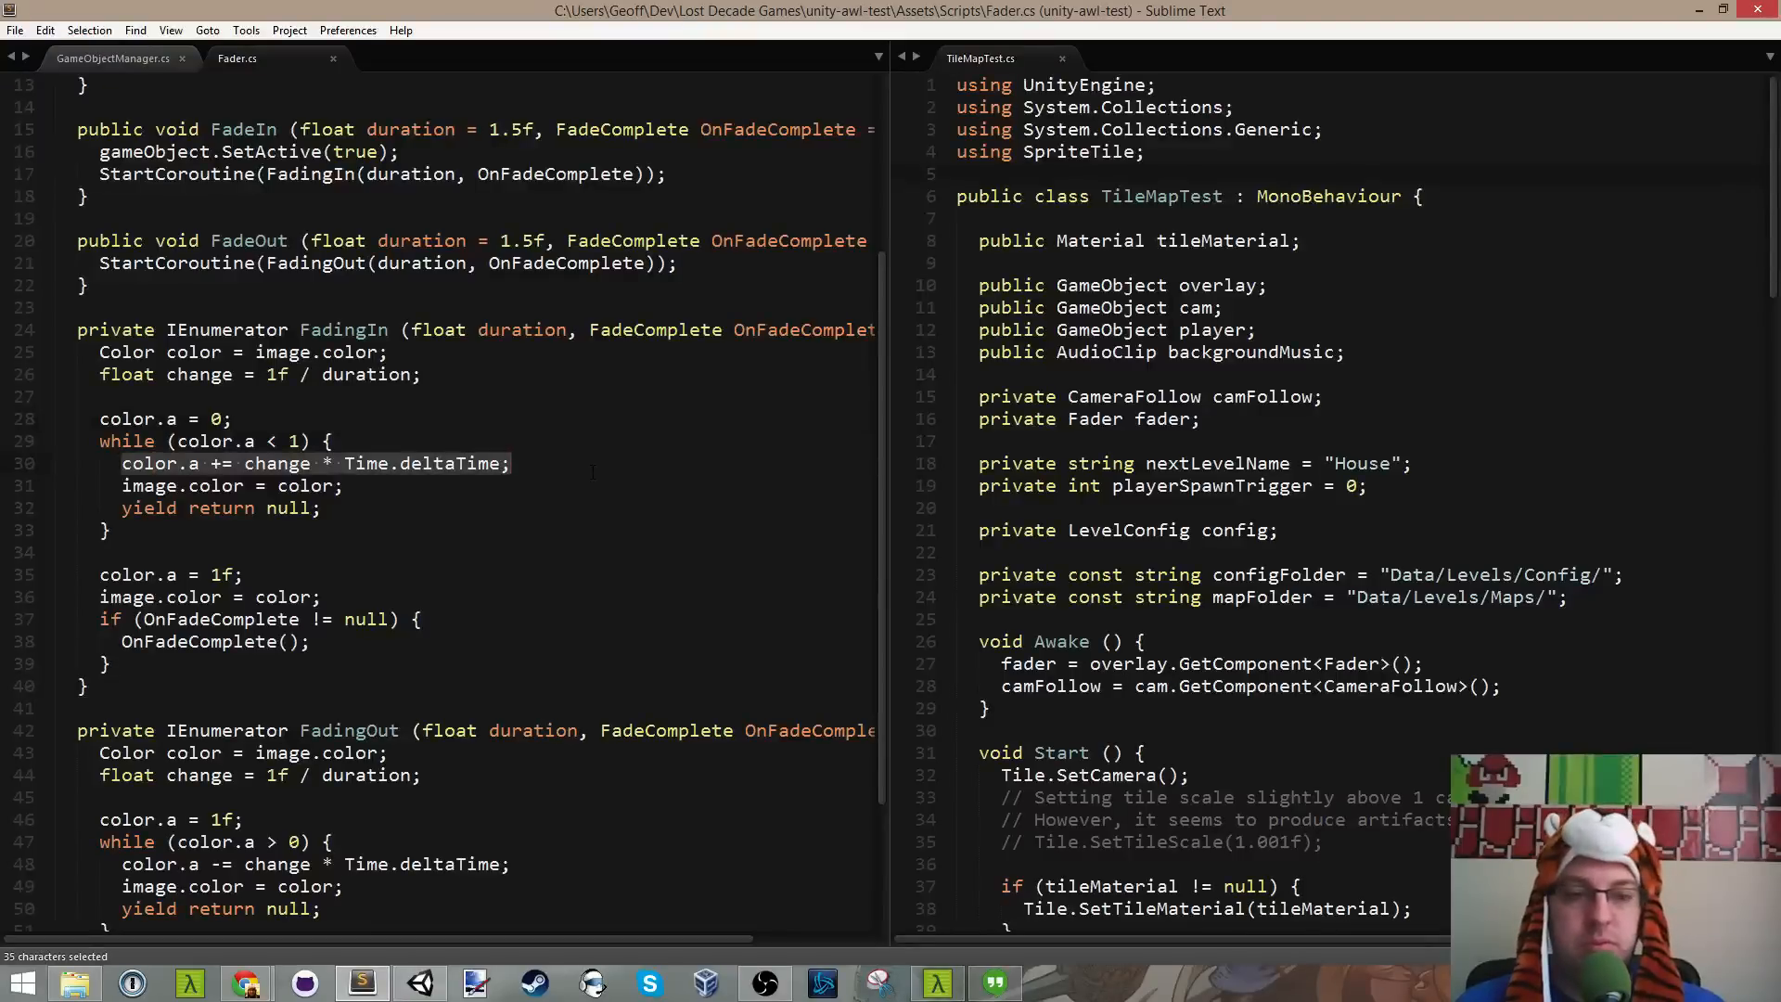
{"action": "left_click", "coordinate": [401, 512]}
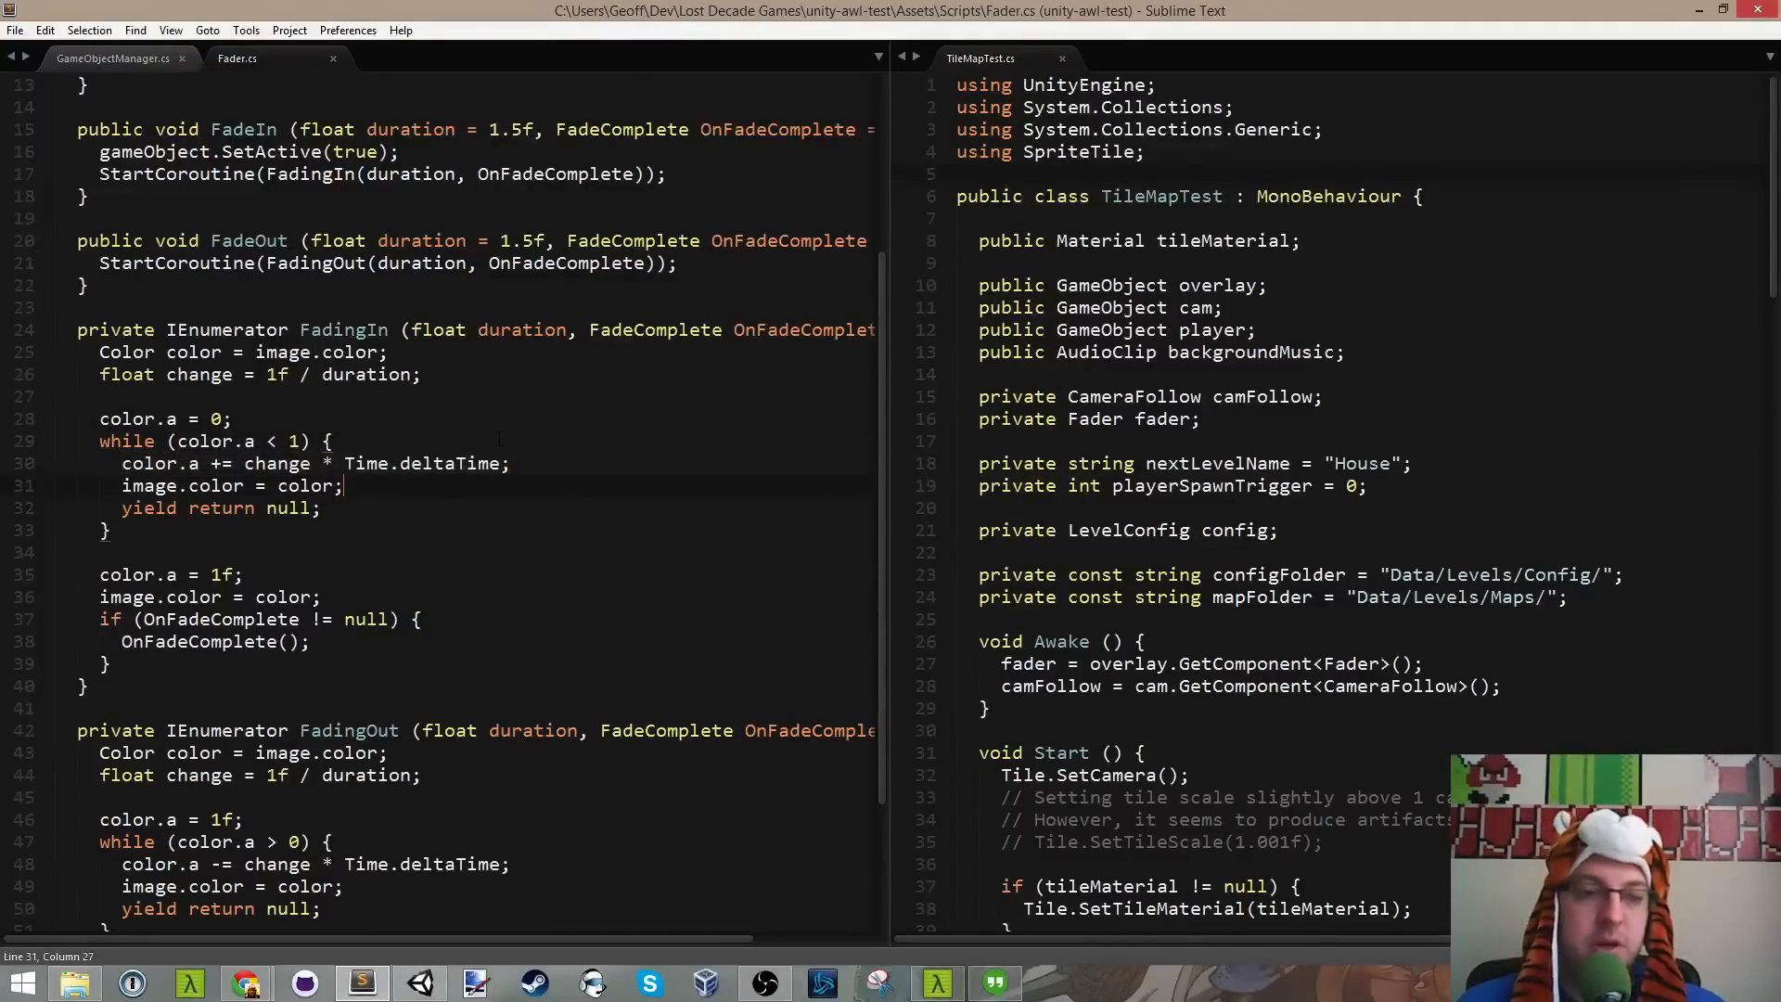
Step: Trace one pass of FadingIn's while loop line by line, from the alpha increment through yield return null and back to the loop condition
{"action": "scroll", "coordinate": [496, 458], "scroll_direction": "down", "scroll_amount": 1}
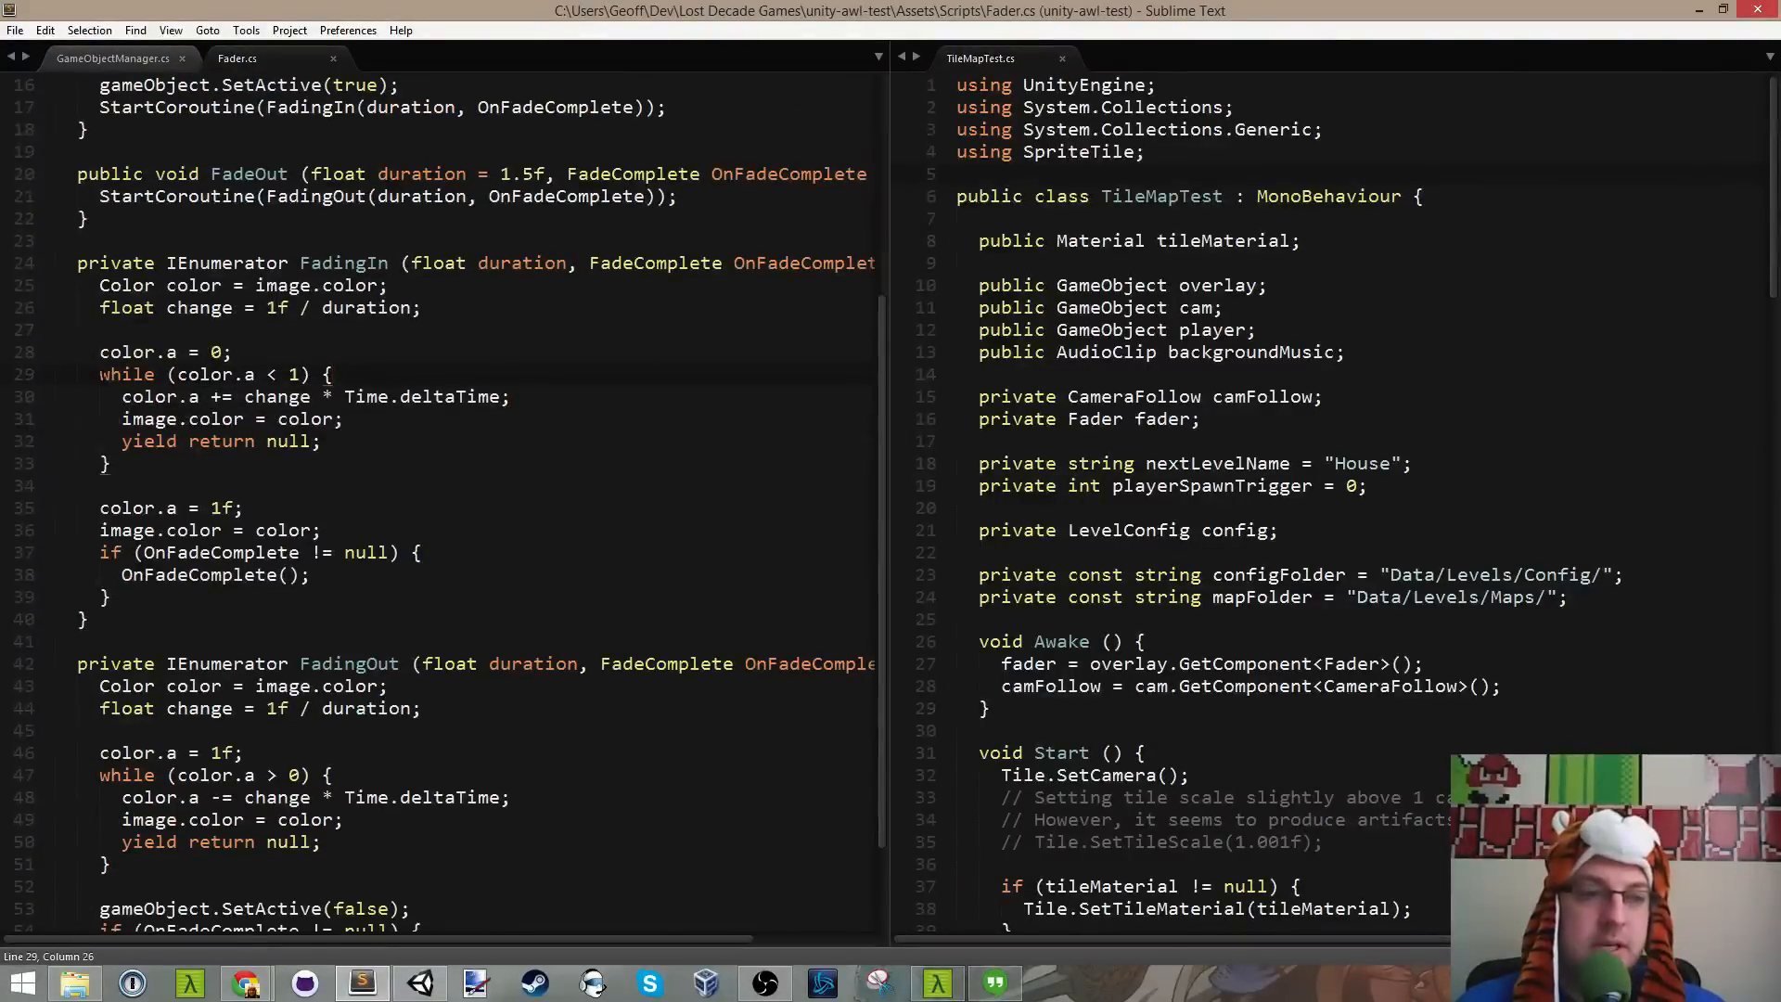
{"action": "left_click_drag", "start_coordinate": [99, 373], "coordinate": [339, 464]}
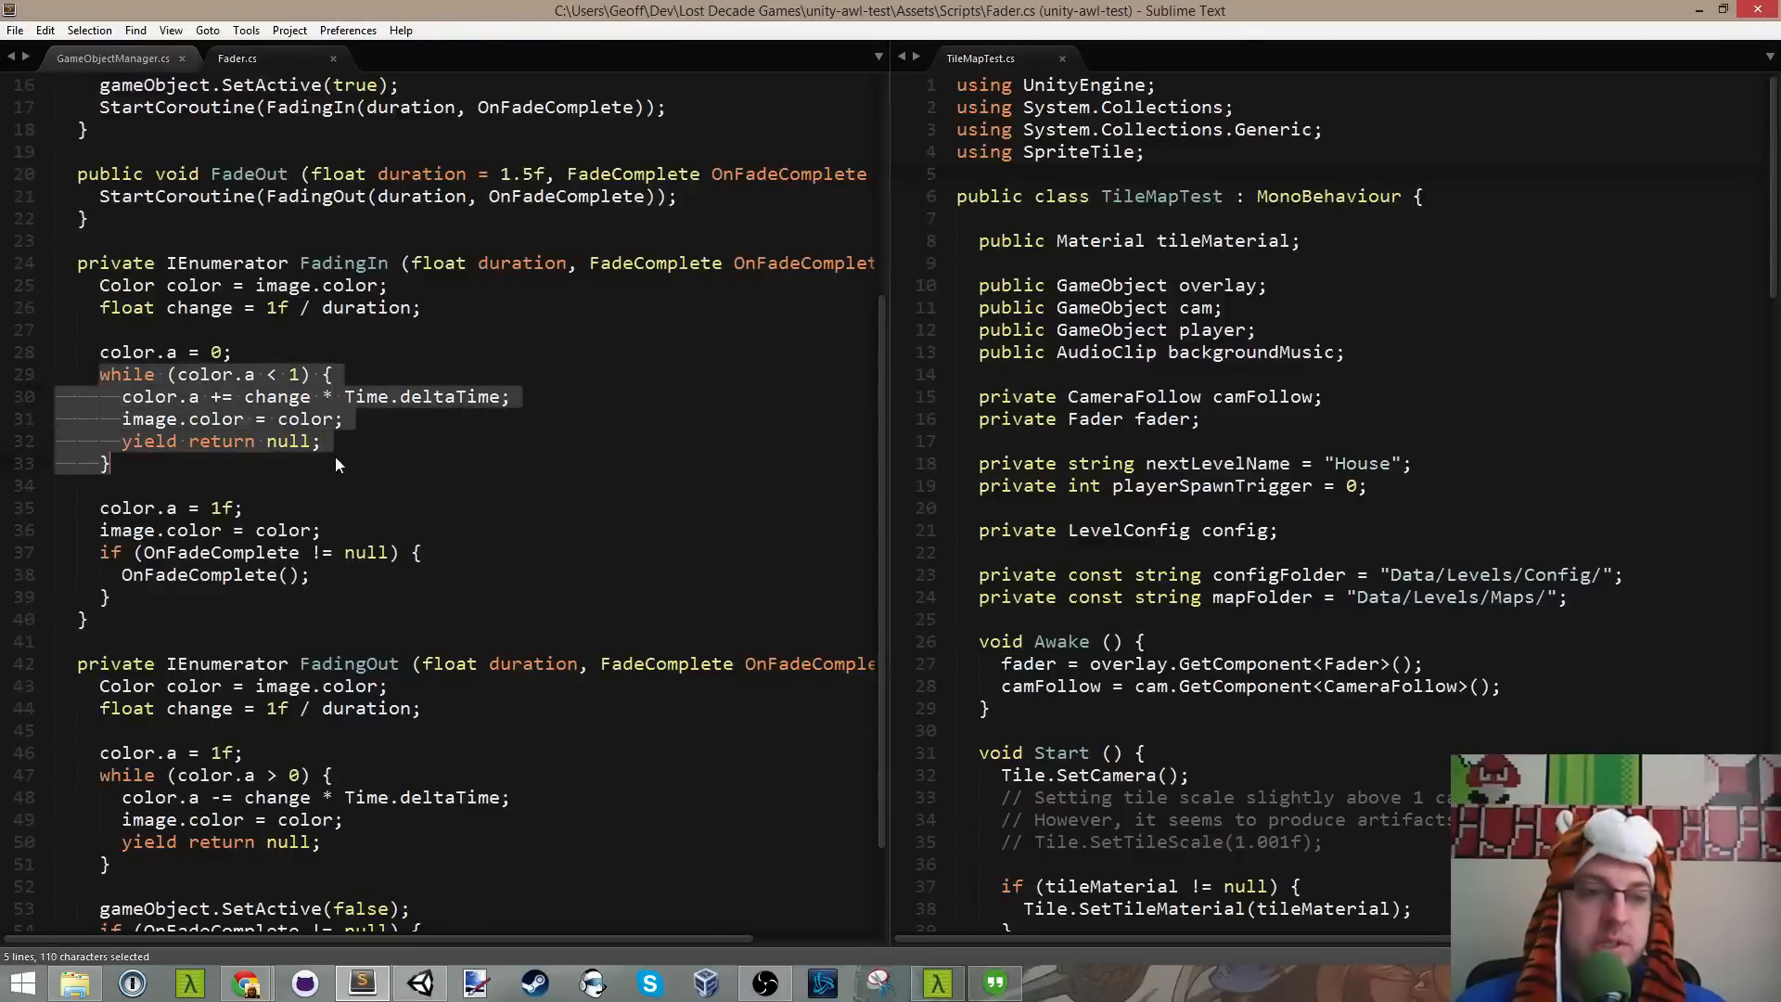
{"action": "left_click", "coordinate": [200, 376]}
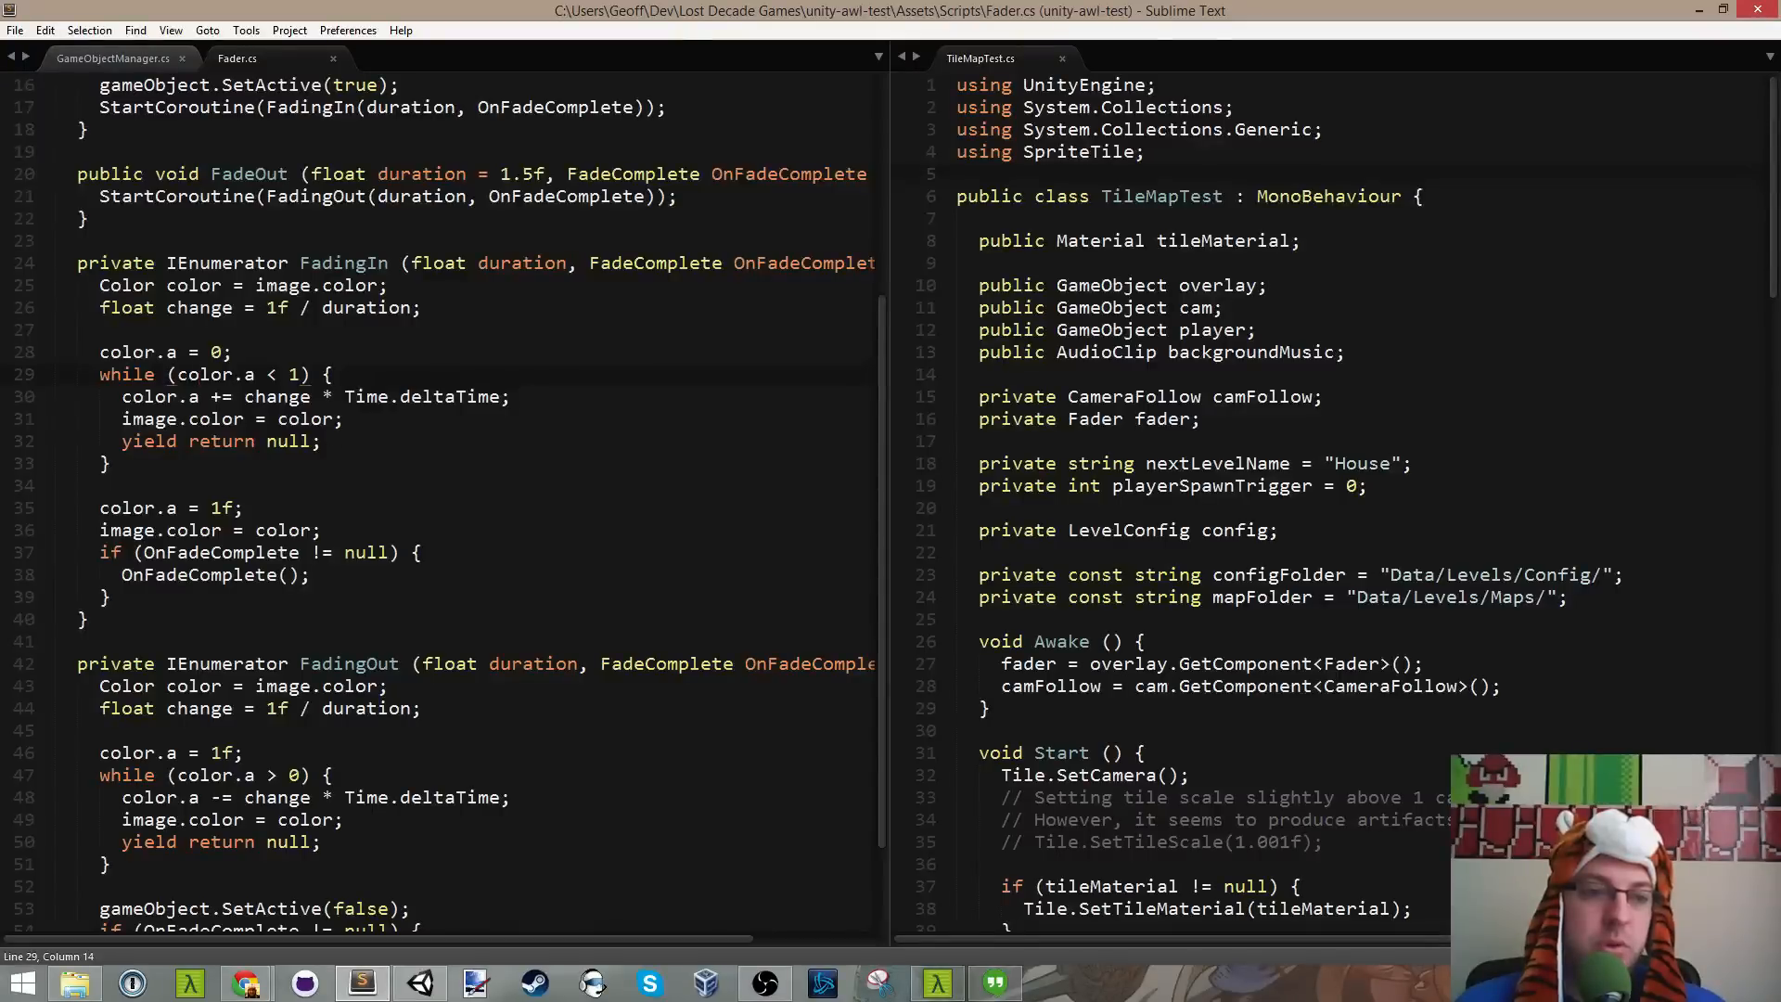
{"action": "left_click_drag", "start_coordinate": [122, 442], "coordinate": [416, 436]}
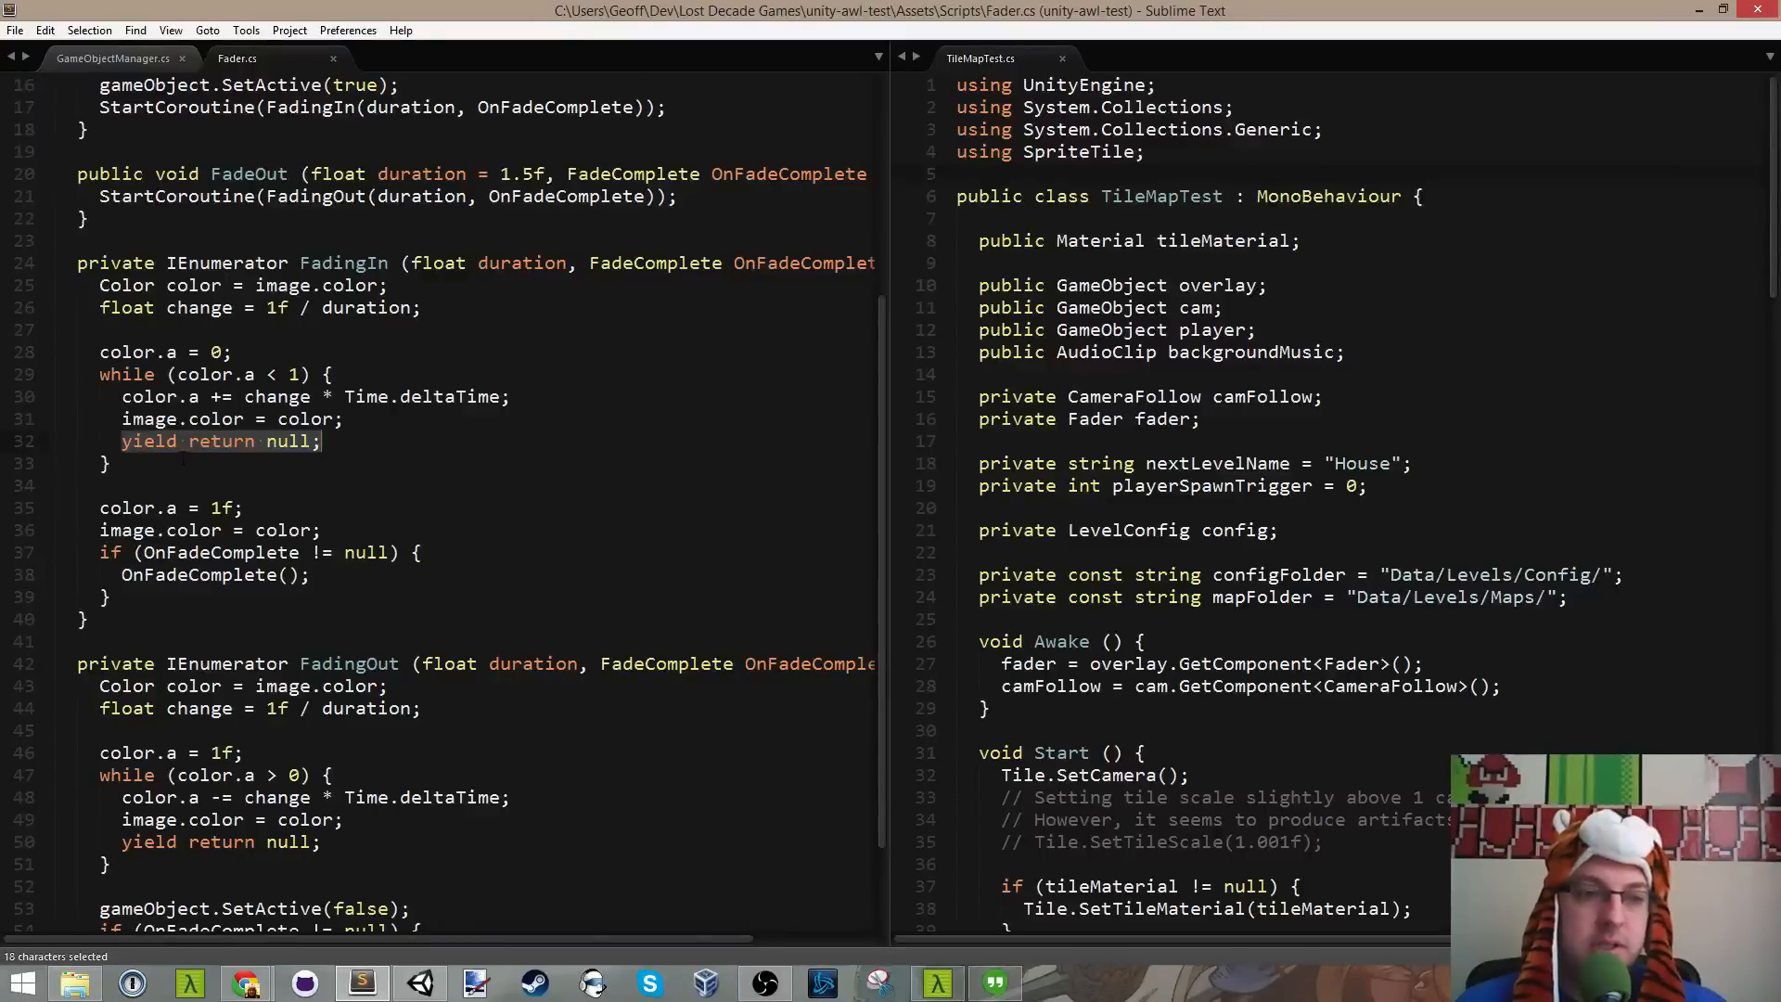
{"action": "left_click", "coordinate": [348, 419]}
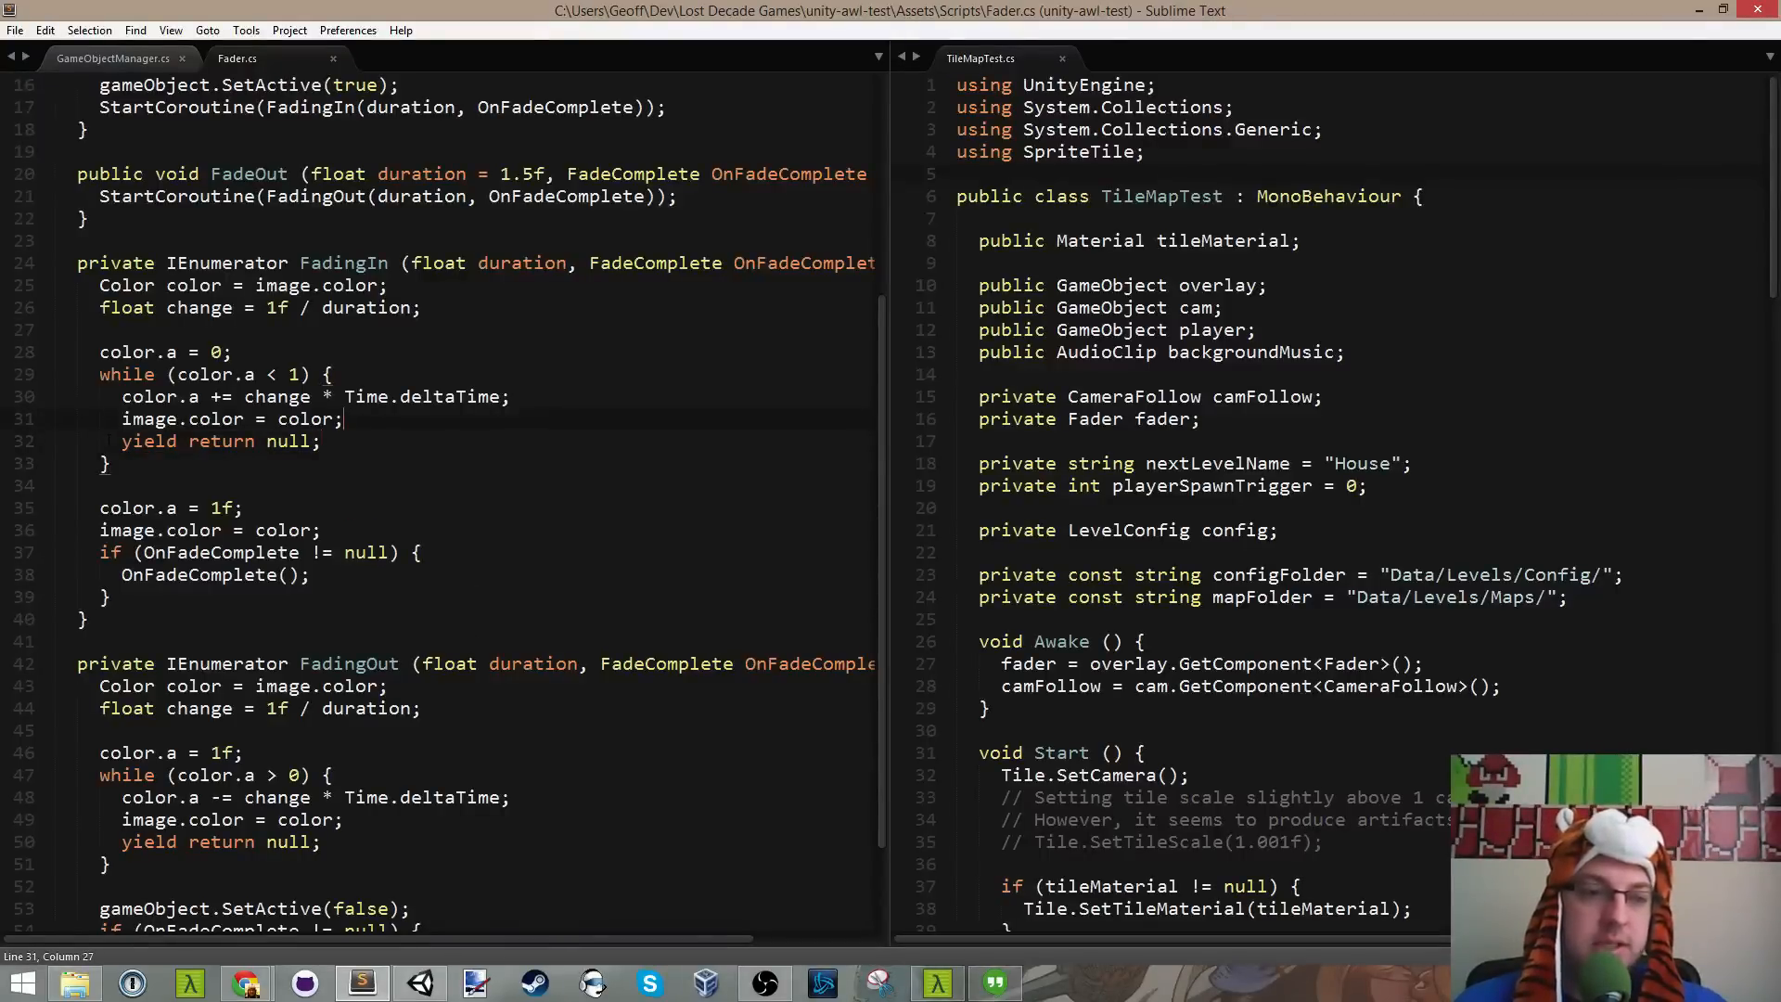
{"action": "left_click_drag", "start_coordinate": [109, 441], "coordinate": [537, 443]}
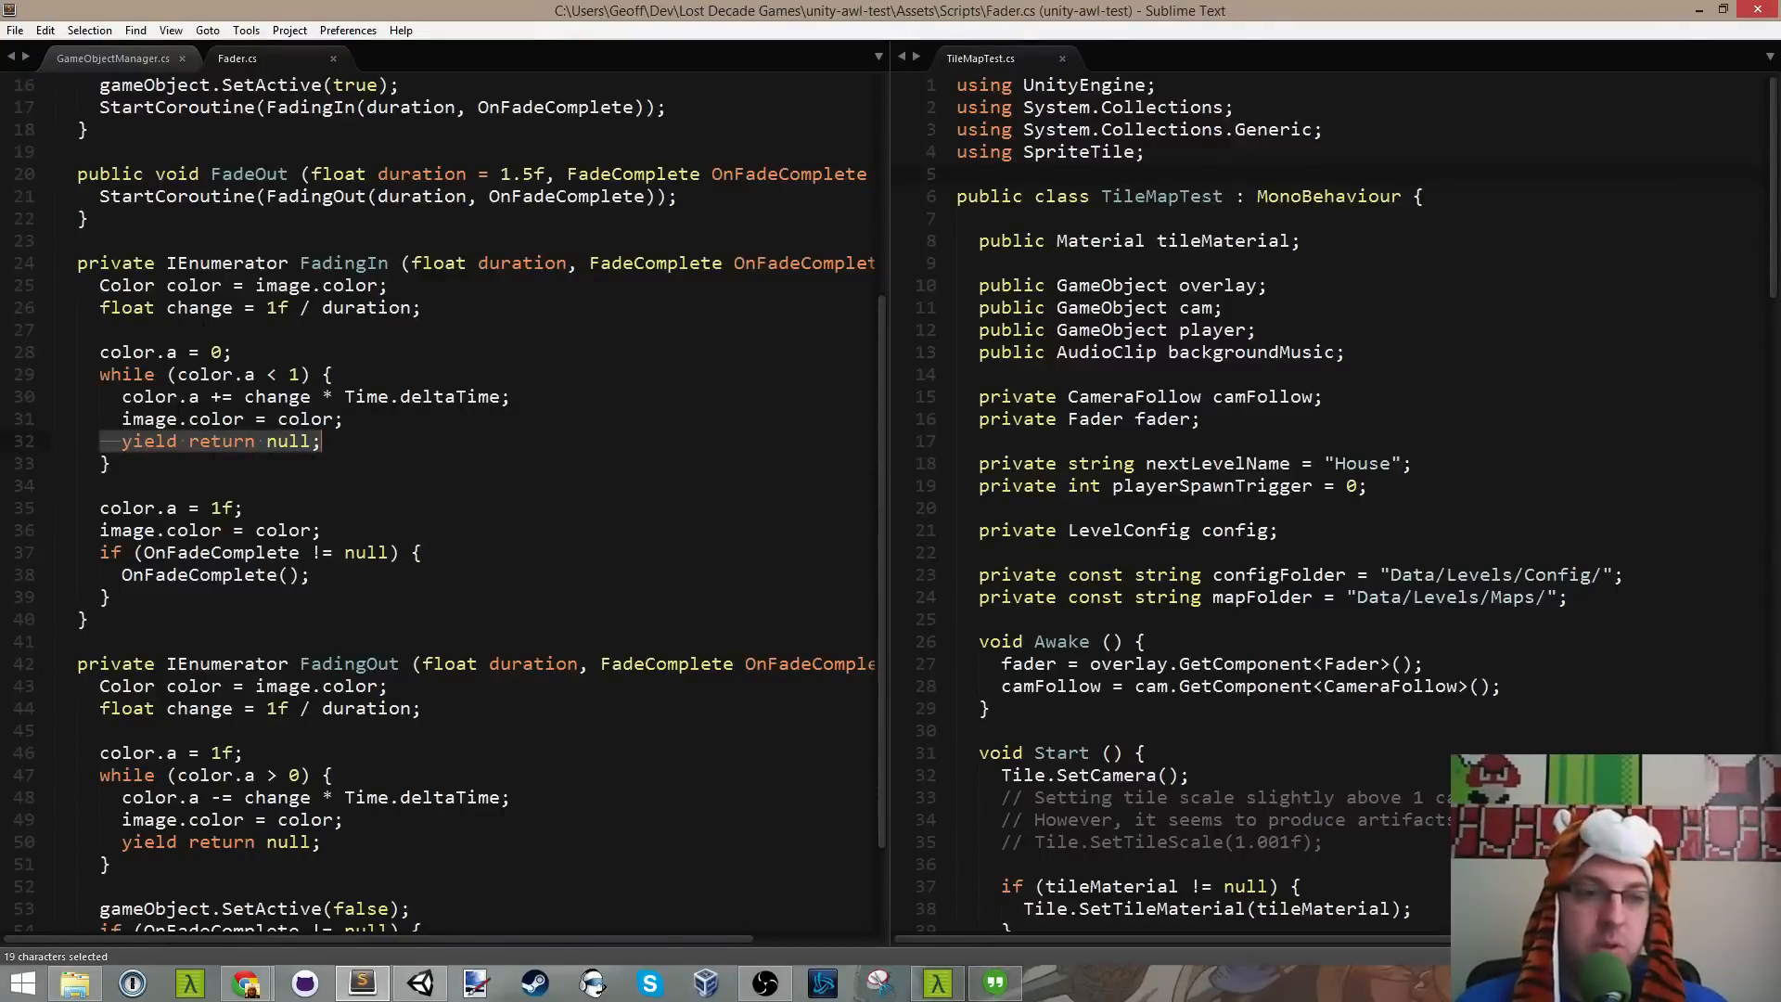
{"action": "left_click", "coordinate": [389, 397]}
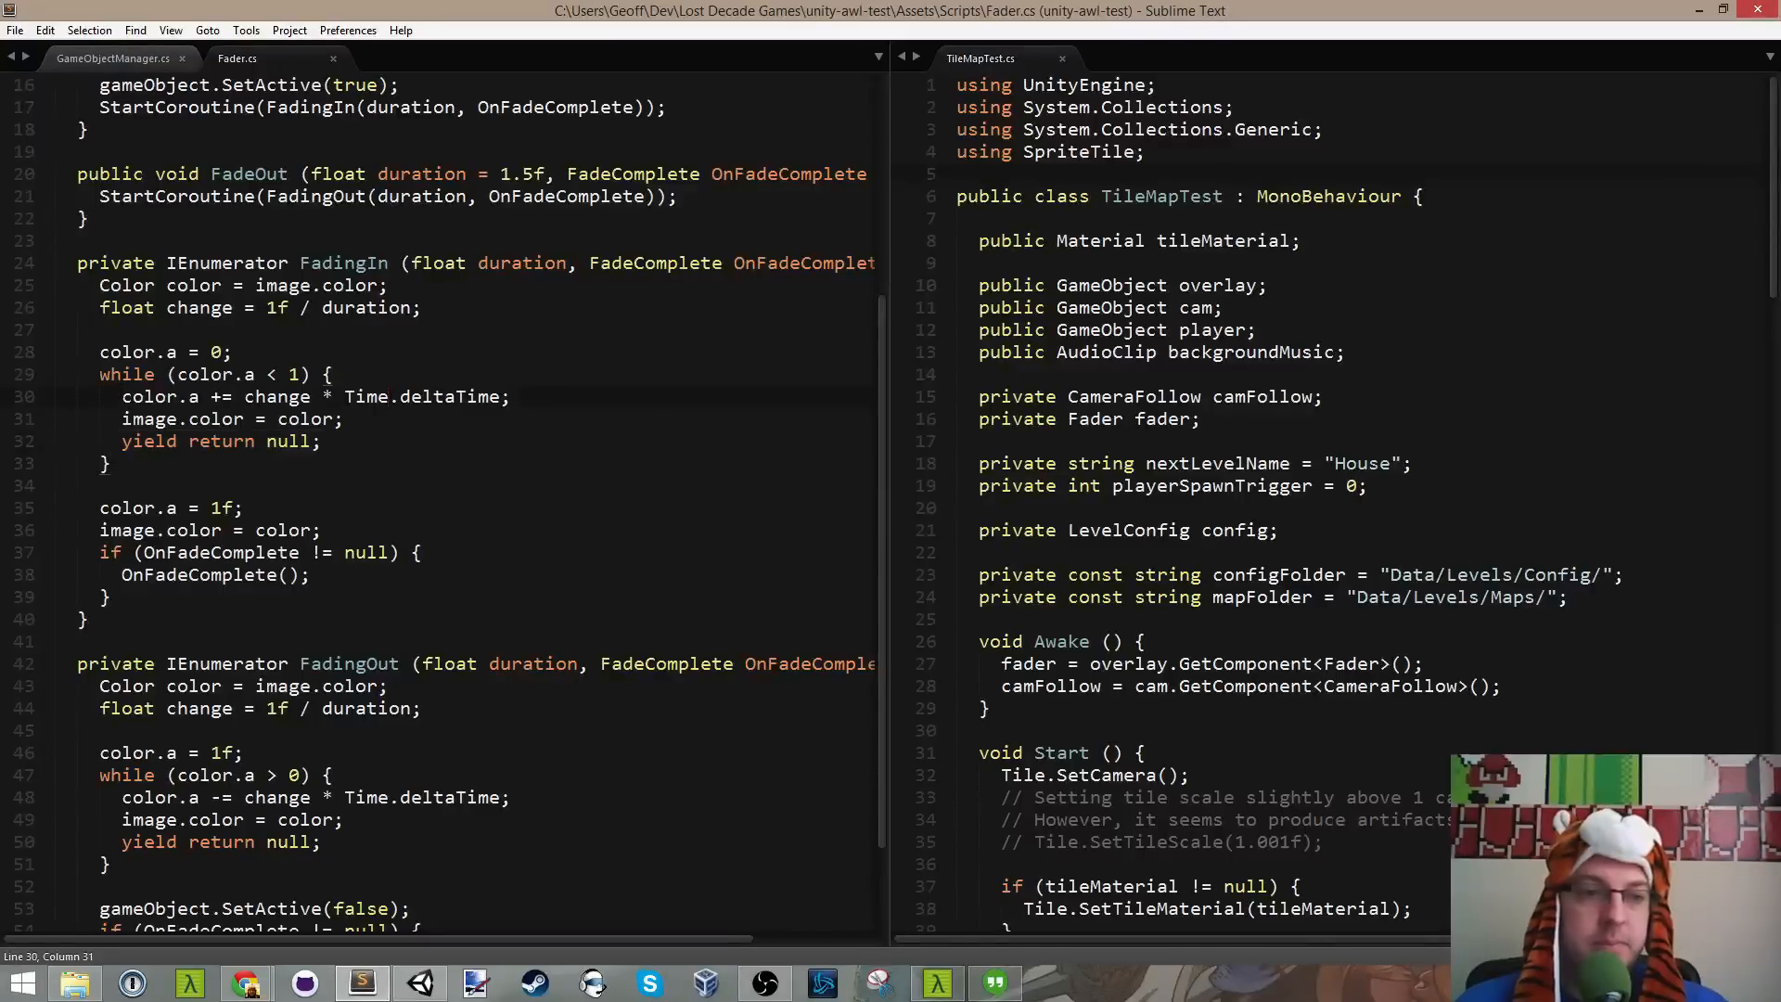
{"action": "key", "text": "Home"}
{"action": "key", "text": "shift+End"}
{"action": "key", "text": "Down"}
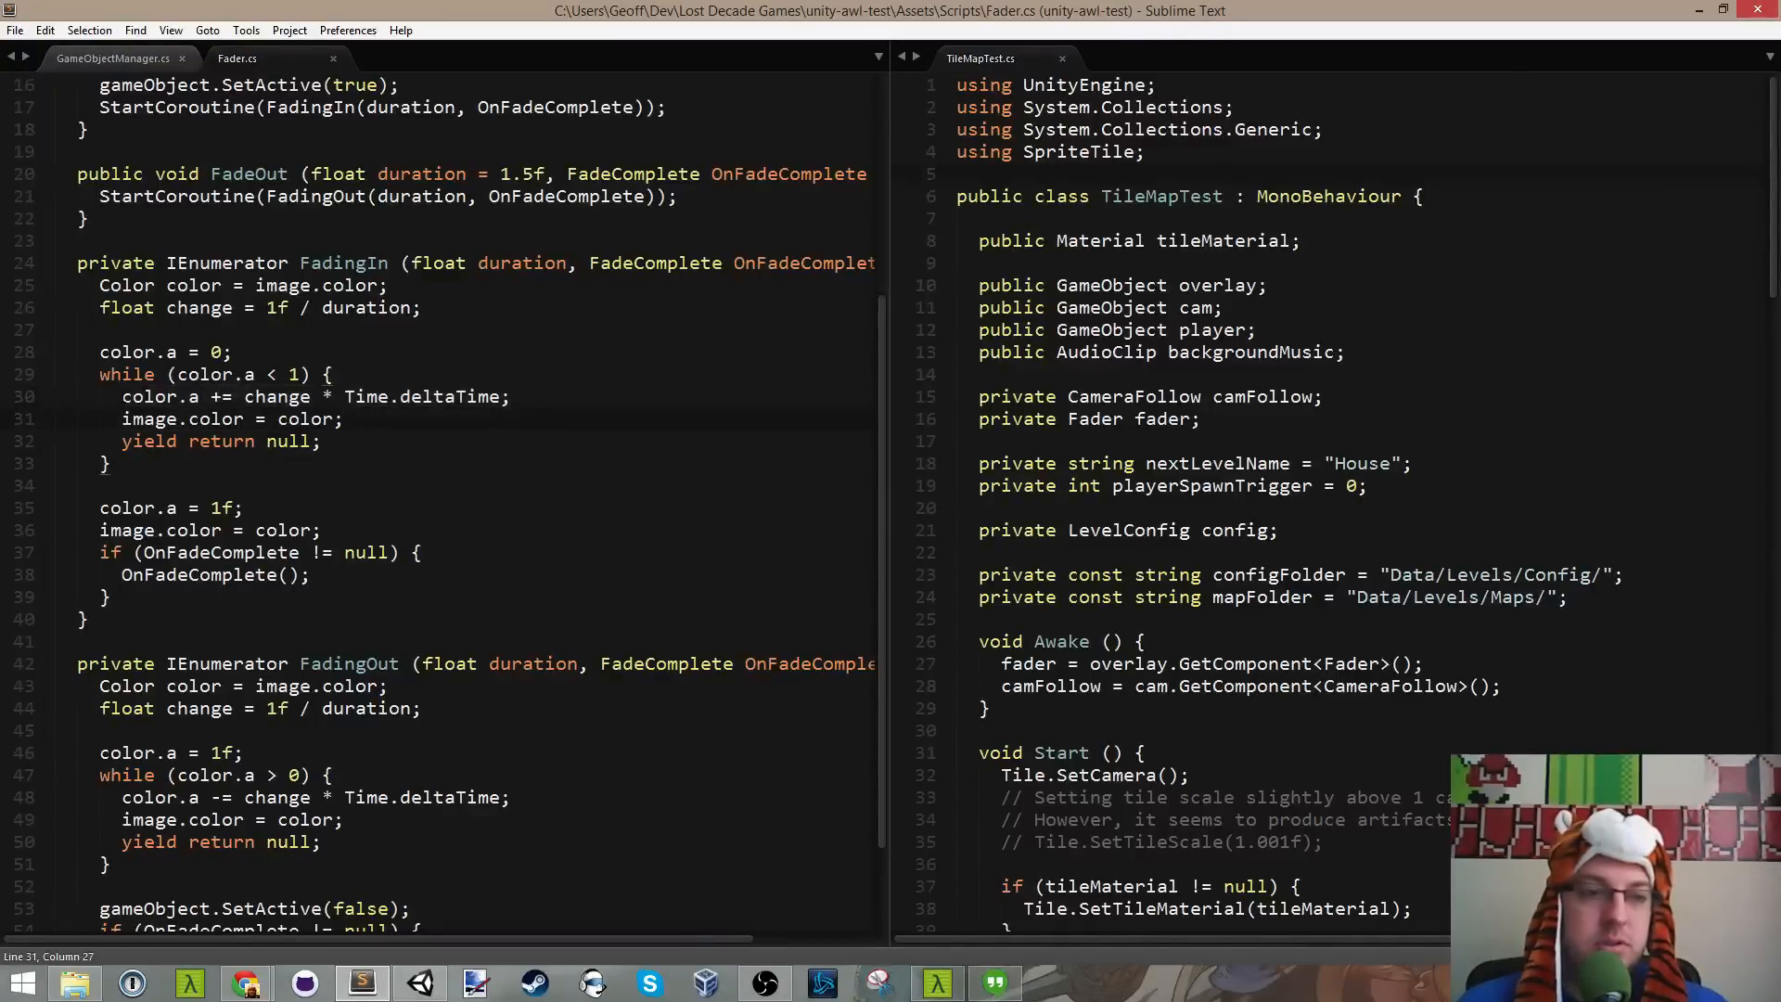
{"action": "left_click_drag", "start_coordinate": [122, 397], "coordinate": [649, 396]}
{"action": "key", "text": "Down"}
{"action": "key", "text": "Down"}
{"action": "key", "text": "Down"}
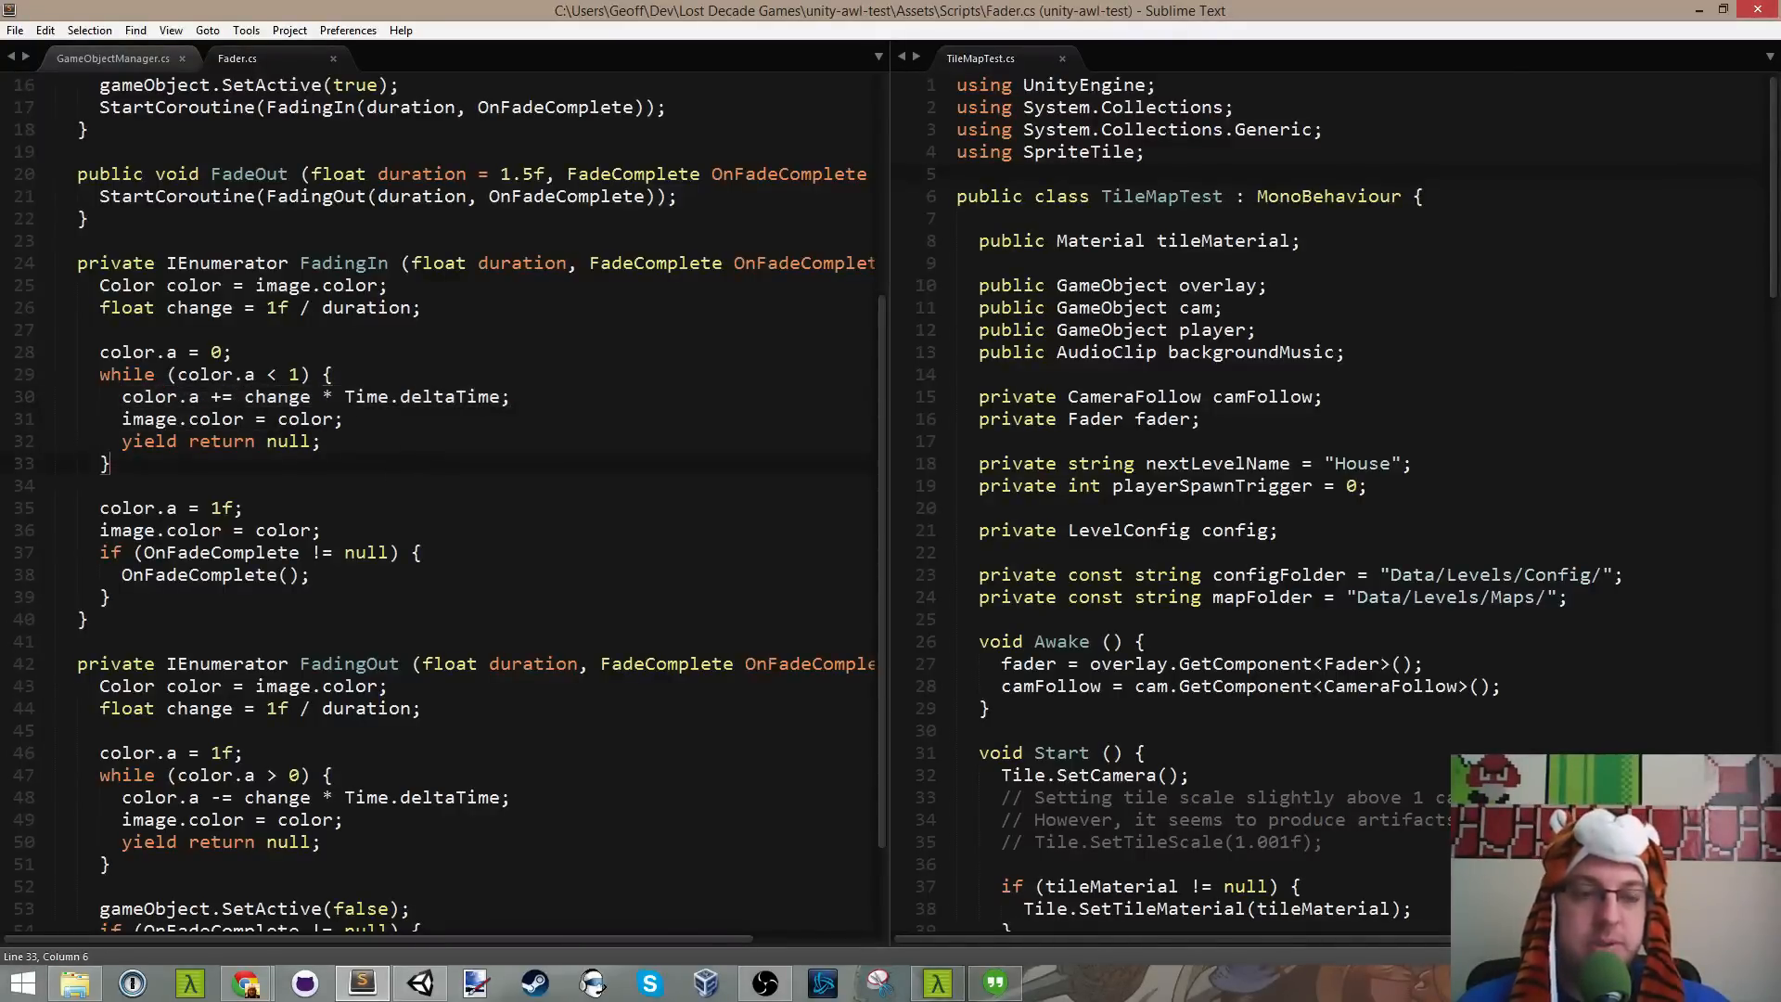
{"action": "left_click", "coordinate": [377, 374]}
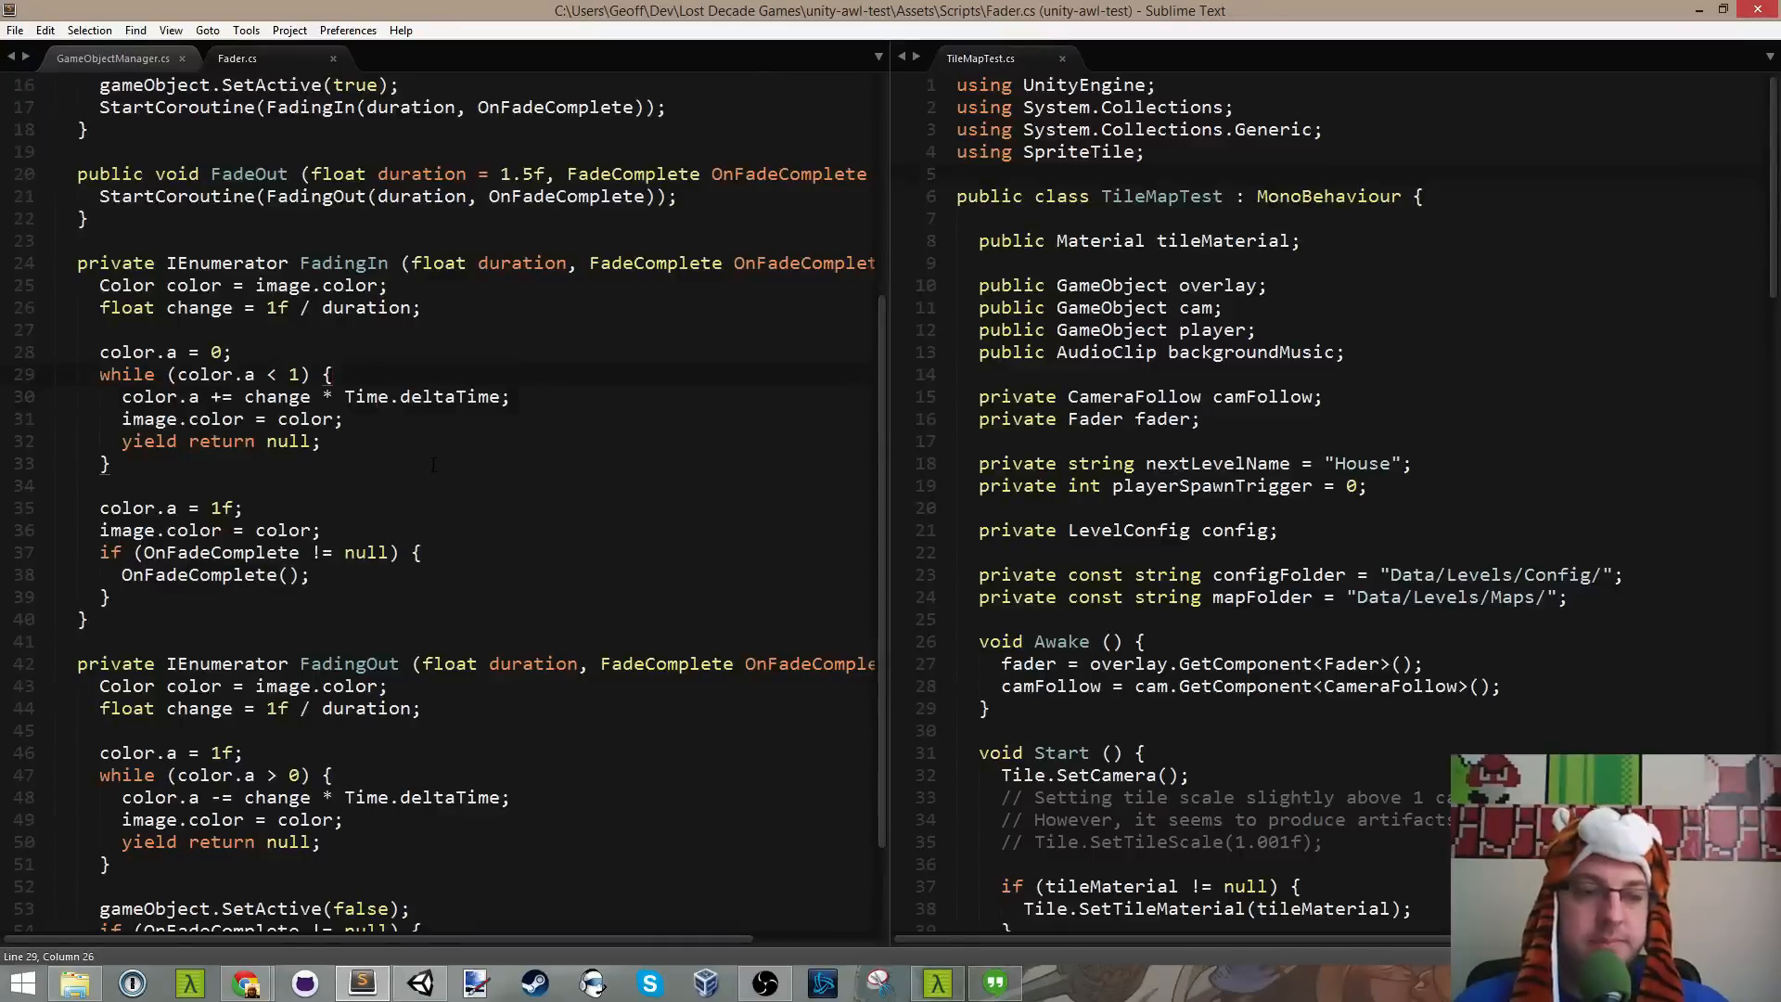
Step: Review the complete FadingIn method and skim Fader.cs from its class declaration down to the end of FadingOut
{"action": "scroll", "coordinate": [433, 464], "scroll_direction": "down", "scroll_amount": 2}
{"action": "scroll", "coordinate": [435, 464], "scroll_direction": "up", "scroll_amount": 3}
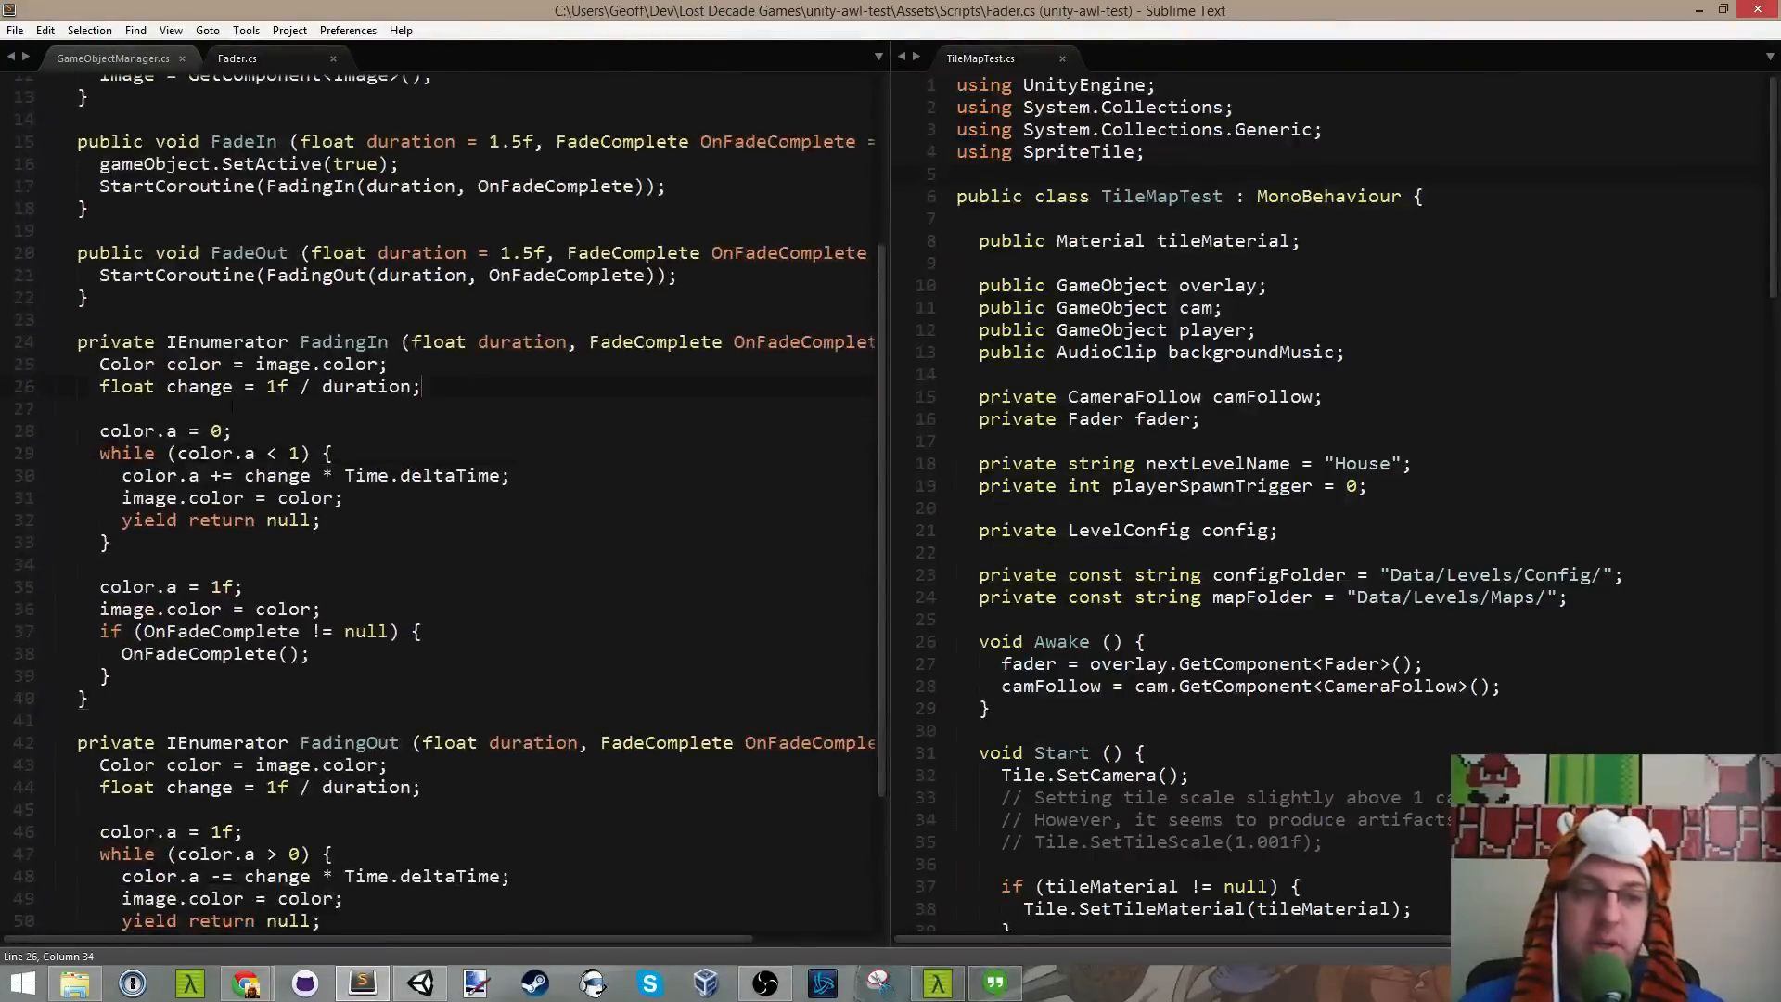
{"action": "scroll", "coordinate": [231, 406], "scroll_direction": "down", "scroll_amount": 1}
{"action": "left_click_drag", "start_coordinate": [77, 277], "coordinate": [139, 632]}
{"action": "left_click", "coordinate": [400, 544]}
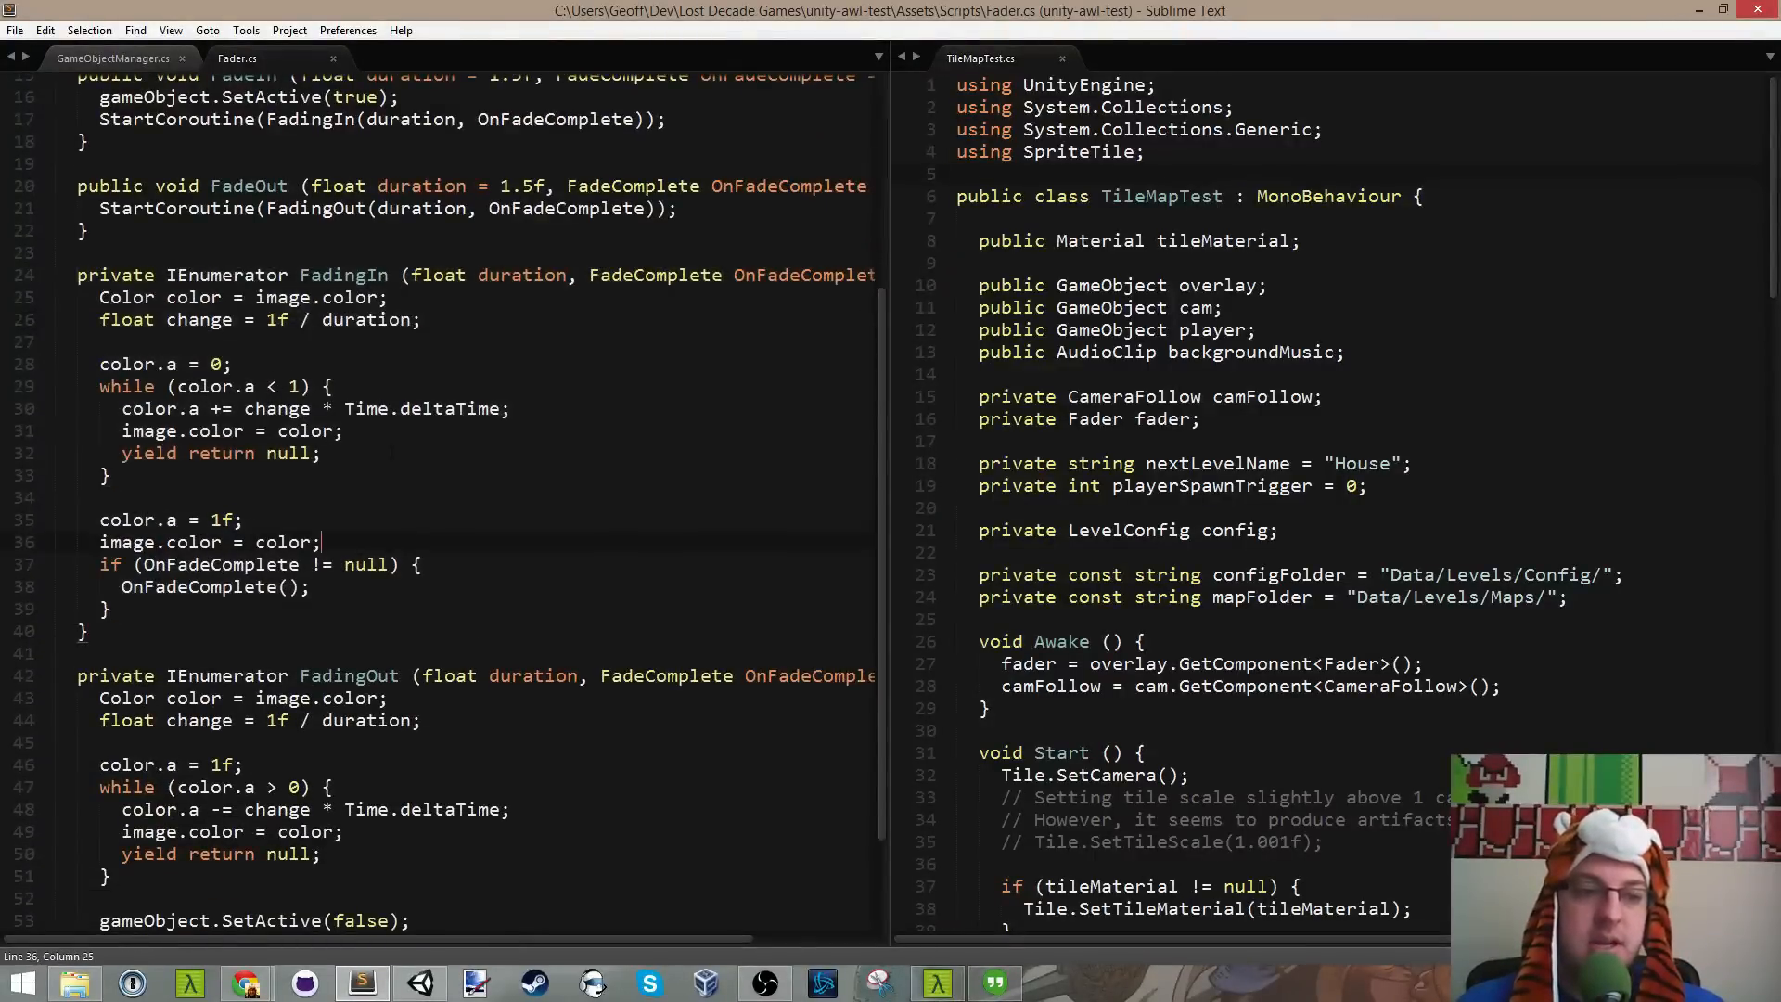
{"action": "scroll", "coordinate": [454, 295], "scroll_direction": "up", "scroll_amount": 5}
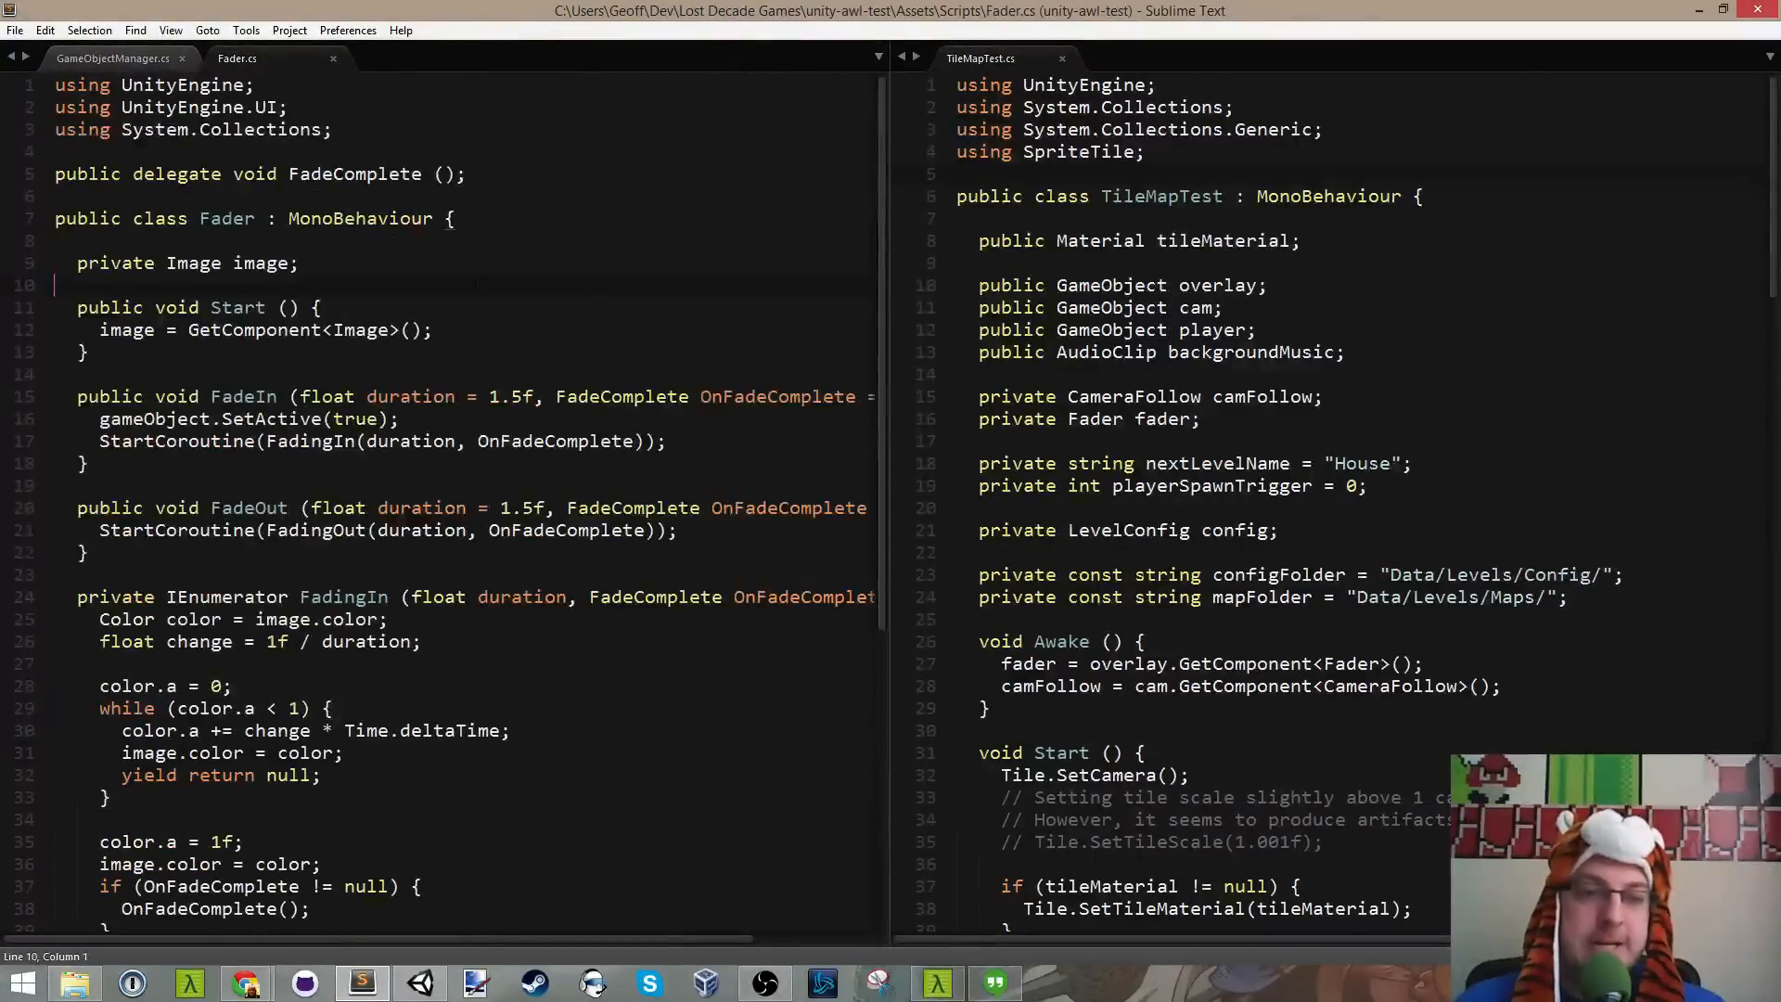
{"action": "left_click", "coordinate": [458, 307]}
{"action": "scroll", "coordinate": [457, 310], "scroll_direction": "down", "scroll_amount": 7}
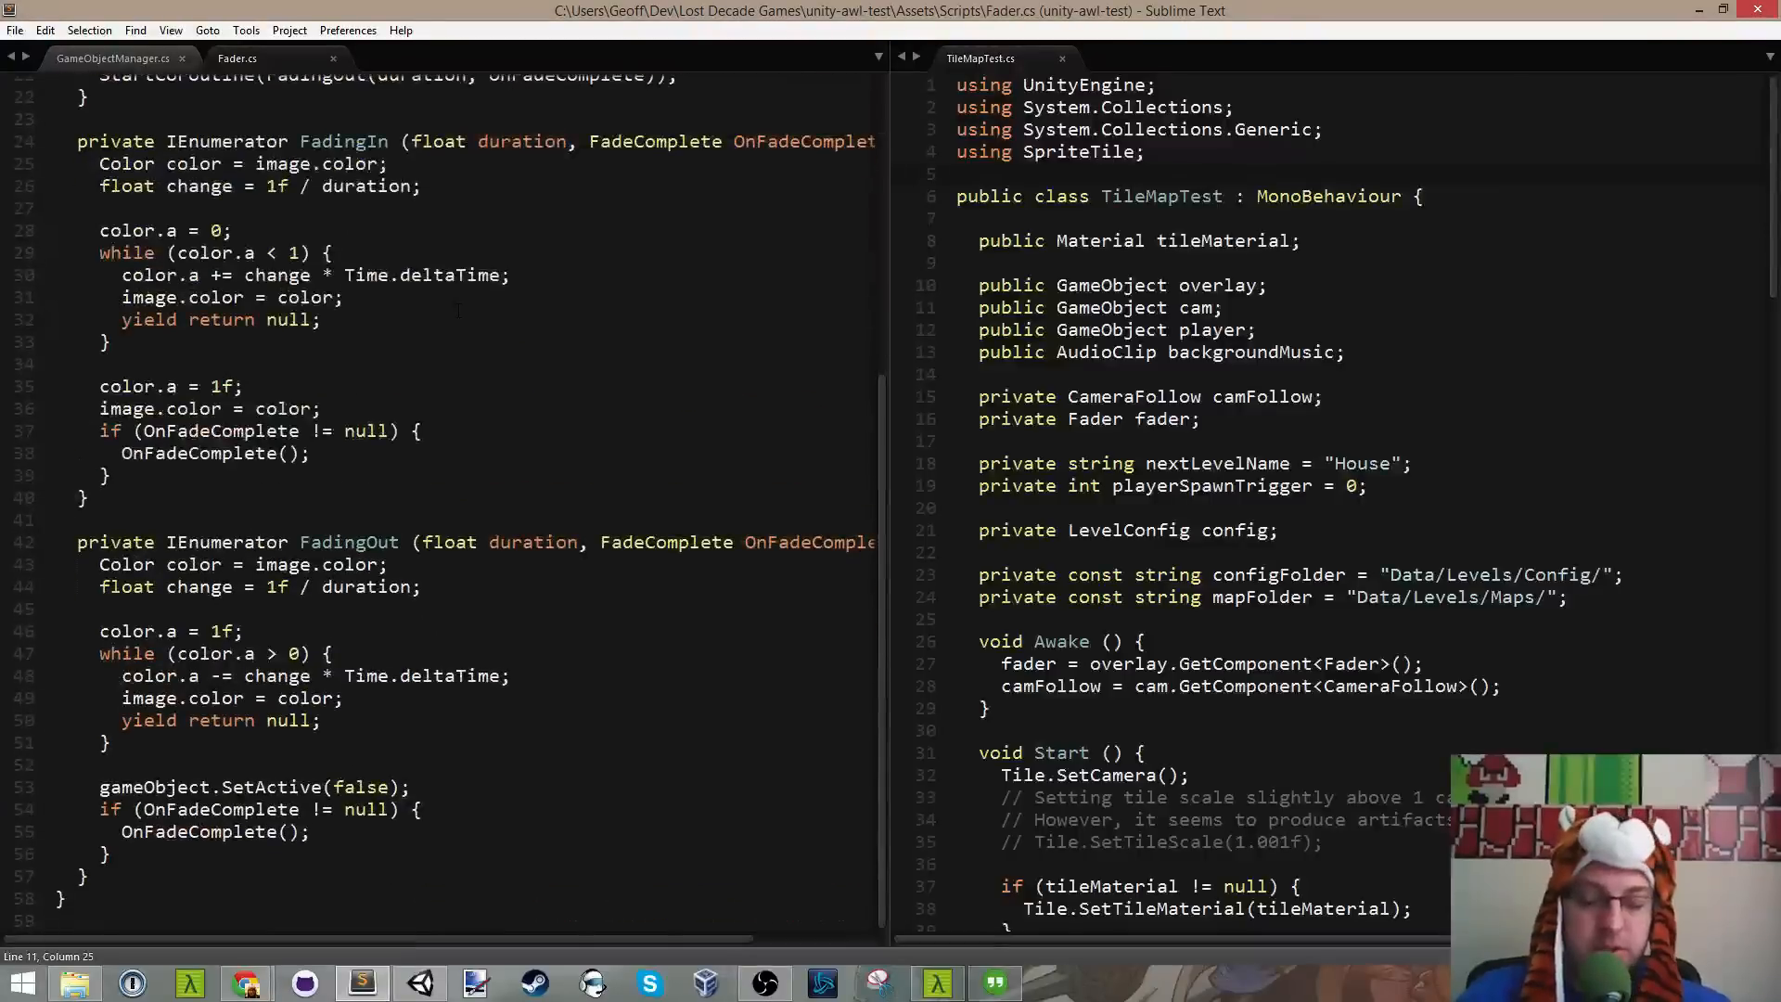
Step: Open the Effects.cs script through a file search for "eff"
{"action": "key", "text": "ctrl+p"}
{"action": "type", "text": "eff"}
{"action": "key", "text": "Return"}
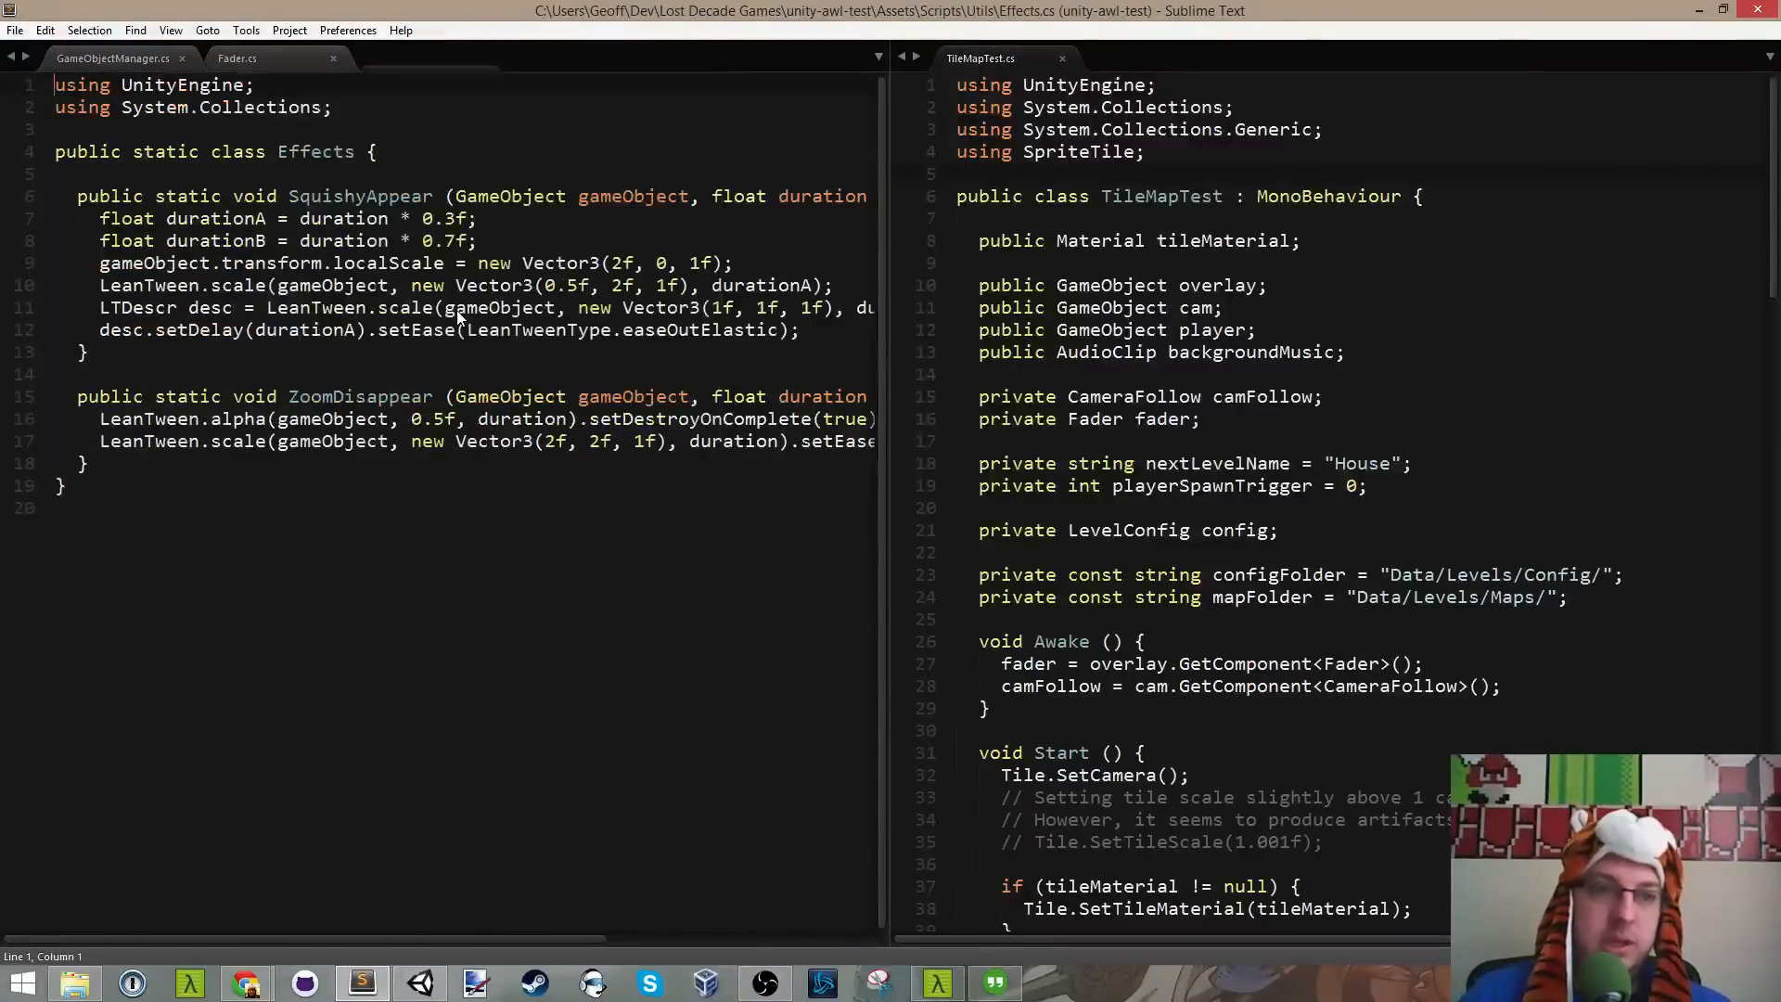
Step: Examine the Effects class declaration and highlight the SquishyAppear method in Effects.cs
{"action": "left_click", "coordinate": [477, 136]}
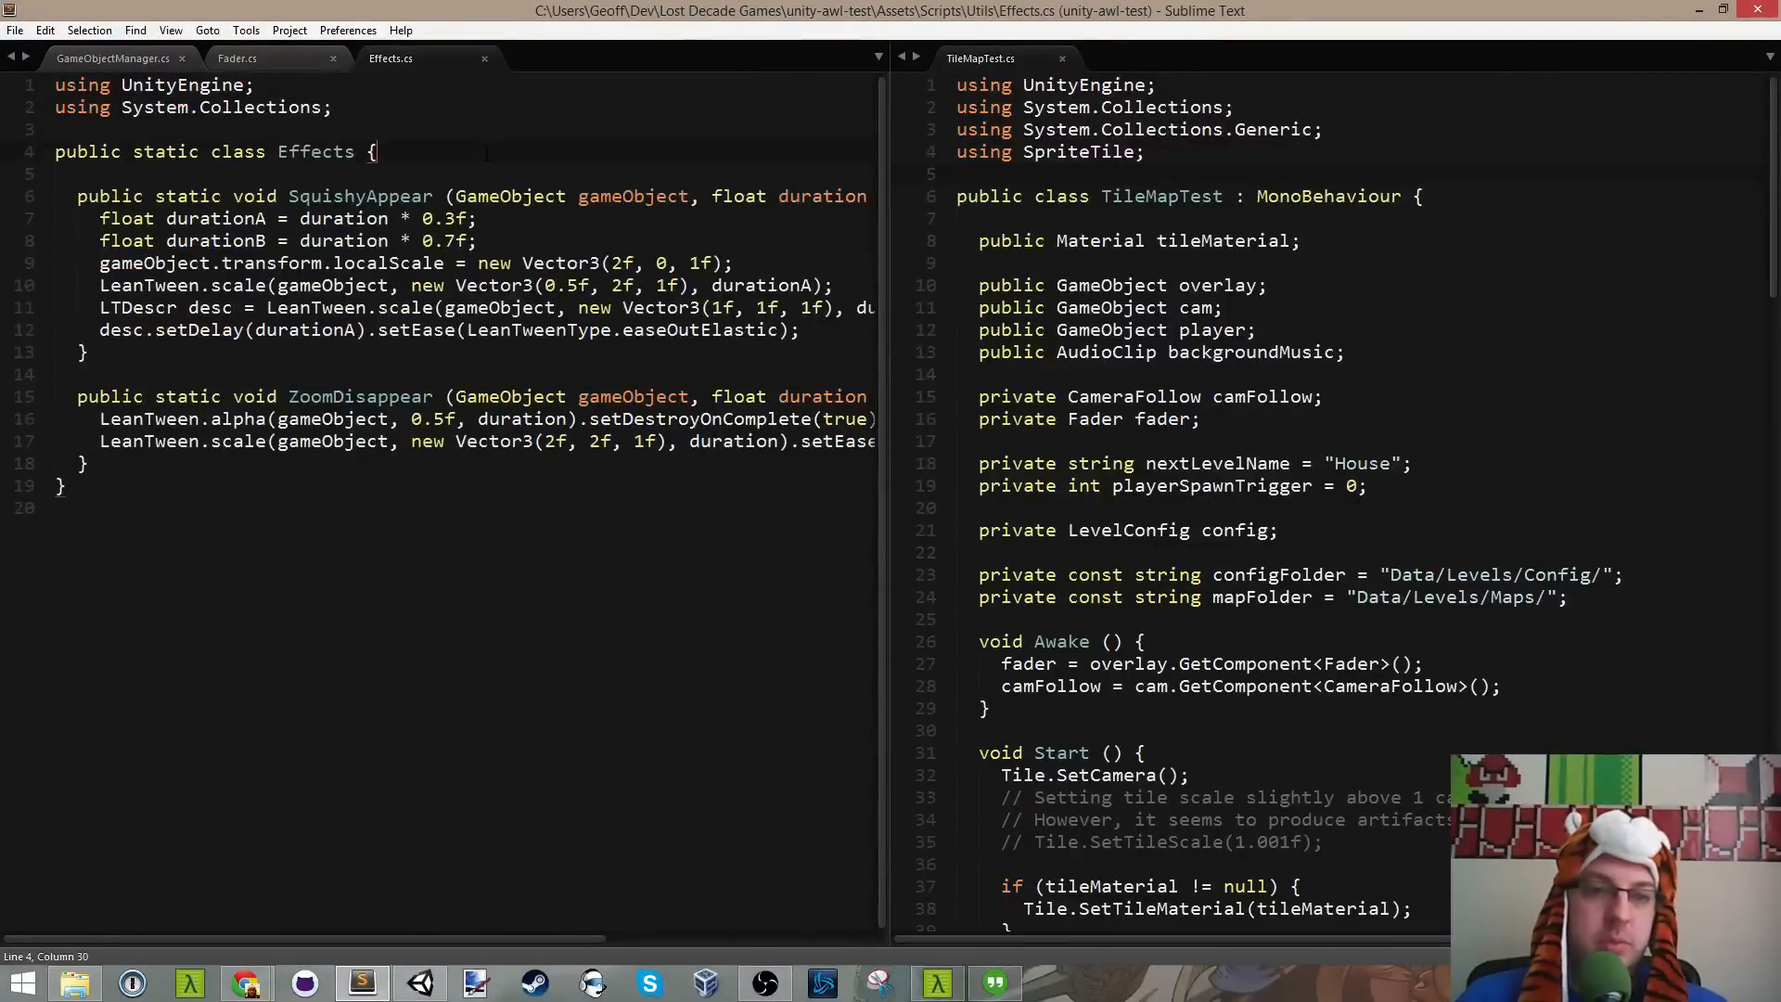
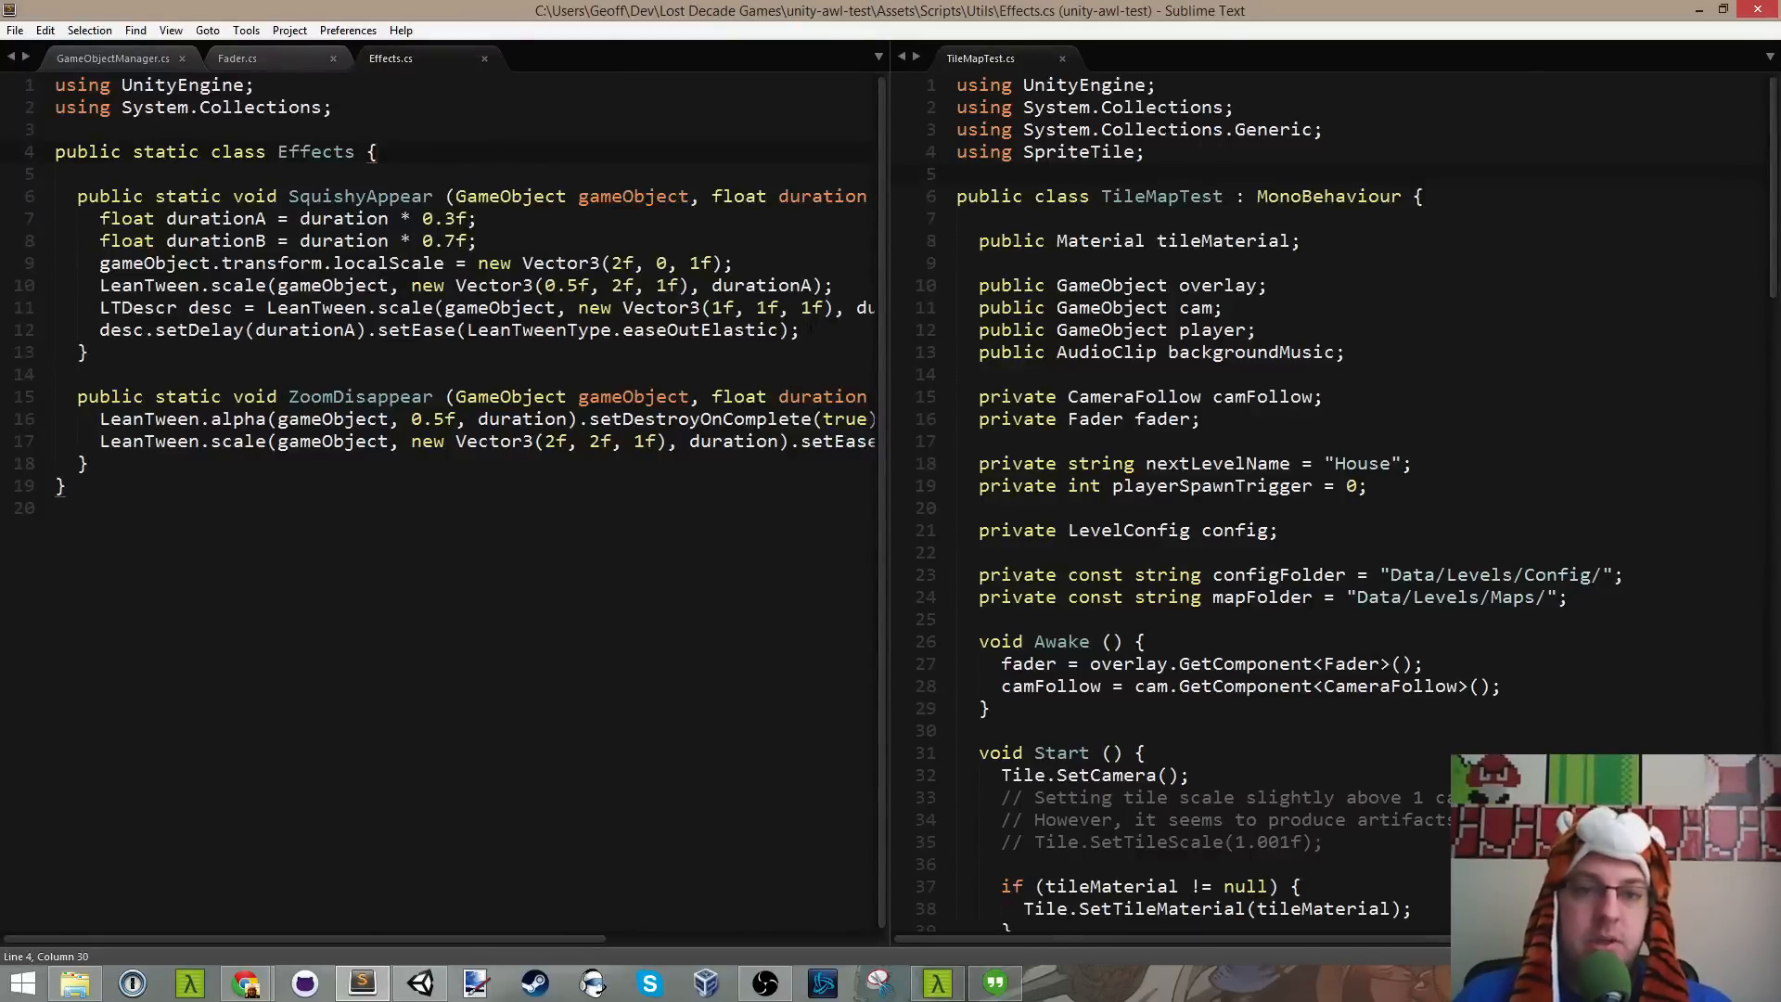
{"action": "left_click", "coordinate": [90, 176]}
{"action": "left_click_drag", "start_coordinate": [91, 176], "coordinate": [89, 353]}
{"action": "left_click", "coordinate": [505, 222]}
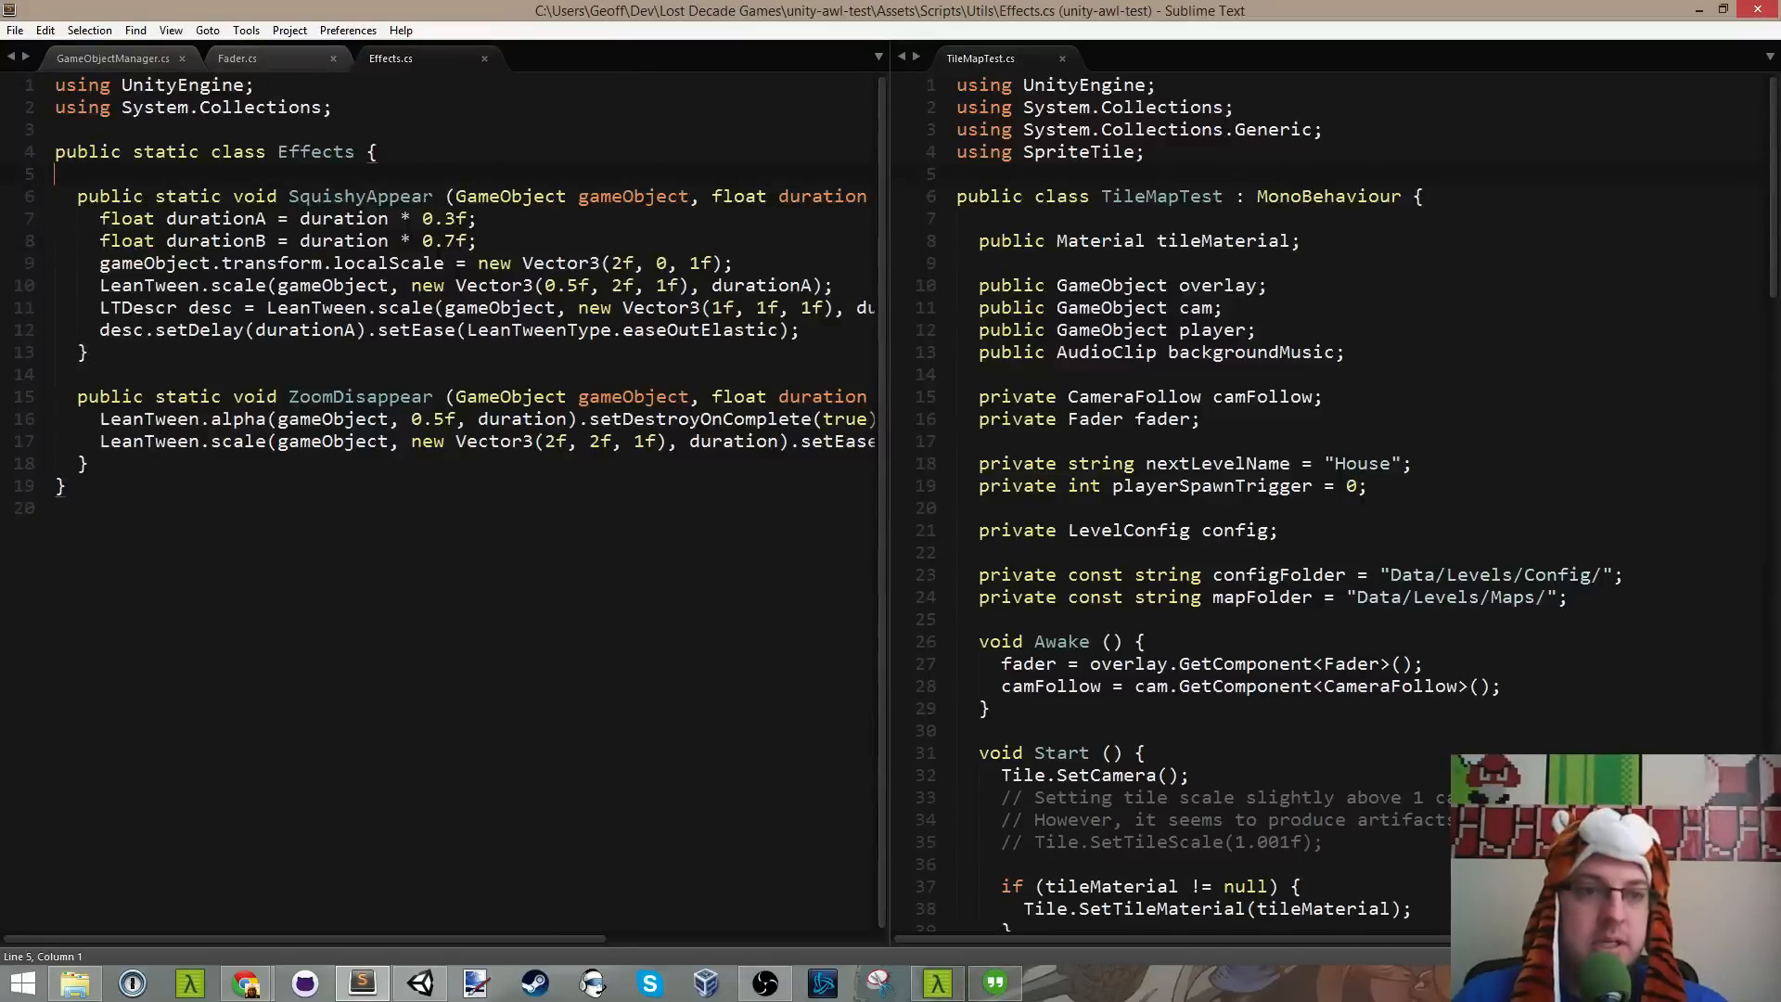
{"action": "left_click_drag", "start_coordinate": [56, 196], "coordinate": [517, 357]}
{"action": "left_click", "coordinate": [563, 198]}
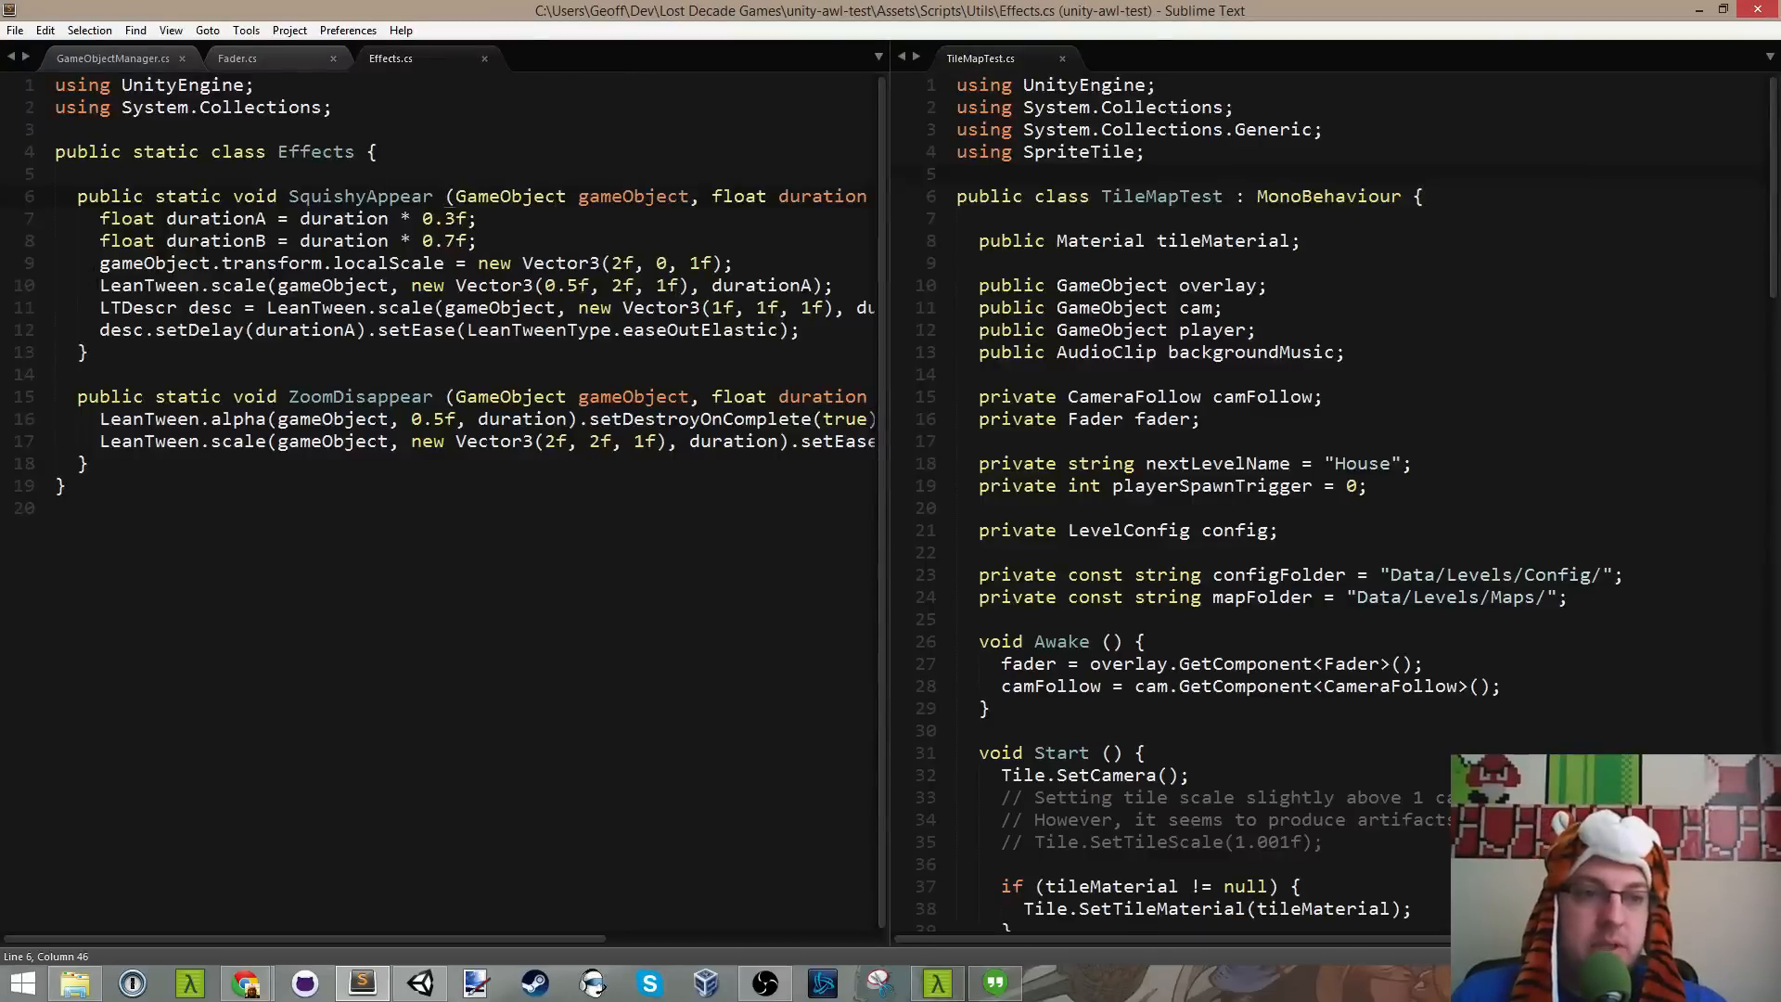
Step: Review SquishyAppear's two LeanTween.scale calls and its setDelay and easeOutElastic line
{"action": "left_click_drag", "start_coordinate": [99, 285], "coordinate": [857, 284]}
{"action": "left_click_drag", "start_coordinate": [746, 308], "coordinate": [356, 308]}
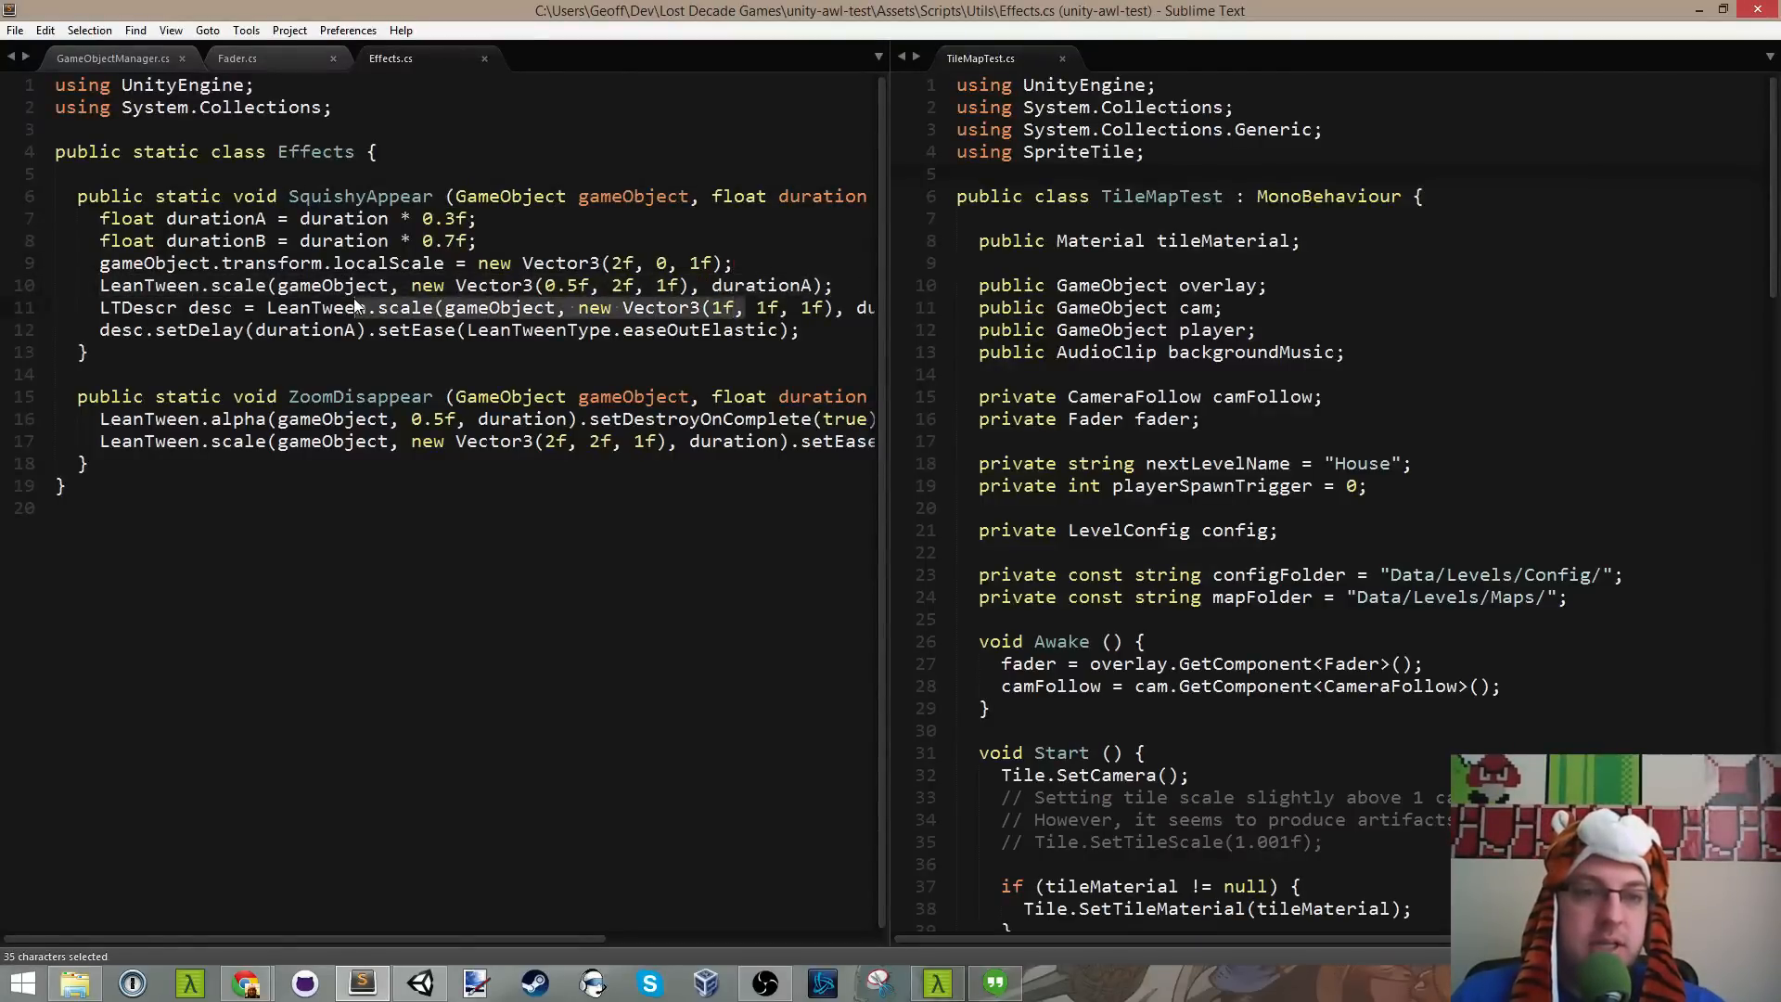
{"action": "left_click", "coordinate": [355, 308]}
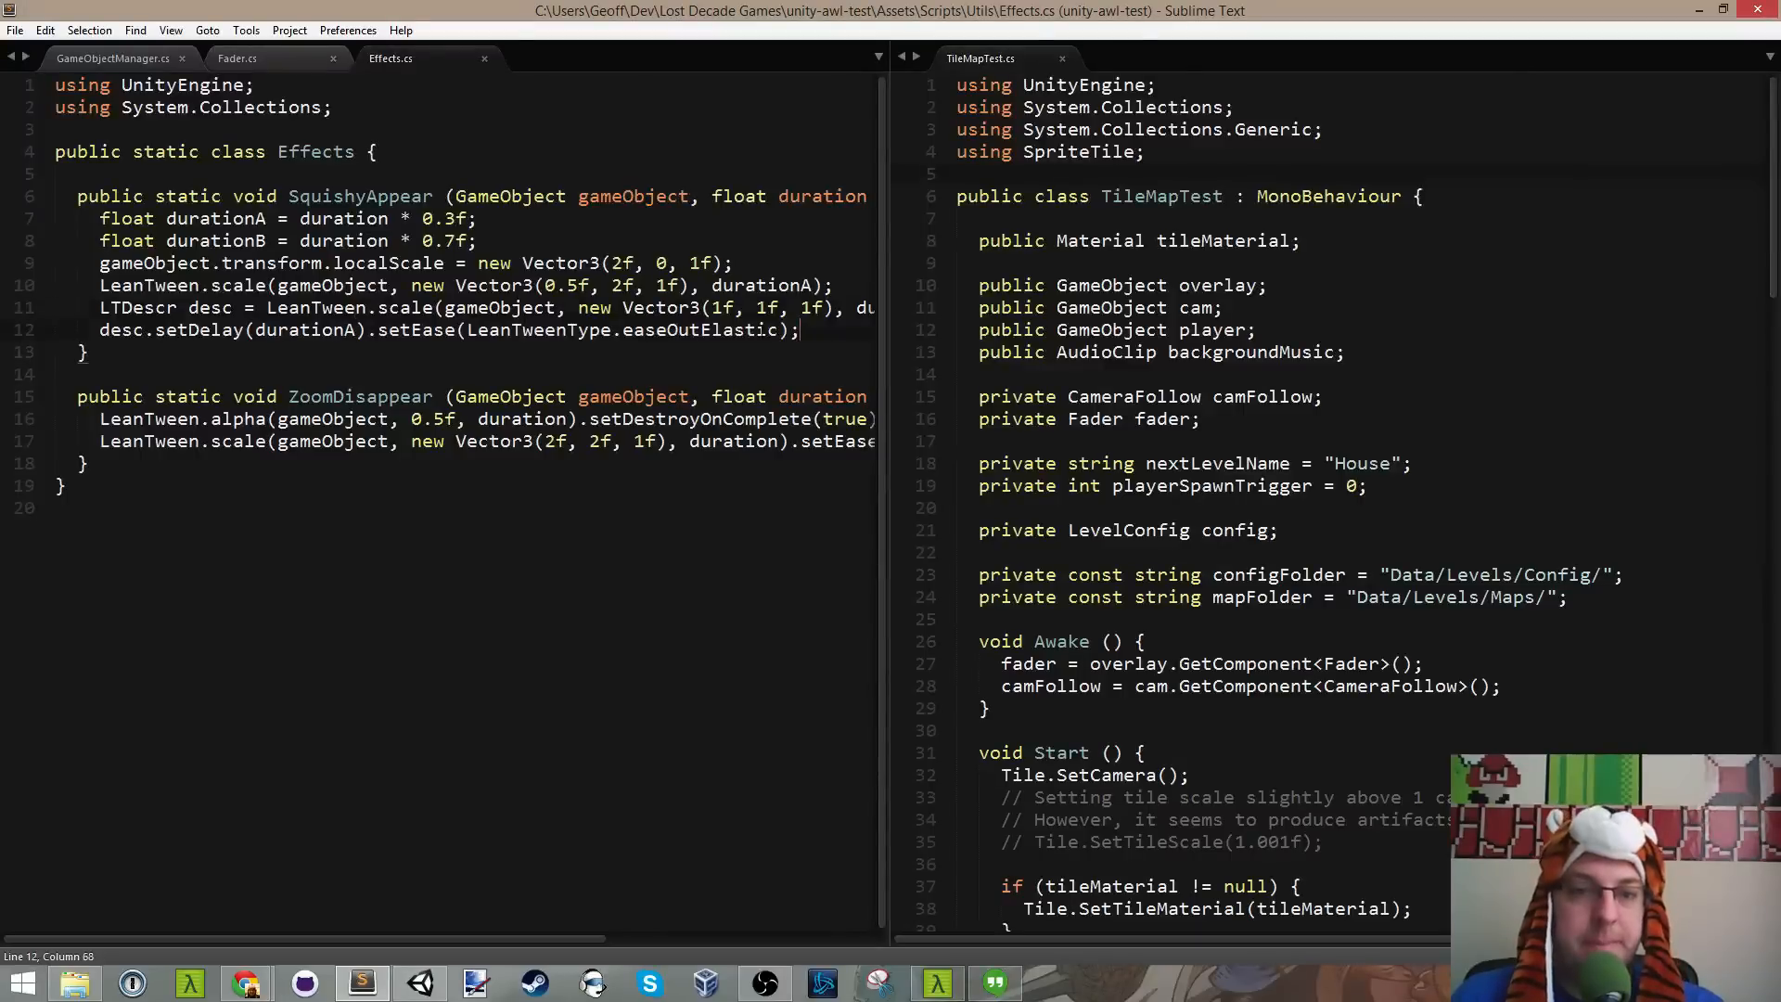
{"action": "left_click_drag", "start_coordinate": [762, 331], "coordinate": [100, 330]}
{"action": "left_click", "coordinate": [91, 377]}
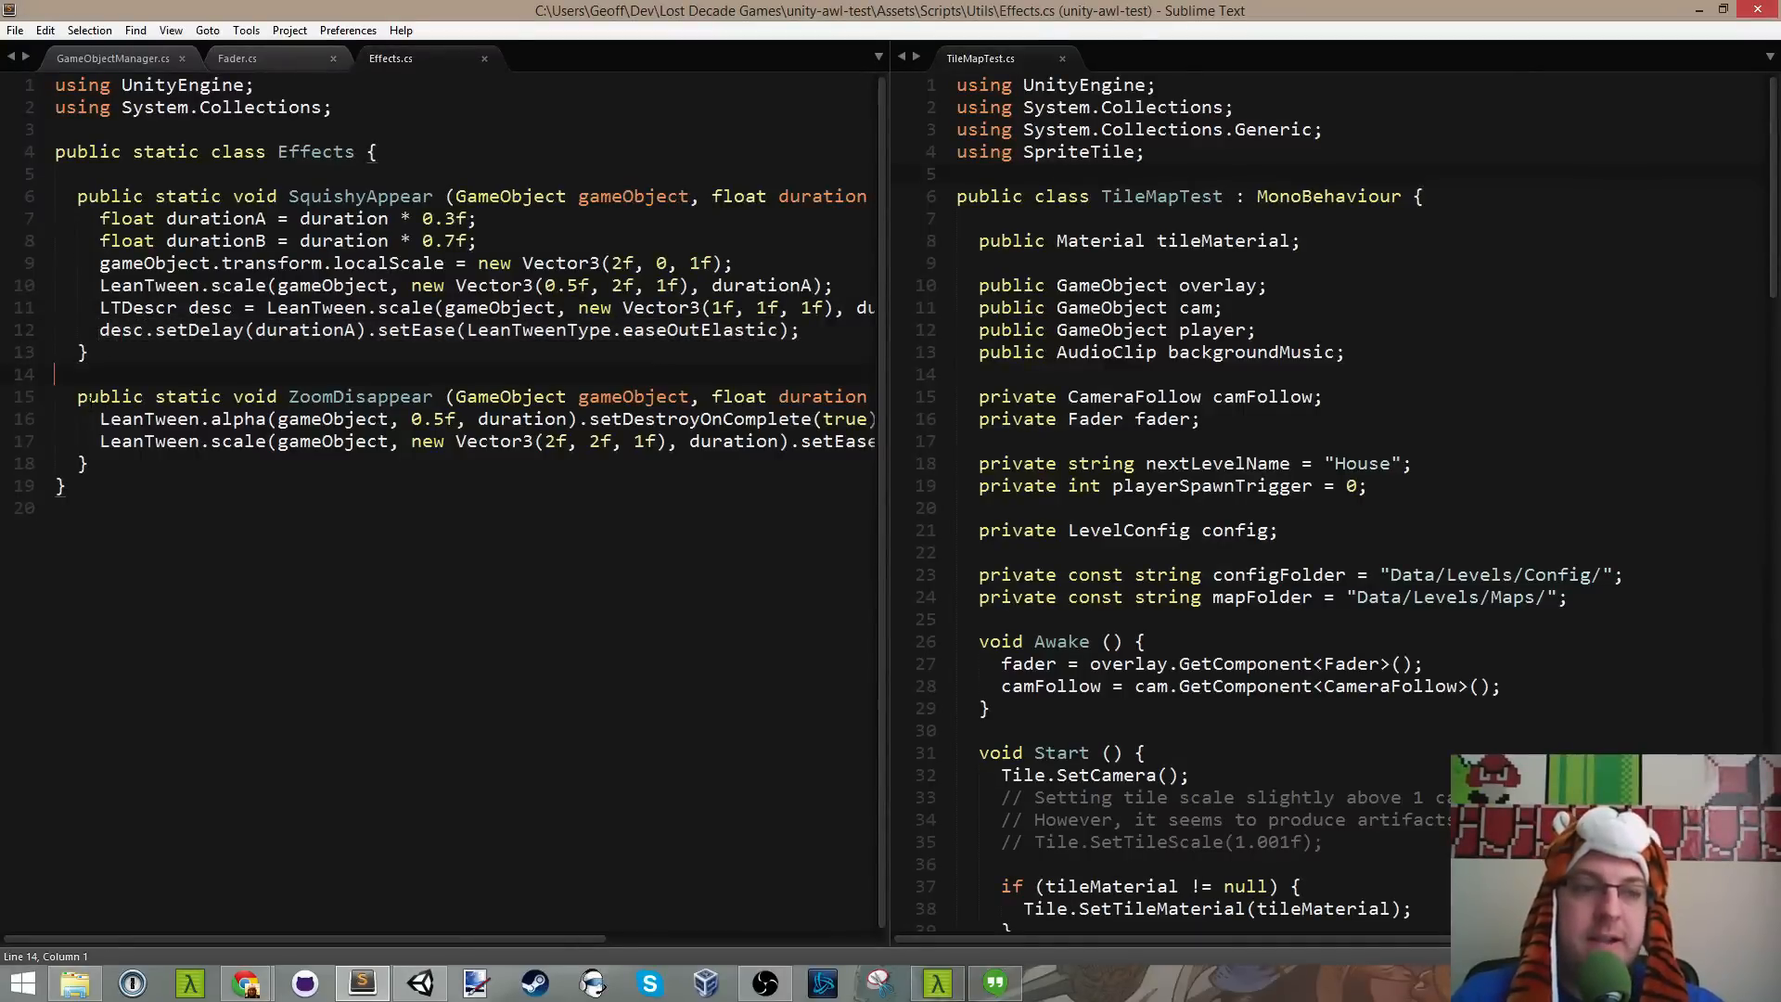
Step: Examine the ZoomDisappear method, highlighting its LeanTween.alpha line with setDestroyOnComplete and its LeanTween.scale line
{"action": "left_click_drag", "start_coordinate": [77, 396], "coordinate": [840, 441]}
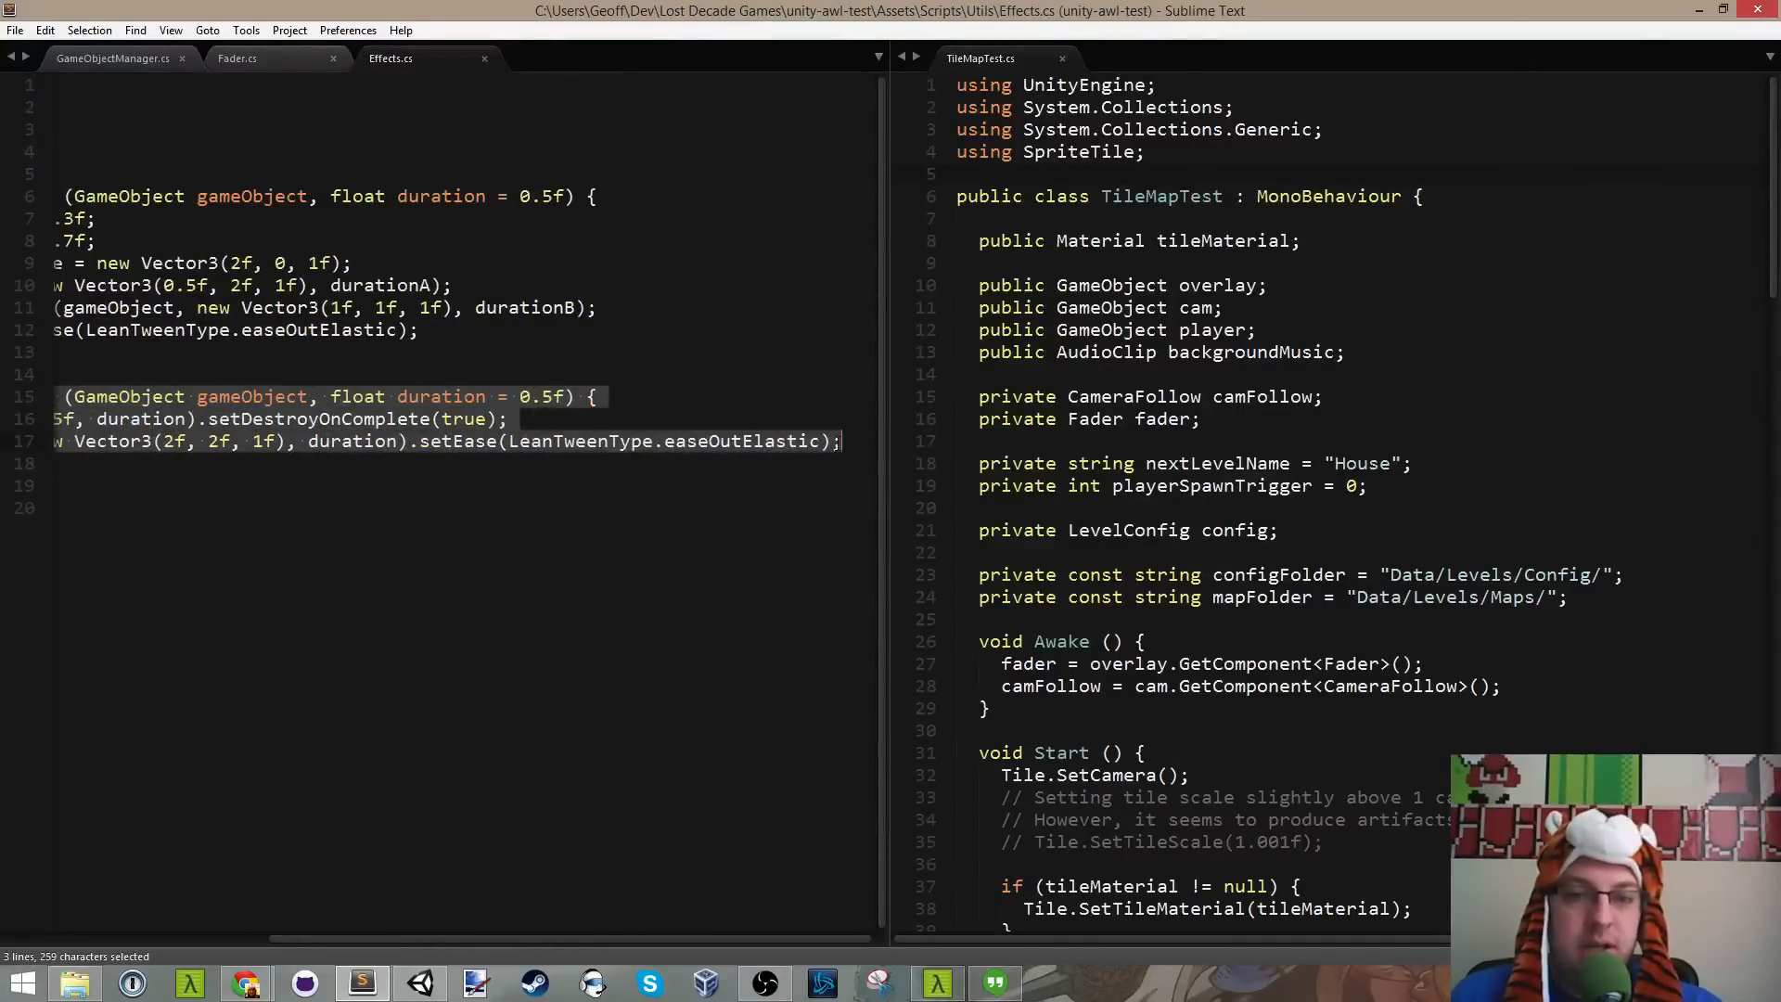
{"action": "scroll", "coordinate": [840, 442], "scroll_direction": "left", "scroll_amount": 5}
{"action": "left_click", "coordinate": [335, 442]}
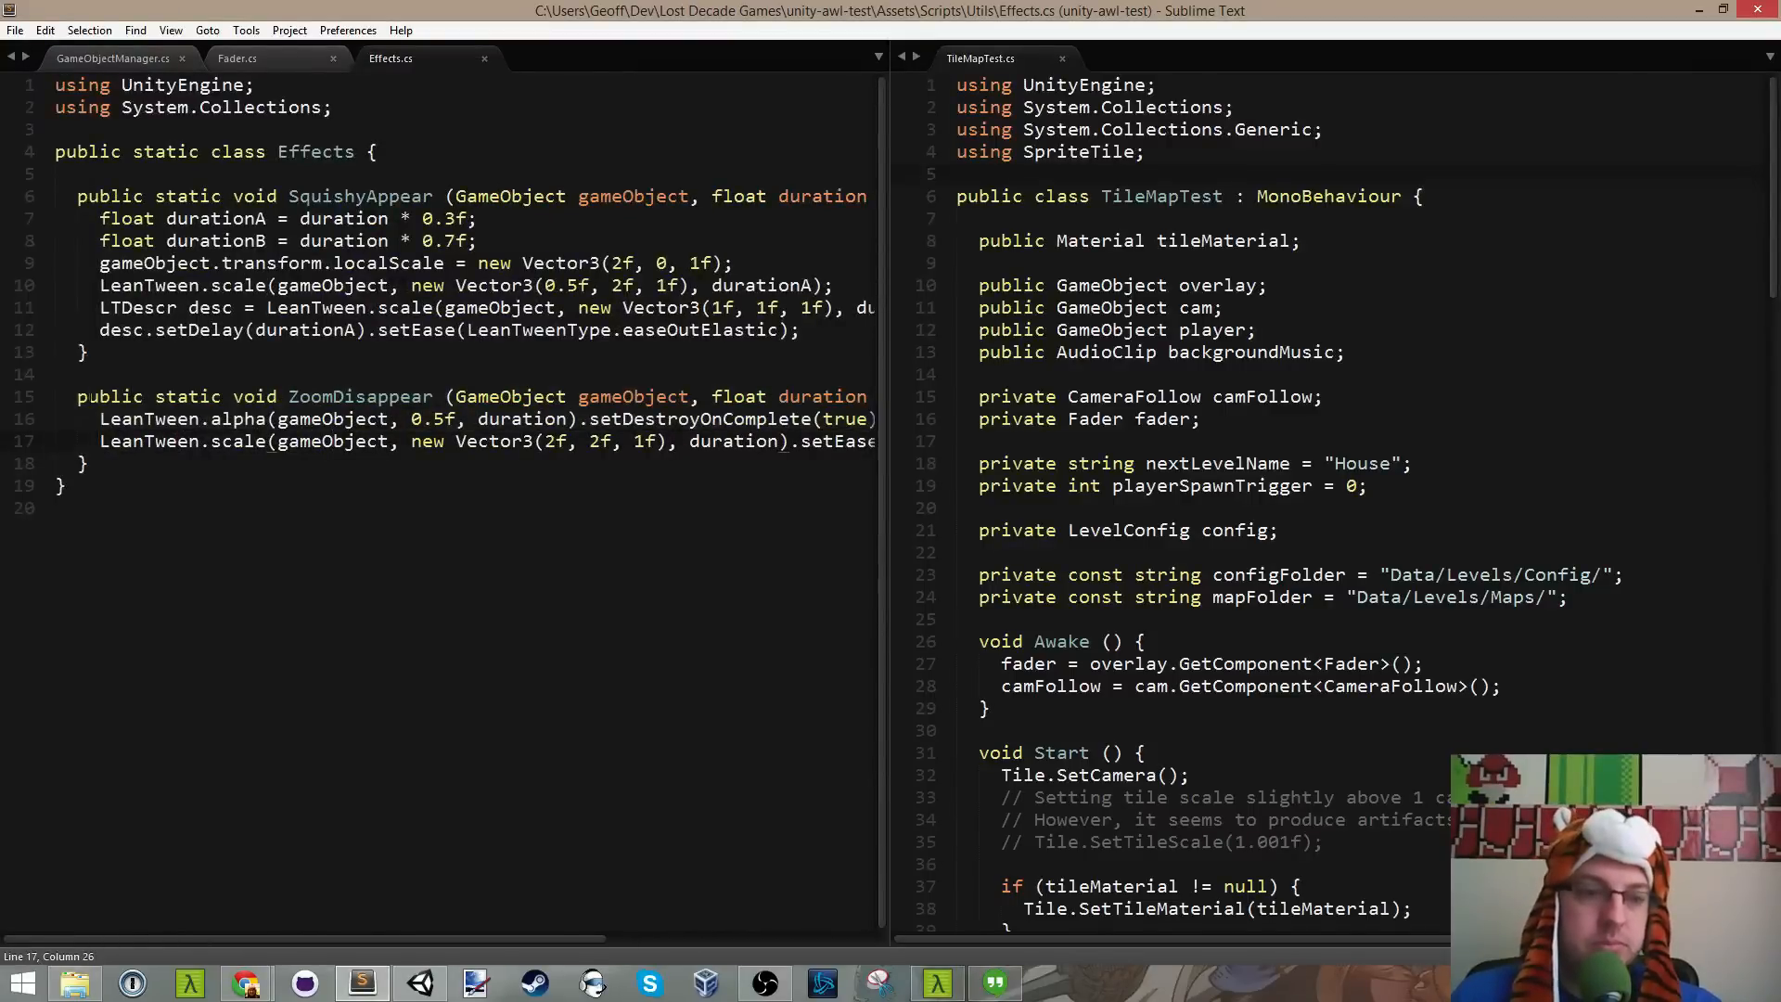
{"action": "left_click_drag", "start_coordinate": [99, 418], "coordinate": [812, 418]}
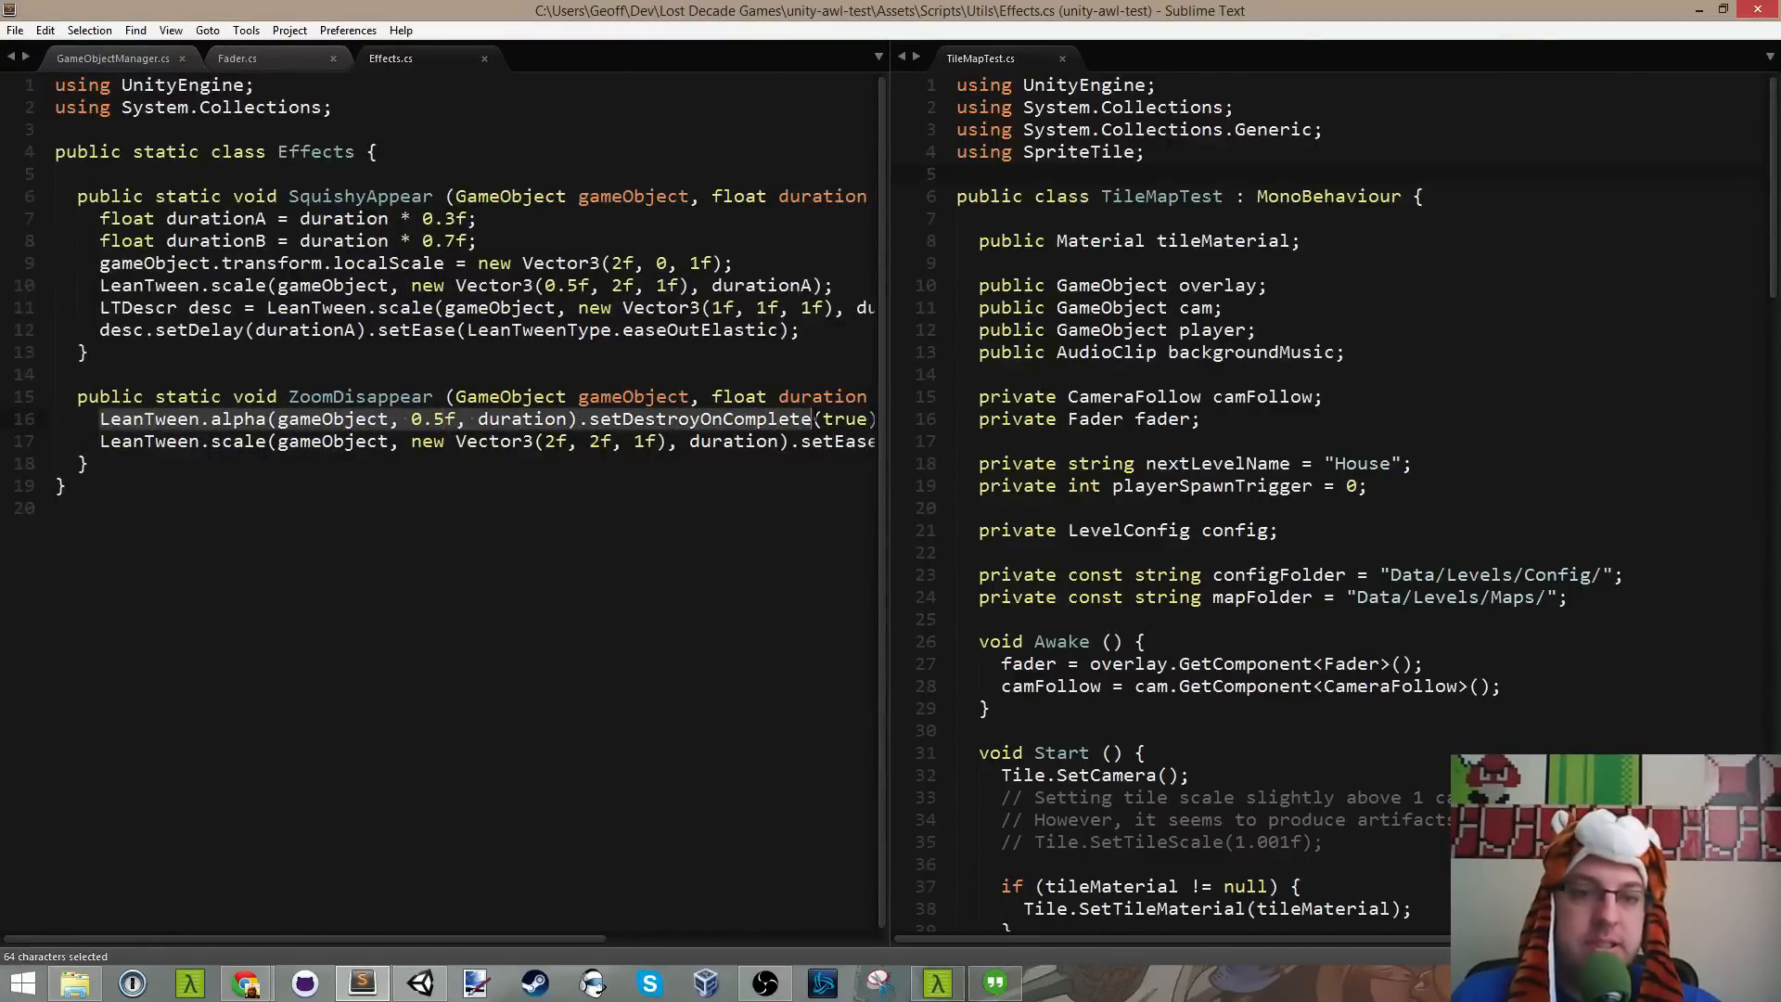
{"action": "left_click_drag", "start_coordinate": [99, 441], "coordinate": [315, 462]}
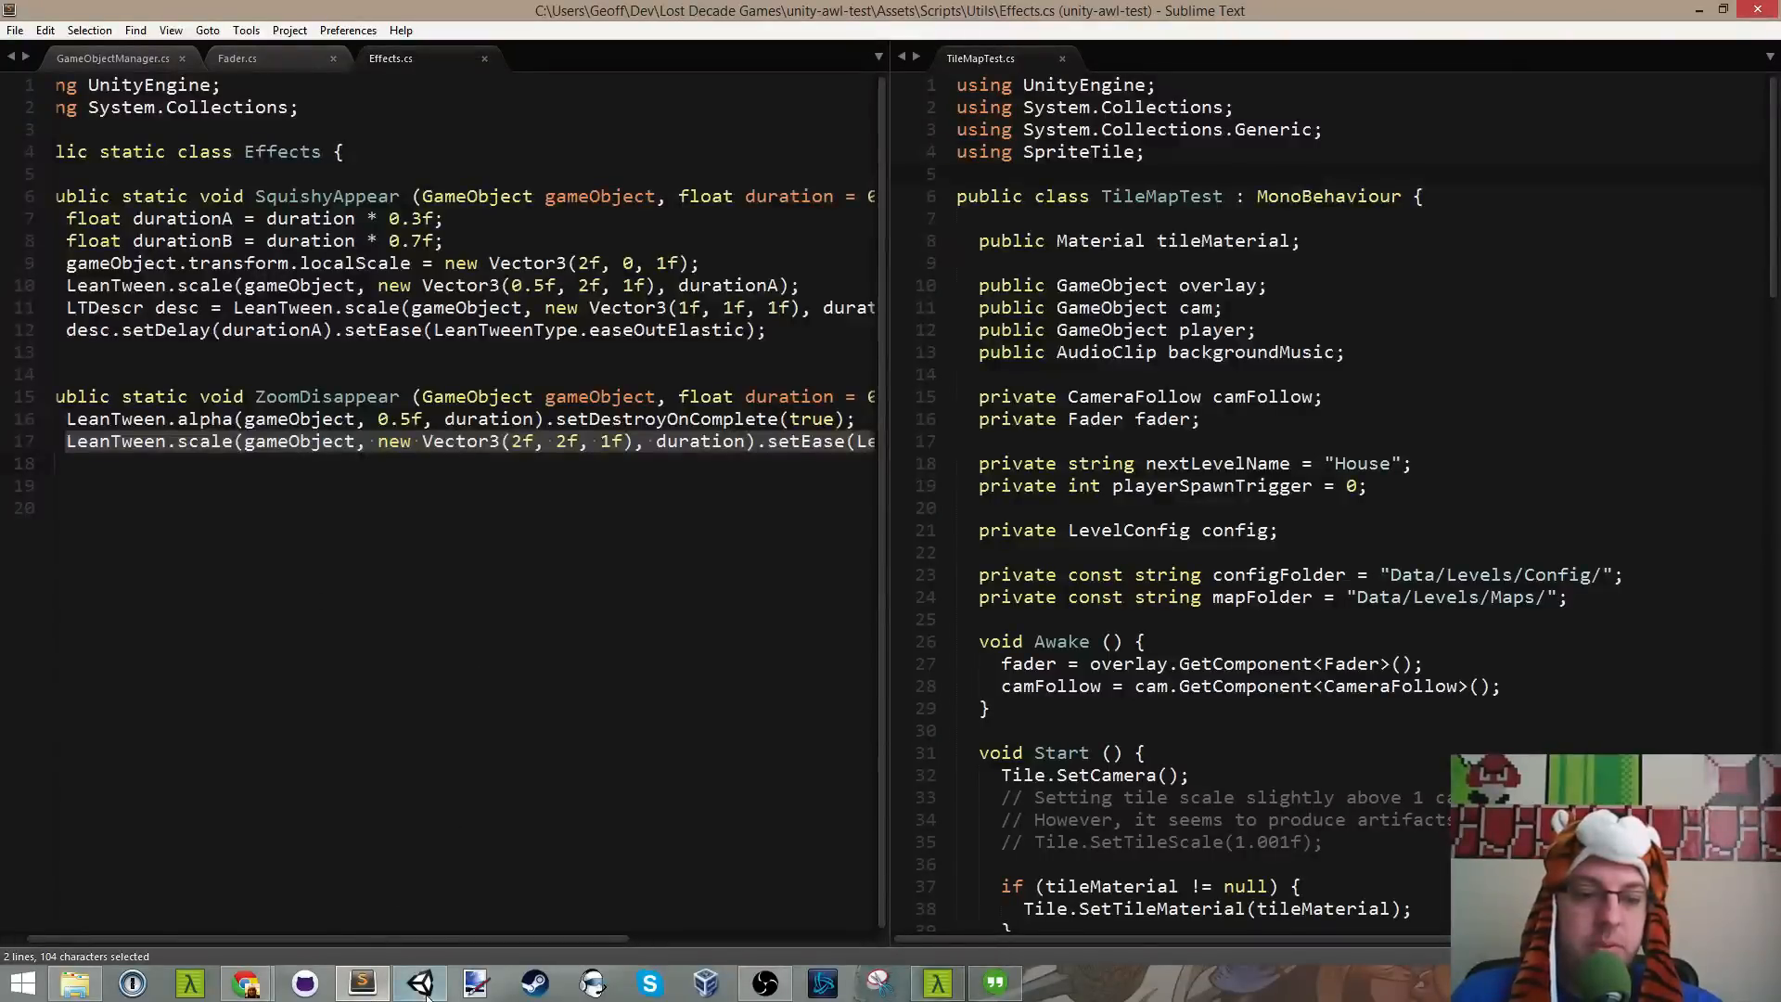
Step: Switch to Unity and deactivate the LevelName text object under Canvas
{"action": "left_click", "coordinate": [420, 882]}
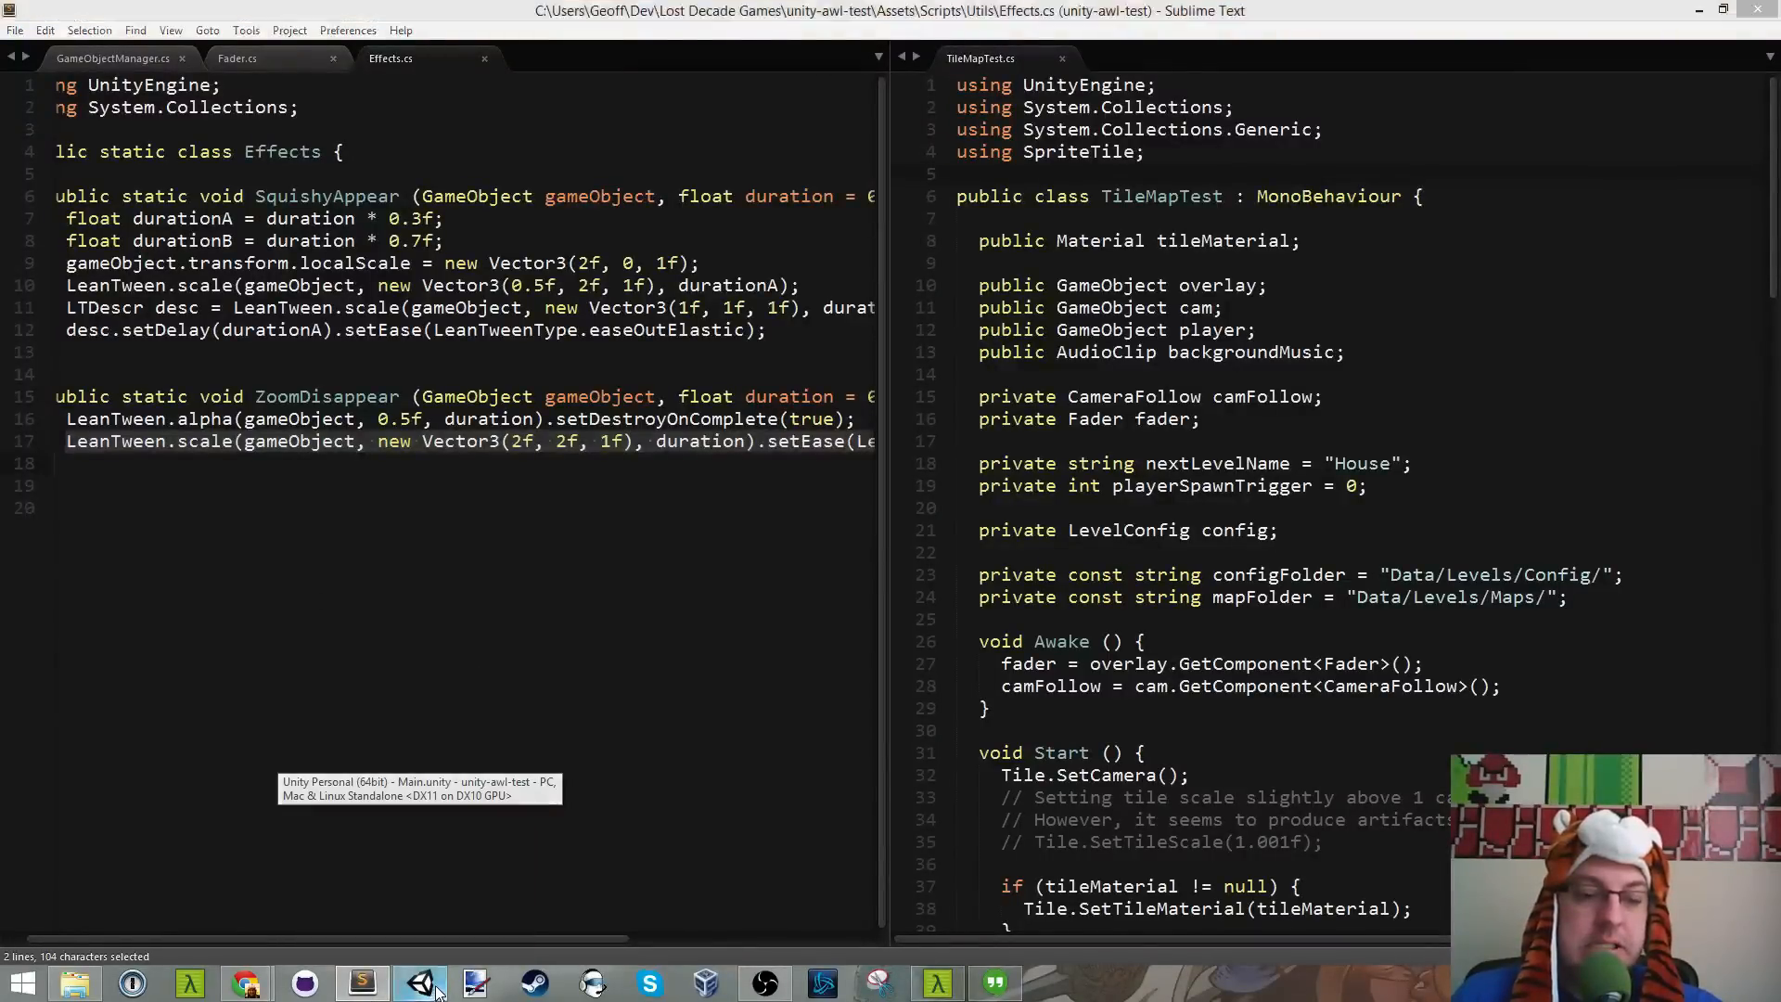
{"action": "left_click", "coordinate": [19, 218]}
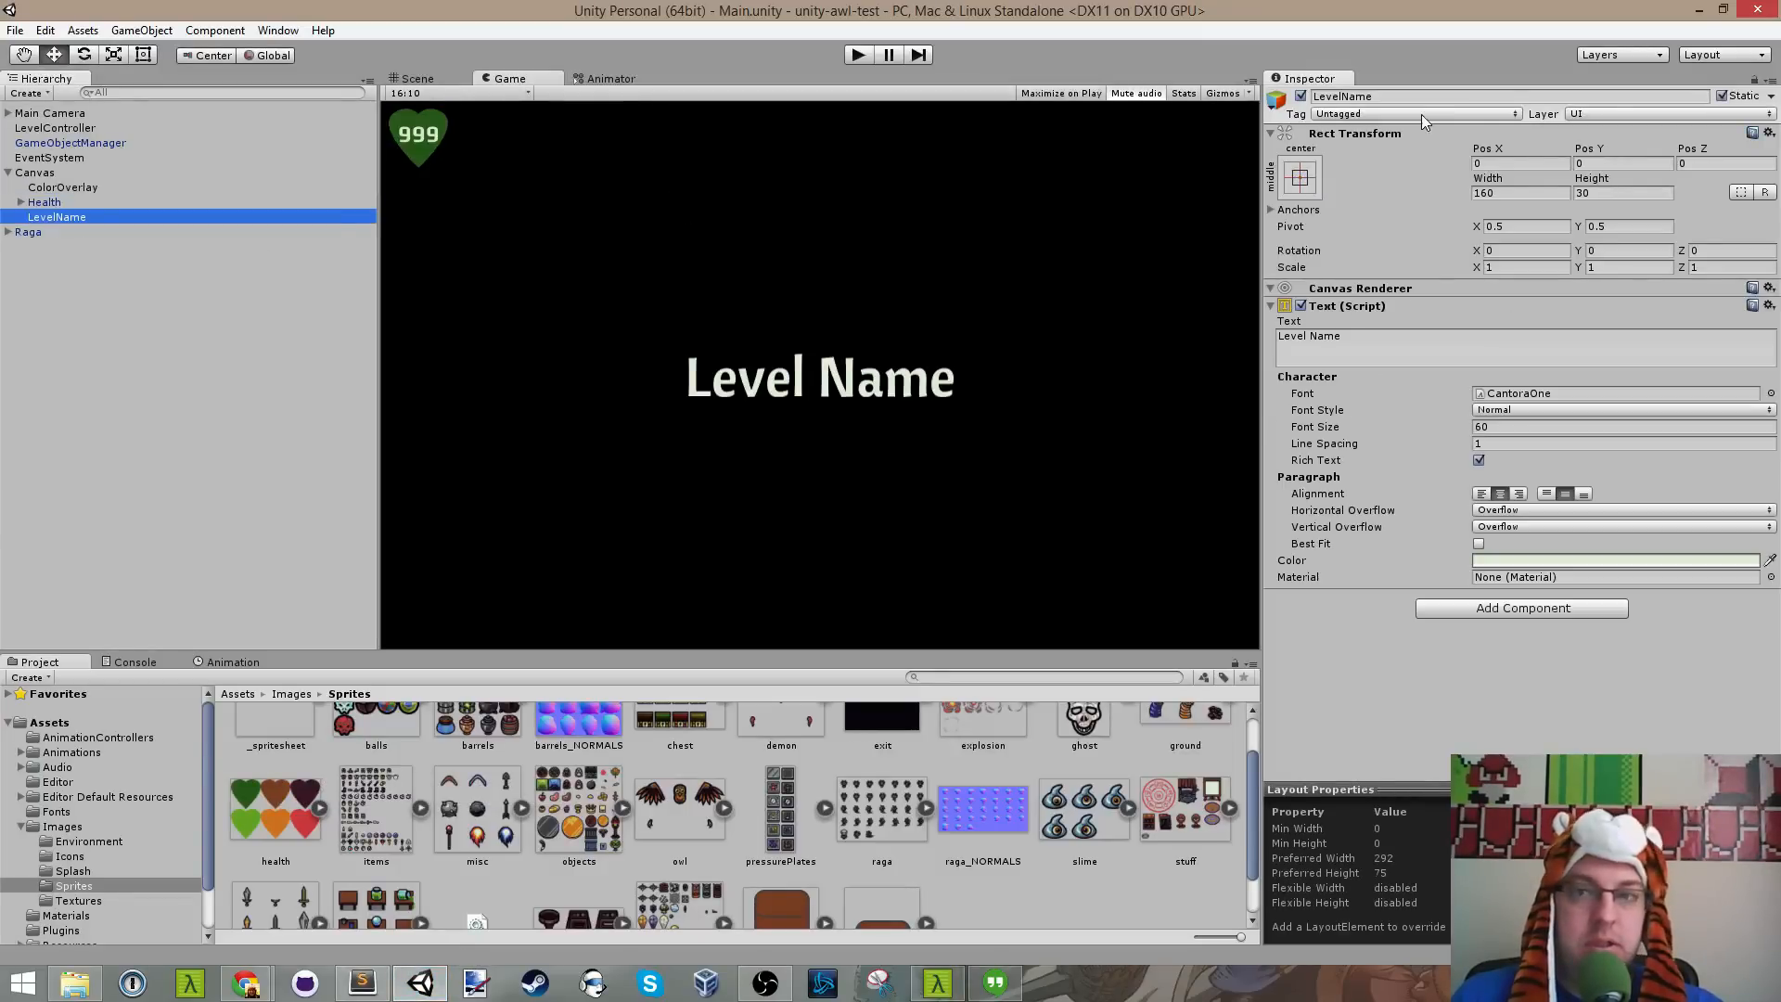
{"action": "left_click", "coordinate": [1301, 97]}
Step: Run the game, walk the character up through the house to the cauldron room, and stop play mode
{"action": "left_click", "coordinate": [857, 54]}
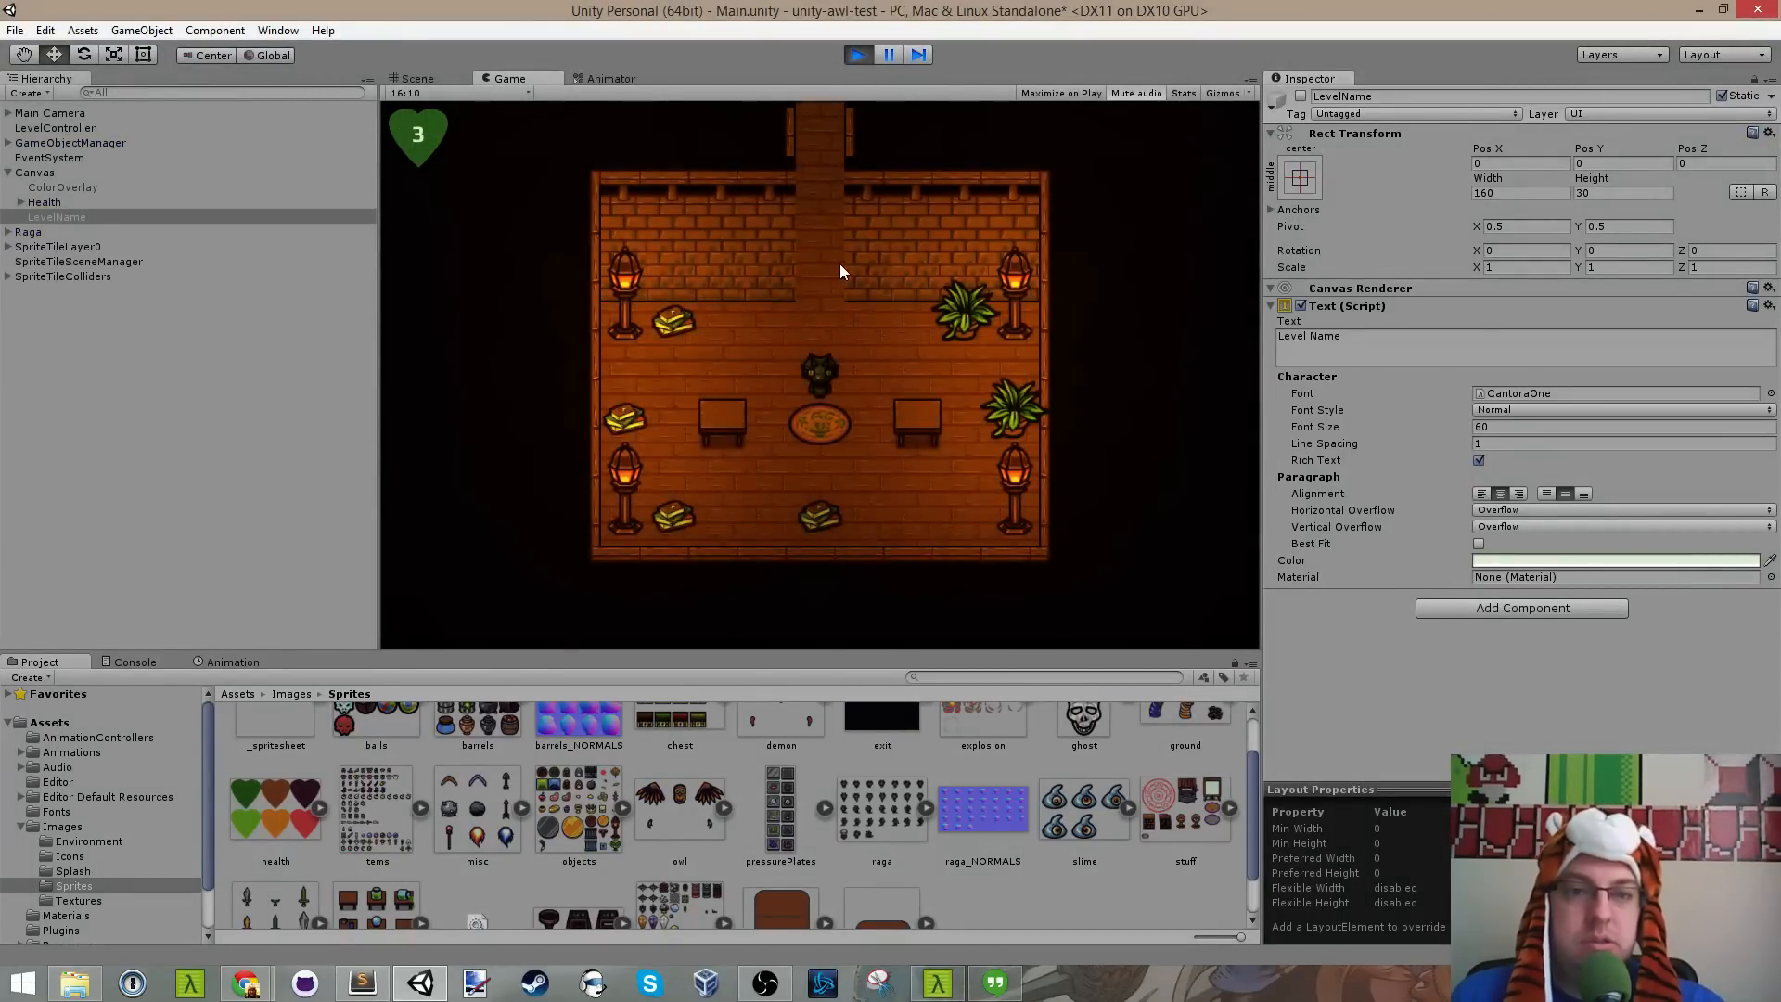
{"action": "key", "text": "Up"}
{"action": "key", "text": "Up"}
{"action": "key", "text": "Left"}
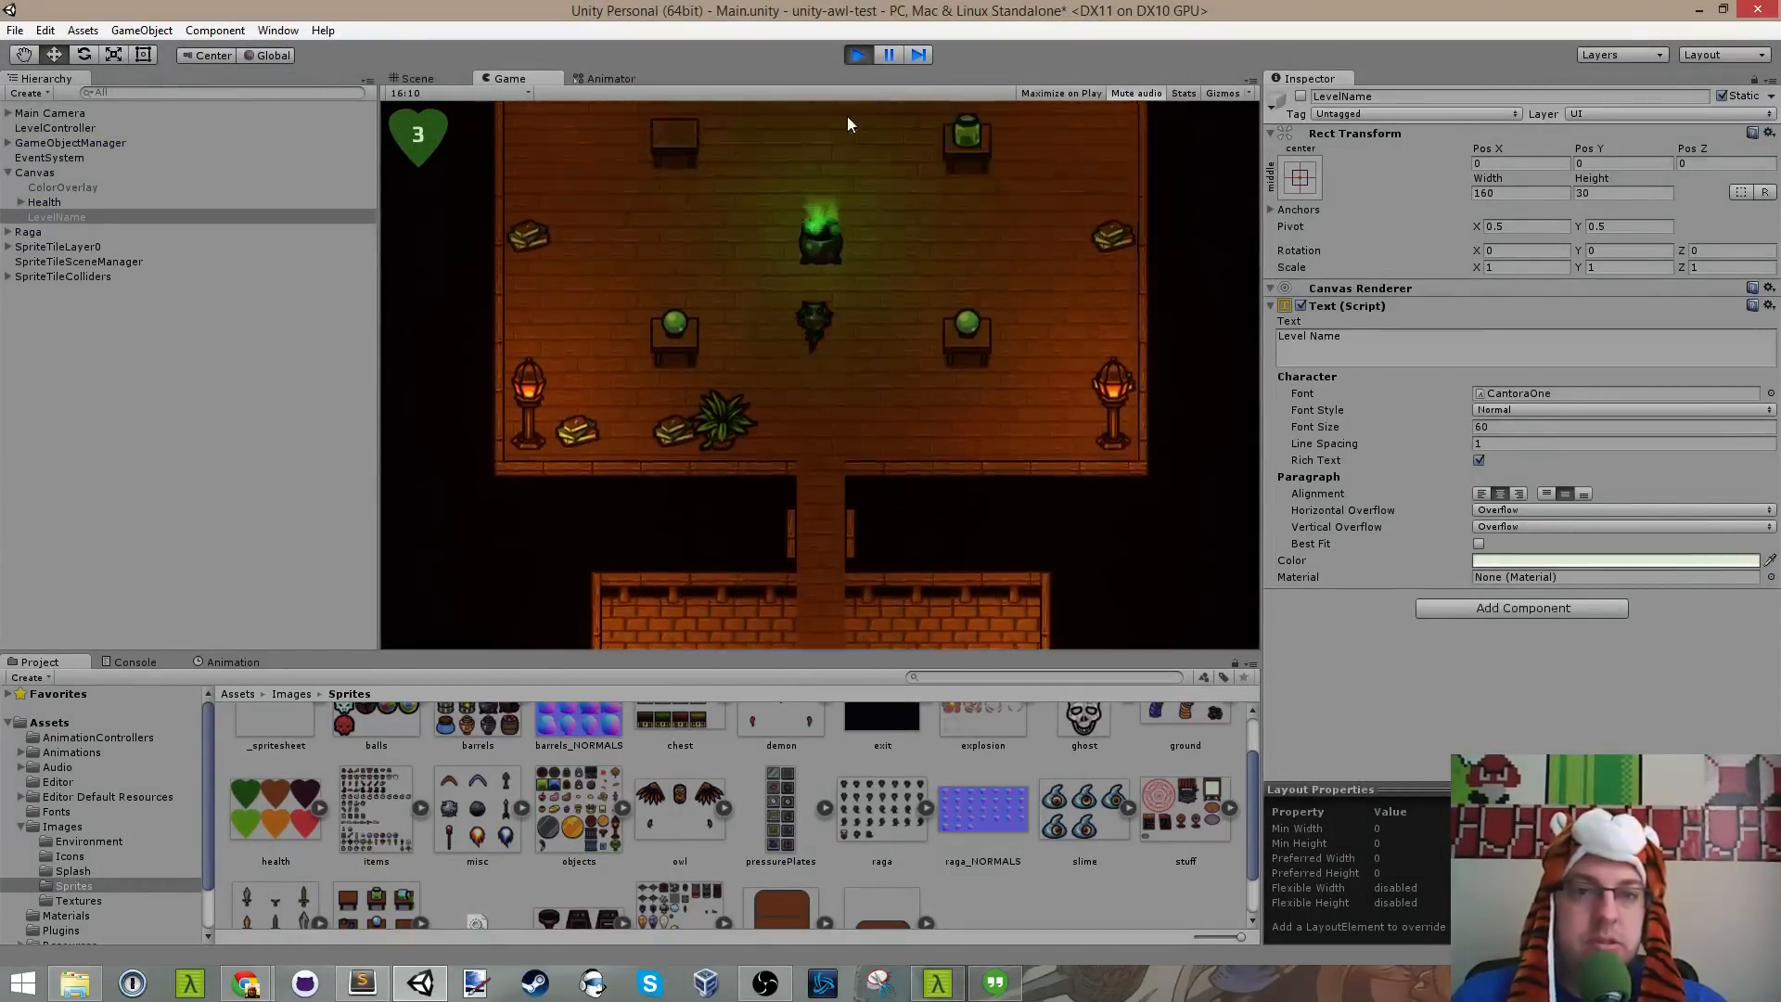
{"action": "key", "text": "Right"}
{"action": "left_click", "coordinate": [858, 56]}
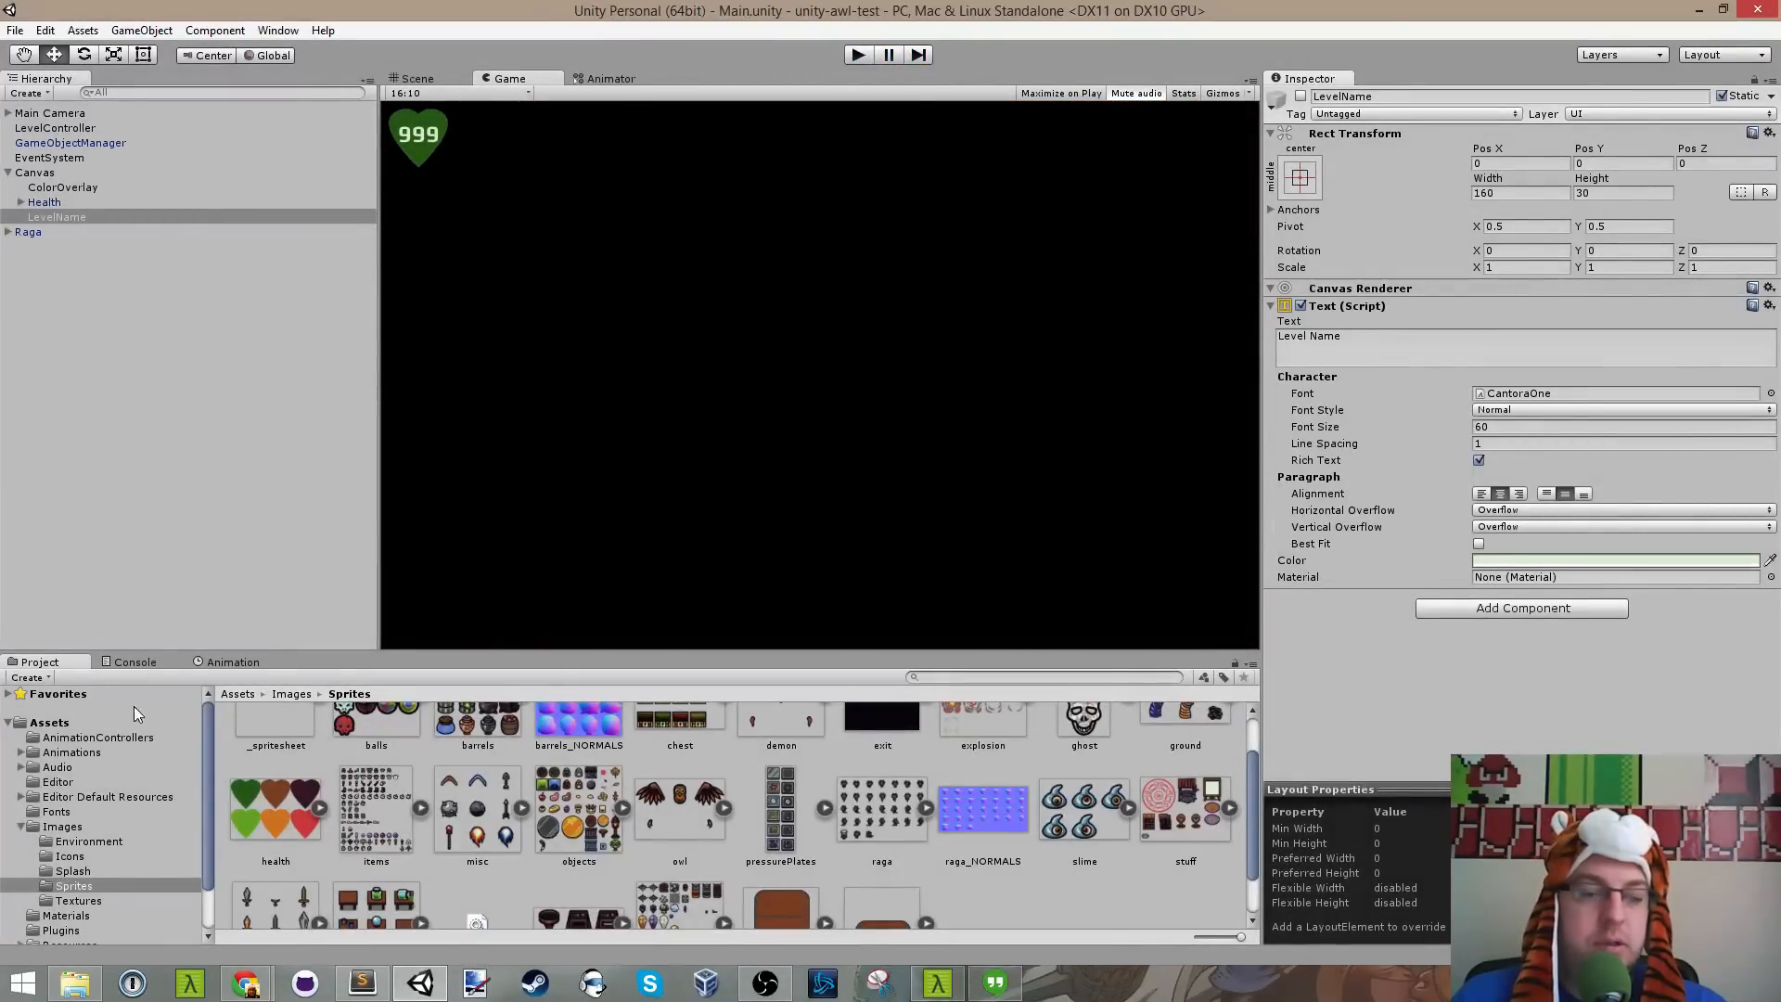
Step: Switch to Sublime Text, open House.xml beside TileMapTest.cs through a file search for "house", and review its object list
{"action": "left_click", "coordinate": [362, 981]}
{"action": "left_click", "coordinate": [1198, 375]}
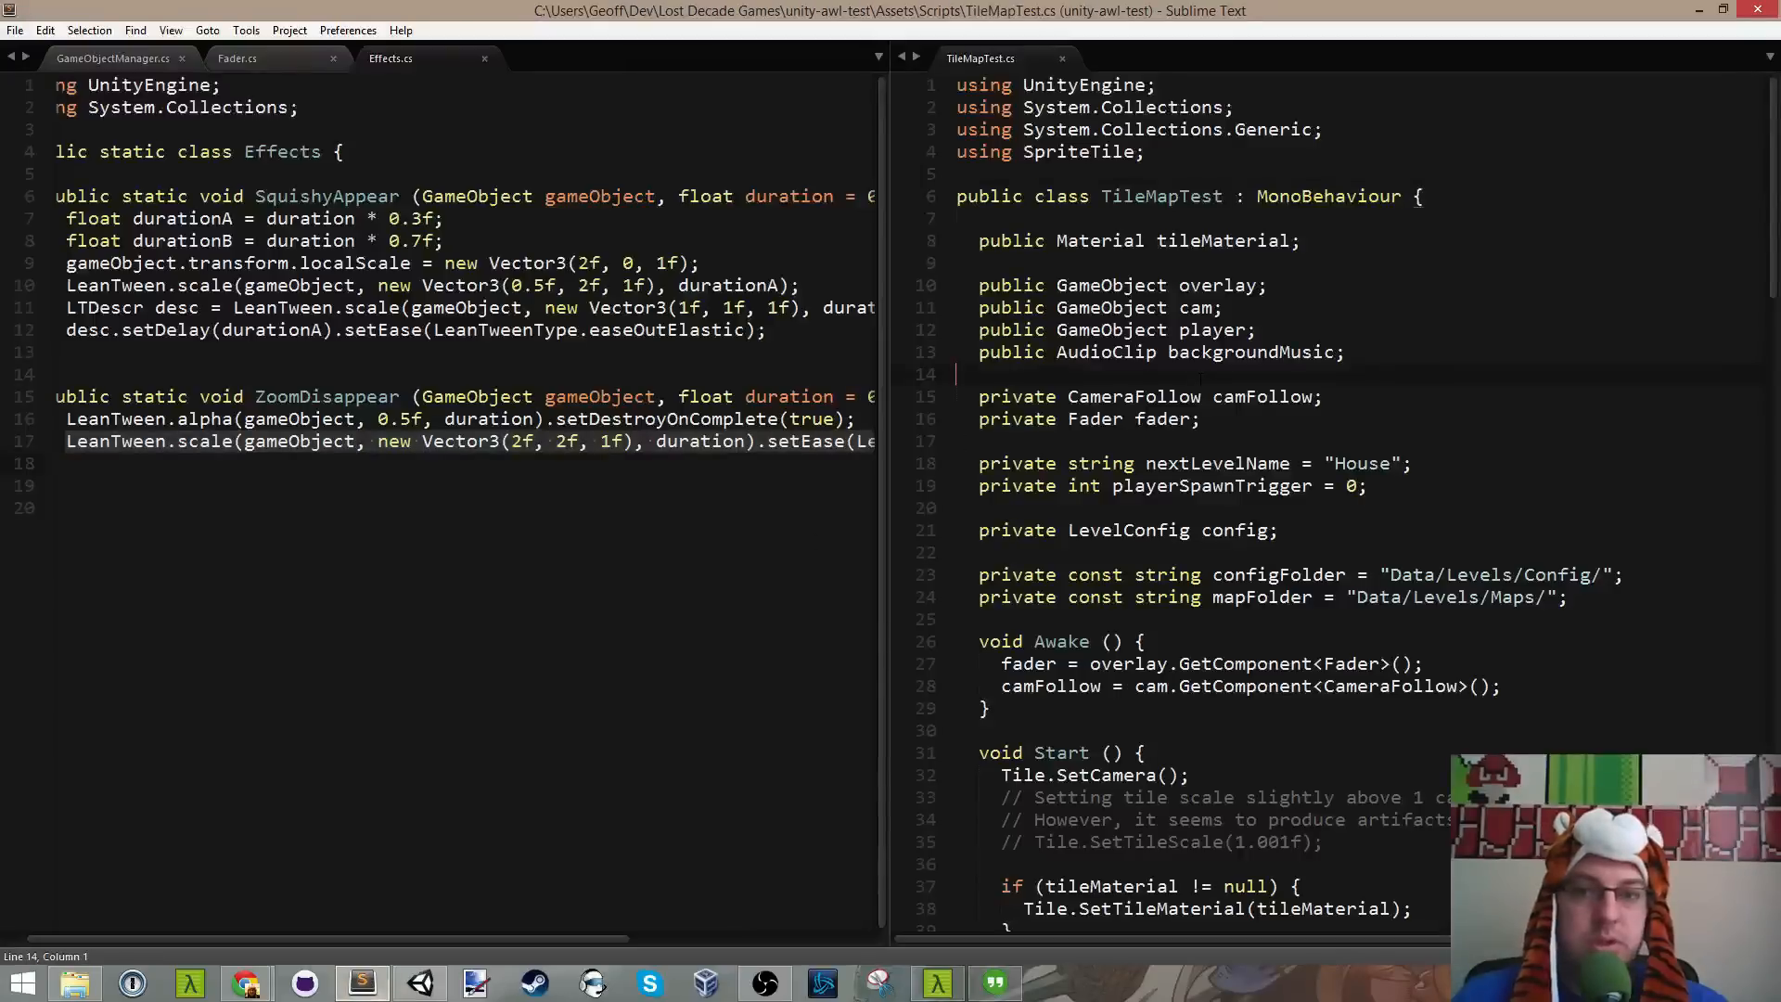
{"action": "key", "text": "ctrl+p"}
{"action": "type", "text": "jpic"}
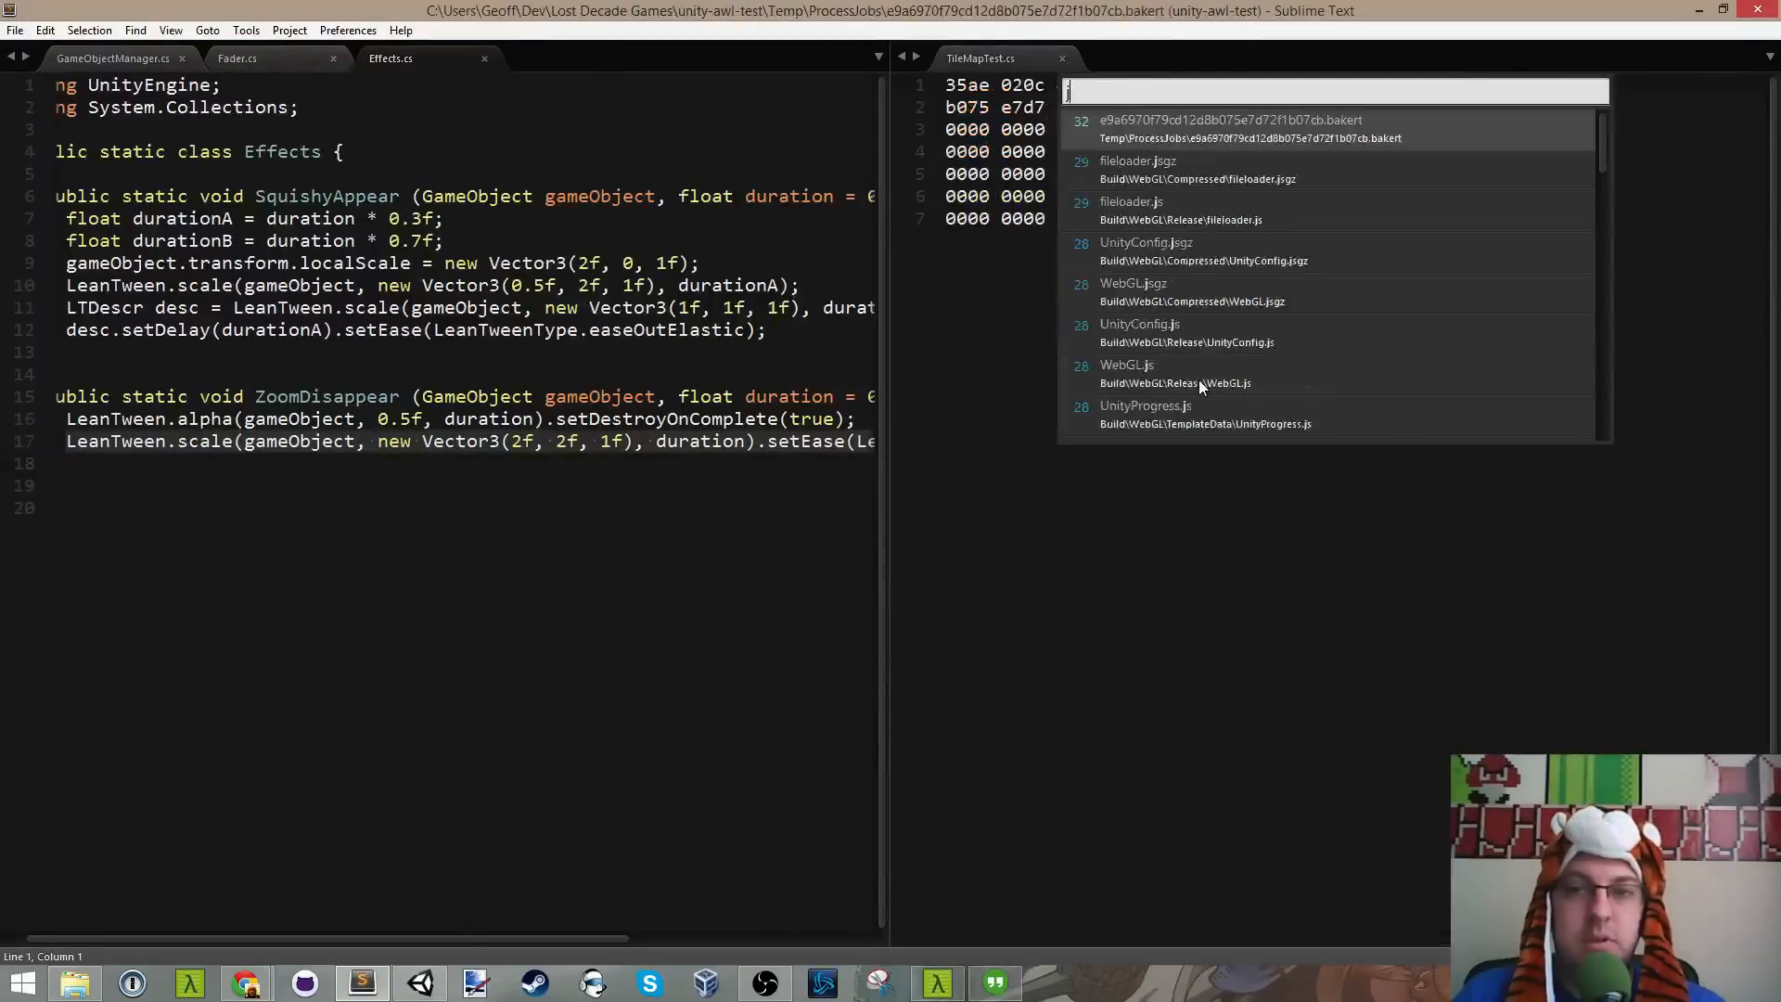
{"action": "key", "text": "BackSpace"}
{"action": "key", "text": "BackSpace"}
{"action": "key", "text": "BackSpace"}
{"action": "key", "text": "BackSpace"}
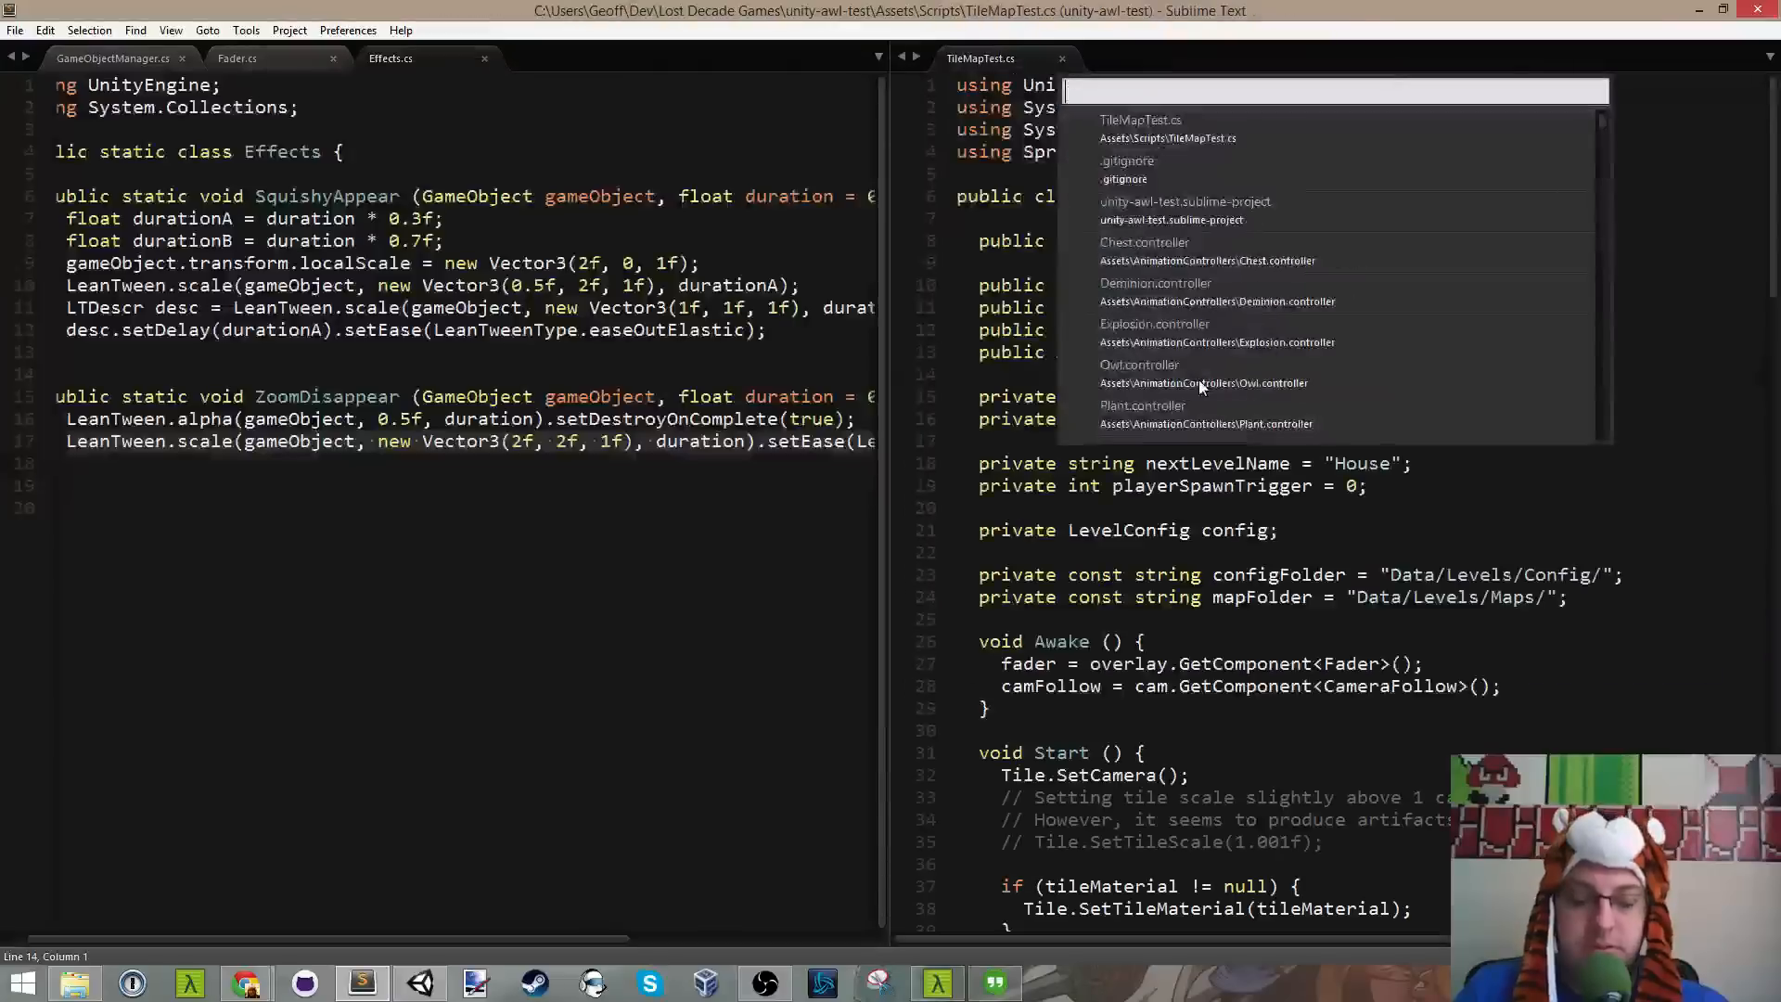
{"action": "type", "text": "house"}
{"action": "key", "text": "Return"}
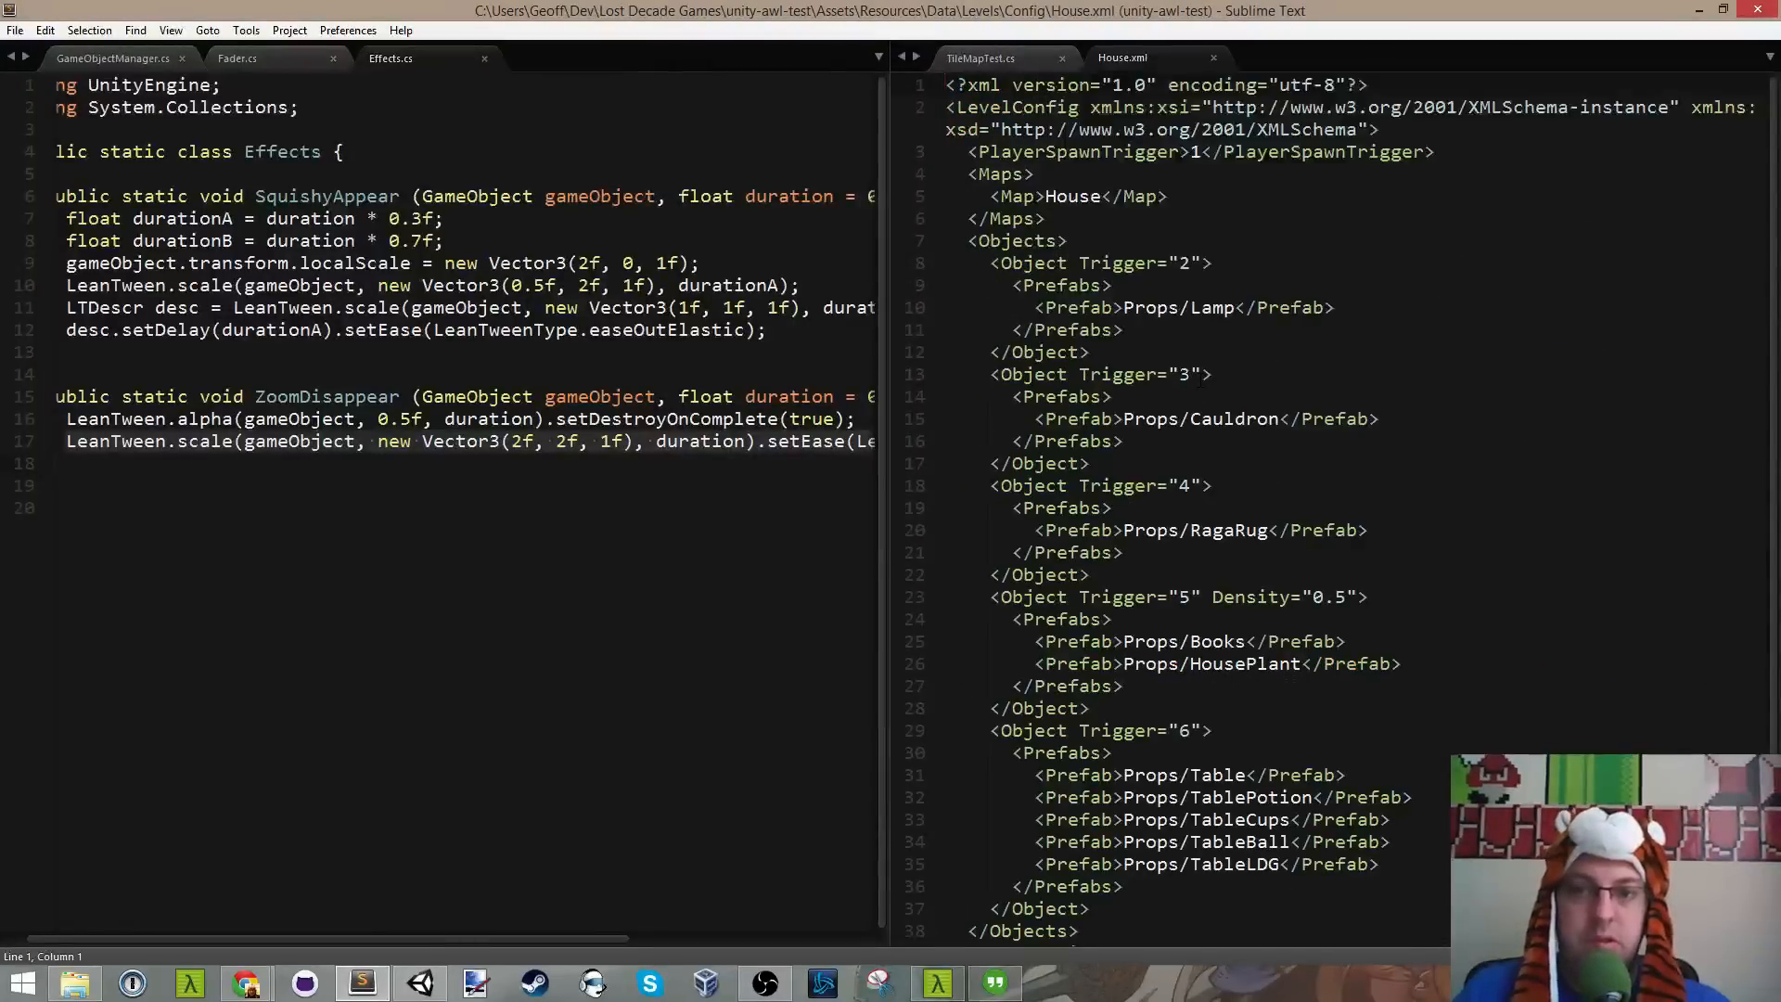
{"action": "scroll", "coordinate": [1175, 461], "scroll_direction": "down", "scroll_amount": 1}
{"action": "scroll", "coordinate": [1209, 430], "scroll_direction": "up", "scroll_amount": 1}
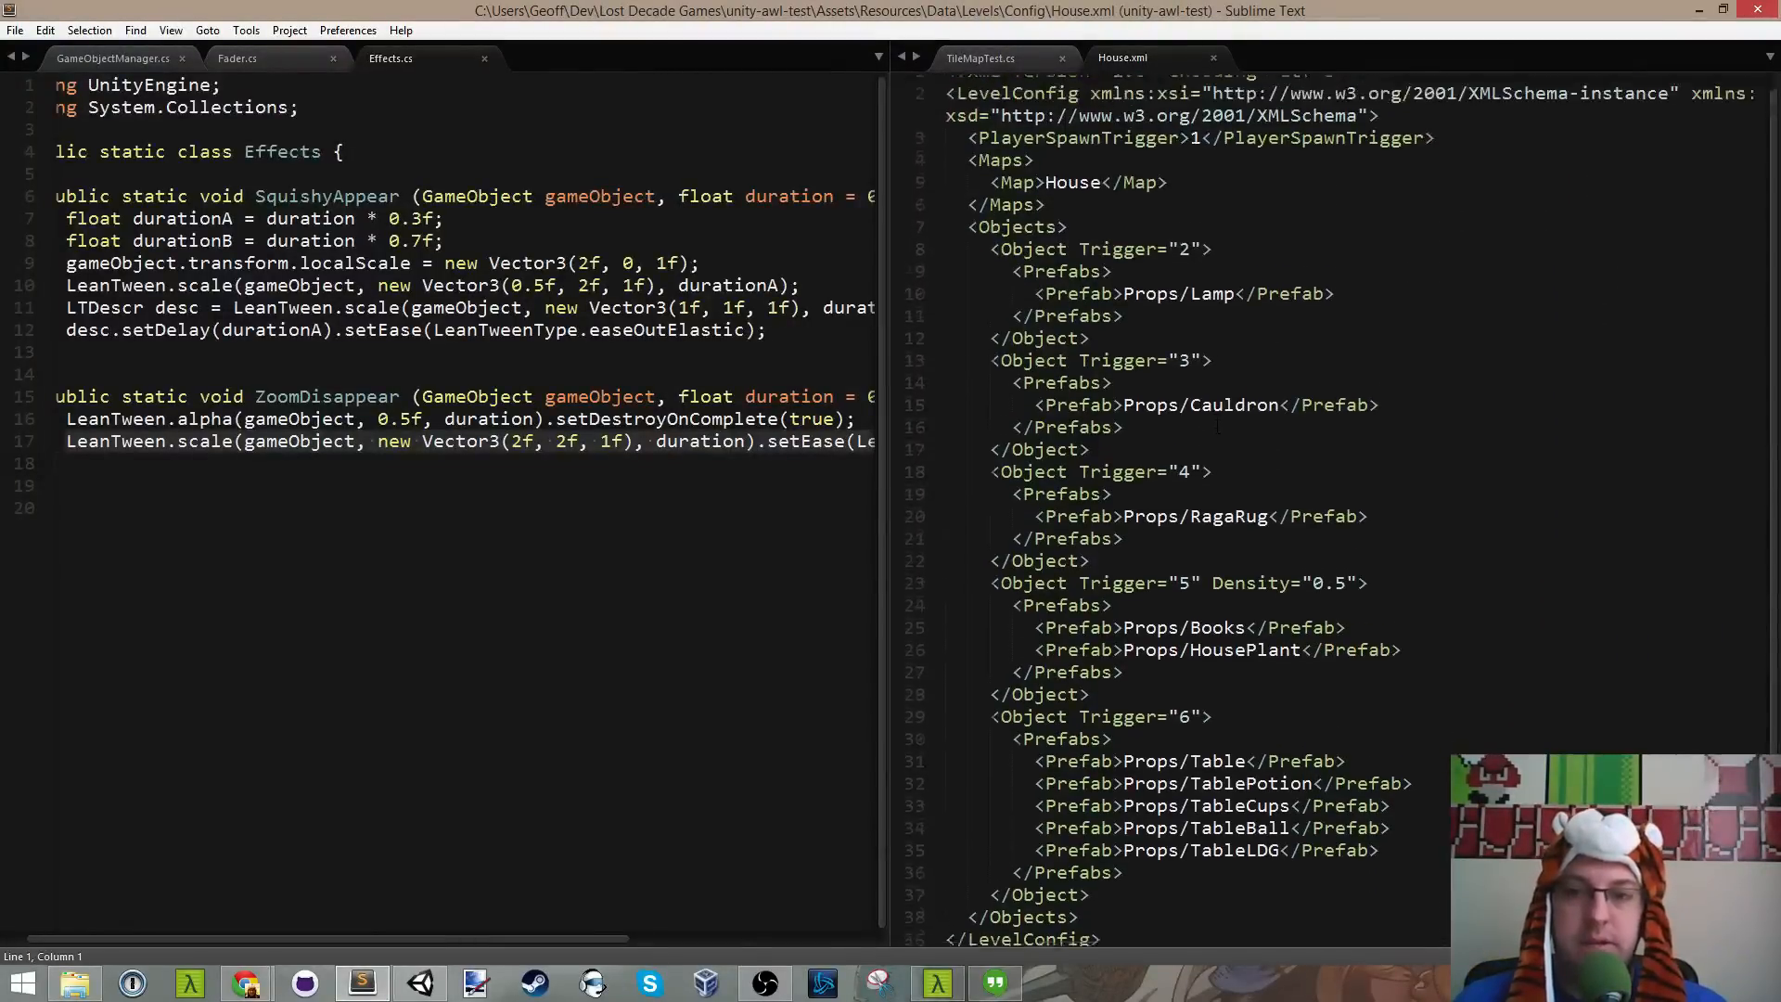
{"action": "scroll", "coordinate": [1231, 512], "scroll_direction": "down", "scroll_amount": 1}
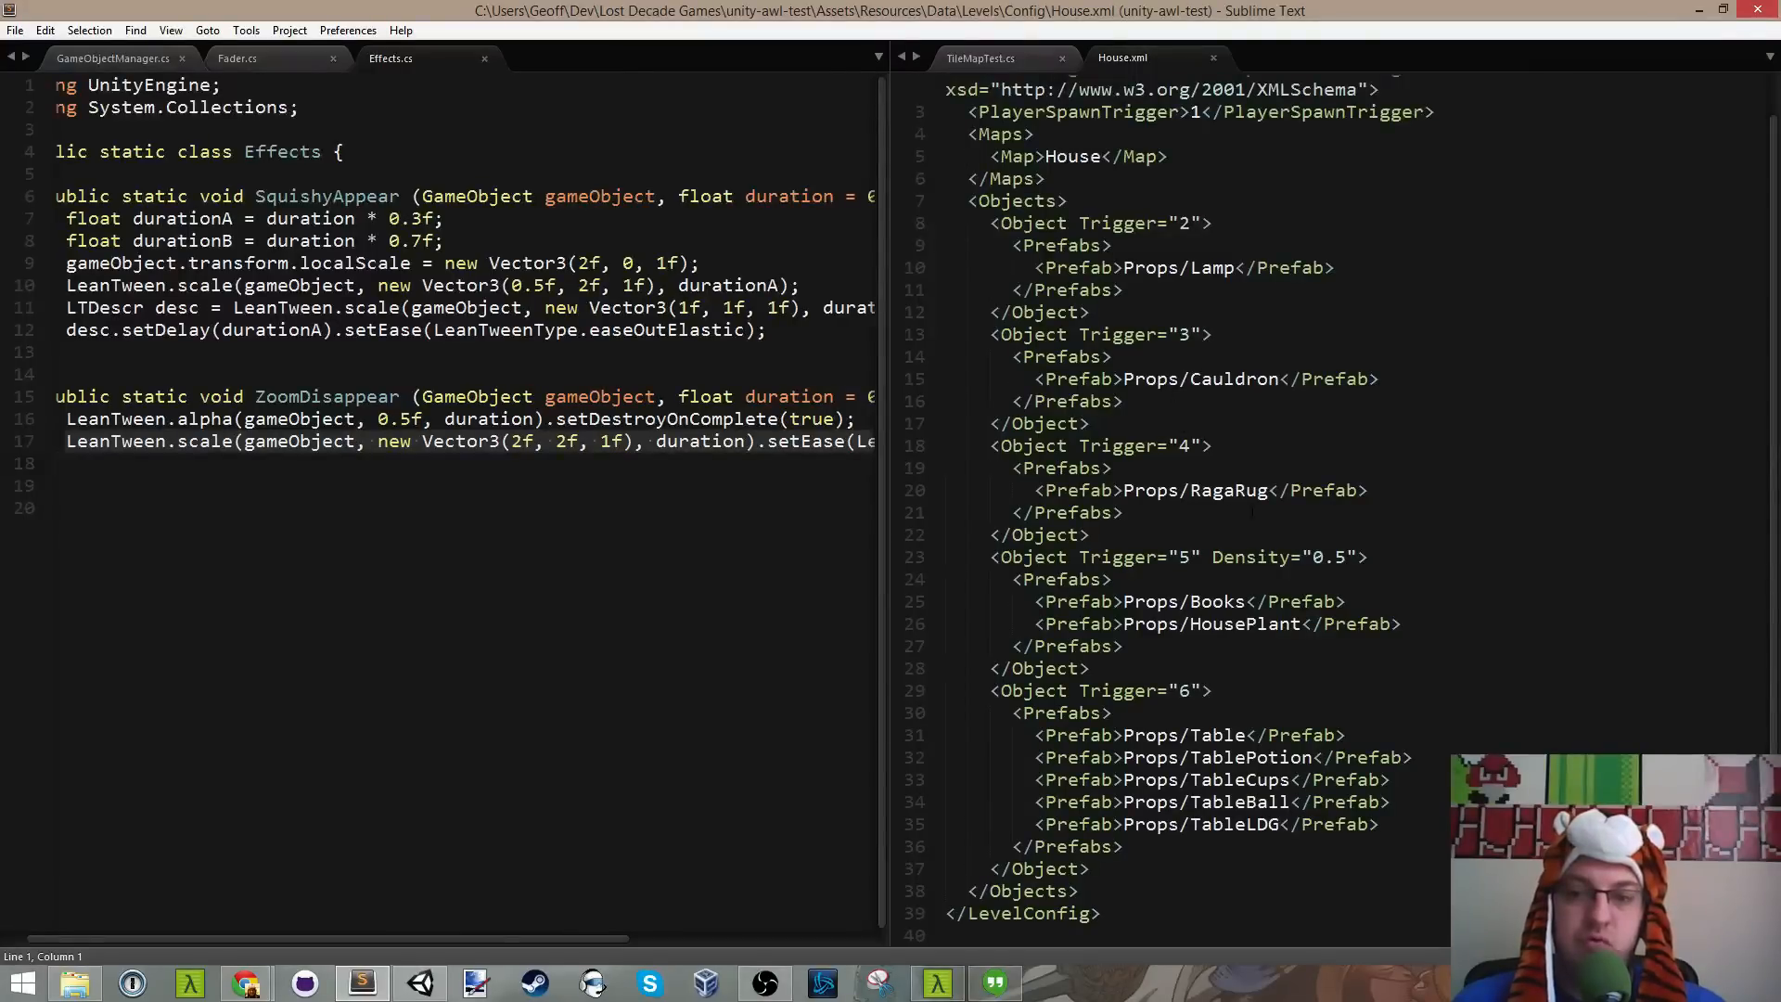
Step: Under Object Trigger "5", replace the Props/HousePlant prefab with Items/Apple, save House.xml, and comment out the Props/Books prefab line
{"action": "double_click", "coordinate": [1245, 625]}
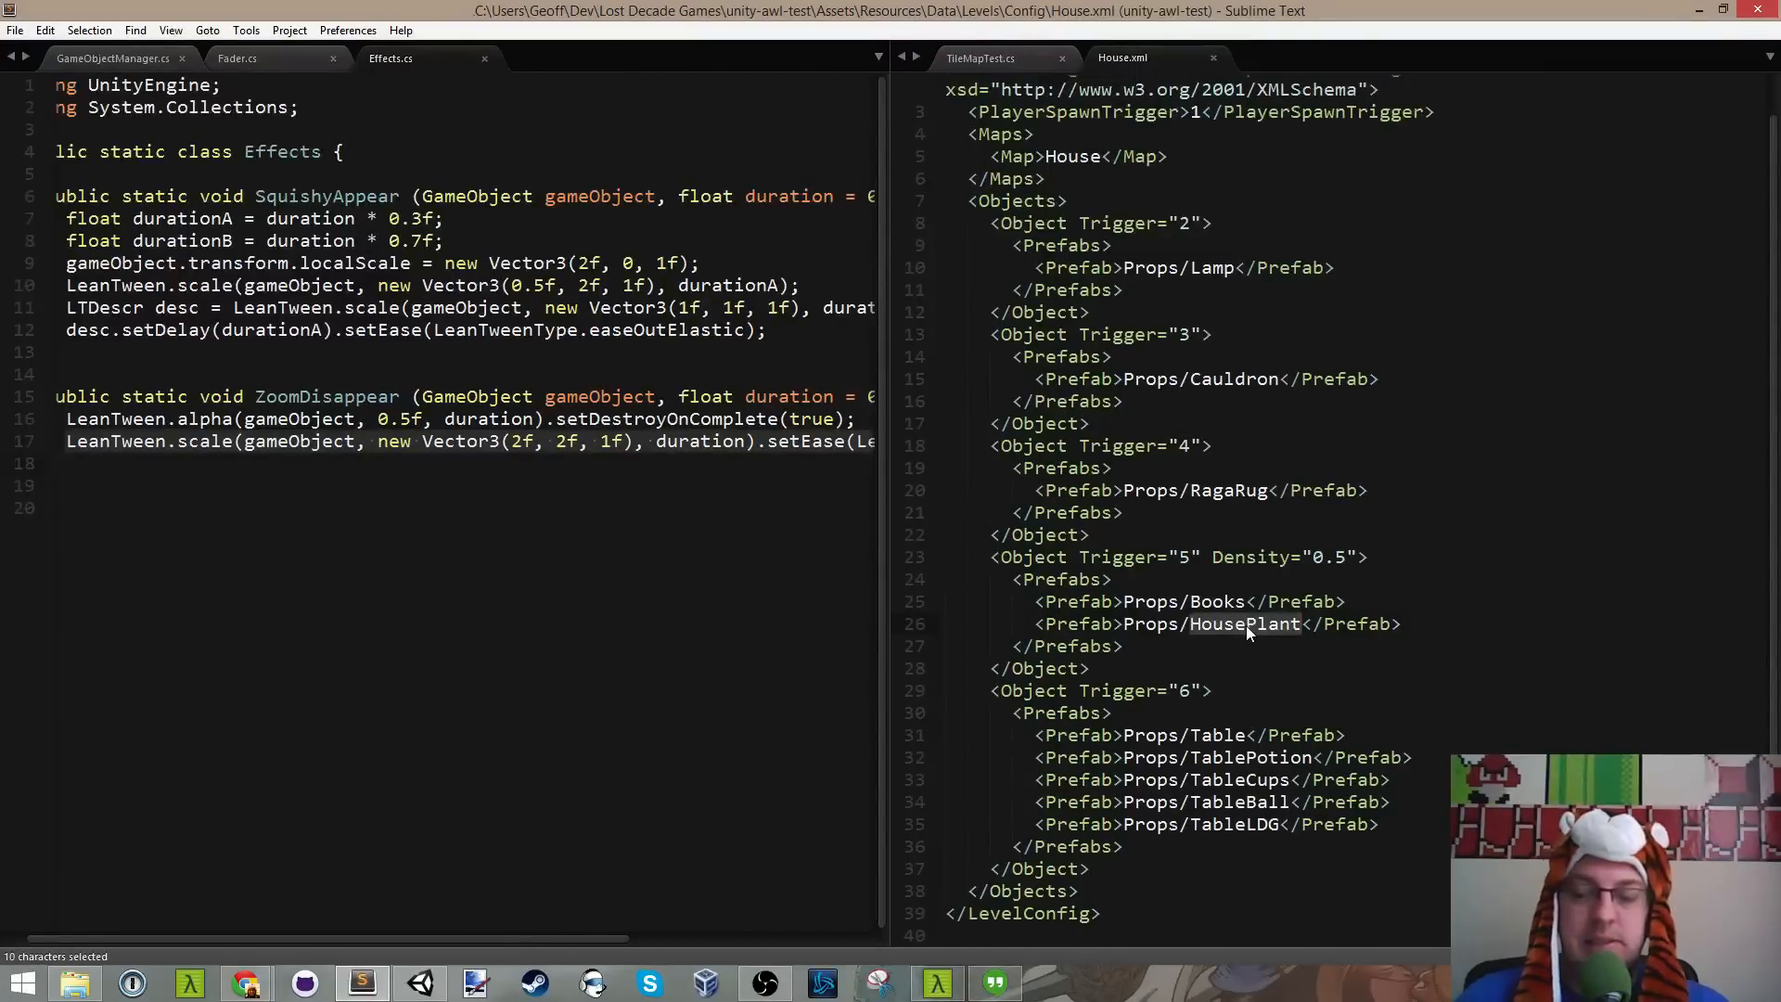
{"action": "key", "text": "BackSpace"}
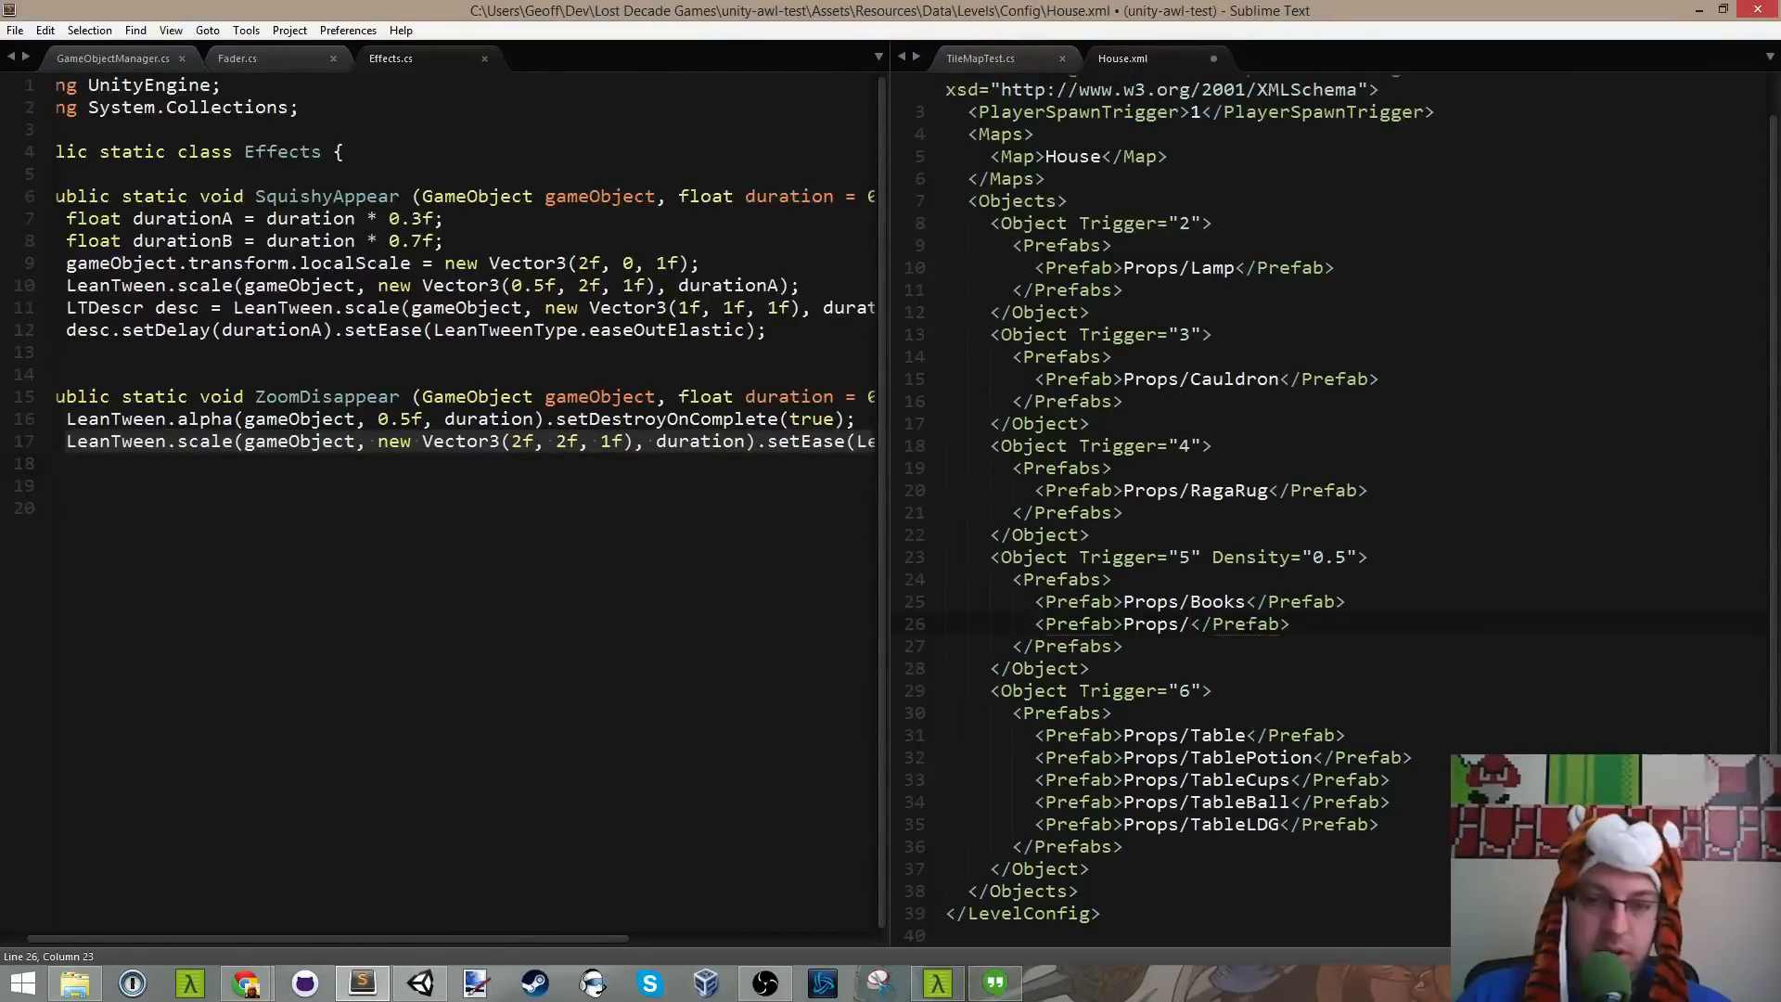
{"action": "key", "text": "BackSpace"}
{"action": "key", "text": "BackSpace"}
{"action": "key", "text": "BackSpace"}
{"action": "key", "text": "BackSpace"}
{"action": "key", "text": "BackSpace"}
{"action": "key", "text": "BackSpace"}
{"action": "type", "text": "Ite"}
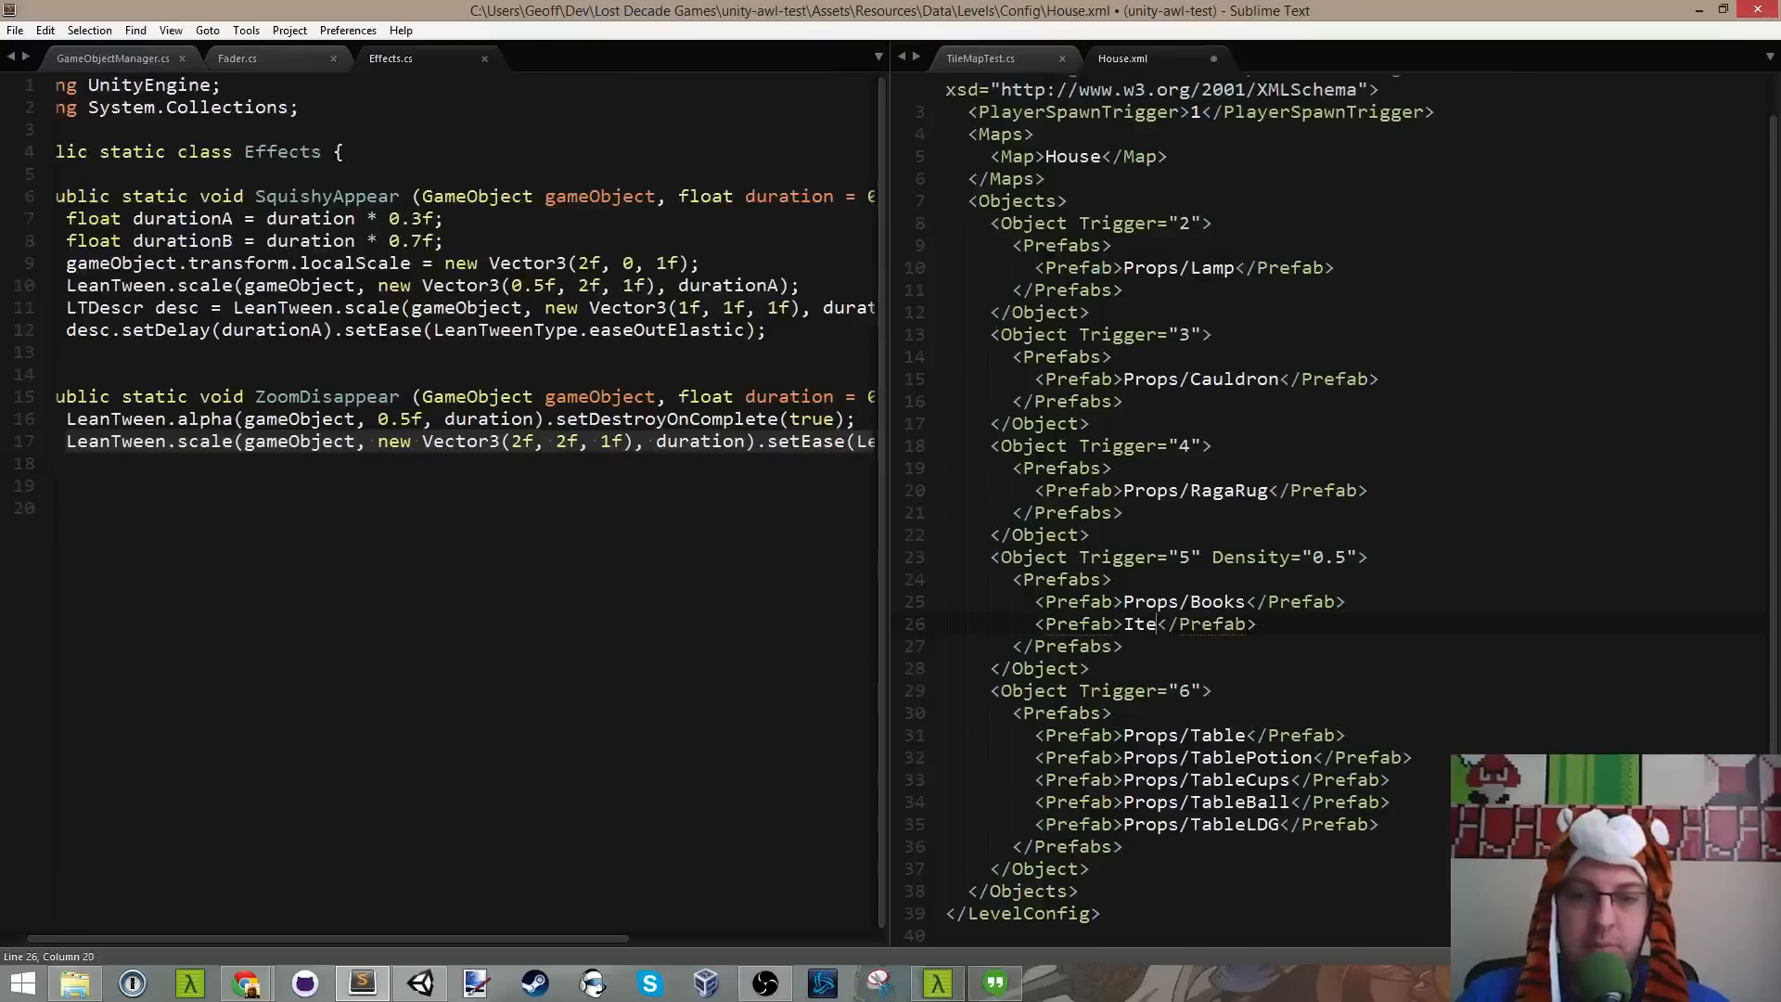
{"action": "type", "text": "ms/Apple"}
{"action": "key", "text": "ctrl+s"}
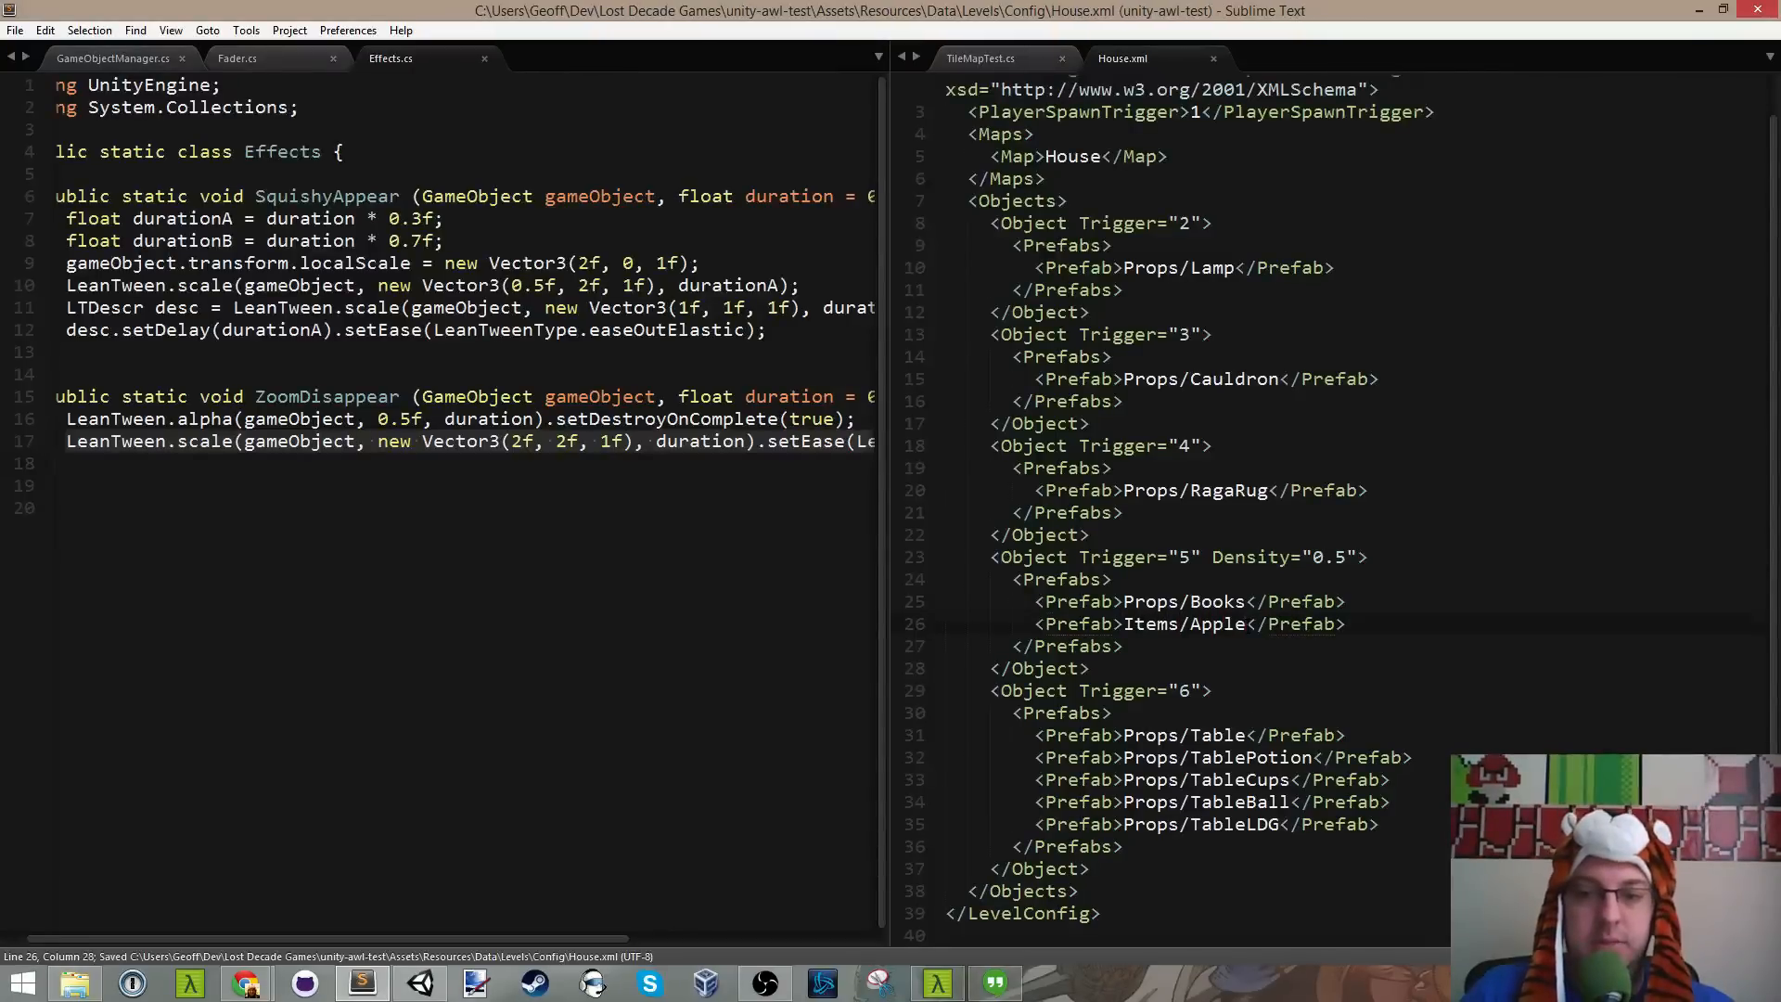
{"action": "key", "text": "Home"}
{"action": "key", "text": "ctrl+slash"}
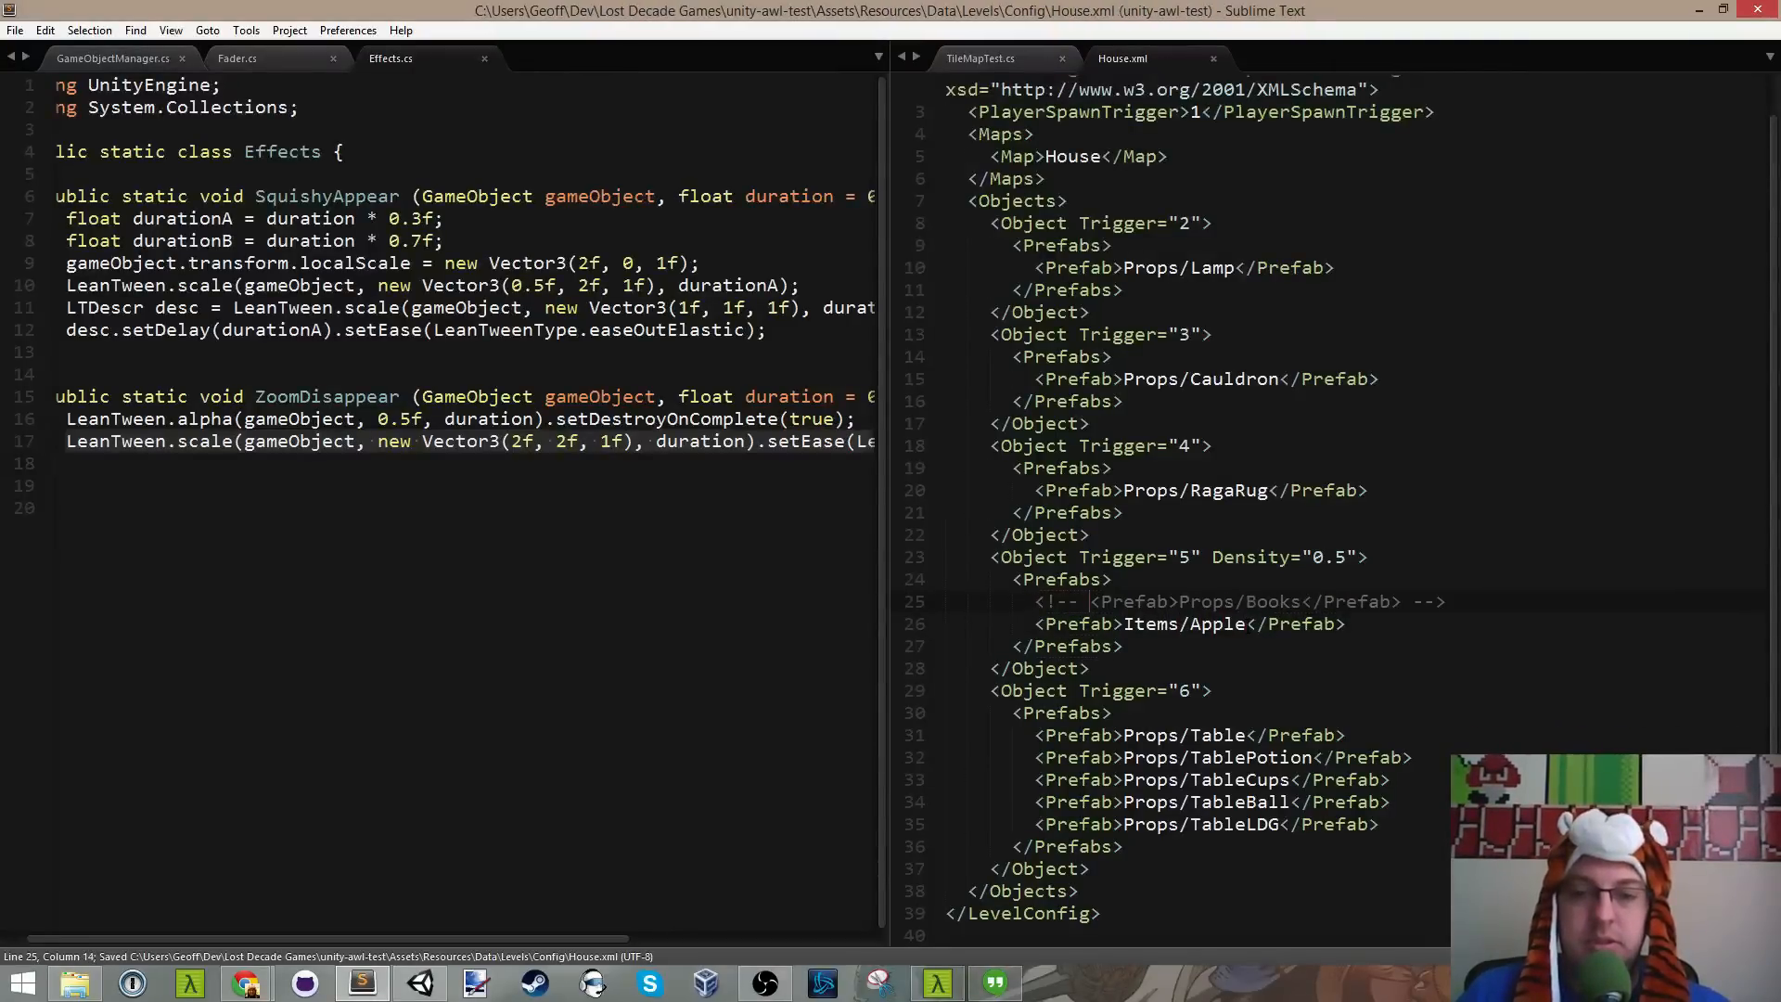
Step: Switch to Unity, run the game with the edited level config, and check the console output
{"action": "left_click", "coordinate": [420, 982]}
{"action": "left_click", "coordinate": [858, 56]}
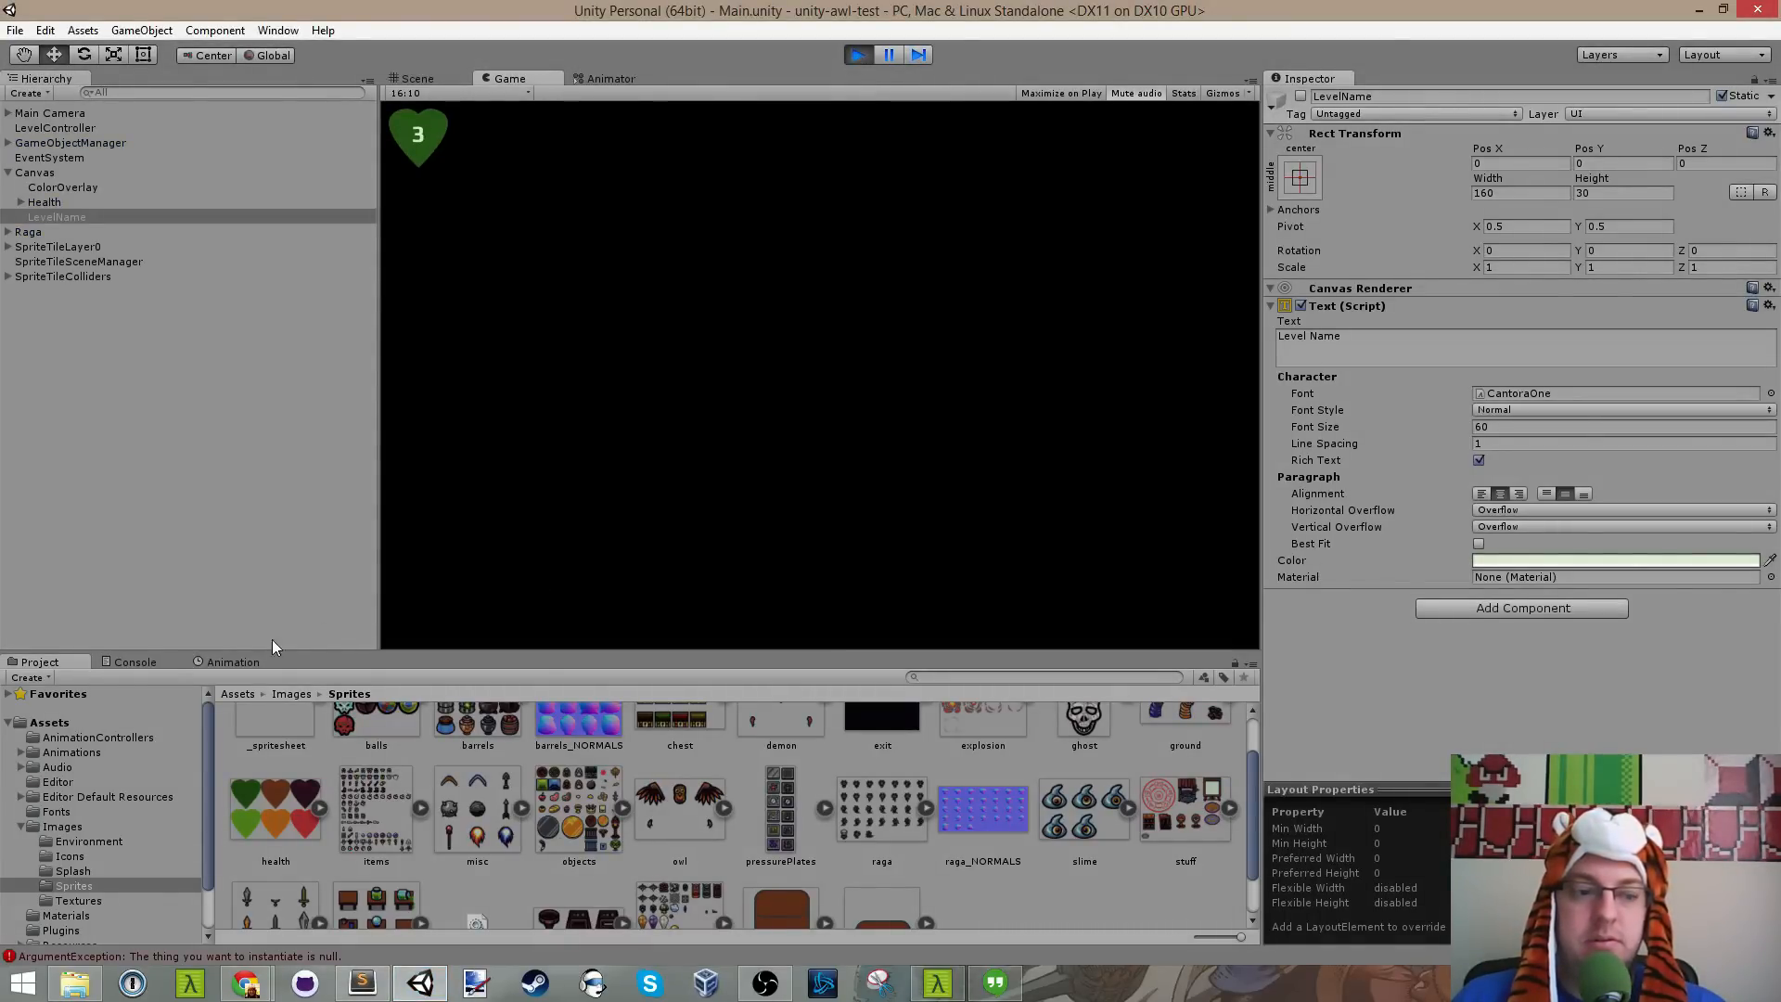
{"action": "left_click", "coordinate": [133, 663]}
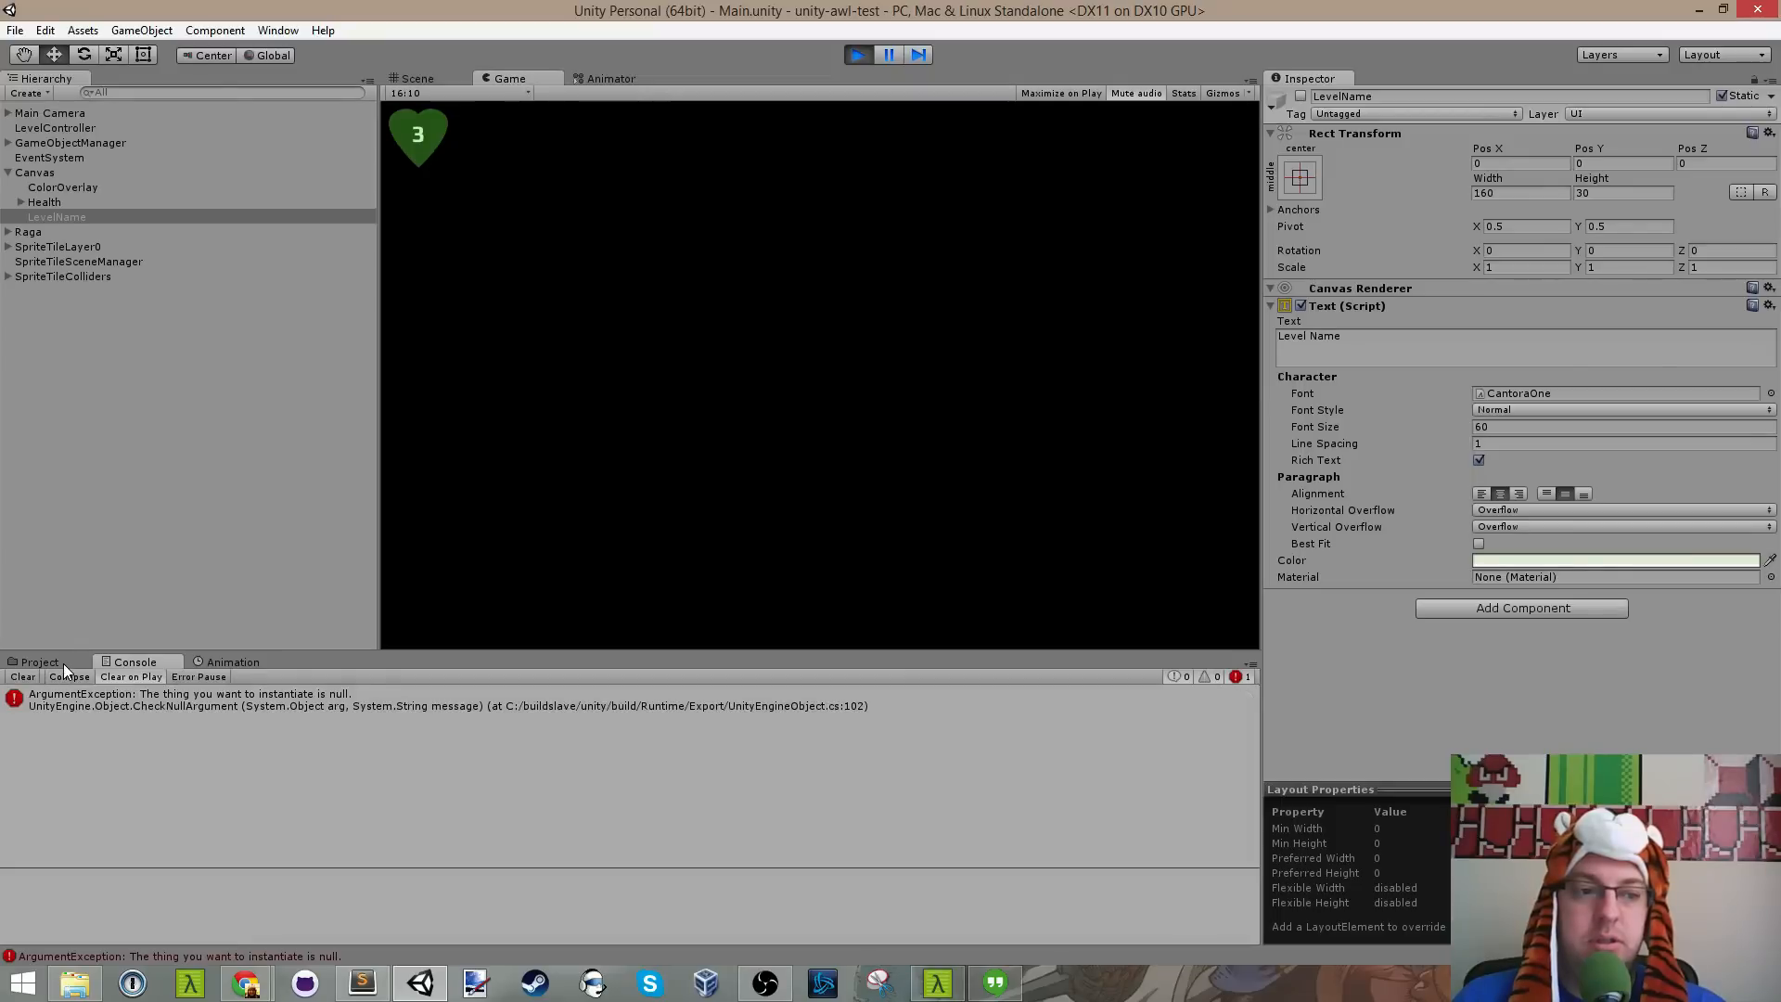
Step: Look through the Misc and Objects folders under Resources/Prefabs for an existing apple prefab, and stop play mode
{"action": "left_click", "coordinate": [63, 664]}
{"action": "scroll", "coordinate": [134, 827], "scroll_direction": "down", "scroll_amount": 3}
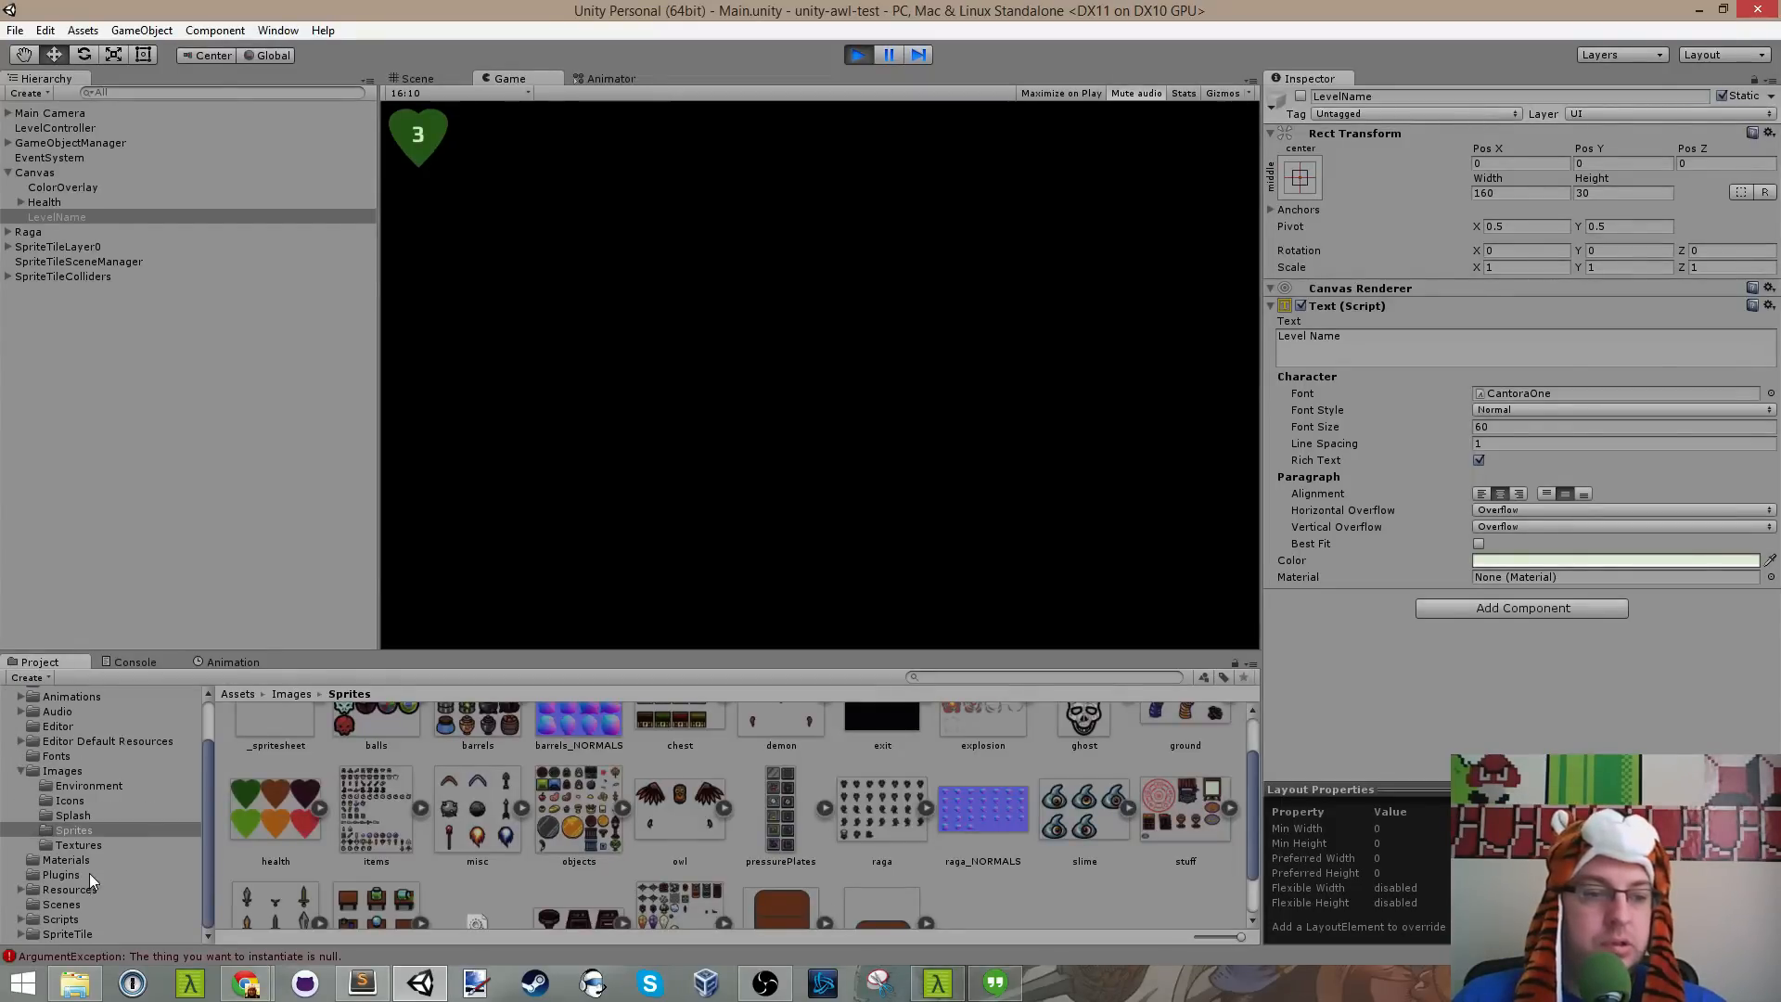
{"action": "left_click", "coordinate": [71, 889]}
{"action": "double_click", "coordinate": [371, 757]}
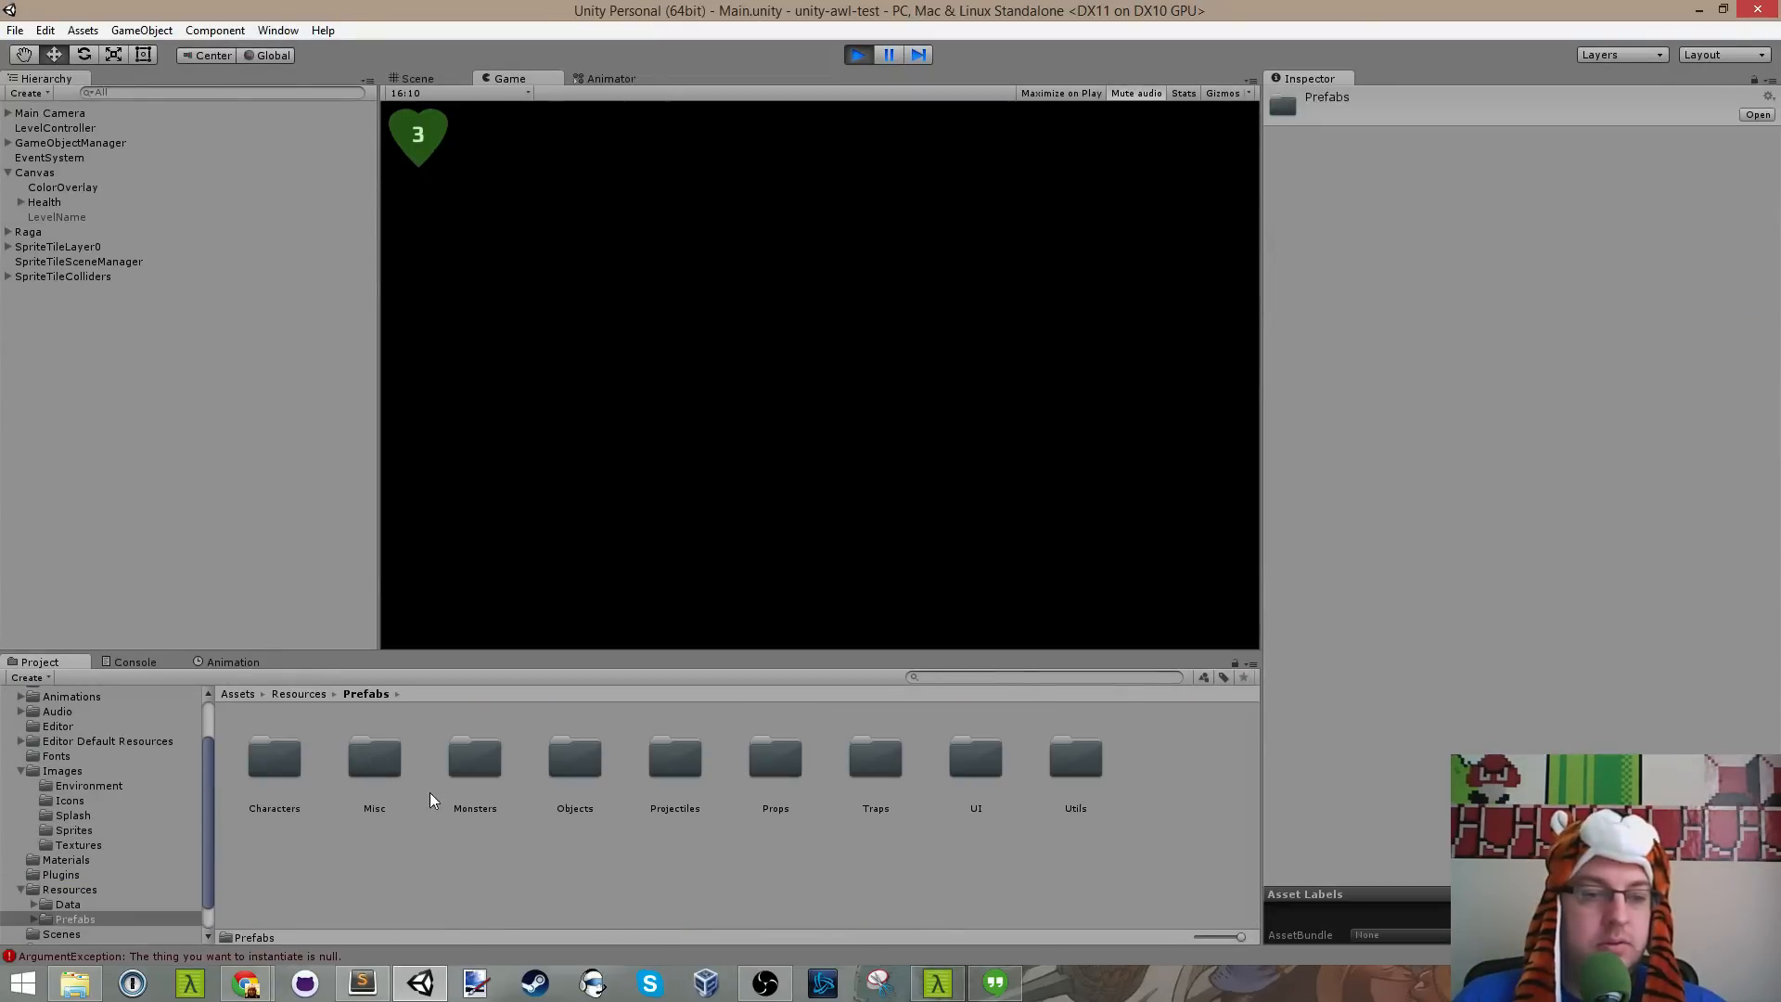
{"action": "left_click", "coordinate": [709, 845]}
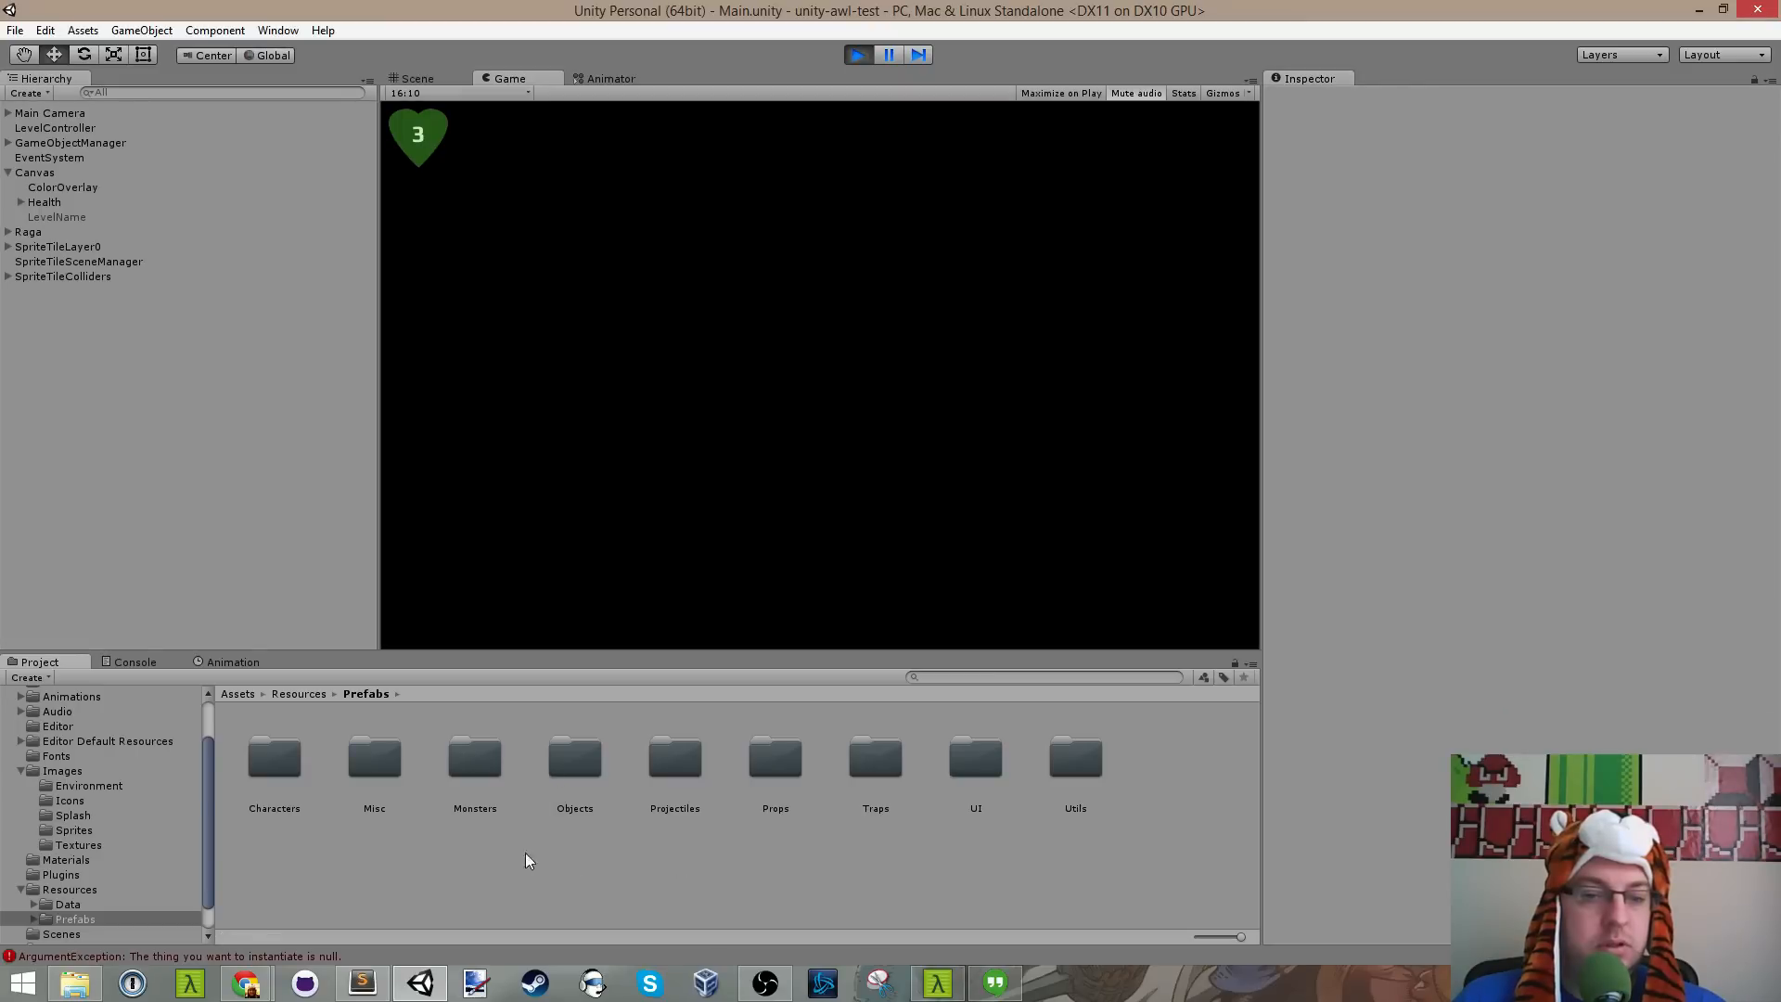
{"action": "double_click", "coordinate": [389, 771]}
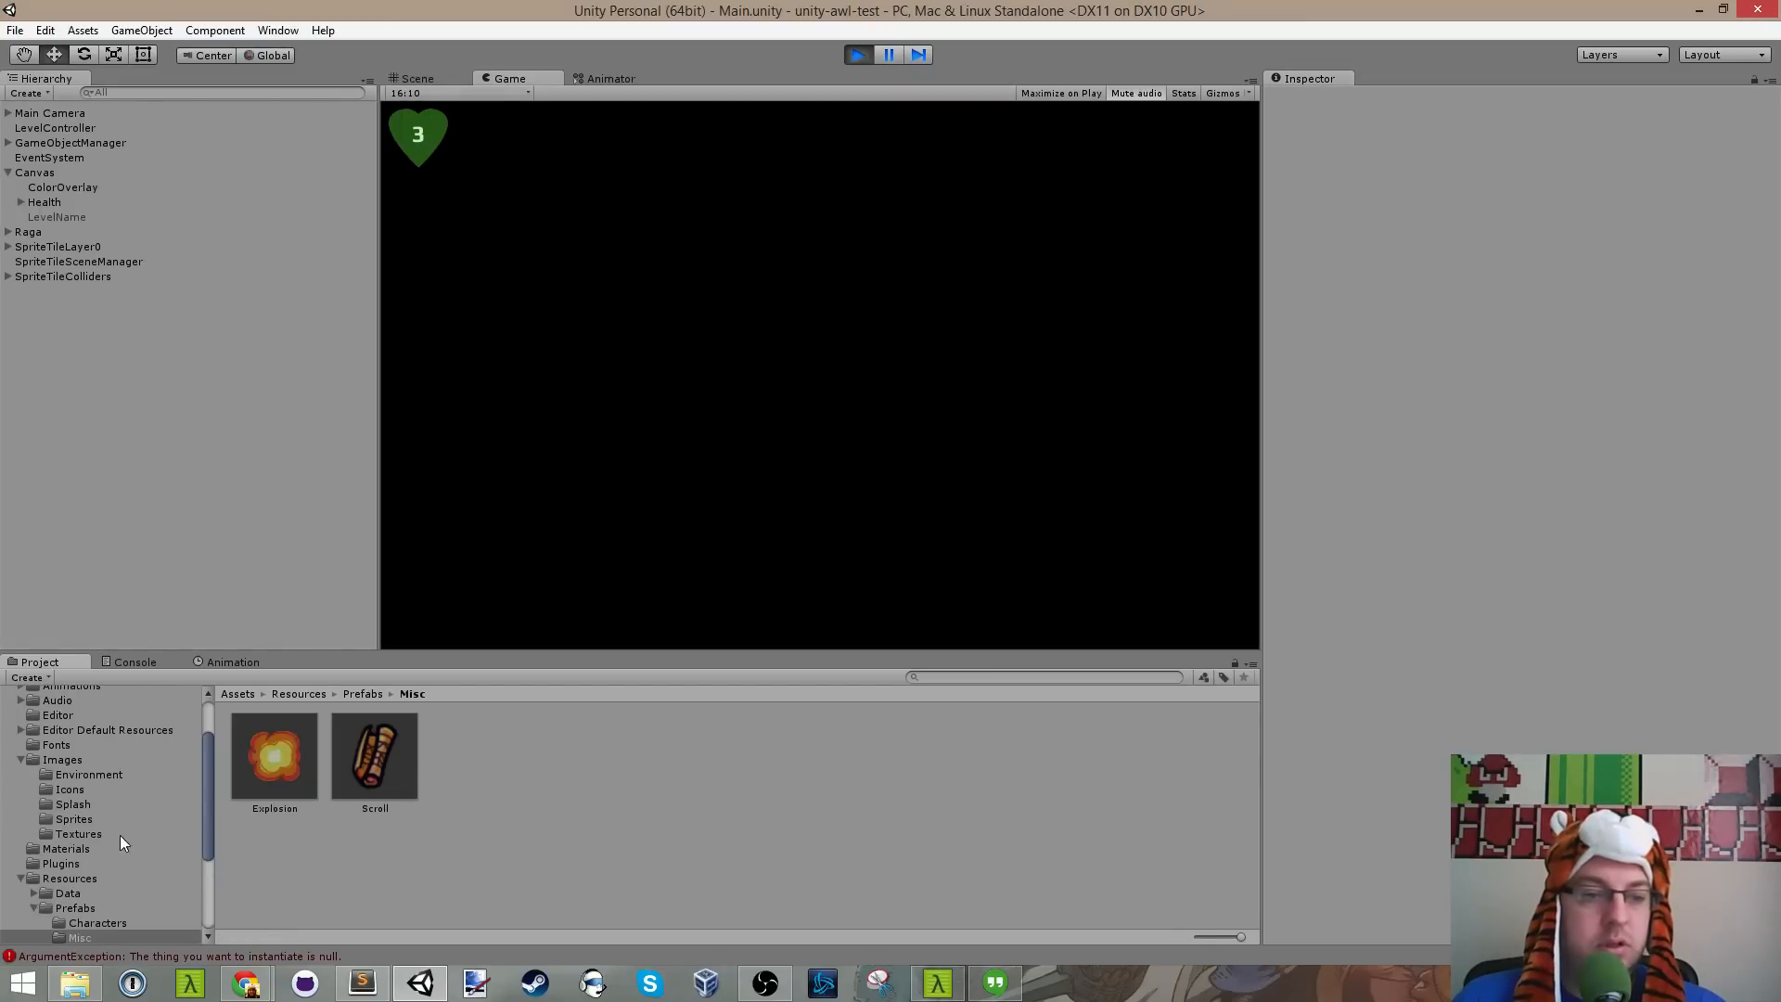
{"action": "scroll", "coordinate": [119, 834], "scroll_direction": "down", "scroll_amount": 3}
{"action": "left_click", "coordinate": [110, 803]}
{"action": "left_click", "coordinate": [98, 785]}
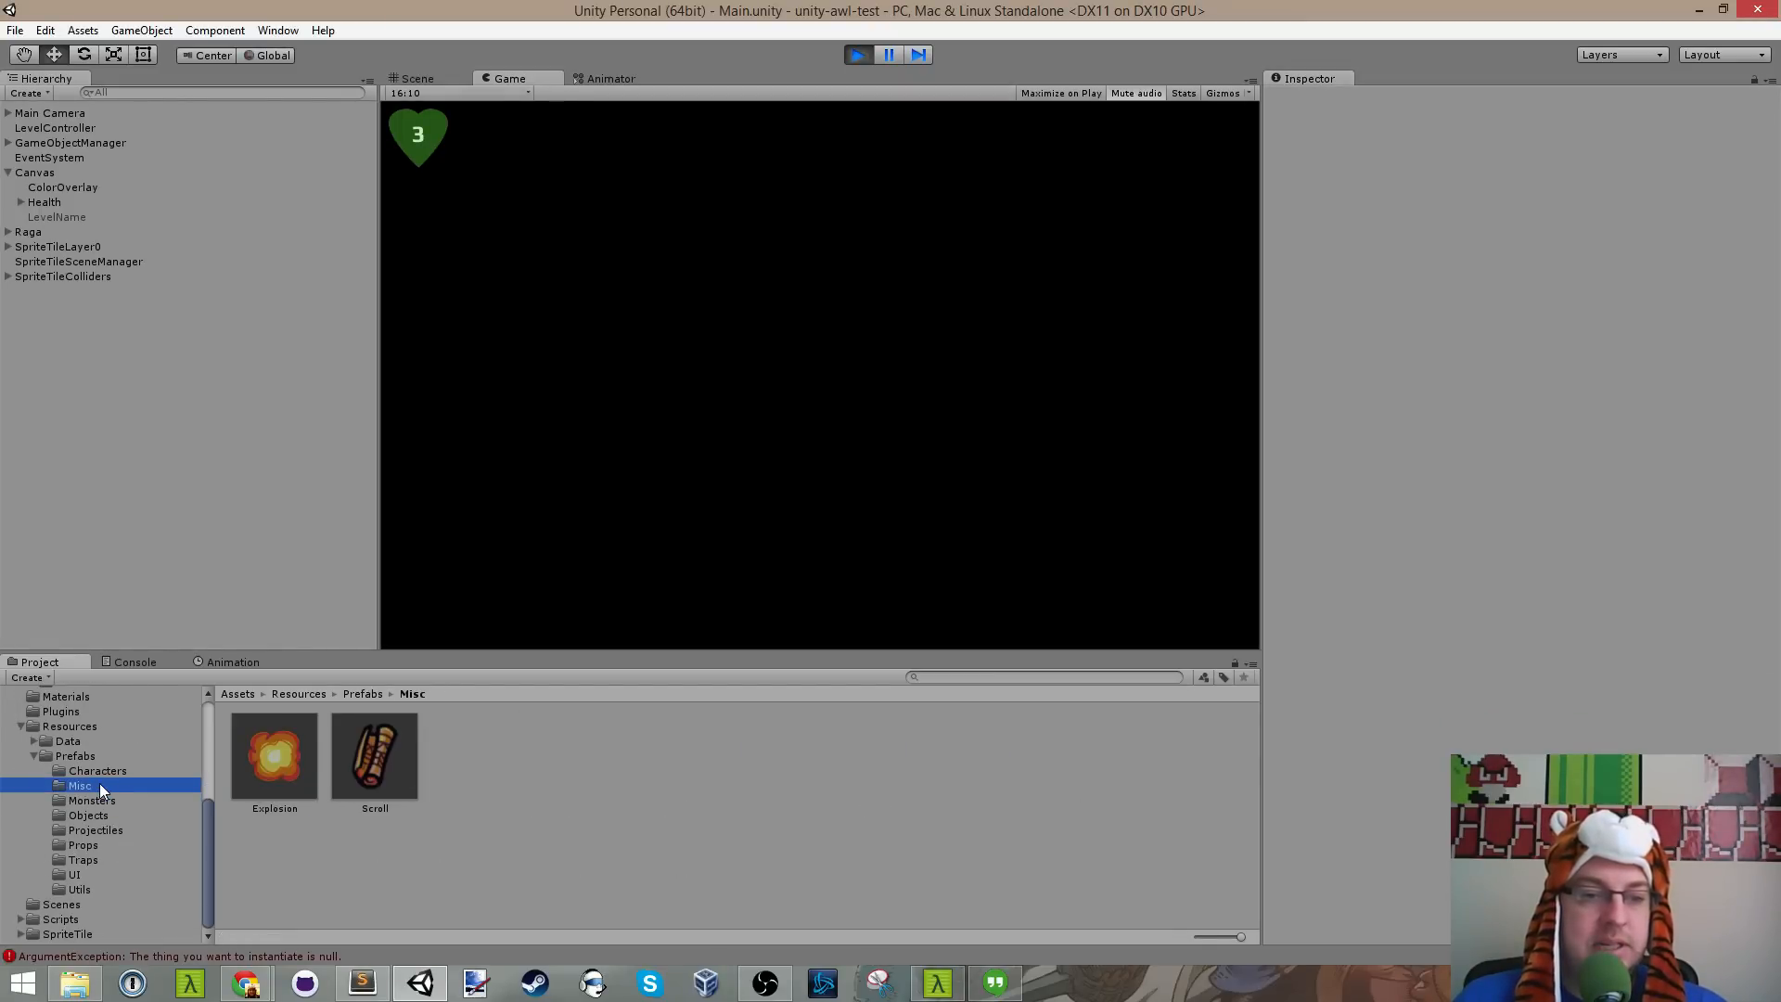
{"action": "left_click", "coordinate": [103, 772]}
{"action": "left_click", "coordinate": [74, 758]}
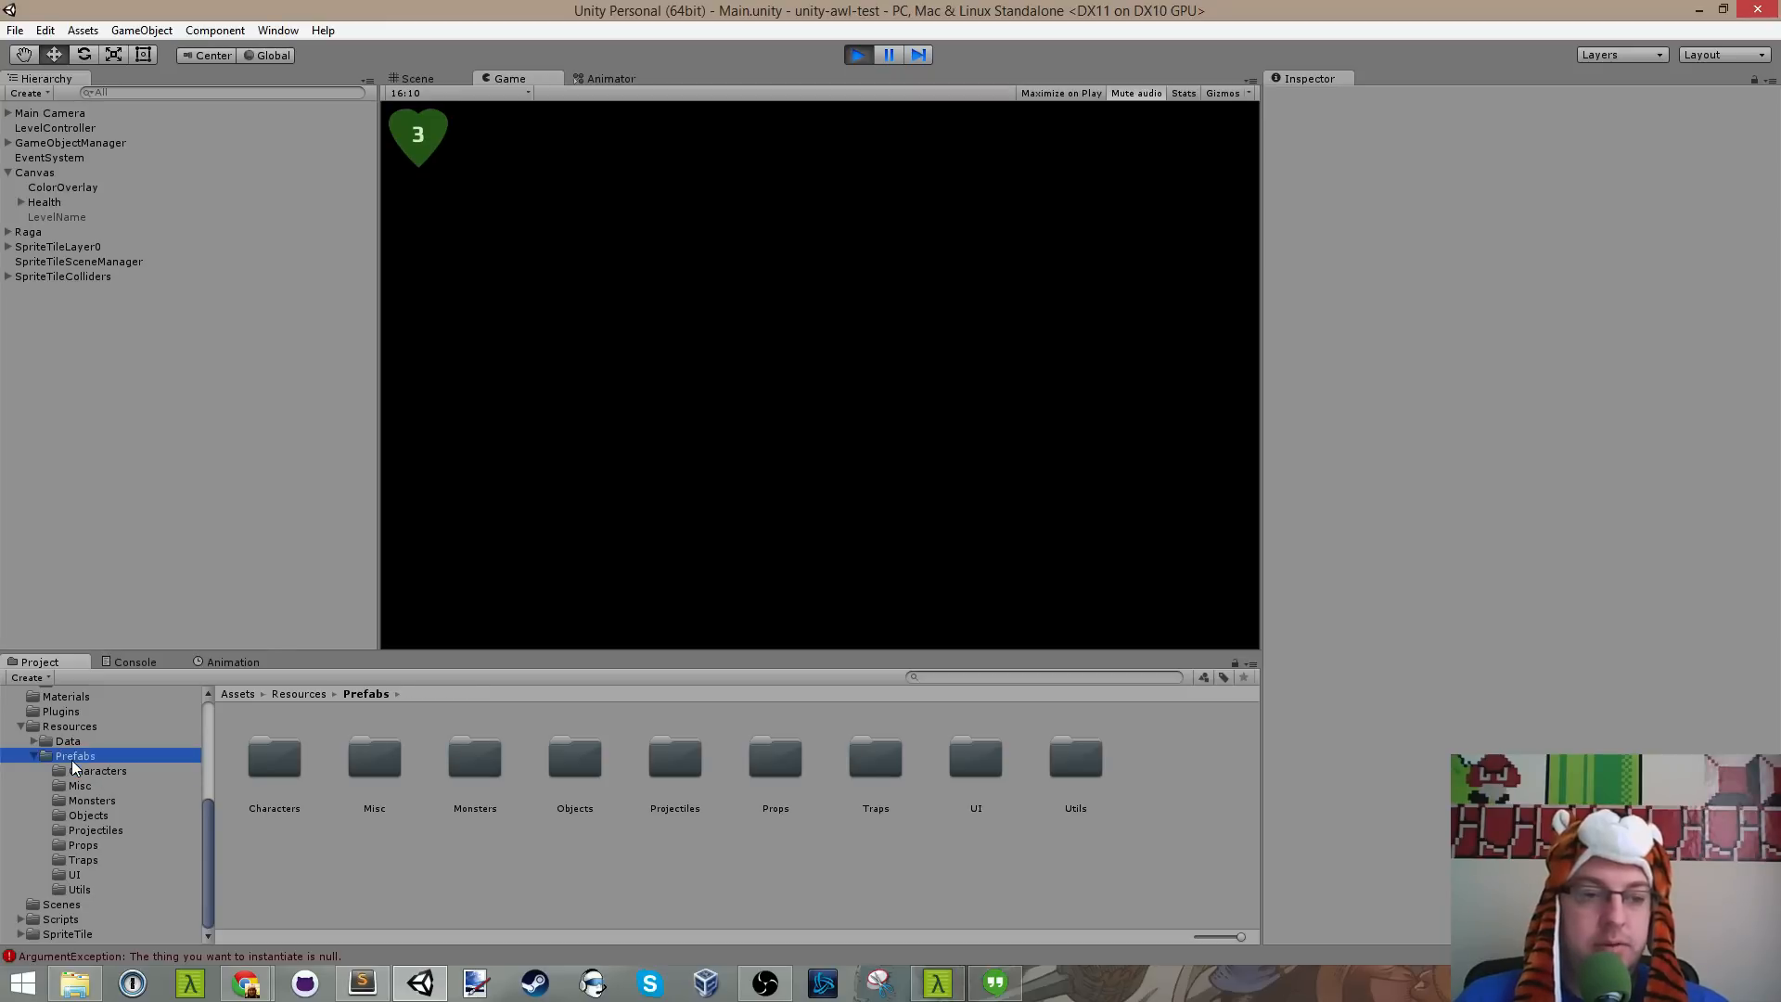
{"action": "double_click", "coordinate": [564, 765]}
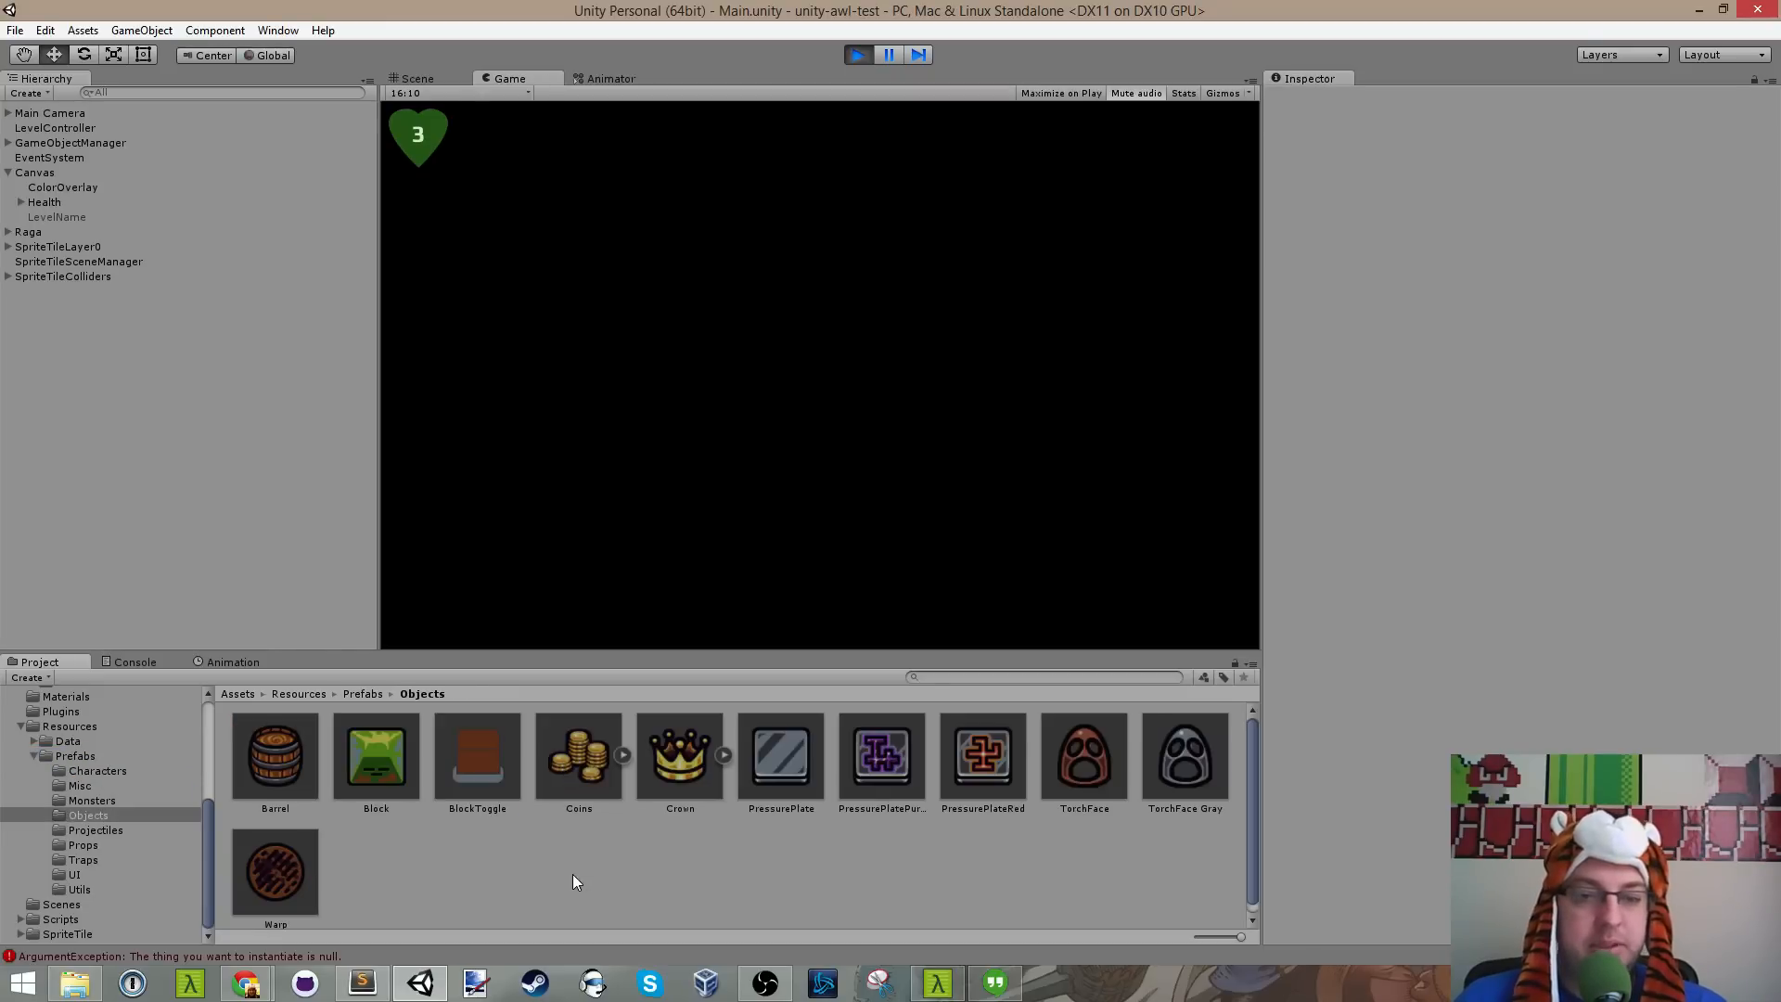
{"action": "left_click", "coordinate": [93, 759]}
{"action": "left_click", "coordinate": [857, 55]}
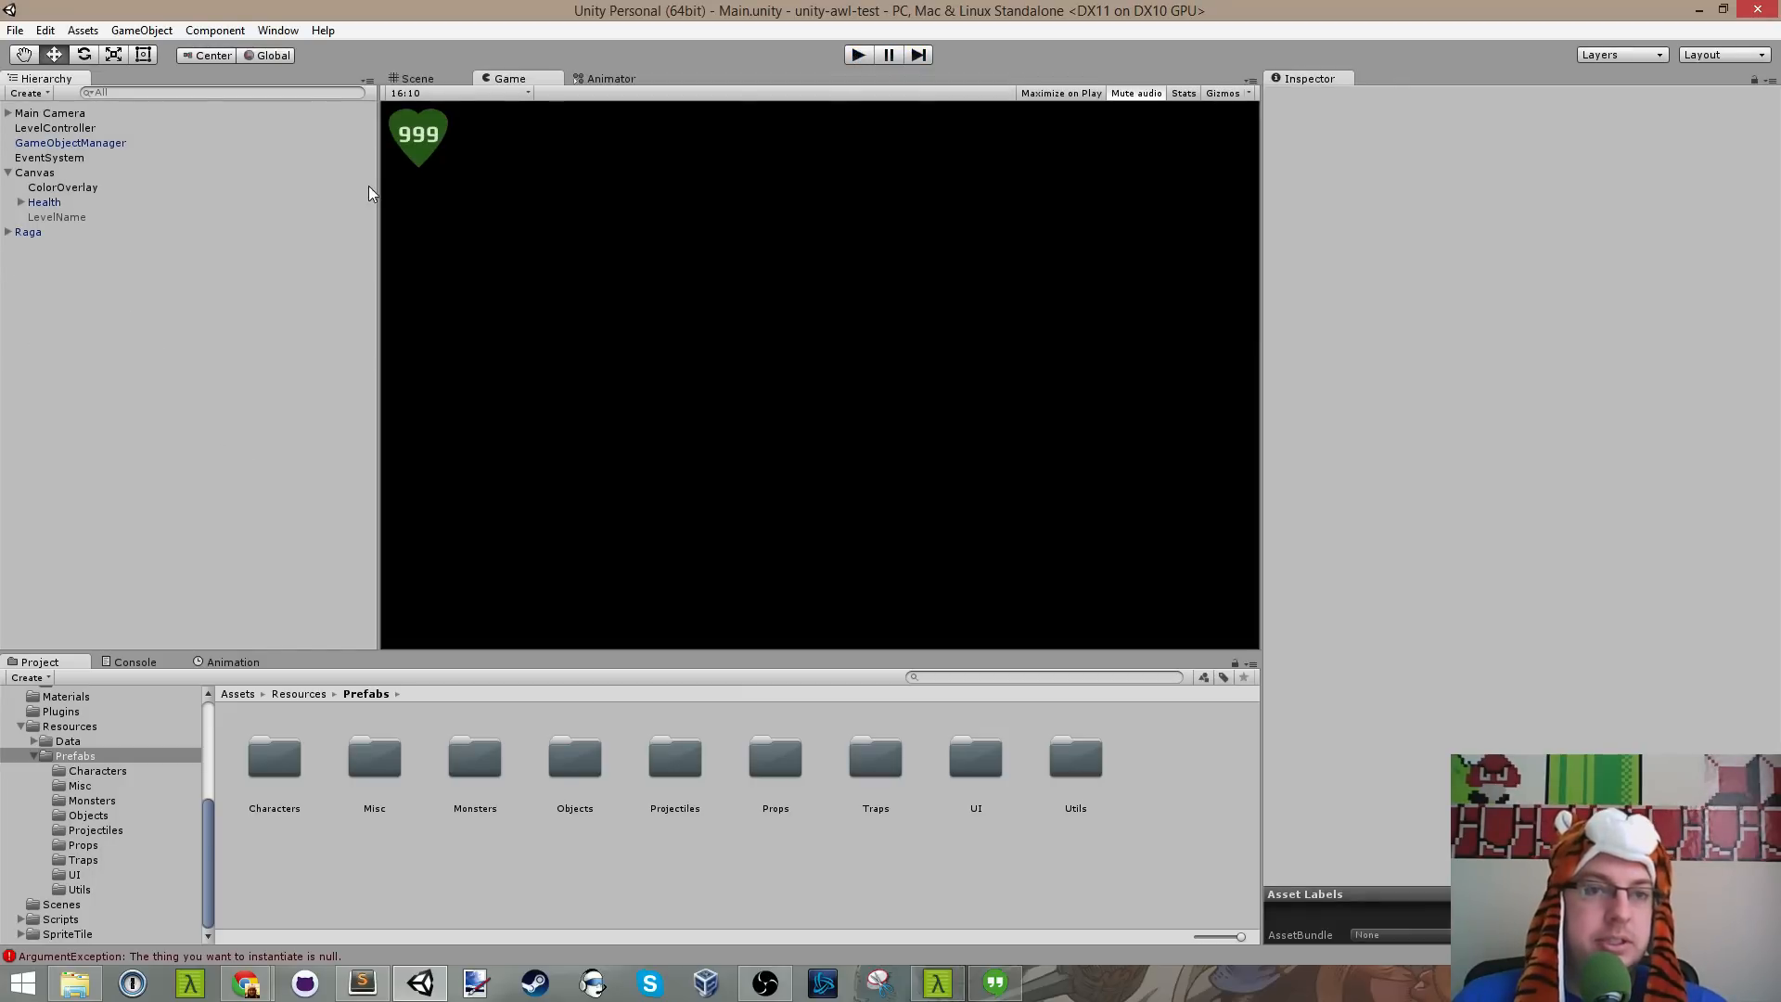
Step: Show the Scene view centred on Main Camera and create an empty GameObject as its child
{"action": "left_click", "coordinate": [58, 115]}
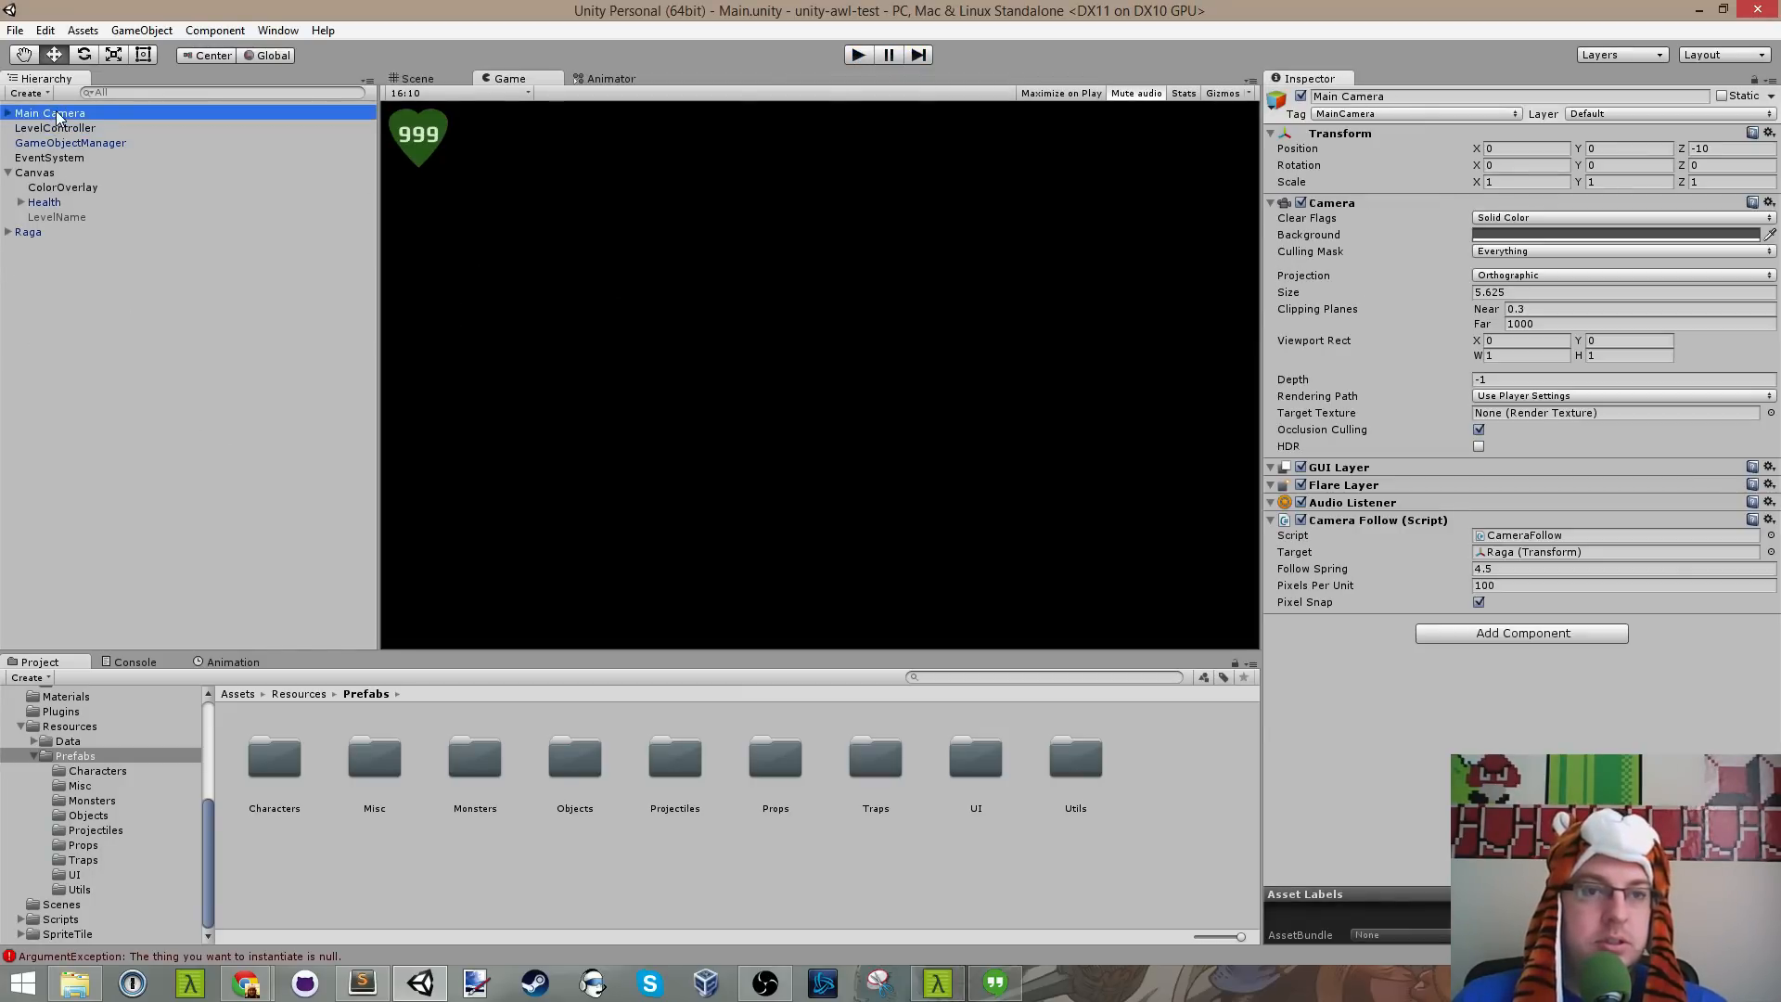
{"action": "right_click", "coordinate": [56, 115]}
{"action": "left_click", "coordinate": [40, 119]}
{"action": "left_click", "coordinate": [412, 82]}
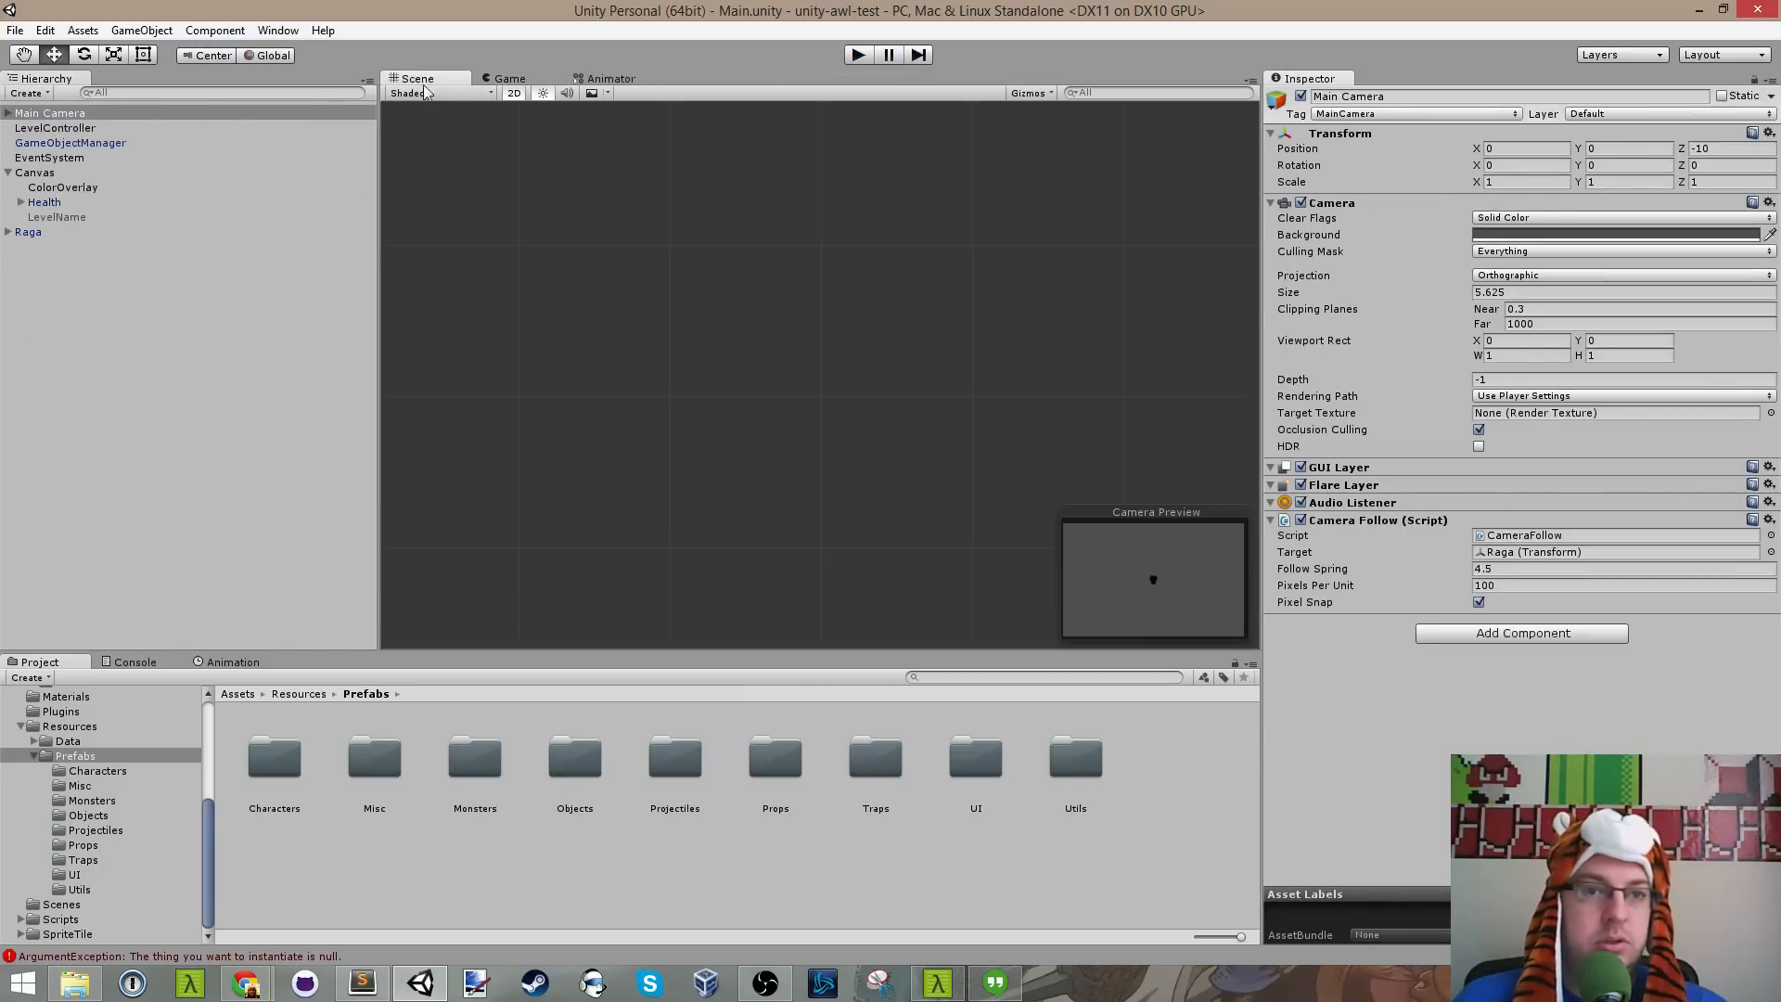
{"action": "double_click", "coordinate": [56, 113]}
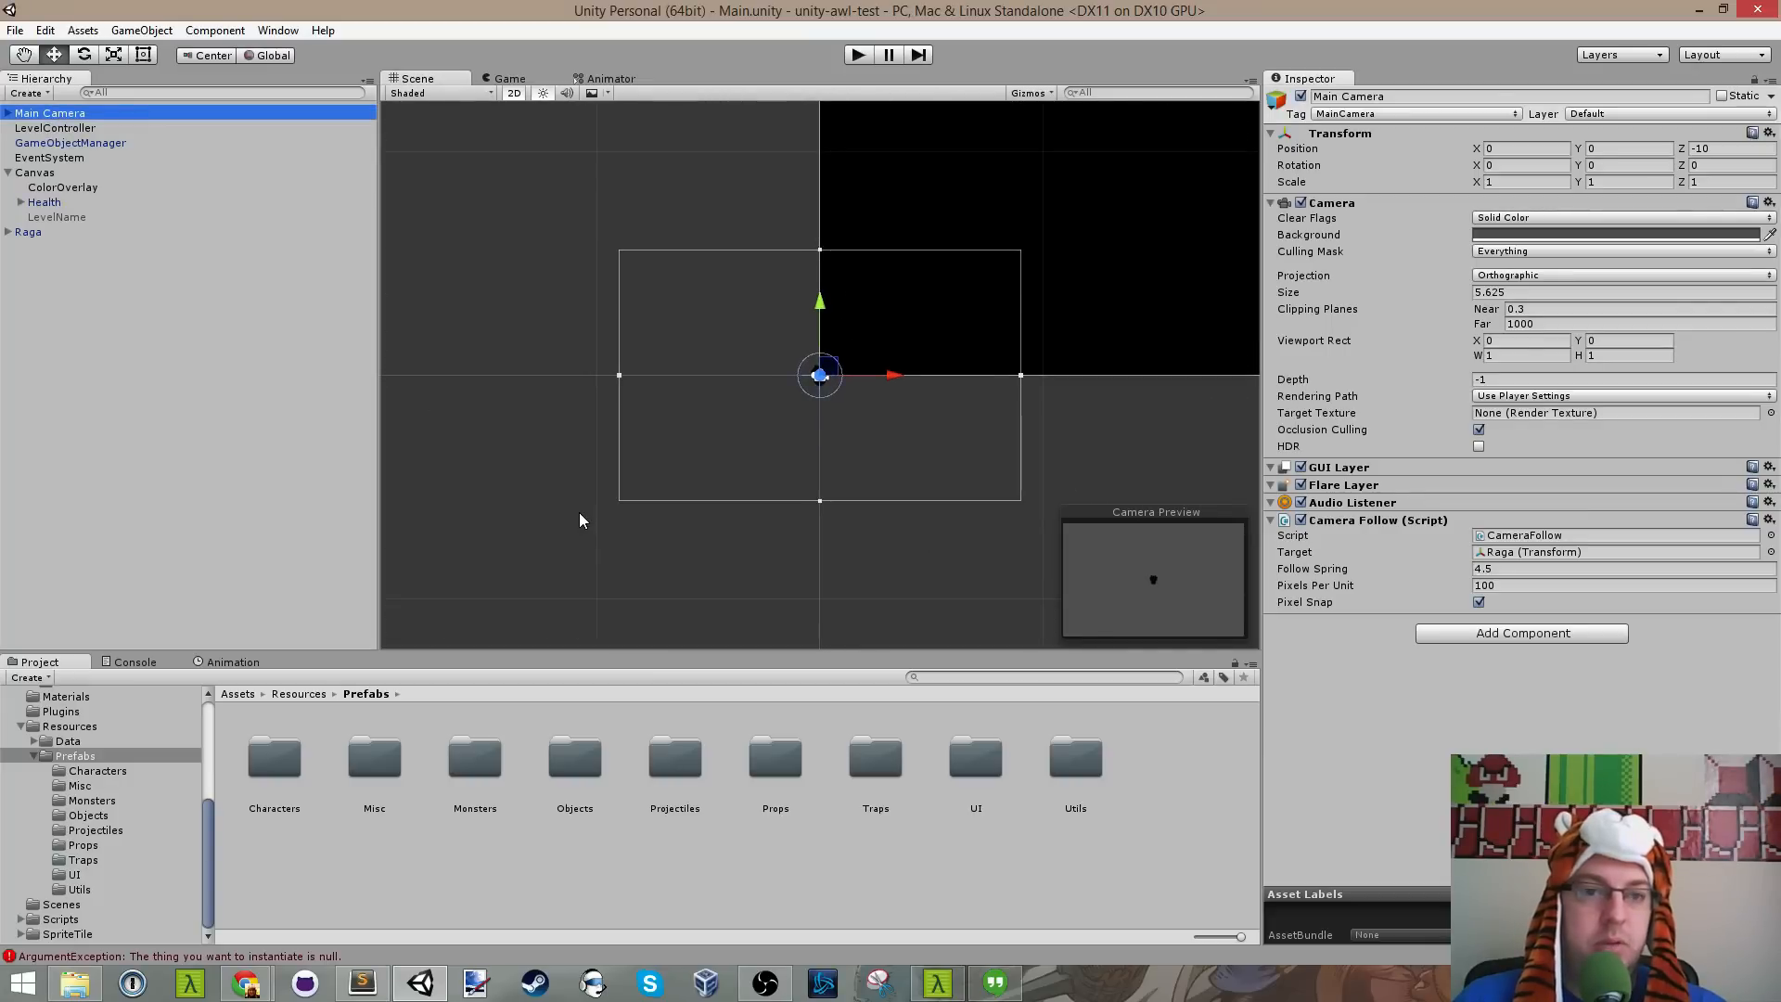
{"action": "right_click", "coordinate": [48, 346]}
{"action": "left_click", "coordinate": [102, 505]}
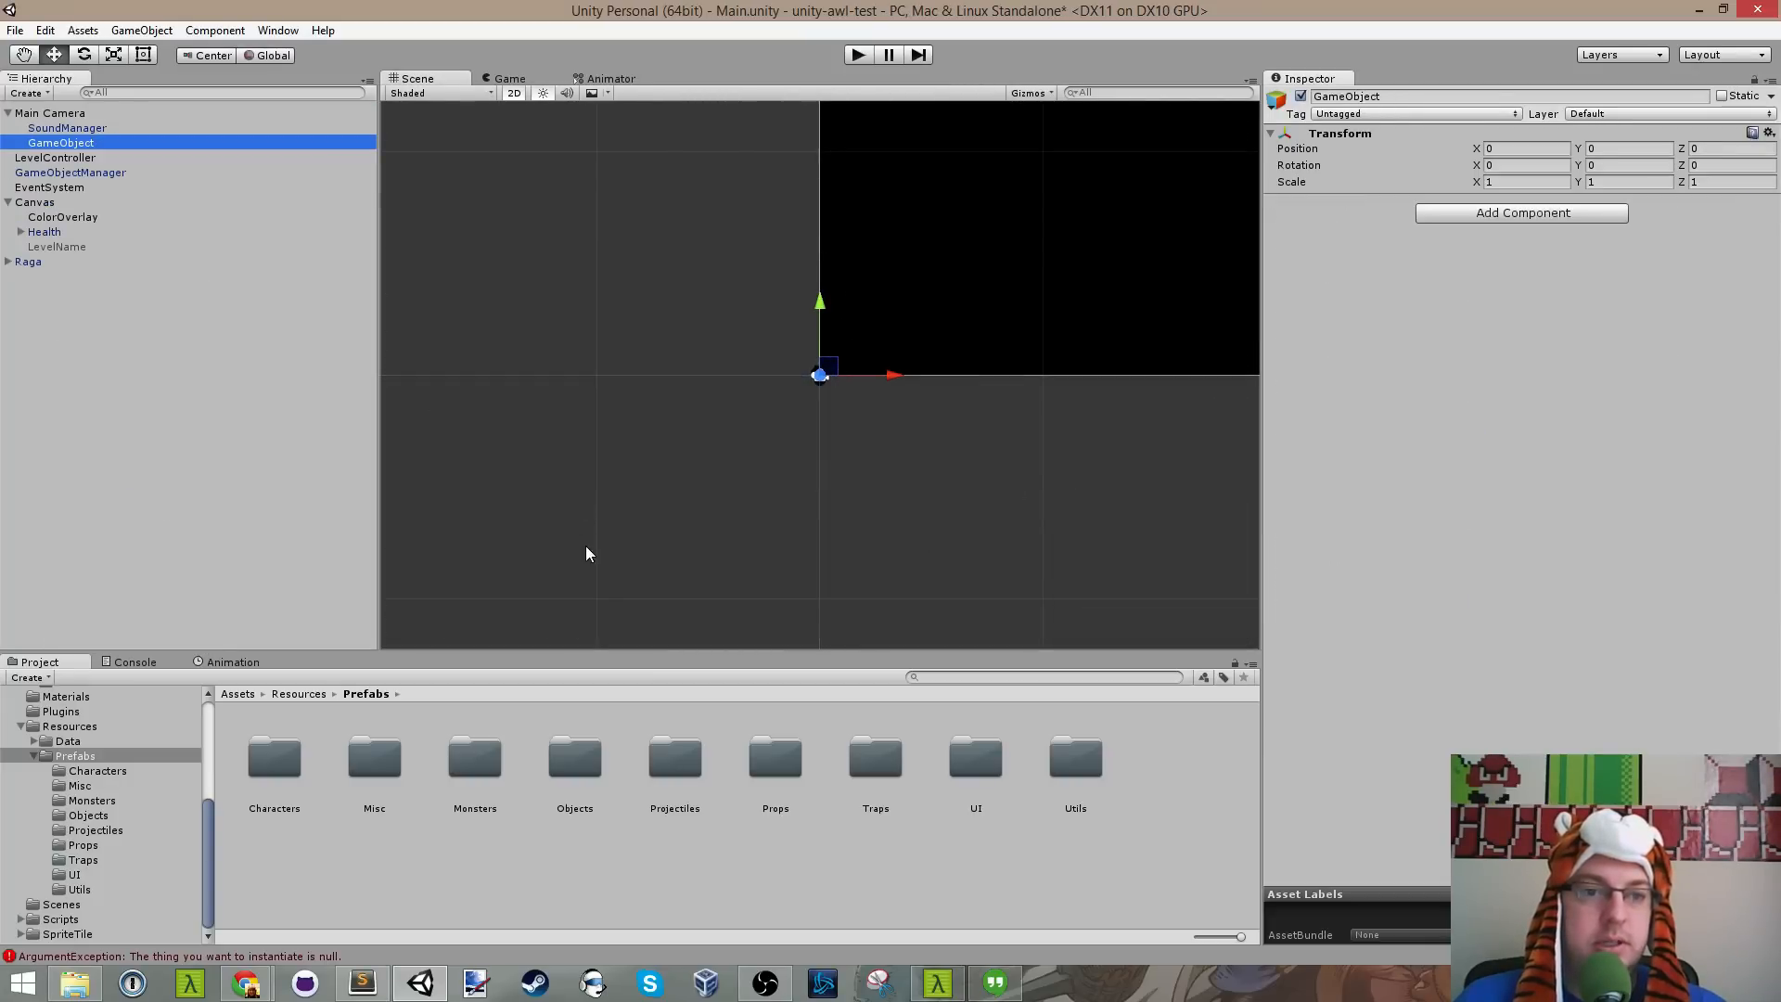
Step: Move the new GameObject out of Main Camera to the hierarchy root and place it at about X -11.3, Y -3.25
{"action": "left_click_drag", "start_coordinate": [78, 143], "coordinate": [218, 295]}
{"action": "left_click", "coordinate": [41, 144]}
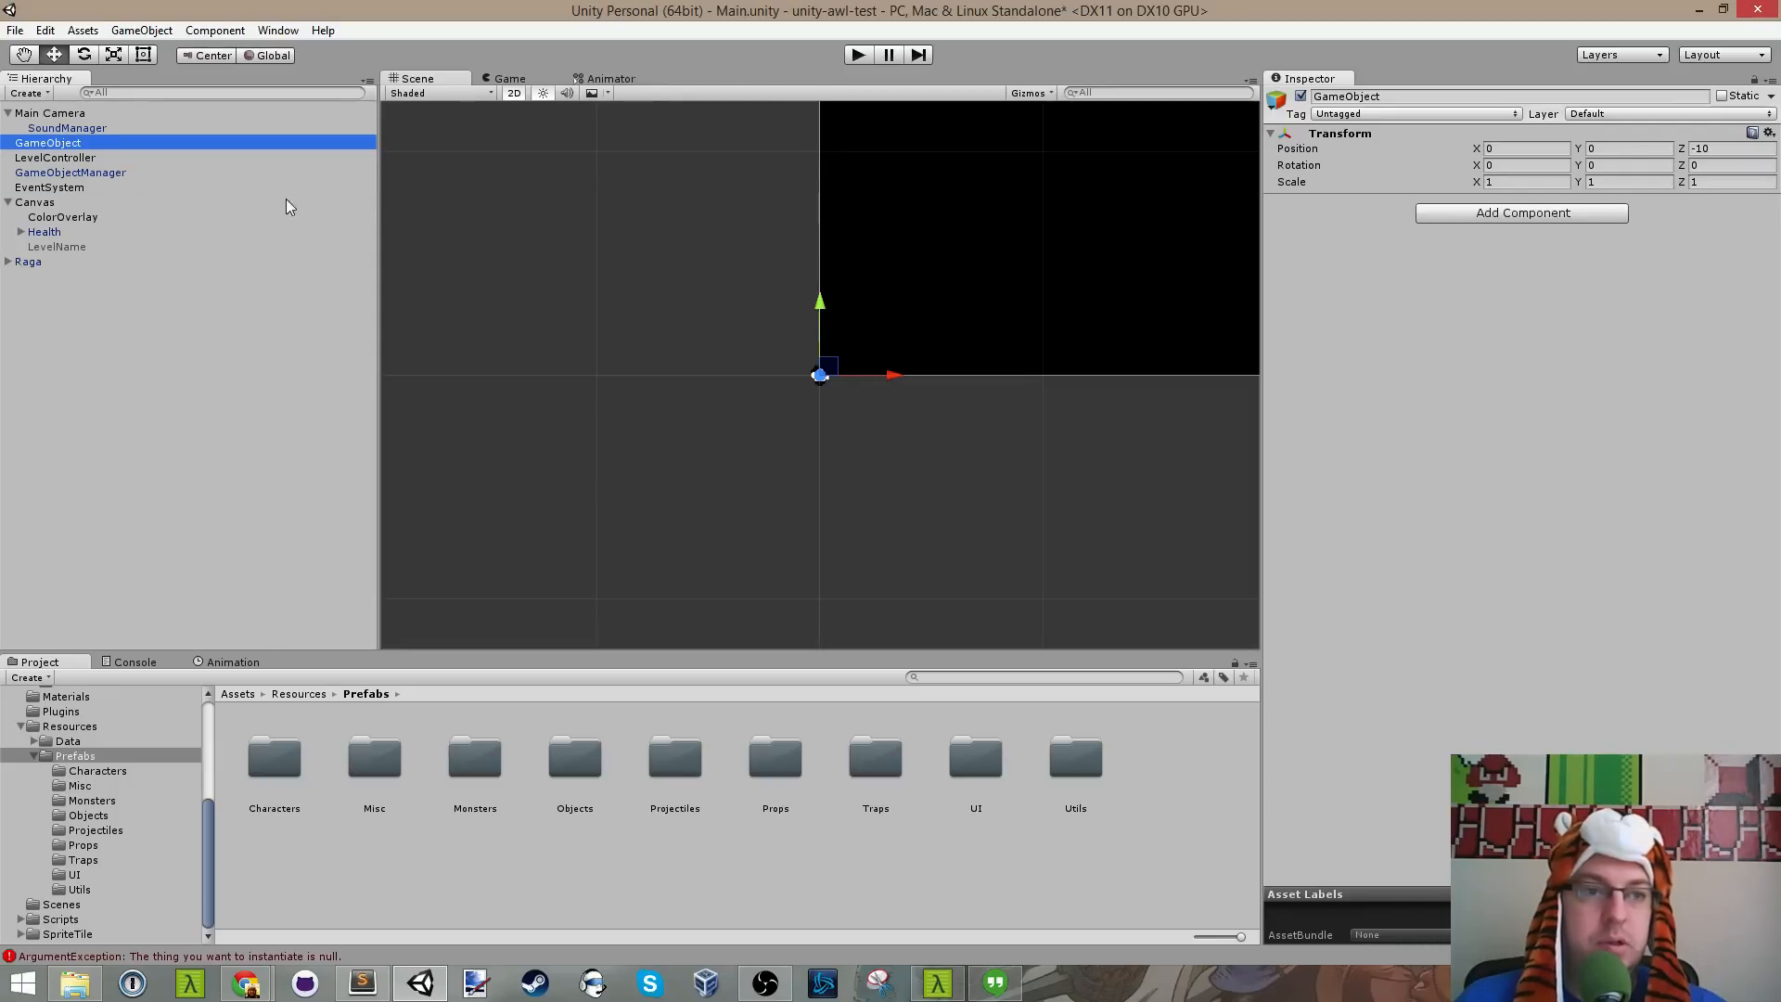
{"action": "left_click_drag", "start_coordinate": [830, 348], "coordinate": [587, 419]}
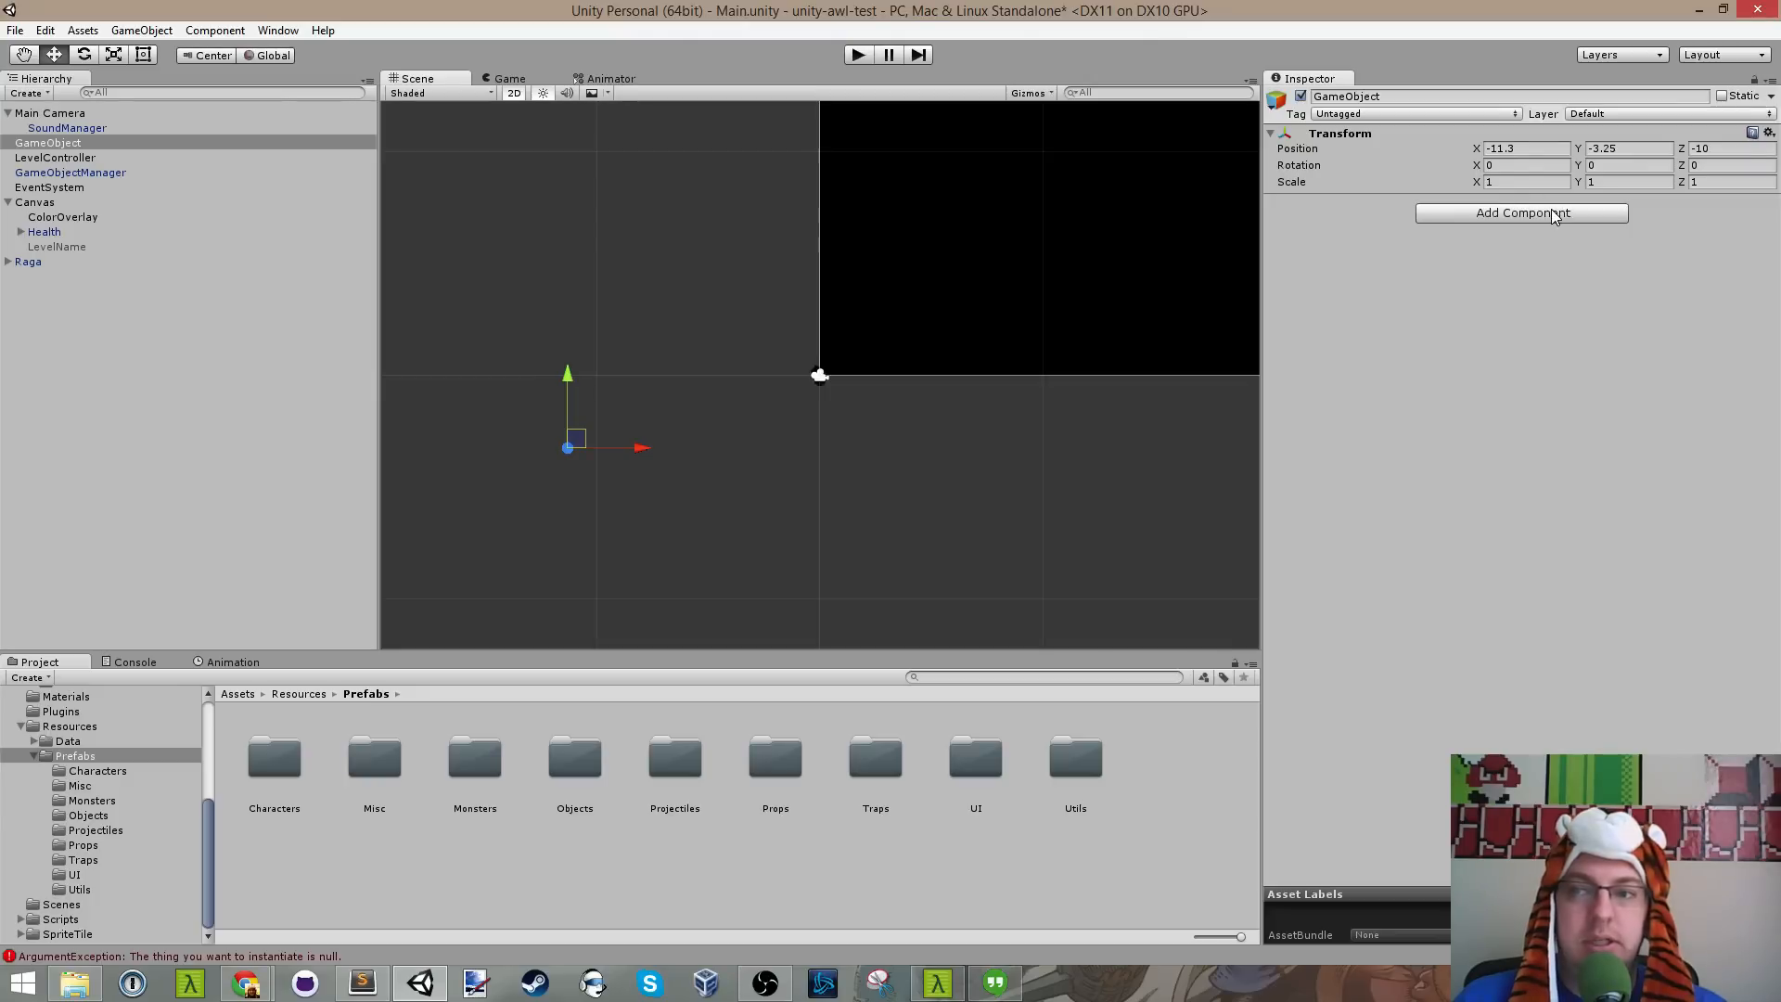
Step: Add a Sprite Renderer component to the new GameObject
{"action": "left_click", "coordinate": [1522, 213]}
{"action": "type", "text": "spr"}
{"action": "key", "text": "Down"}
{"action": "key", "text": "Down"}
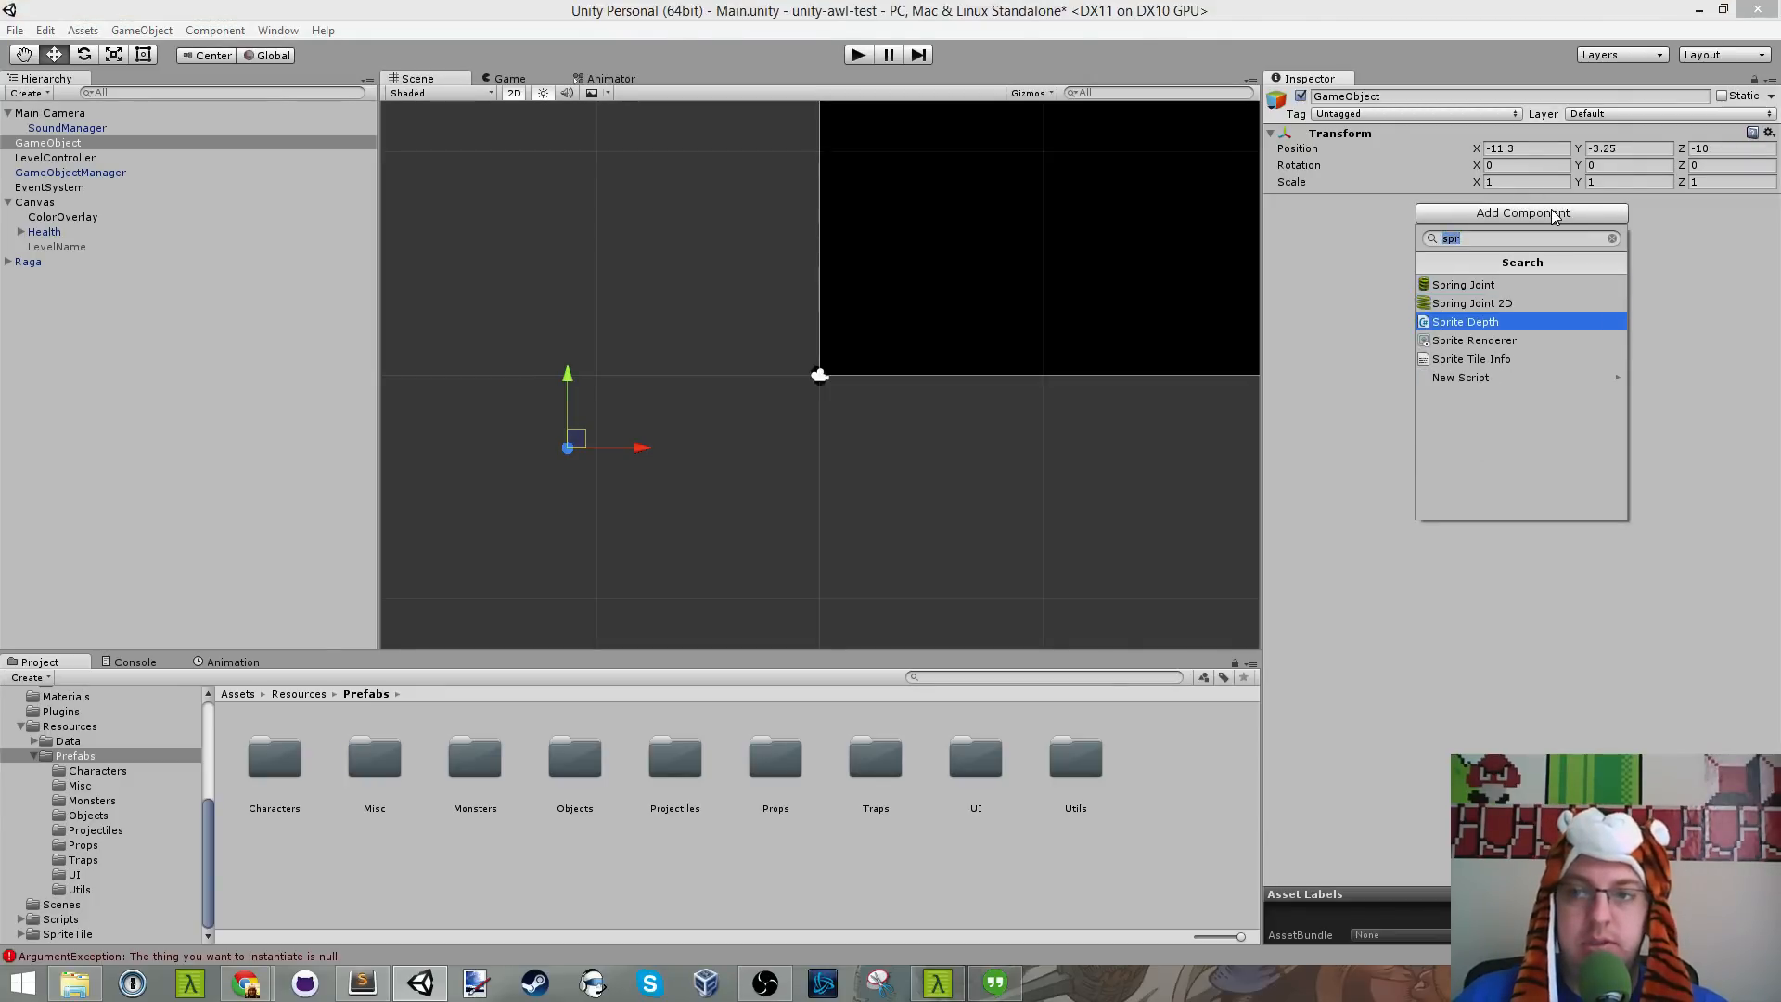
{"action": "key", "text": "Down"}
{"action": "key", "text": "Return"}
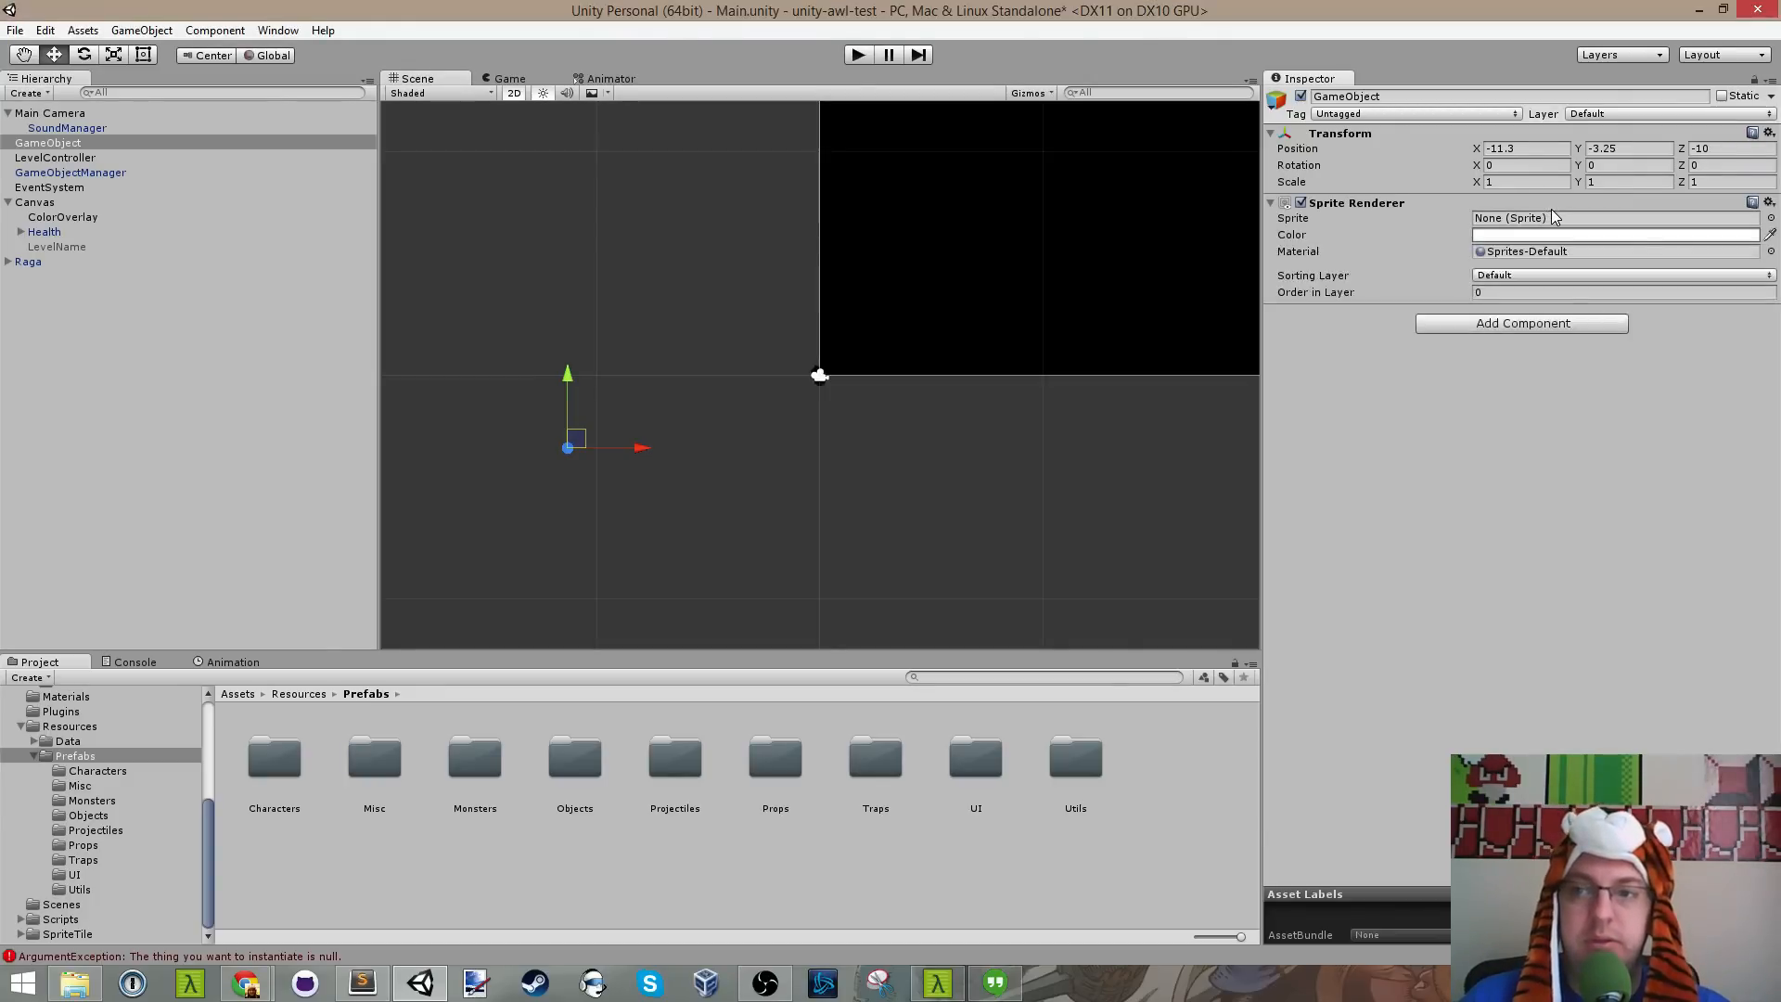
Step: Assign the apple sprite objects_14 to the GameObject's Sprite Renderer
{"action": "left_click", "coordinate": [1770, 218]}
{"action": "scroll", "coordinate": [351, 459], "scroll_direction": "down", "scroll_amount": 3}
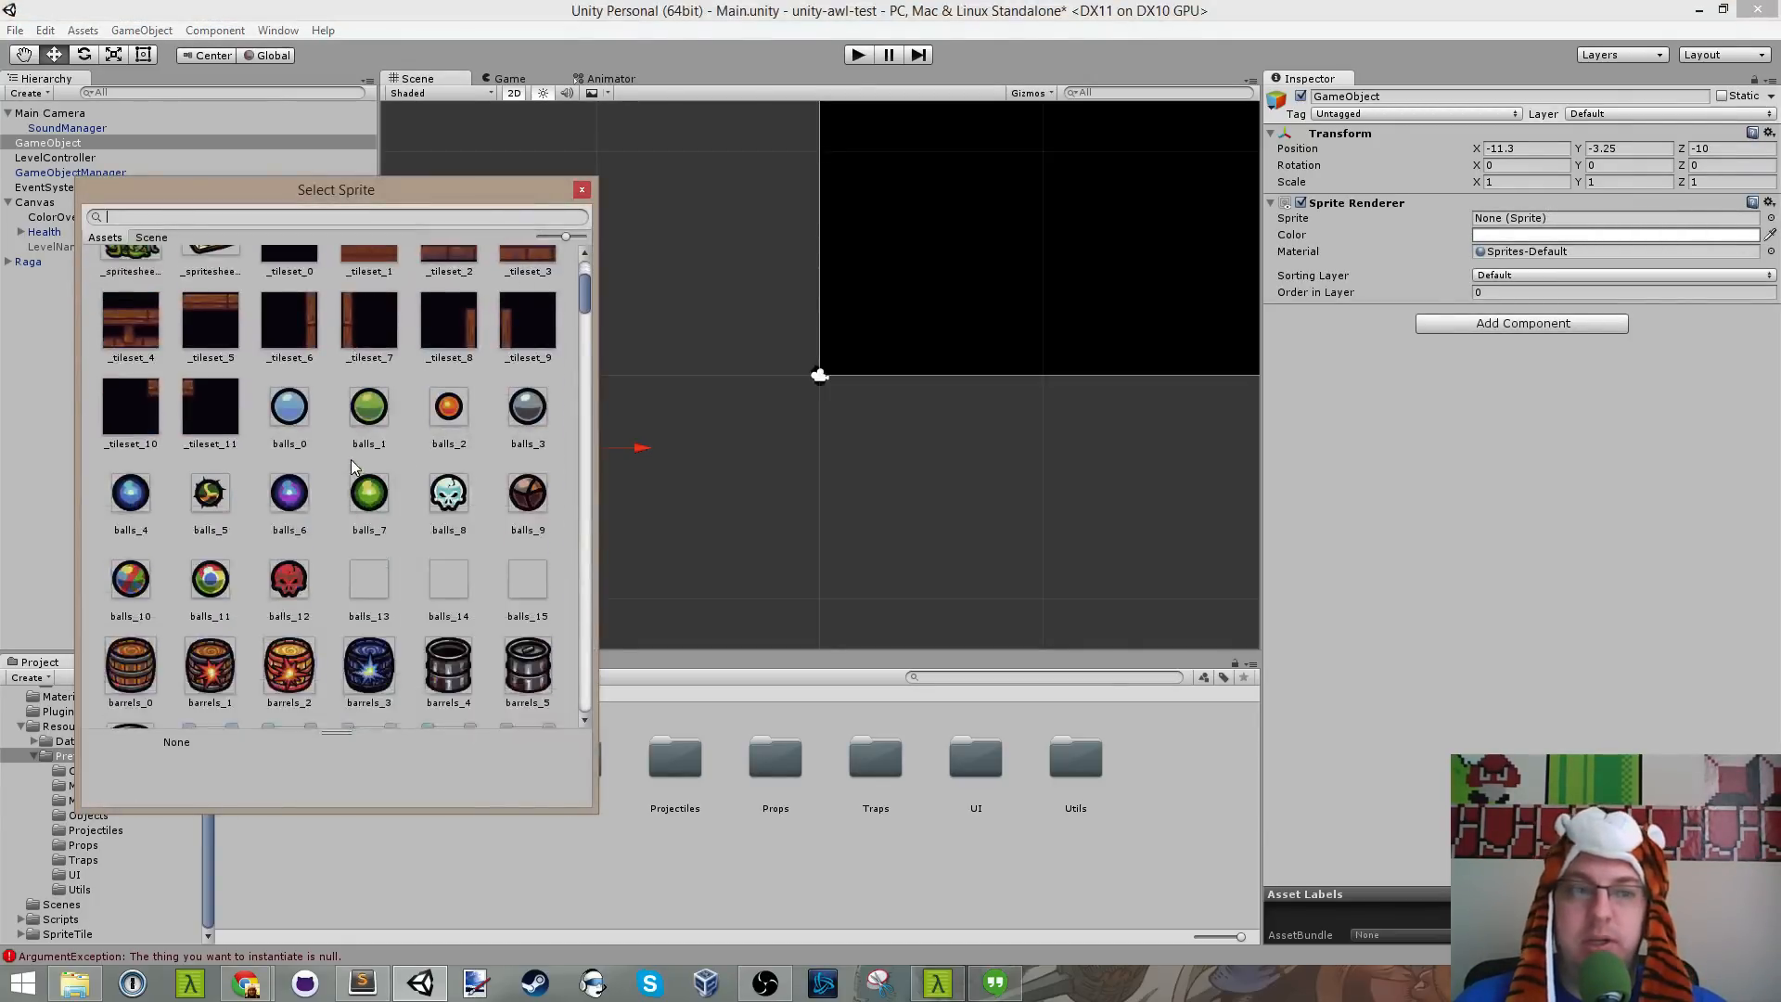
{"action": "scroll", "coordinate": [353, 459], "scroll_direction": "down", "scroll_amount": 10}
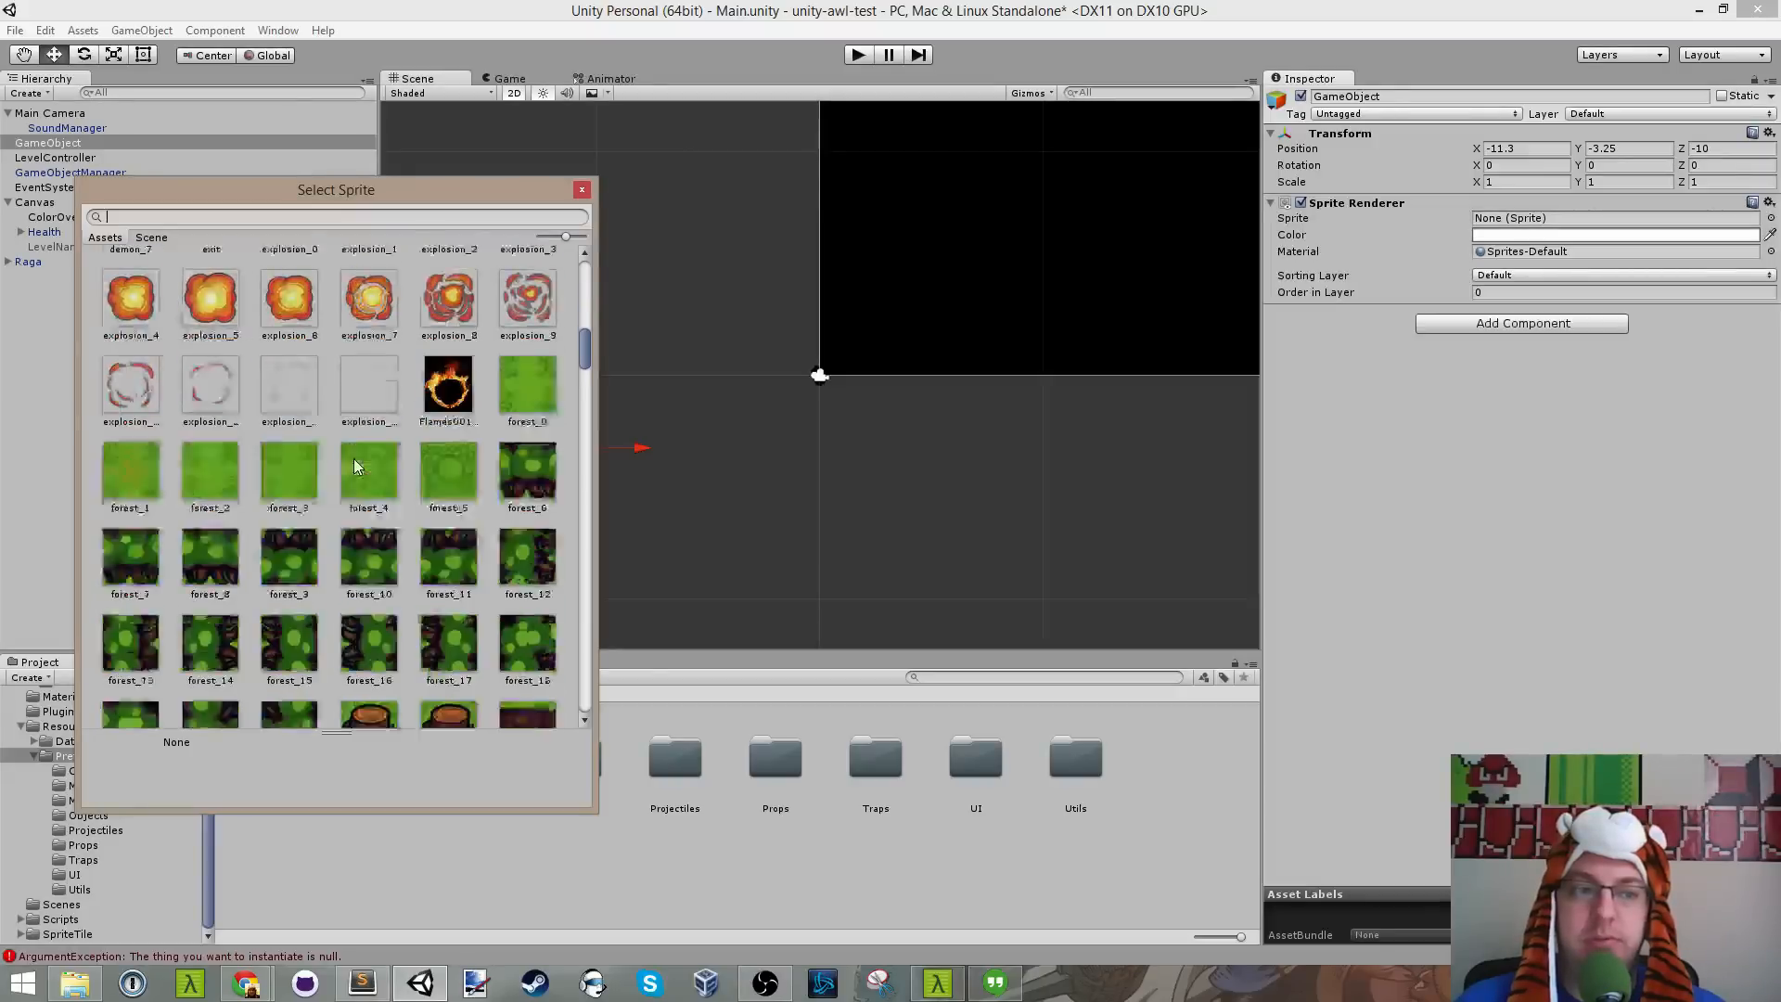
{"action": "scroll", "coordinate": [354, 459], "scroll_direction": "down", "scroll_amount": 3}
{"action": "left_click_drag", "start_coordinate": [587, 354], "coordinate": [575, 469]}
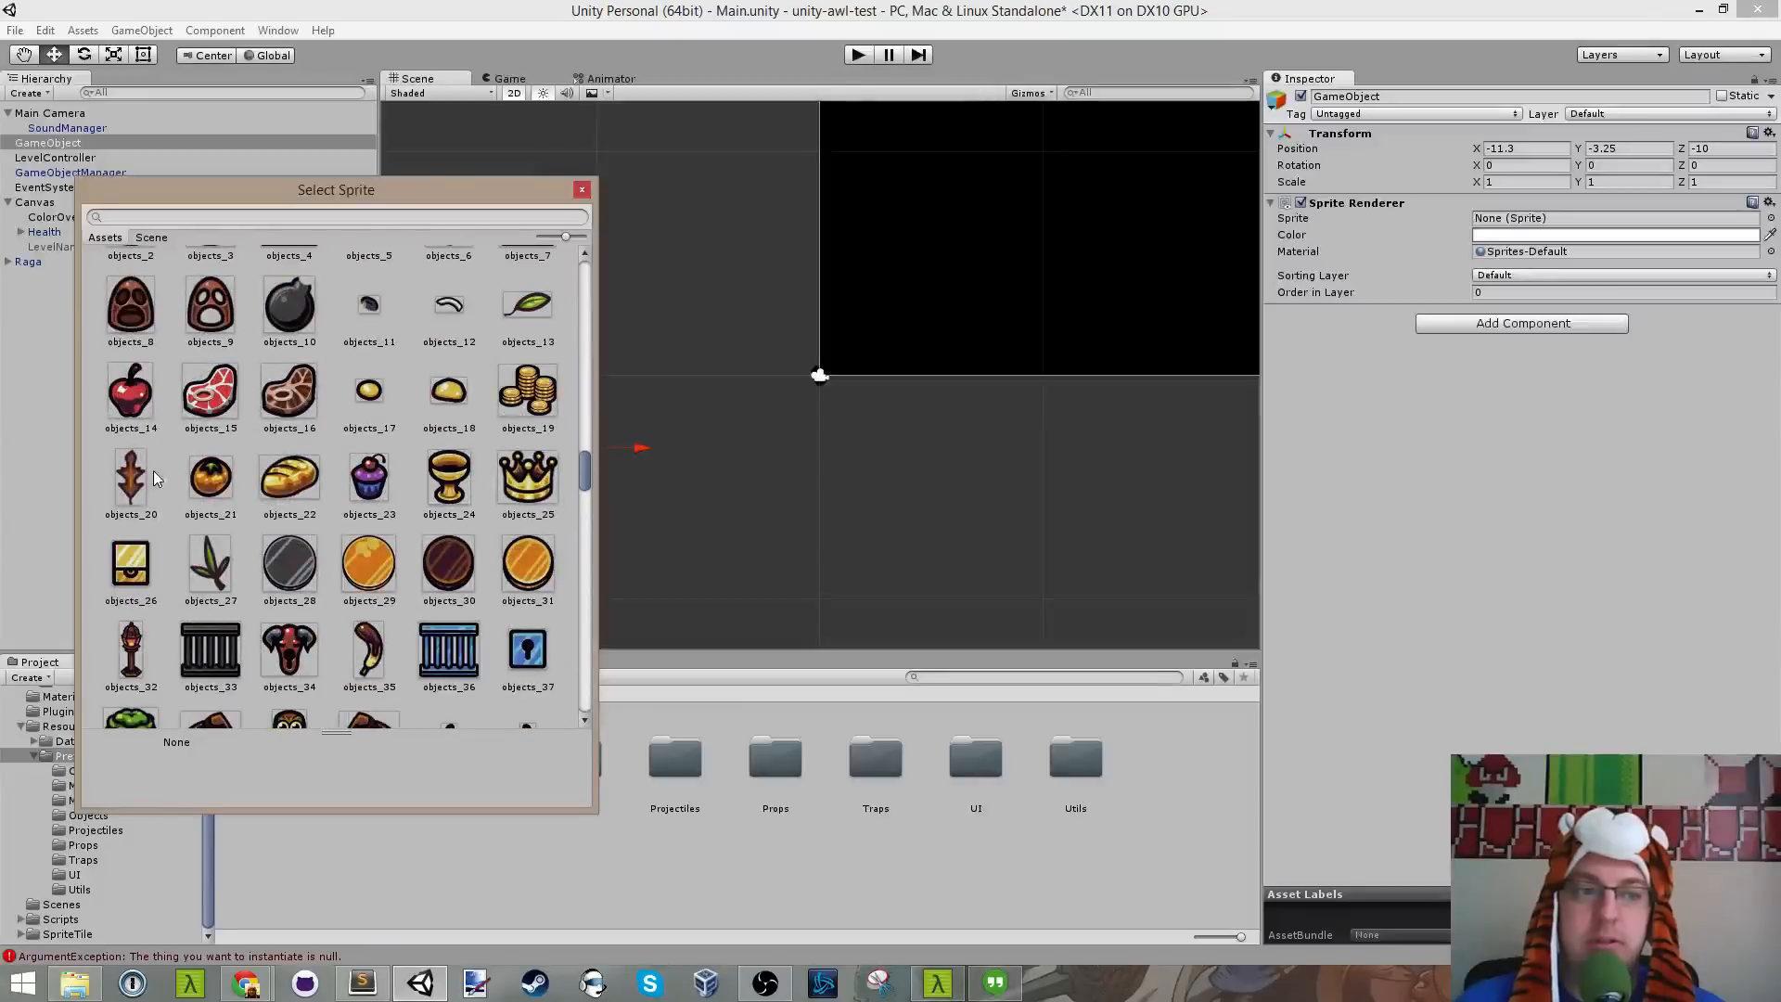
{"action": "double_click", "coordinate": [127, 394]}
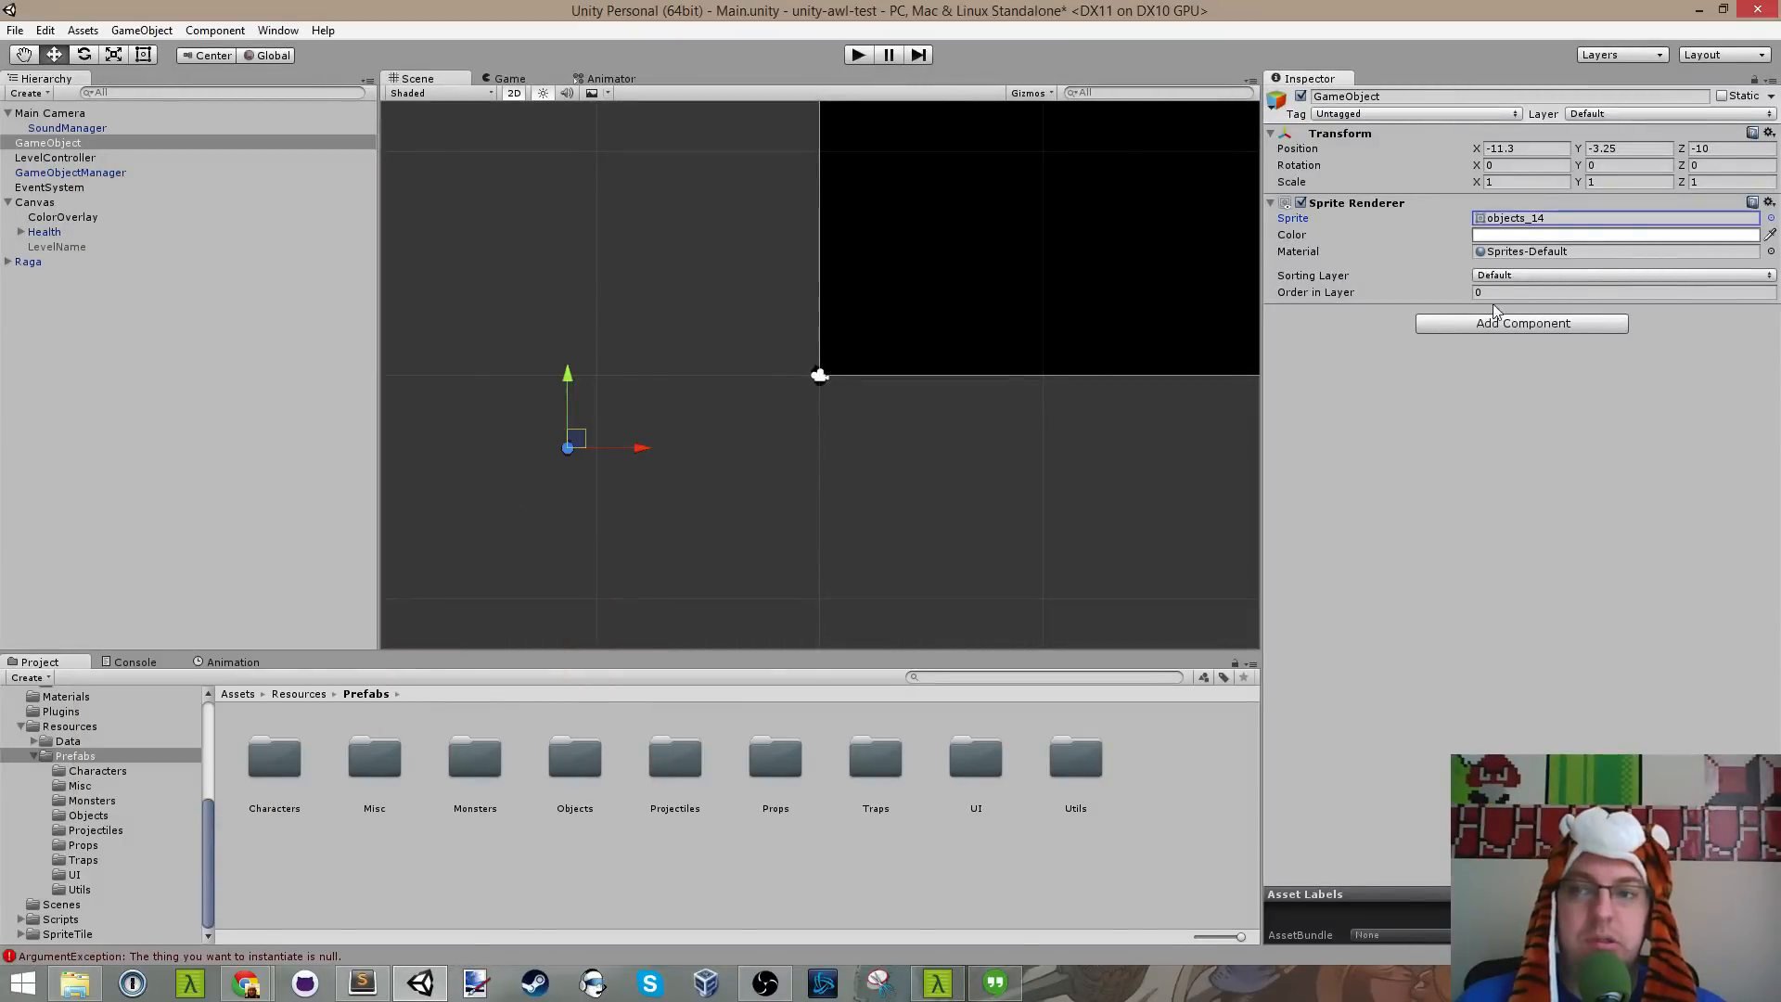
Step: Set the Sprite Renderer's Sorting Layer to TallObjects and save the scene
{"action": "left_click", "coordinate": [1498, 276]}
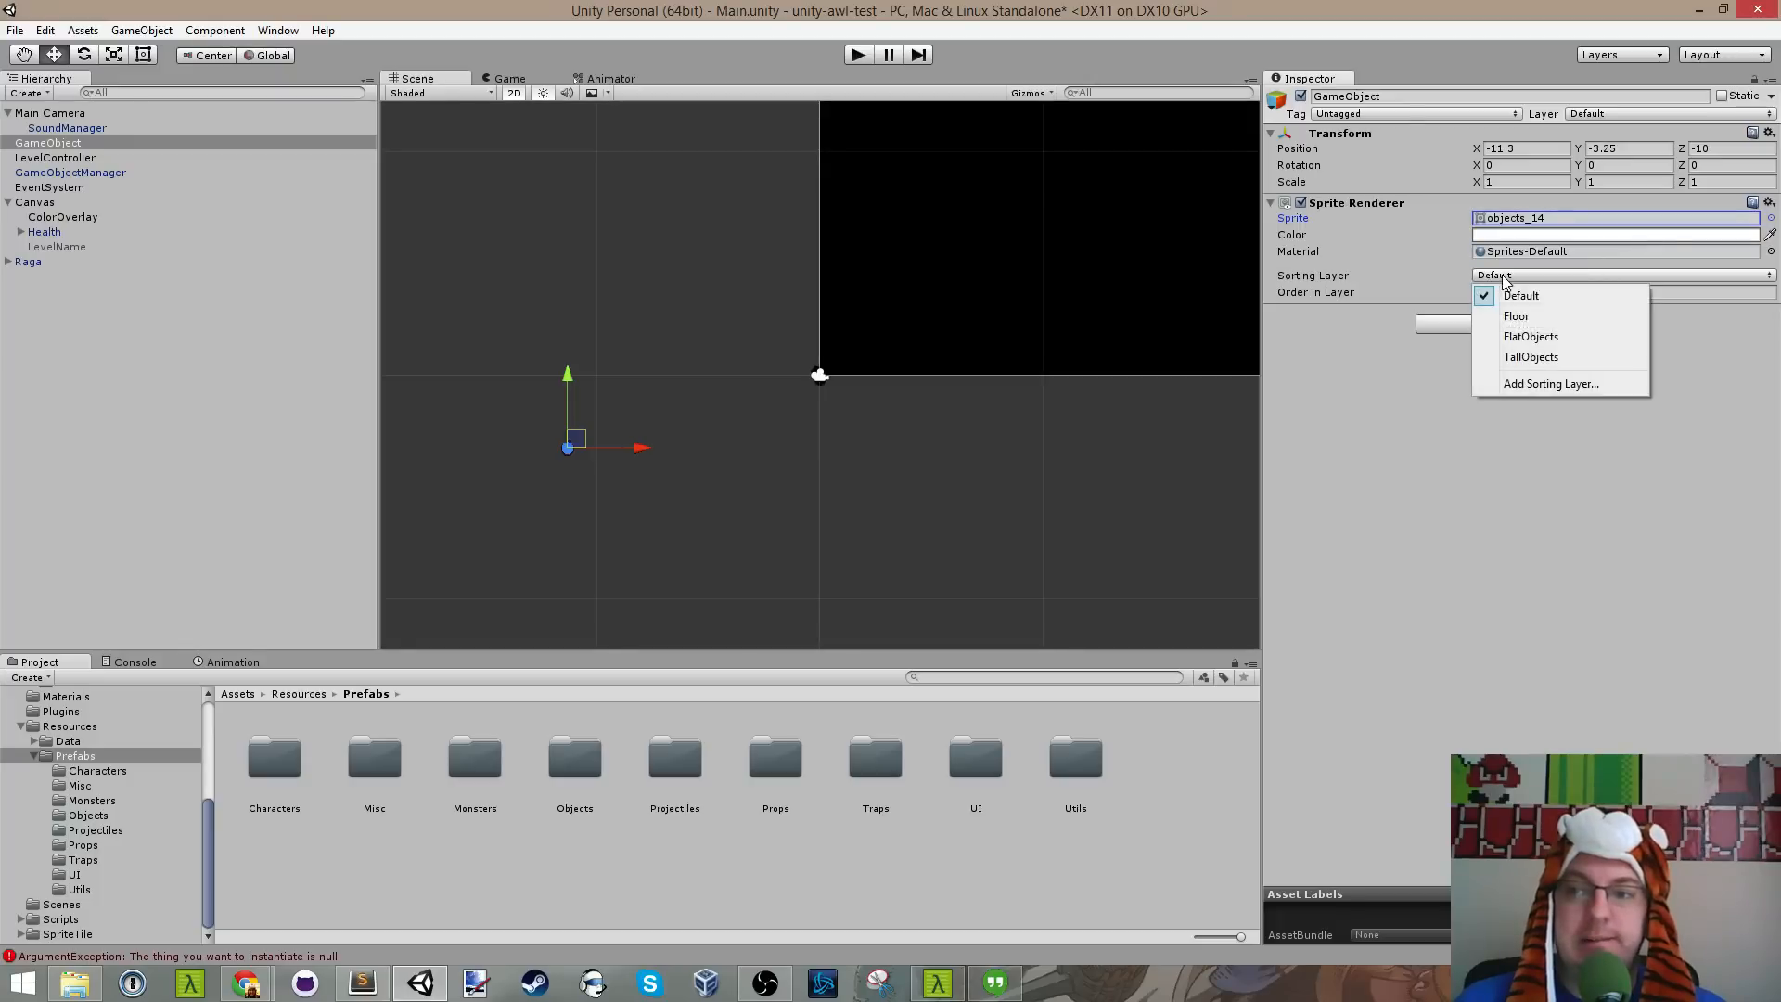
{"action": "left_click", "coordinate": [1545, 354]}
{"action": "key", "text": "ctrl+s"}
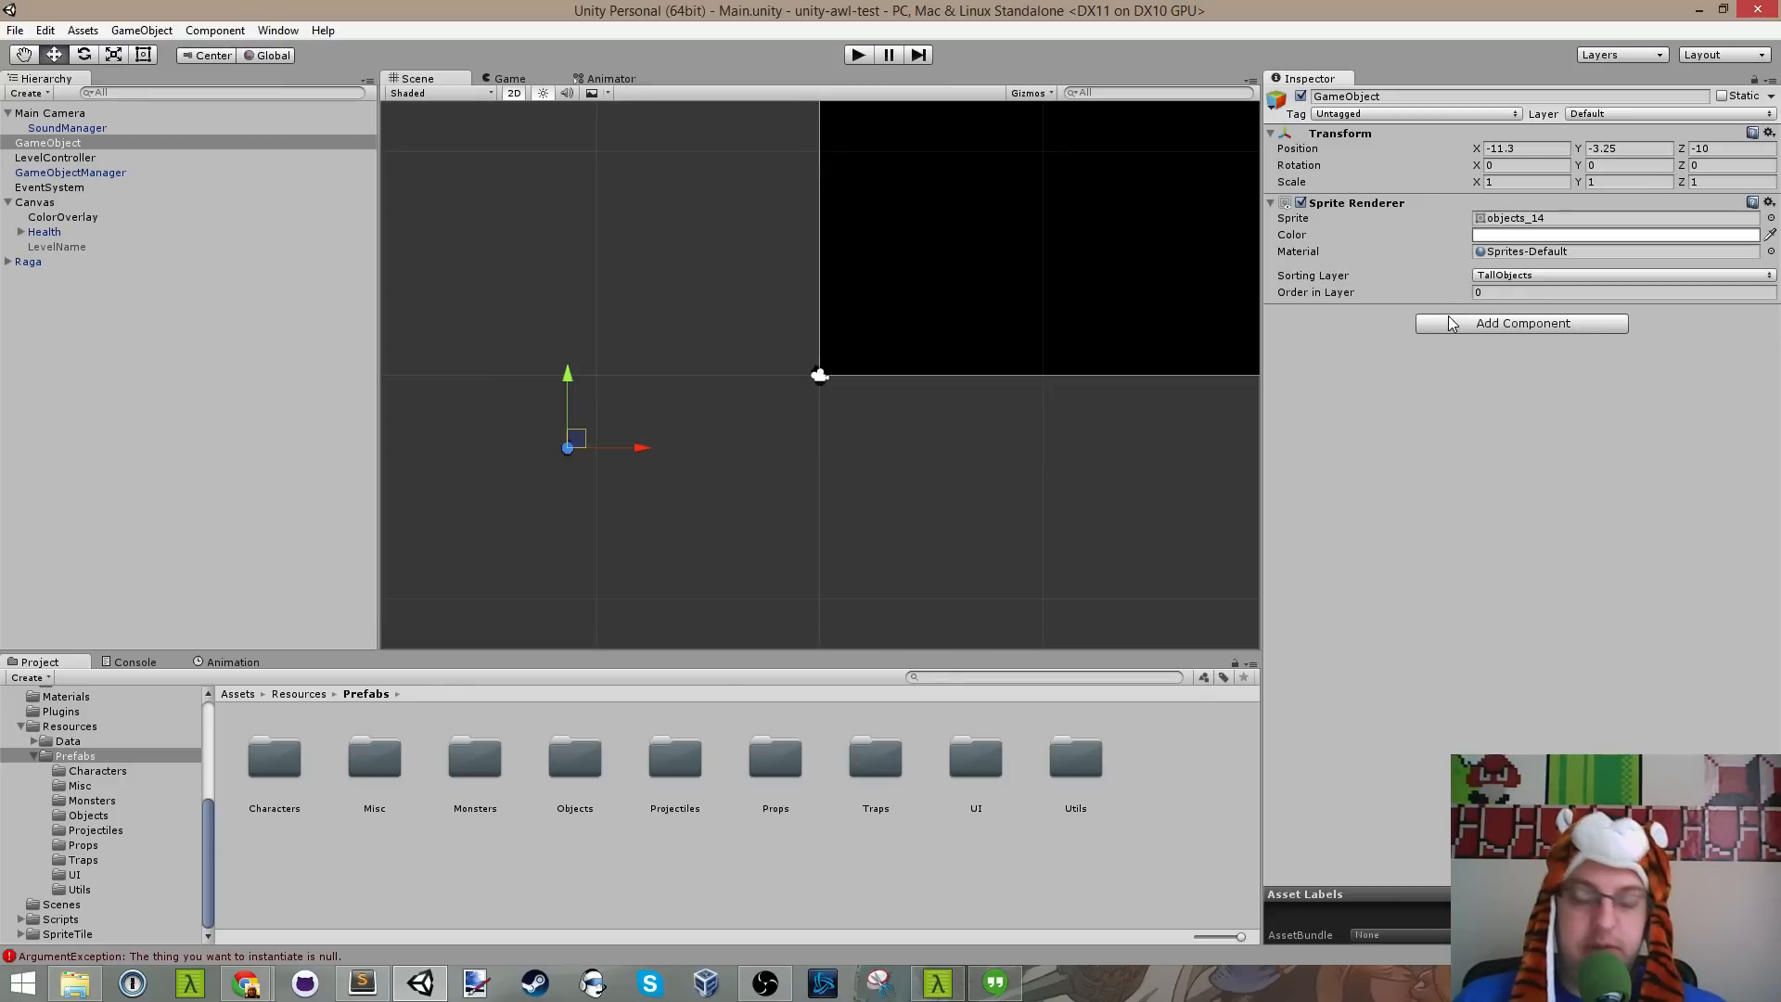
{"action": "left_click", "coordinate": [1535, 275]}
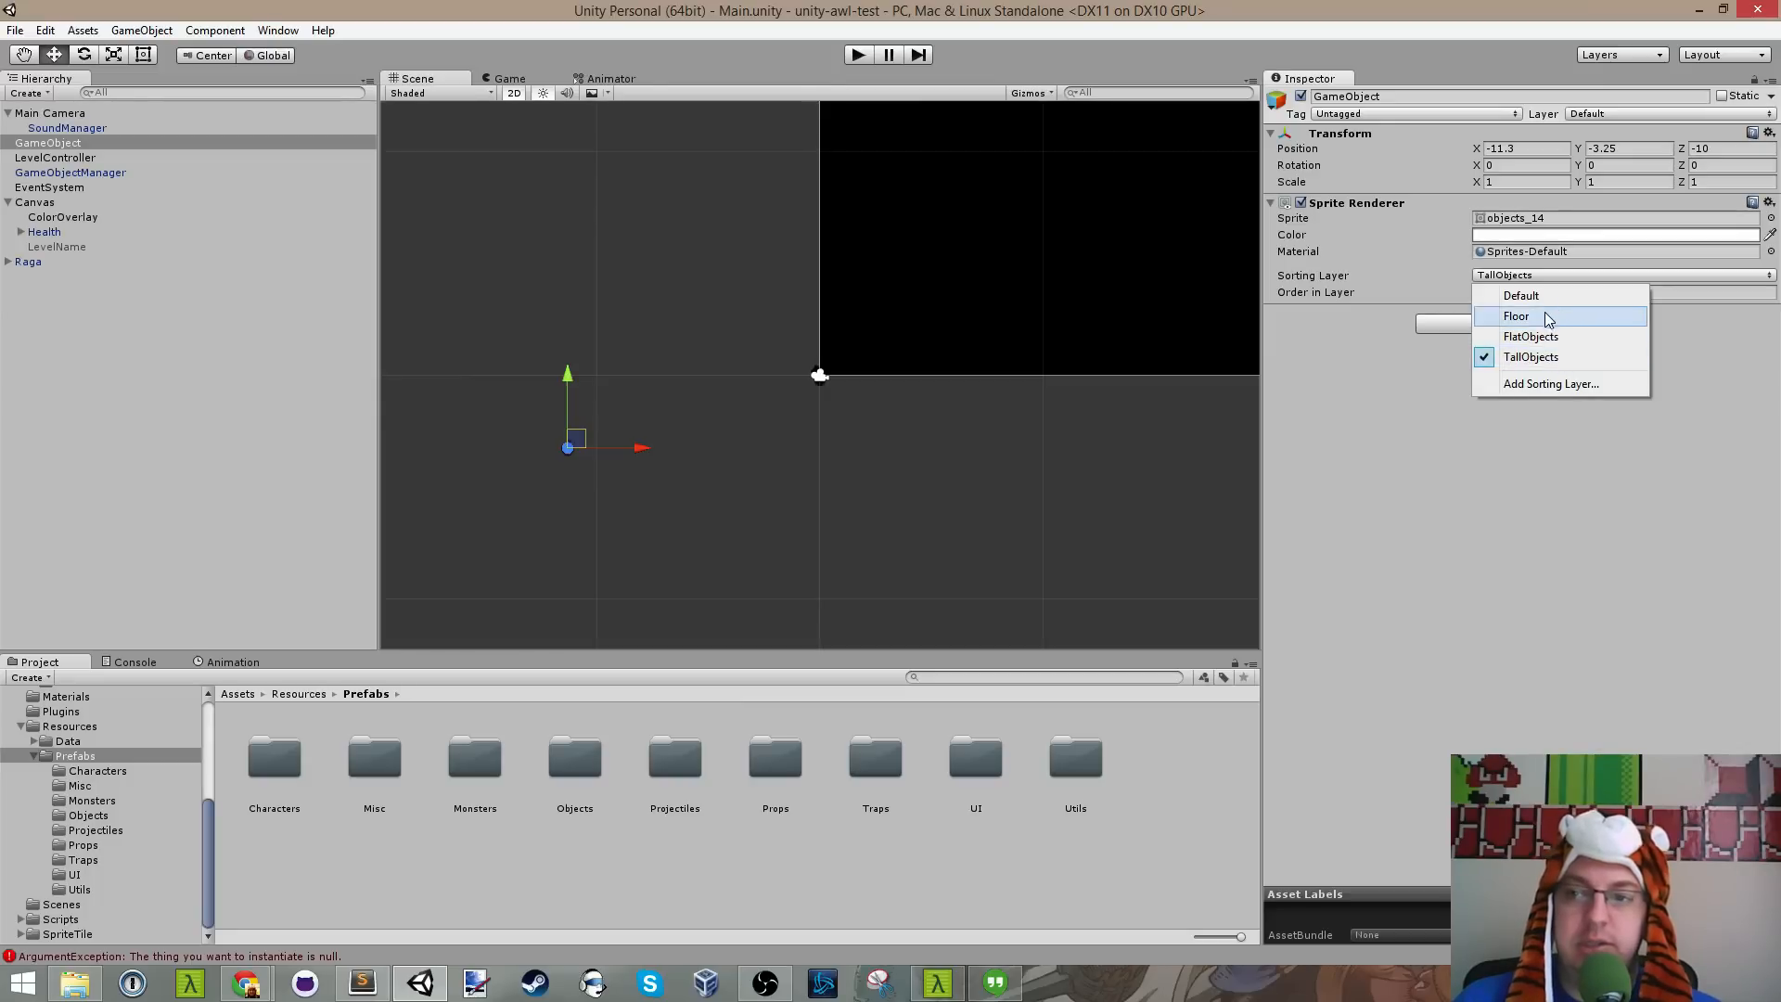
{"action": "left_click", "coordinate": [1548, 361]}
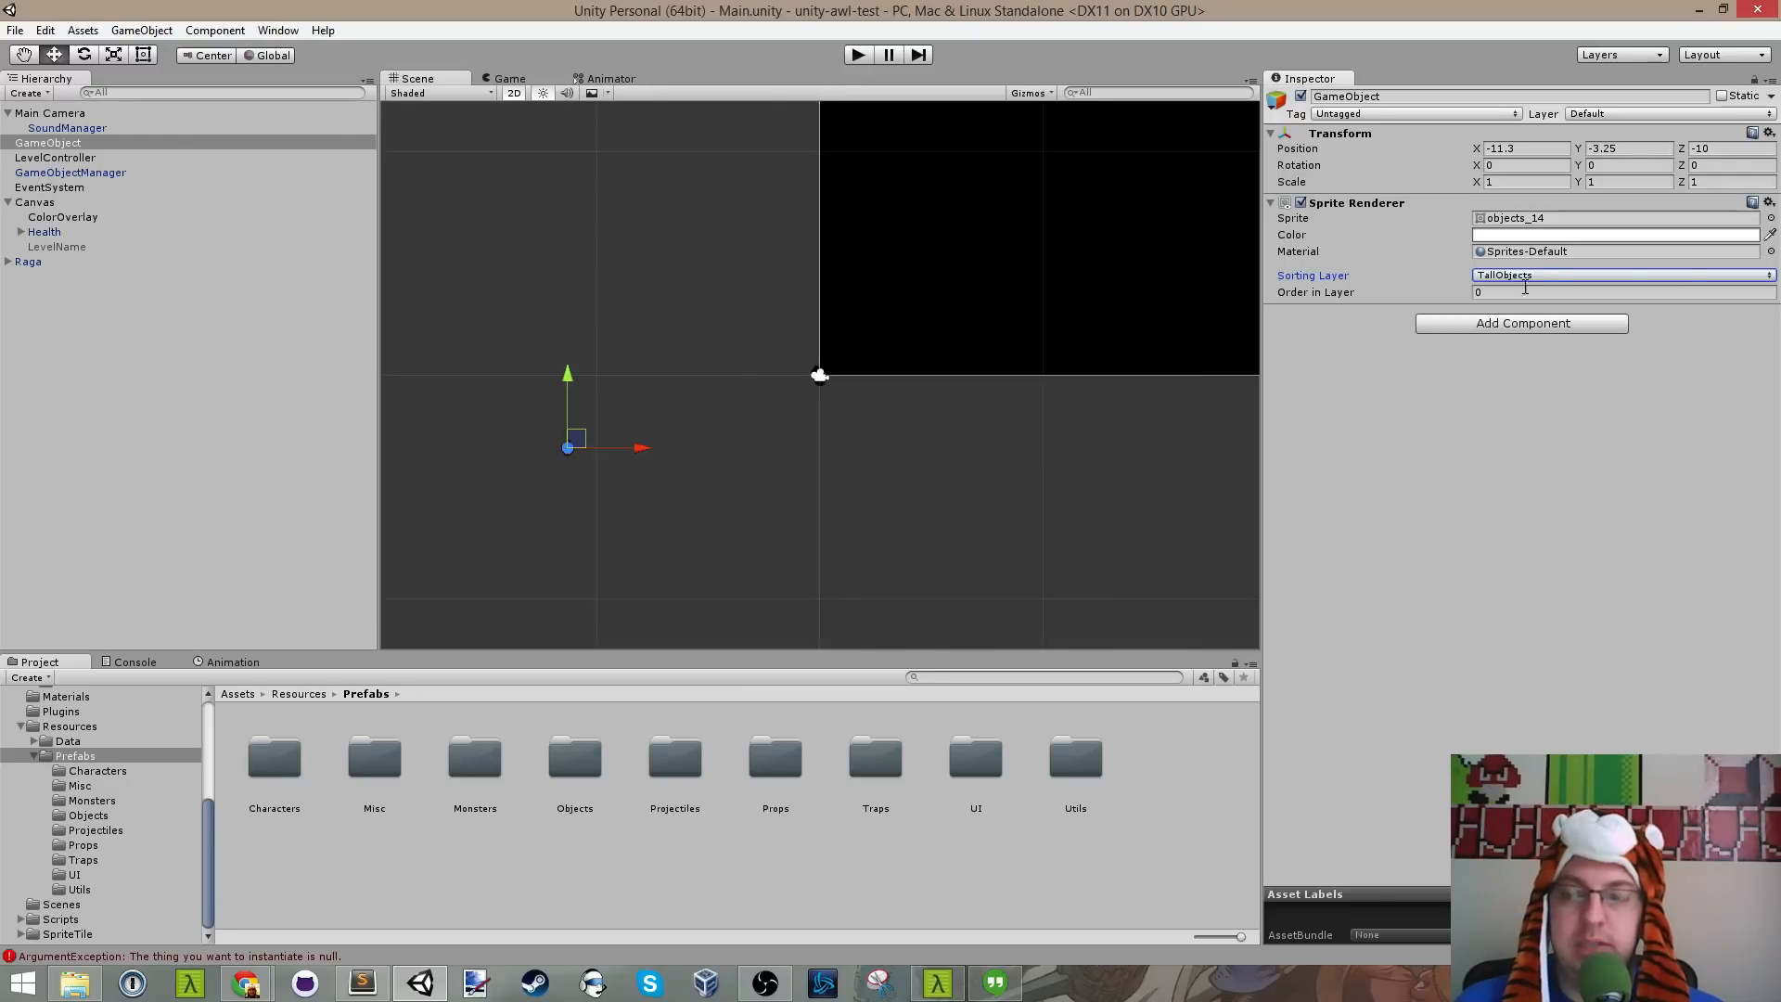
{"action": "left_click", "coordinate": [1528, 277]}
{"action": "left_click", "coordinate": [1542, 358]}
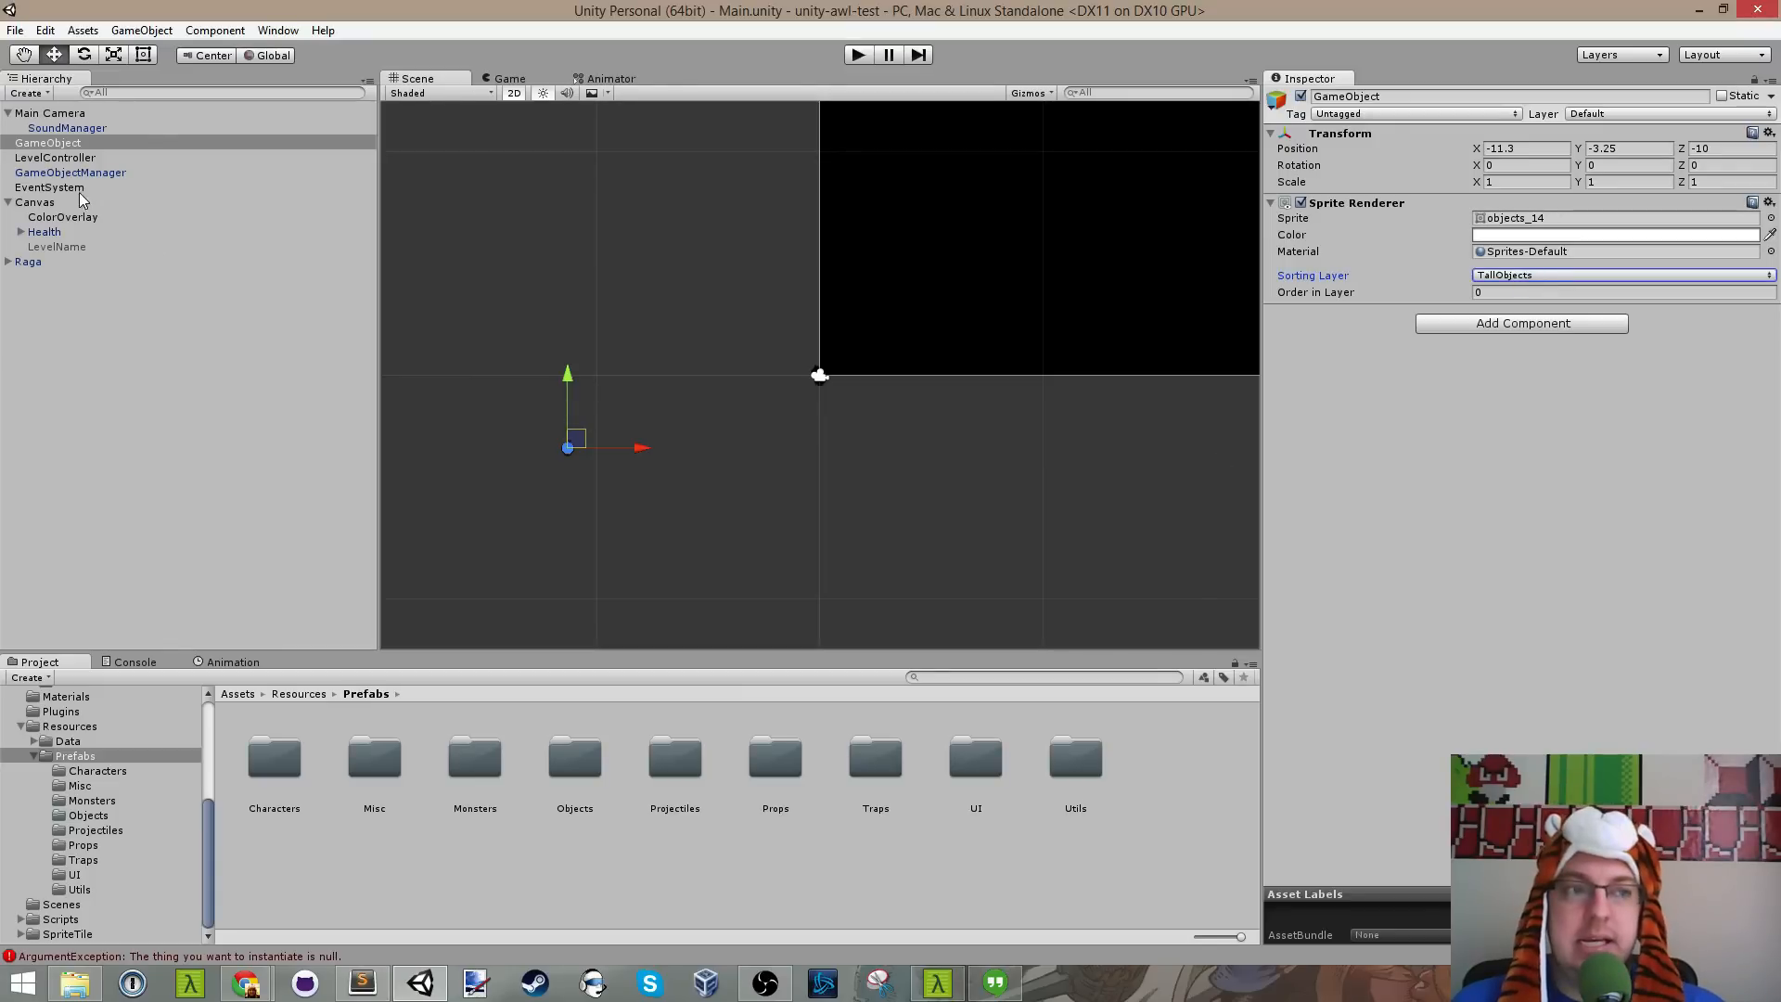
Step: Frame the new GameObject in the Scene view, rename it Apple, and save the scene
{"action": "left_click", "coordinate": [58, 144]}
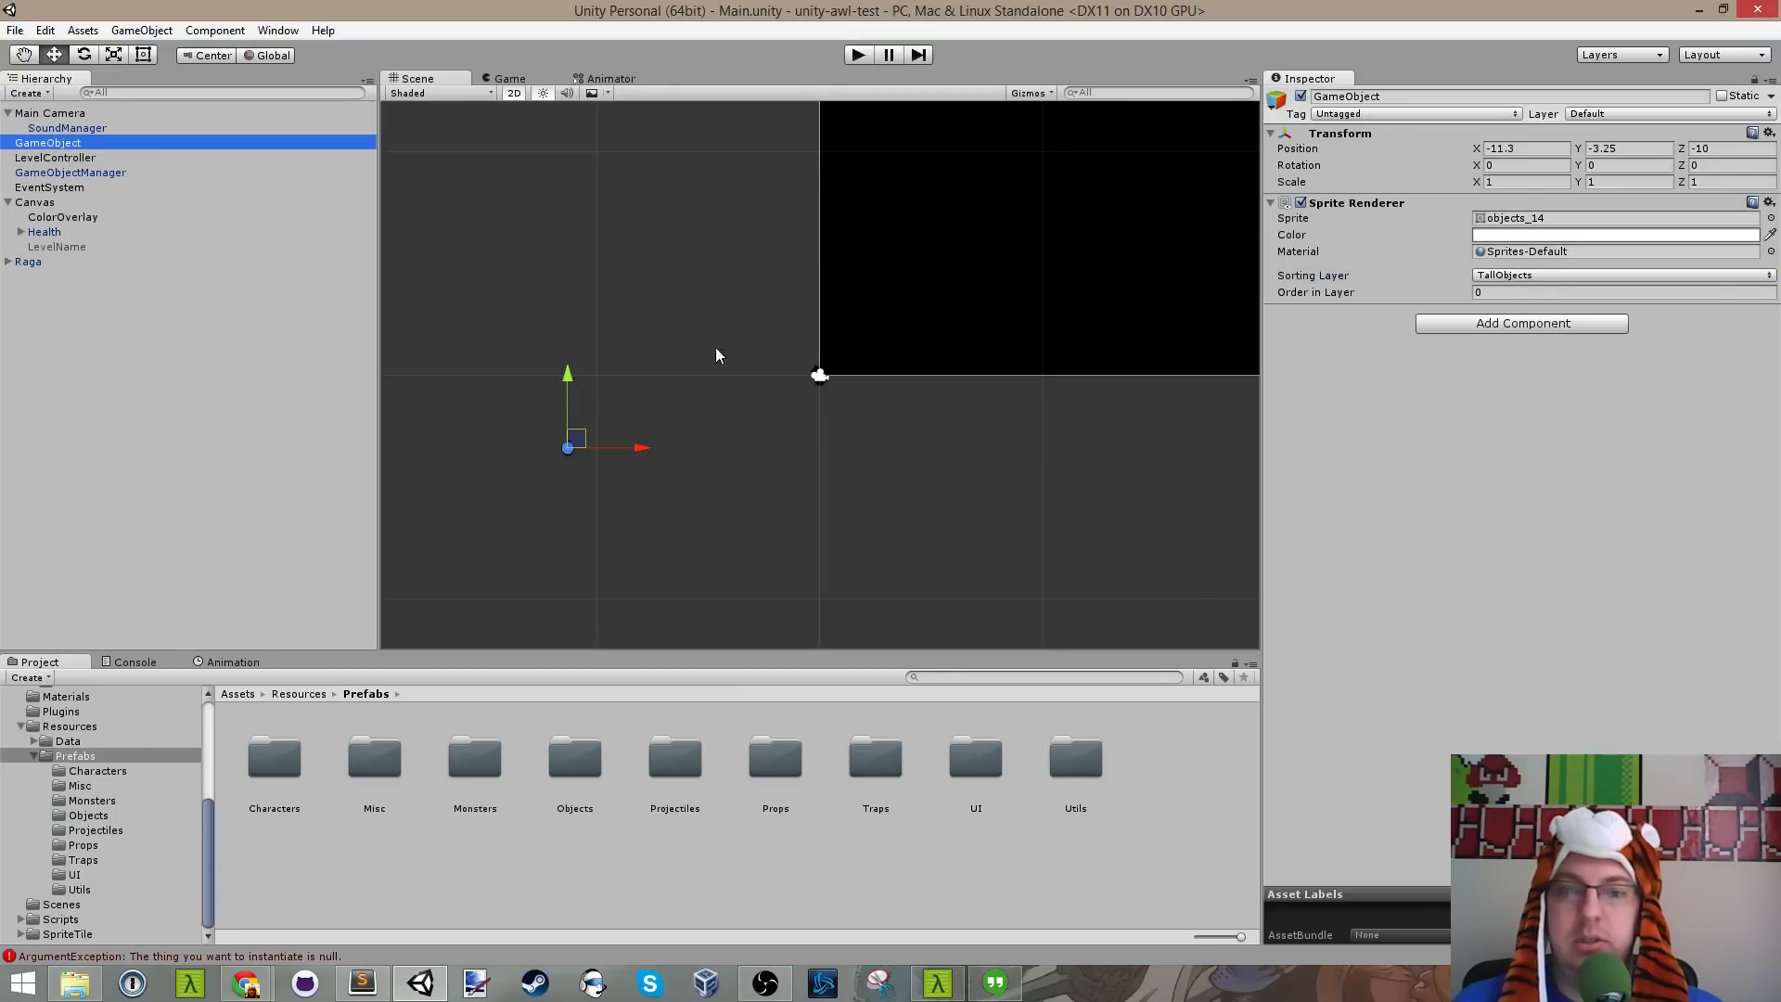
{"action": "scroll", "coordinate": [571, 436], "scroll_direction": "up", "scroll_amount": 1}
{"action": "double_click", "coordinate": [44, 145]}
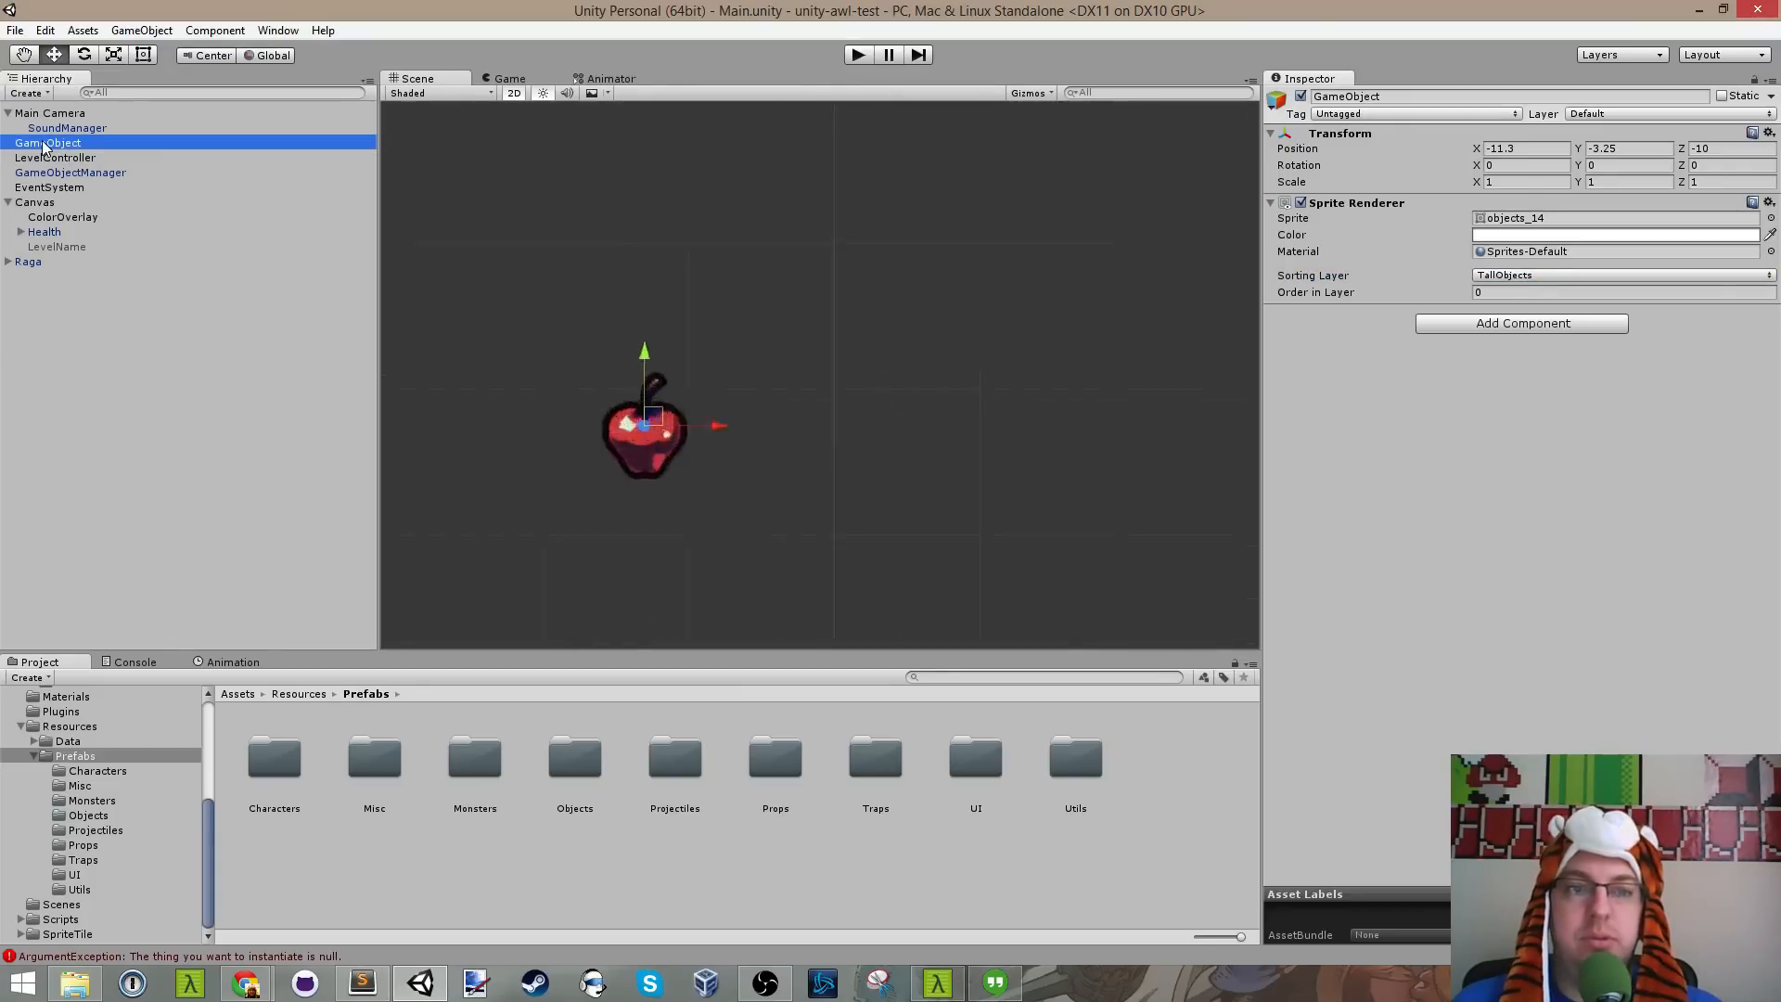
{"action": "key", "text": "F2"}
{"action": "type", "text": "Apple"}
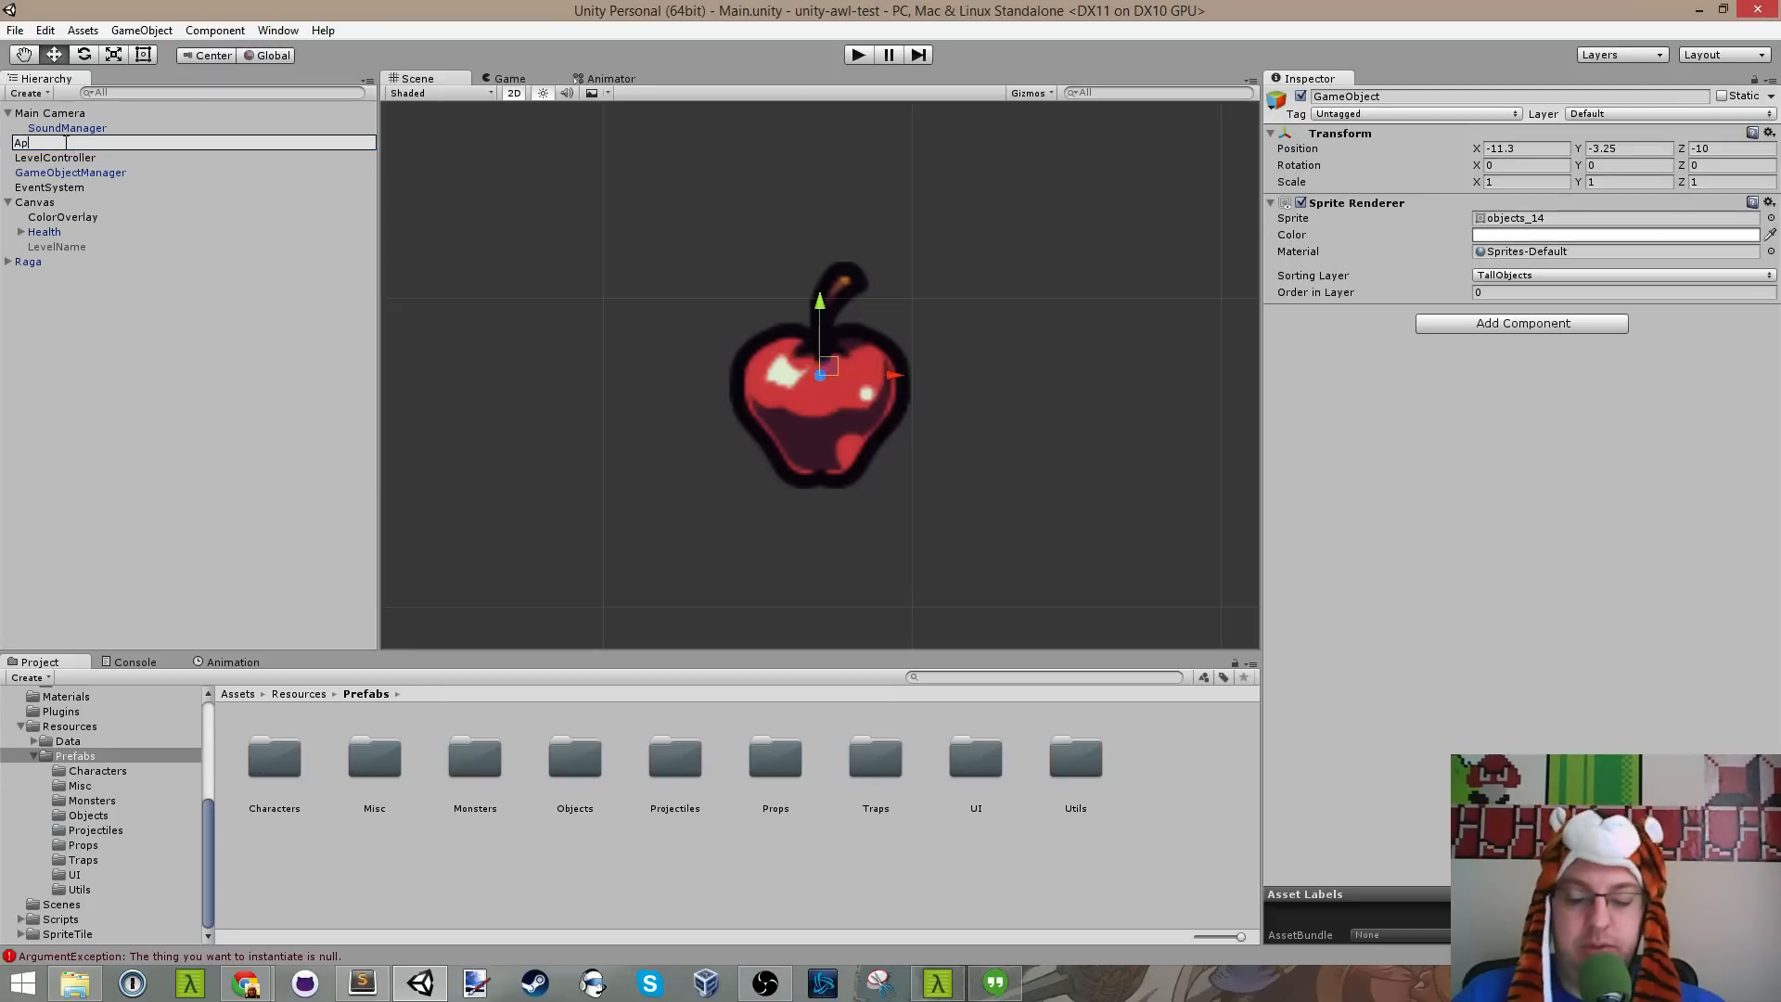
{"action": "key", "text": "Return"}
{"action": "key", "text": "ctrl+s"}
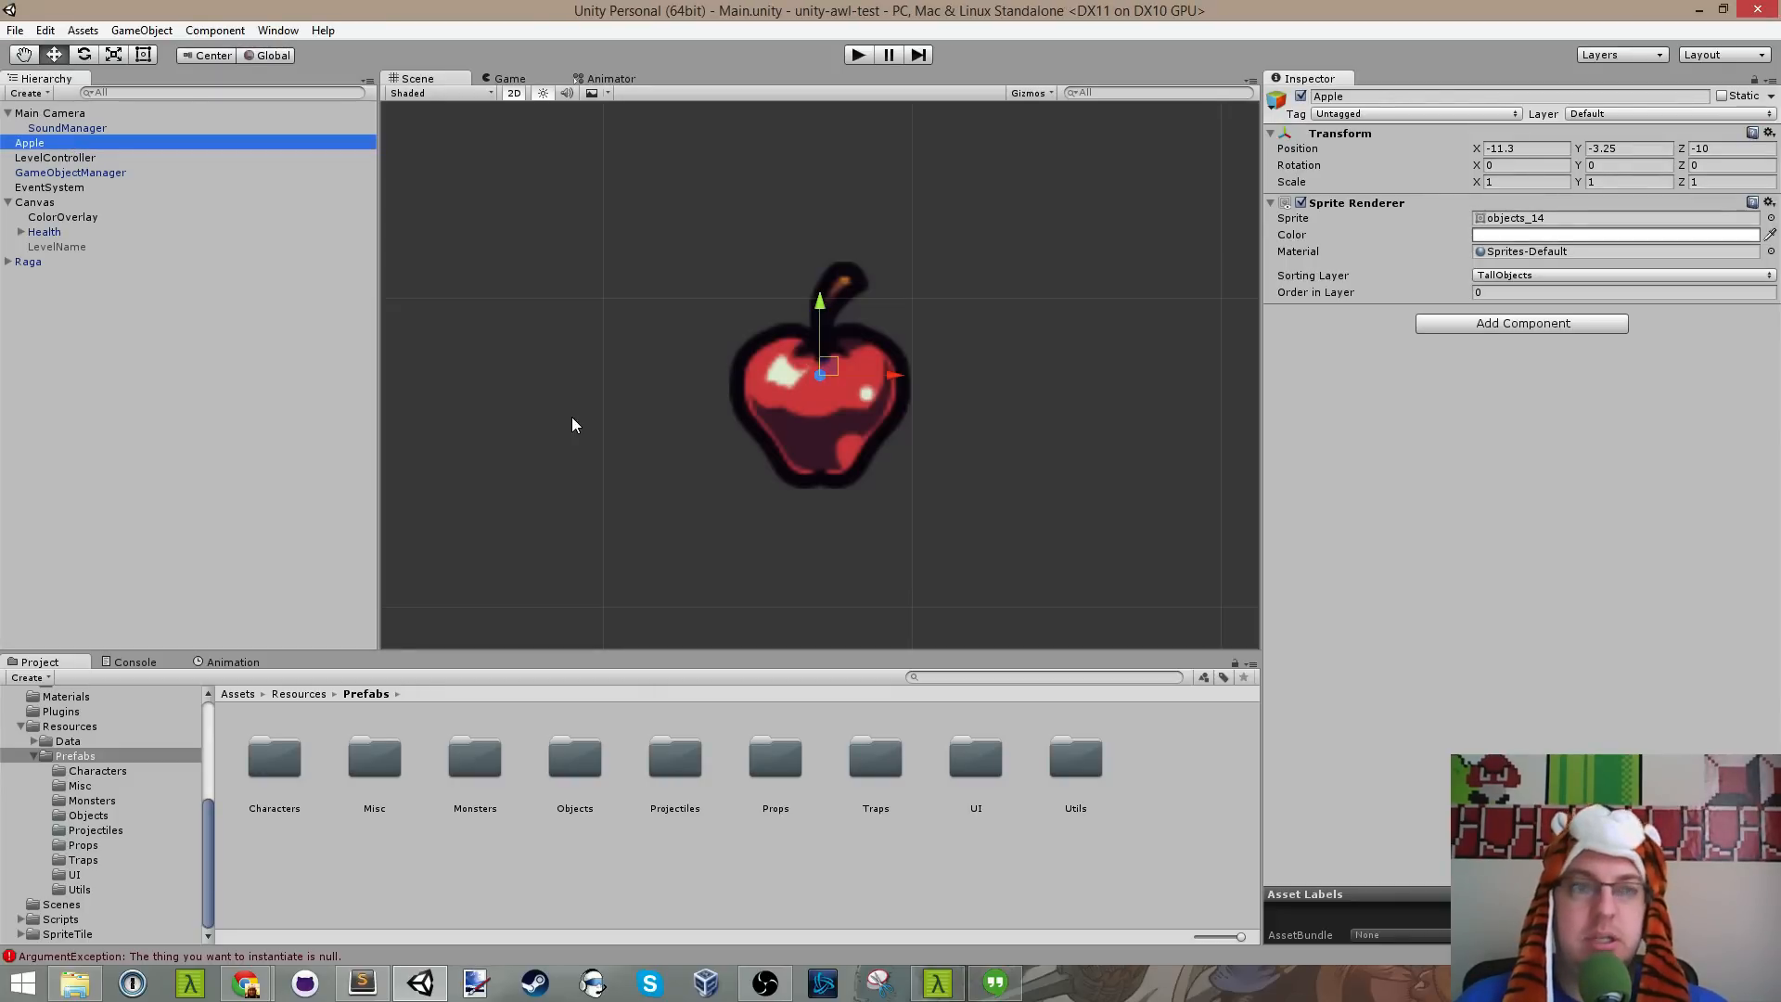
Step: Add the Sprite Depth script component to the Apple object
{"action": "left_click", "coordinate": [1380, 399]}
{"action": "left_click", "coordinate": [1479, 324]}
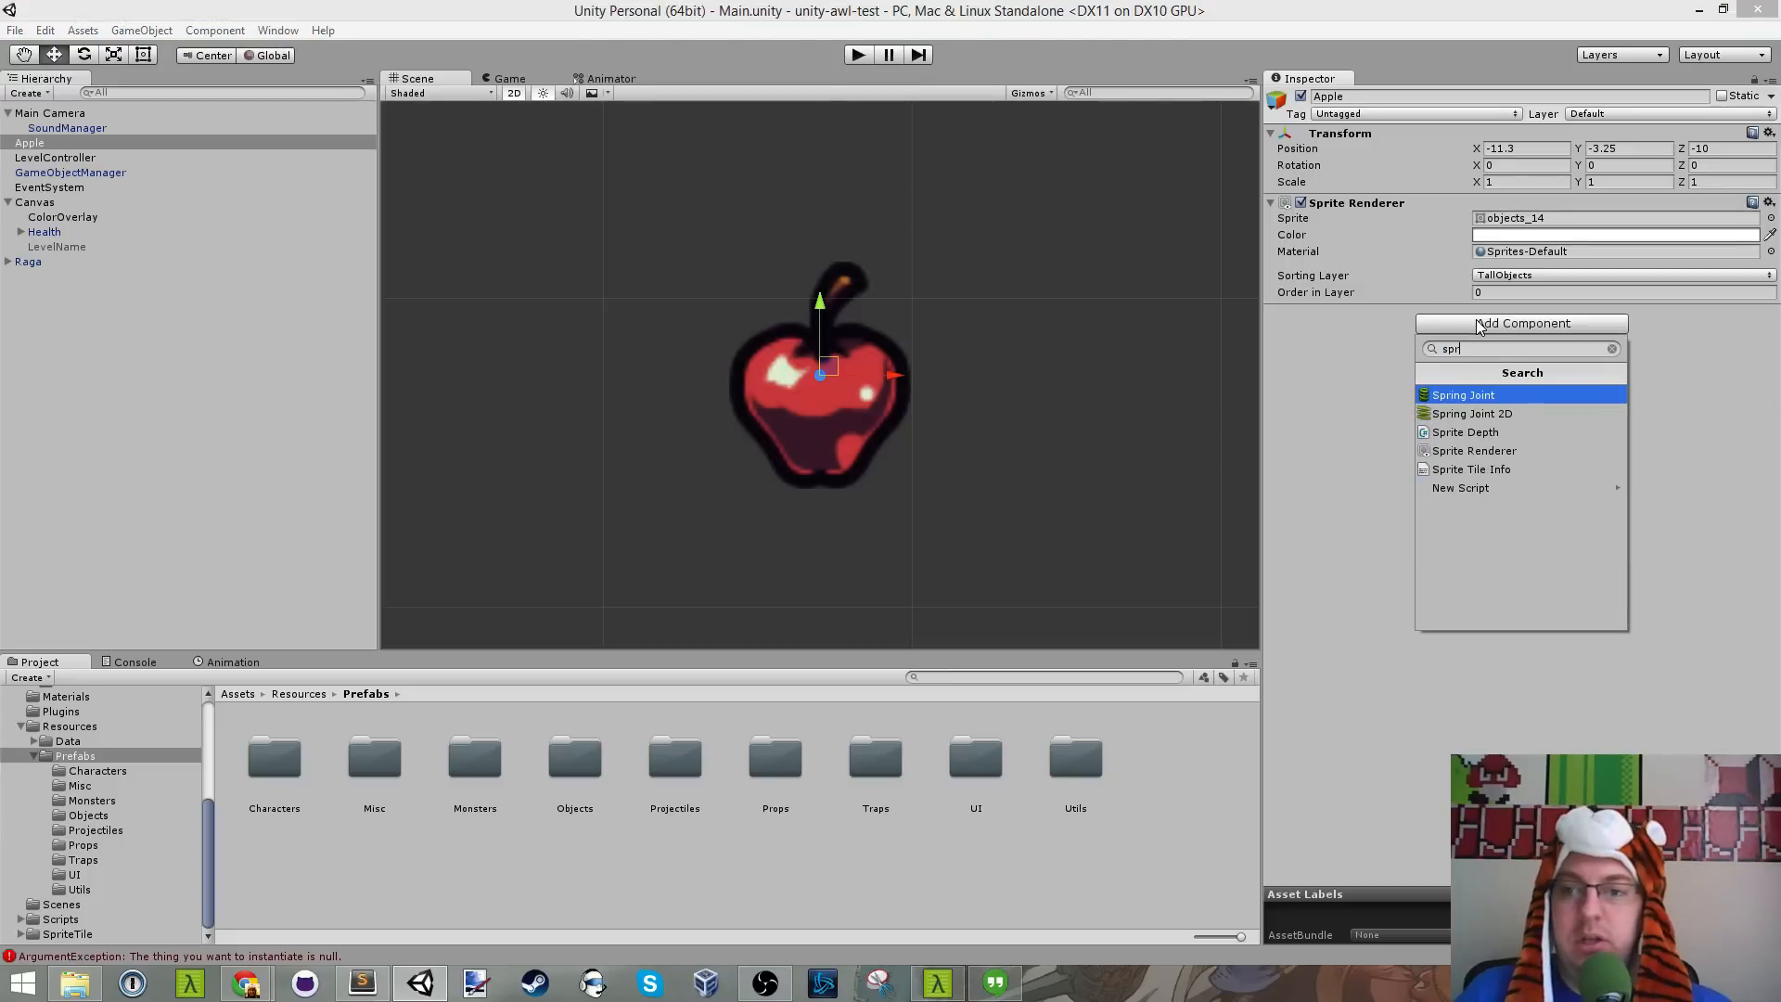
{"action": "key", "text": "Down"}
{"action": "key", "text": "Down"}
{"action": "key", "text": "Return"}
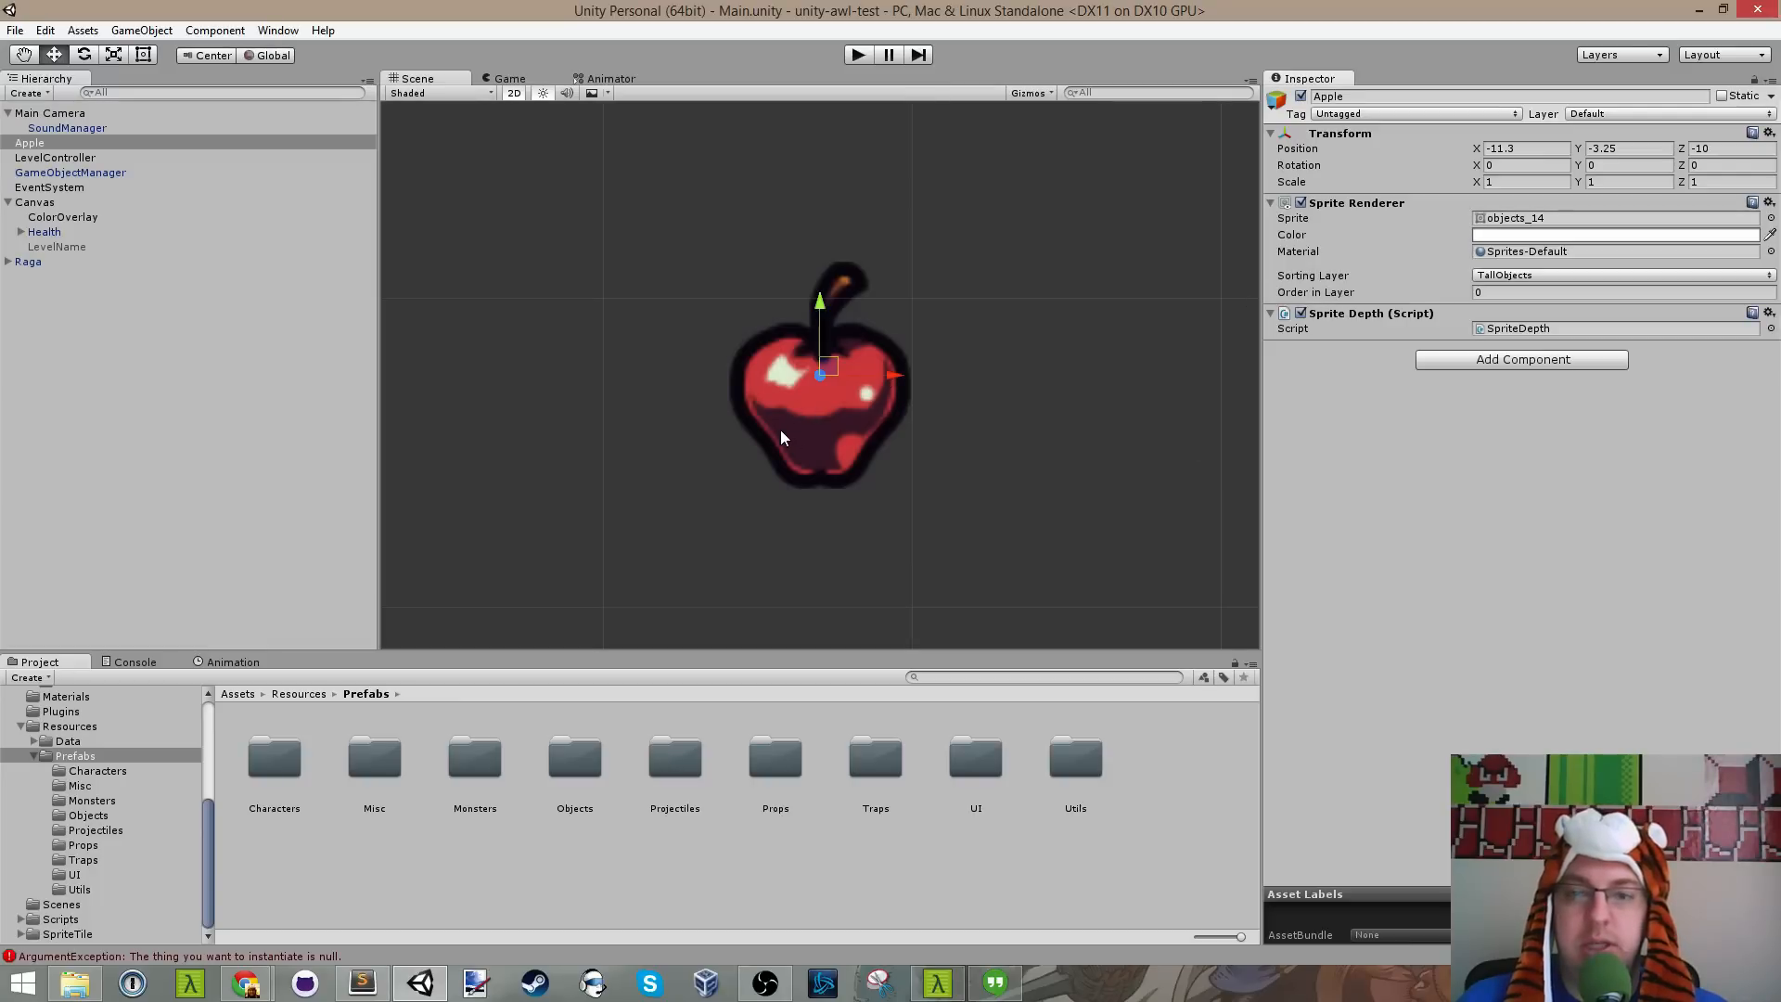
Step: Add the Collectible script component to the Apple object and save the scene
{"action": "left_click", "coordinate": [29, 145]}
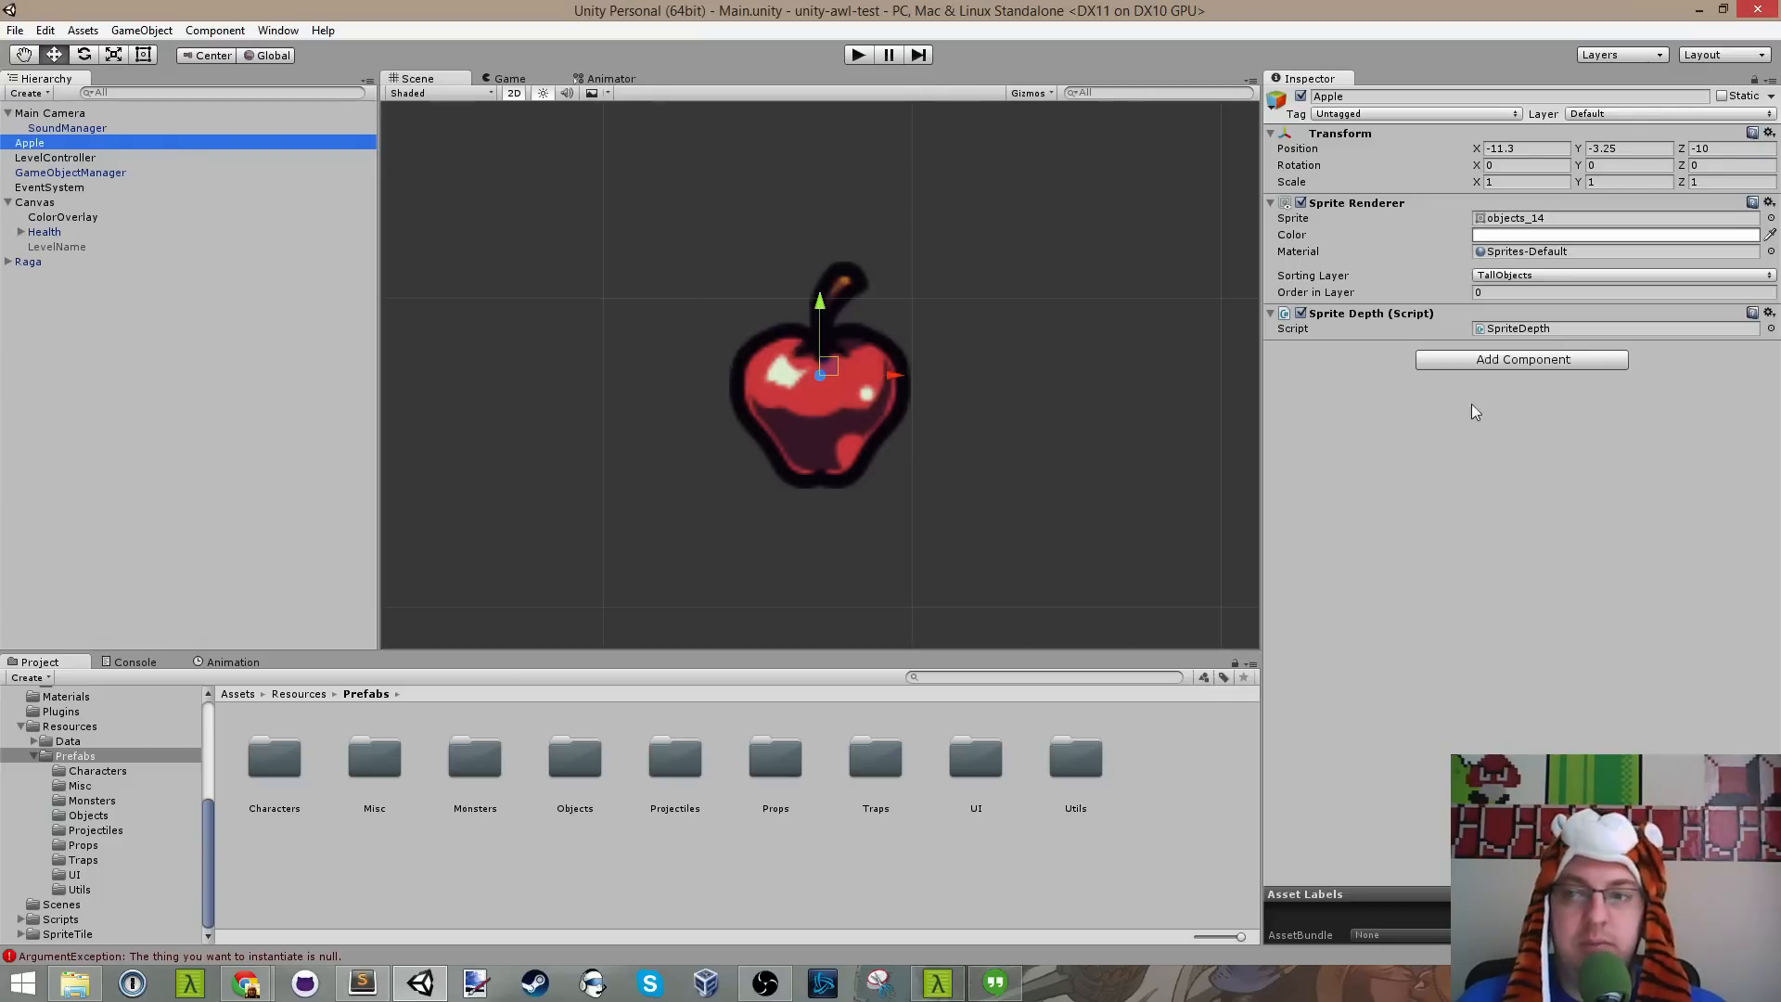
{"action": "left_click", "coordinate": [1518, 359]}
{"action": "type", "text": "coll"}
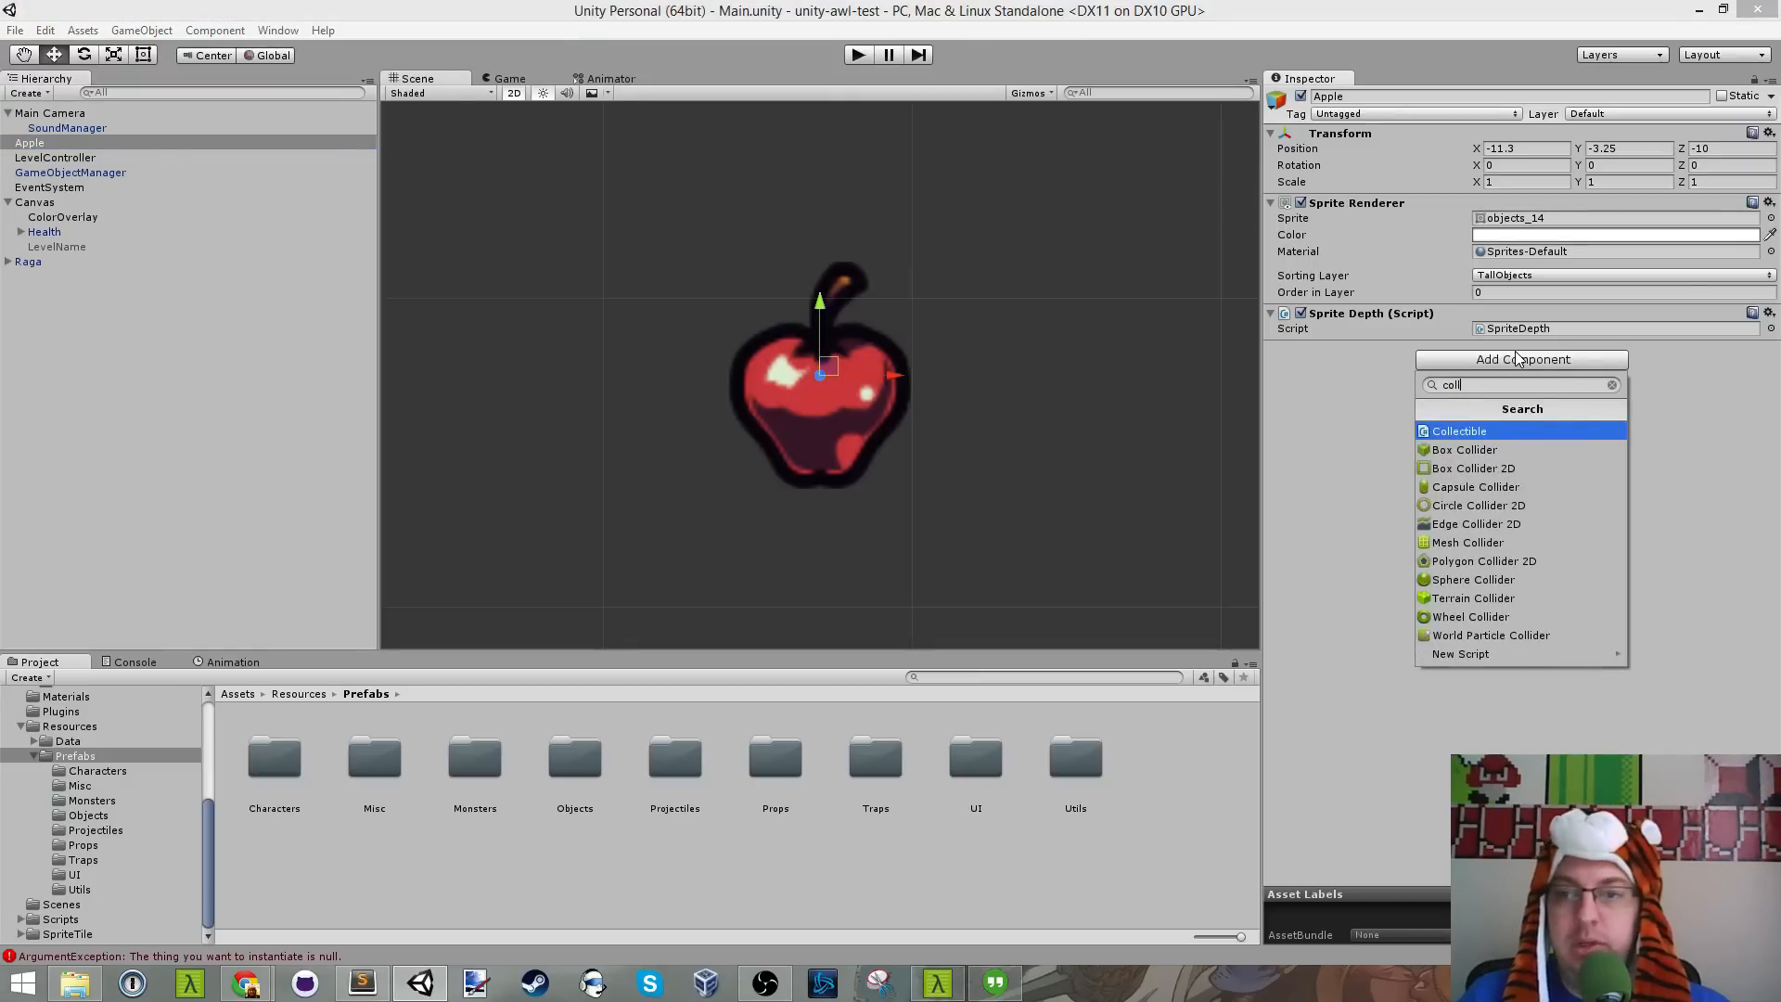
{"action": "key", "text": "Return"}
{"action": "key", "text": "ctrl+s"}
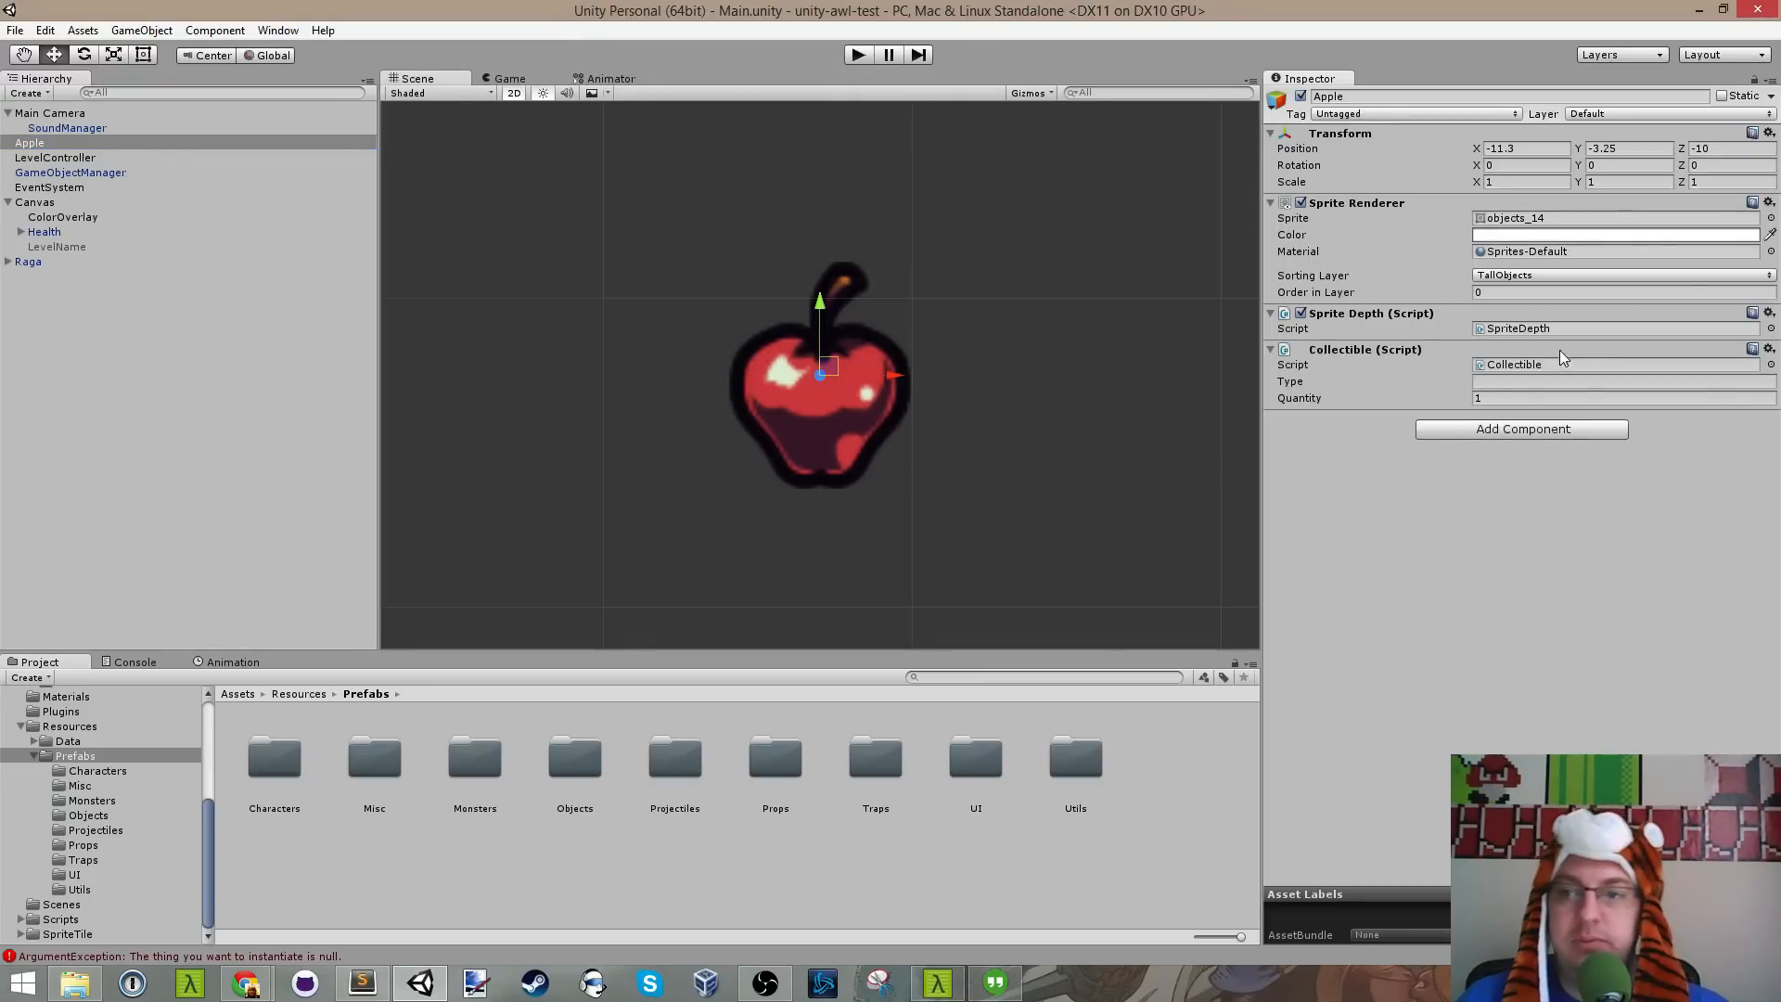
Step: Set the Collectible component's Type to apple on the Apple object and save the scene
{"action": "left_click", "coordinate": [1500, 380]}
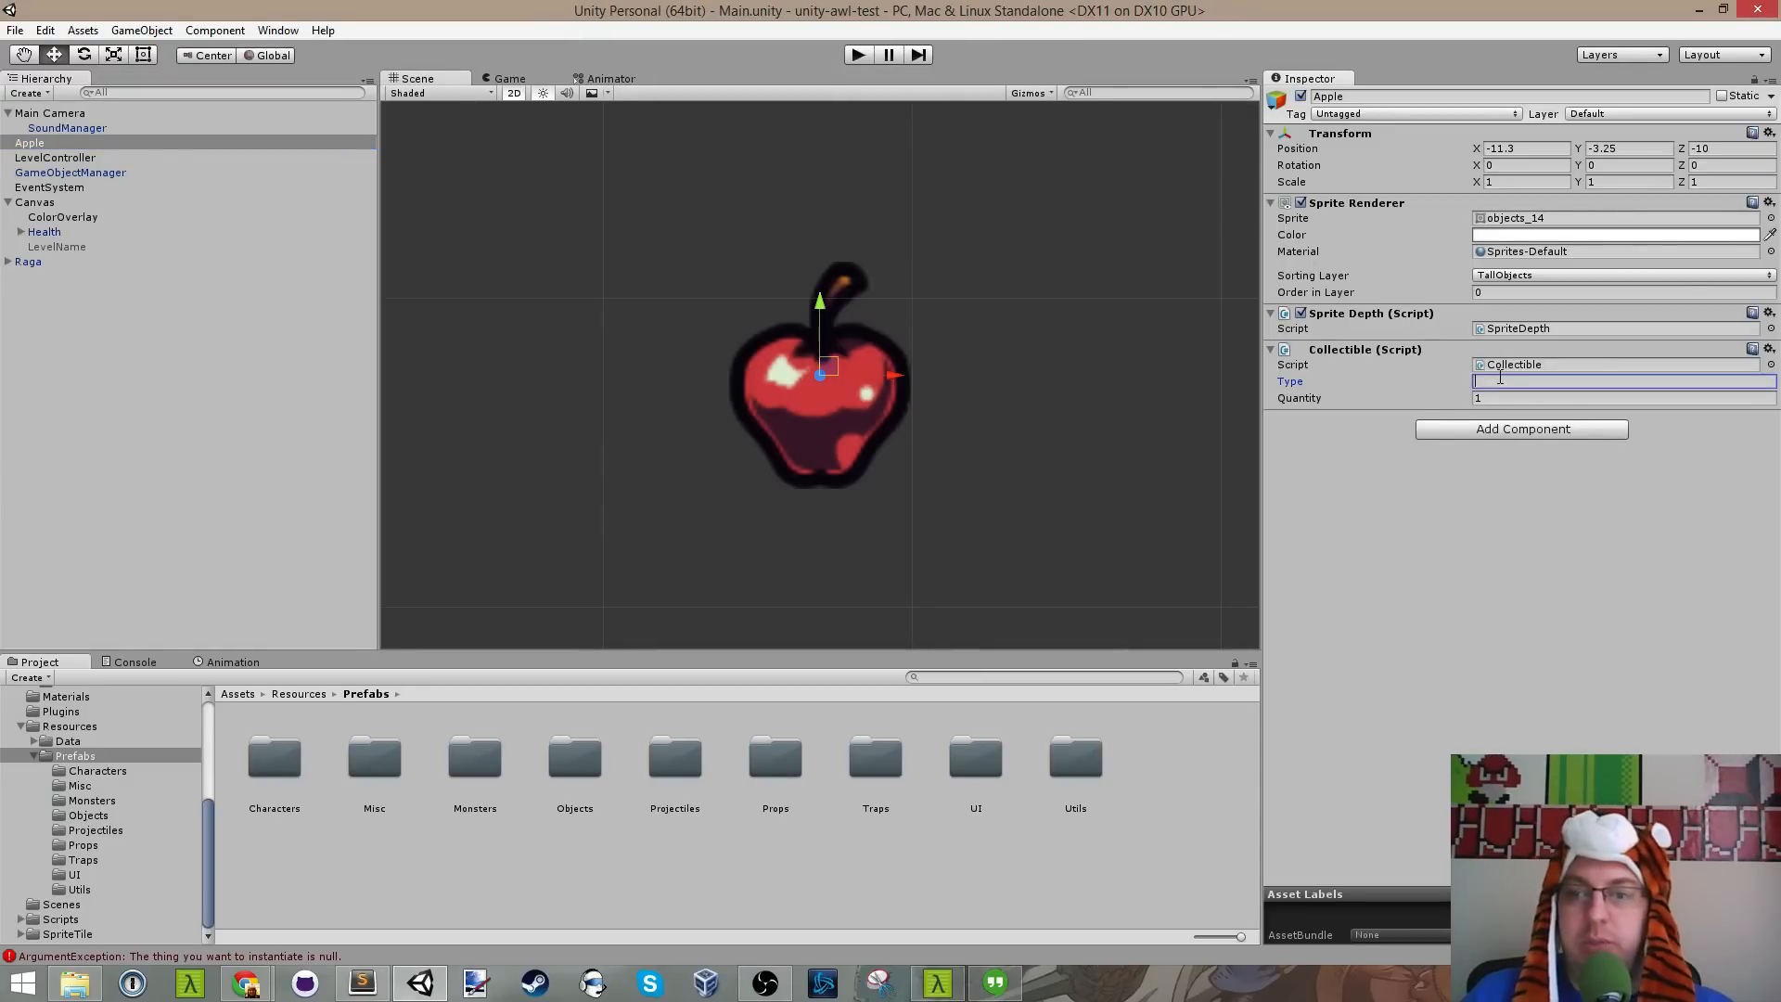
{"action": "type", "text": "apple"}
{"action": "key", "text": "ctrl+s"}
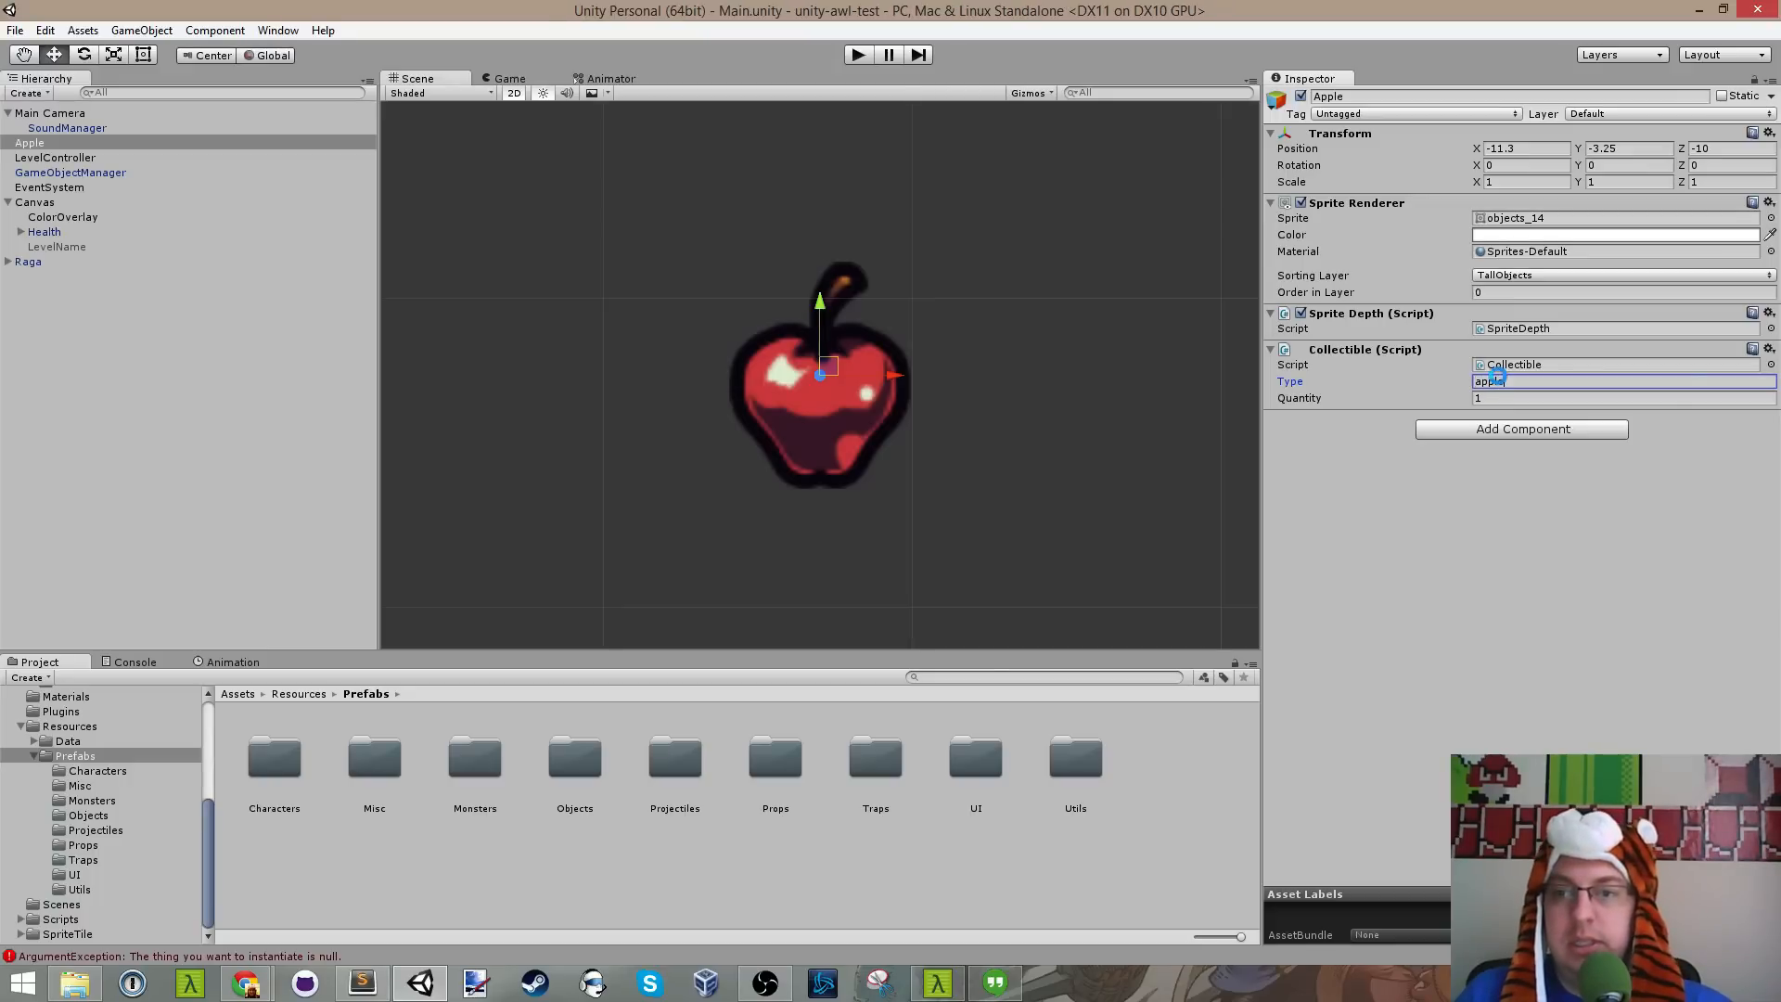
{"action": "type", "text": "ple"}
{"action": "left_click", "coordinate": [1466, 492]}
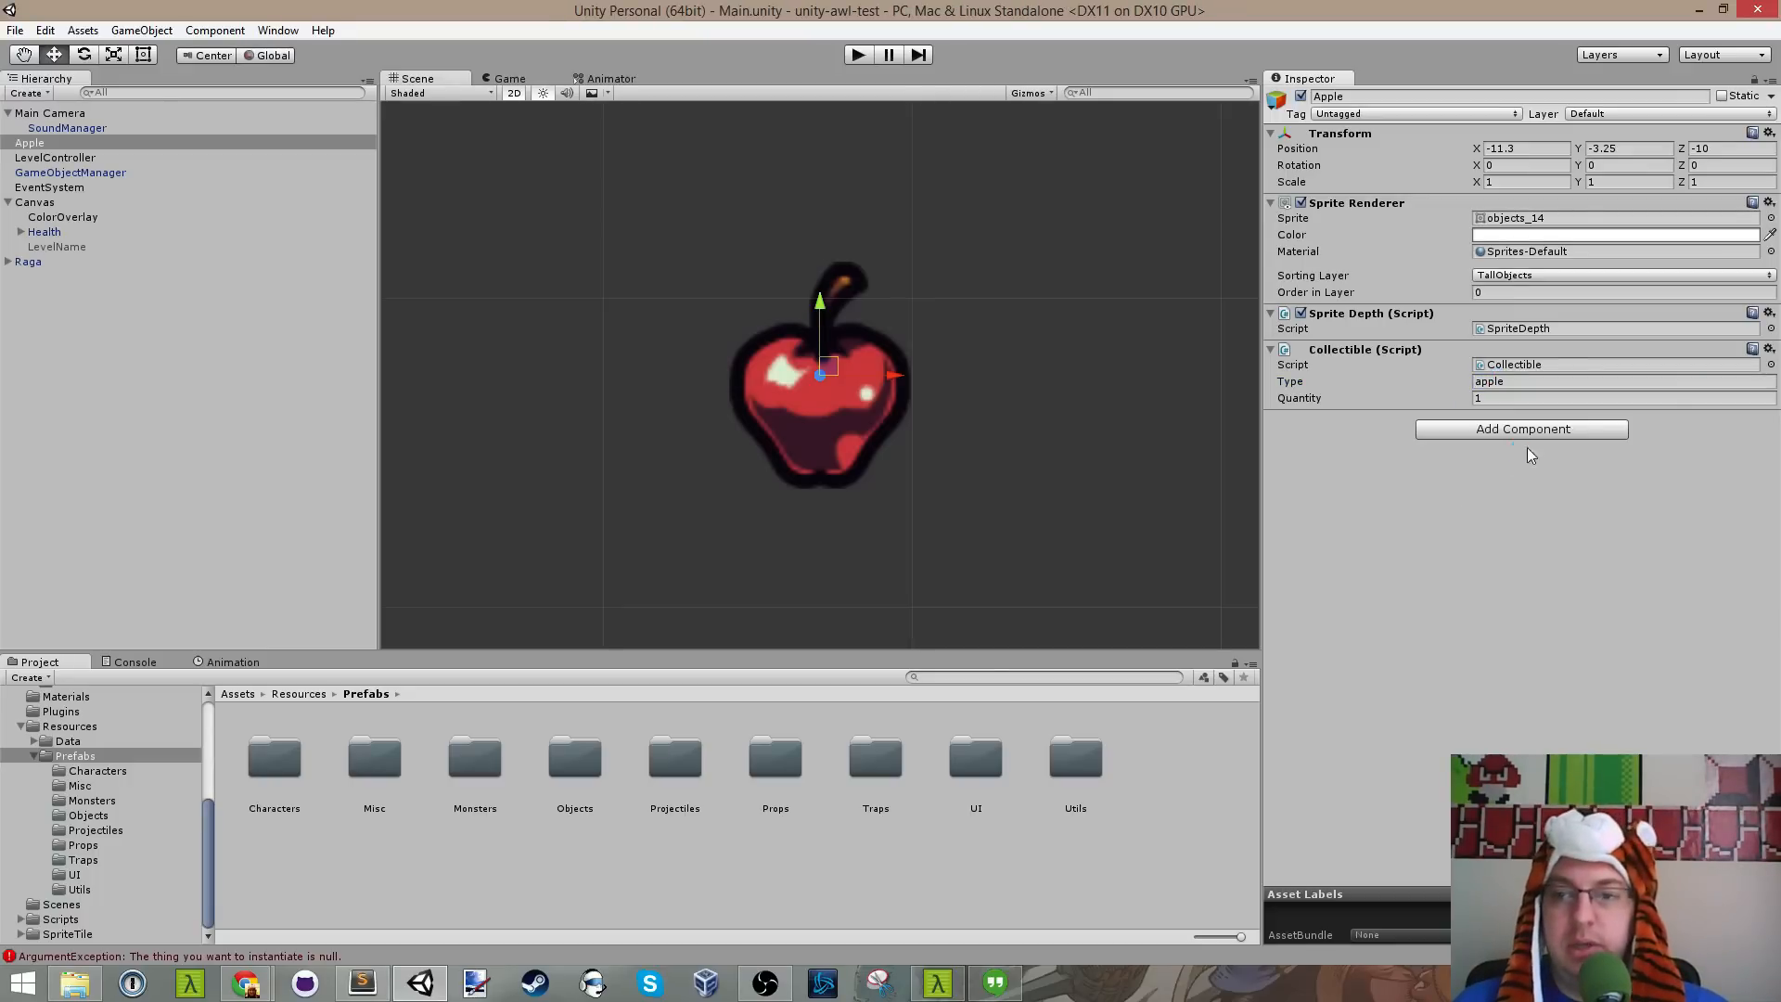
{"action": "double_click", "coordinate": [1497, 381]}
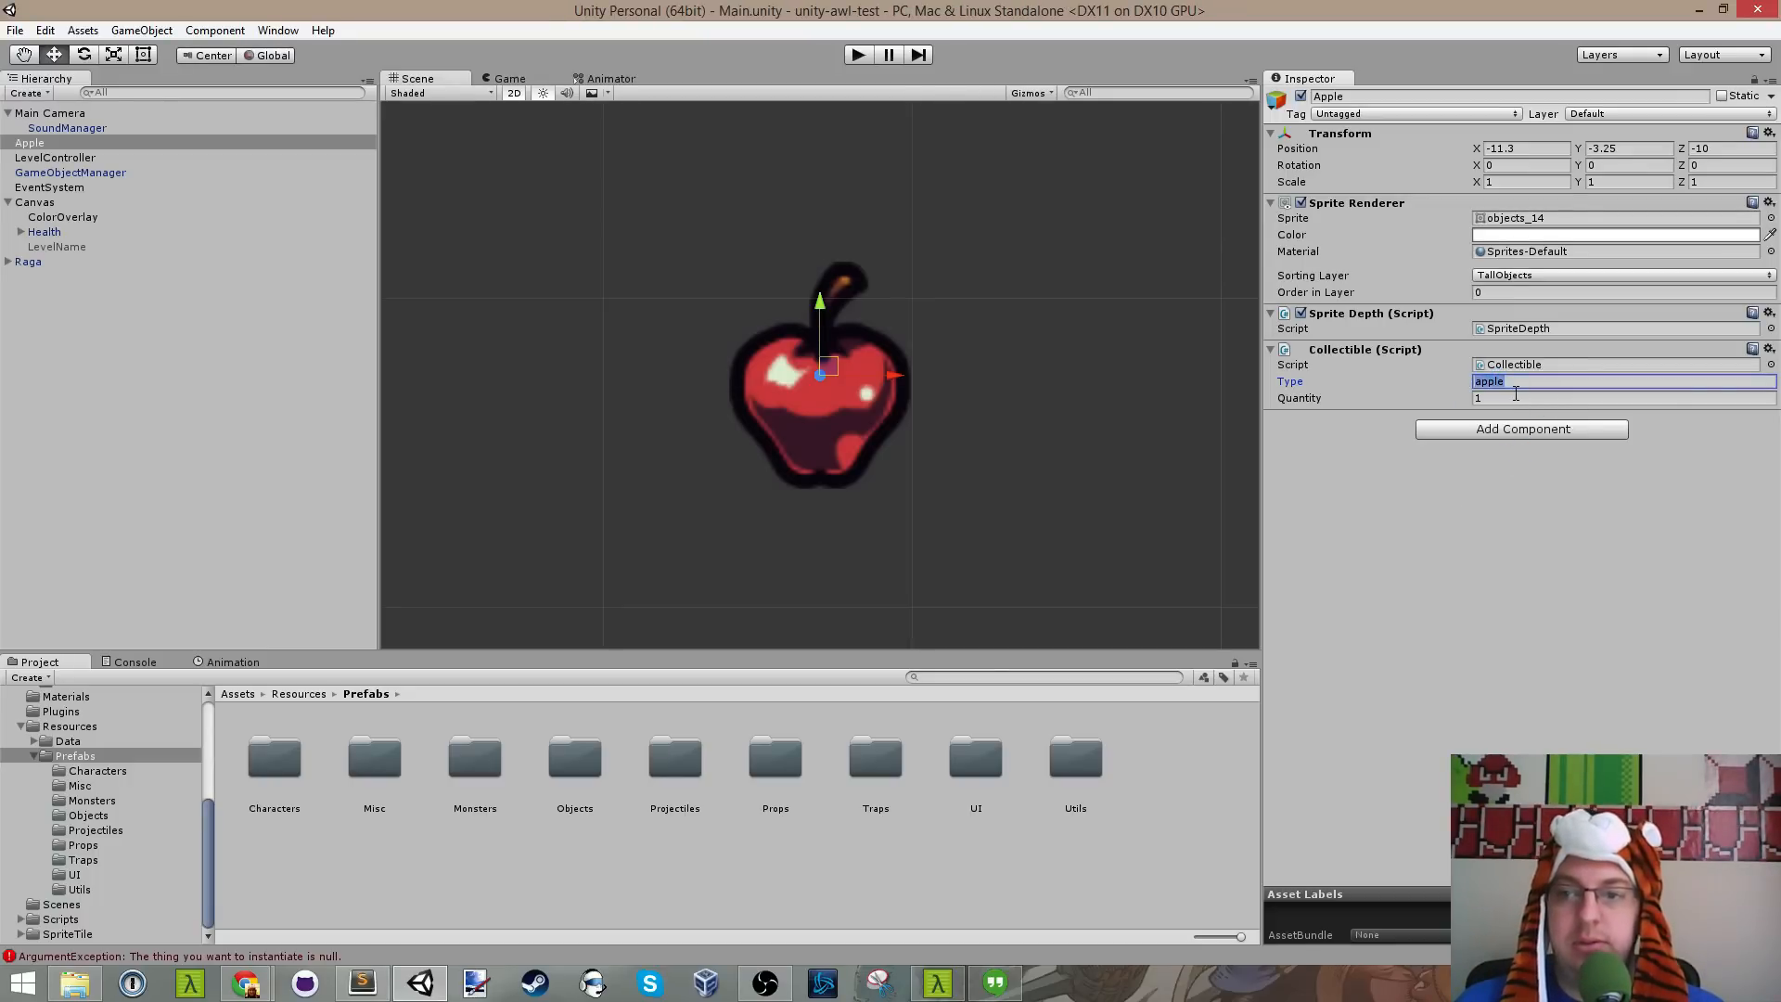
{"action": "left_click", "coordinate": [1516, 397]}
{"action": "left_click", "coordinate": [1439, 540]}
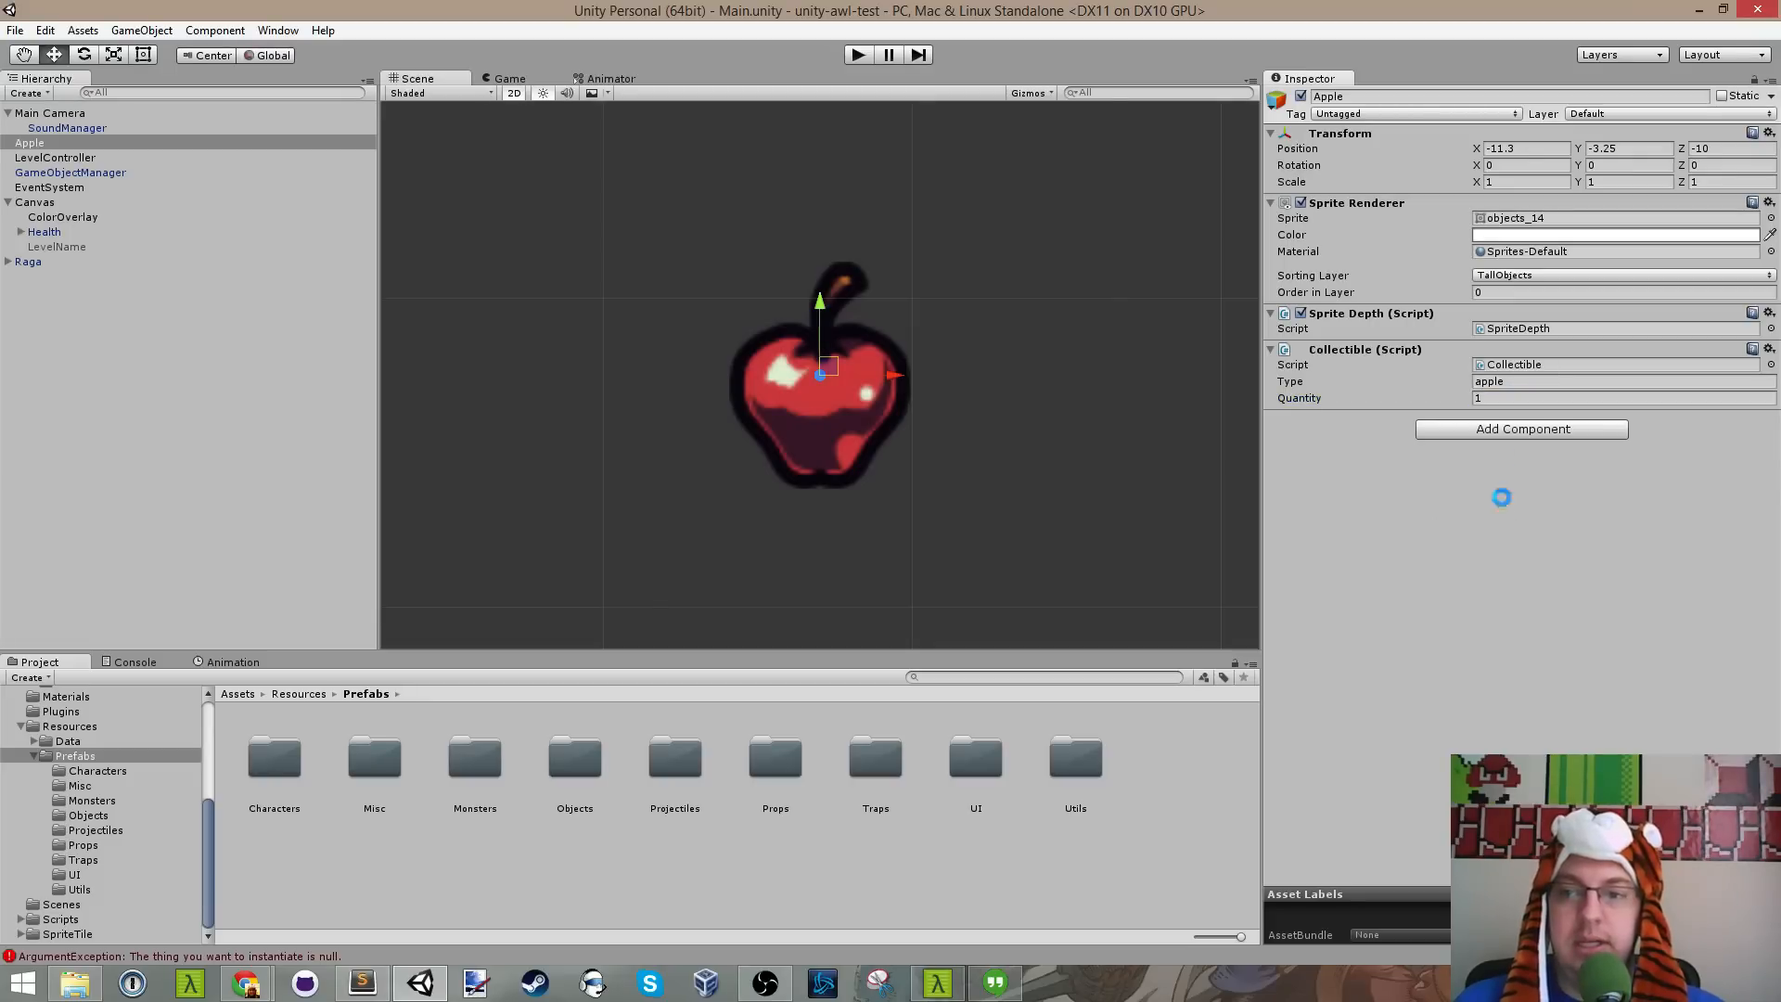
Step: Add a Circle Collider 2D to the Apple with radius 0.31 and Y offset -0.06, make it a trigger, and save the scene
{"action": "left_click", "coordinate": [1497, 430]}
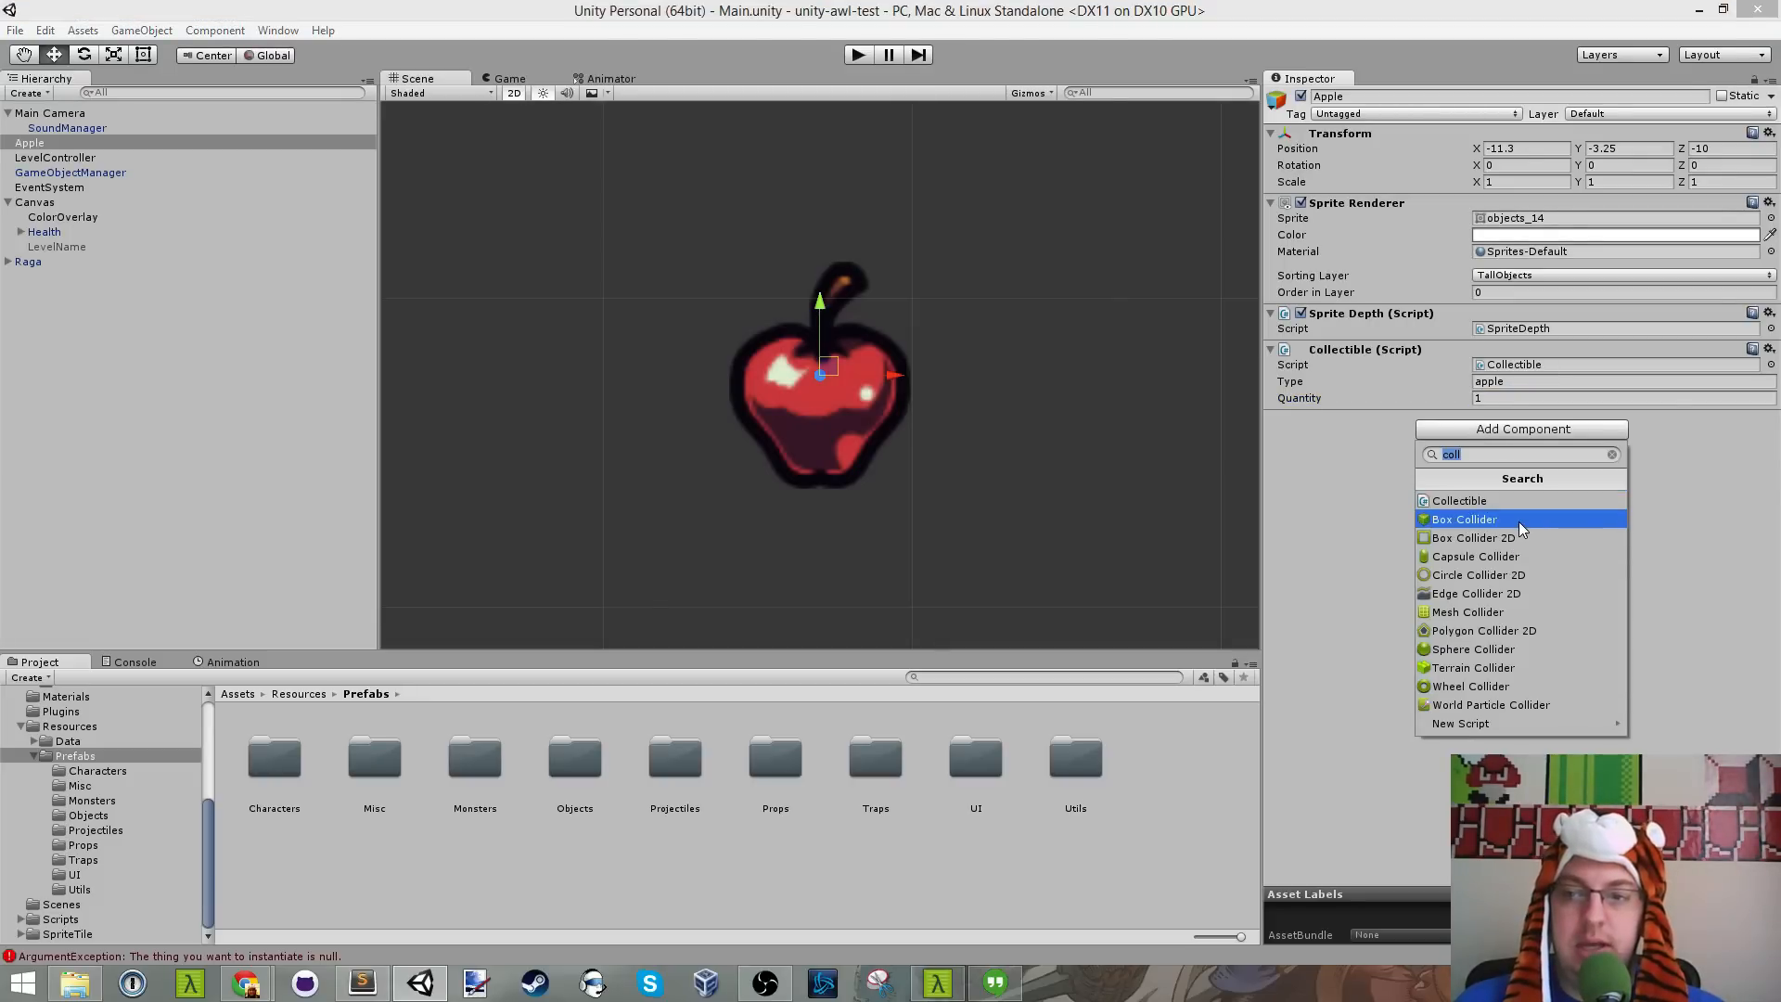
{"action": "left_click", "coordinate": [1529, 576]}
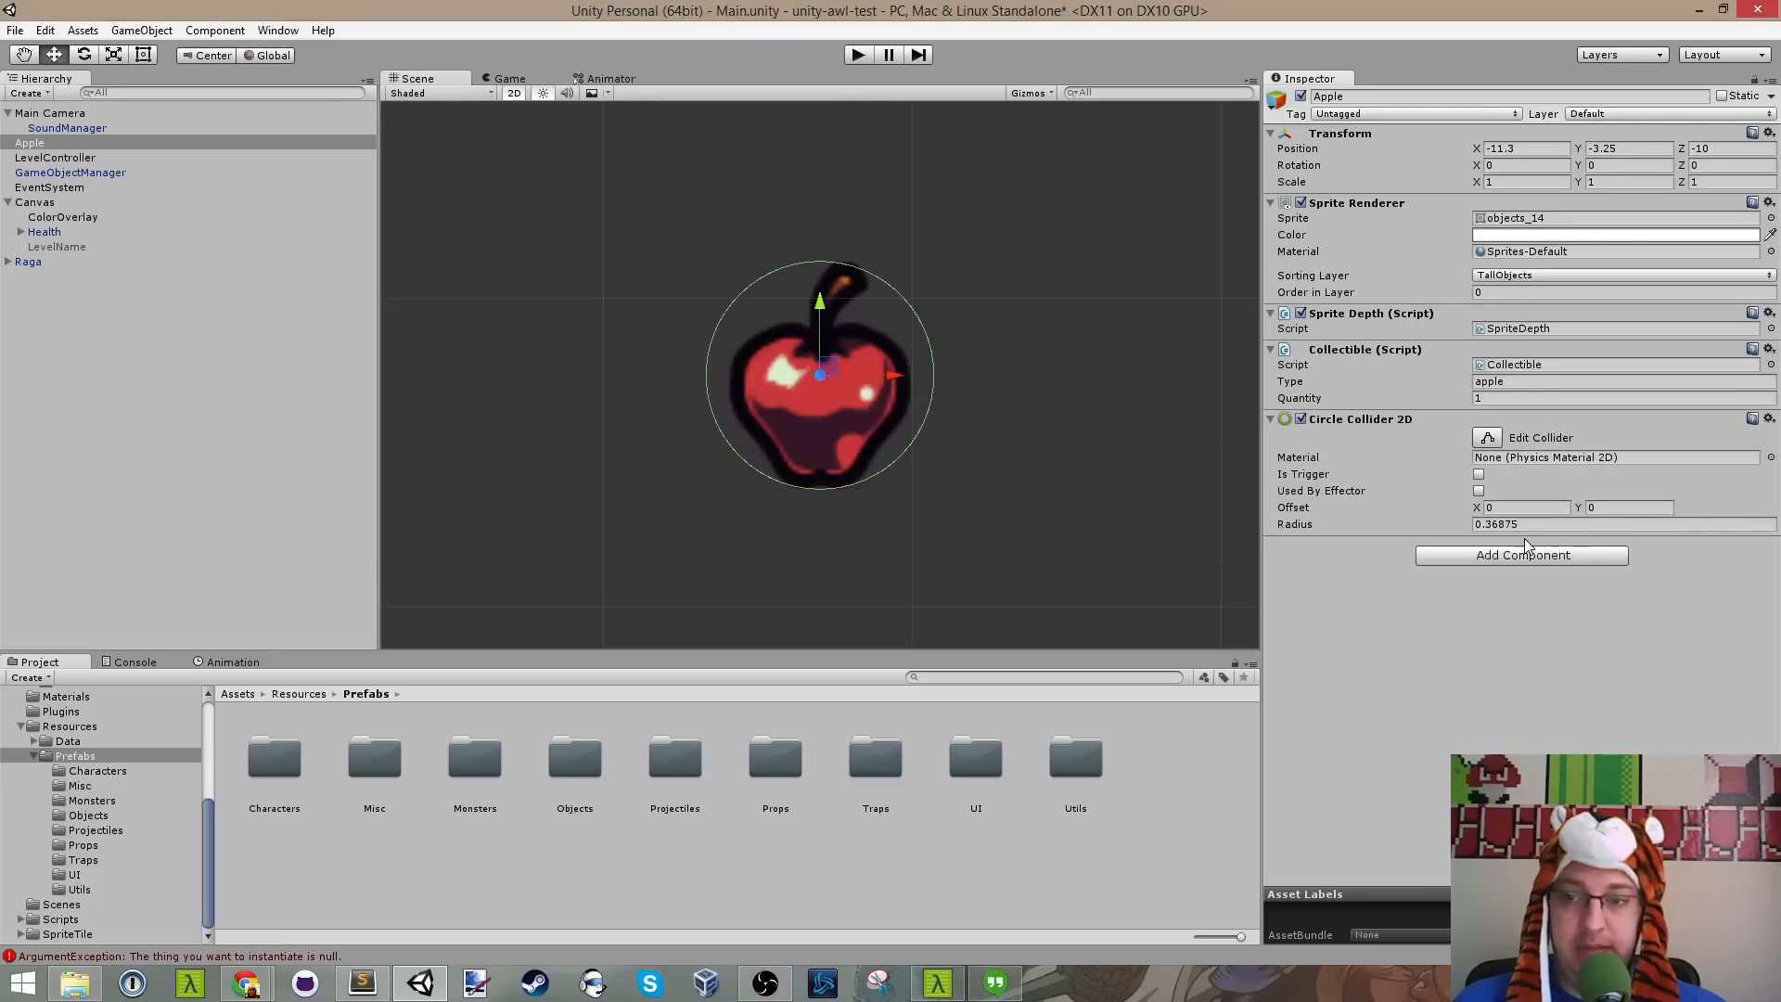
{"action": "left_click_drag", "start_coordinate": [1390, 525], "coordinate": [1390, 525]}
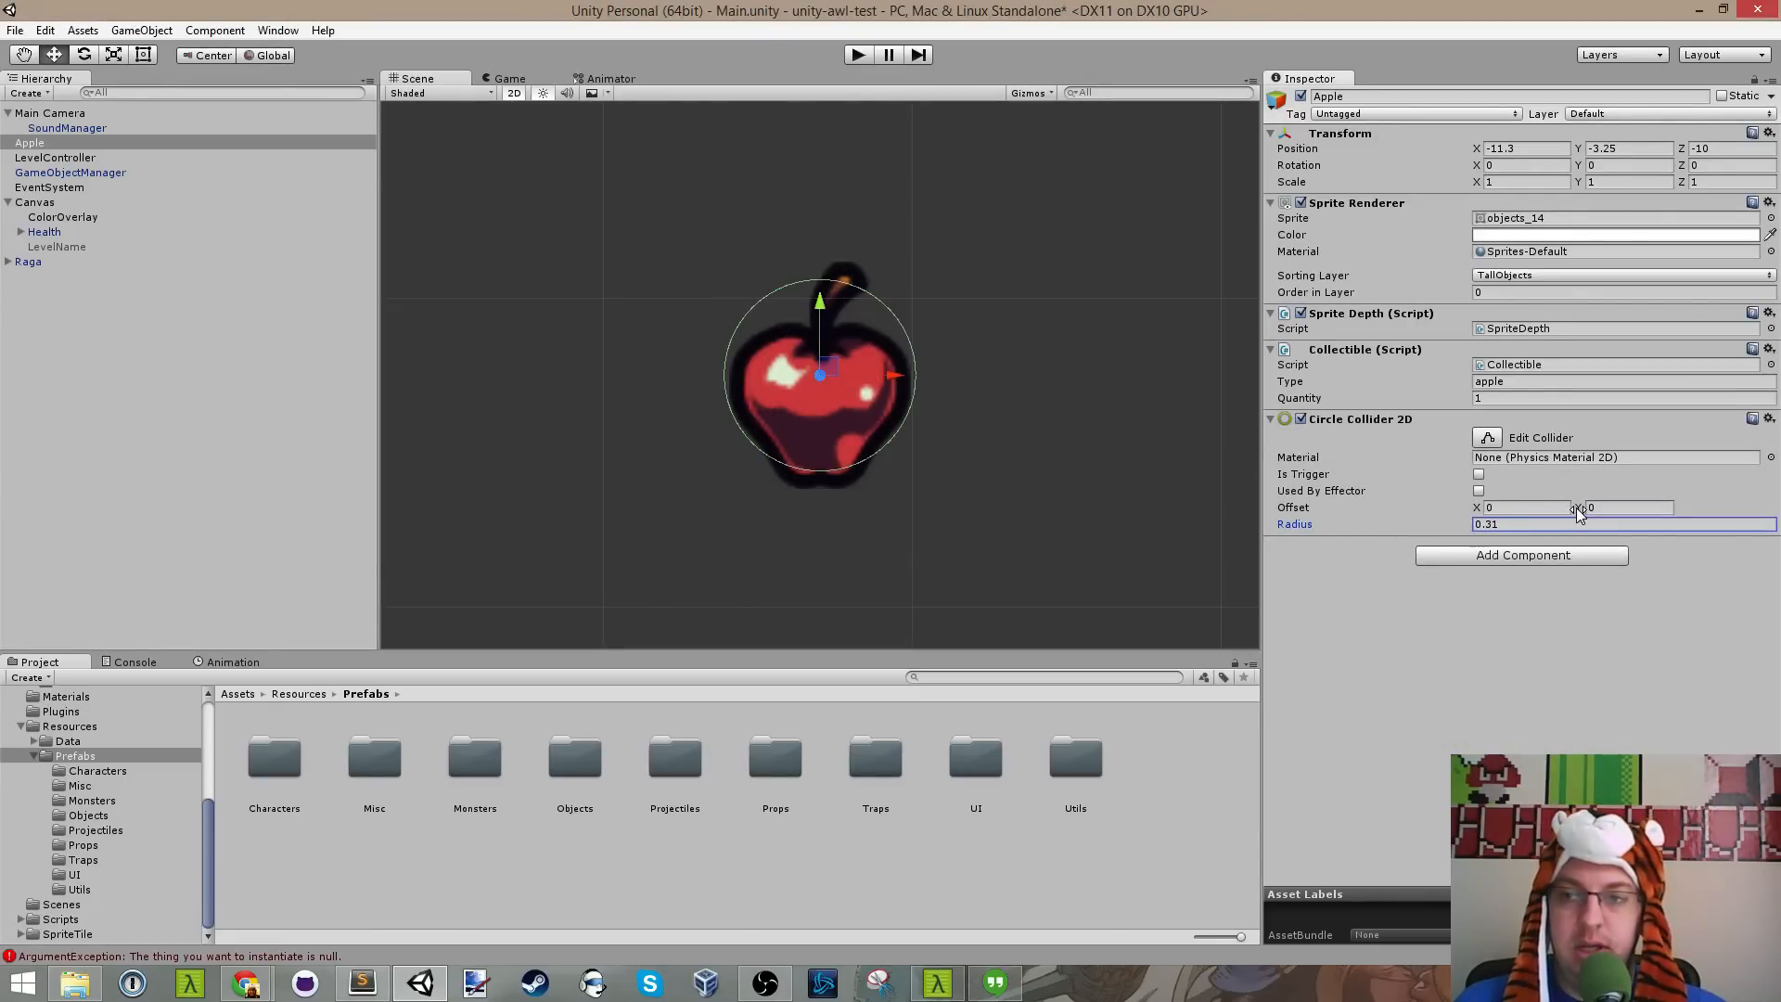
{"action": "left_click_drag", "start_coordinate": [1577, 508], "coordinate": [1578, 508]}
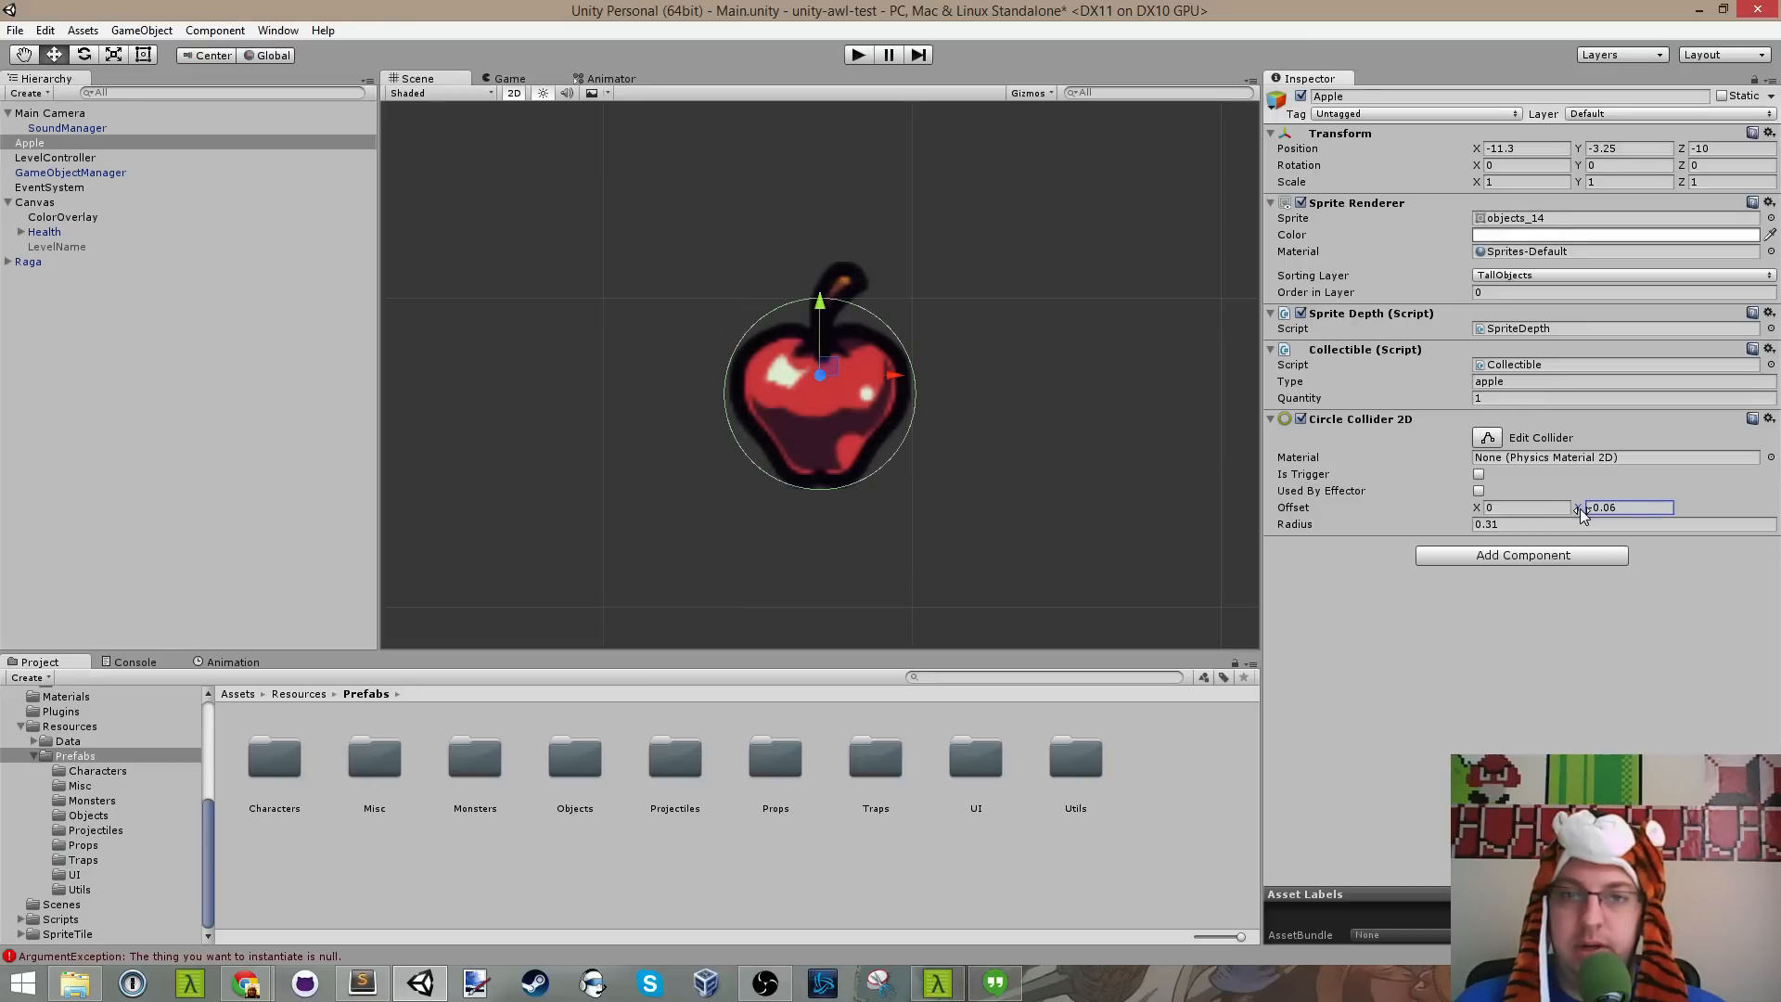
{"action": "left_click", "coordinate": [1540, 614]}
{"action": "key", "text": "ctrl+s"}
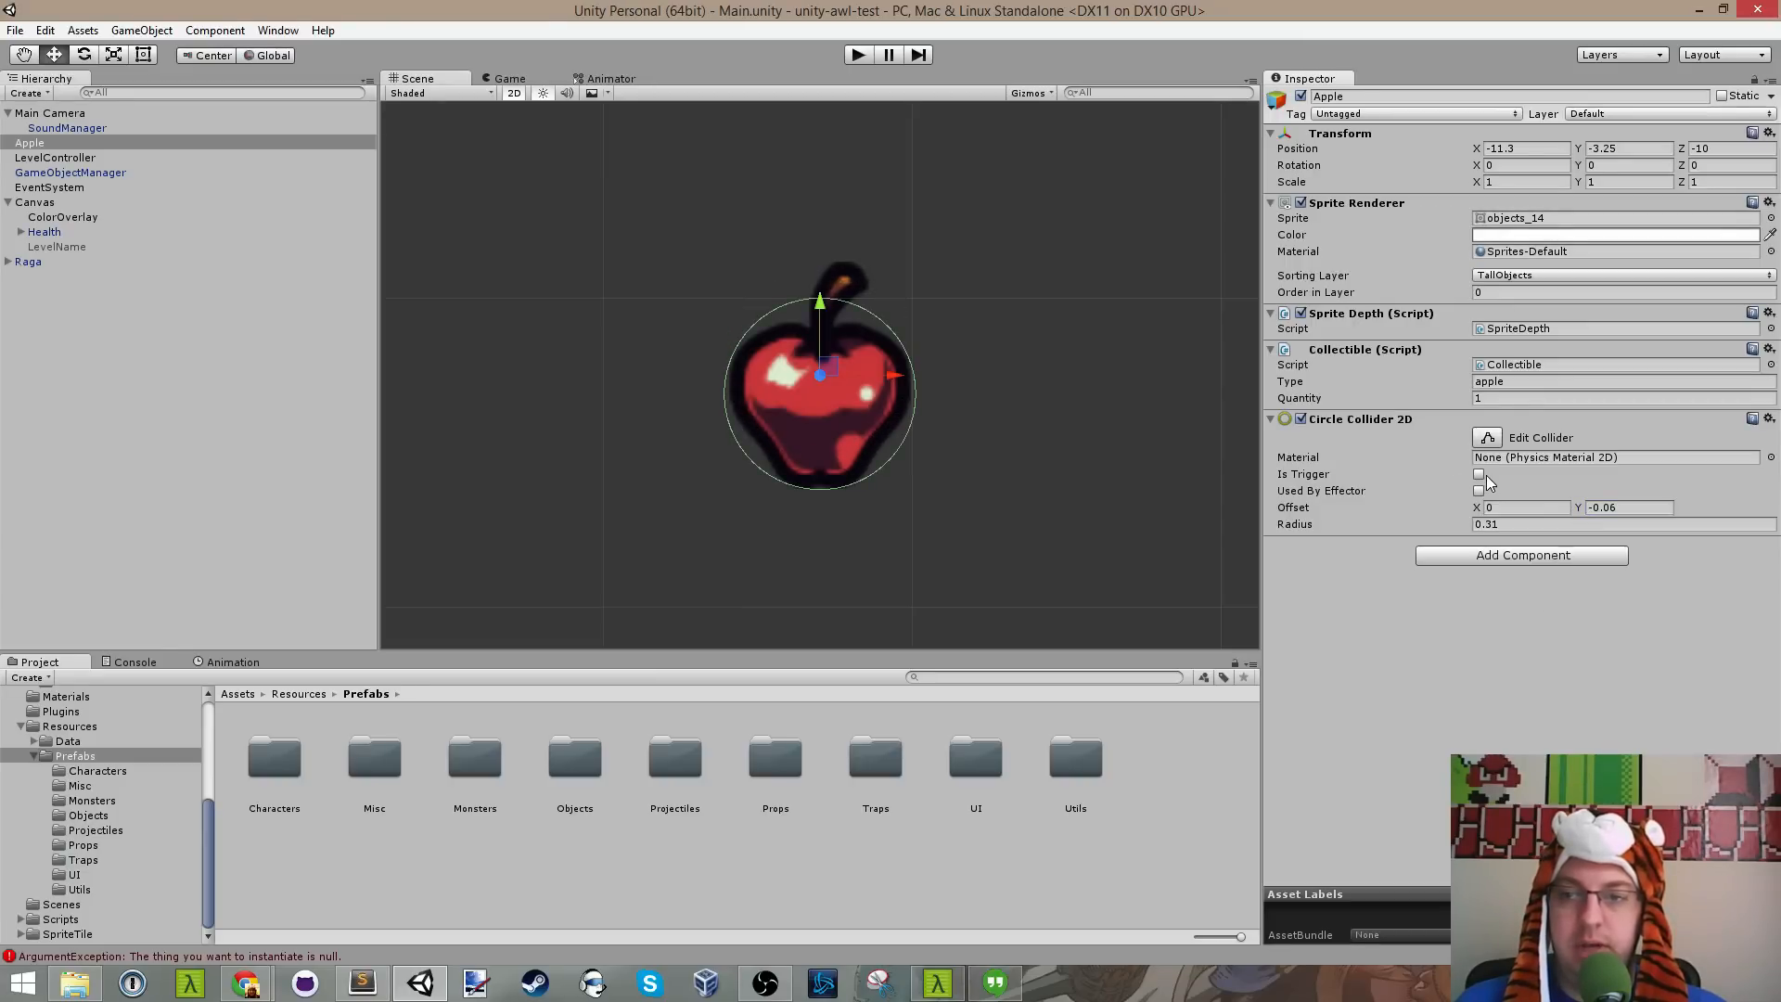
{"action": "left_click", "coordinate": [1478, 474]}
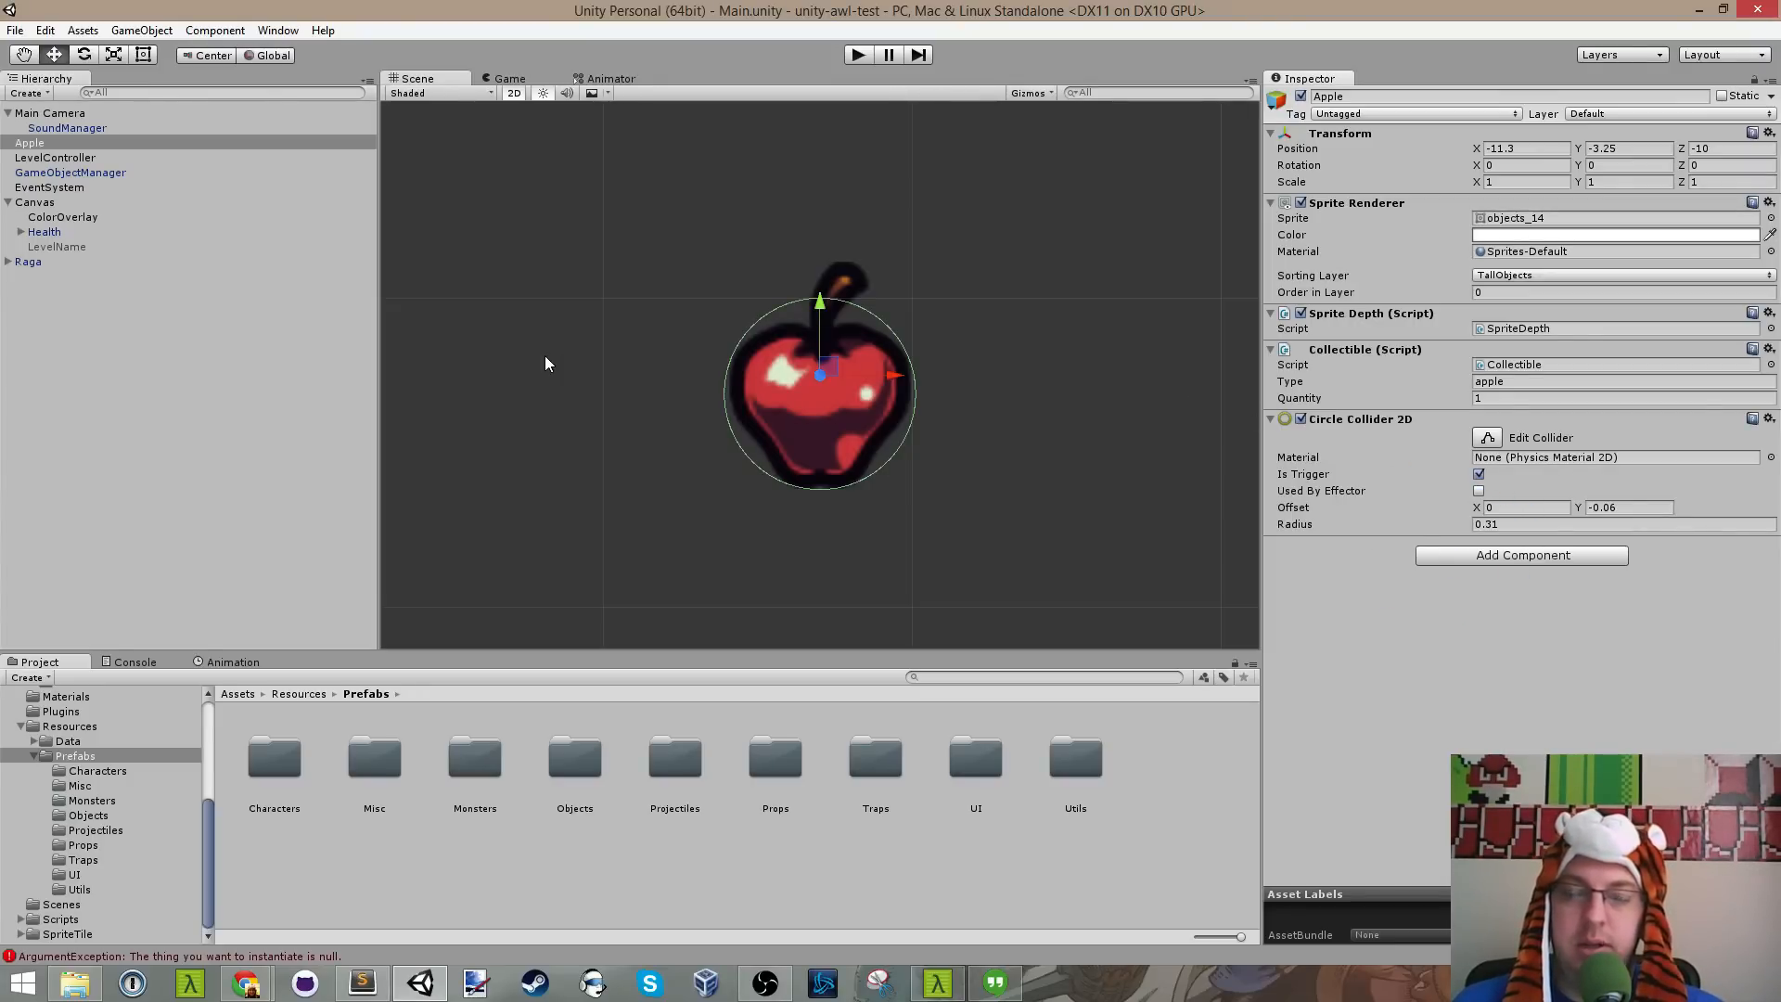
Step: Create an Items folder inside Prefabs and turn the Apple object into a prefab in that folder
{"action": "left_click", "coordinate": [52, 145]}
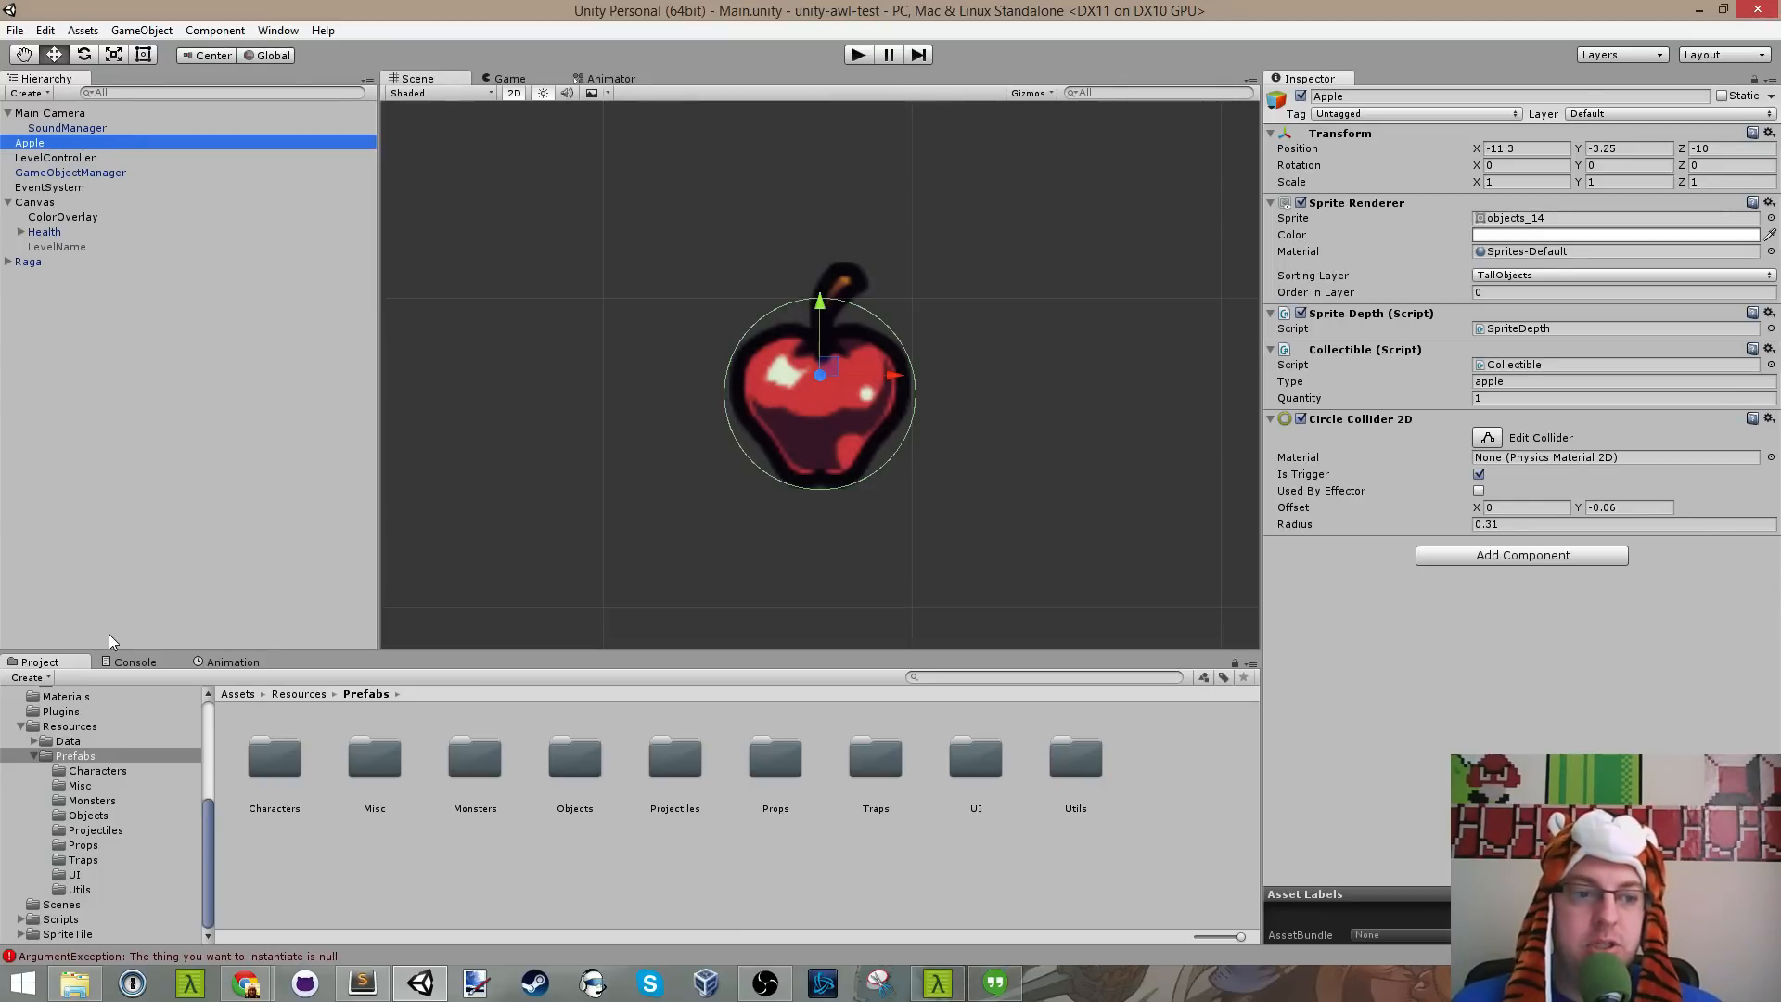
{"action": "double_click", "coordinate": [576, 758]}
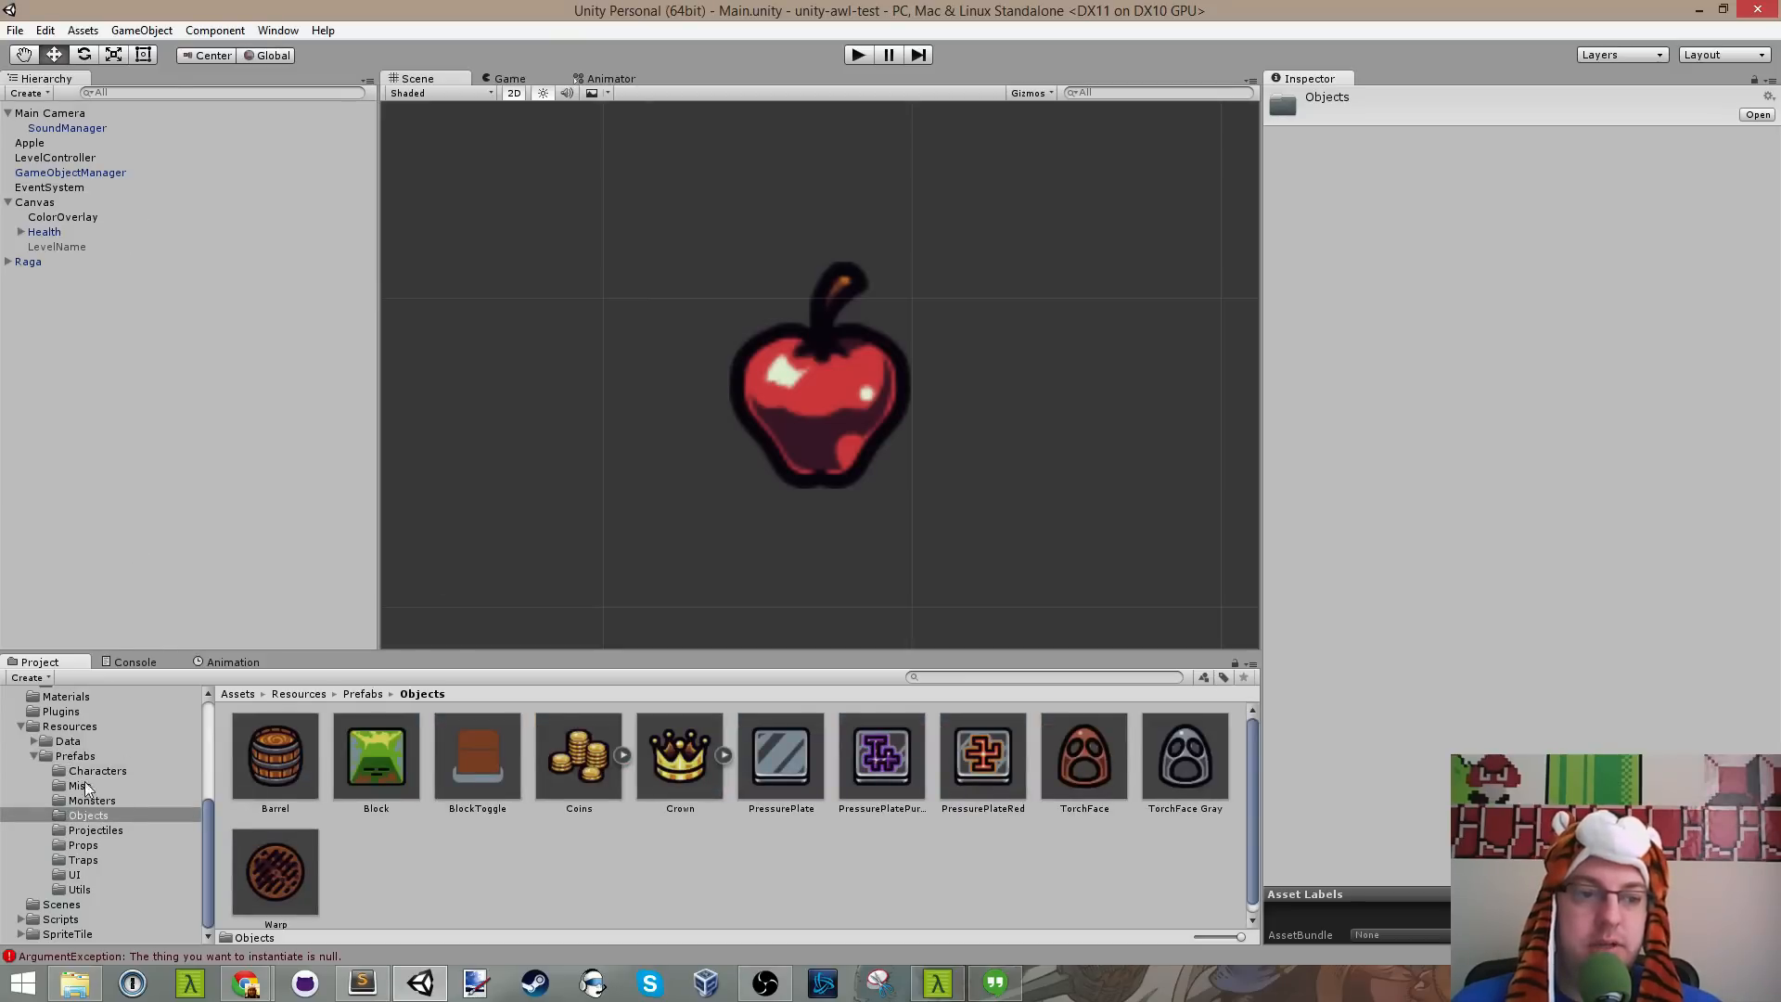
{"action": "right_click", "coordinate": [79, 756]}
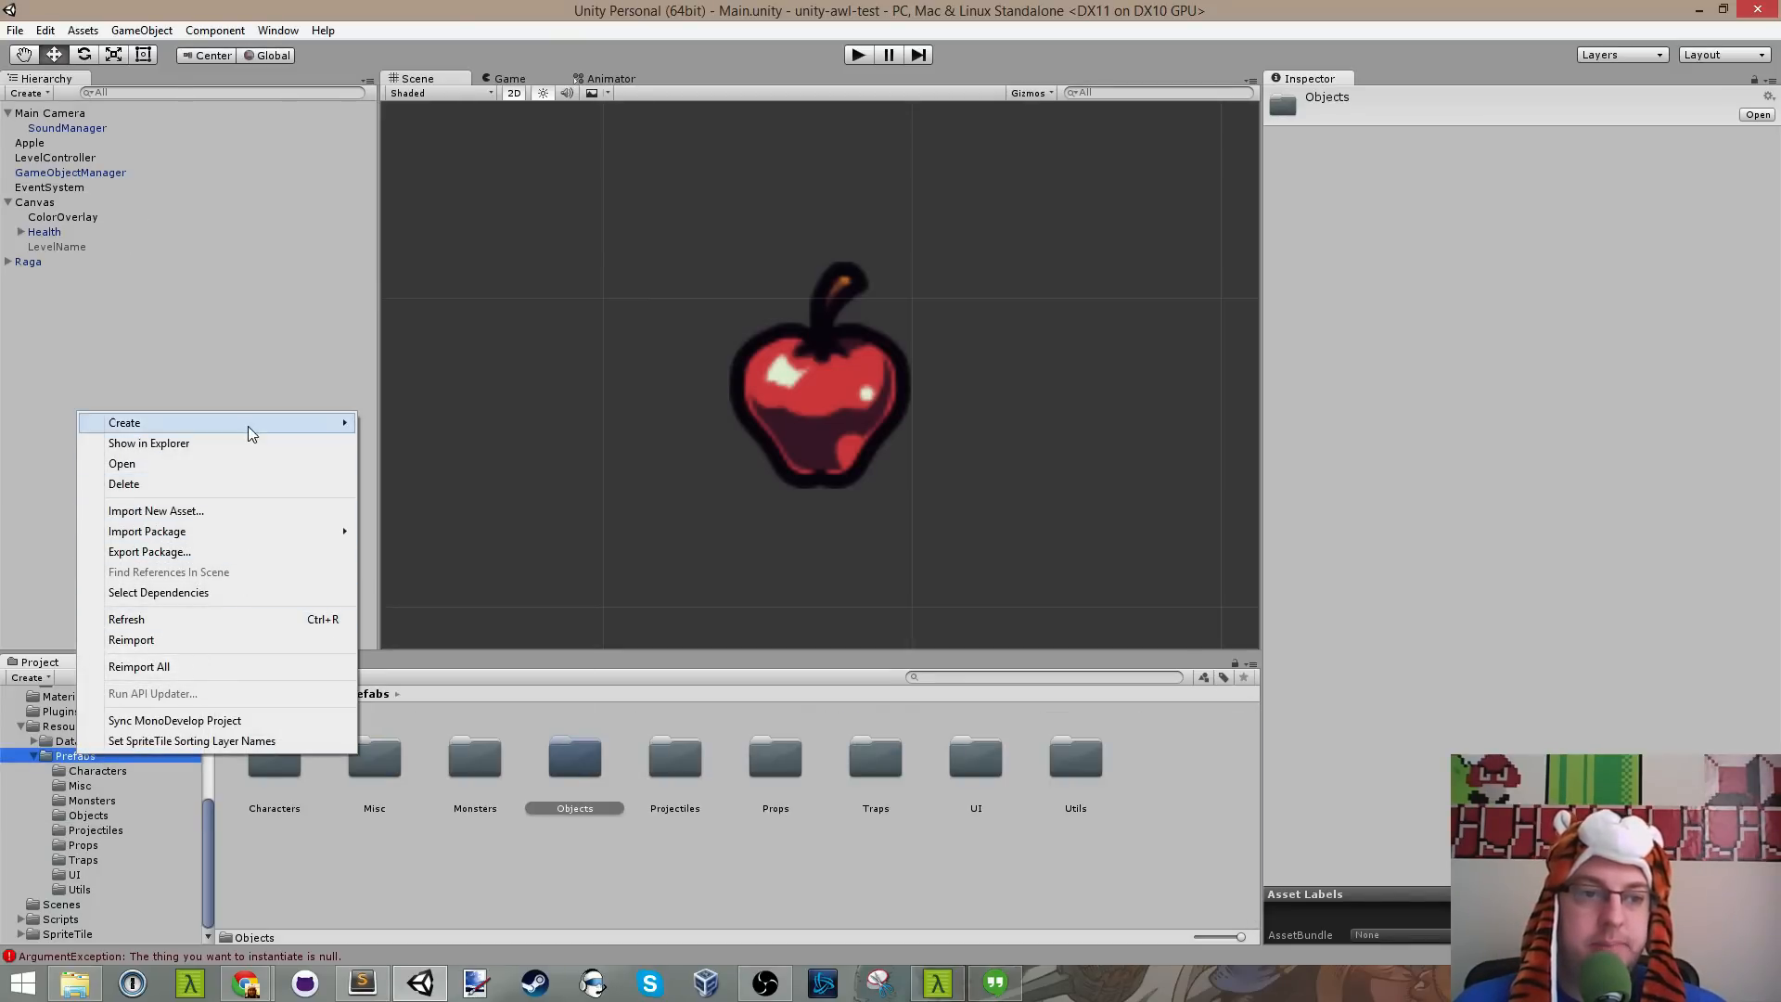
{"action": "mouse_move", "coordinate": [248, 422]}
{"action": "left_click", "coordinate": [409, 424]}
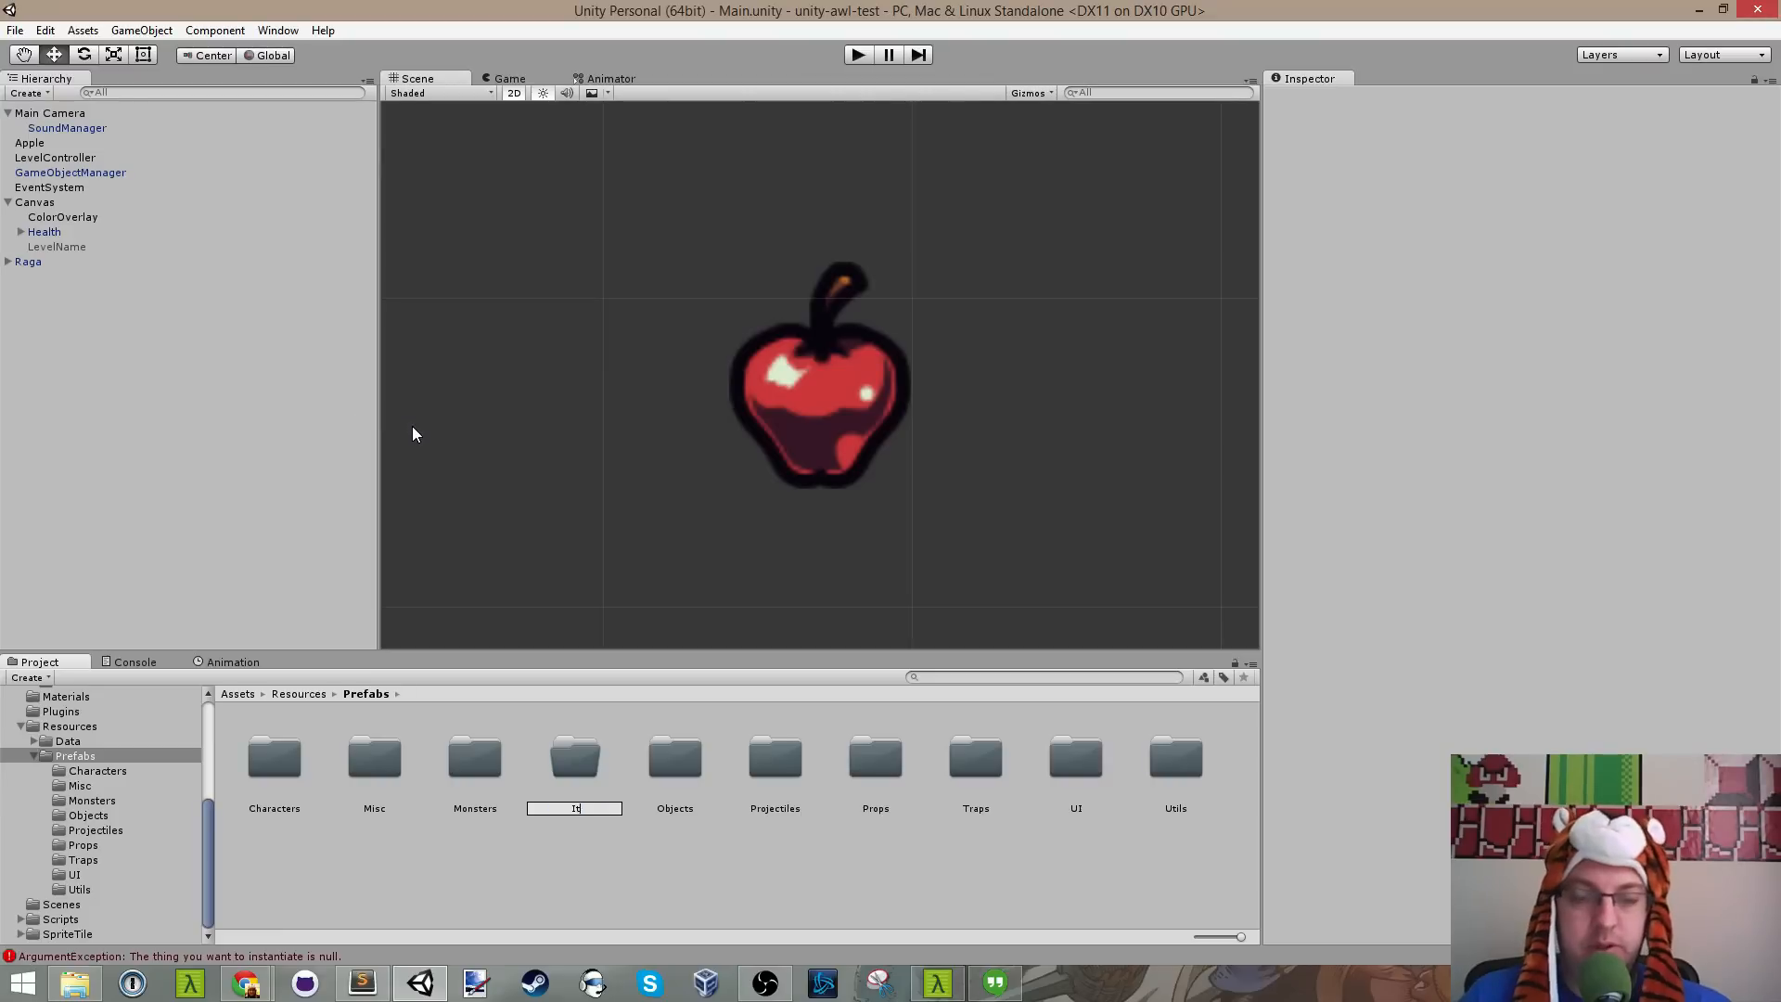
{"action": "type", "text": "Items"}
{"action": "key", "text": "Return"}
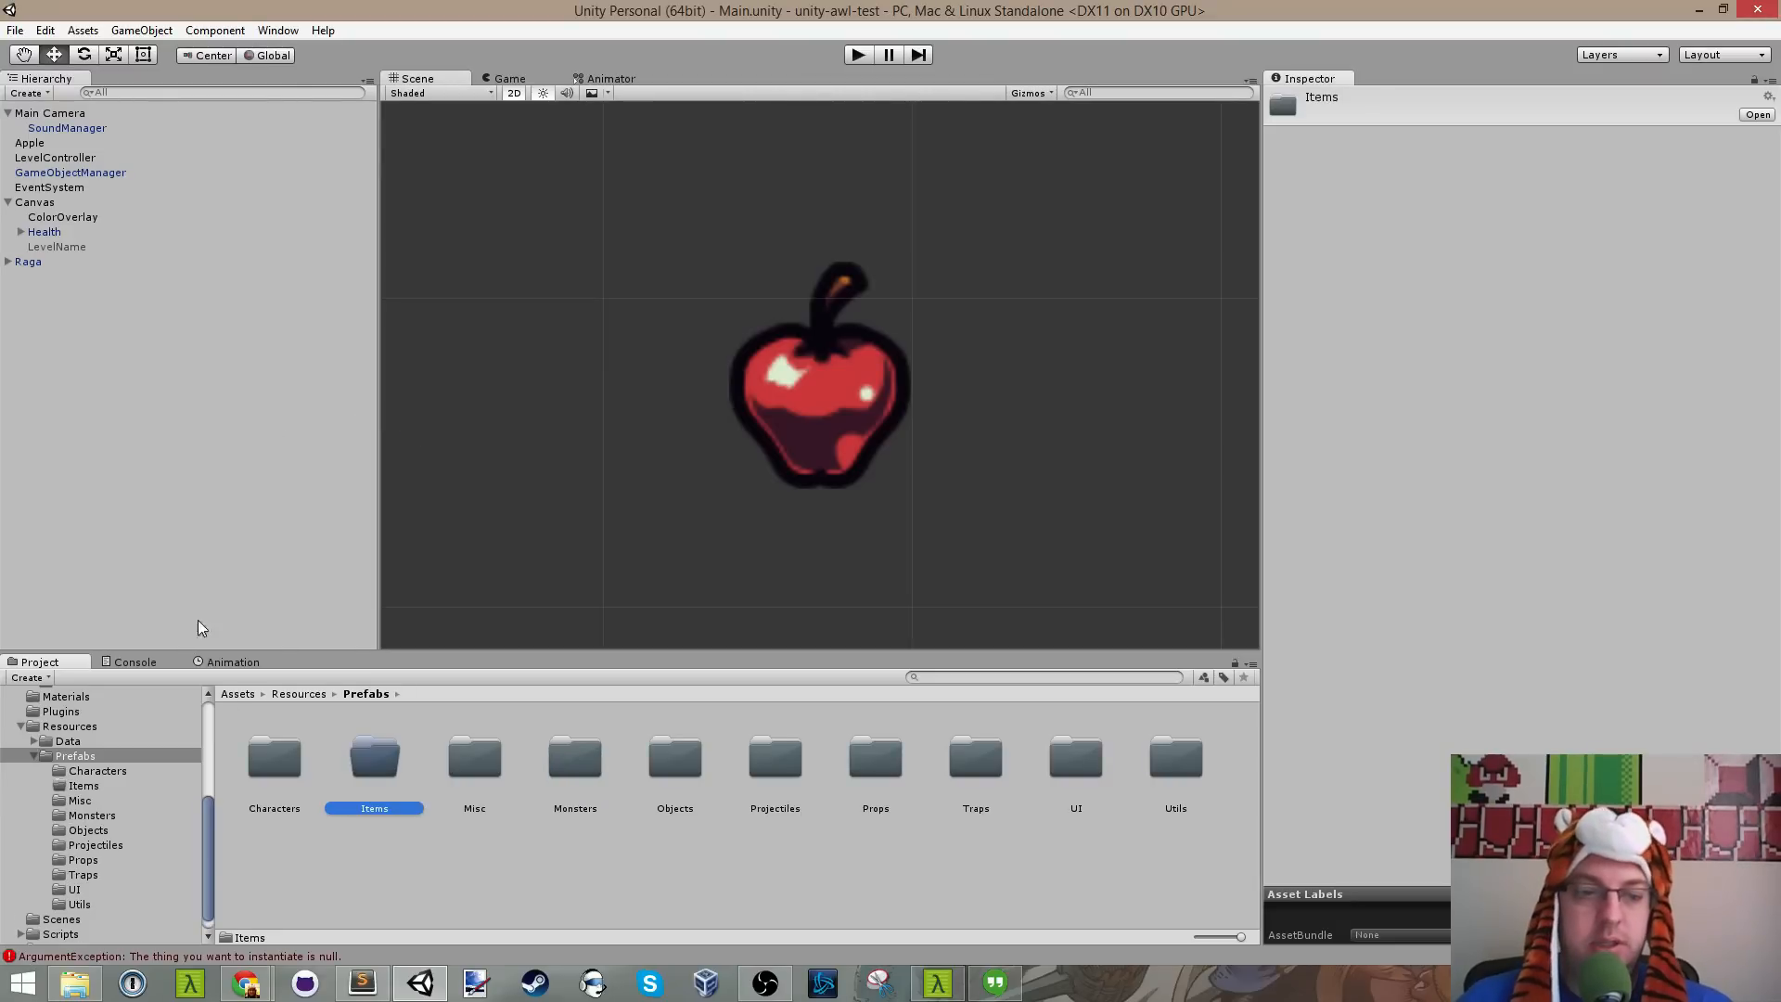
{"action": "double_click", "coordinate": [395, 757]}
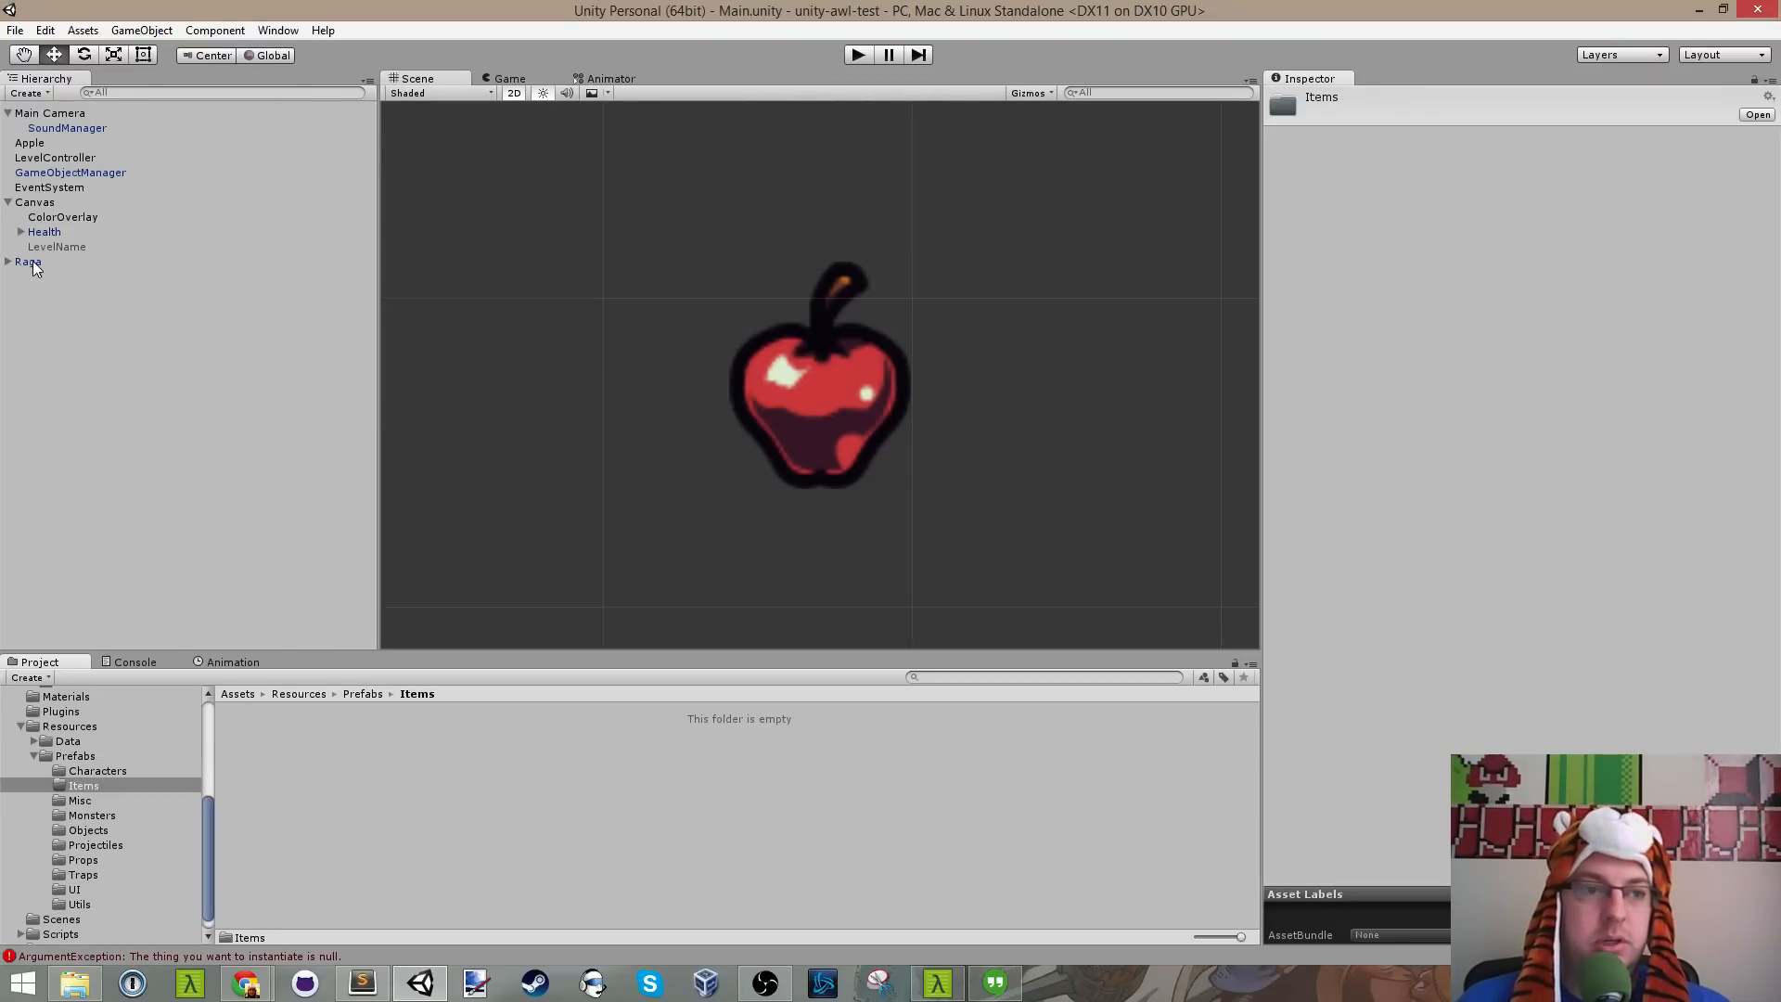
{"action": "left_click_drag", "start_coordinate": [35, 141], "coordinate": [422, 759]}
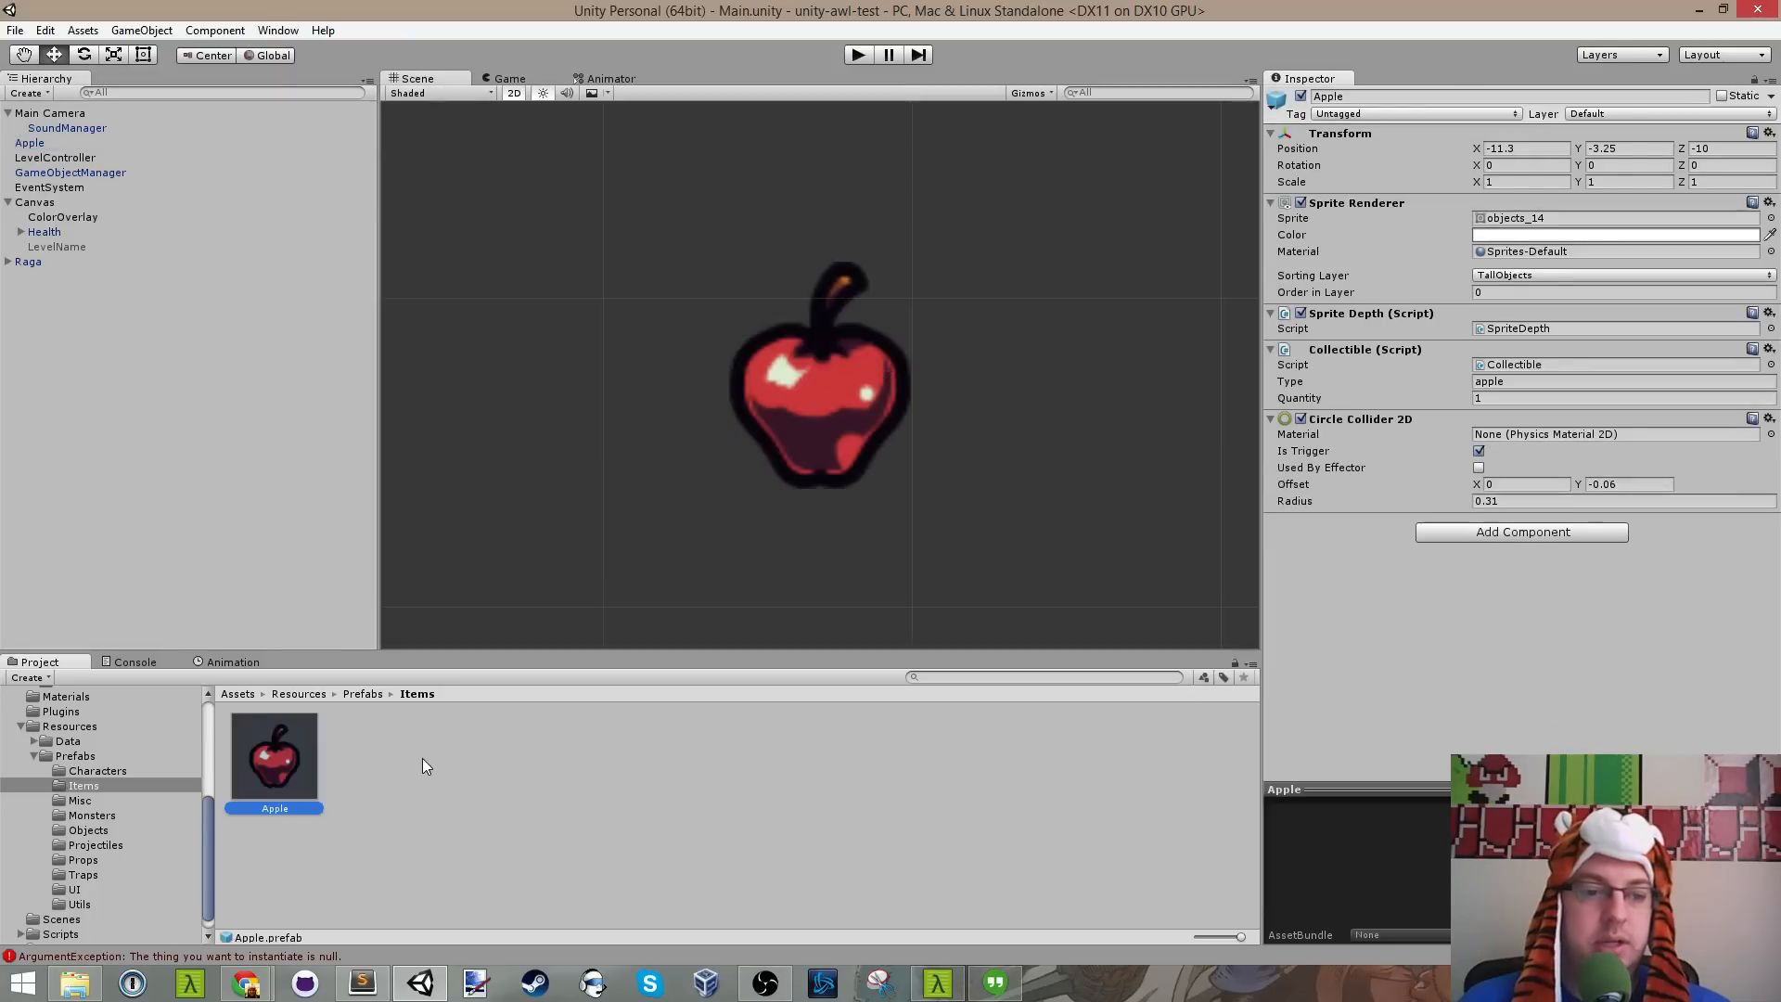
Step: Set the Apple prefab's position to X 0, Y 0, Z -1 and delete the Apple instance from the scene
{"action": "left_click", "coordinate": [1540, 146]}
{"action": "type", "text": "0"}
{"action": "key", "text": "Tab"}
{"action": "type", "text": "0"}
{"action": "key", "text": "Tab"}
{"action": "type", "text": "0"}
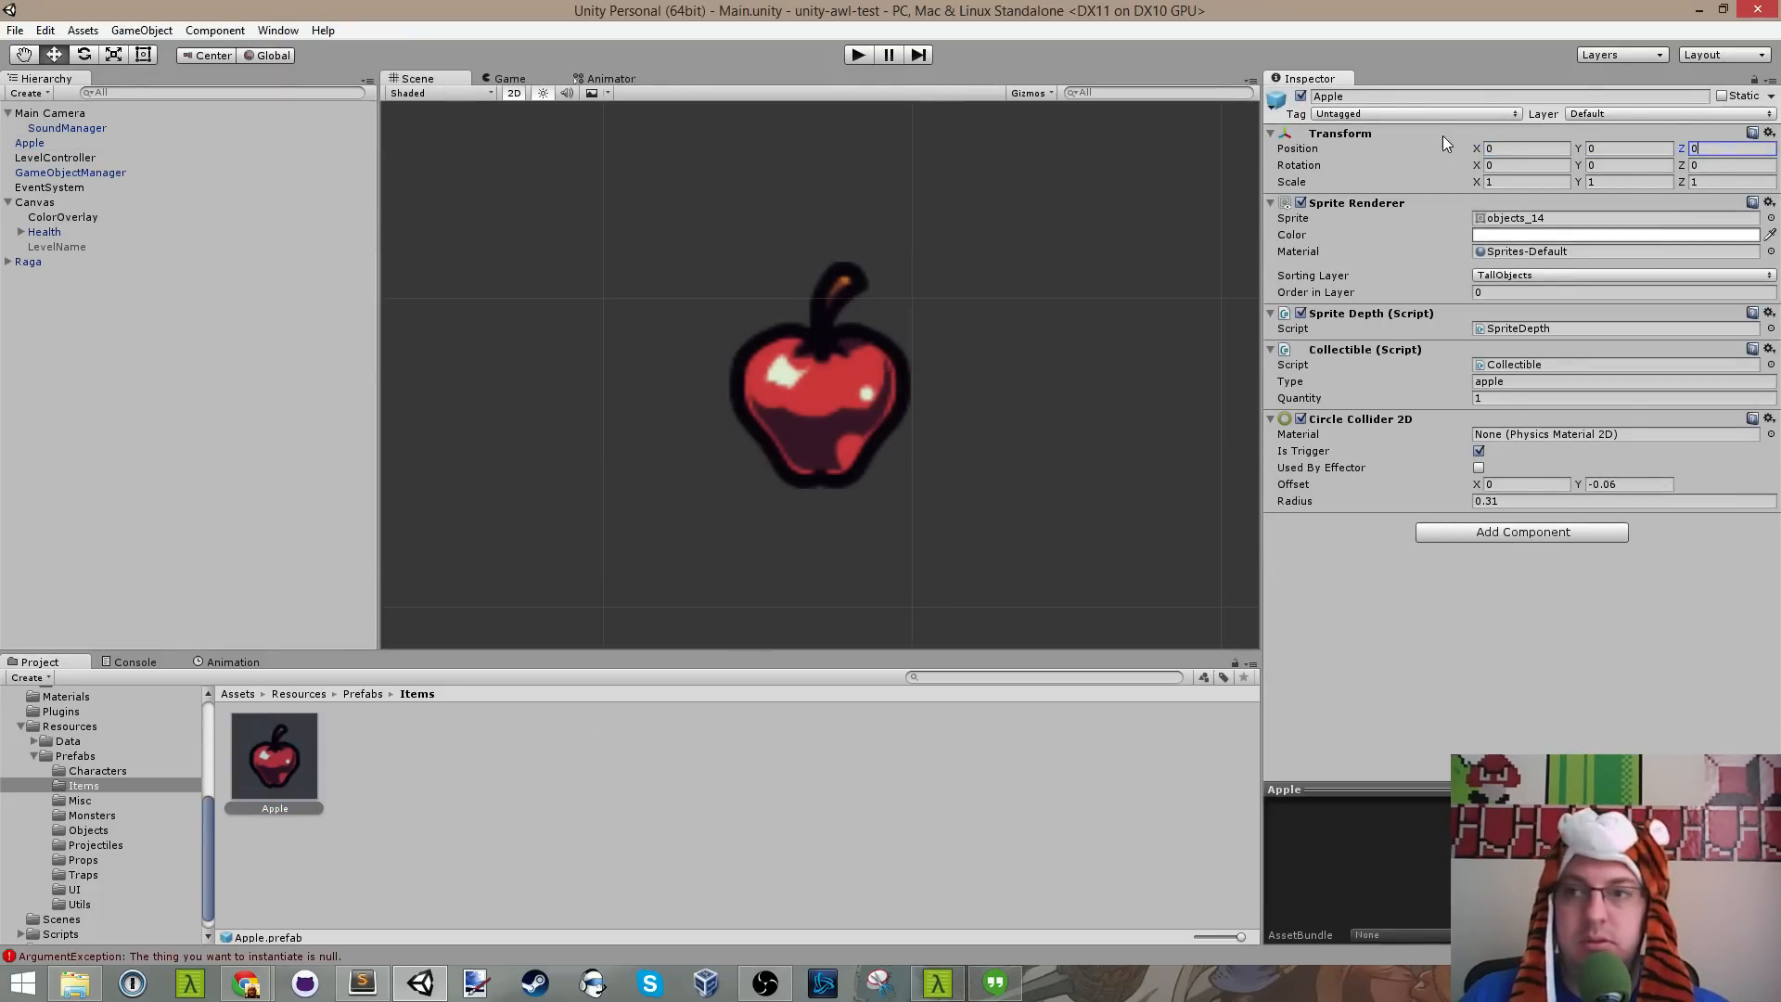
{"action": "key", "text": "BackSpace"}
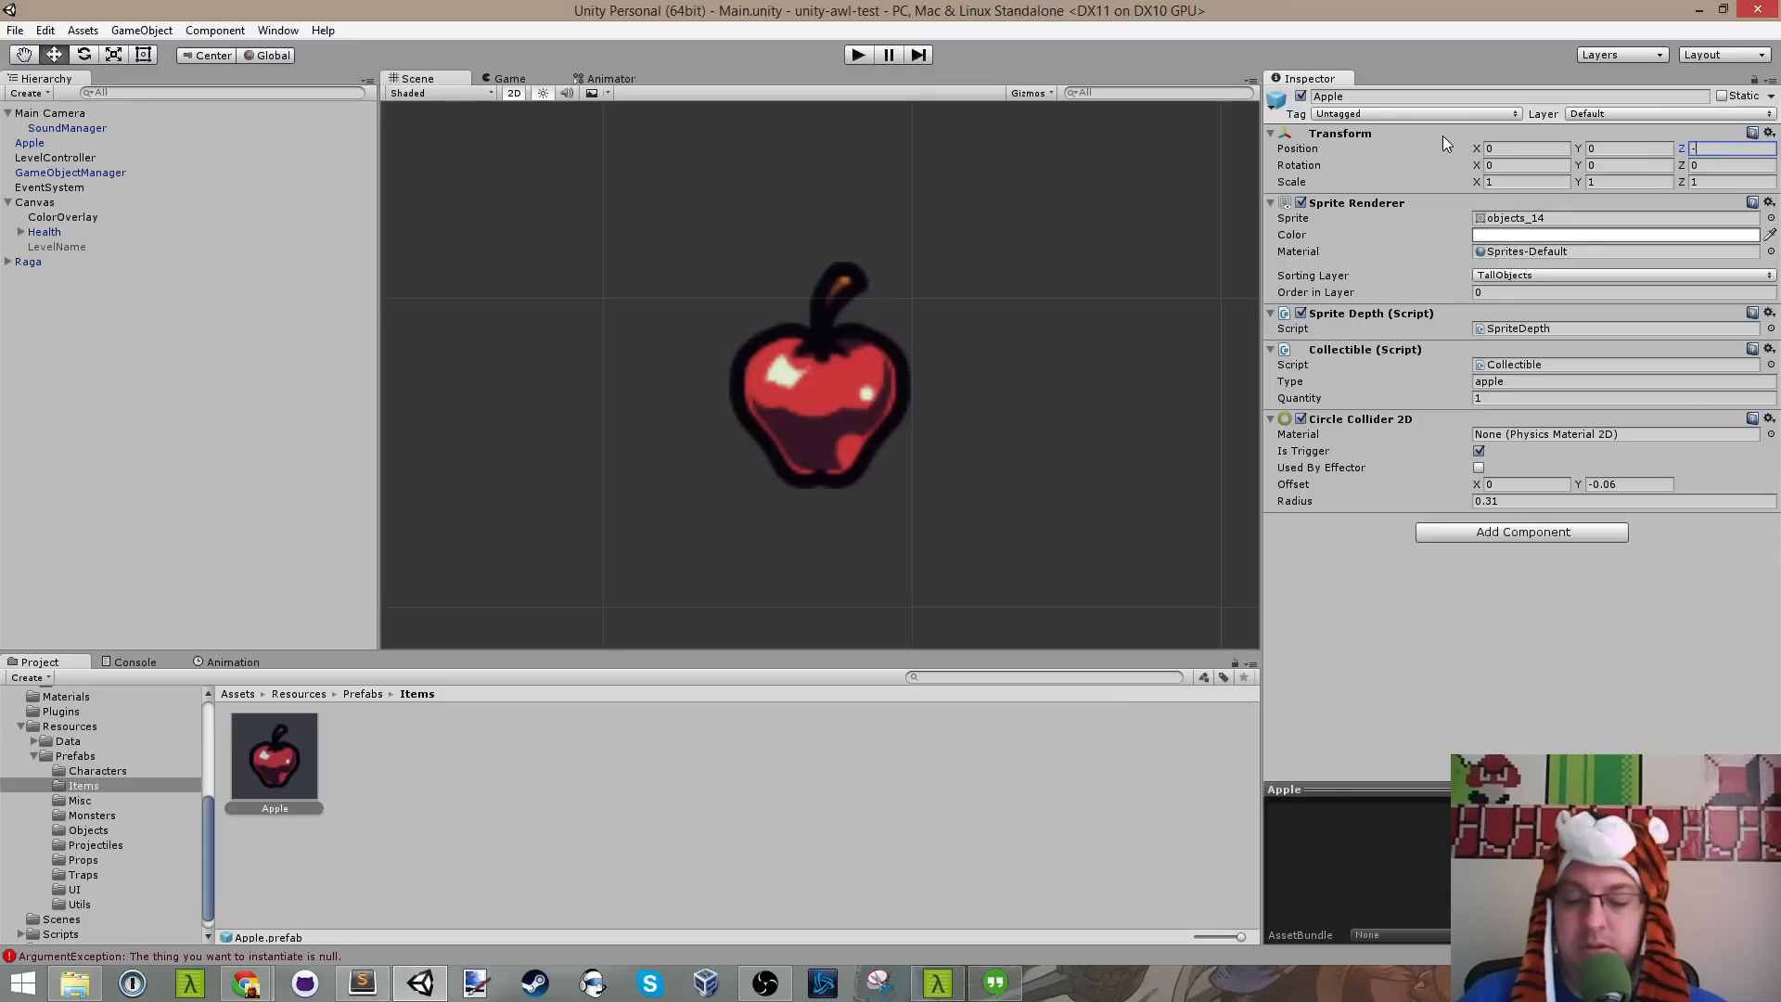
{"action": "type", "text": "-1"}
{"action": "left_click", "coordinate": [1181, 758]}
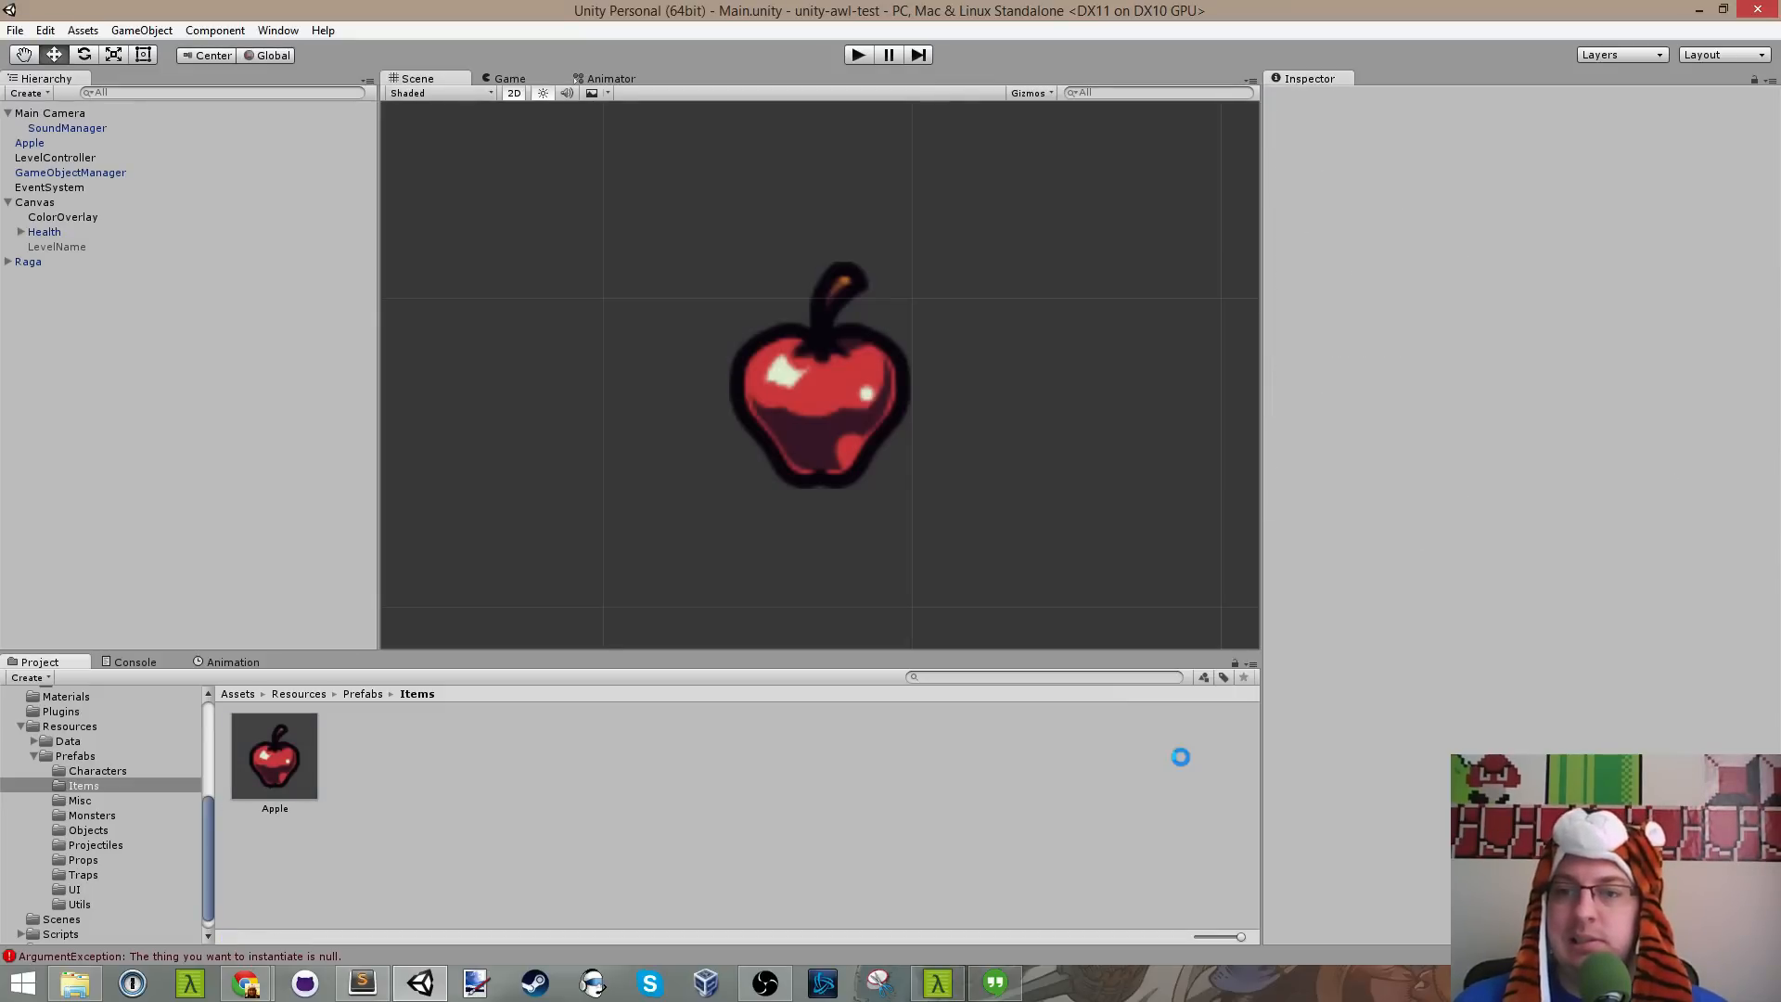
{"action": "right_click", "coordinate": [41, 141]}
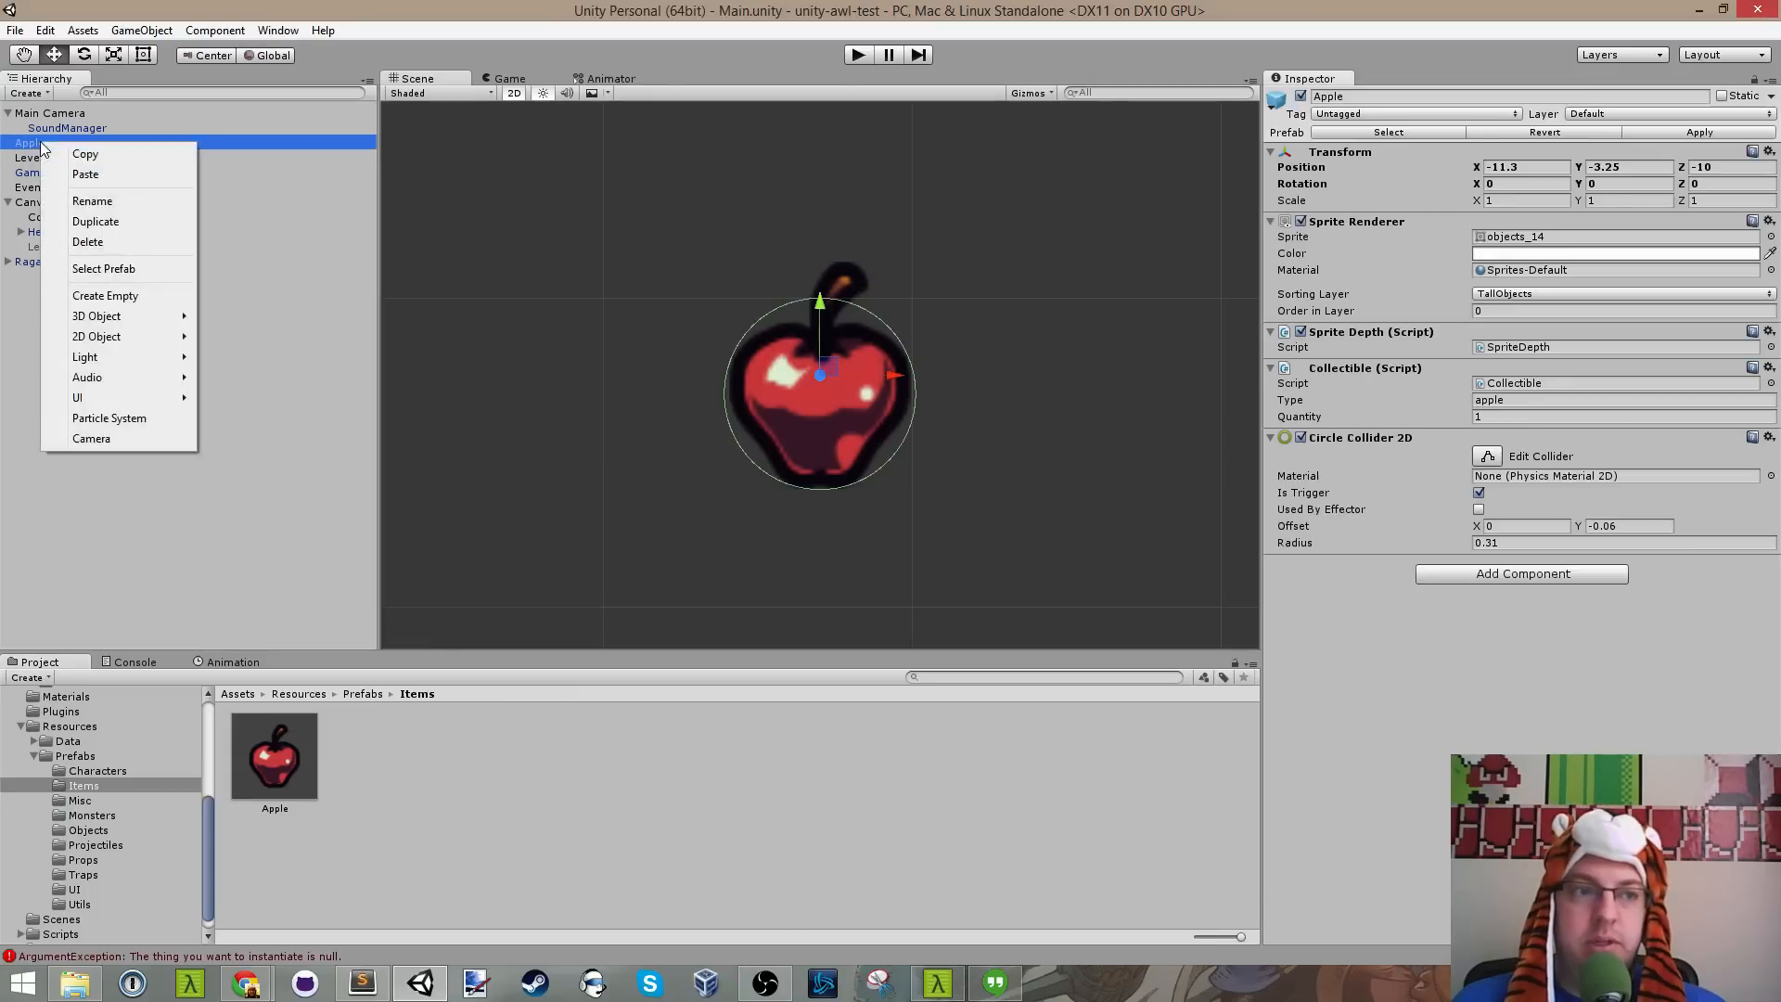
{"action": "left_click", "coordinate": [124, 241]}
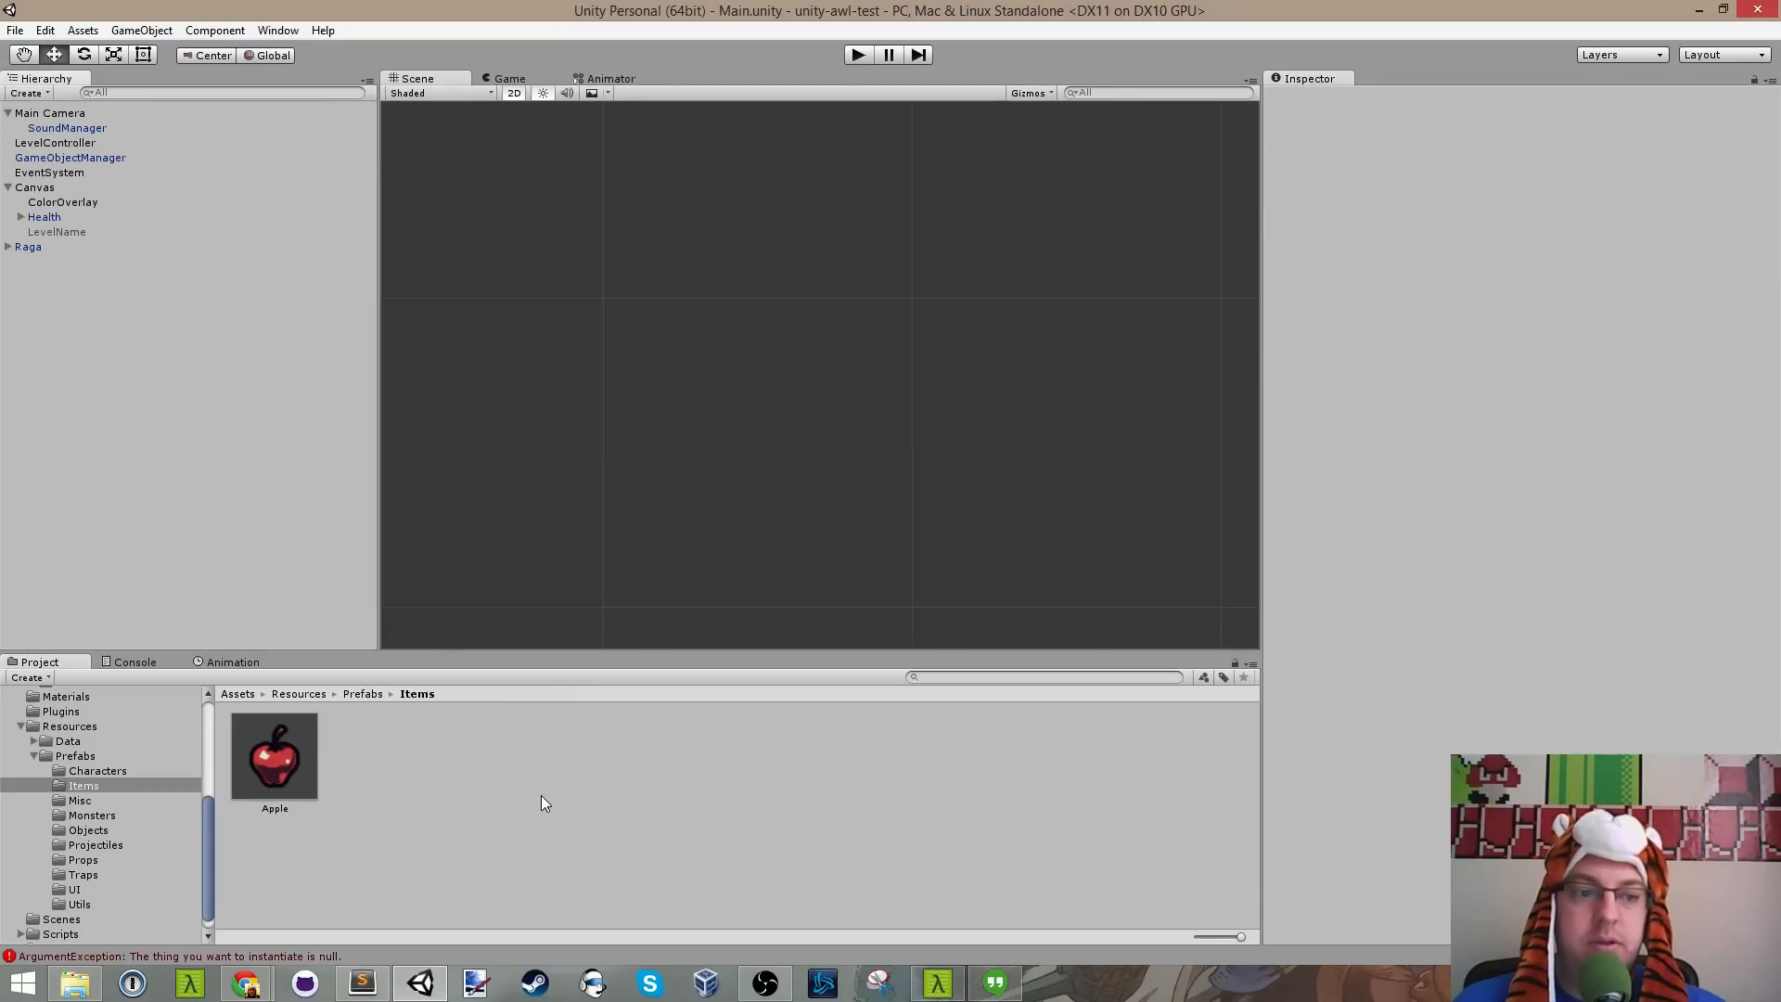
Step: Check the Apple prefab's location under Resources against the Items/Apple entry in House.xml in Sublime Text, and return to Unity
{"action": "left_click", "coordinate": [71, 757]}
{"action": "left_click", "coordinate": [79, 726]}
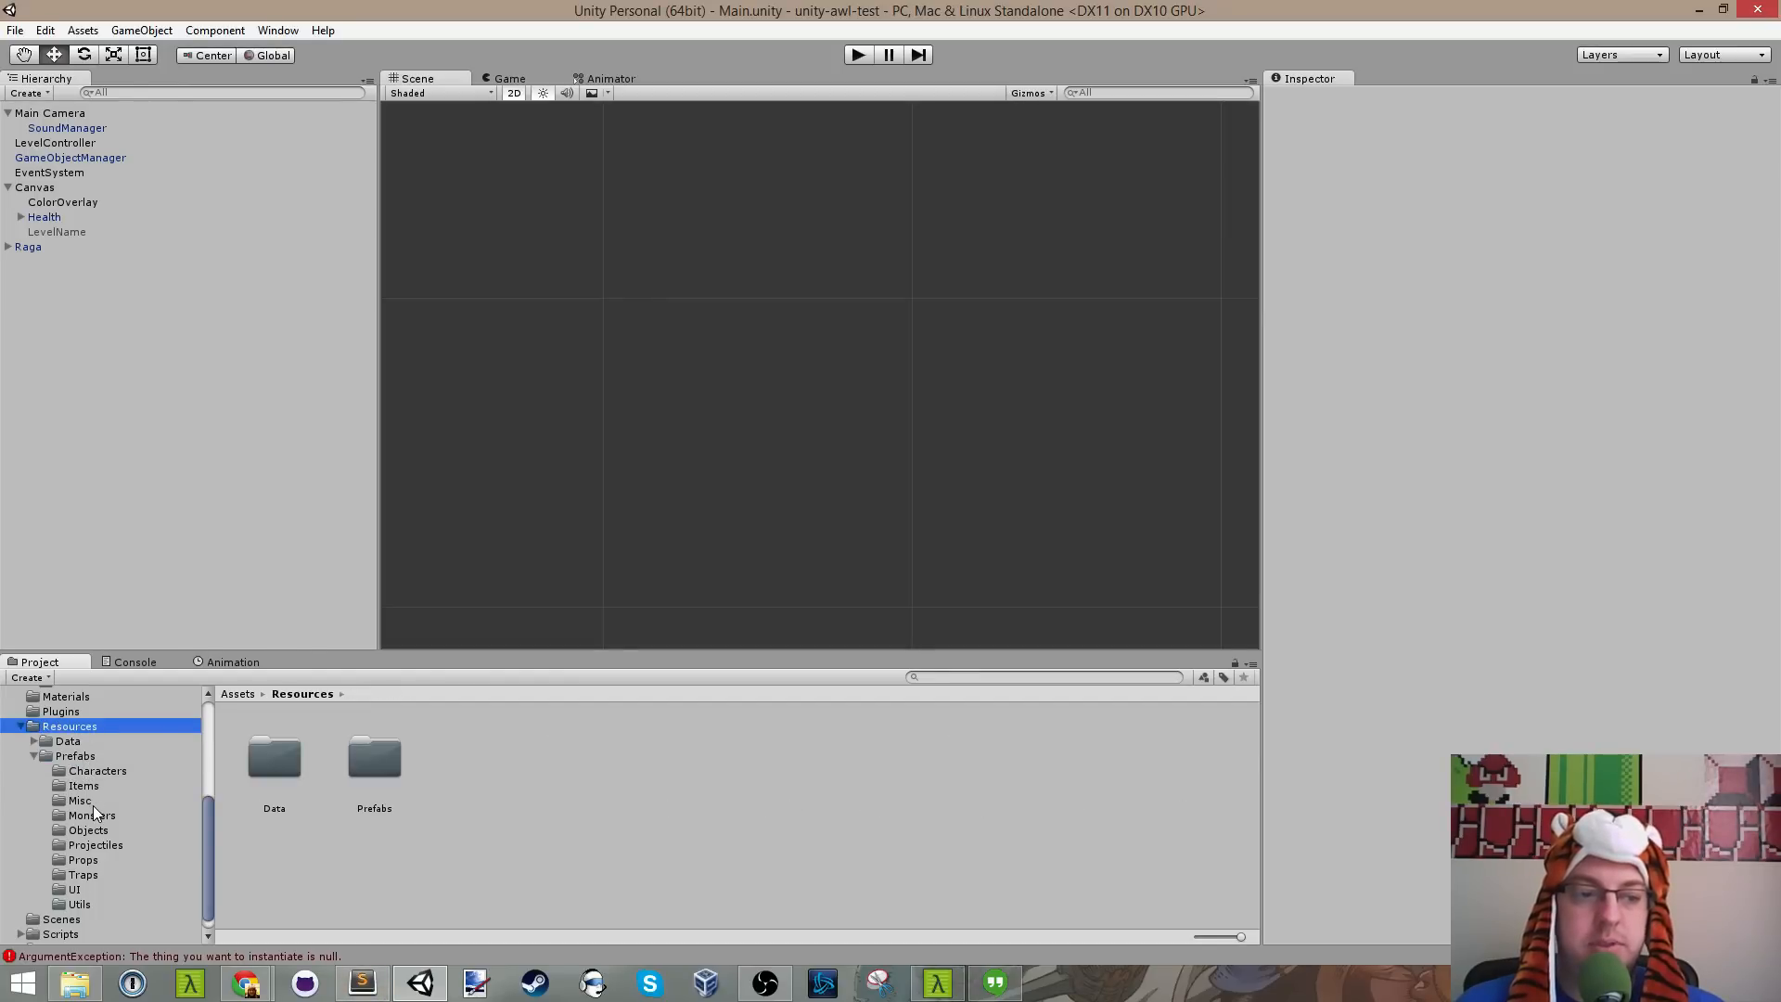
{"action": "left_click", "coordinate": [86, 786]}
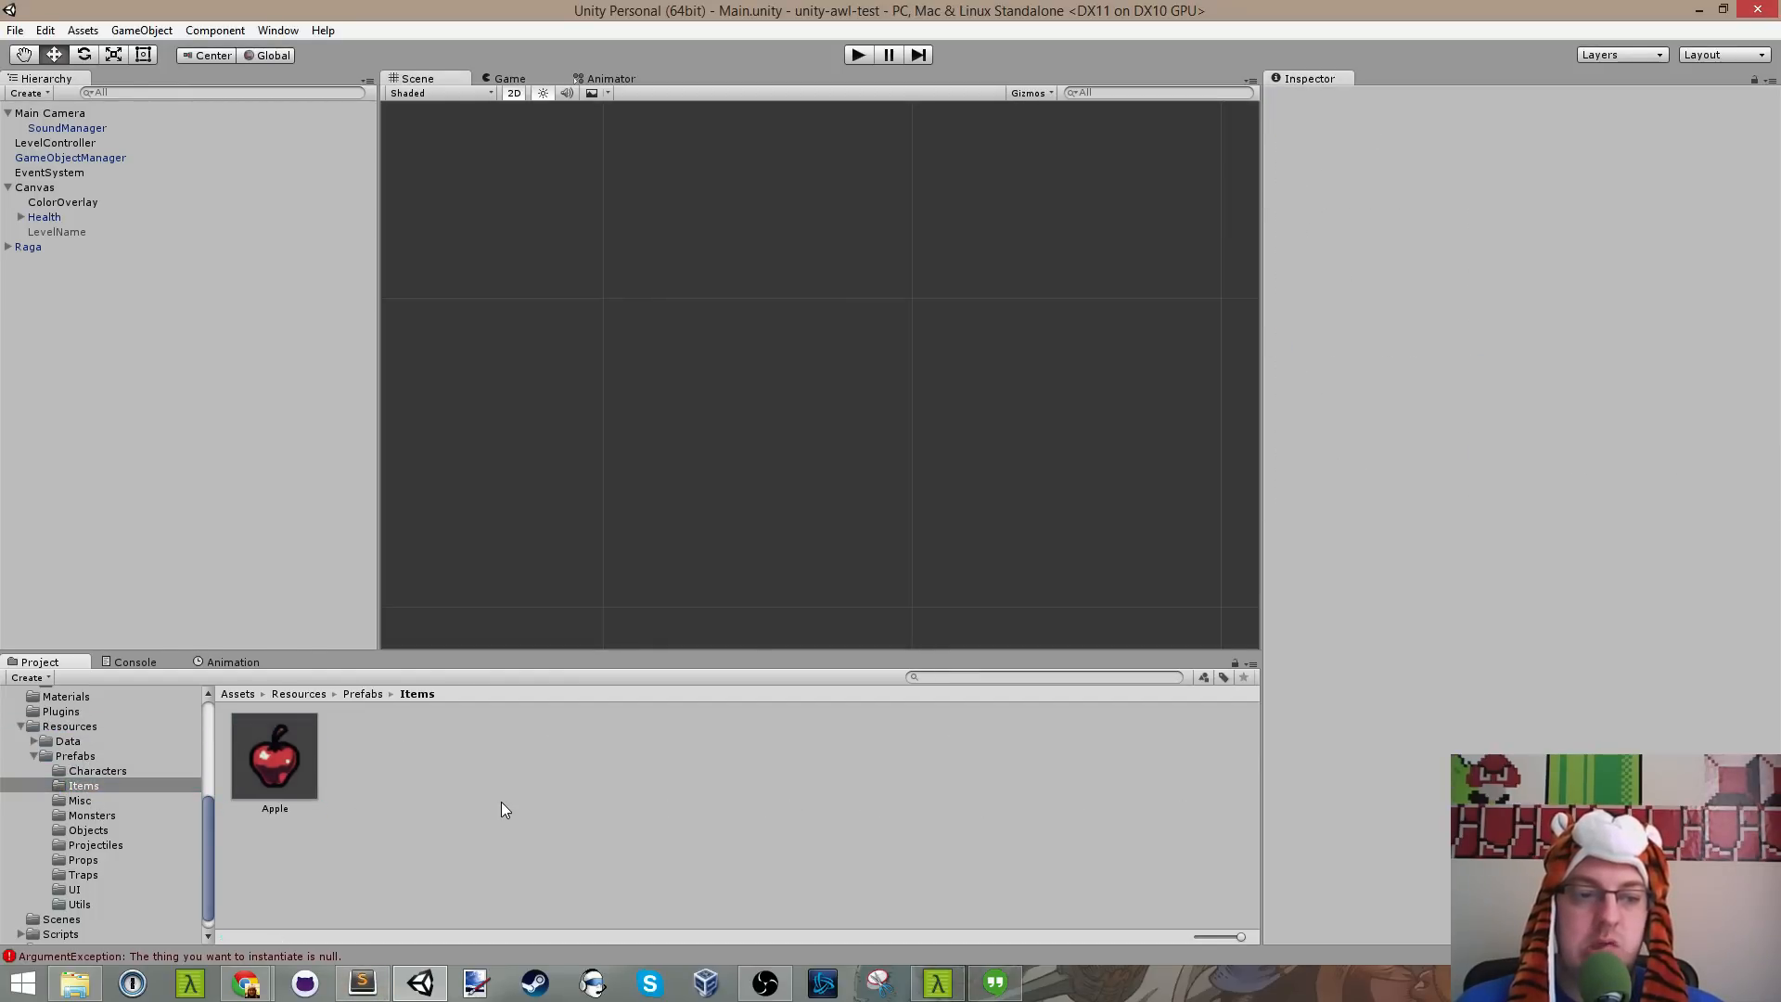
{"action": "left_click", "coordinate": [422, 985]}
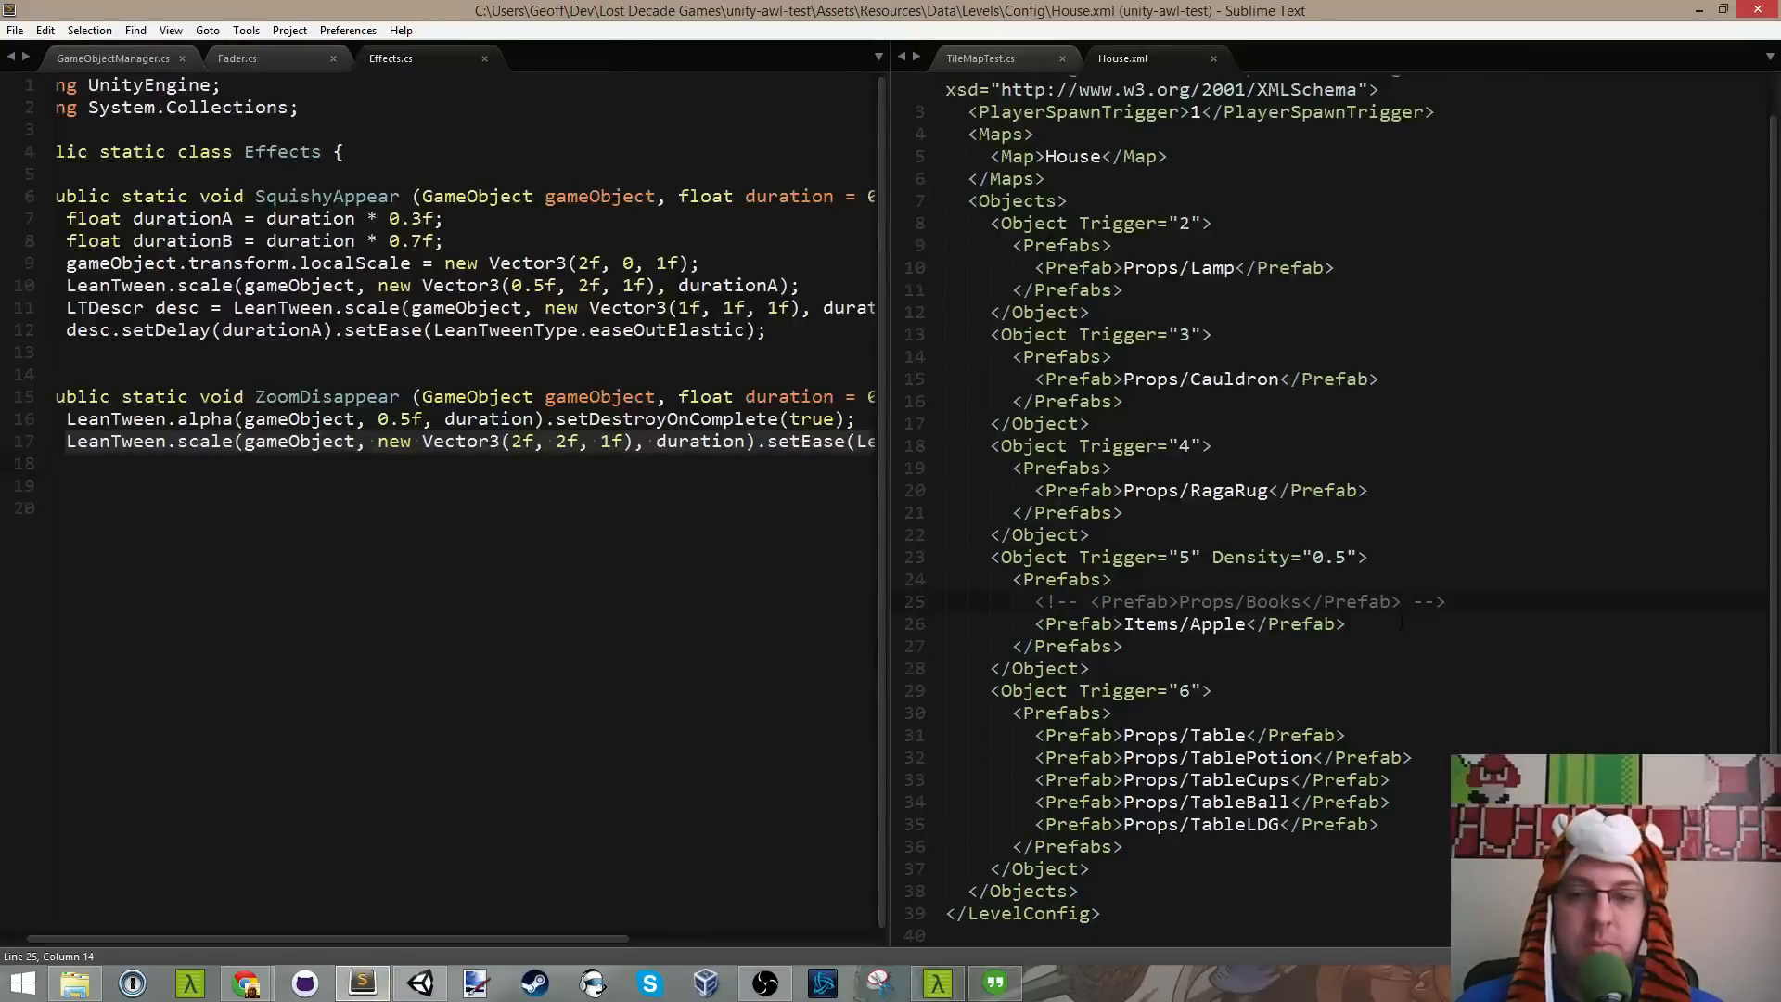
{"action": "left_click_drag", "start_coordinate": [1402, 622], "coordinate": [1045, 623]}
{"action": "key", "text": "alt+Tab"}
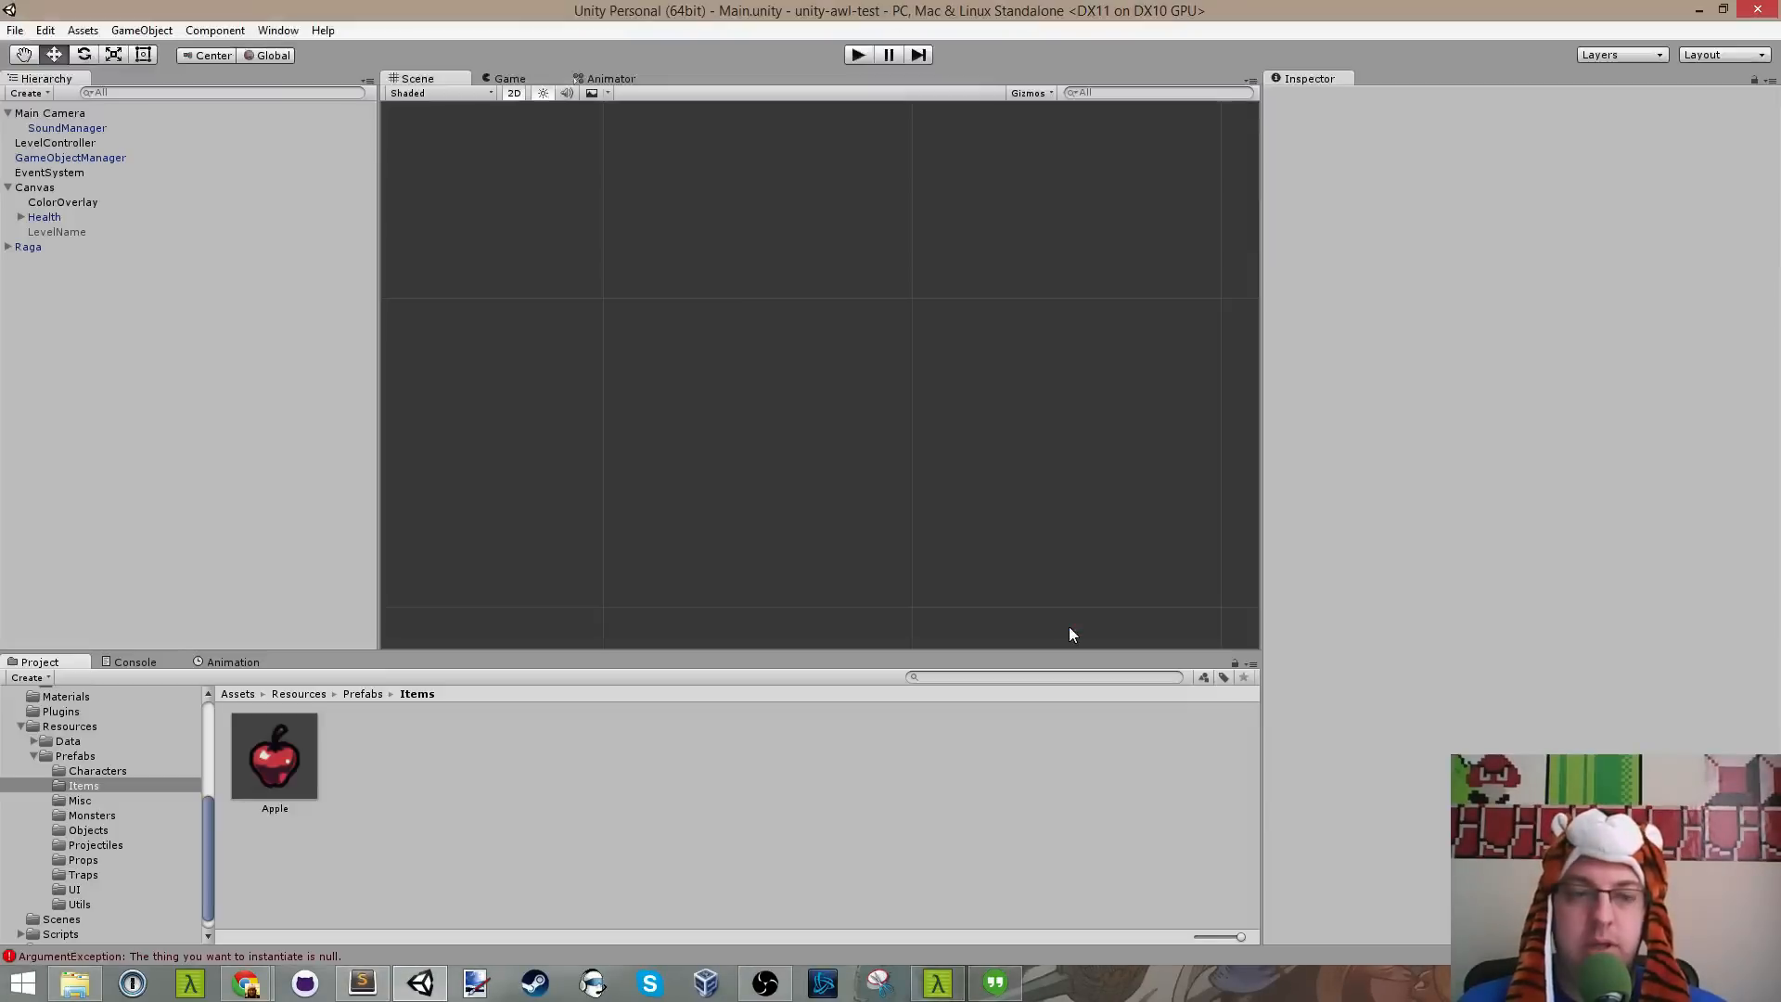
Step: Run the game and collect the apples in the starting room to test the pickup effect
{"action": "left_click", "coordinate": [855, 56]}
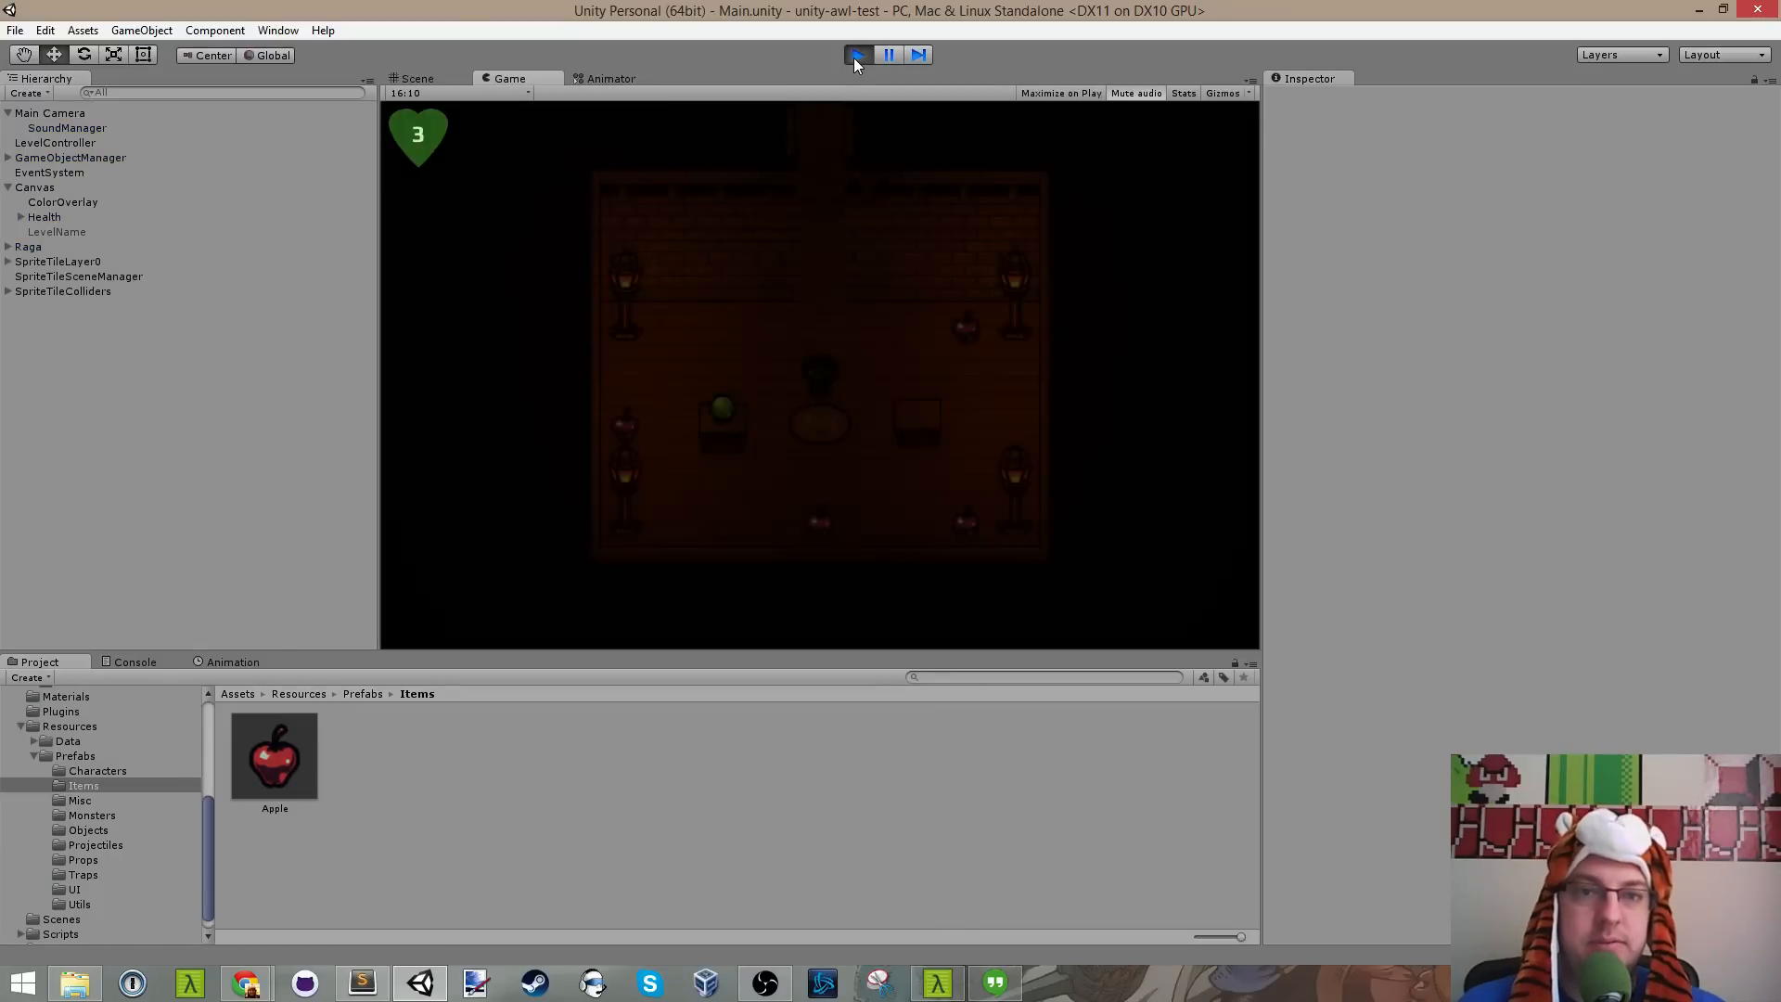
{"action": "key", "text": "Right"}
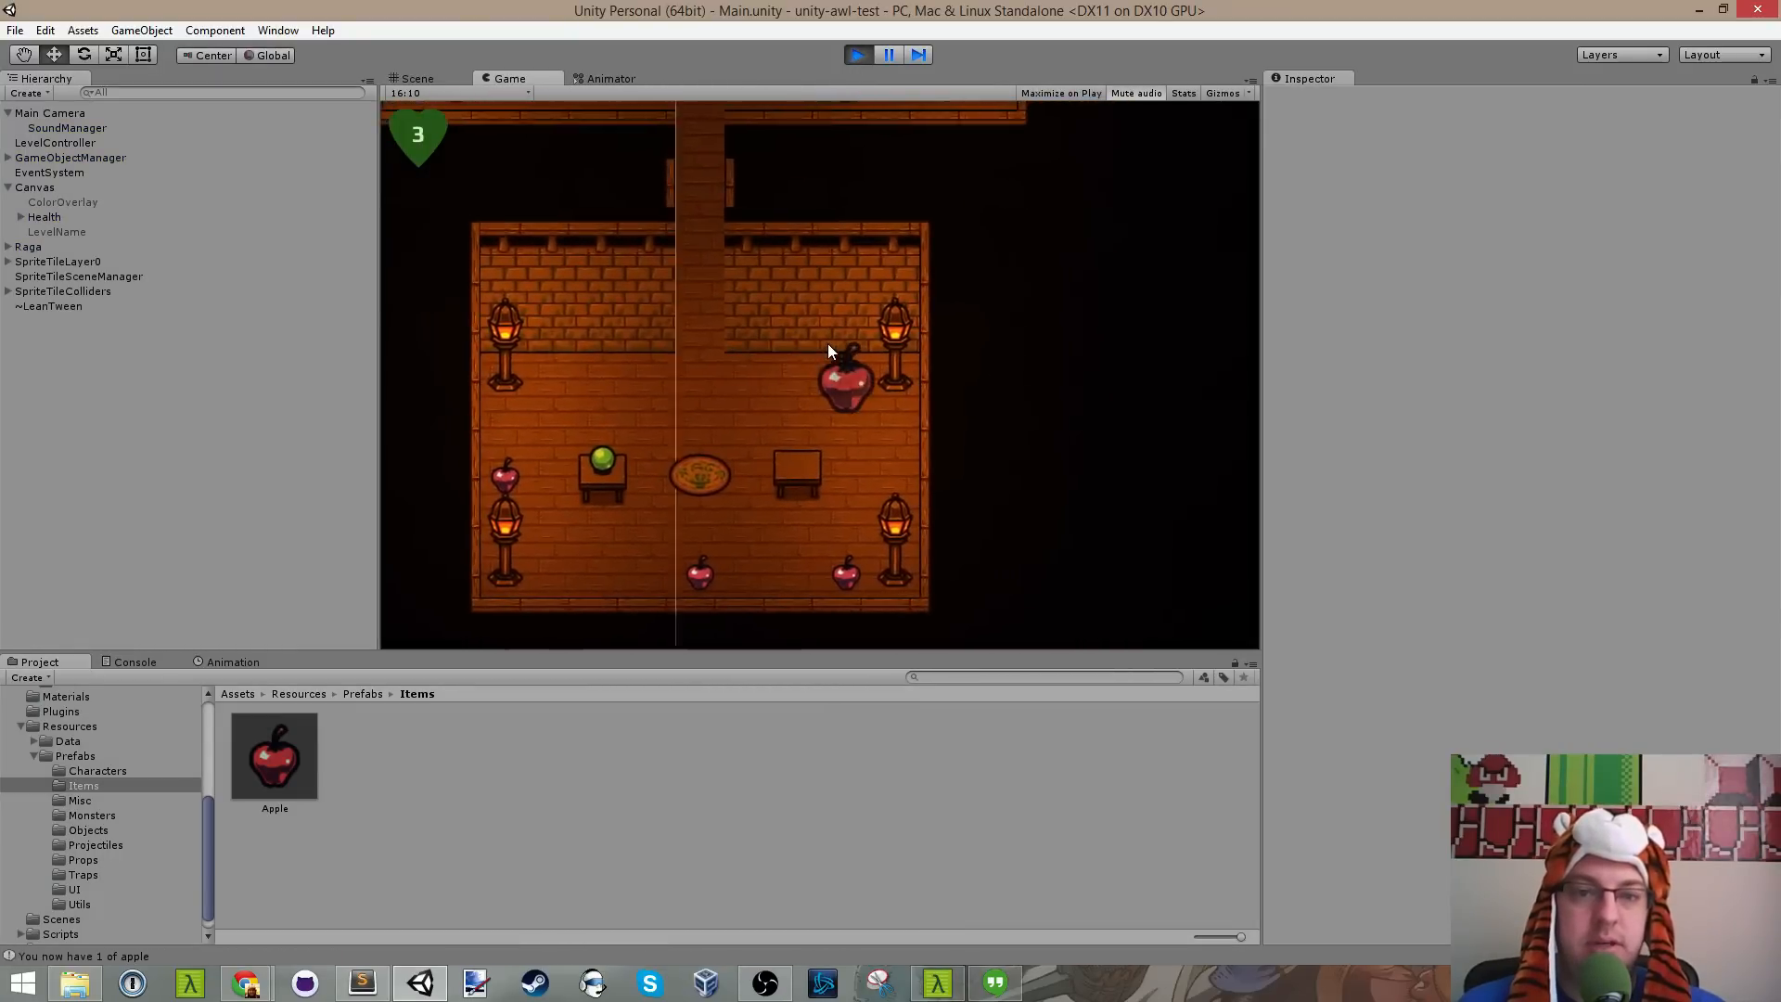
{"action": "key", "text": "Down"}
{"action": "key", "text": "Left"}
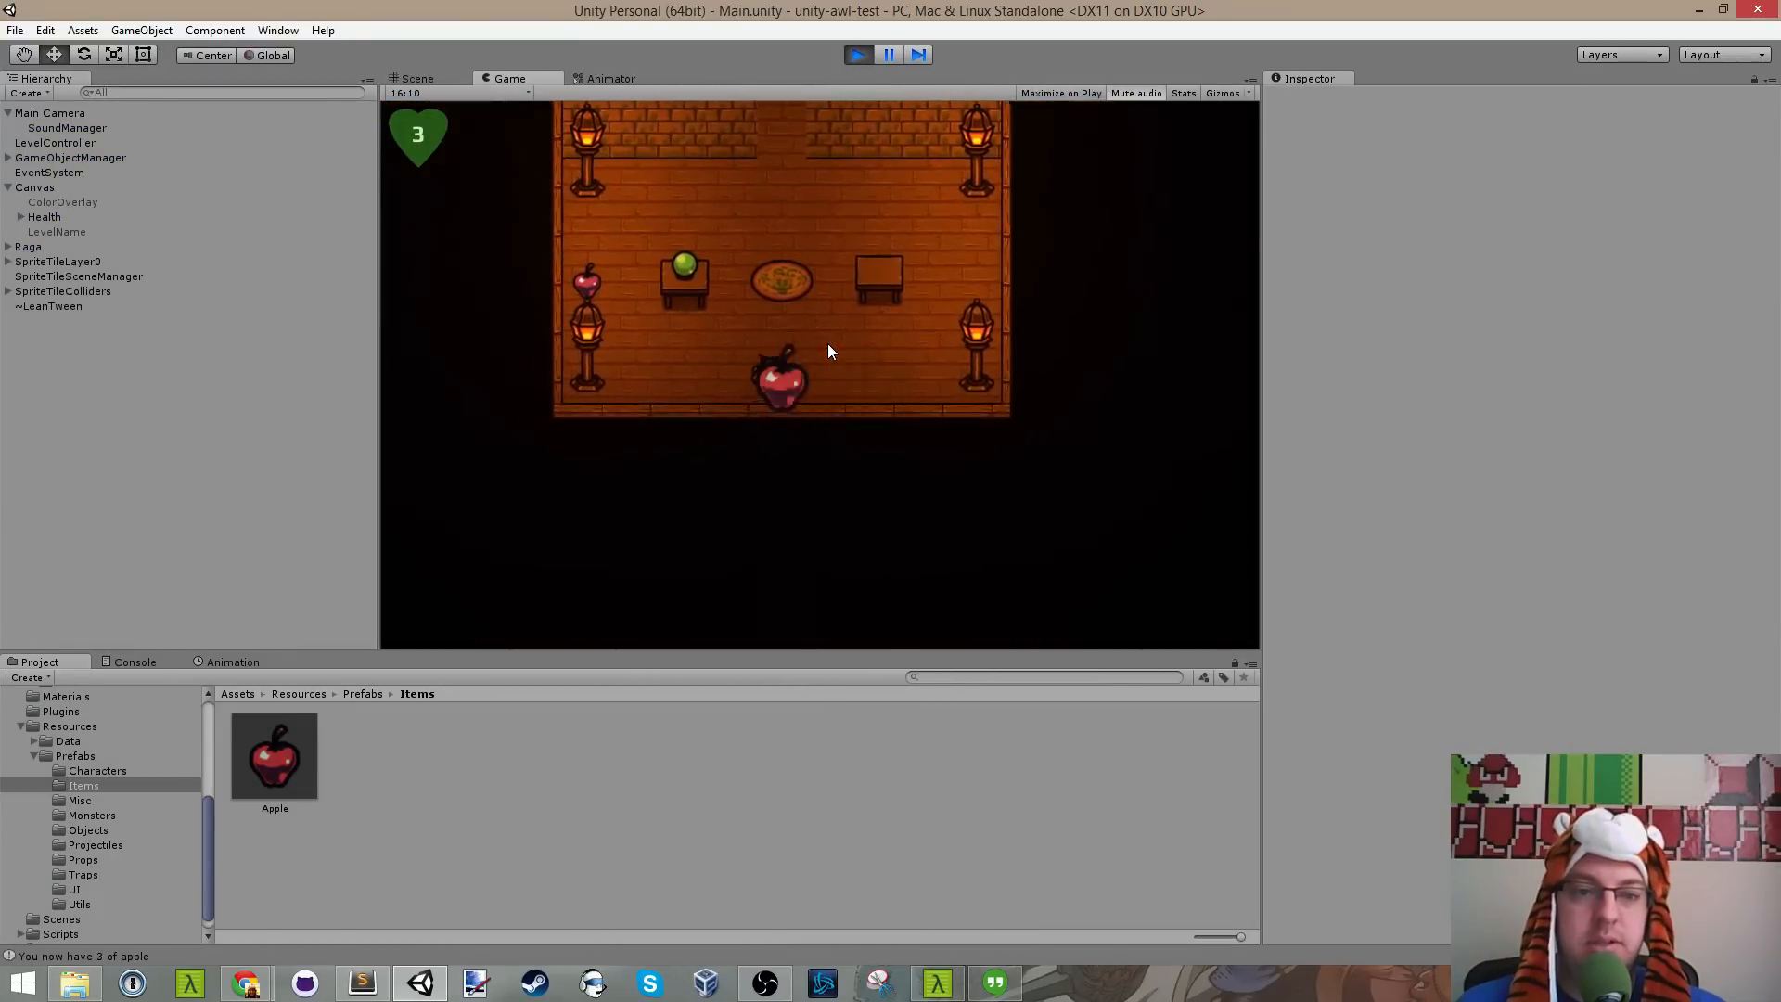
{"action": "key", "text": "Up"}
{"action": "key", "text": "Left"}
{"action": "key", "text": "Down"}
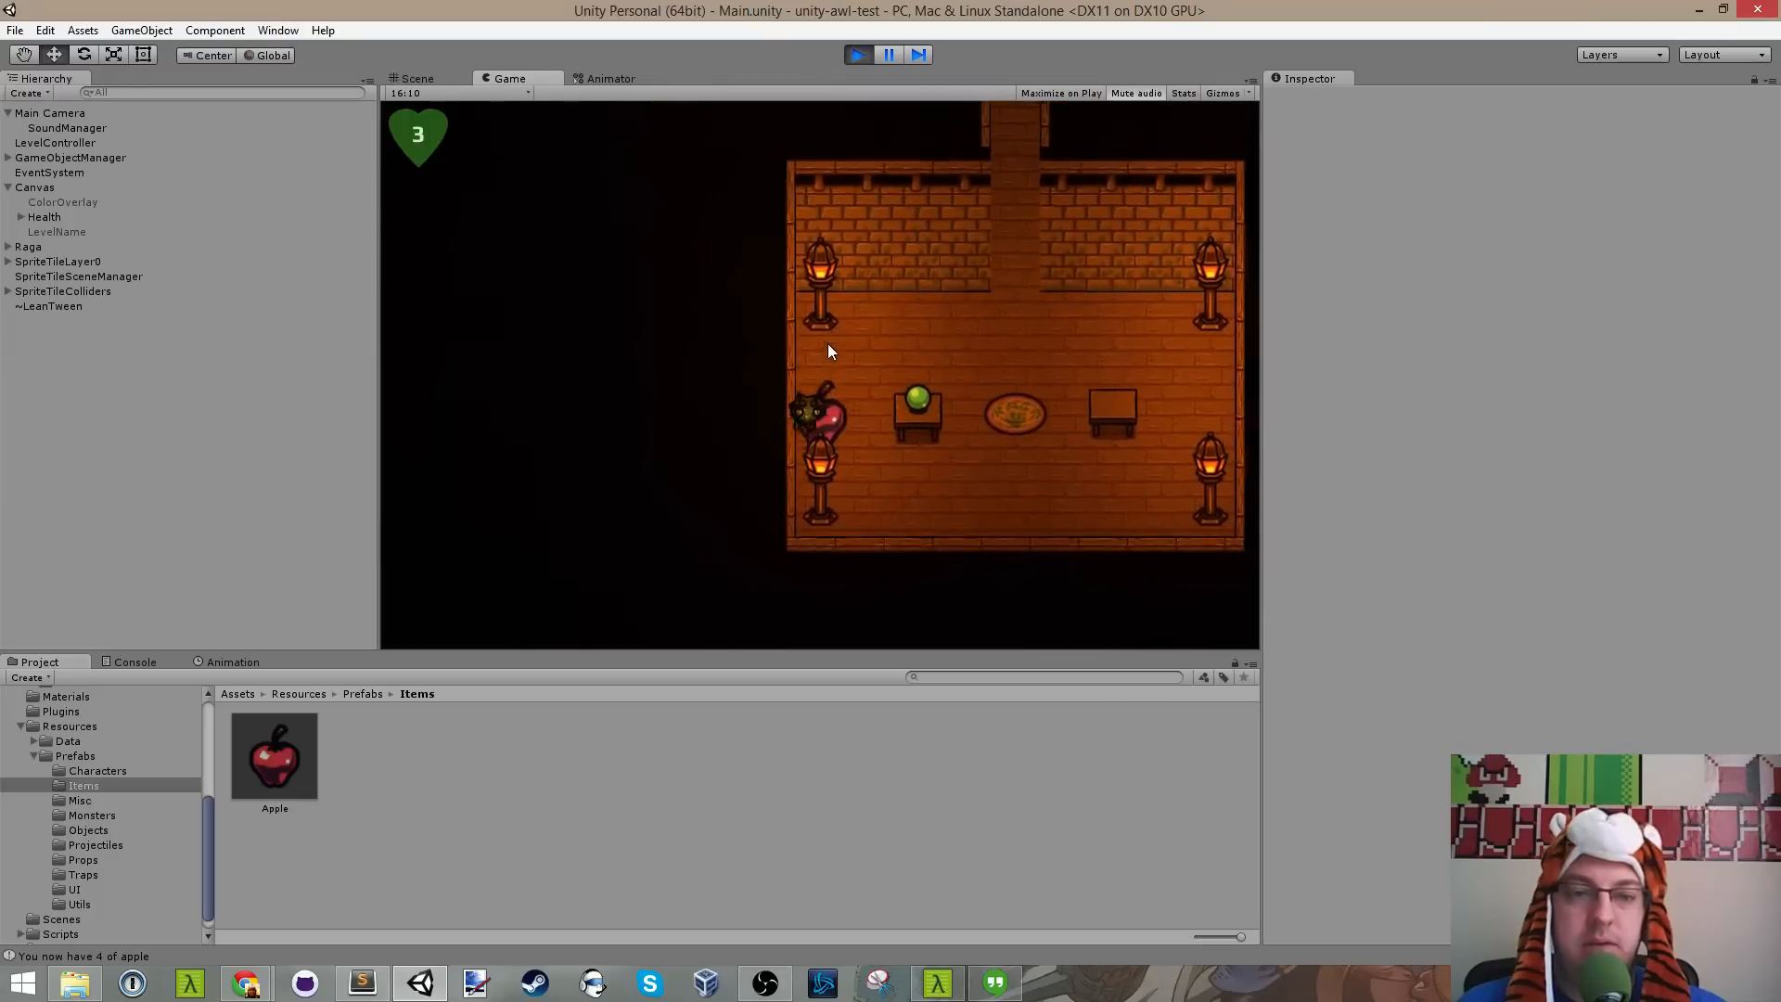
Step: Guide the character up from the starting room into the cauldron room and collect the apples along its edges
{"action": "key", "text": "Up"}
{"action": "key", "text": "Right"}
{"action": "key", "text": "Up"}
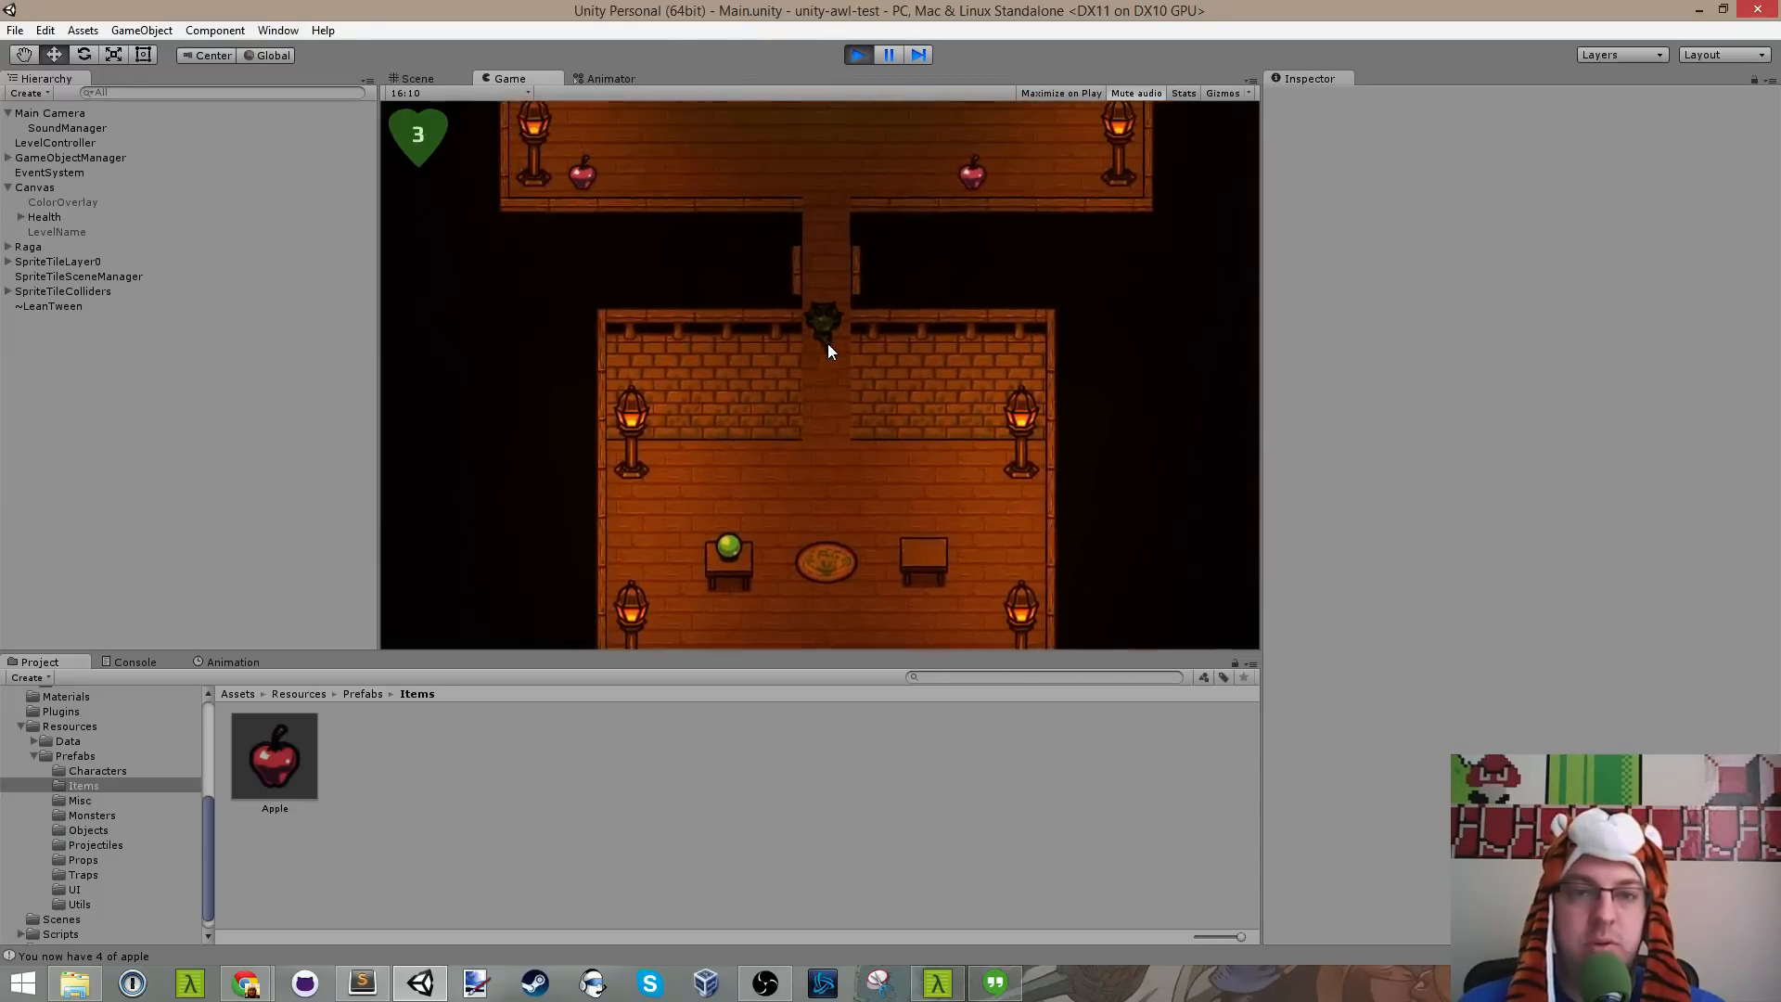
{"action": "key", "text": "Right"}
{"action": "key", "text": "Left"}
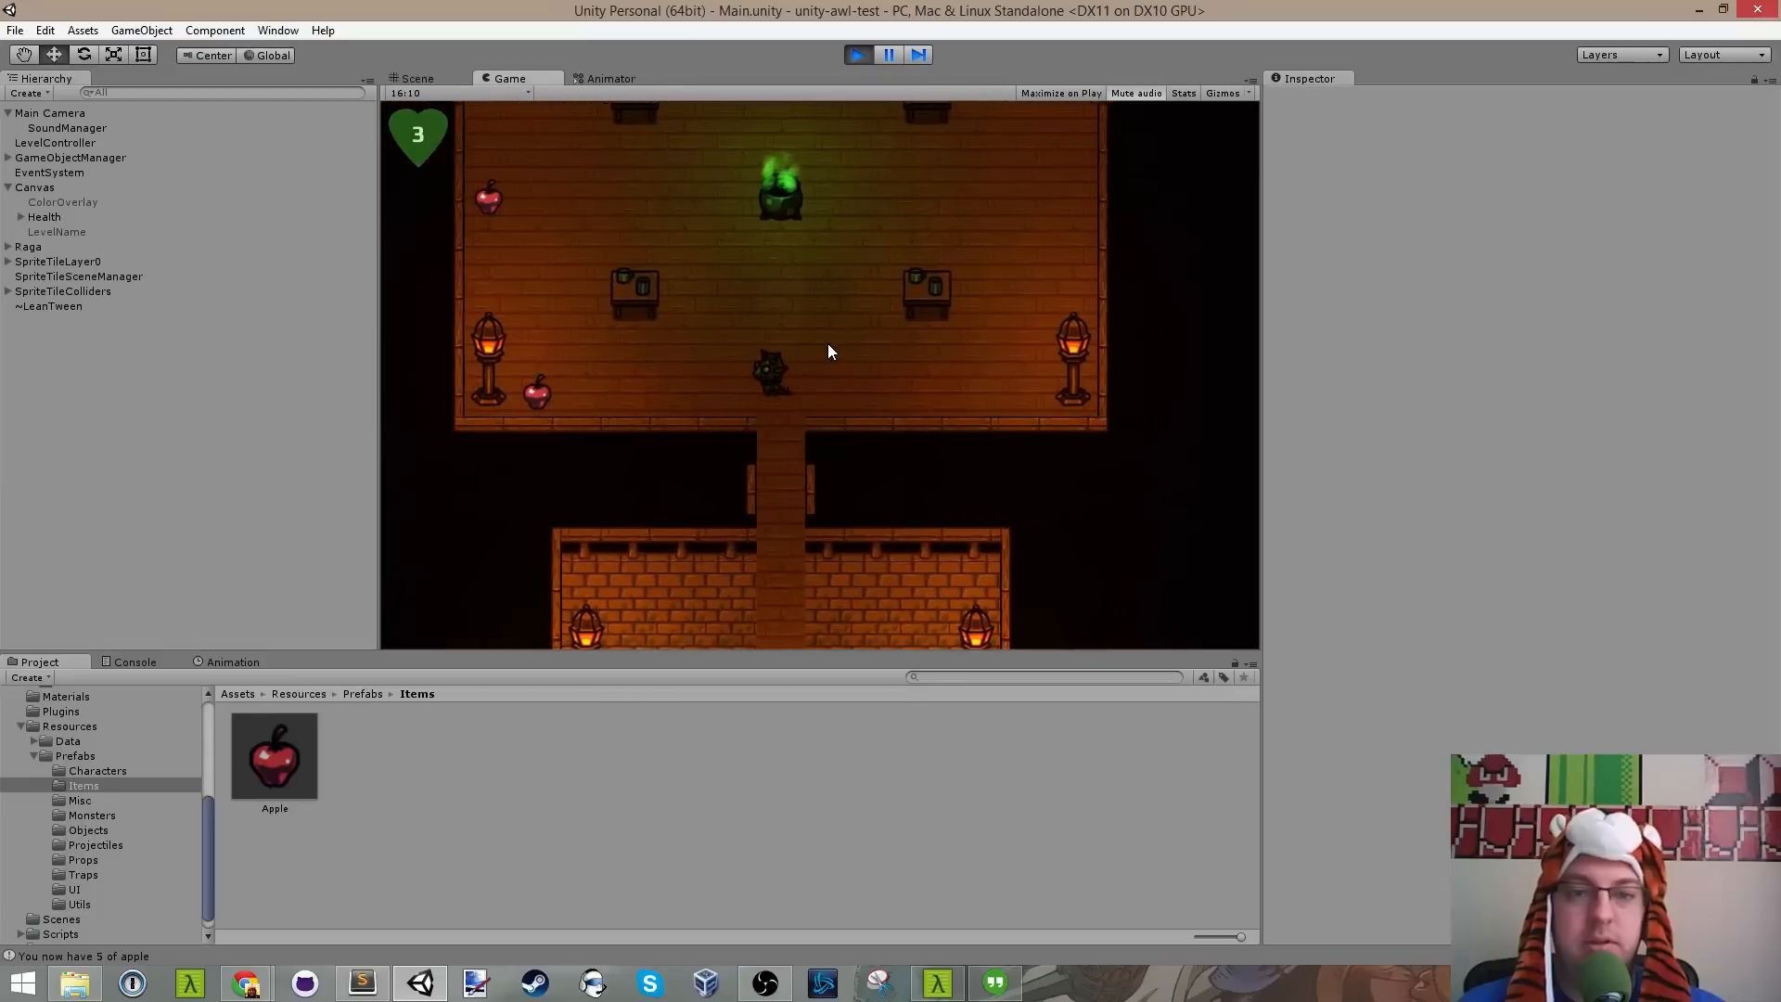
{"action": "key", "text": "Up"}
{"action": "key", "text": "Up"}
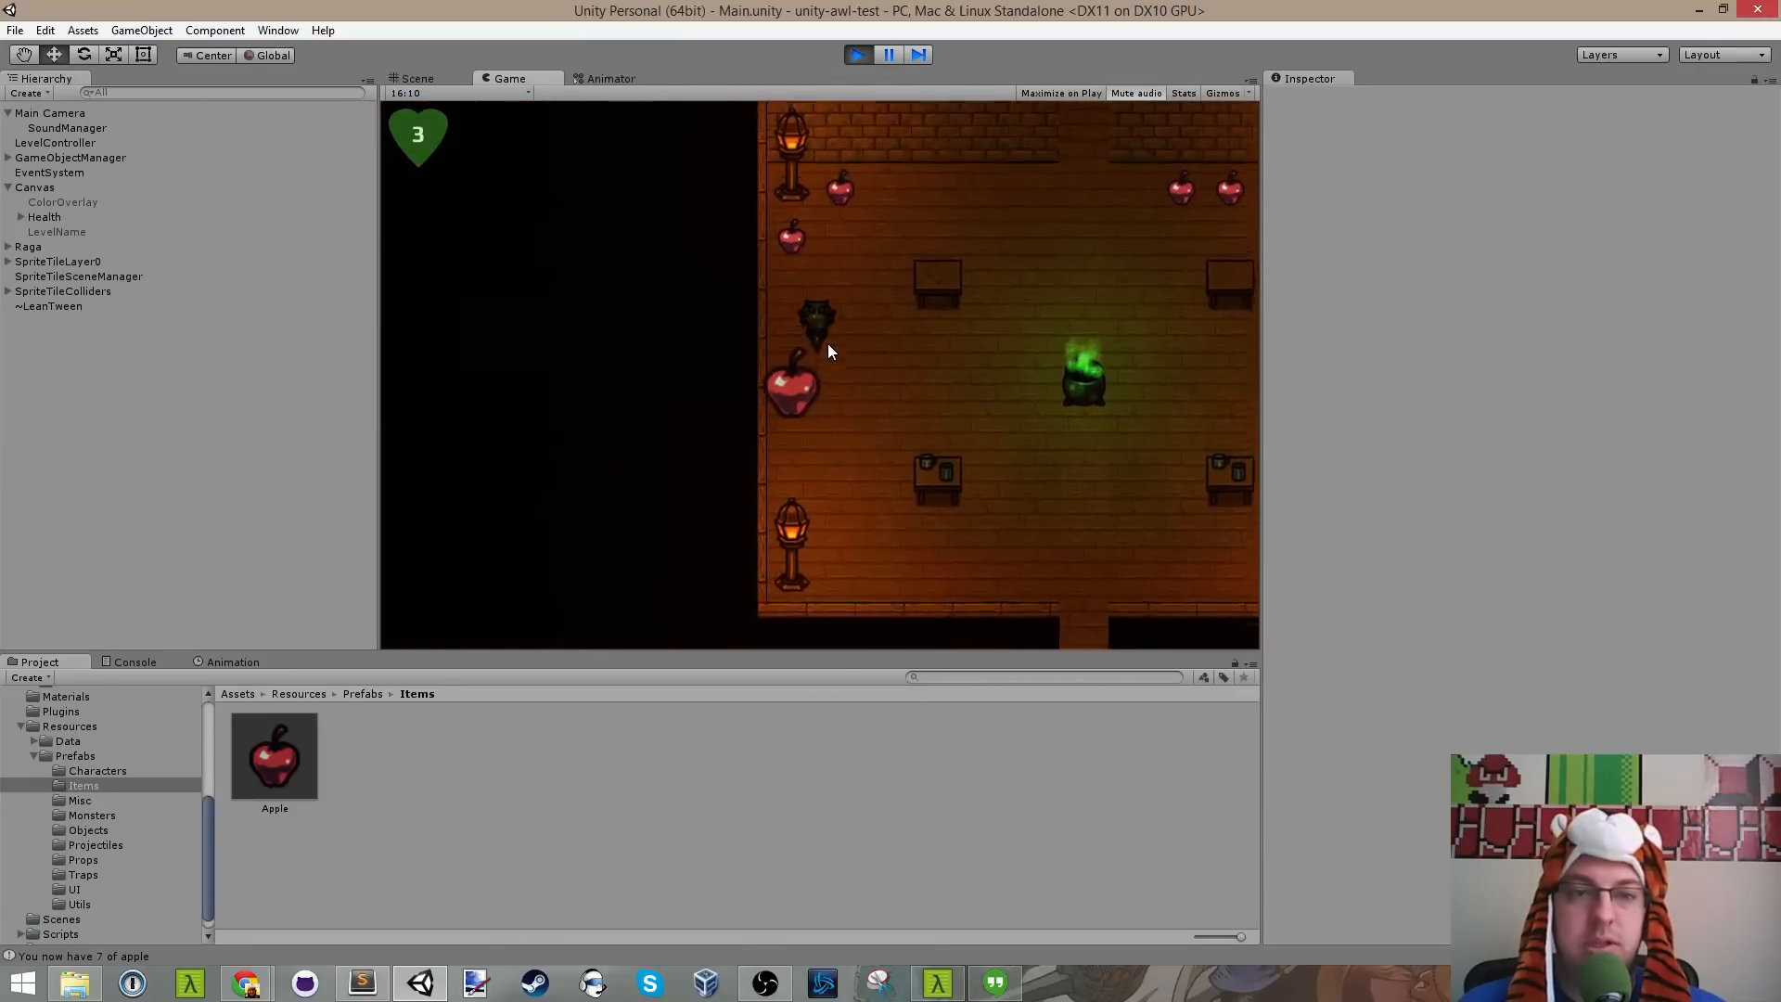
{"action": "key", "text": "Right"}
{"action": "key", "text": "Right"}
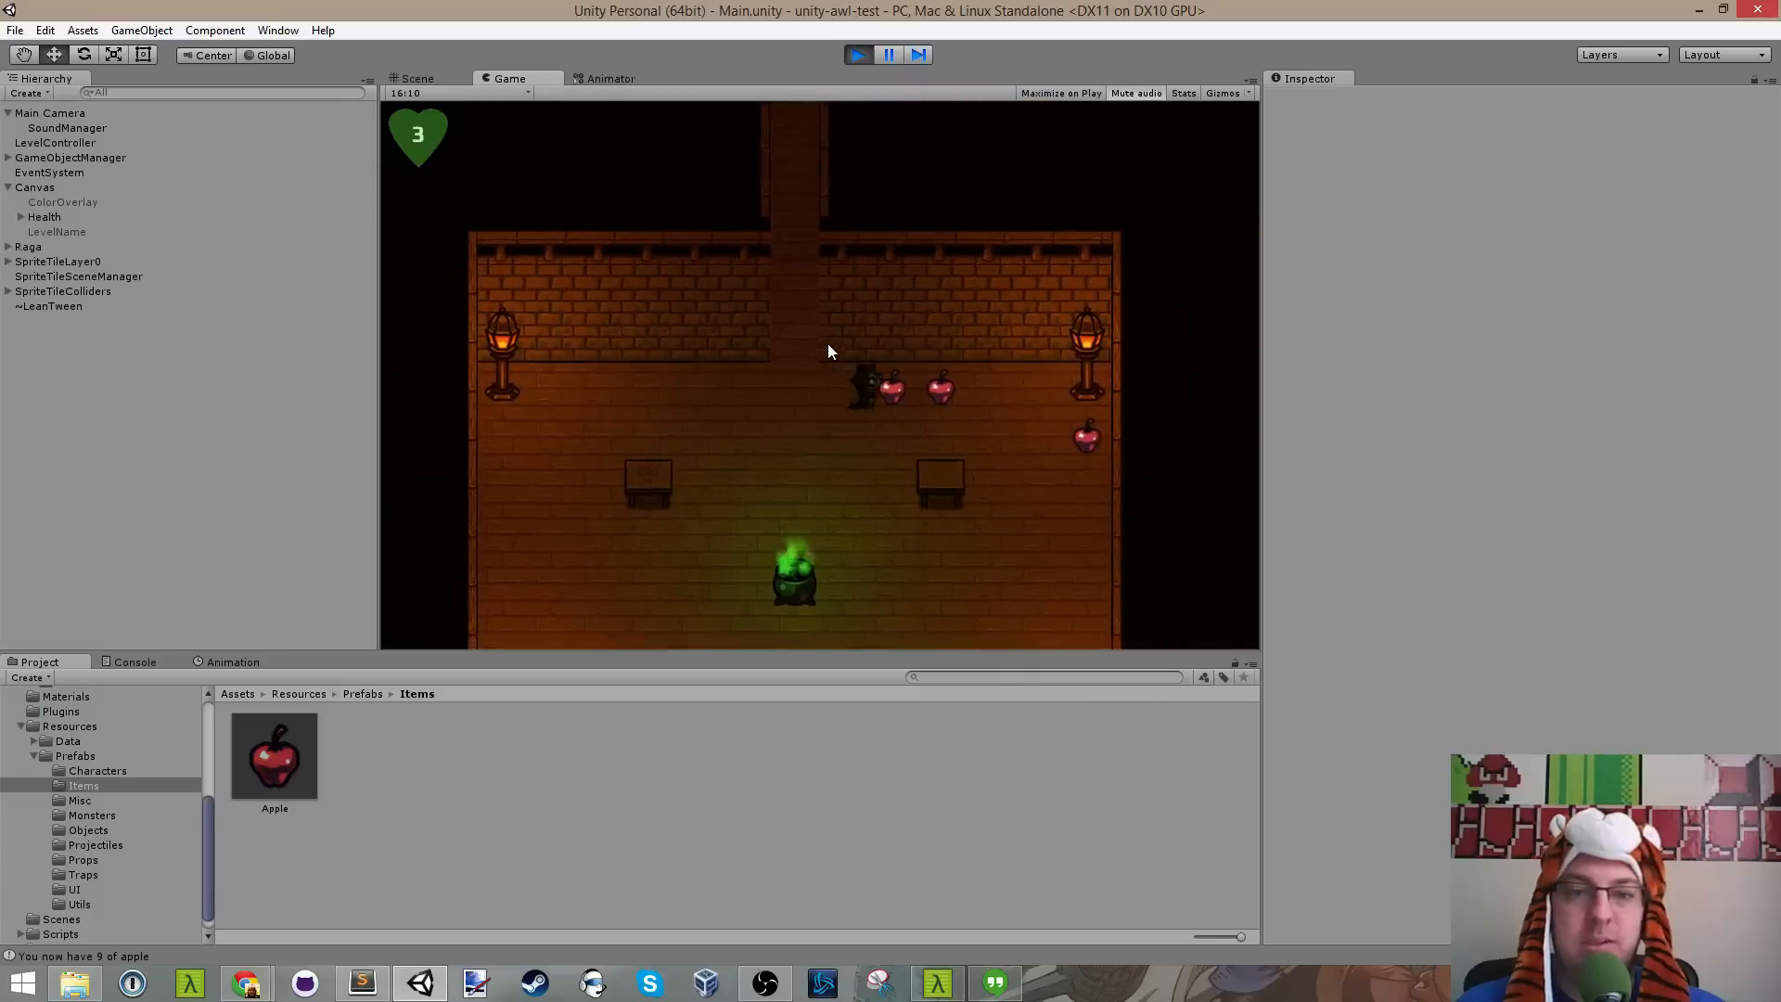
{"action": "key", "text": "a"}
{"action": "key", "text": "w"}
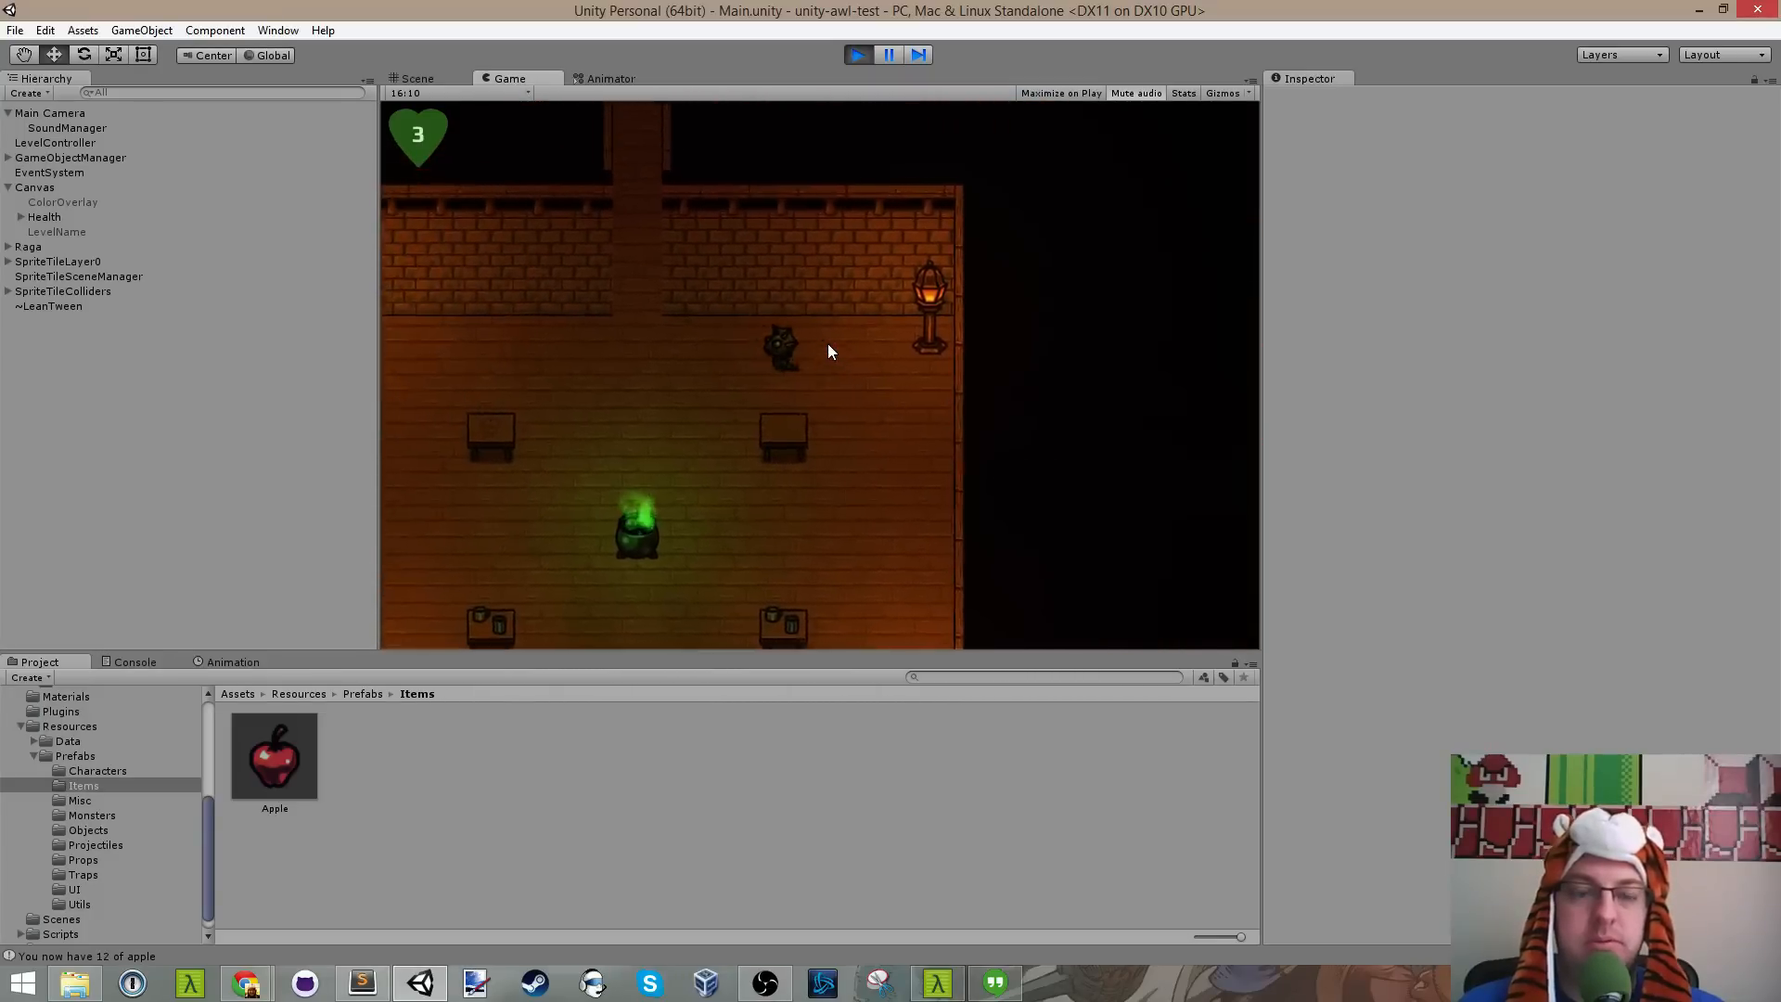
Step: Walk through the upper corridor to the small lantern room, collect both apples there, head back, and stop the game
{"action": "key", "text": "w"}
{"action": "key", "text": "w"}
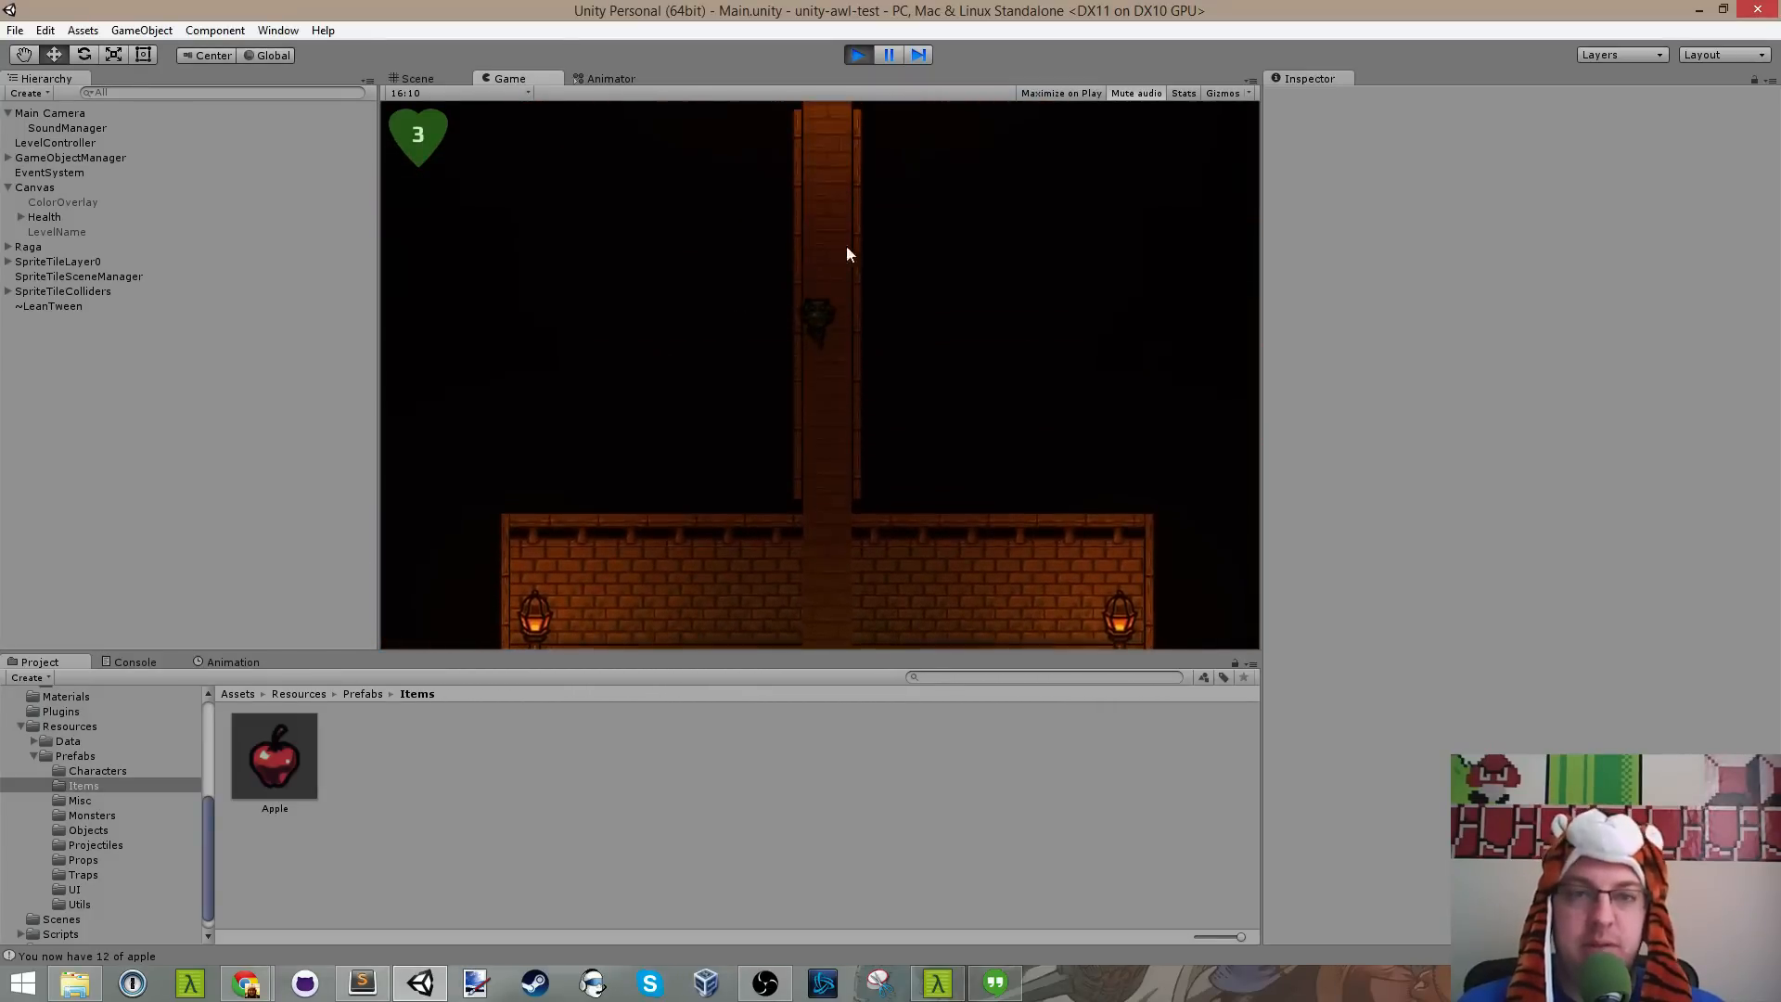
{"action": "key", "text": "a"}
{"action": "key", "text": "a"}
{"action": "key", "text": "w"}
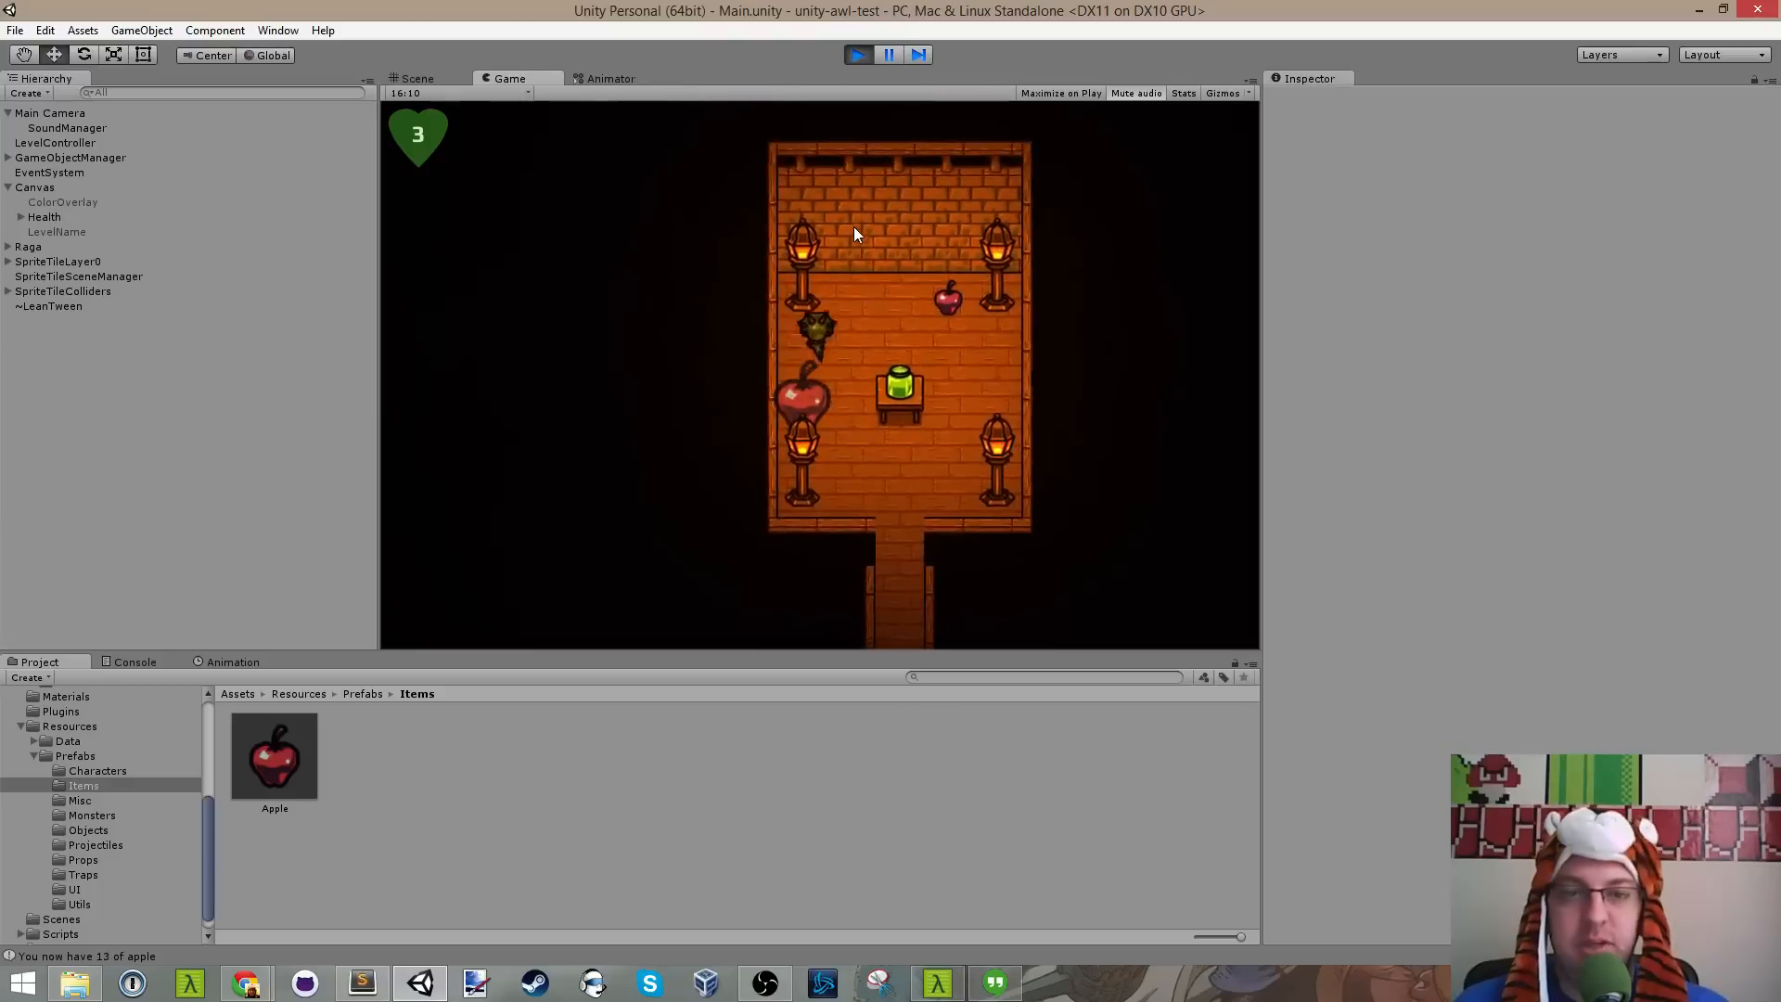
{"action": "key", "text": "d"}
{"action": "key", "text": "s"}
{"action": "key", "text": "a"}
{"action": "key", "text": "s"}
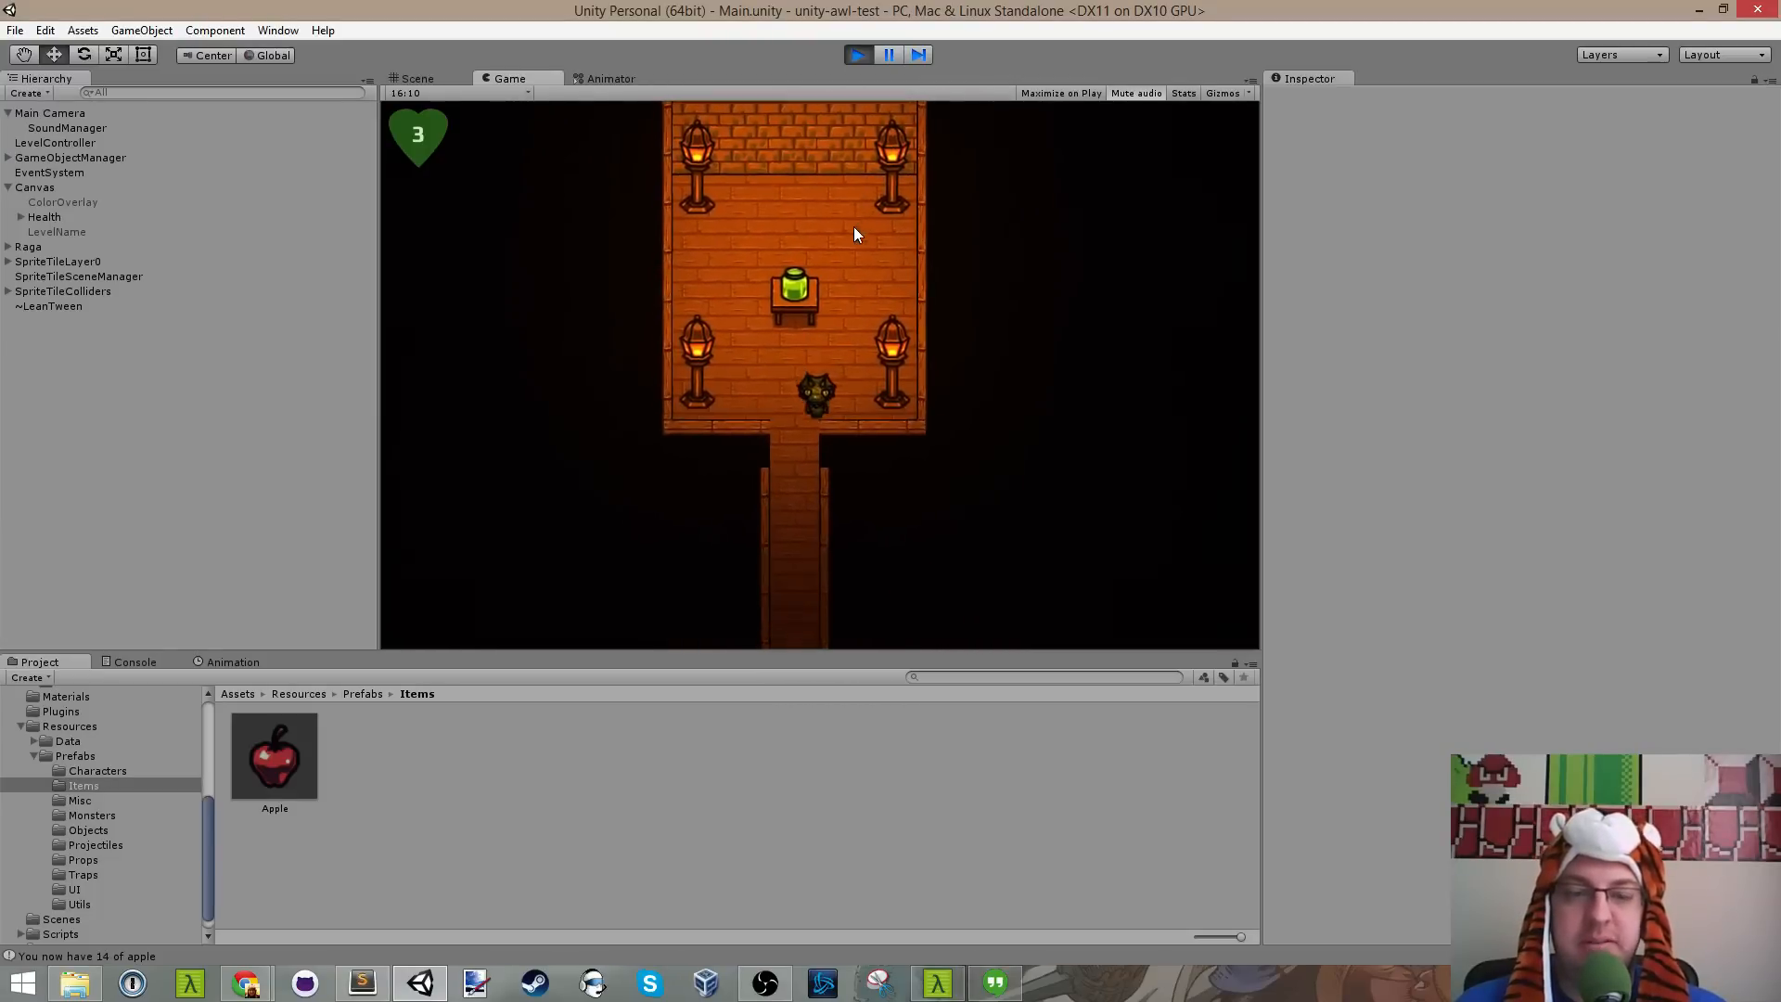
{"action": "key", "text": "s"}
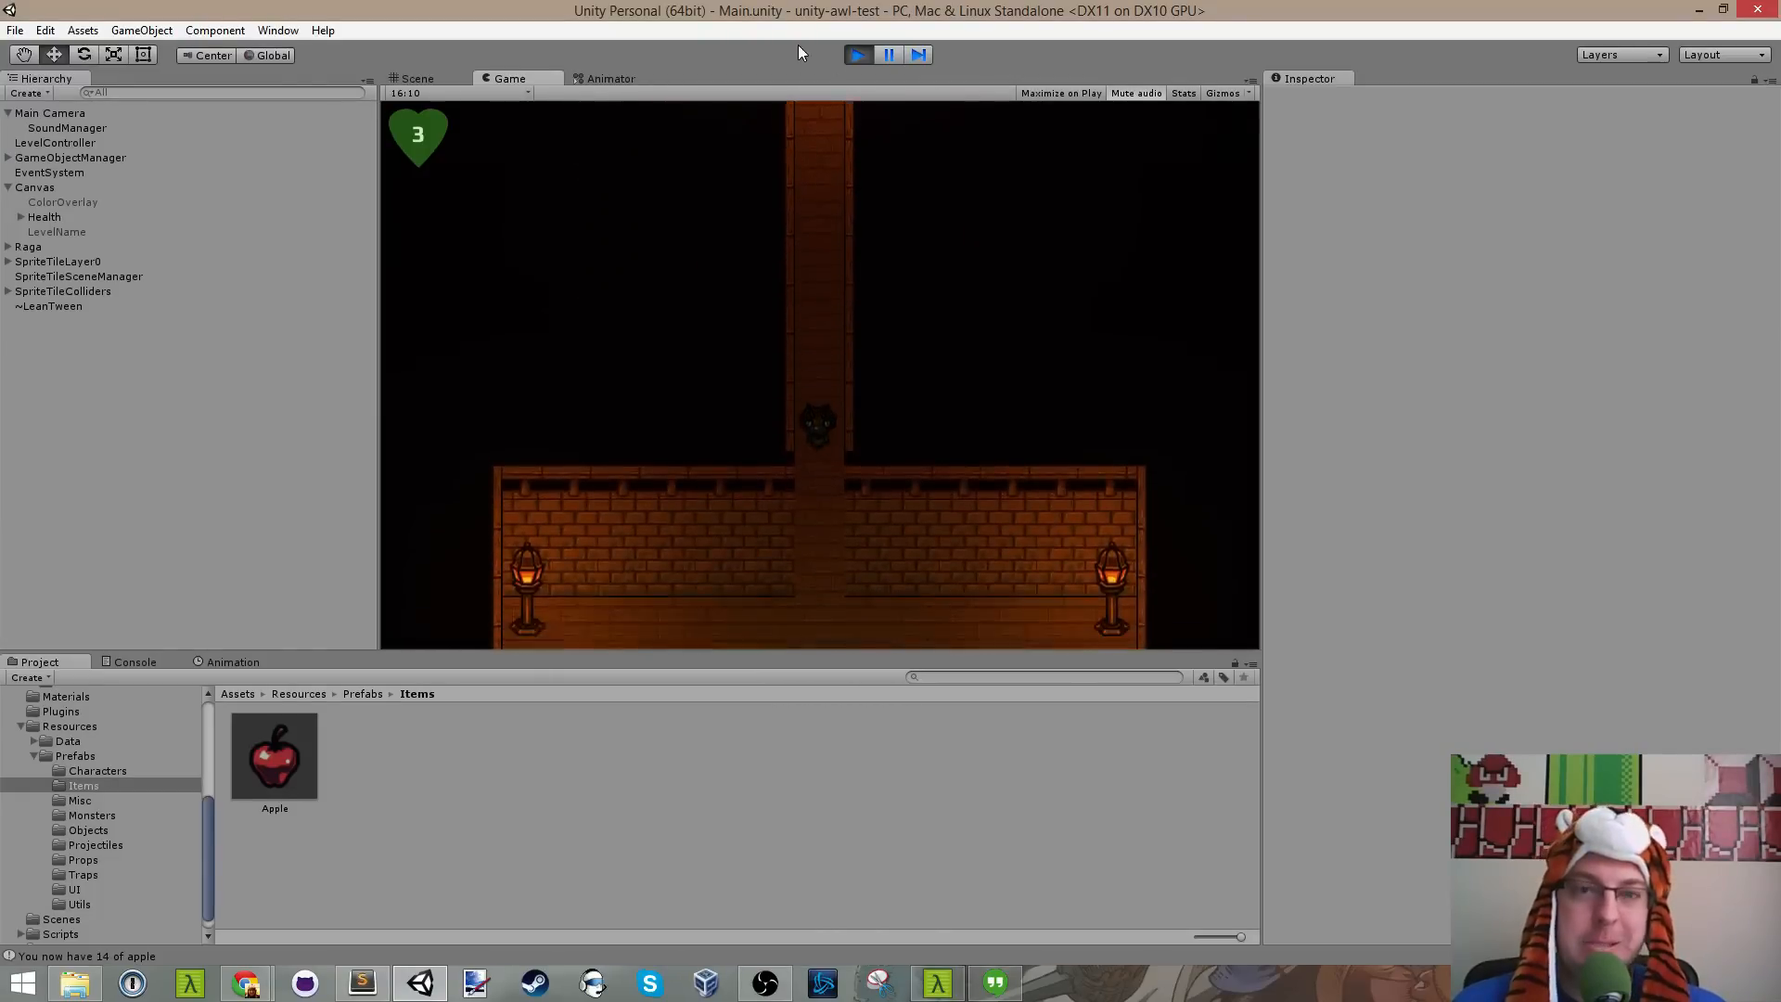
{"action": "left_click", "coordinate": [859, 55]}
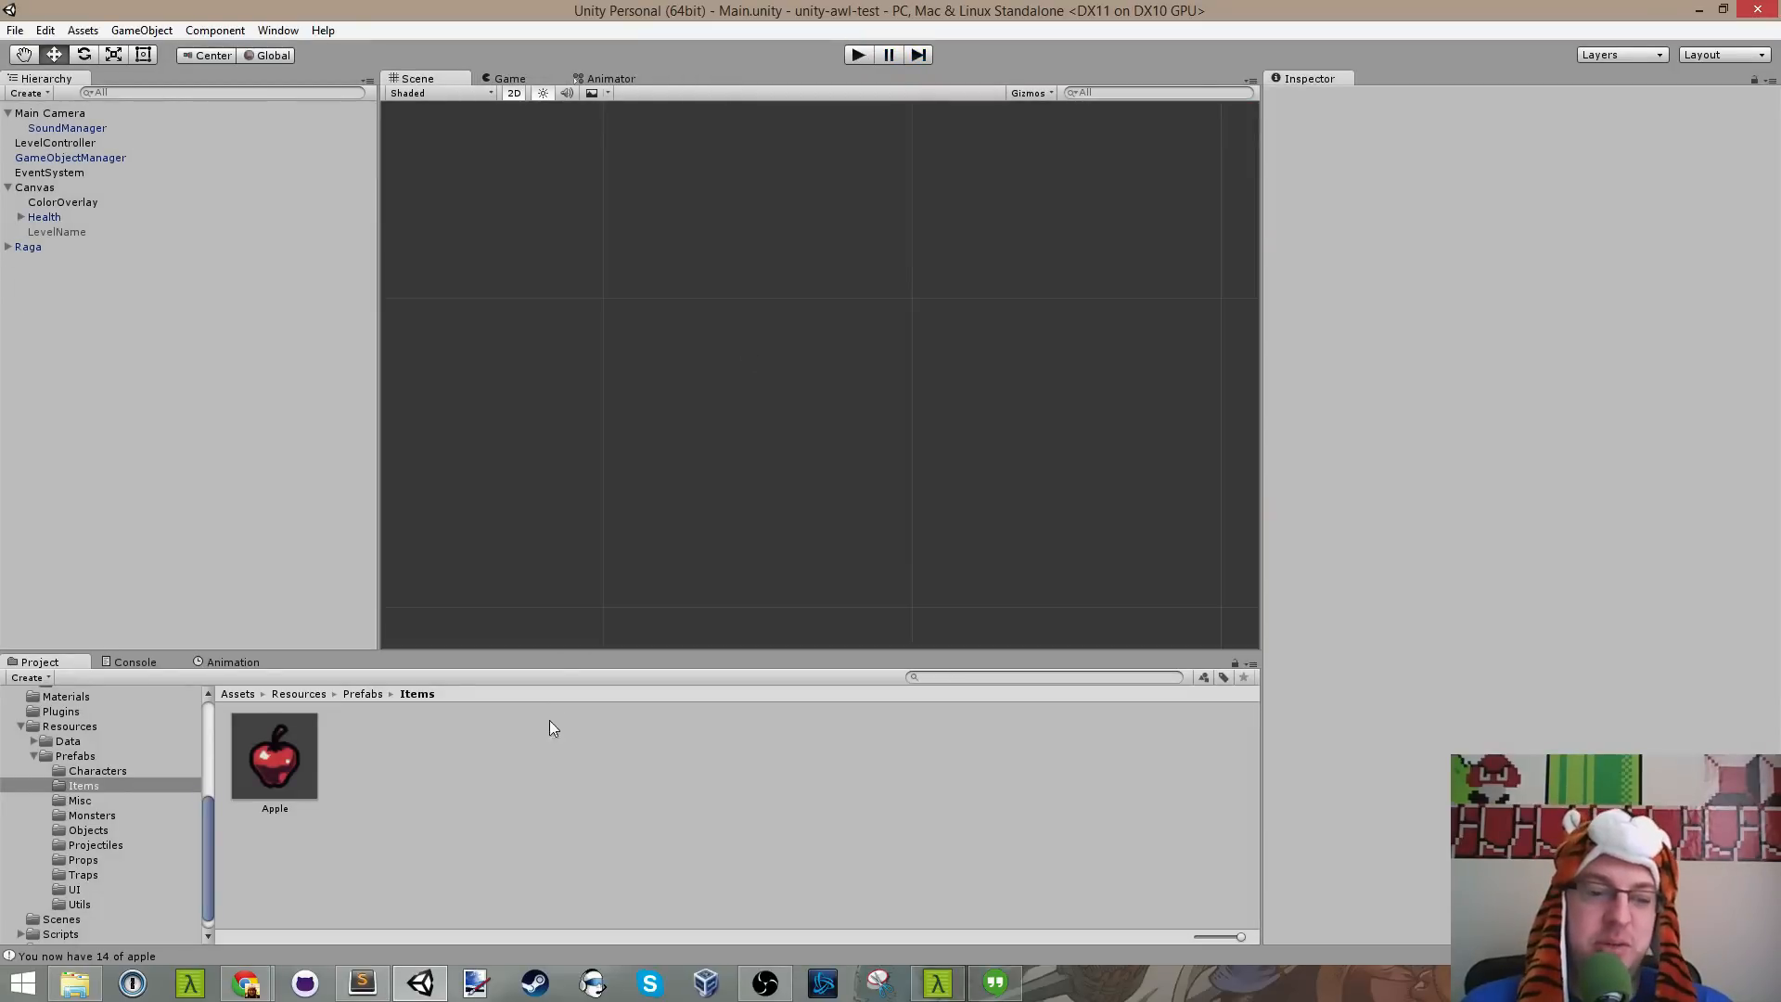
Step: Inspect the Apple prefab and the Canvas's ColorOverlay and LevelName objects
{"action": "left_click", "coordinate": [270, 757]}
{"action": "left_click", "coordinate": [449, 777]}
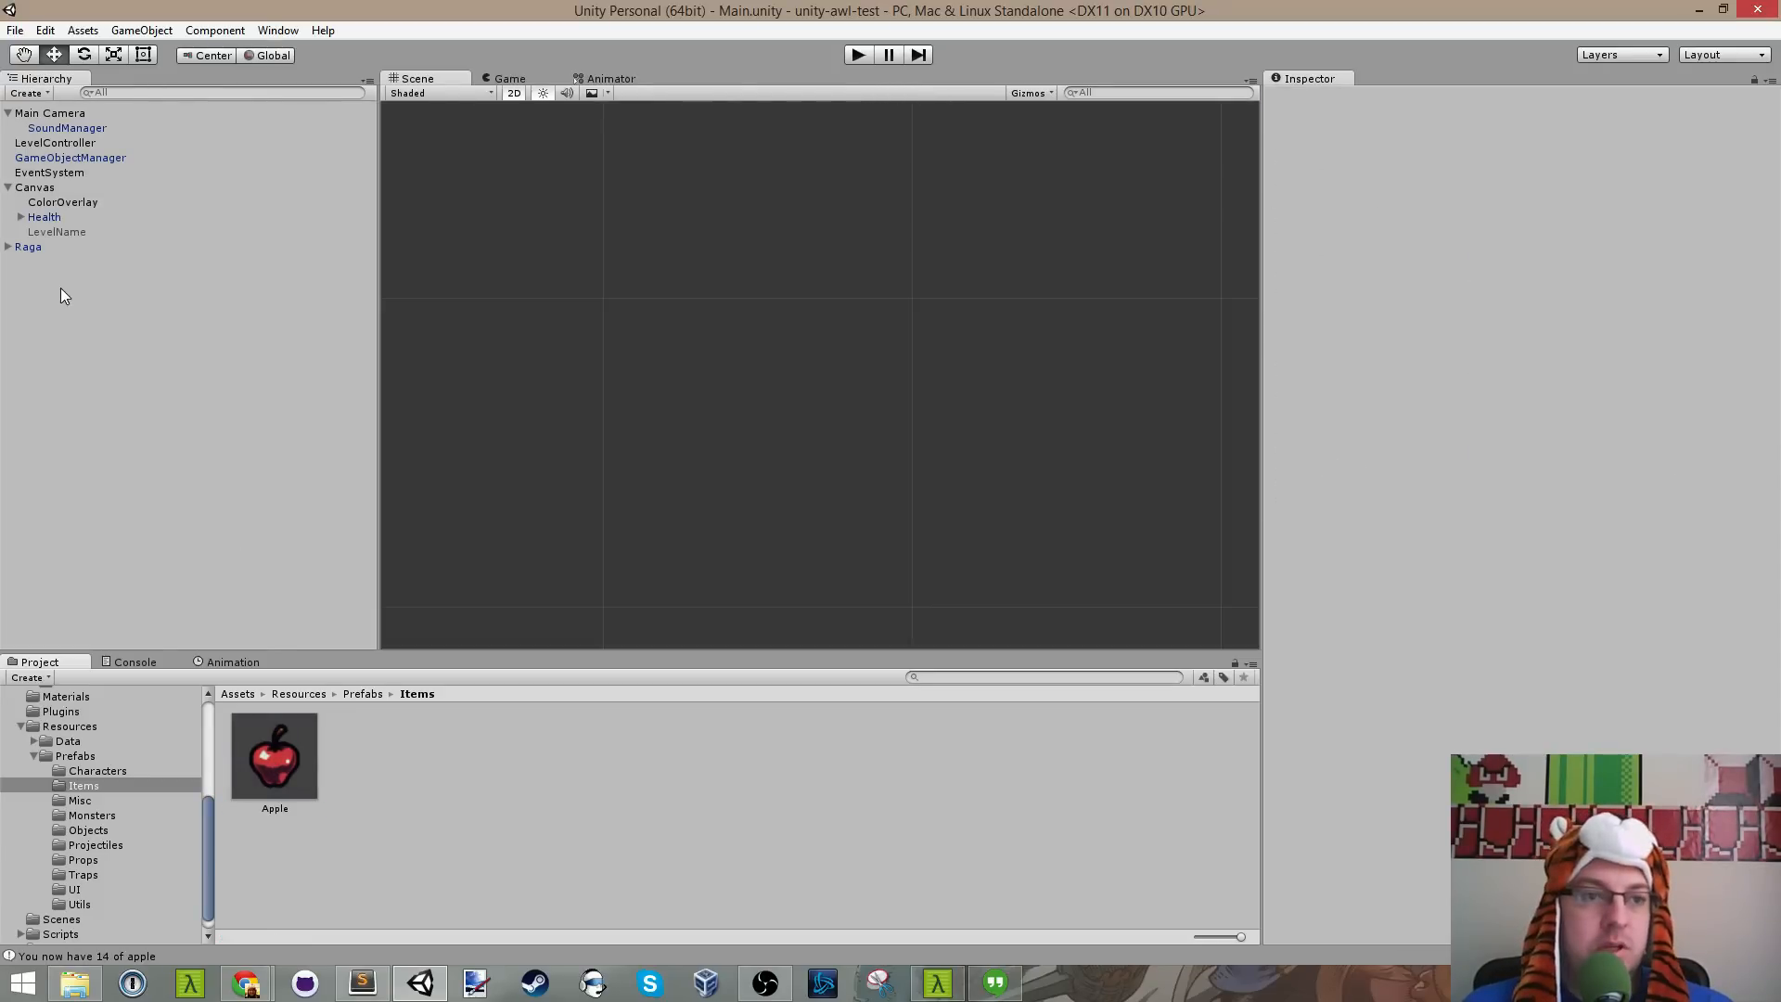
{"action": "left_click", "coordinate": [76, 204]}
{"action": "left_click", "coordinate": [59, 227]}
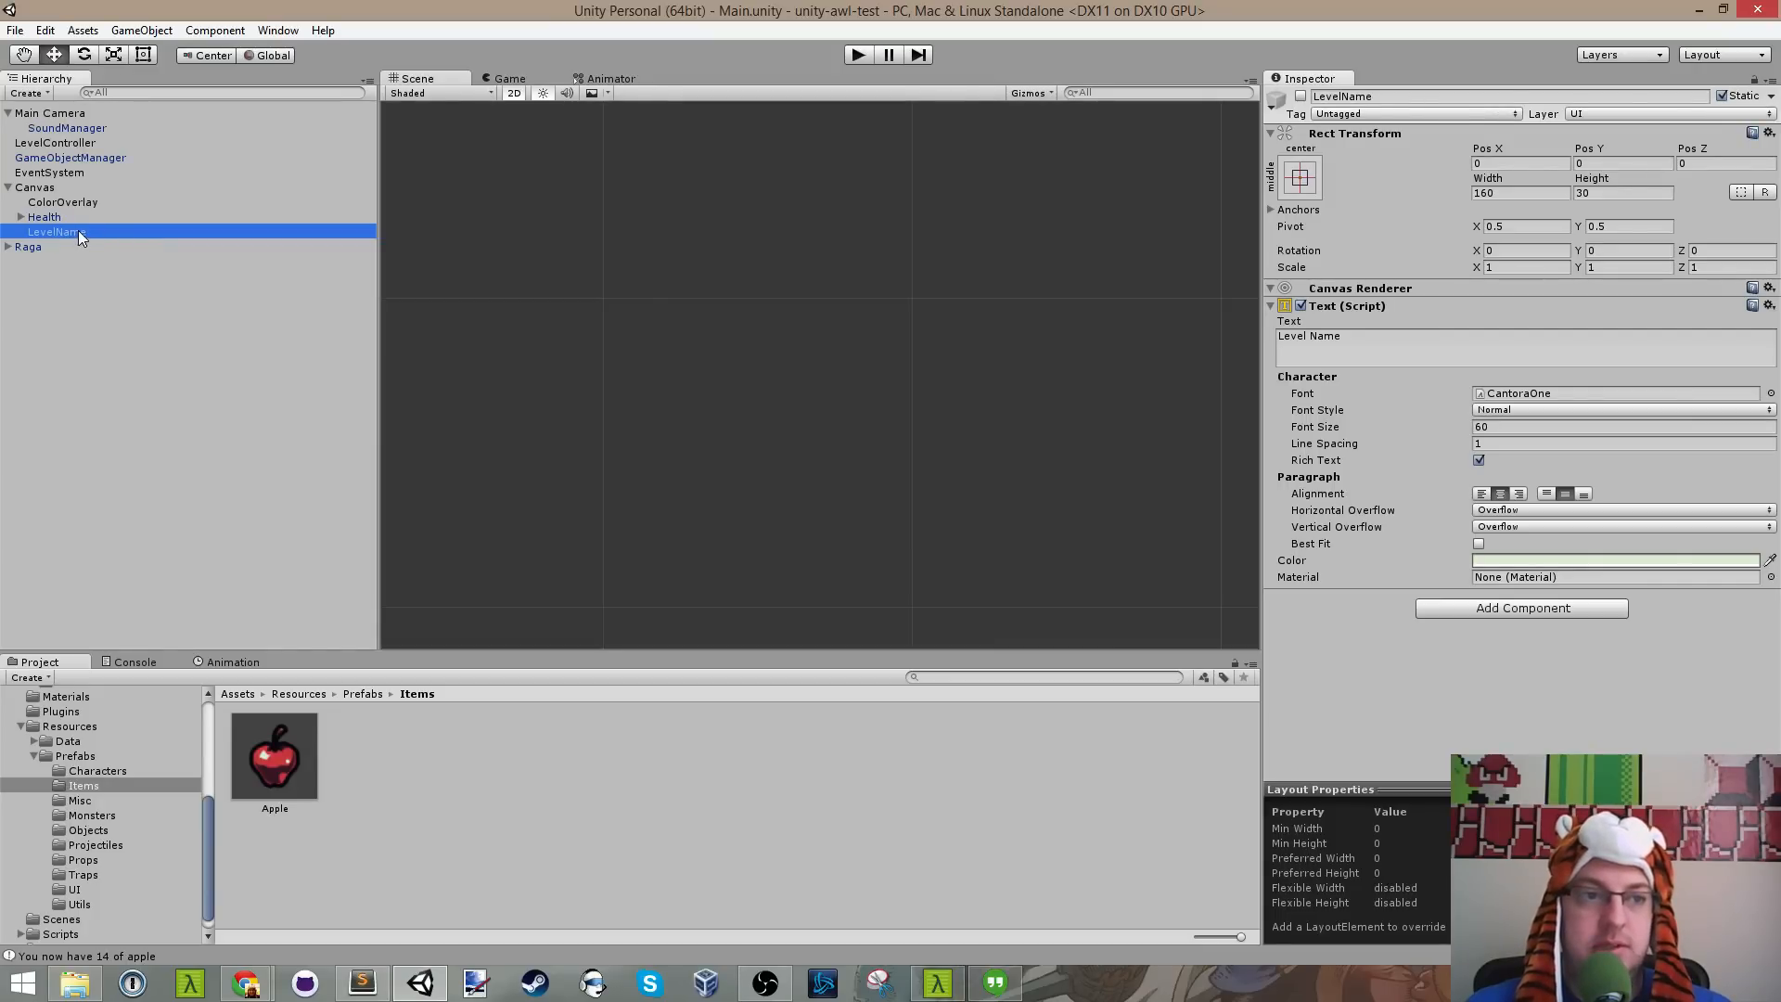
Step: Collapse the Main Camera and inspect the components of the Canvas and LevelController objects
{"action": "left_click", "coordinate": [117, 400]}
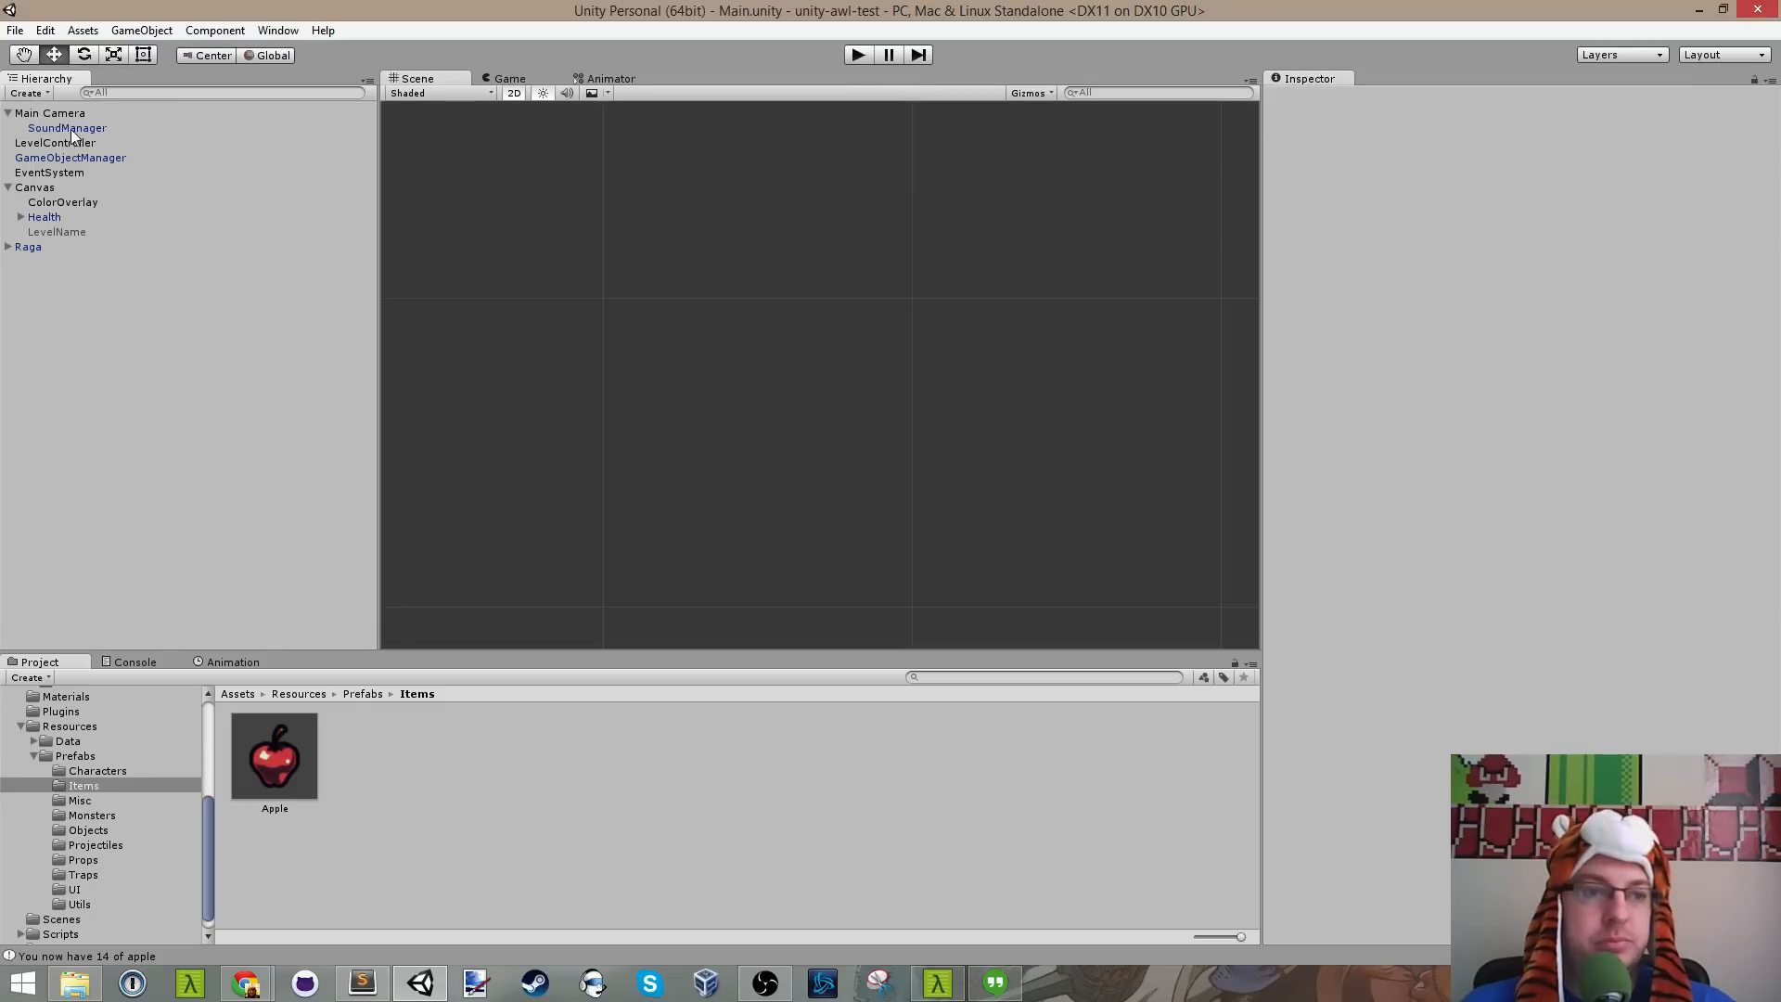
{"action": "left_click", "coordinate": [9, 114]}
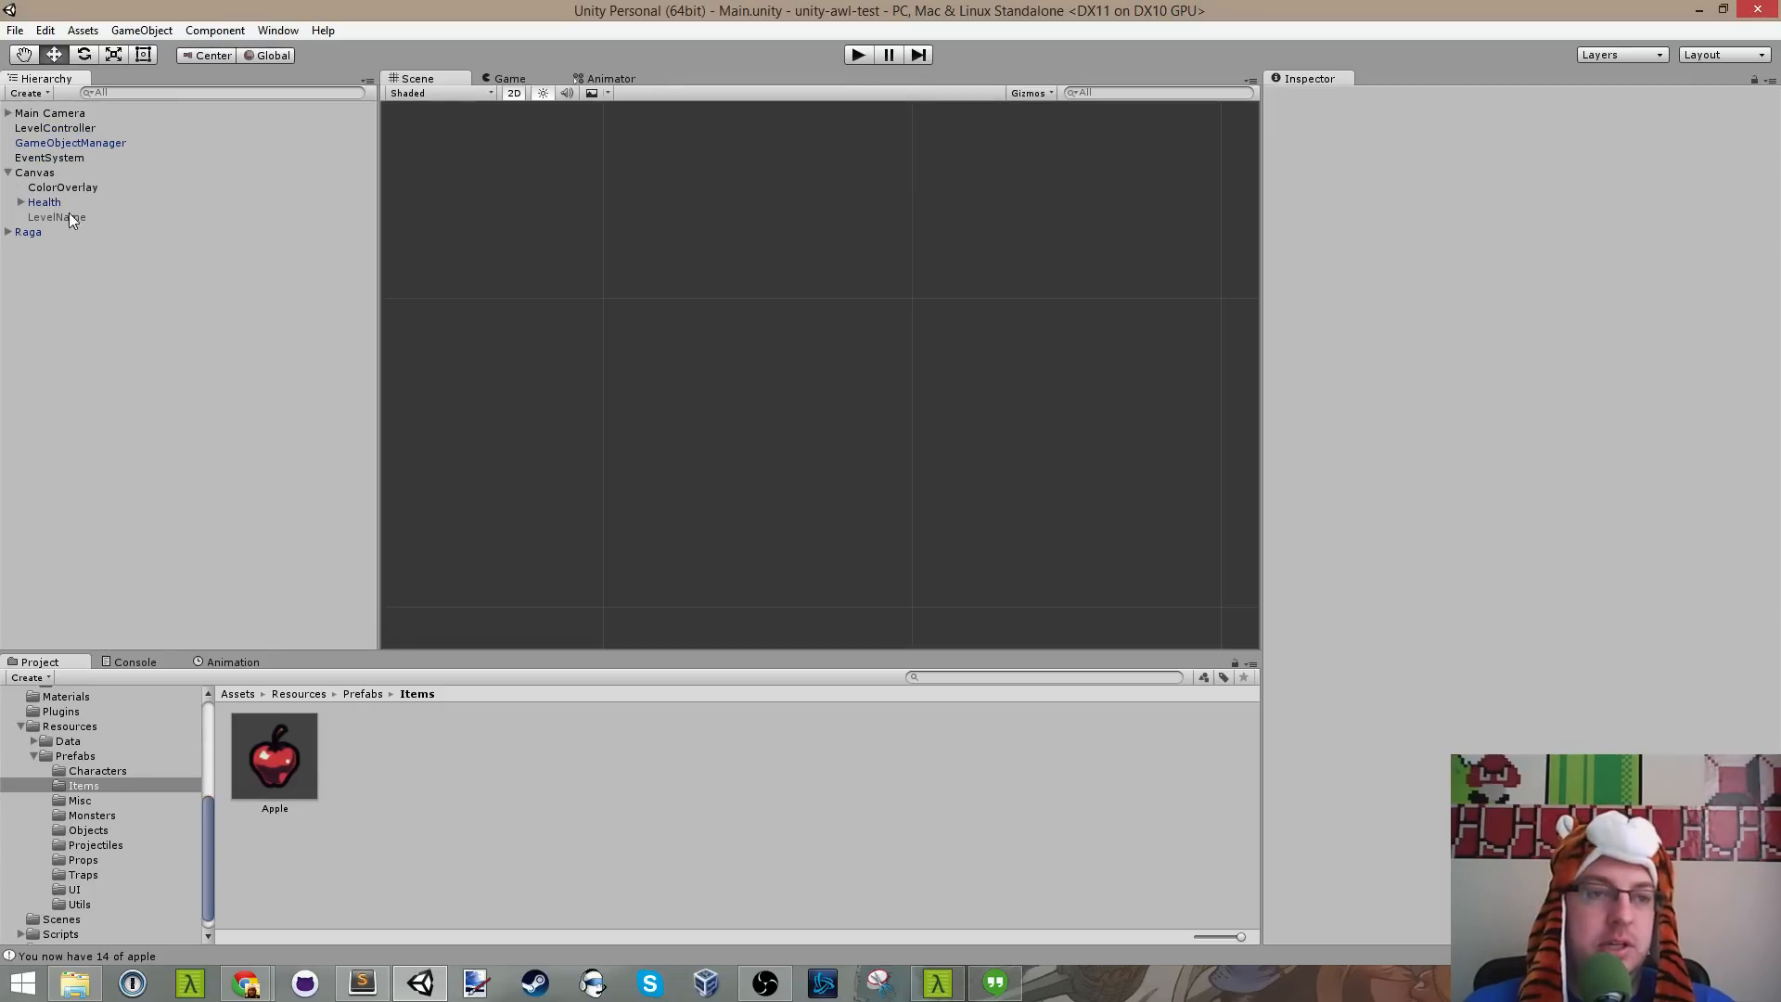
{"action": "left_click", "coordinate": [42, 174]}
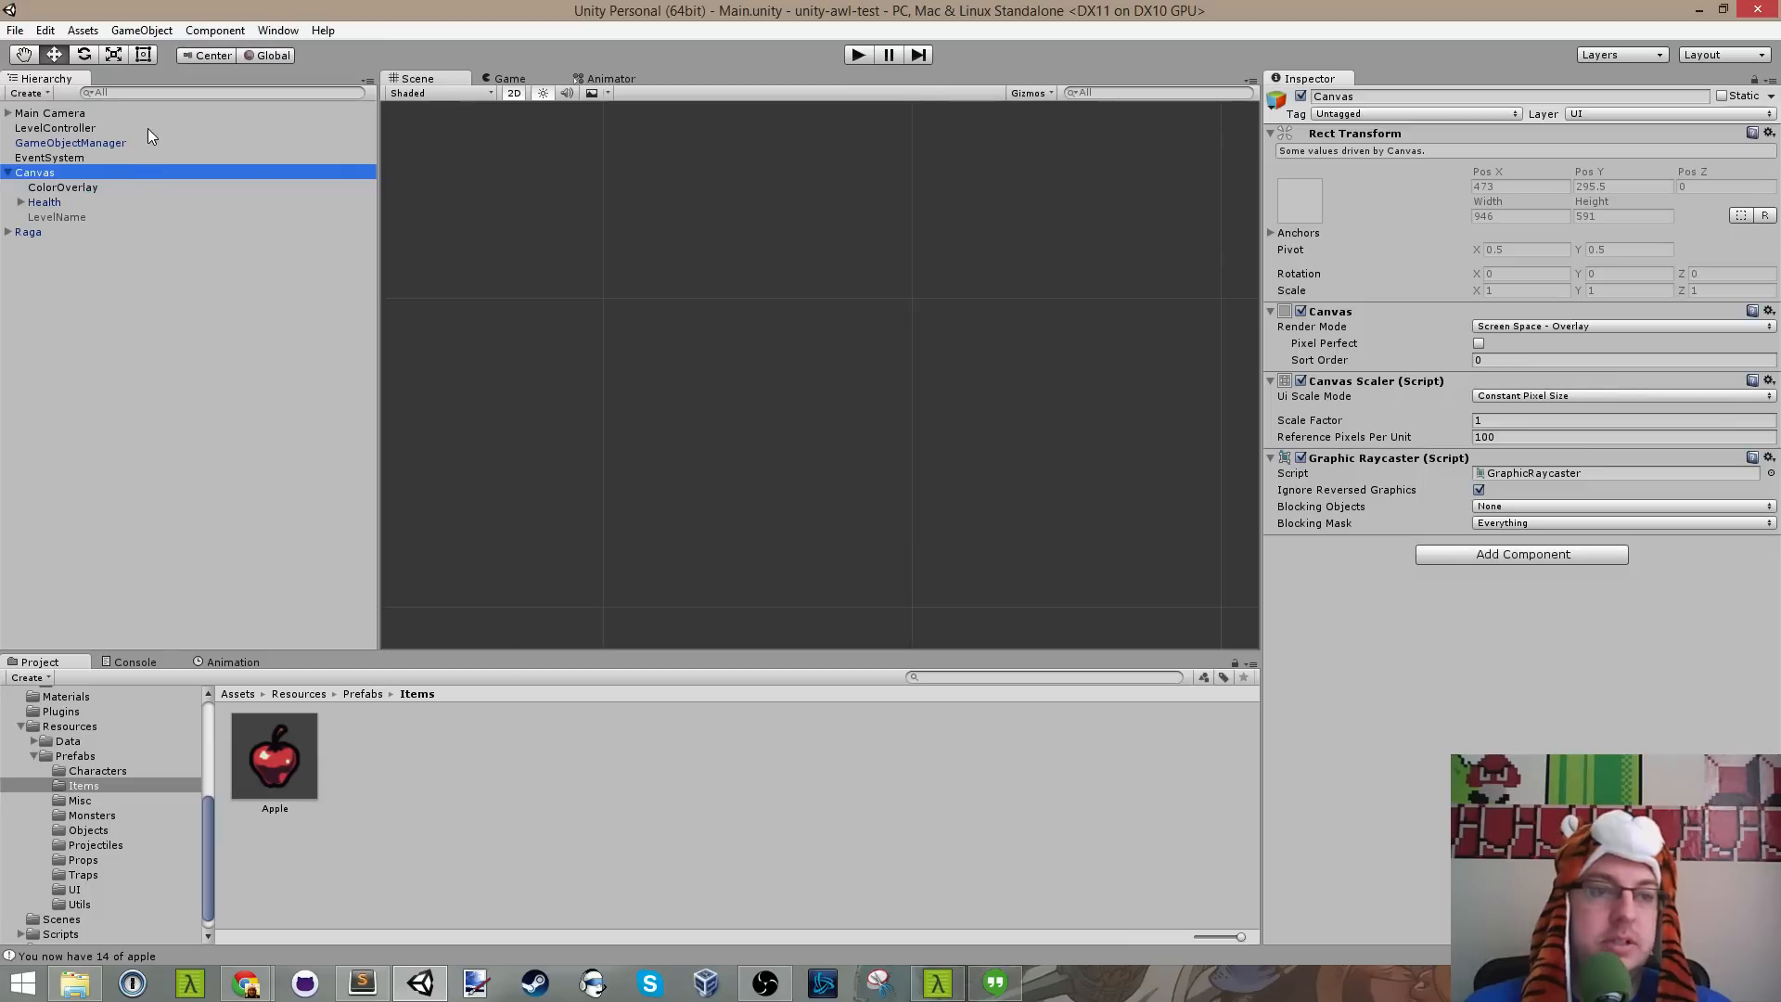
{"action": "left_click", "coordinate": [80, 127]}
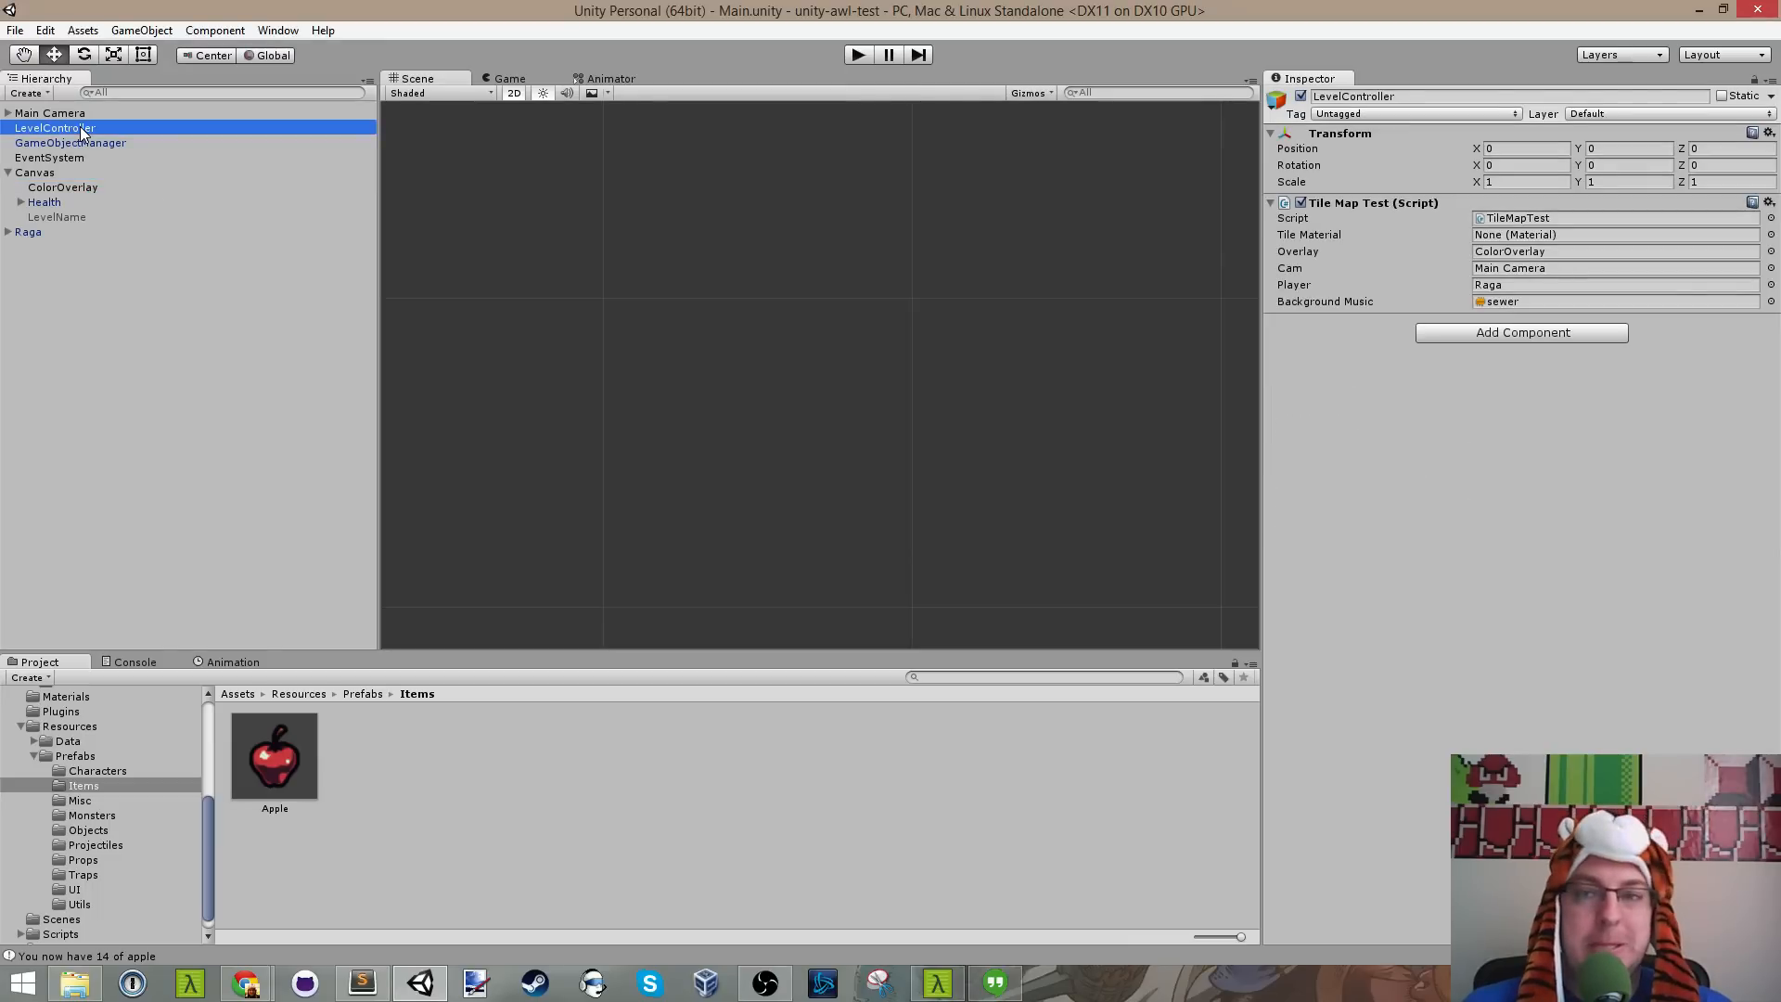
Step: Switch to Sublime Text, bring up the TileMapTest.cs script and save it
{"action": "left_click", "coordinate": [362, 985]}
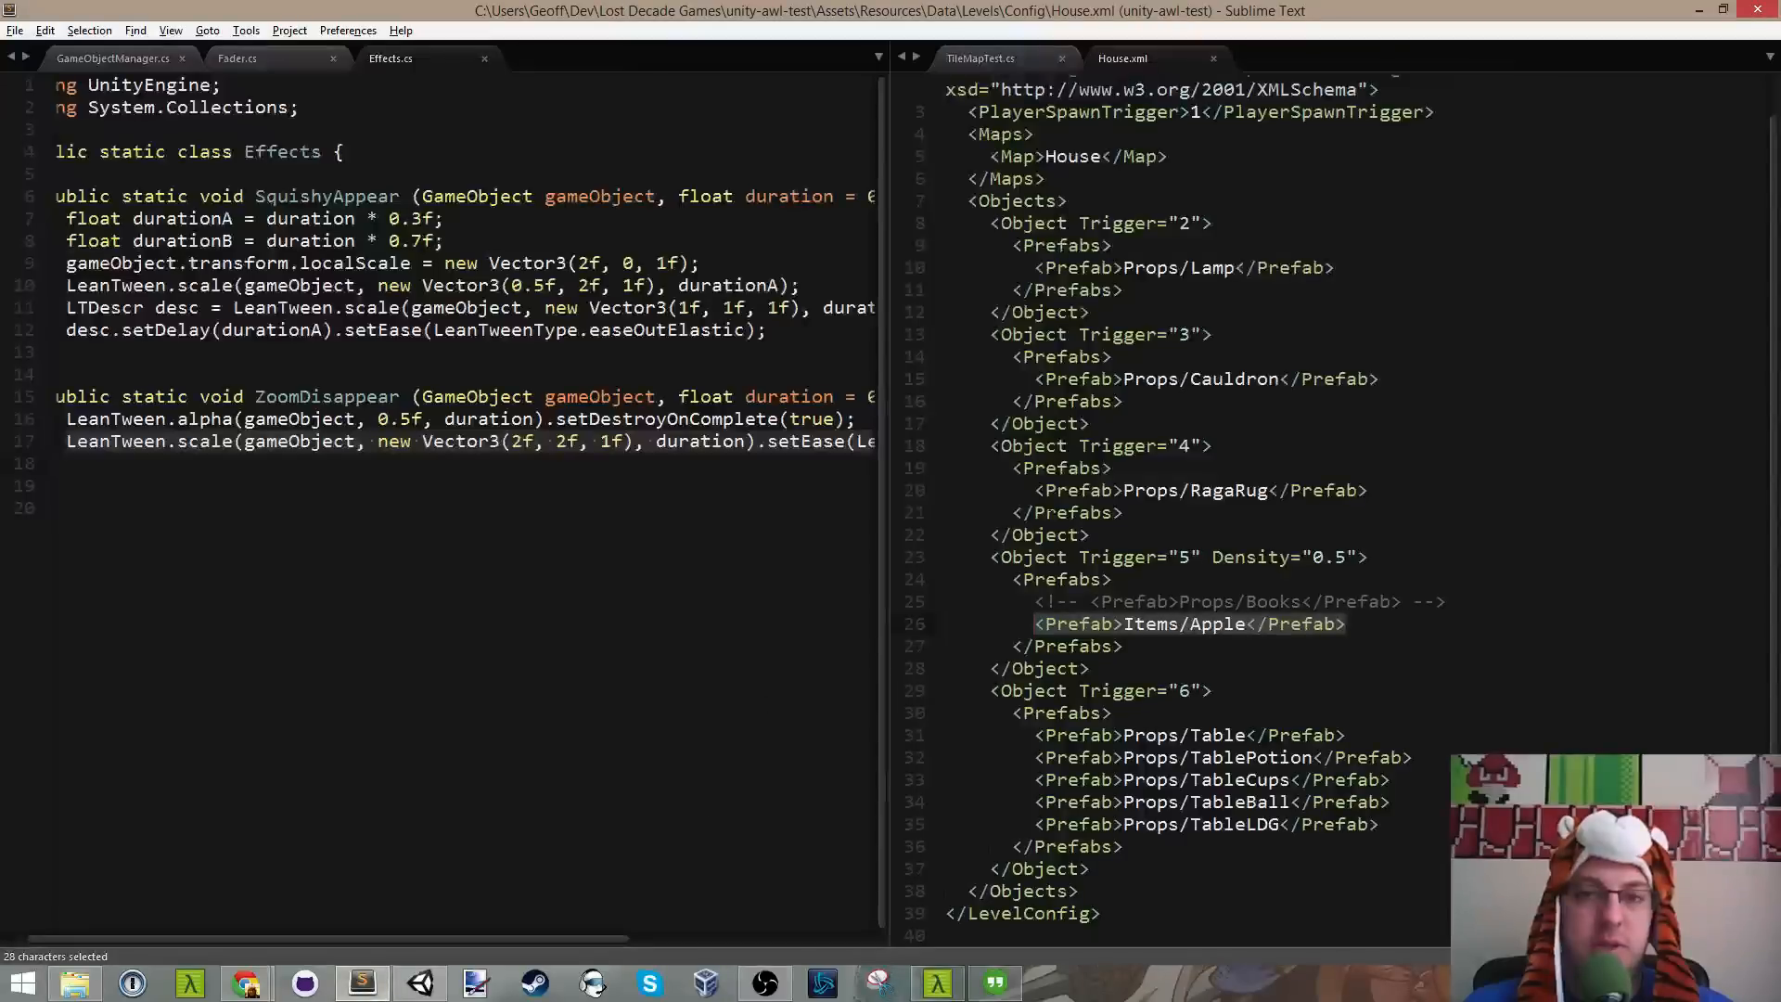
{"action": "left_click", "coordinate": [1328, 268]}
{"action": "left_click", "coordinate": [974, 49]}
{"action": "key", "text": "ctrl+s"}
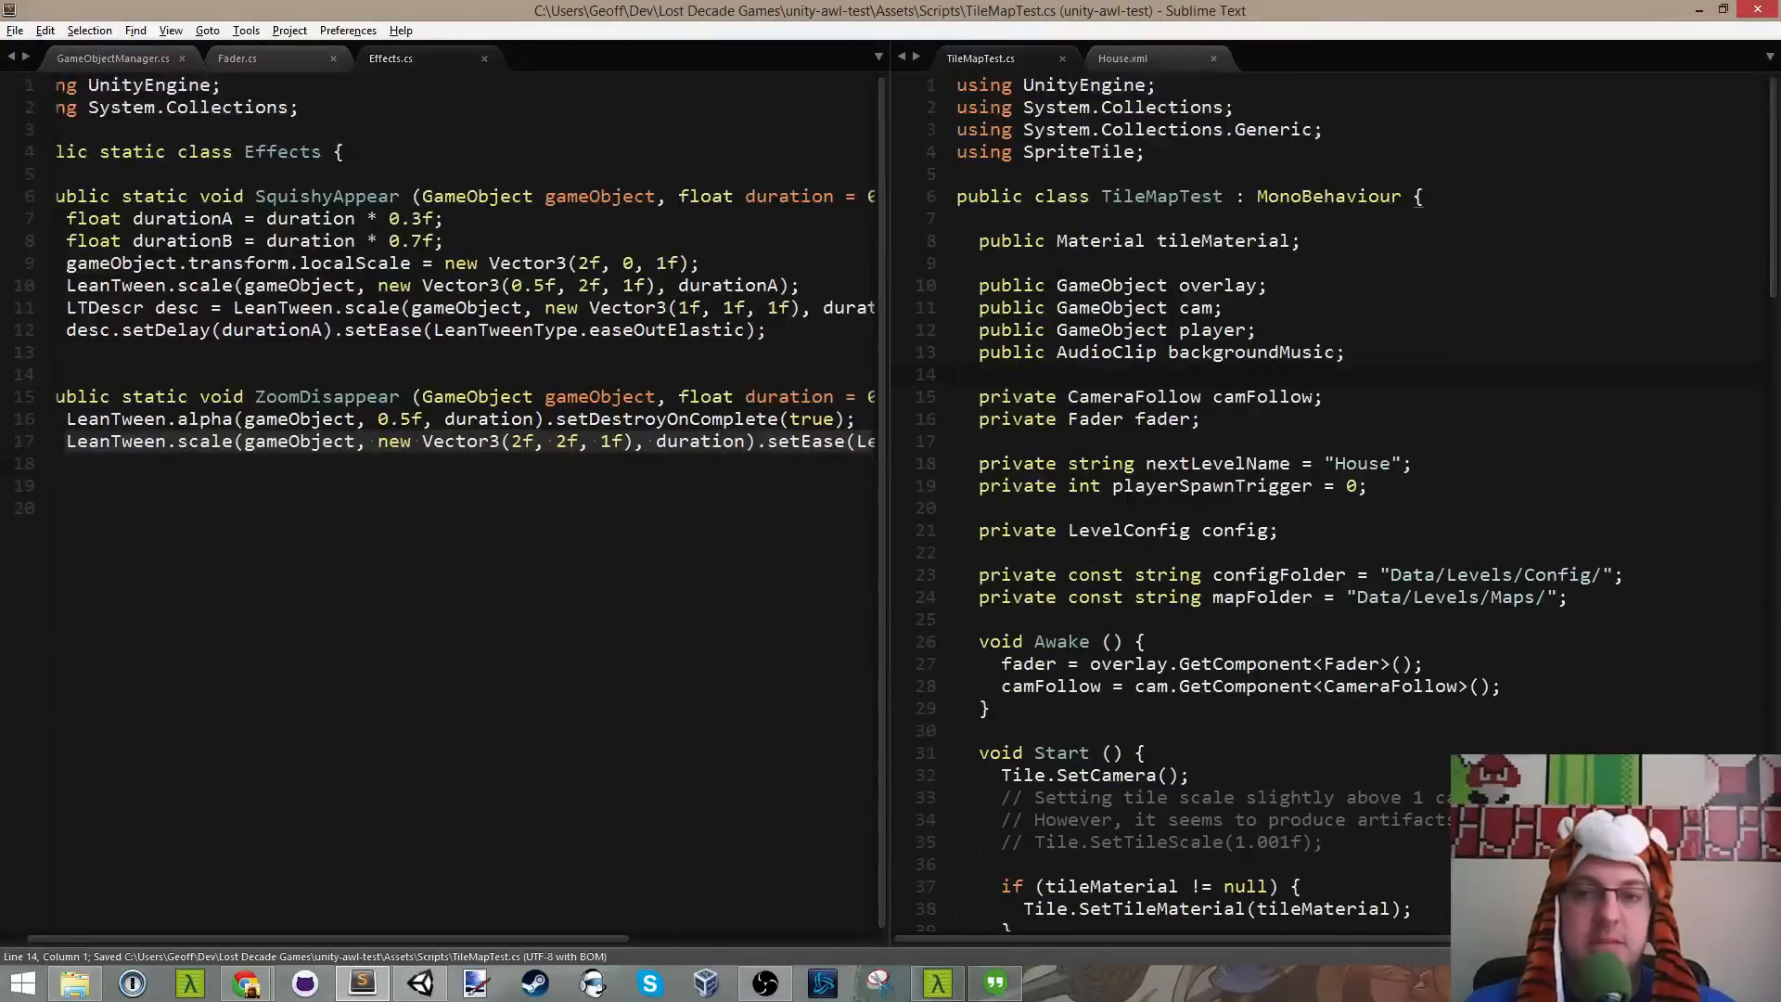
Step: Examine the public field declarations at the start of the TileMapTest class, from tileMaterial through backgroundMusic
{"action": "left_click", "coordinate": [1312, 245]}
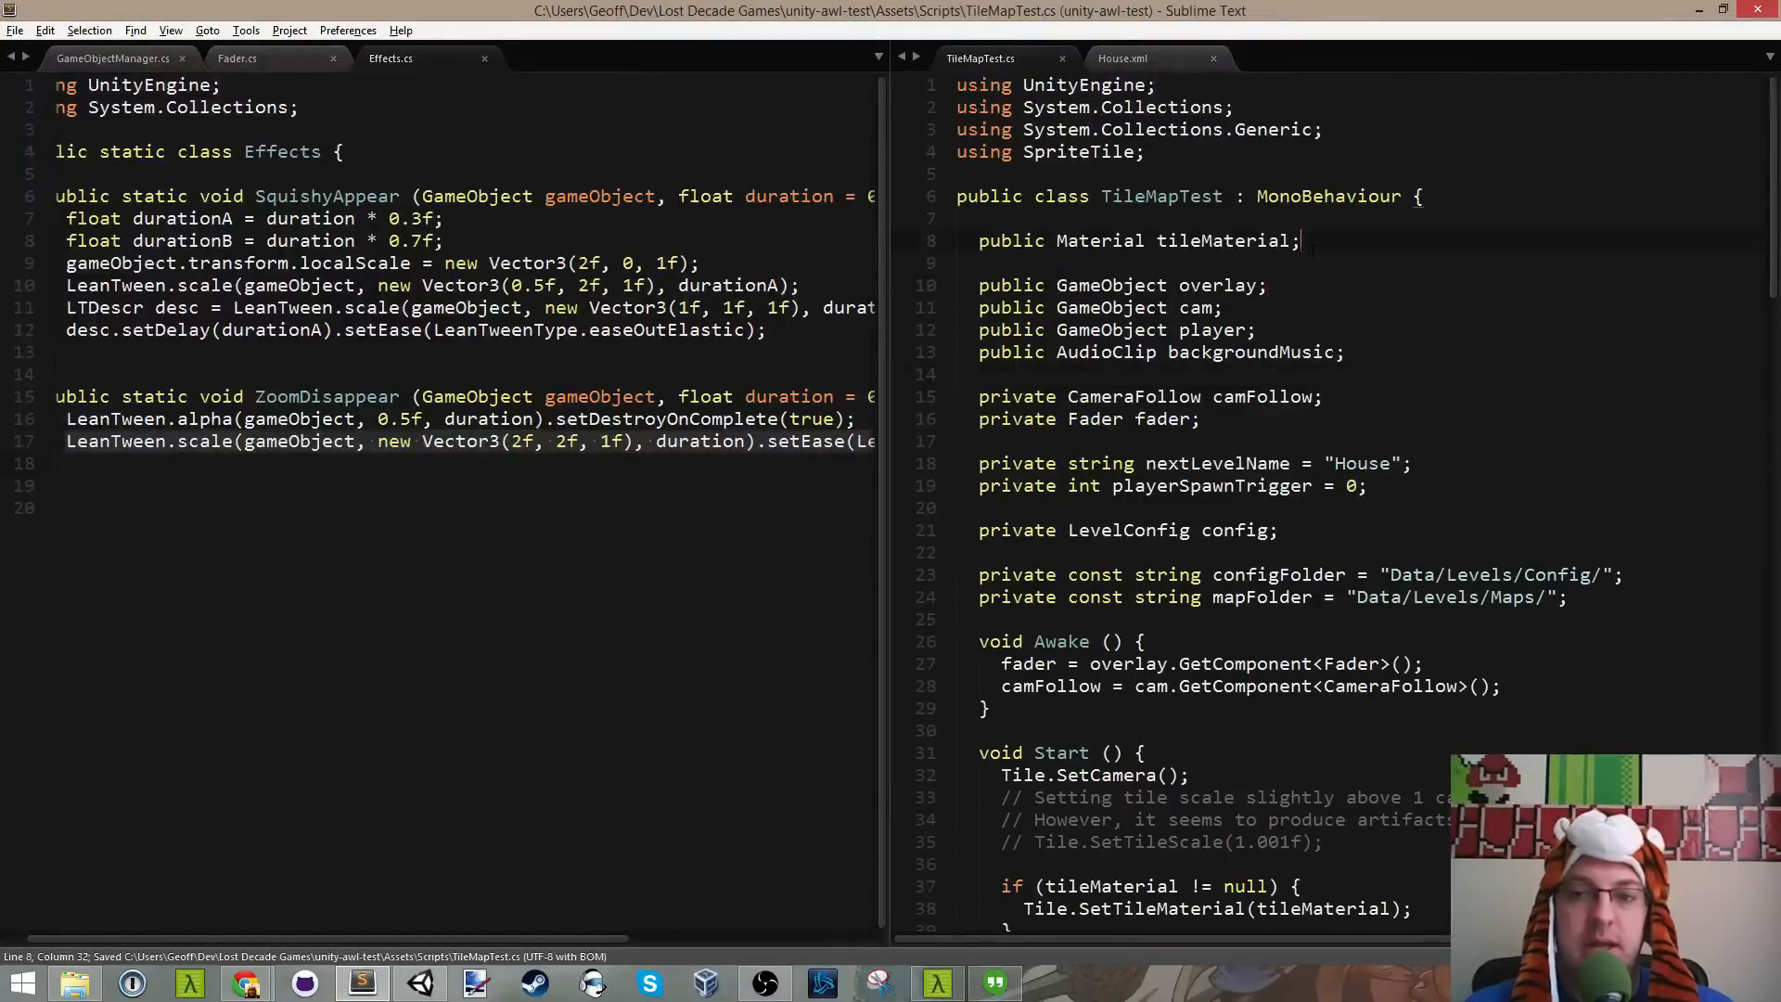
{"action": "key", "text": "Down"}
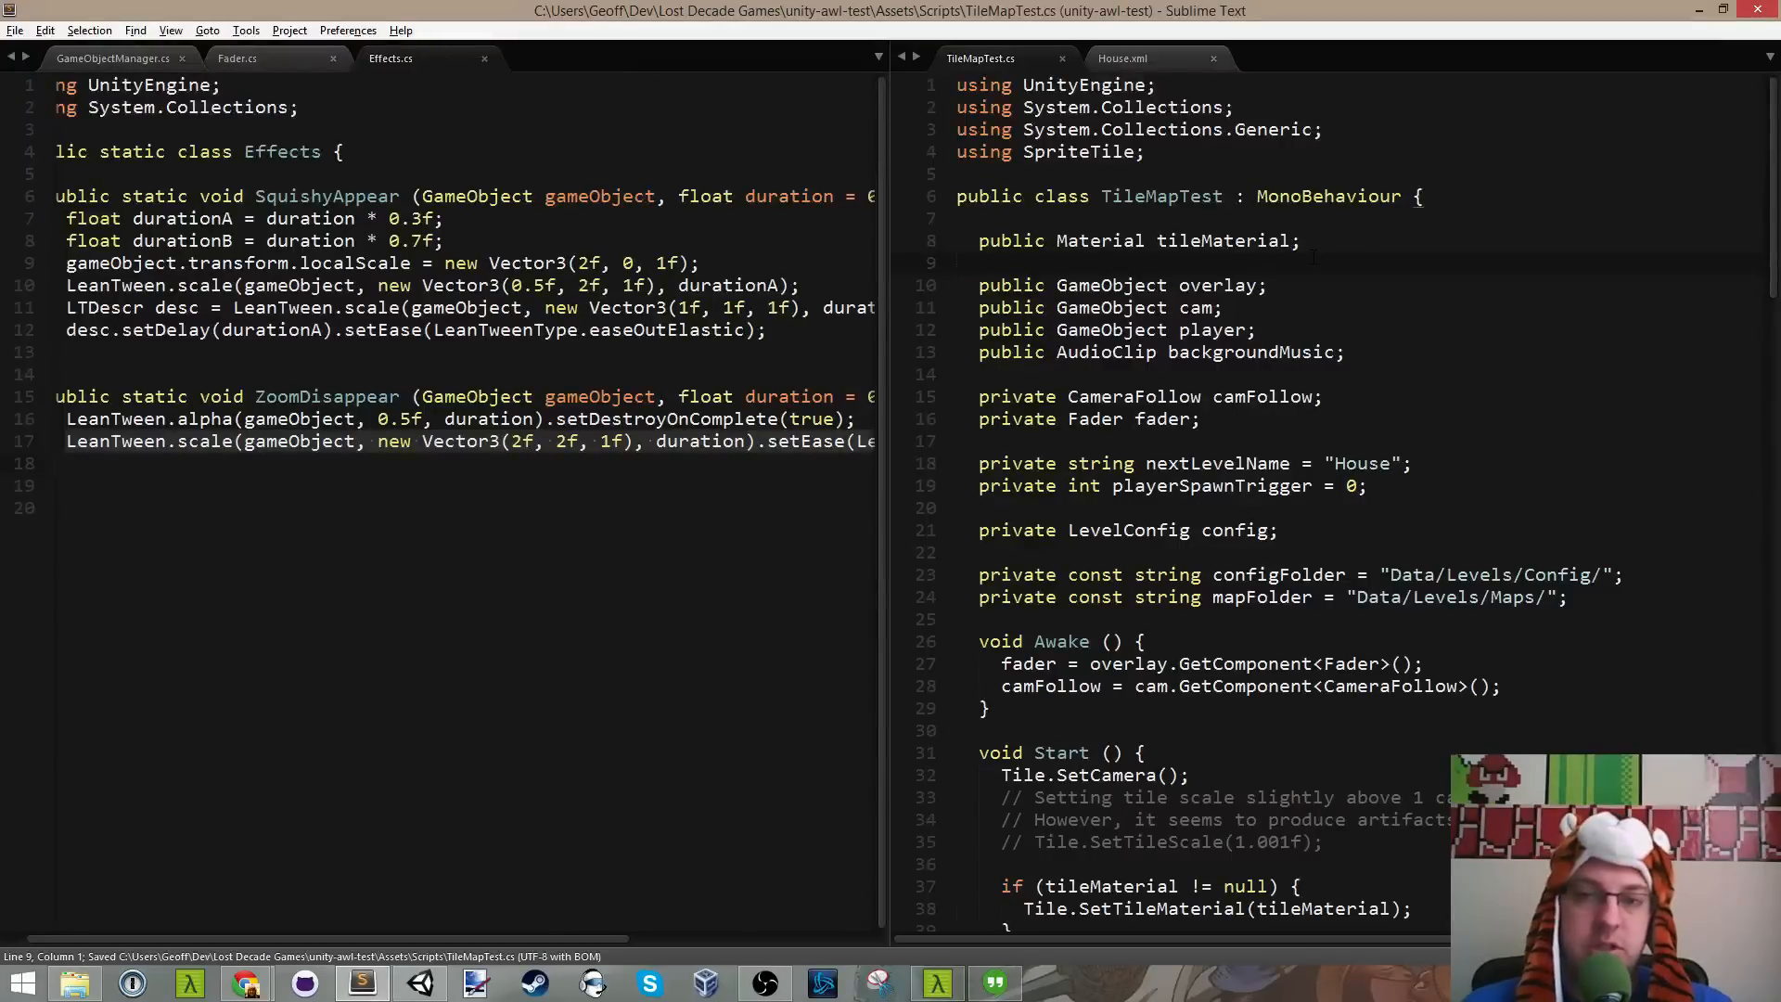
{"action": "key", "text": "Up"}
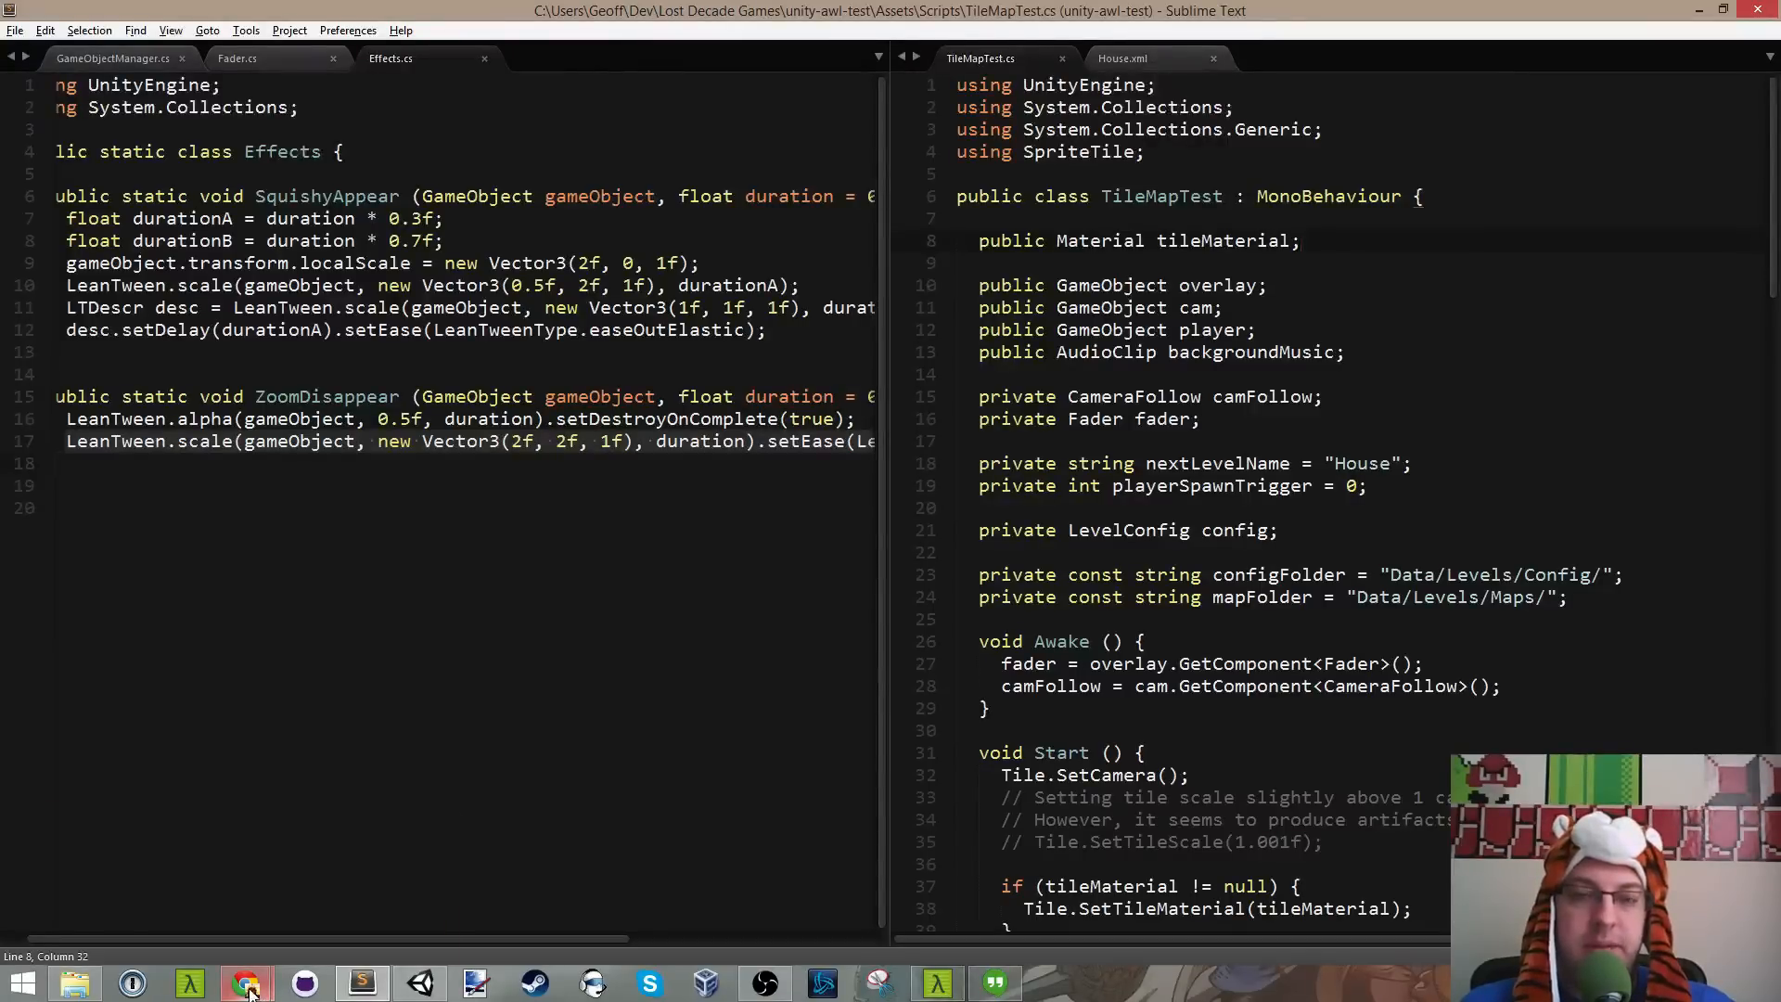
{"action": "mouse_move", "coordinate": [250, 987]}
{"action": "key", "text": "Up"}
{"action": "key", "text": "Up"}
{"action": "key", "text": "Up"}
{"action": "key", "text": "Up"}
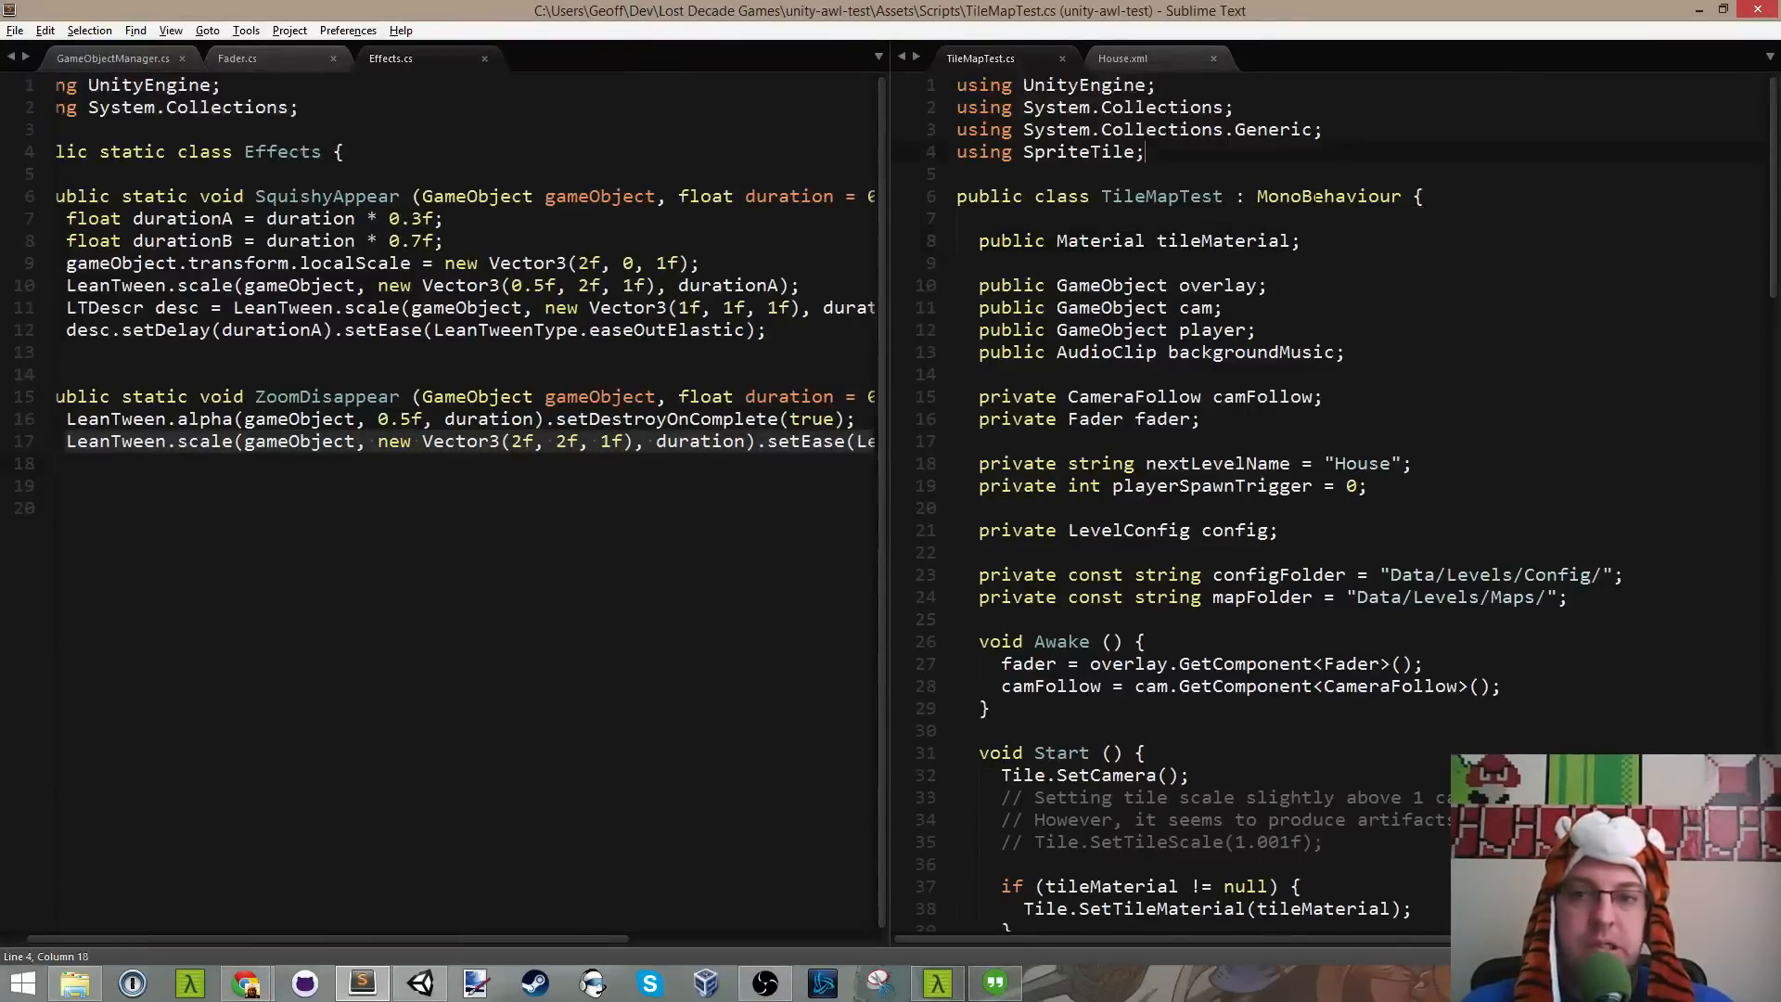
{"action": "left_click", "coordinate": [1333, 242]}
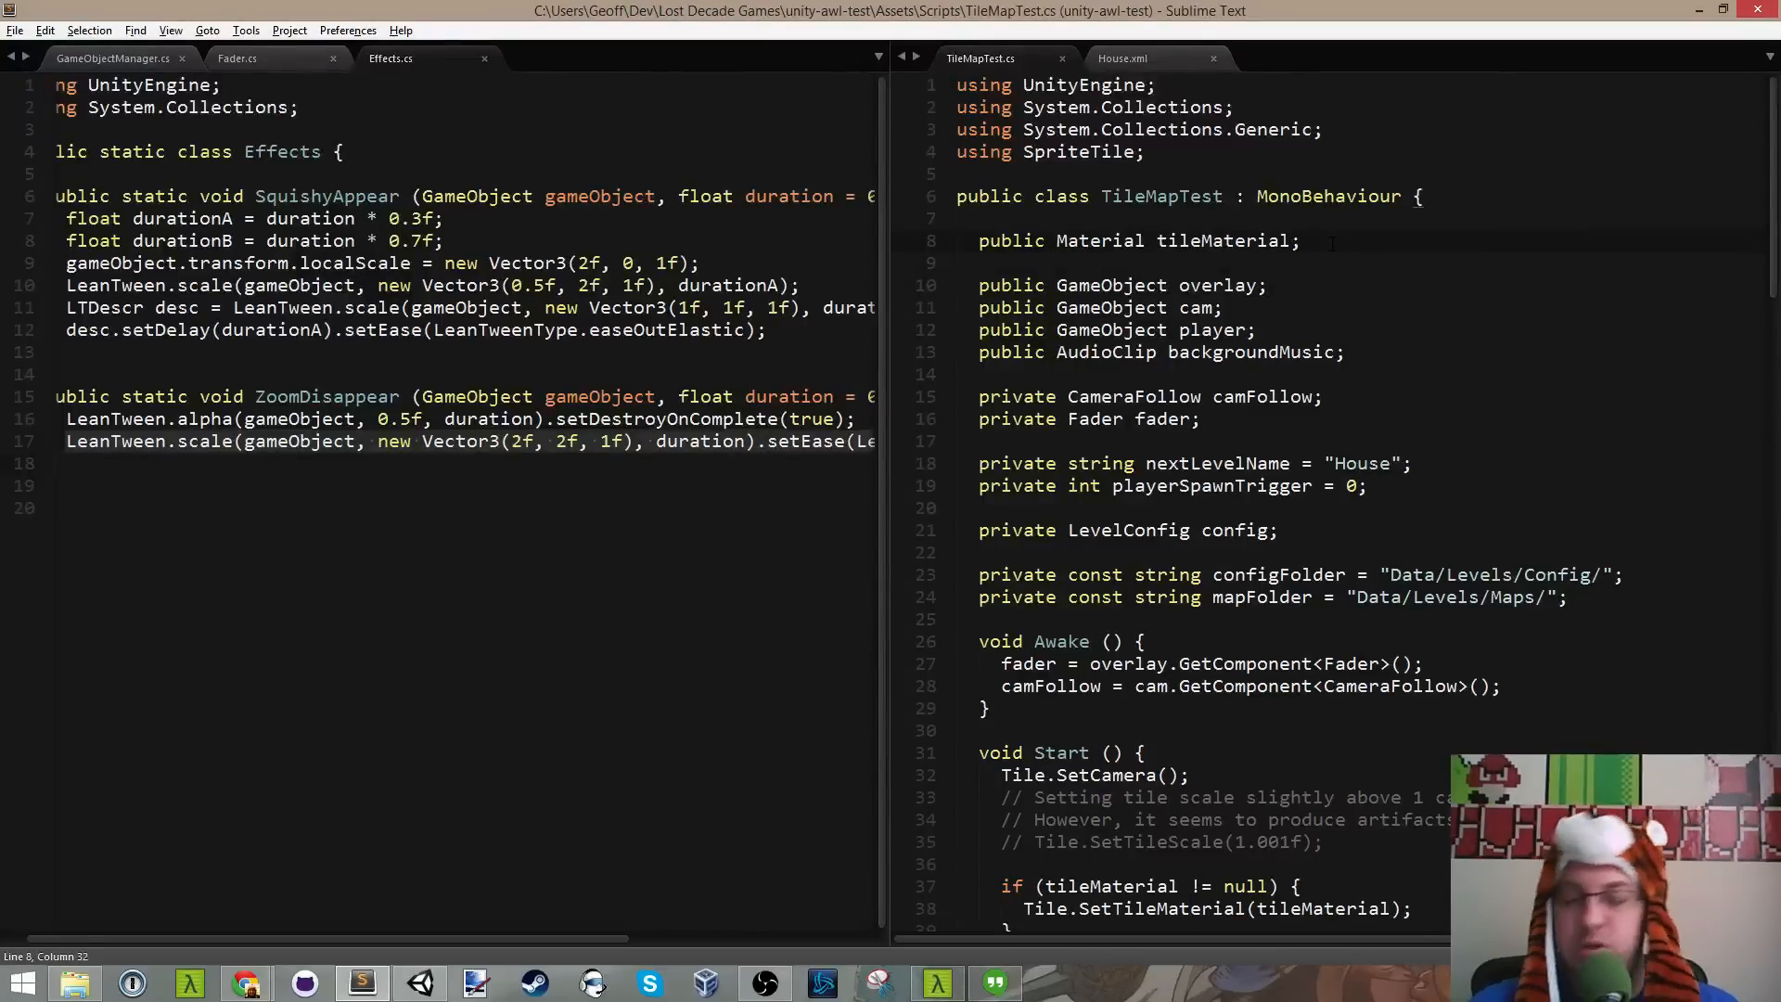
{"action": "key", "text": "Down"}
{"action": "key", "text": "Down"}
{"action": "key", "text": "Down"}
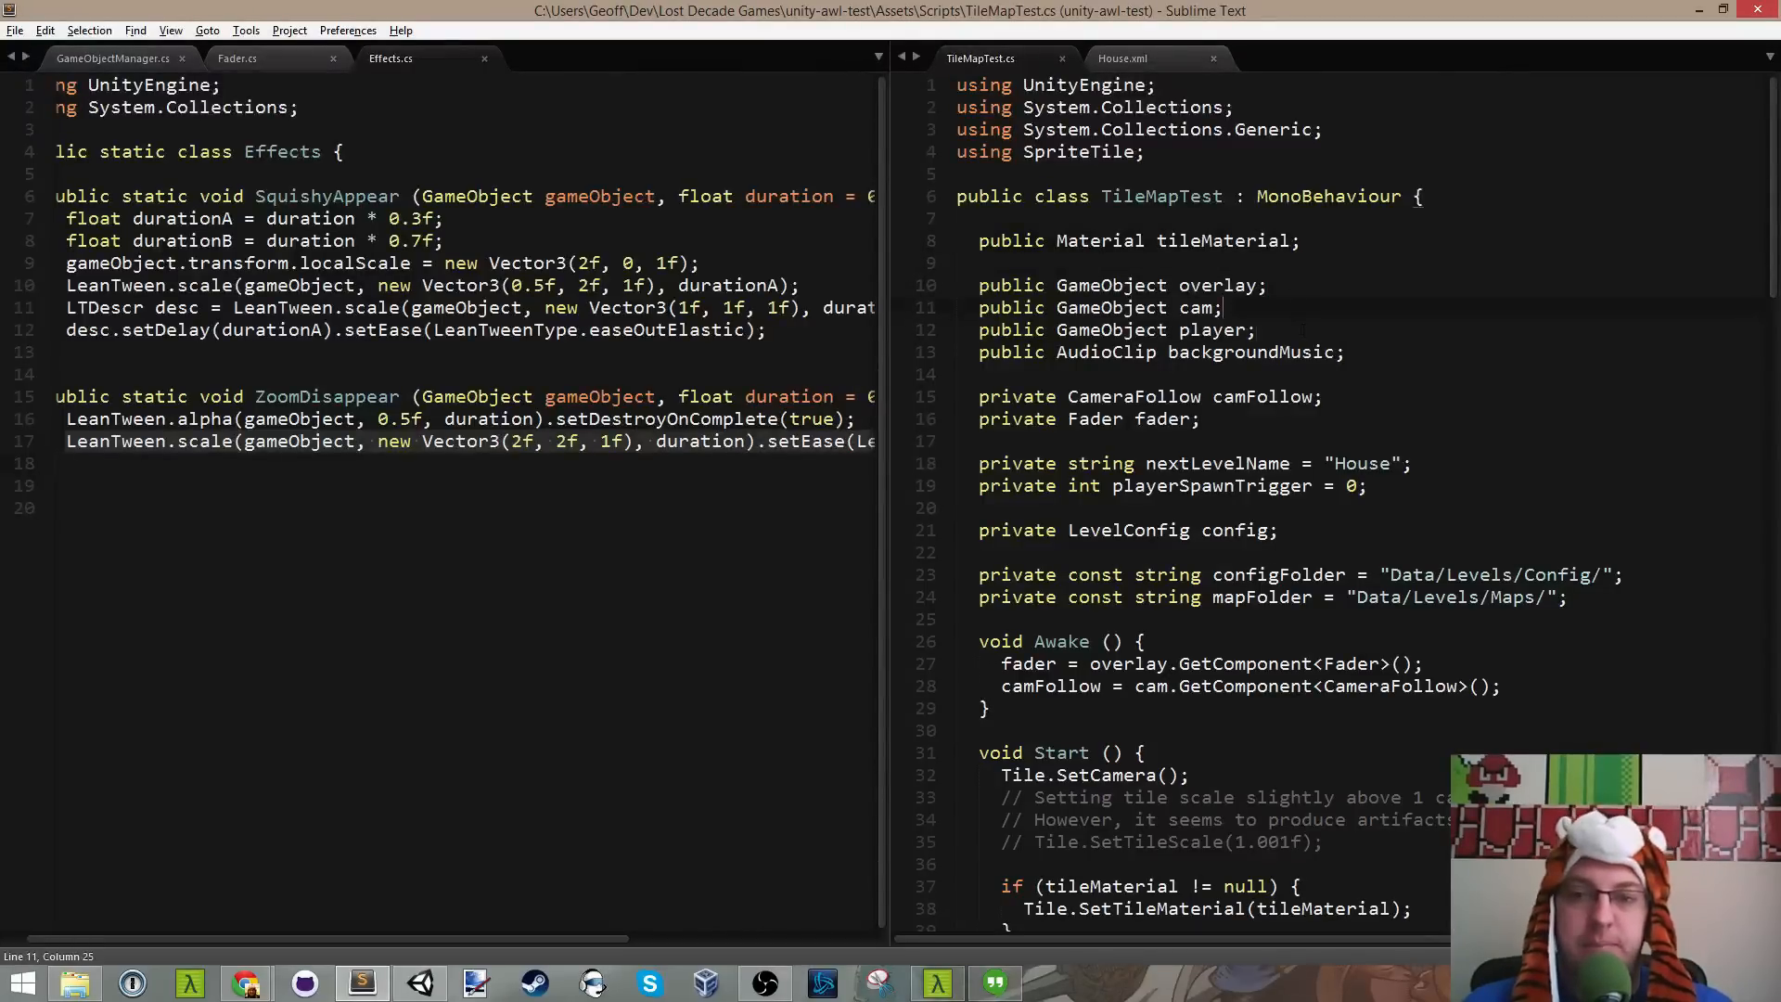
{"action": "key", "text": "Up"}
{"action": "key", "text": "Up"}
{"action": "key", "text": "Up"}
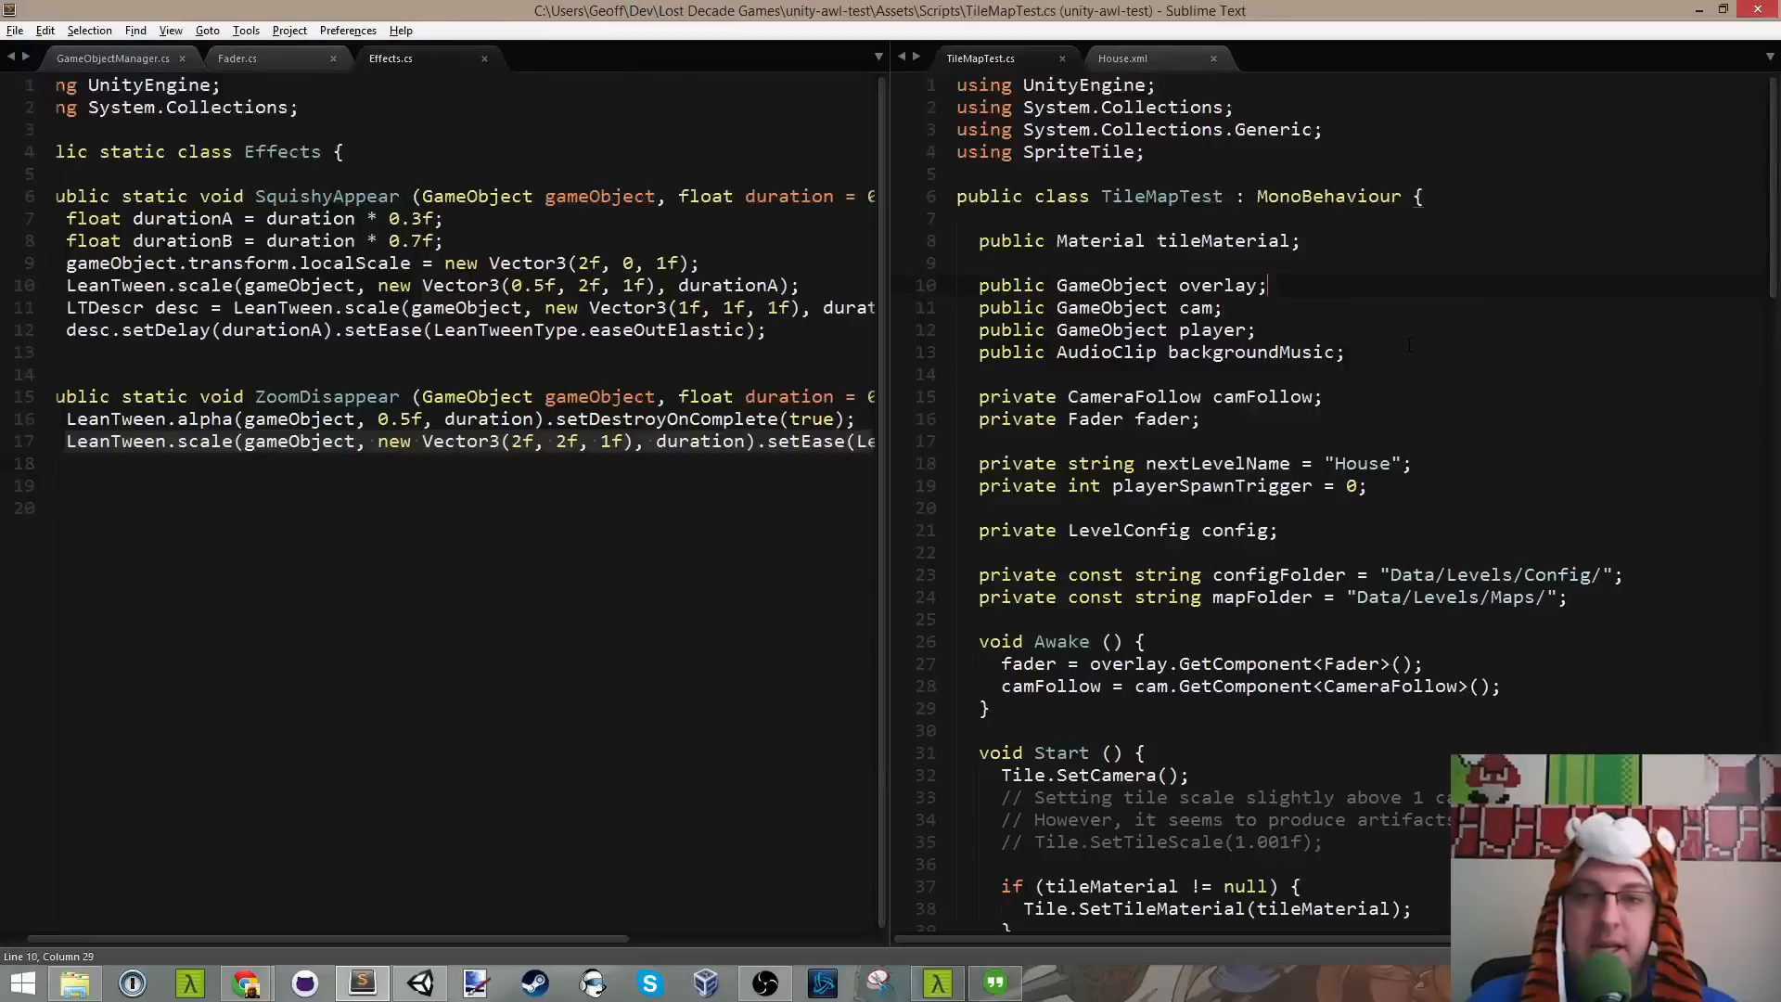
{"action": "key", "text": "shift+End"}
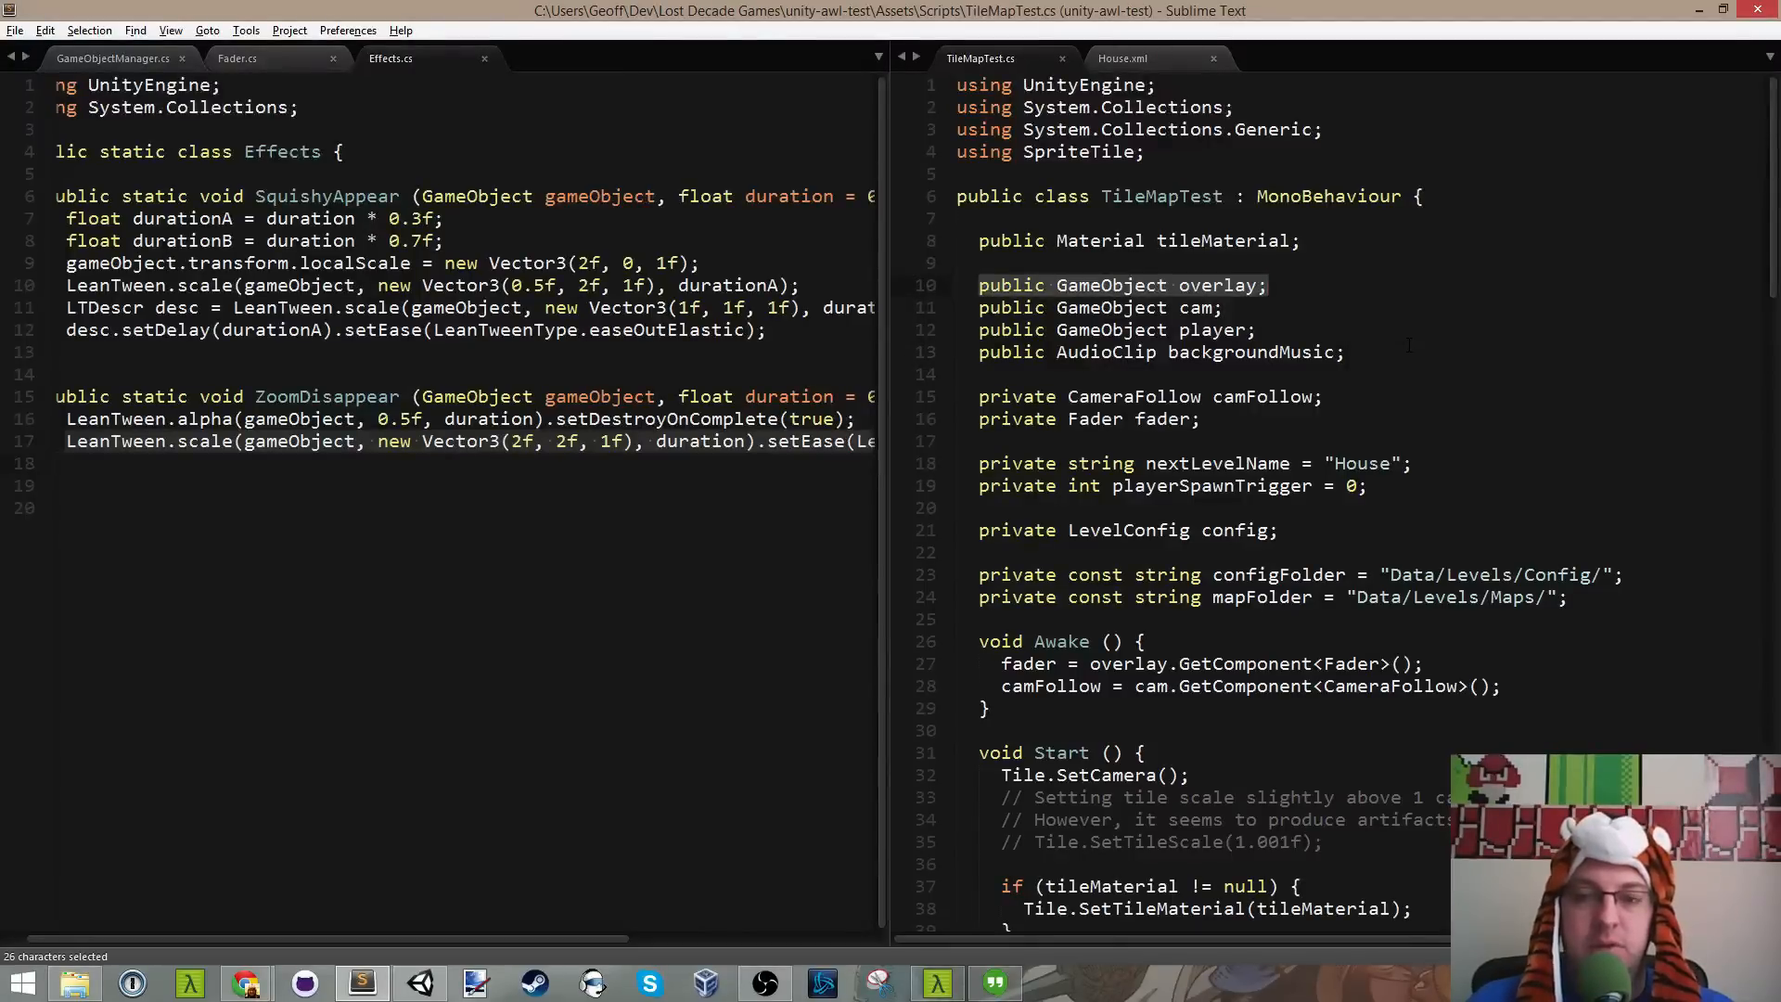
{"action": "key", "text": "Down"}
{"action": "key", "text": "Down"}
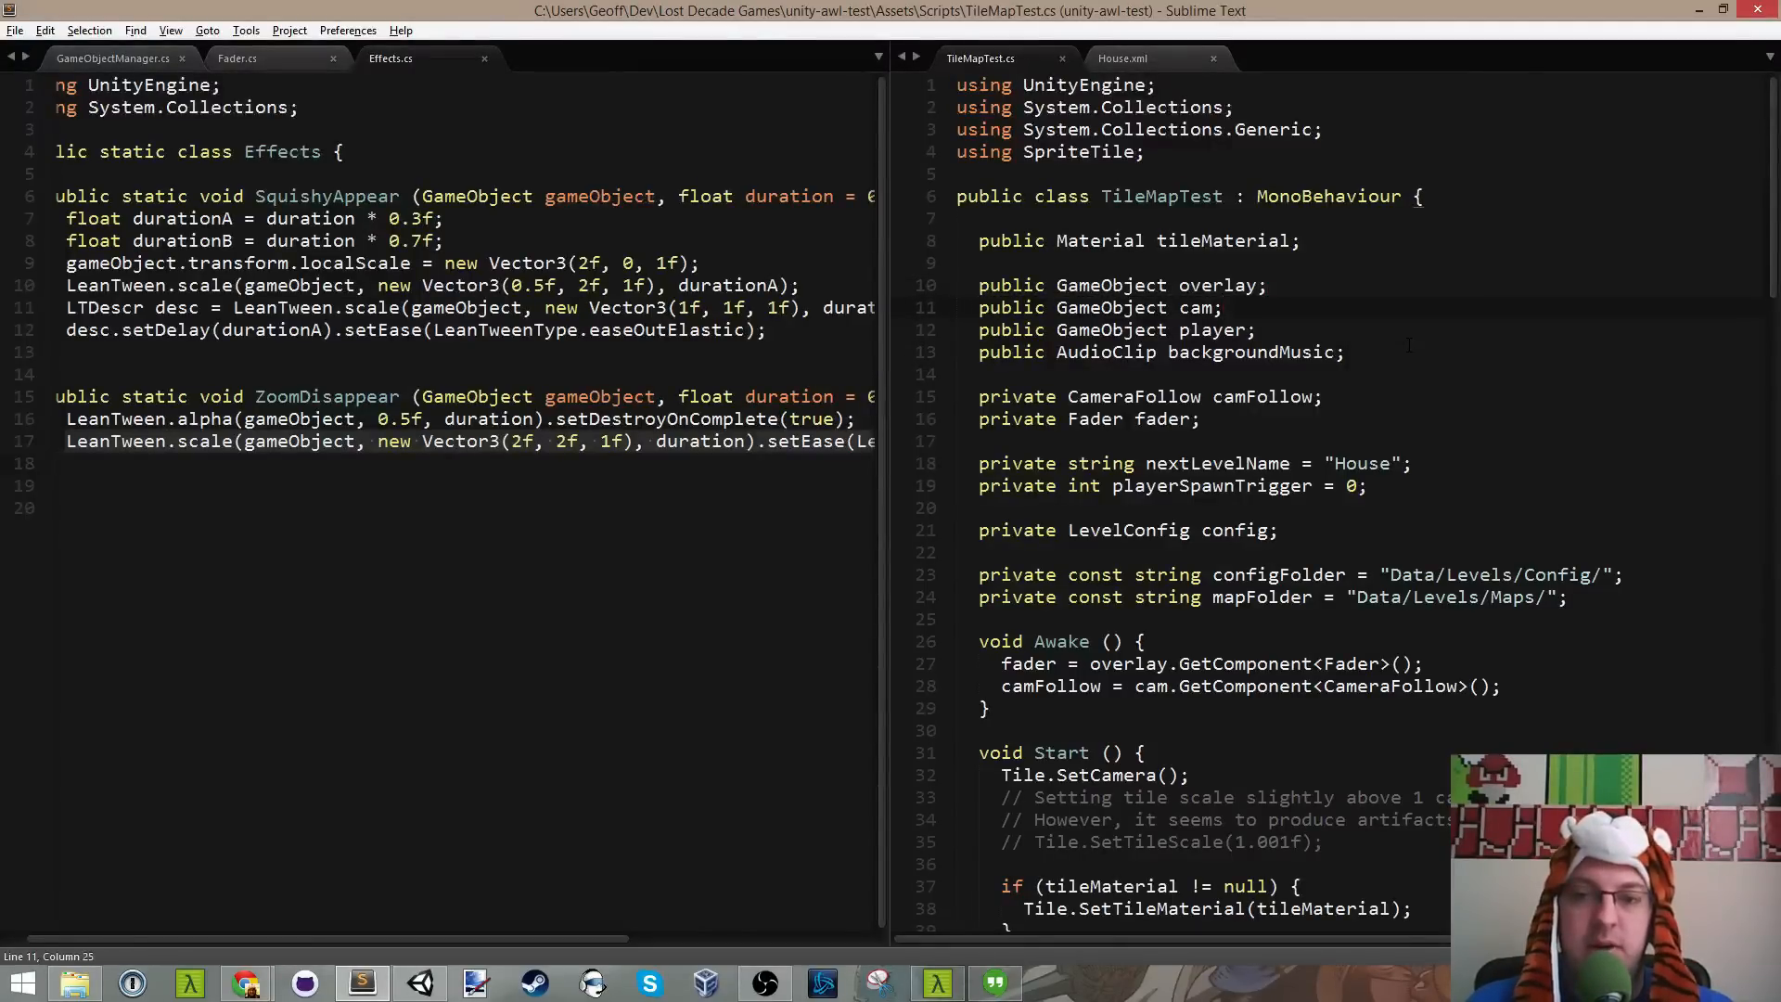
{"action": "key", "text": "shift+End"}
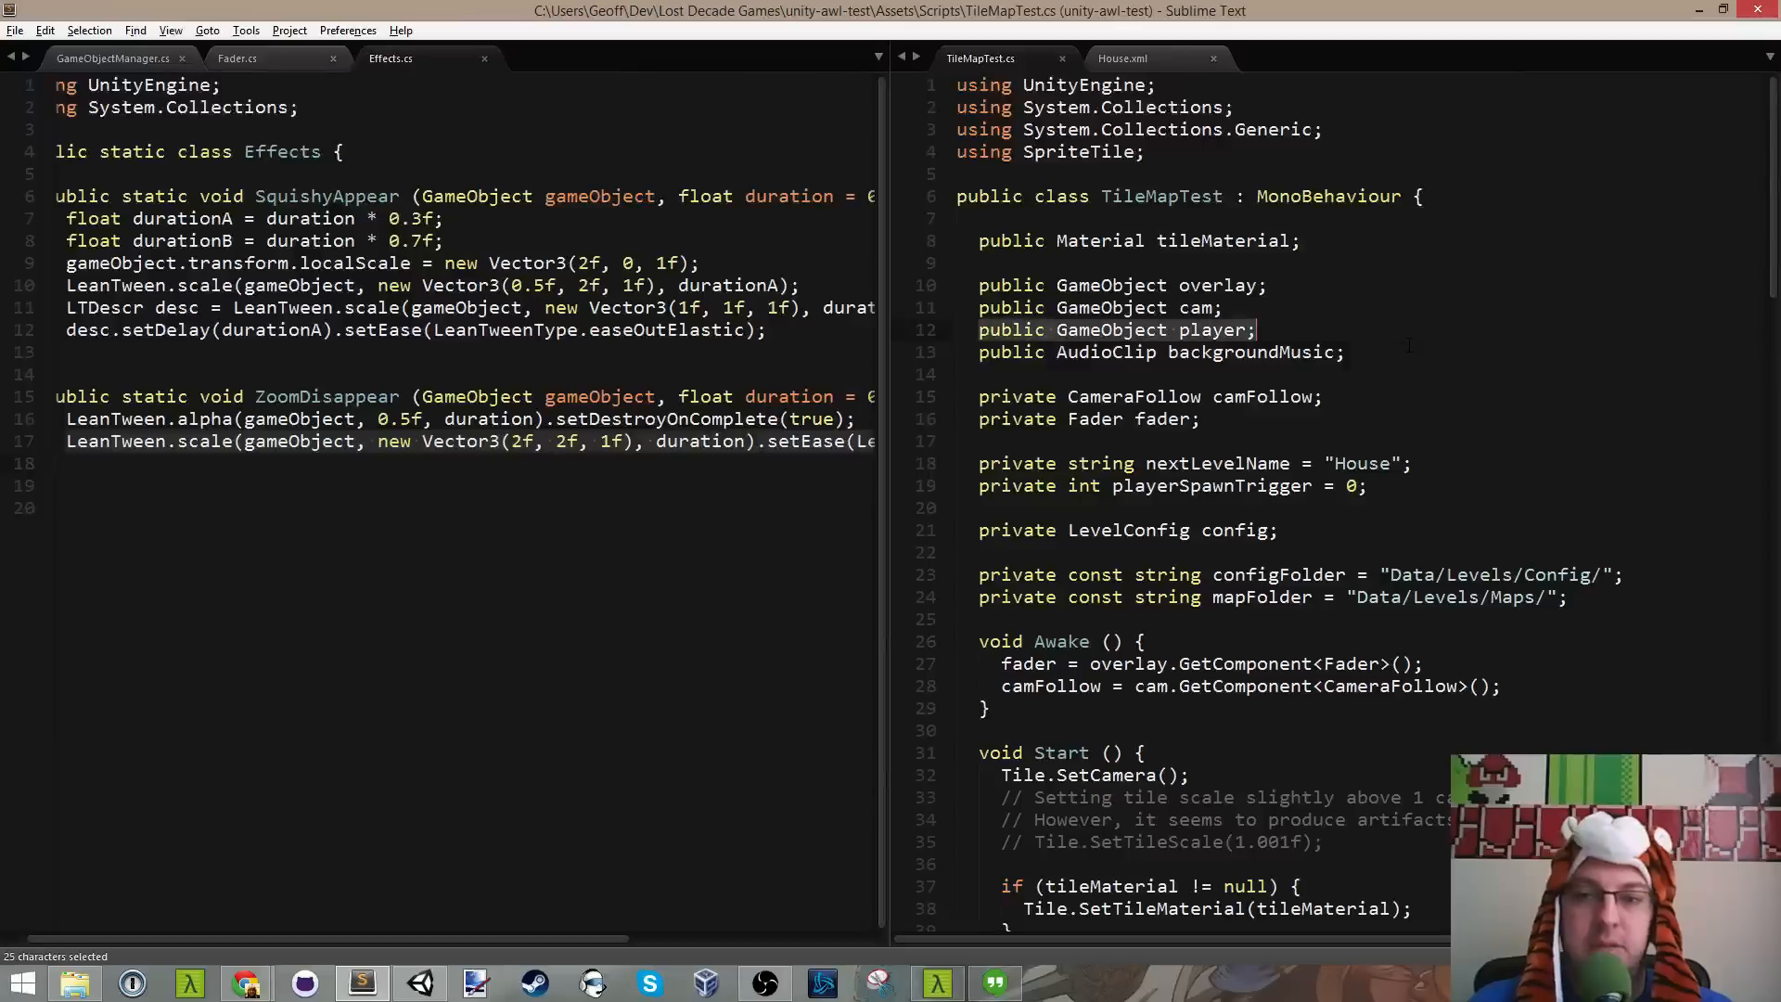
{"action": "key", "text": "Left"}
{"action": "key", "text": "Down"}
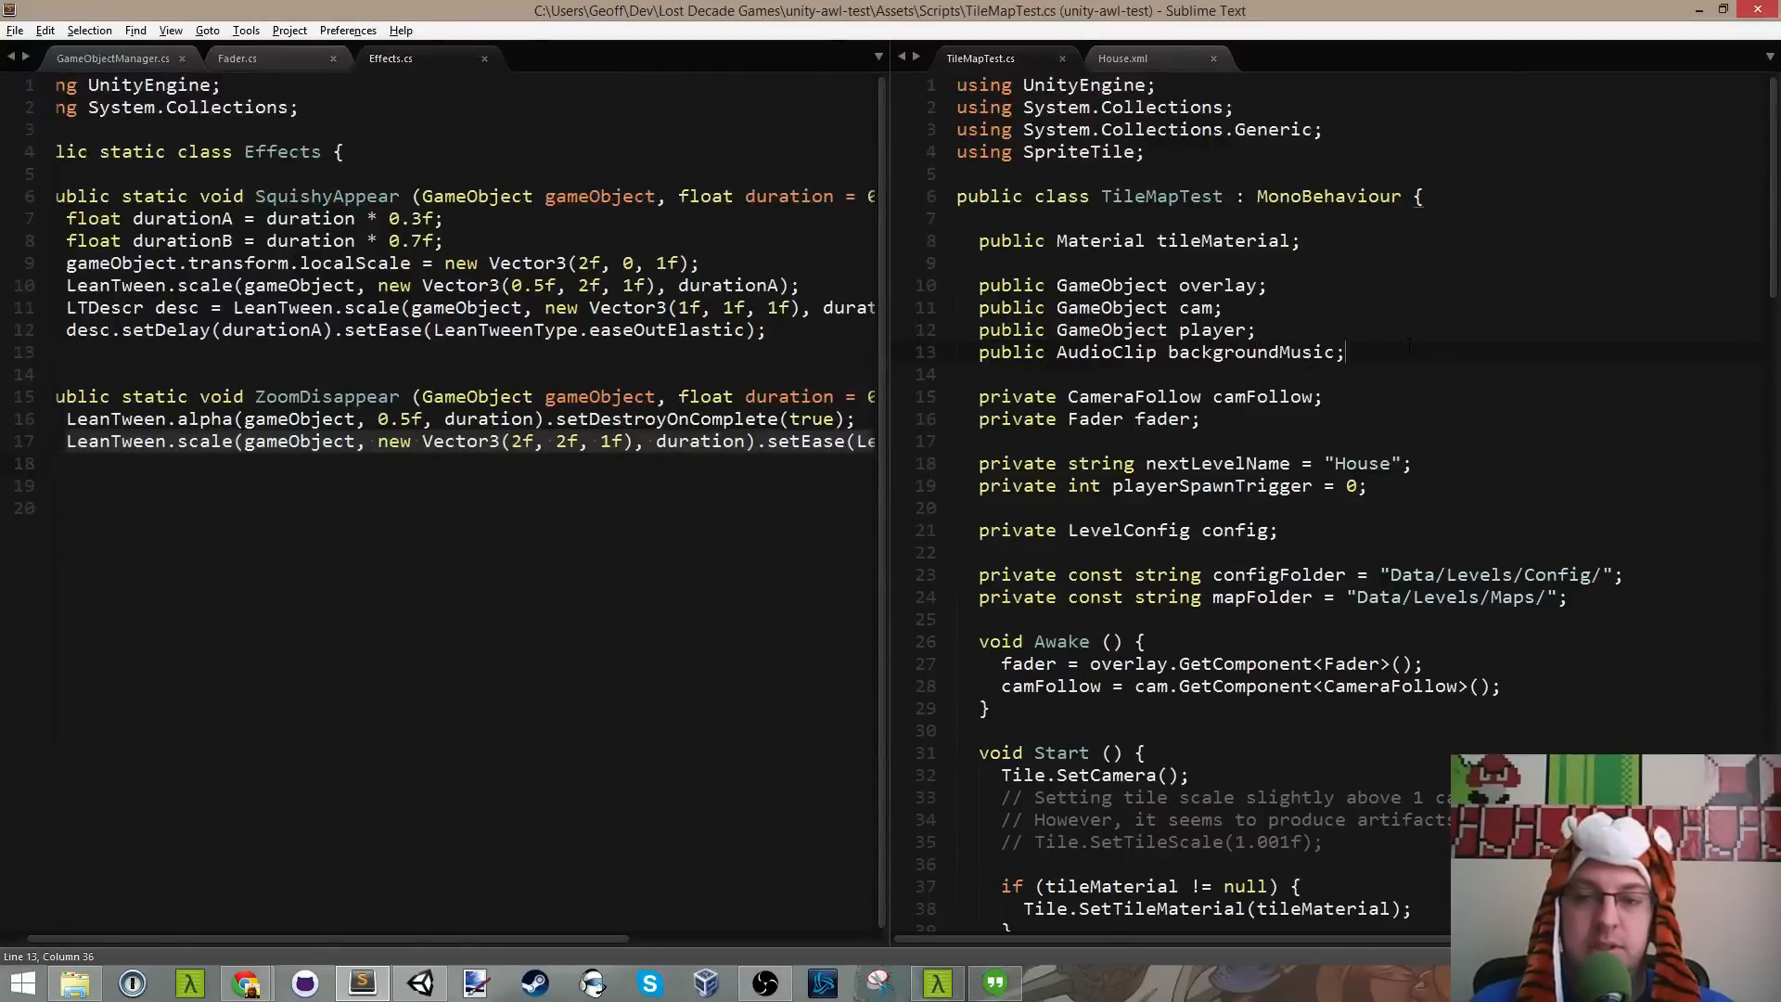
Step: Declare a public GameObject field named levelName below the overlay field and save the script
{"action": "key", "text": "Return"}
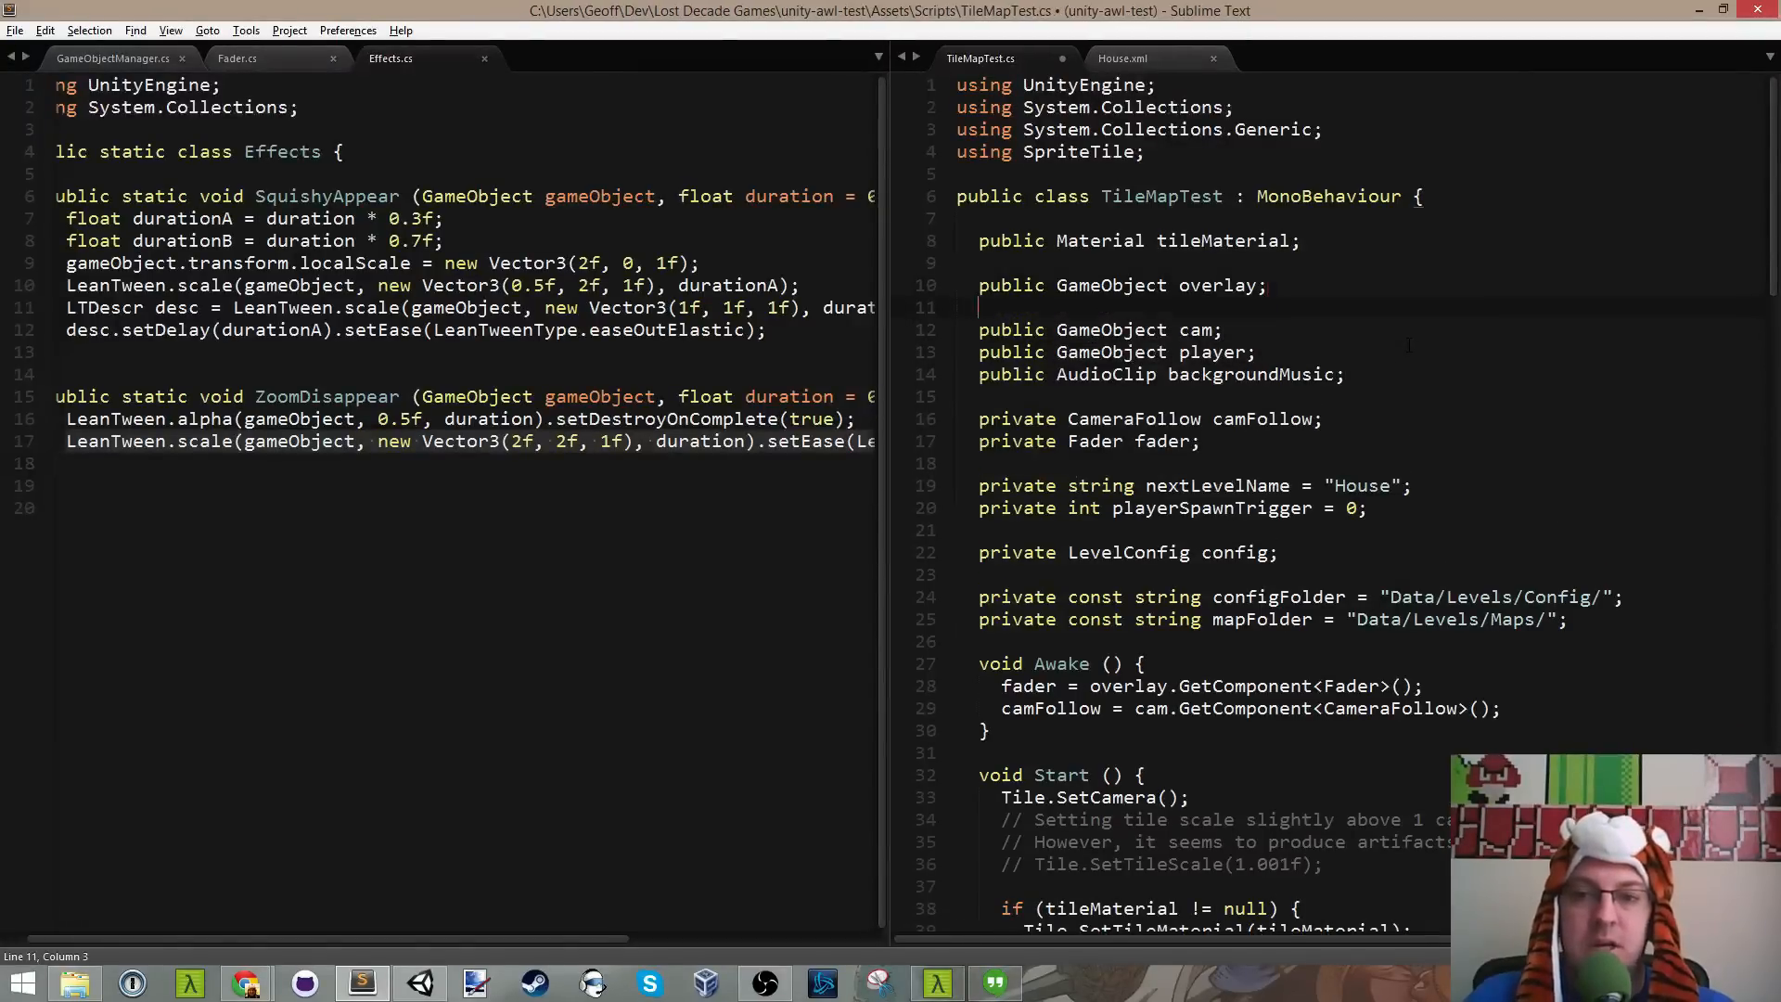
{"action": "type", "text": "public GameObject "}
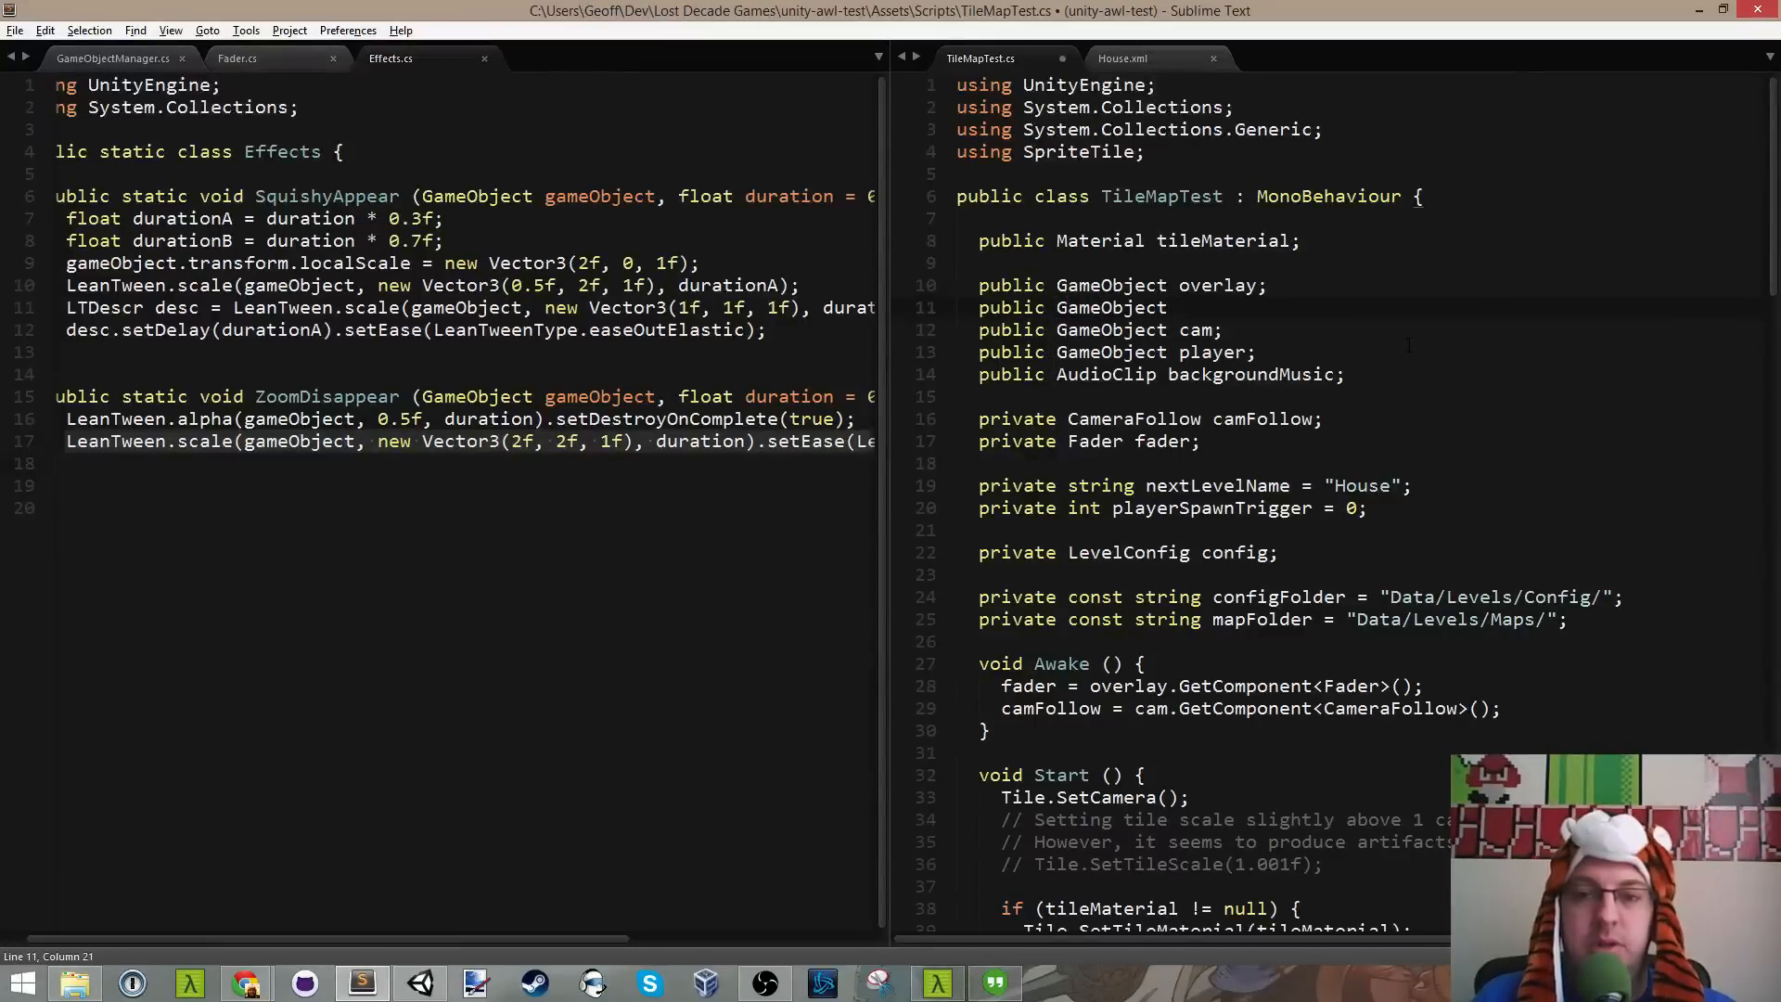
{"action": "type", "text": "levelName;"}
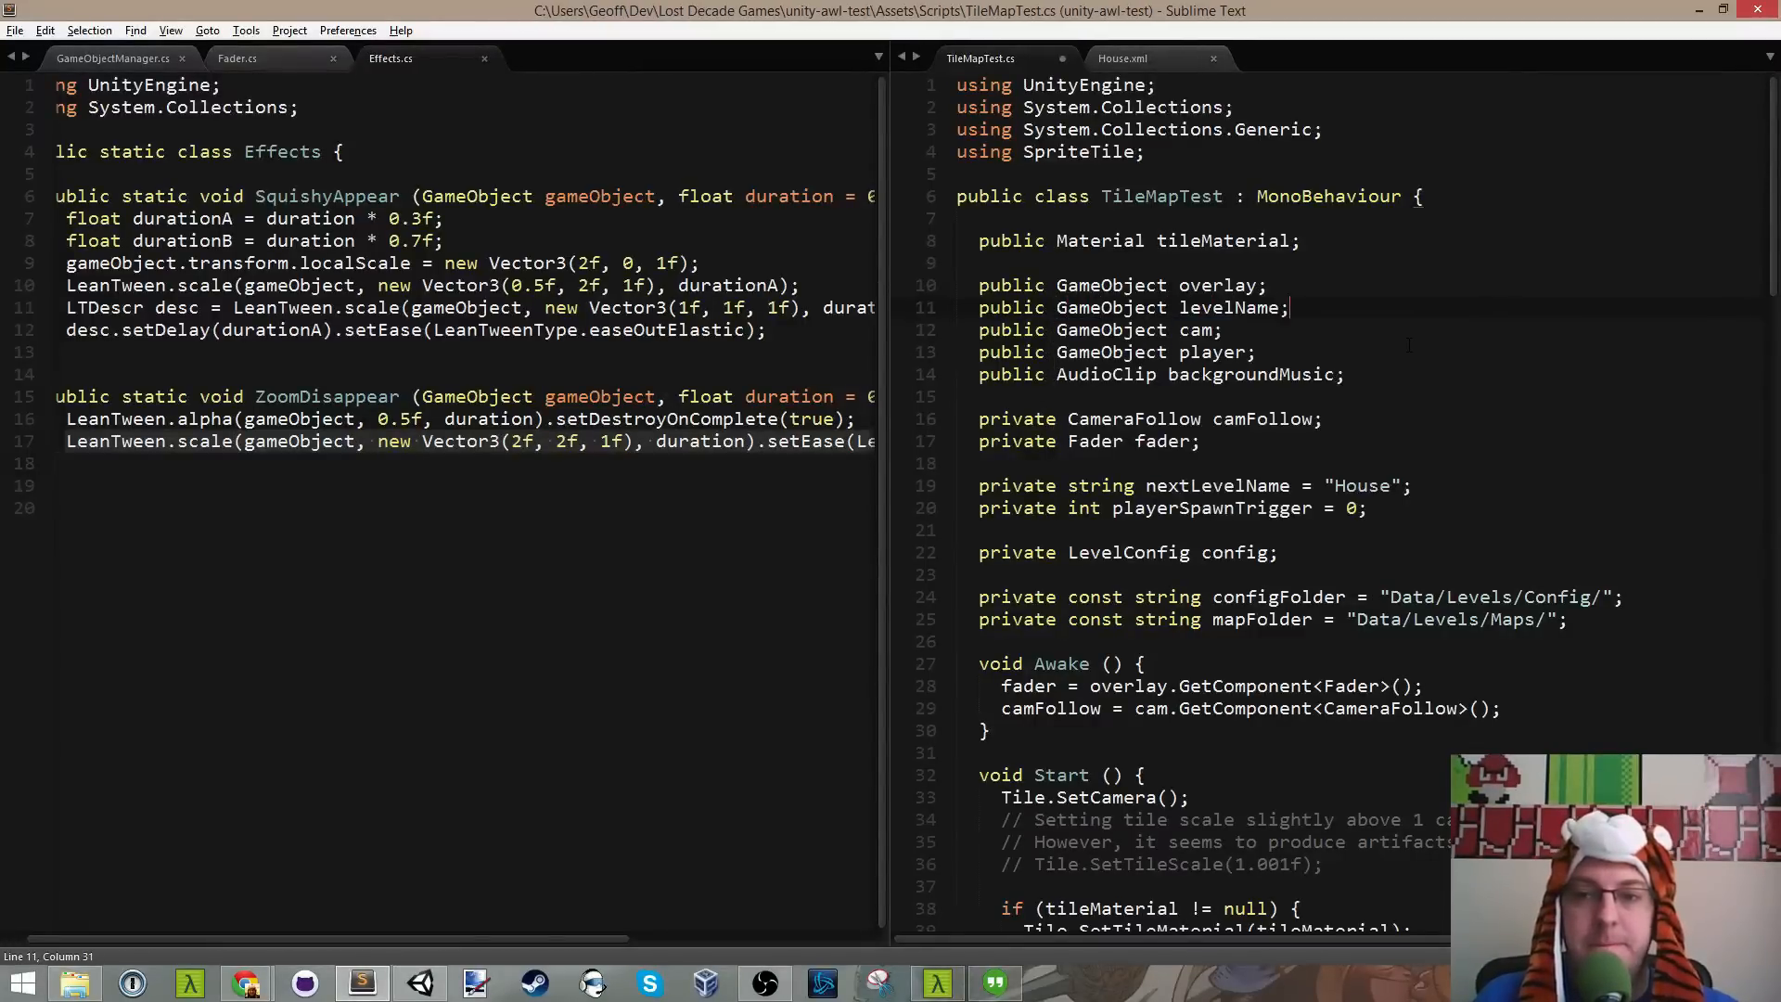
{"action": "key", "text": "ctrl+s"}
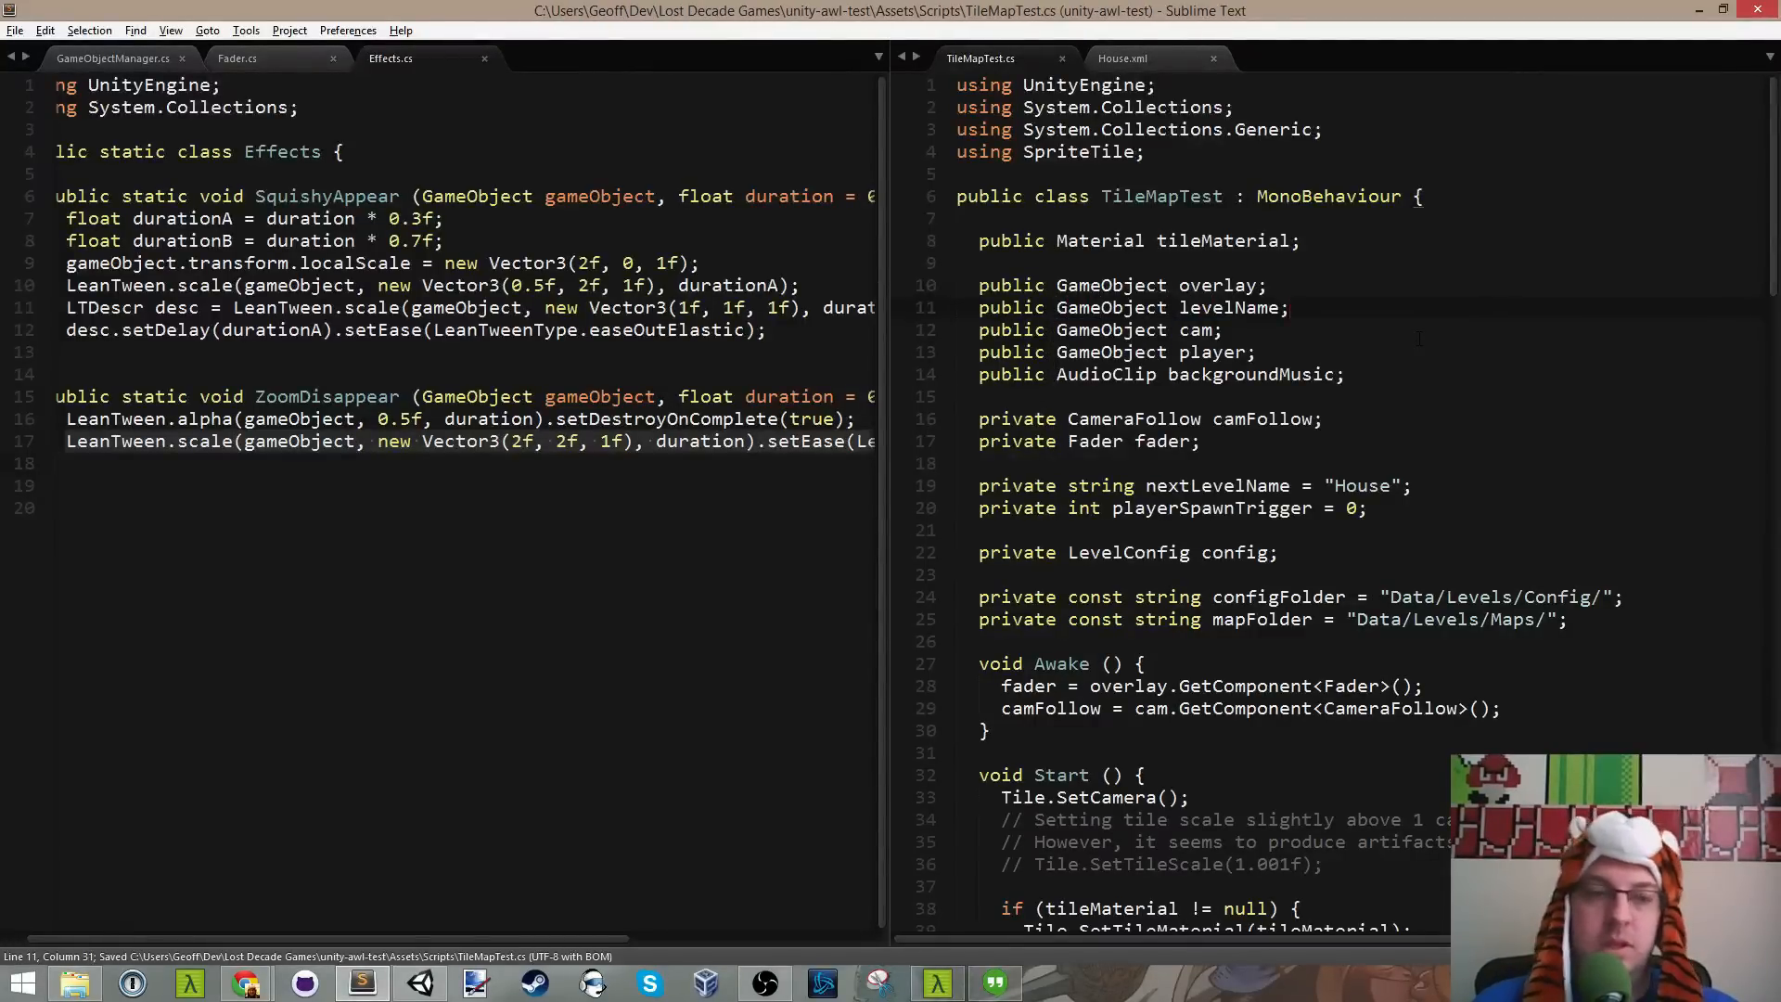
Step: In Unity, lock the Inspector on LevelController, assign the LevelName object to its Level Name field and save the scene
{"action": "key", "text": "alt+Tab"}
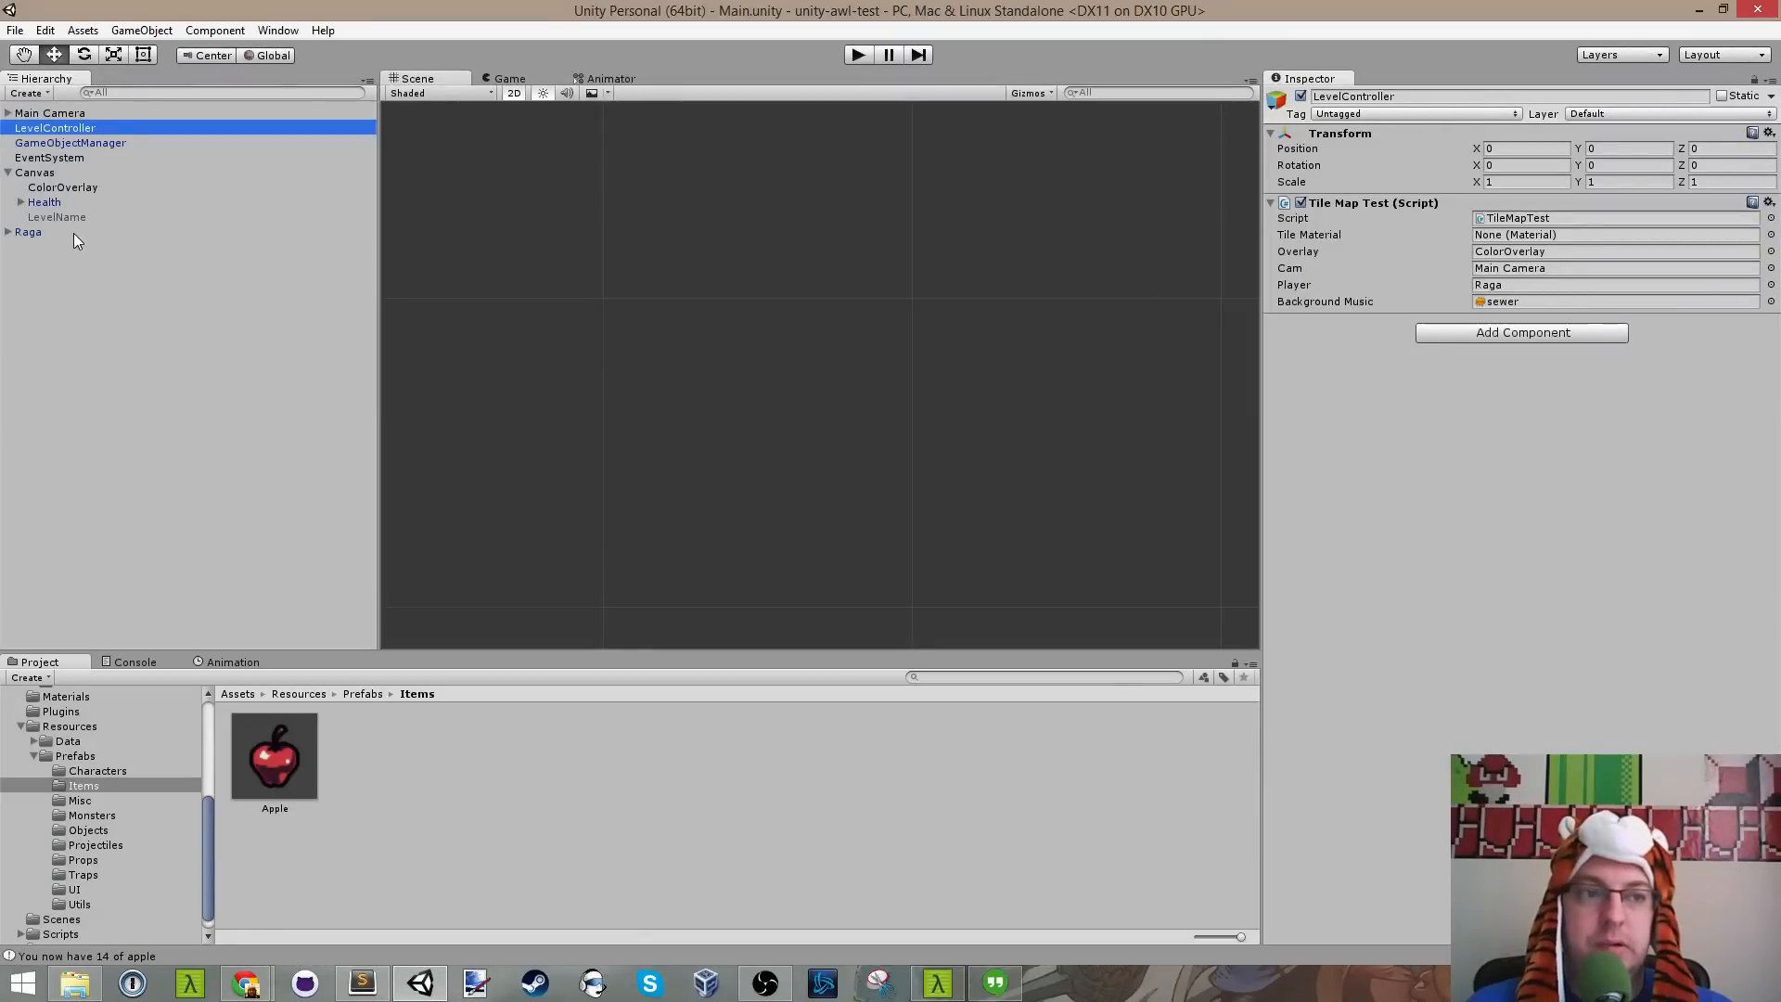
{"action": "left_click", "coordinate": [75, 219]}
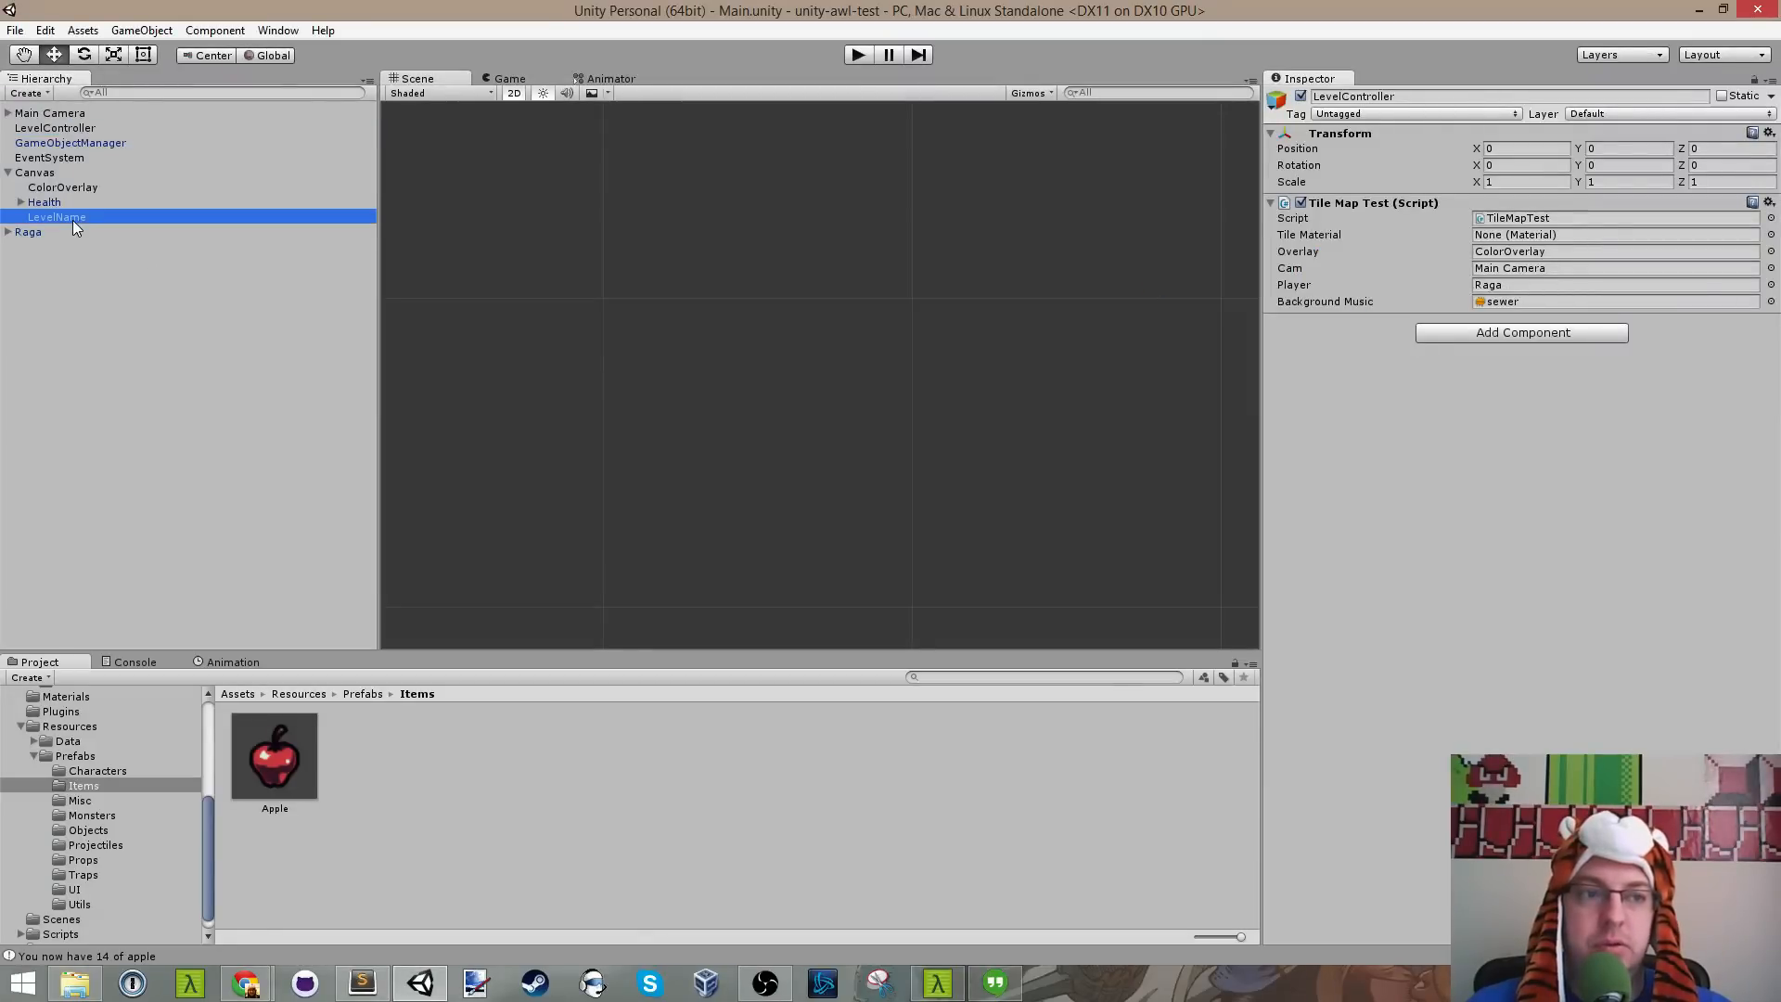
{"action": "left_click", "coordinate": [74, 154]}
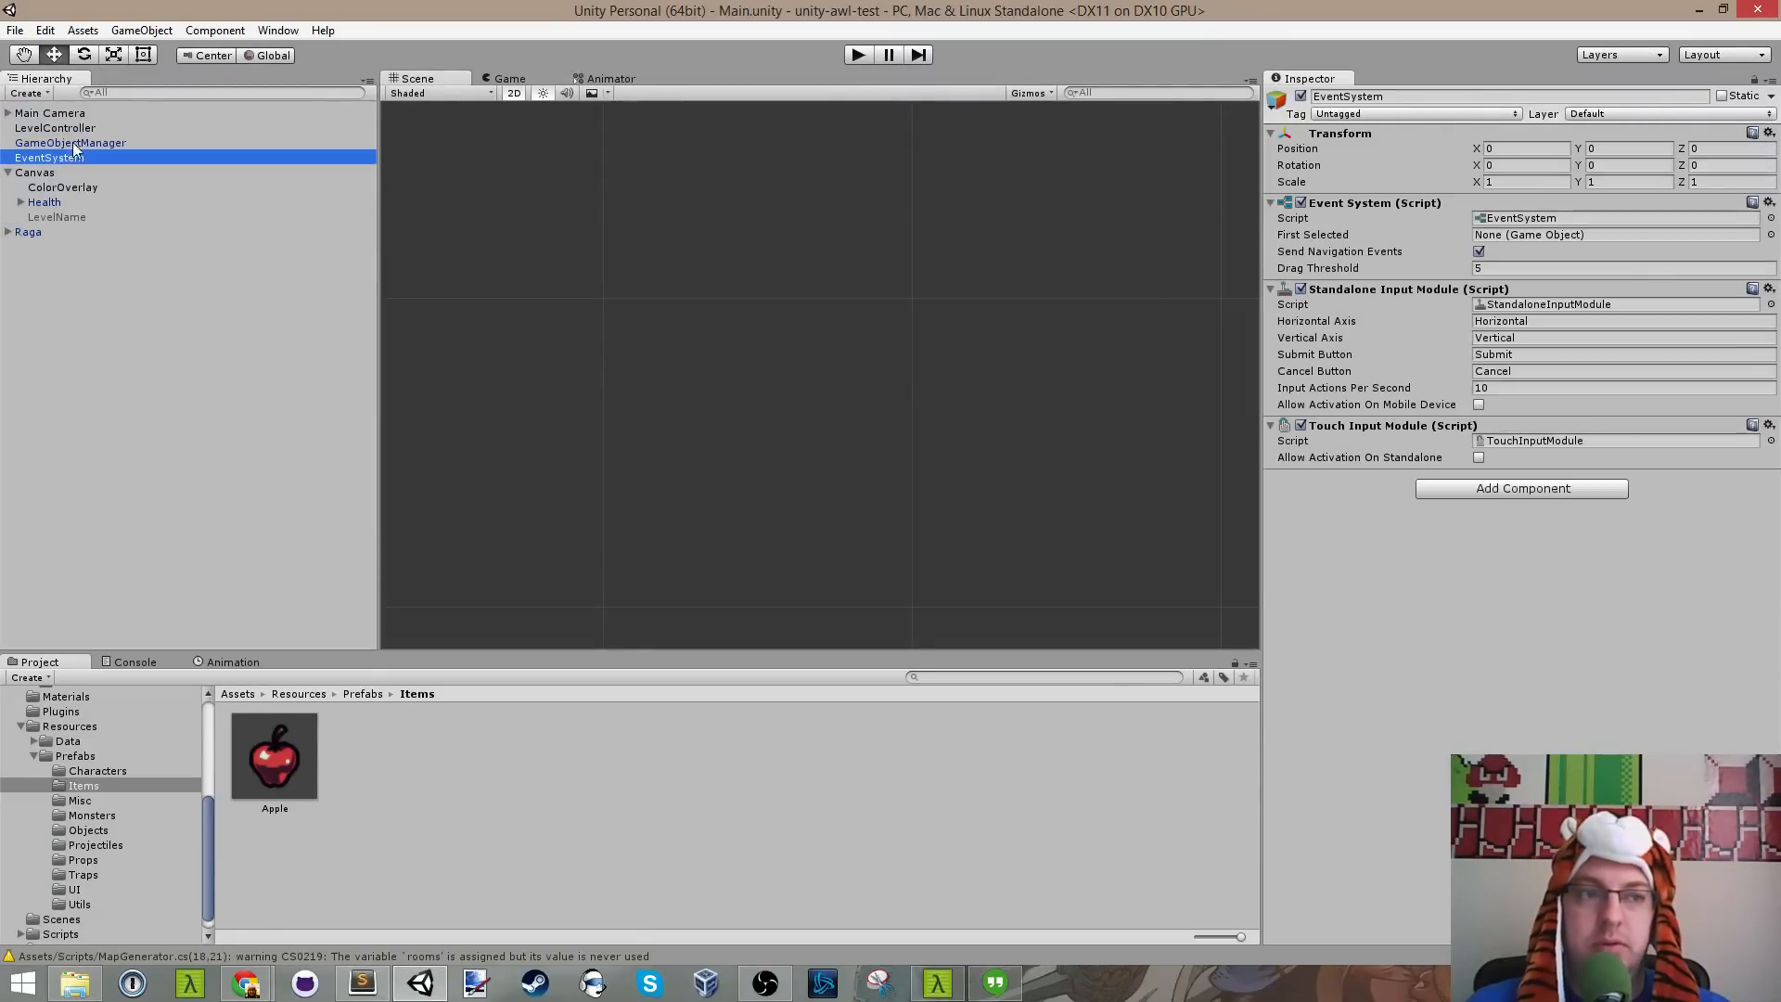
{"action": "left_click", "coordinate": [80, 129]}
{"action": "left_click", "coordinate": [1752, 83]}
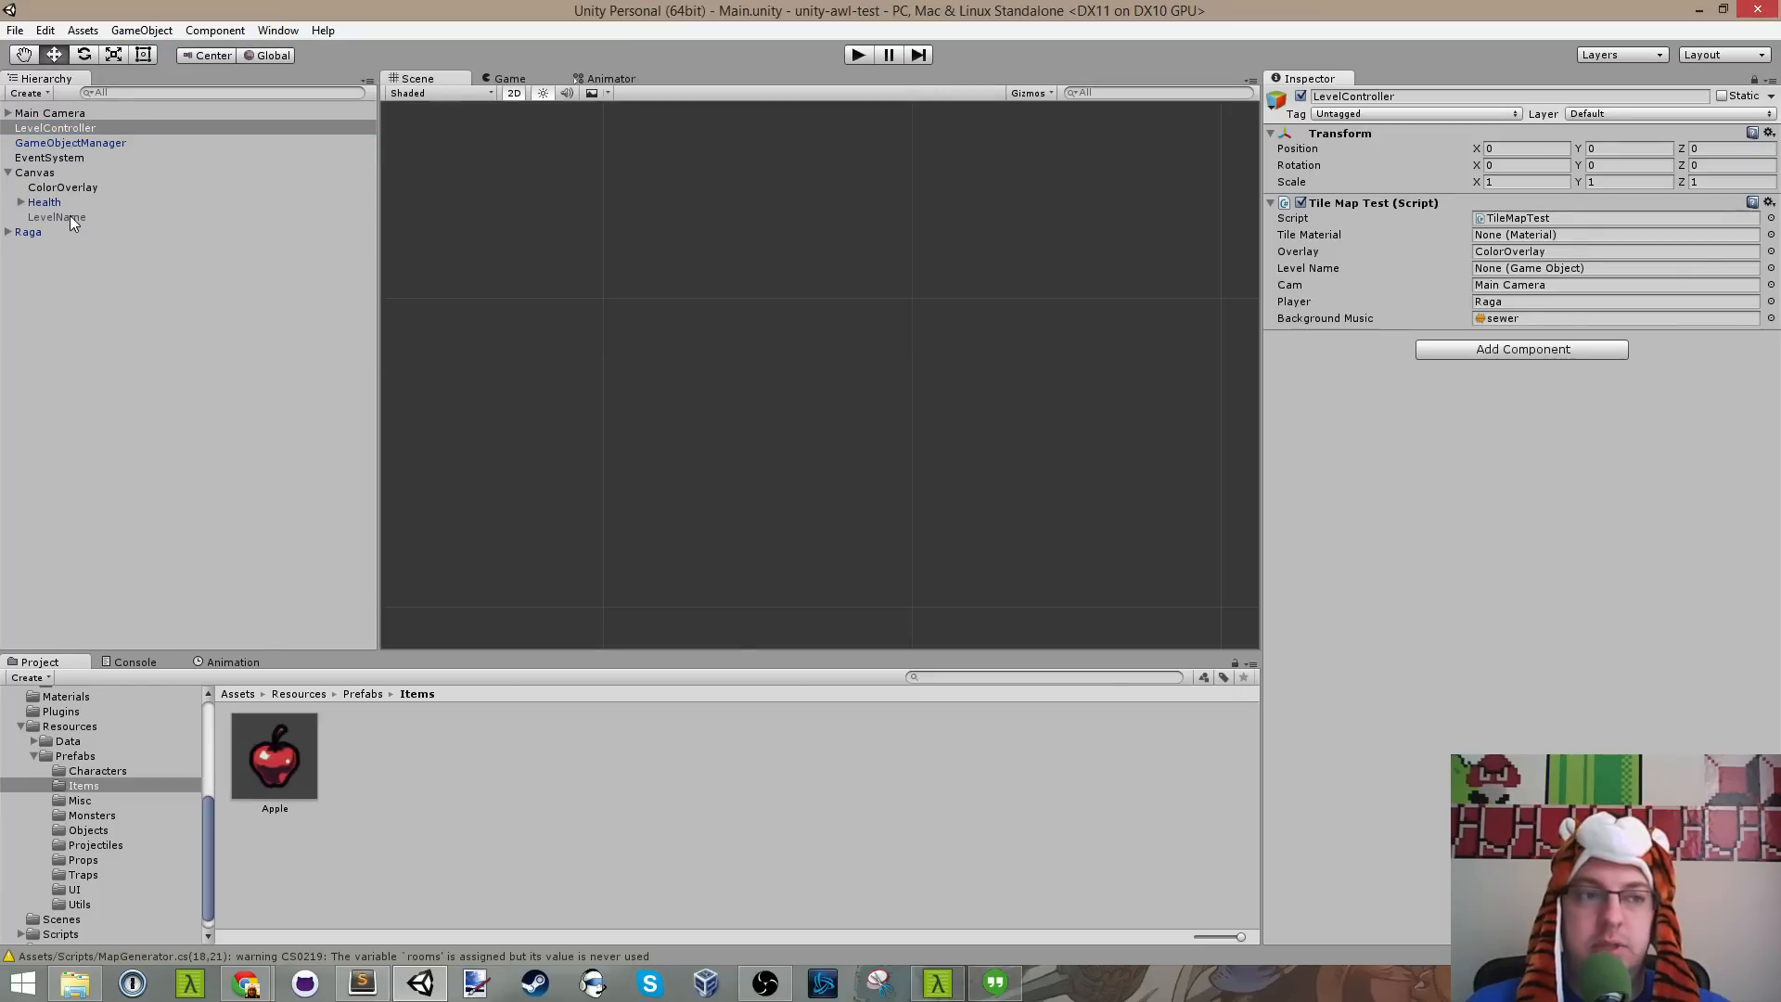
{"action": "left_click_drag", "start_coordinate": [70, 217], "coordinate": [1525, 274]}
{"action": "key", "text": "ctrl+s"}
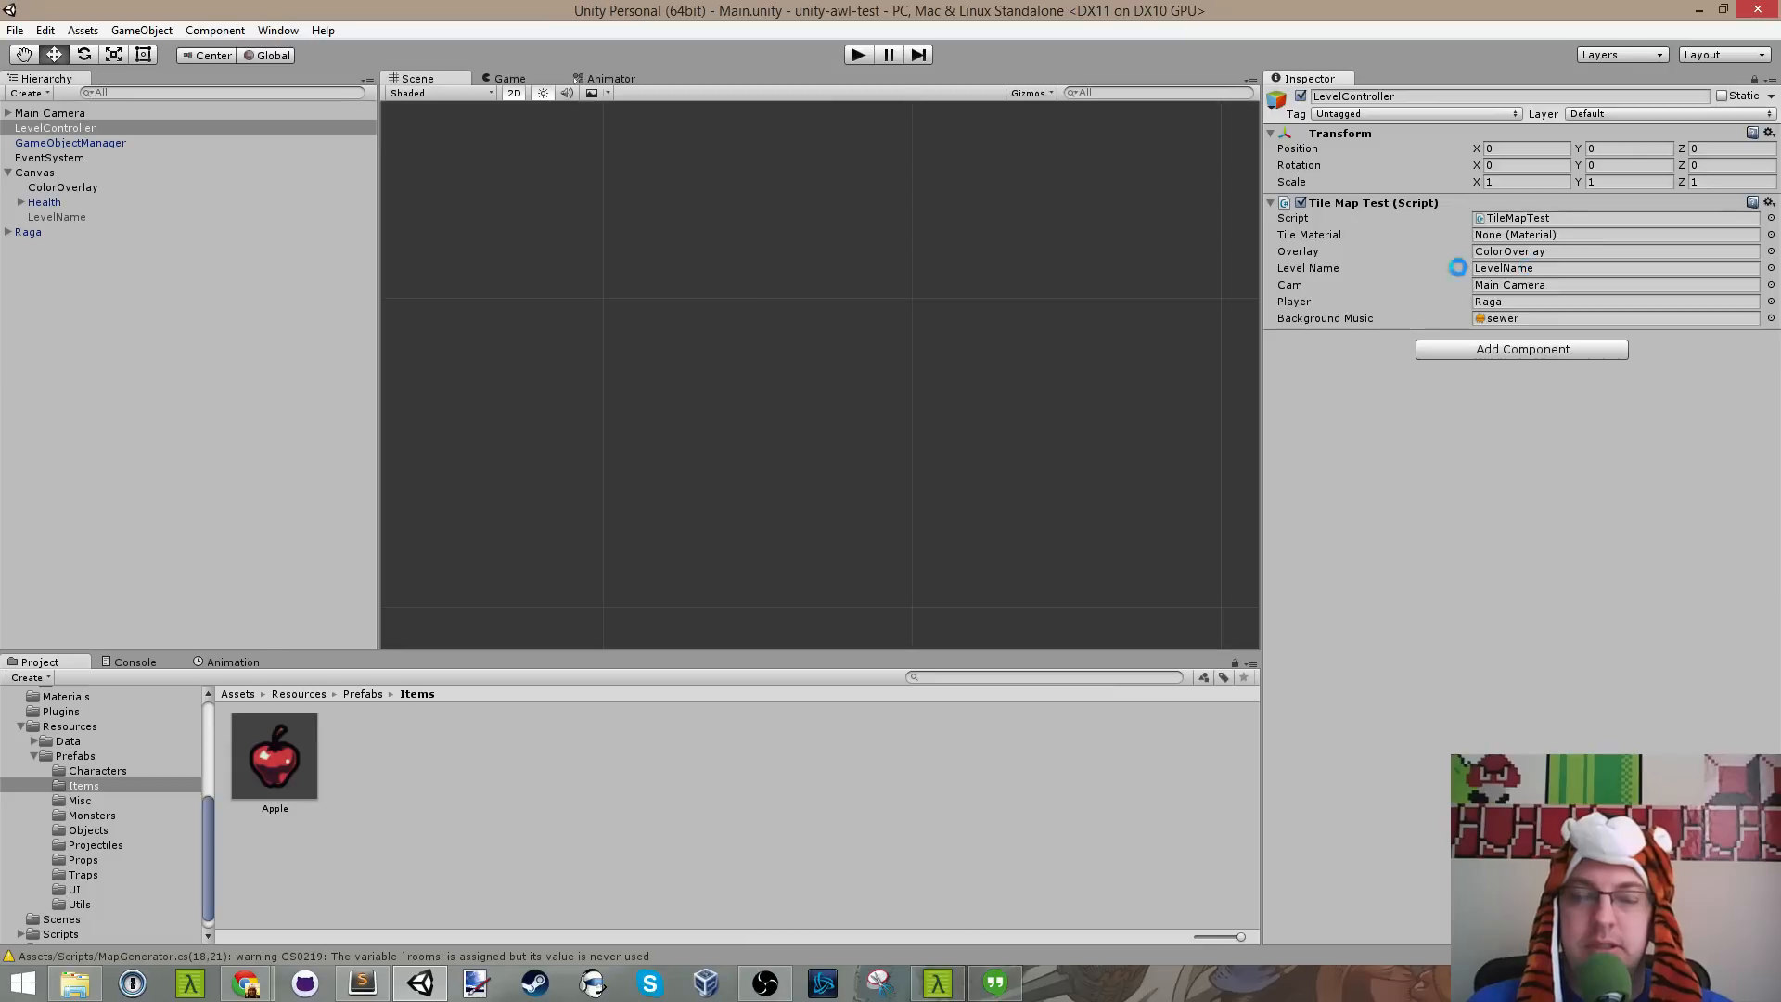
{"action": "left_click", "coordinate": [65, 216]}
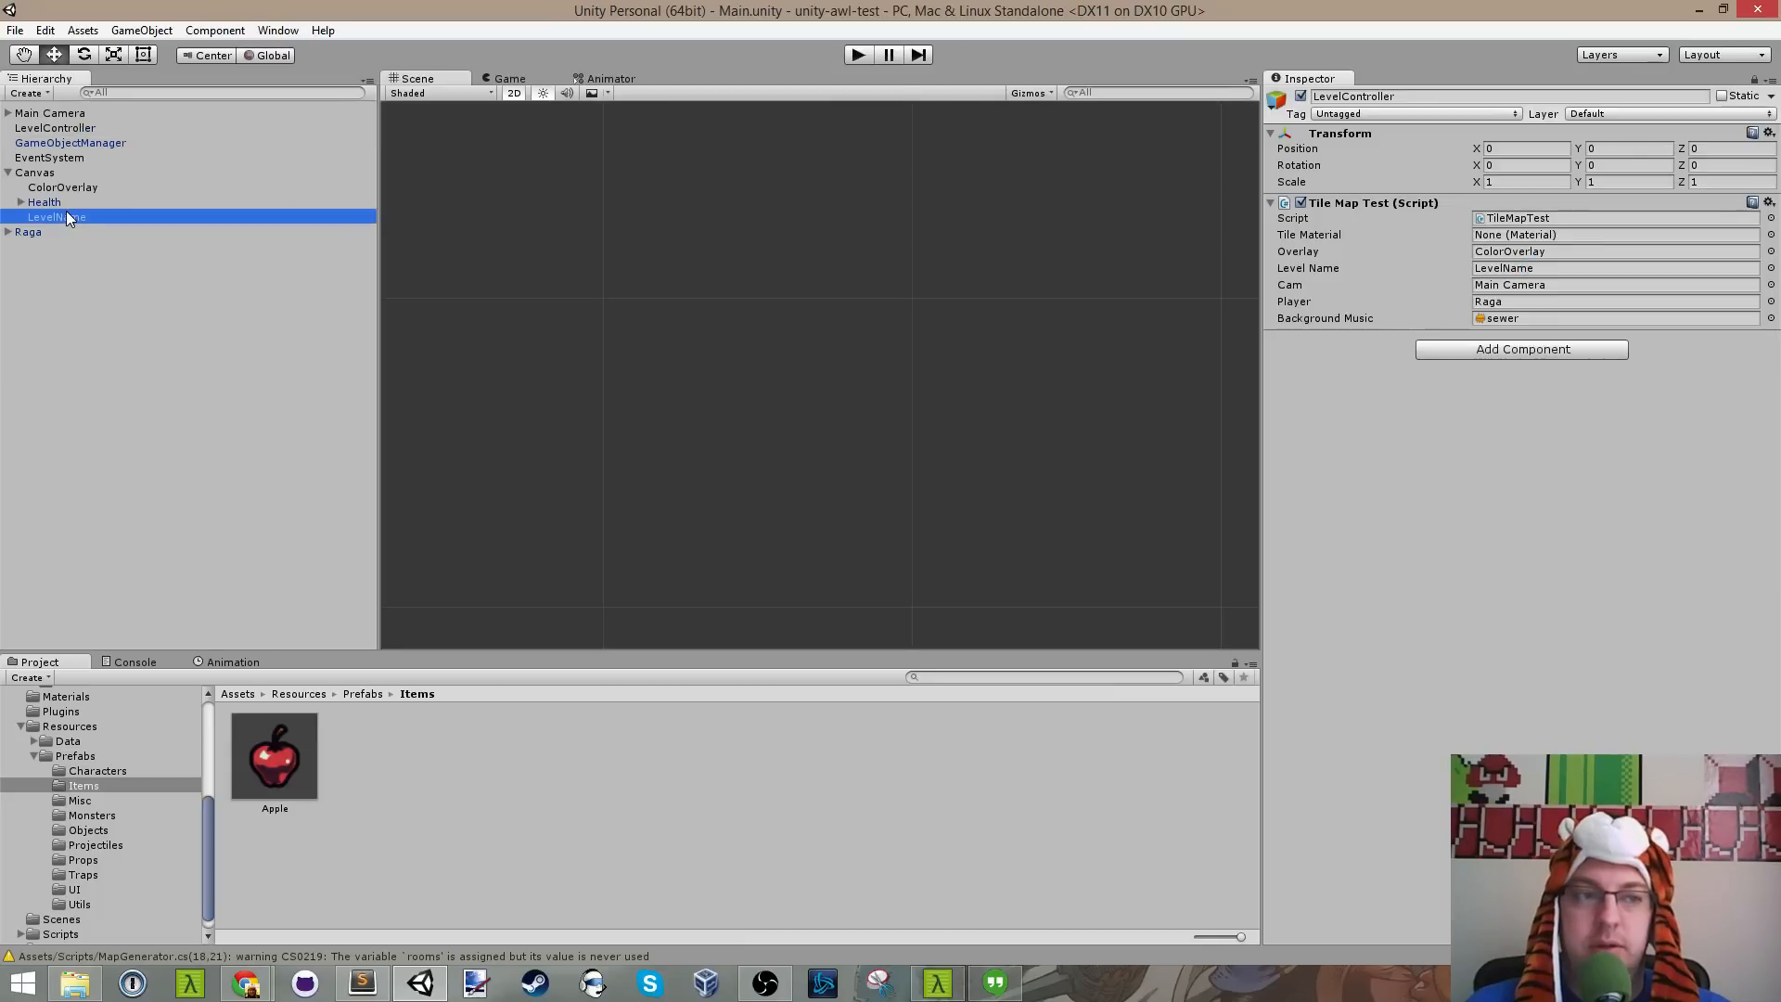
{"action": "left_click", "coordinate": [1301, 96]}
{"action": "key", "text": "ctrl+s"}
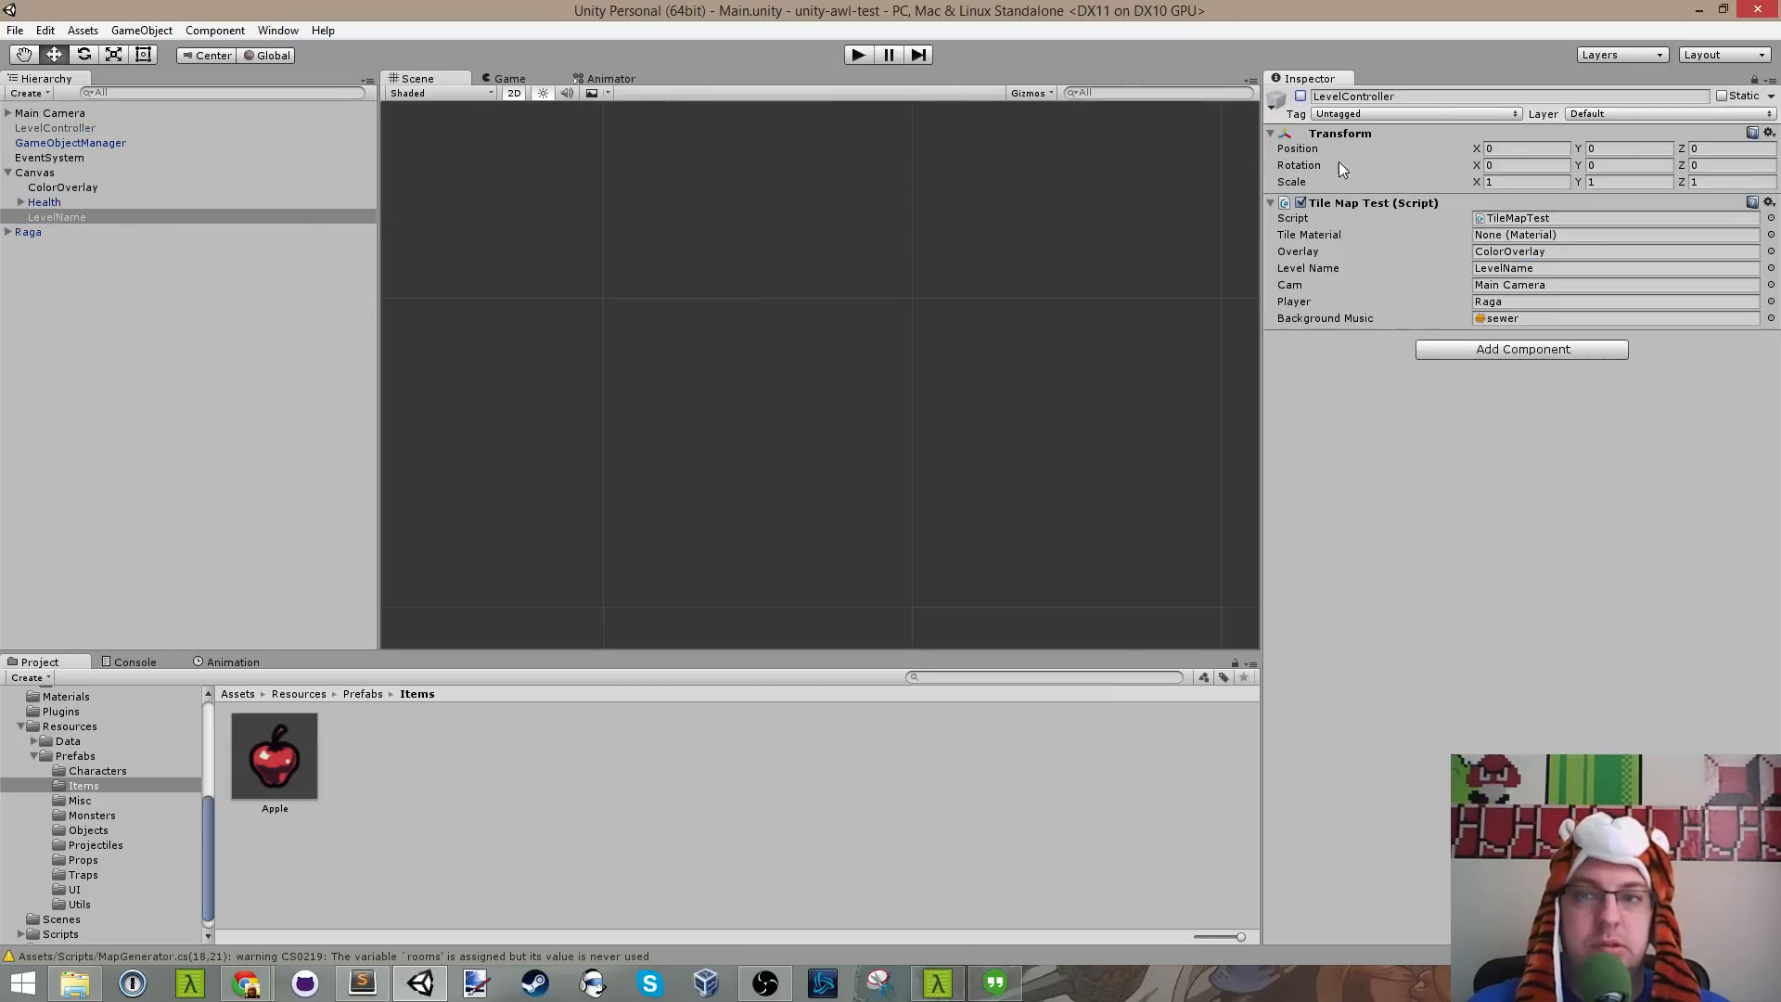
{"action": "left_click", "coordinate": [1300, 96]}
{"action": "key", "text": "ctrl+s"}
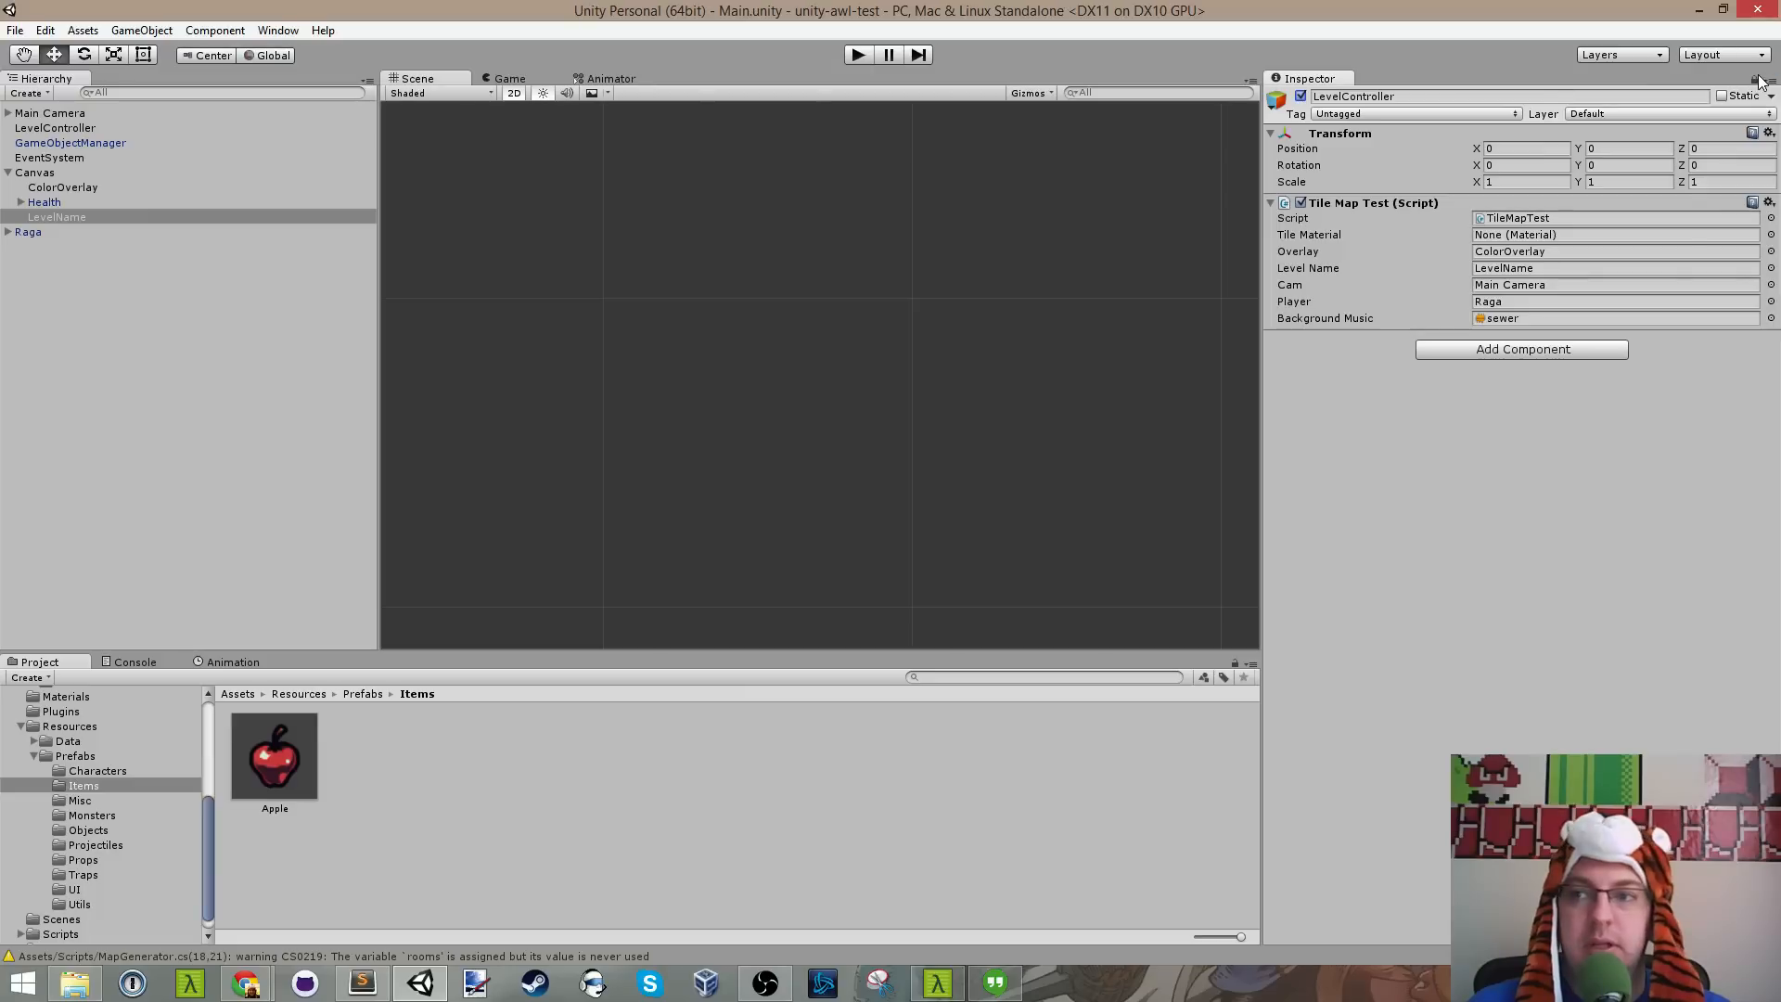
Step: Unlock the Inspector and activate the LevelName object under Canvas
{"action": "left_click", "coordinate": [1757, 80]}
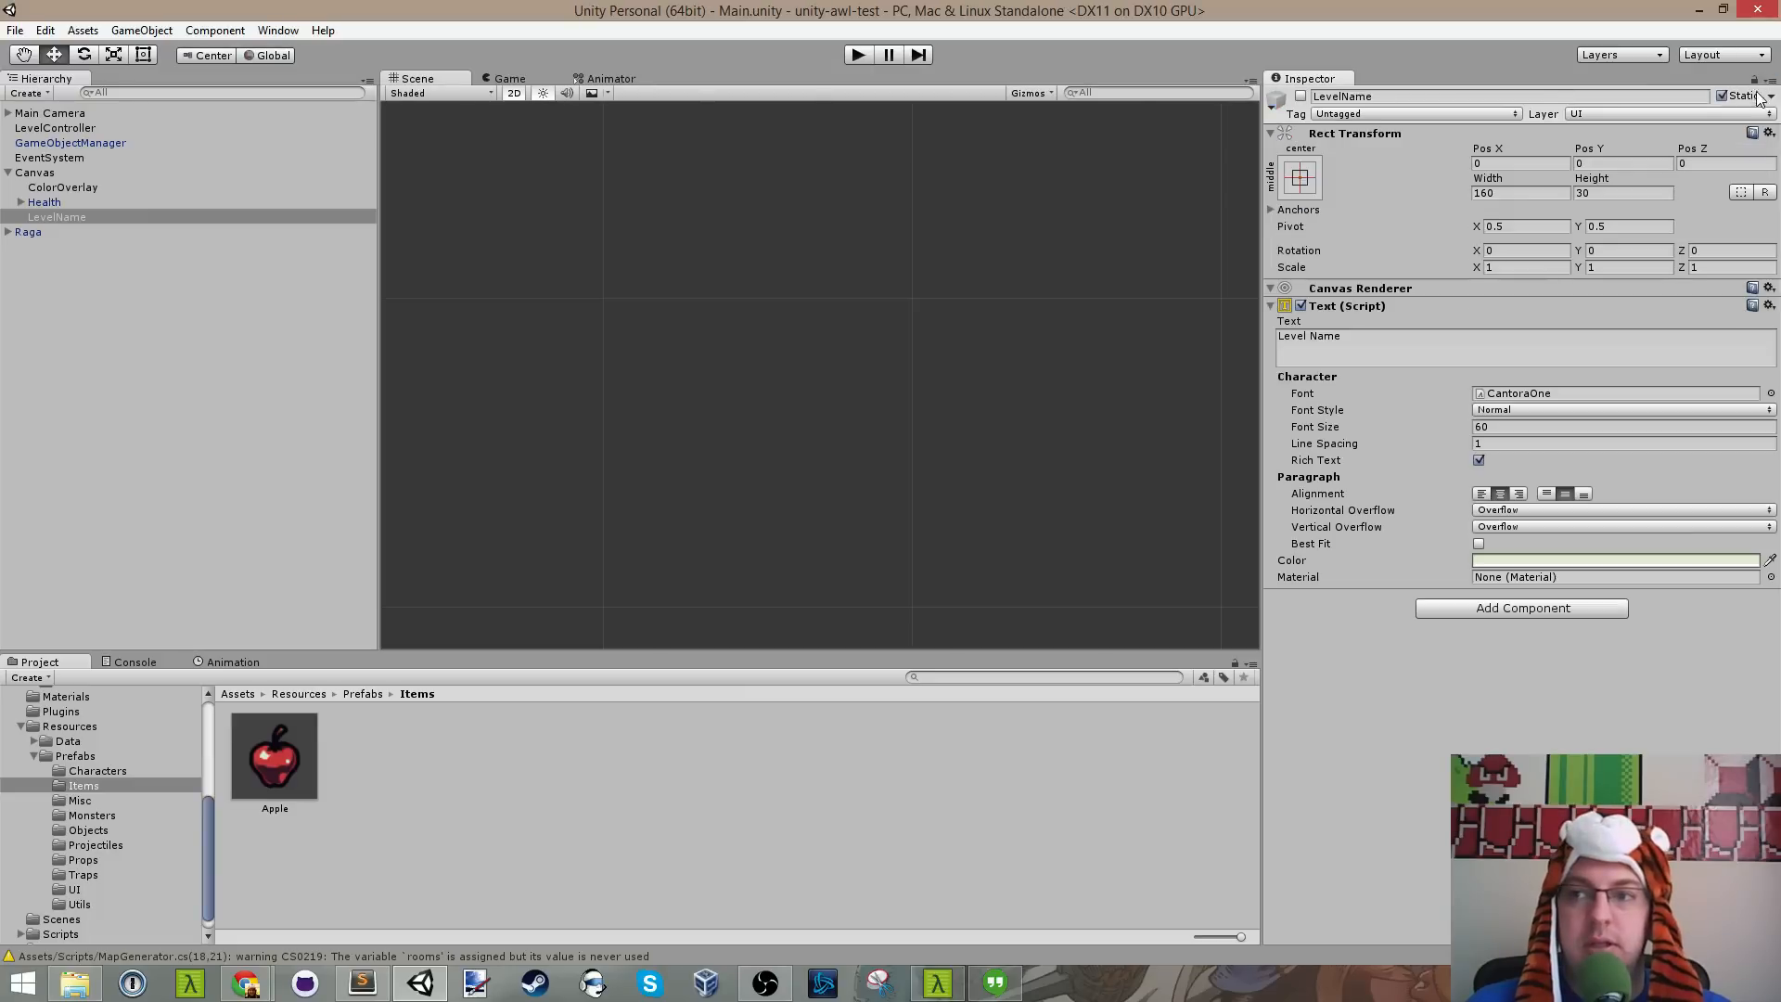
{"action": "left_click", "coordinate": [82, 191]}
{"action": "left_click", "coordinate": [79, 157]}
{"action": "left_click", "coordinate": [80, 143]}
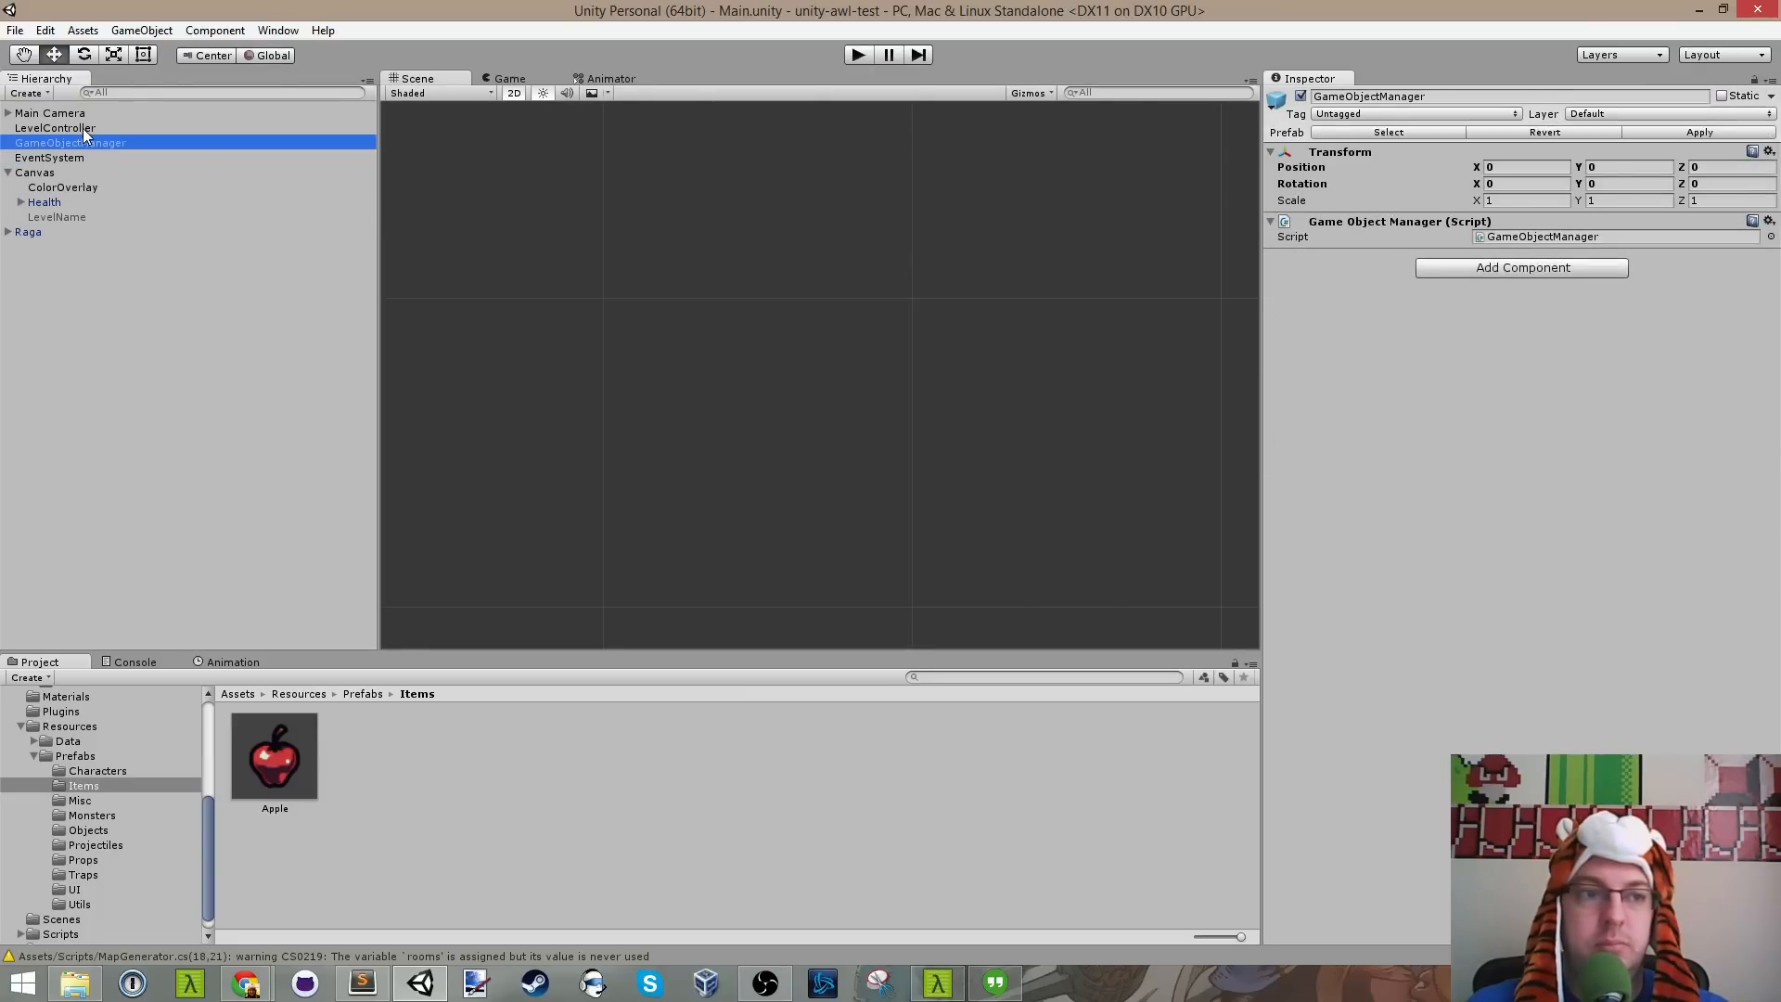
{"action": "left_click", "coordinate": [79, 221]}
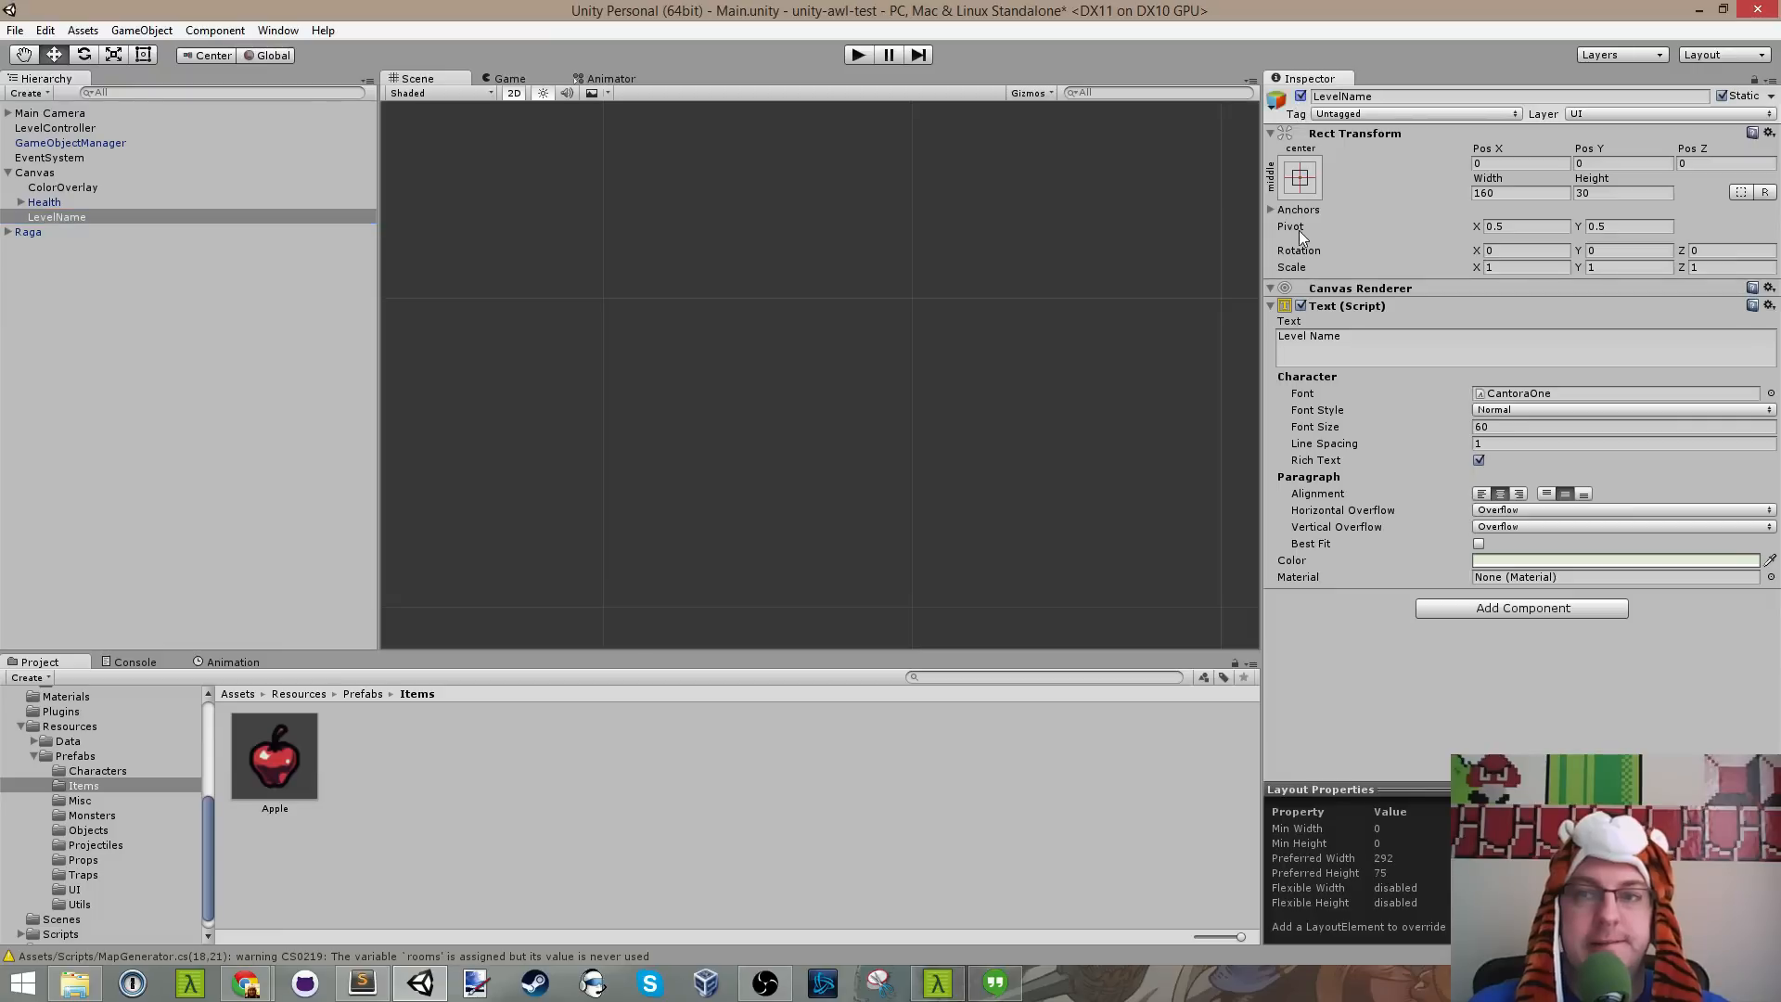
Step: Compare the components of the ColorOverlay and LevelName objects under Canvas
{"action": "left_click", "coordinate": [93, 203]}
{"action": "left_click", "coordinate": [89, 184]}
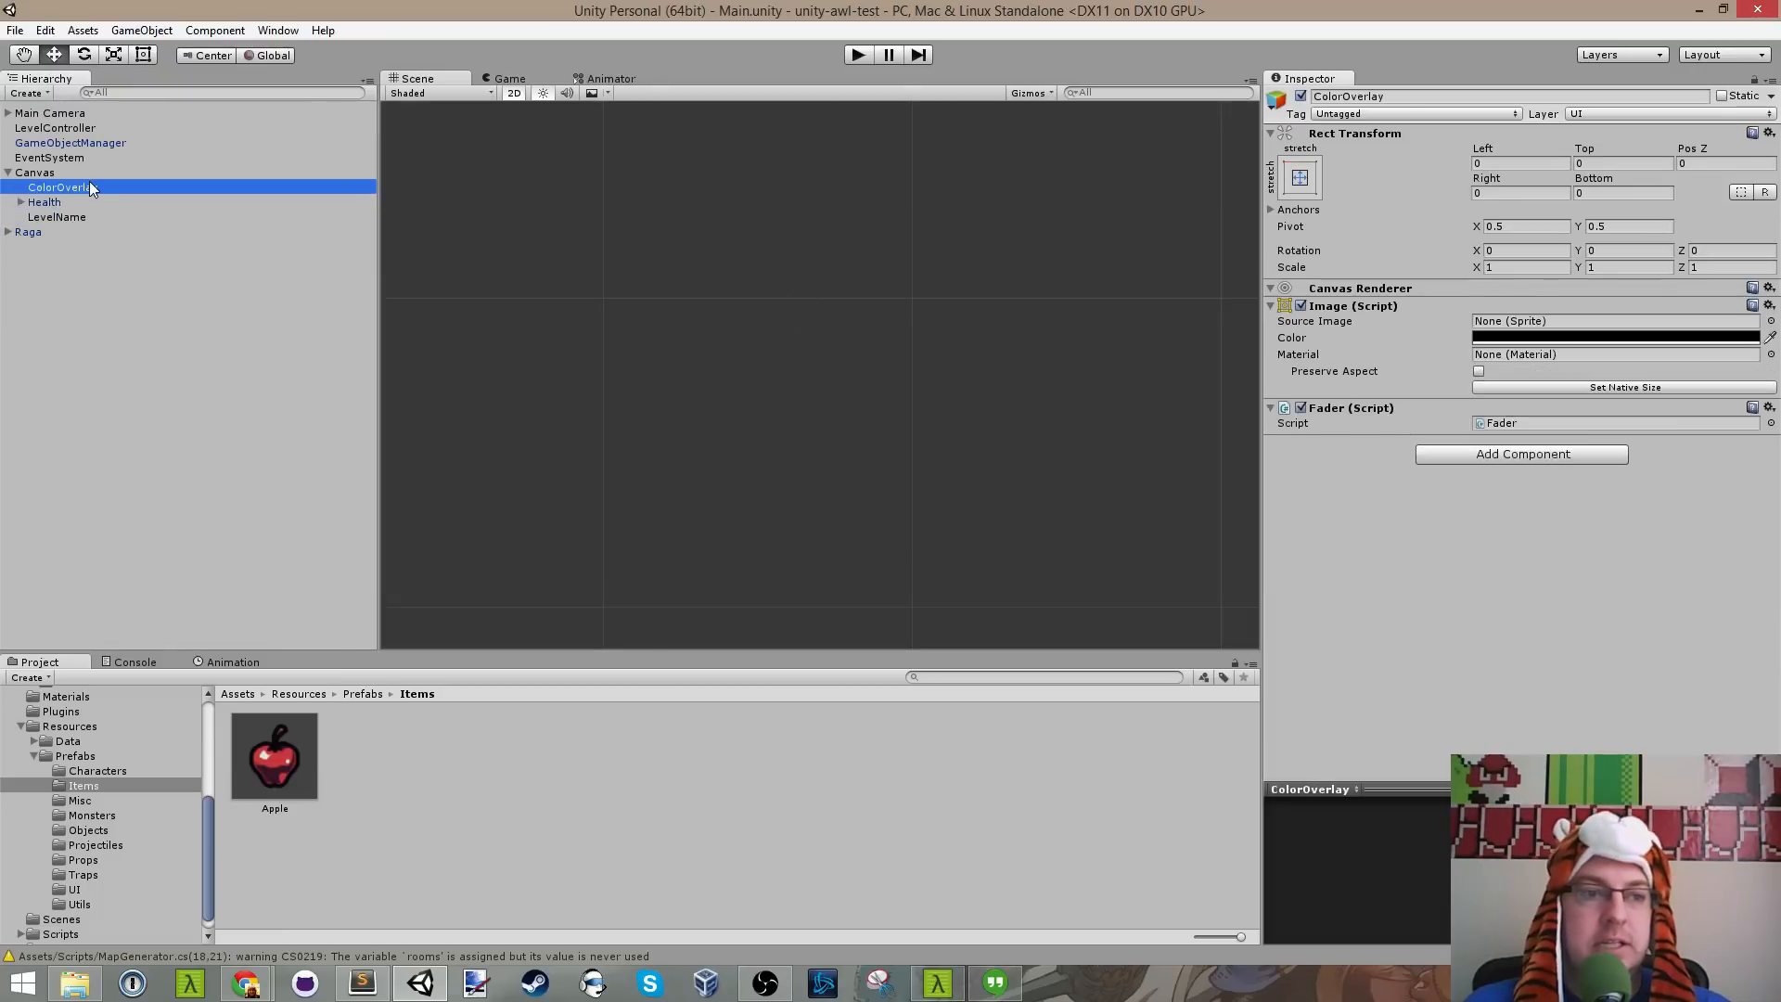
{"action": "left_click", "coordinate": [86, 218]}
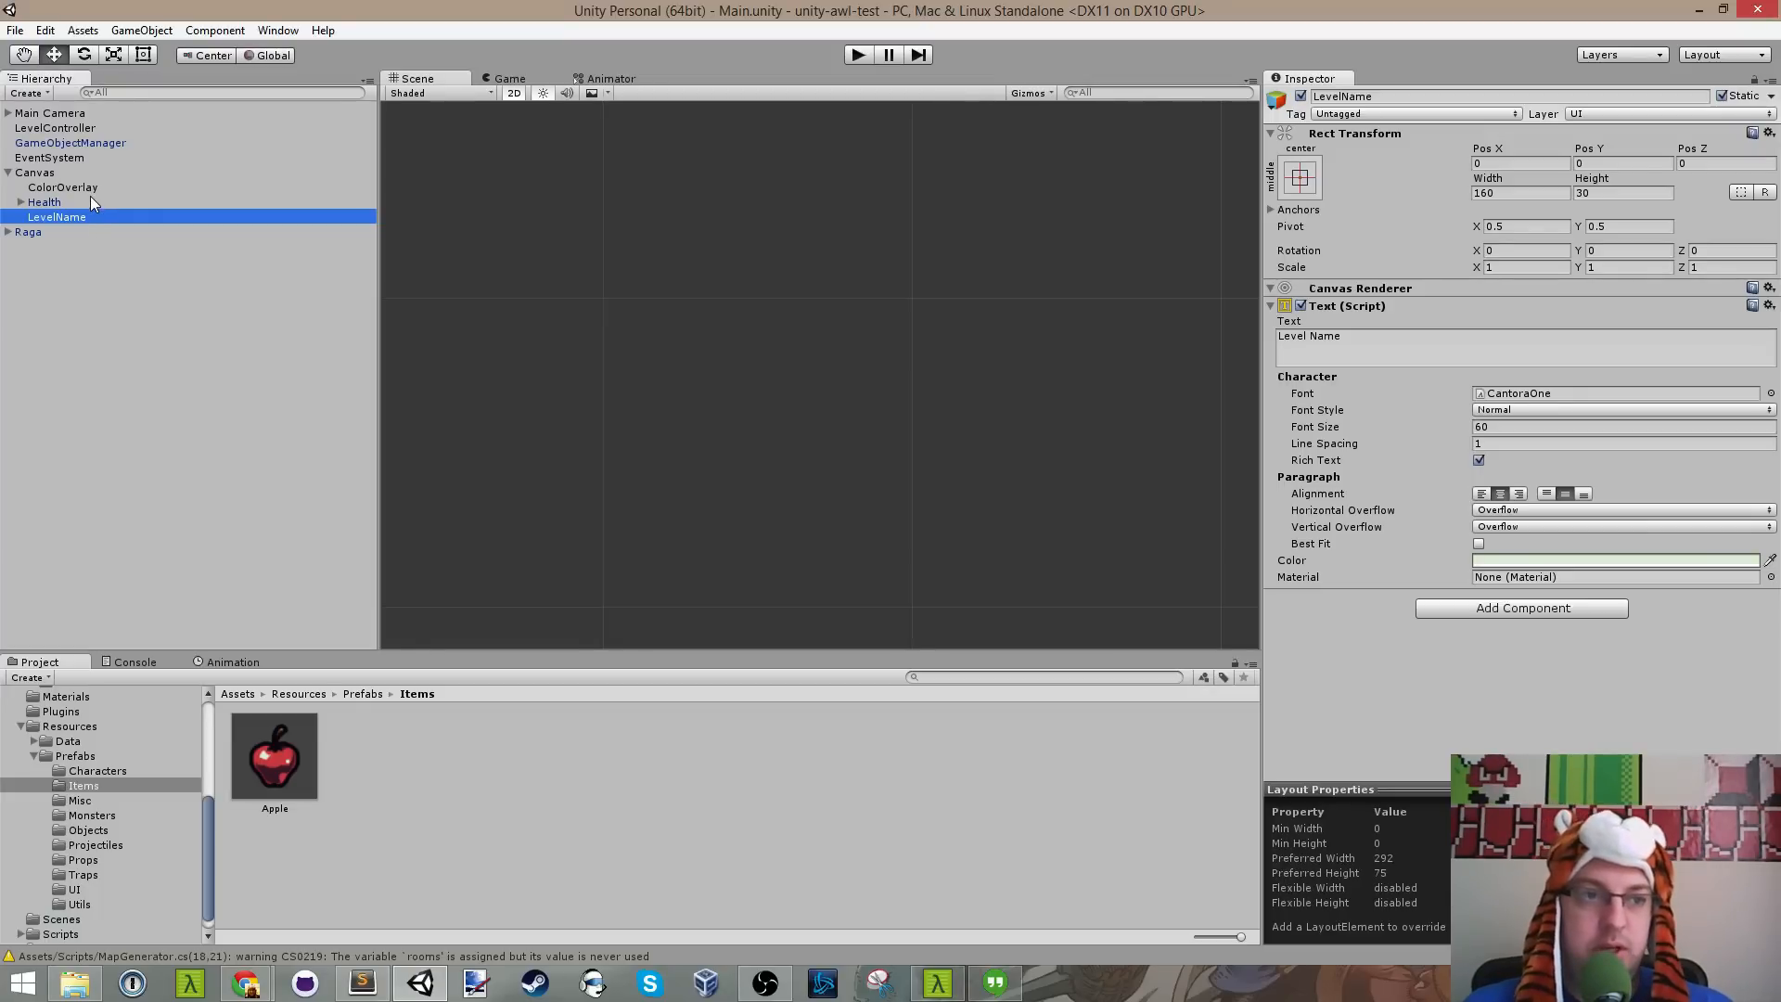
{"action": "left_click", "coordinate": [96, 188]}
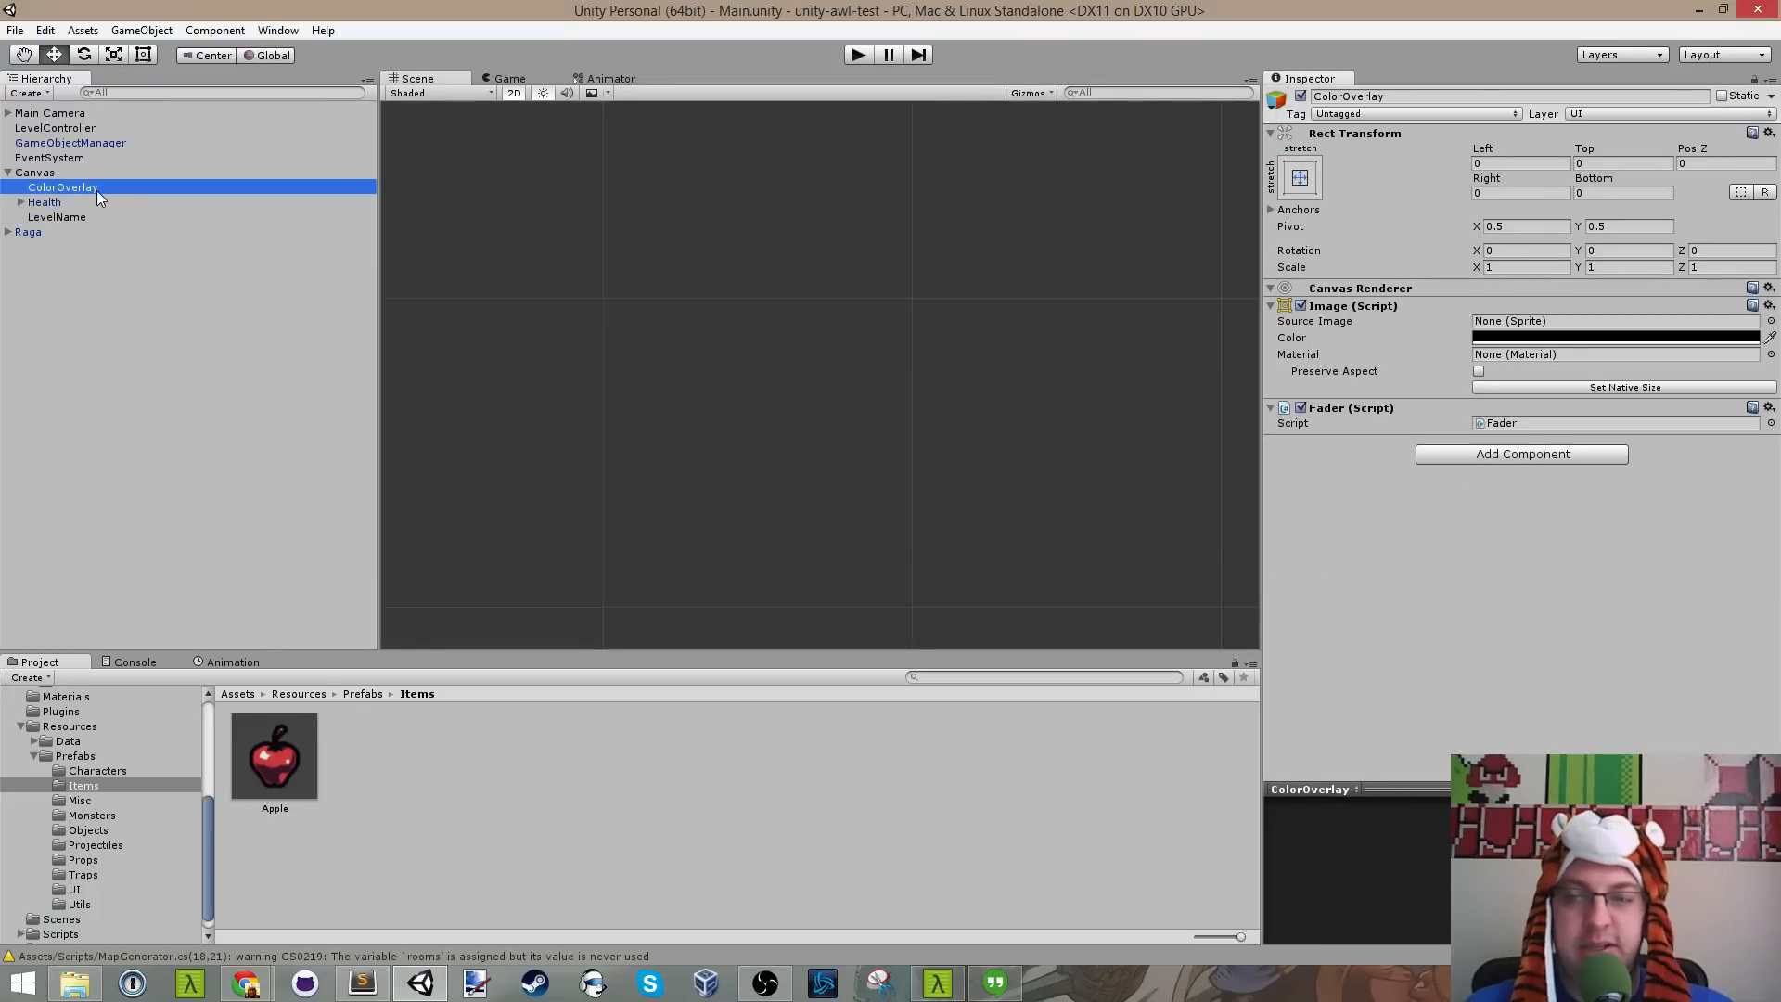
Step: Switch to Sublime Text and read through TileMapTest.cs down to the OnFadeInComplete and OnFadeOutComplete methods
{"action": "left_click", "coordinate": [362, 982]}
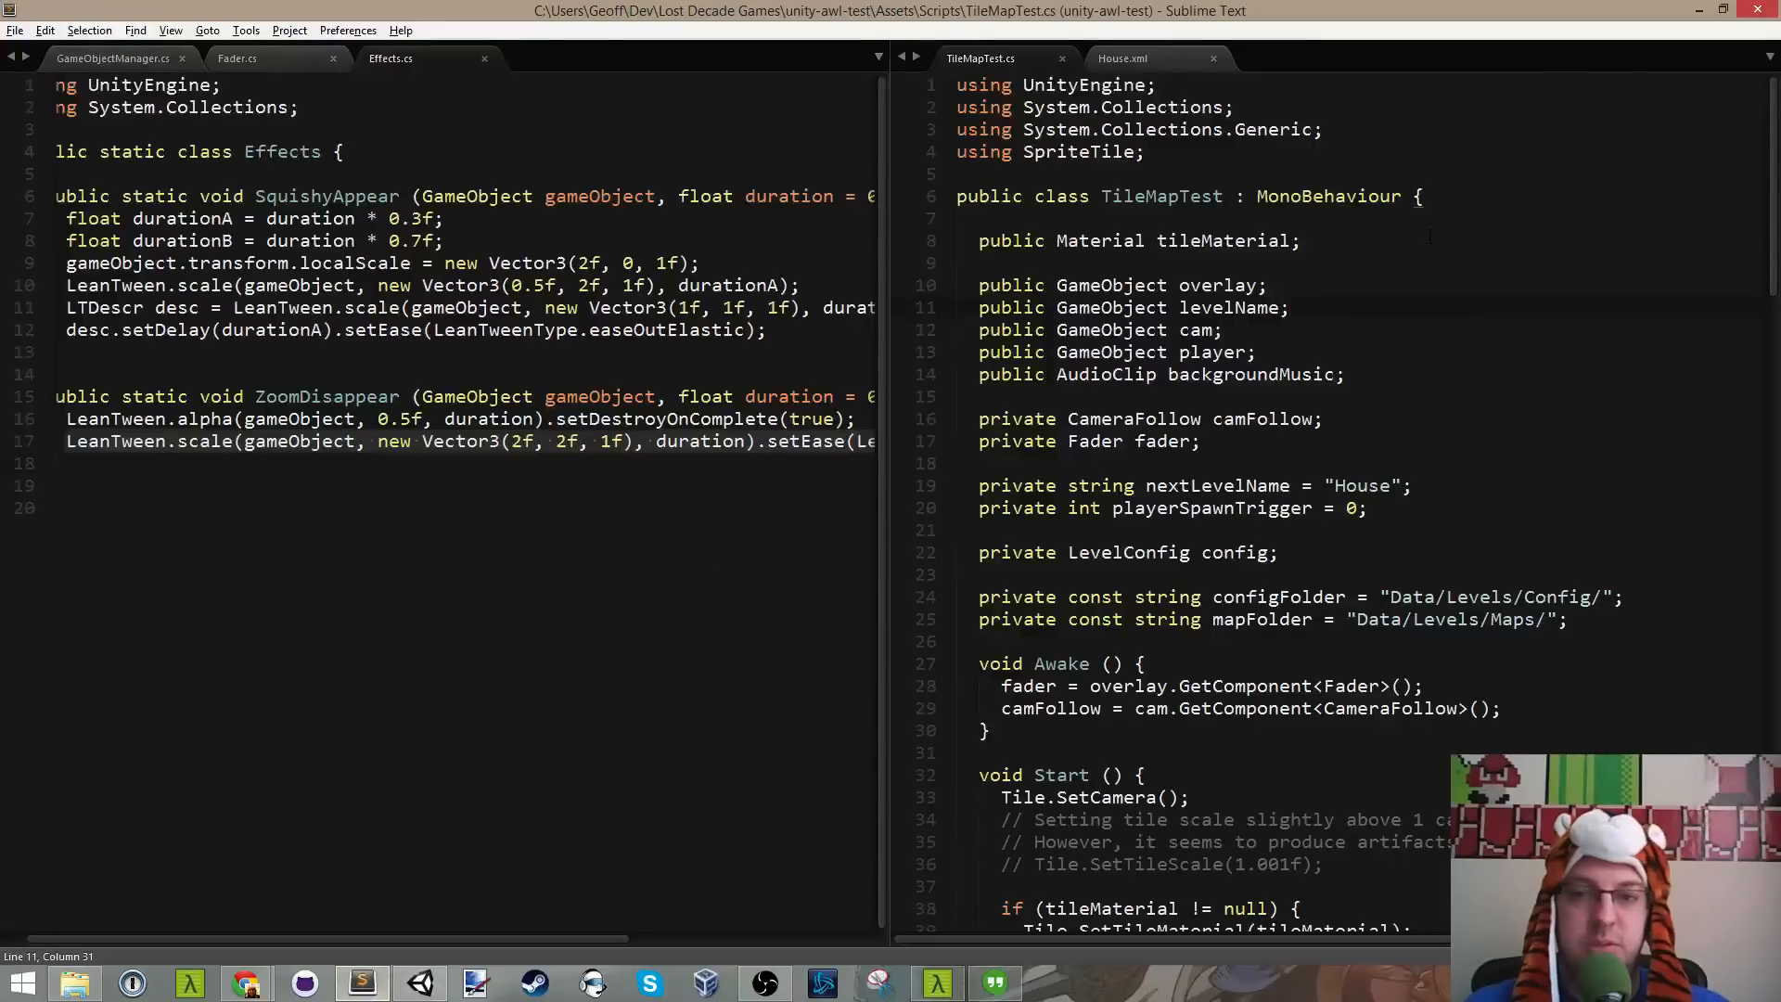
{"action": "key", "text": "ctrl+s"}
{"action": "left_click", "coordinate": [1350, 396]}
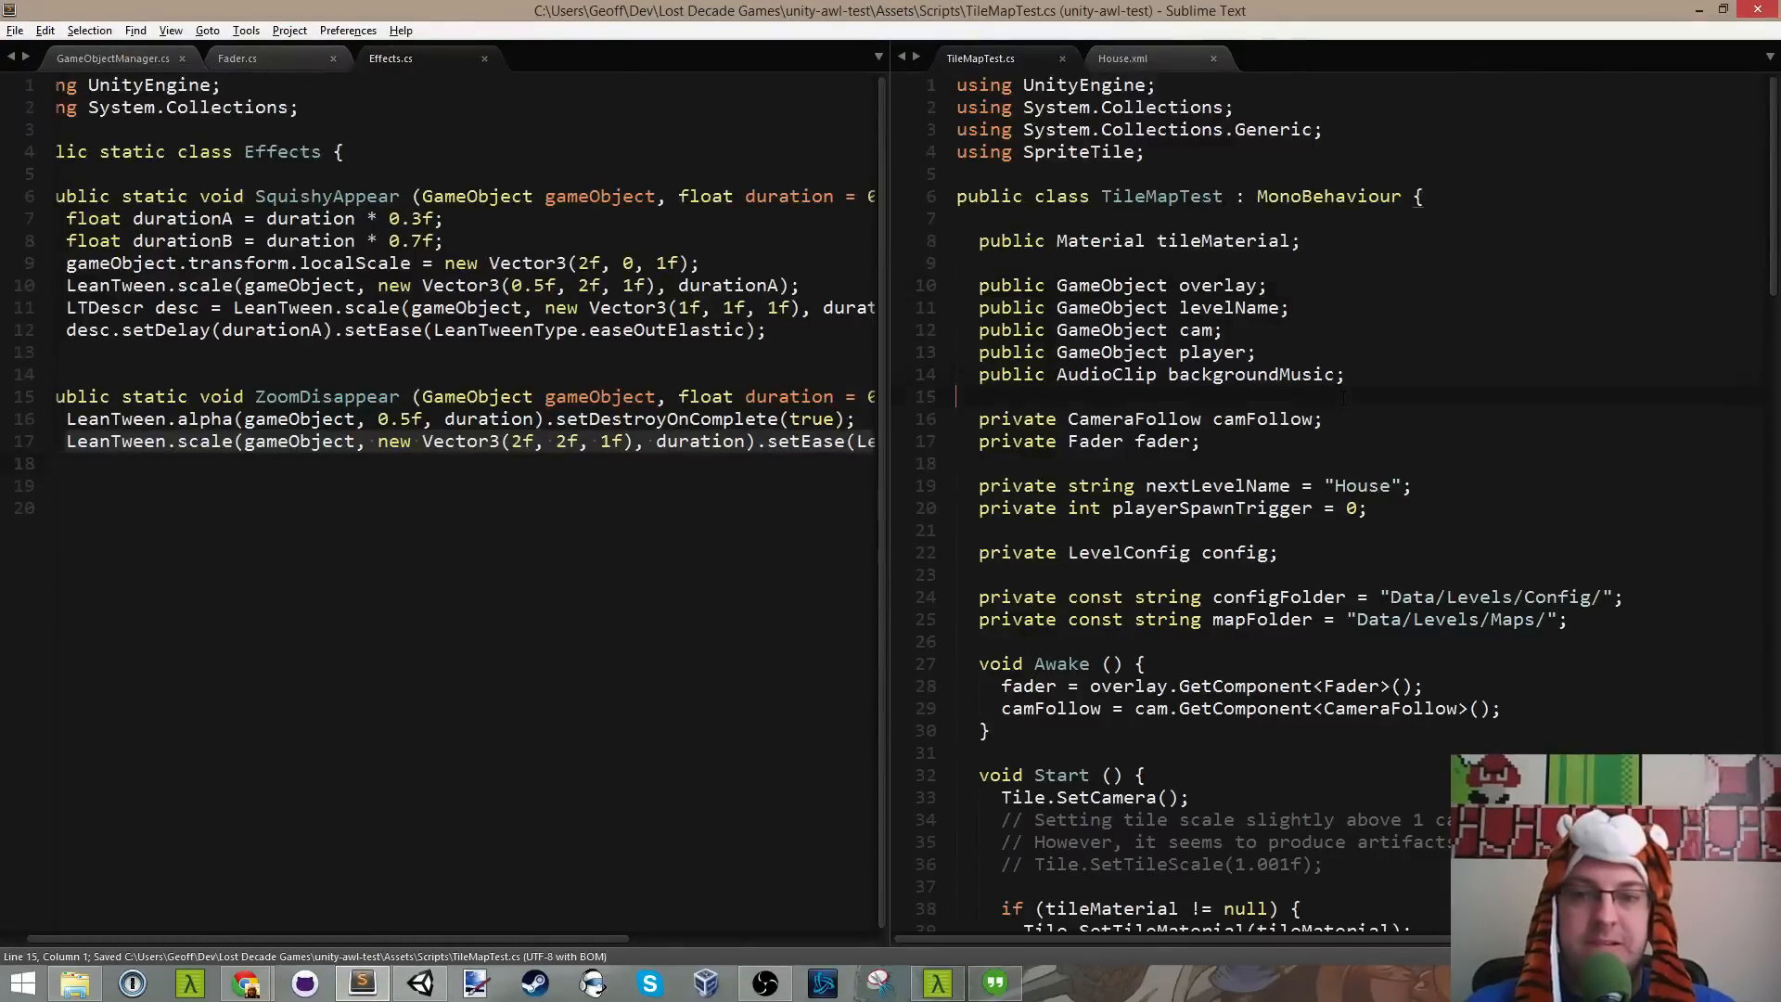
{"action": "scroll", "coordinate": [1350, 394], "scroll_direction": "down", "scroll_amount": 18}
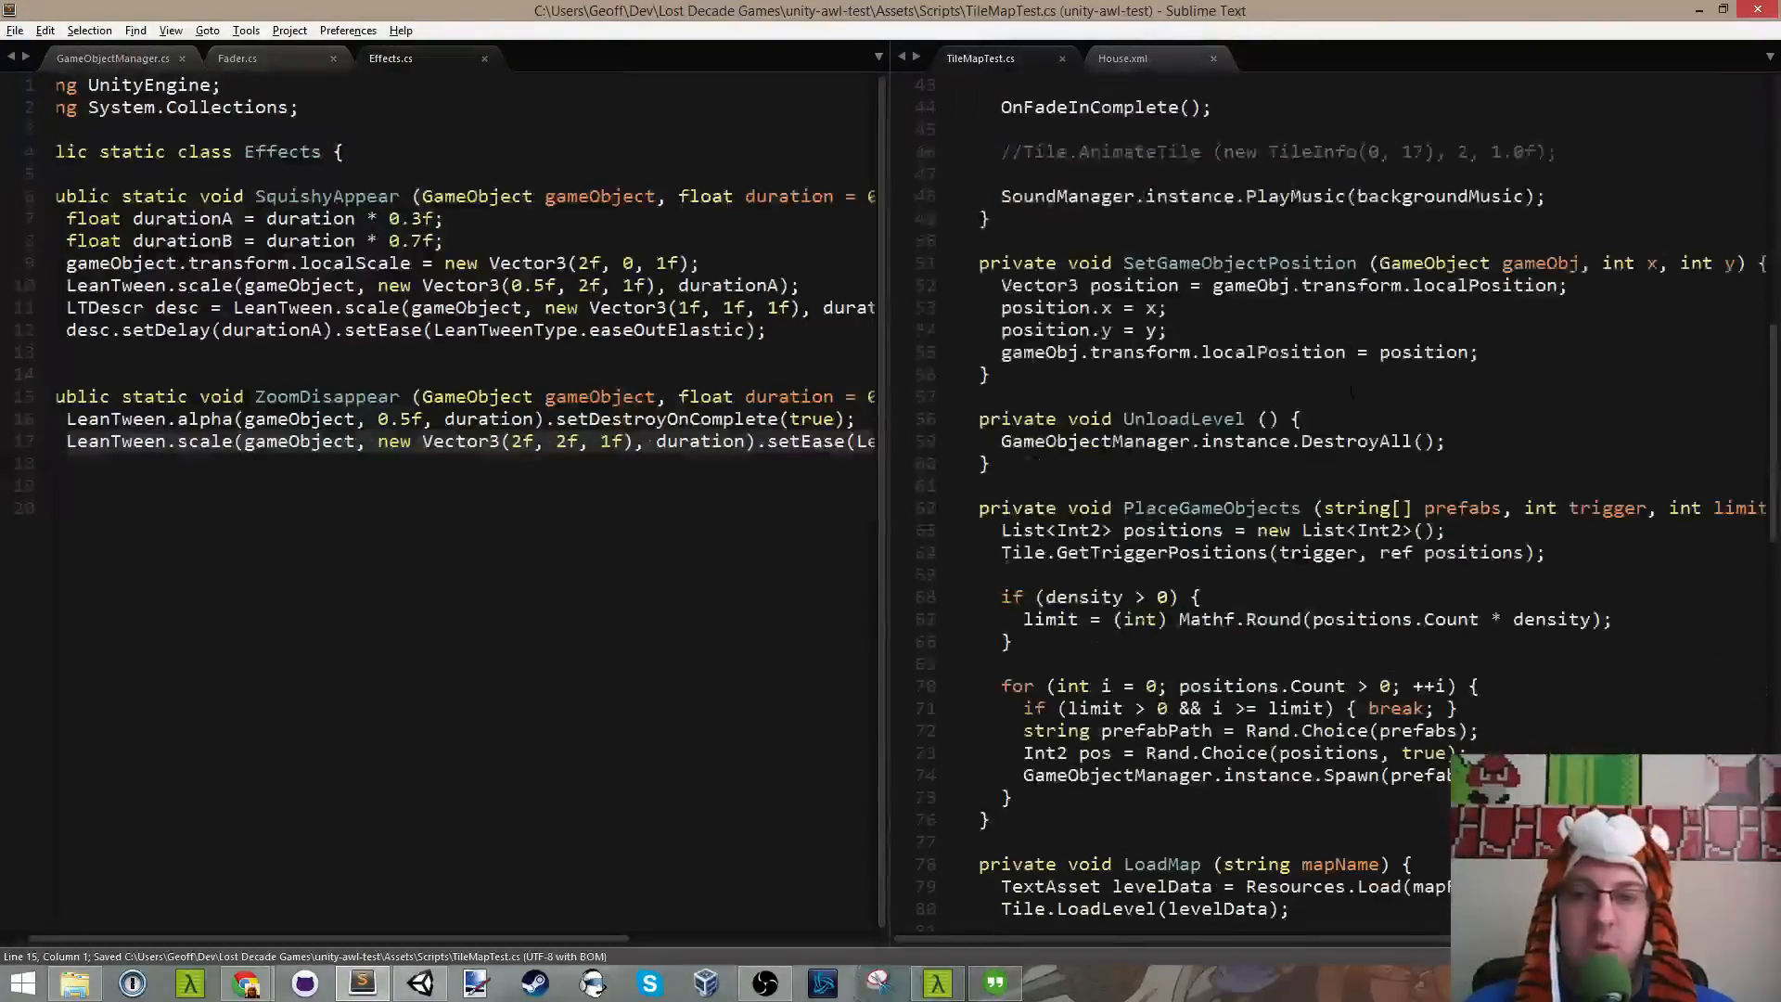
{"action": "scroll", "coordinate": [1350, 388], "scroll_direction": "down", "scroll_amount": 7}
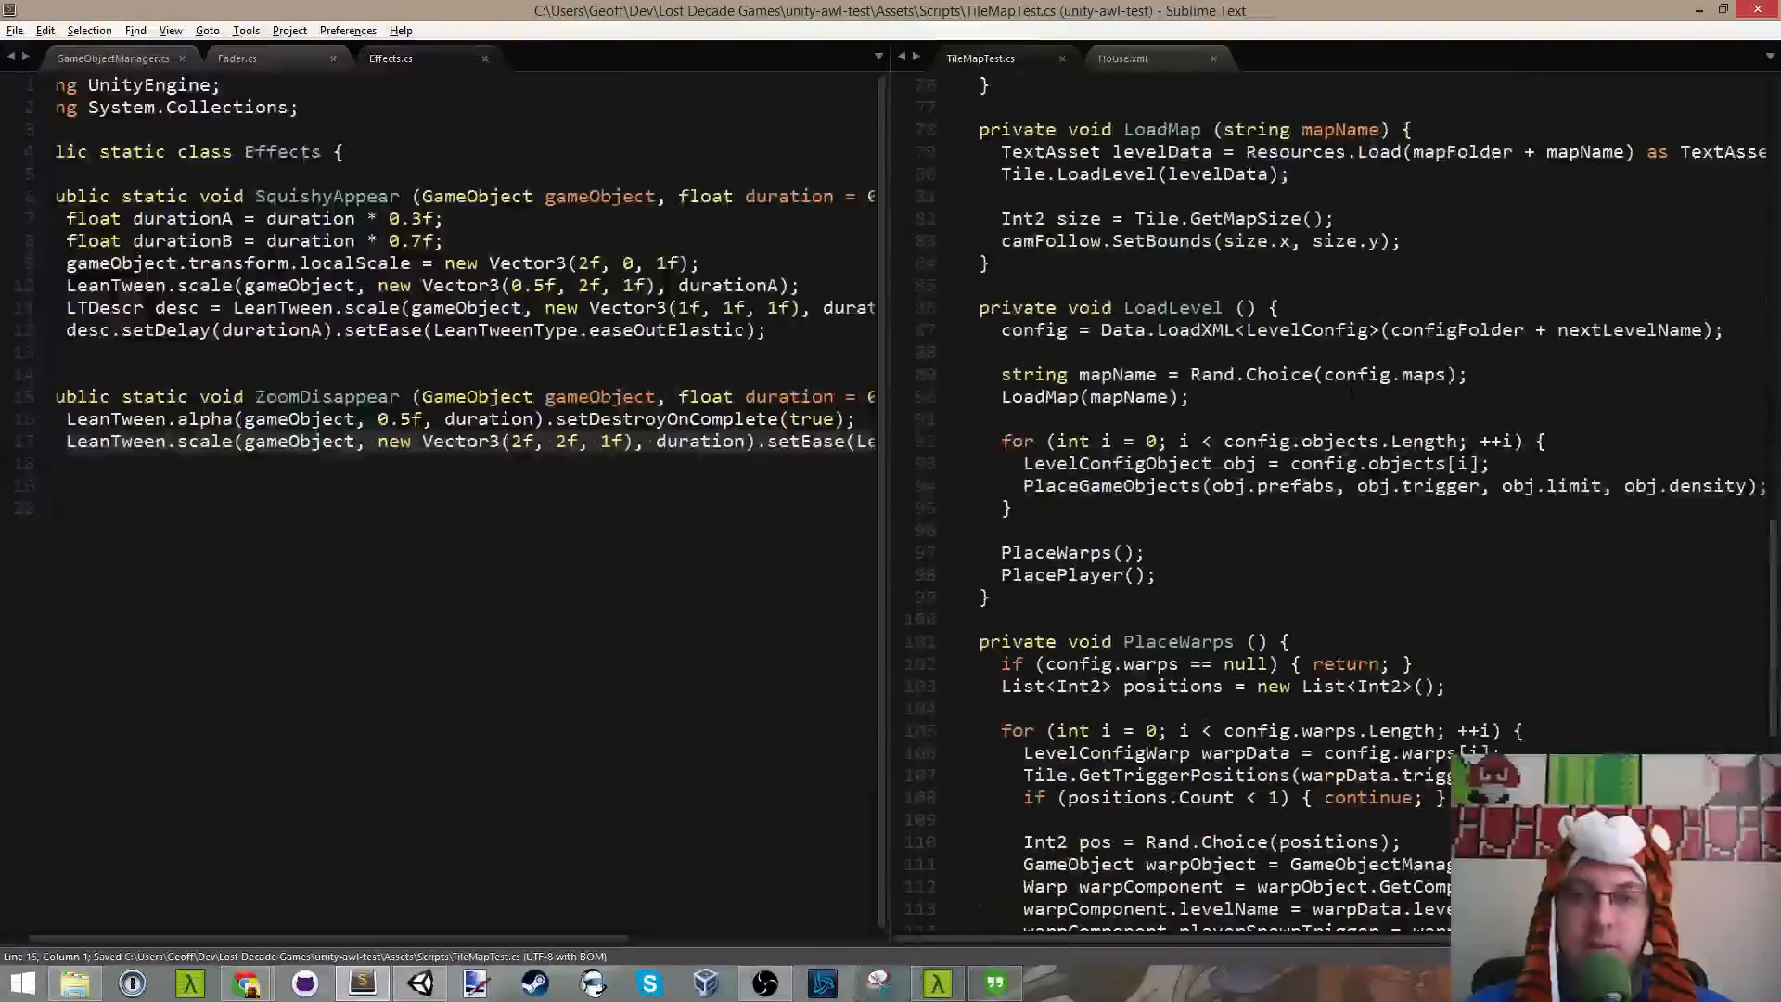
{"action": "scroll", "coordinate": [1229, 408], "scroll_direction": "down", "scroll_amount": 11}
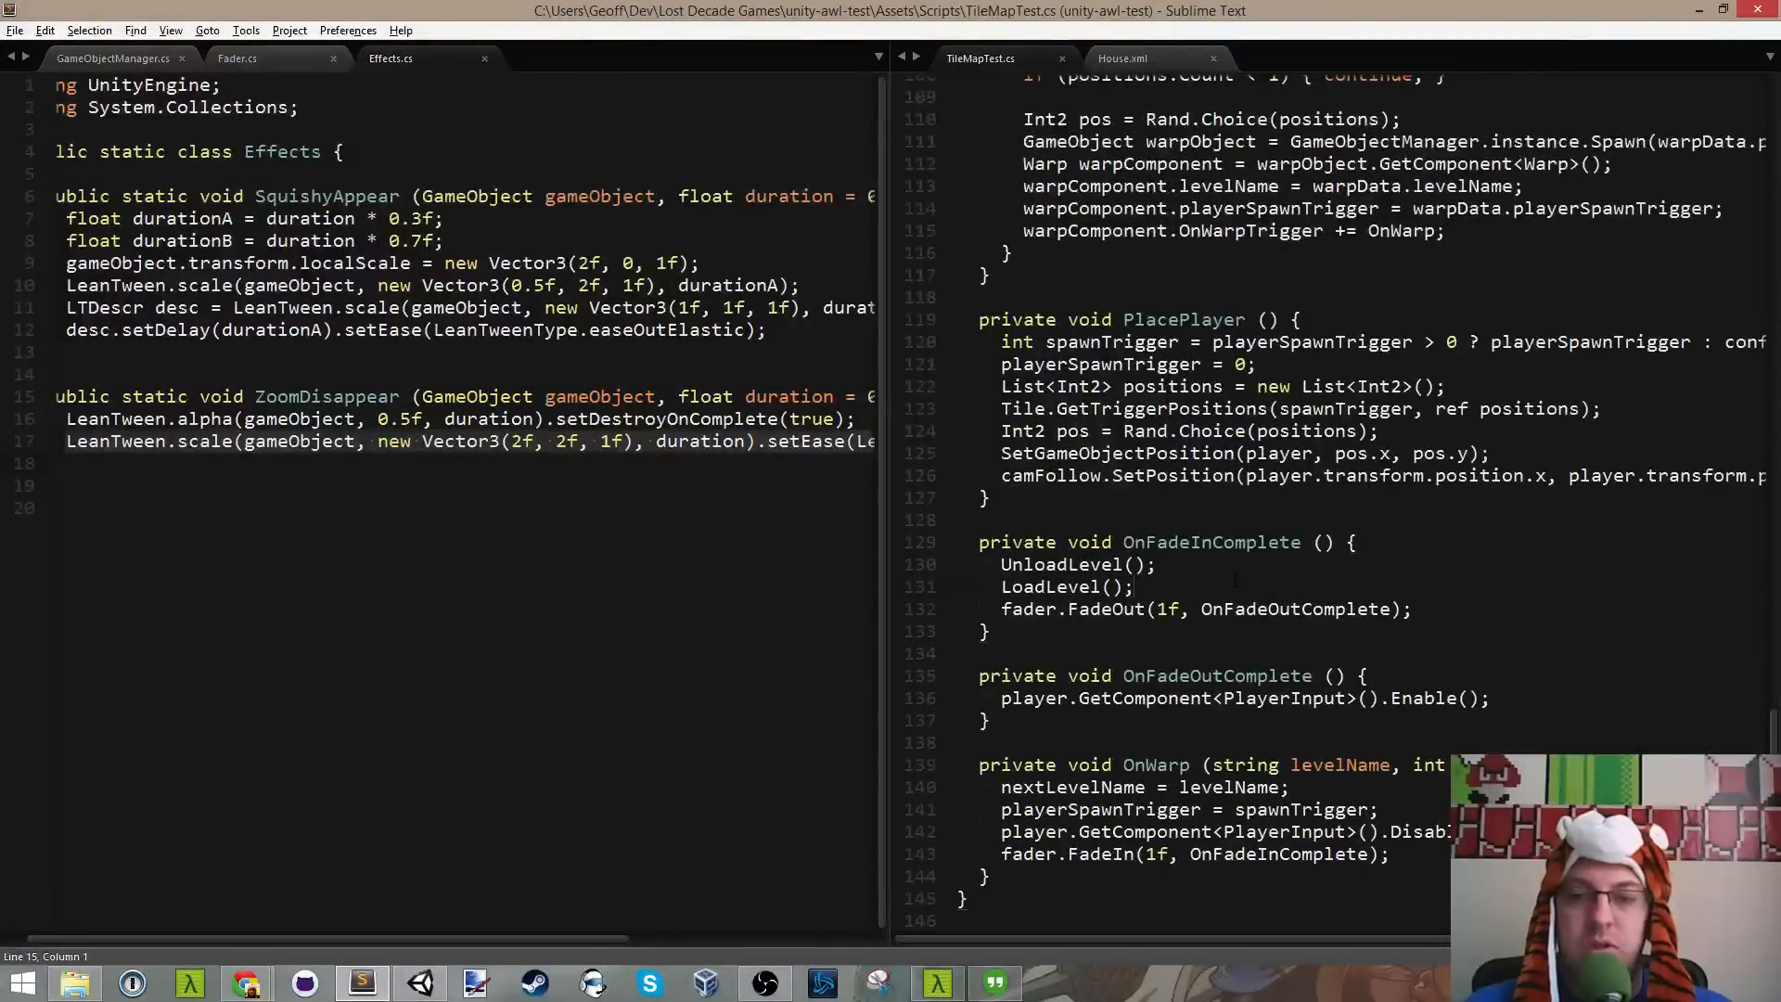
{"action": "left_click", "coordinate": [1280, 566]}
{"action": "left_click", "coordinate": [1266, 563]}
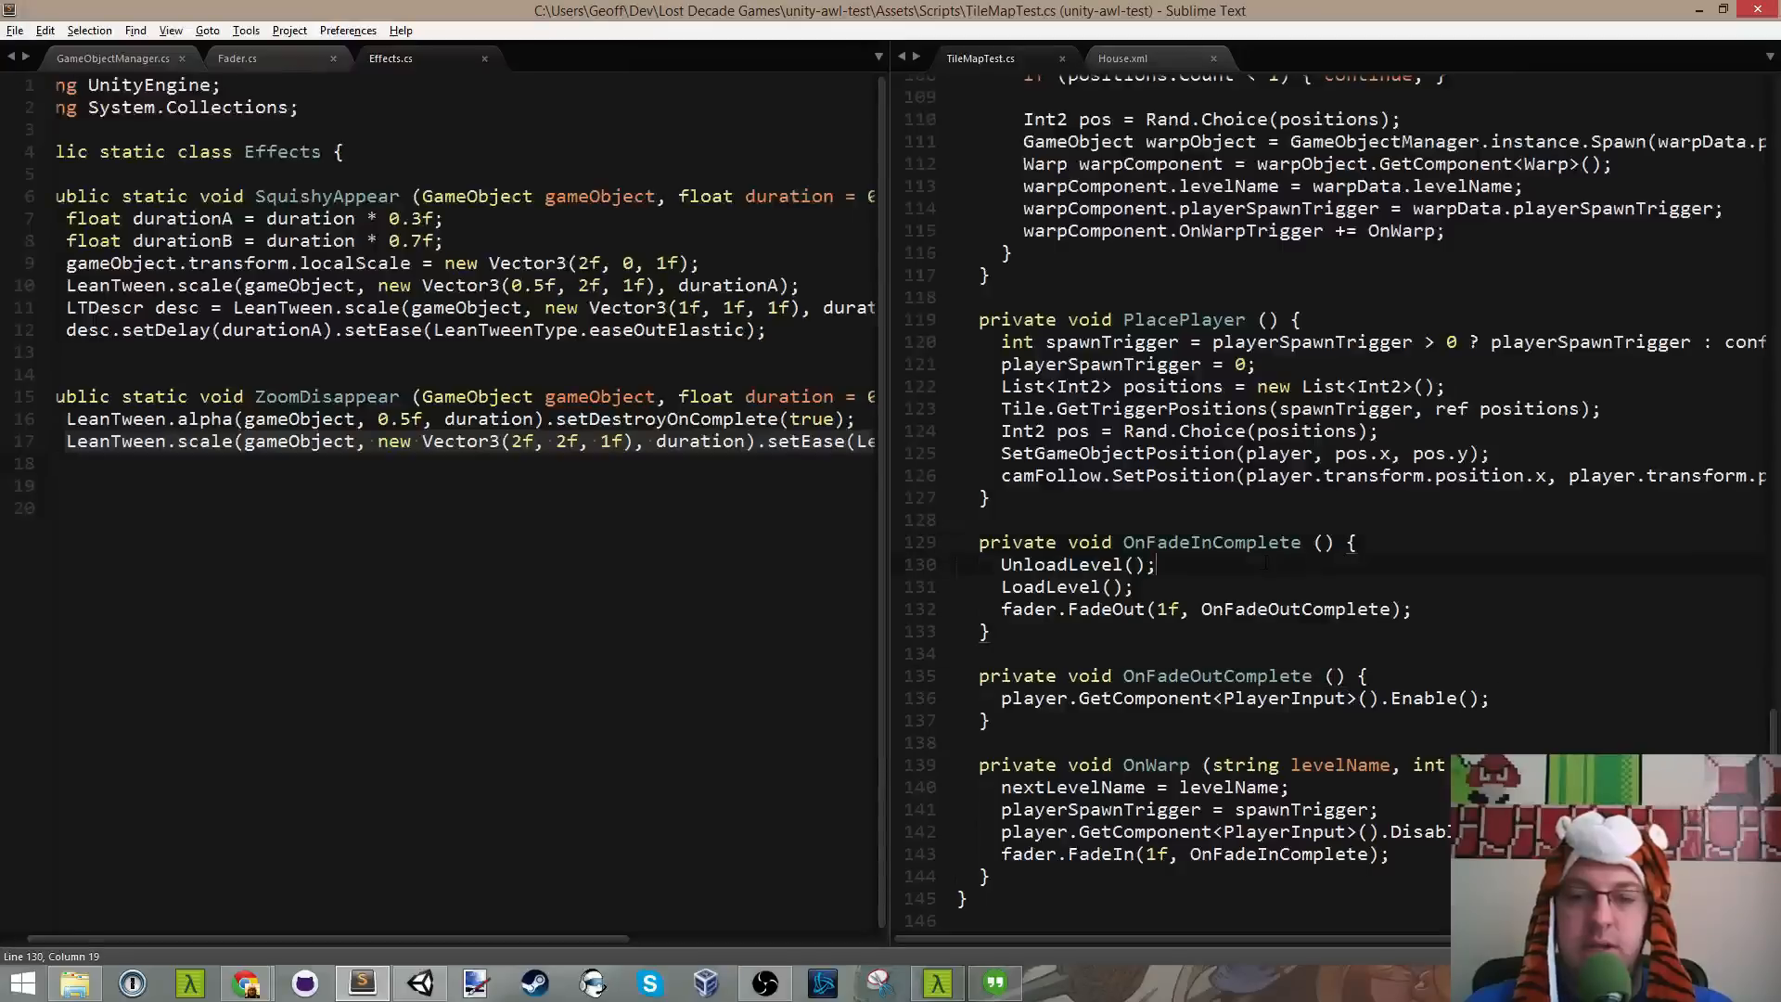
{"action": "key", "text": "ctrl+s"}
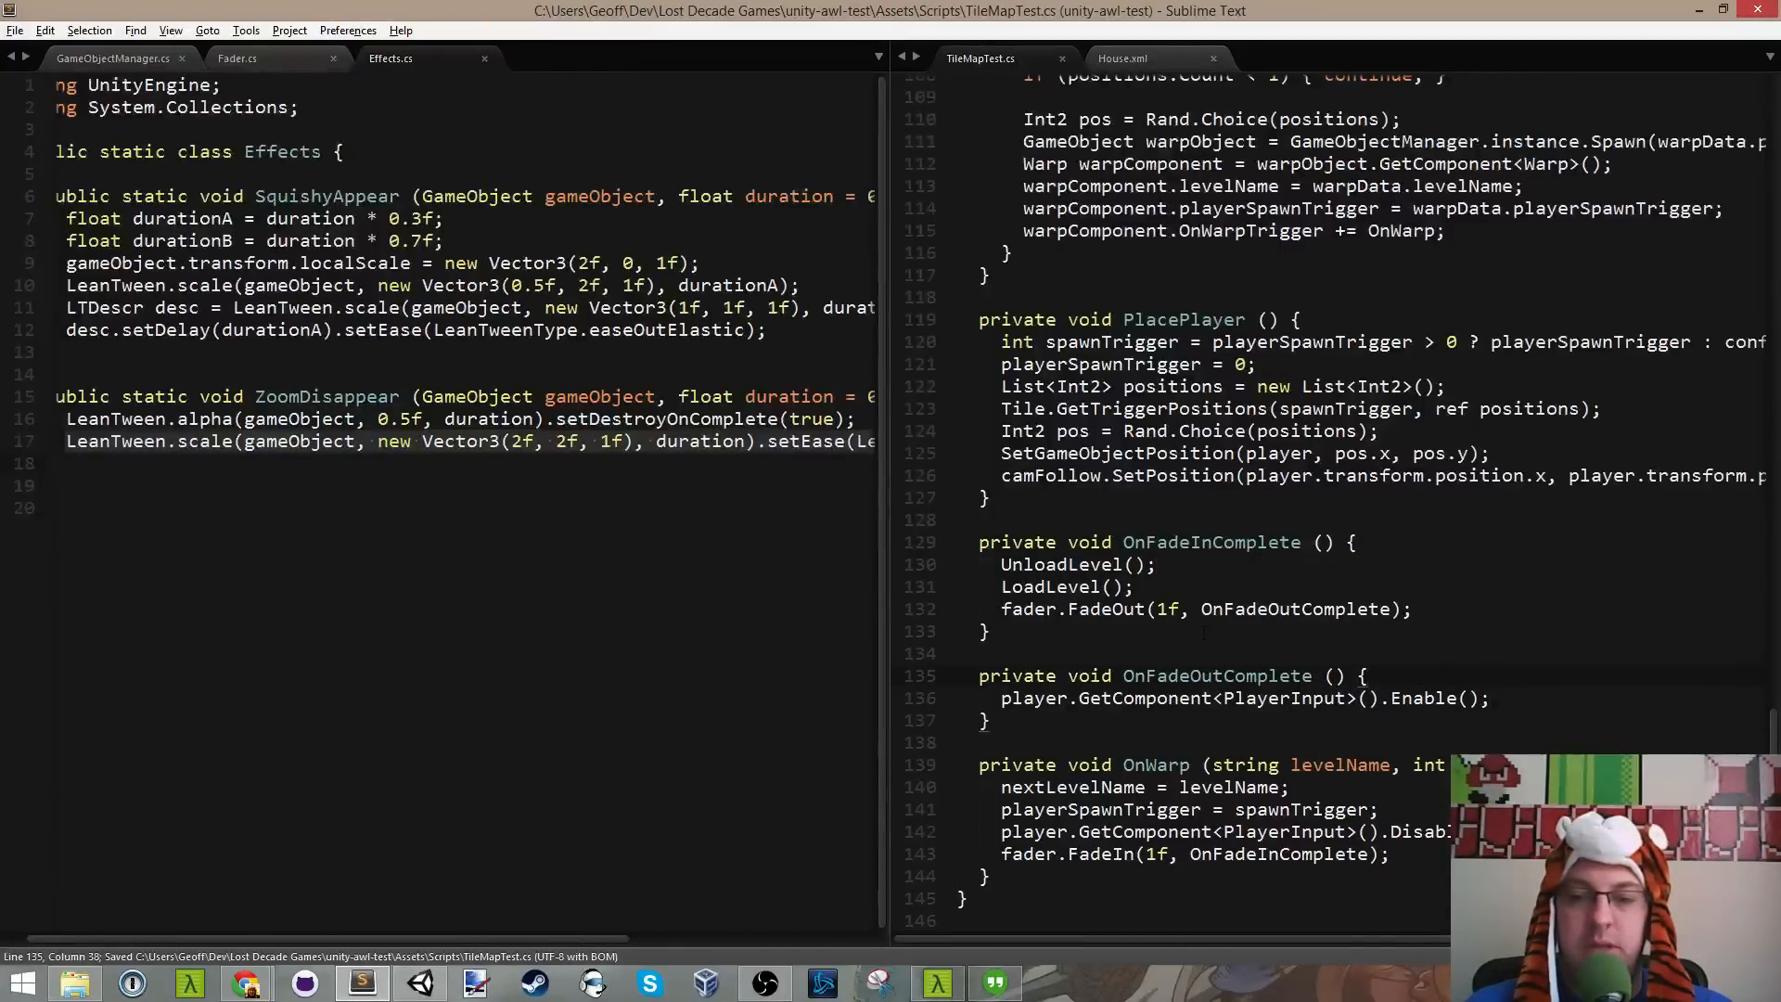
Step: Examine where the Start method calls OnFadeInComplete and how that method handles loading and fading the level
{"action": "scroll", "coordinate": [1371, 601], "scroll_direction": "up", "scroll_amount": 20}
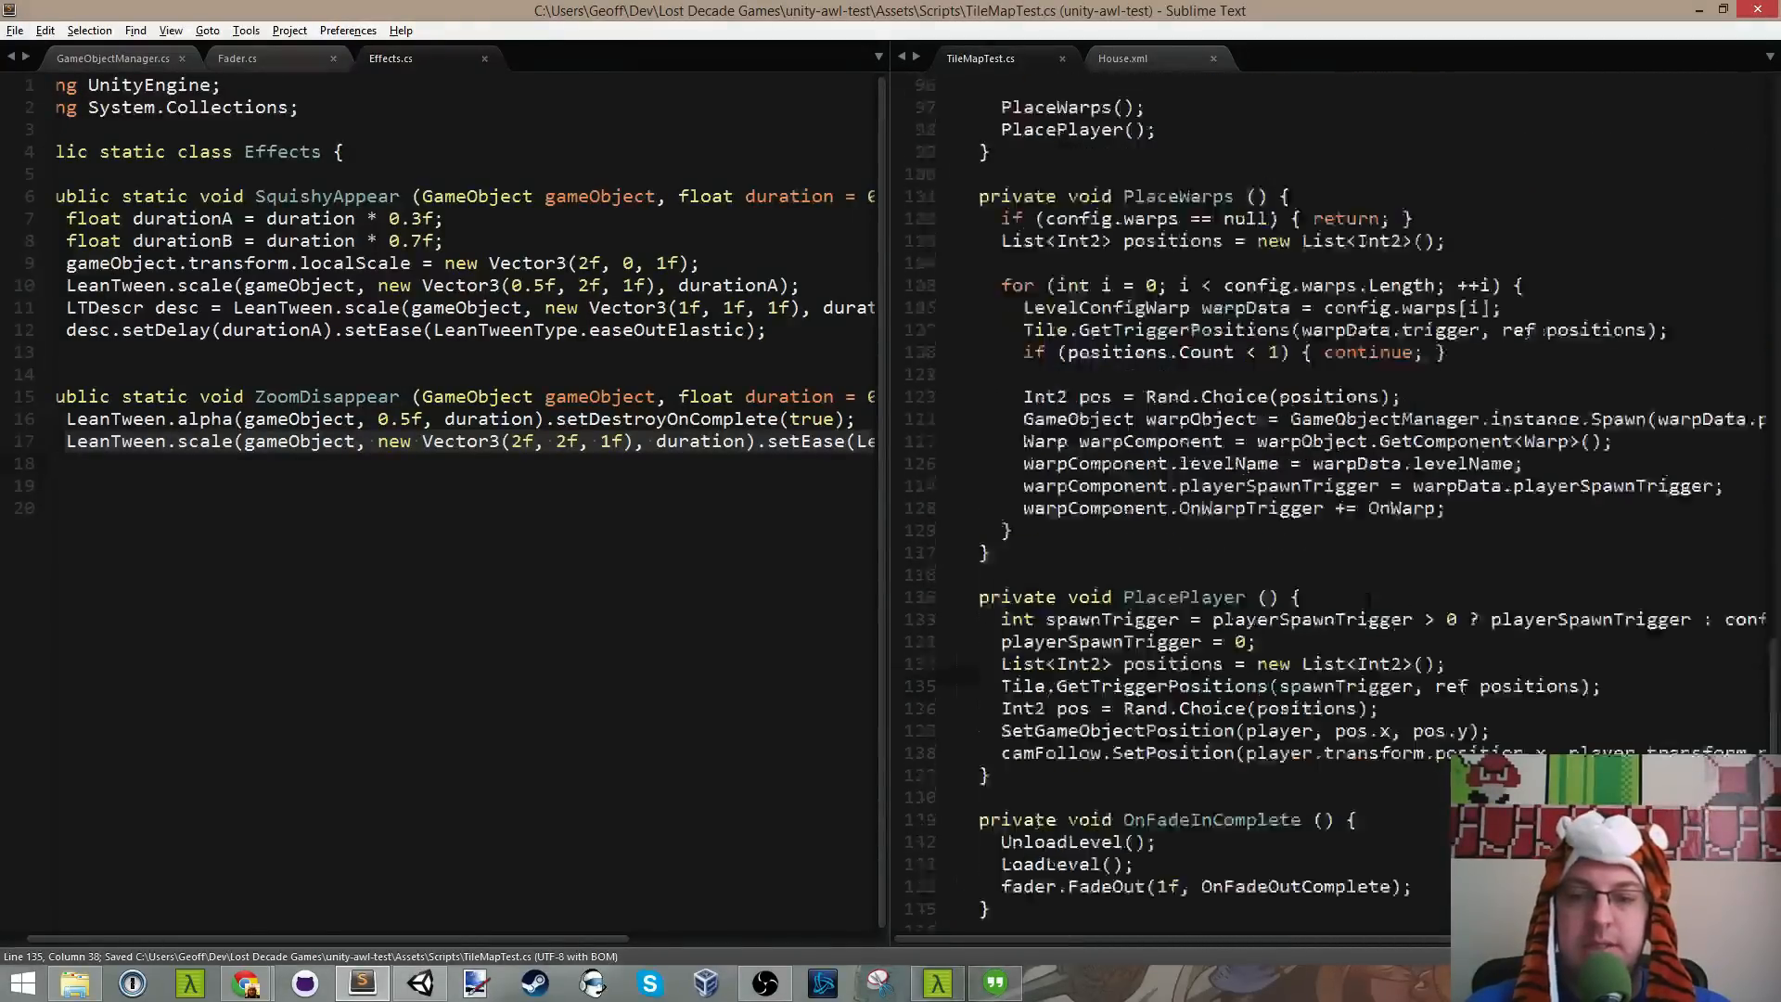
{"action": "scroll", "coordinate": [1371, 601], "scroll_direction": "up", "scroll_amount": 7}
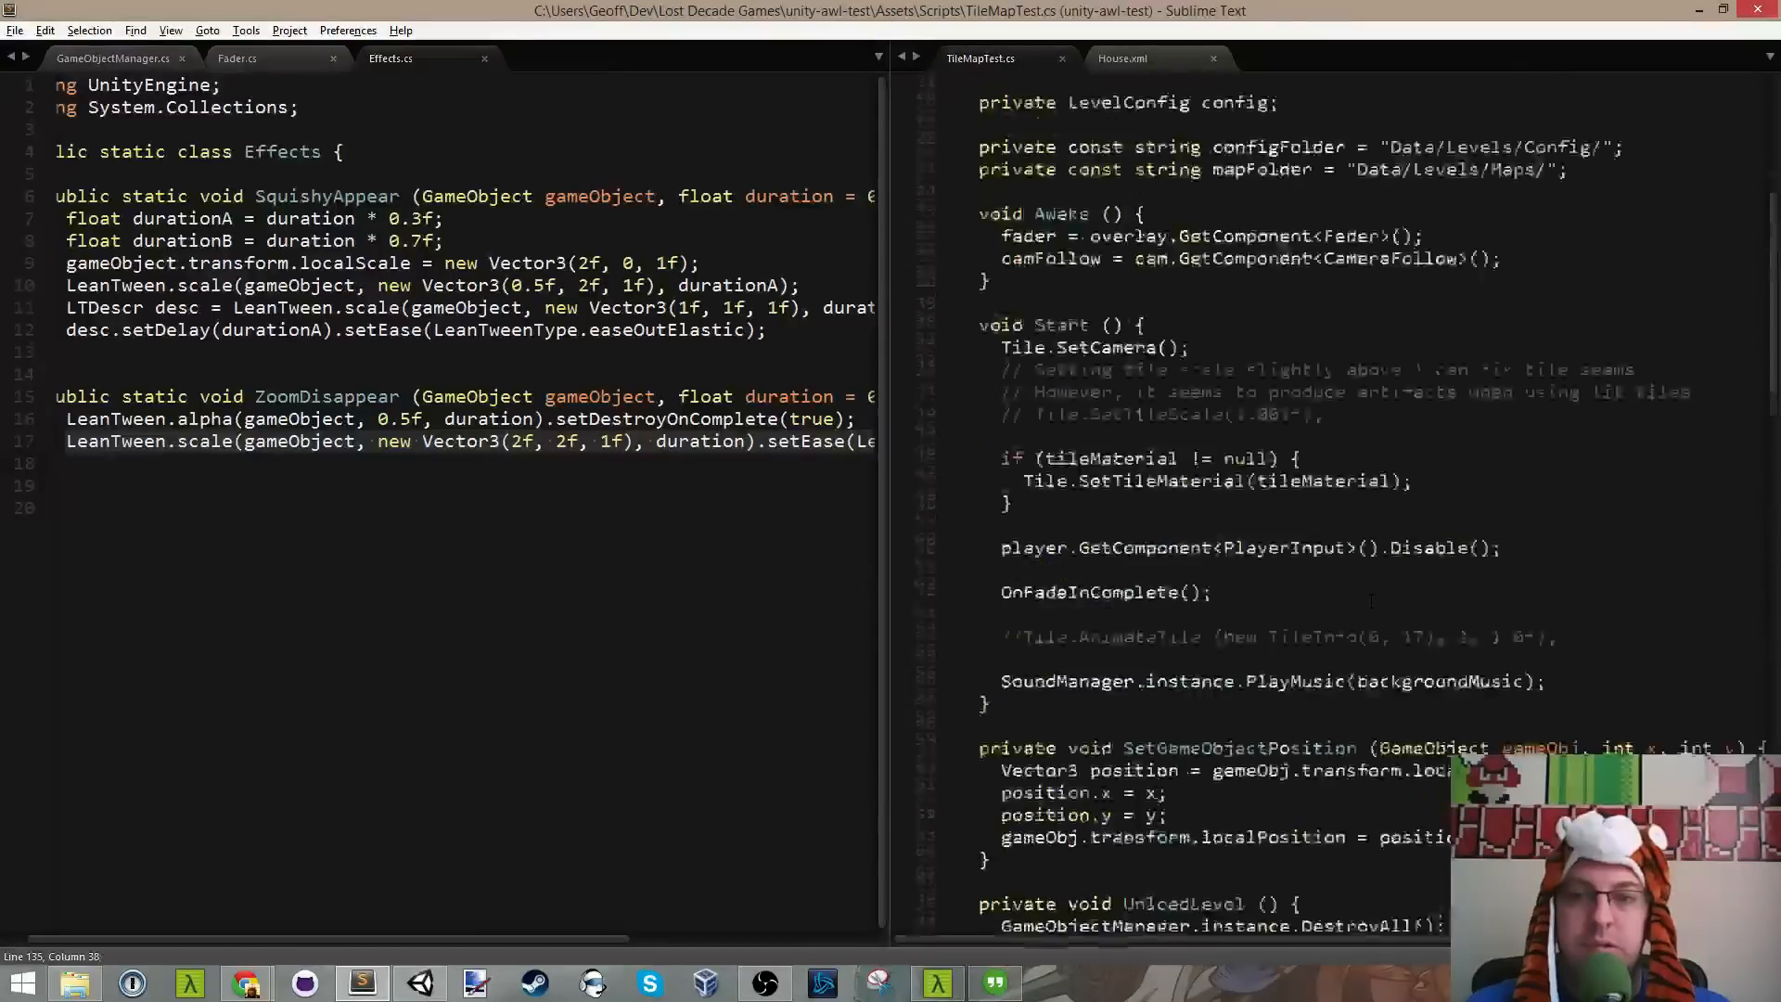
{"action": "scroll", "coordinate": [1370, 601], "scroll_direction": "down", "scroll_amount": 4}
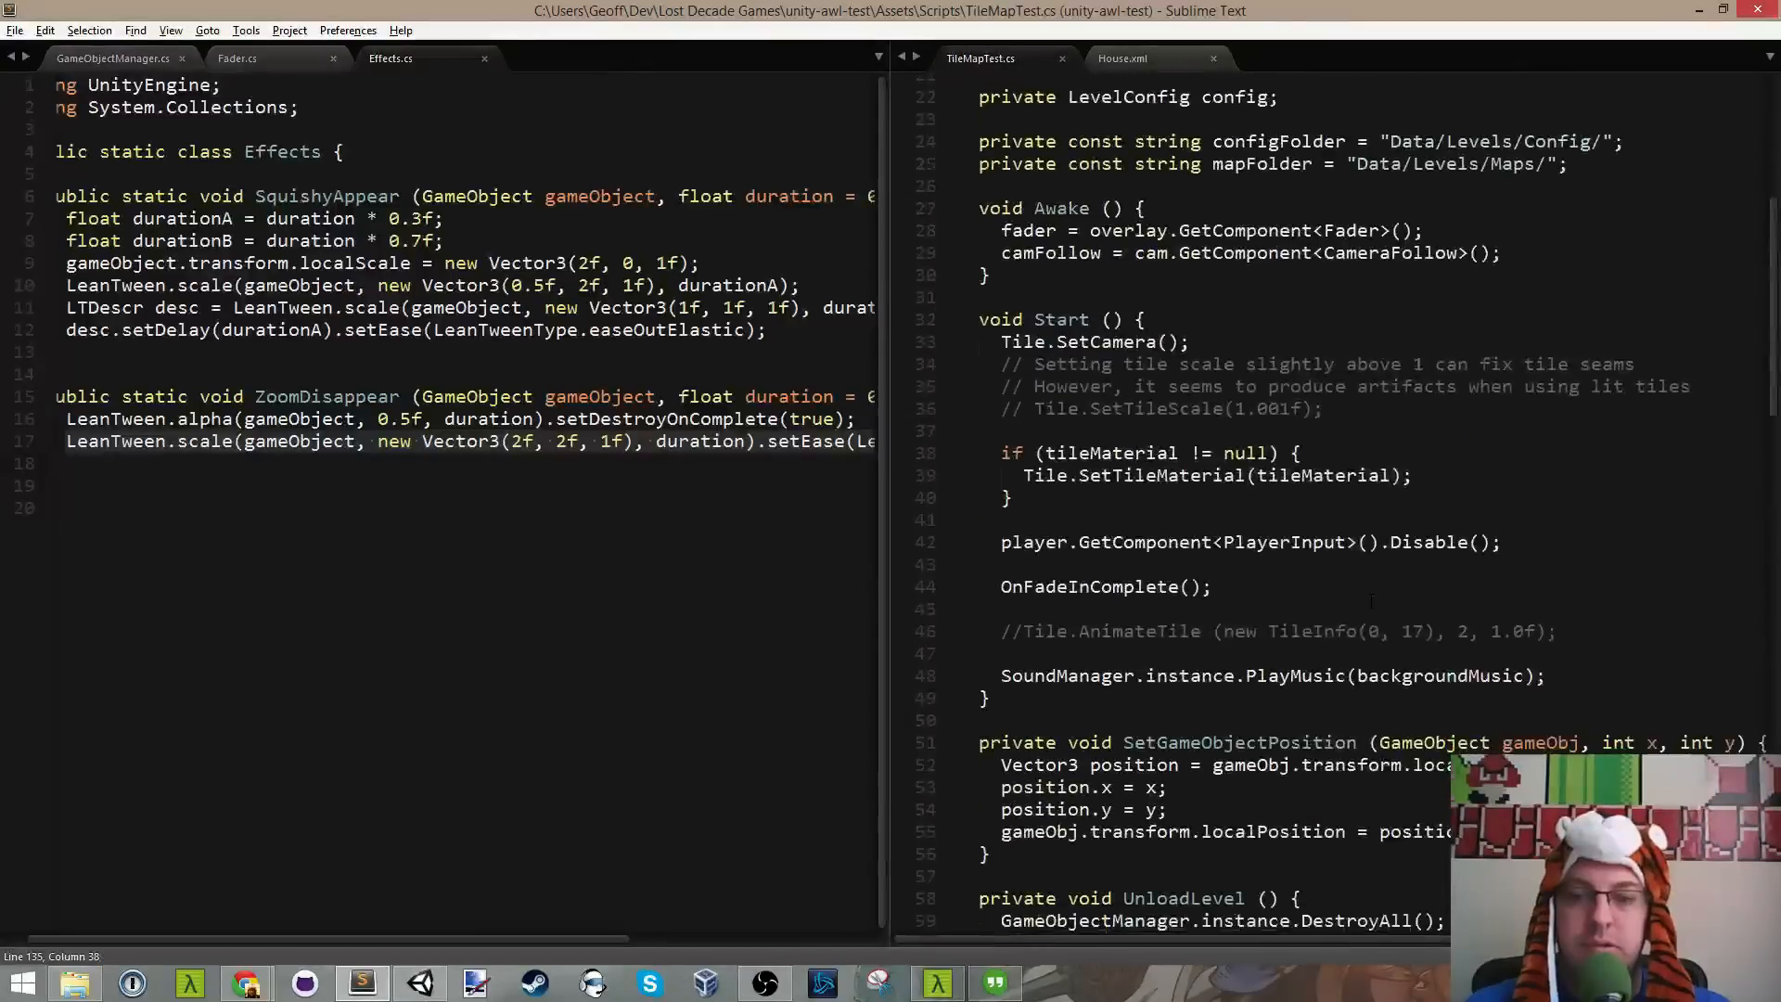
{"action": "left_click", "coordinate": [1239, 599]}
{"action": "scroll", "coordinate": [1239, 598], "scroll_direction": "down", "scroll_amount": 15}
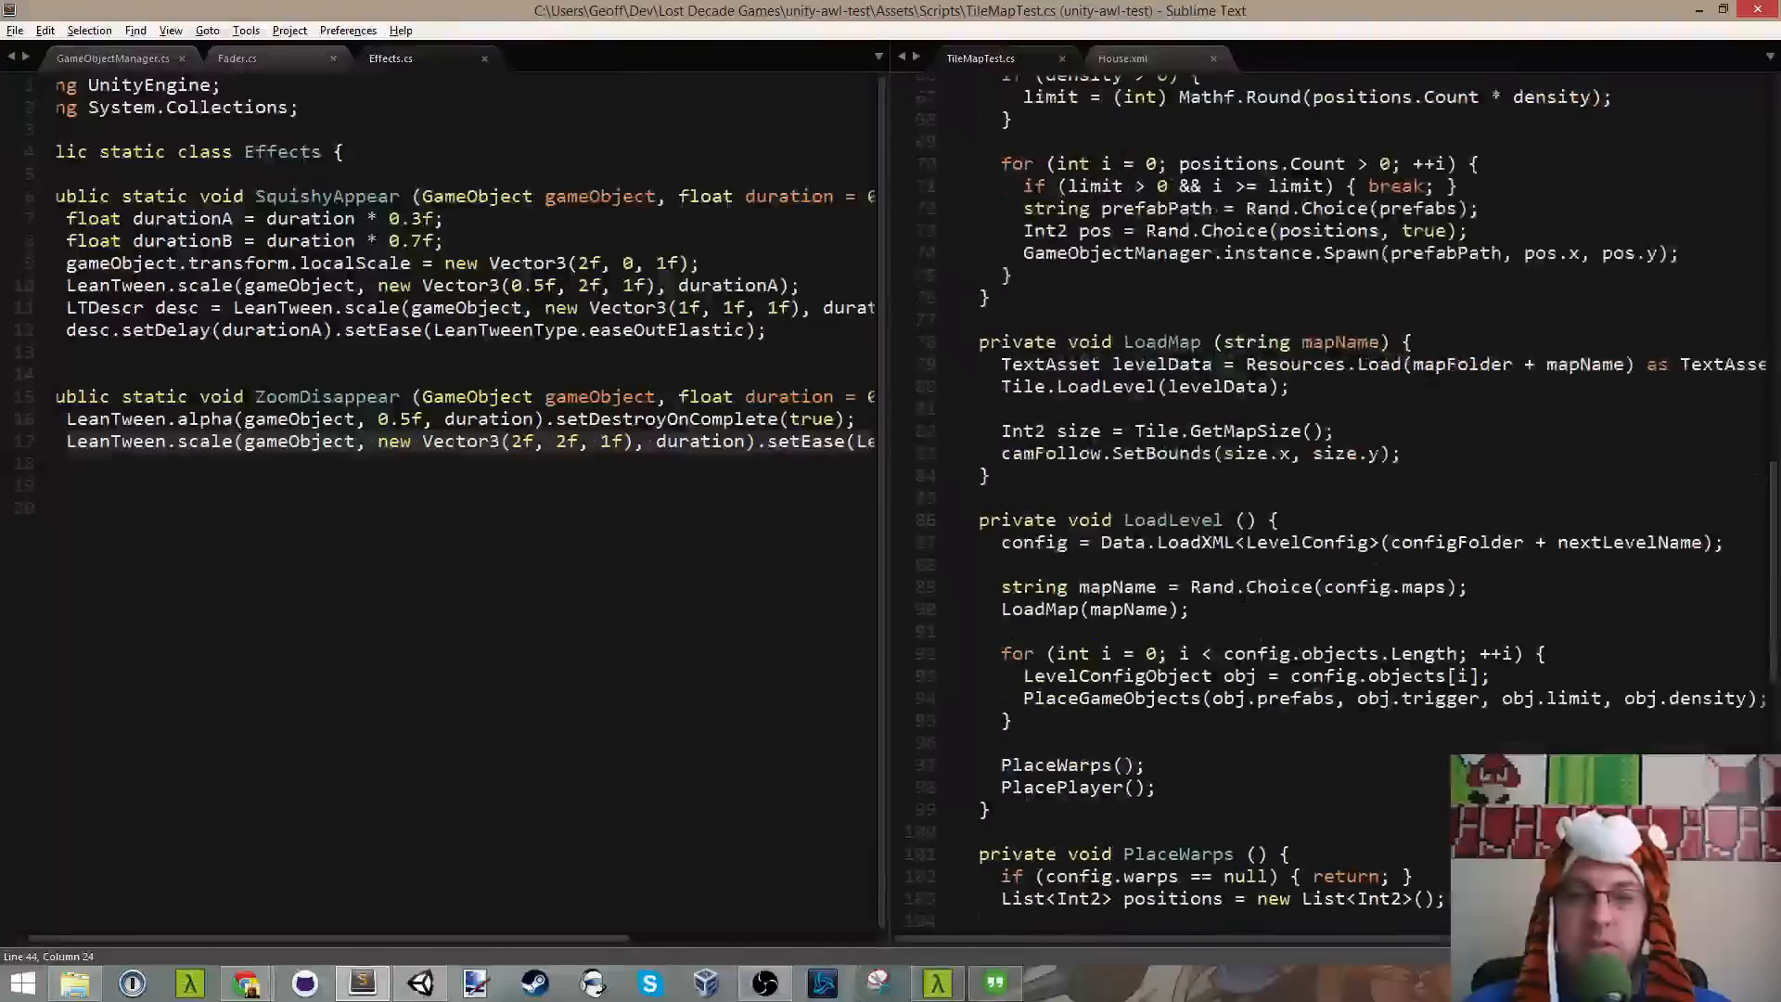
{"action": "scroll", "coordinate": [1244, 595], "scroll_direction": "down", "scroll_amount": 13}
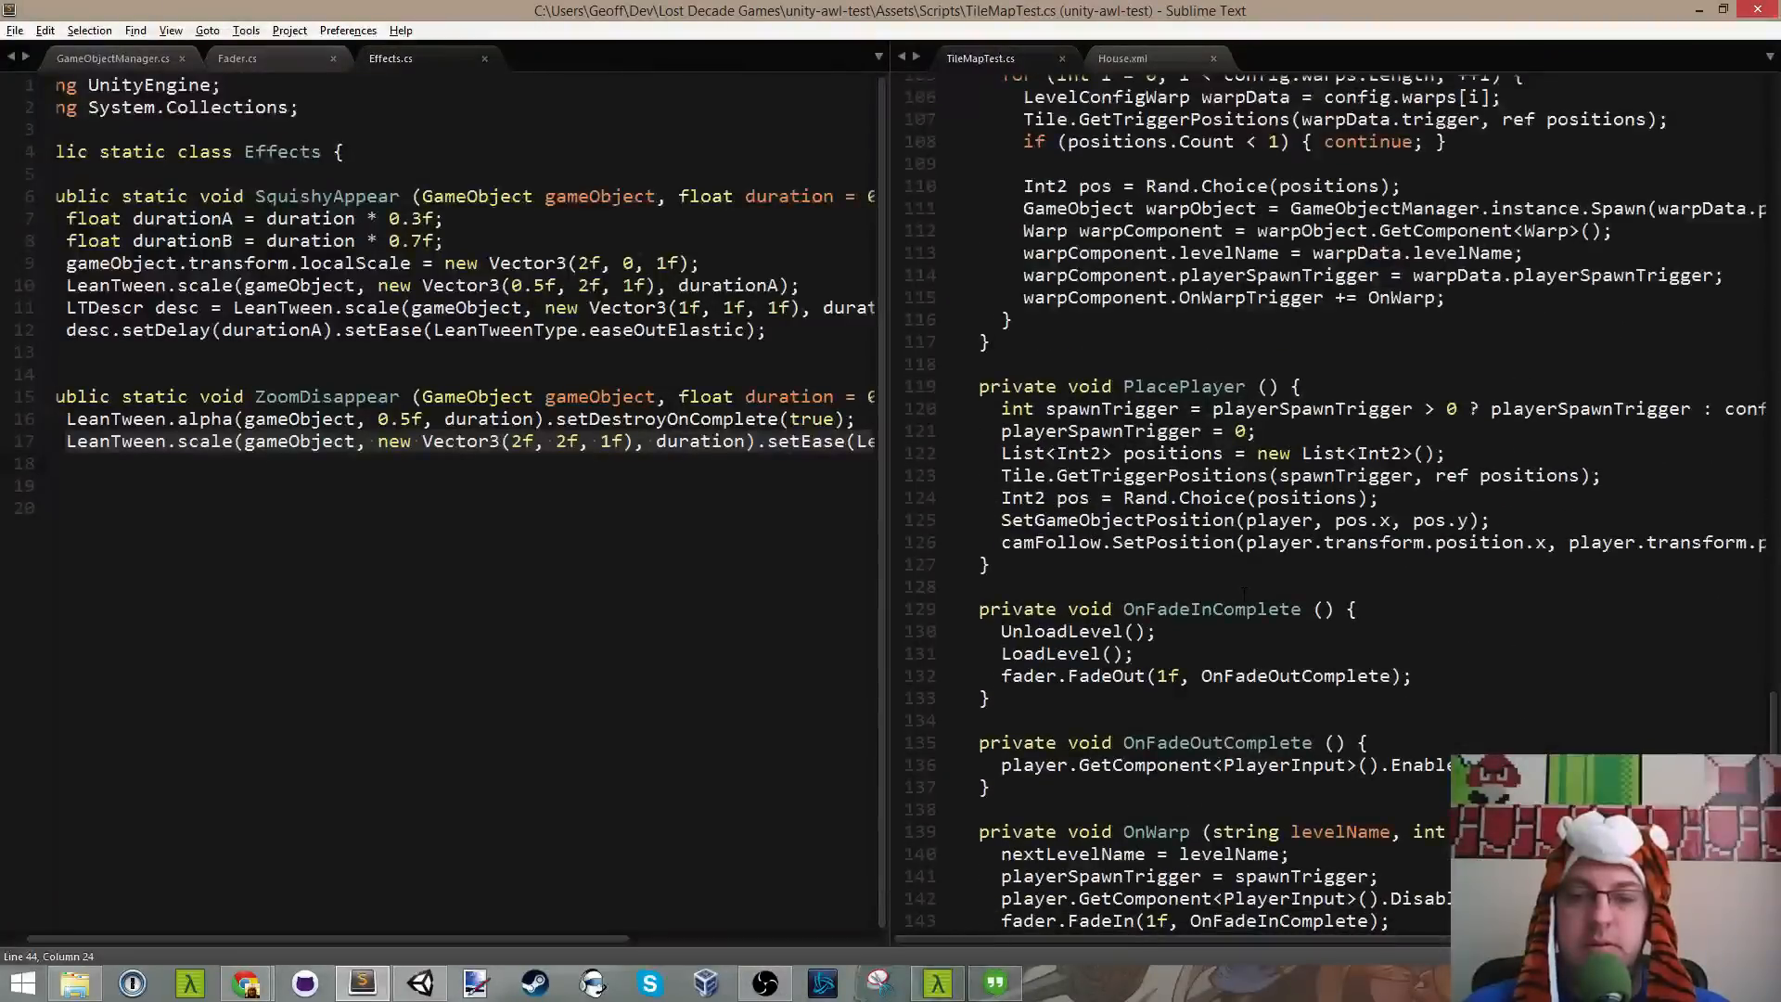
{"action": "left_click", "coordinate": [1191, 638]}
{"action": "key", "text": "ctrl+s"}
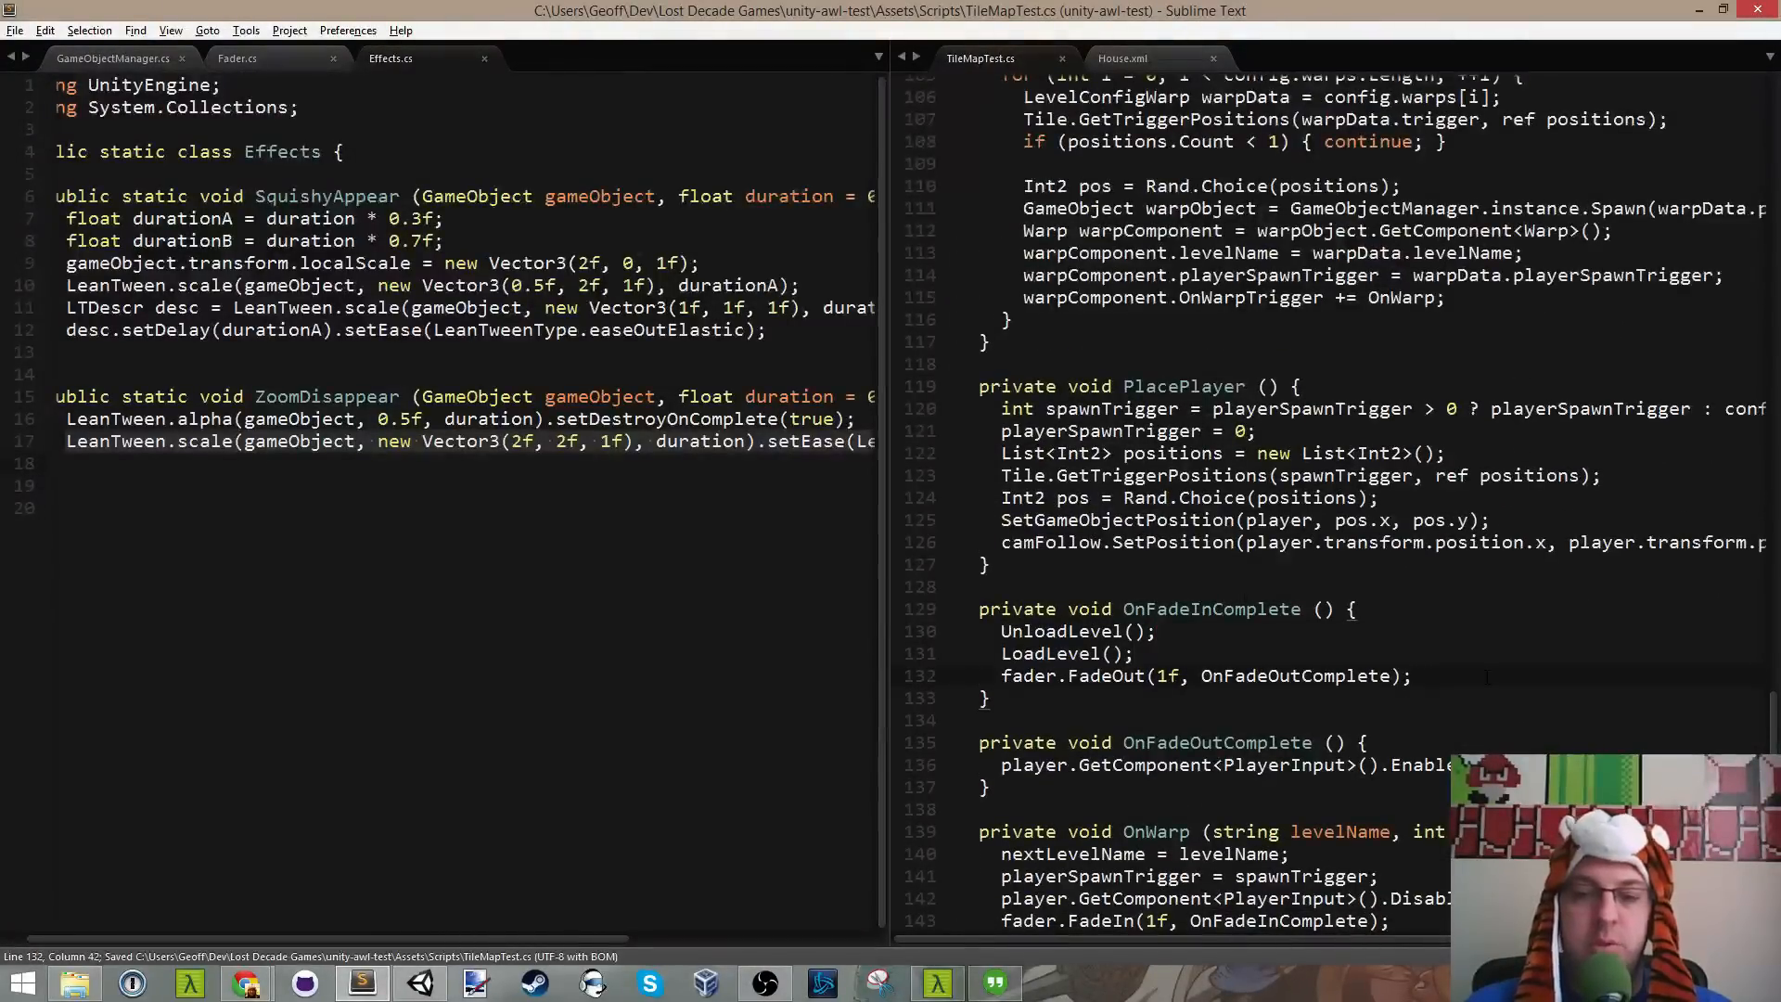
Step: Add an empty line below the fader.FadeOut call in OnFadeInComplete, and review the Awake and Start methods
{"action": "key", "text": "Return"}
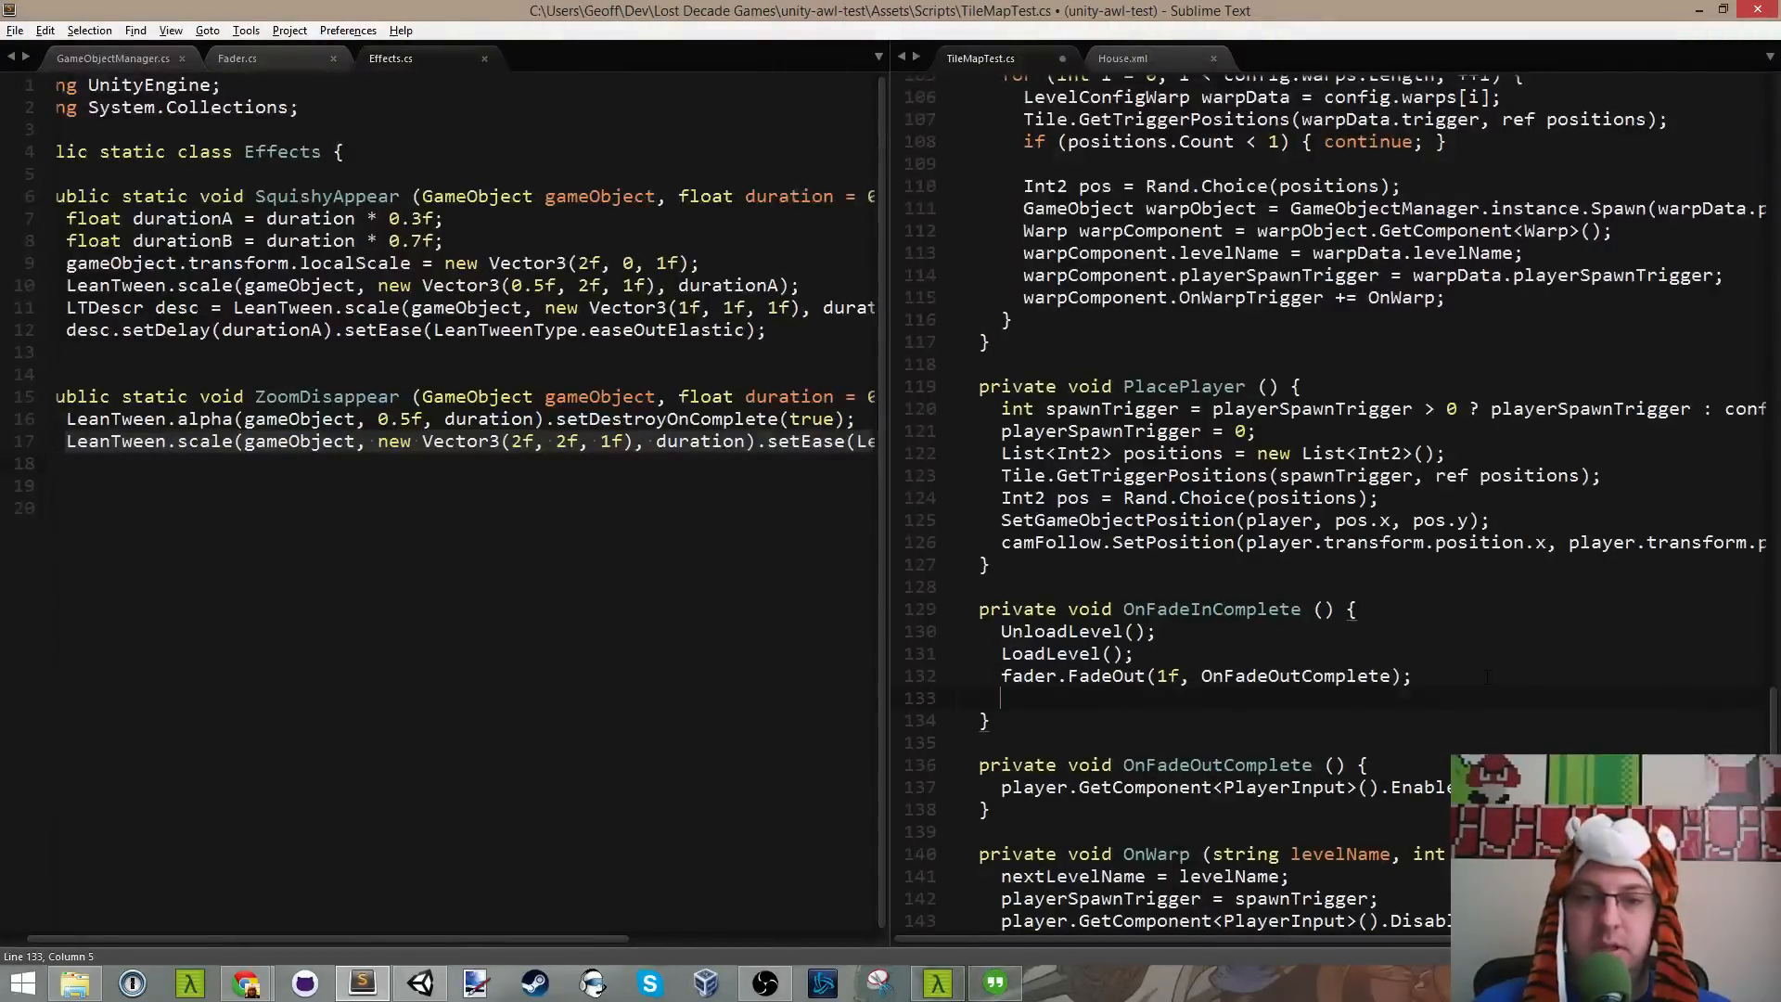
{"action": "scroll", "coordinate": [1487, 678], "scroll_direction": "up", "scroll_amount": 20}
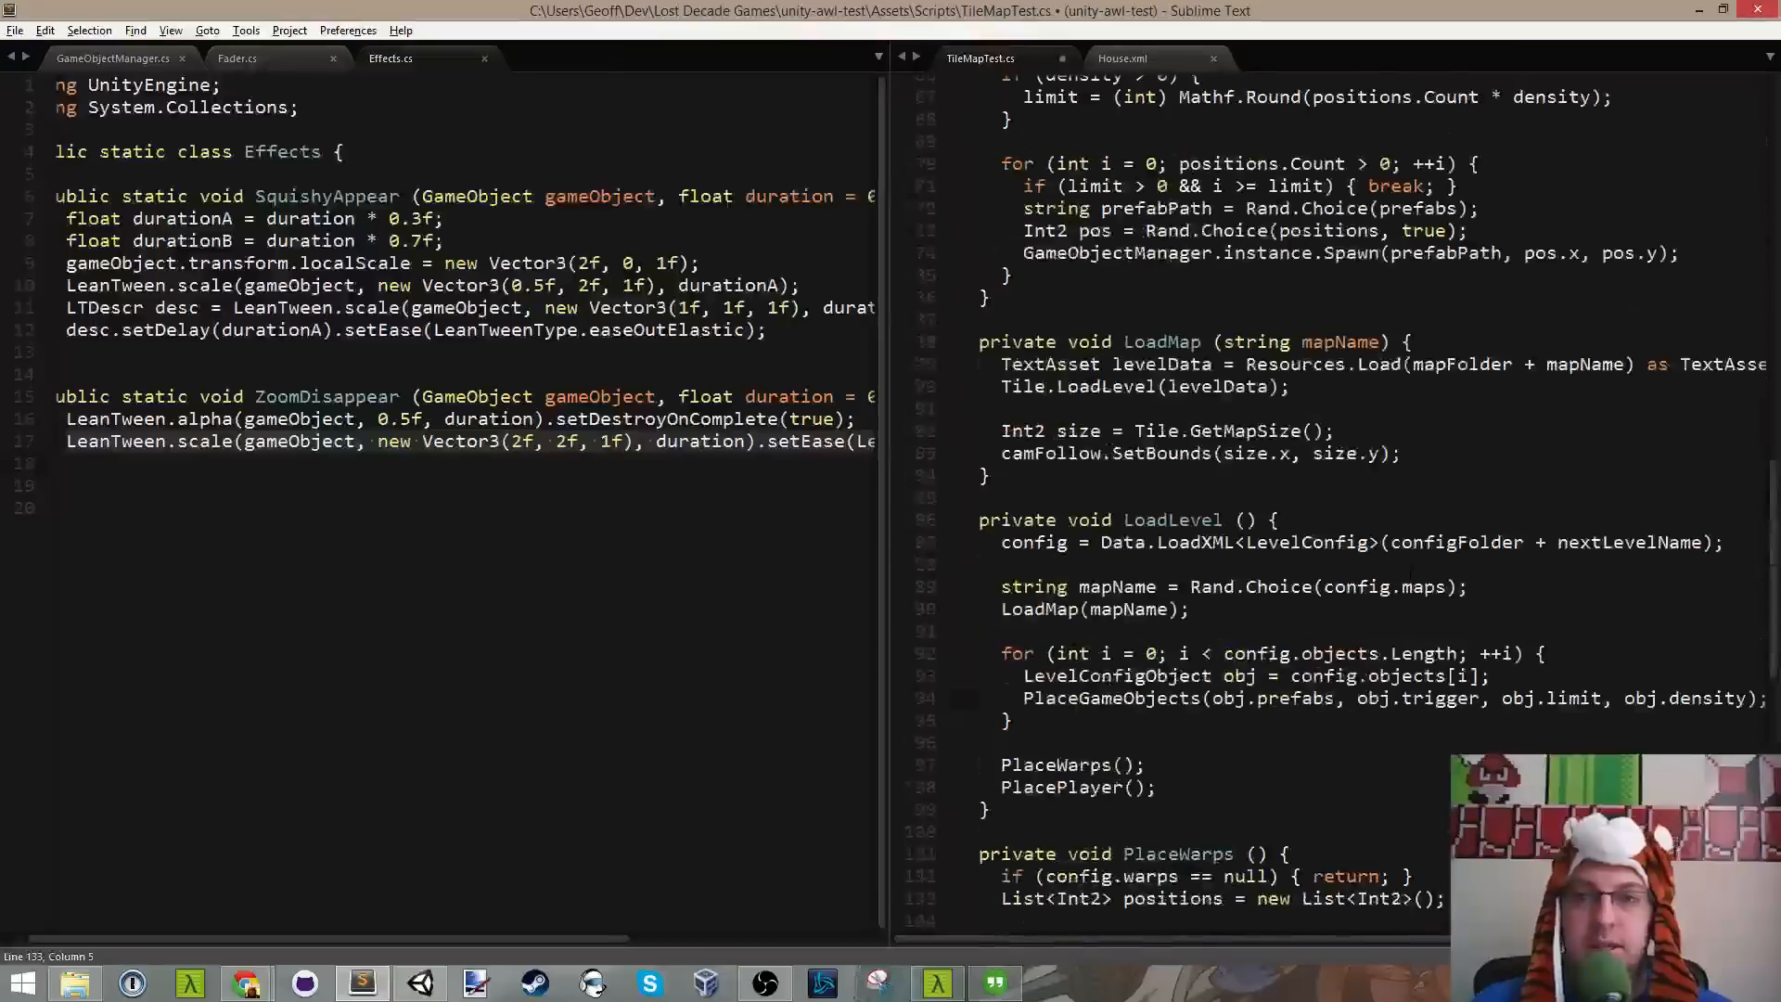
{"action": "scroll", "coordinate": [1339, 504], "scroll_direction": "up", "scroll_amount": 8}
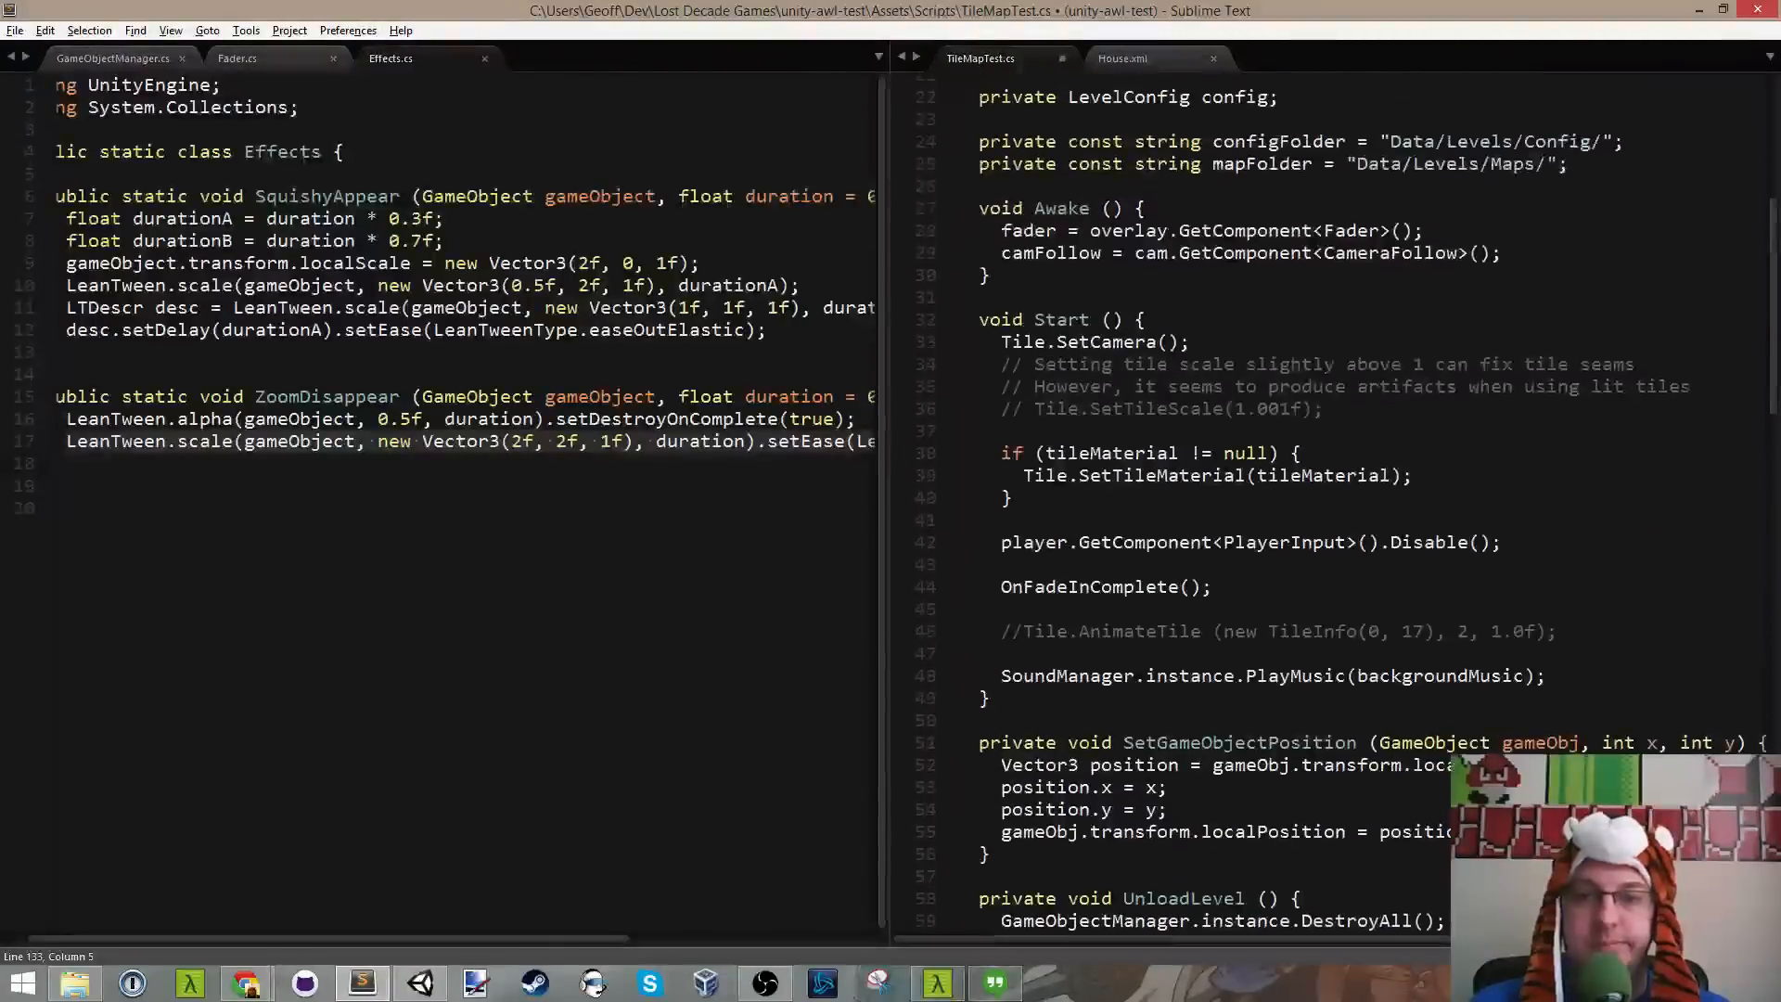
{"action": "left_click", "coordinate": [1283, 501]}
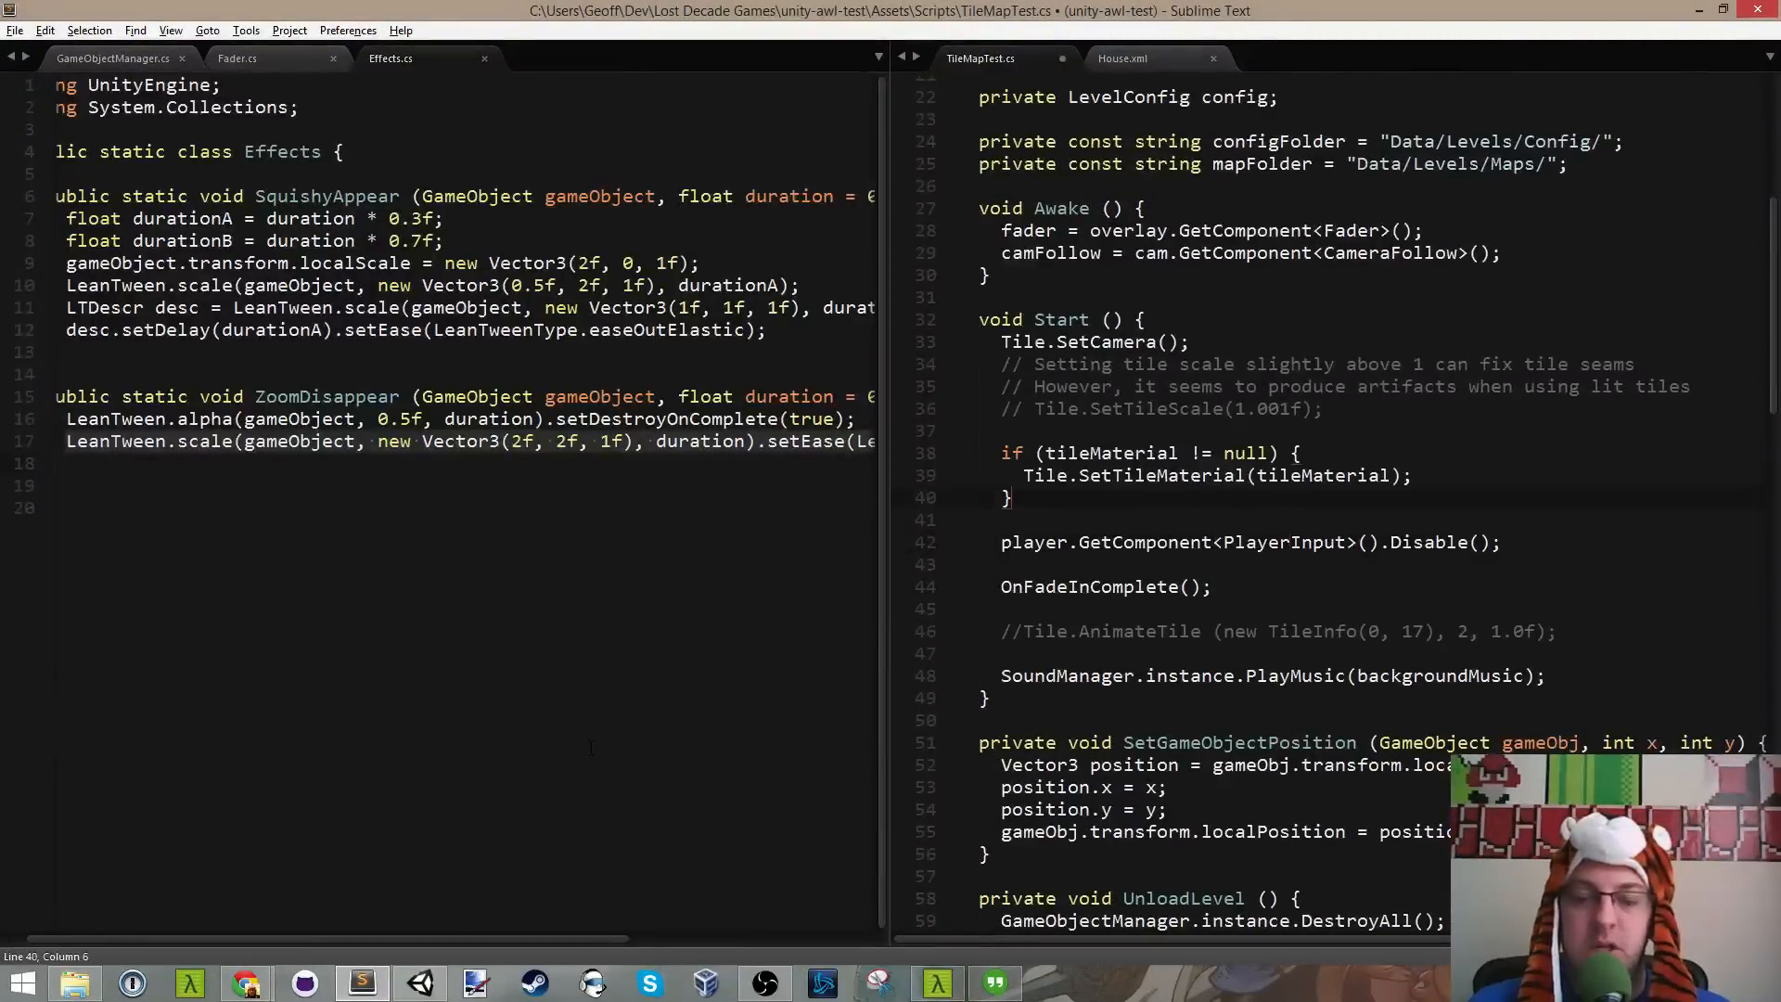
Step: Switch to Unity and check the Canvas Renderer options of LevelName, comparing its components with those of ColorOverlay
{"action": "left_click", "coordinate": [420, 983]}
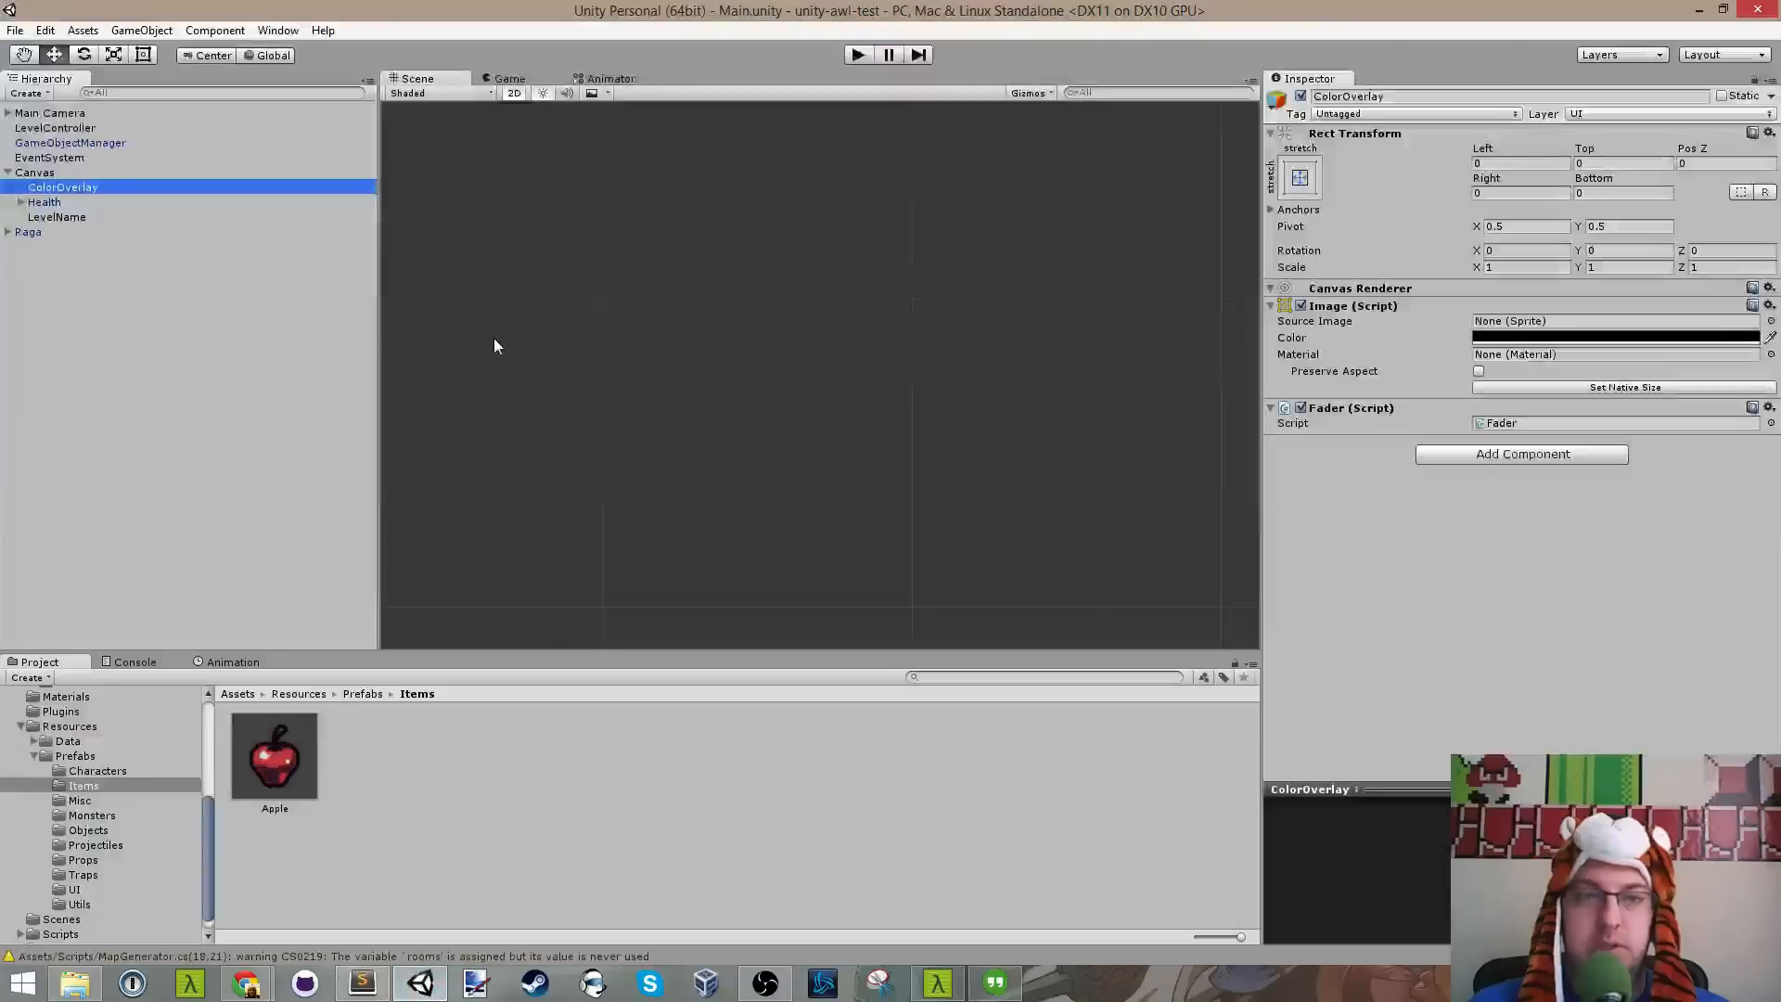
{"action": "left_click", "coordinate": [79, 220]}
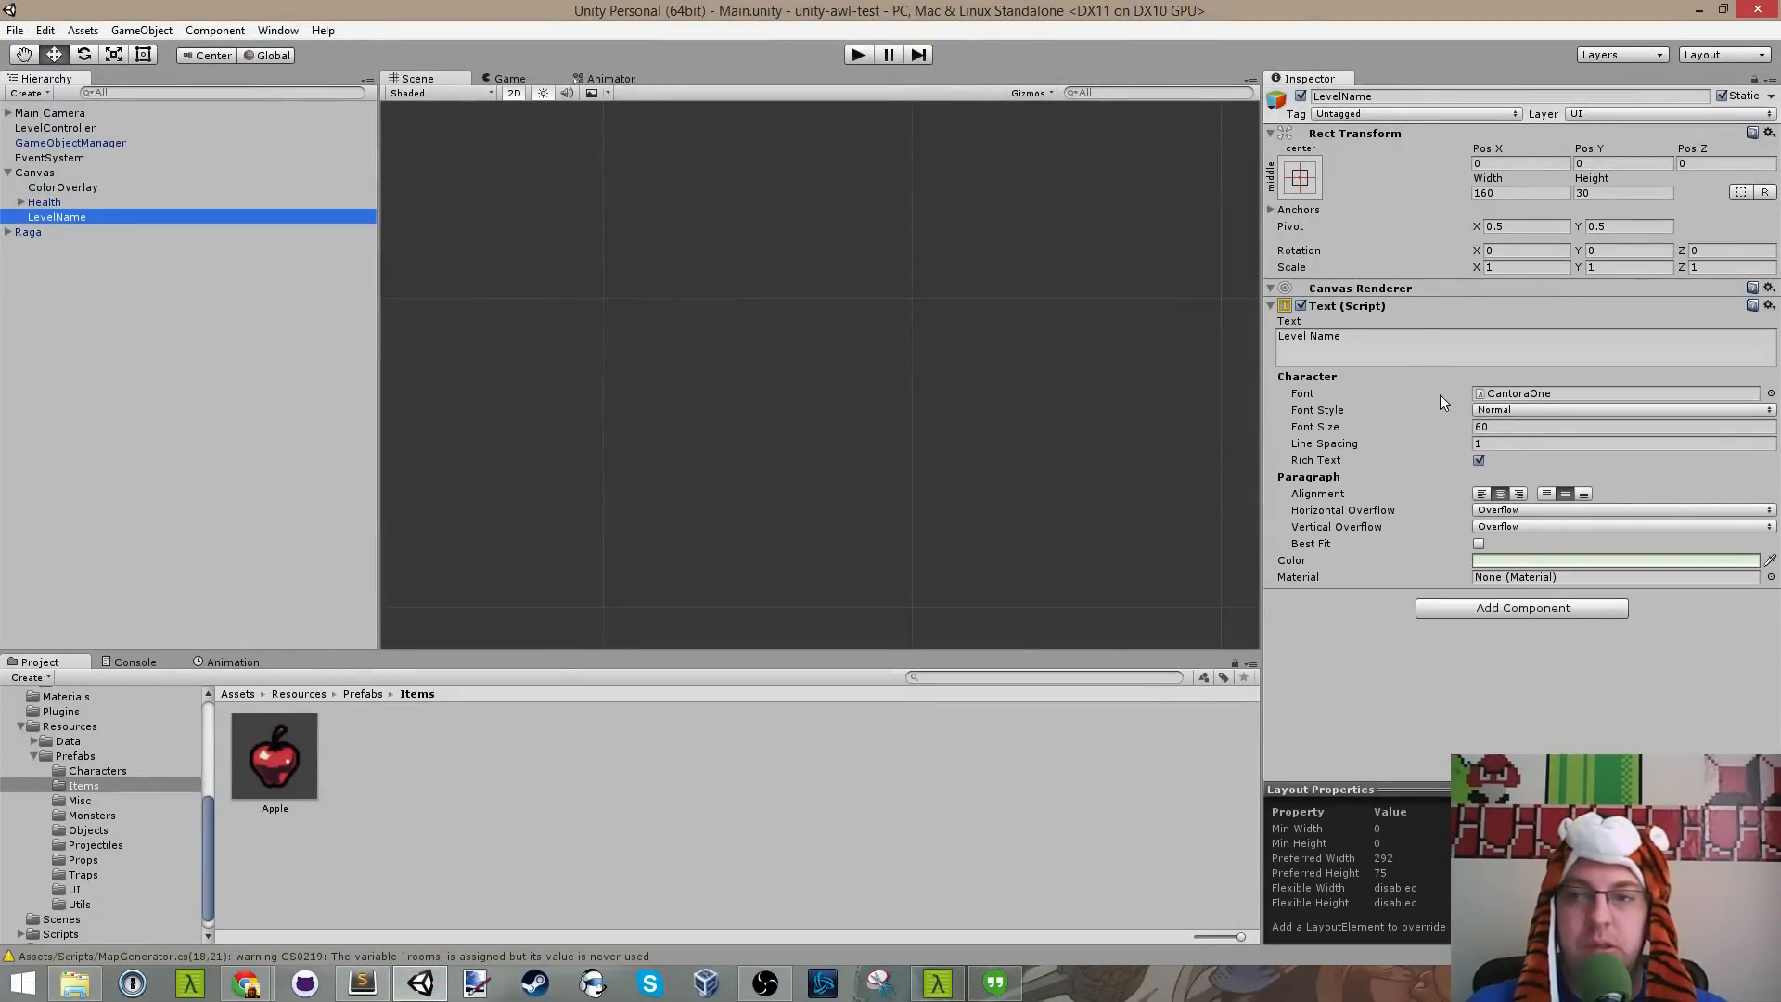
{"action": "left_click", "coordinate": [1364, 287]}
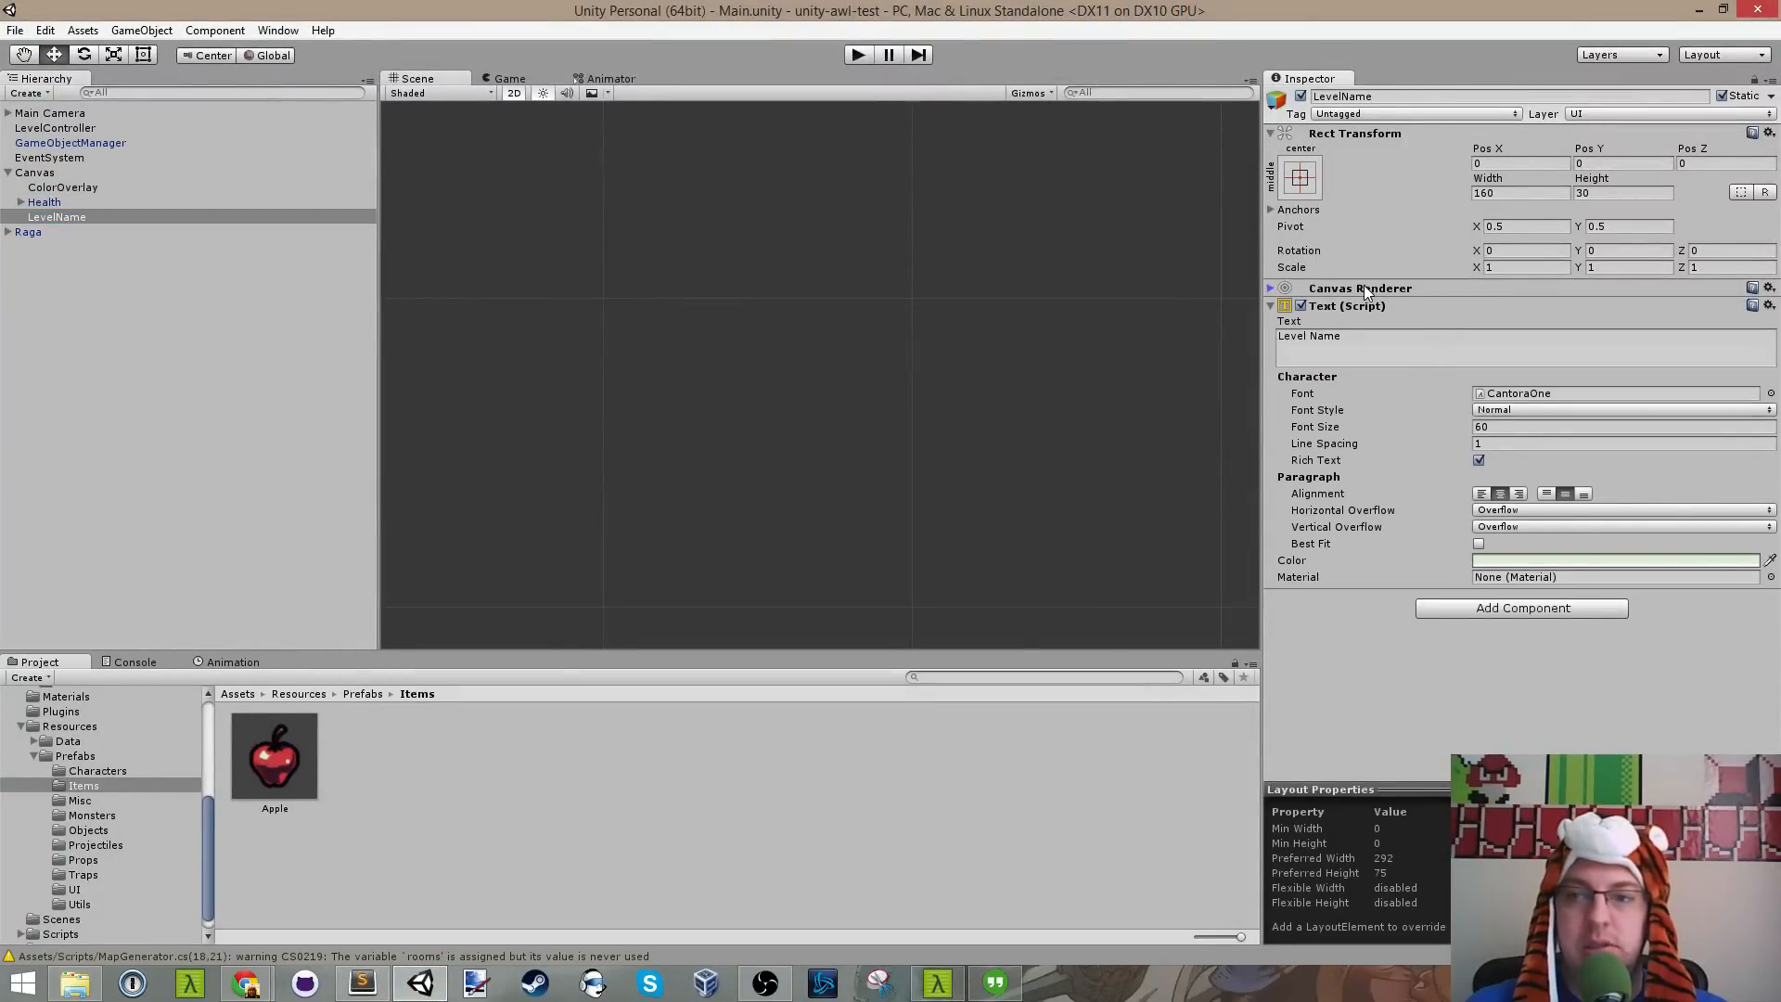
{"action": "left_click", "coordinate": [1769, 289]}
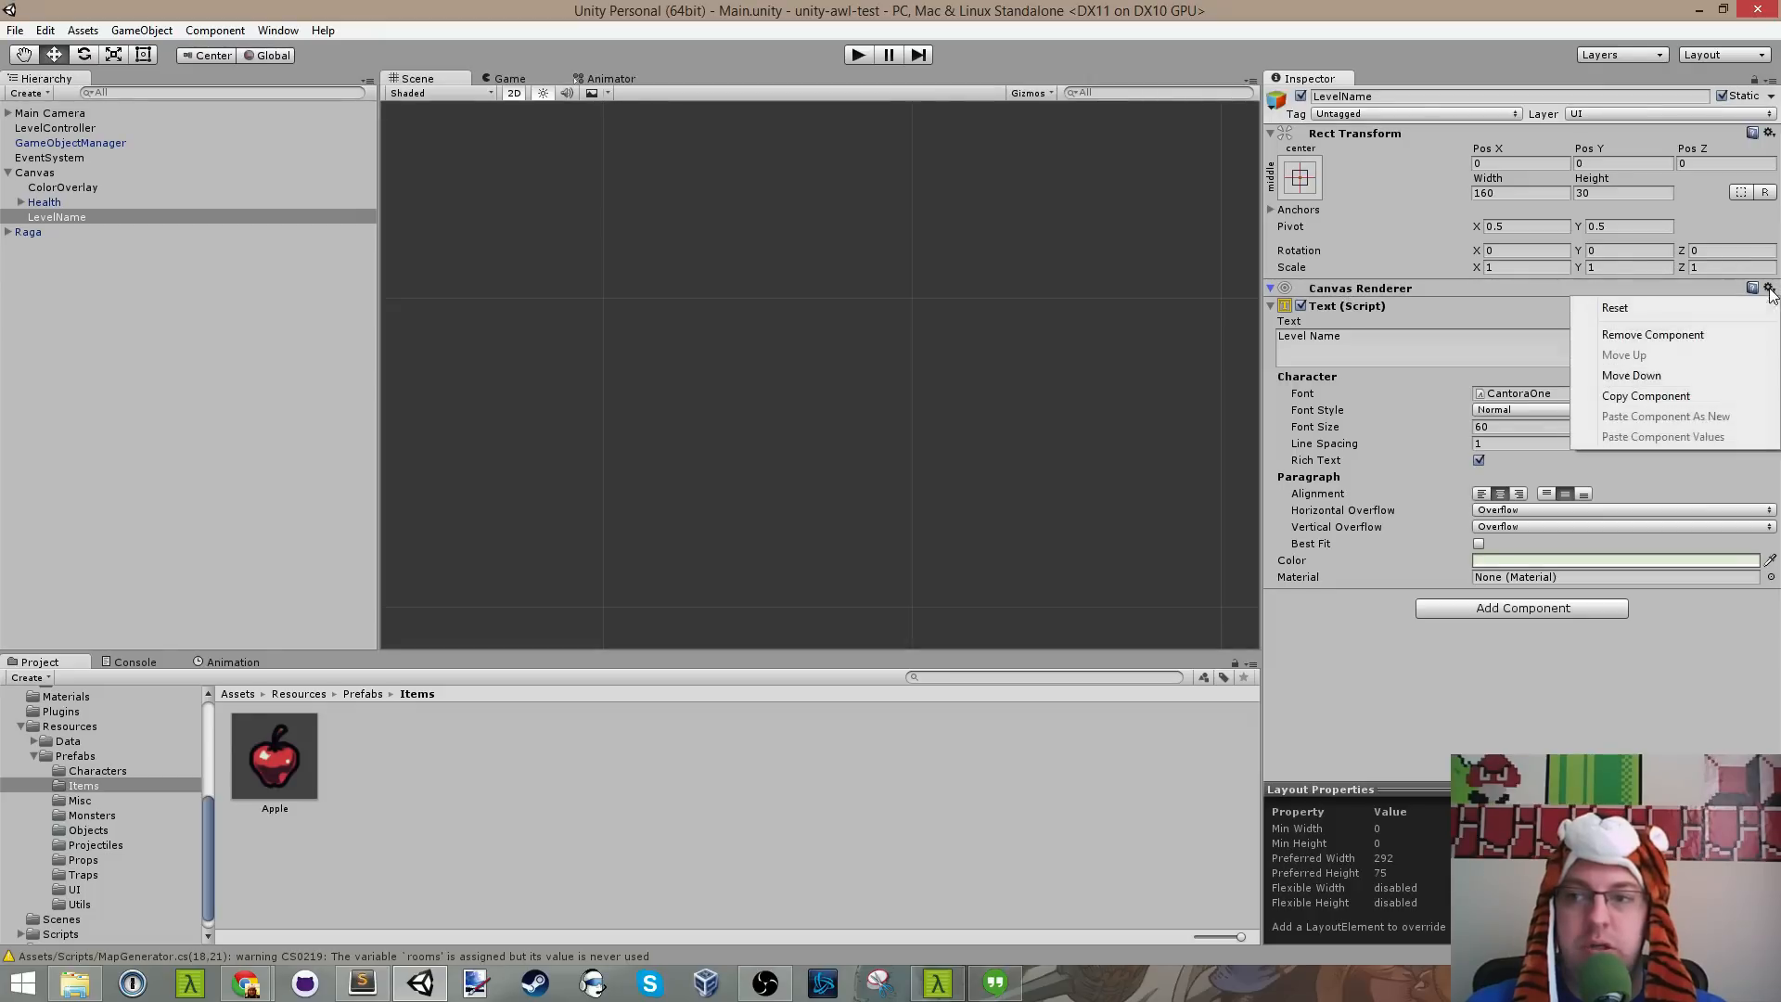
{"action": "left_click", "coordinate": [1325, 169]}
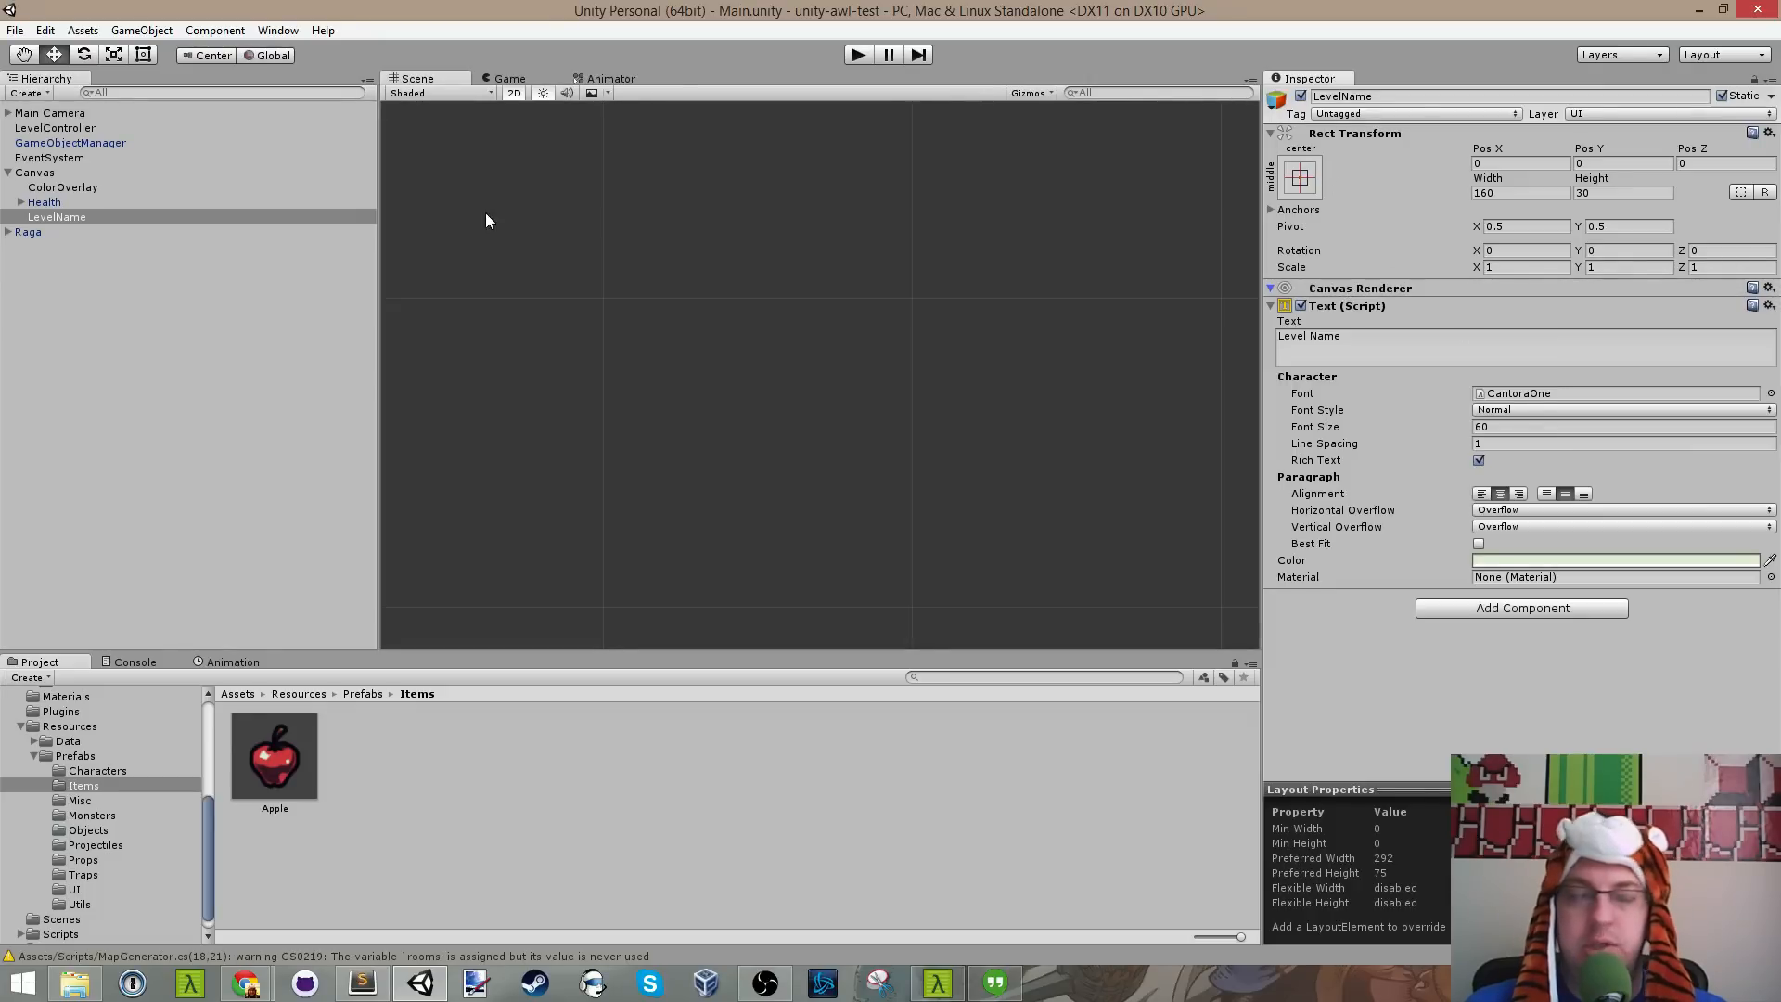
{"action": "left_click", "coordinate": [50, 191]}
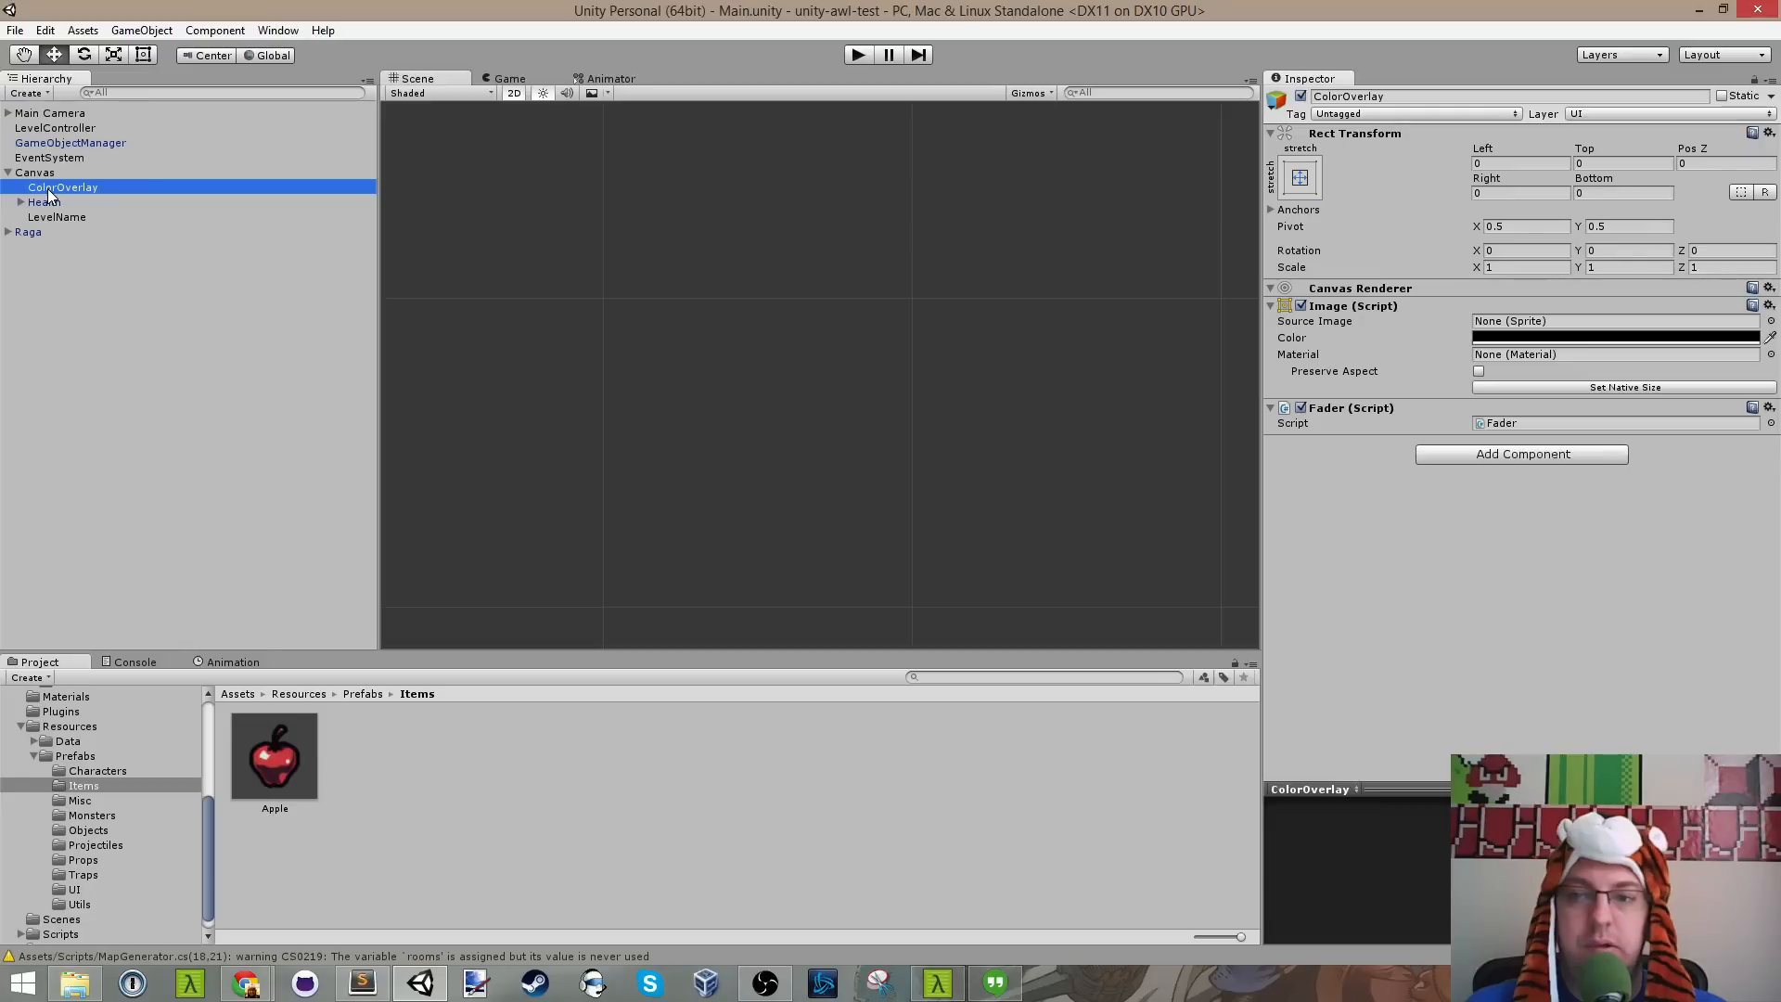
{"action": "left_click", "coordinate": [65, 216]}
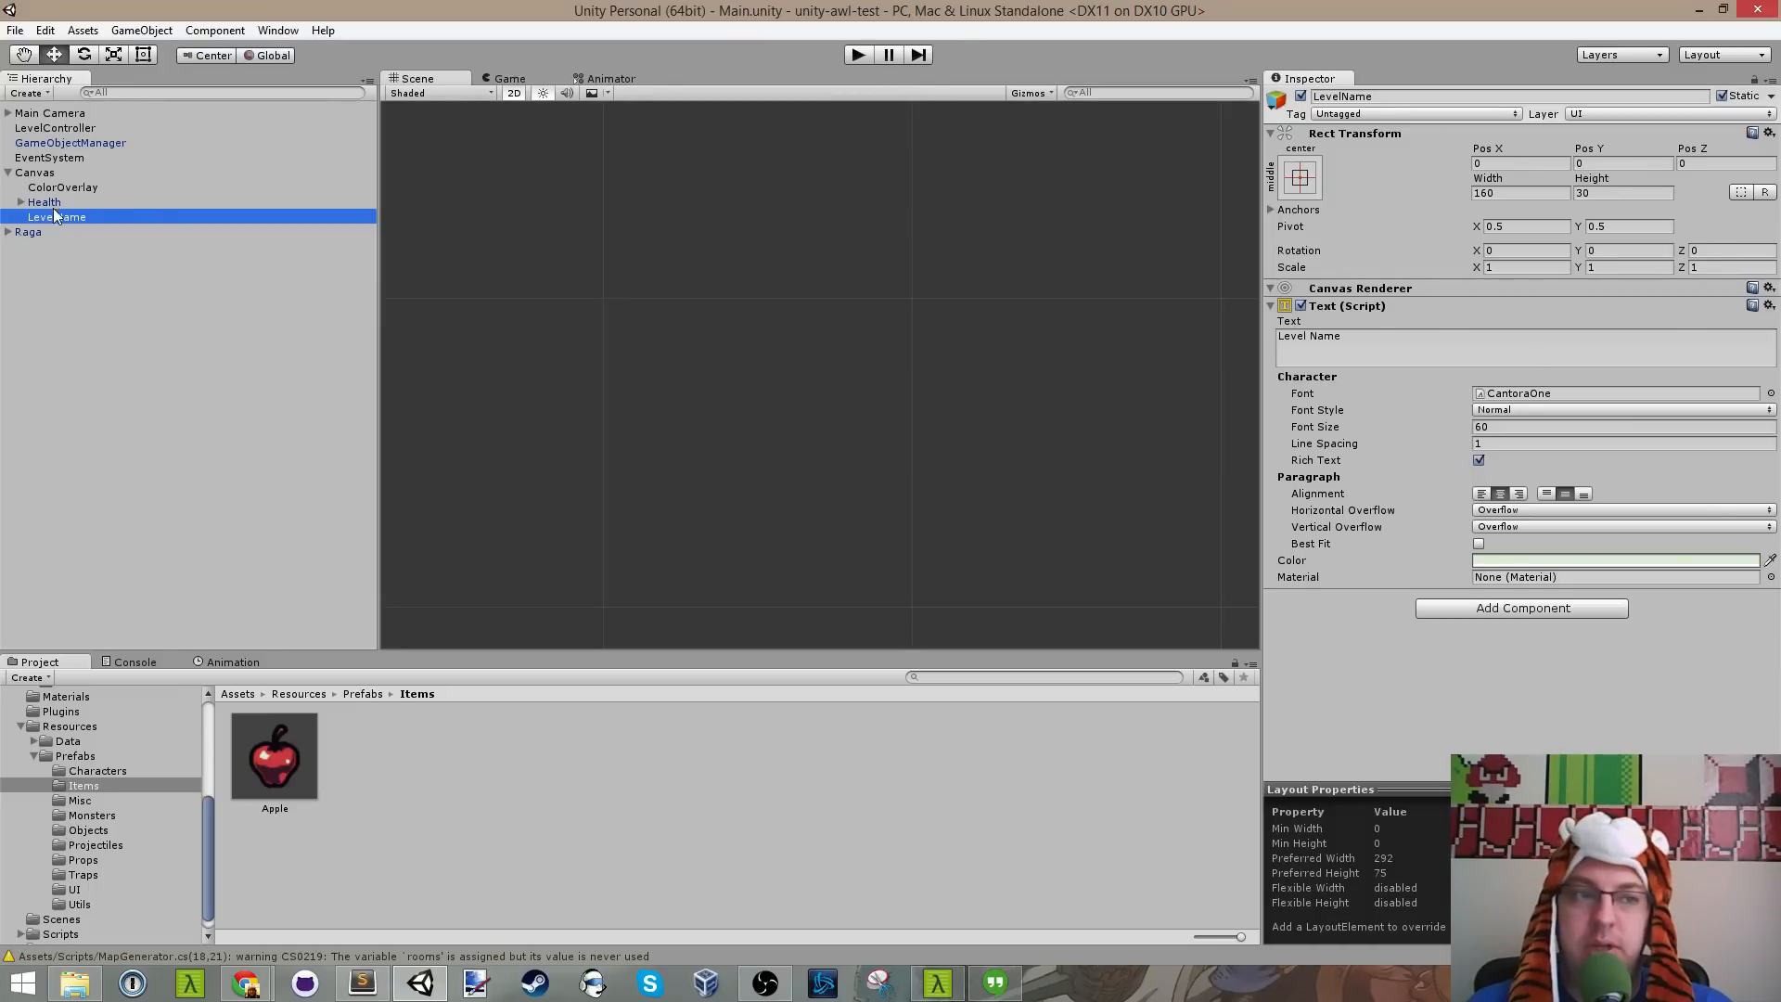
Step: Switch to Chrome and search Google for "unity text opacity" in a new tab
{"action": "mouse_move", "coordinate": [246, 981]}
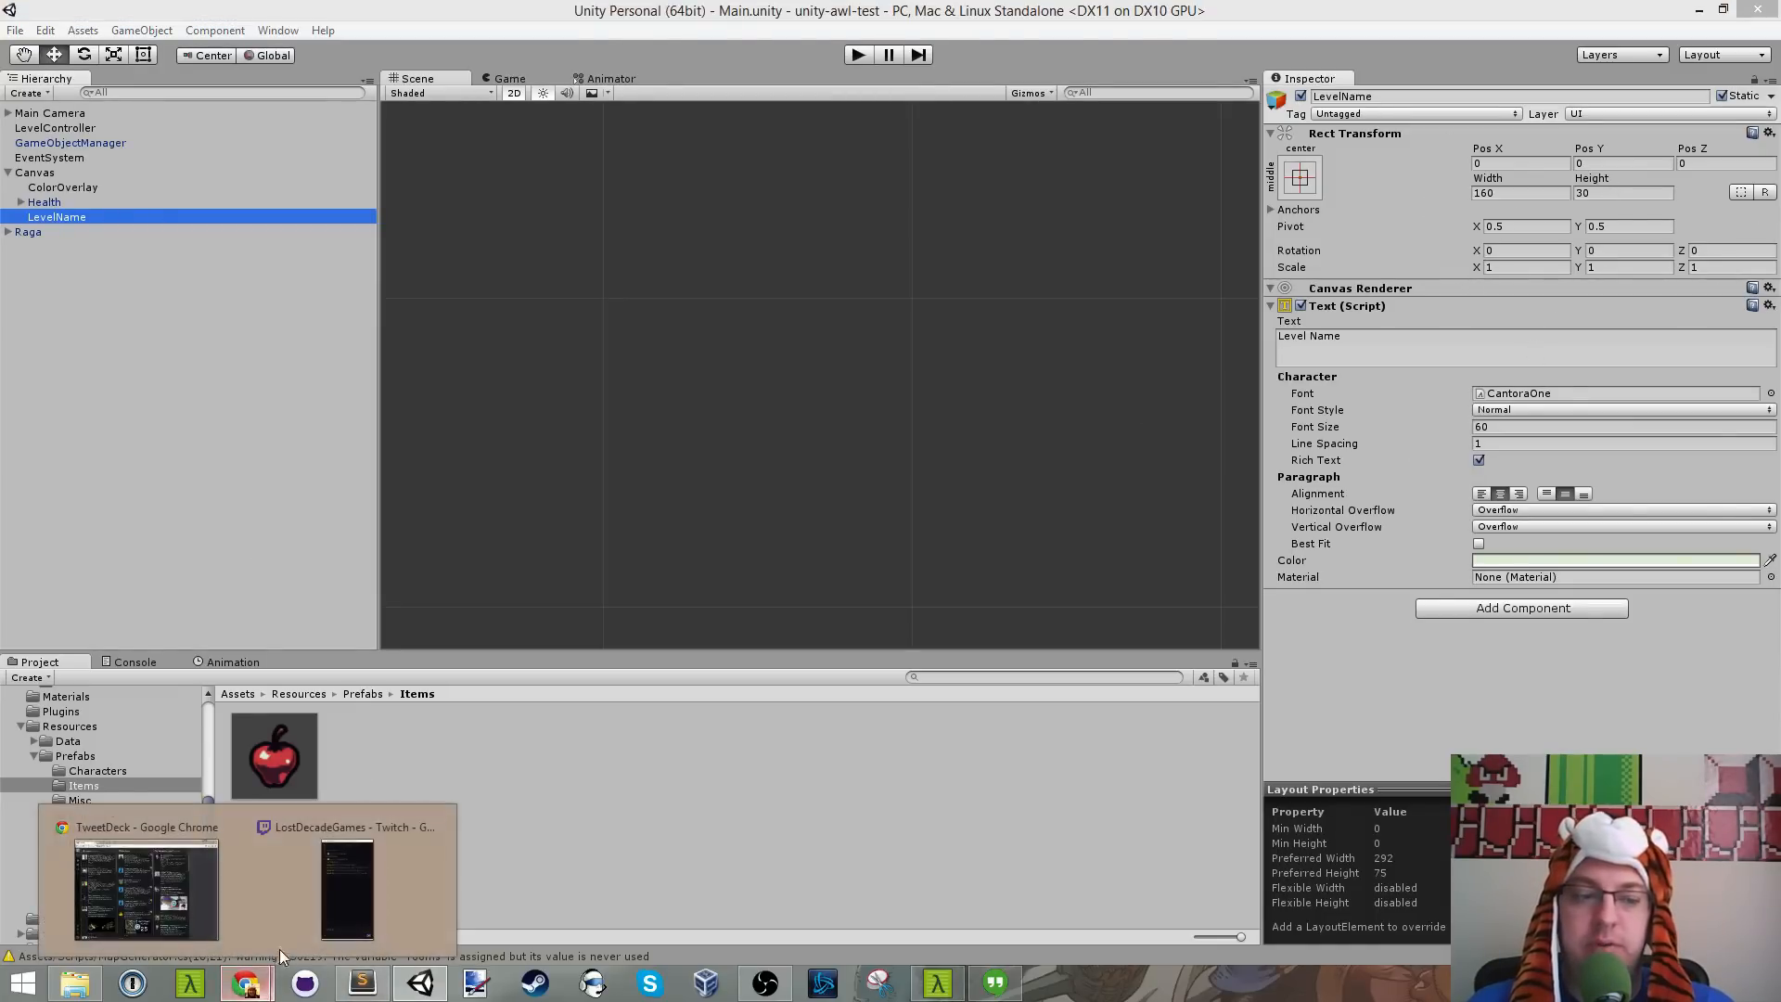
{"action": "left_click", "coordinate": [141, 877]}
{"action": "key", "text": "ctrl+t"}
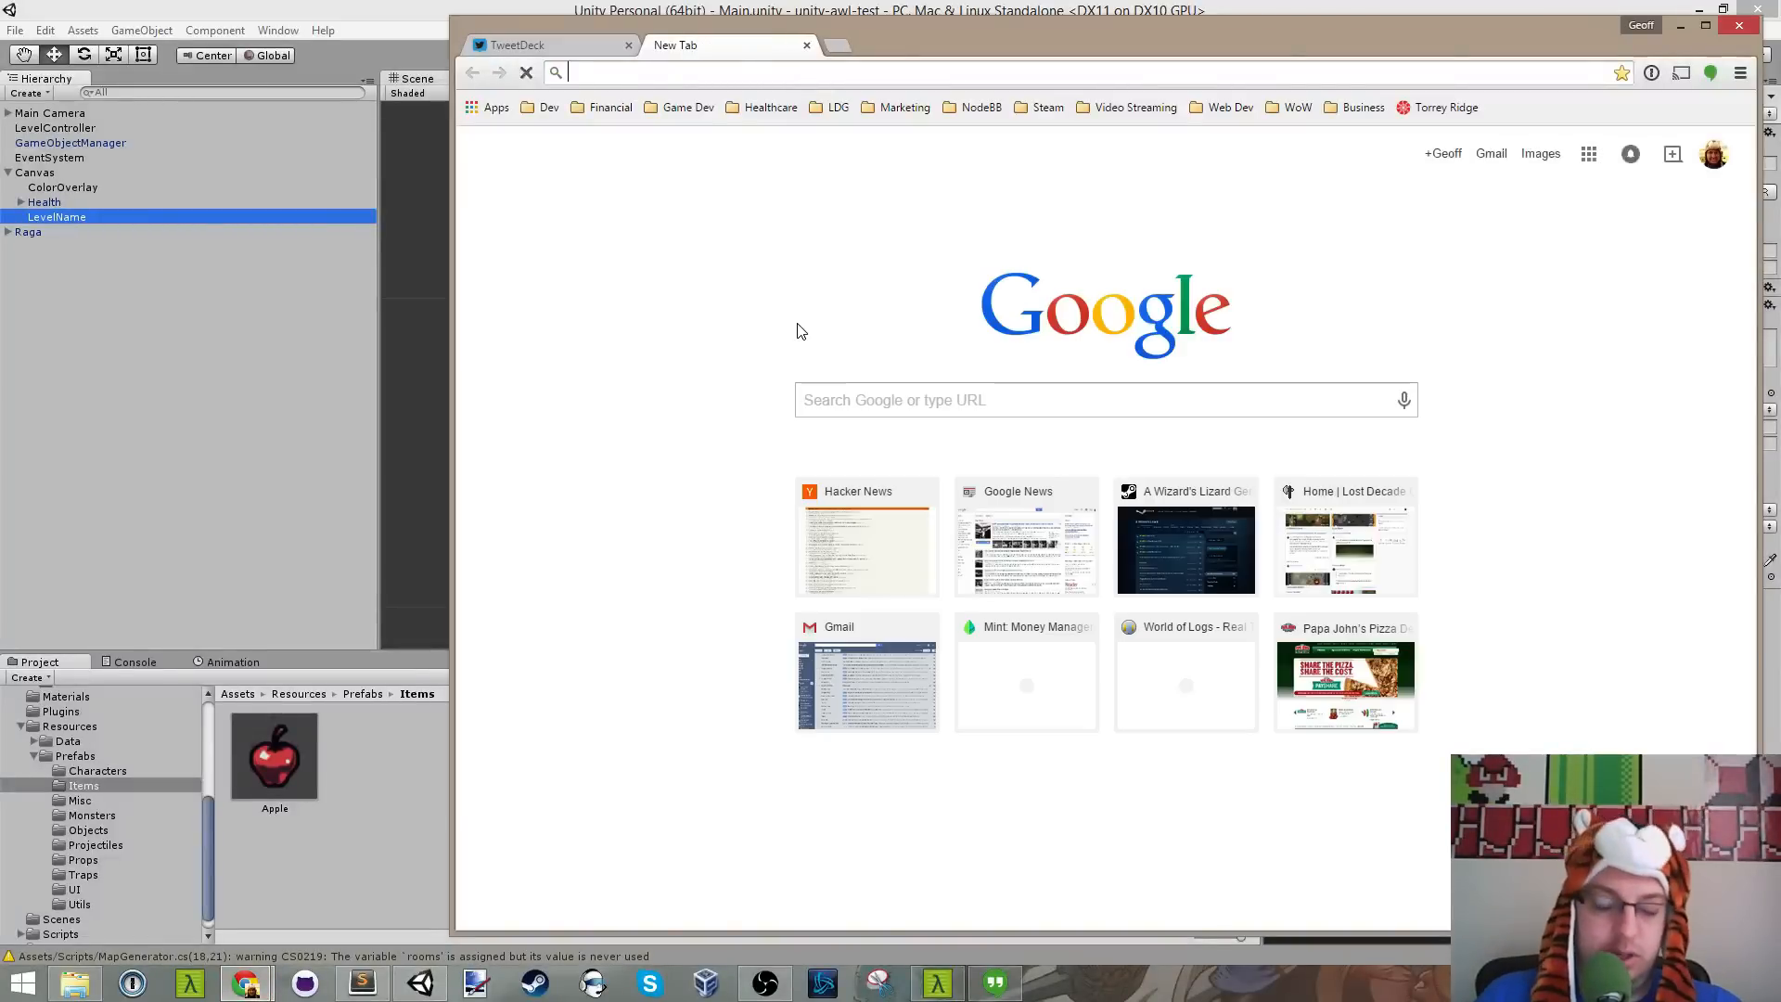
{"action": "type", "text": "unit"}
{"action": "type", "text": "xt "}
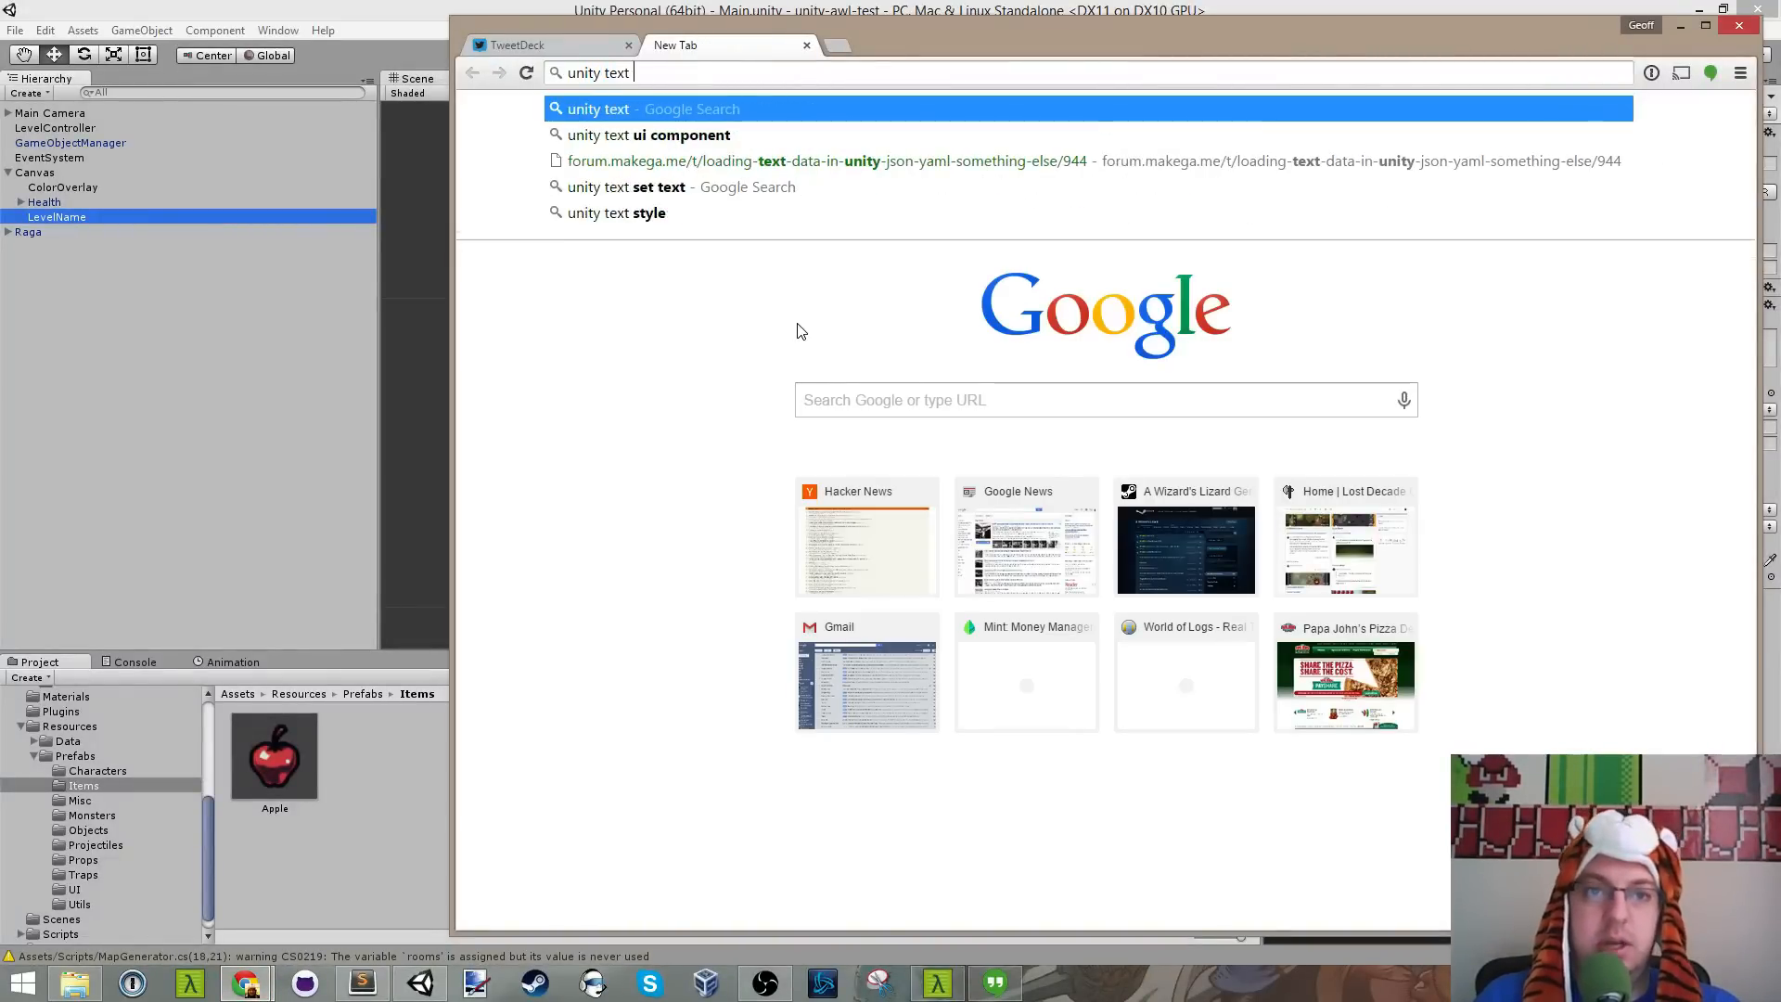
{"action": "type", "text": "opacoi"}
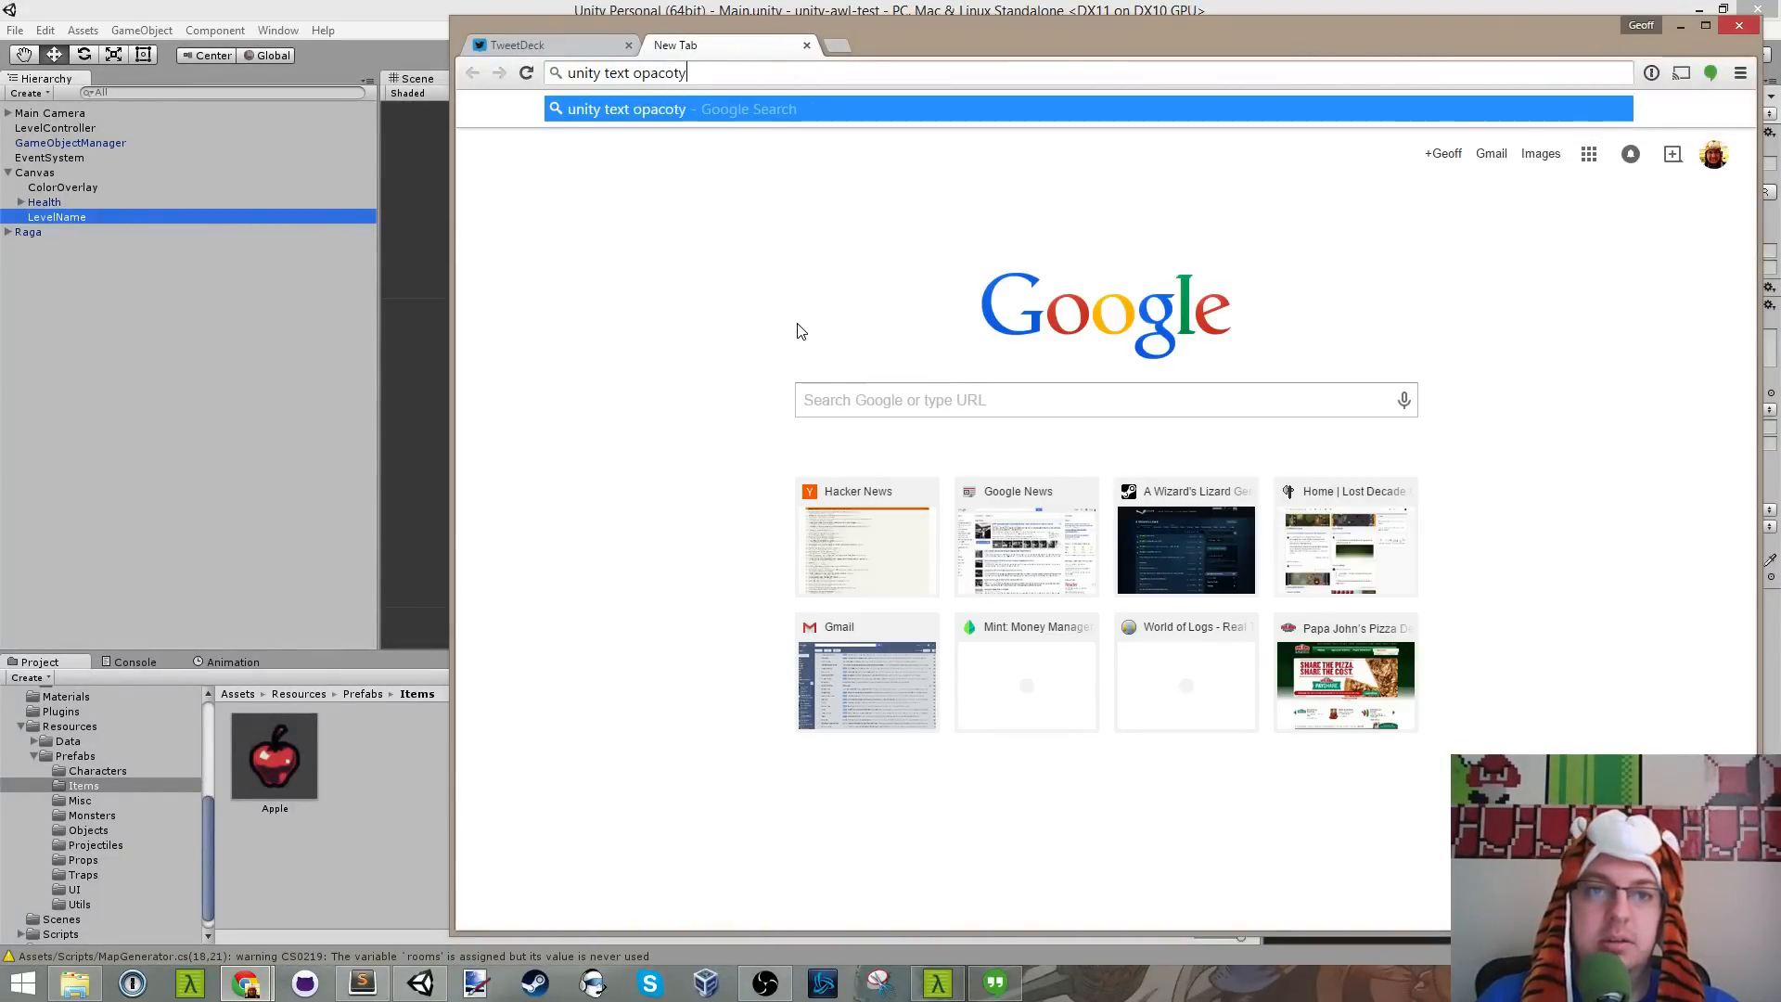
{"action": "key", "text": "BackSpace"}
{"action": "key", "text": "BackSpace"}
{"action": "type", "text": "ity"}
{"action": "key", "text": "Return"}
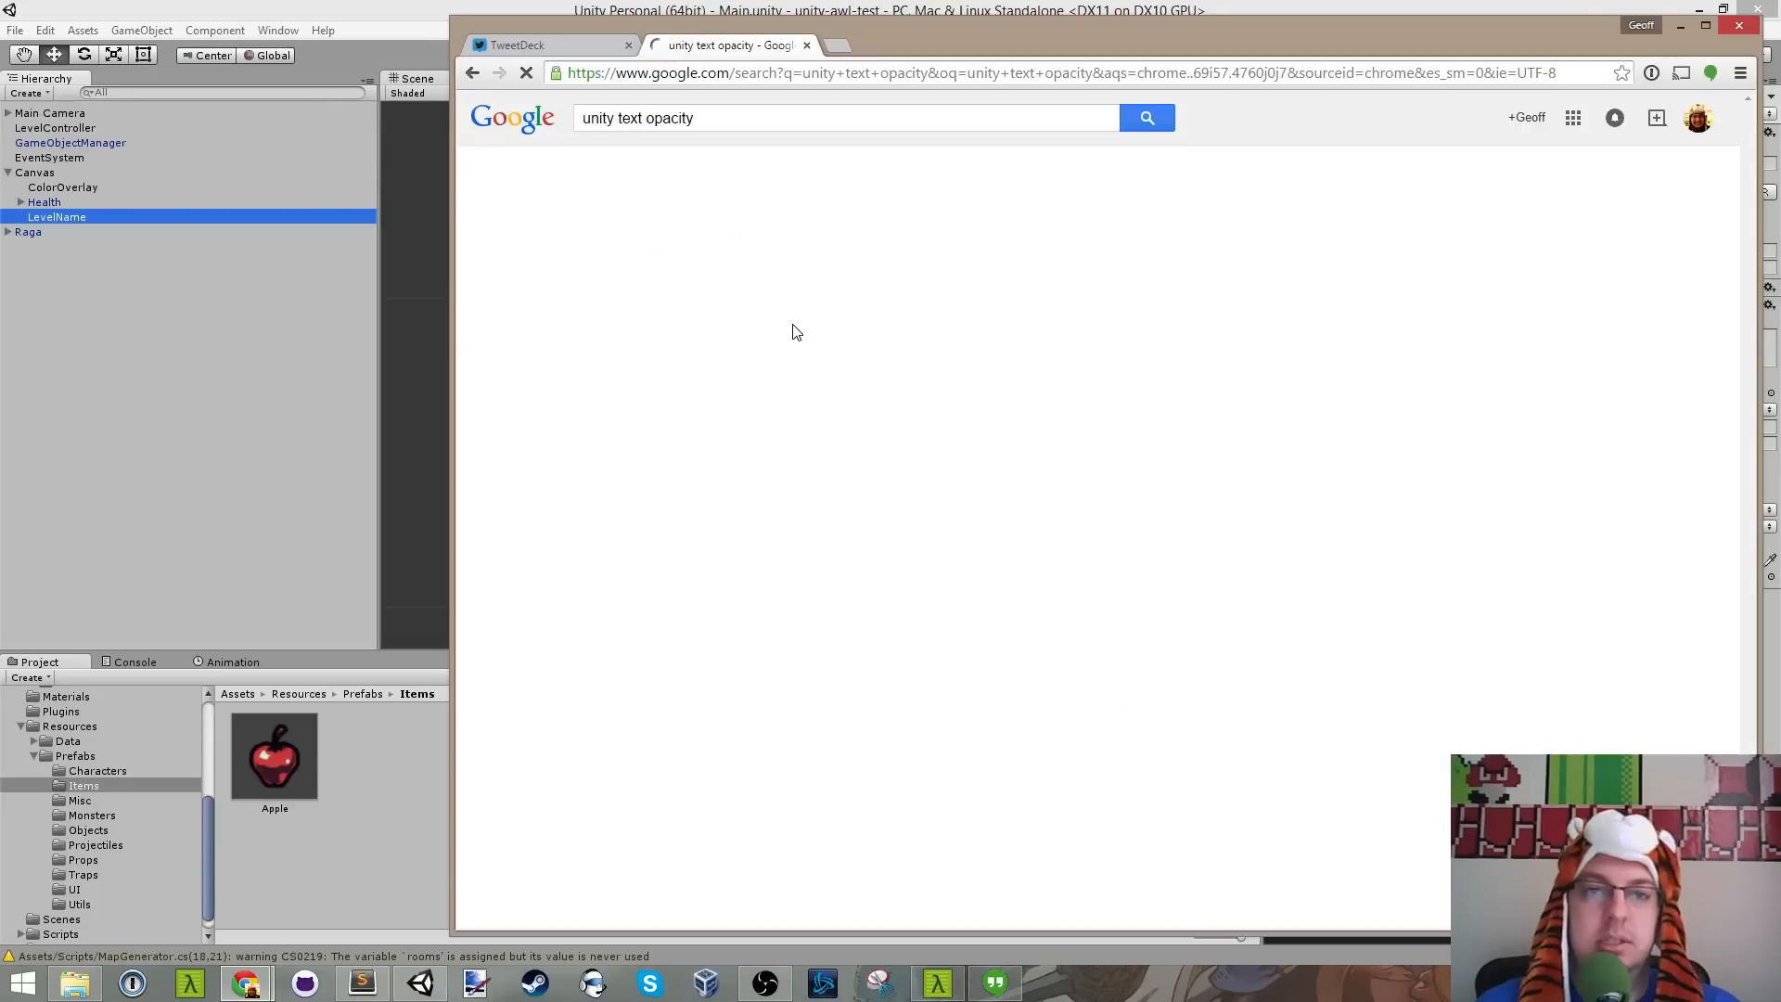
Step: Open the Unity forum thread "Modifying the opacity of text in a custom style" and read its replies and sample code
{"action": "left_click", "coordinate": [845, 266]}
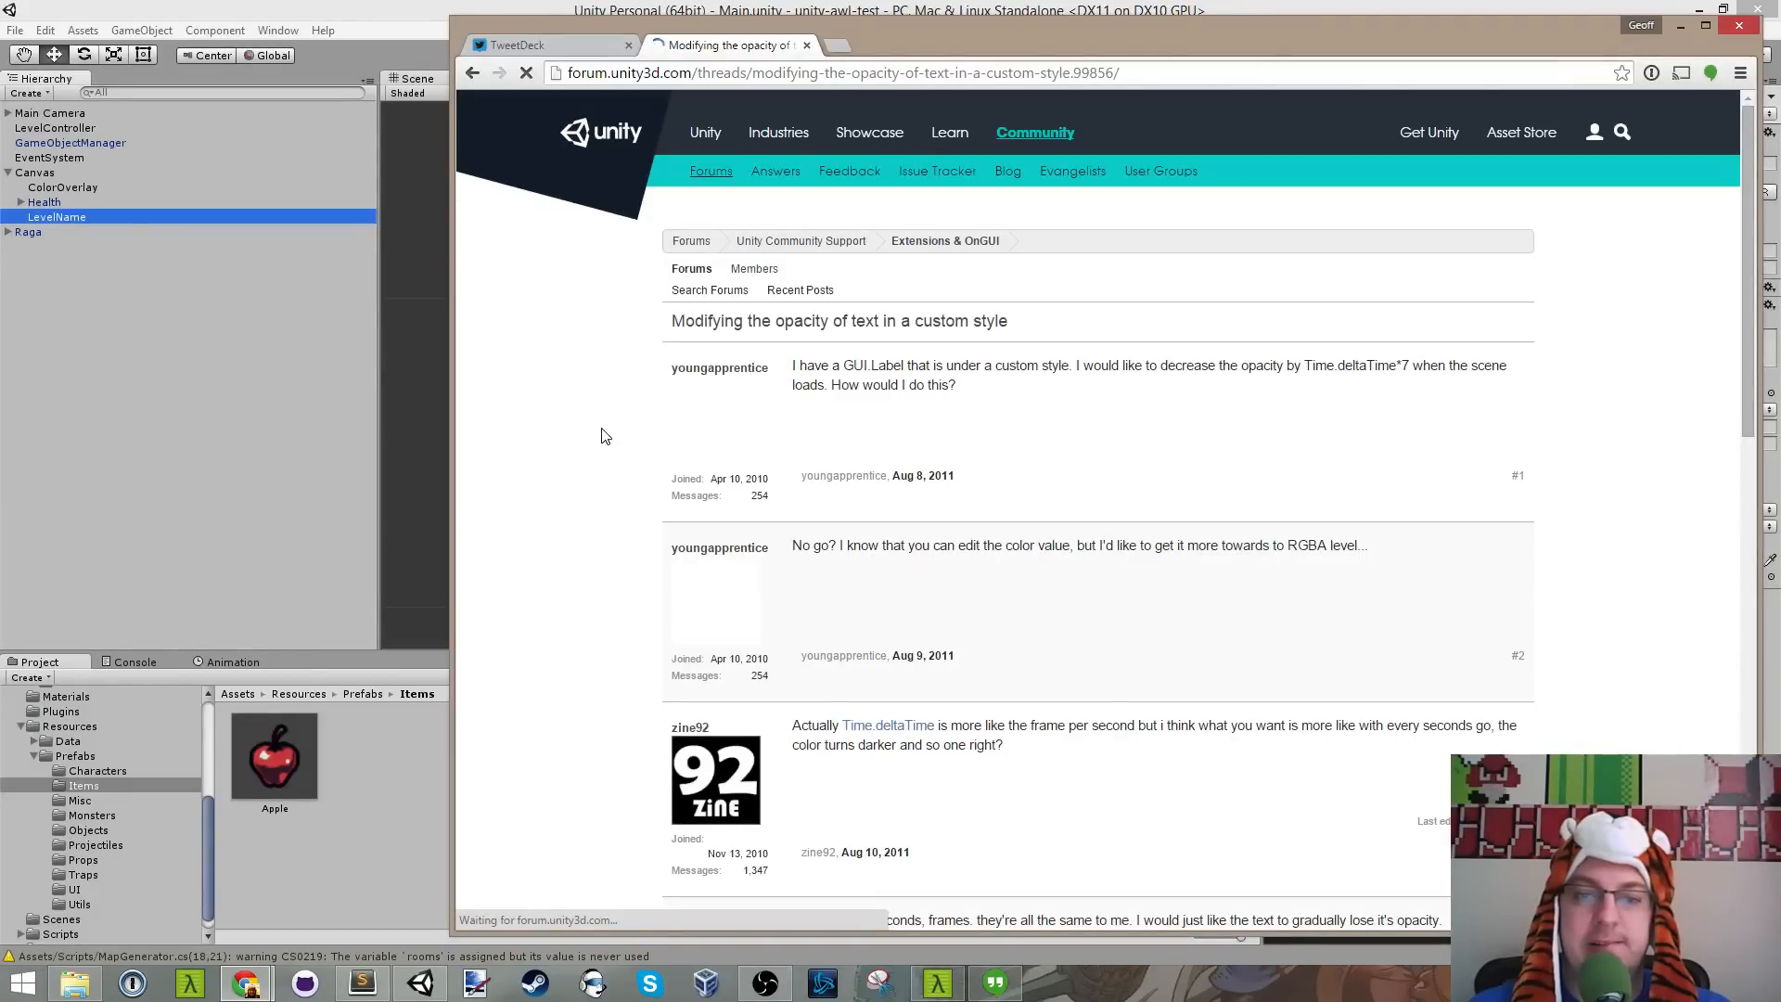
{"action": "scroll", "coordinate": [604, 434], "scroll_direction": "down", "scroll_amount": 2}
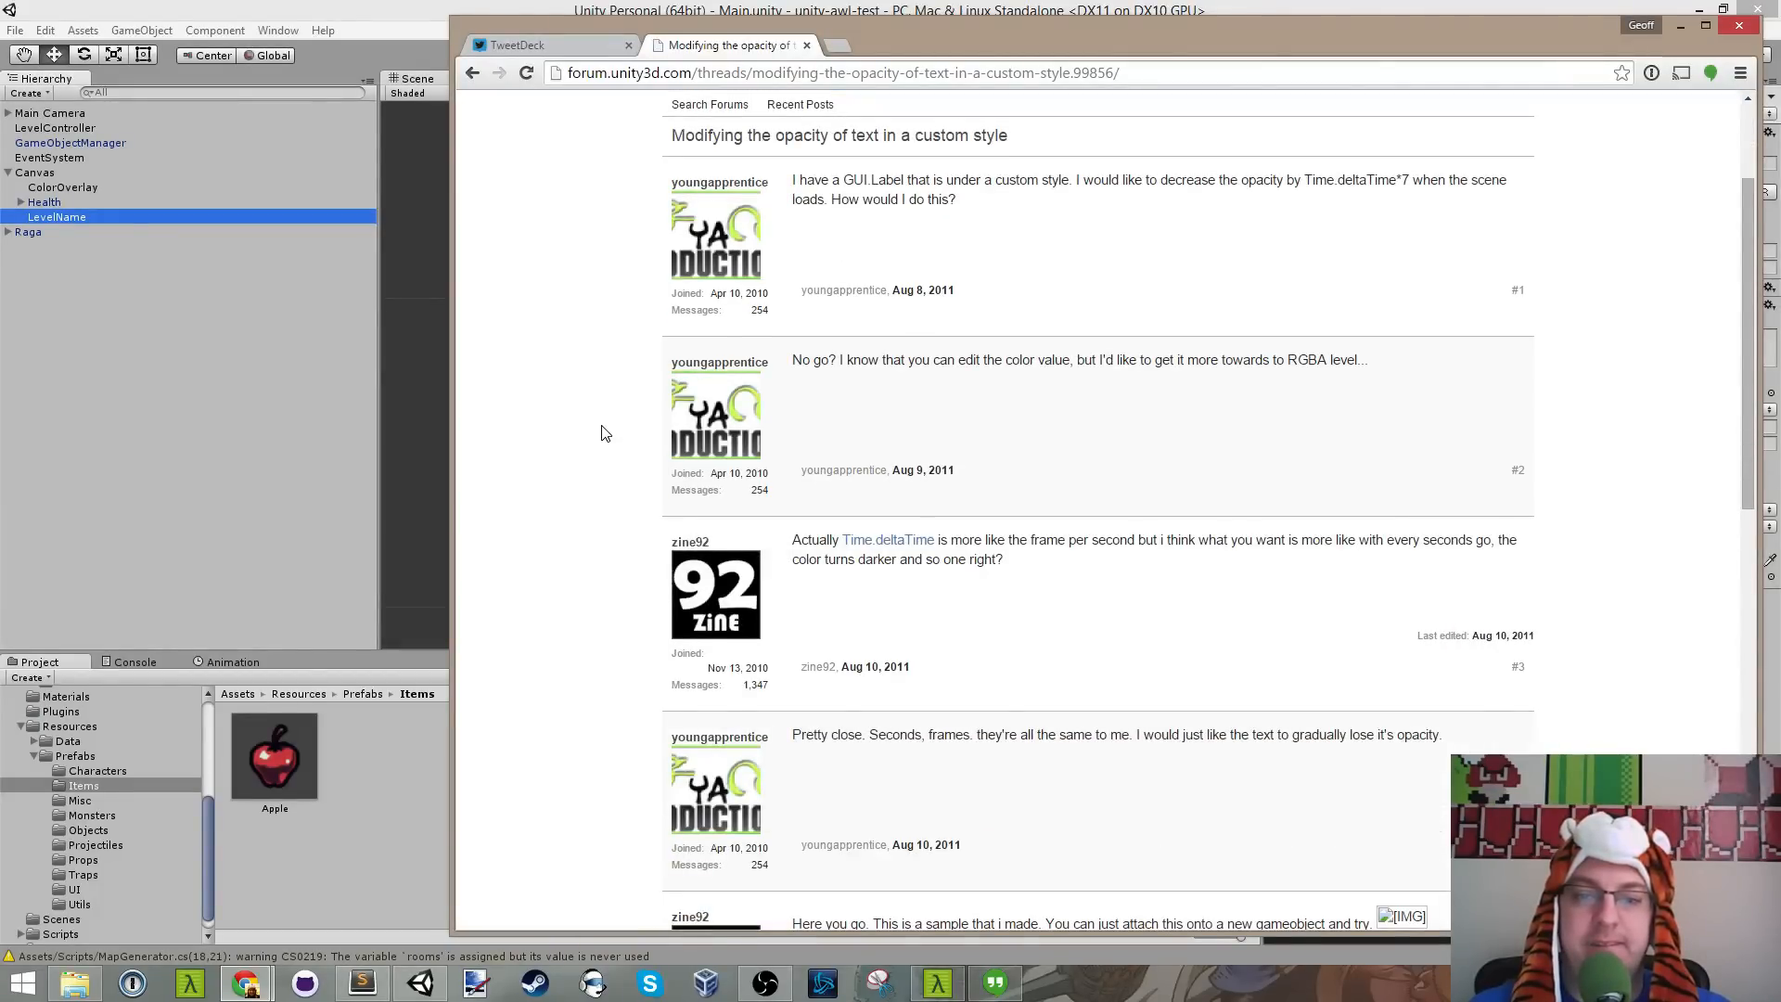
{"action": "scroll", "coordinate": [605, 434], "scroll_direction": "down", "scroll_amount": 2}
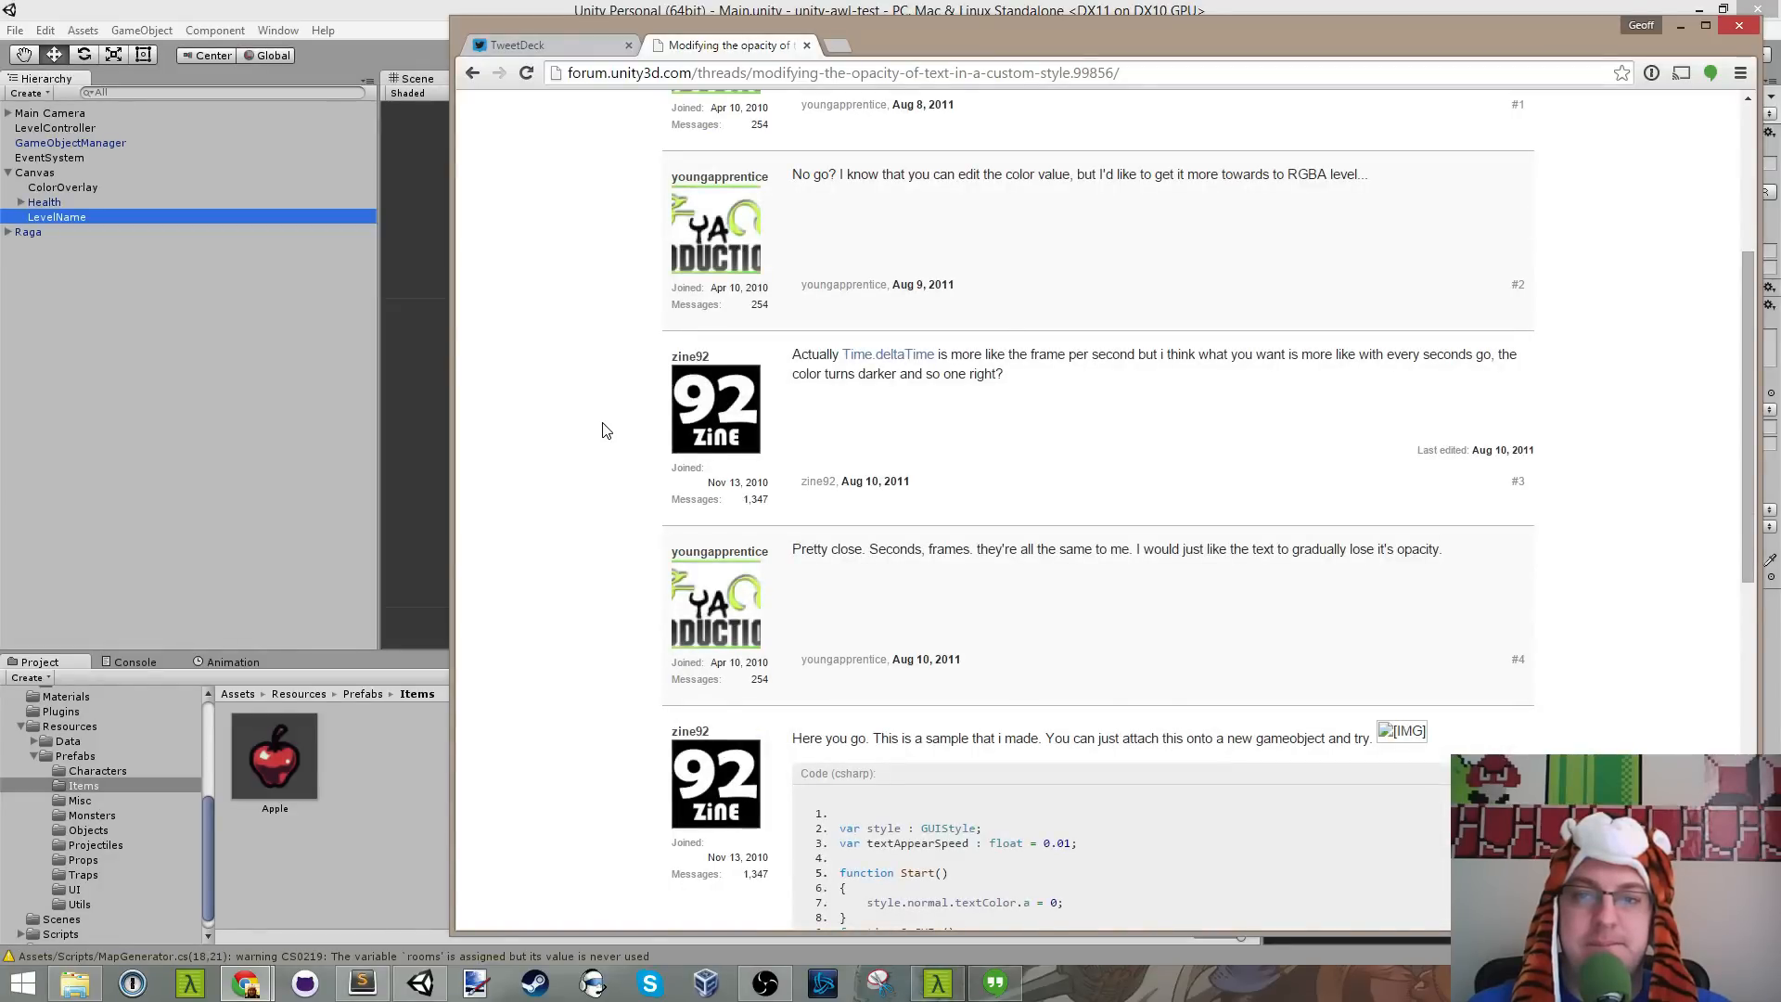
{"action": "scroll", "coordinate": [605, 431], "scroll_direction": "up", "scroll_amount": 4}
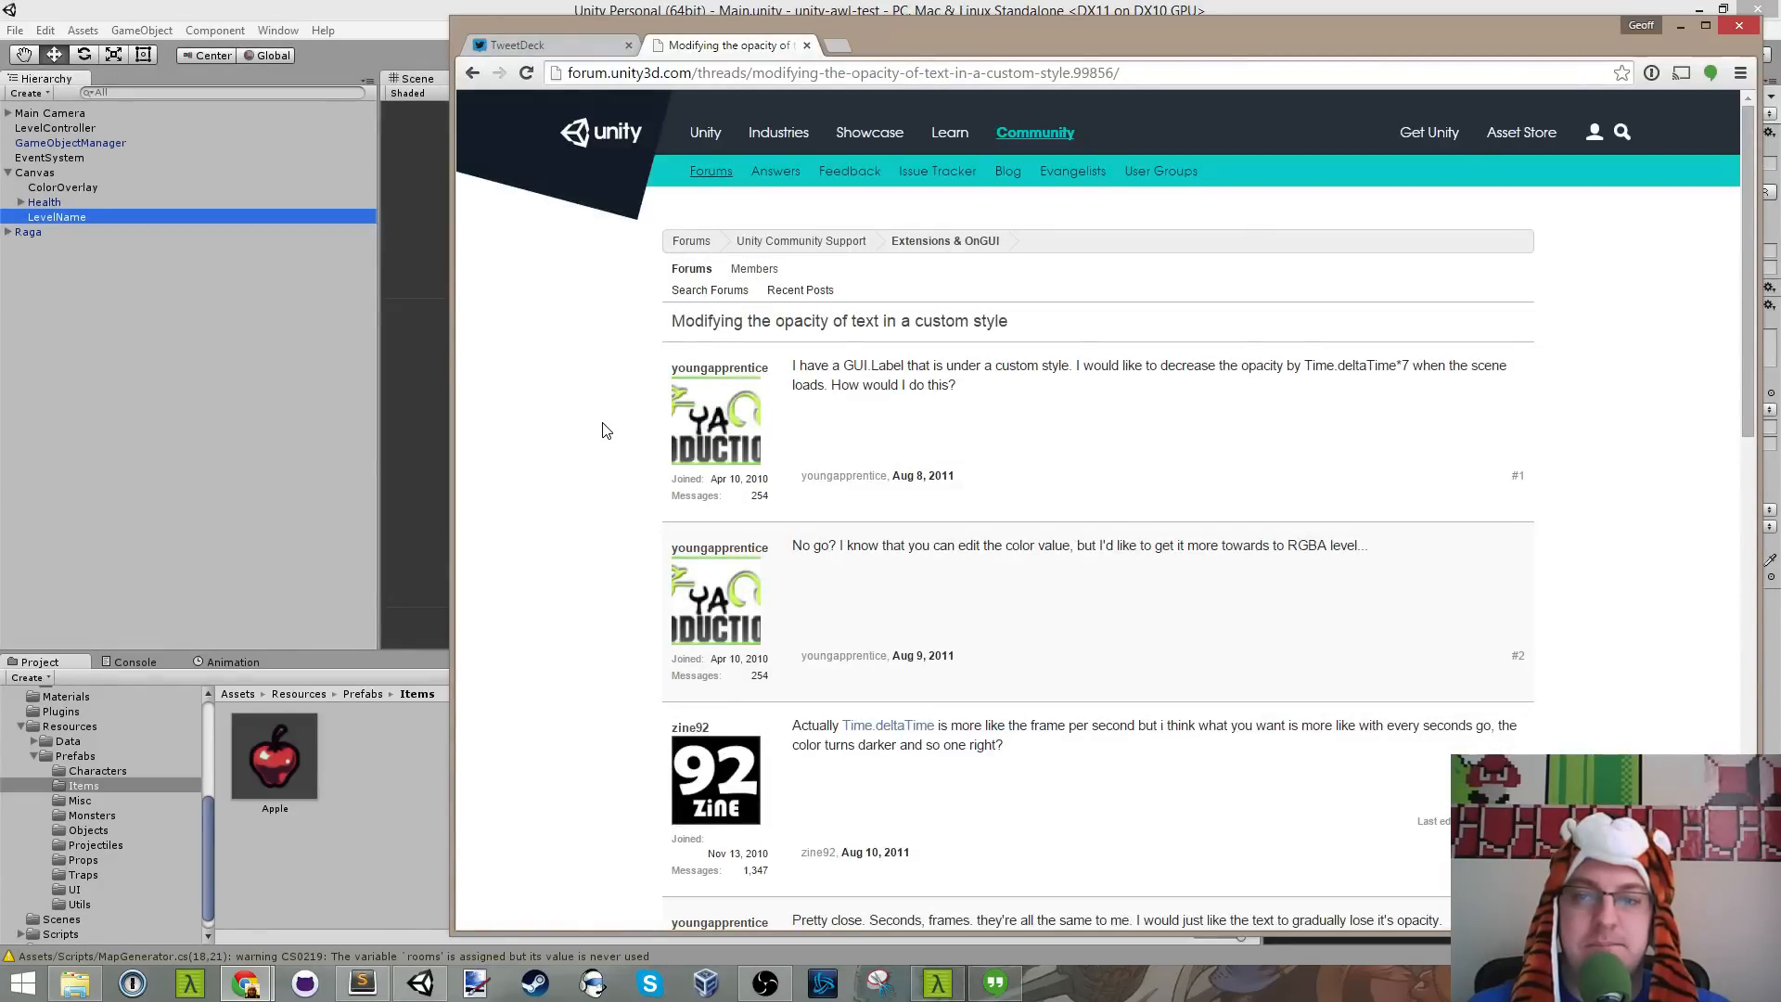
{"action": "scroll", "coordinate": [605, 430], "scroll_direction": "down", "scroll_amount": 6}
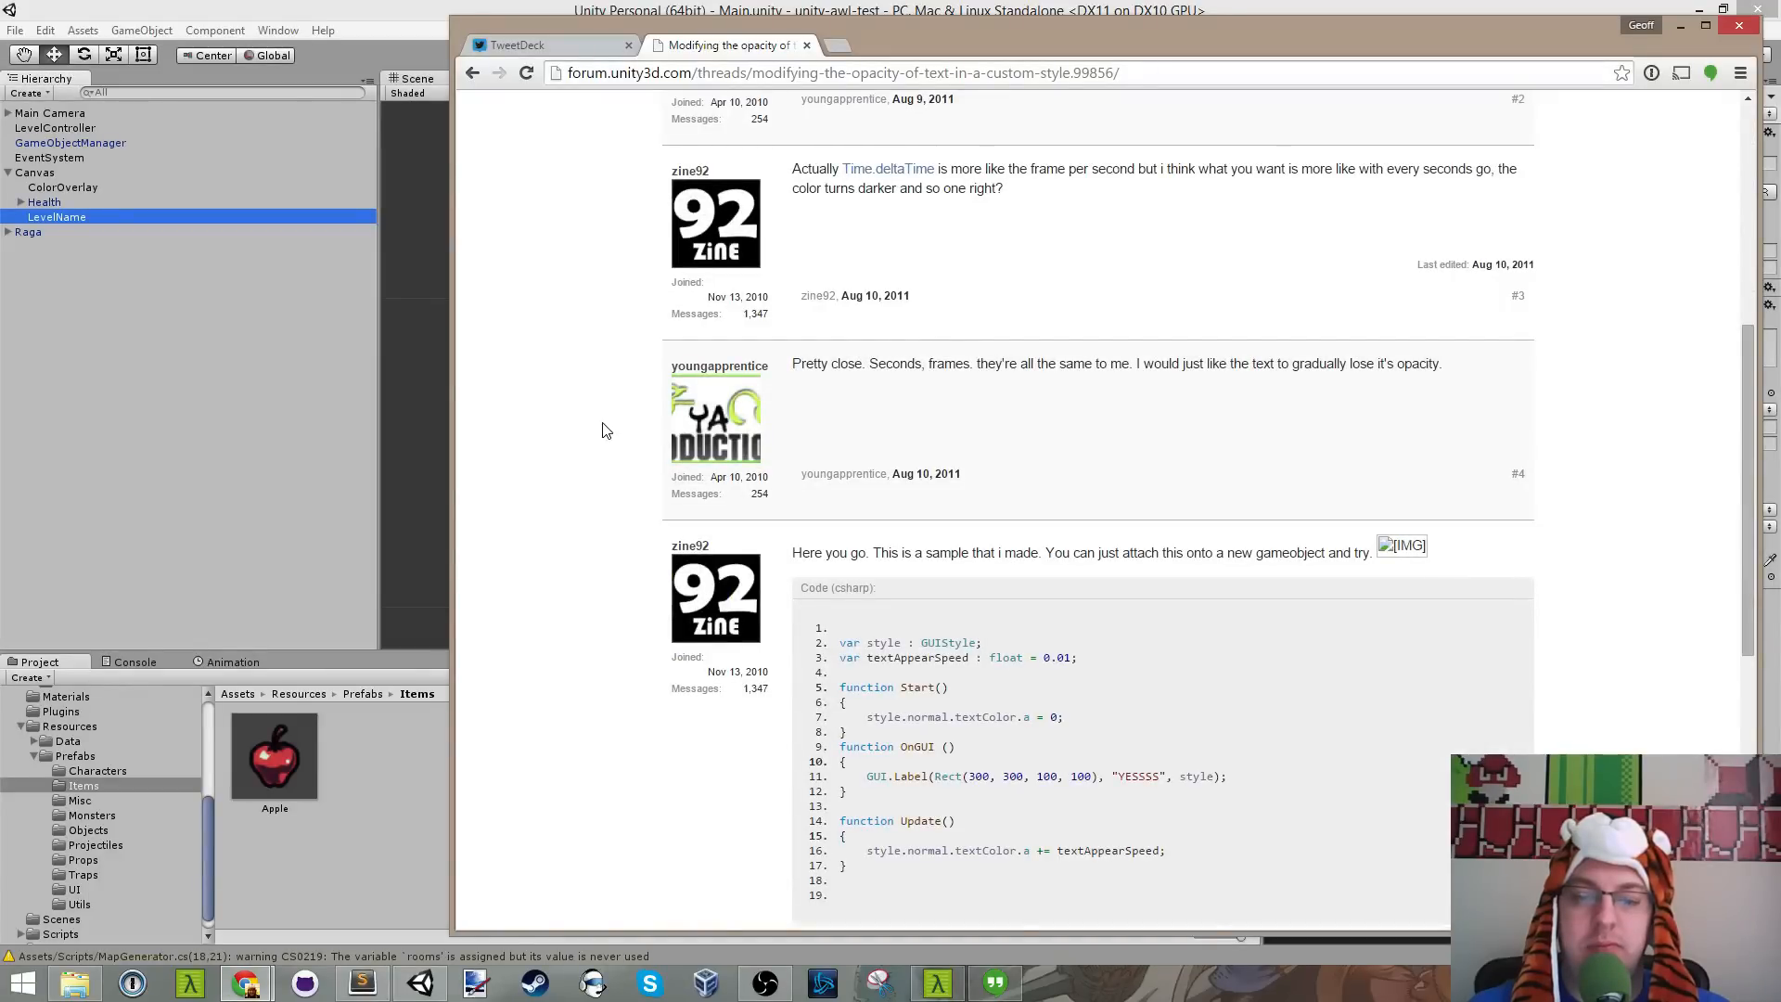
{"action": "scroll", "coordinate": [605, 430], "scroll_direction": "down", "scroll_amount": 2}
{"action": "scroll", "coordinate": [605, 430], "scroll_direction": "down", "scroll_amount": 1}
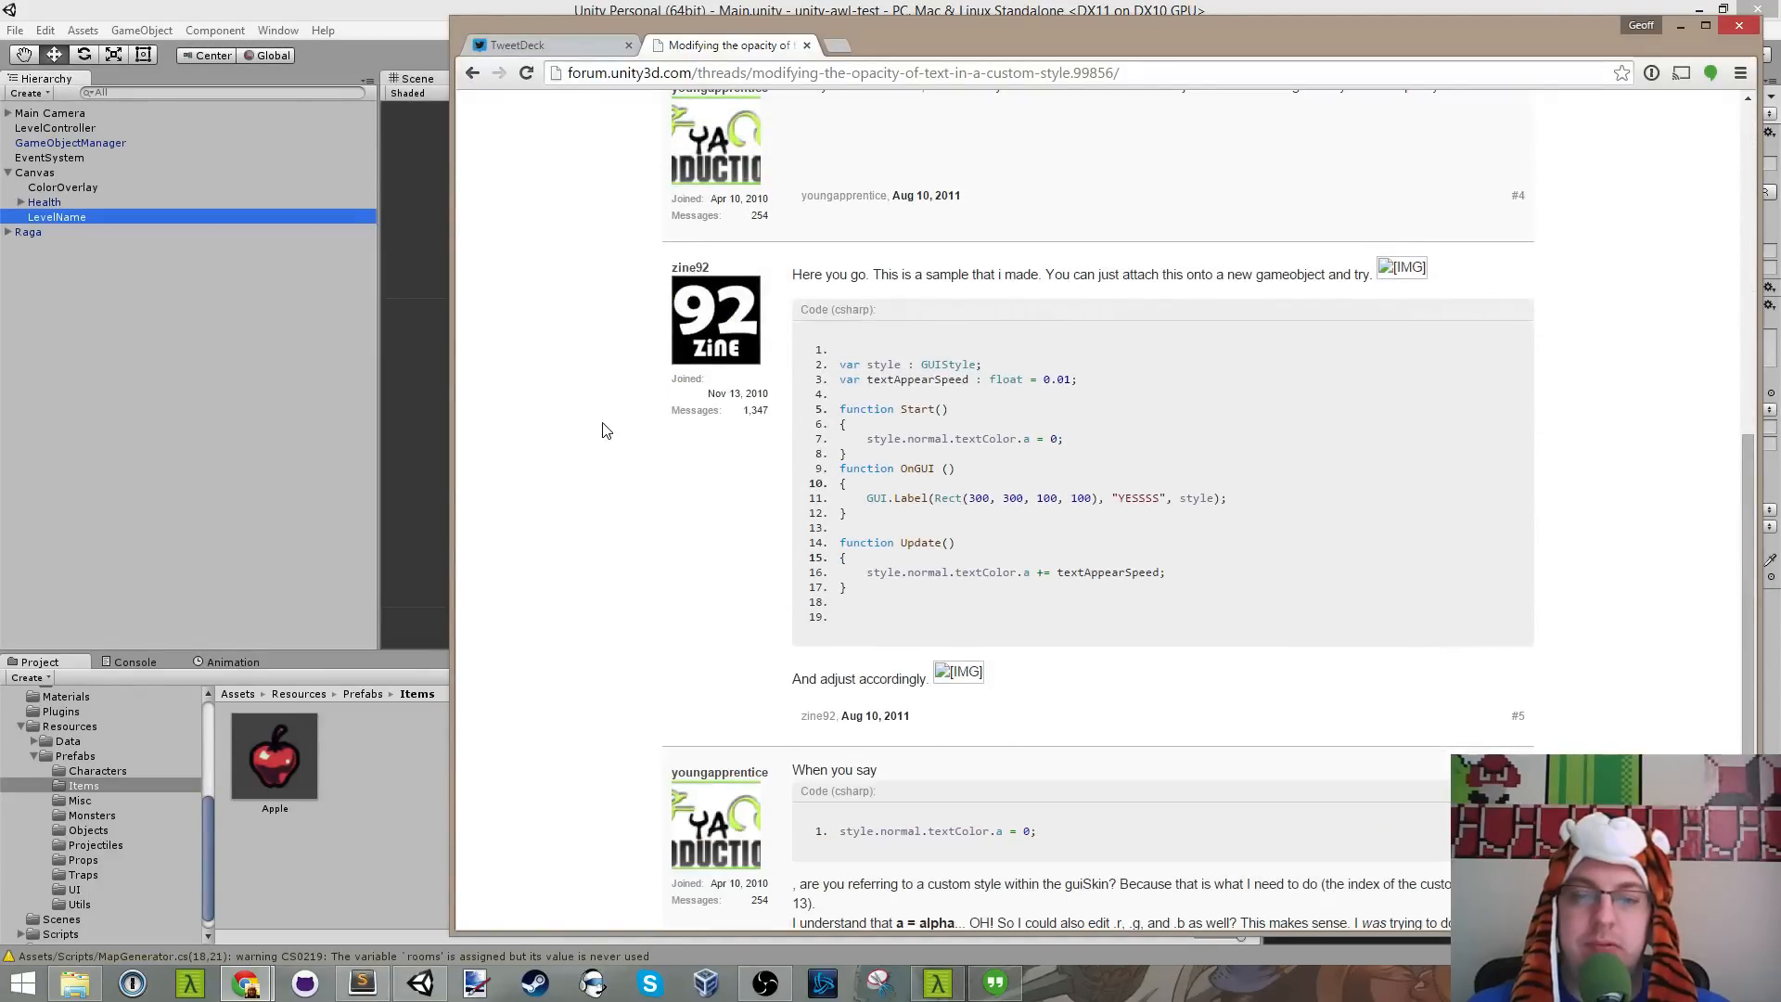
Step: Read the remaining replies in the forum thread about changing the text style's alpha value
{"action": "scroll", "coordinate": [605, 430], "scroll_direction": "down", "scroll_amount": 2}
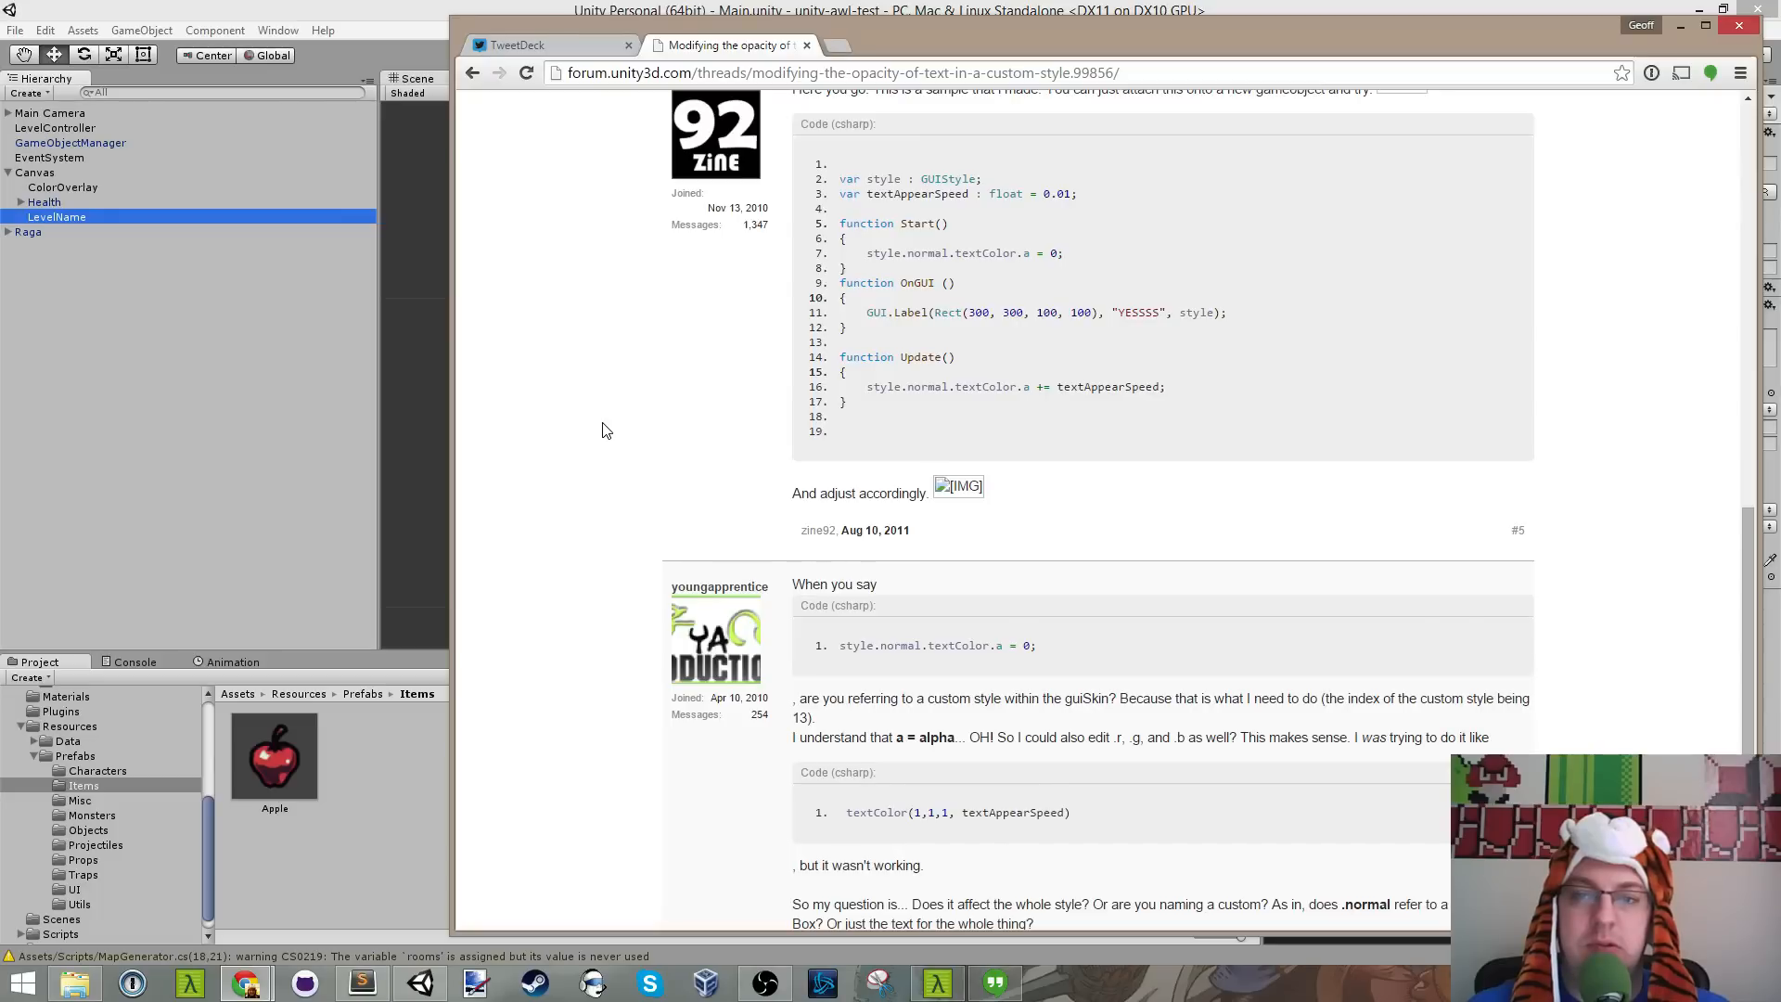
{"action": "scroll", "coordinate": [605, 430], "scroll_direction": "down", "scroll_amount": 1}
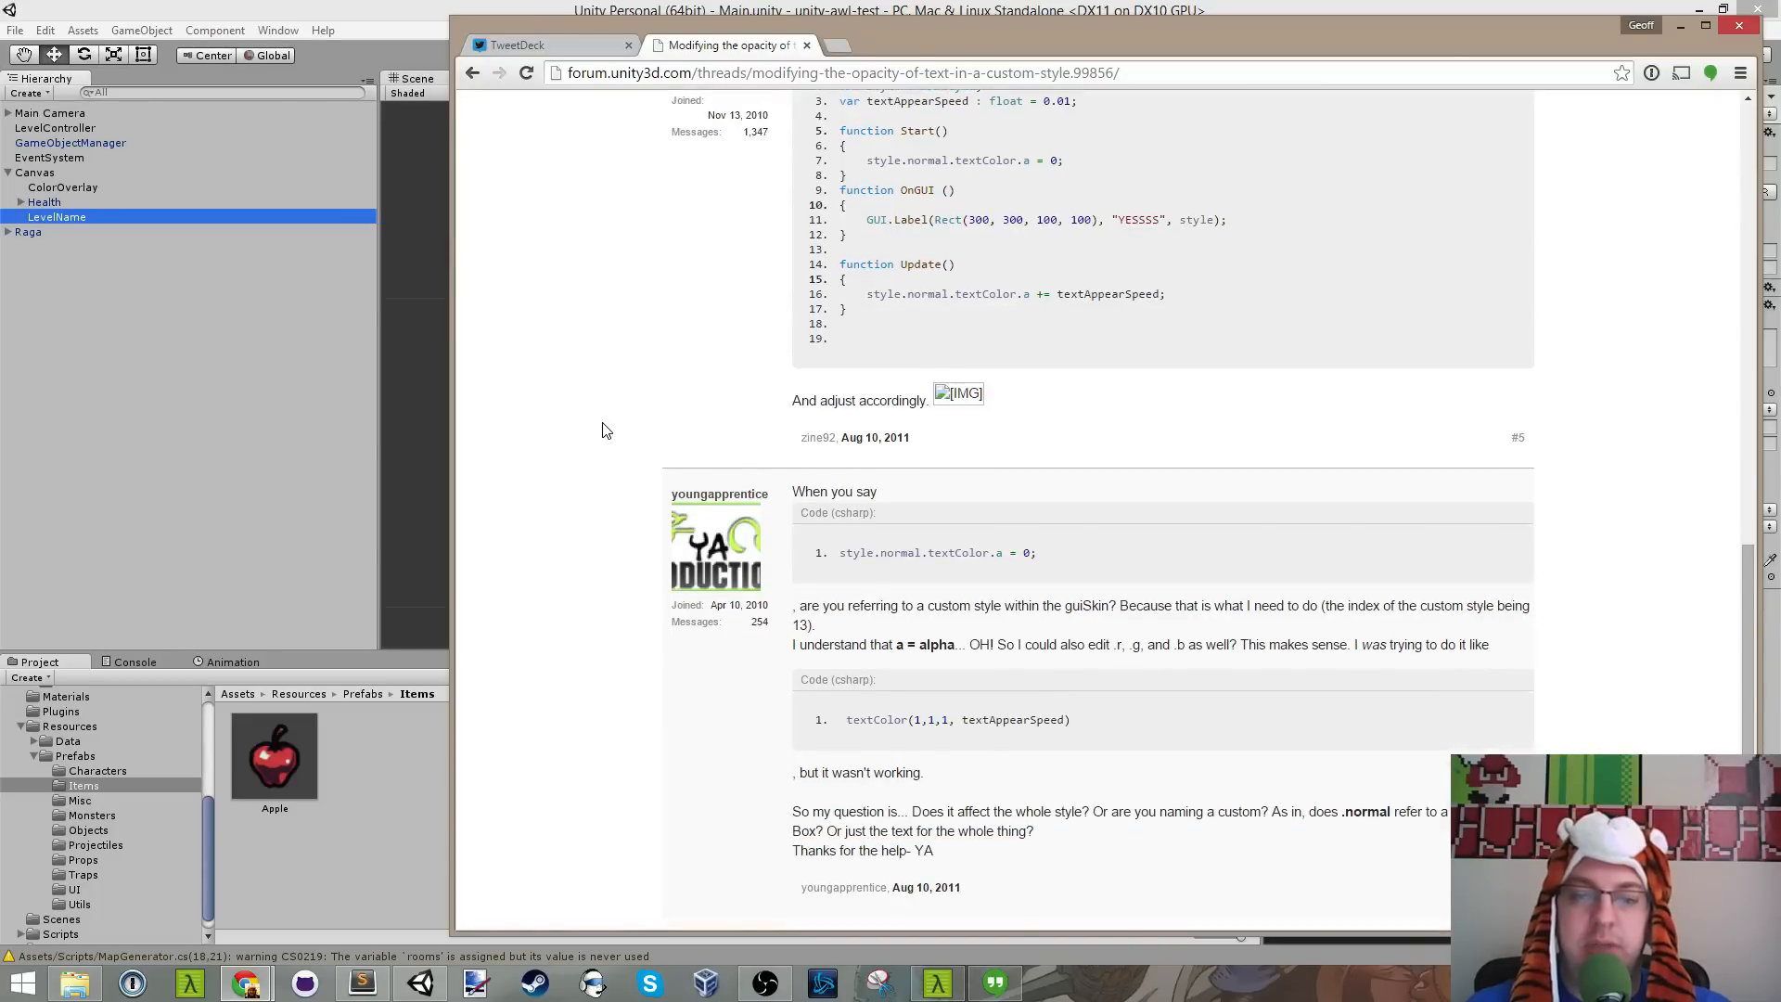
{"action": "scroll", "coordinate": [605, 430], "scroll_direction": "down", "scroll_amount": 1}
{"action": "scroll", "coordinate": [605, 430], "scroll_direction": "up", "scroll_amount": 9}
{"action": "scroll", "coordinate": [605, 430], "scroll_direction": "up", "scroll_amount": 3}
Step: Return to the search results, open "Changing opacity of a GUITexture element" on Unity Answers, and read its answers
{"action": "left_click", "coordinate": [472, 72]}
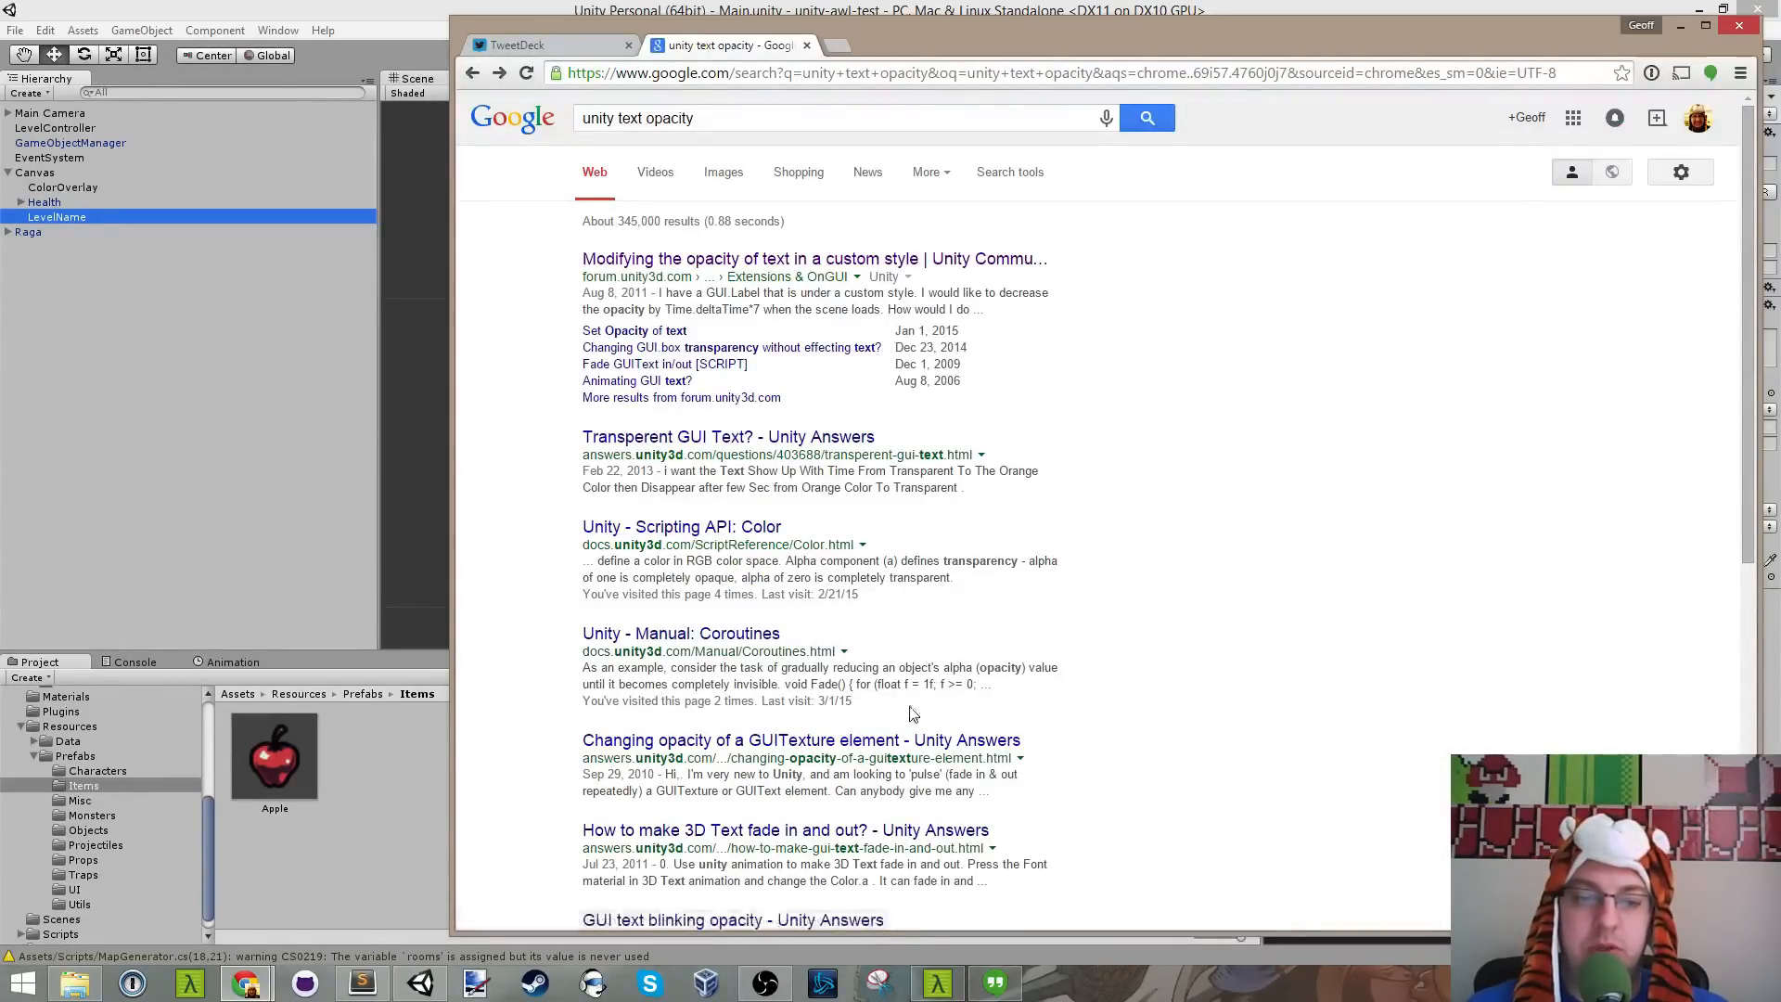
{"action": "left_click", "coordinate": [900, 742]}
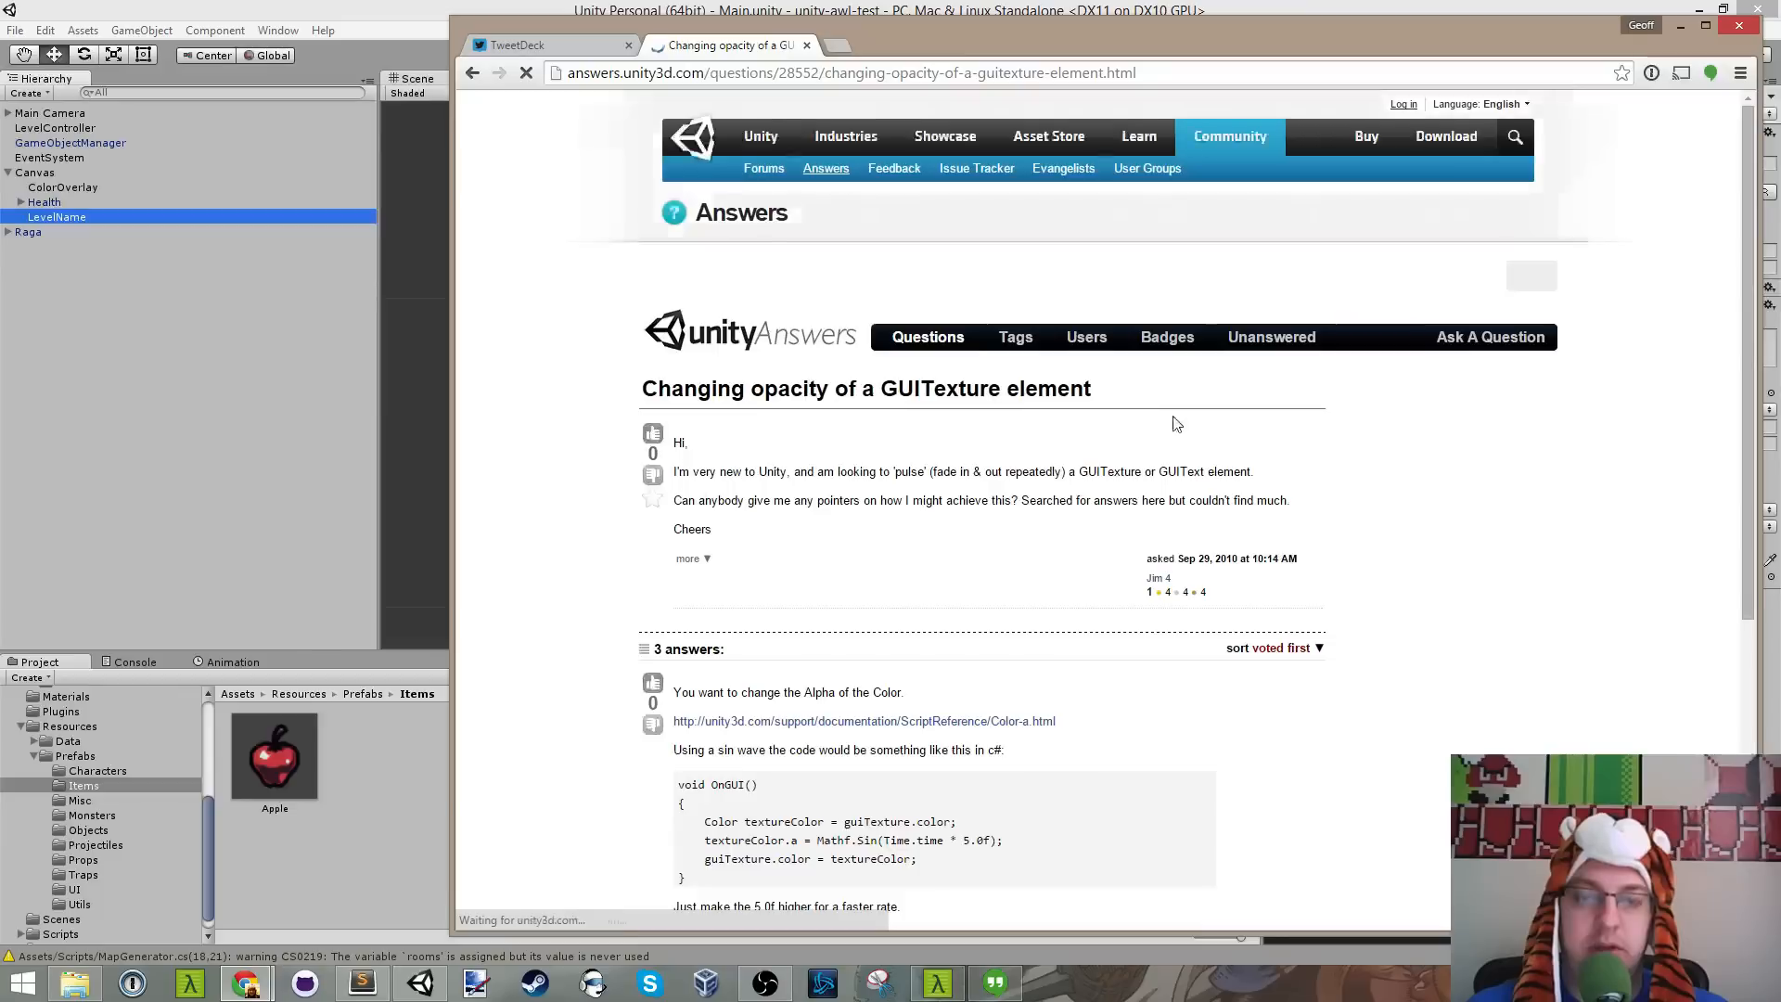
{"action": "scroll", "coordinate": [592, 414], "scroll_direction": "down", "scroll_amount": 2}
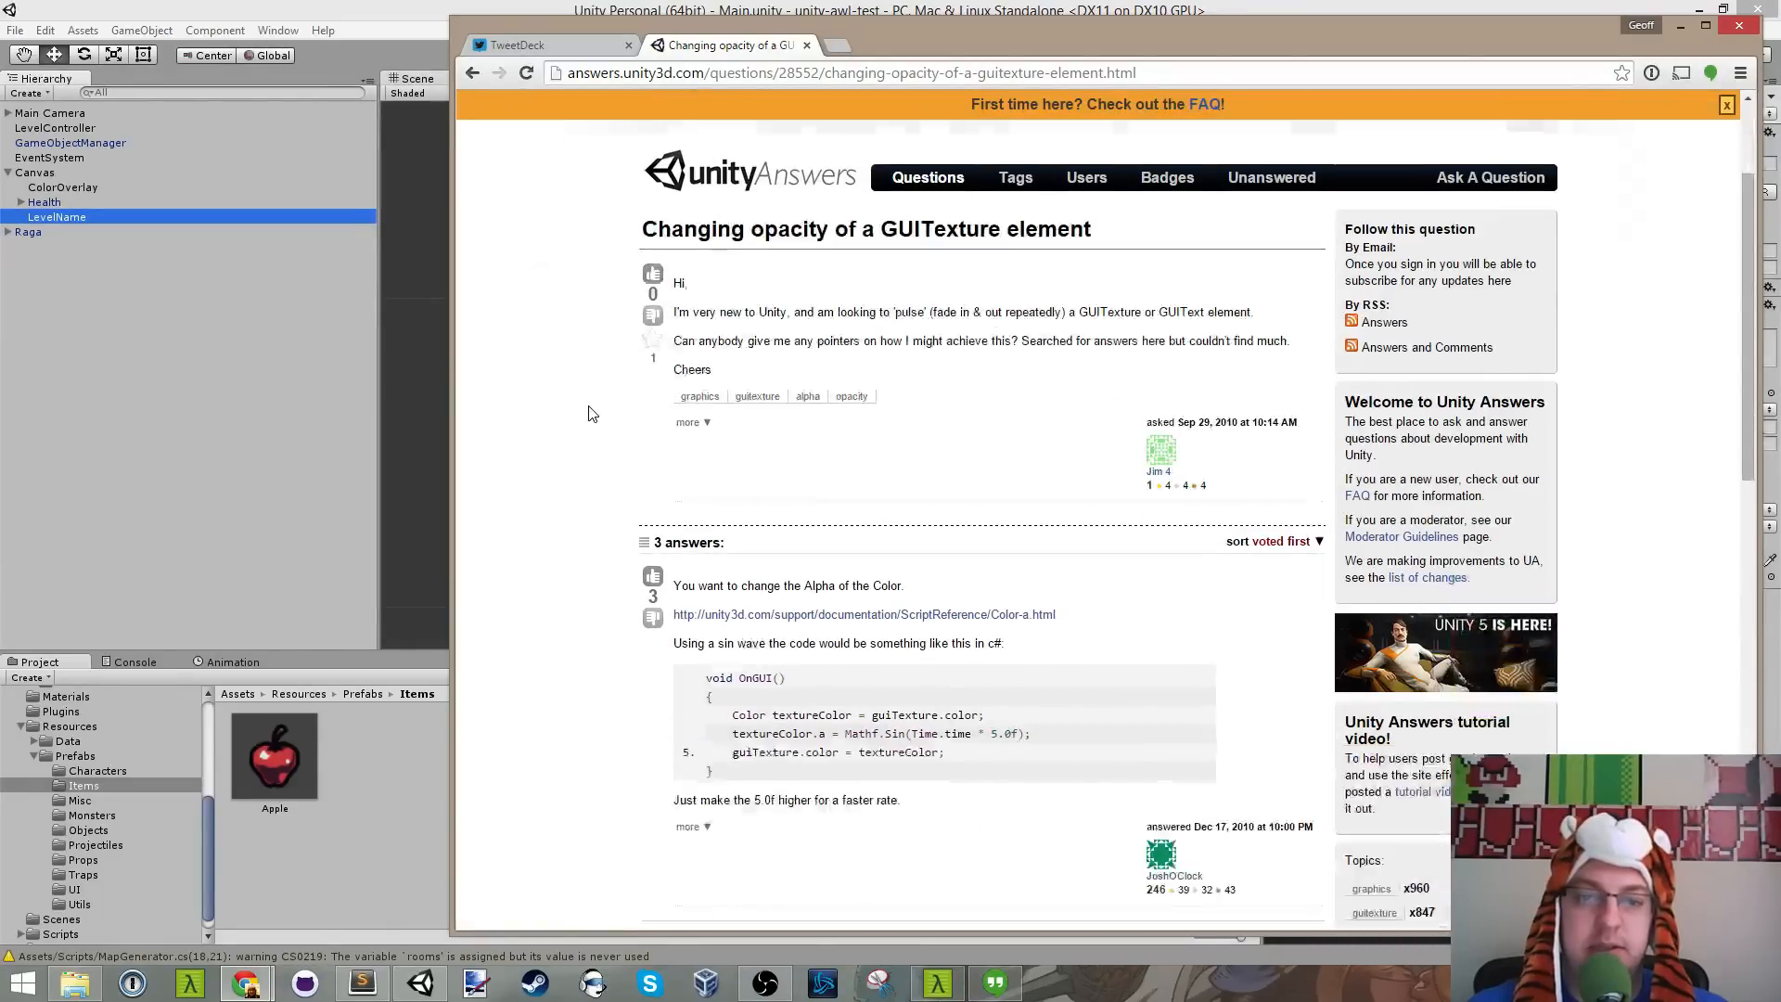
{"action": "scroll", "coordinate": [592, 414], "scroll_direction": "down", "scroll_amount": 1}
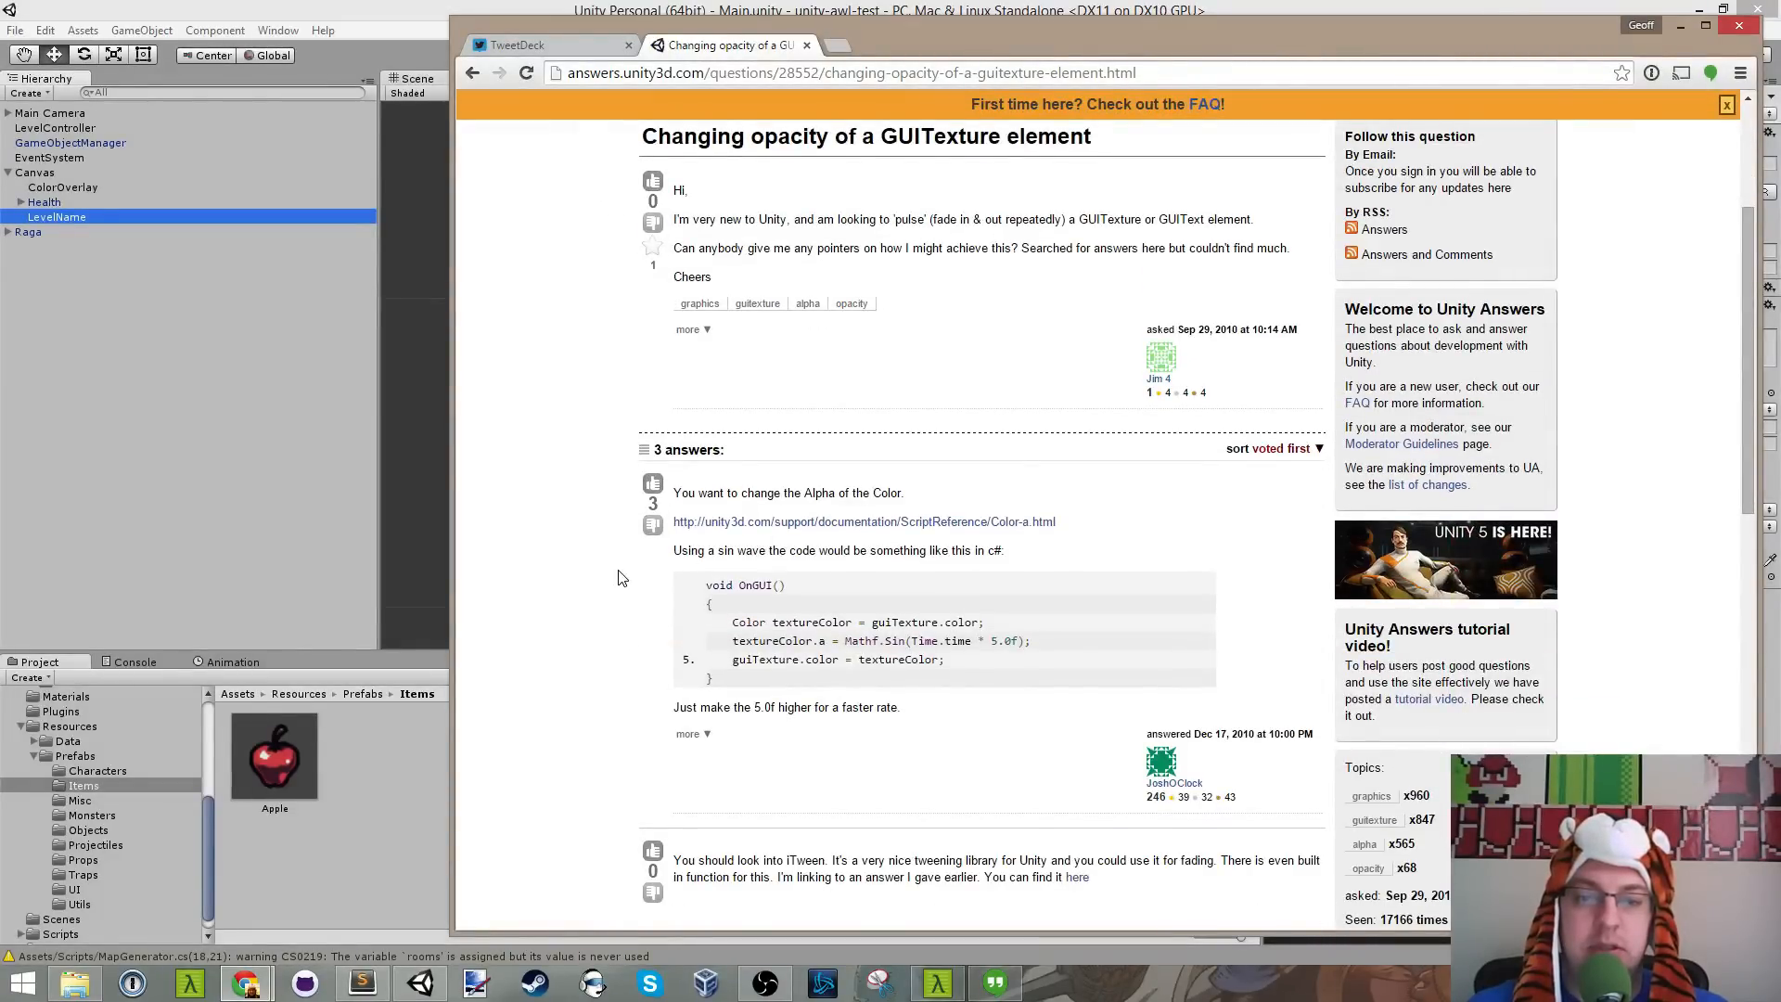
{"action": "scroll", "coordinate": [621, 577], "scroll_direction": "down", "scroll_amount": 1}
{"action": "scroll", "coordinate": [623, 575], "scroll_direction": "down", "scroll_amount": 1}
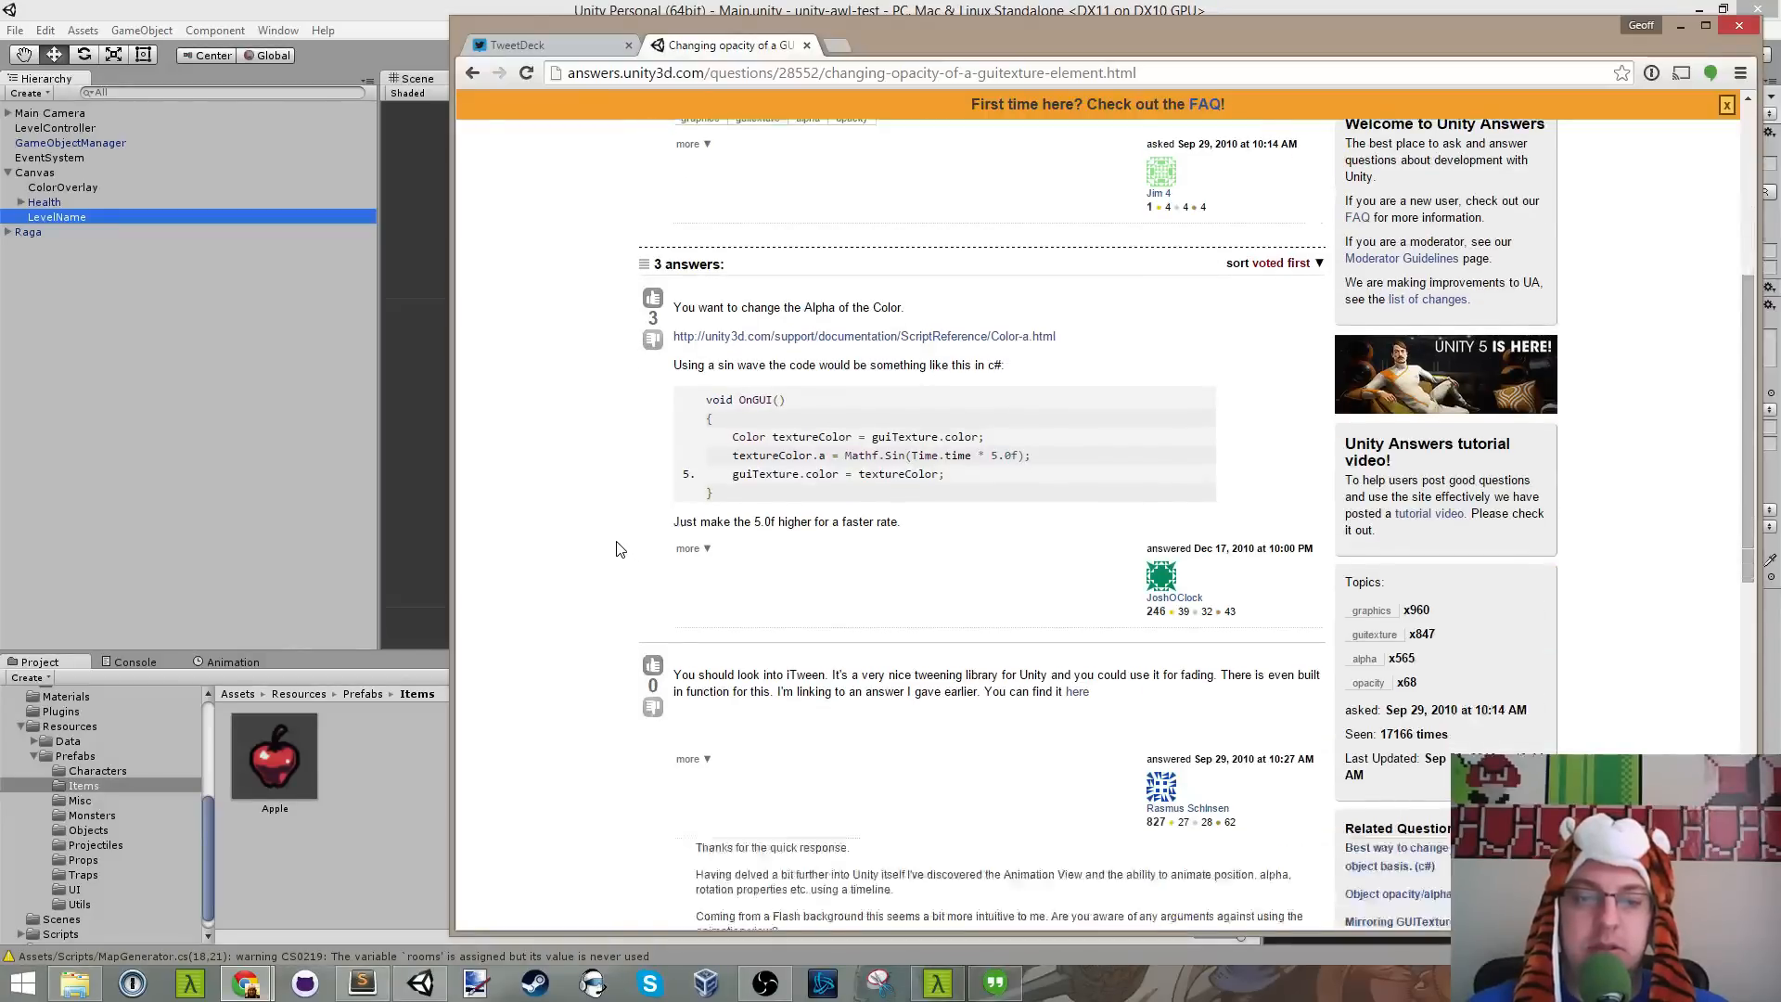
{"action": "scroll", "coordinate": [620, 549], "scroll_direction": "down", "scroll_amount": 5}
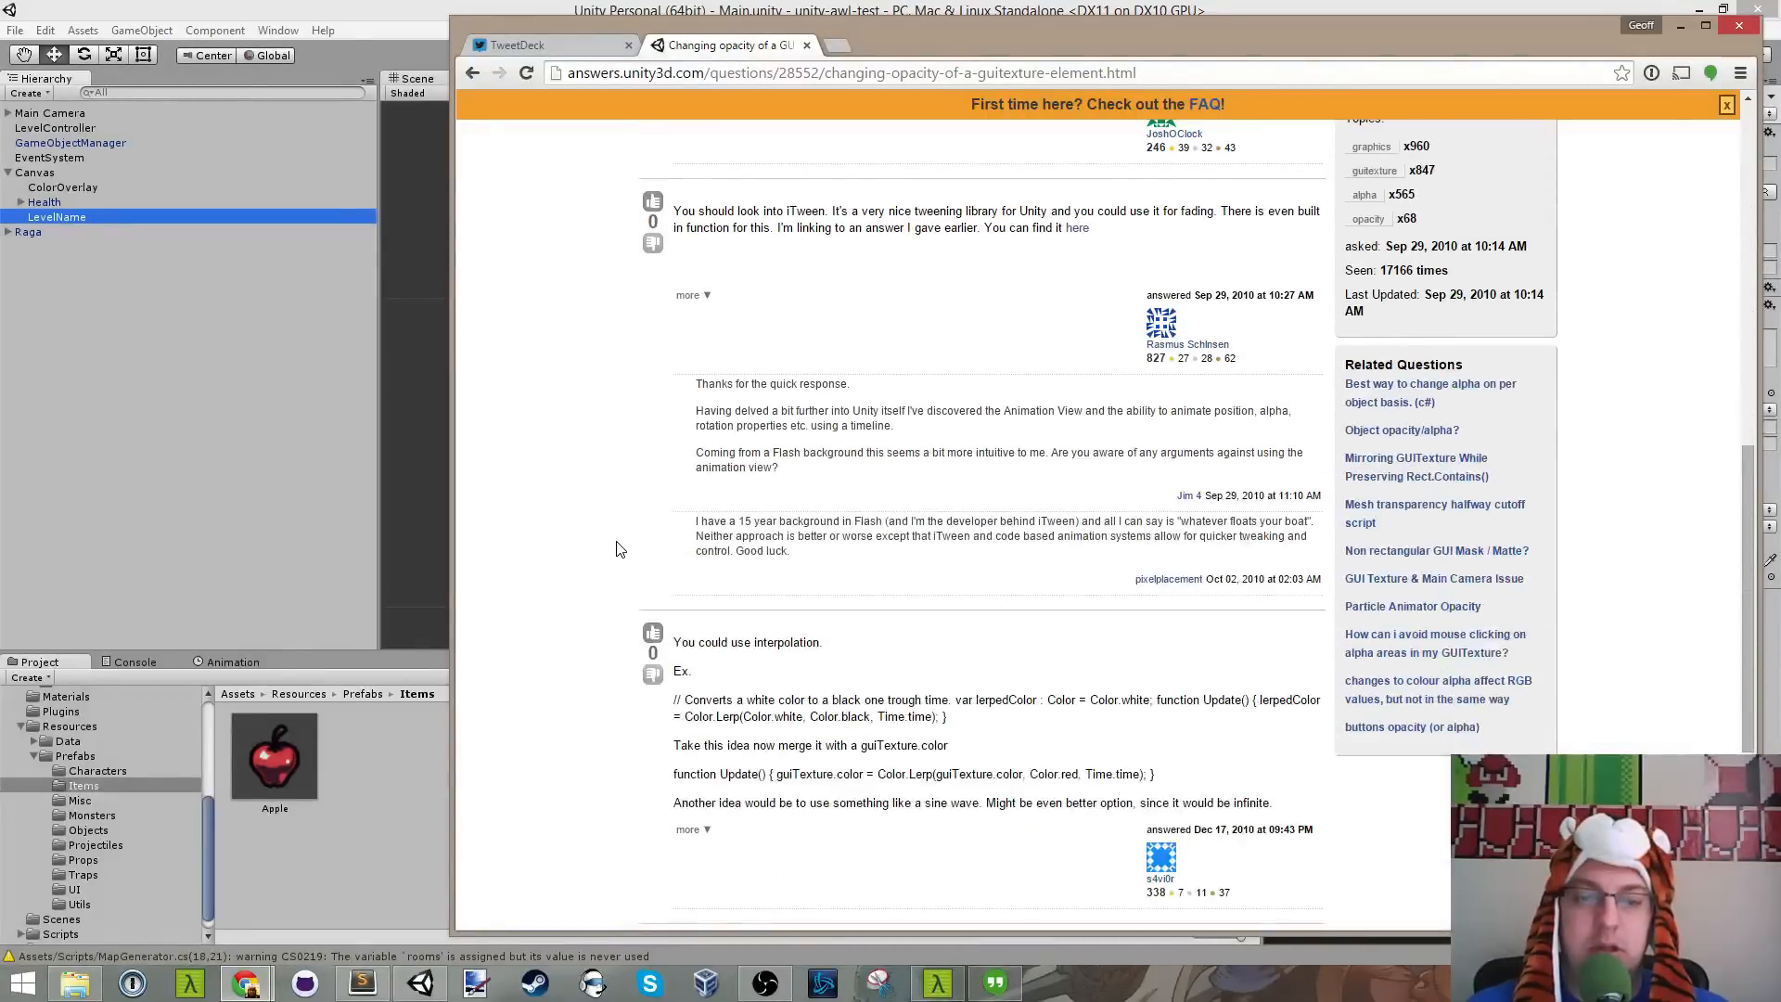
Step: Search Google for "leantween unity text opacity" in a new tab
{"action": "key", "text": "ctrl+t"}
{"action": "type", "text": "leantween"}
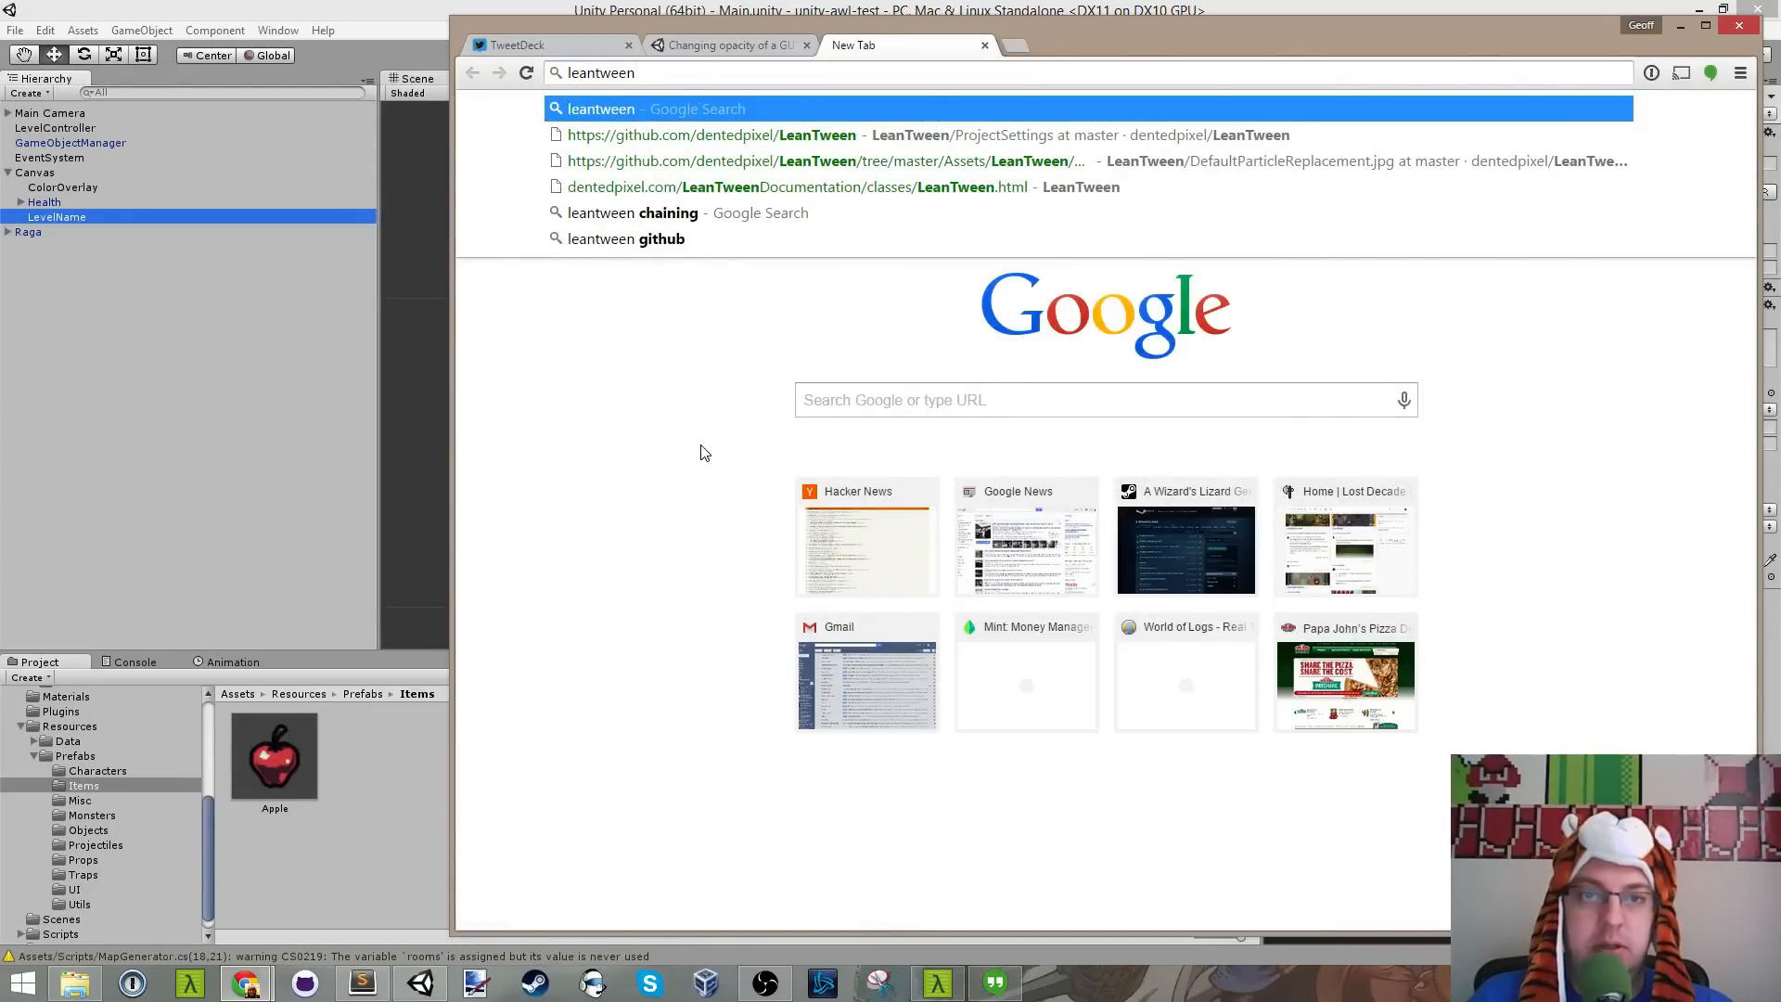
{"action": "type", "text": " unity"}
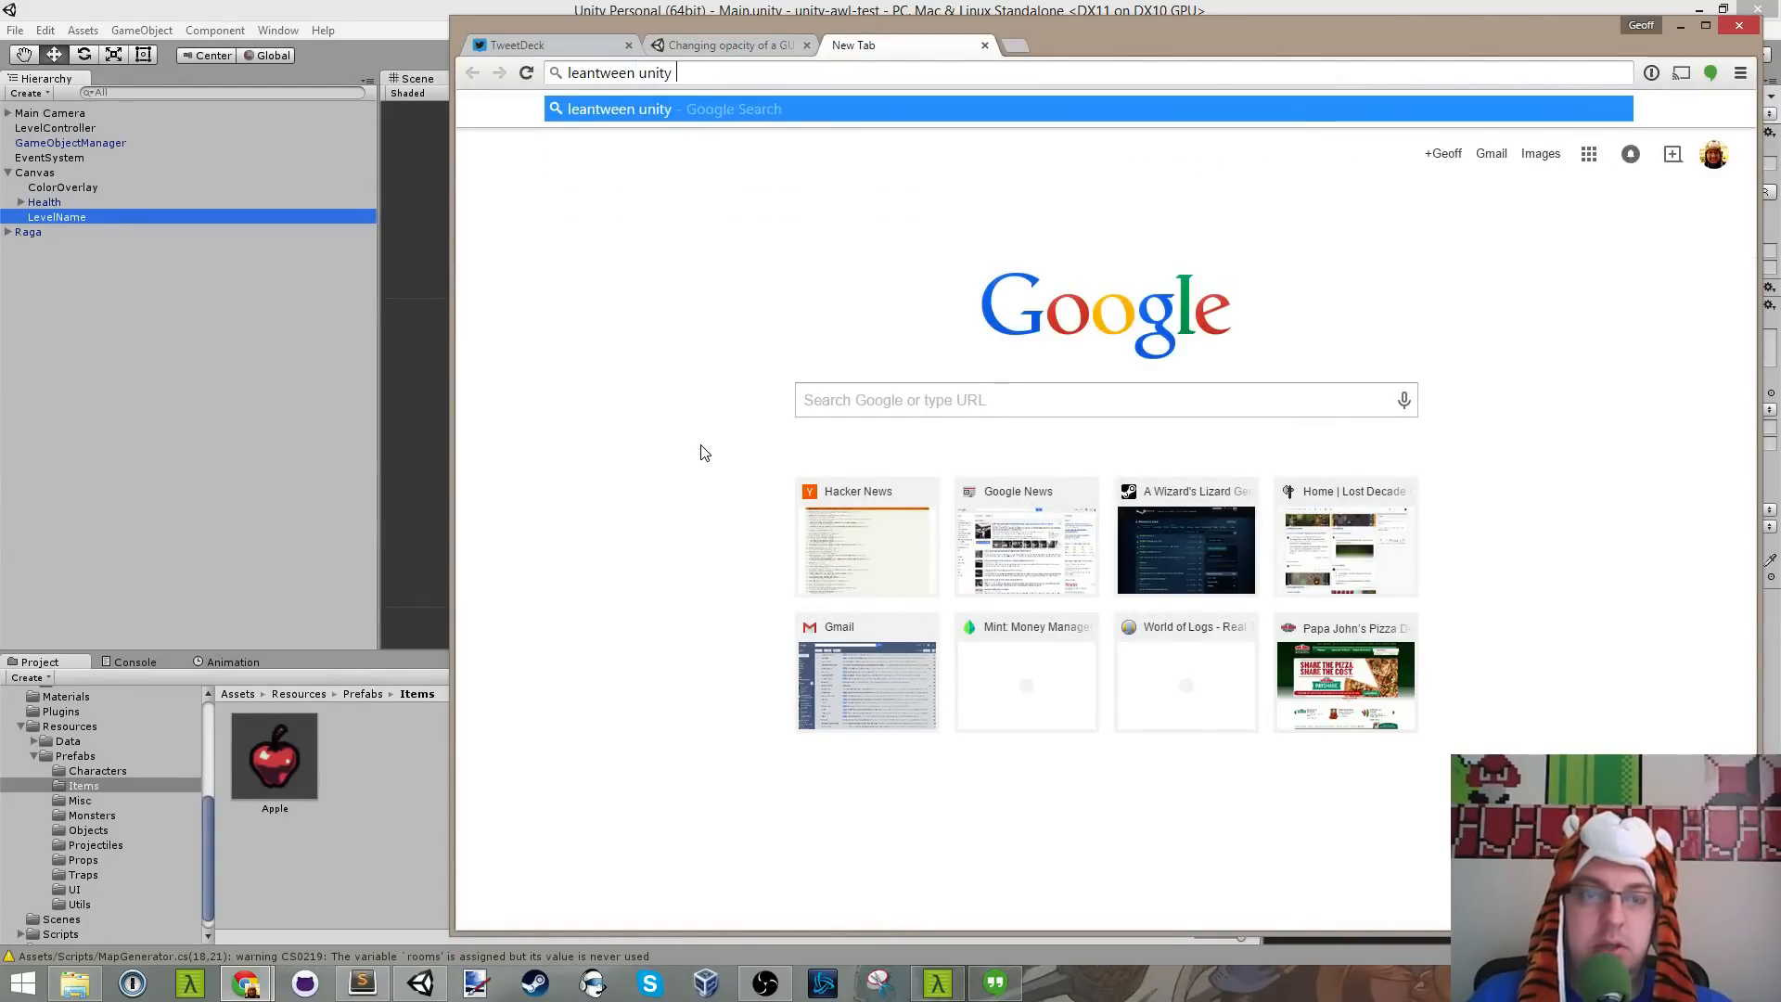
{"action": "type", "text": " text op"}
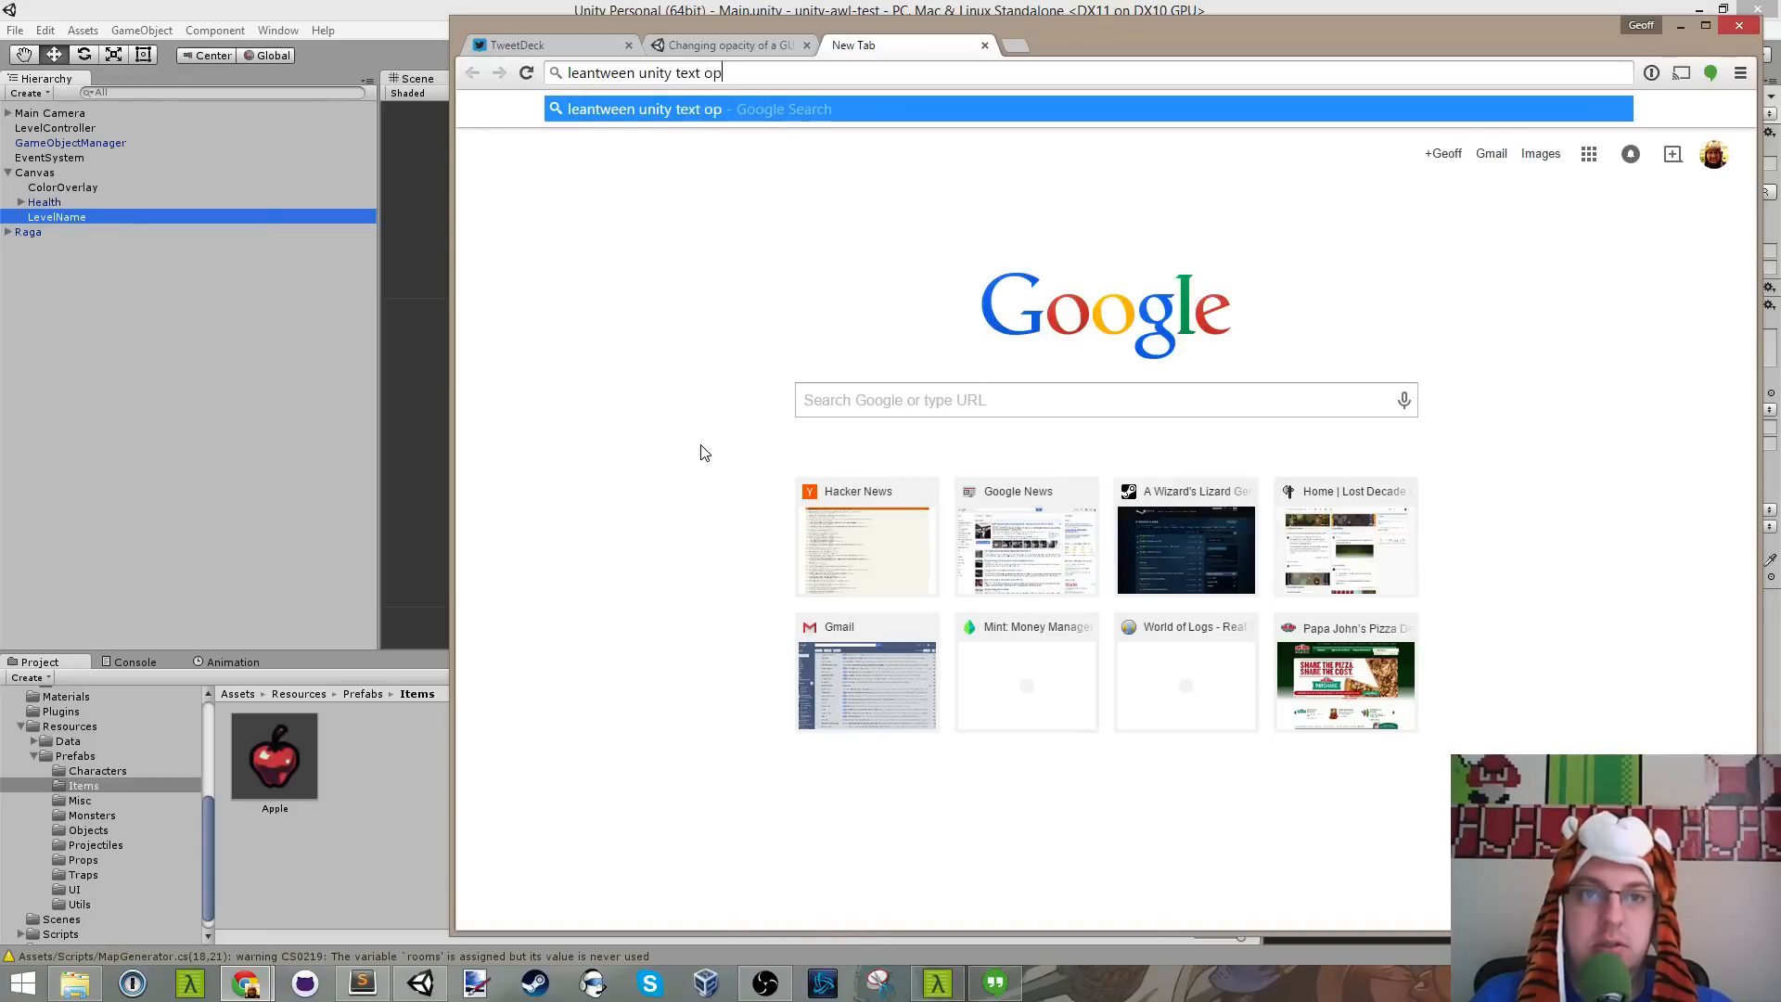
{"action": "type", "text": "acity"}
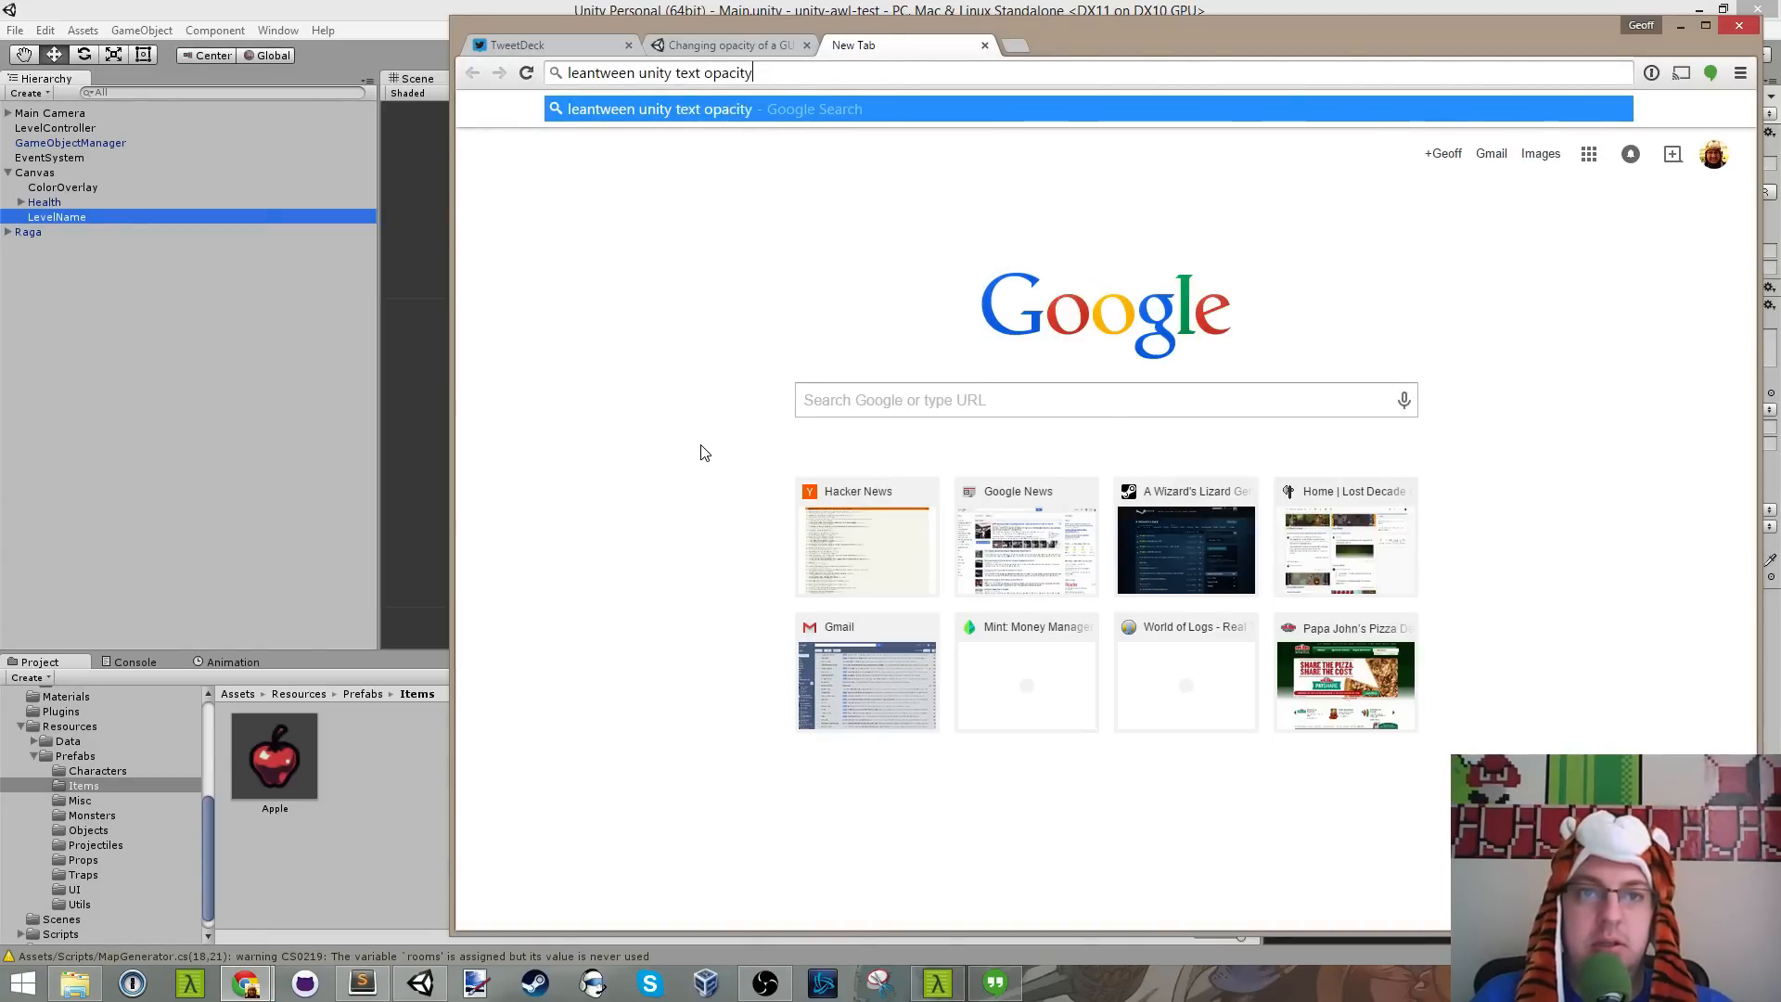
{"action": "key", "text": "Return"}
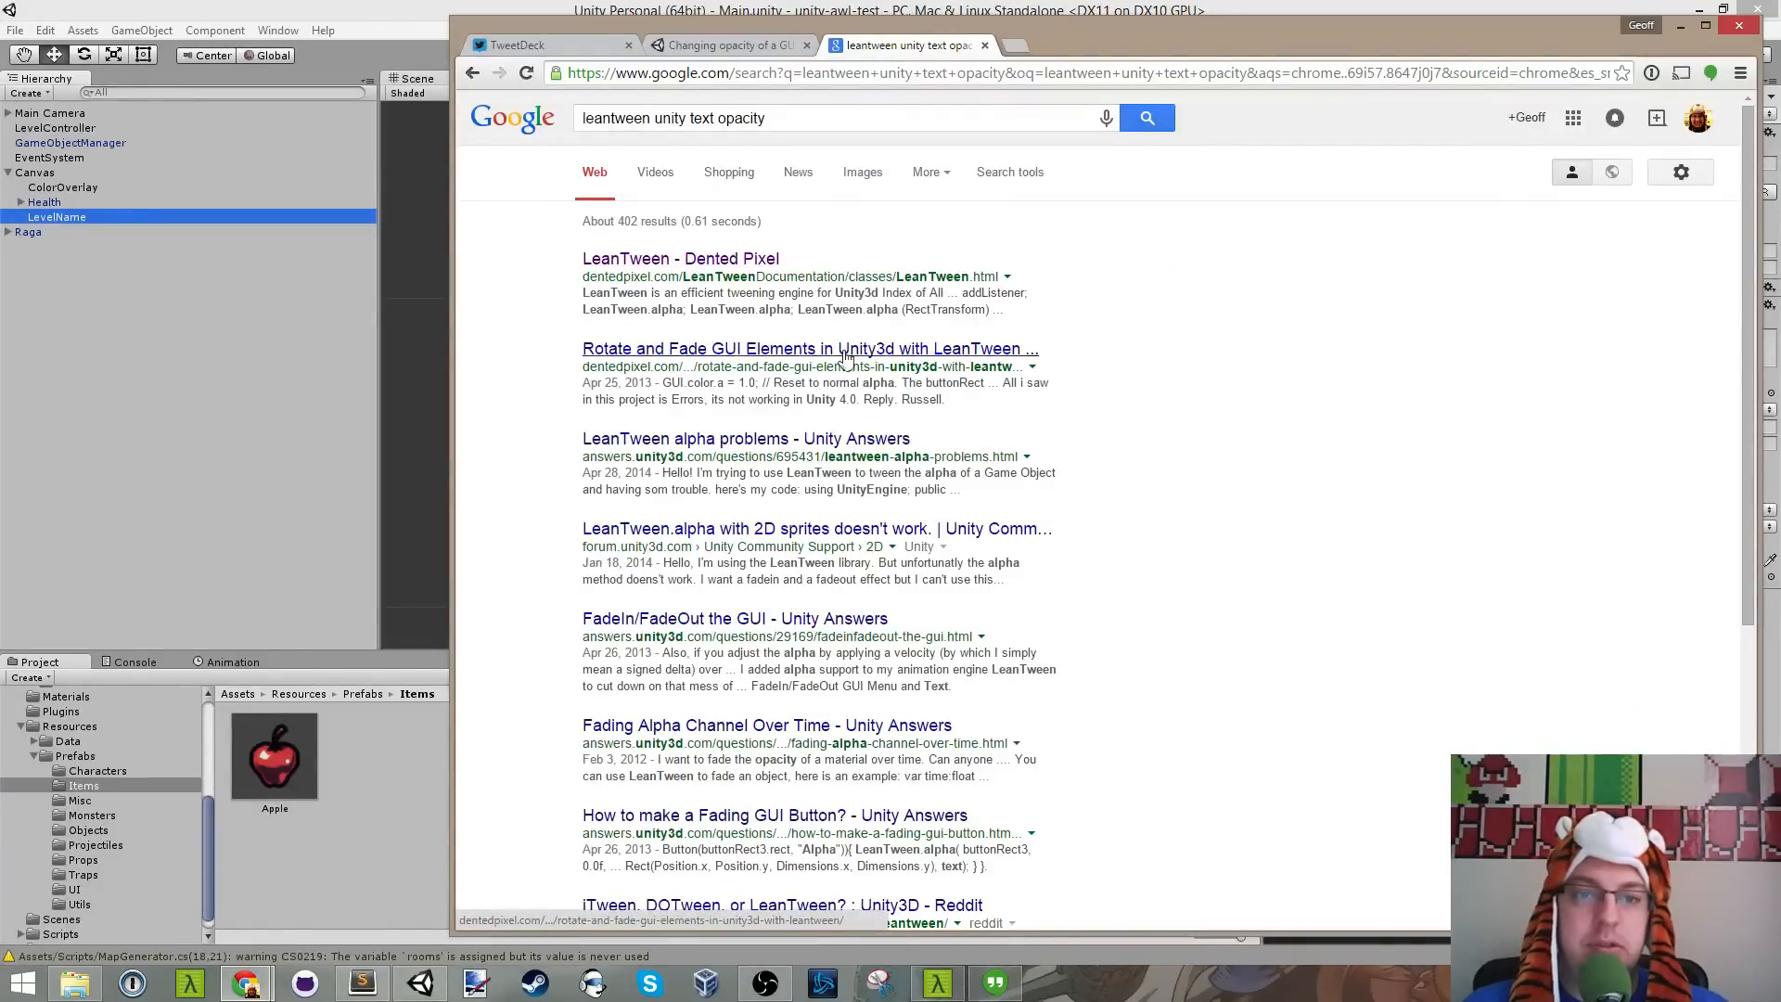
Step: Open the LeanTween documentation on the Dented Pixel site and read the class overview and its moveX examples
{"action": "left_click", "coordinate": [751, 263]}
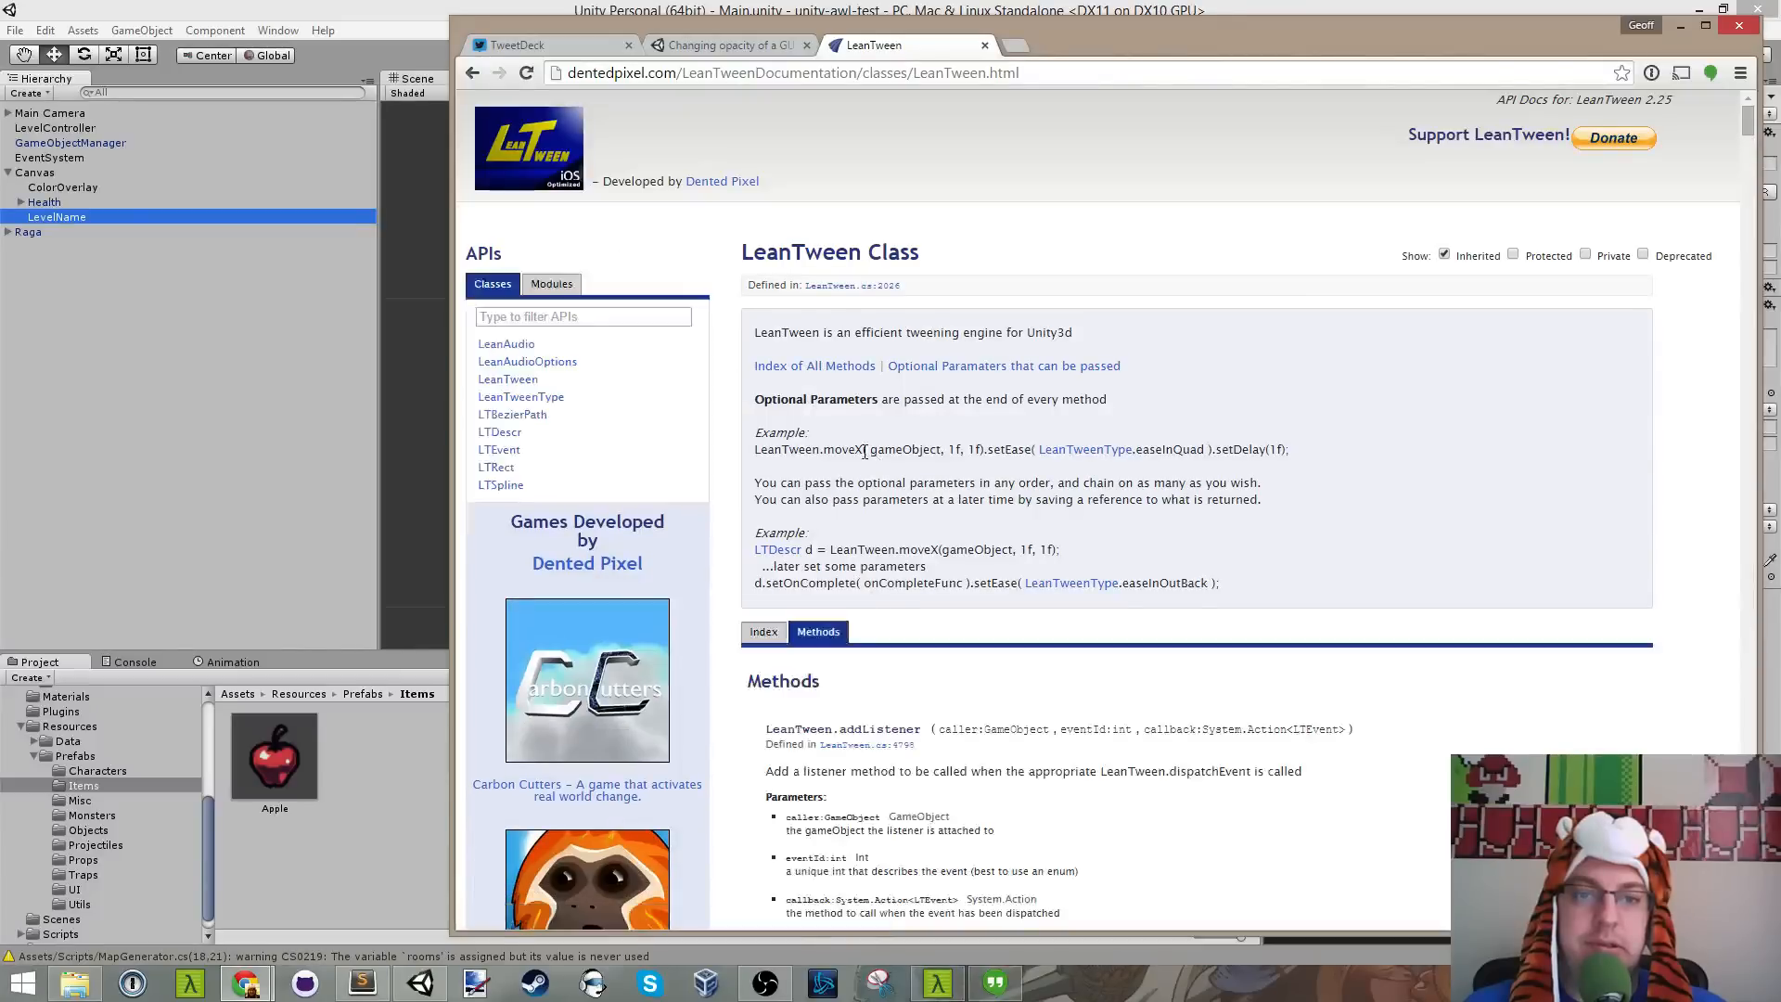
{"action": "left_click_drag", "start_coordinate": [812, 450], "coordinate": [951, 451]}
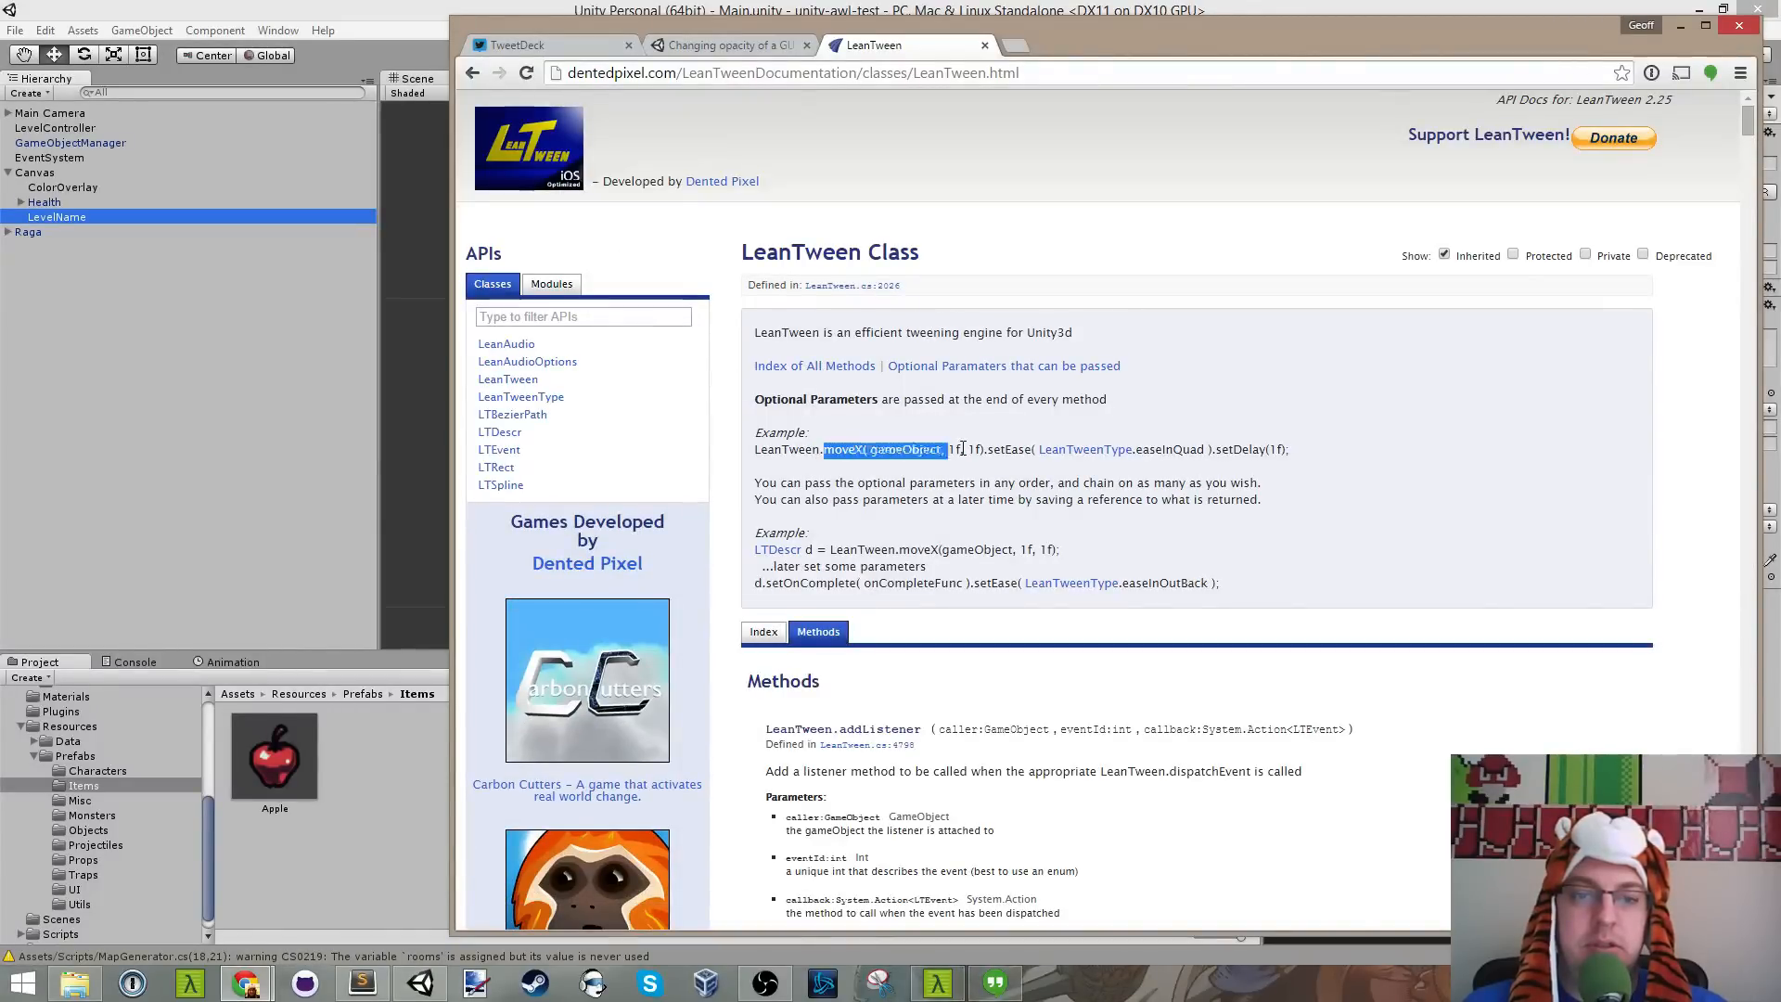
{"action": "left_click", "coordinate": [954, 451]}
{"action": "scroll", "coordinate": [954, 454], "scroll_direction": "down", "scroll_amount": 3}
{"action": "scroll", "coordinate": [965, 433], "scroll_direction": "up", "scroll_amount": 2}
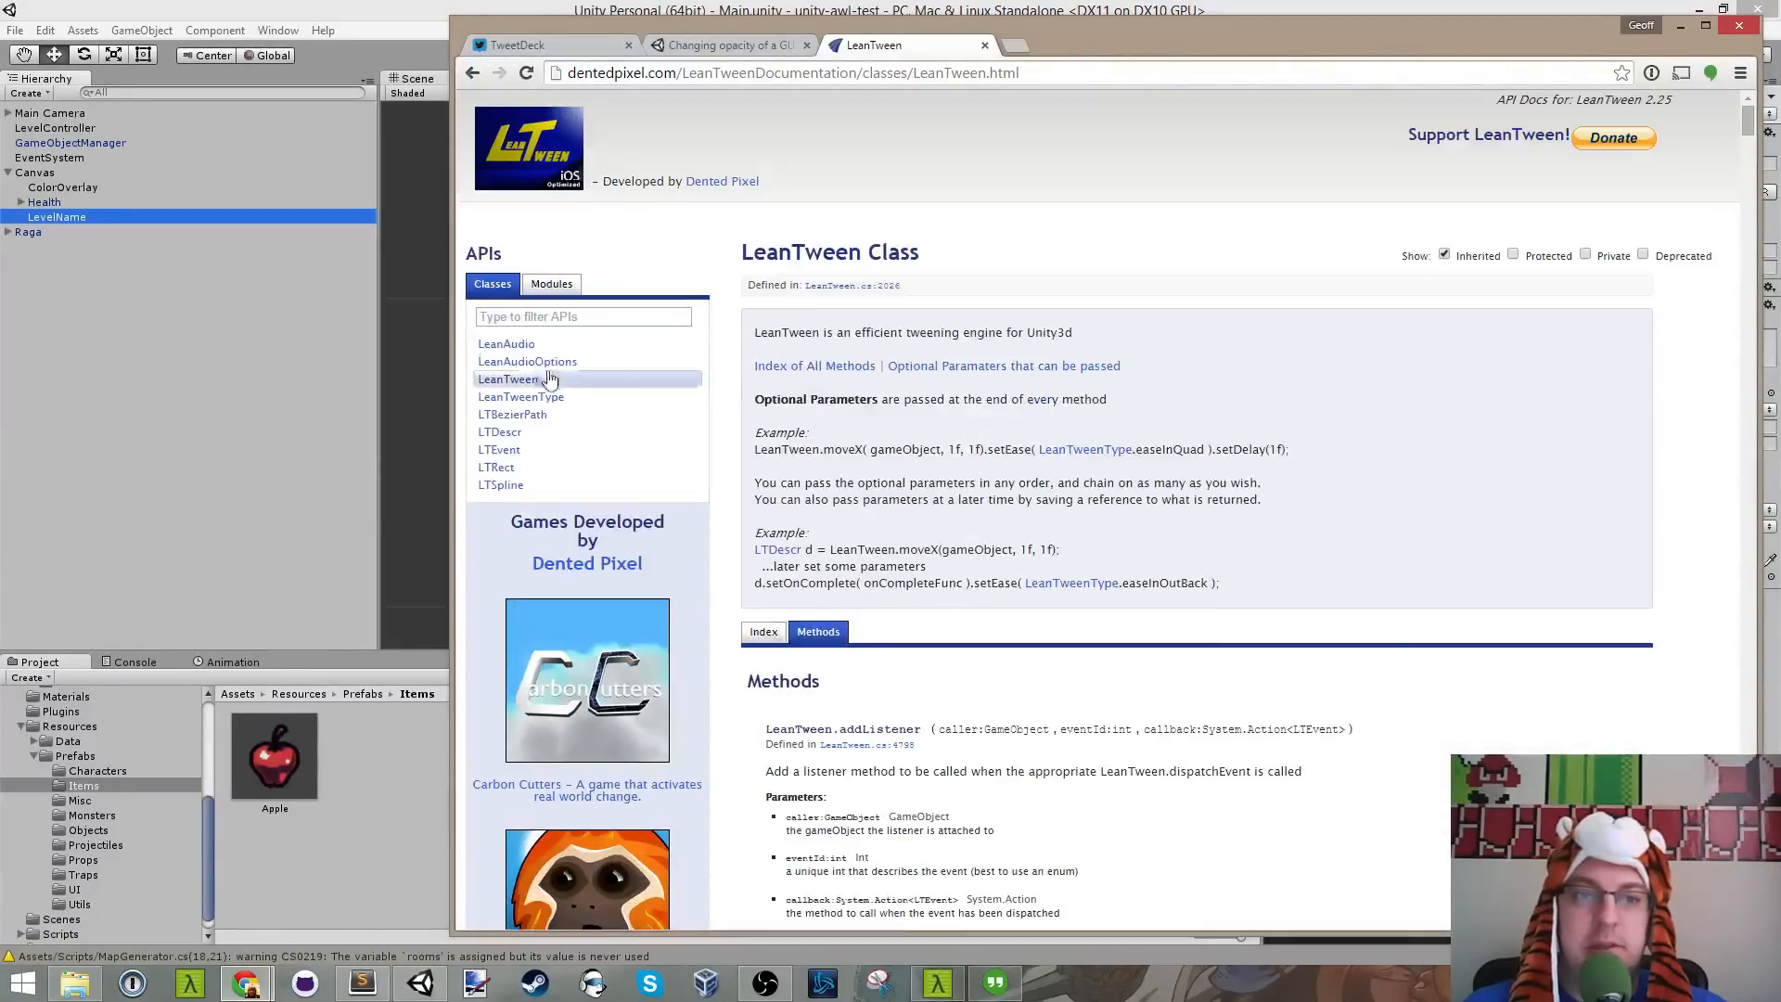
{"action": "scroll", "coordinate": [1037, 501], "scroll_direction": "down", "scroll_amount": 1}
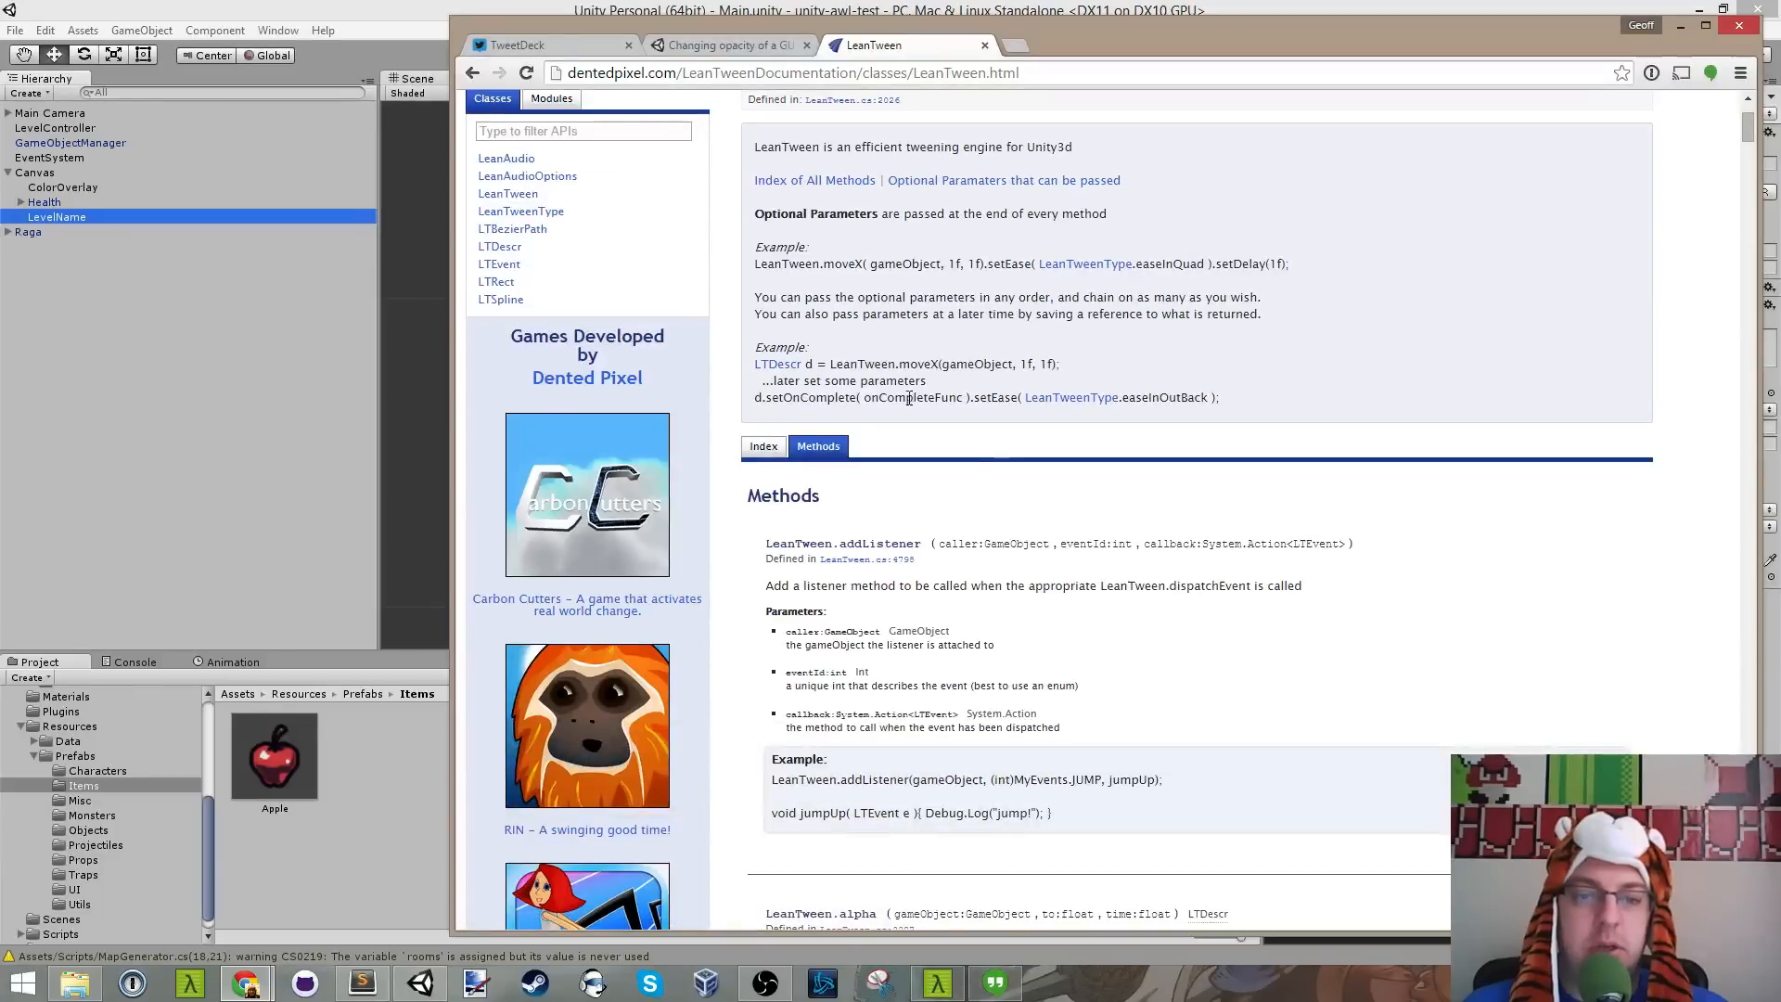
{"action": "scroll", "coordinate": [1011, 477], "scroll_direction": "down", "scroll_amount": 2}
{"action": "scroll", "coordinate": [615, 378], "scroll_direction": "up", "scroll_amount": 4}
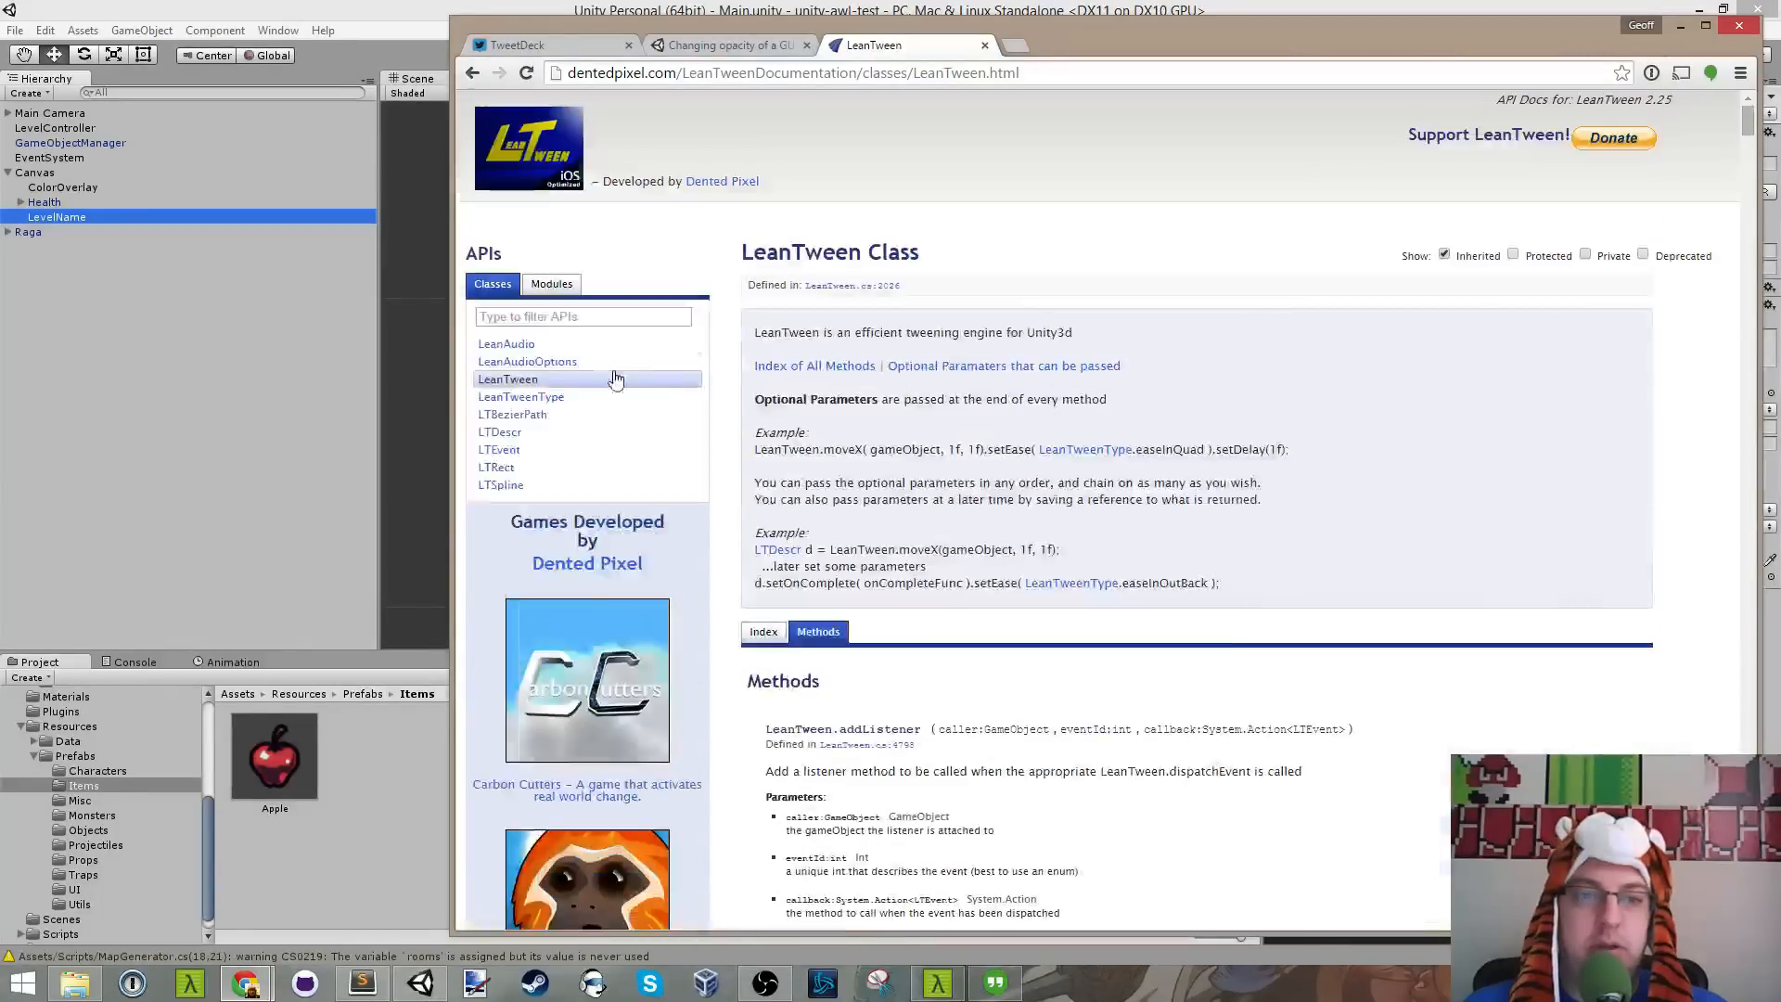
Step: Open the LeanTween method index, go to LeanTween.alpha, and examine the parameters of the variant that fades a GUI object
{"action": "left_click", "coordinate": [549, 384]}
{"action": "left_click", "coordinate": [830, 371]}
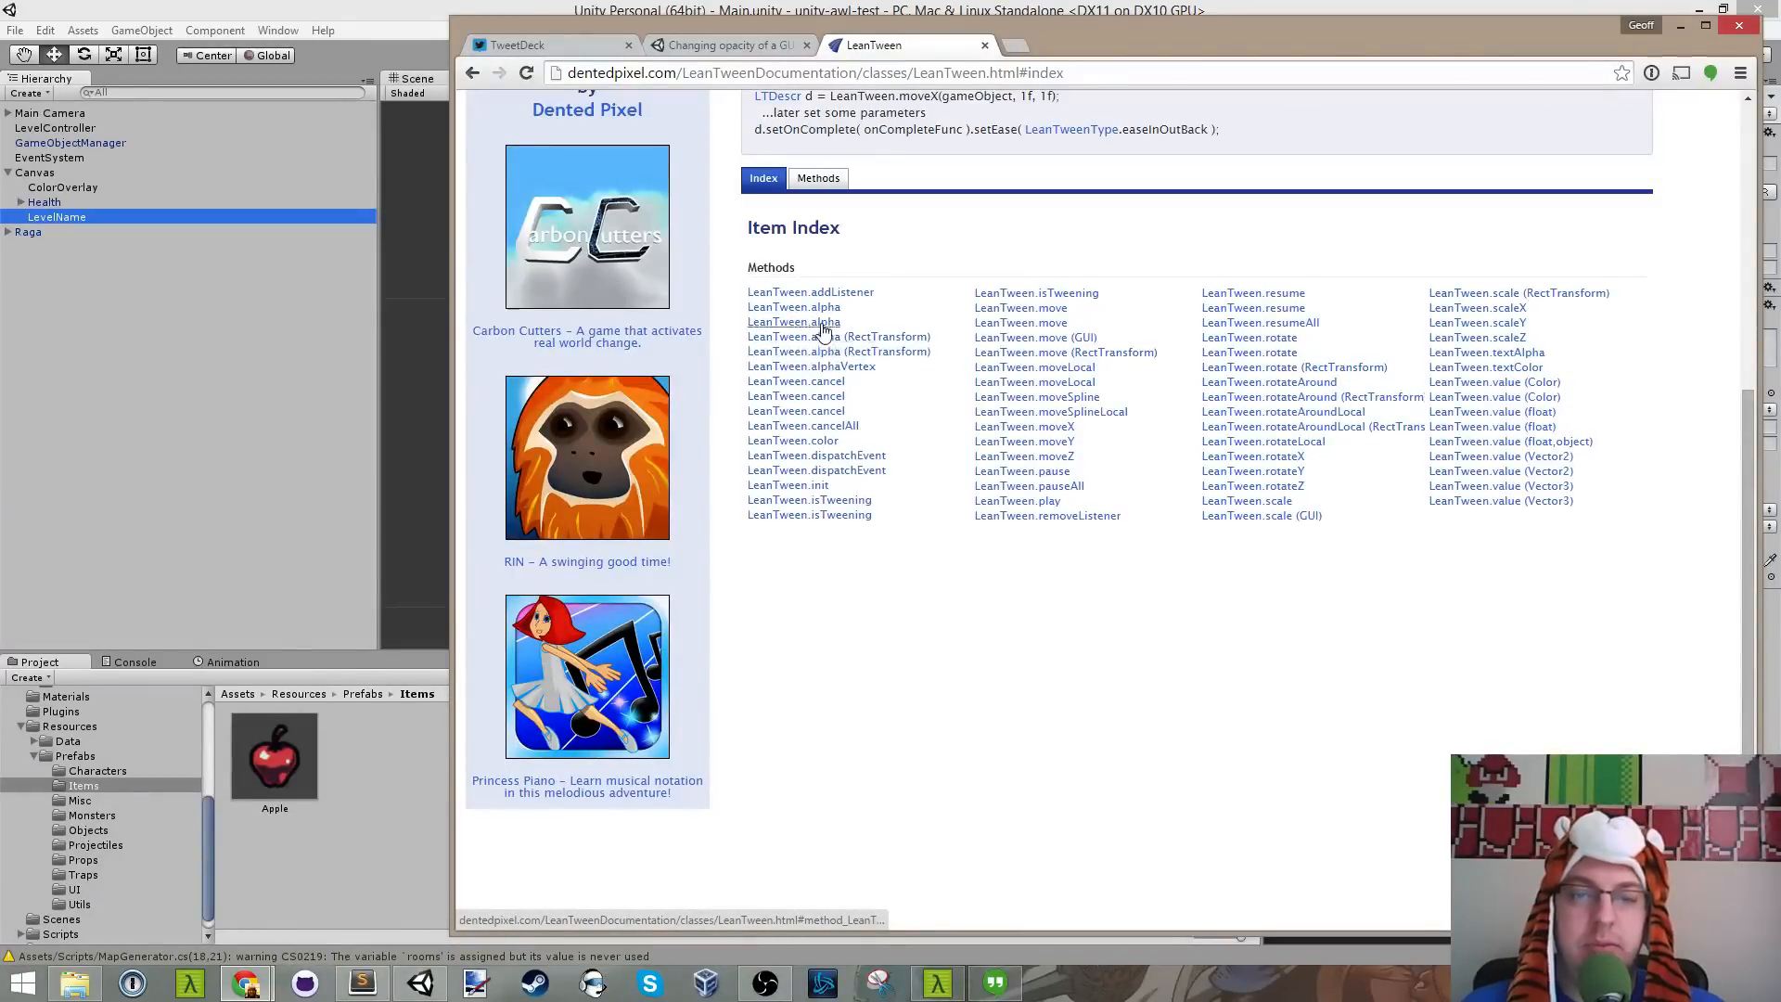
{"action": "left_click", "coordinate": [820, 324]}
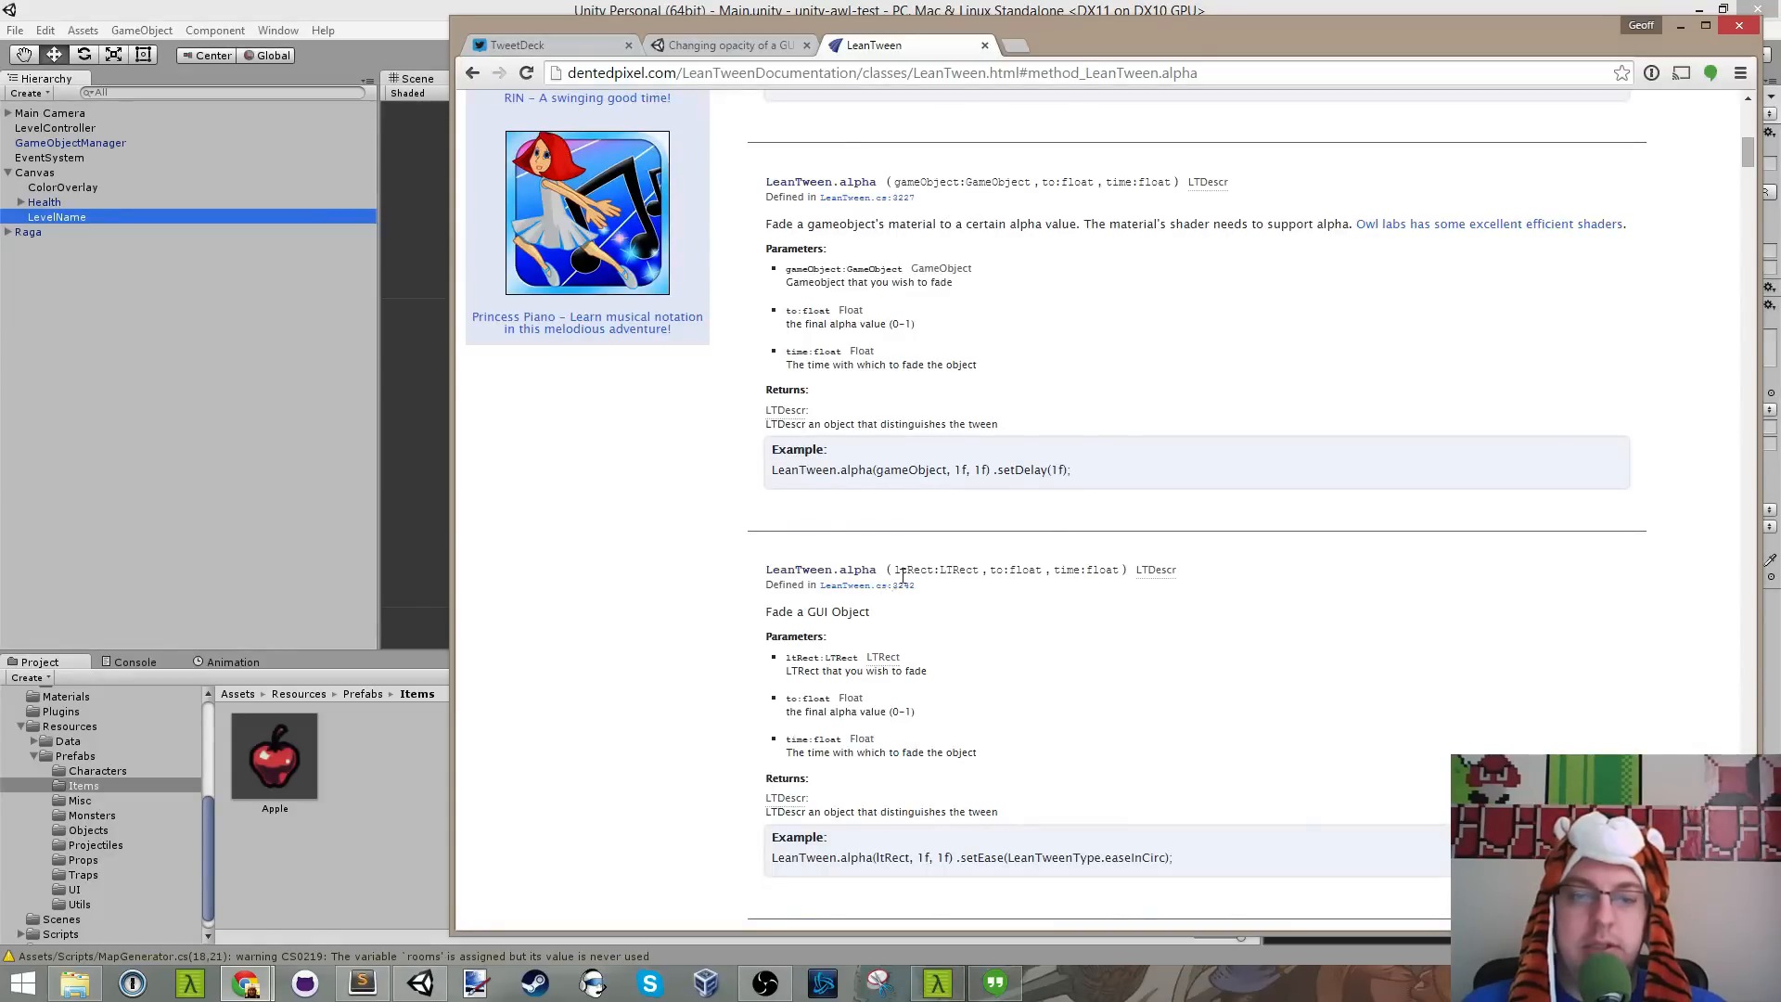
{"action": "left_click_drag", "start_coordinate": [910, 567], "coordinate": [968, 570]}
{"action": "left_click", "coordinate": [965, 572]}
{"action": "mouse_move", "coordinate": [852, 612]}
{"action": "left_mouse_down"}
{"action": "mouse_move", "coordinate": [772, 612]}
{"action": "mouse_move", "coordinate": [890, 610]}
{"action": "left_mouse_up"}
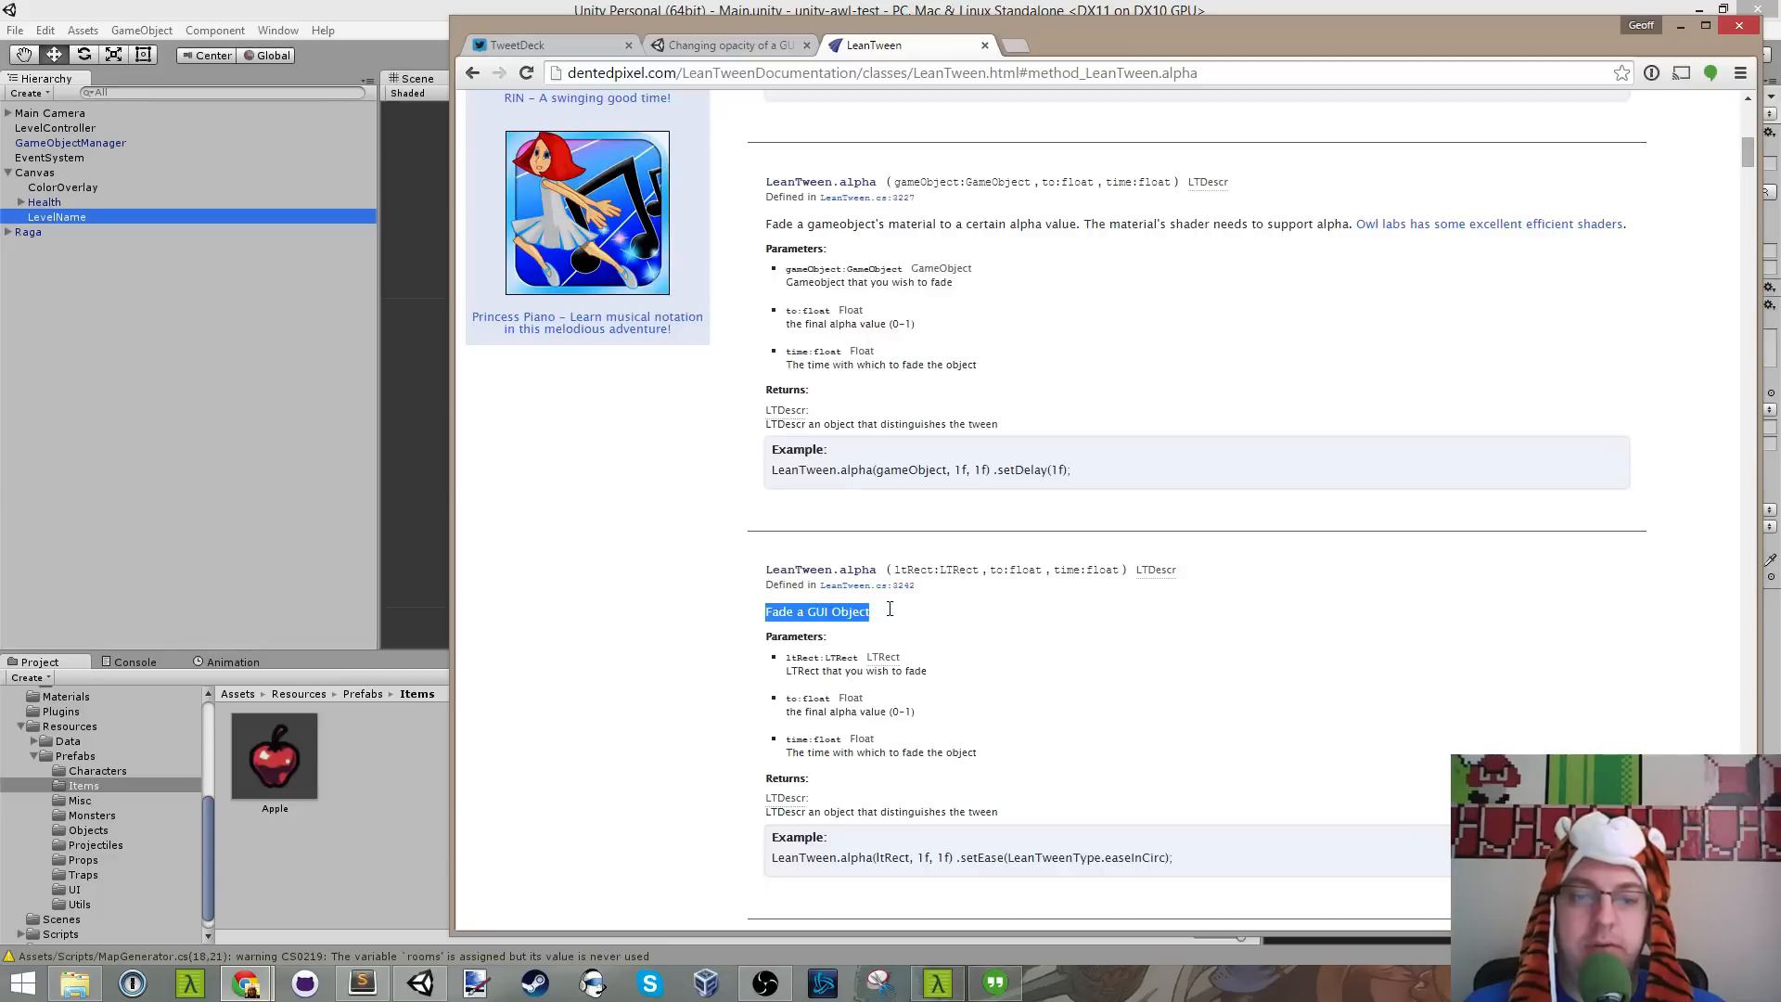
{"action": "left_click", "coordinate": [1010, 623]}
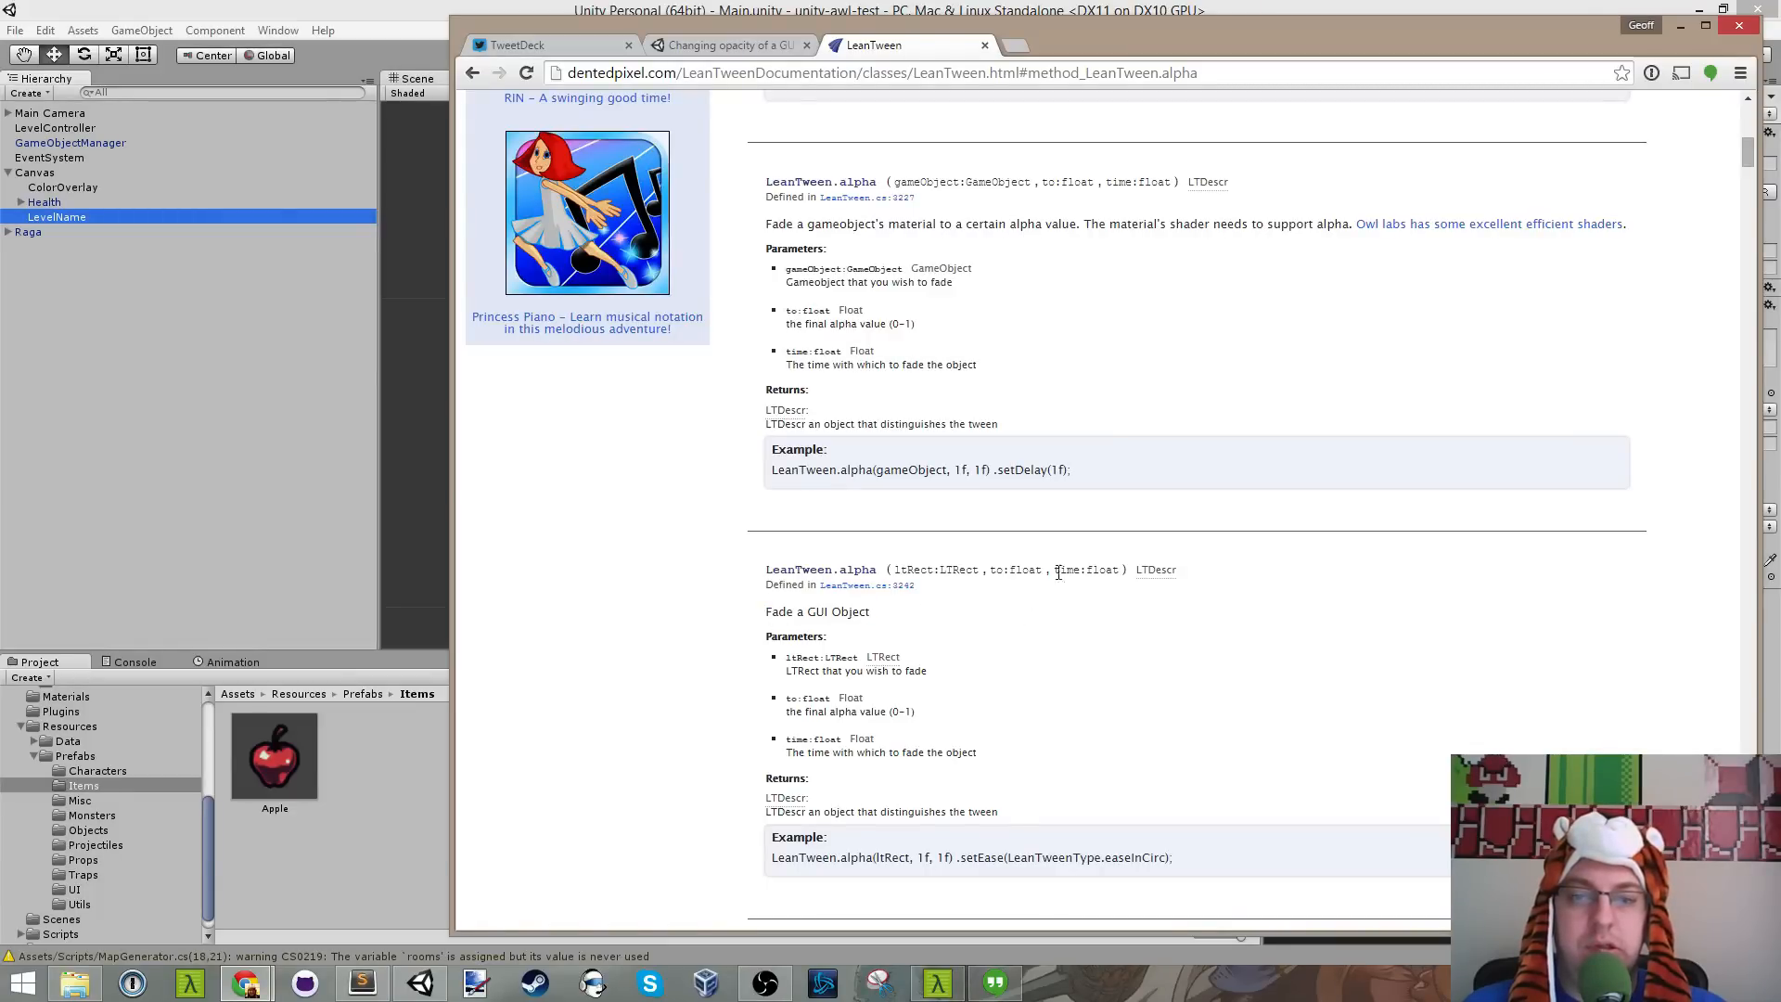
Step: Switch to Sublime Text, go to the OnFadeInComplete method in TileMapTest.cs, and save the file
{"action": "key", "text": "alt+Tab"}
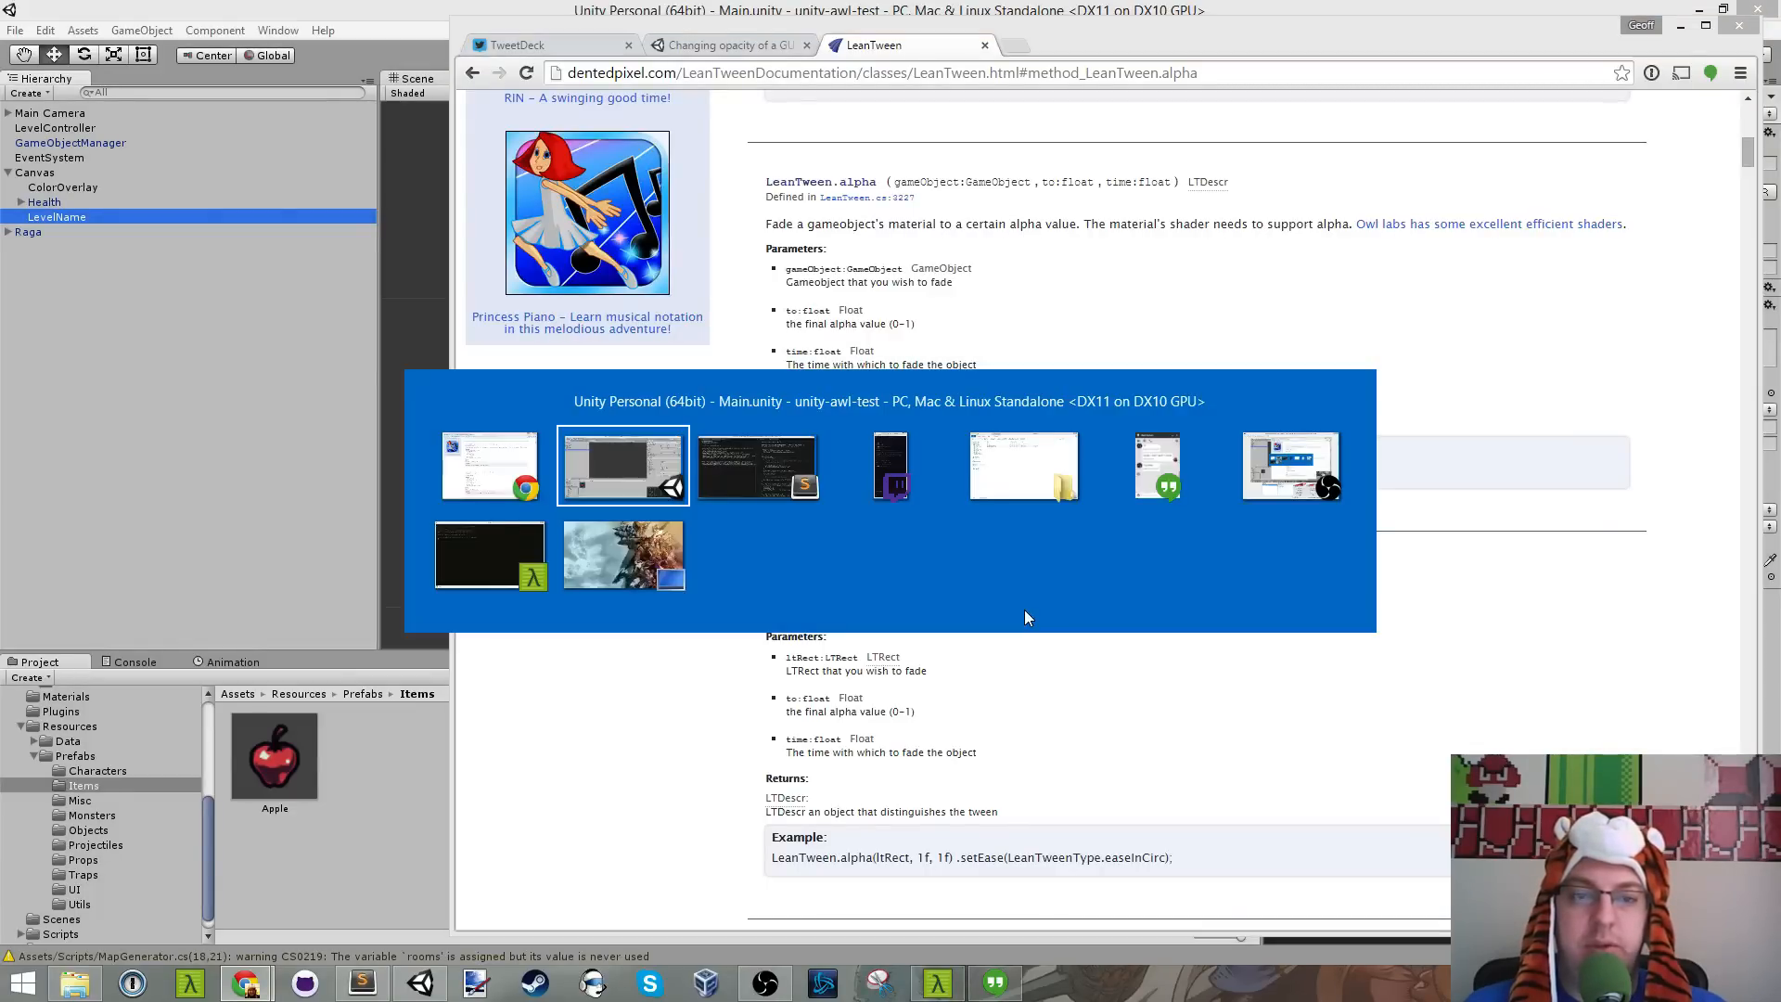
{"action": "left_click", "coordinate": [1269, 587]}
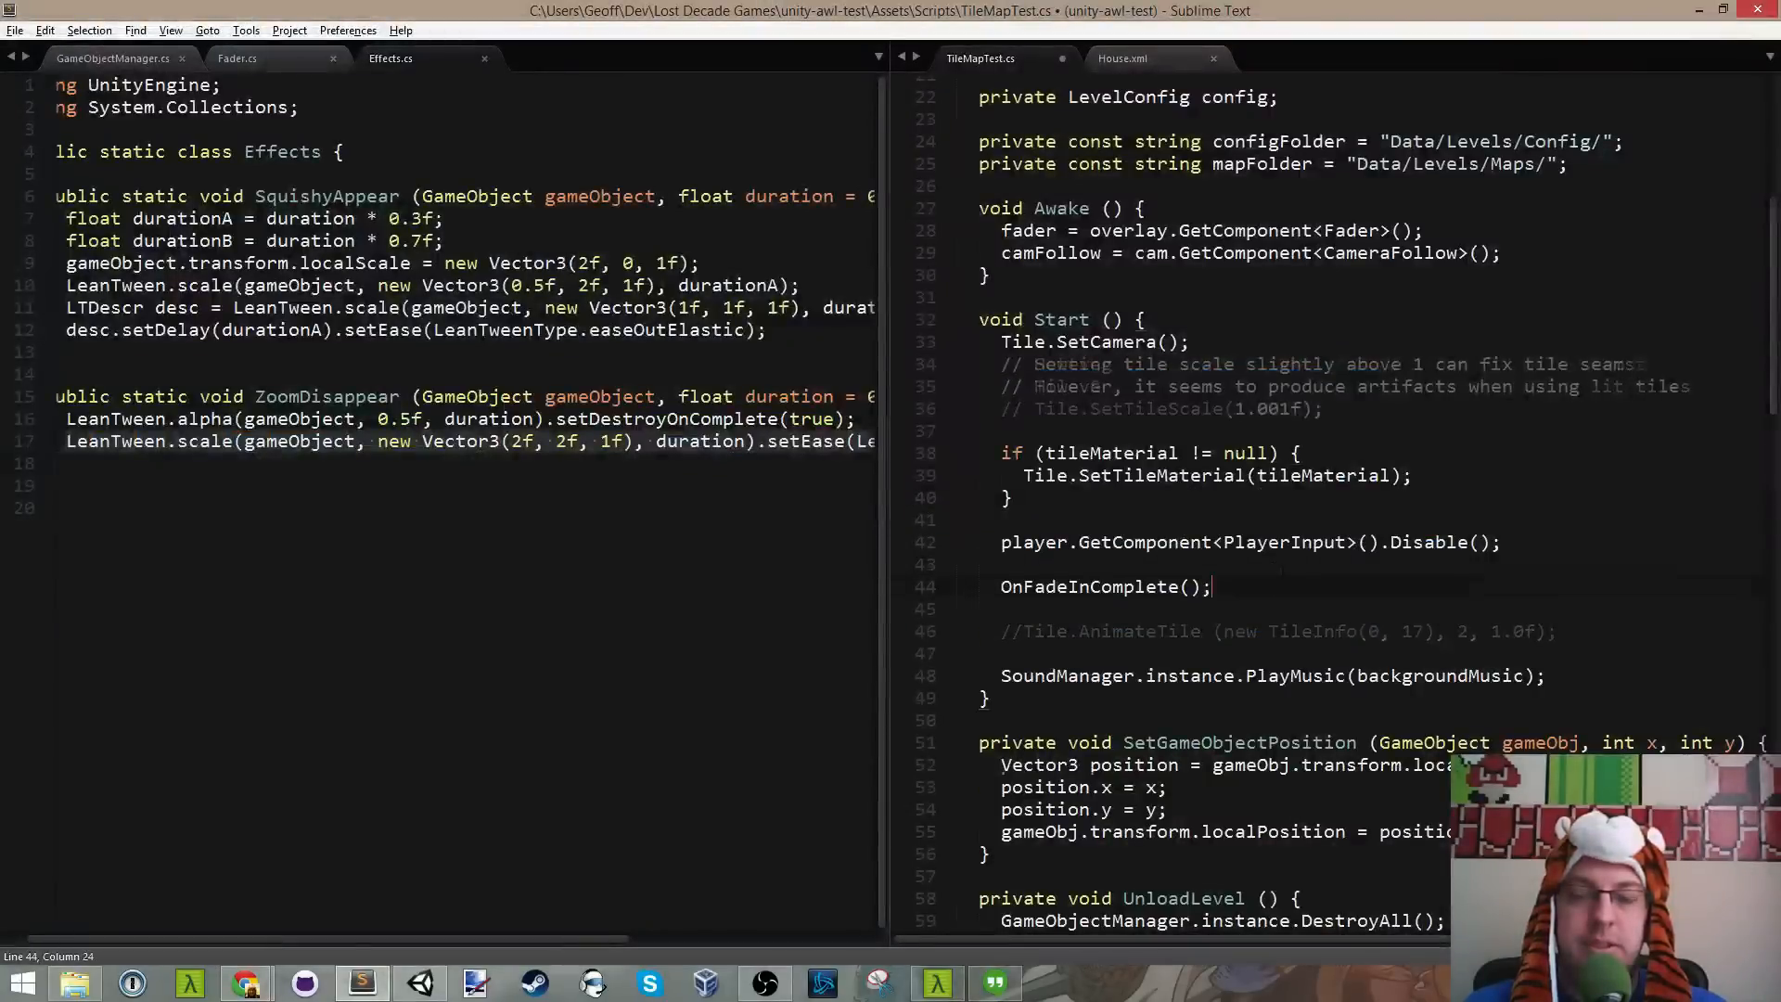
{"action": "scroll", "coordinate": [1269, 586], "scroll_direction": "down", "scroll_amount": 10}
{"action": "scroll", "coordinate": [1344, 506], "scroll_direction": "down", "scroll_amount": 13}
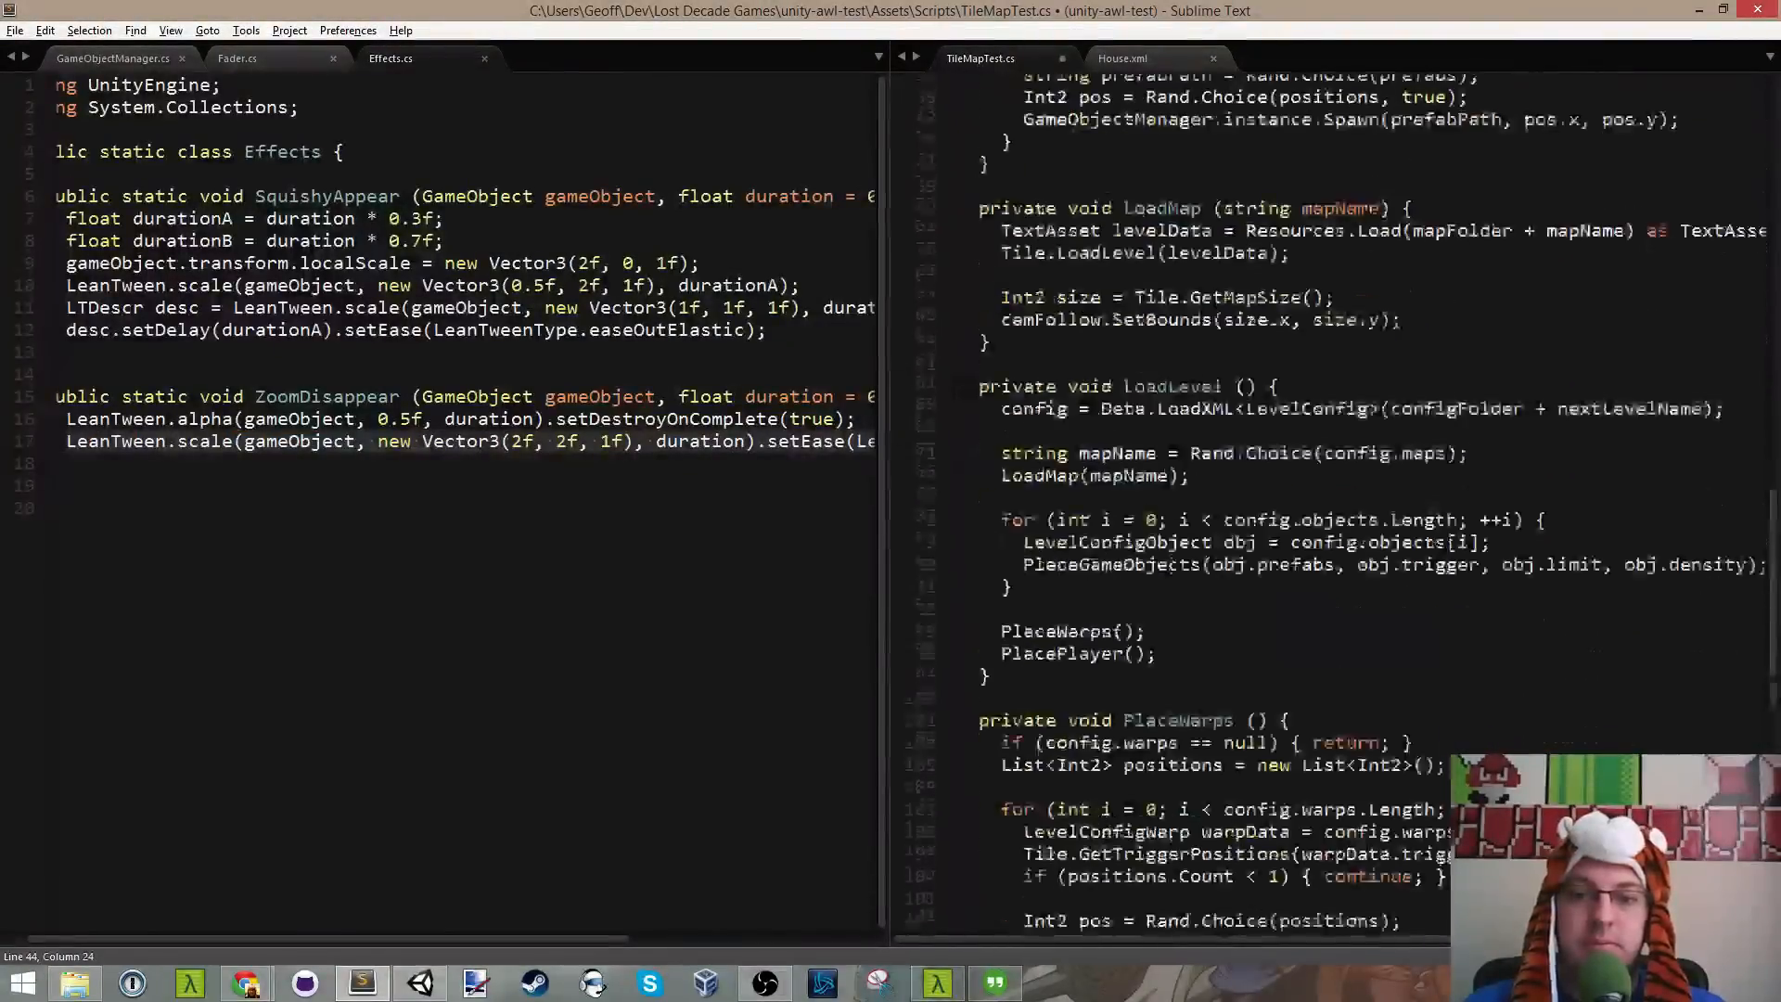
{"action": "scroll", "coordinate": [1331, 505], "scroll_direction": "down", "scroll_amount": 7}
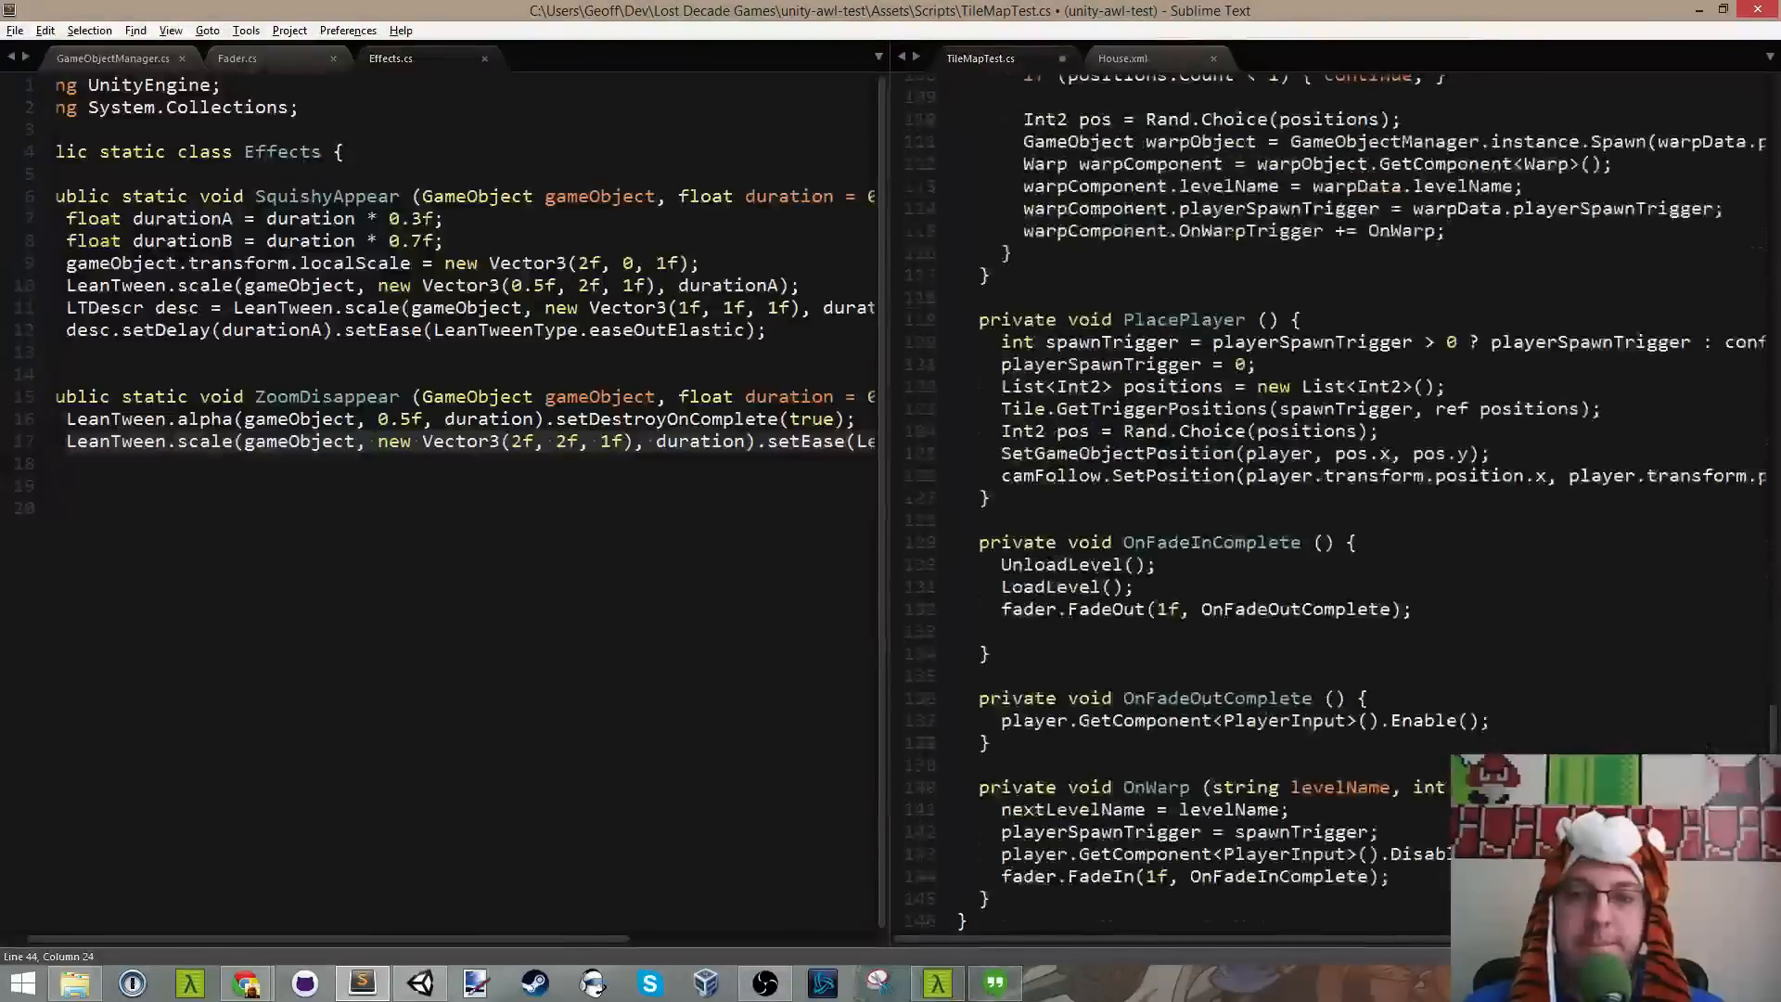
{"action": "left_click", "coordinate": [1446, 574]}
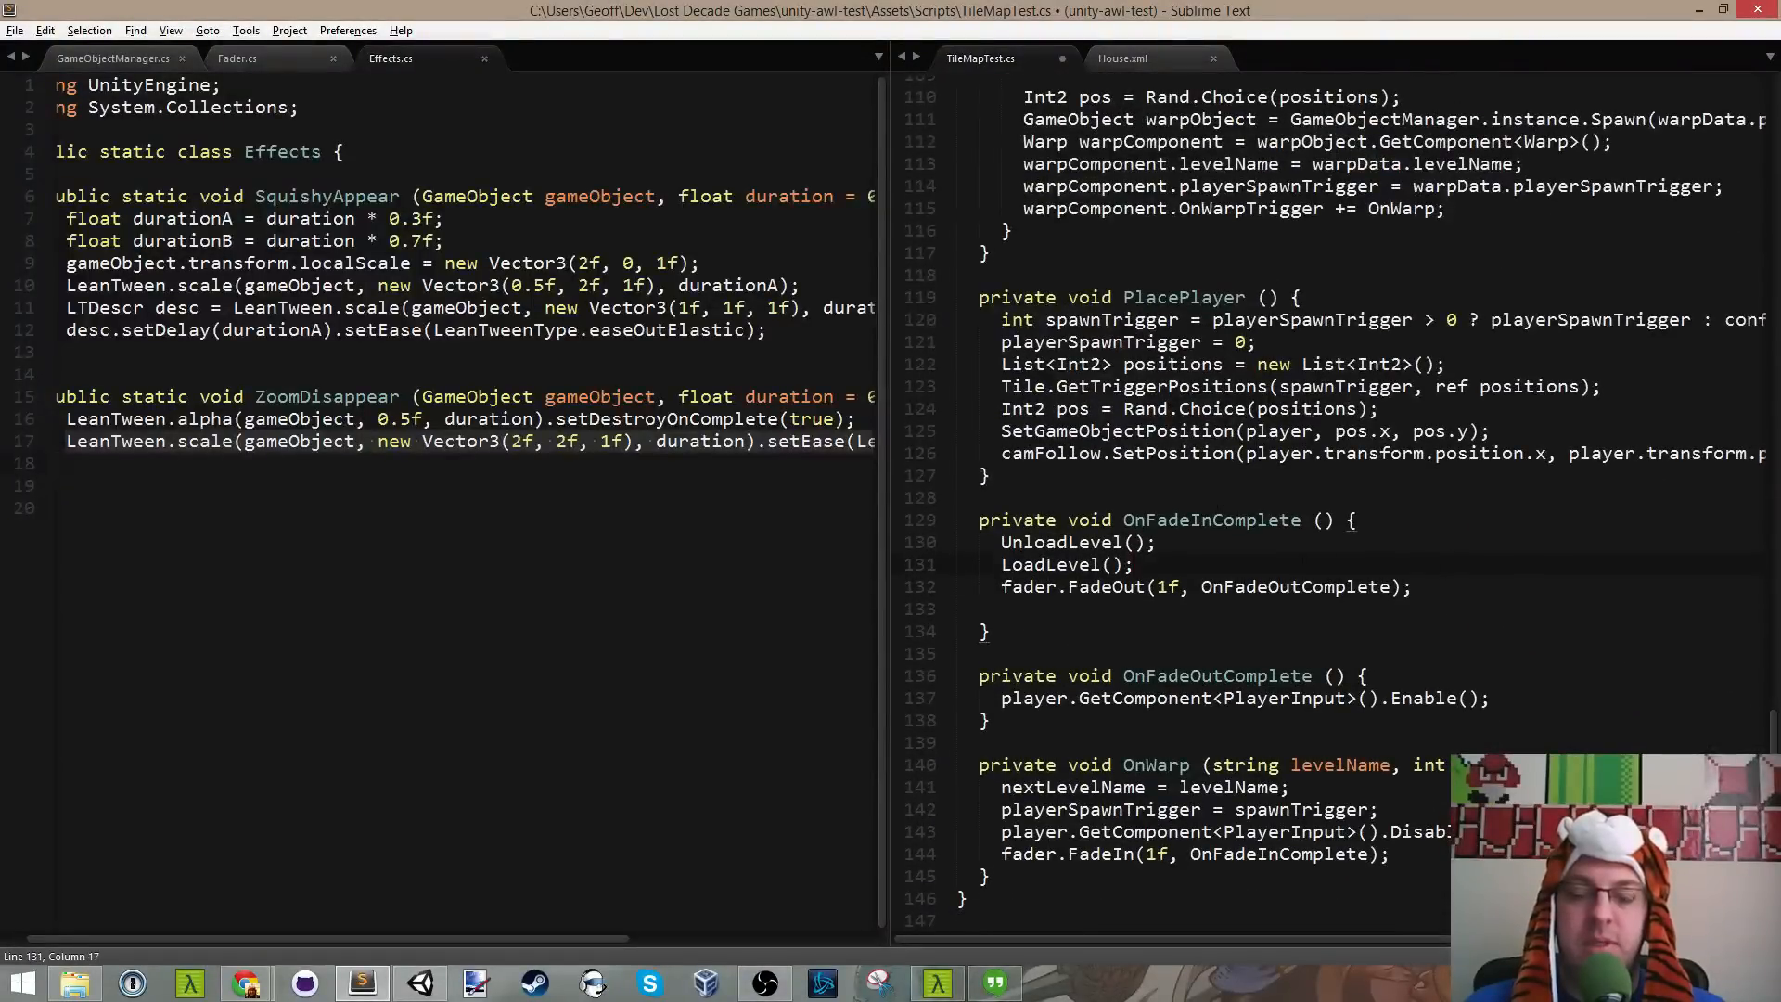
{"action": "key", "text": "ctrl+s"}
{"action": "scroll", "coordinate": [1472, 606], "scroll_direction": "up", "scroll_amount": 1}
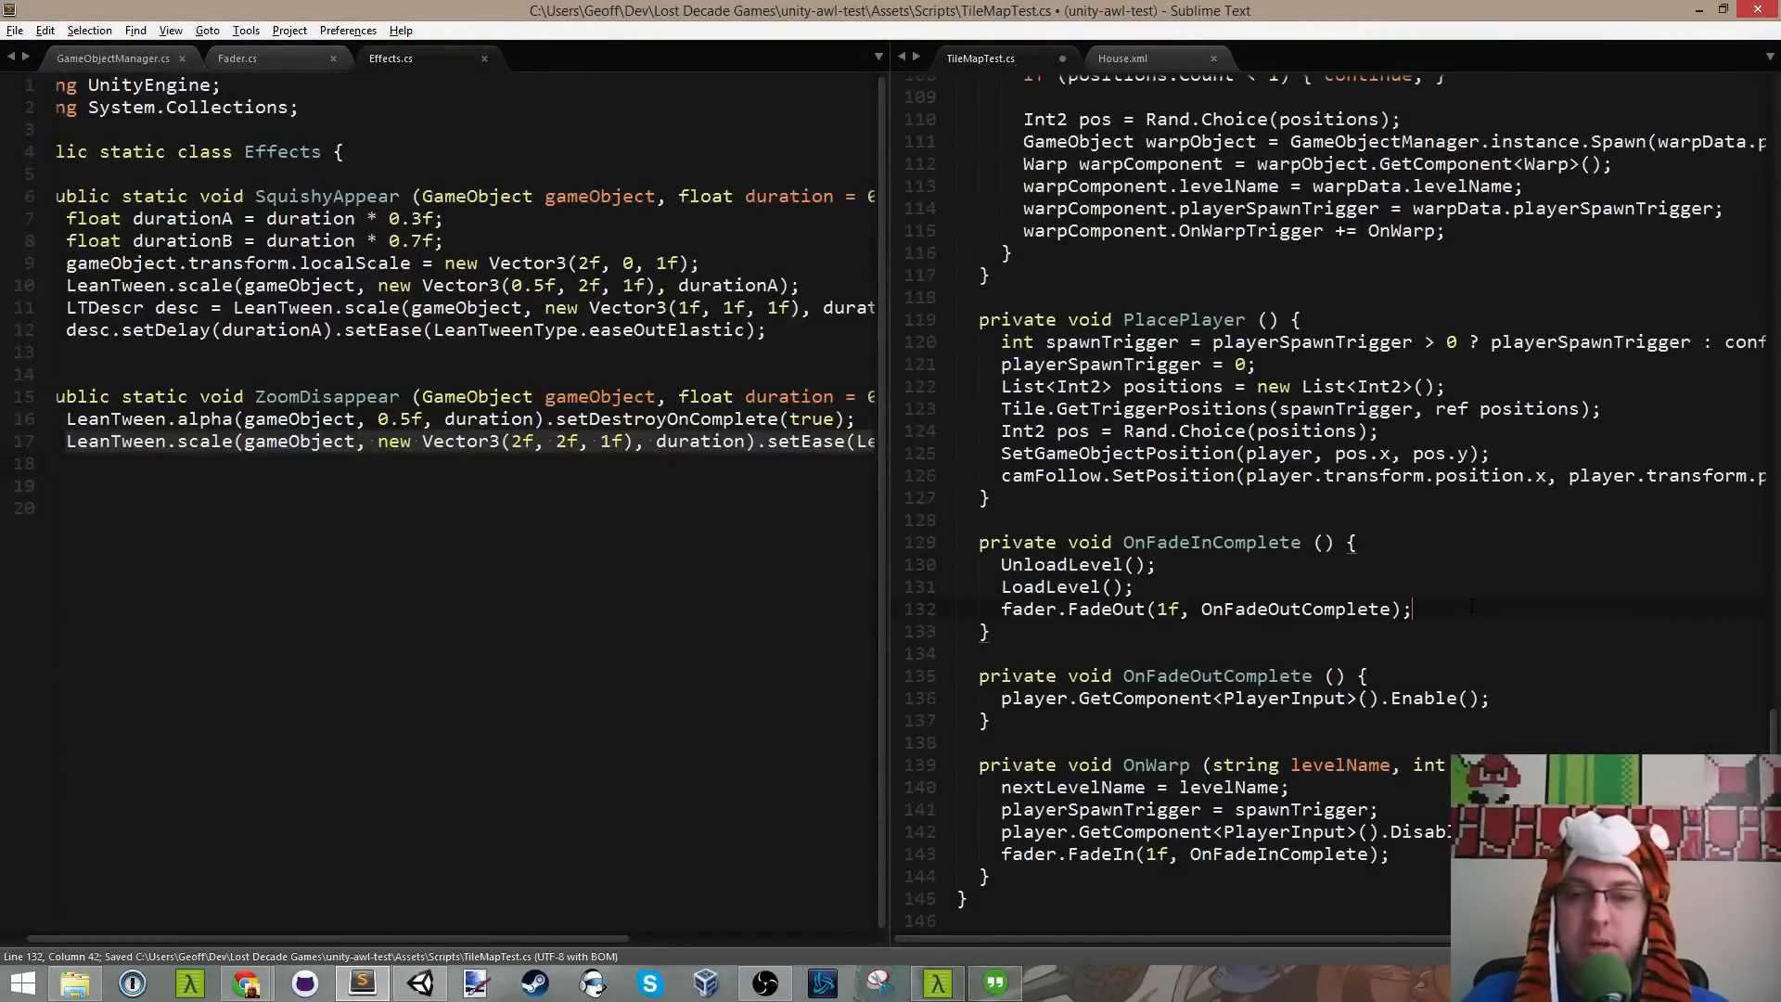
Step: Add the line LeanTween.alpha(levelName, 0, 2f); below the fader.FadeOut call in OnFadeInComplete and save TileMapTest.cs
{"action": "key", "text": "Tab"}
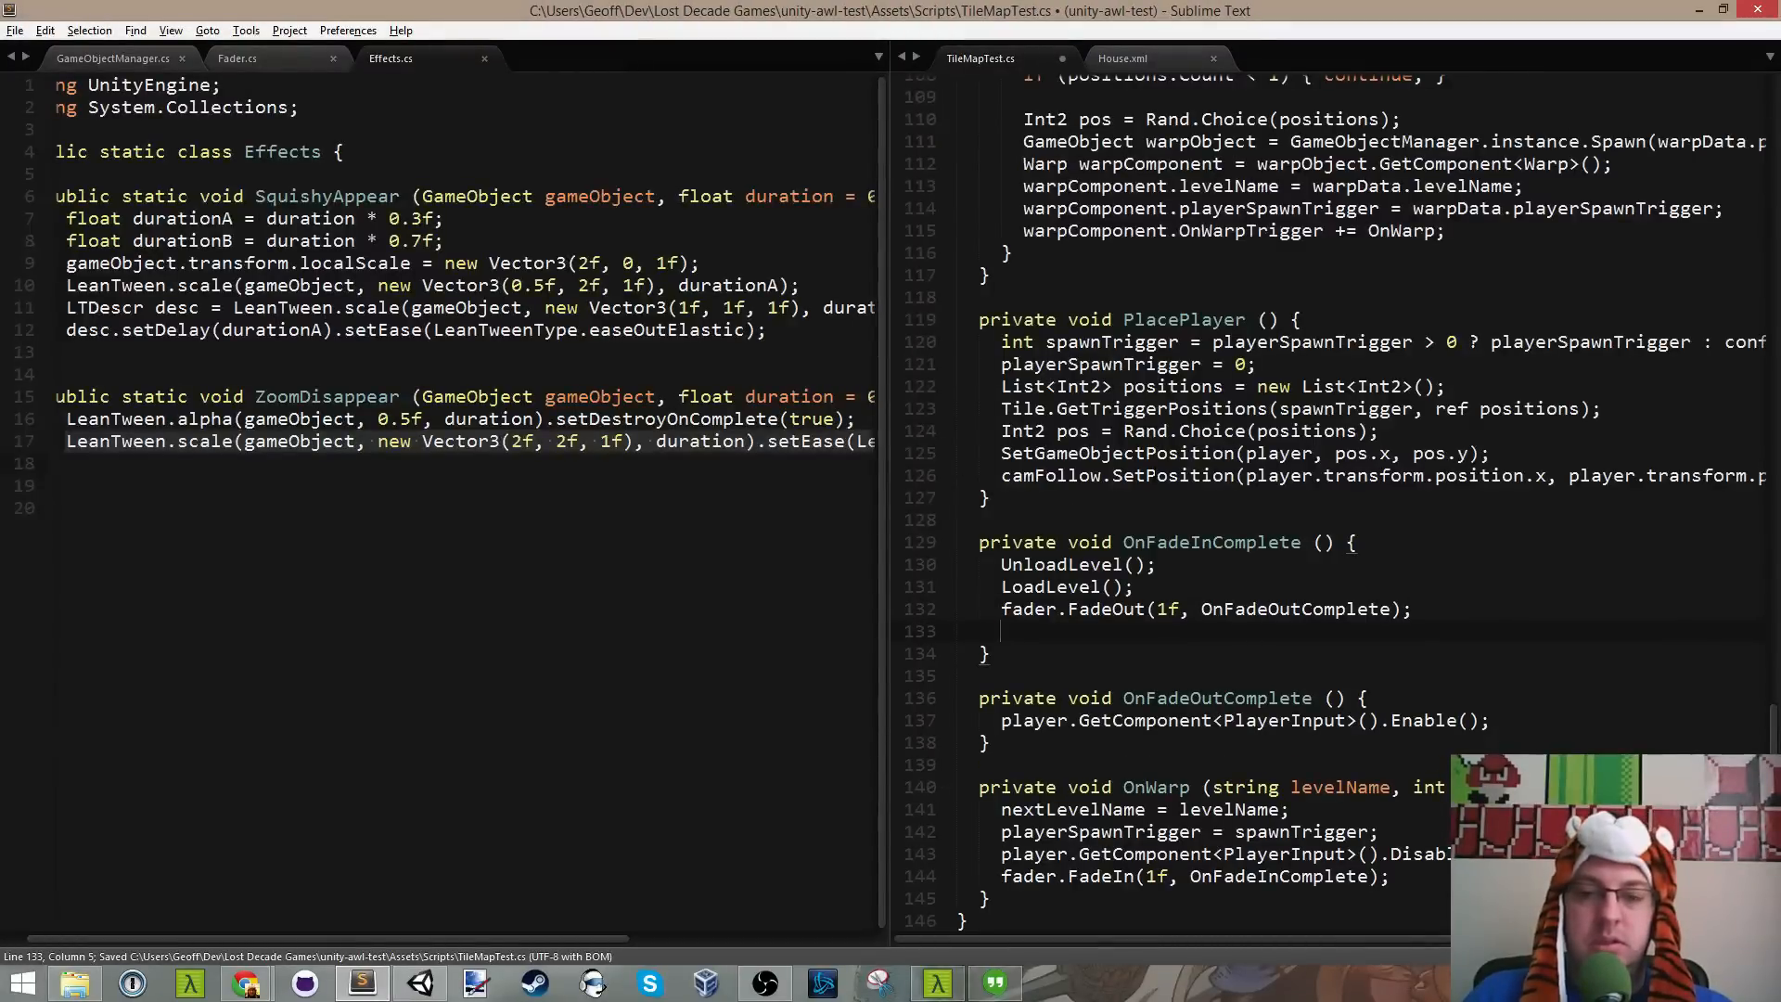
{"action": "type", "text": "L"}
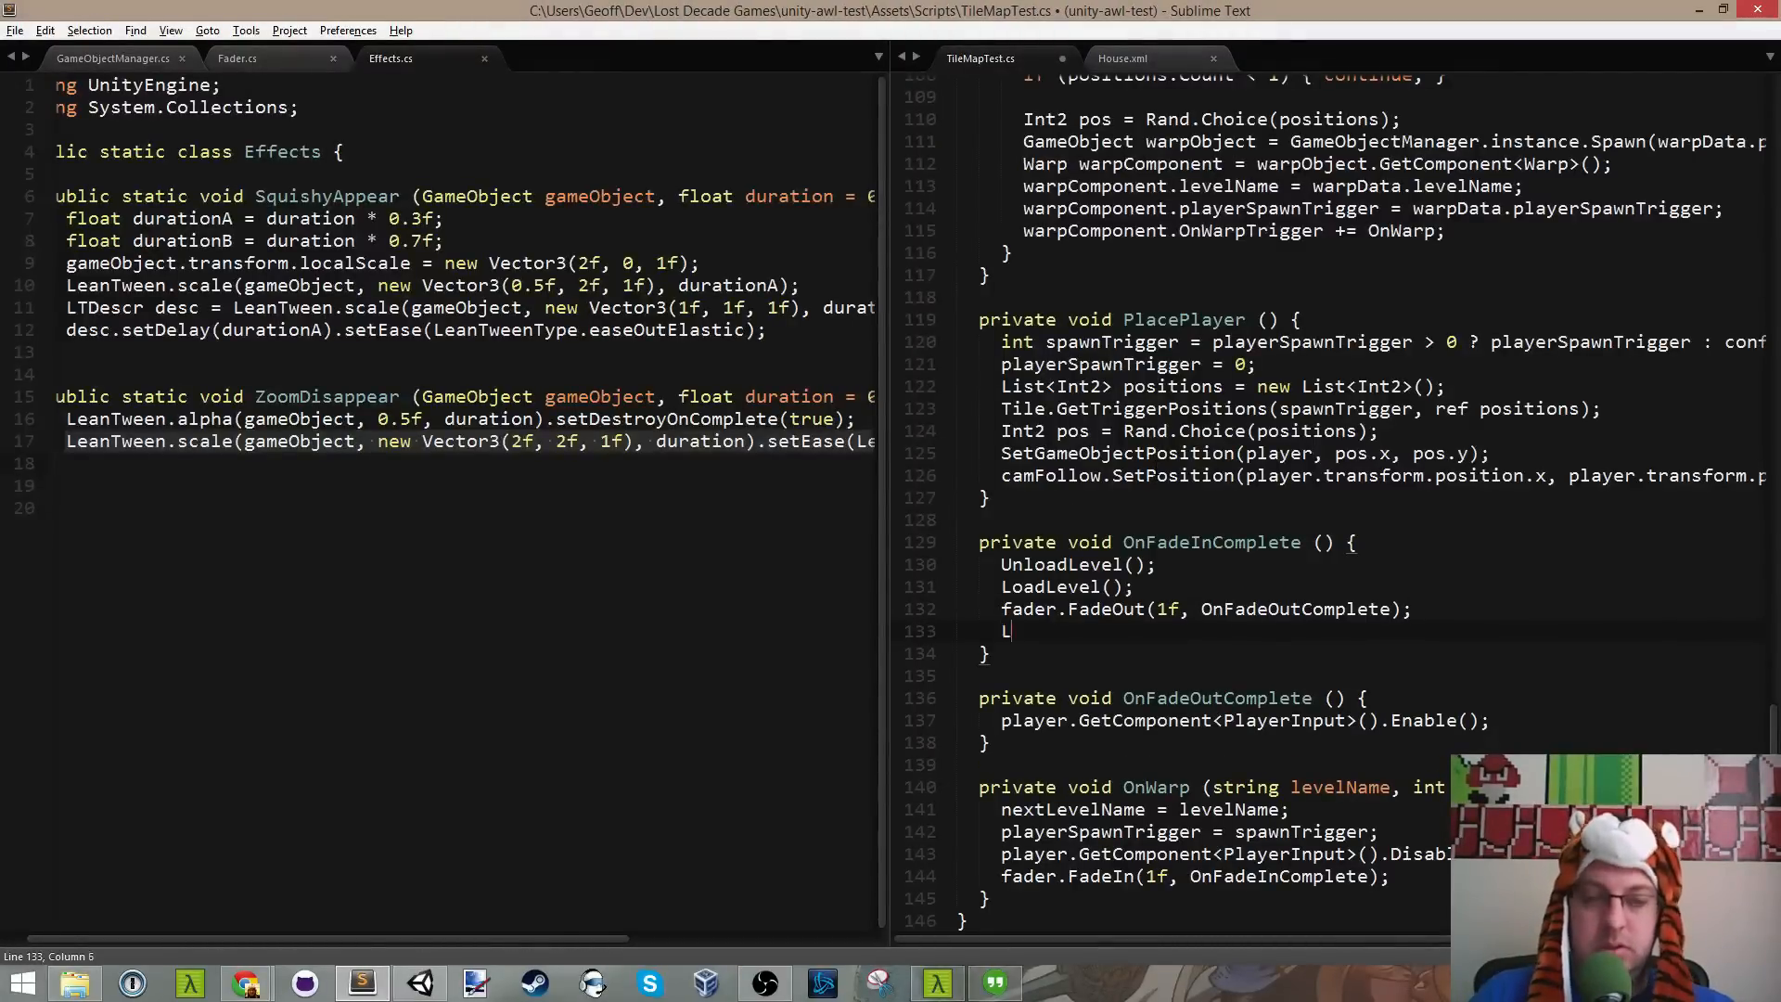
{"action": "type", "text": "eanT"}
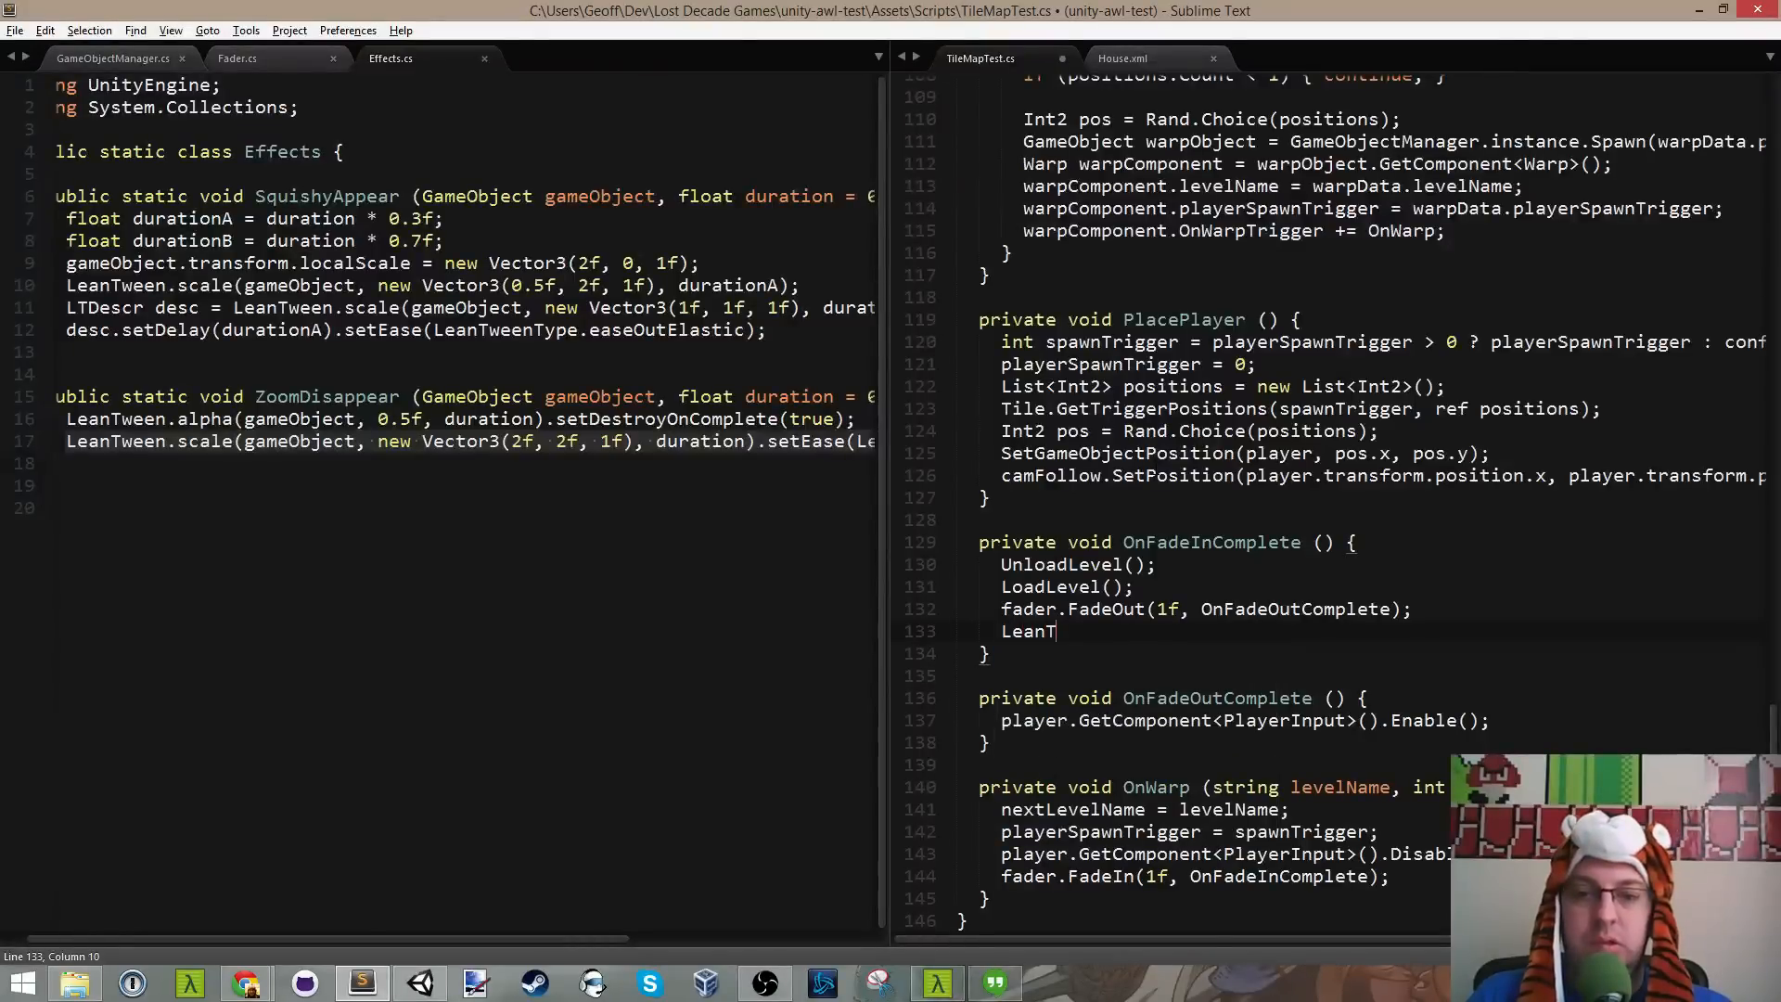
{"action": "type", "text": "ween."}
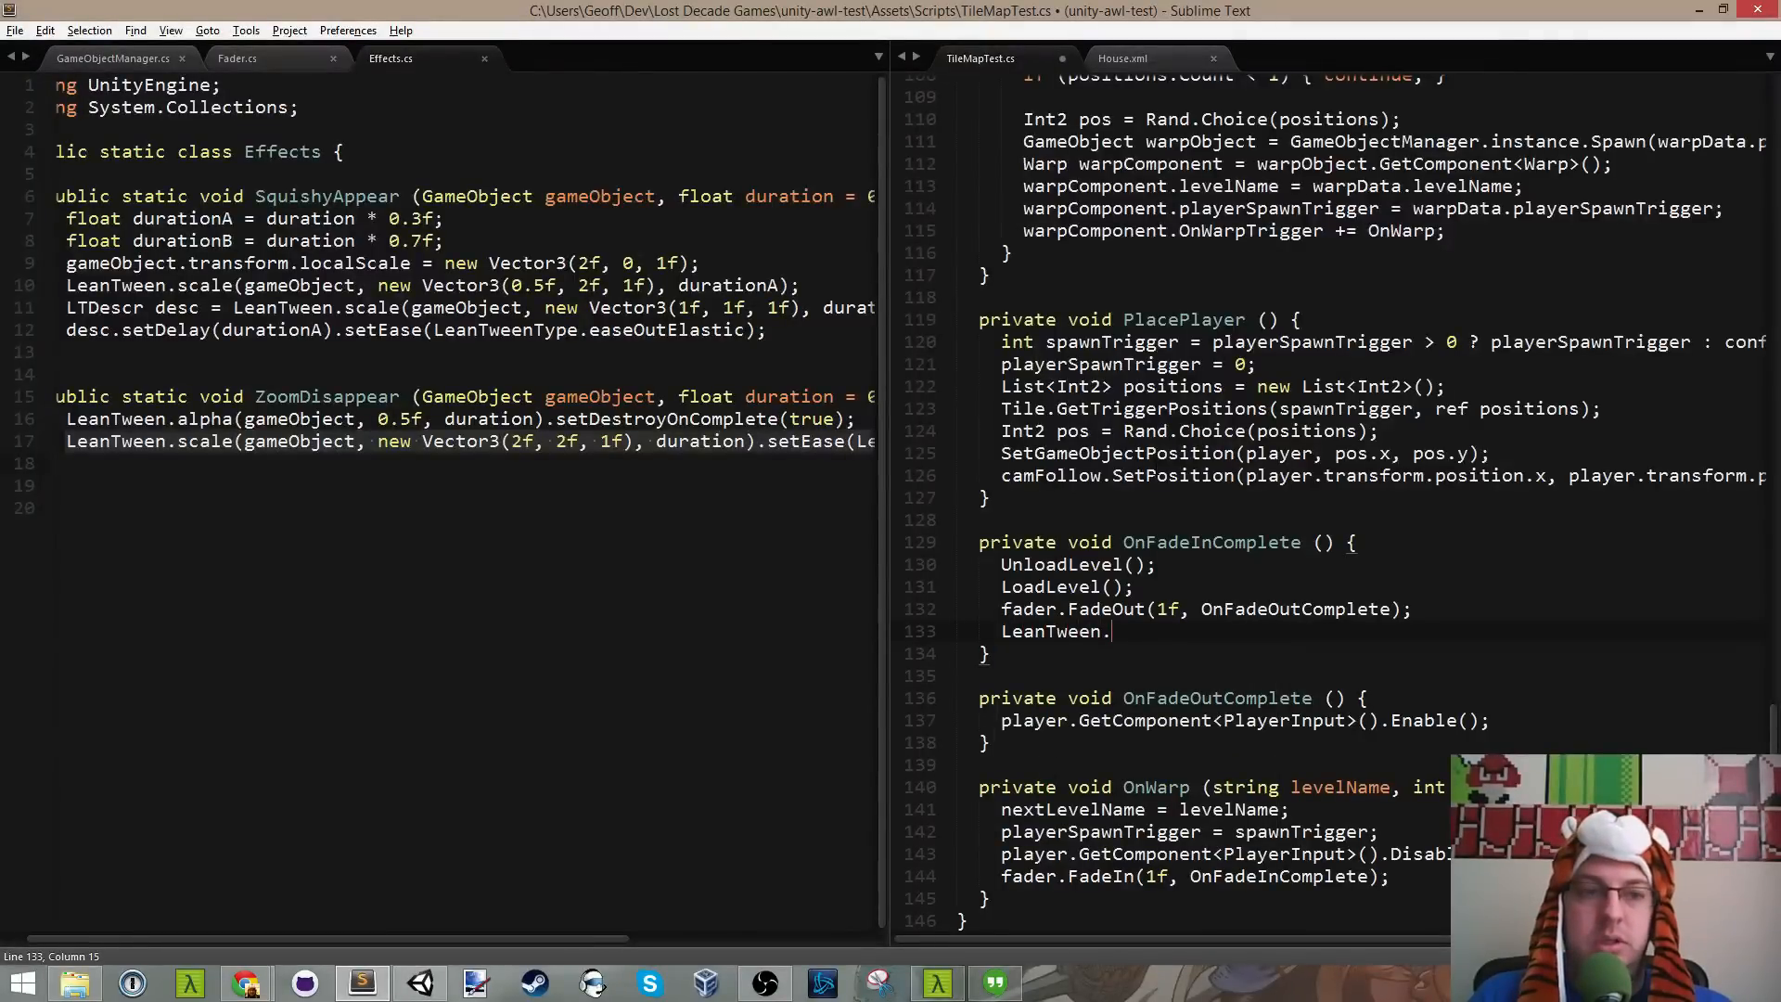
{"action": "type", "text": "alp"}
{"action": "key", "text": "BackSpace"}
{"action": "type", "text": "lpha"}
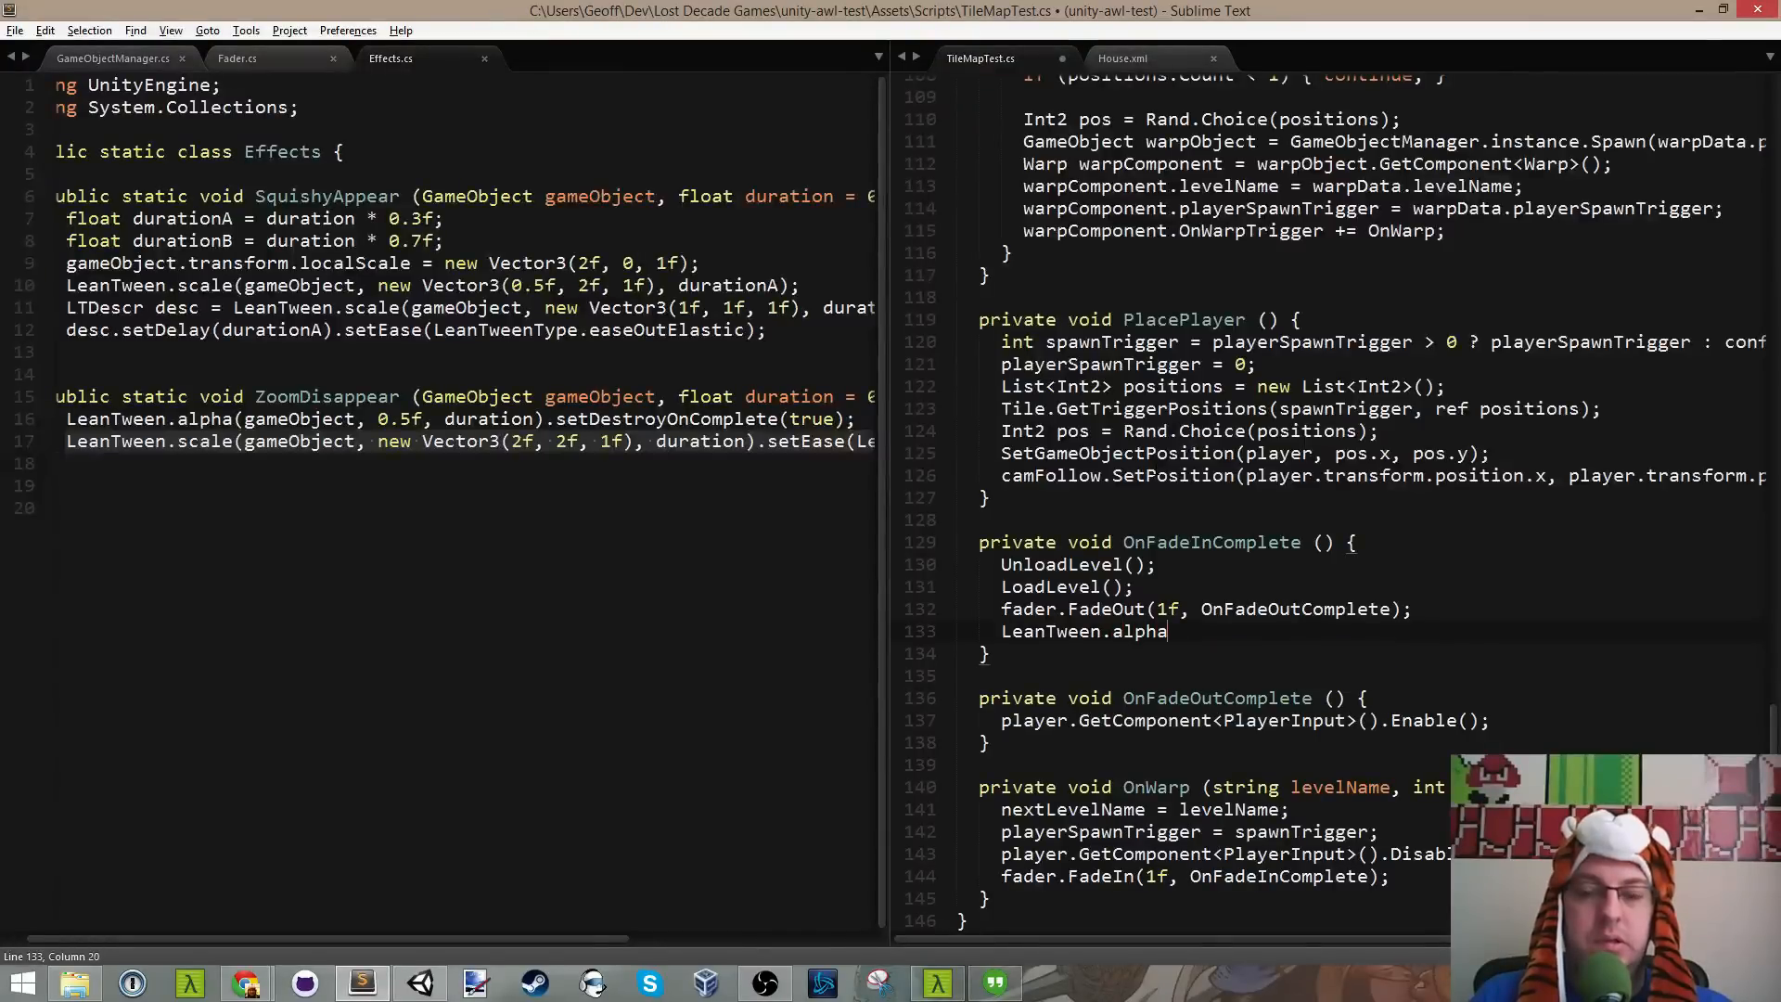
{"action": "type", "text": "("}
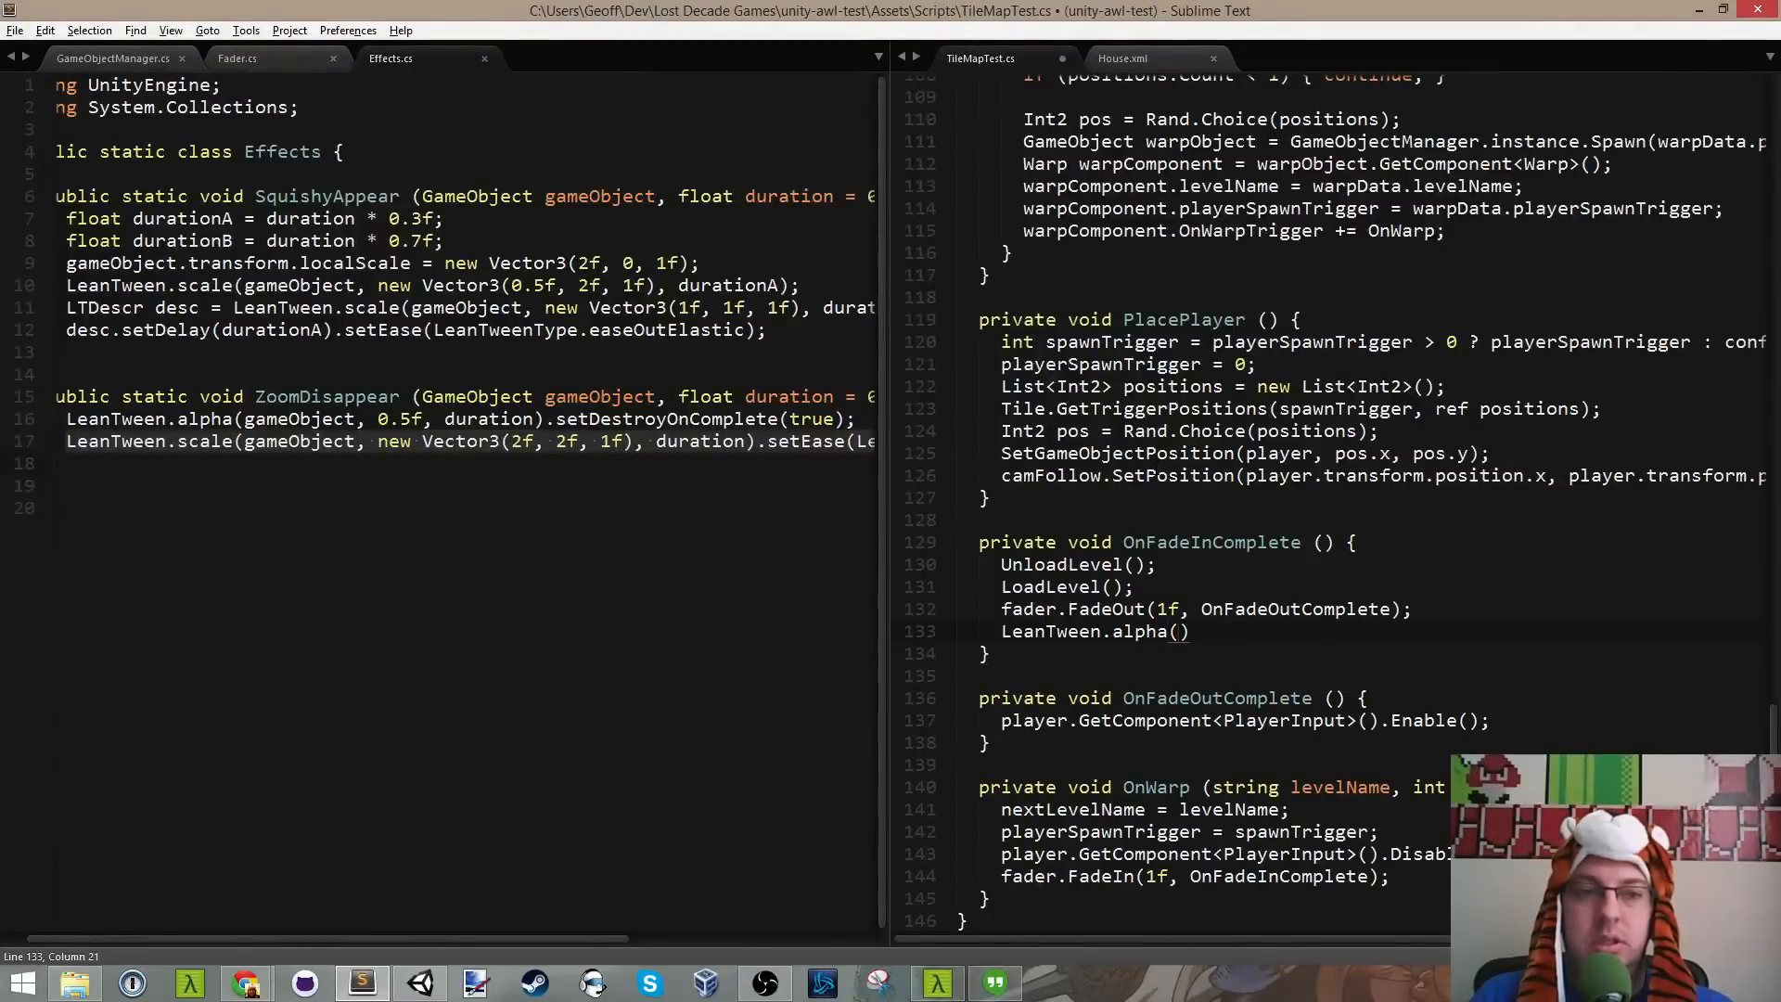
{"action": "type", "text": "levelName,"}
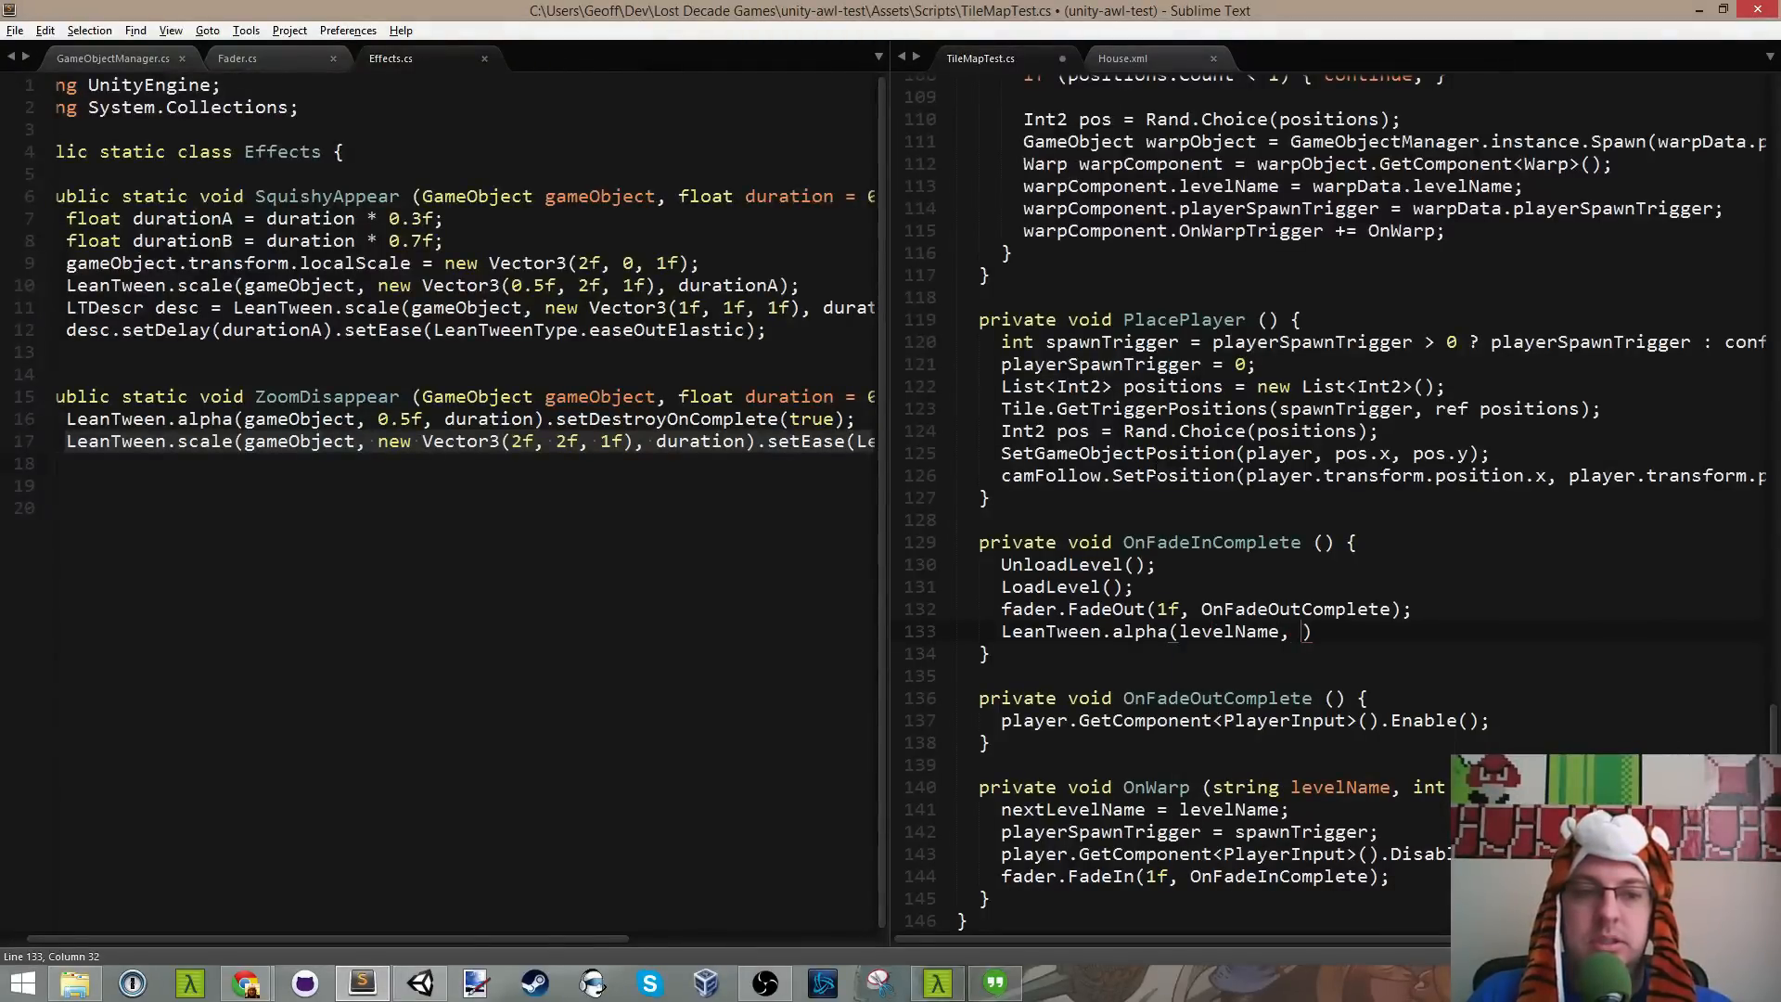
{"action": "type", "text": "0."}
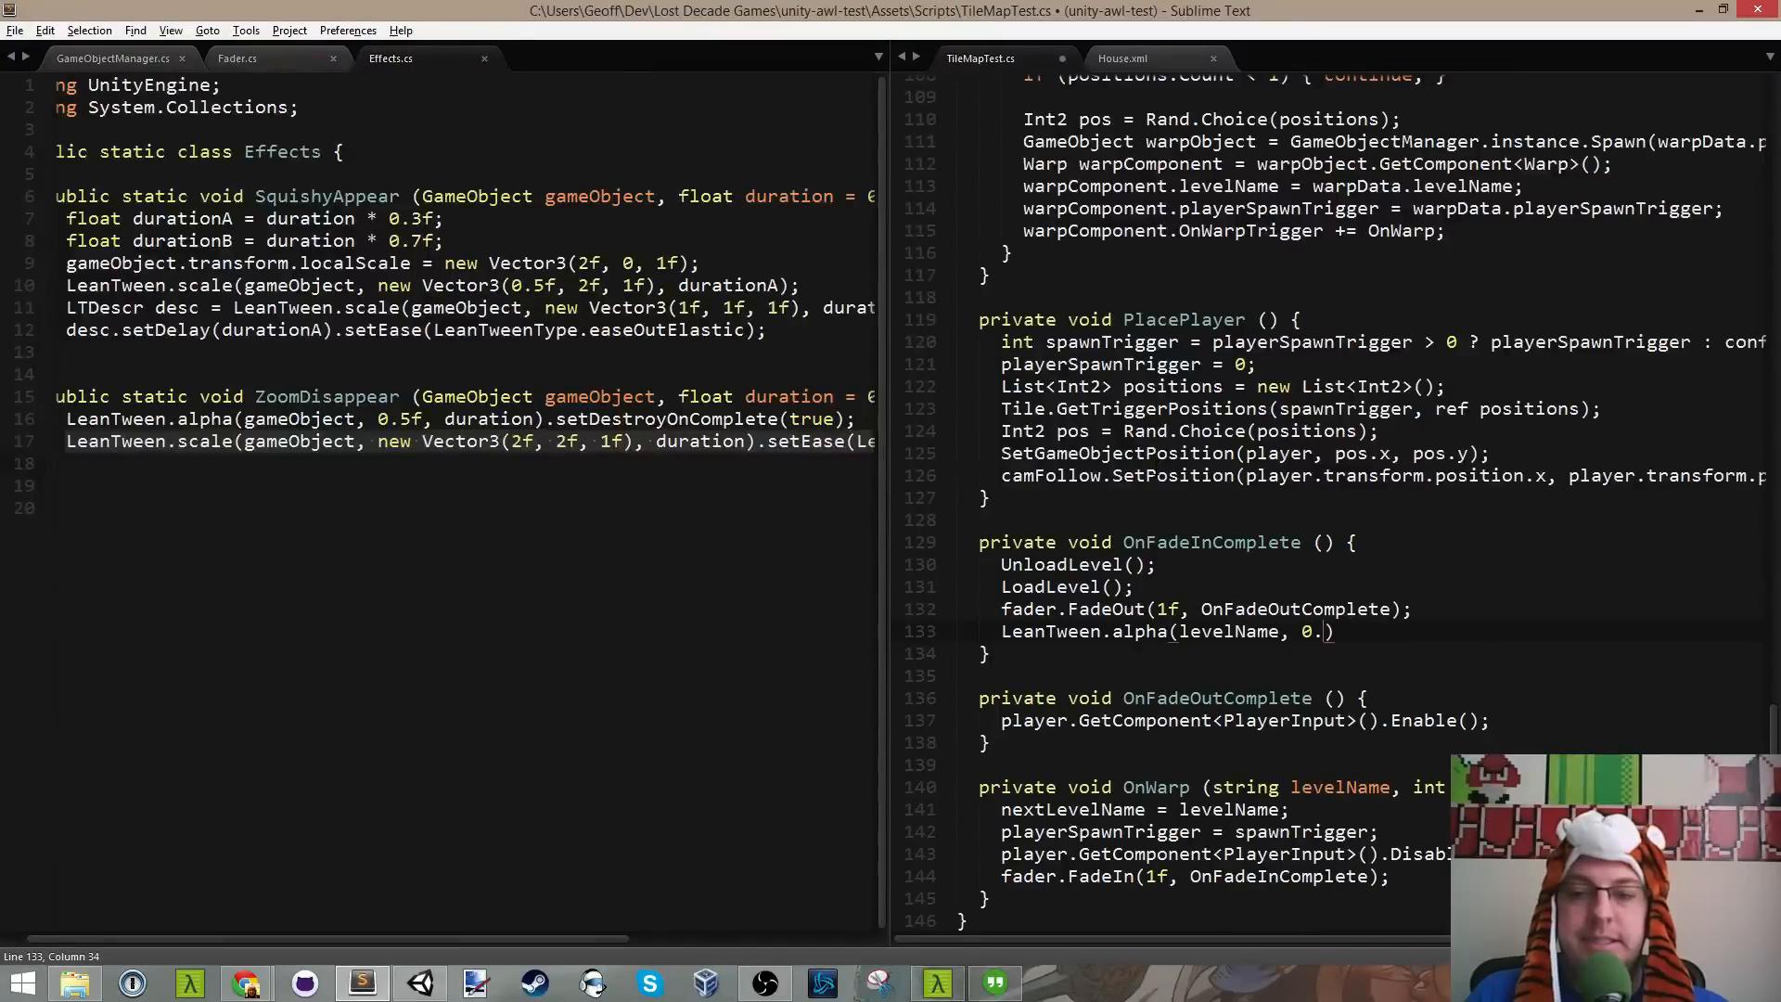
{"action": "key", "text": "BackSpace"}
{"action": "key", "text": "ctrl+s"}
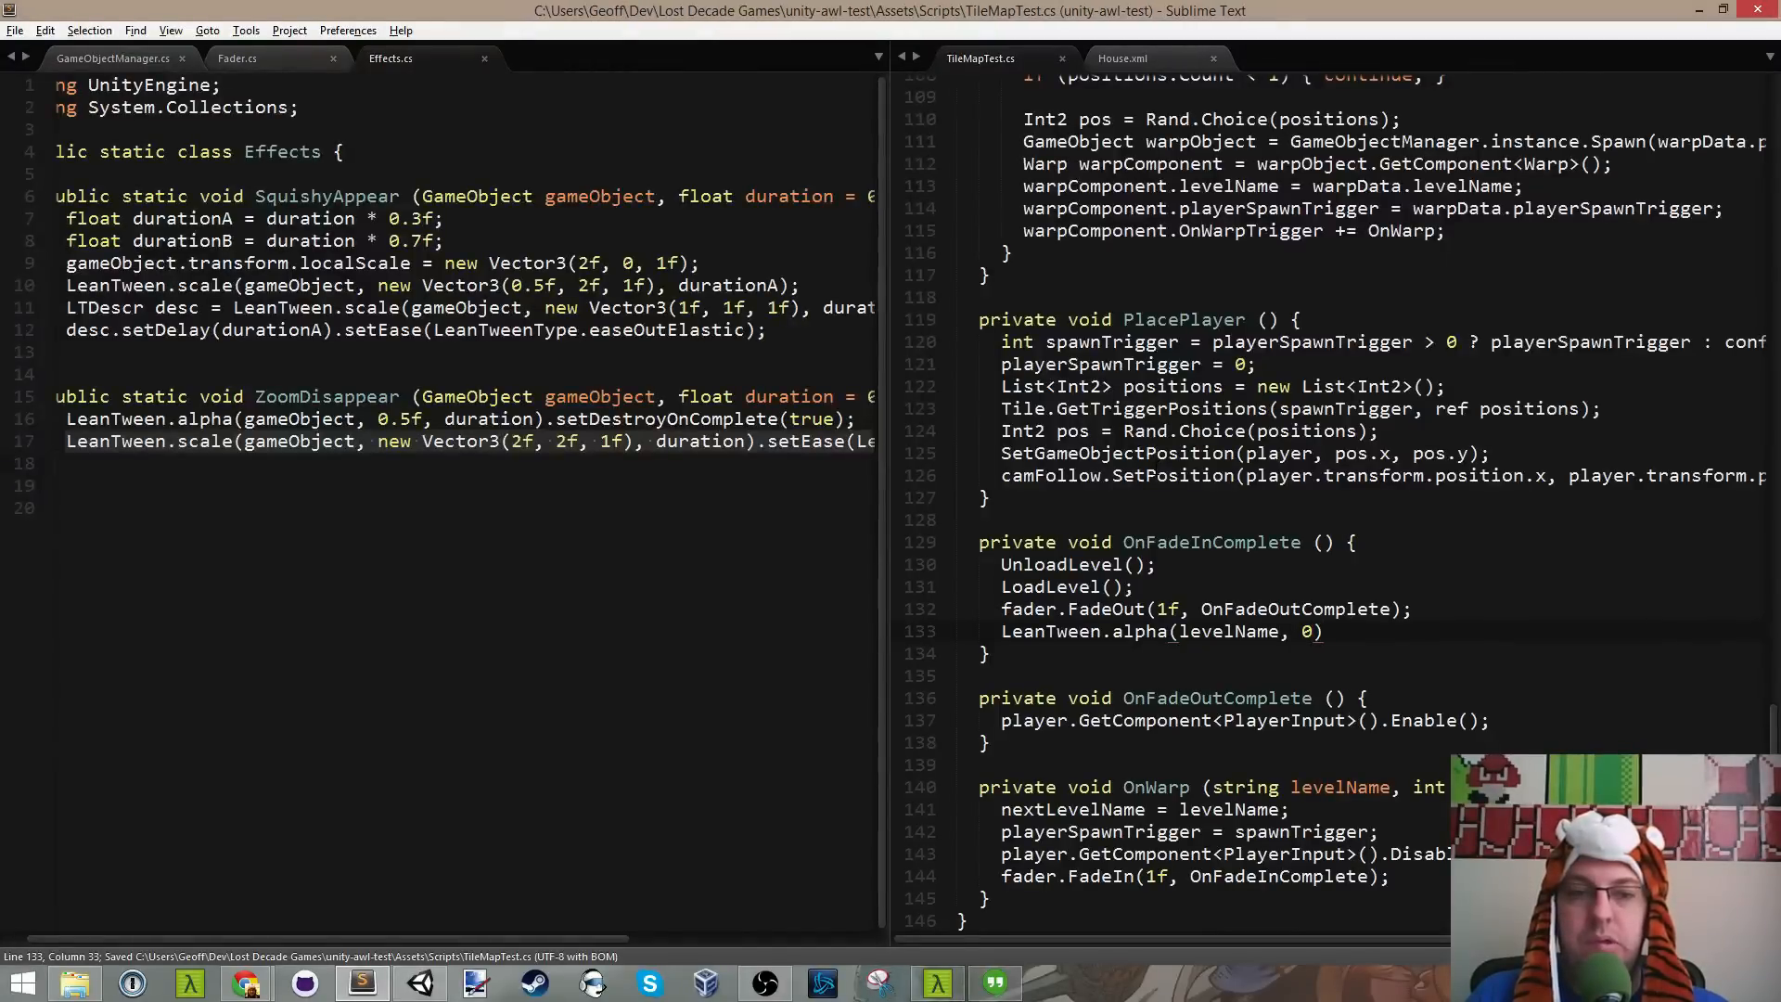
{"action": "type", "text": ", "}
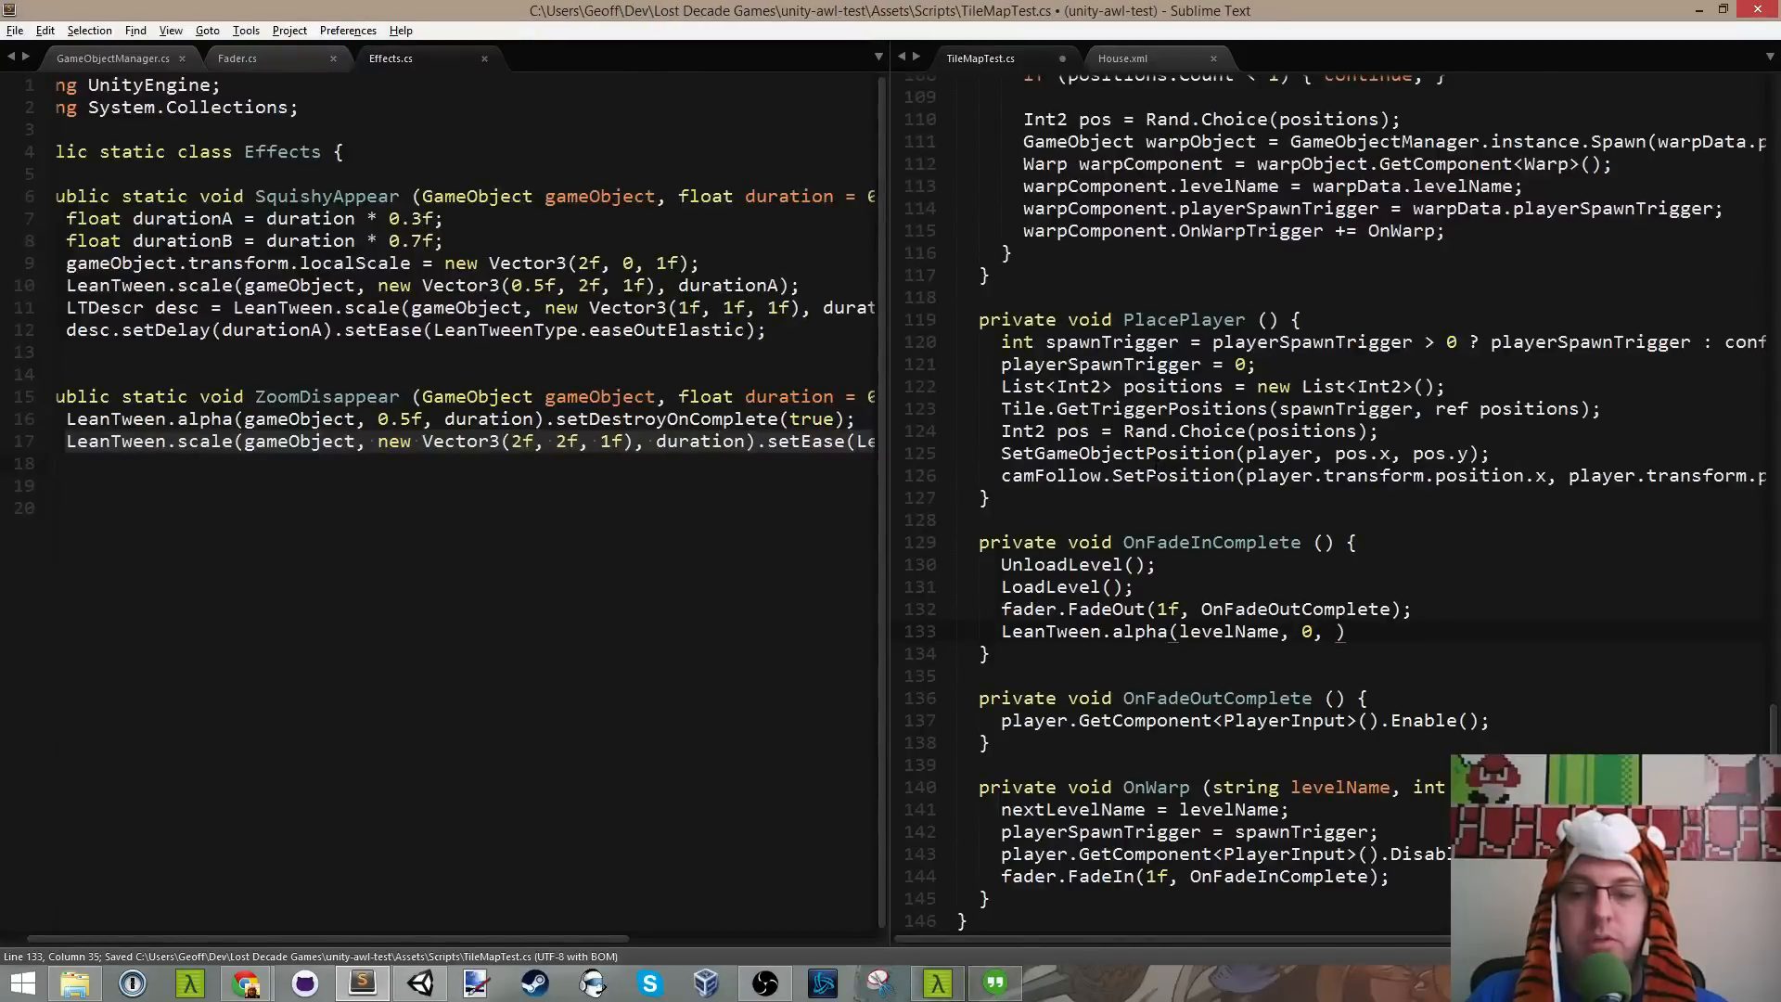
{"action": "type", "text": "2f)"}
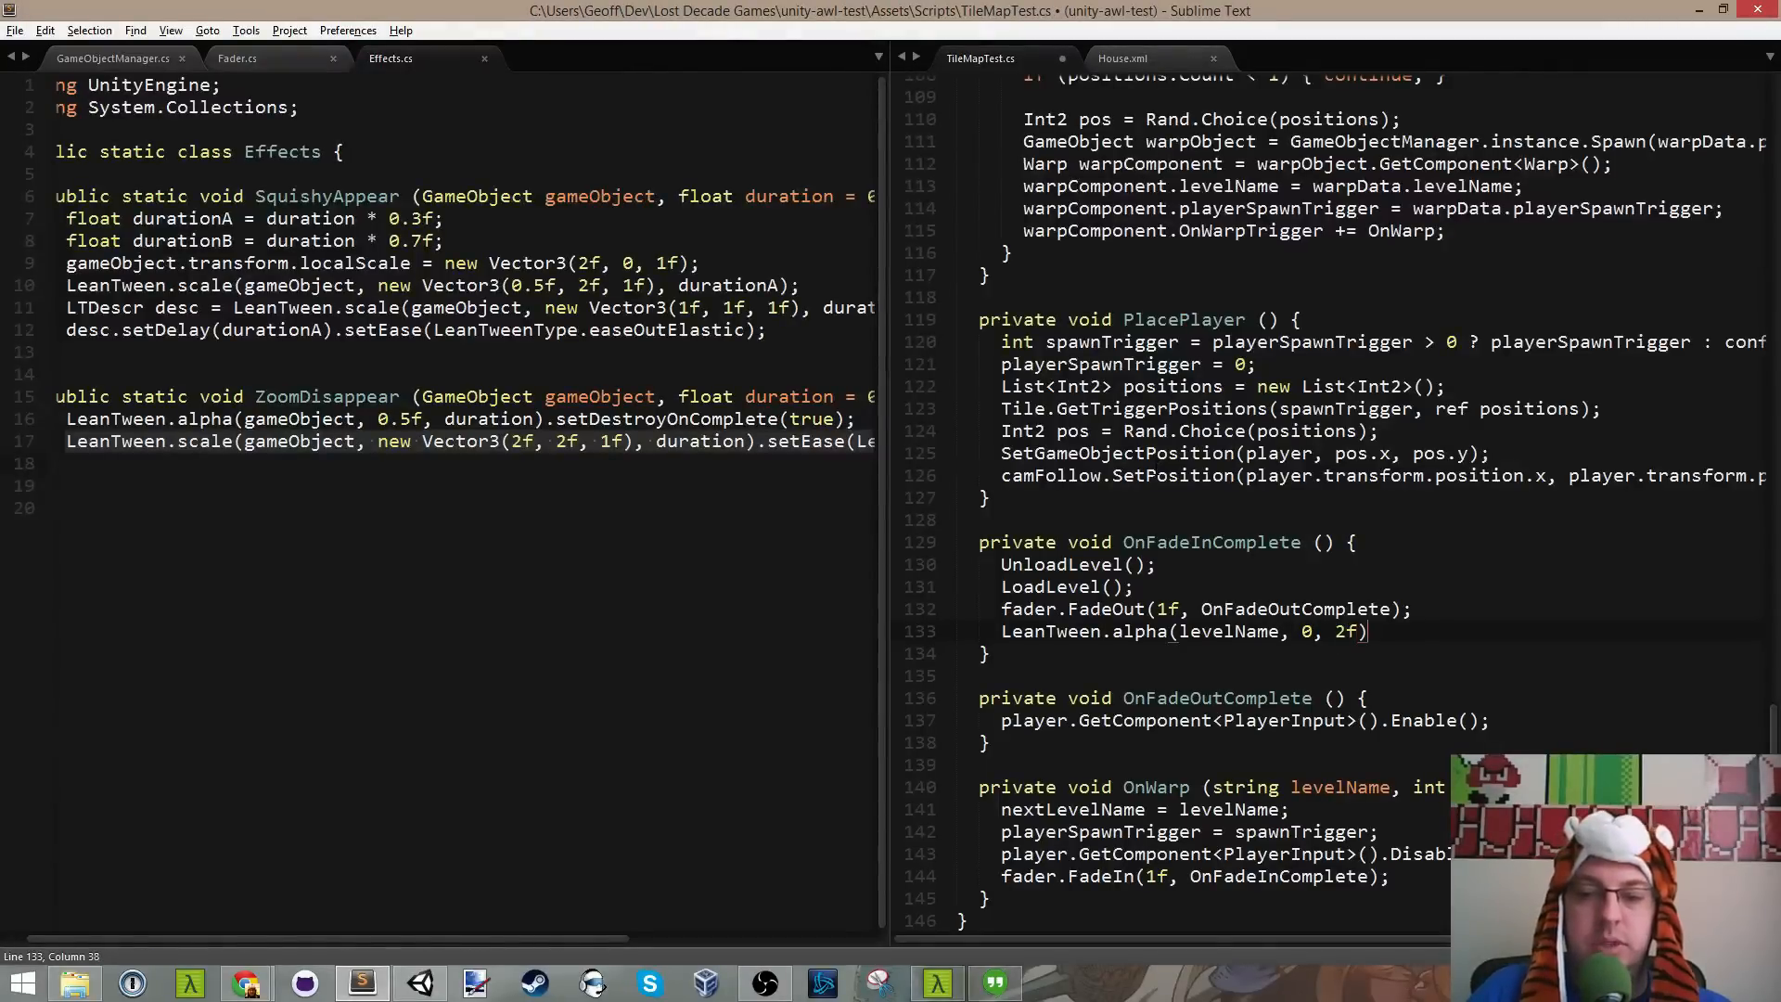
{"action": "key", "text": "ctrl+s"}
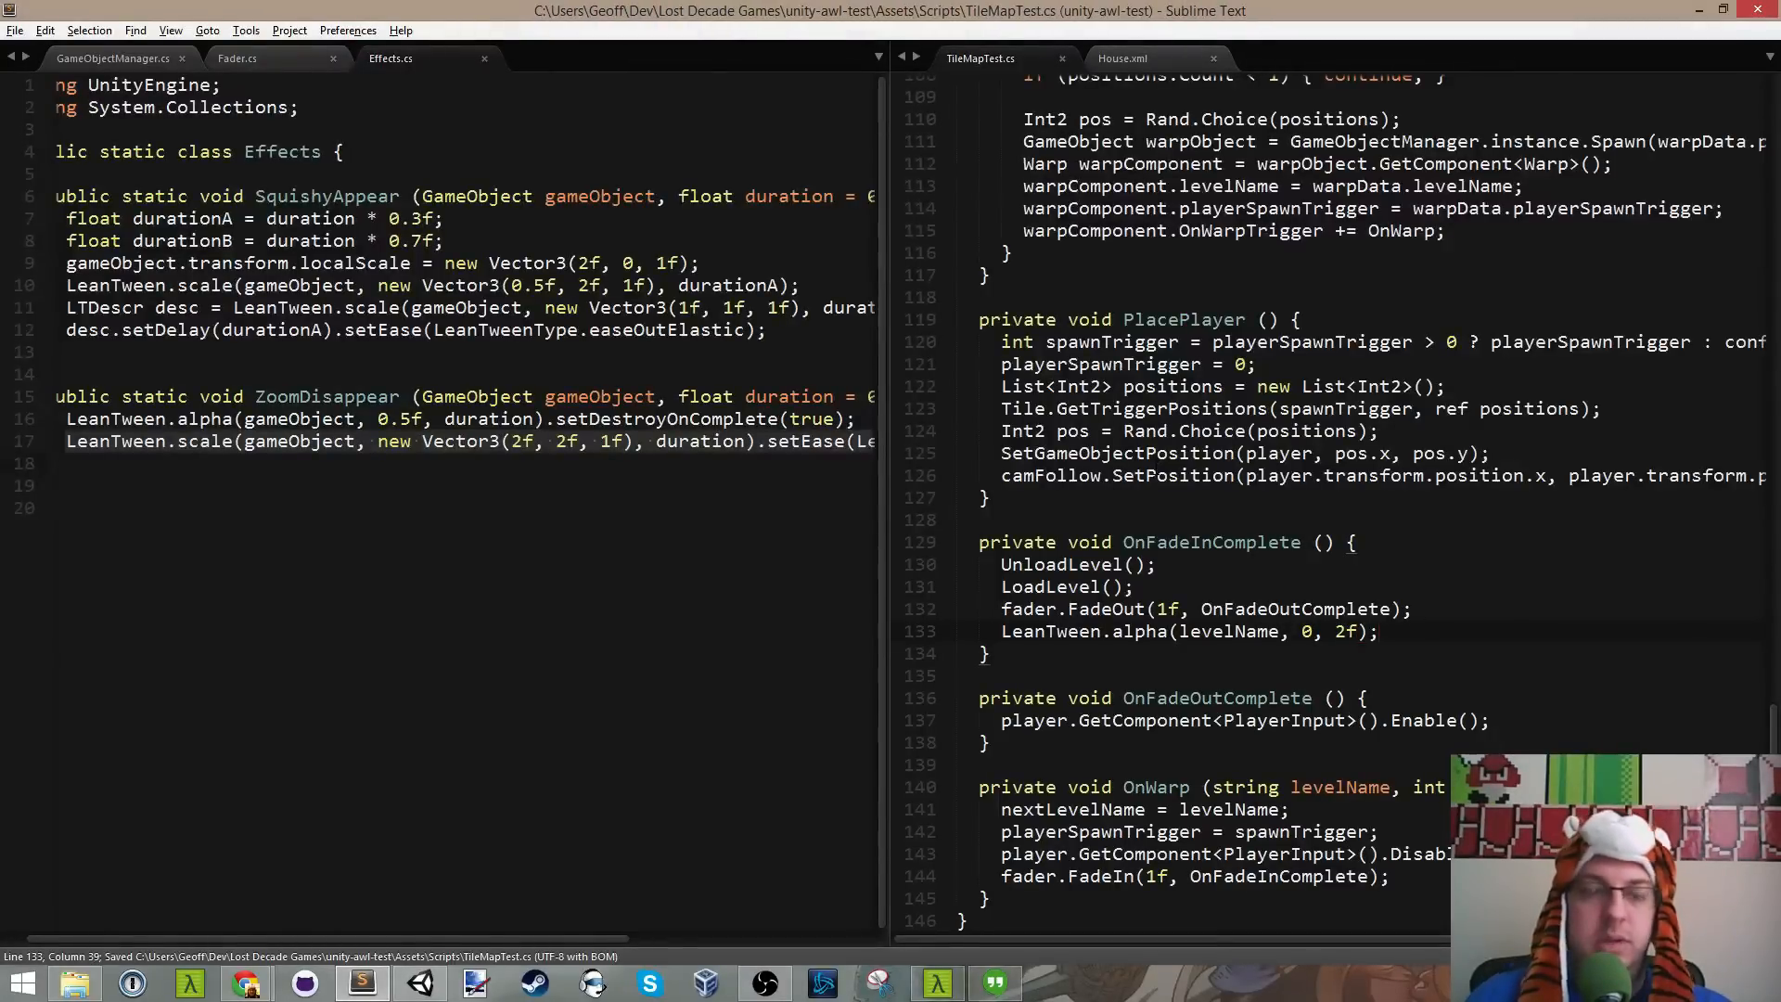
Step: Switch to Unity, run the game, walk the player through the rooms to test the Level Name text fade, and stop play mode
{"action": "key", "text": "alt+Tab"}
{"action": "key", "text": "alt+Tab"}
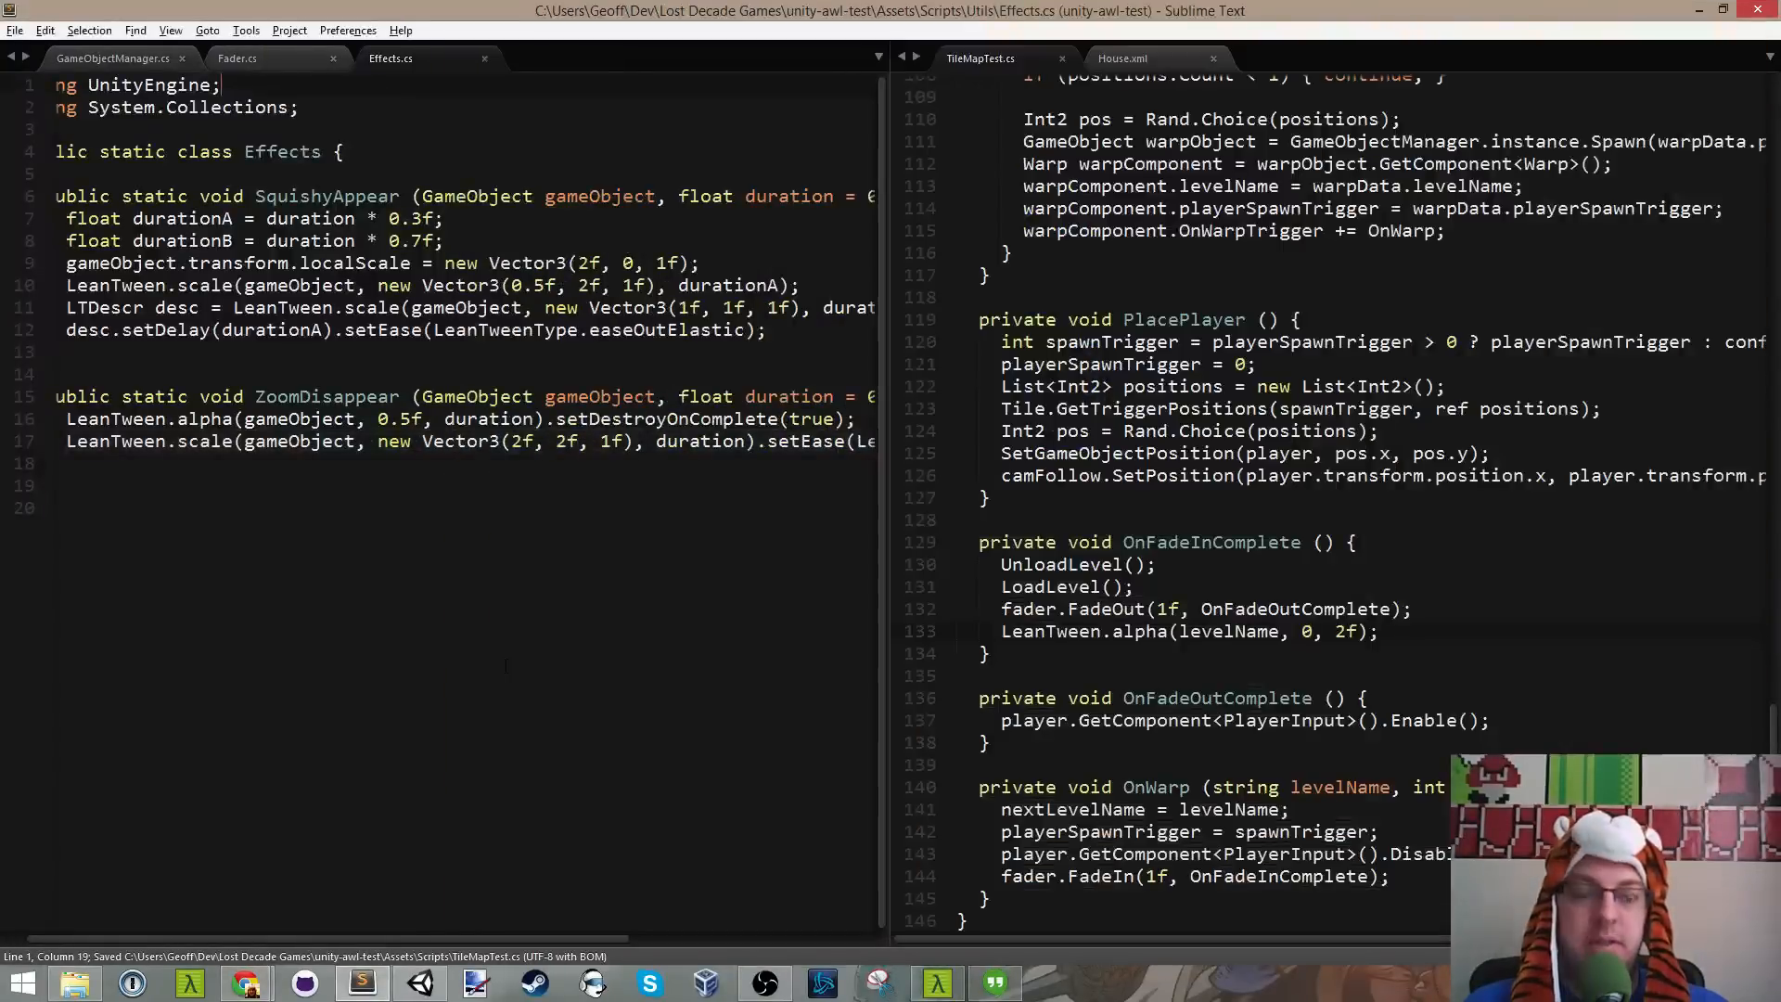
{"action": "left_click", "coordinate": [421, 987]}
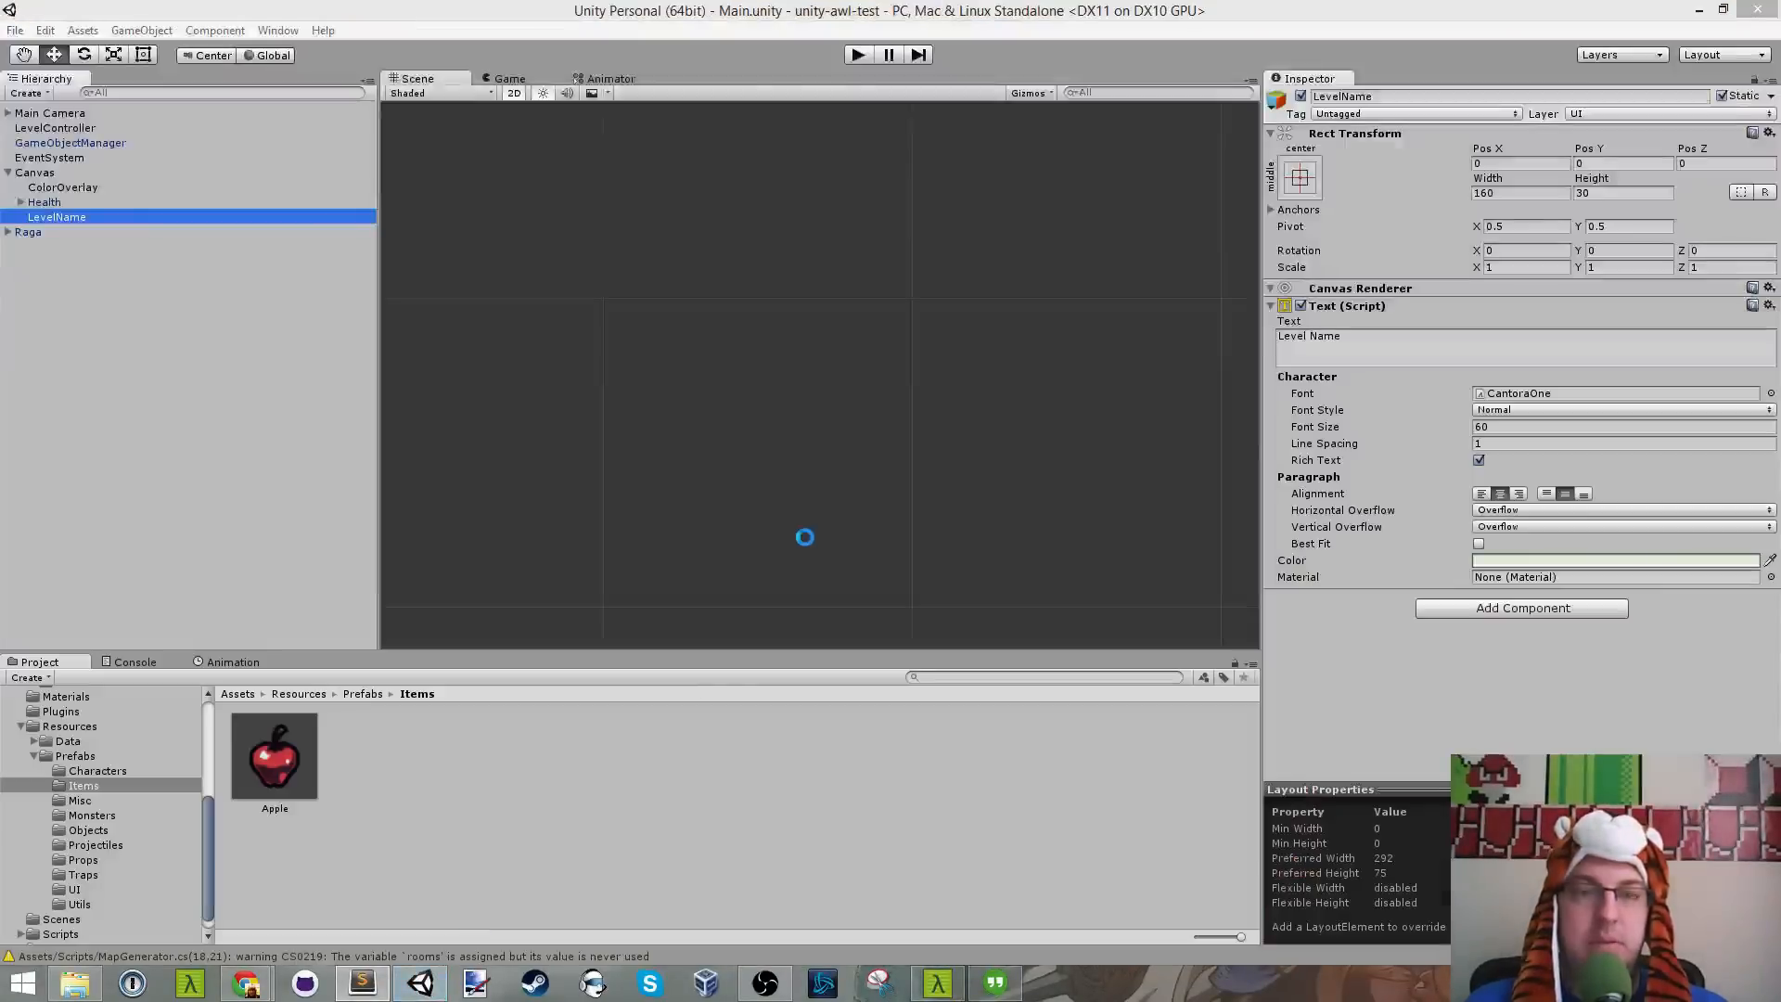
{"action": "left_click", "coordinate": [858, 56]}
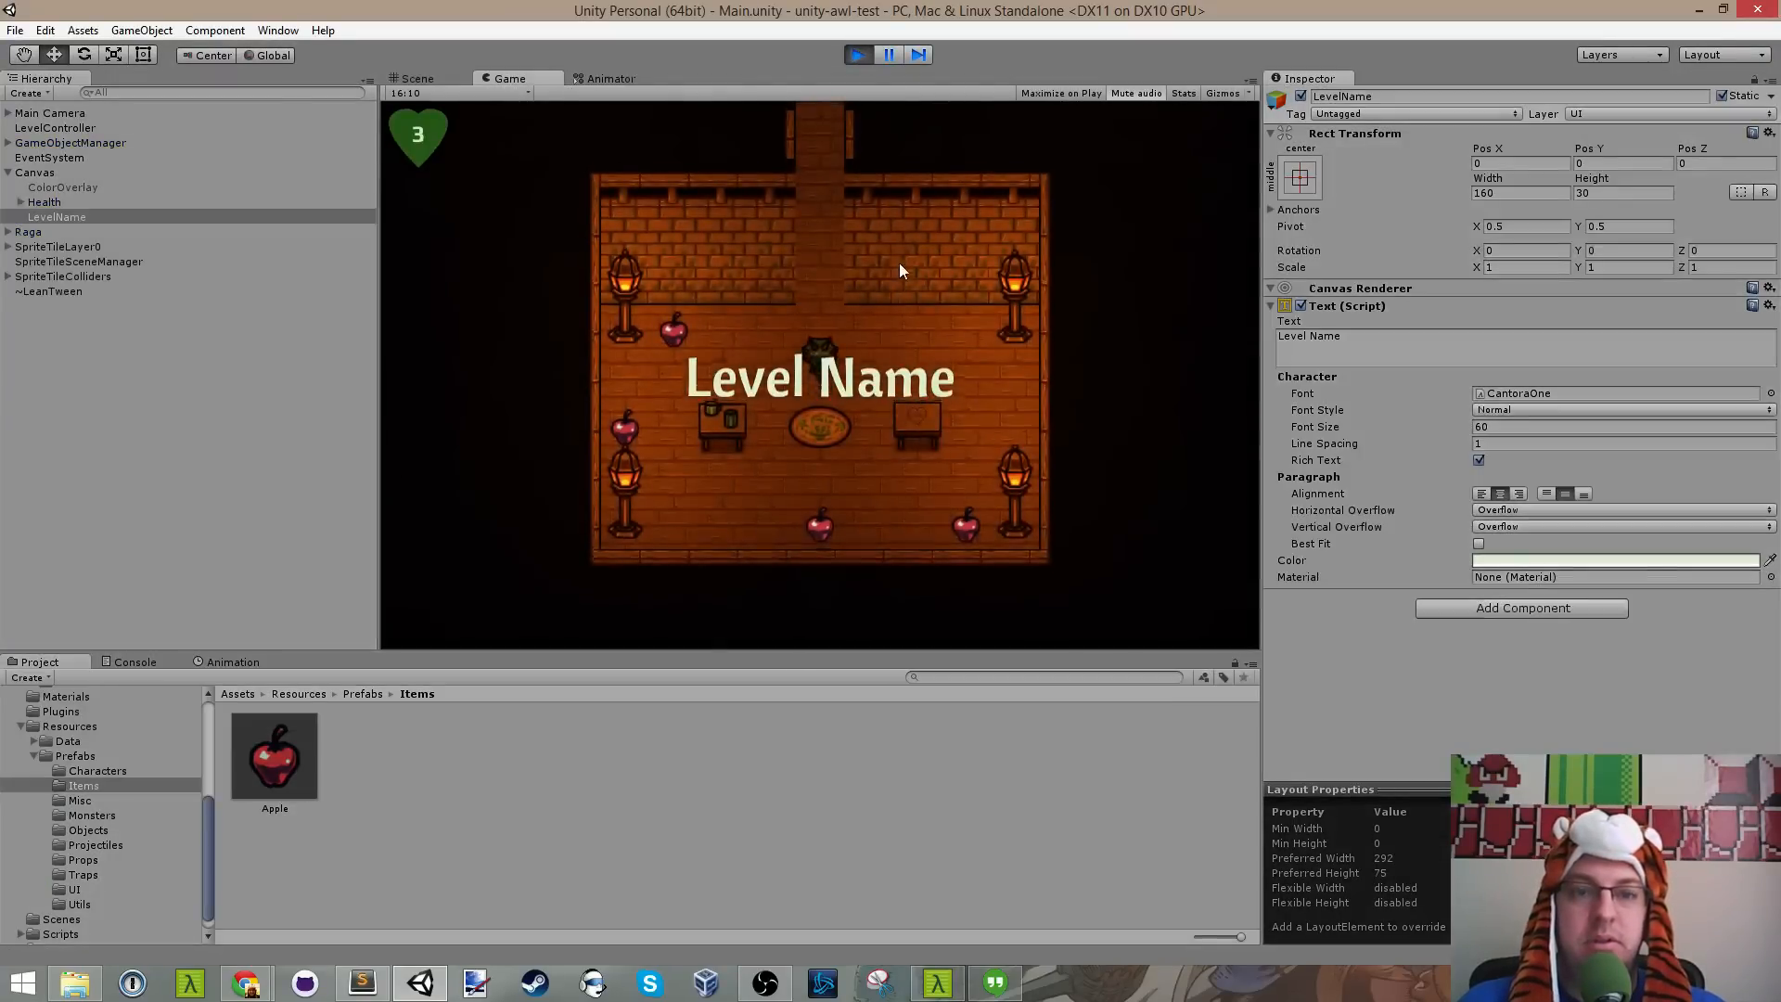
{"action": "key", "text": "Up"}
{"action": "key", "text": "Right"}
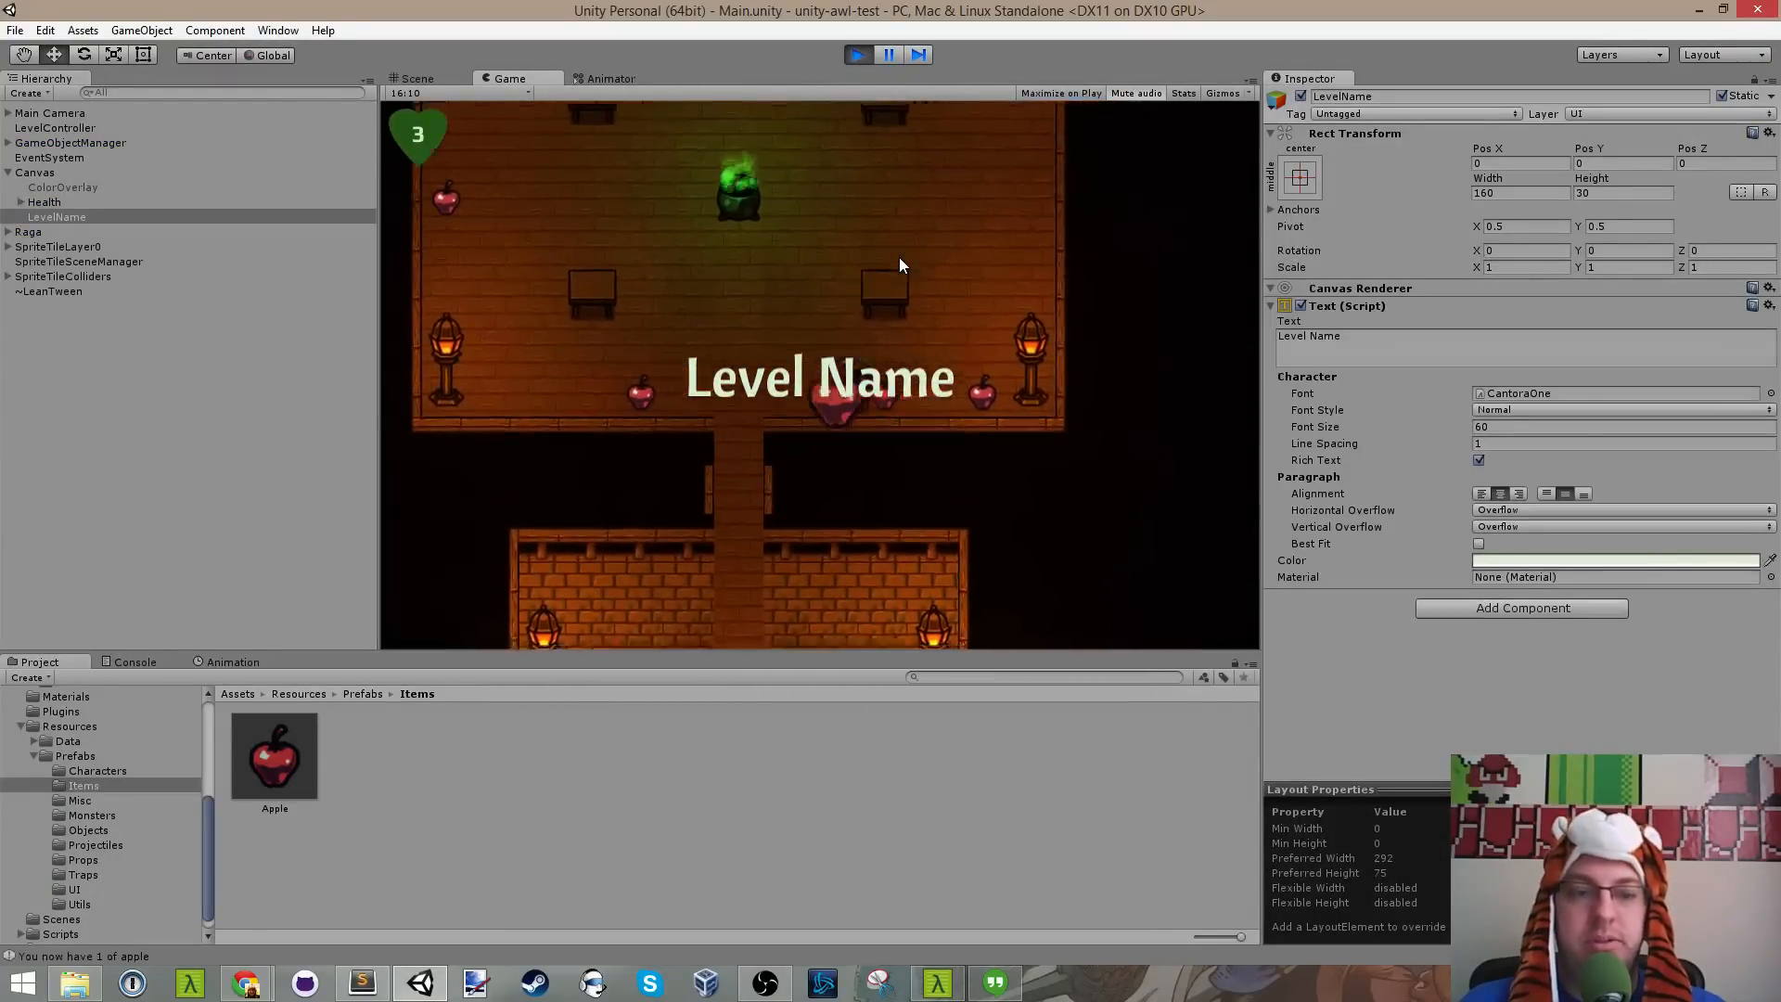
{"action": "key", "text": "s"}
{"action": "key", "text": "a"}
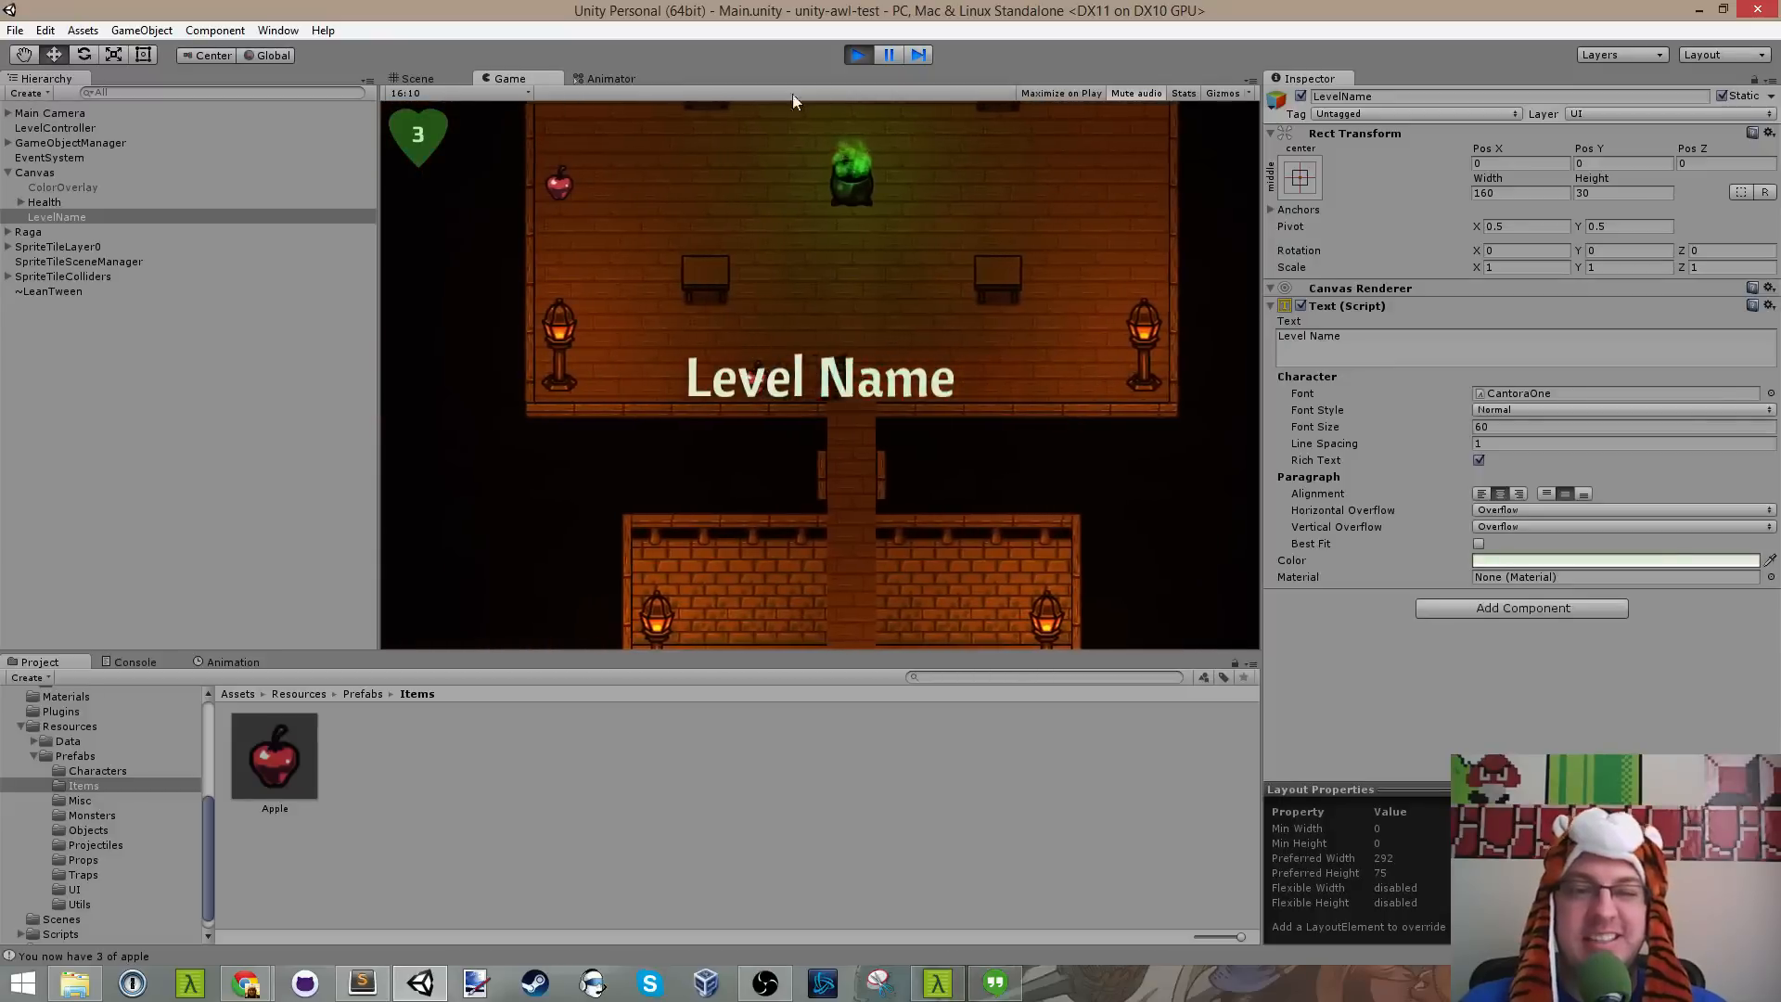
{"action": "key", "text": "s"}
{"action": "left_click", "coordinate": [857, 54]}
Step: Switch to Sublime Text, try levelName.transform as the first LeanTween.alpha argument, save the script, and try to run the game in Unity
{"action": "key", "text": "alt+Tab"}
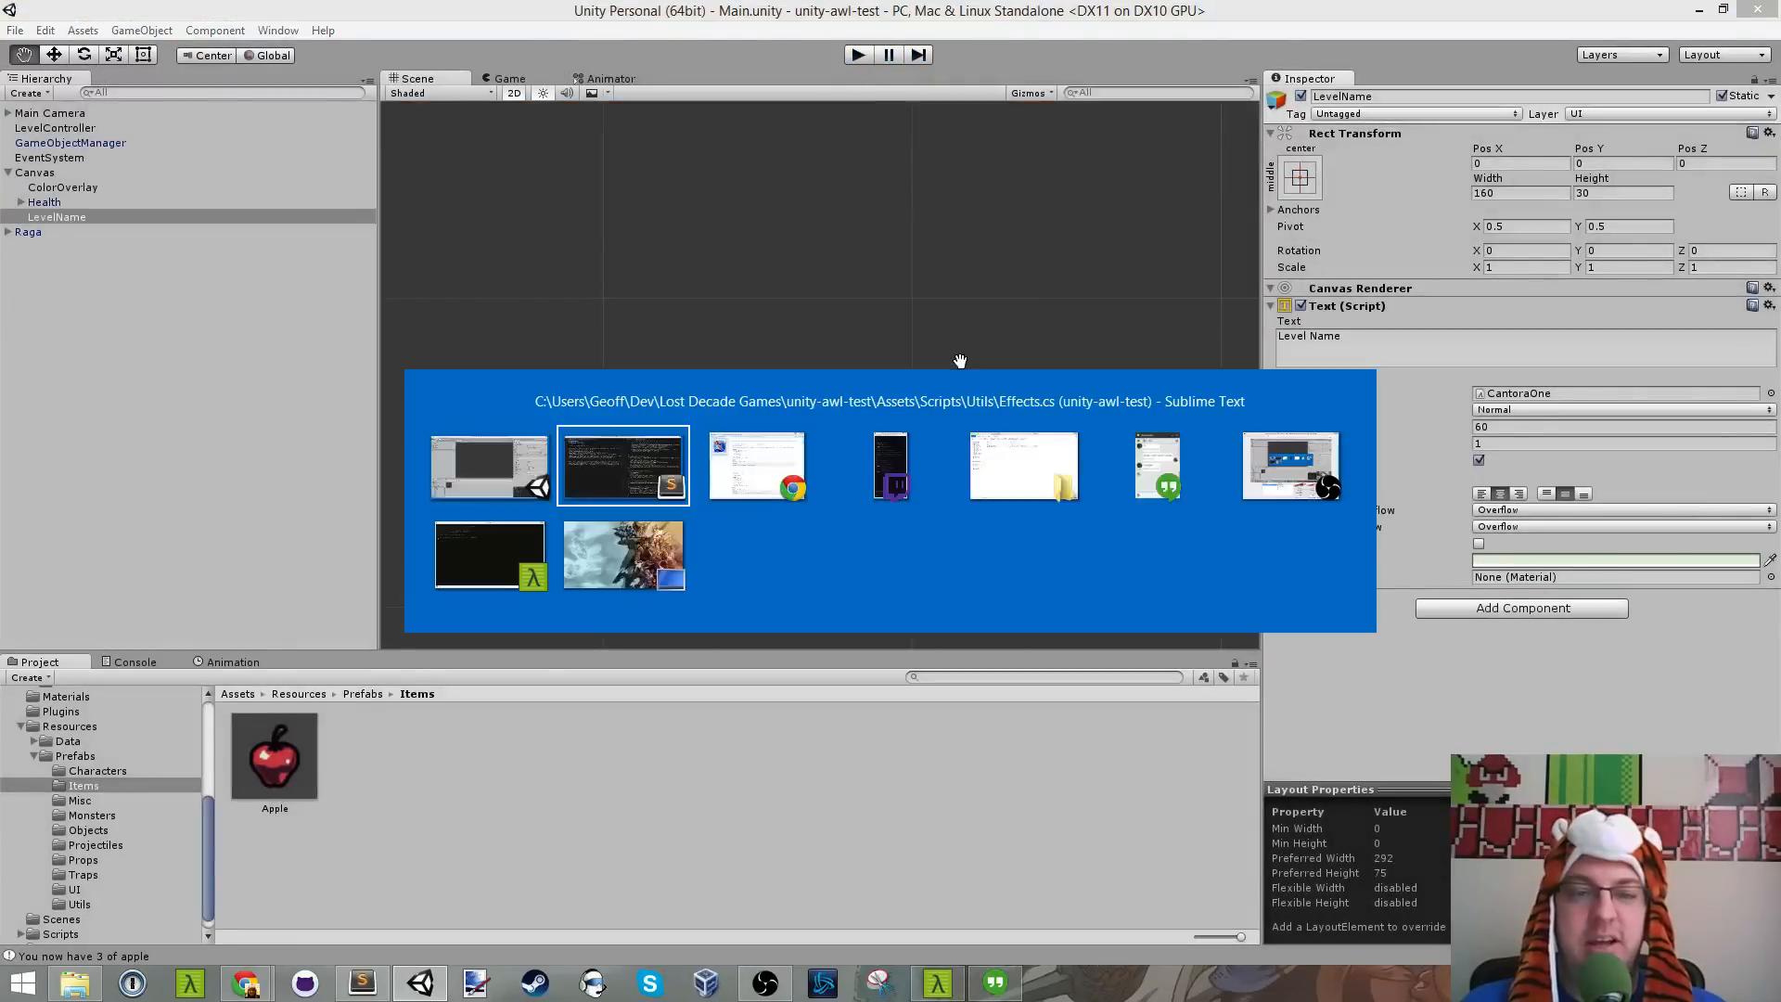
{"action": "left_click", "coordinate": [1268, 632]}
{"action": "key", "text": "ctrl+s"}
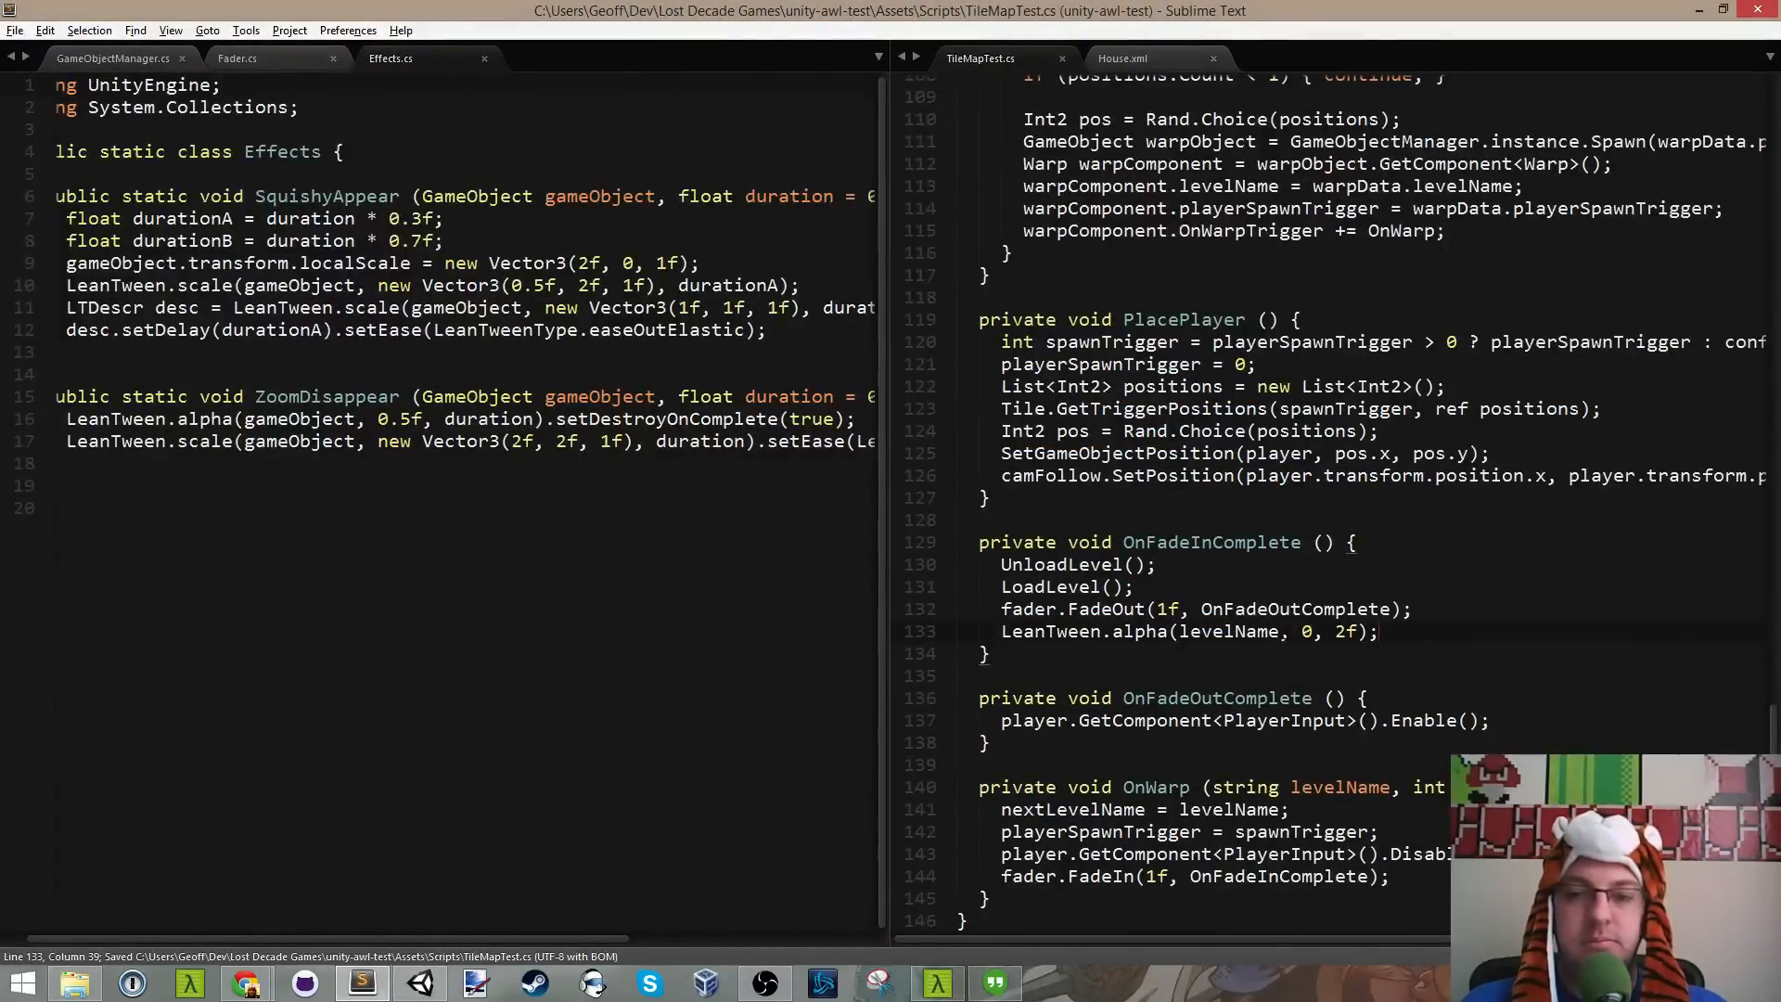
{"action": "left_click", "coordinate": [1283, 633]}
{"action": "key", "text": "alt+Tab"}
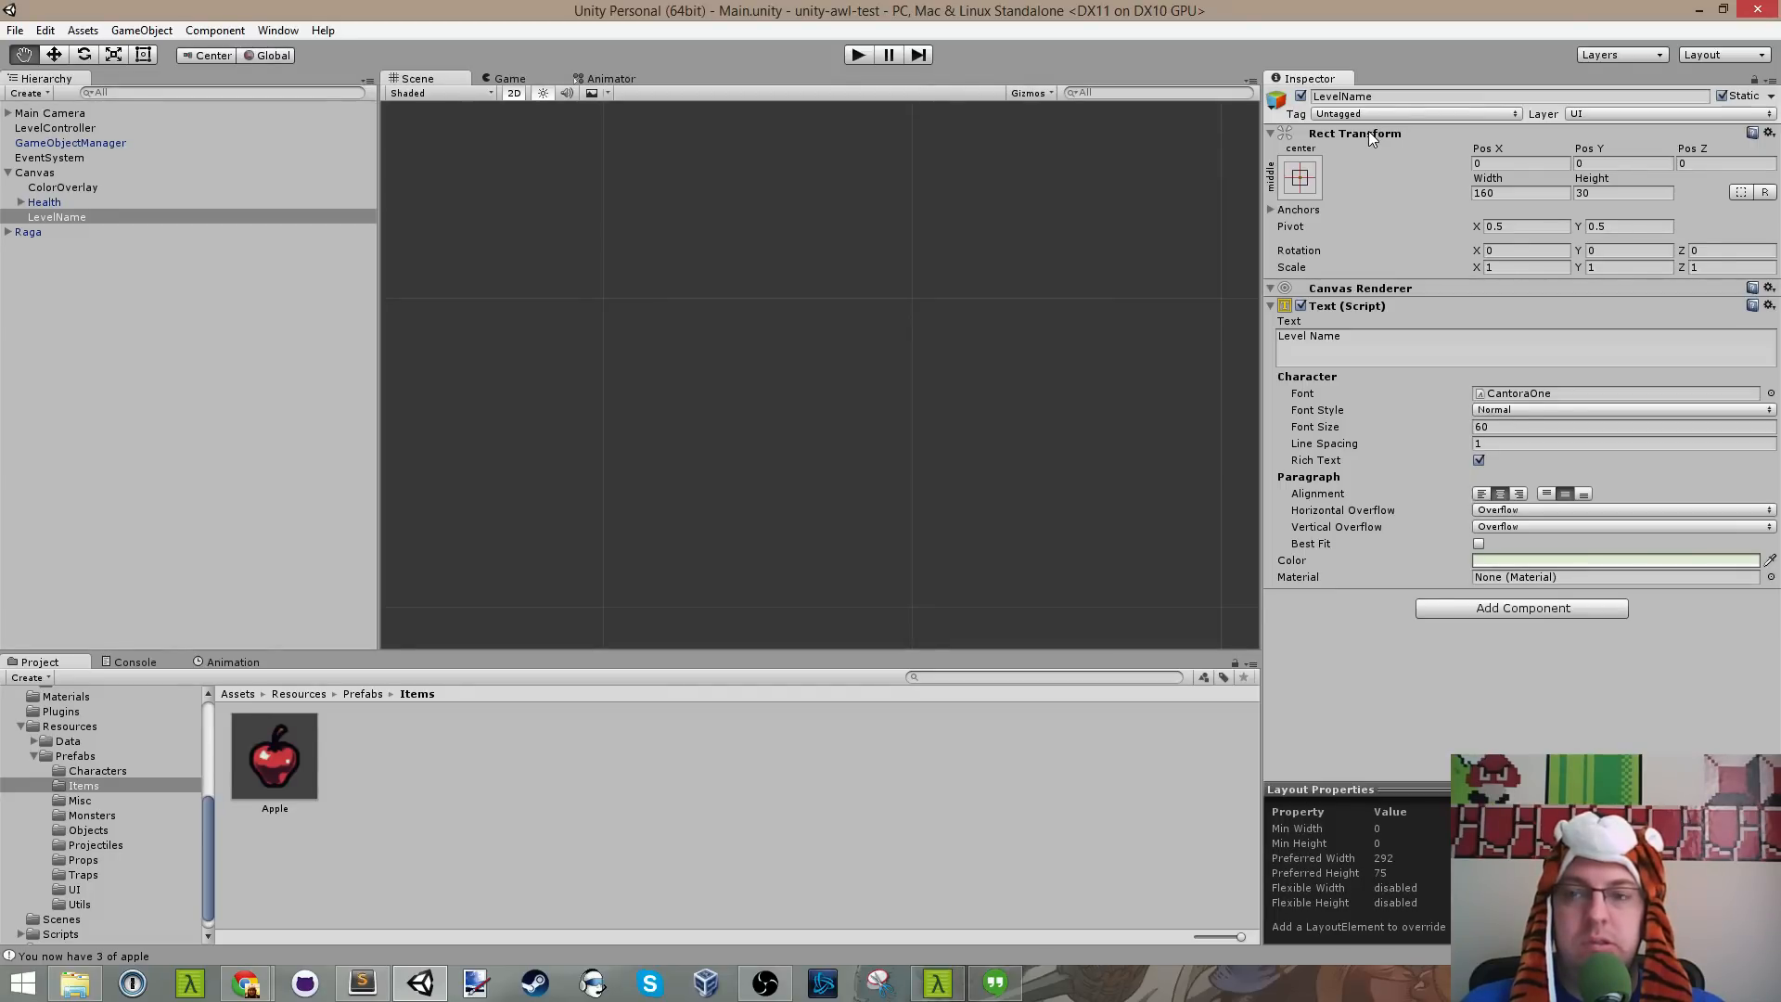
{"action": "key", "text": "alt+Tab"}
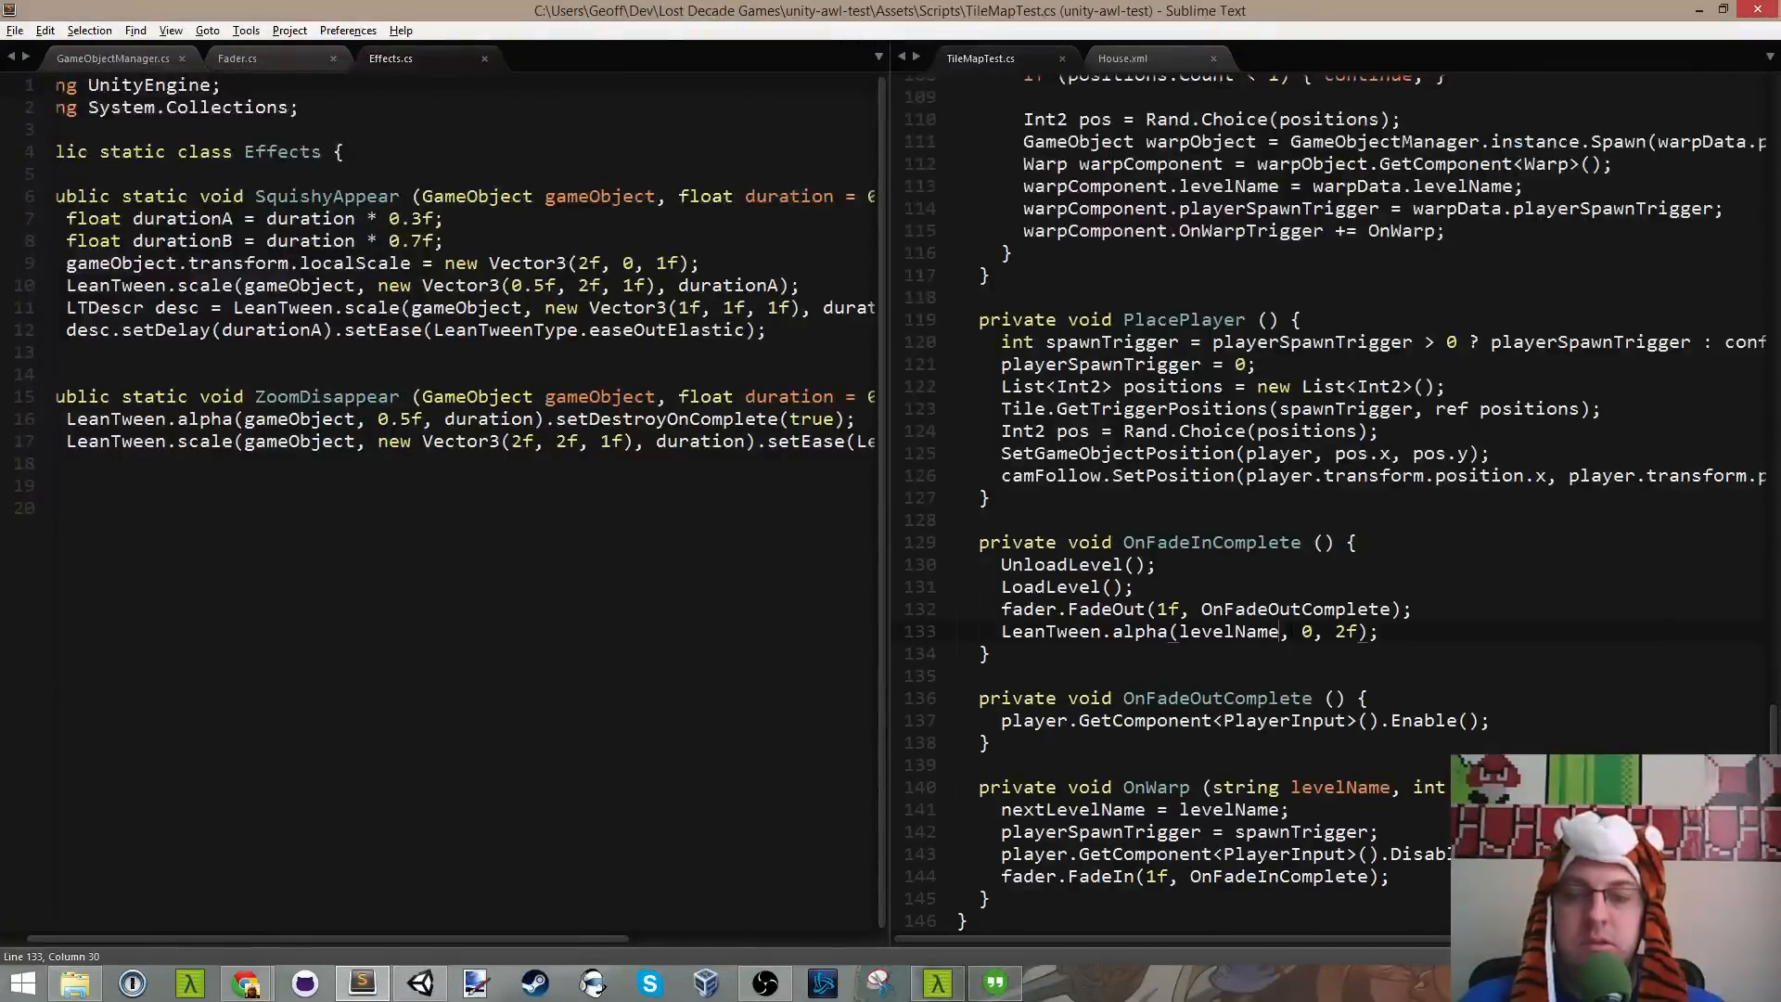
{"action": "type", "text": ".tra"}
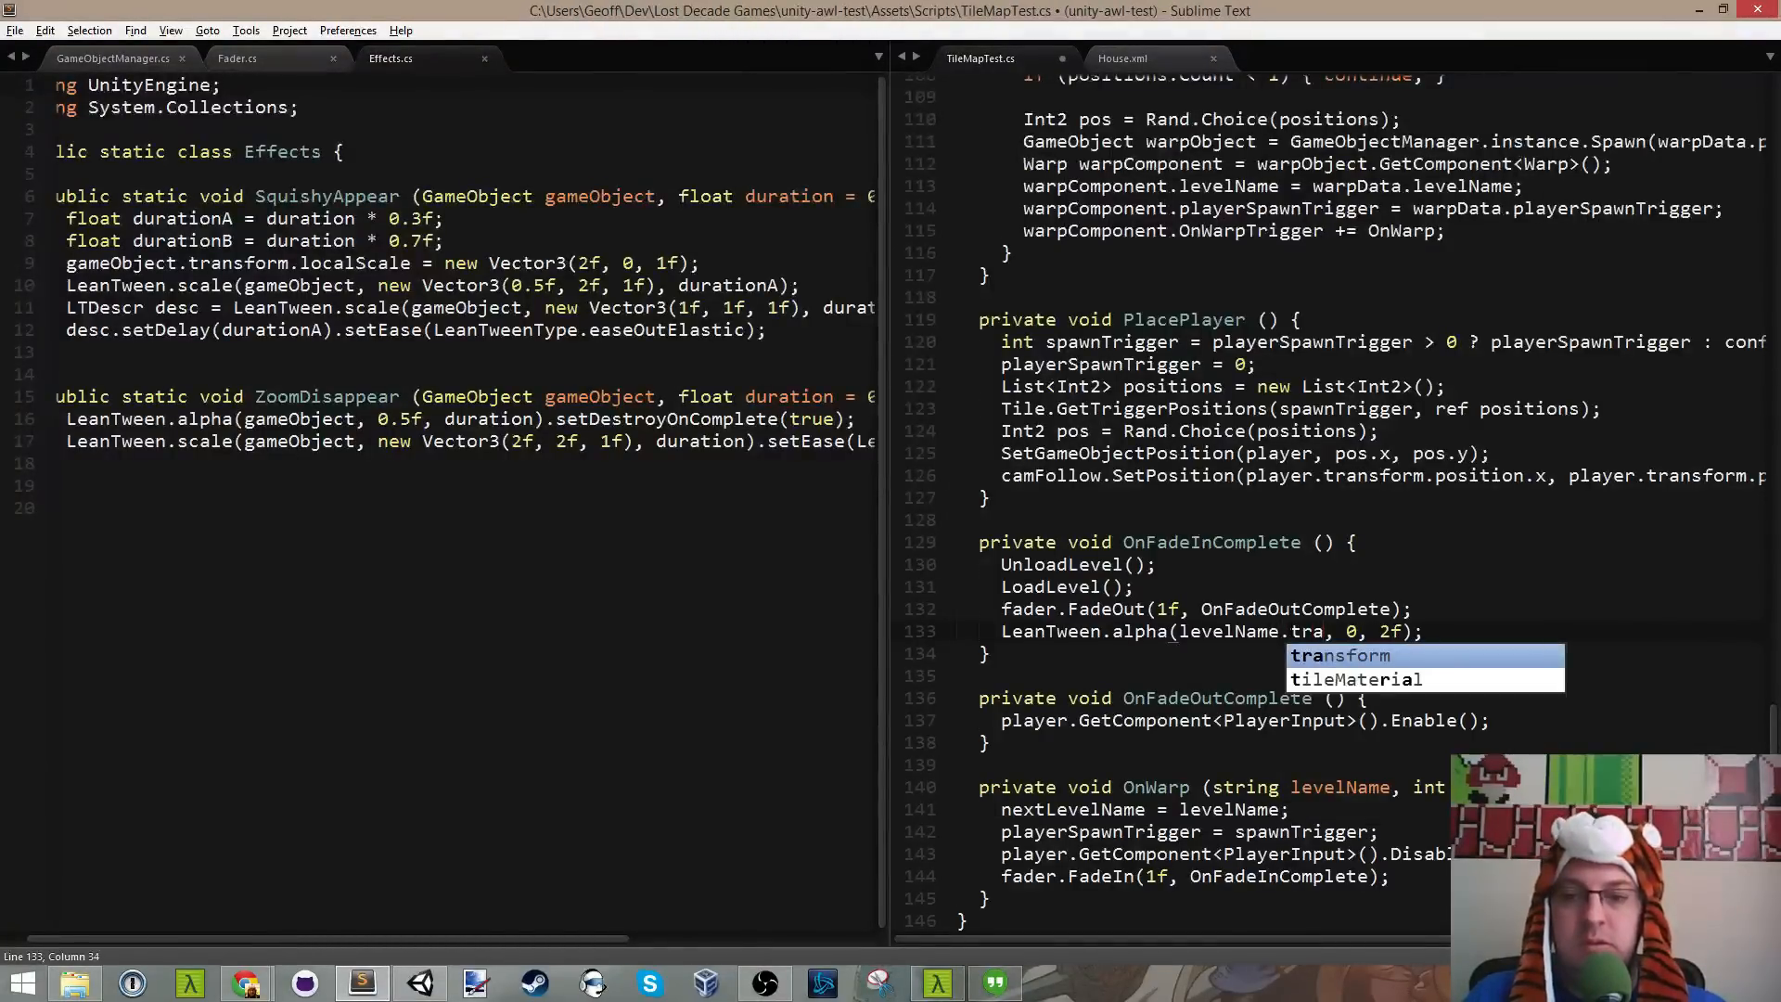
{"action": "key", "text": "Tab"}
{"action": "key", "text": "ctrl+s"}
{"action": "key", "text": "alt+Tab"}
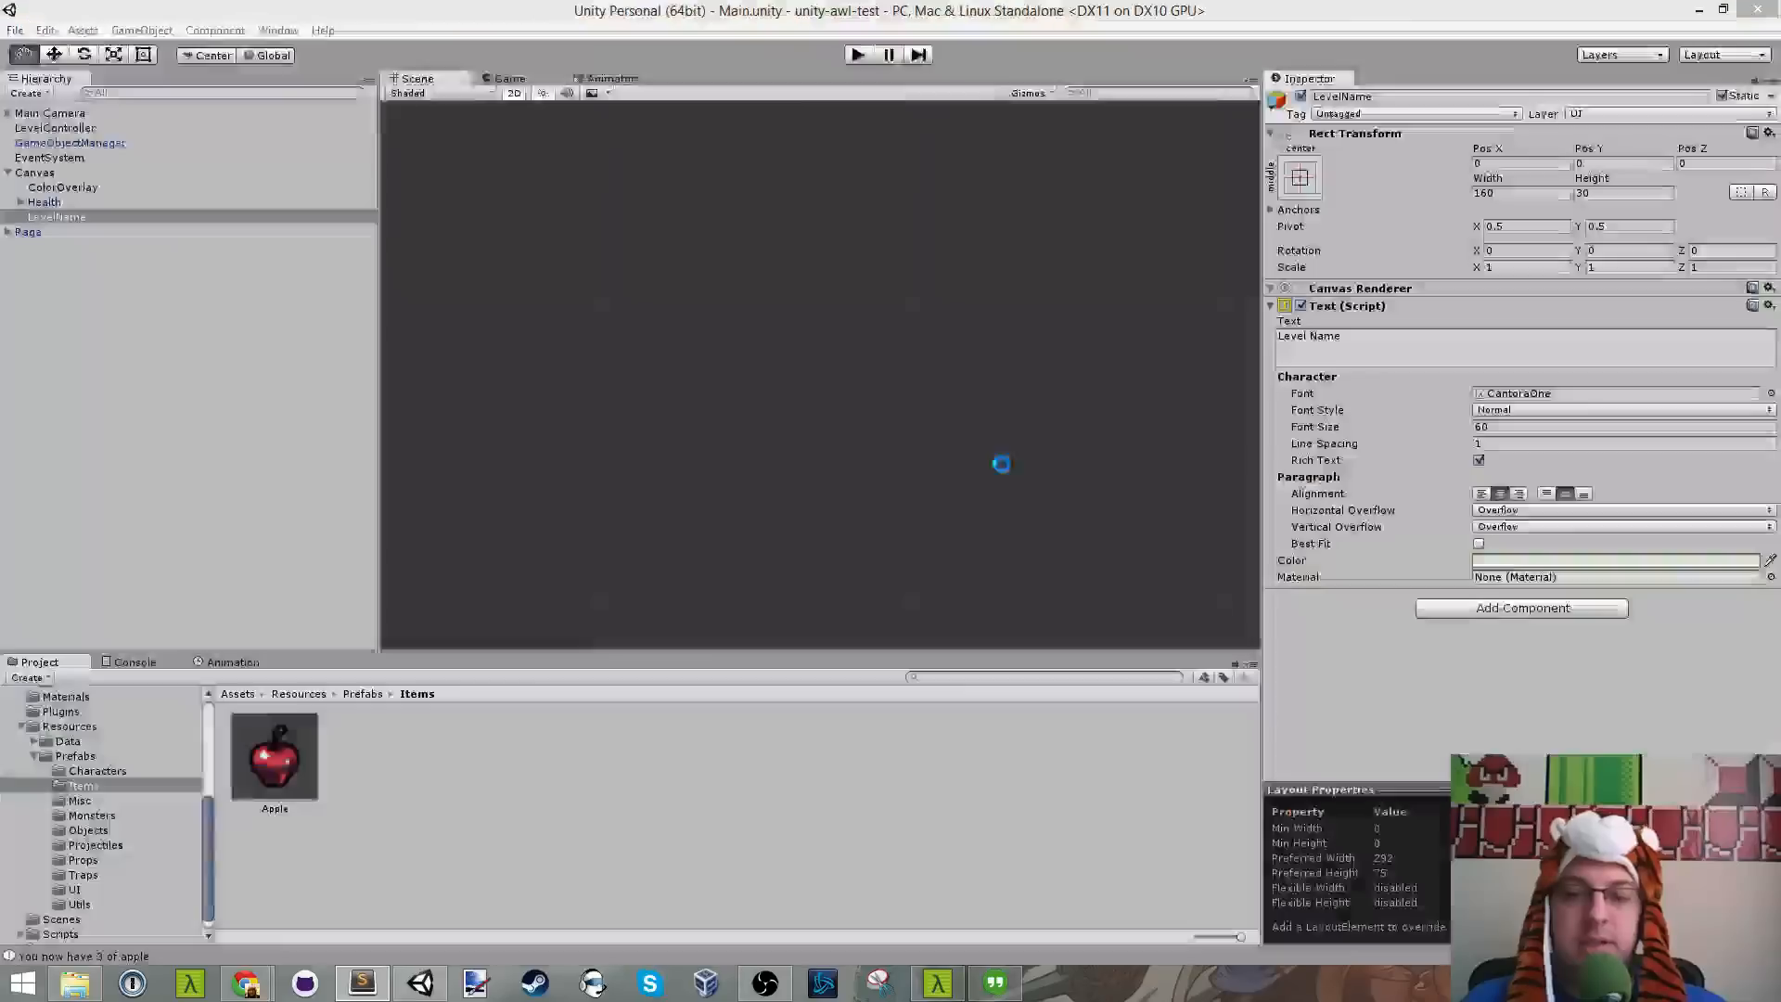
{"action": "left_click", "coordinate": [859, 53]}
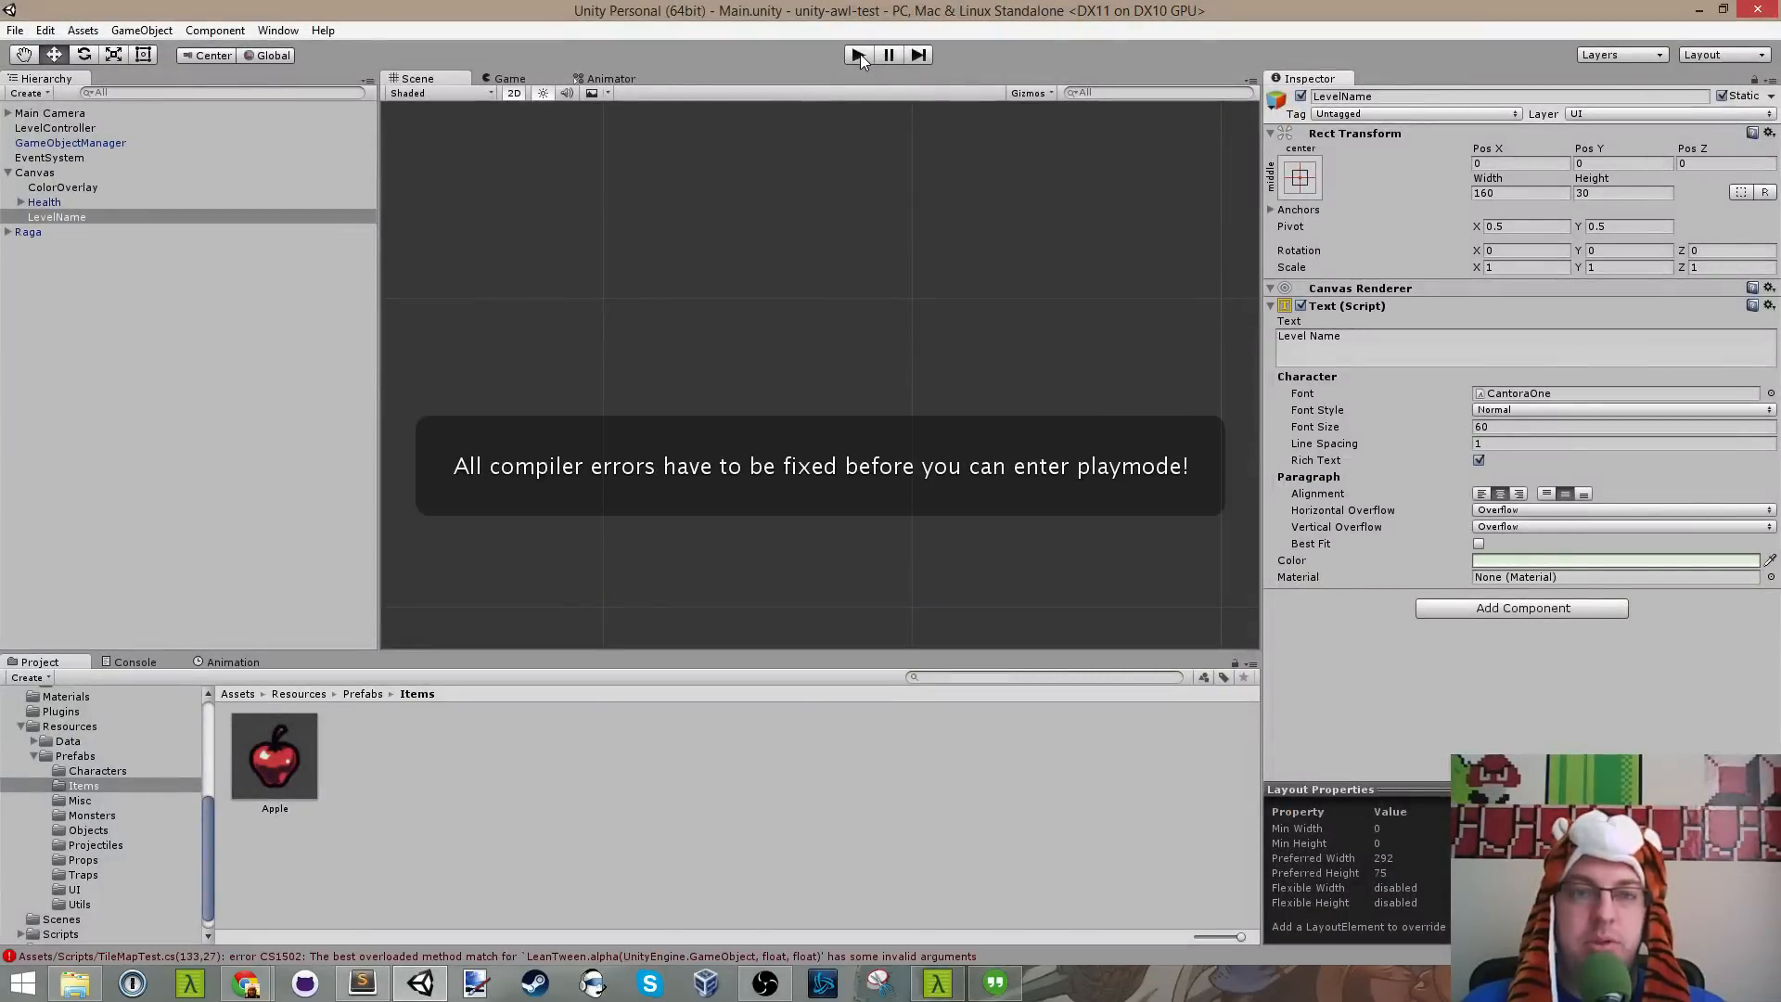
Step: Back in Sublime Text, replace transform with rect in the LeanTween.alpha argument, save, and try to run the game in Unity
{"action": "key", "text": "alt+Tab"}
{"action": "key", "text": "ctrl+BackSpace"}
{"action": "type", "text": "rect"}
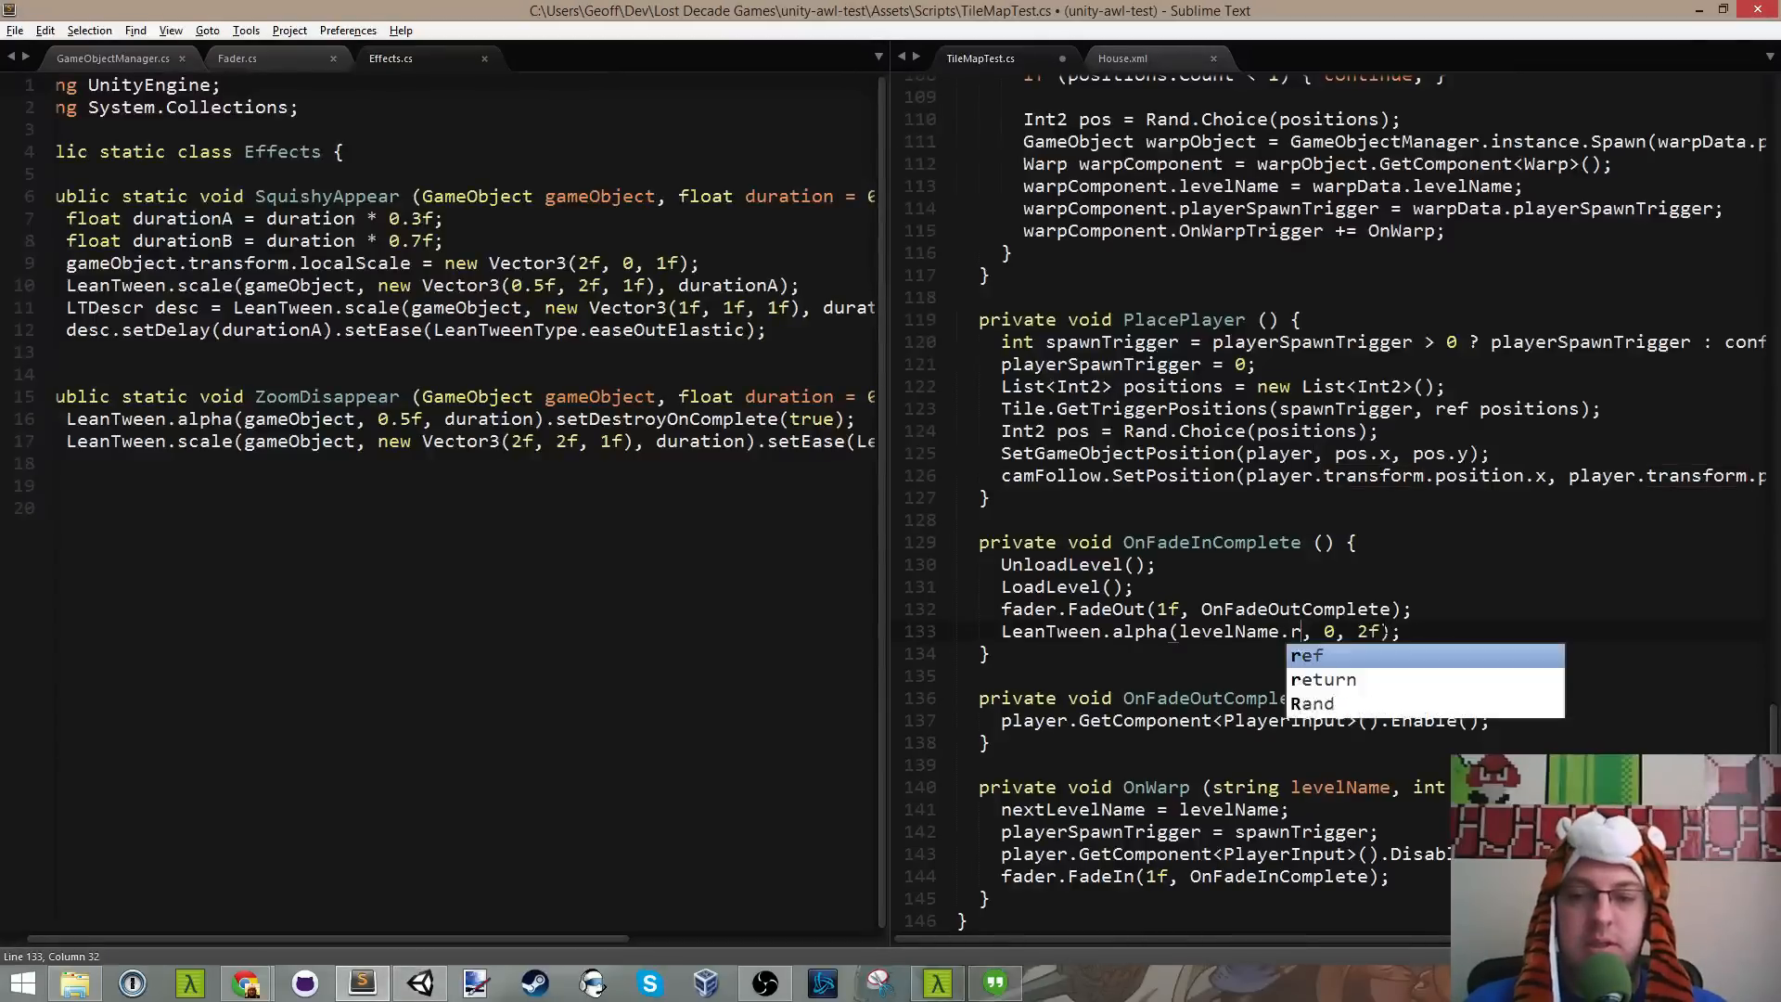
{"action": "key", "text": "ctrl+s"}
{"action": "key", "text": "alt+Tab"}
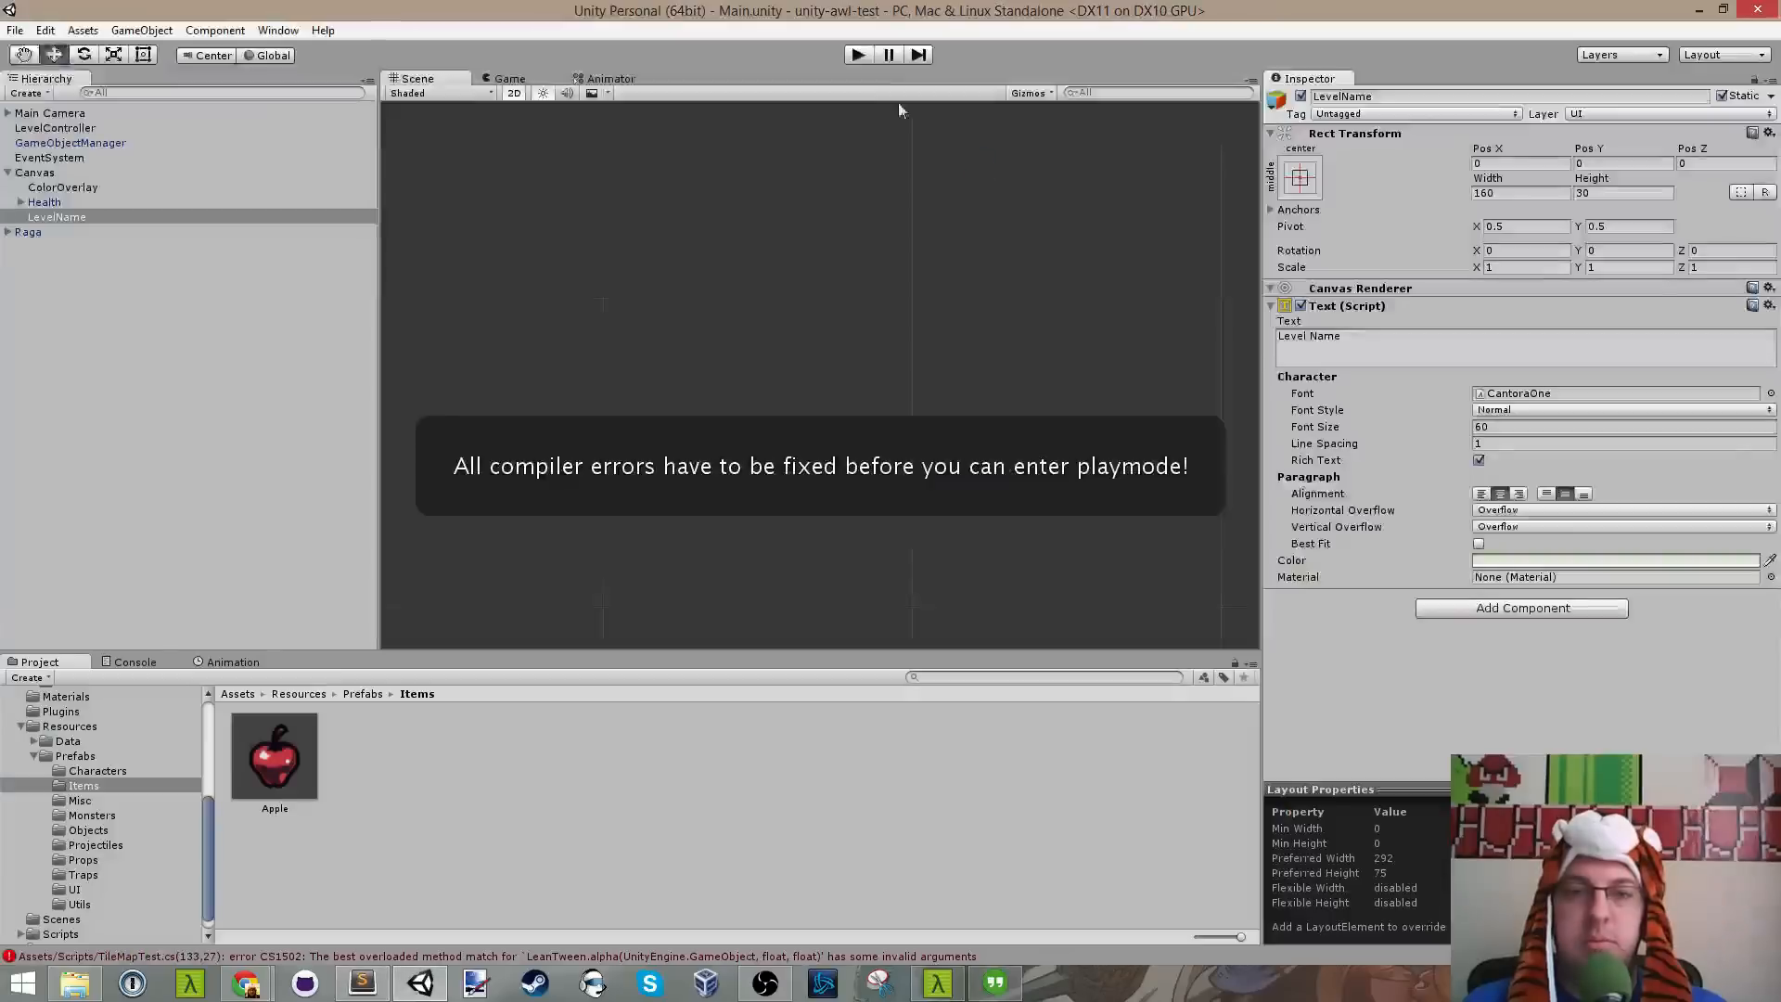
{"action": "left_click", "coordinate": [858, 54]}
Step: Return to Sublime Text, remove .rect from levelName in the LeanTween.alpha call, and save the script
{"action": "key", "text": "alt+Tab"}
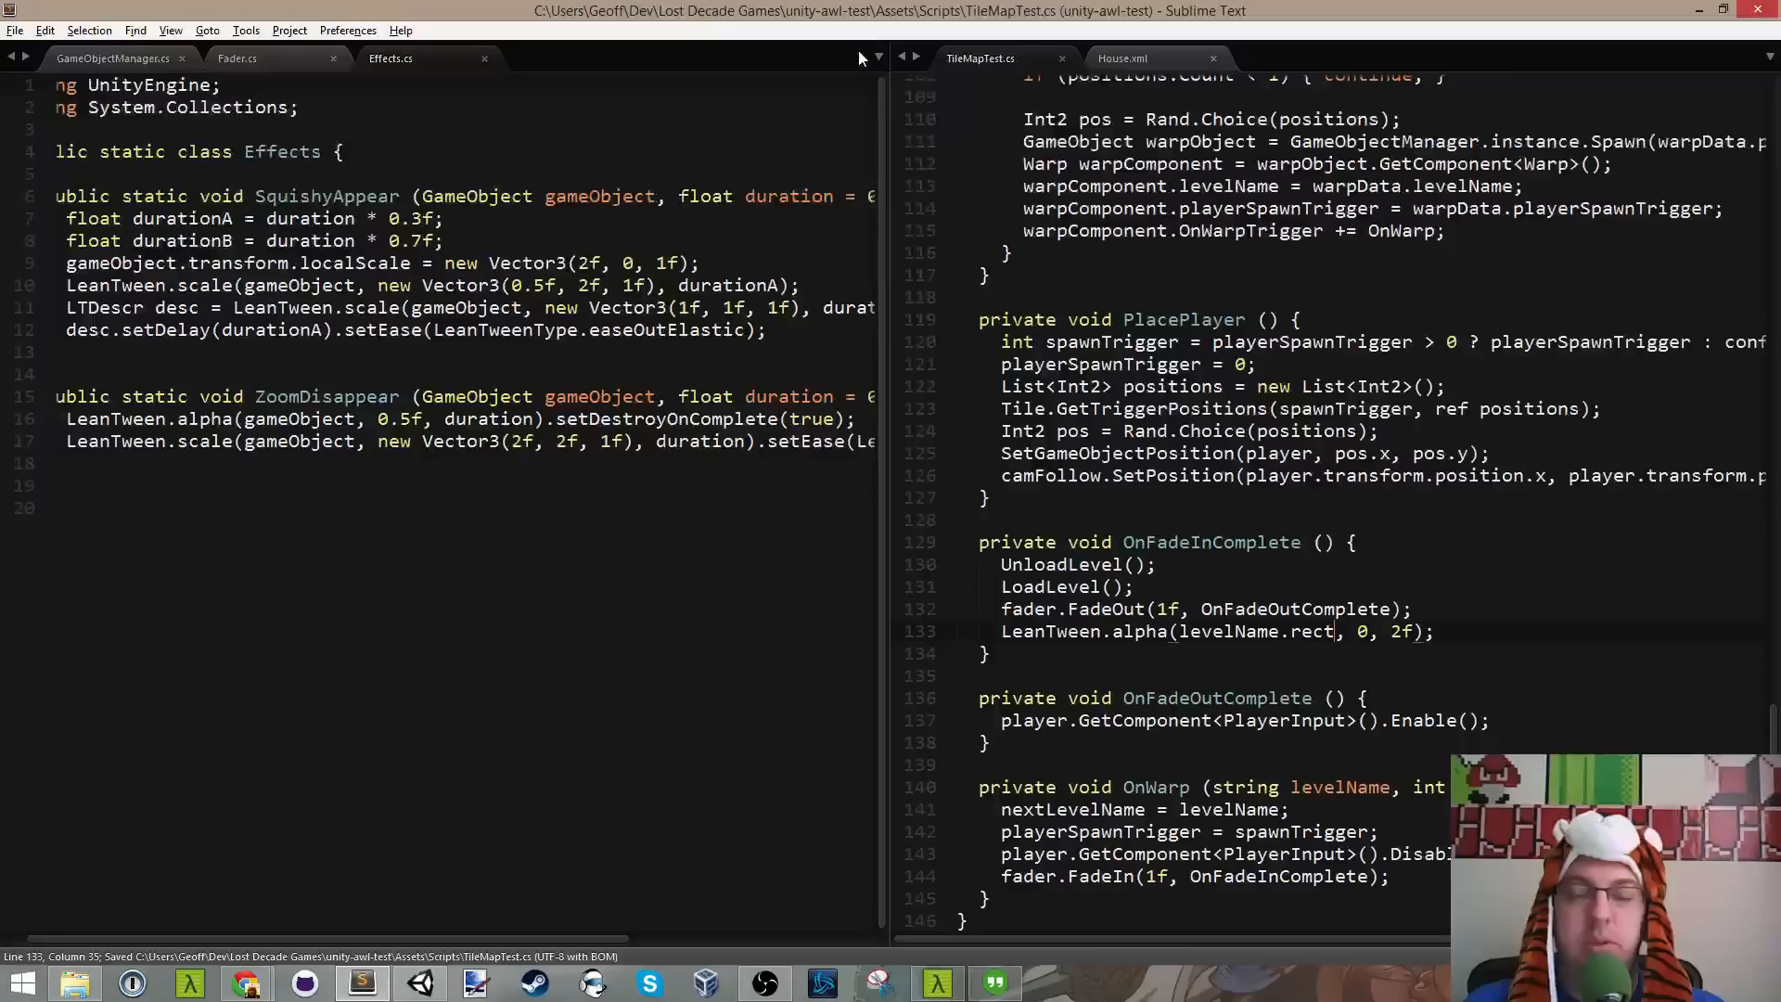
{"action": "double_click", "coordinate": [1310, 632]}
{"action": "key", "text": "BackSpace"}
{"action": "key", "text": "BackSpace"}
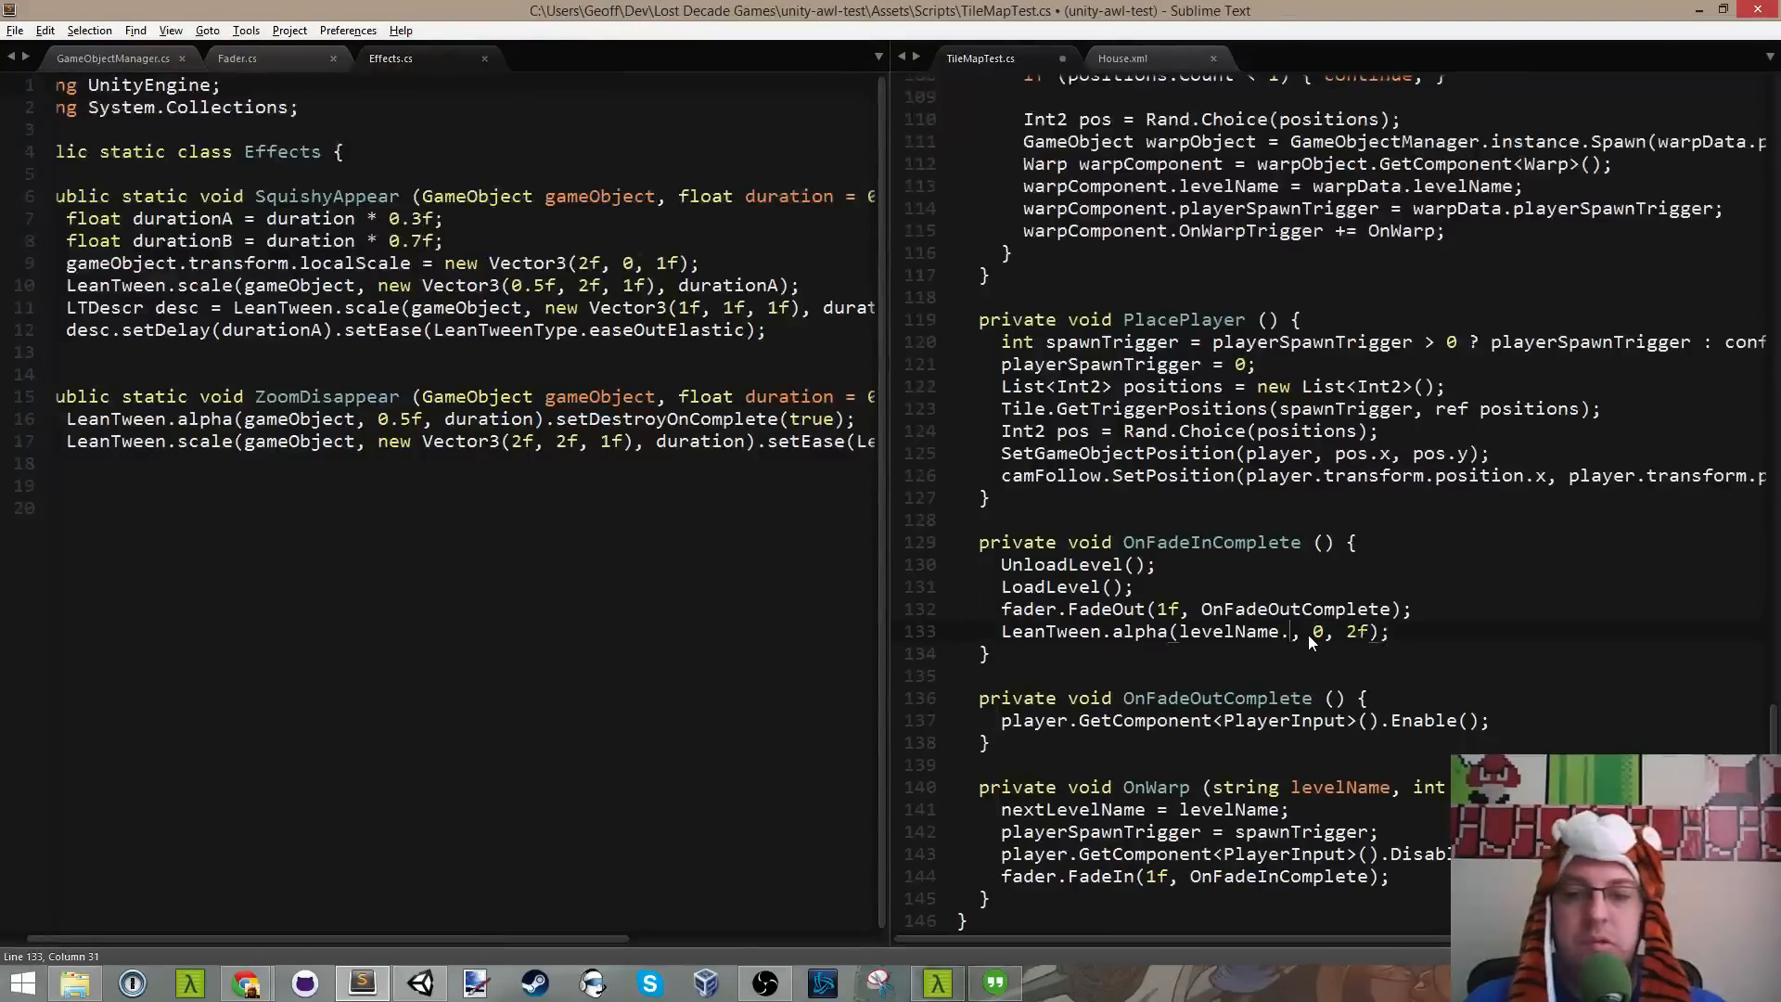
{"action": "key", "text": "ctrl+s"}
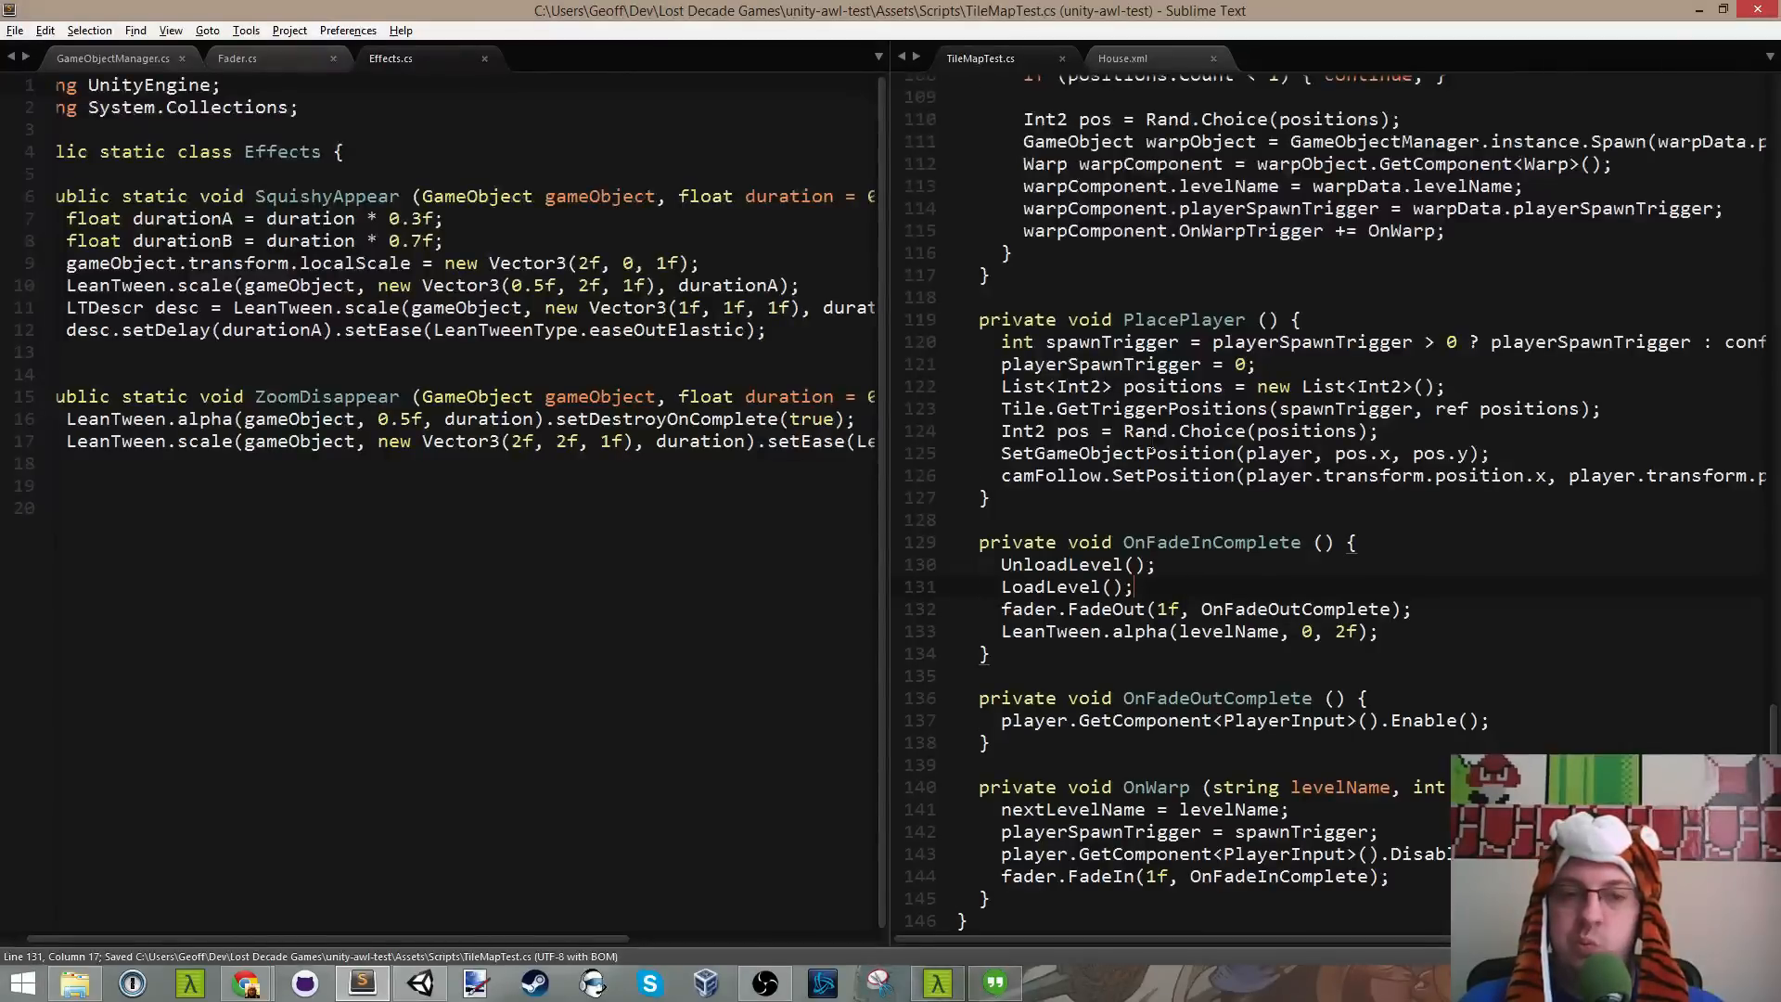
Step: Switch to Chrome and review the LTRect variant of LeanTween.alpha, the class list and the overview in the LeanTween documentation
{"action": "key", "text": "alt+Tab"}
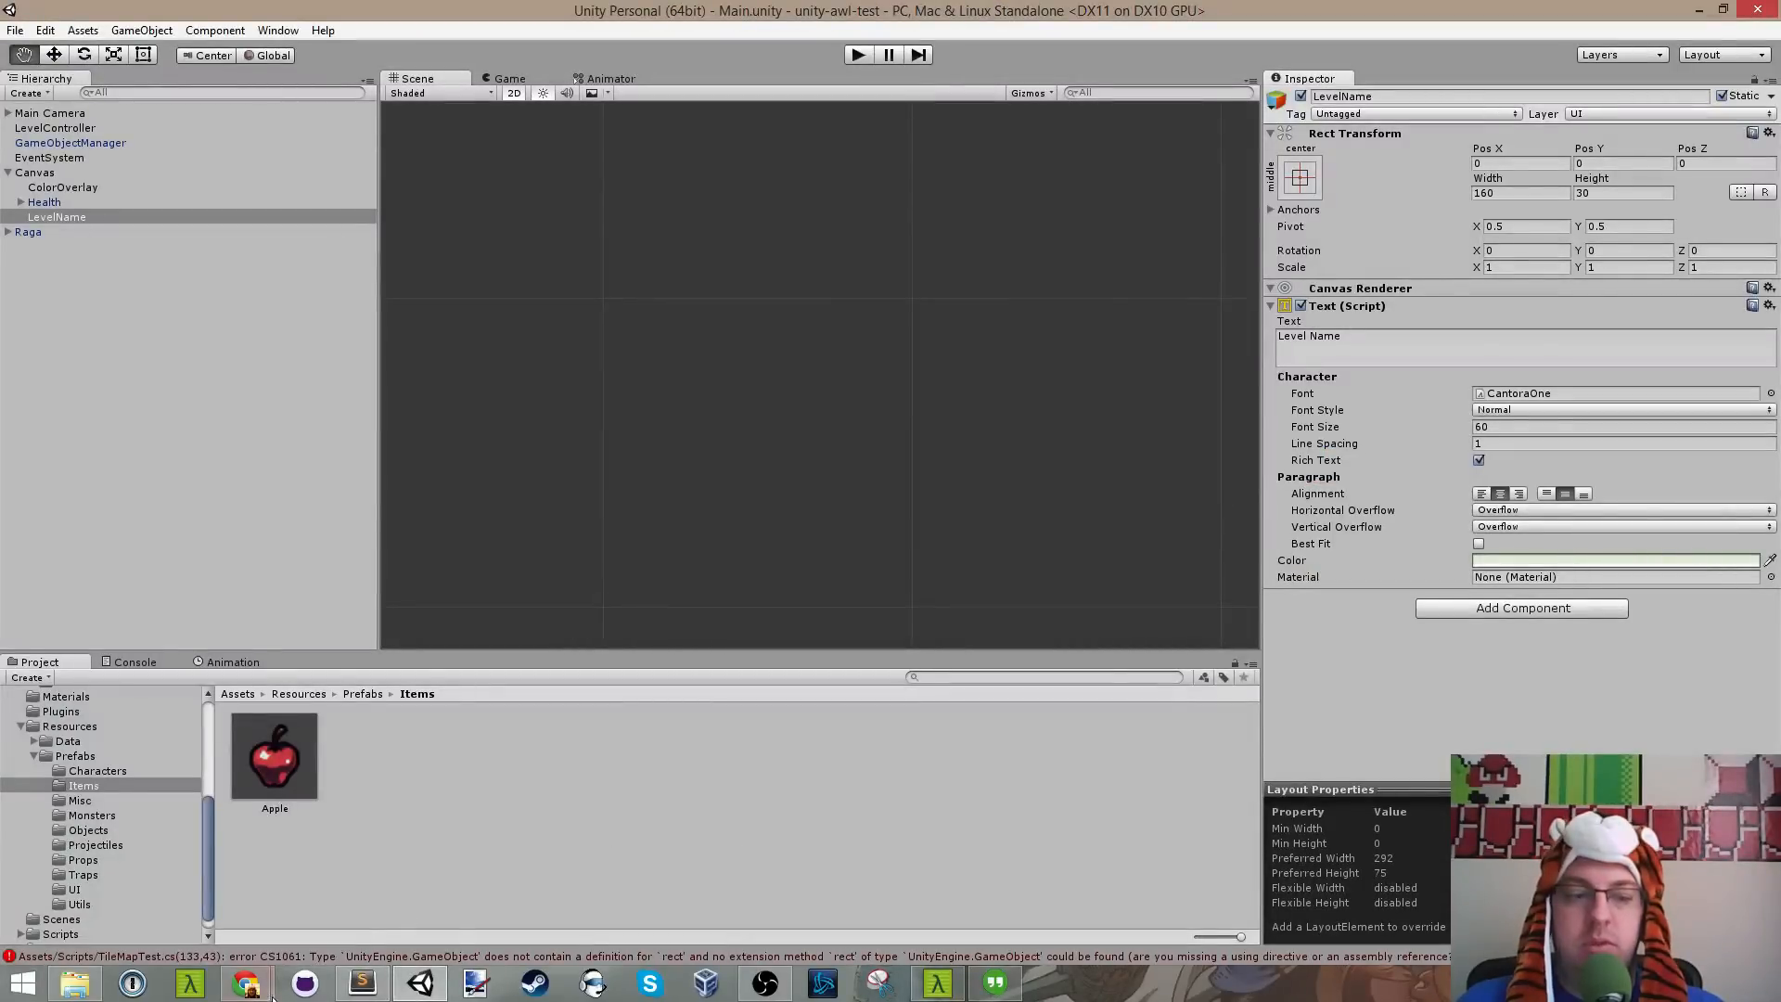
{"action": "mouse_move", "coordinate": [247, 985]}
{"action": "left_click", "coordinate": [236, 866]}
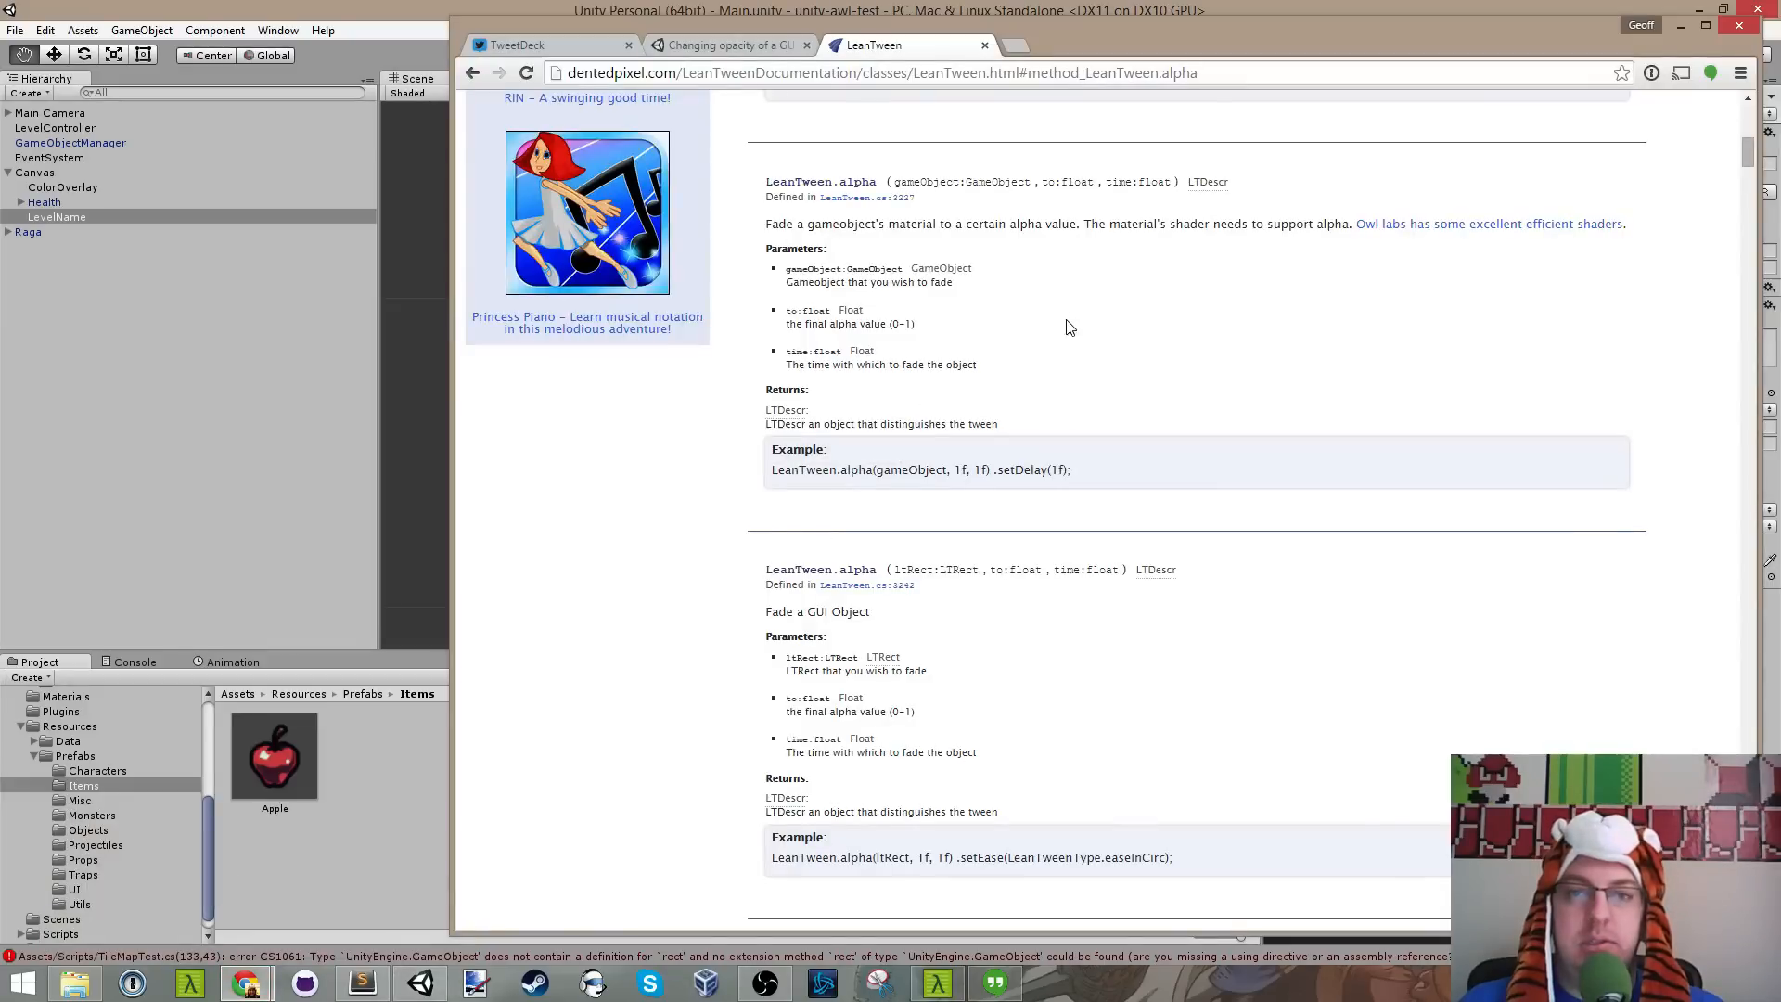
{"action": "left_click_drag", "start_coordinate": [915, 569], "coordinate": [977, 577]}
{"action": "left_click", "coordinate": [977, 577]}
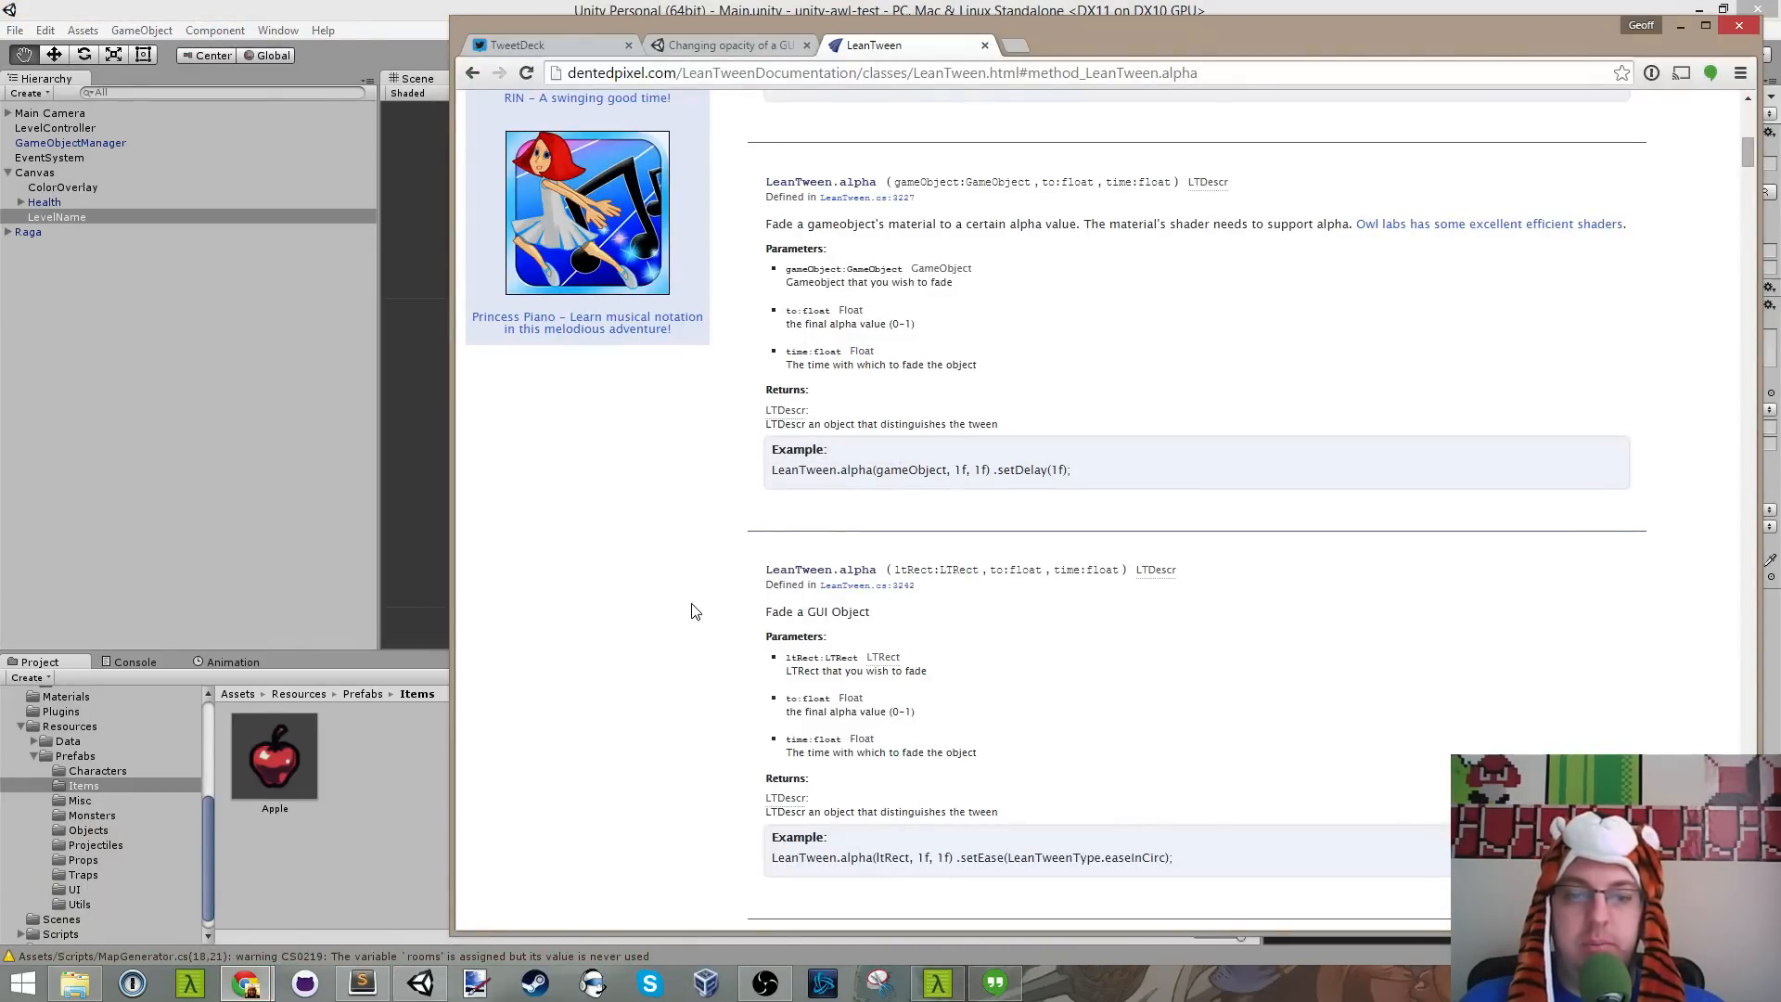
{"action": "scroll", "coordinate": [714, 605], "scroll_direction": "up", "scroll_amount": 10}
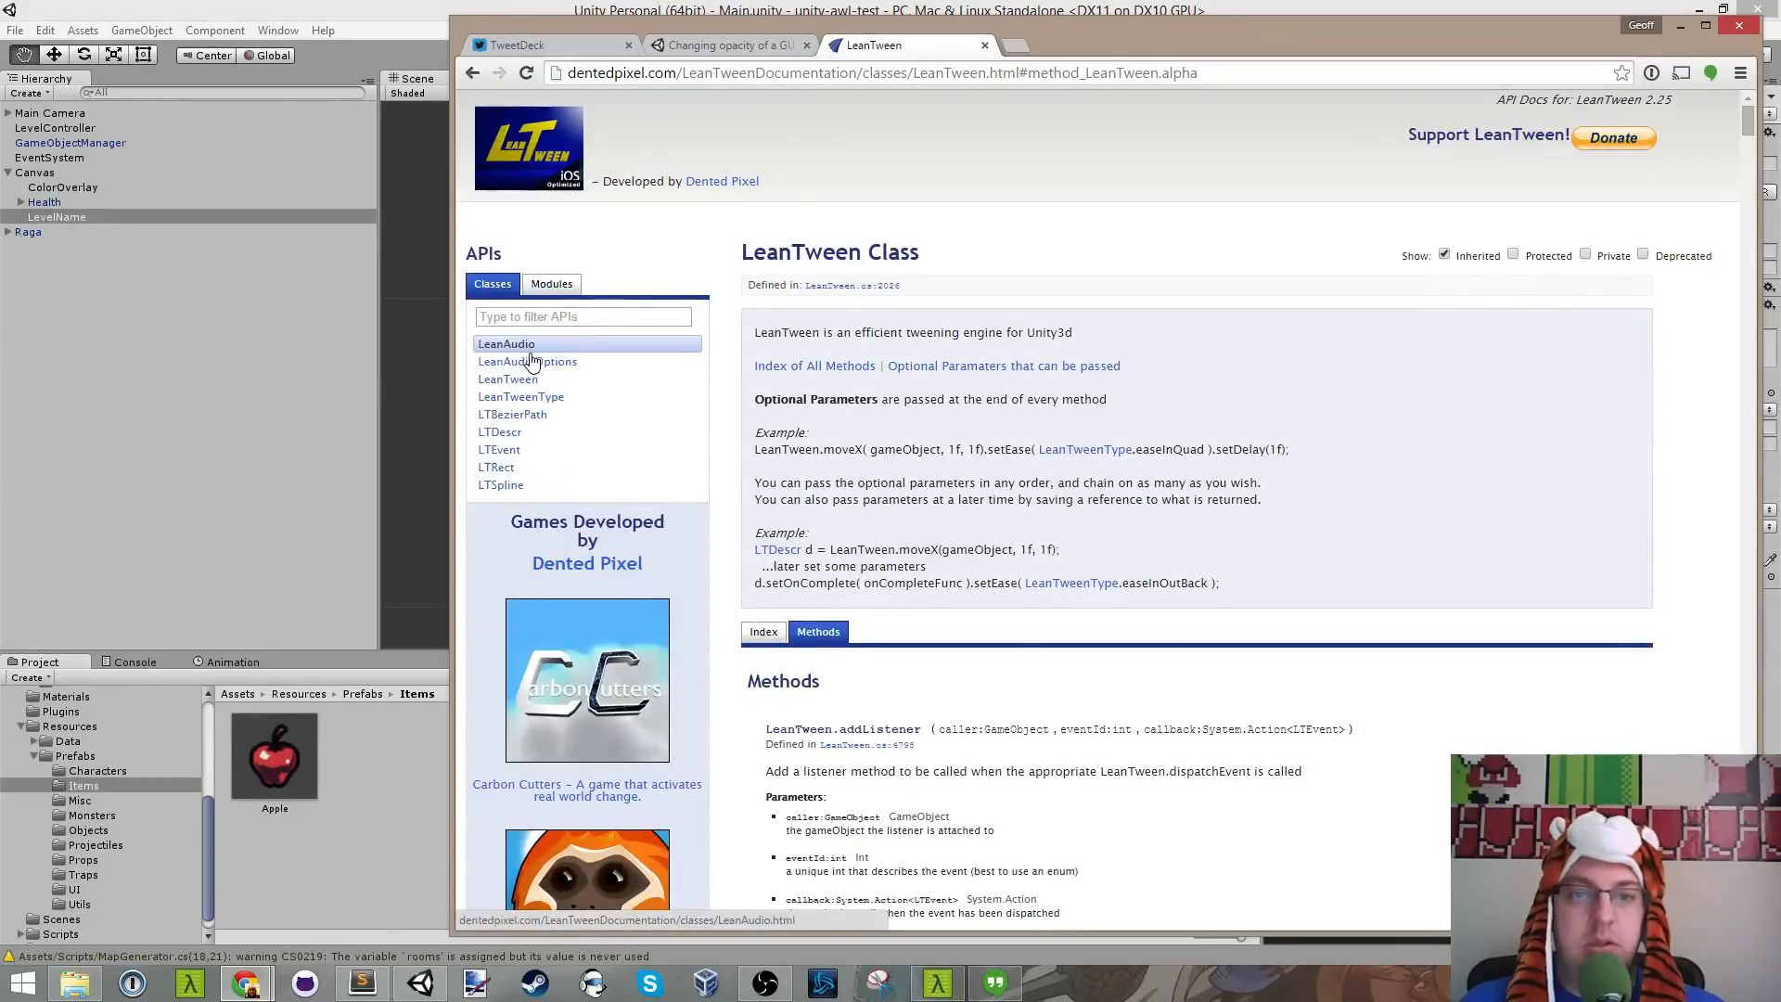
{"action": "scroll", "coordinate": [942, 547], "scroll_direction": "down", "scroll_amount": 5}
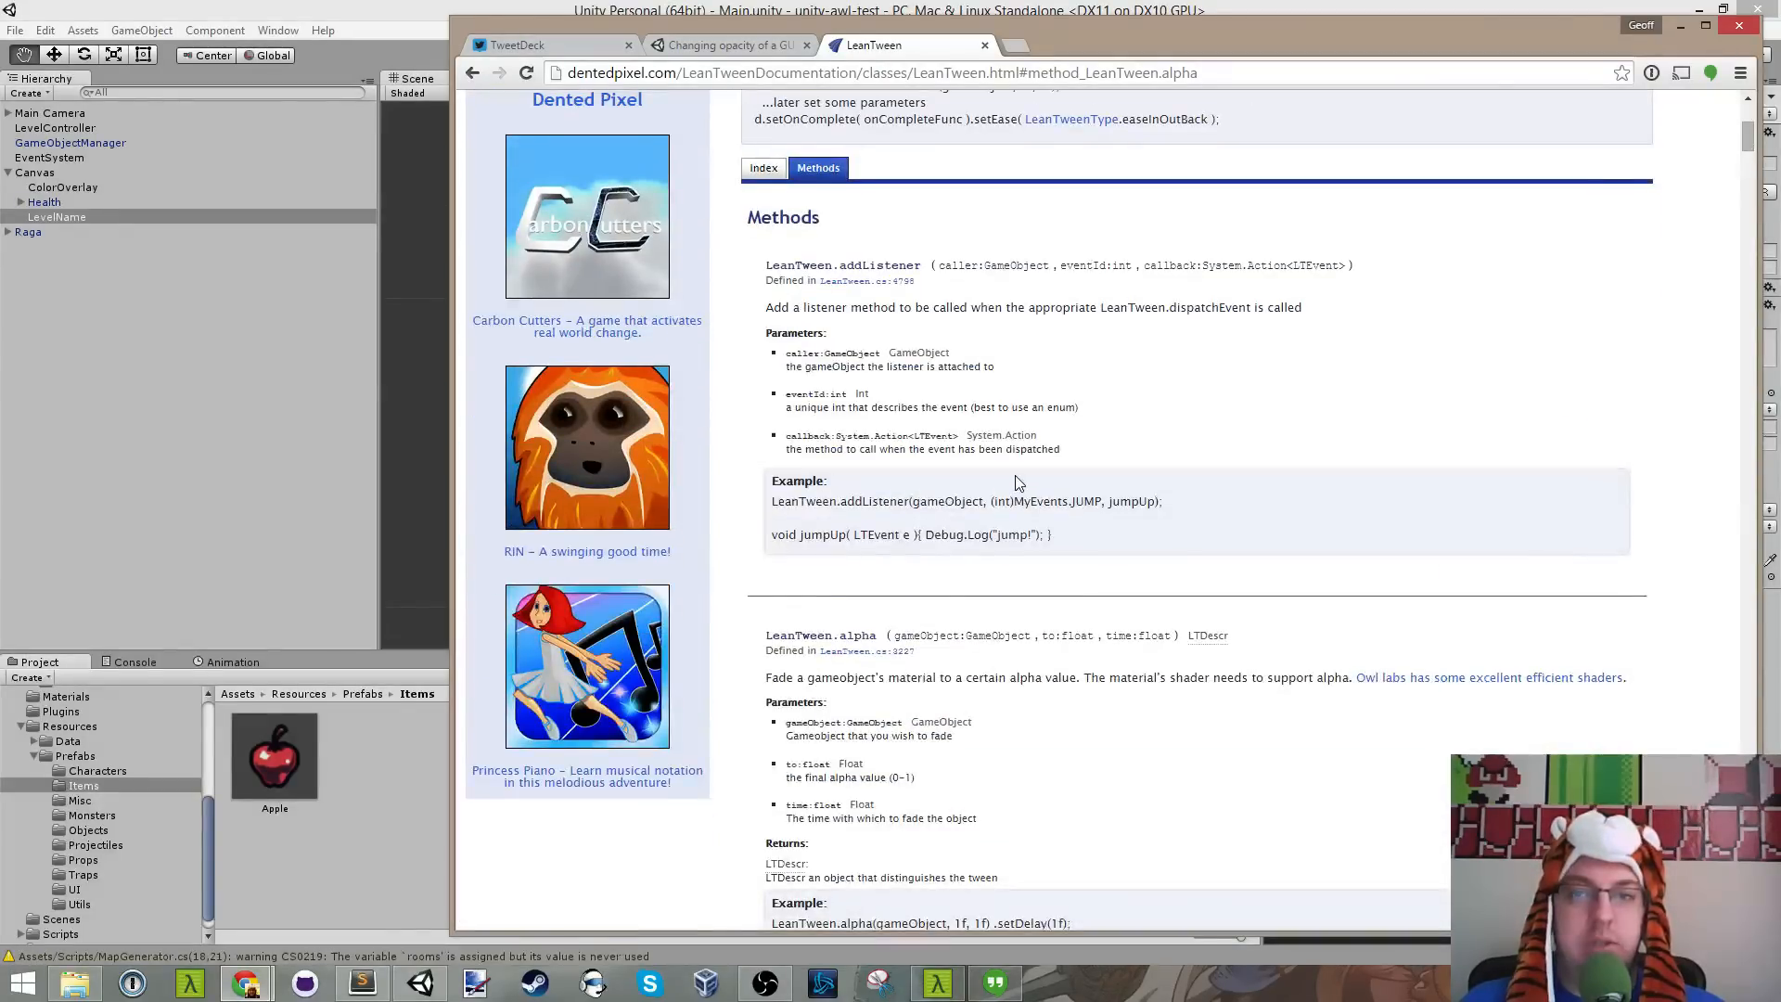
{"action": "scroll", "coordinate": [928, 483], "scroll_direction": "up", "scroll_amount": 5}
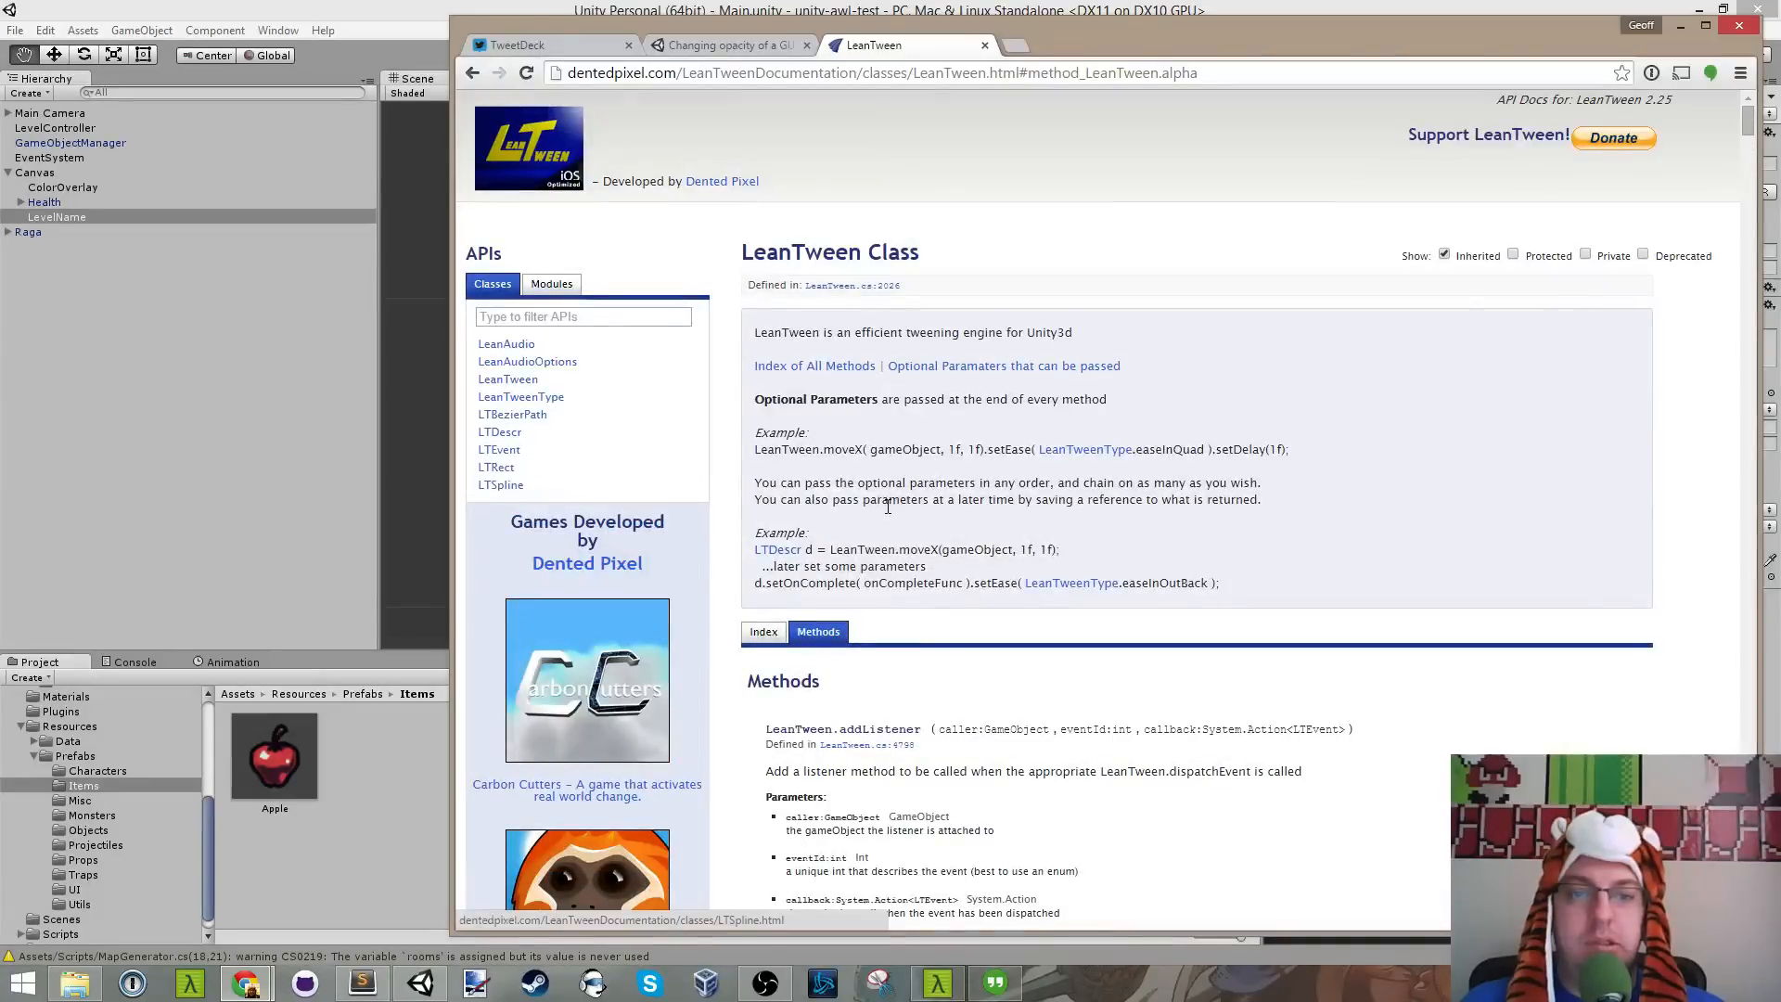
Step: Open the LTRect class page in the LeanTween documentation and examine its description, code examples and constructor parameters
{"action": "left_click", "coordinate": [526, 468]}
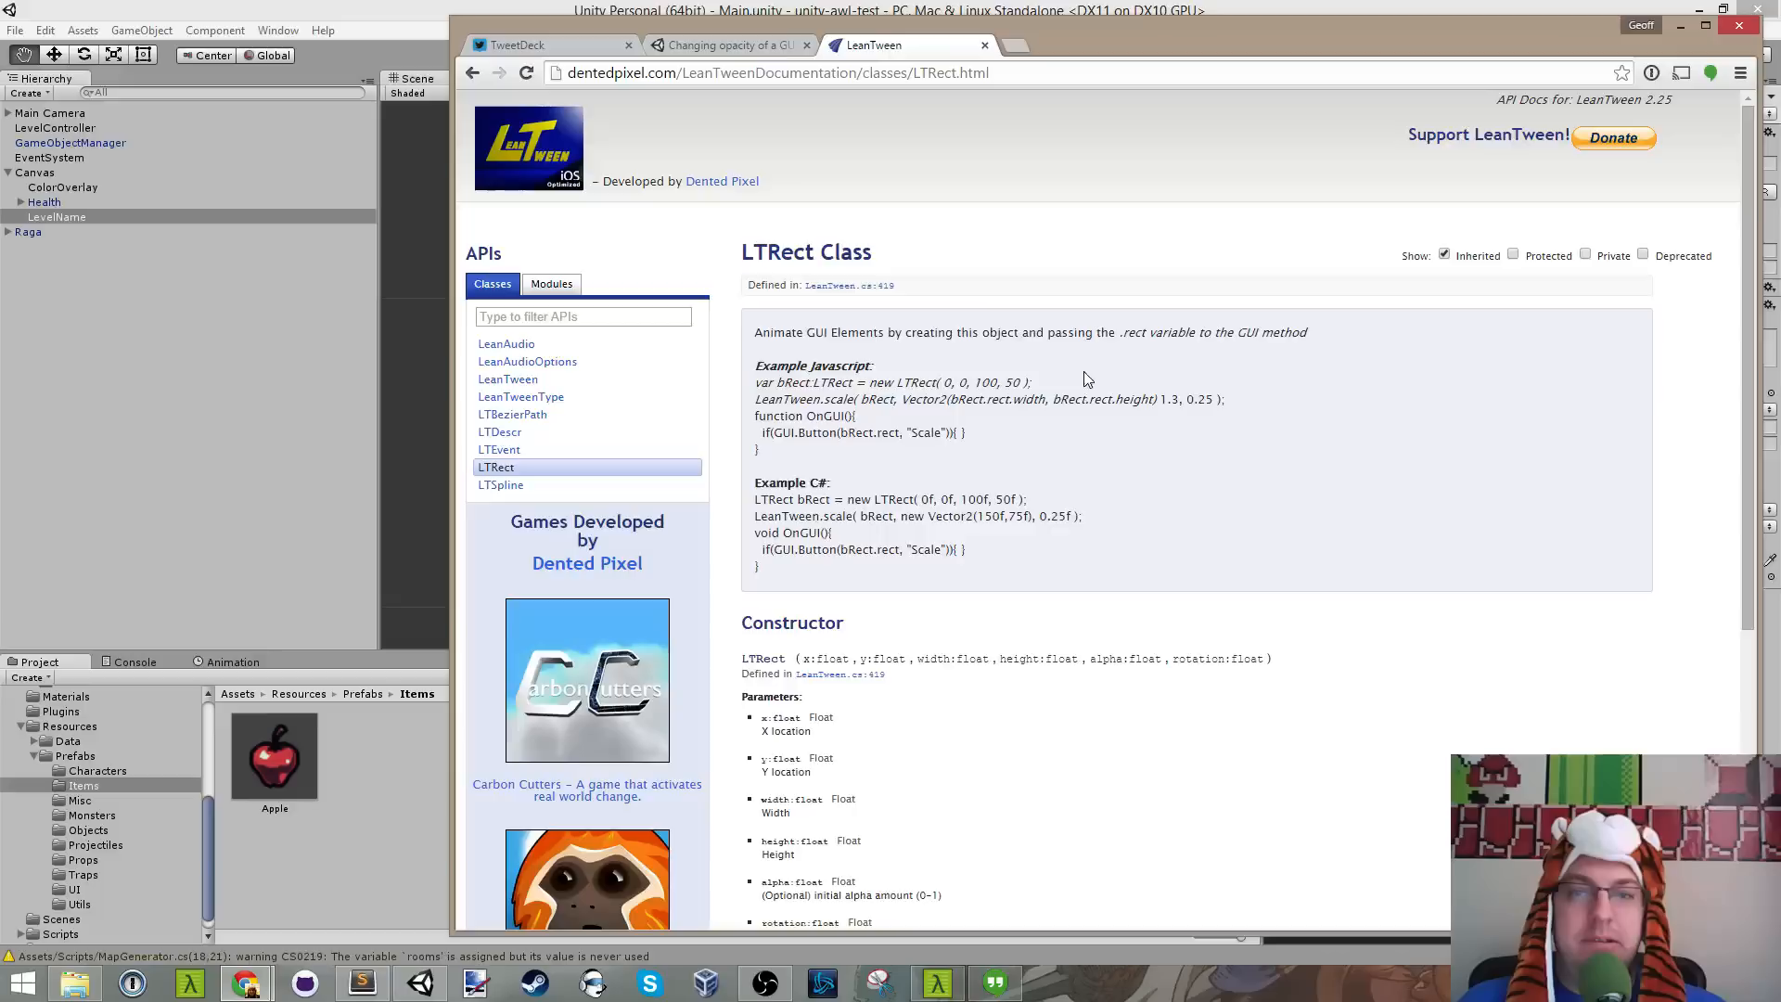
{"action": "left_click_drag", "start_coordinate": [879, 332], "coordinate": [1102, 332]}
{"action": "left_click_drag", "start_coordinate": [1298, 331], "coordinate": [969, 330]}
{"action": "left_click", "coordinate": [970, 331]}
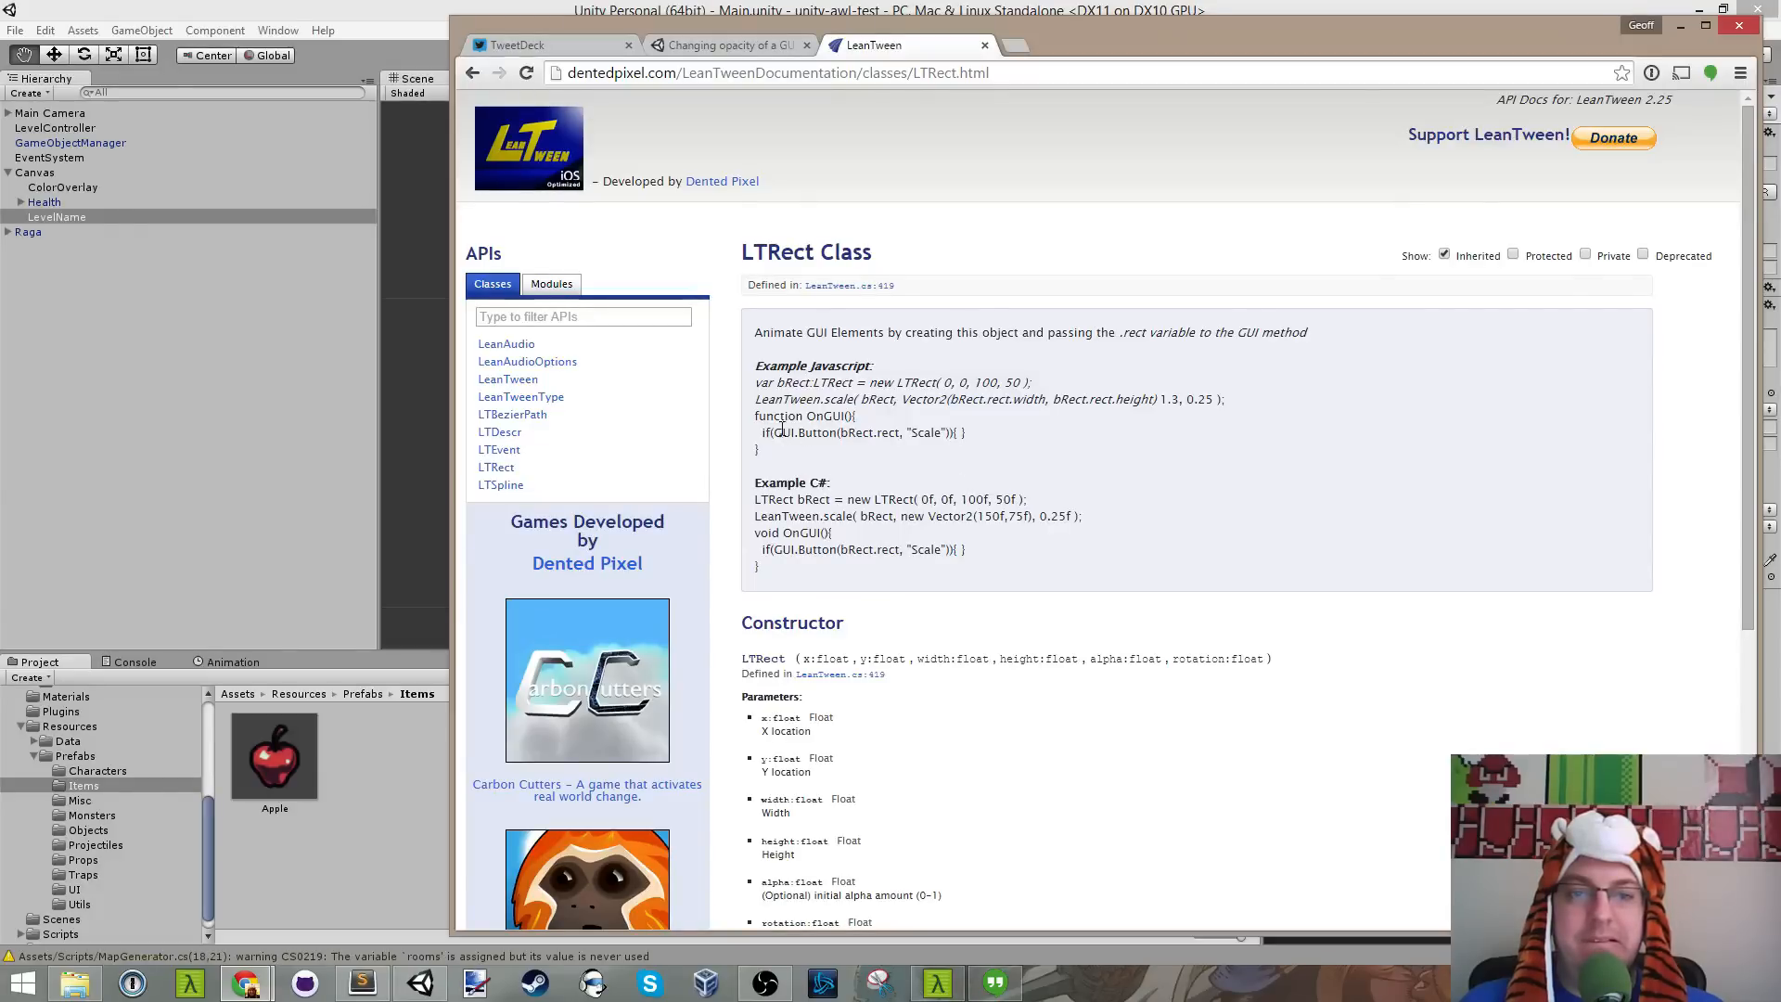
{"action": "left_click_drag", "start_coordinate": [804, 435], "coordinate": [961, 435]}
{"action": "mouse_move", "coordinate": [962, 435]}
{"action": "left_mouse_down"}
{"action": "mouse_move", "coordinate": [804, 435]}
{"action": "mouse_move", "coordinate": [940, 434]}
{"action": "left_mouse_up"}
{"action": "left_click", "coordinate": [1009, 435]}
{"action": "scroll", "coordinate": [1100, 373], "scroll_direction": "down", "scroll_amount": 2}
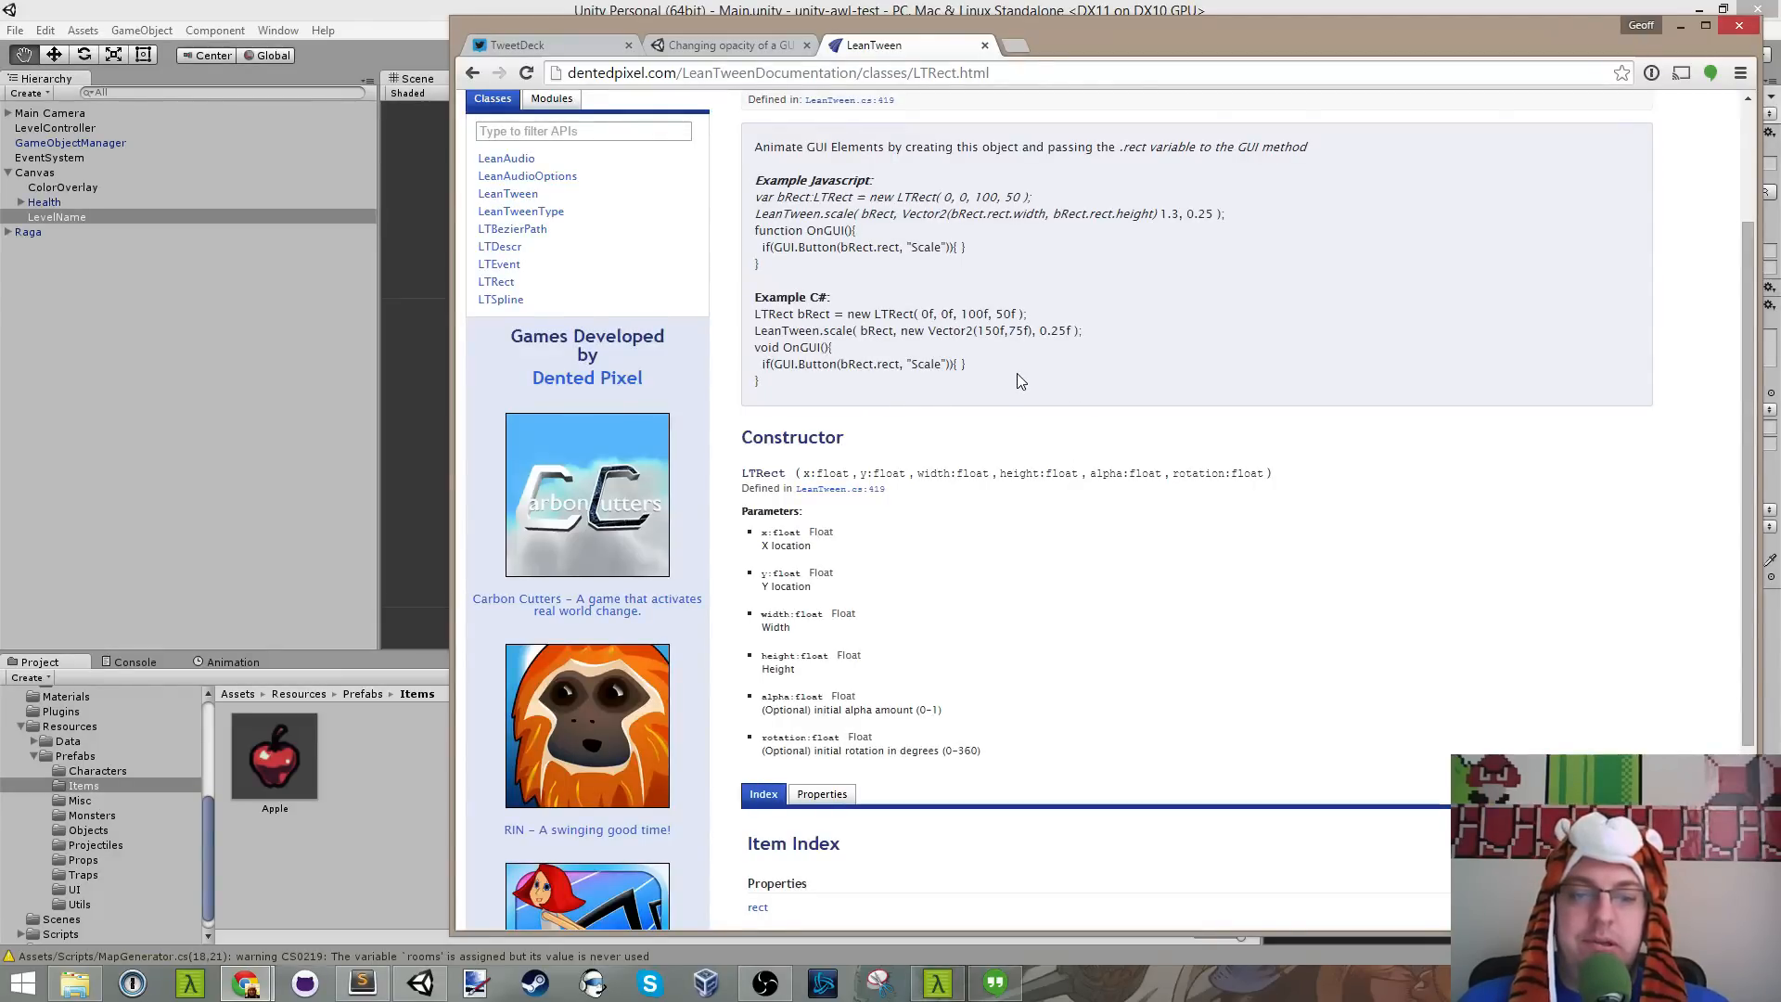
{"action": "scroll", "coordinate": [1016, 372], "scroll_direction": "down", "scroll_amount": 3}
{"action": "scroll", "coordinate": [1014, 376], "scroll_direction": "up", "scroll_amount": 5}
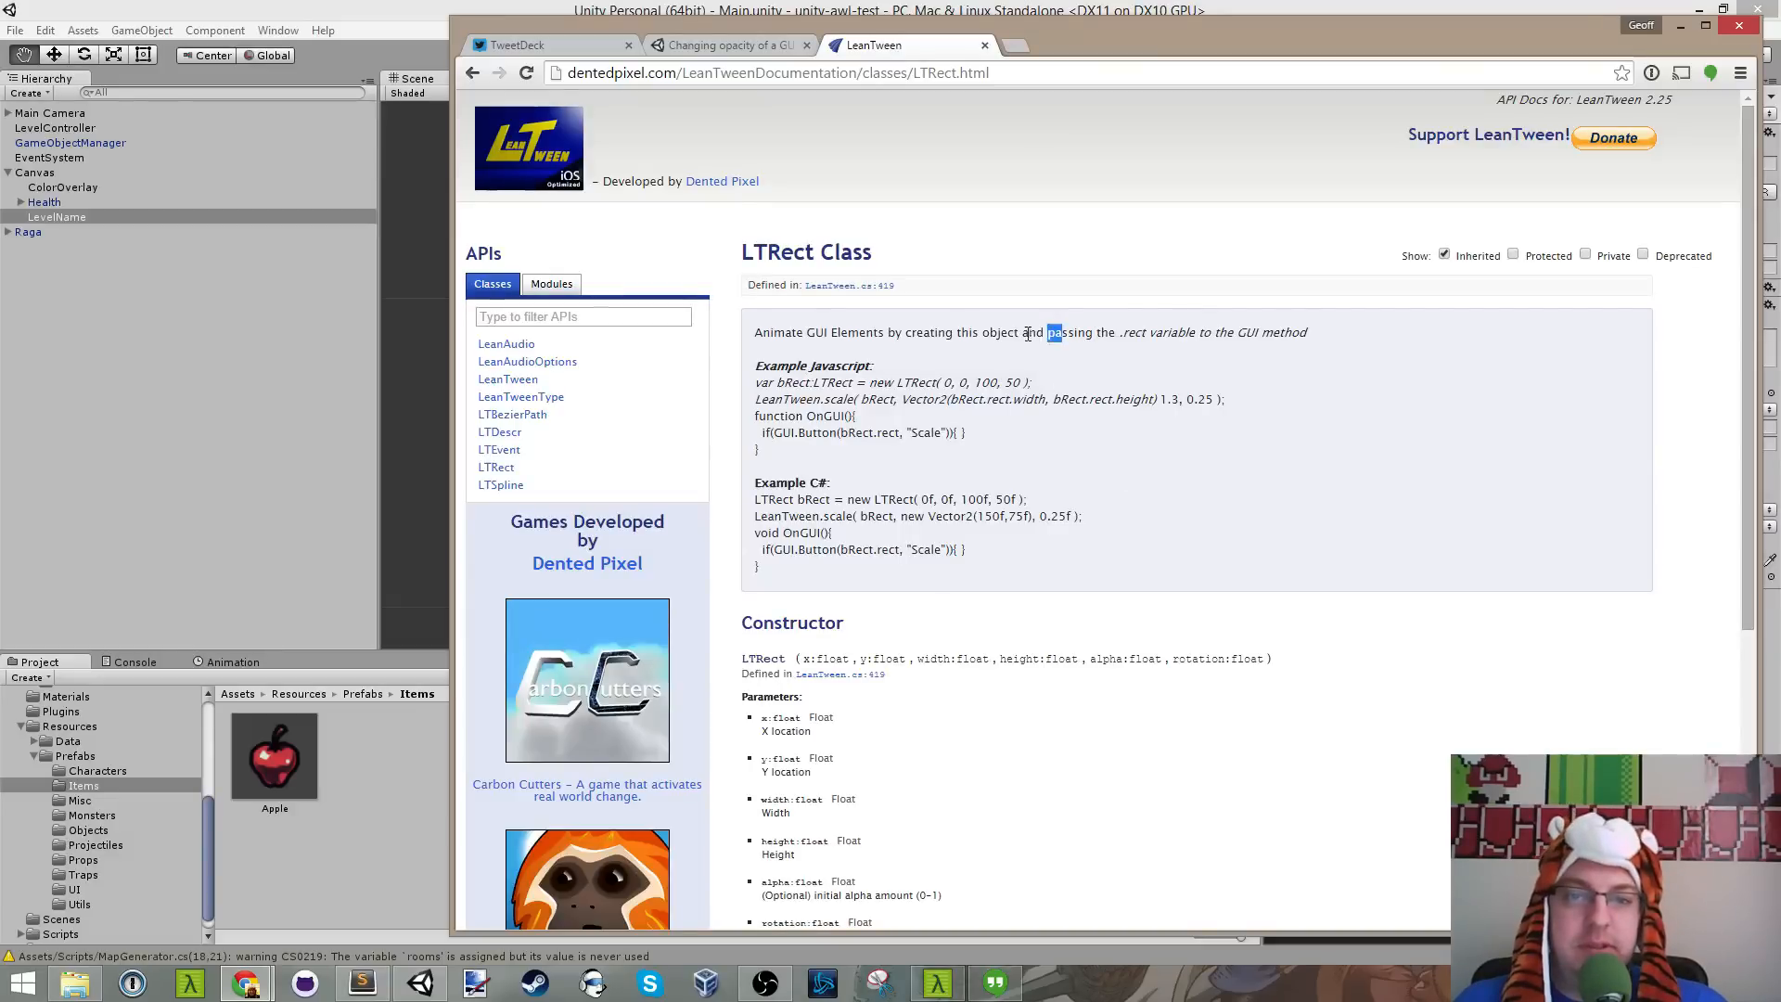
{"action": "left_click_drag", "start_coordinate": [807, 332], "coordinate": [984, 334]}
{"action": "left_click", "coordinate": [967, 334]}
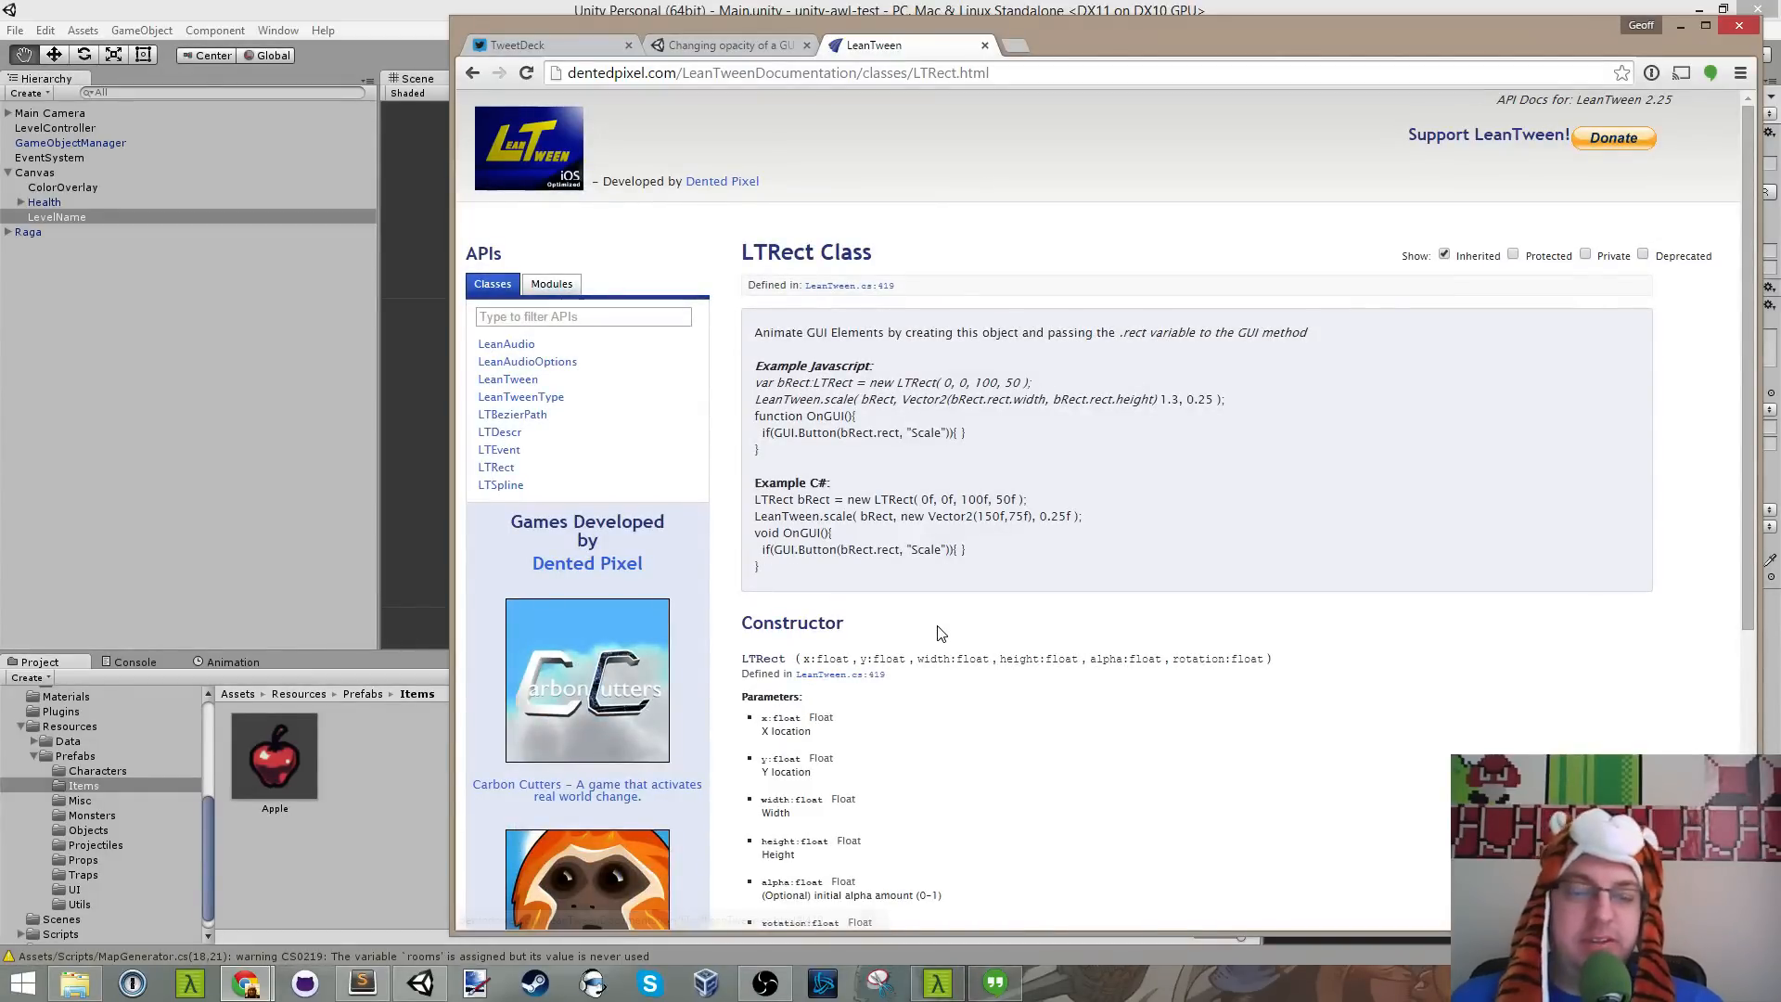
{"action": "mouse_move", "coordinate": [786, 435]}
{"action": "left_mouse_down"}
{"action": "mouse_move", "coordinate": [960, 433]}
{"action": "mouse_move", "coordinate": [804, 433]}
{"action": "left_mouse_up"}
{"action": "triple_click", "coordinate": [770, 434]}
{"action": "left_click", "coordinate": [1054, 429]}
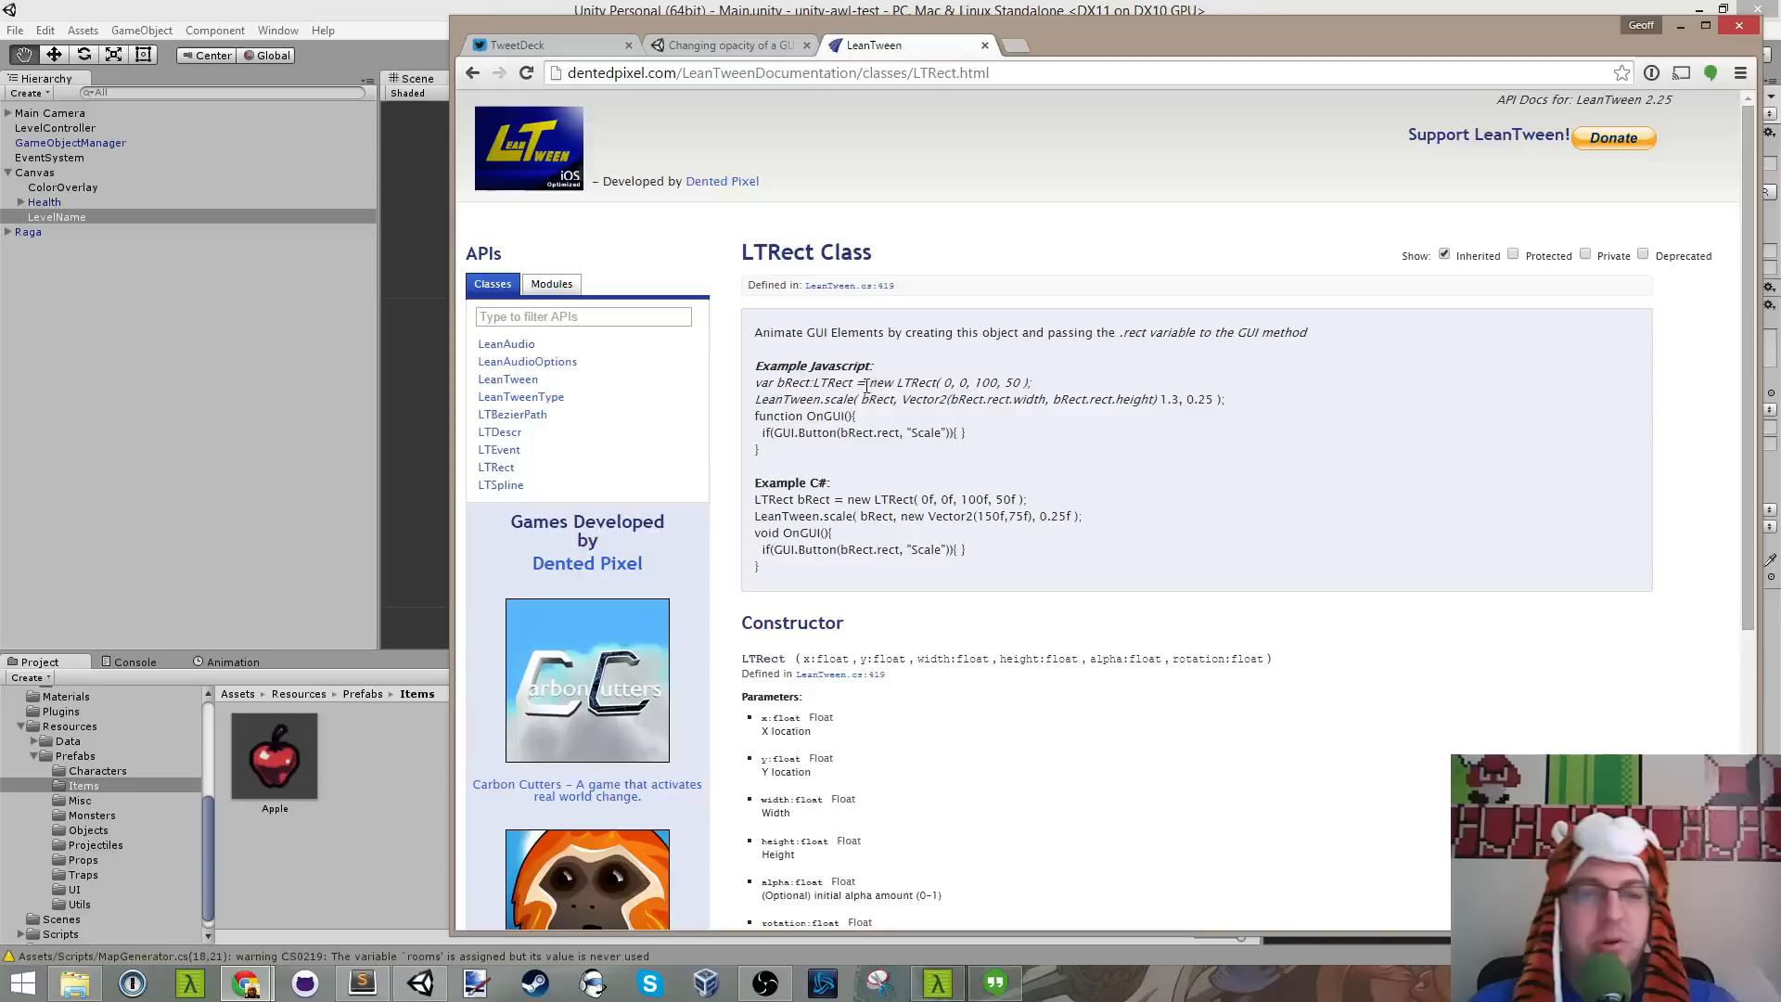
{"action": "left_click_drag", "start_coordinate": [869, 382], "coordinate": [736, 394]}
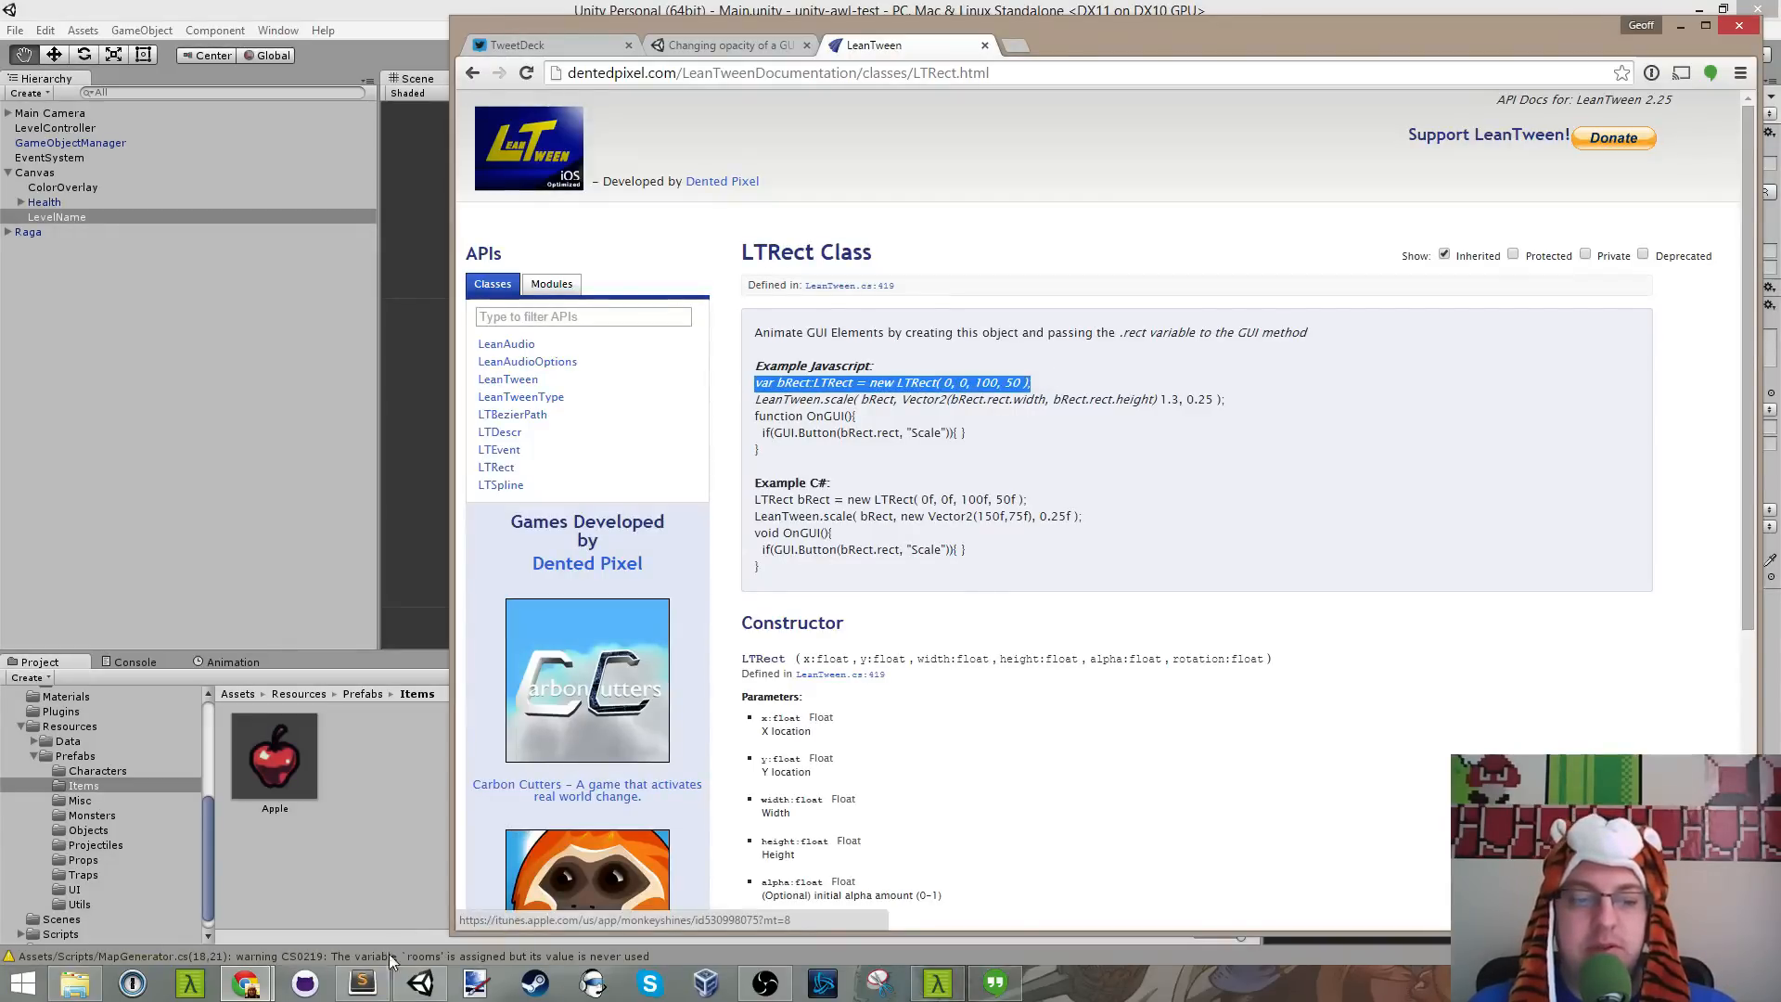
Step: Read the viewers' suggestions about fading the text in the Twitch chat window, and switch back to Unity
{"action": "left_click", "coordinate": [243, 987]}
{"action": "left_click", "coordinate": [327, 876]}
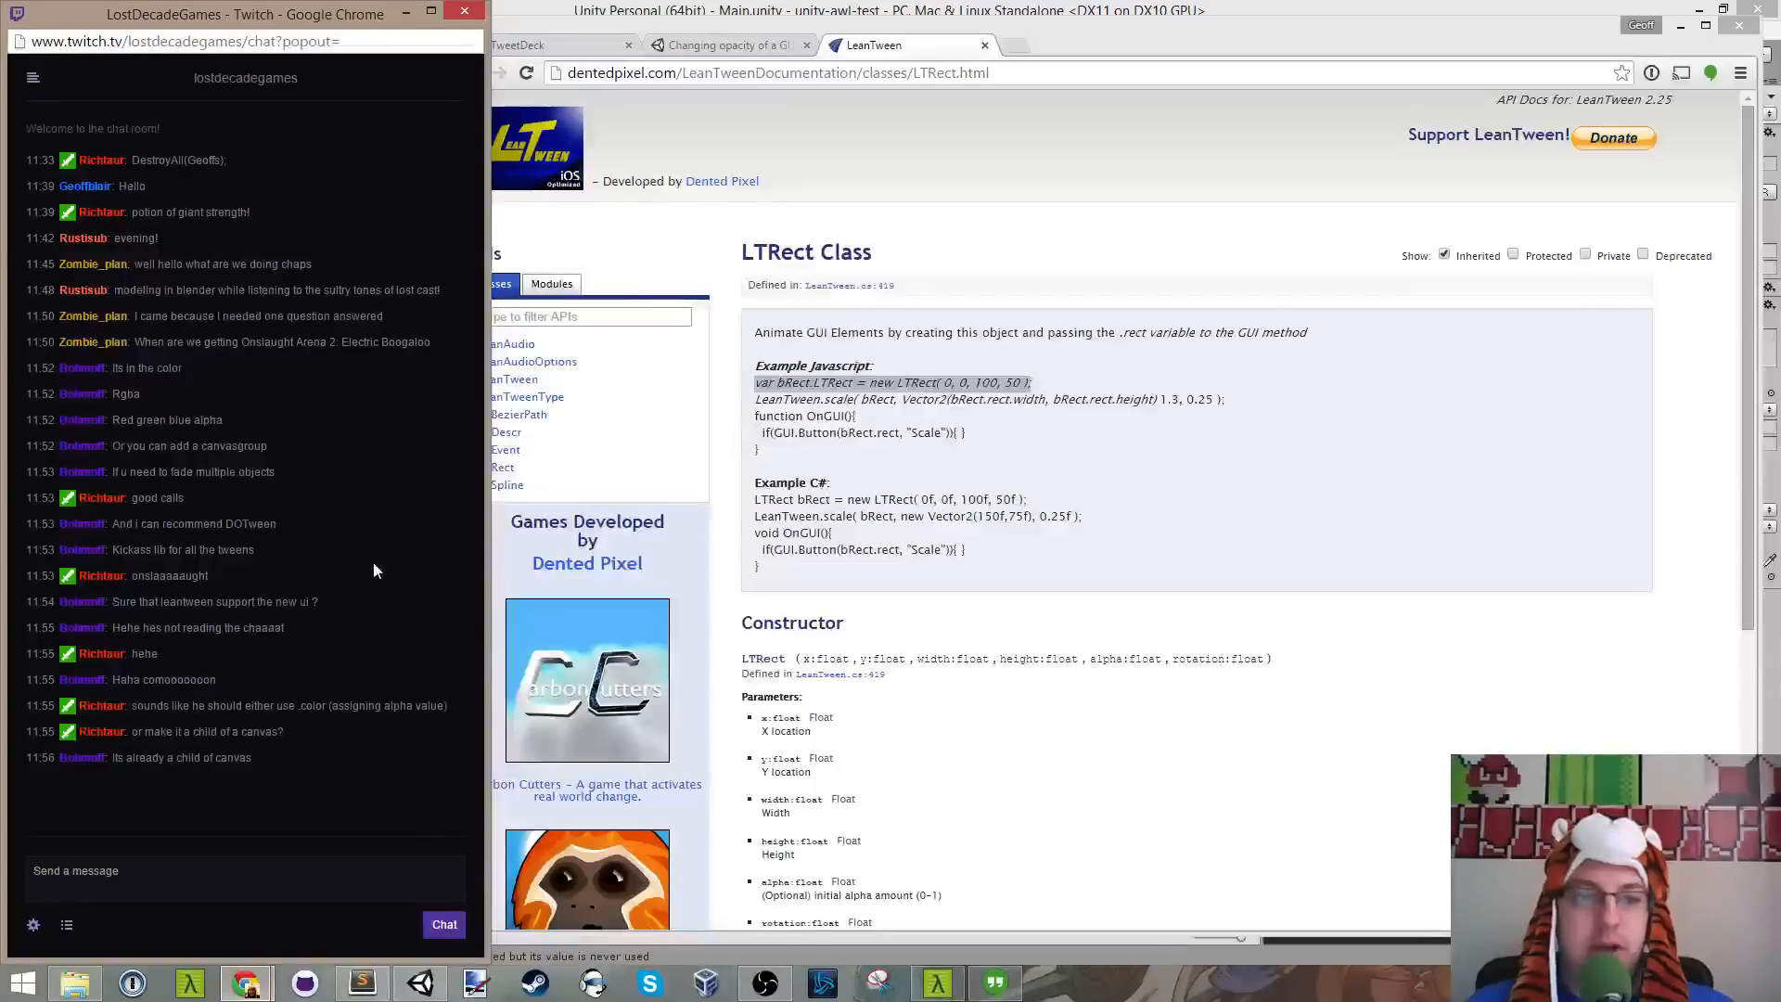
{"action": "left_click", "coordinate": [296, 892]}
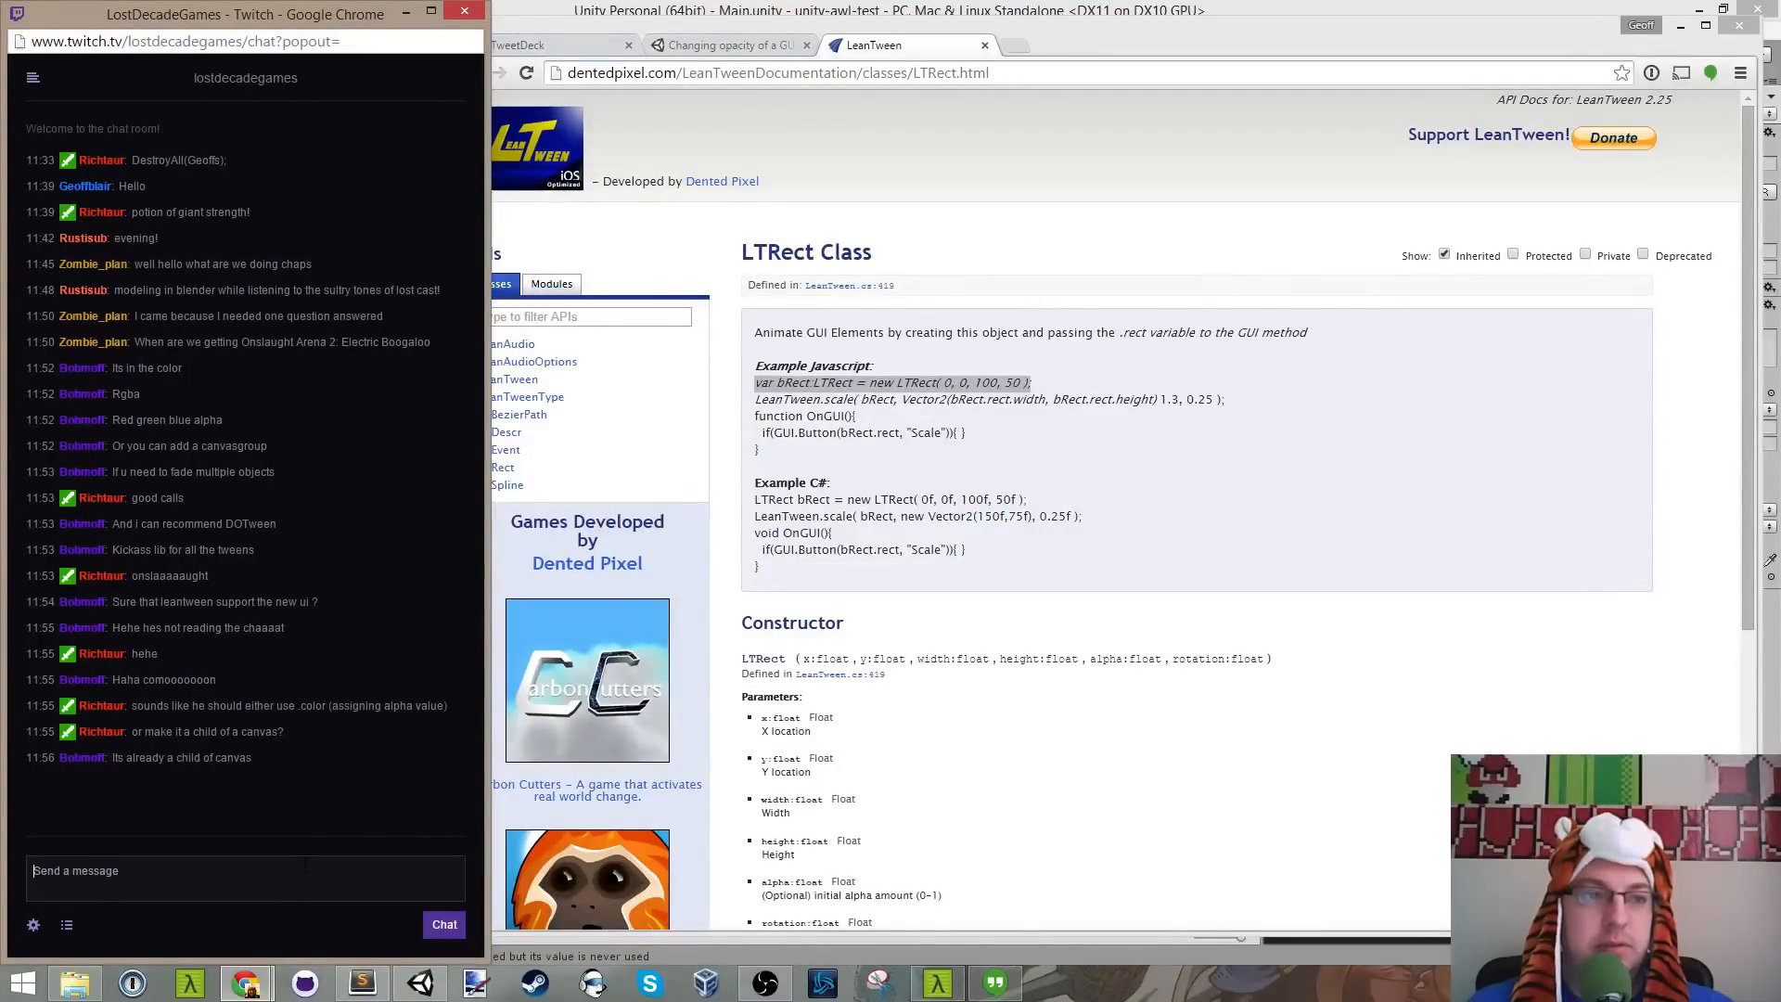
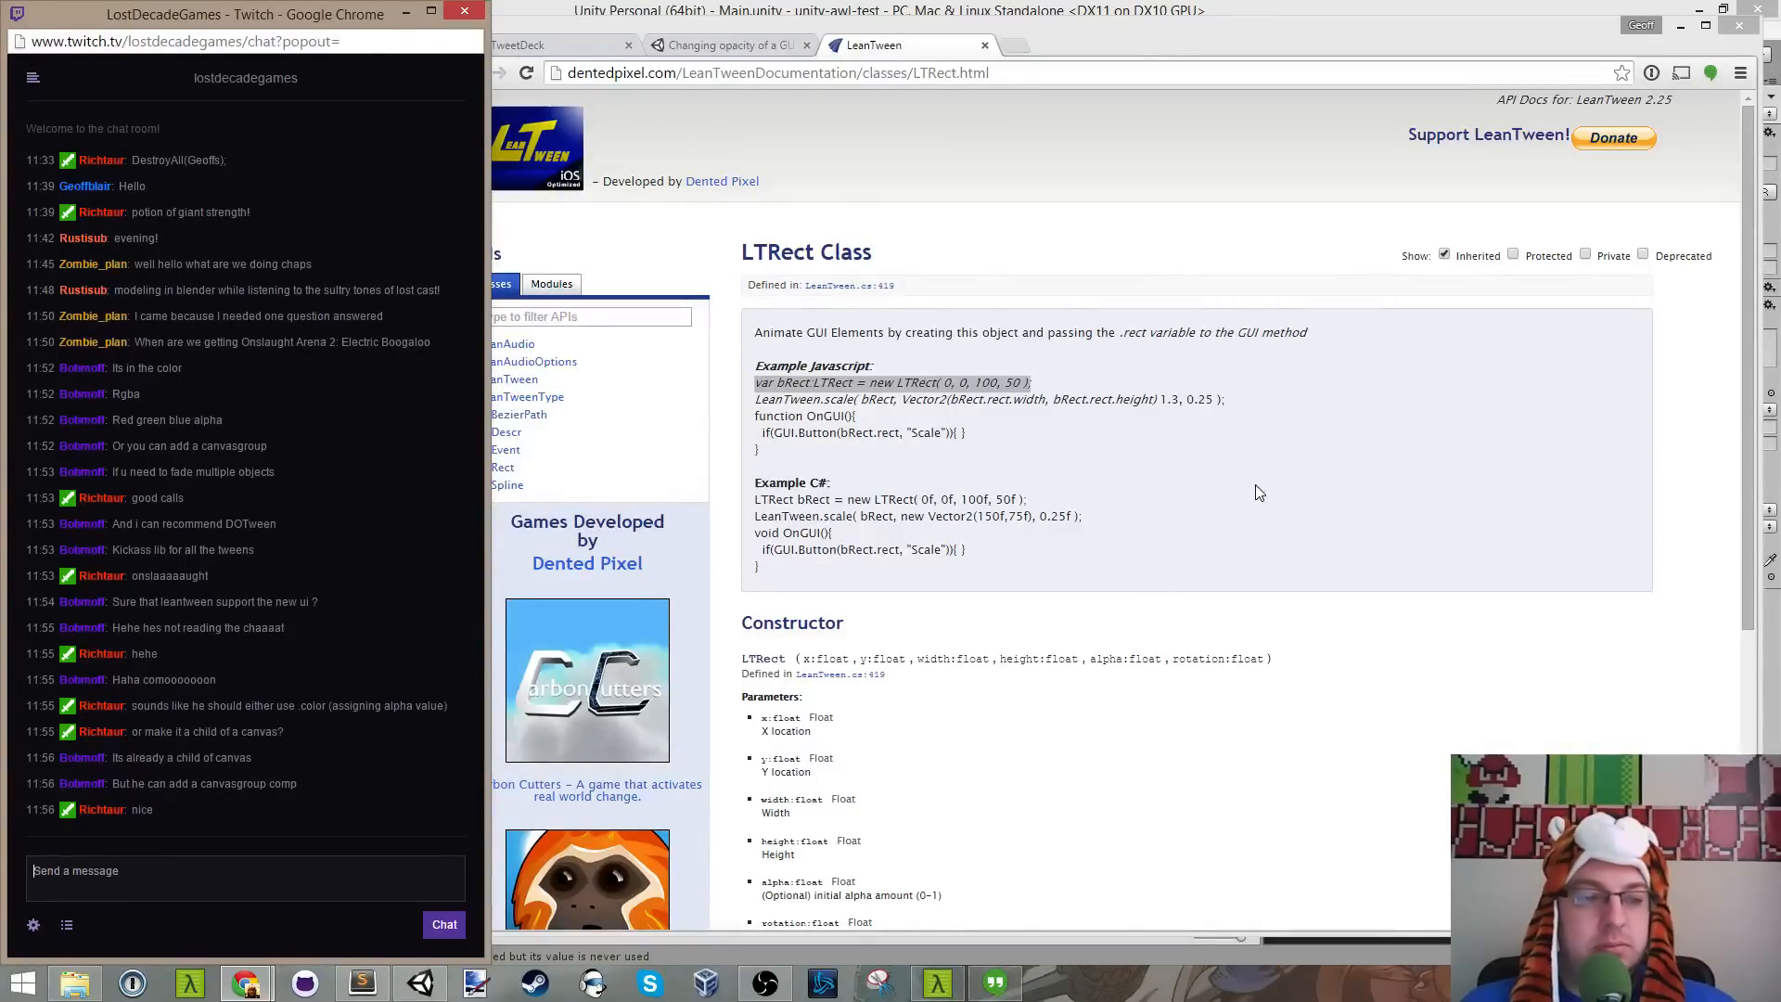
{"action": "left_click", "coordinate": [1292, 469]}
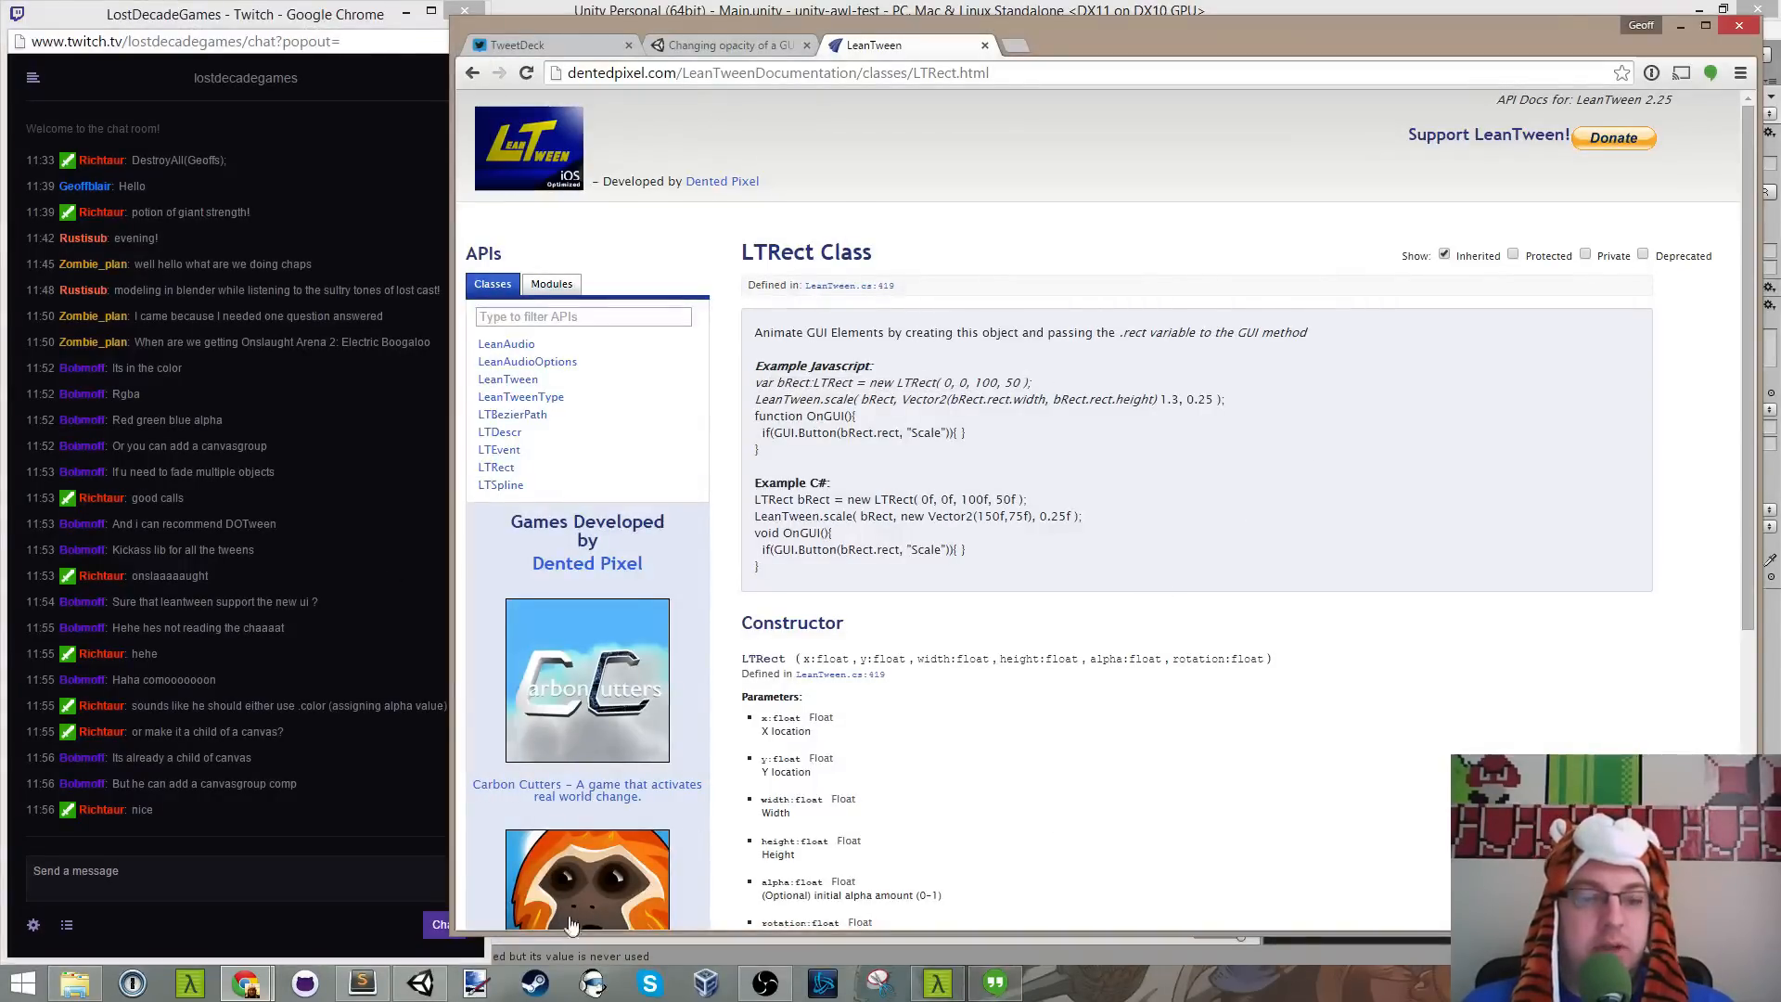
{"action": "left_click", "coordinate": [363, 985]}
{"action": "left_click", "coordinate": [420, 985]}
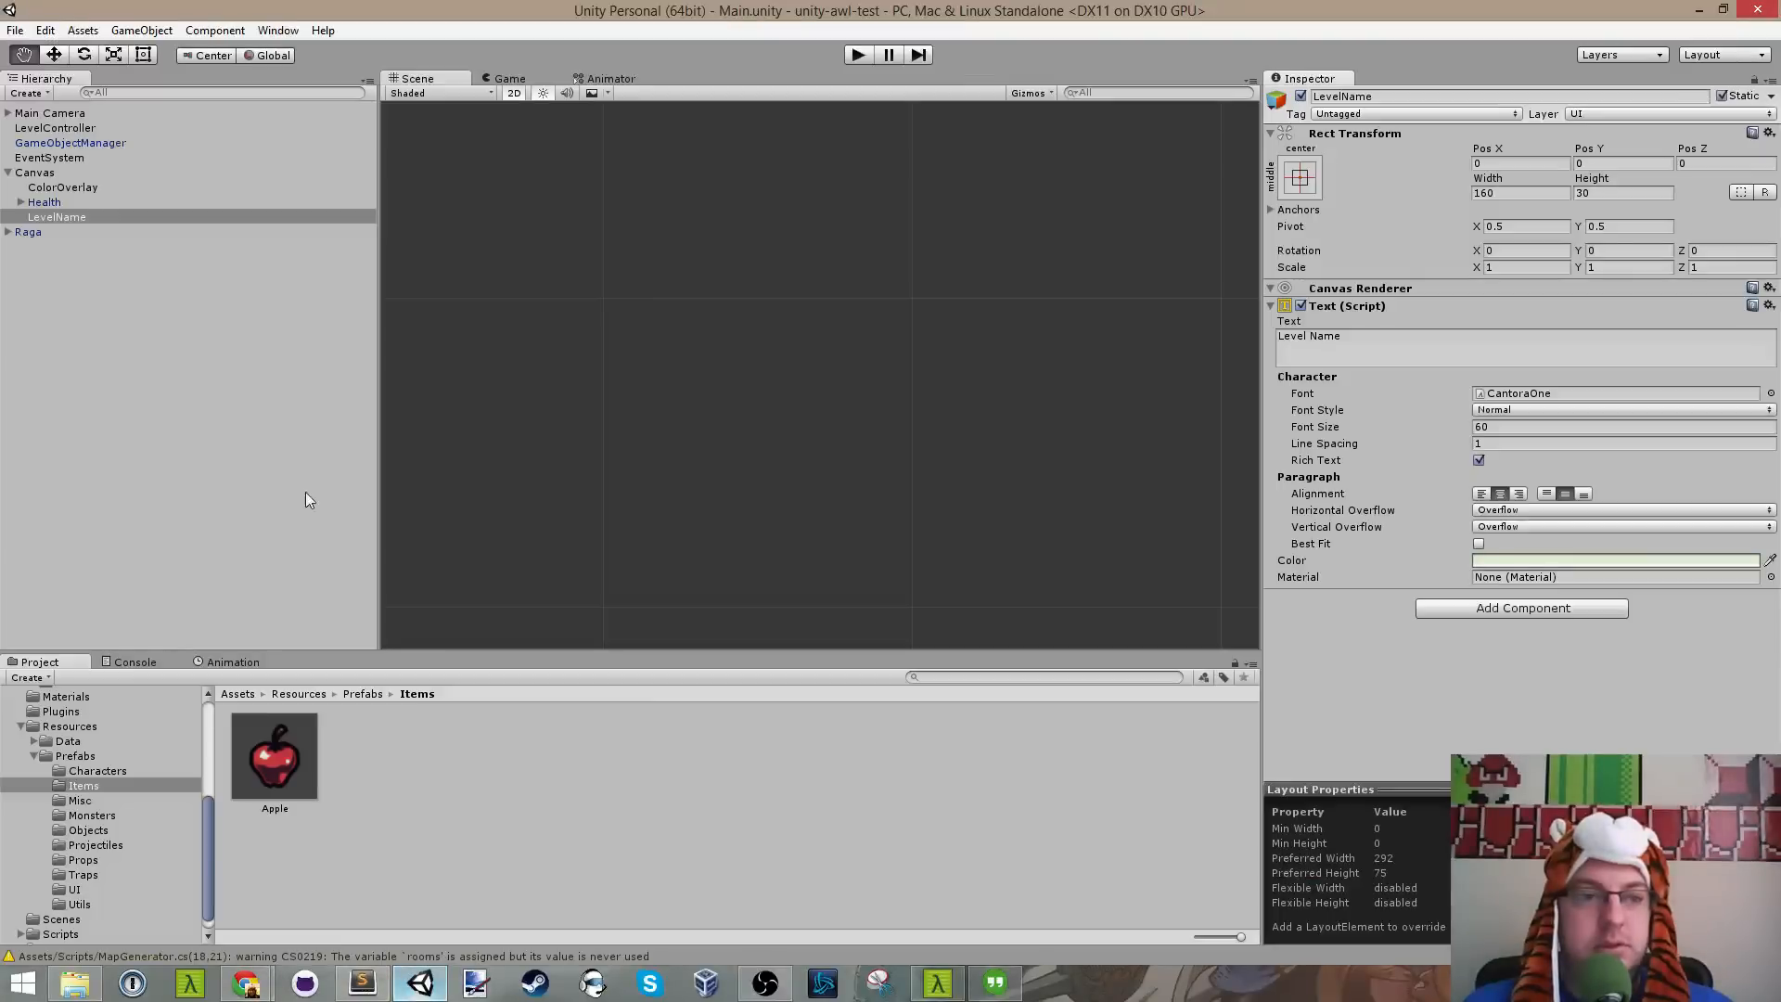
{"action": "left_click", "coordinate": [37, 173]}
{"action": "right_click", "coordinate": [48, 168]}
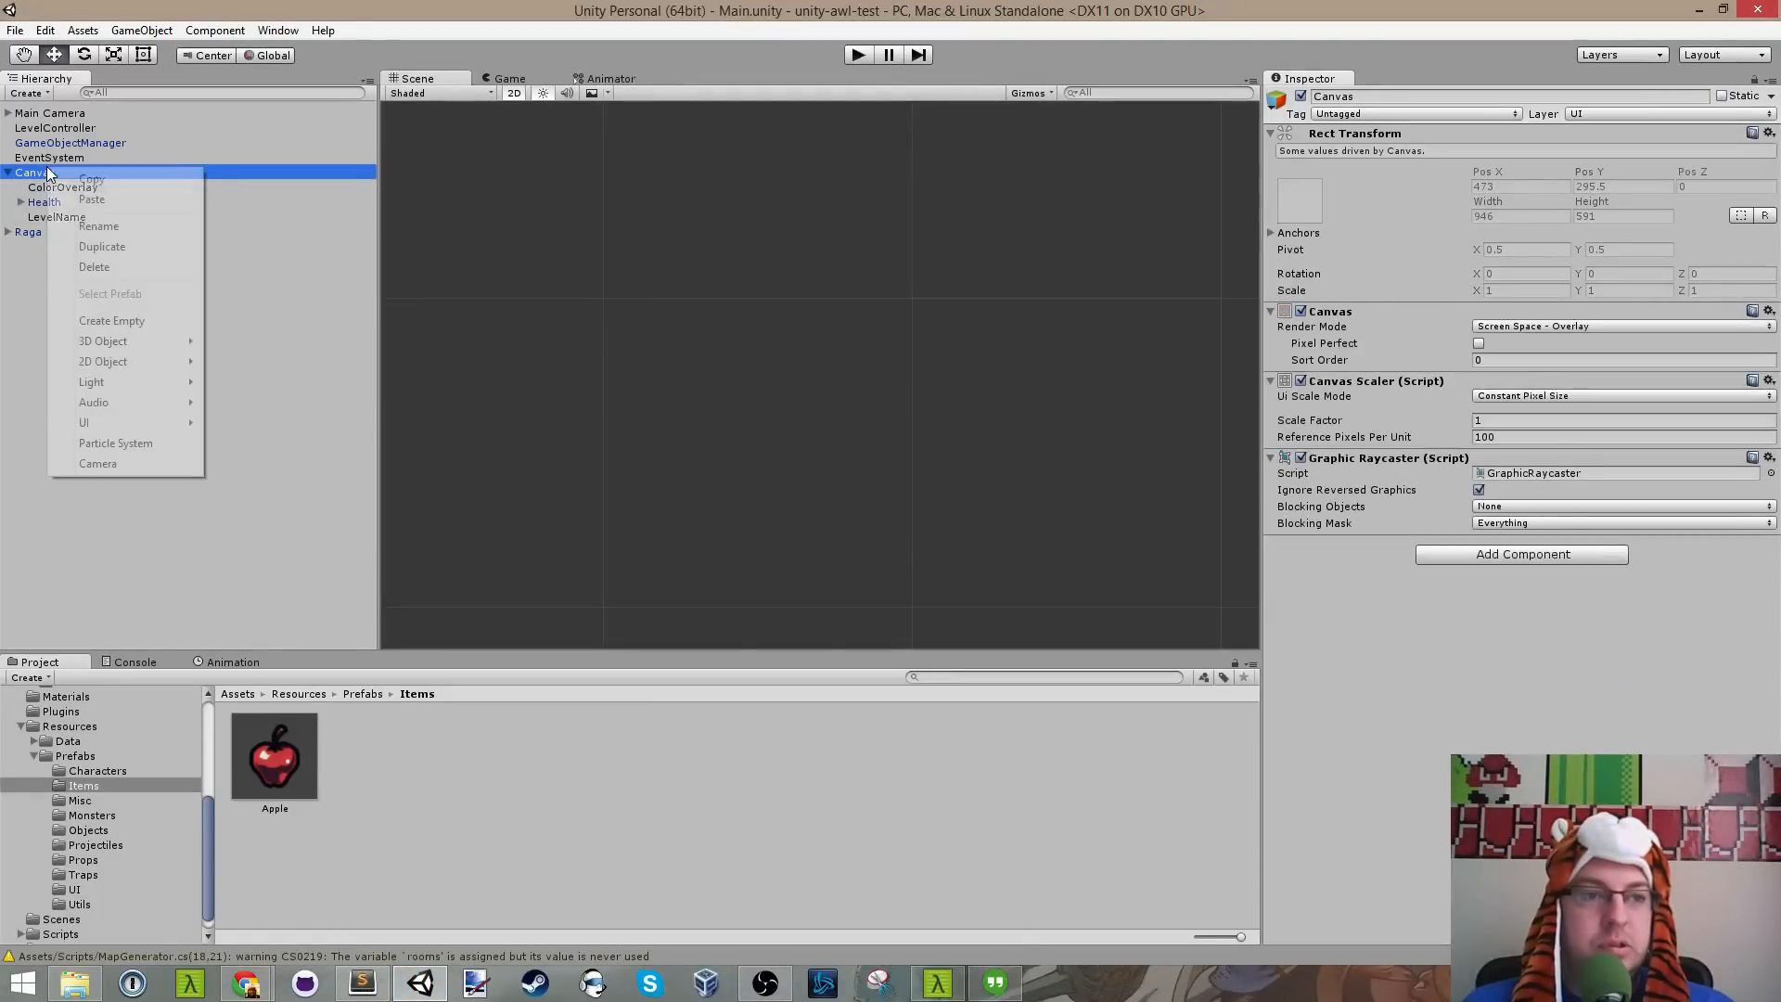
{"action": "mouse_move", "coordinate": [179, 420]}
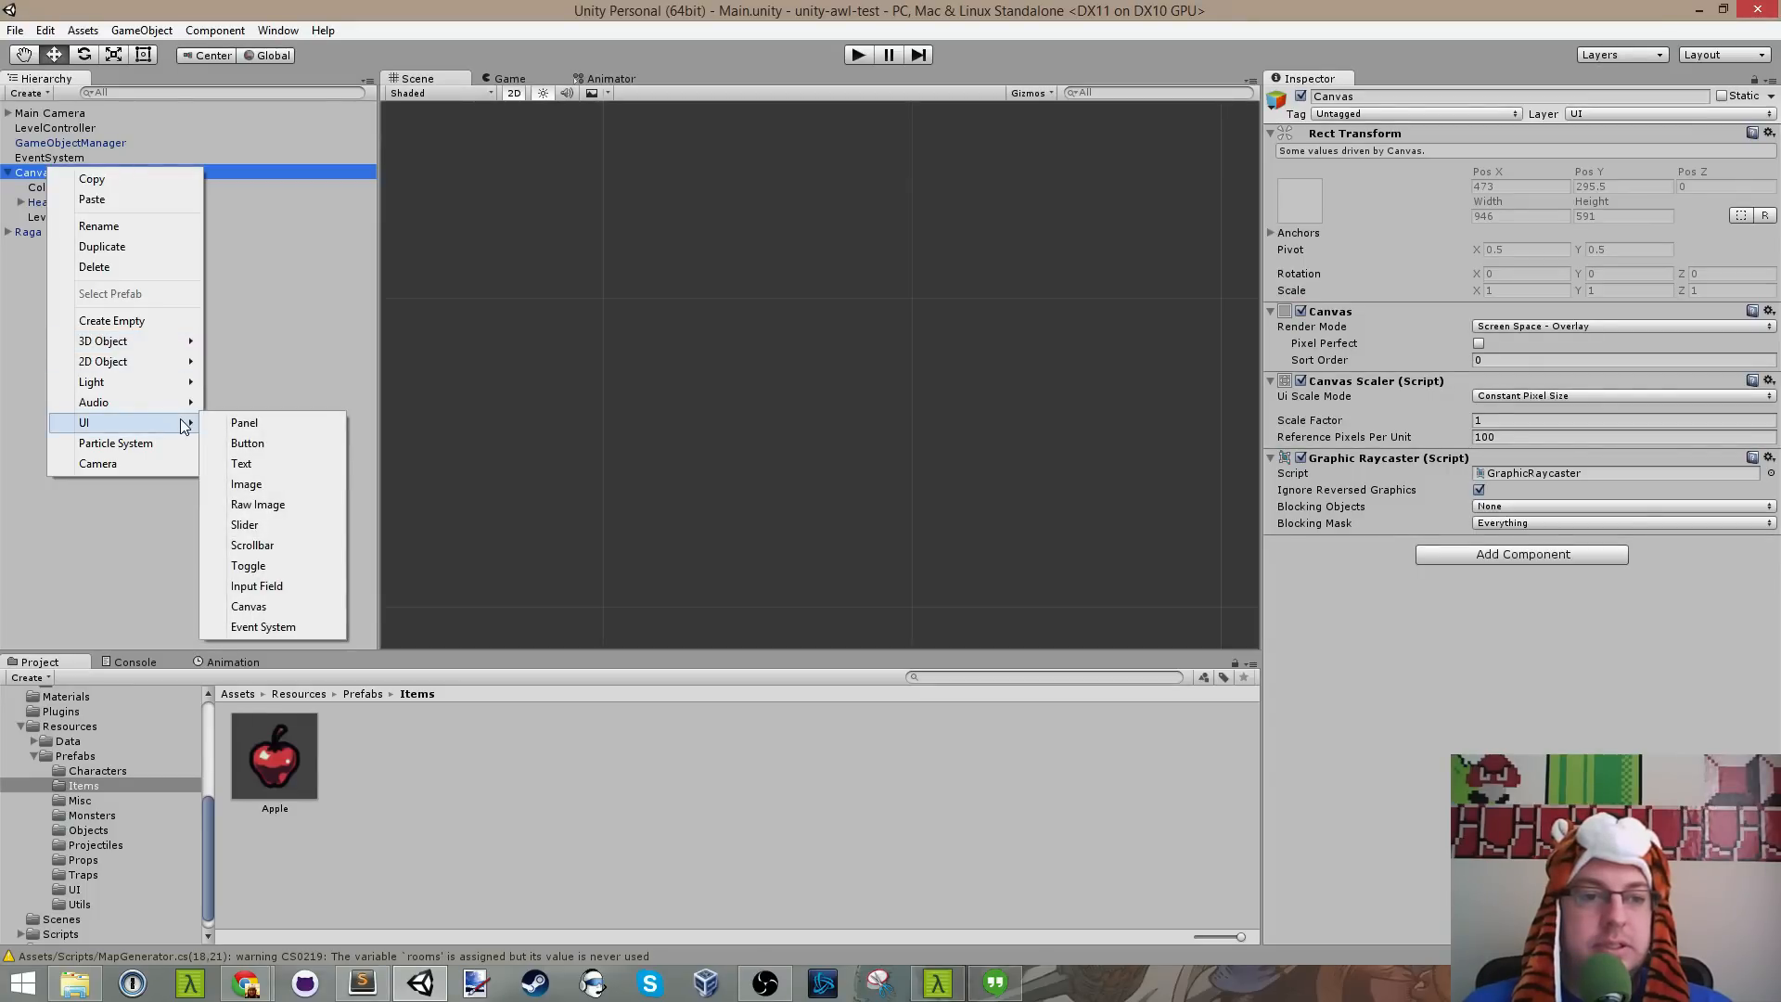
{"action": "left_click", "coordinate": [162, 537]}
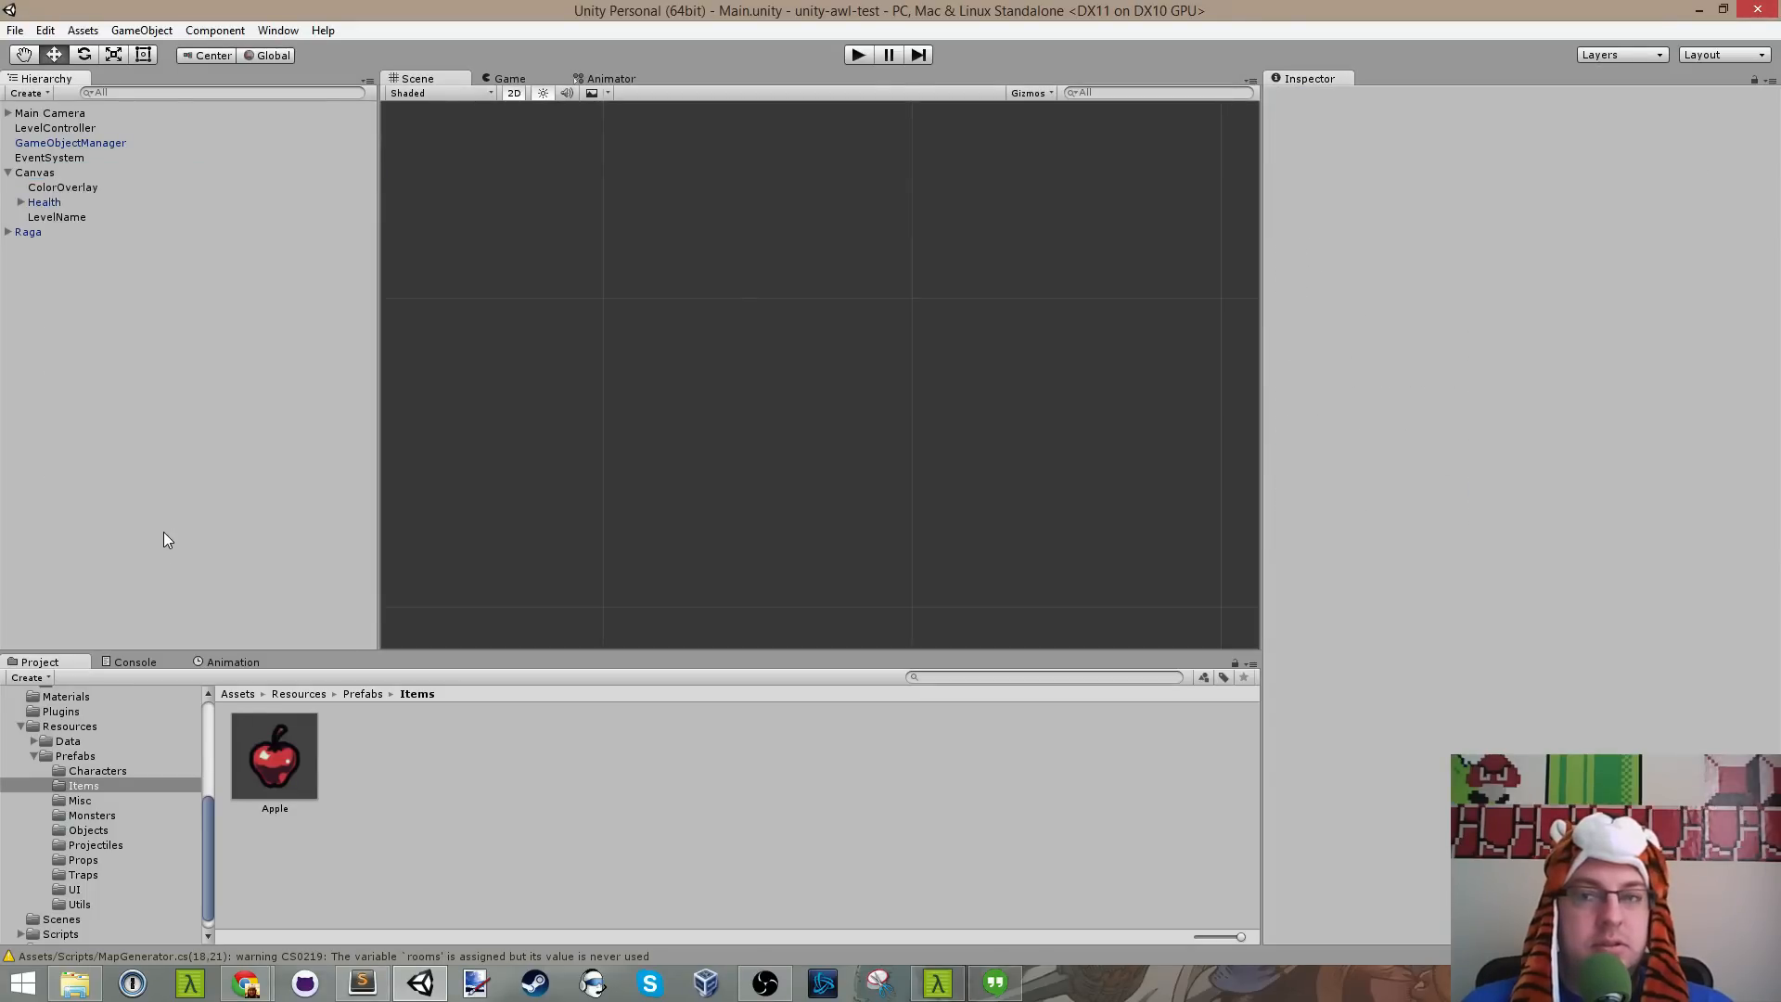
Step: Create a new UI Canvas as a child of the main Canvas and make LevelName a child of it
{"action": "left_click", "coordinate": [61, 199]}
{"action": "left_click", "coordinate": [56, 187]}
{"action": "right_click", "coordinate": [52, 169]}
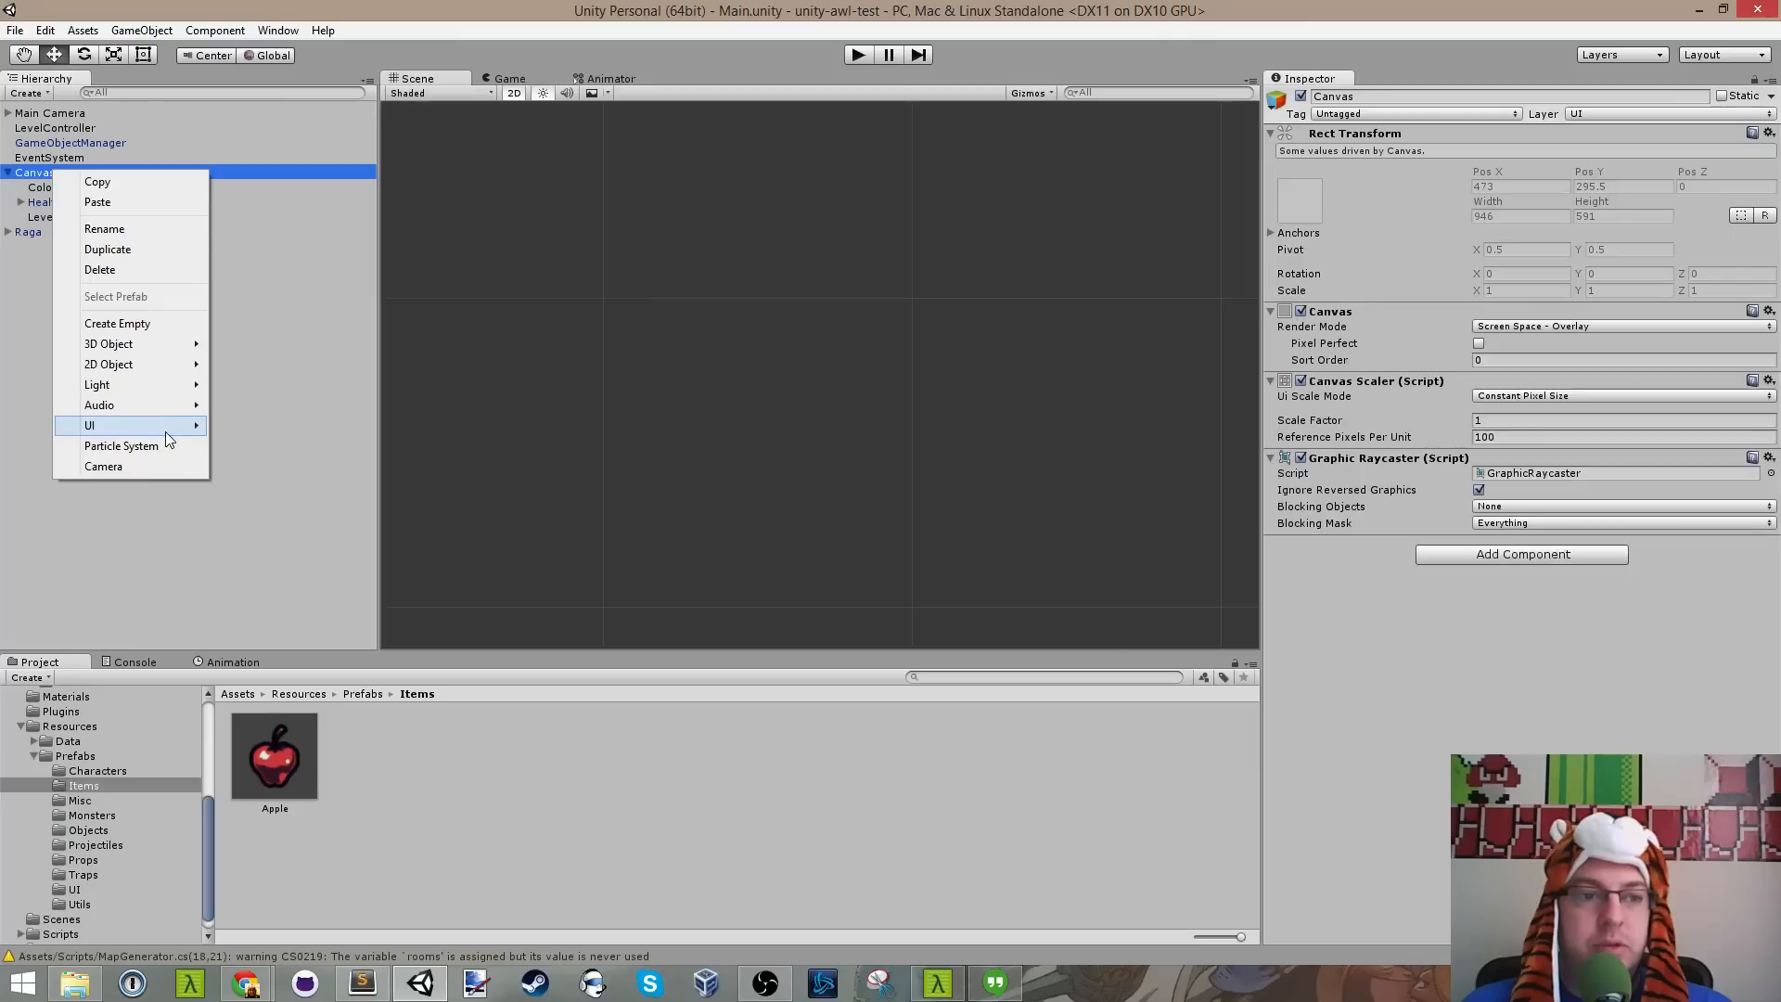
{"action": "mouse_move", "coordinate": [163, 432]}
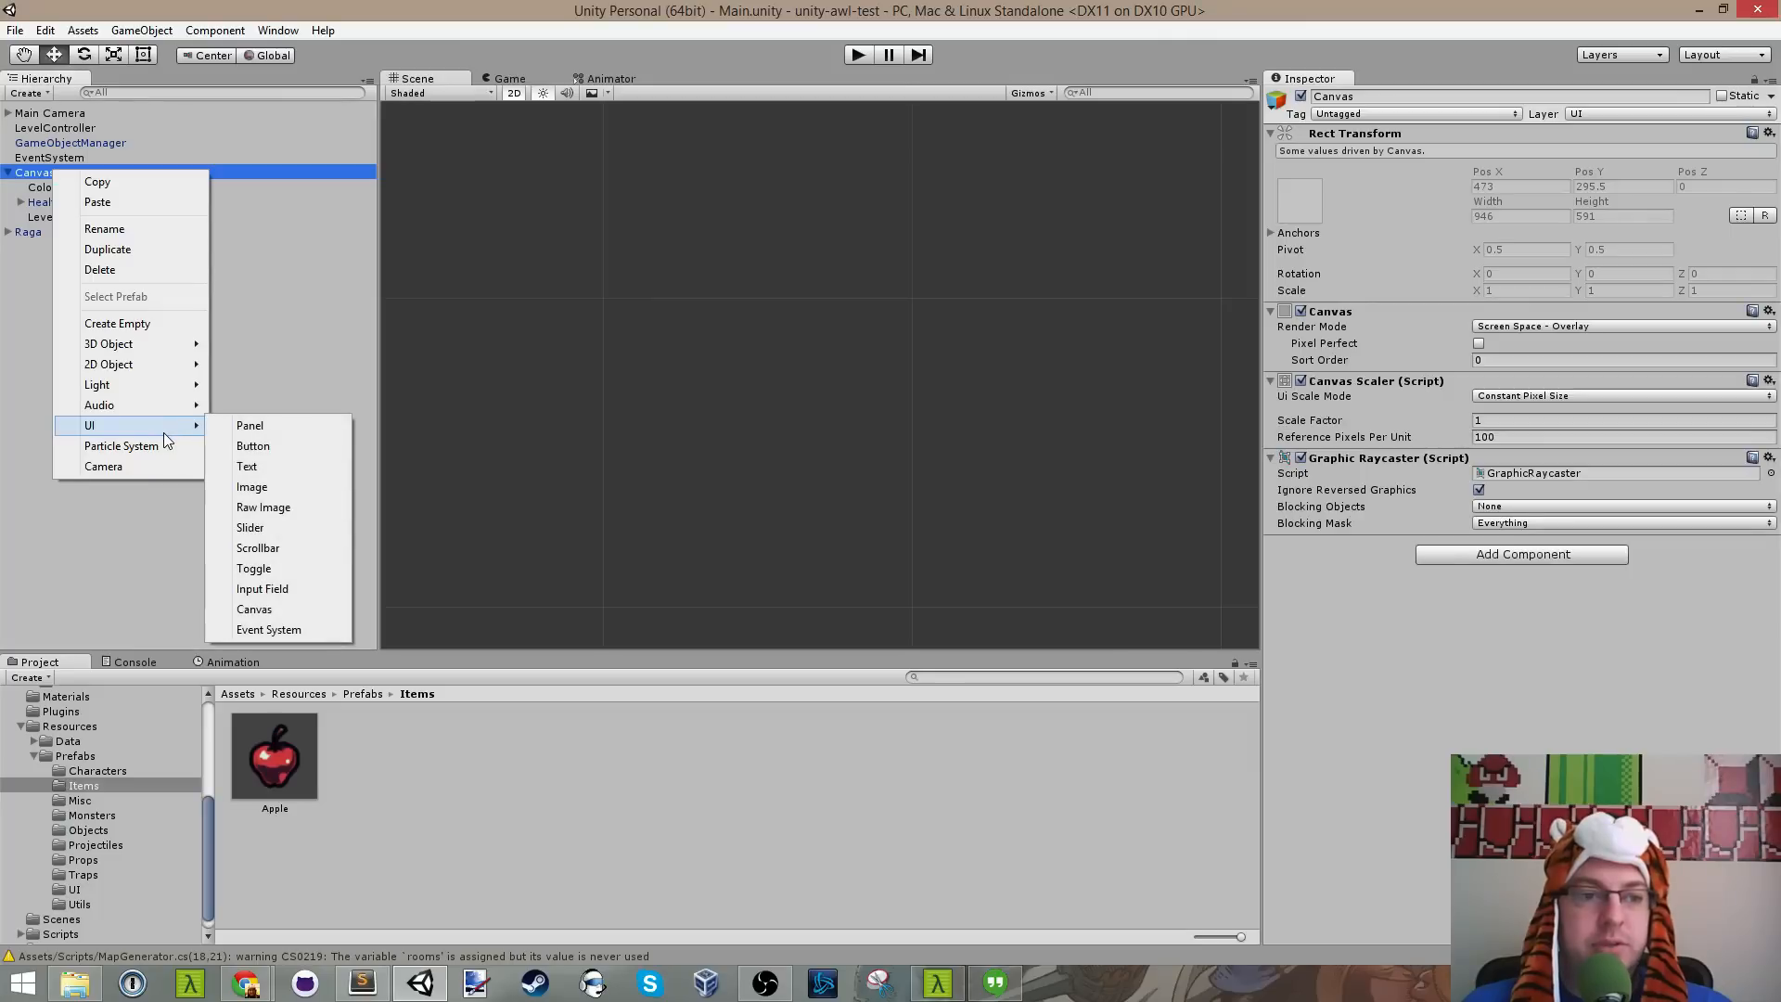
{"action": "left_click", "coordinate": [300, 610]}
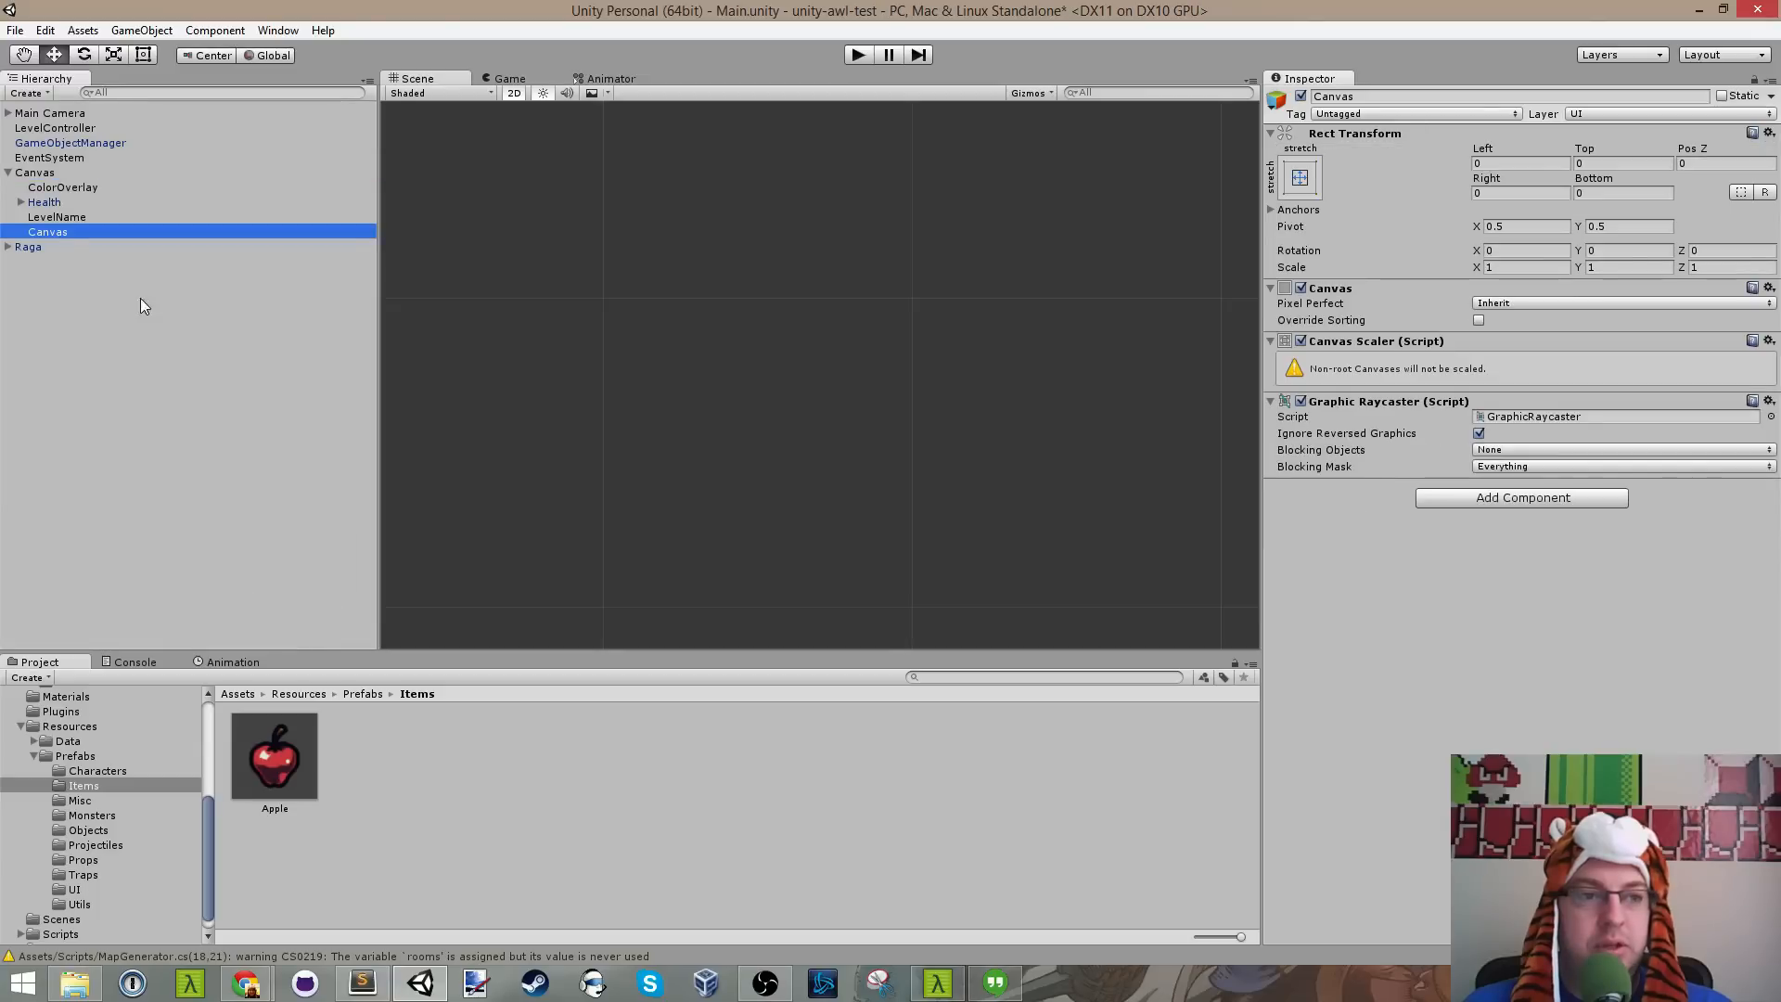
{"action": "left_click_drag", "start_coordinate": [53, 217], "coordinate": [74, 231]}
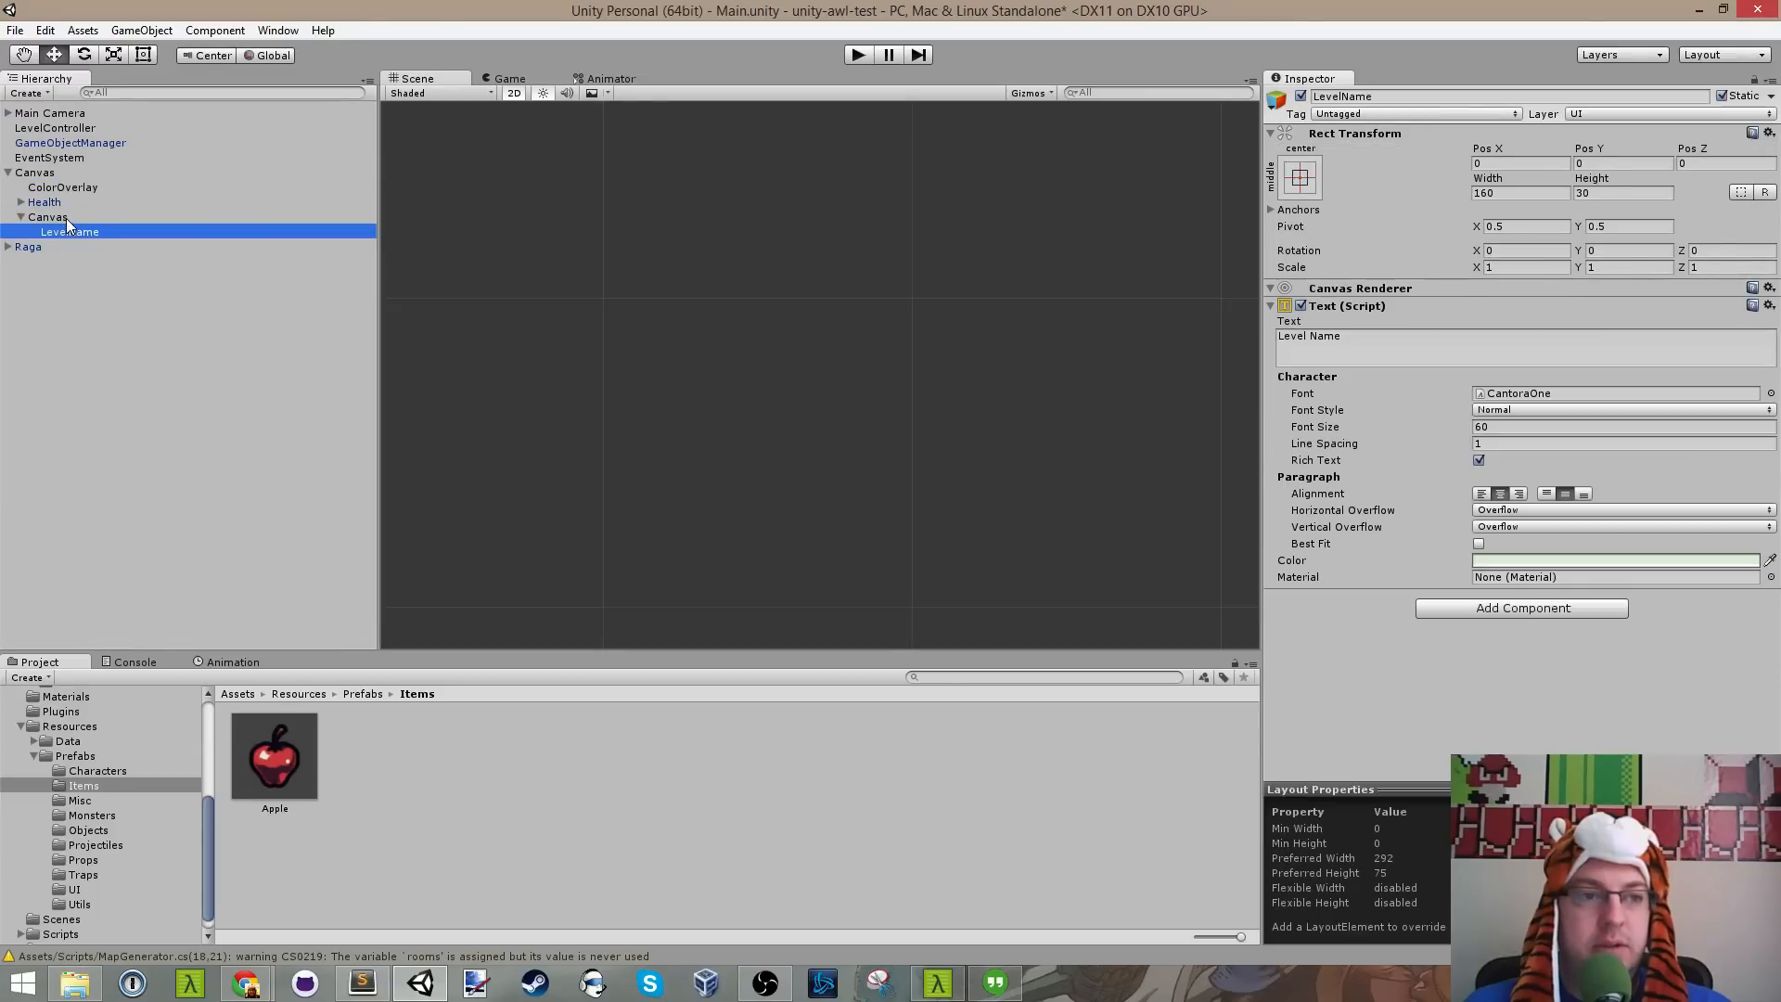
Step: Rename the nested Canvas as LevelNameGroup and save the scene
{"action": "left_click", "coordinate": [65, 219]}
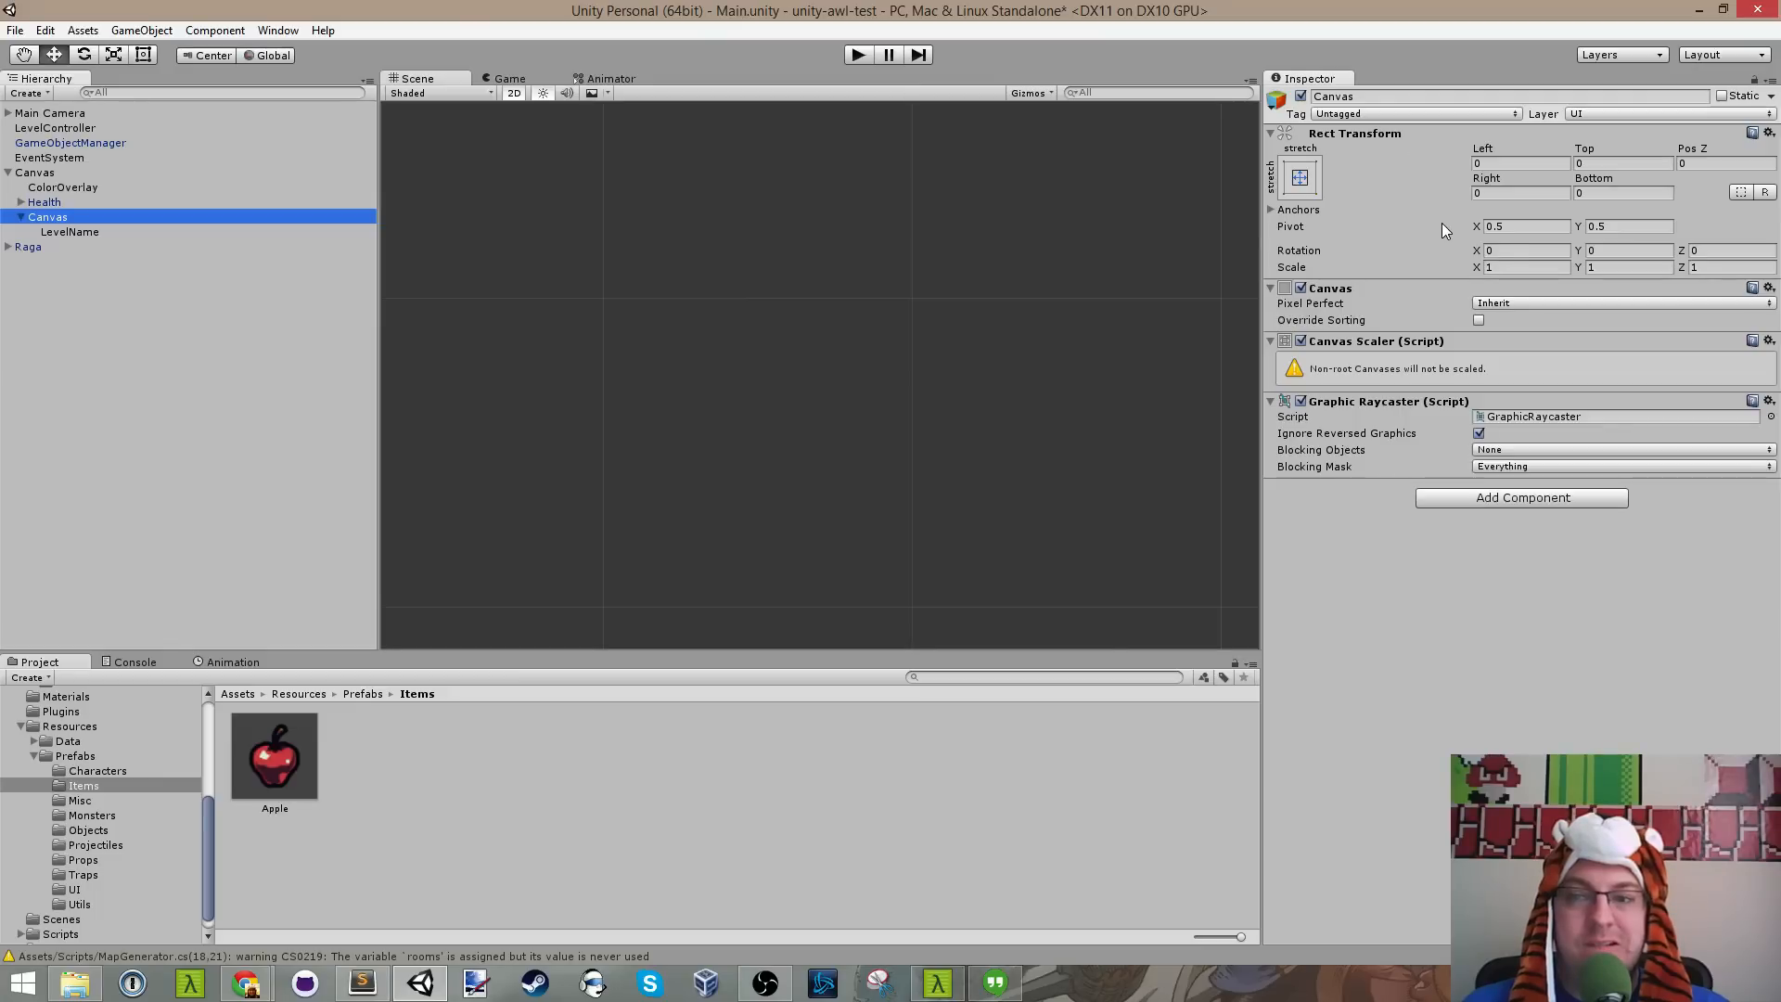
{"action": "double_click", "coordinate": [60, 219]}
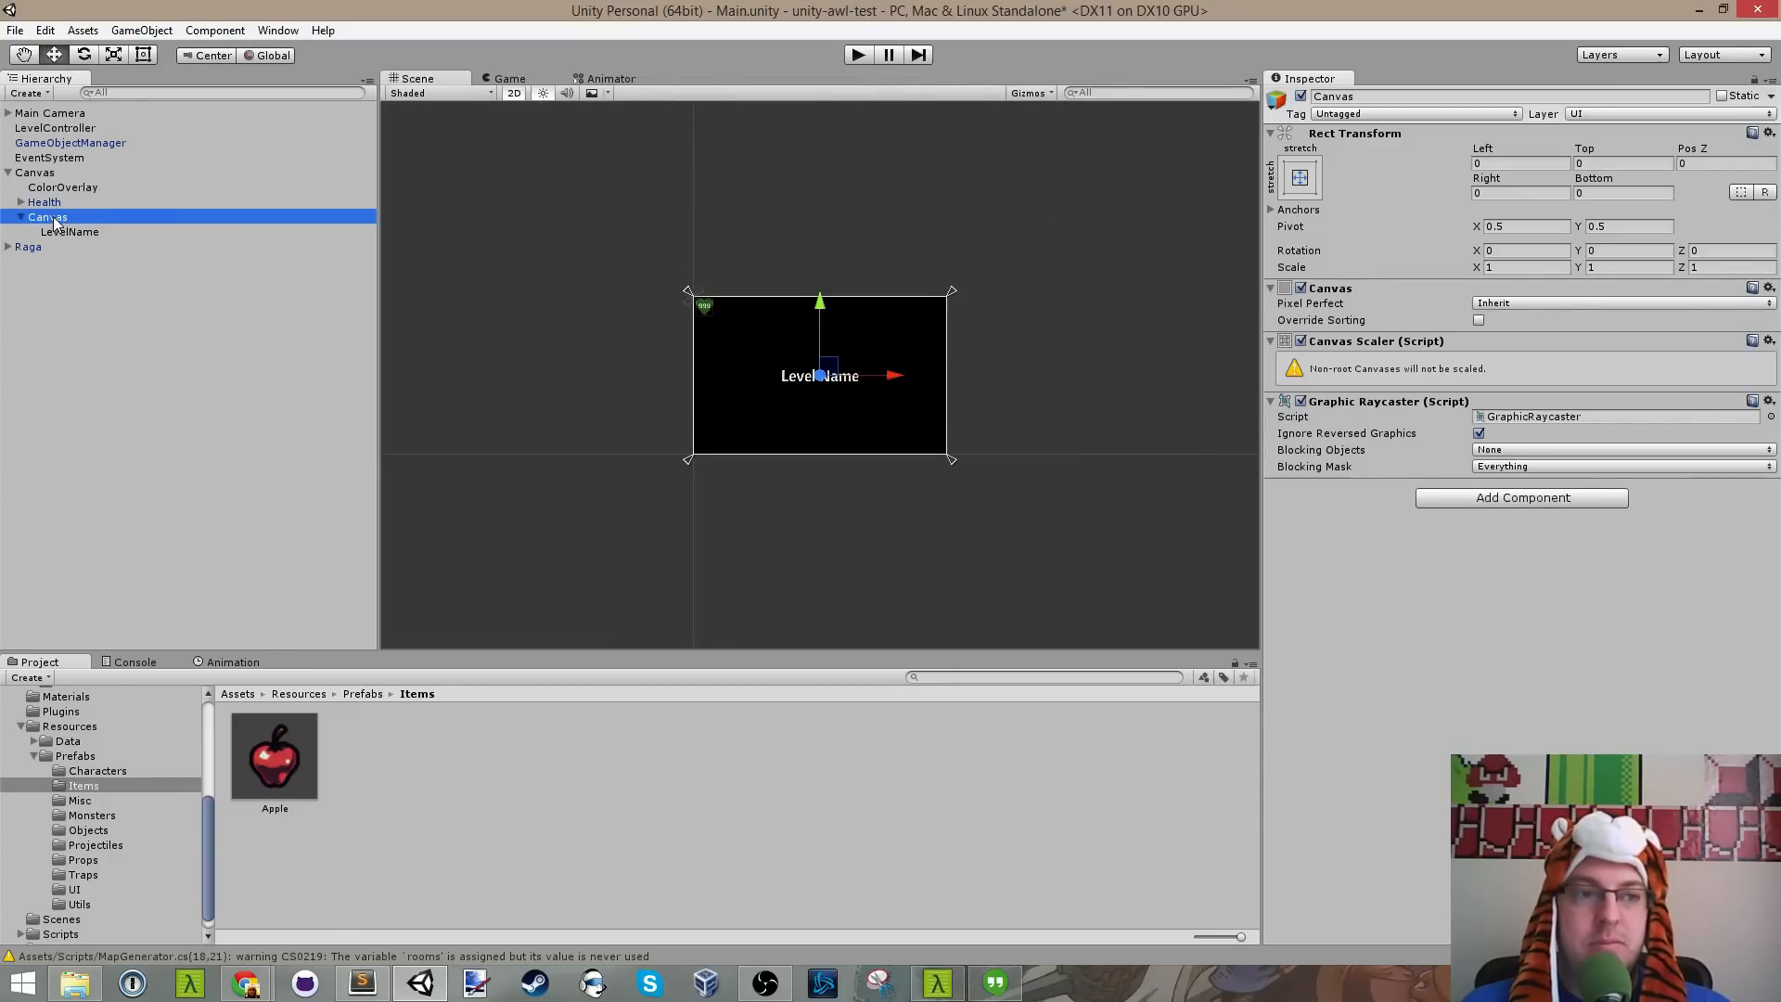
{"action": "key", "text": "F2"}
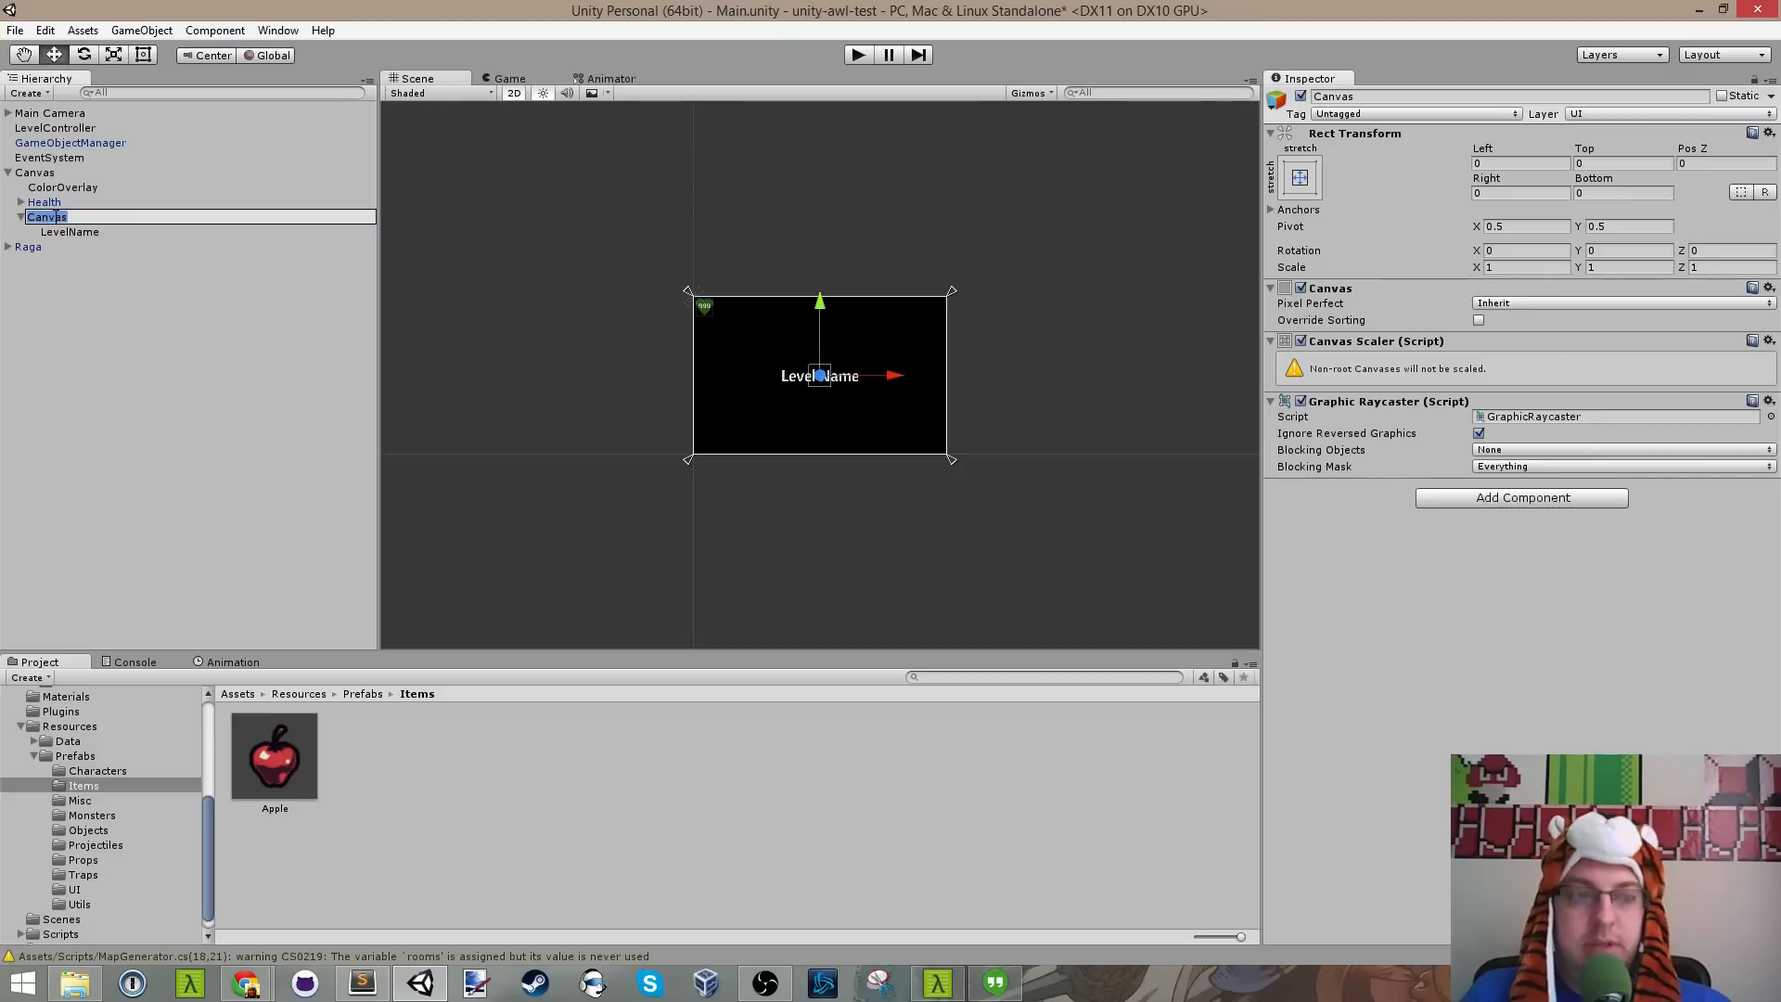
{"action": "type", "text": "LevelName"}
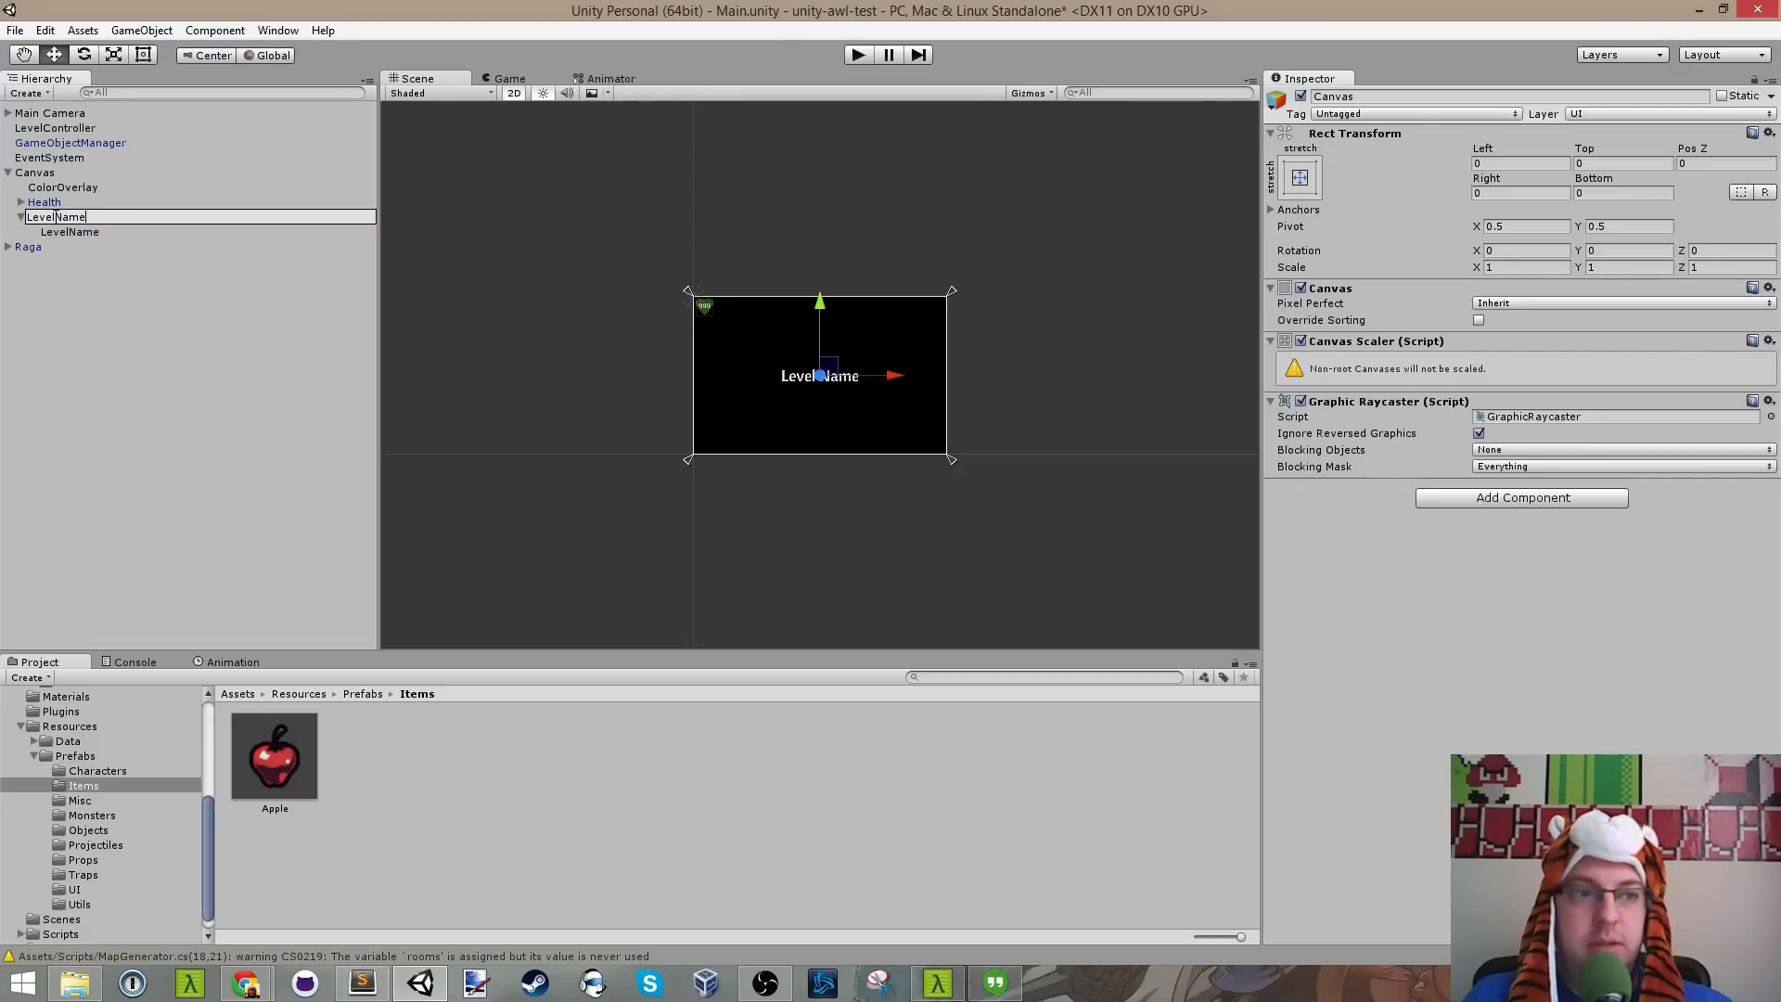
{"action": "type", "text": "Group"}
{"action": "key", "text": "Return"}
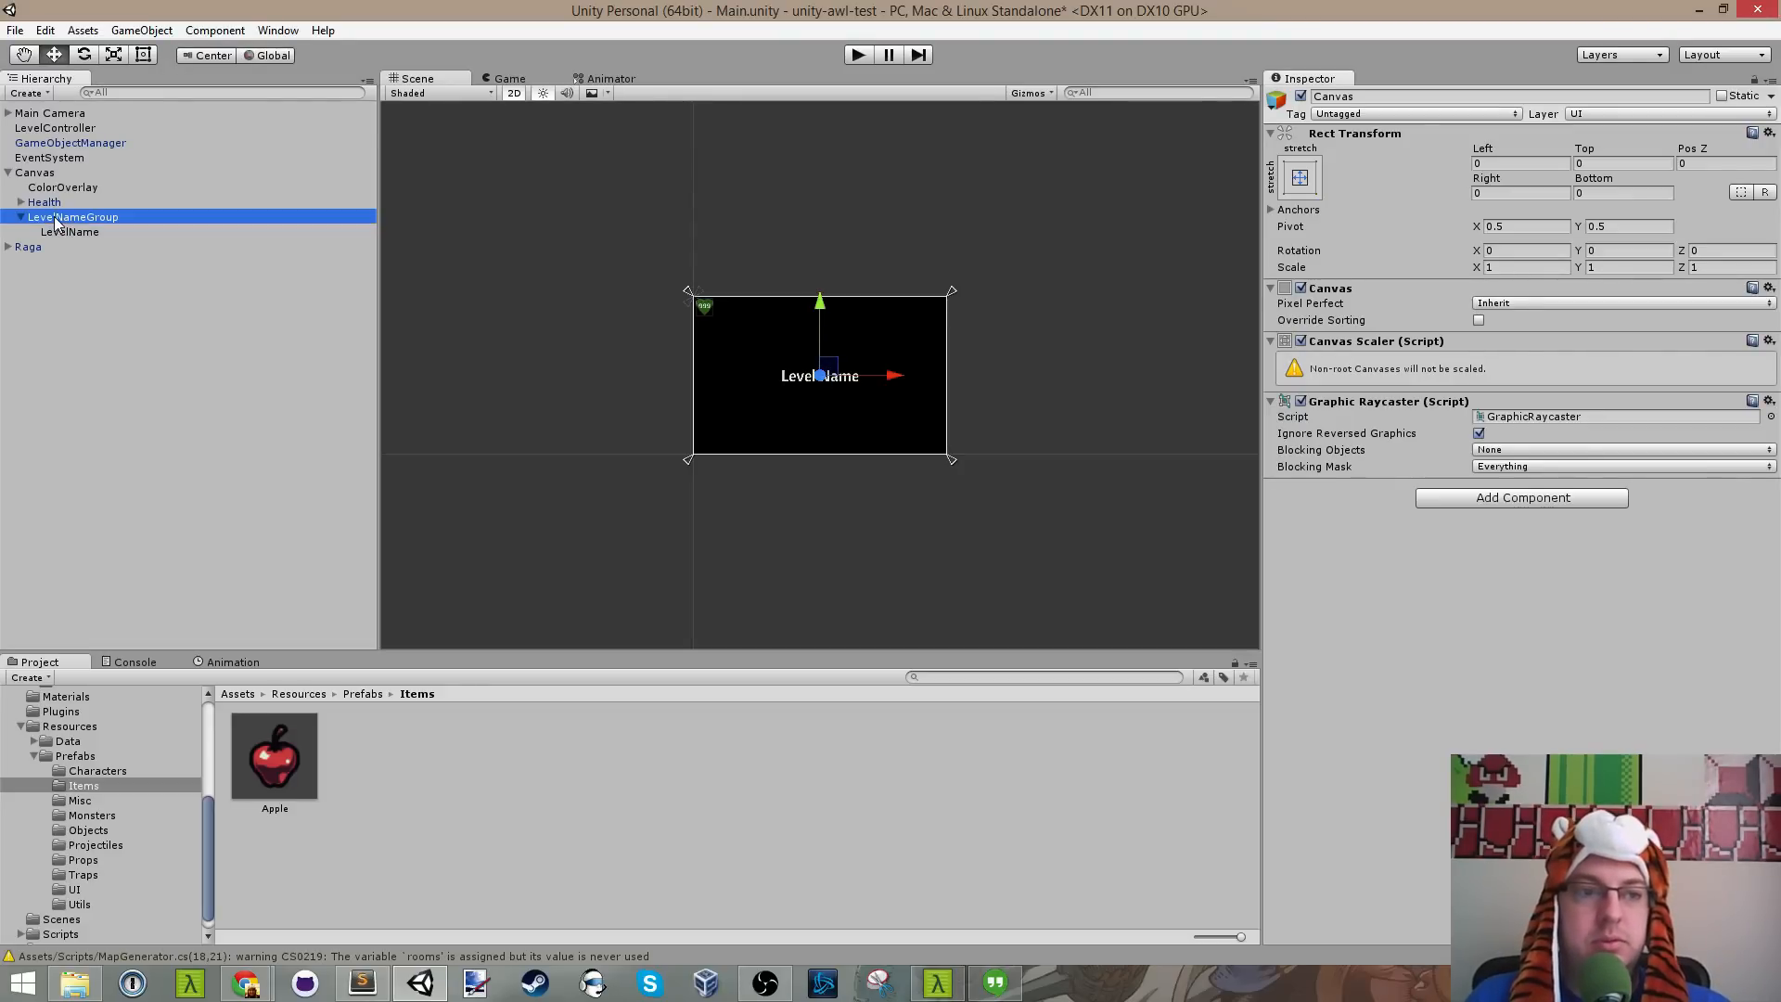
{"action": "key", "text": "ctrl+s"}
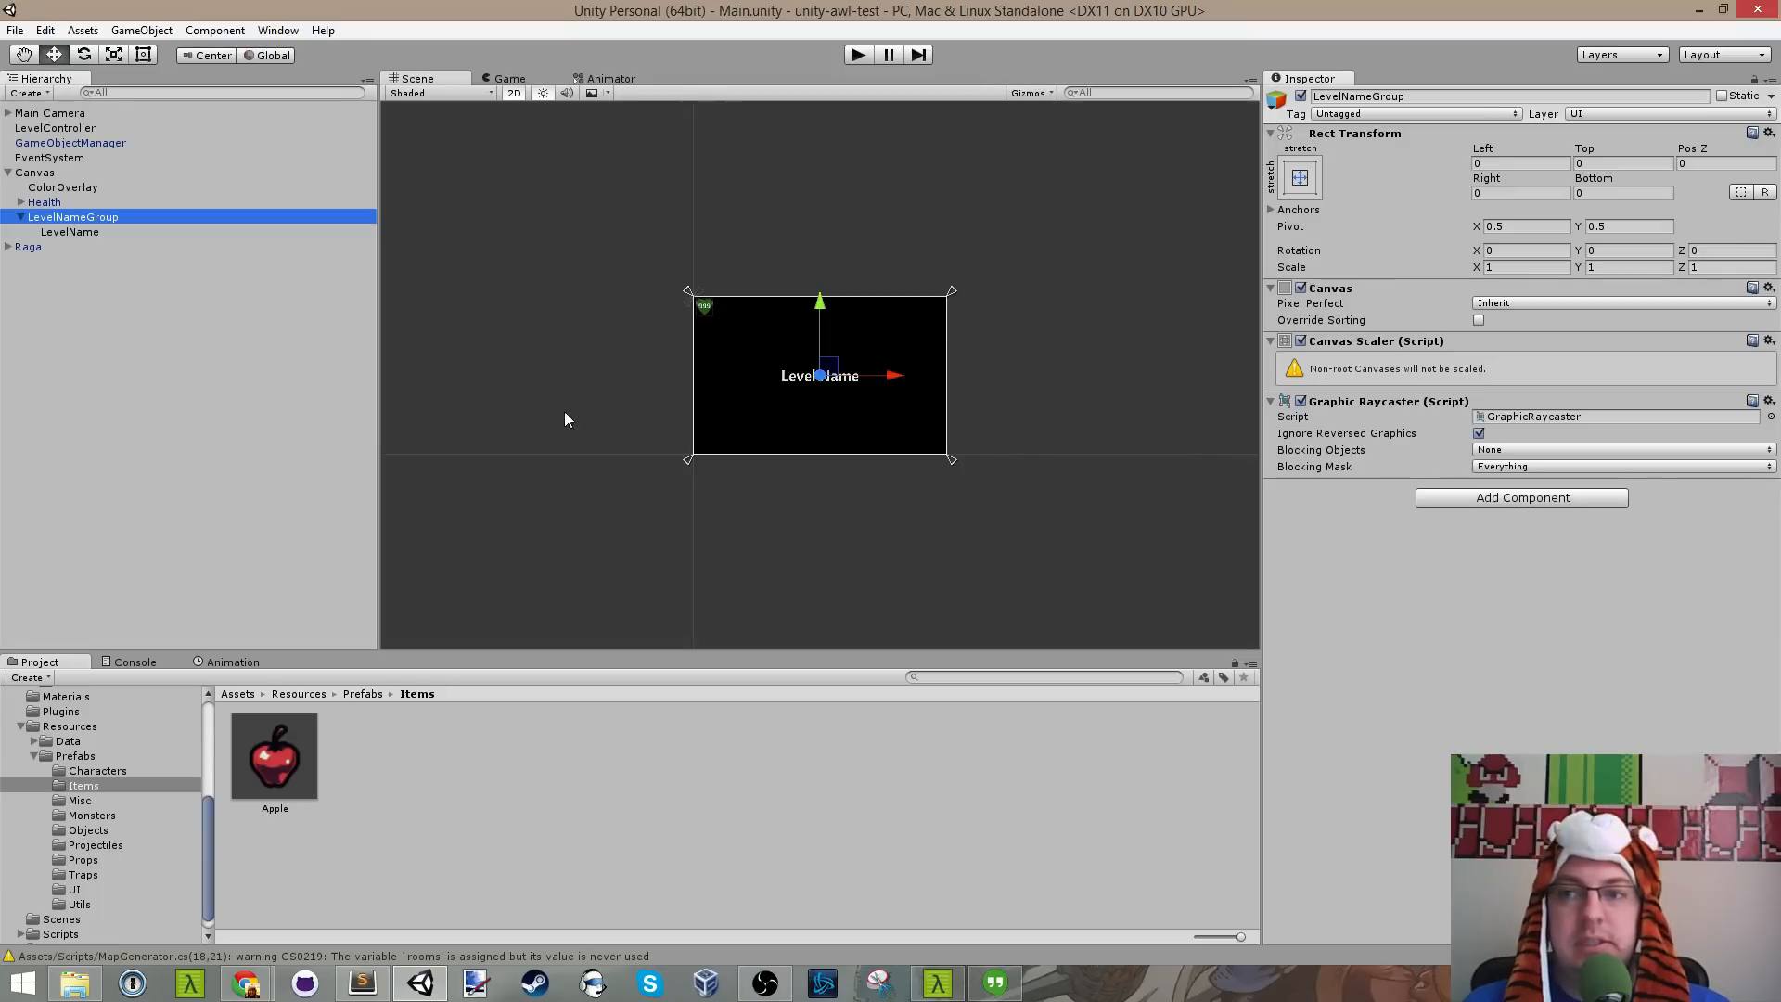
Step: Assign LevelNameGroup to the Level Name field of the Tile Map Test script on LevelController
{"action": "left_click", "coordinate": [85, 422]}
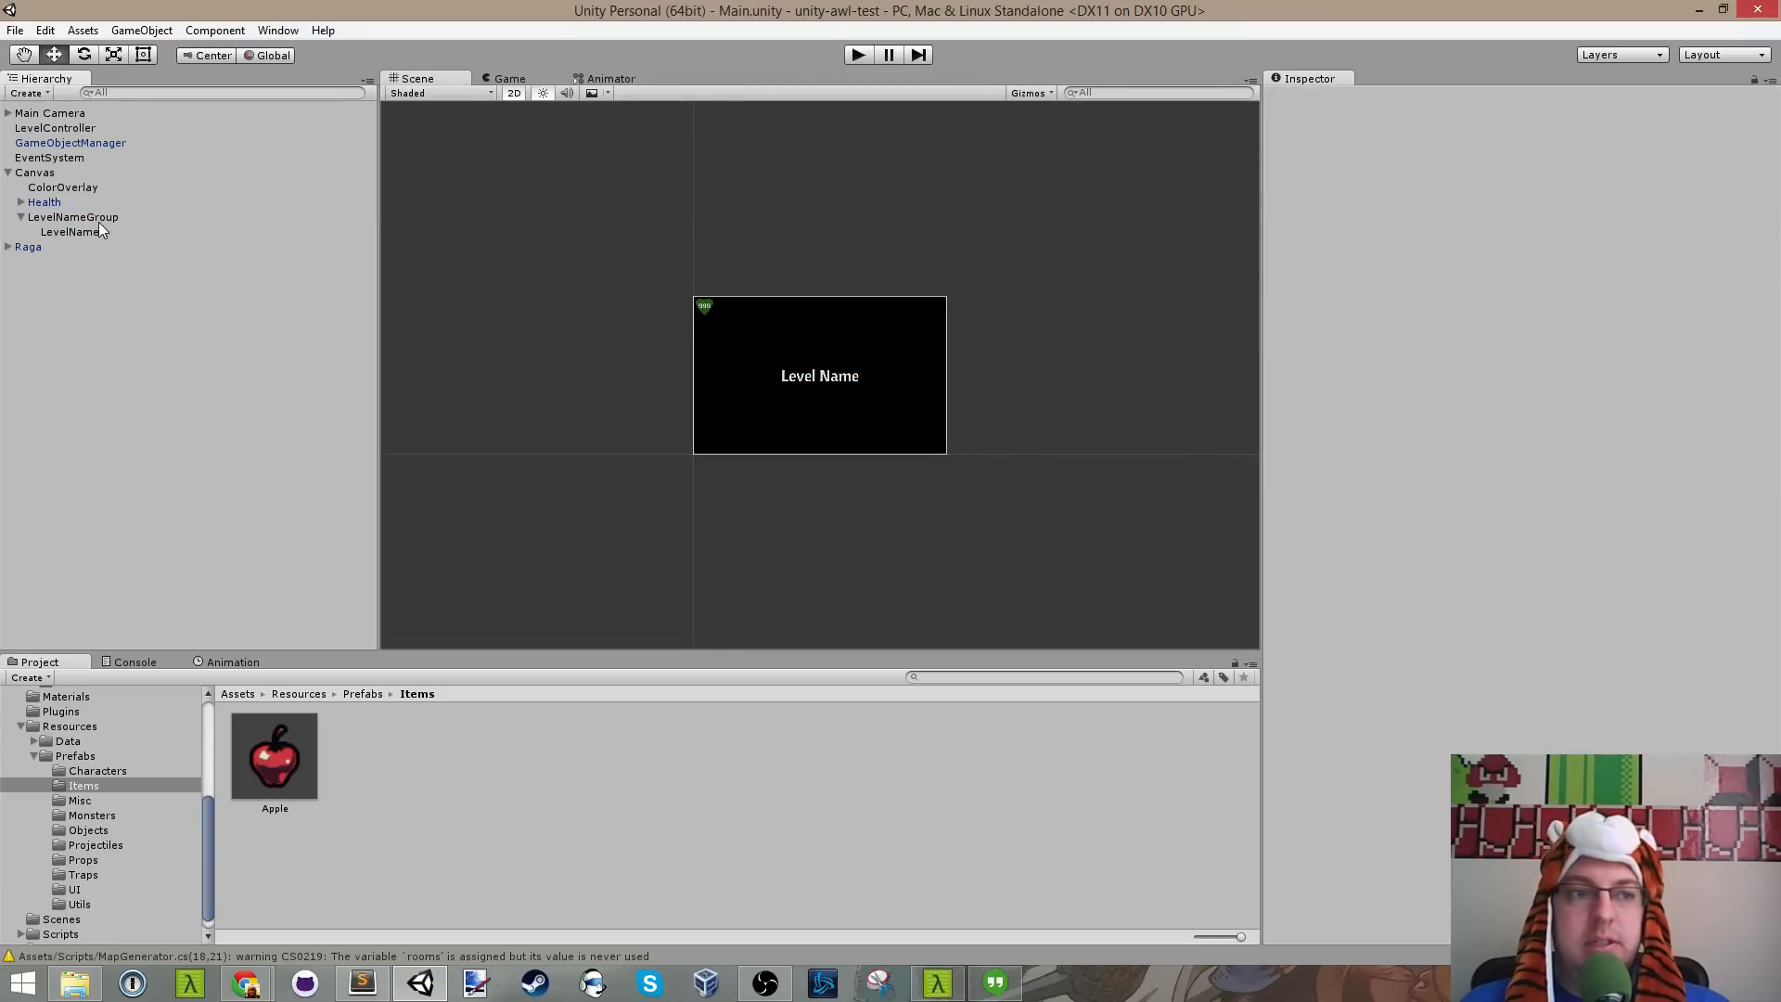
{"action": "left_click", "coordinate": [81, 141]}
{"action": "left_click", "coordinate": [74, 128]}
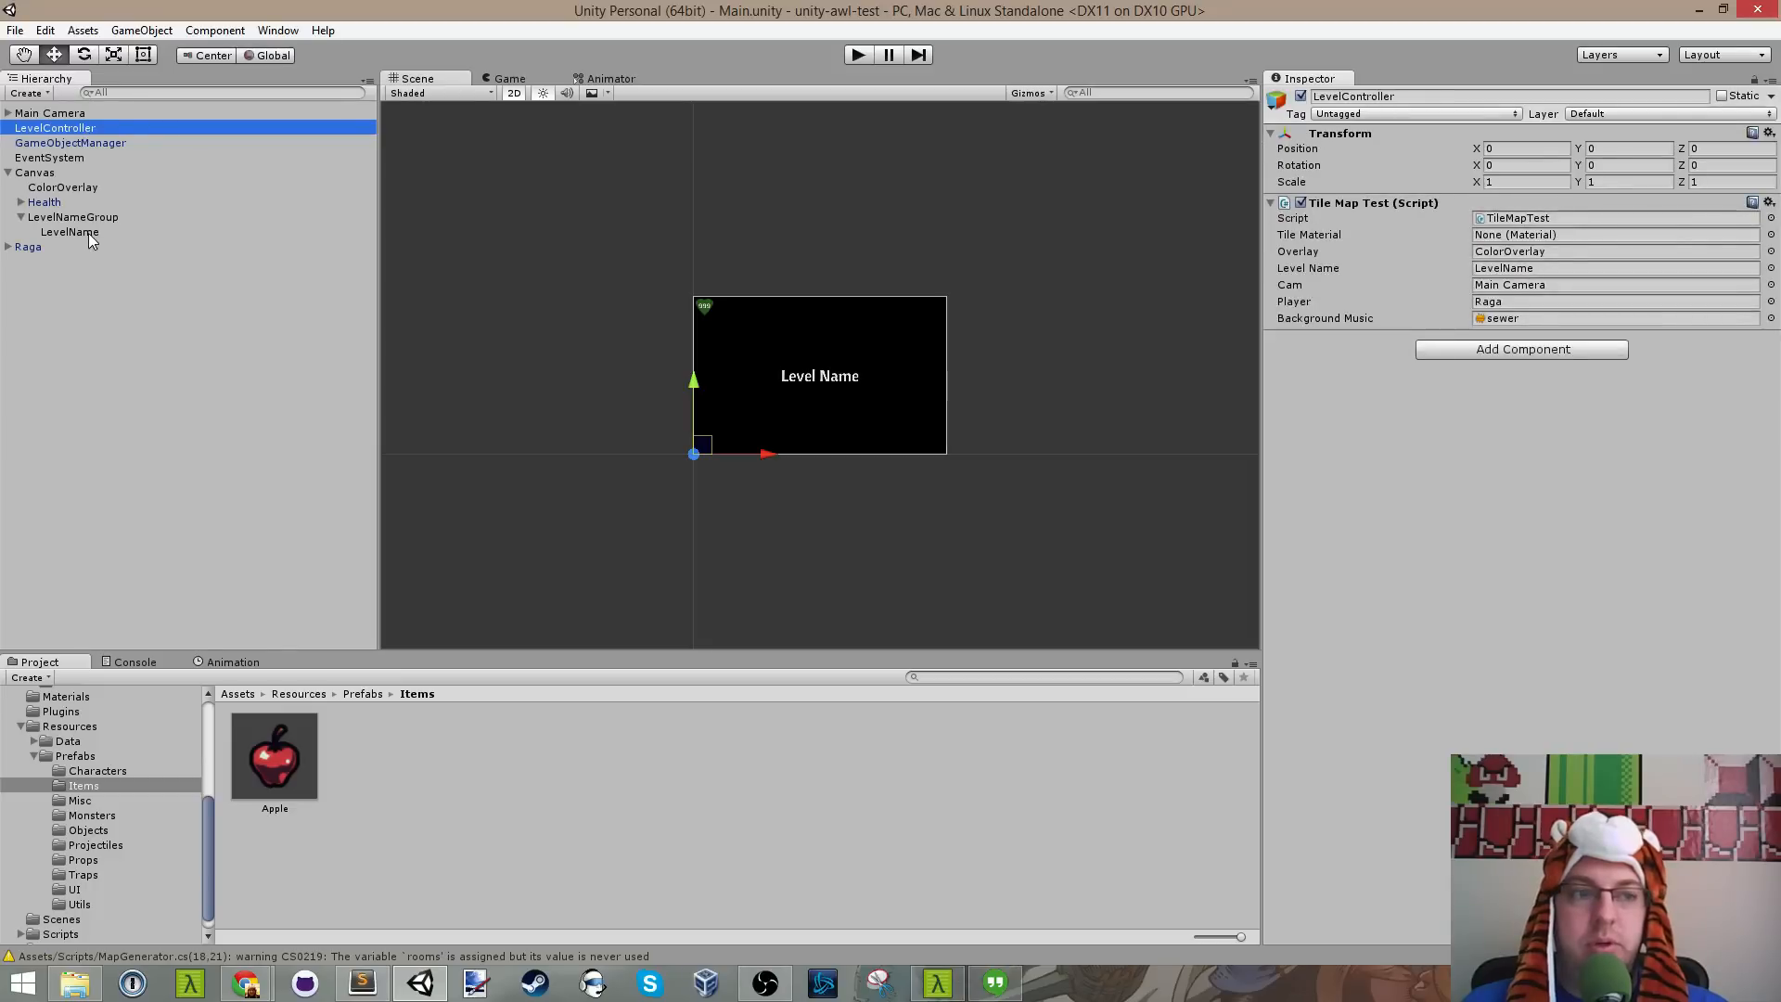
{"action": "left_click_drag", "start_coordinate": [70, 213], "coordinate": [1504, 272]}
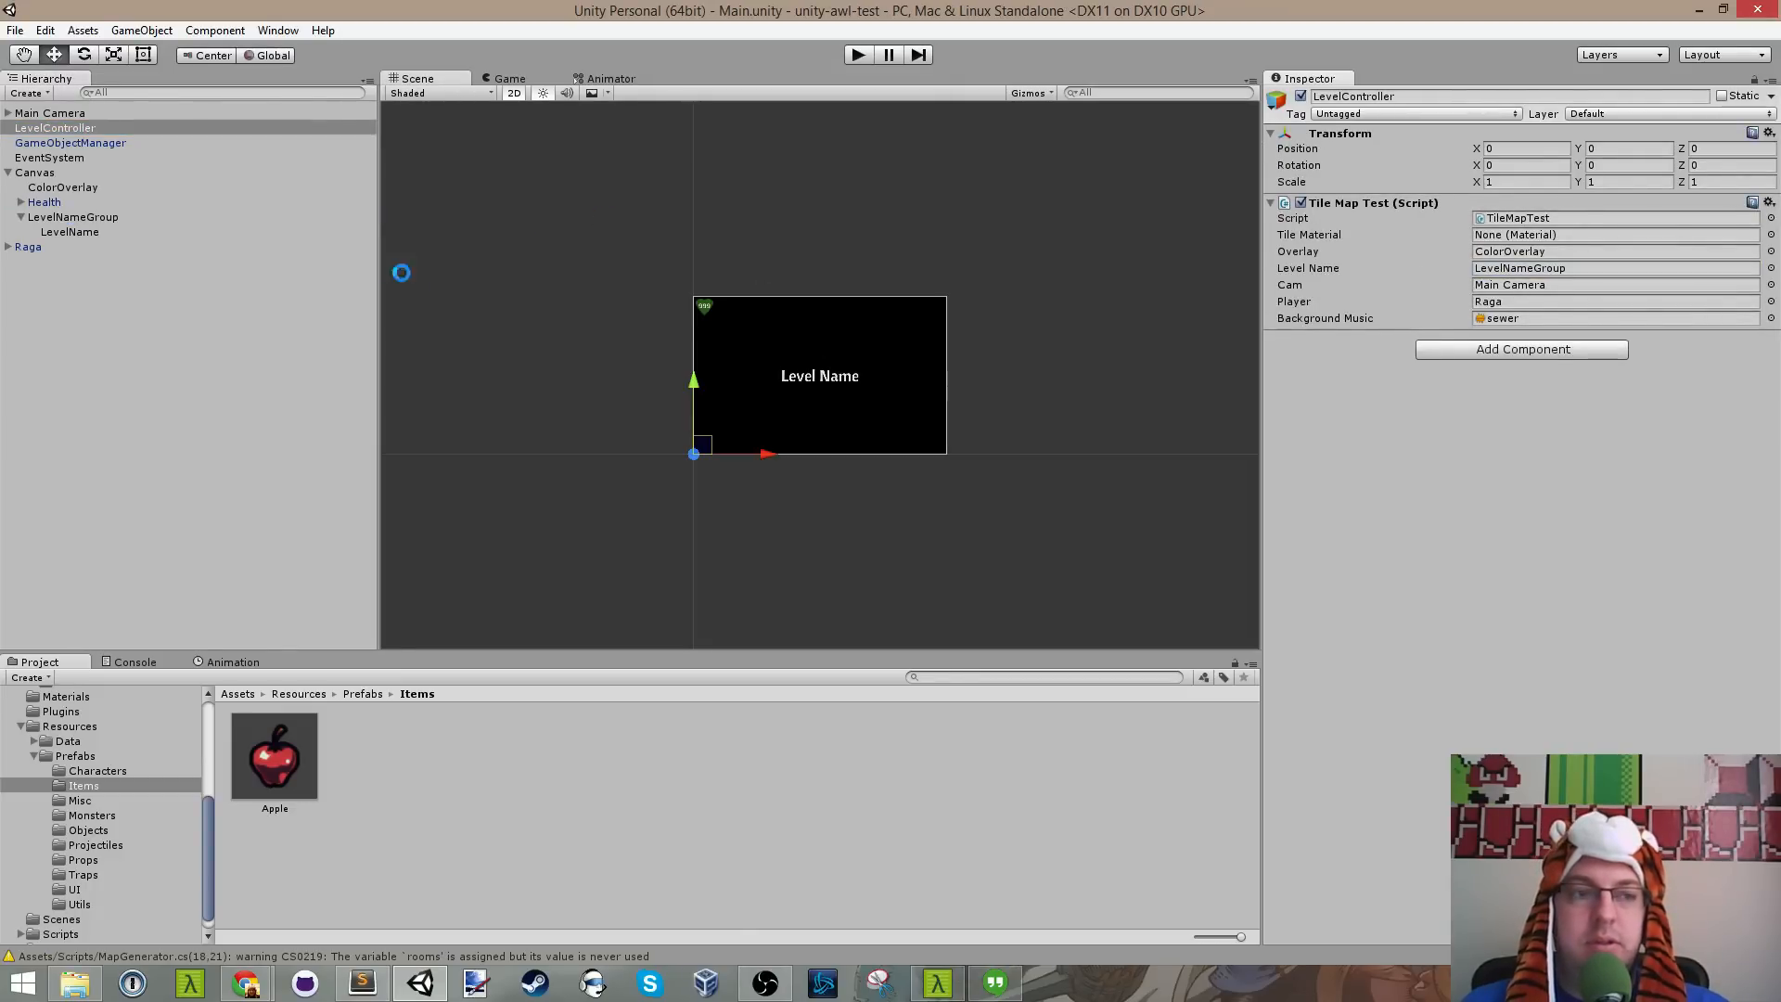
Step: Save TileMapTest.cs again in Sublime Text and test-run the game in Unity, inspecting LevelNameGroup while it plays
{"action": "key", "text": "alt+Tab"}
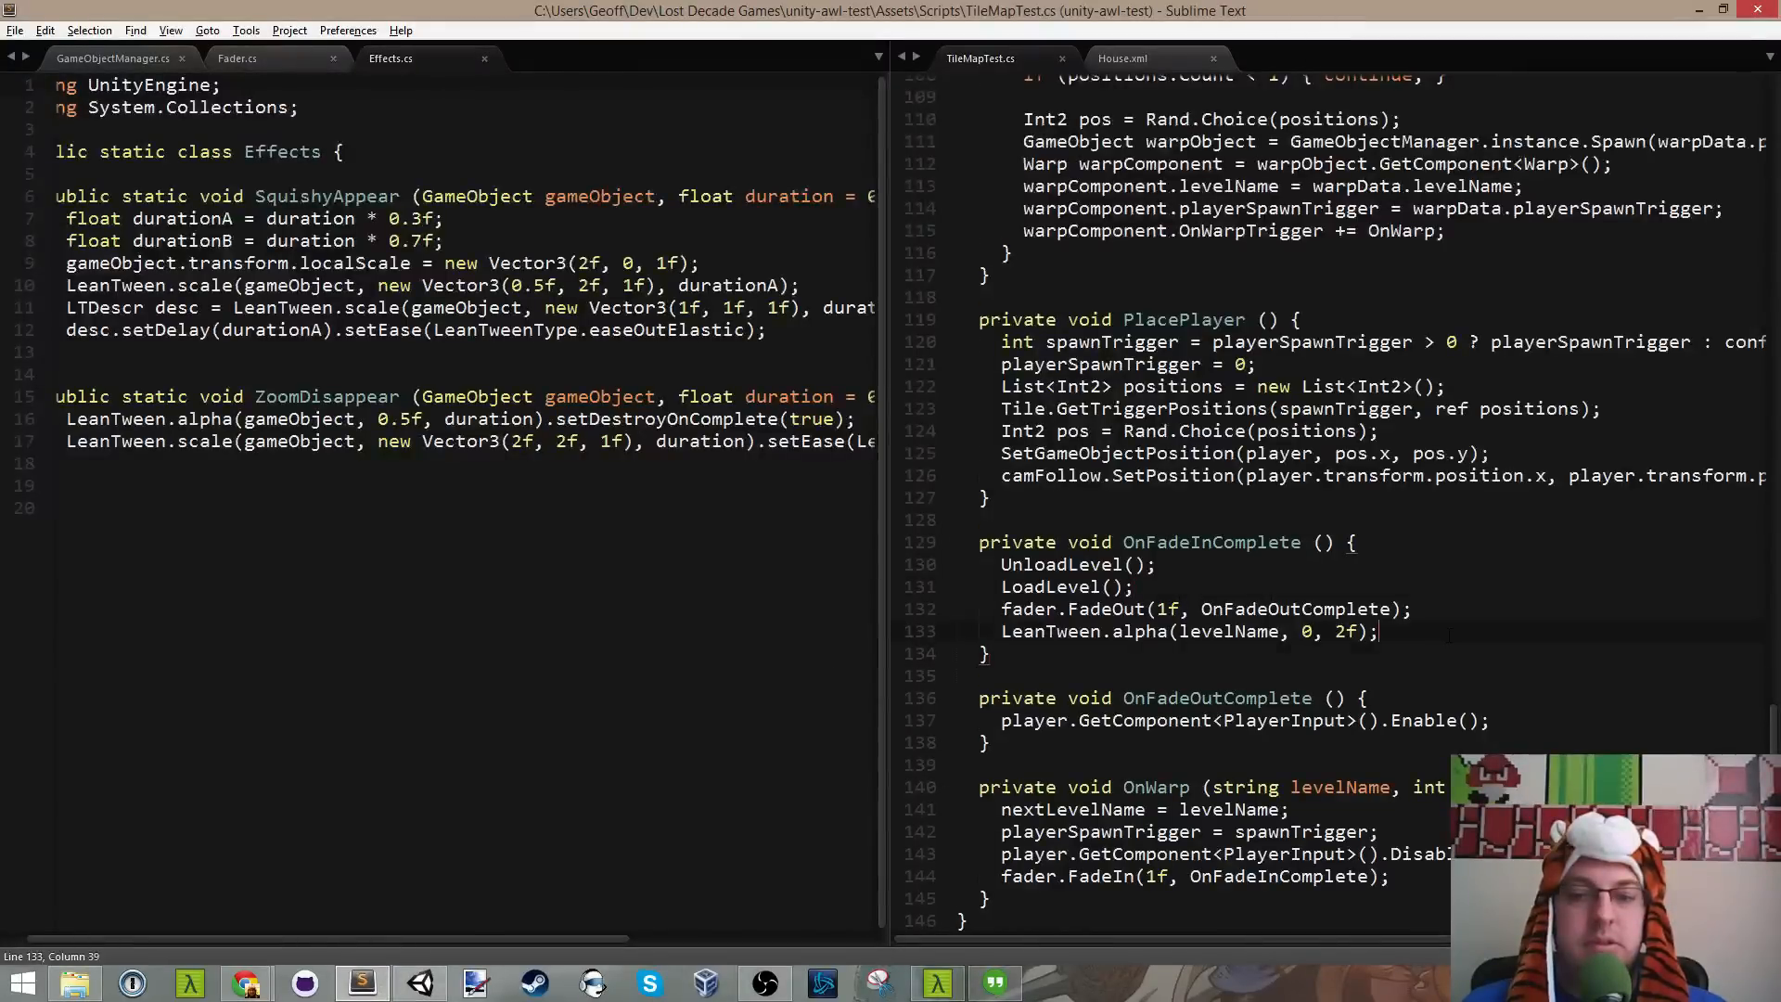
{"action": "key", "text": "ctrl+s"}
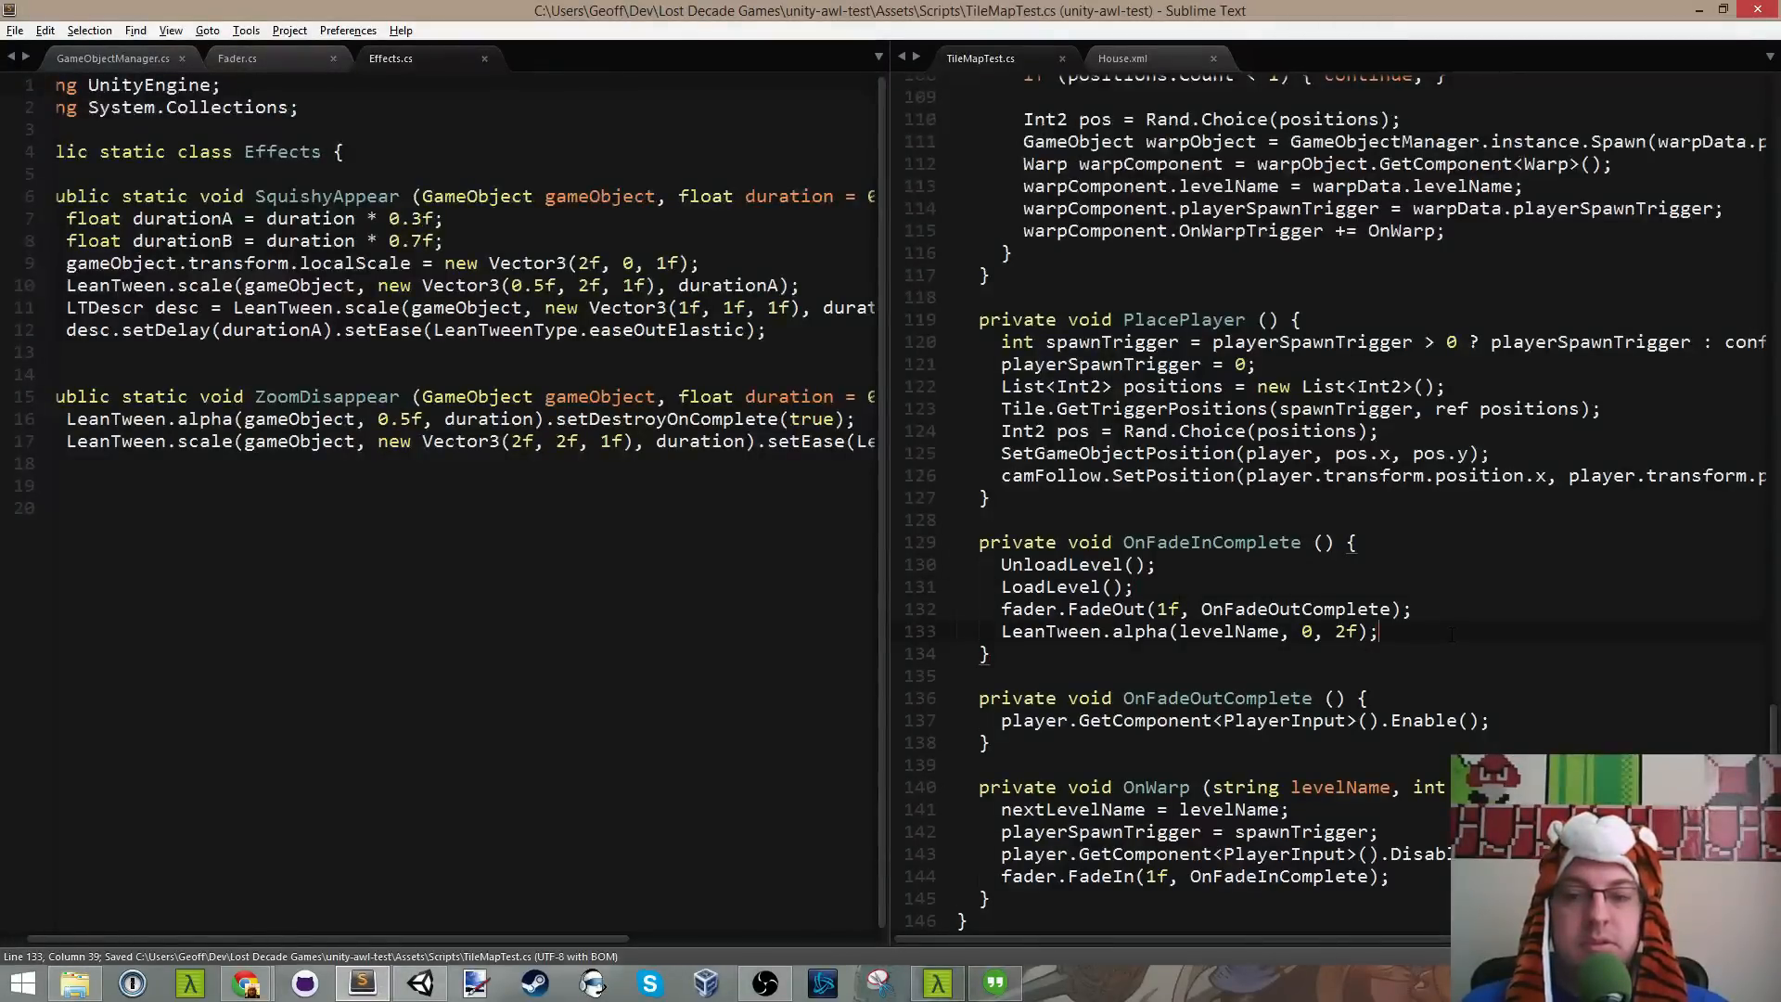
{"action": "key", "text": "alt+Tab"}
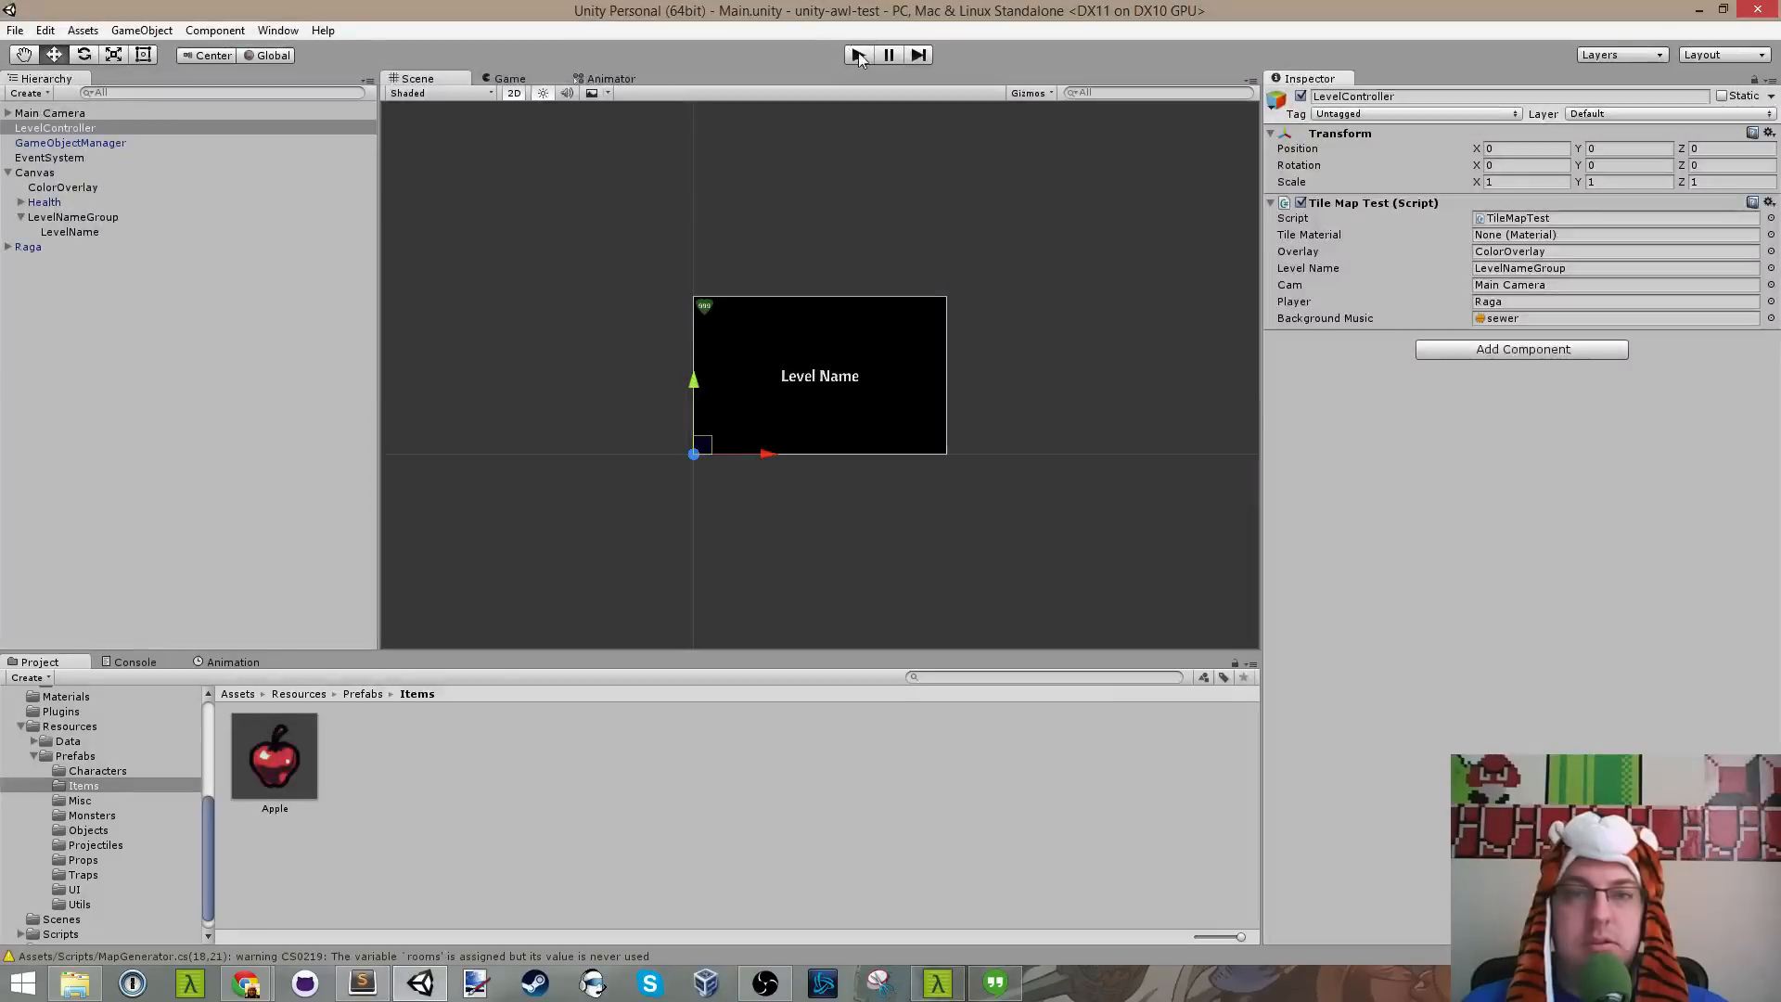
{"action": "left_click", "coordinate": [860, 55]}
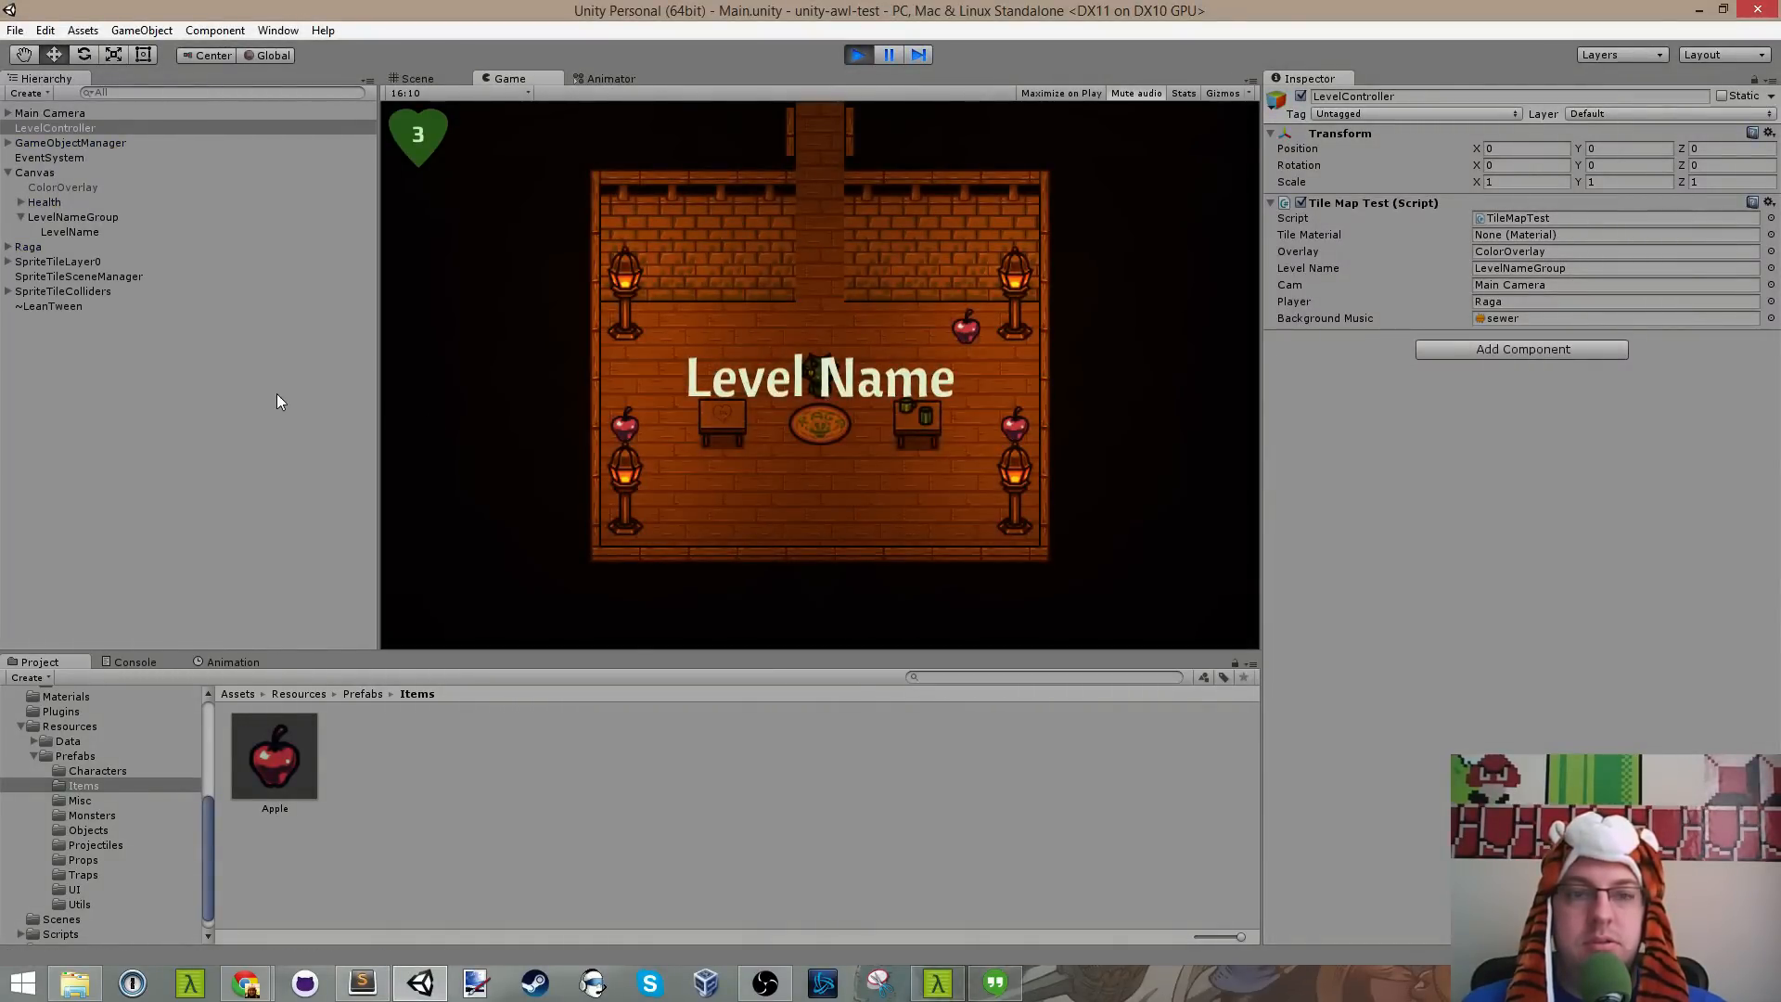
{"action": "left_click", "coordinate": [115, 219]}
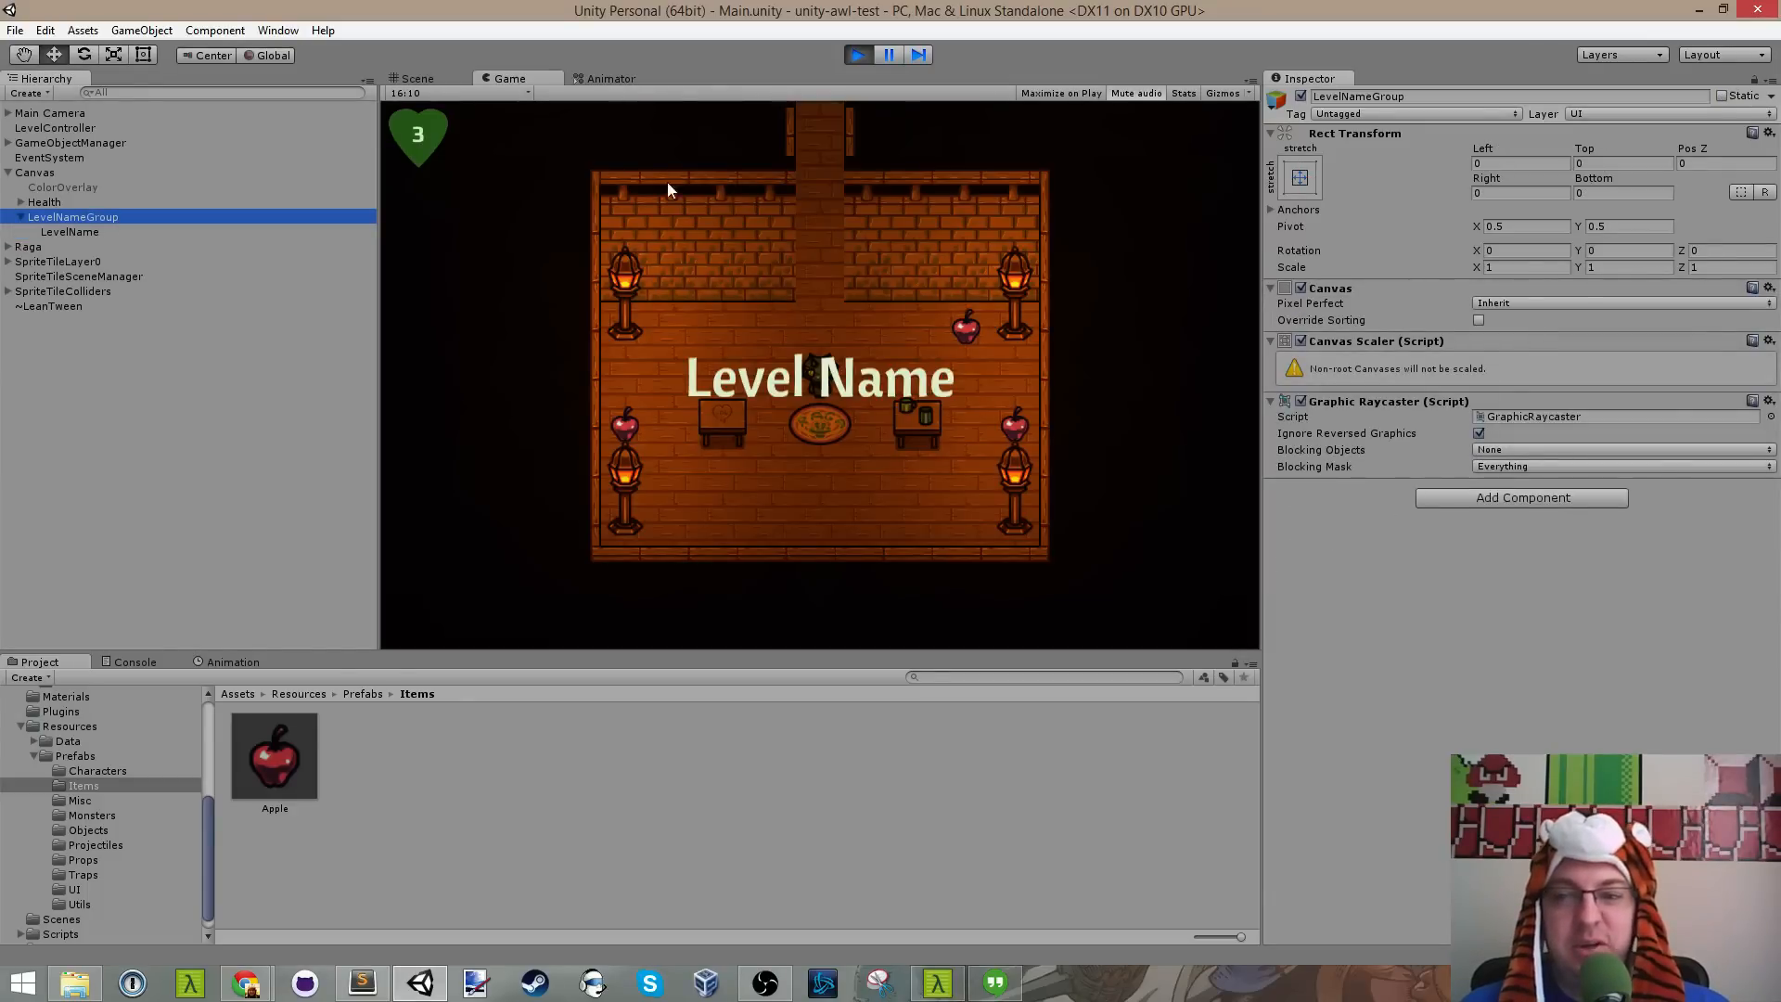
{"action": "left_click", "coordinate": [859, 55]}
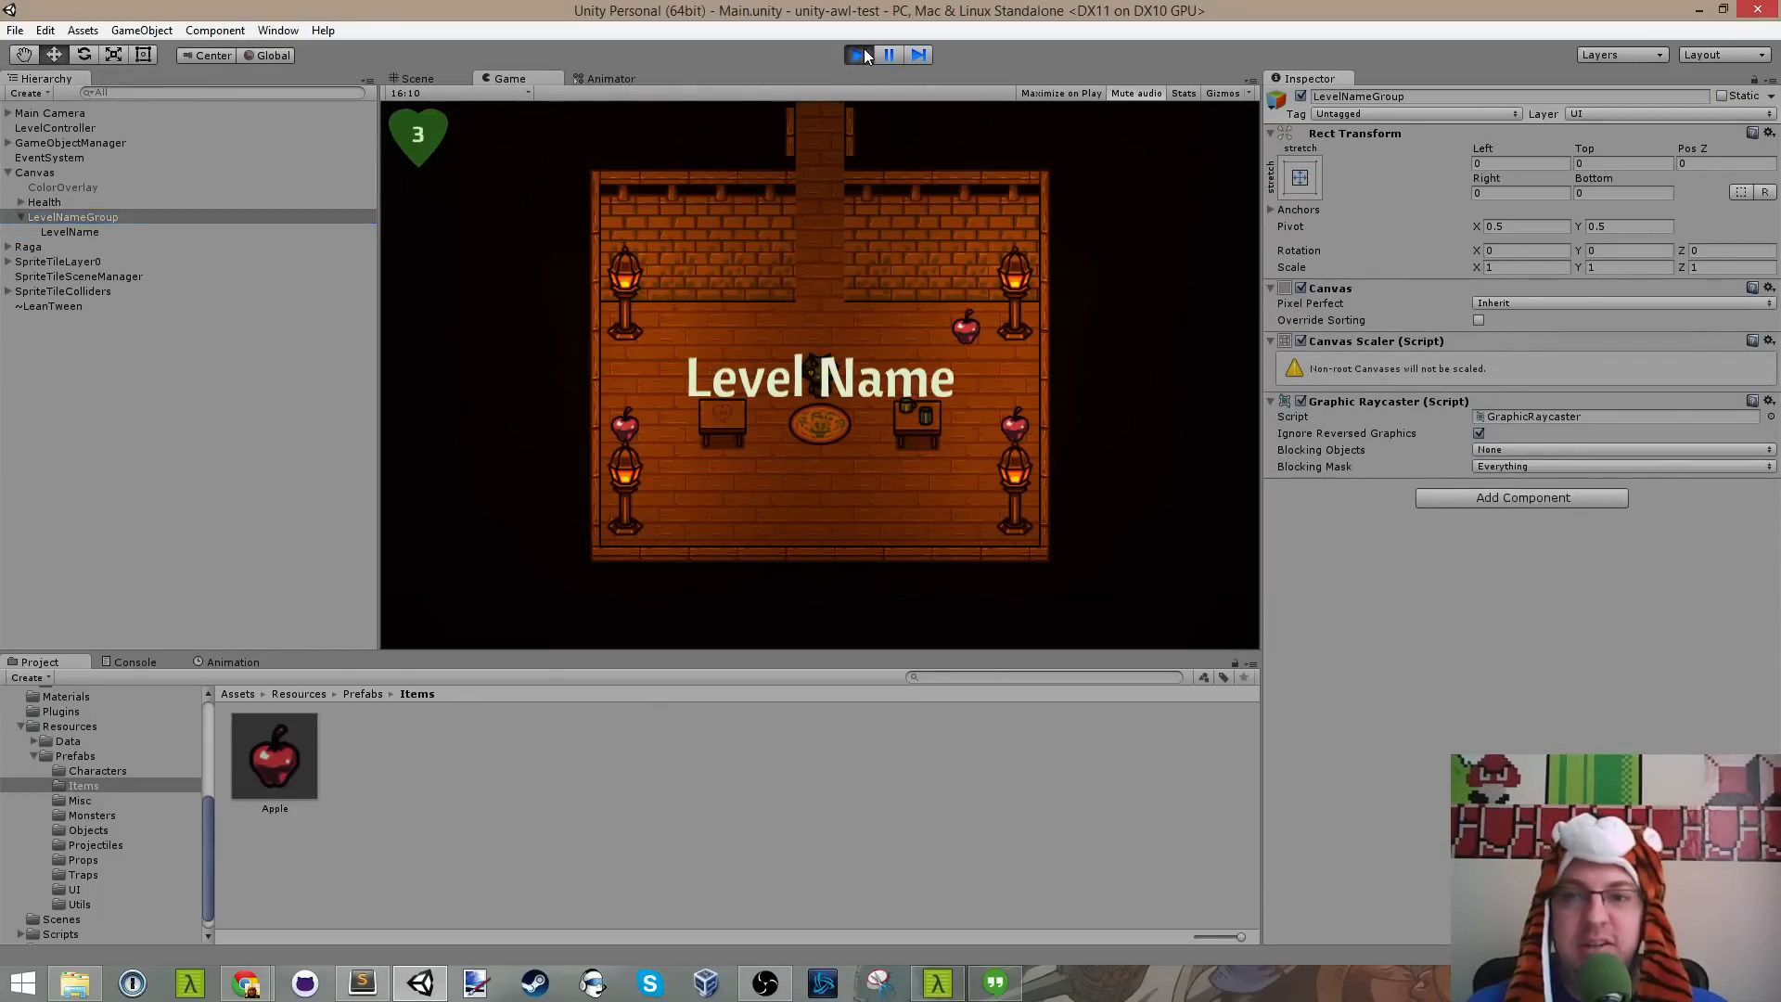
{"action": "key", "text": "alt+Tab"}
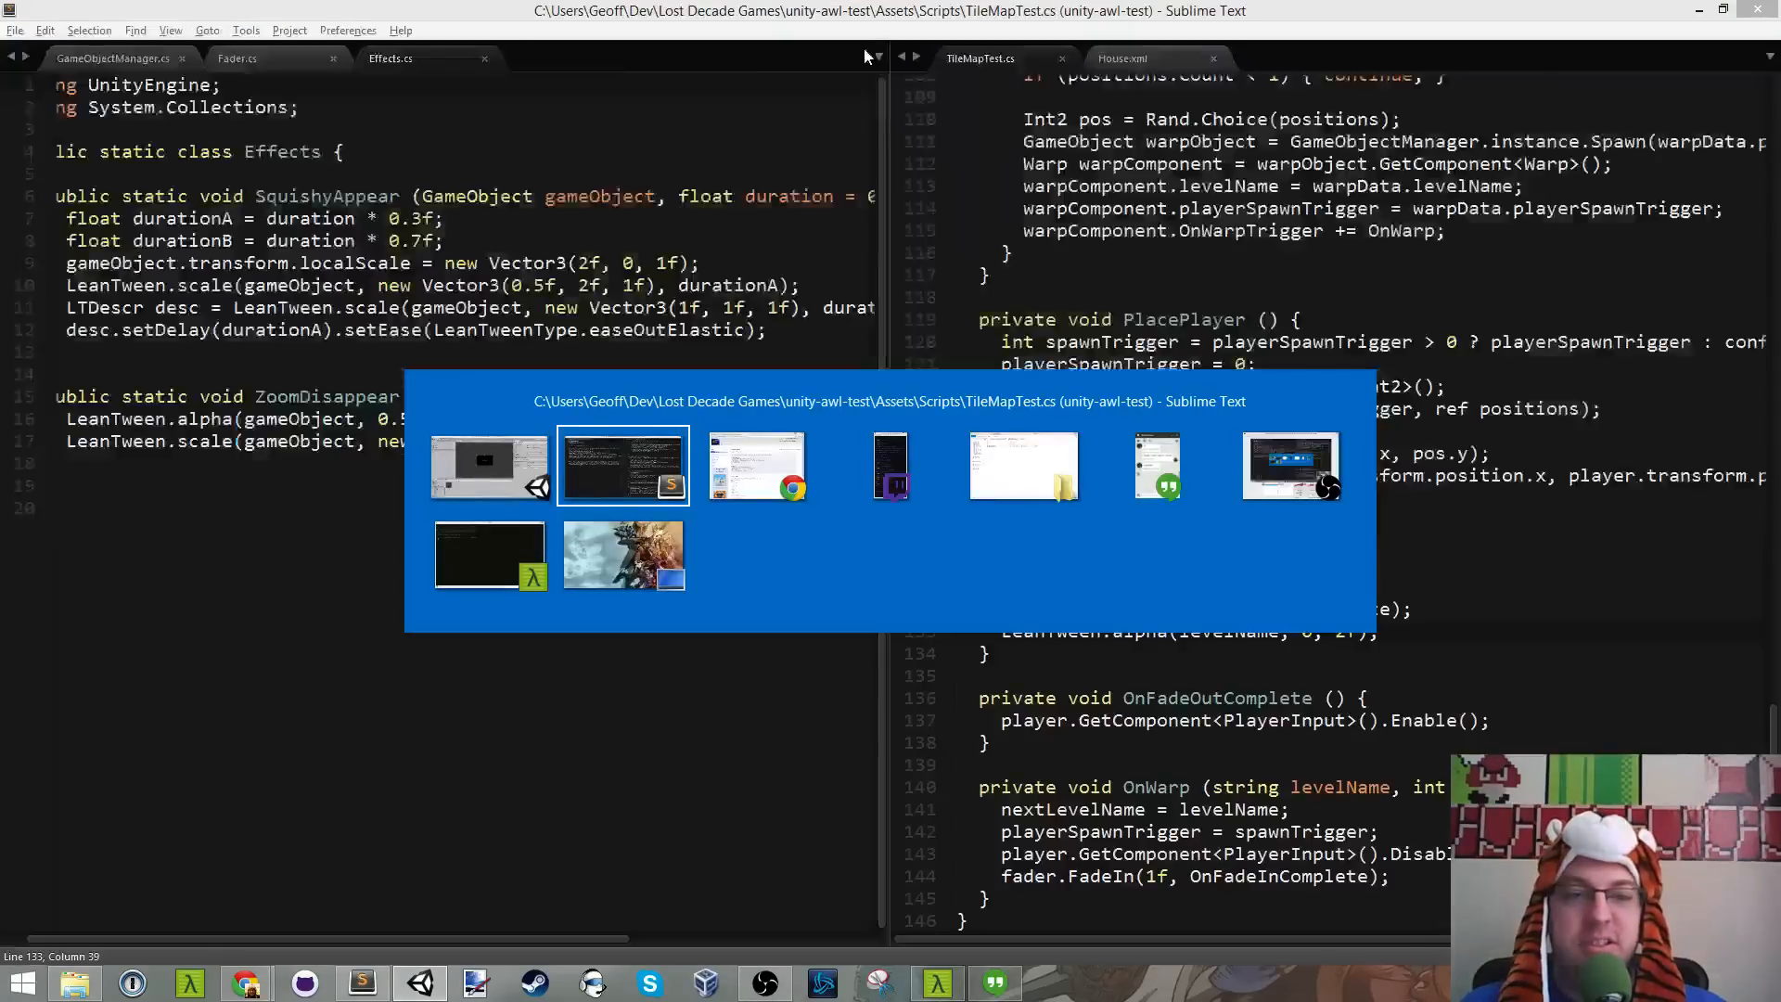
Step: Switch to the Twitch chat window and read the viewers' advice on fading the level name text
{"action": "key", "text": "Tab"}
{"action": "key", "text": "Tab"}
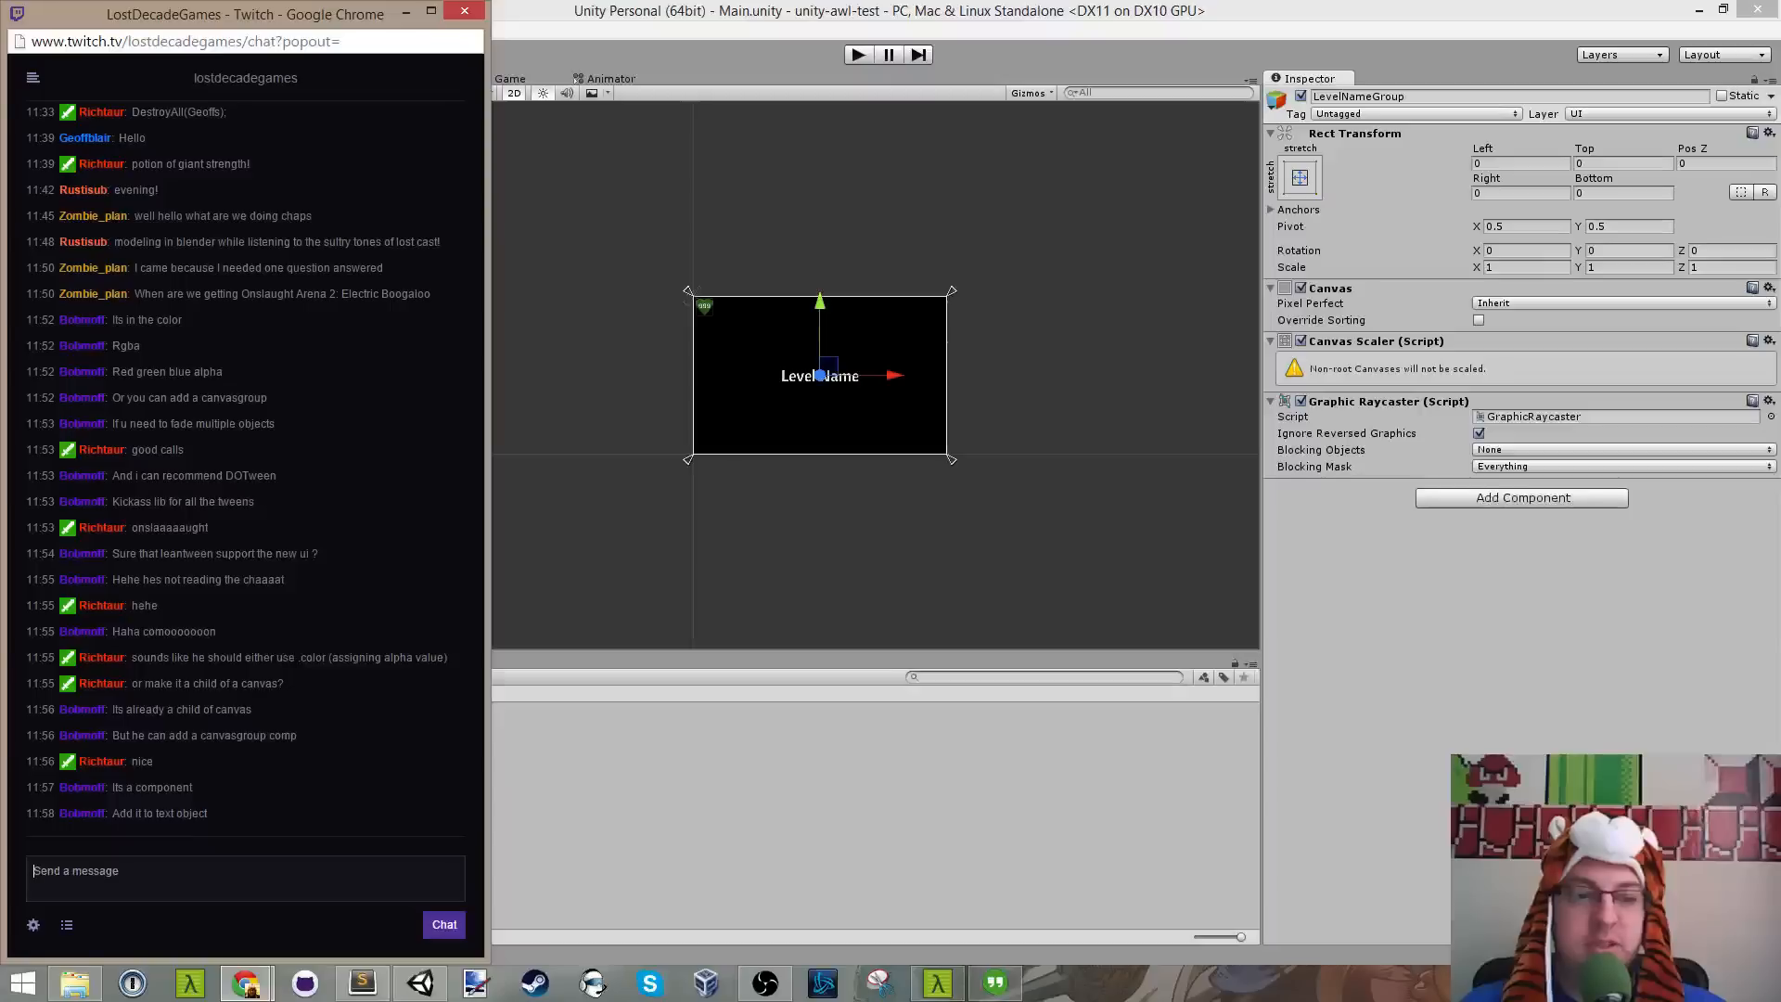
{"action": "key", "text": "alt+Tab"}
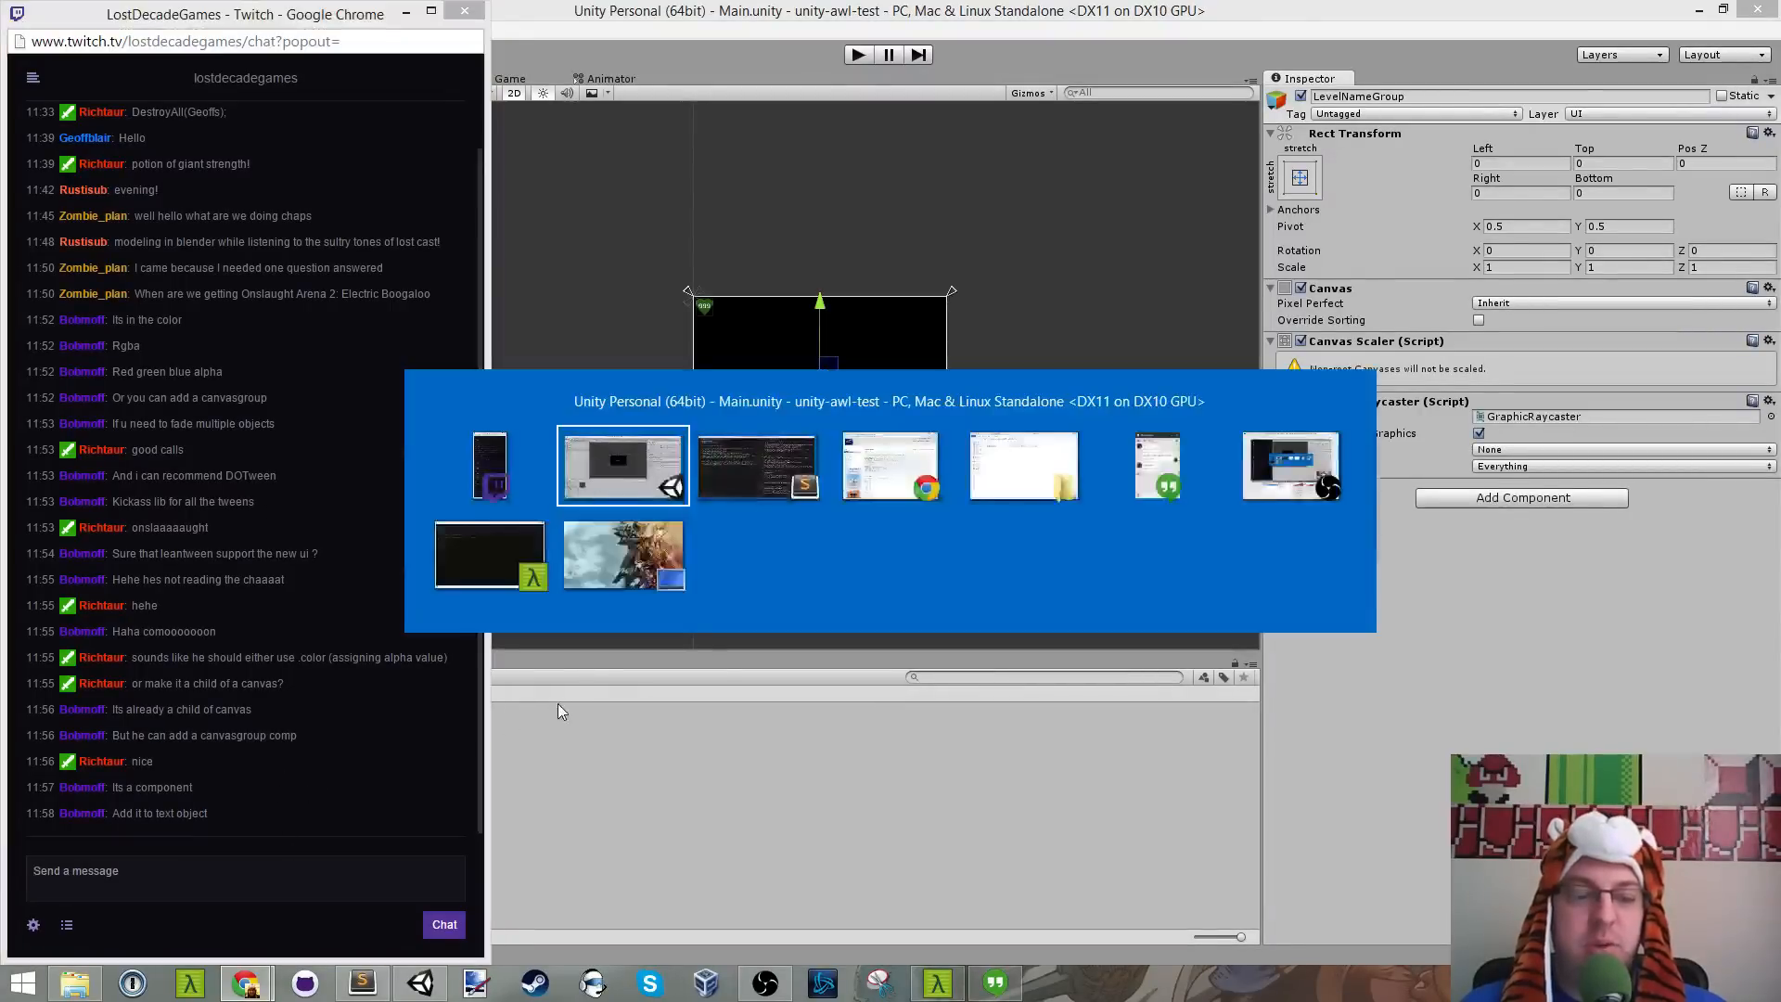
{"action": "key", "text": "alt+Tab"}
{"action": "key", "text": "alt+Tab"}
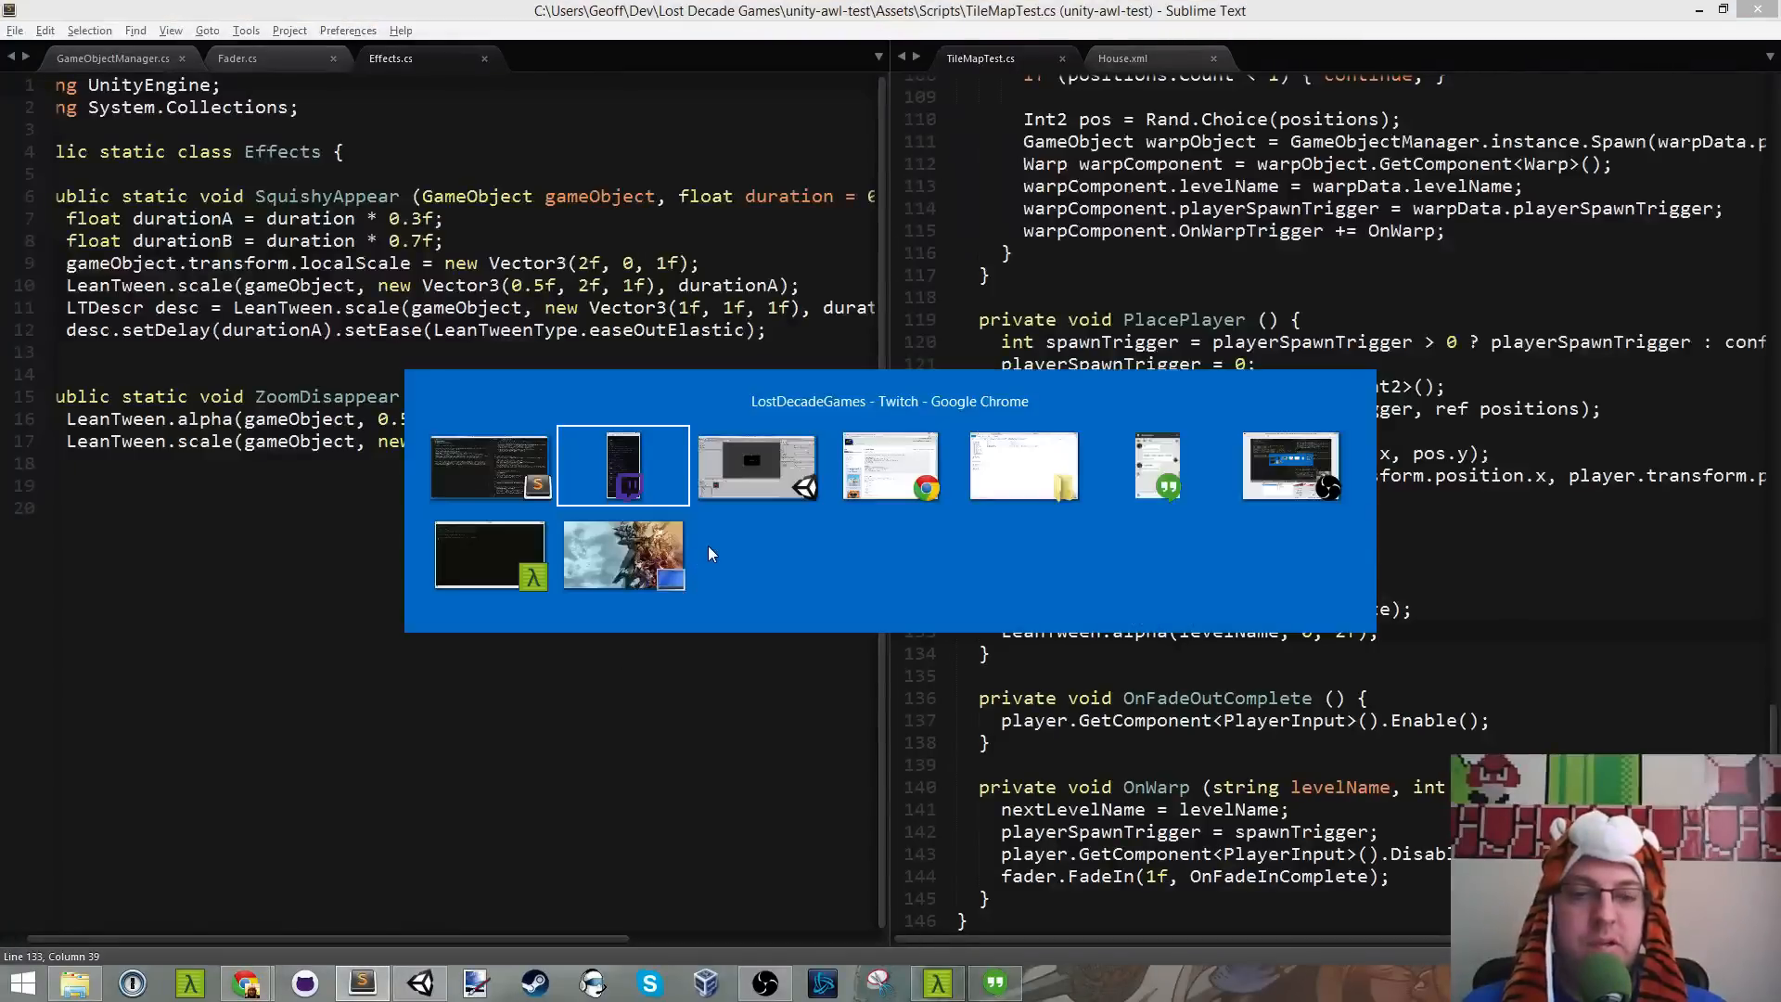
Step: In Unity, move LevelName out of LevelNameGroup directly under the main Canvas and add a Canvas Group component to it
{"action": "key", "text": "Tab"}
{"action": "left_click_drag", "start_coordinate": [54, 234], "coordinate": [92, 215]}
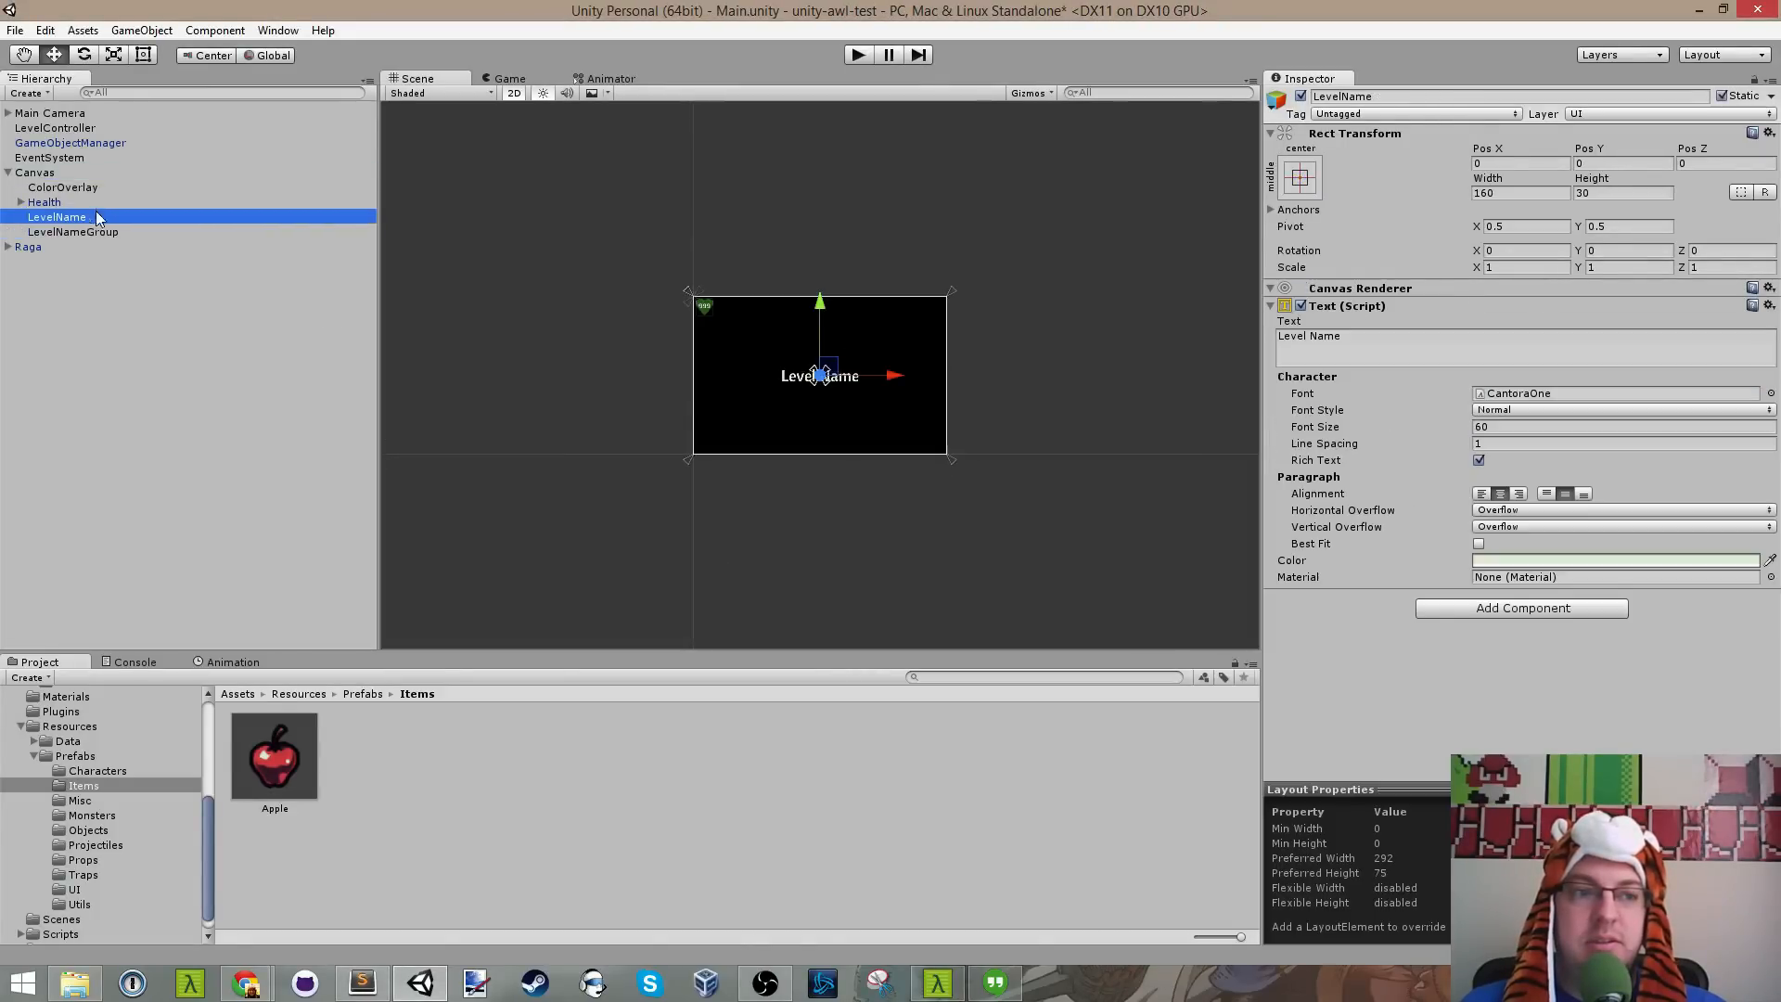
{"action": "right_click", "coordinate": [62, 220]}
{"action": "key", "text": "Escape"}
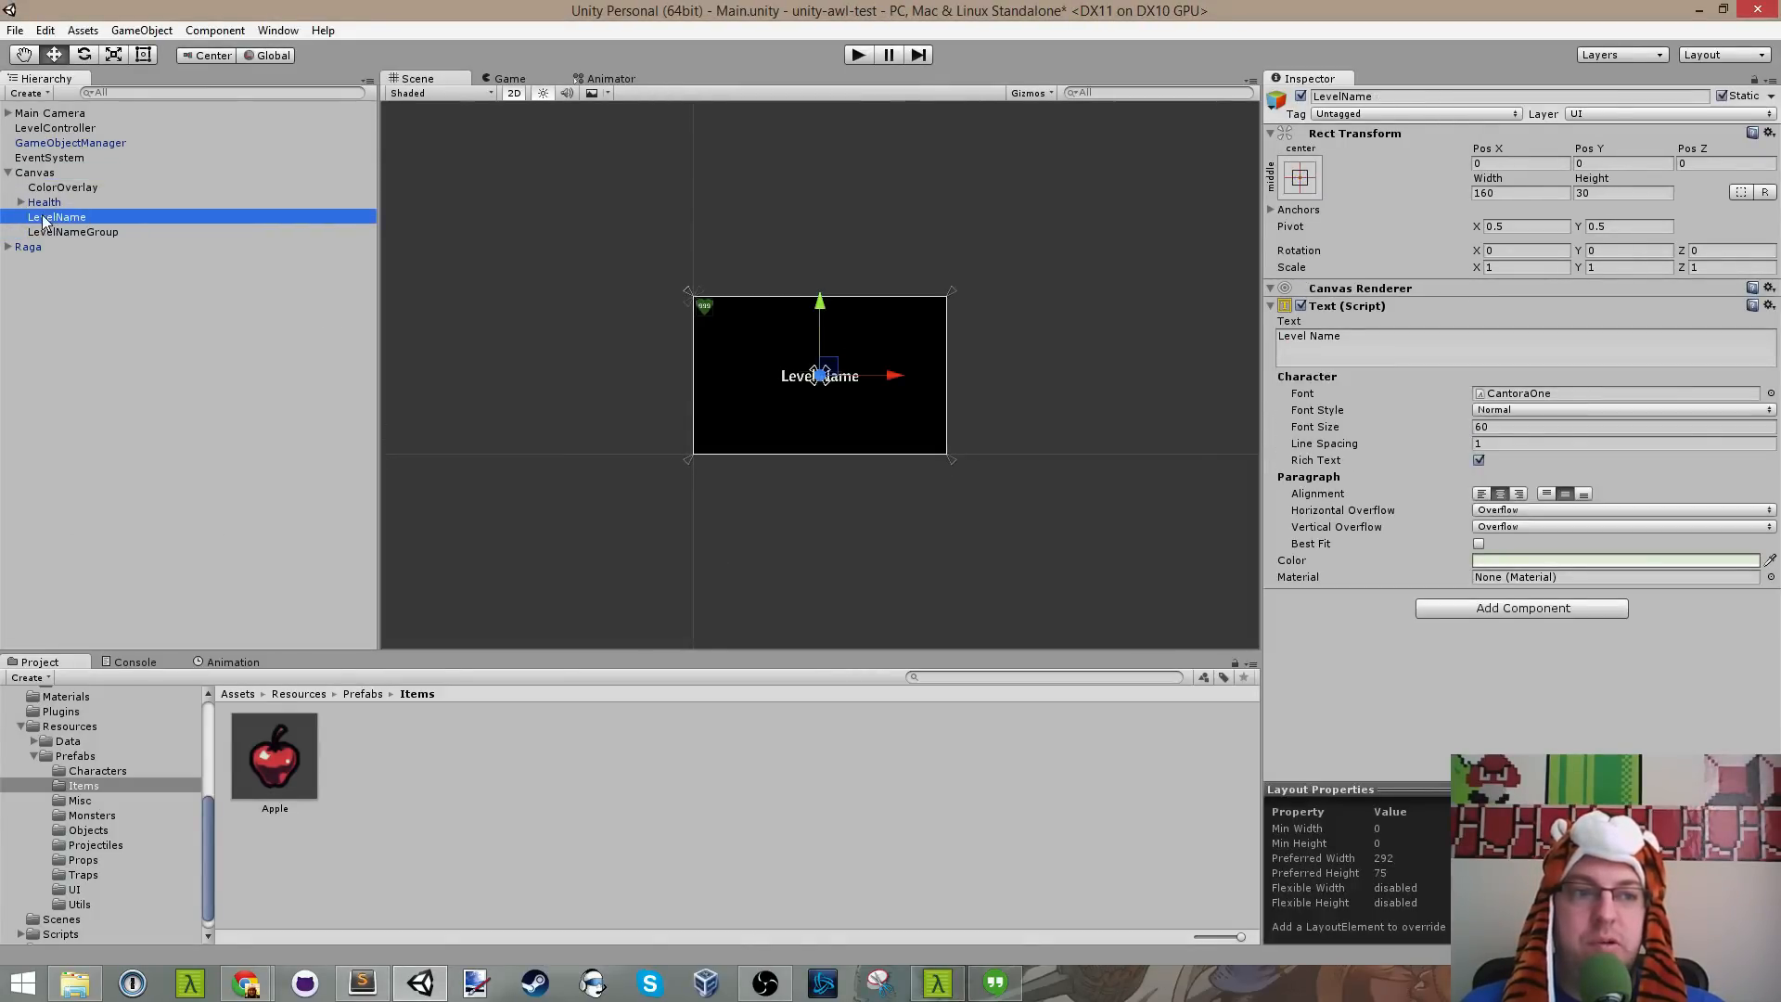
{"action": "left_click", "coordinate": [1577, 610]}
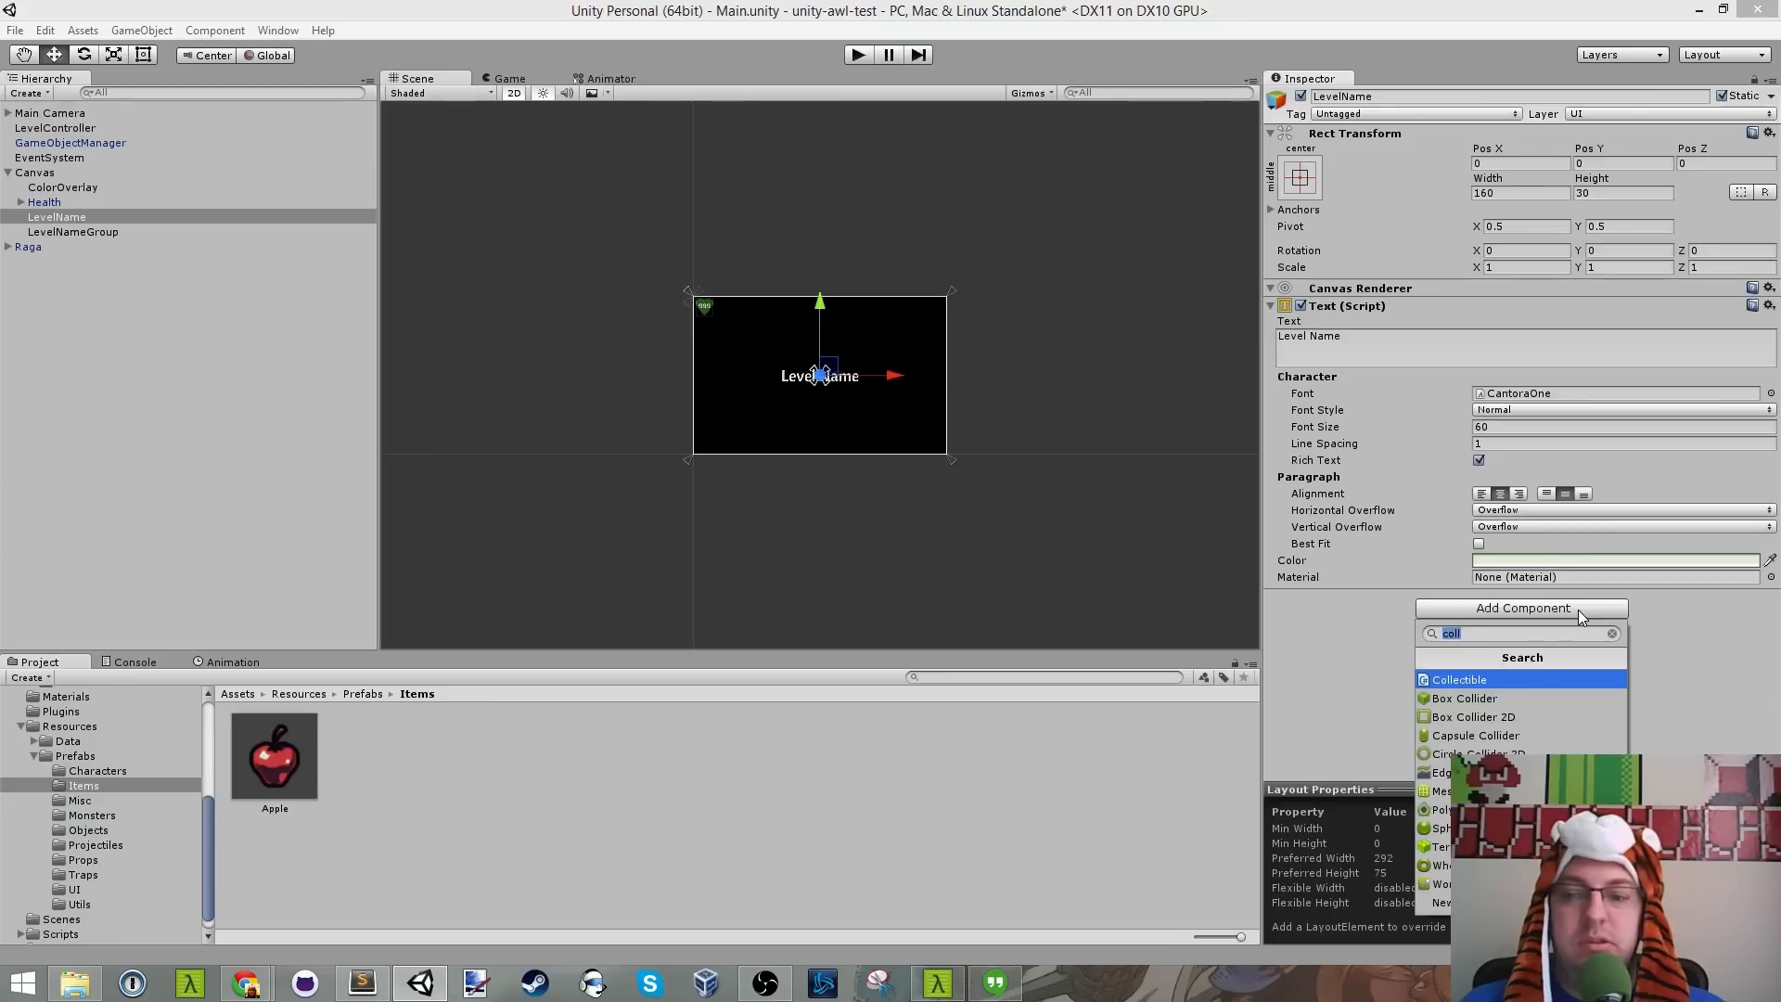
{"action": "type", "text": "gro"}
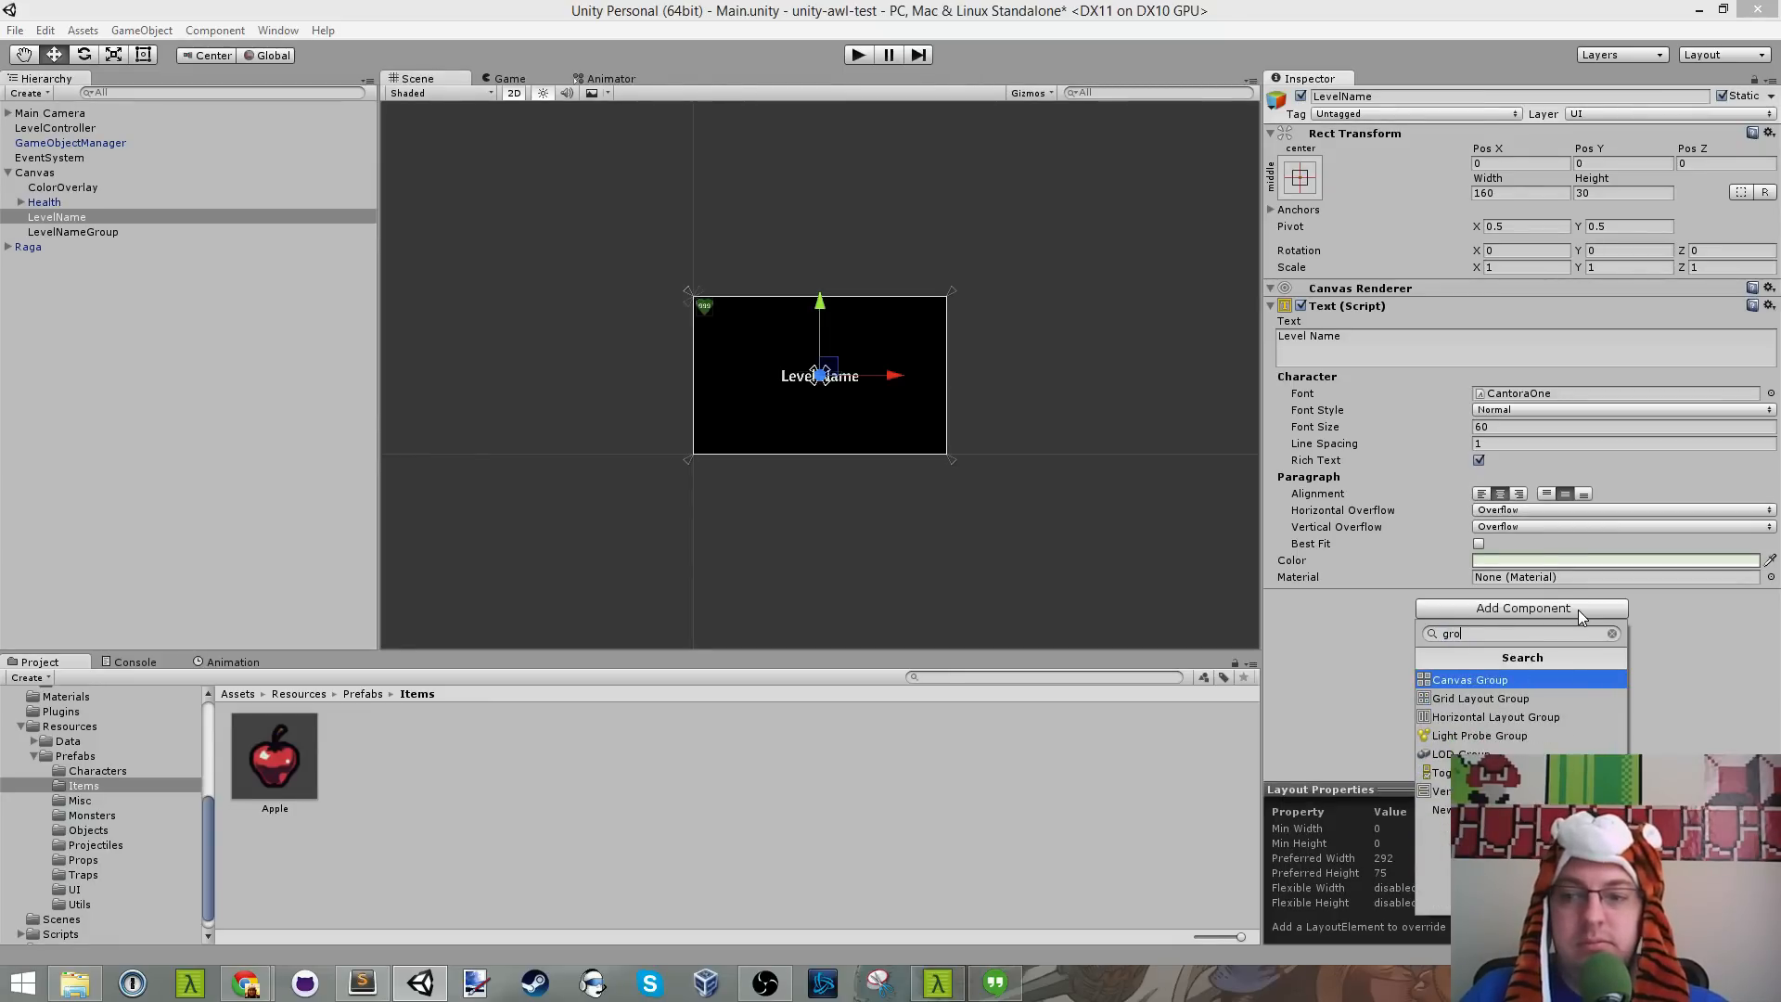
{"action": "key", "text": "Return"}
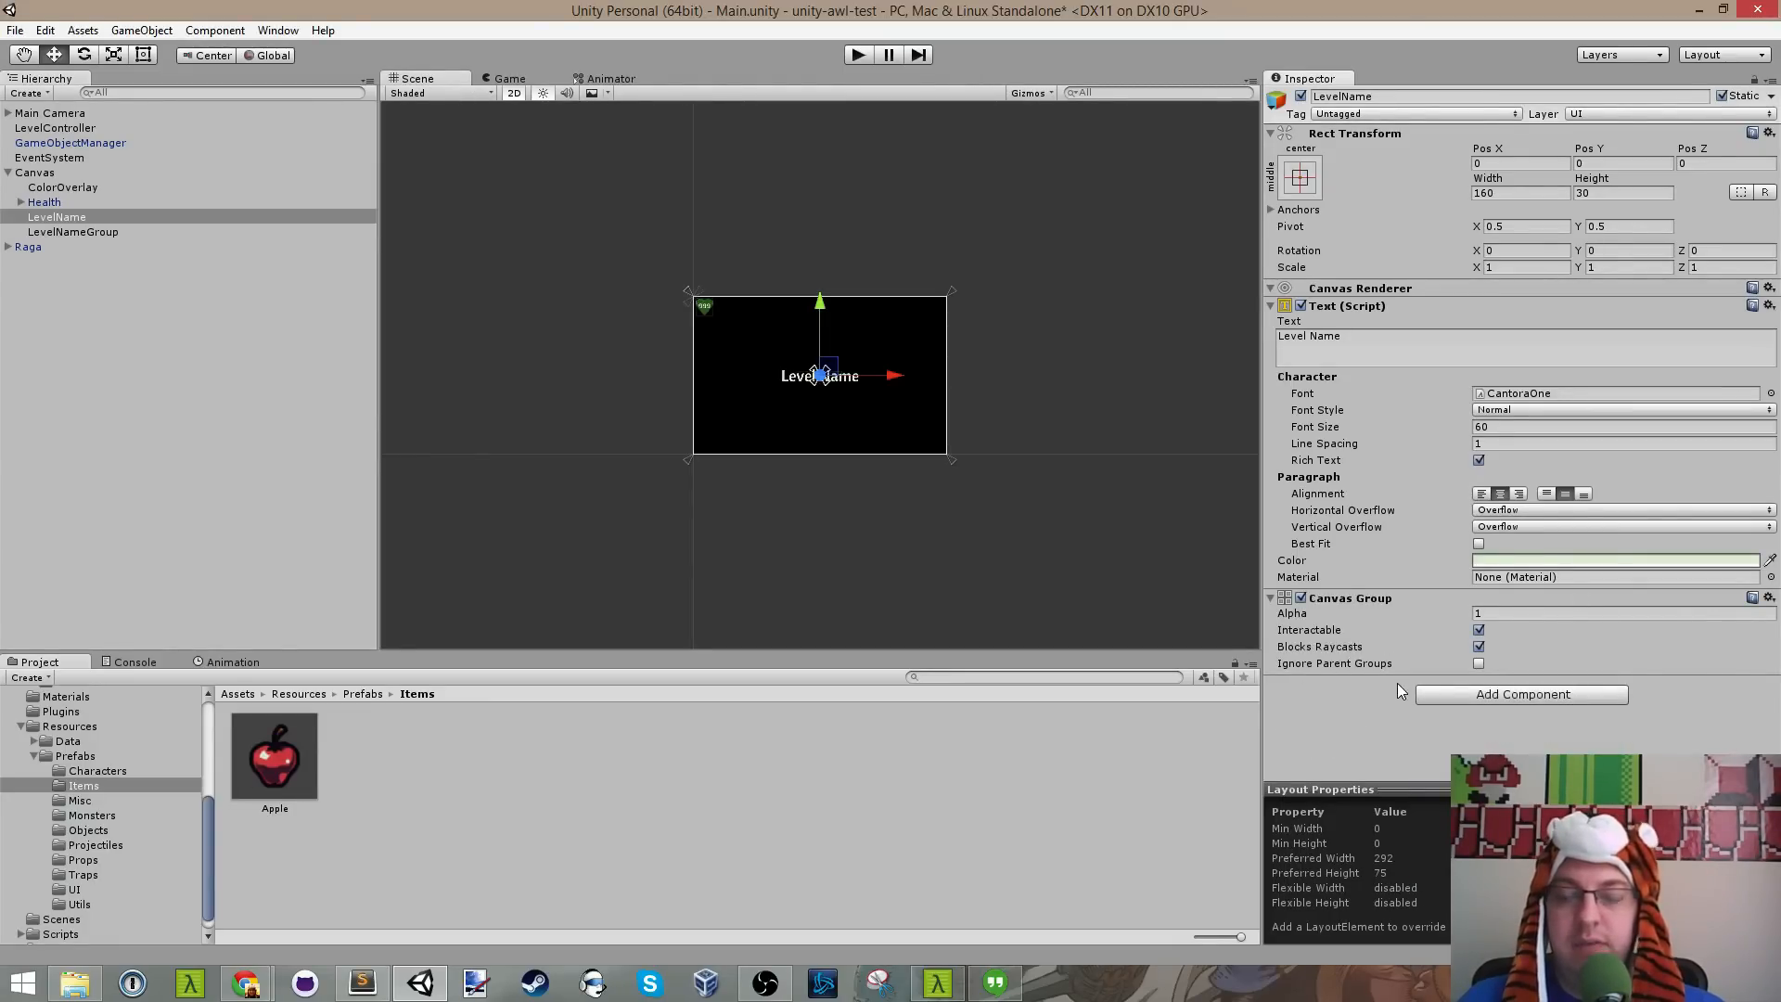
Step: Delete LevelNameGroup from the scene and save the scene with LevelName selected
{"action": "right_click", "coordinate": [98, 233]}
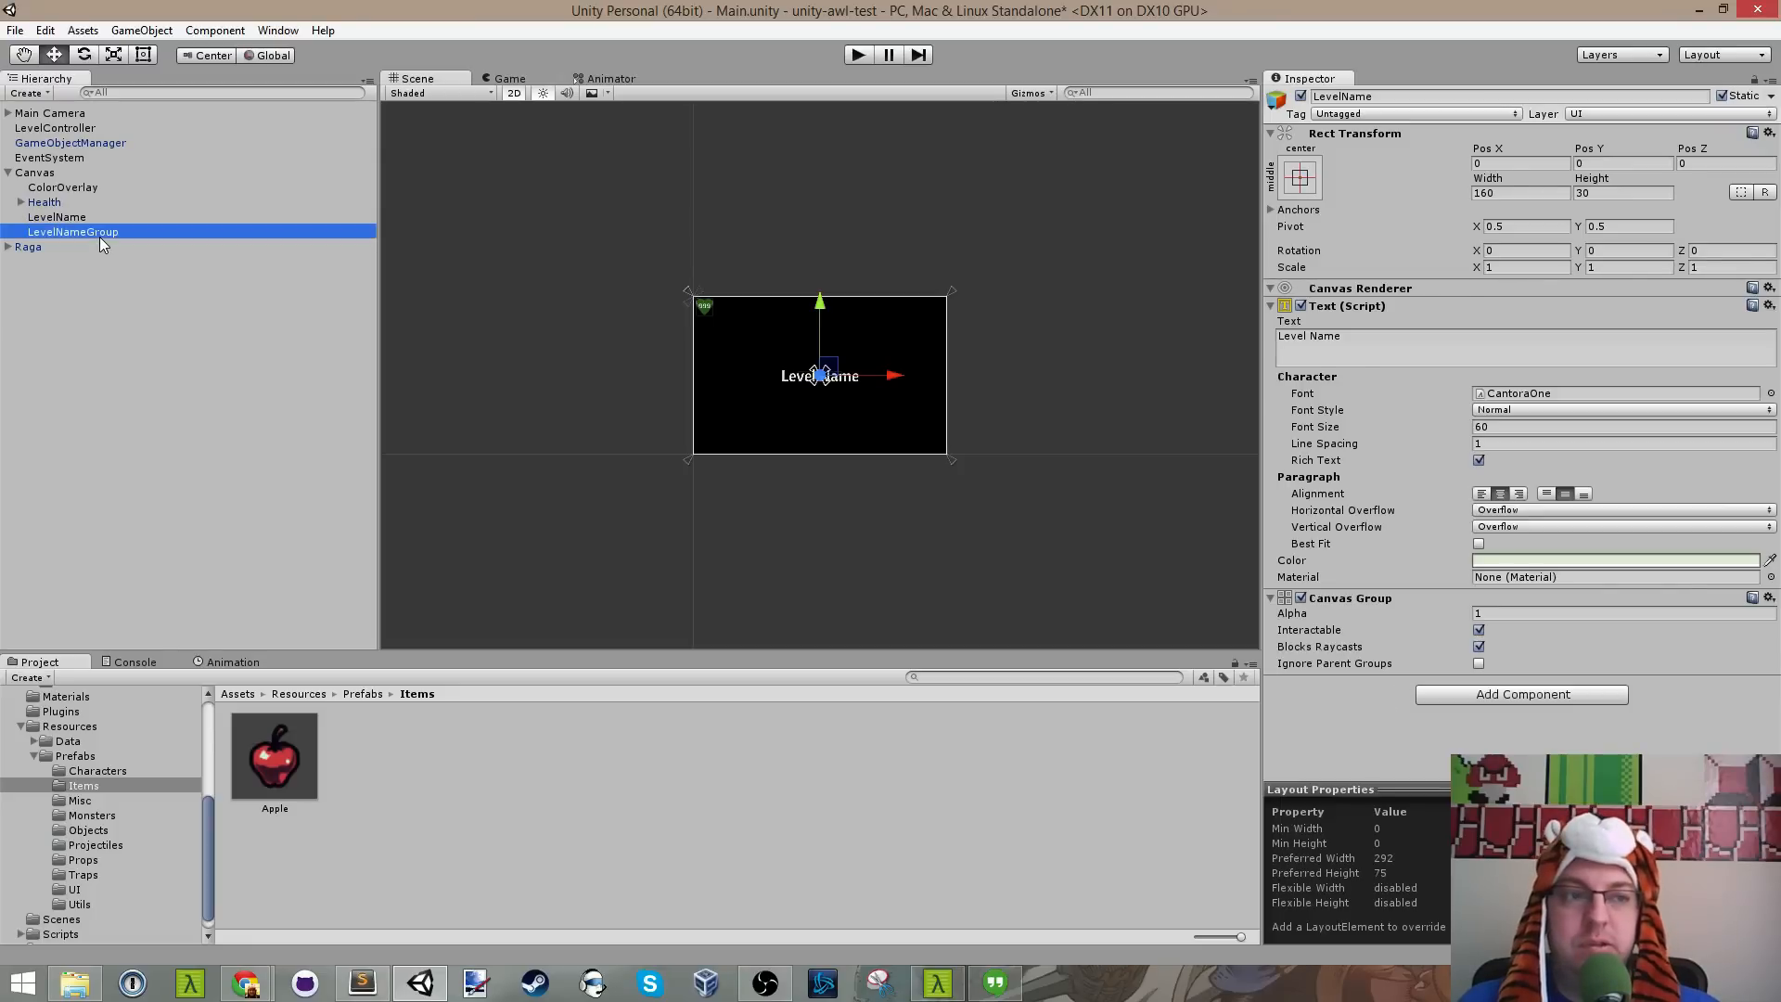
{"action": "left_click", "coordinate": [186, 337]}
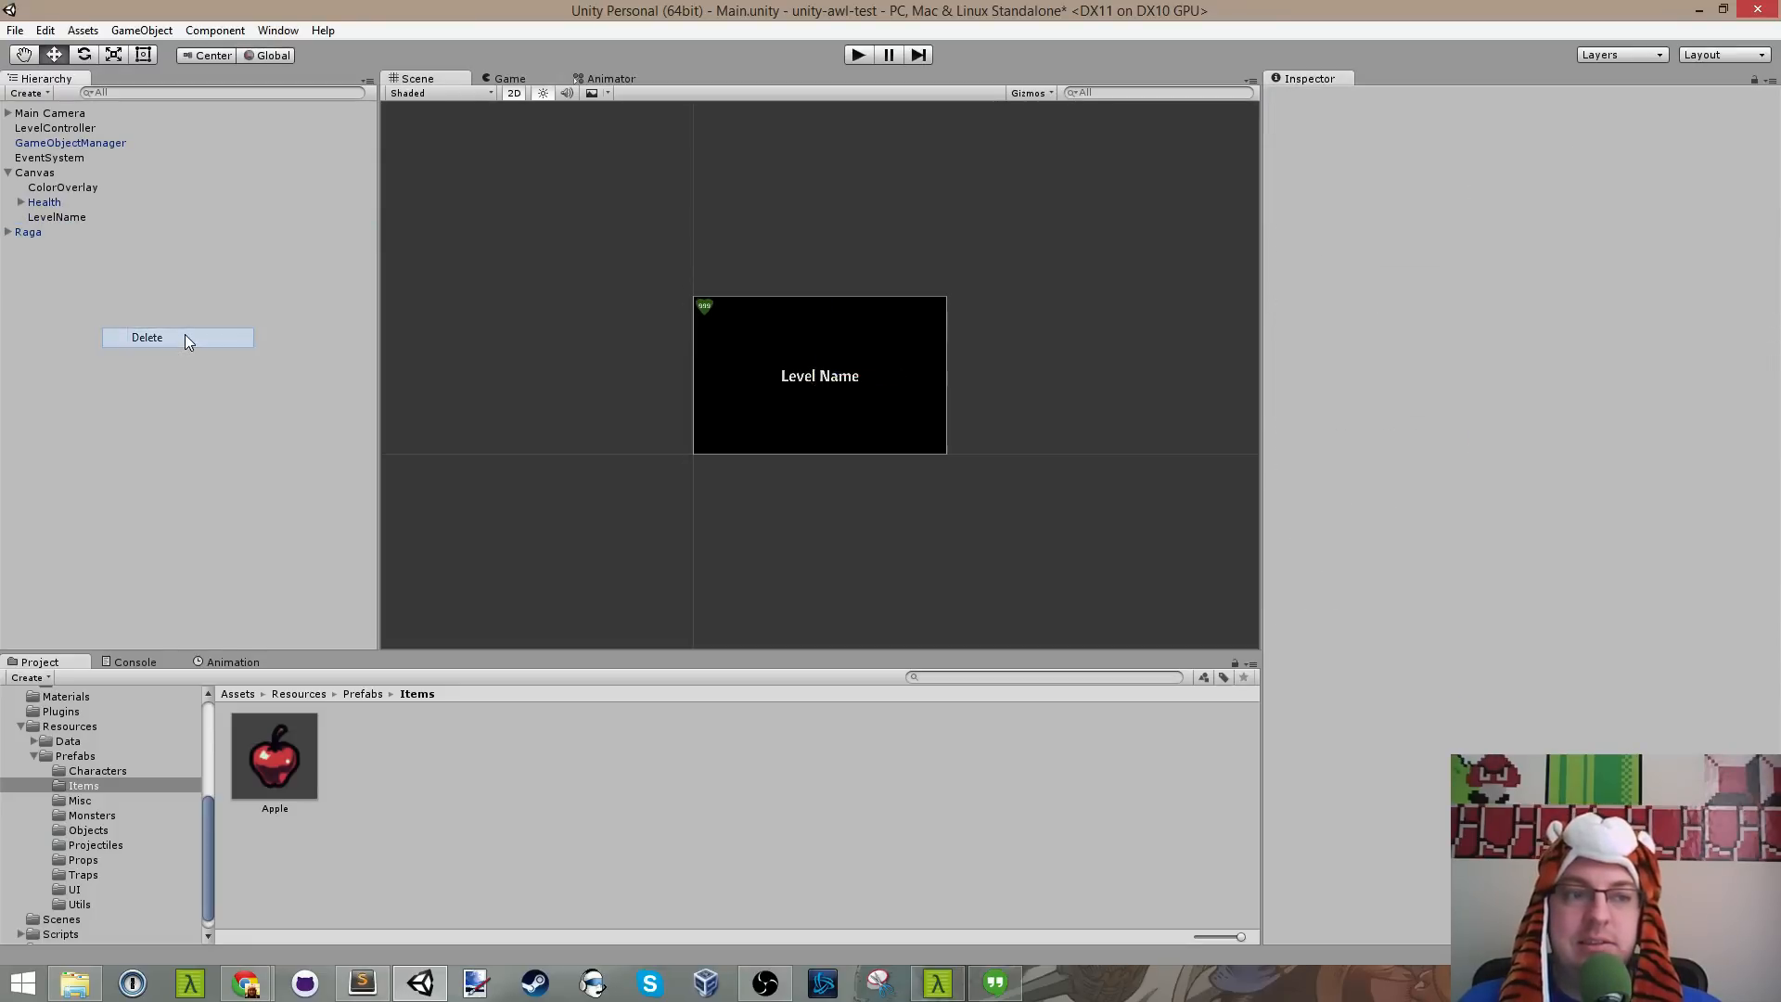
{"action": "left_click", "coordinate": [78, 204]}
{"action": "left_click", "coordinate": [76, 216]}
{"action": "key", "text": "ctrl+s"}
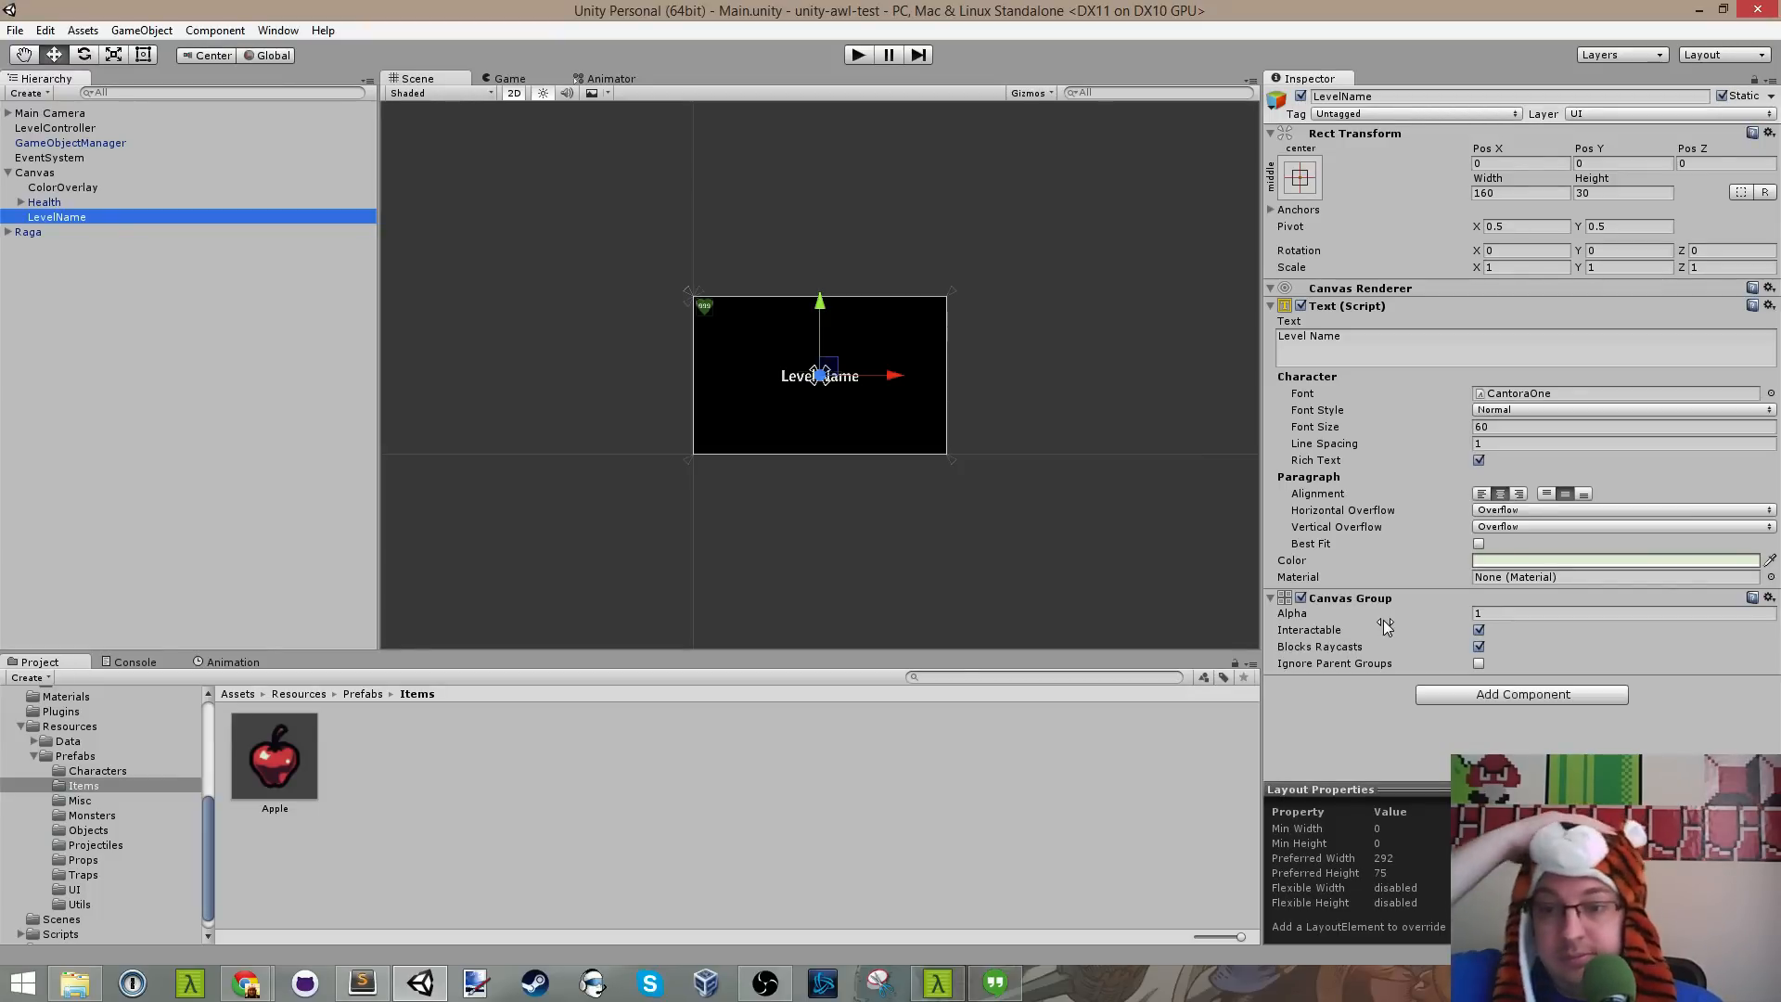
{"action": "left_click", "coordinate": [1395, 725]}
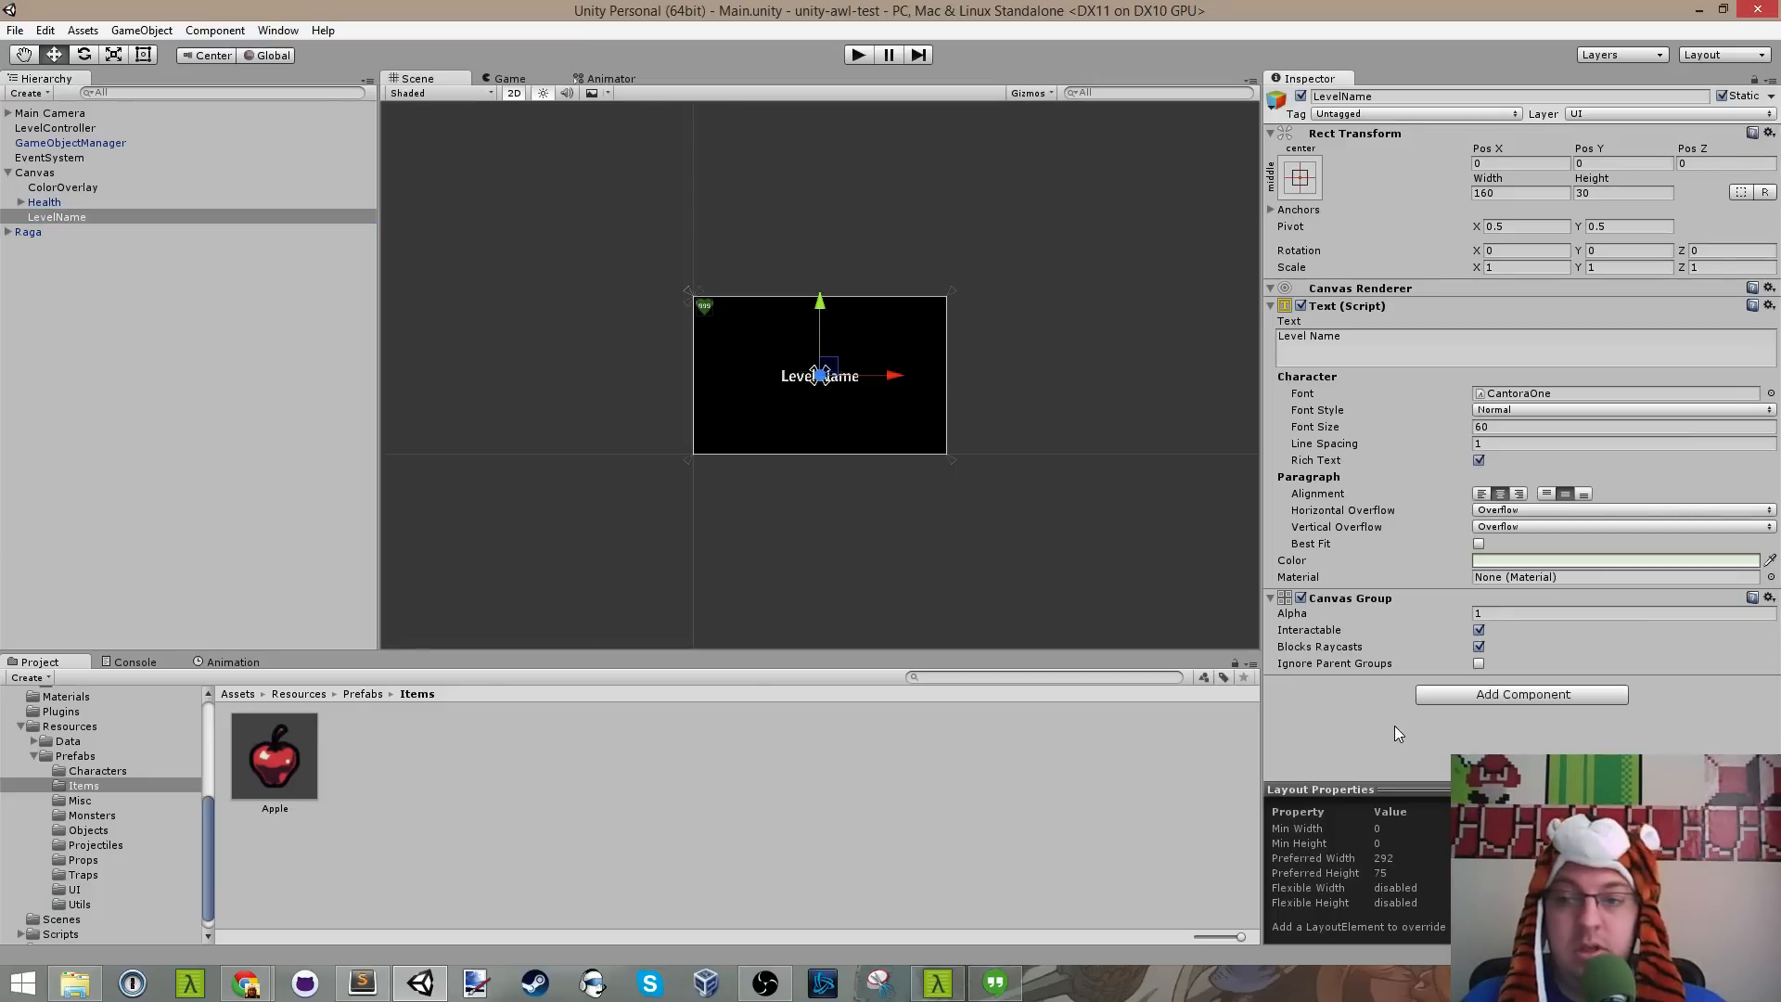
{"action": "left_click", "coordinate": [1513, 614]}
{"action": "left_click", "coordinate": [1435, 768]}
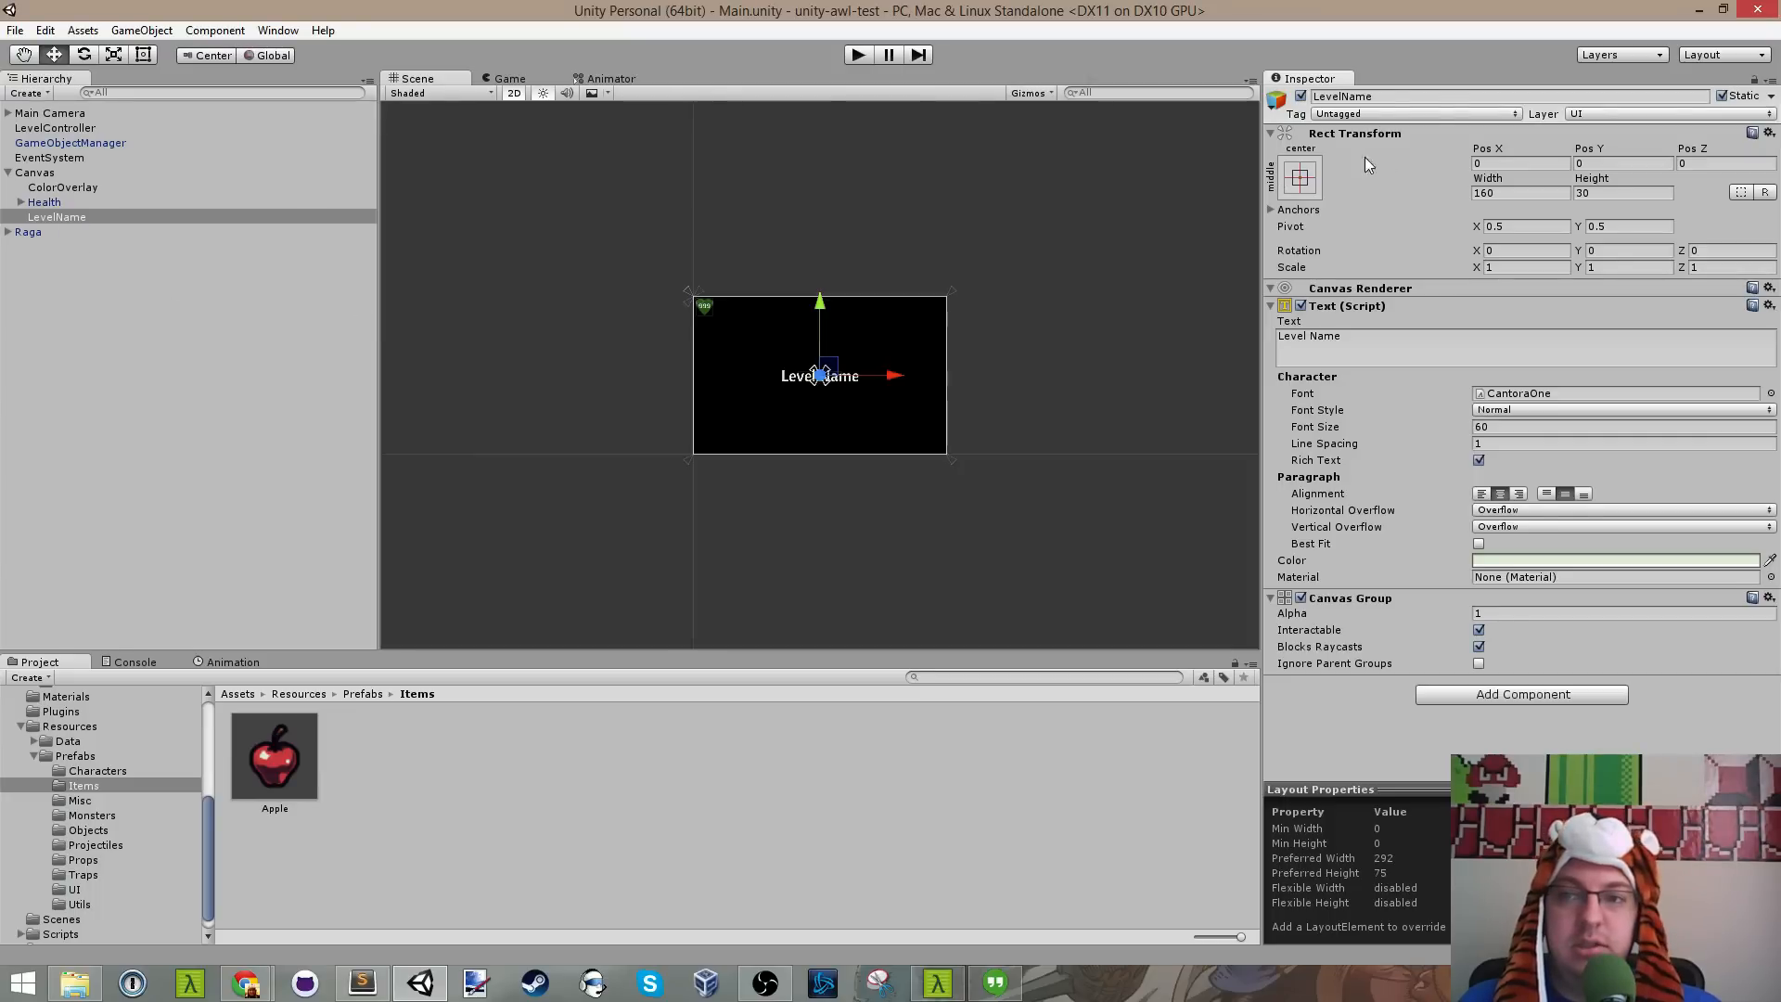
Step: Assign LevelName to the Level Name field of the Tile Map Test script on LevelController
{"action": "left_click", "coordinate": [106, 141]}
{"action": "left_click", "coordinate": [92, 127]}
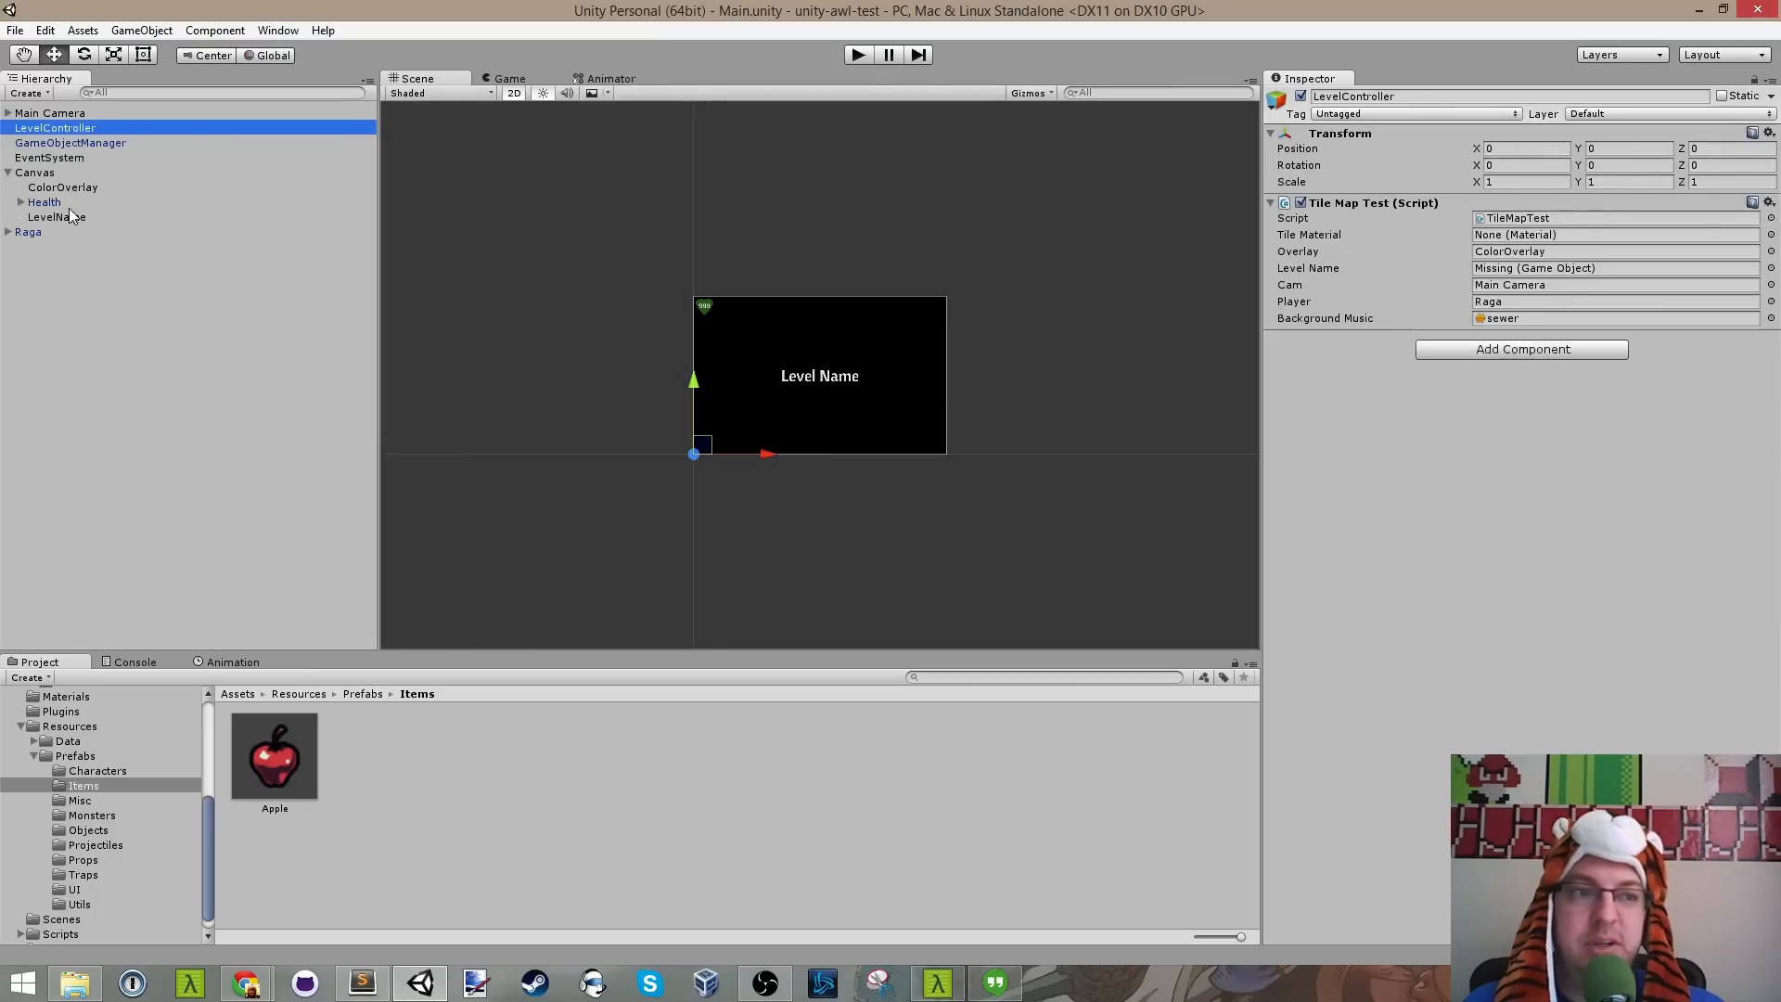
{"action": "left_click_drag", "start_coordinate": [57, 217], "coordinate": [1509, 271]}
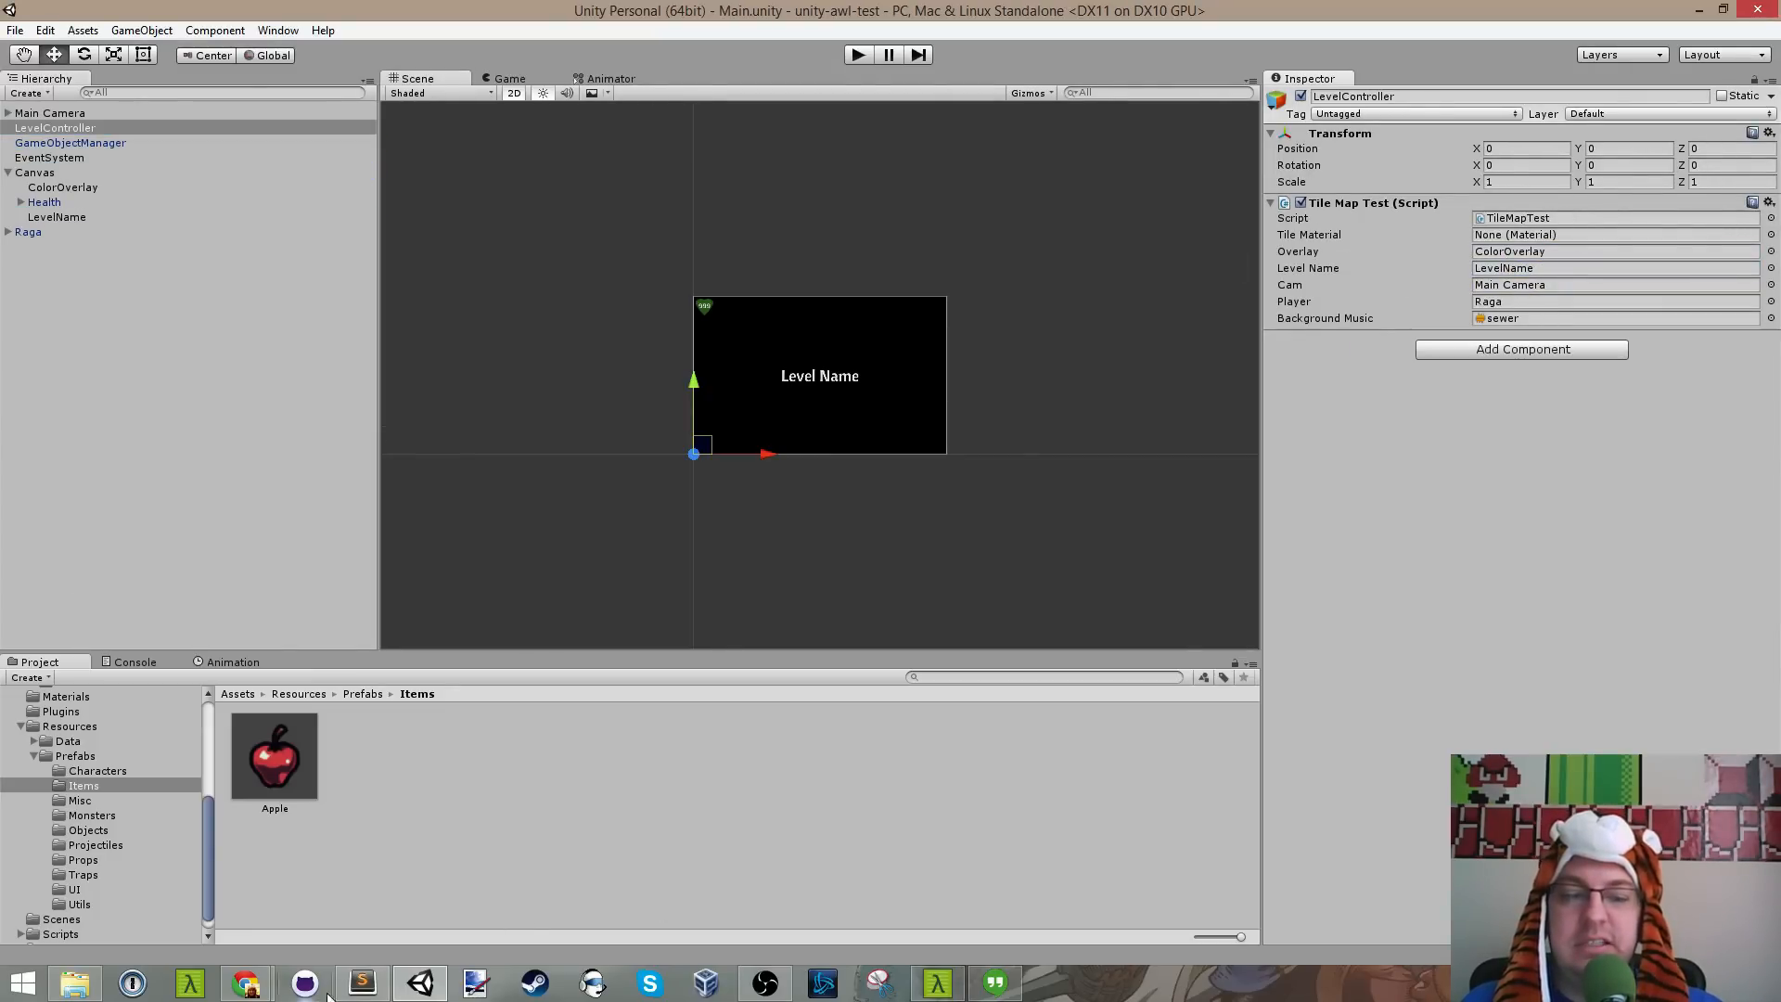
Step: Save TileMapTest.cs in Sublime Text, then test-run the game in Unity to check the level name fade
{"action": "left_click", "coordinate": [362, 982]}
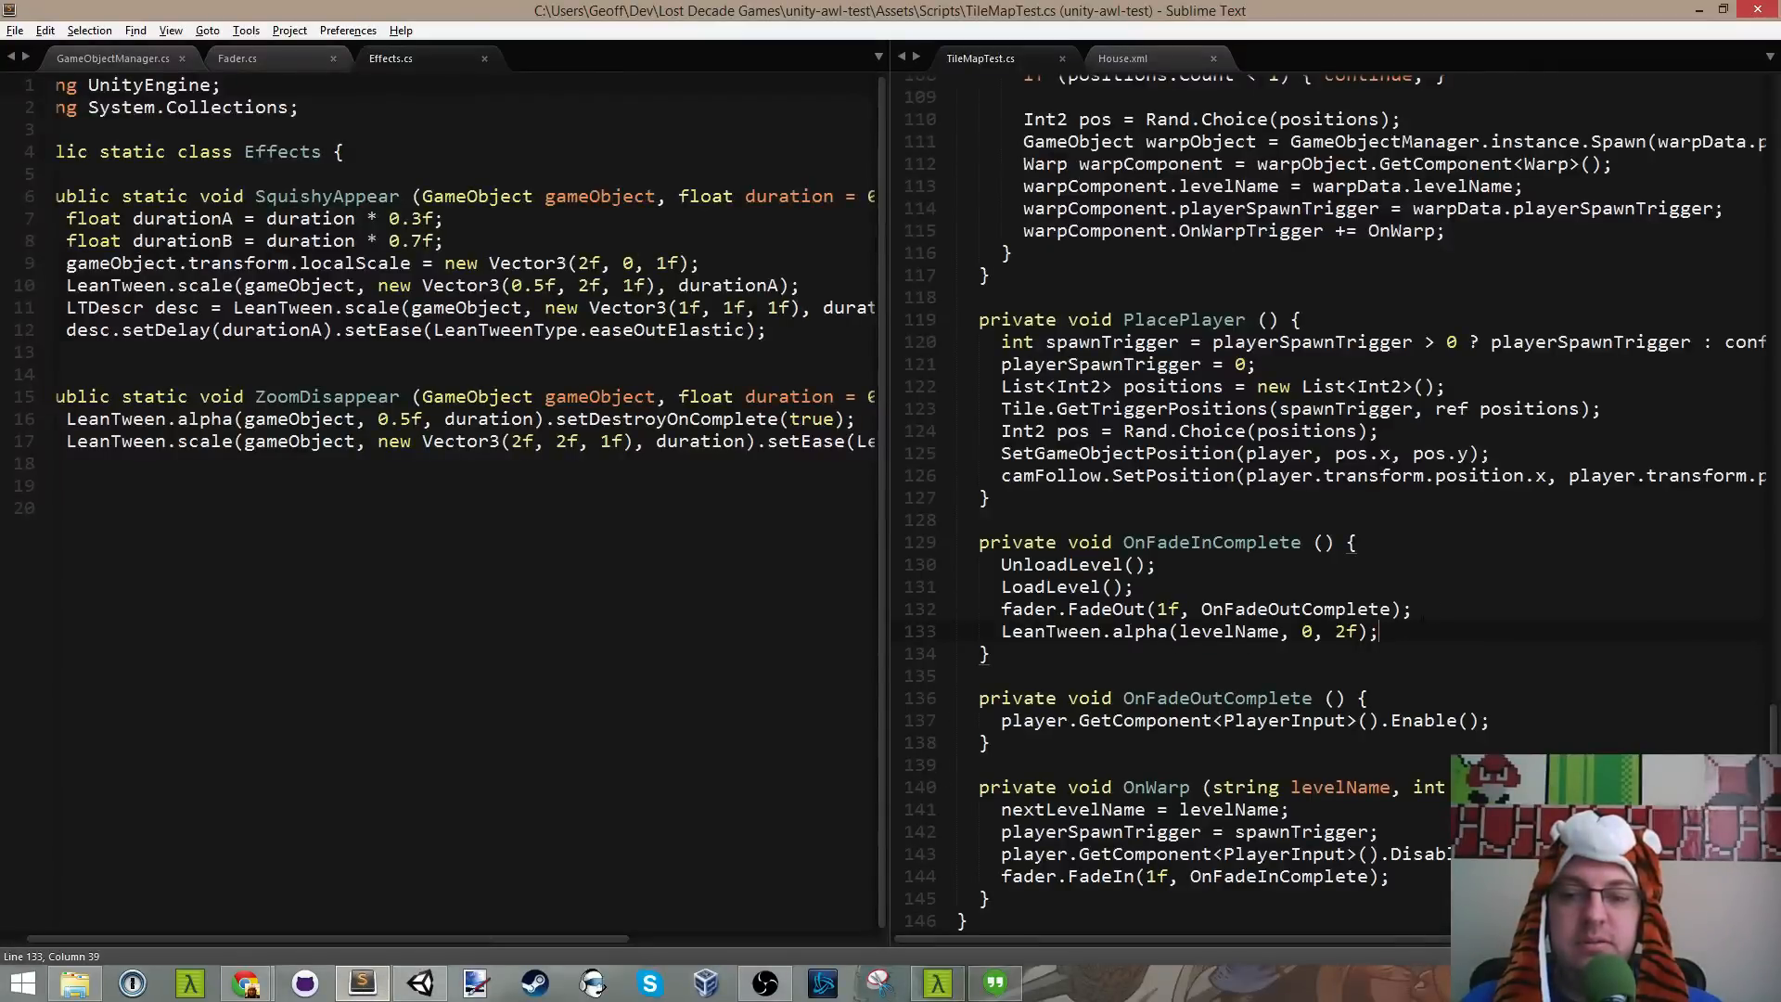
{"action": "key", "text": "ctrl+s"}
{"action": "key", "text": "alt+Tab"}
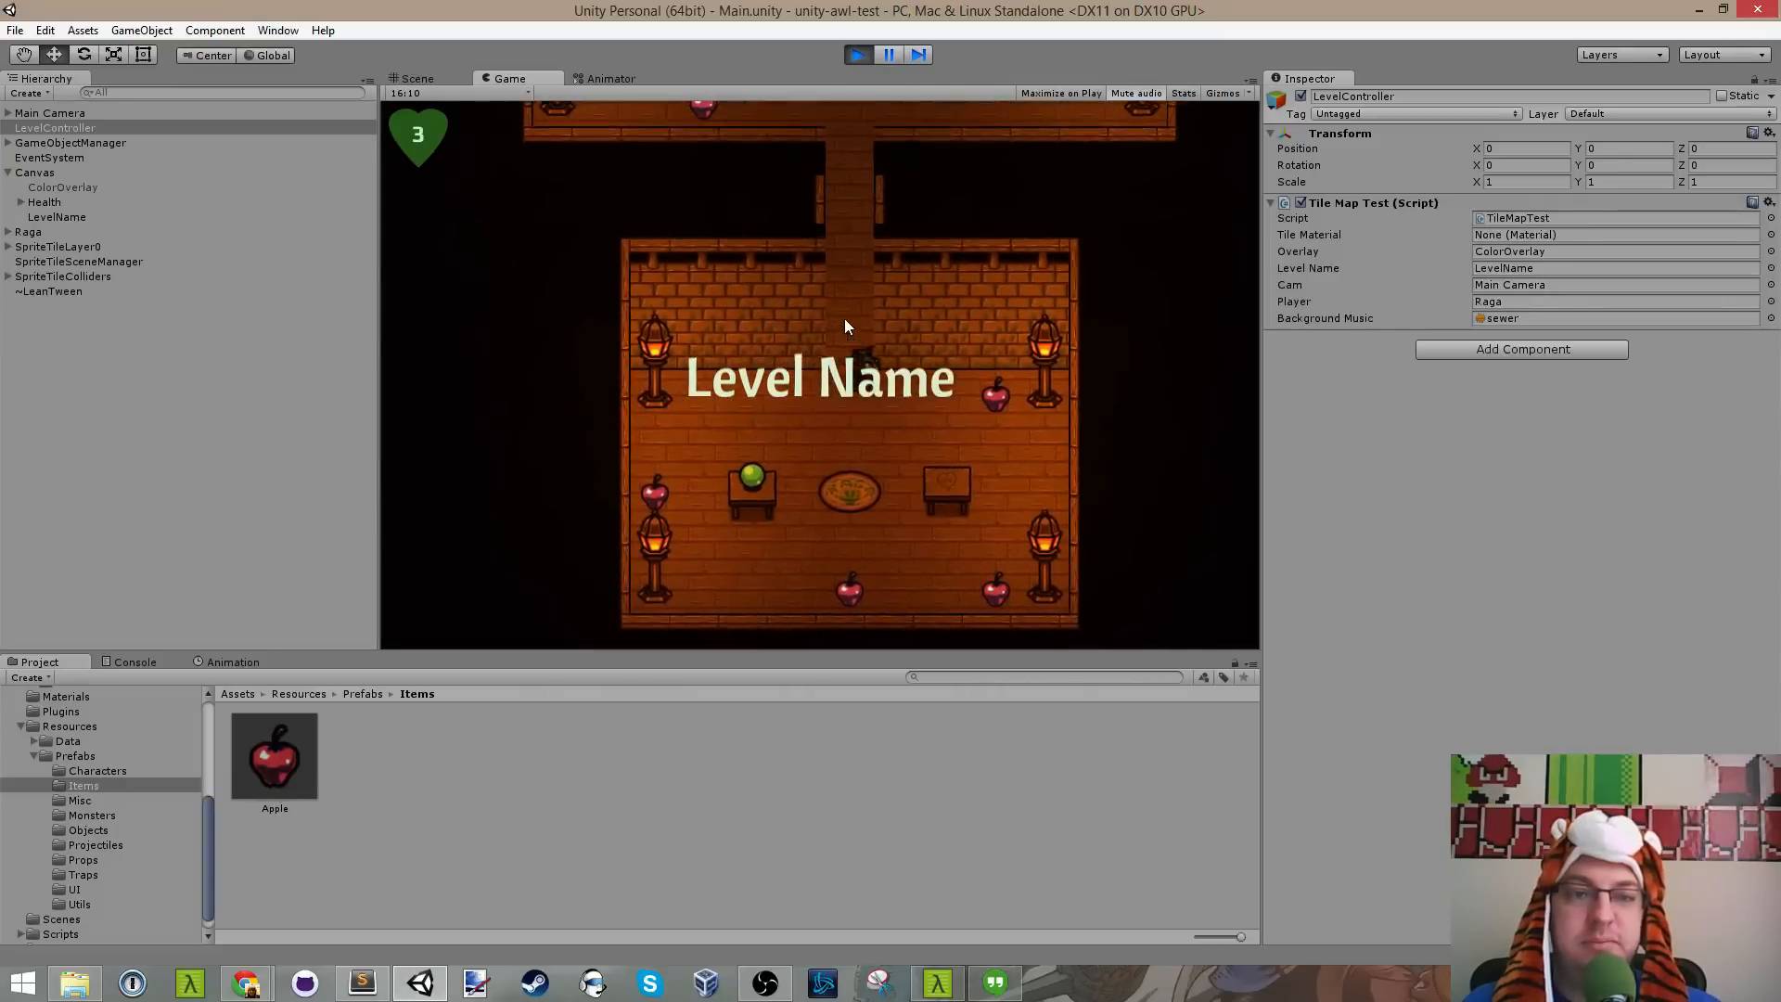
{"action": "left_click", "coordinate": [857, 54]}
Step: Return to Sublime Text, save TileMapTest.cs and Effects.cs again, and check the Twitch chat for further advice
{"action": "key", "text": "alt+Tab"}
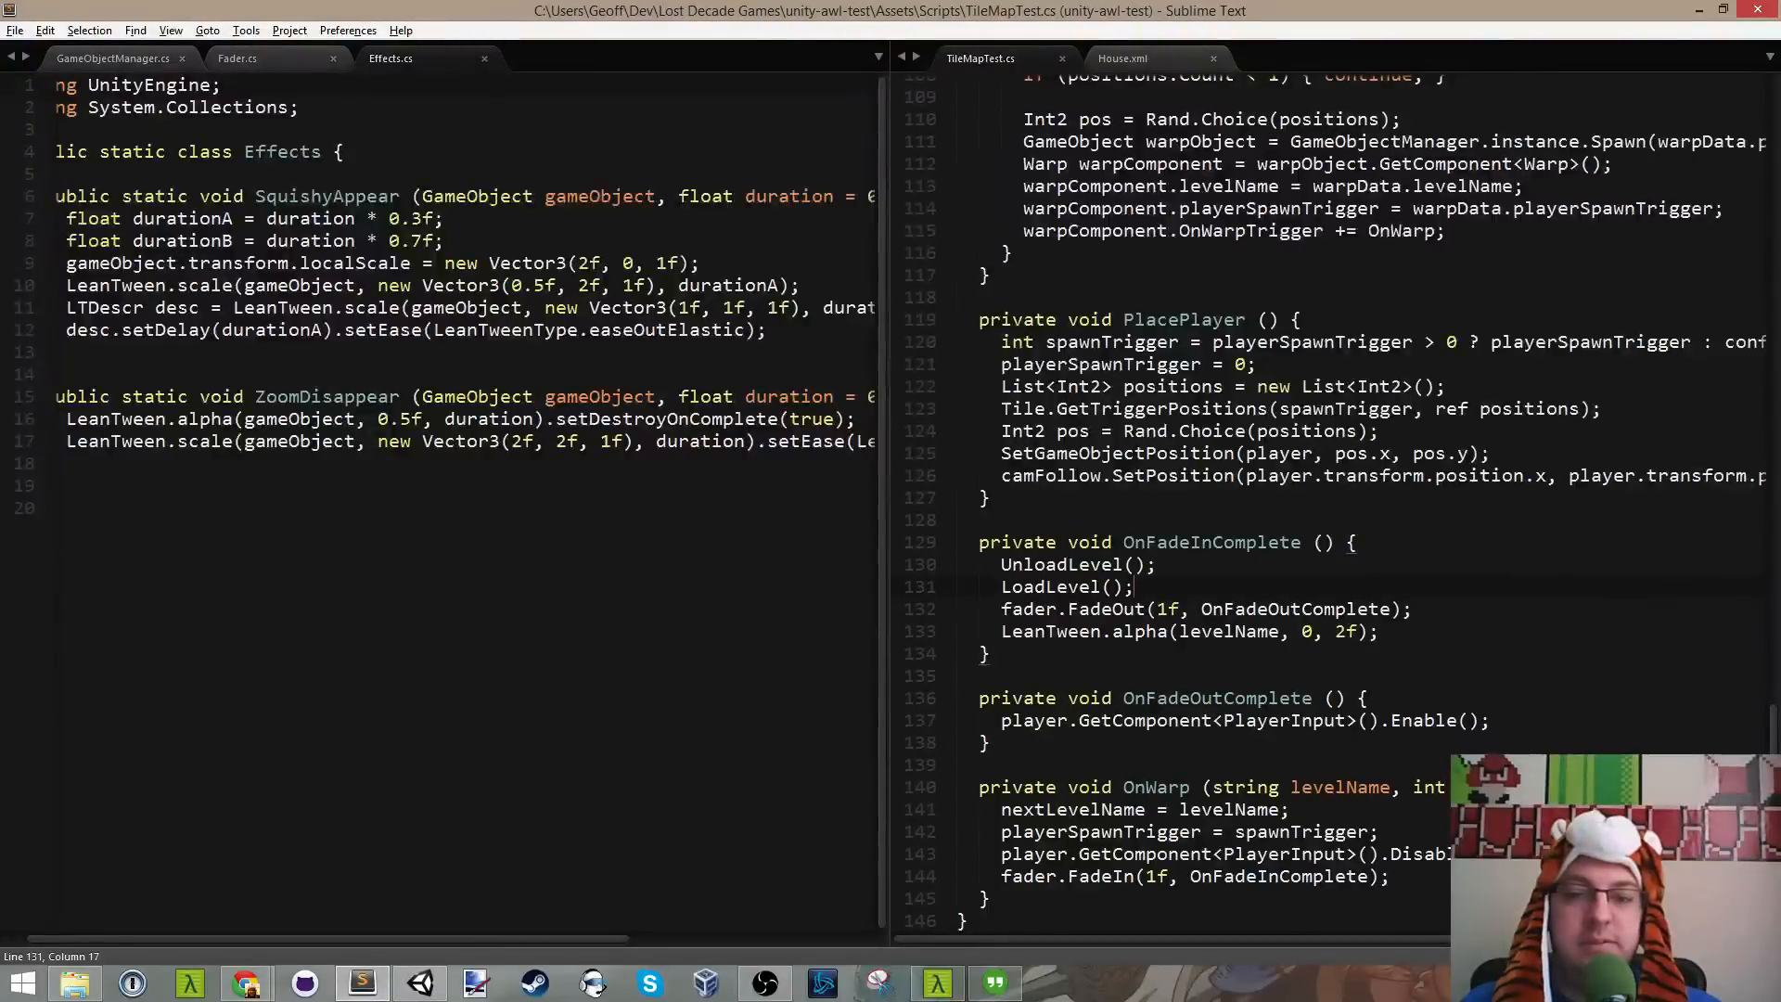
{"action": "left_click", "coordinate": [991, 654]}
{"action": "key", "text": "ctrl+s"}
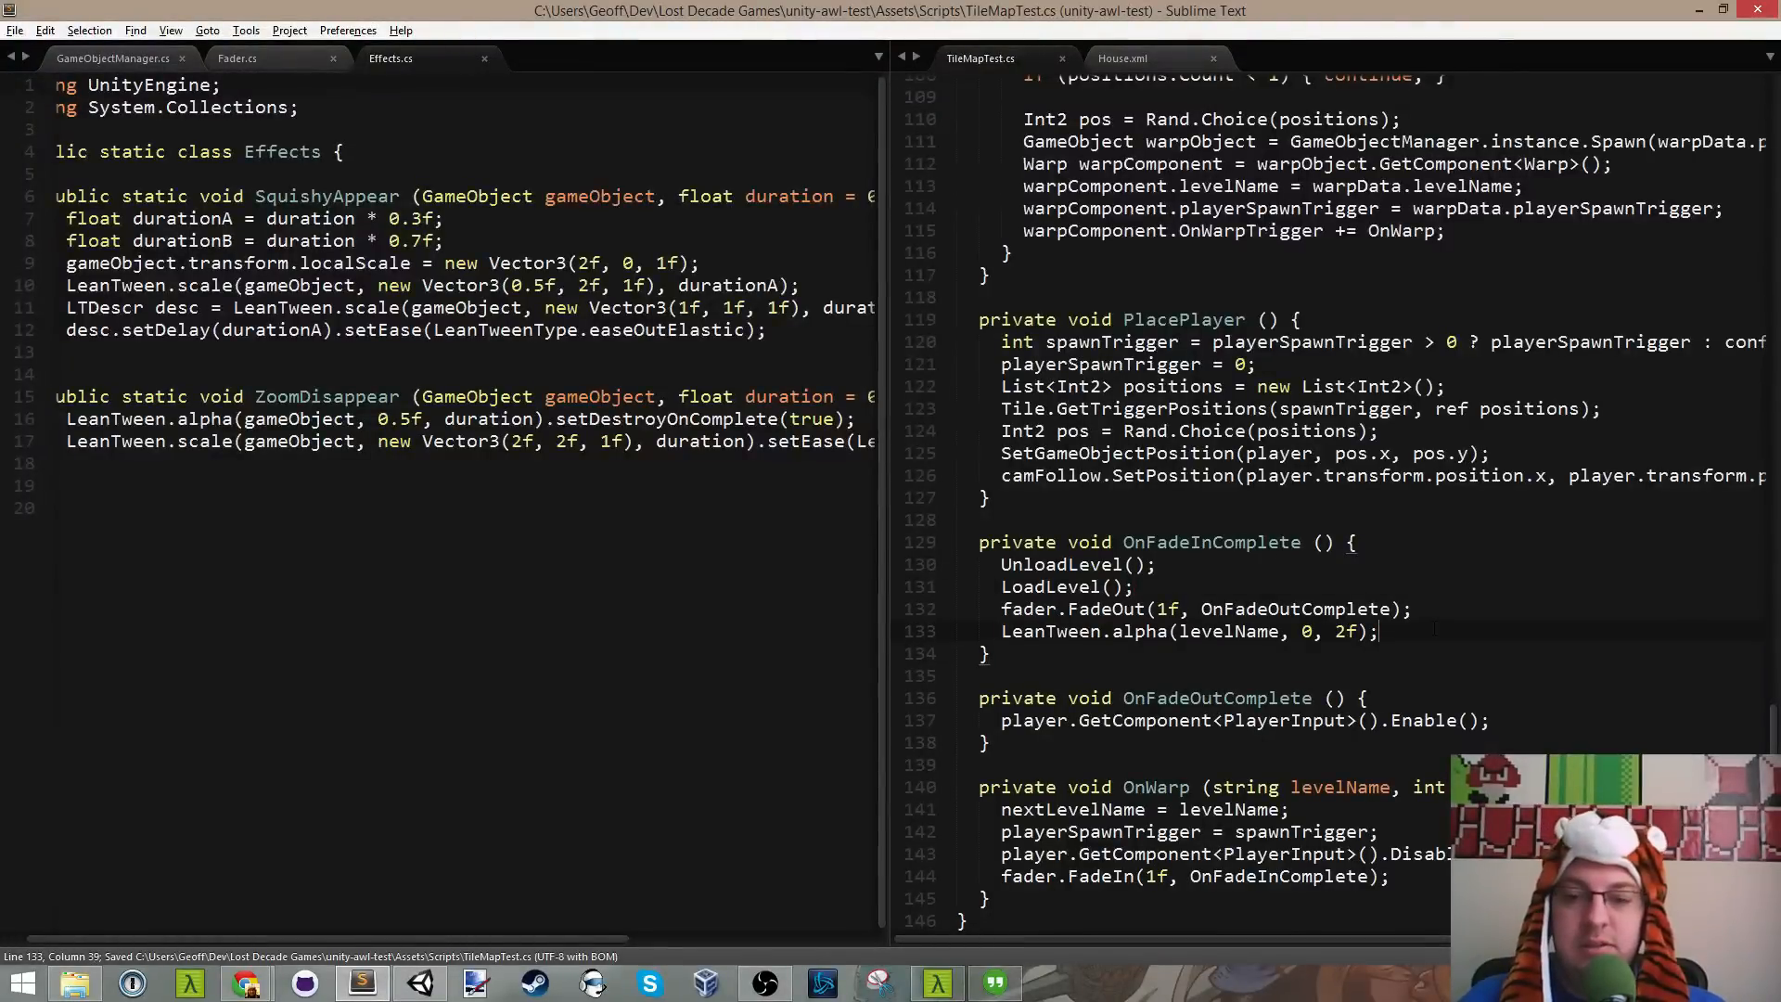
{"action": "key", "text": "alt+Tab"}
{"action": "key", "text": "alt+Tab"}
{"action": "key", "text": "alt+Tab"}
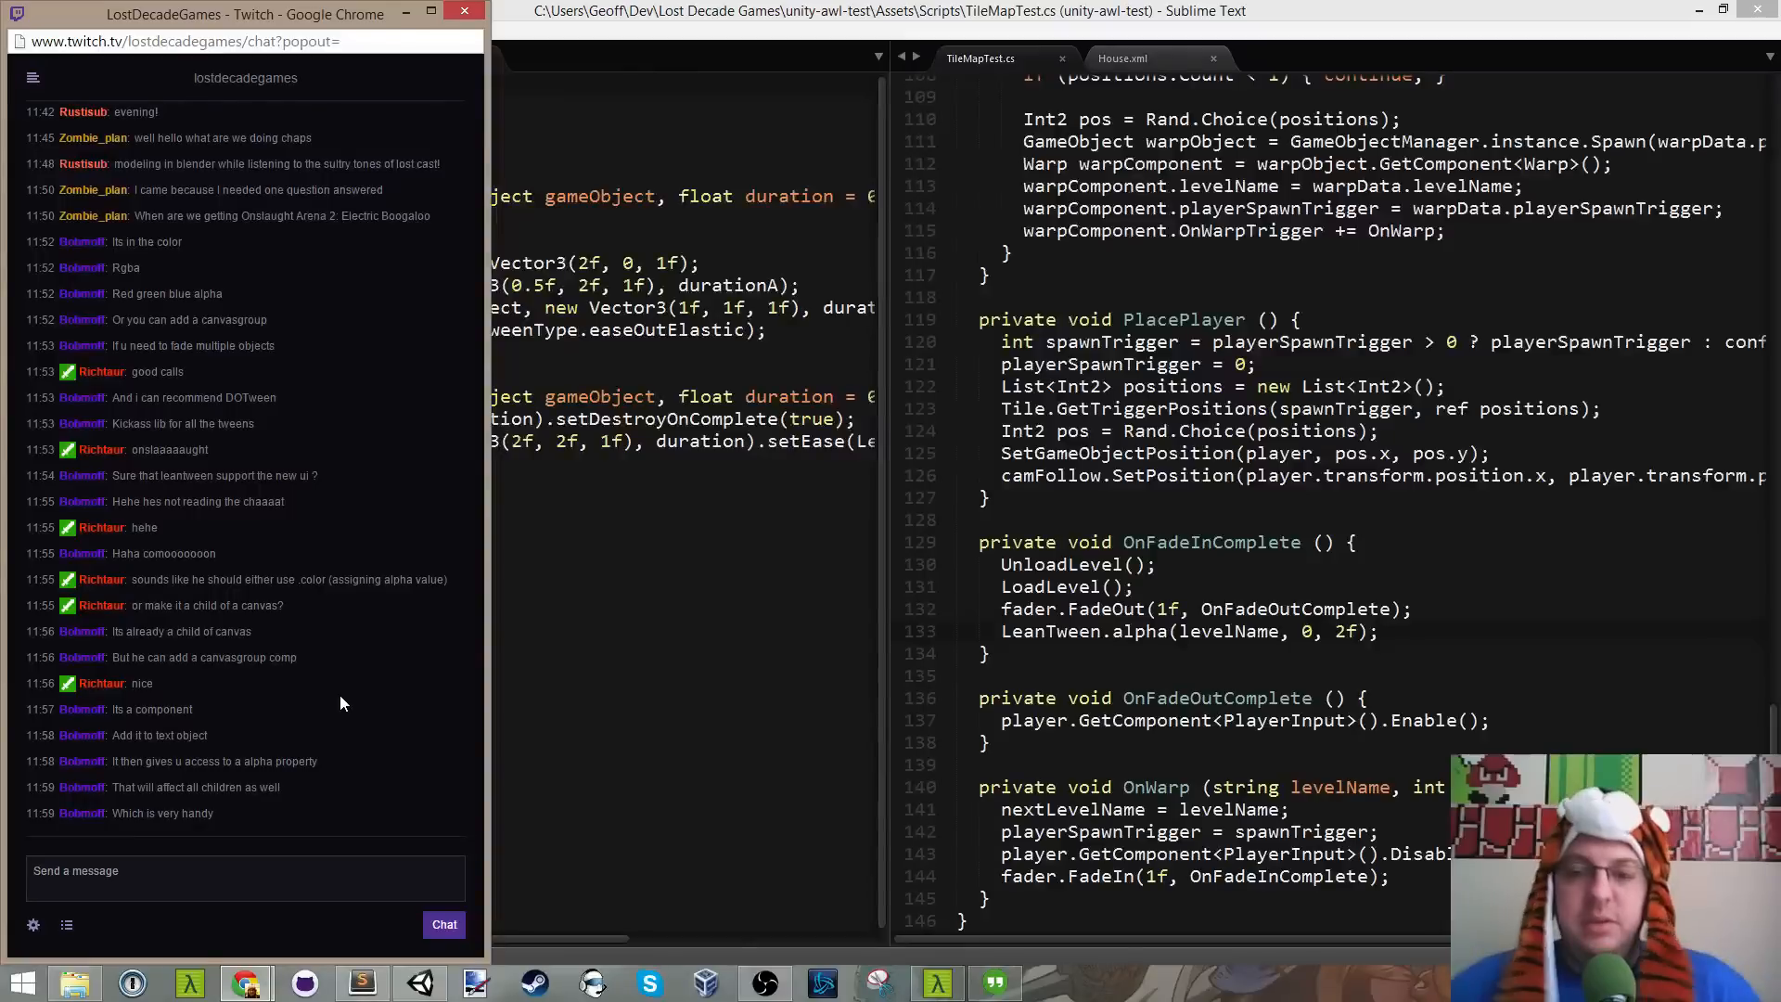
{"action": "left_click", "coordinate": [571, 486]}
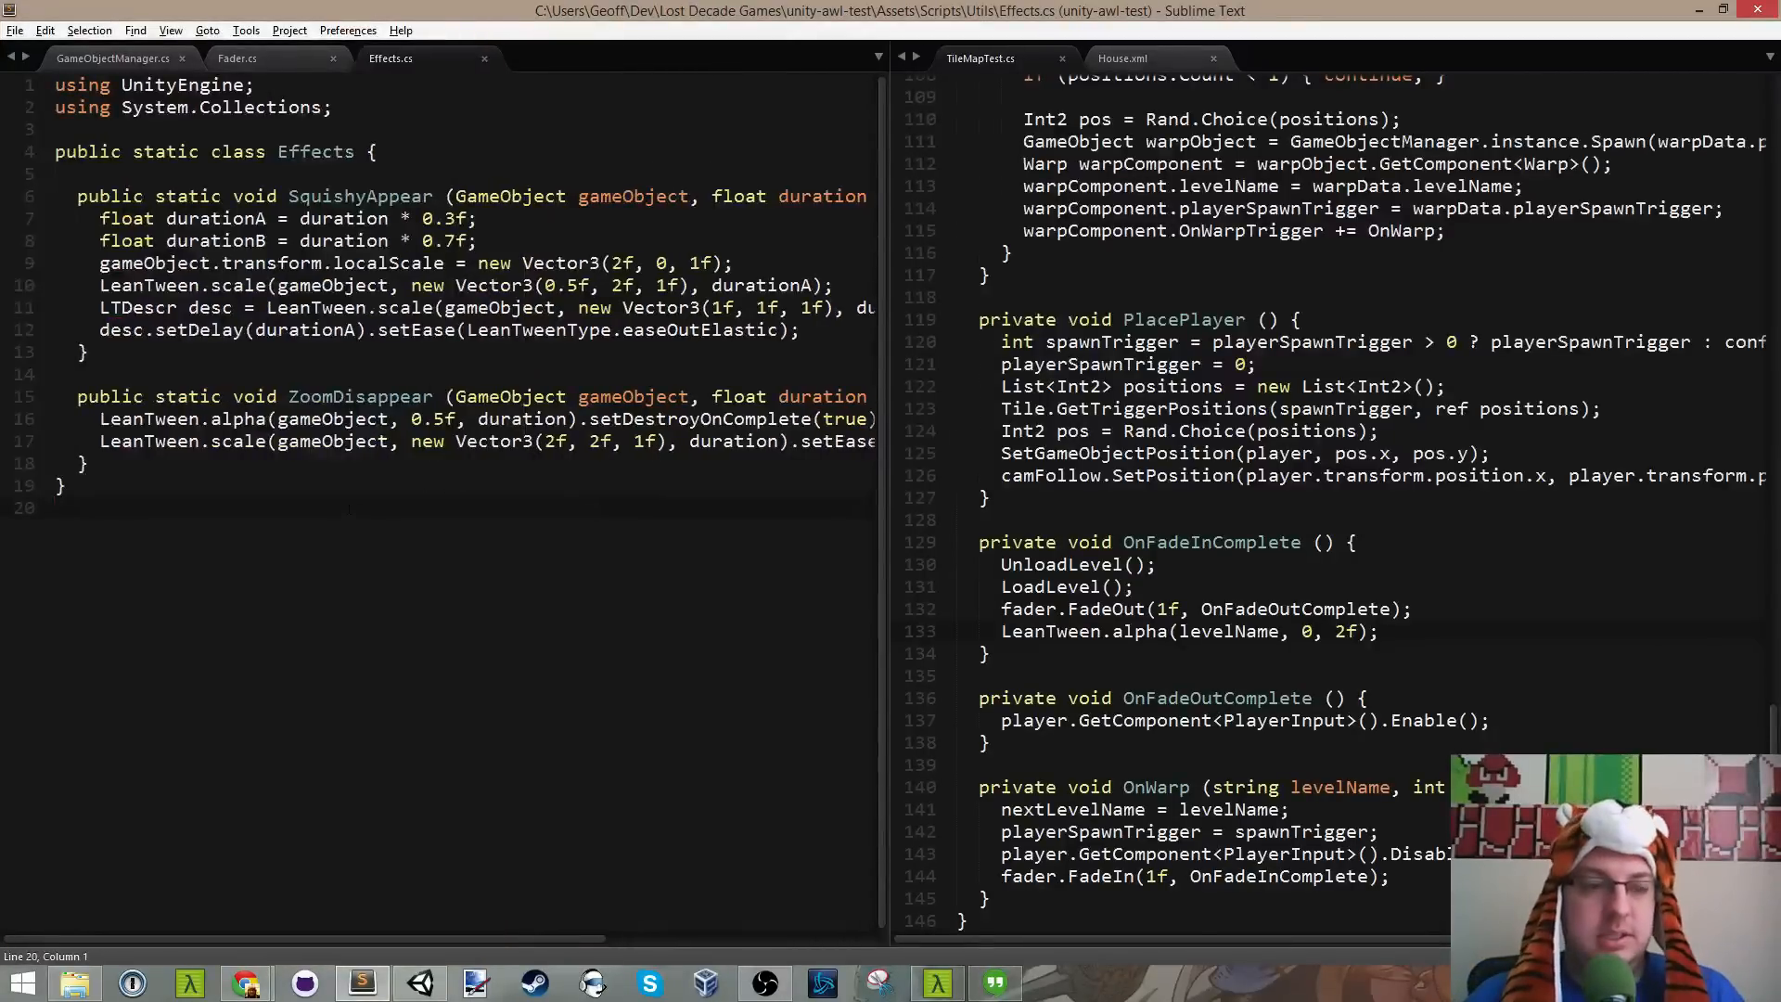
{"action": "left_click", "coordinate": [305, 465]}
{"action": "key", "text": "ctrl+s"}
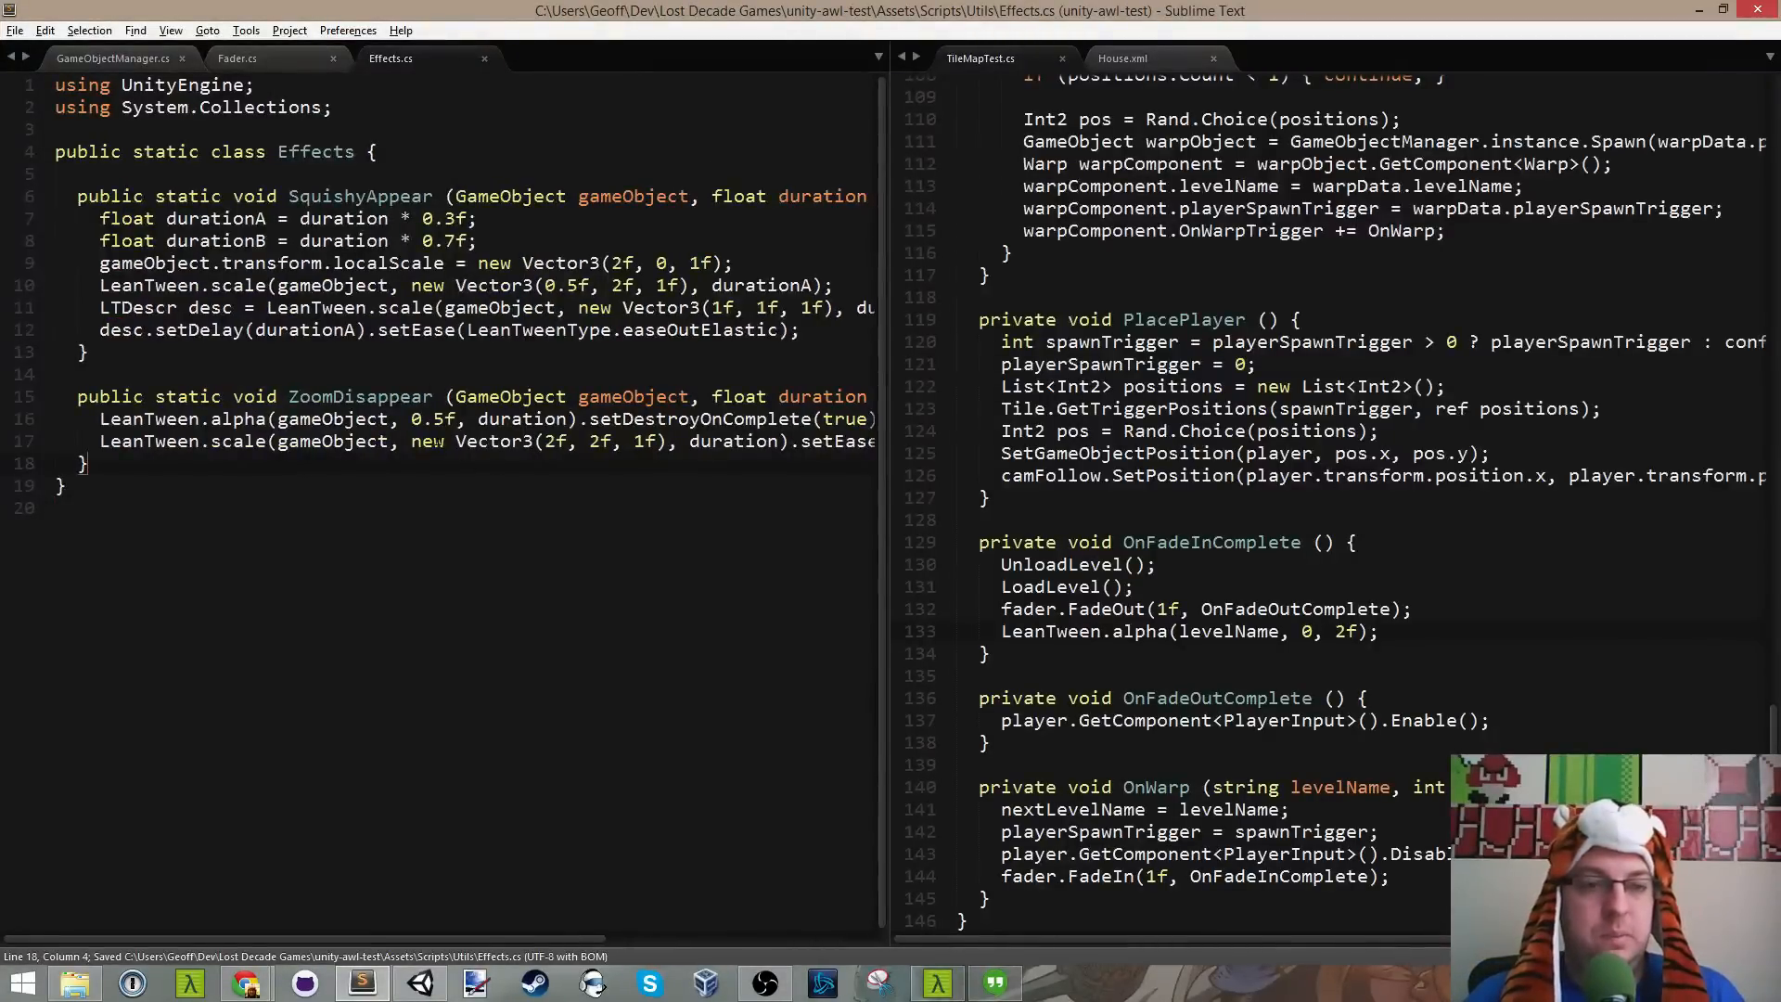
Step: Search Google in Chrome for "leantween canvas group alpha" and open the Unity forum thread "LeanTween vs Mecanim for the New UI"
{"action": "key", "text": "alt+Tab"}
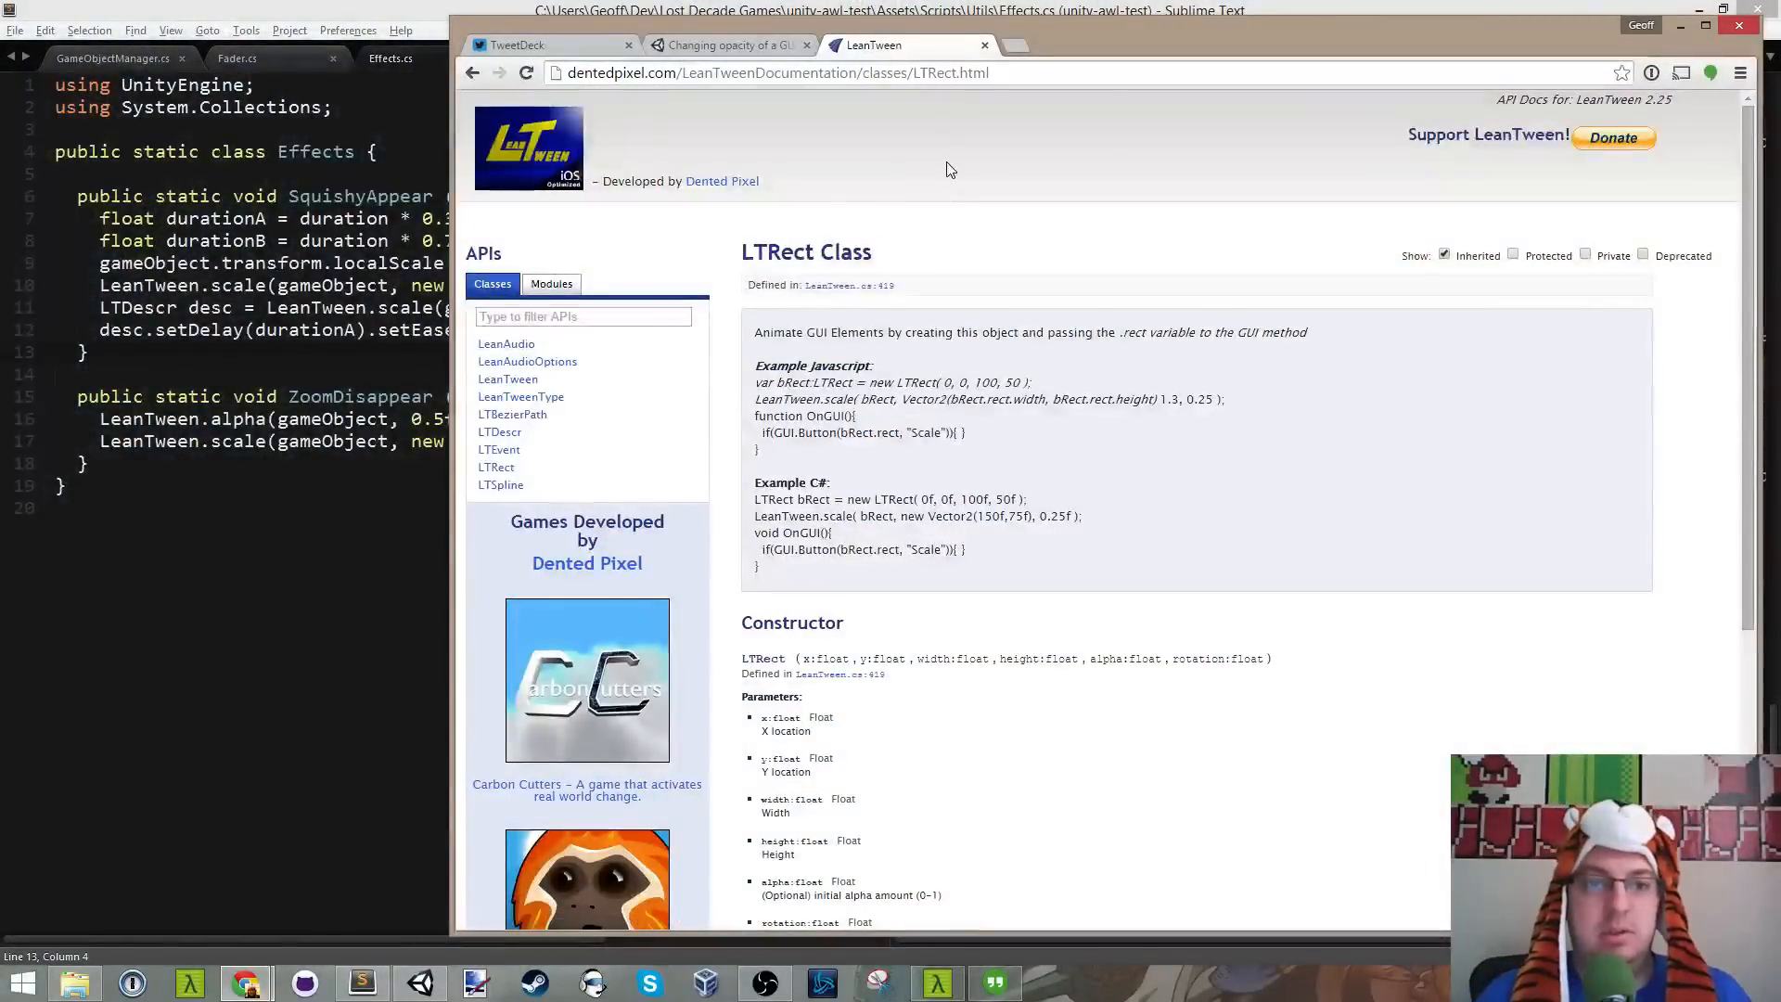
{"action": "key", "text": "ctrl+t"}
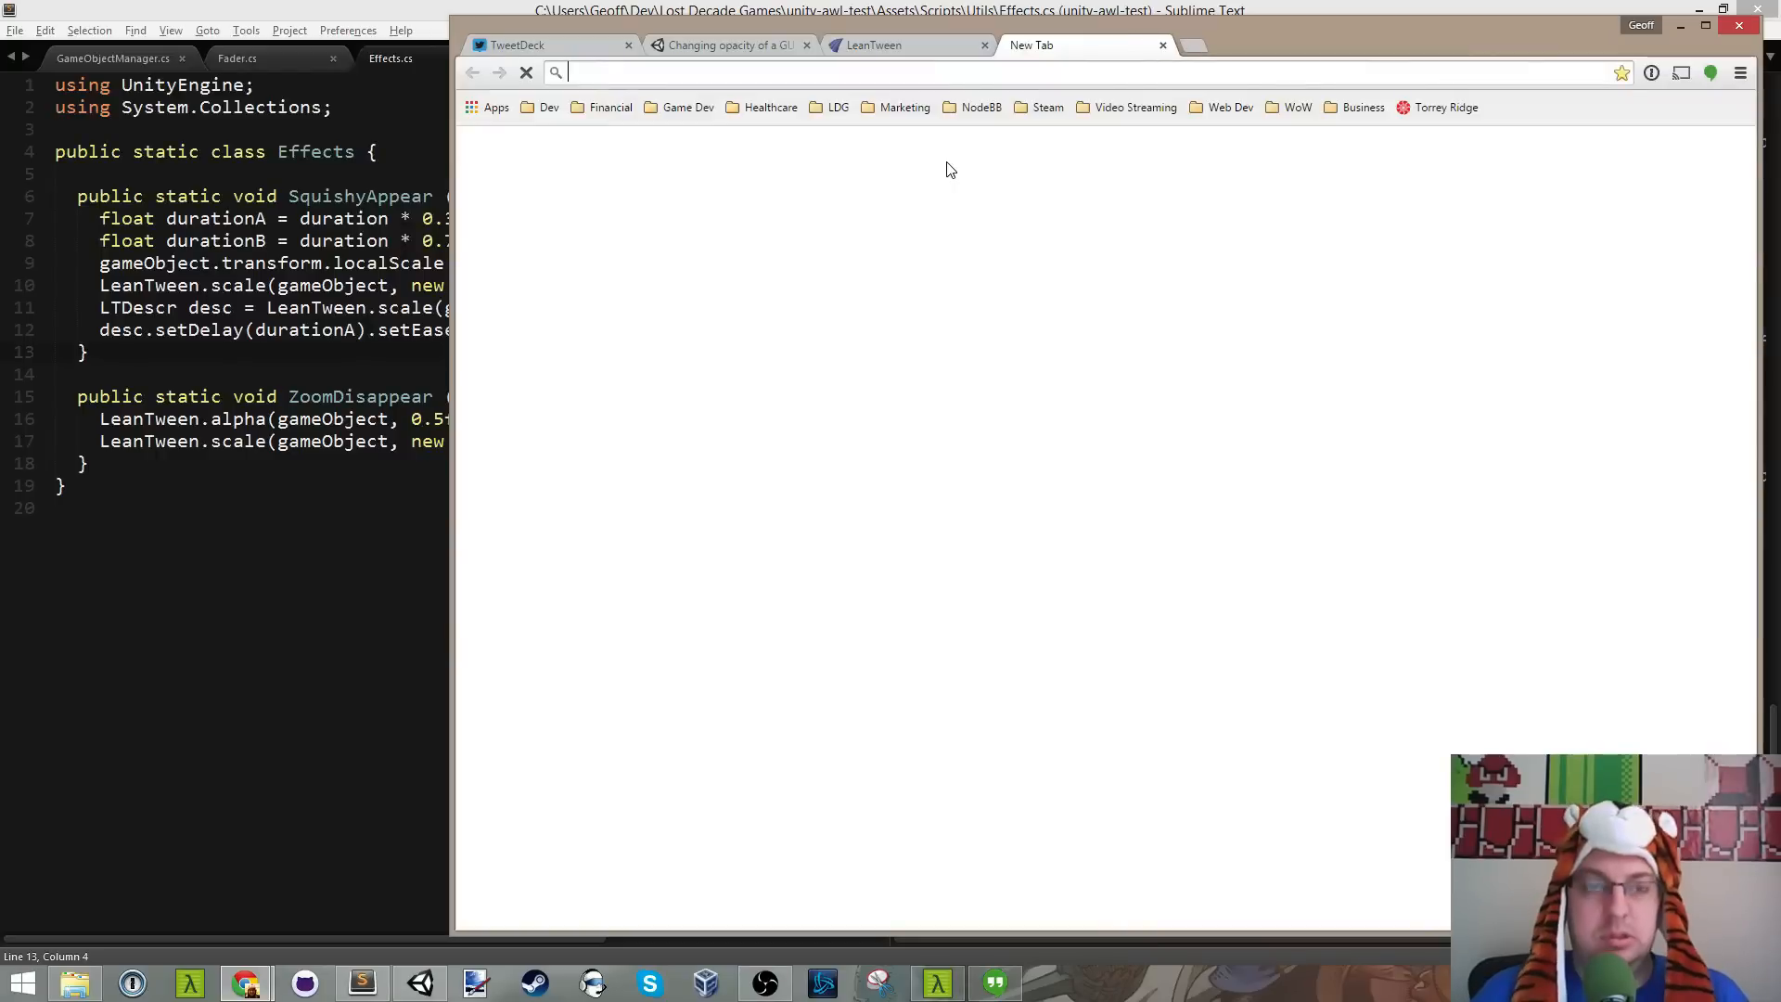
{"action": "type", "text": "leantween "}
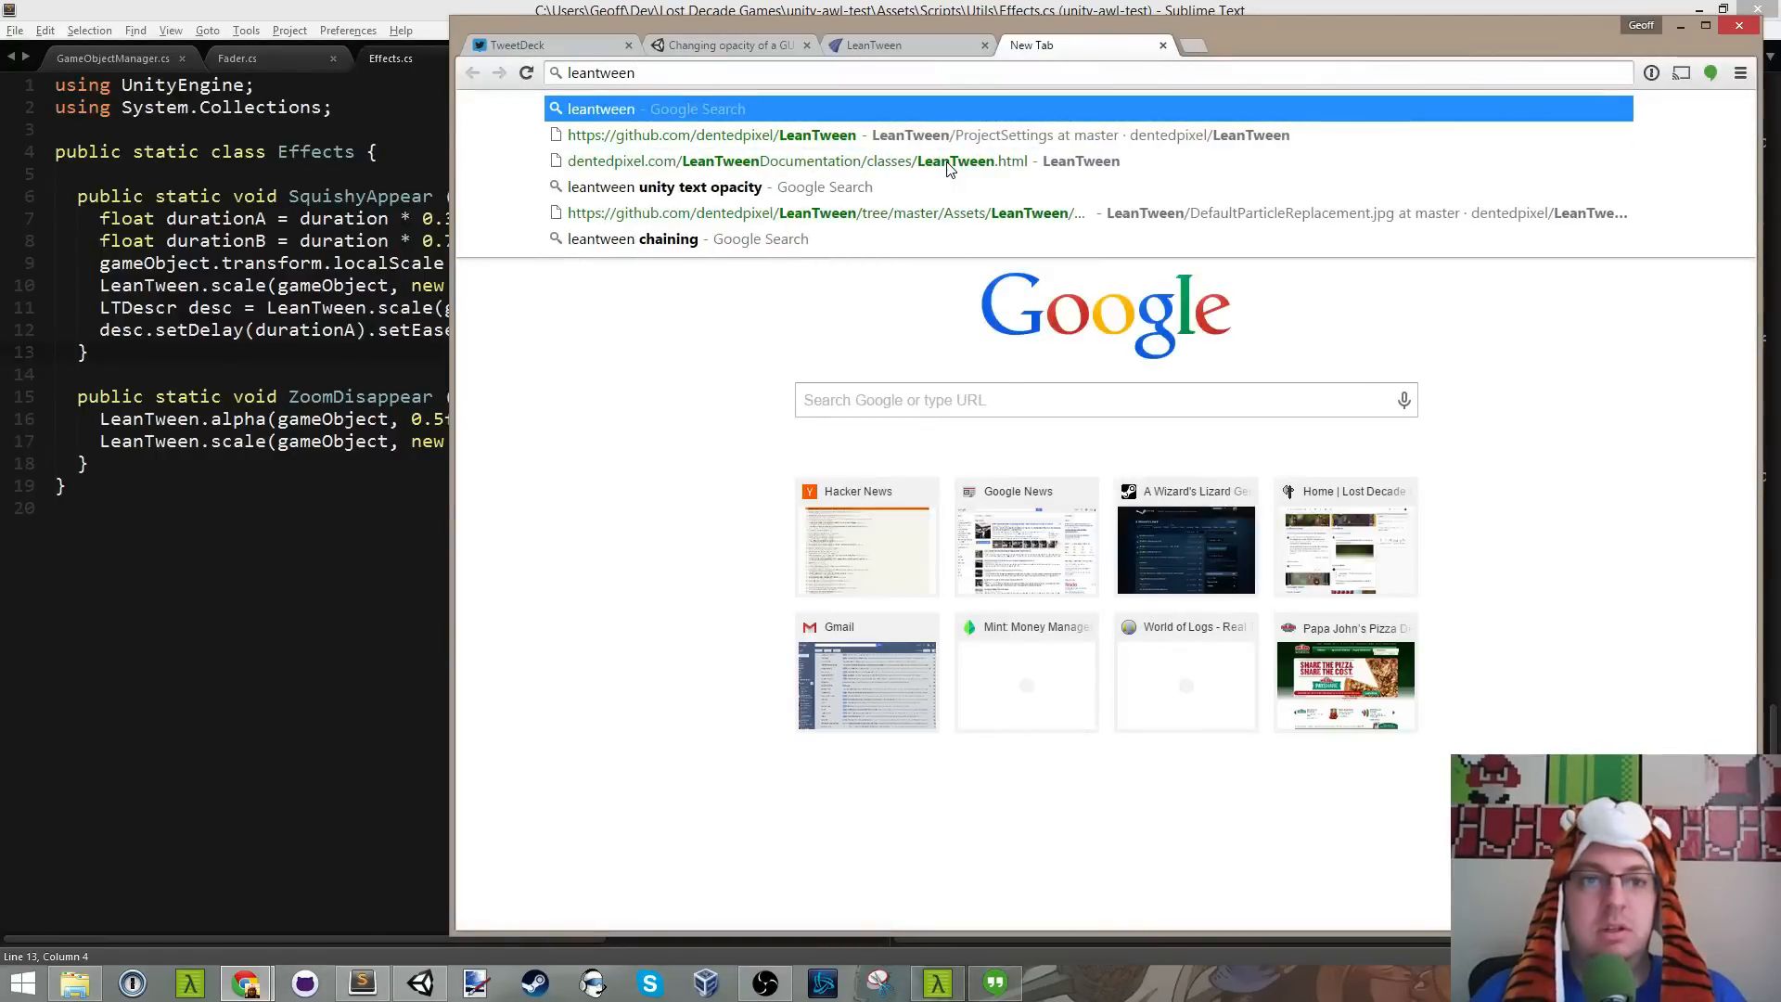
{"action": "type", "text": "canvas "}
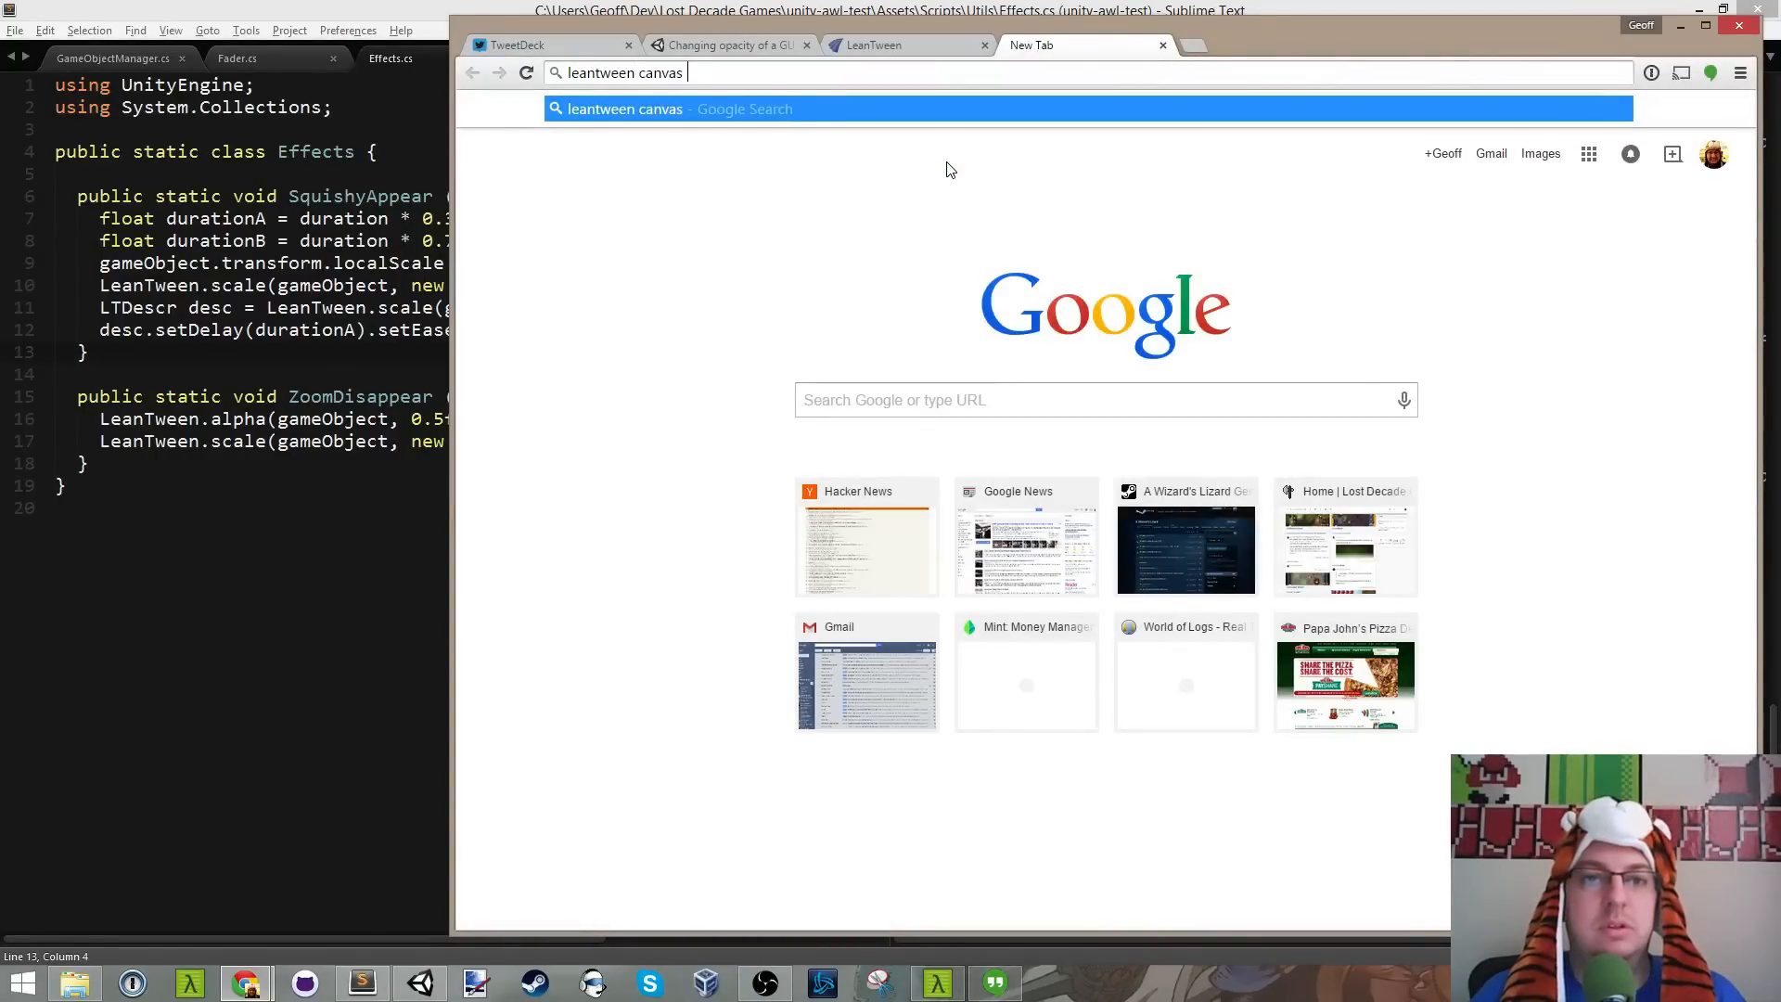
{"action": "type", "text": "group alpha"}
{"action": "key", "text": "Return"}
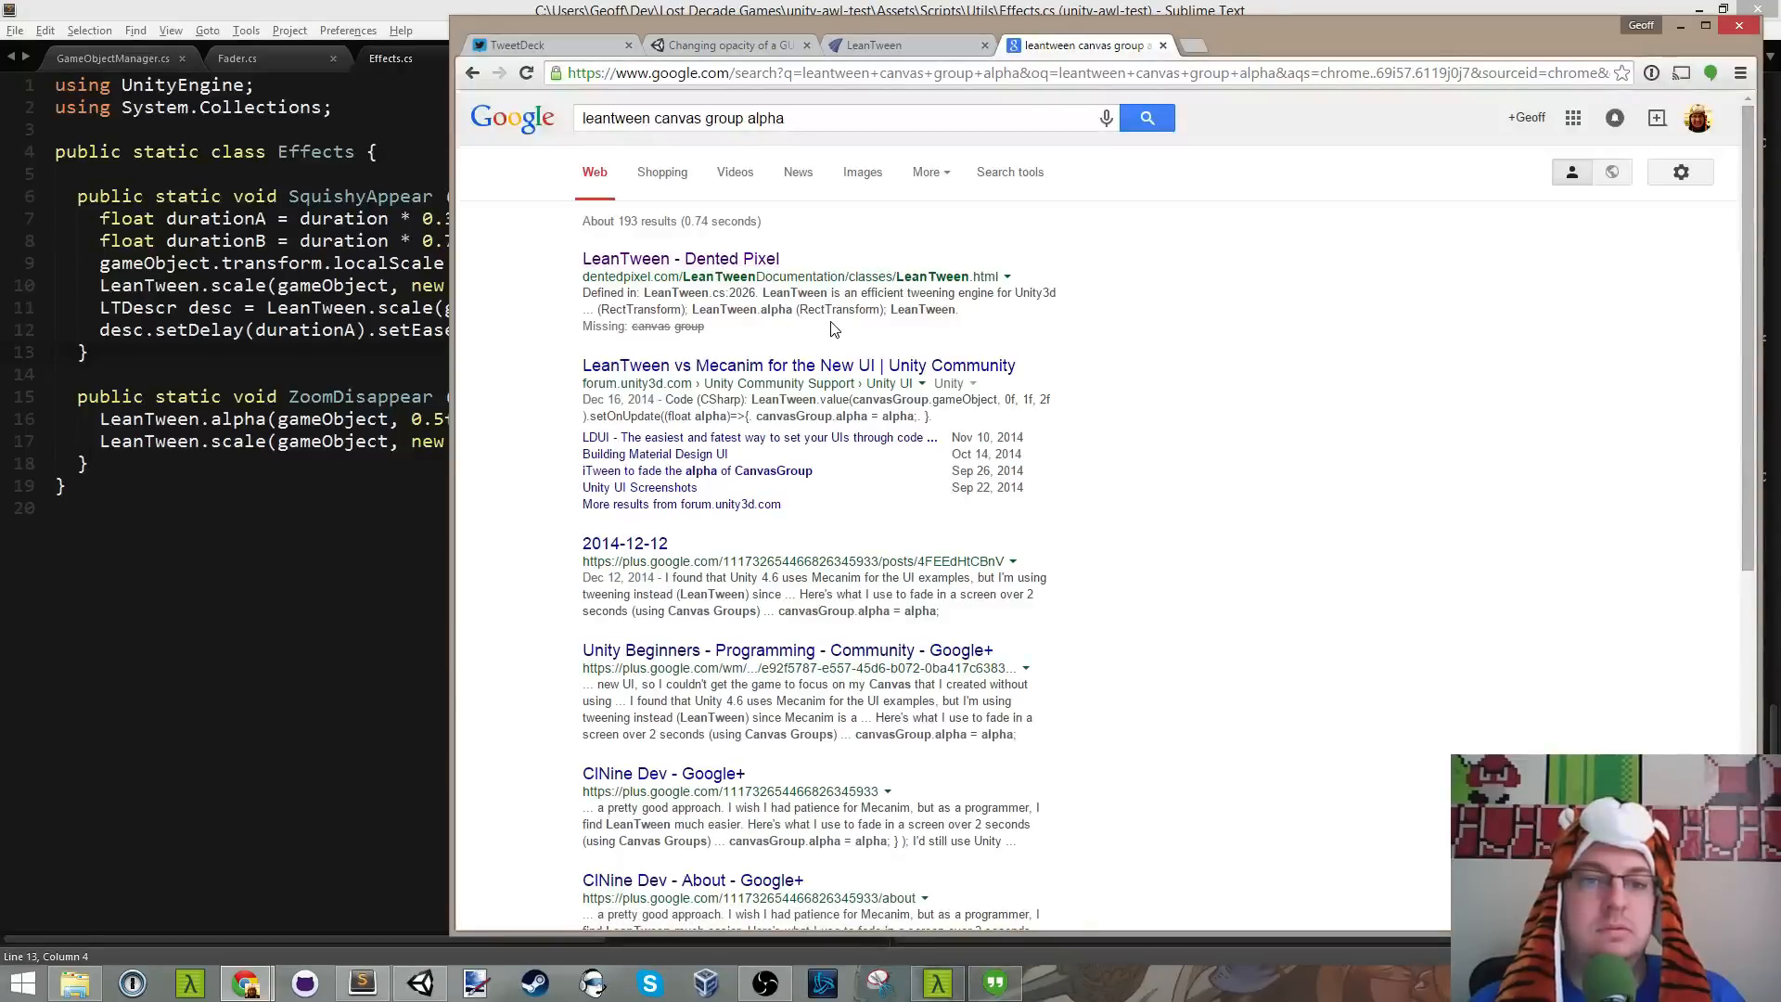
{"action": "left_click", "coordinate": [826, 368]}
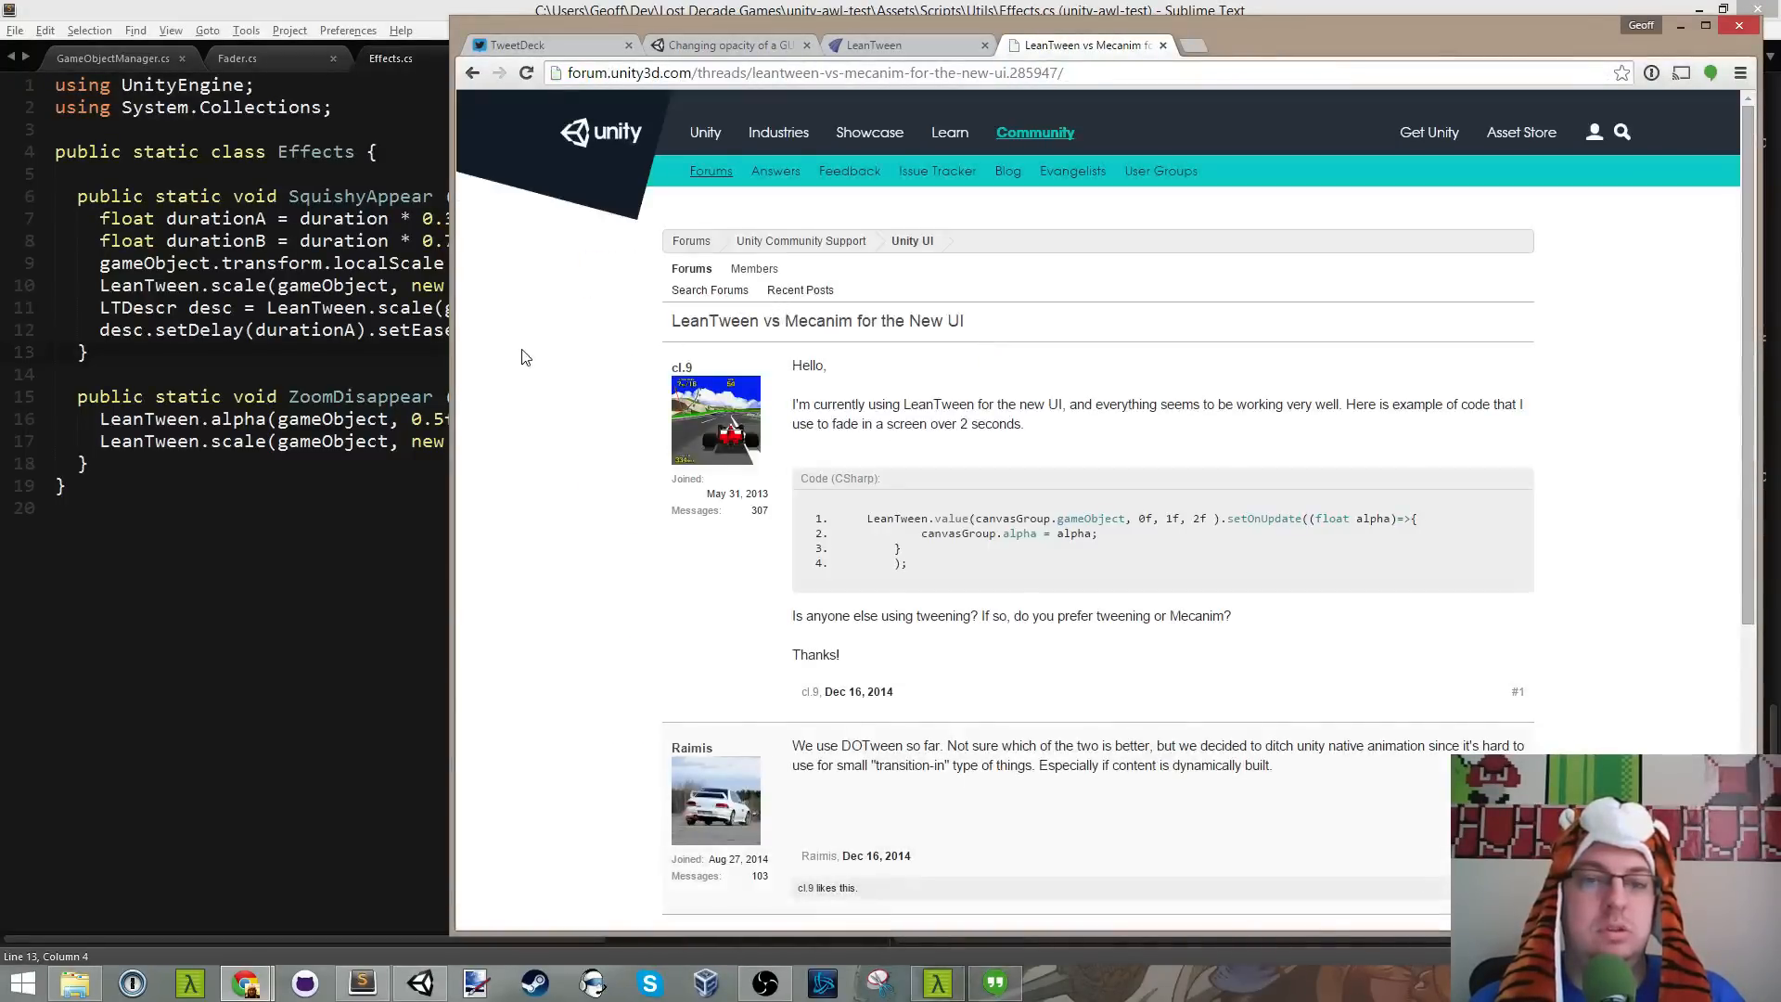
Step: Read through the forum thread, examining the LeanTween.value code example for fading a canvas group's alpha
{"action": "scroll", "coordinate": [561, 355], "scroll_direction": "down", "scroll_amount": 1}
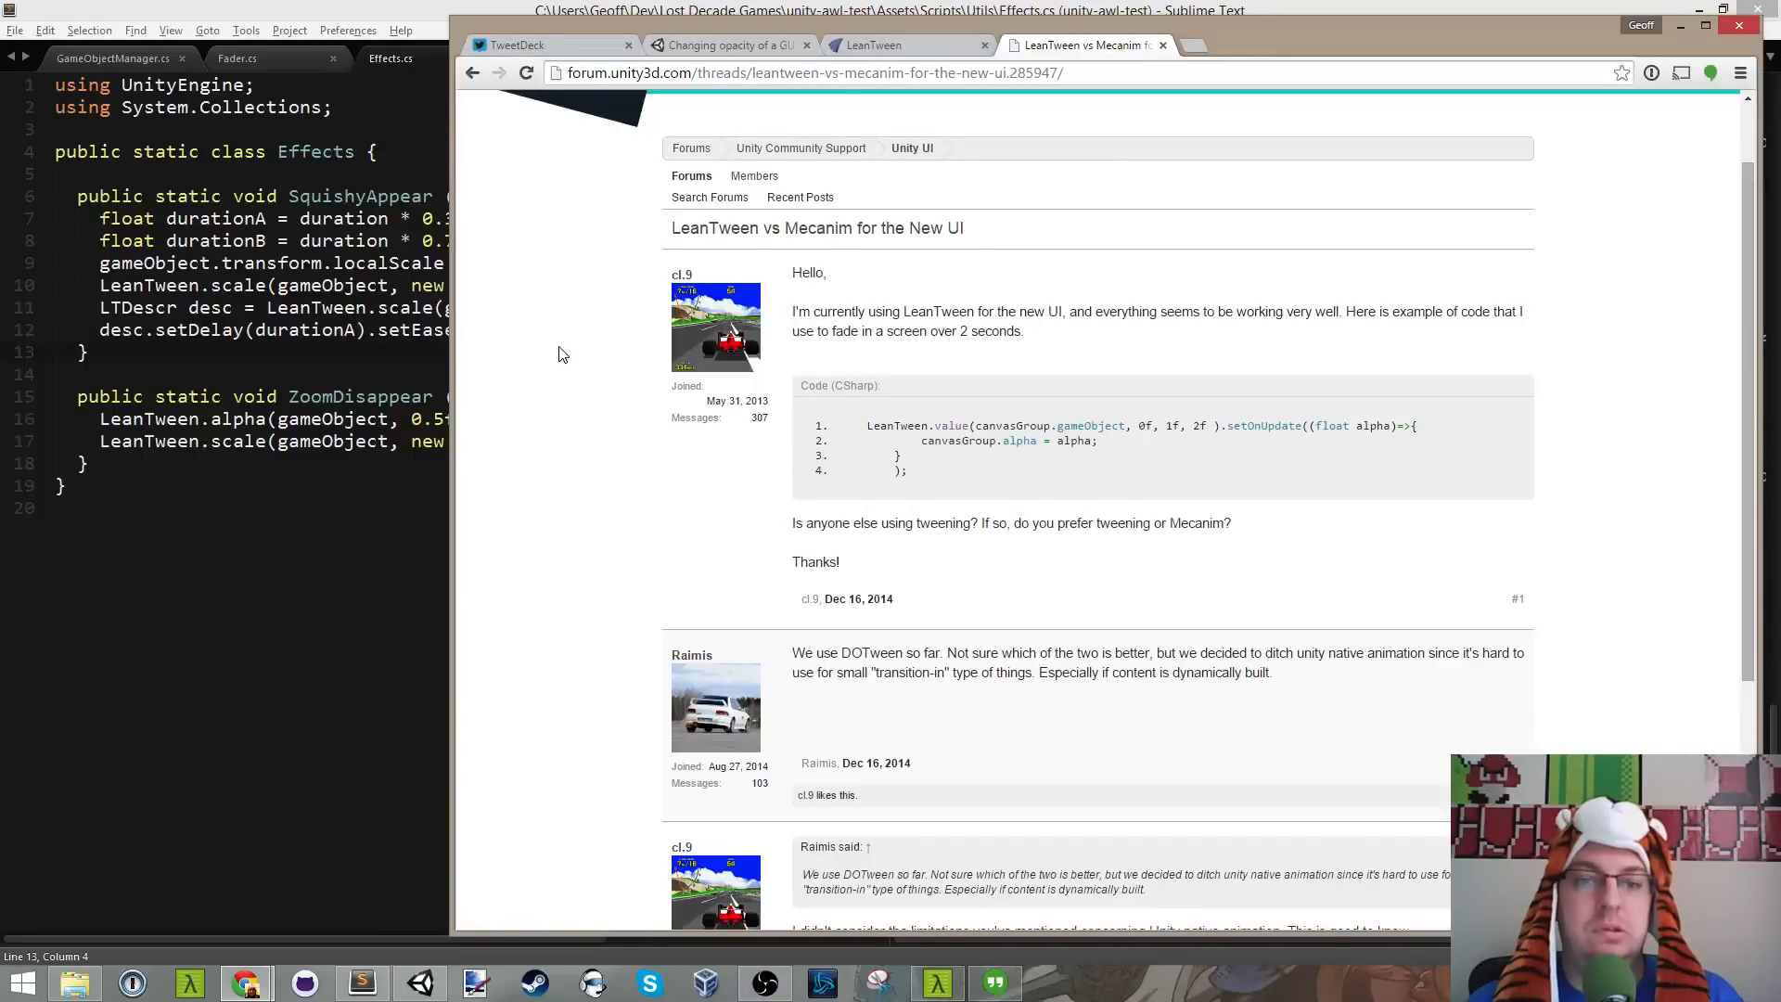
{"action": "scroll", "coordinate": [559, 354], "scroll_direction": "down", "scroll_amount": 2}
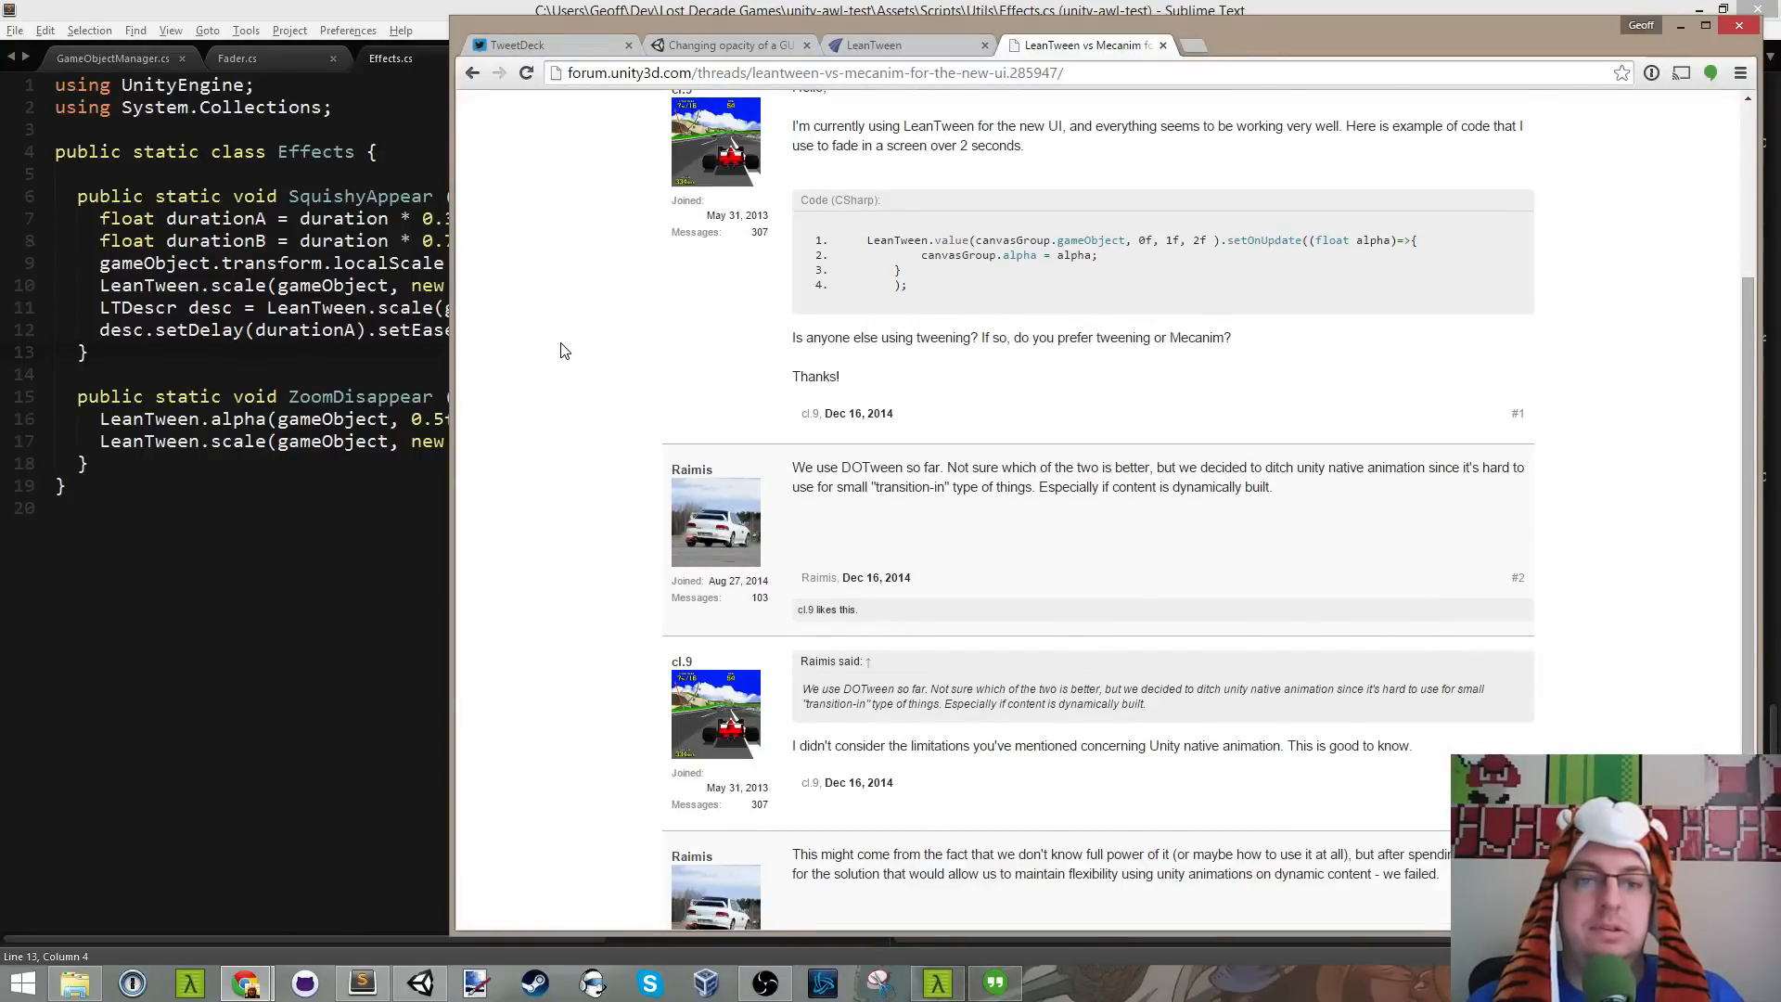
{"action": "scroll", "coordinate": [564, 351], "scroll_direction": "down", "scroll_amount": 1}
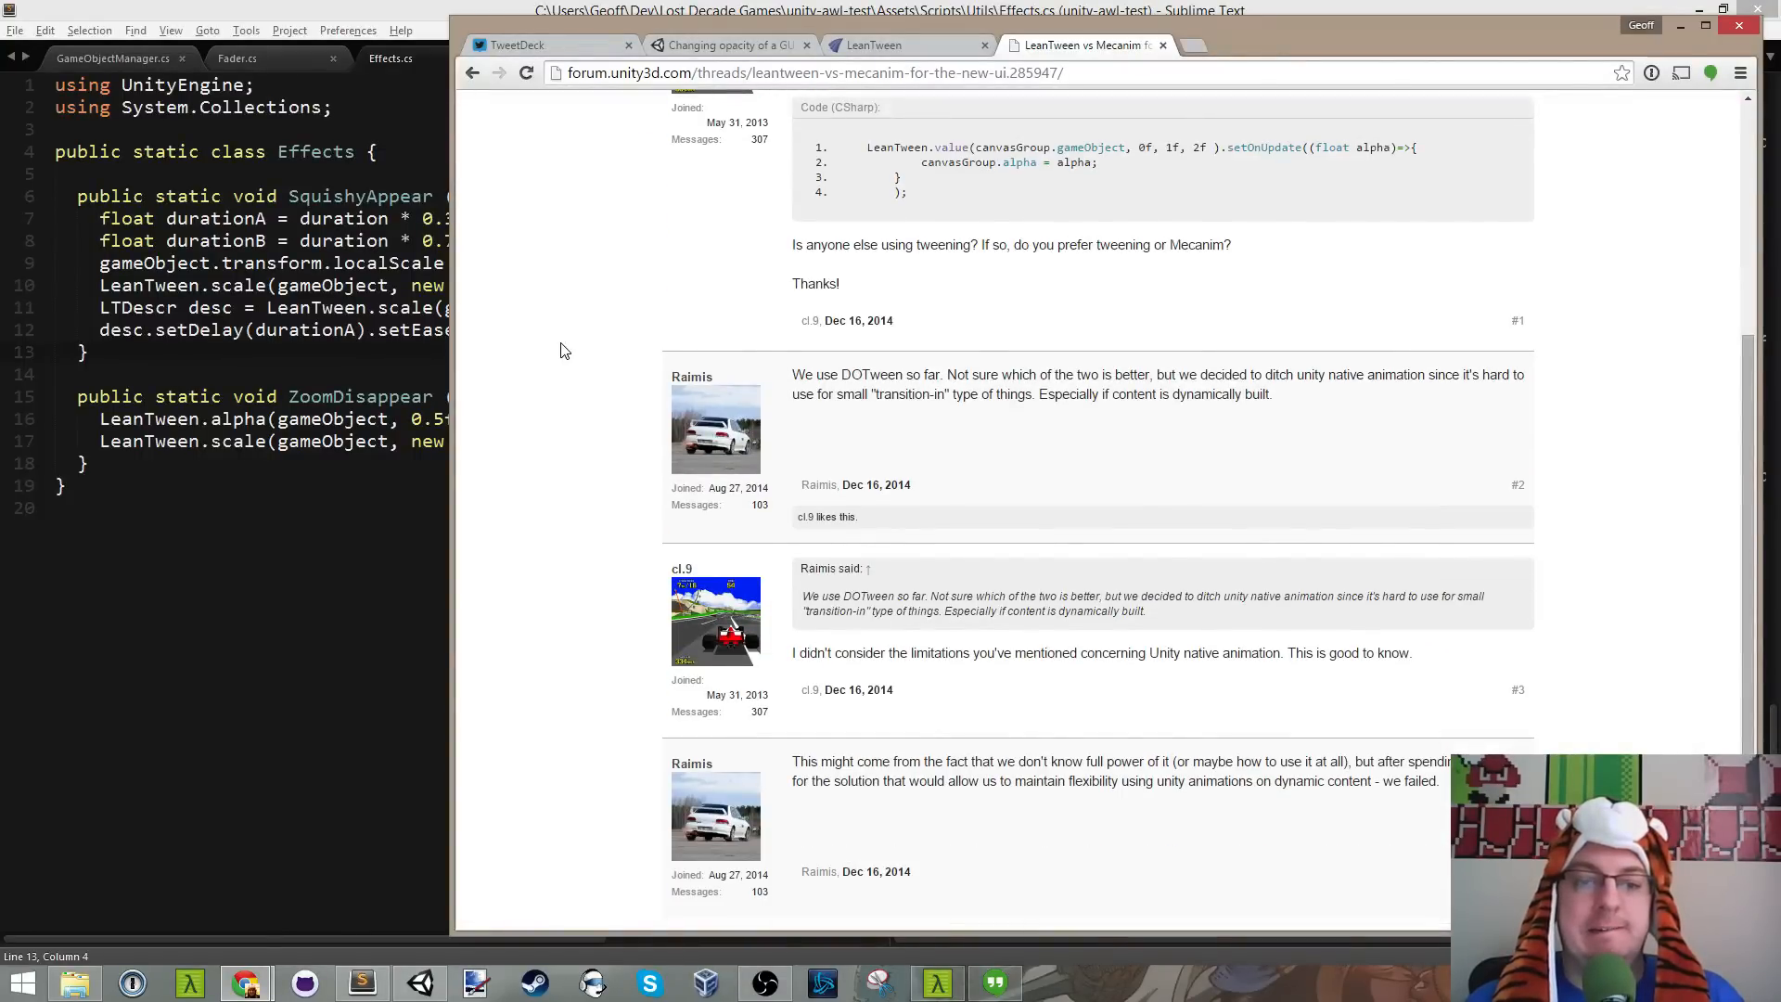
{"action": "scroll", "coordinate": [562, 350], "scroll_direction": "up", "scroll_amount": 3}
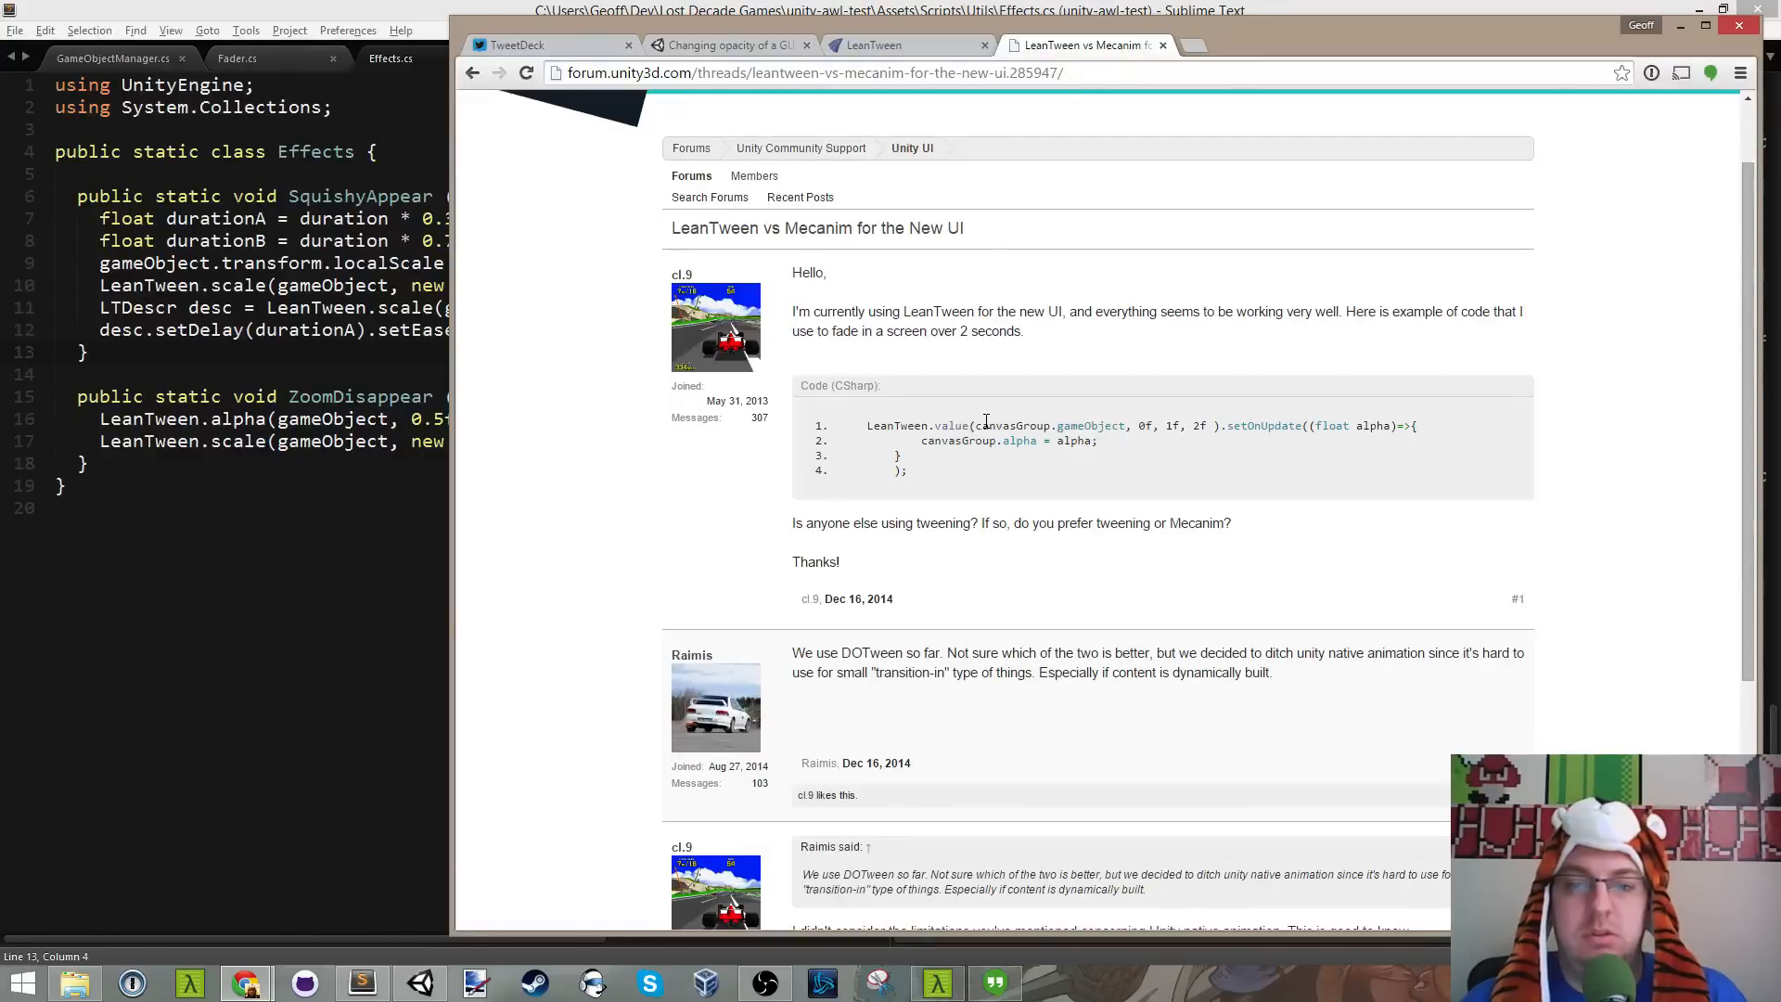
{"action": "left_click_drag", "start_coordinate": [981, 425], "coordinate": [1148, 424]}
{"action": "left_click", "coordinate": [1158, 362]}
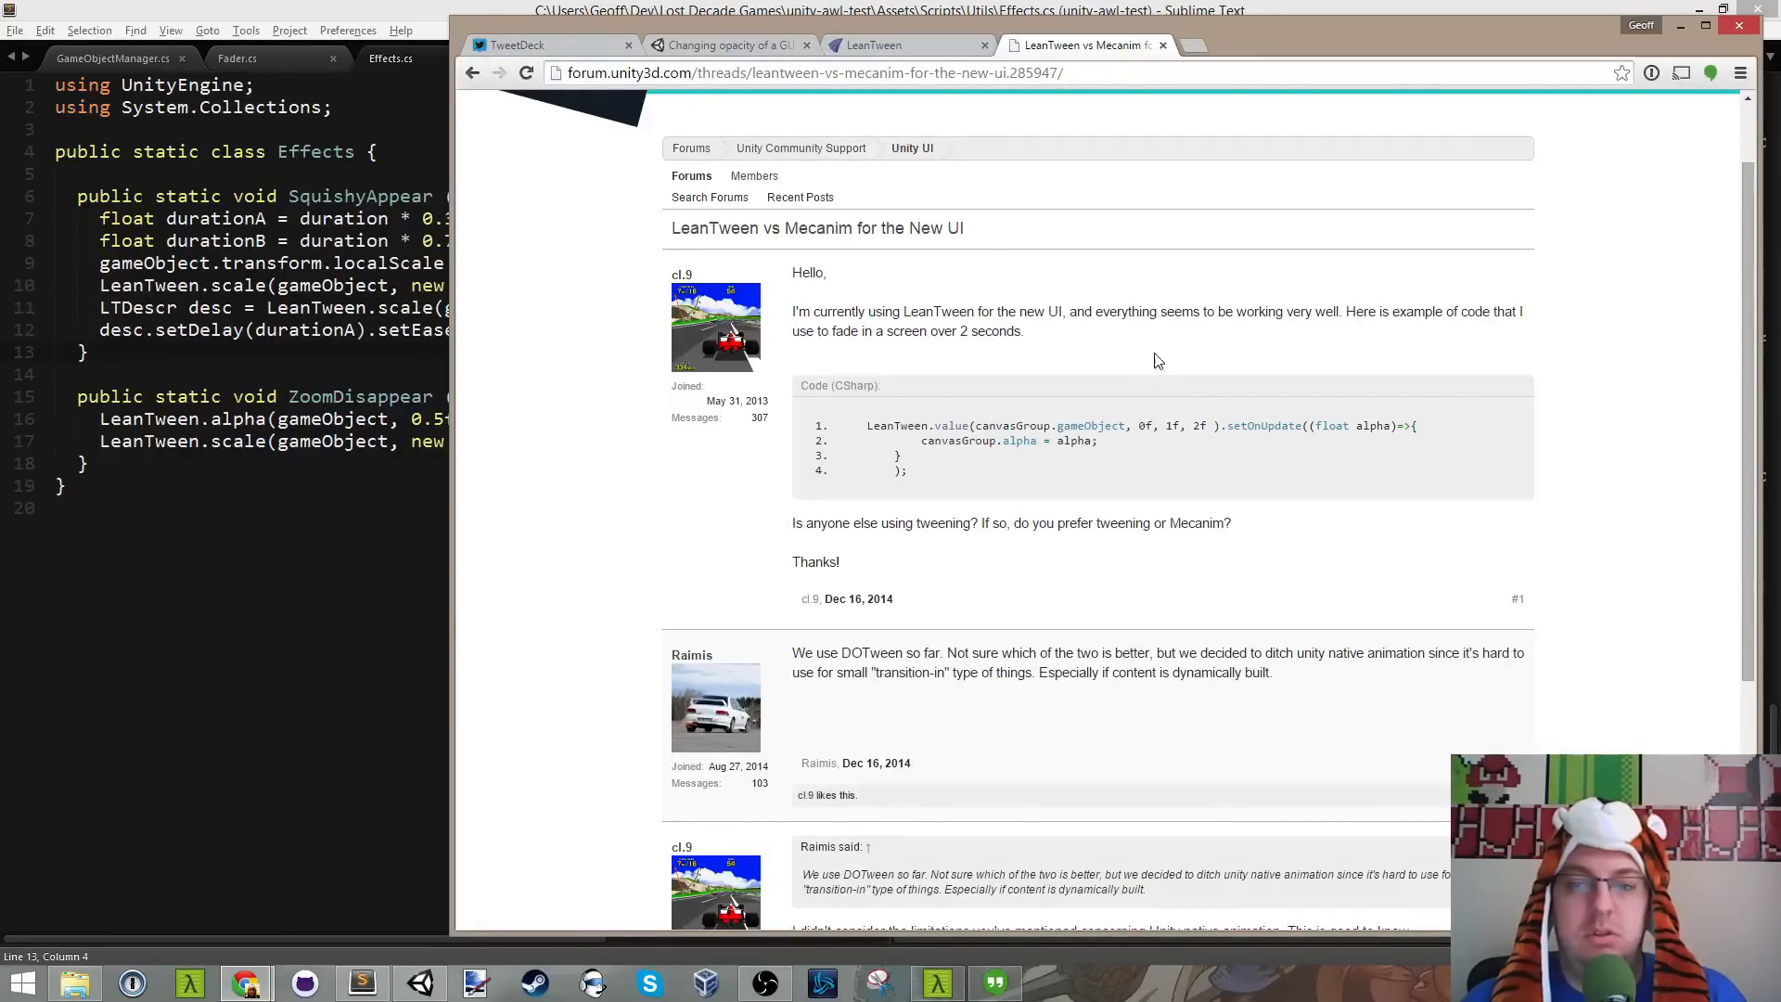
{"action": "left_click_drag", "start_coordinate": [1158, 313], "coordinate": [996, 313]}
{"action": "left_click_drag", "start_coordinate": [958, 312], "coordinate": [983, 312]}
{"action": "left_click", "coordinate": [1011, 343]}
{"action": "scroll", "coordinate": [1150, 512], "scroll_direction": "down", "scroll_amount": 4}
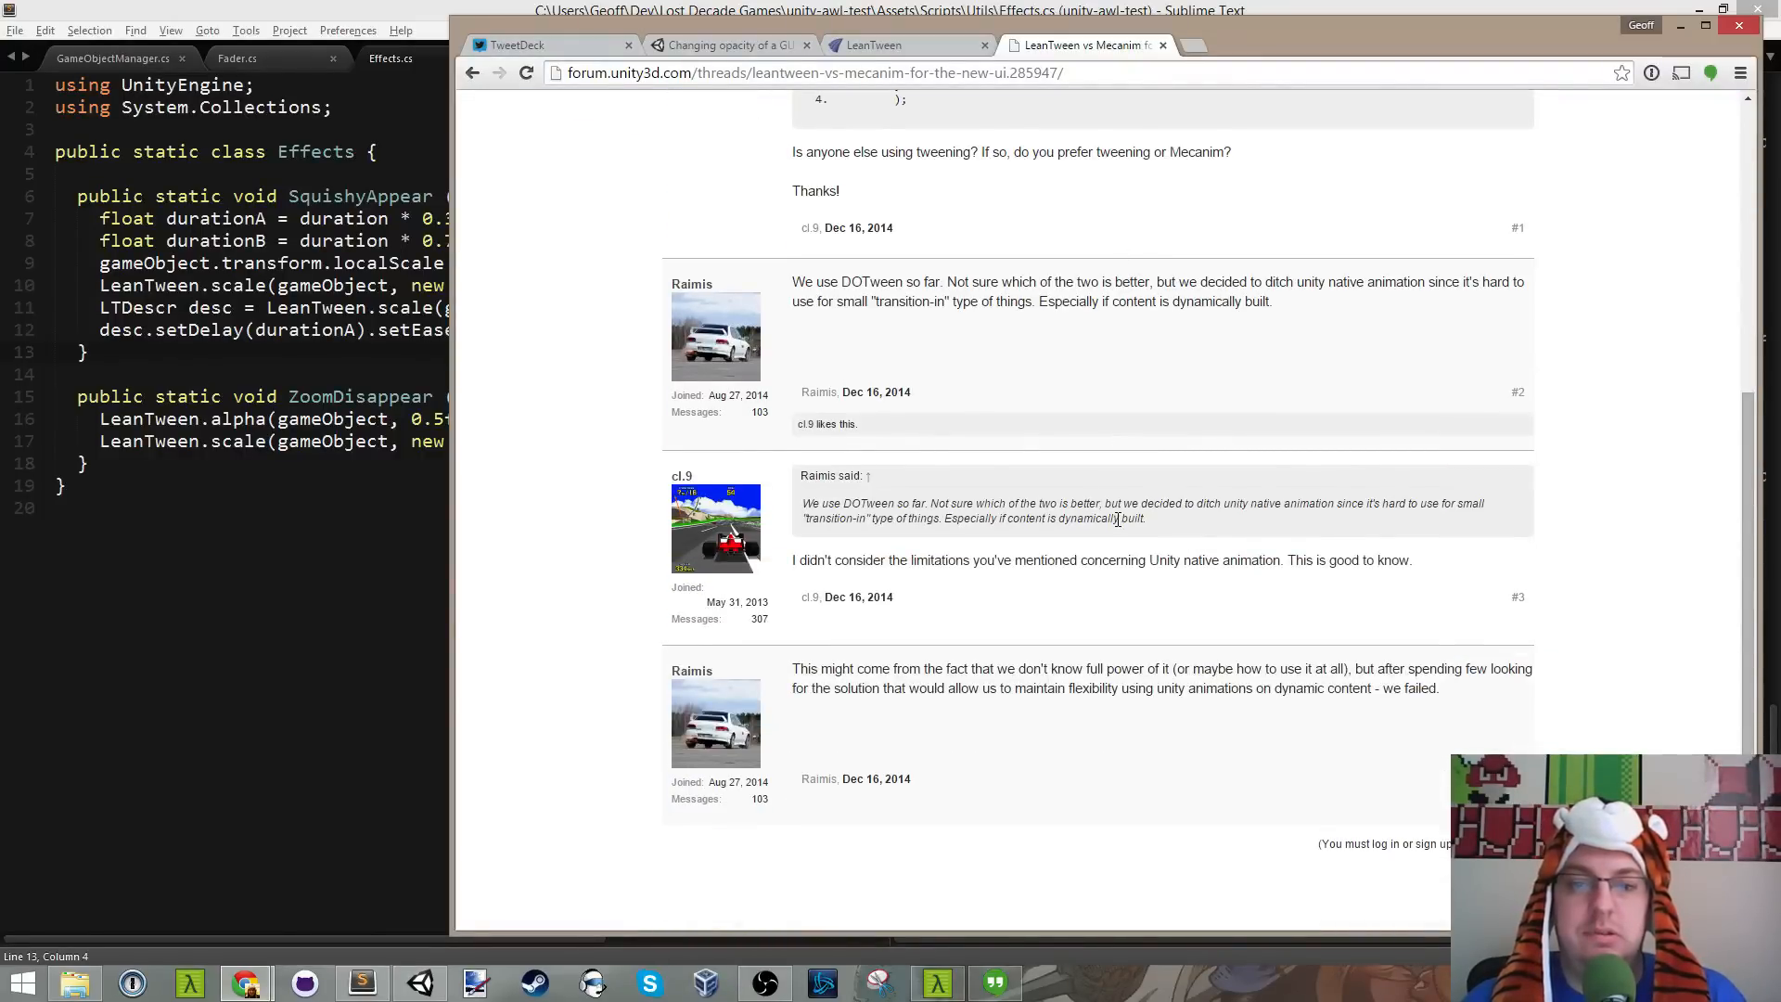
{"action": "scroll", "coordinate": [1083, 497], "scroll_direction": "up", "scroll_amount": 5}
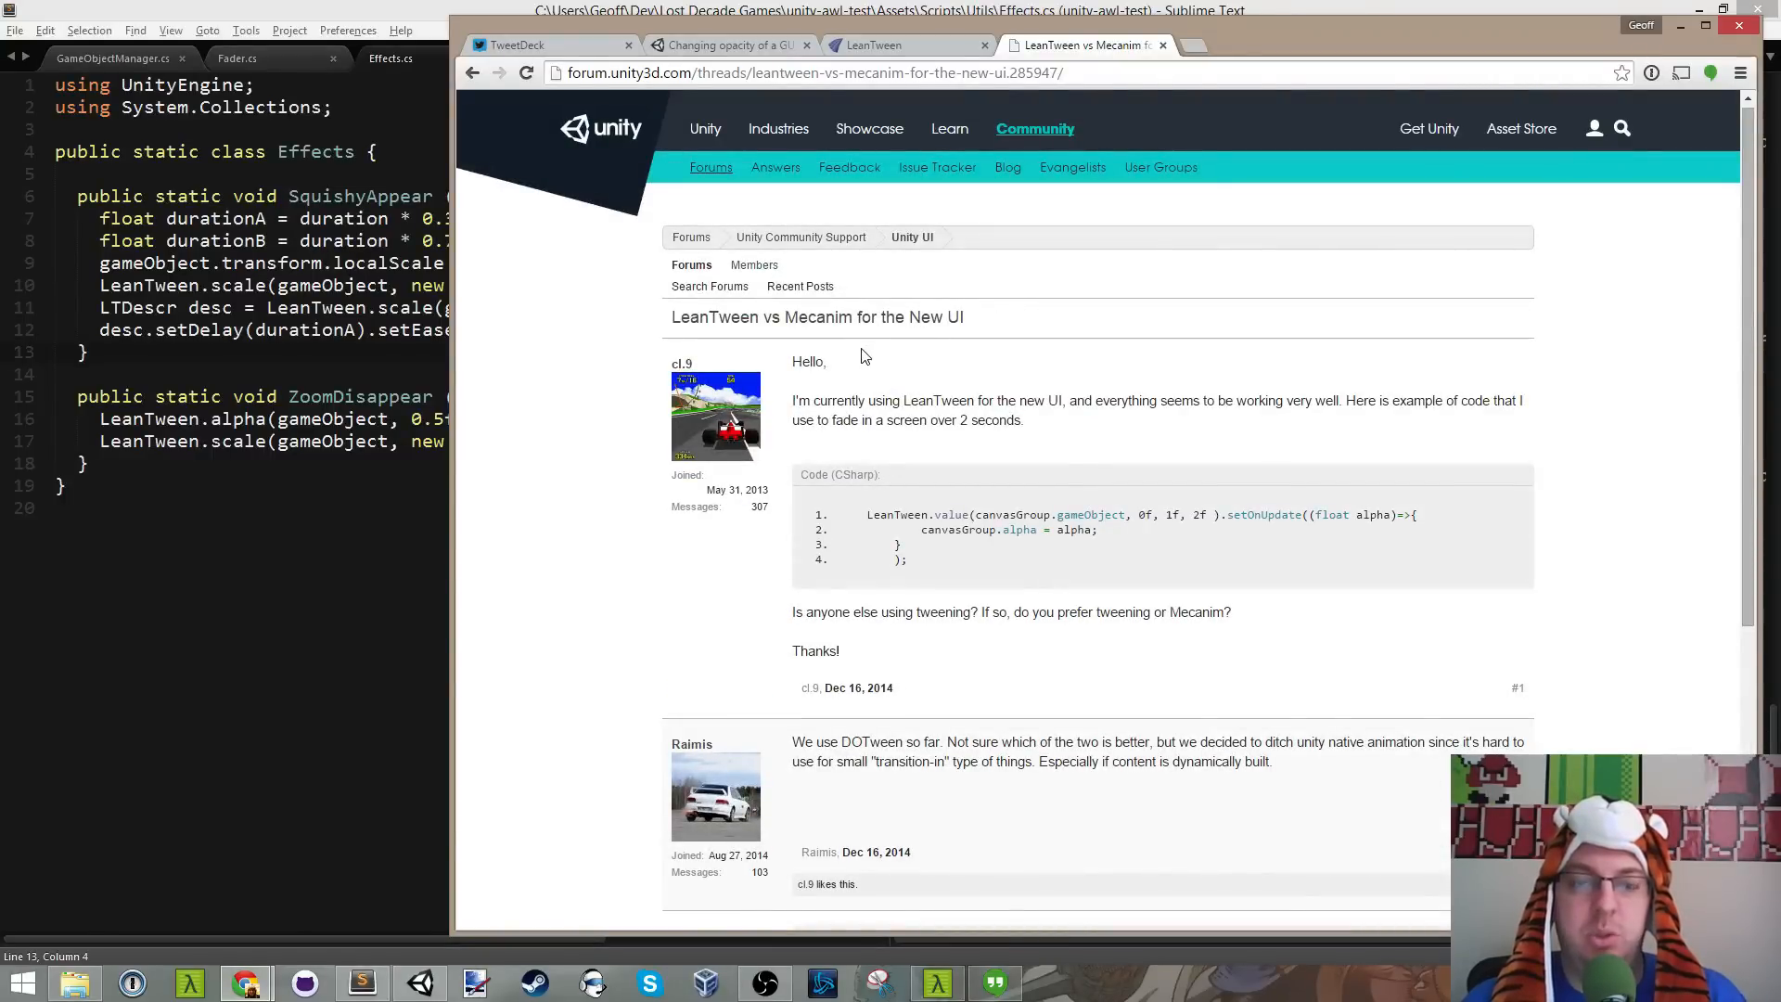
Step: Skim the replies in the LeanTween forum thread, return to Sublime Text, and save TileMapTest.cs
{"action": "scroll", "coordinate": [546, 457], "scroll_direction": "down", "scroll_amount": 3}
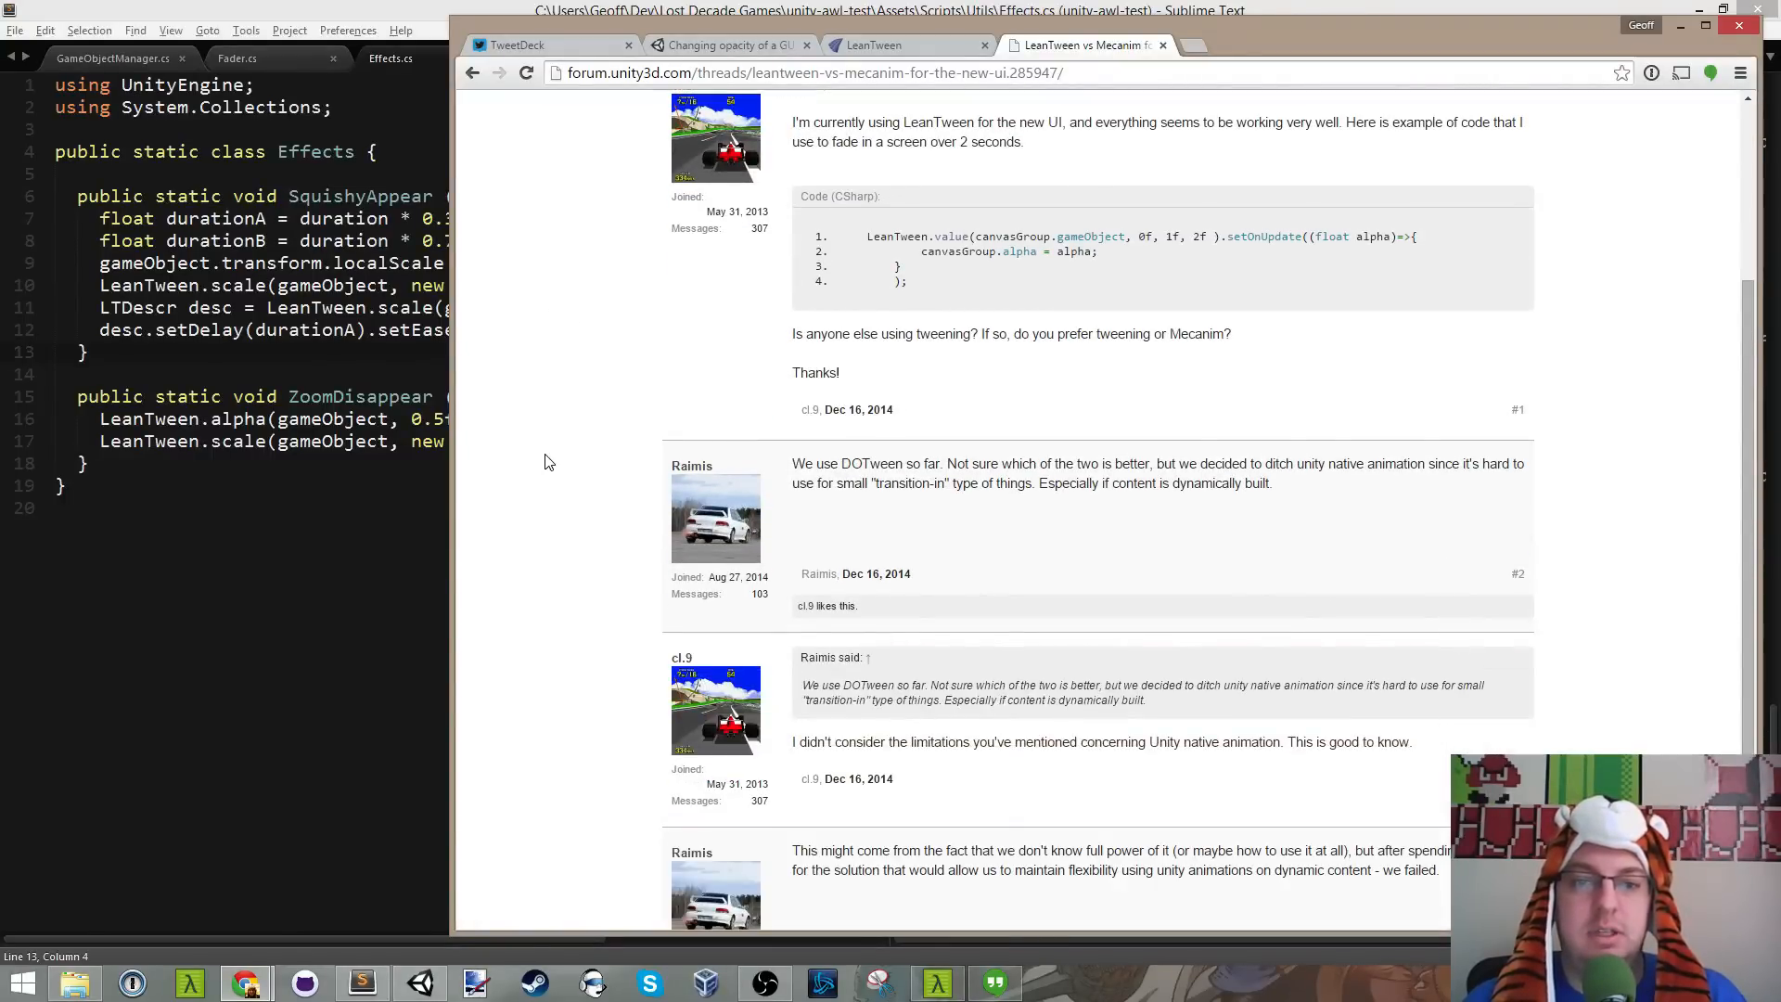
{"action": "scroll", "coordinate": [546, 457], "scroll_direction": "up", "scroll_amount": 4}
{"action": "key", "text": "alt+Tab"}
{"action": "left_click", "coordinate": [724, 197]}
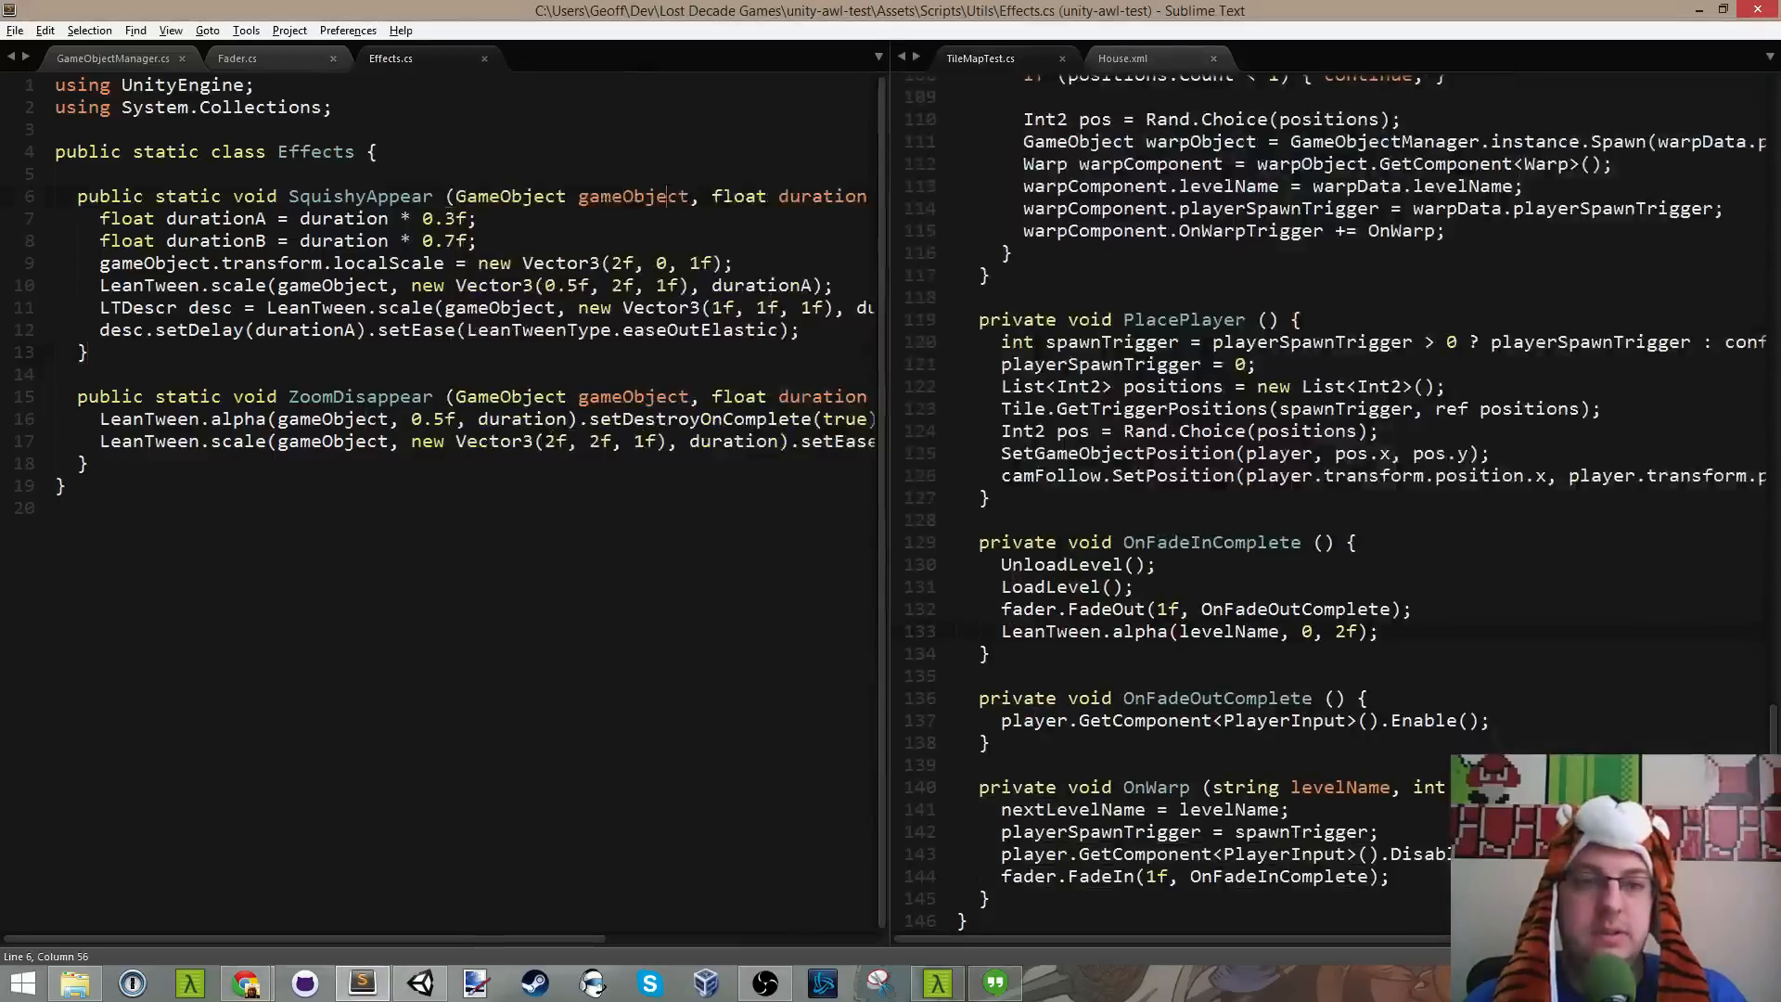
{"action": "left_click", "coordinate": [1238, 589]}
{"action": "left_click", "coordinate": [1266, 633]}
{"action": "key", "text": "End"}
{"action": "key", "text": "ctrl+s"}
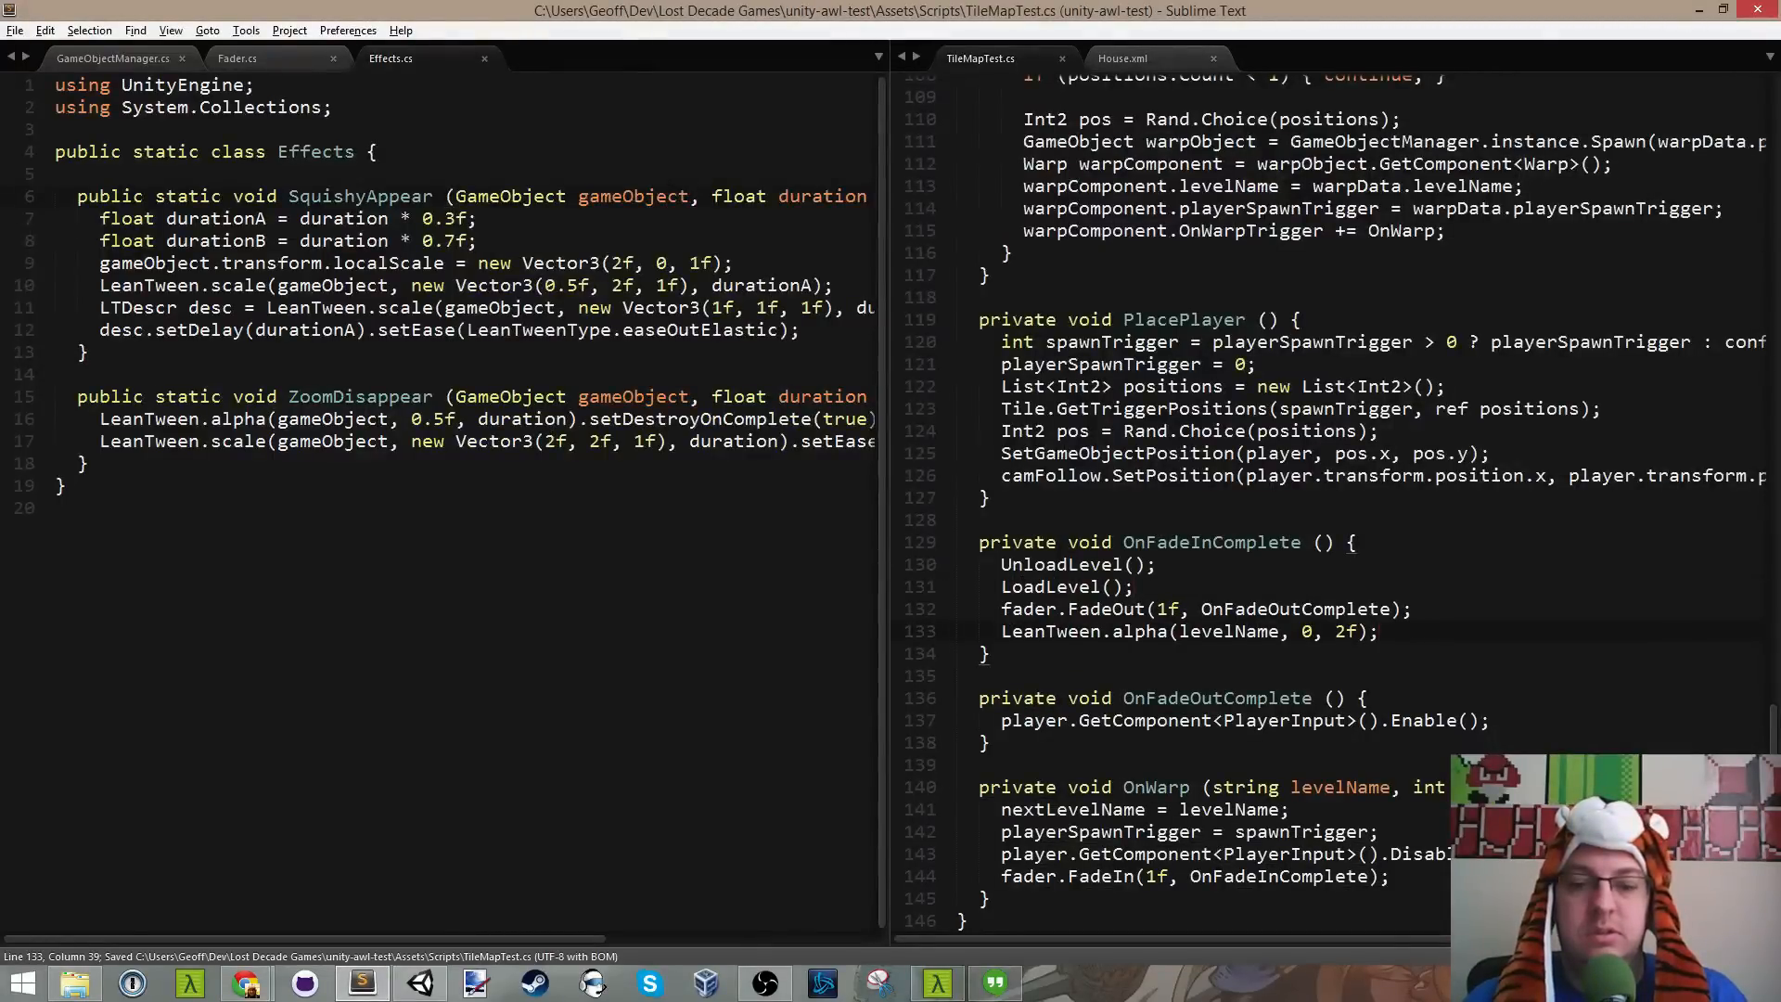
Step: Switch to the Twitch chat popout in Chrome and send the message "Nice"
{"action": "mouse_move", "coordinate": [246, 989]}
{"action": "left_click", "coordinate": [357, 882]}
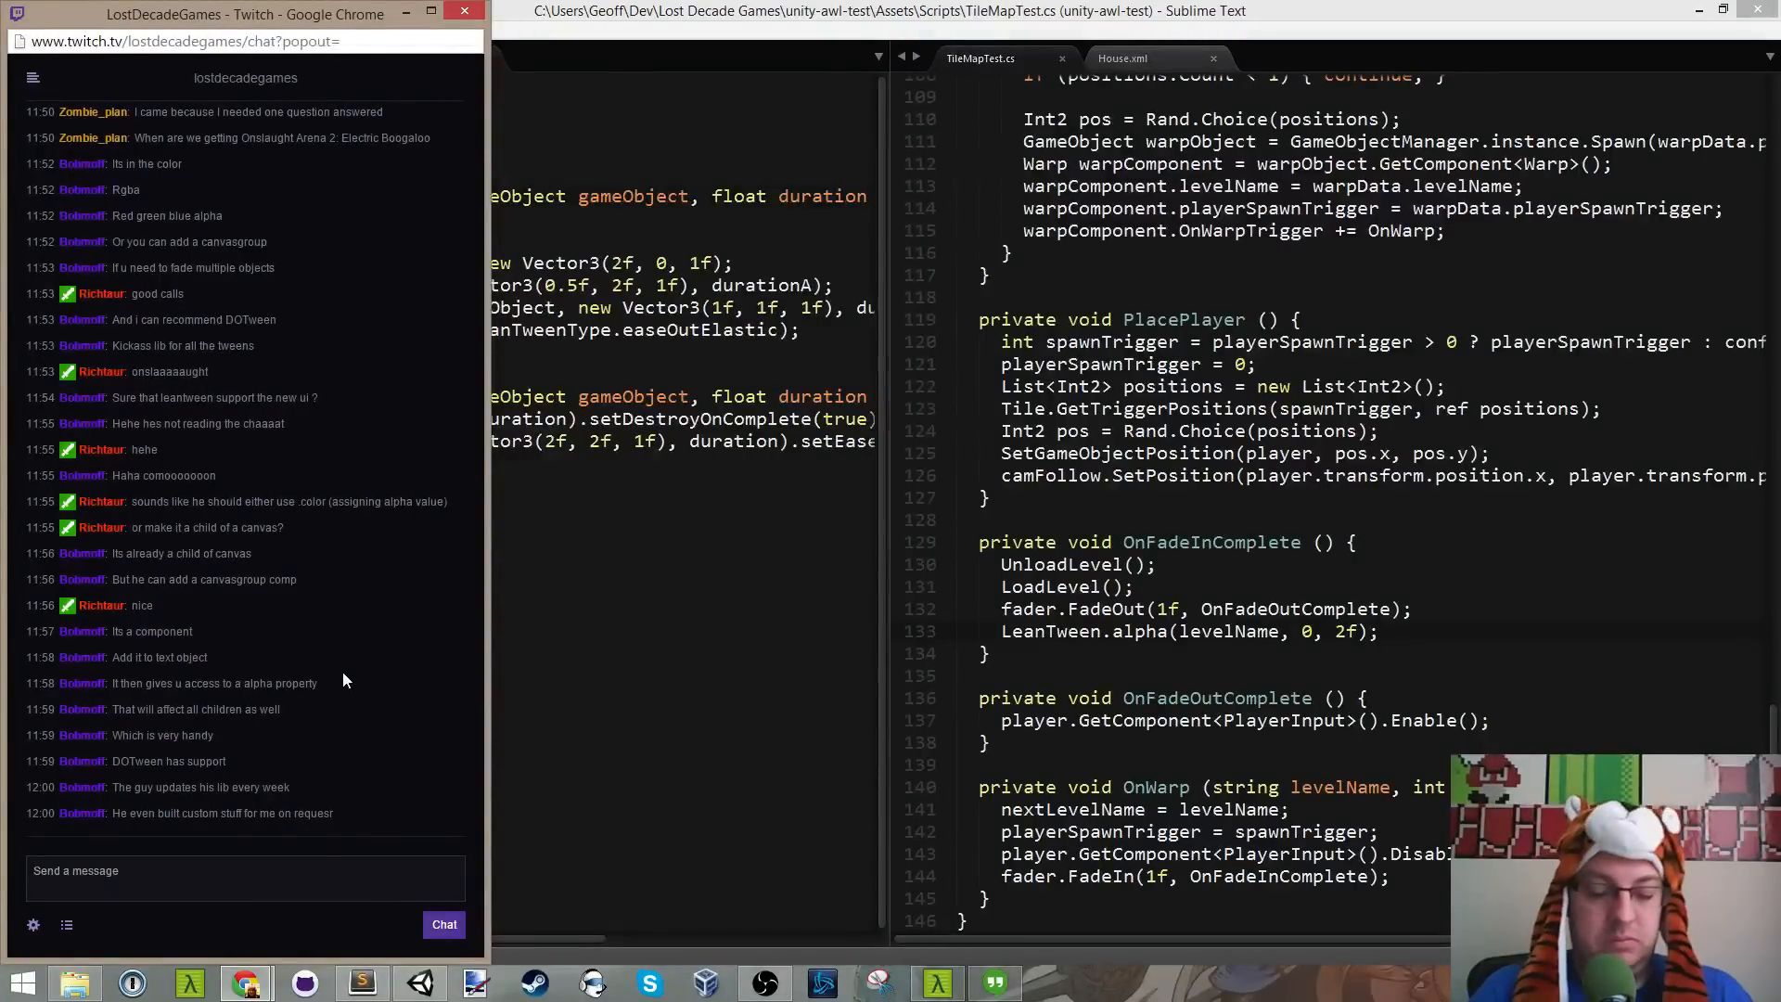
{"action": "type", "text": "Nice"}
{"action": "key", "text": "Return"}
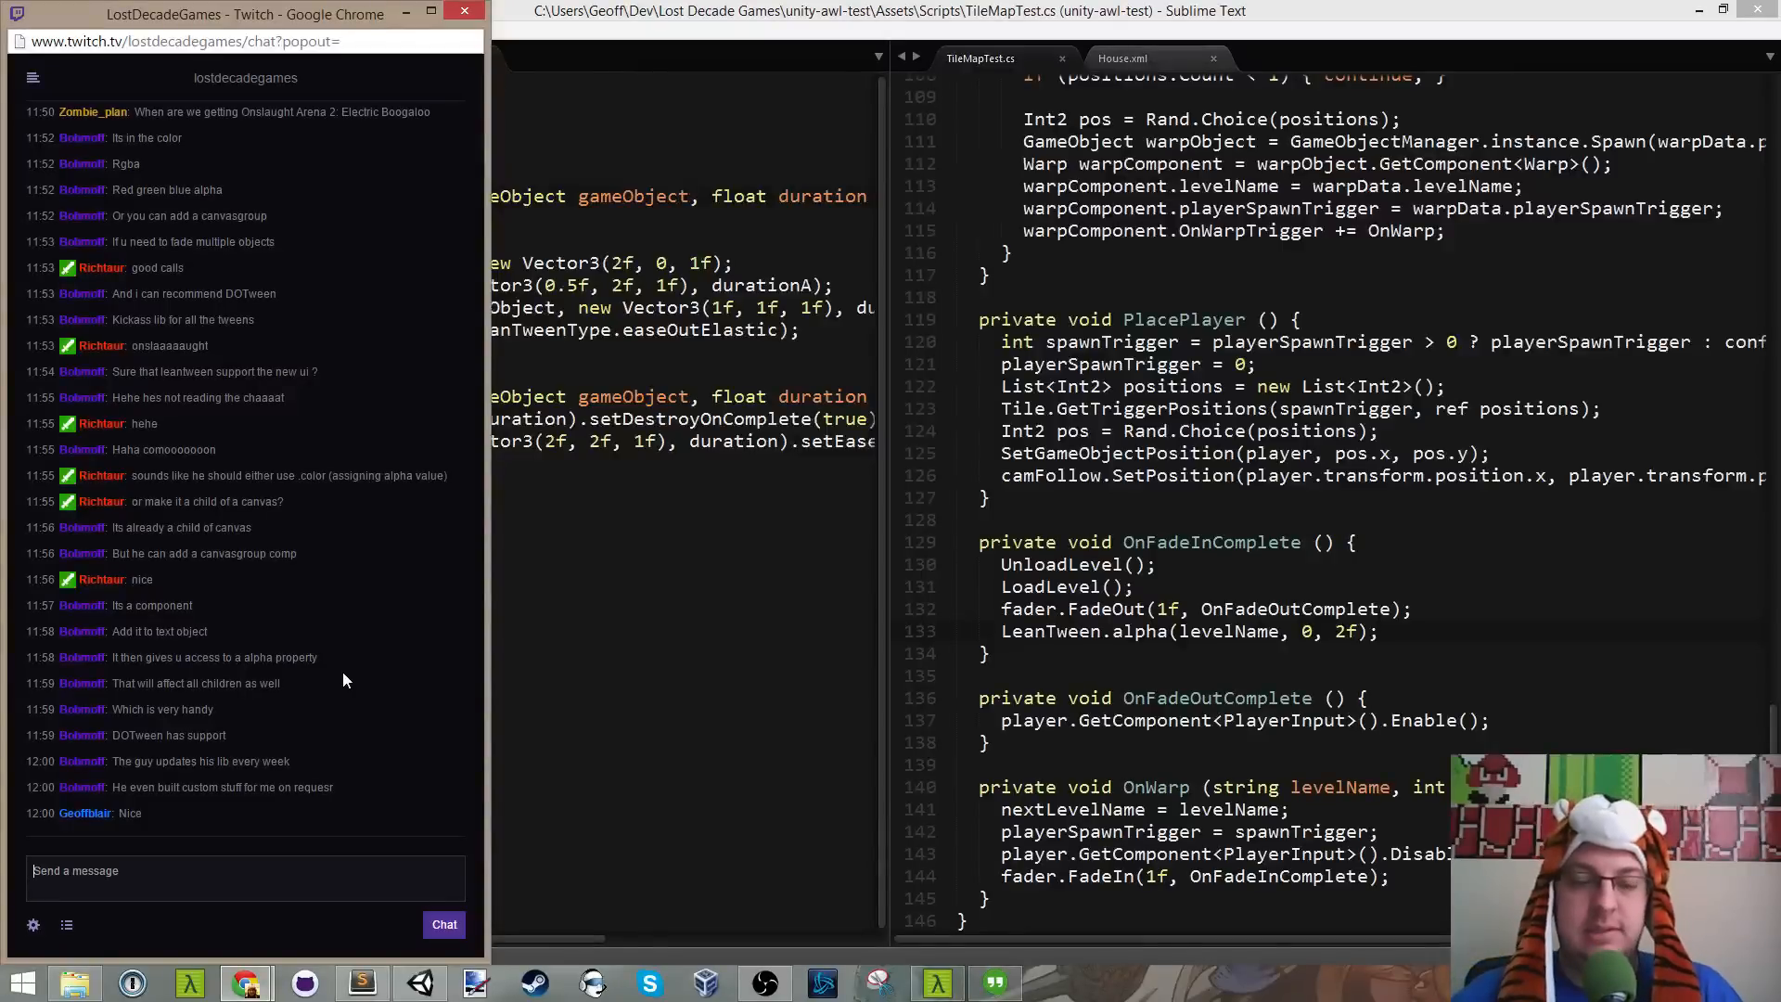
Step: Save TileMapTest.cs again in Sublime Text and review its field declarations, plus the Effects.cs, Fader.cs and GameObjectManager.cs scripts
{"action": "left_click", "coordinate": [1327, 320]}
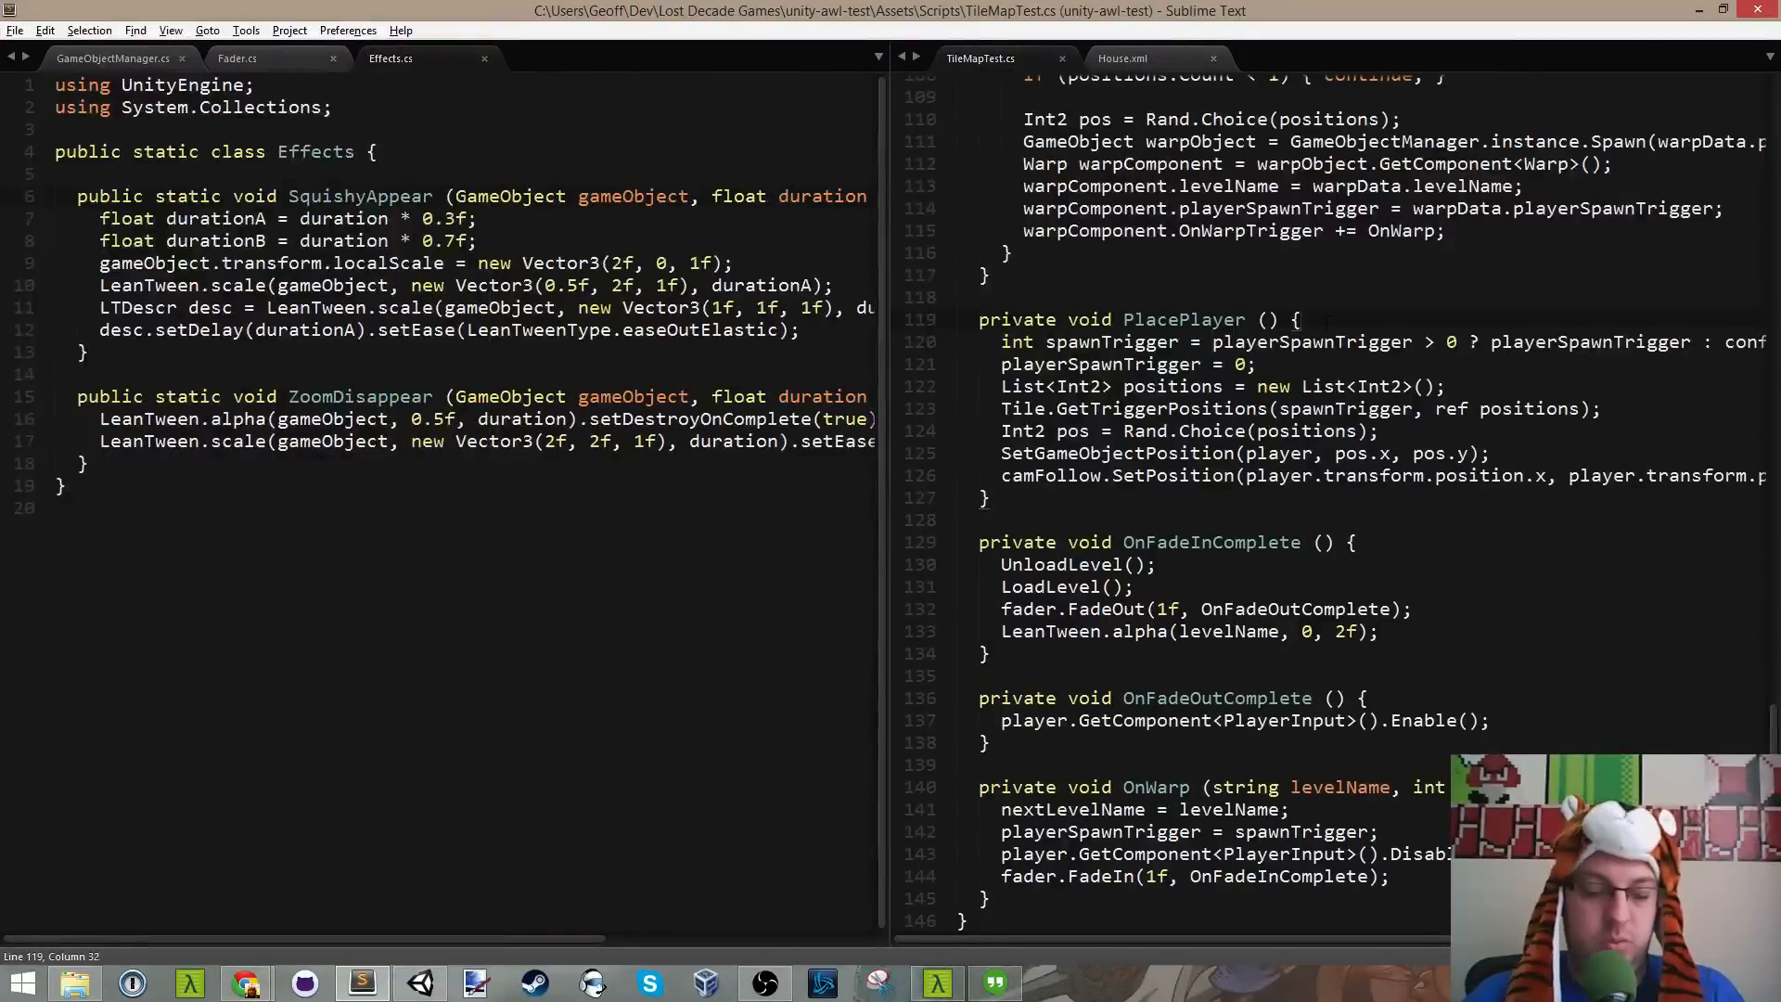
{"action": "key", "text": "ctrl+s"}
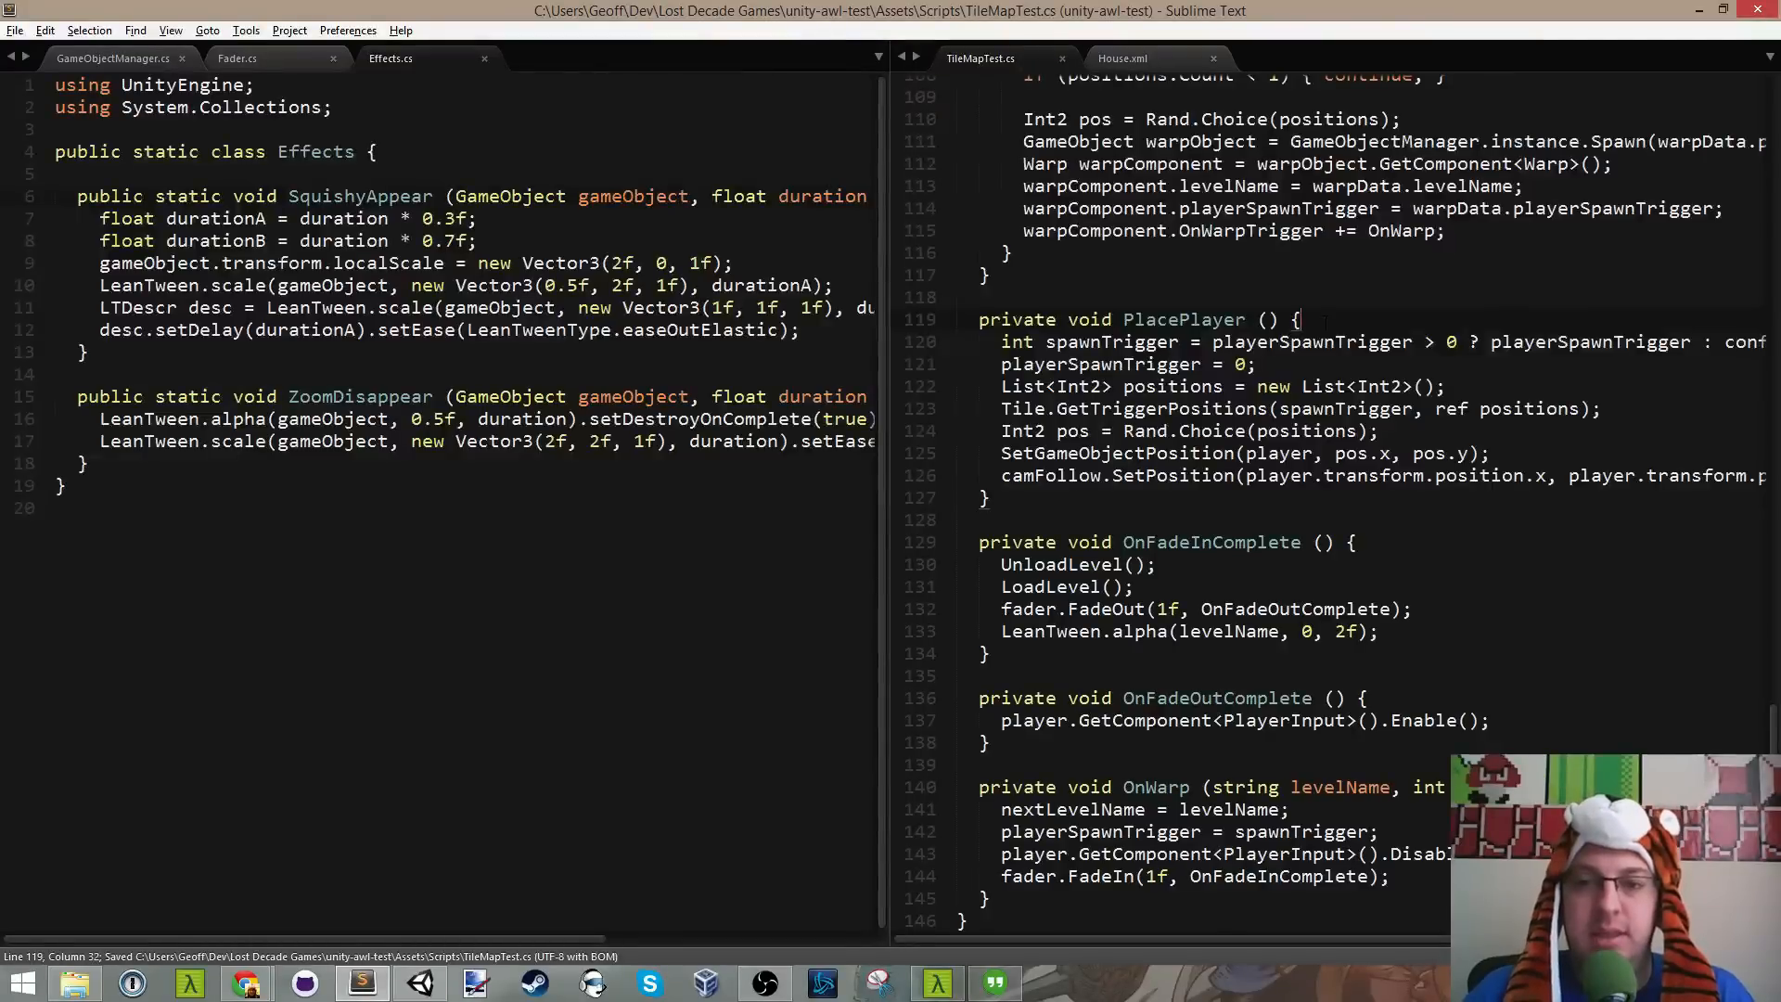
{"action": "scroll", "coordinate": [1372, 510], "scroll_direction": "up", "scroll_amount": 20}
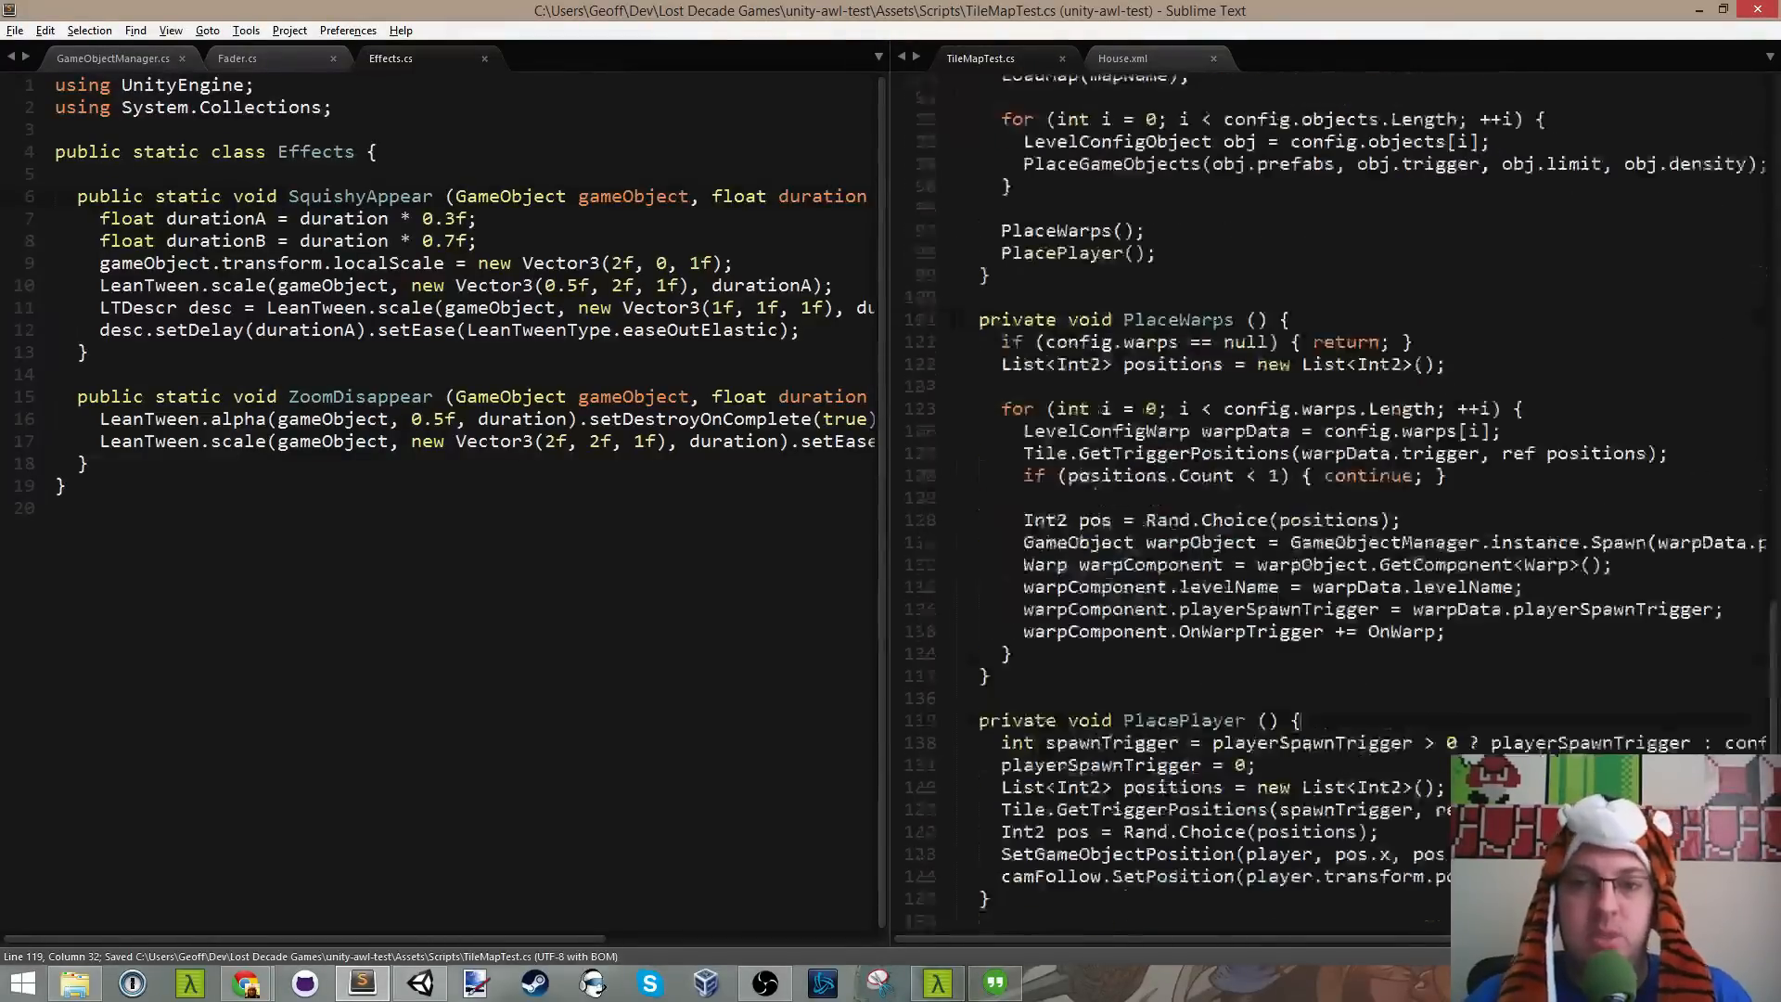
{"action": "scroll", "coordinate": [1336, 500], "scroll_direction": "up", "scroll_amount": 10}
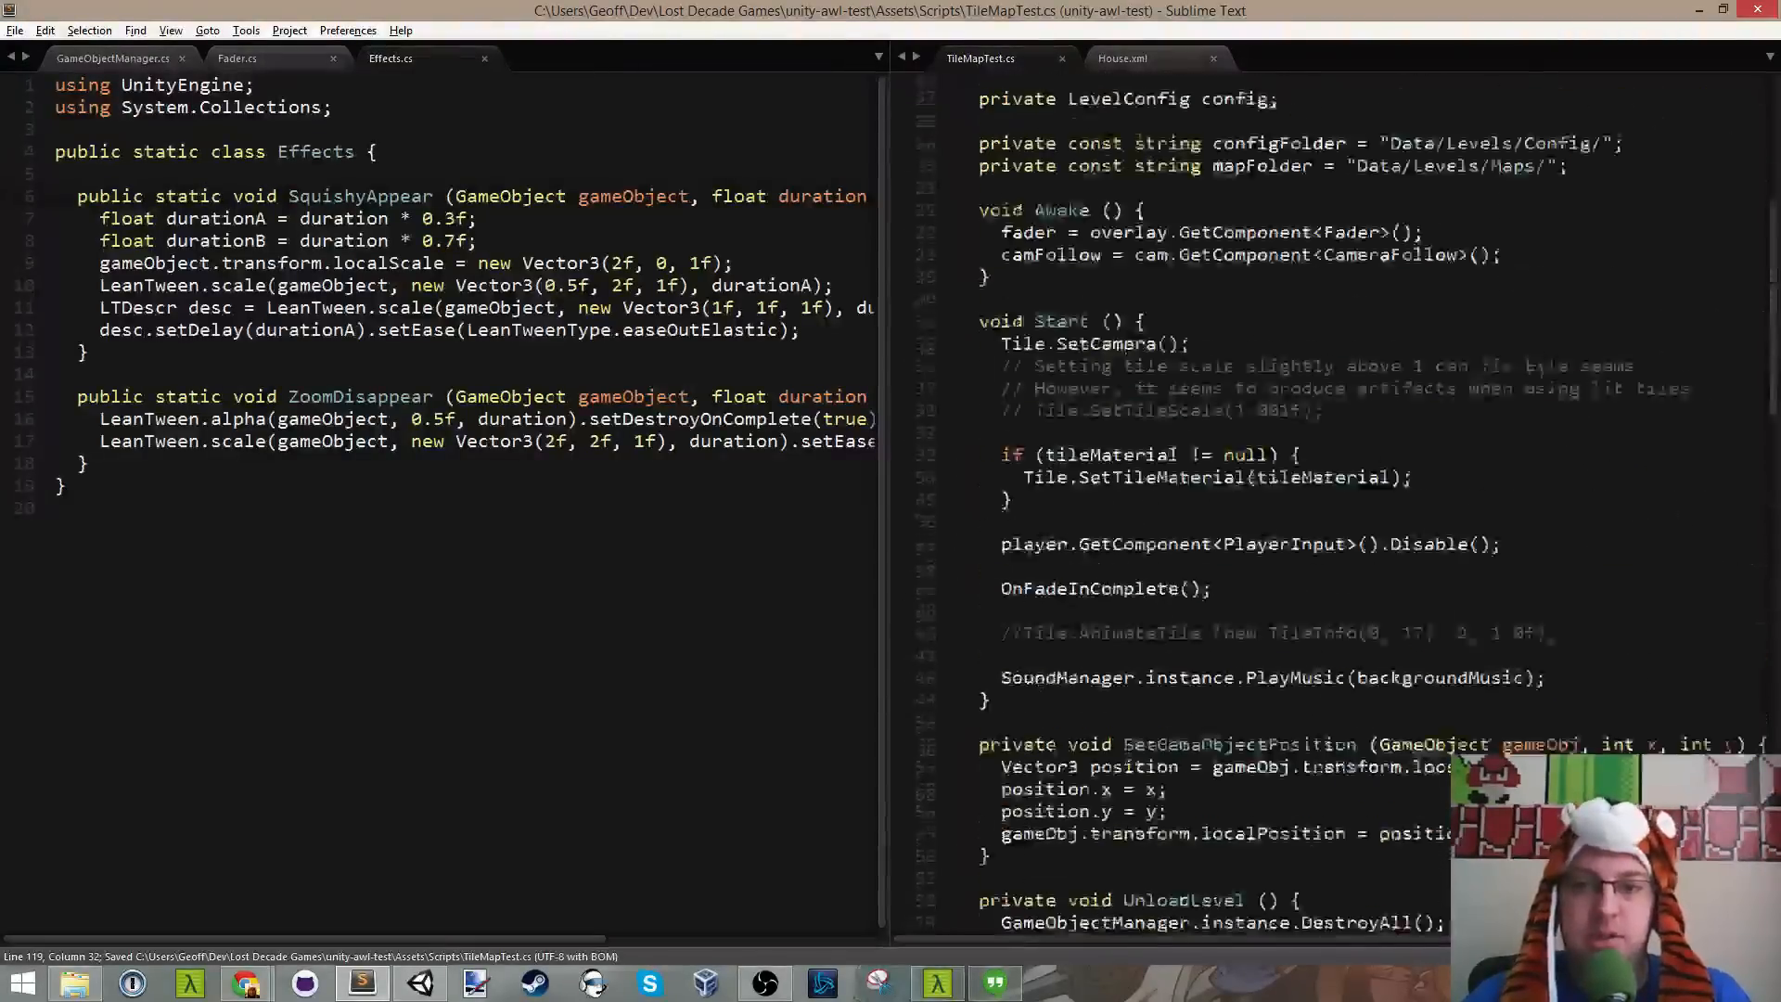
{"action": "scroll", "coordinate": [1319, 278], "scroll_direction": "up", "scroll_amount": 3}
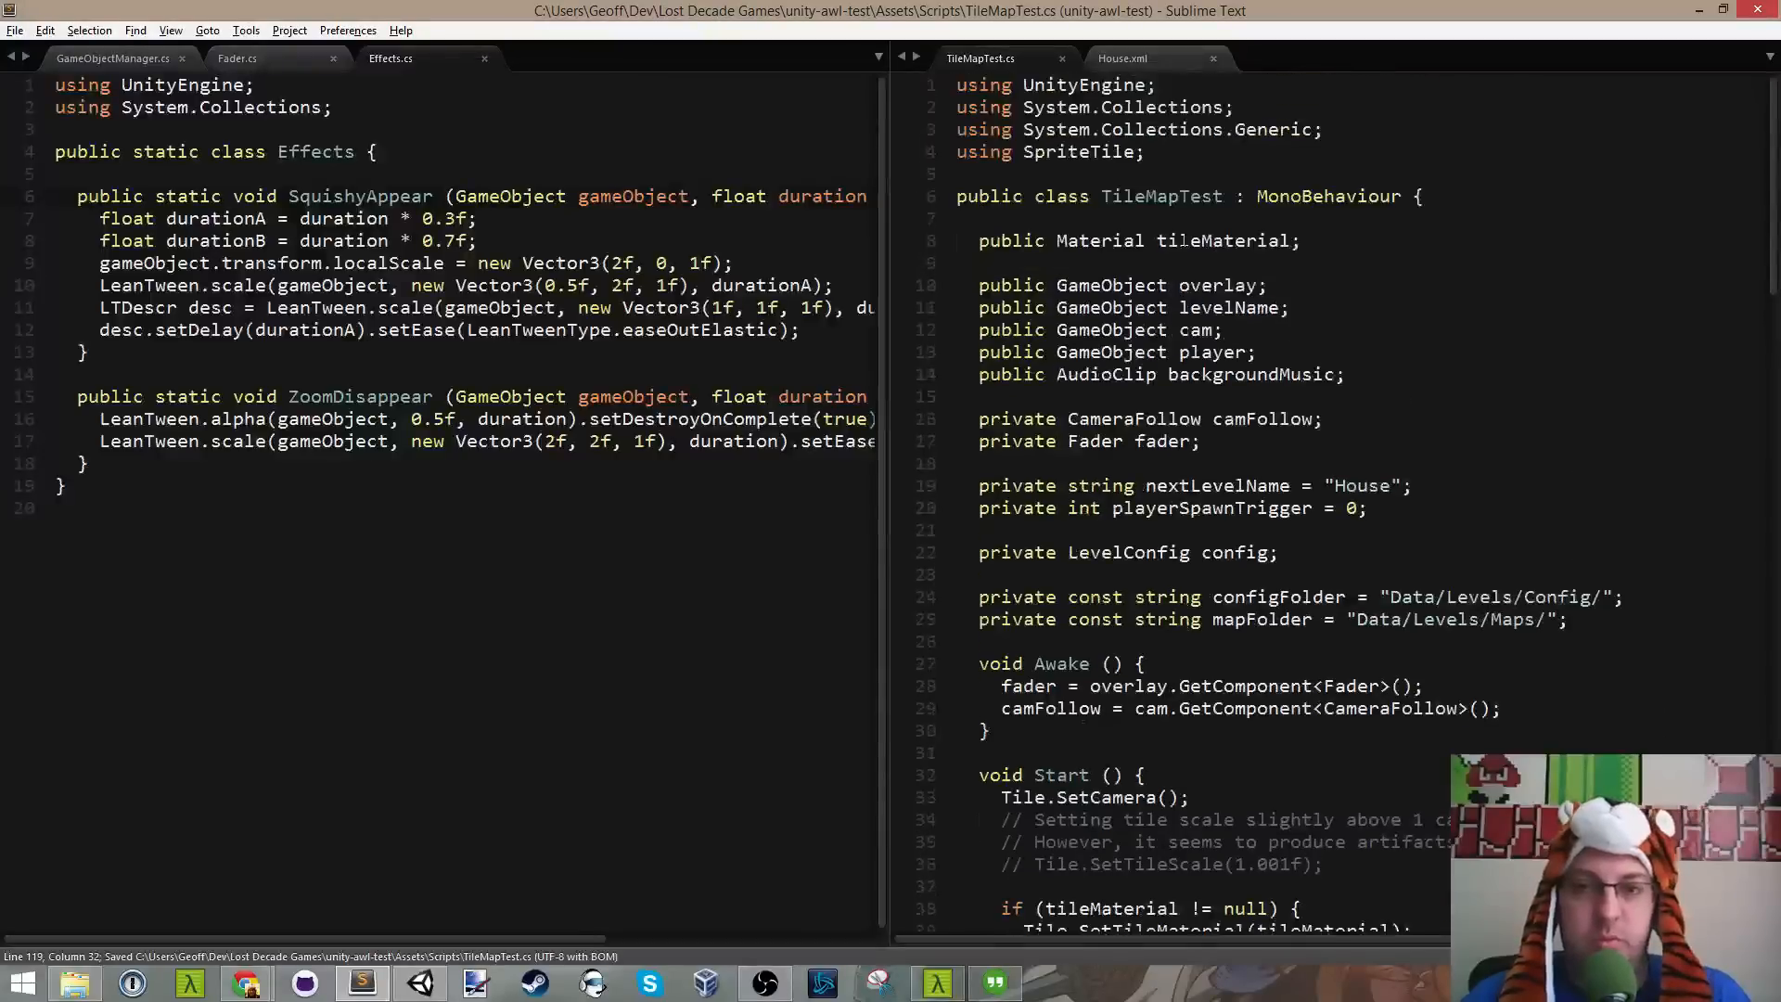
{"action": "left_click", "coordinate": [1319, 278]}
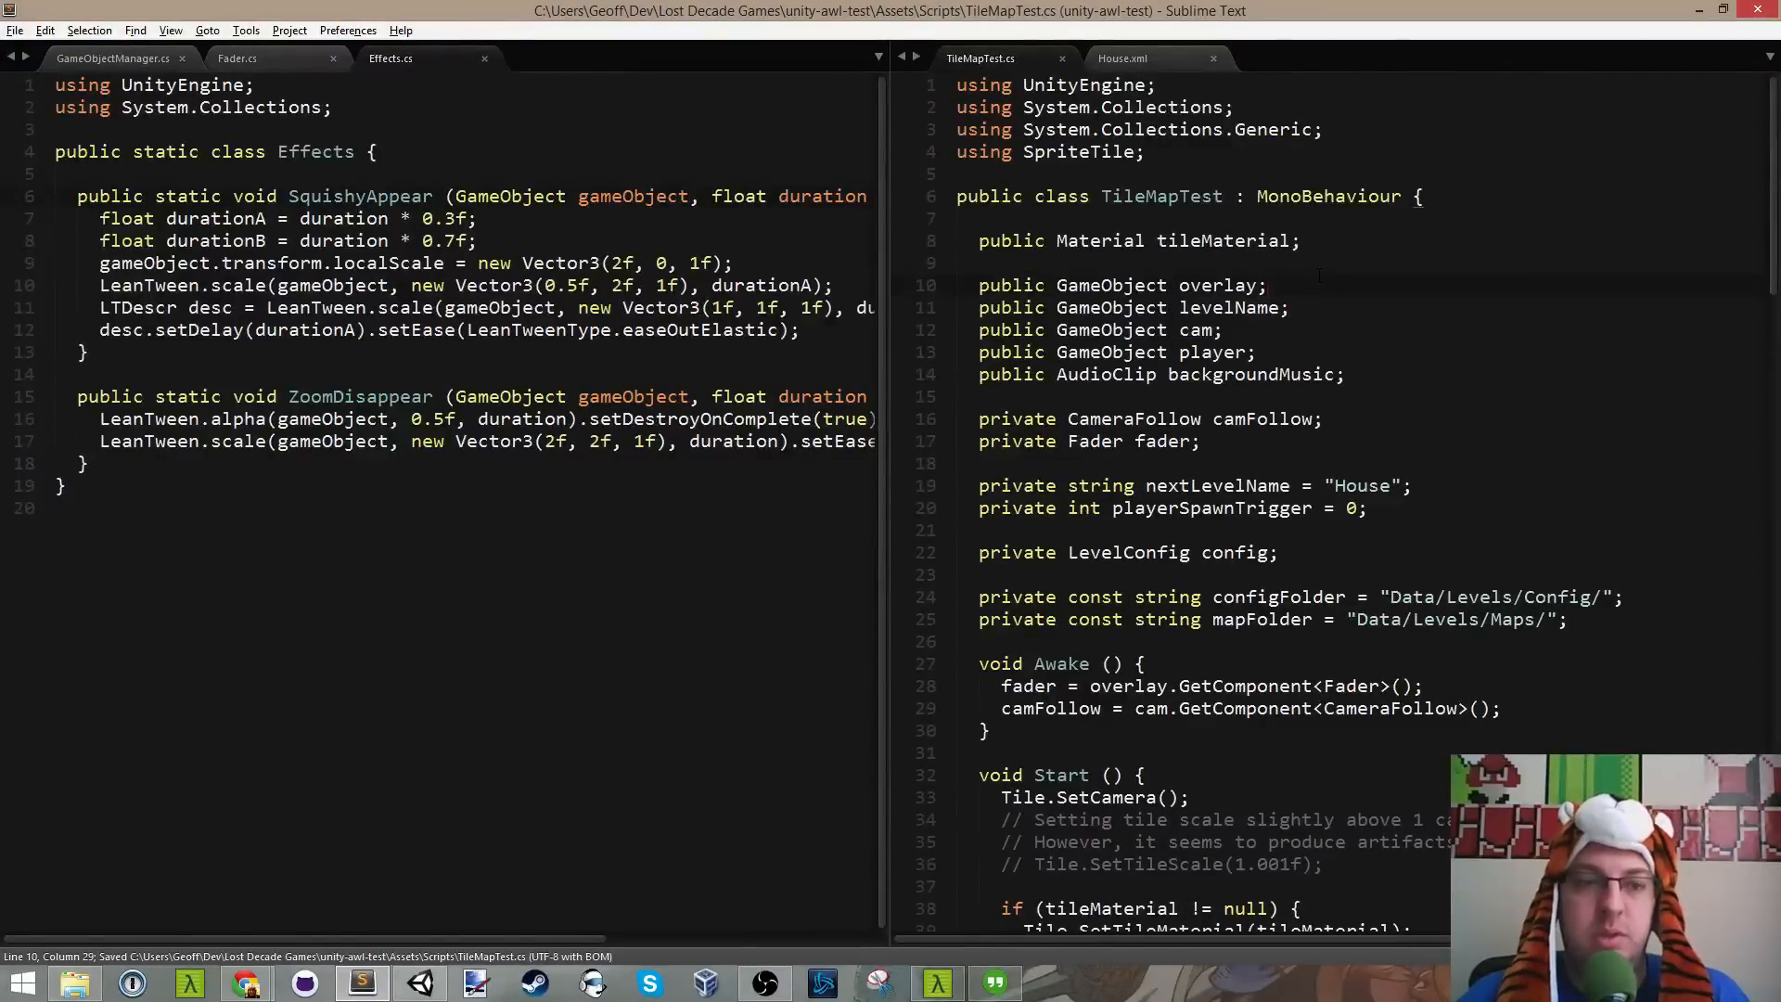
{"action": "left_click", "coordinate": [1287, 88]}
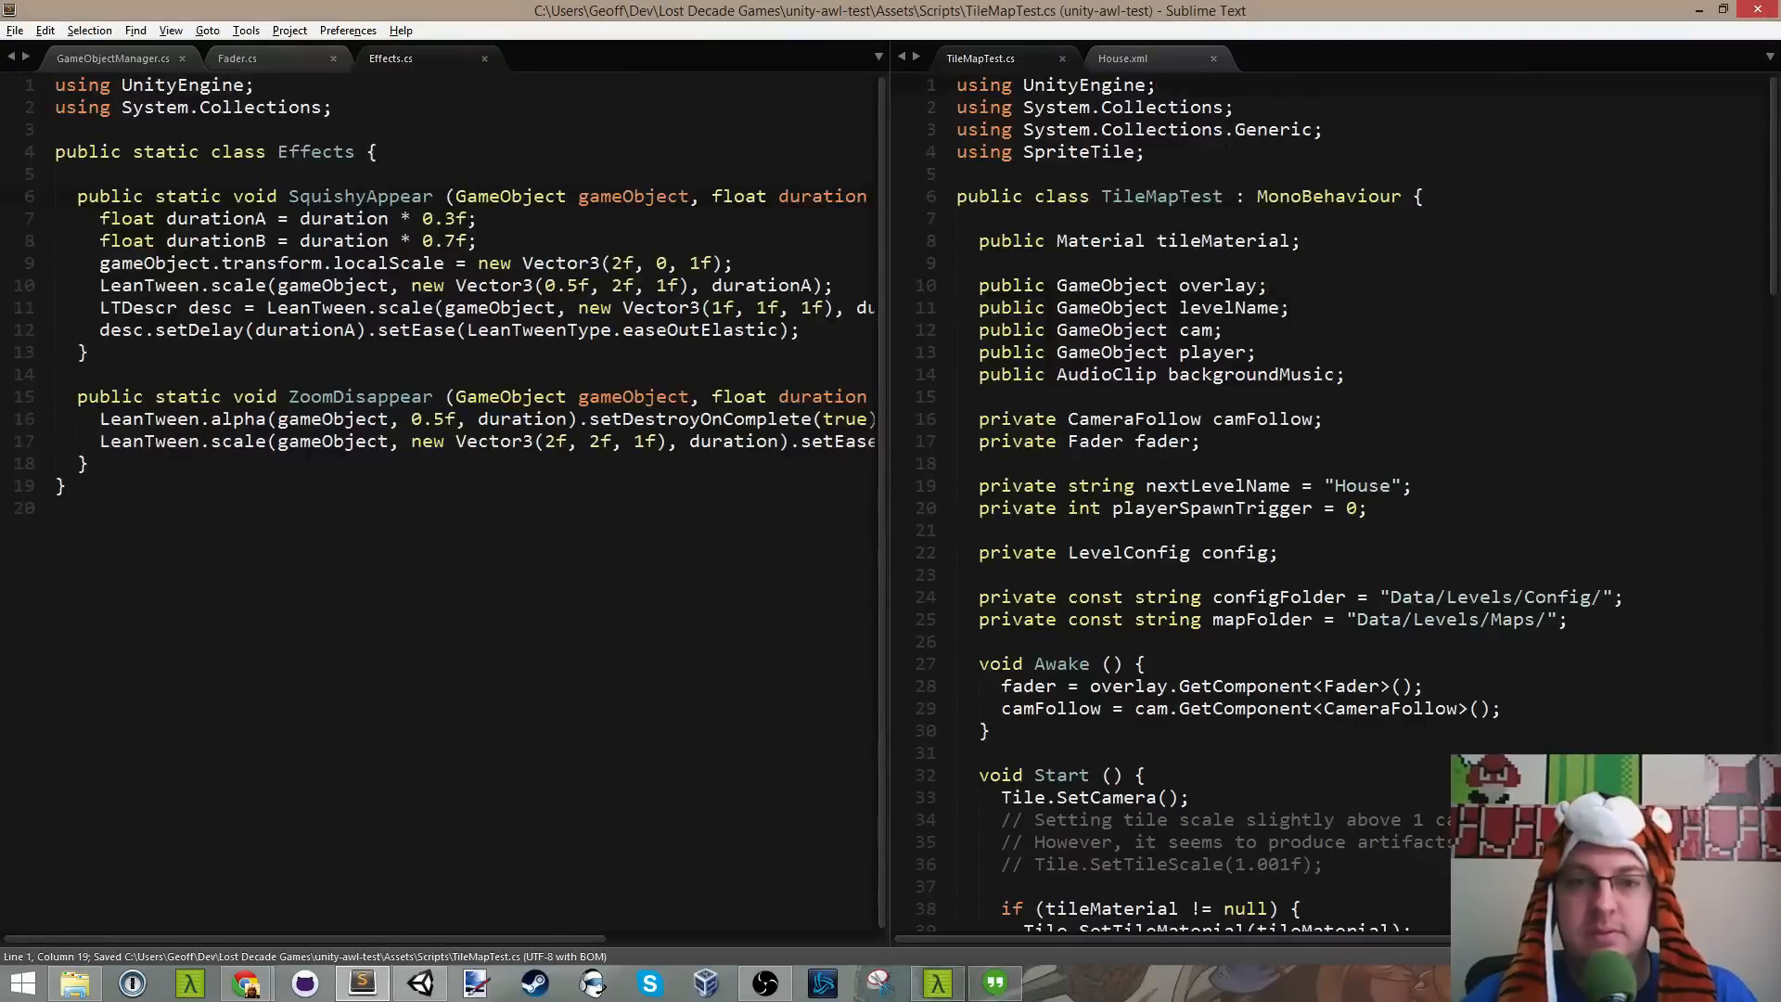
{"action": "left_click", "coordinate": [538, 134]}
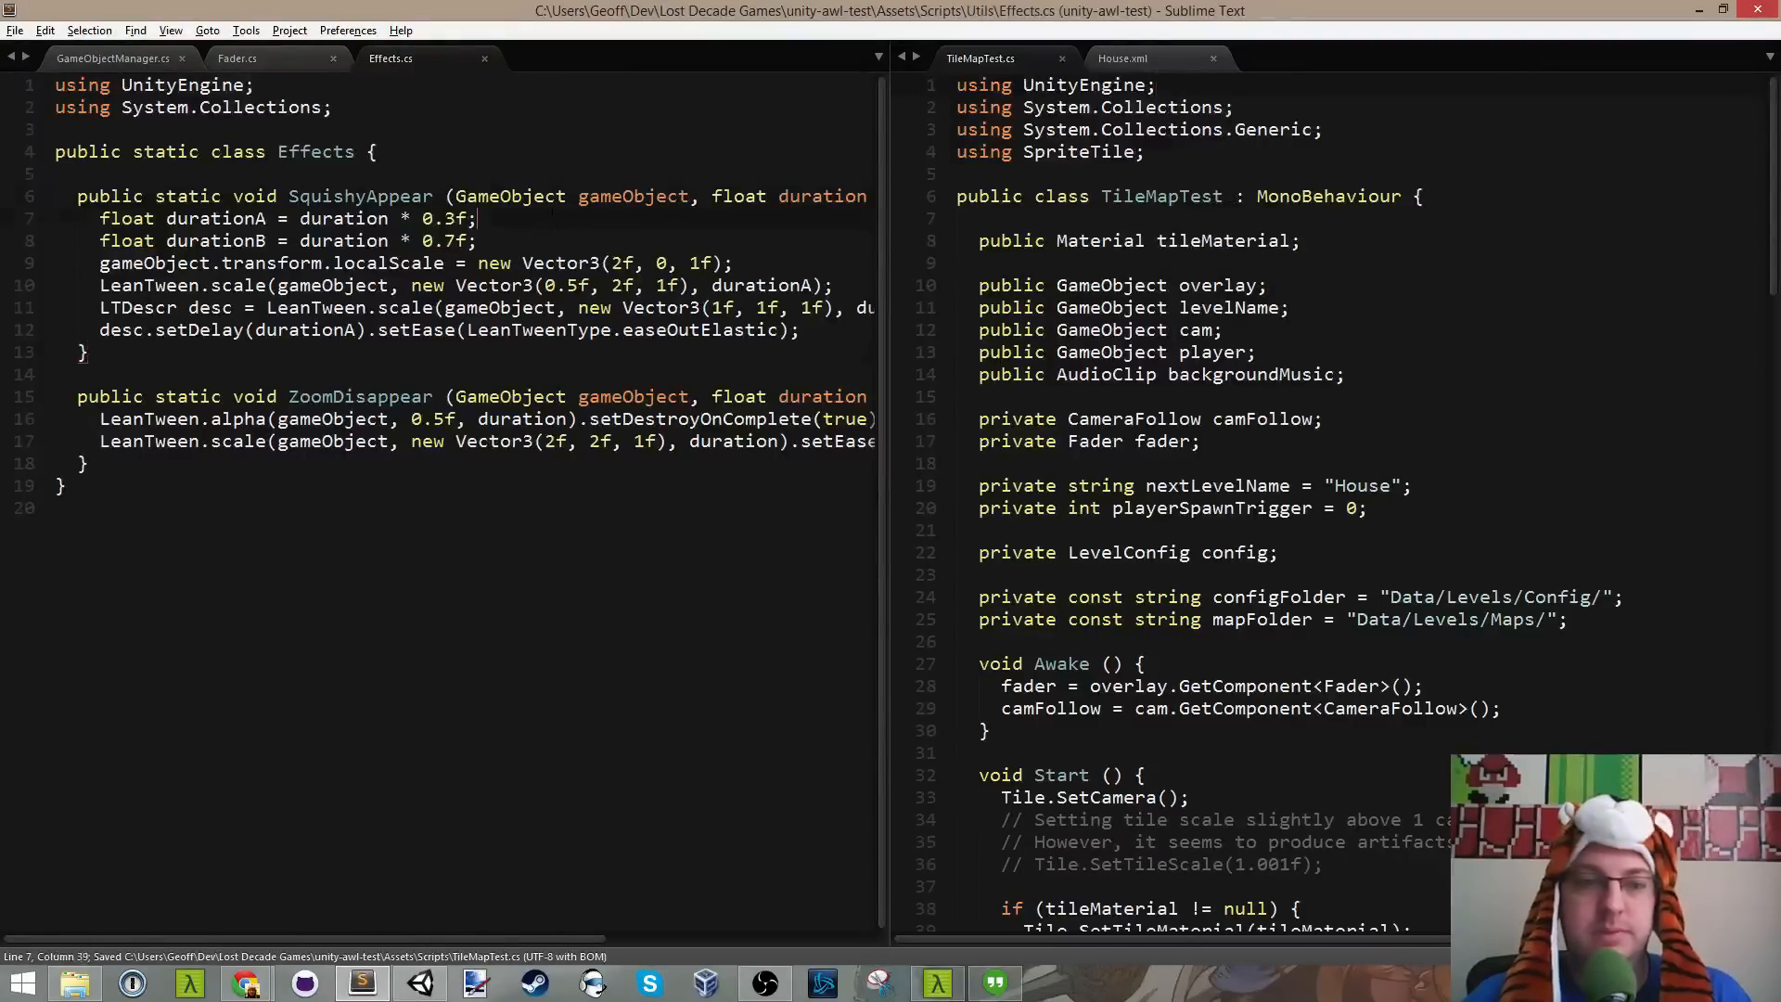
{"action": "left_click", "coordinate": [288, 65]}
{"action": "left_click", "coordinate": [115, 51]}
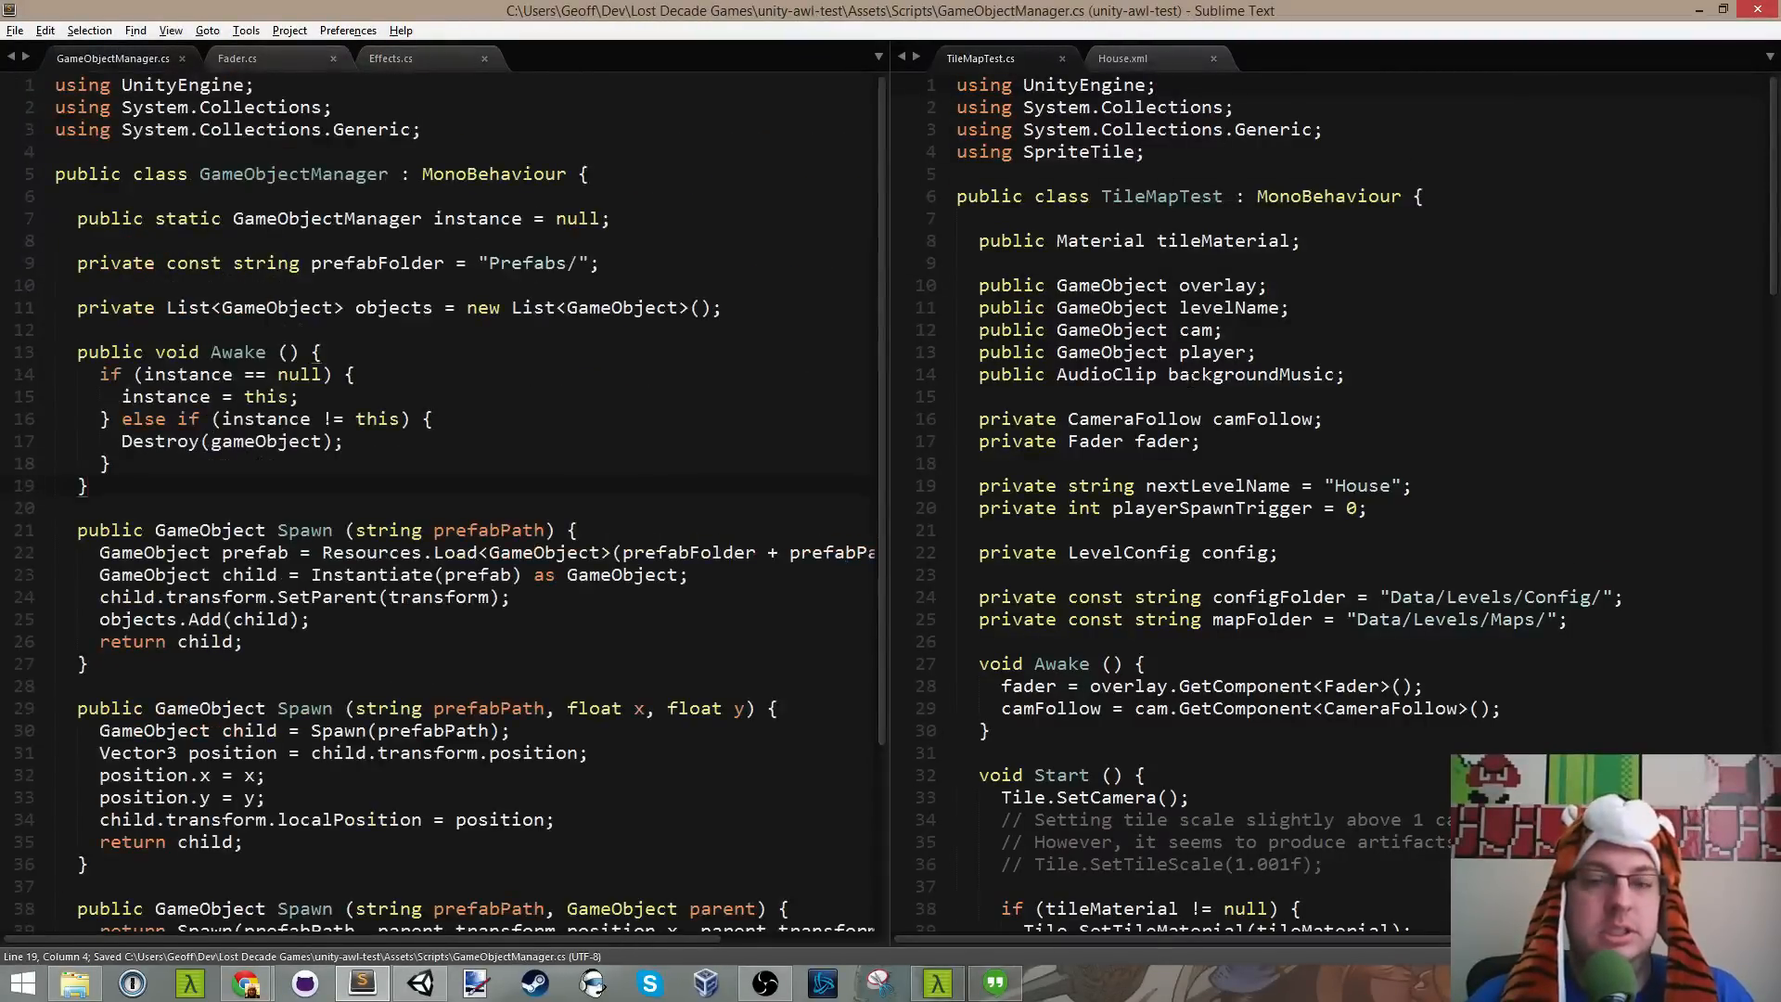
Step: Switch to Unity and deactivate the LevelName object under Canvas
{"action": "left_click", "coordinate": [420, 984]}
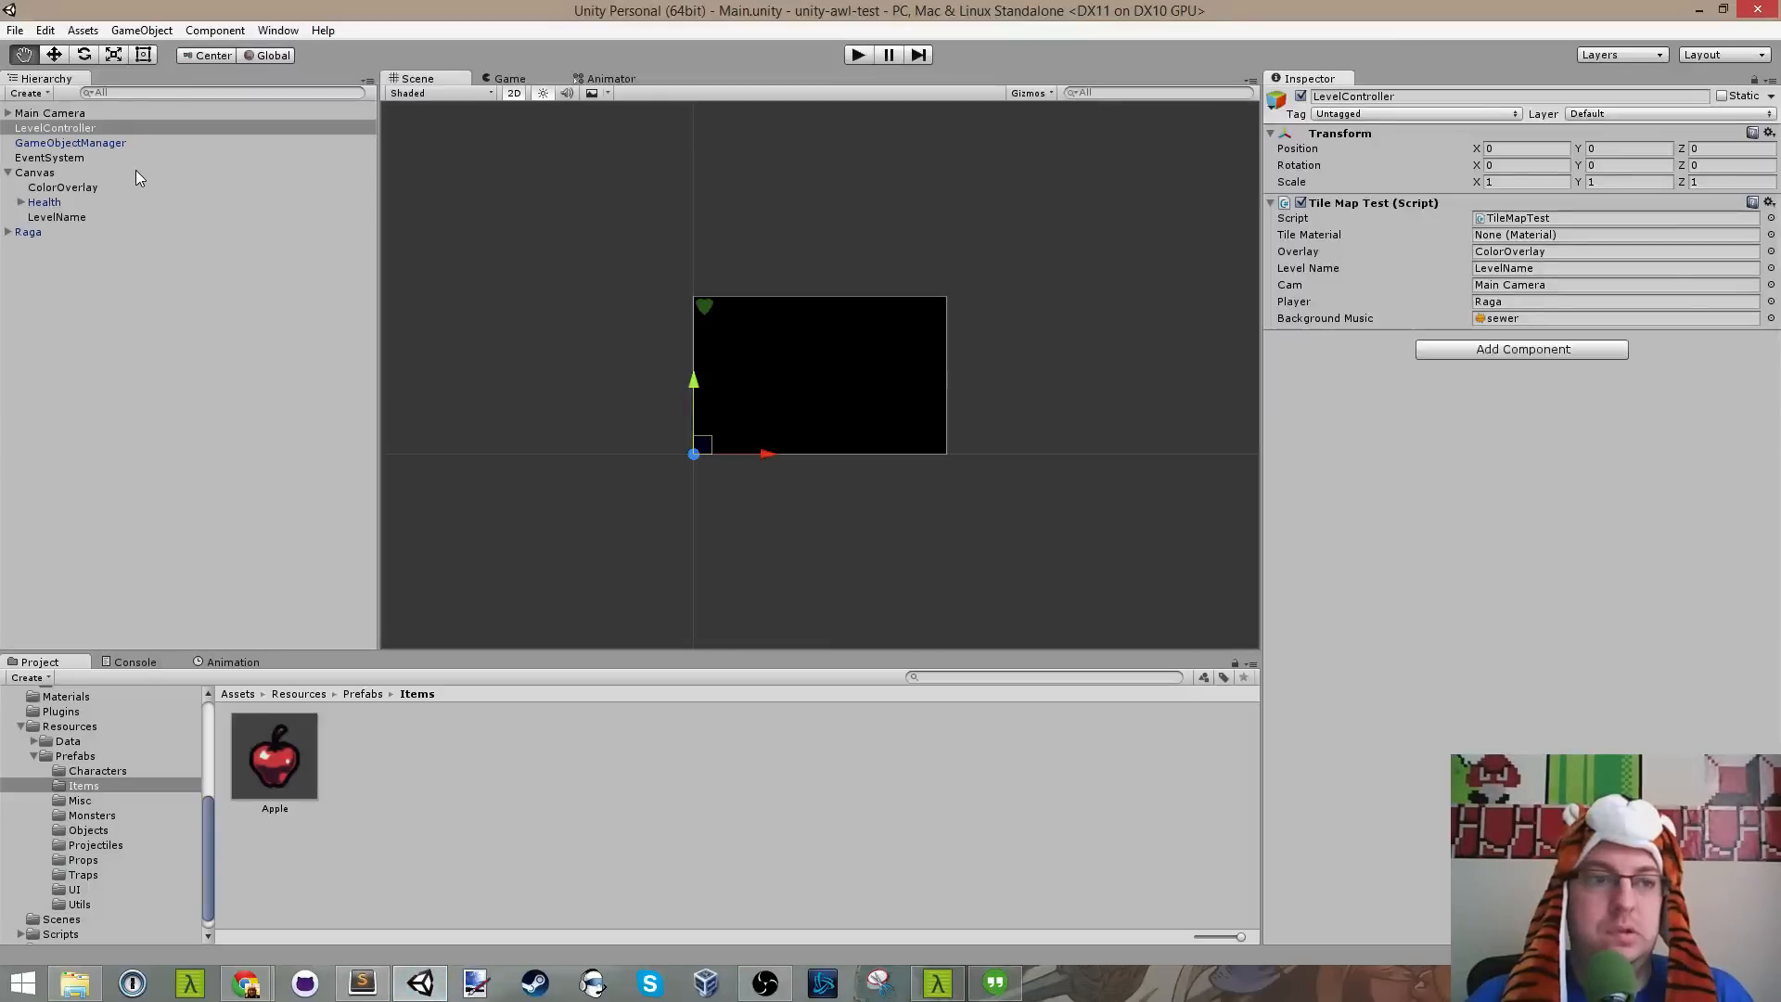
{"action": "left_click", "coordinate": [88, 141]}
{"action": "left_click", "coordinate": [72, 187]}
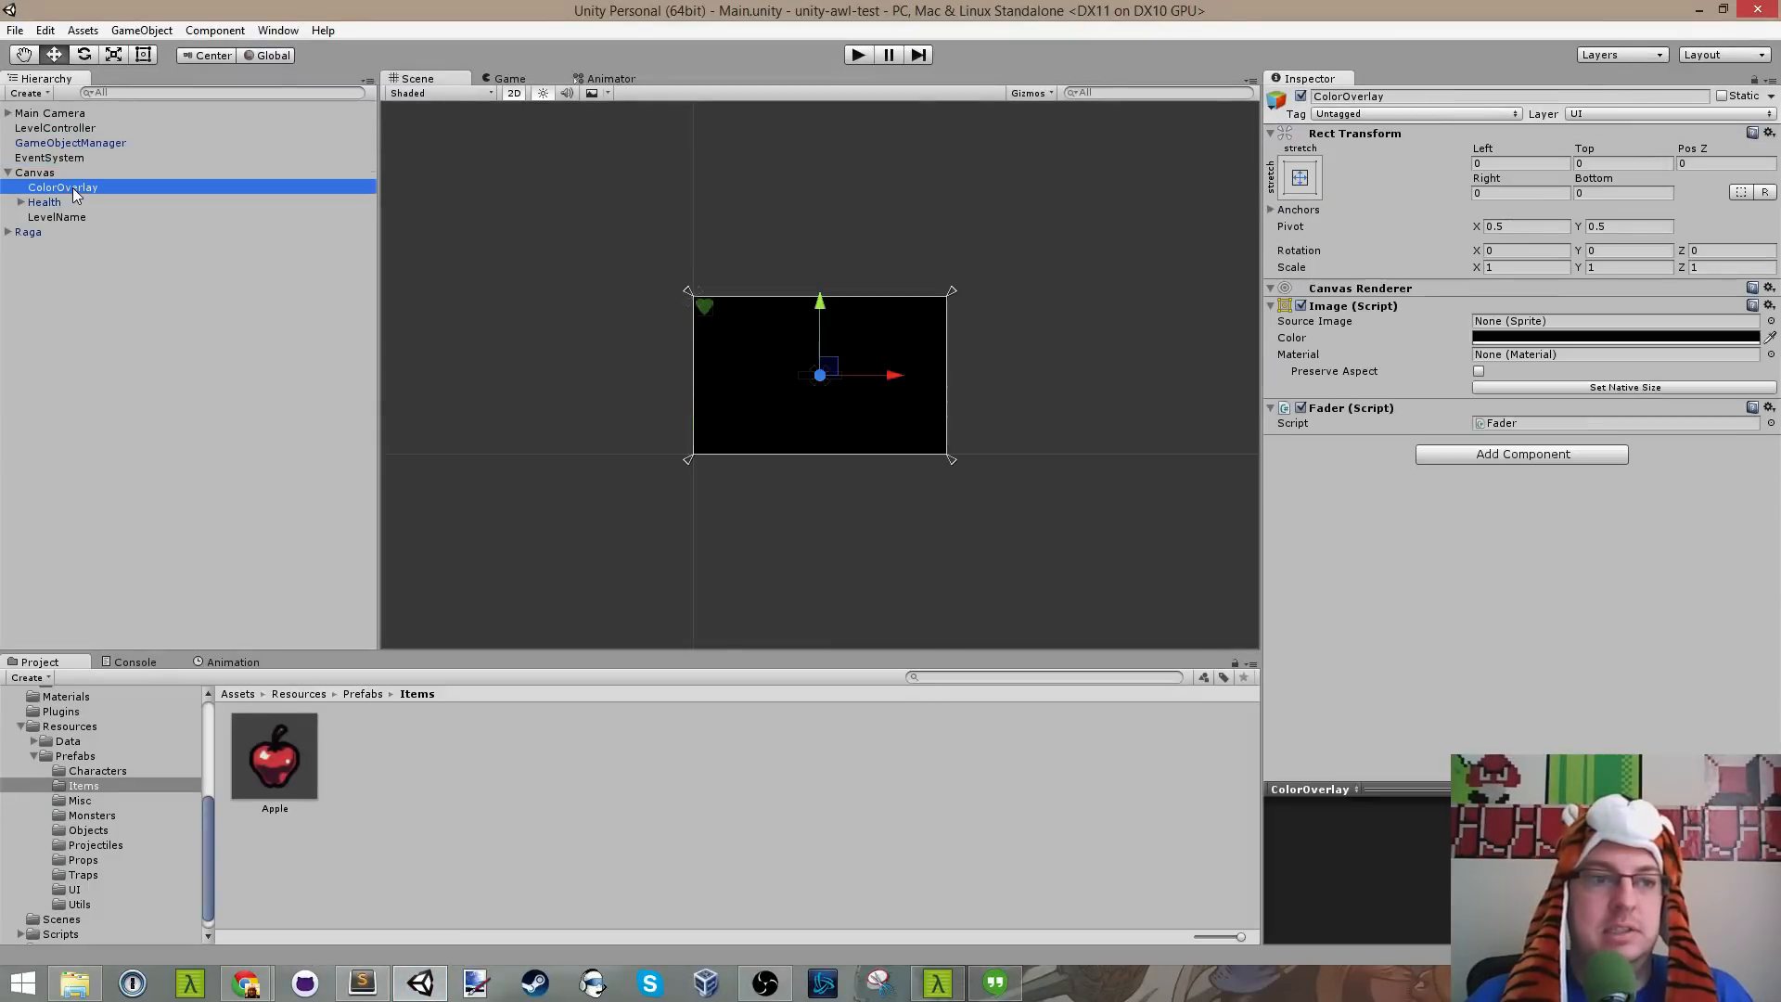
{"action": "left_click", "coordinate": [80, 171]}
{"action": "left_click", "coordinate": [63, 216]}
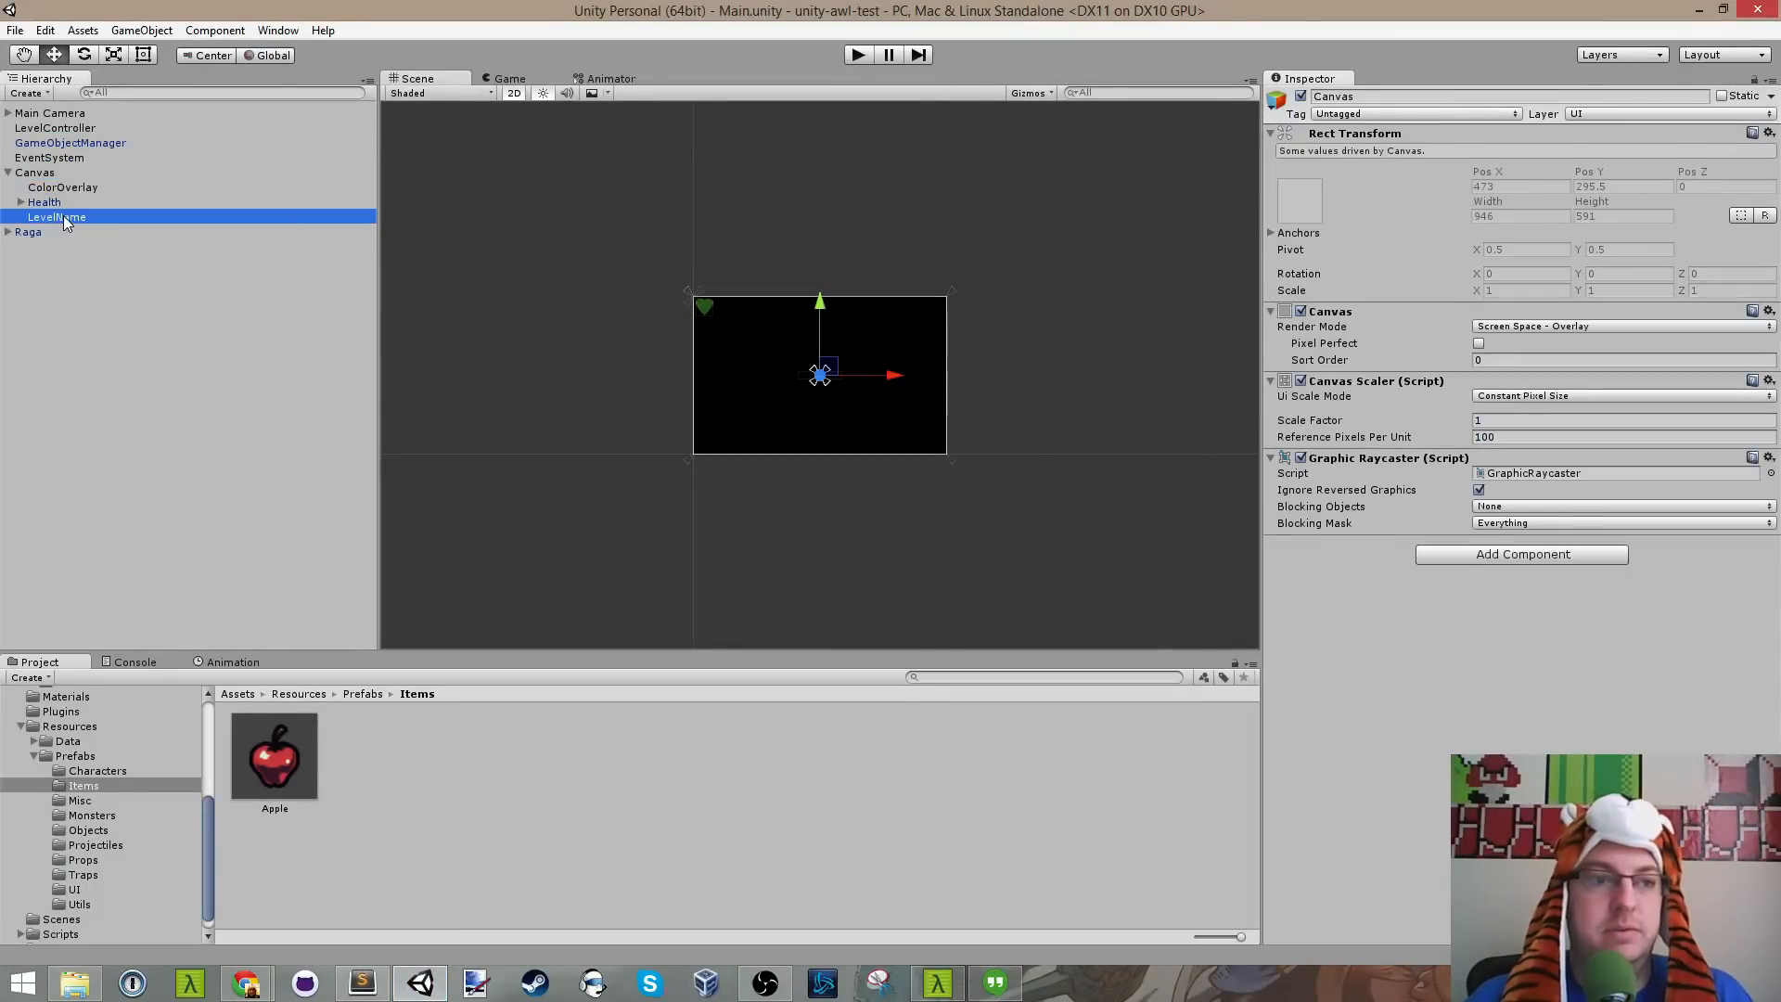
{"action": "left_click", "coordinate": [1300, 95]}
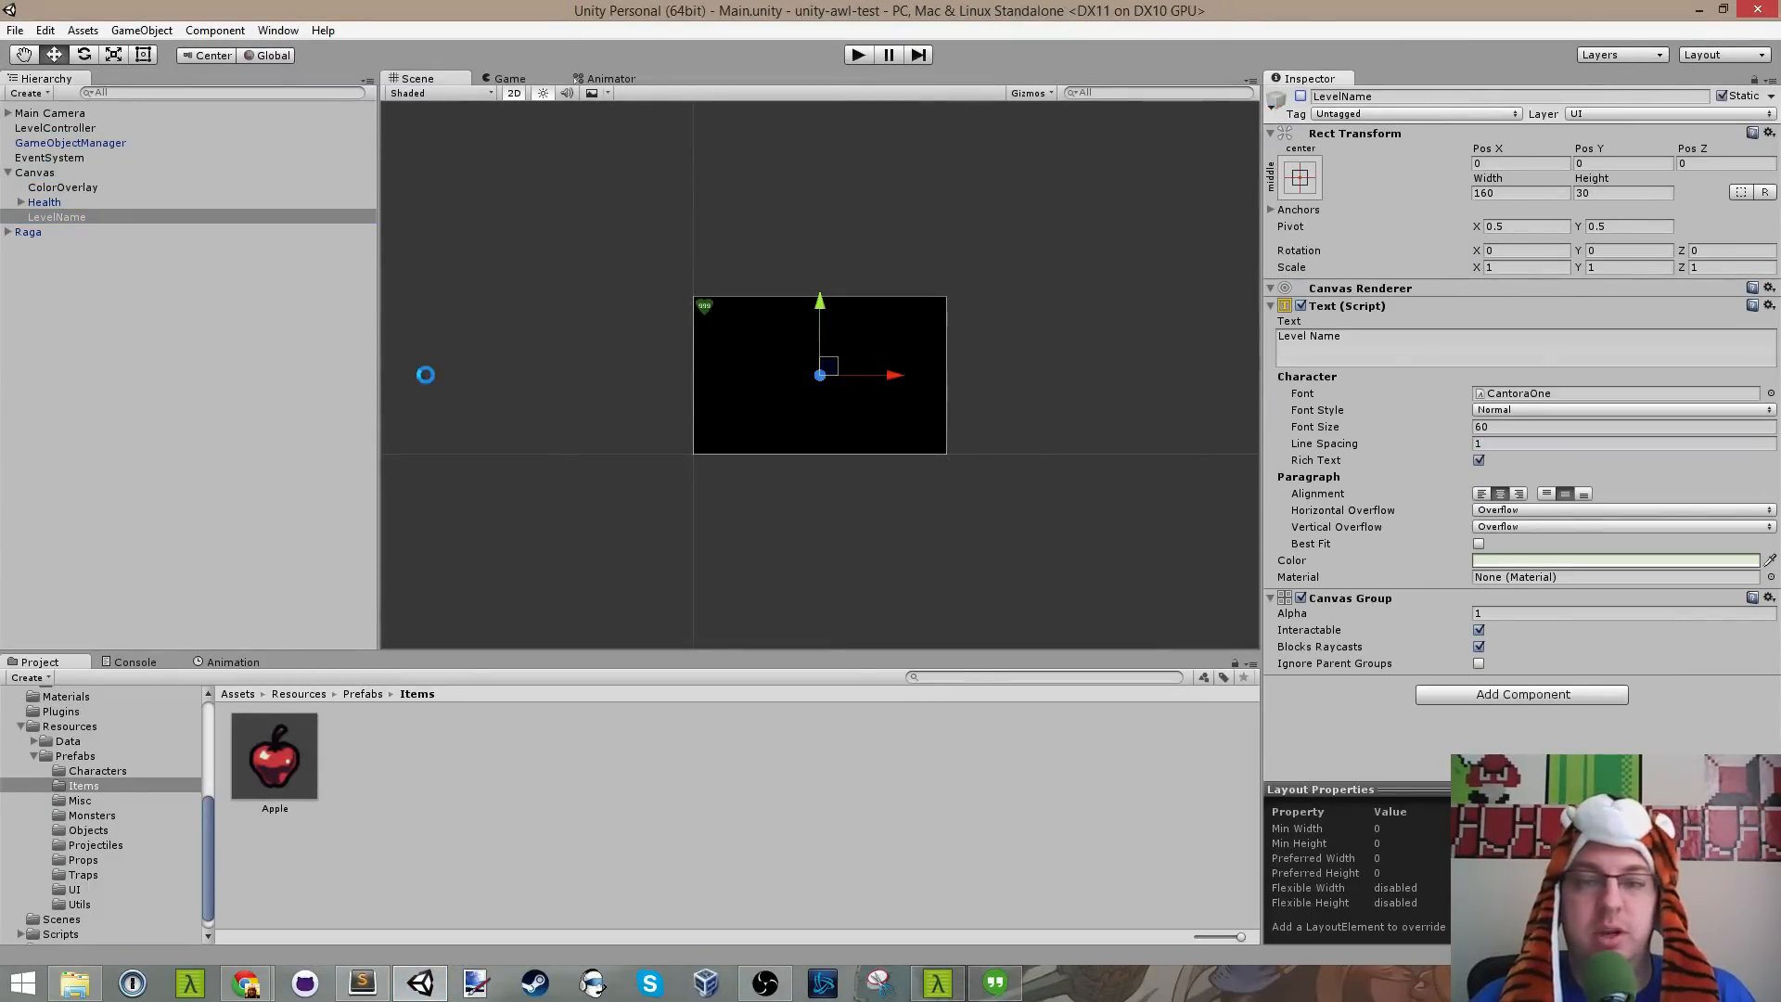
{"action": "left_click", "coordinate": [53, 201]}
{"action": "left_click", "coordinate": [74, 189]}
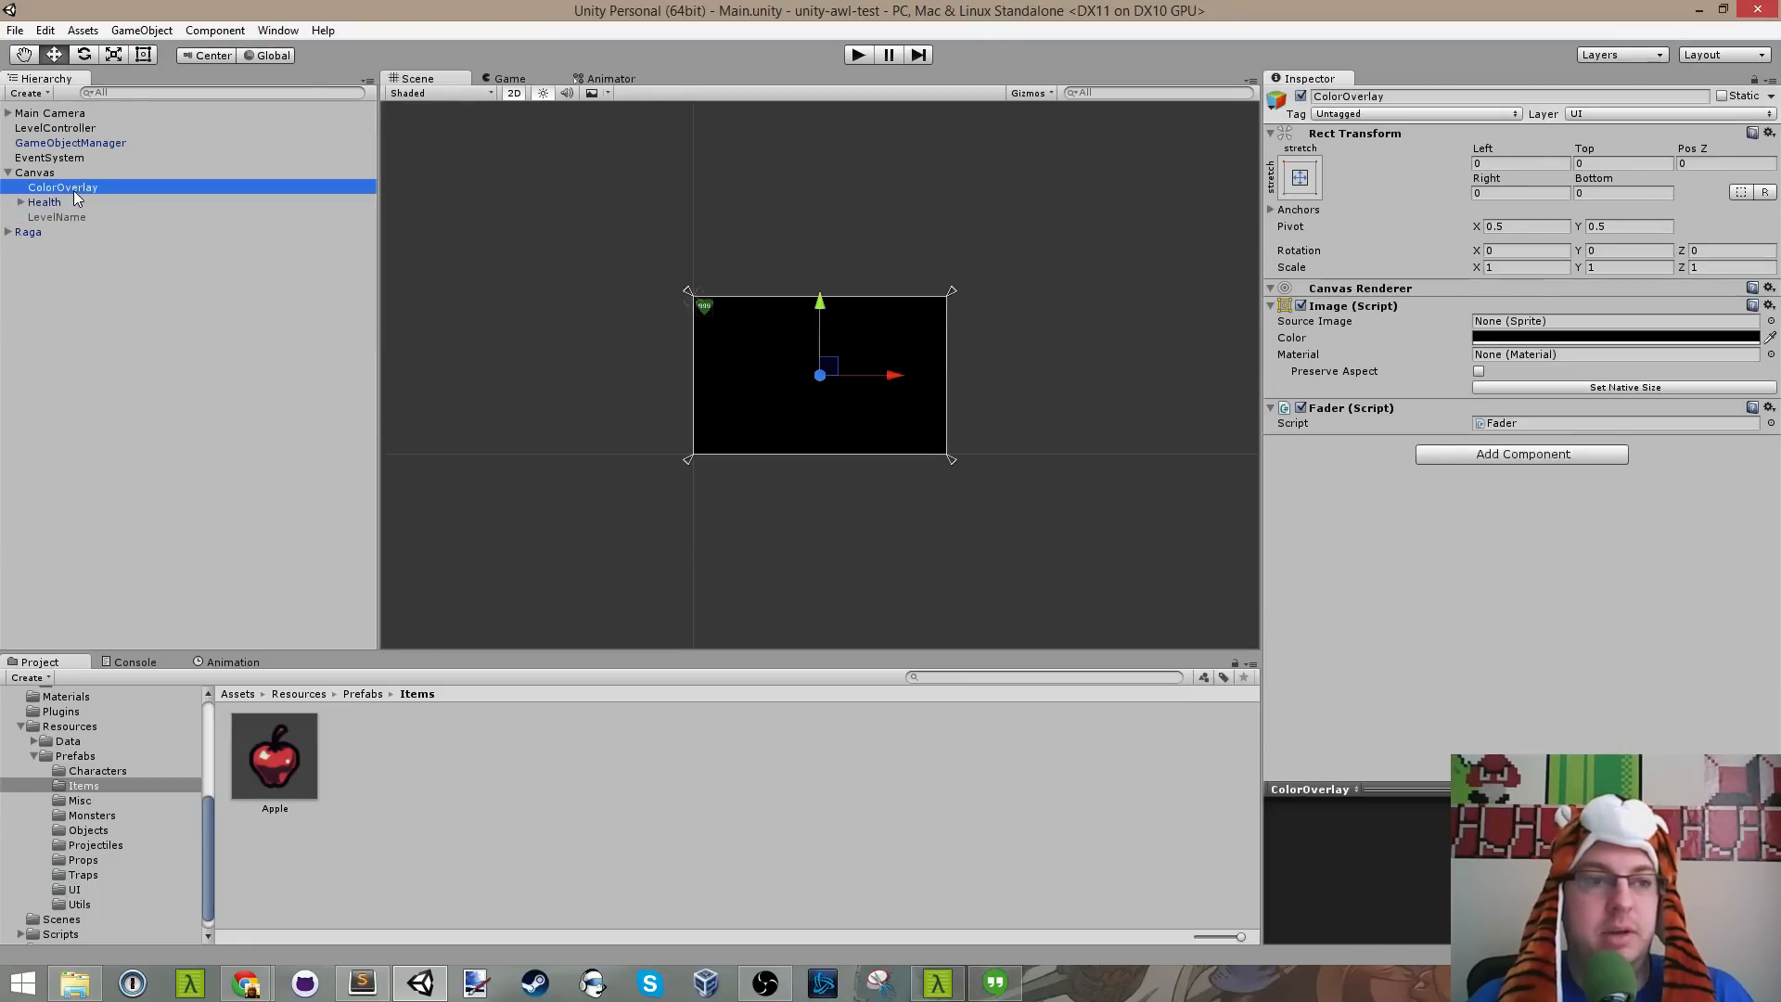
{"action": "left_click", "coordinate": [230, 373]}
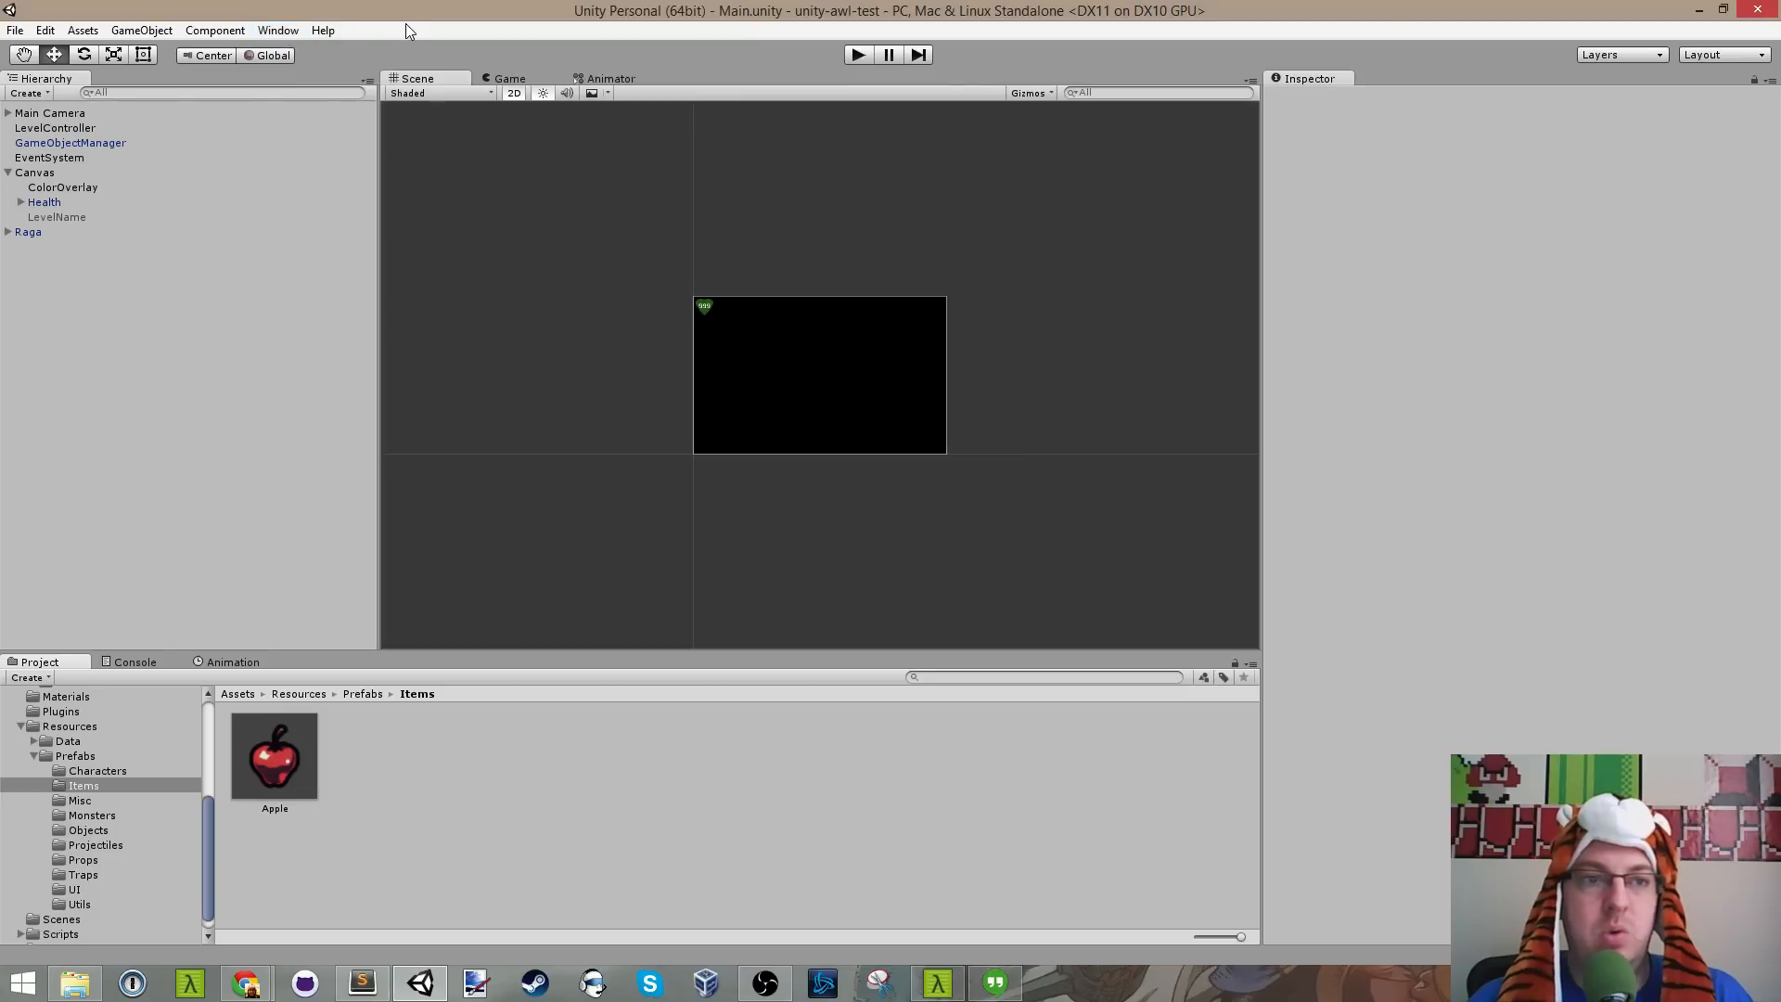
{"action": "left_click", "coordinate": [279, 30]}
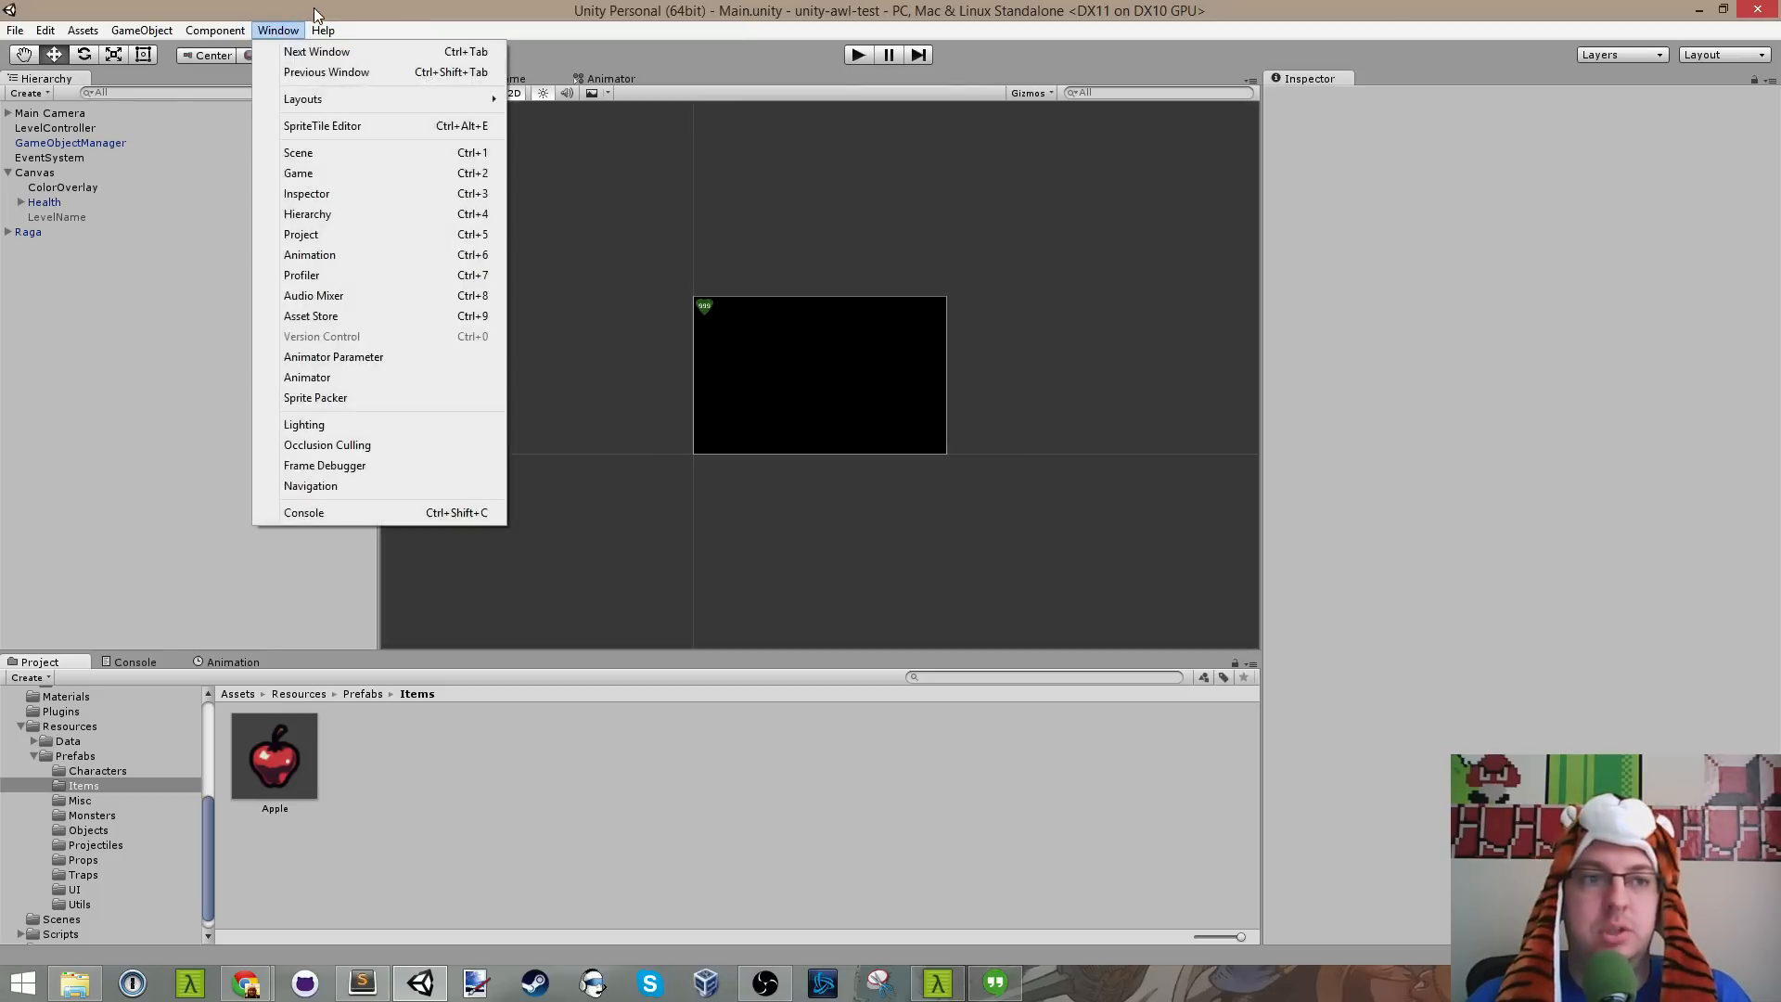
{"action": "left_click", "coordinate": [286, 28]}
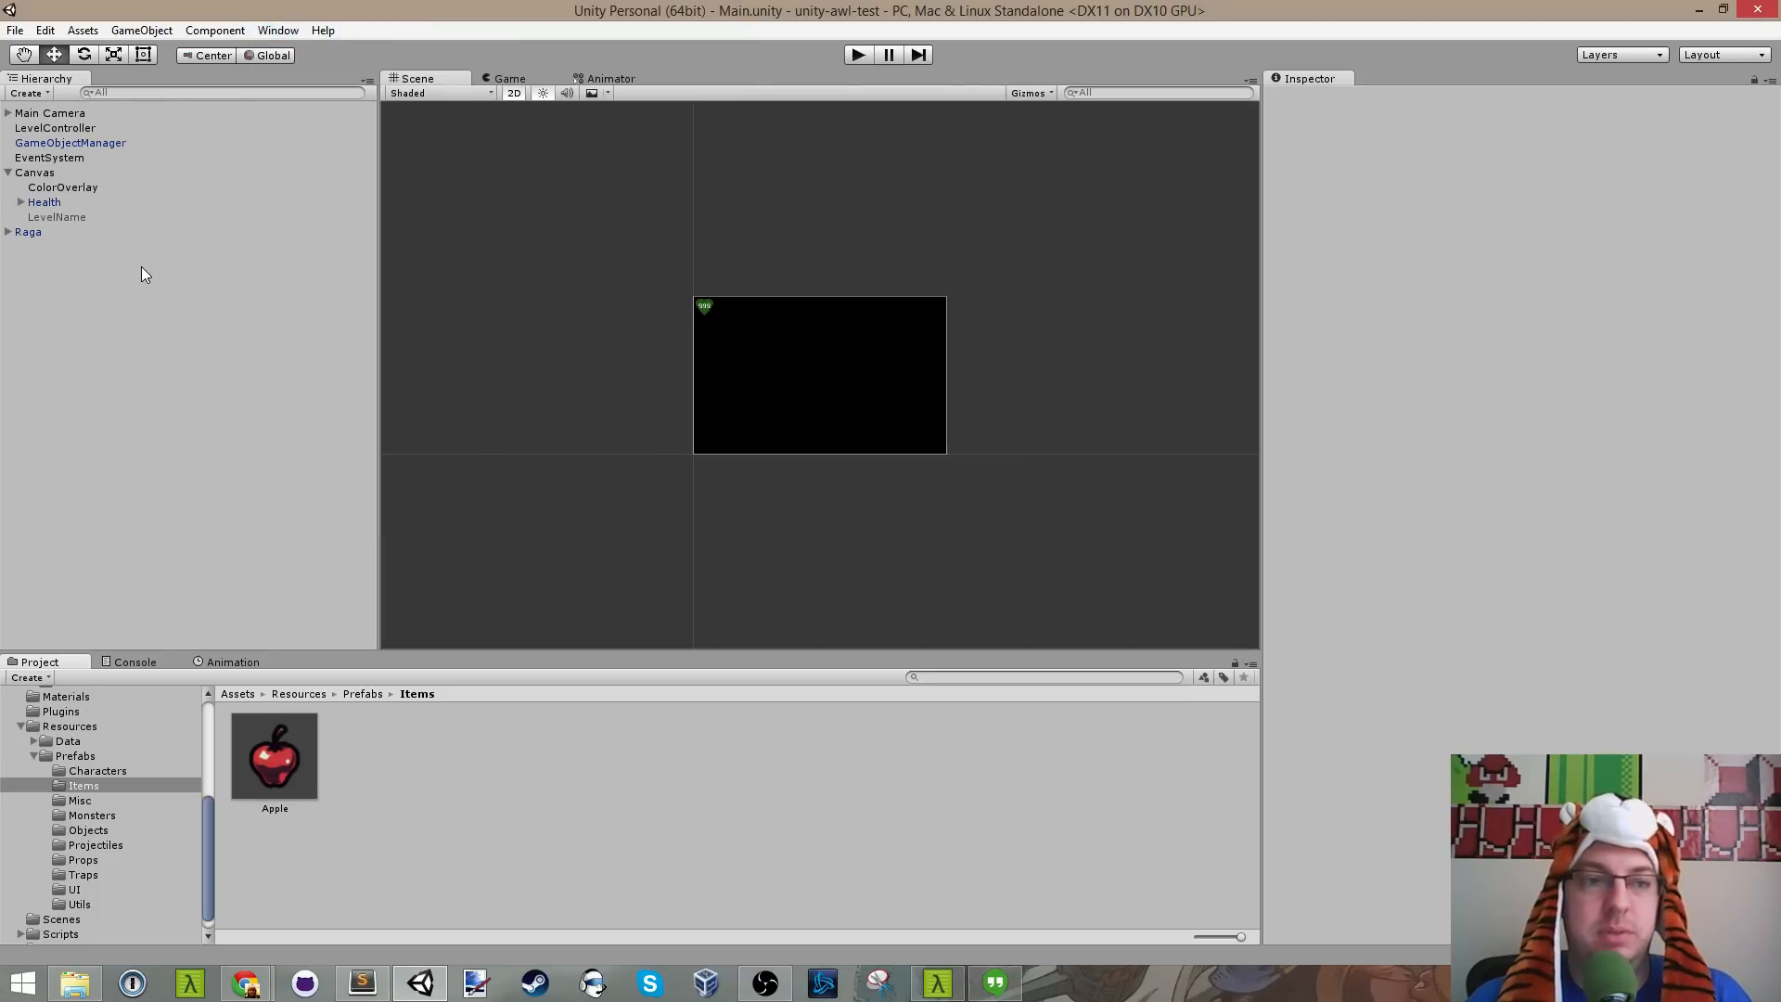
Step: Return to Sublime Text, check the House.xml level config, then find and open Garden1.xml and save it
{"action": "left_click", "coordinate": [362, 983]}
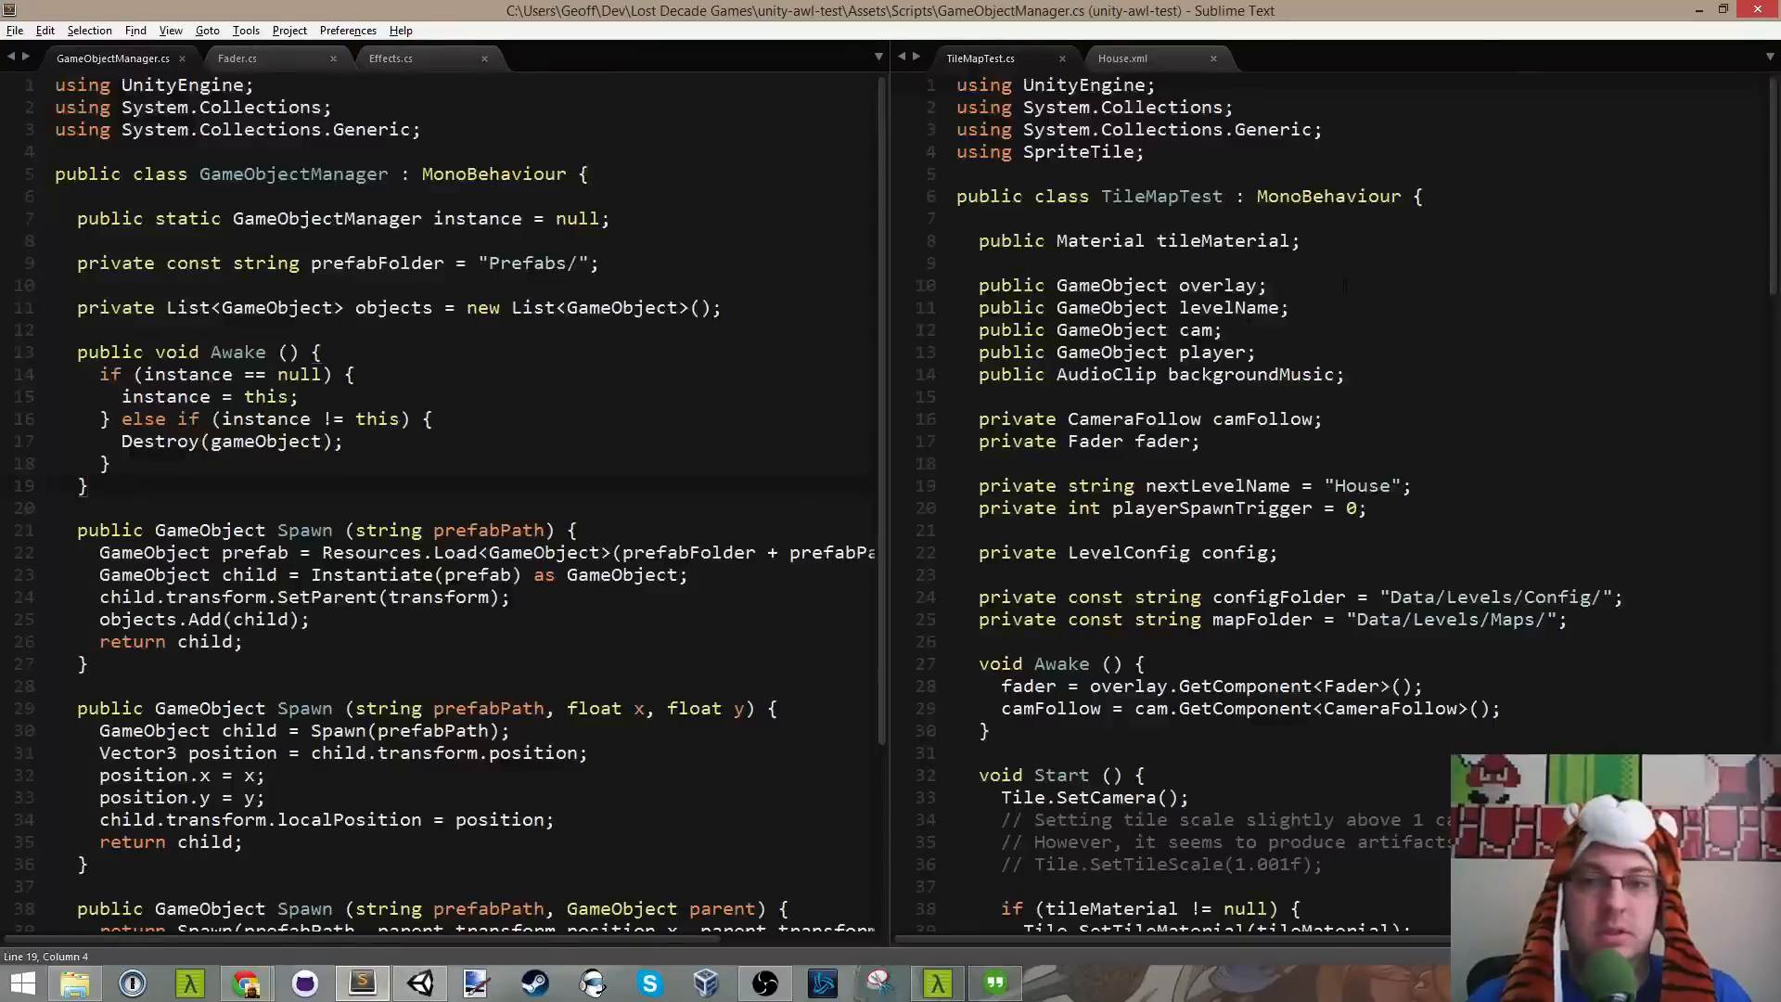
{"action": "left_click", "coordinate": [1361, 236]}
{"action": "left_click", "coordinate": [1122, 58]}
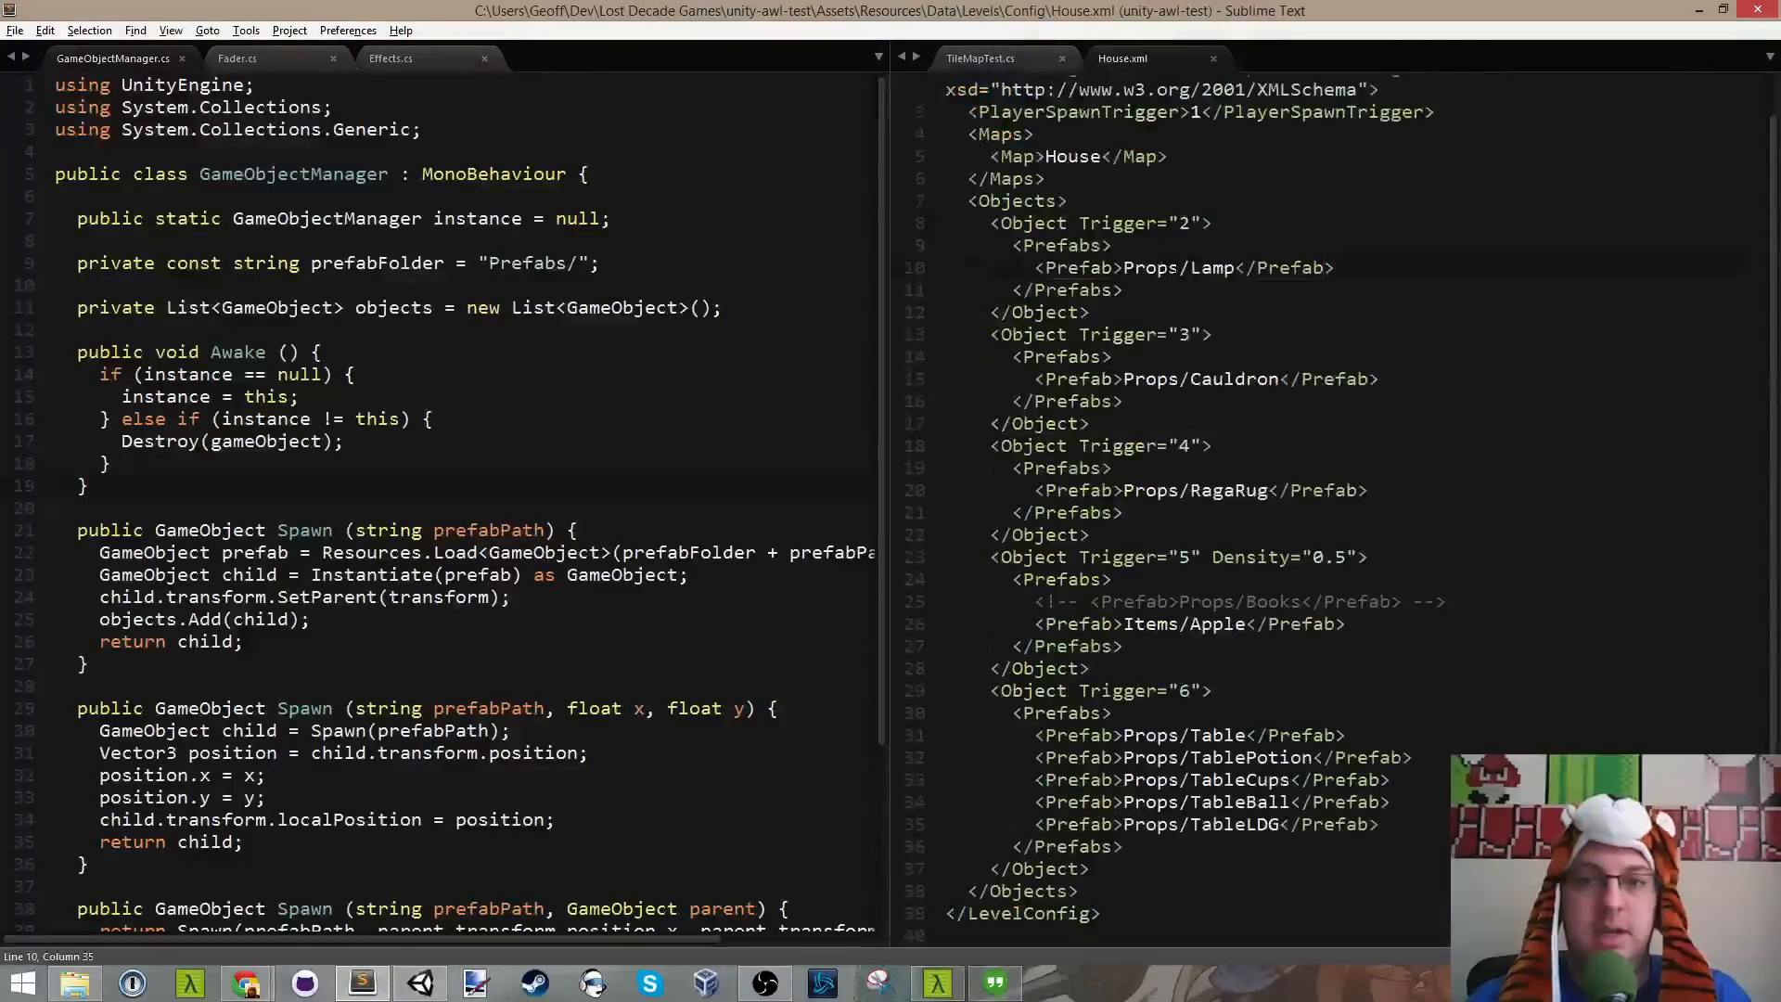
{"action": "scroll", "coordinate": [1176, 266], "scroll_direction": "up", "scroll_amount": 1}
{"action": "key", "text": "ctrl+p"}
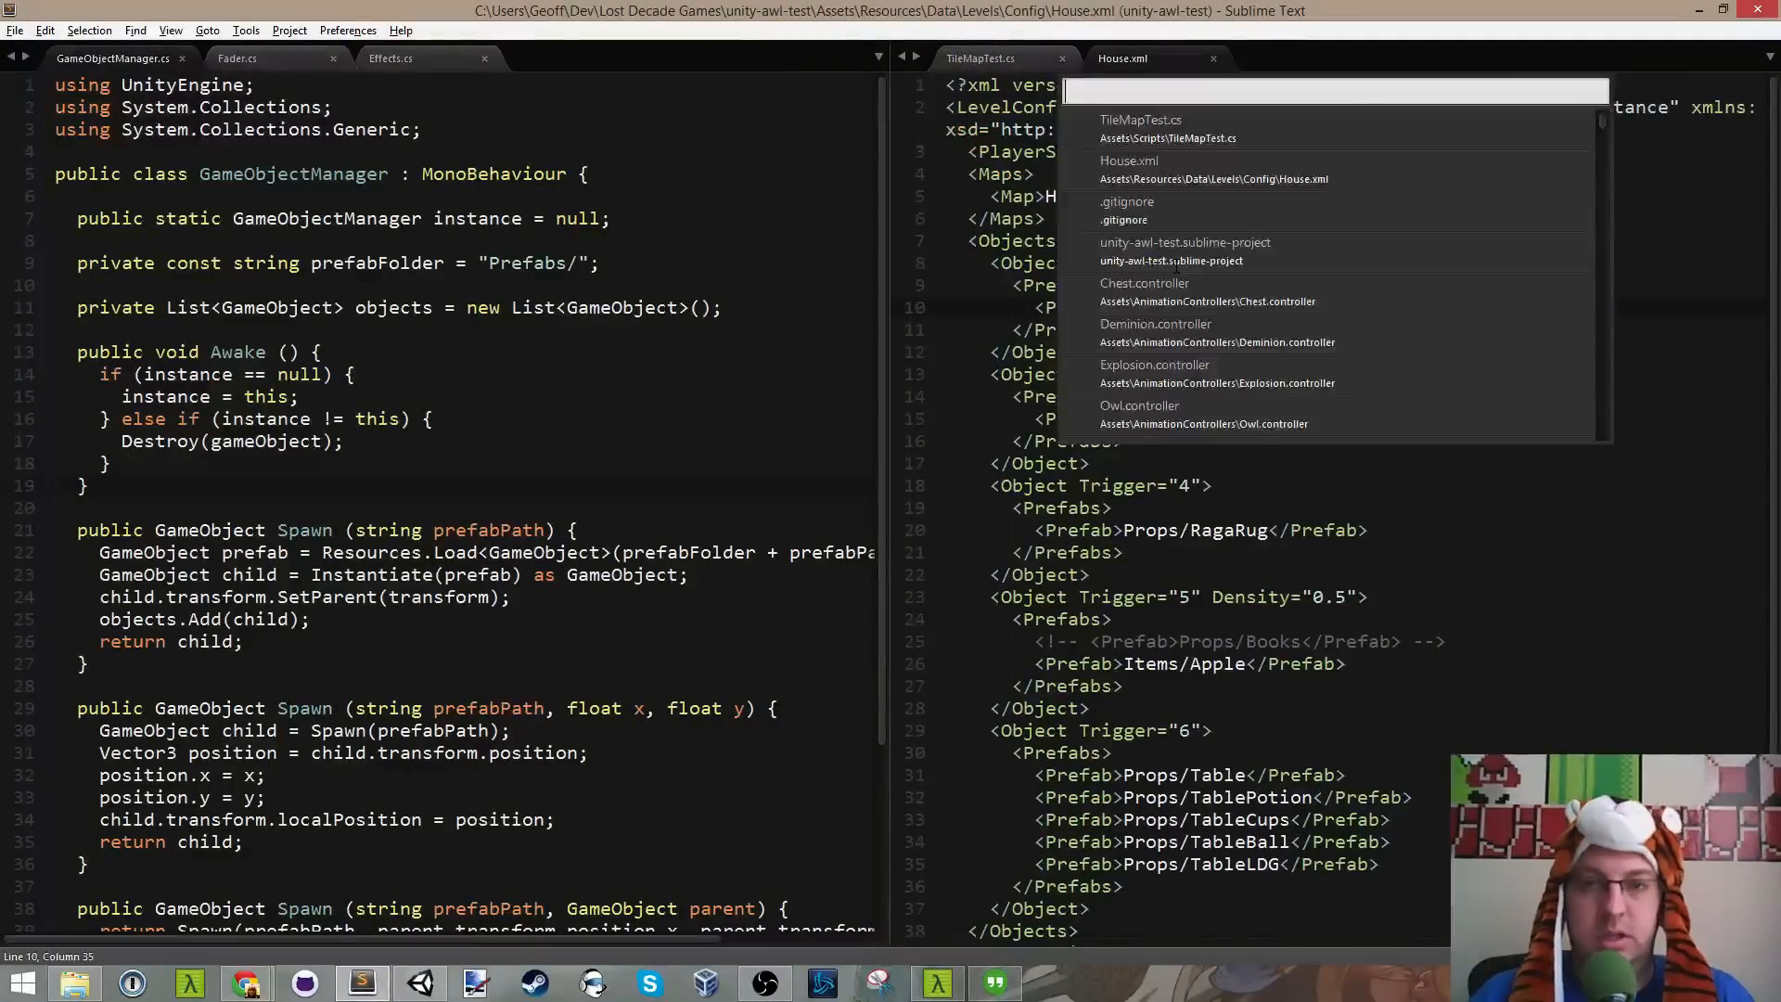
{"action": "type", "text": "garde"}
{"action": "key", "text": "Return"}
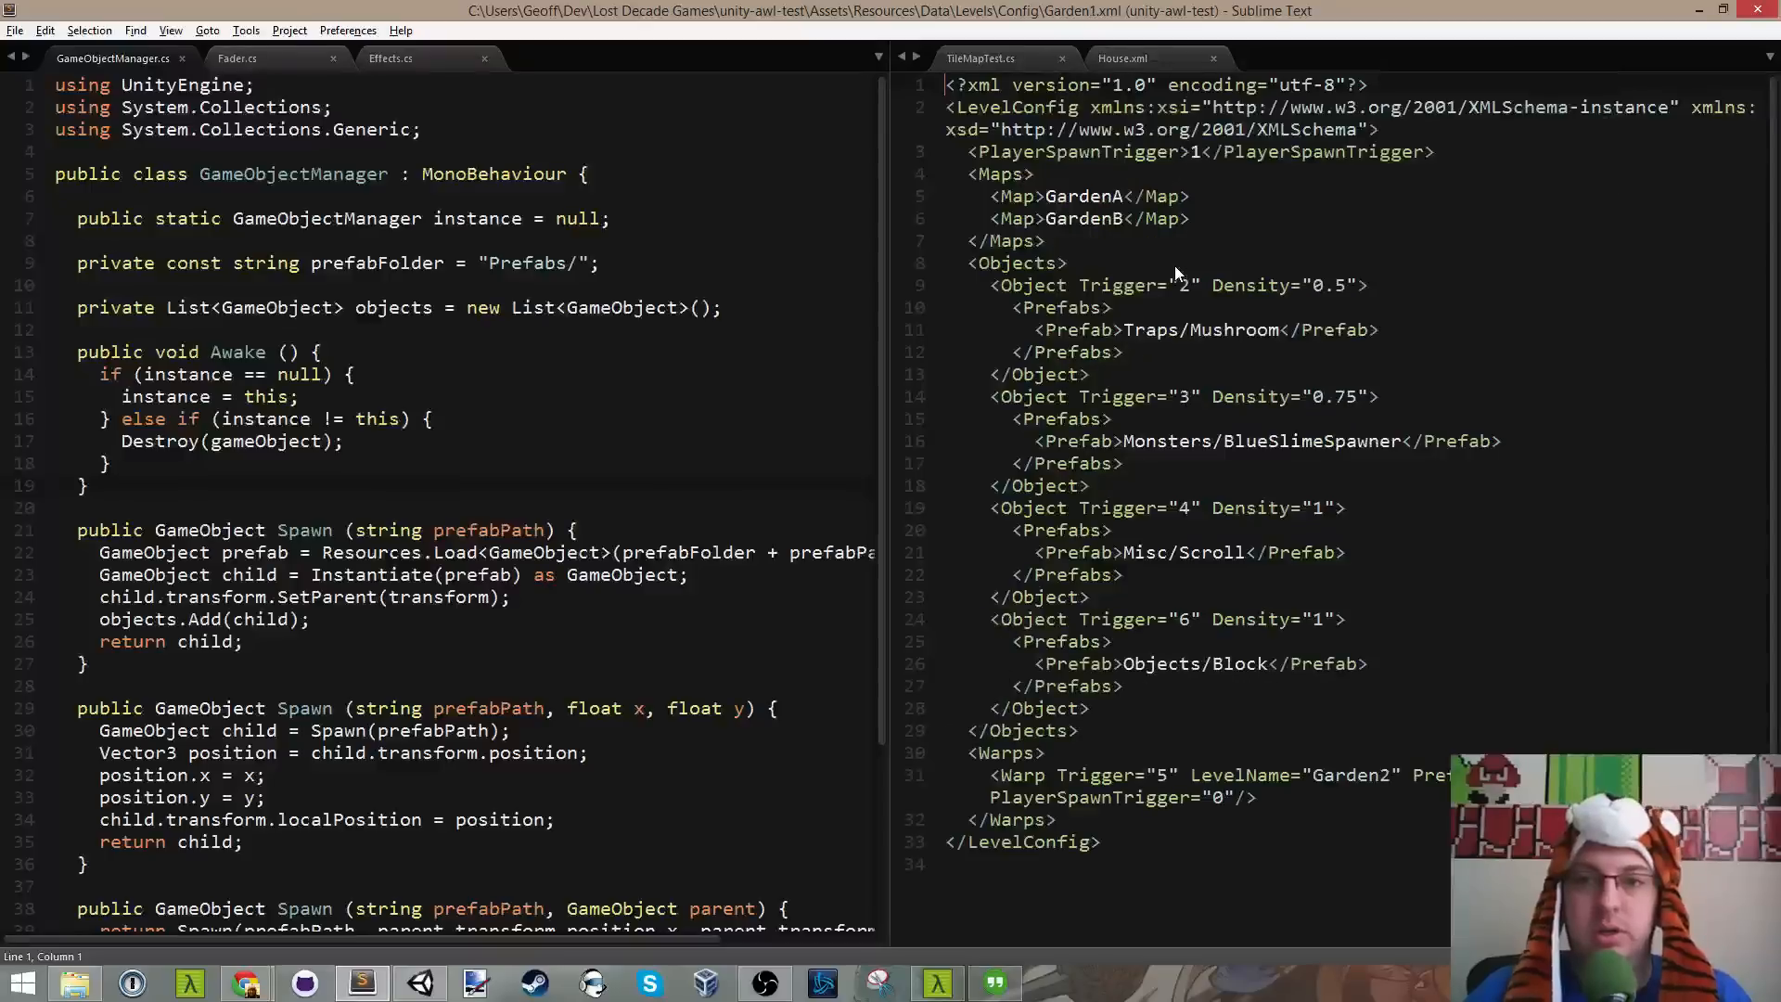
{"action": "key", "text": "ctrl+s"}
Step: Examine the map list and the object trigger, density and prefab entries in Garden1.xml
{"action": "left_click", "coordinate": [1418, 84]}
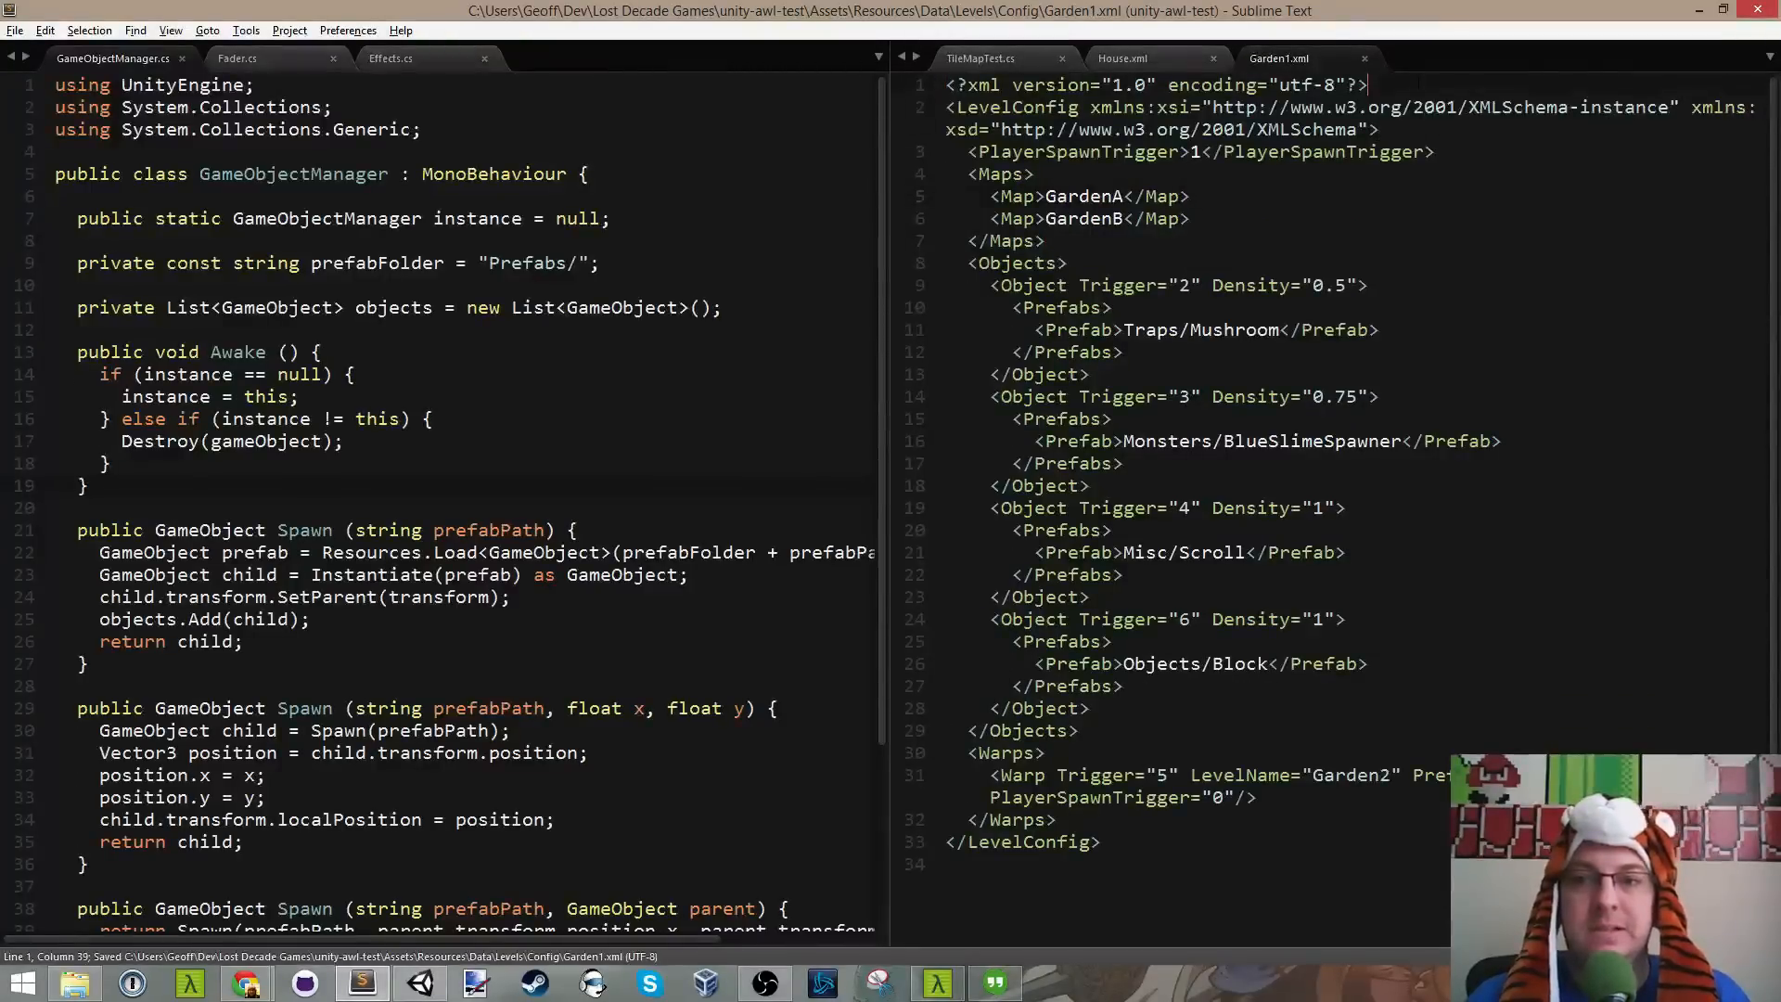
{"action": "left_click", "coordinate": [1273, 223]}
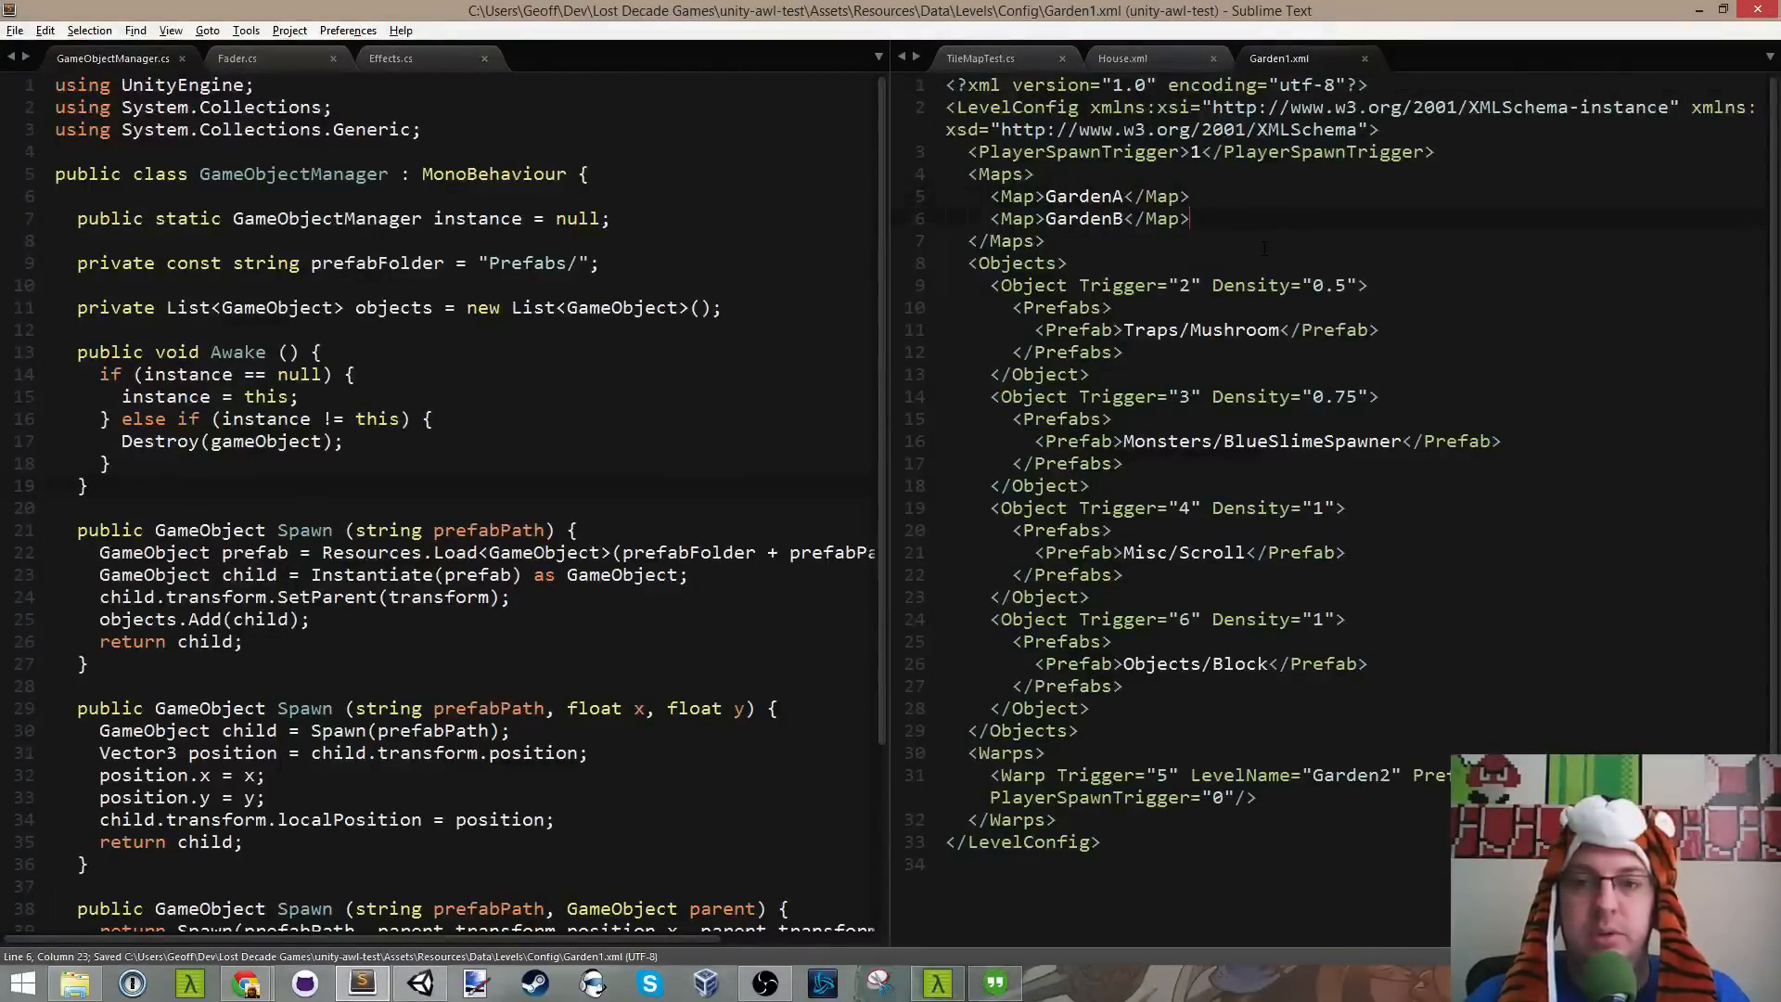
{"action": "key", "text": "Down"}
{"action": "key", "text": "Down"}
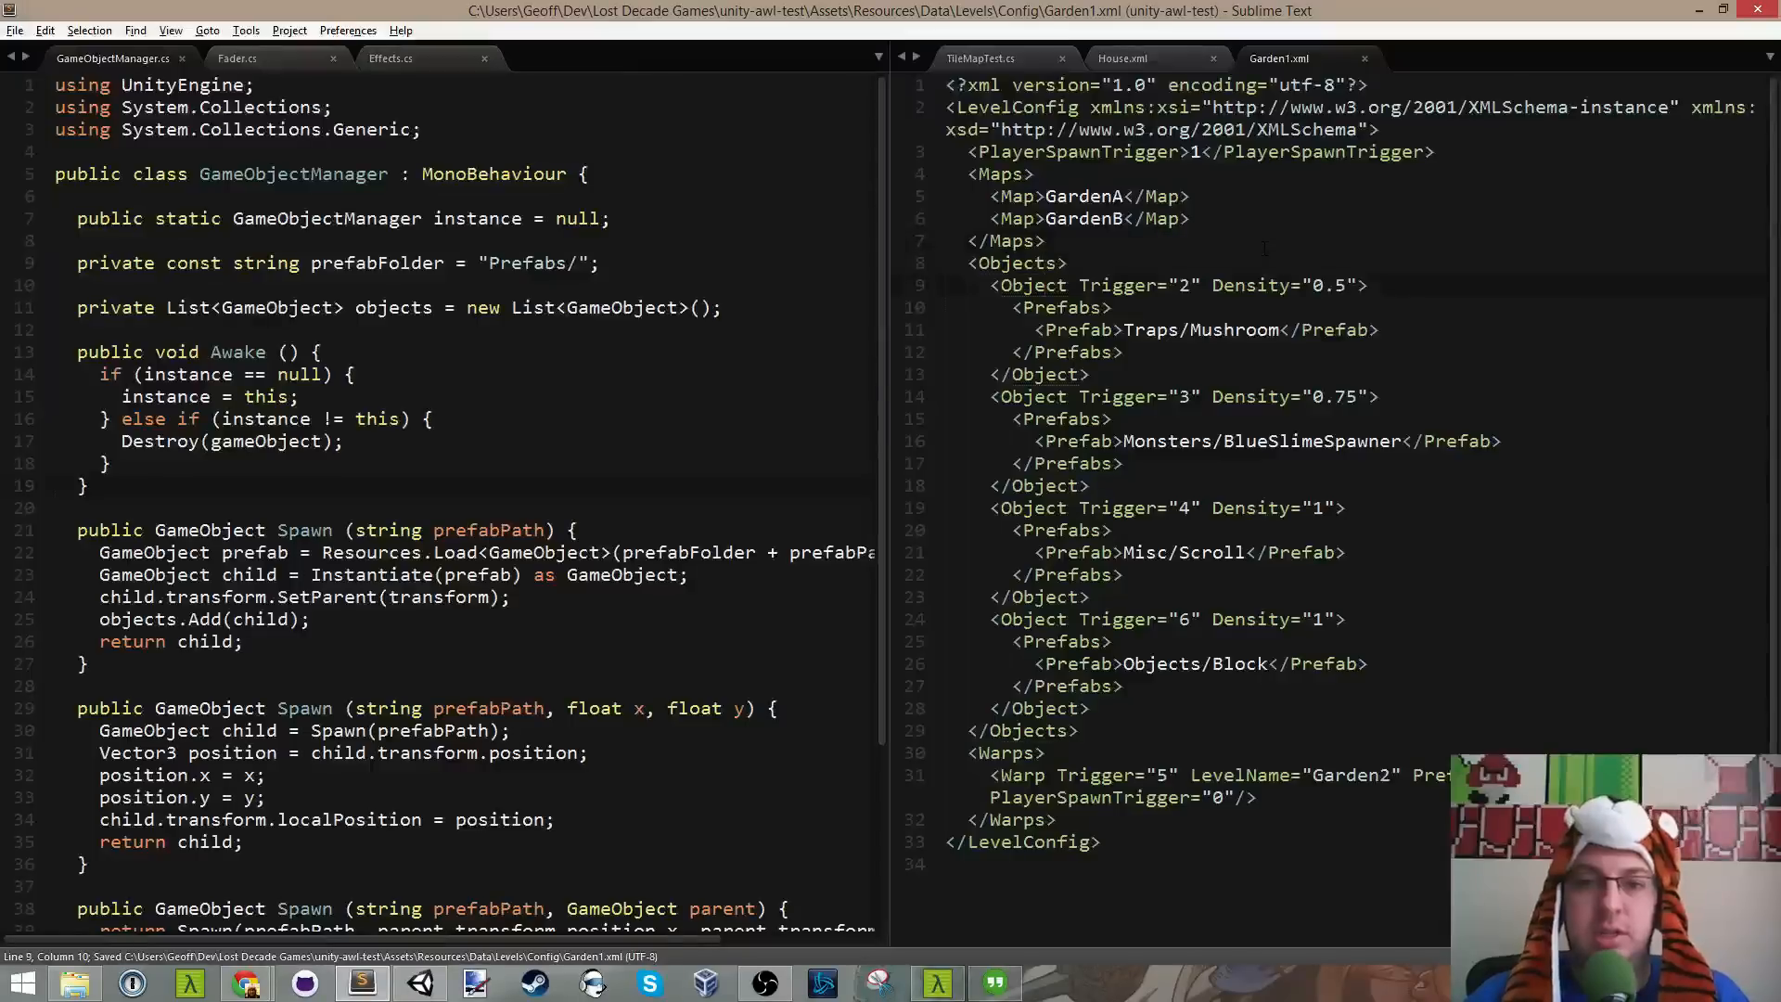
{"action": "key", "text": "Home"}
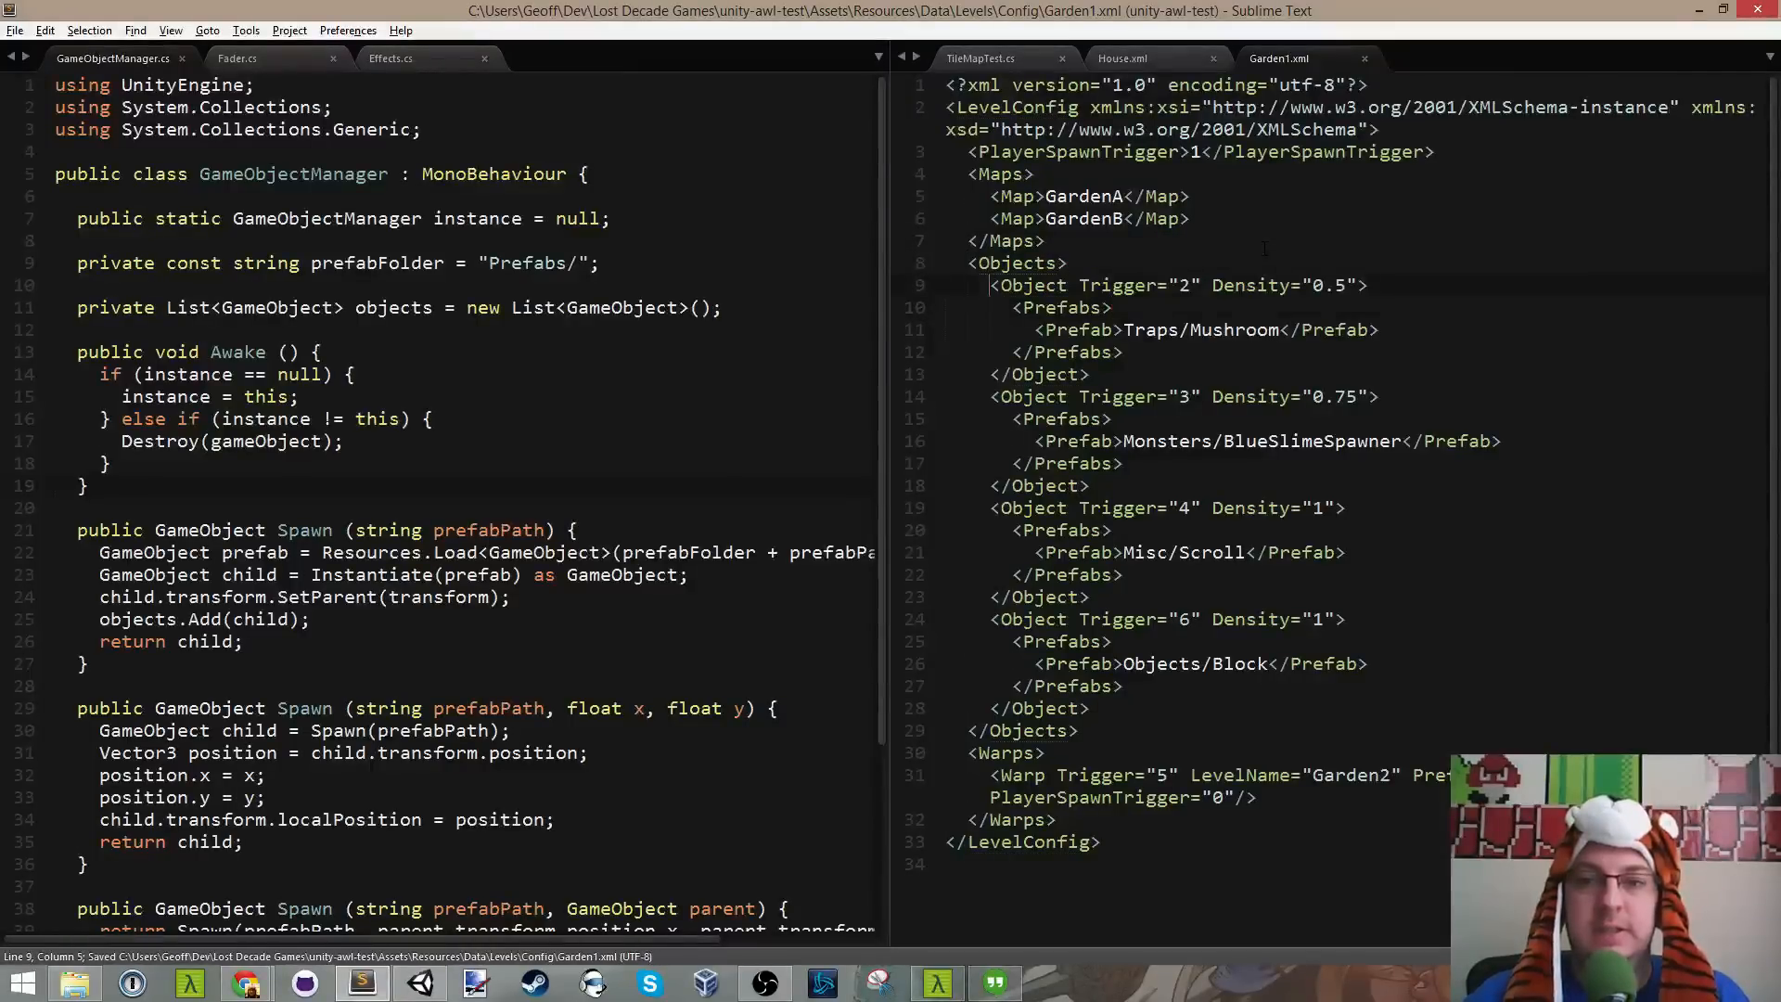
{"action": "key", "text": "End"}
{"action": "key", "text": "Down"}
{"action": "key", "text": "Down"}
{"action": "key", "text": "Down"}
{"action": "key", "text": "Down"}
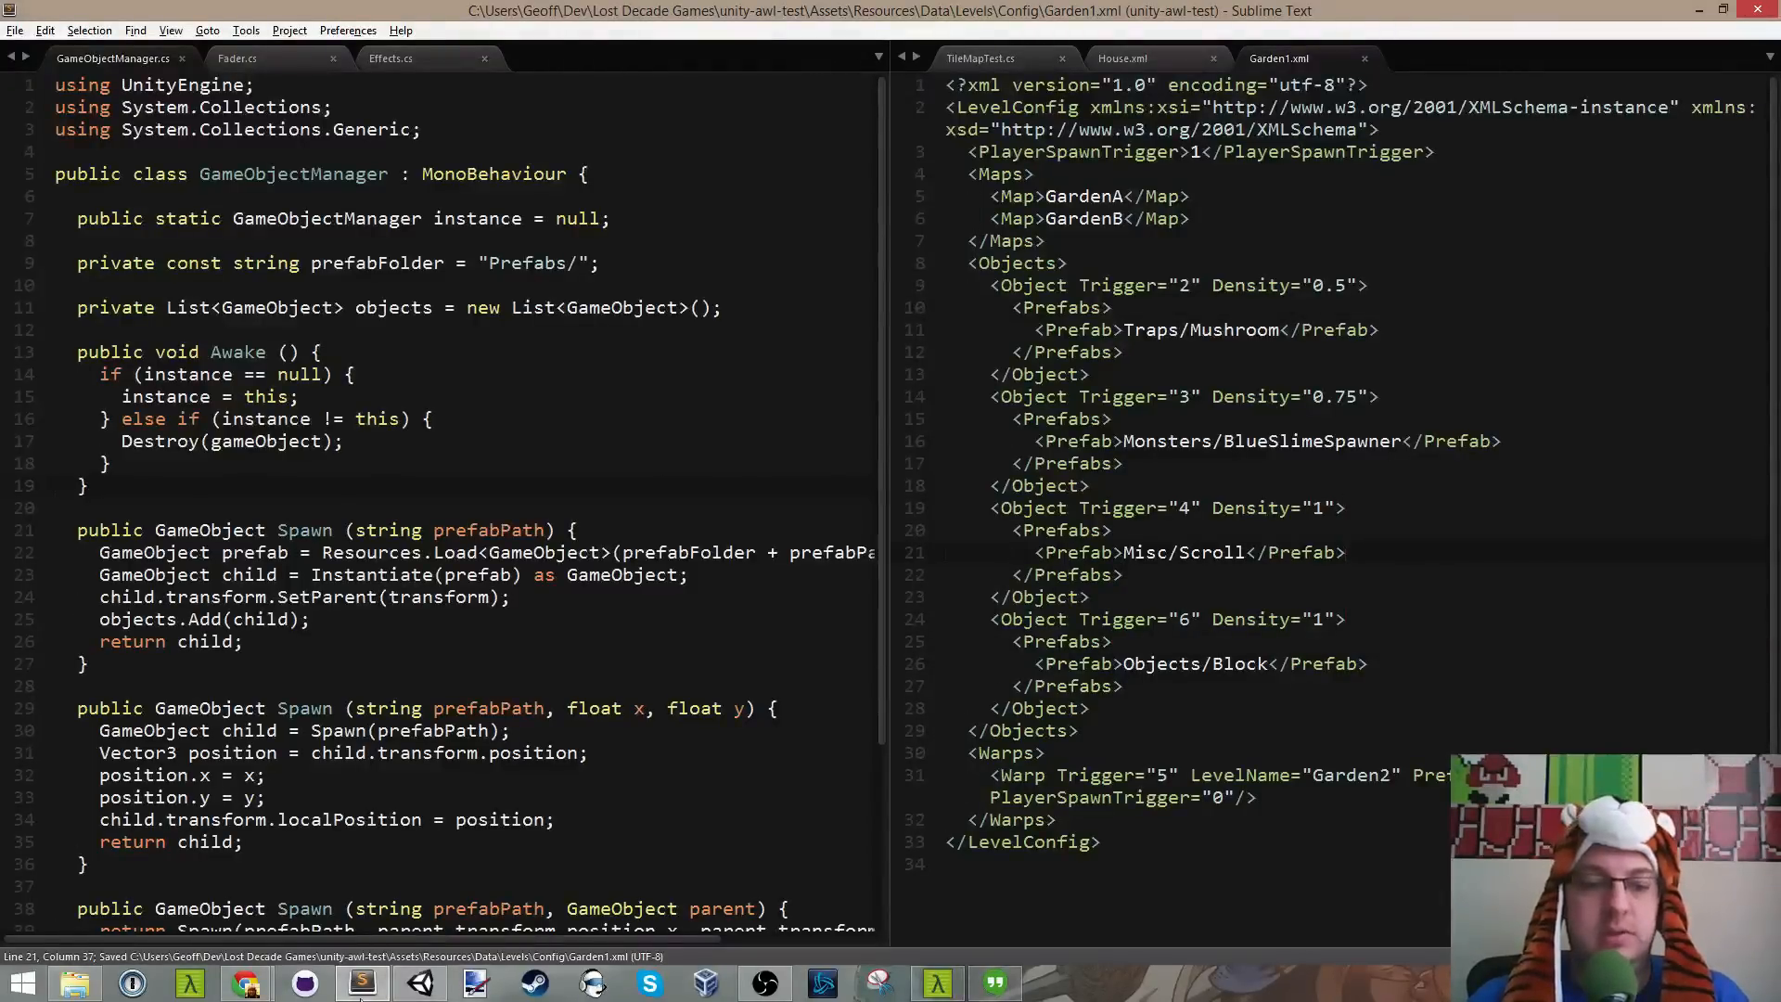
Step: Switch to Unity, open the SpriteTile Editor, and bring the House level's rooms into view
{"action": "left_click", "coordinate": [425, 988]}
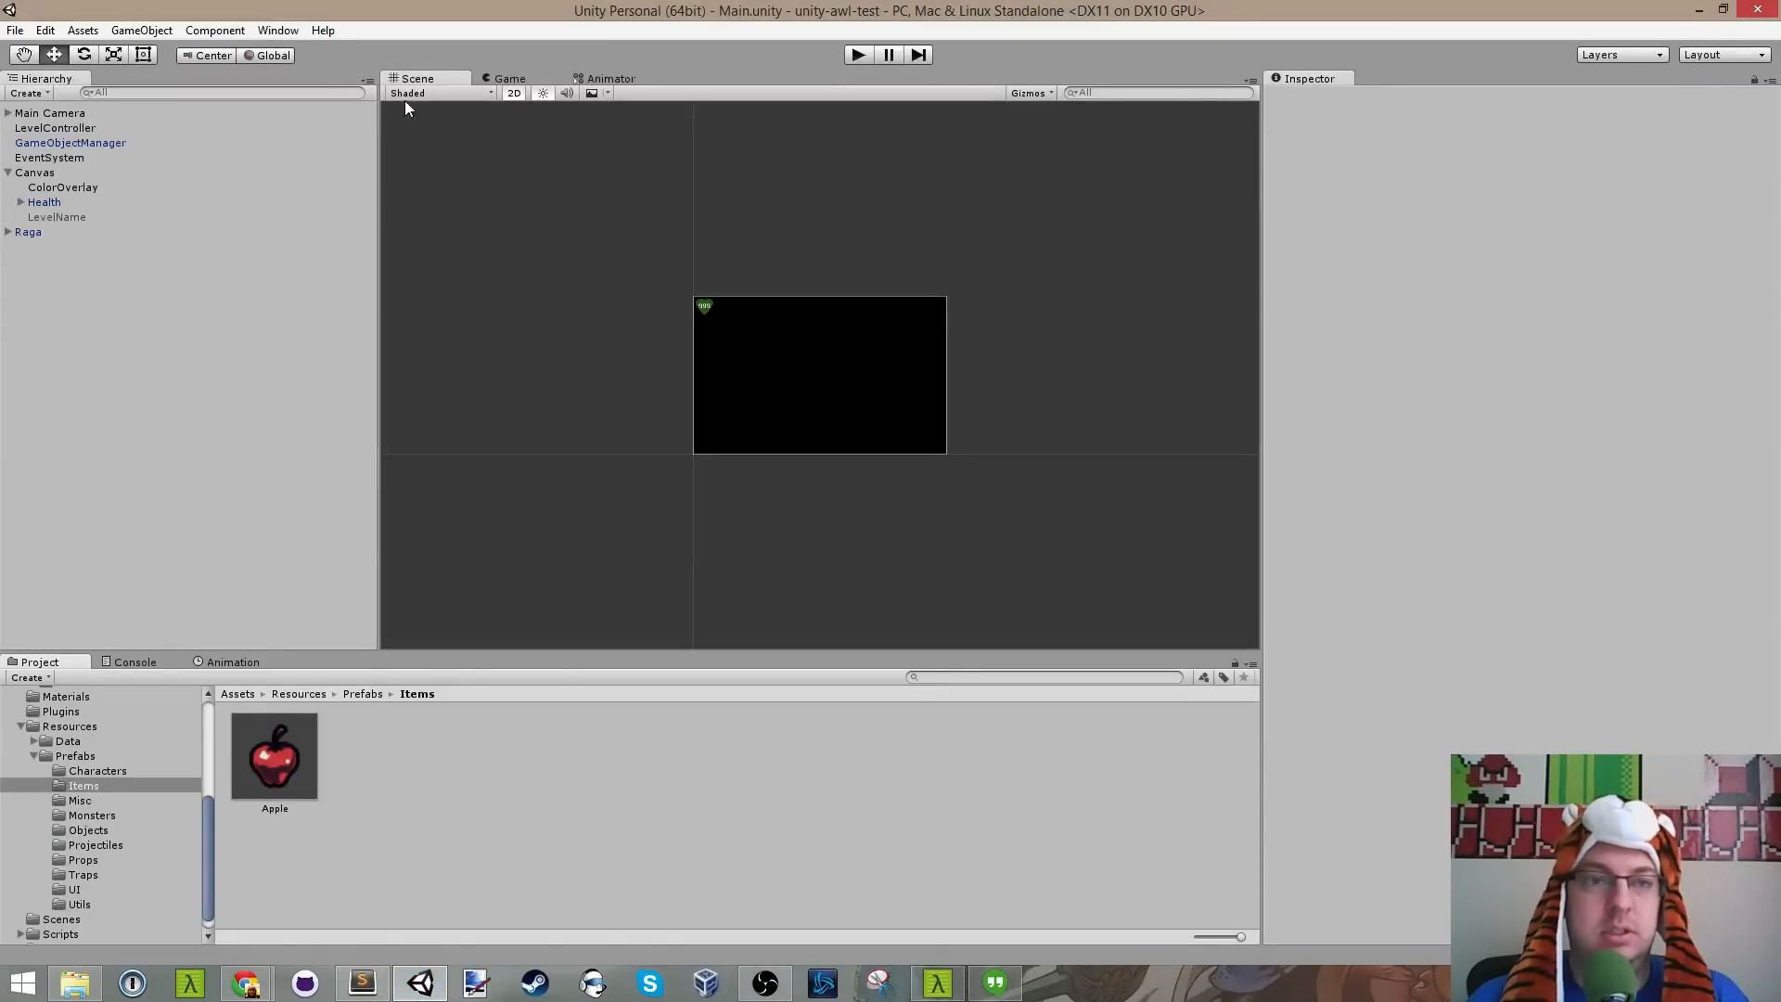
{"action": "left_click", "coordinate": [277, 29]}
{"action": "left_click", "coordinate": [353, 127]}
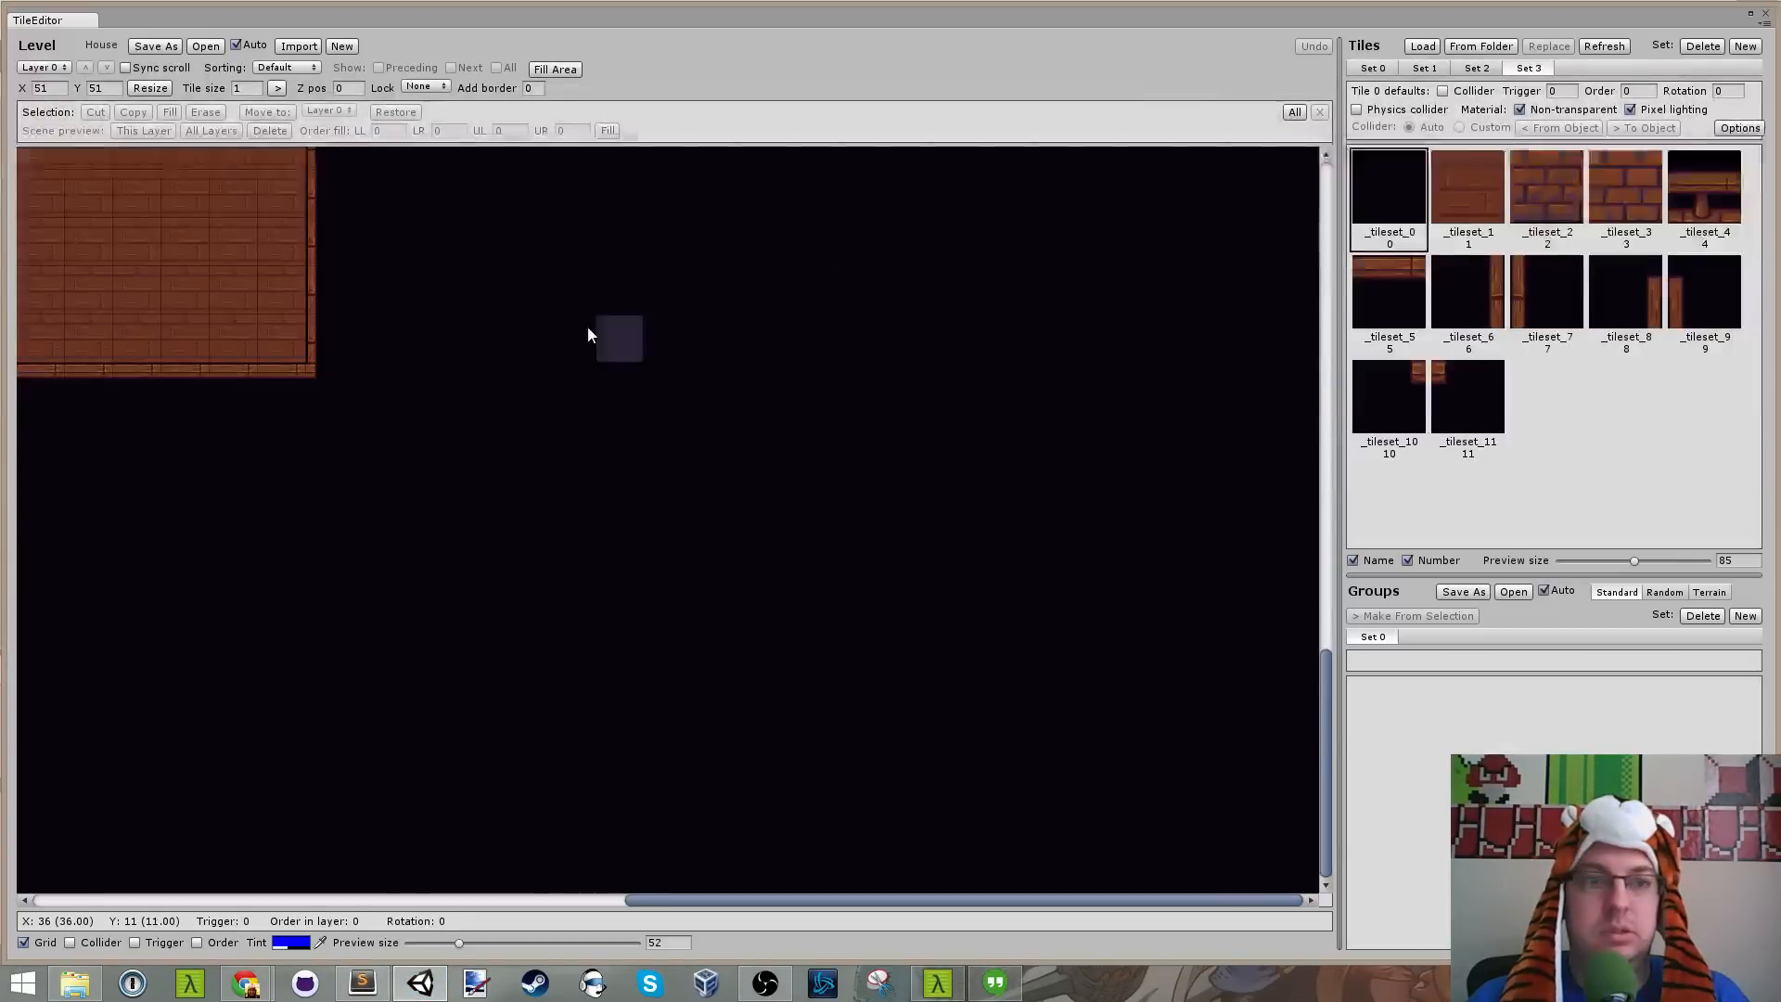
{"action": "scroll", "coordinate": [919, 366], "scroll_direction": "up", "scroll_amount": 5}
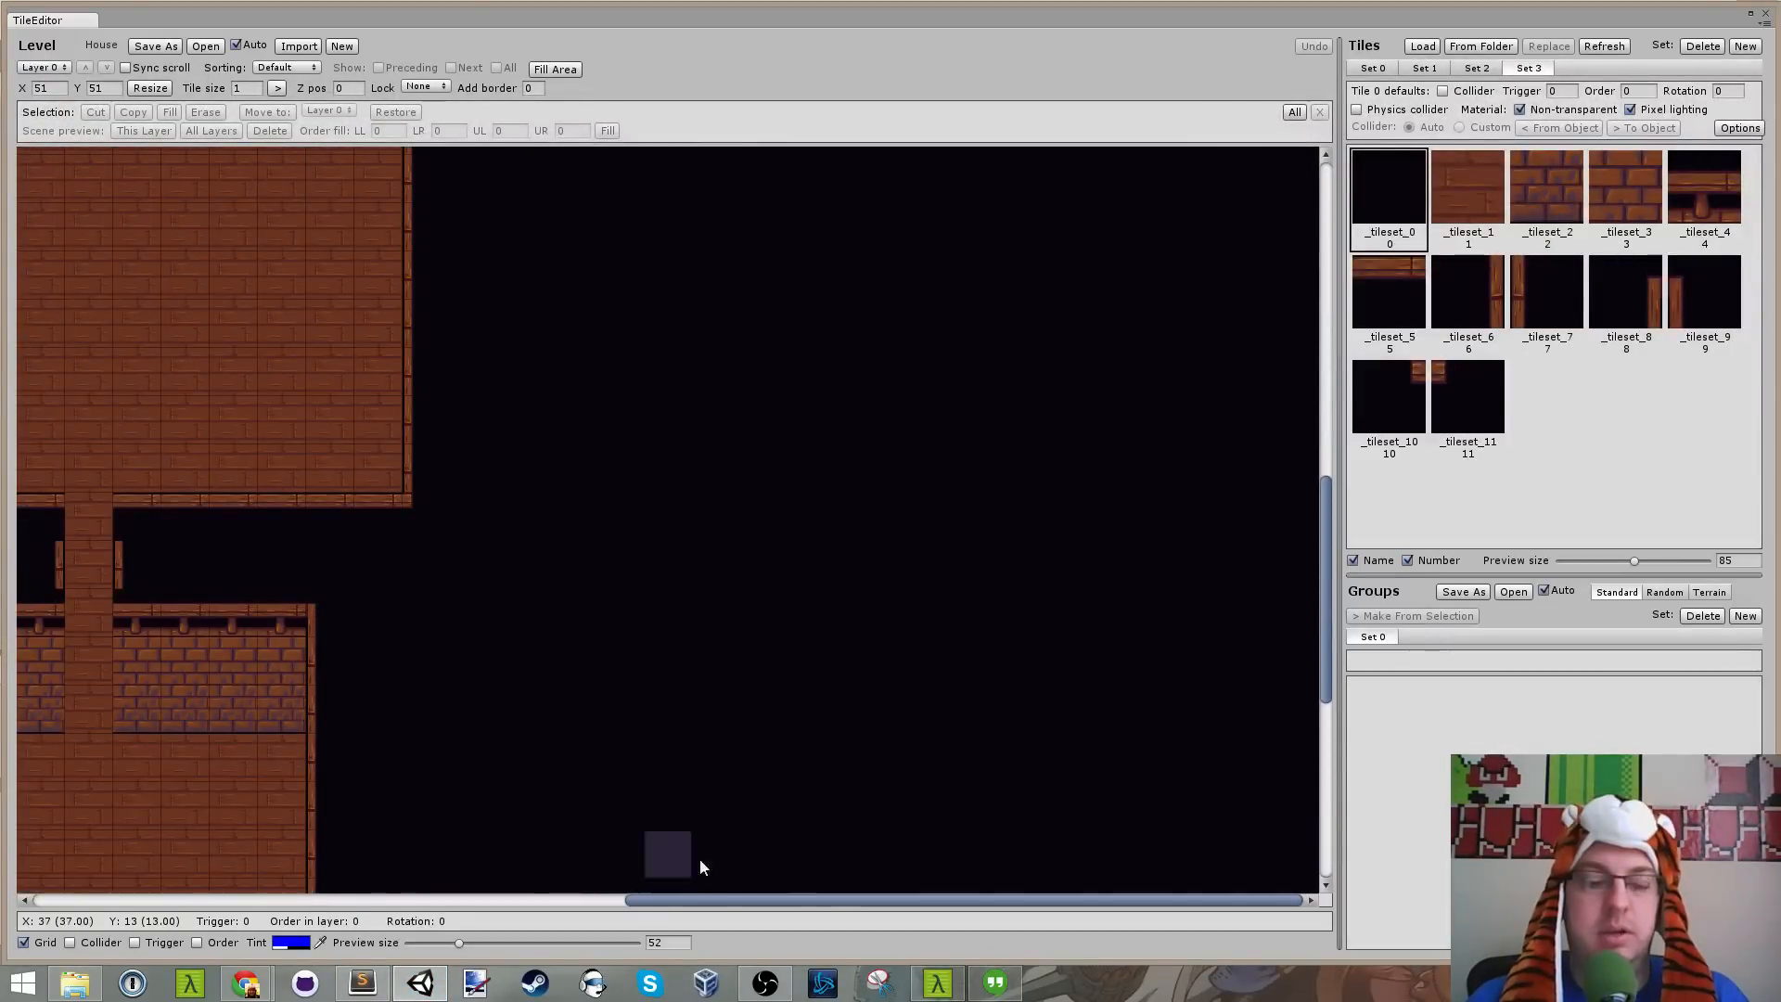
{"action": "left_click_drag", "start_coordinate": [768, 896], "coordinate": [420, 896]}
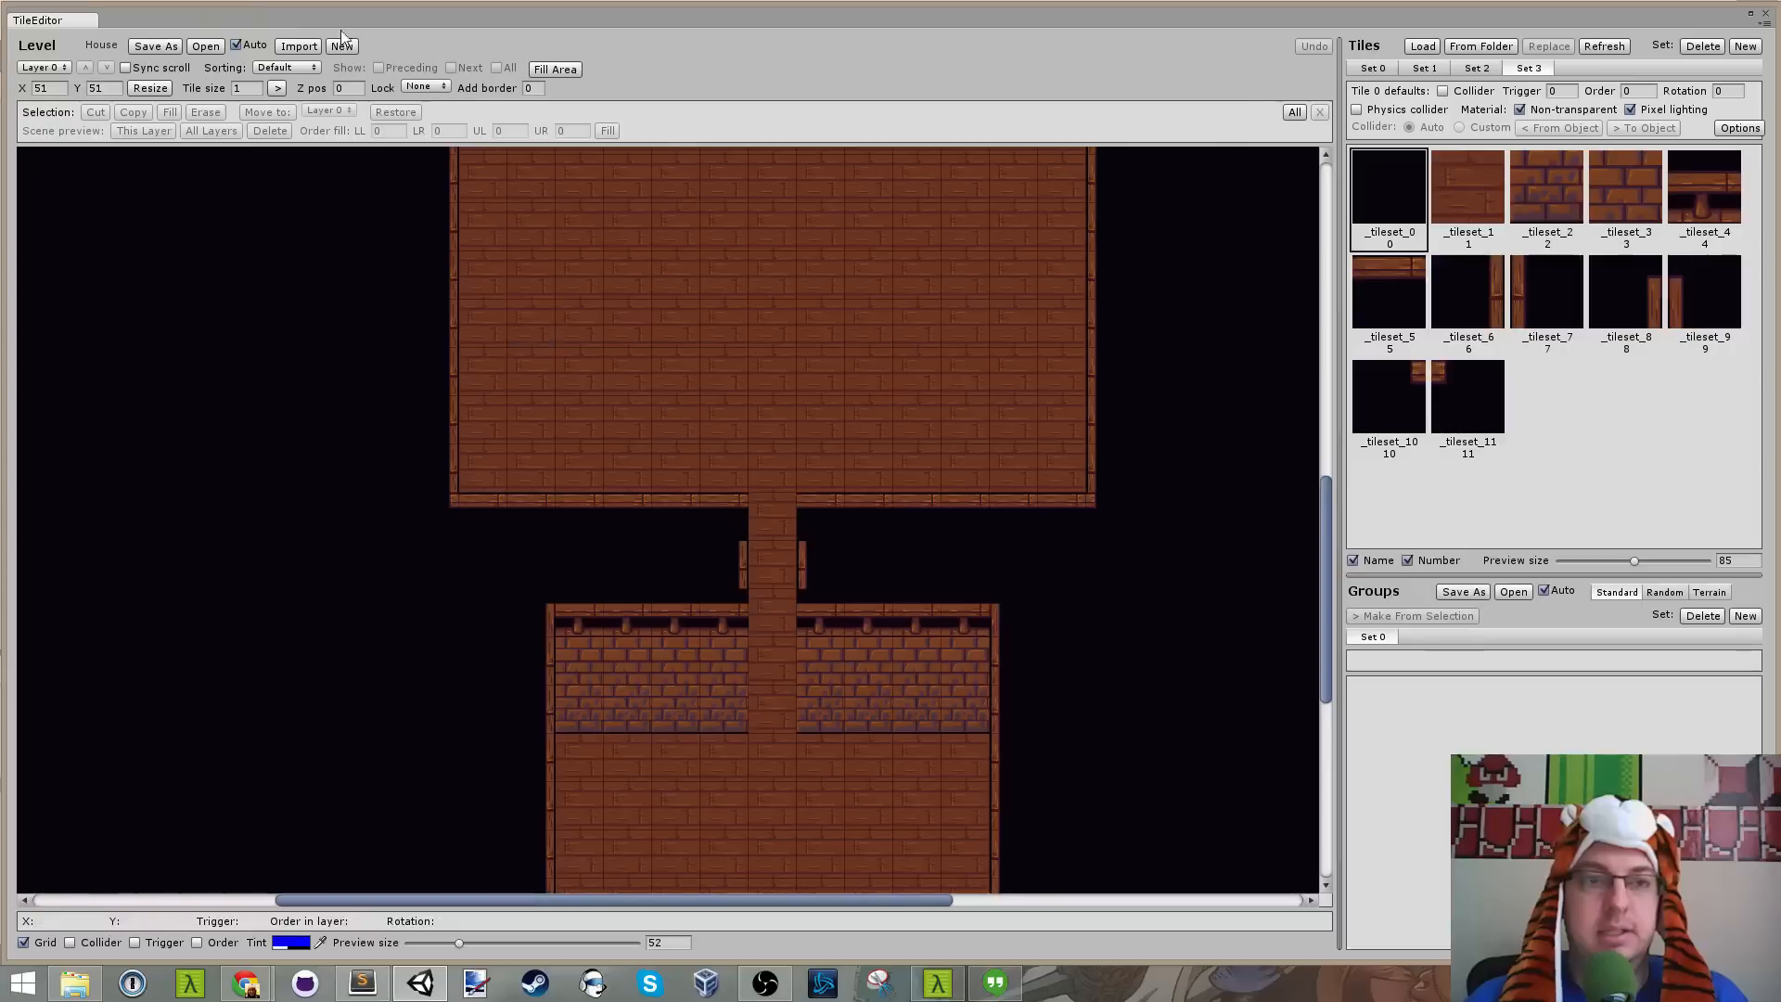
Step: Load GardenA.bytes from the unity-awl-test project's Assets/Resources/Data/Levels/Maps folder
{"action": "left_click", "coordinate": [214, 49]}
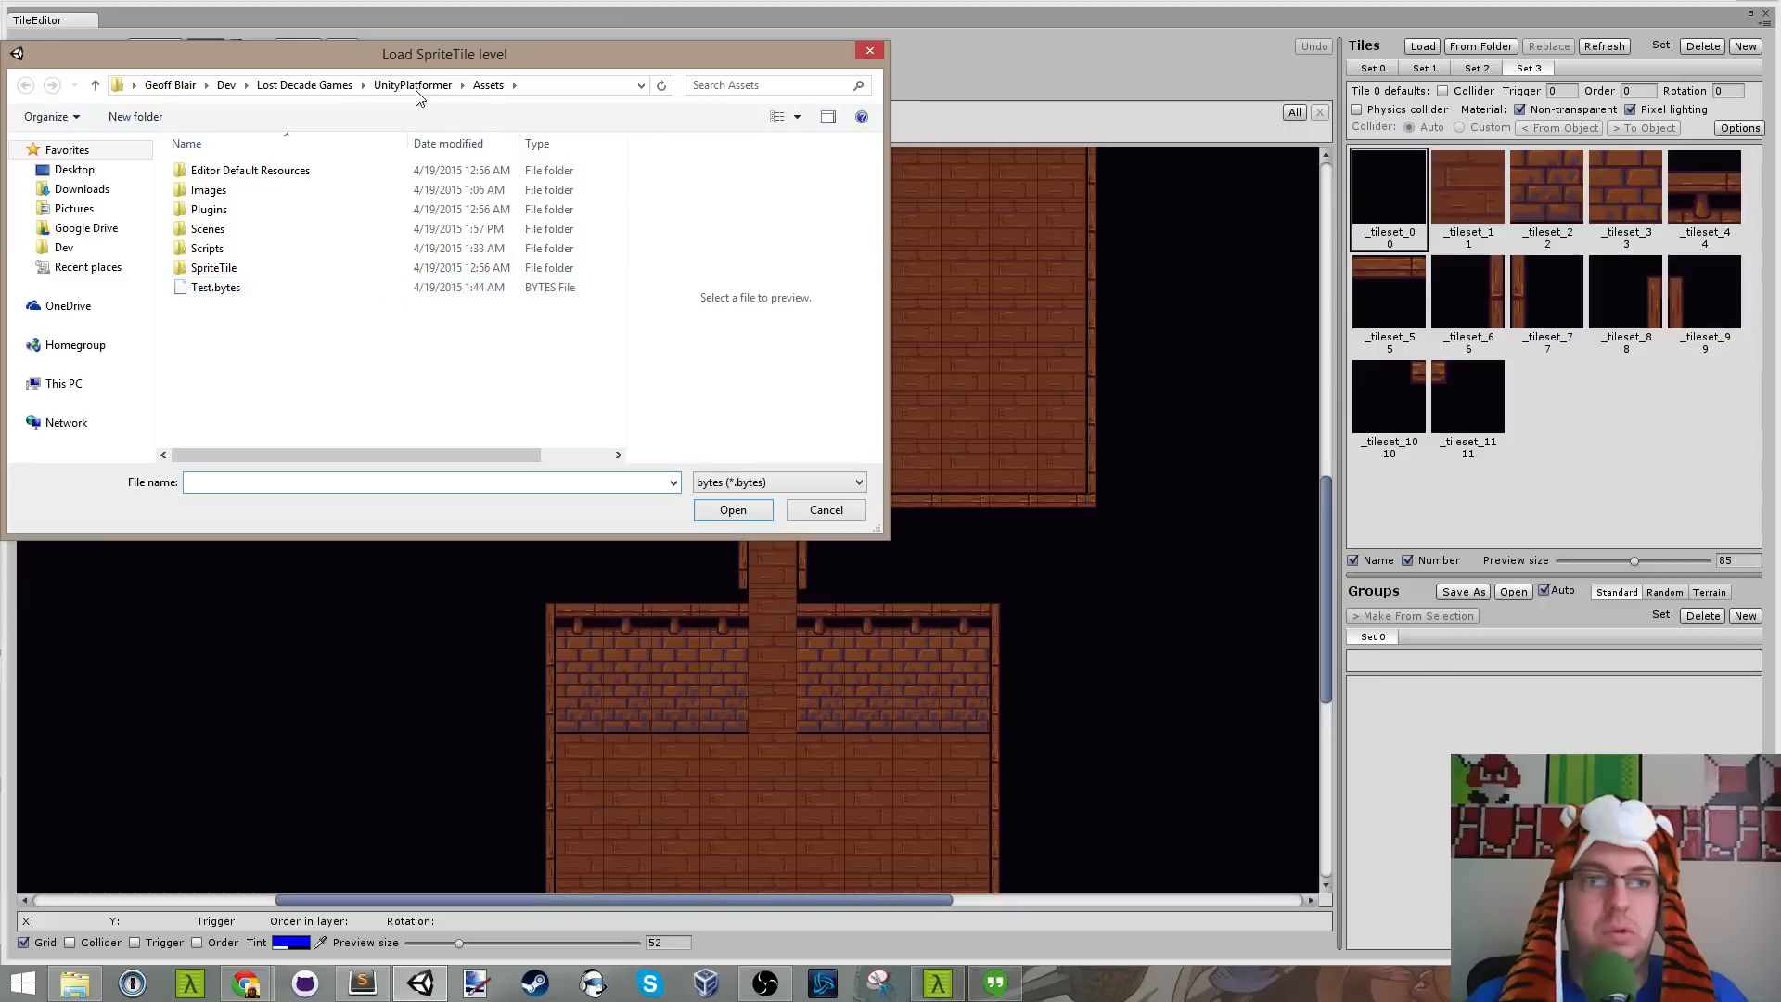
{"action": "left_click", "coordinate": [305, 86]}
{"action": "double_click", "coordinate": [237, 291]}
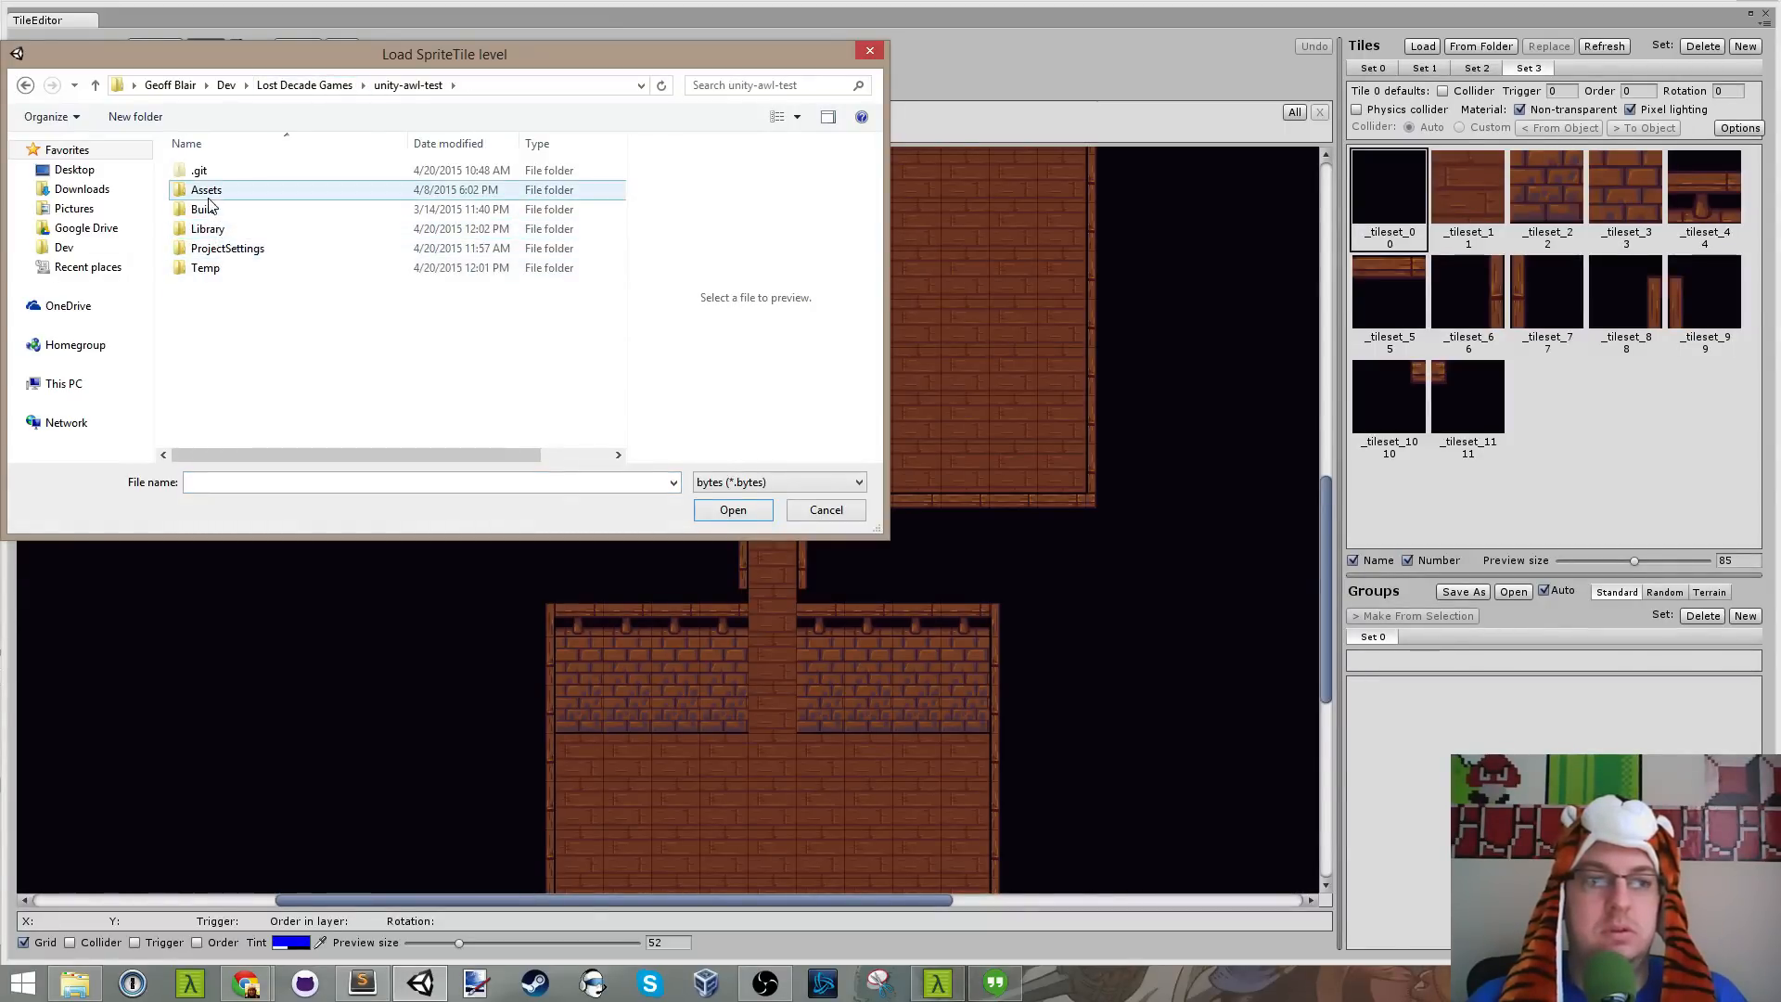
{"action": "double_click", "coordinate": [206, 190]}
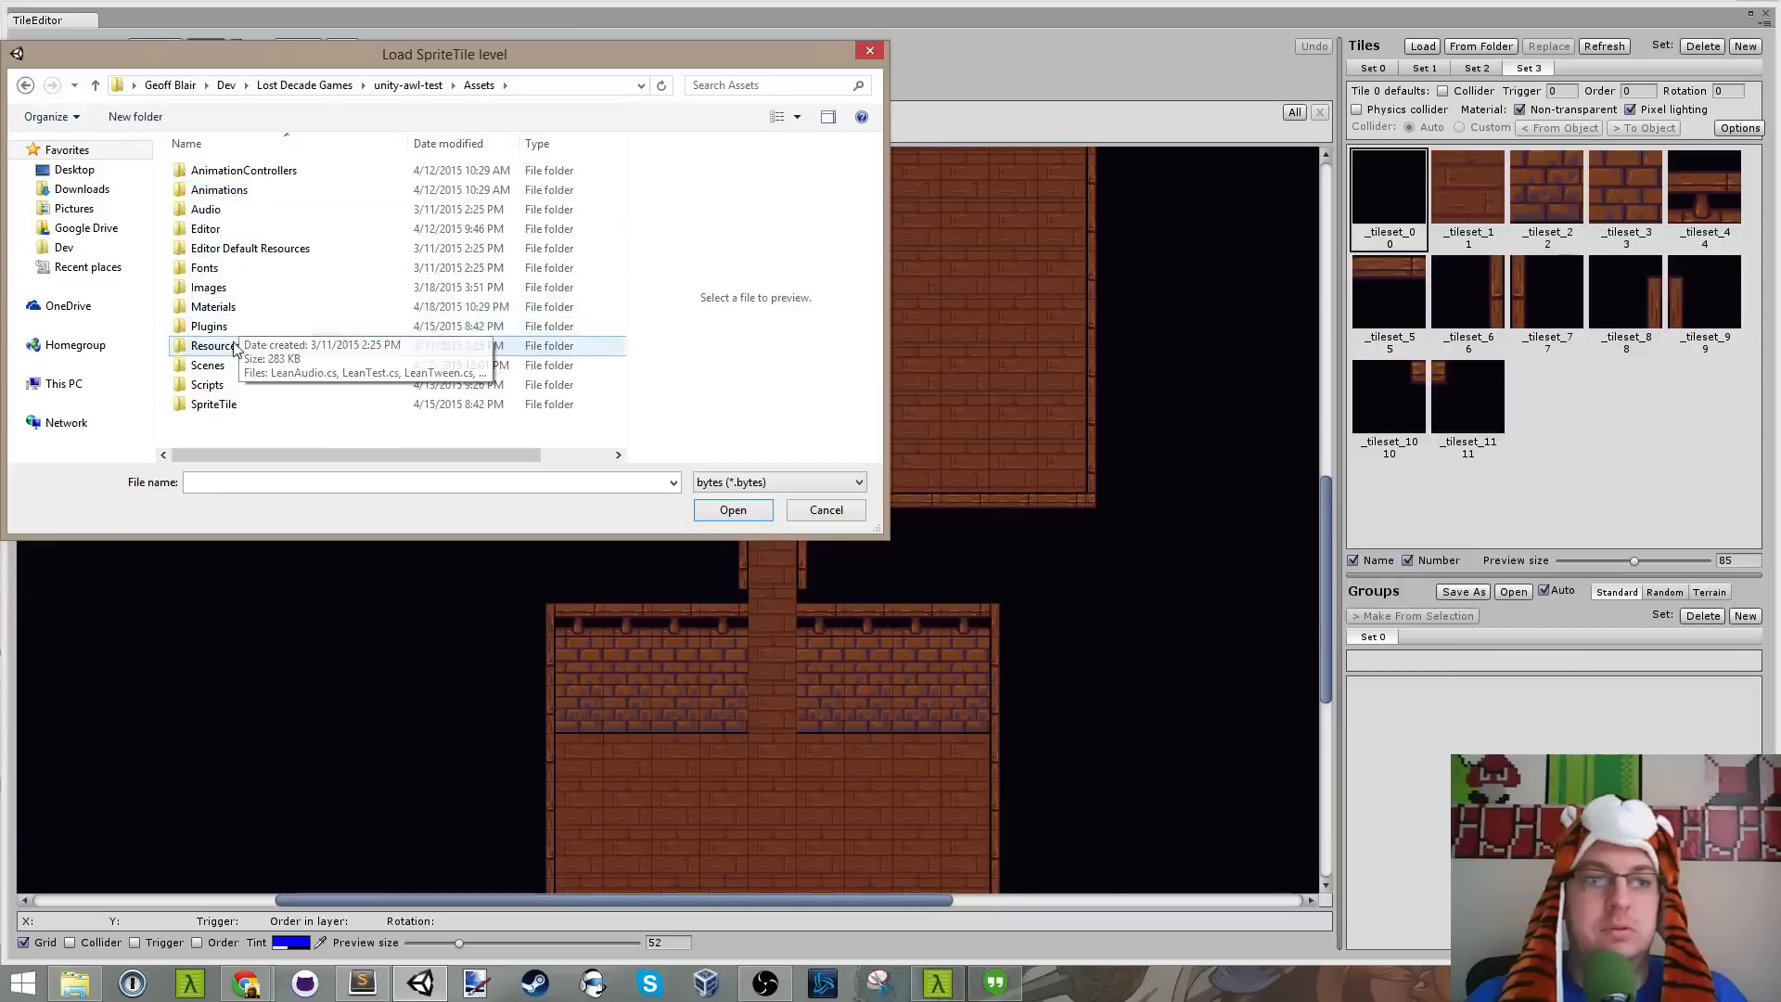
{"action": "double_click", "coordinate": [213, 346]}
{"action": "double_click", "coordinate": [221, 172]}
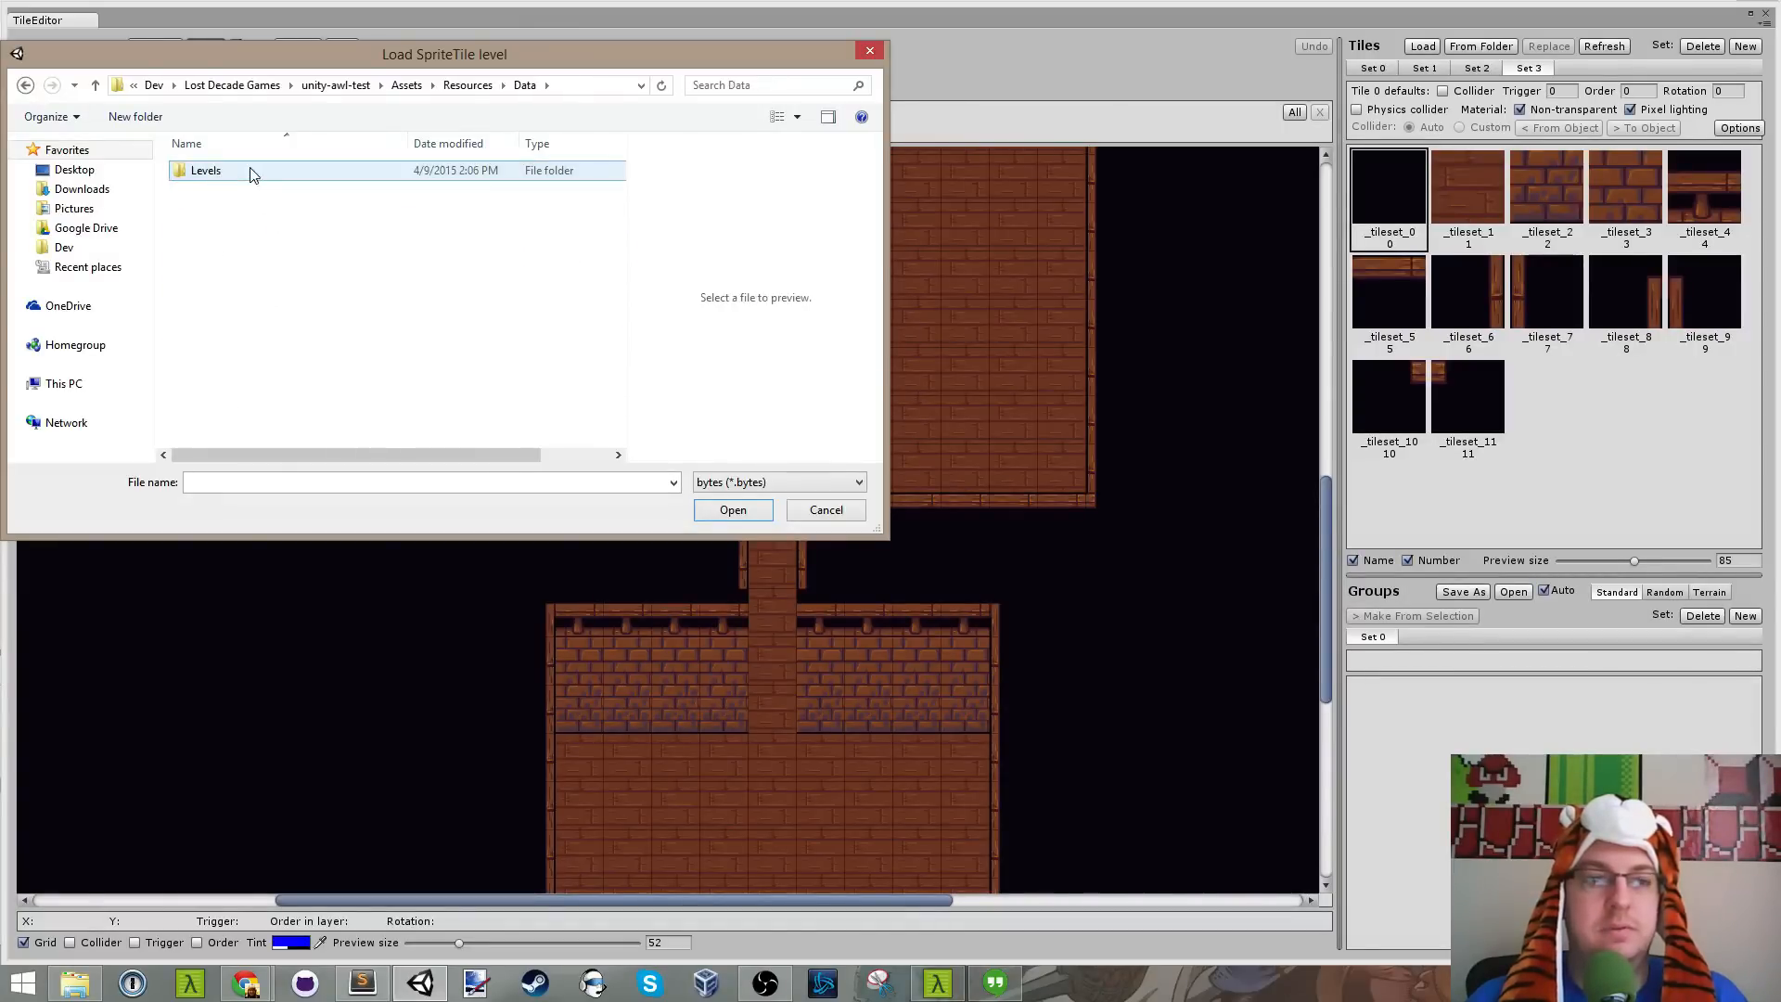
{"action": "double_click", "coordinate": [251, 175]}
{"action": "double_click", "coordinate": [225, 191]}
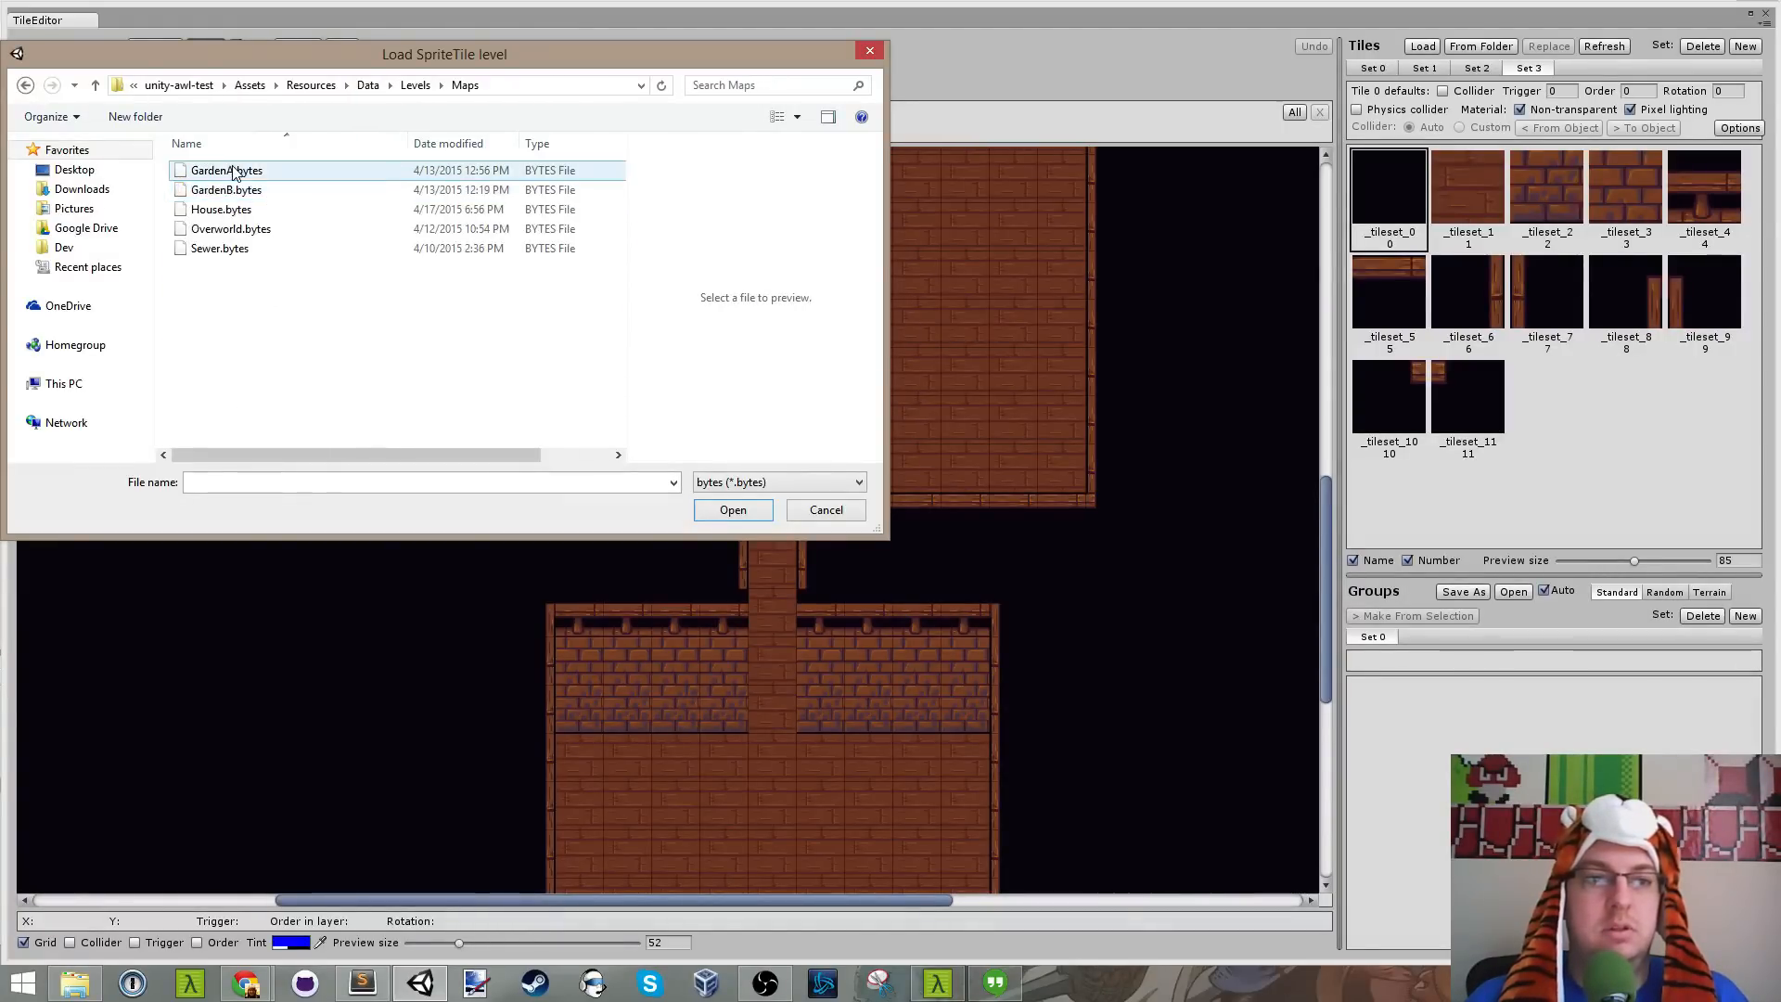
{"action": "double_click", "coordinate": [228, 171]}
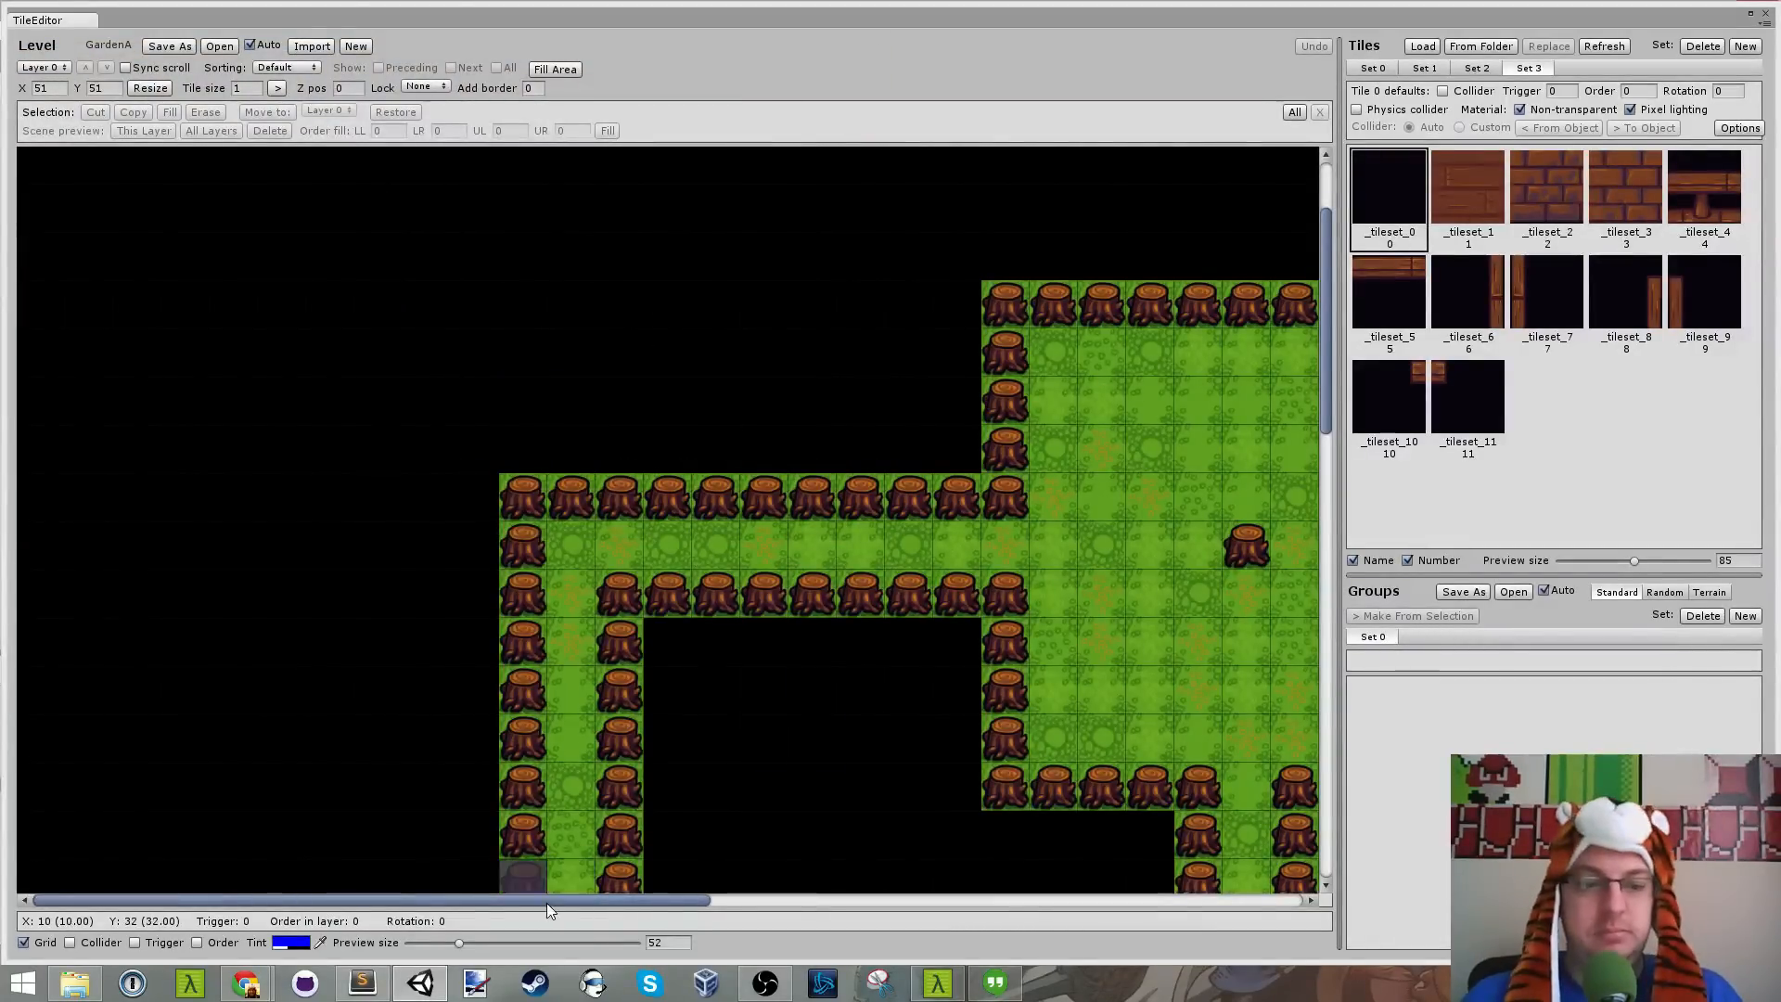
Step: Show the trigger numbers on the GardenA map and examine their placement across its rooms
{"action": "left_click_drag", "start_coordinate": [547, 903], "coordinate": [748, 894]}
{"action": "scroll", "coordinate": [753, 831], "scroll_direction": "down", "scroll_amount": 5}
{"action": "key", "text": "t"}
{"action": "scroll", "coordinate": [676, 630], "scroll_direction": "up", "scroll_amount": 5}
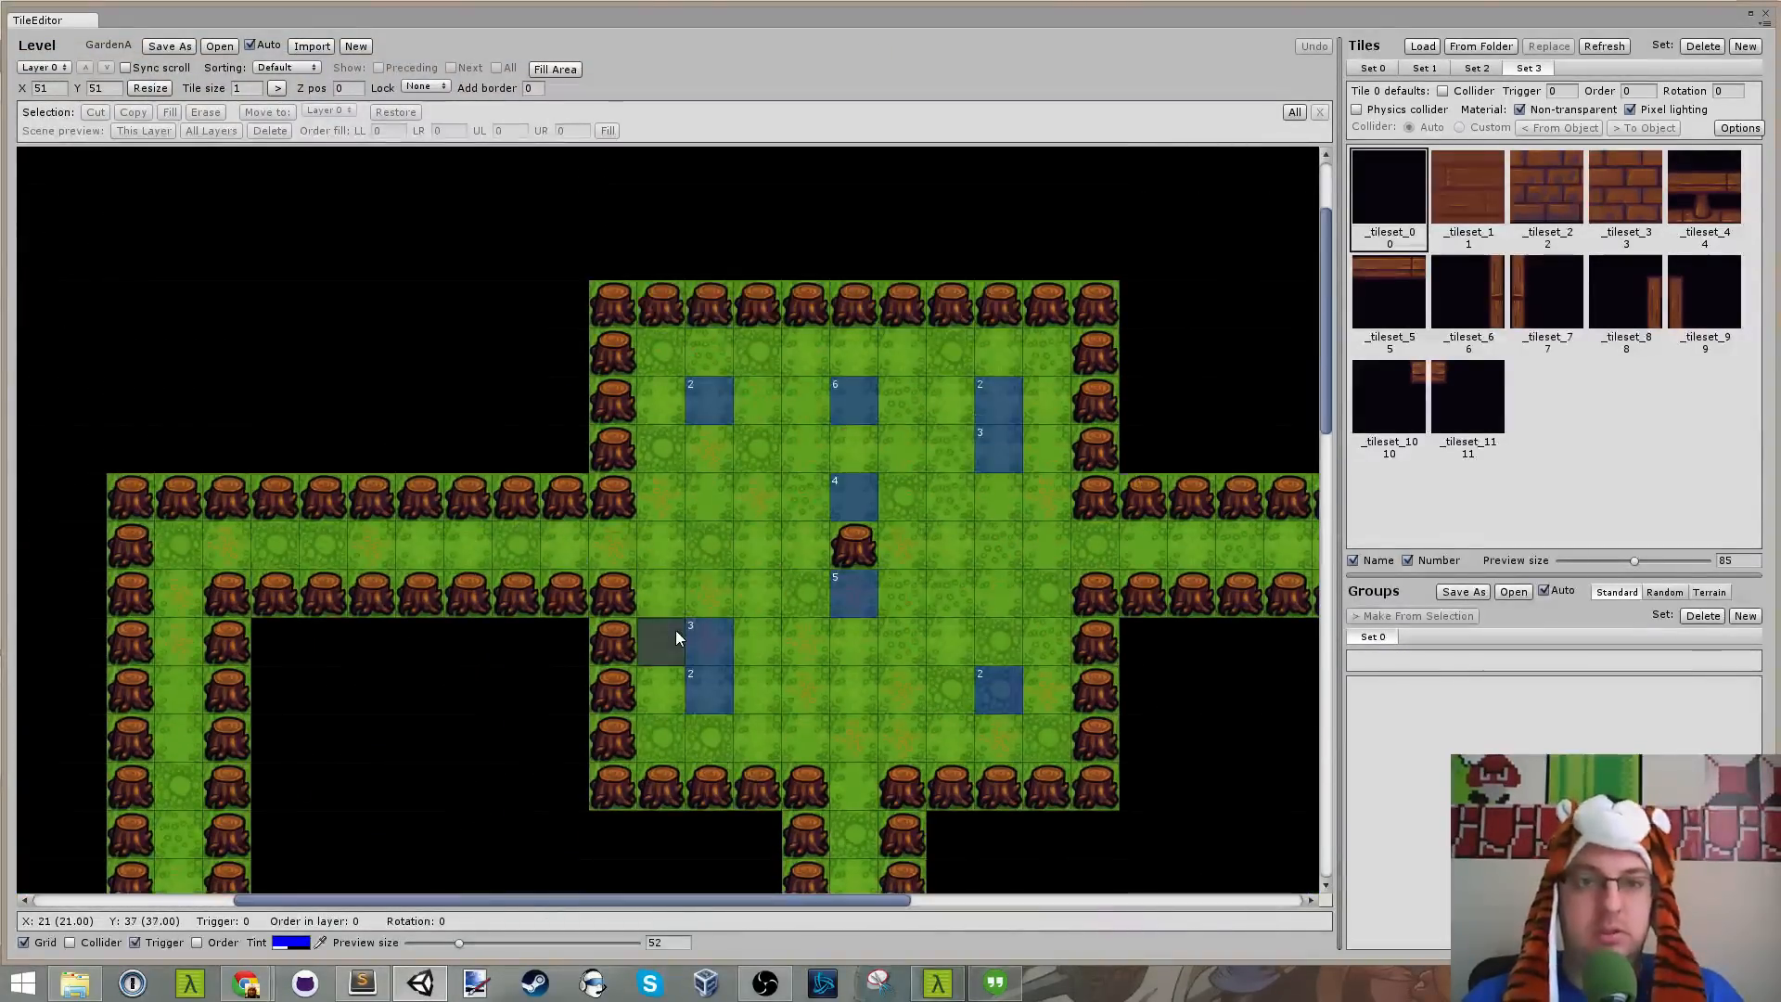
{"action": "scroll", "coordinate": [675, 631], "scroll_direction": "down", "scroll_amount": 5}
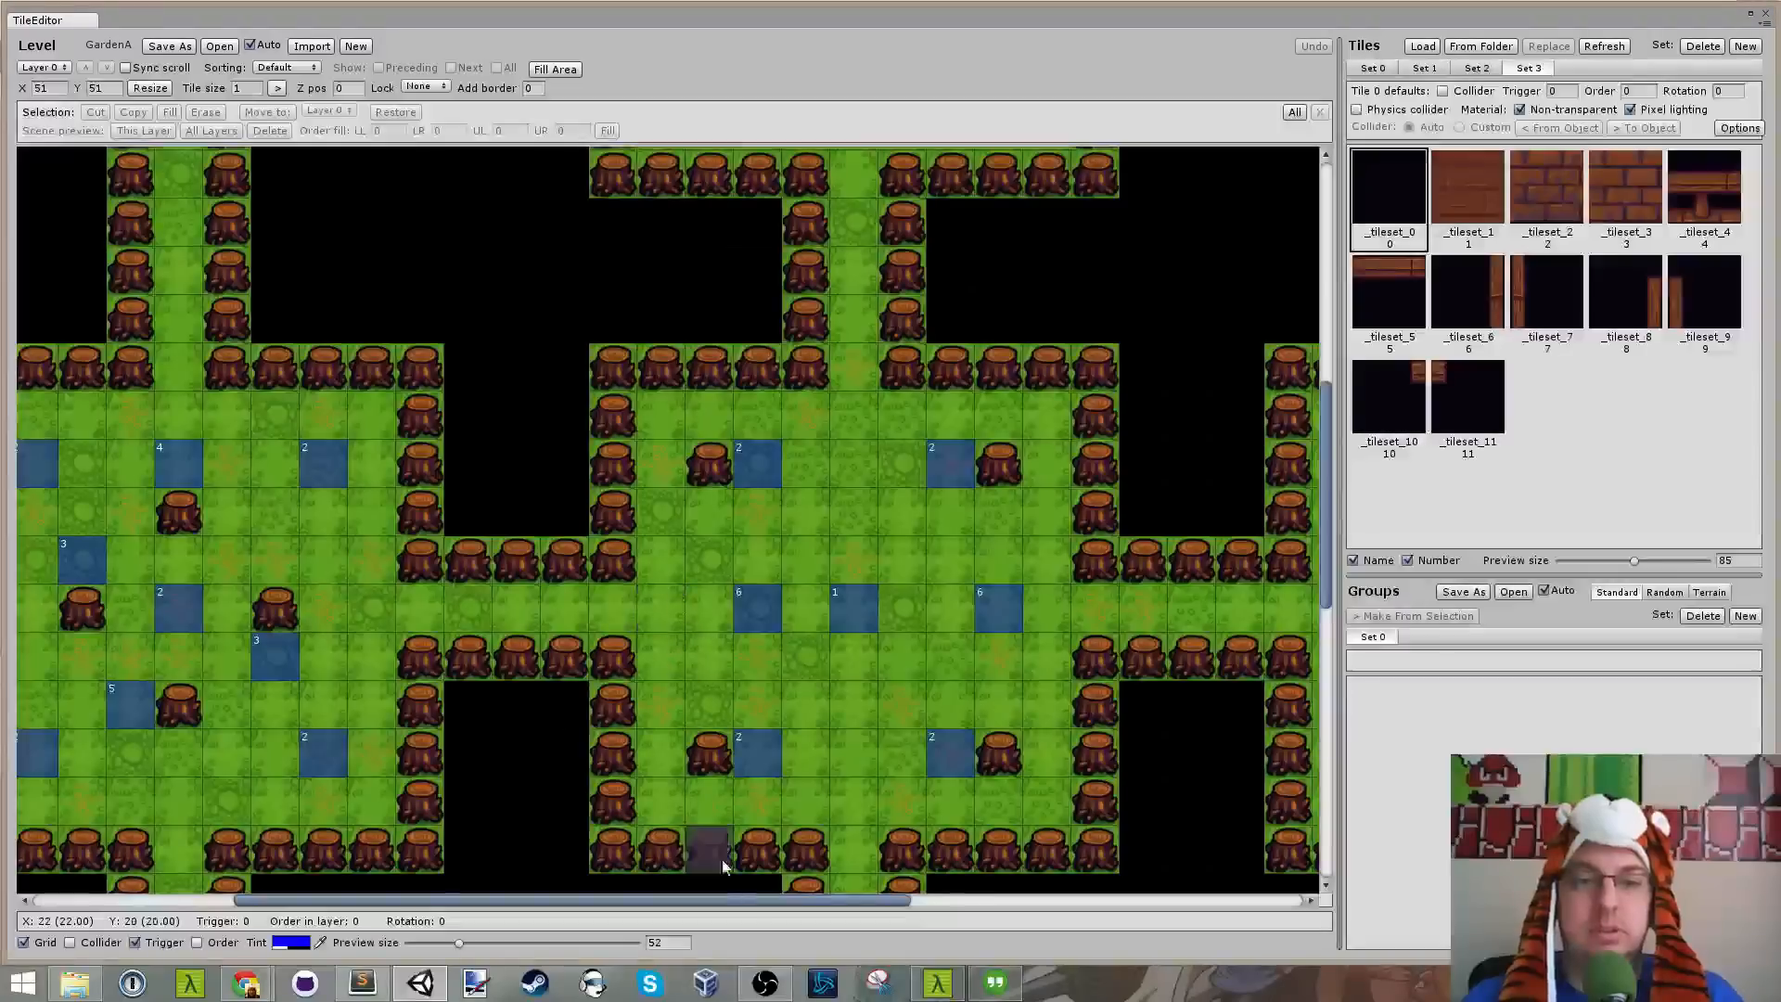
{"action": "left_click_drag", "start_coordinate": [729, 902], "coordinate": [1025, 896]}
{"action": "scroll", "coordinate": [575, 724], "scroll_direction": "down", "scroll_amount": 2}
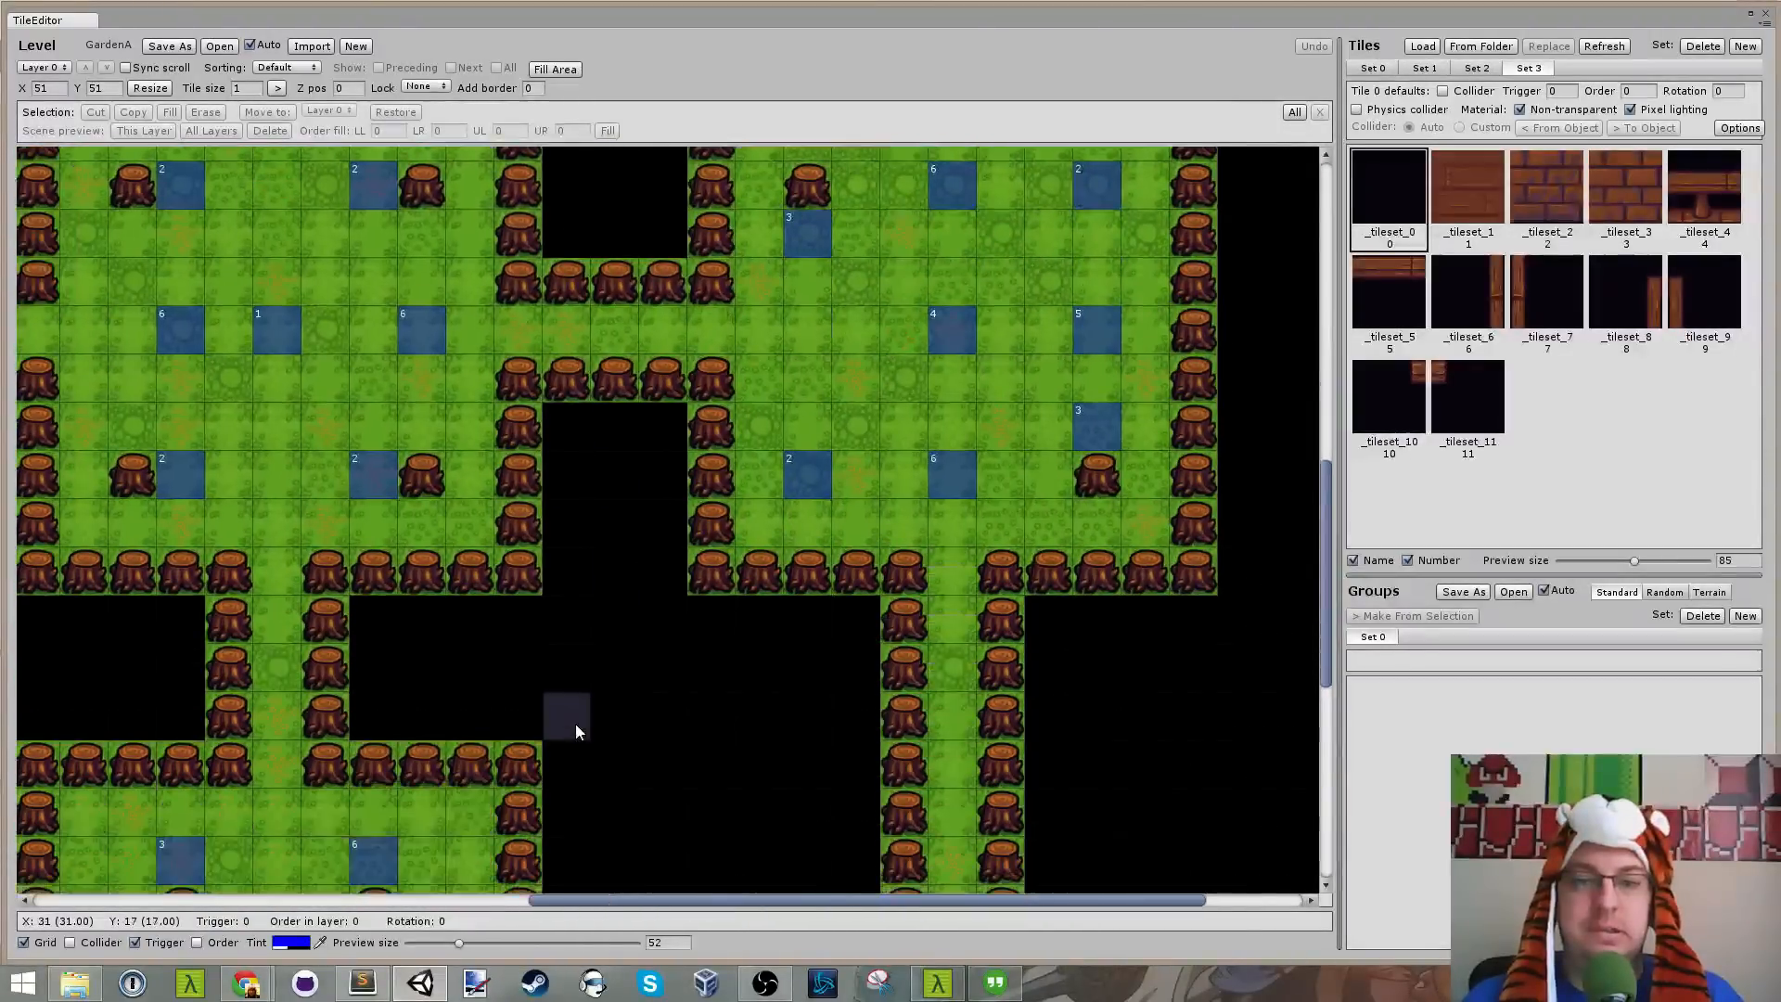
{"action": "scroll", "coordinate": [575, 723], "scroll_direction": "down", "scroll_amount": 3}
{"action": "left_click_drag", "start_coordinate": [757, 897], "coordinate": [570, 833]}
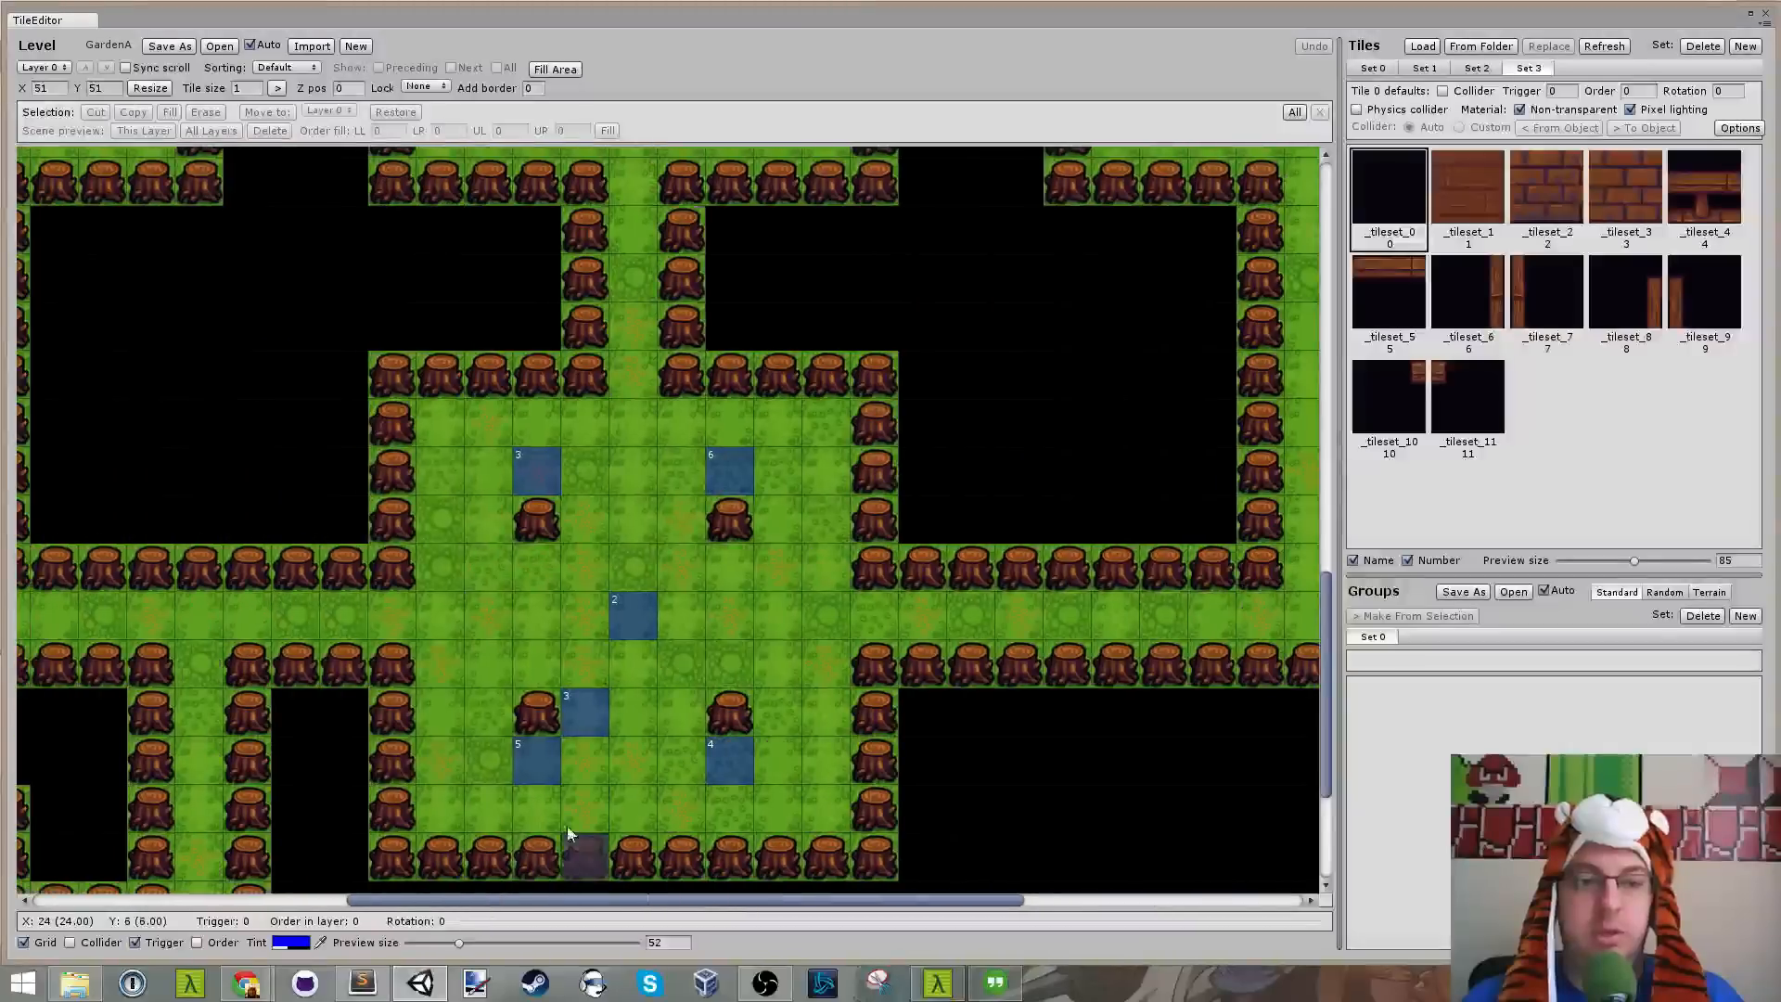
Step: Switch to Sublime Text and duplicate the Trigger 6 object entry directly below itself in Garden1.xml
{"action": "left_click", "coordinate": [361, 983]}
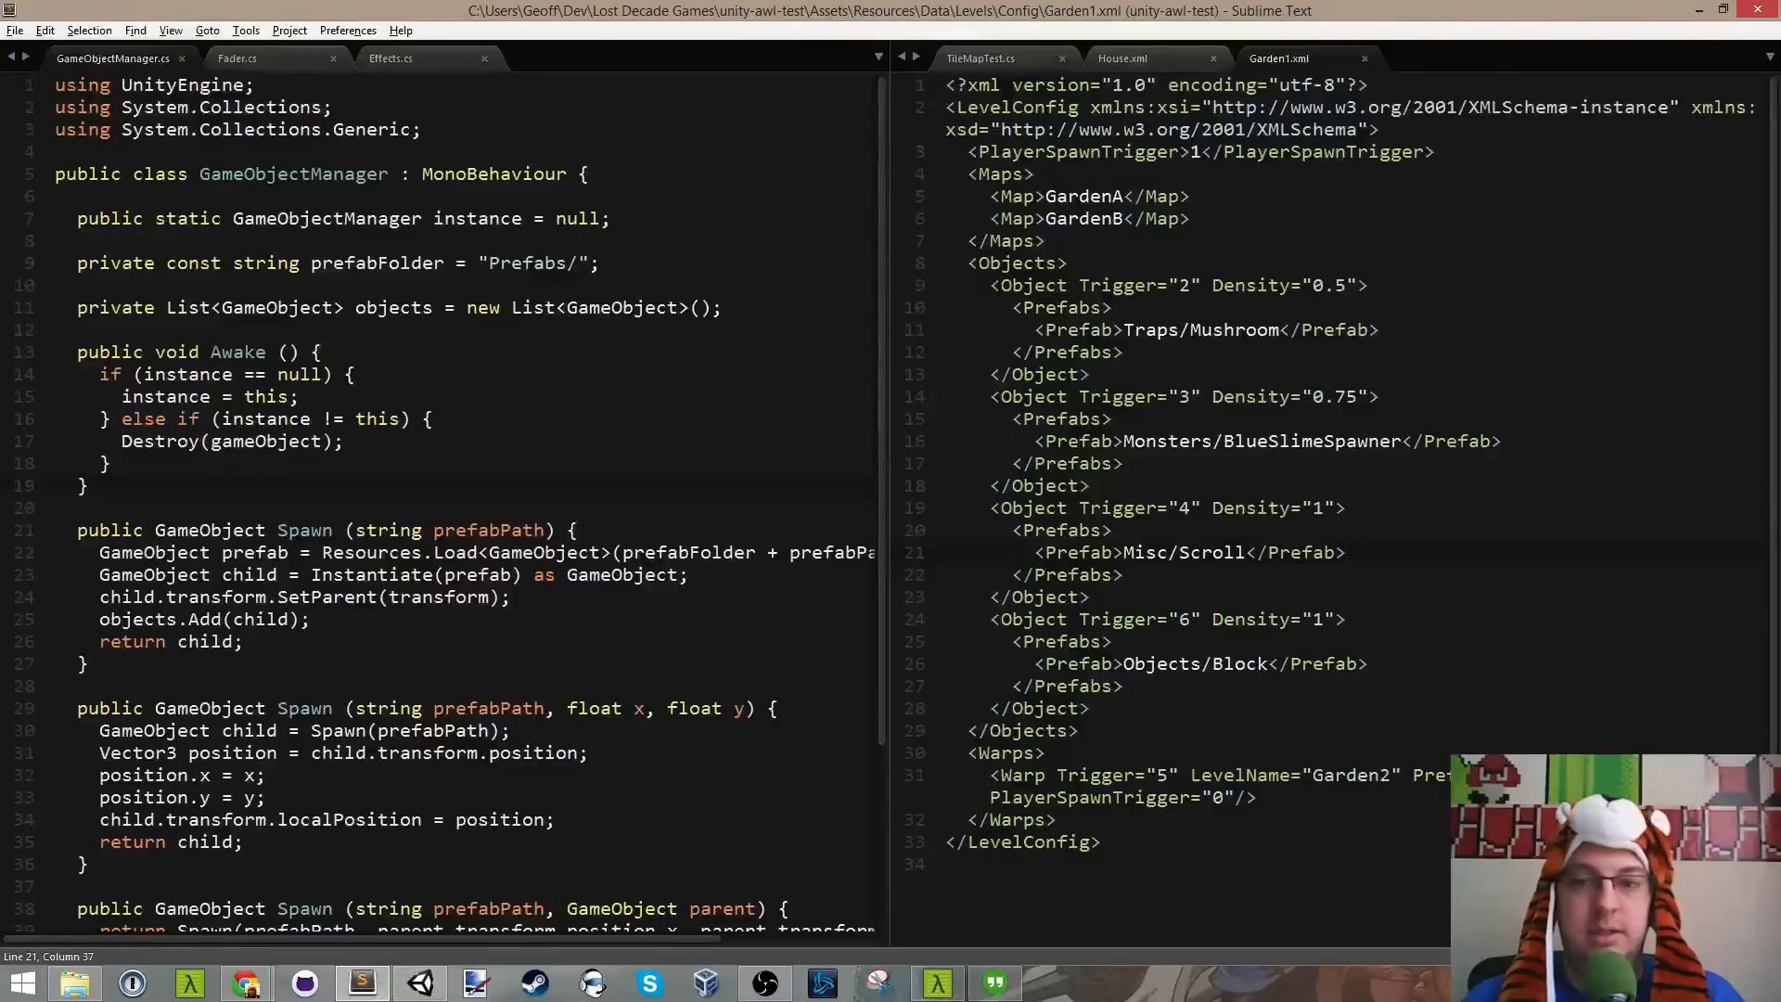
{"action": "key", "text": "ctrl+s"}
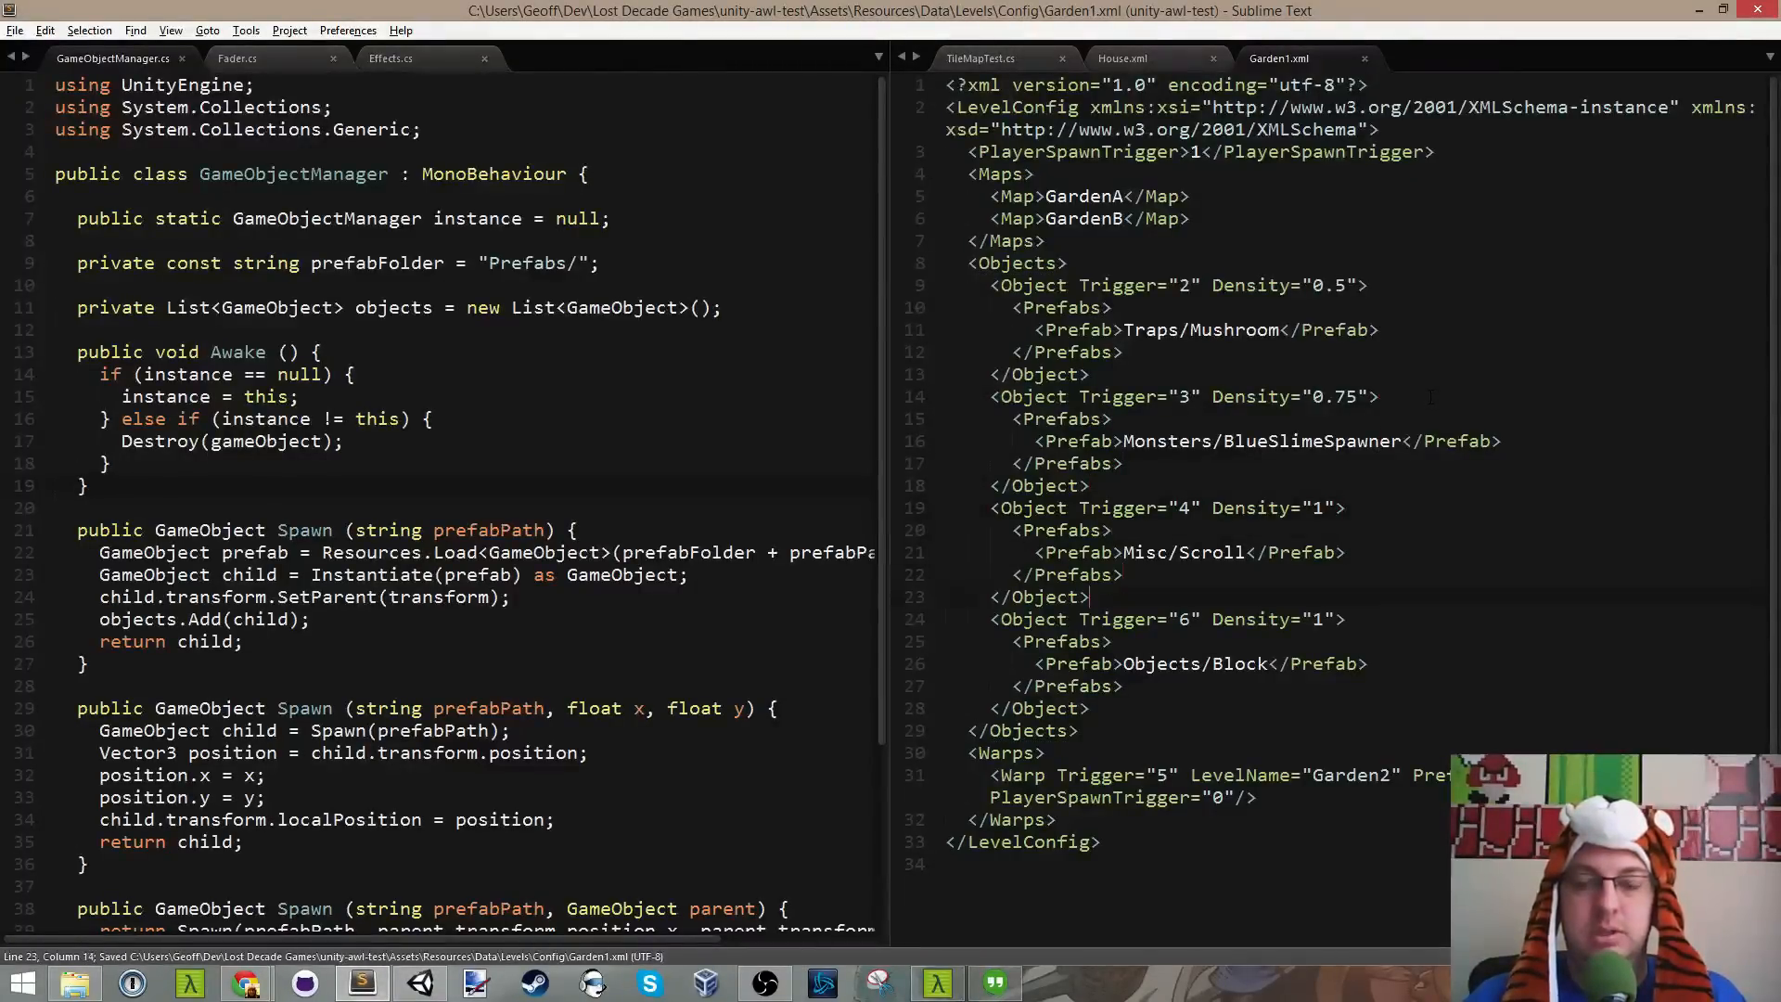
{"action": "key", "text": "Down"}
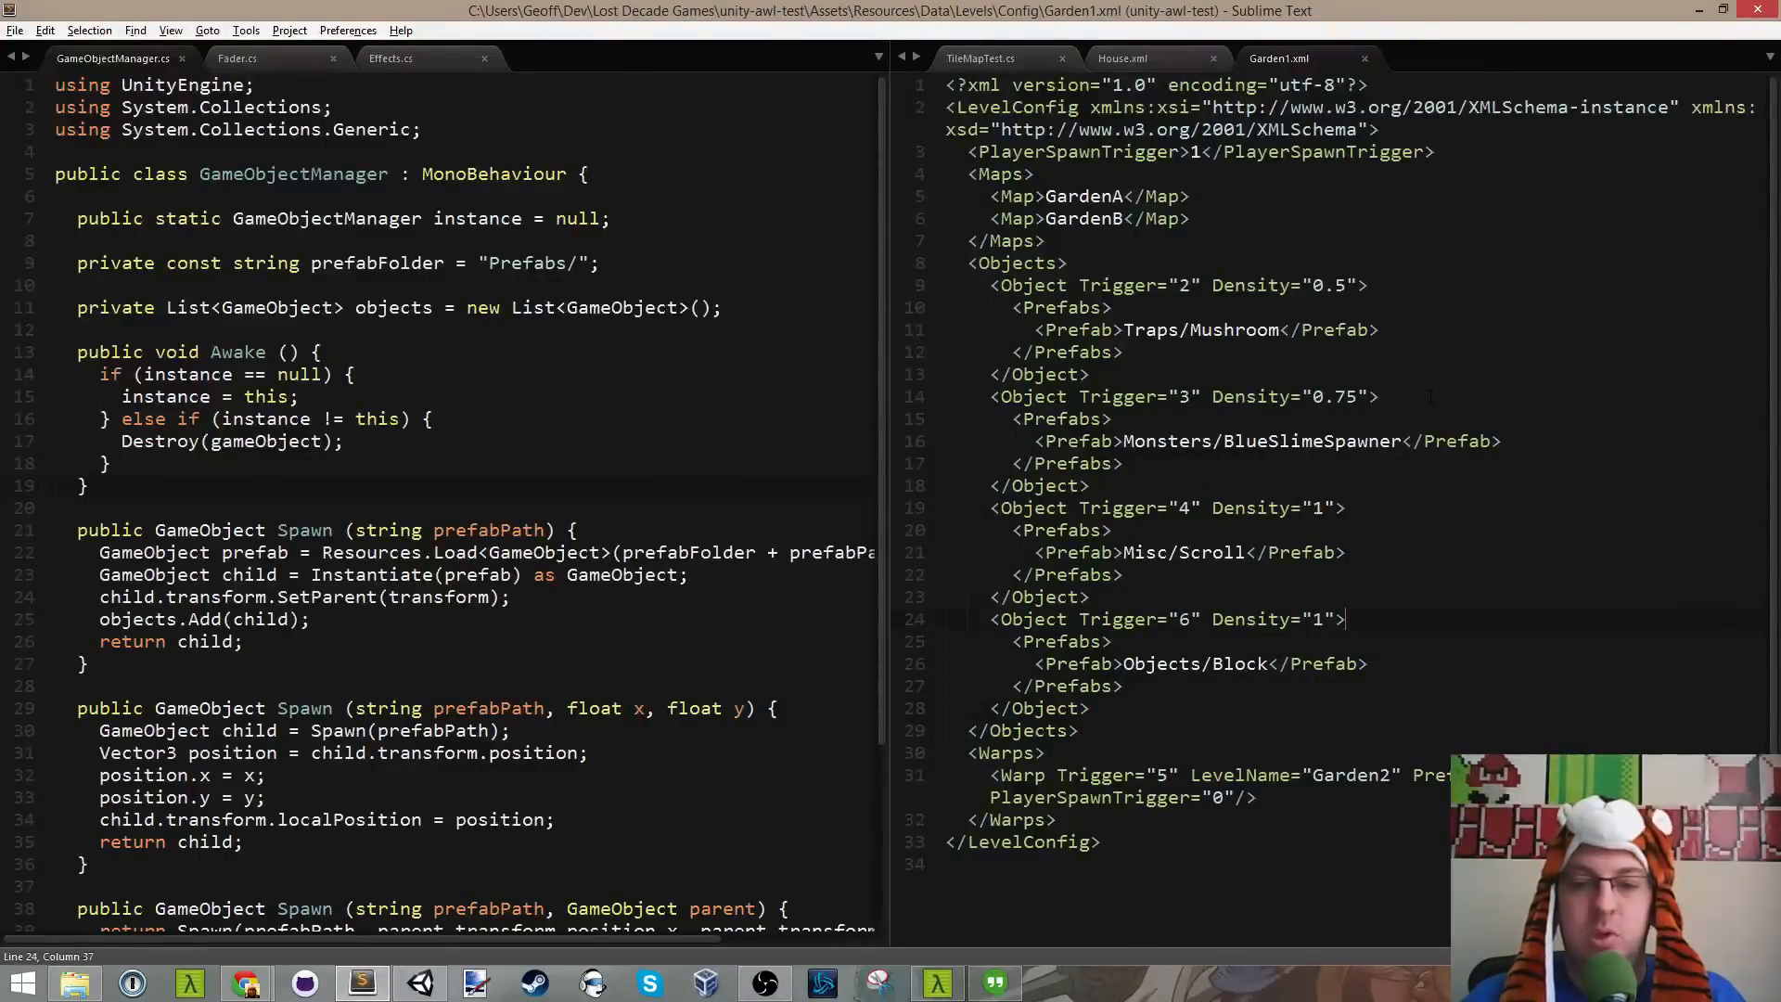
{"action": "key", "text": "Home"}
{"action": "key", "text": "shift+Down"}
{"action": "key", "text": "shift+Down"}
{"action": "key", "text": "shift+Down"}
{"action": "key", "text": "shift+Down"}
{"action": "key", "text": "shift+End"}
{"action": "key", "text": "ctrl+c"}
{"action": "key", "text": "Right"}
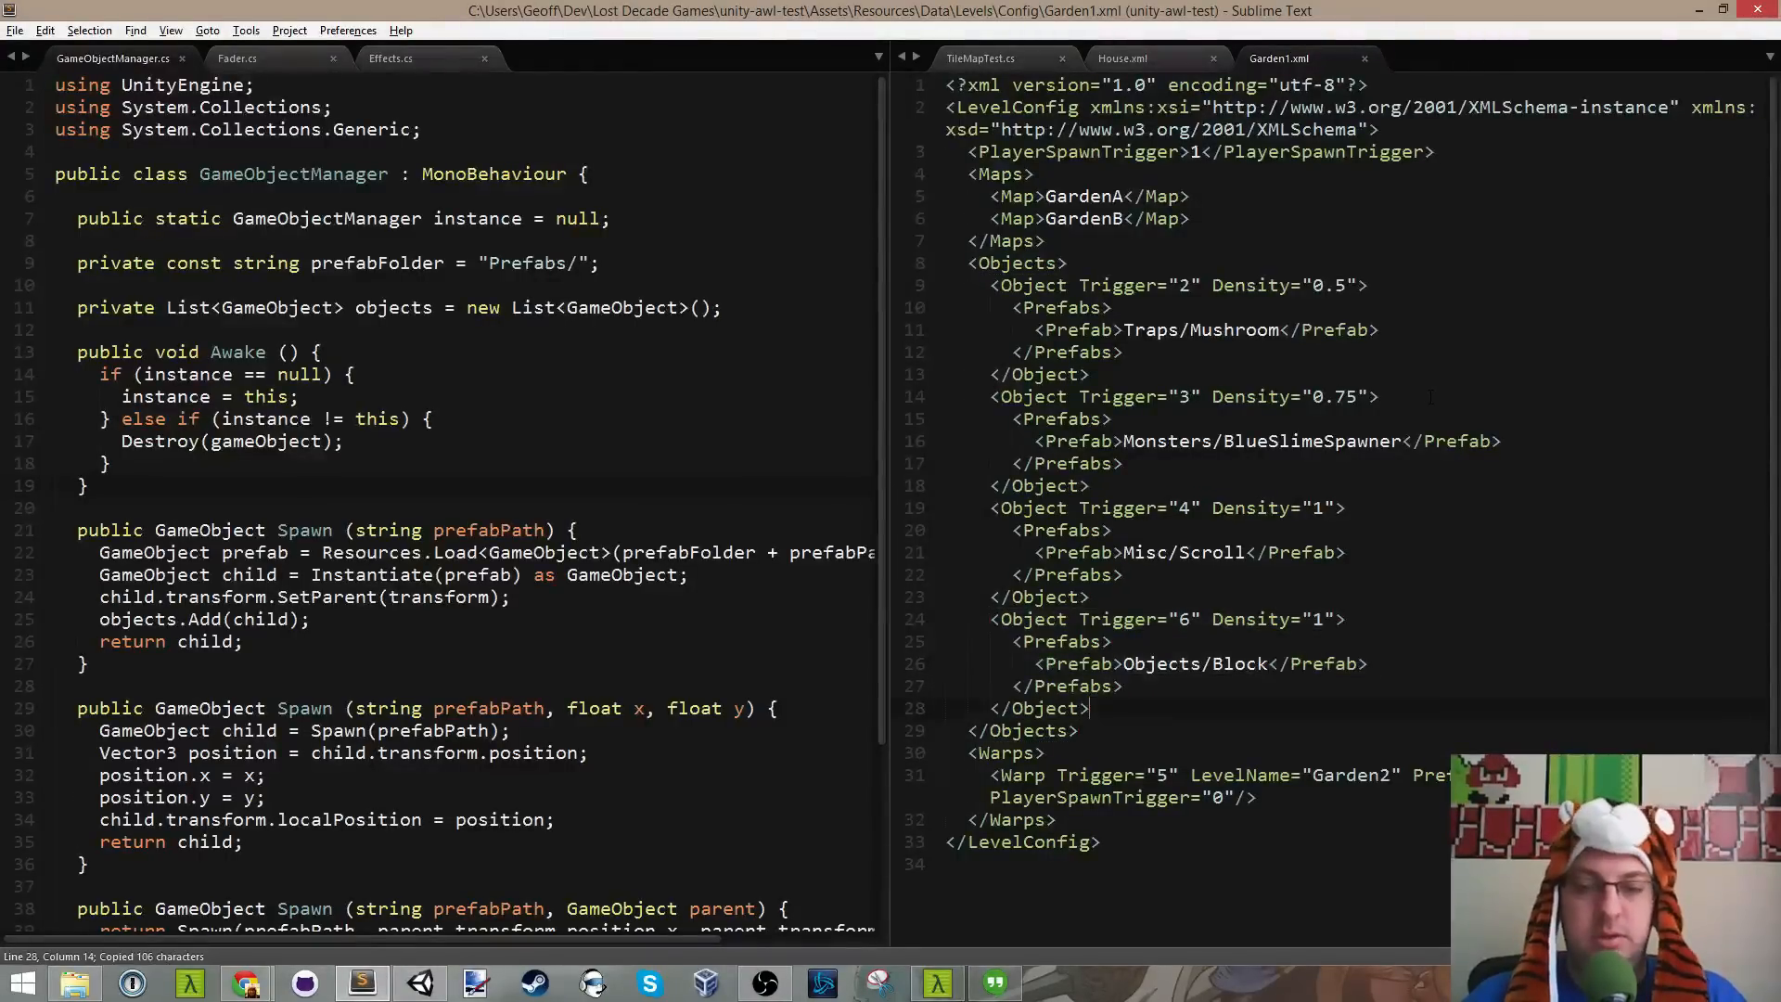
{"action": "key", "text": "Return"}
{"action": "key", "text": "ctrl+v"}
Step: Set the duplicated object entry's Trigger to 7 and save Garden1.xml
{"action": "key", "text": "Up"}
{"action": "key", "text": "Up"}
{"action": "key", "text": "Up"}
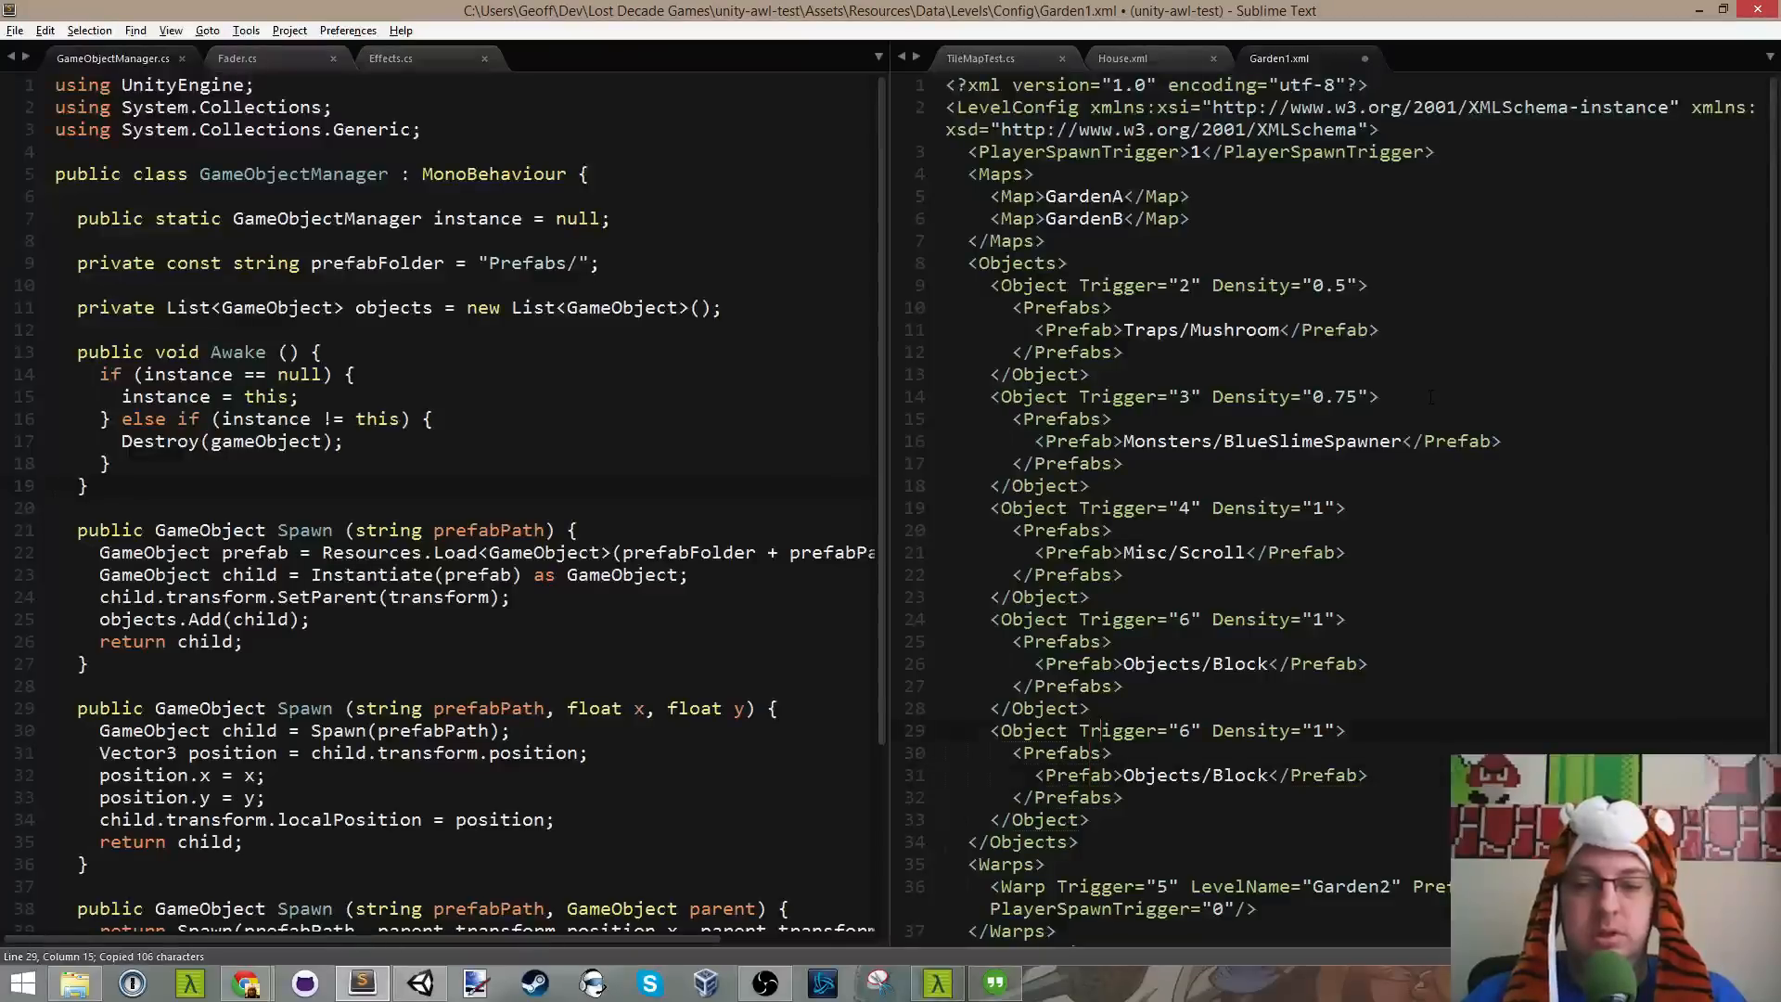
{"action": "key", "text": "End"}
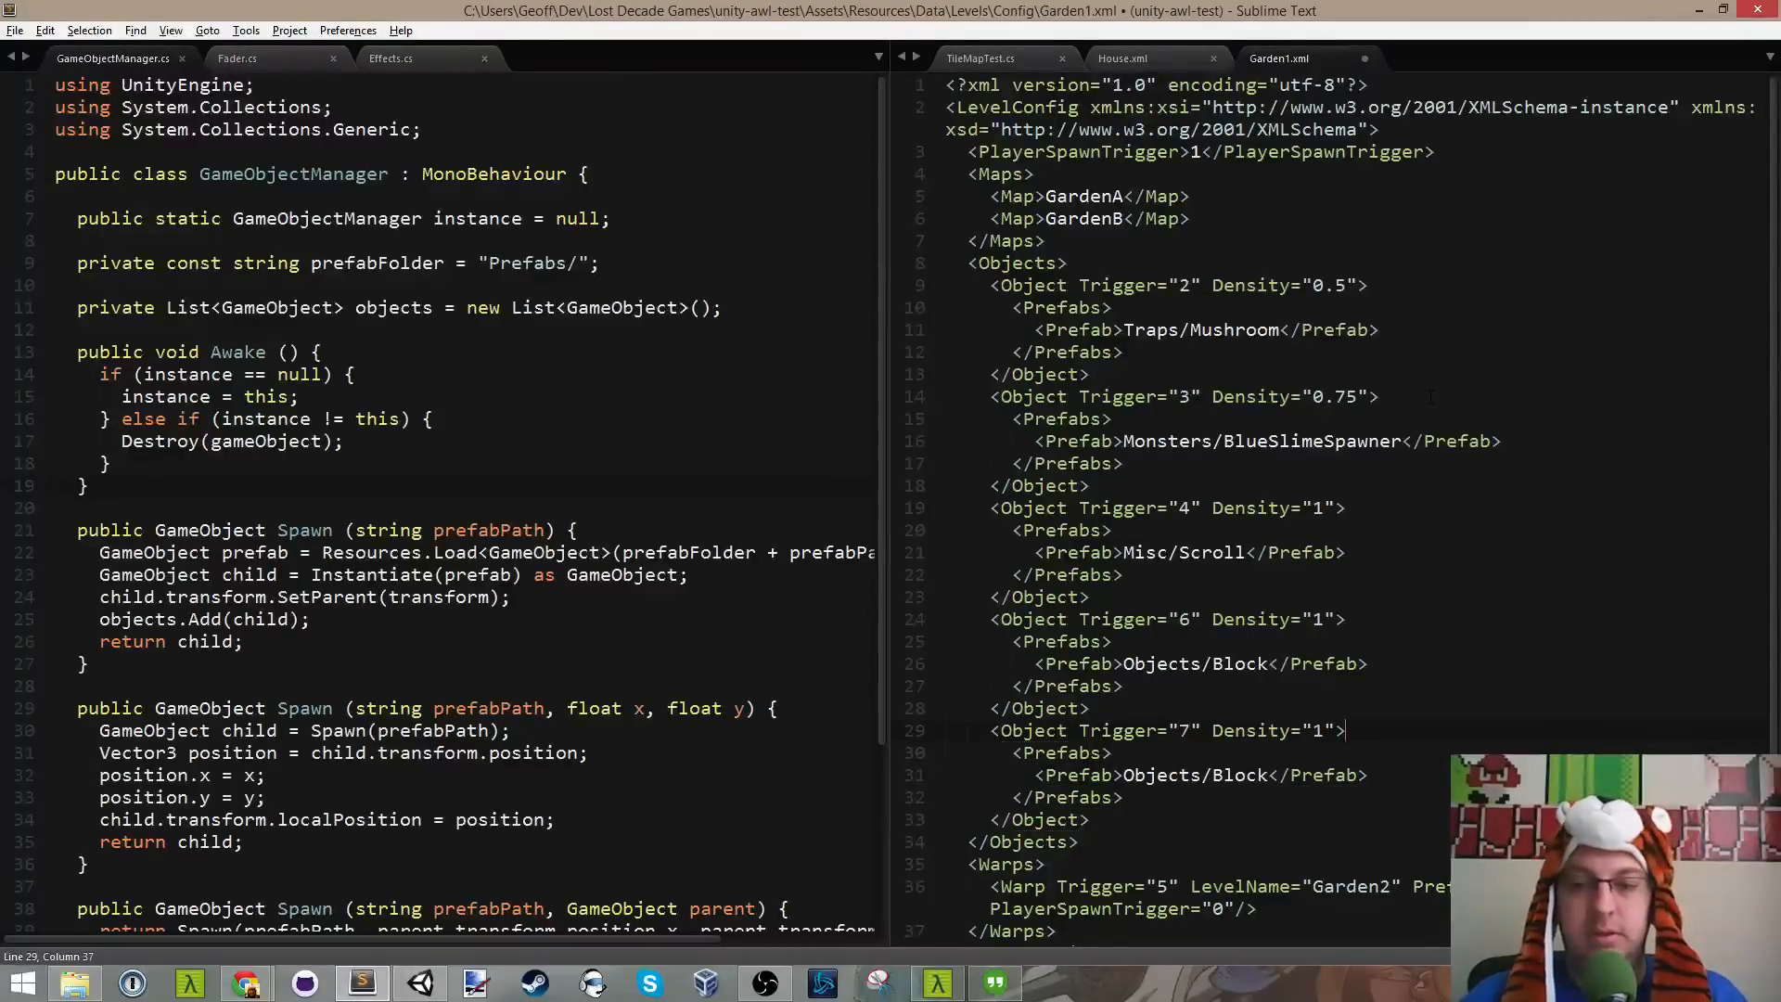
{"action": "key", "text": "ctrl+s"}
Step: Replace the Trigger 7 entry's prefab path with Items/Apple and save Garden1.xml
{"action": "key", "text": "Down"}
{"action": "key", "text": "Down"}
{"action": "key", "text": "End"}
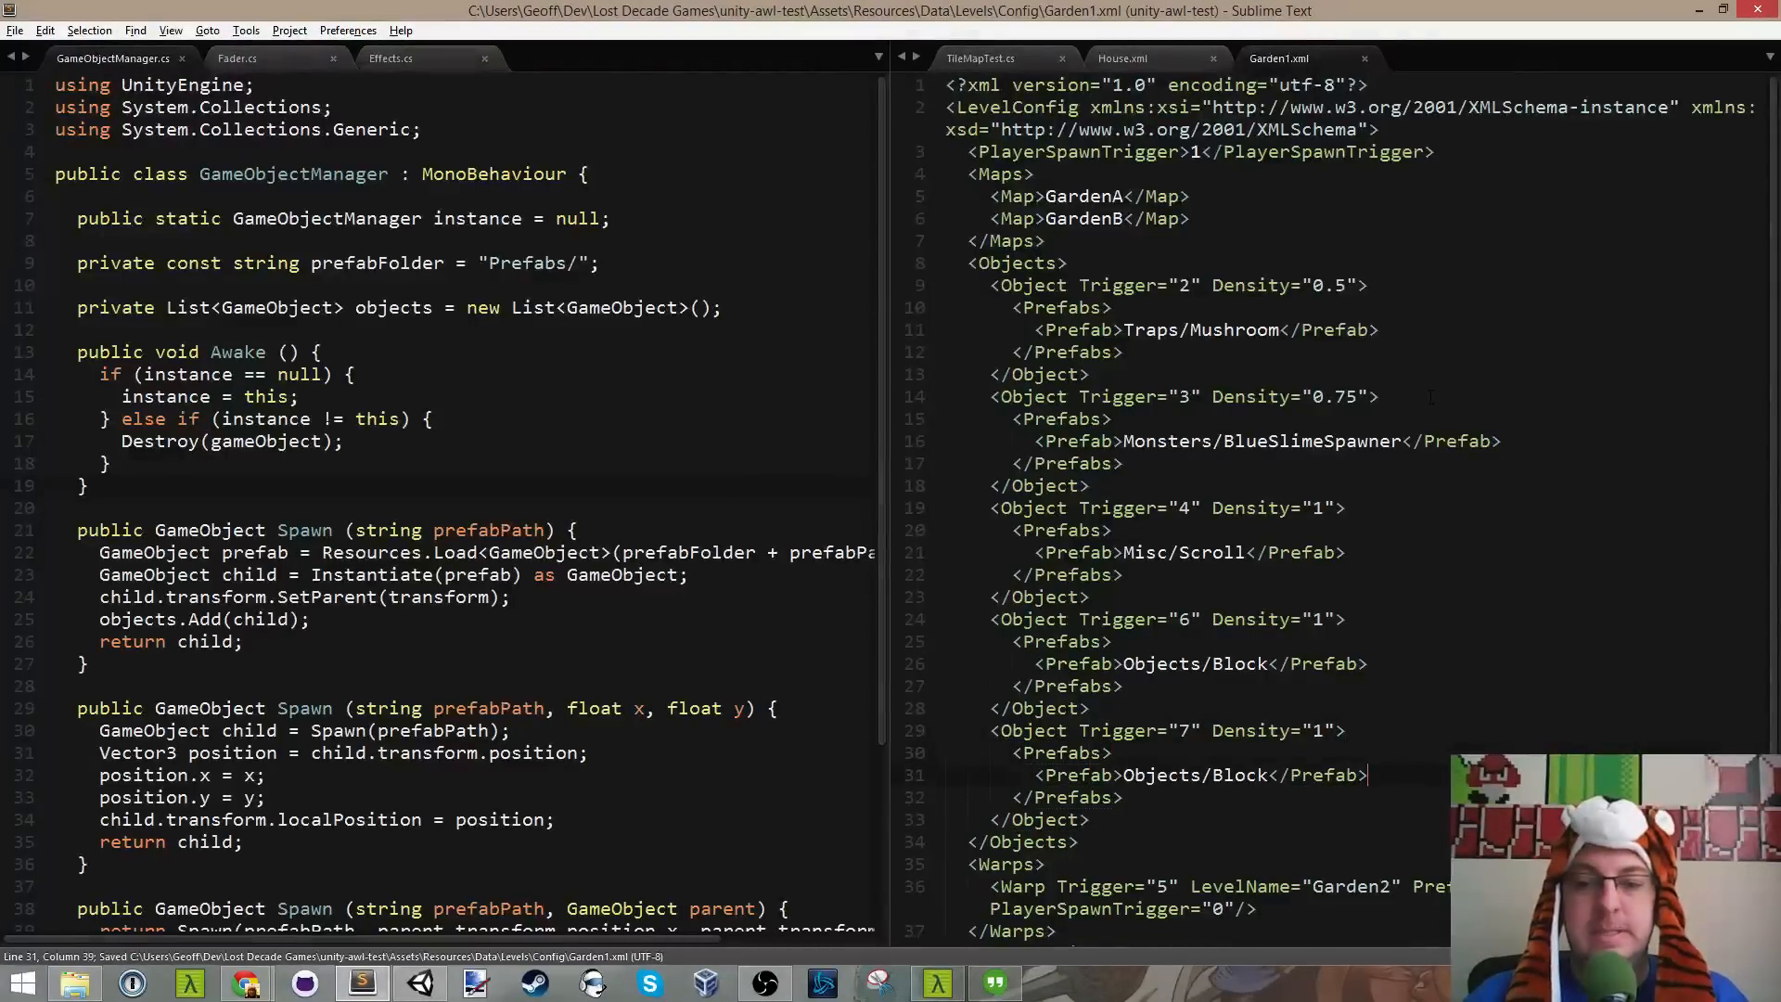
{"action": "key", "text": "Left"}
{"action": "key", "text": "Left"}
{"action": "key", "text": "Left"}
{"action": "key", "text": "Left"}
{"action": "key", "text": "Left"}
{"action": "key", "text": "Left"}
{"action": "key", "text": "Left"}
{"action": "key", "text": "Left"}
{"action": "key", "text": "Left"}
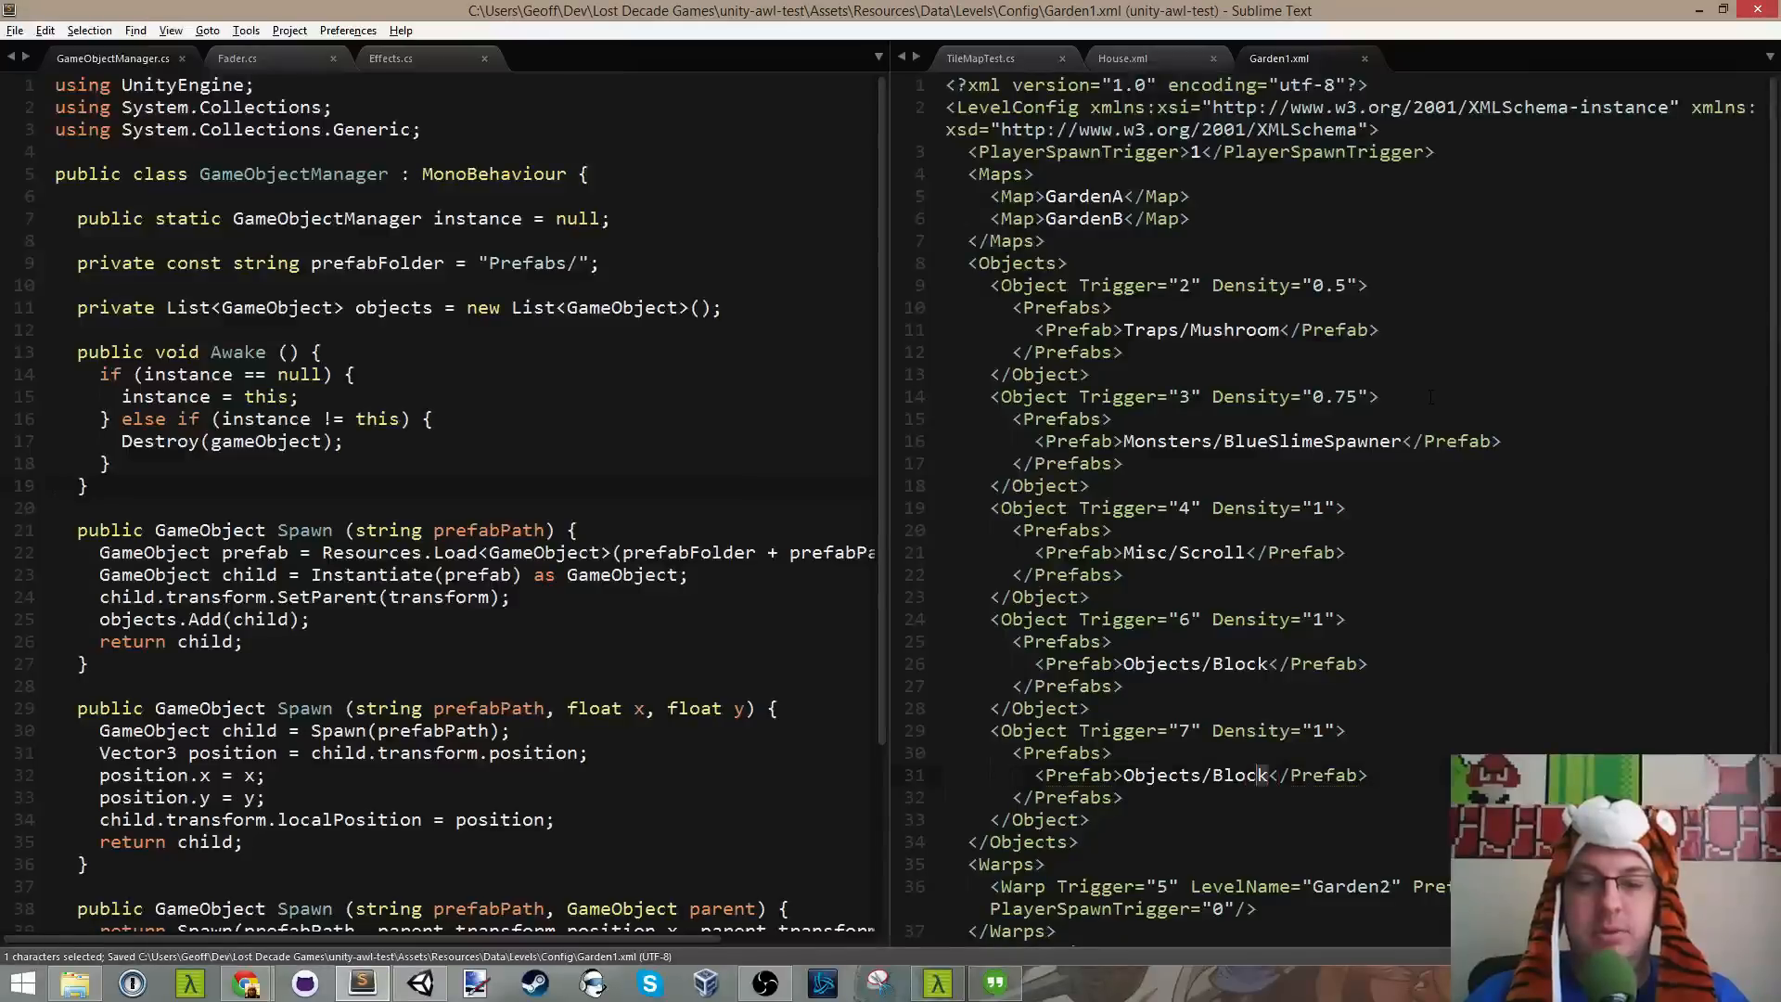
{"action": "key", "text": "shift+Left"}
{"action": "key", "text": "shift+Left"}
{"action": "key", "text": "shift+Left"}
{"action": "key", "text": "shift+Left"}
{"action": "key", "text": "shift+Left"}
{"action": "key", "text": "shift+Left"}
{"action": "key", "text": "shift+Left"}
{"action": "key", "text": "shift+Left"}
{"action": "key", "text": "shift+Left"}
{"action": "key", "text": "shift+Left"}
{"action": "key", "text": "shift+Left"}
{"action": "key", "text": "shift+Left"}
{"action": "key", "text": "shift+Left"}
{"action": "type", "text": "Items/Ap"}
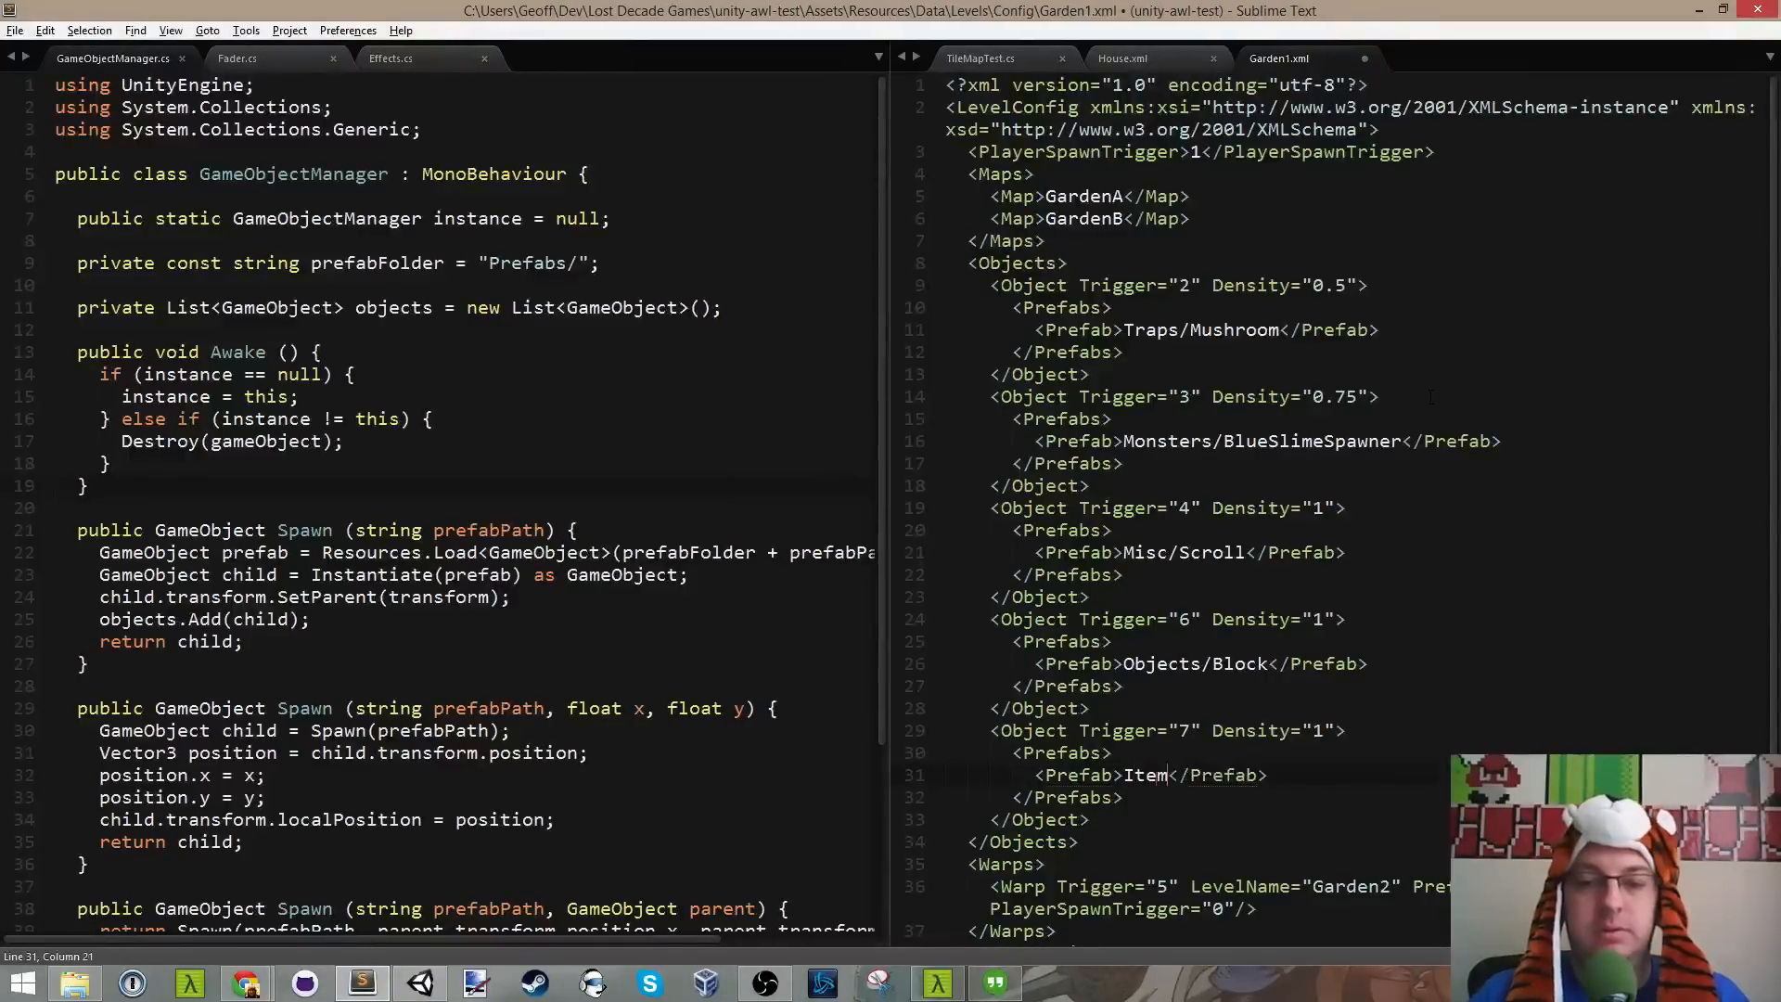
{"action": "type", "text": "ple"}
{"action": "key", "text": "End"}
{"action": "key", "text": "ctrl+s"}
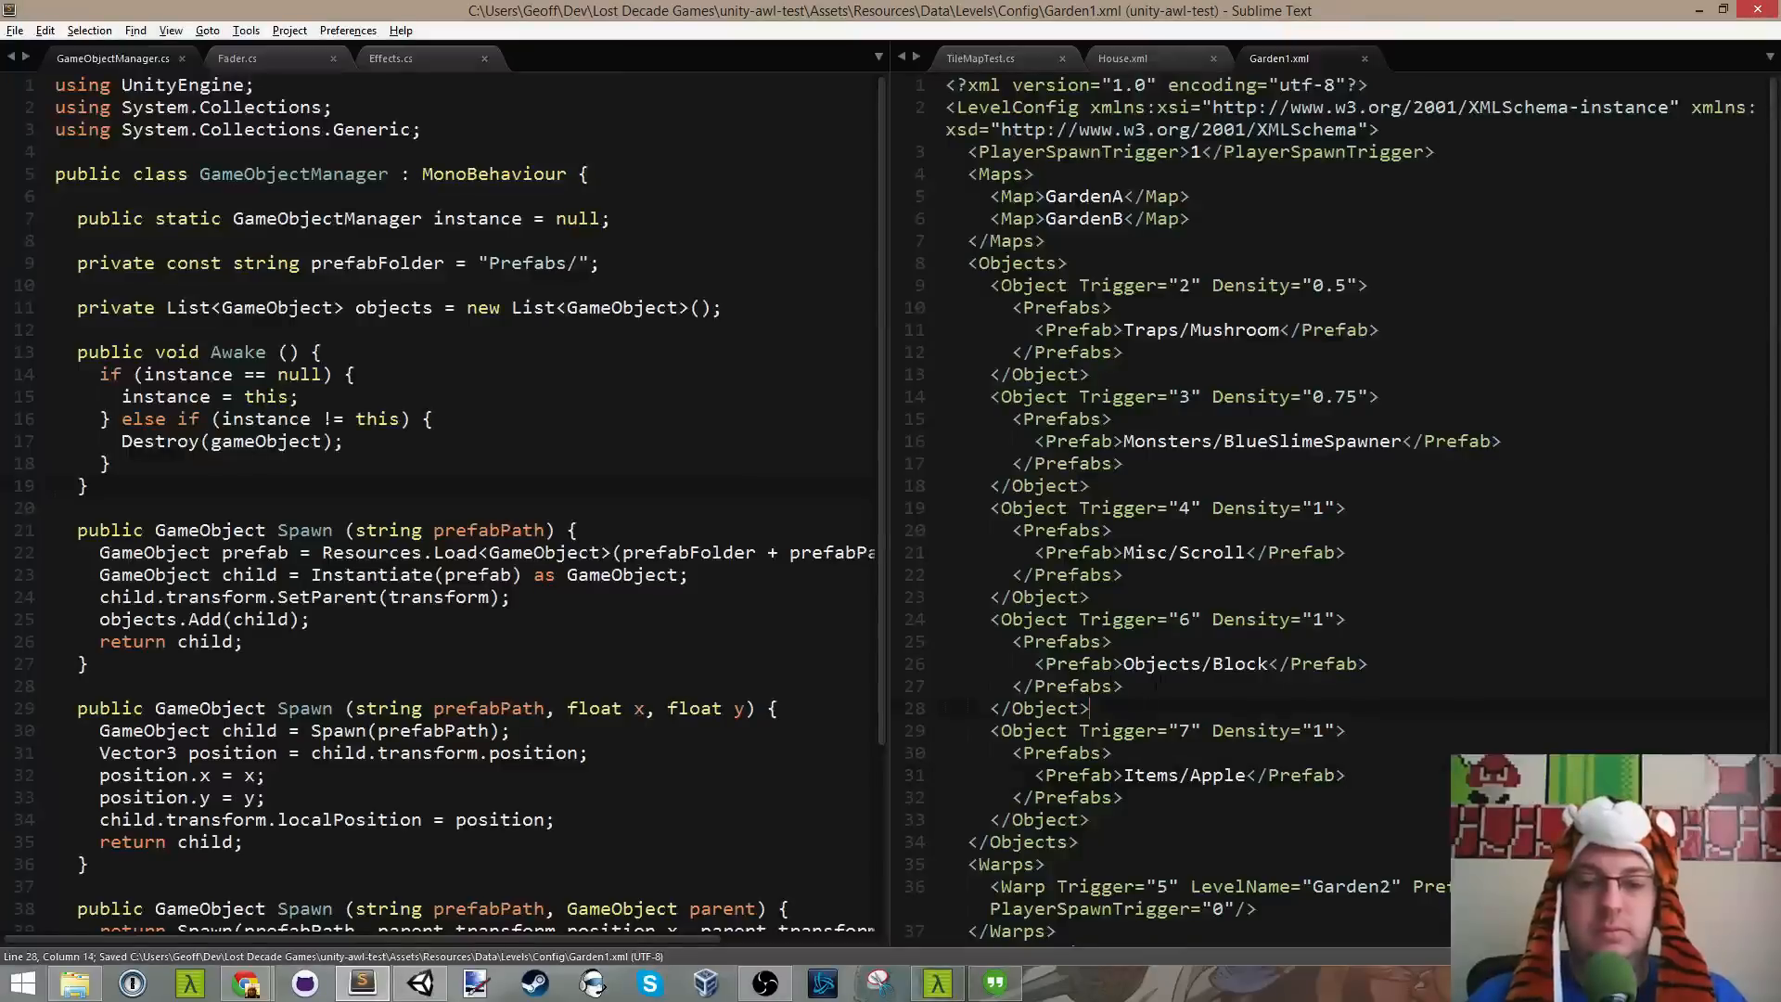
{"action": "scroll", "coordinate": [1159, 733], "scroll_direction": "down", "scroll_amount": 1}
{"action": "left_click", "coordinate": [1159, 735]}
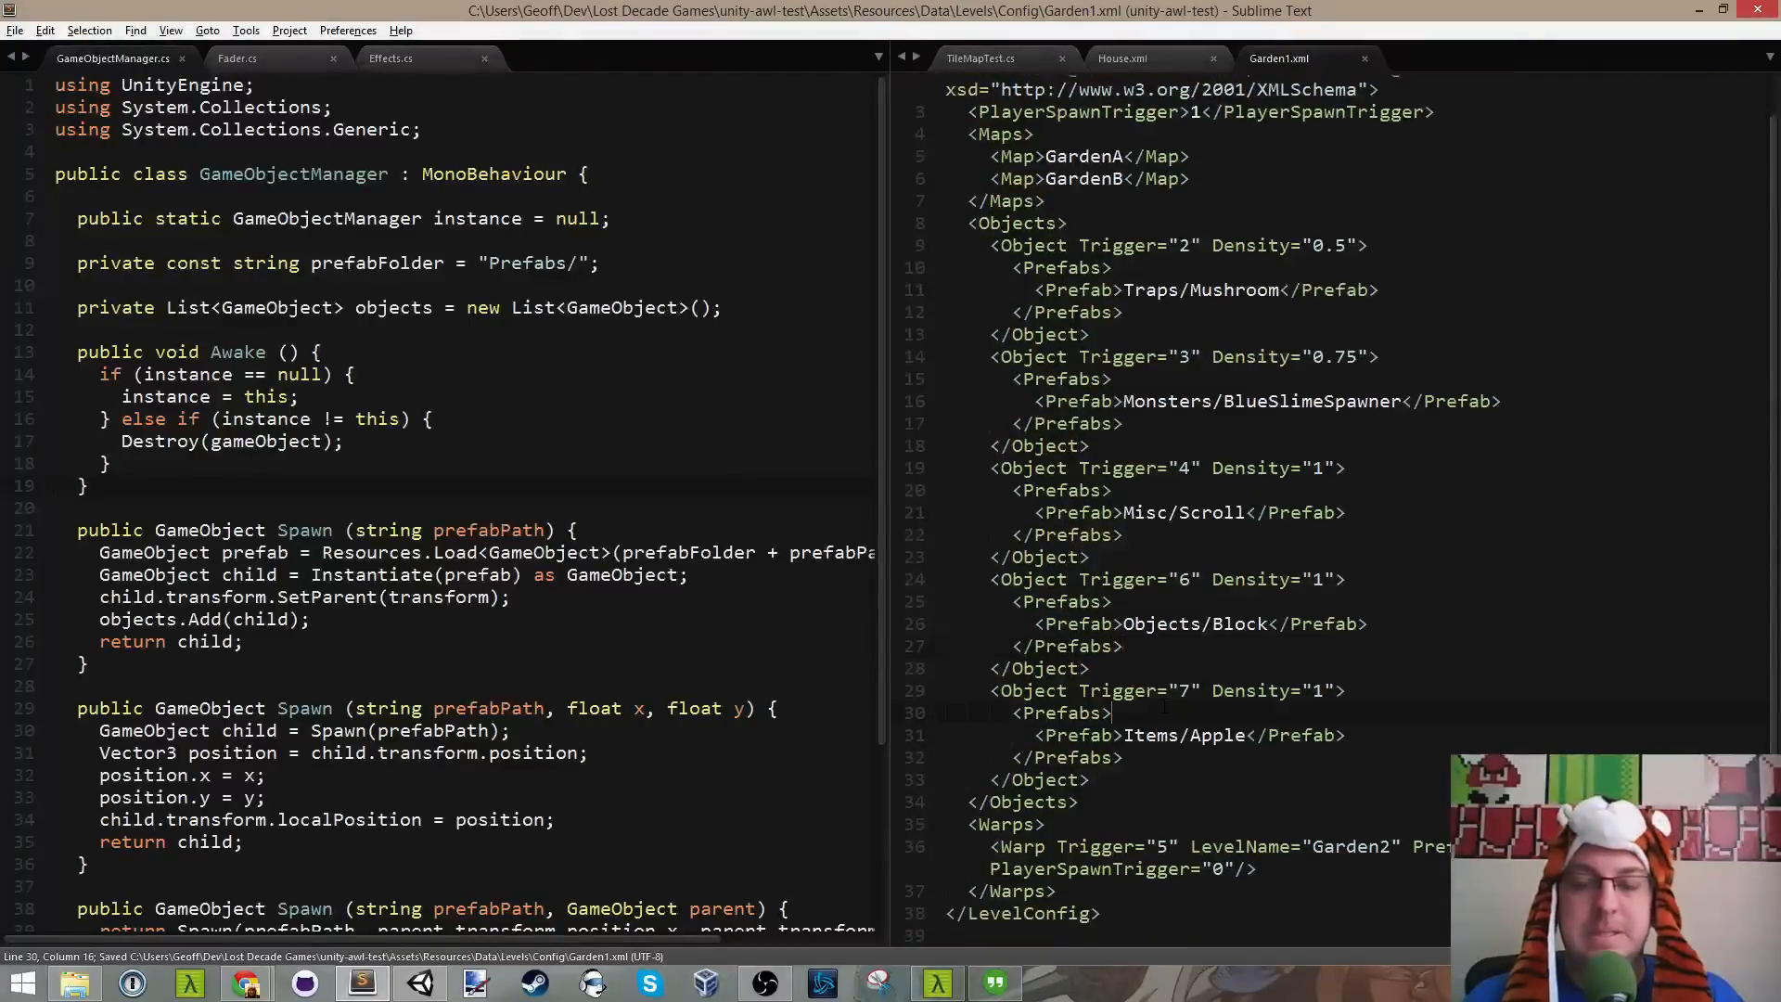
Step: Switch to Unity and assign trigger 7 to the four inner corner tiles of GardenA's central room
{"action": "left_click", "coordinate": [419, 985]}
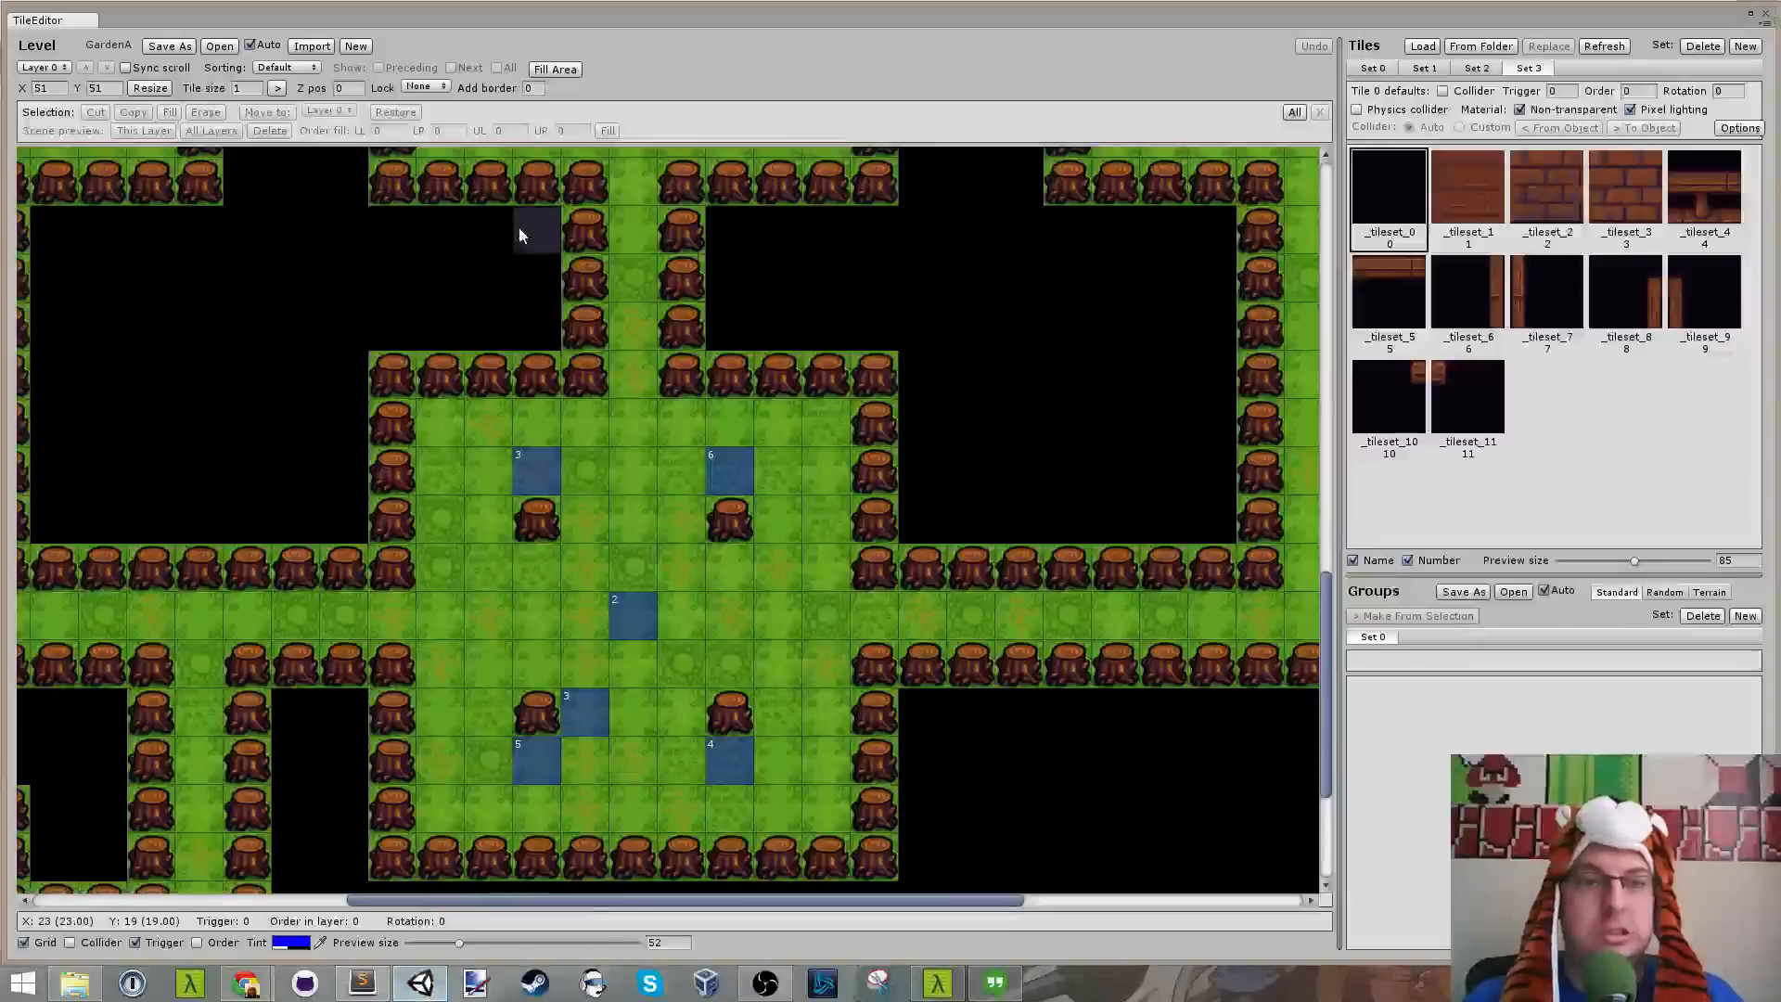
{"action": "scroll", "coordinate": [534, 315], "scroll_direction": "up", "scroll_amount": 4}
{"action": "scroll", "coordinate": [568, 293], "scroll_direction": "up", "scroll_amount": 4}
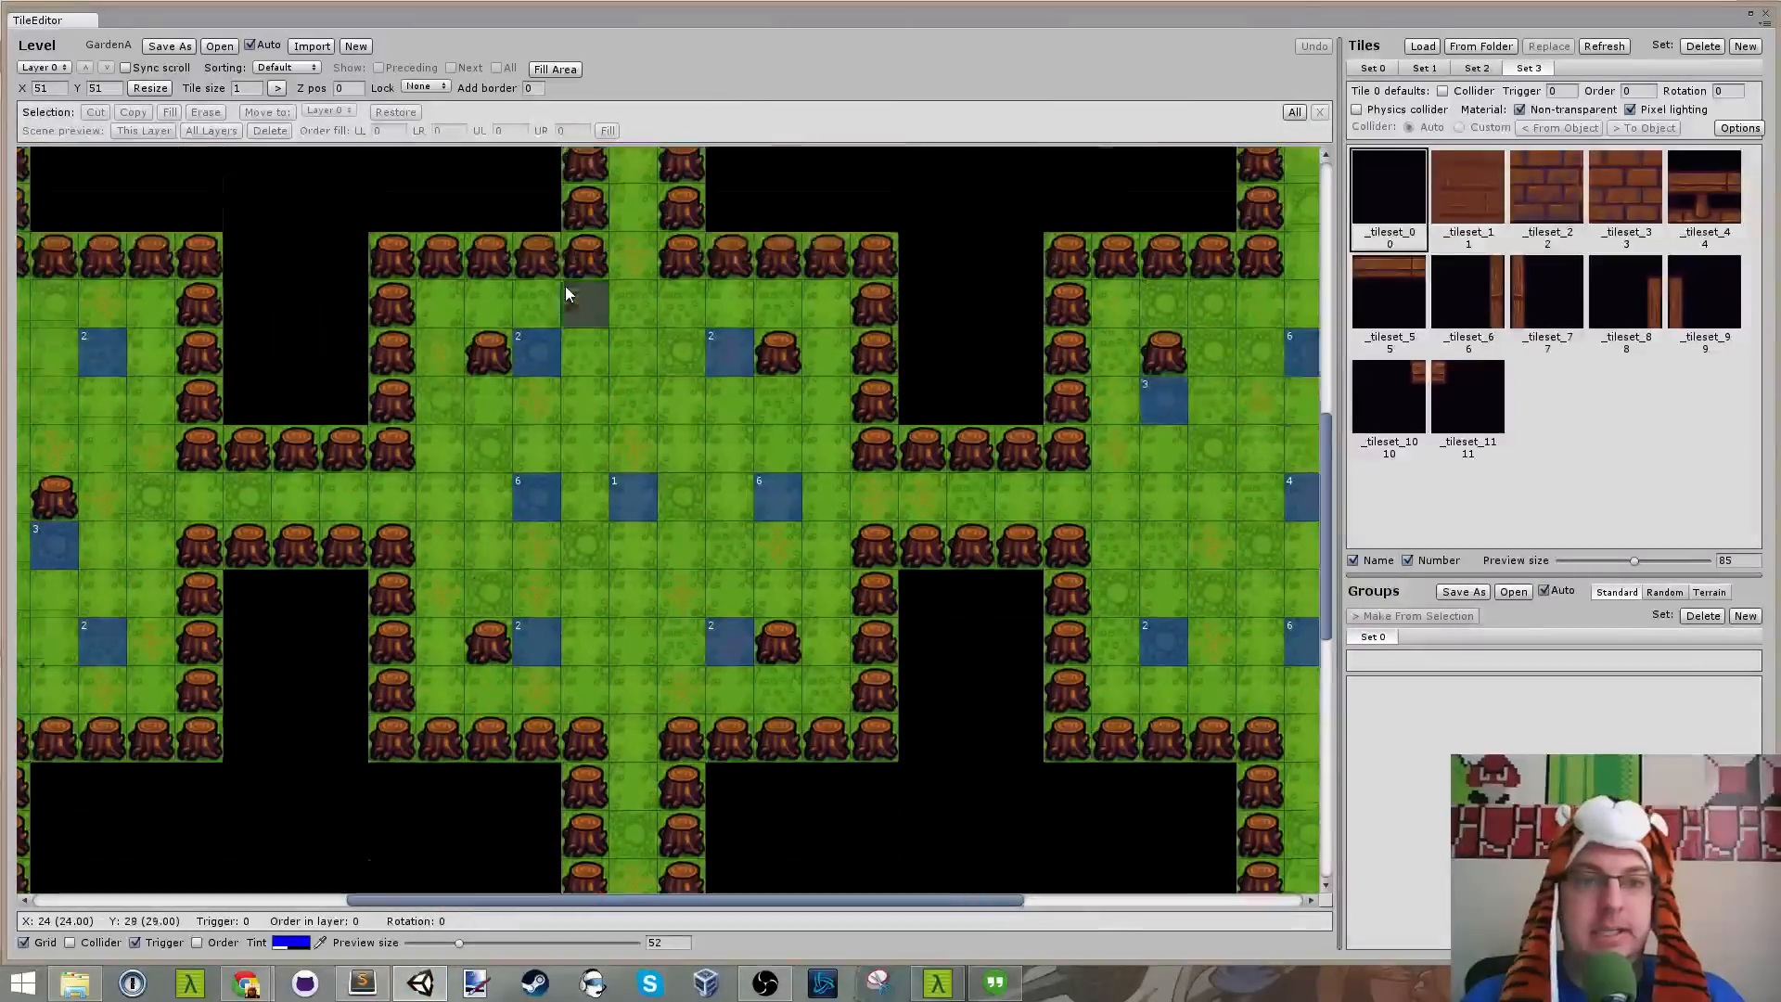
{"action": "left_click", "coordinate": [428, 362]}
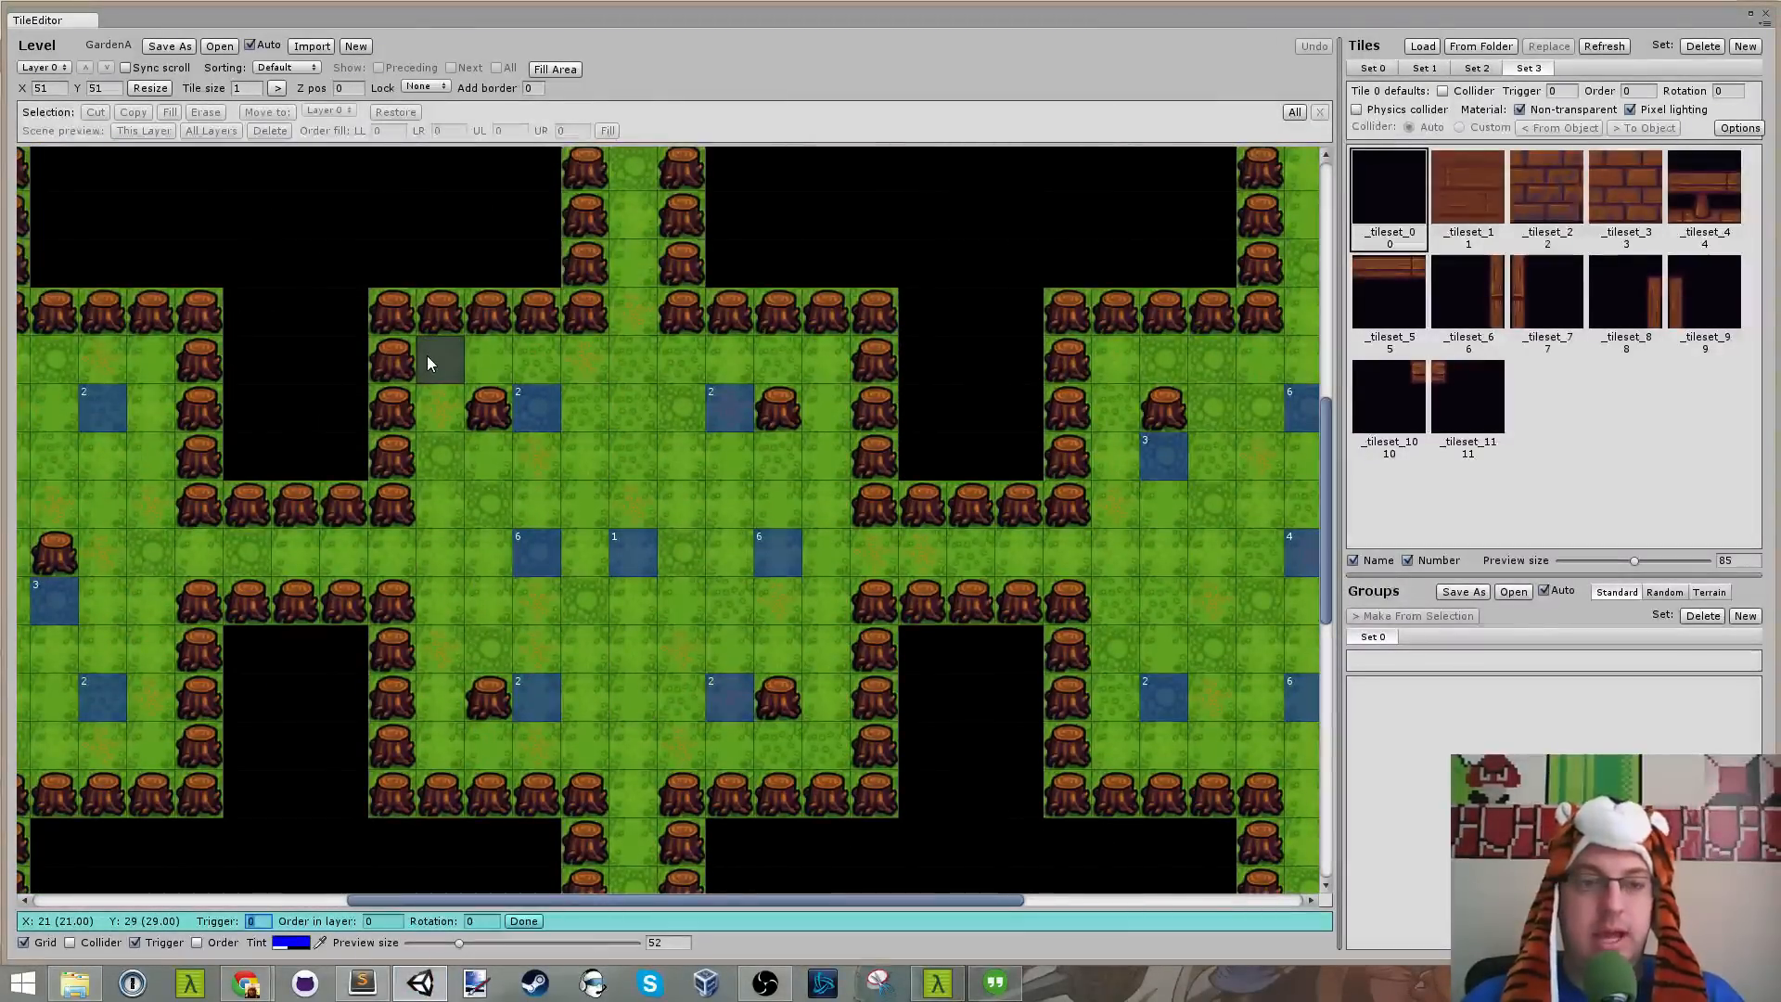
{"action": "type", "text": "7"}
{"action": "key", "text": "Return"}
{"action": "left_click", "coordinate": [815, 364]}
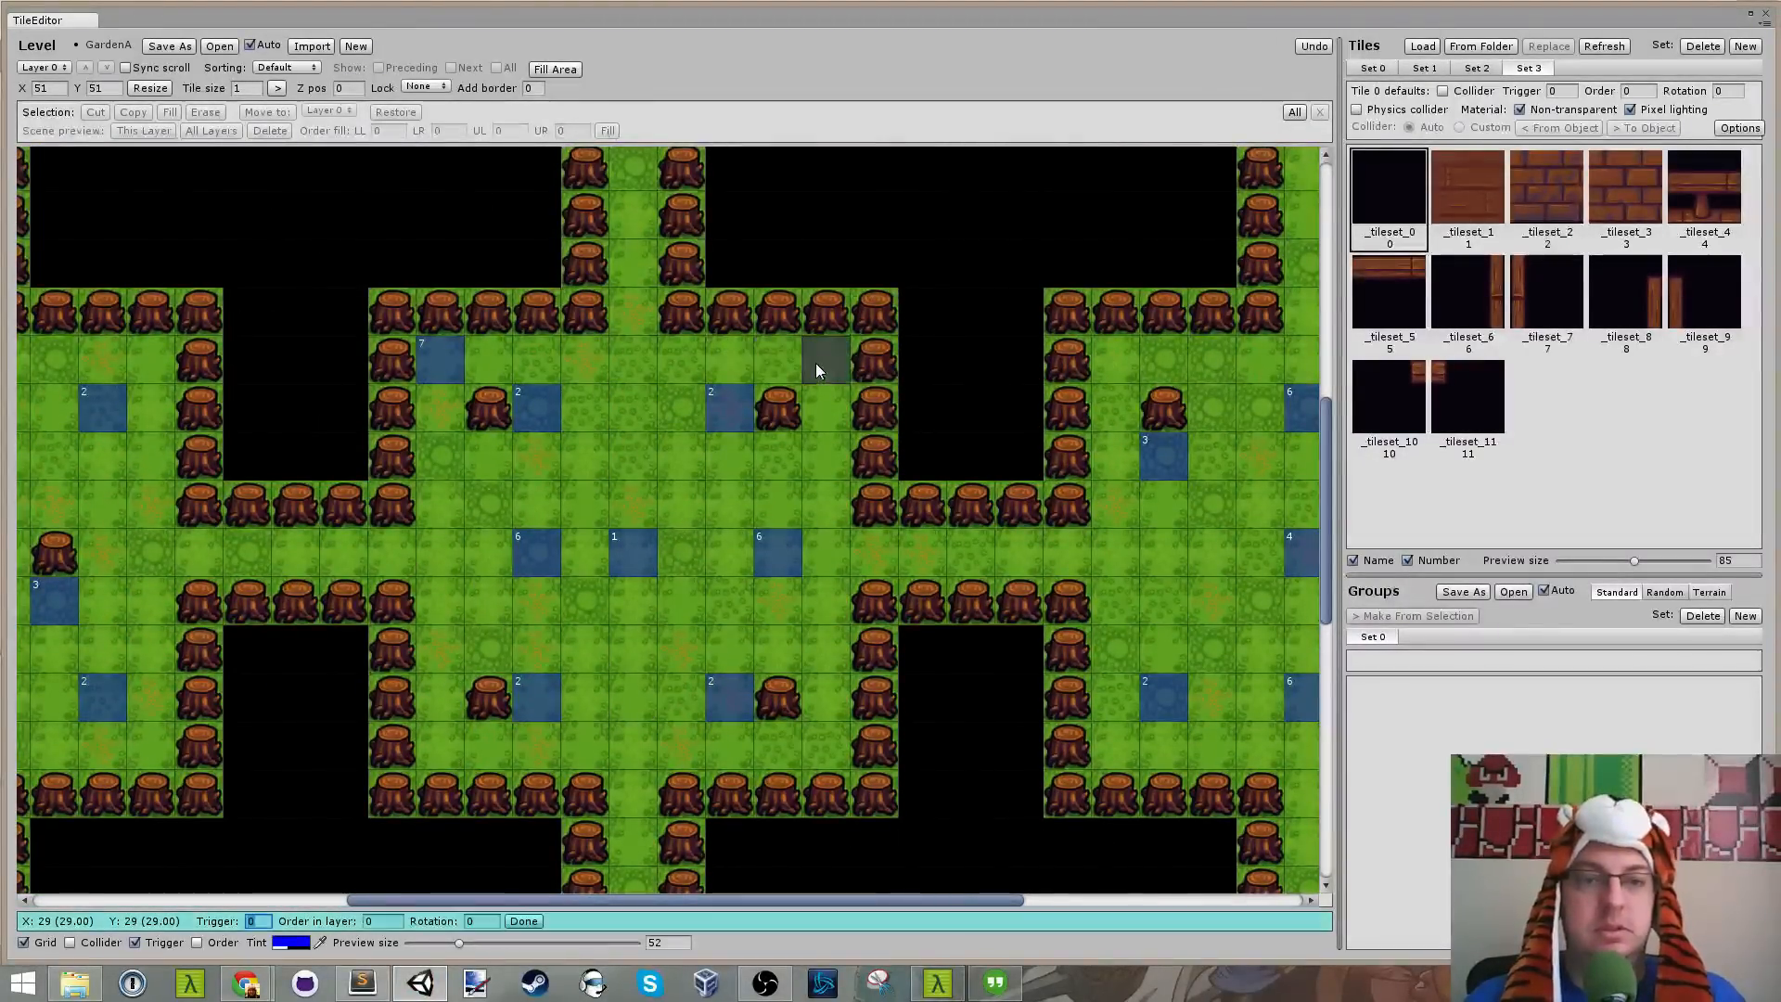
{"action": "key", "text": "Return"}
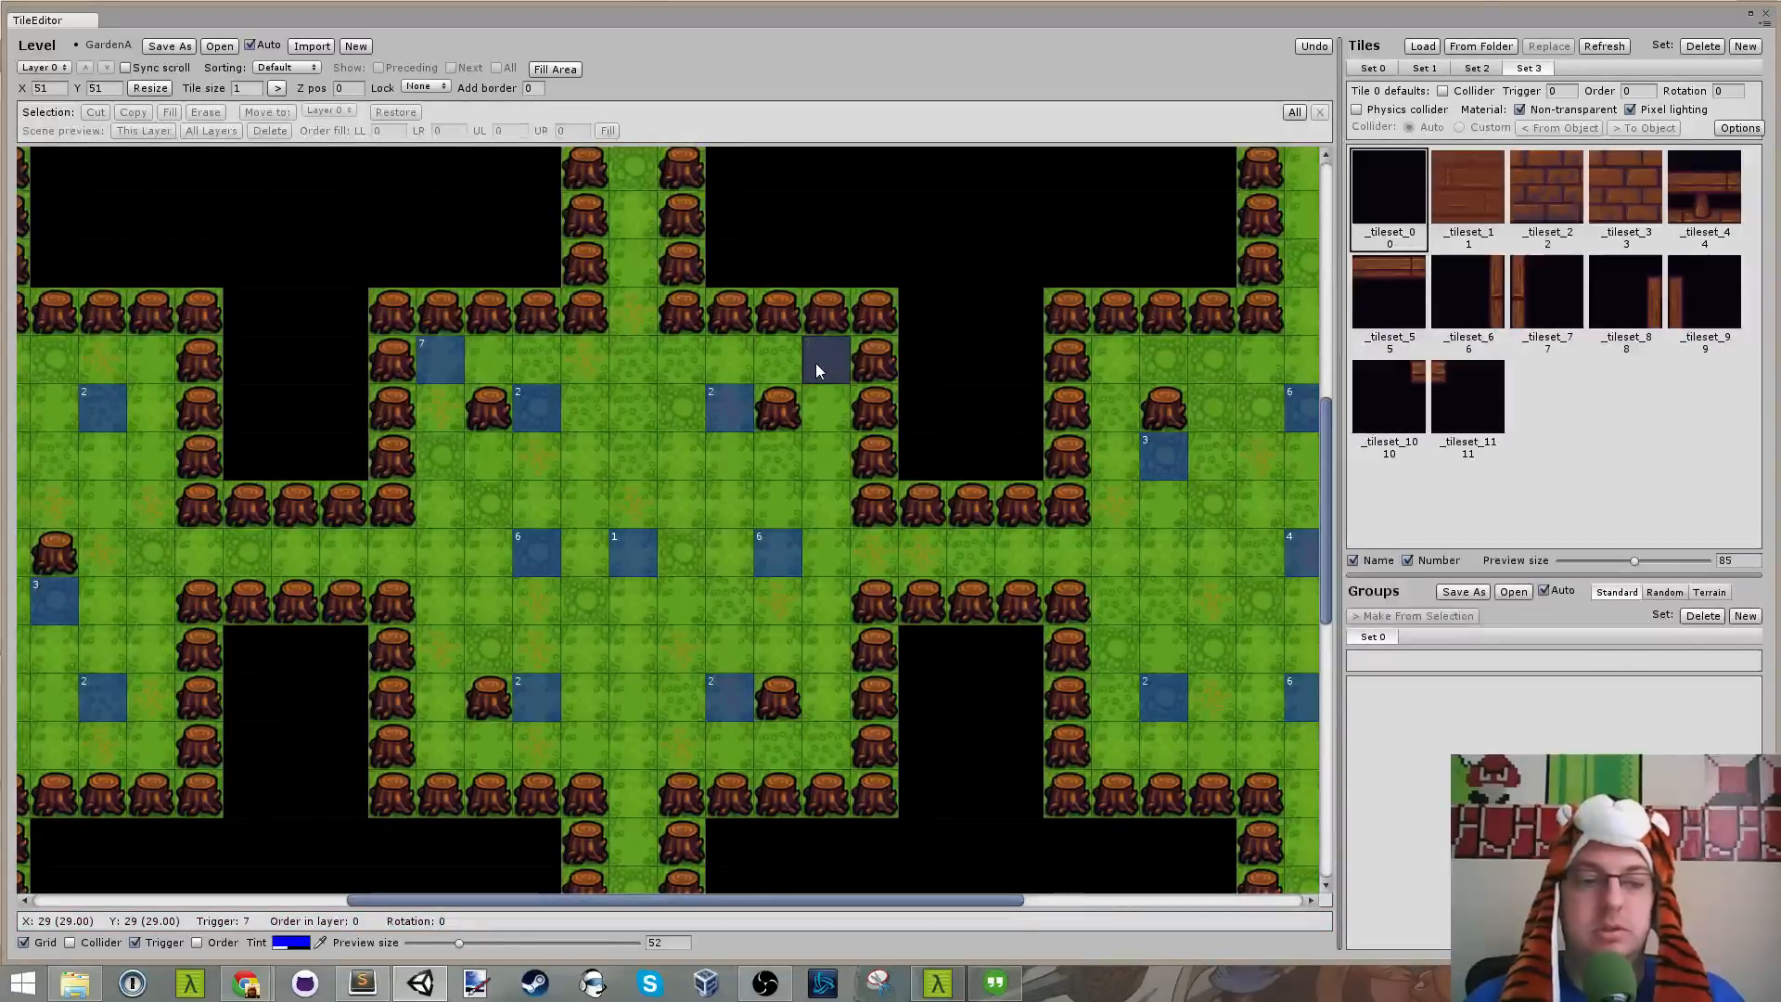
{"action": "scroll", "coordinate": [773, 458], "scroll_direction": "down", "scroll_amount": 4}
{"action": "left_click", "coordinate": [431, 521]}
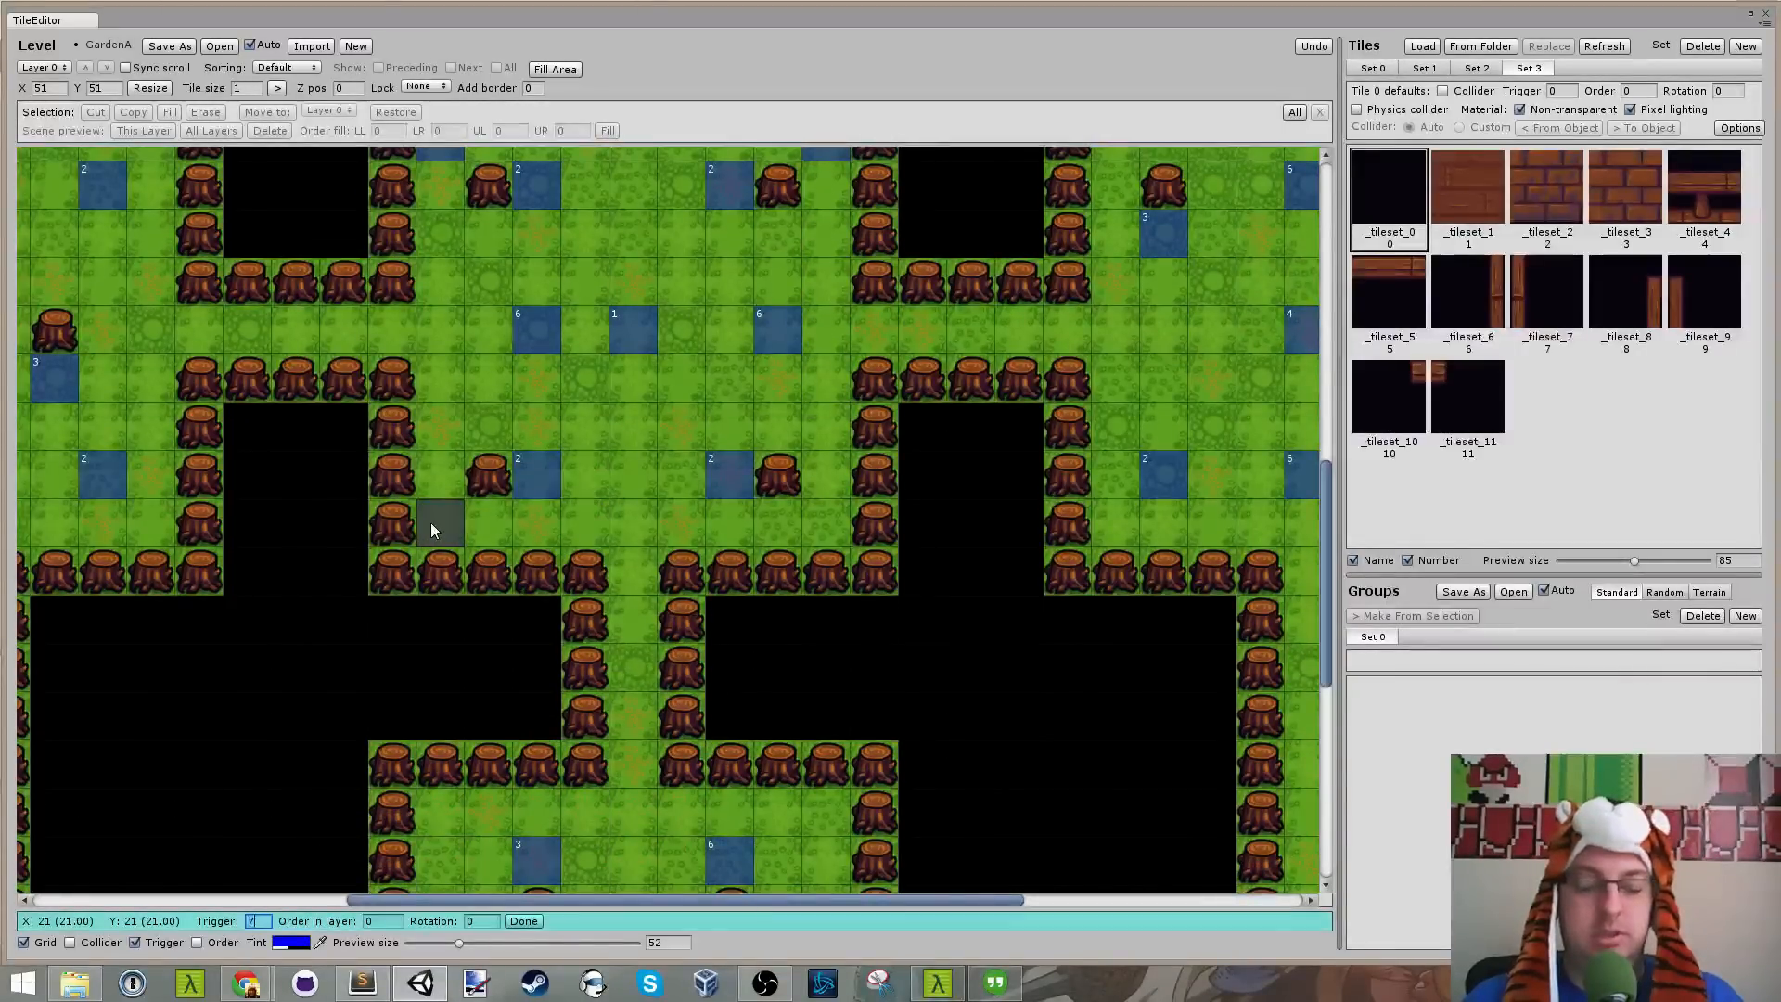
{"action": "key", "text": "Return"}
{"action": "left_click", "coordinate": [835, 521]}
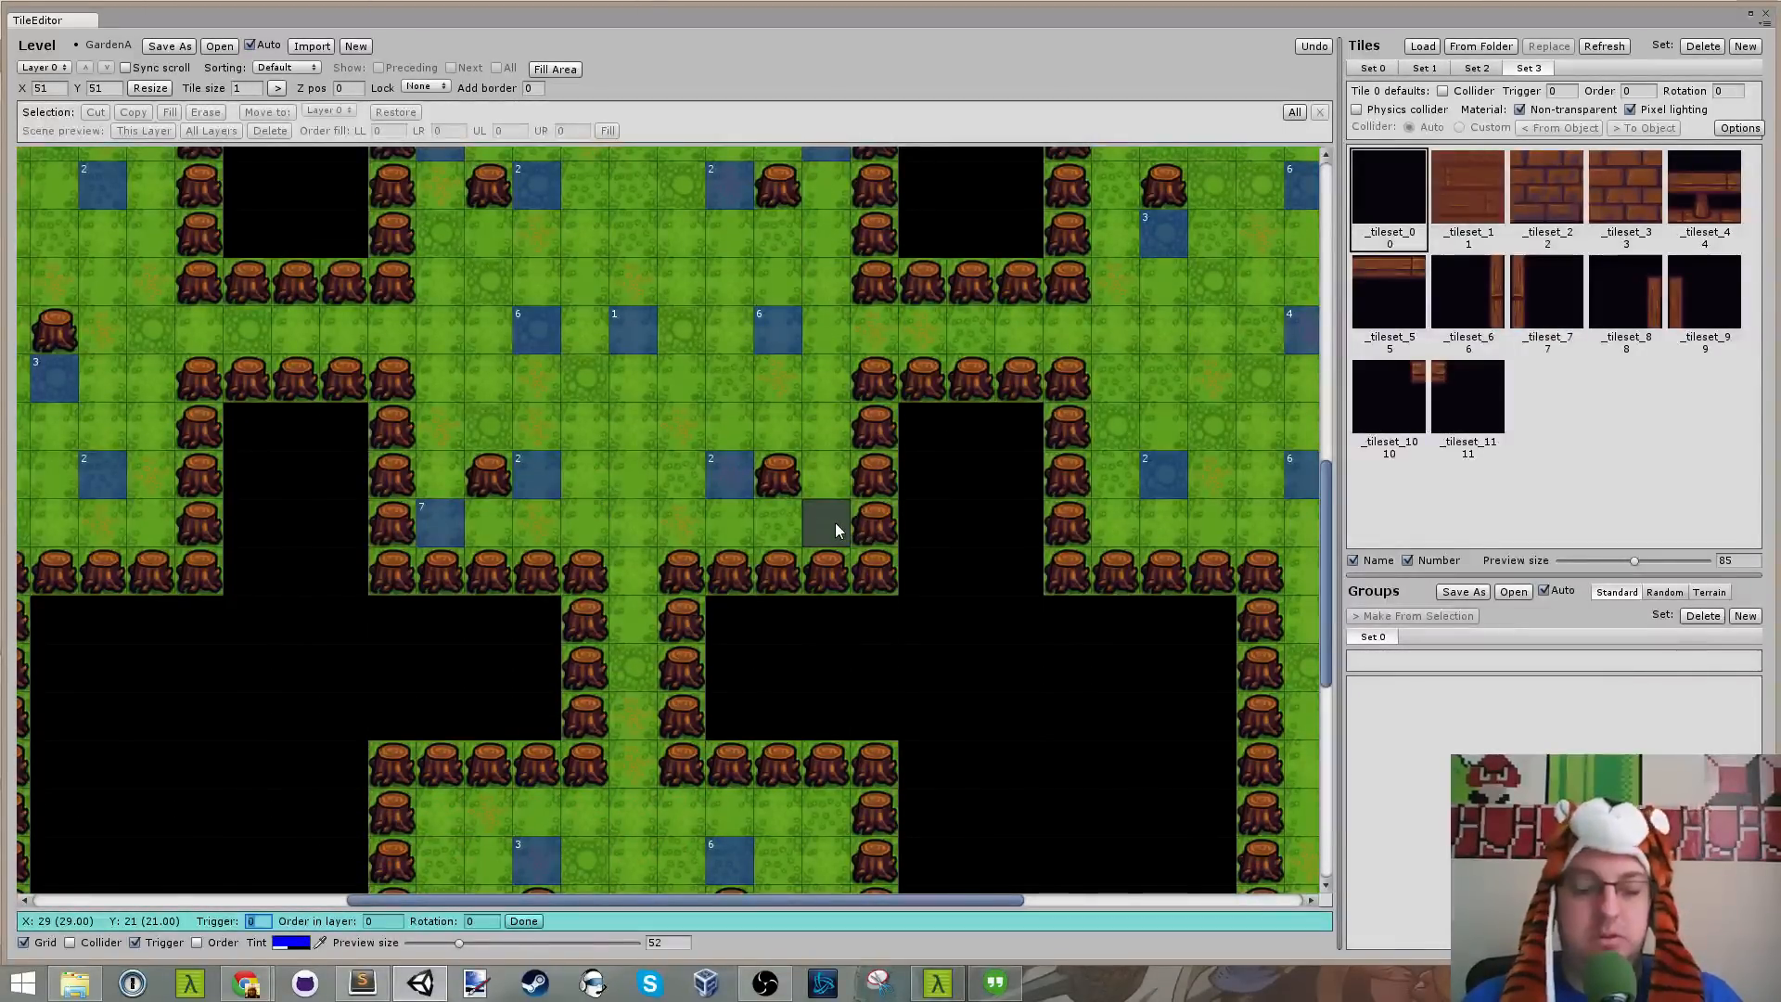
{"action": "key", "text": "Return"}
Step: Assign trigger 7 to the four inner corner tiles of the room directly below the central one
{"action": "scroll", "coordinate": [842, 573], "scroll_direction": "down", "scroll_amount": 4}
{"action": "left_click", "coordinate": [449, 580]}
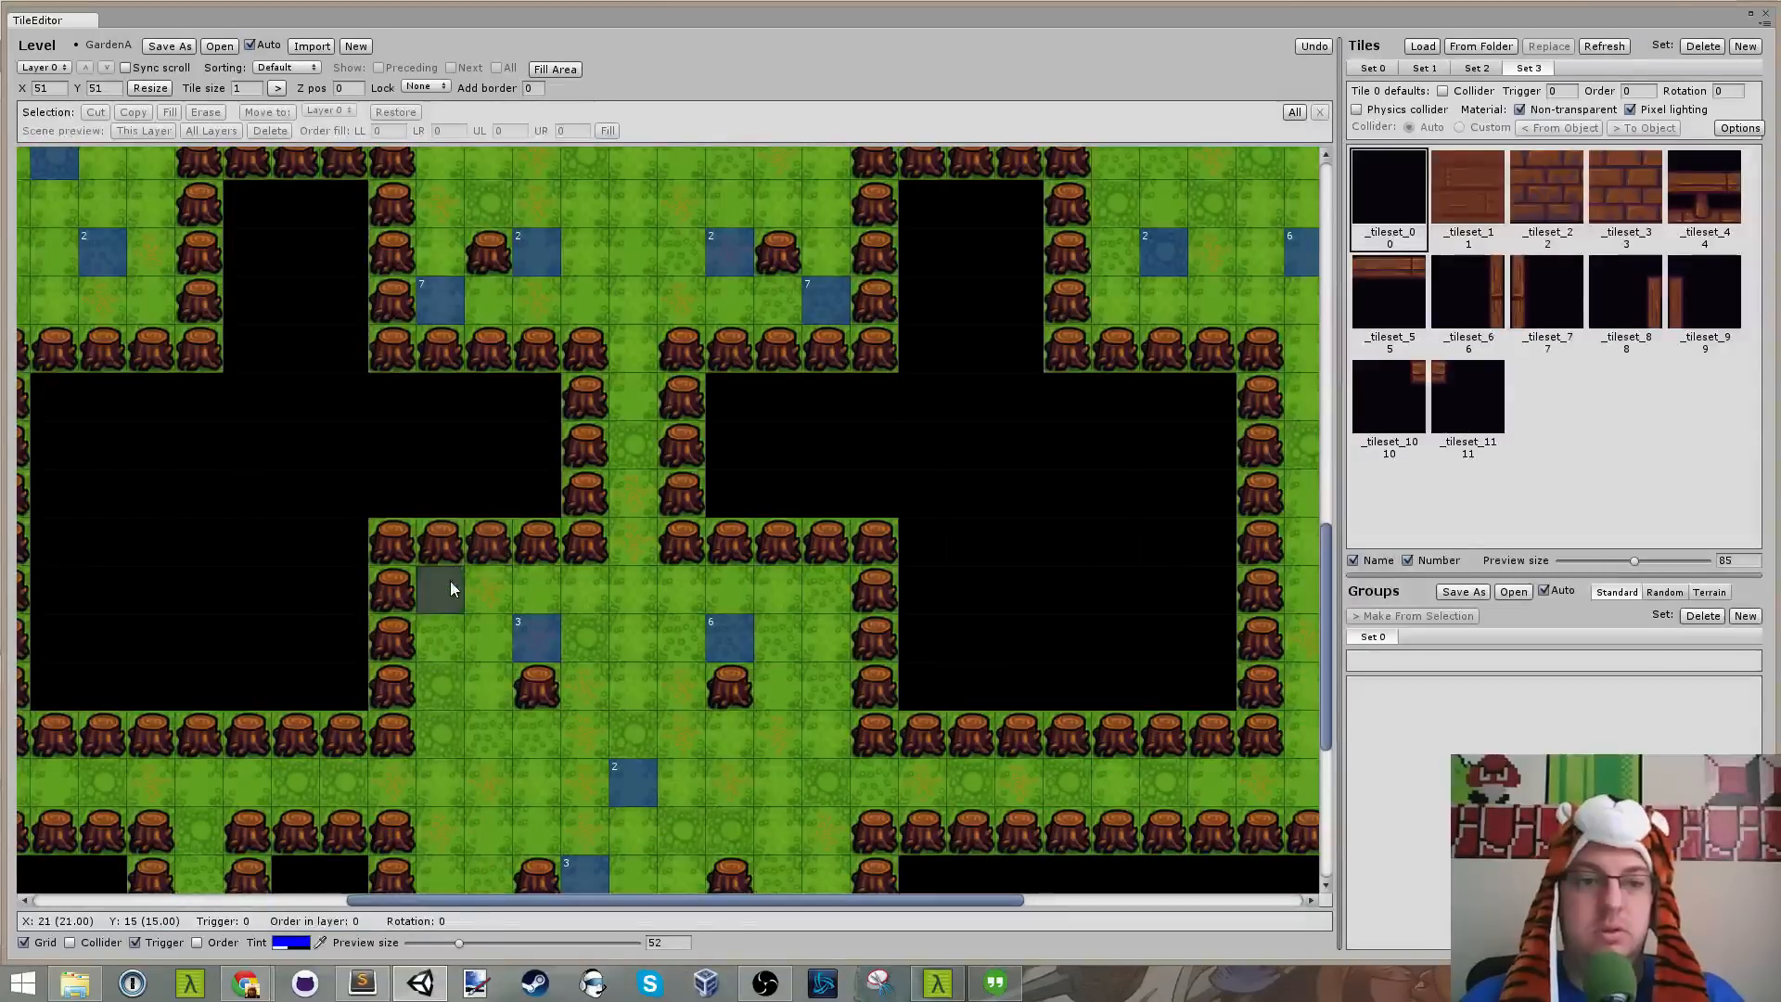
{"action": "key", "text": "Return"}
{"action": "left_click", "coordinate": [842, 597]}
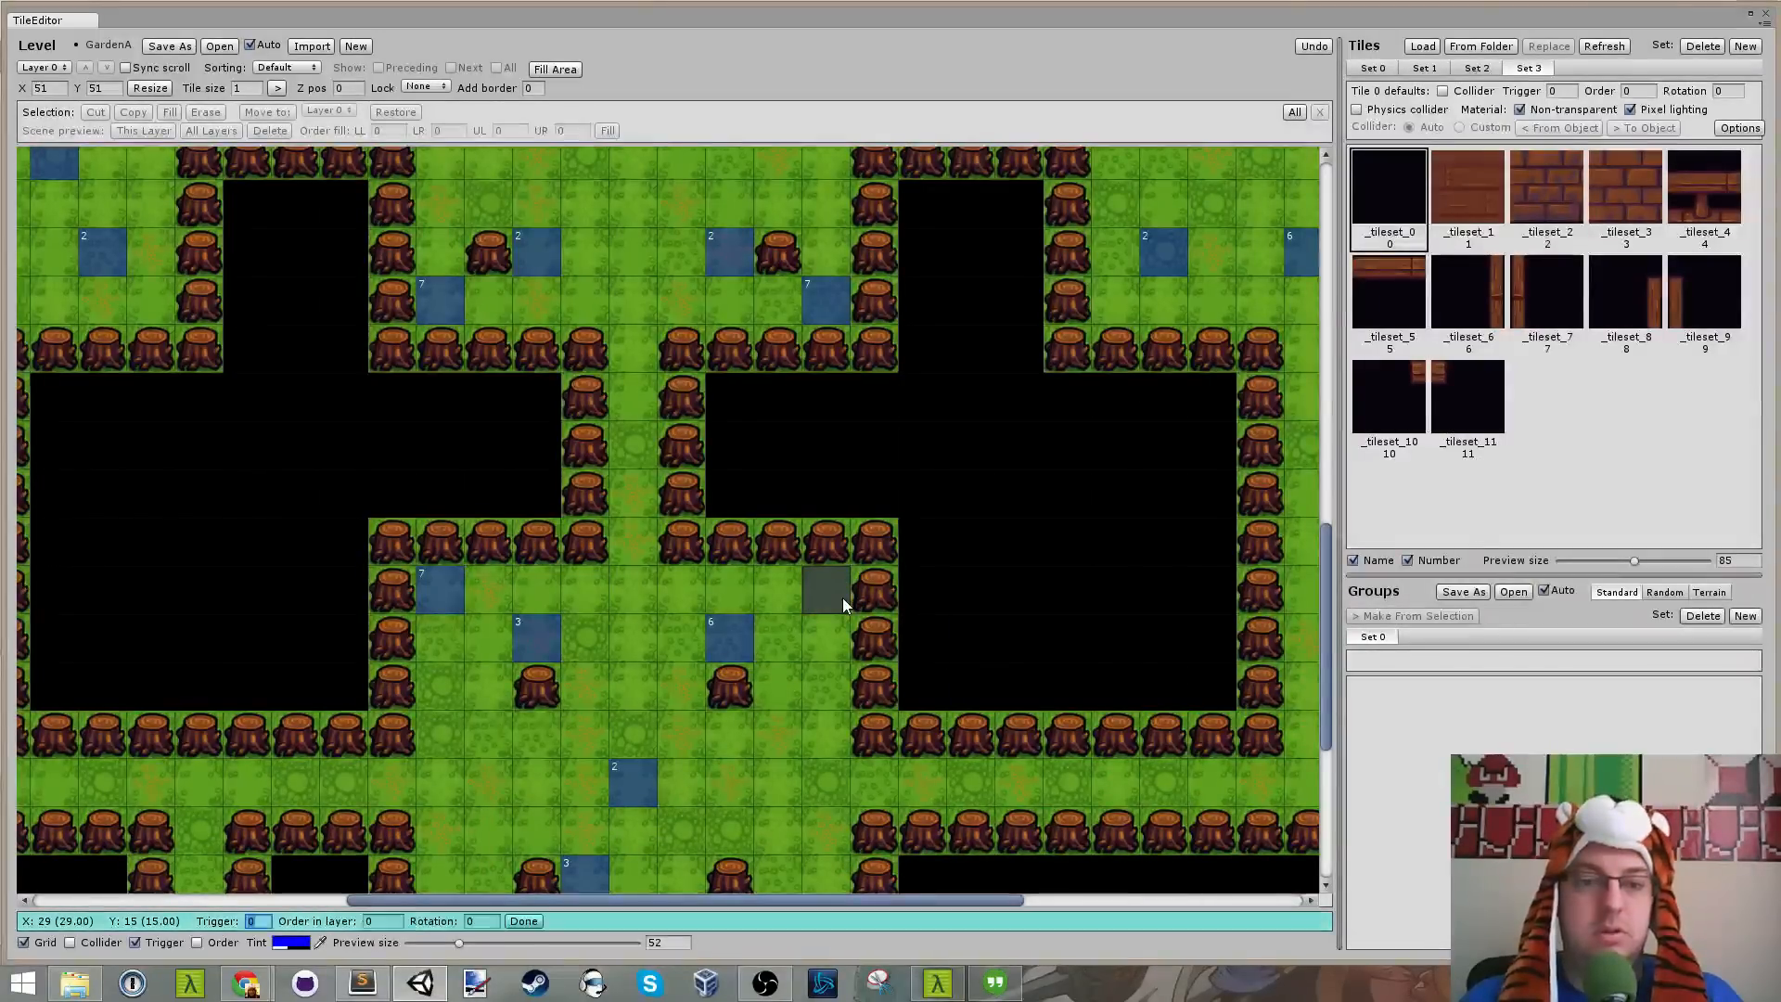
{"action": "type", "text": "7"}
{"action": "key", "text": "Return"}
{"action": "scroll", "coordinate": [899, 607], "scroll_direction": "down", "scroll_amount": 5}
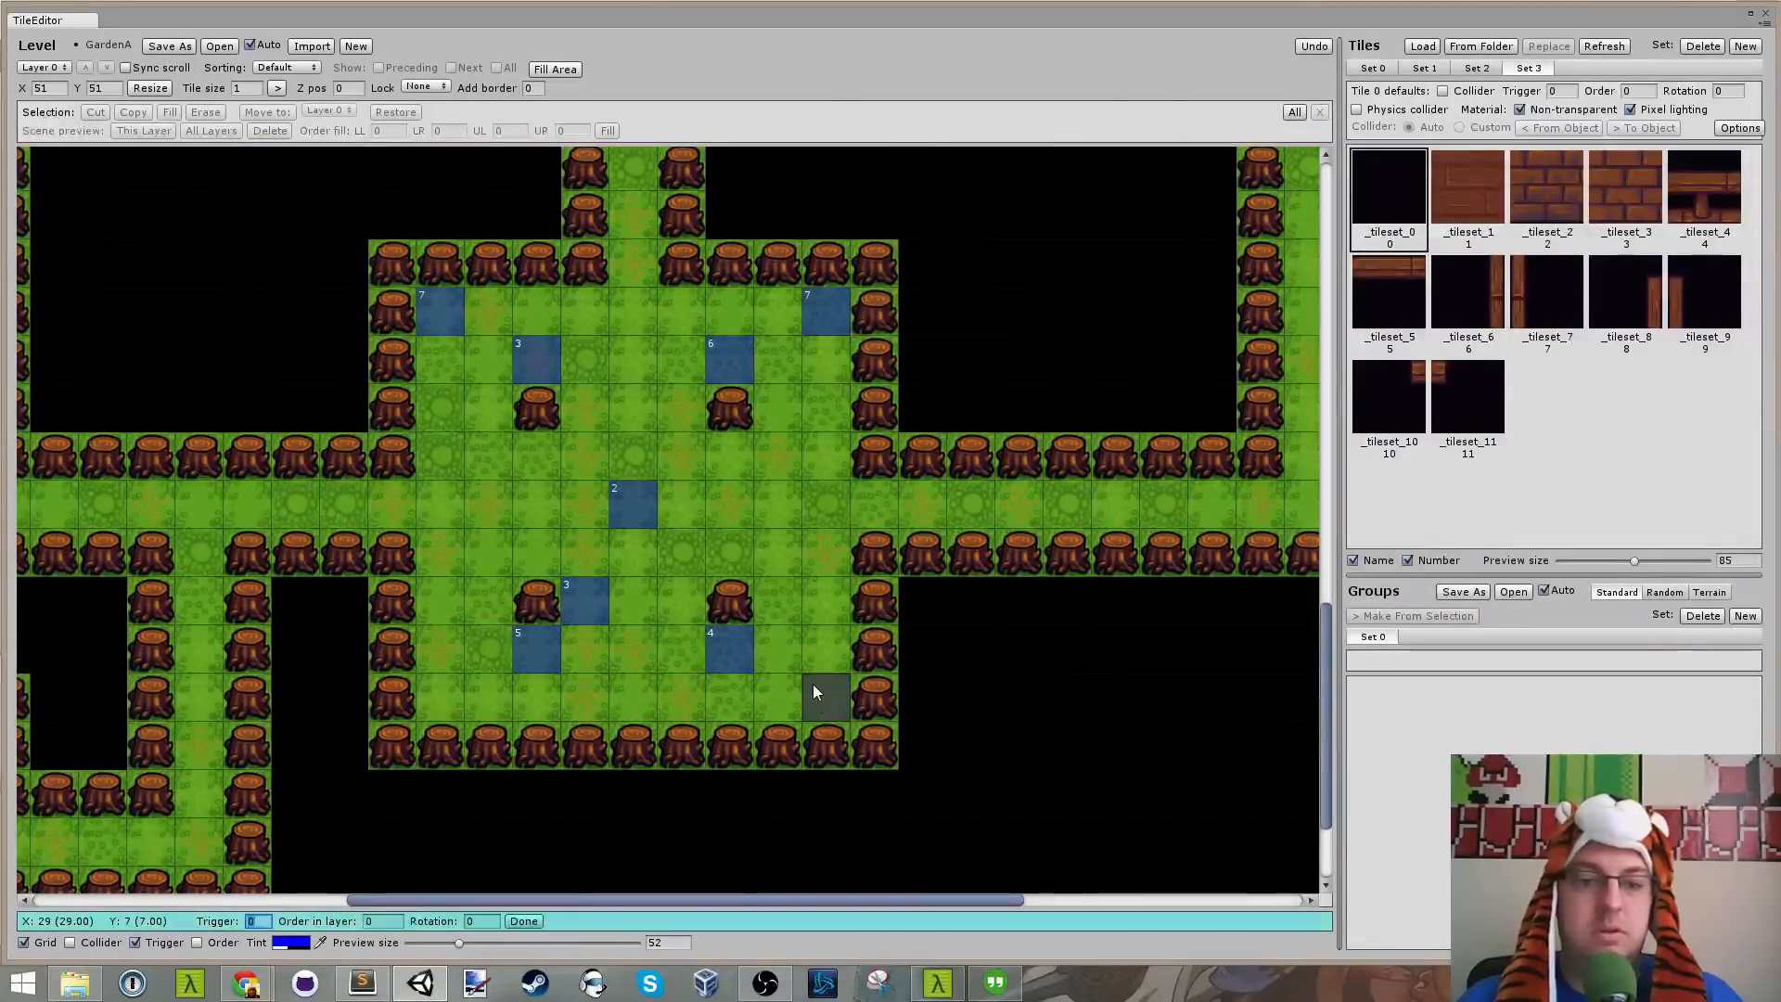
{"action": "left_click", "coordinate": [813, 692]}
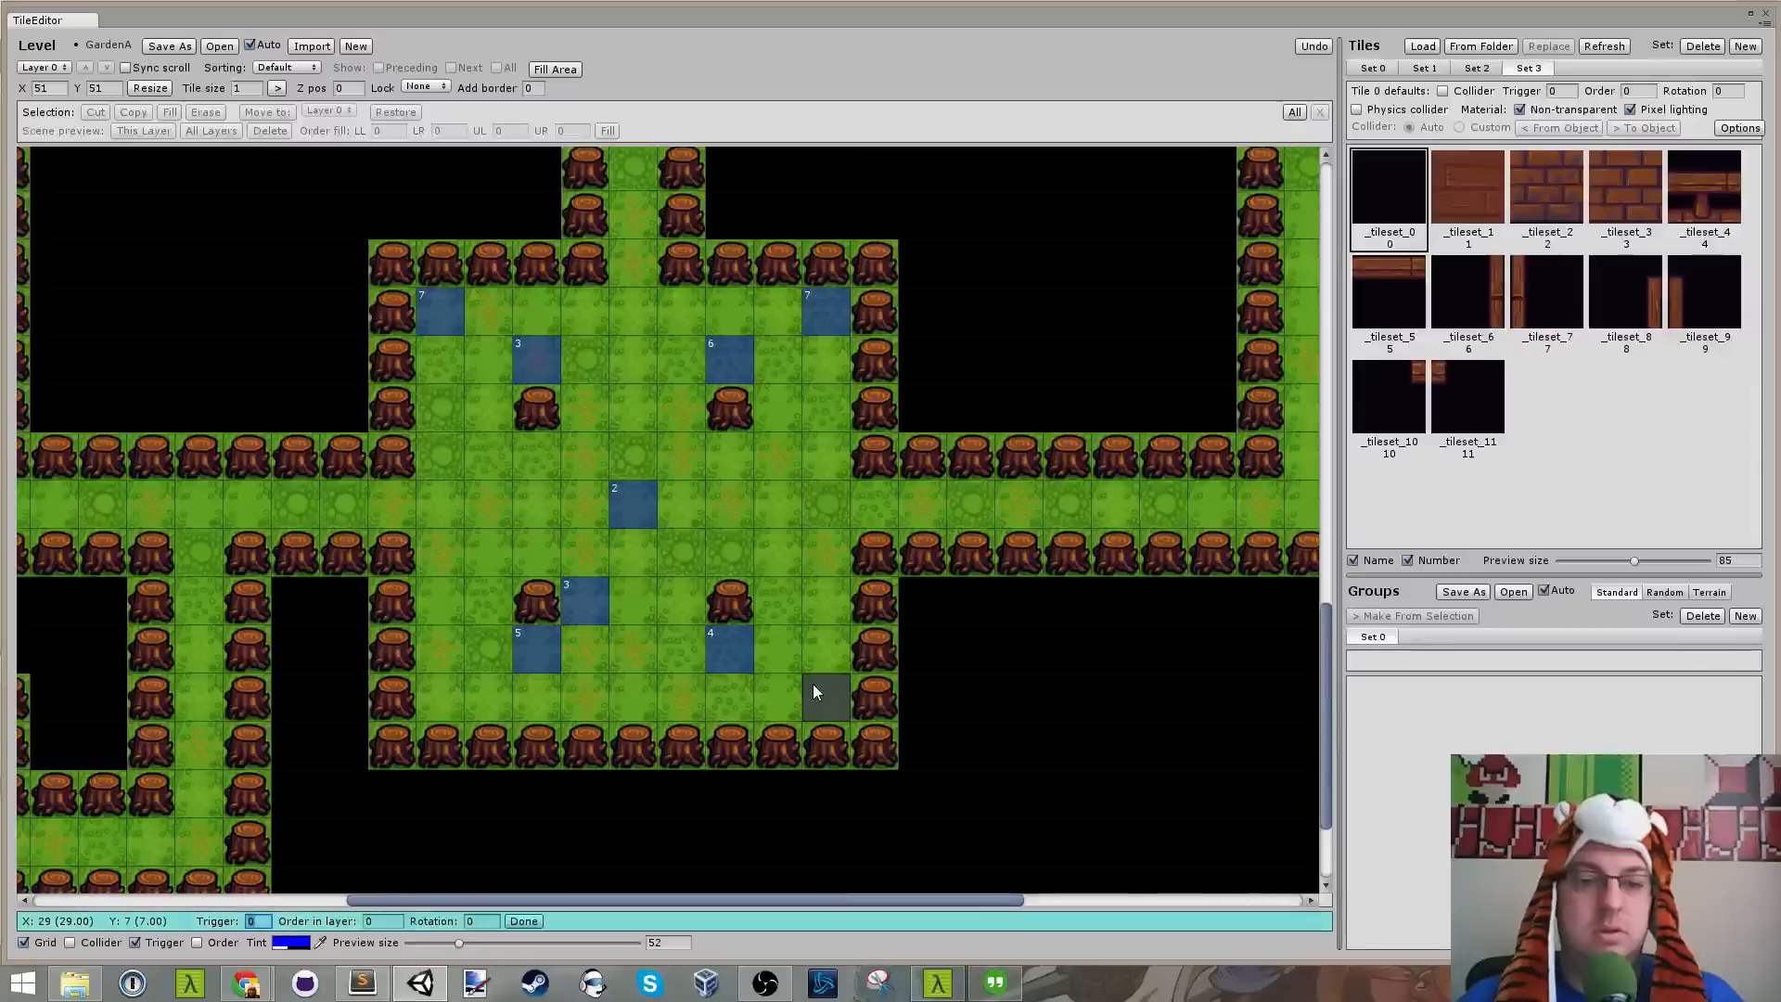
{"action": "type", "text": "7"}
{"action": "key", "text": "Return"}
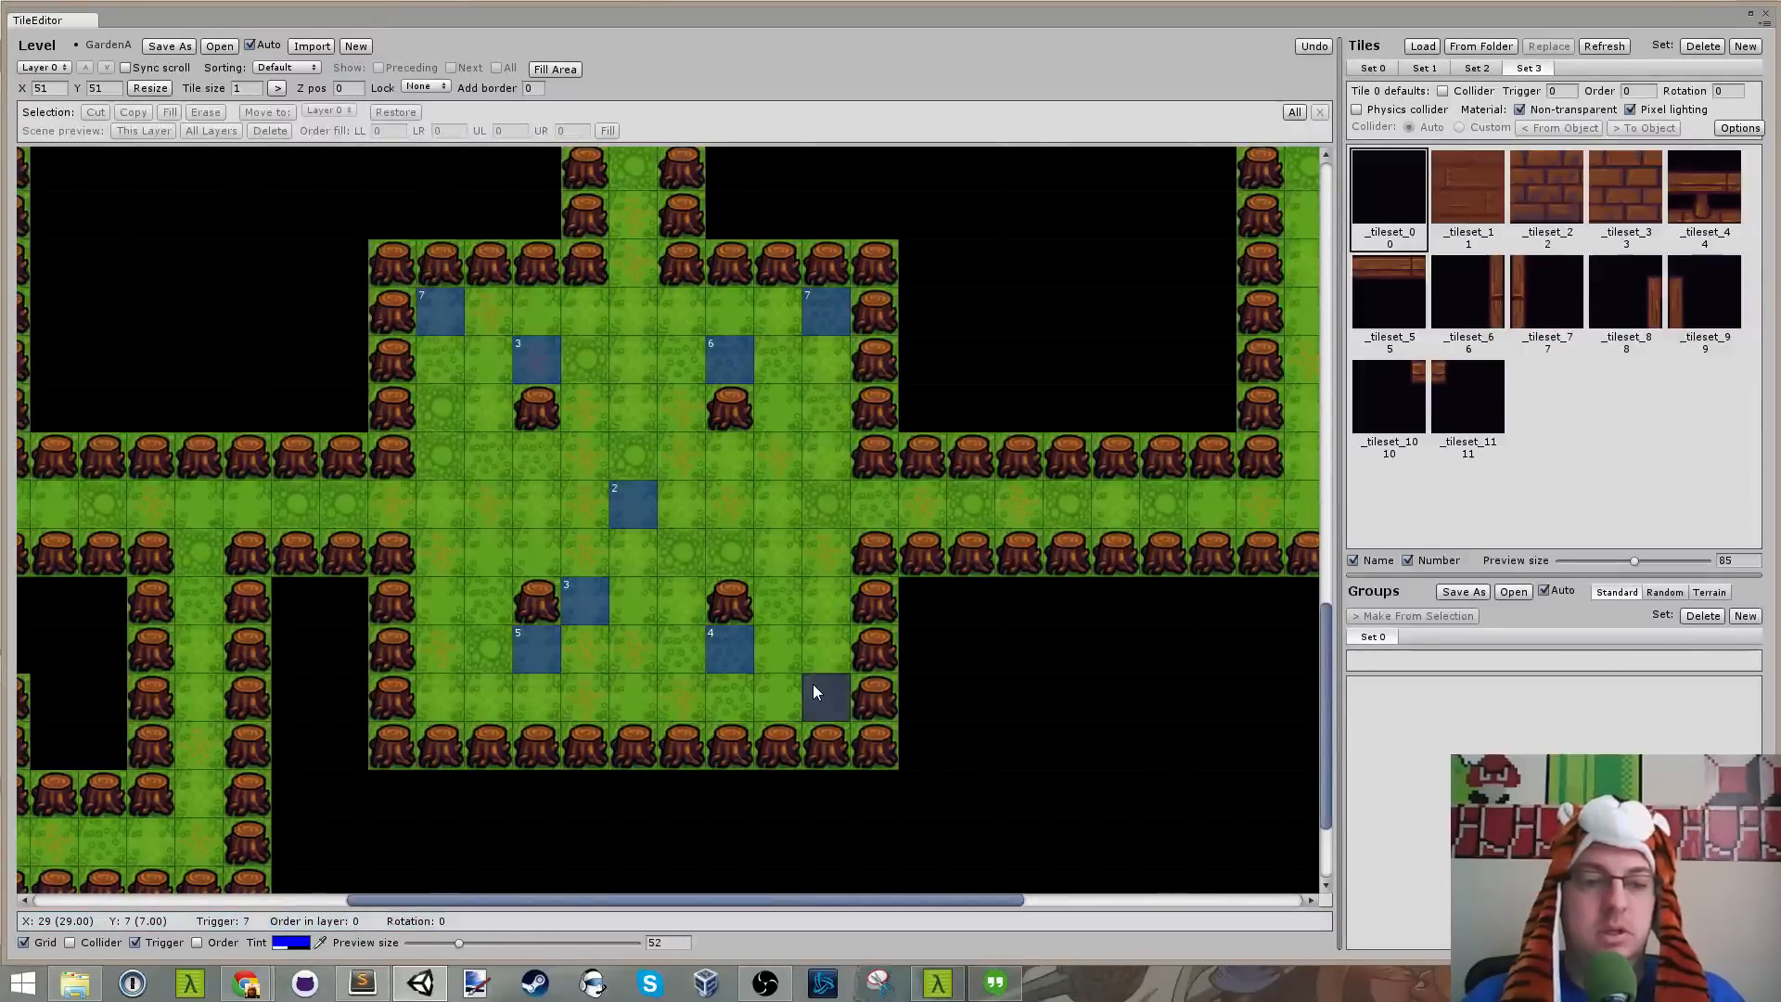
{"action": "left_click", "coordinate": [459, 694]}
{"action": "type", "text": "7"}
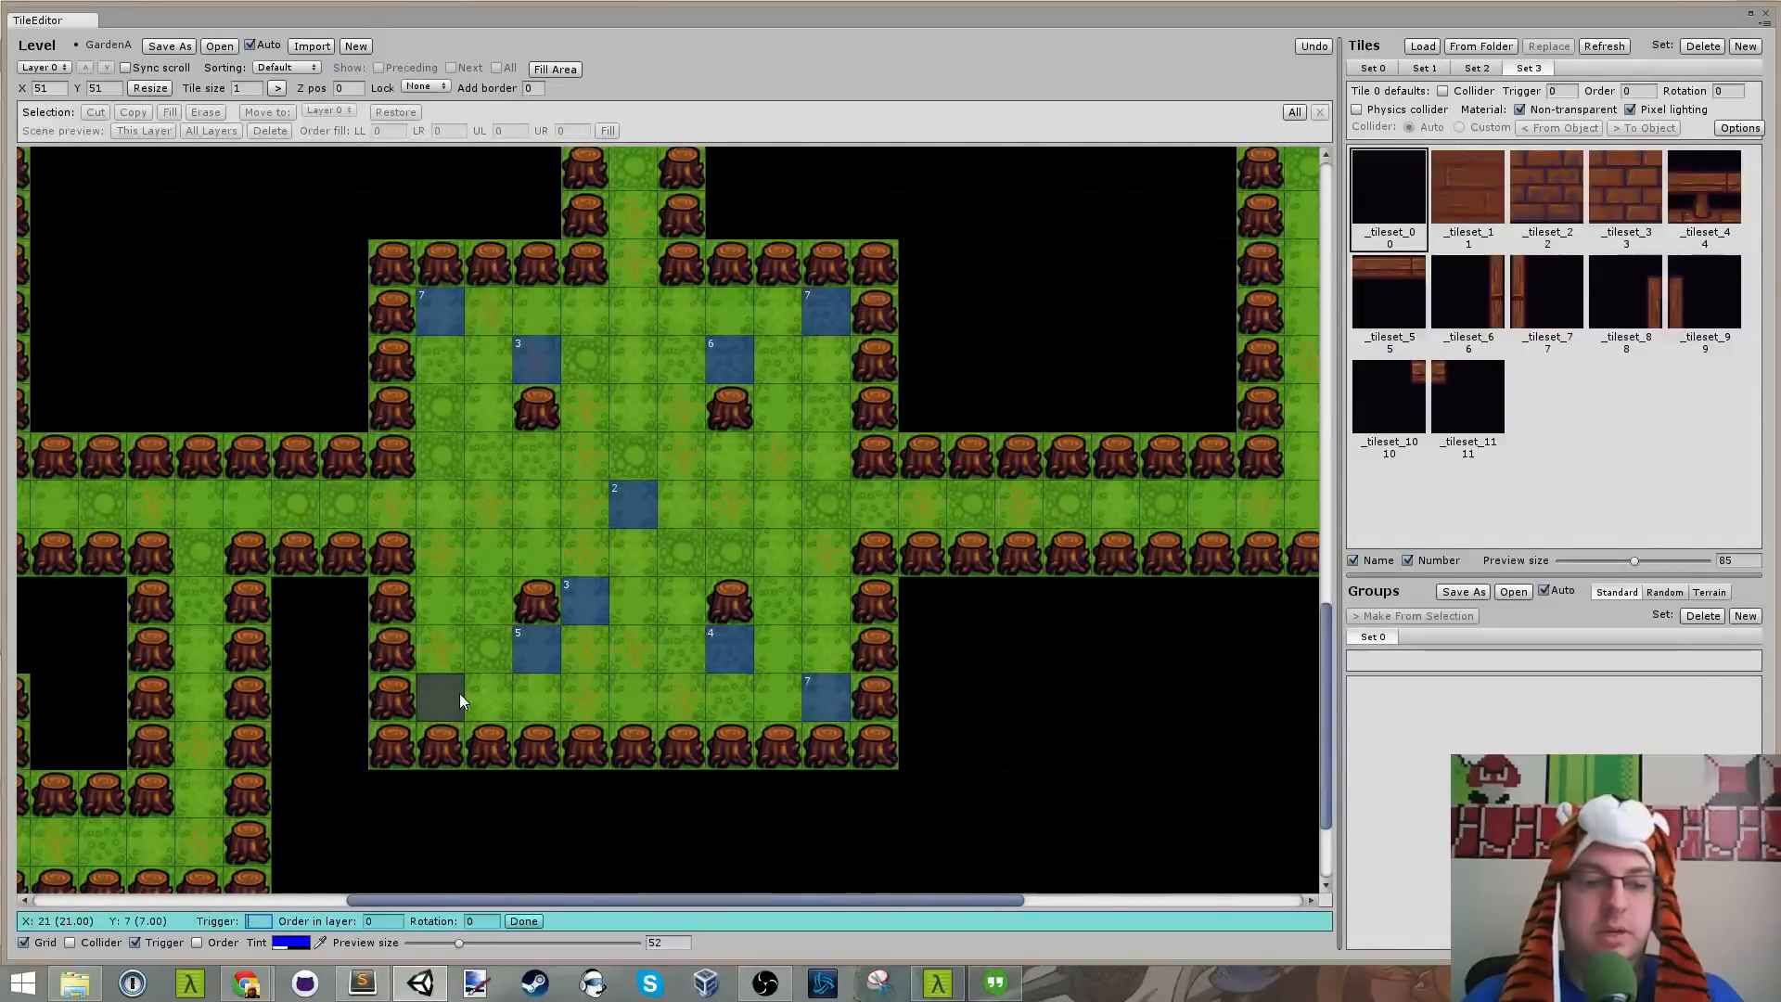
{"action": "key", "text": "Return"}
Step: Assign trigger 7 to tiles (5, 6) and (7, 2) in GardenA's lower-left room
{"action": "scroll", "coordinate": [348, 696], "scroll_direction": "down", "scroll_amount": 3}
{"action": "left_click_drag", "start_coordinate": [532, 898], "coordinate": [153, 881]}
{"action": "left_click", "coordinate": [287, 581]}
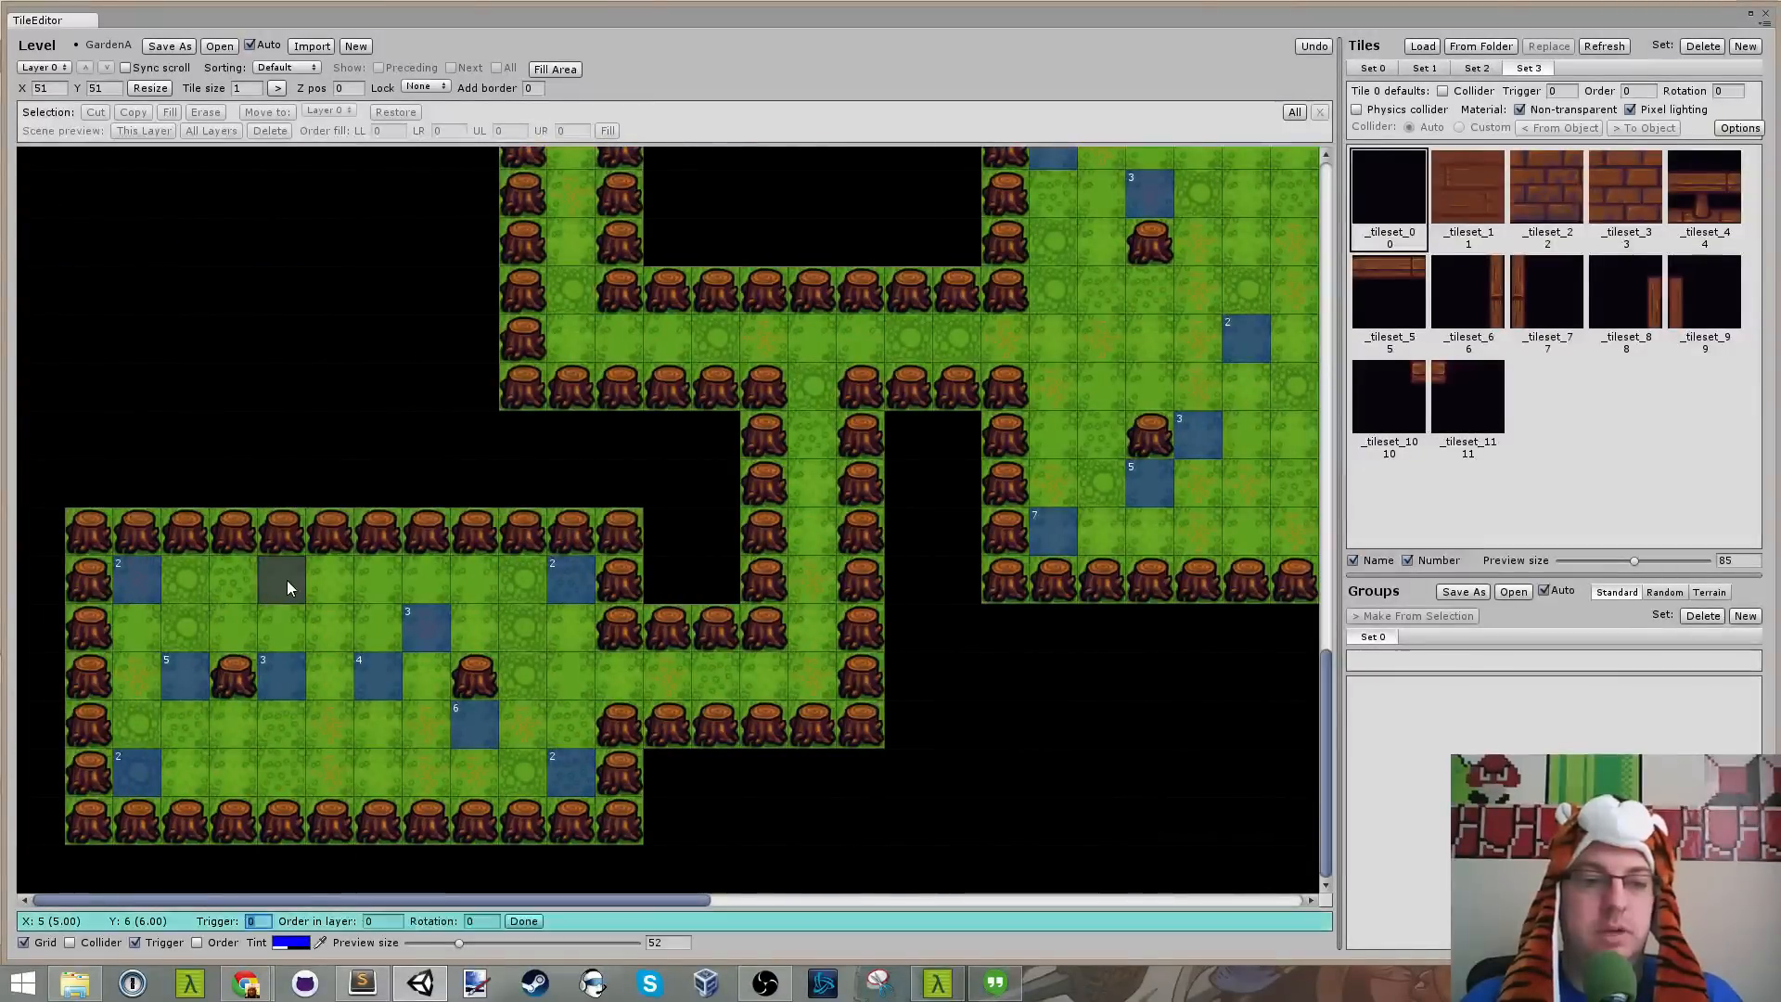
{"action": "type", "text": "5"}
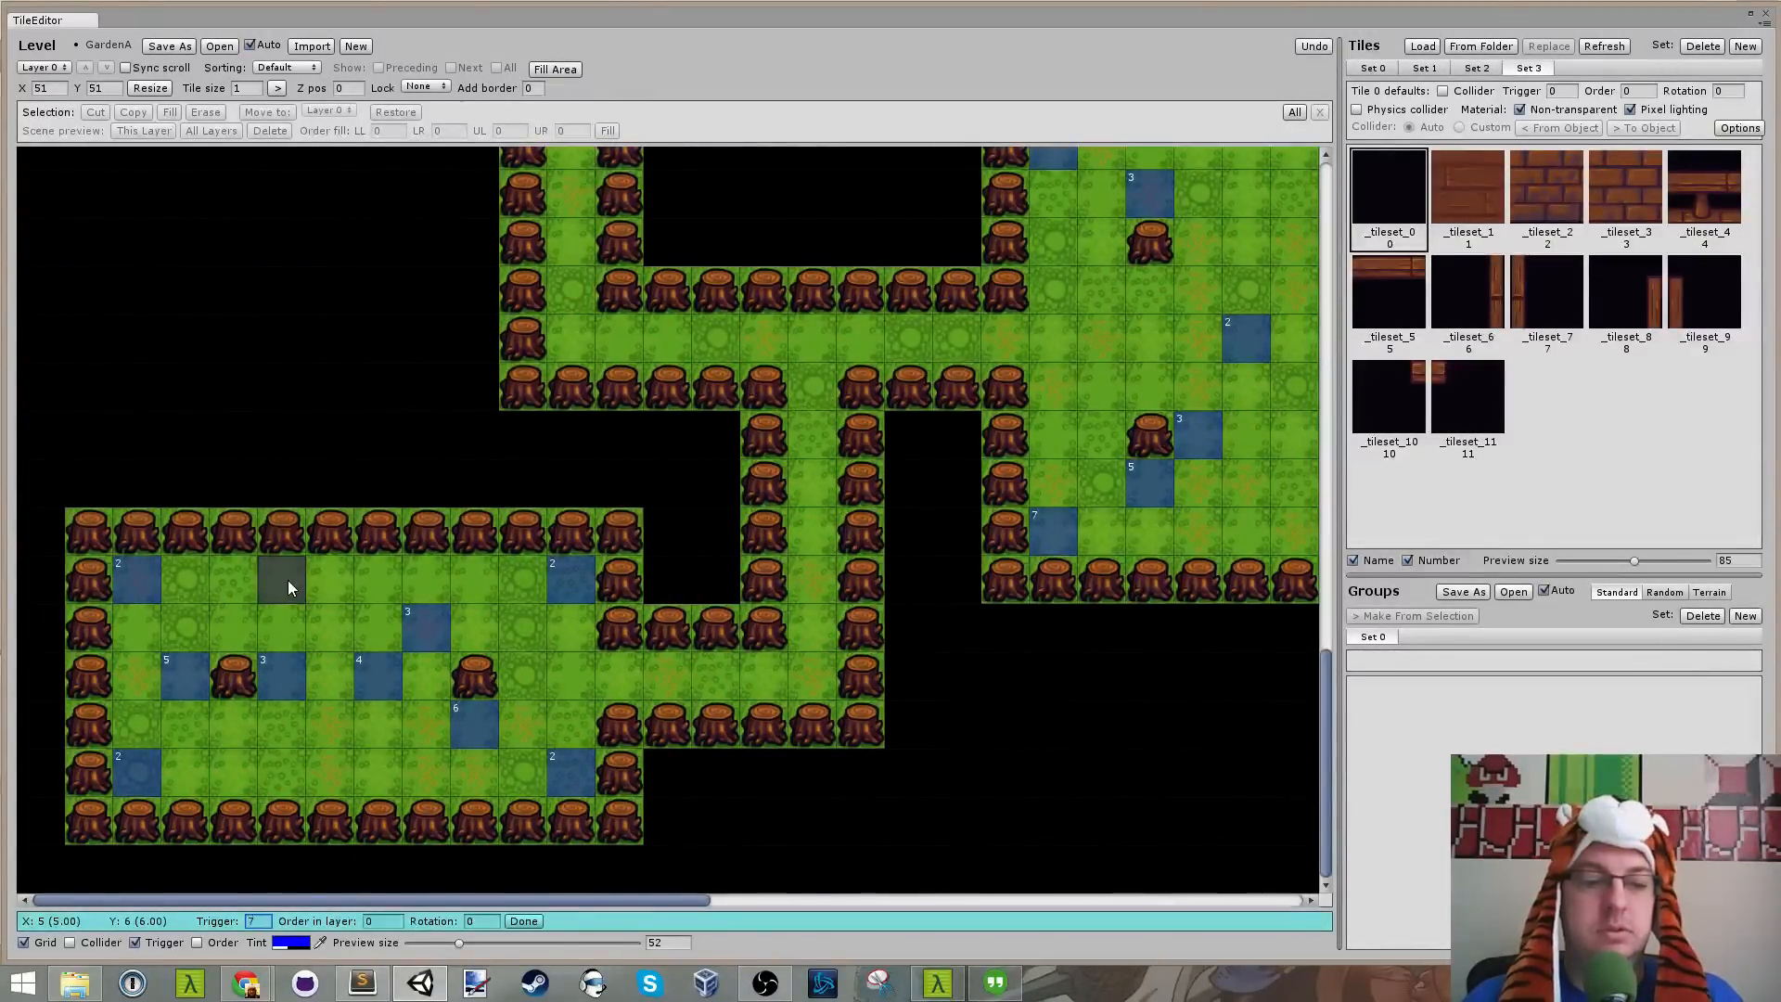
{"action": "key", "text": "Return"}
{"action": "left_click", "coordinate": [389, 770]}
{"action": "type", "text": "6"}
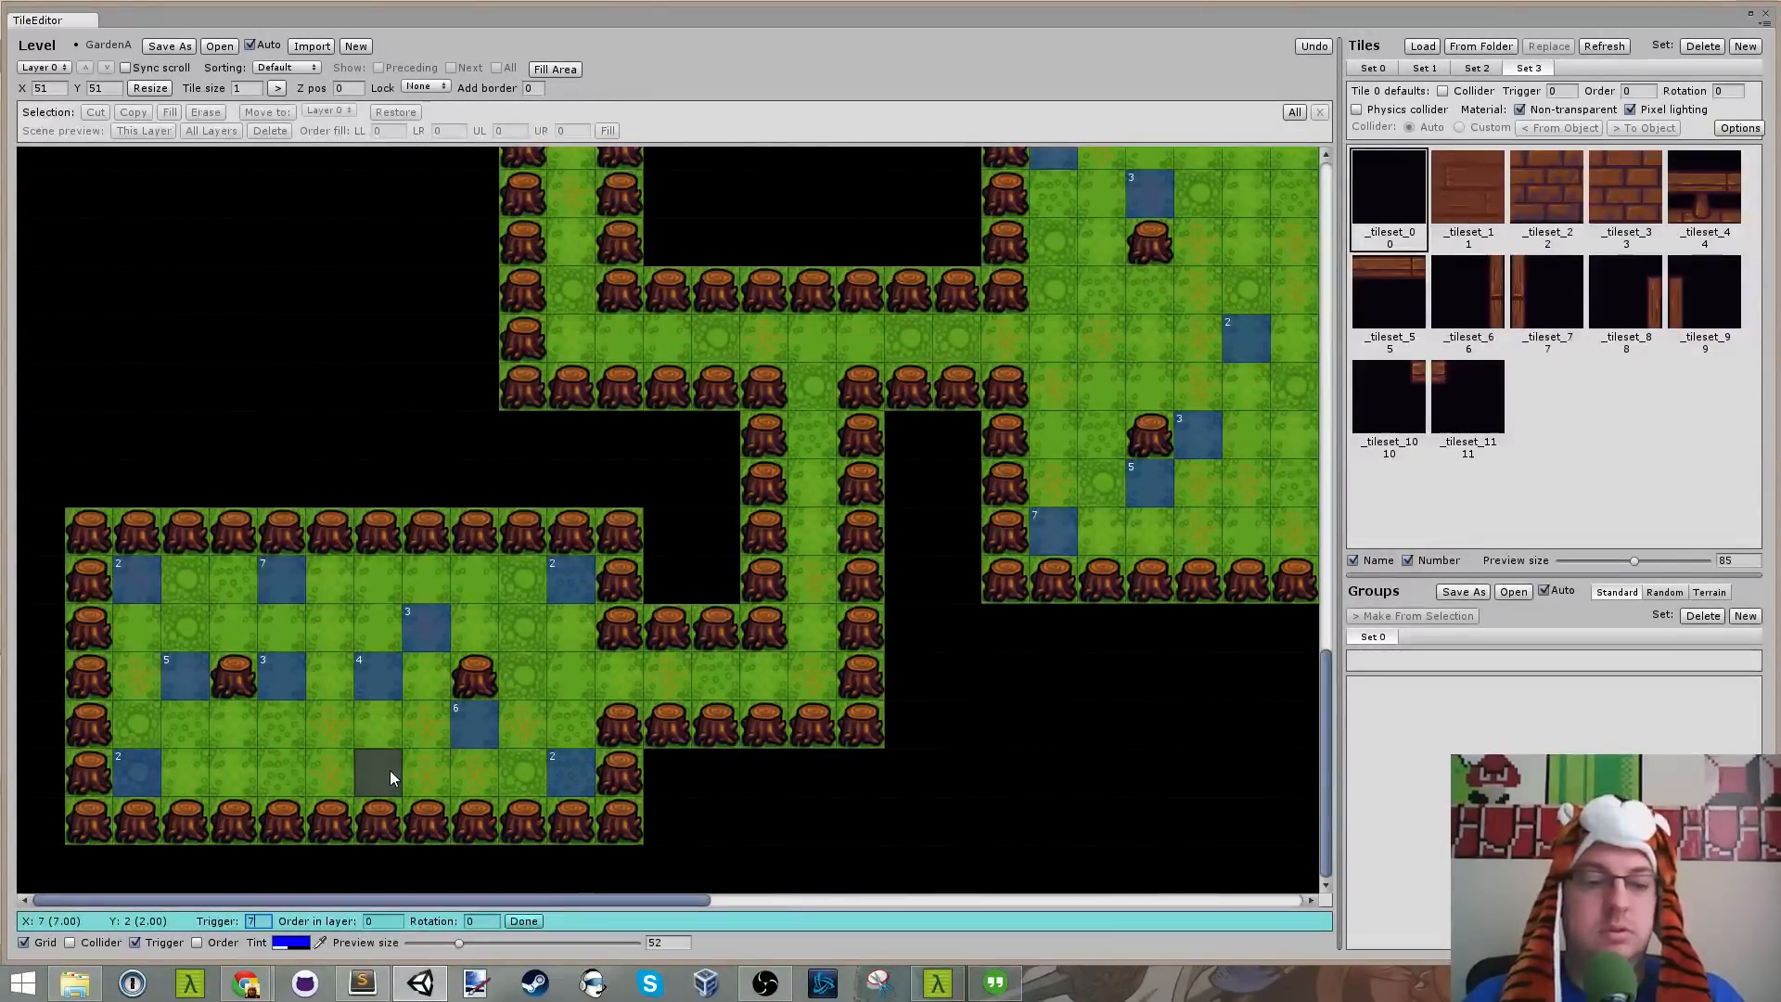
{"action": "key", "text": "Return"}
Step: Assign trigger 7 to the two lower inner corner tiles of the room west of GardenA's central room
{"action": "scroll", "coordinate": [389, 770], "scroll_direction": "up", "scroll_amount": 5}
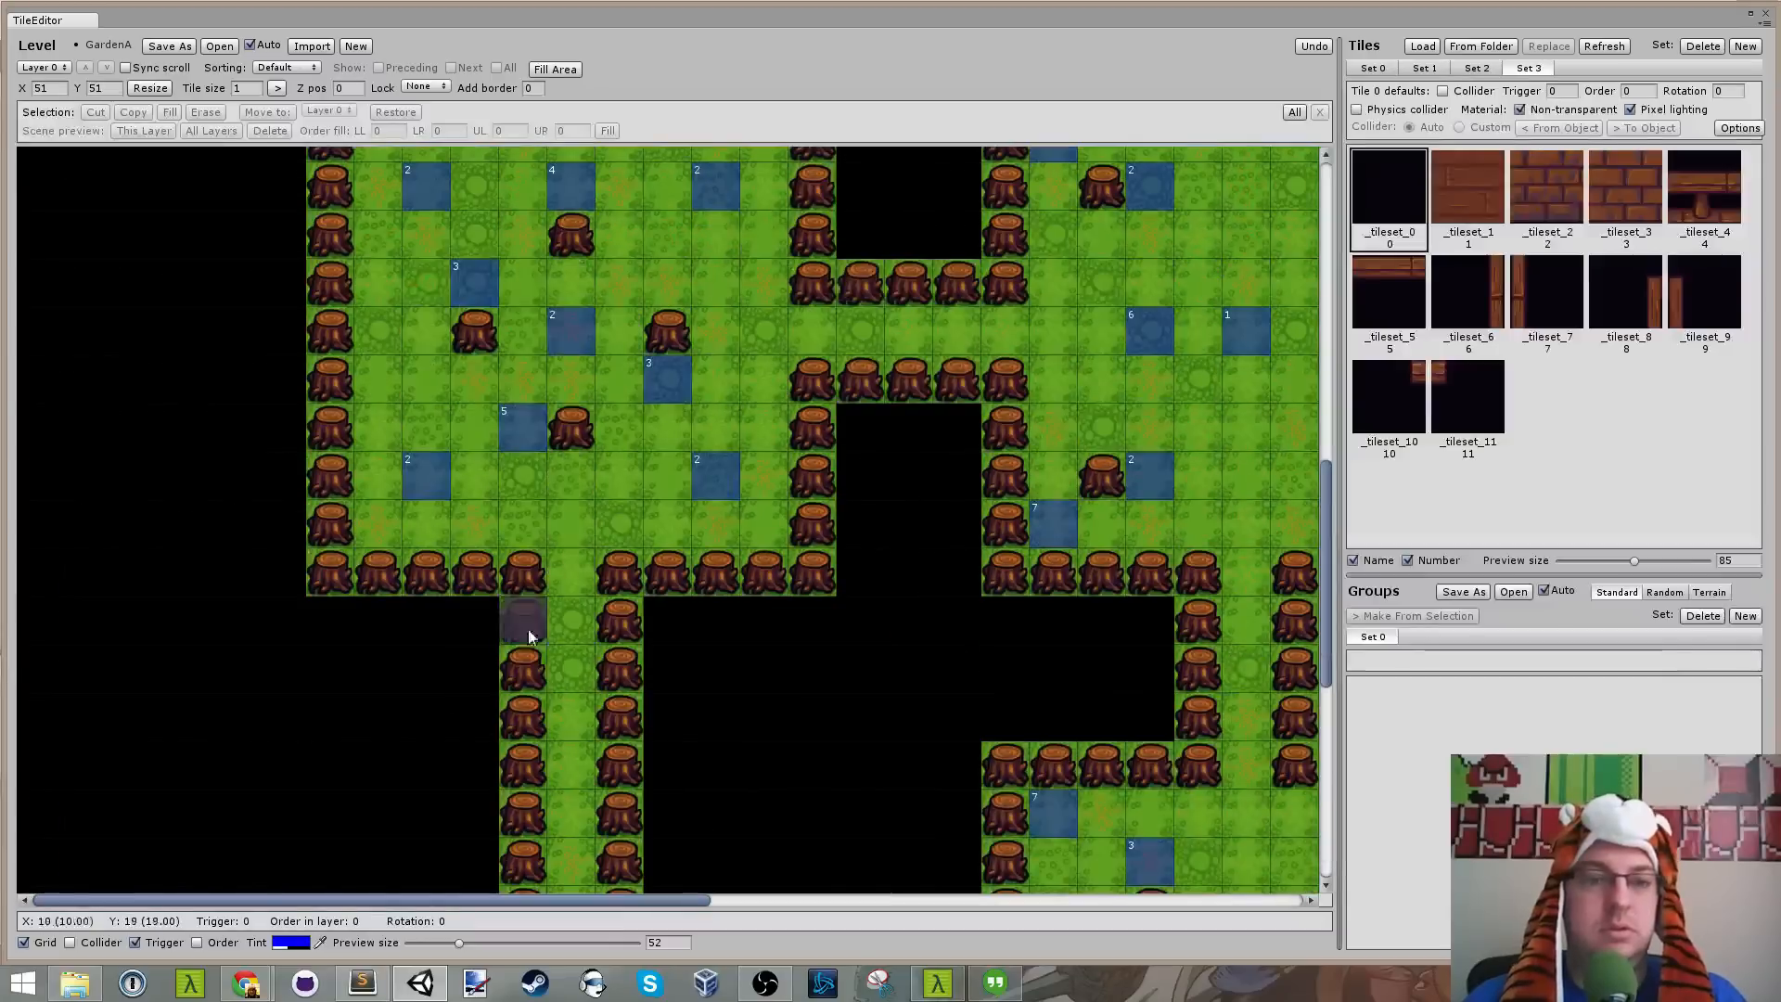
{"action": "left_click", "coordinate": [392, 536]}
{"action": "key", "text": "Return"}
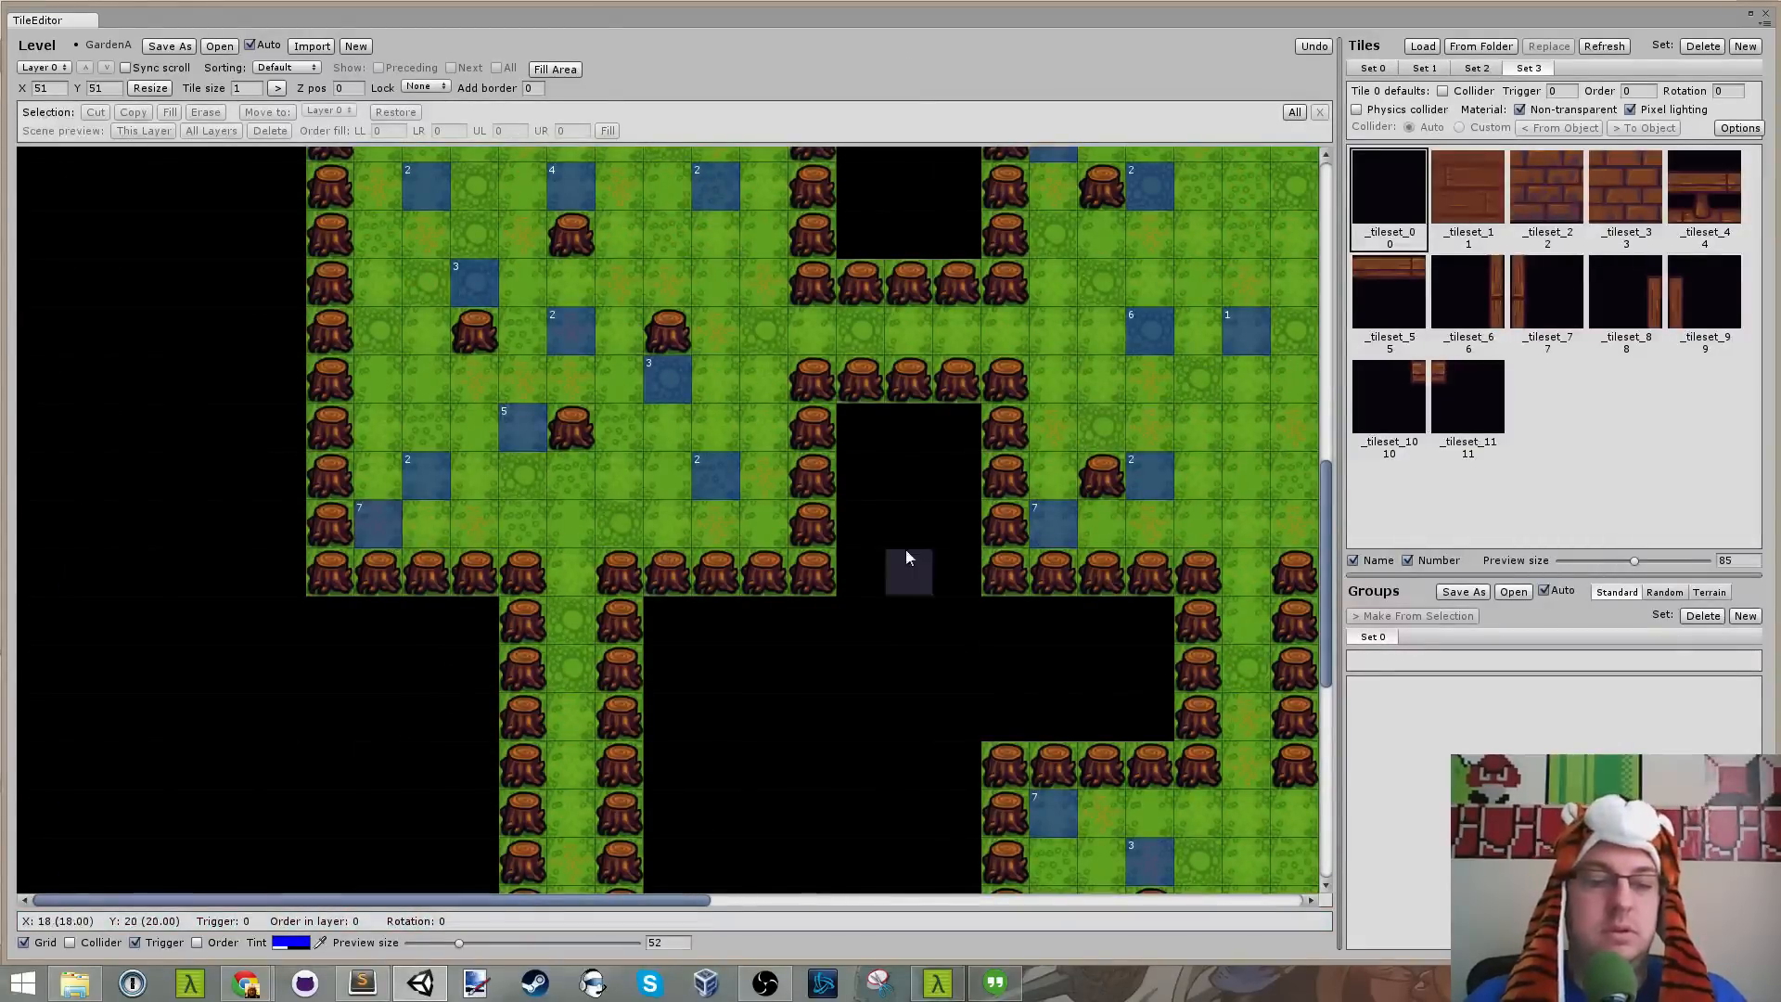
{"action": "left_click", "coordinate": [781, 526]}
{"action": "type", "text": "7"}
{"action": "key", "text": "Return"}
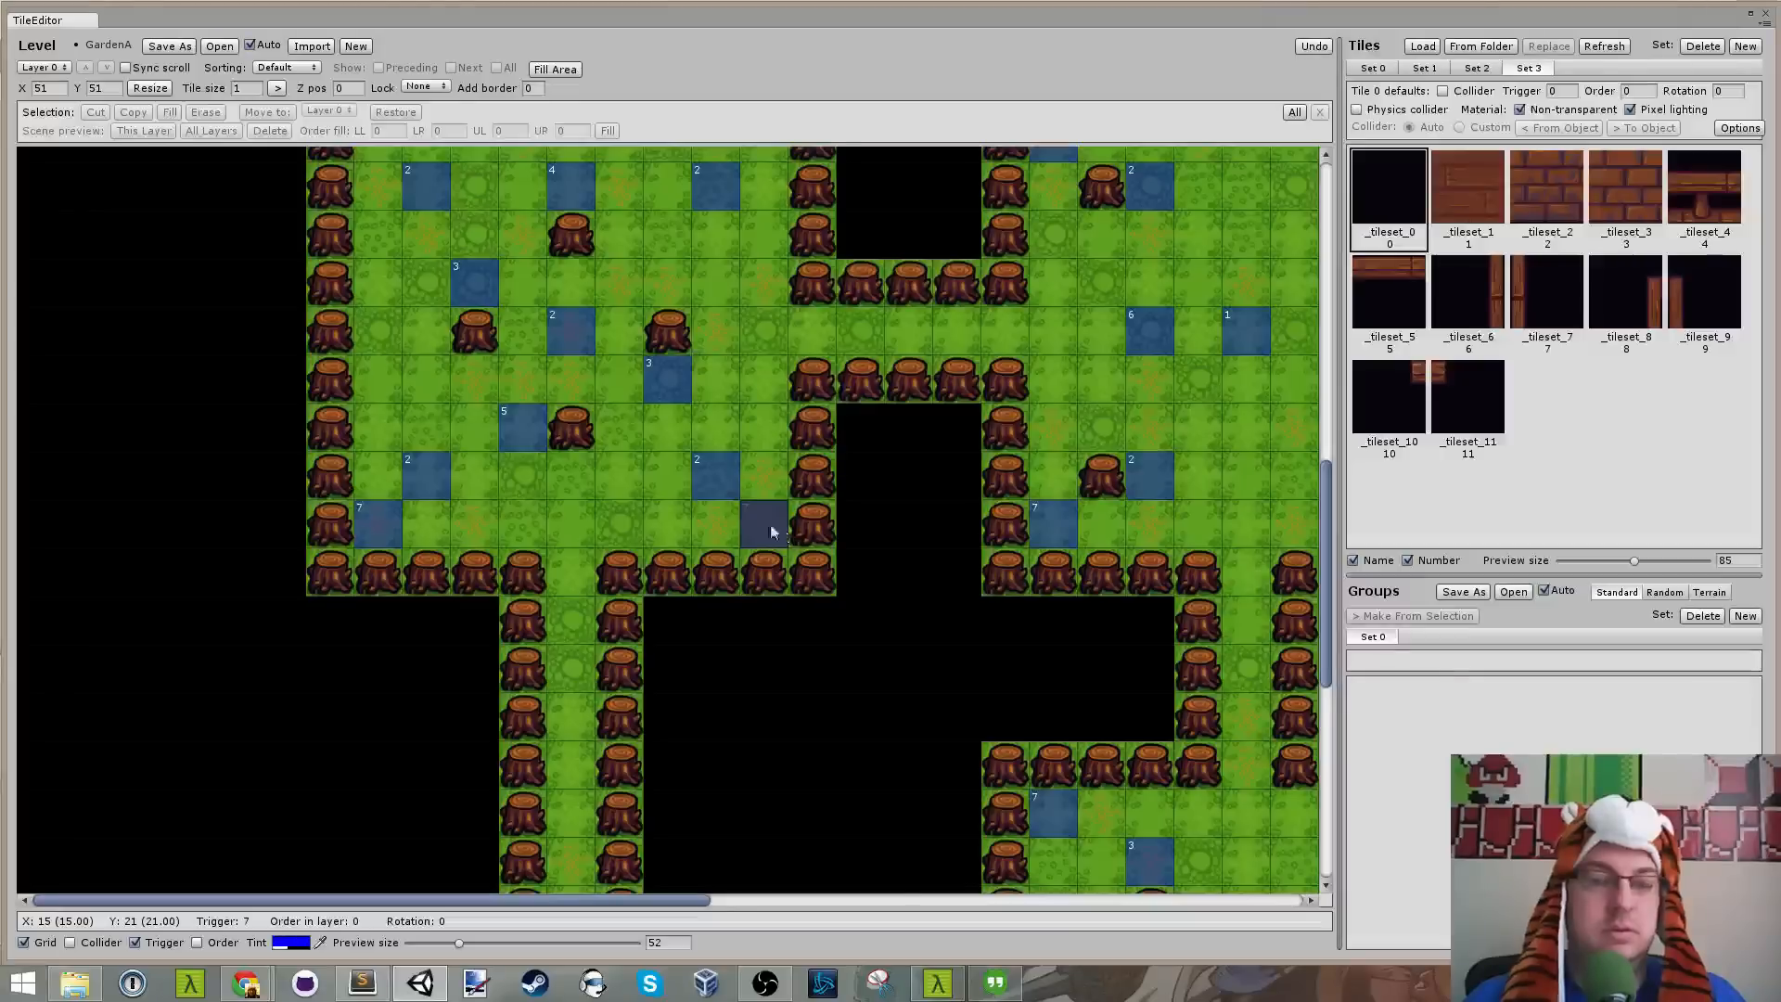
Step: Assign trigger 7 to the two upper inner corner tiles of the same western room
{"action": "scroll", "coordinate": [770, 525], "scroll_direction": "up", "scroll_amount": 3}
{"action": "left_click", "coordinate": [764, 430]}
{"action": "type", "text": "6"}
{"action": "key", "text": "Return"}
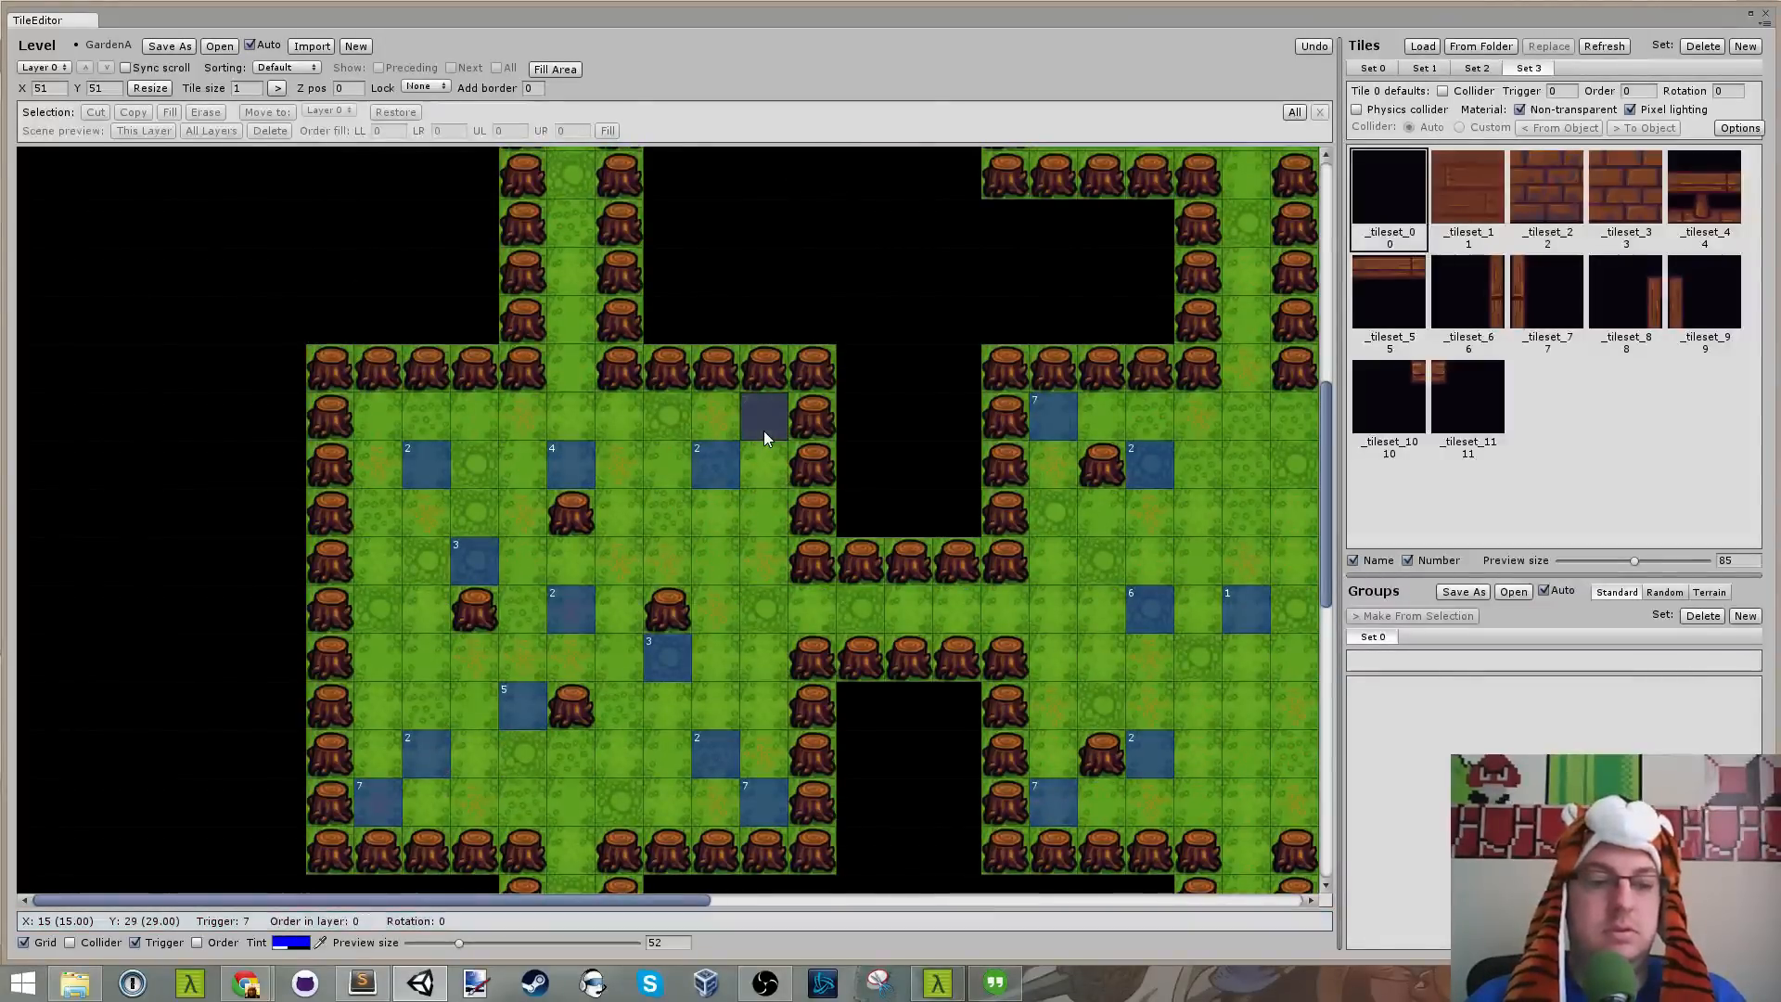
{"action": "left_click", "coordinate": [371, 414]}
{"action": "type", "text": "6"}
{"action": "key", "text": "BackSpace"}
{"action": "type", "text": "7"}
{"action": "key", "text": "Return"}
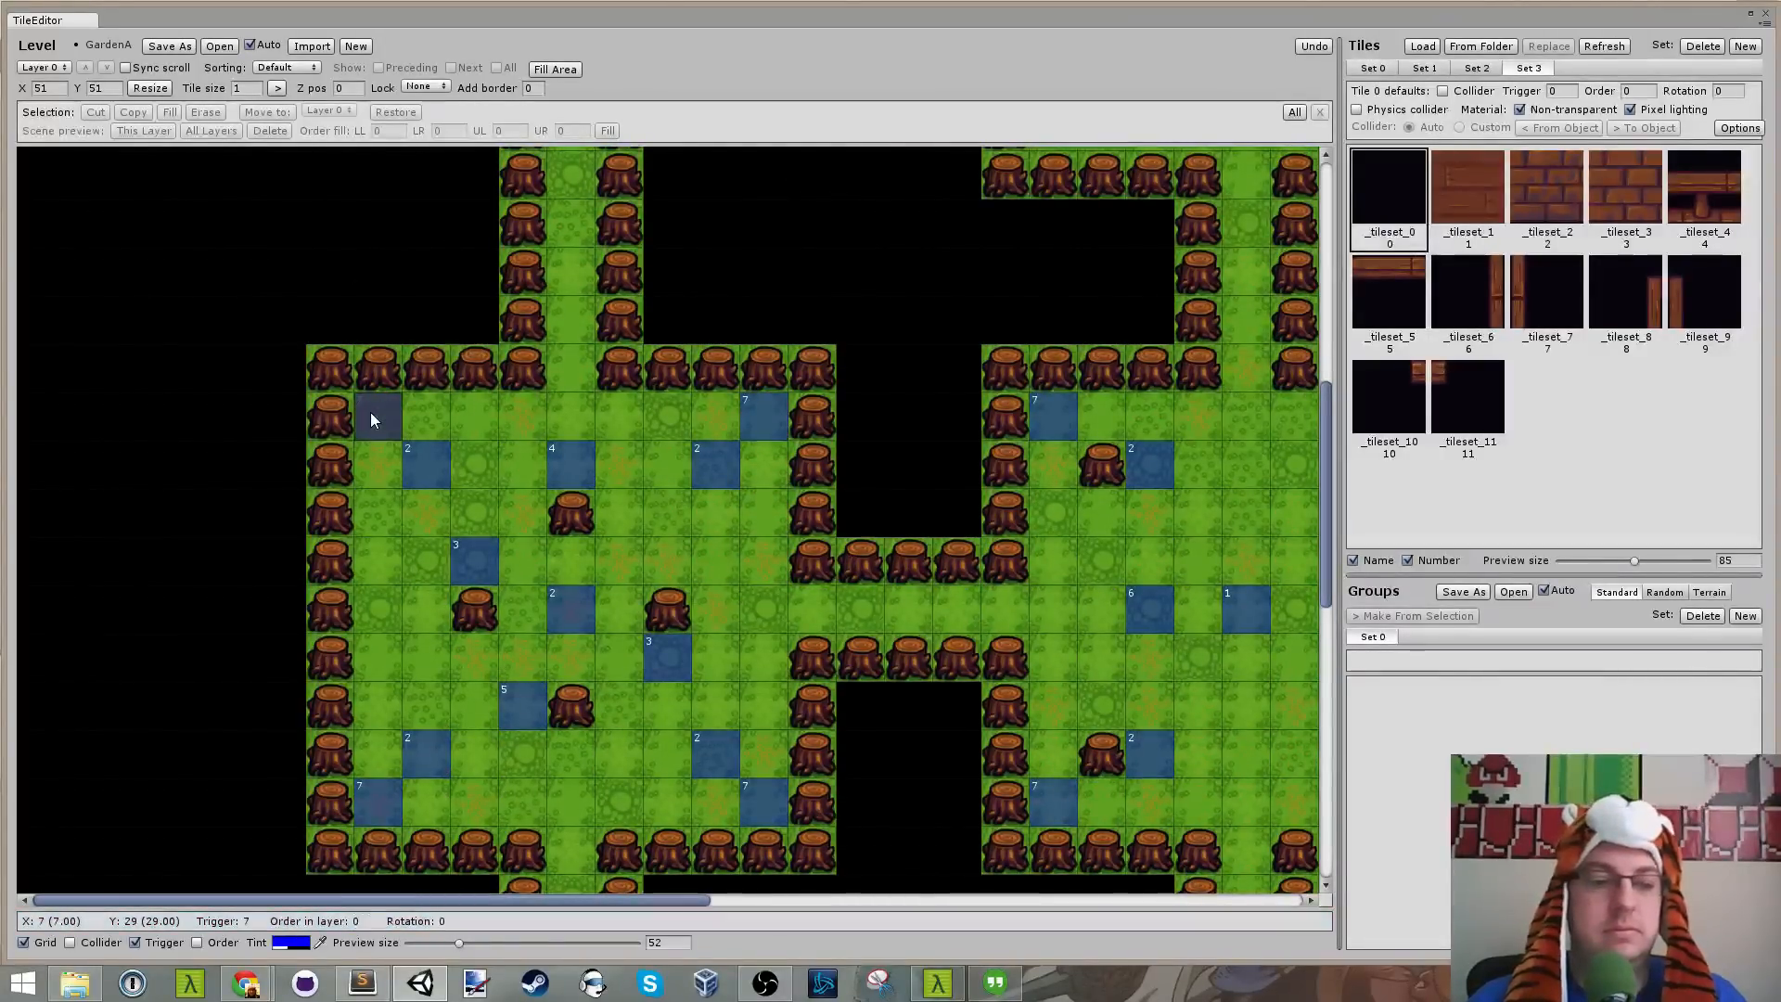
Step: Assign trigger 7 to the two upper inner corner tiles of the room north of the central one
{"action": "scroll", "coordinate": [508, 405], "scroll_direction": "up", "scroll_amount": 11}
{"action": "scroll", "coordinate": [712, 442], "scroll_direction": "down", "scroll_amount": 3}
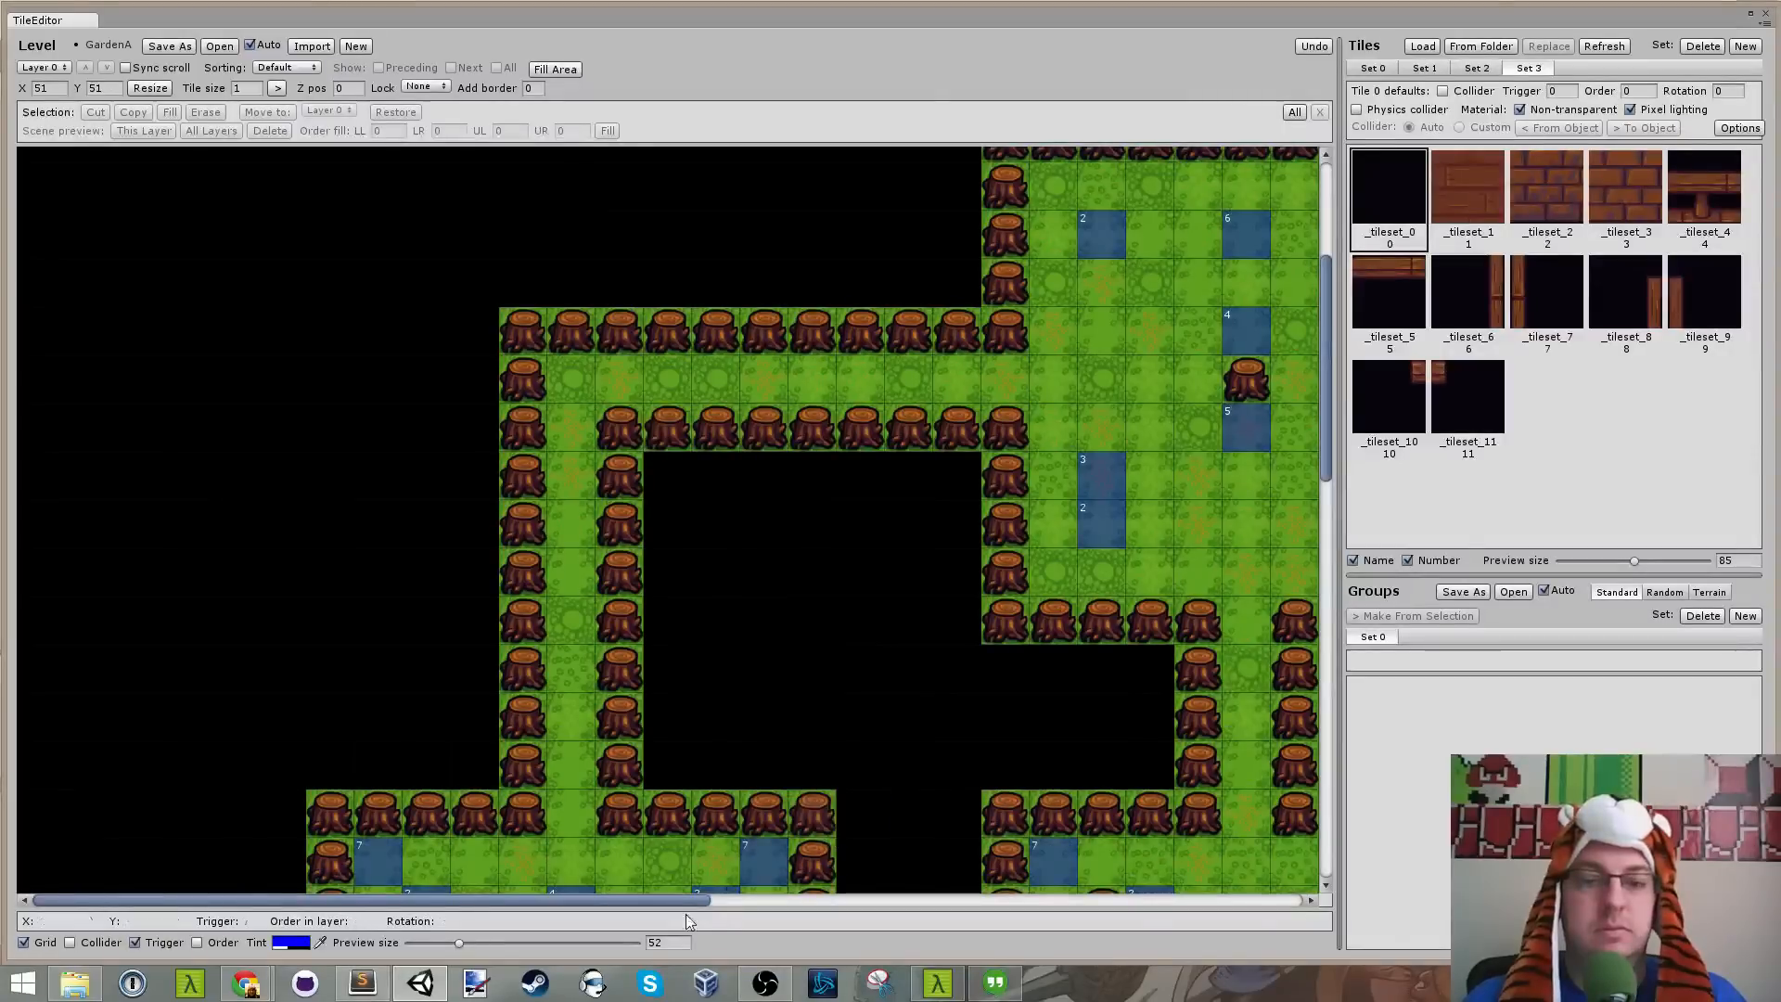
{"action": "left_click_drag", "start_coordinate": [683, 896], "coordinate": [918, 896]}
{"action": "scroll", "coordinate": [894, 632], "scroll_direction": "up", "scroll_amount": 3}
{"action": "left_click", "coordinate": [1004, 364]}
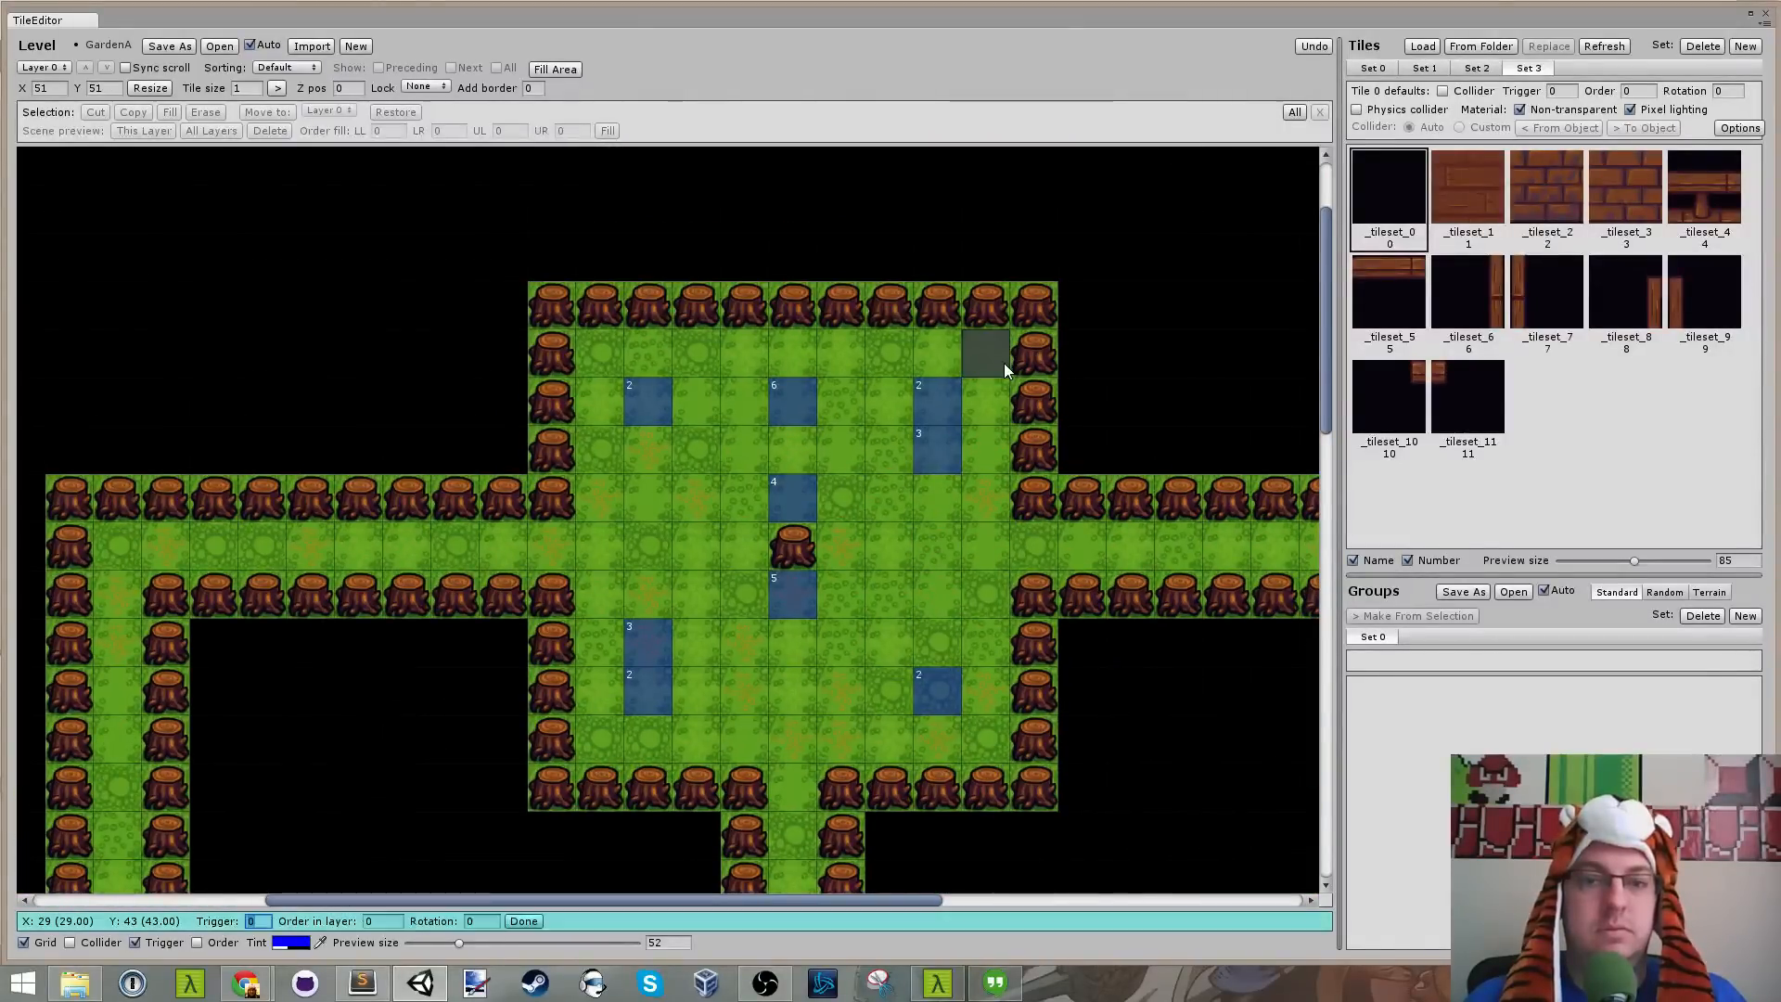
{"action": "type", "text": "6"}
{"action": "key", "text": "BackSpace"}
{"action": "type", "text": "7"}
{"action": "key", "text": "Return"}
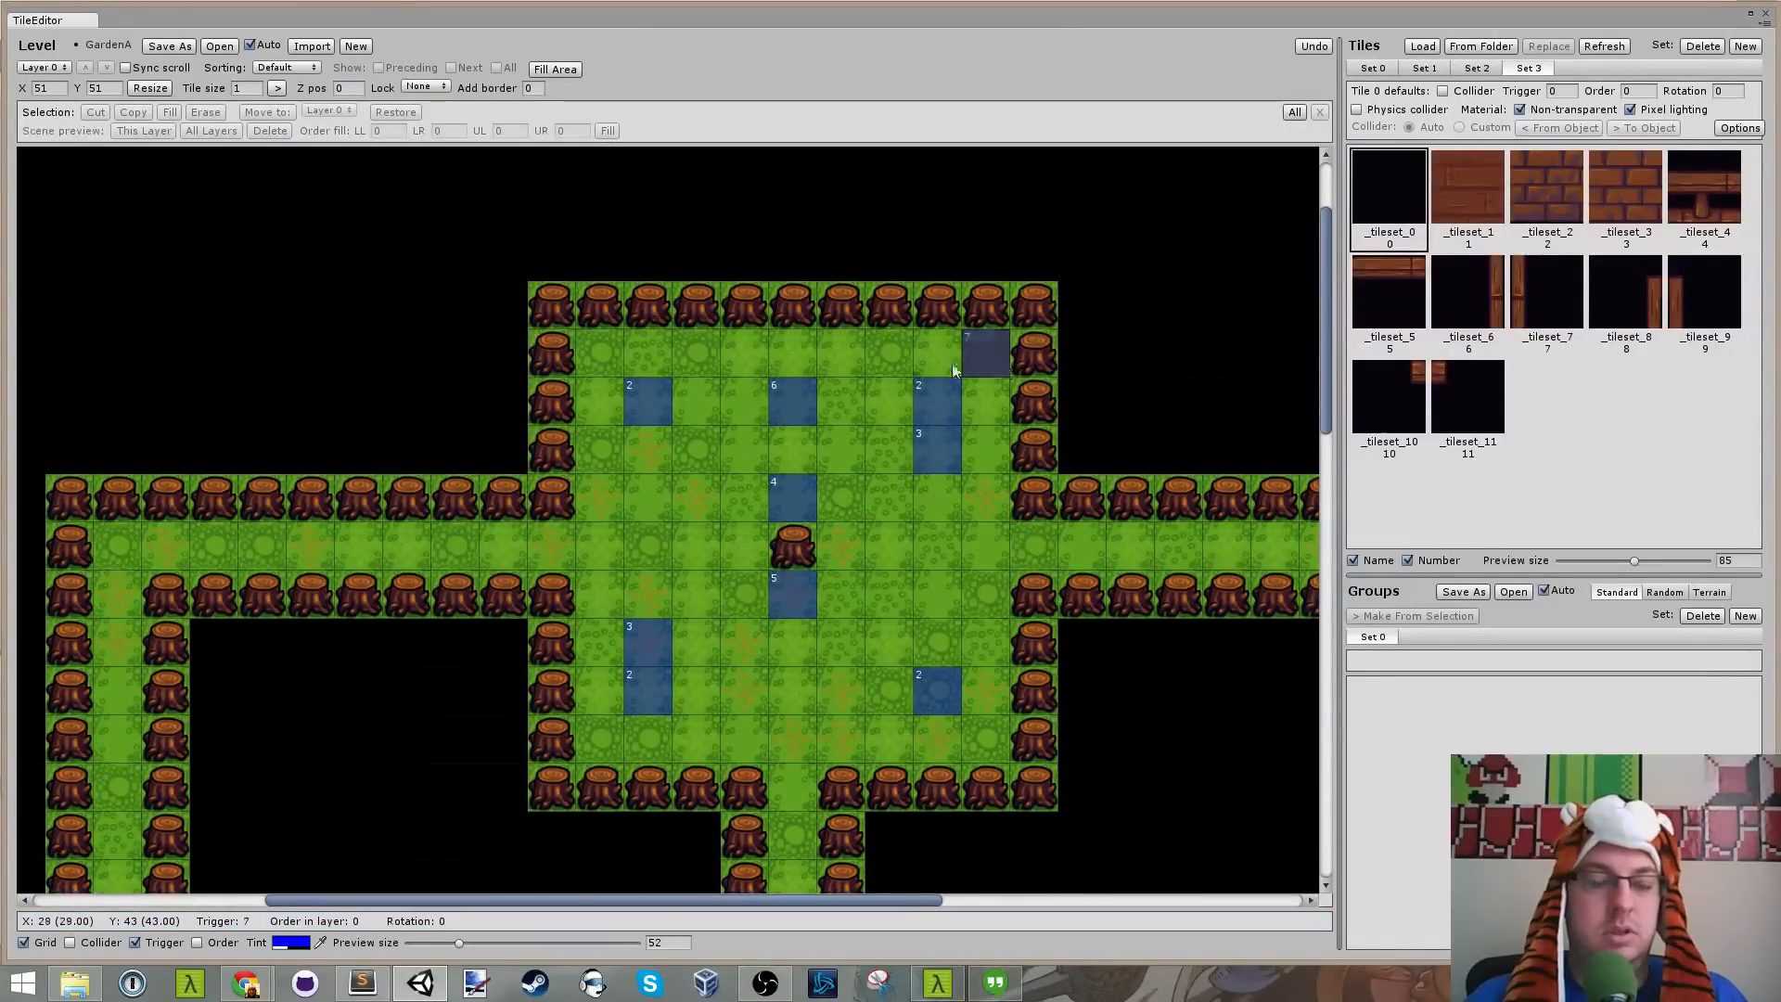
{"action": "left_click", "coordinate": [609, 353]}
{"action": "key", "text": "Return"}
Step: Assign trigger 7 to the two lower inner corner tiles of the same northern room
{"action": "scroll", "coordinate": [609, 352], "scroll_direction": "down", "scroll_amount": 3}
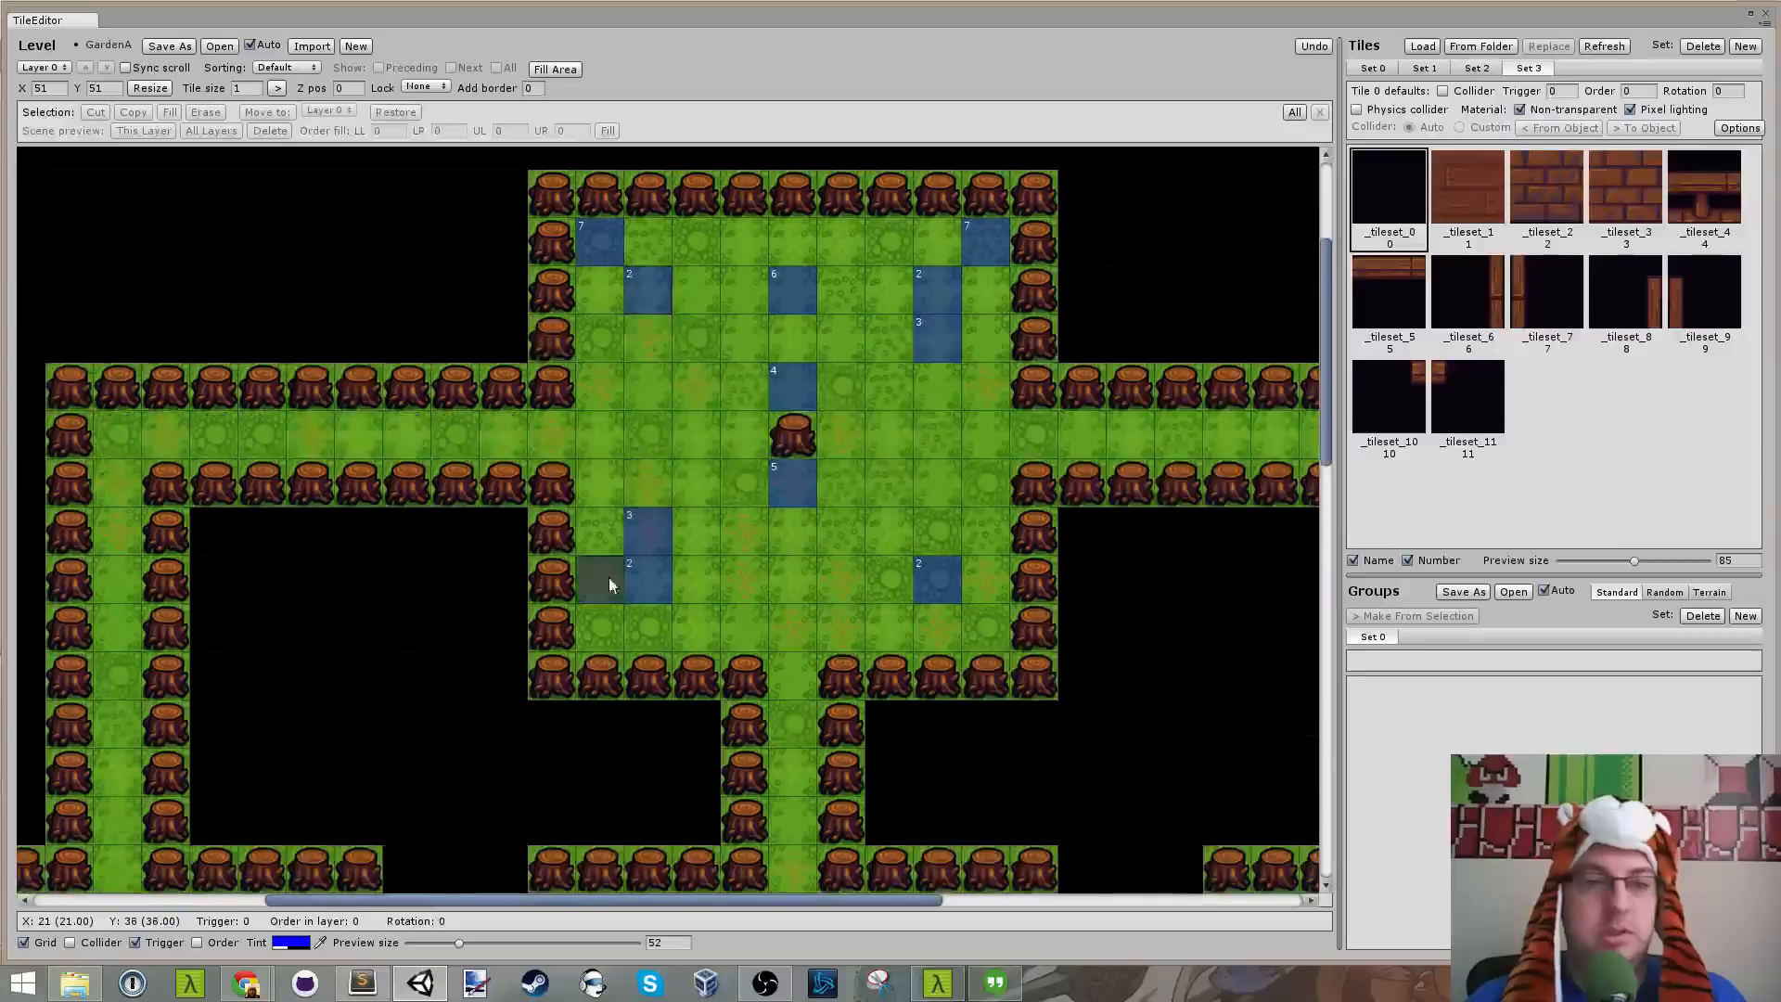
{"action": "left_click", "coordinate": [609, 622]}
{"action": "type", "text": "7"}
{"action": "key", "text": "Return"}
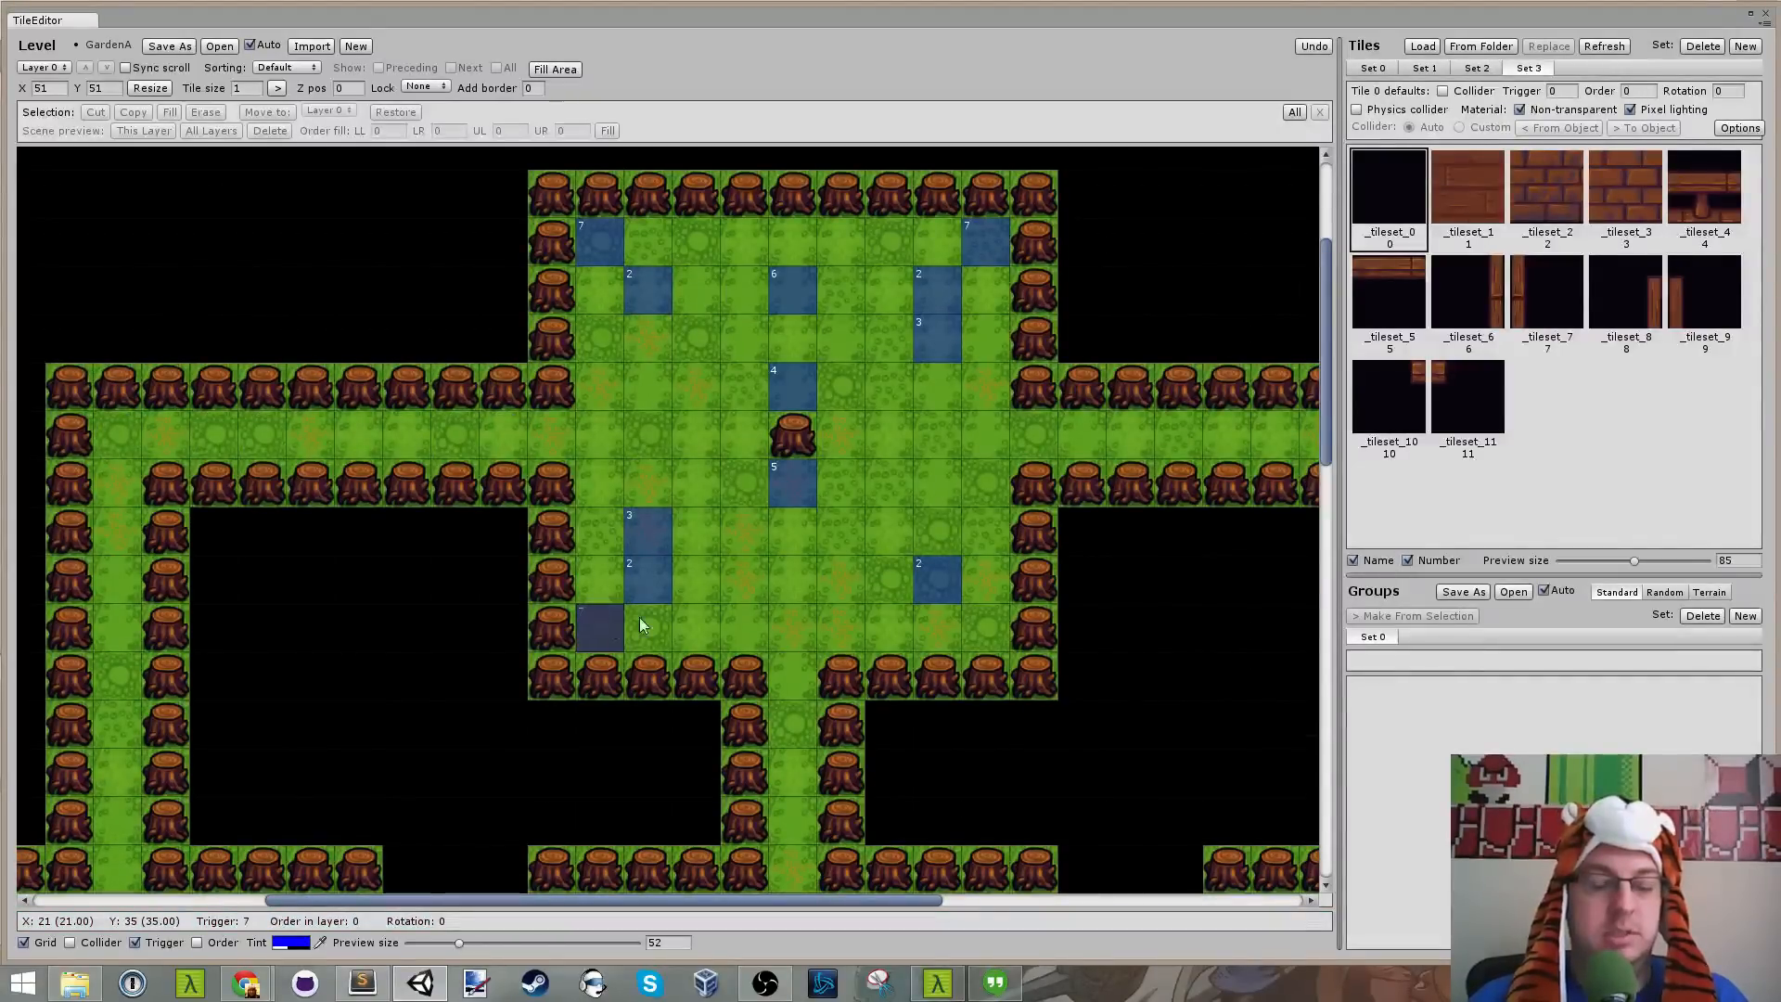
{"action": "left_click", "coordinate": [966, 619]}
{"action": "type", "text": "6"}
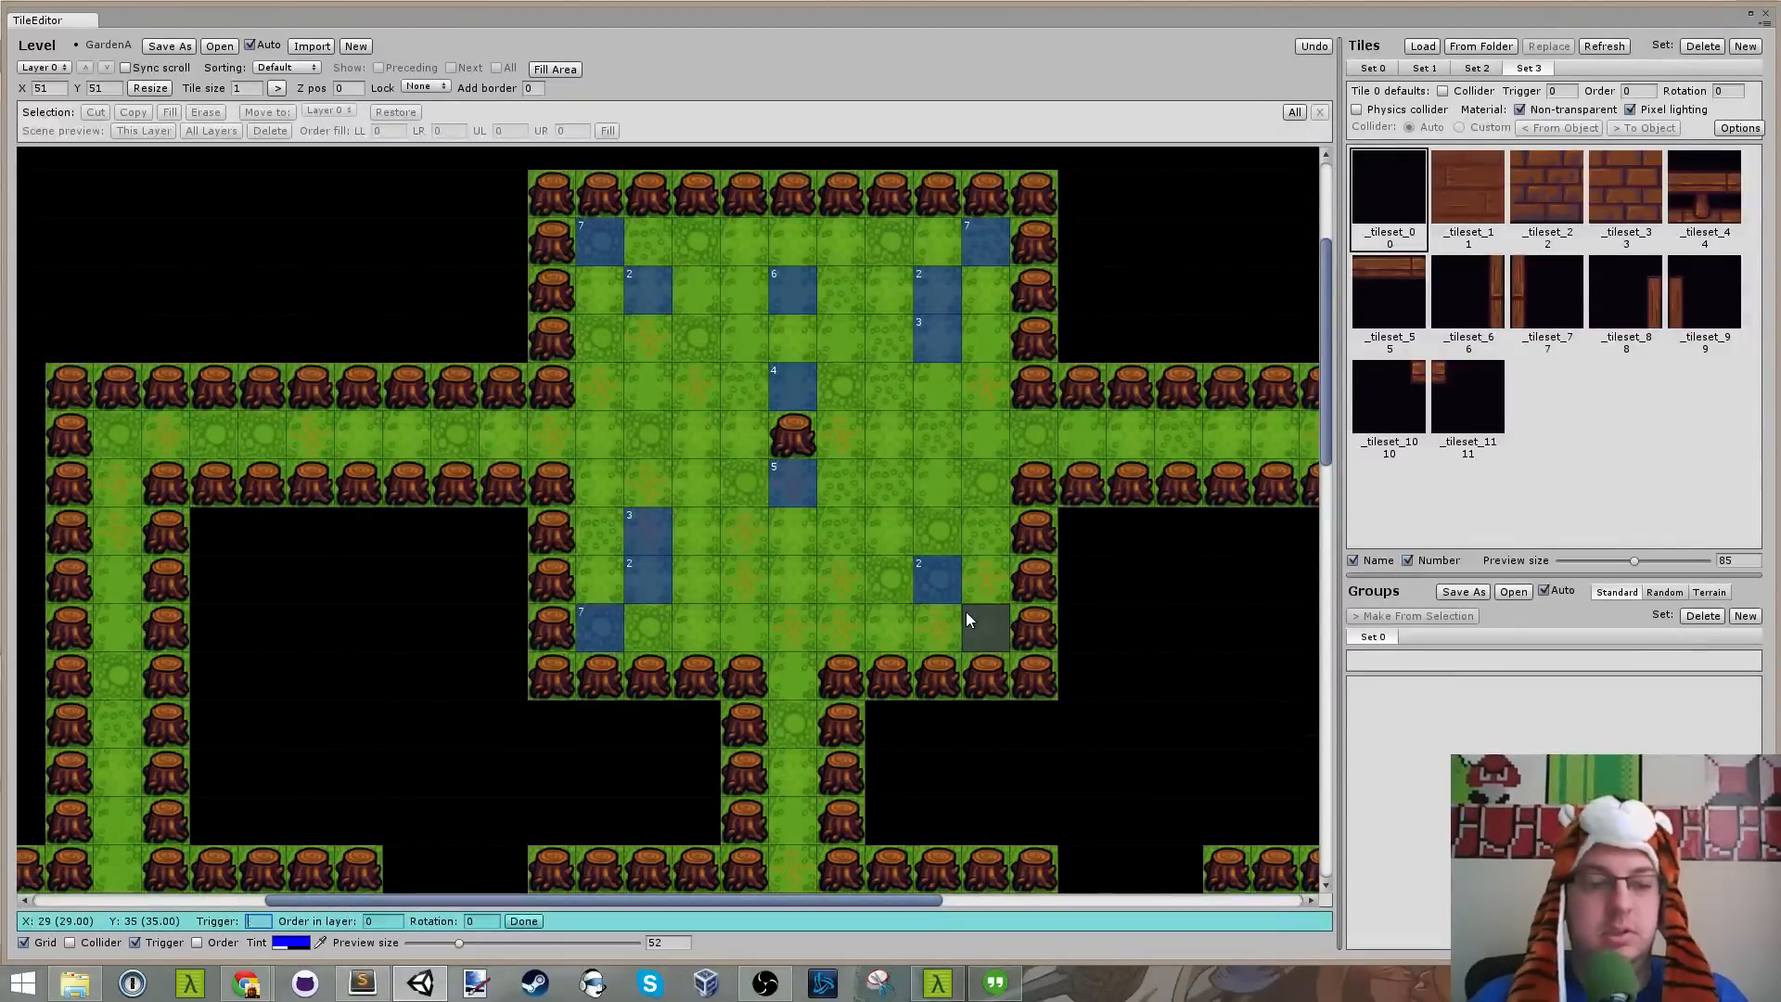
{"action": "key", "text": "BackSpace"}
{"action": "type", "text": "7"}
{"action": "key", "text": "Return"}
Step: Assign trigger 7 to the two upper inner corner tiles of the room east of the central one
{"action": "left_click_drag", "start_coordinate": [833, 904], "coordinate": [1139, 872]}
{"action": "scroll", "coordinate": [1048, 731], "scroll_direction": "down", "scroll_amount": 8}
{"action": "left_click", "coordinate": [1089, 489]}
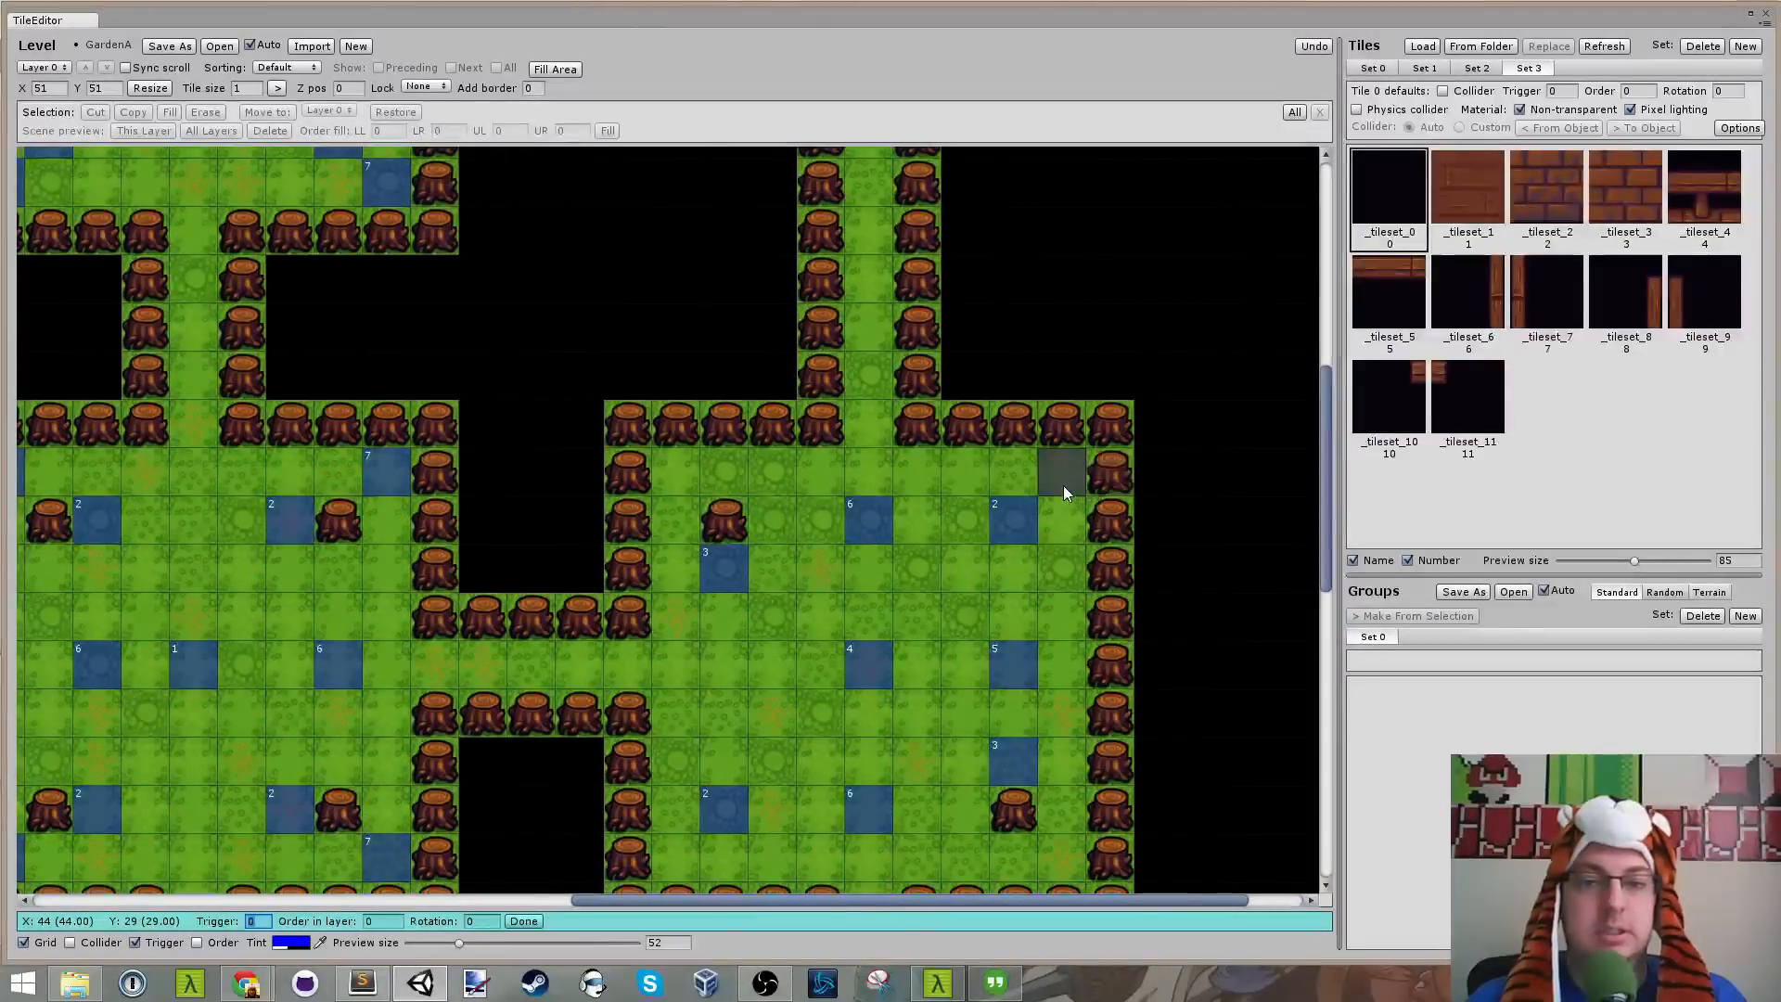
{"action": "key", "text": "BackSpace"}
{"action": "type", "text": "7"}
{"action": "key", "text": "Return"}
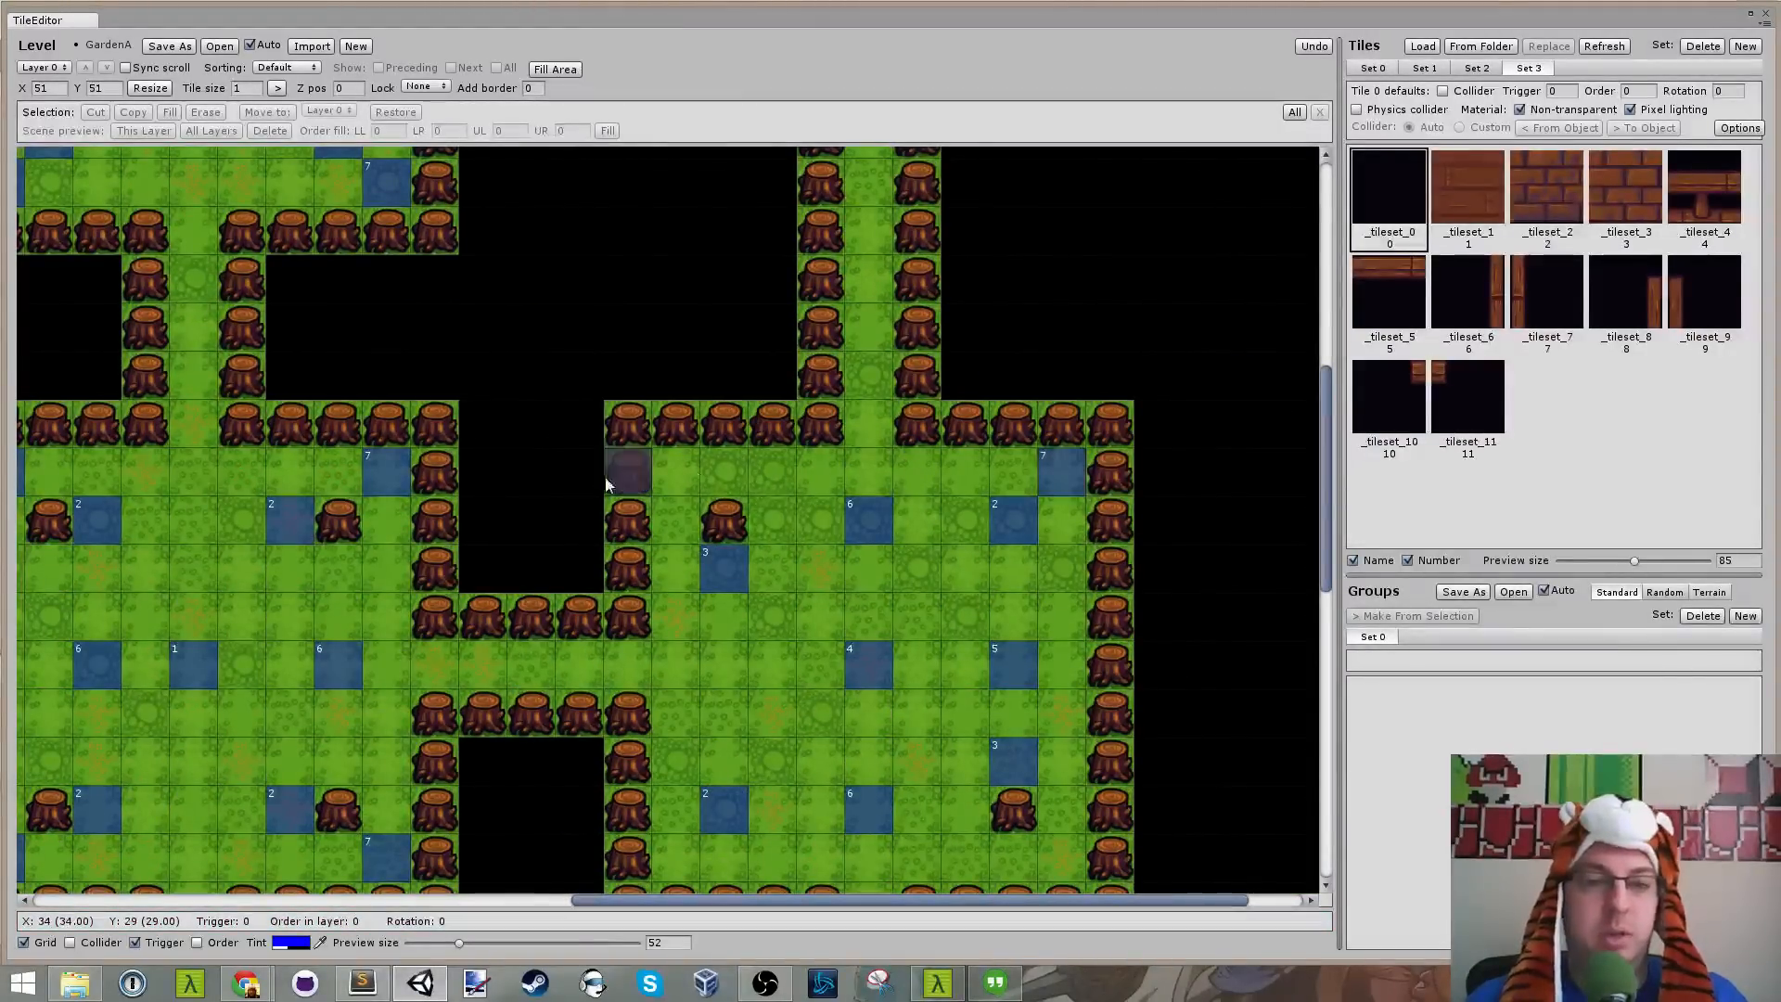
{"action": "left_click", "coordinate": [673, 473]}
{"action": "type", "text": "7"}
{"action": "key", "text": "Return"}
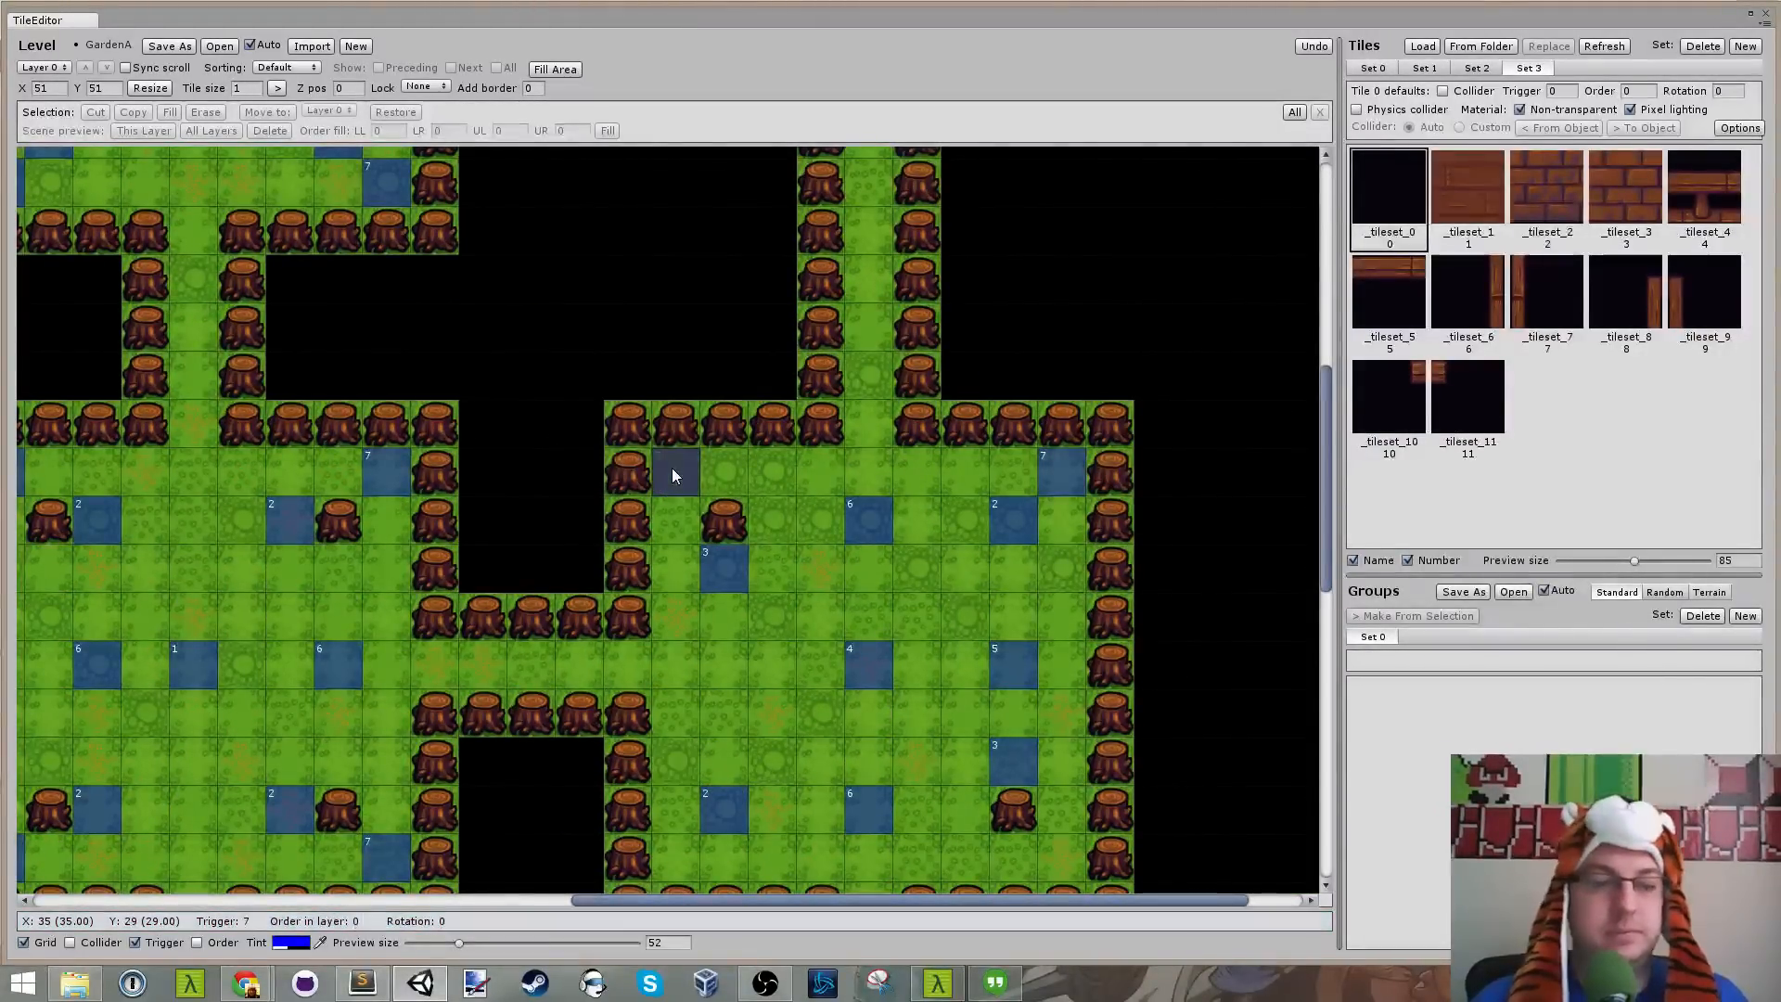
Step: Assign trigger 7 to the two lower inner corner tiles of the same eastern room
{"action": "scroll", "coordinate": [672, 468], "scroll_direction": "down", "scroll_amount": 2}
{"action": "left_click", "coordinate": [677, 643]}
{"action": "type", "text": "67"}
{"action": "key", "text": "Return"}
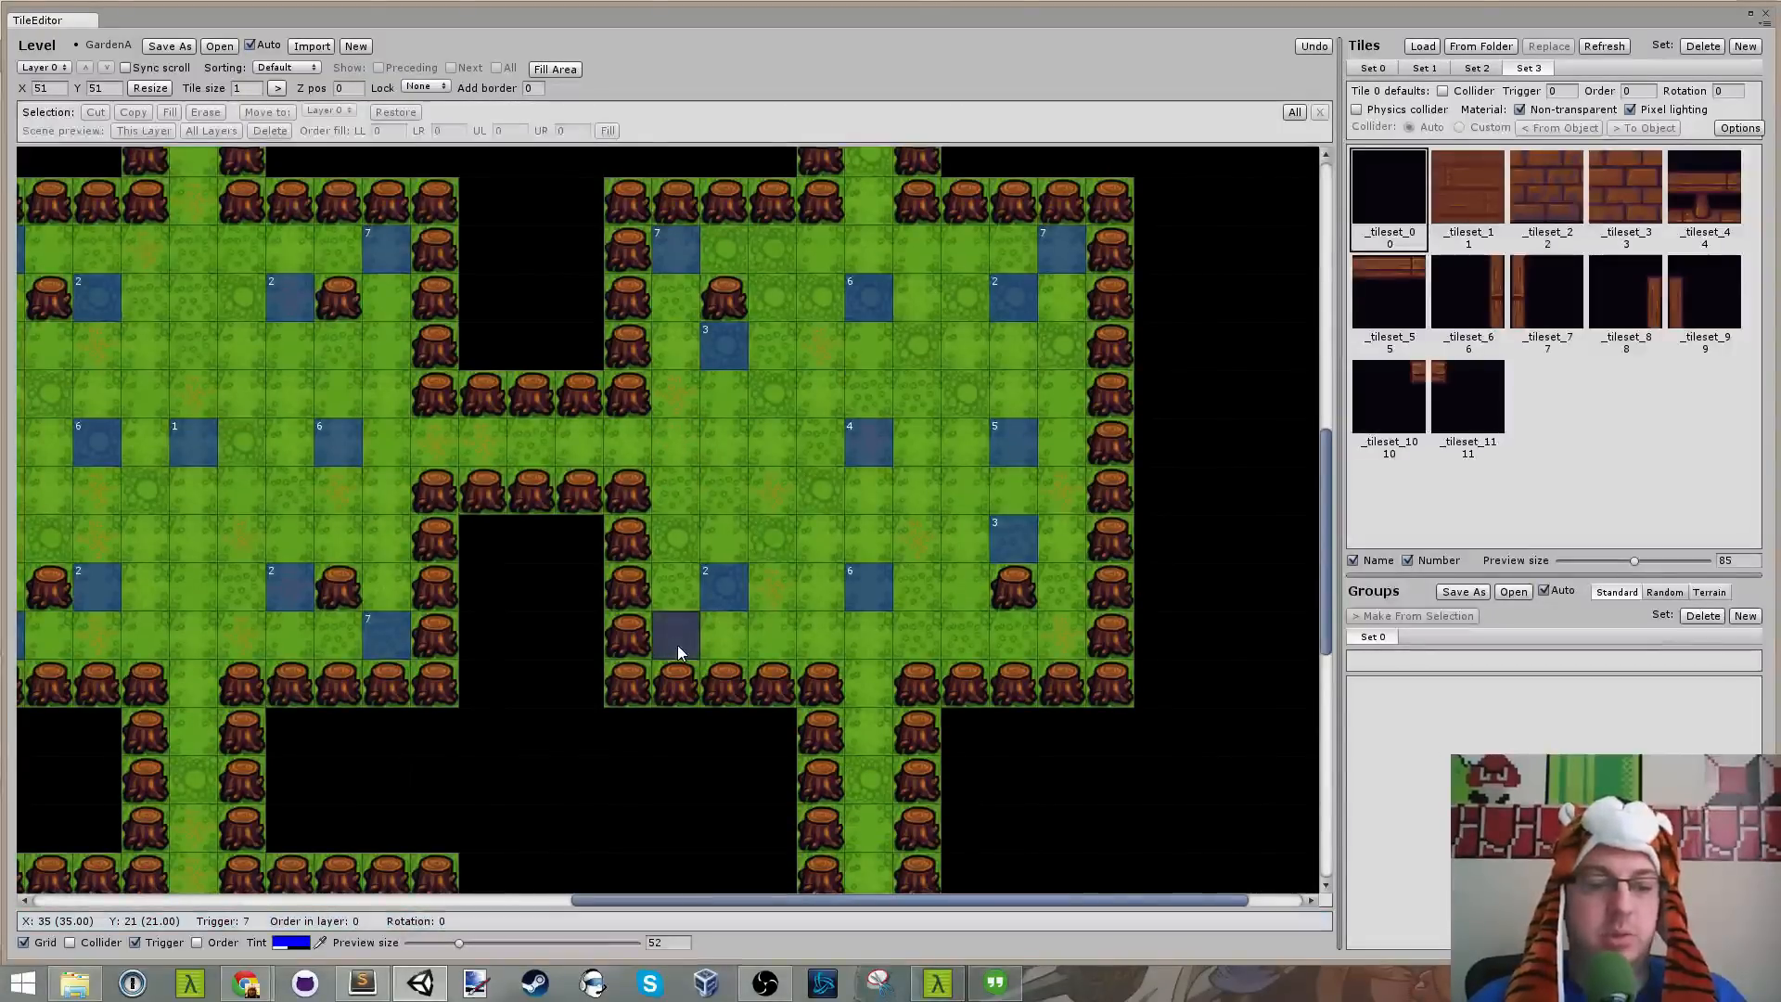
{"action": "left_click", "coordinate": [1065, 645]}
{"action": "type", "text": "7"}
{"action": "key", "text": "Return"}
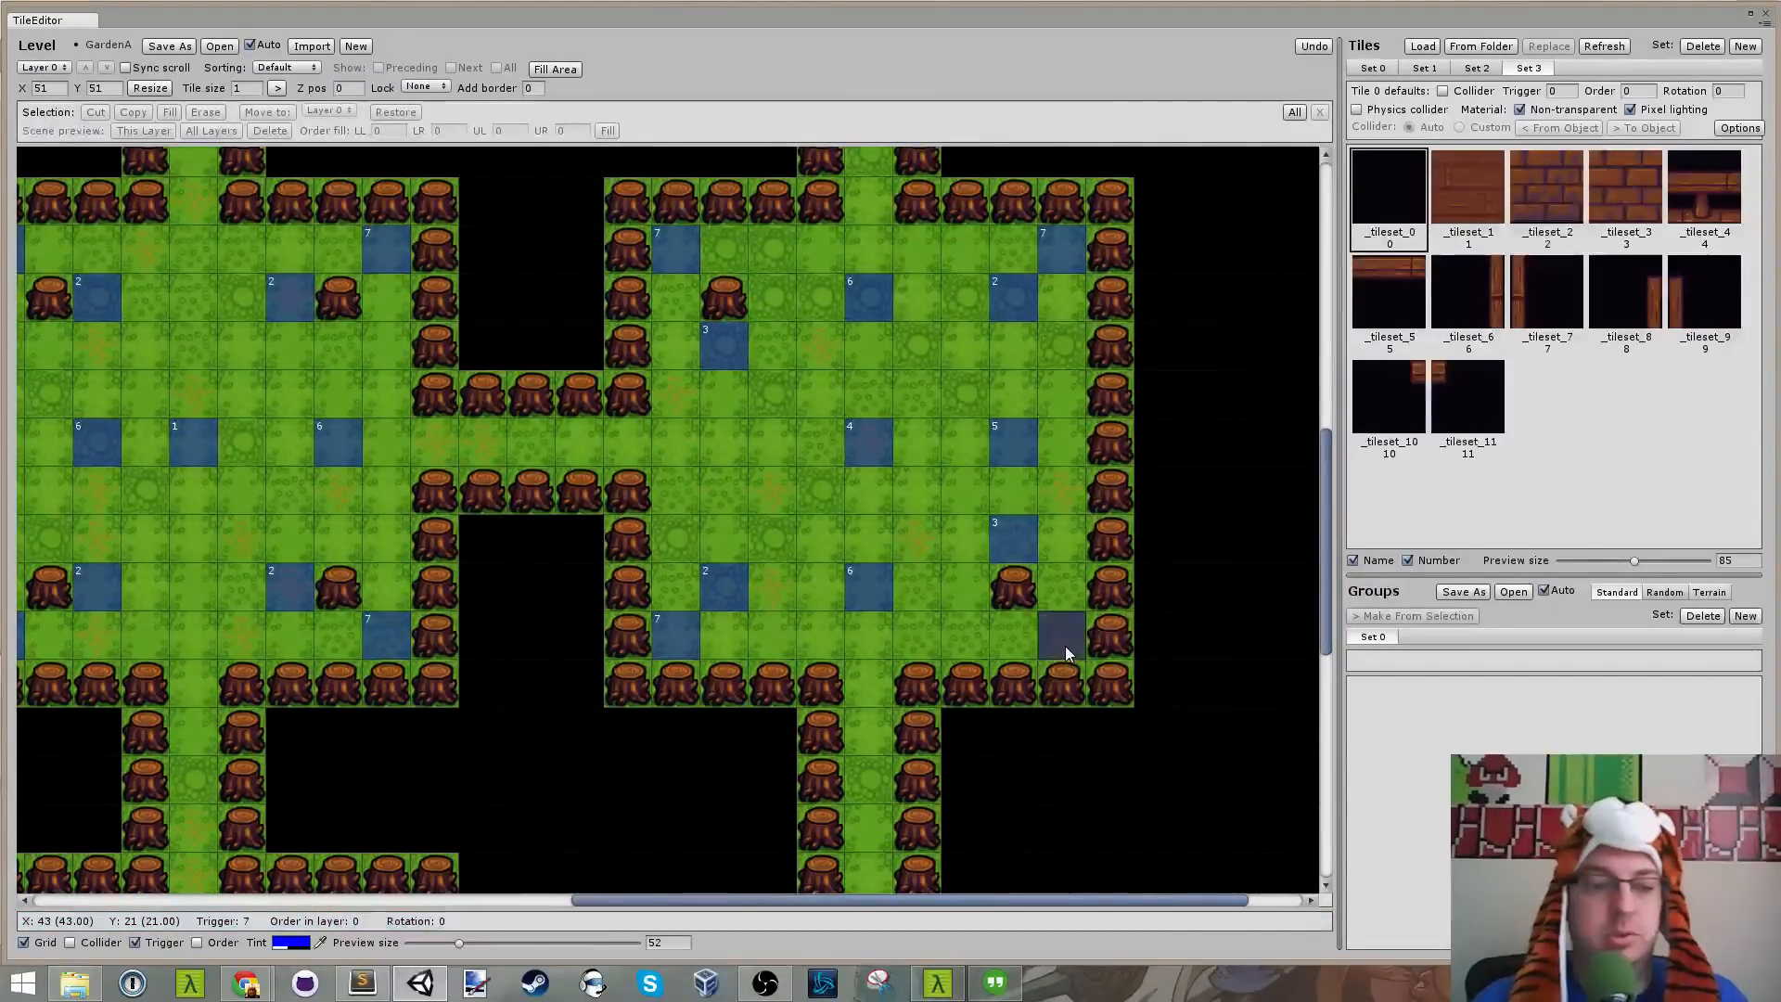
Step: Save the GardenA level and open GardenB.bytes from the Maps folder
{"action": "scroll", "coordinate": [922, 609], "scroll_direction": "down", "scroll_amount": 5}
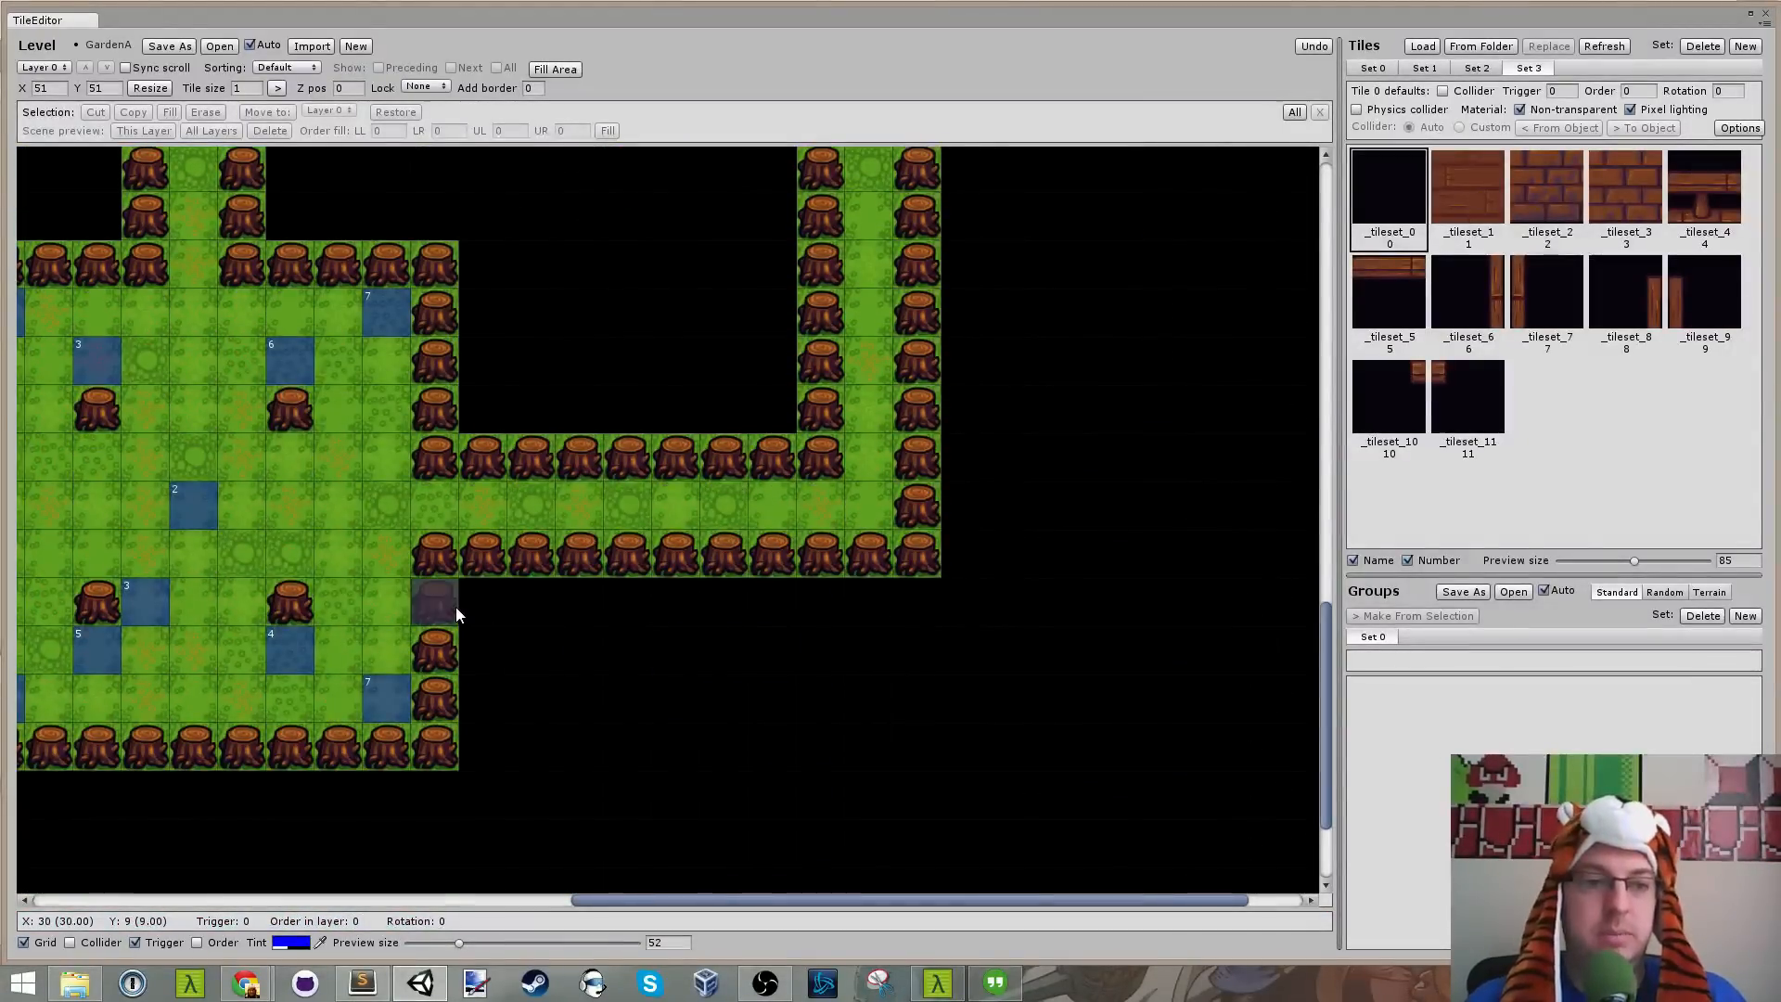
{"action": "scroll", "coordinate": [458, 607], "scroll_direction": "down", "scroll_amount": 2}
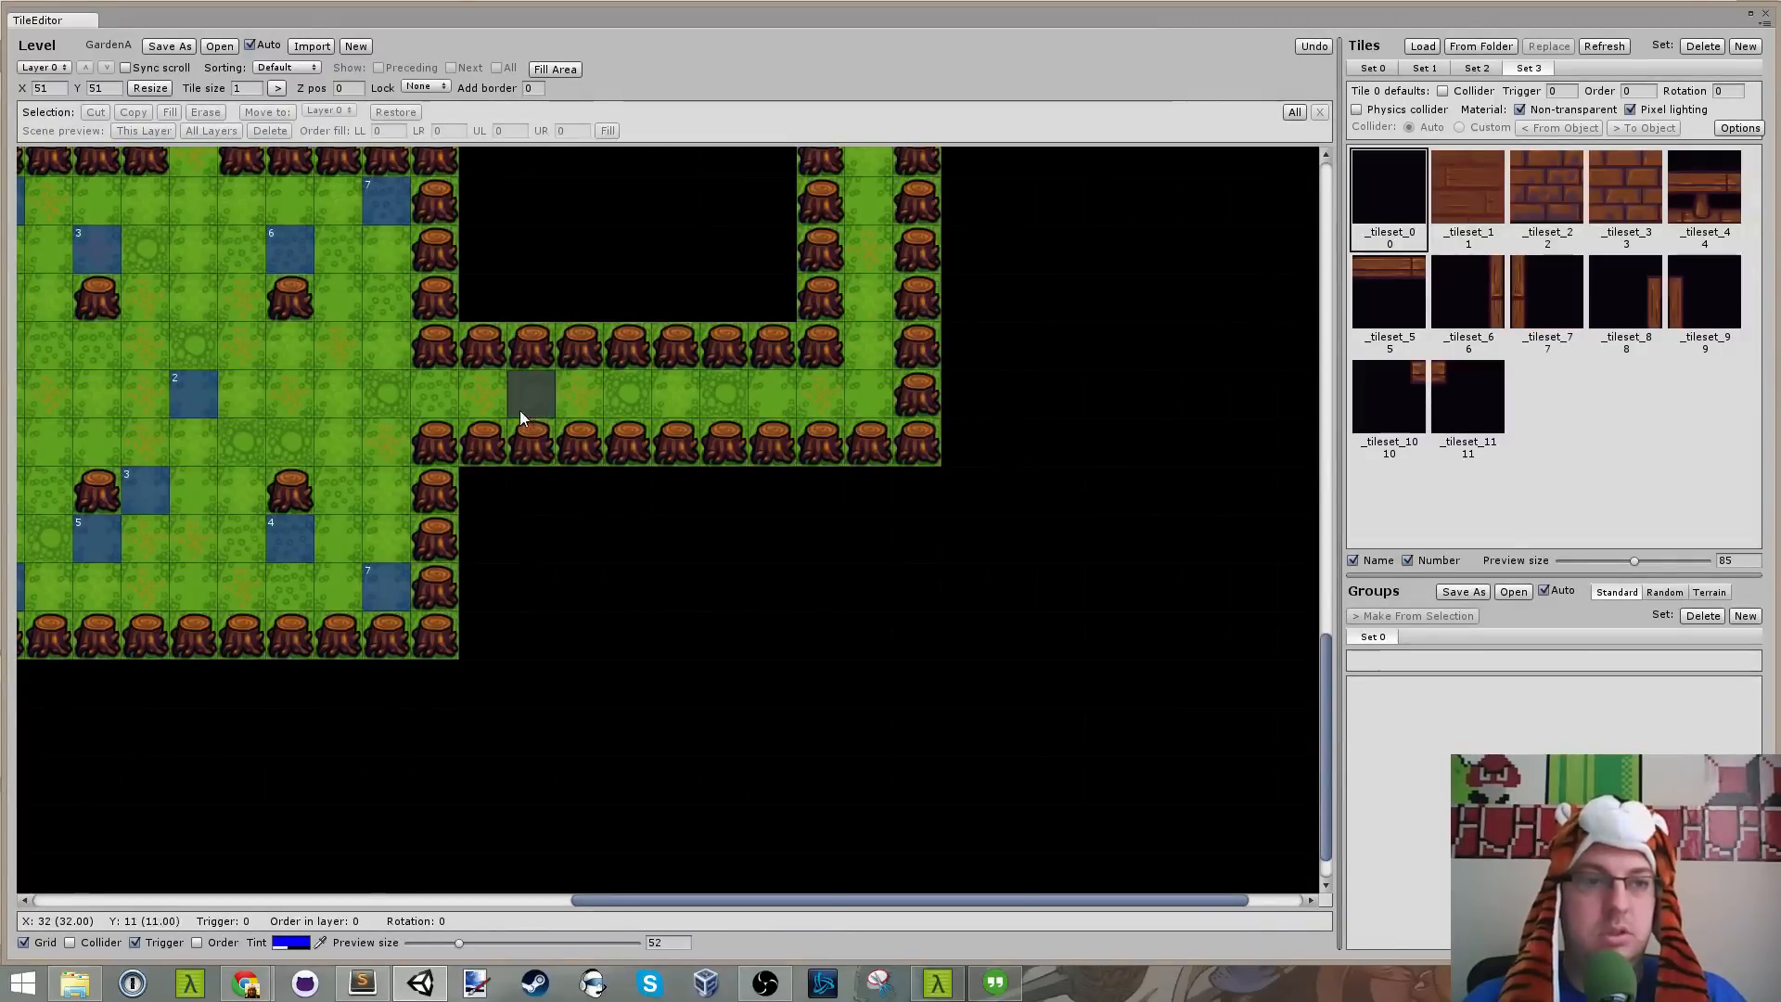
{"action": "left_click", "coordinate": [223, 47]}
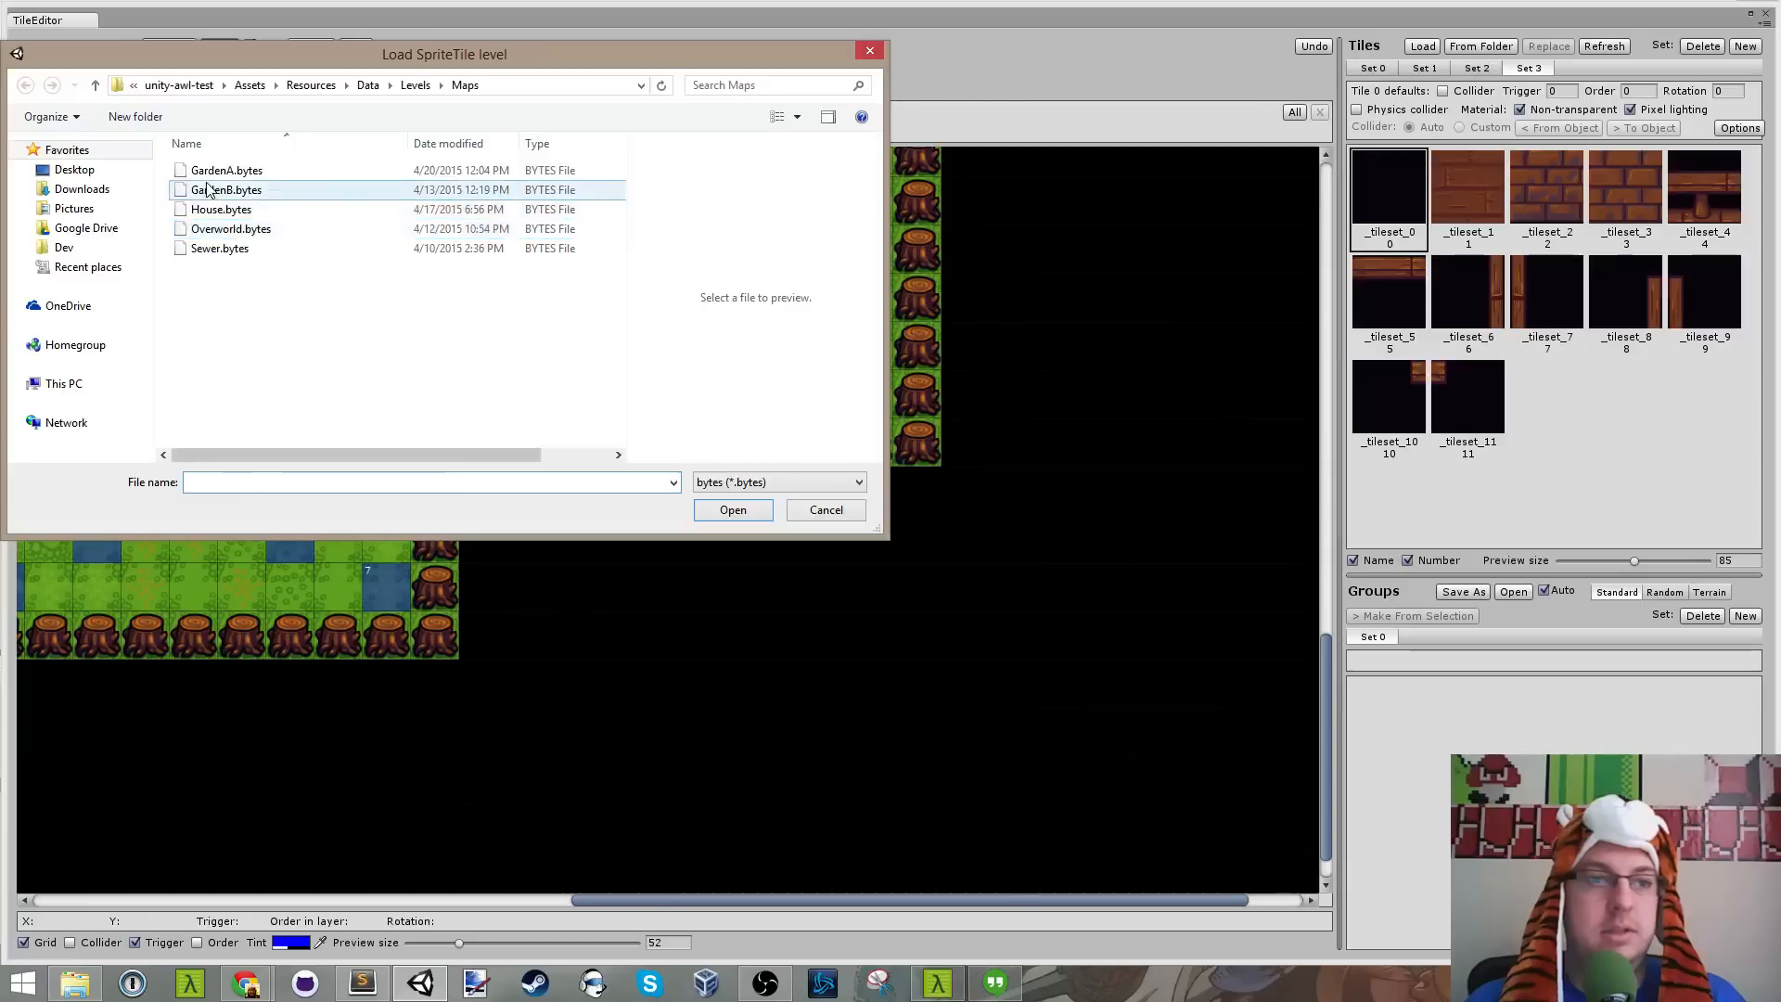
{"action": "left_click", "coordinate": [231, 192]}
{"action": "left_click", "coordinate": [718, 508]}
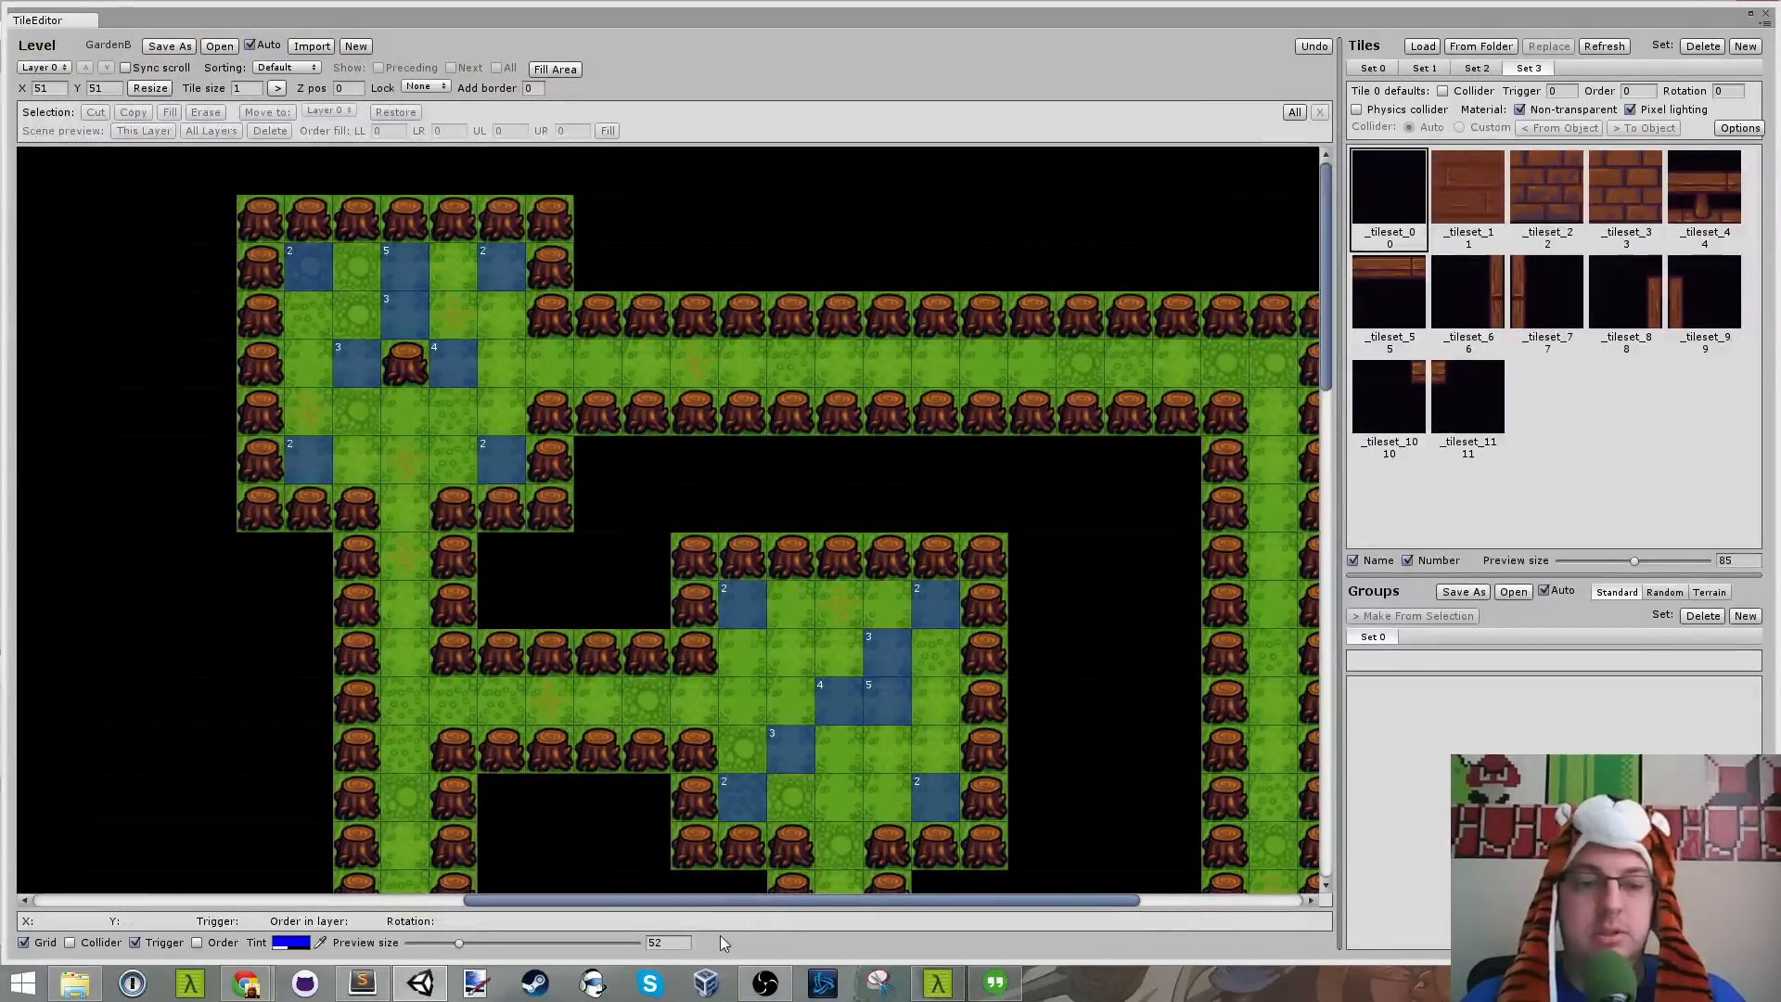
Step: Assign trigger 7 to tile (36, 39), just right of the trigger 5 tile in GardenB's small upper room
{"action": "scroll", "coordinate": [1323, 343], "scroll_direction": "down", "scroll_amount": 5}
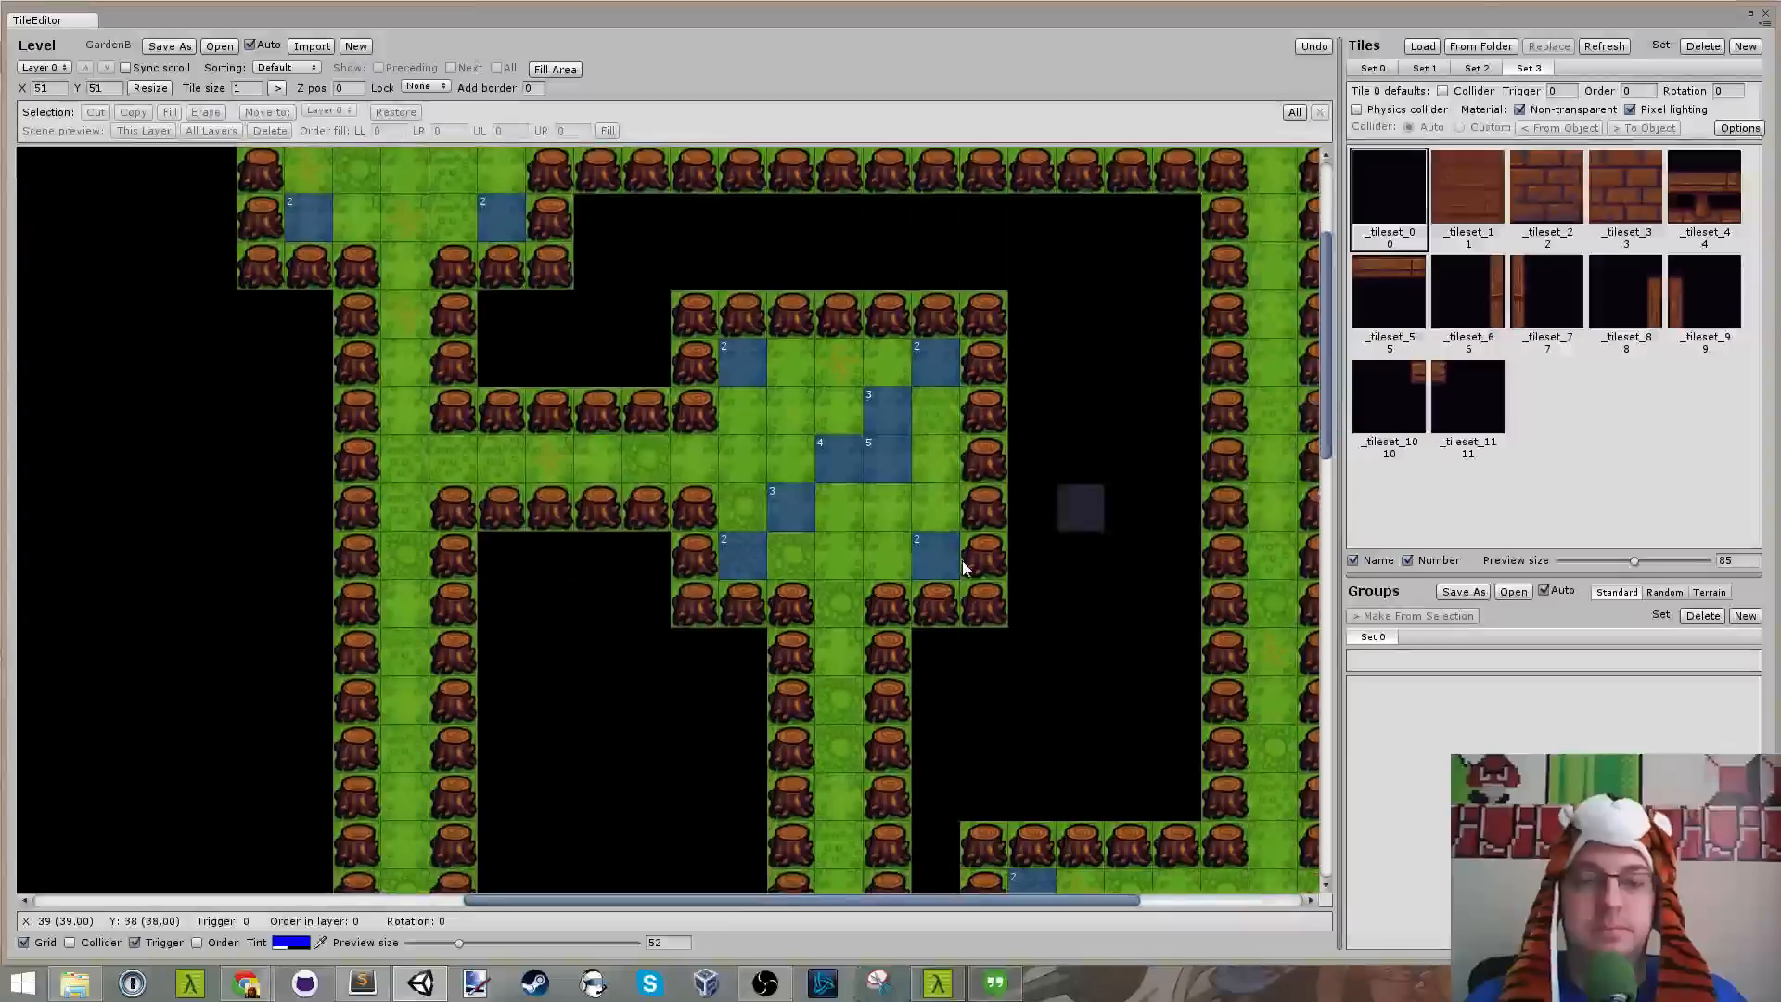
{"action": "left_click", "coordinate": [938, 388]}
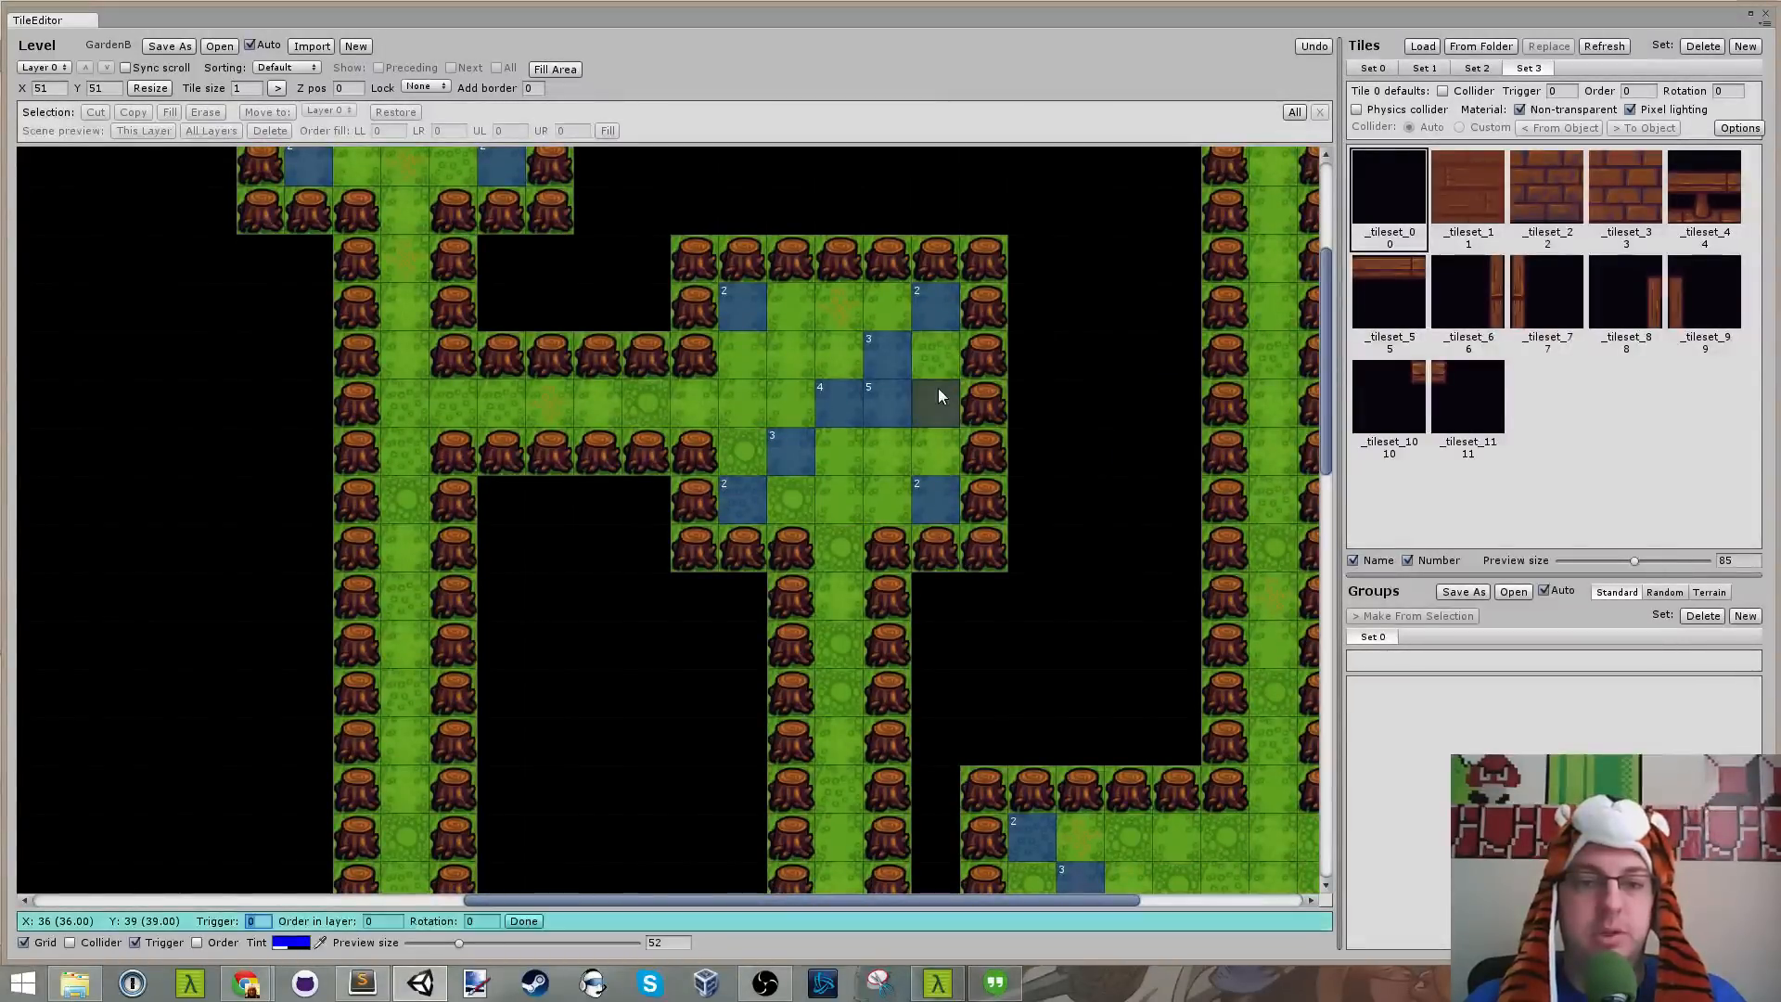
{"action": "type", "text": "7"}
{"action": "key", "text": "Return"}
Step: In GardenB's large eastern room, assign trigger 7 to tiles (48, 29) and (48, 21) along the right wall
{"action": "scroll", "coordinate": [923, 408], "scroll_direction": "down", "scroll_amount": 8}
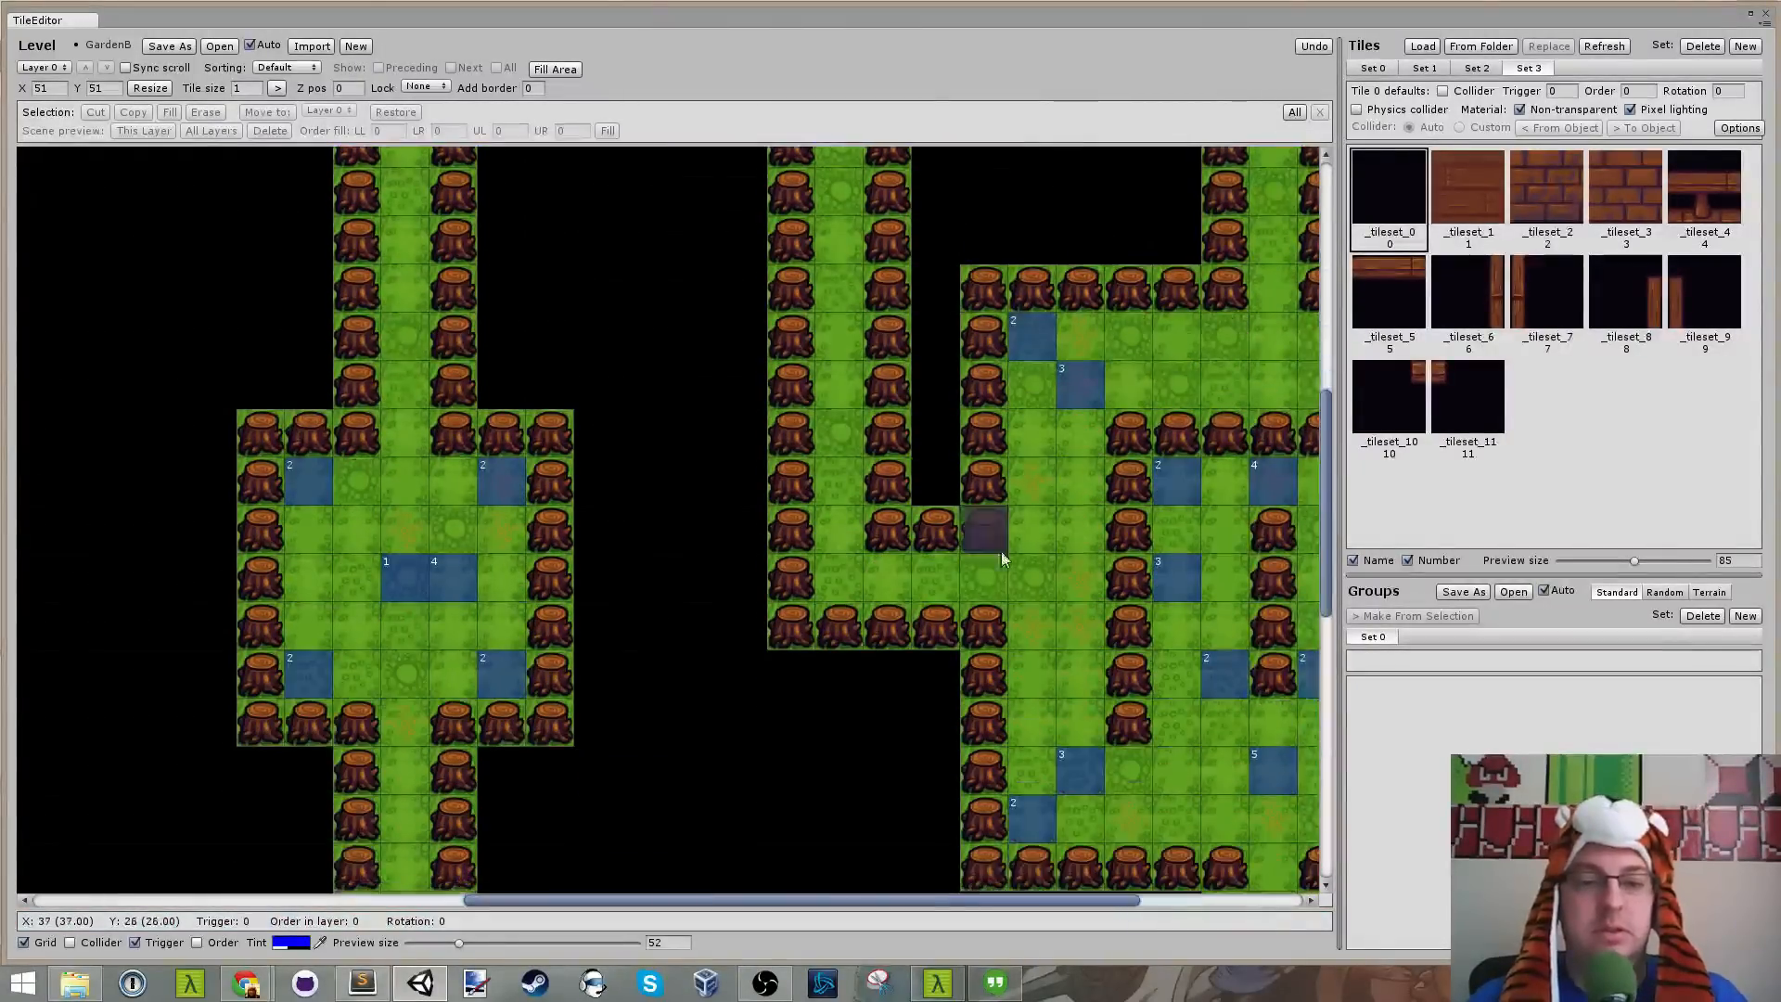
{"action": "scroll", "coordinate": [989, 875], "scroll_direction": "right", "scroll_amount": 5}
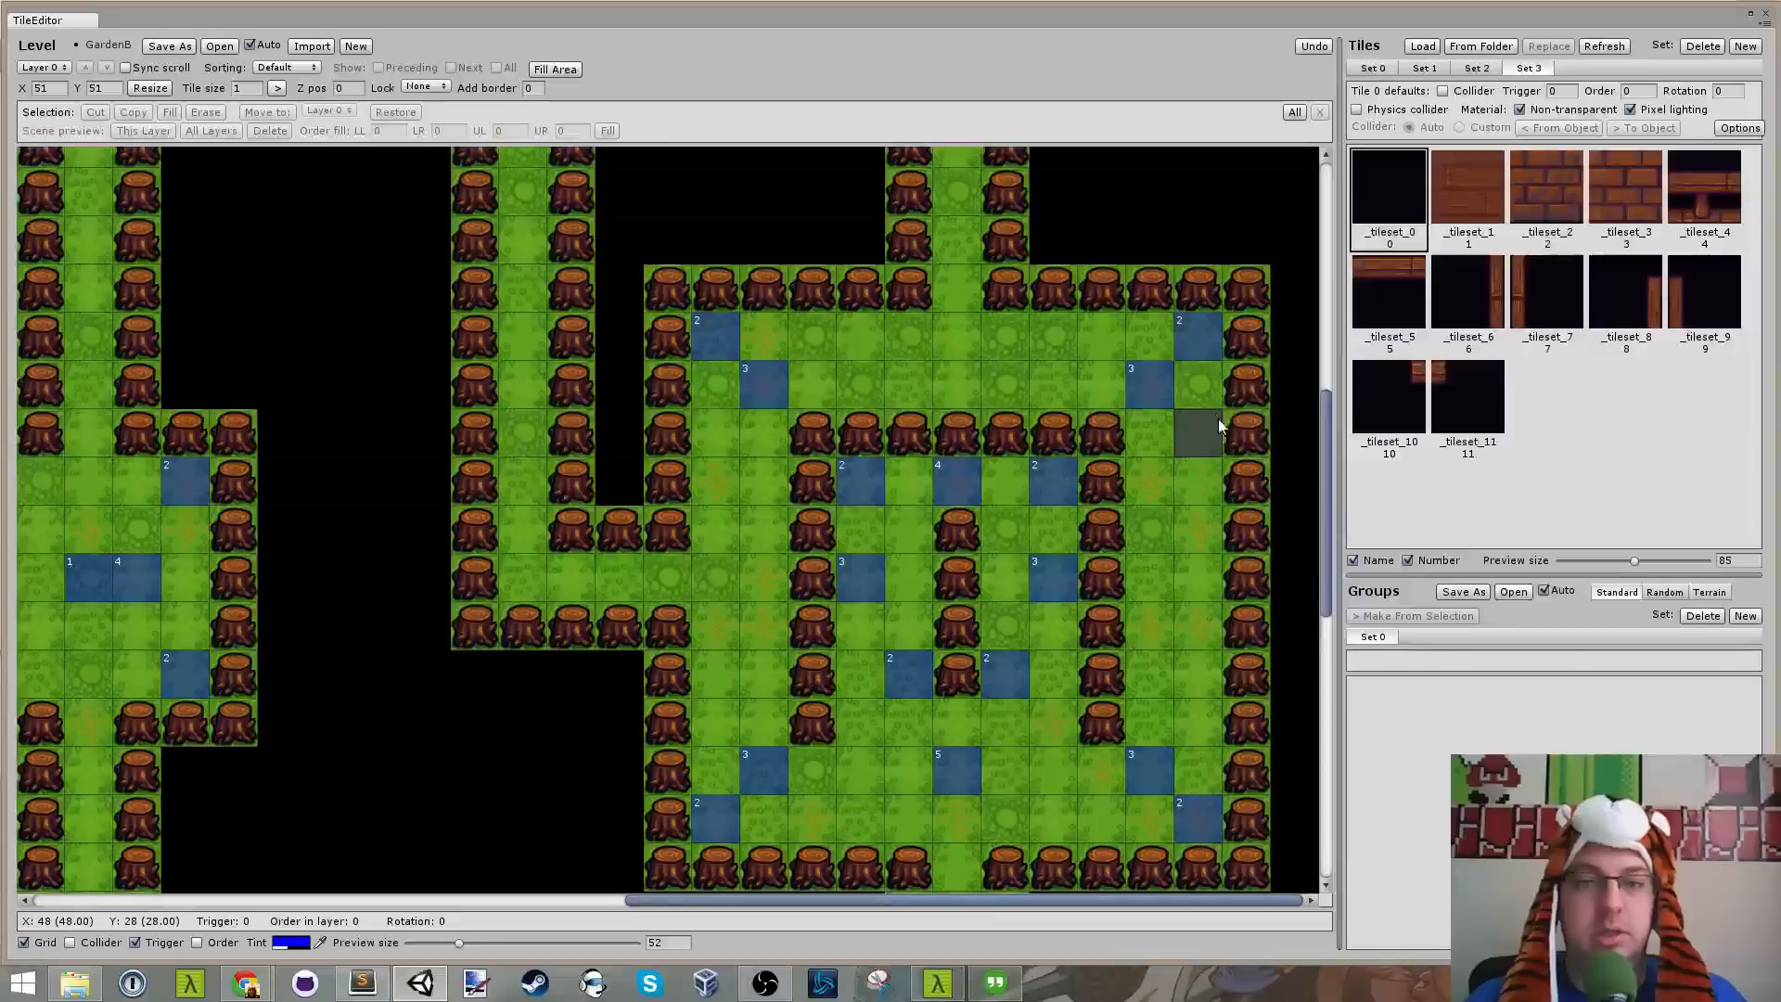
{"action": "left_click", "coordinate": [1215, 403]}
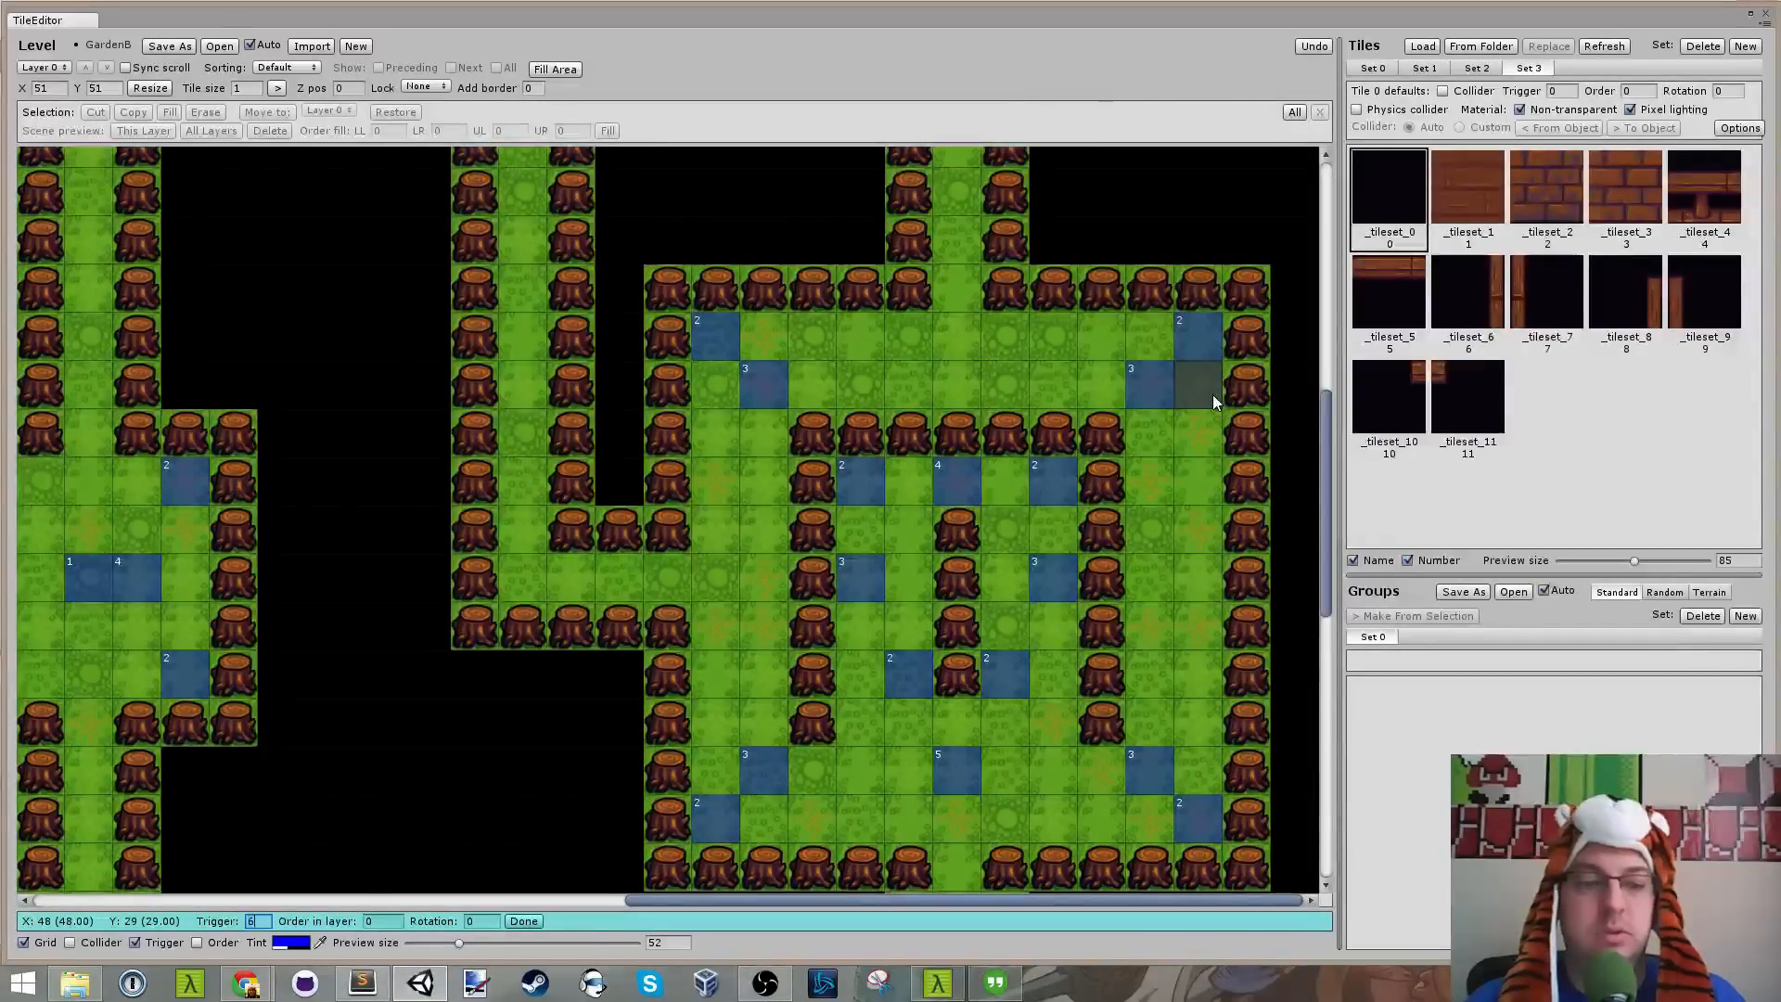
{"action": "type", "text": "7"}
{"action": "key", "text": "Return"}
{"action": "scroll", "coordinate": [1211, 603], "scroll_direction": "down", "scroll_amount": 1}
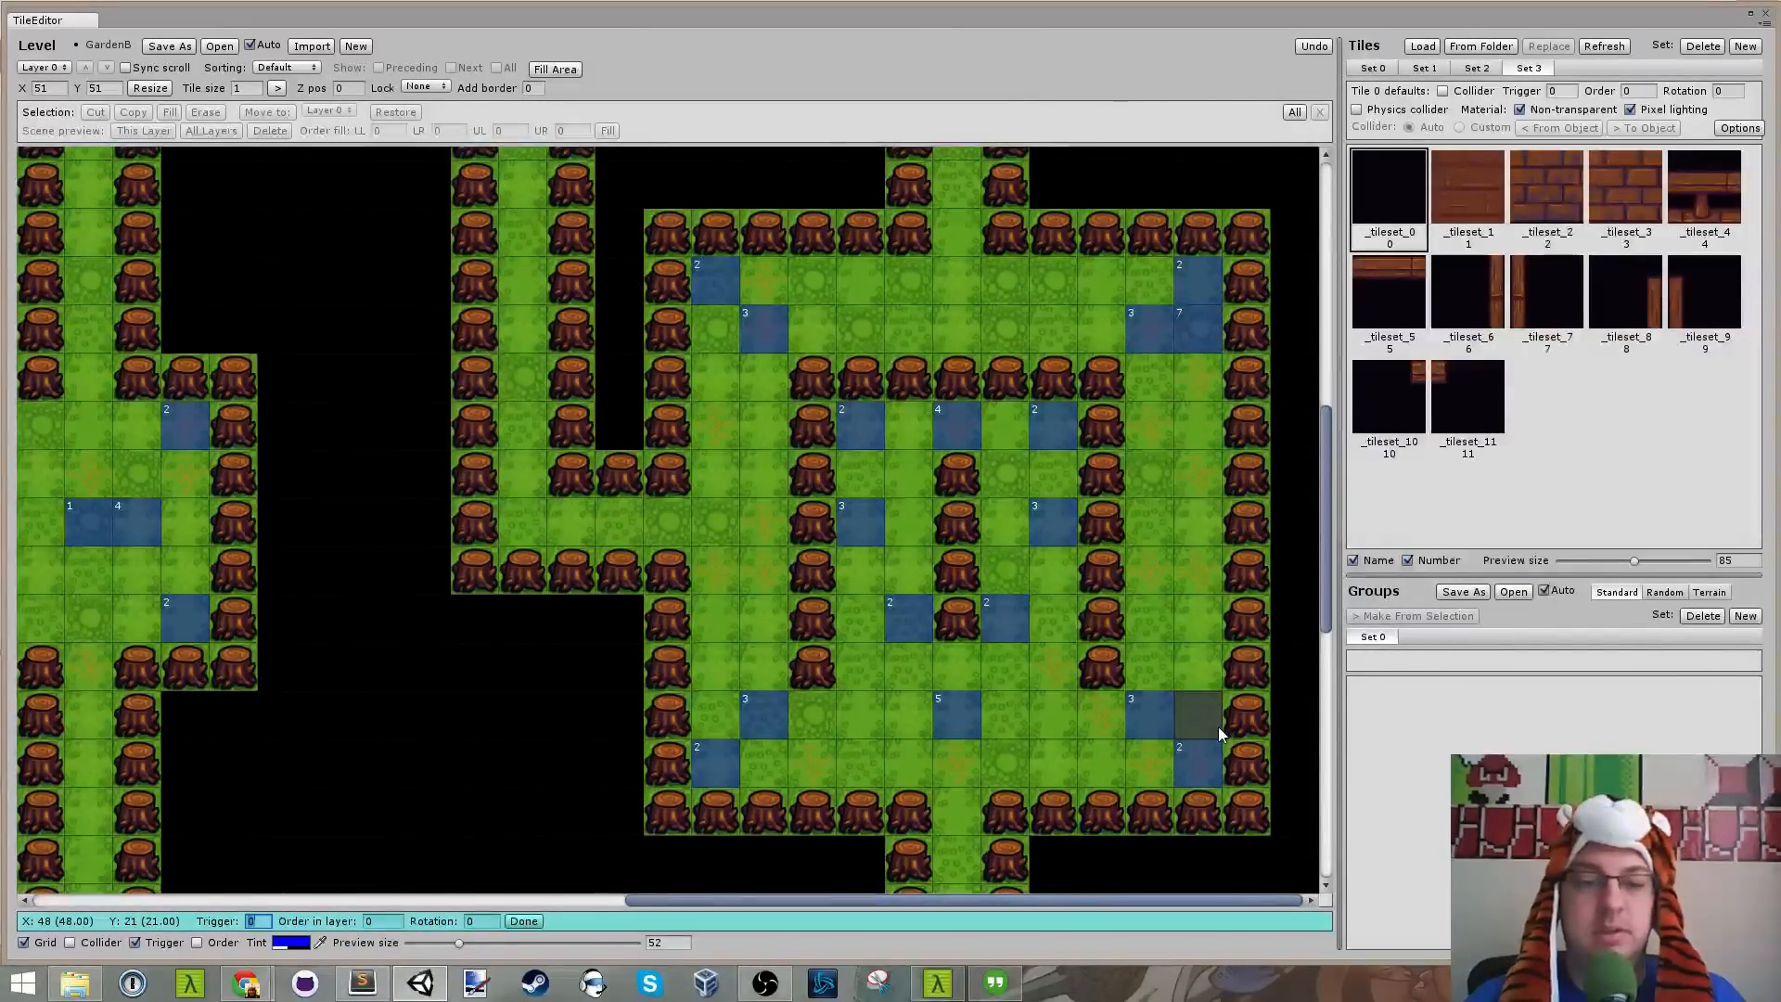
Step: Assign trigger 7 to tiles (39, 20) and (39, 30) and the two tiles flanking the upper stump in the large room's inner enclosure
{"action": "left_click", "coordinate": [766, 746]}
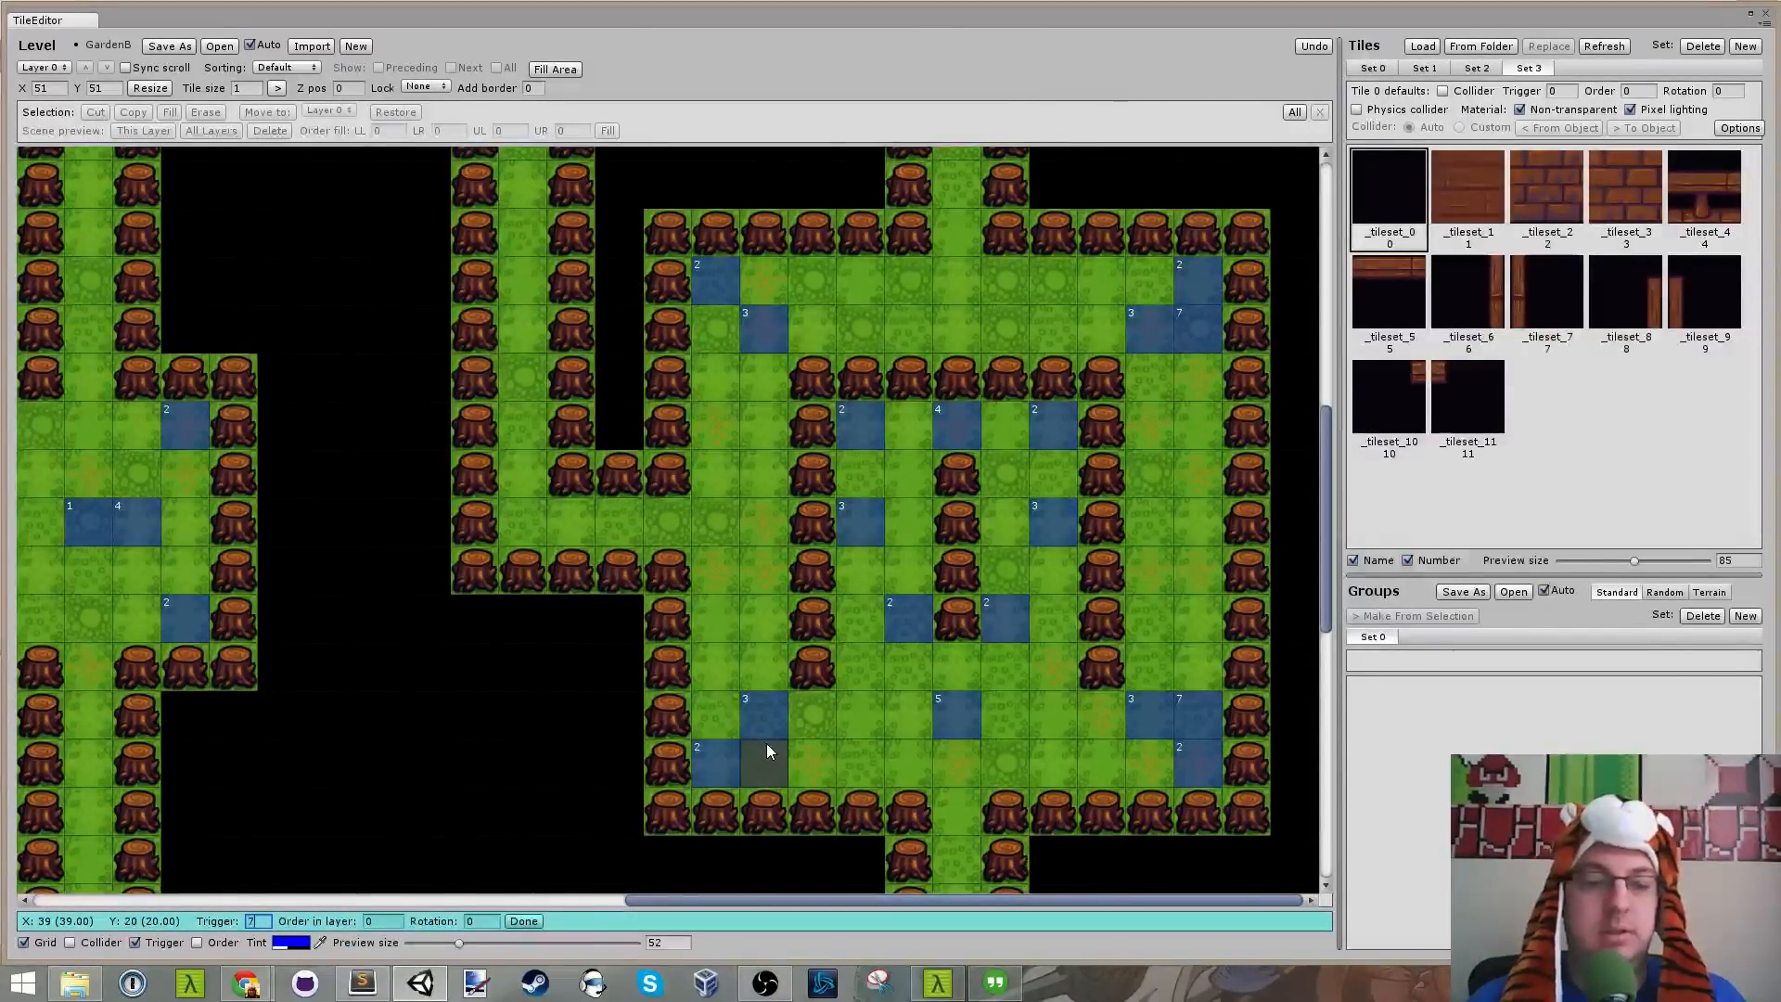
{"action": "key", "text": "Return"}
{"action": "left_click", "coordinate": [753, 275]}
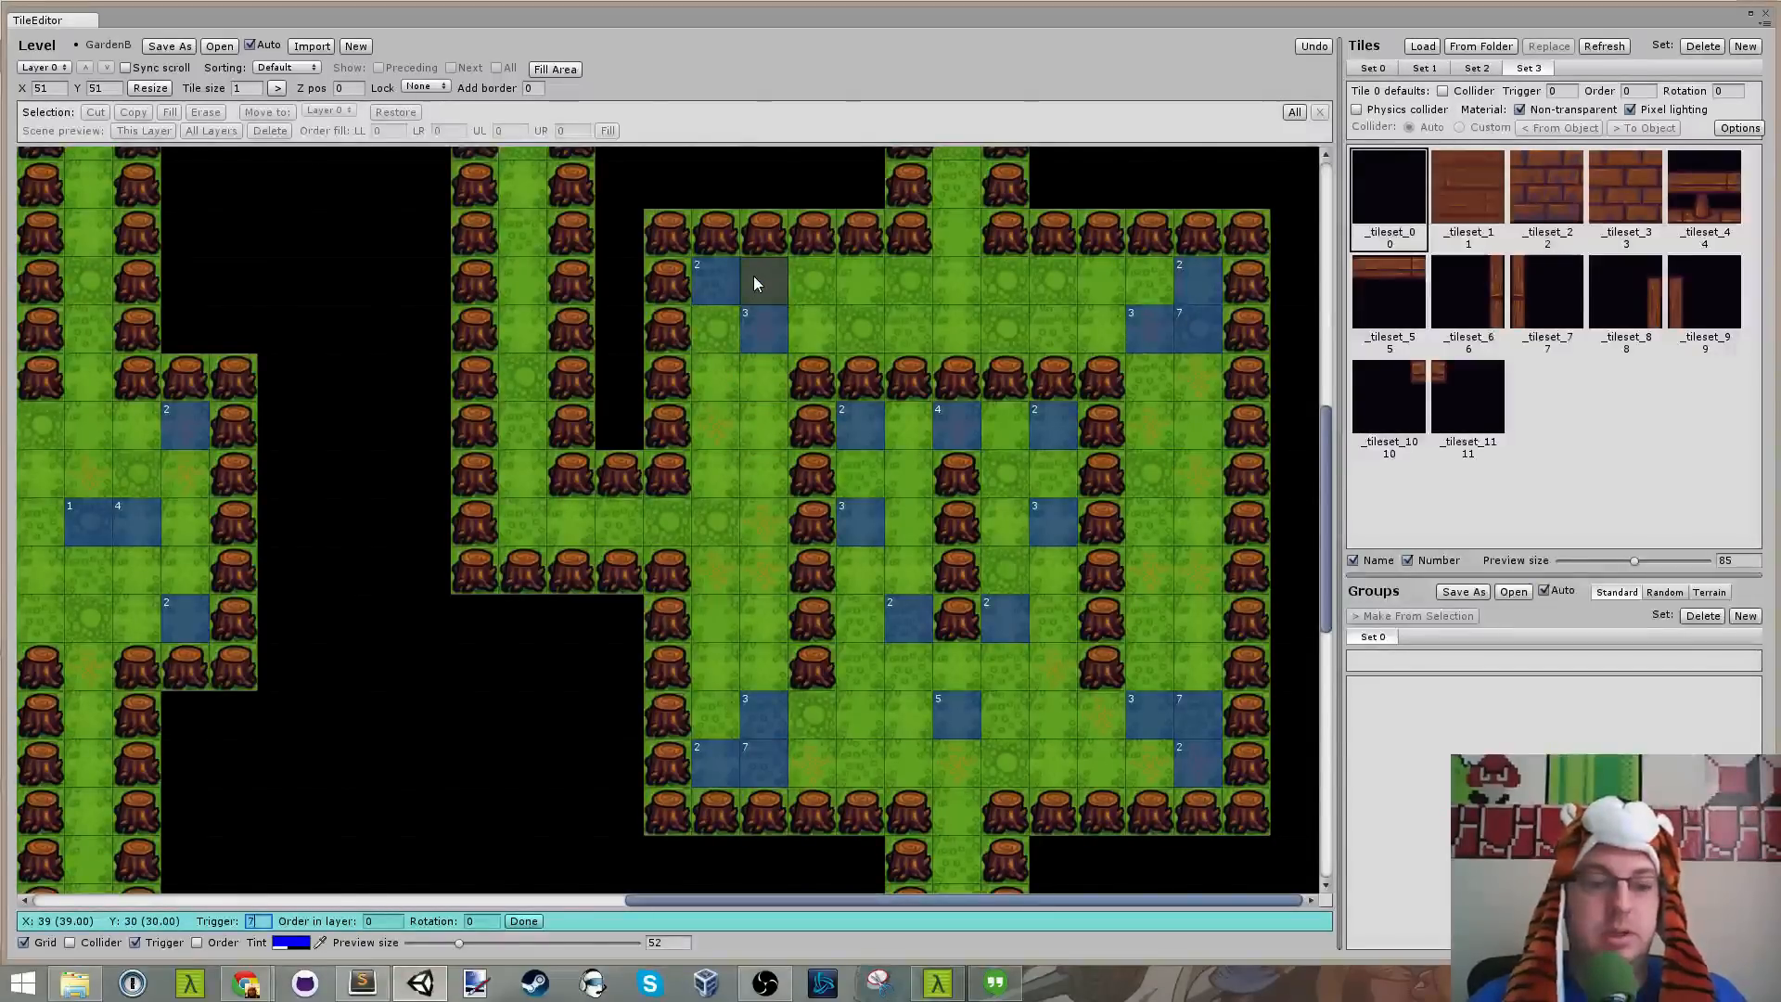
{"action": "key", "text": "Return"}
{"action": "left_click", "coordinate": [896, 469]}
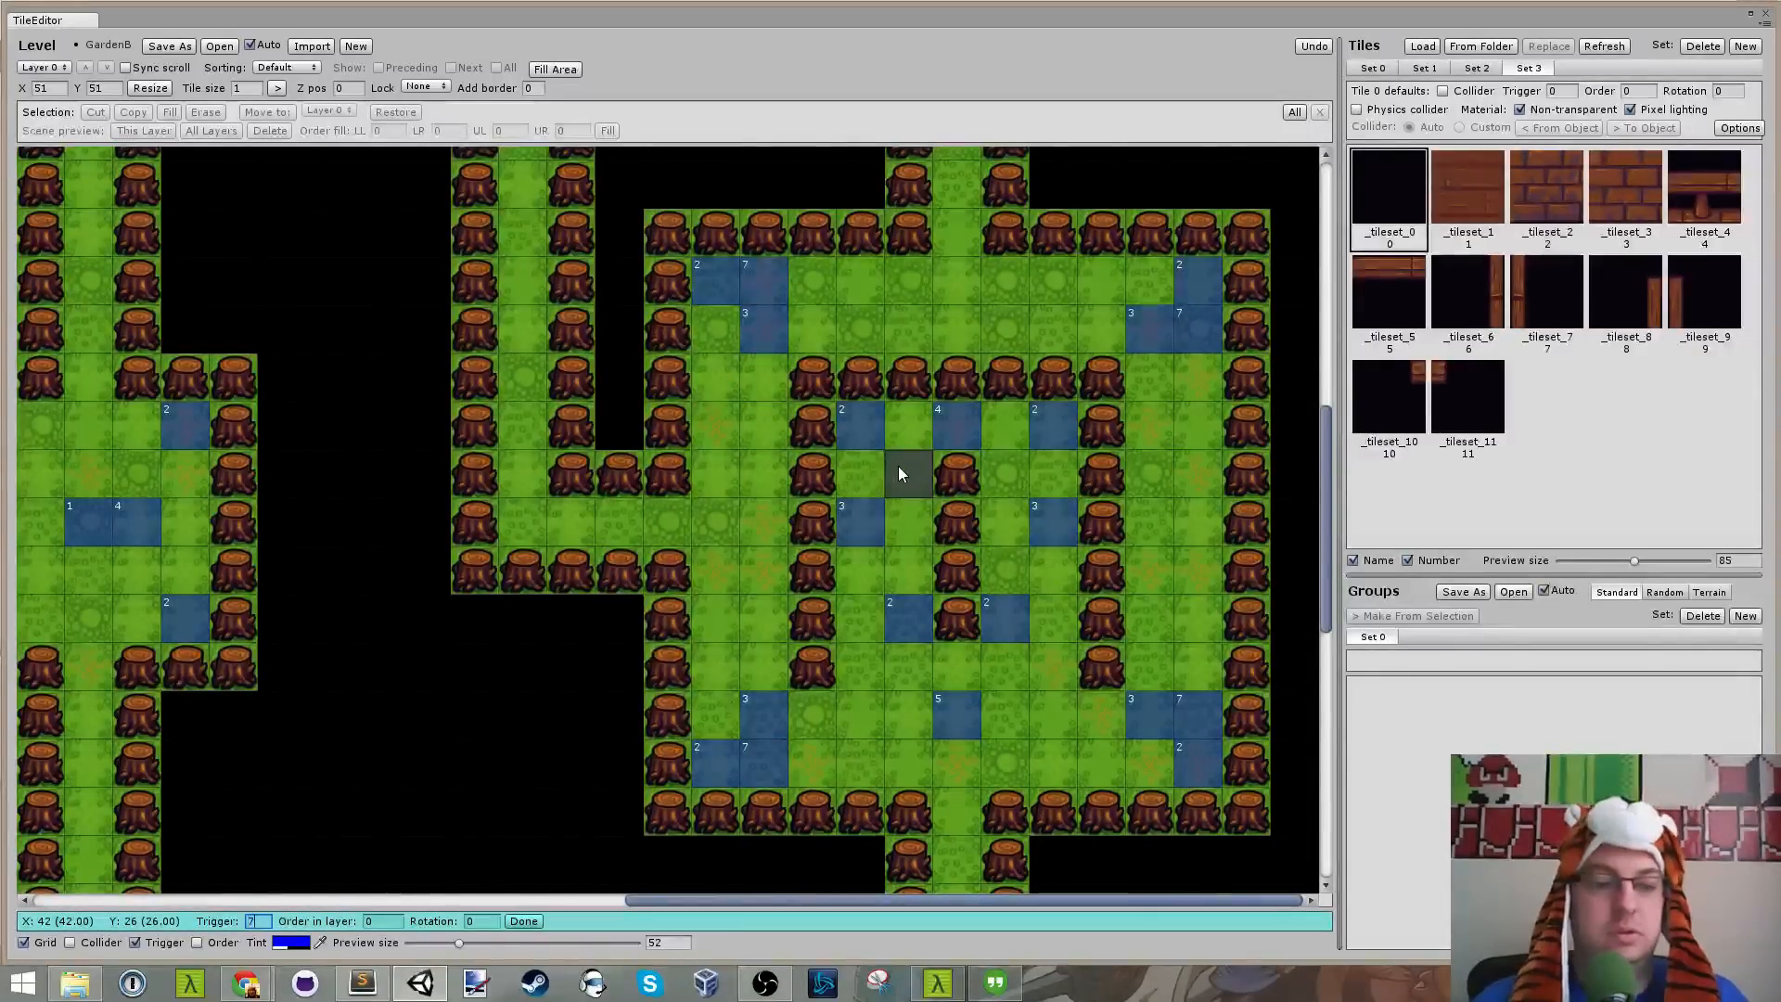
{"action": "key", "text": "Return"}
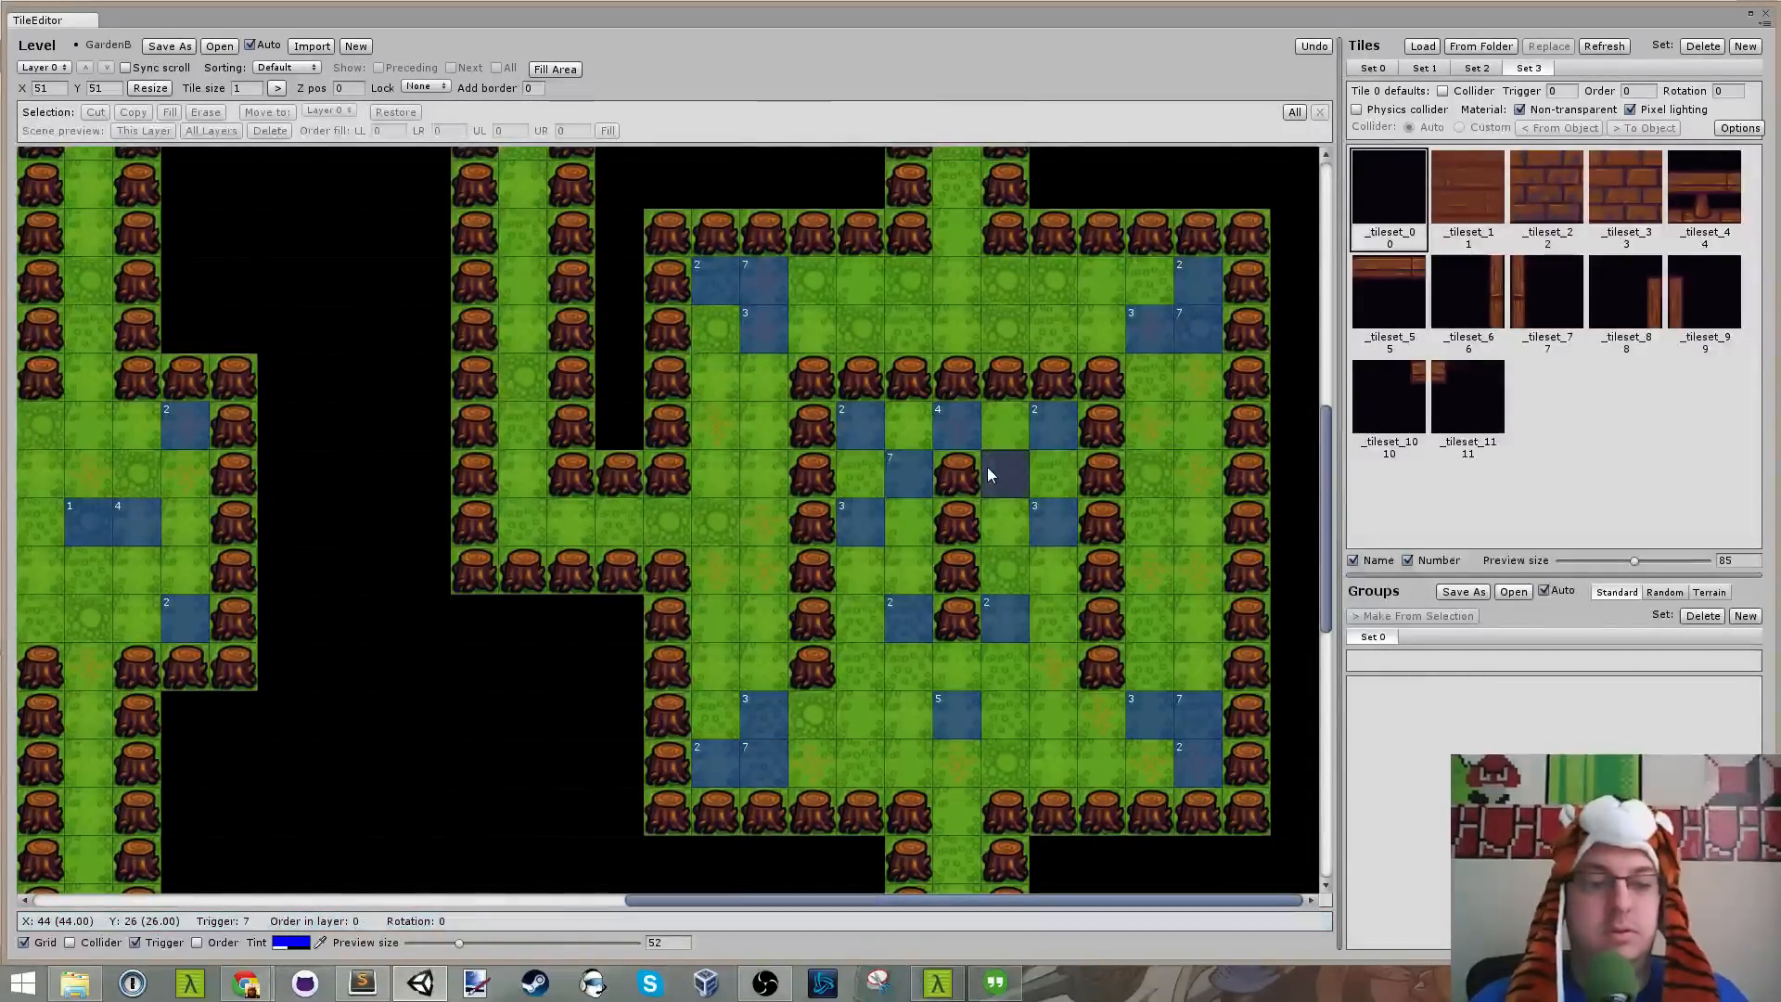
Step: Assign trigger 7 to tile (25, 2), the middle of the bottom row in GardenB's small southern room
{"action": "scroll", "coordinate": [987, 466], "scroll_direction": "down", "scroll_amount": 5}
{"action": "left_click_drag", "start_coordinate": [872, 901], "coordinate": [483, 900]}
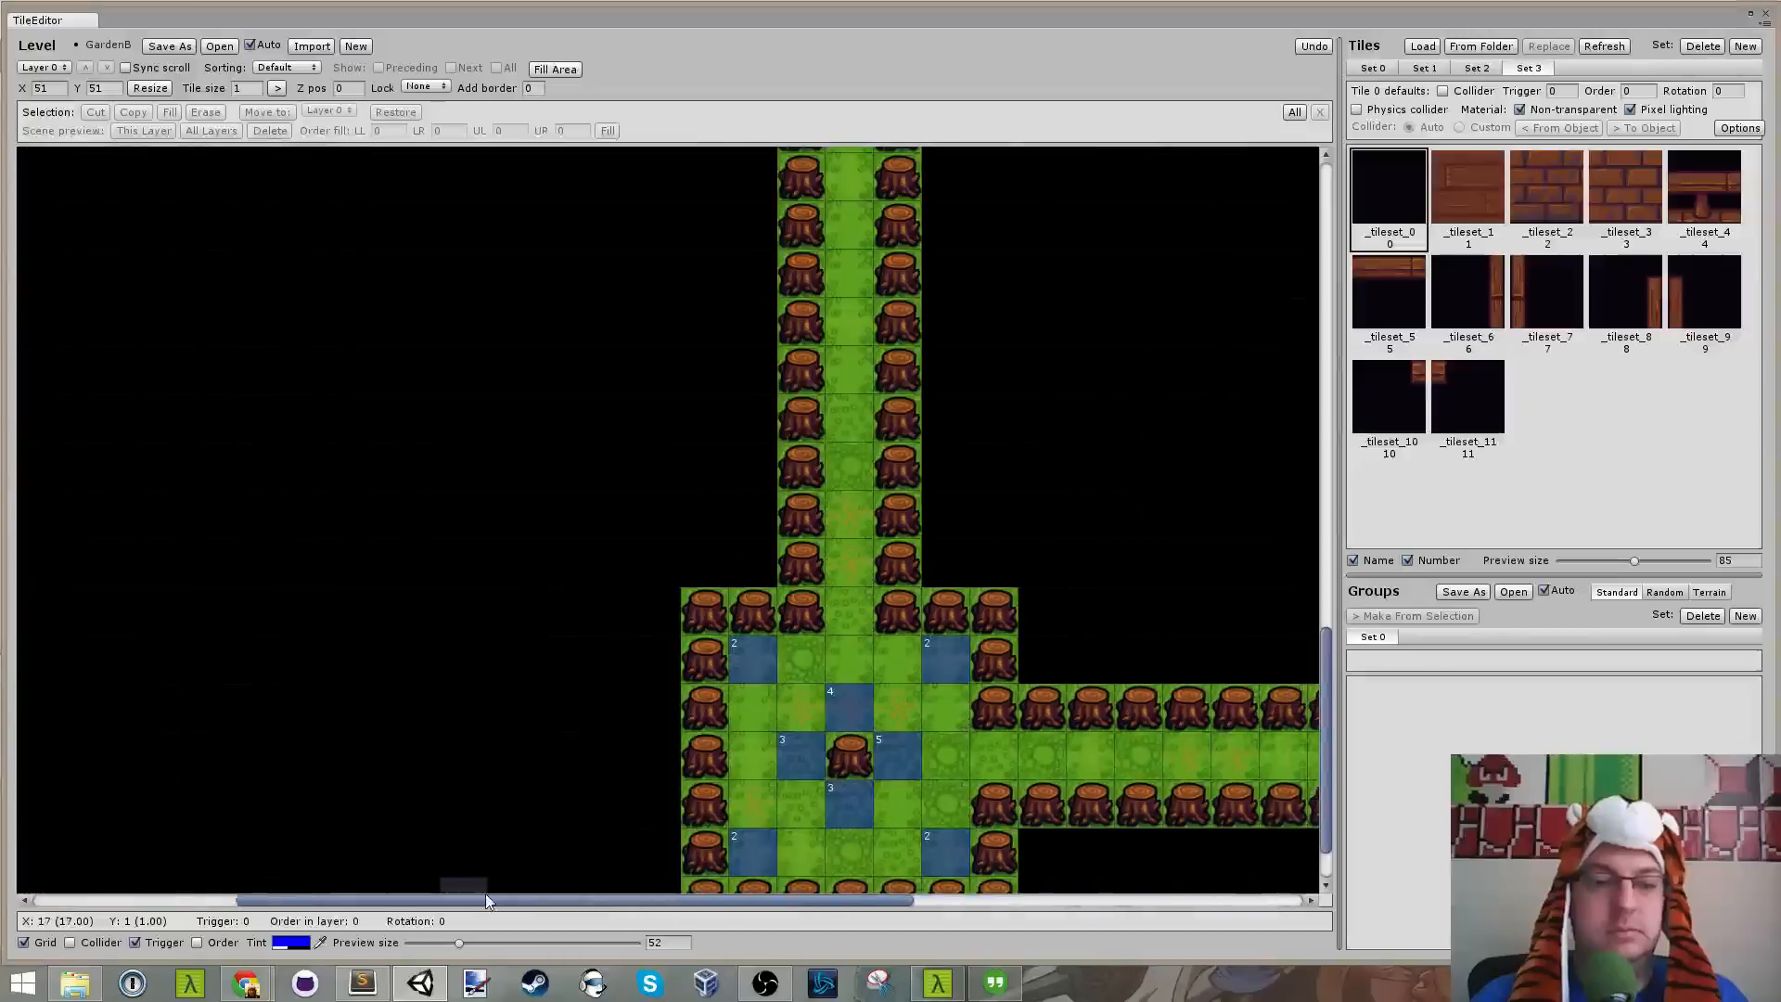
{"action": "scroll", "coordinate": [863, 770], "scroll_direction": "down", "scroll_amount": 1}
{"action": "left_click", "coordinate": [868, 760]}
{"action": "key", "text": "Return"}
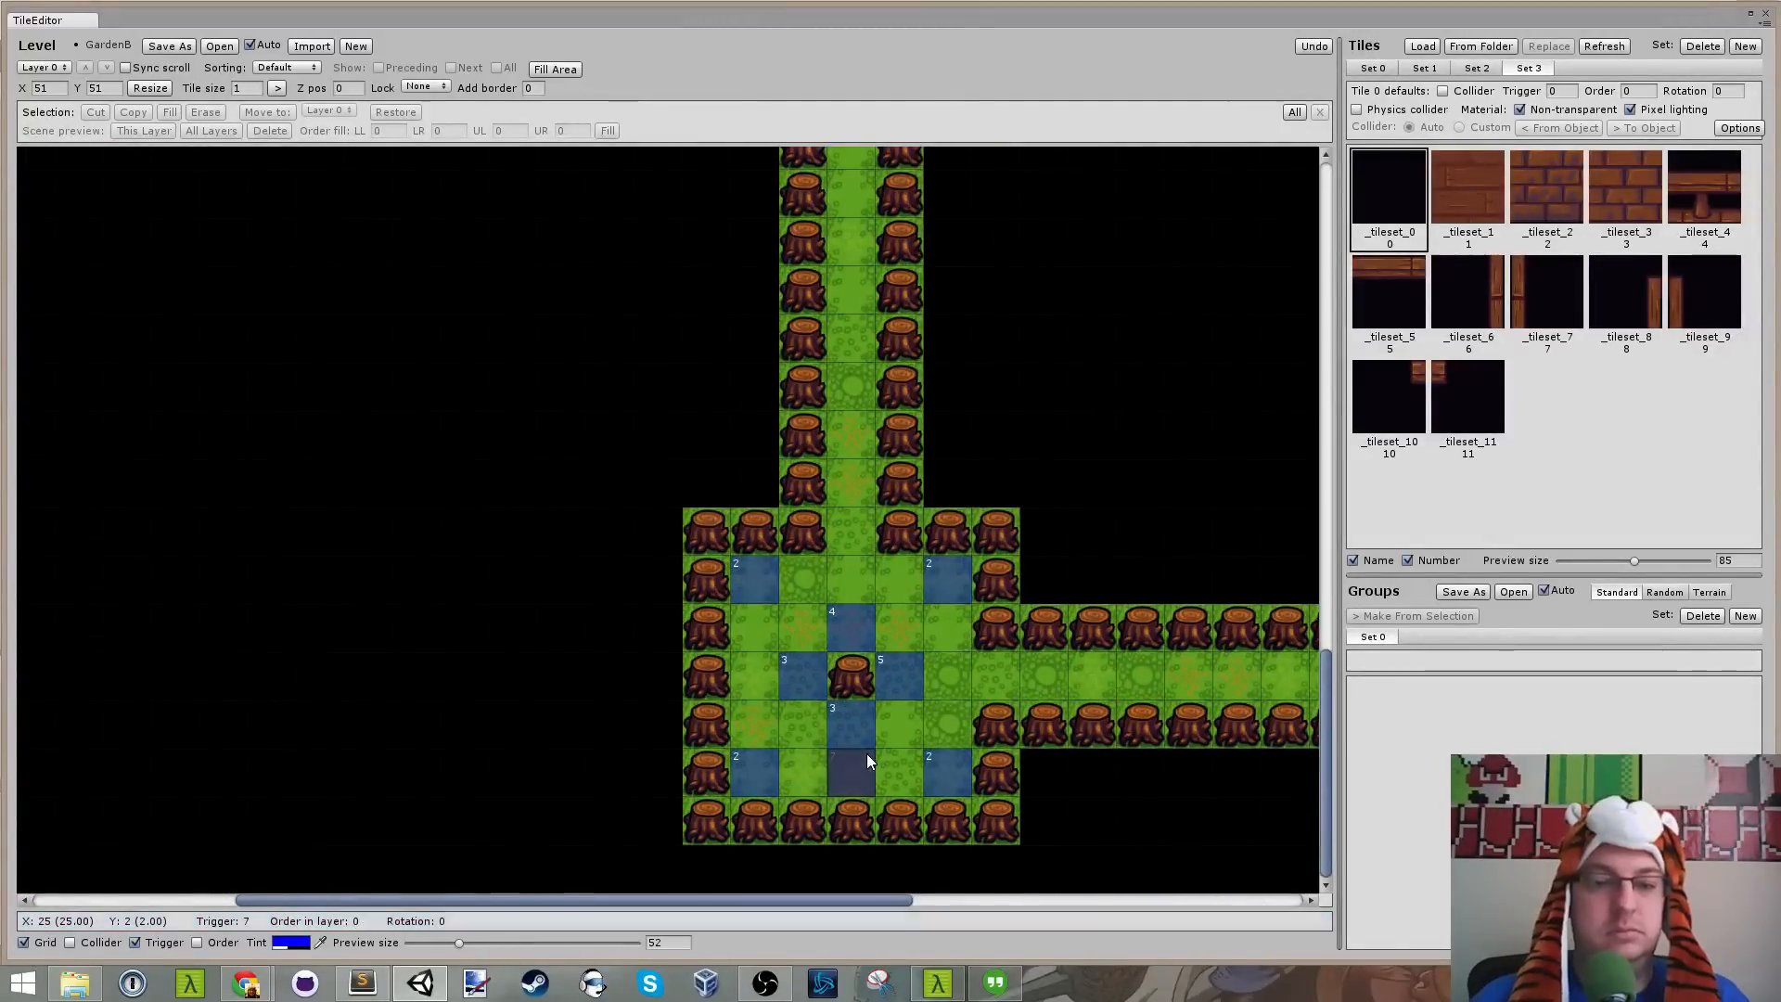
Step: Assign trigger 7 to tiles (23, 4) and (27, 4), the left and right ends of the stump's row in GardenB's small southern room
{"action": "left_click", "coordinate": [764, 684]}
{"action": "key", "text": "Return"}
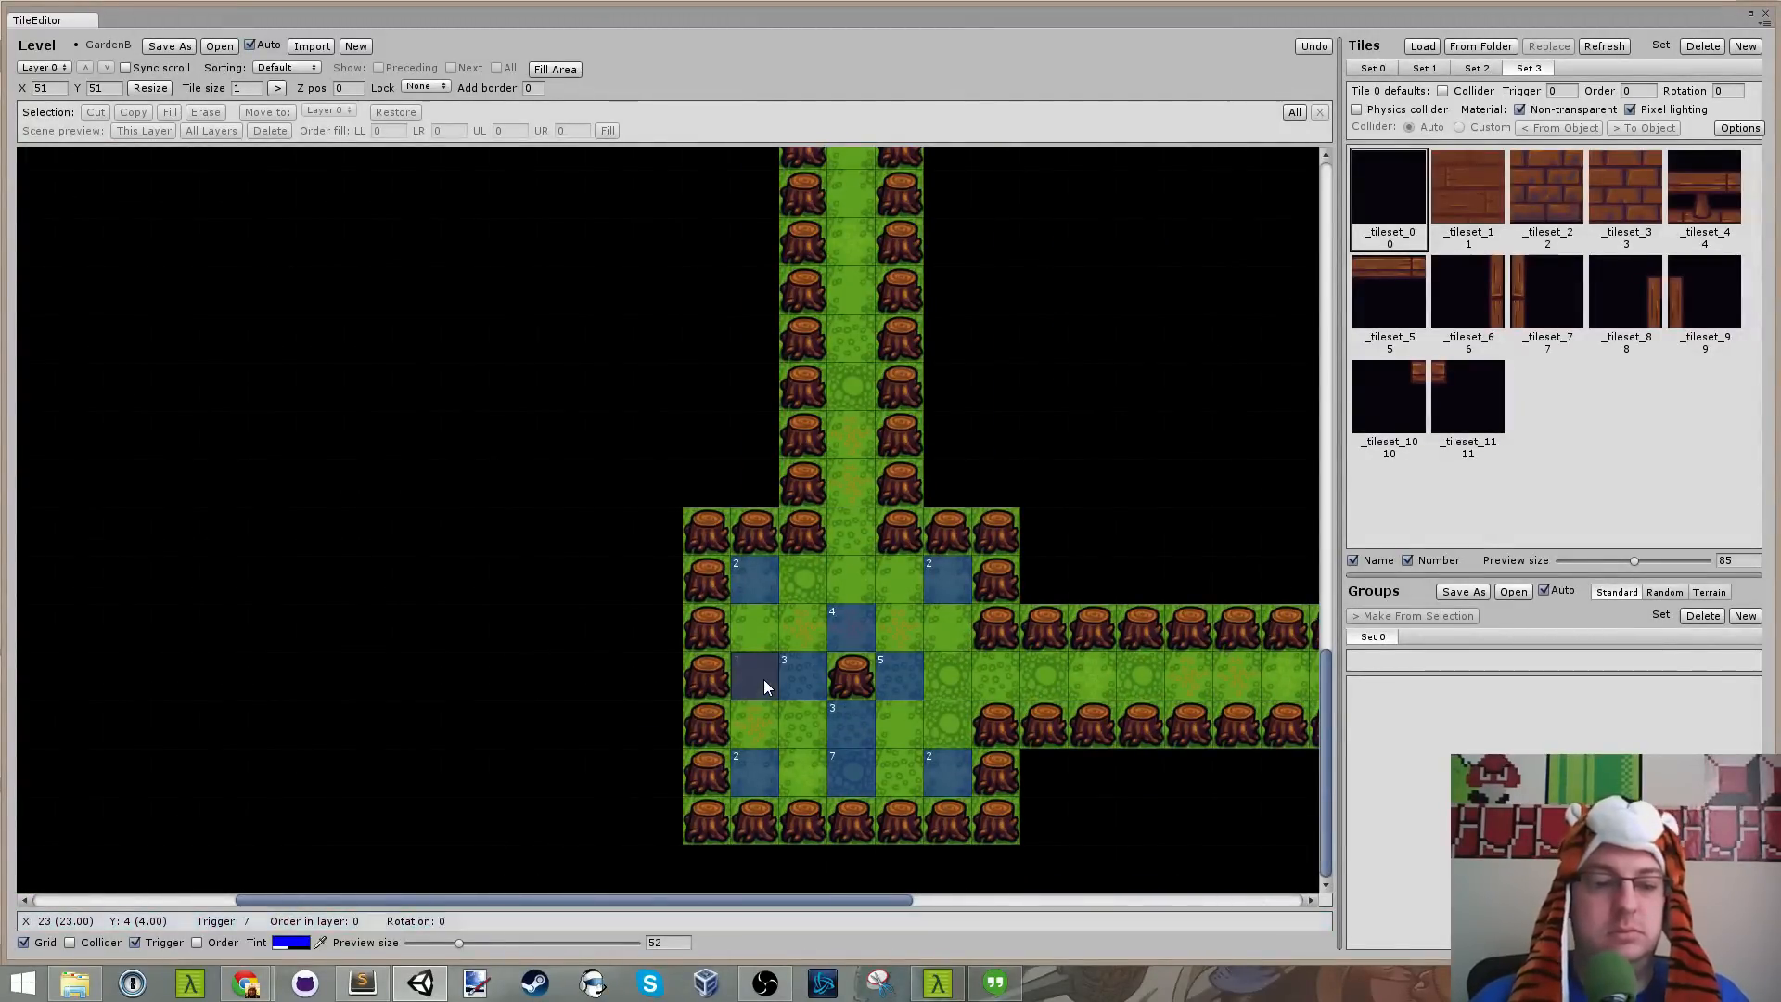
{"action": "left_click", "coordinate": [939, 670]}
{"action": "key", "text": "Return"}
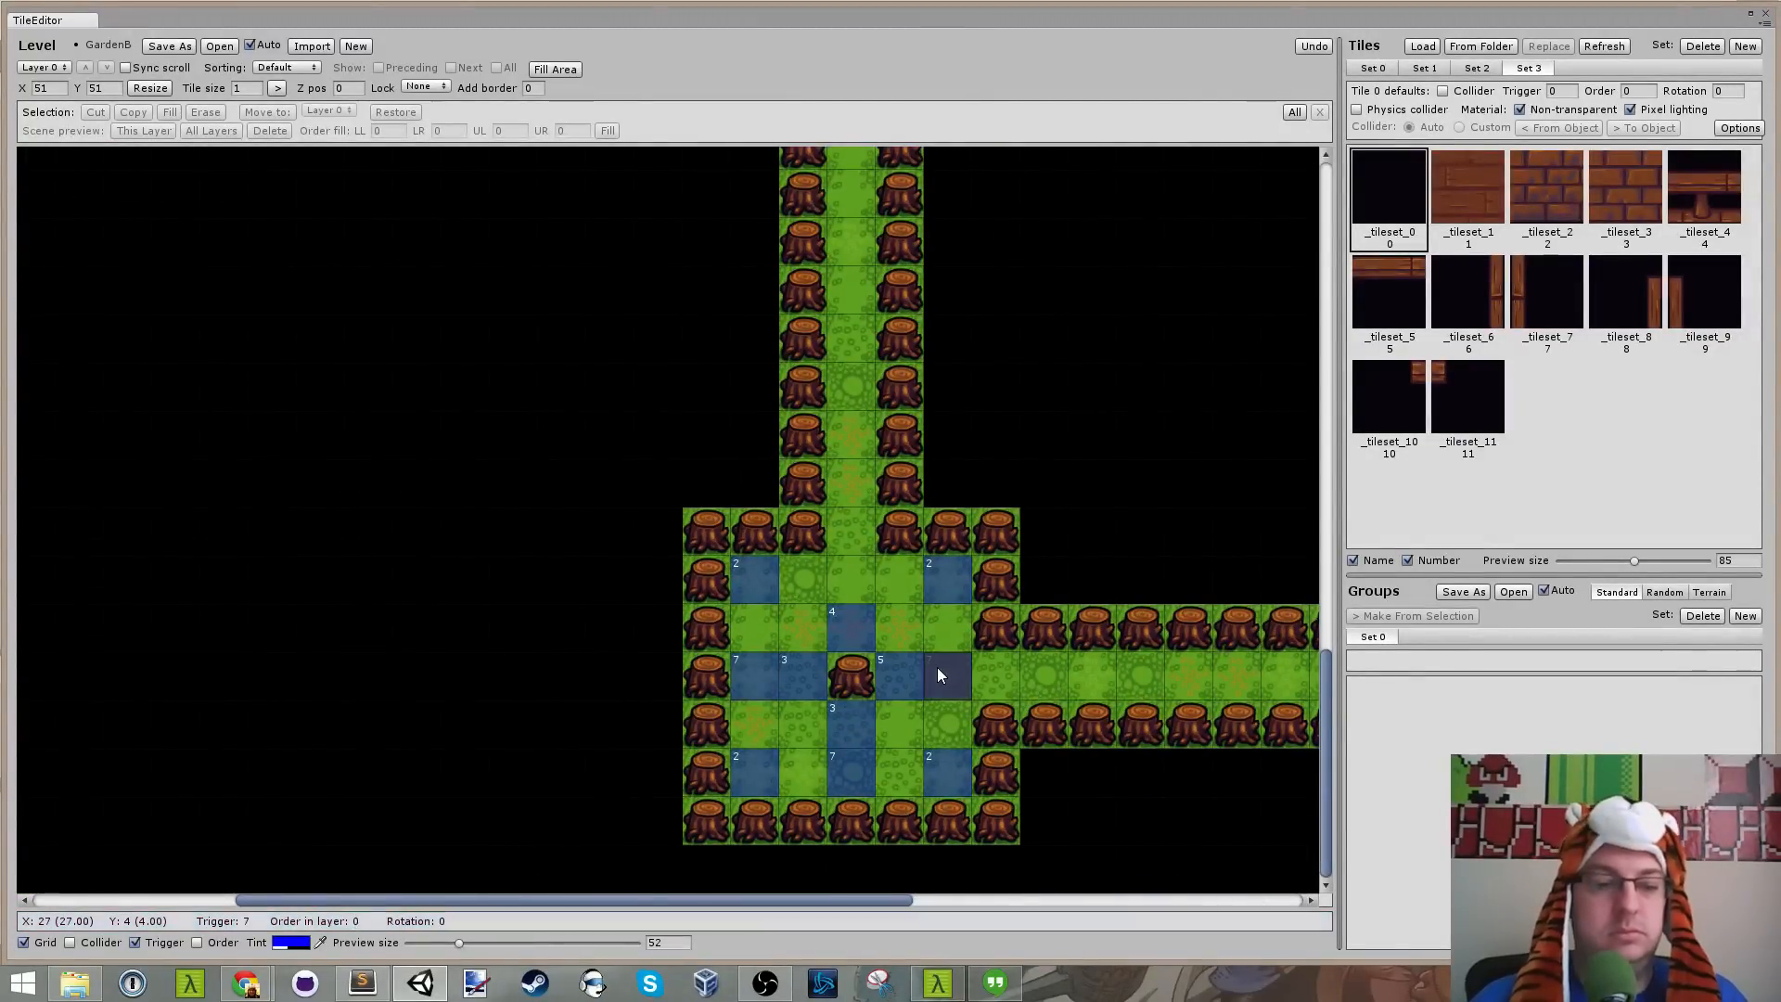
Step: Assign trigger 7 to tiles (23, 25) and (27, 25), flanking the trigger 1 and 4 tiles in the small room north of it
{"action": "scroll", "coordinate": [928, 666], "scroll_direction": "up", "scroll_amount": 10}
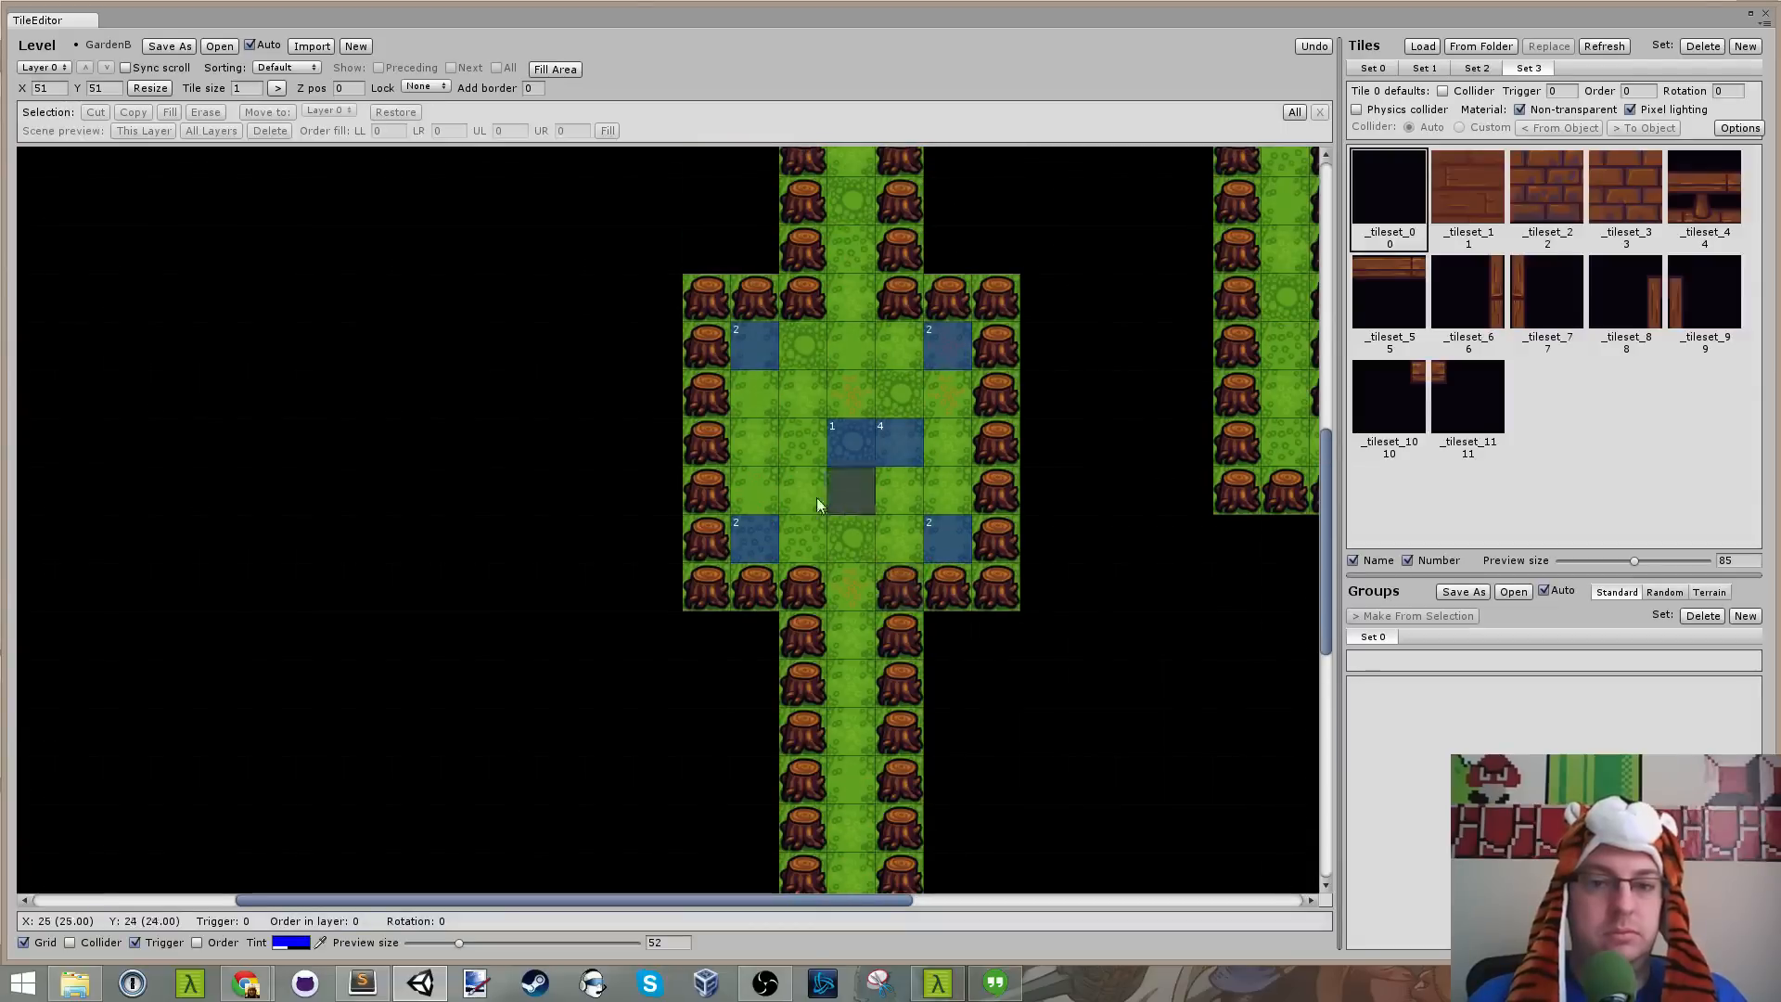
{"action": "left_click", "coordinate": [765, 453]}
{"action": "key", "text": "Return"}
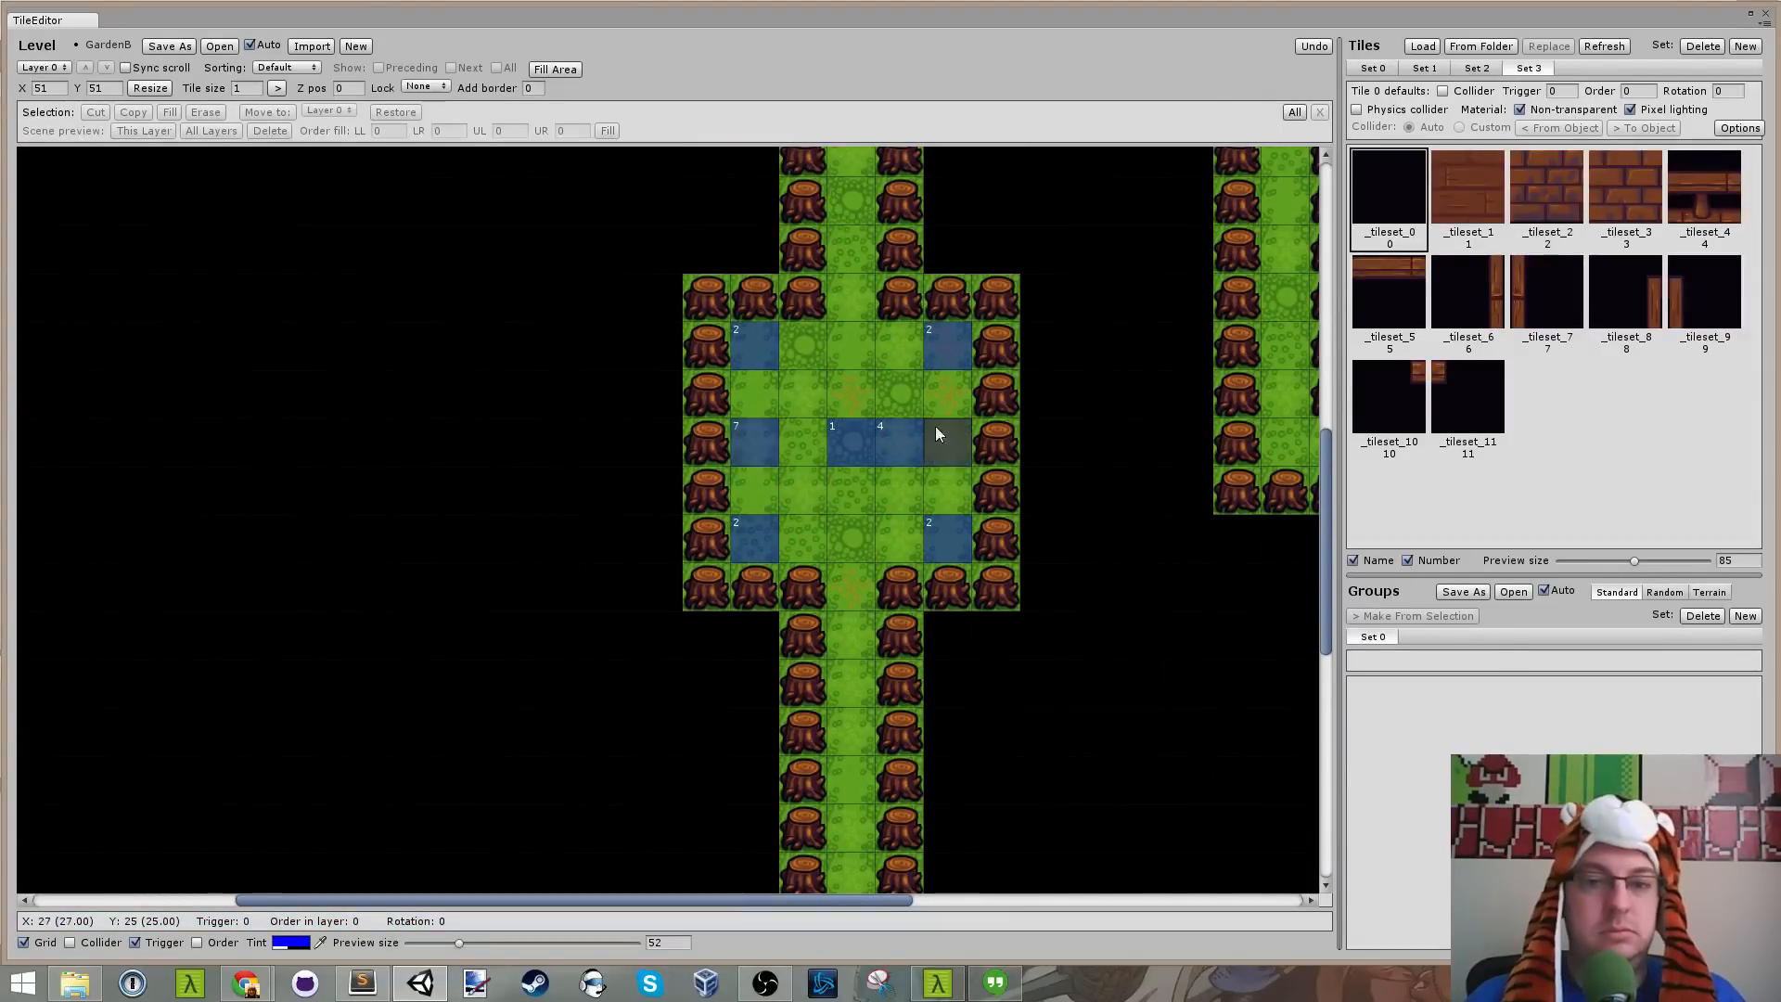
{"action": "left_click", "coordinate": [953, 441]}
{"action": "type", "text": "7"}
{"action": "key", "text": "Return"}
{"action": "scroll", "coordinate": [953, 432], "scroll_direction": "up", "scroll_amount": 10}
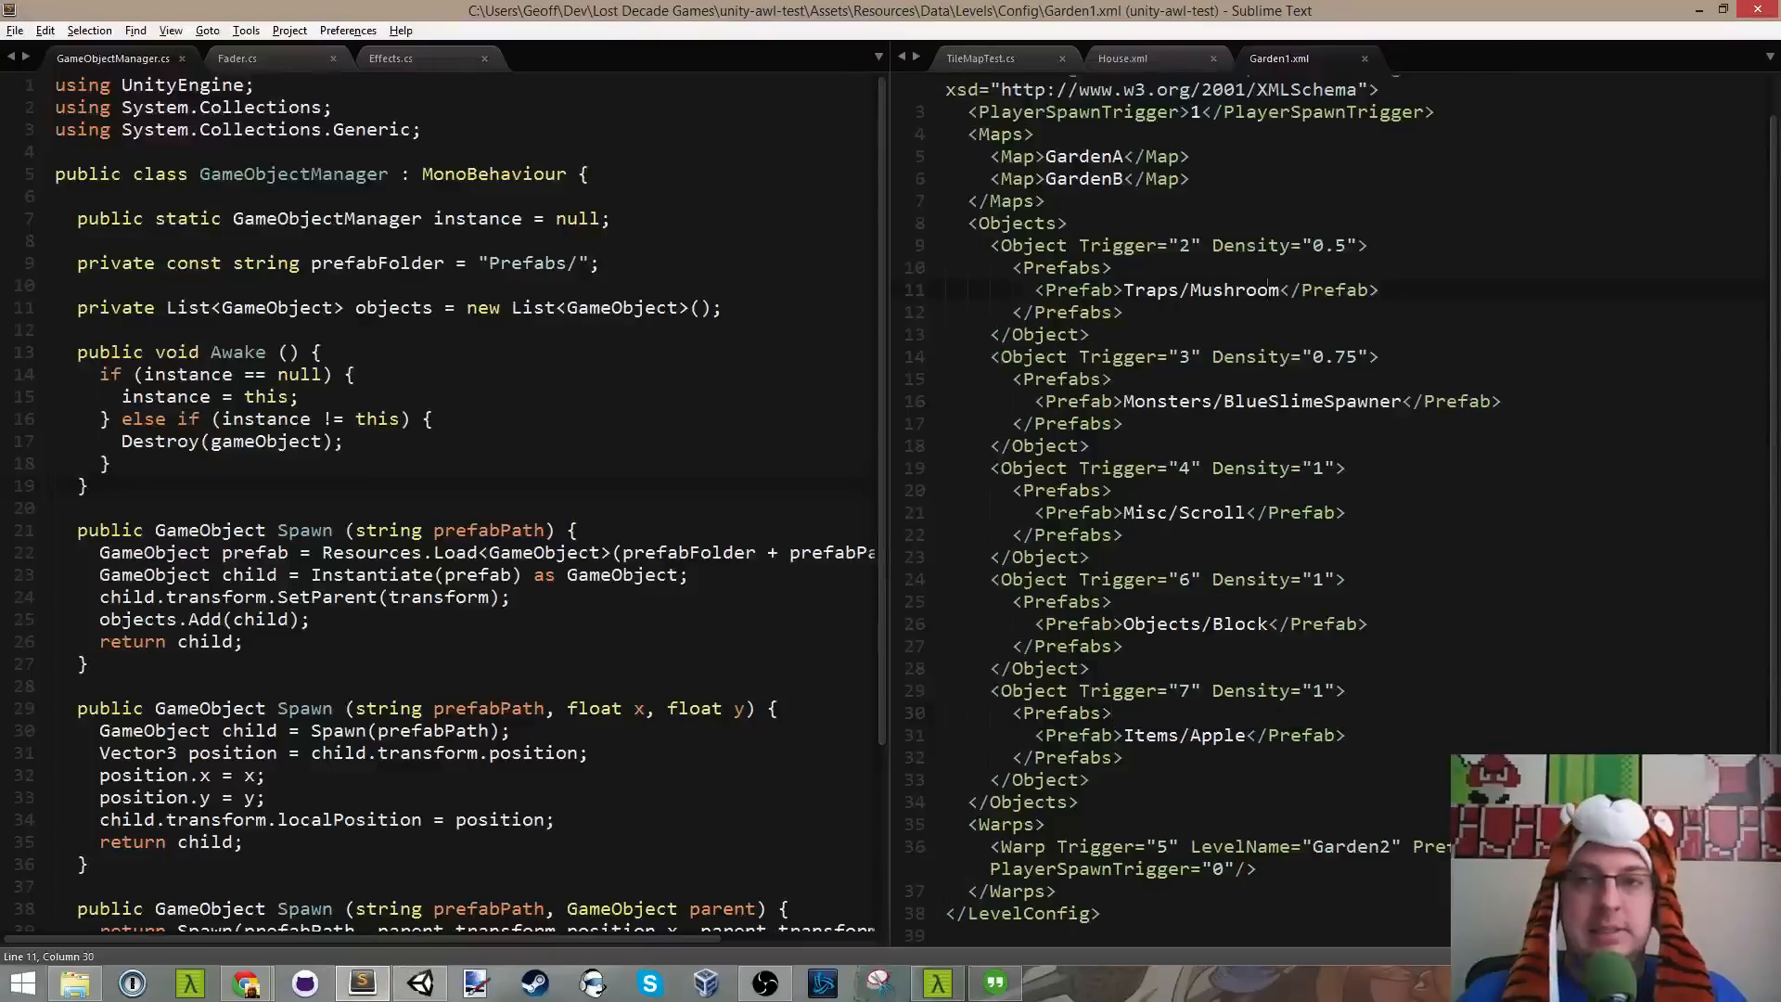
Step: Open the Garden2.xml level config in Sublime Text
{"action": "key", "text": "ctrl+p"}
{"action": "type", "text": "gard2"}
{"action": "key", "text": "Return"}
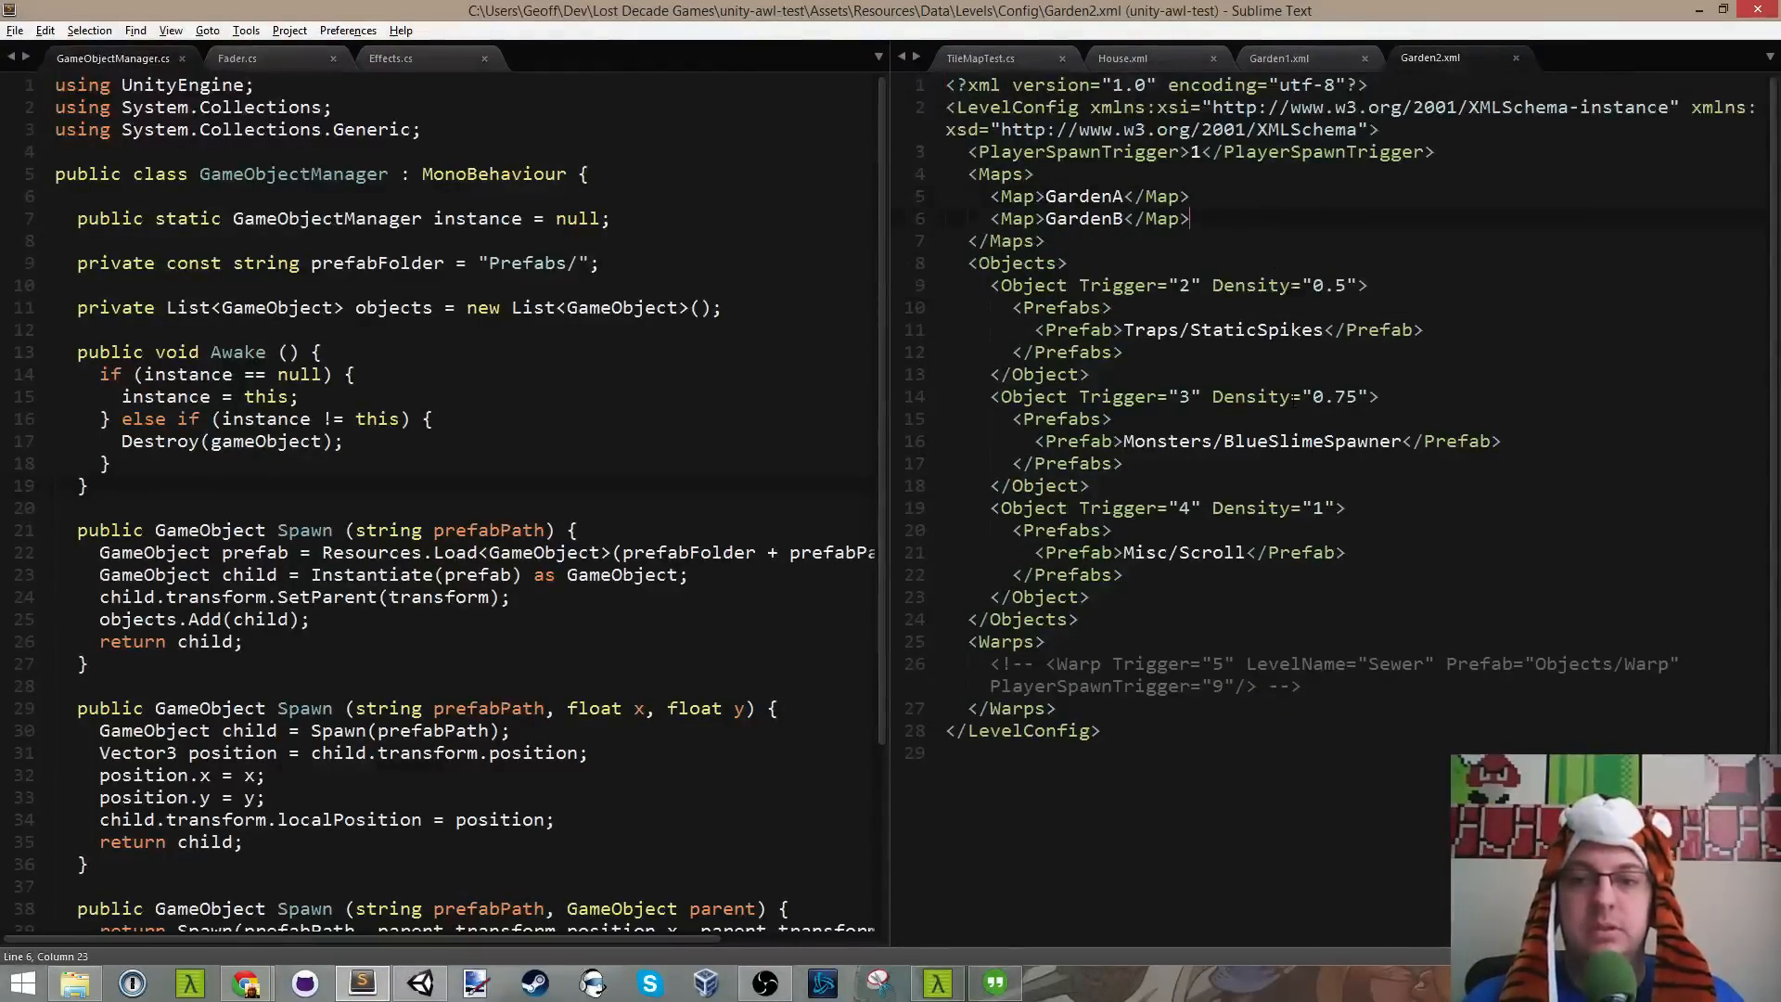
Step: Copy the trigger 7 Items/Apple object block from Garden1.xml to the end of Garden2.xml's Objects list and save the file
{"action": "left_click", "coordinate": [1246, 60]}
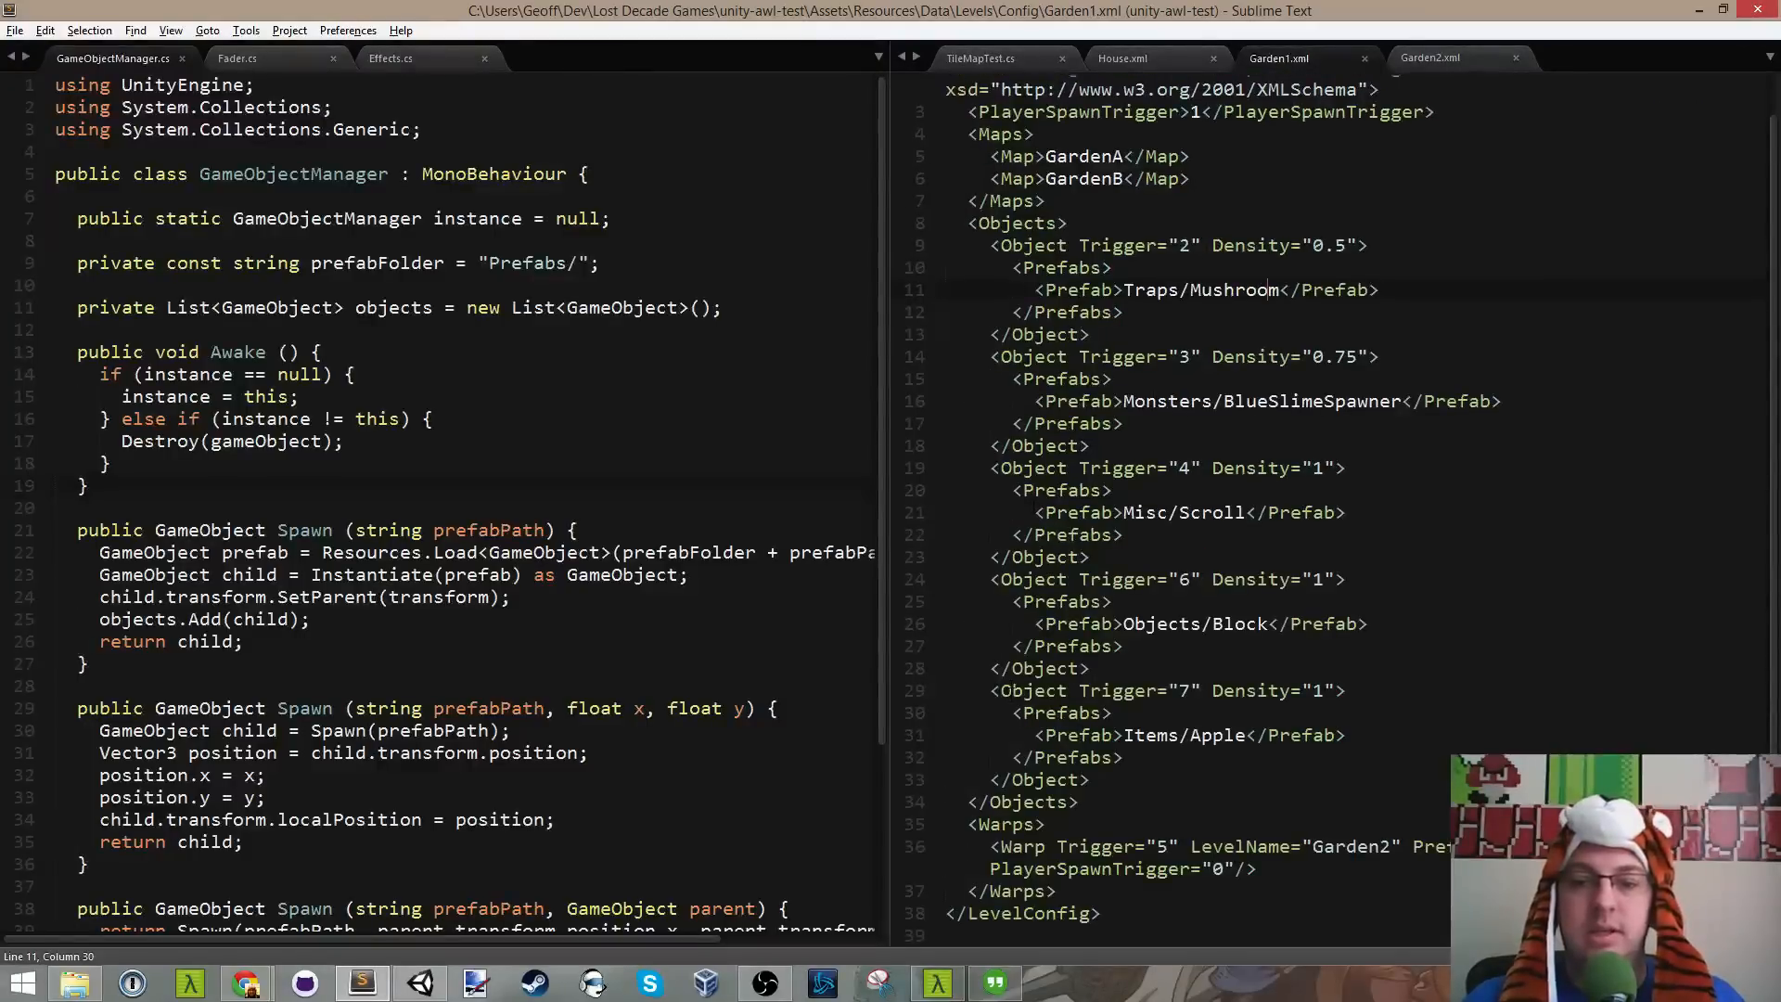
{"action": "left_click_drag", "start_coordinate": [991, 691], "coordinate": [1146, 770]}
{"action": "key", "text": "ctrl+c"}
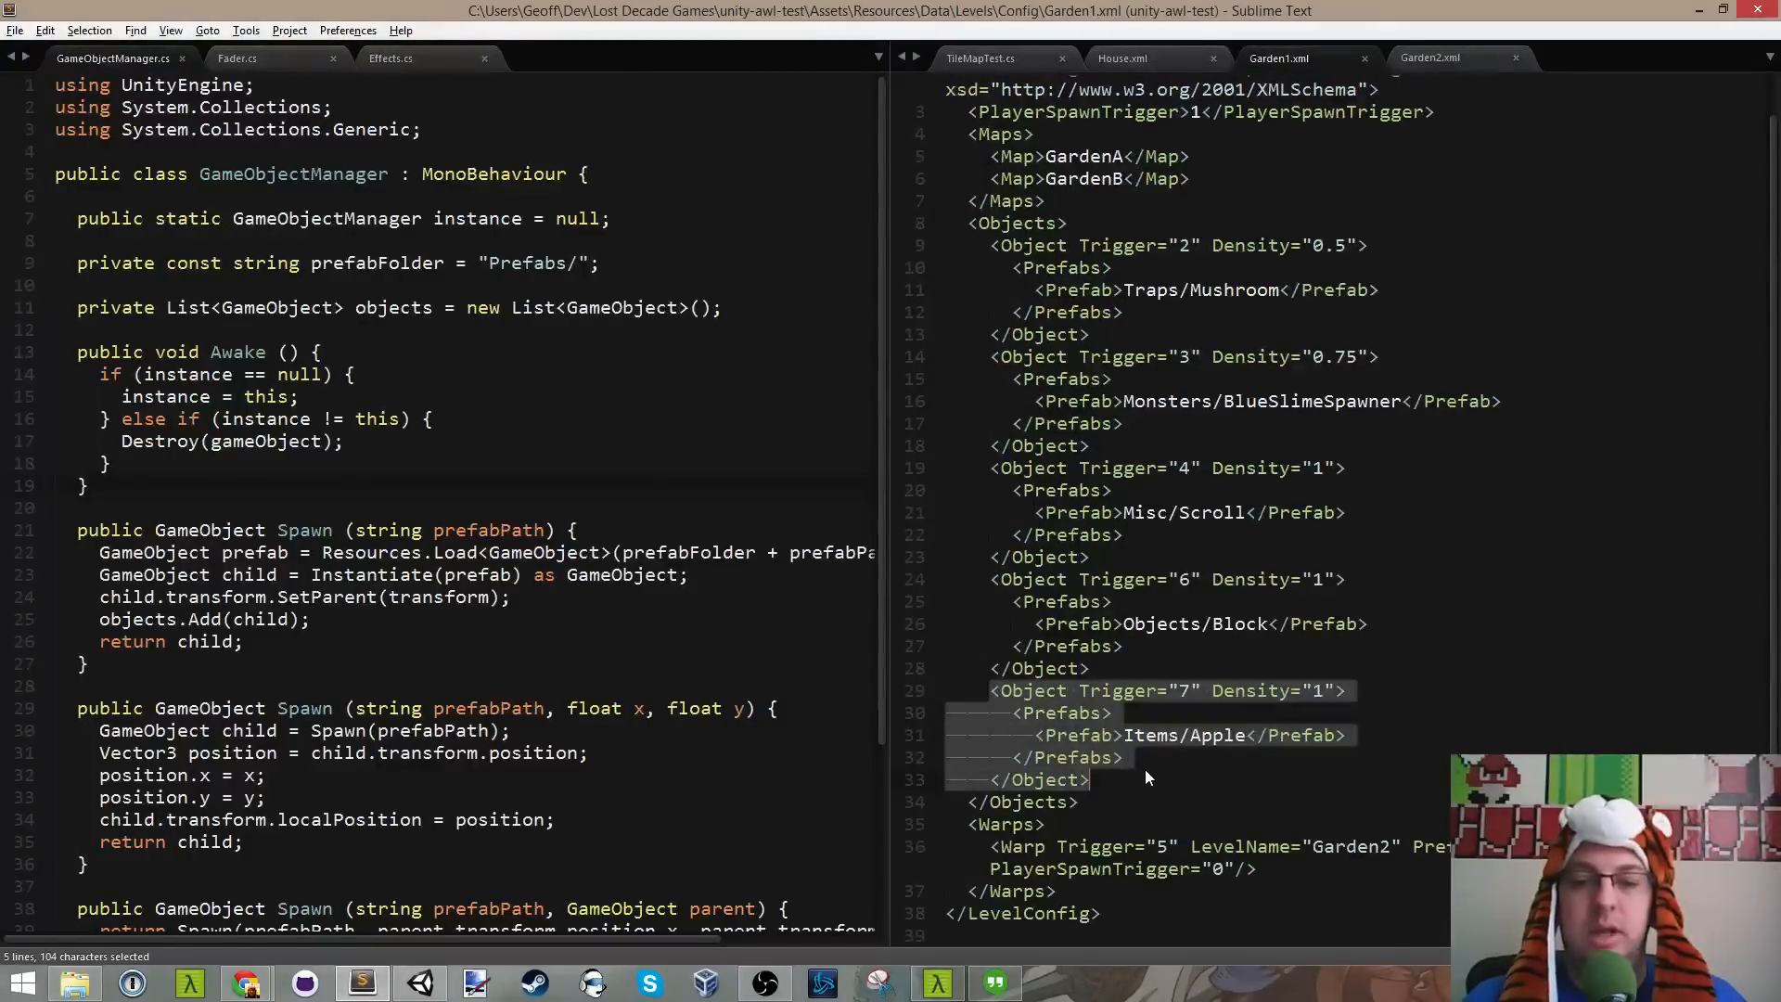
{"action": "left_click", "coordinate": [1438, 61]}
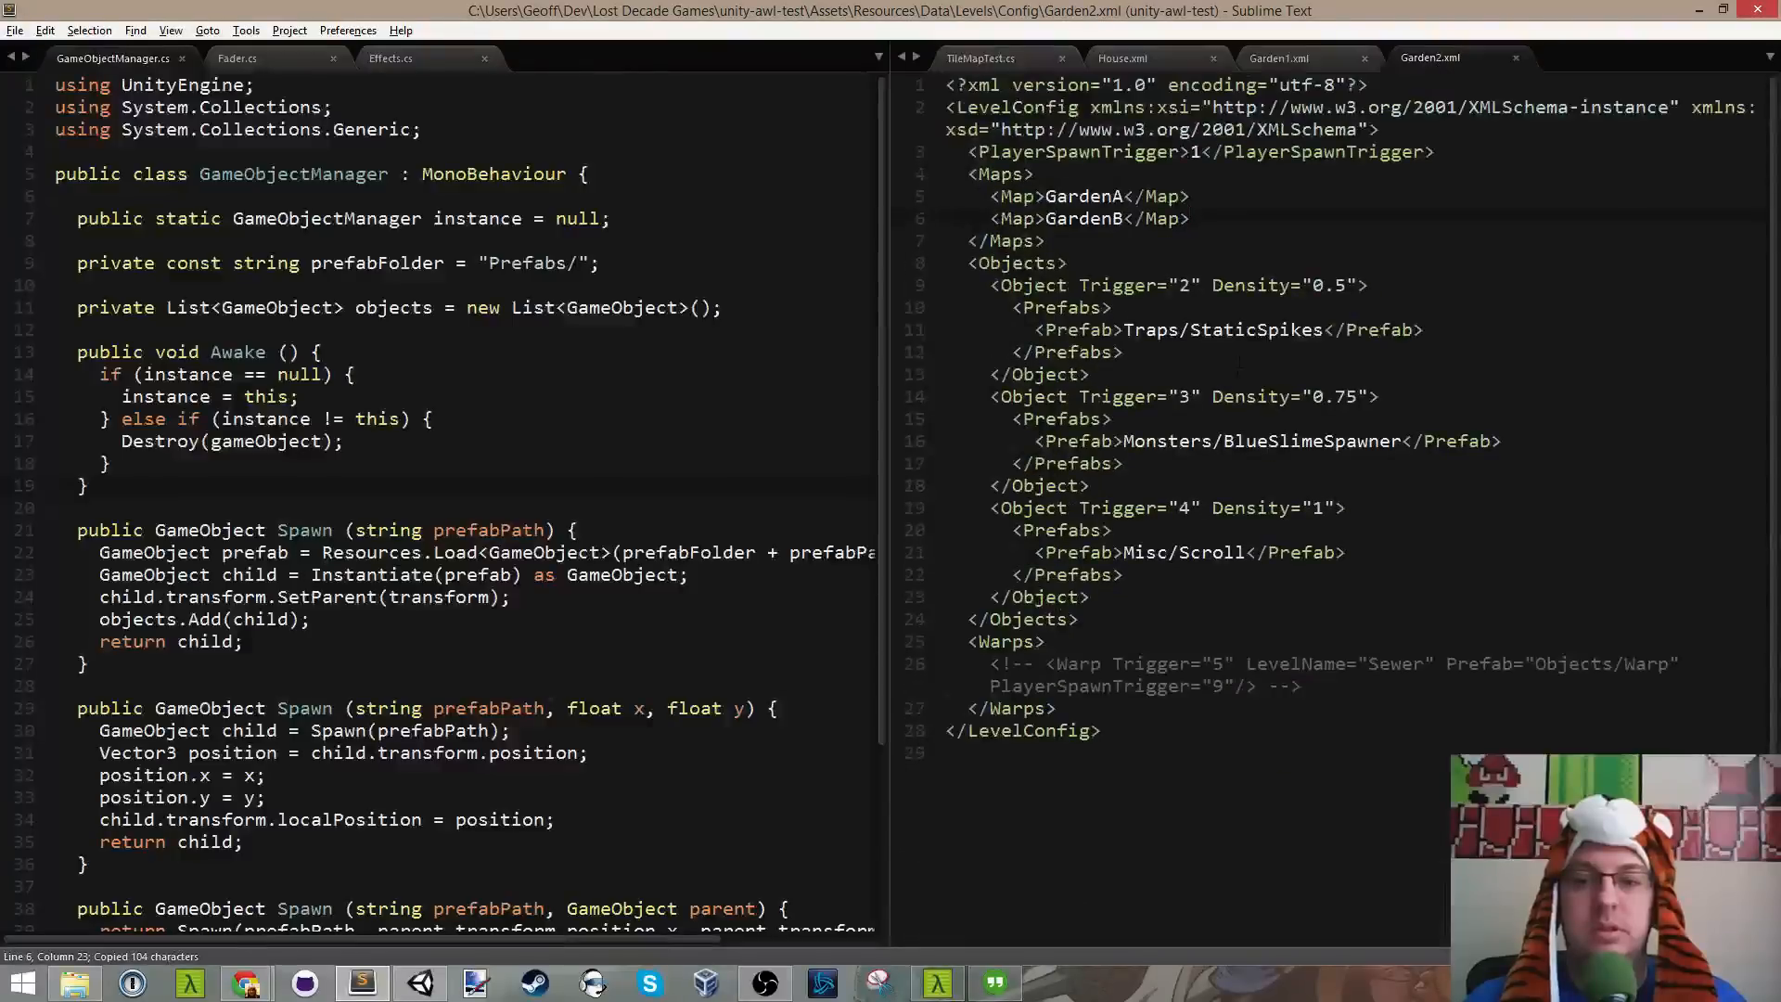
{"action": "key", "text": "Return"}
{"action": "key", "text": "ctrl+v"}
{"action": "key", "text": "ctrl+s"}
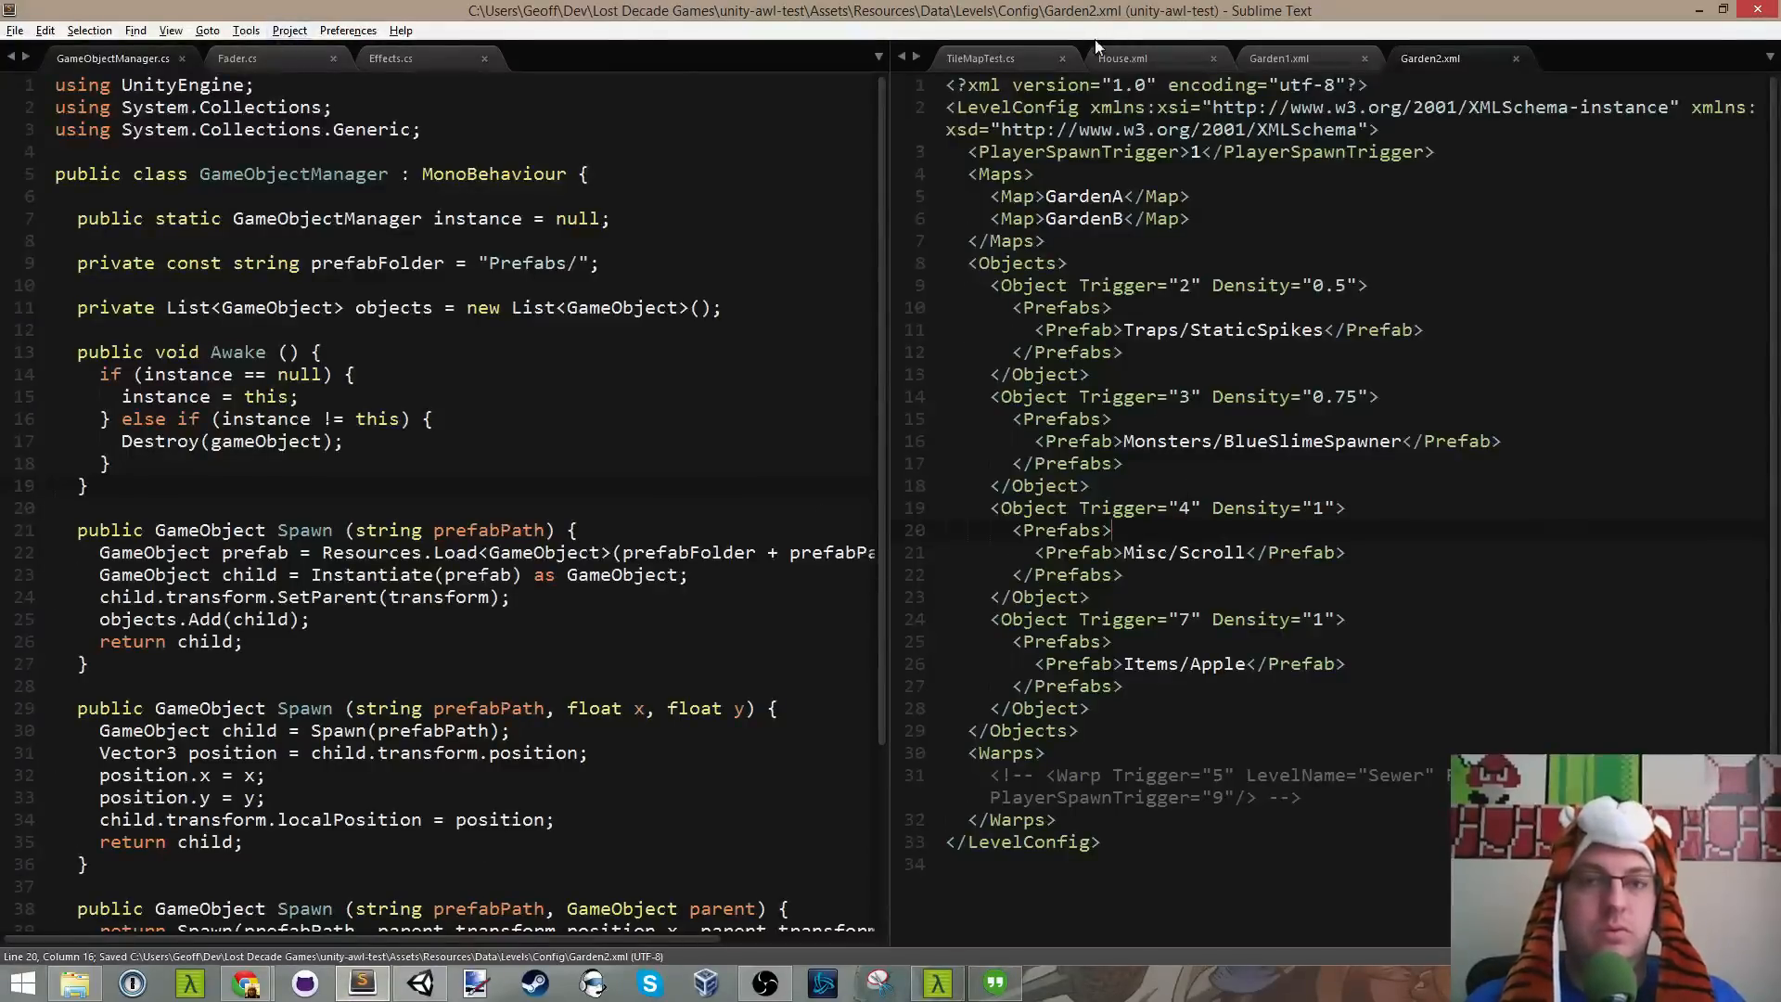
Step: Set nextLevelName to "Garden" in TileMapTest.cs and save the script
{"action": "left_click", "coordinate": [1019, 58]}
{"action": "double_click", "coordinate": [1358, 485]}
{"action": "type", "text": "Garden"}
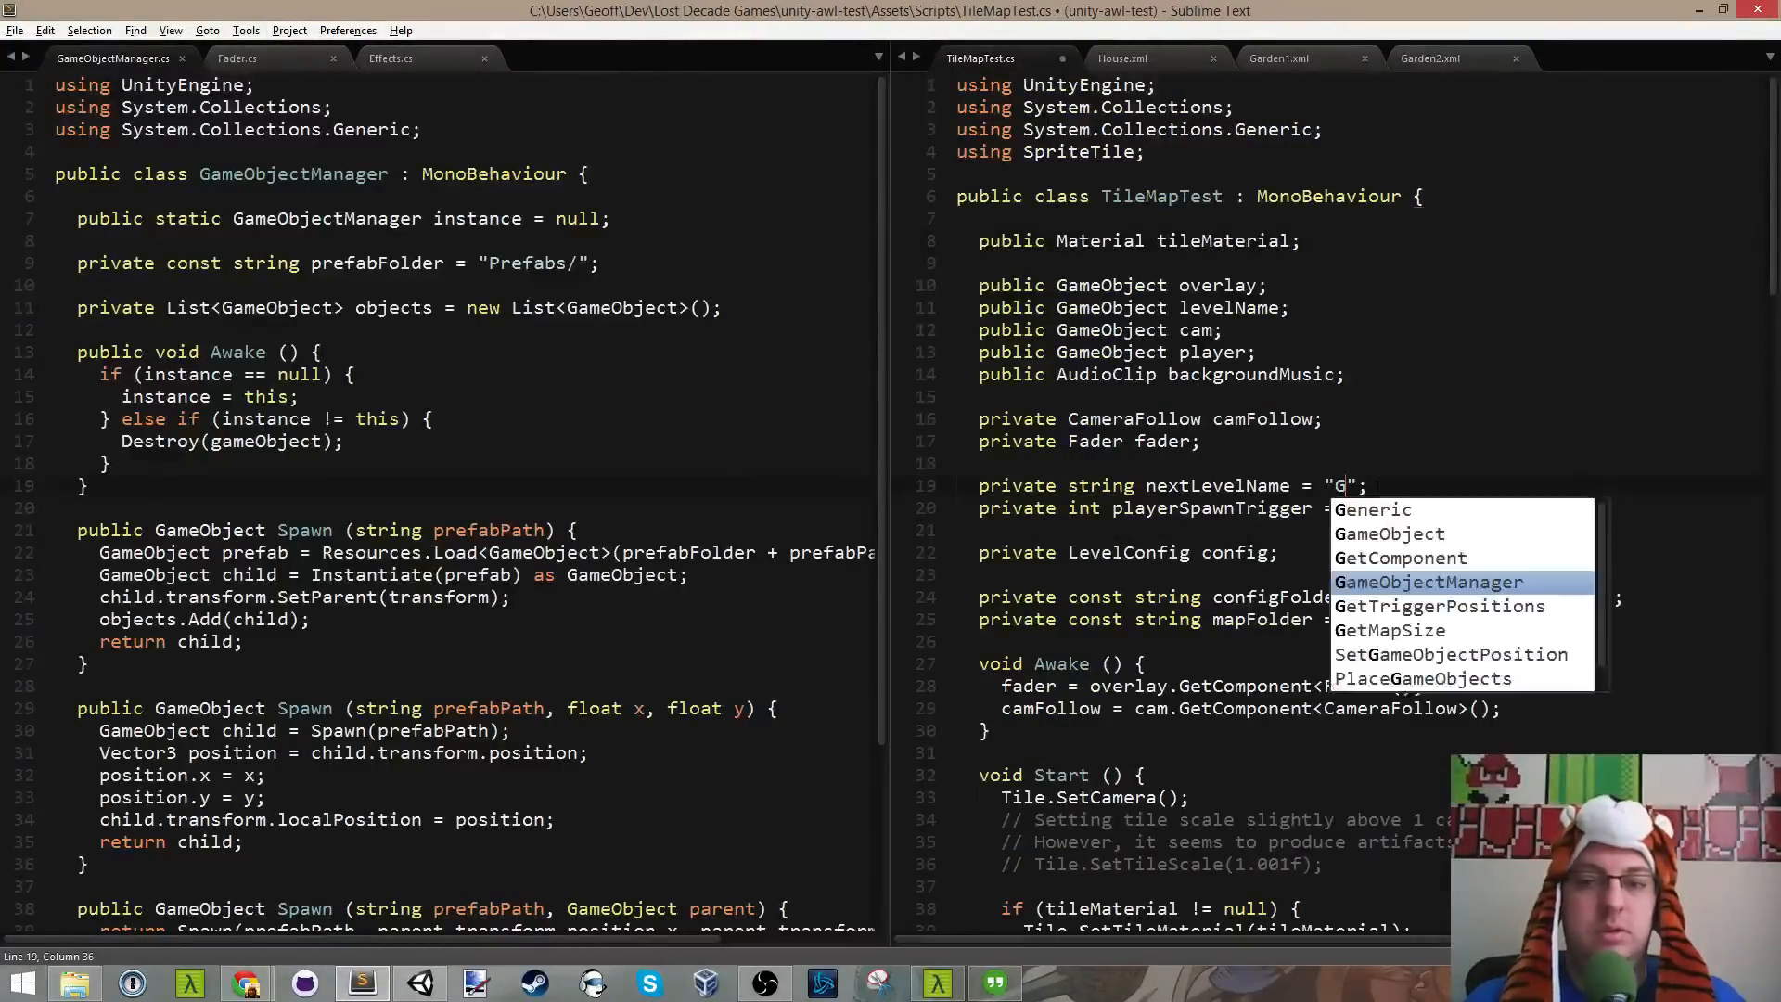
{"action": "key", "text": "ctrl+s"}
{"action": "key", "text": "alt+Tab"}
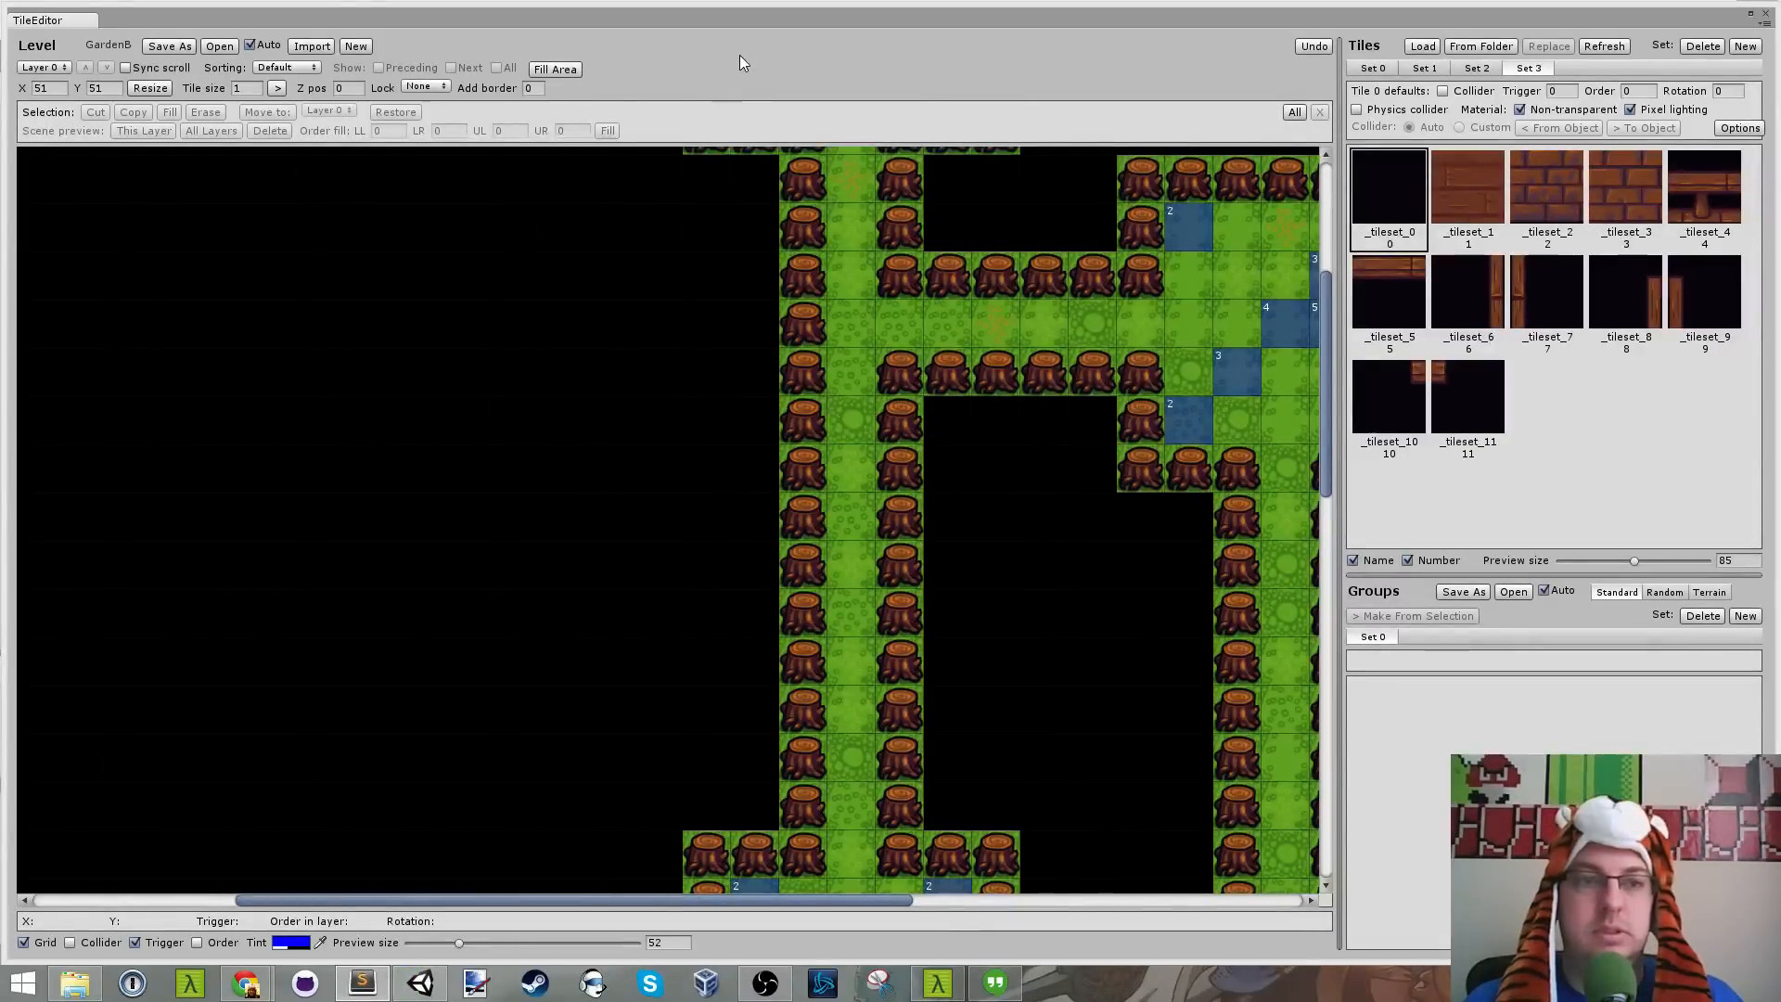
Step: Close the tile editor window and reopen the unity-awl-test project in Unity
{"action": "left_click", "coordinate": [1765, 14]}
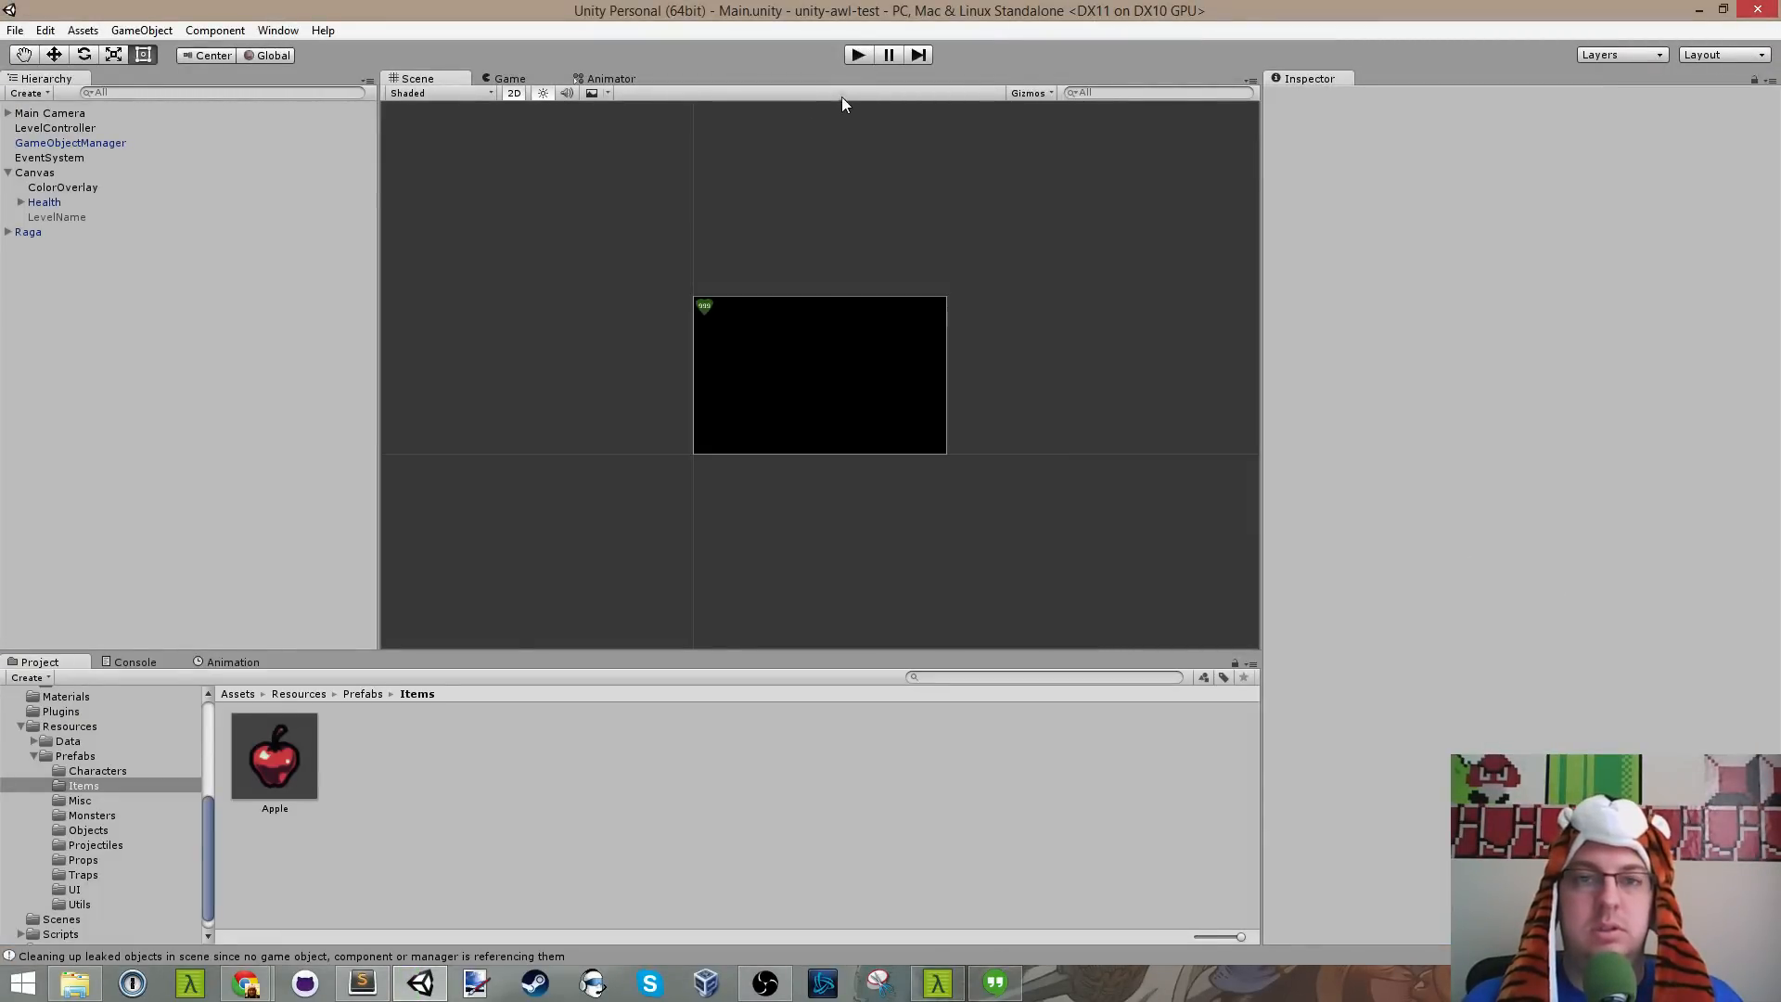
{"action": "key", "text": "alt+Tab"}
{"action": "left_click", "coordinate": [420, 982]}
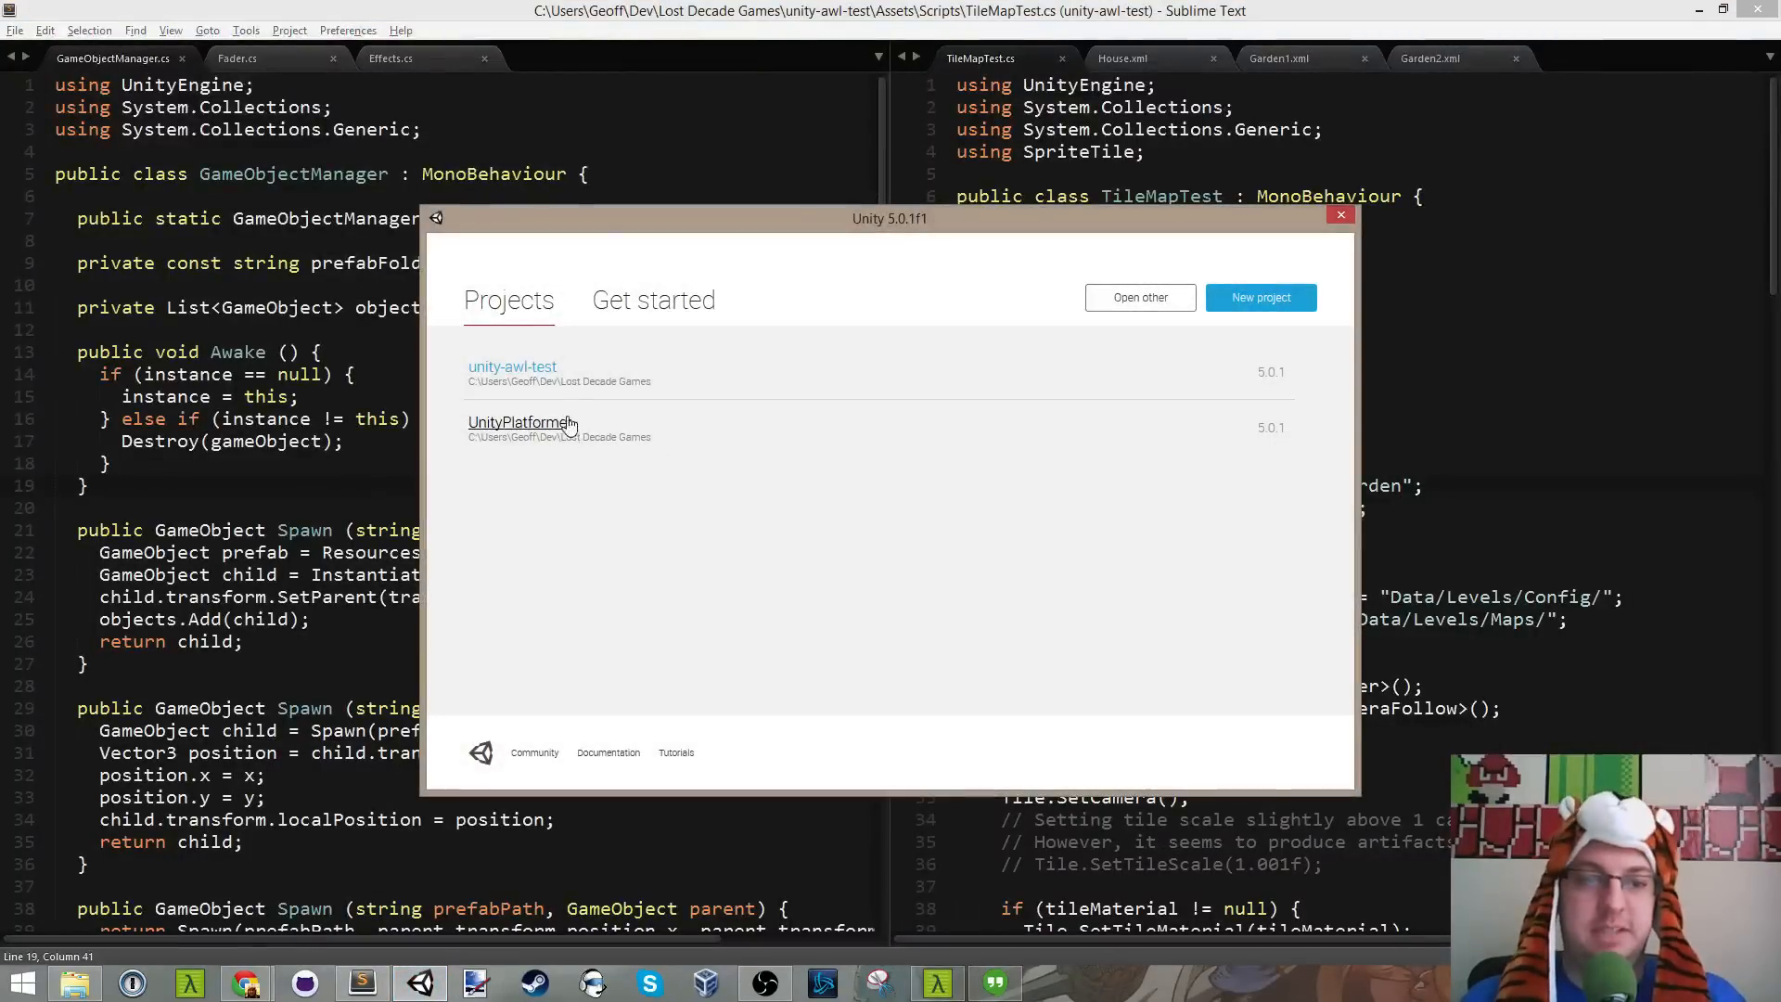
{"action": "left_click", "coordinate": [567, 373]}
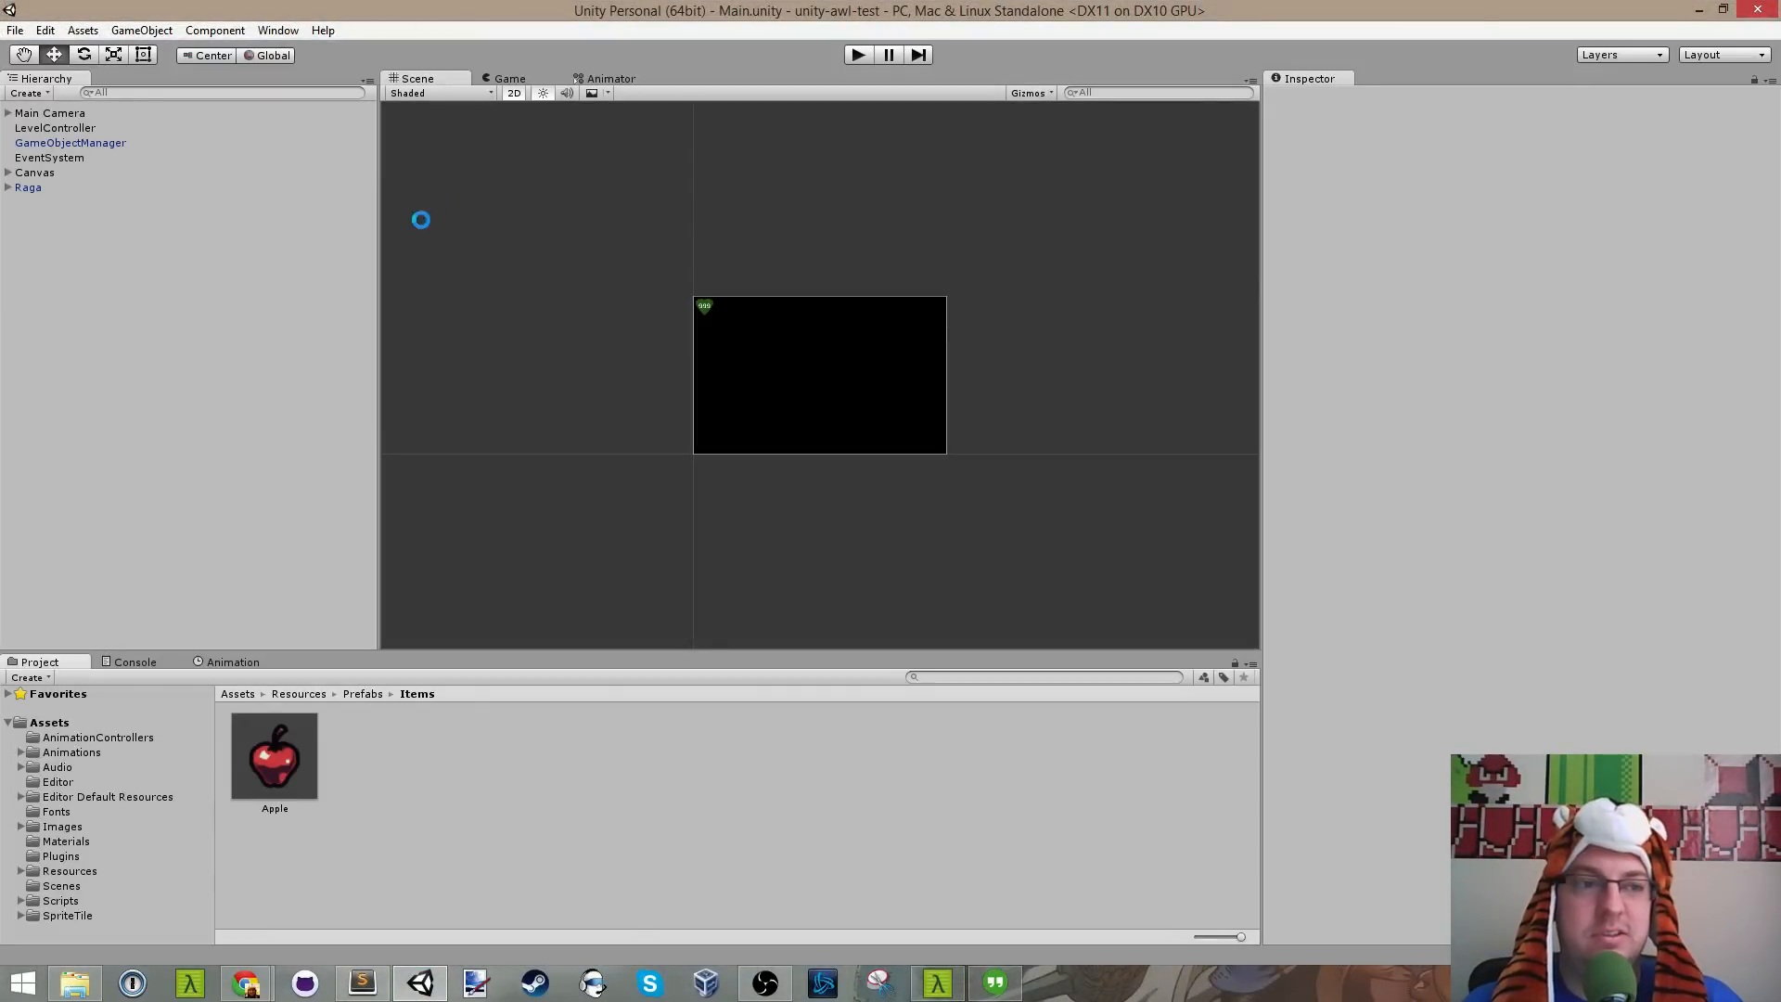
Step: Run the game and check the console for the error's source
{"action": "left_click", "coordinate": [857, 55]}
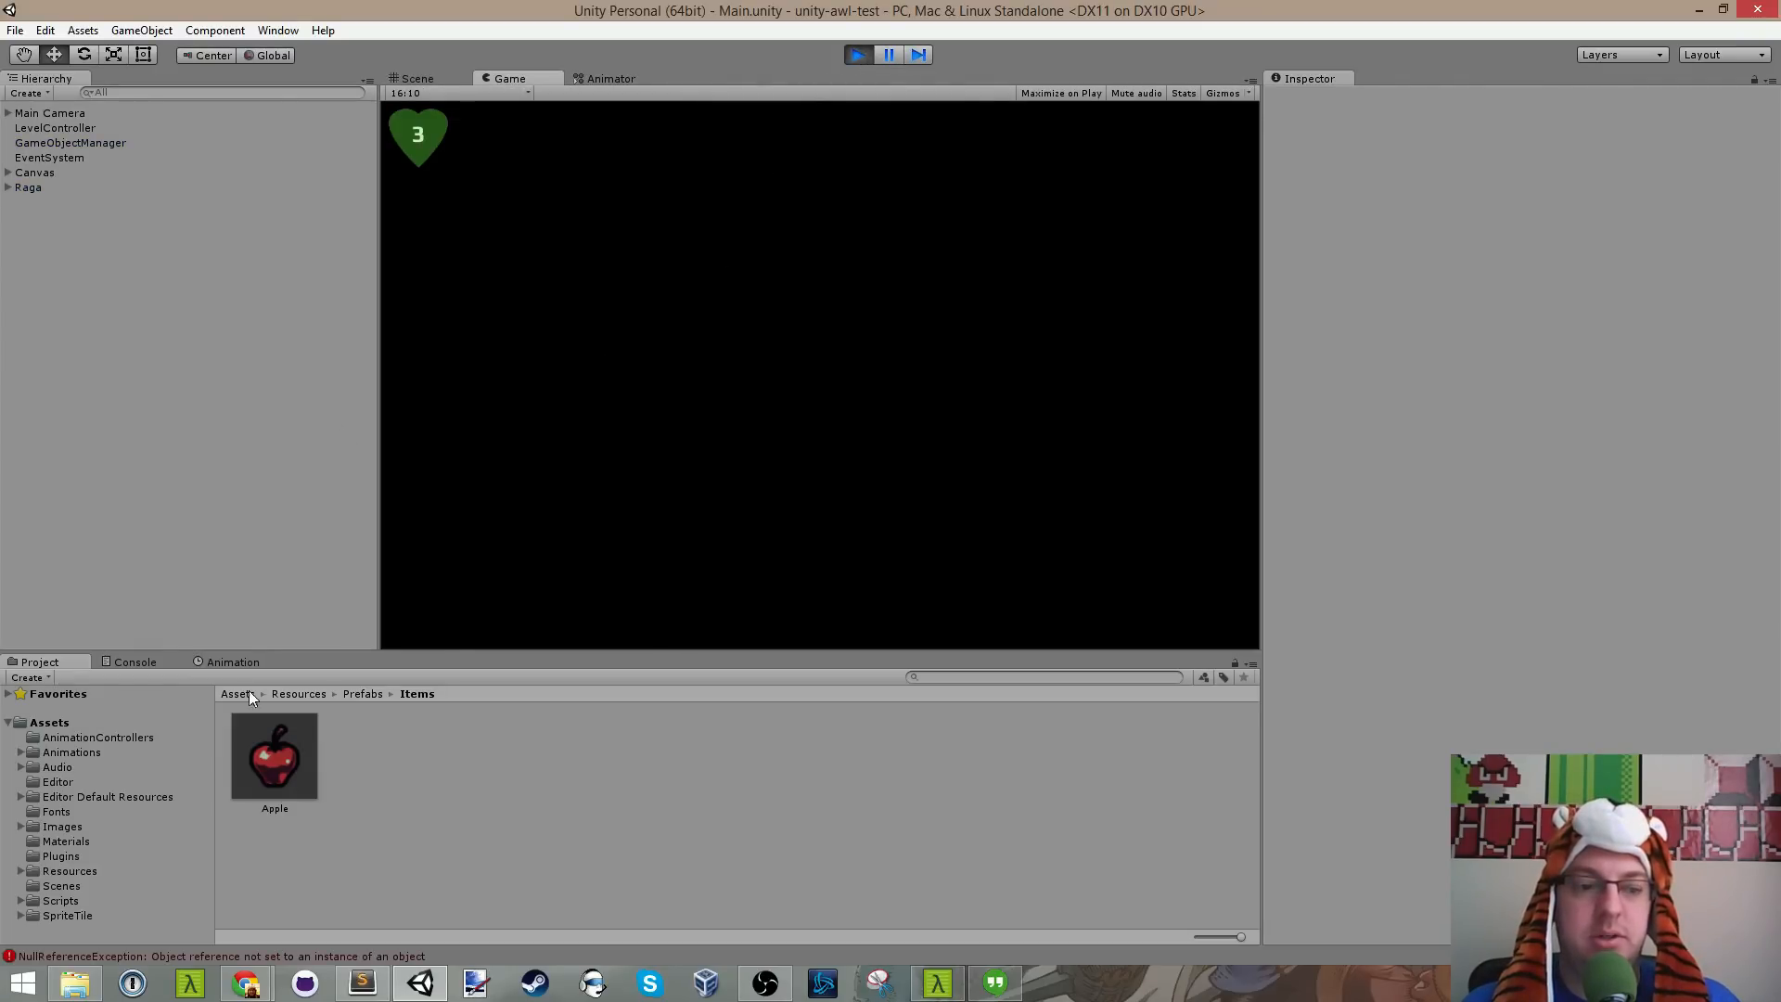
{"action": "left_click", "coordinate": [129, 662]}
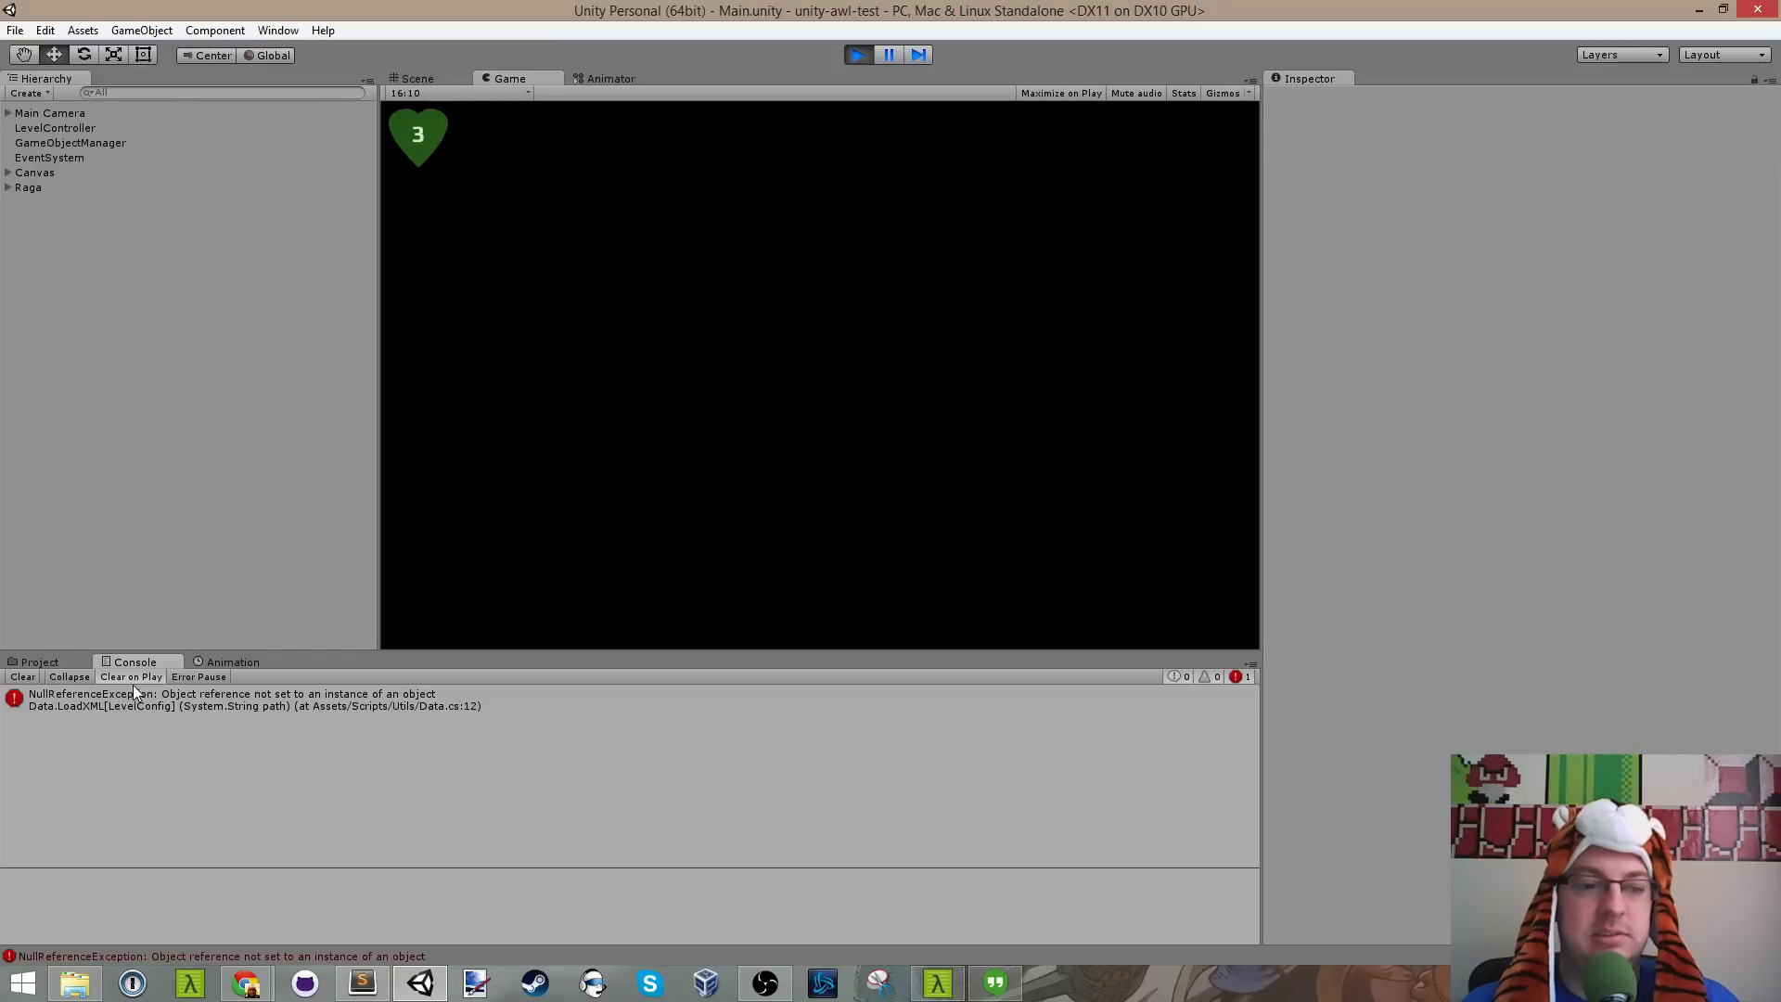
{"action": "left_click", "coordinate": [48, 661]}
Step: Add the missing level number to the end of the nextLevelName value in TileMapTest.cs, save it and return to Unity
{"action": "key", "text": "alt+Tab"}
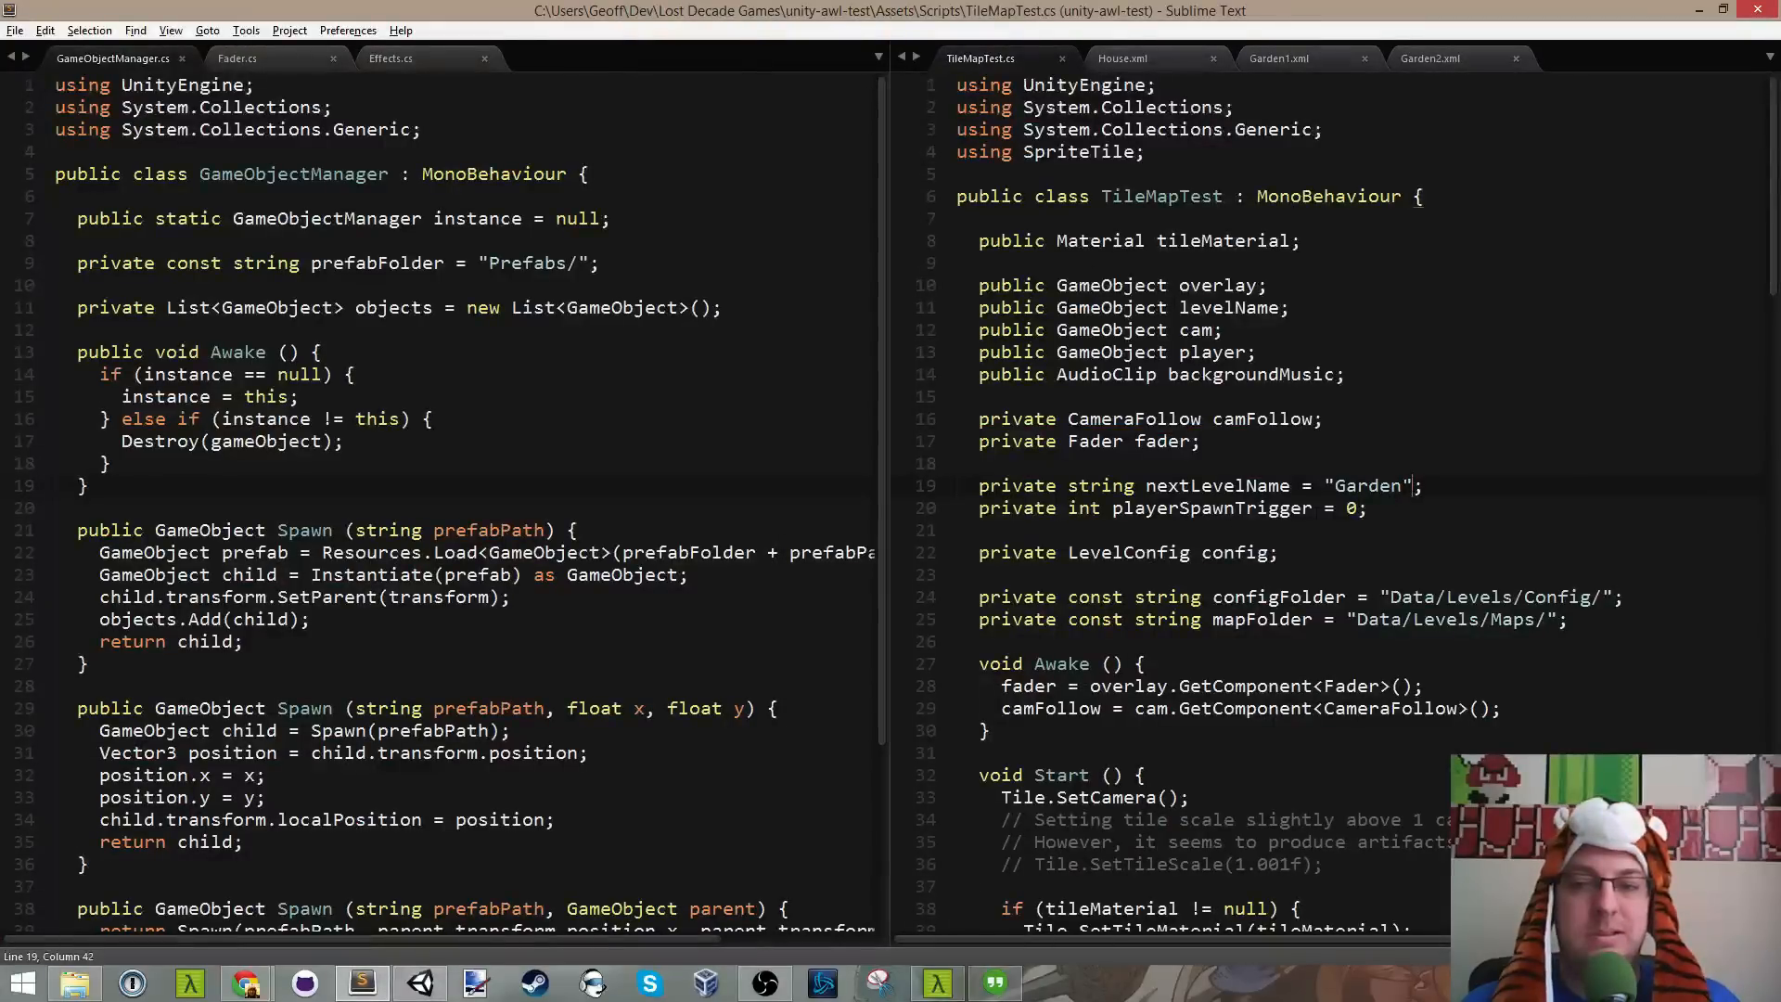
{"action": "type", "text": "2"}
{"action": "key", "text": "ctrl+s"}
{"action": "key", "text": "alt+Tab"}
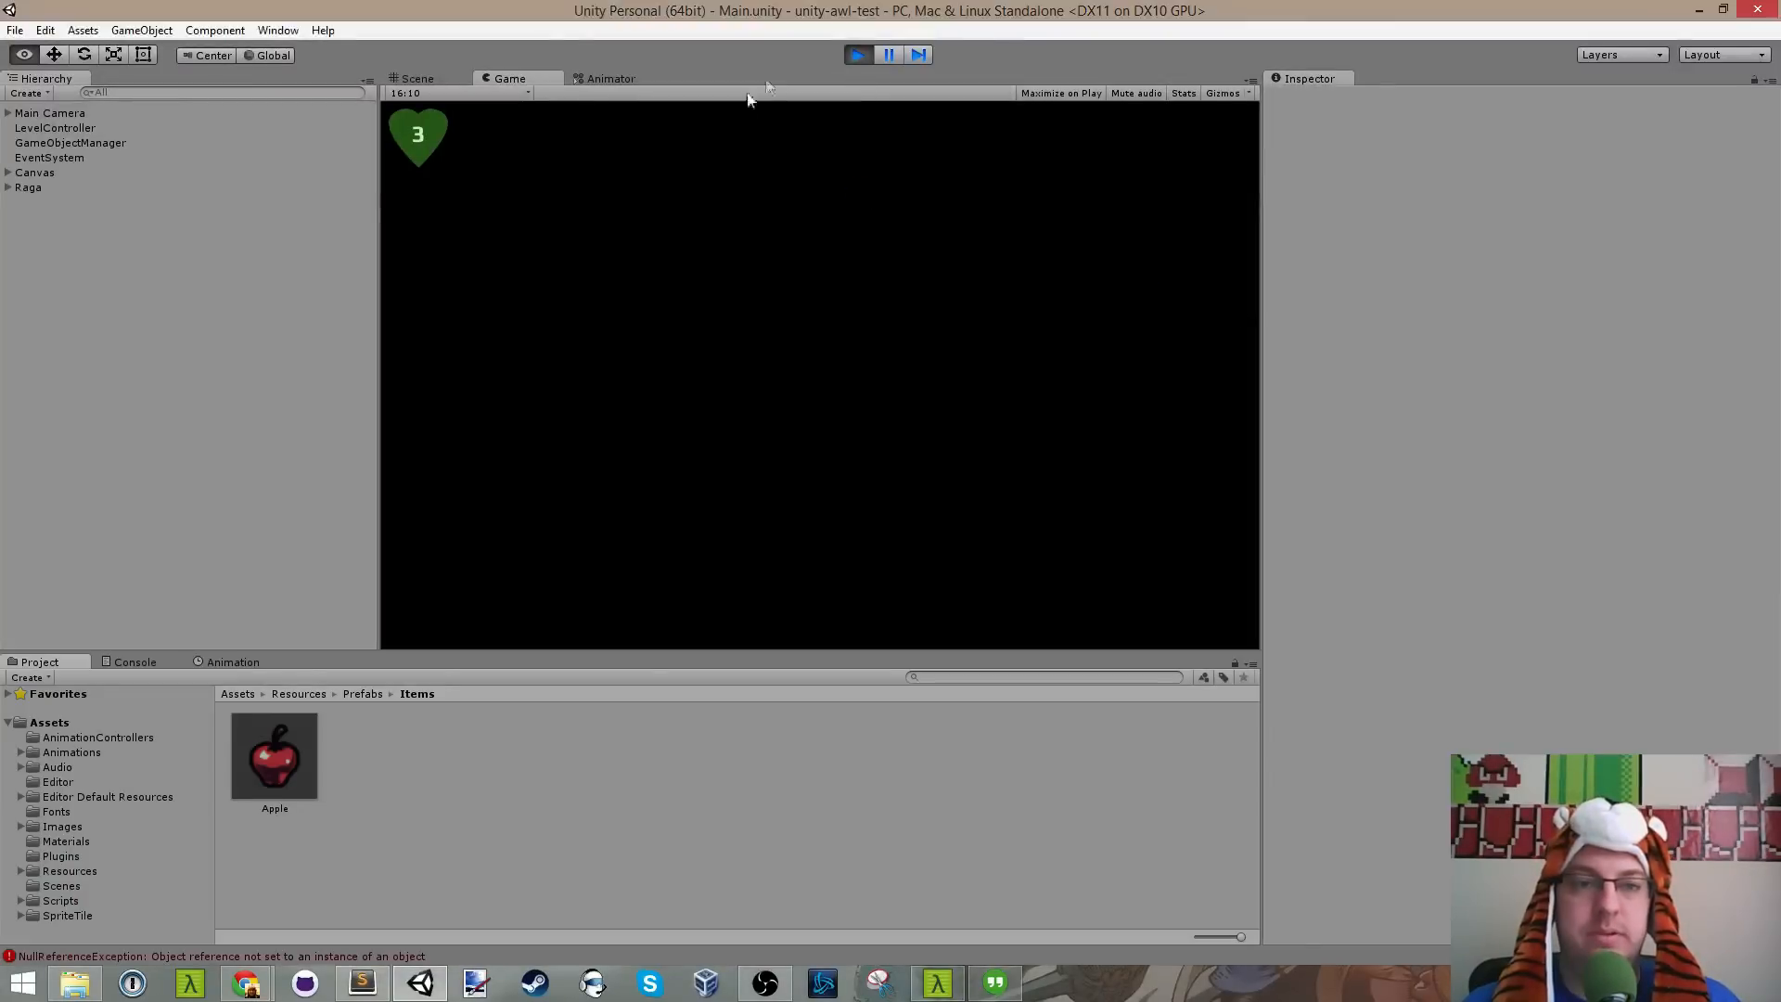
Step: Restart the game and walk the player to the apples in the upper corners of the starting room
{"action": "left_click", "coordinate": [860, 55]}
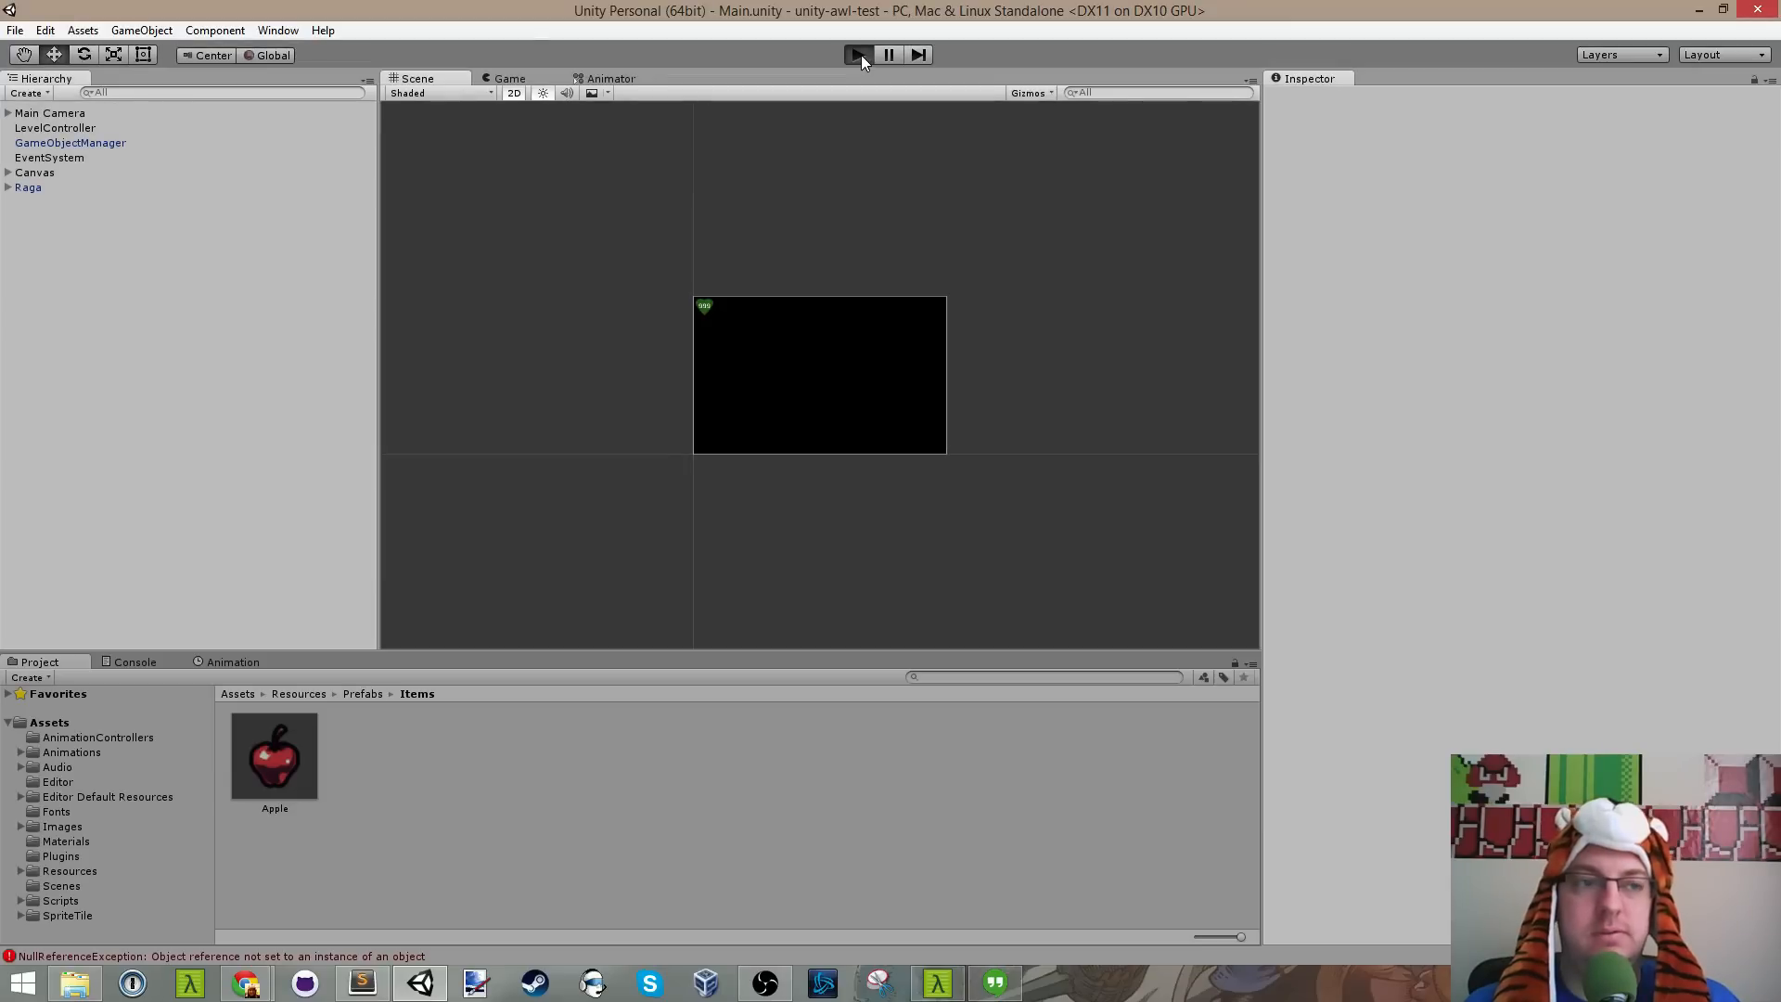
{"action": "left_click", "coordinate": [860, 55]}
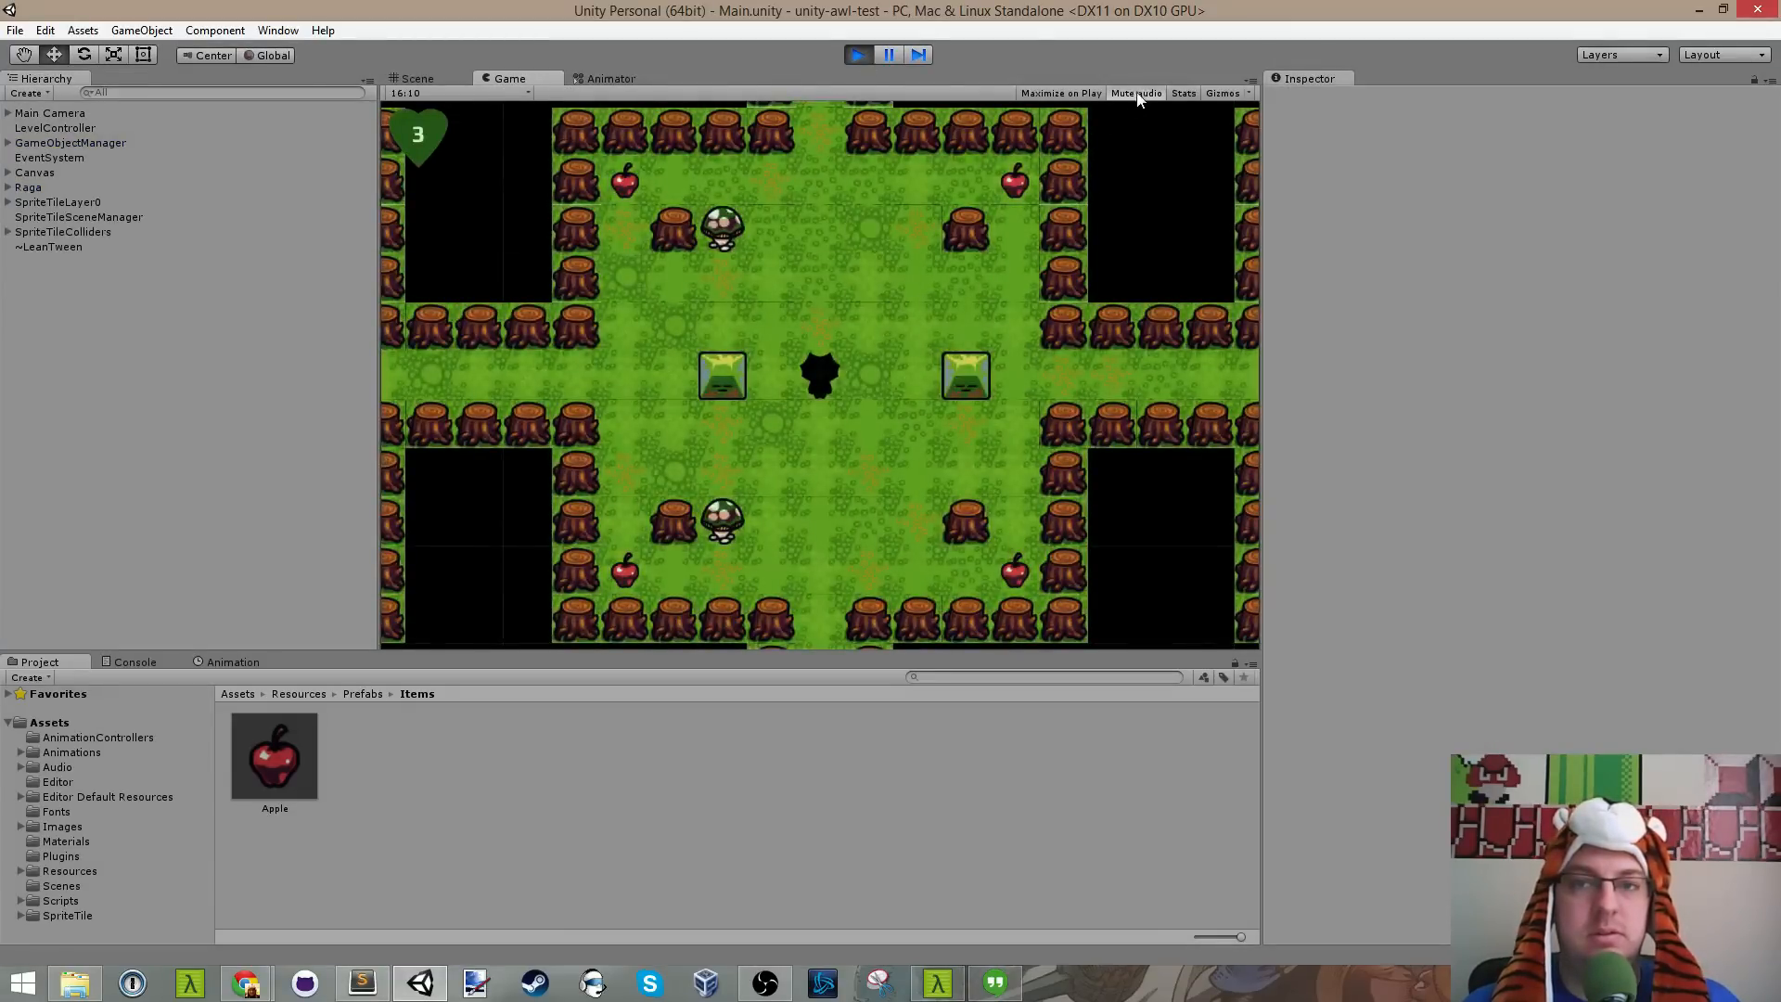
{"action": "key", "text": "w"}
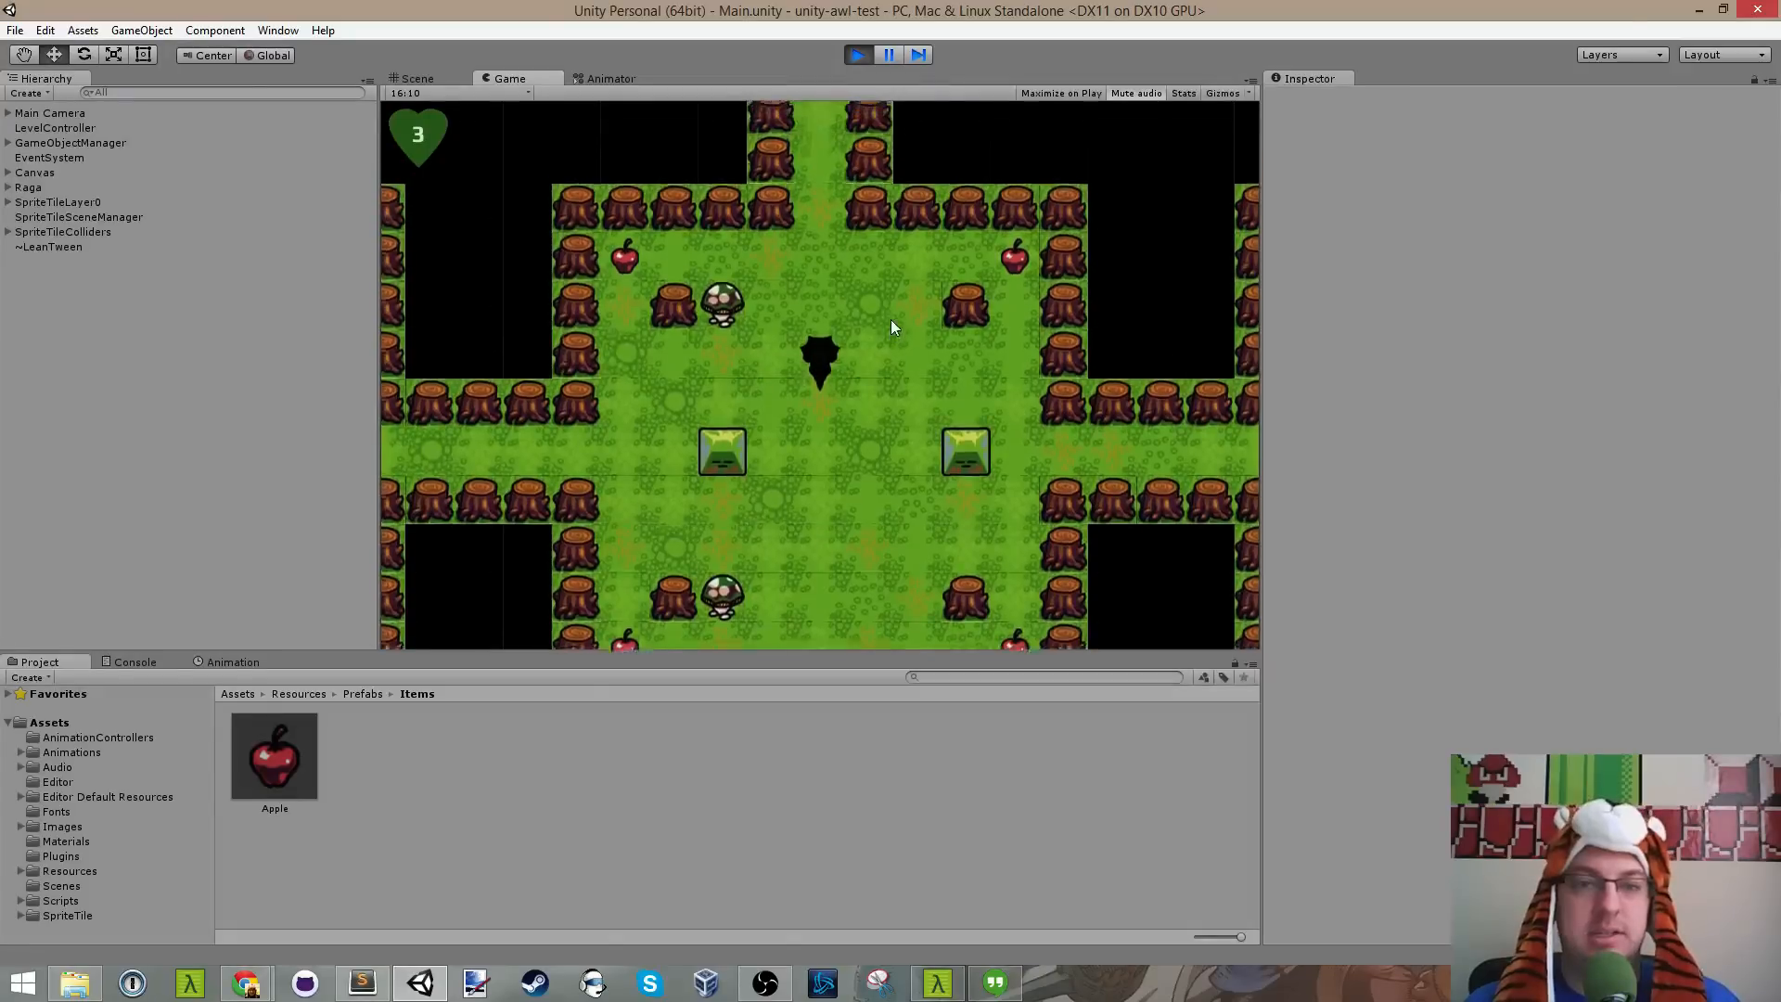
{"action": "key", "text": "d"}
{"action": "key", "text": "s"}
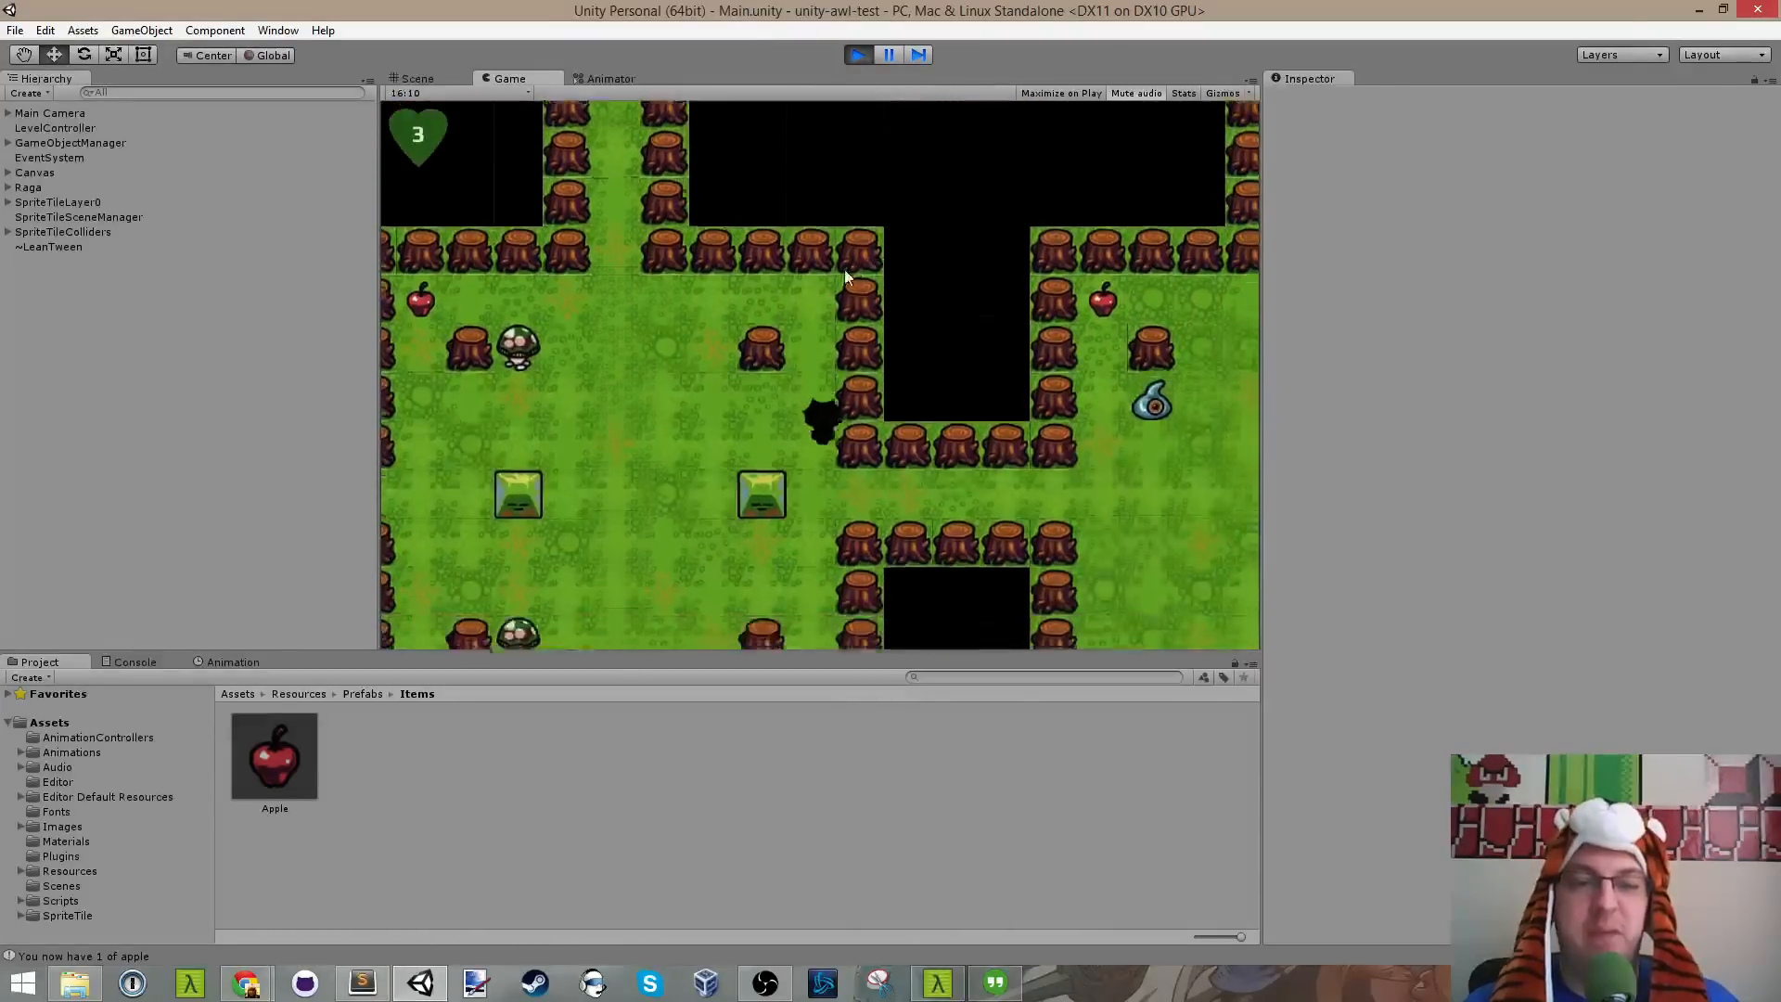
{"action": "key", "text": "a"}
{"action": "key", "text": "w"}
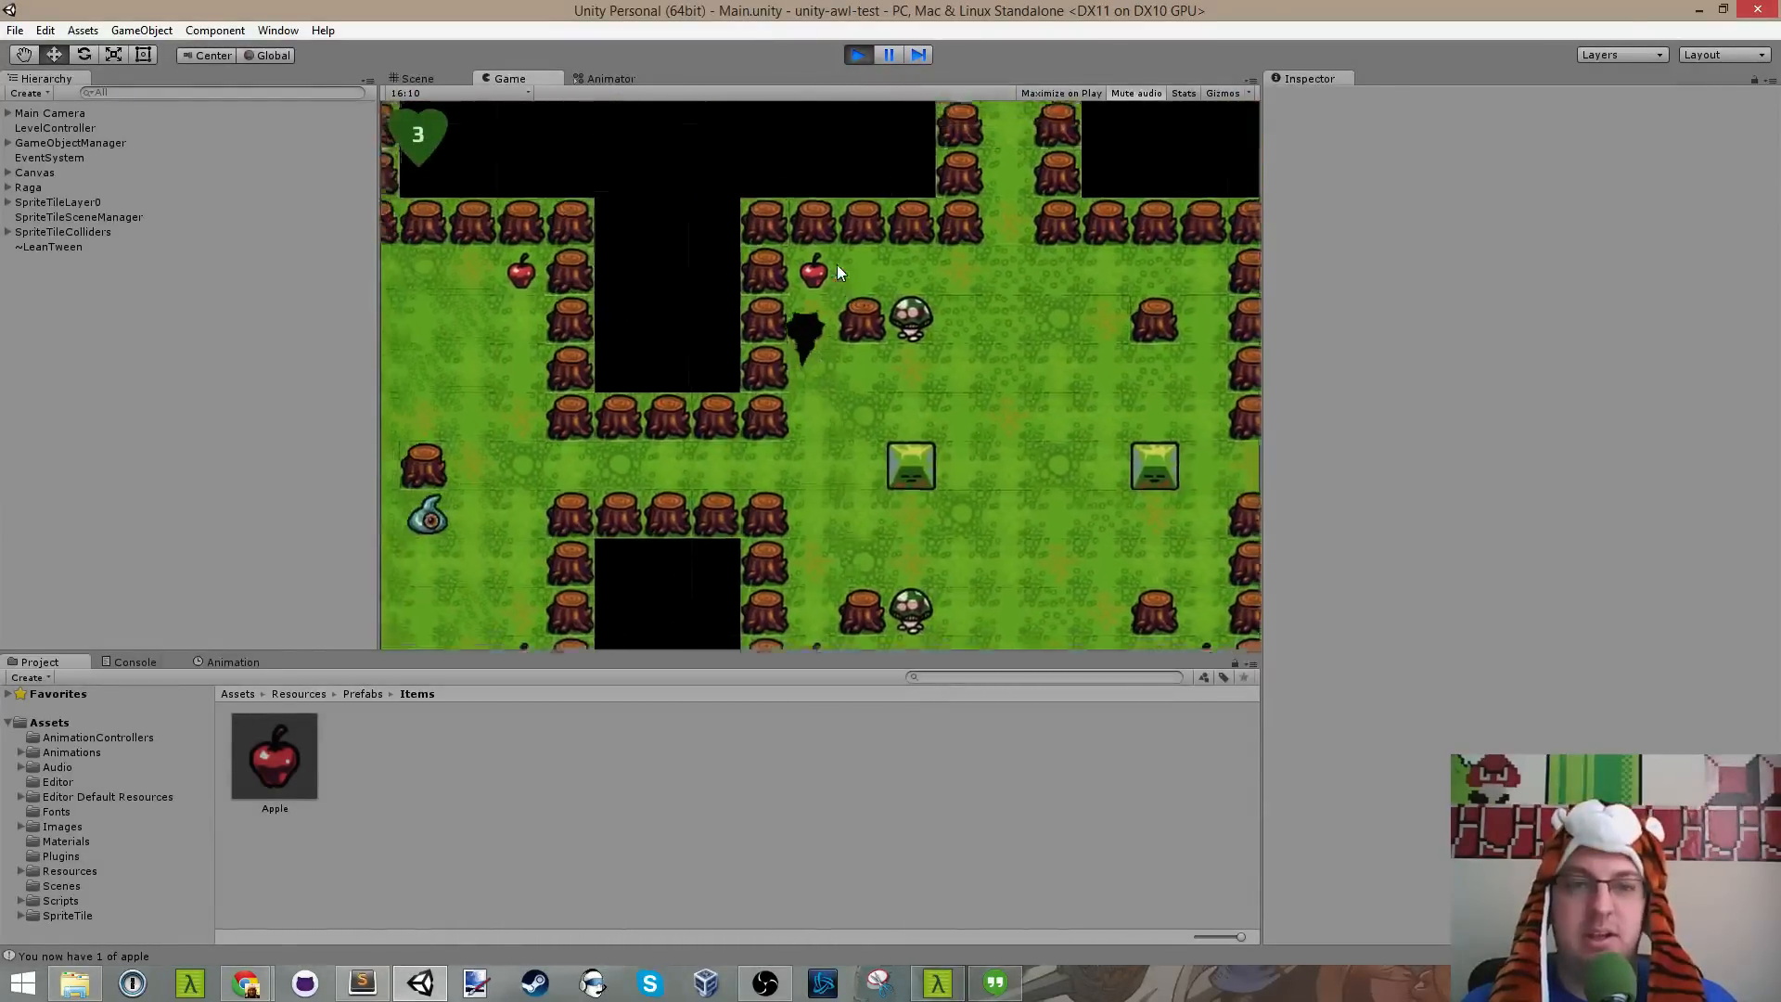
Step: Collect the apples in the starting room's lower corners and walk the player through the corridor into the eastern room
{"action": "key", "text": "s"}
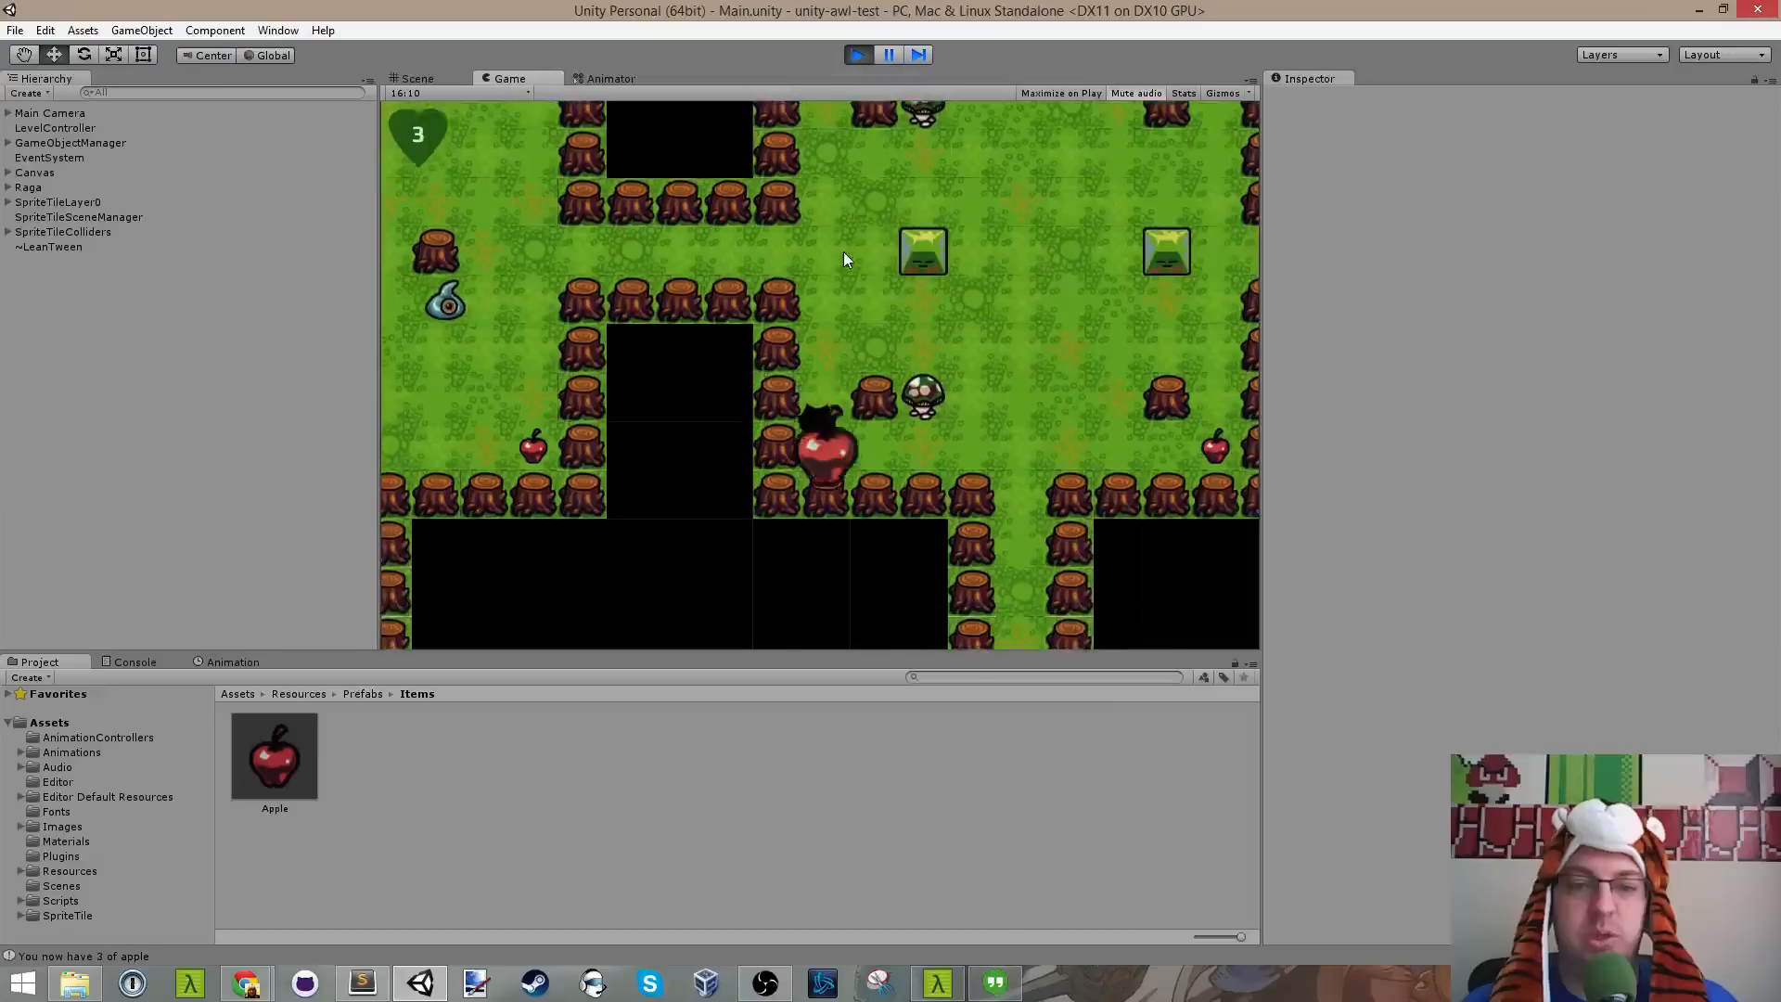
{"action": "key", "text": "d"}
{"action": "key", "text": "w"}
{"action": "key", "text": "d"}
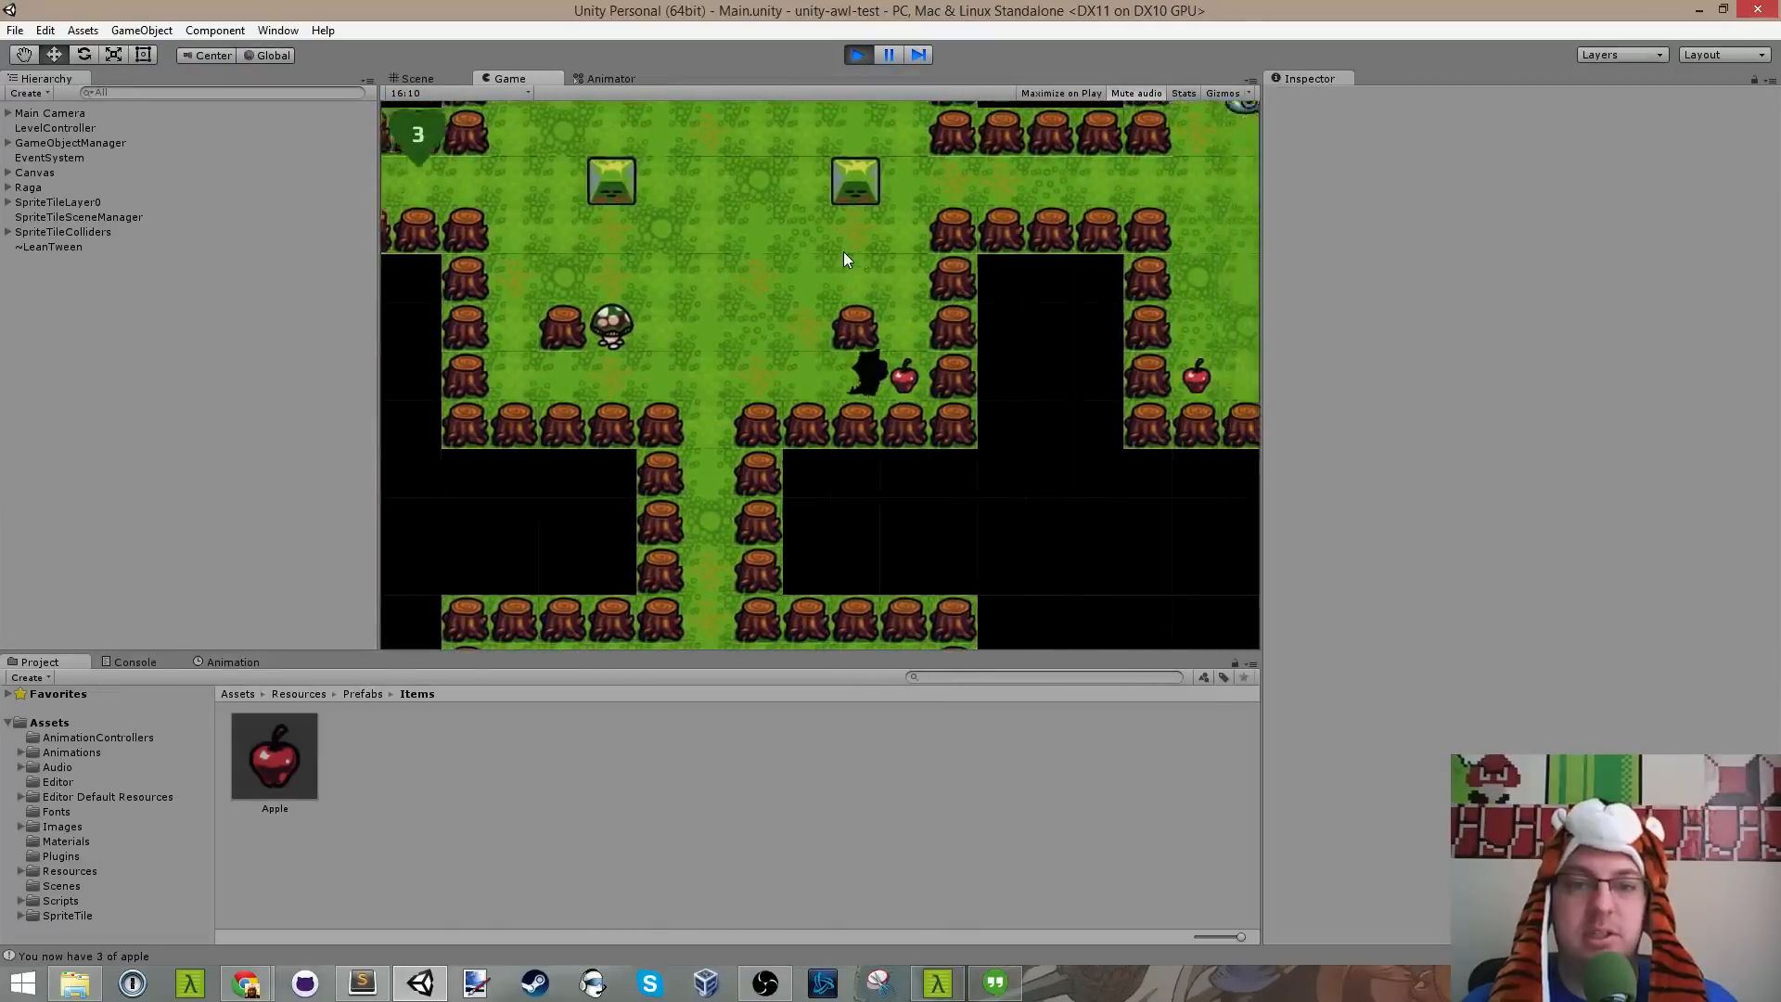
{"action": "key", "text": "w"}
{"action": "key", "text": "d"}
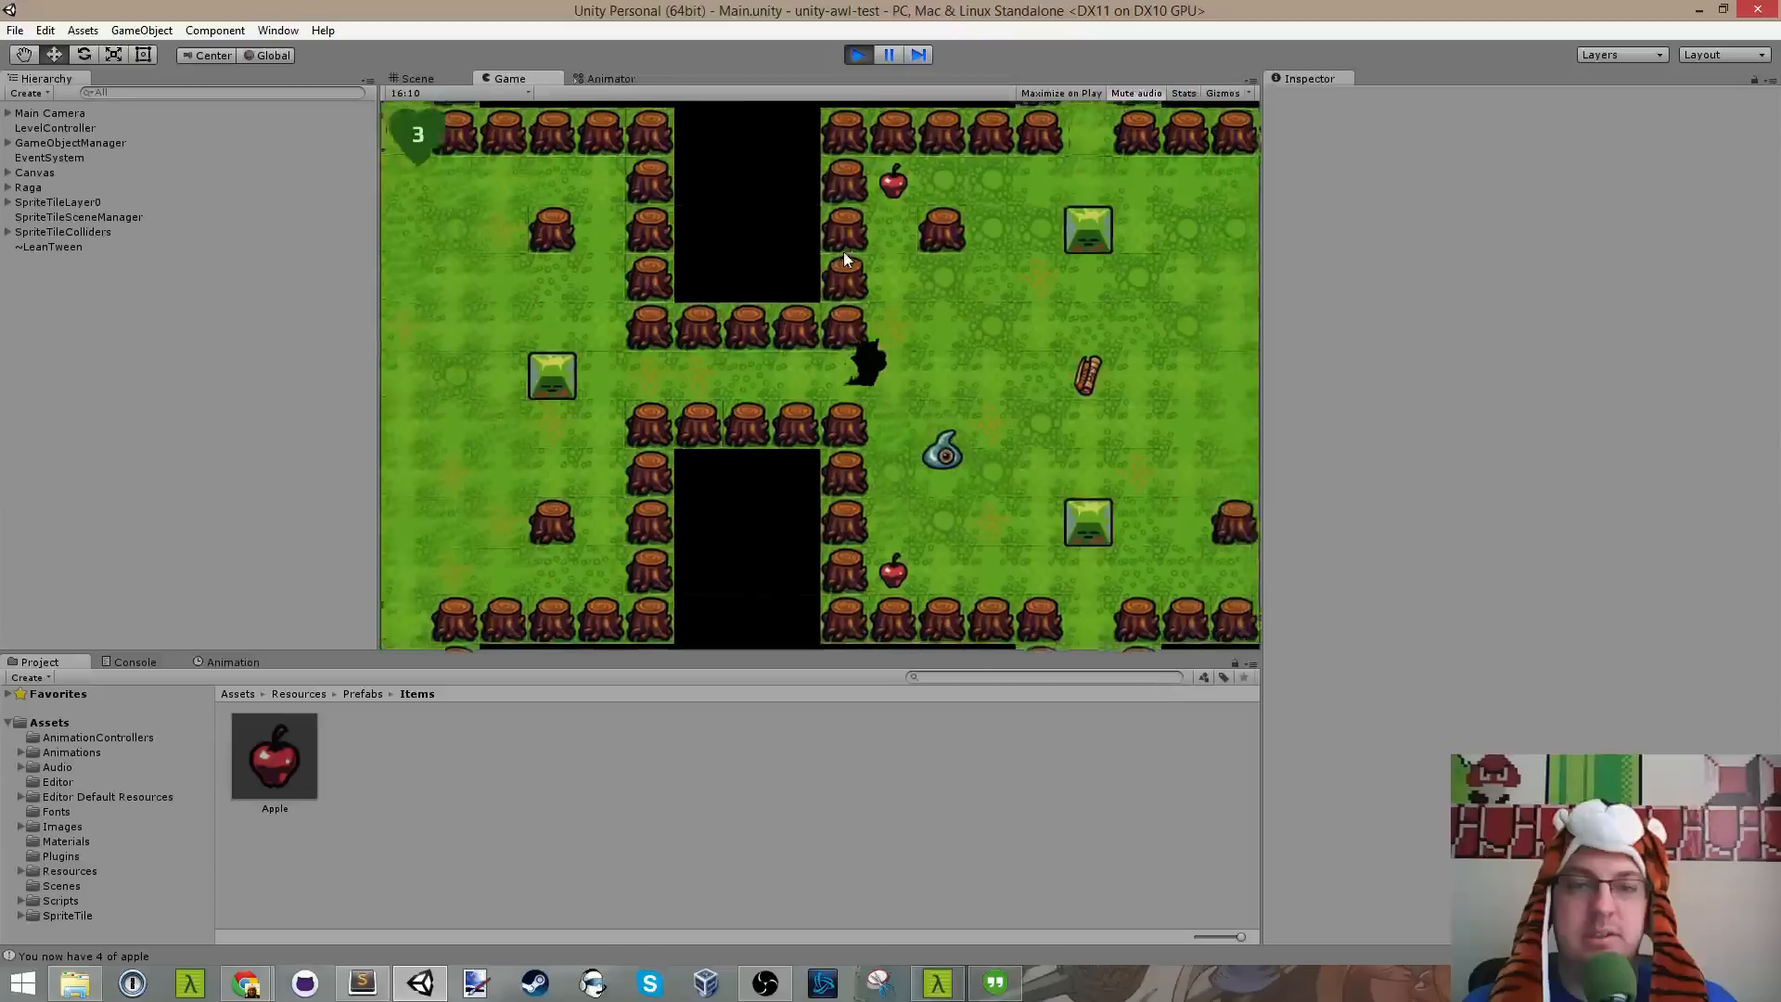
Step: Collect the apples in the corners of the eastern room, then stop the game
{"action": "key", "text": "w"}
{"action": "key", "text": "d"}
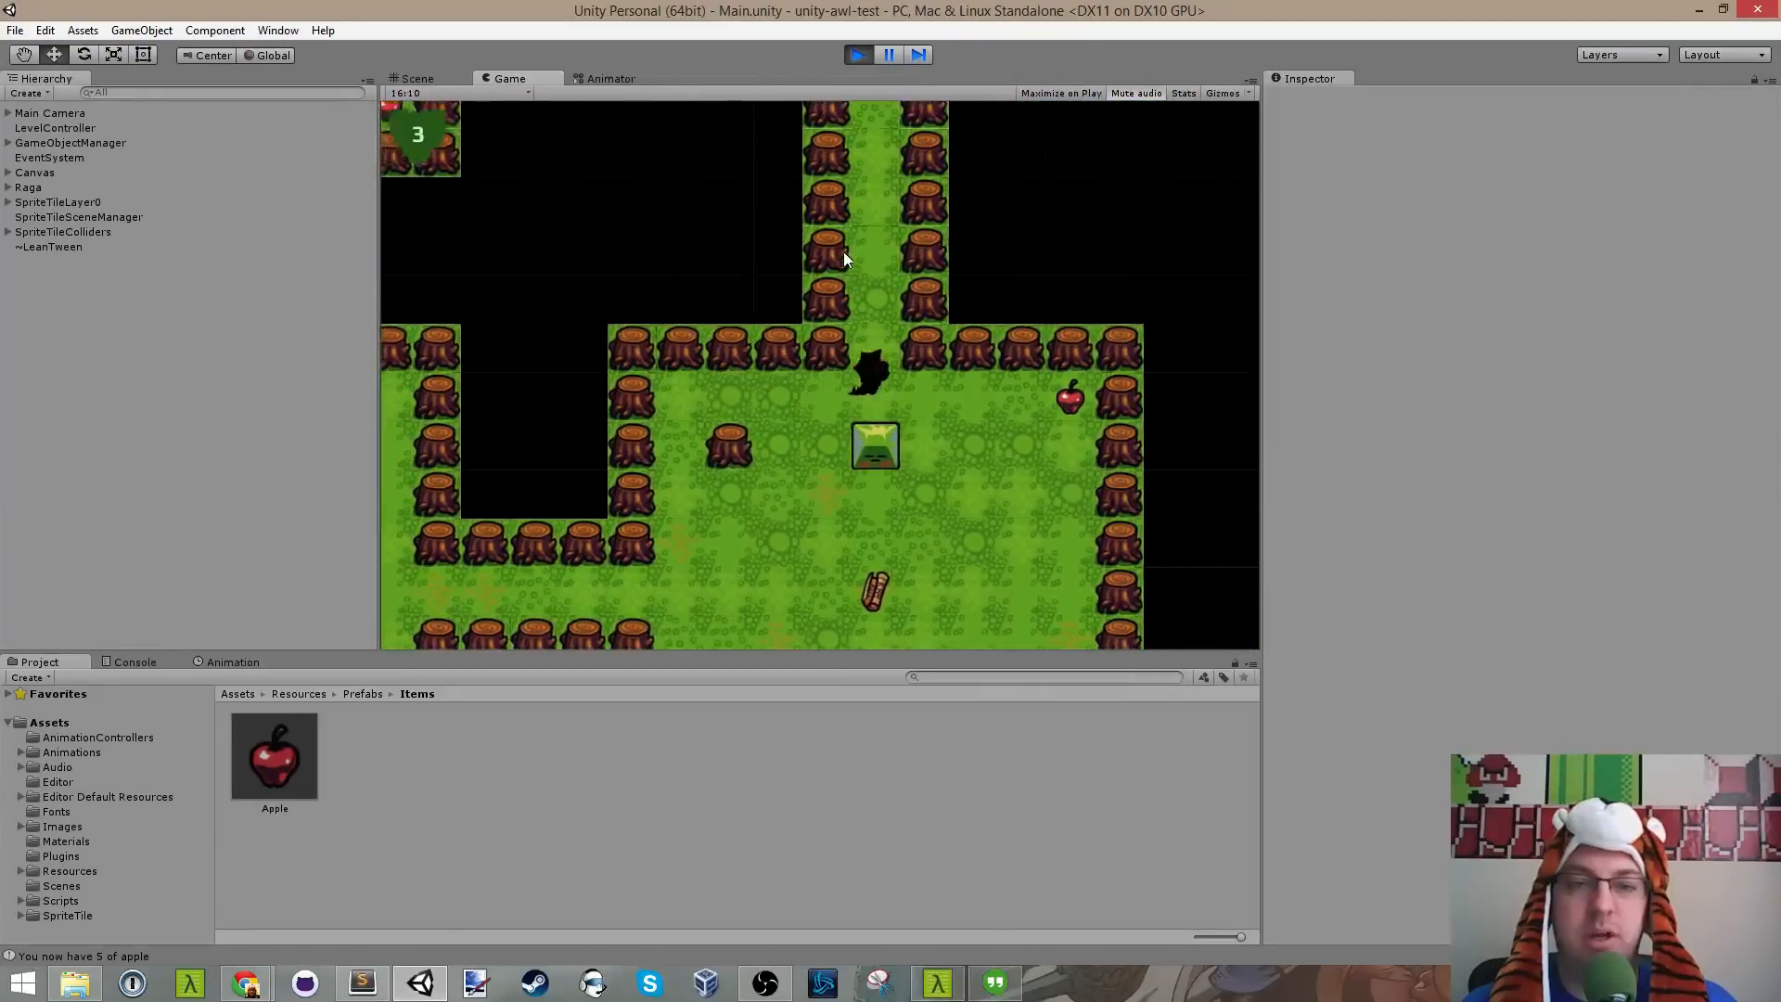
{"action": "key", "text": "a"}
{"action": "key", "text": "s"}
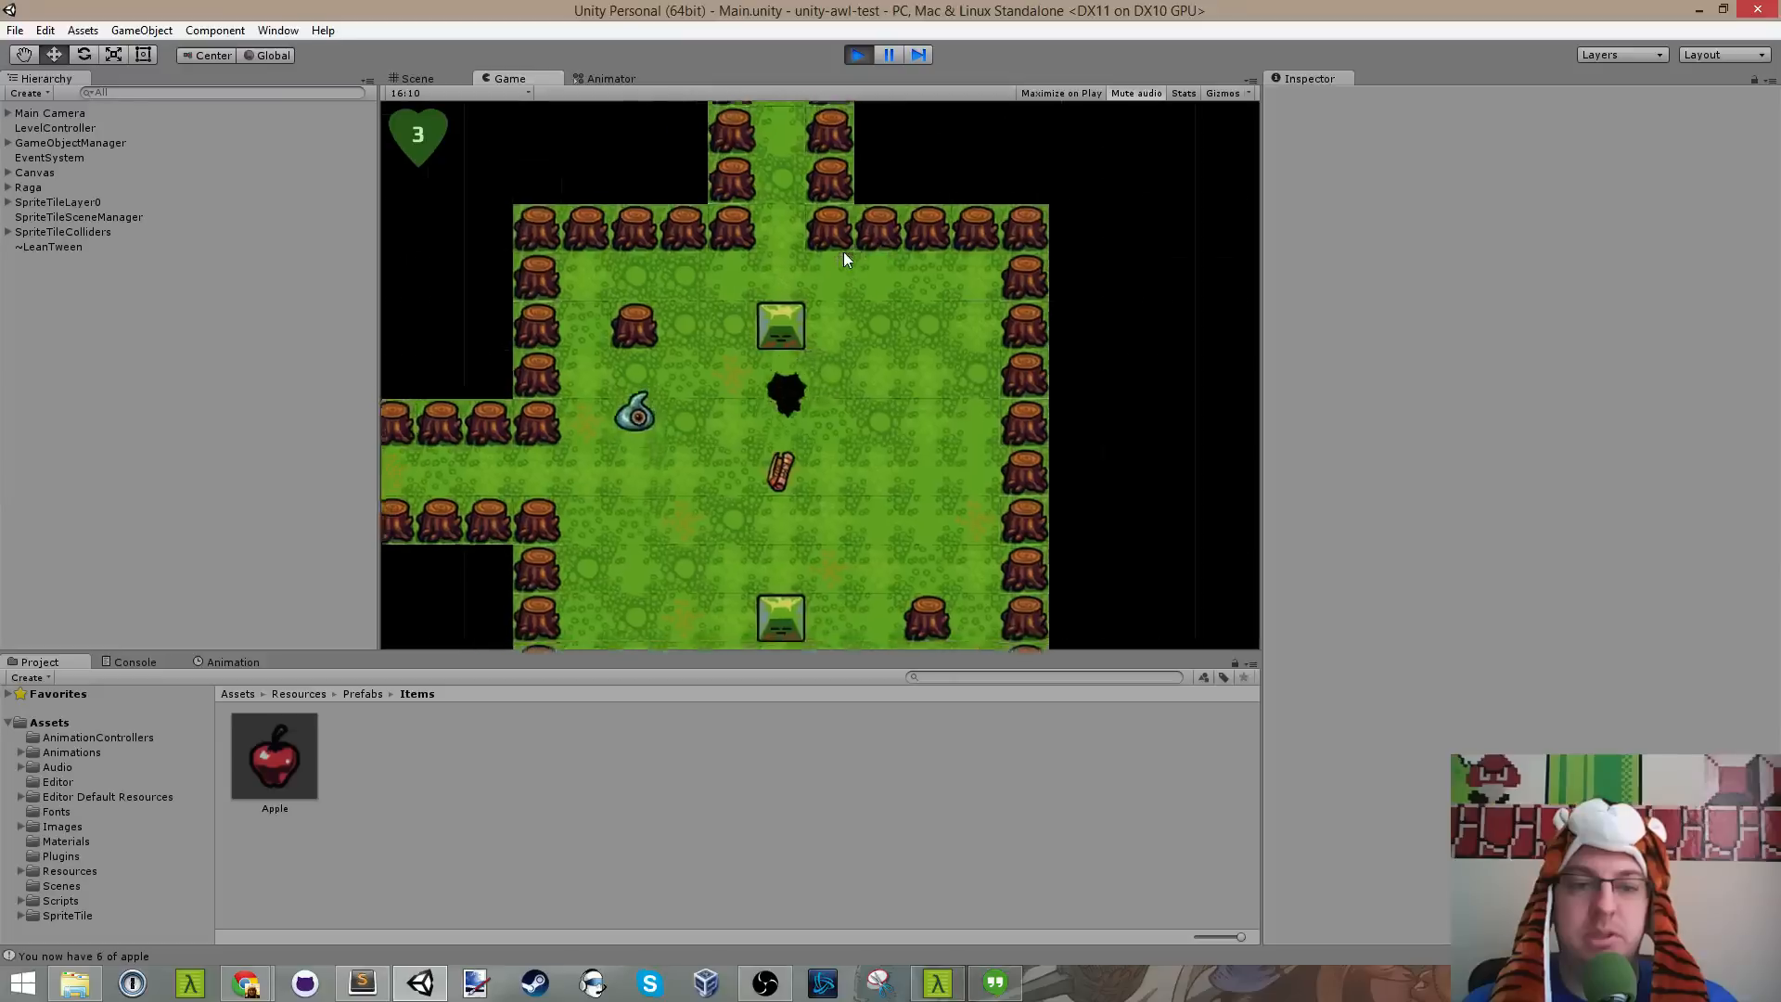
{"action": "key", "text": "d"}
{"action": "key", "text": "a"}
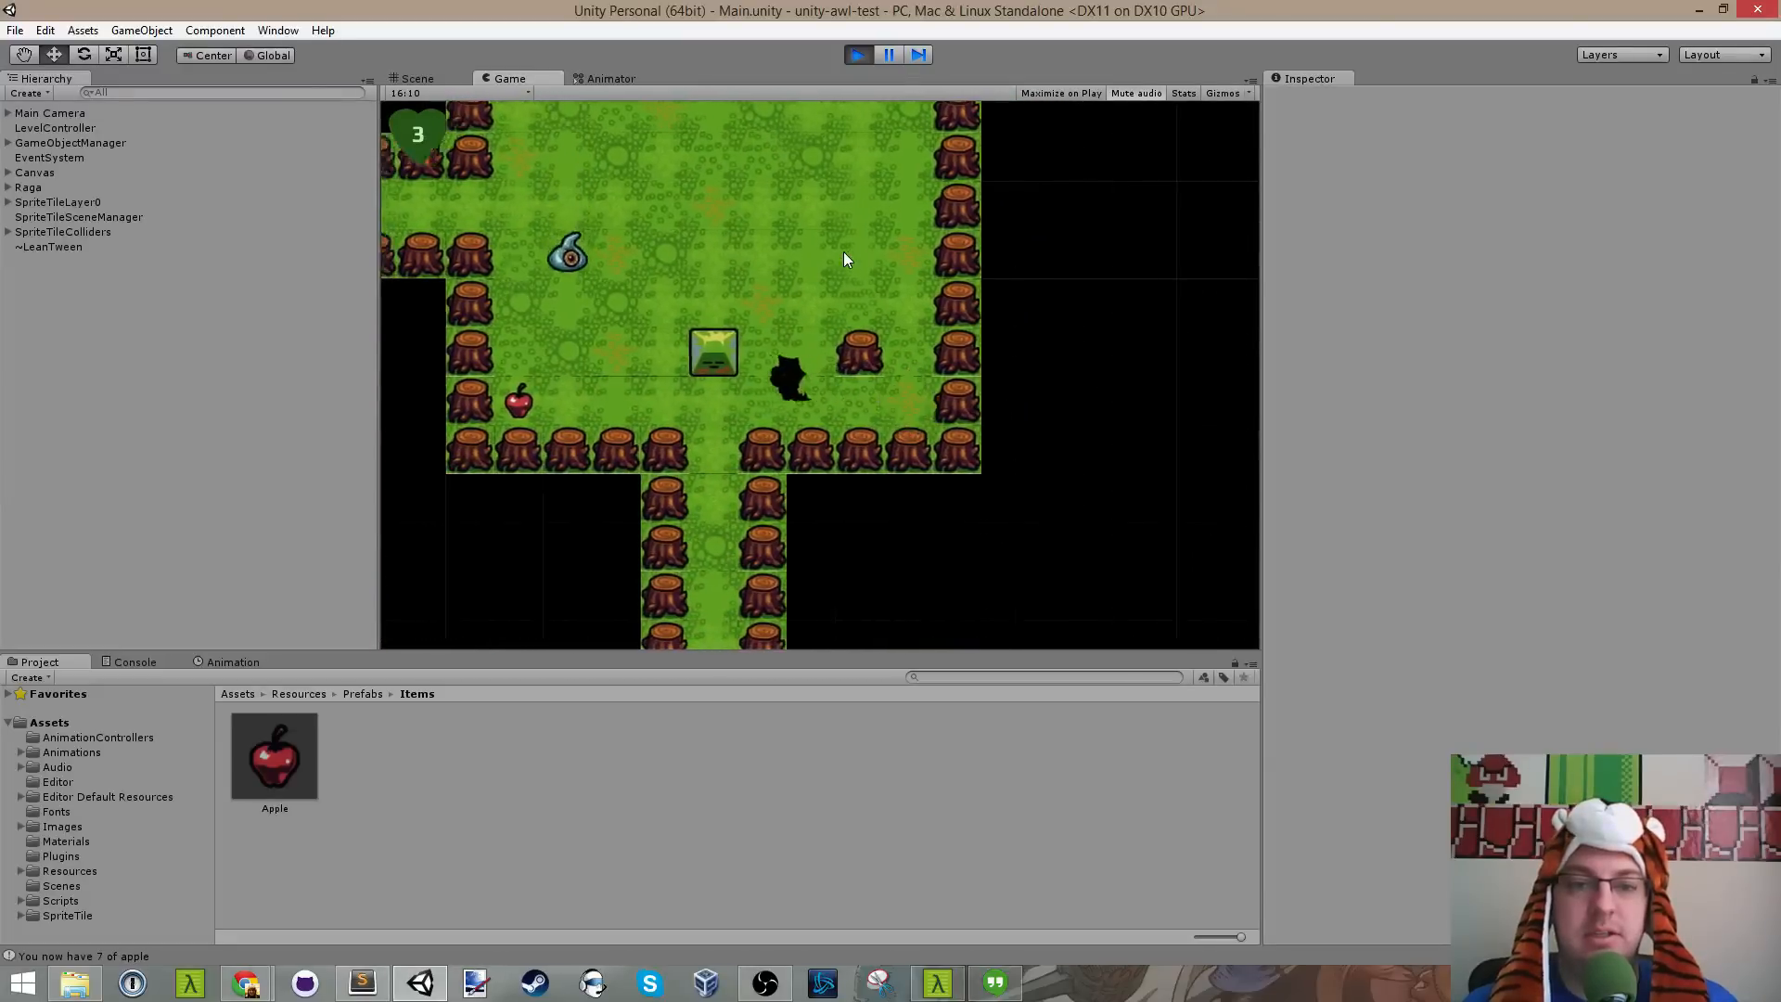
{"action": "key", "text": "w"}
{"action": "key", "text": "d"}
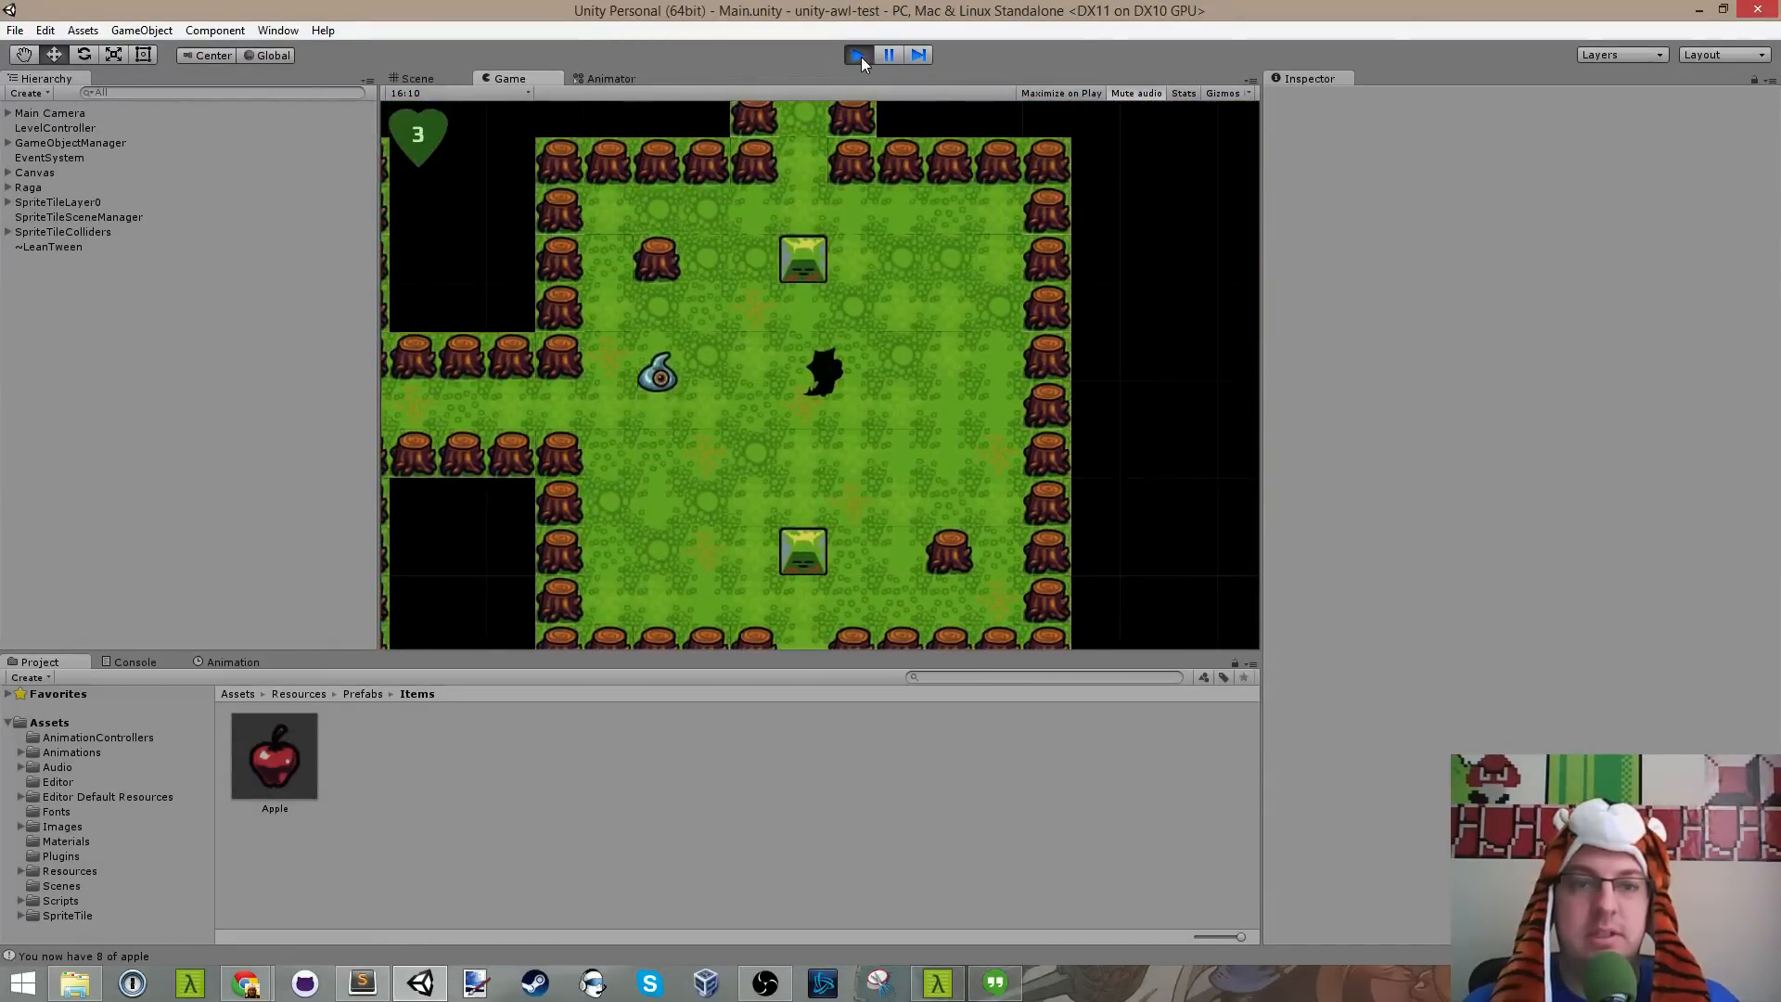
{"action": "left_click", "coordinate": [860, 55]}
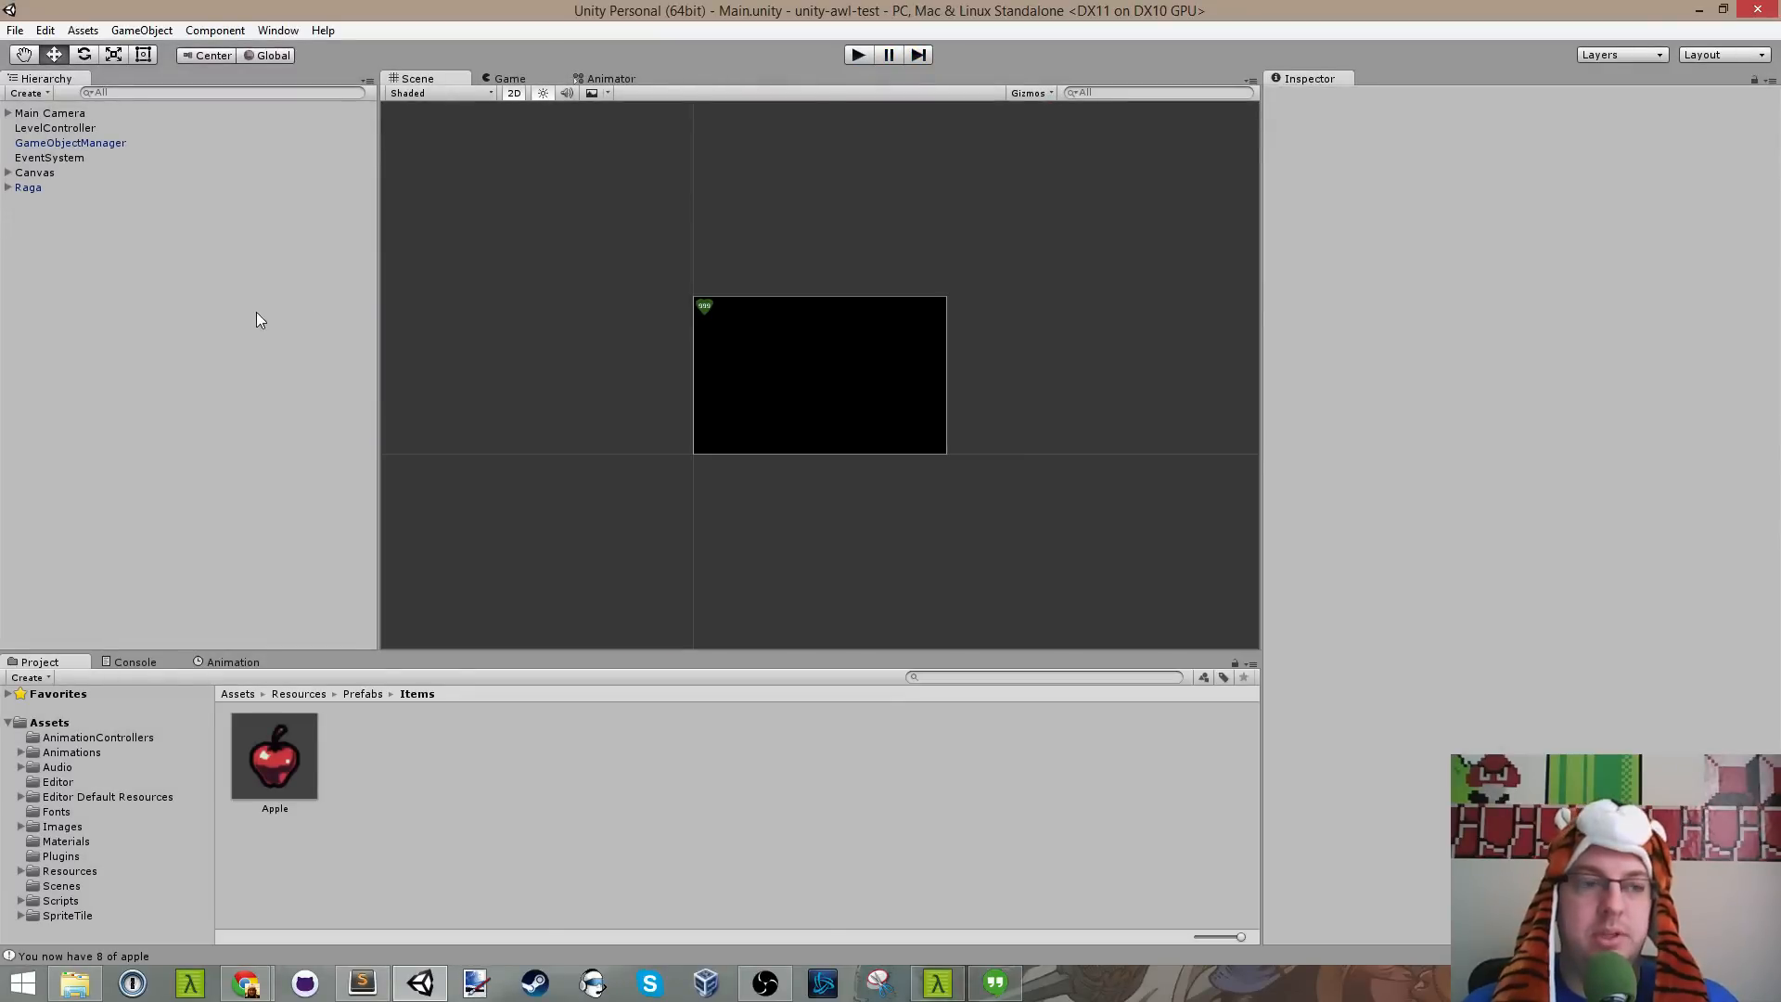
Step: Reopen the SpriteTile Editor on the GardenB map
{"action": "left_click", "coordinate": [278, 30]}
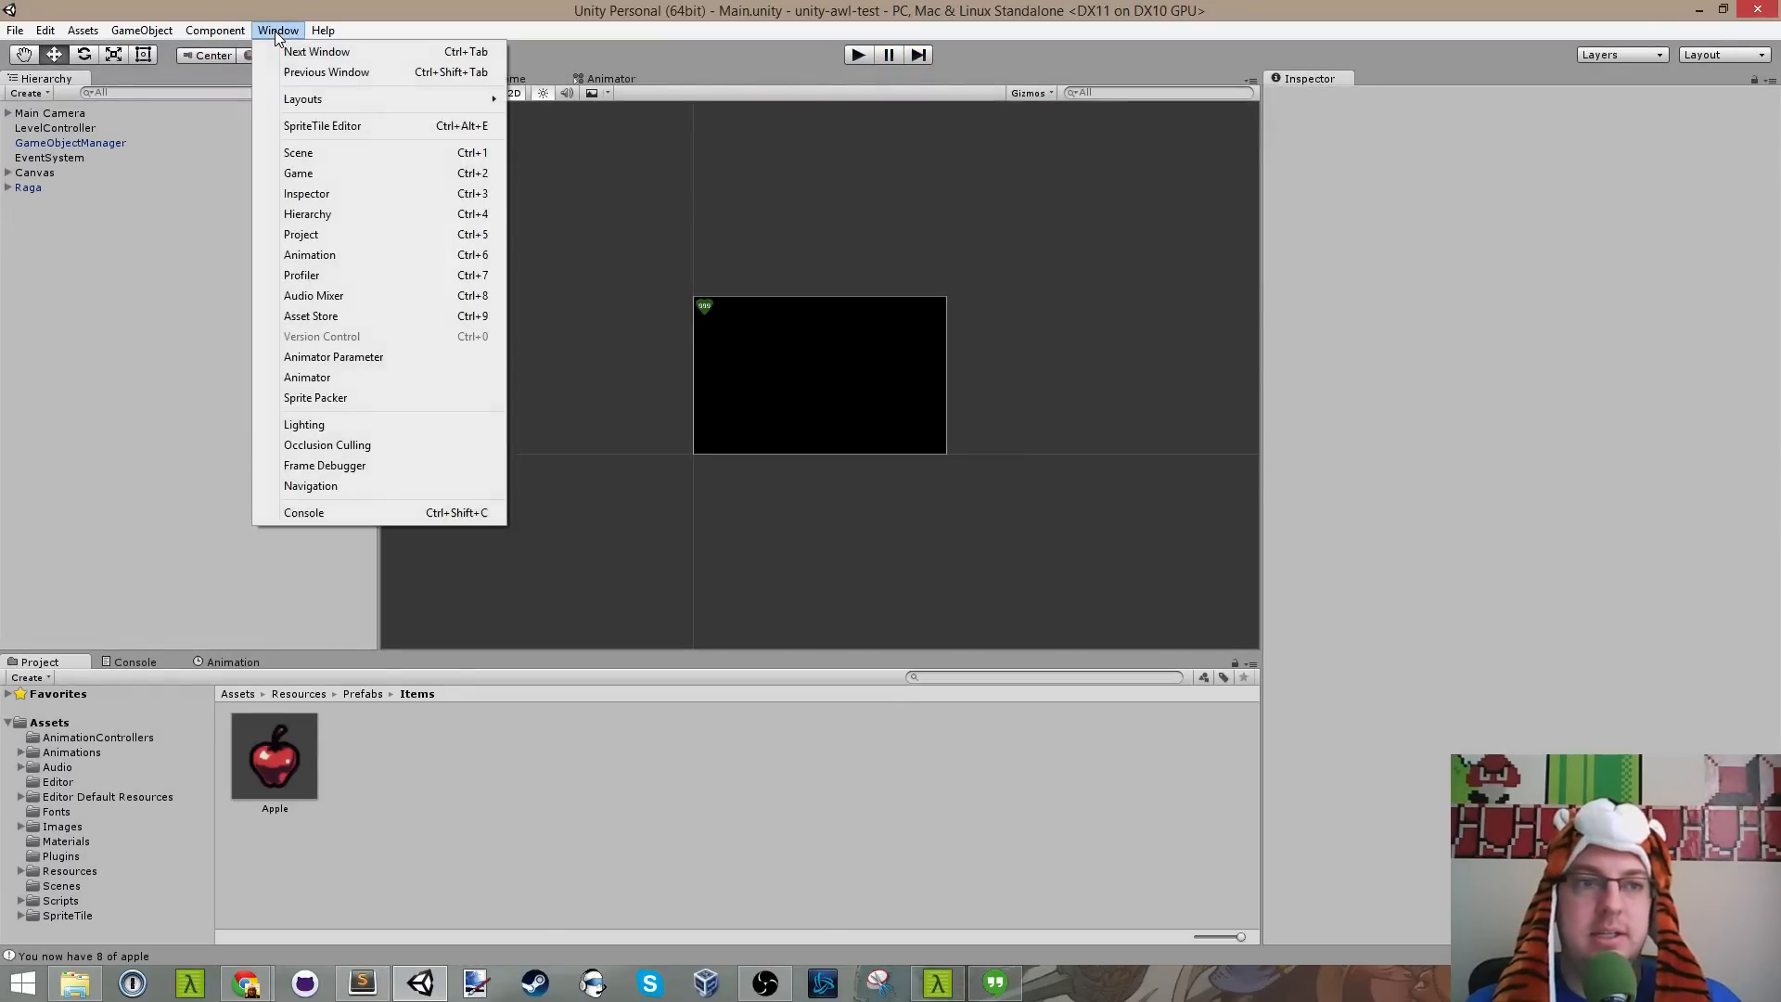
{"action": "left_click", "coordinate": [371, 126]}
{"action": "scroll", "coordinate": [755, 583], "scroll_direction": "up", "scroll_amount": 3}
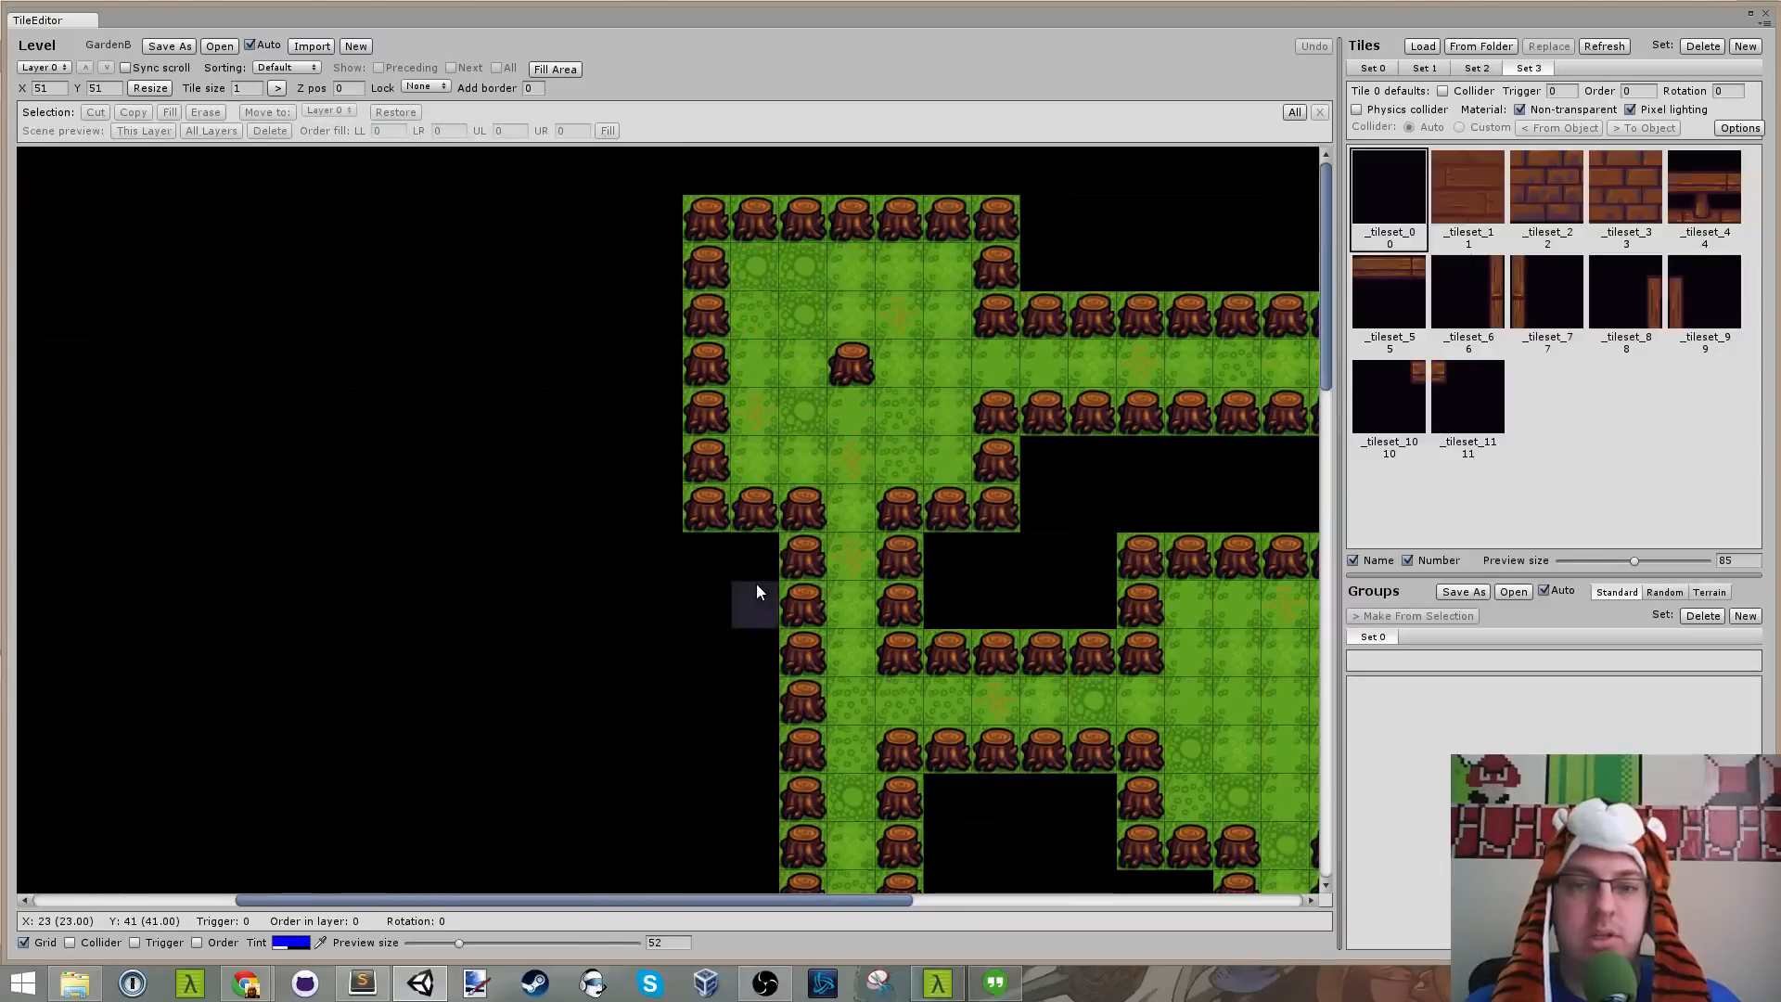
{"action": "left_click_drag", "start_coordinate": [681, 899], "coordinate": [1009, 883]}
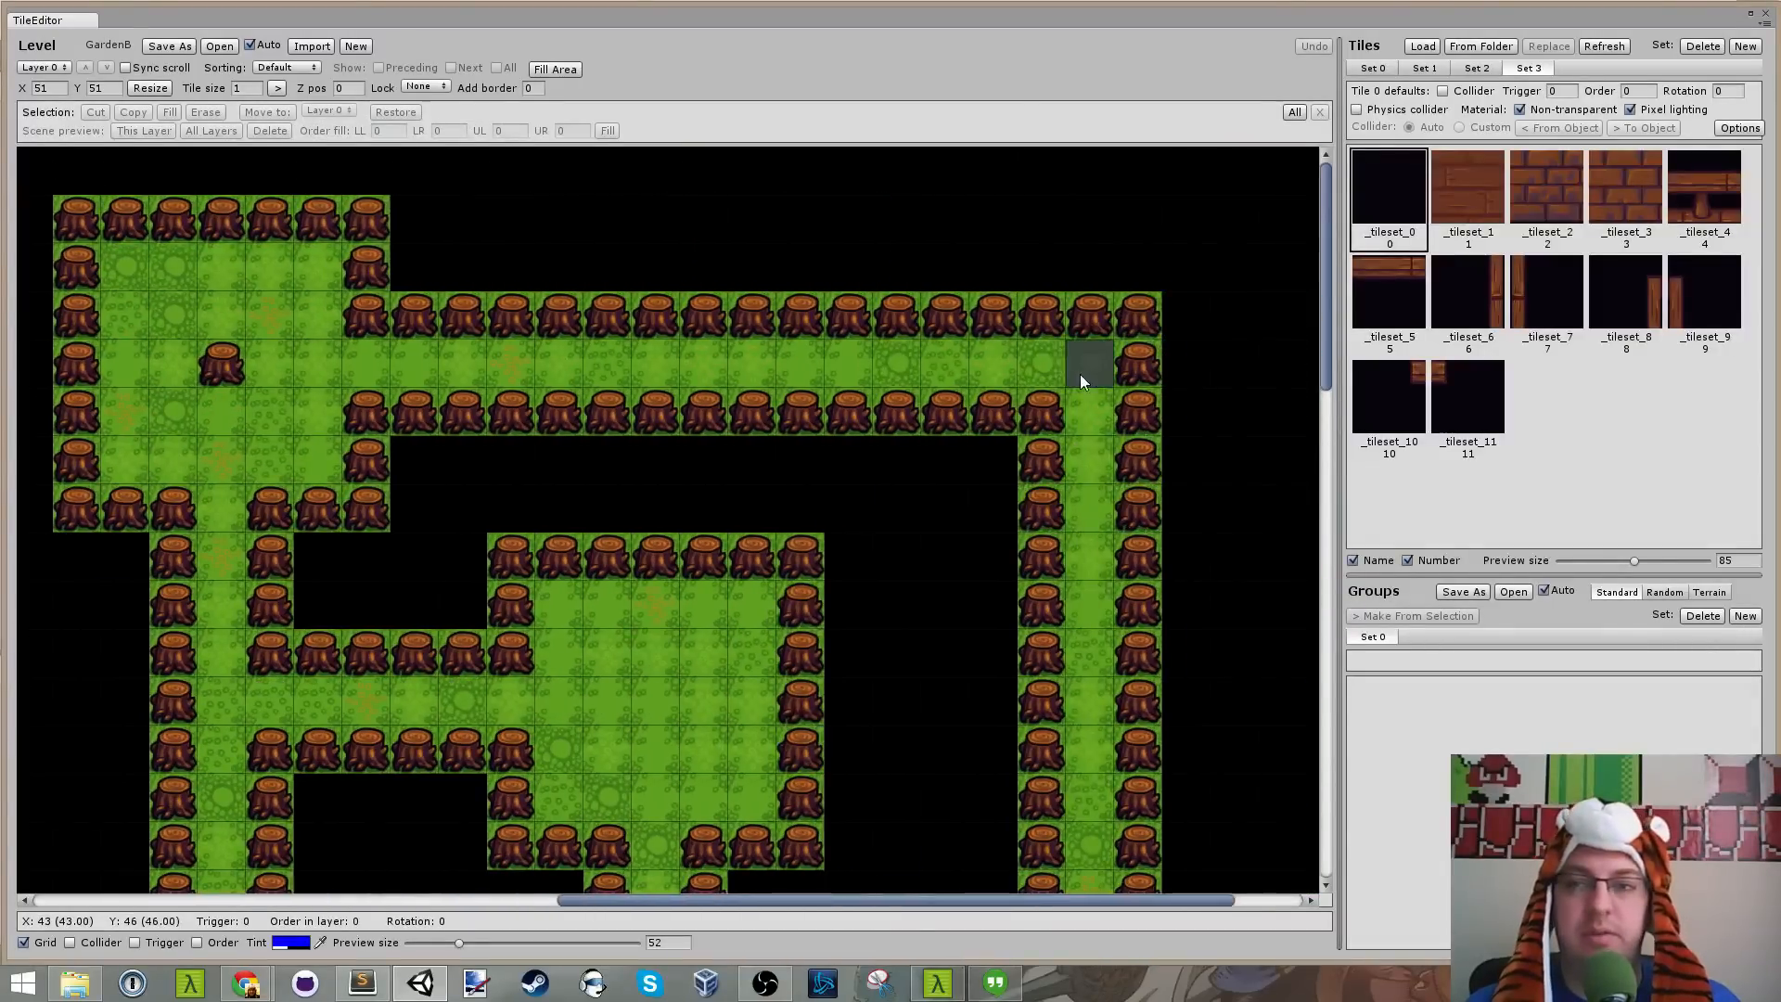
Step: Enable pixel lighting in the material defaults of the Set 2 forest tiles, selecting the range through forest_24
{"action": "left_click", "coordinate": [1476, 69]}
{"action": "left_click", "coordinate": [1425, 69]}
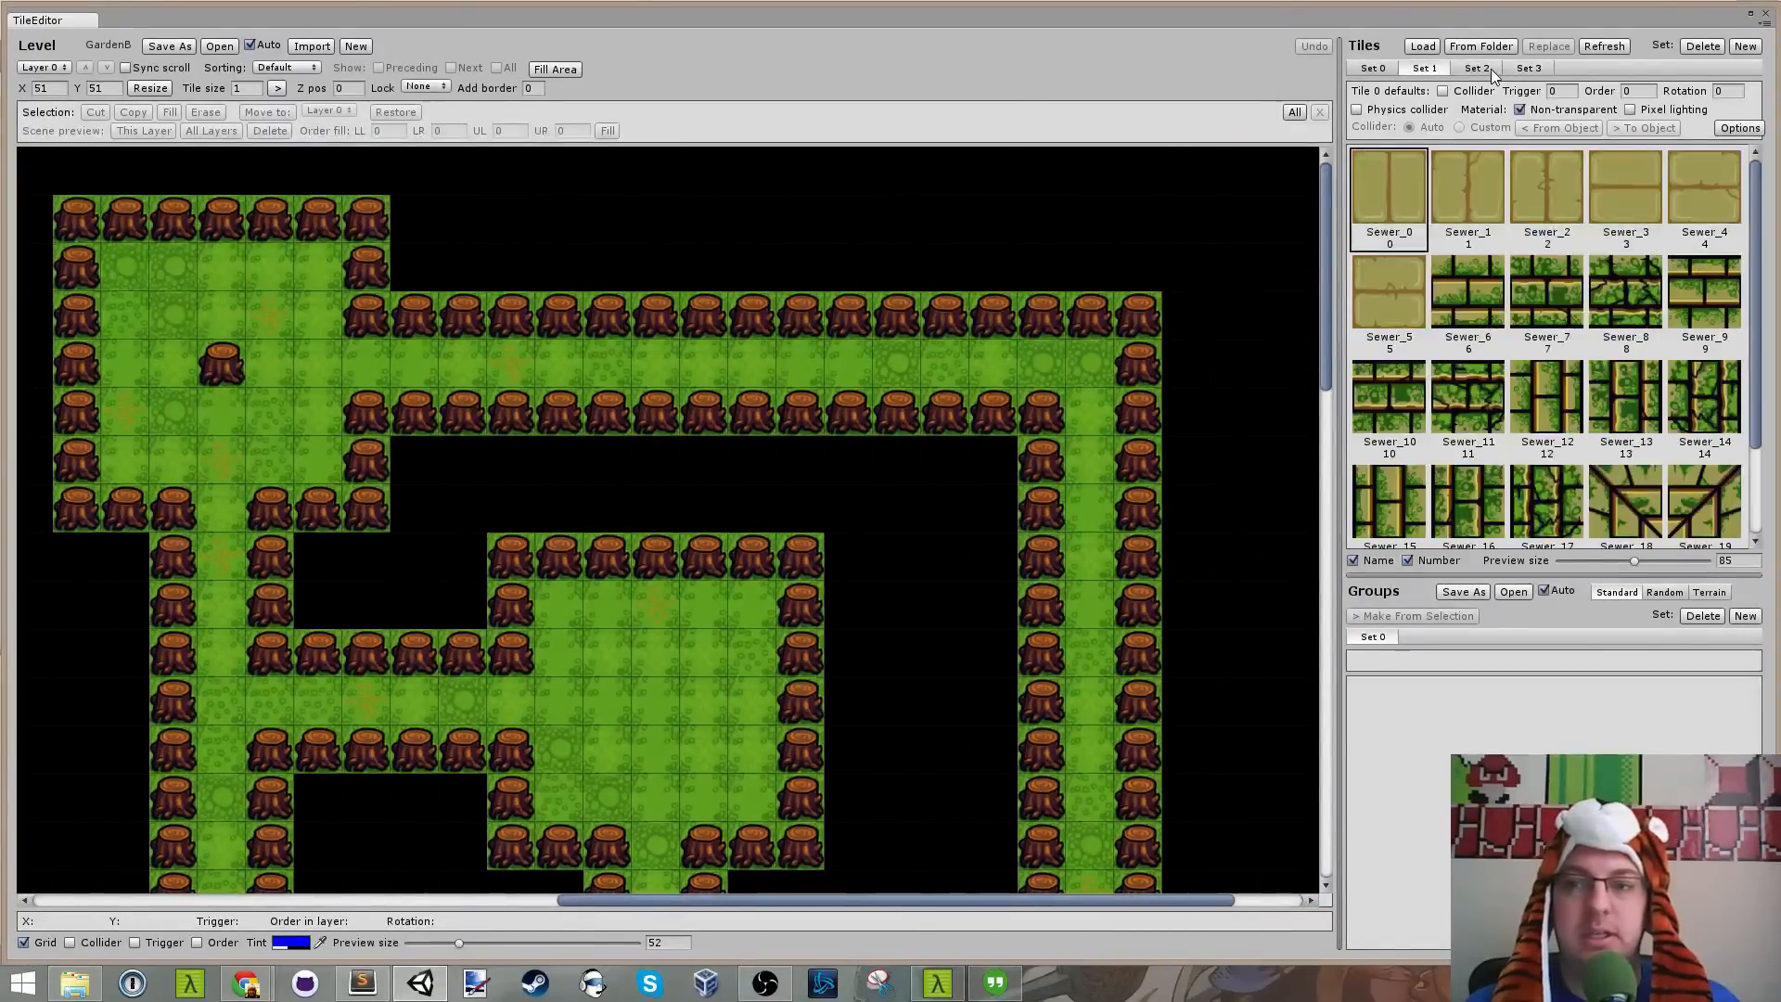
{"action": "left_click", "coordinate": [1476, 68]}
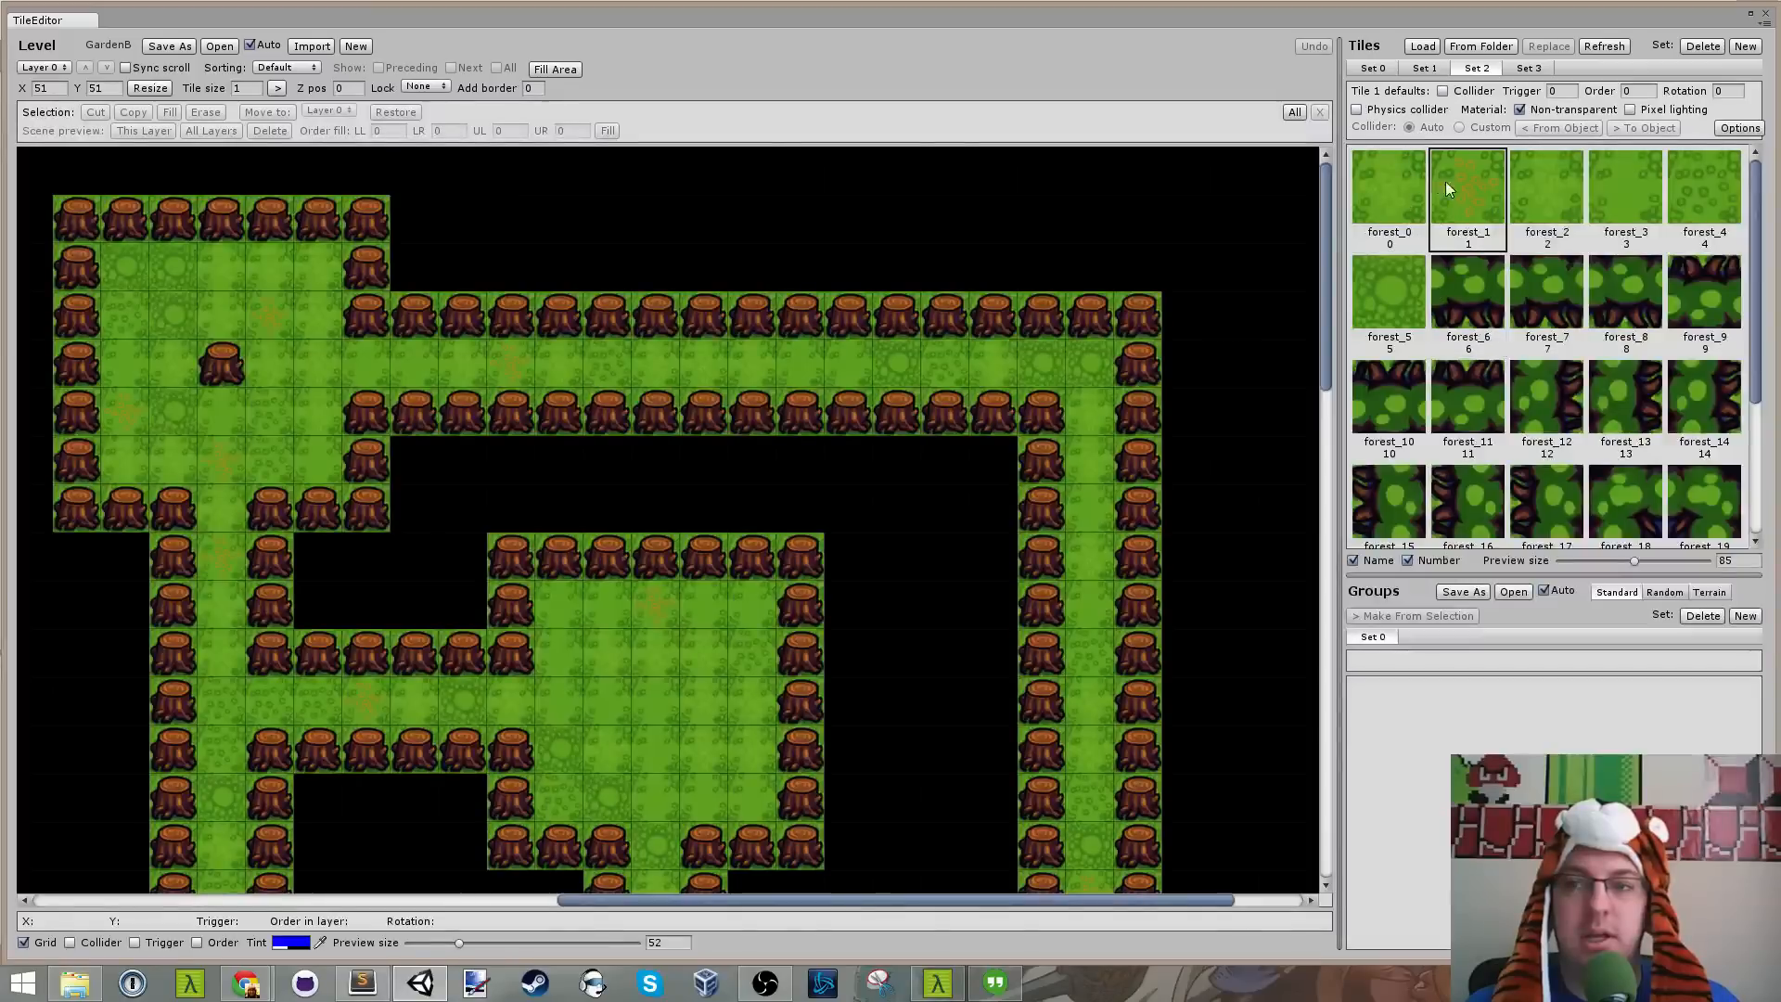
{"action": "scroll", "coordinate": [1481, 234], "scroll_direction": "down", "scroll_amount": 3}
{"action": "left_click", "coordinate": [1703, 380], "text": "shift"}
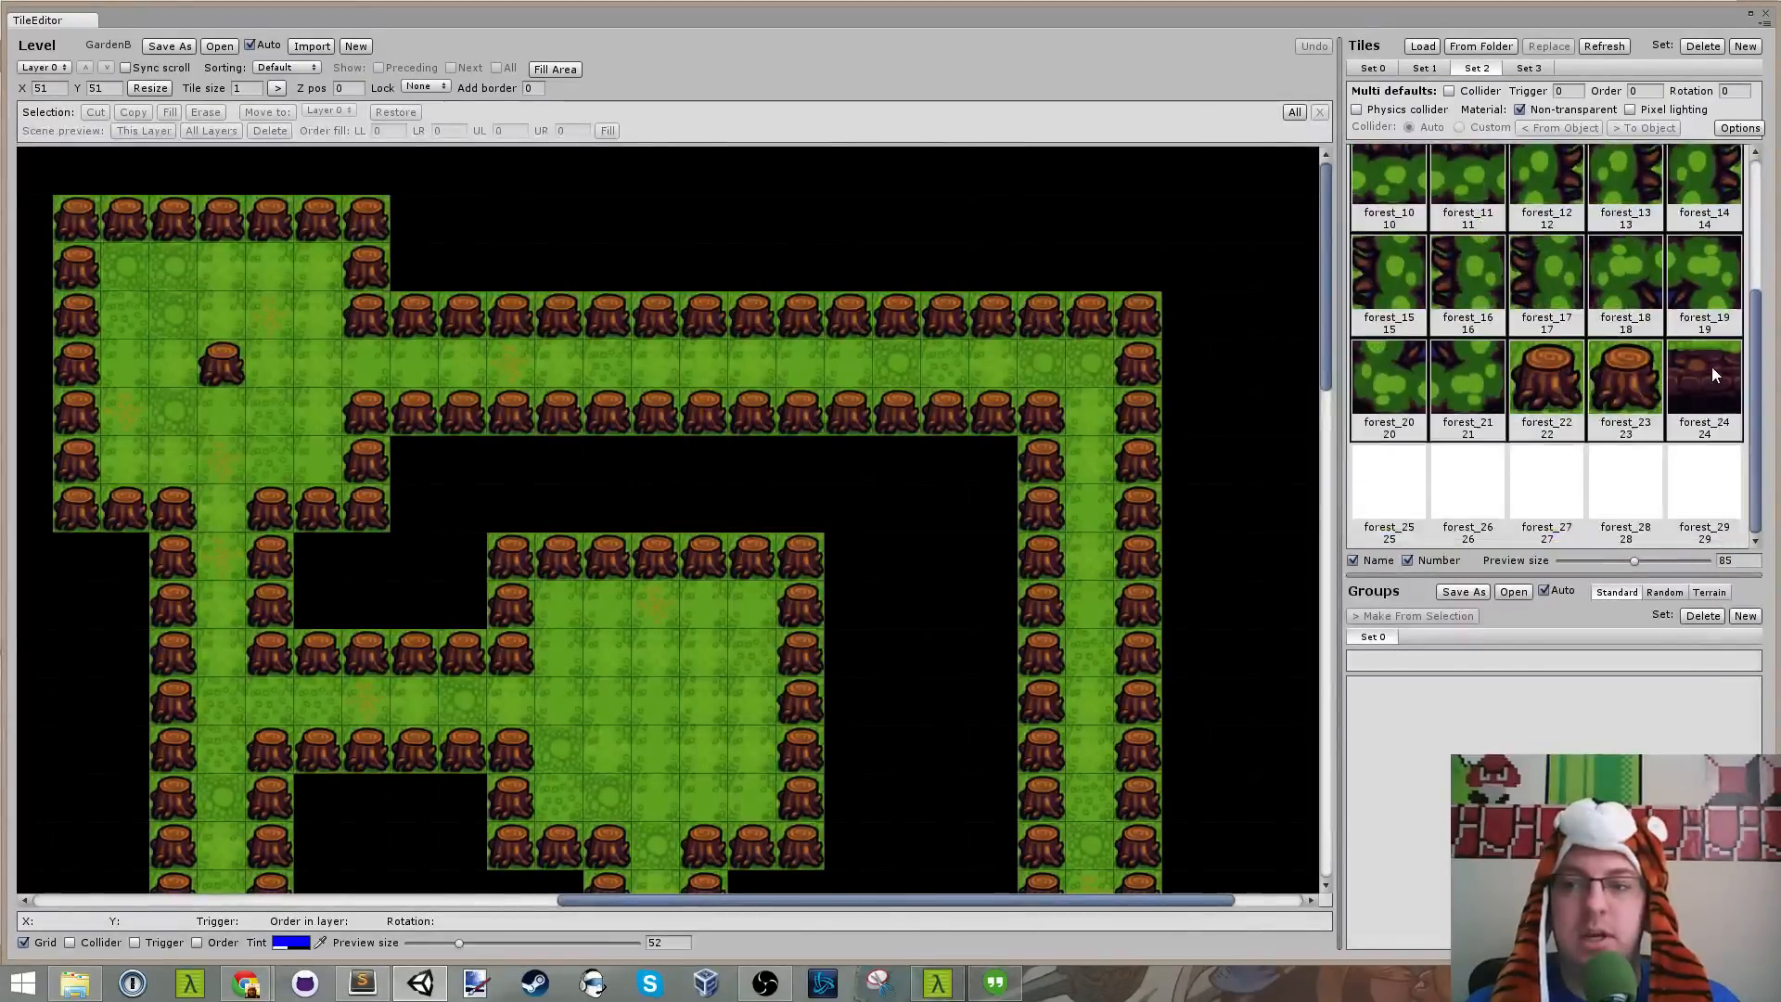
{"action": "scroll", "coordinate": [1577, 327], "scroll_direction": "up", "scroll_amount": 3}
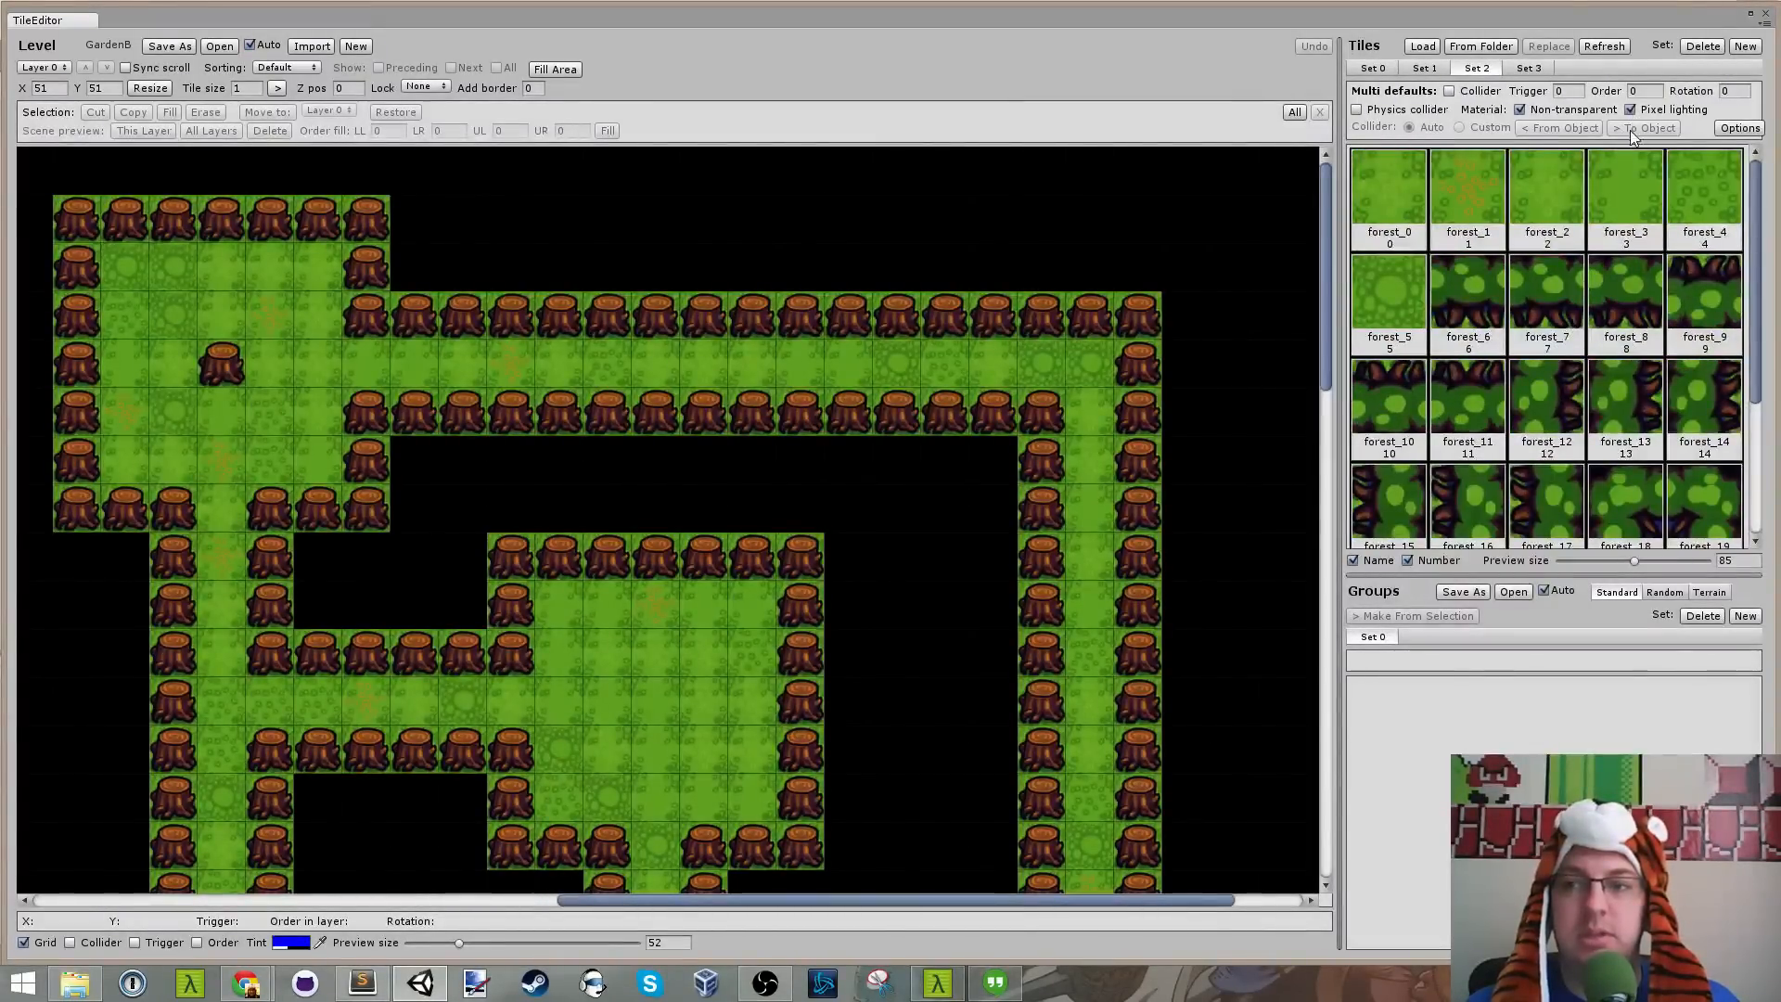
Step: Check the material and collider defaults of individual forest tiles between forest_0 and forest_9 in Set 2
{"action": "left_click", "coordinate": [1620, 318]}
{"action": "left_click", "coordinate": [1410, 205]}
{"action": "left_click", "coordinate": [1482, 177]}
{"action": "left_click", "coordinate": [1554, 173]}
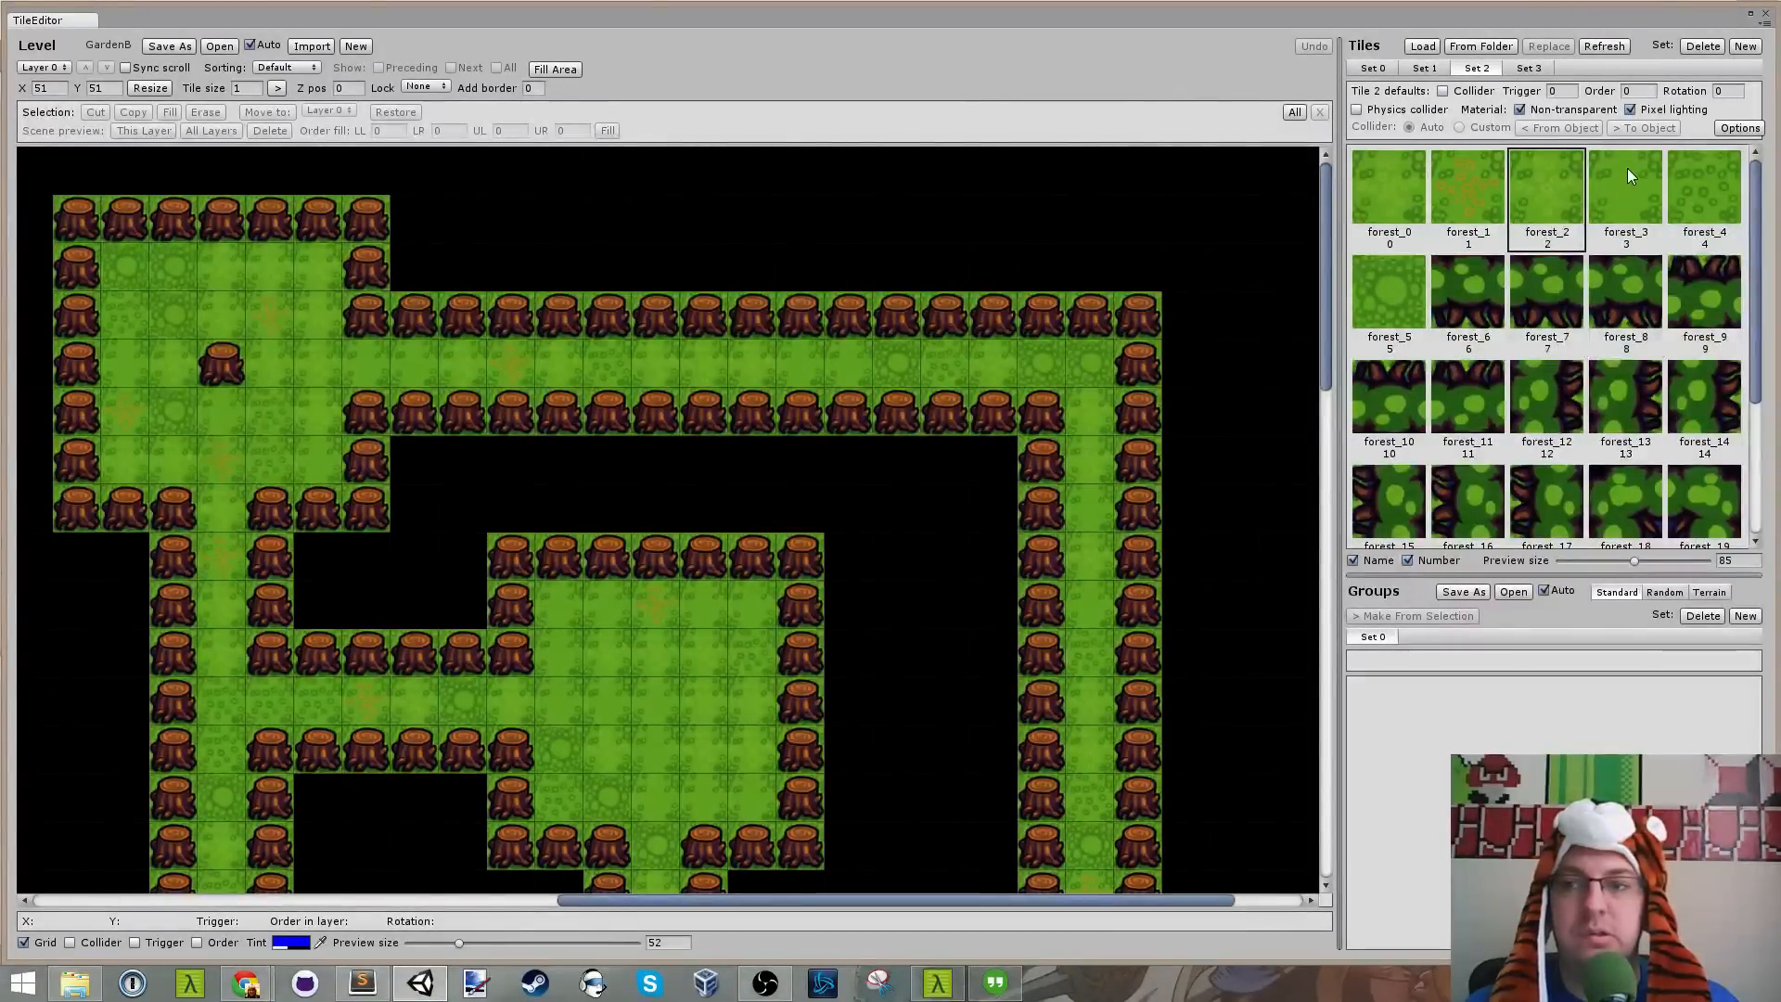
{"action": "left_click", "coordinate": [1626, 169]}
{"action": "left_click", "coordinate": [1706, 183]}
{"action": "left_click", "coordinate": [1677, 316]}
{"action": "left_click", "coordinate": [1624, 306]}
{"action": "left_click", "coordinate": [1447, 301]}
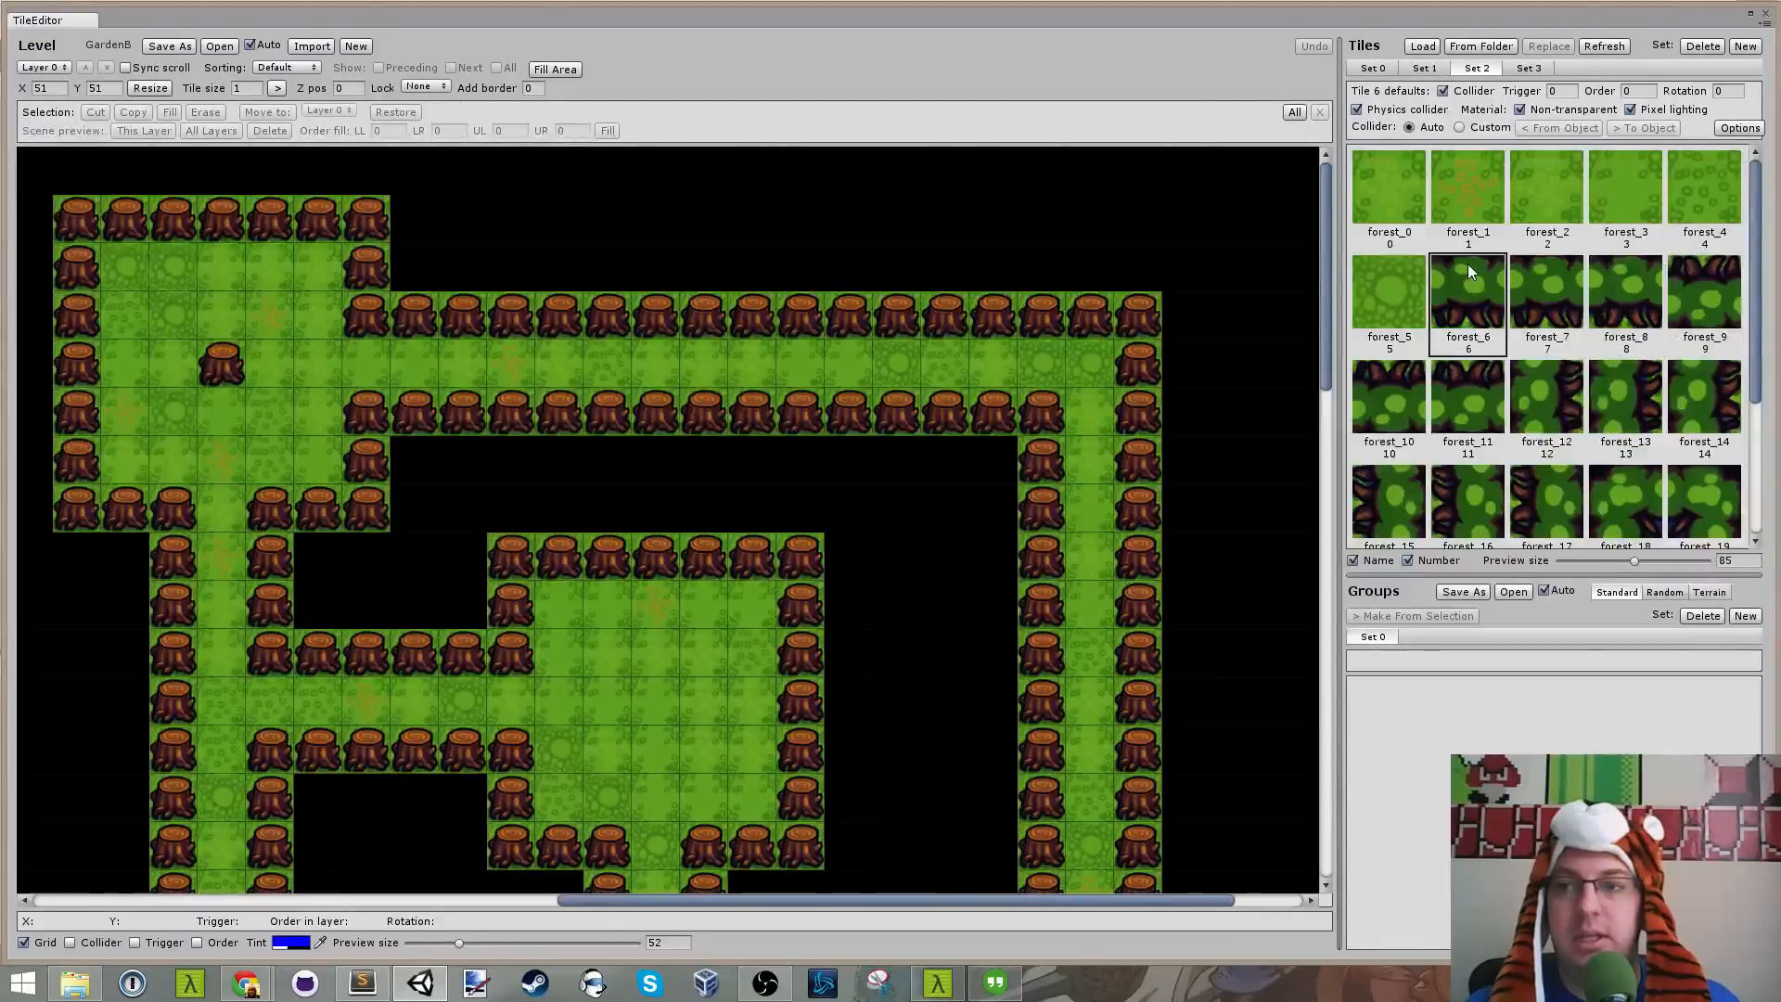
Step: Close the tile editor and run the game to test the garden level with the changed tile lighting
{"action": "left_click", "coordinate": [1766, 13]}
{"action": "left_click", "coordinate": [857, 56]}
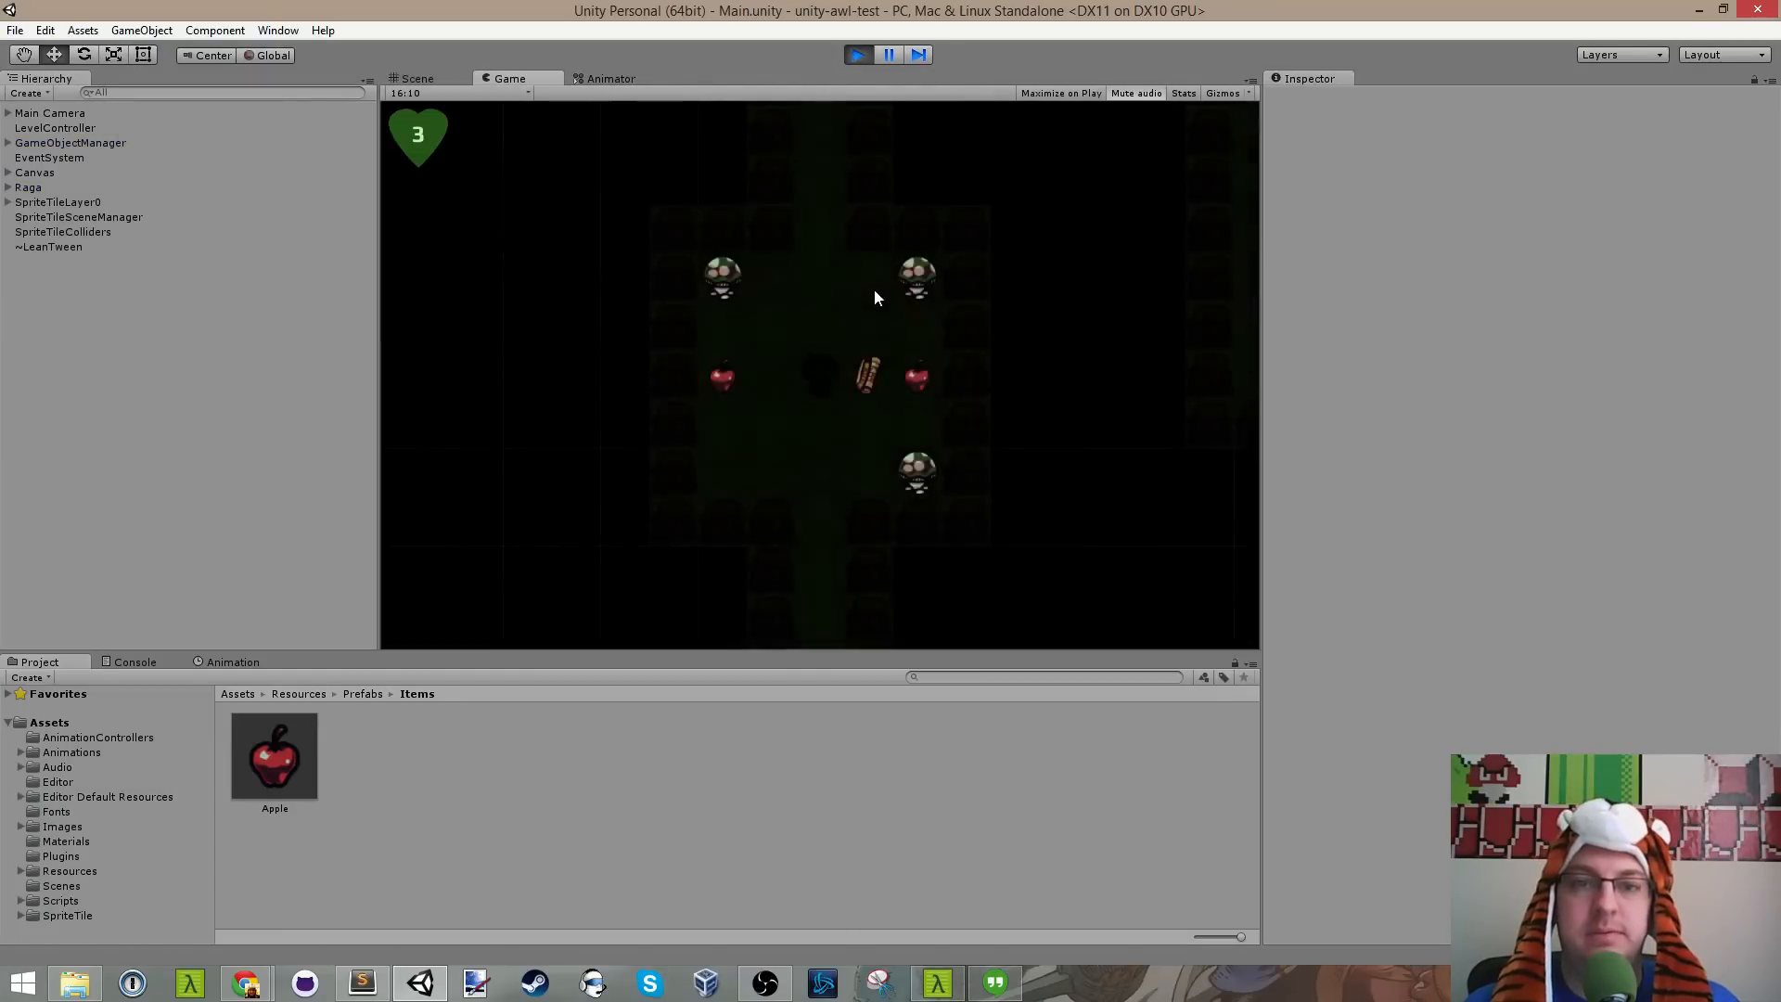
Step: Walk the character through the garden maze to test wall collisions and item pickups, and stop play mode
{"action": "key", "text": "Down"}
{"action": "key", "text": "Right"}
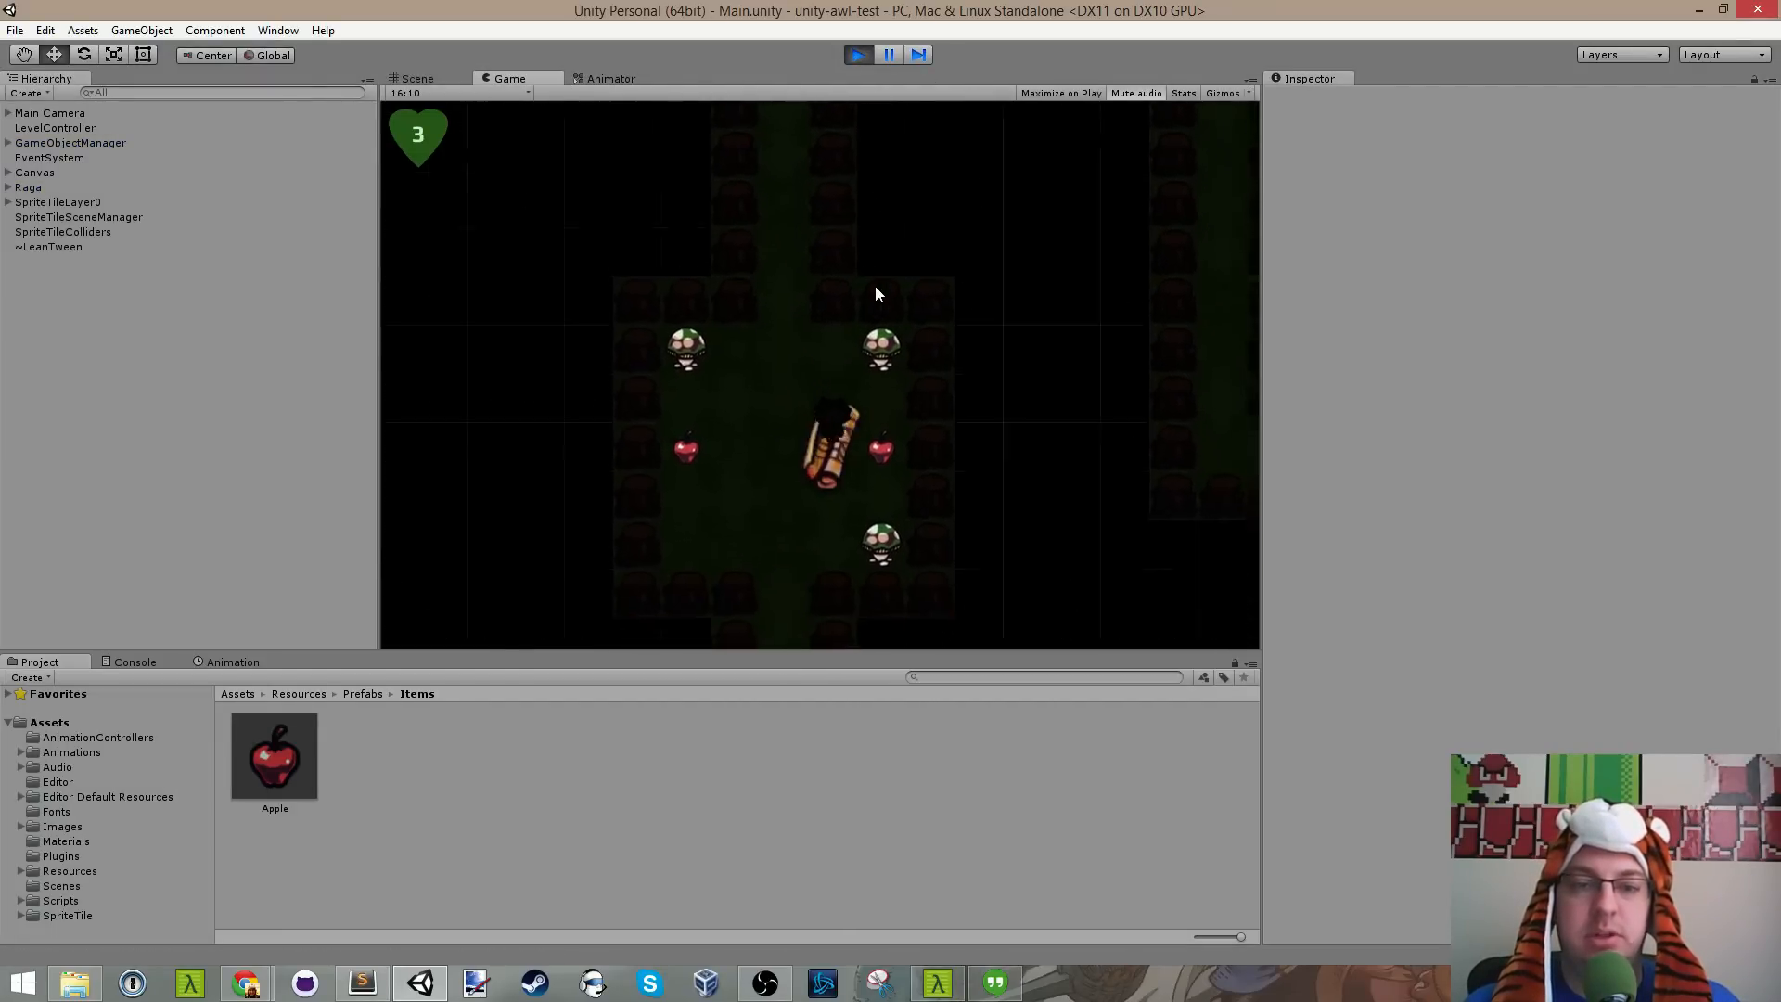
{"action": "key", "text": "Left"}
{"action": "key", "text": "Left"}
{"action": "key", "text": "Up"}
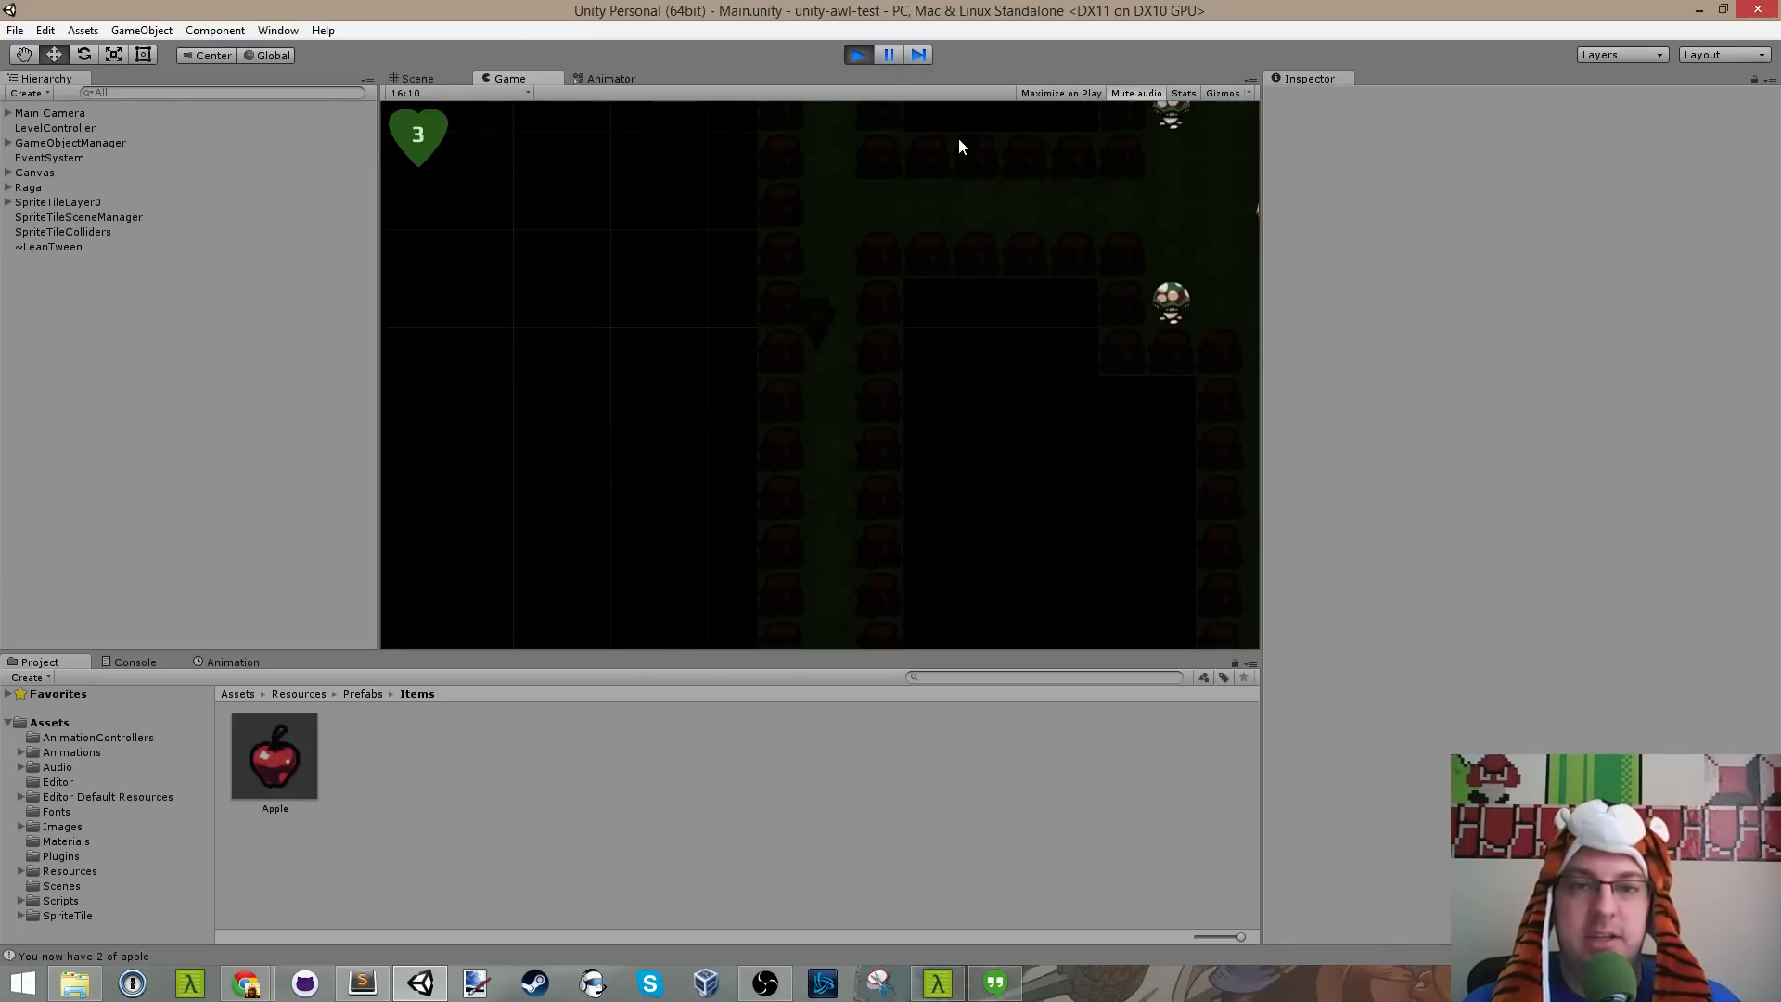
{"action": "key", "text": "Right"}
{"action": "key", "text": "Right"}
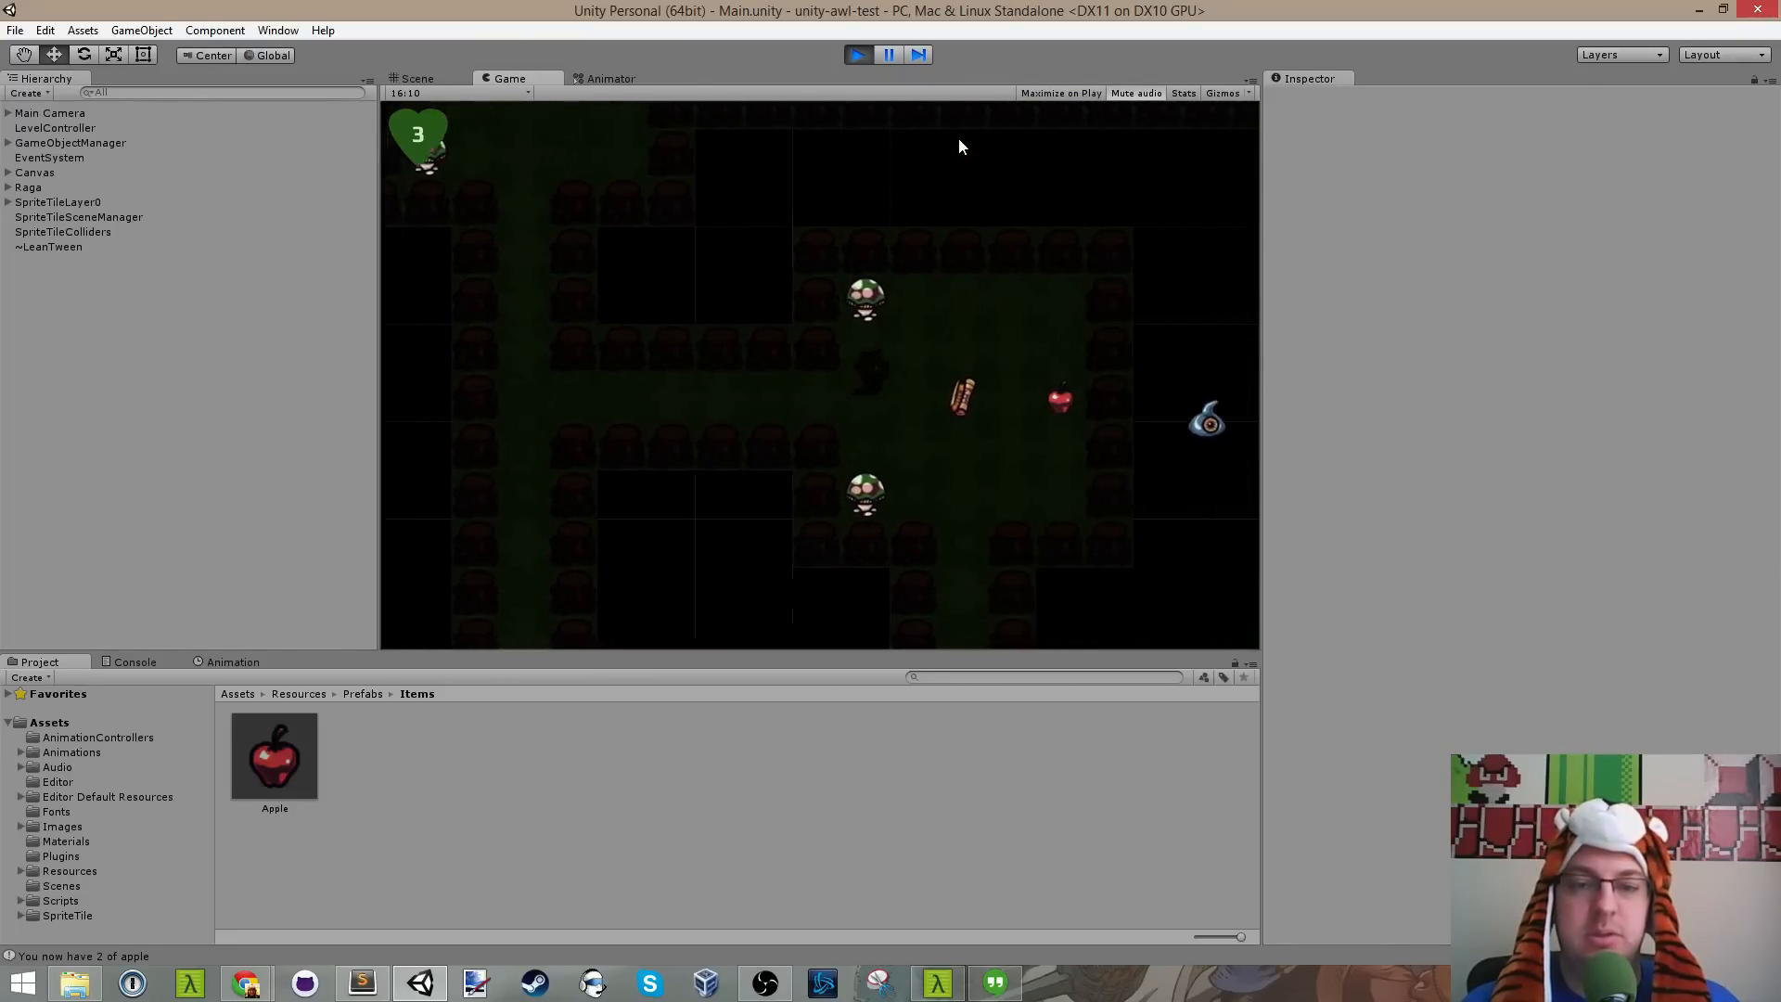
{"action": "key", "text": "Left"}
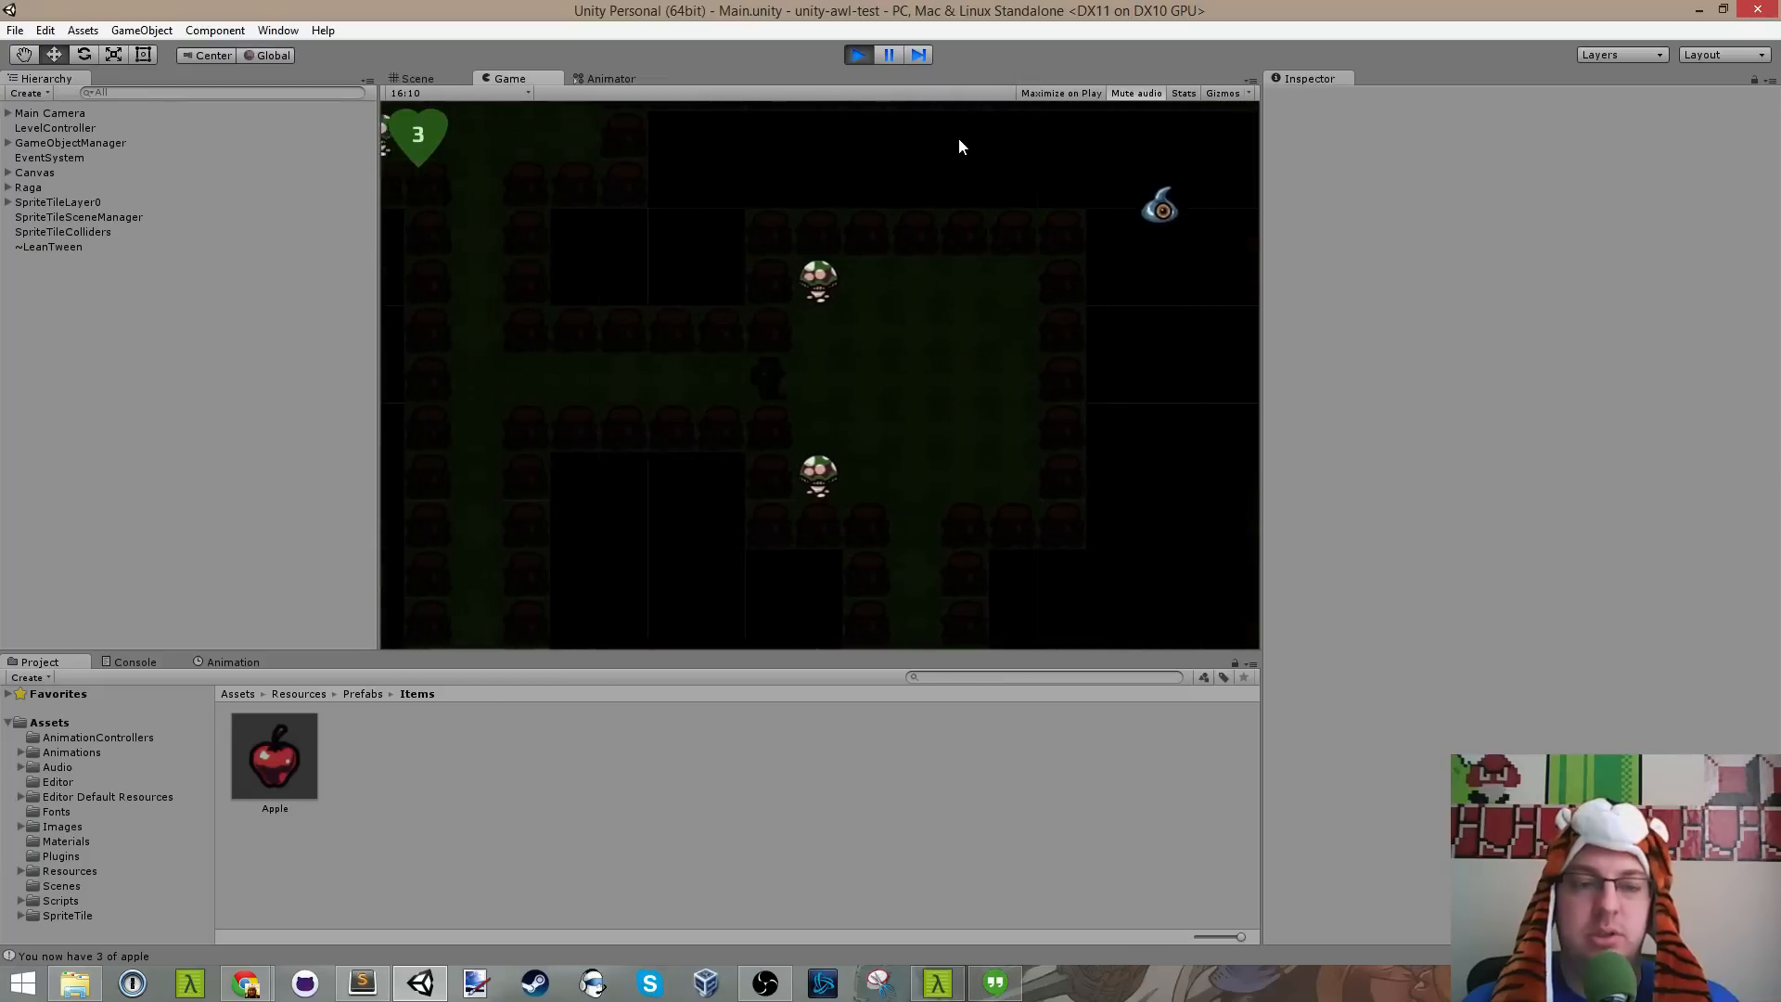
{"action": "key", "text": "Up"}
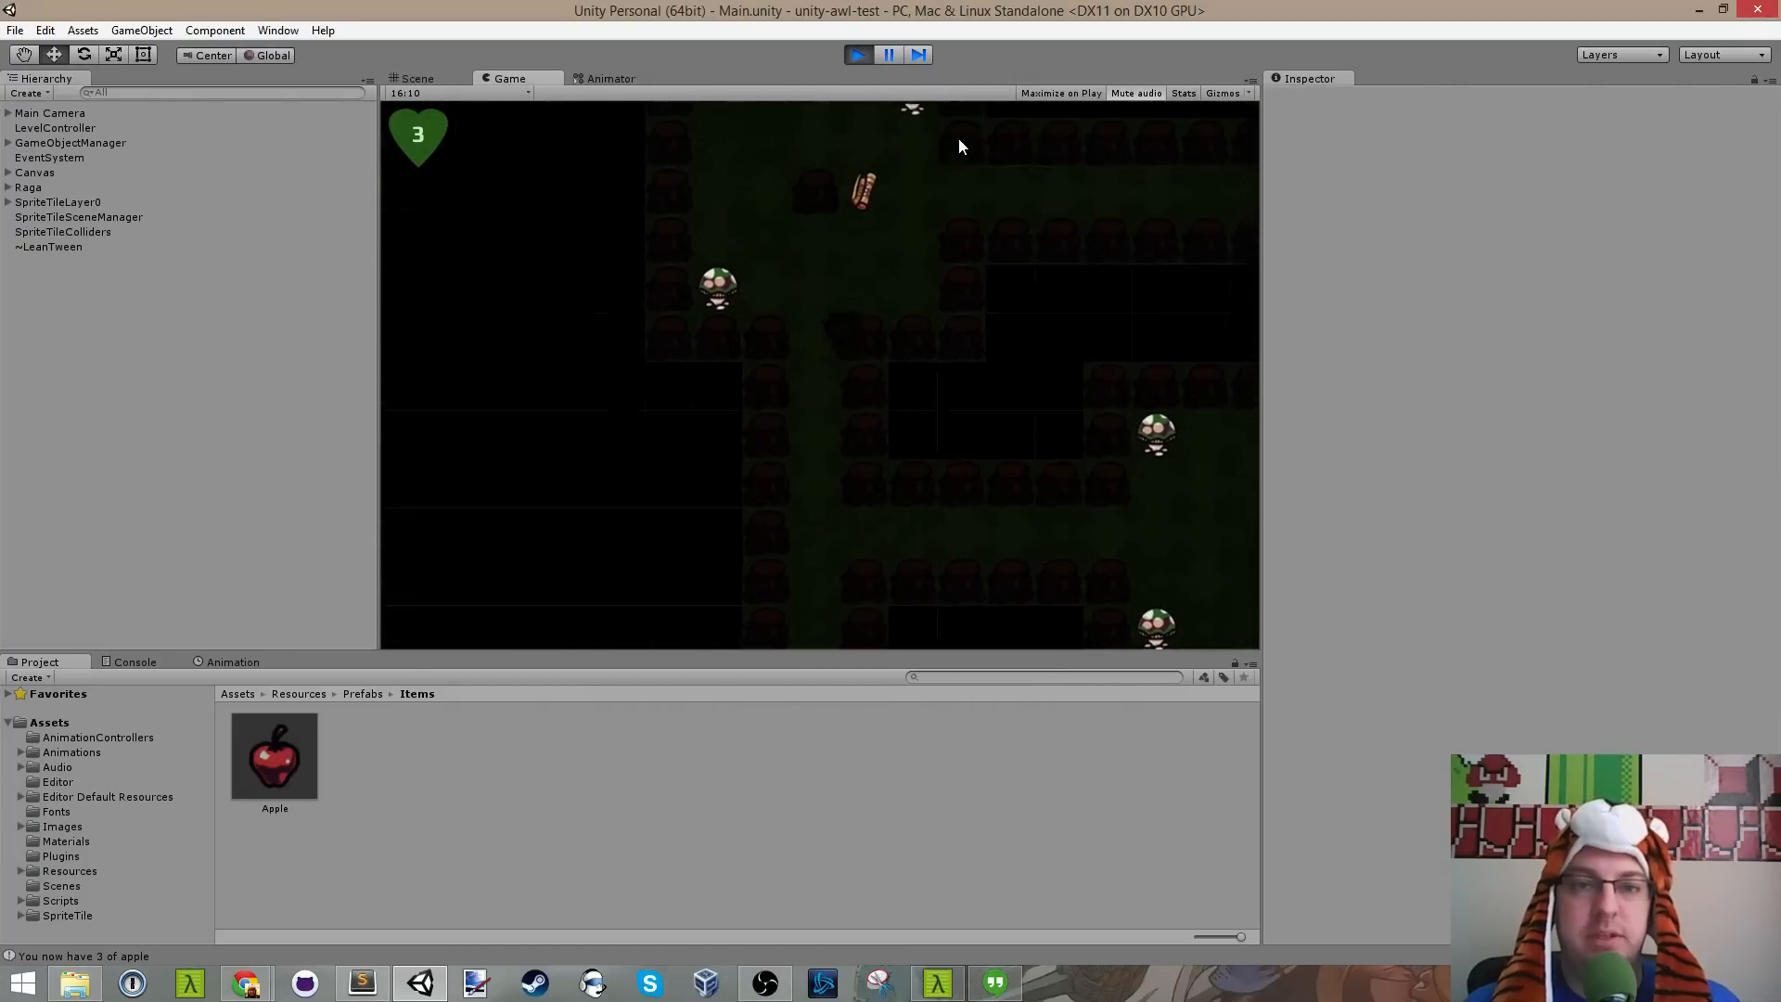
{"action": "key", "text": "Right"}
{"action": "key", "text": "Right"}
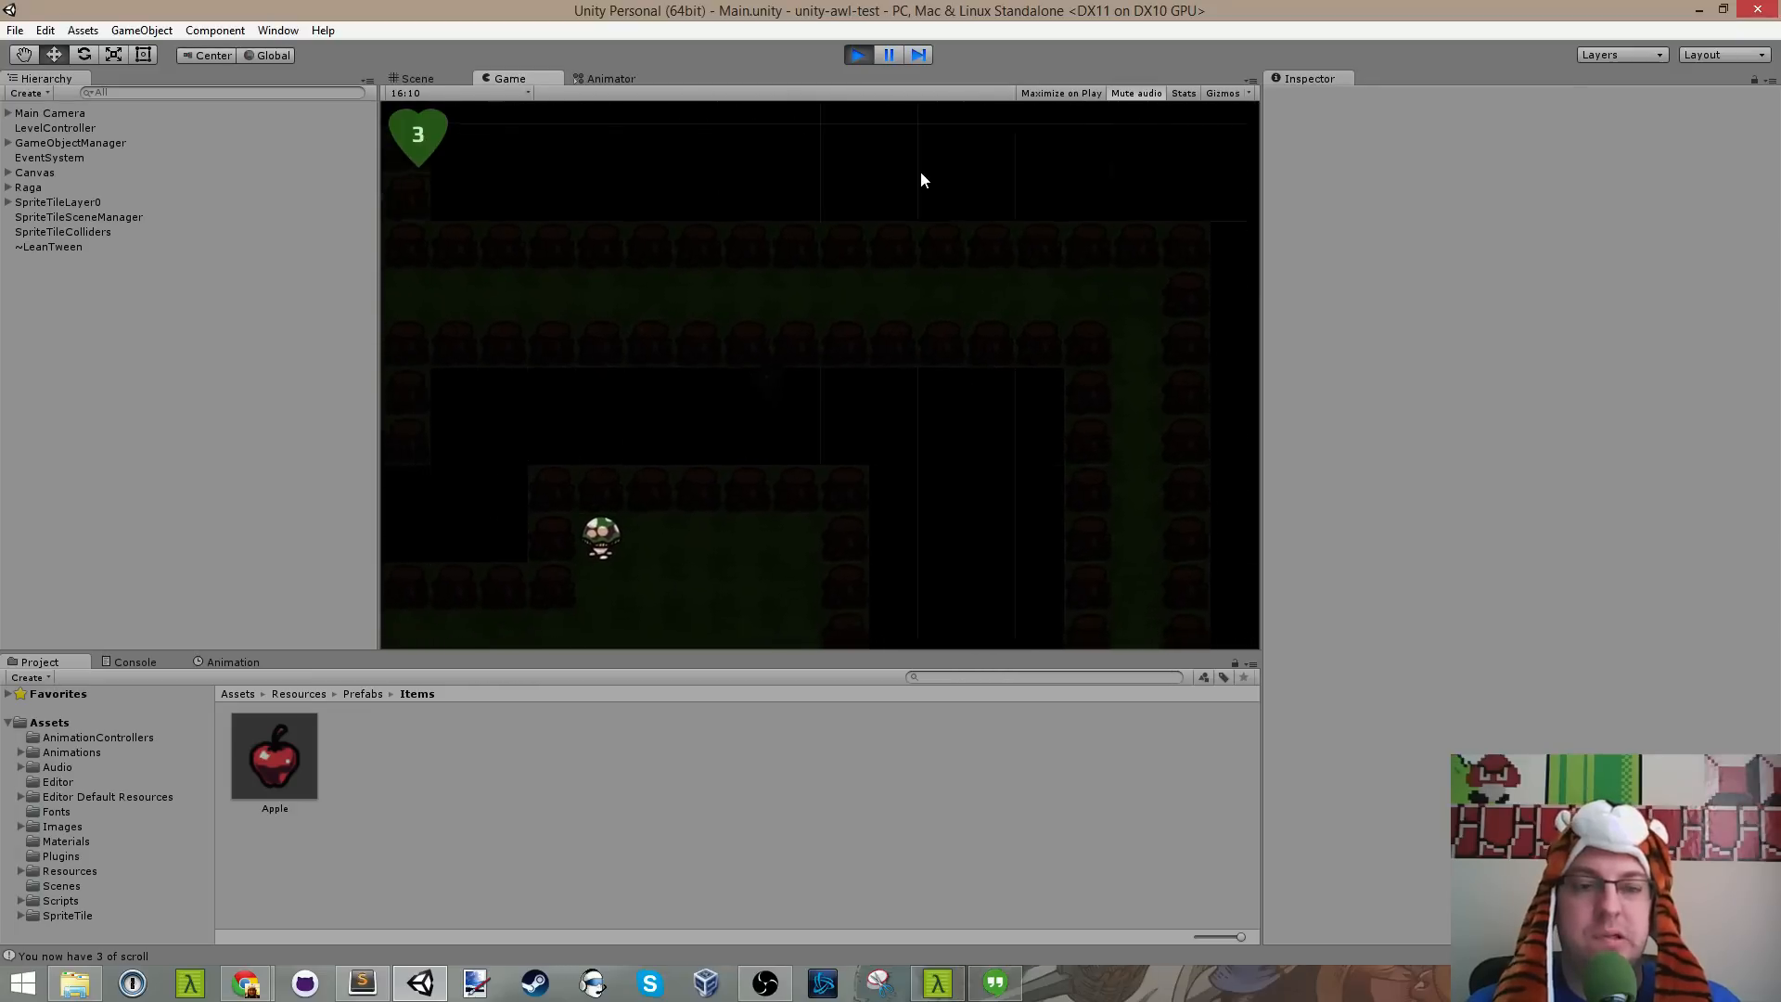
{"action": "left_click", "coordinate": [865, 54]}
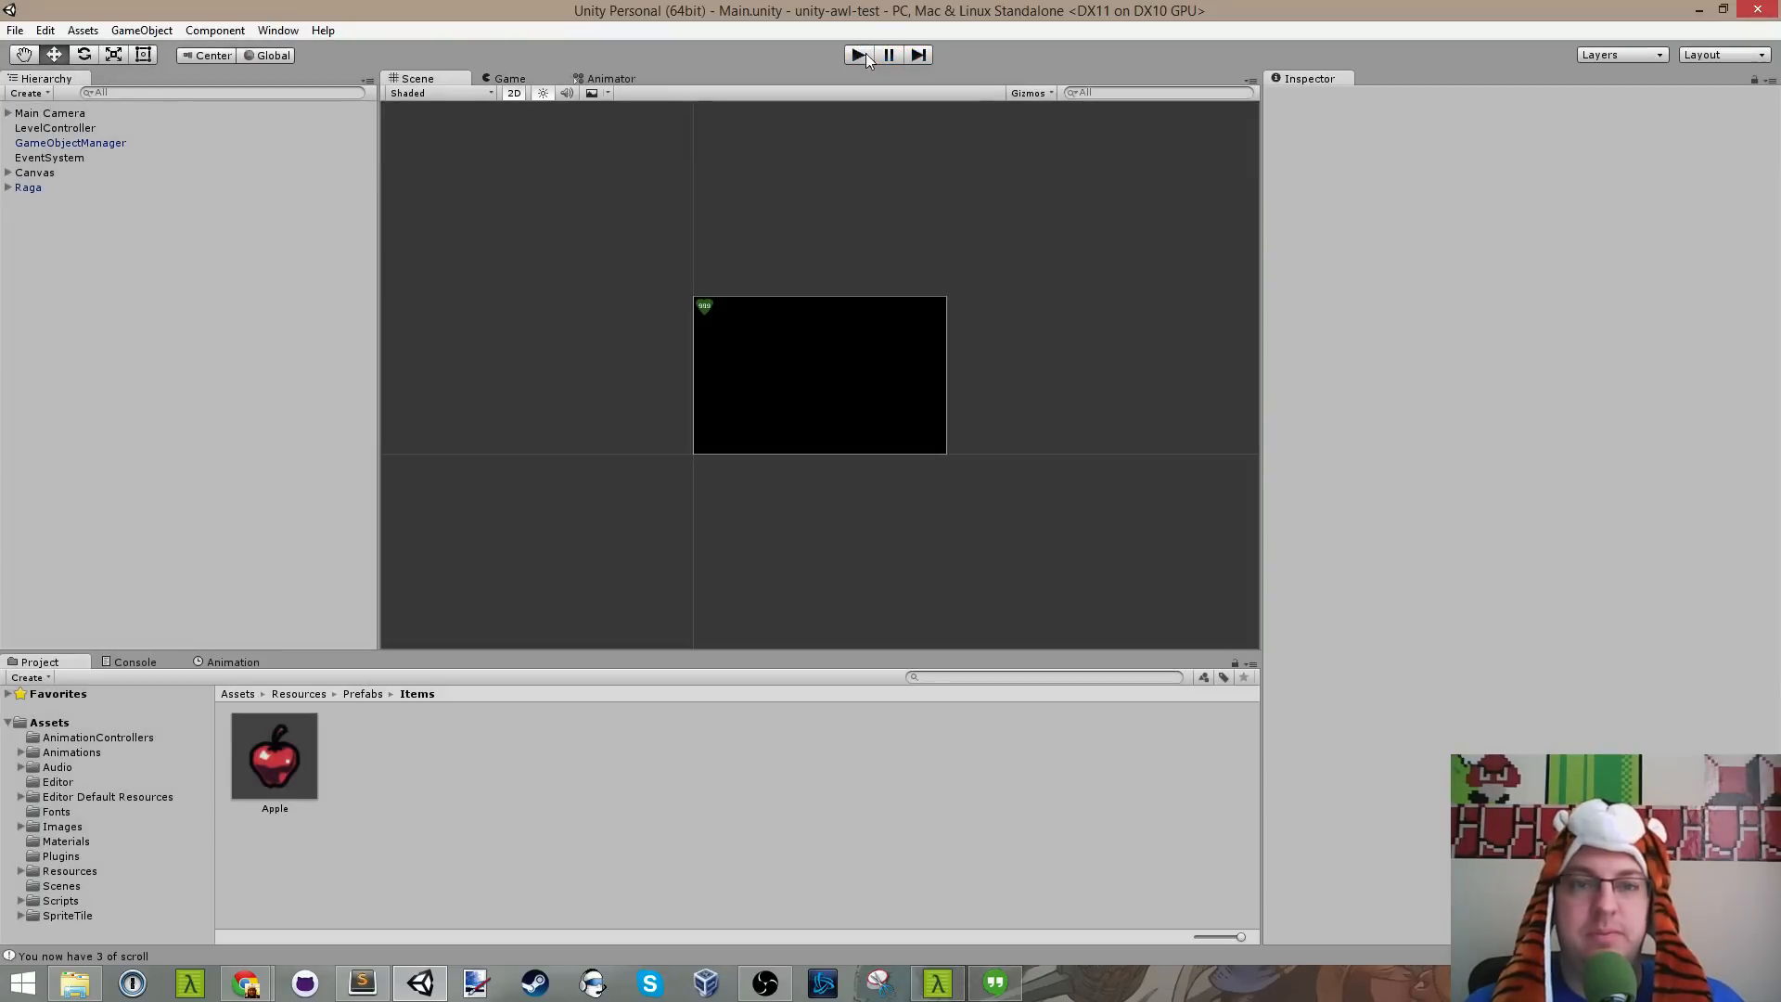
Step: Open the SpriteTile Editor and check the default settings of the grass and hedge tiles in Set 2
{"action": "left_click", "coordinate": [278, 29]}
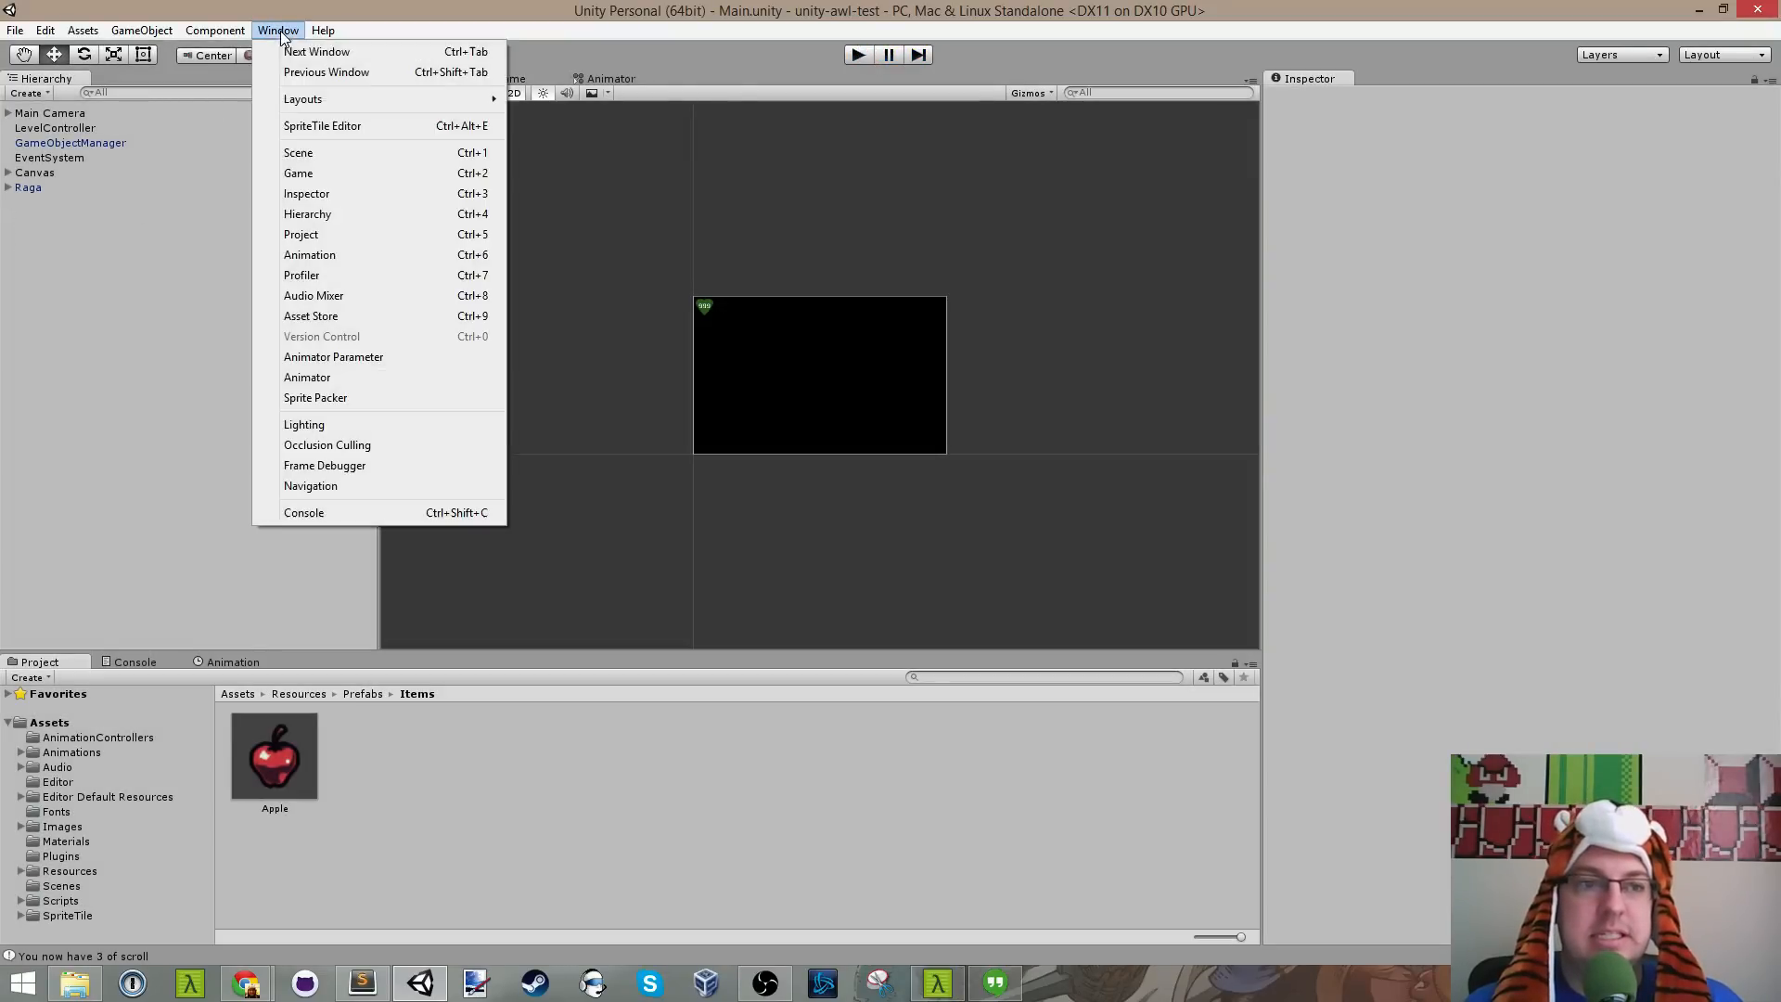
{"action": "left_click", "coordinate": [330, 127]}
{"action": "scroll", "coordinate": [766, 349], "scroll_direction": "down", "scroll_amount": 1}
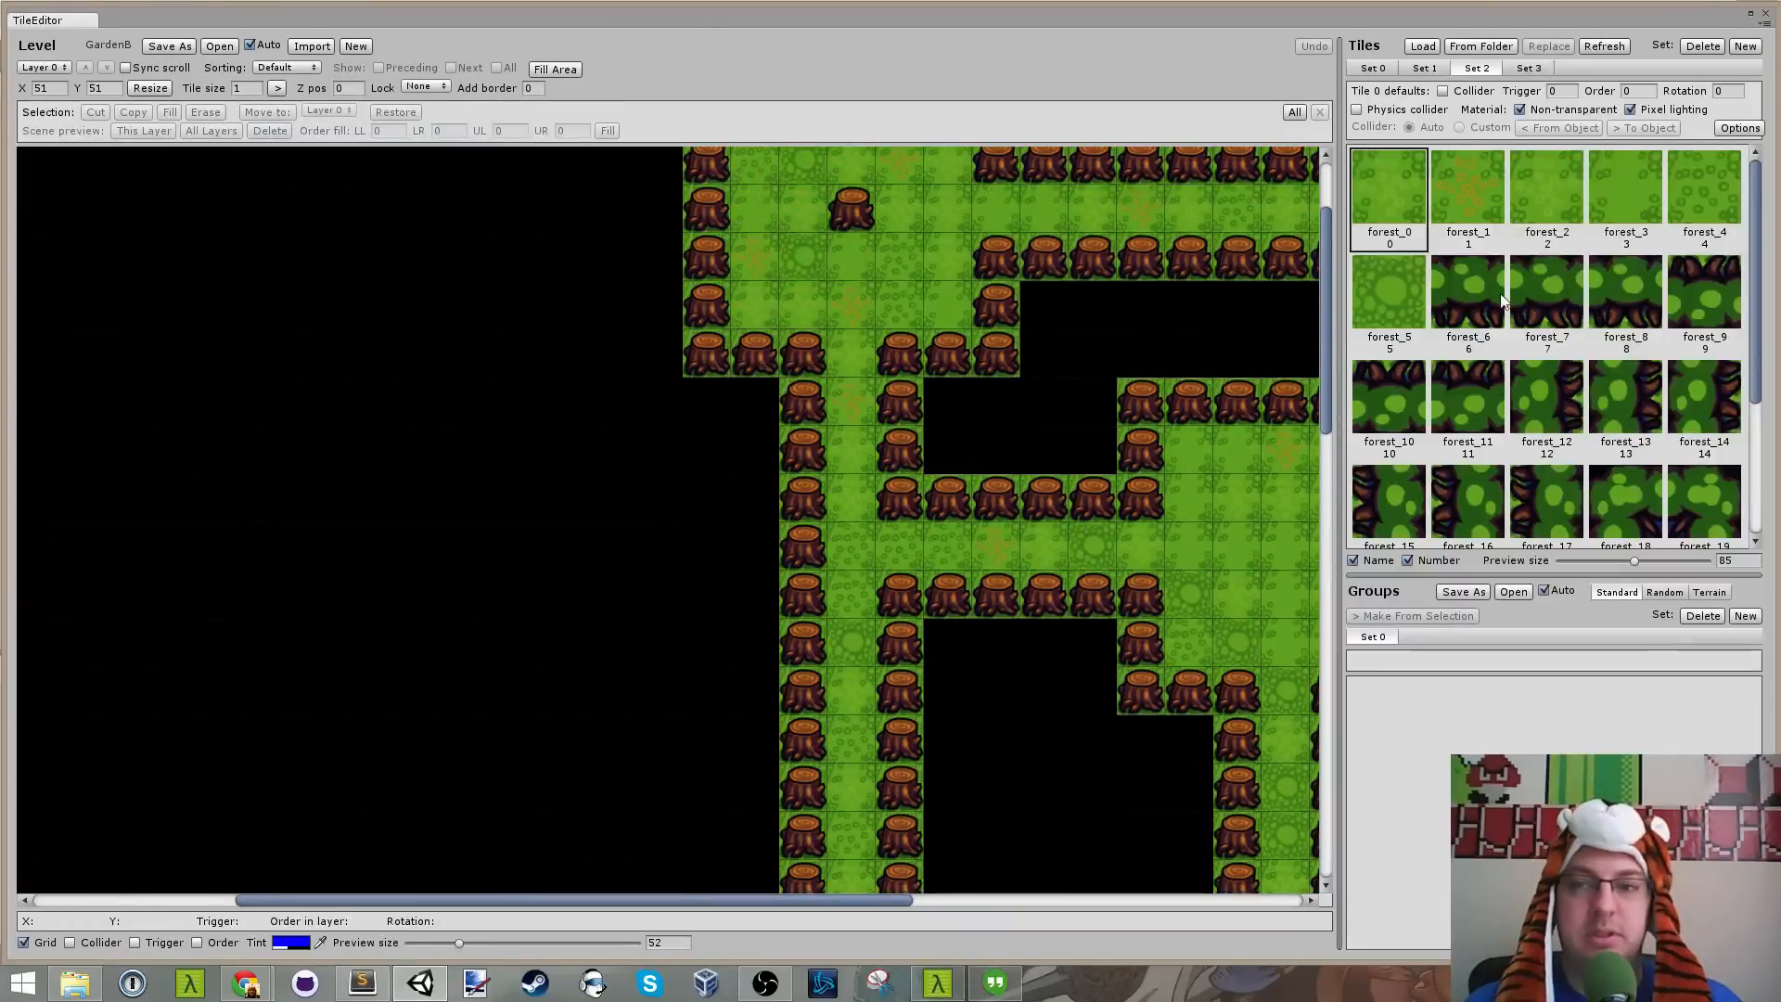
{"action": "left_click", "coordinate": [1572, 296]}
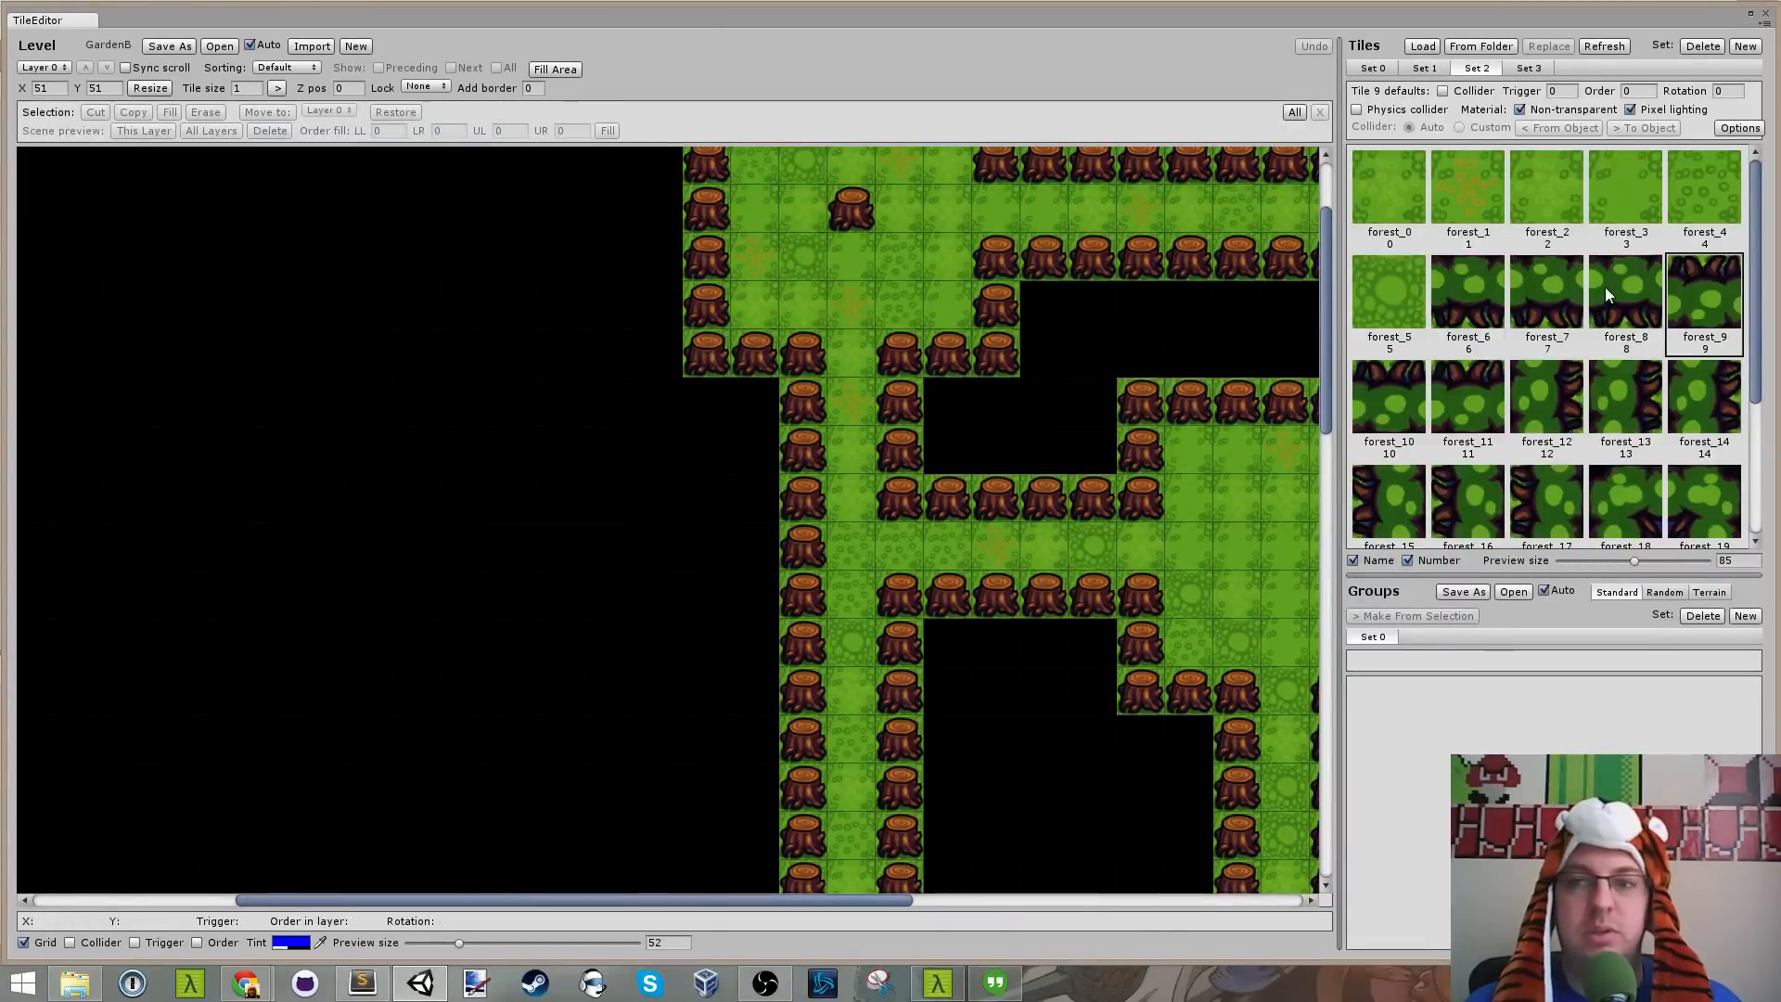
{"action": "left_click", "coordinate": [1479, 296]}
{"action": "left_click", "coordinate": [1424, 212]}
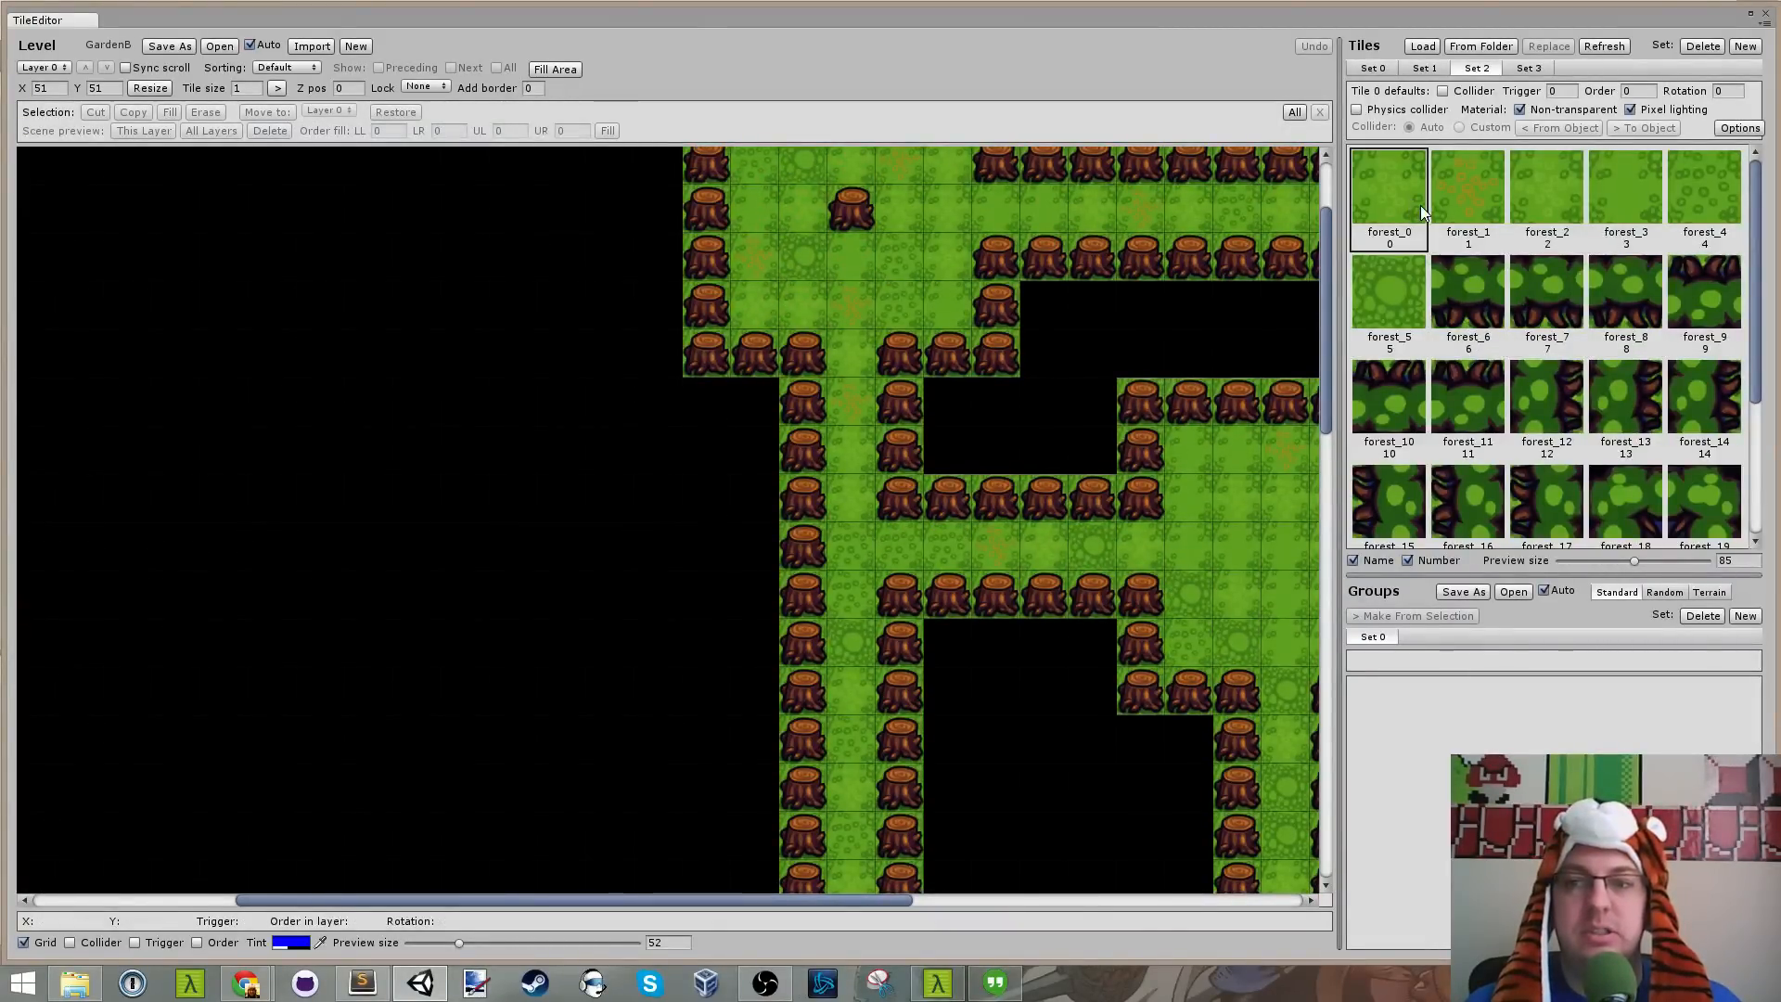
Step: Enable the Collider and Physics collider defaults for tiles forest_6 through forest_24 in Set 2
{"action": "left_click", "coordinate": [1482, 294]}
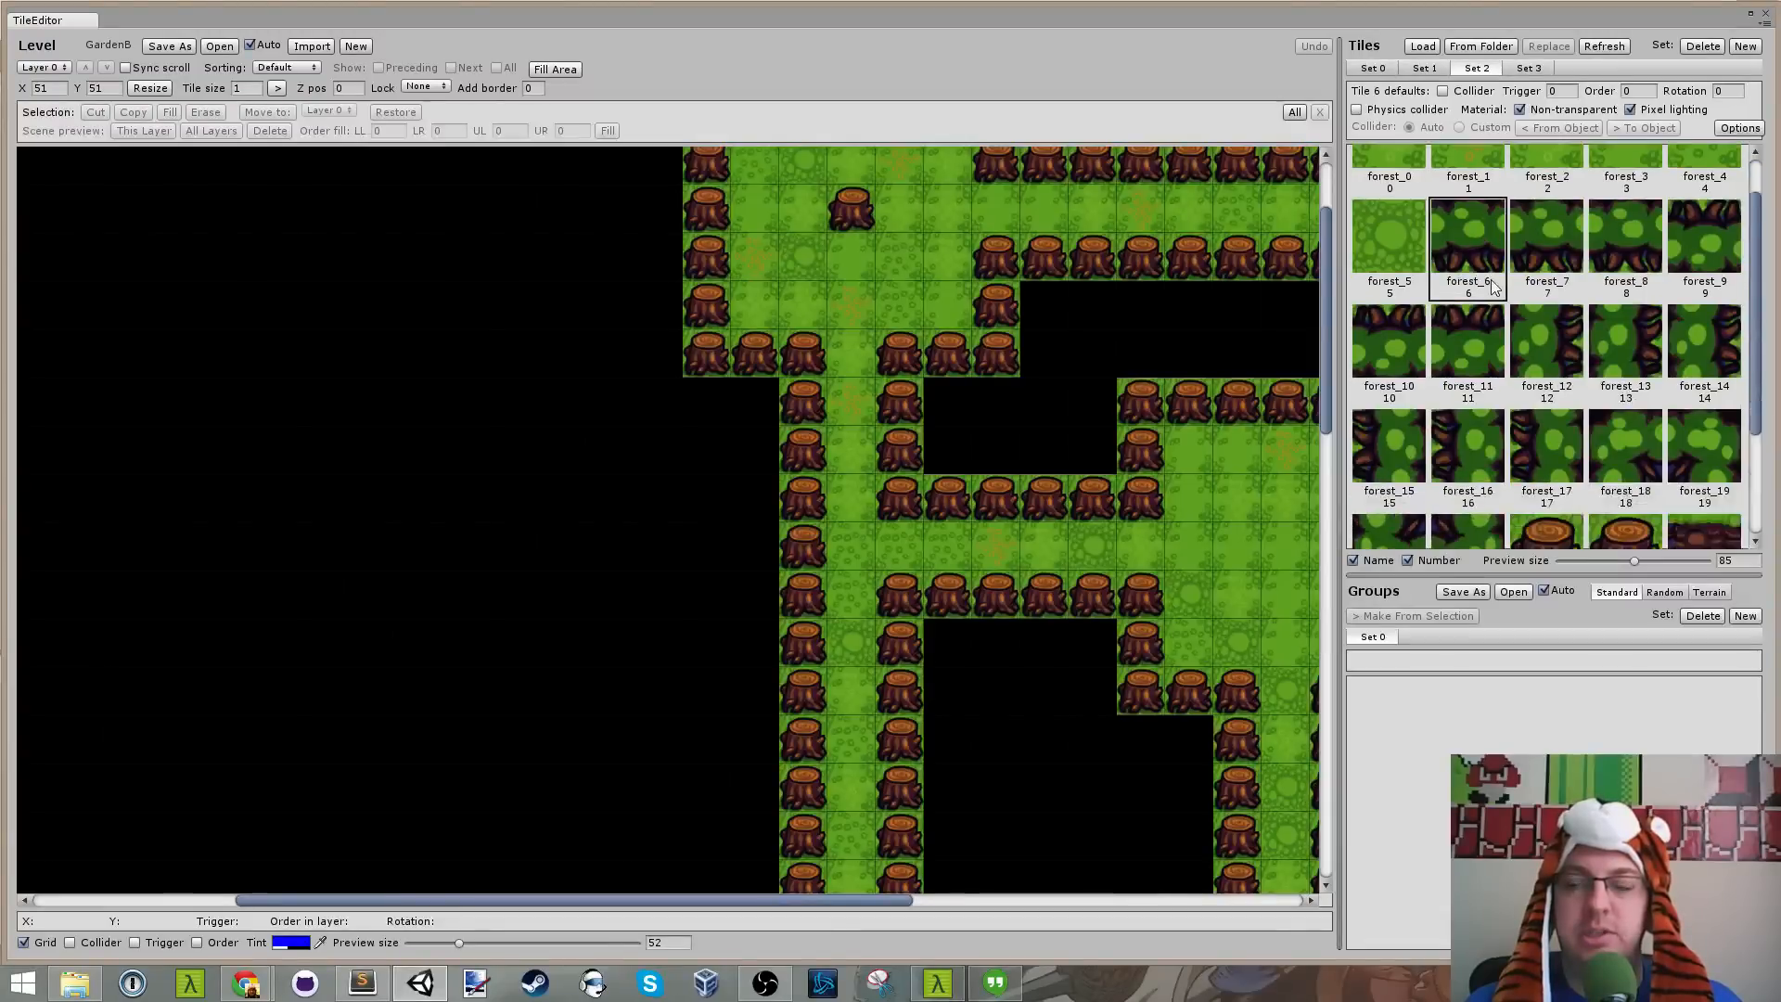
{"action": "scroll", "coordinate": [1558, 339], "scroll_direction": "down", "scroll_amount": 2}
{"action": "left_click", "coordinate": [1705, 382], "text": "shift"}
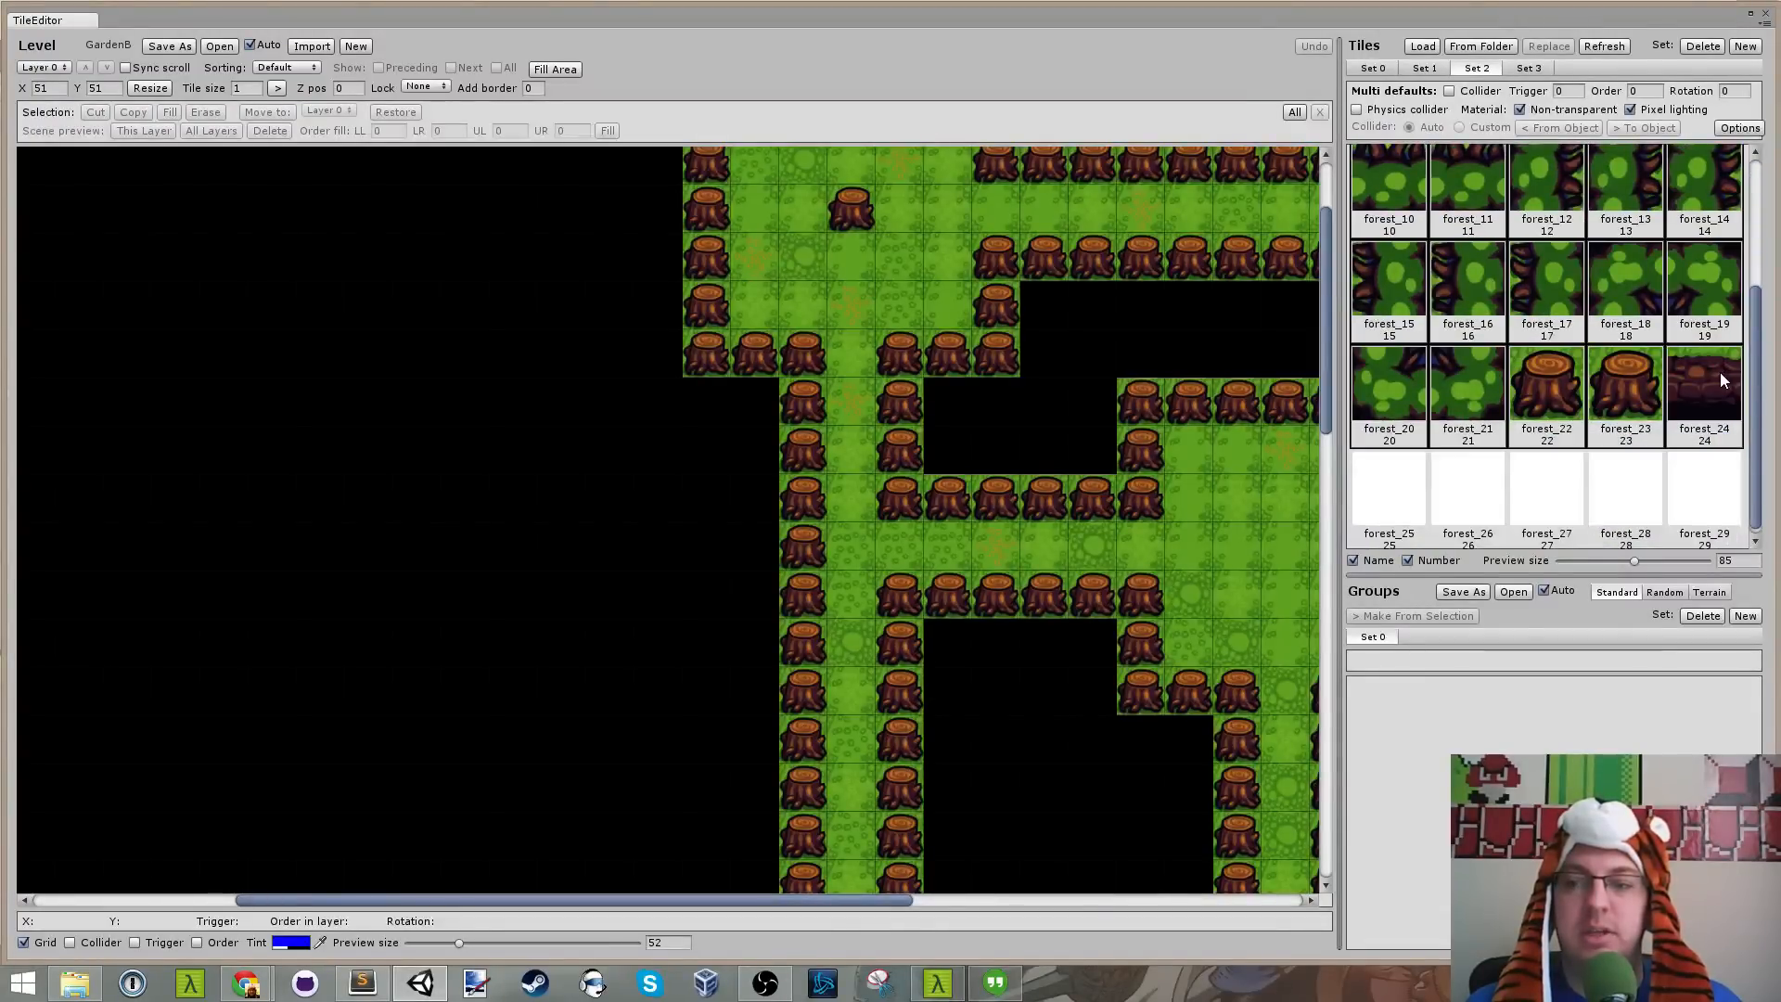
{"action": "scroll", "coordinate": [1540, 262], "scroll_direction": "up", "scroll_amount": 3}
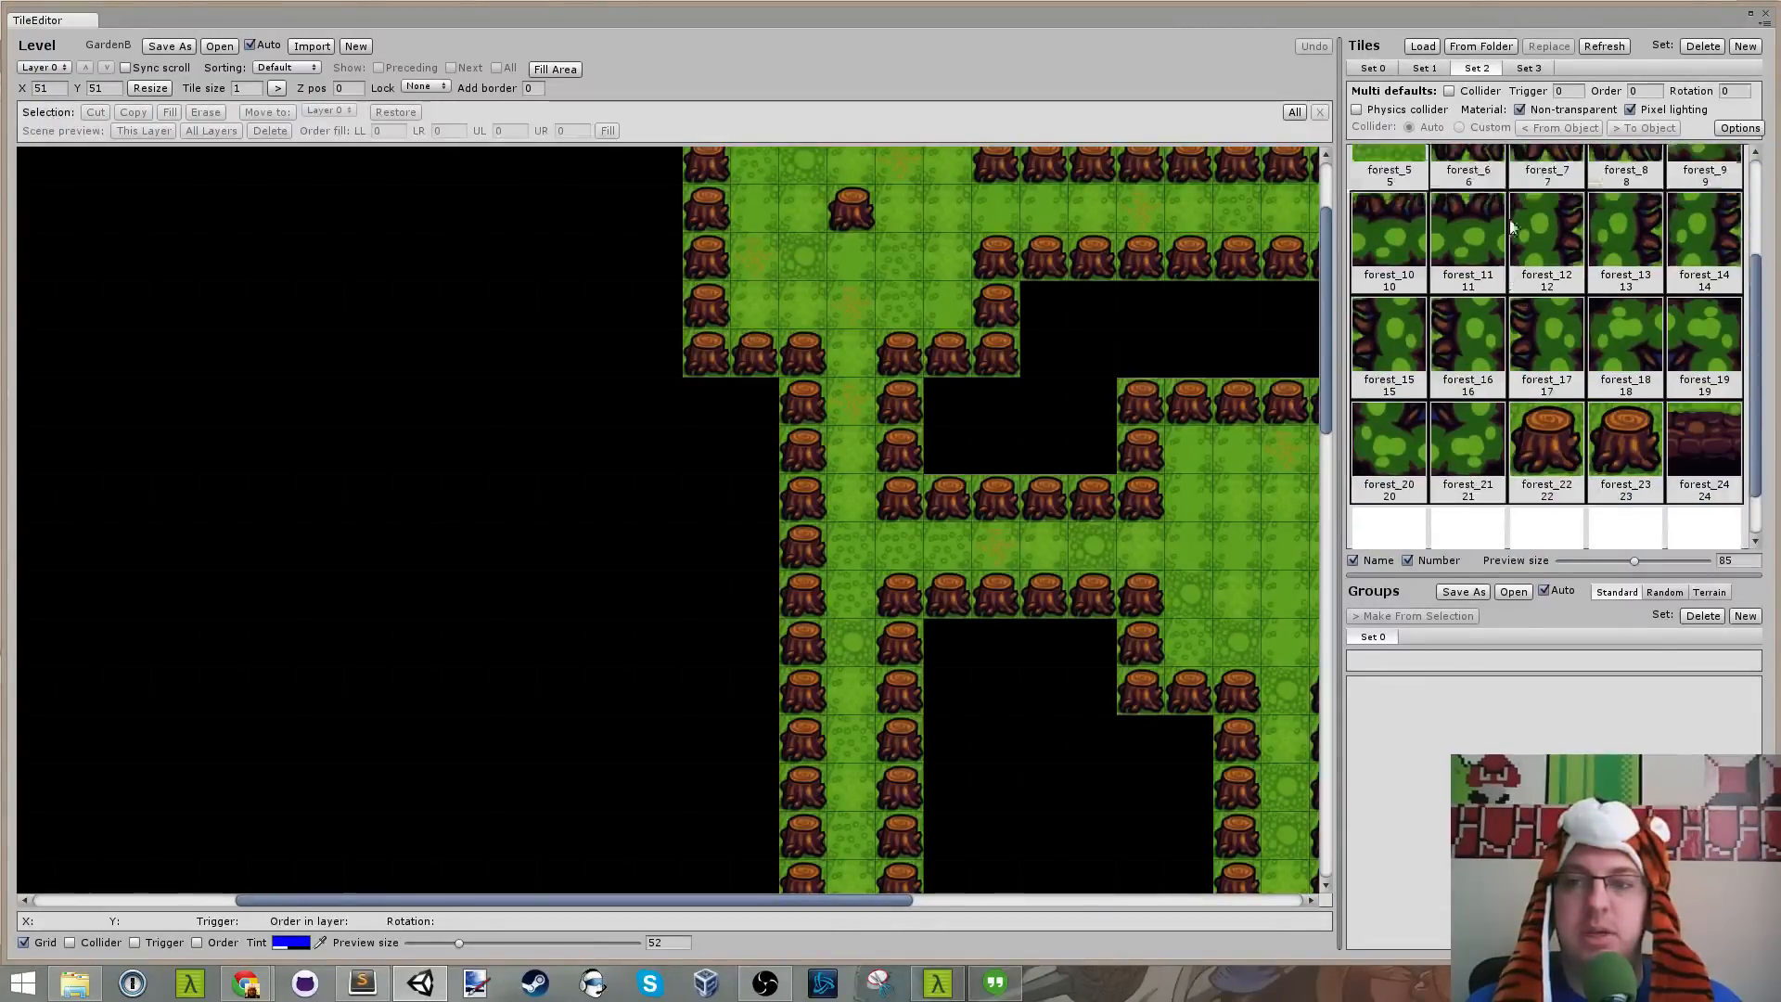
{"action": "left_click", "coordinate": [1357, 110]}
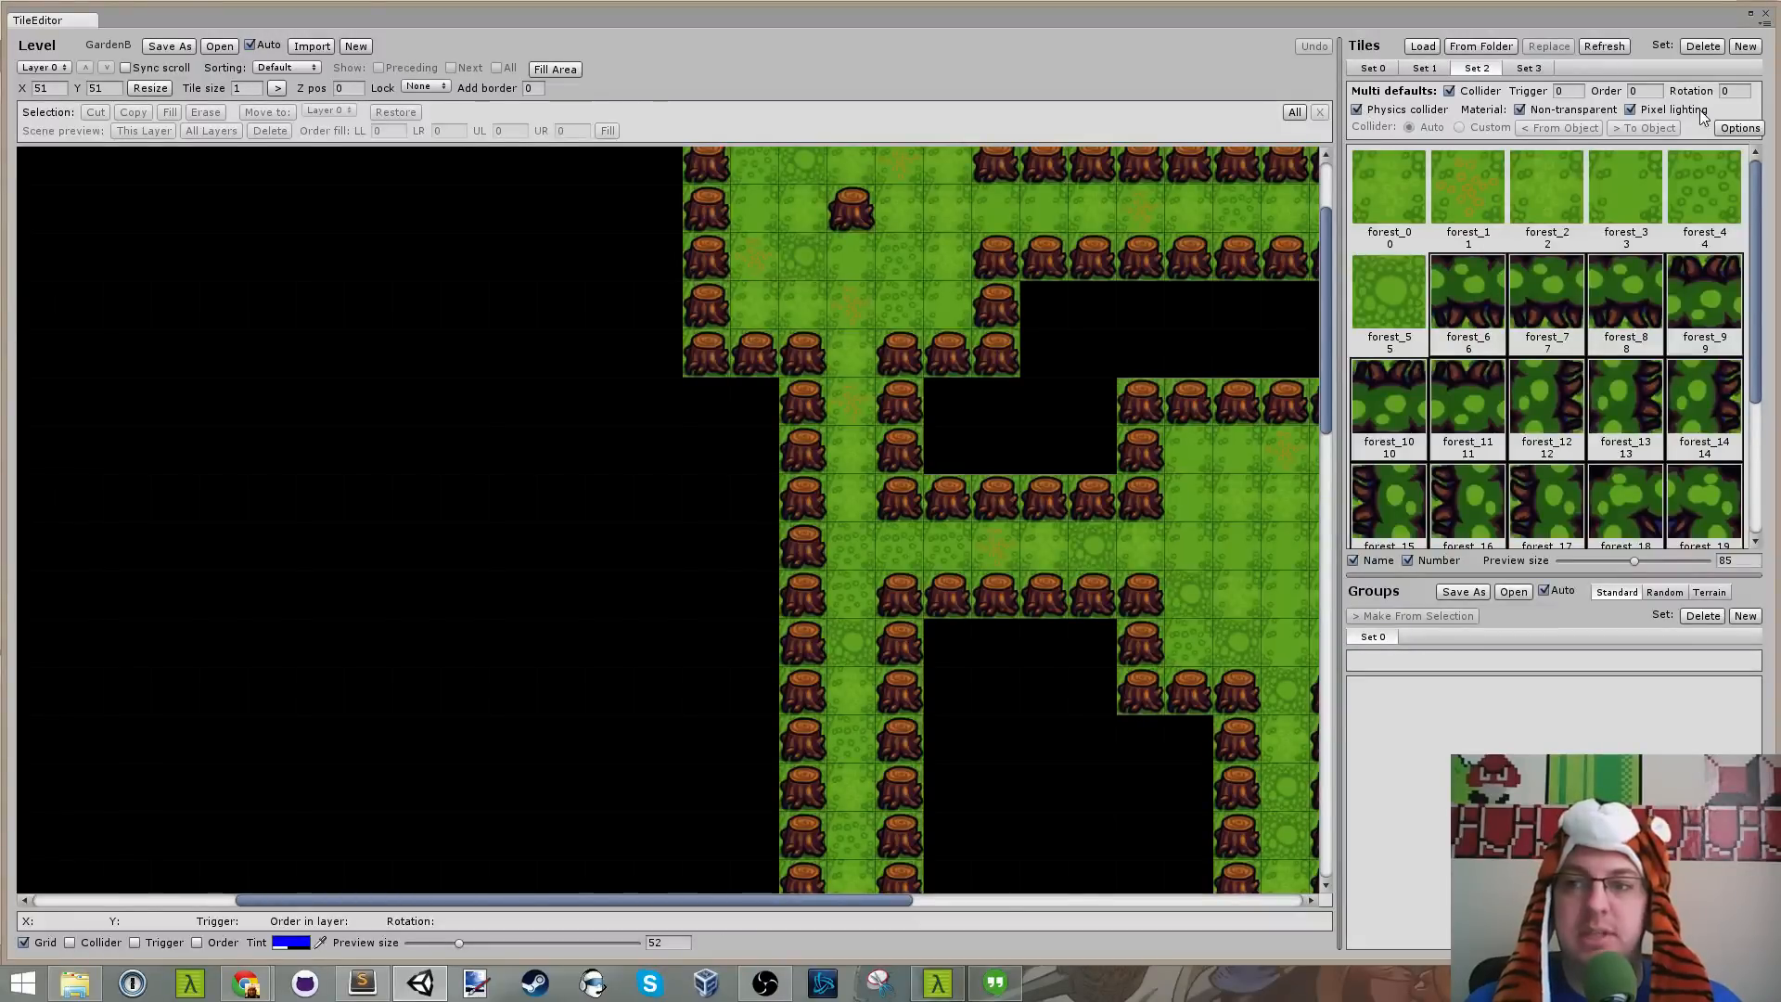
Step: Check the collider defaults of individual Set 2 tiles, comparing the grass tiles with the hedge tiles
{"action": "left_click", "coordinate": [1402, 299]}
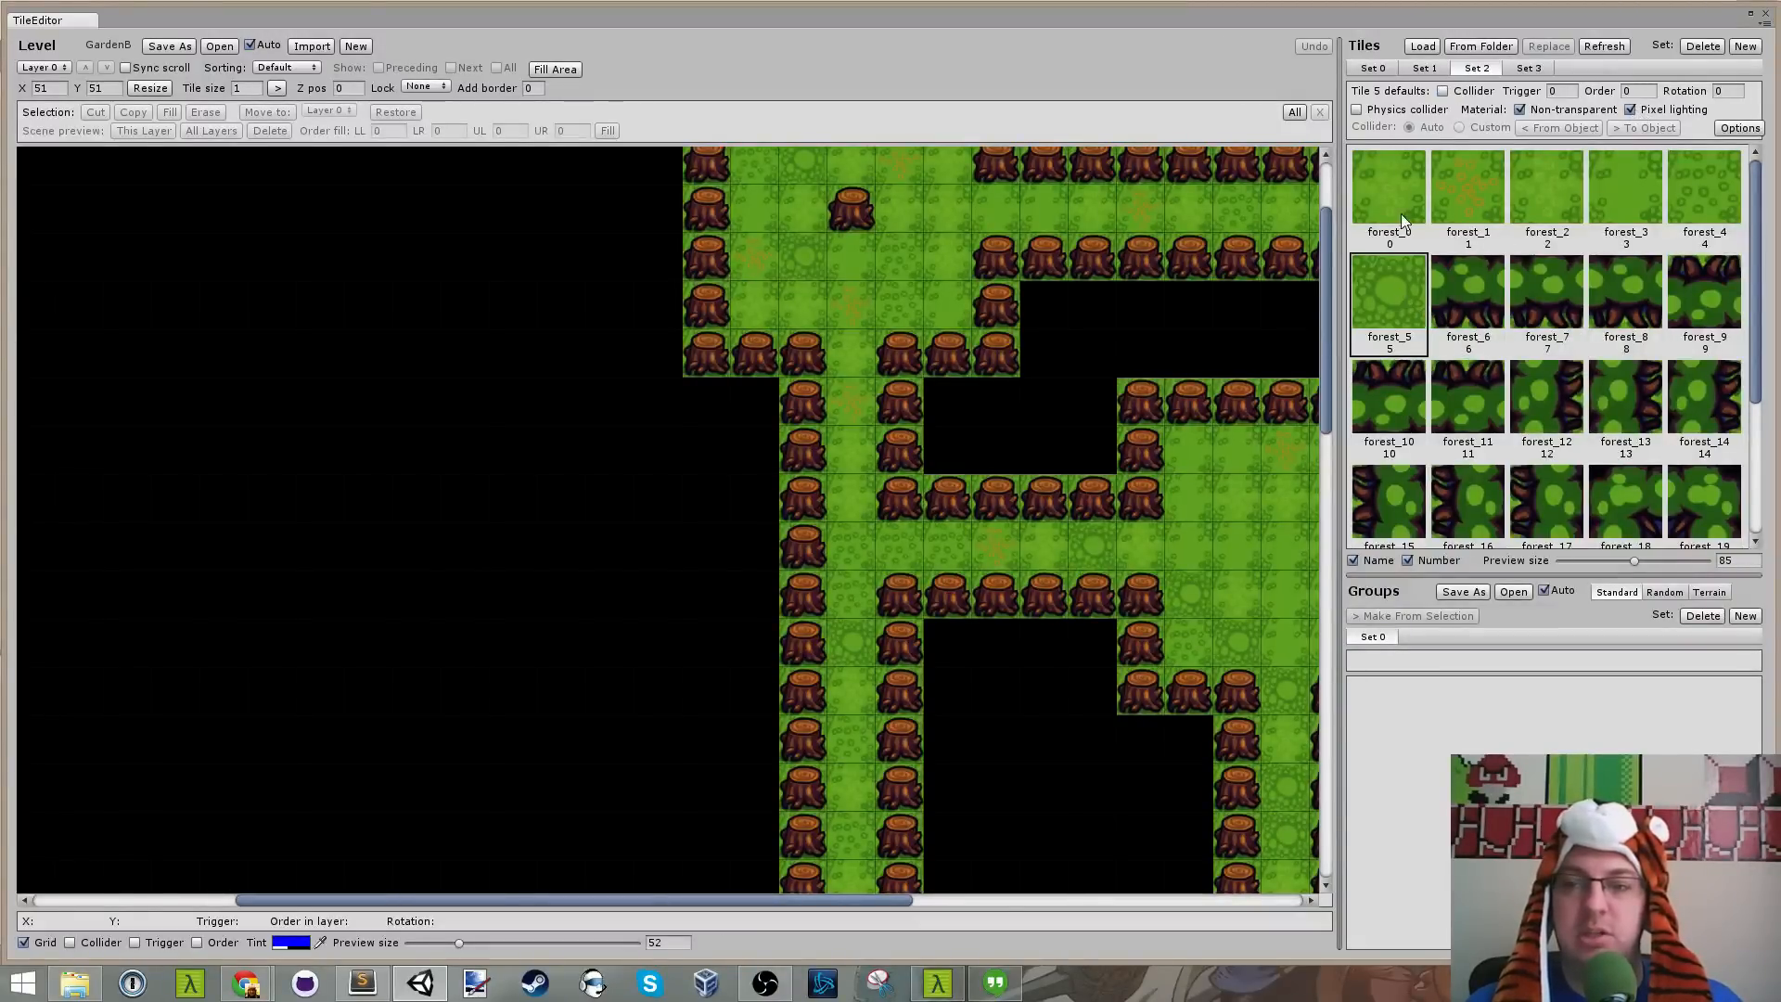
{"action": "left_click", "coordinate": [1402, 214]}
{"action": "left_click", "coordinate": [1485, 192]}
{"action": "left_click", "coordinate": [1484, 276]}
{"action": "left_click", "coordinate": [1559, 276]}
{"action": "left_click", "coordinate": [1636, 274]}
{"action": "left_click", "coordinate": [1714, 286]}
{"action": "scroll", "coordinate": [1649, 327], "scroll_direction": "down", "scroll_amount": 4}
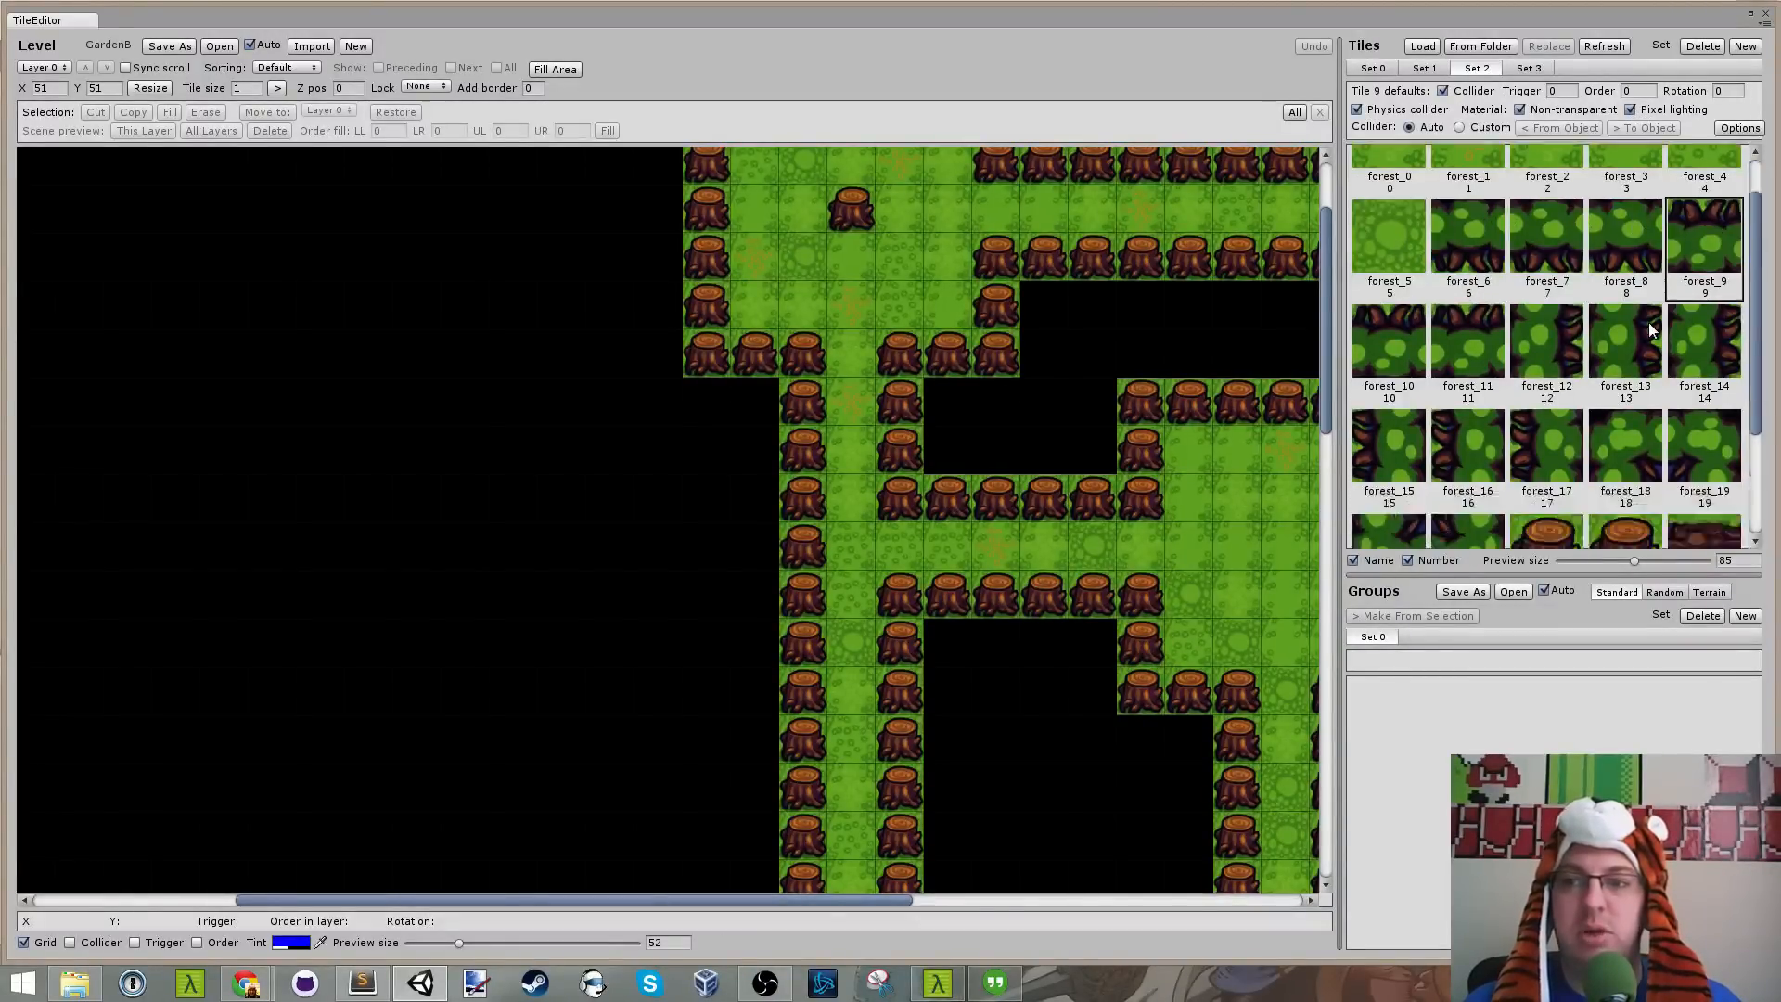
{"action": "left_click", "coordinate": [1558, 284]}
{"action": "left_click", "coordinate": [1495, 290]}
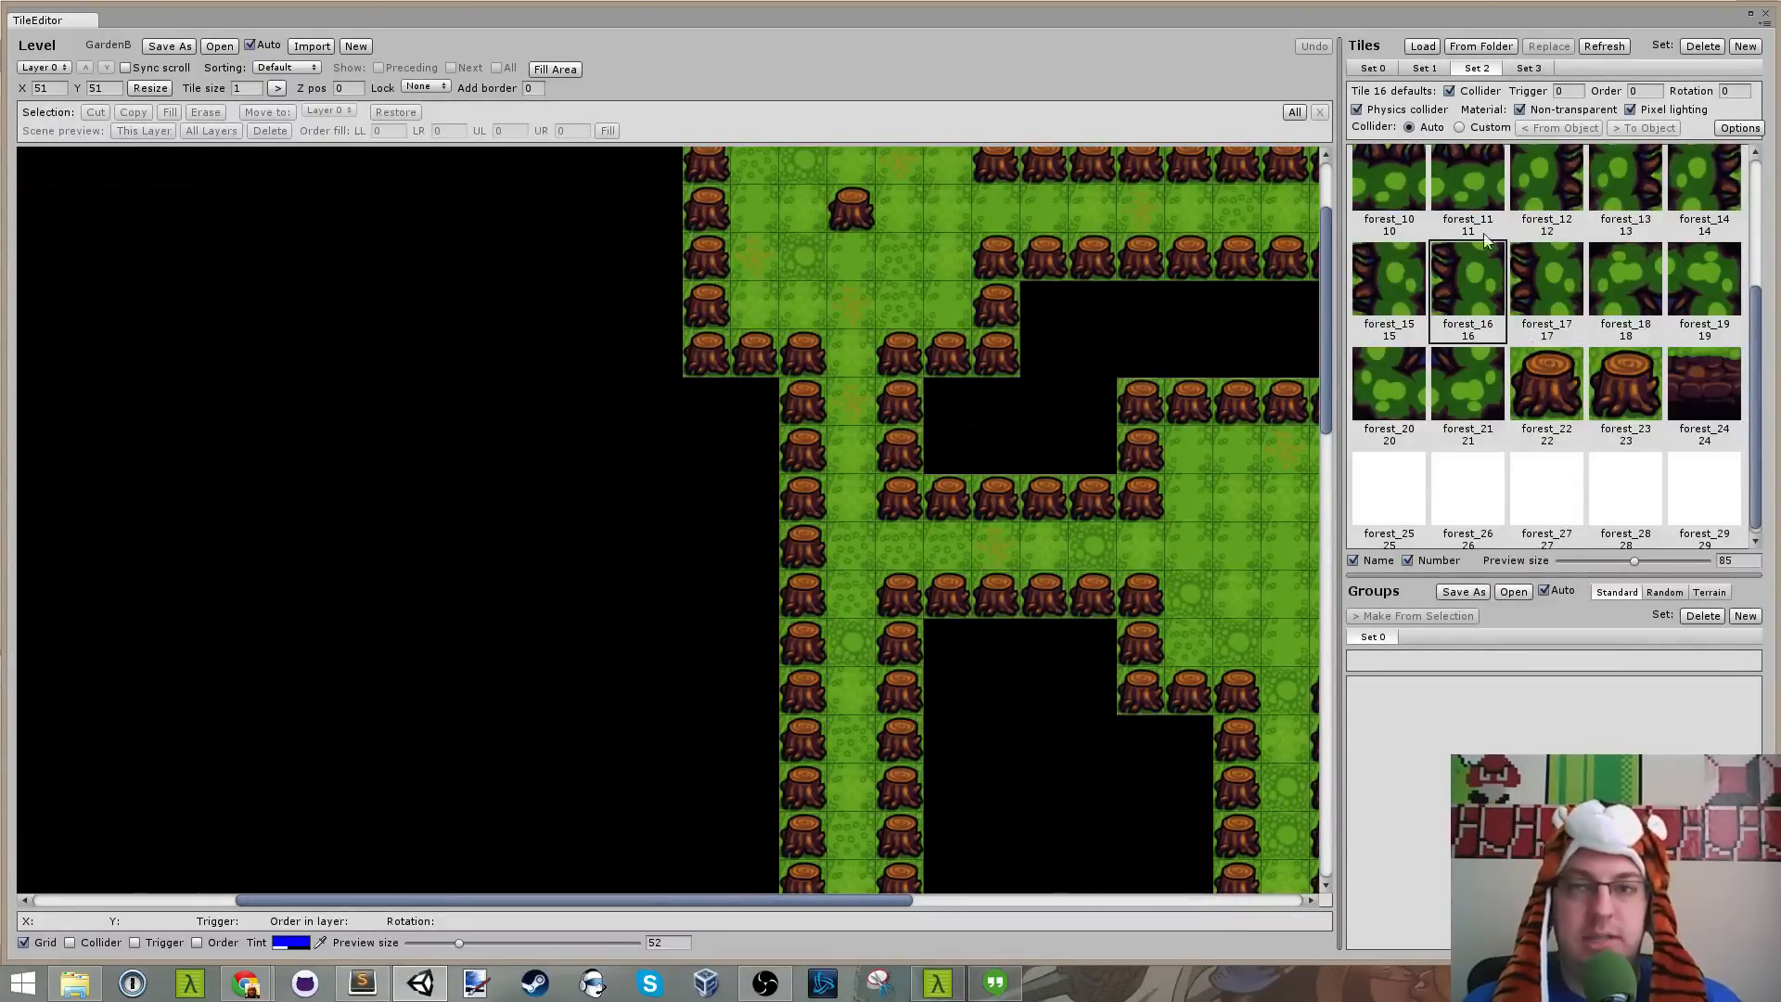
Step: Show the collider overlay on the GardenB level, inspect the tree stump walls, and hide the overlay again
{"action": "scroll", "coordinate": [1528, 332], "scroll_direction": "up", "scroll_amount": 3}
{"action": "scroll", "coordinate": [607, 319], "scroll_direction": "up", "scroll_amount": 3}
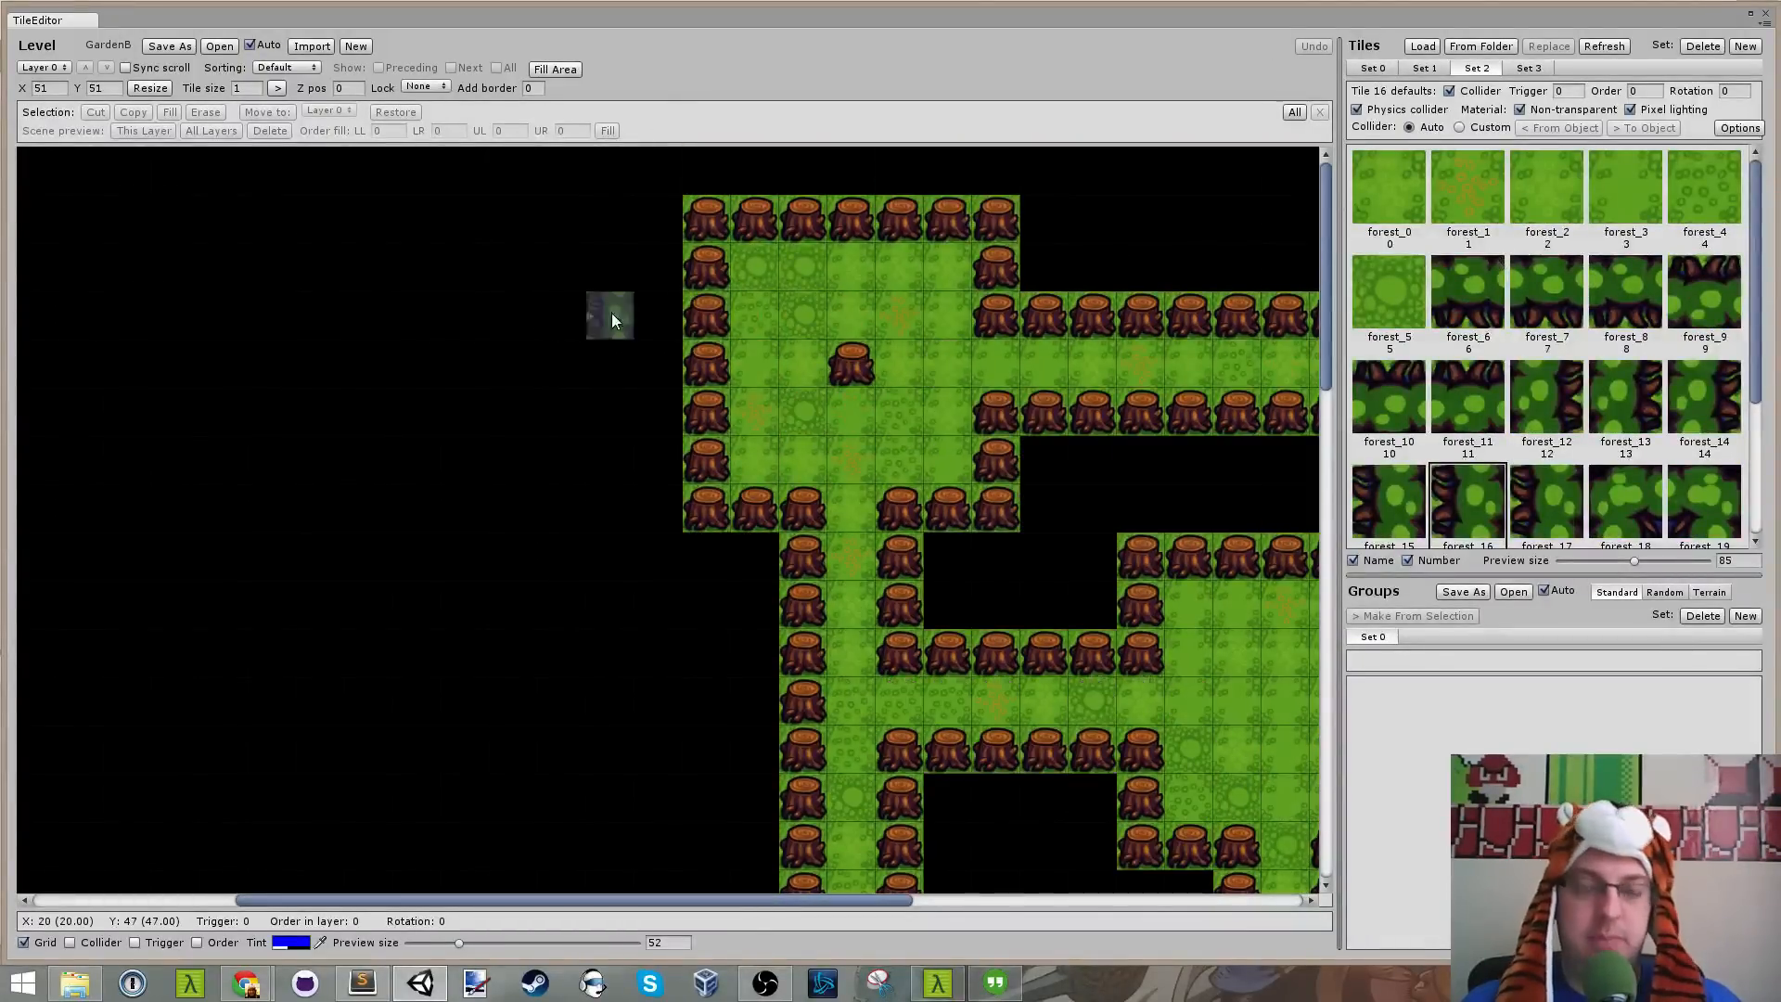
{"action": "key", "text": "c"}
{"action": "scroll", "coordinate": [620, 350], "scroll_direction": "down", "scroll_amount": 15}
{"action": "scroll", "coordinate": [620, 349], "scroll_direction": "up", "scroll_amount": 15}
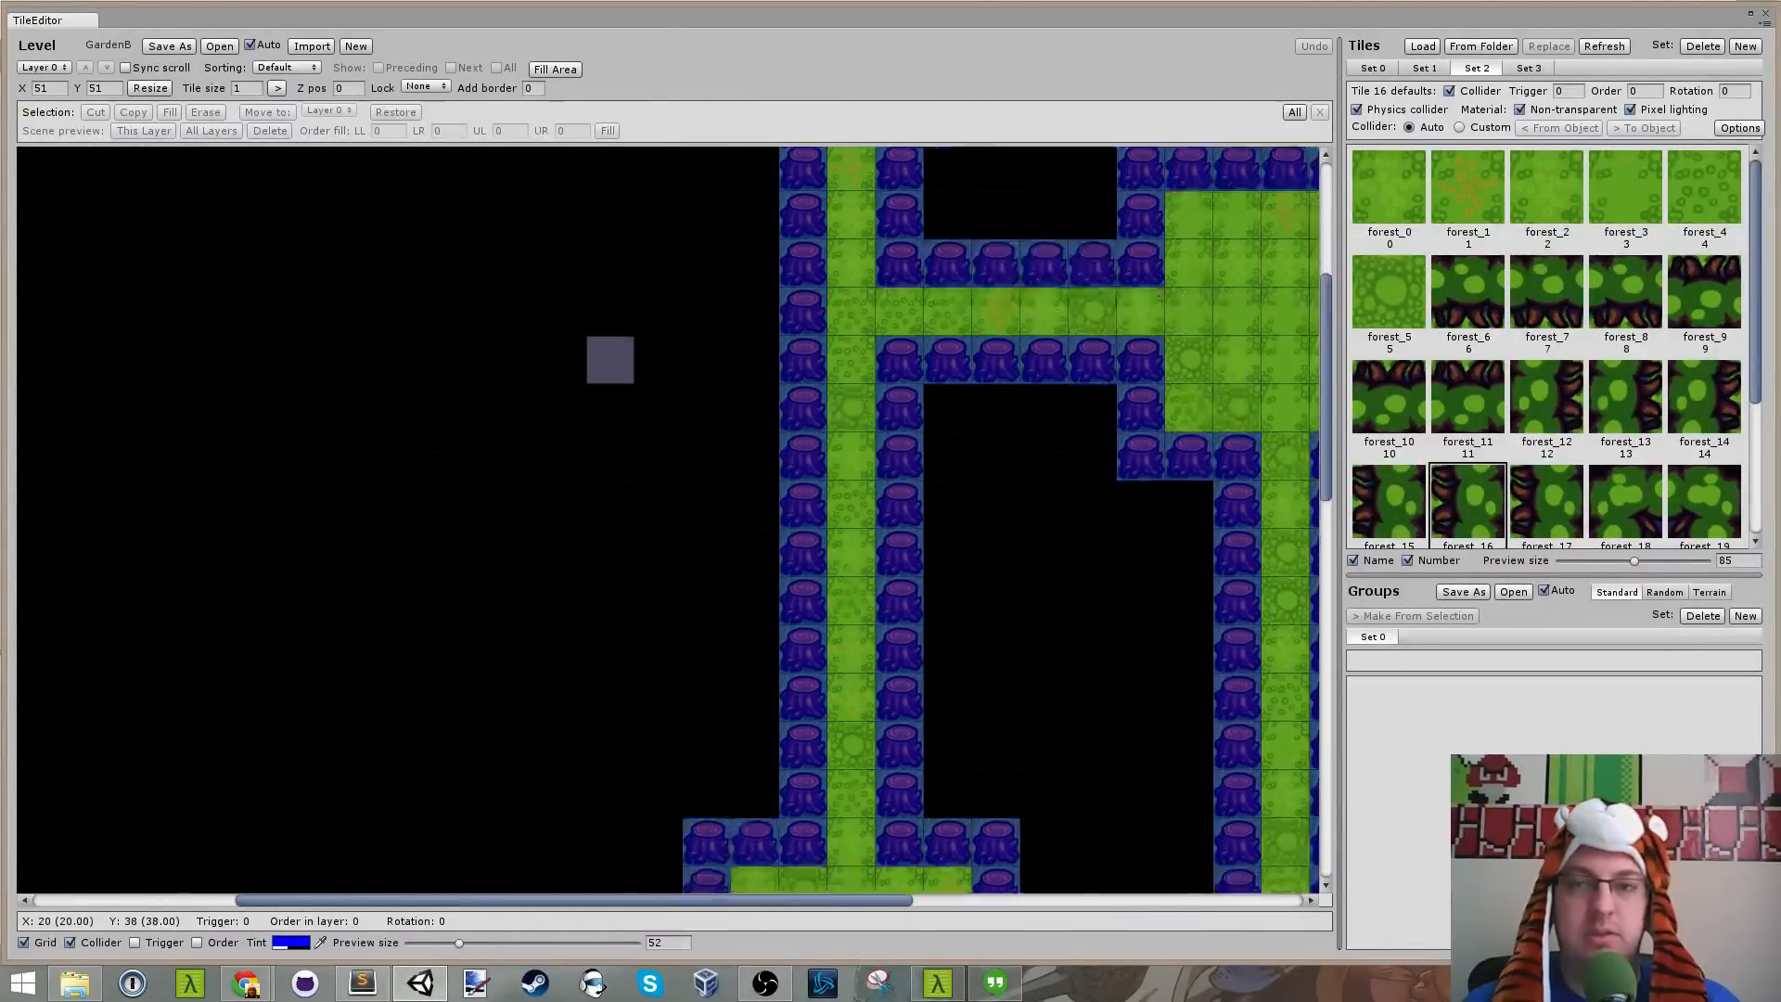
{"action": "key", "text": "c"}
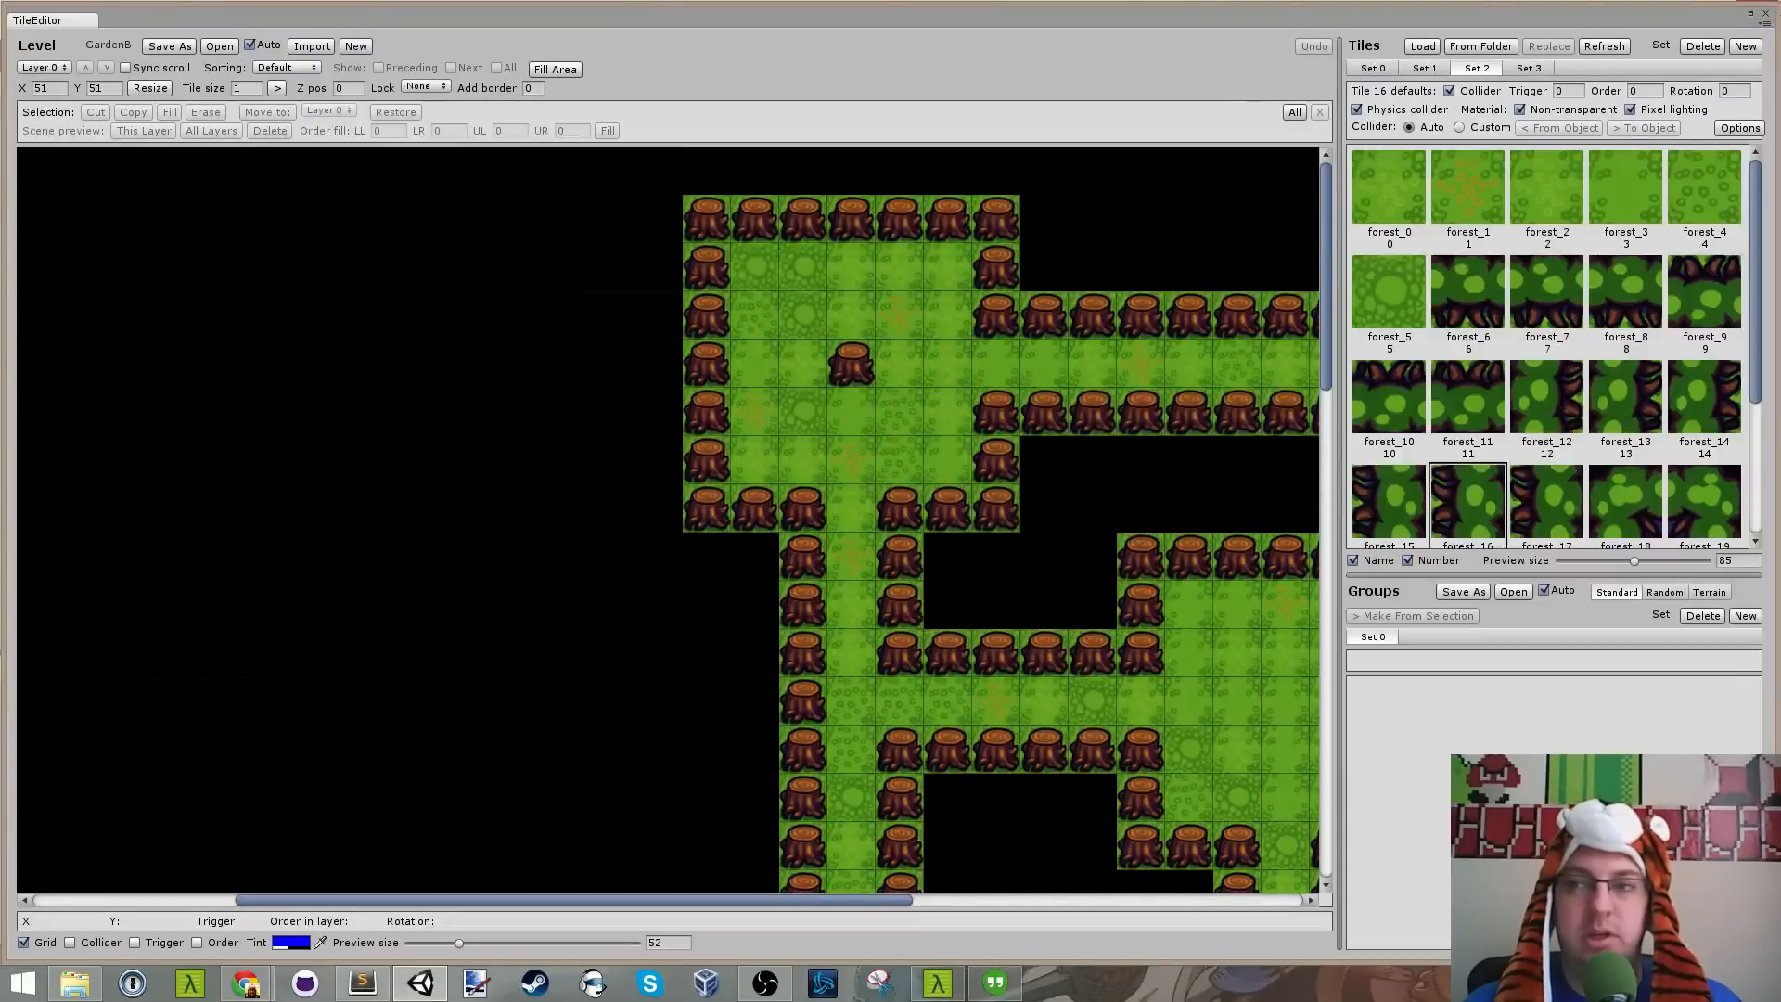
Step: Close the tile editor, run the game, and walk the character along the starting room's walls and through the upper passage
{"action": "left_click", "coordinate": [1765, 13]}
{"action": "left_click", "coordinate": [863, 54]}
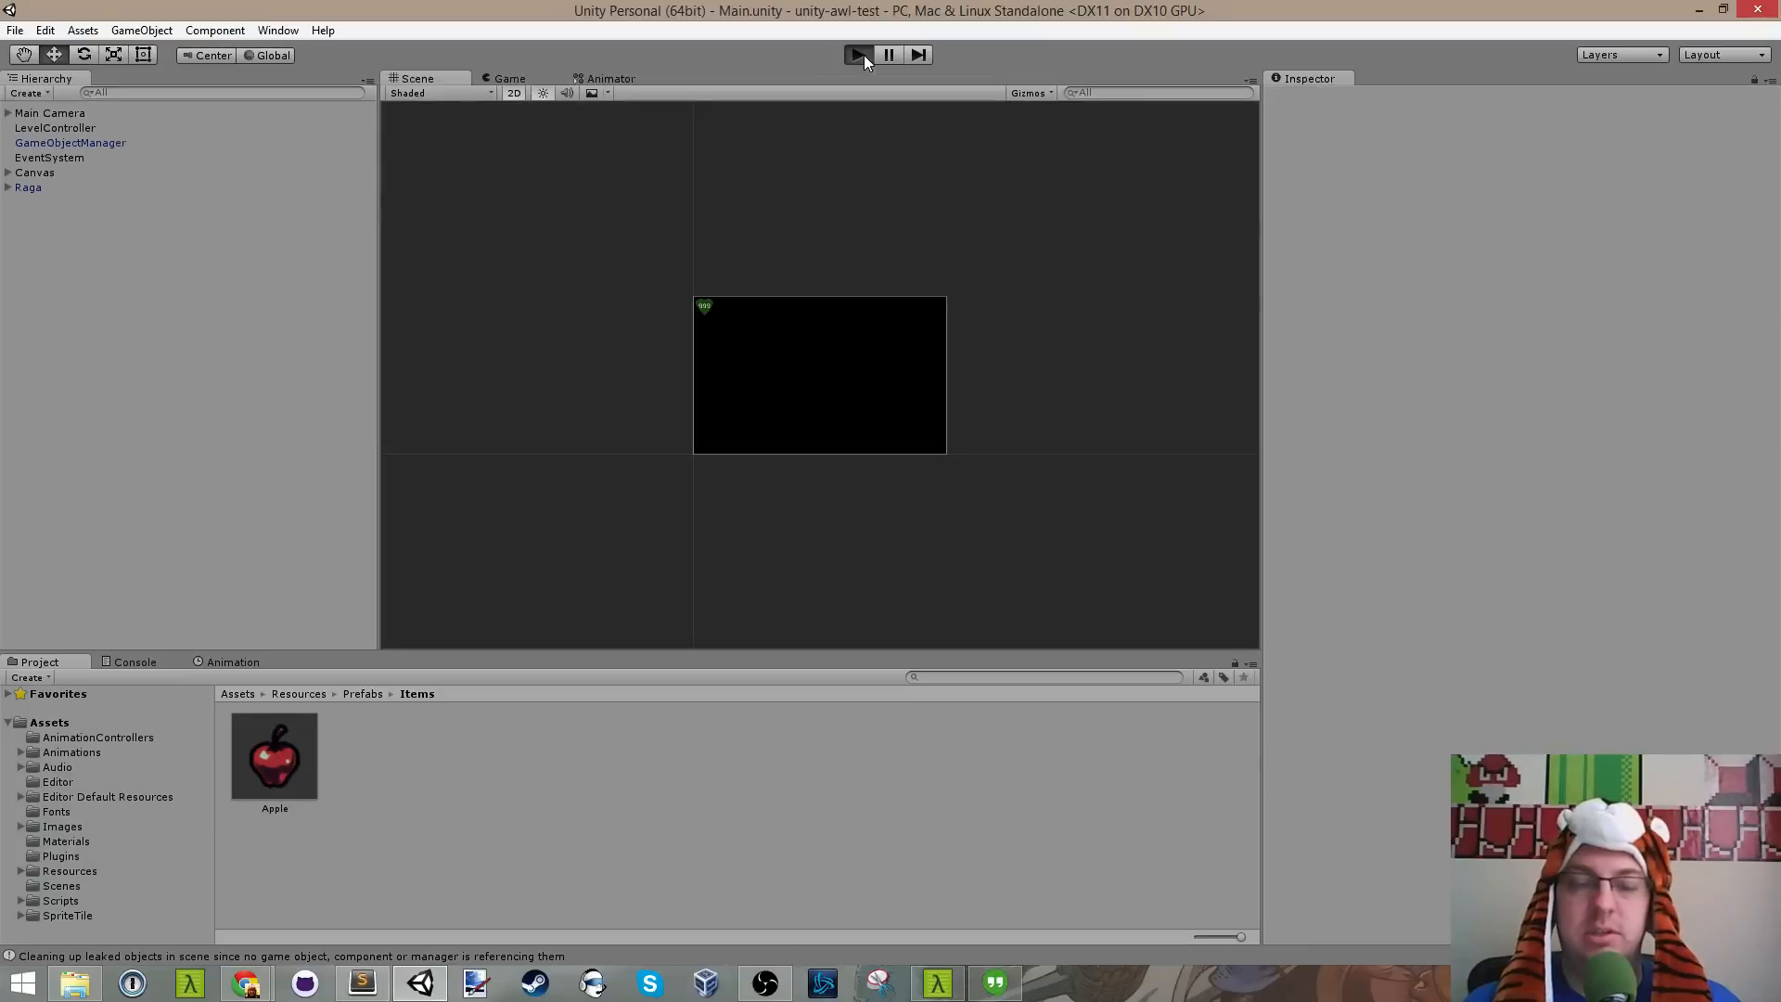
{"action": "left_click", "coordinate": [861, 54]}
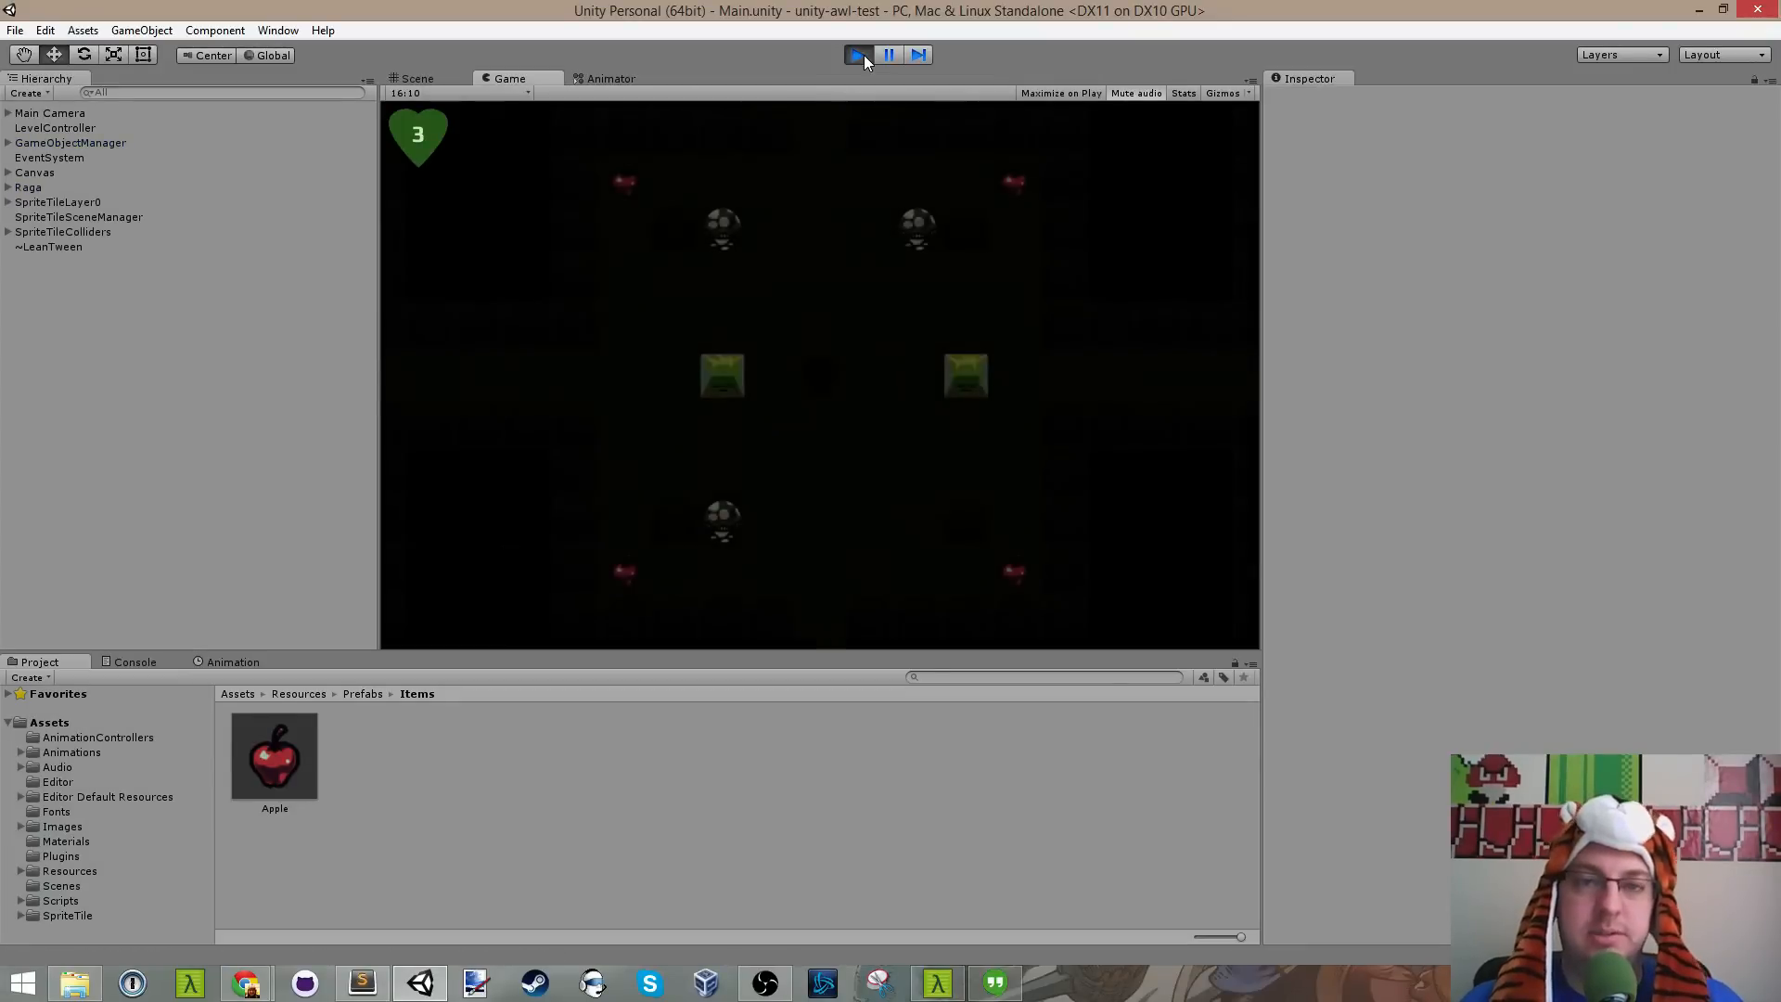
{"action": "key", "text": "Left"}
{"action": "key", "text": "Right"}
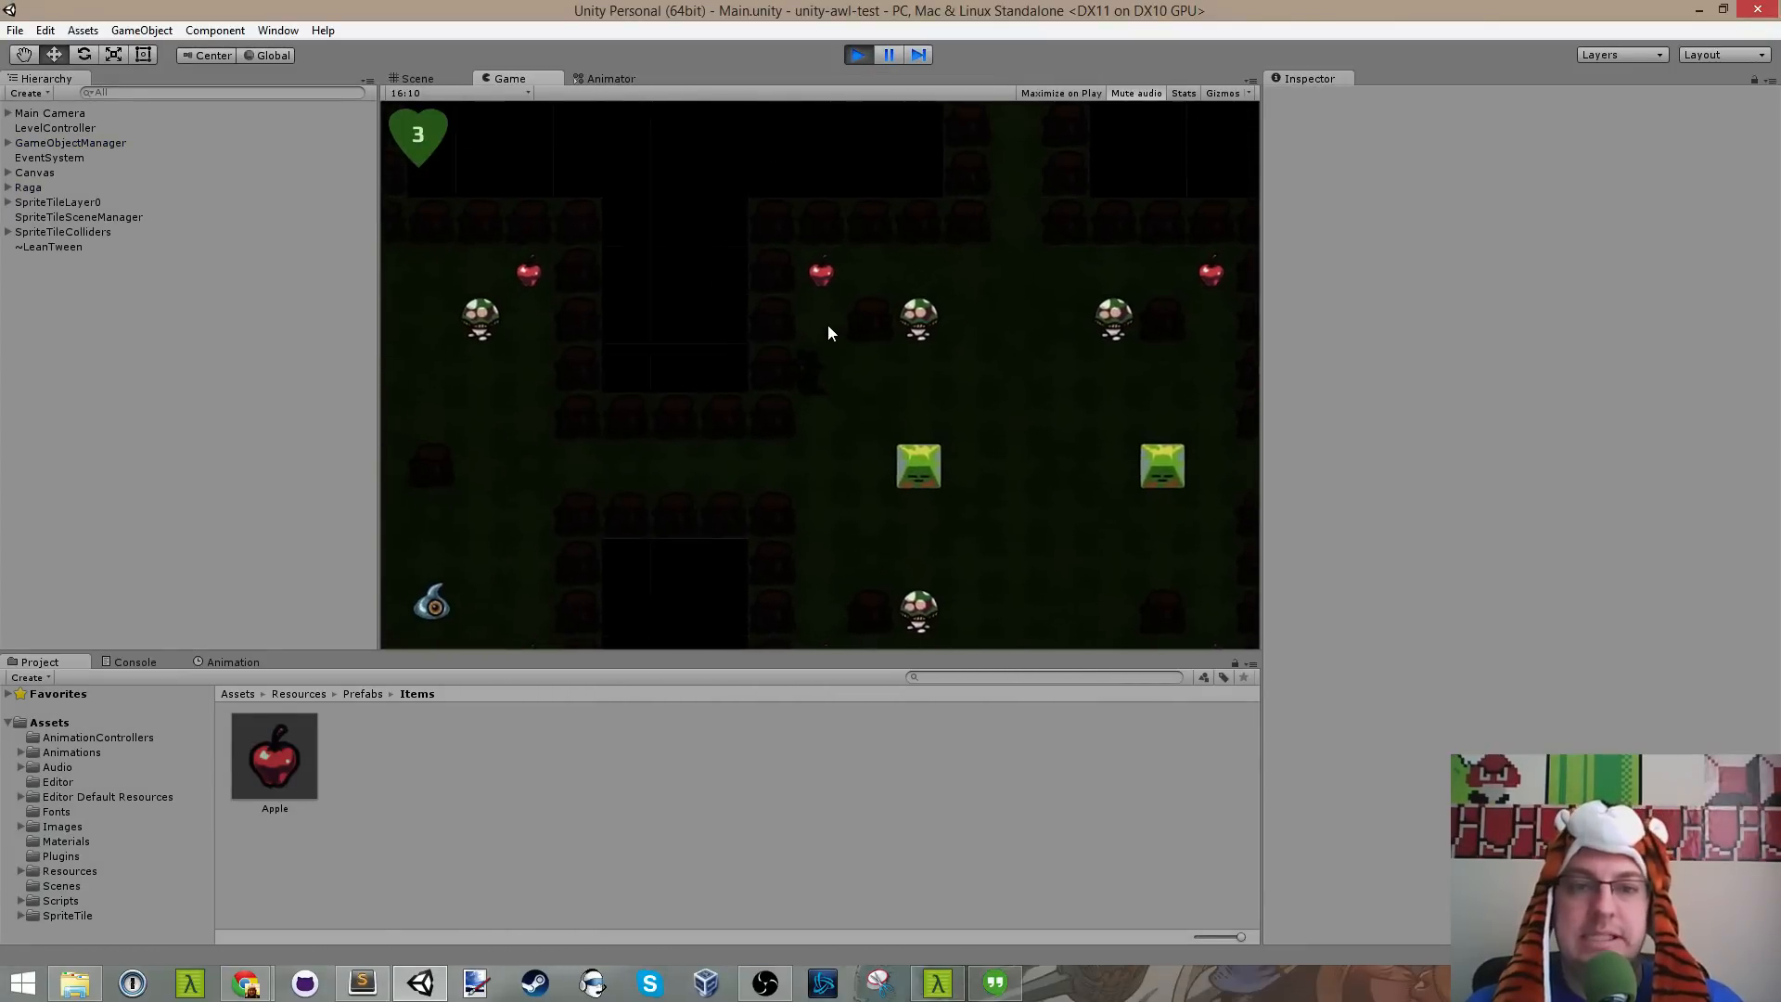
{"action": "key", "text": "Down"}
{"action": "key", "text": "Right"}
{"action": "key", "text": "Up"}
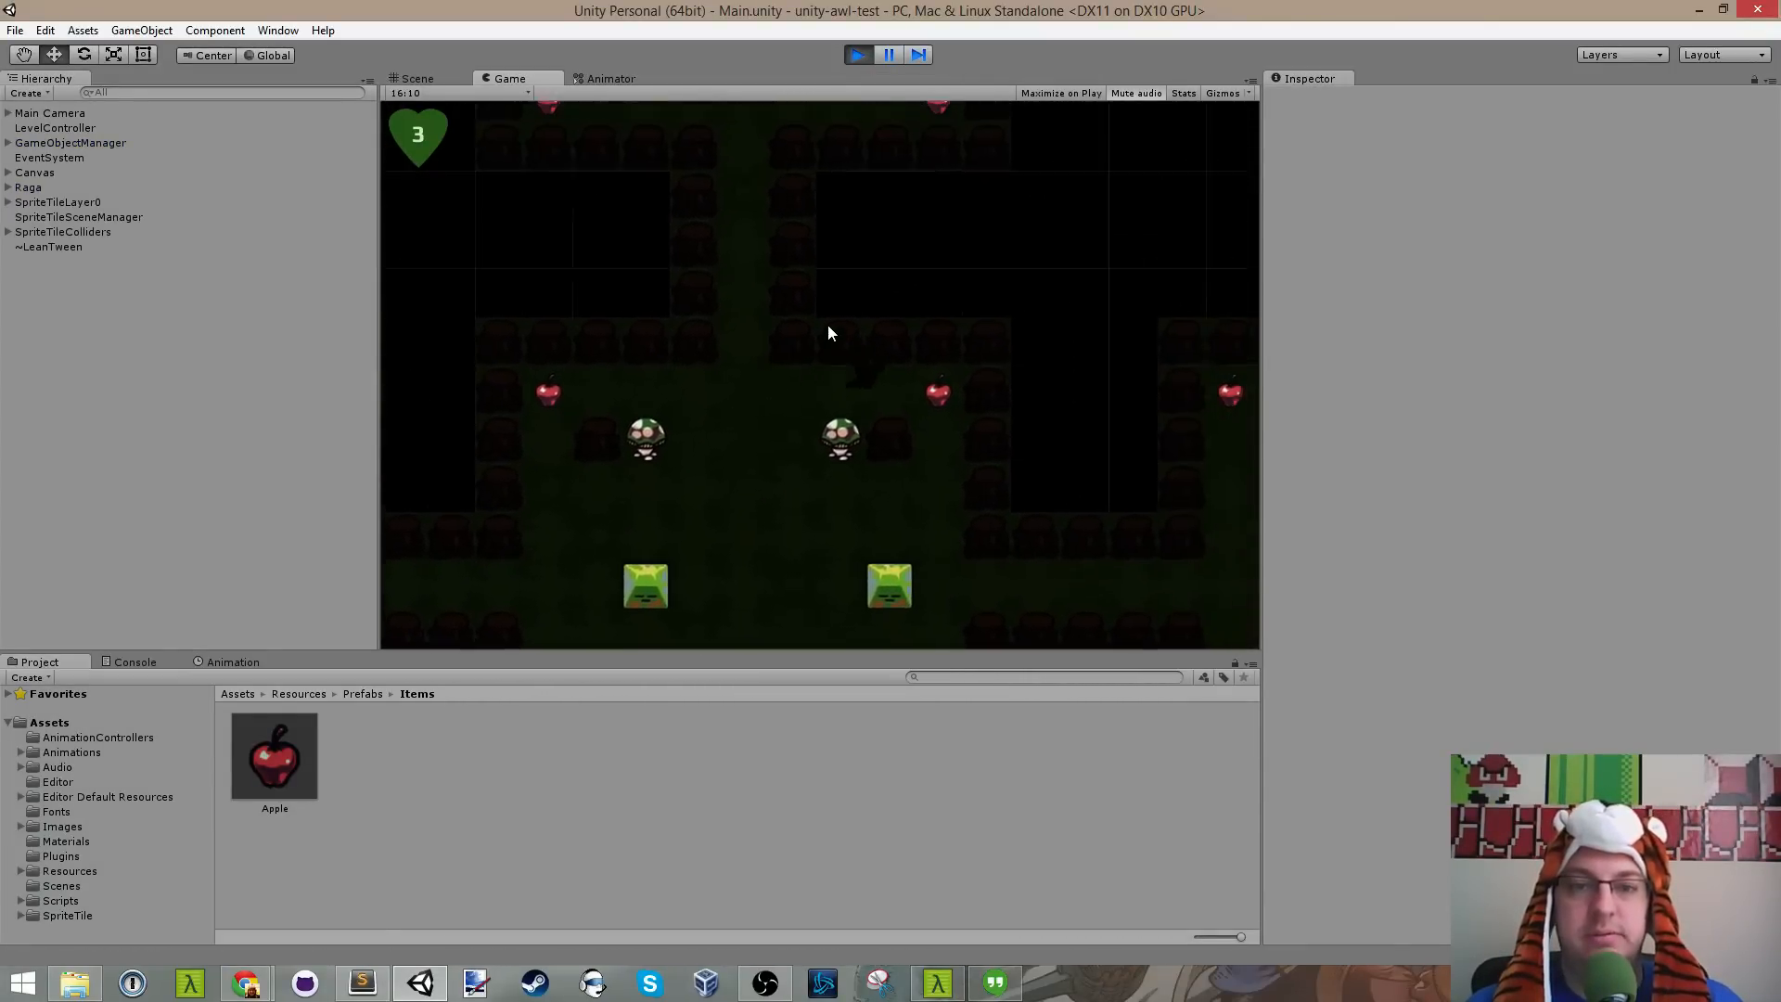
{"action": "key", "text": "Left"}
{"action": "key", "text": "Up"}
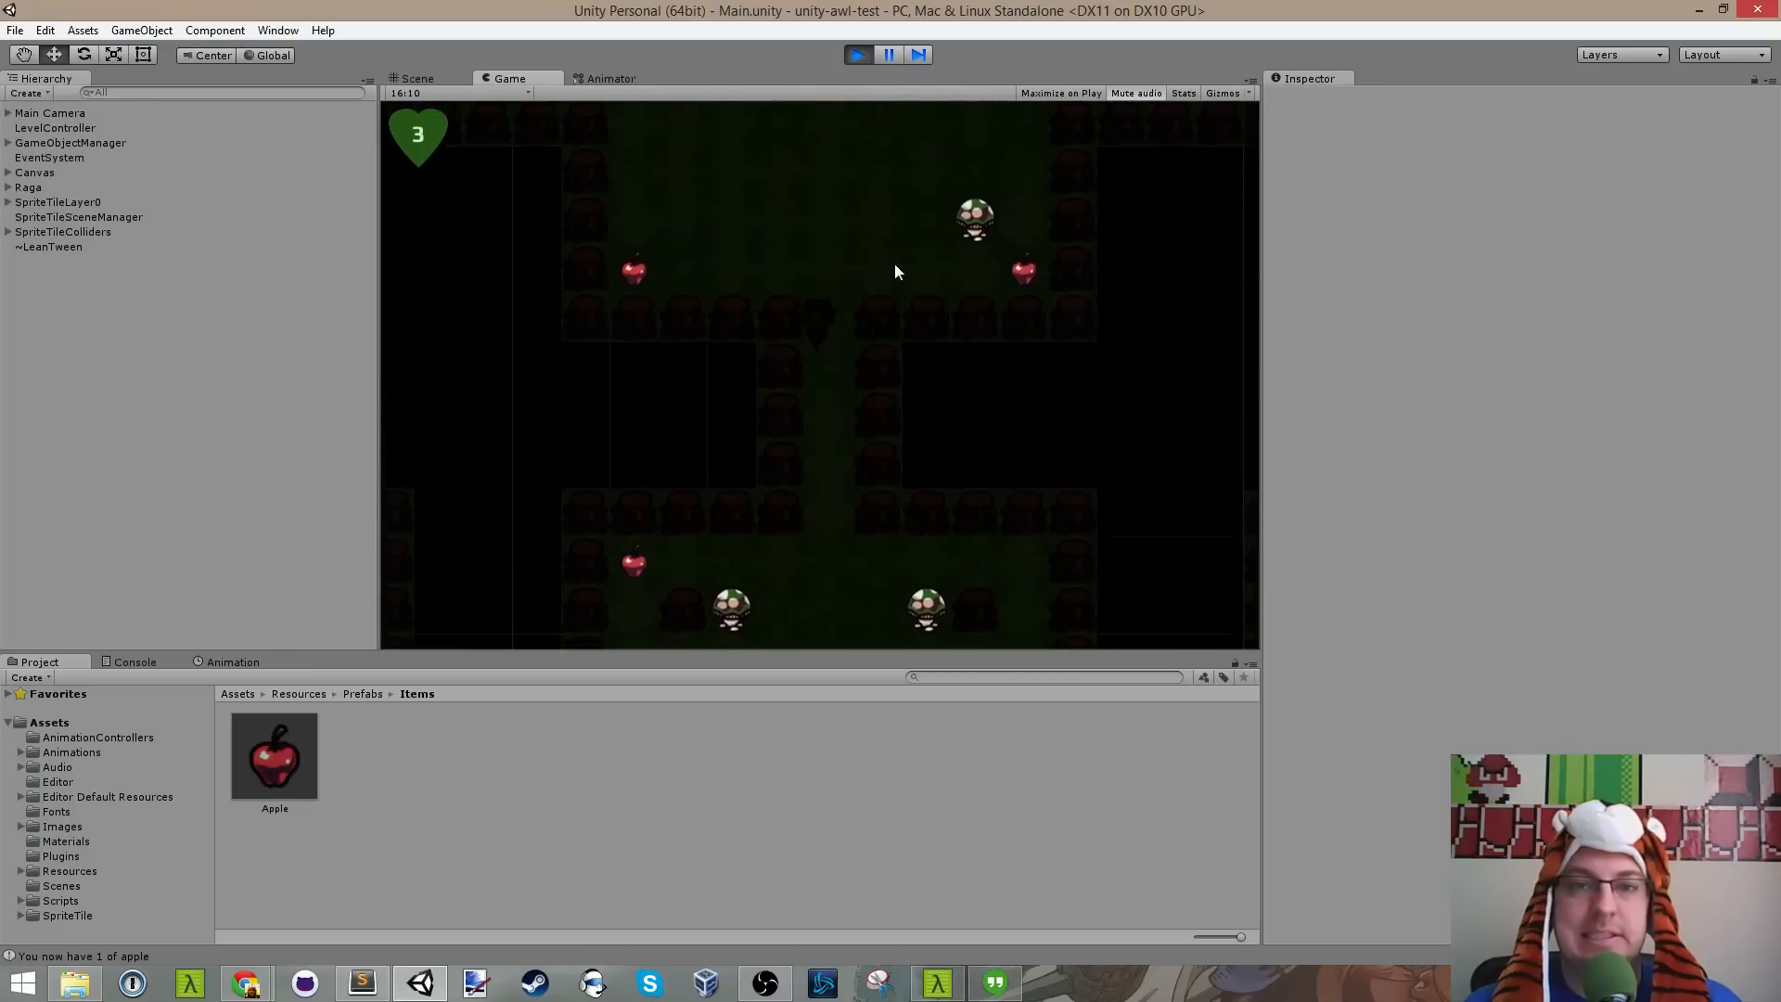
Step: Walk around the upper room collecting apples, return to its lower passage, and stop play mode
{"action": "key", "text": "Left"}
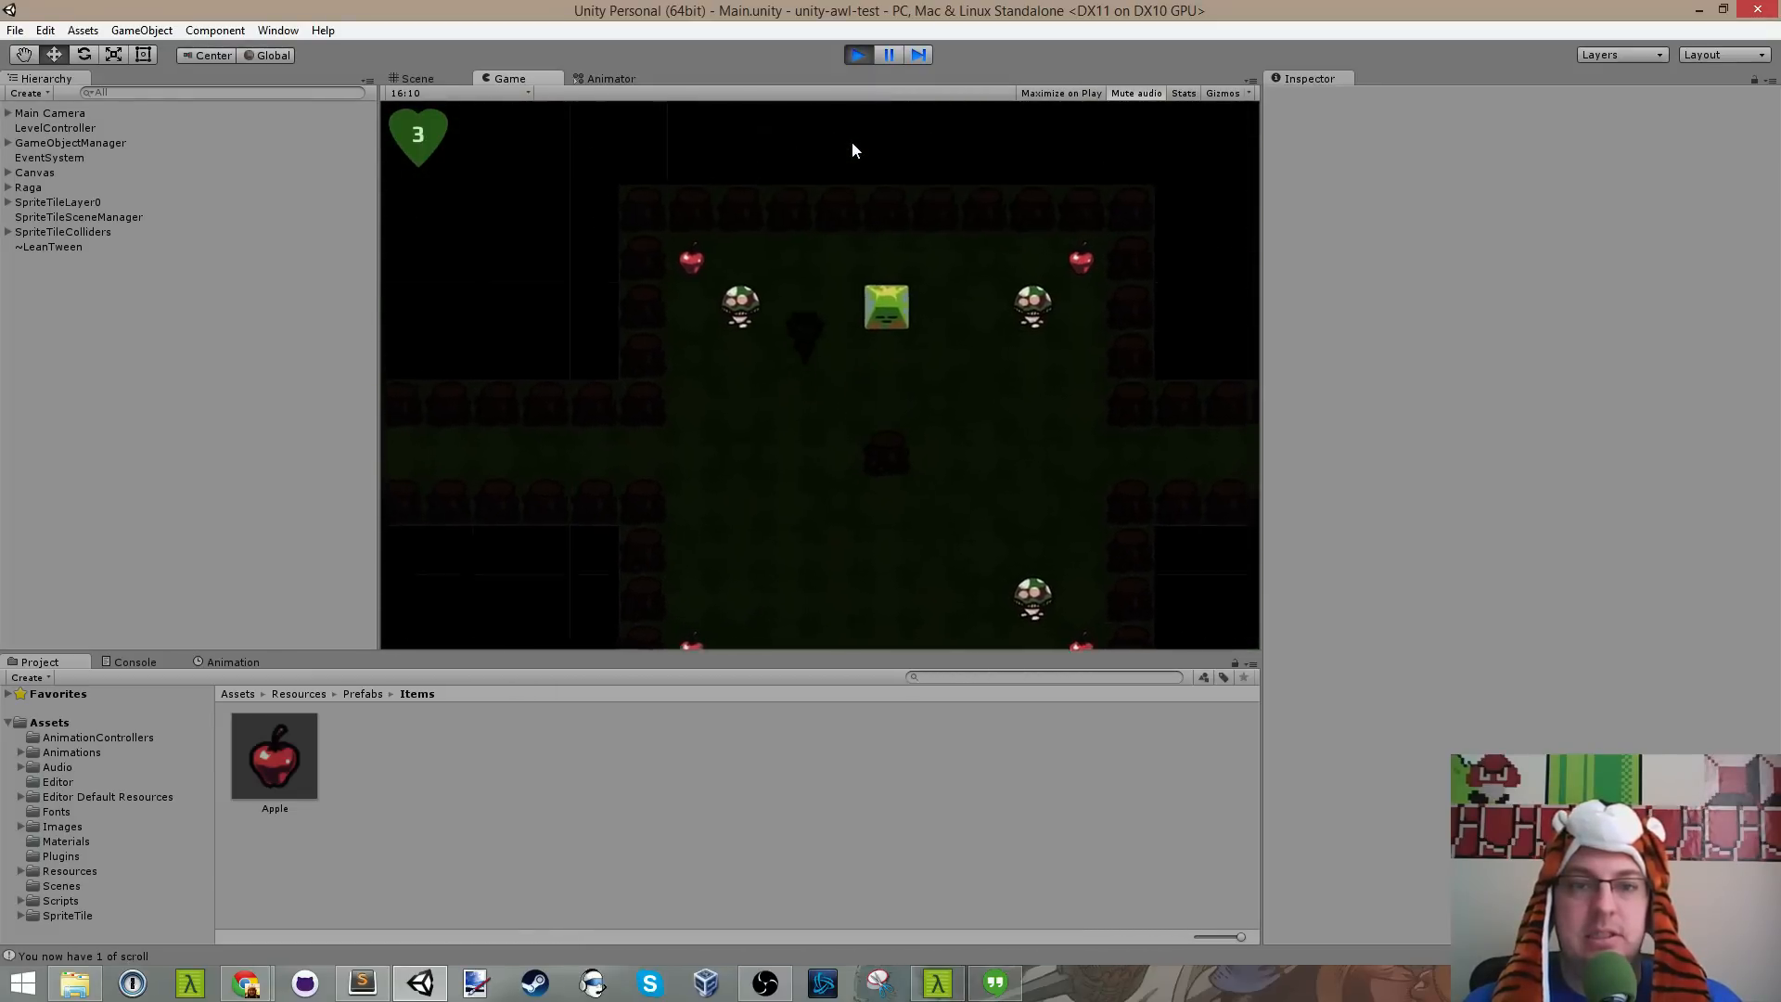
{"action": "key", "text": "Down"}
{"action": "key", "text": "Right"}
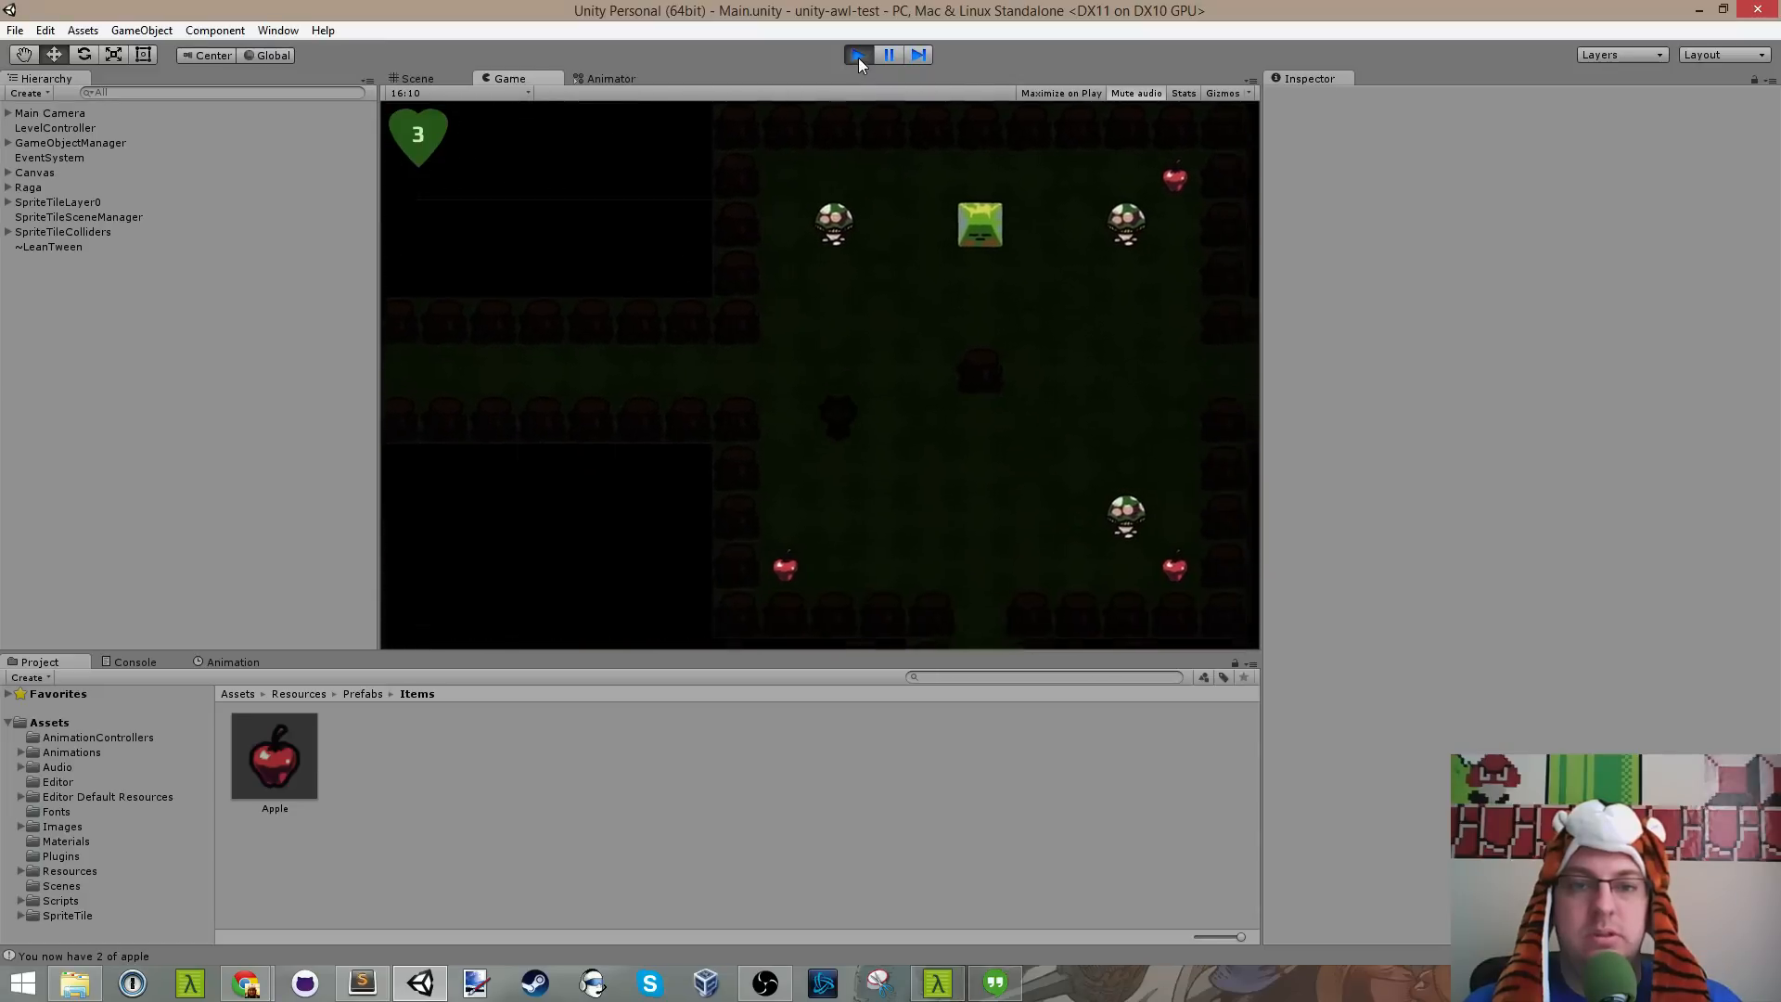
{"action": "key", "text": "Right"}
{"action": "key", "text": "Left"}
{"action": "key", "text": "Up"}
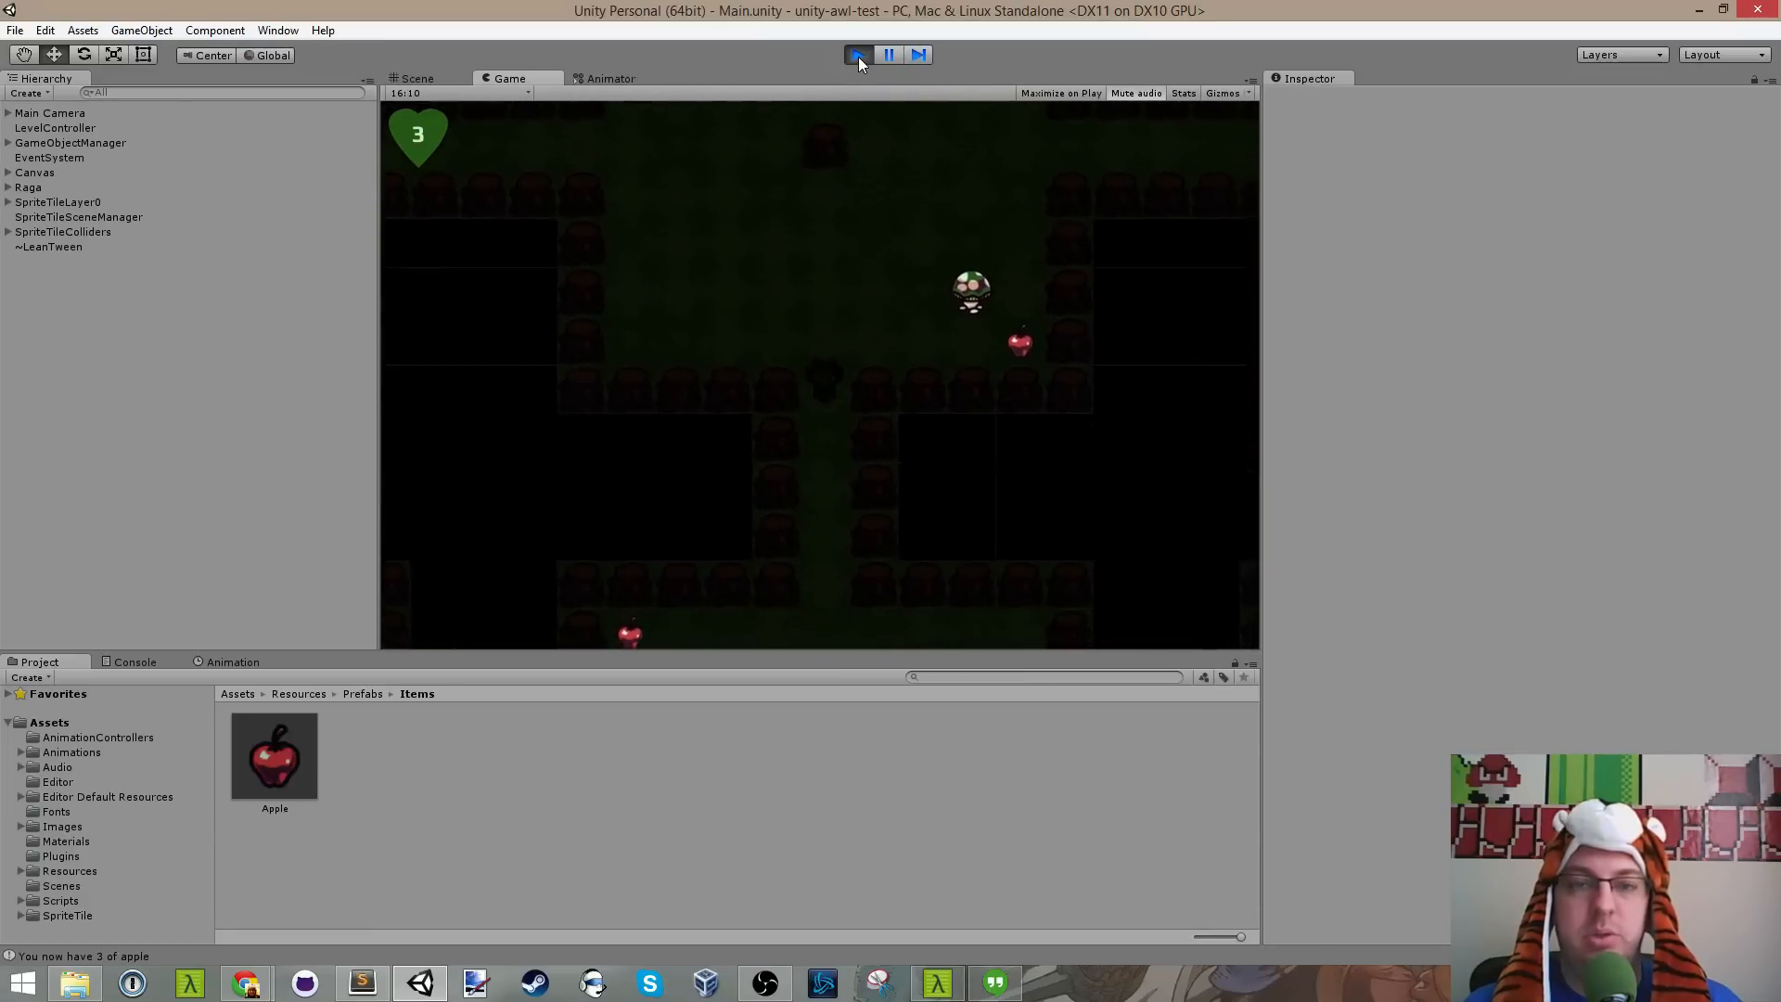
{"action": "left_click", "coordinate": [859, 58]}
Step: Switch to Sublime Text and save TileMapTest.cs
{"action": "key", "text": "alt+Tab"}
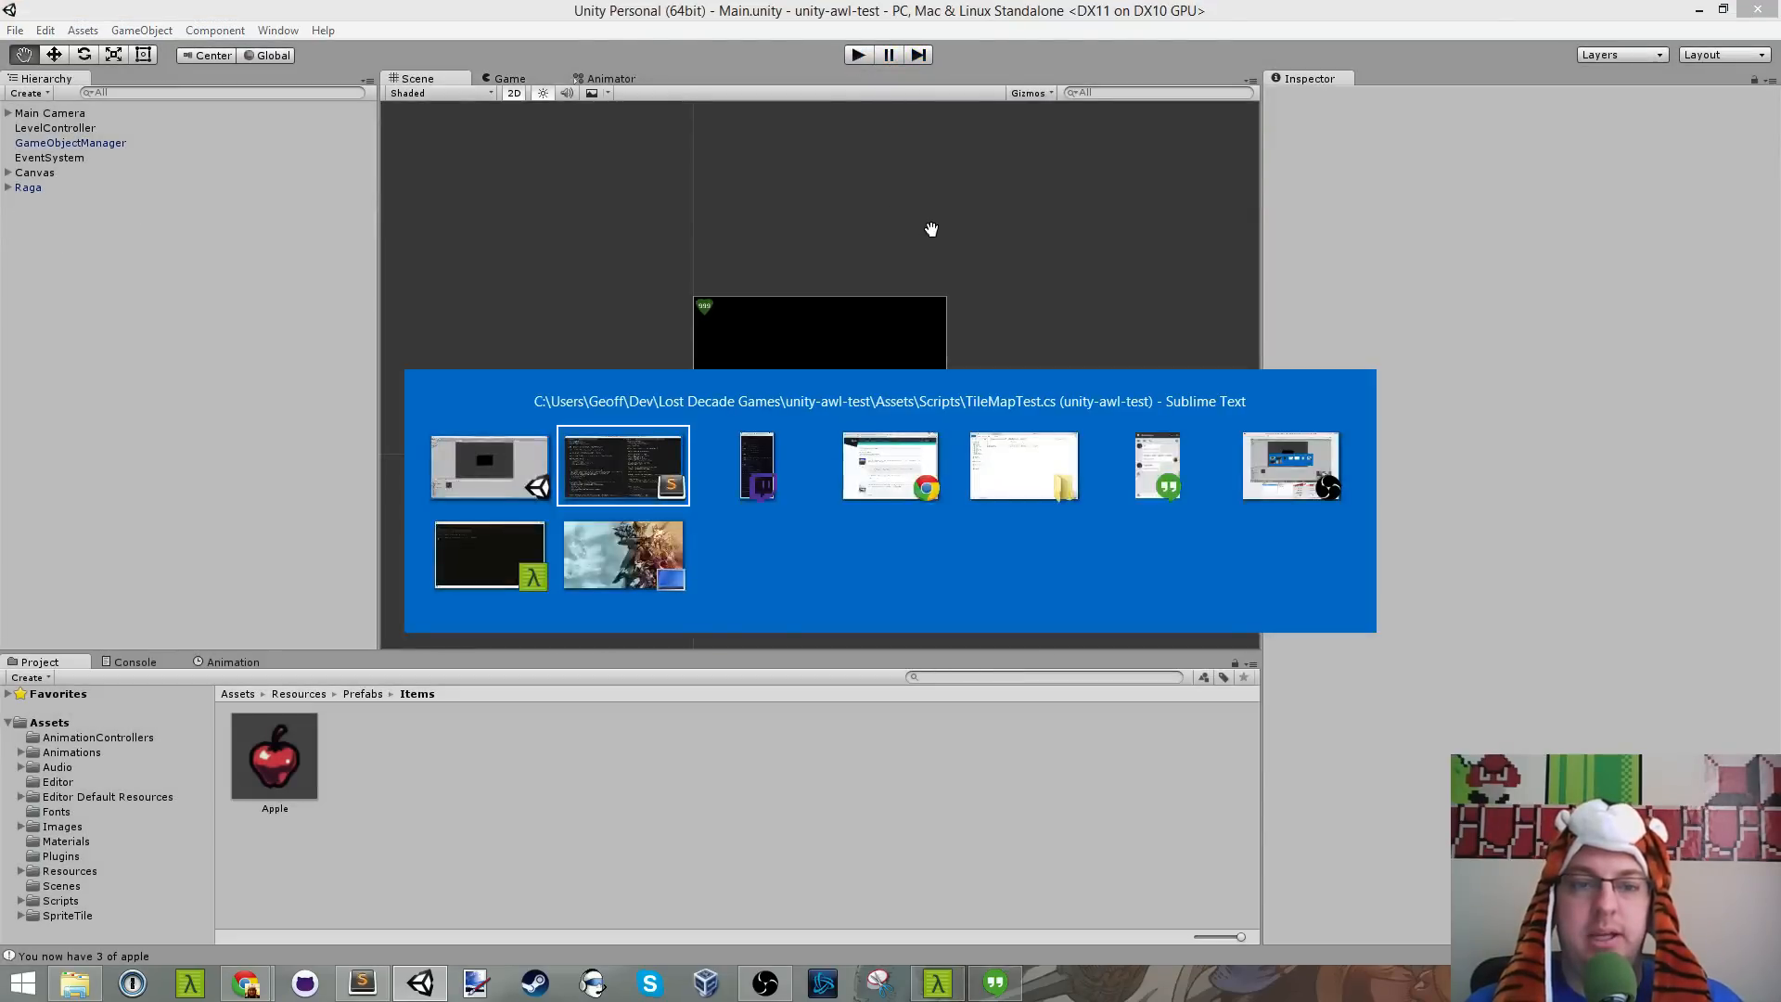
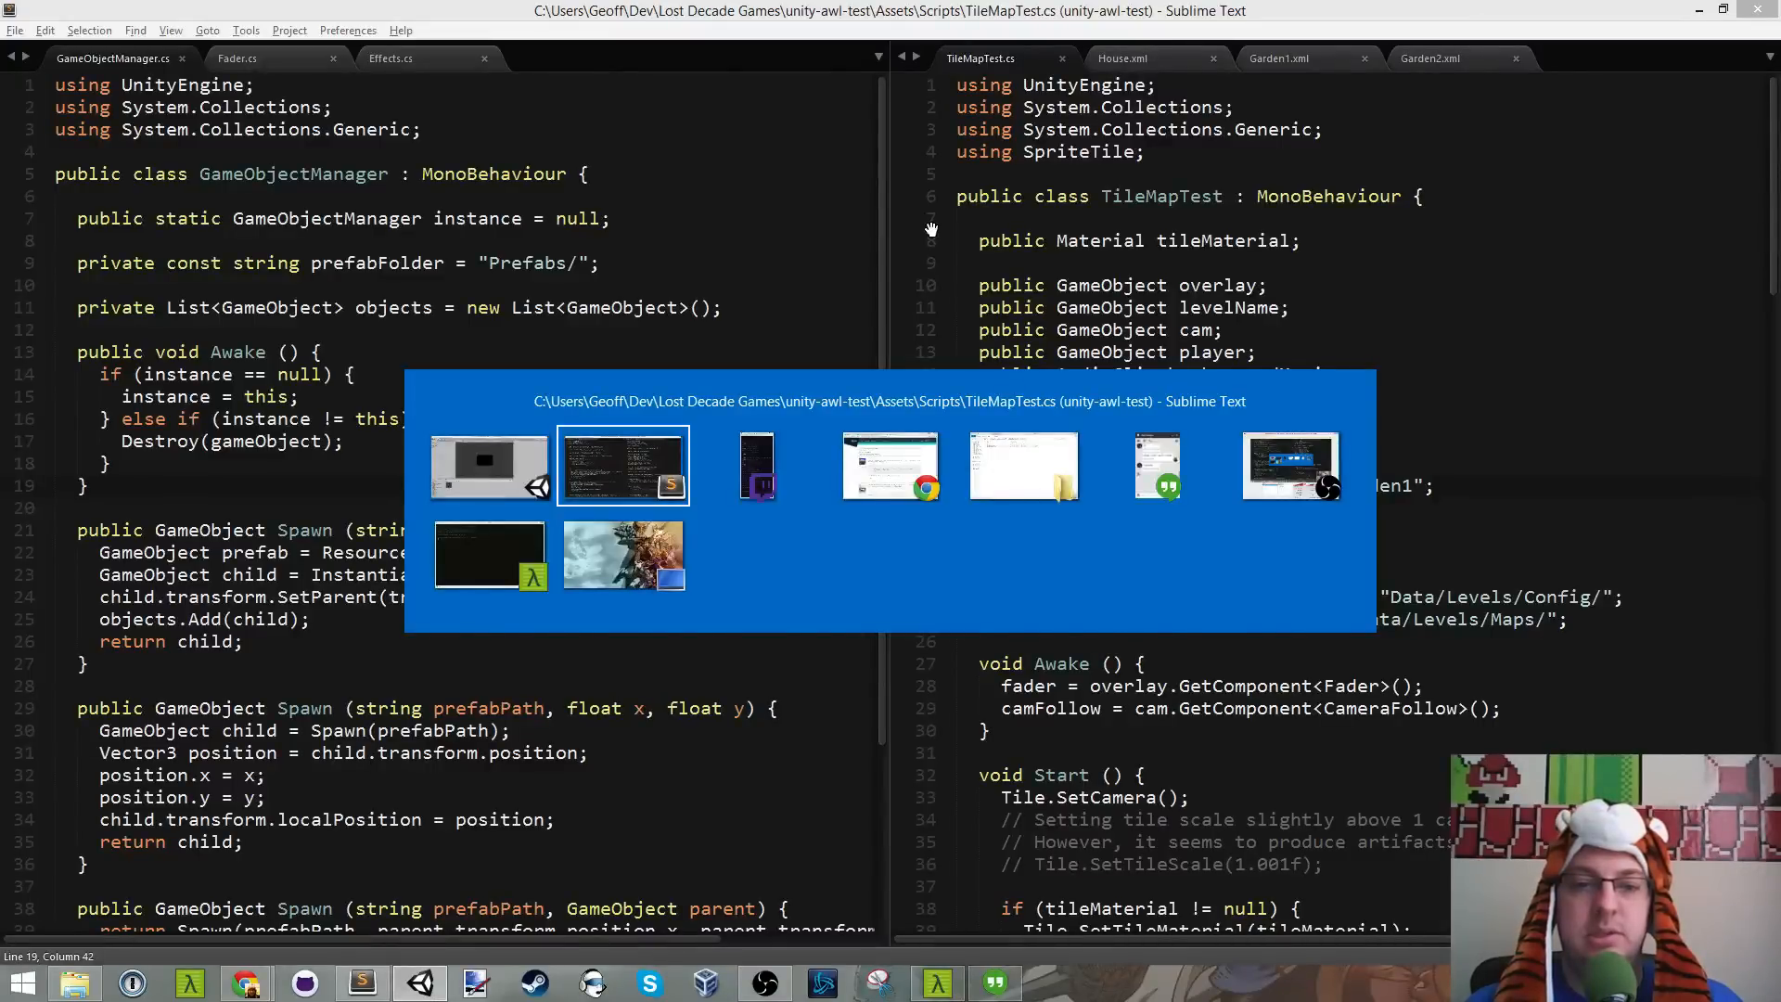
{"action": "key", "text": "ctrl+s"}
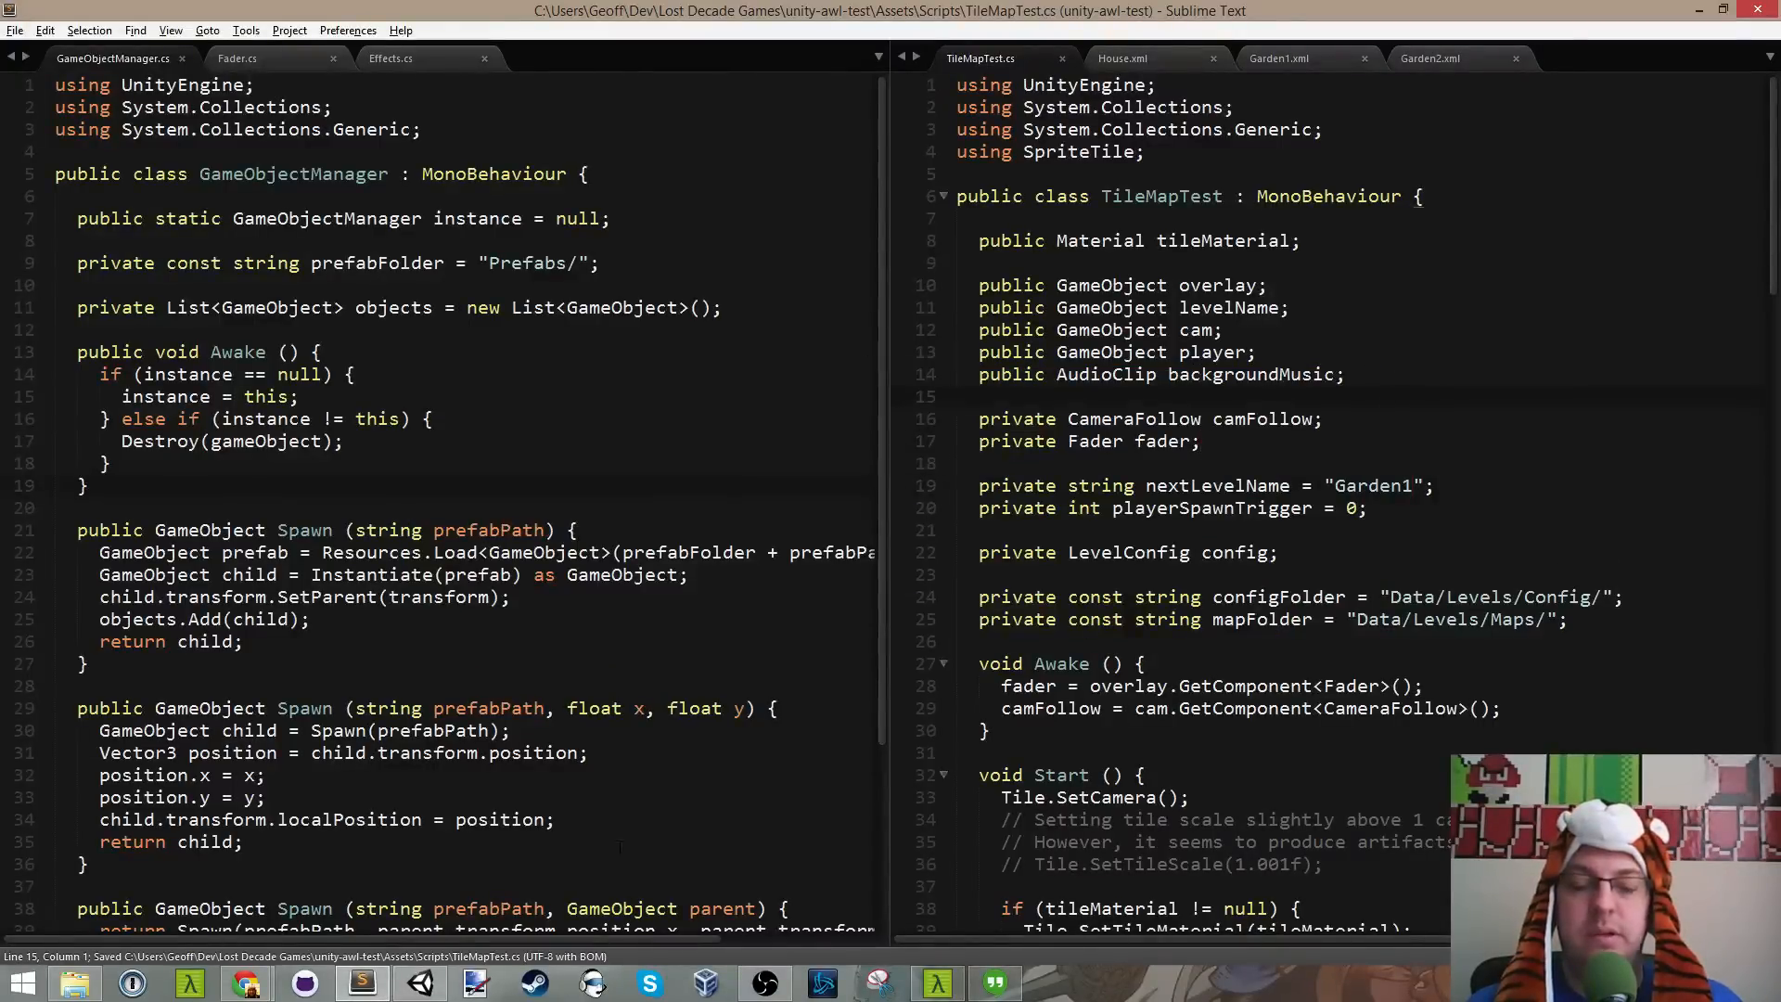
Step: Switch back to Unity and reopen the SpriteTile Editor on the GardenB level
{"action": "key", "text": "alt+Tab"}
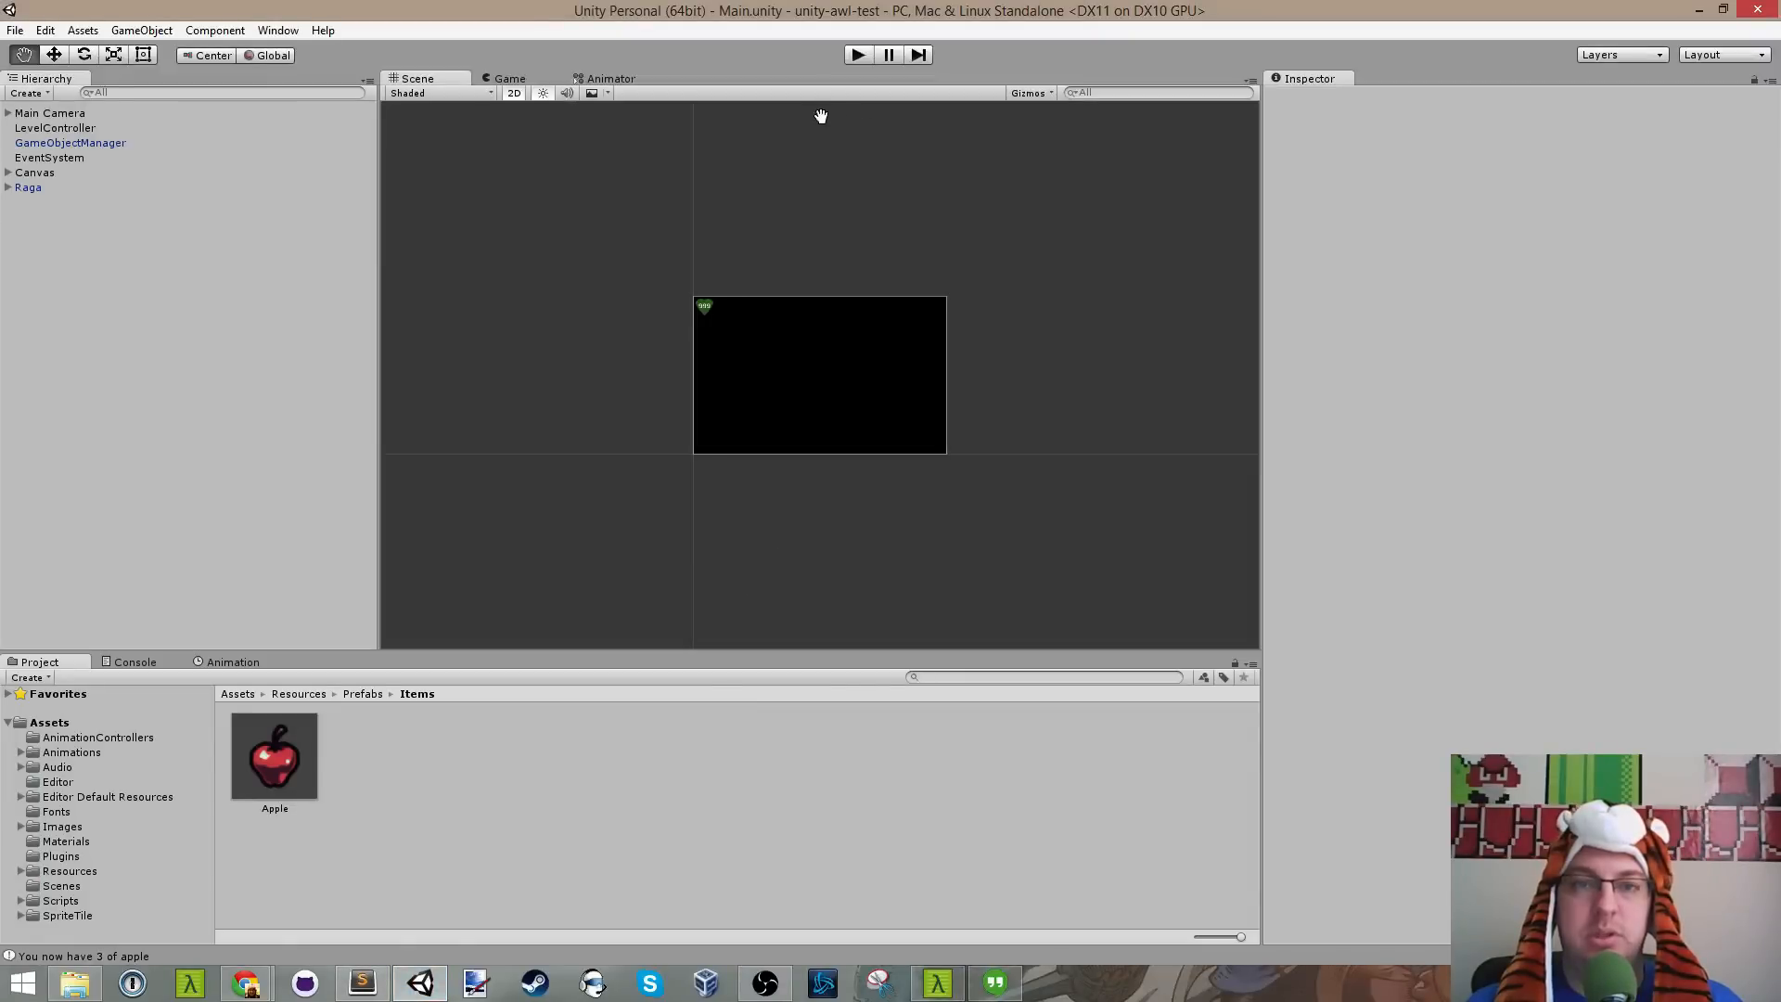
{"action": "left_click", "coordinate": [279, 32]}
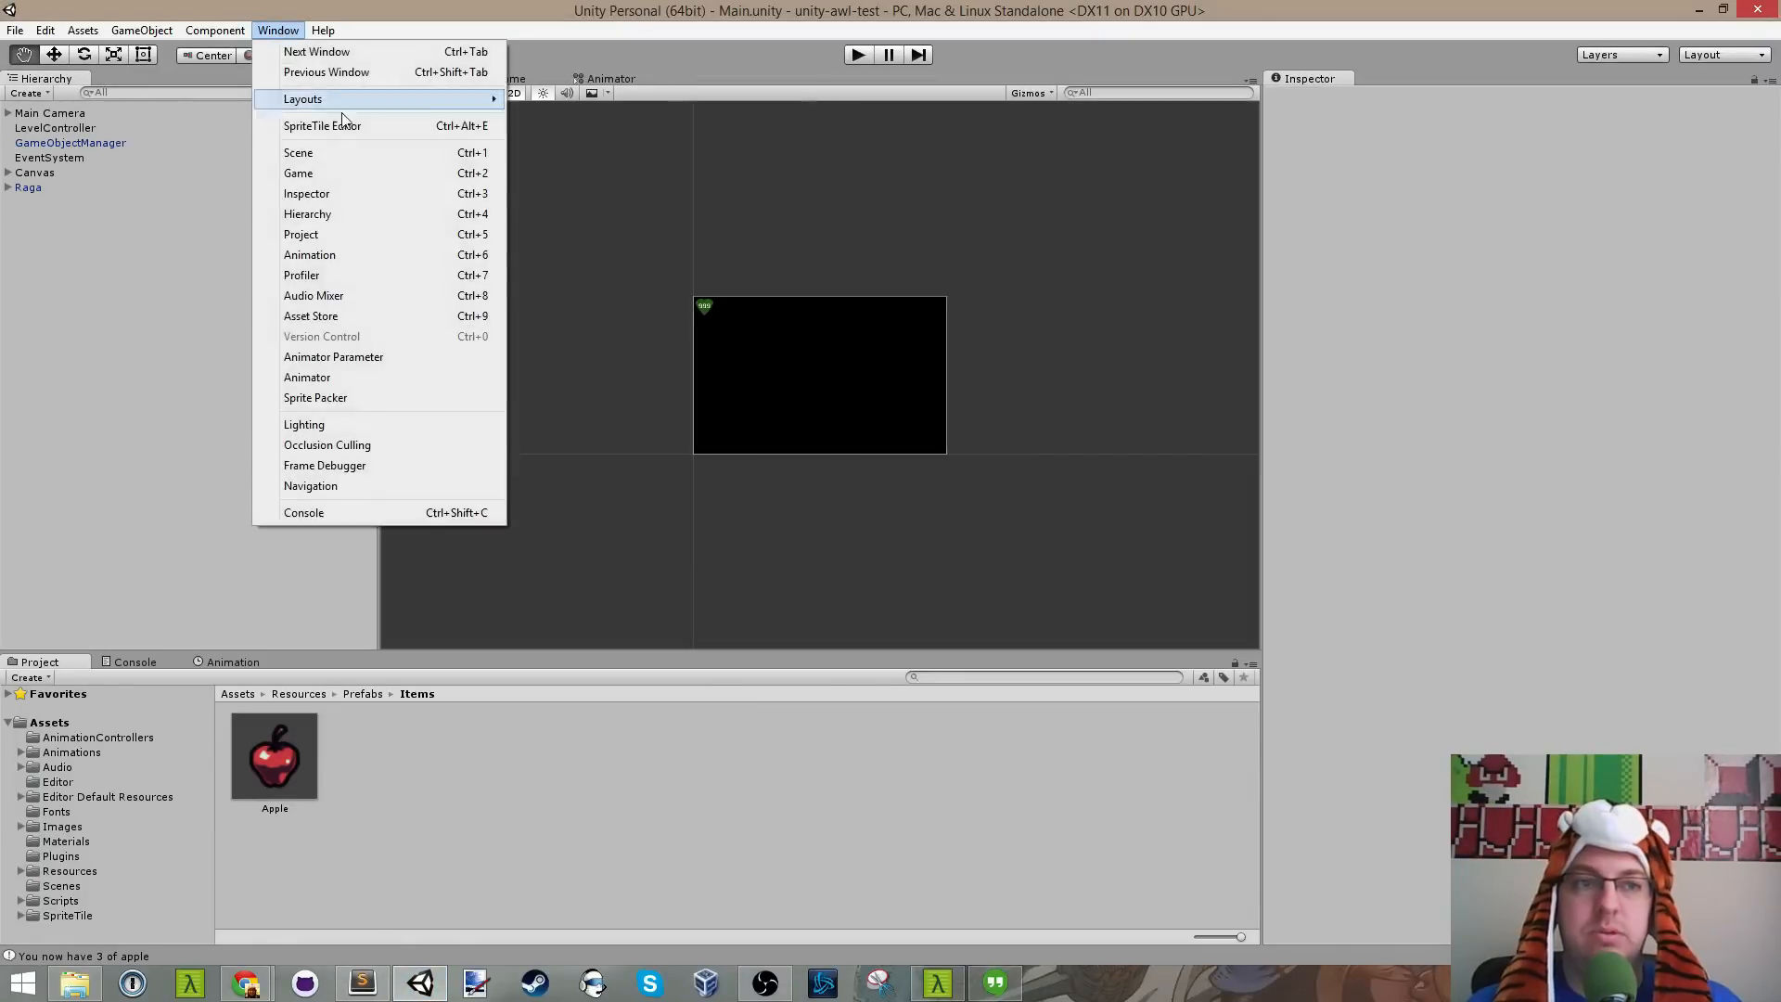
{"action": "left_click", "coordinate": [349, 118]}
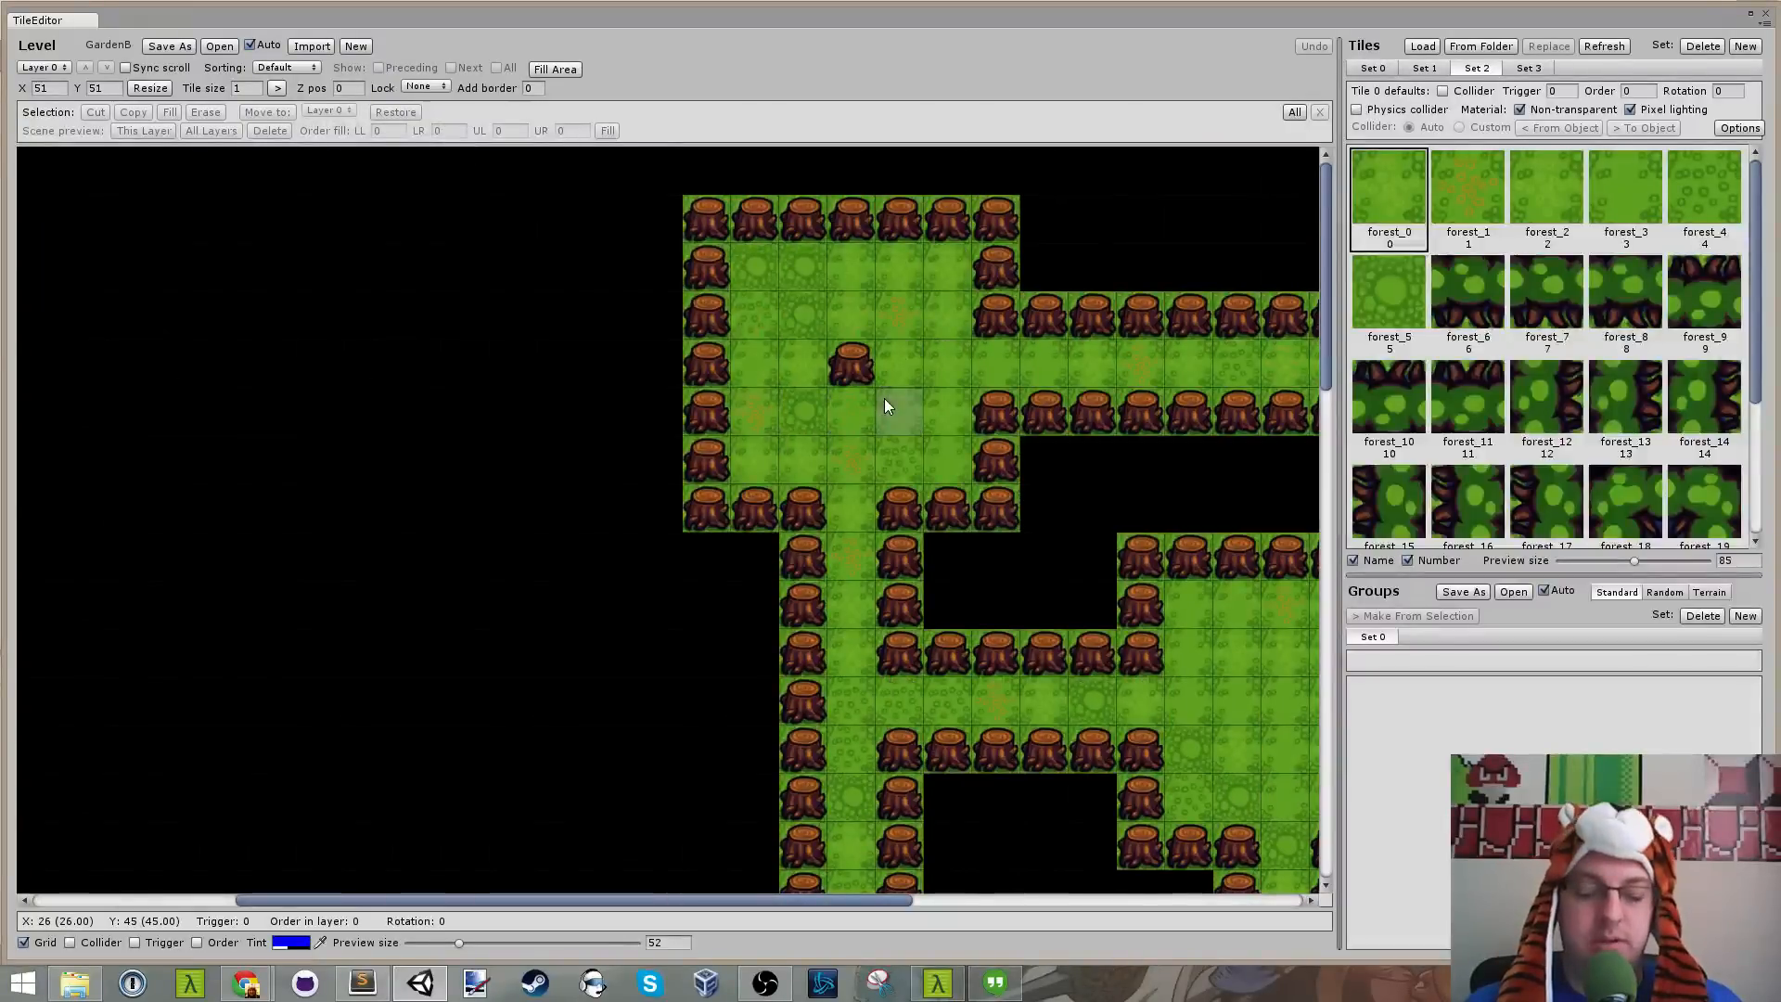
Step: Show the trigger numbers on the GardenB level's tiles
{"action": "key", "text": "t"}
{"action": "scroll", "coordinate": [1107, 492], "scroll_direction": "down", "scroll_amount": 4}
{"action": "scroll", "coordinate": [1113, 486], "scroll_direction": "up", "scroll_amount": 4}
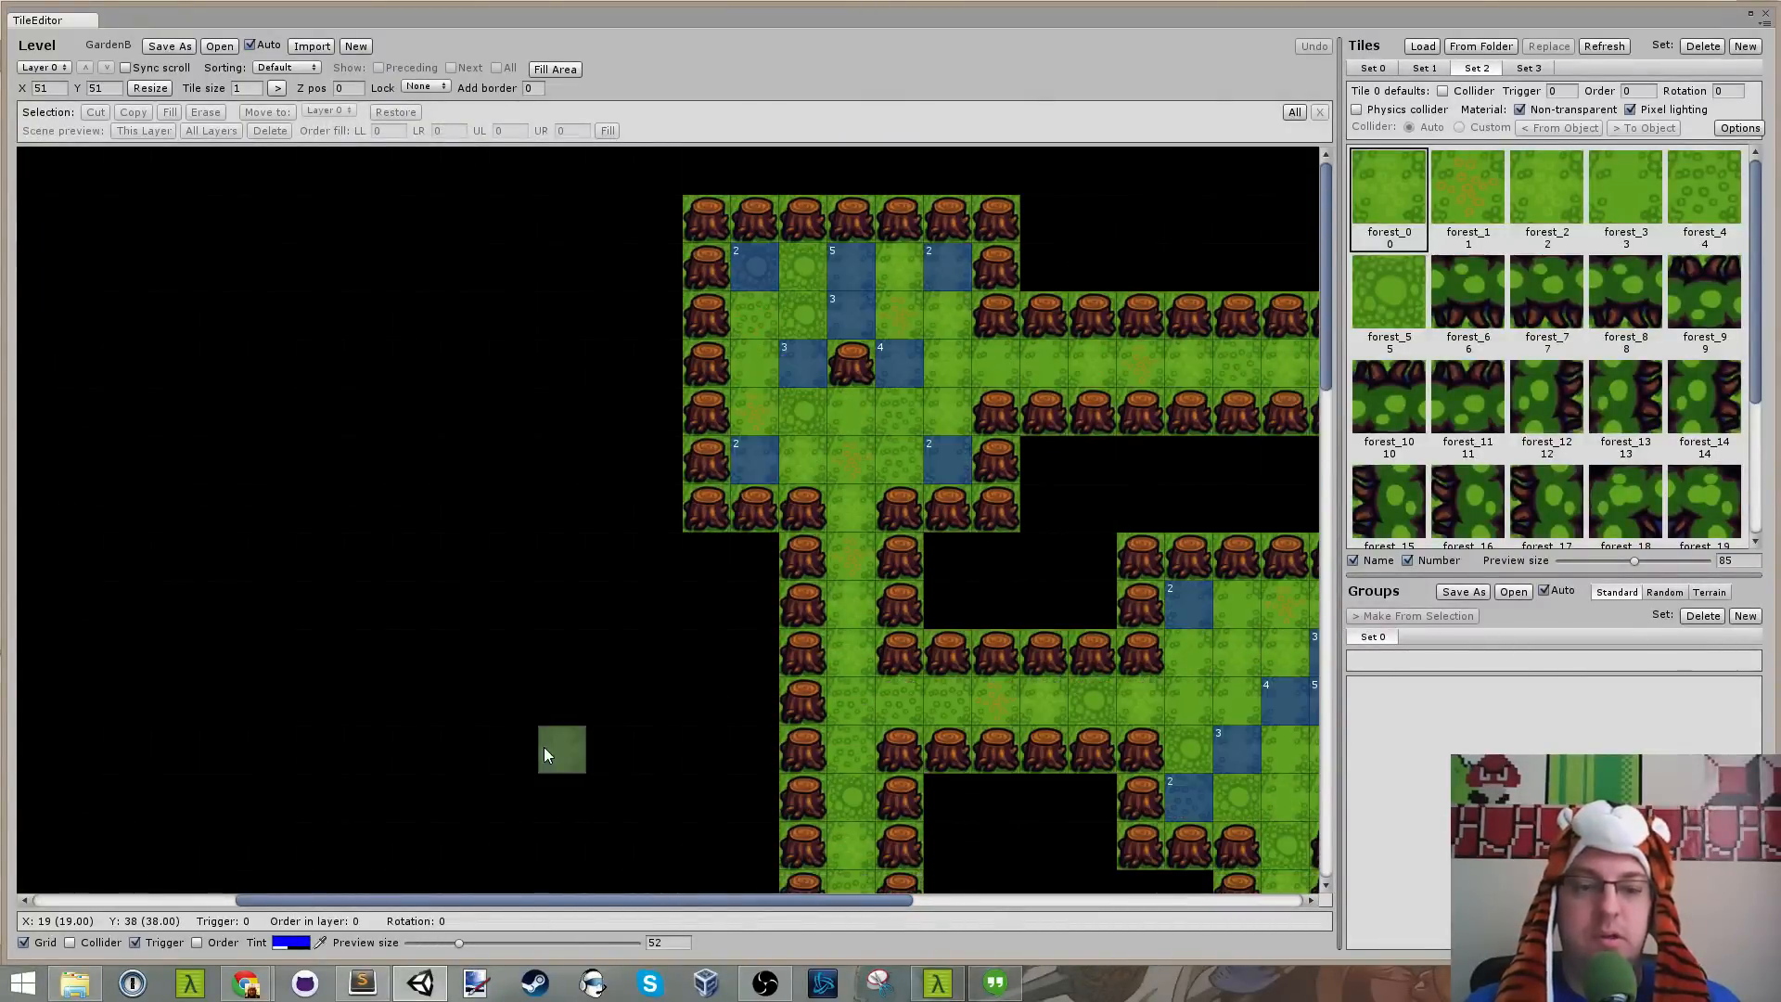
Step: Switch to Sublime Text, comment out the GardenB map entry in Garden1.xml, and save the file
{"action": "left_click", "coordinate": [362, 983]}
{"action": "left_click", "coordinate": [1278, 58]}
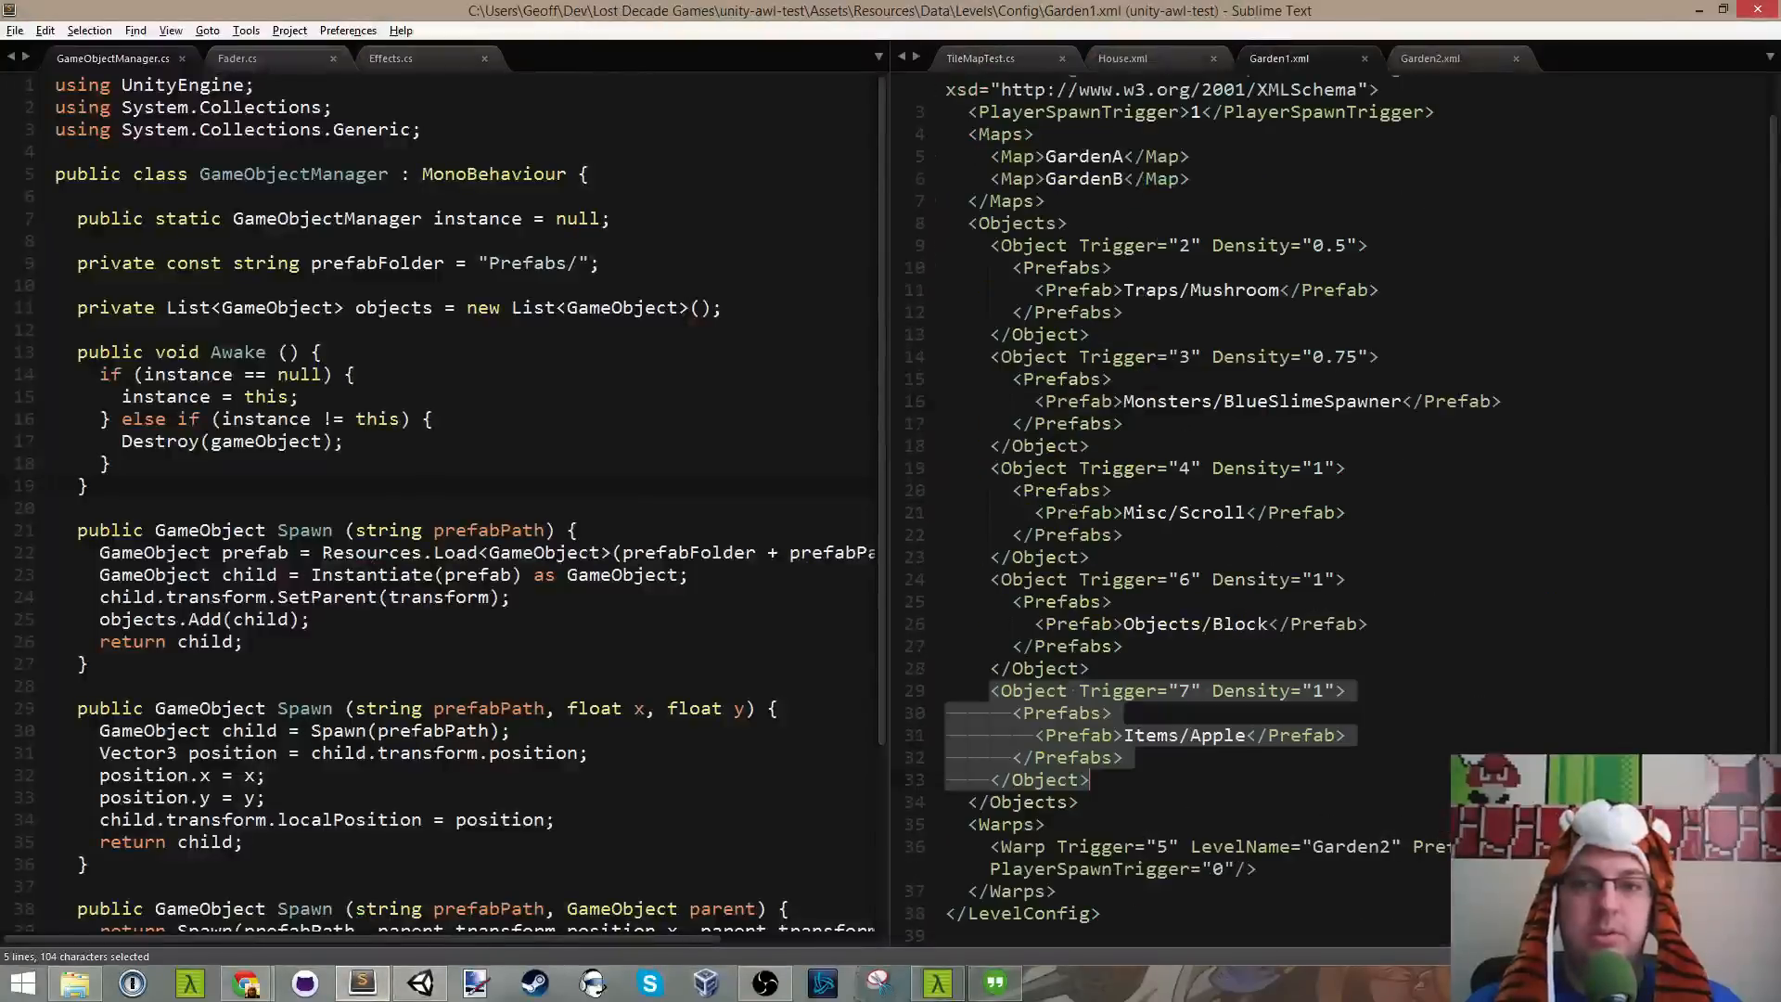
{"action": "left_click", "coordinate": [1178, 178]}
{"action": "key", "text": "ctrl+slash"}
{"action": "key", "text": "ctrl+s"}
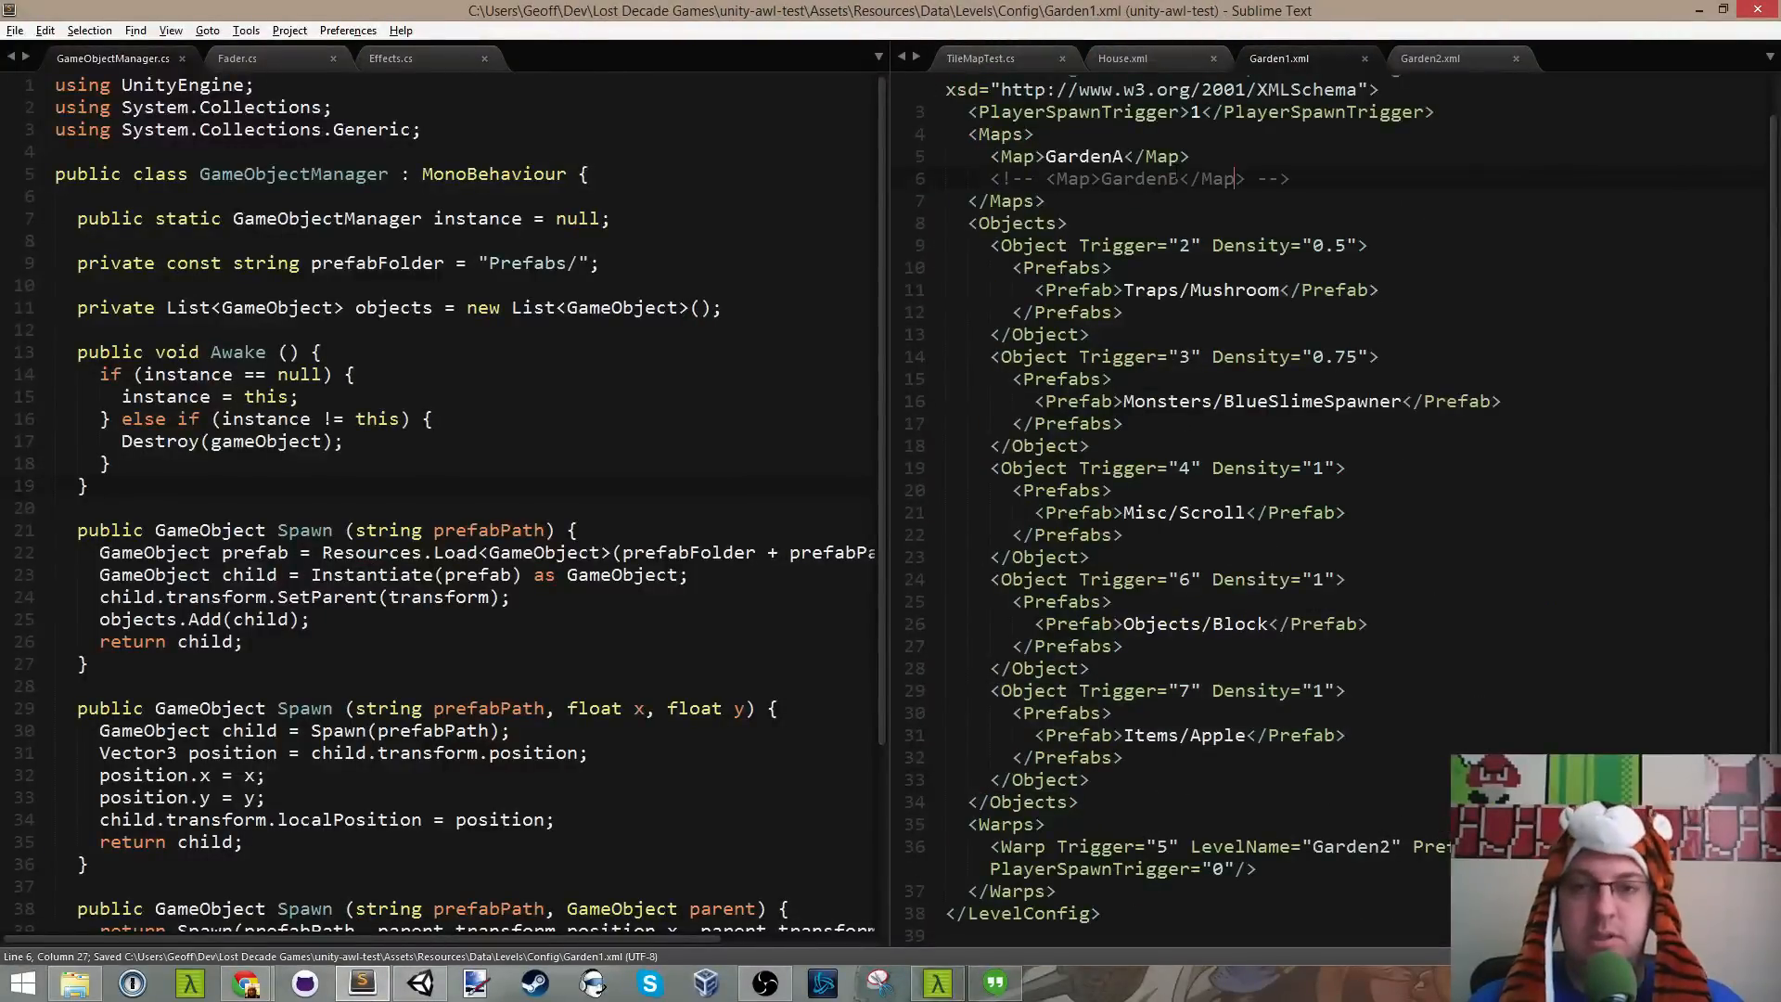
Step: Switch back to Unity's tile editor and open the GardenA level
{"action": "key", "text": "alt+Tab"}
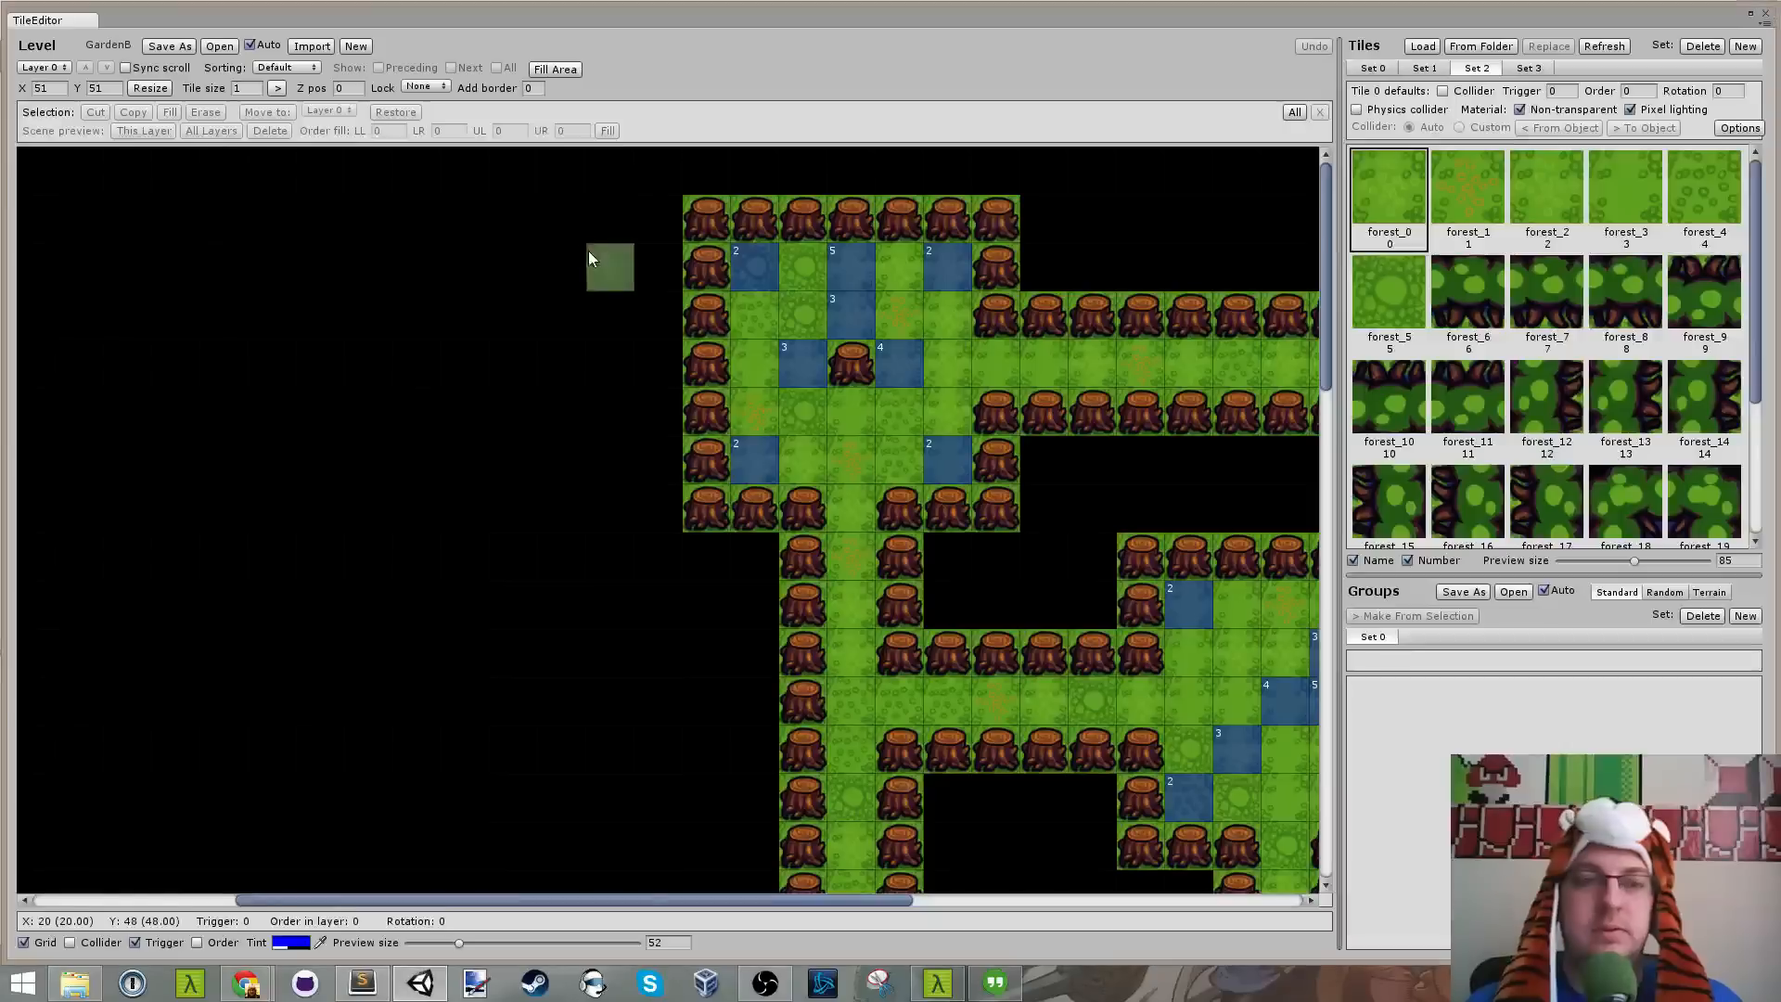
{"action": "left_click", "coordinate": [220, 46]}
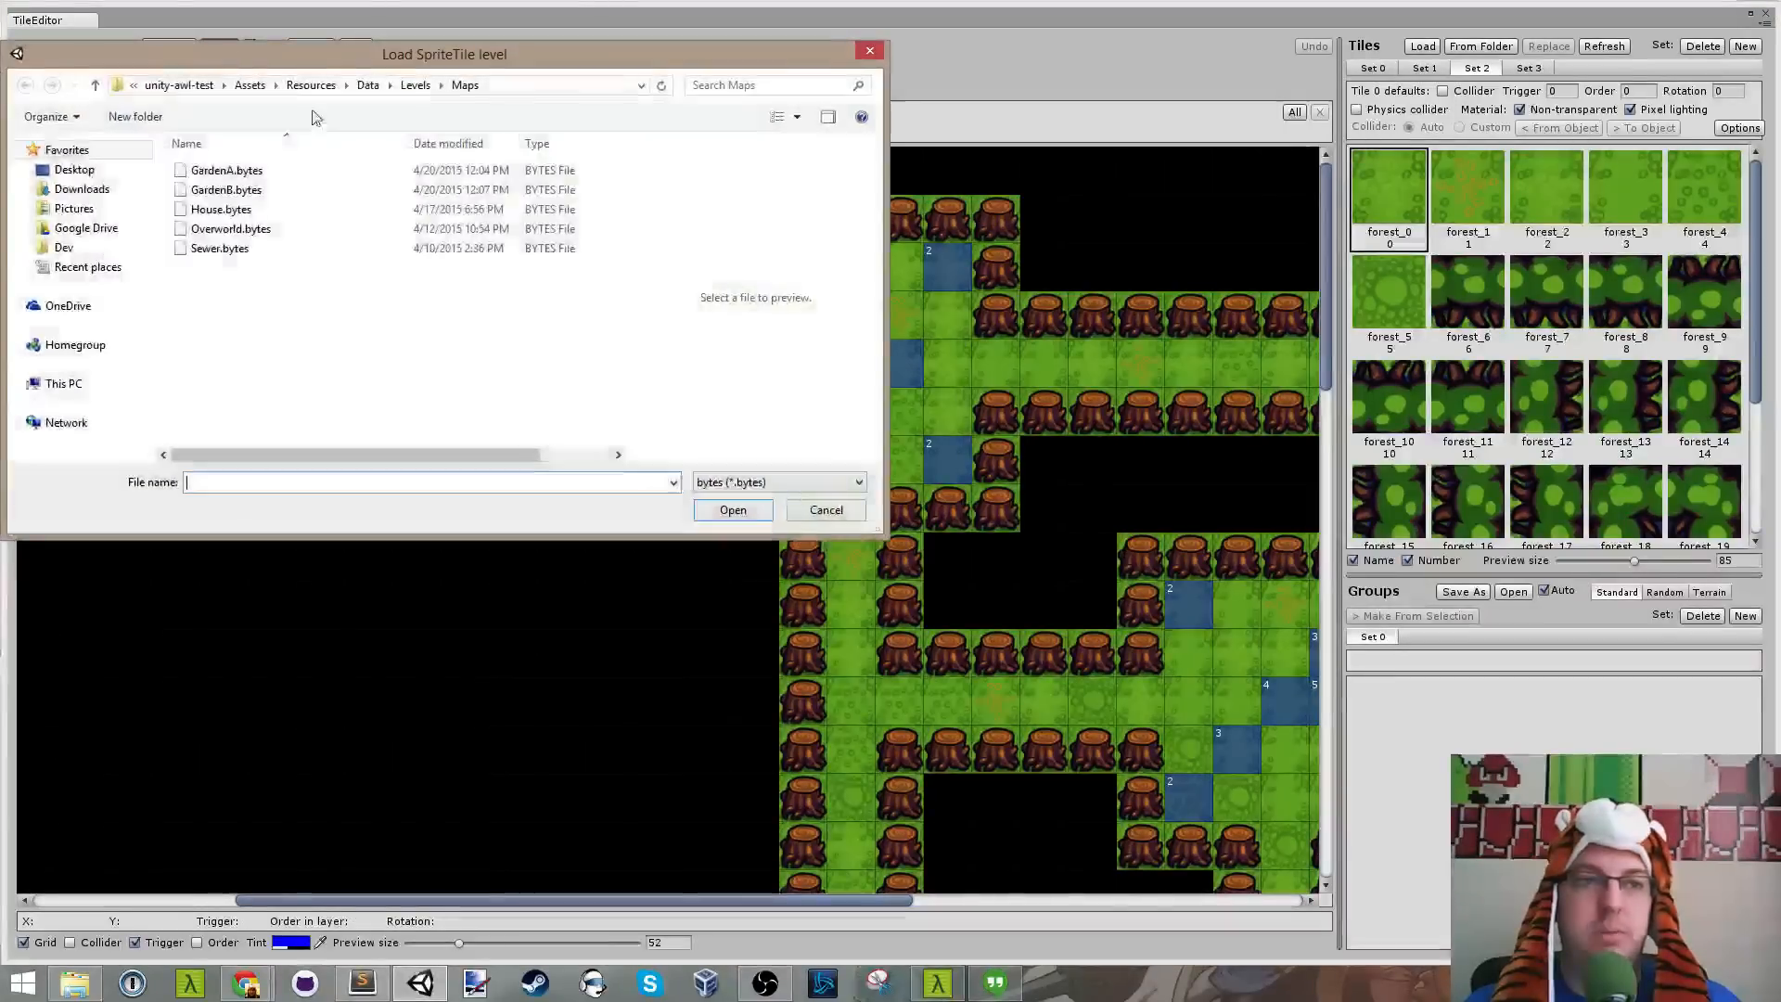
{"action": "left_click", "coordinate": [274, 171]}
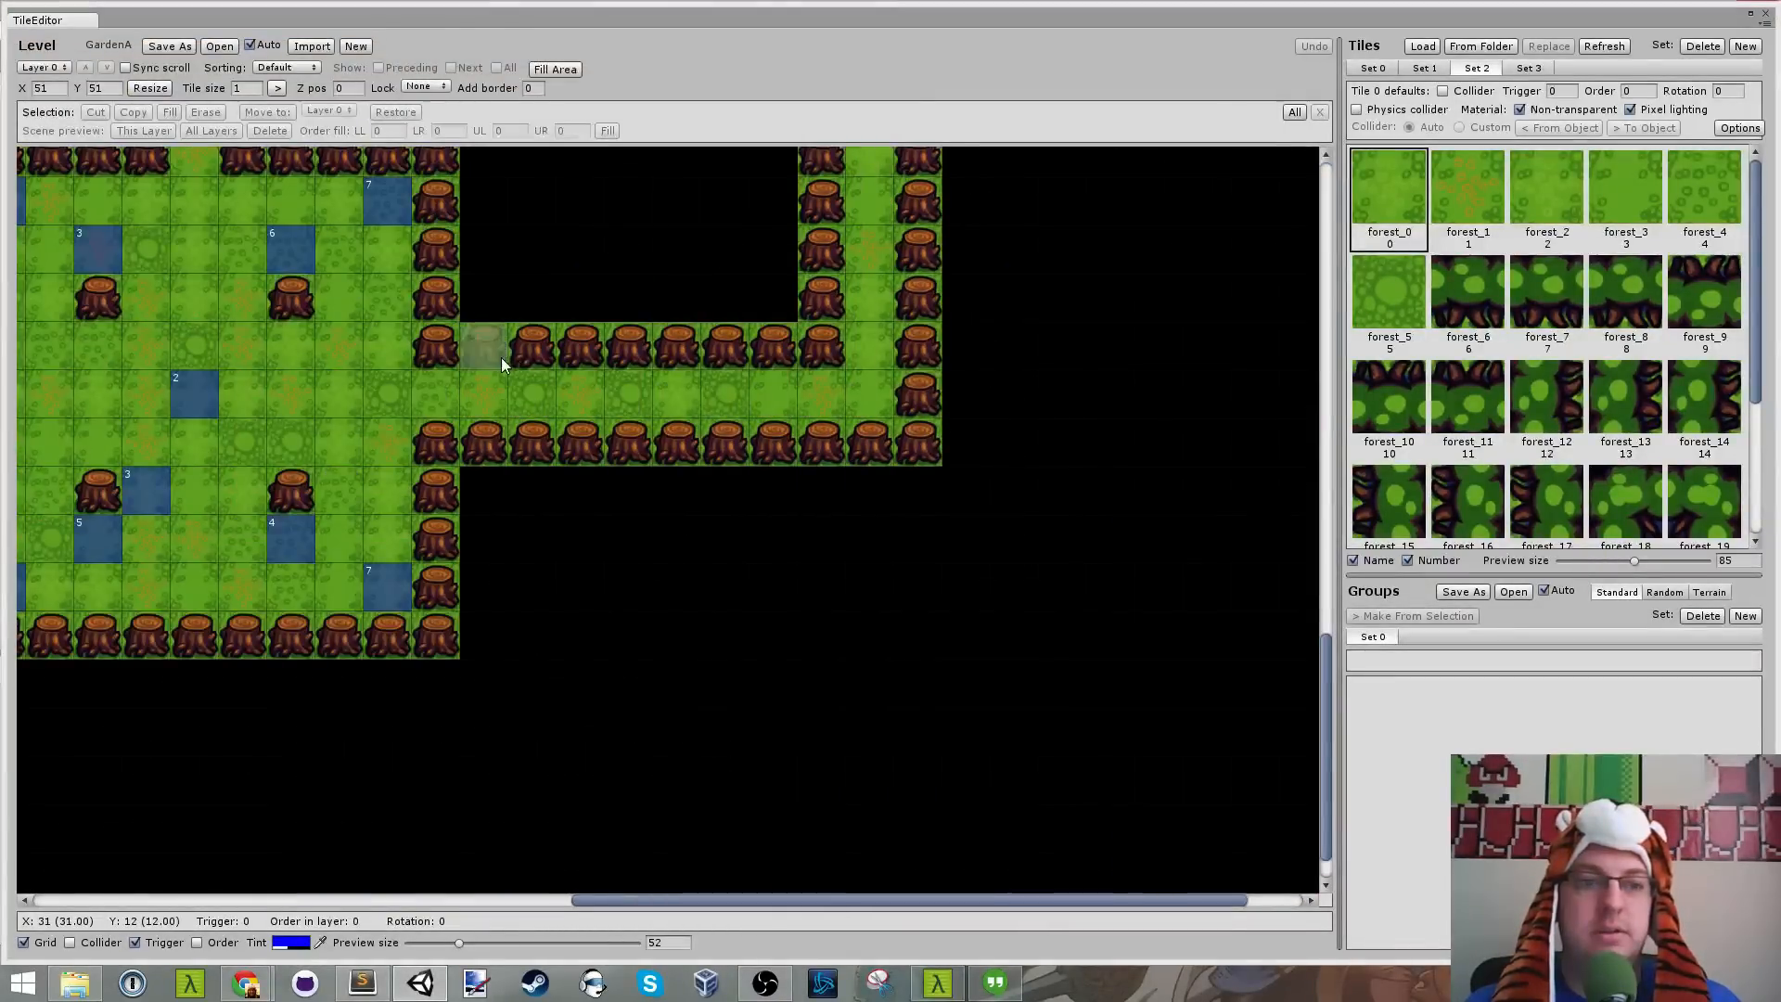
Step: Set the trigger to 7 on the four corner floor tiles of GardenA's southwest room
{"action": "left_click_drag", "start_coordinate": [720, 898], "coordinate": [148, 898]}
{"action": "scroll", "coordinate": [470, 637], "scroll_direction": "down", "scroll_amount": 1}
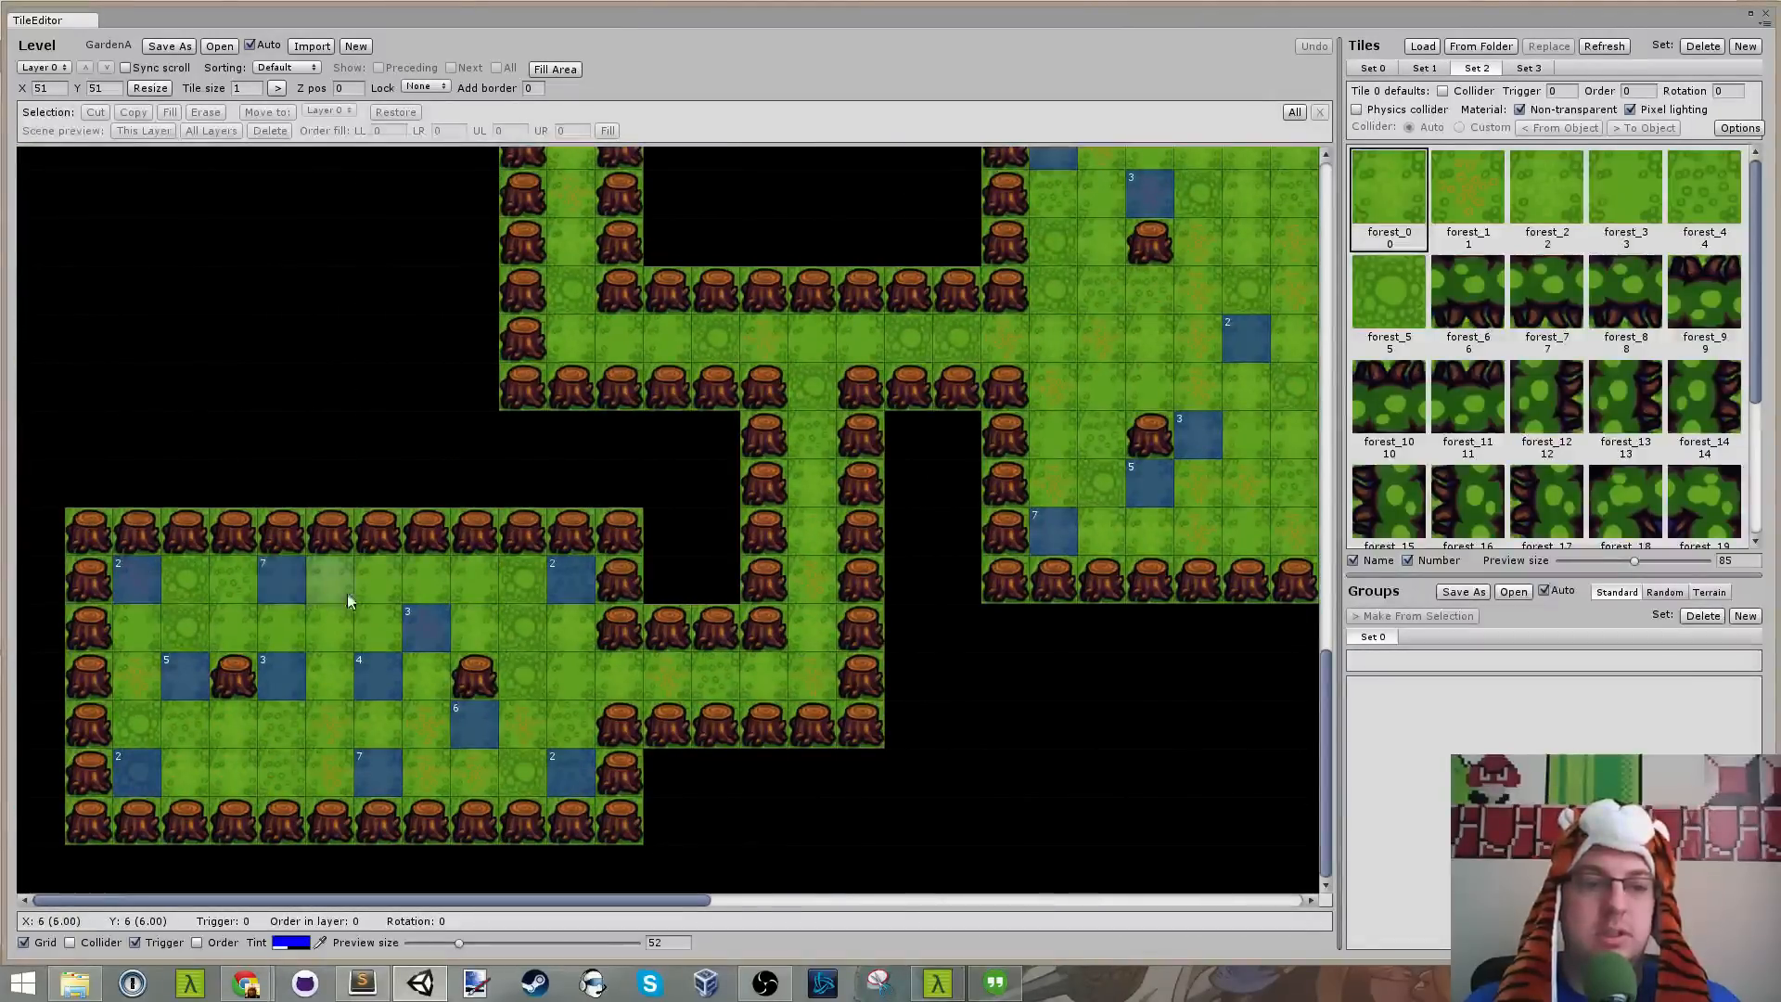
{"action": "left_click", "coordinate": [575, 583]}
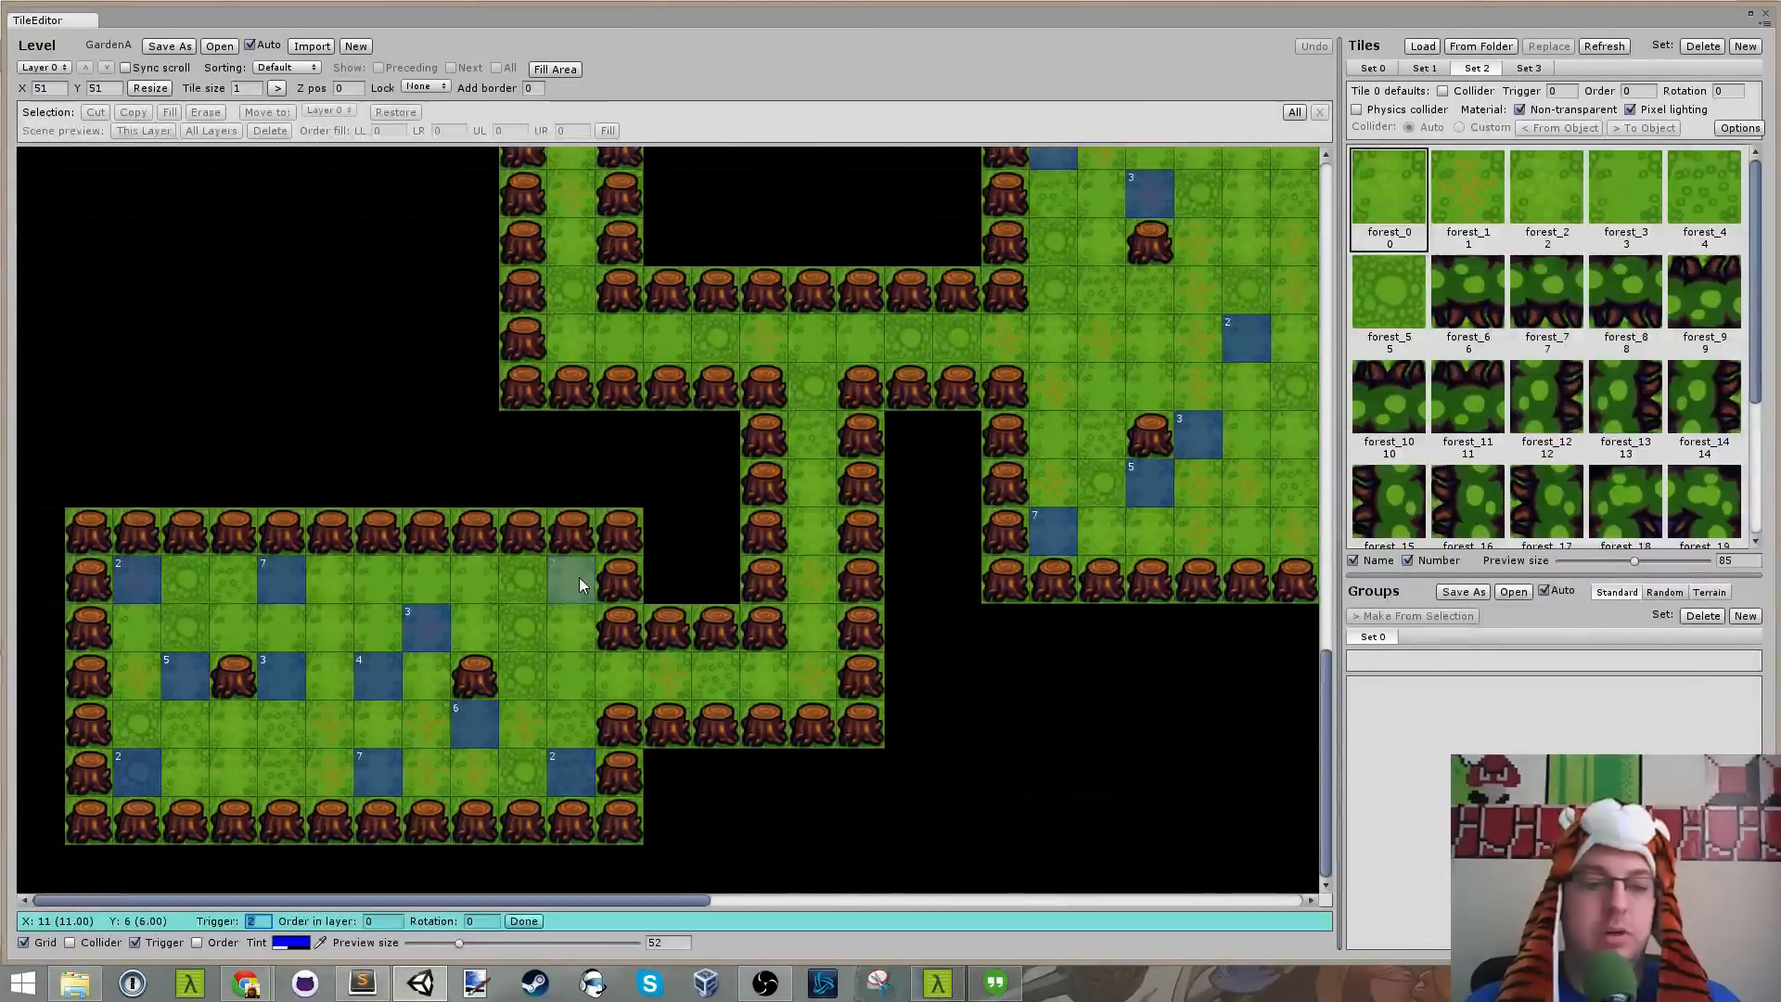
{"action": "key", "text": "Return"}
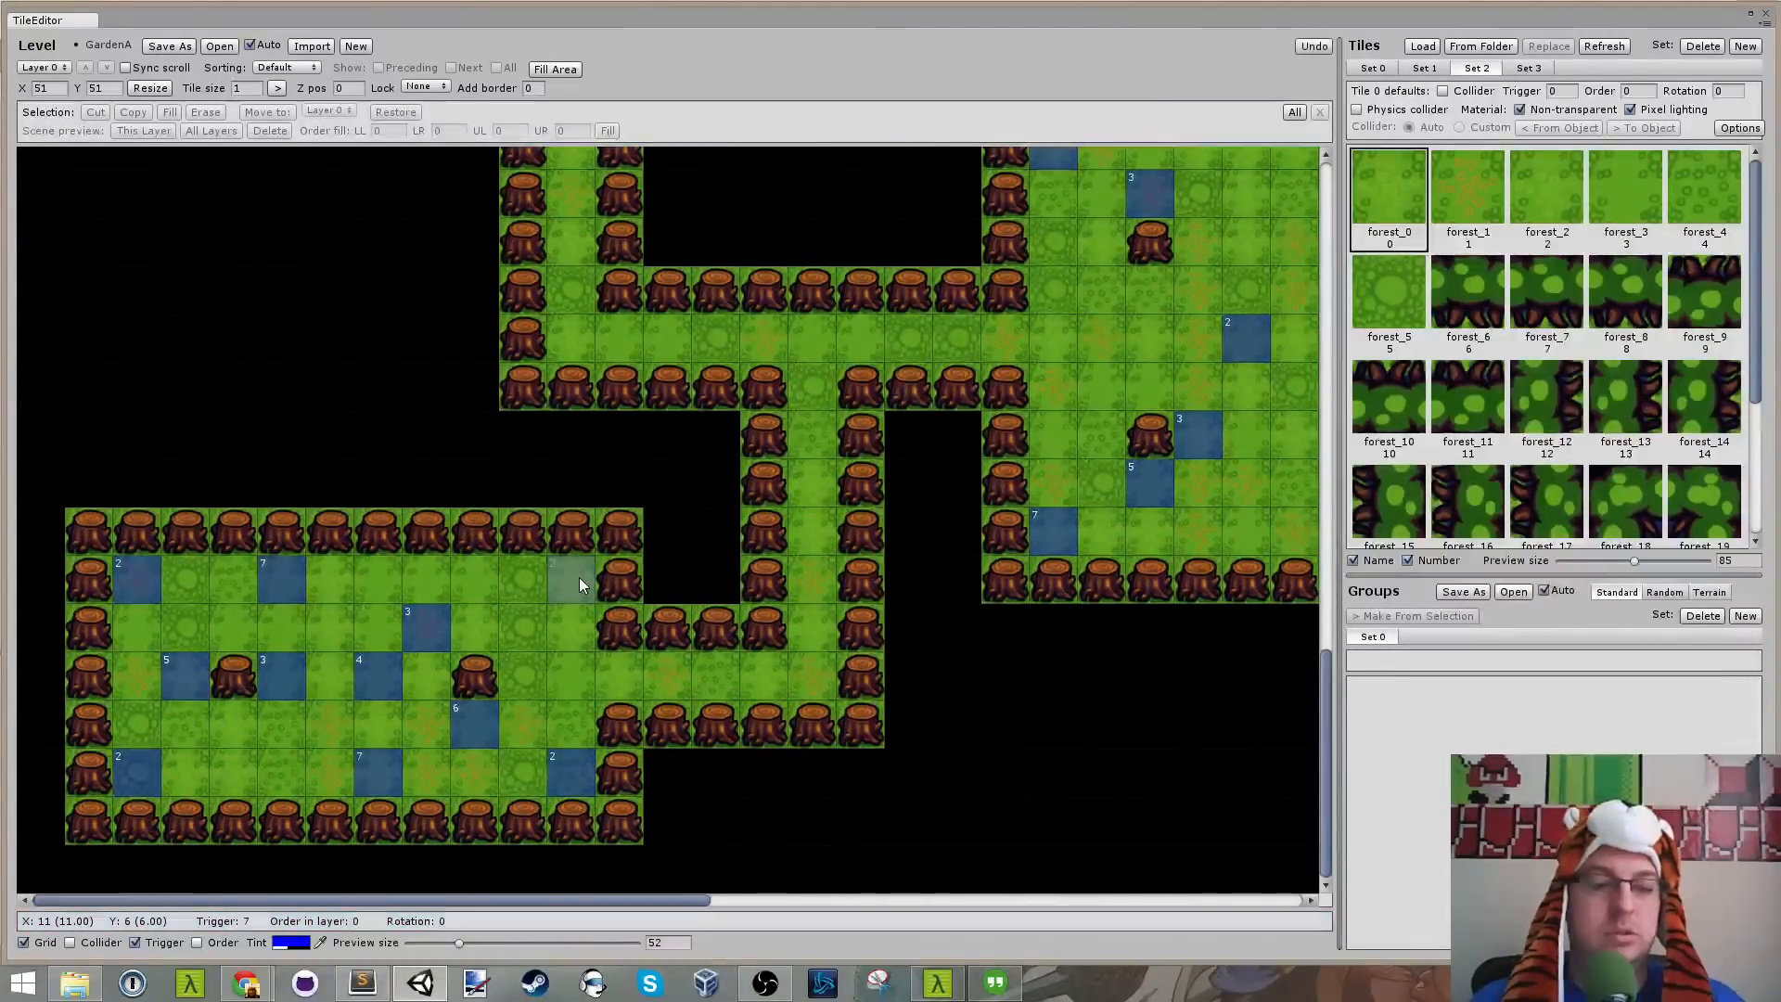
{"action": "left_click", "coordinate": [575, 753]}
{"action": "type", "text": "7"}
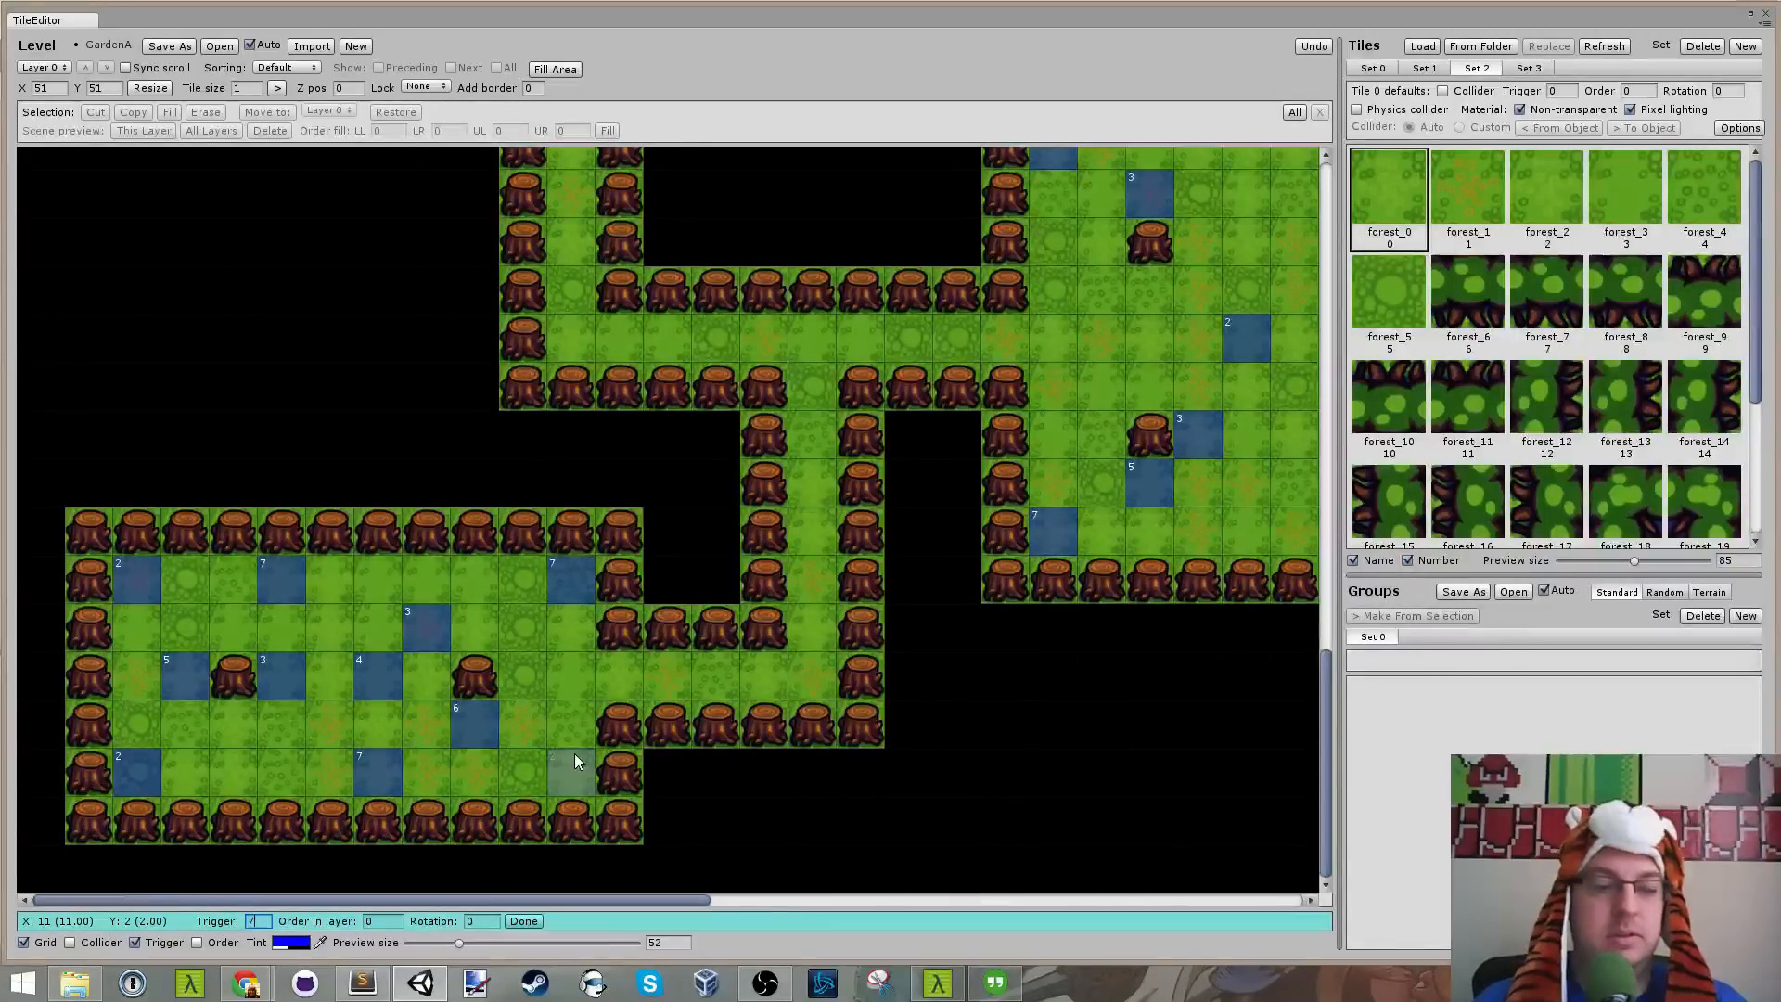
{"action": "key", "text": "Return"}
{"action": "left_click", "coordinate": [142, 760]}
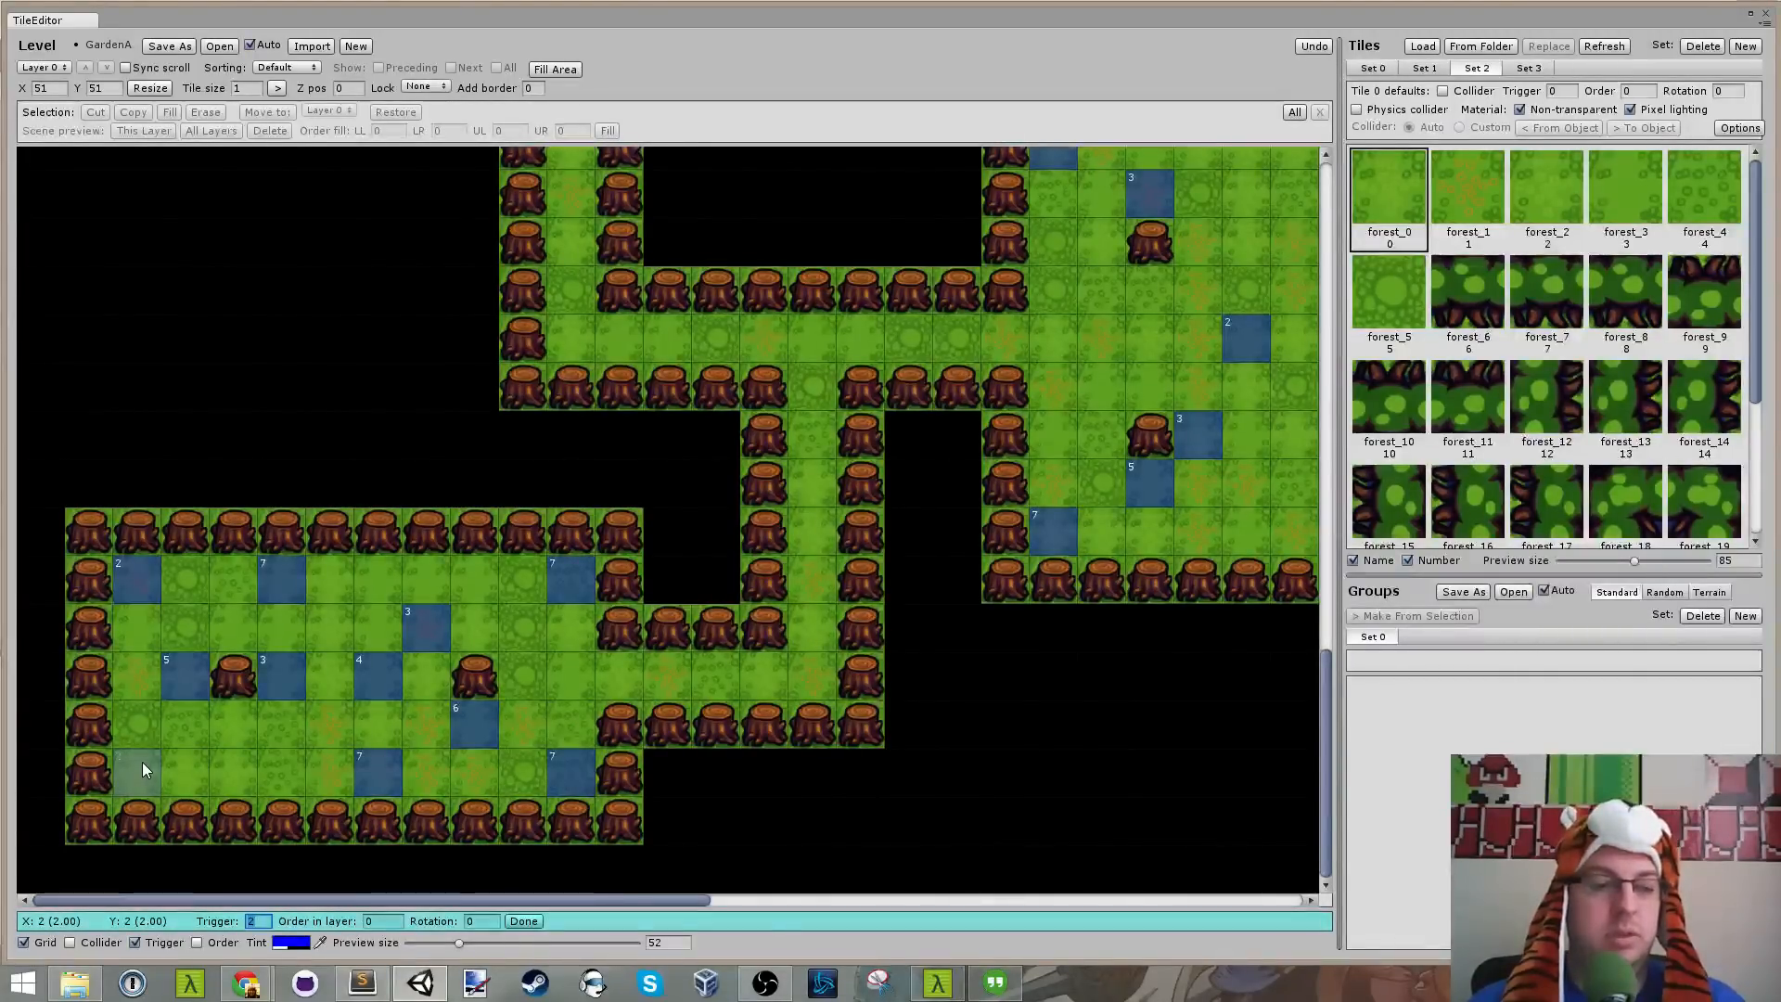
{"action": "type", "text": "7"}
{"action": "key", "text": "Return"}
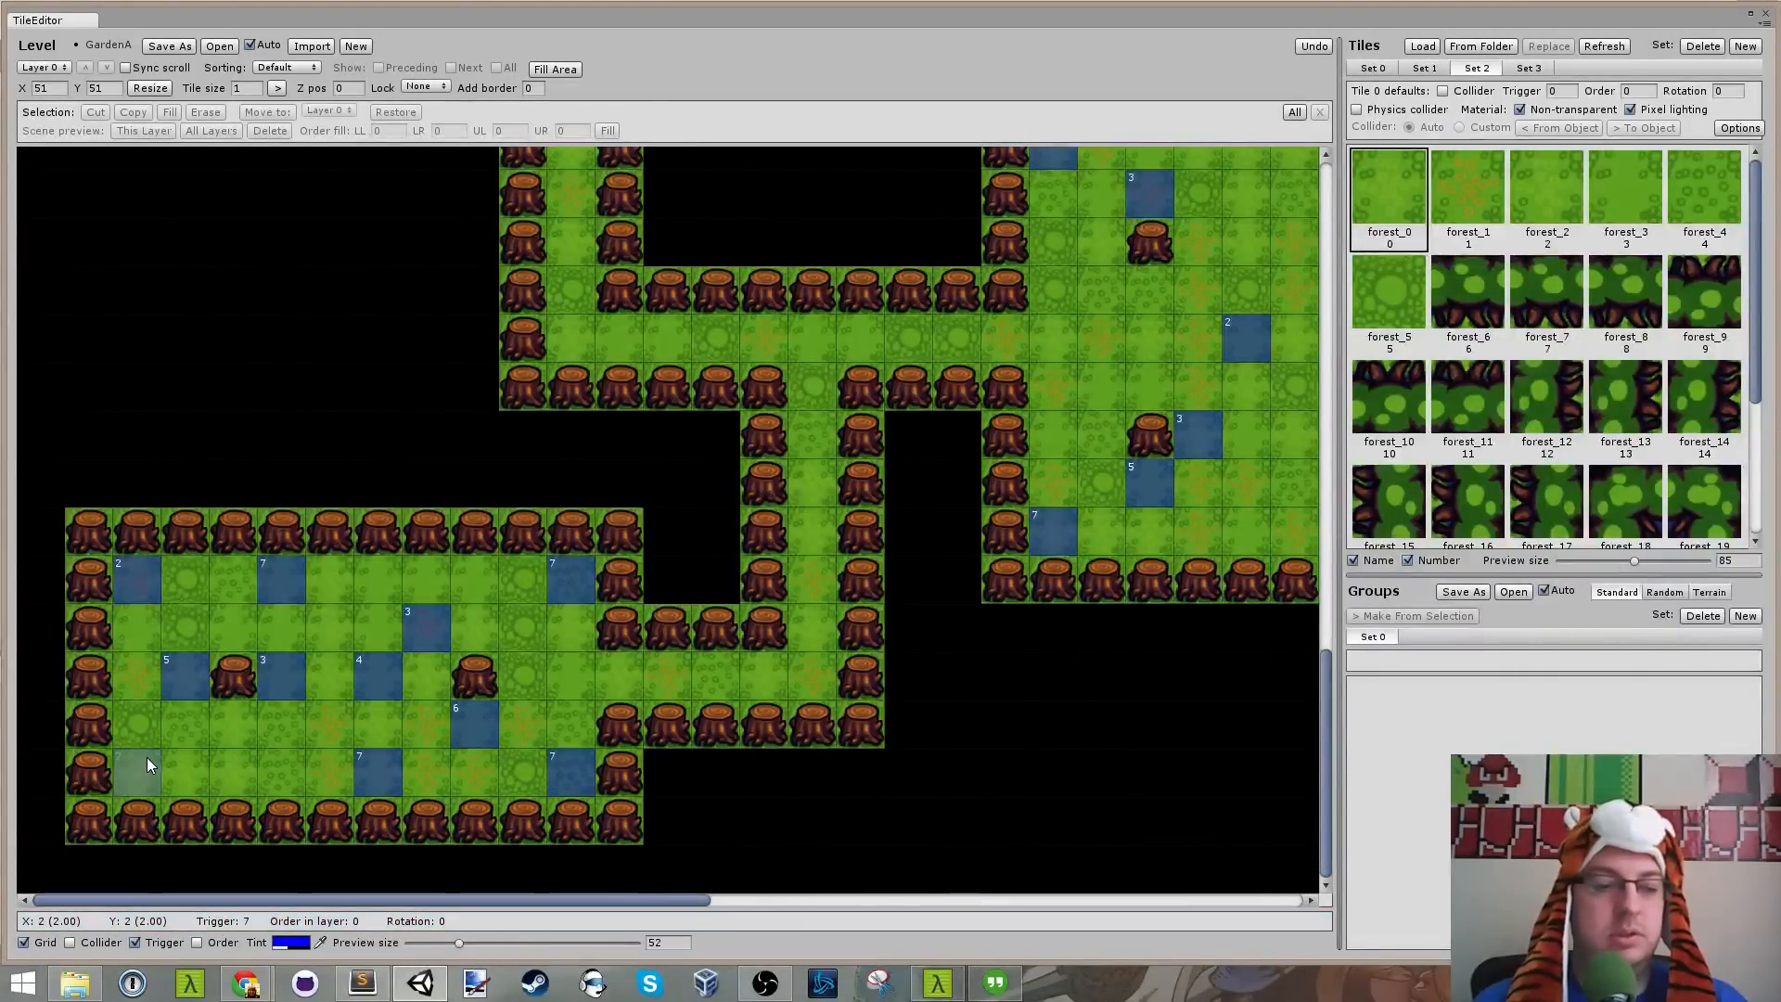
{"action": "left_click", "coordinate": [132, 576]}
{"action": "type", "text": "7"}
{"action": "key", "text": "Return"}
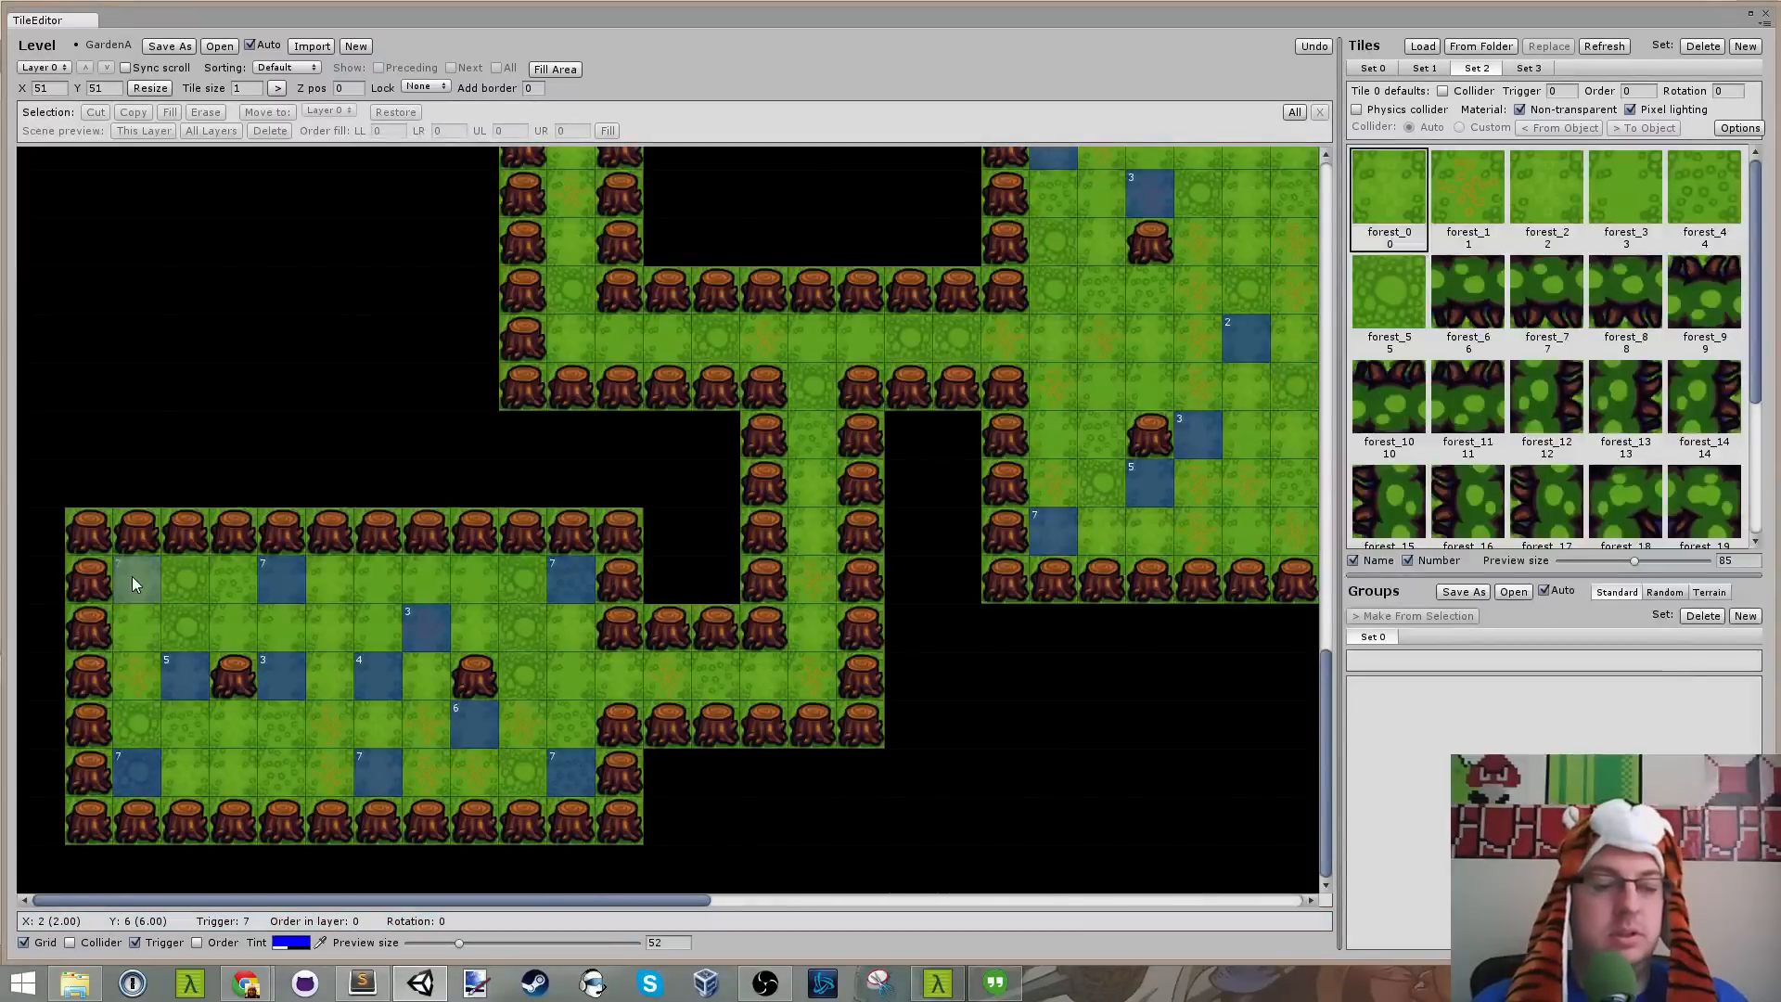
Step: Set the trigger to 2 on the southwest room's tiles at X 5, Y 6 and X 7, Y 2
{"action": "left_click", "coordinate": [290, 582]}
{"action": "type", "text": "2"}
{"action": "key", "text": "Return"}
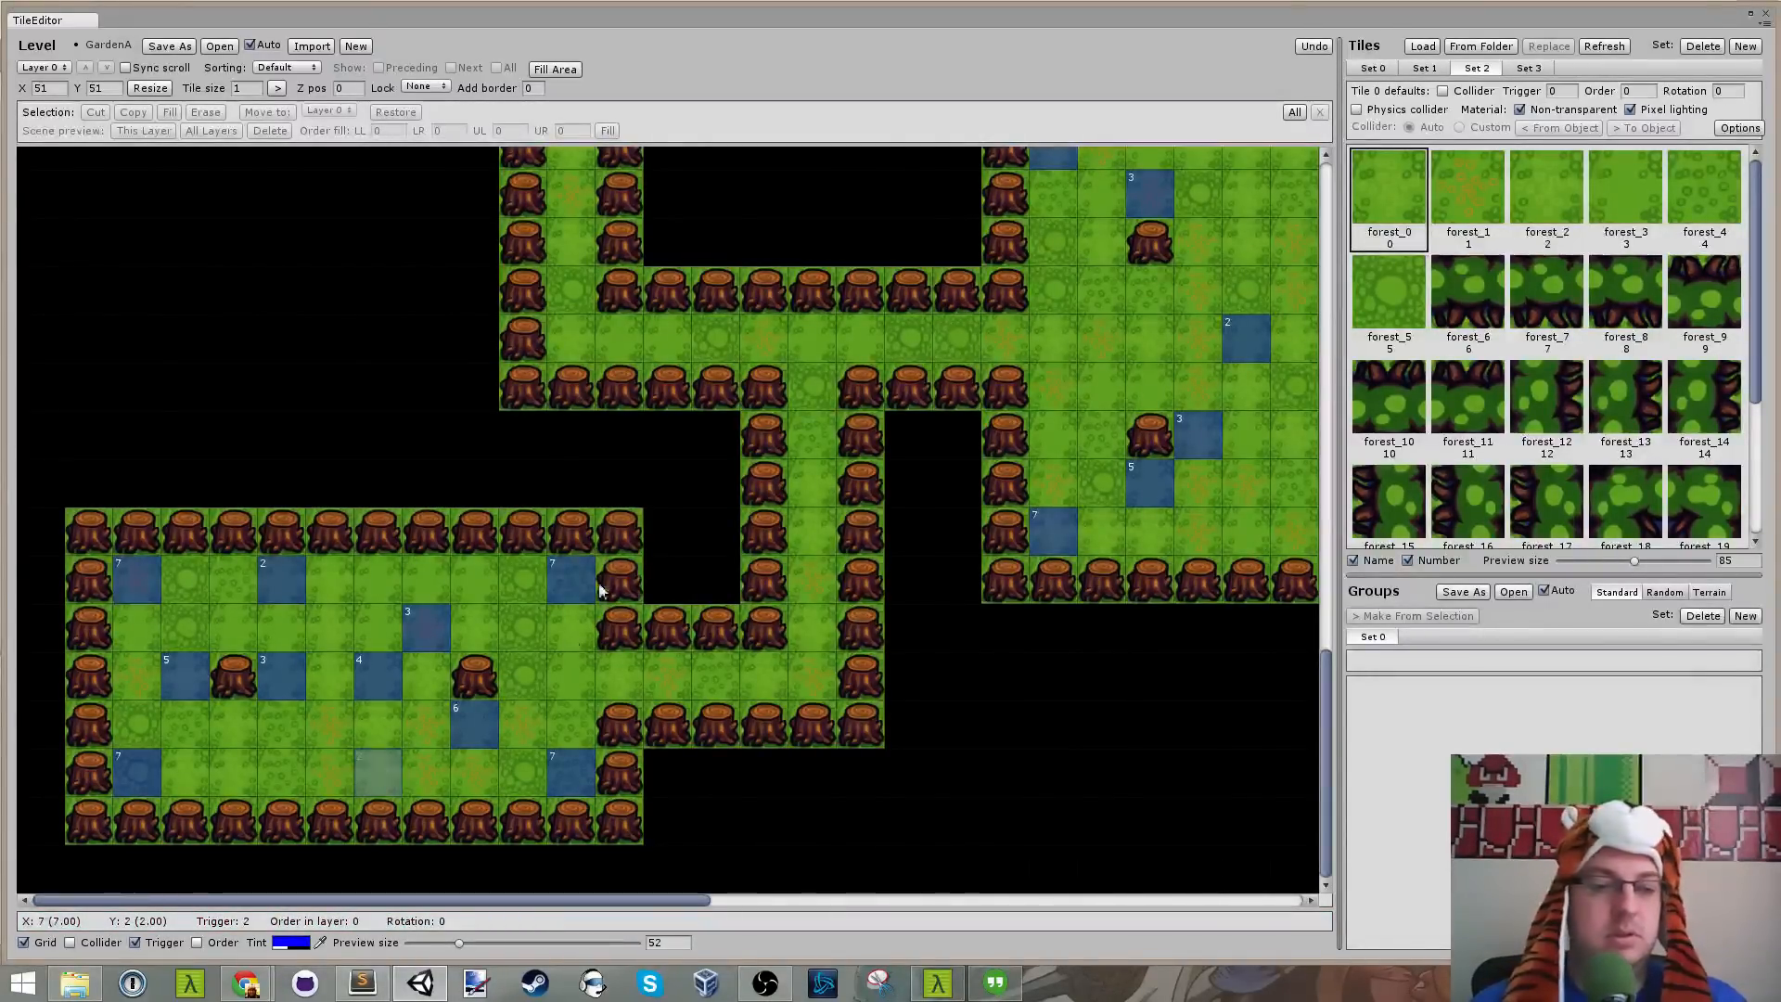
Step: Check the trigger placement in the other GardenA rooms and save the level
{"action": "scroll", "coordinate": [640, 484], "scroll_direction": "up", "scroll_amount": 5}
{"action": "scroll", "coordinate": [640, 484], "scroll_direction": "up", "scroll_amount": 3}
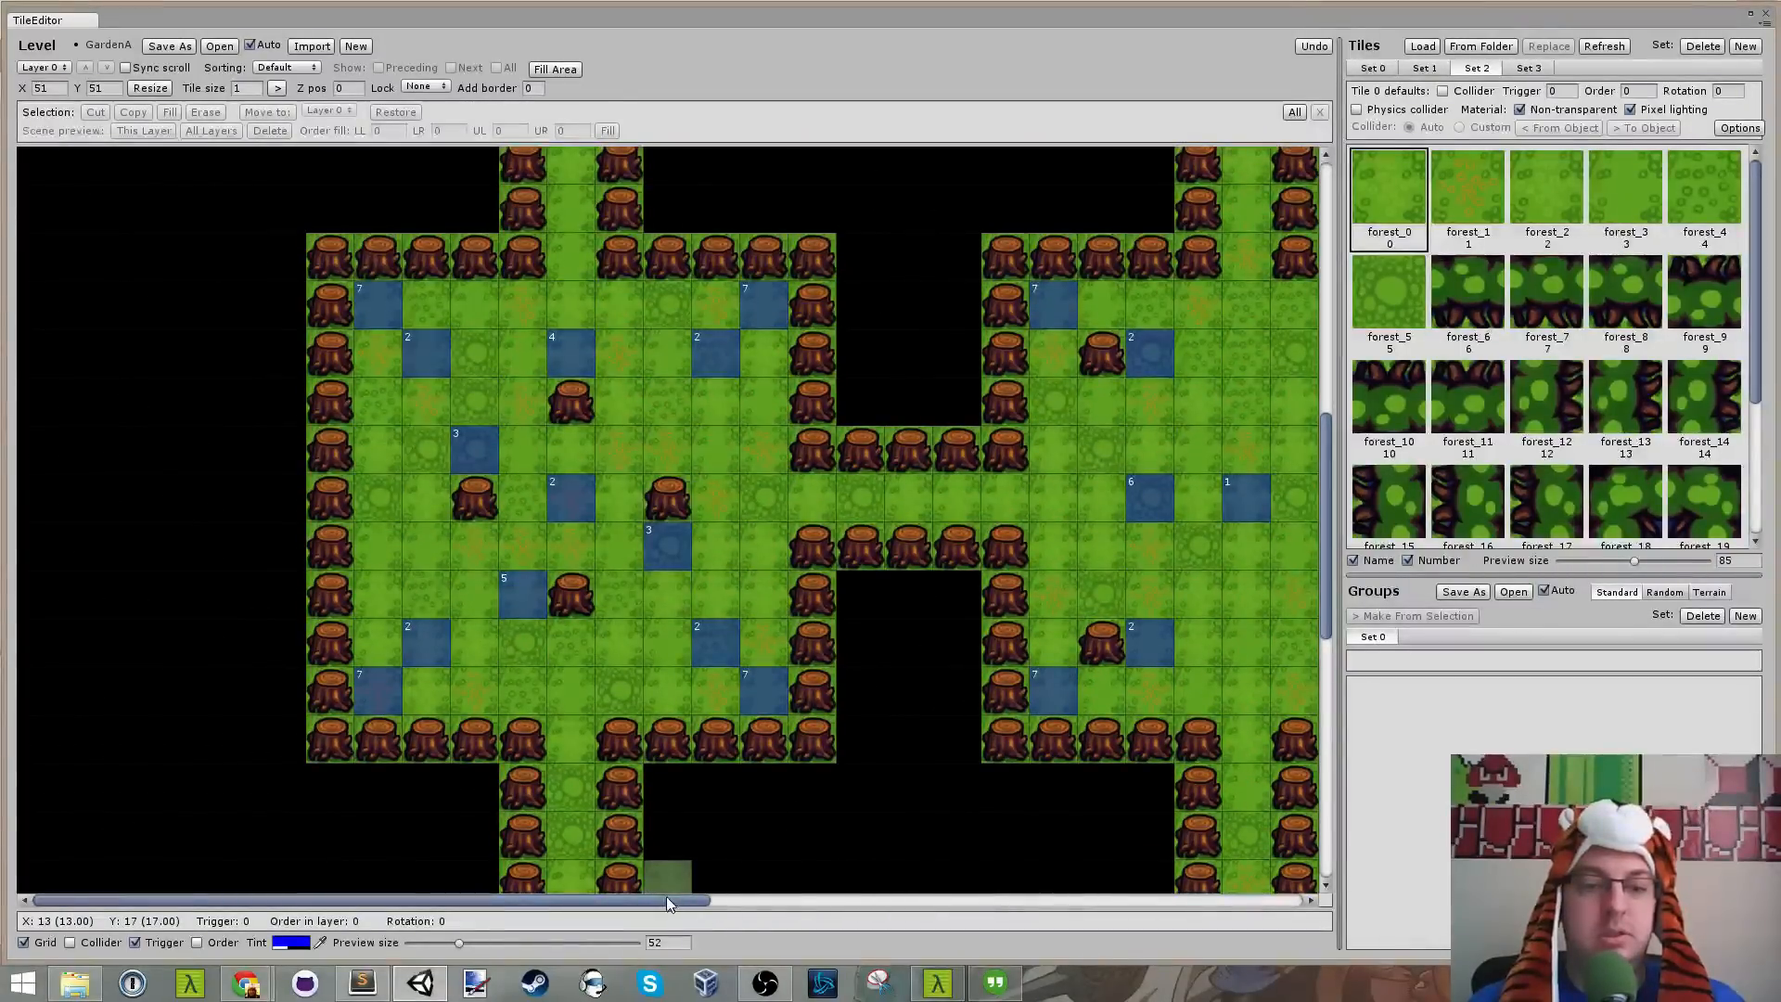
{"action": "left_click_drag", "start_coordinate": [666, 896], "coordinate": [1177, 877]}
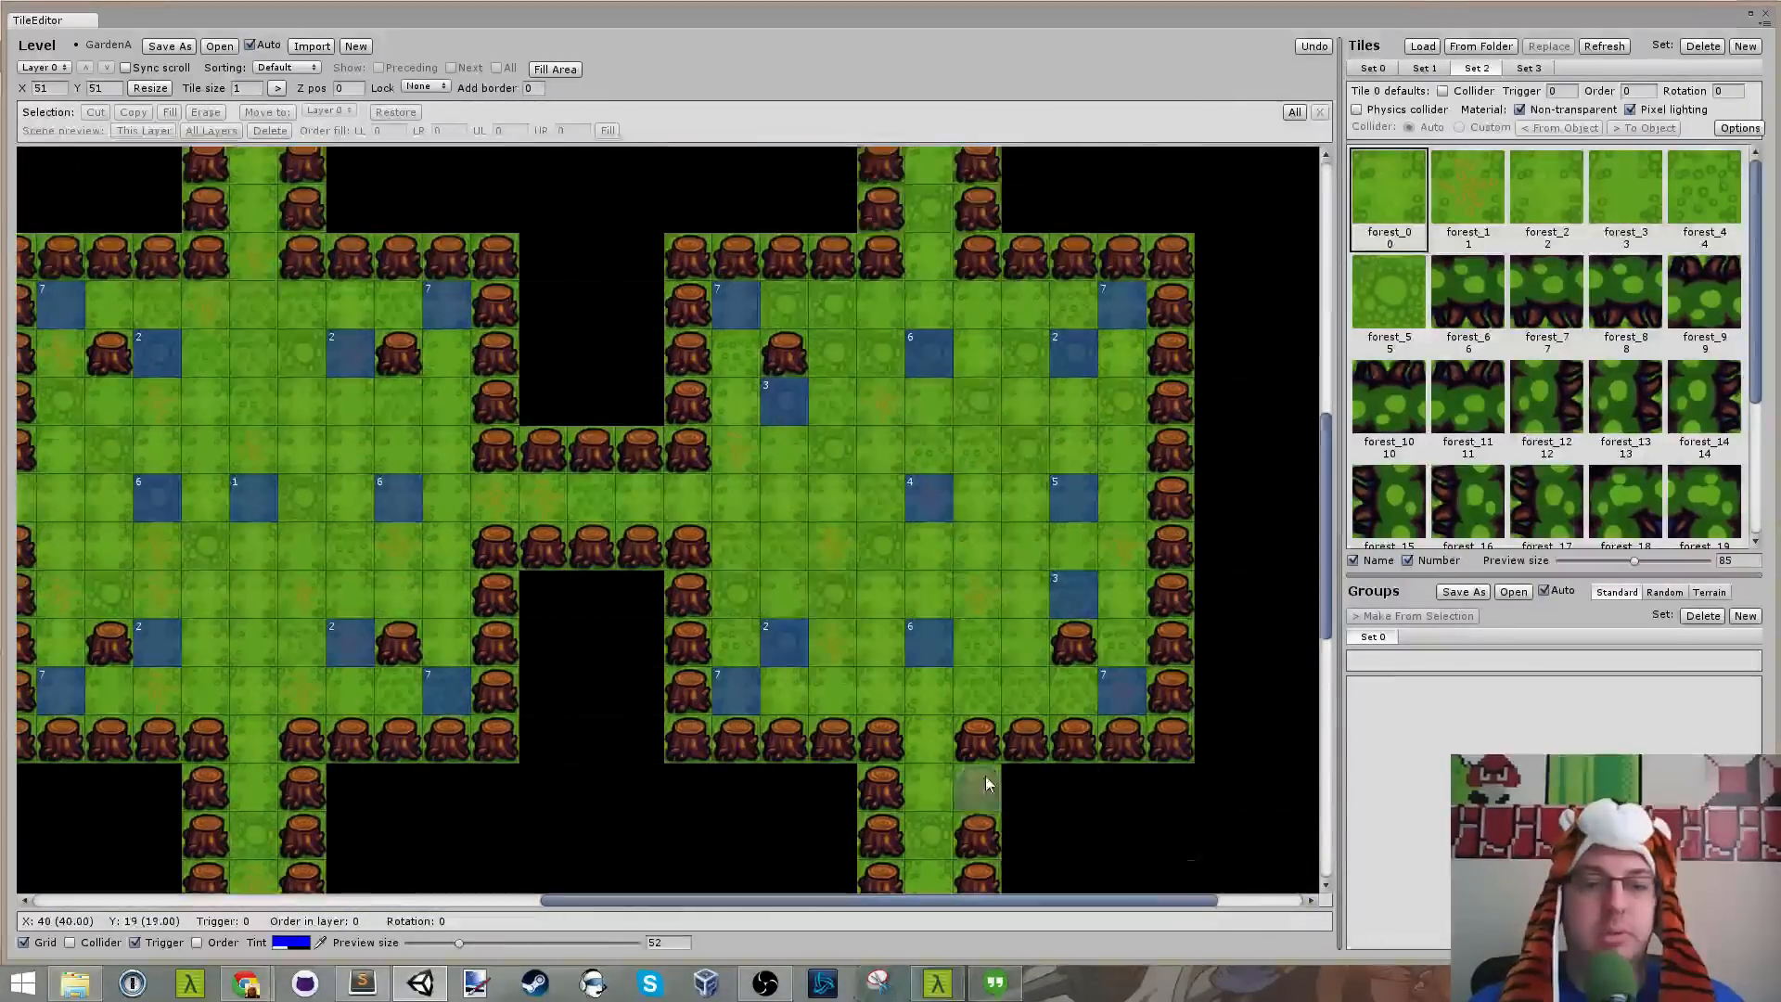
{"action": "scroll", "coordinate": [987, 775], "scroll_direction": "down", "scroll_amount": 6}
{"action": "scroll", "coordinate": [767, 683], "scroll_direction": "up", "scroll_amount": 12}
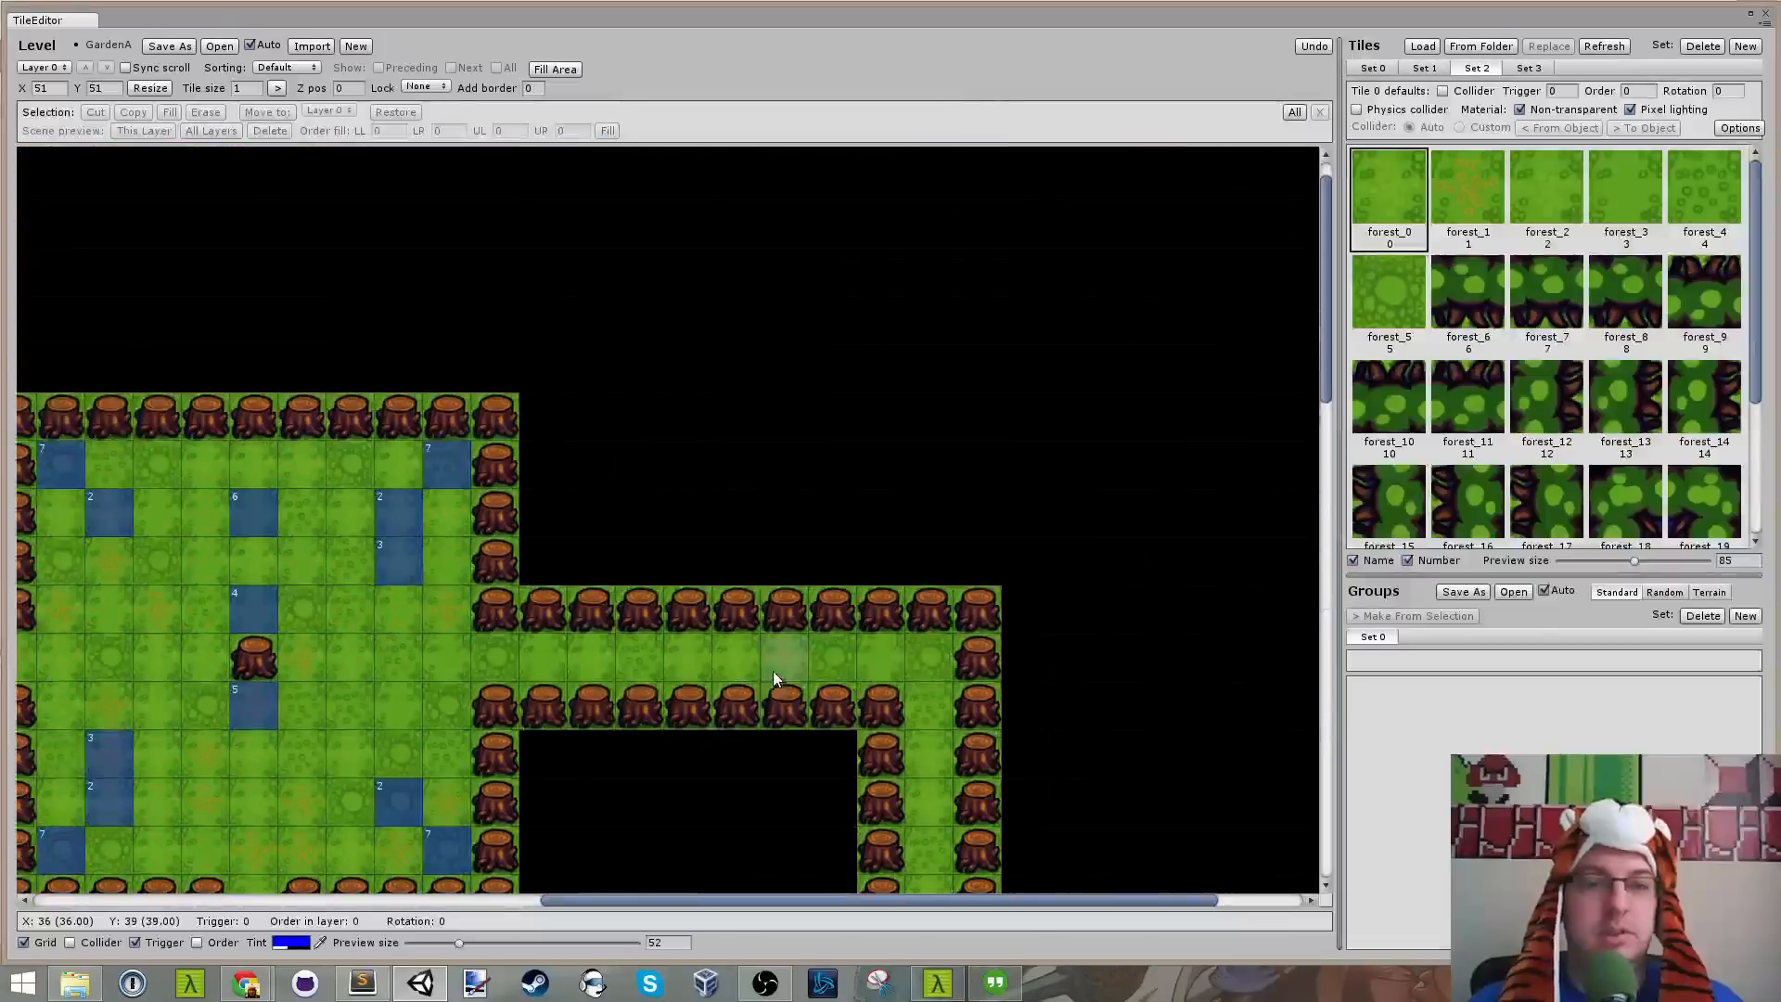
{"action": "scroll", "coordinate": [892, 746], "scroll_direction": "down", "scroll_amount": 1}
{"action": "left_click", "coordinate": [893, 745]}
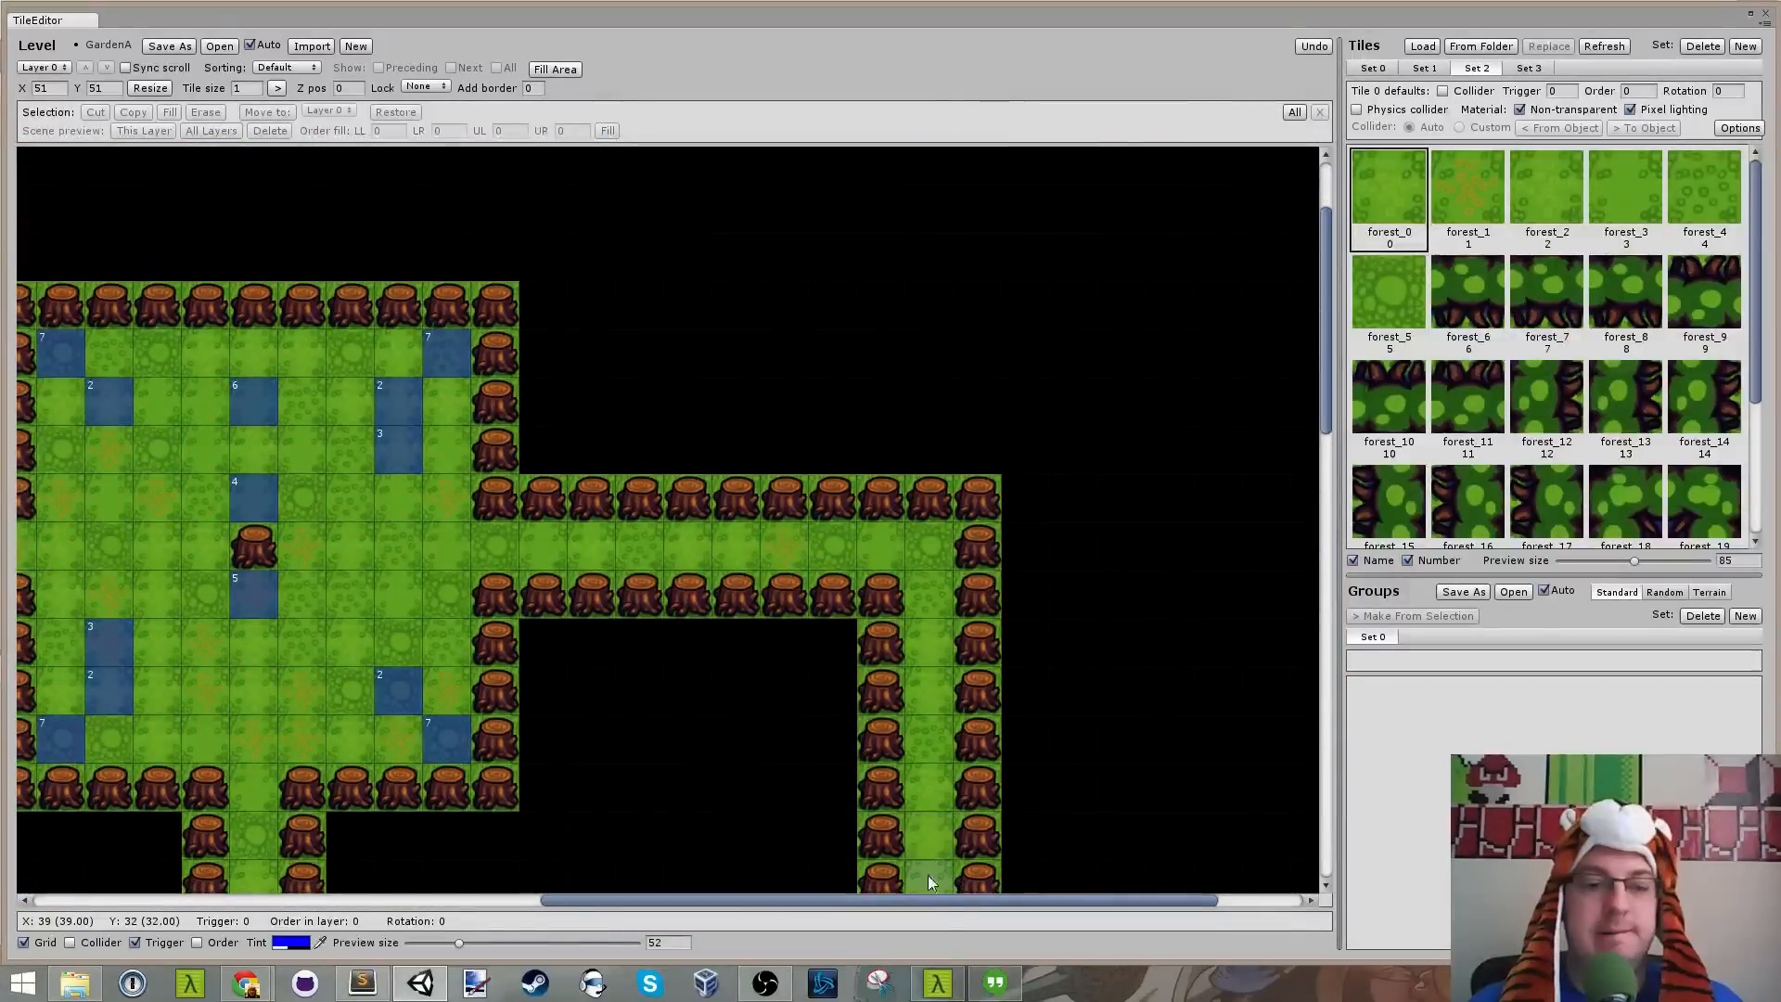
{"action": "left_click_drag", "start_coordinate": [928, 903], "coordinate": [517, 891]}
{"action": "scroll", "coordinate": [634, 710], "scroll_direction": "down", "scroll_amount": 4}
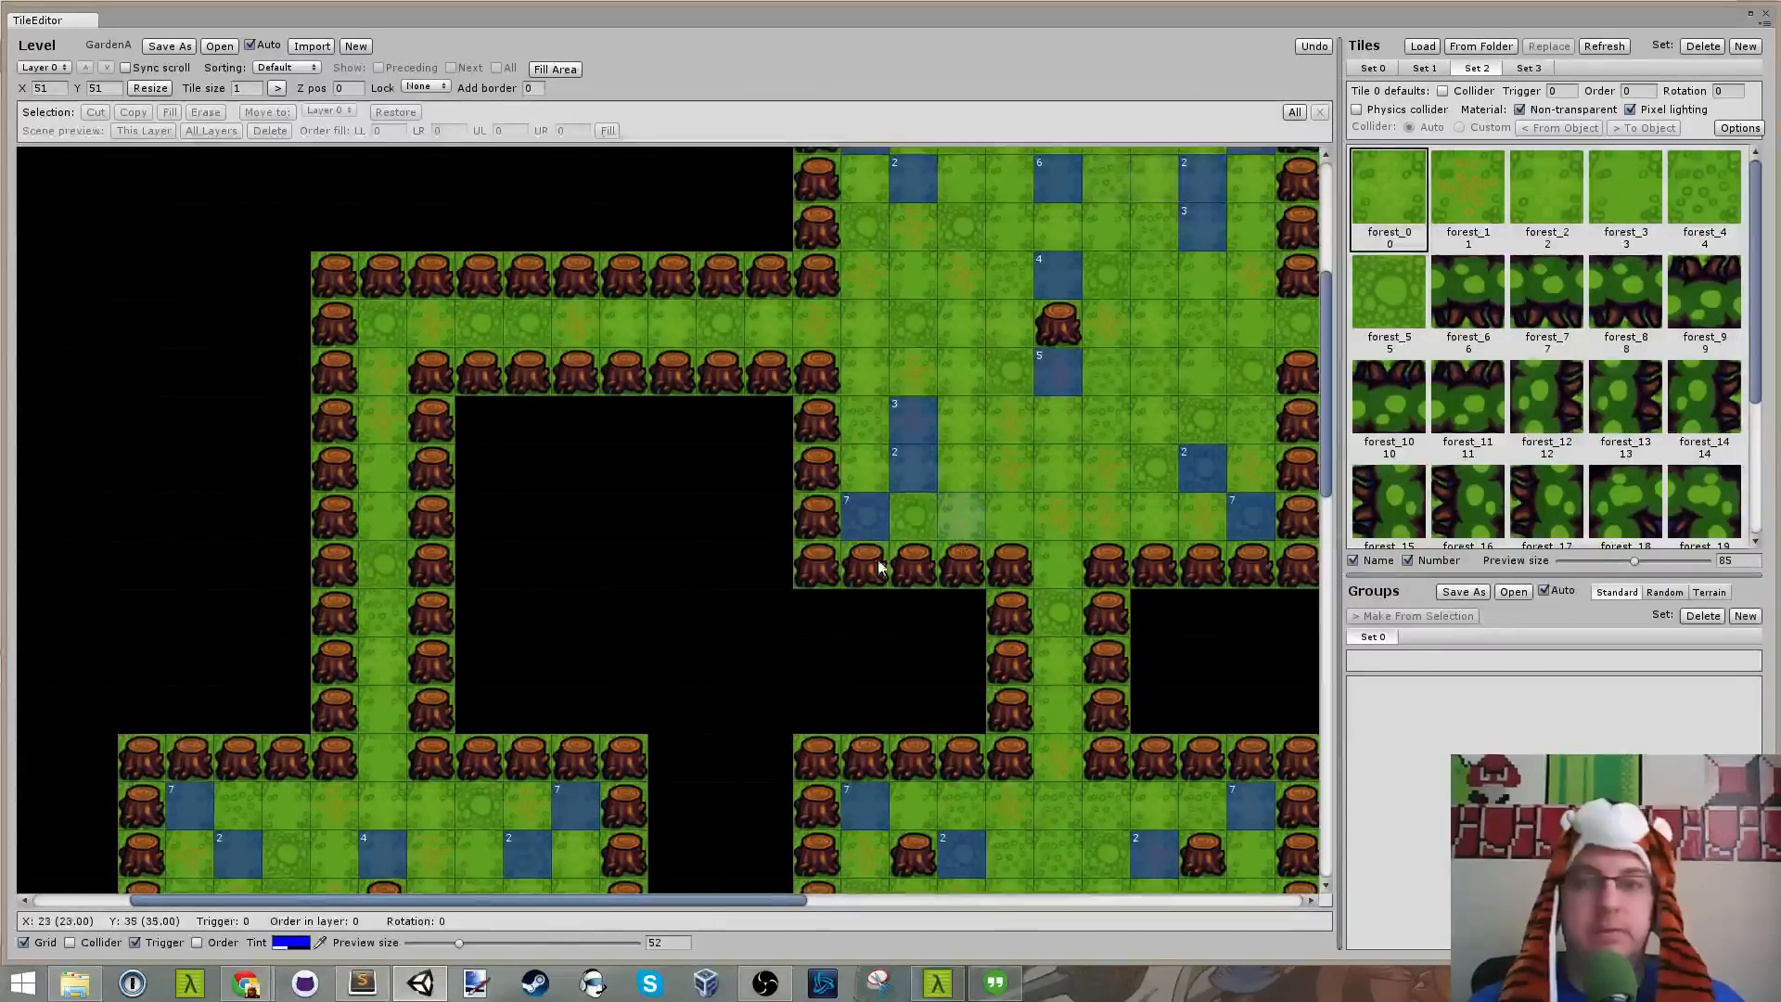
Step: Switch to Sublime Text, change the trigger 7 prefab in Garden1.xml to Props/Lamp, and save the file
{"action": "left_click", "coordinate": [362, 985]}
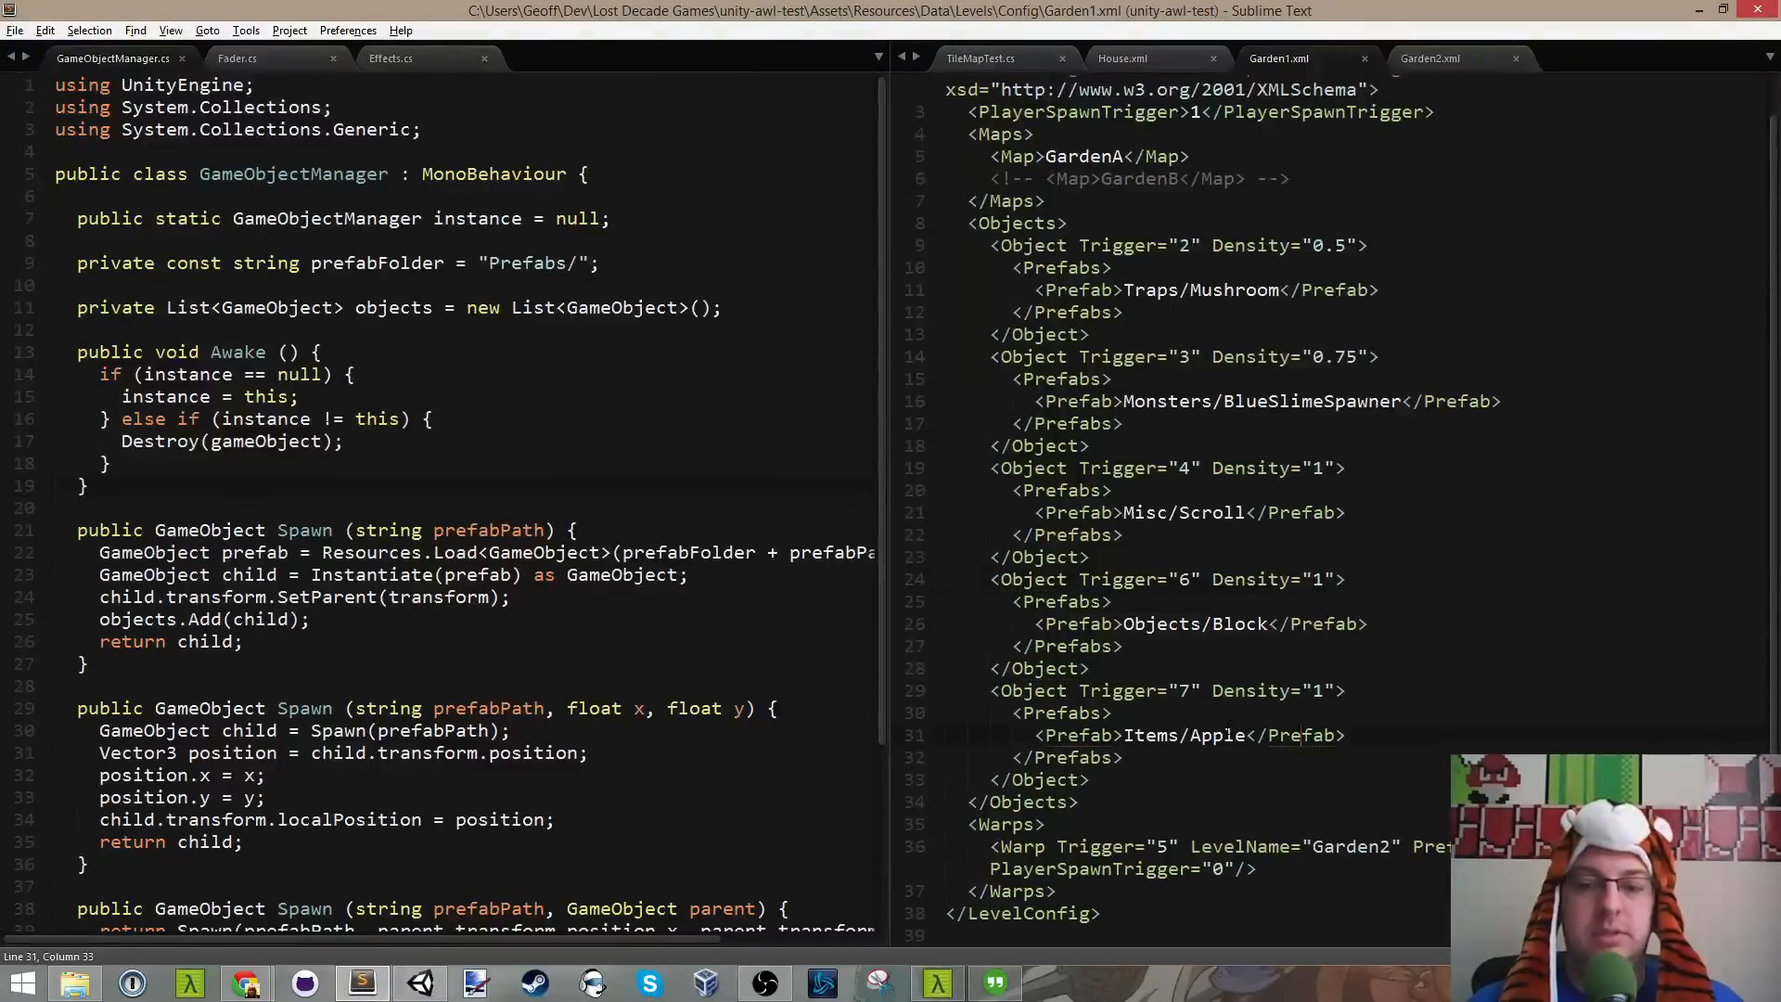
{"action": "key", "text": "BackSpace"}
{"action": "key", "text": "BackSpace"}
{"action": "key", "text": "BackSpace"}
{"action": "key", "text": "BackSpace"}
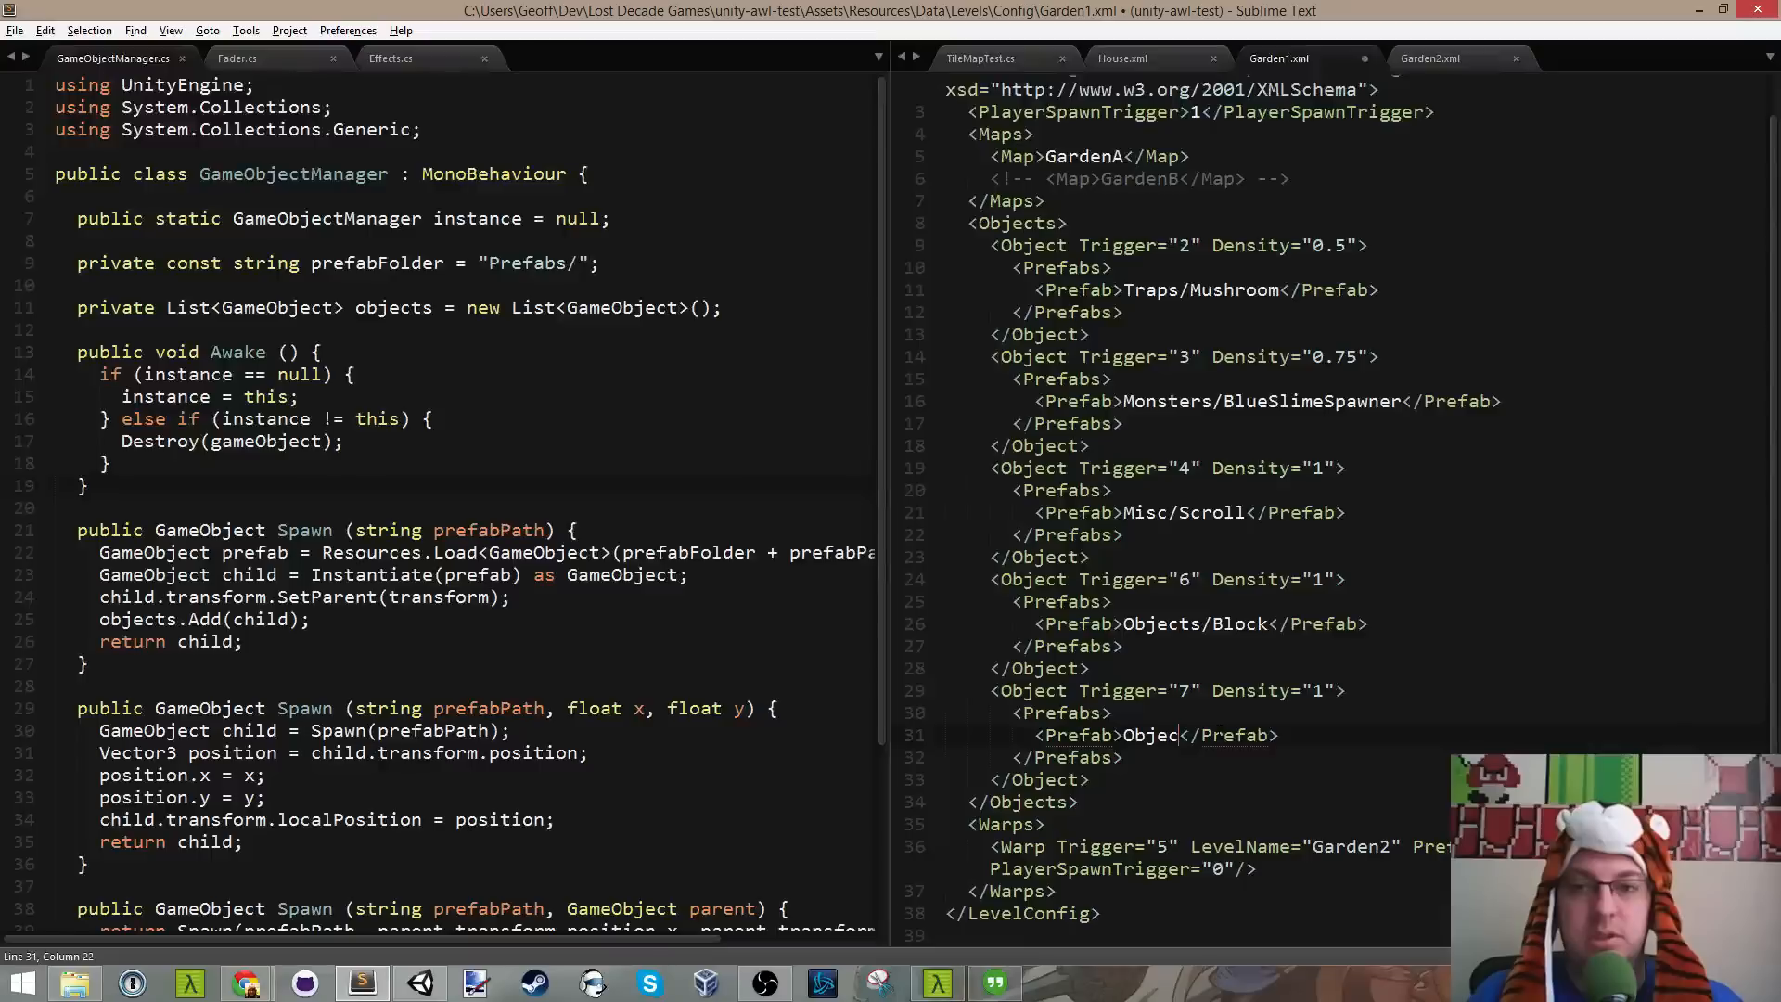
{"action": "key", "text": "BackSpace"}
{"action": "key", "text": "BackSpace"}
{"action": "key", "text": "BackSpace"}
{"action": "type", "text": "Props/"}
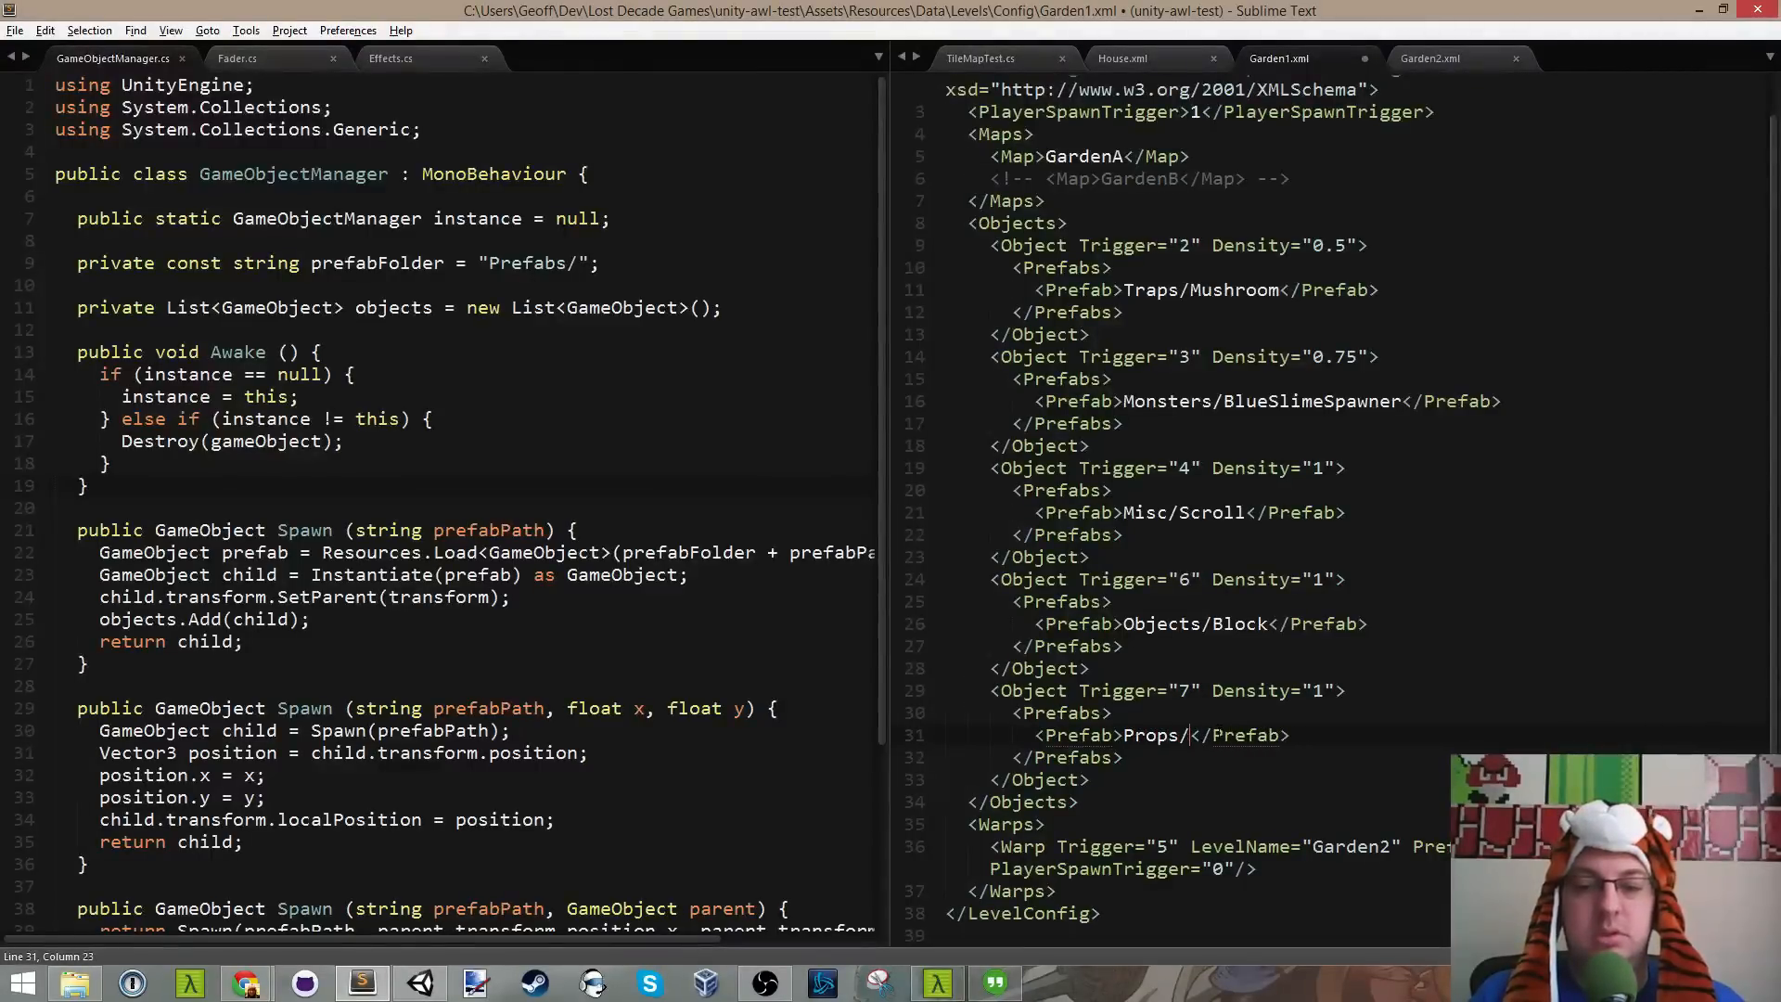
{"action": "type", "text": "Lamp"}
{"action": "key", "text": "ctrl+s"}
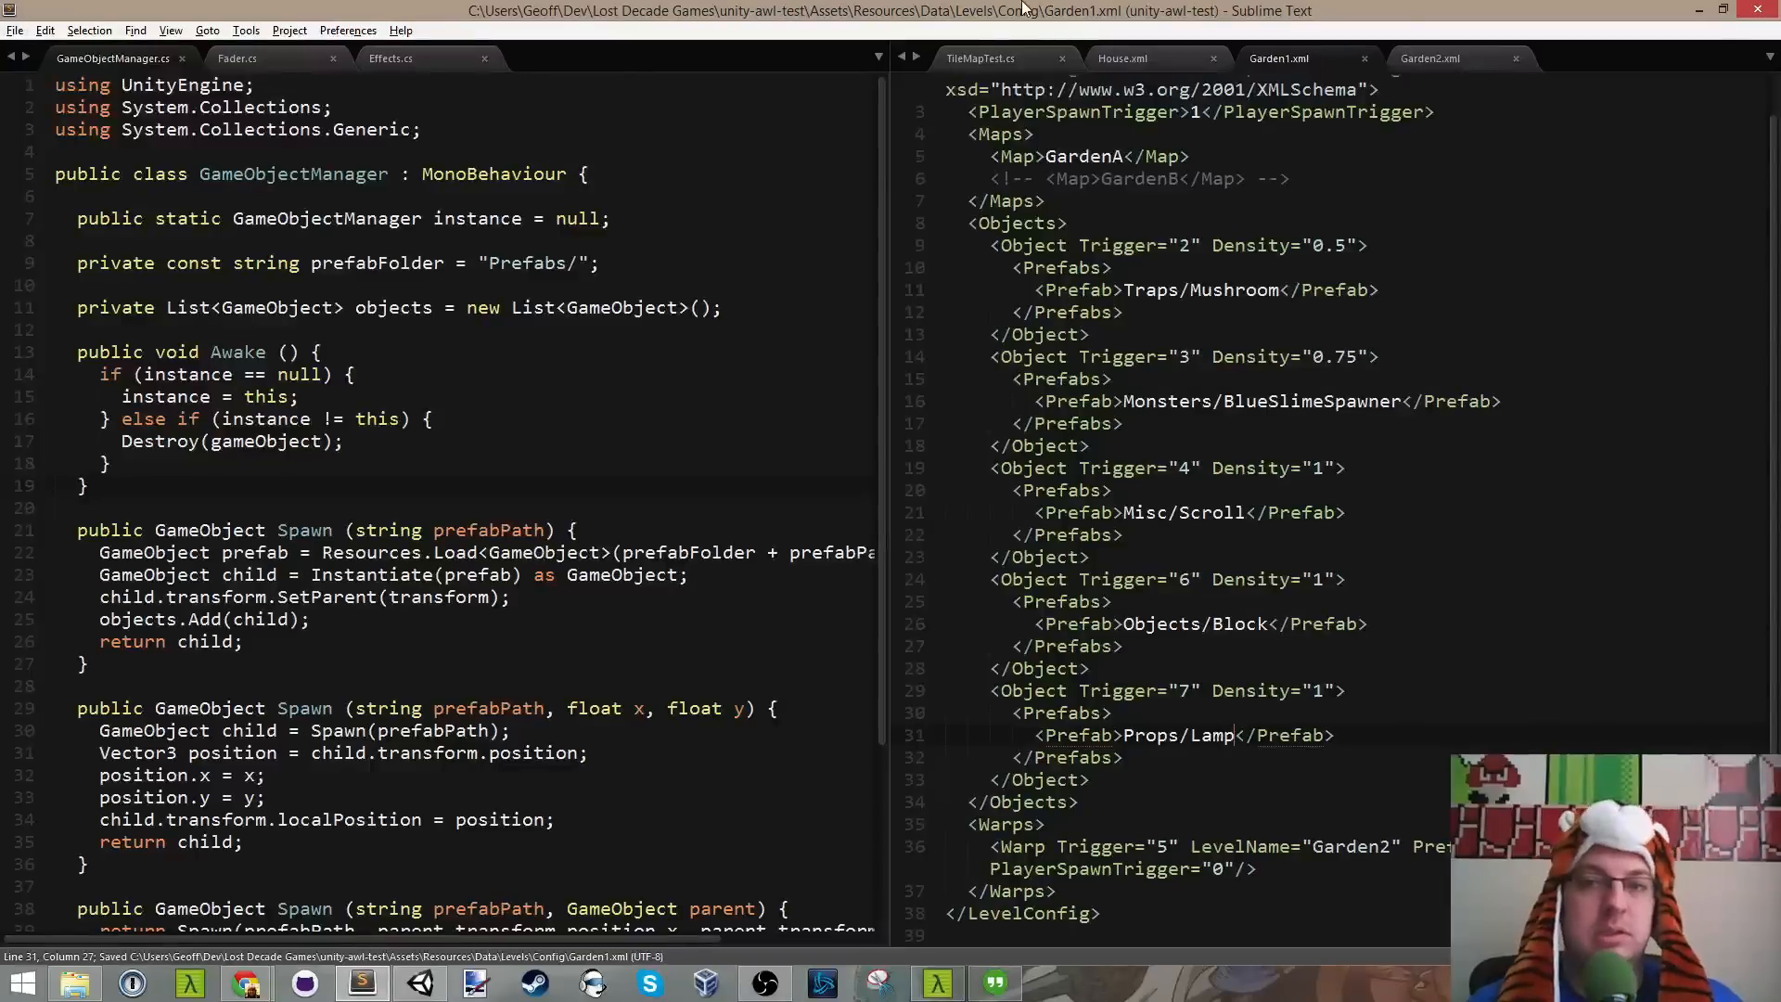
{"action": "left_click", "coordinate": [1119, 61]}
{"action": "left_click", "coordinate": [1266, 59]}
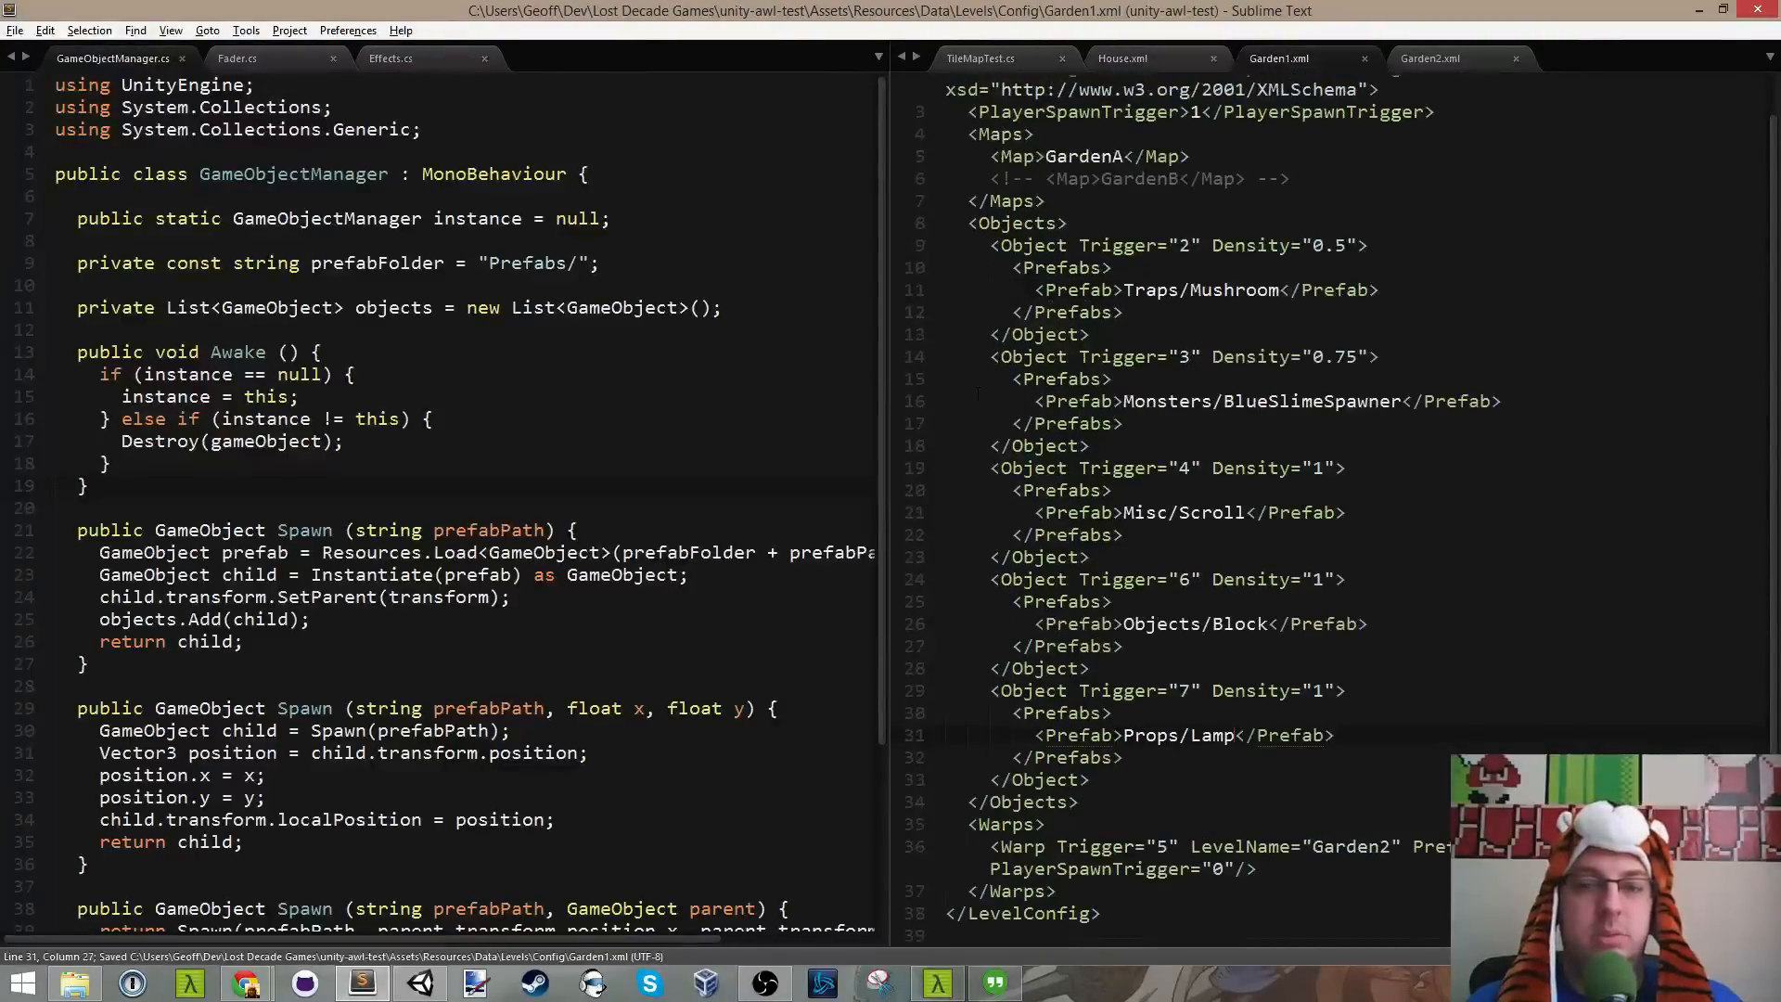
Step: Switch back to Unity, close the tile editor, and run the game
{"action": "left_click", "coordinate": [420, 983]}
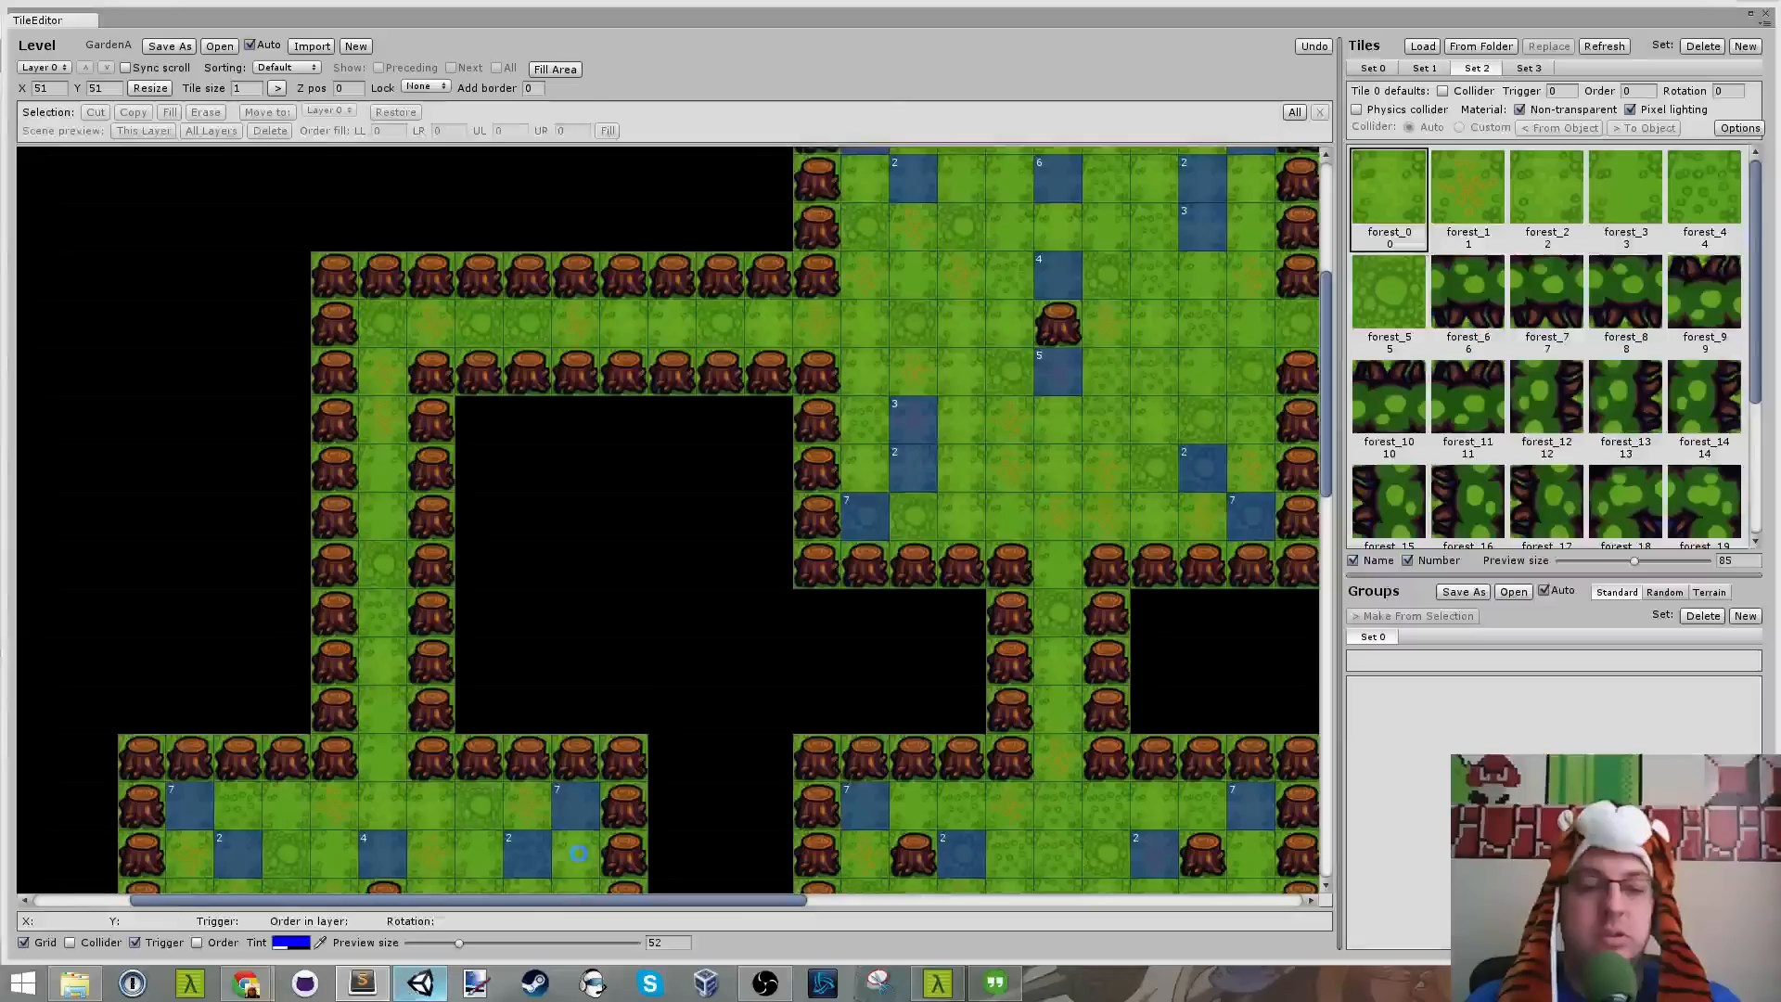
{"action": "left_click", "coordinate": [1767, 15]}
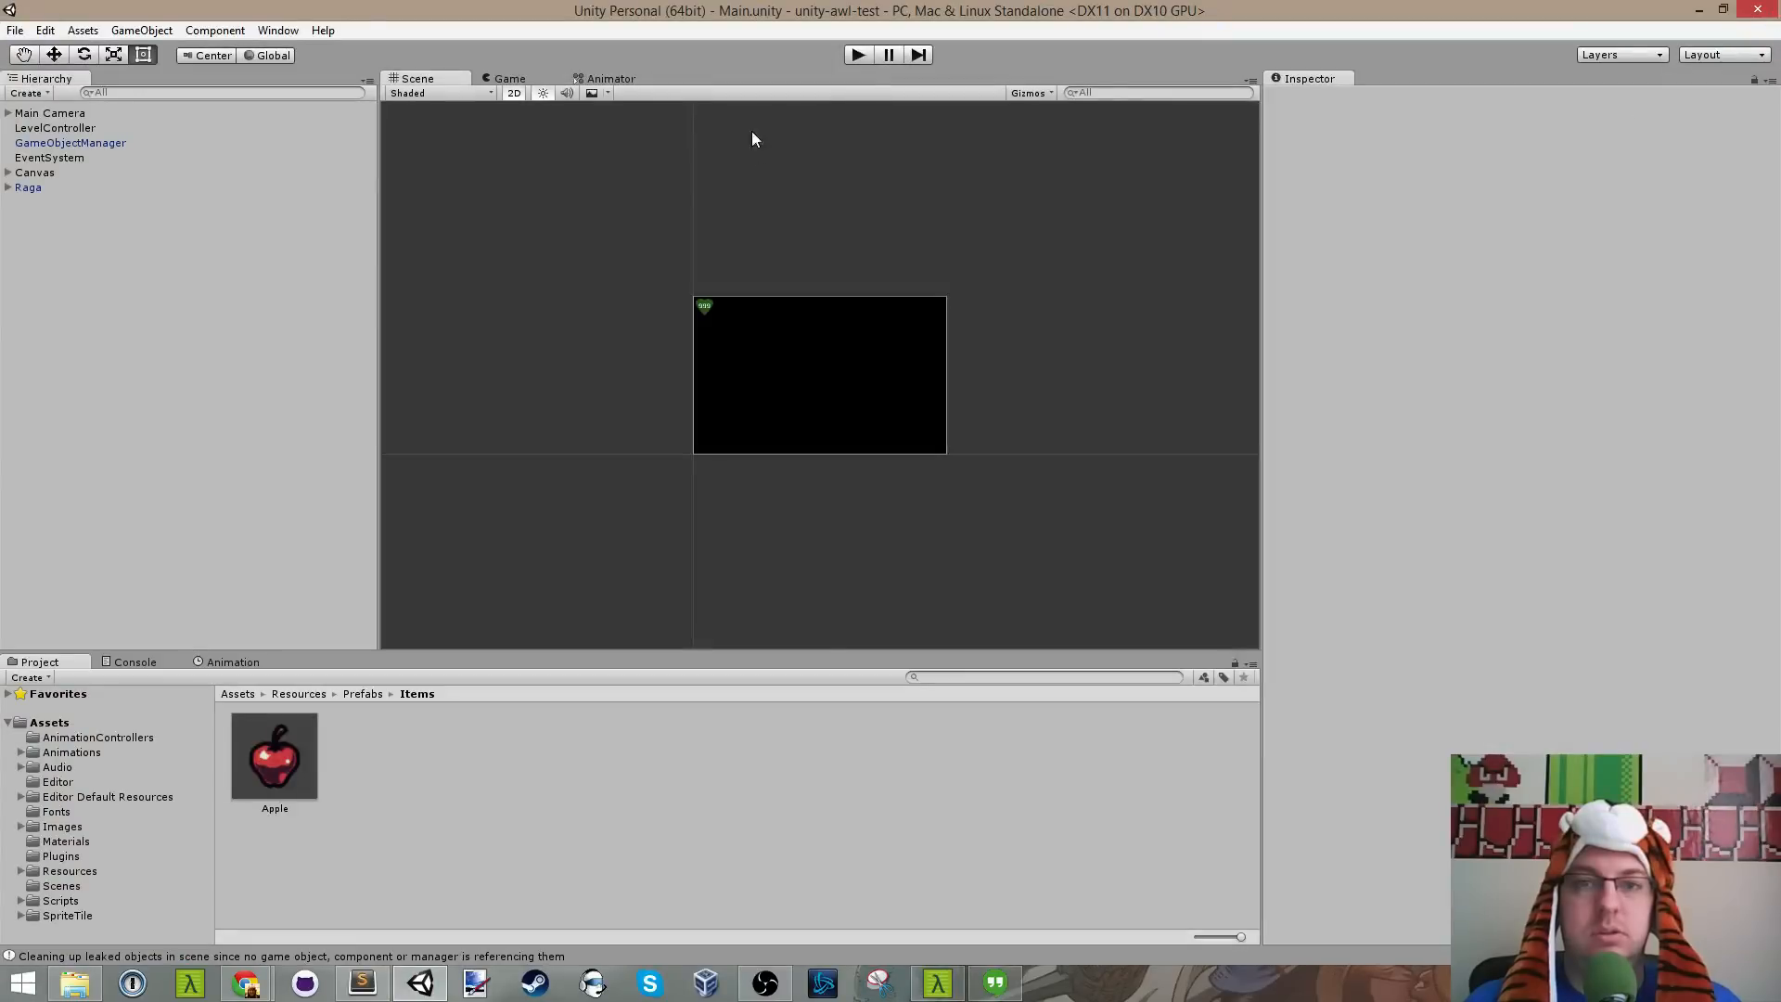
{"action": "left_click", "coordinate": [858, 54]}
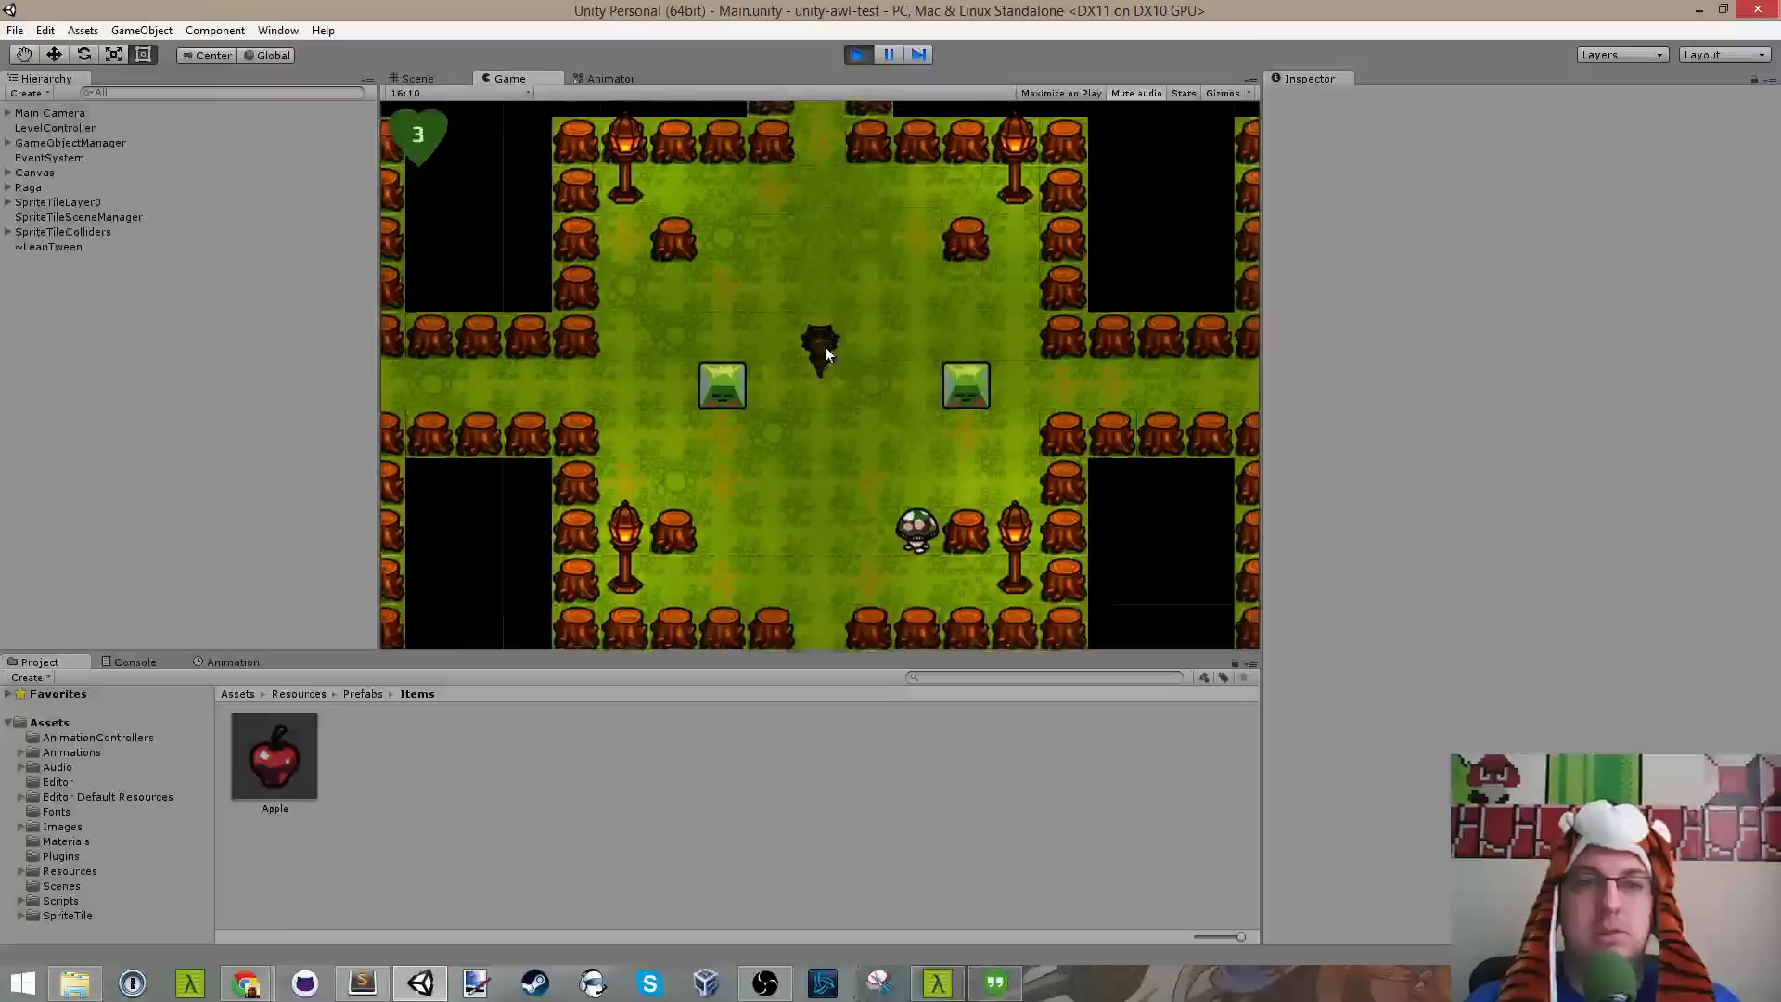
Step: Walk the character around the starting room, passing the lamps in its western corners
{"action": "key", "text": "Up"}
{"action": "key", "text": "Left"}
{"action": "key", "text": "Right"}
{"action": "key", "text": "Down"}
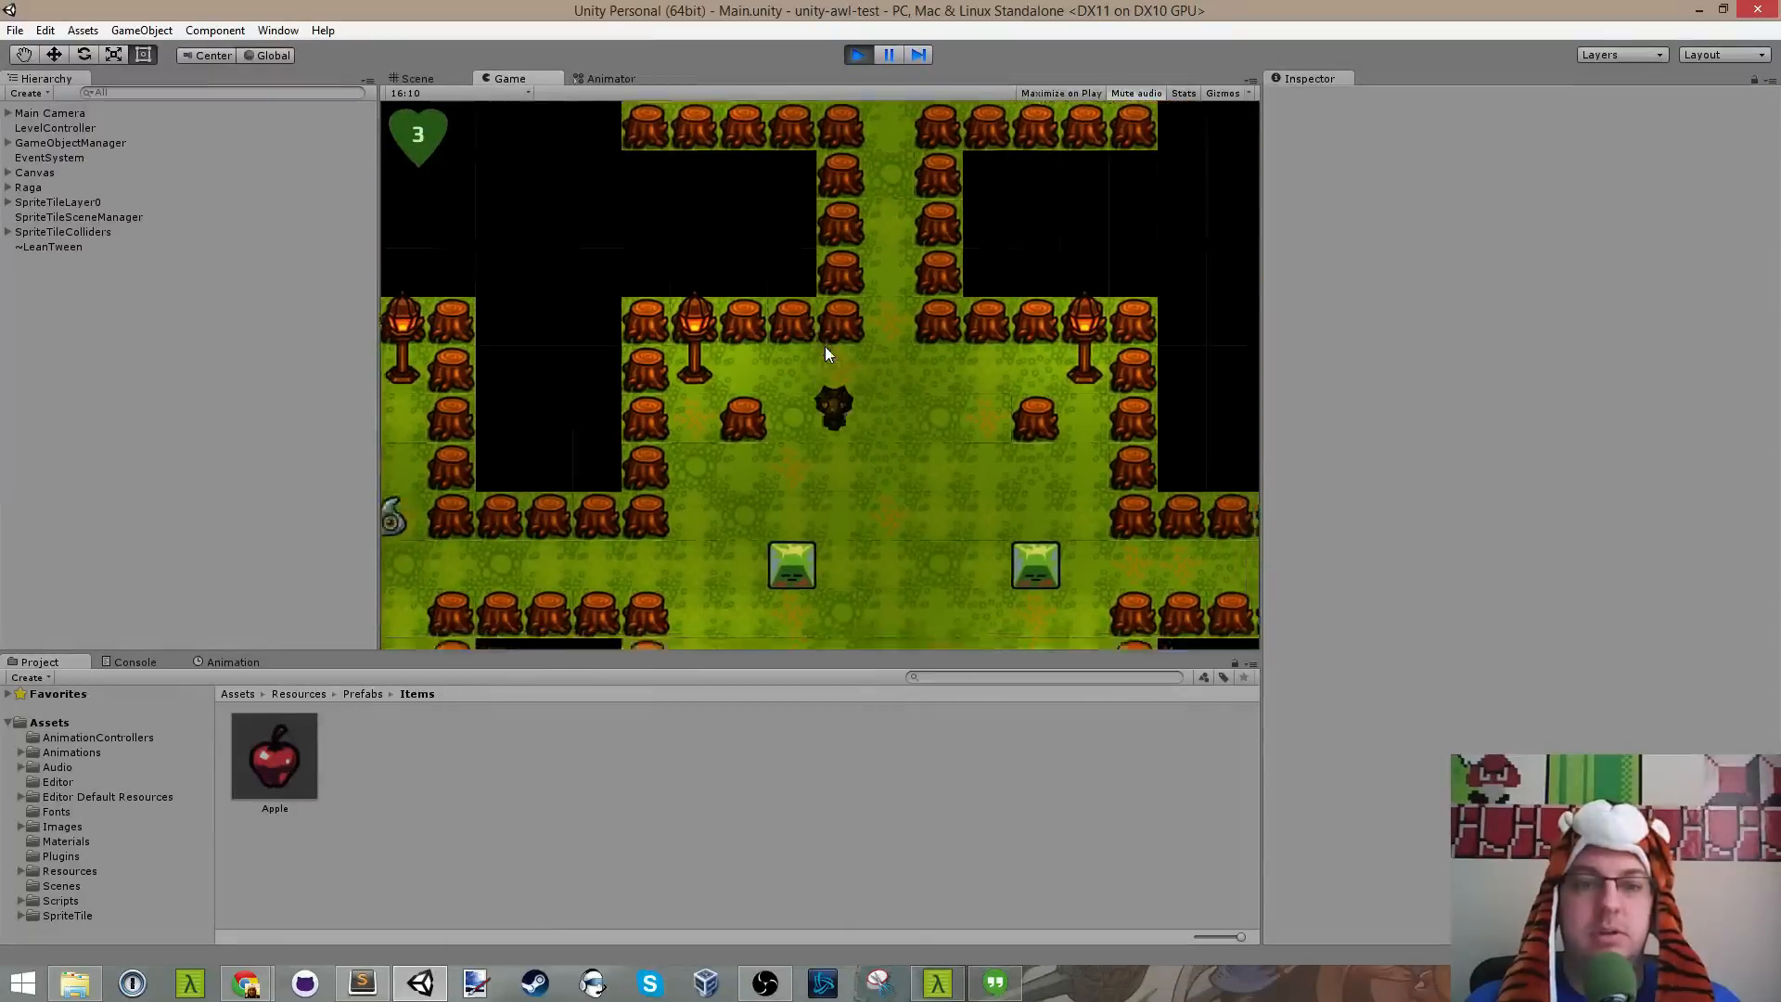
{"action": "key", "text": "Left"}
{"action": "key", "text": "Left"}
{"action": "key", "text": "Up"}
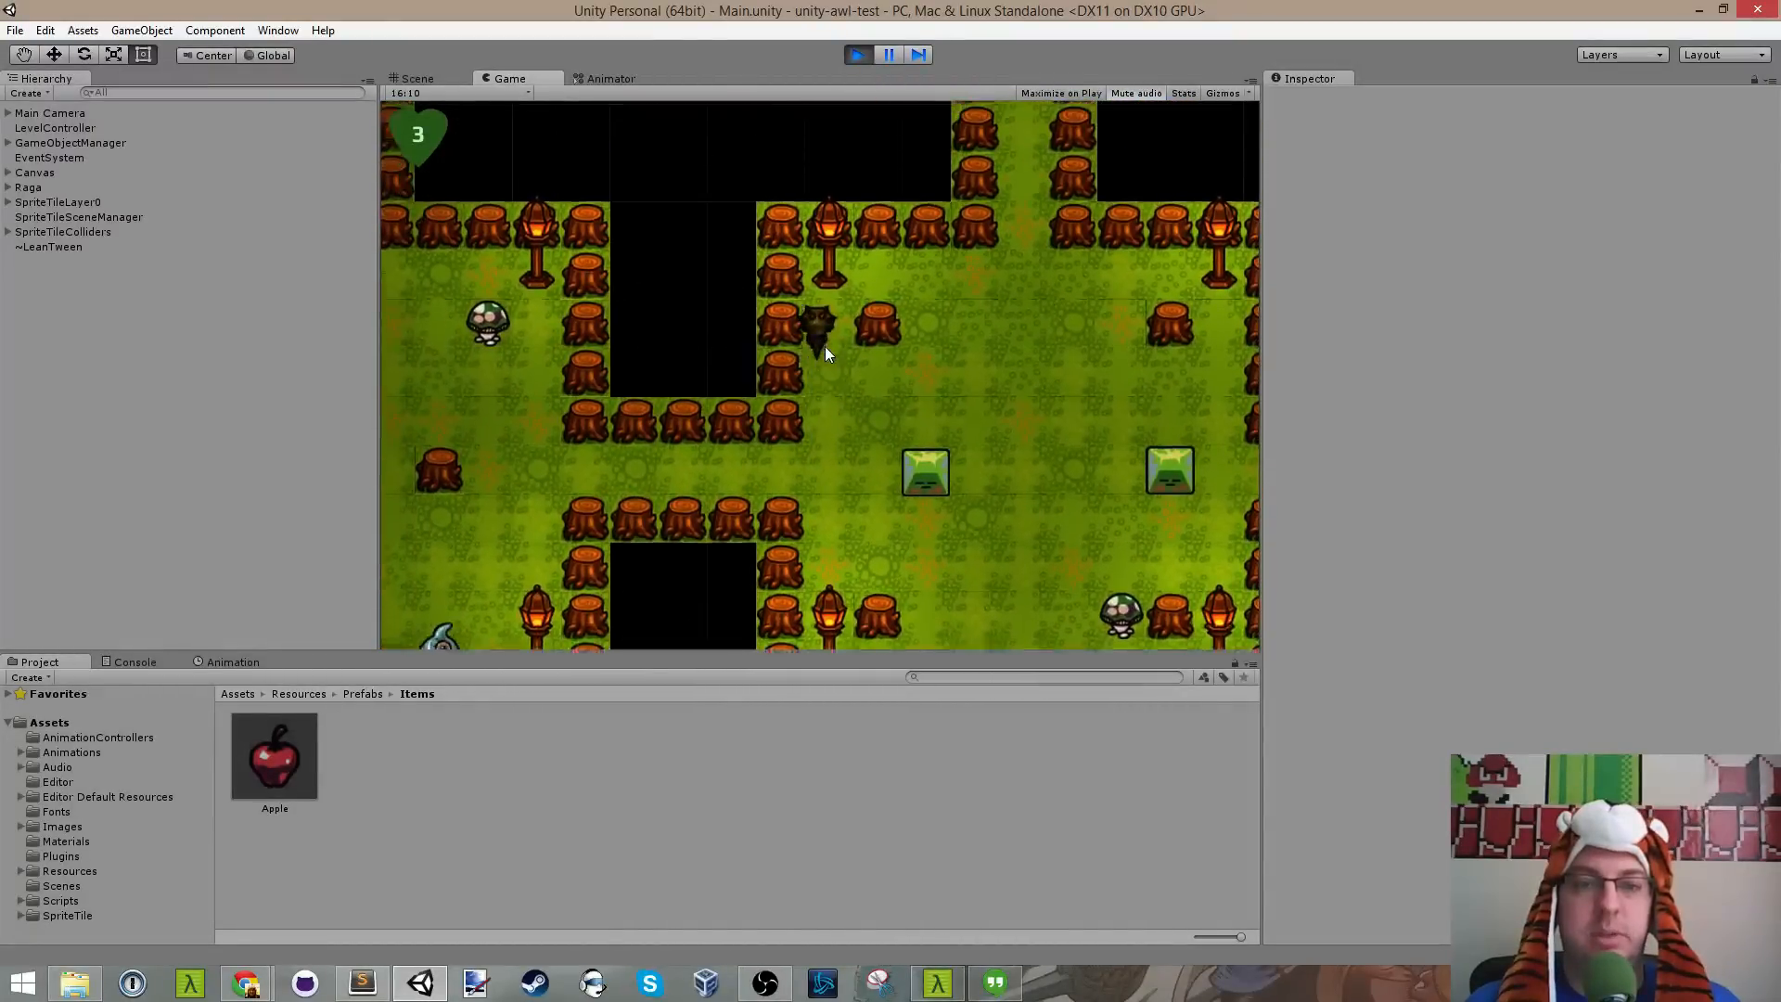
{"action": "key", "text": "Down"}
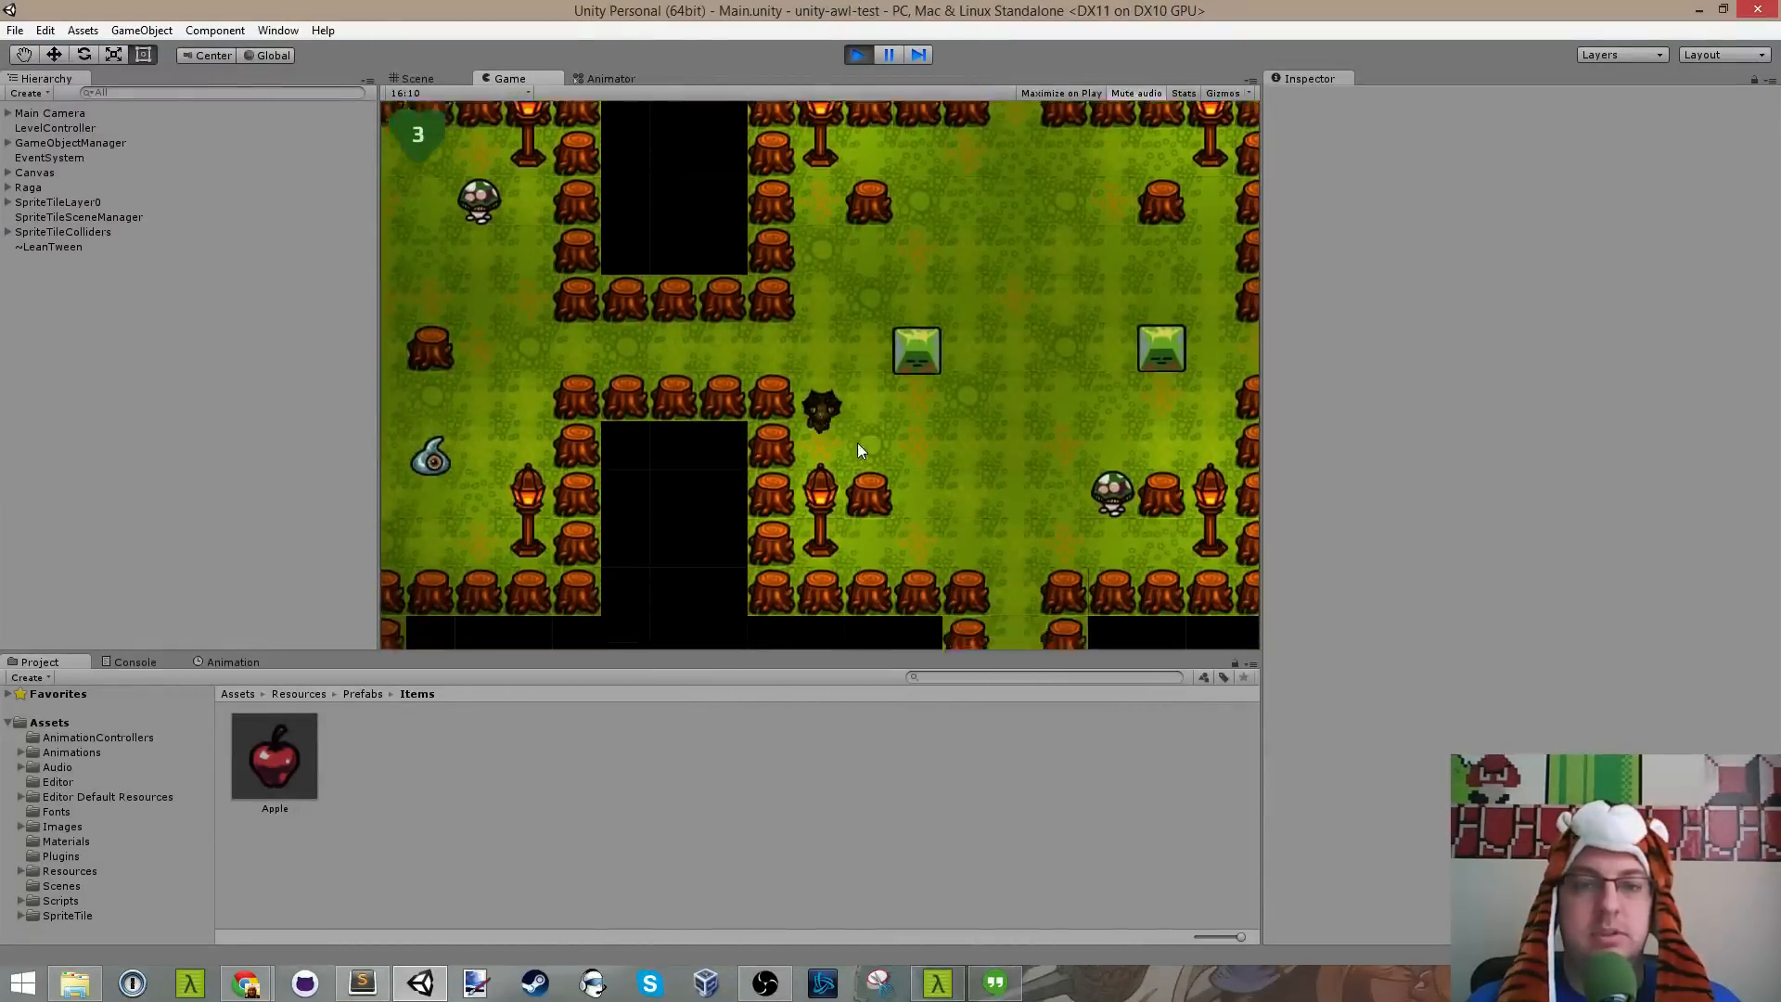
Step: Return the character to the middle of the starting room and walk around the western green block
{"action": "key", "text": "Up"}
{"action": "key", "text": "Right"}
{"action": "key", "text": "Up"}
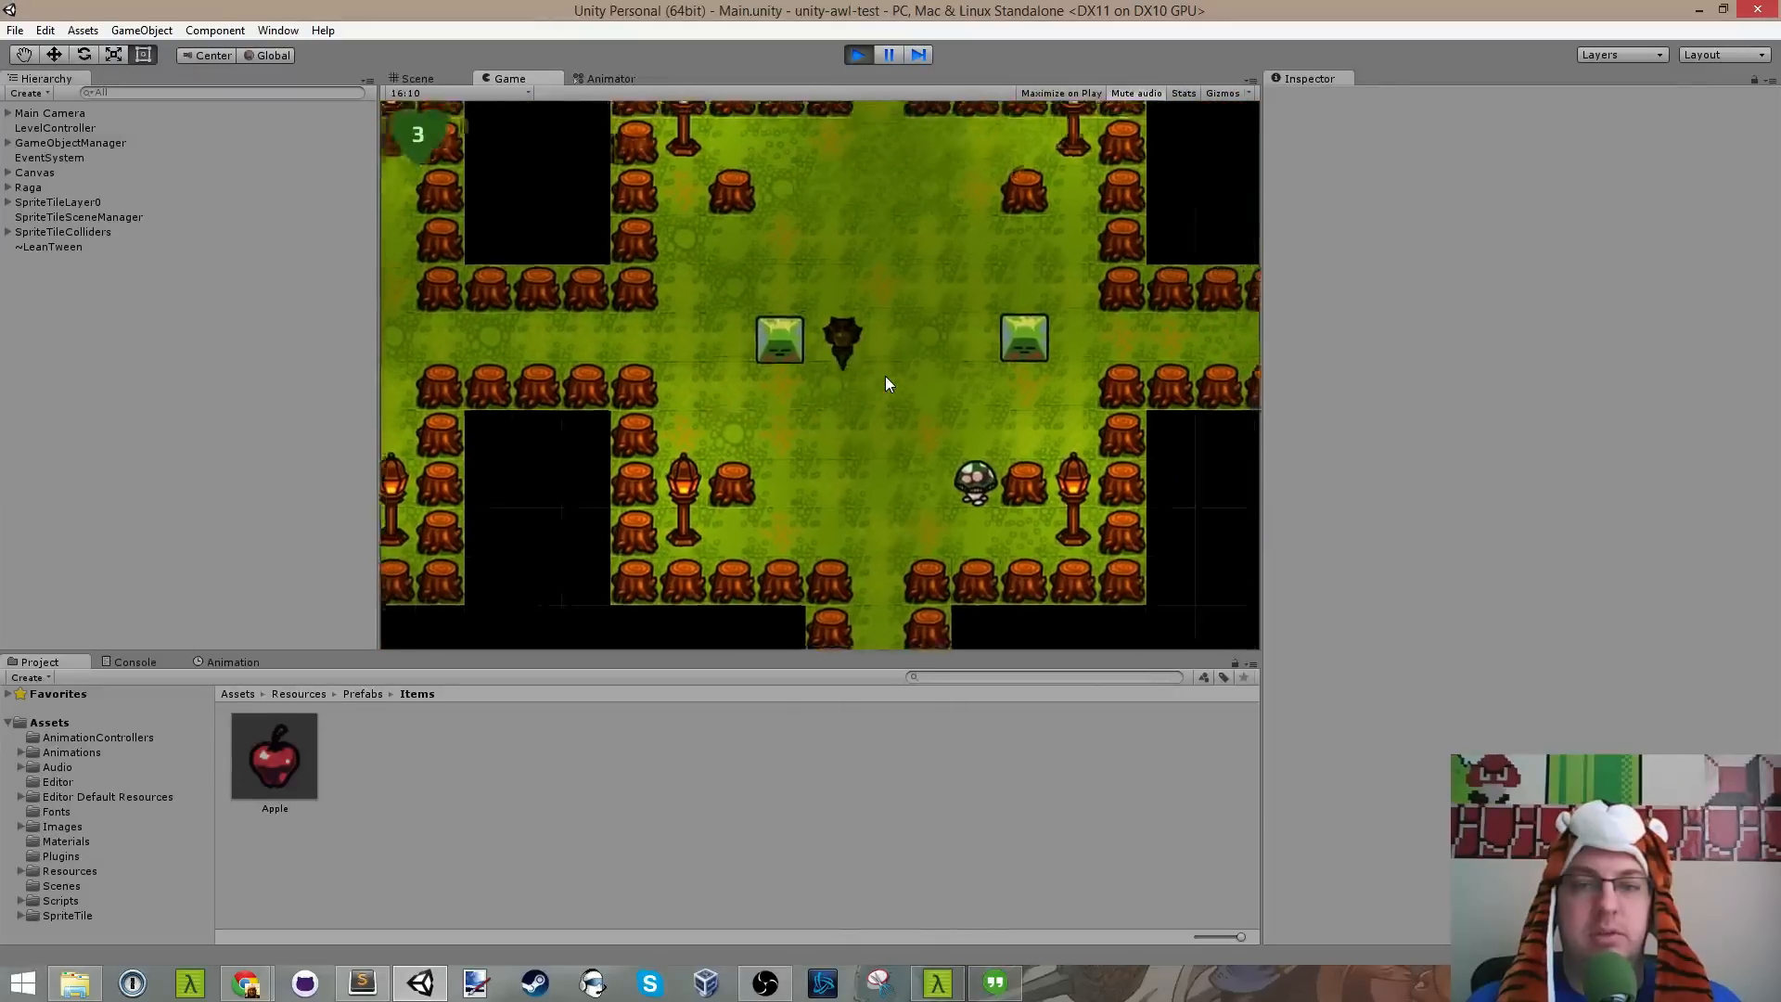
{"action": "key", "text": "Left"}
{"action": "key", "text": "Right"}
{"action": "key", "text": "Down"}
{"action": "key", "text": "Left"}
{"action": "key", "text": "Up"}
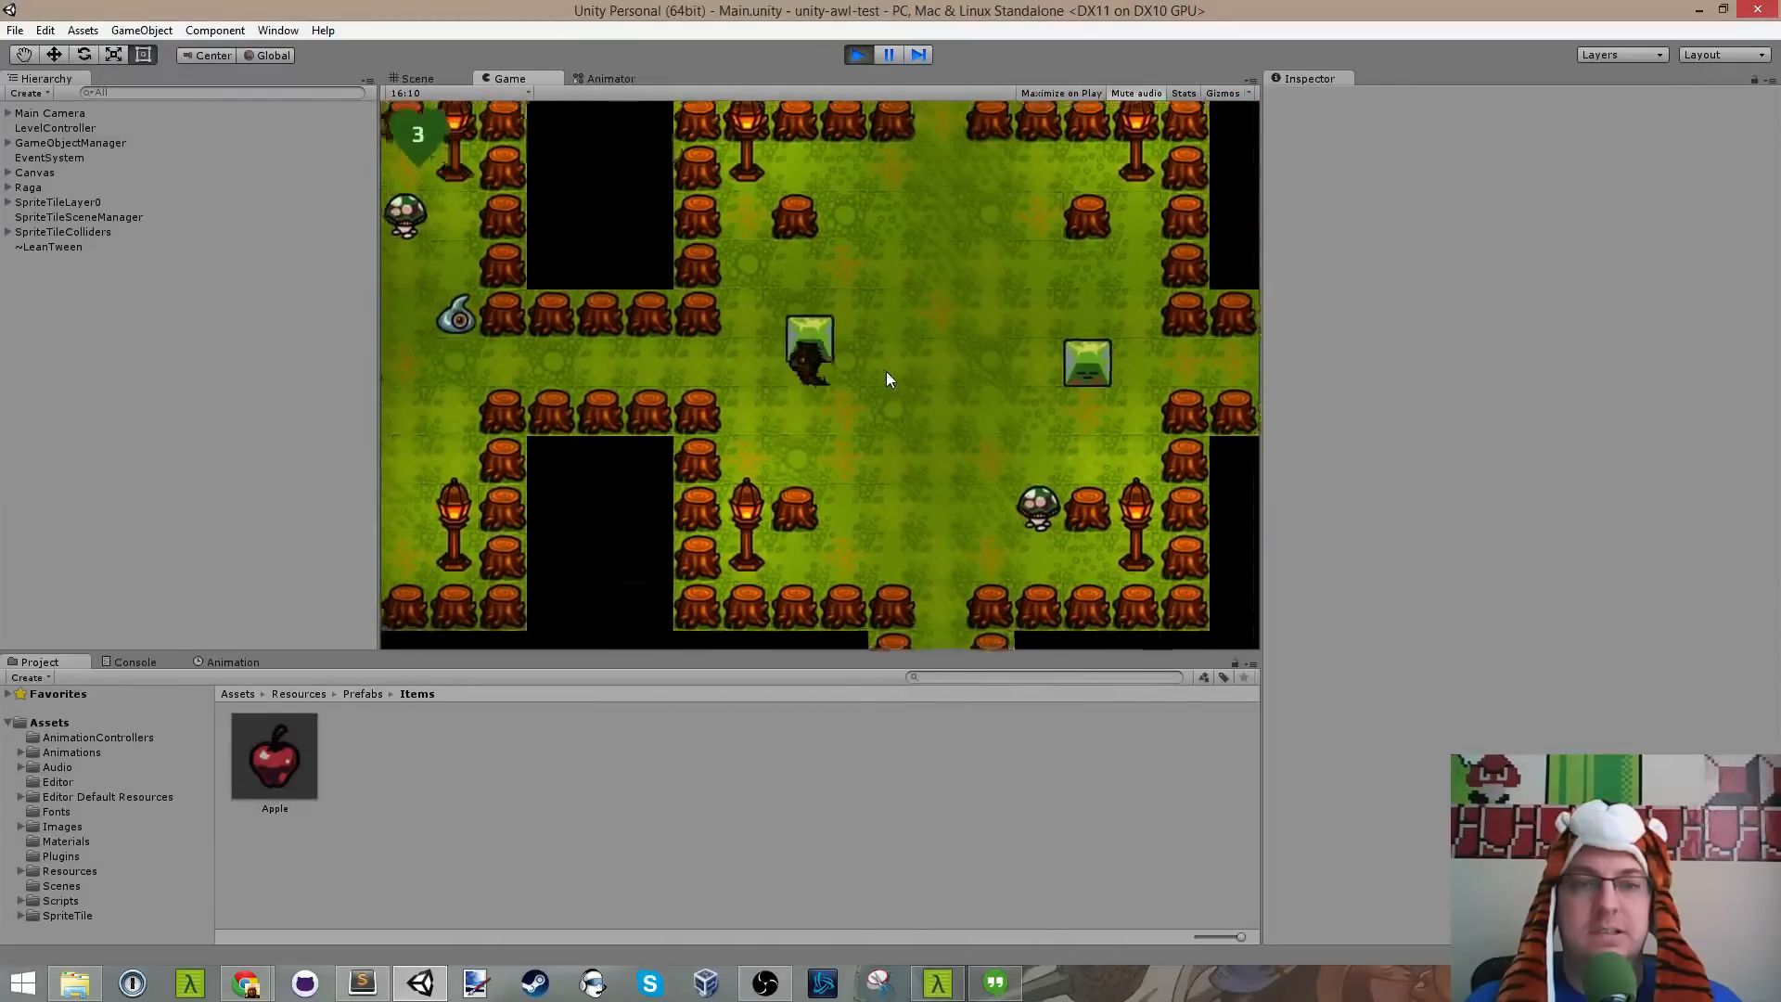
Step: Walk the character into the western room, collect the scroll, and follow the northern passage as it turns east
{"action": "key", "text": "Left"}
{"action": "key", "text": "Left"}
{"action": "key", "text": "Up"}
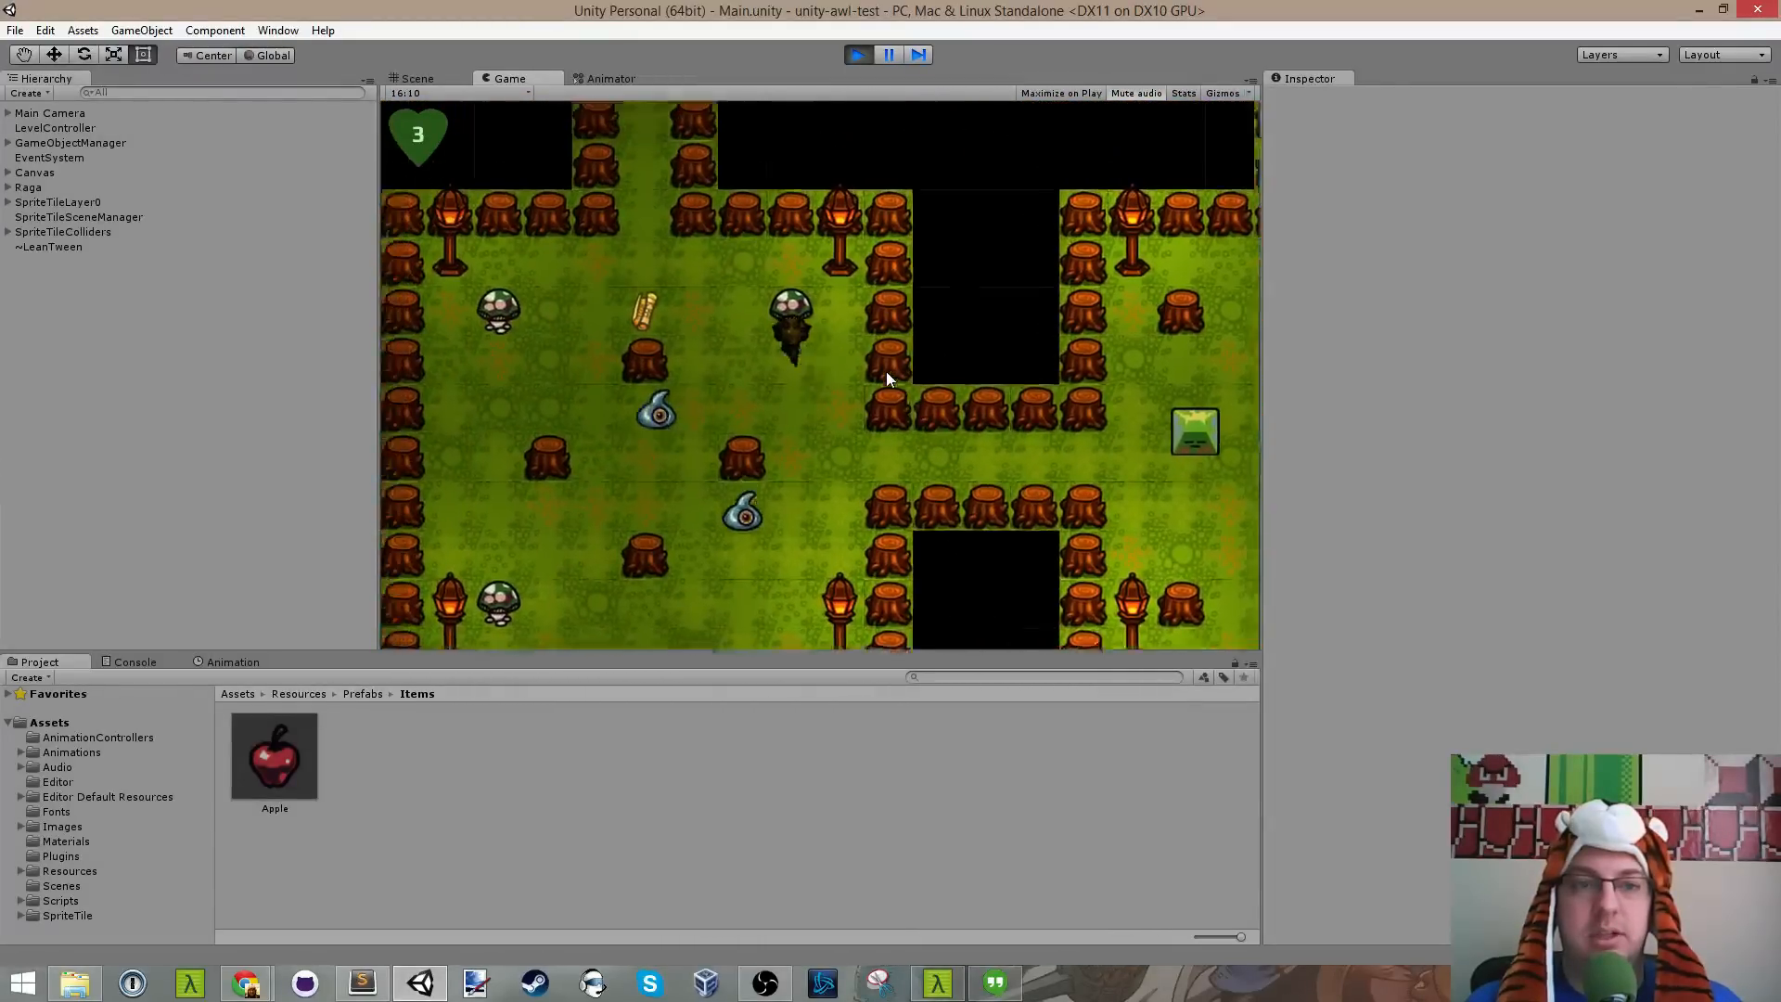
{"action": "key", "text": "Left"}
{"action": "key", "text": "Up"}
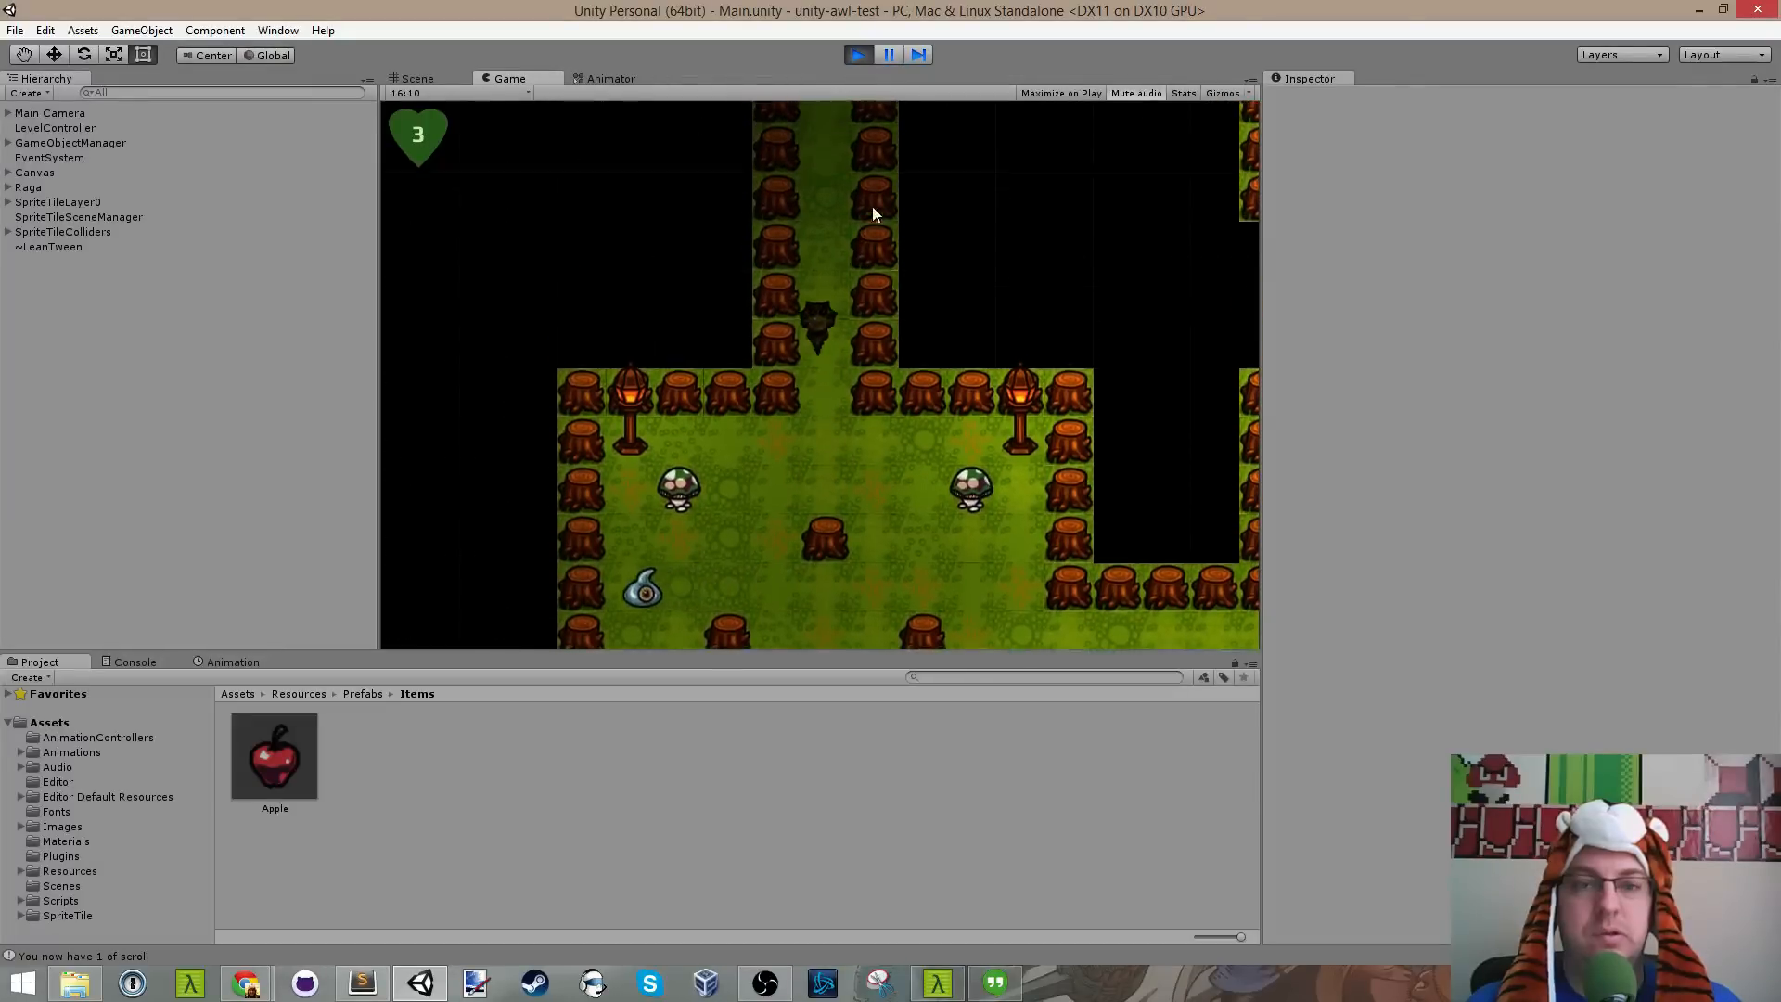
{"action": "key", "text": "Right"}
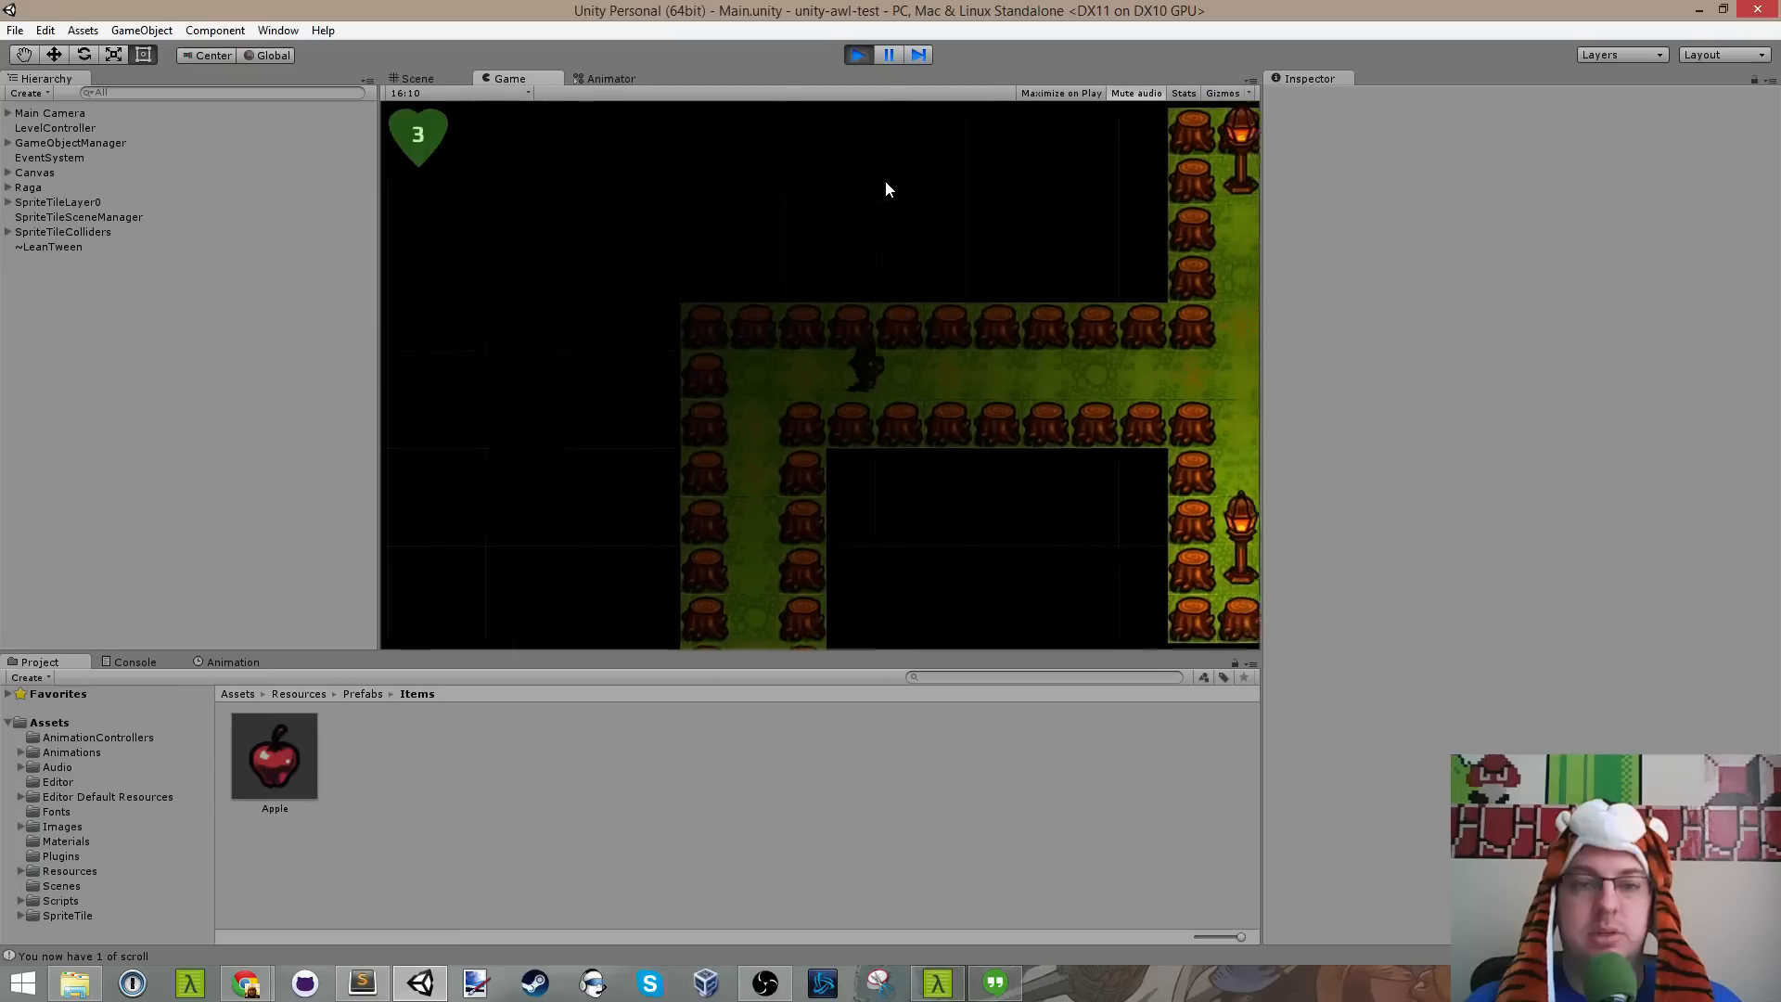
Step: Walk the character east into the northern room, collect the scroll, and head around the stump to the room's southern side
{"action": "key", "text": "Right"}
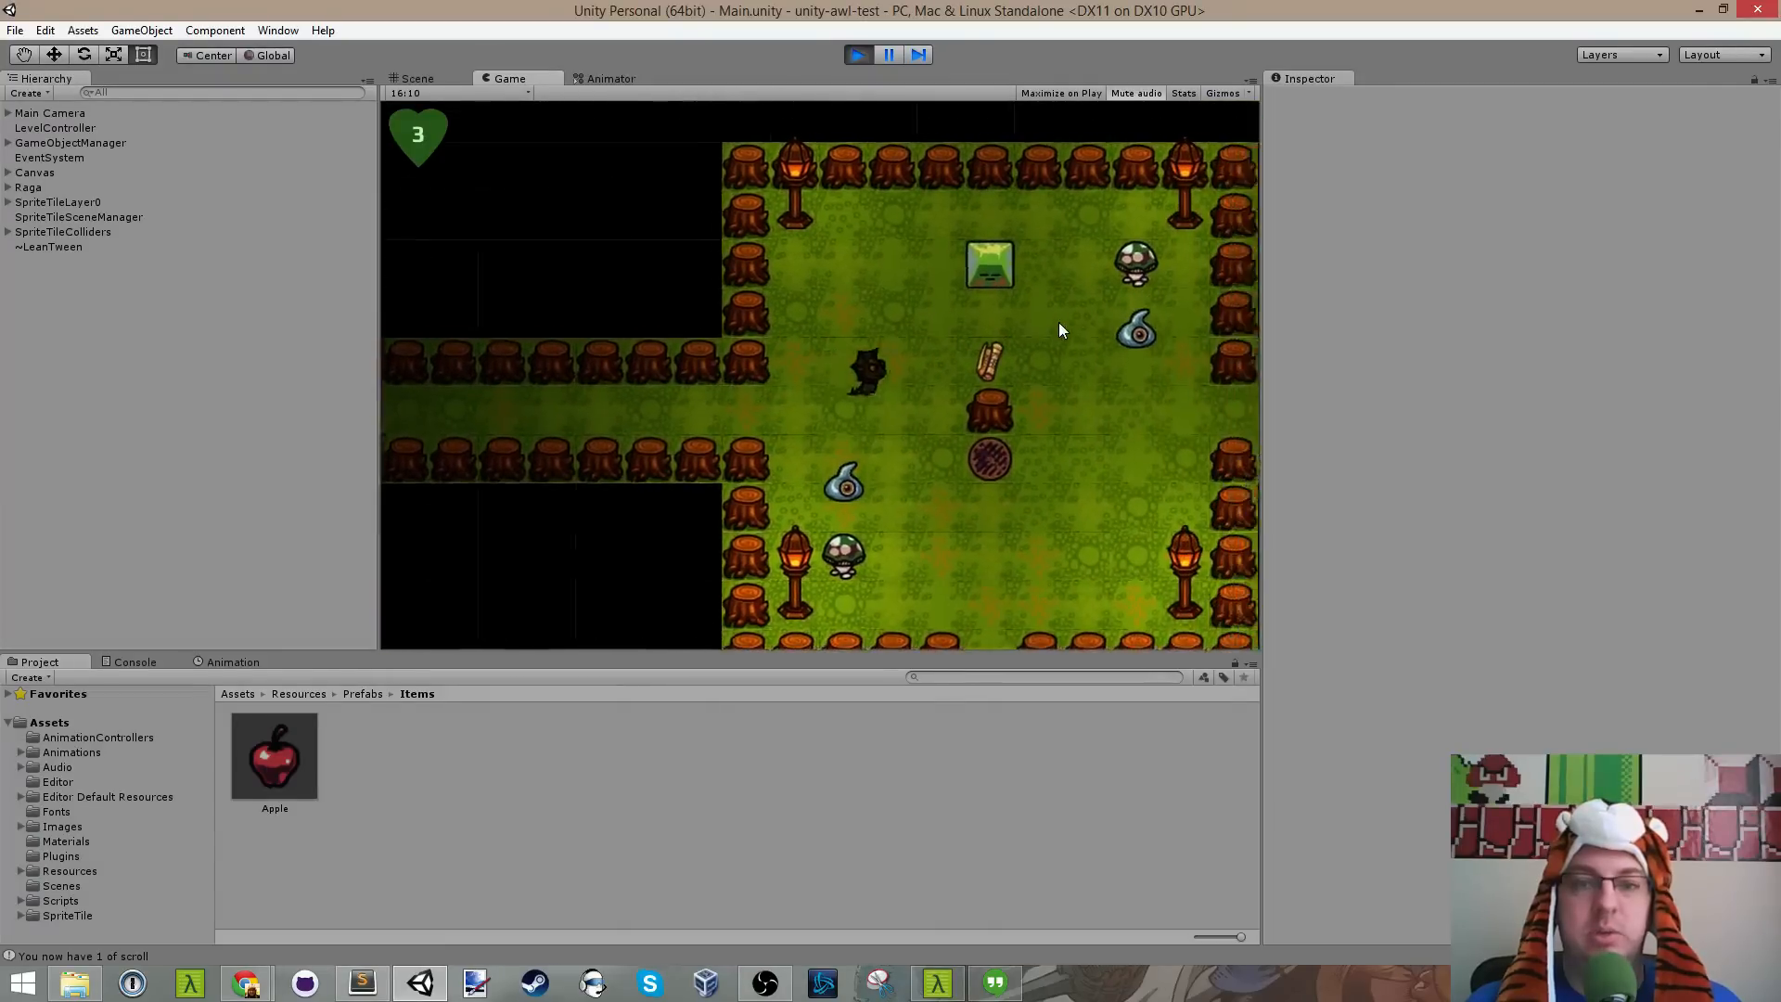
{"action": "key", "text": "Right"}
{"action": "key", "text": "Left"}
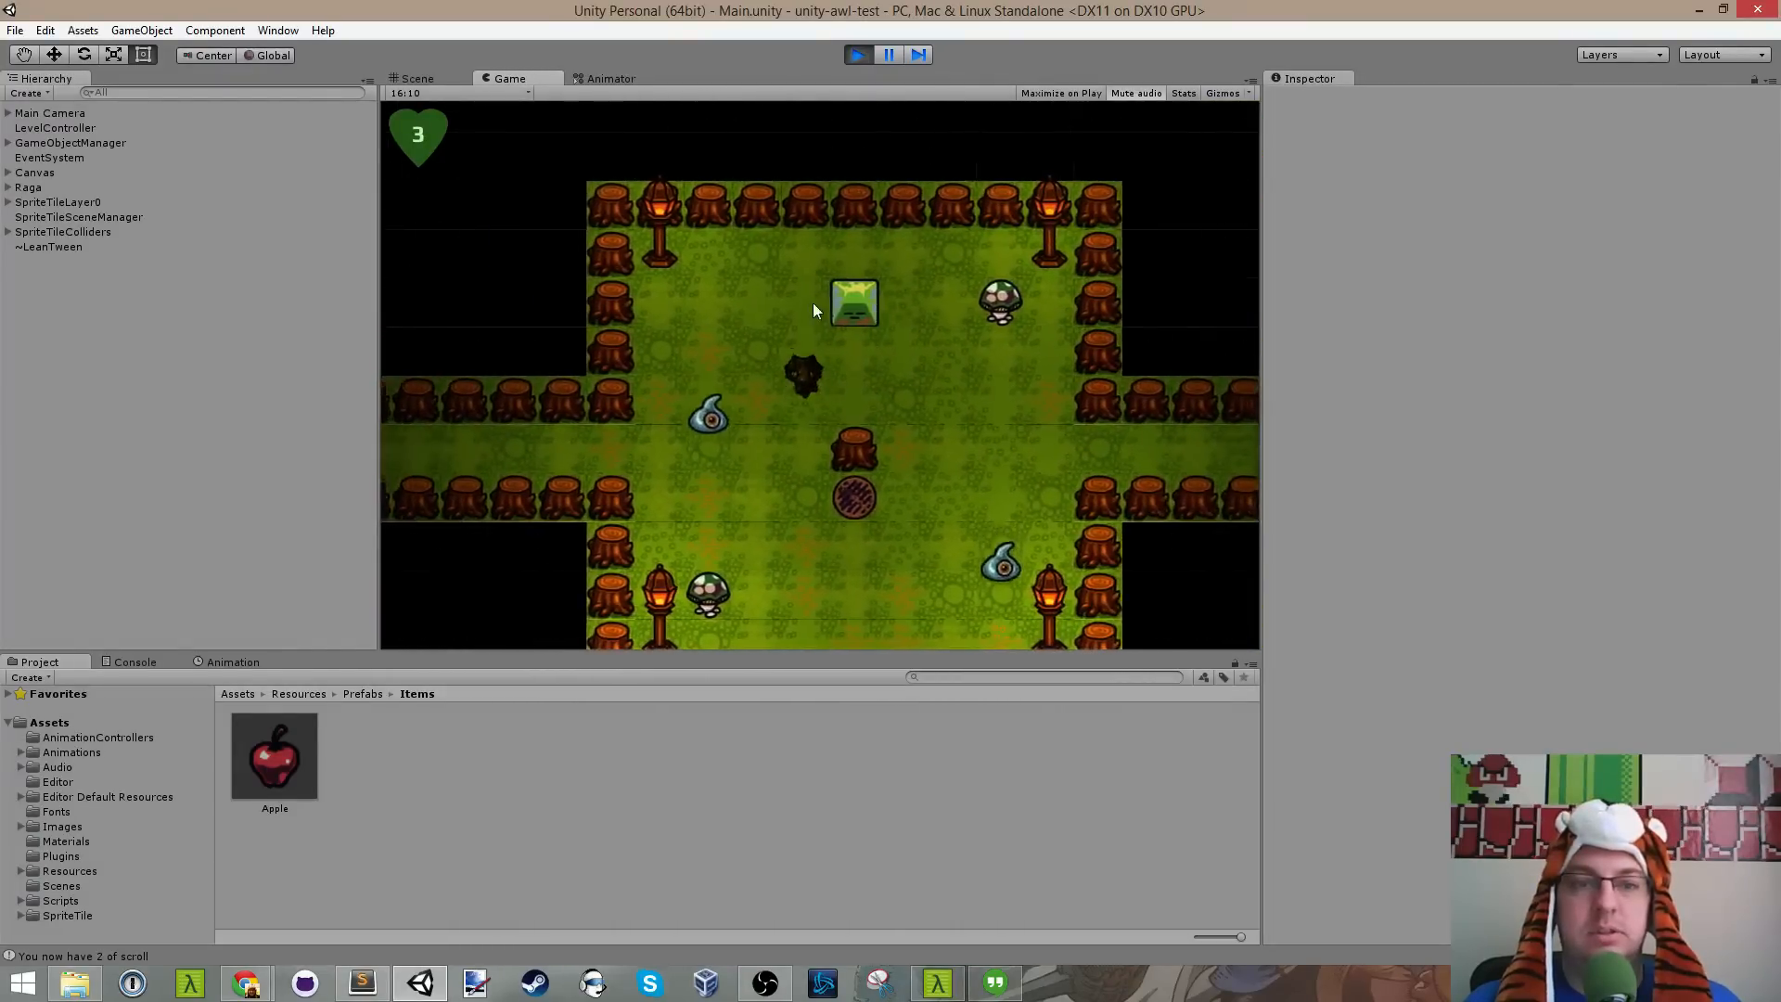
{"action": "key", "text": "Down"}
{"action": "key", "text": "Right"}
{"action": "key", "text": "Down"}
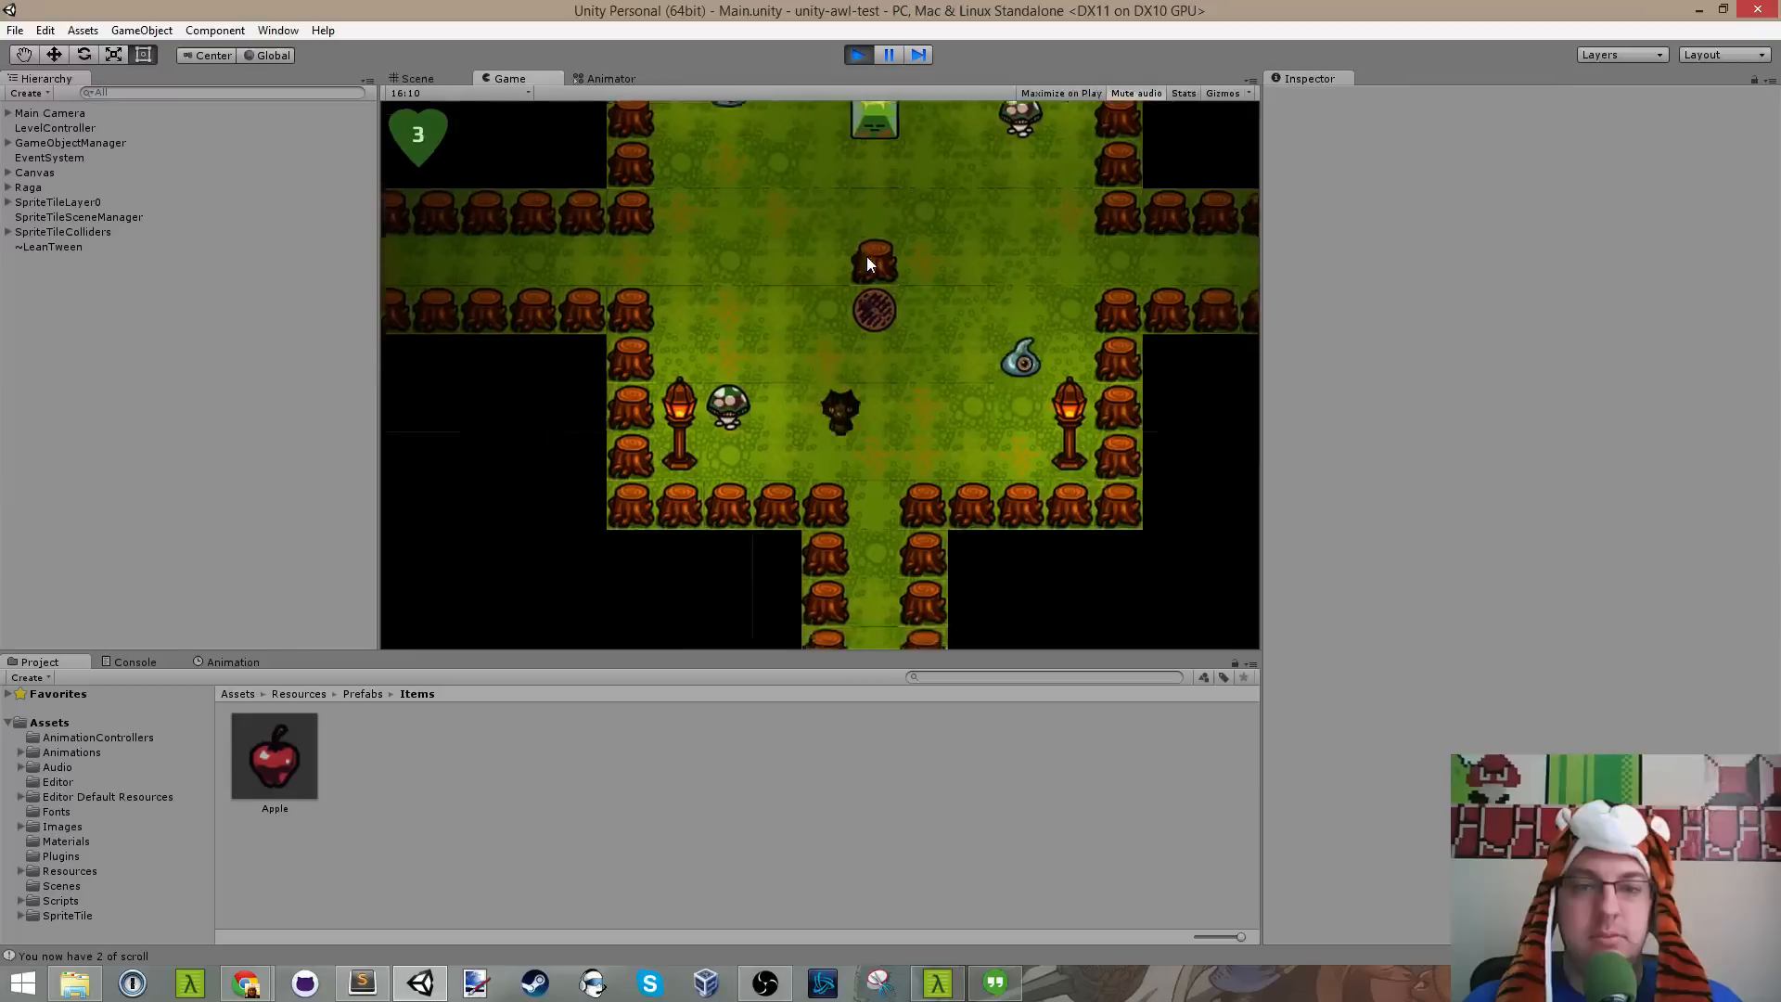
Step: Walk the character past the southeastern lamp, return through the southern passage to the starting room, and stop the game
{"action": "key", "text": "Up"}
{"action": "key", "text": "Right"}
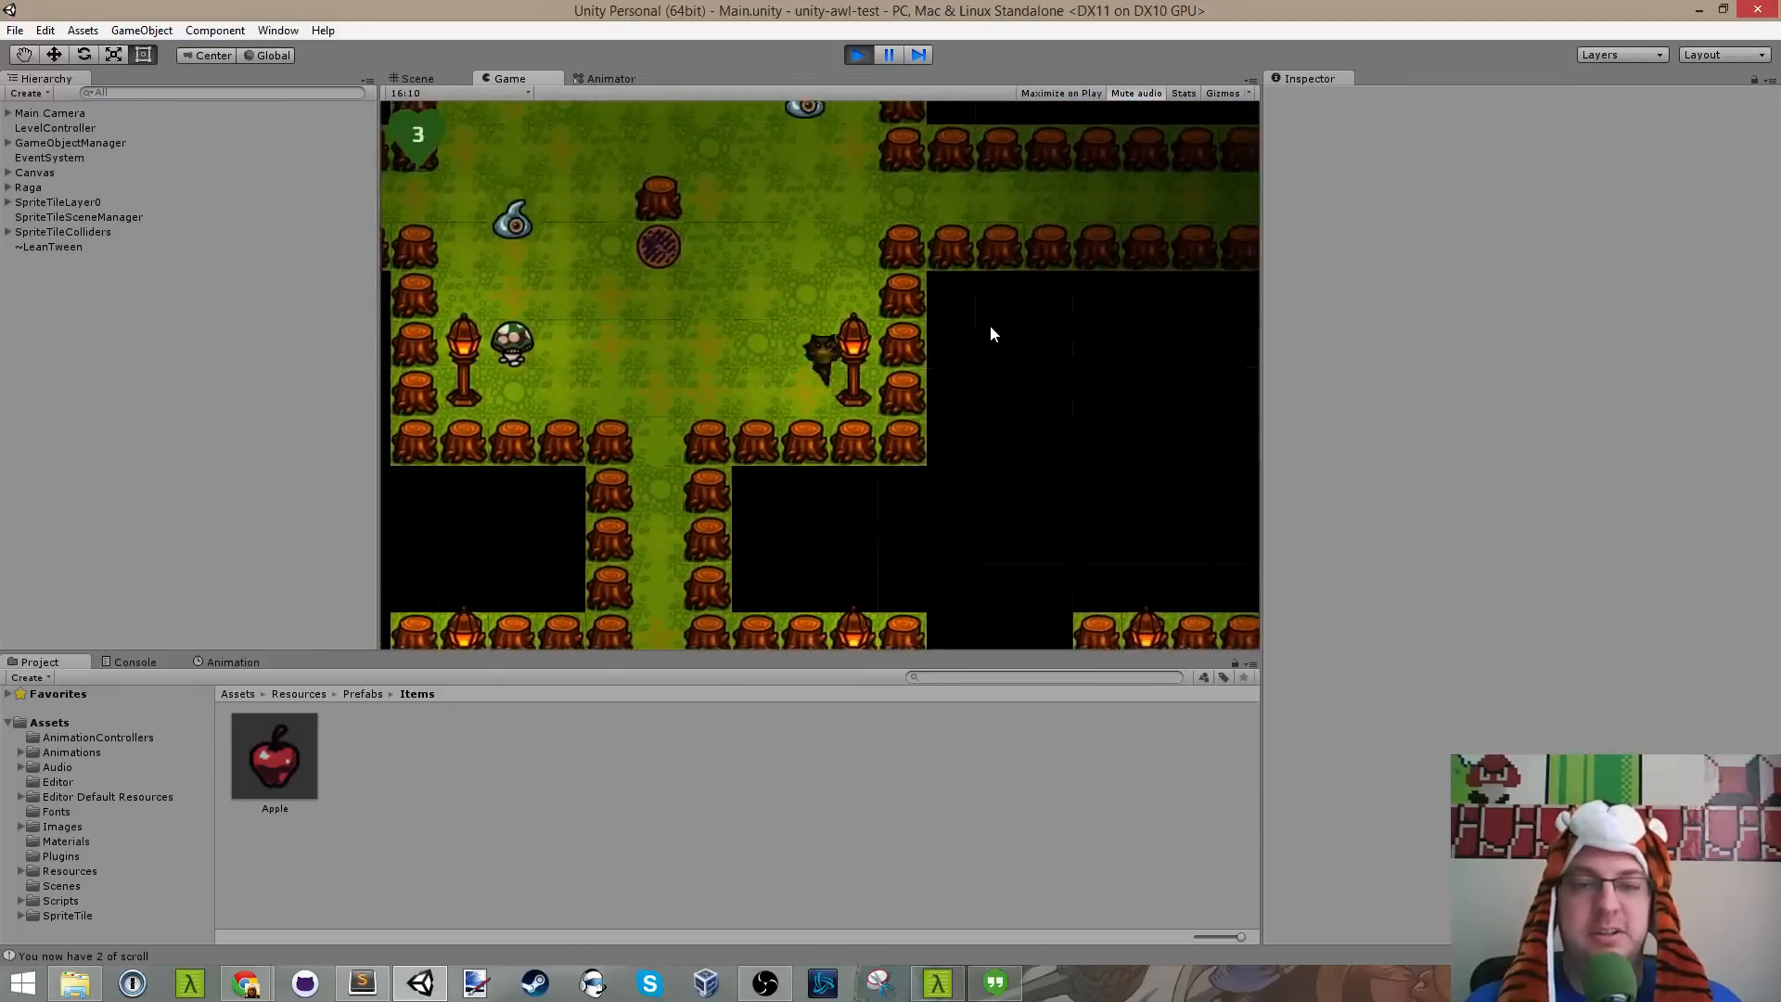
{"action": "key", "text": "Down"}
{"action": "key", "text": "Left"}
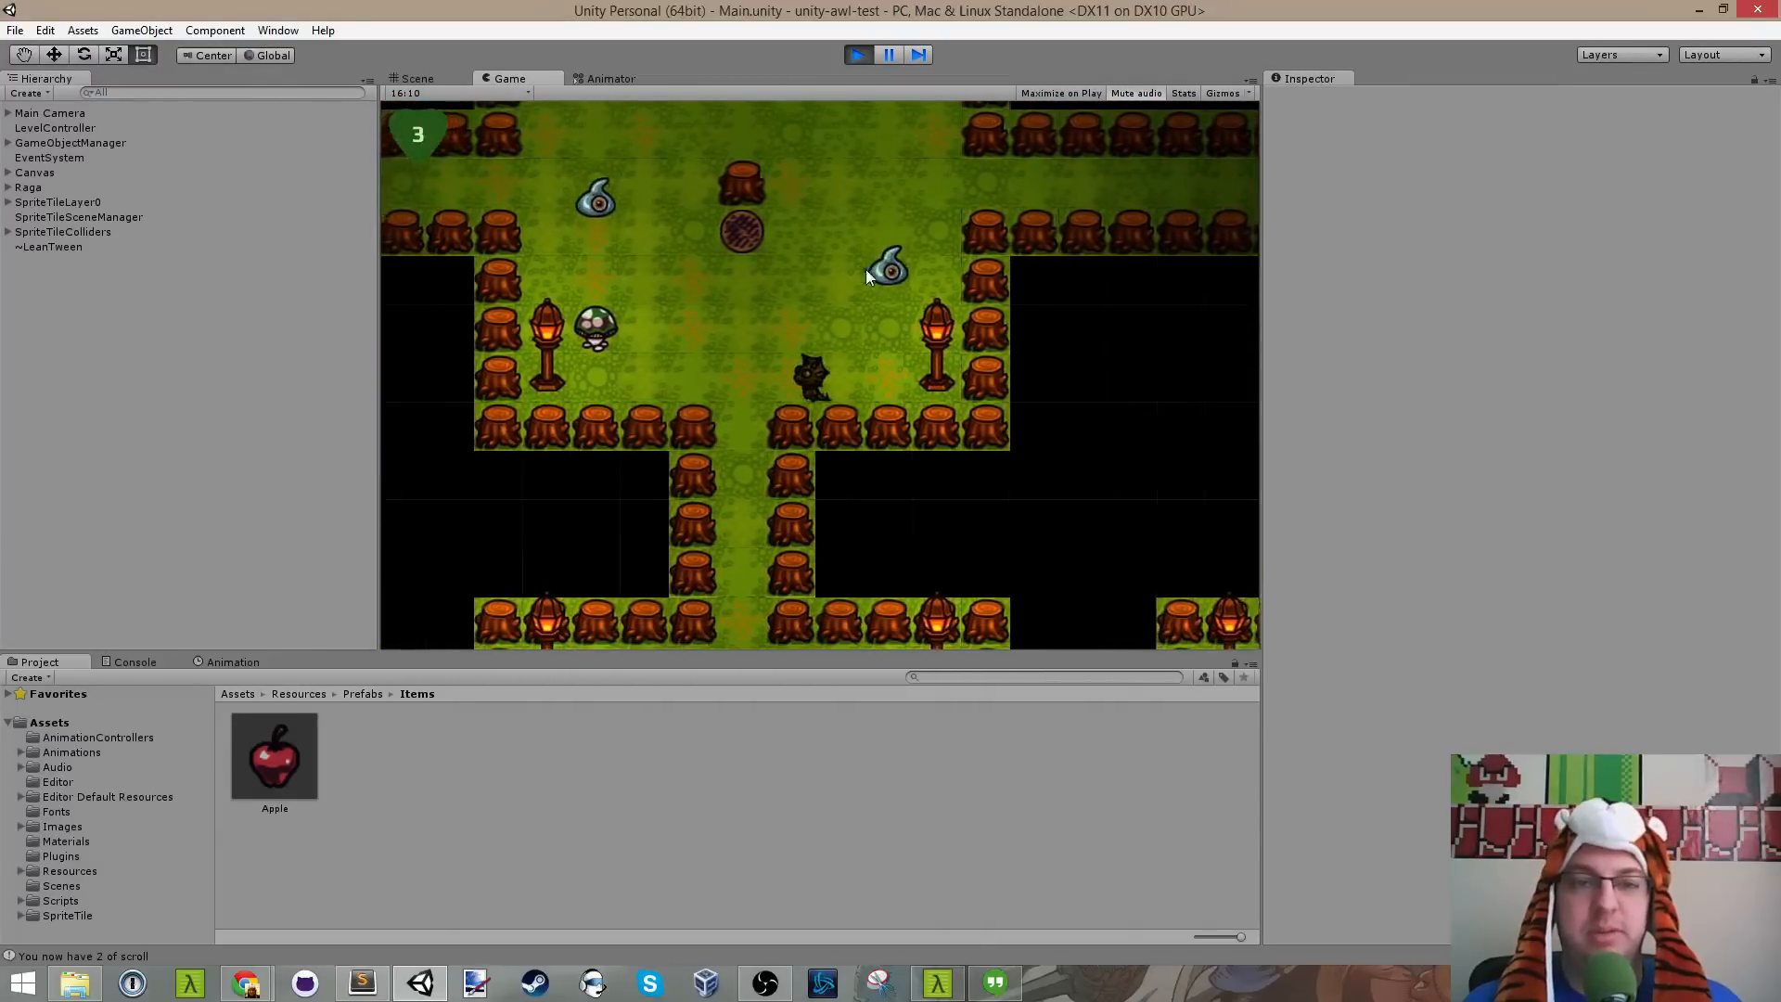
{"action": "key", "text": "Down"}
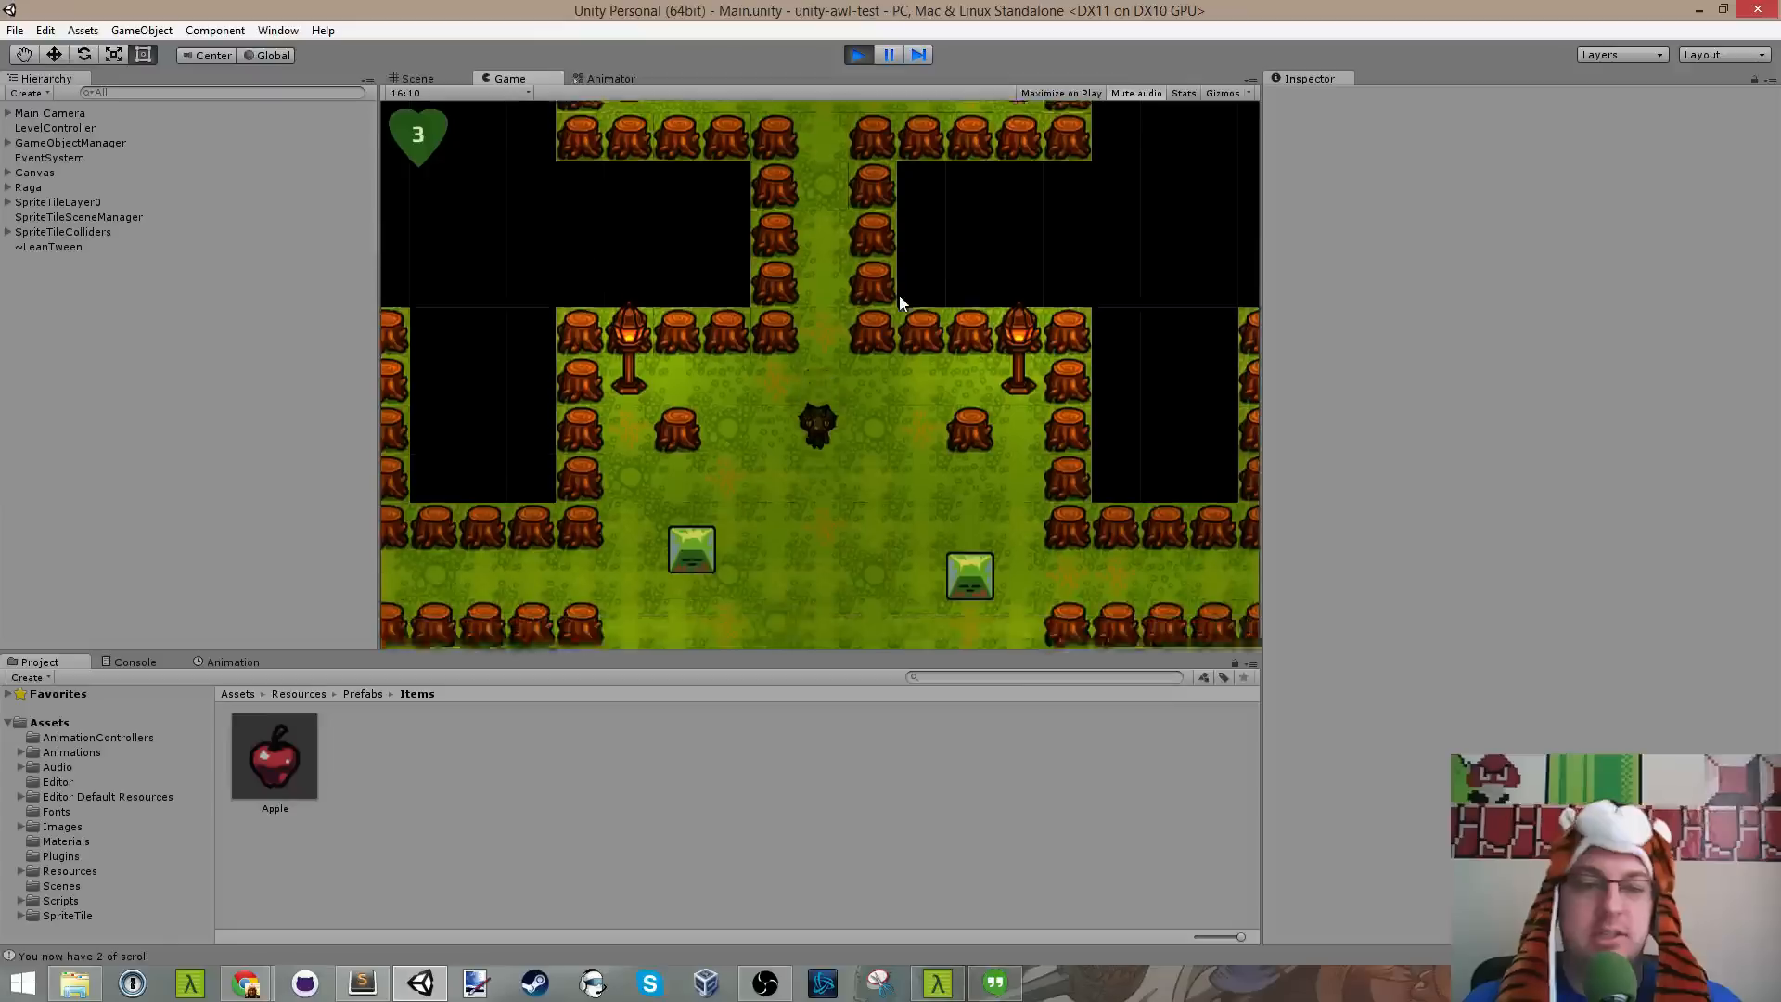
{"action": "key", "text": "Down"}
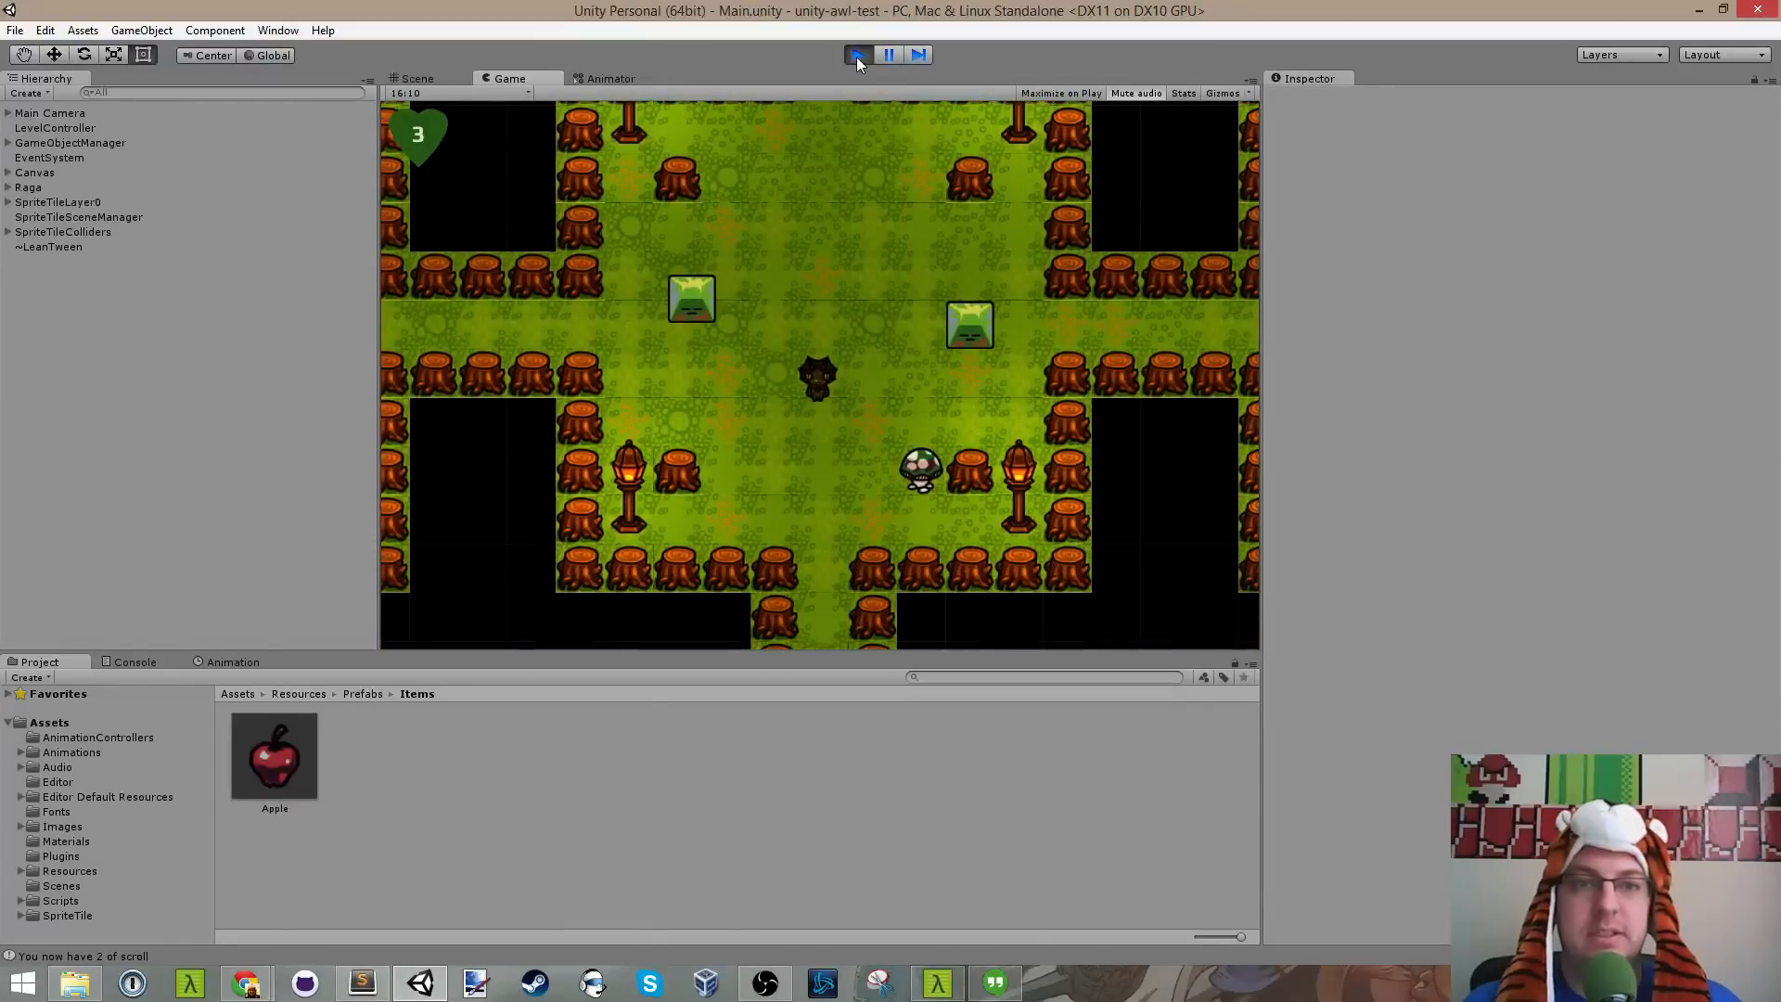
{"action": "key", "text": "Up"}
{"action": "key", "text": "Left"}
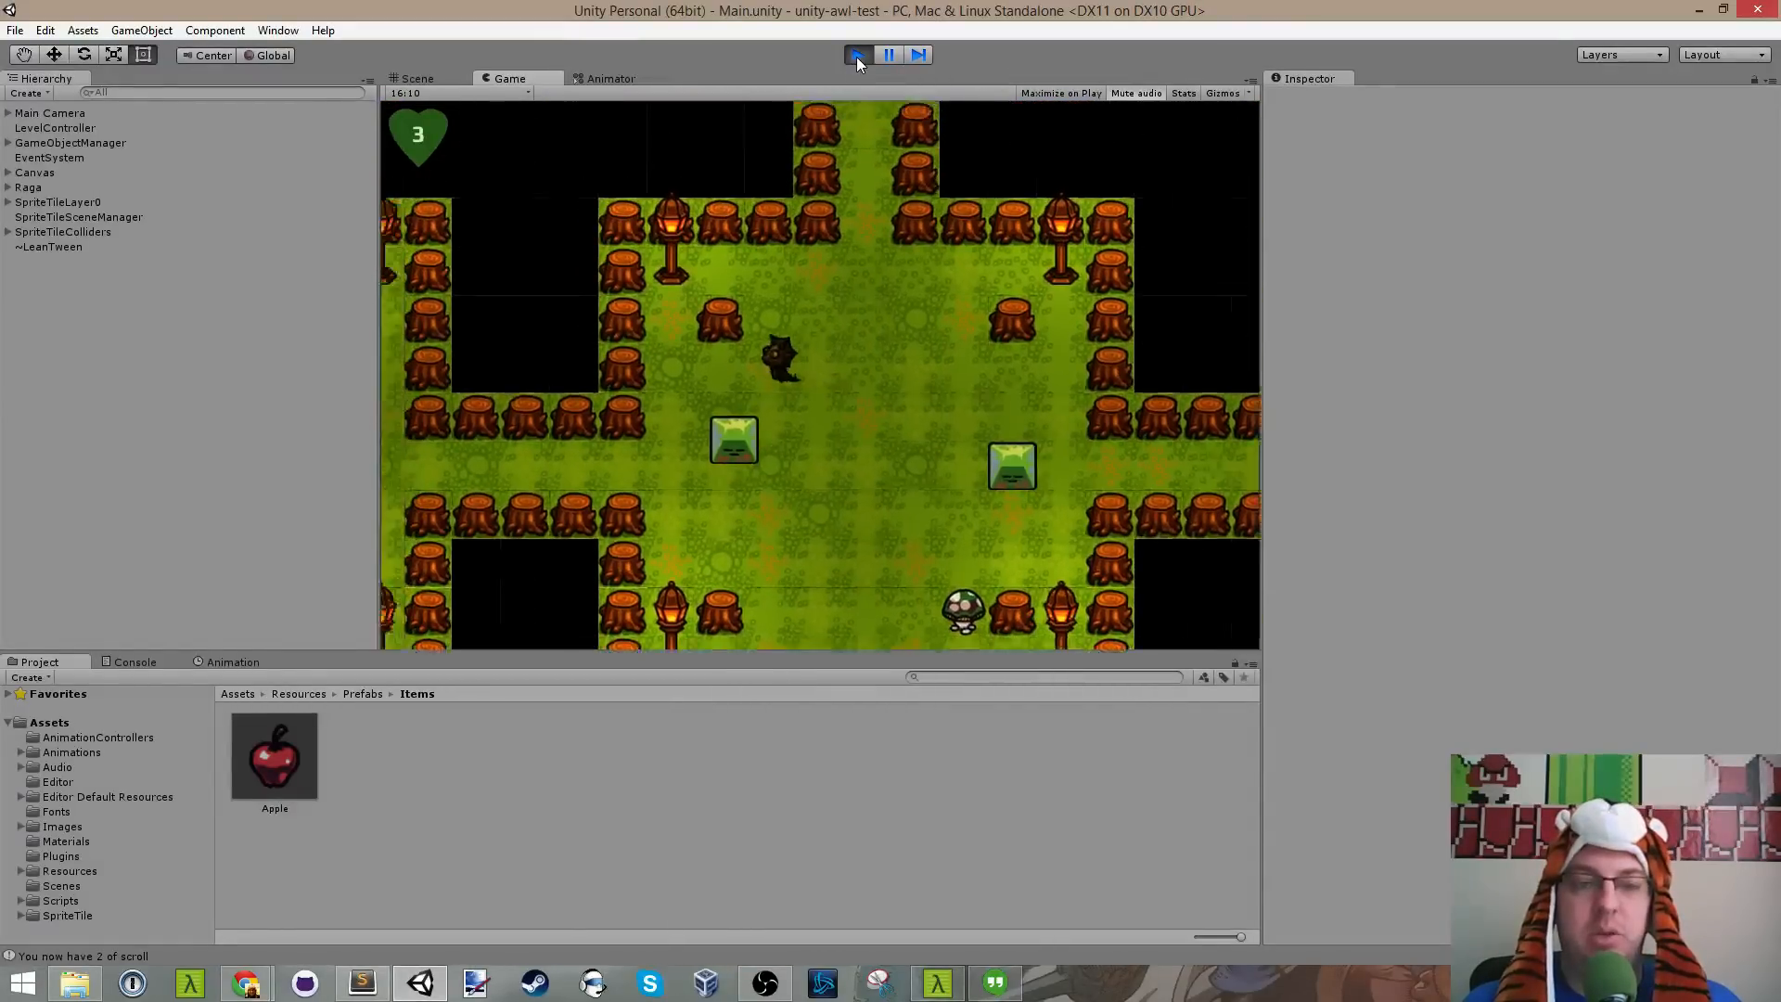
{"action": "left_click", "coordinate": [855, 58]}
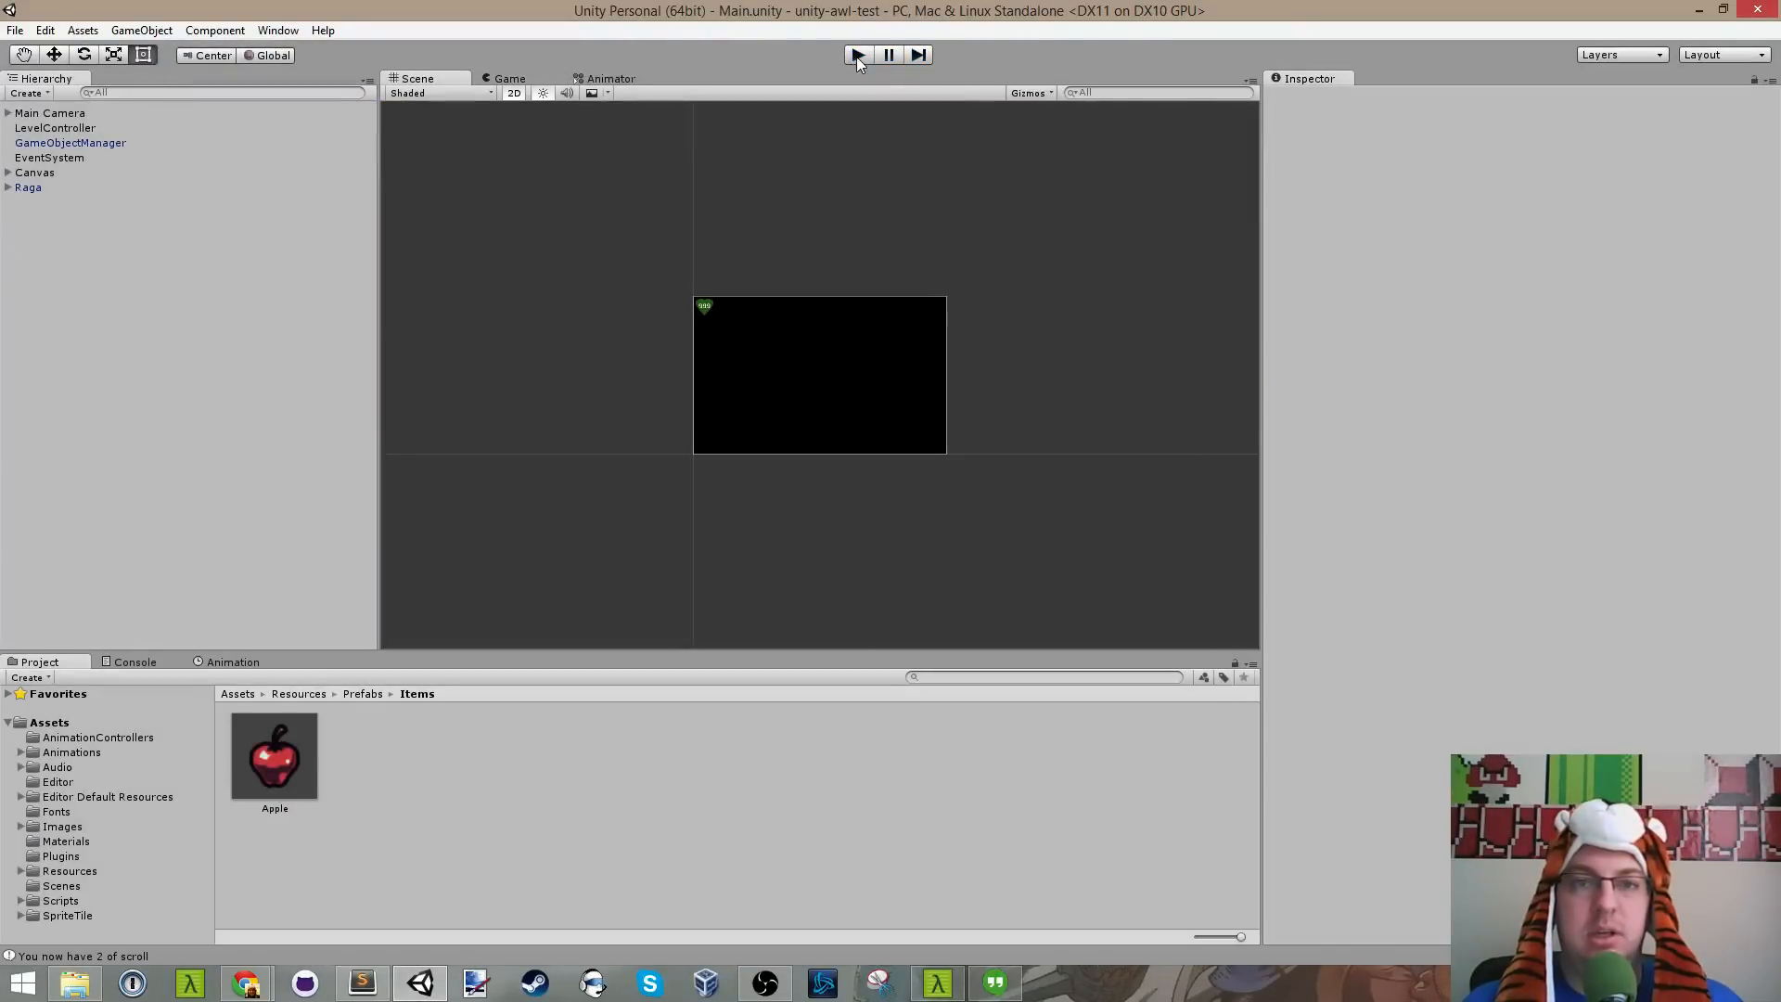
Step: Change the Block prefab's sprite material to Sprites-Lit, opening it from the Objects folder in Resources > Prefabs
{"action": "key", "text": "alt+Tab"}
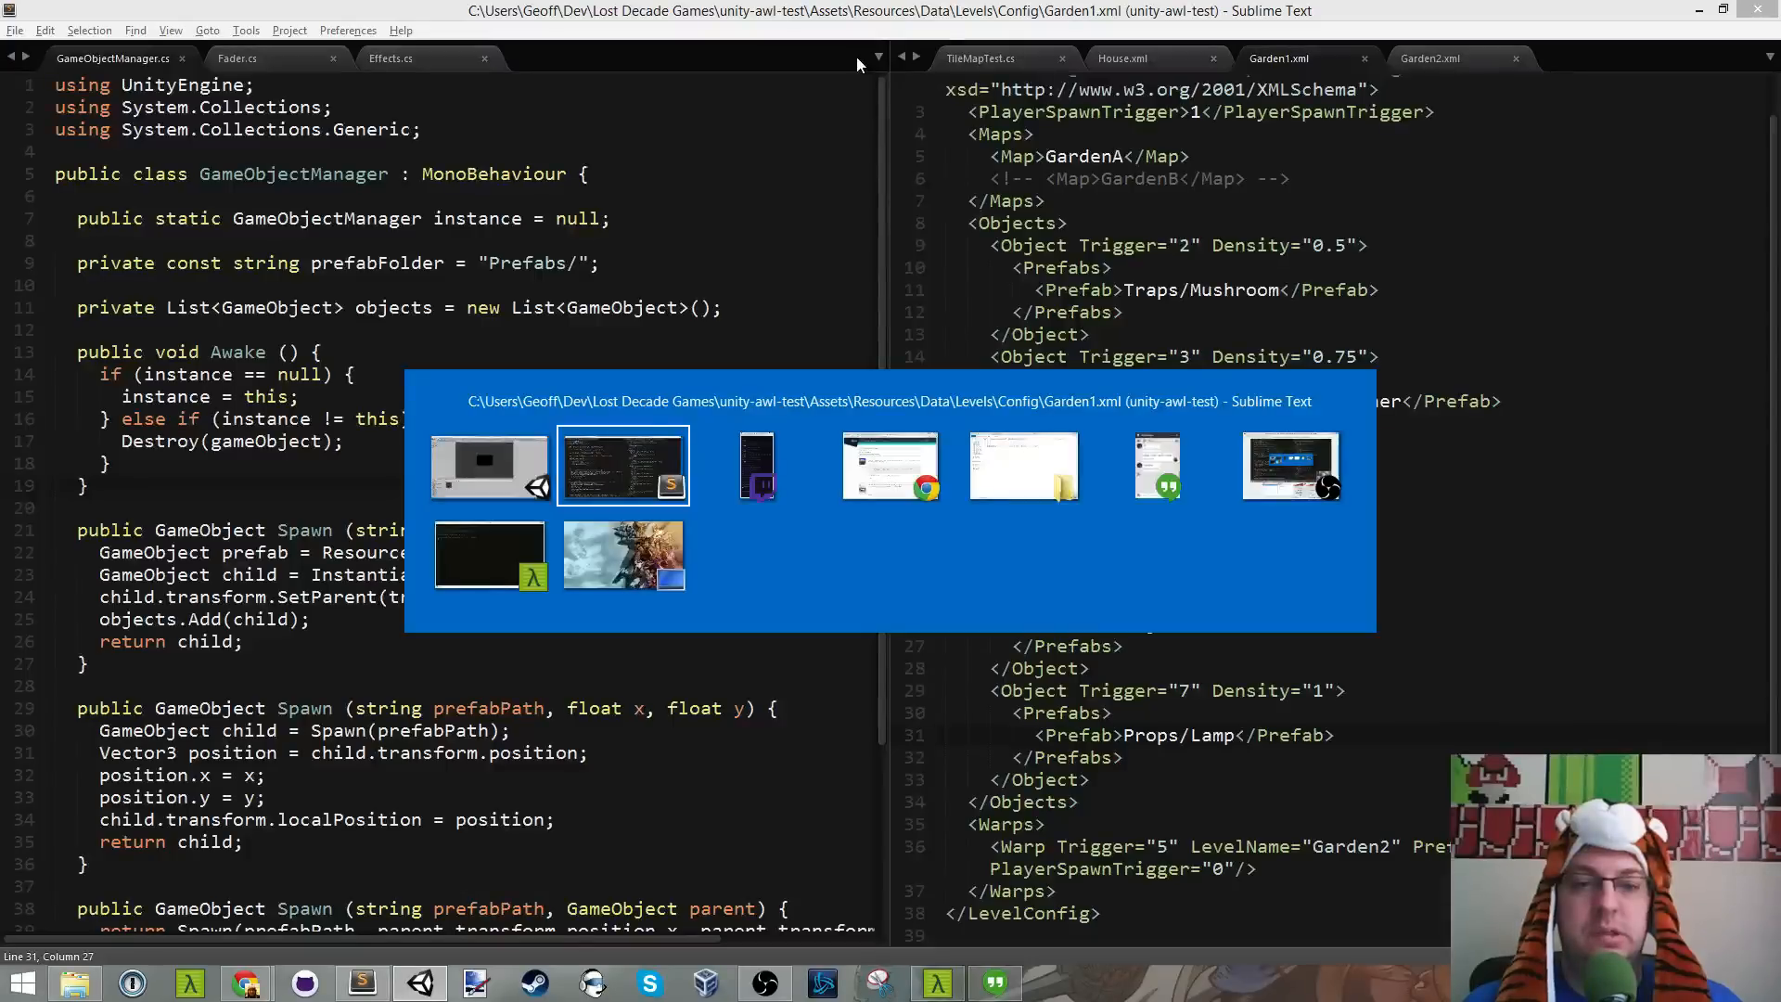
{"action": "key", "text": "alt+Tab"}
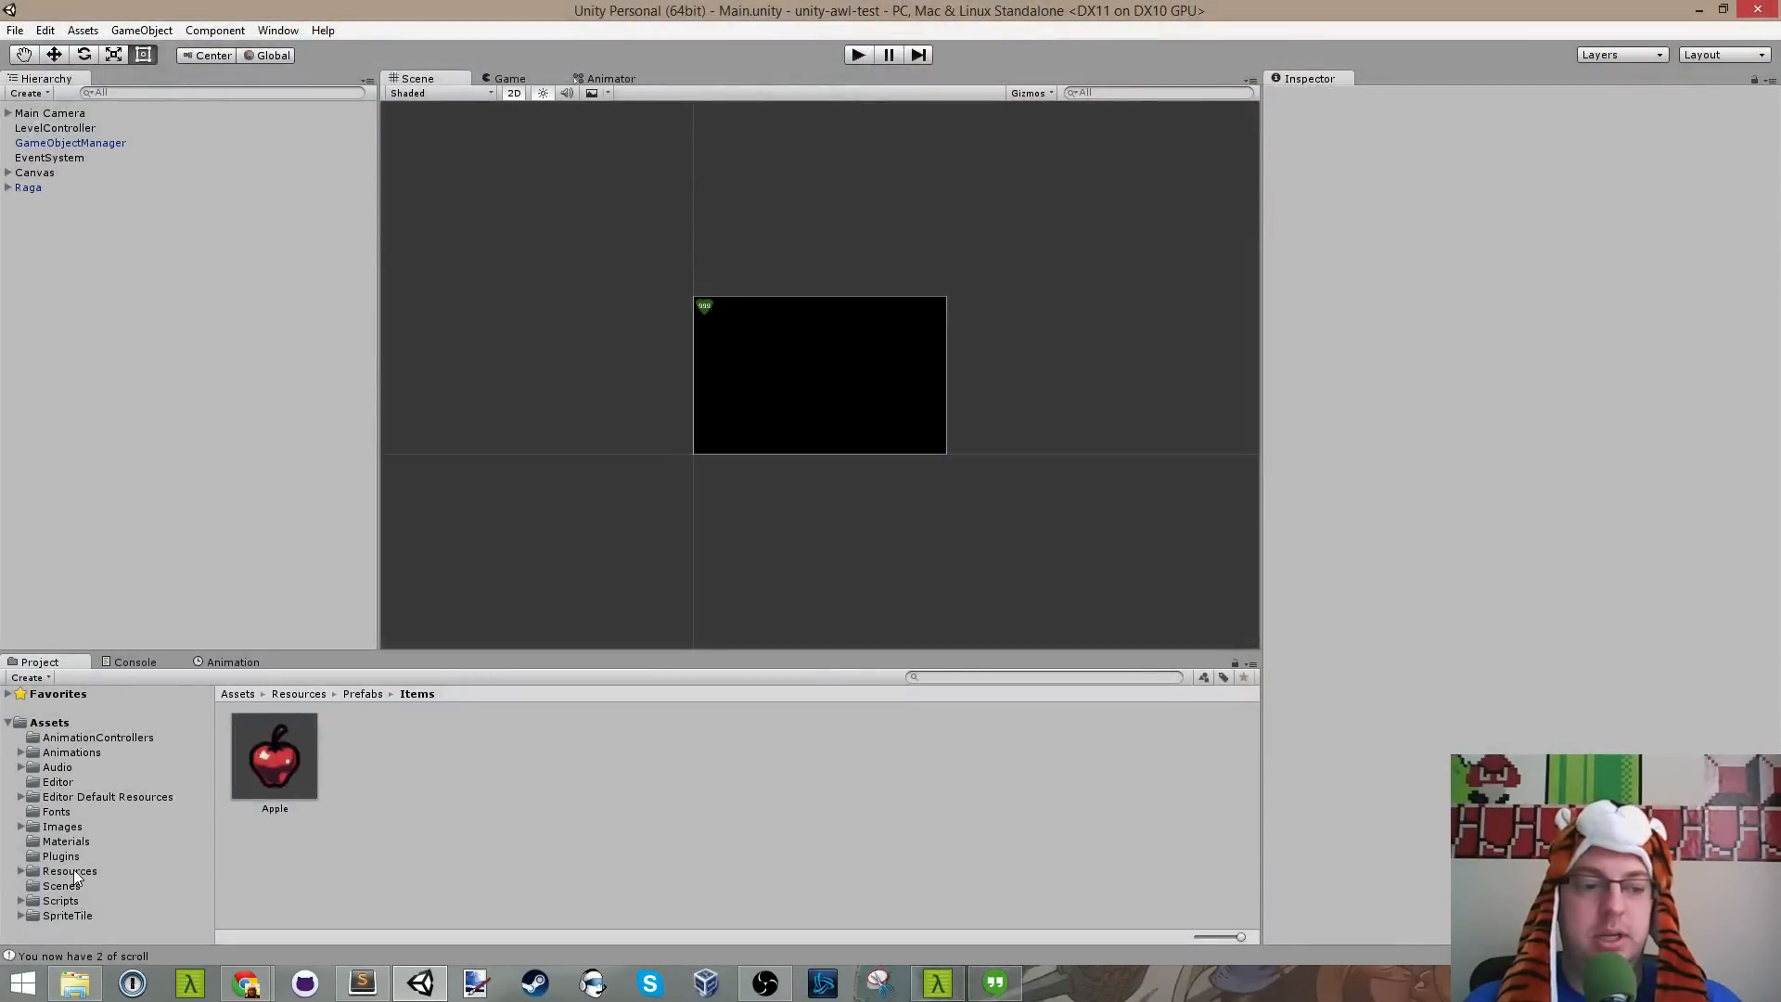
{"action": "left_click", "coordinate": [61, 856]}
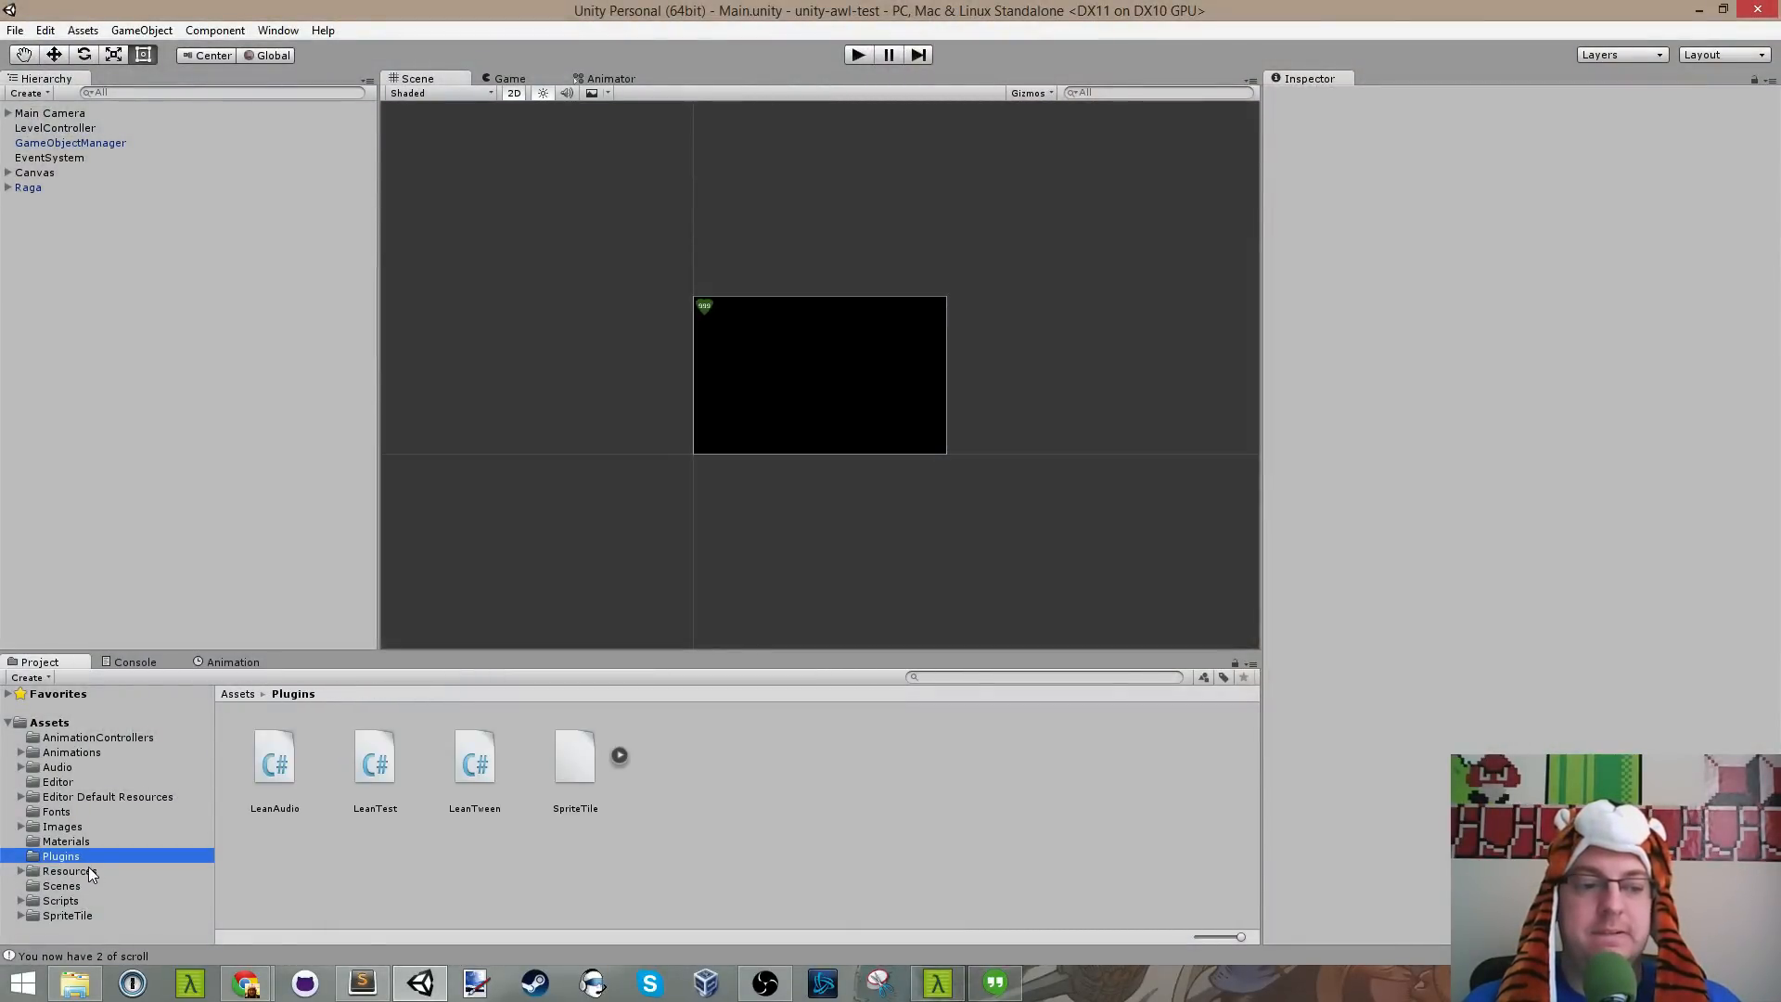
{"action": "left_click", "coordinate": [82, 871]}
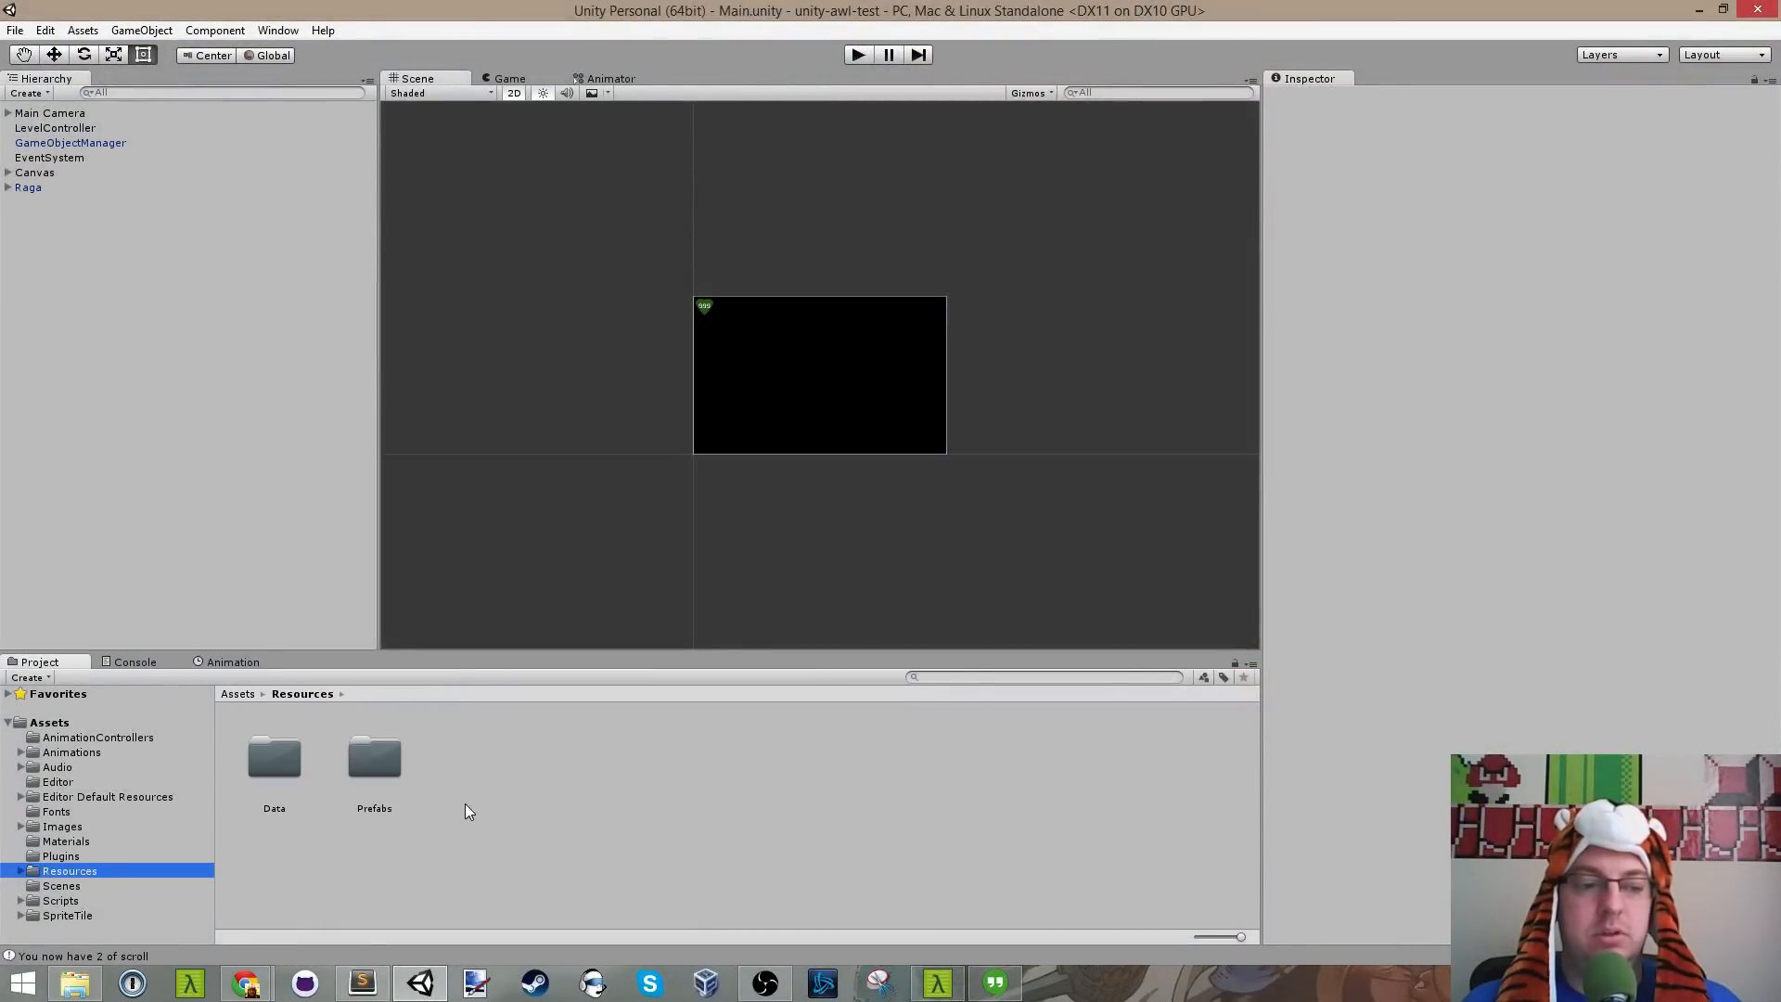
{"action": "double_click", "coordinate": [375, 760]}
{"action": "double_click", "coordinate": [675, 759]}
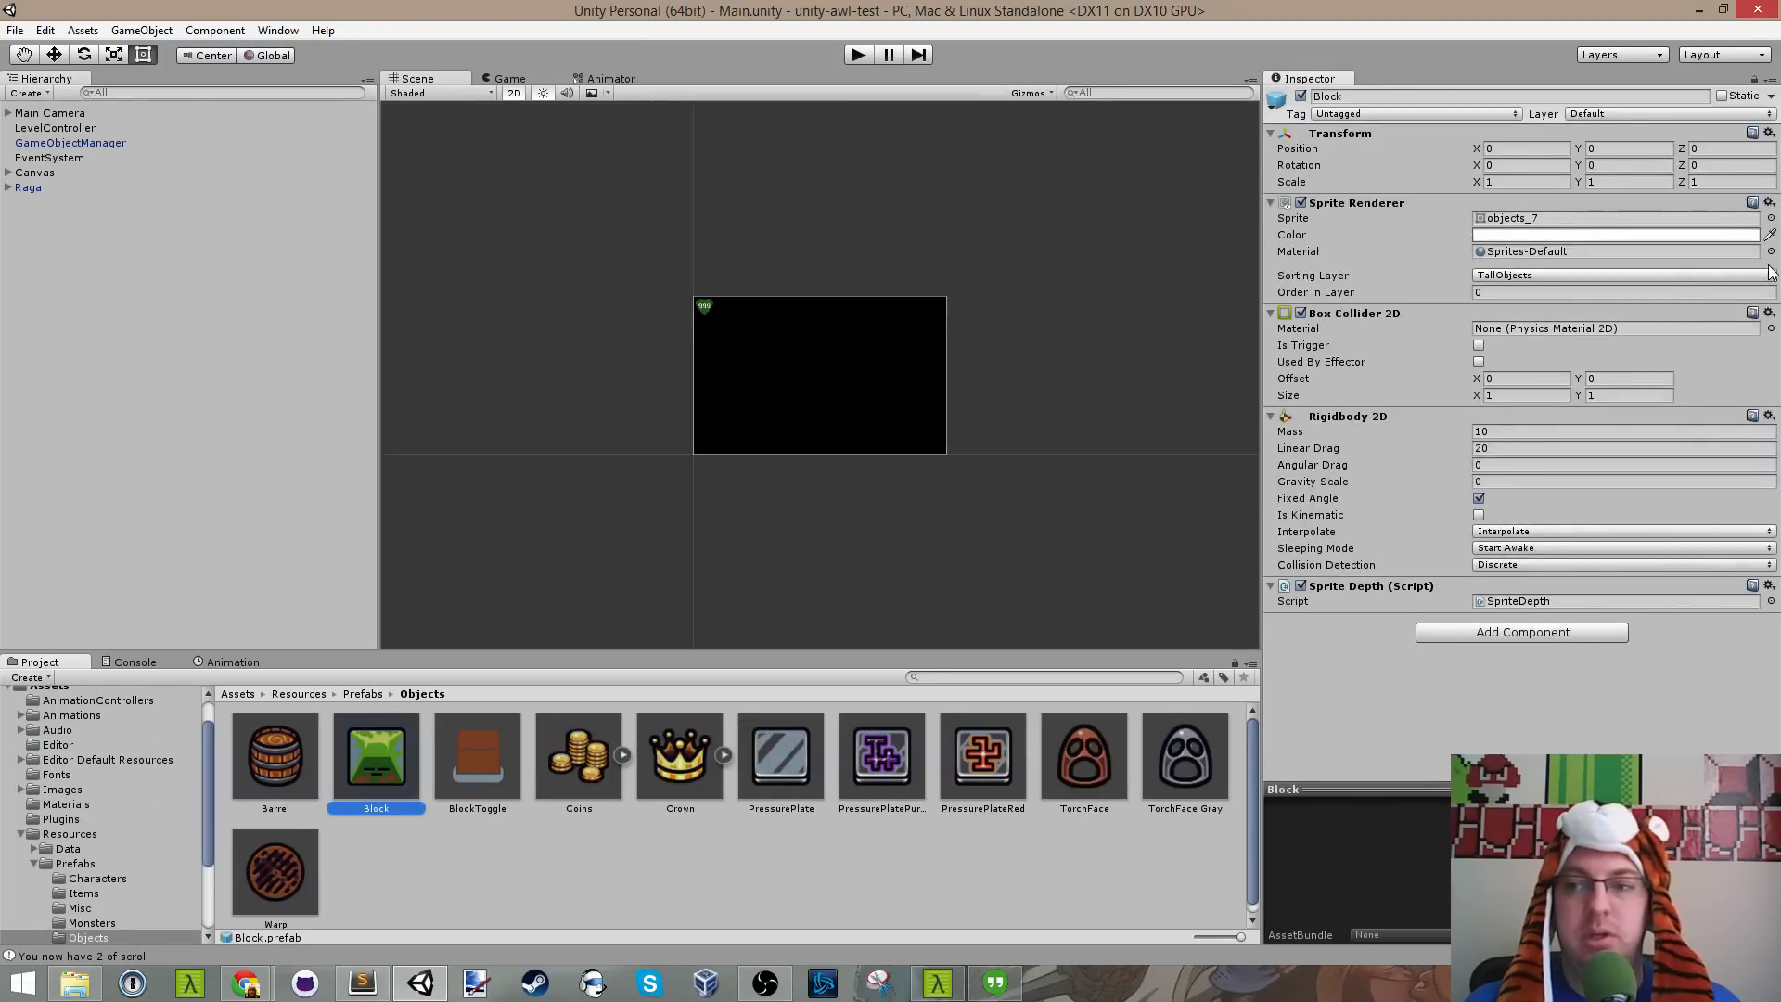
{"action": "left_click", "coordinate": [1771, 254]}
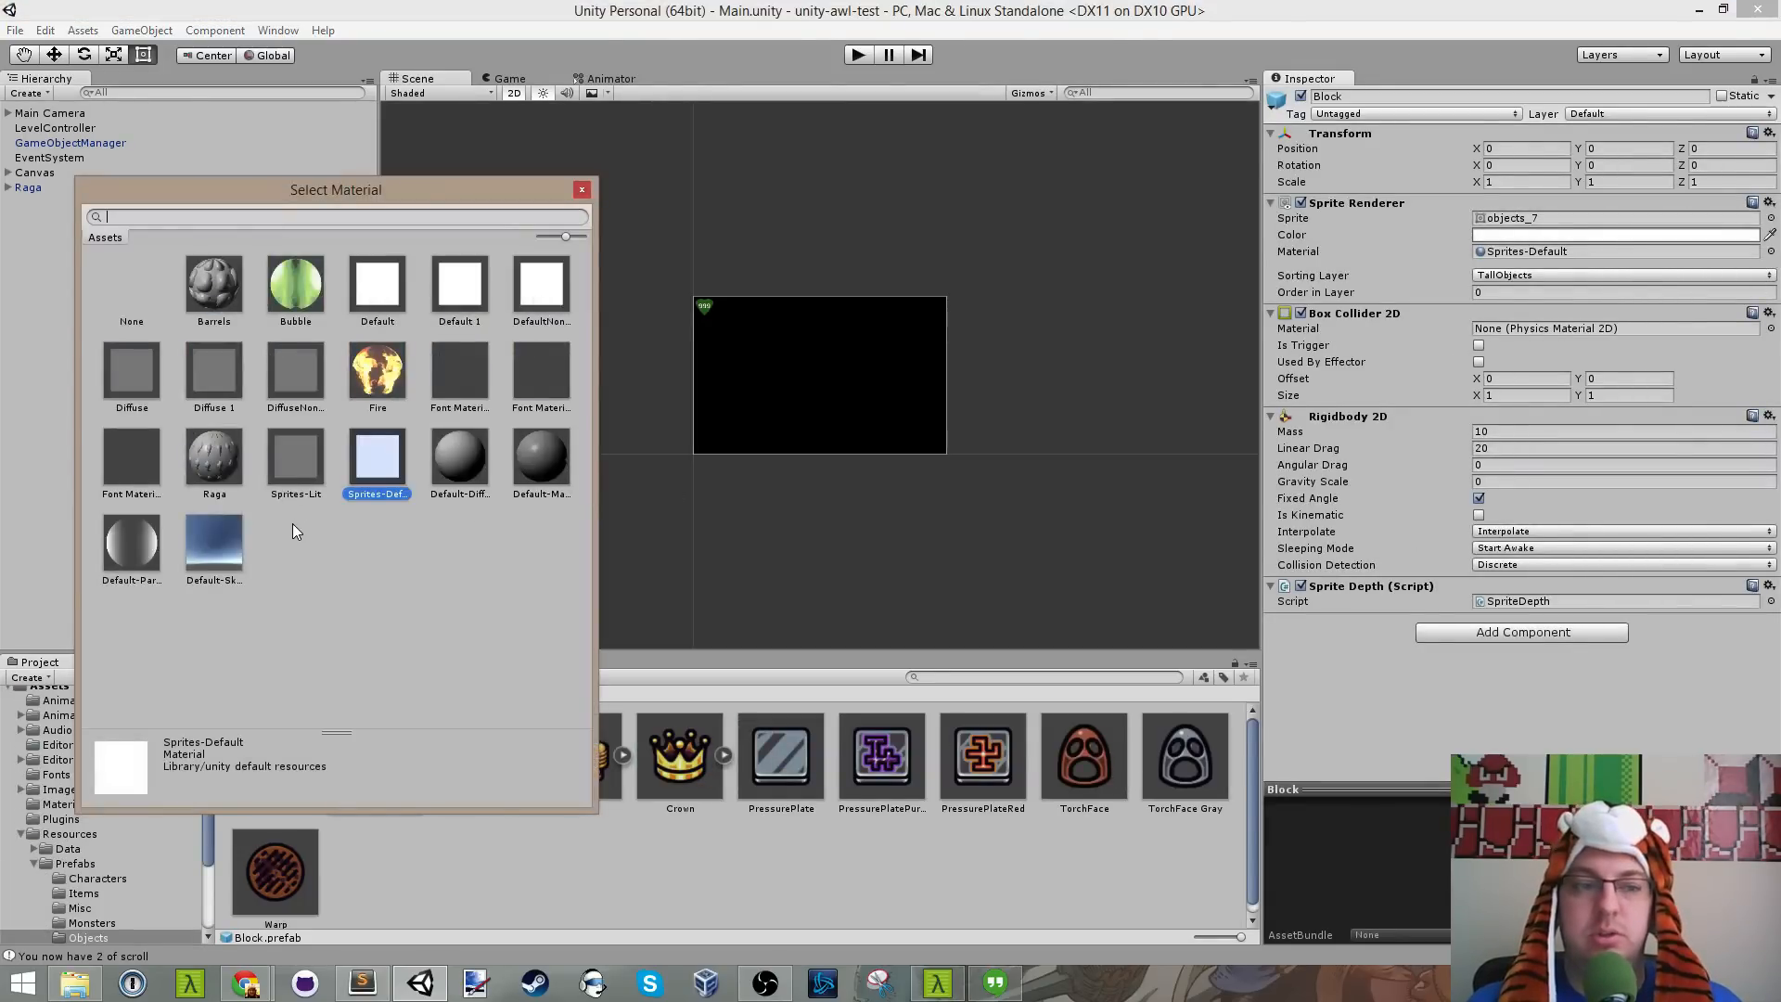
{"action": "double_click", "coordinate": [291, 459]}
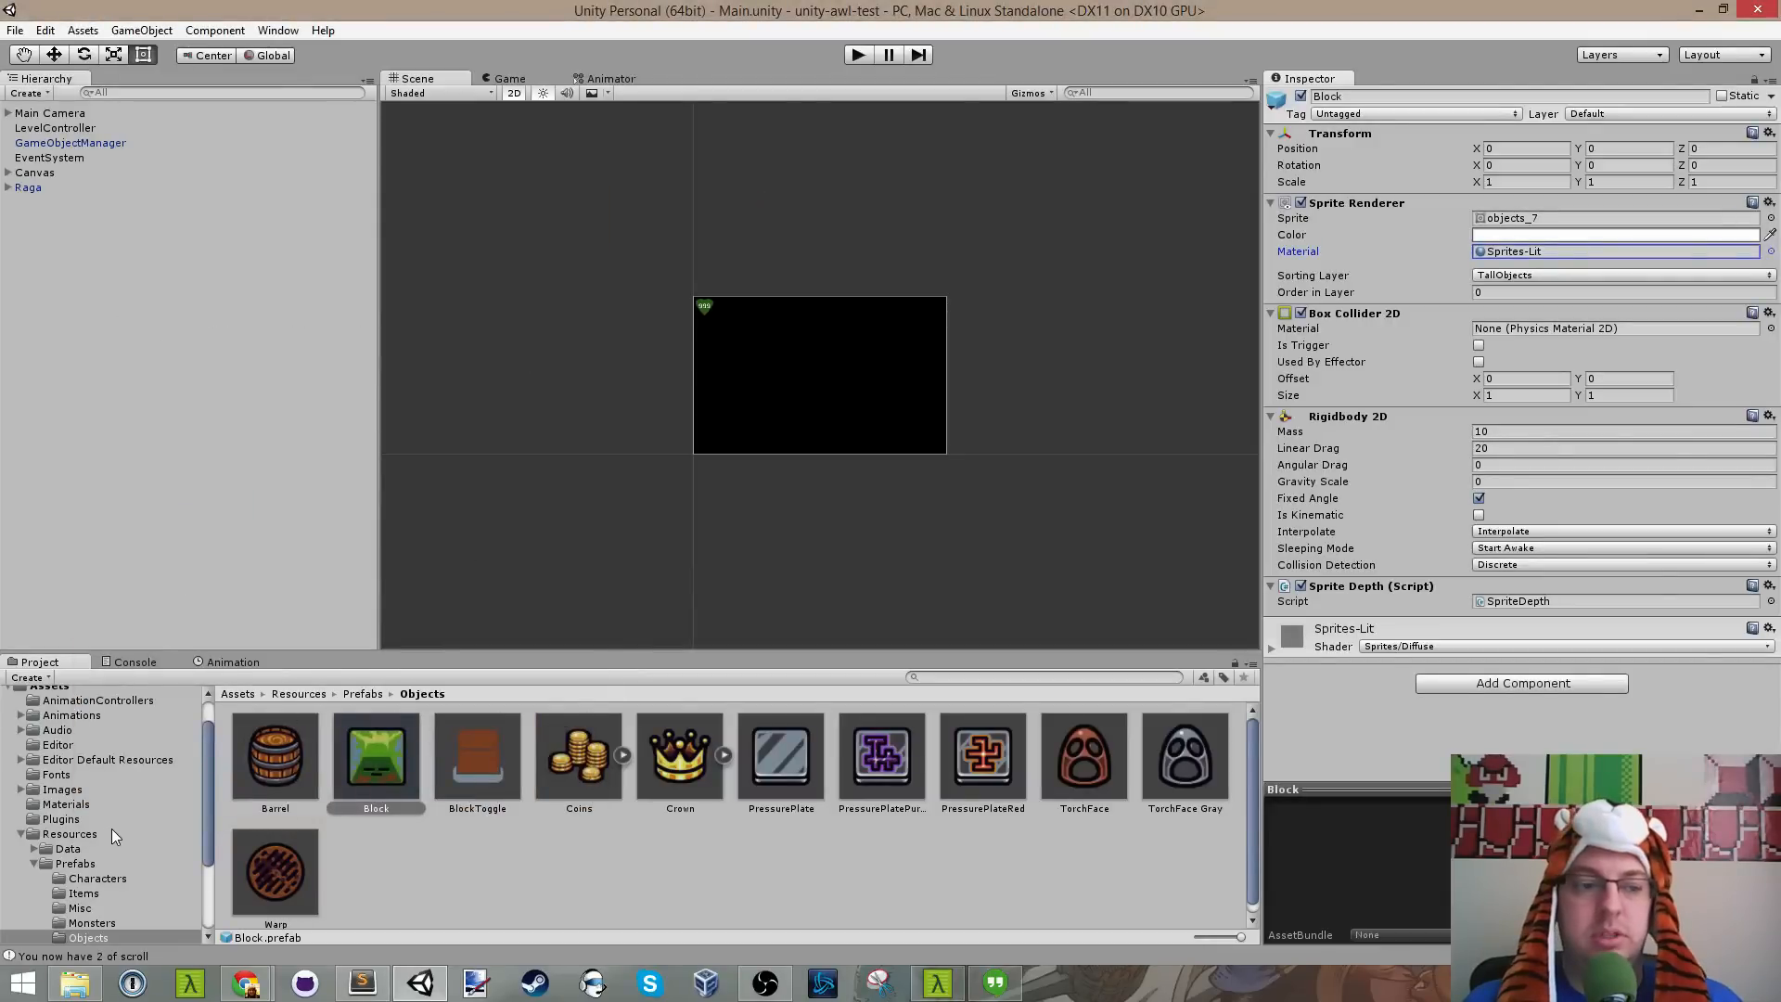
Step: Inspect the shader settings of the Sprites-Lit material in the Materials folder, then deselect the material
{"action": "scroll", "coordinate": [113, 825], "scroll_direction": "up", "scroll_amount": 2}
{"action": "left_click", "coordinate": [66, 842]}
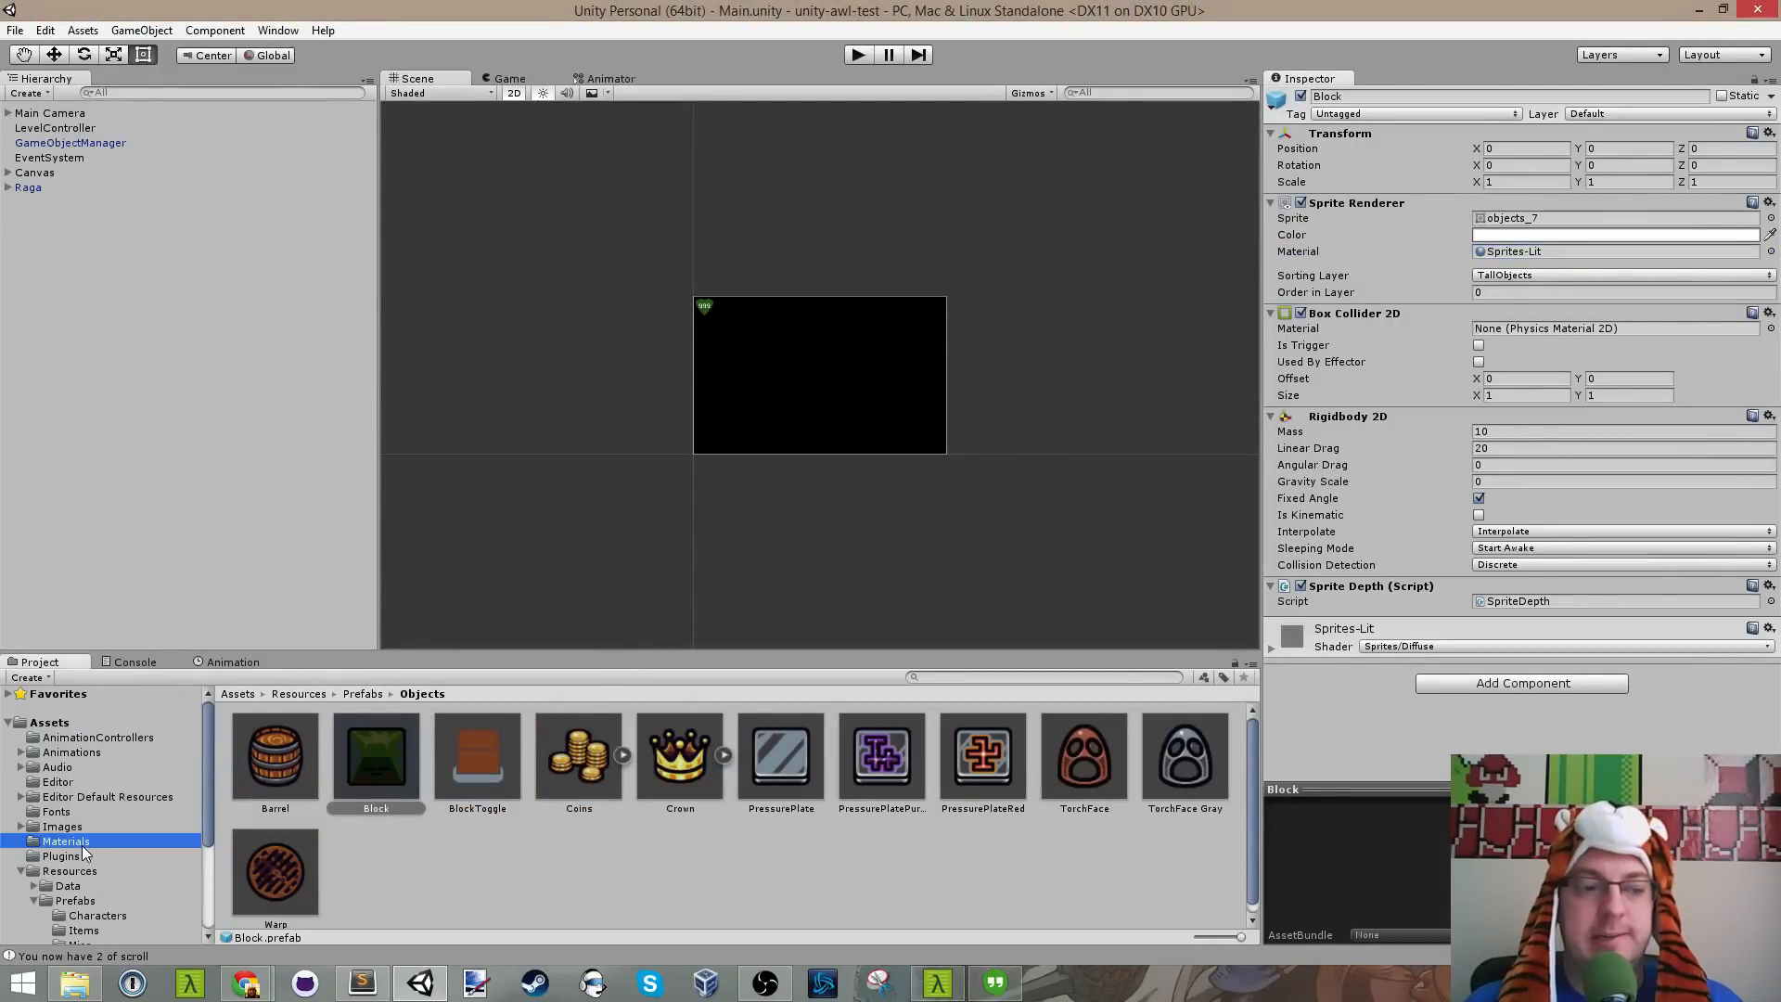
{"action": "left_click", "coordinate": [687, 761]}
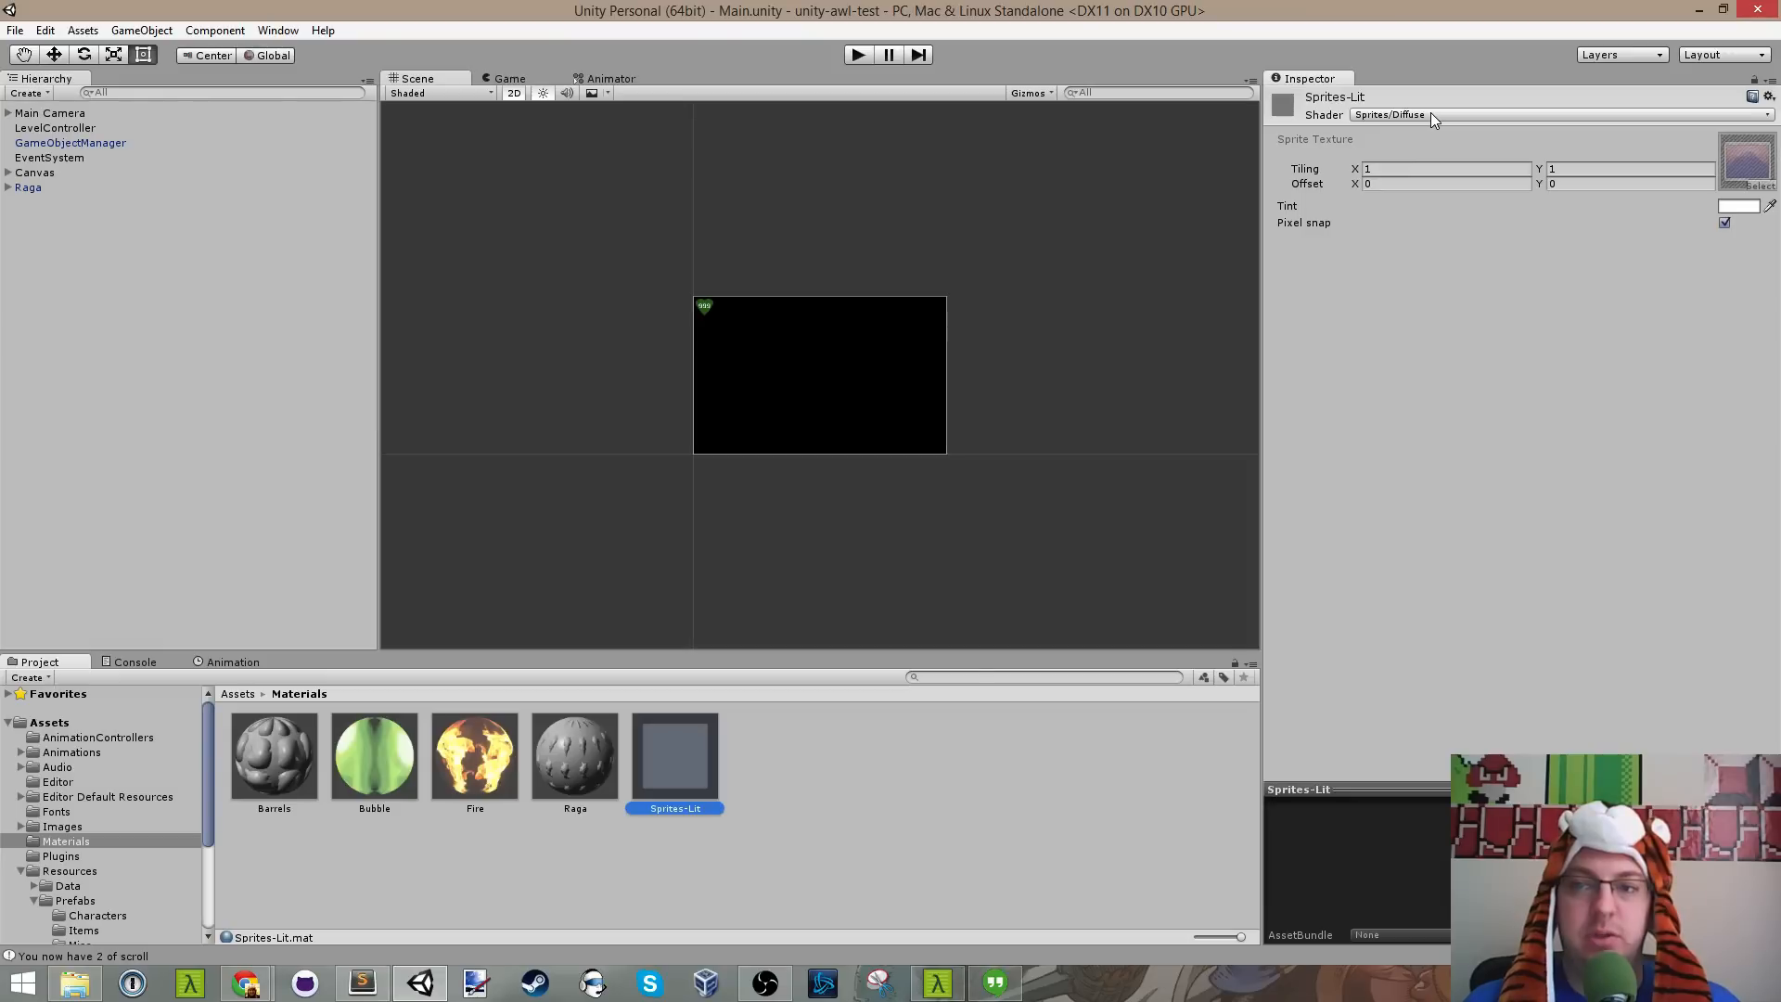
{"action": "left_click", "coordinate": [895, 837]}
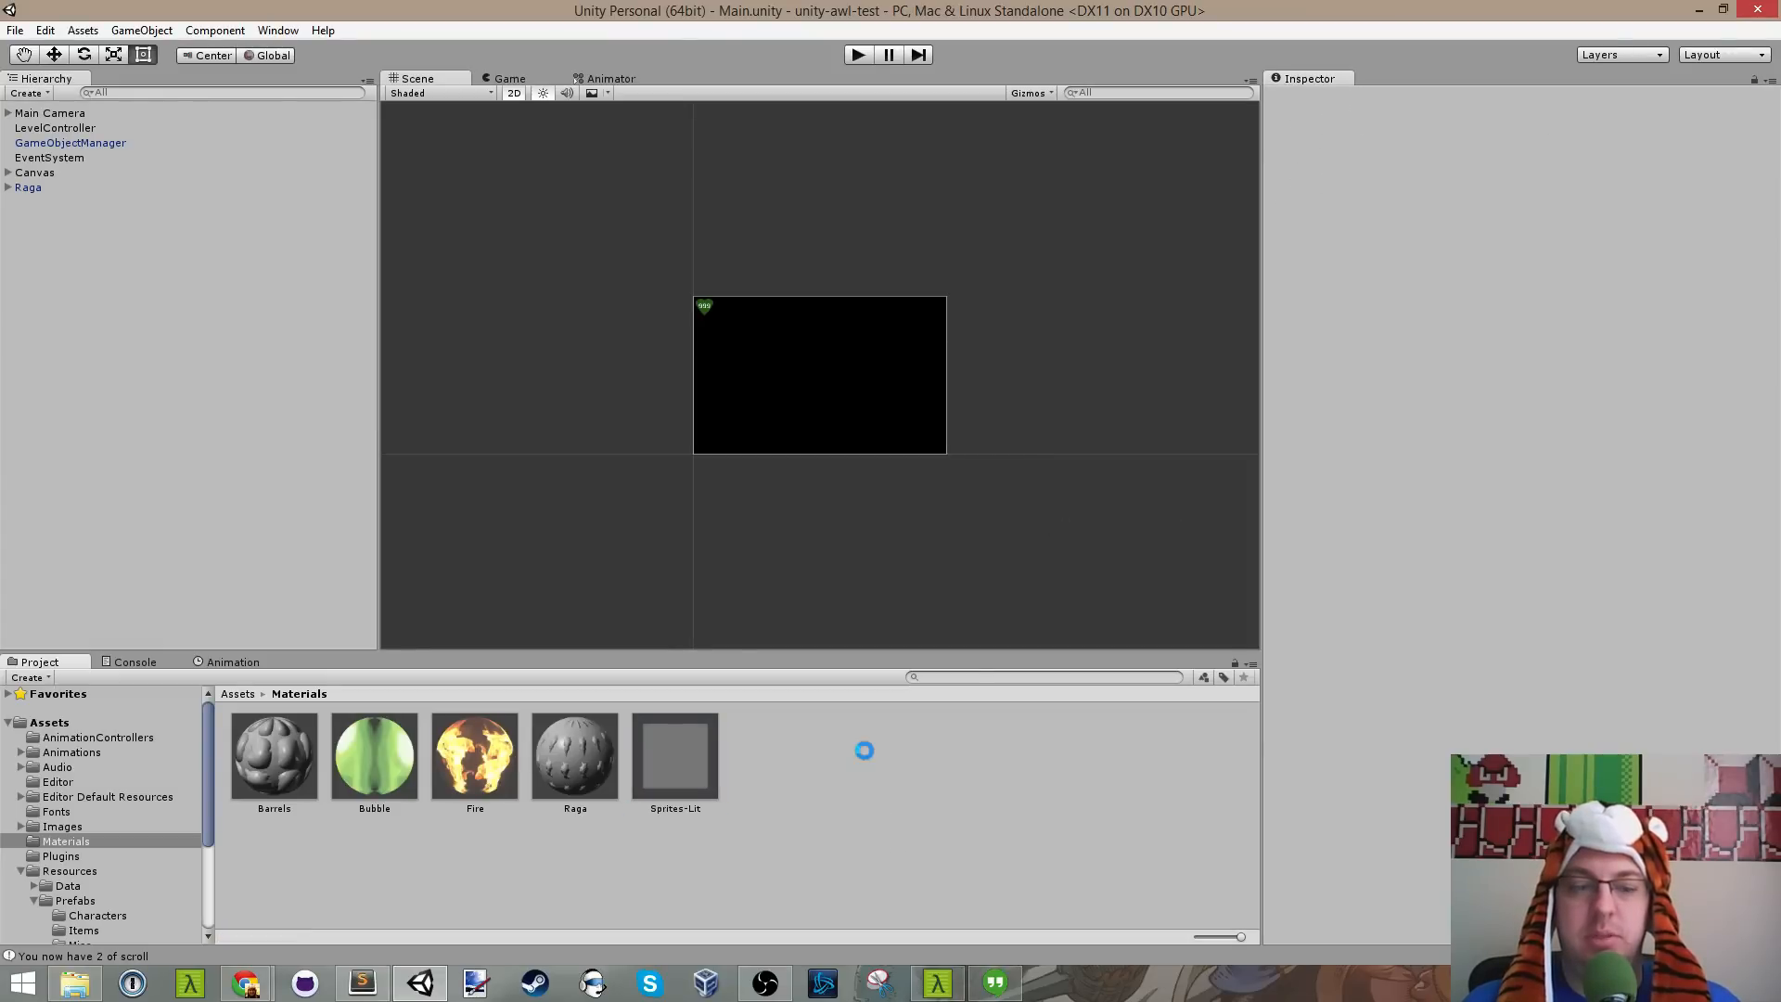
Step: Run the game and push the starting room's western block to the spot just north of the southwestern lamp
{"action": "left_click", "coordinate": [855, 57]}
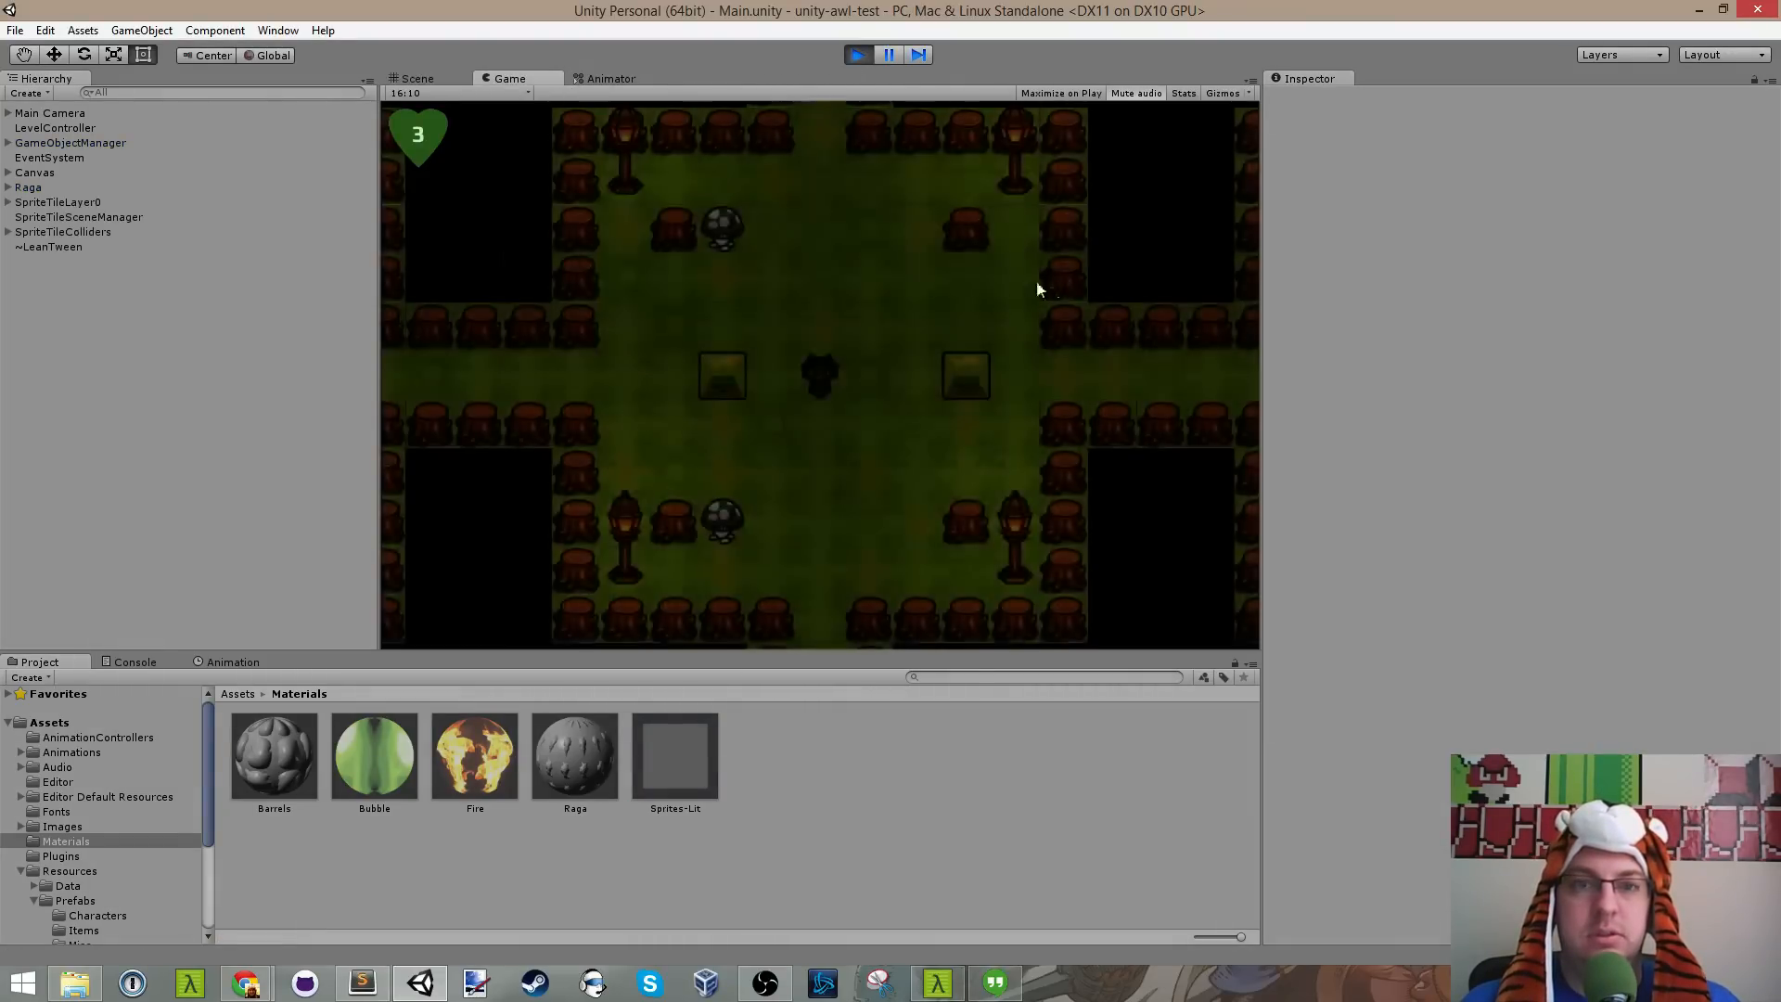
{"action": "key", "text": "Up"}
{"action": "key", "text": "Left"}
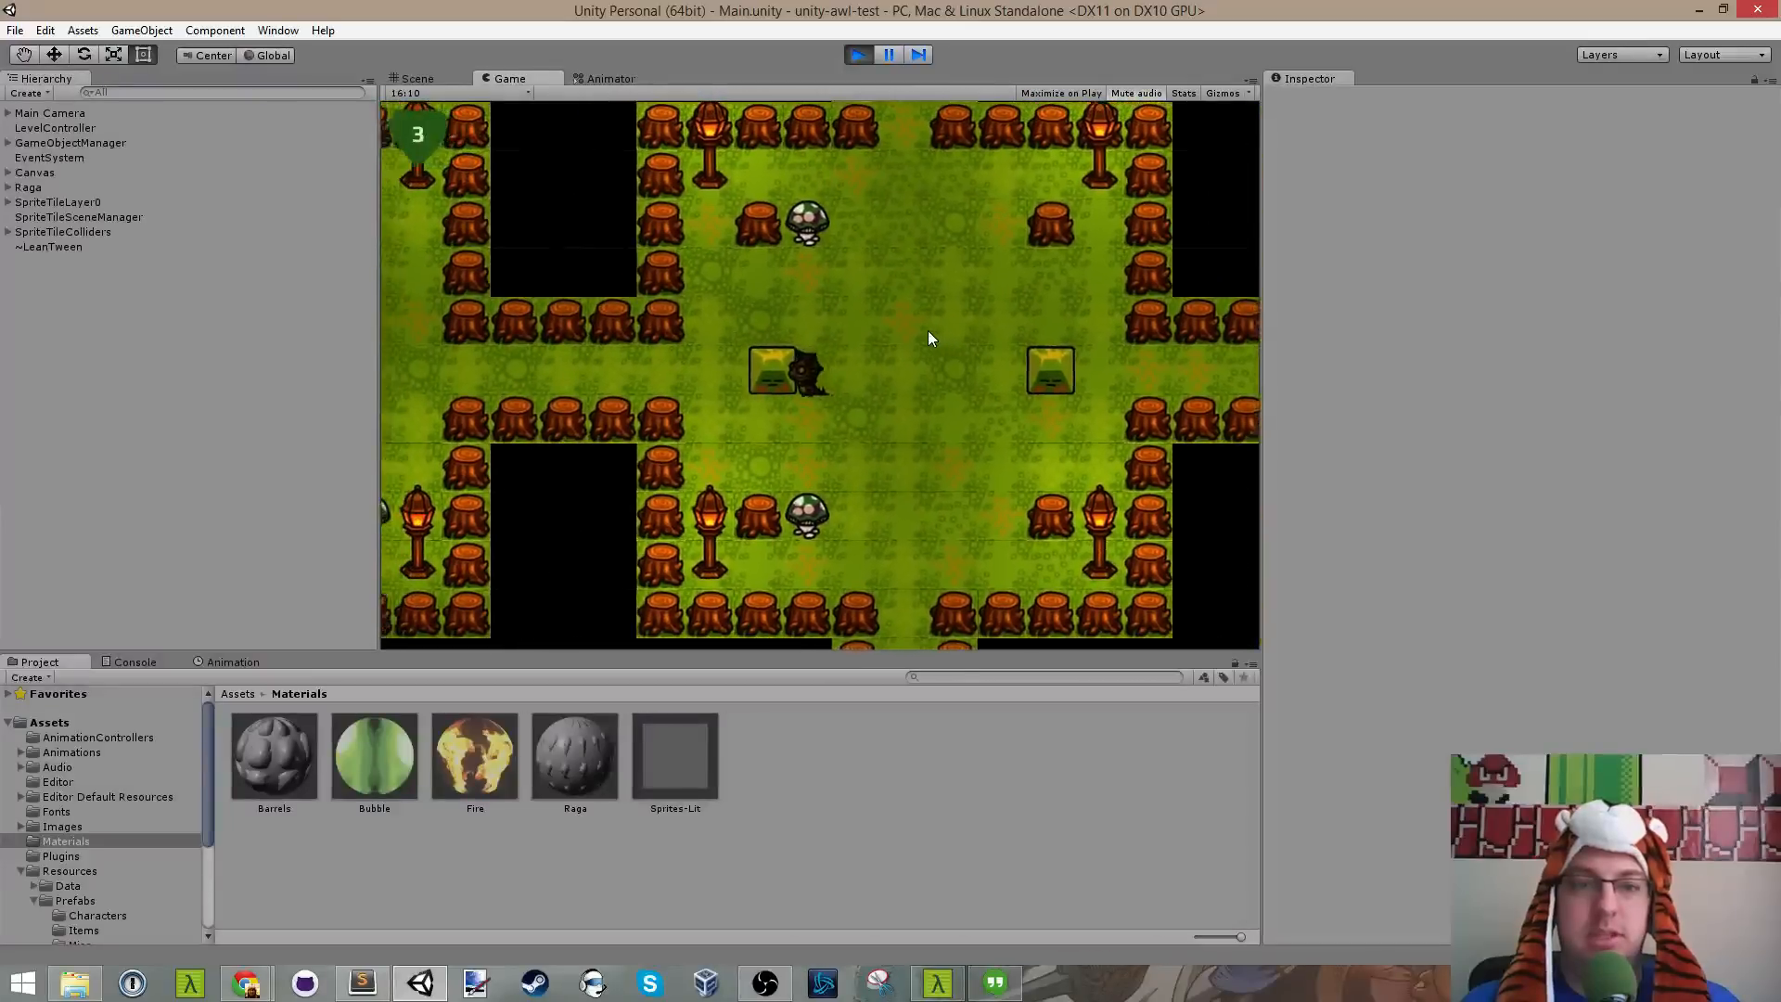
{"action": "key", "text": "Up"}
{"action": "key", "text": "Left"}
{"action": "key", "text": "Down"}
{"action": "key", "text": "Down"}
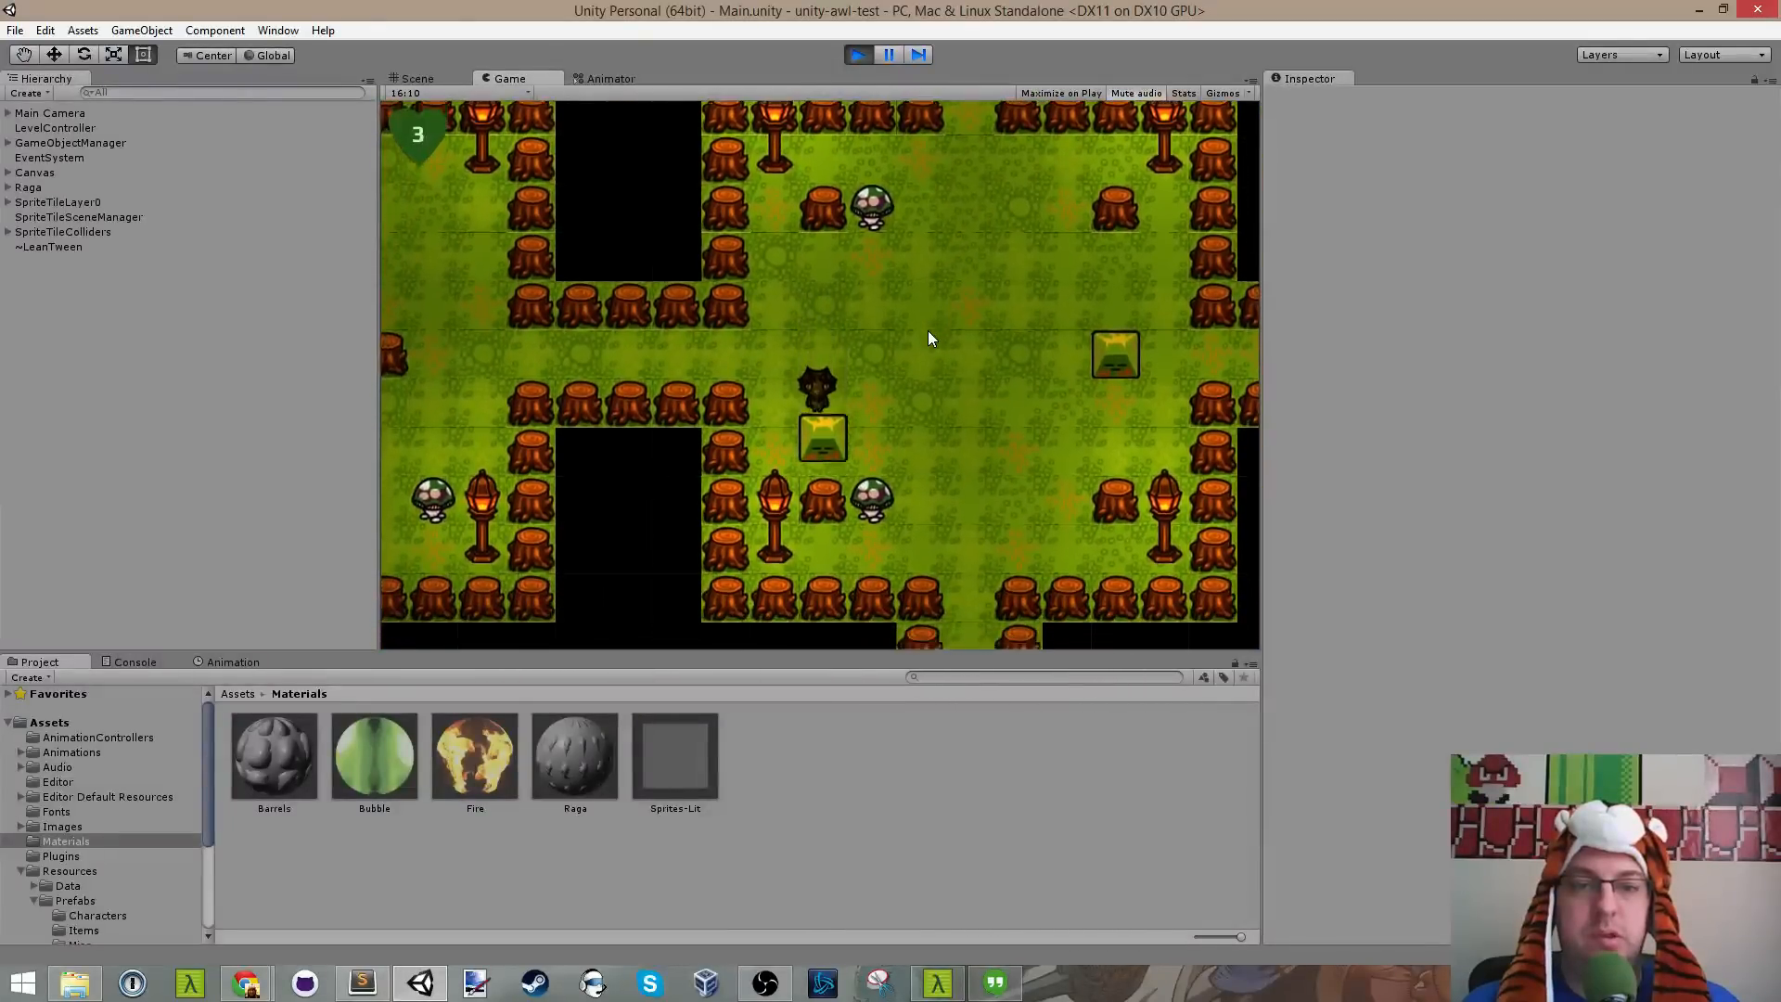
{"action": "key", "text": "Right"}
{"action": "key", "text": "Down"}
{"action": "key", "text": "Left"}
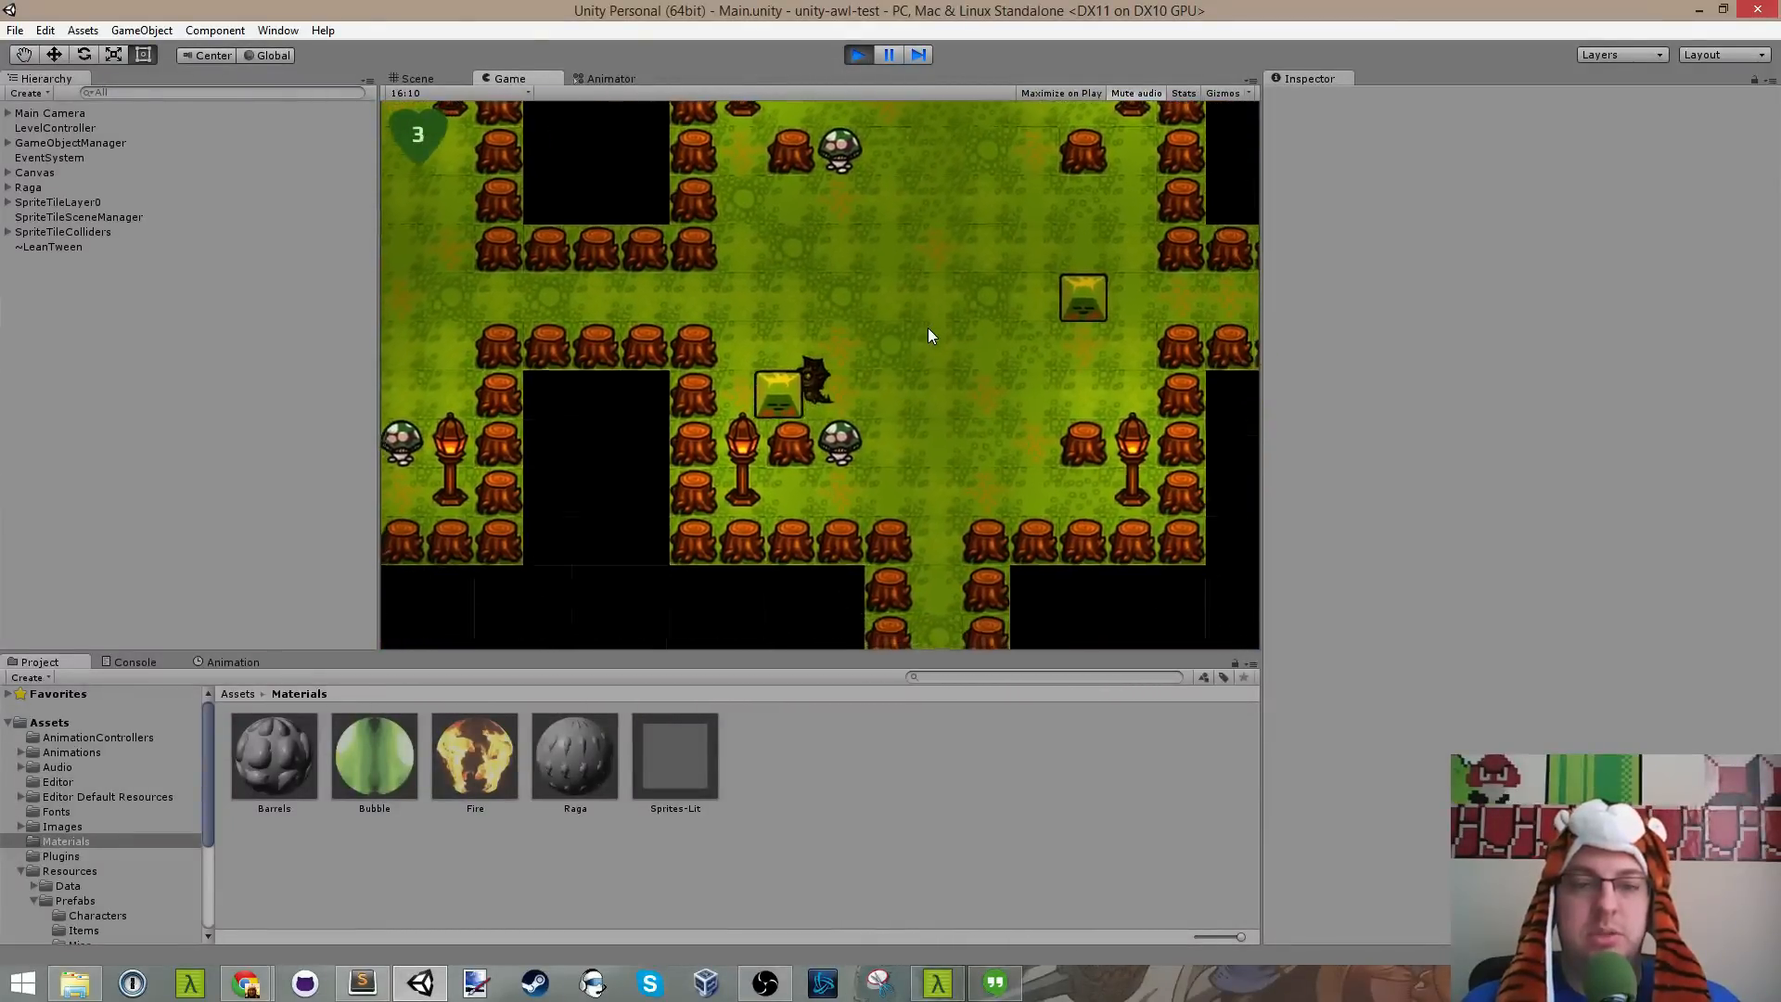
Step: Walk the character around the starting room's eastern block and push it west toward the middle of the room
{"action": "key", "text": "Right"}
{"action": "key", "text": "Up"}
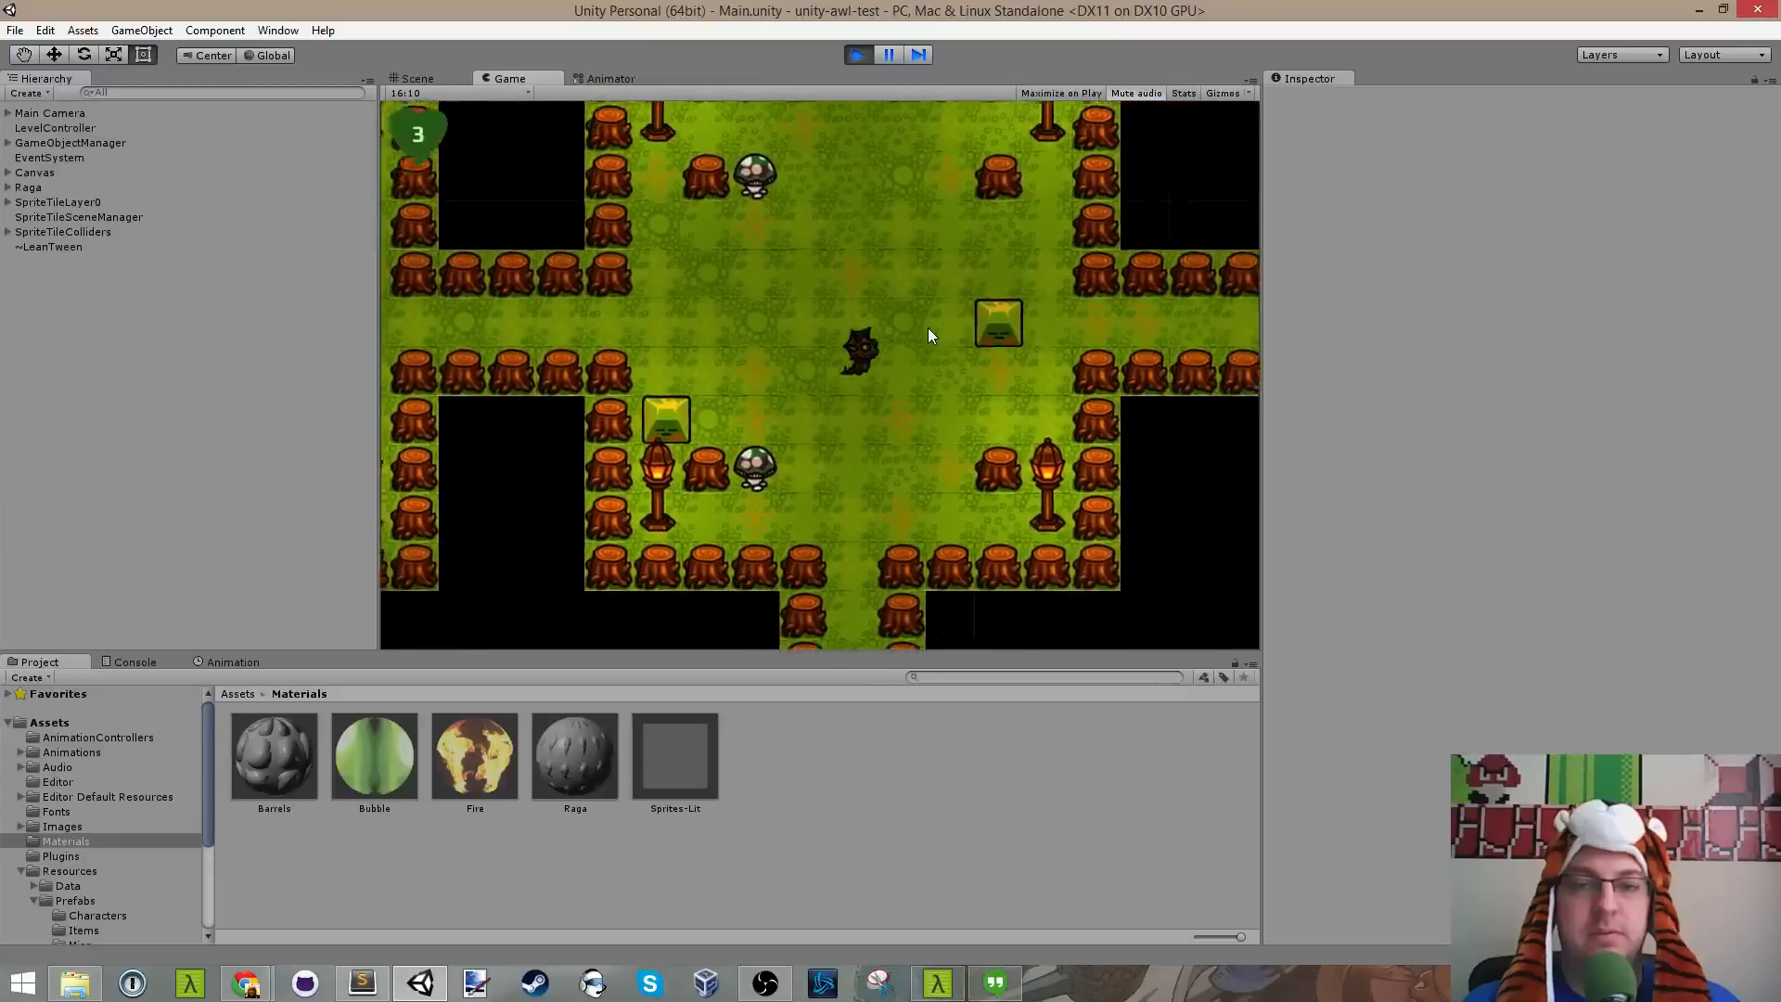
{"action": "key", "text": "Up"}
{"action": "key", "text": "Right"}
{"action": "key", "text": "Up"}
{"action": "key", "text": "Left"}
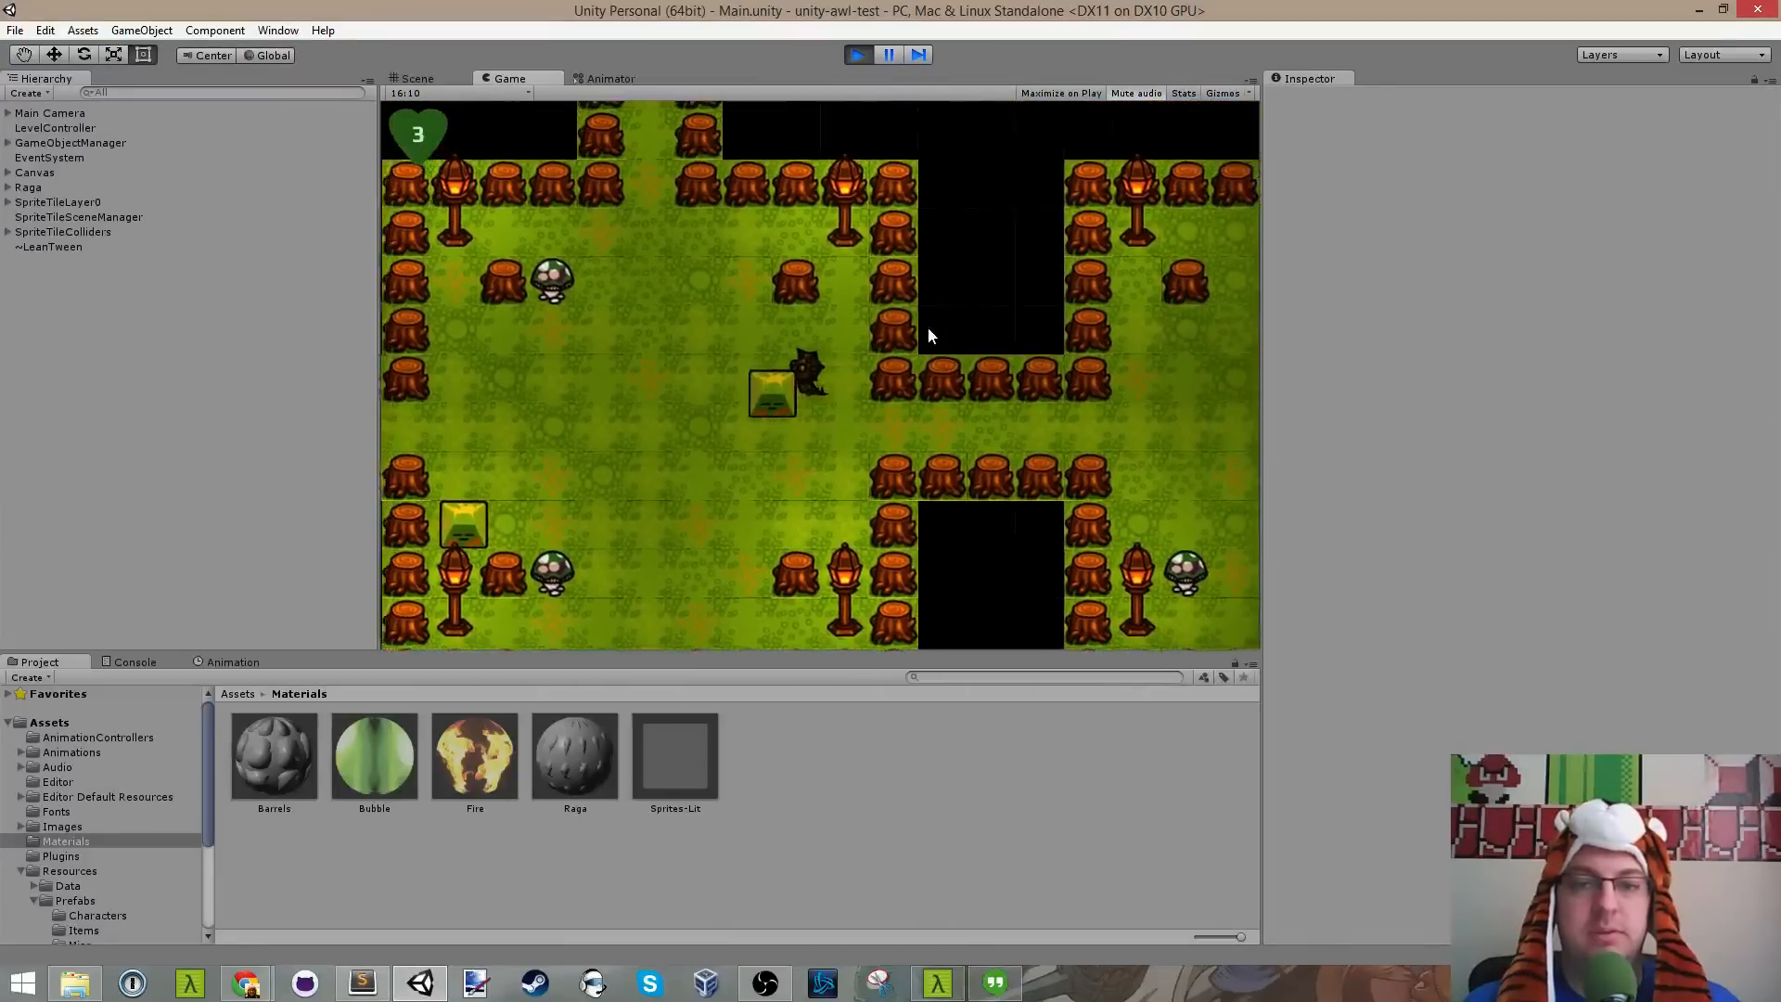
Step: Walk the character to the northern room, collect the scroll, and push the block east to the northeastern lamp
{"action": "key", "text": "Up"}
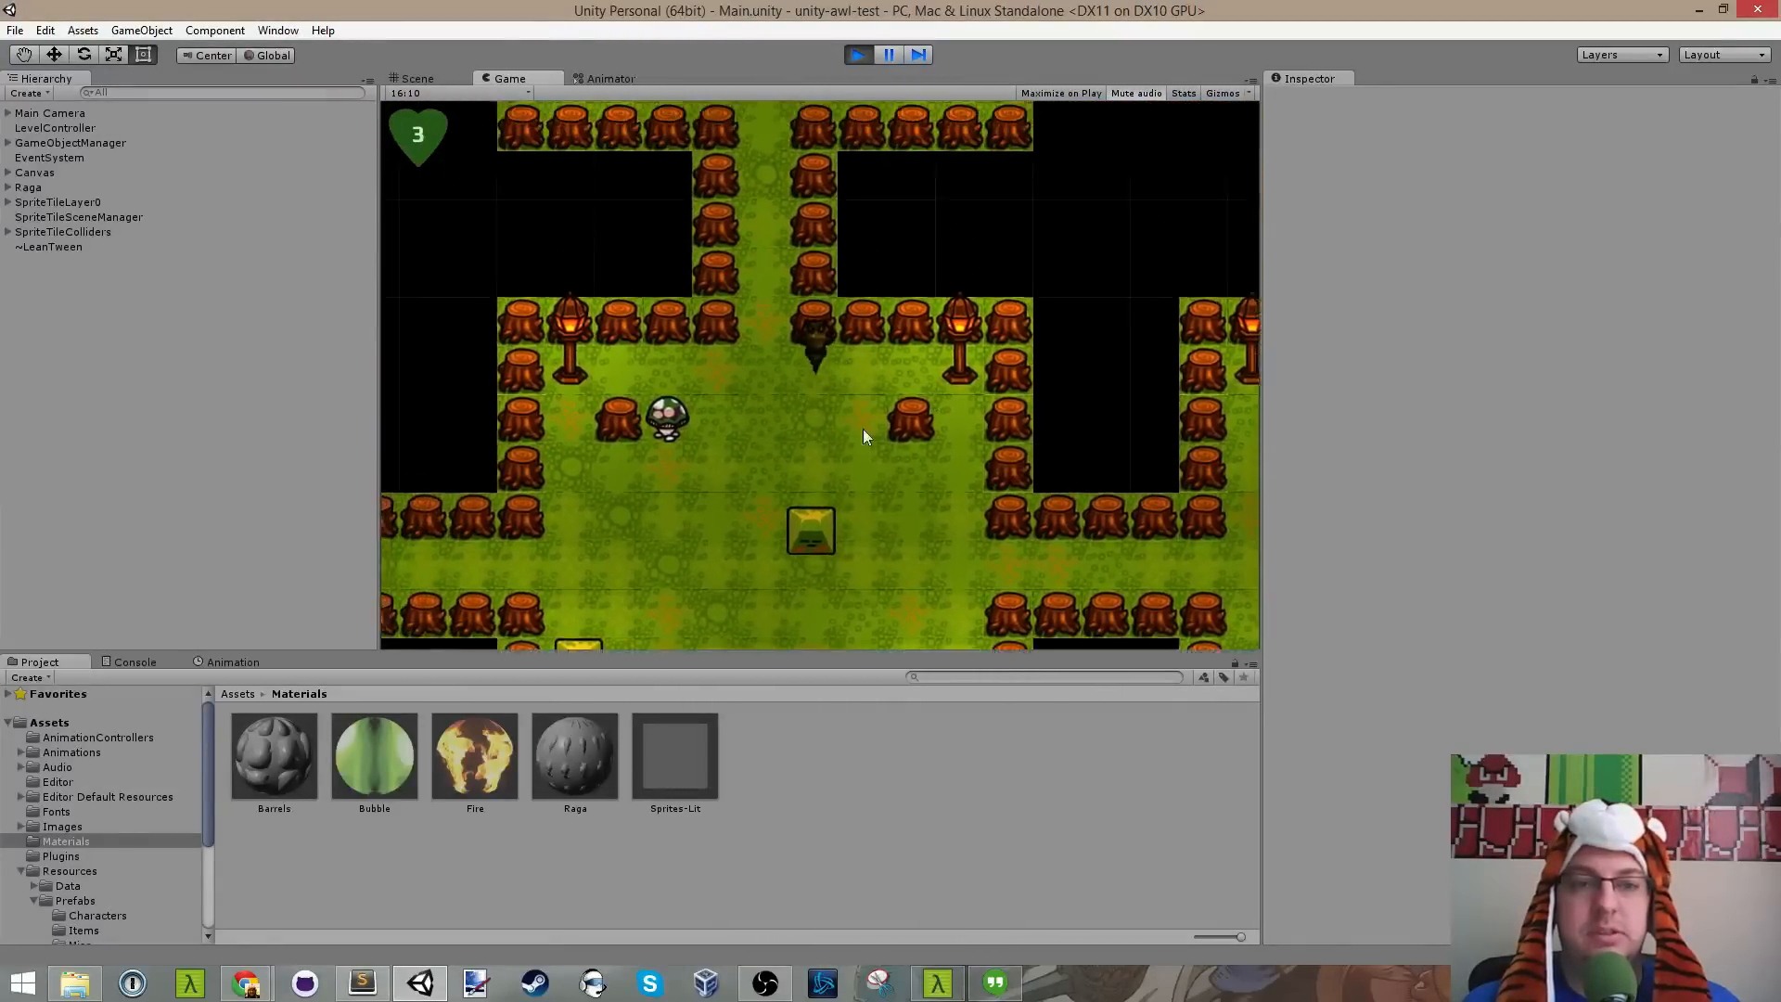
{"action": "key", "text": "Up"}
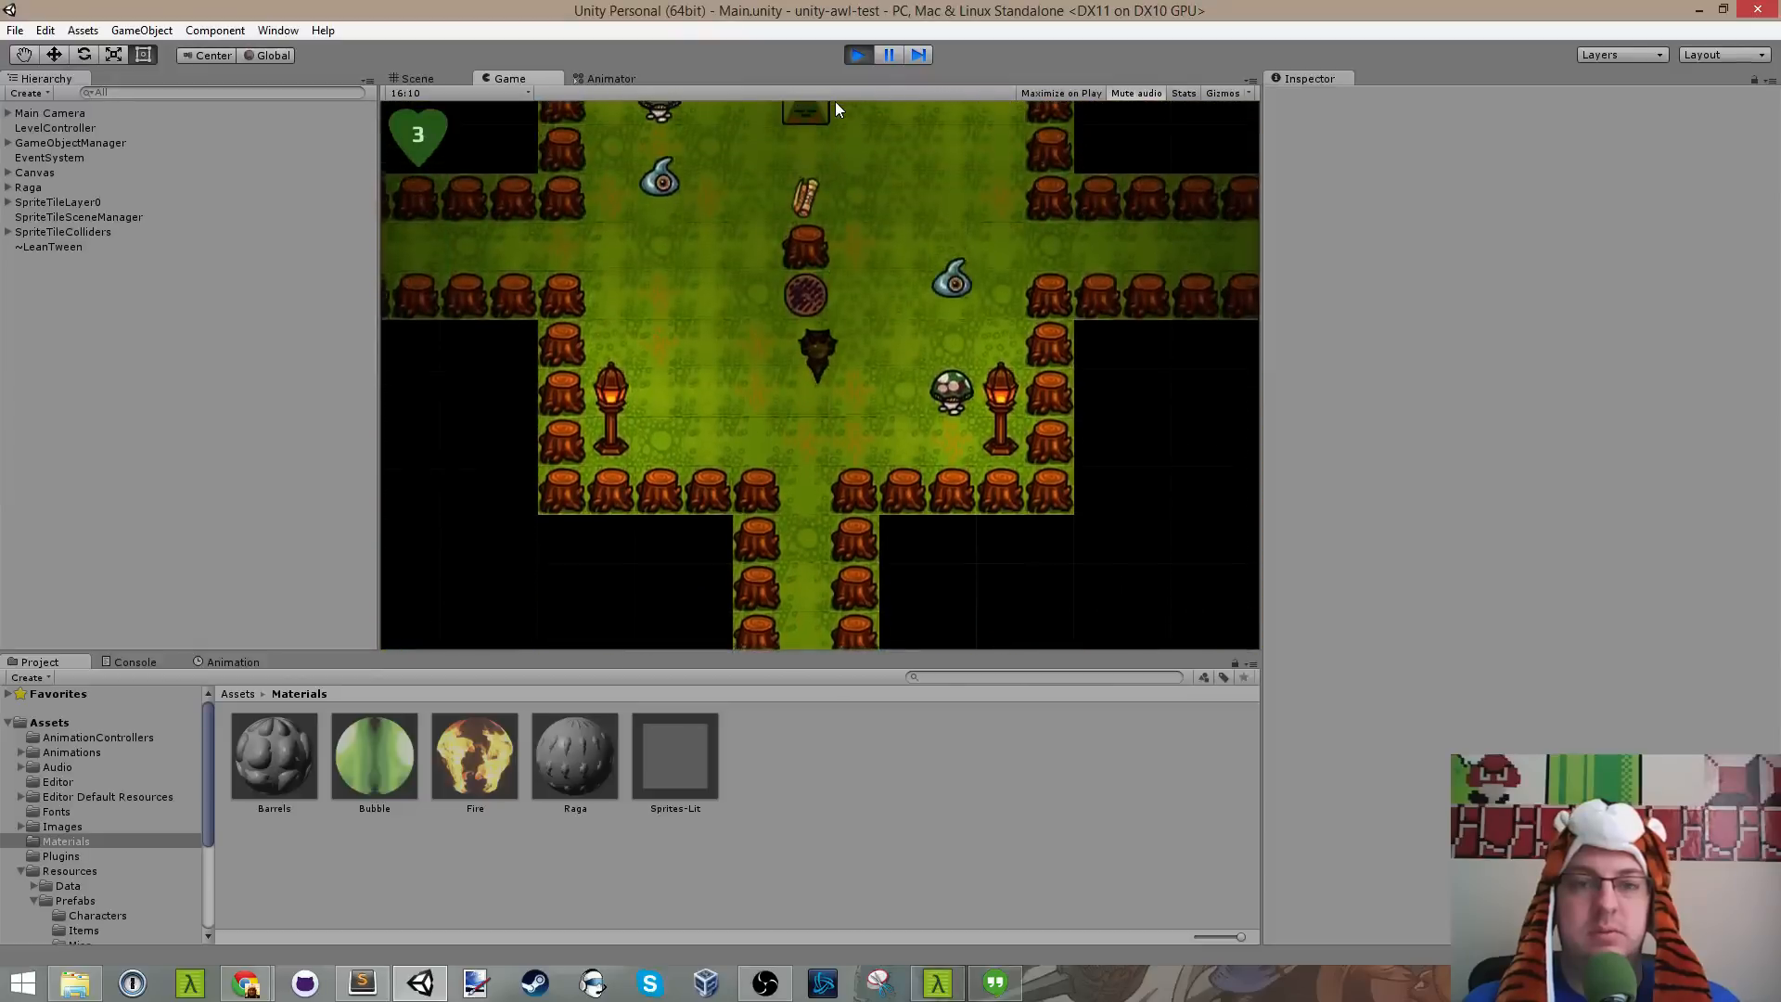
{"action": "key", "text": "Left"}
{"action": "key", "text": "Up"}
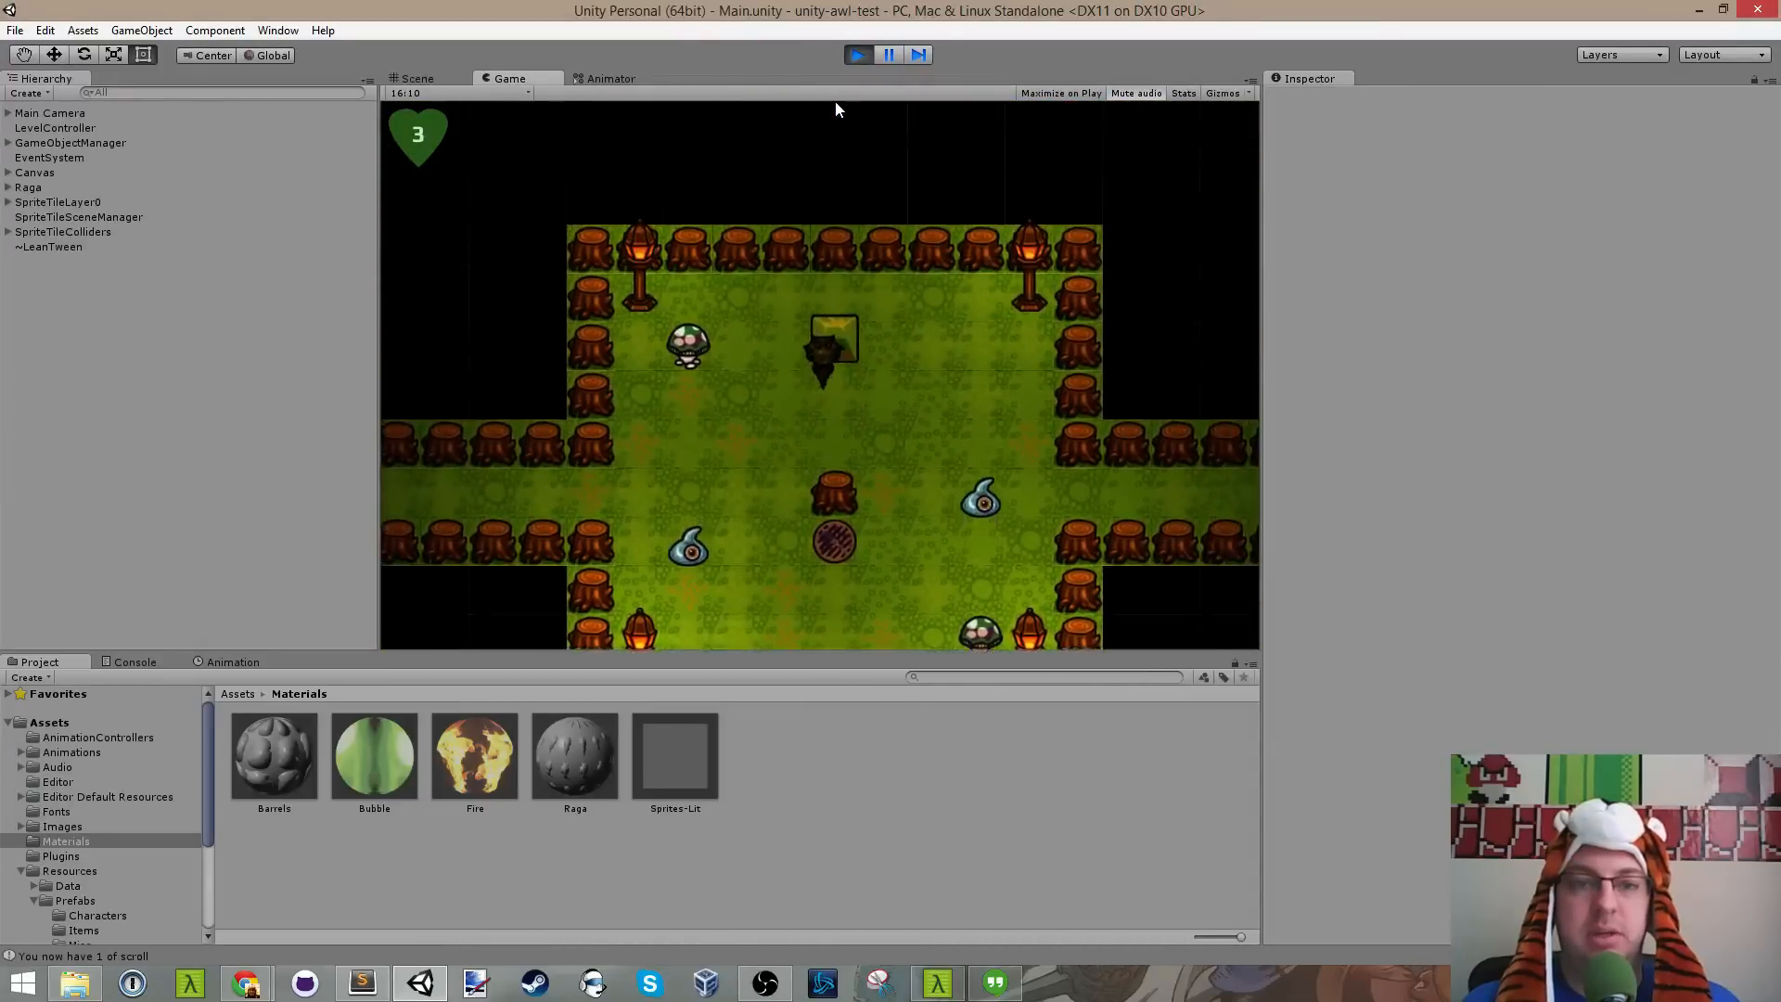
{"action": "key", "text": "Right"}
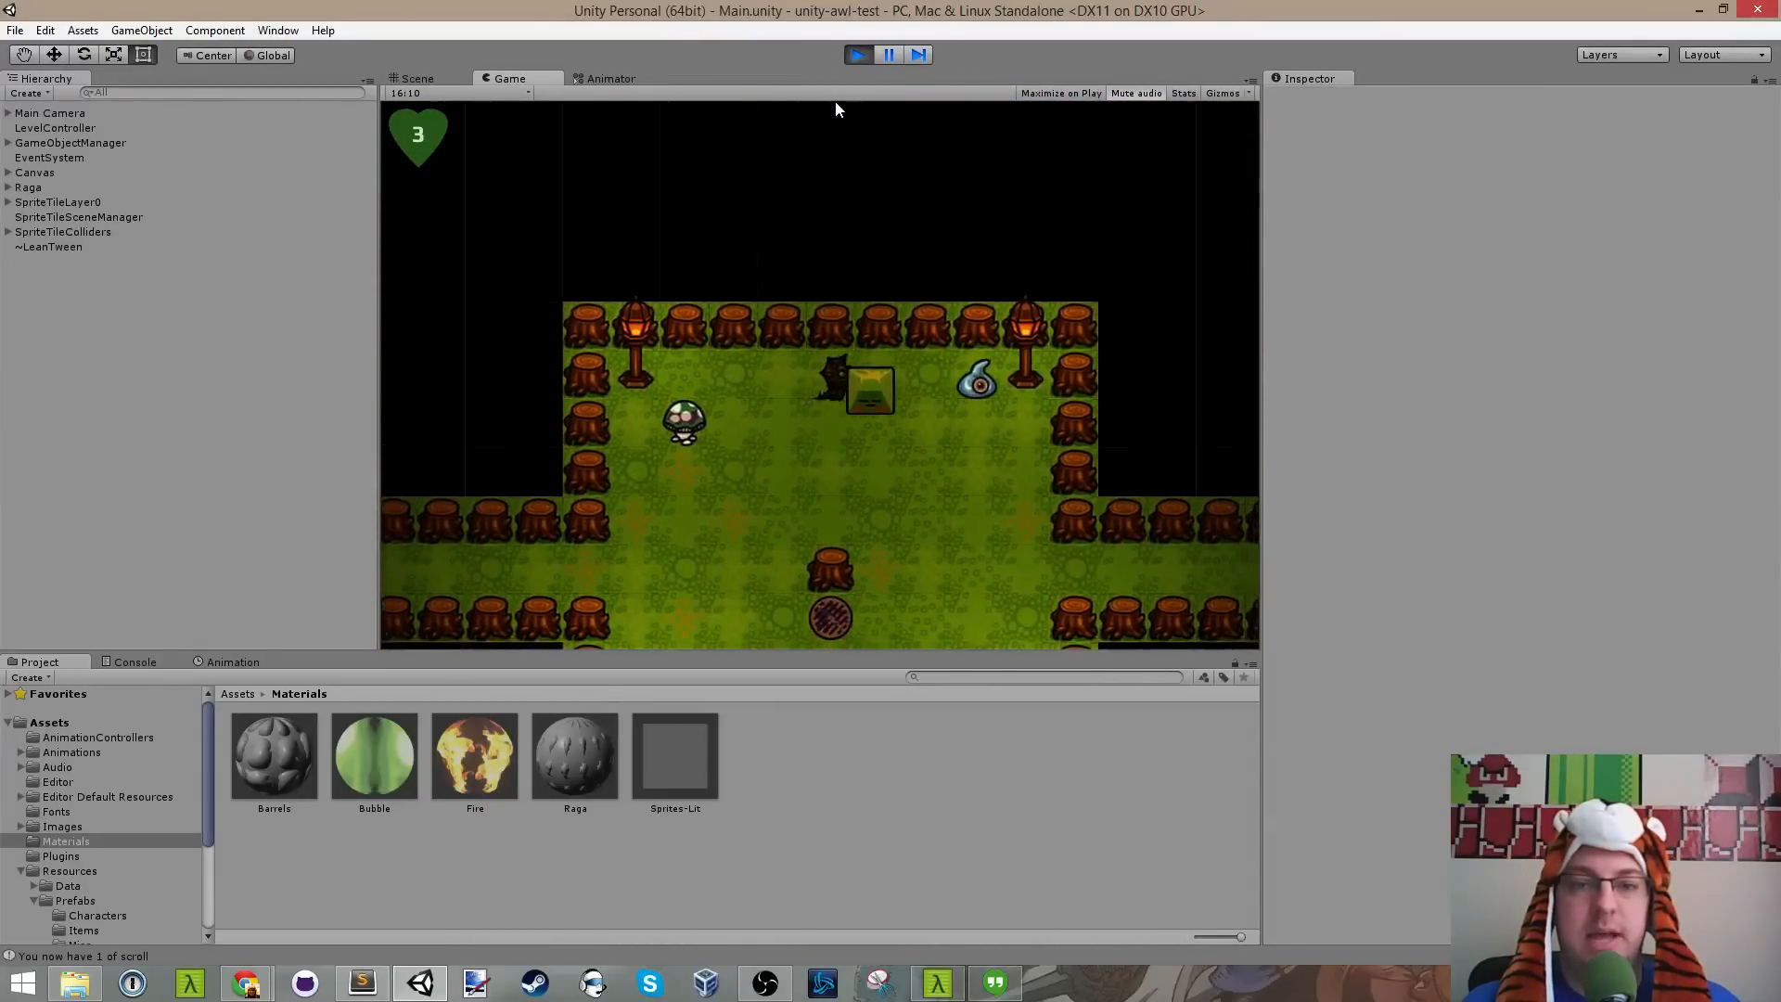
{"action": "key", "text": "Right"}
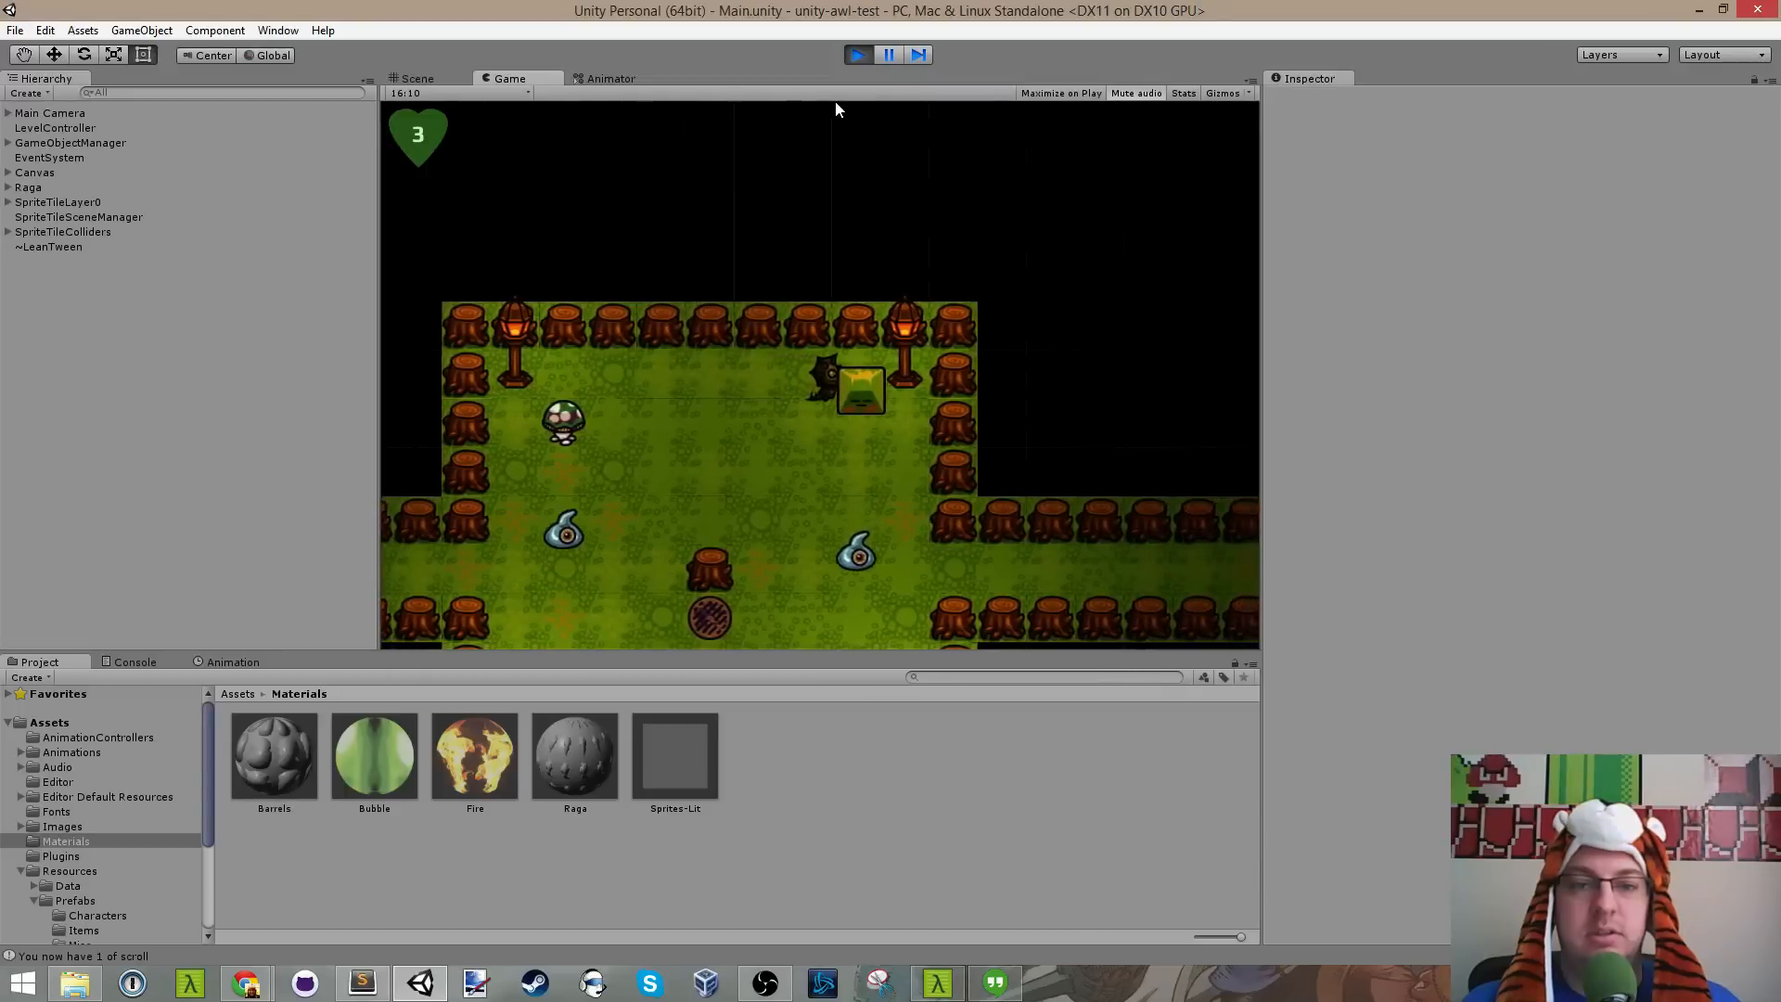
Step: Push the northern room's block back to the middle, circle the character around it, and stop the game
{"action": "key", "text": "Left"}
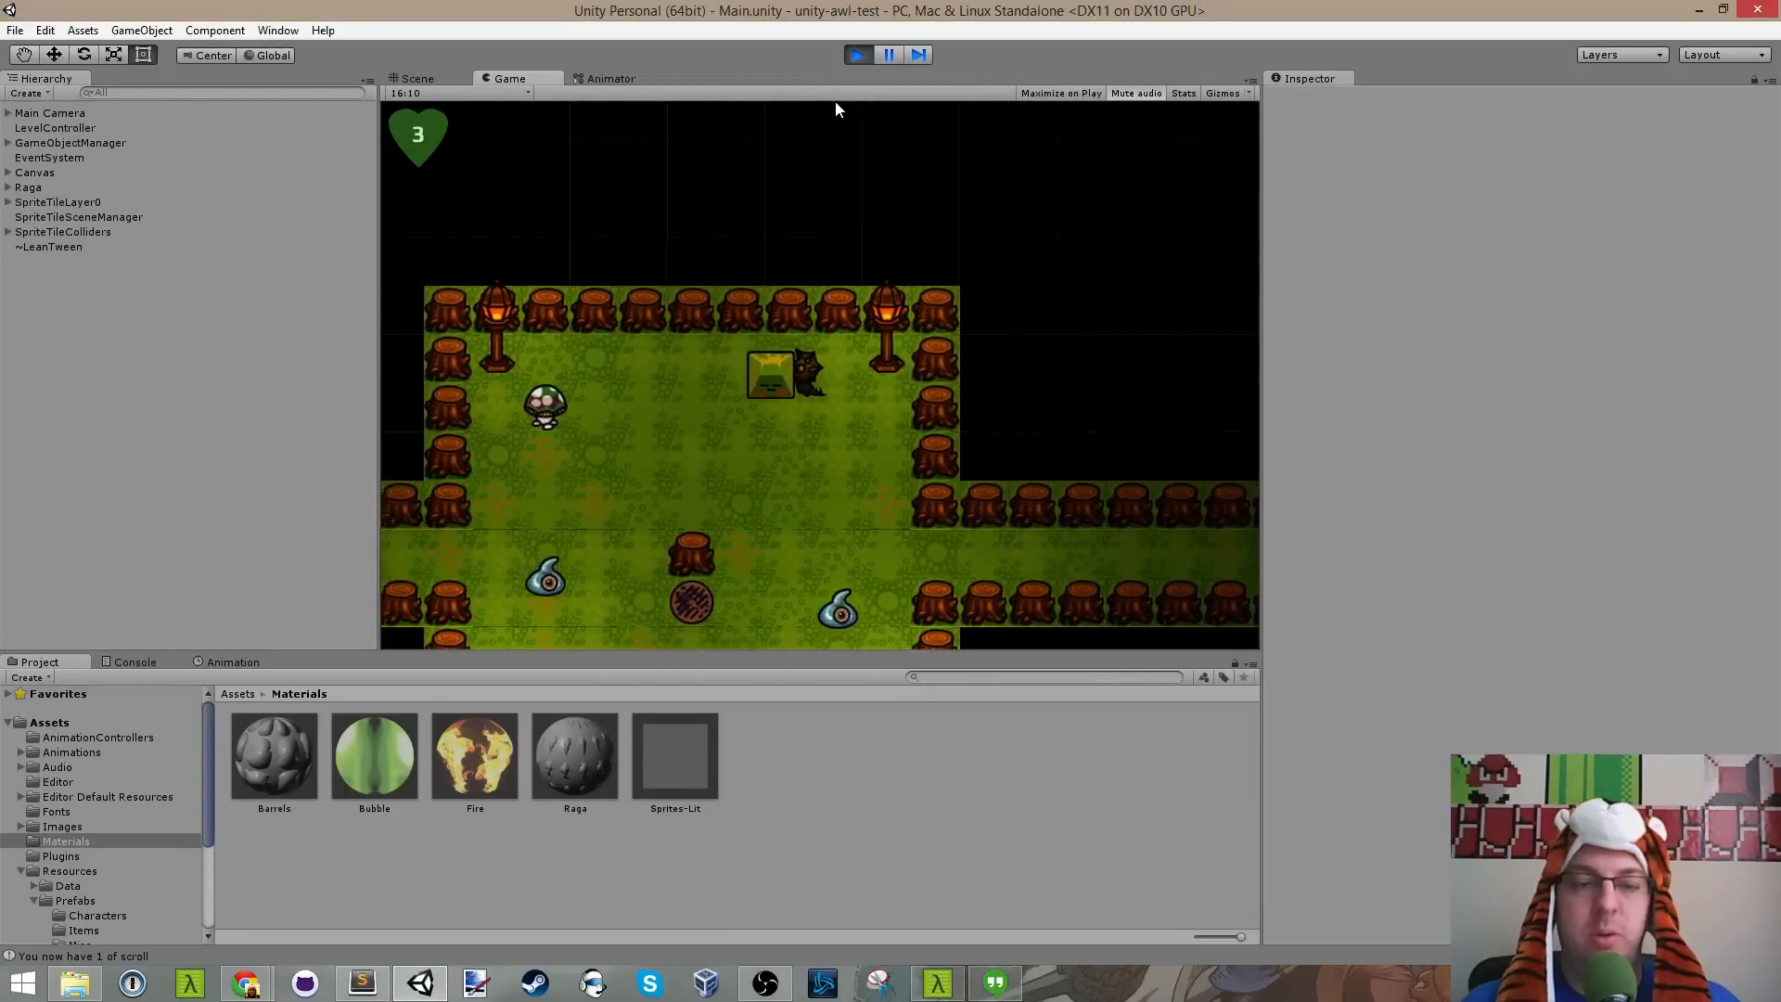
{"action": "key", "text": "Up"}
{"action": "key", "text": "Left"}
{"action": "key", "text": "Down"}
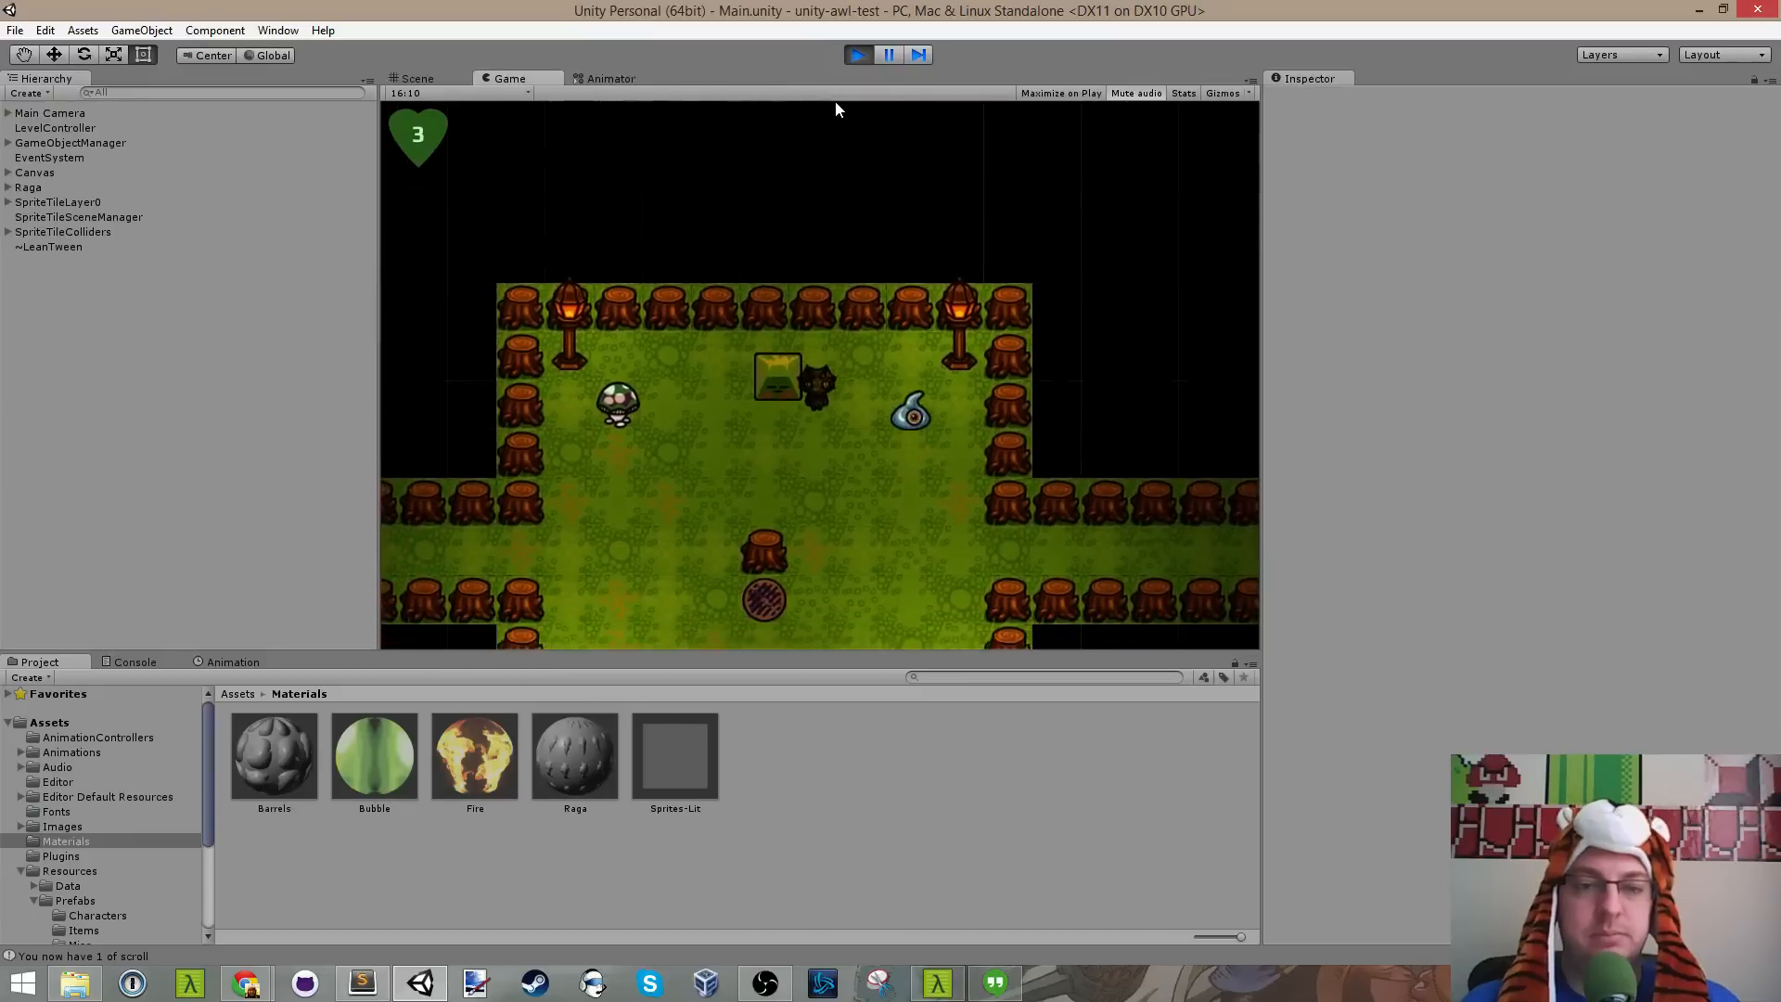
{"action": "key", "text": "Down"}
{"action": "key", "text": "Left"}
{"action": "key", "text": "Left"}
{"action": "key", "text": "Up"}
{"action": "key", "text": "Right"}
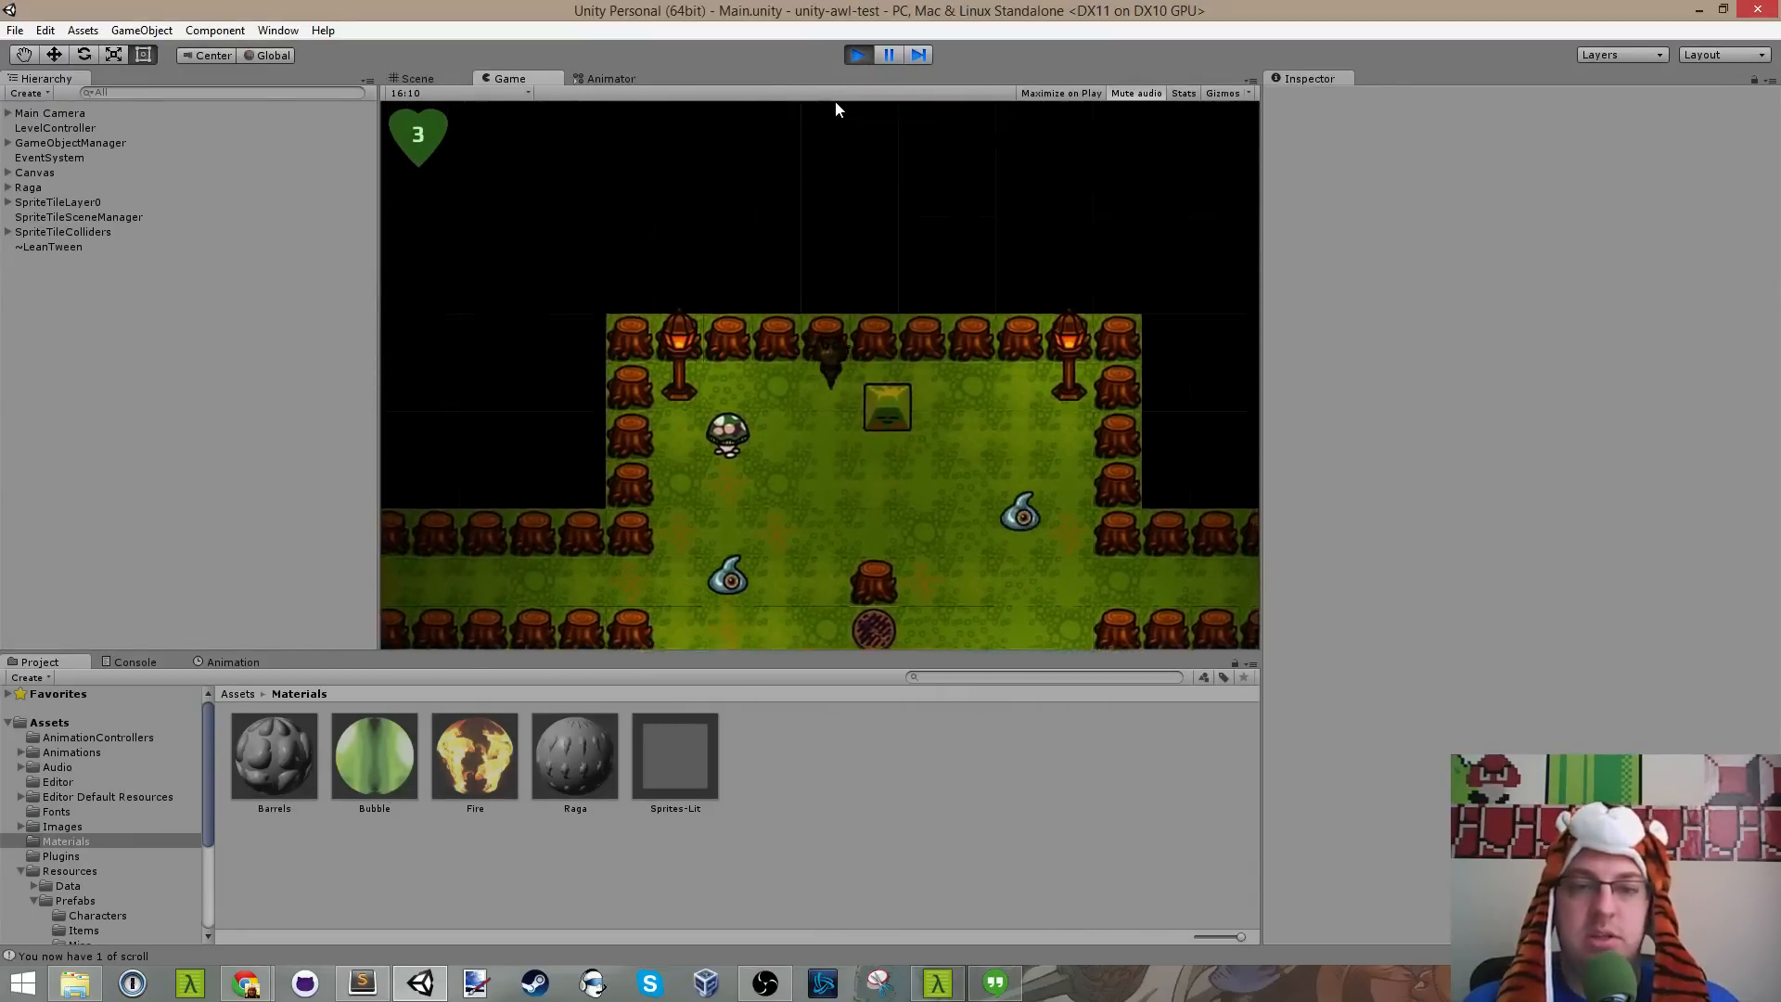
{"action": "key", "text": "Down"}
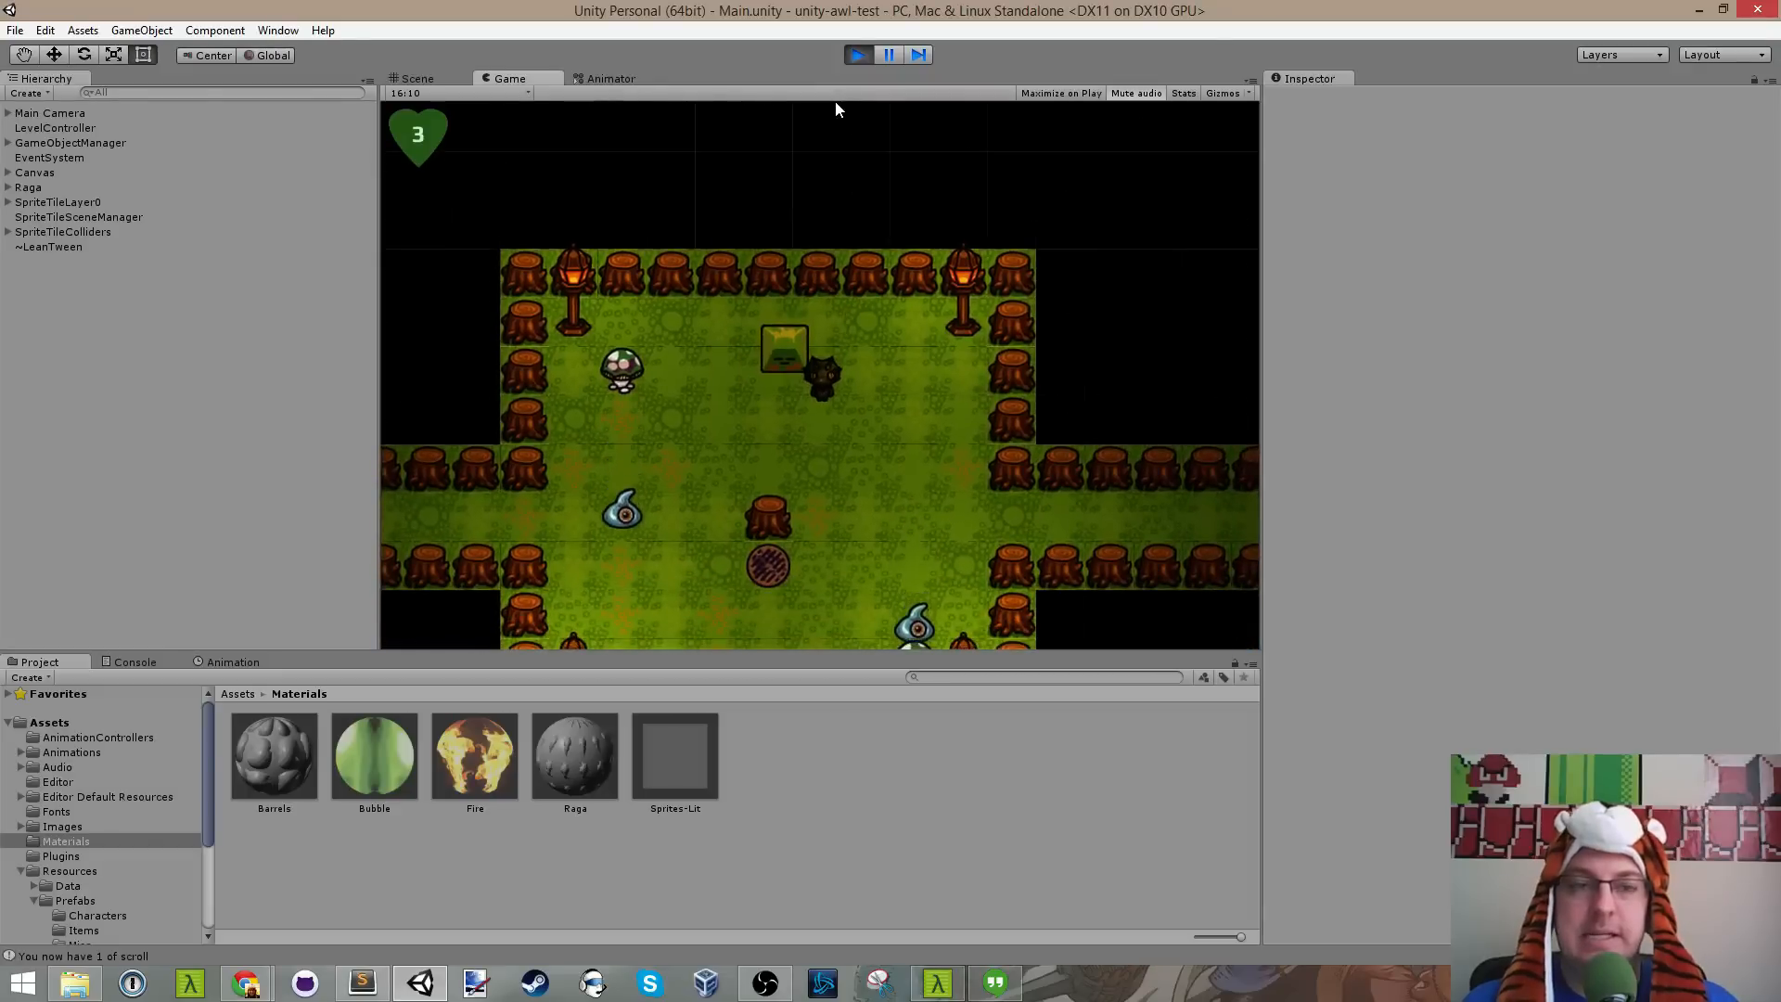
{"action": "left_click", "coordinate": [866, 58]}
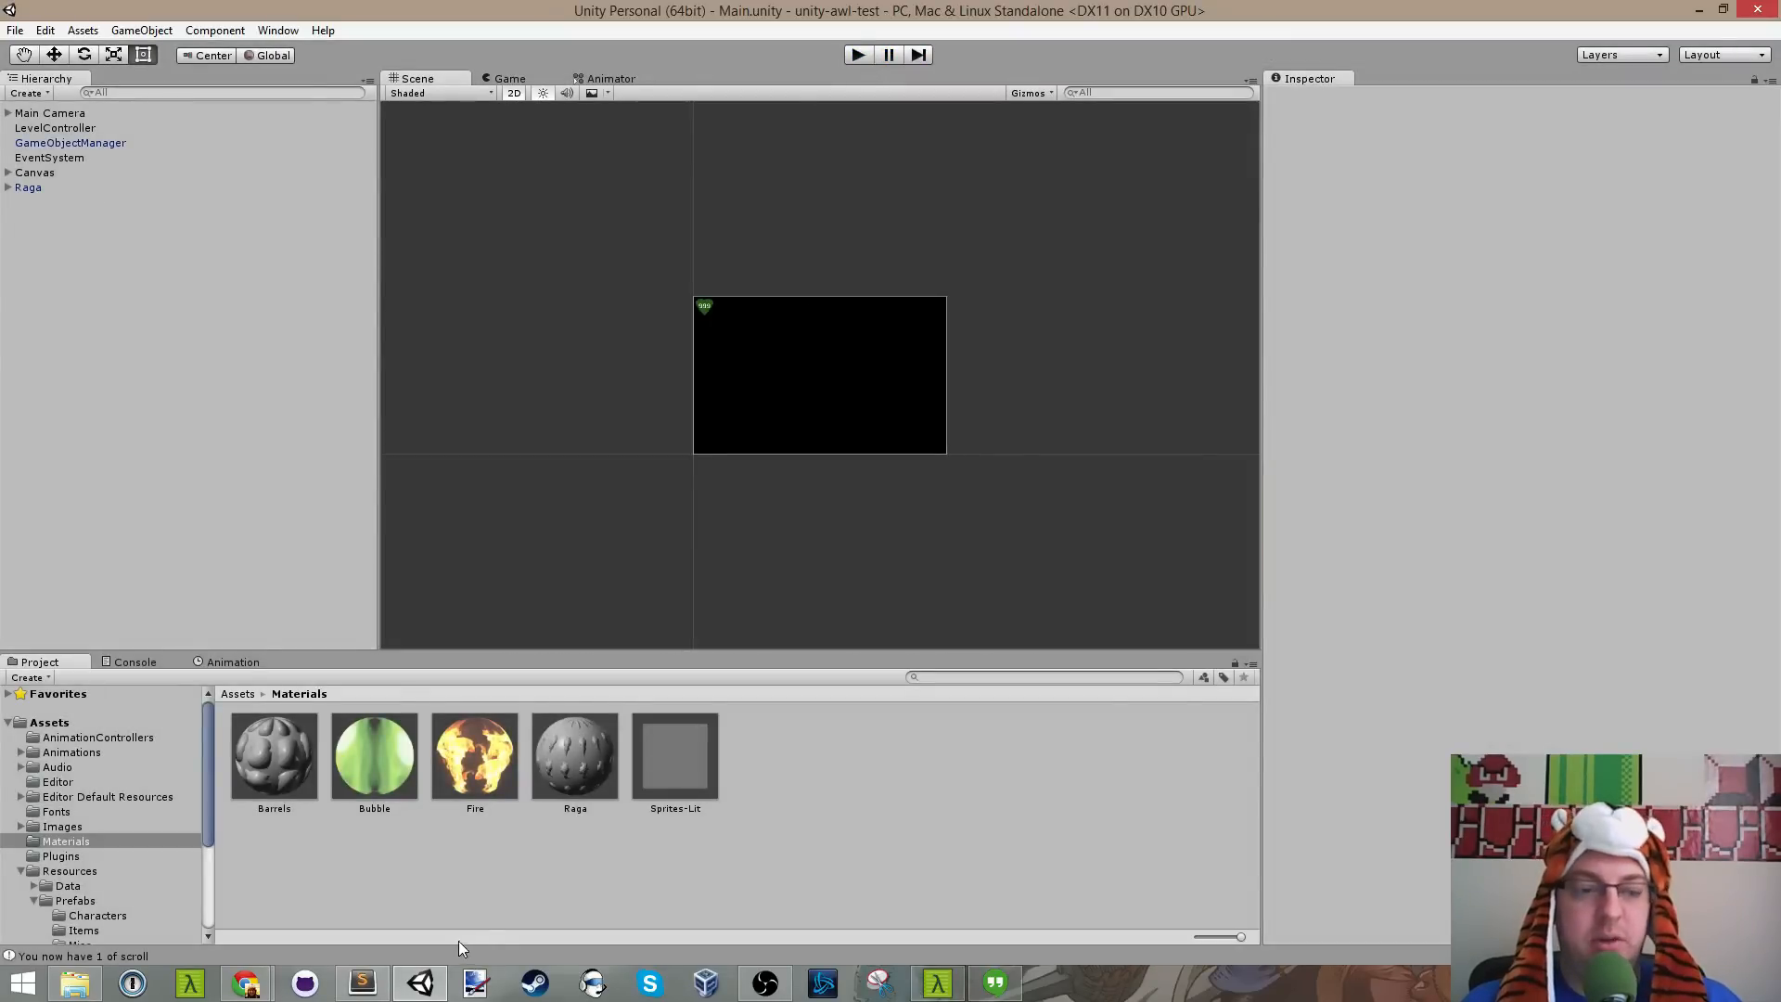
Step: Switch to Sublime Text and save GameObjectManager.cs and Garden1.xml
{"action": "left_click", "coordinate": [362, 985]}
{"action": "left_click", "coordinate": [747, 575]}
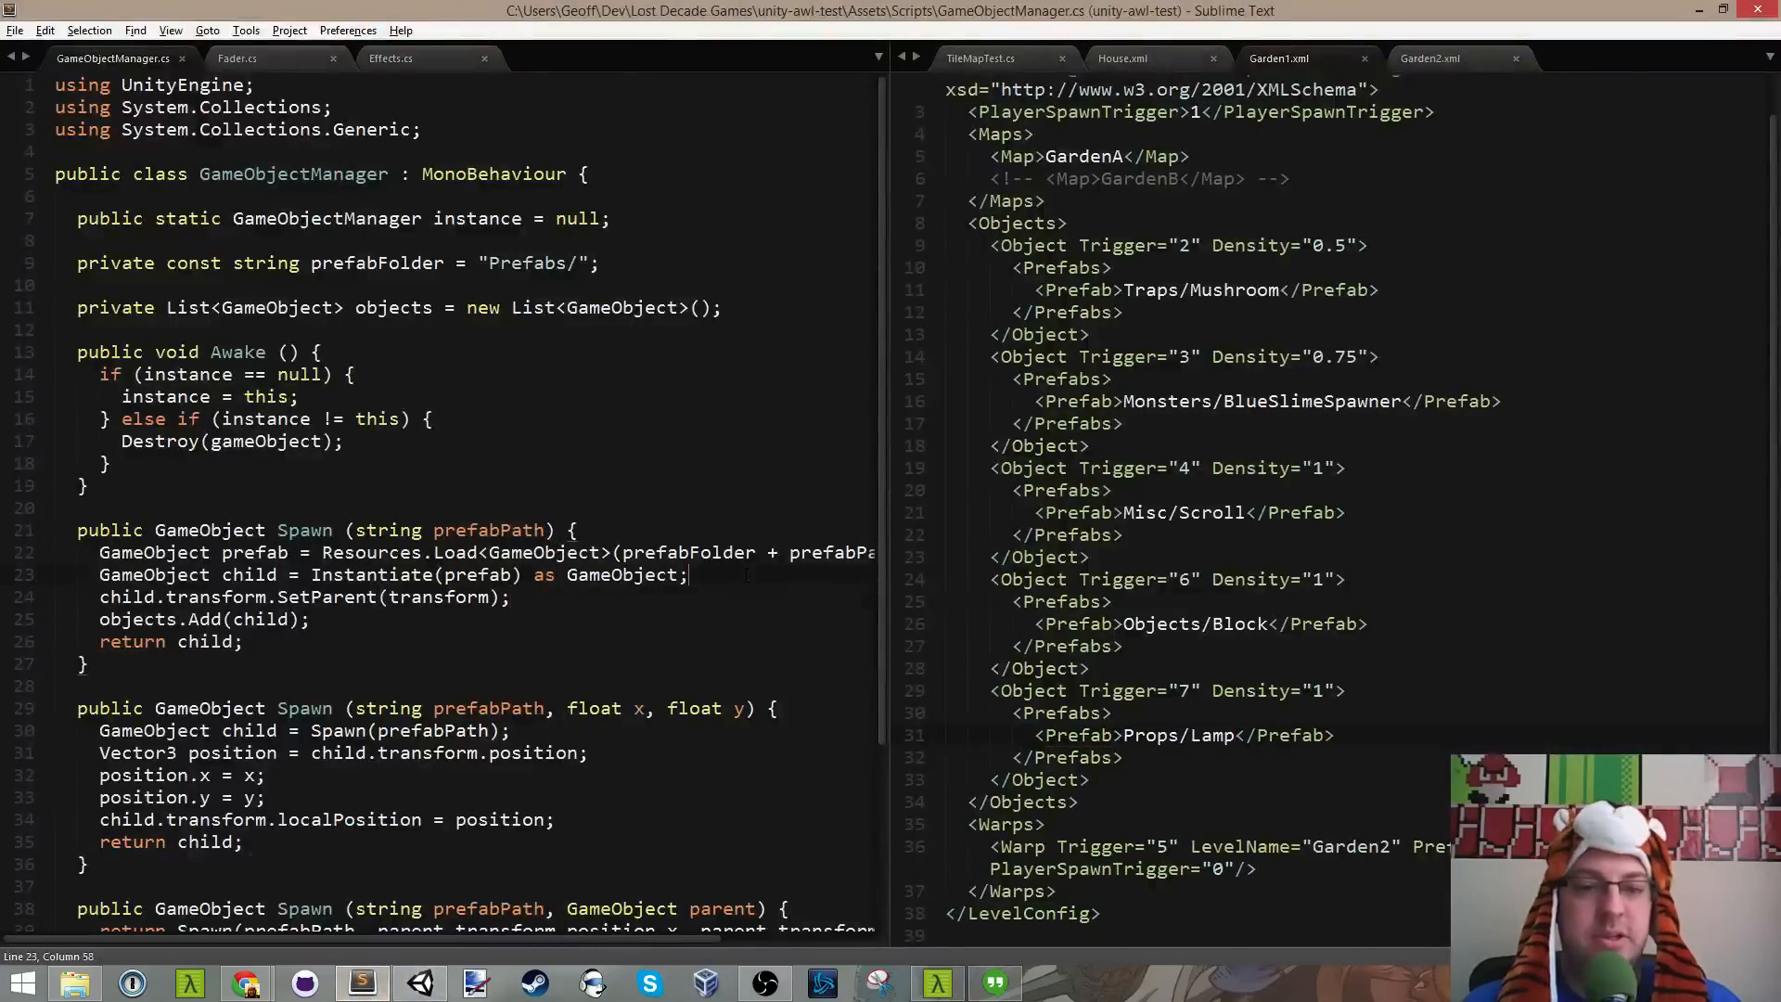
{"action": "key", "text": "ctrl+s"}
{"action": "left_click", "coordinate": [1226, 416]}
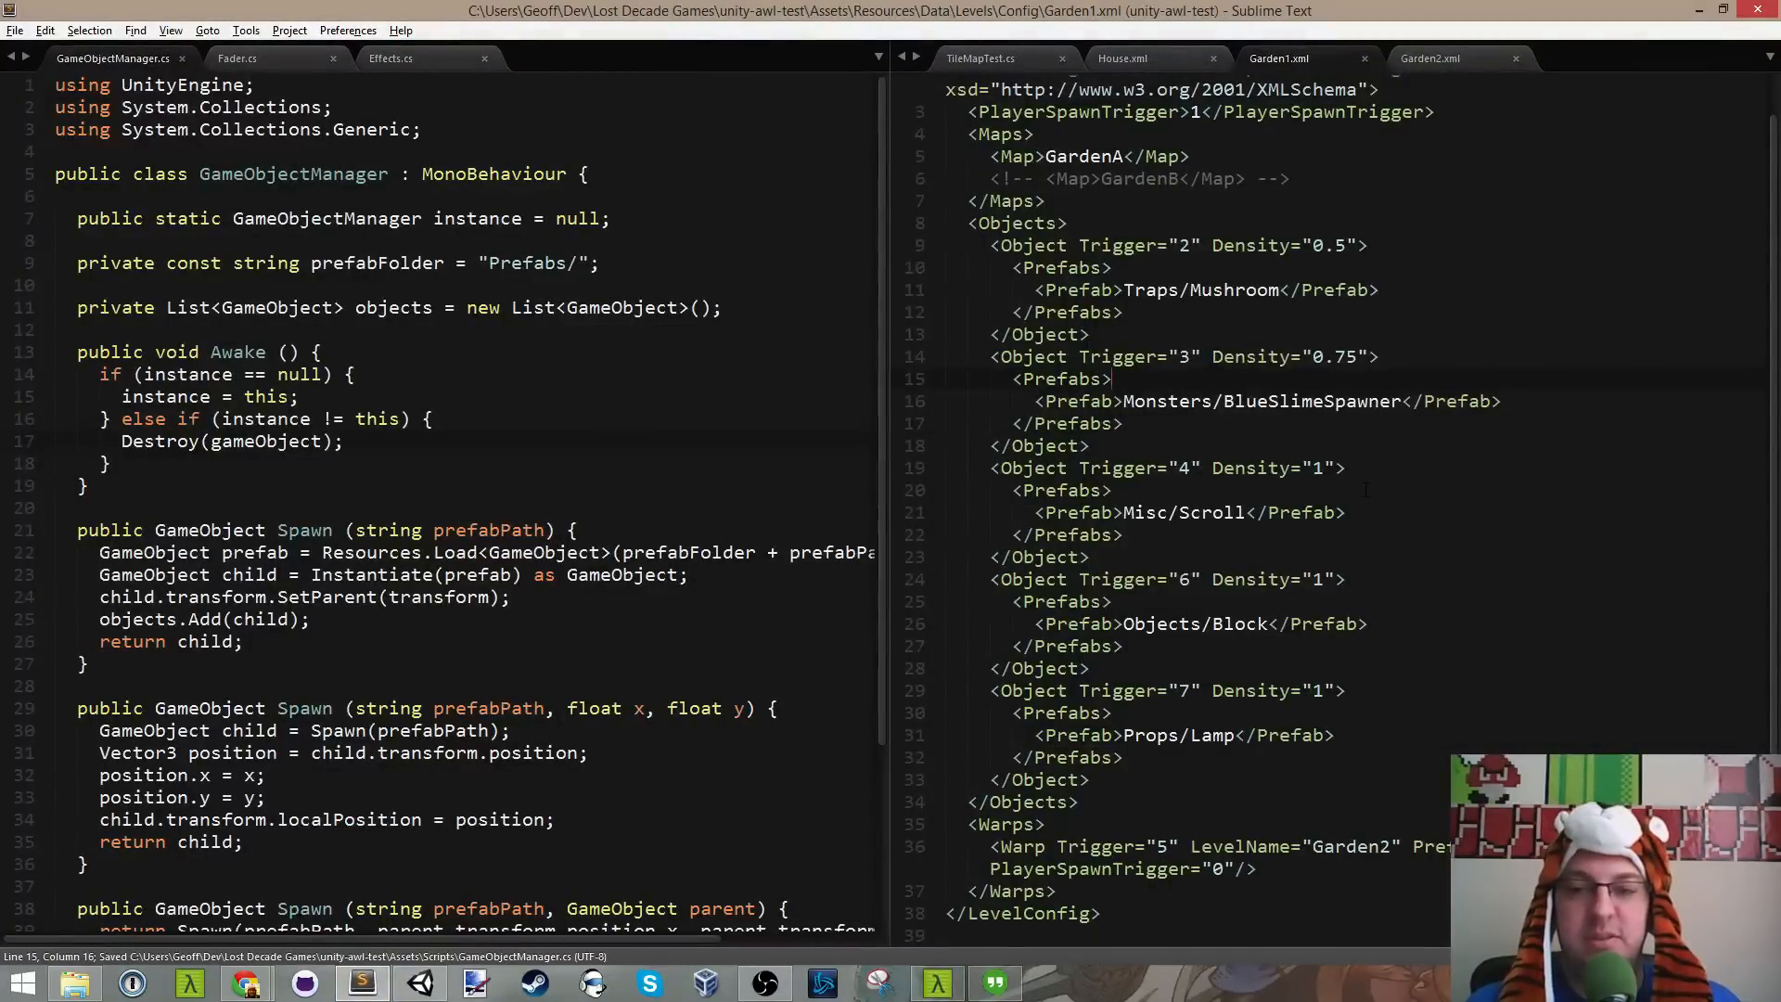
{"action": "key", "text": "ctrl+s"}
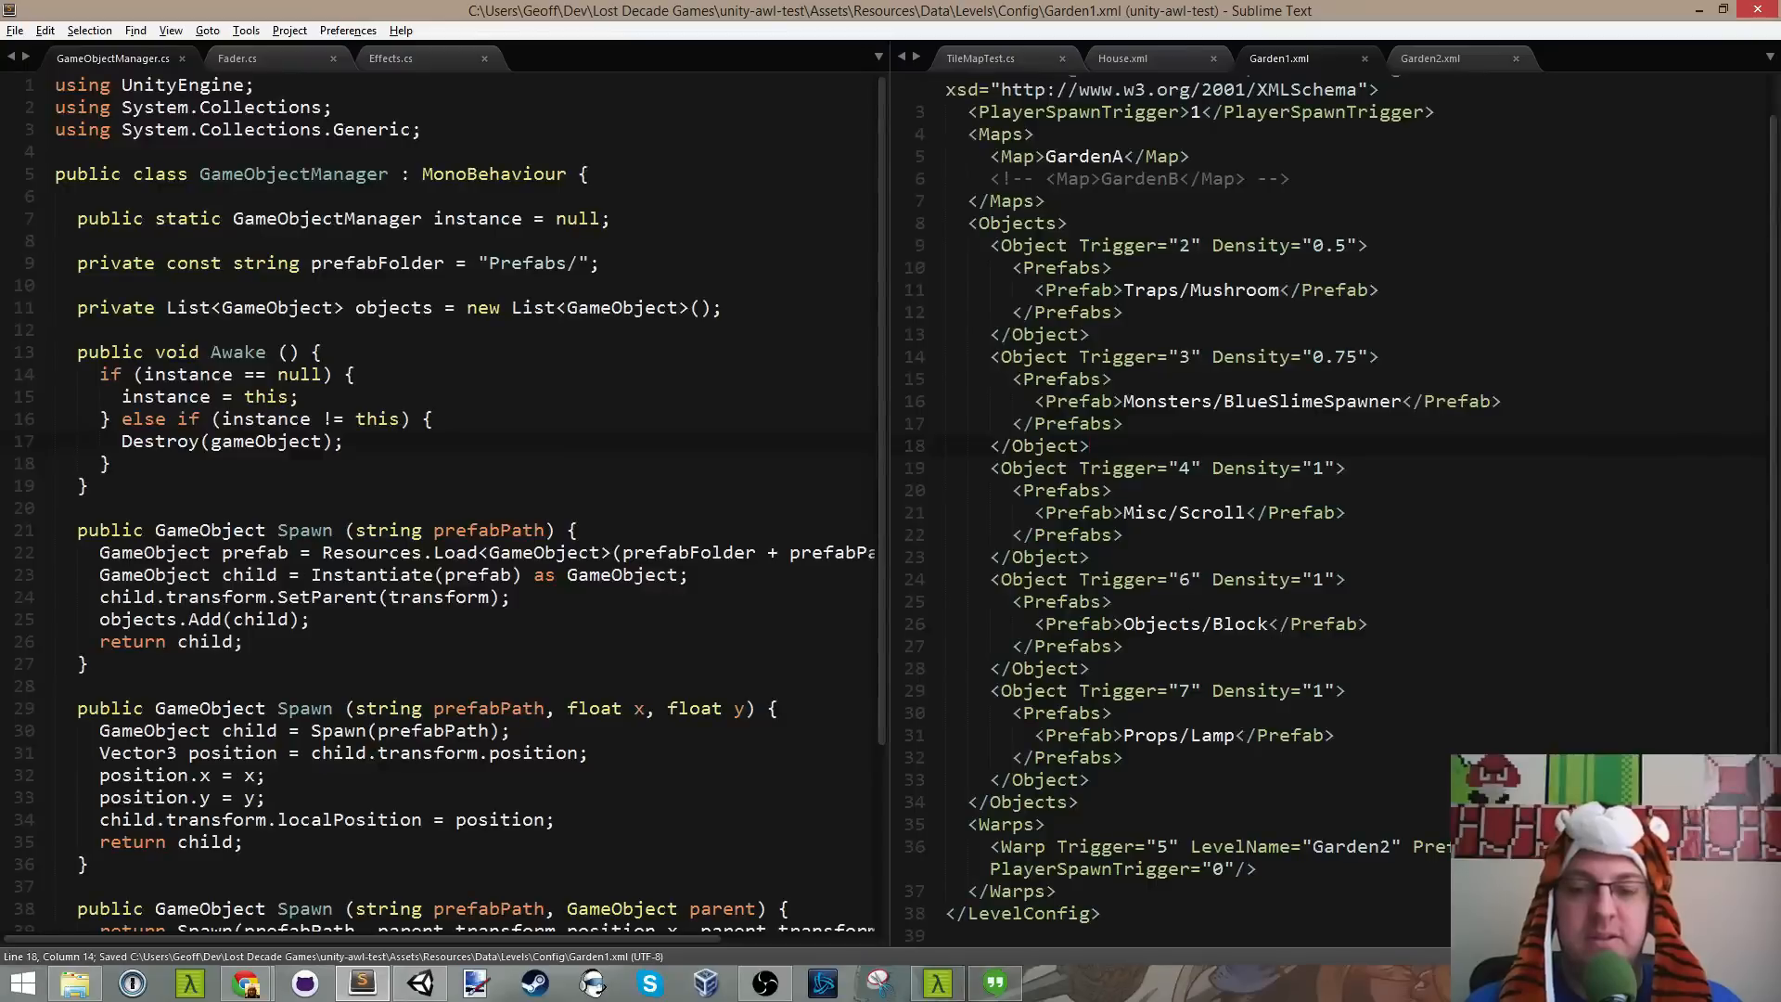
Step: Return to Unity and assign the Sprites-Lit material to the BlueSlime monster prefab's Sprite Renderer
{"action": "left_click", "coordinate": [417, 985]}
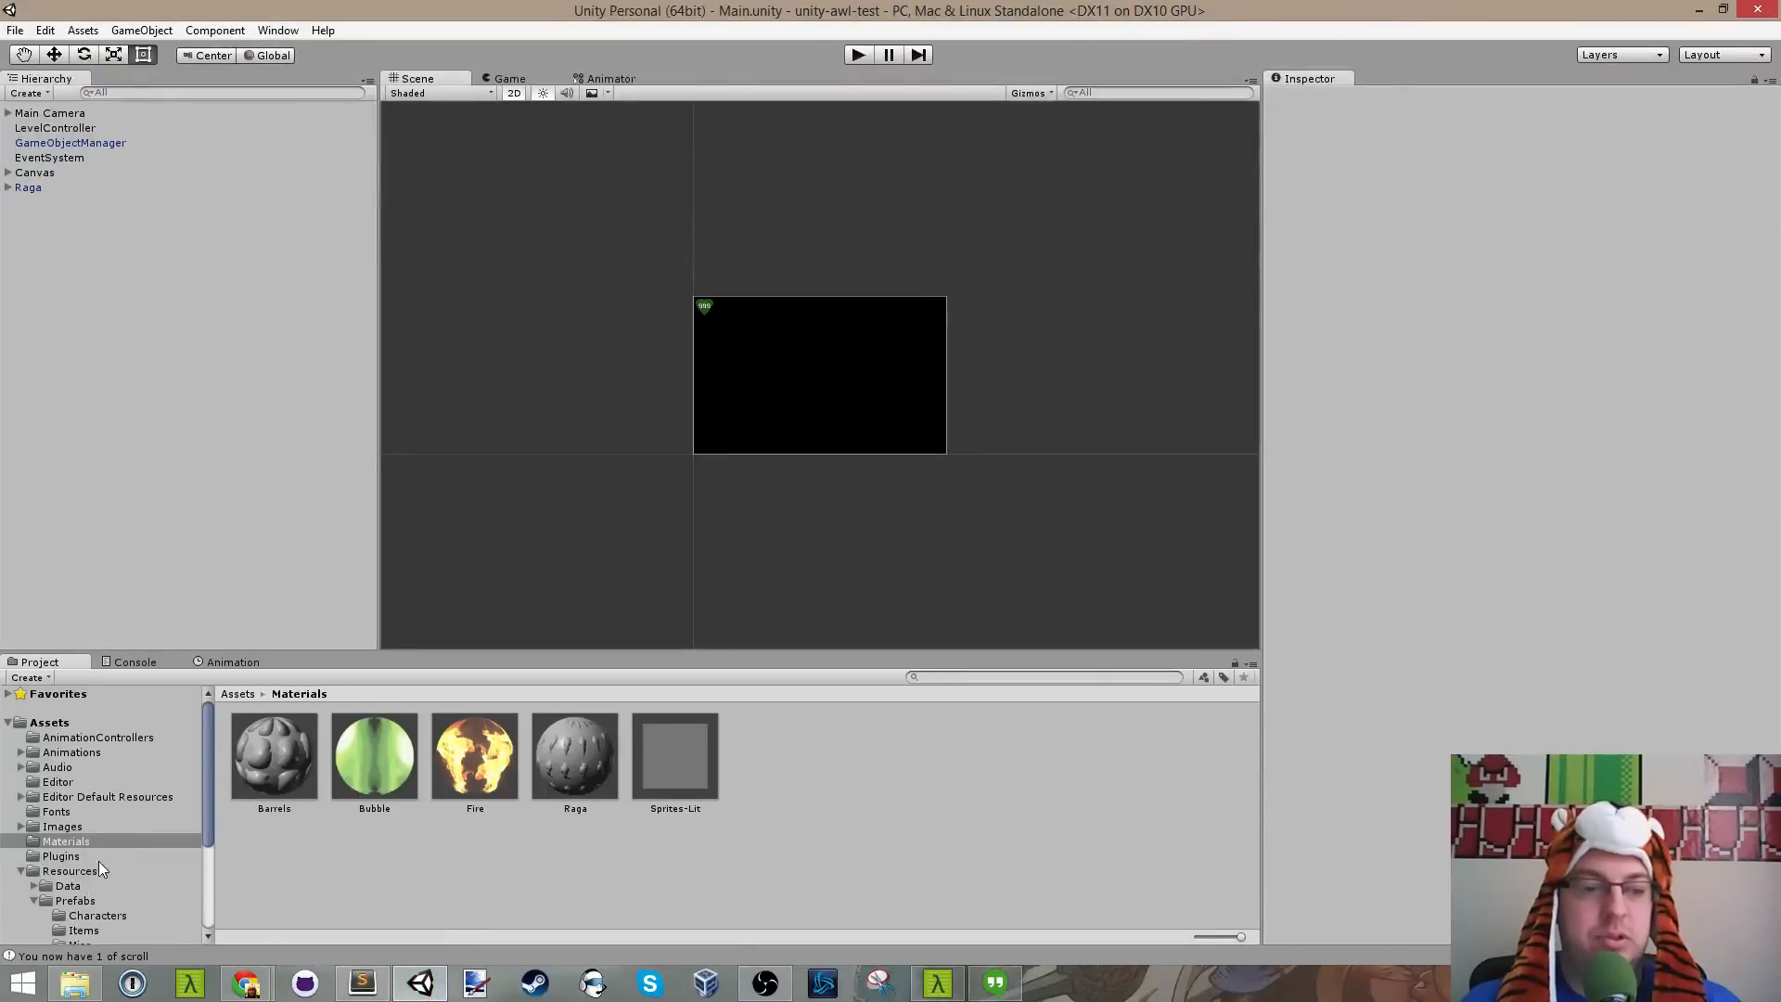
{"action": "scroll", "coordinate": [100, 863], "scroll_direction": "down", "scroll_amount": 3}
{"action": "left_click", "coordinate": [91, 799]}
{"action": "left_click", "coordinate": [266, 752]}
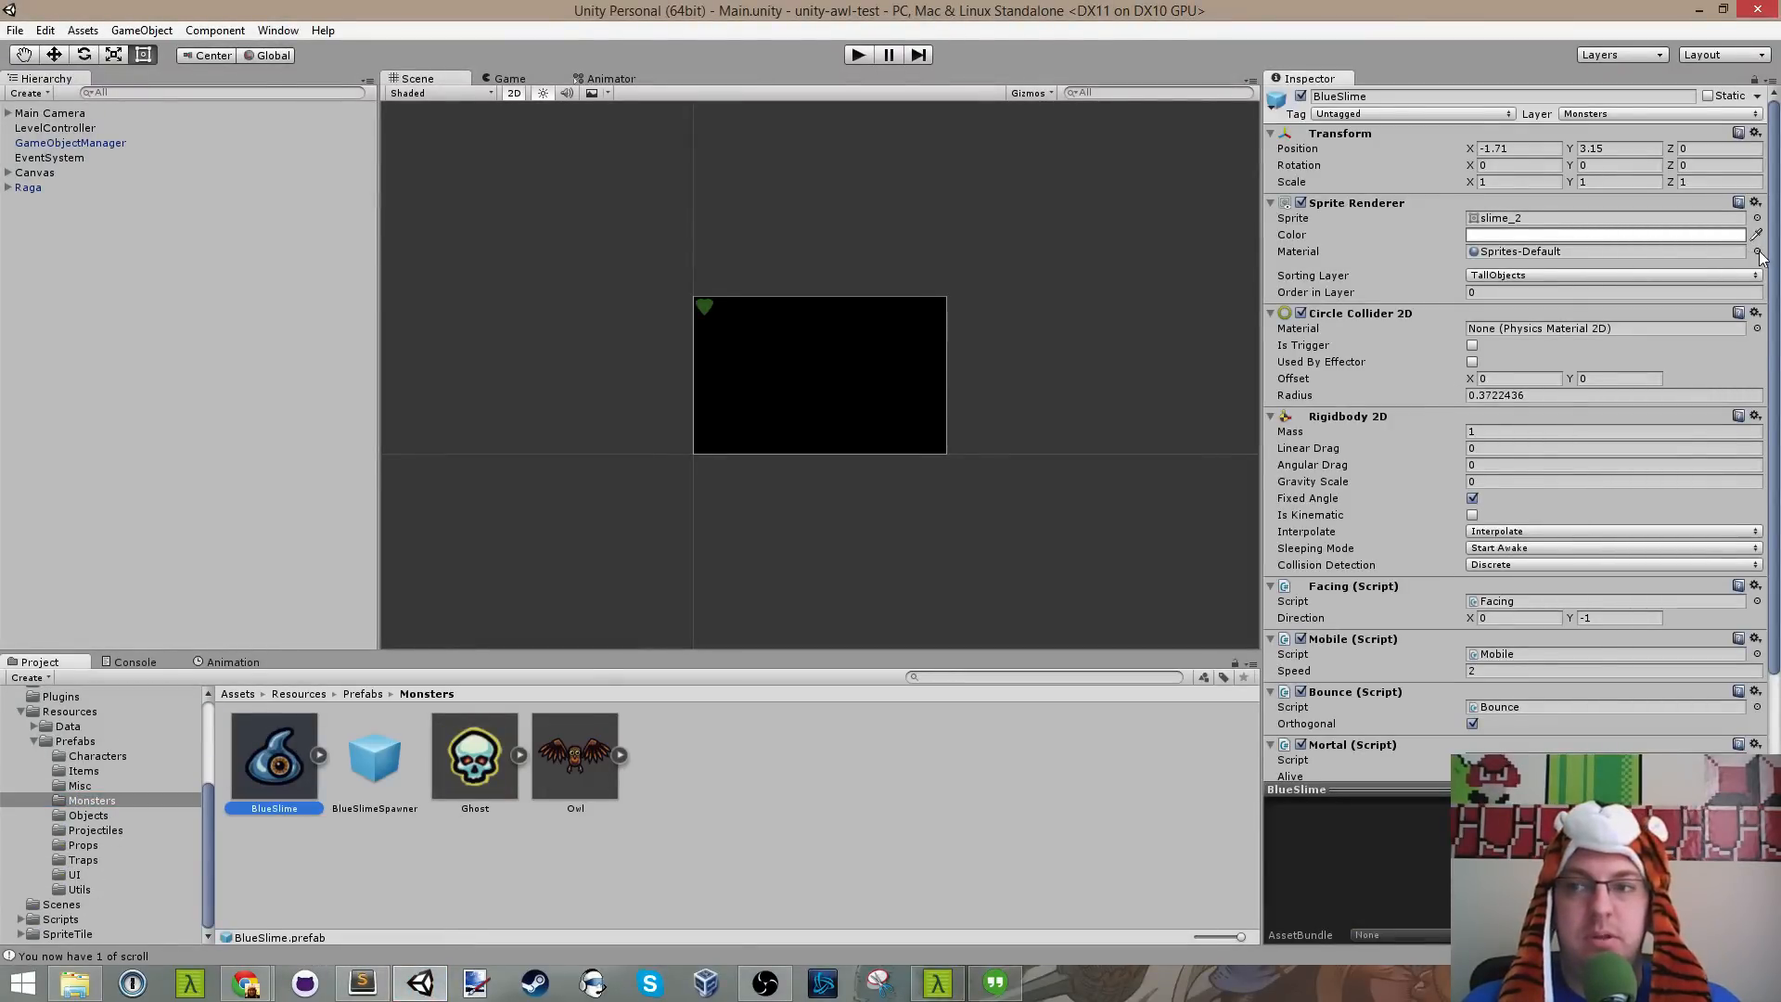
{"action": "left_click", "coordinate": [1756, 252]}
{"action": "double_click", "coordinate": [360, 452]}
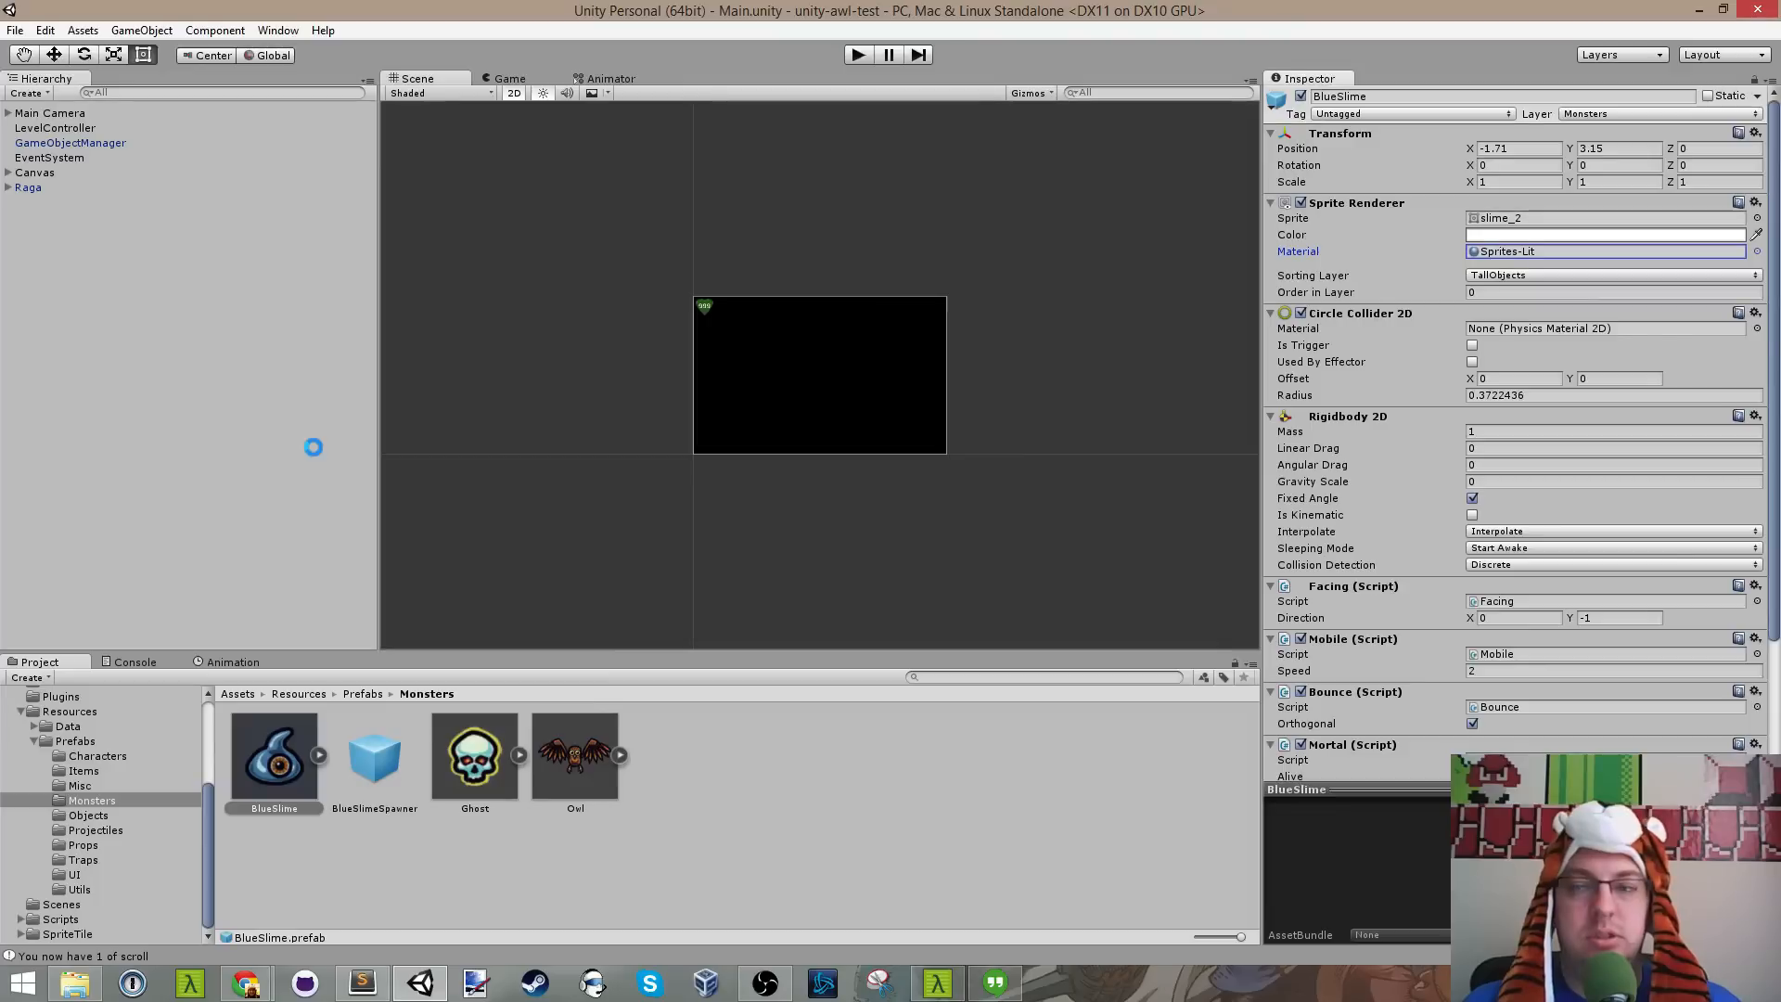
{"action": "left_click", "coordinate": [714, 827]}
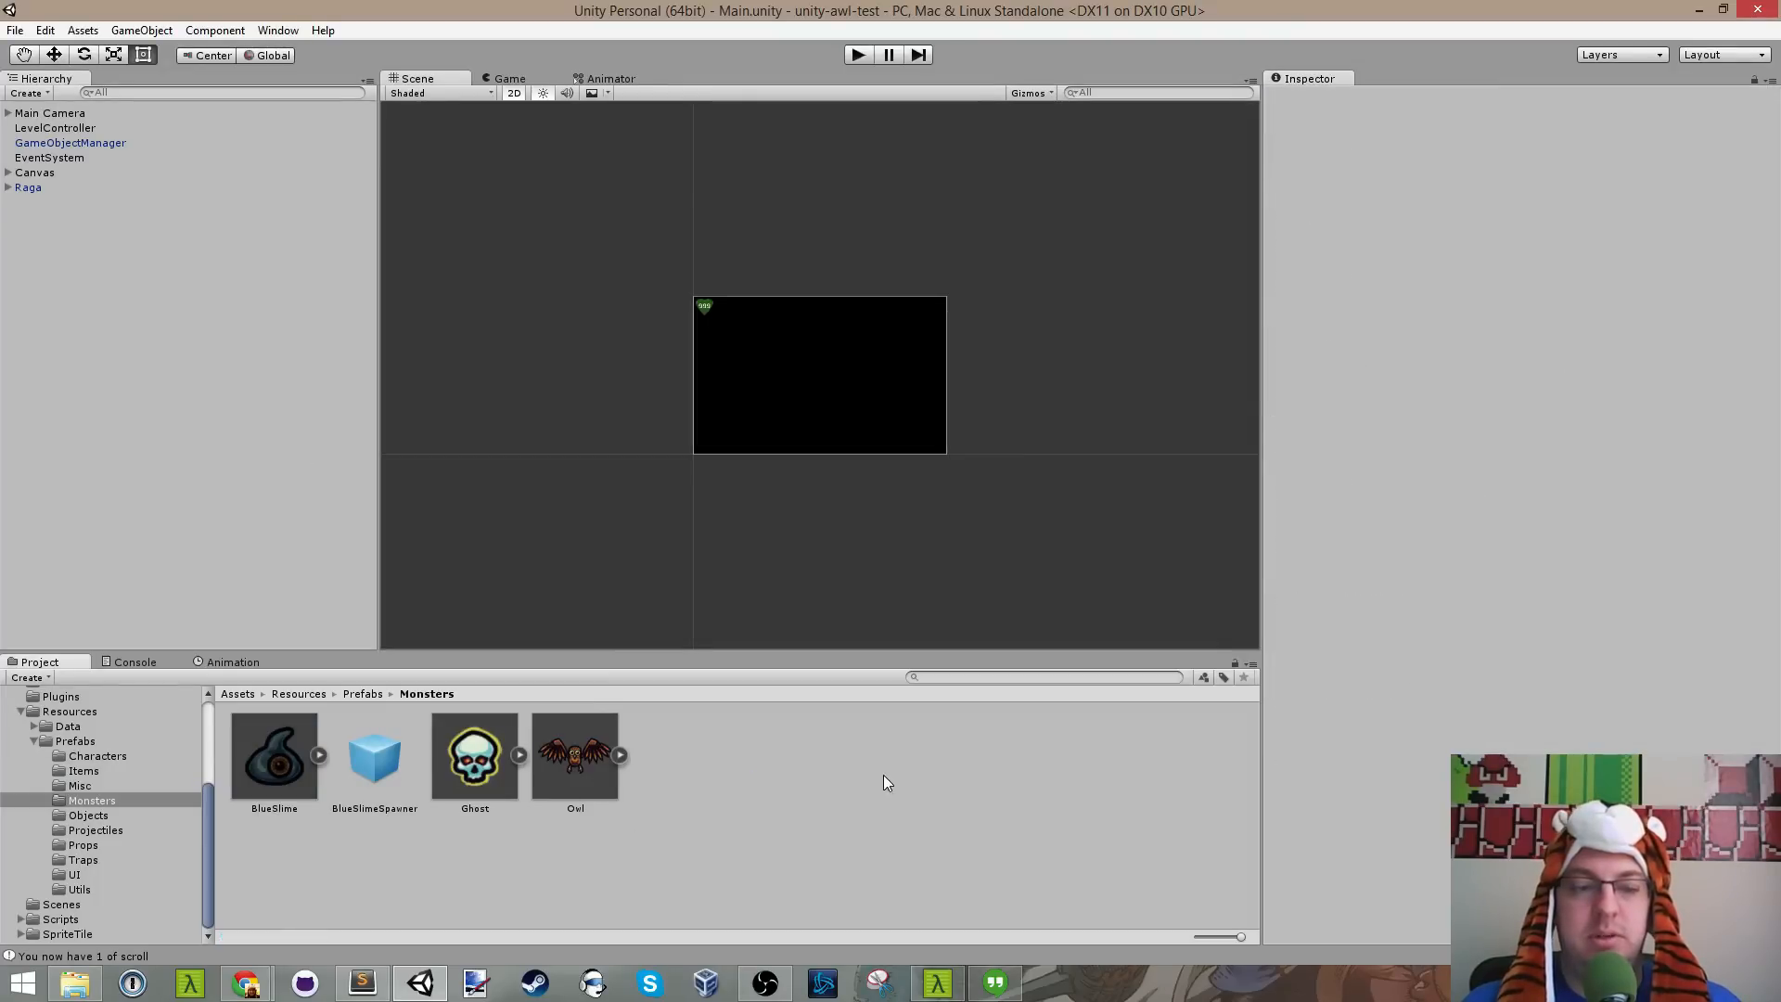
Step: Find the Apple prefab in the Items folder and set its Sprite Renderer material to Sprites-Lit
{"action": "left_click", "coordinate": [109, 814]}
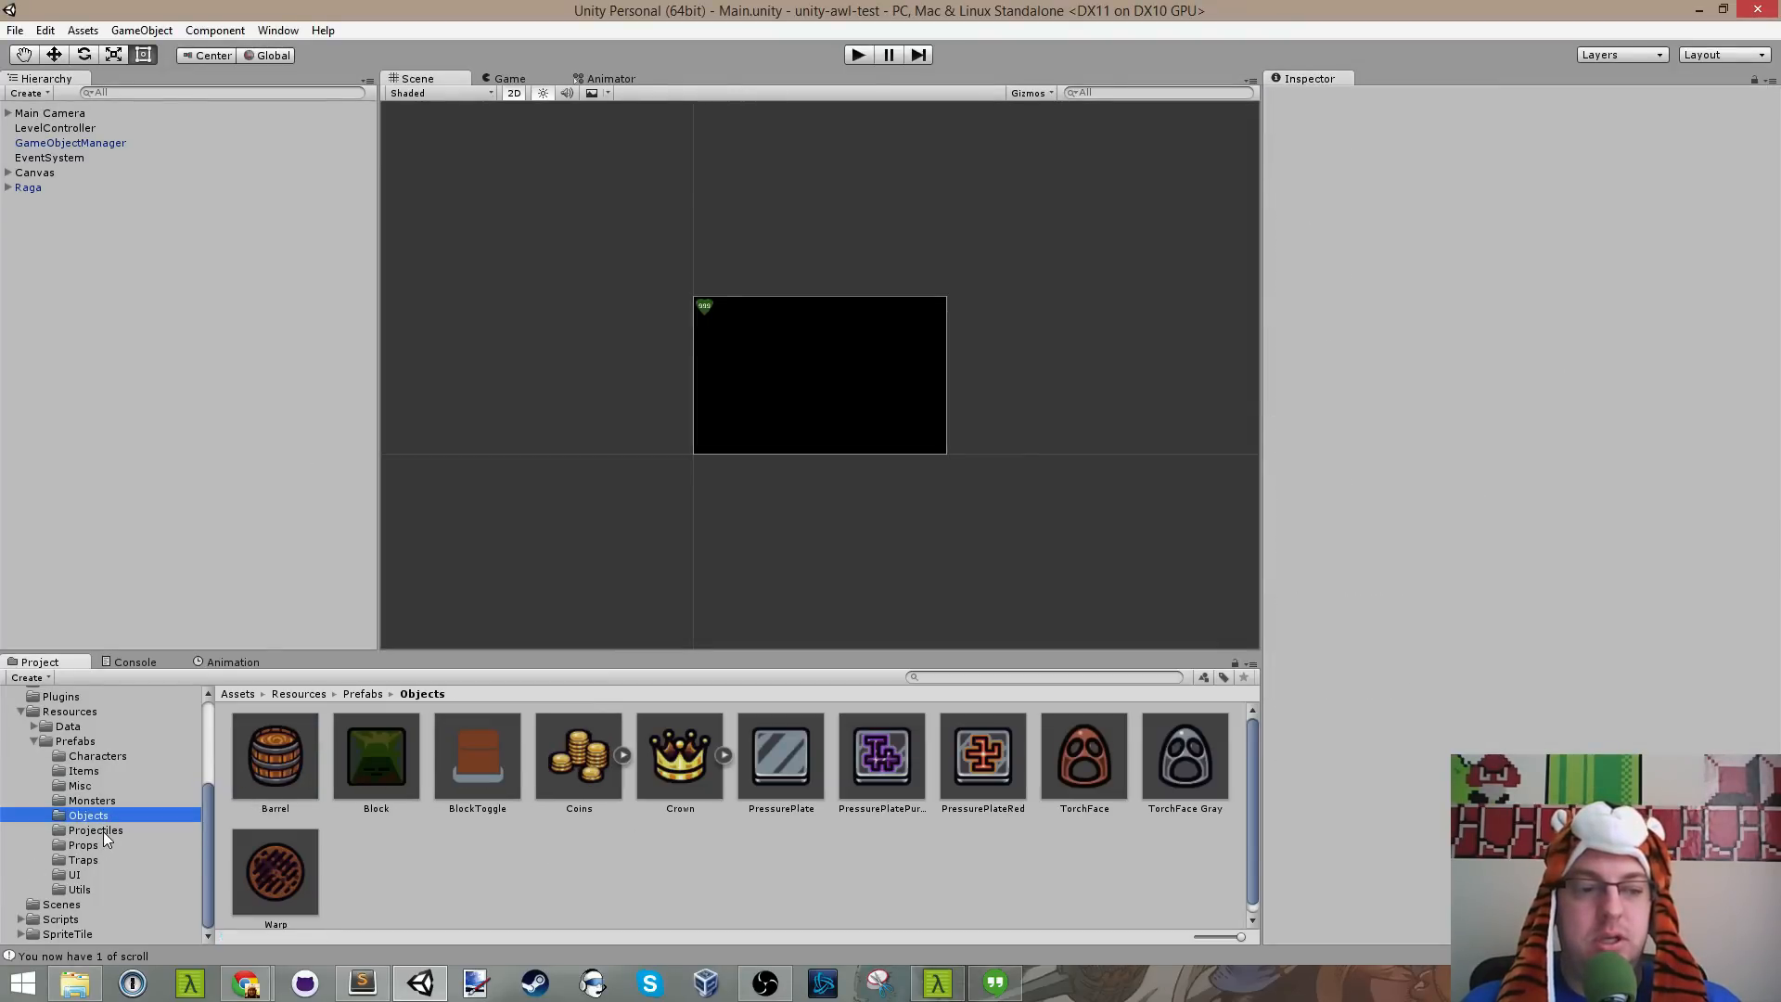
{"action": "left_click", "coordinate": [83, 771]}
{"action": "left_click", "coordinate": [282, 756]}
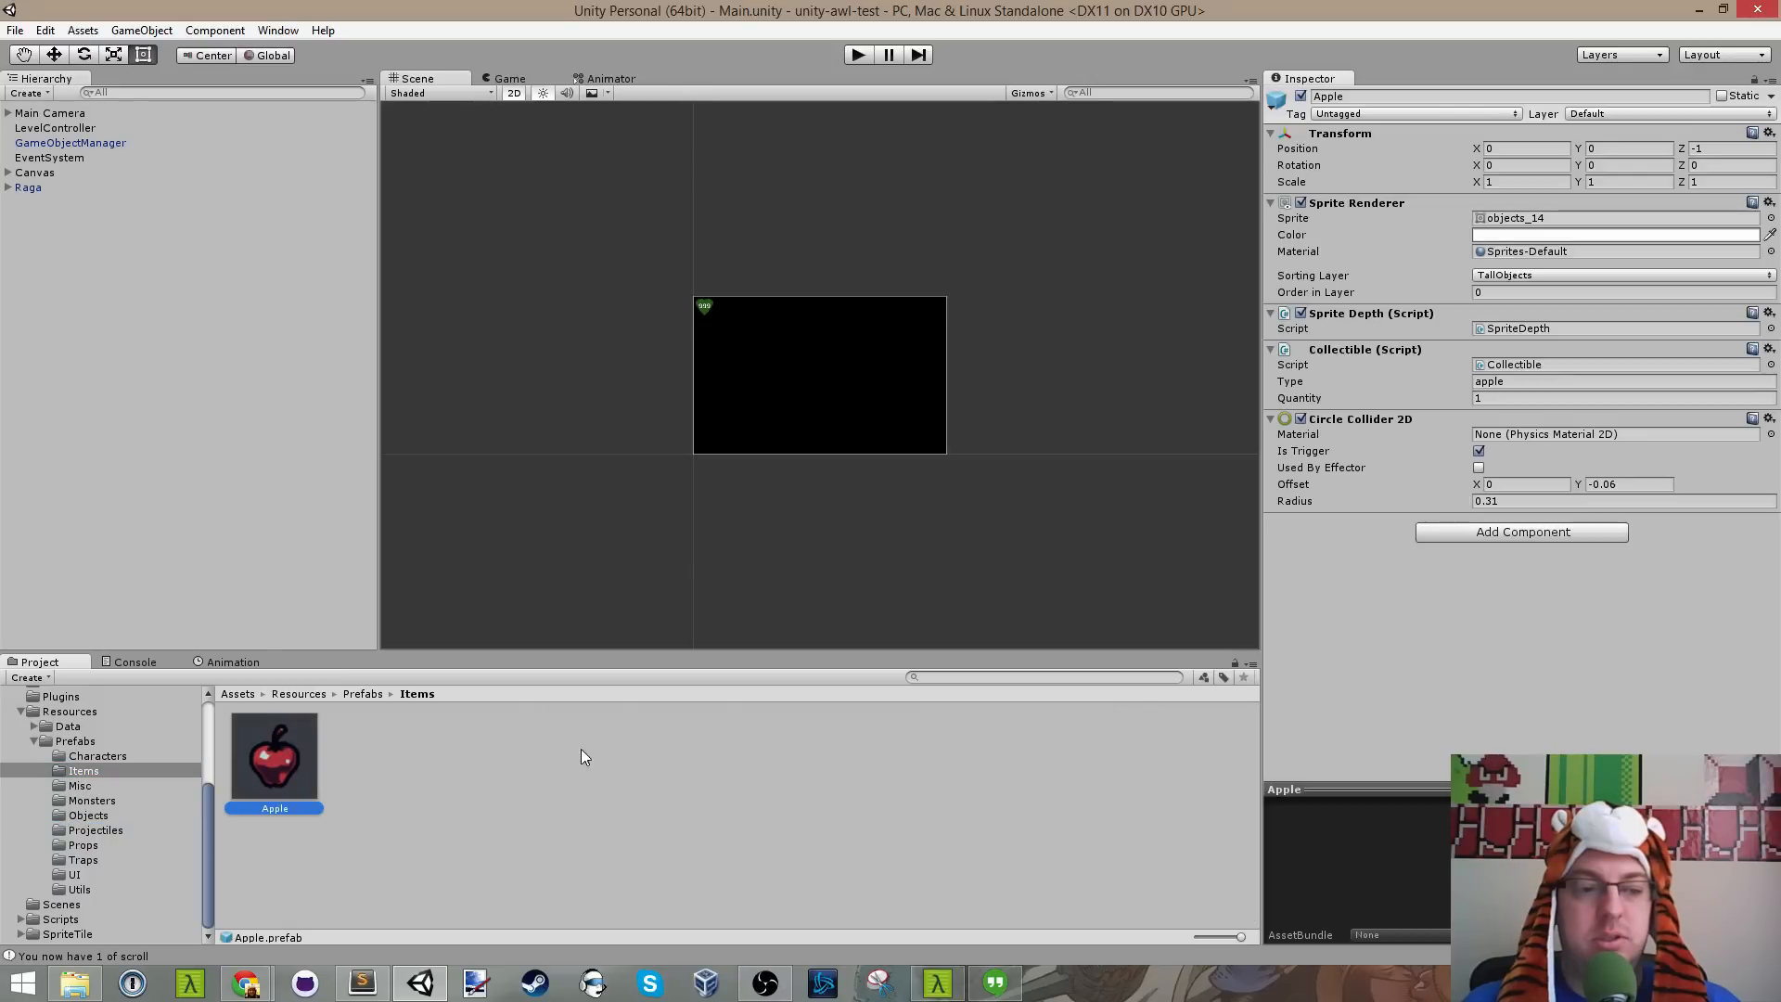
{"action": "left_click", "coordinate": [1771, 252]}
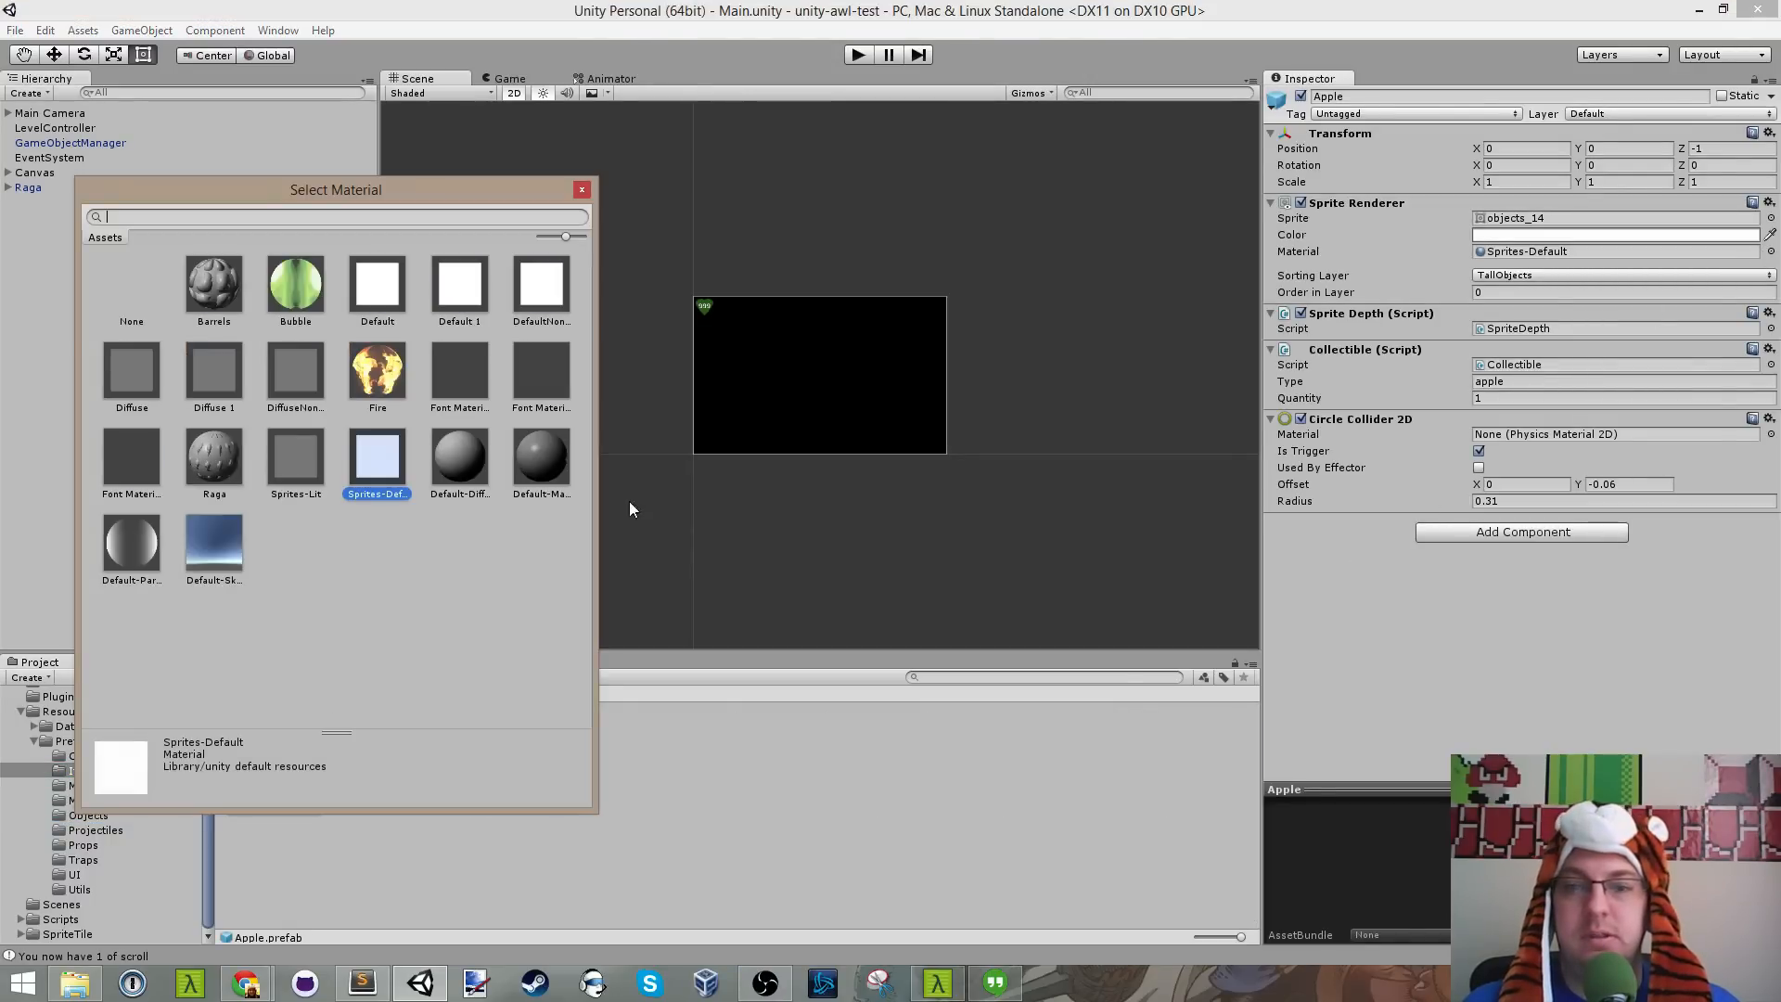
{"action": "double_click", "coordinate": [304, 459]}
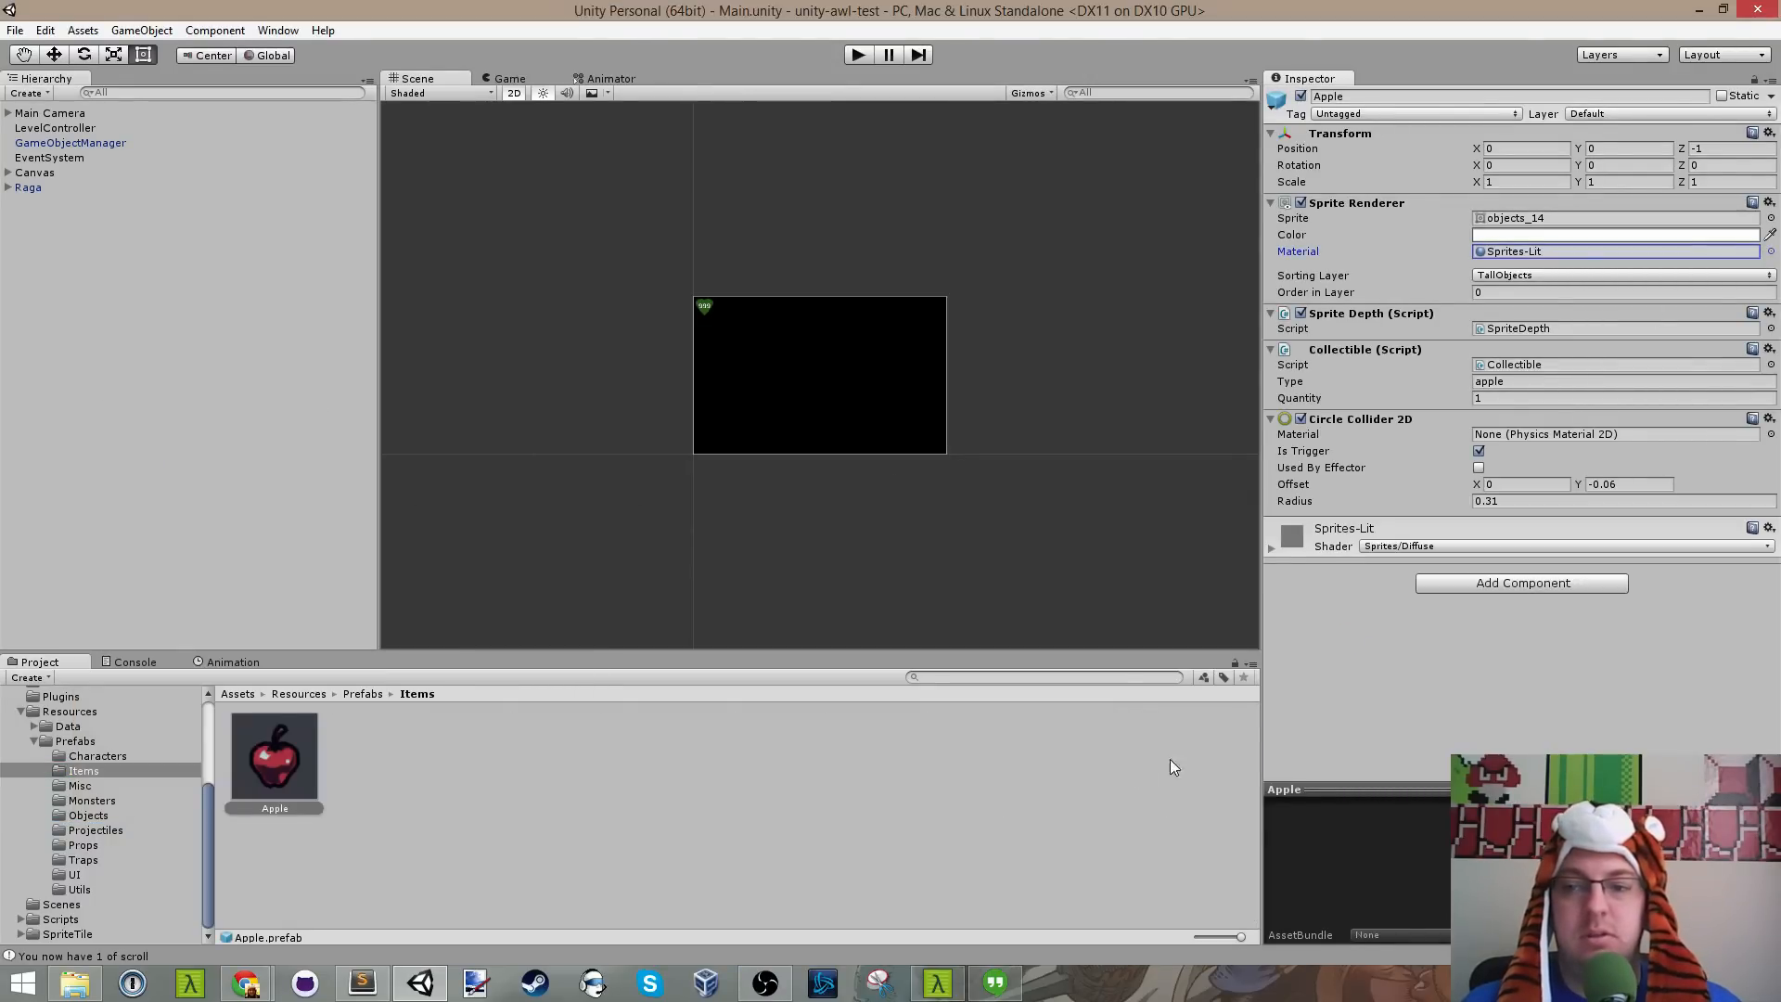
{"action": "left_click", "coordinate": [1131, 736]}
Step: Run the game, walk the character south between the starting room's two blocks, and stop the game
{"action": "left_click", "coordinate": [857, 55]}
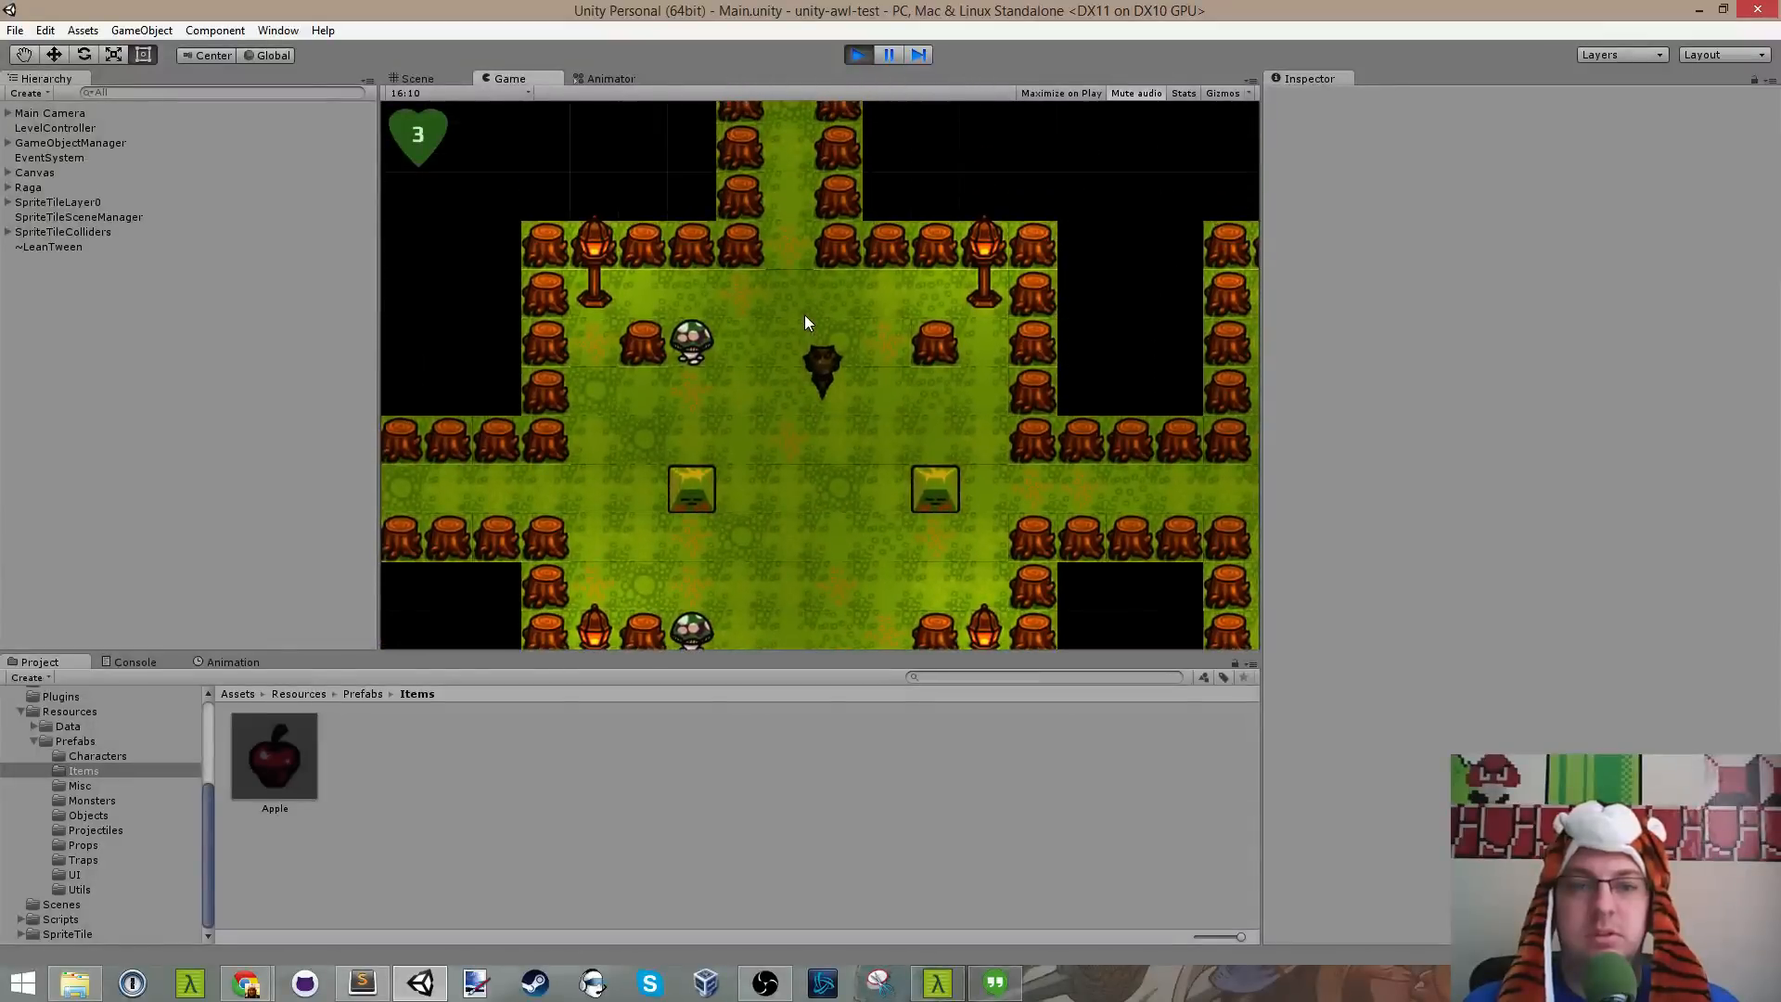
{"action": "key", "text": "a"}
{"action": "key", "text": "s"}
{"action": "key", "text": "s"}
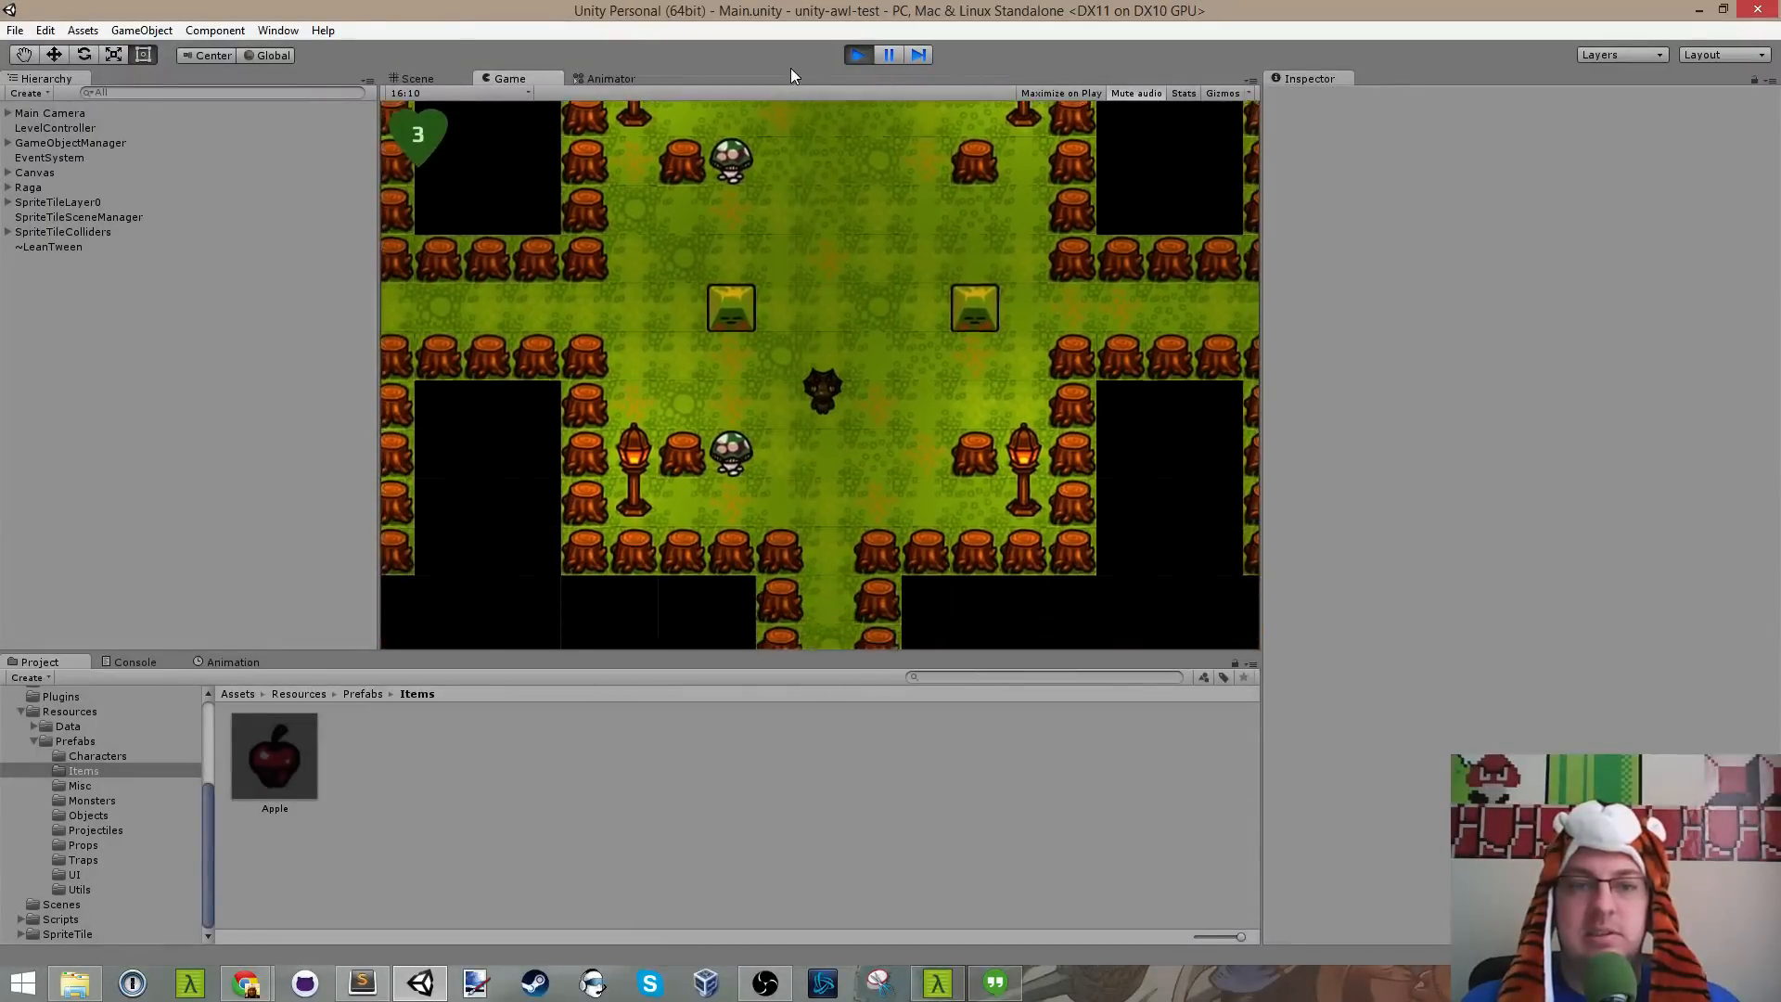
{"action": "left_click", "coordinate": [856, 53]}
Step: Set the Sprite Renderer material of the Mushroom prefab in the Traps folder to Sprites-Lit
{"action": "left_click", "coordinate": [84, 860]}
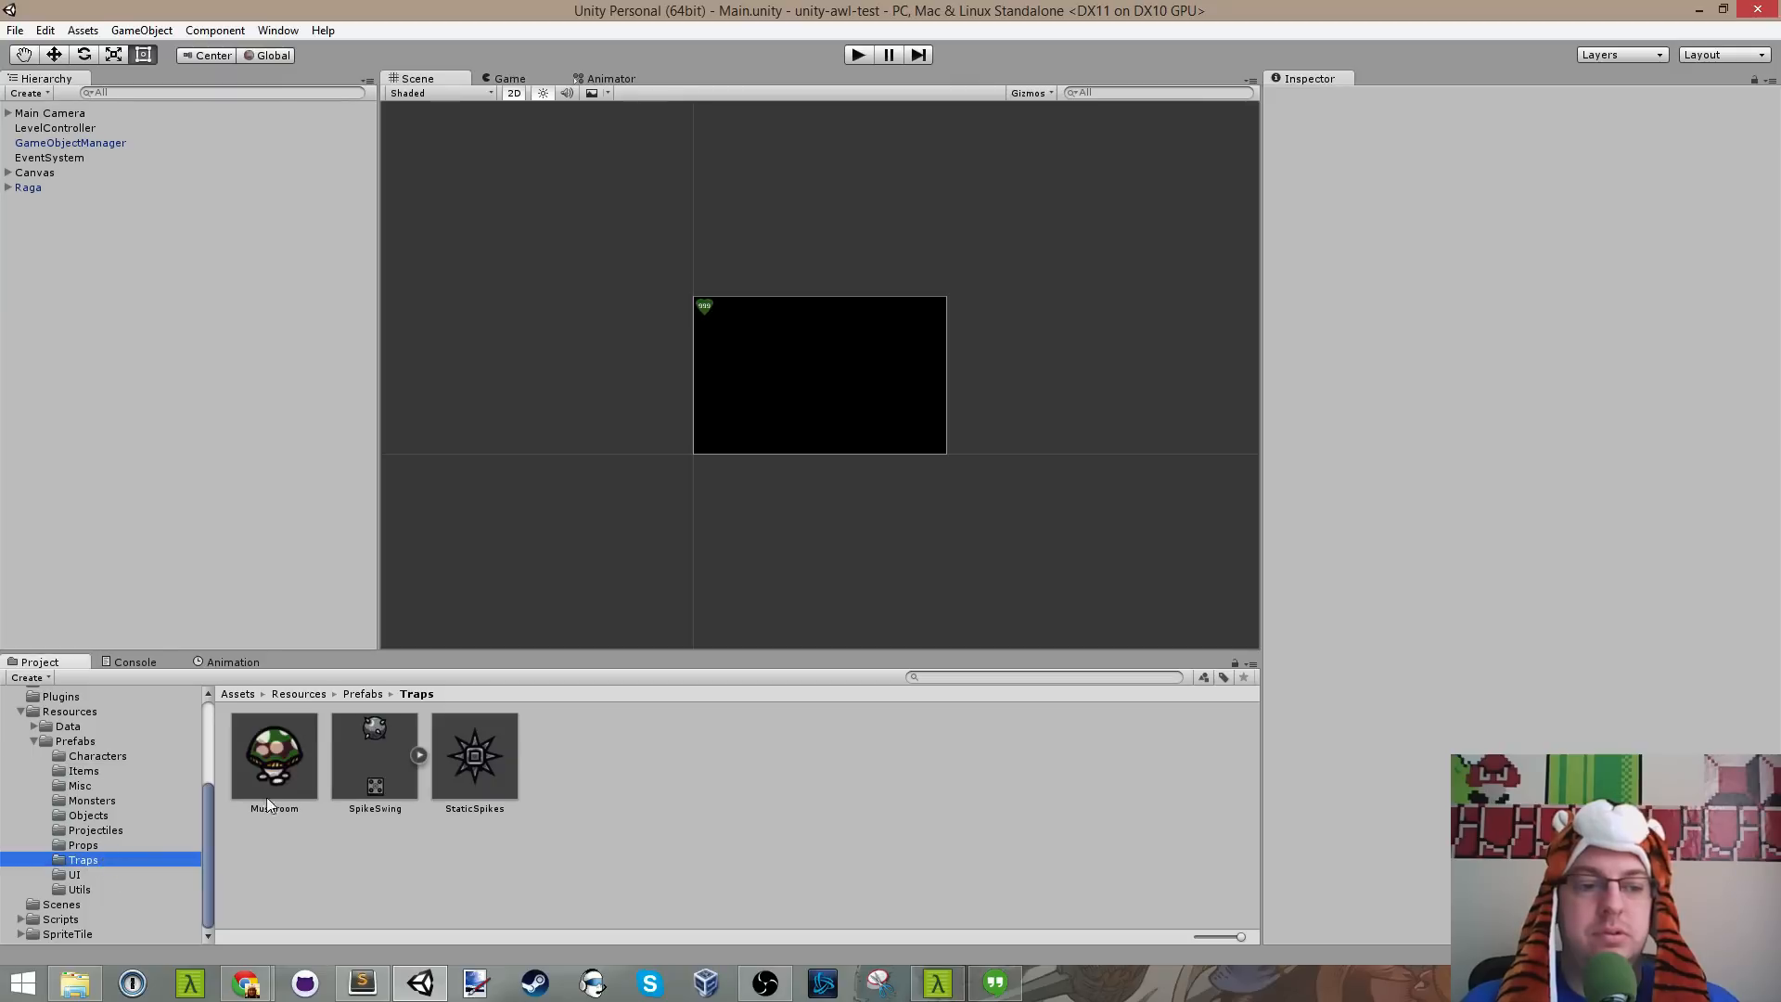
{"action": "left_click", "coordinate": [274, 755]}
{"action": "left_click", "coordinate": [1770, 252]}
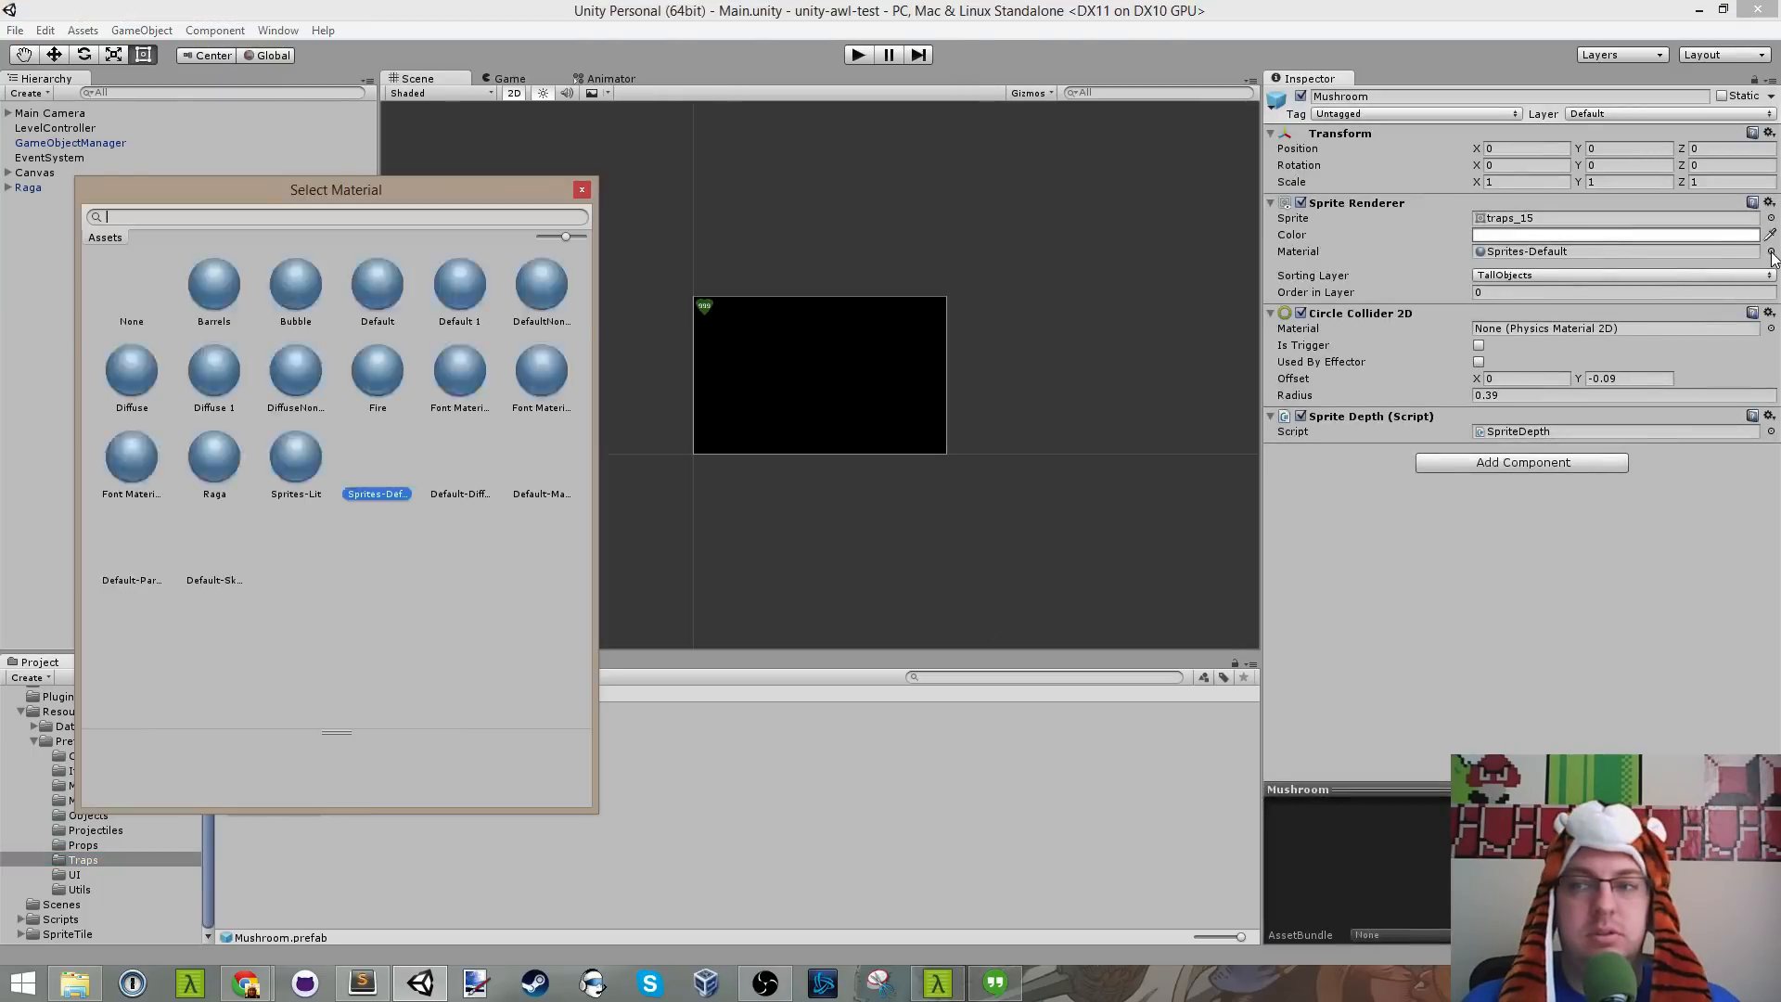
{"action": "double_click", "coordinate": [297, 458]}
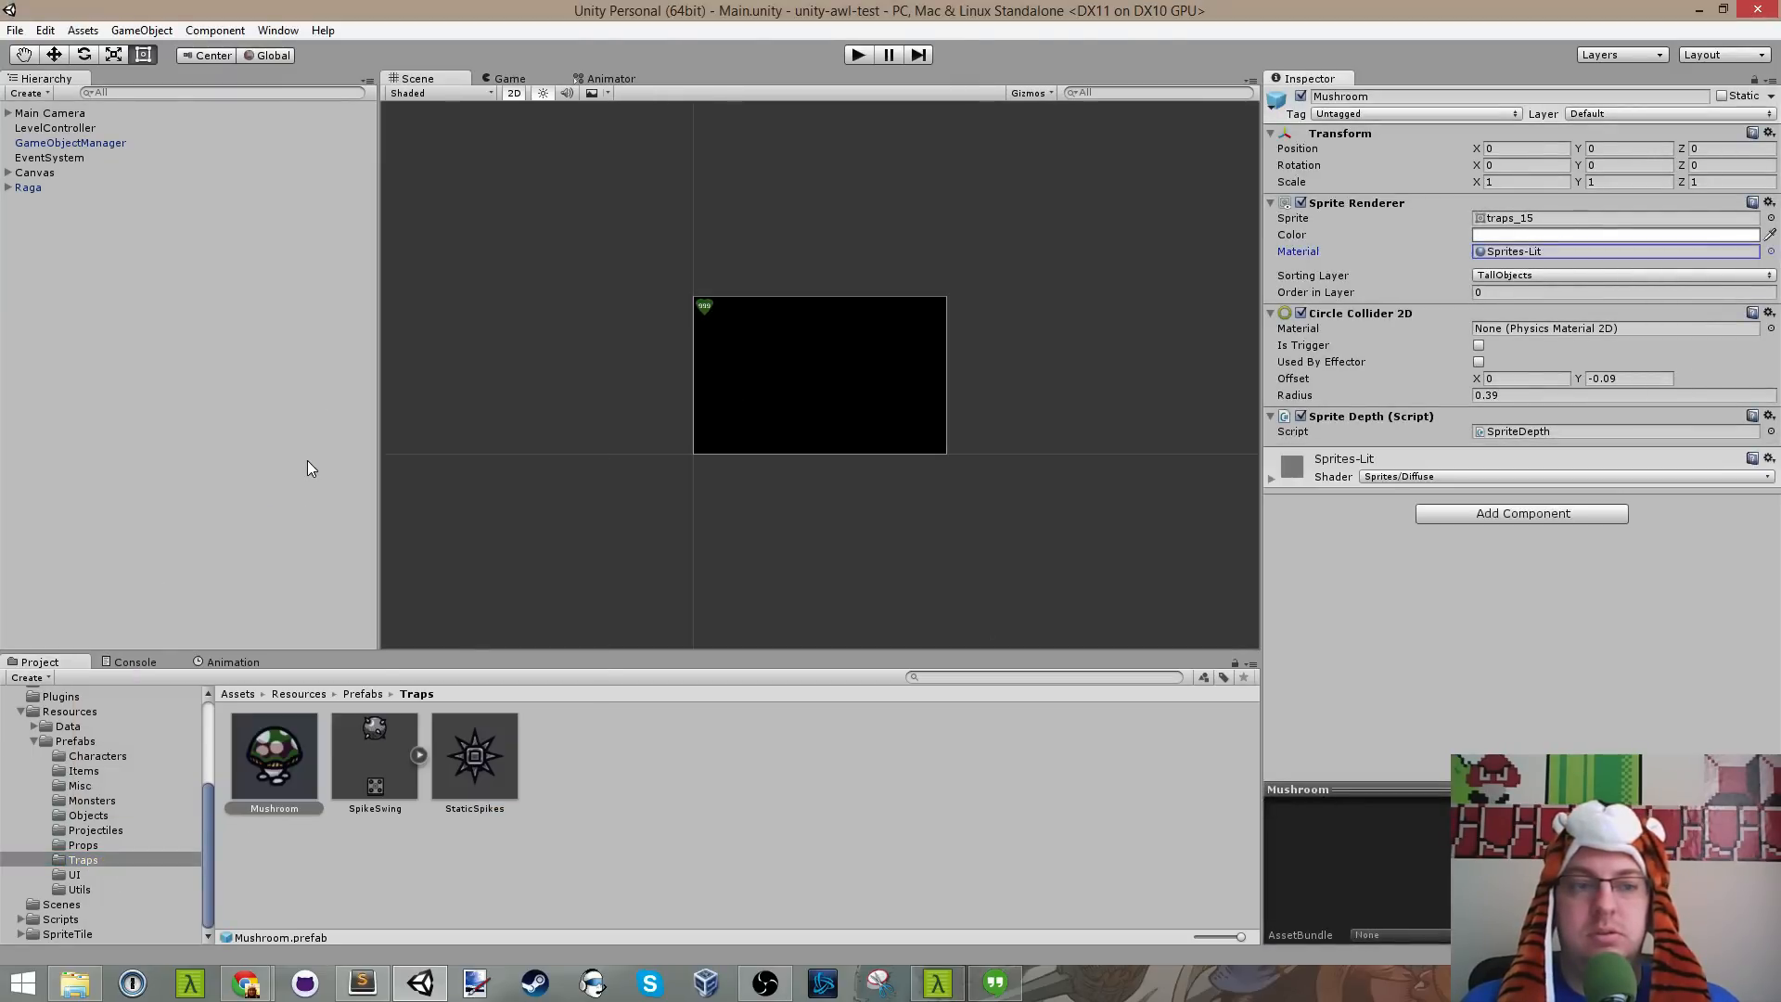
Step: Run the game and walk the character to the starting room's southern exit, beside the two mushrooms
{"action": "left_click", "coordinate": [863, 57]}
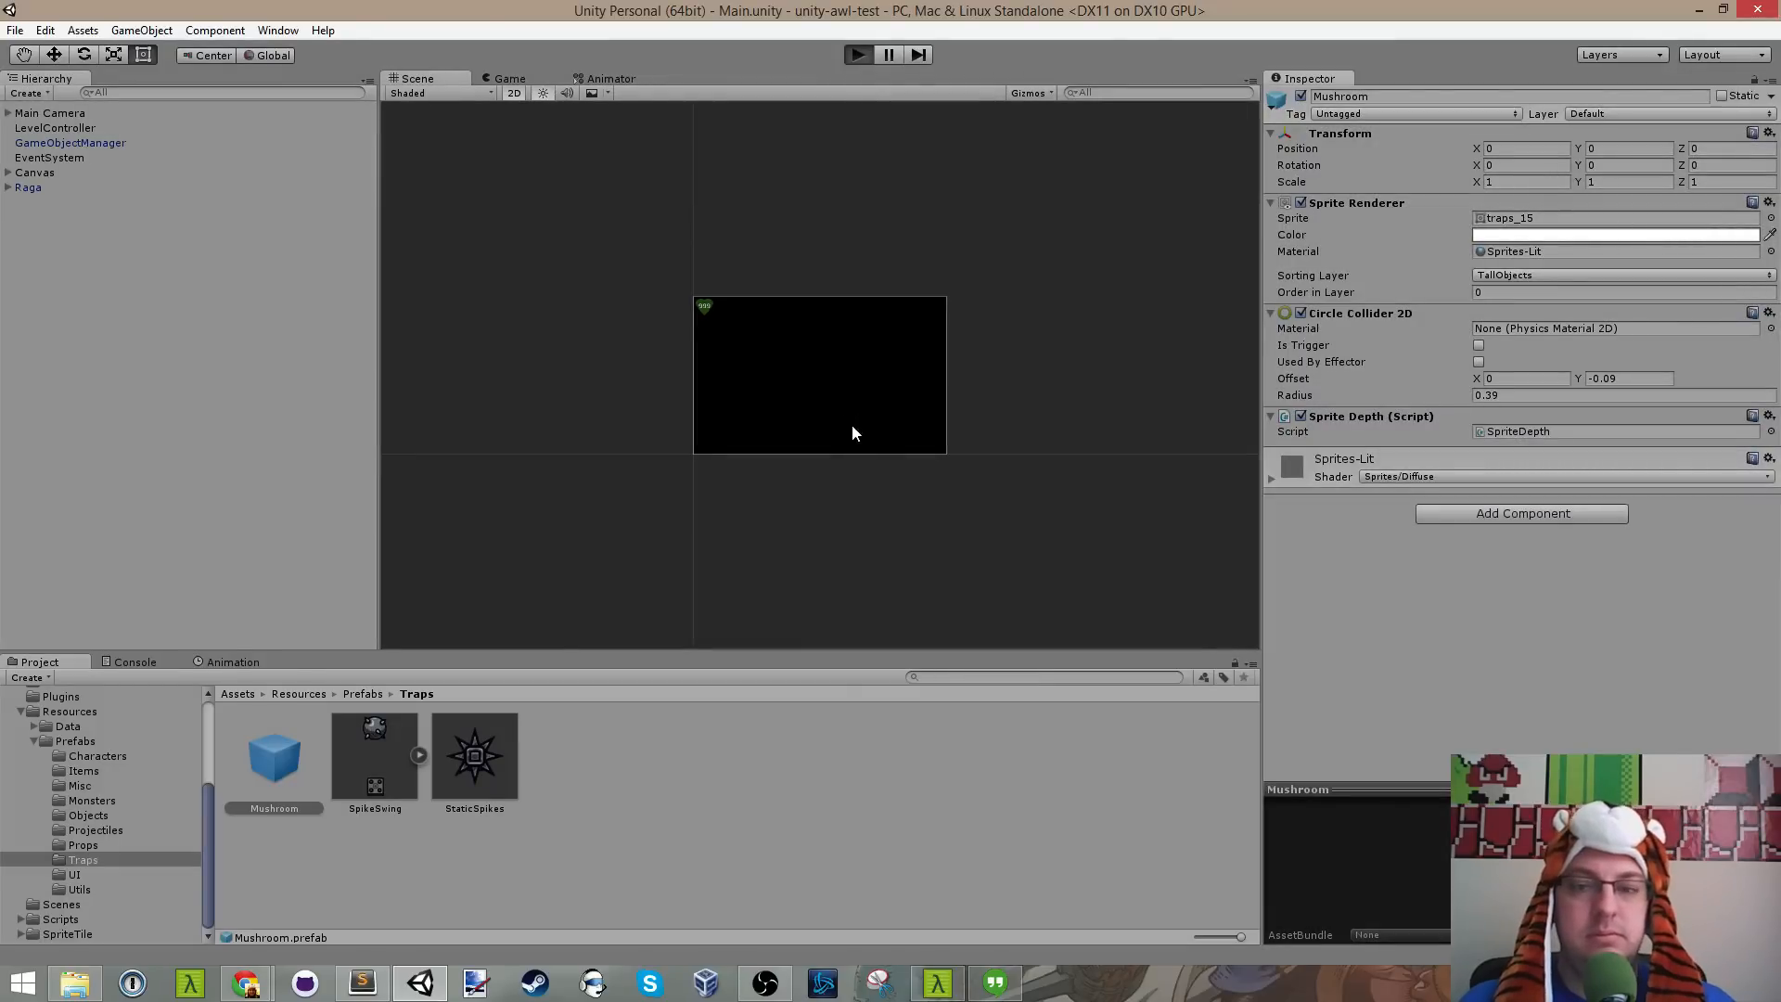
{"action": "key", "text": "ctrl+p"}
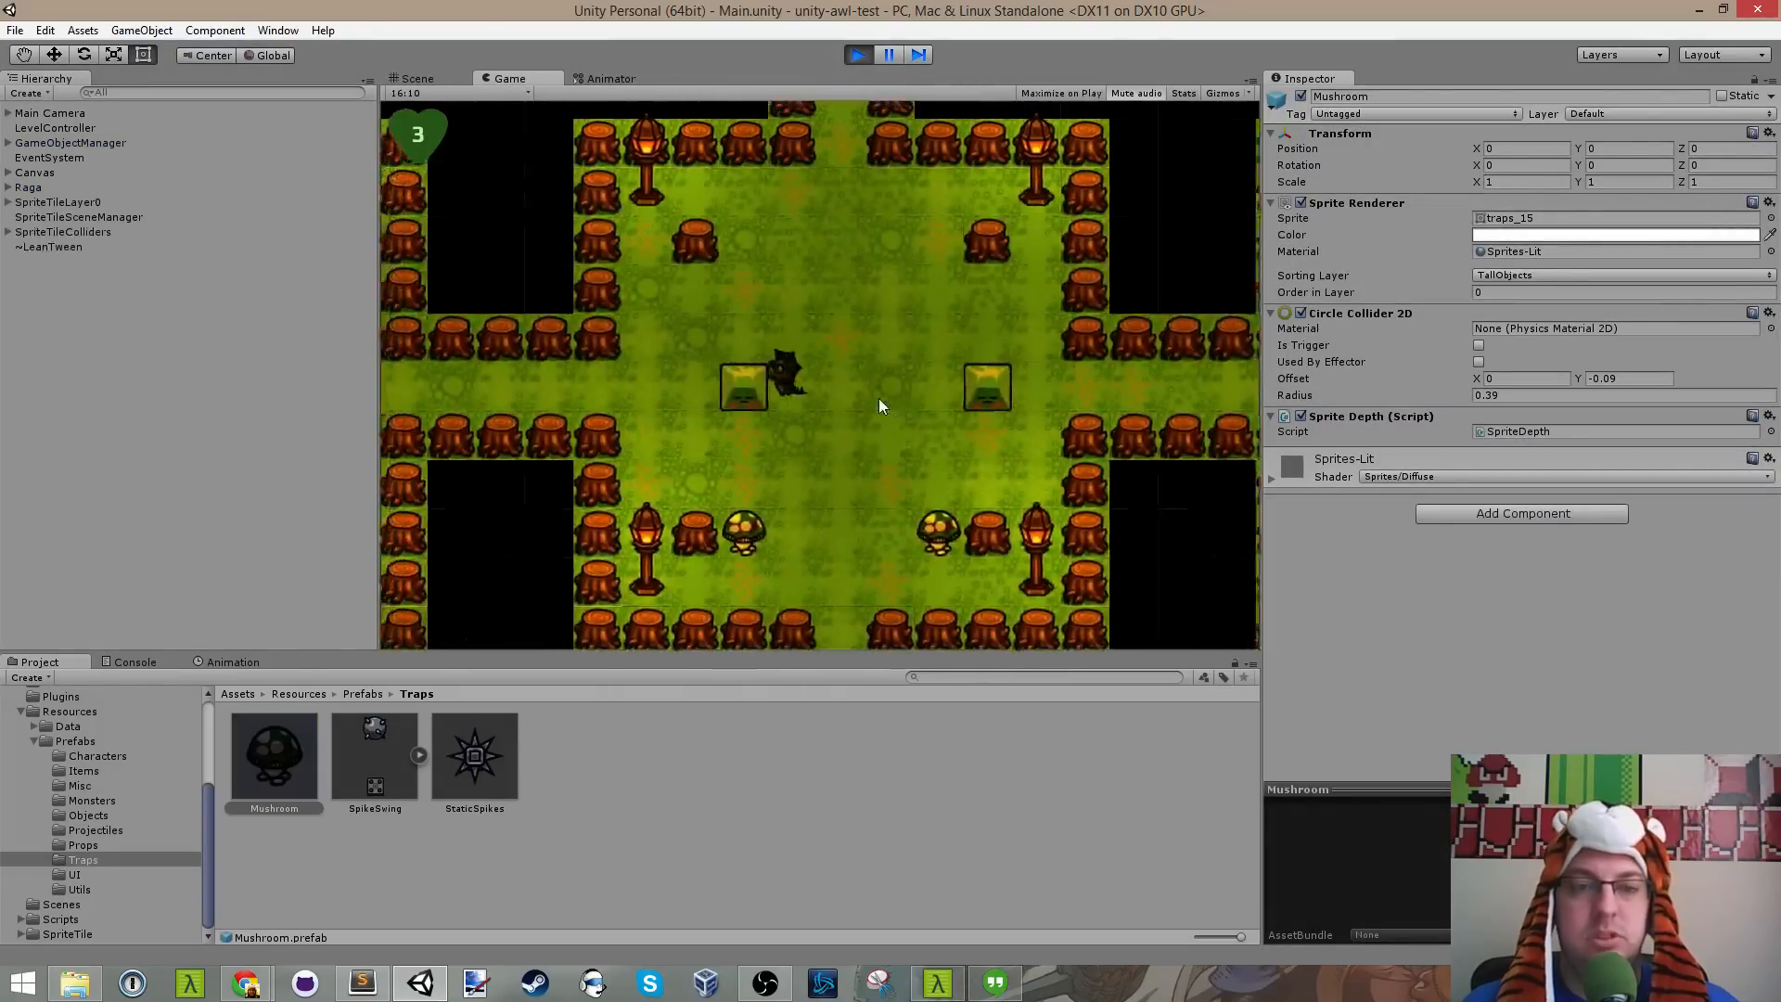
{"action": "key", "text": "s"}
{"action": "key", "text": "d"}
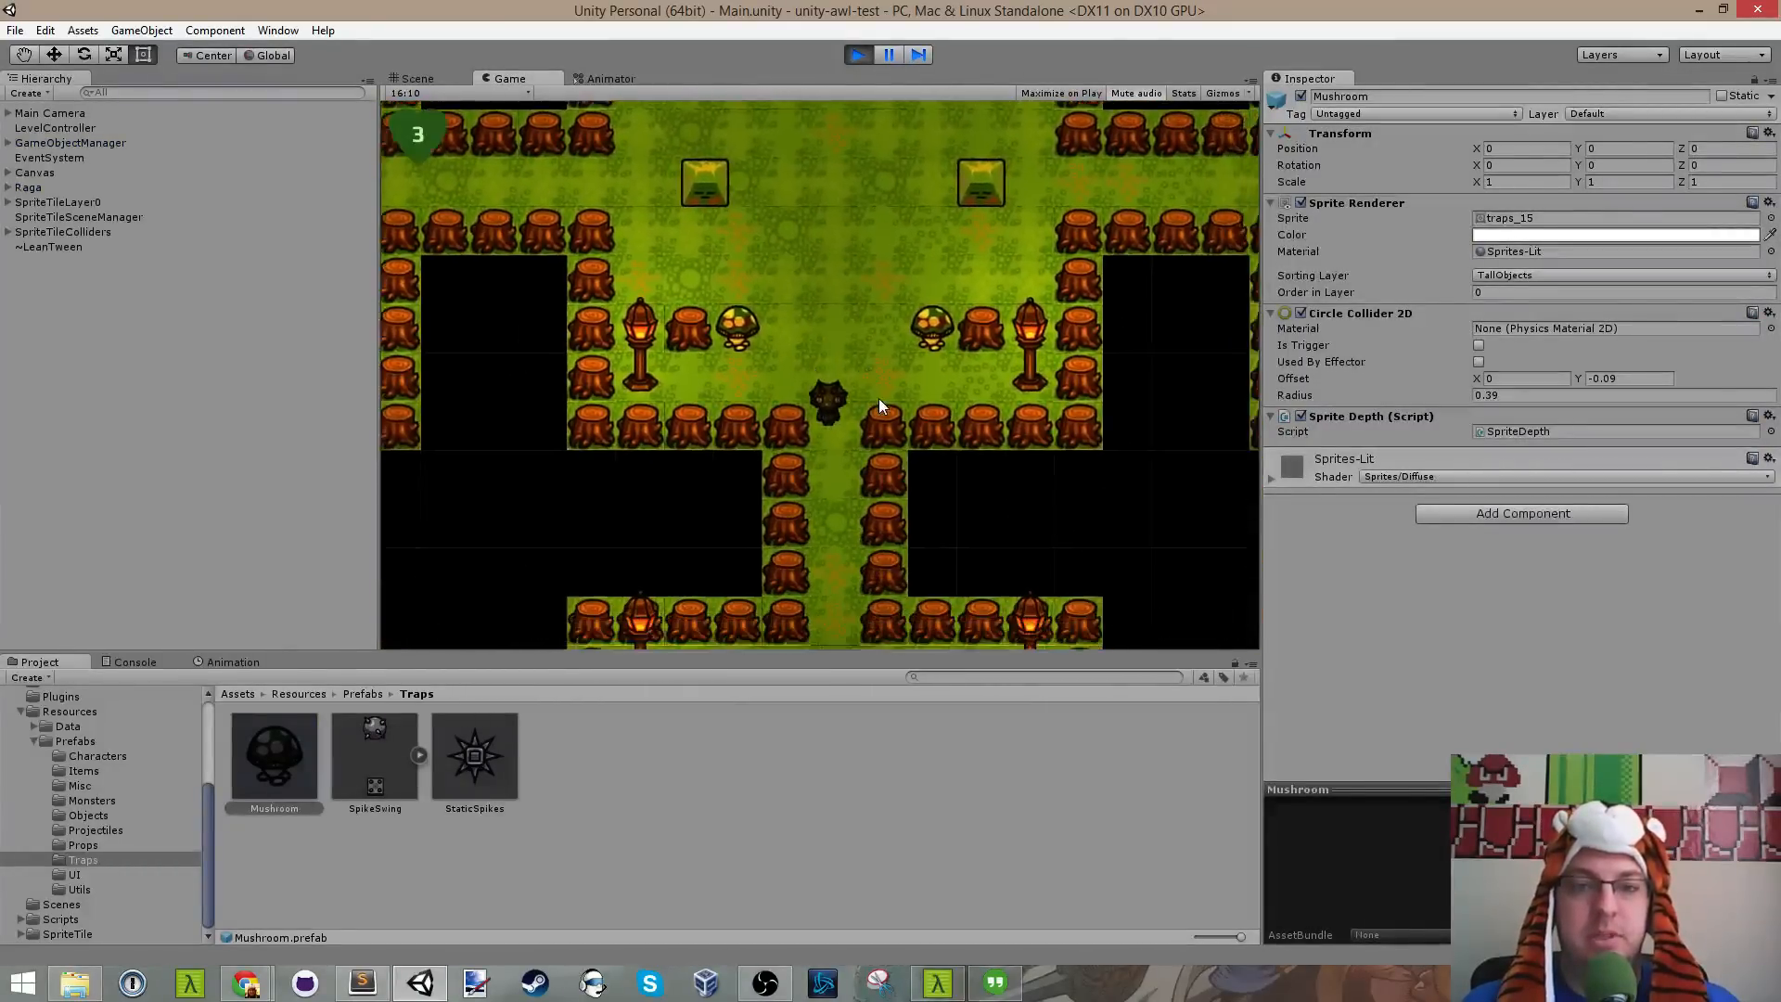
{"action": "key", "text": "w"}
{"action": "key", "text": "d"}
{"action": "key", "text": "a"}
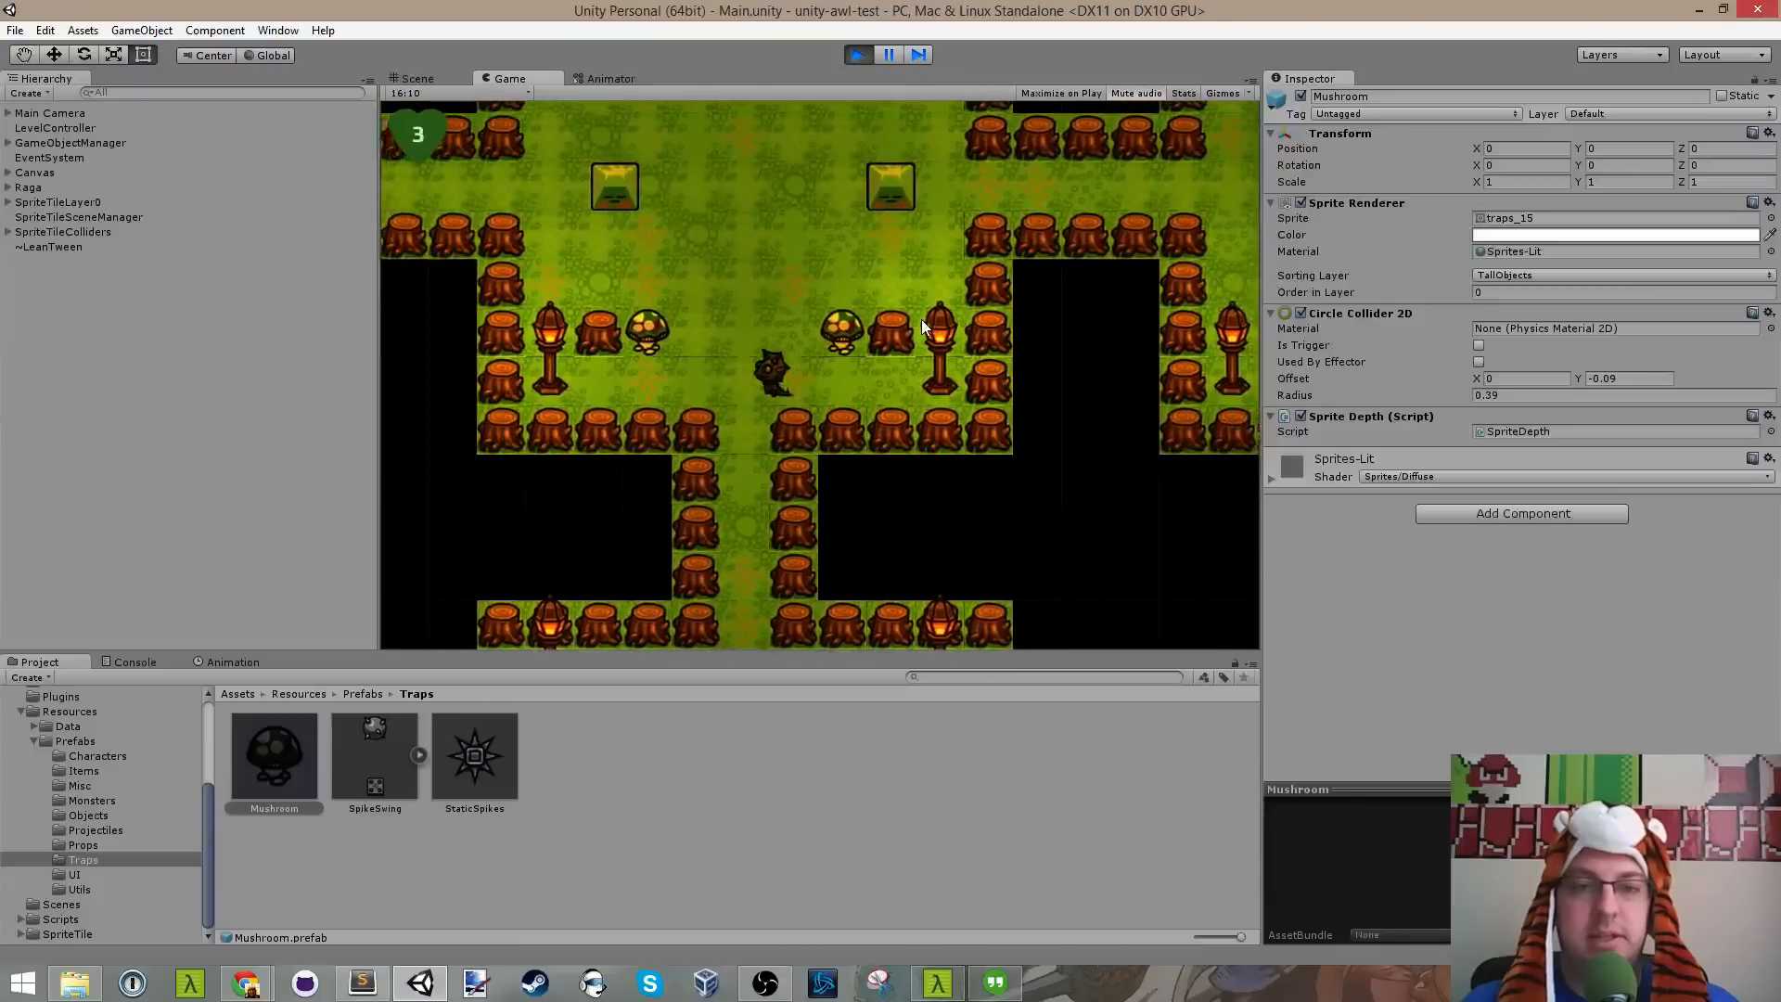
Step: Move the character around the starting room's southeastern mushroom and stop just north of it
{"action": "key", "text": "w"}
{"action": "key", "text": "d"}
{"action": "key", "text": "s"}
{"action": "key", "text": "w"}
{"action": "key", "text": "d"}
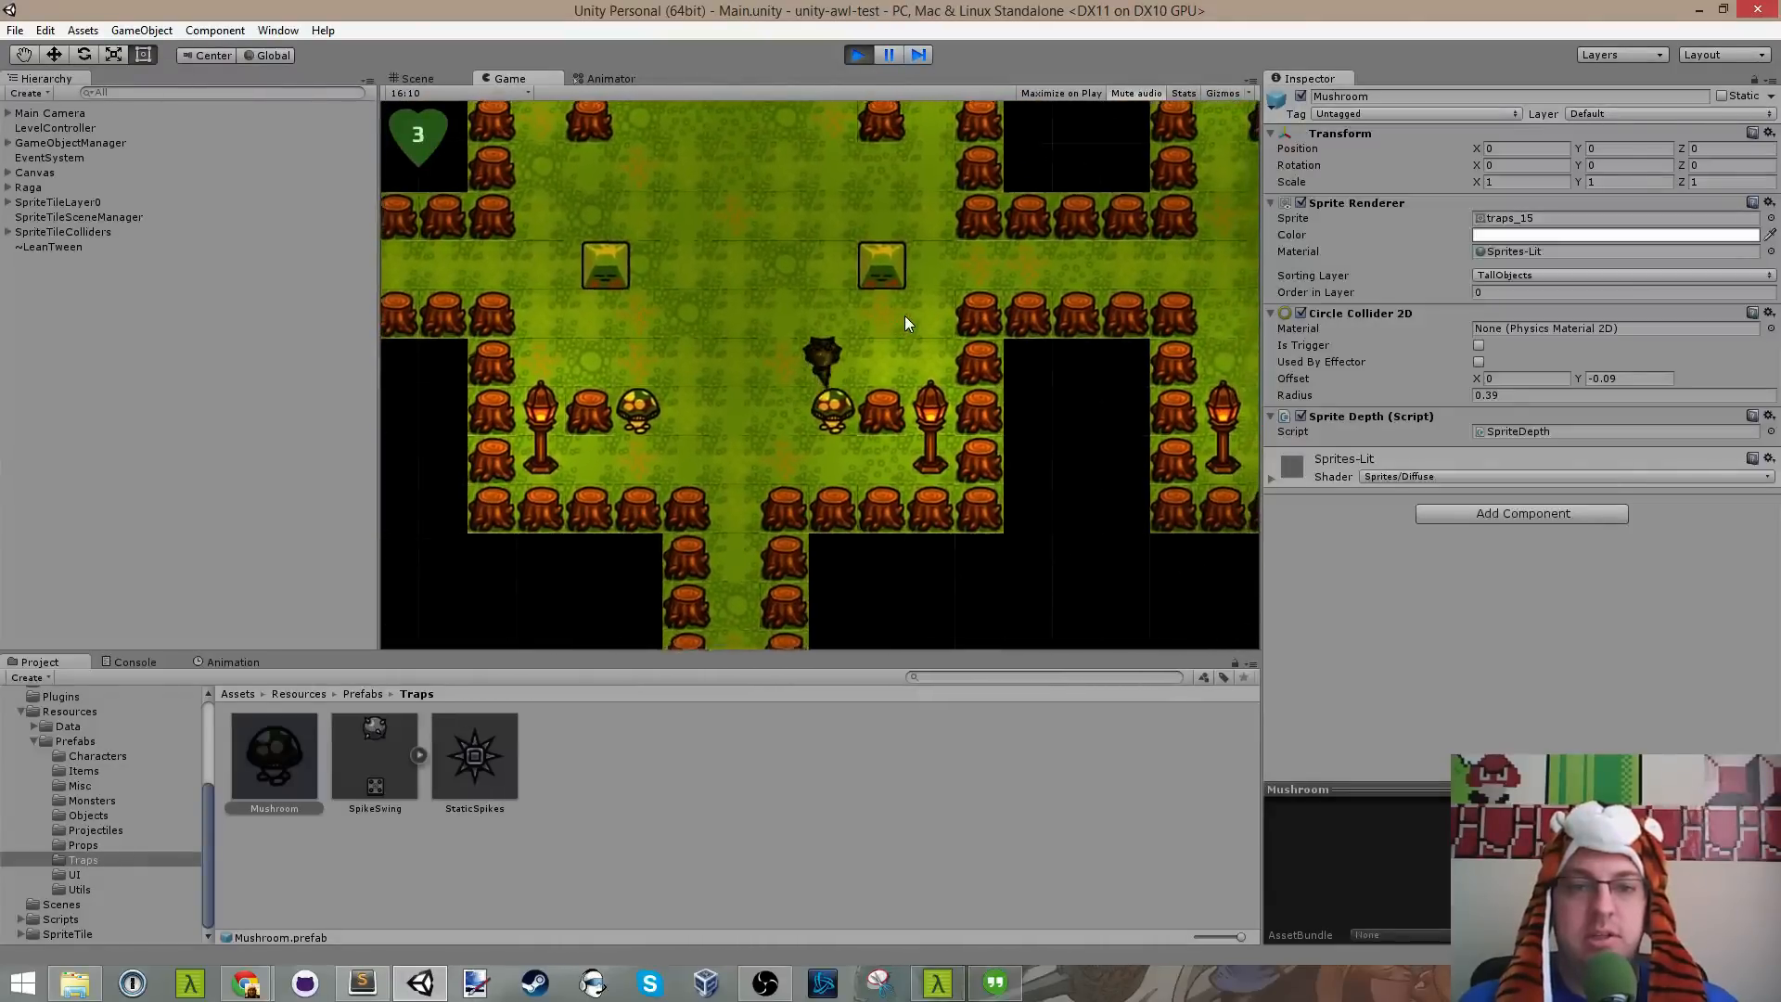
{"action": "key", "text": "s"}
{"action": "key", "text": "a"}
{"action": "key", "text": "w"}
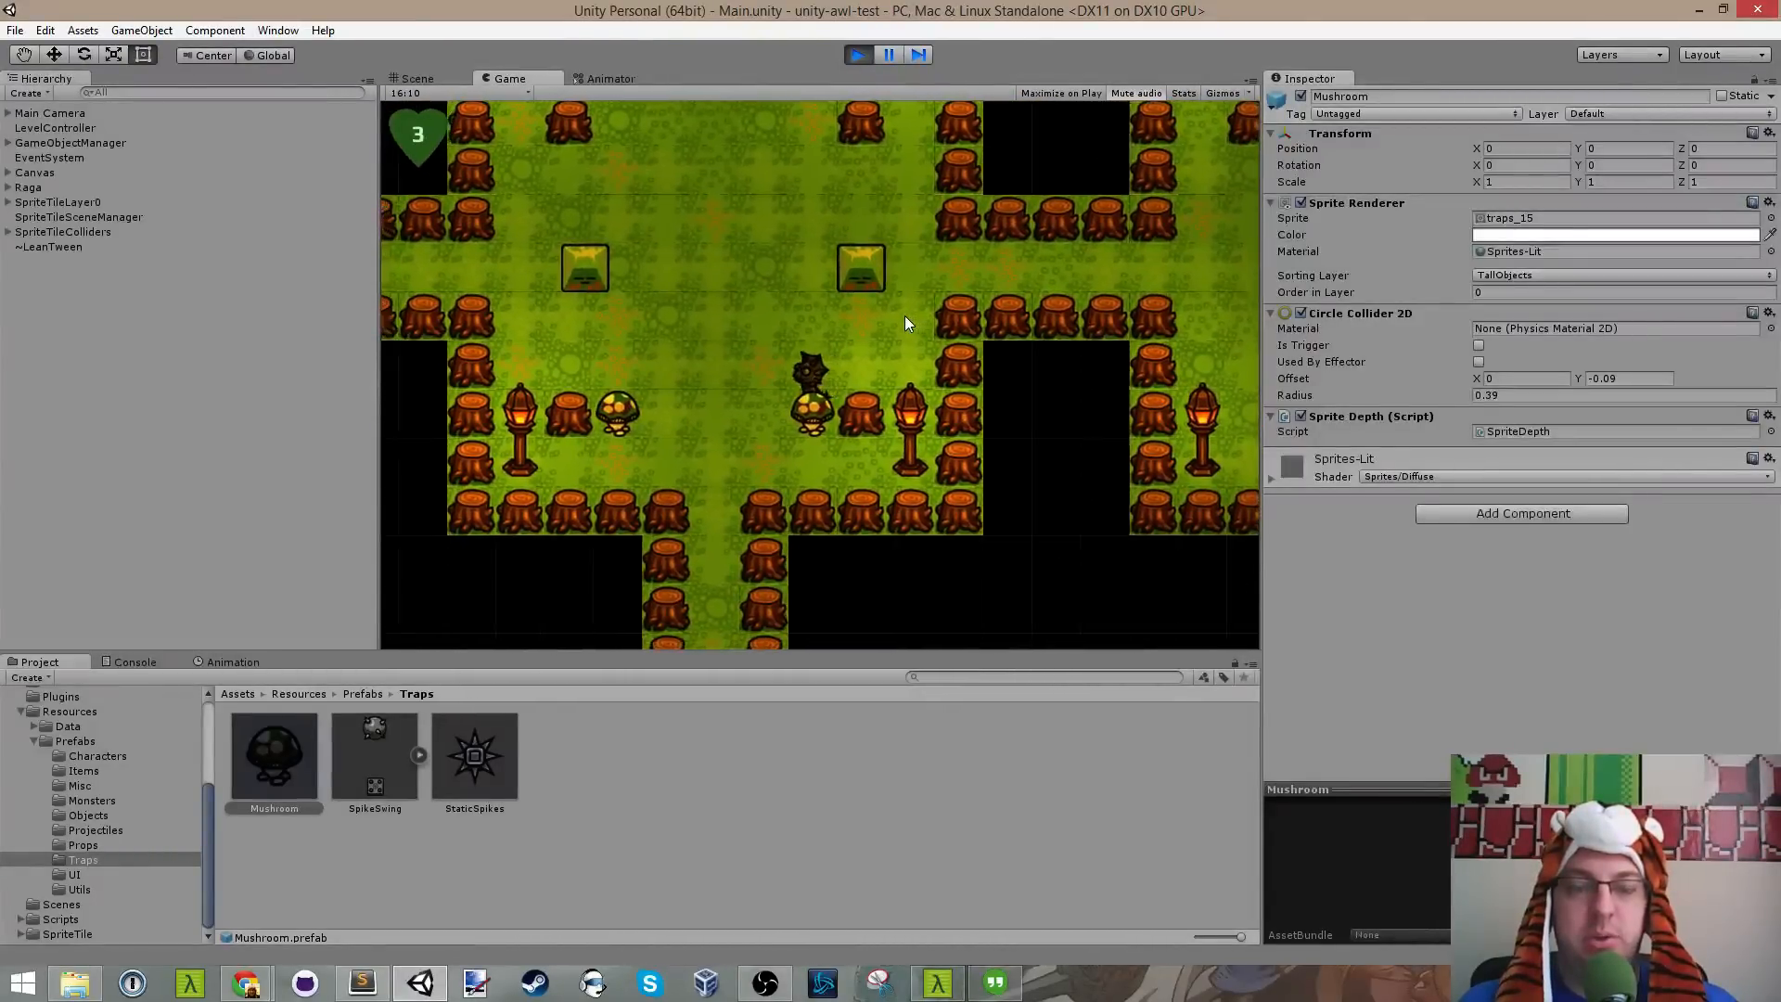
Step: Walk the character to the northern room and collect the scroll between the tree stump and the block
{"action": "key", "text": "a"}
{"action": "key", "text": "w"}
{"action": "key", "text": "a"}
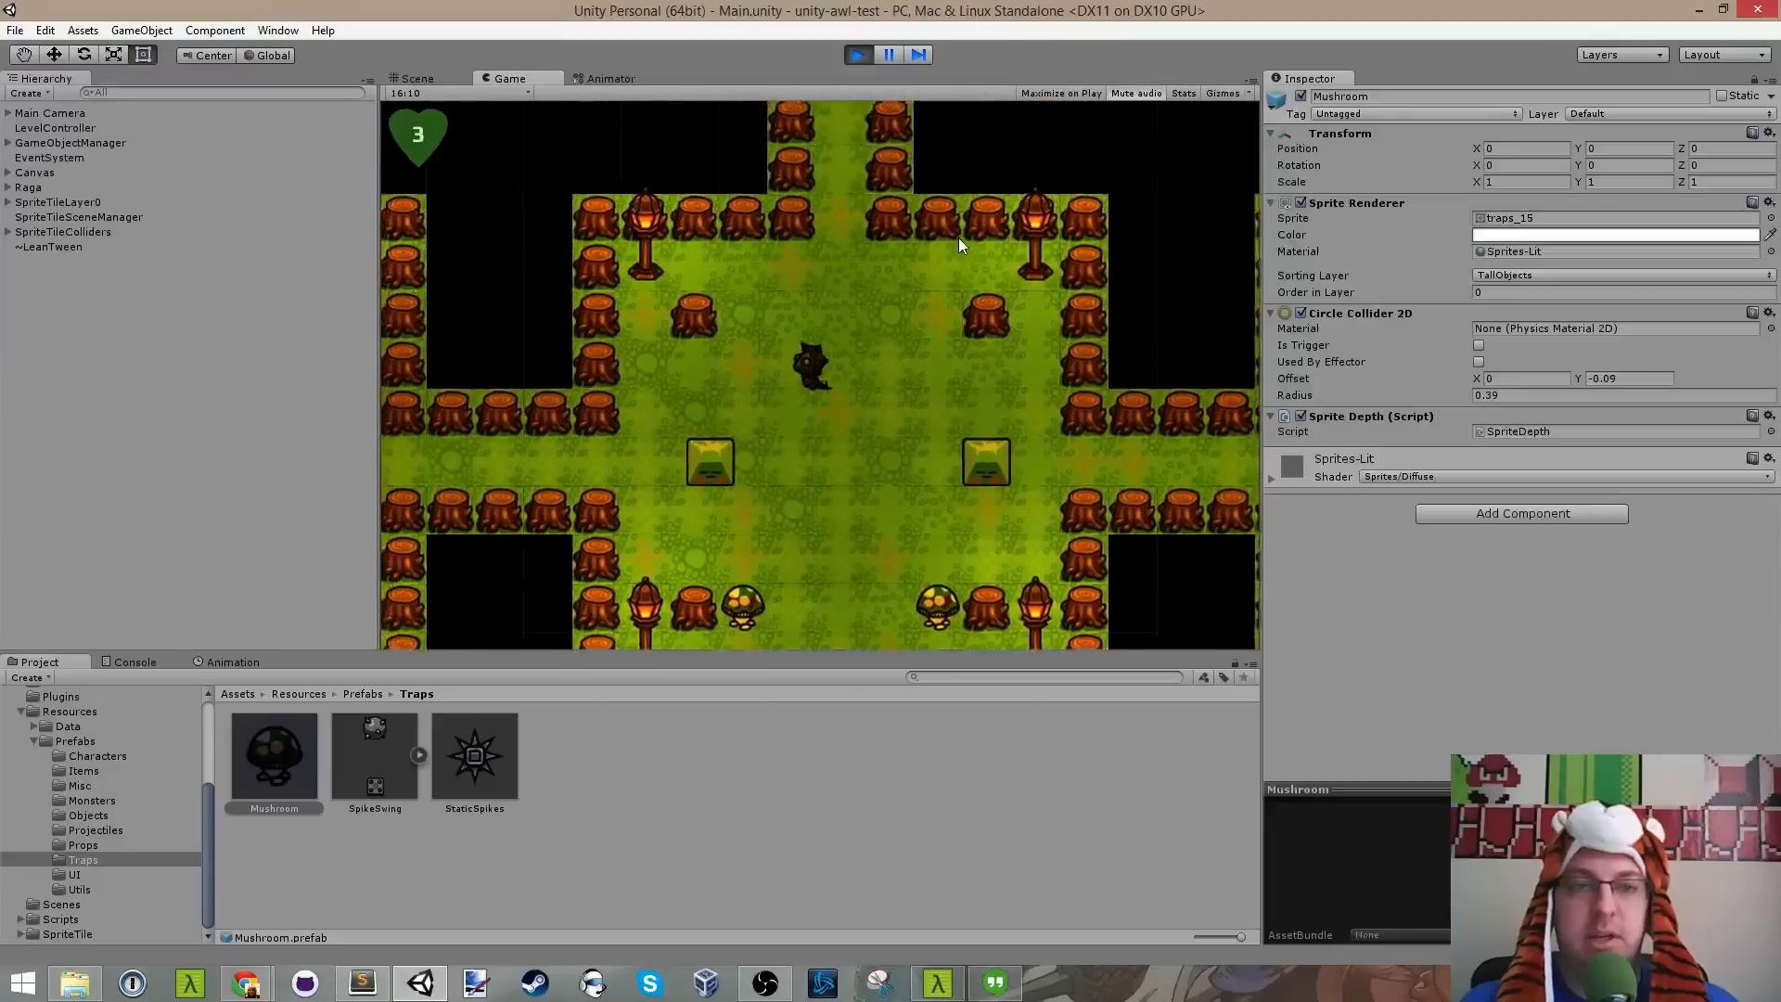
{"action": "key", "text": "w"}
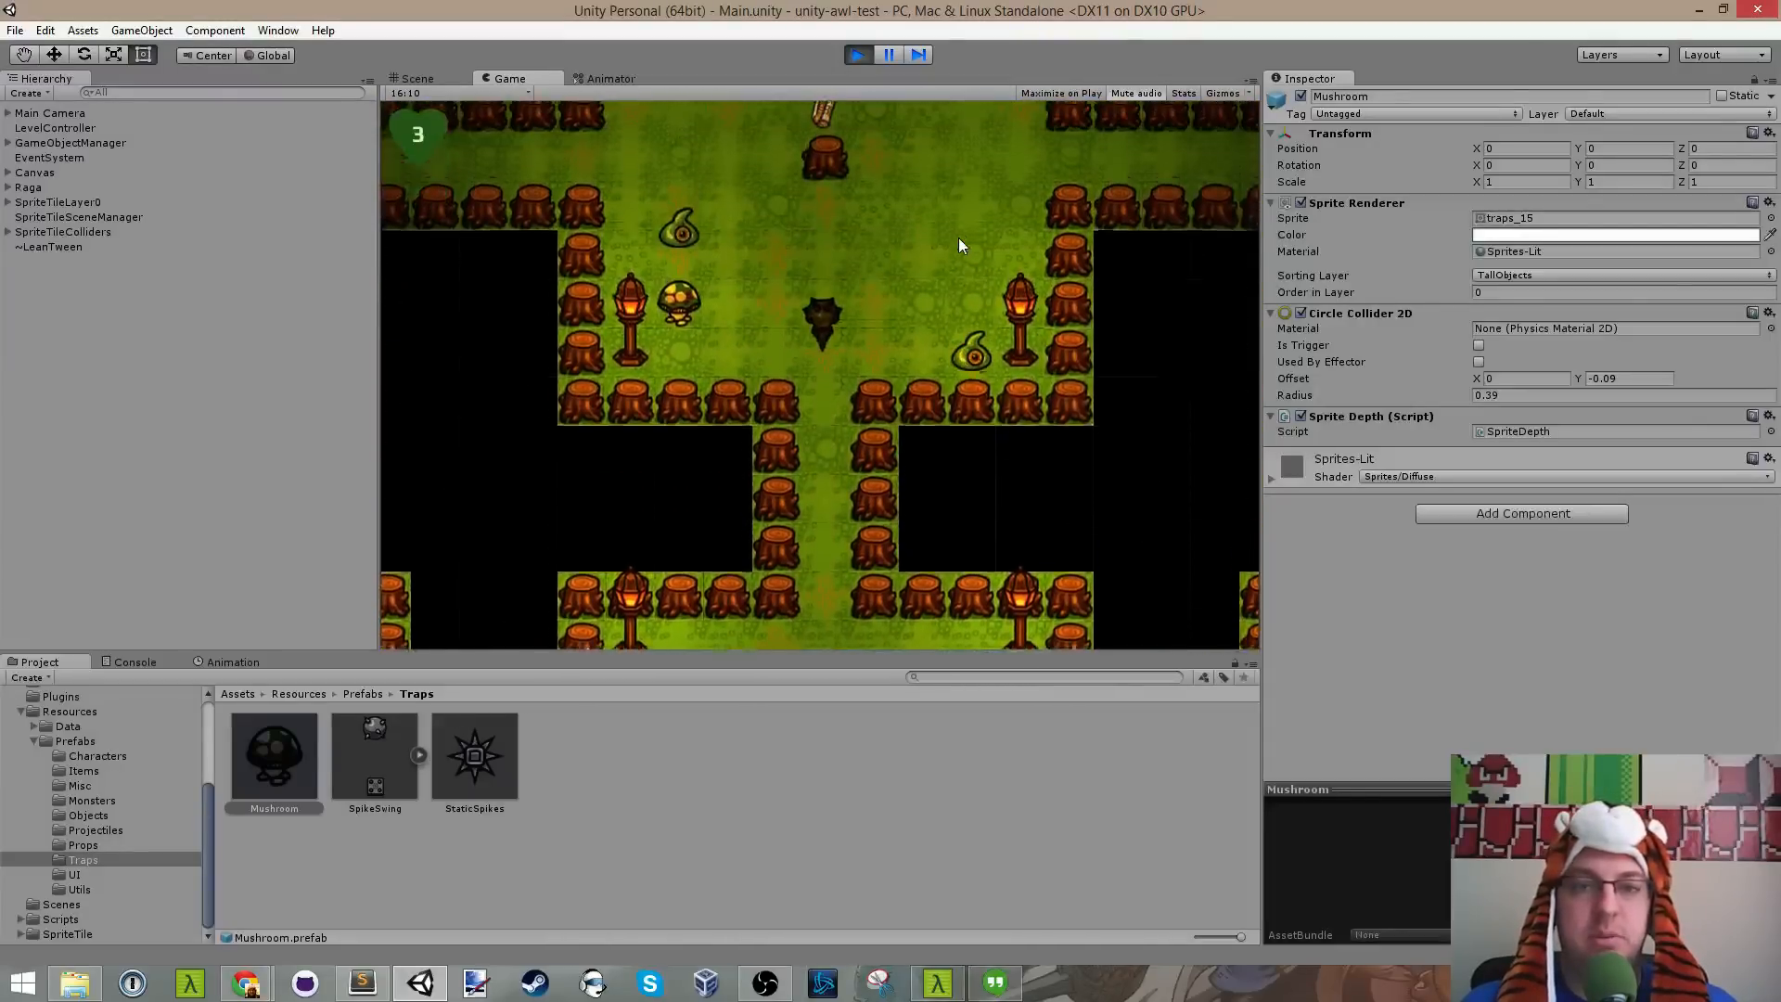
{"action": "key", "text": "d"}
{"action": "key", "text": "w"}
{"action": "key", "text": "a"}
{"action": "key", "text": "d"}
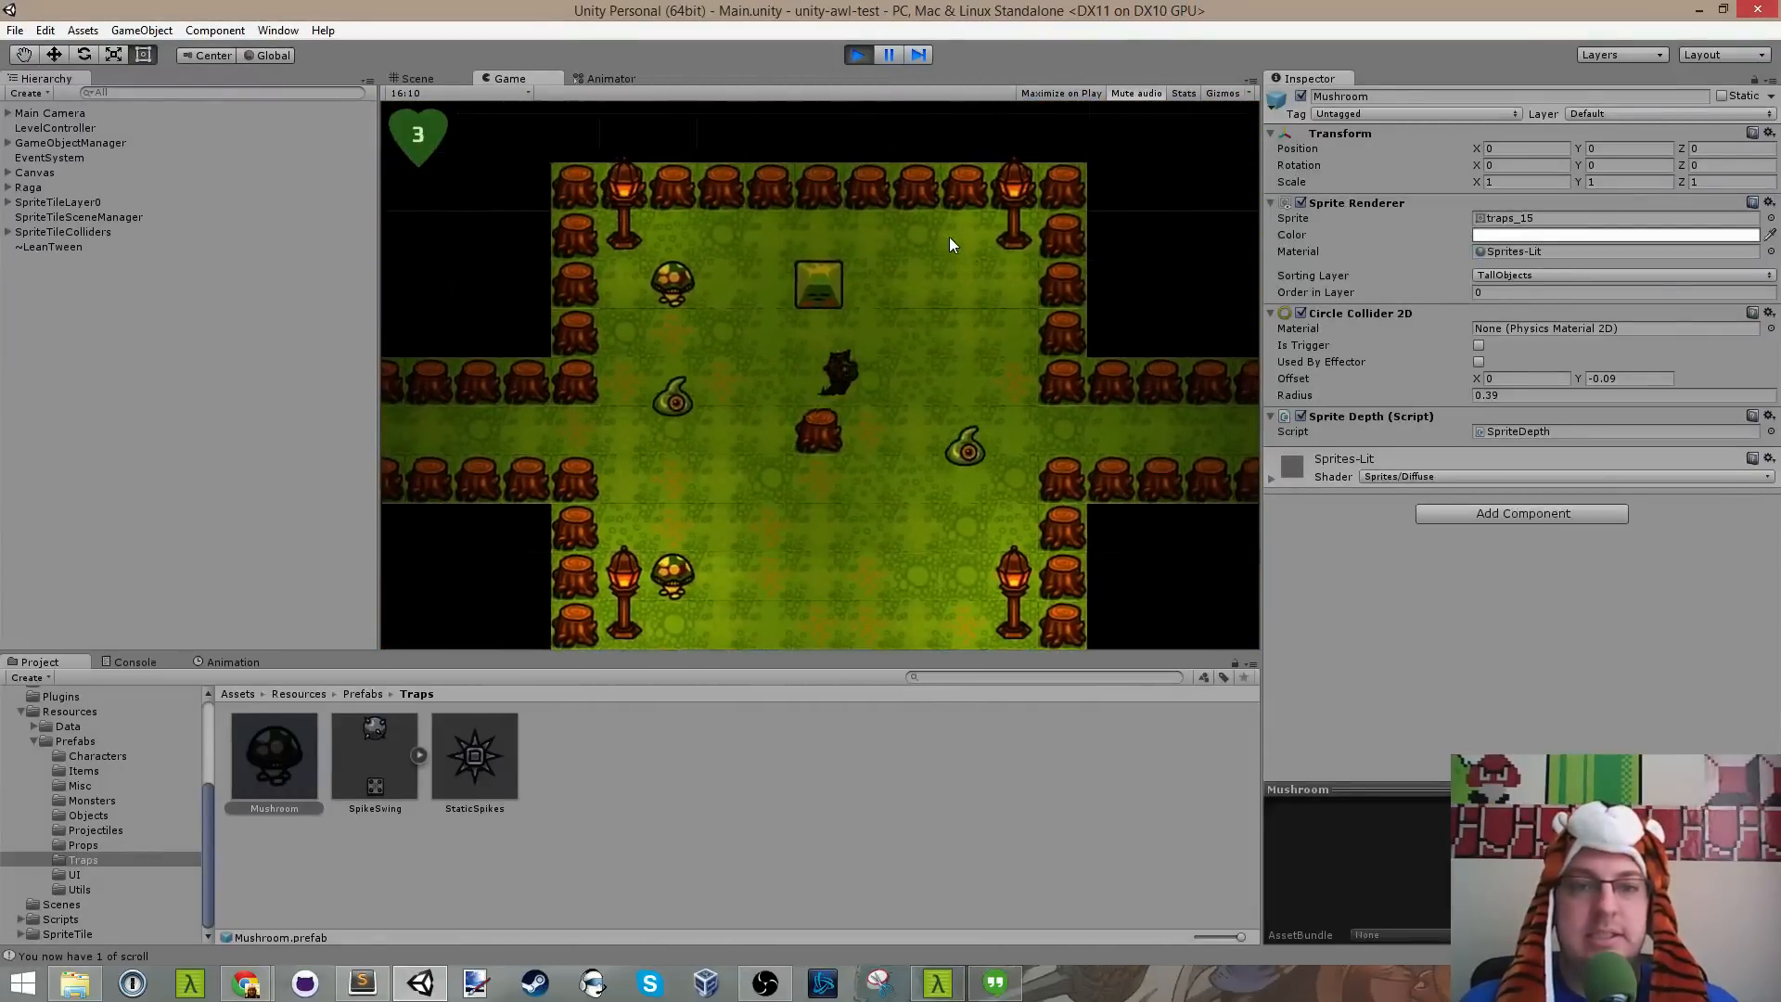
Step: Walk the character around the eastern side of the northern room, use the scroll, and stop the game
{"action": "key", "text": "s"}
{"action": "key", "text": "s"}
{"action": "key", "text": "d"}
{"action": "key", "text": "w"}
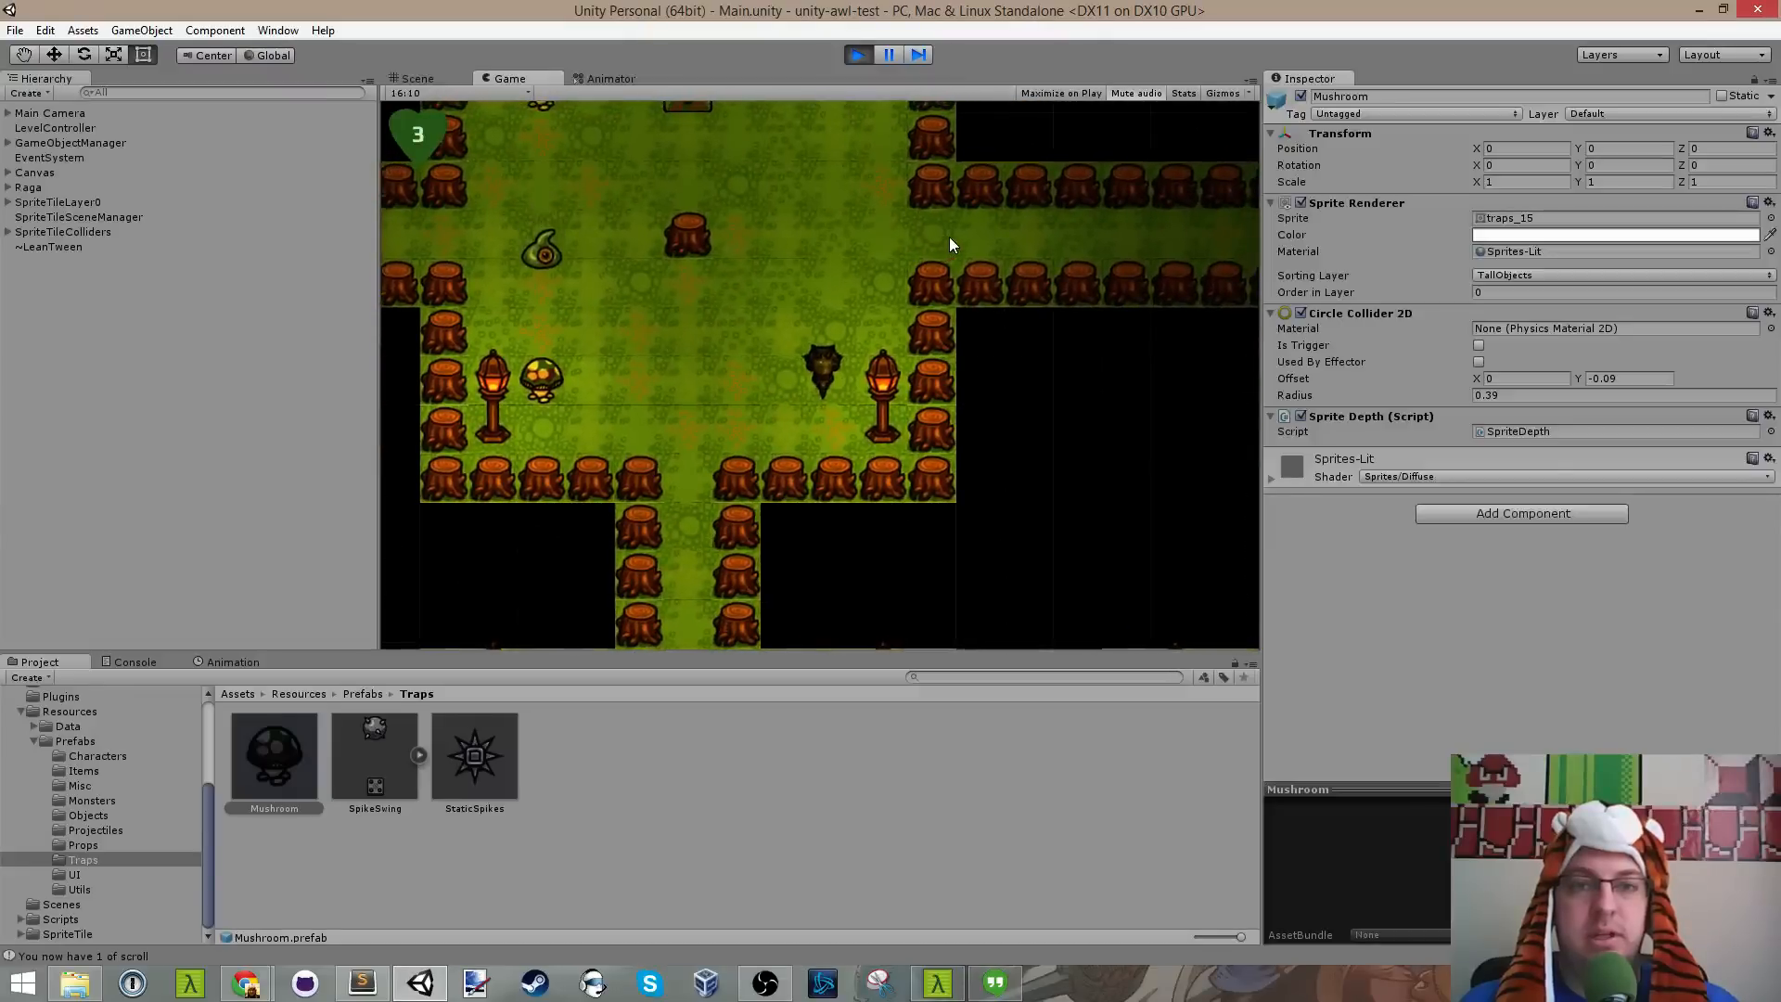
{"action": "key", "text": "space"}
{"action": "key", "text": "w"}
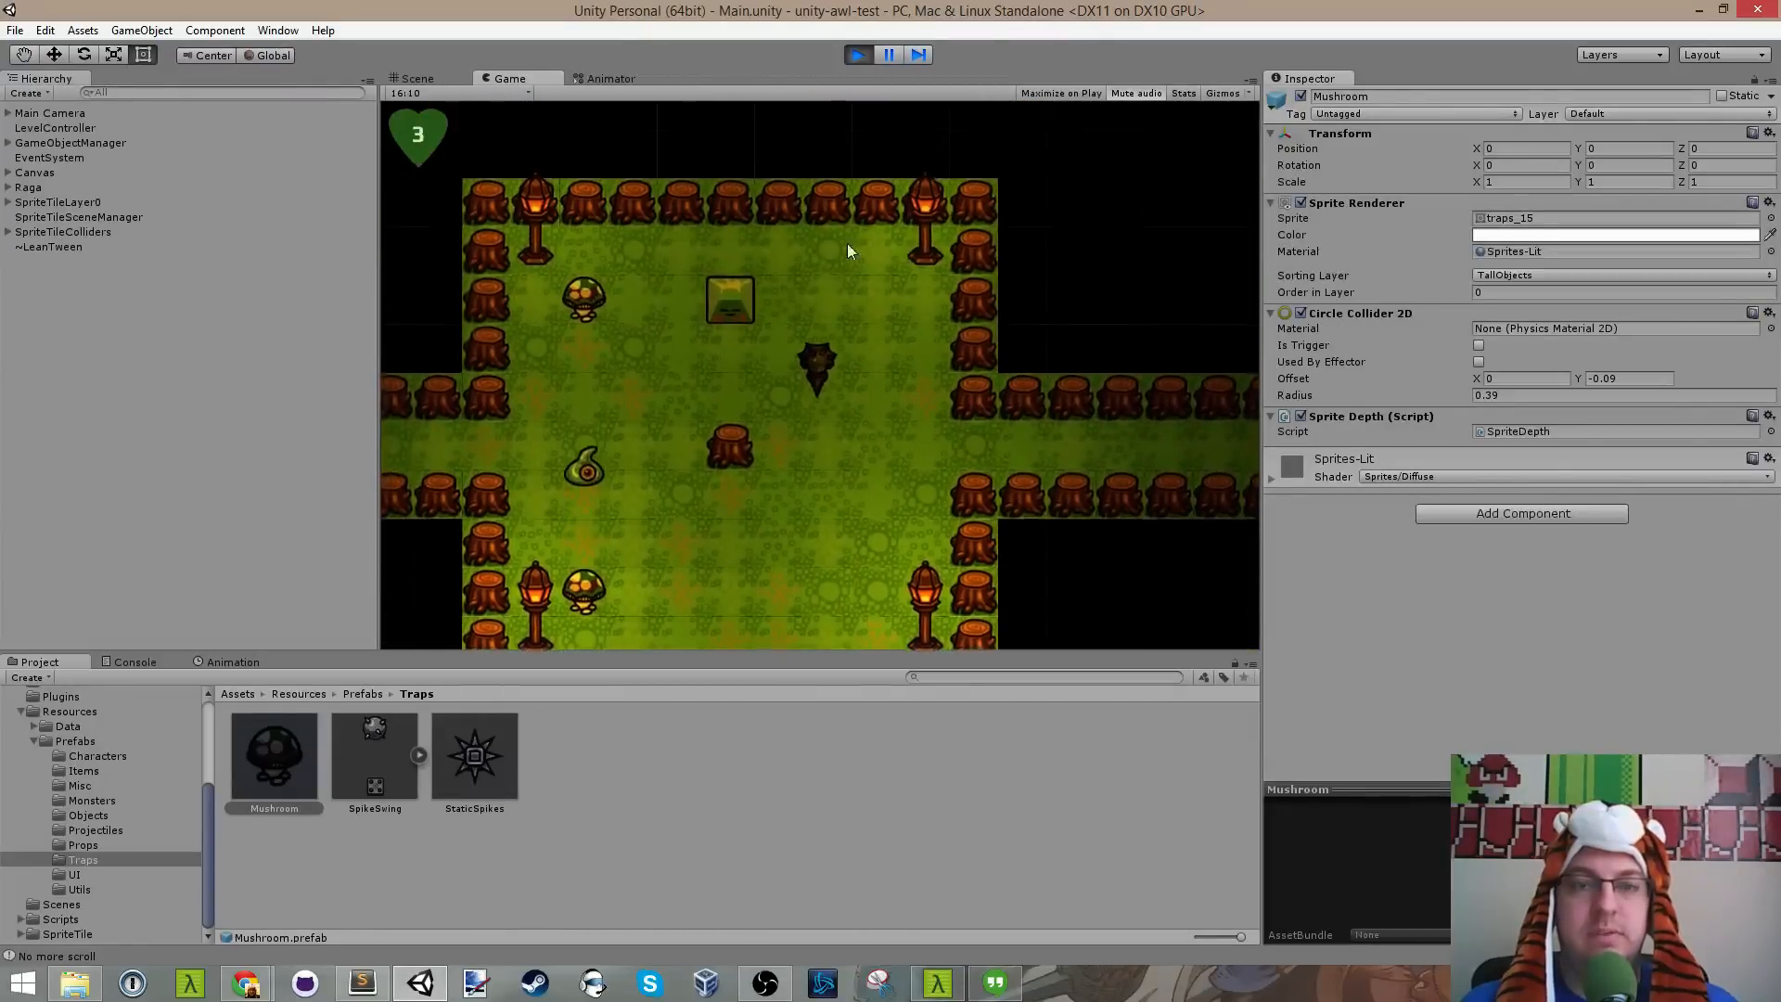
{"action": "key", "text": "s"}
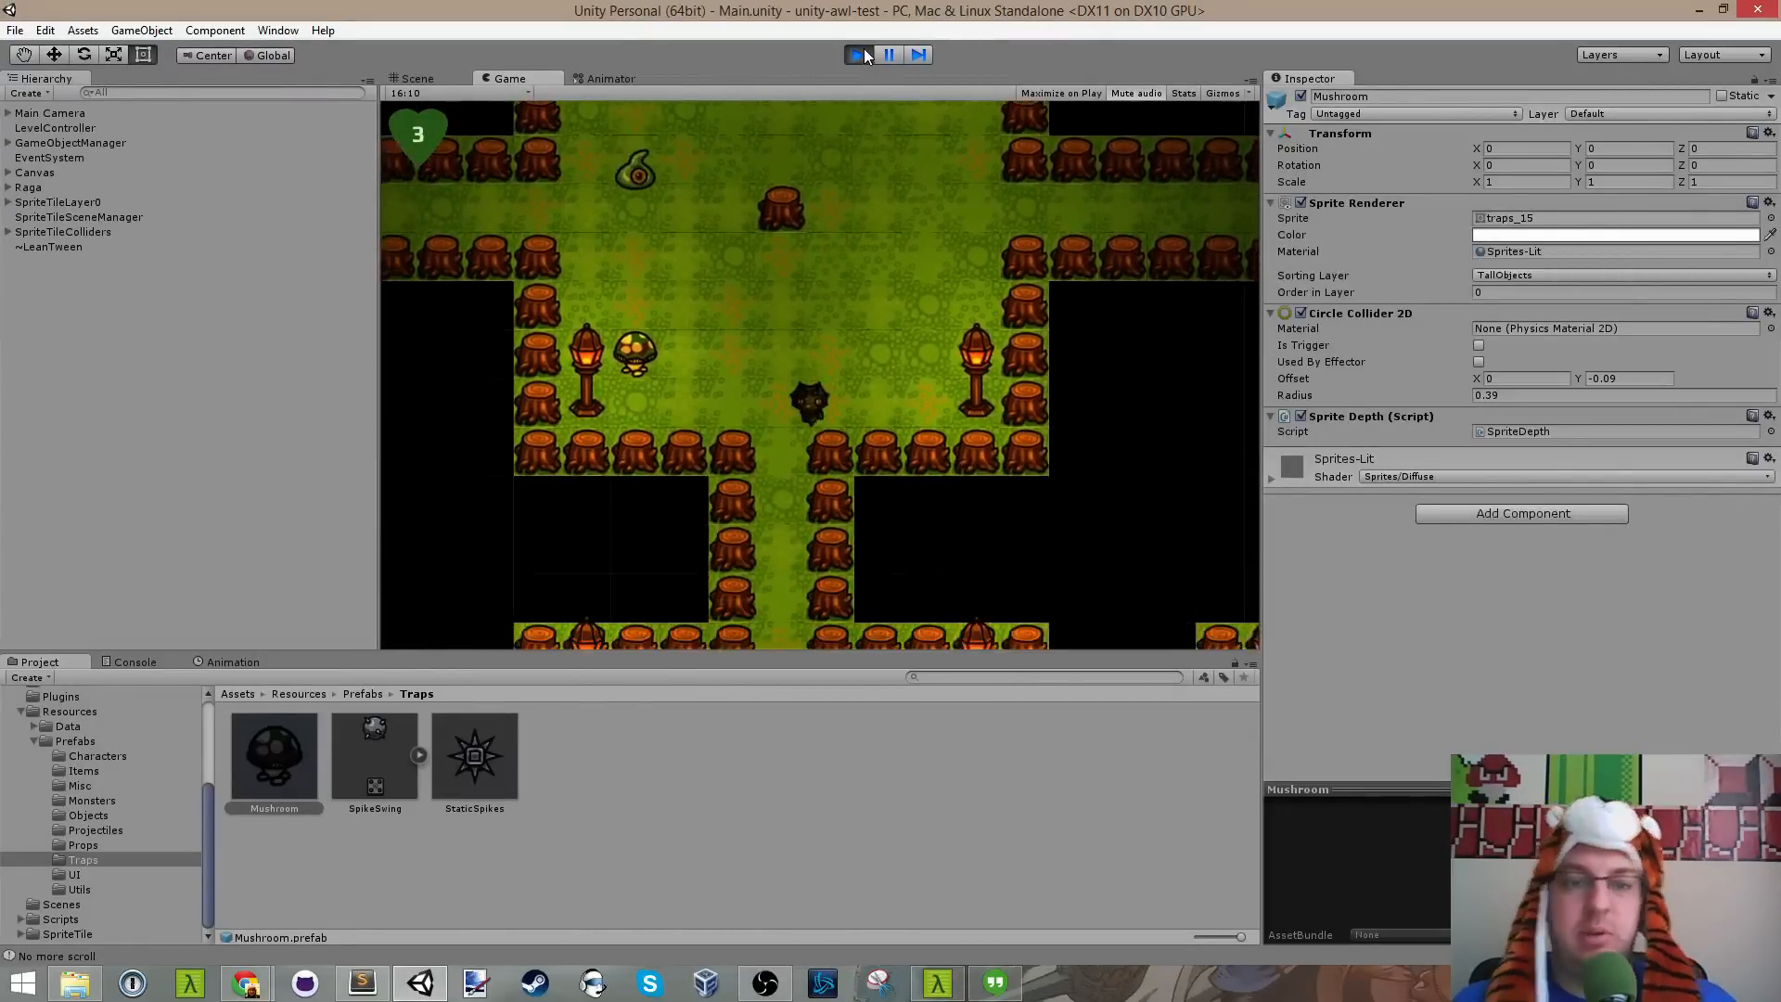
{"action": "left_click", "coordinate": [859, 55]}
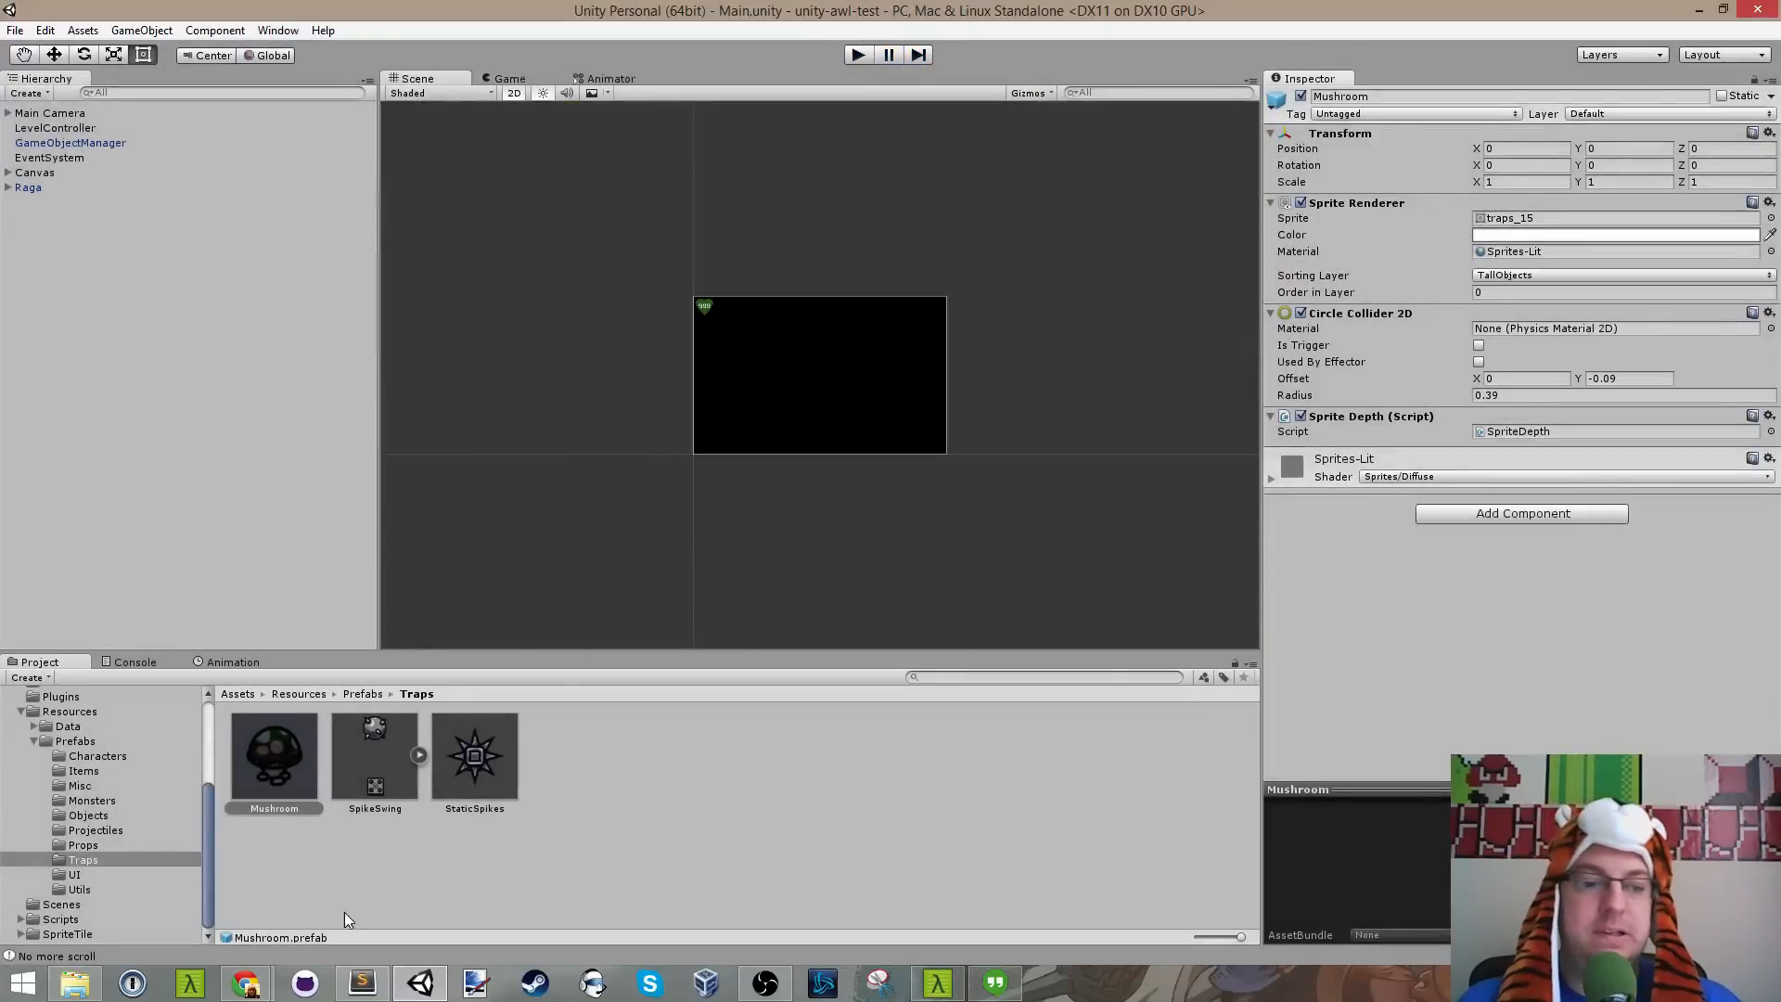
Step: In Sublime Text, set the Trigger 2 object's prefab in Garden1.xml to Items/Apple, save the file, and switch back to Unity
{"action": "left_click", "coordinate": [364, 982]}
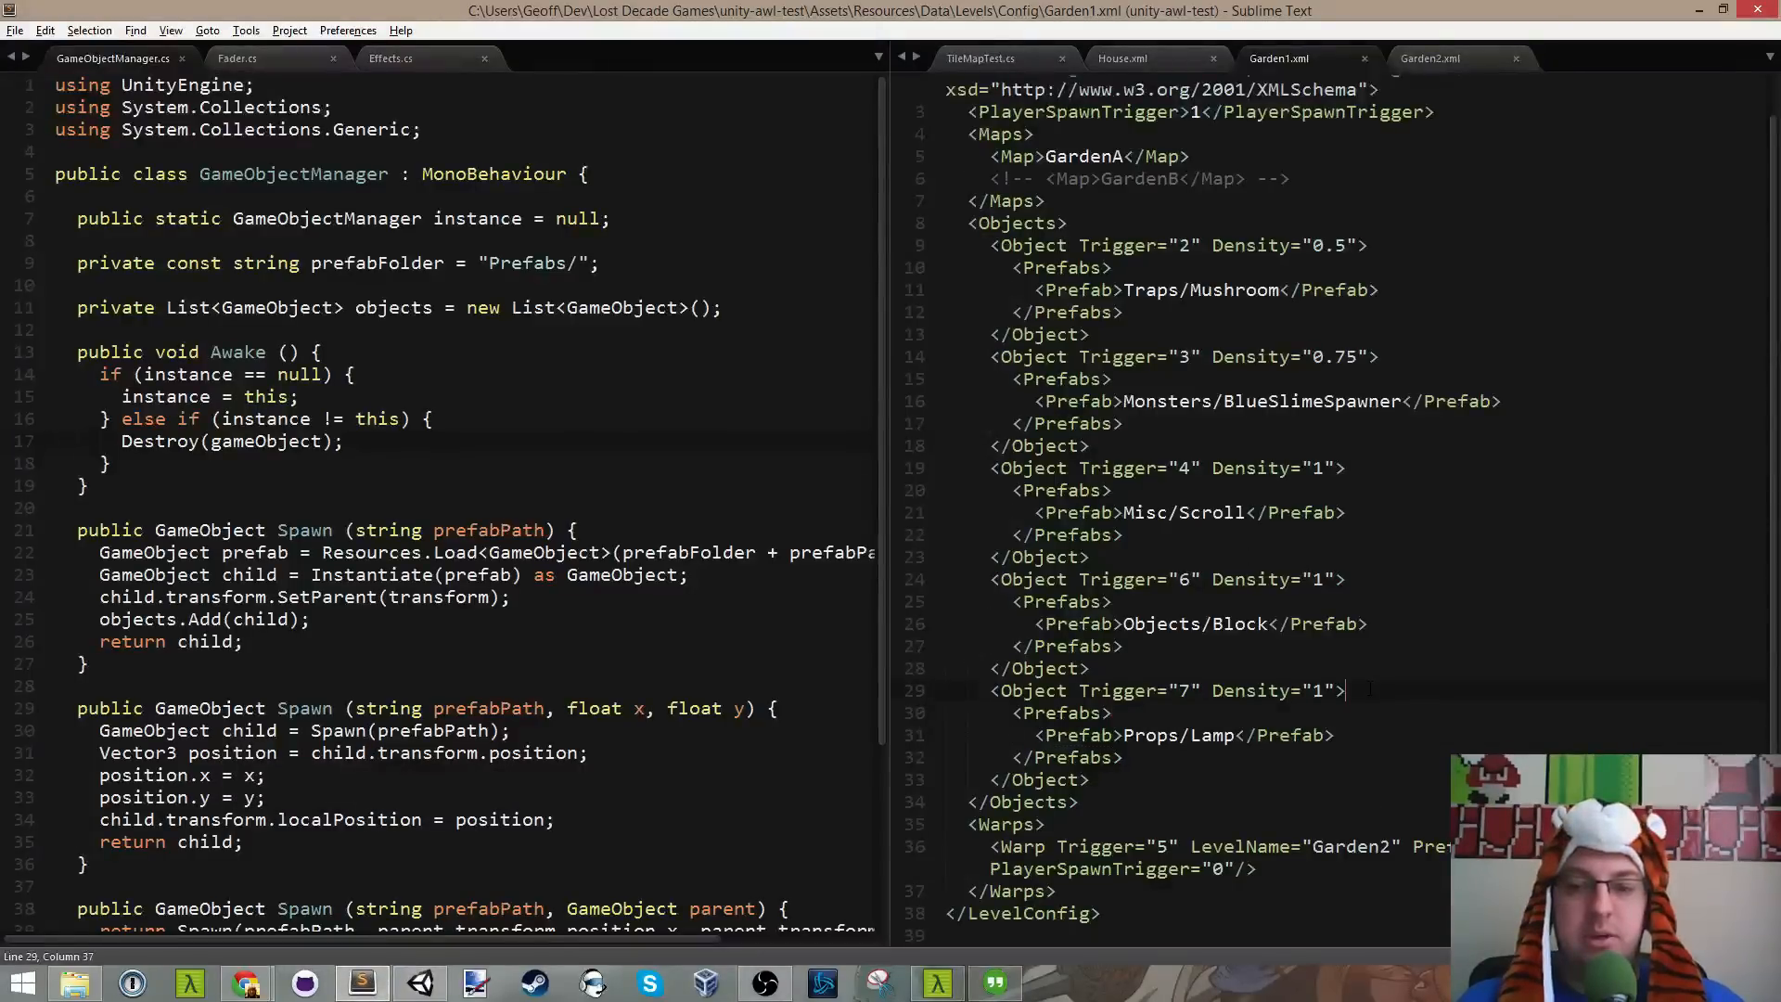
{"action": "key", "text": "Home"}
{"action": "key", "text": "shift+Down"}
{"action": "key", "text": "shift+Down"}
{"action": "key", "text": "shift+Down"}
{"action": "key", "text": "shift+Down"}
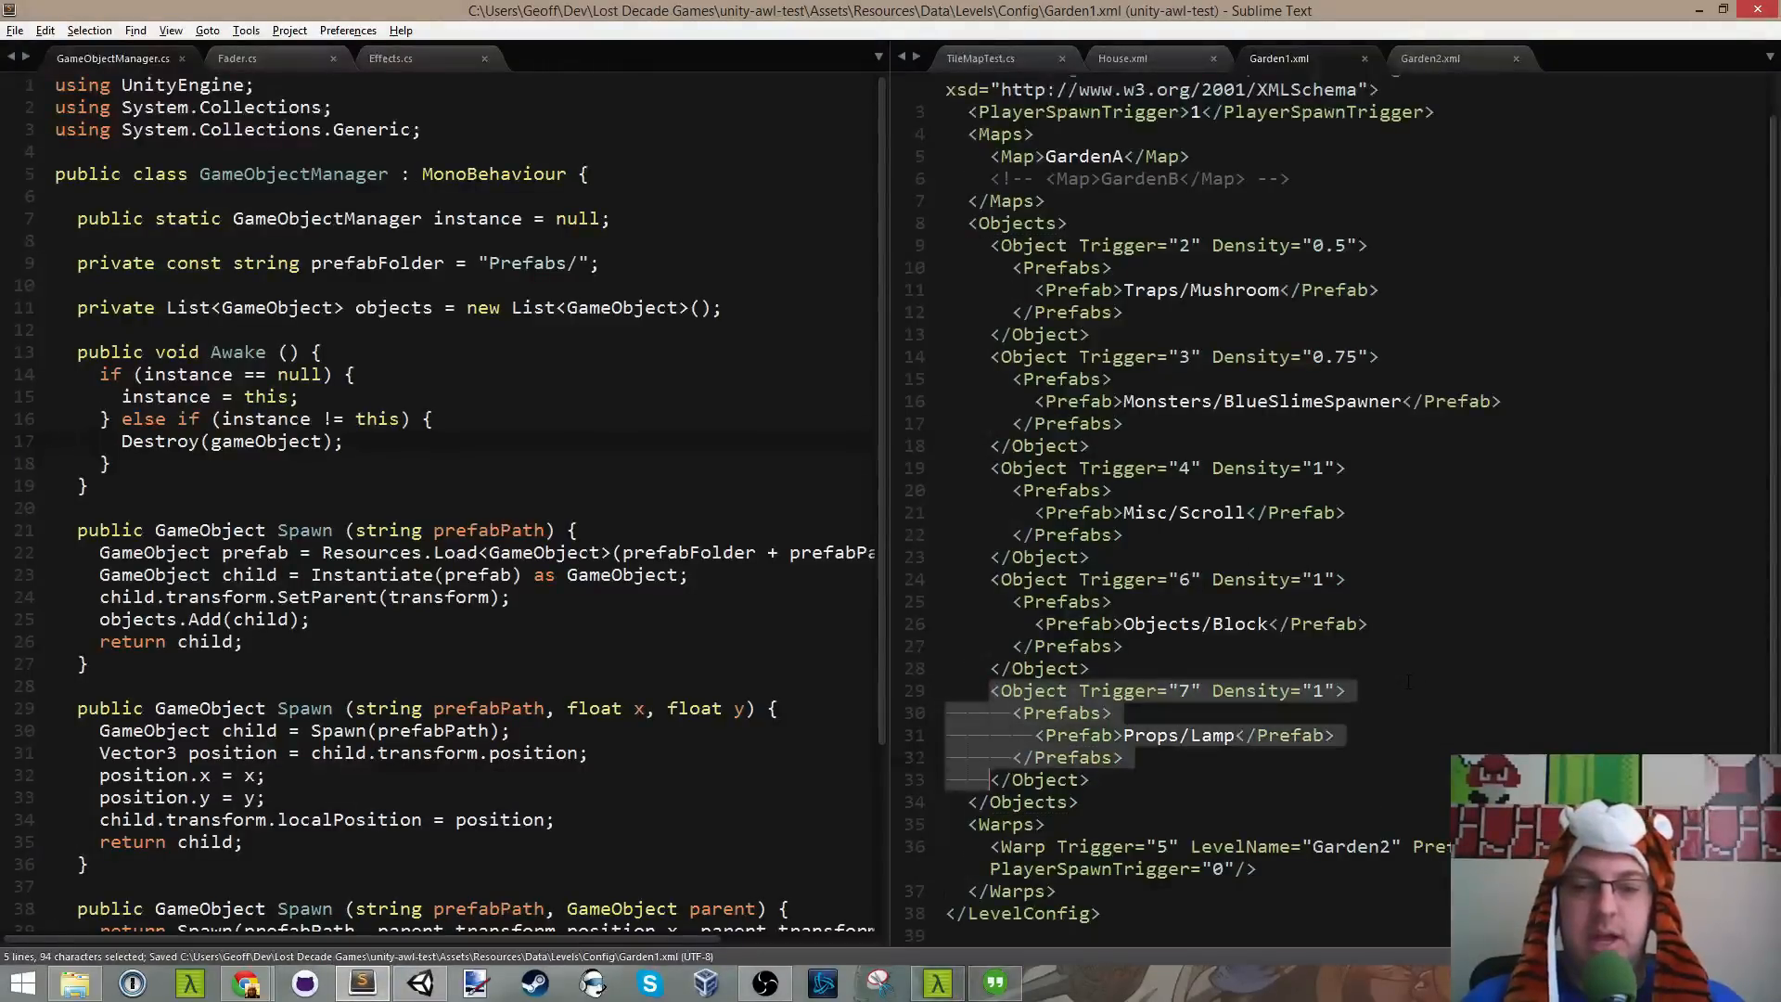
{"action": "scroll", "coordinate": [1407, 683], "scroll_direction": "up", "scroll_amount": 2}
{"action": "left_click", "coordinate": [1410, 352]}
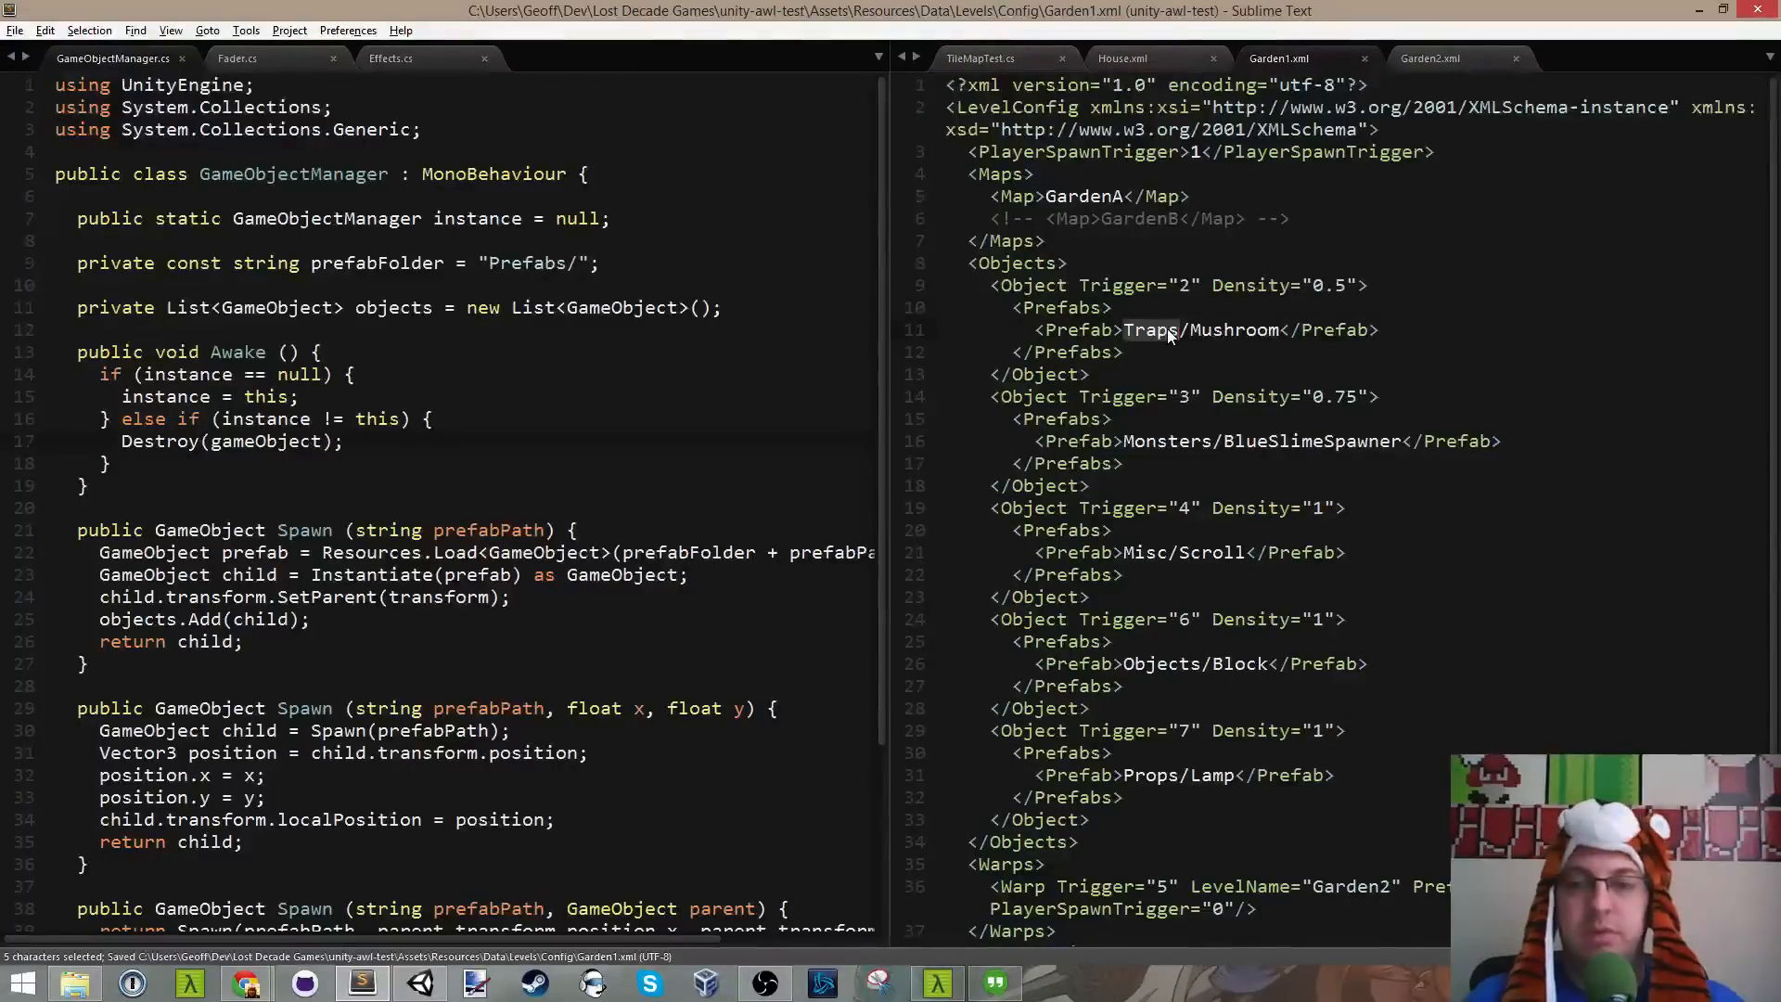
{"action": "key", "text": "BackSpace"}
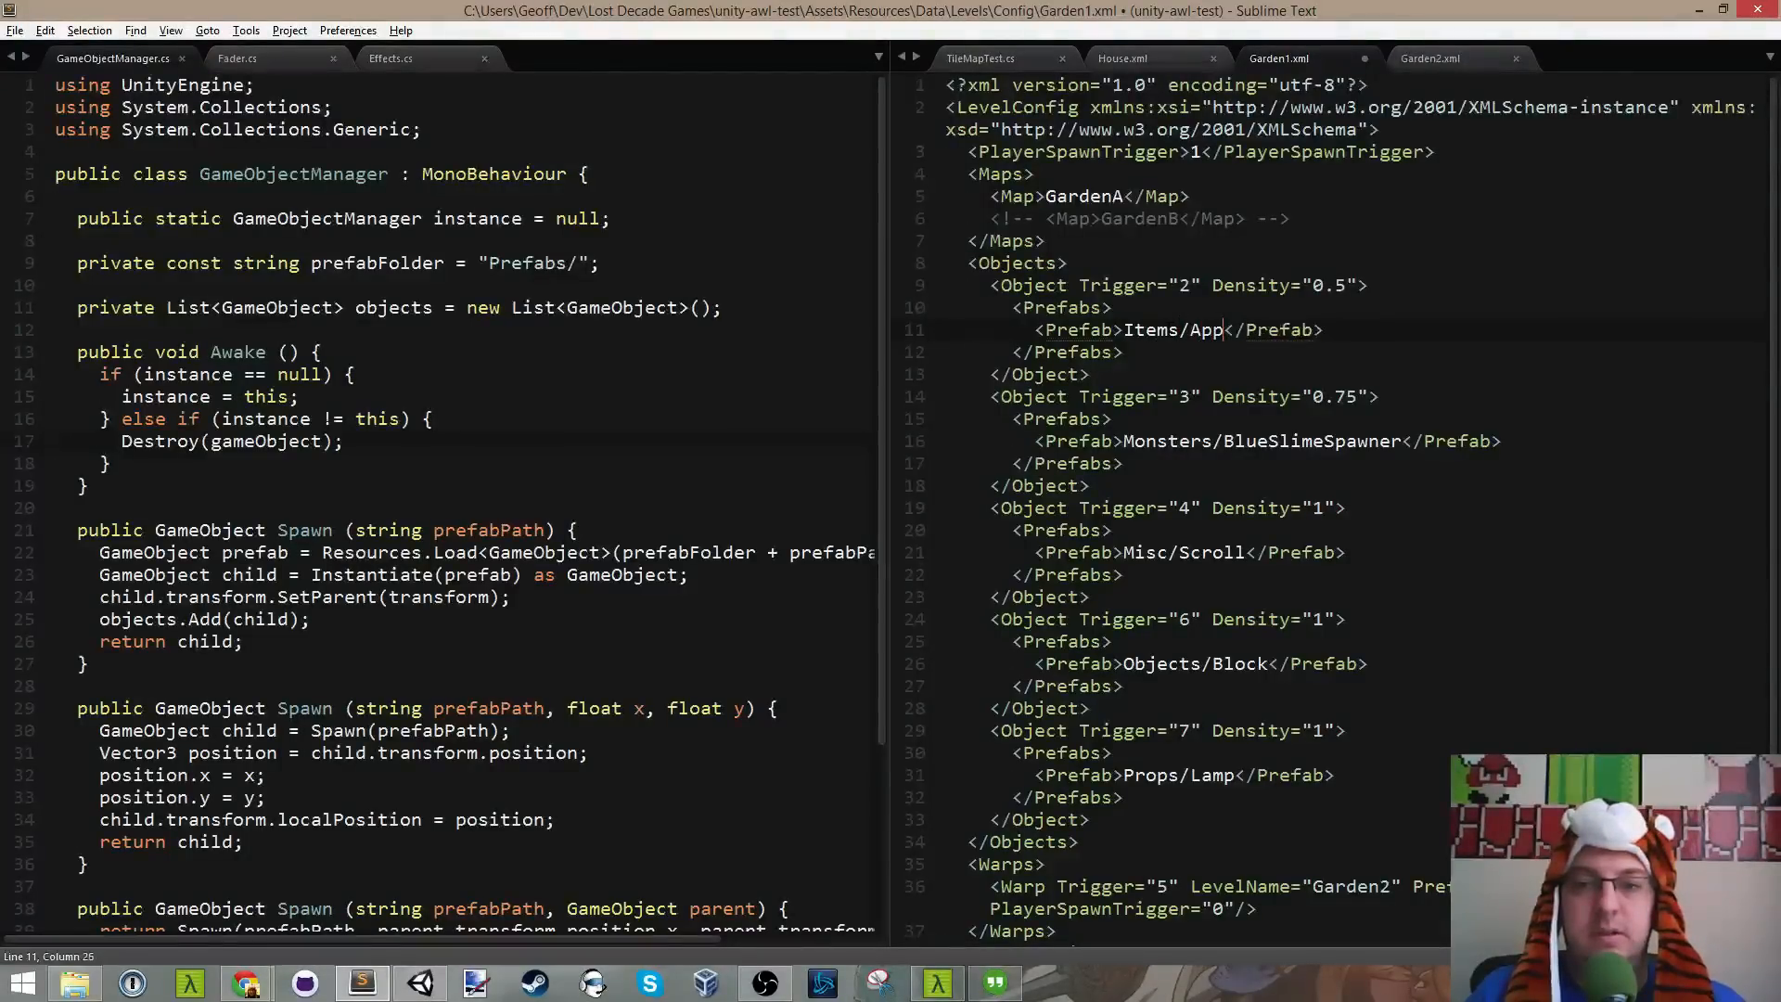
{"action": "key", "text": "ctrl+s"}
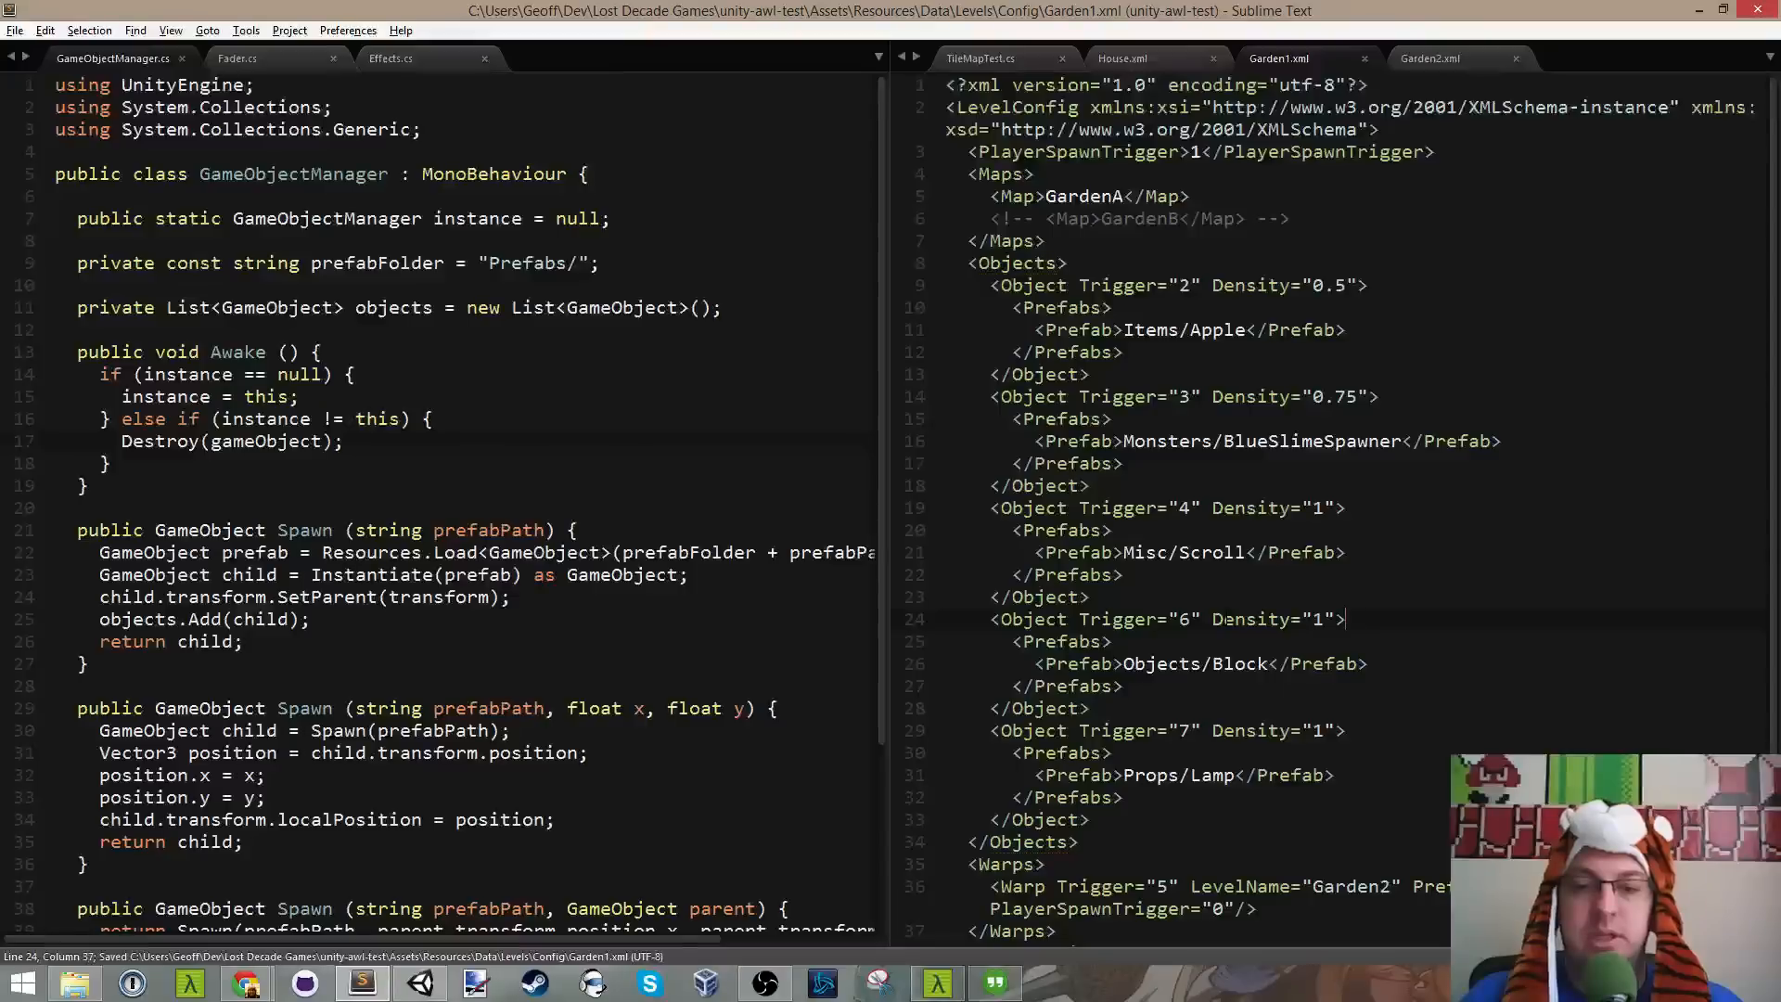
{"action": "key", "text": "alt+Tab"}
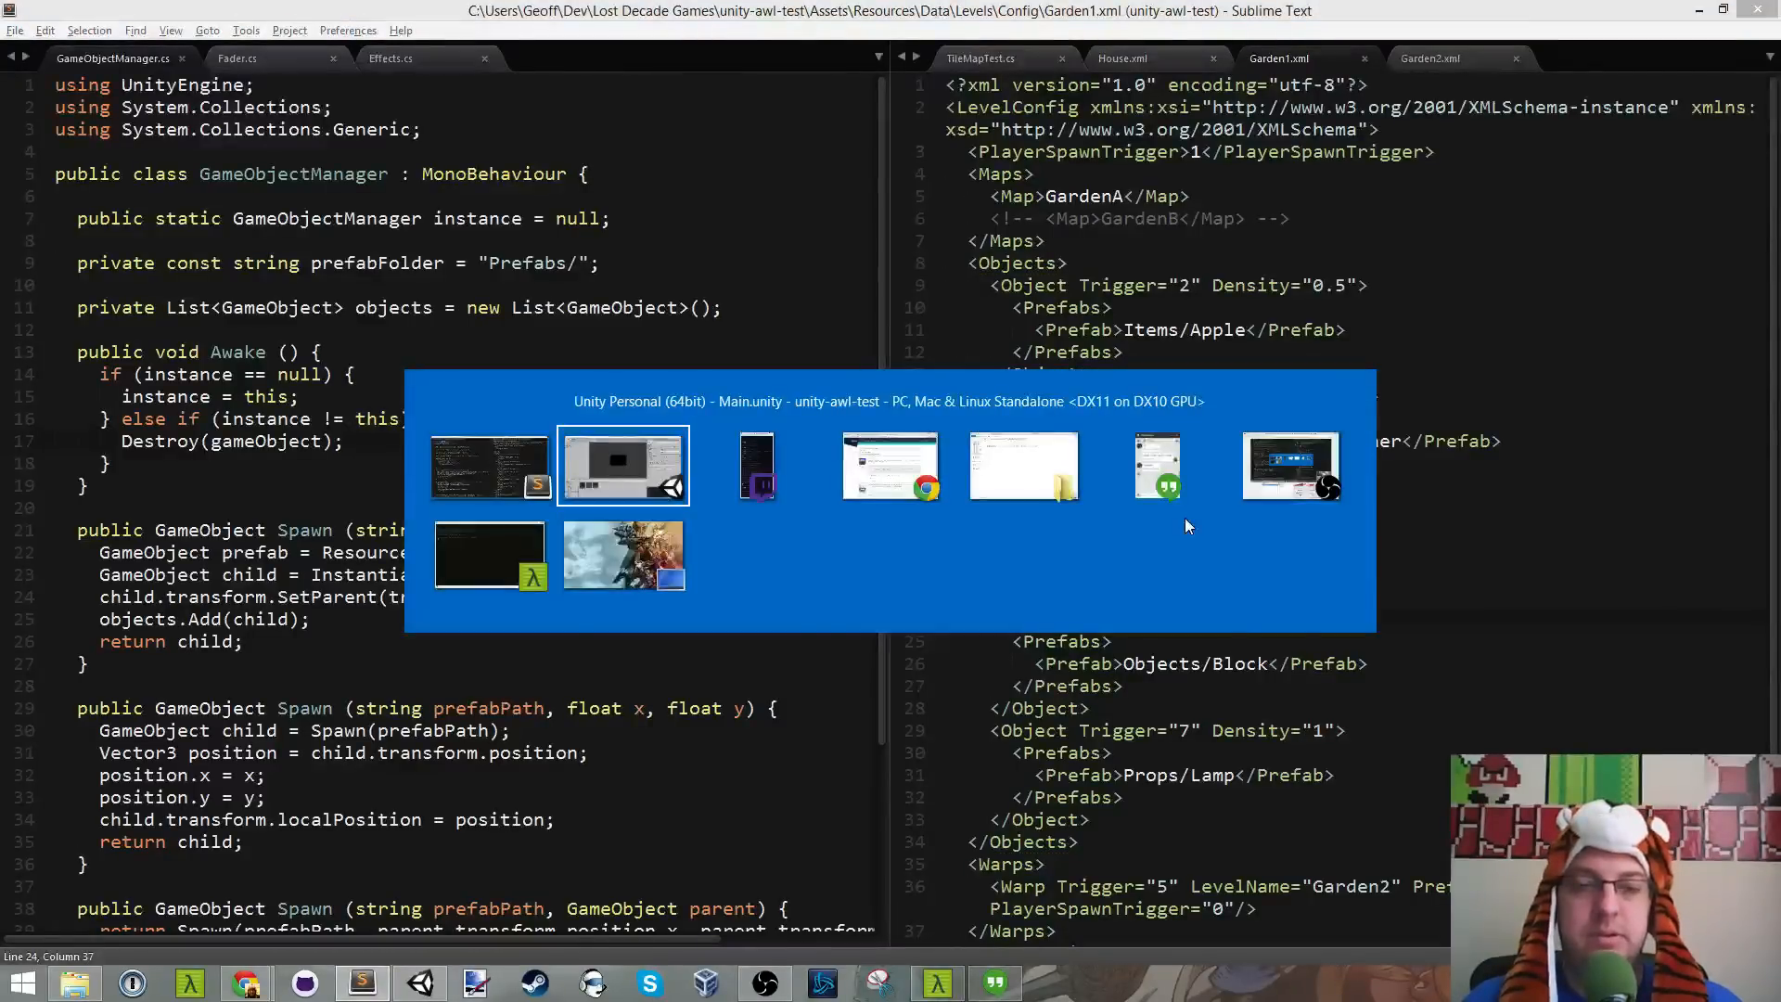
Step: Run the game, collect the starting room's apple, and walk north to the apple beside the northern room's southwestern lamp
{"action": "left_click", "coordinate": [858, 54]}
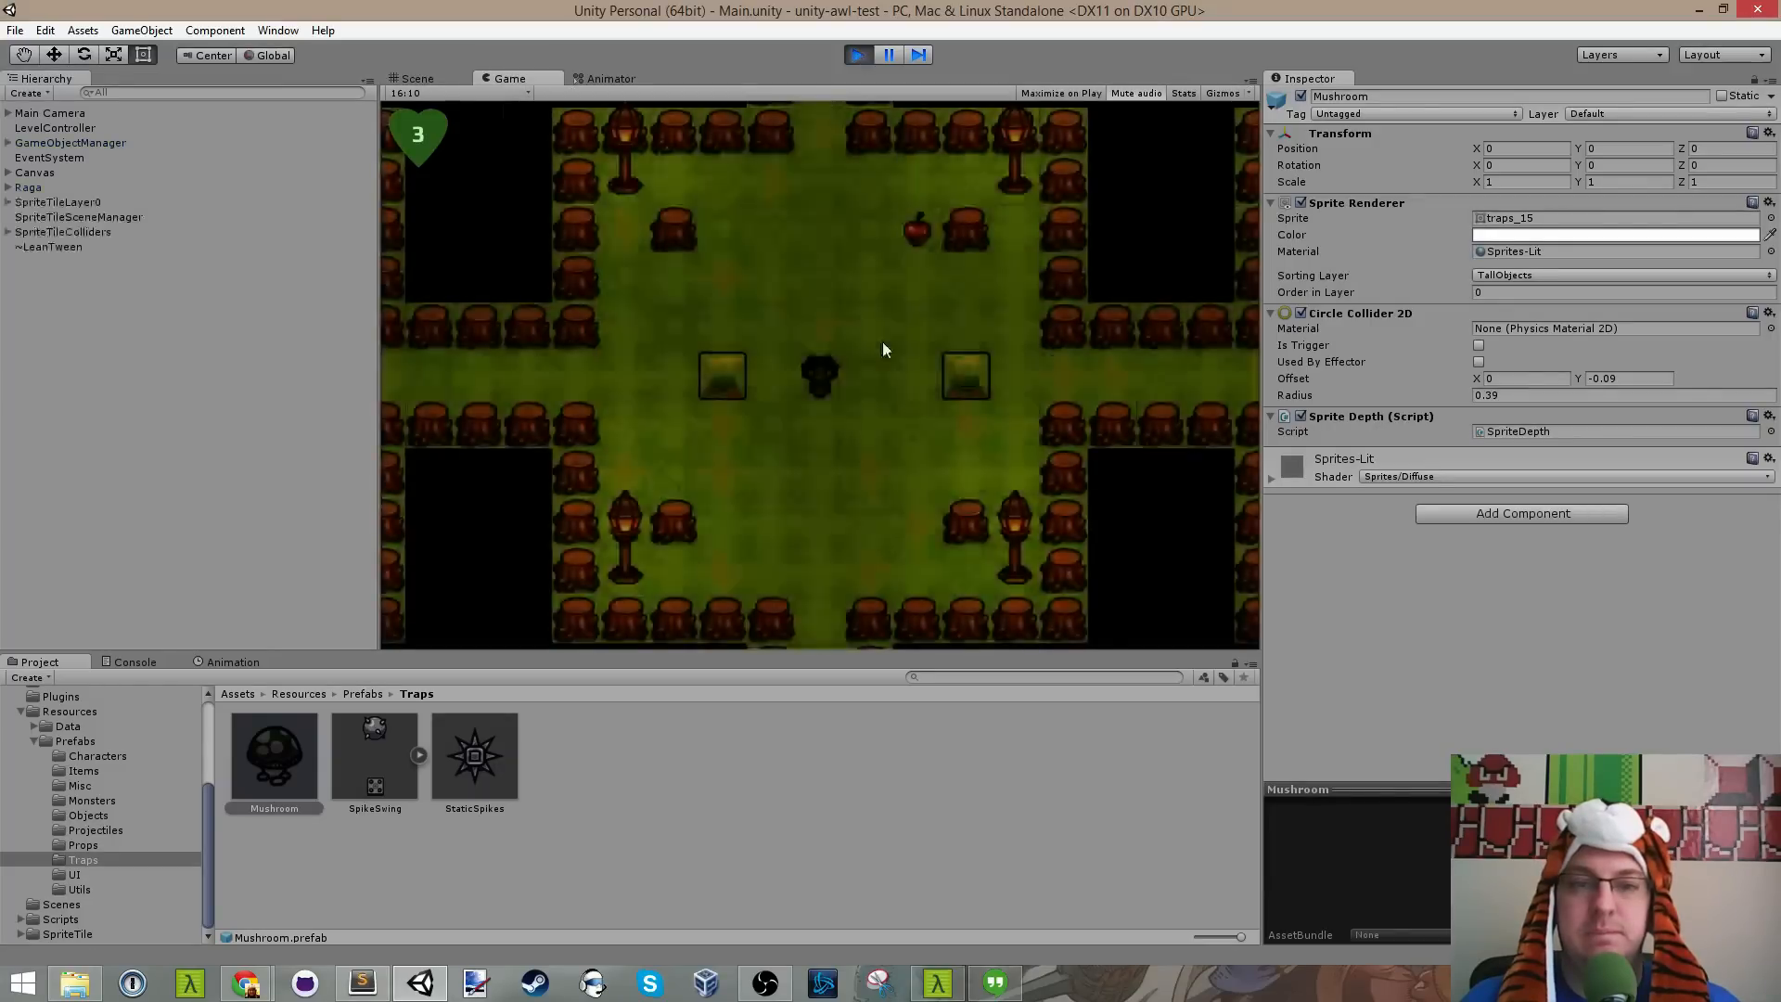
{"action": "key", "text": "d"}
{"action": "key", "text": "w"}
{"action": "key", "text": "a"}
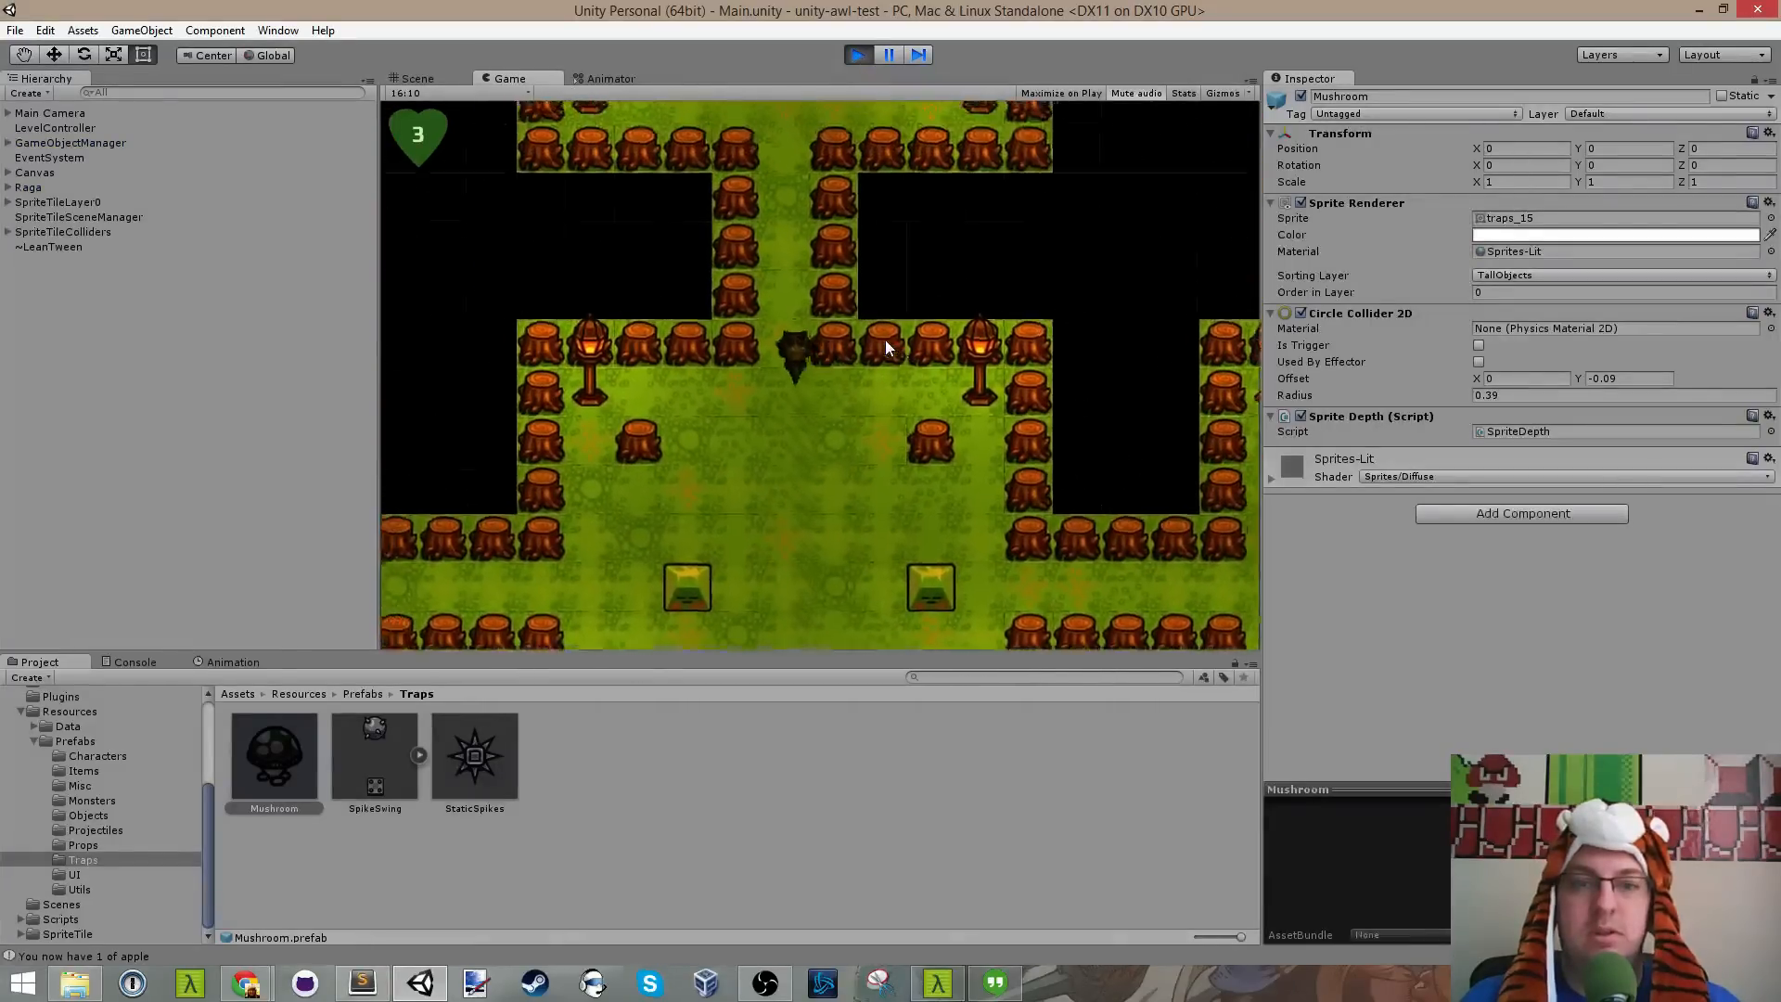
{"action": "key", "text": "a"}
{"action": "key", "text": "w"}
{"action": "key", "text": "d"}
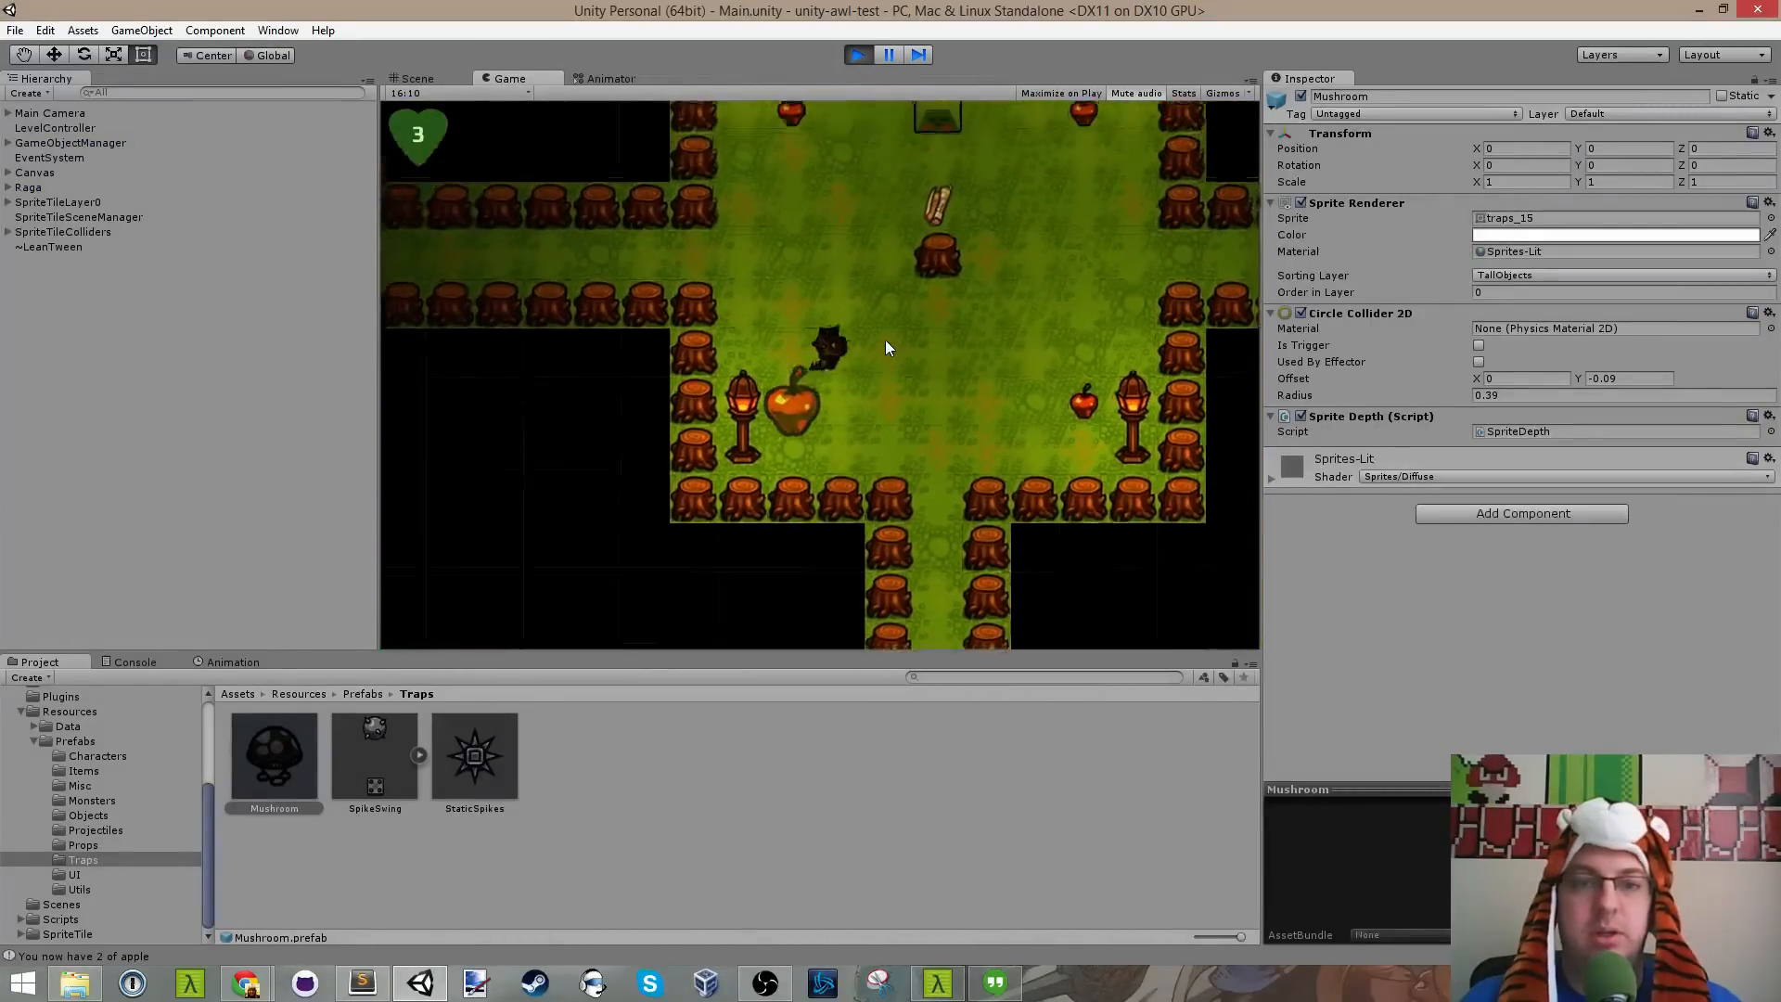
Step: Collect the remaining apples and the scroll in the northern room, and leave through its eastern corridor
{"action": "key", "text": "s"}
{"action": "key", "text": "w"}
{"action": "key", "text": "a"}
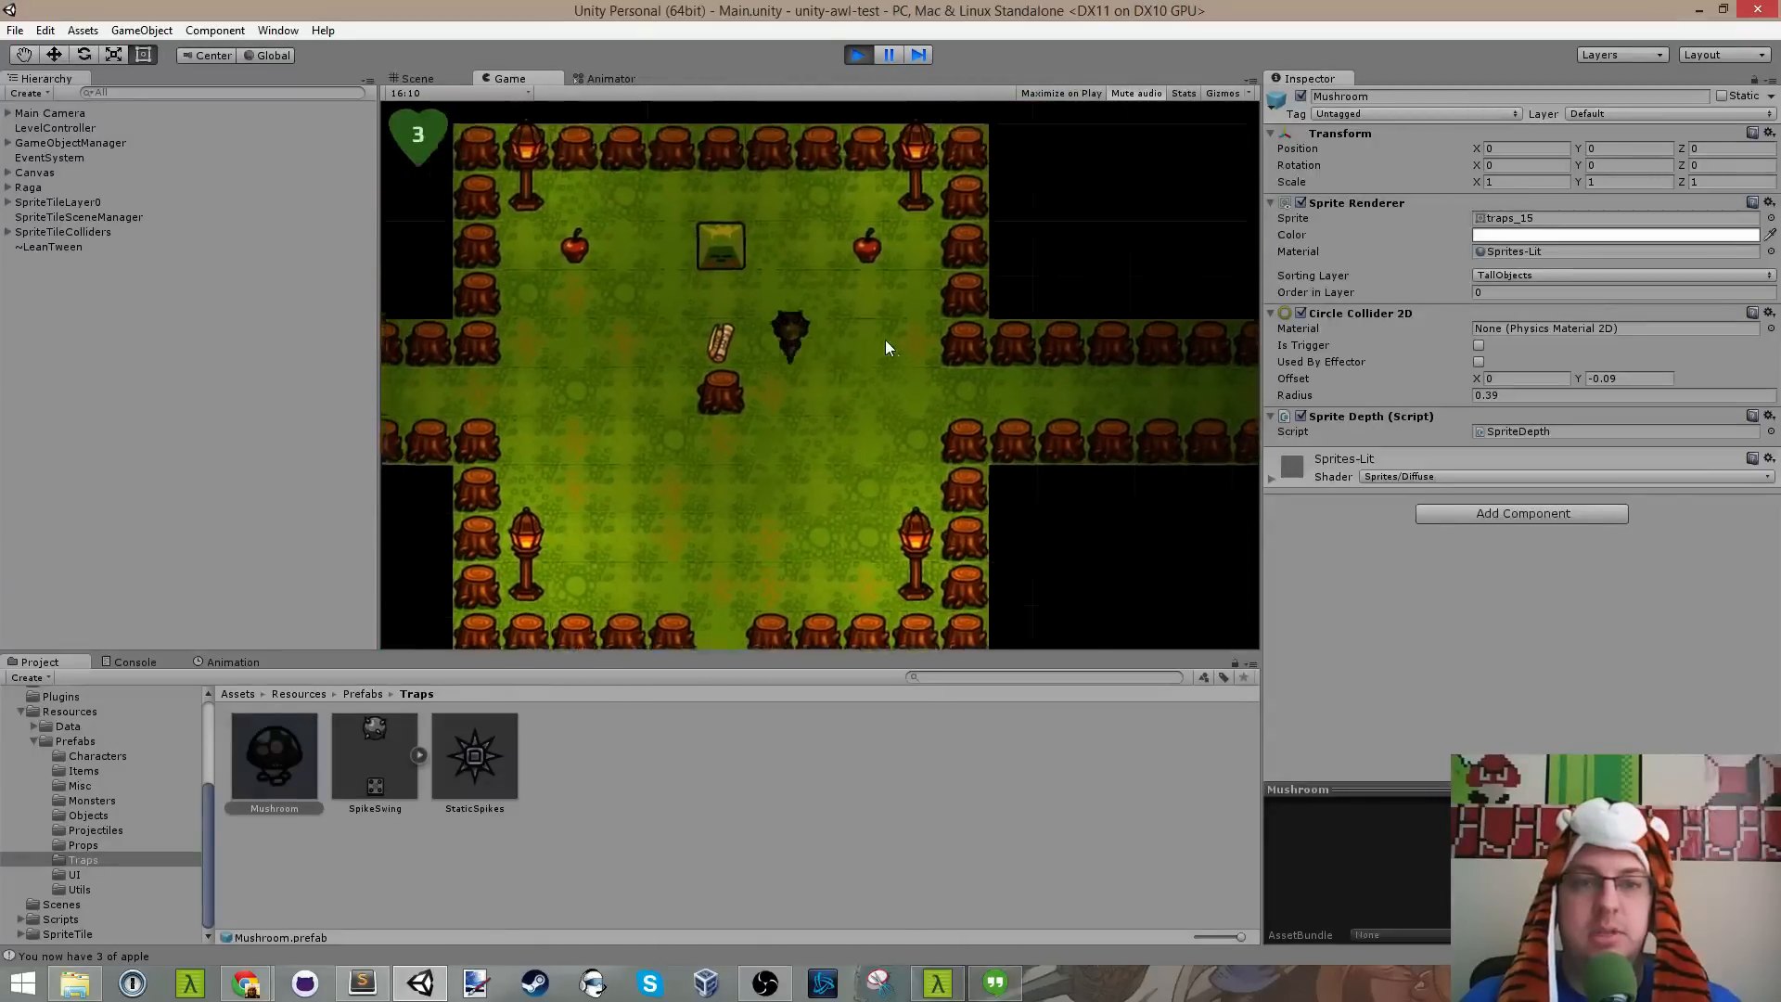
{"action": "key", "text": "w"}
{"action": "key", "text": "d"}
{"action": "key", "text": "s"}
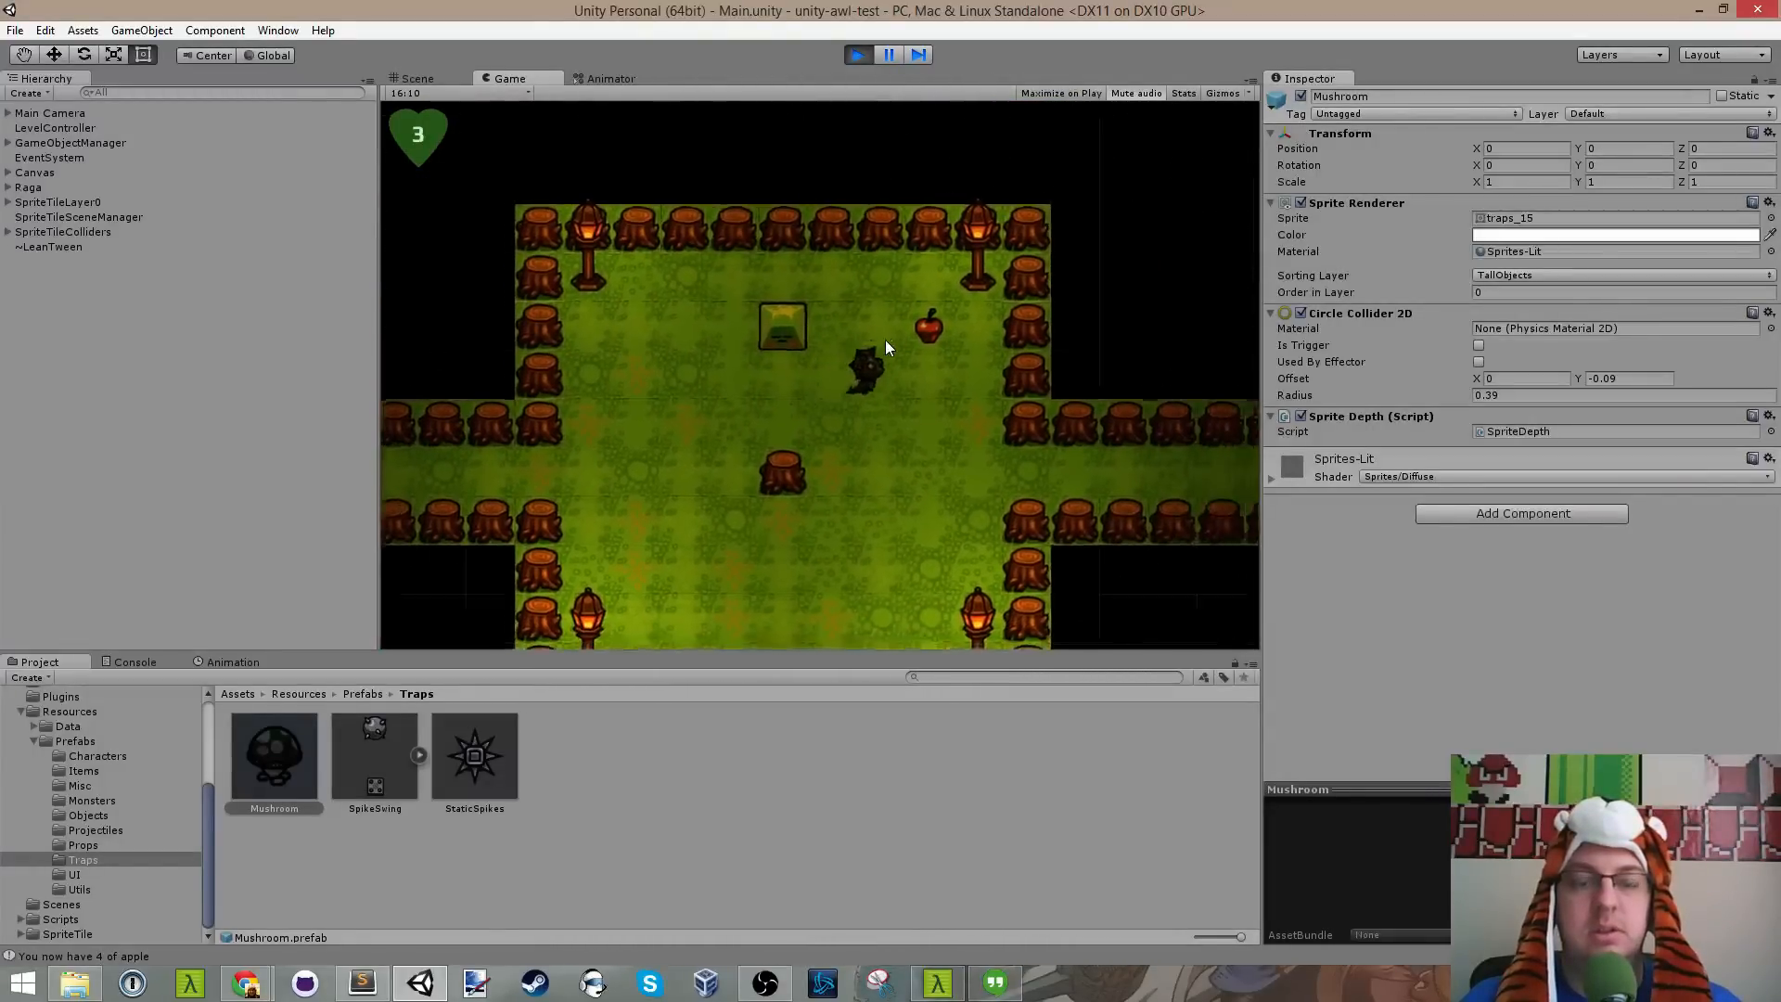
{"action": "key", "text": "w"}
{"action": "key", "text": "s"}
{"action": "key", "text": "d"}
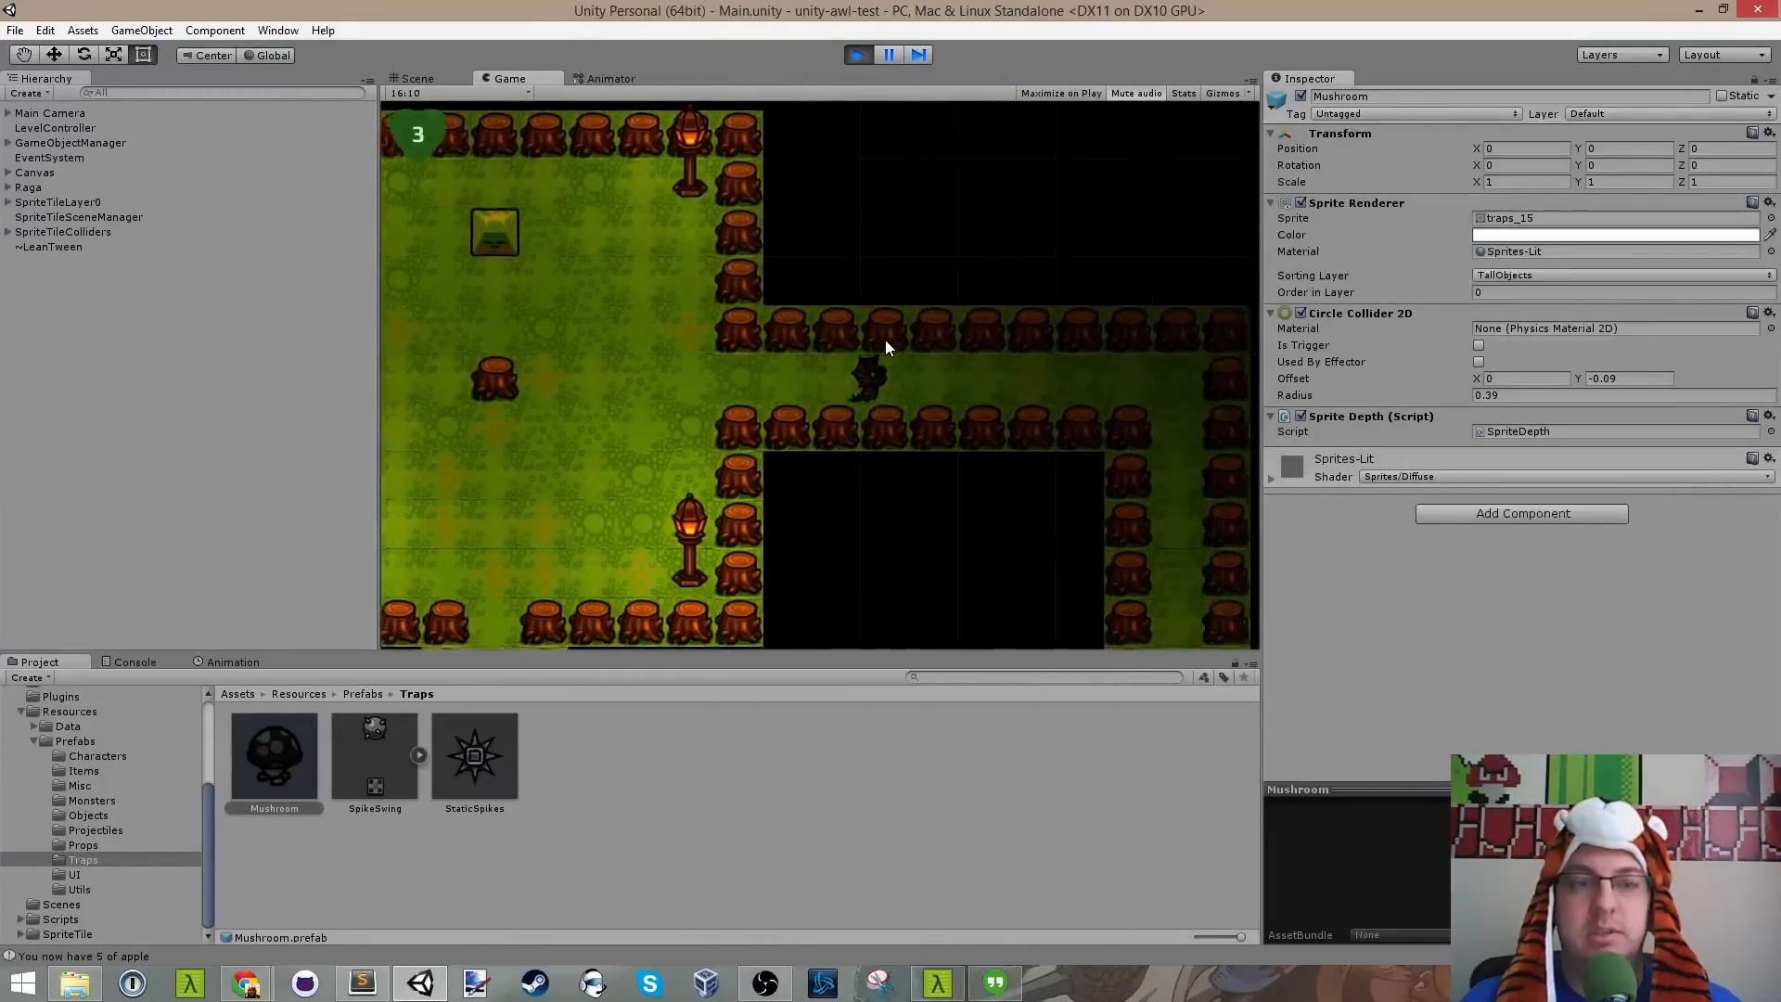
Step: Follow the corridor south into the eastern room and collect the scroll between the two blocks
{"action": "key", "text": "d"}
{"action": "key", "text": "s"}
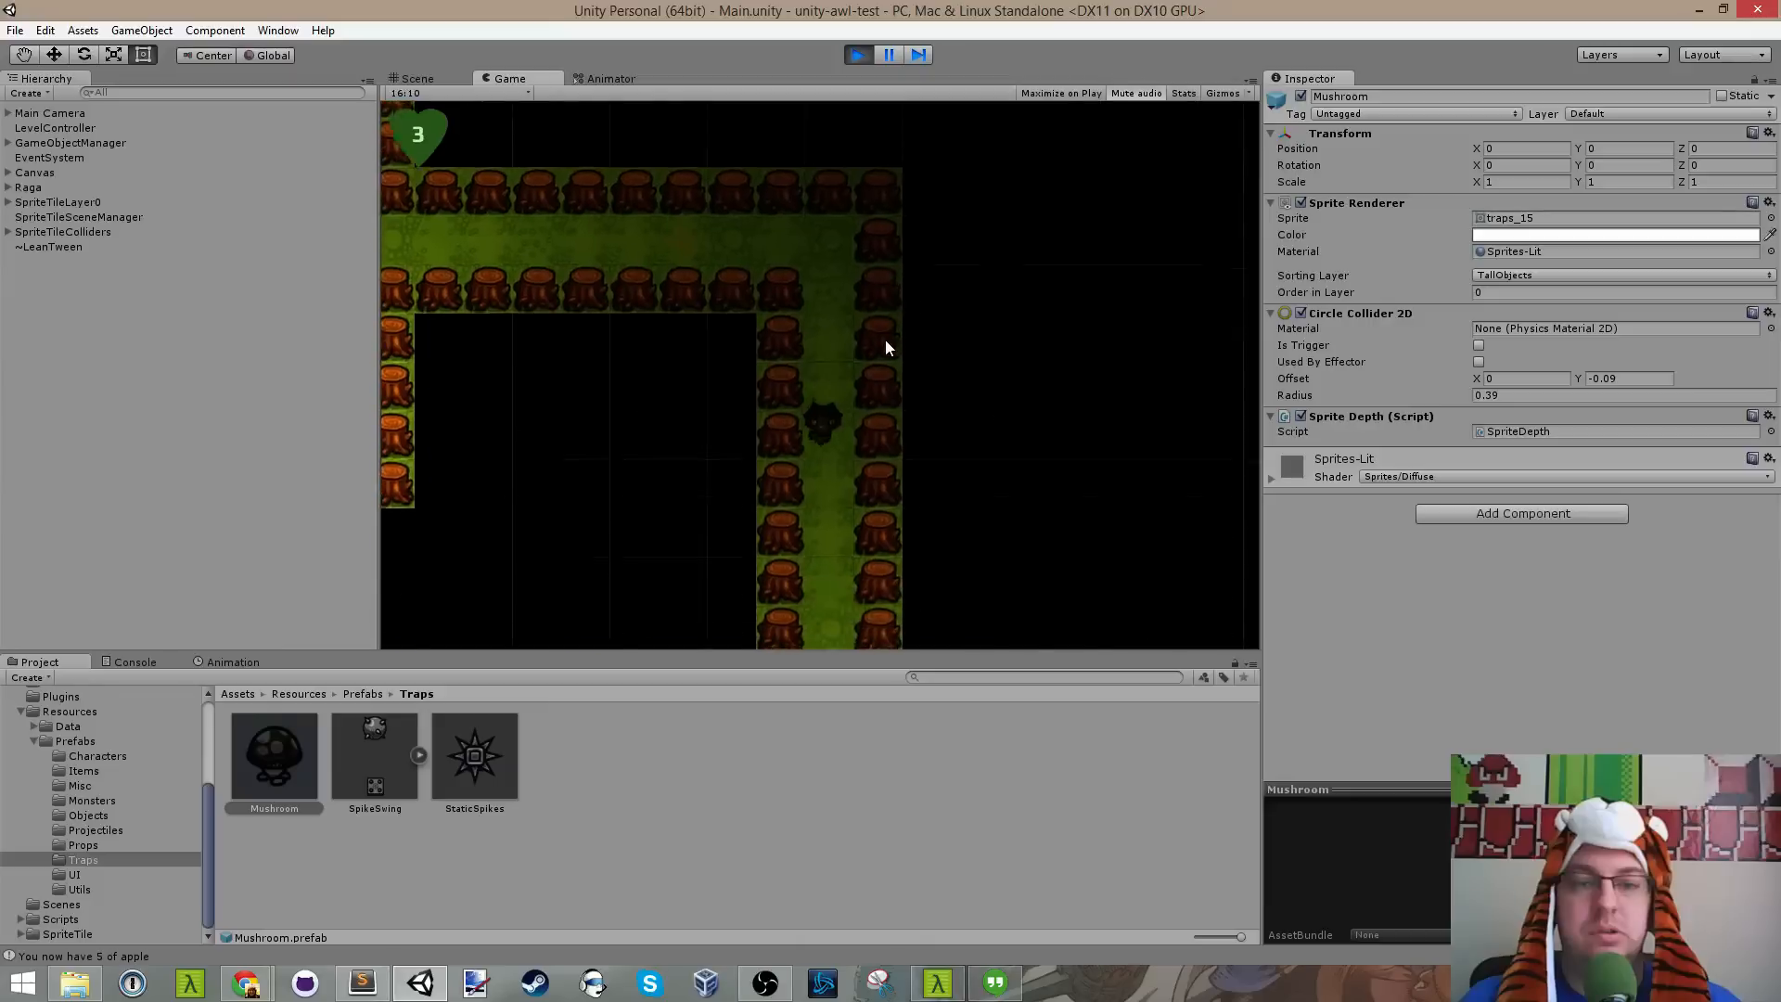
{"action": "key", "text": "s"}
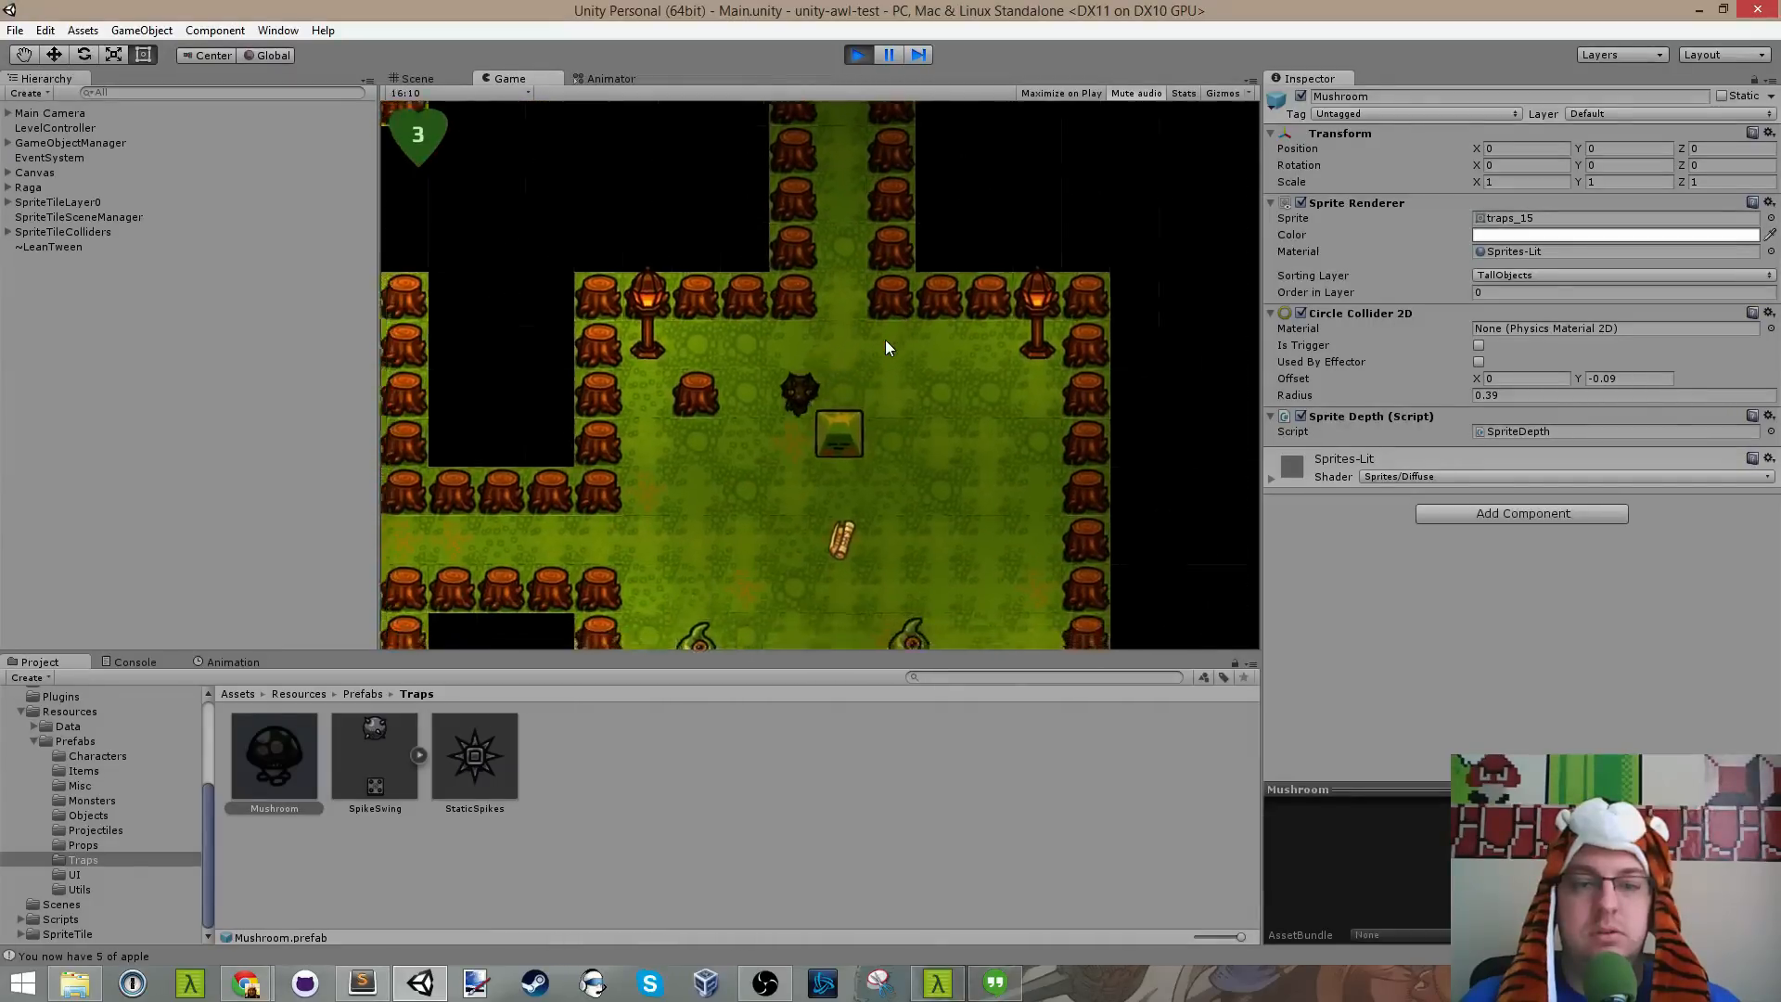
{"action": "key", "text": "d"}
{"action": "key", "text": "d"}
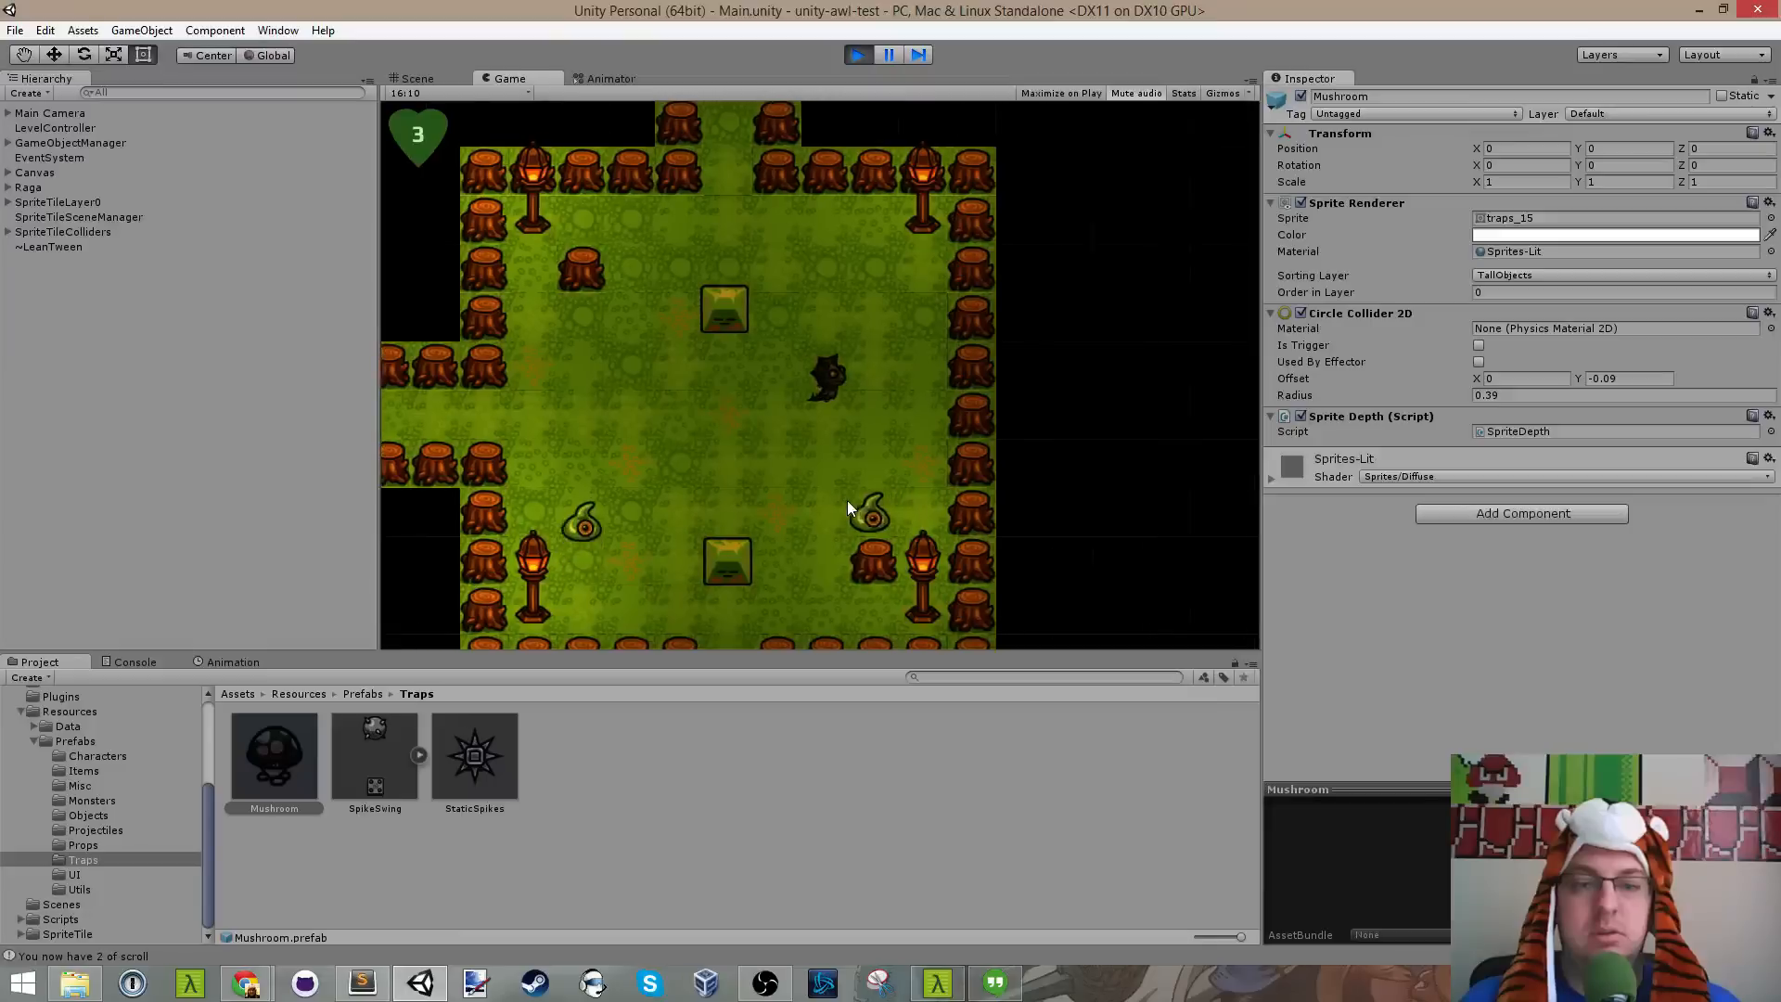
Step: Use both scrolls against the slimes while moving the character around the eastern room
{"action": "key", "text": "s"}
{"action": "left_click", "coordinate": [846, 503]}
{"action": "key", "text": "d"}
{"action": "key", "text": "w"}
{"action": "key", "text": "a"}
{"action": "key", "text": "s"}
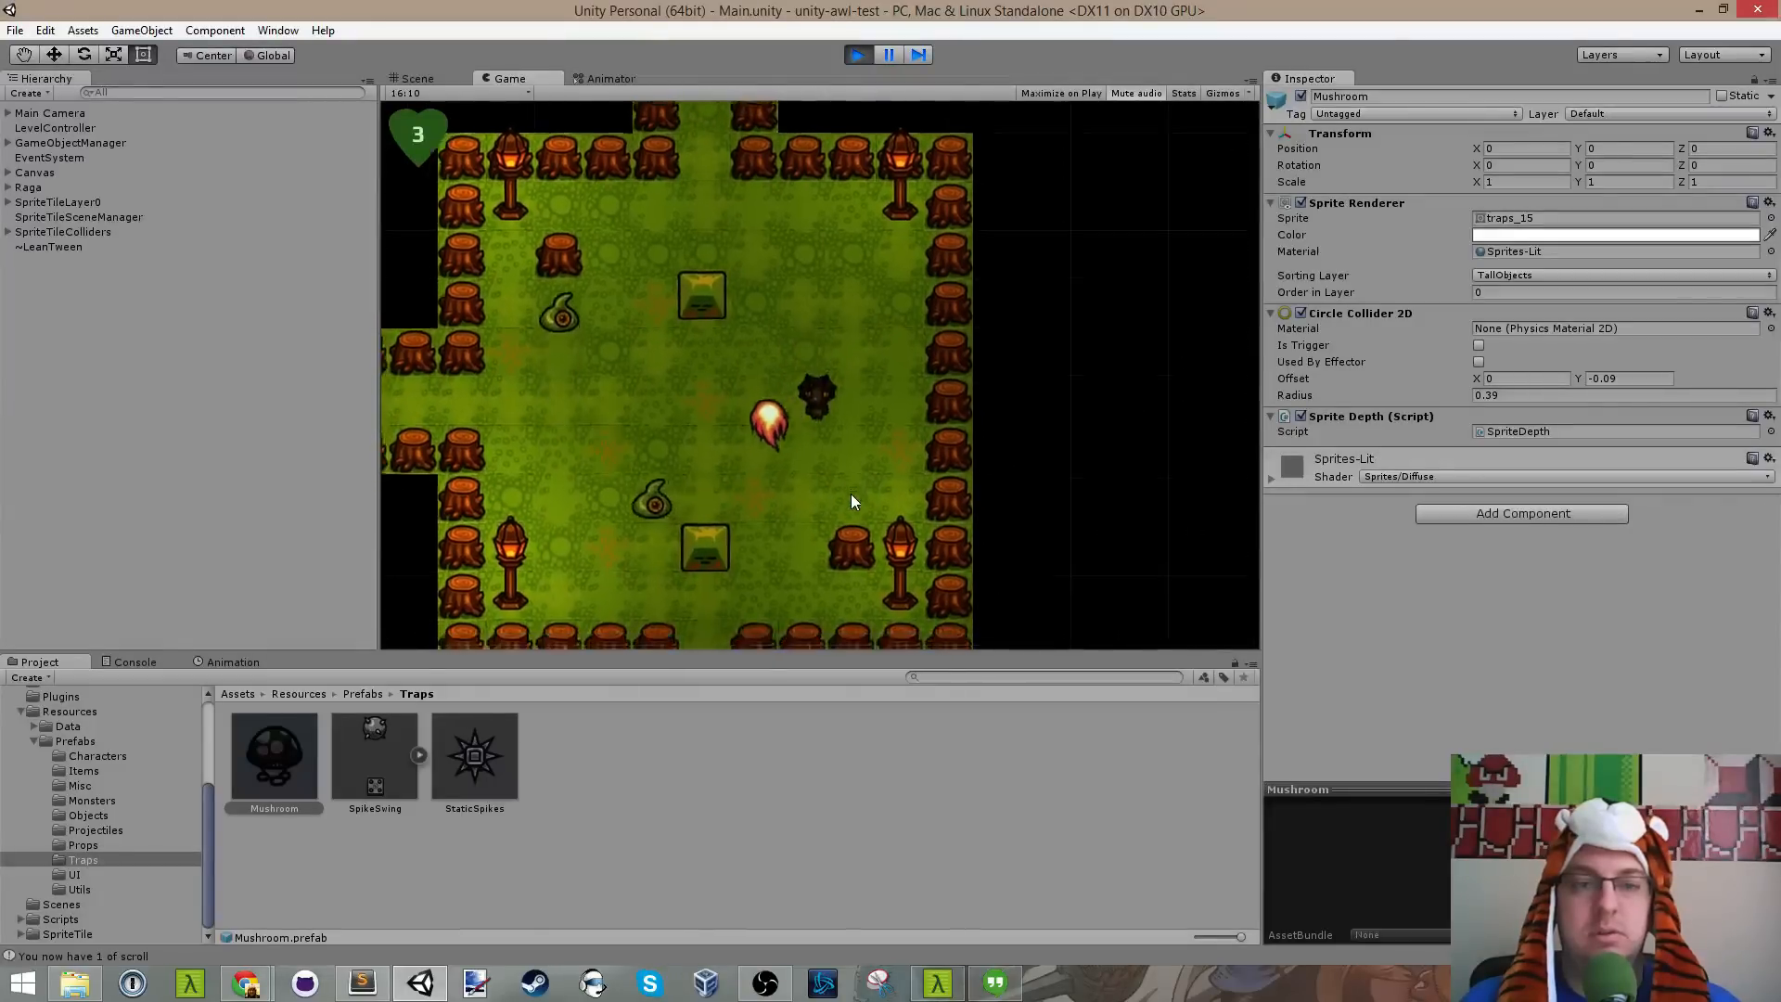
{"action": "key", "text": "s"}
{"action": "key", "text": "a"}
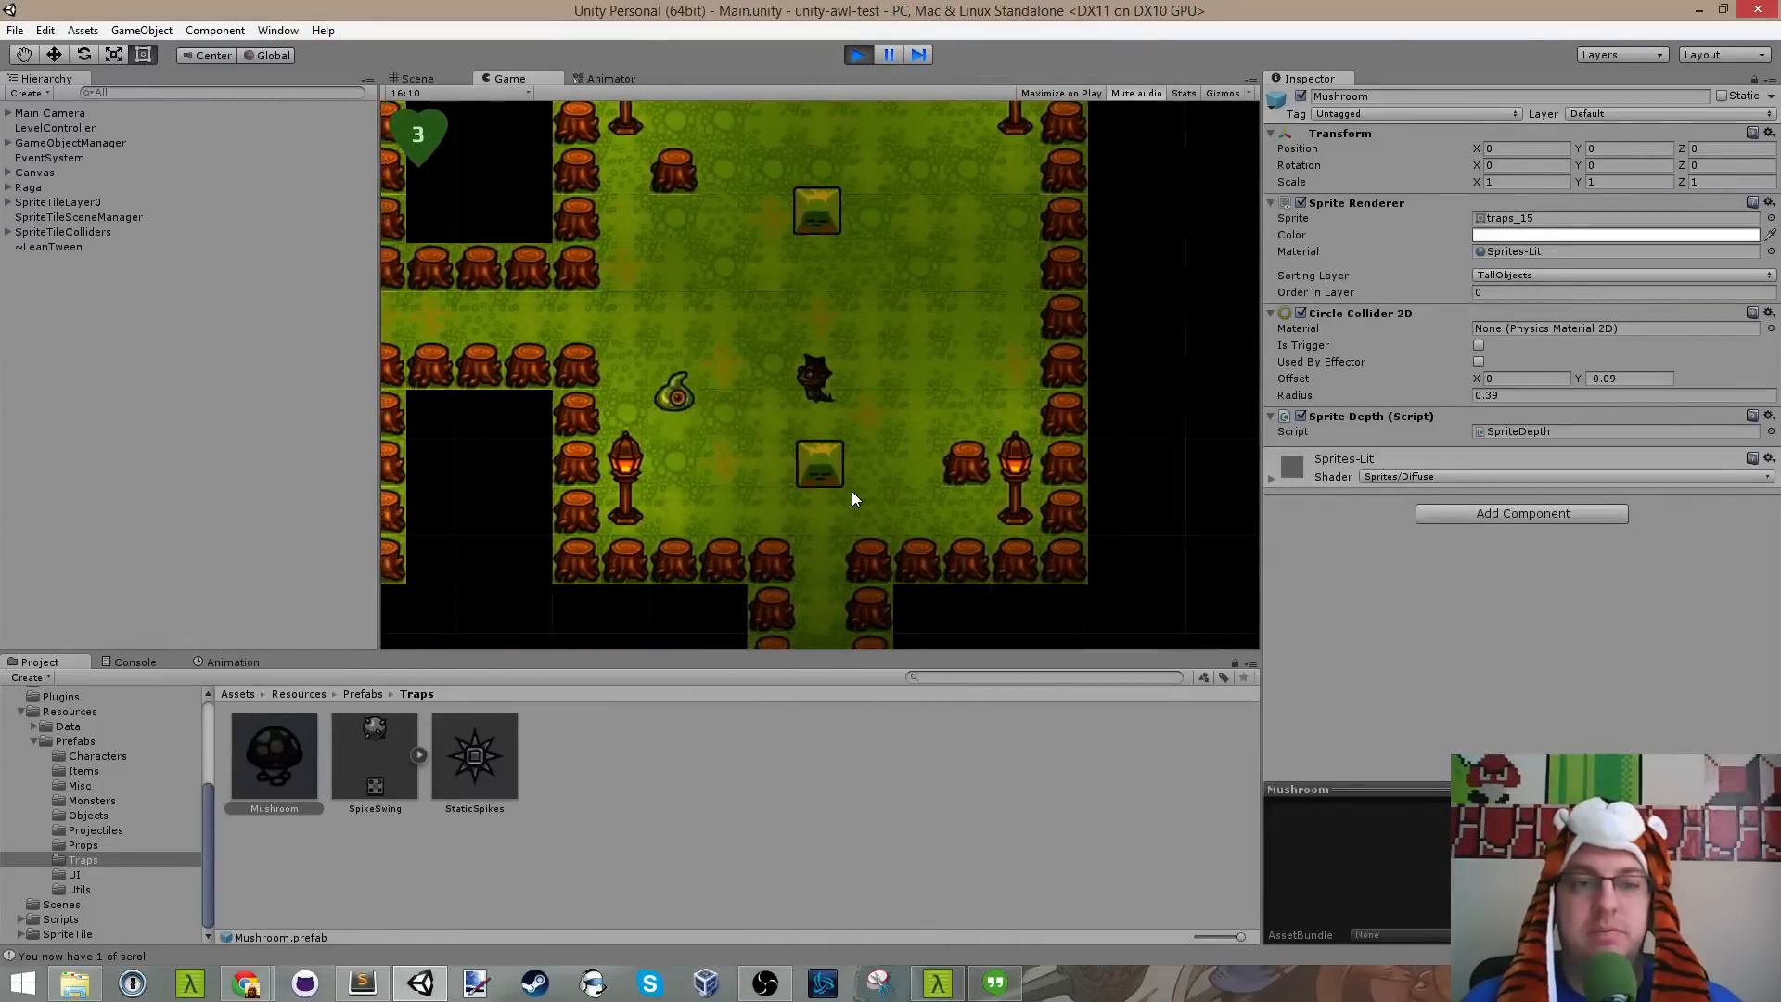
{"action": "key", "text": "a"}
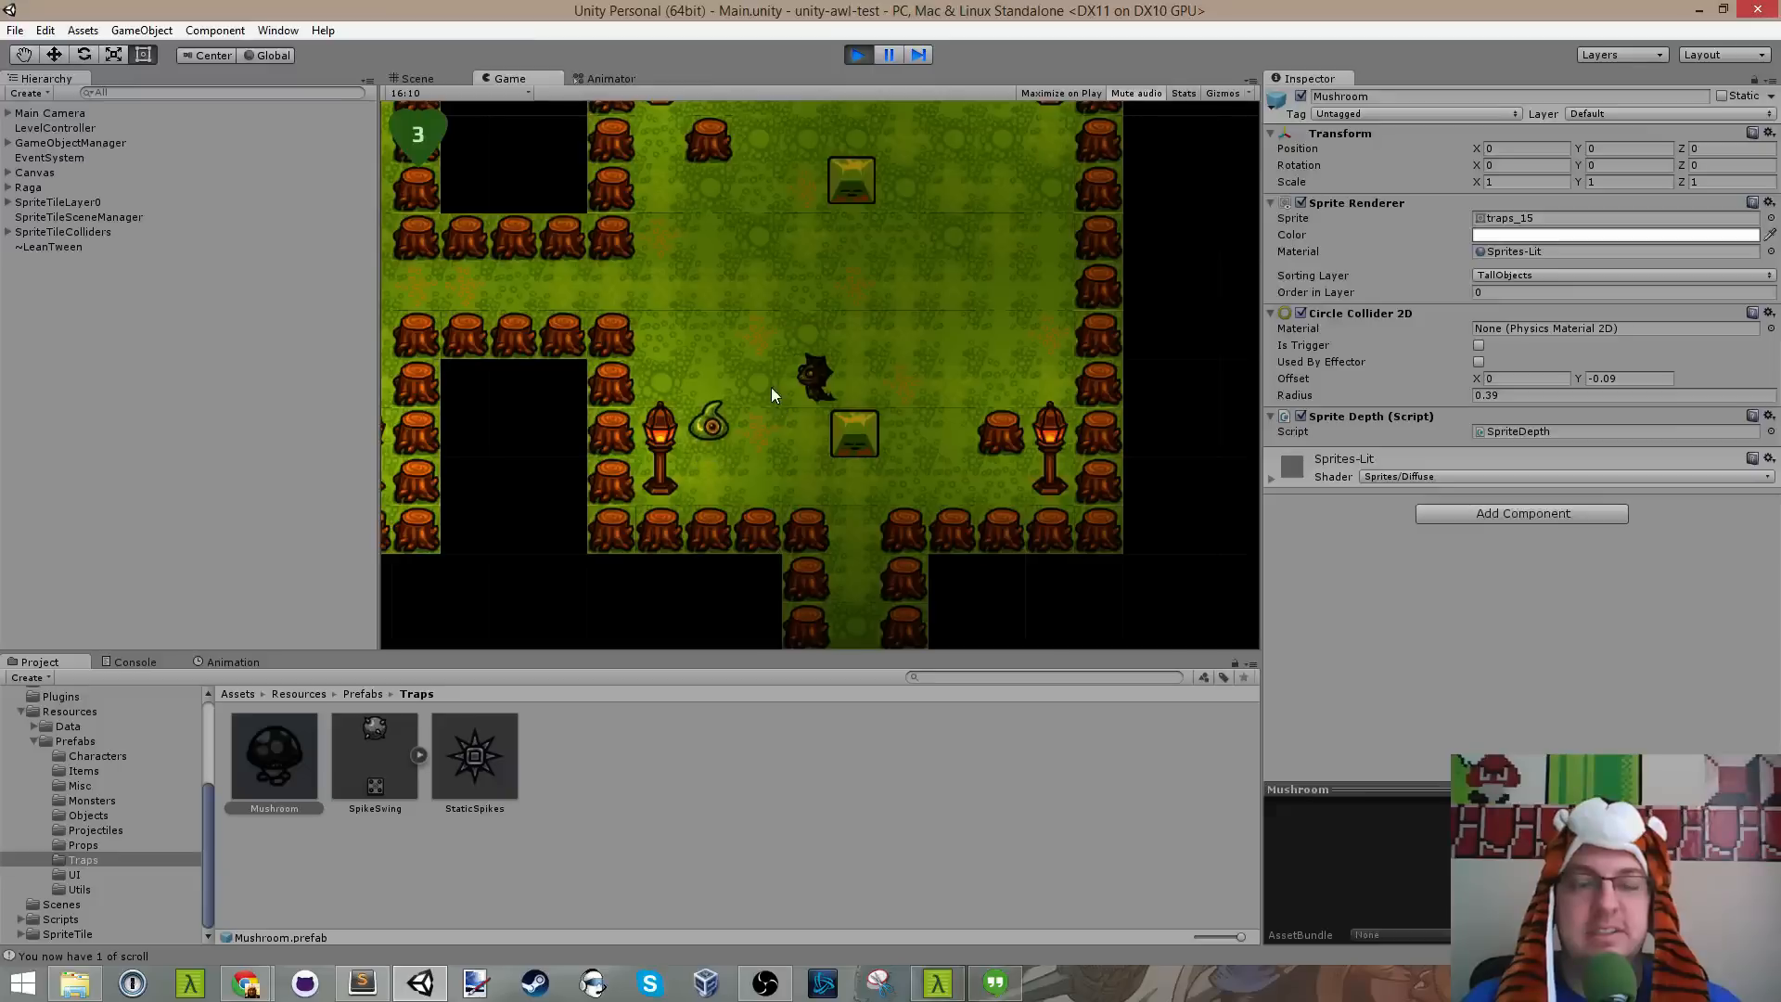
{"action": "left_click", "coordinate": [771, 387]}
Step: Walk the character west through the starting room and south into the southern room
{"action": "key", "text": "a"}
{"action": "key", "text": "w"}
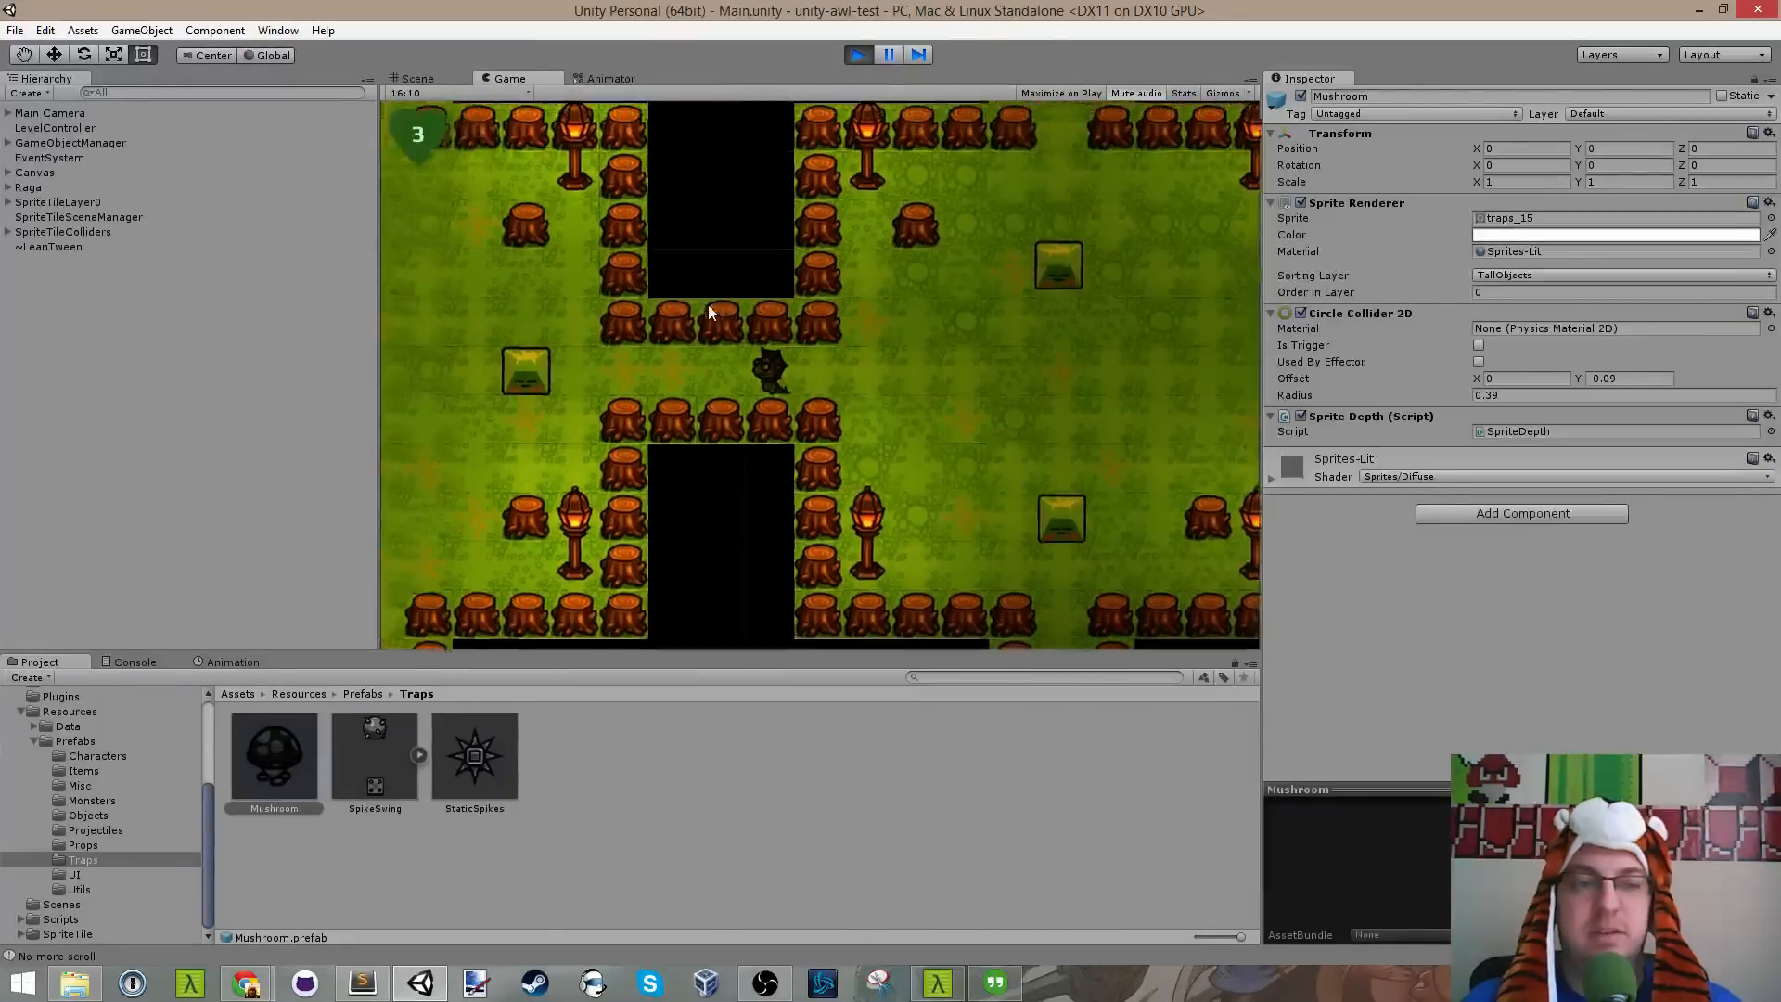
{"action": "key", "text": "s"}
{"action": "key", "text": "a"}
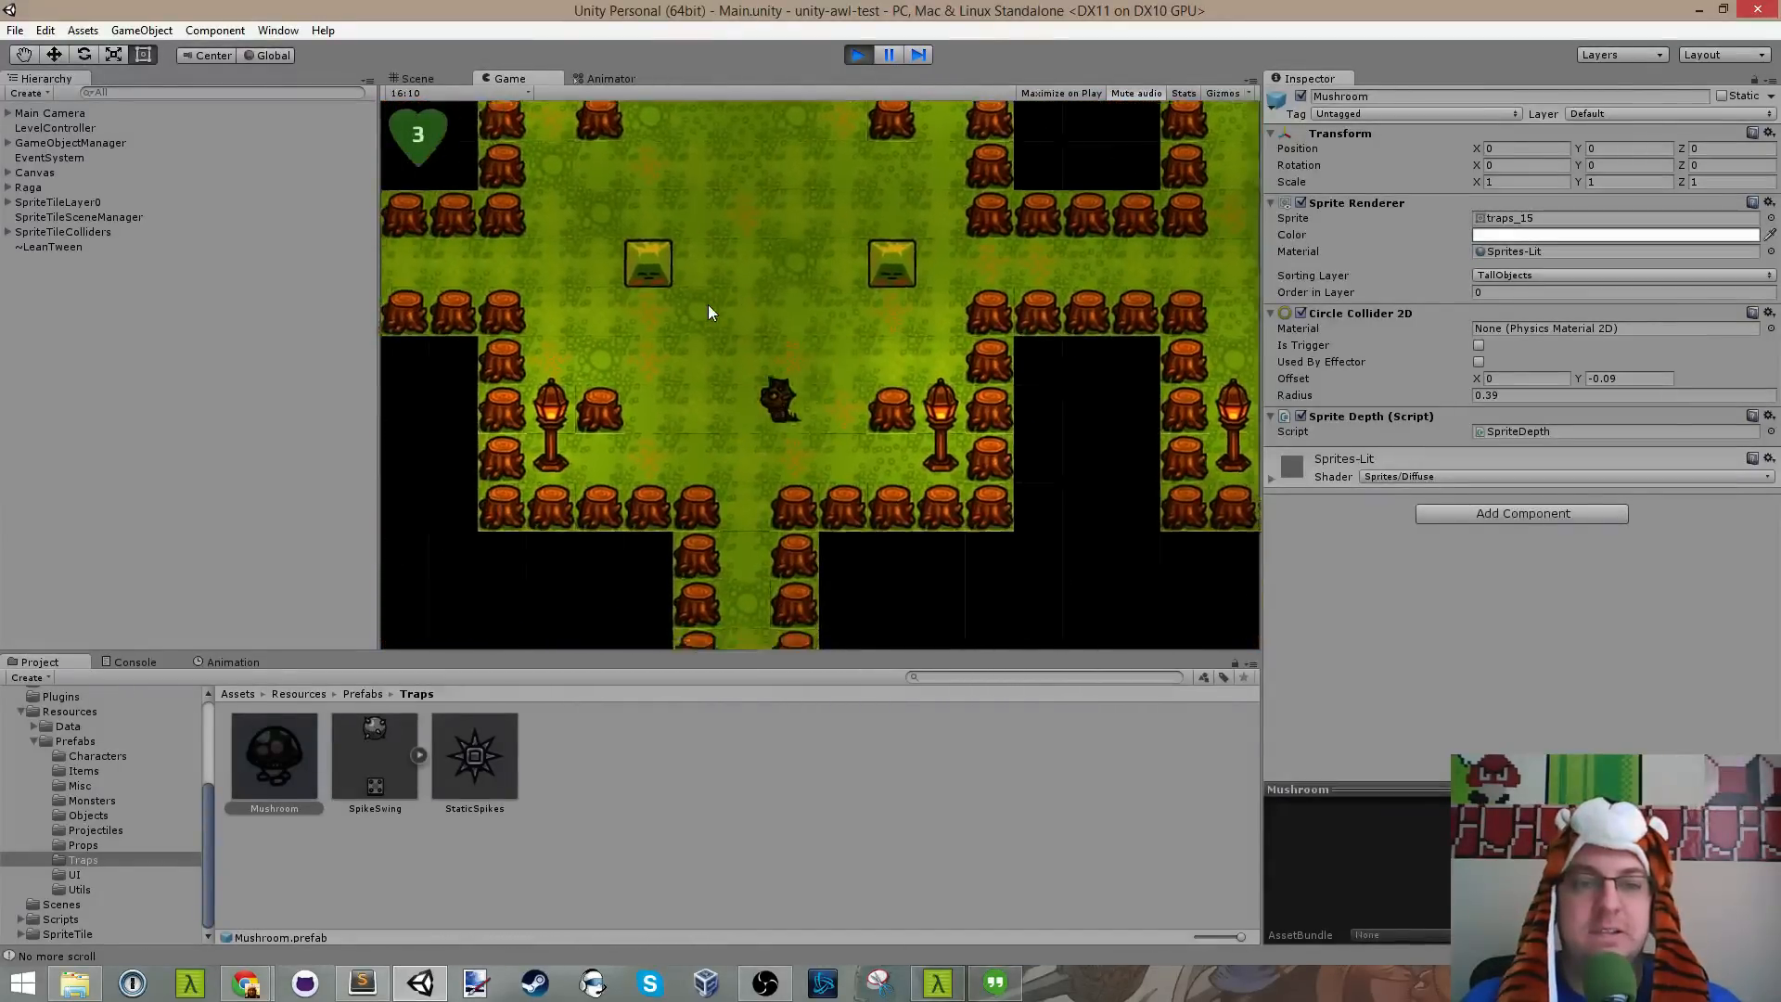
{"action": "key", "text": "s"}
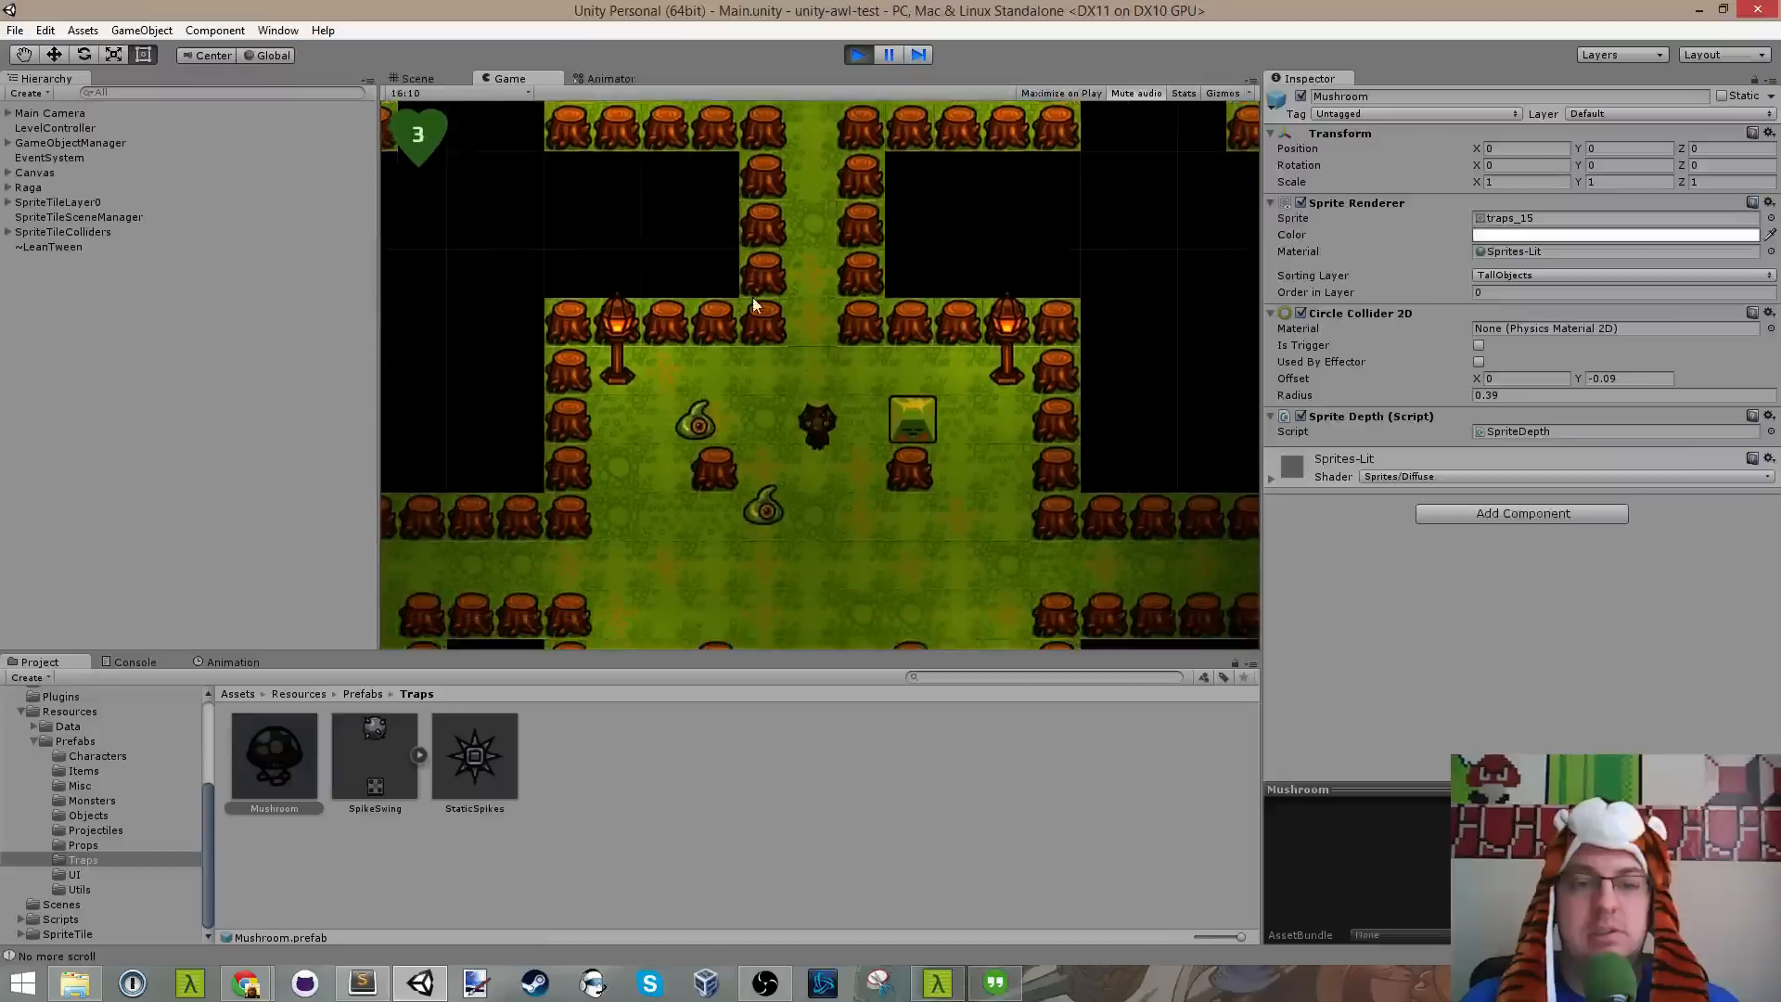
Step: Walk the character west and south along the corridors into the southwestern room, up to its northeastern lamp
{"action": "key", "text": "a"}
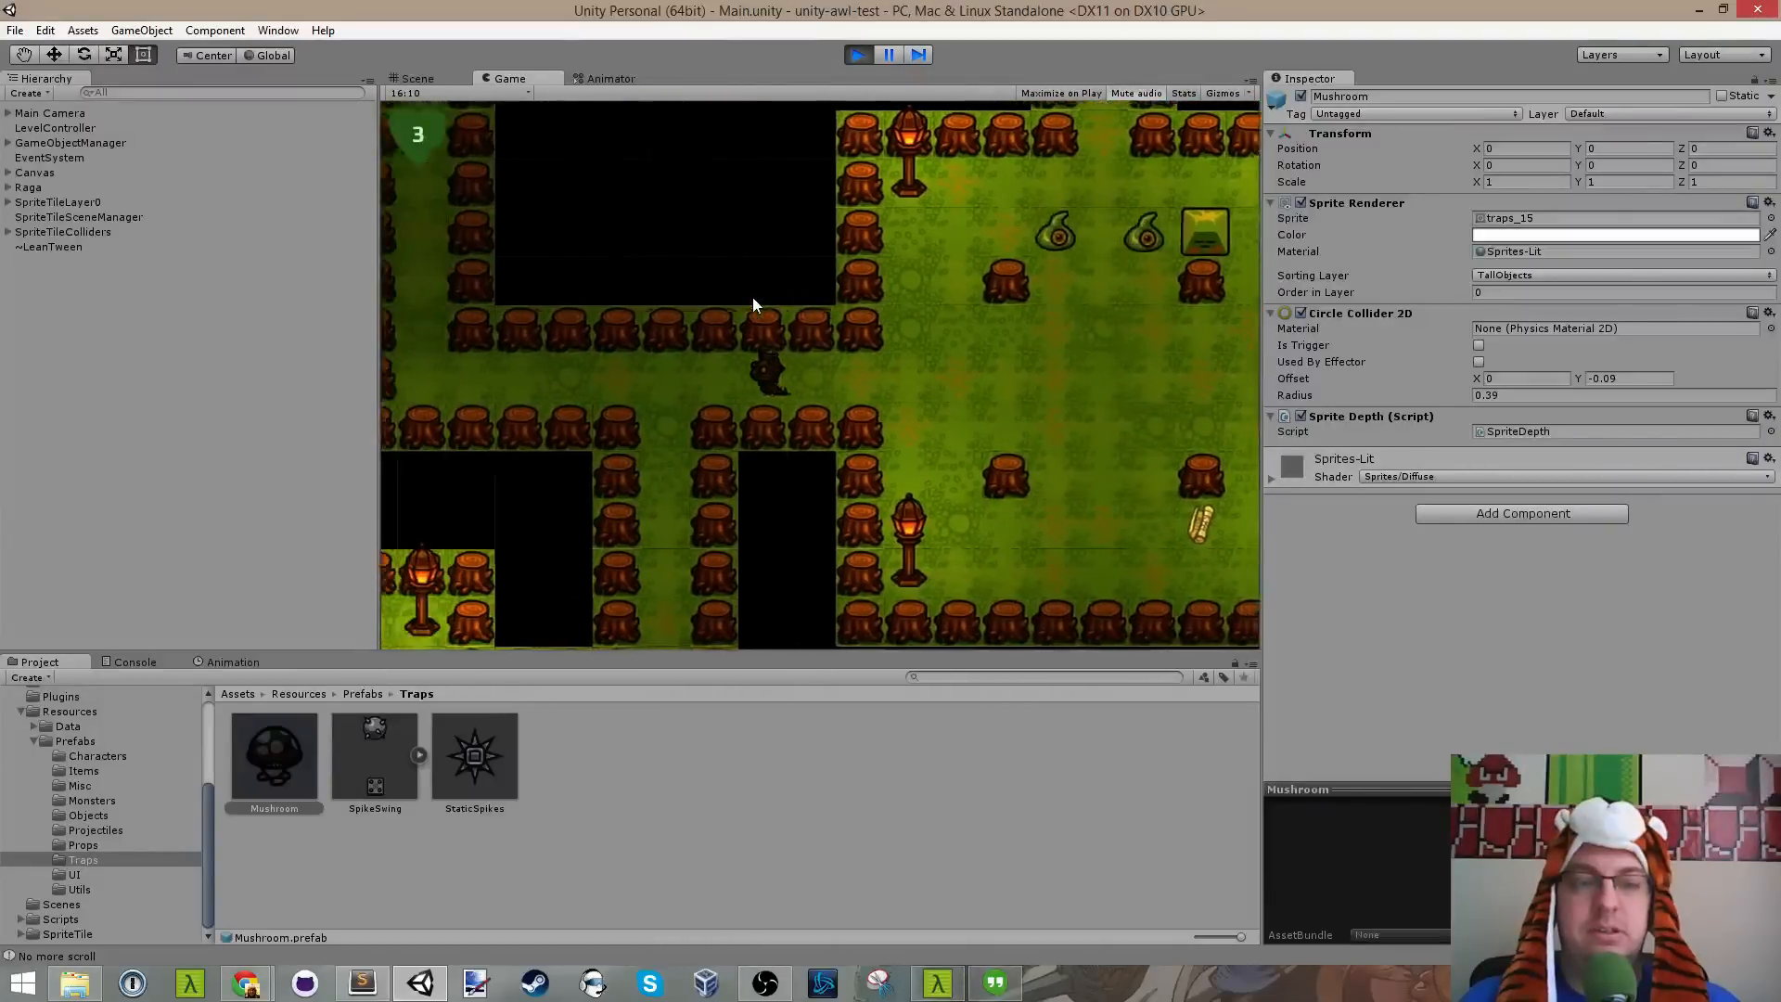
{"action": "key", "text": "s"}
{"action": "key", "text": "s"}
{"action": "key", "text": "a"}
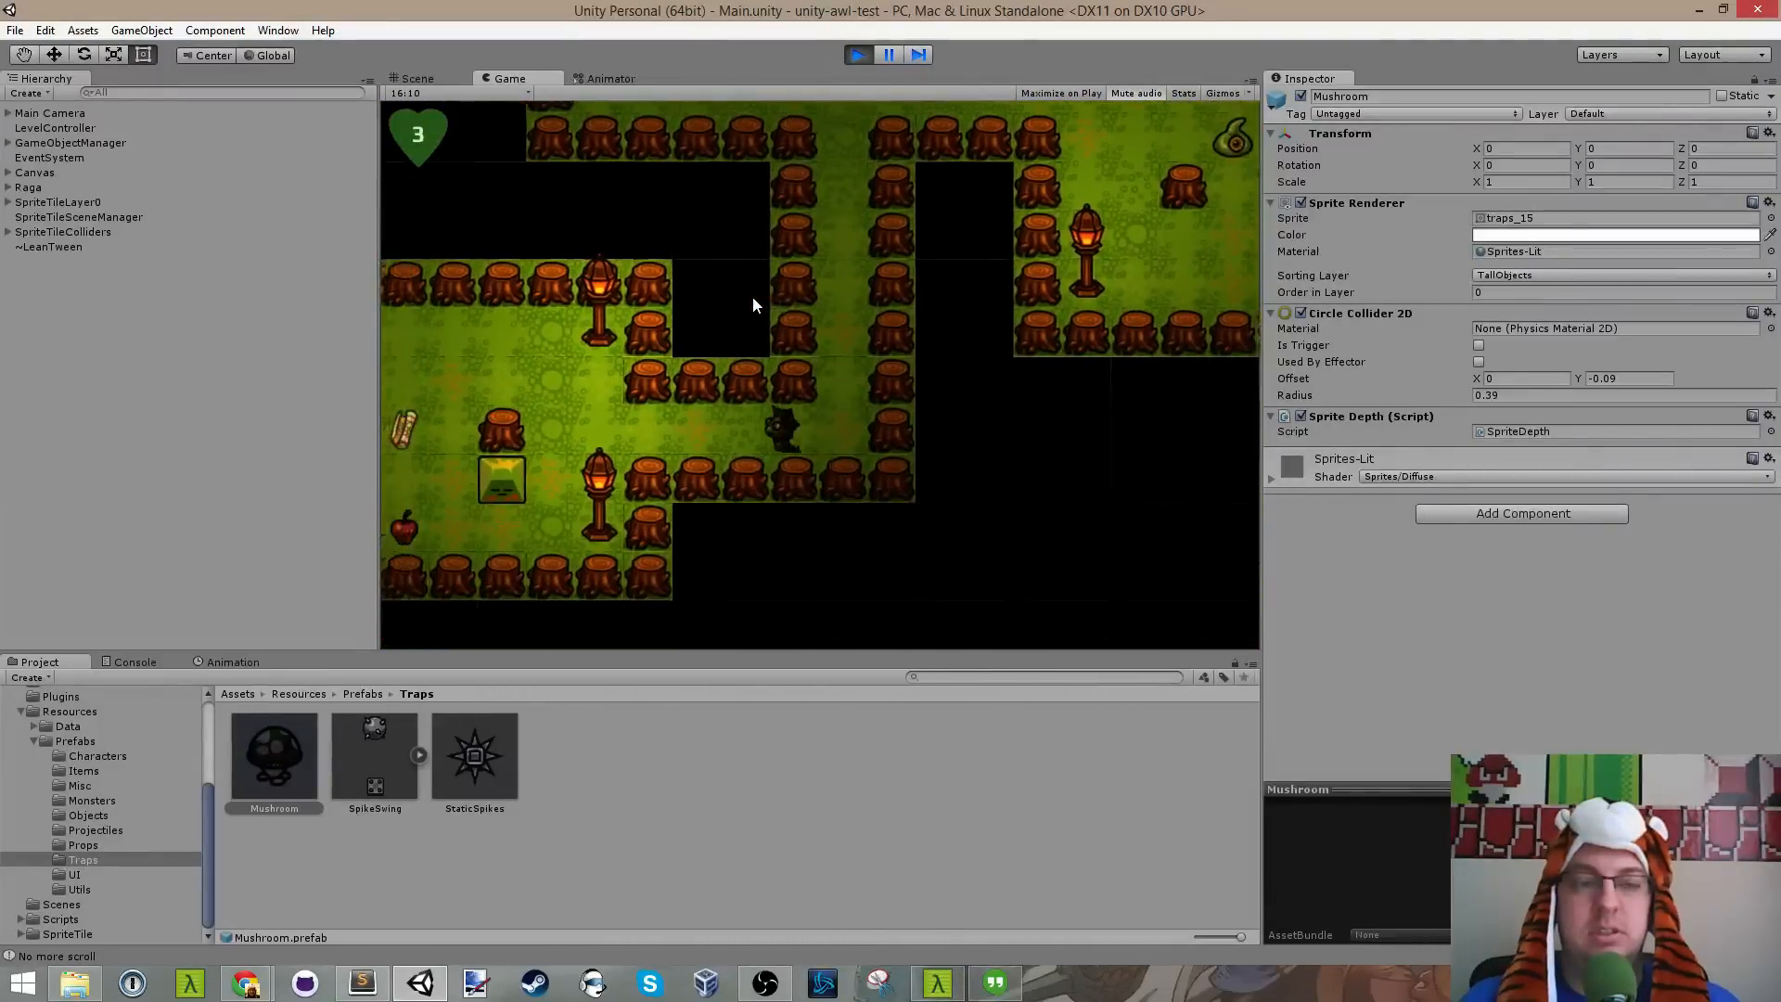
{"action": "key", "text": "d"}
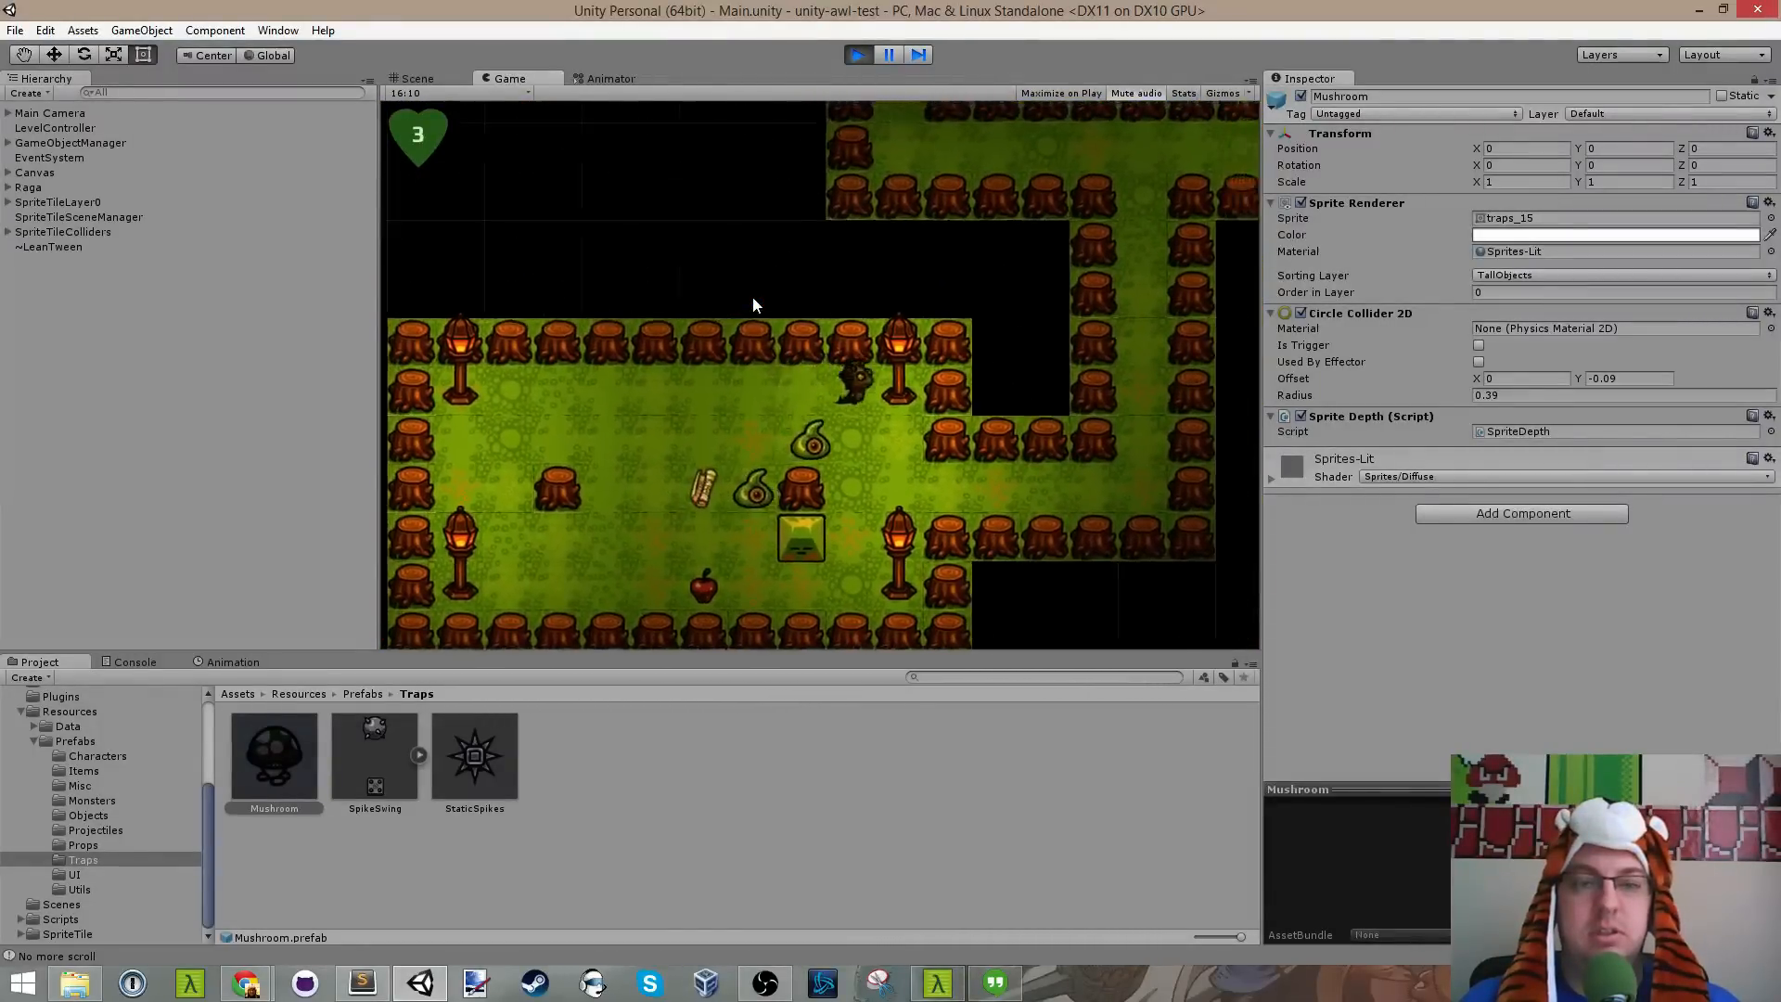
Step: Leave the southwestern room and walk the character north along the corridors to the warp into the next level
{"action": "key", "text": "d"}
{"action": "key", "text": "w"}
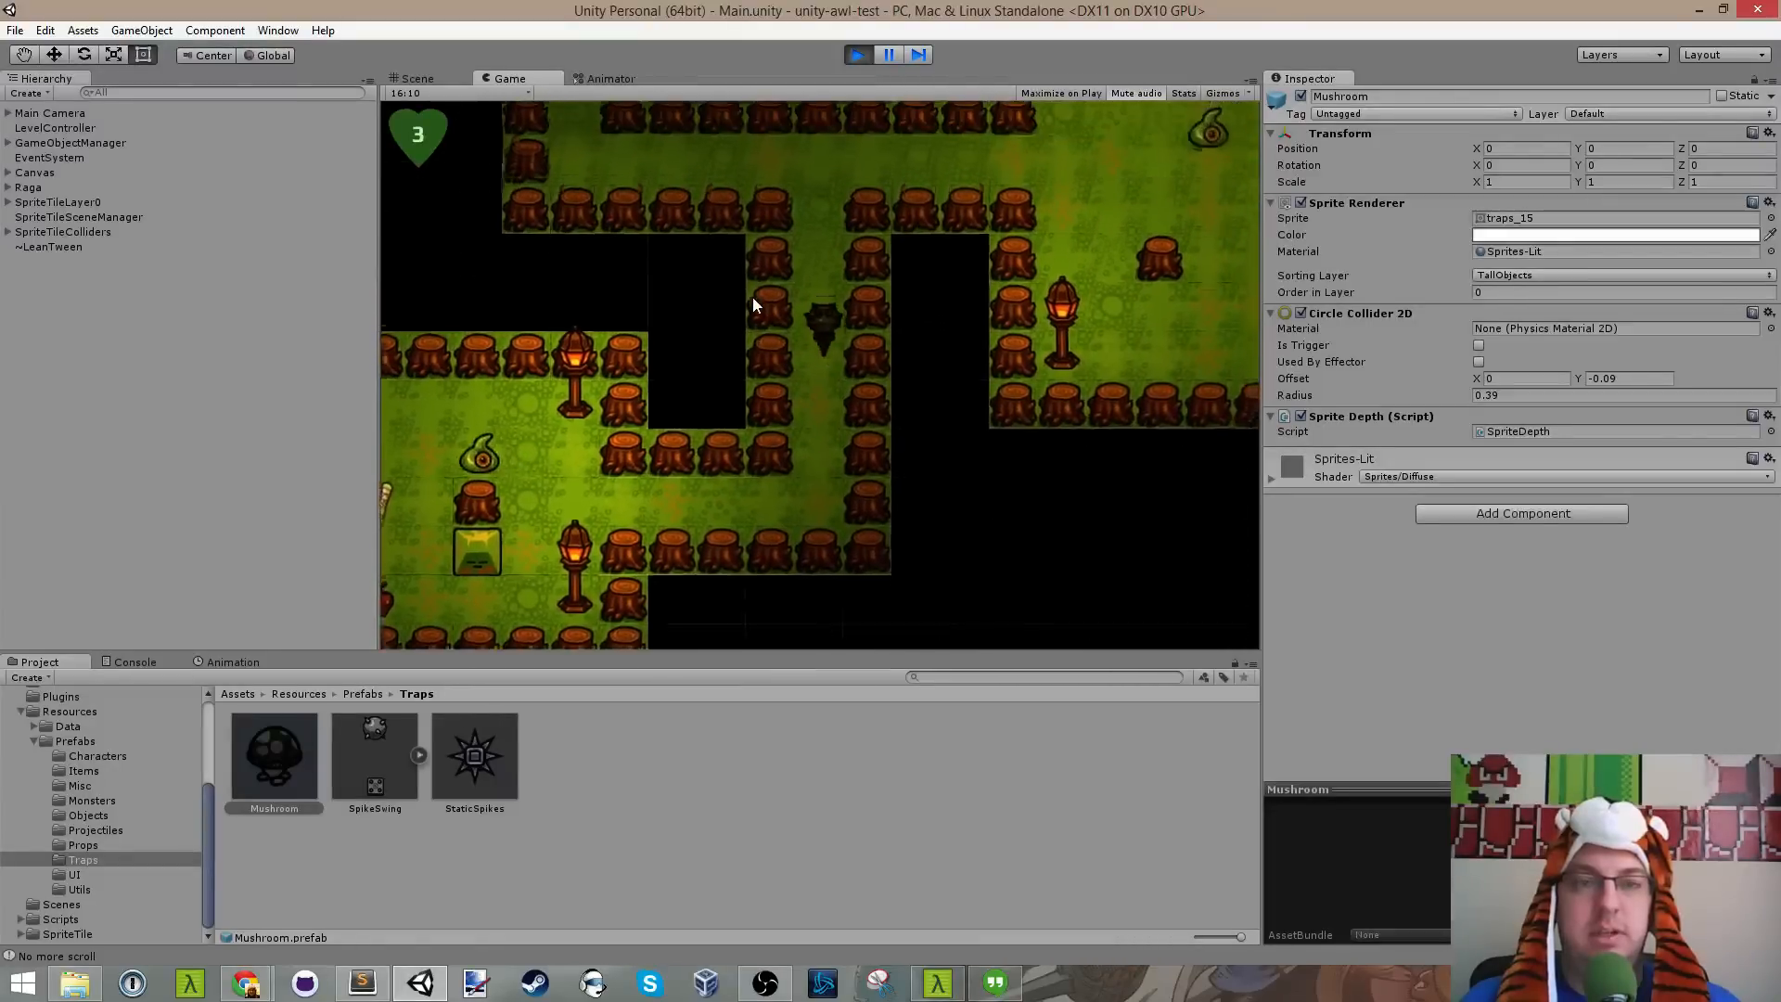
{"action": "key", "text": "s"}
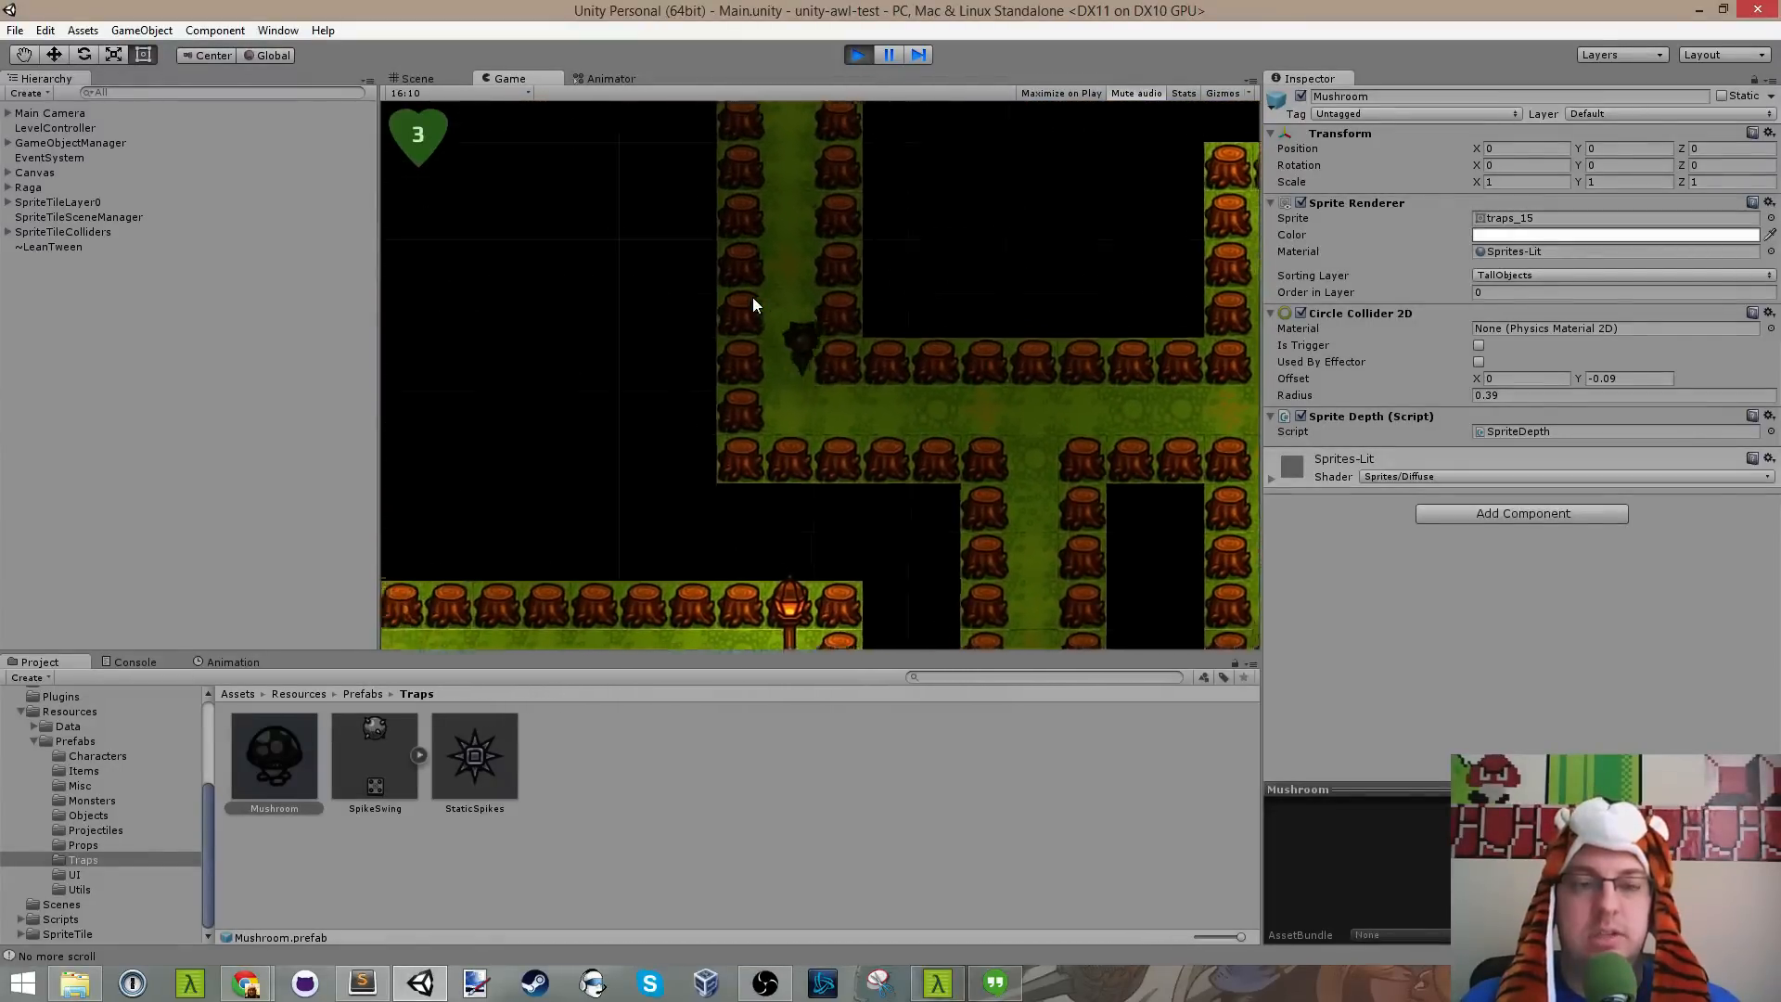
{"action": "key", "text": "w"}
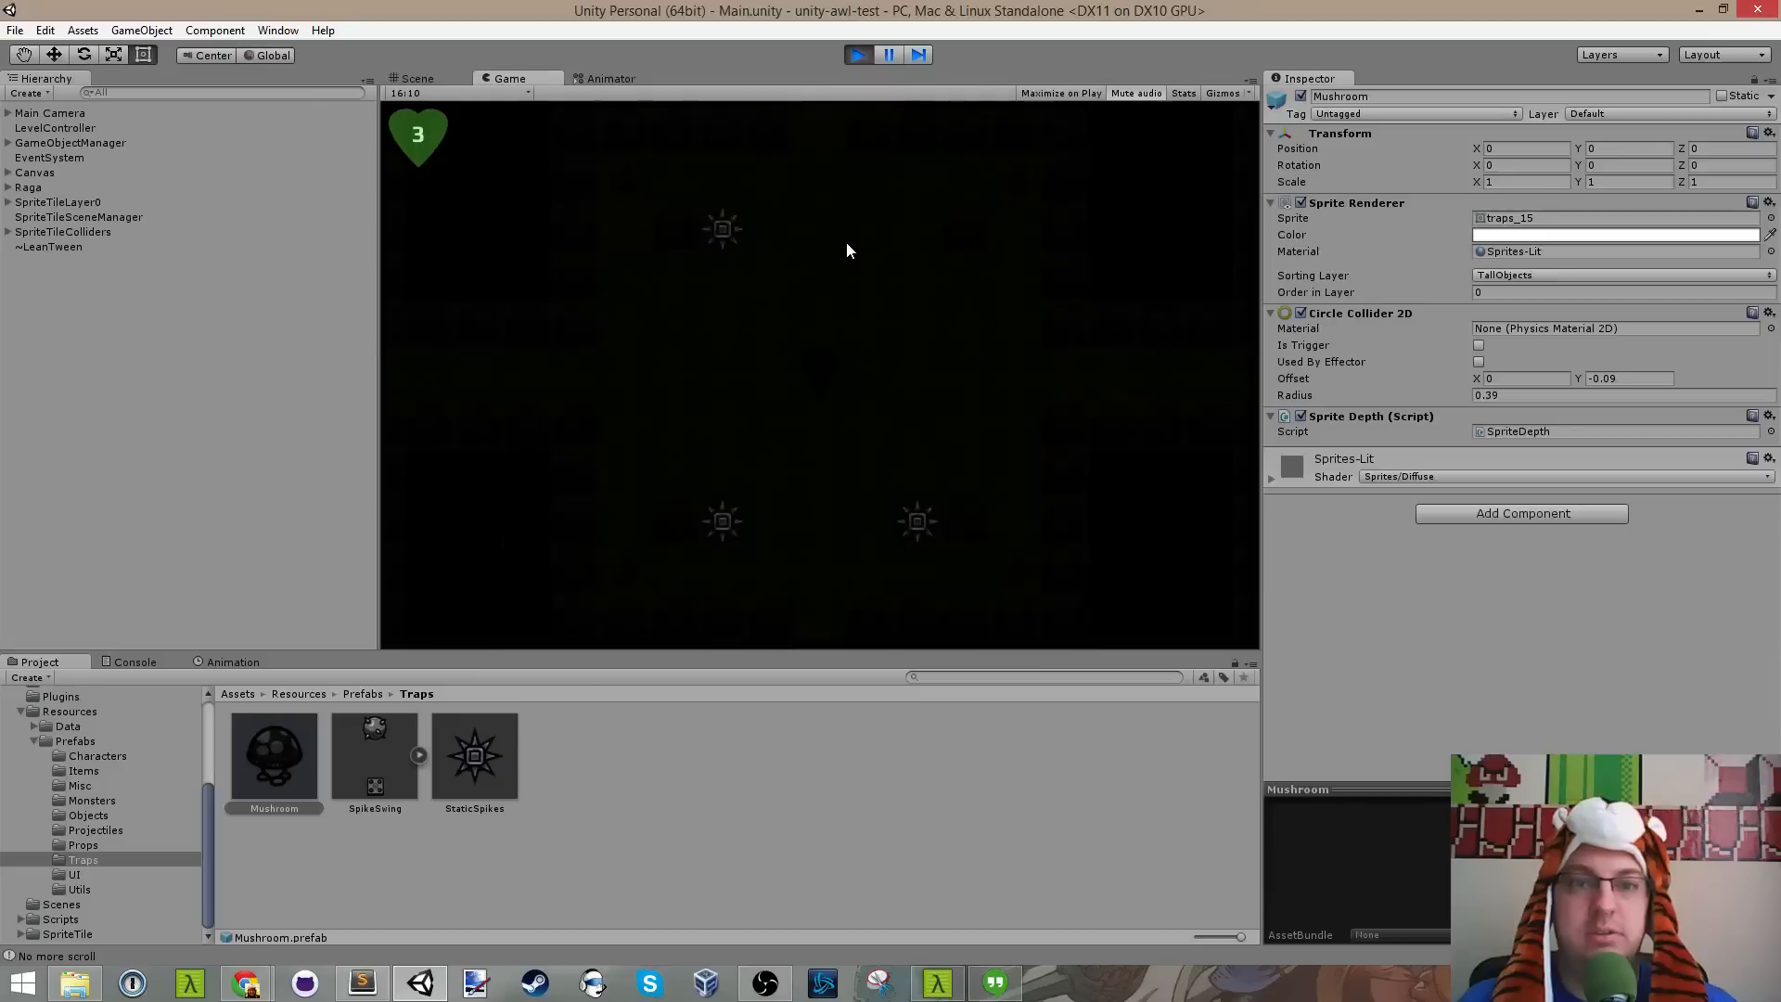
Step: Walk the character through the dark second garden level, collect apples around the static spikes, and stop the game
{"action": "key", "text": "d"}
{"action": "key", "text": "w"}
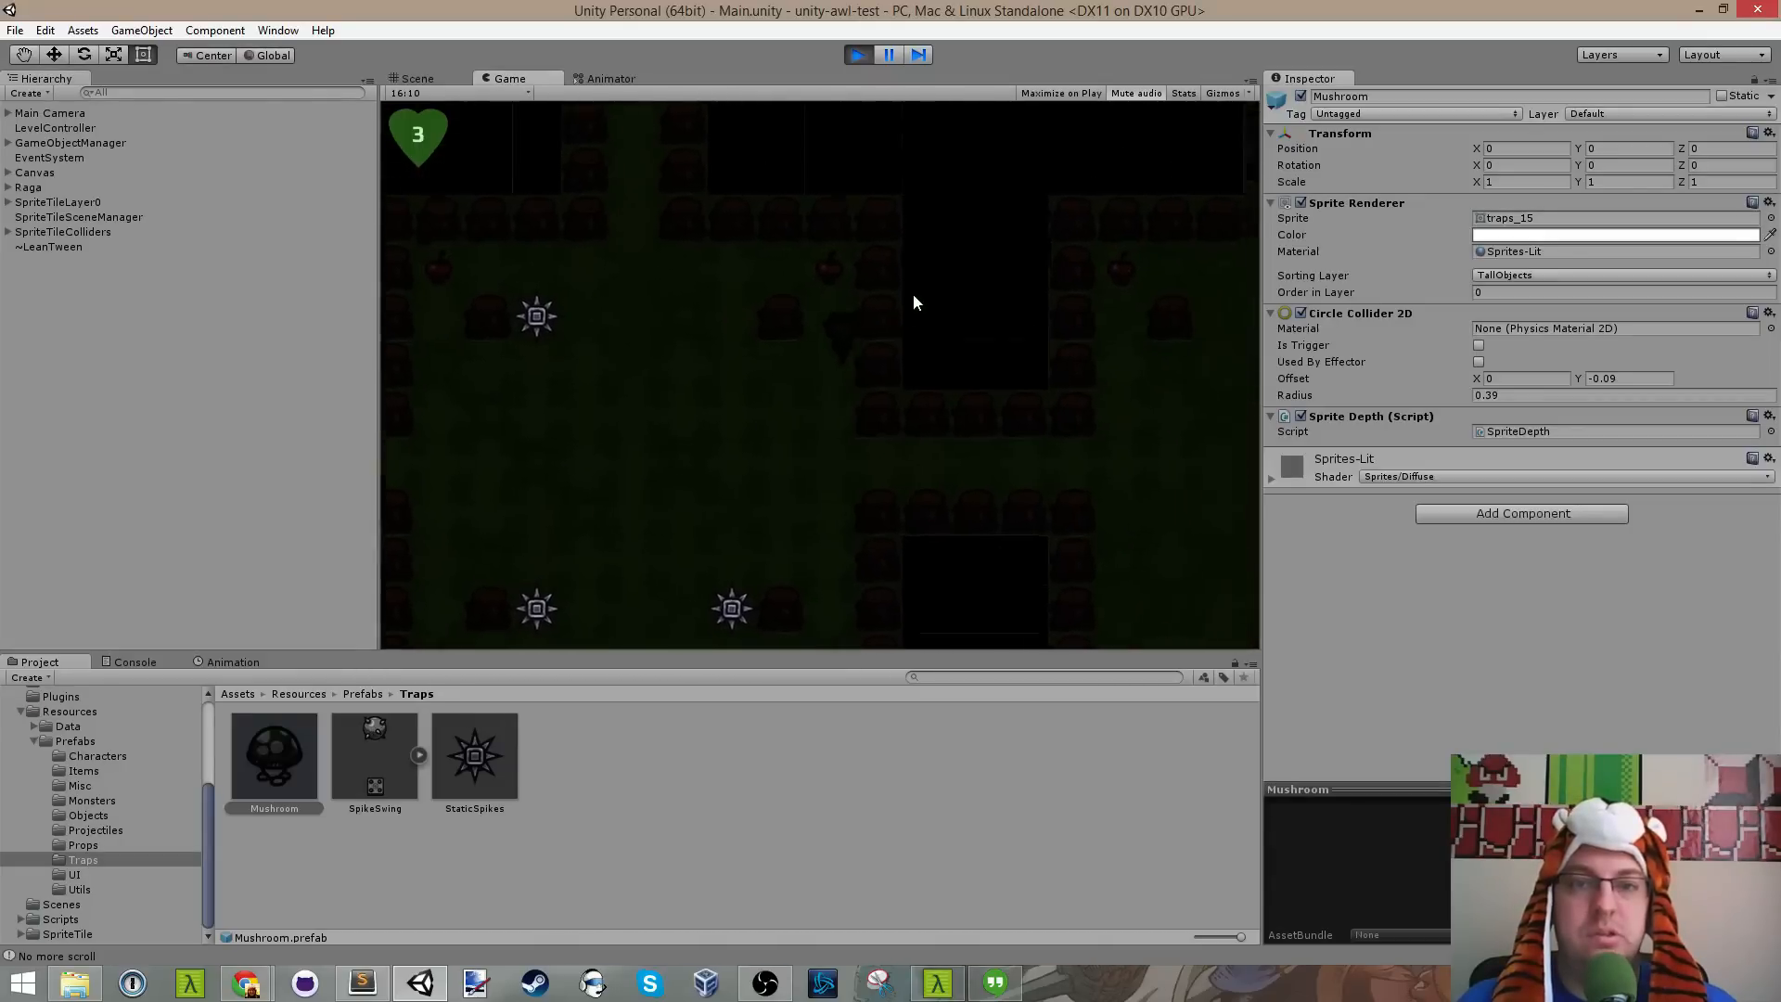
{"action": "key", "text": "a"}
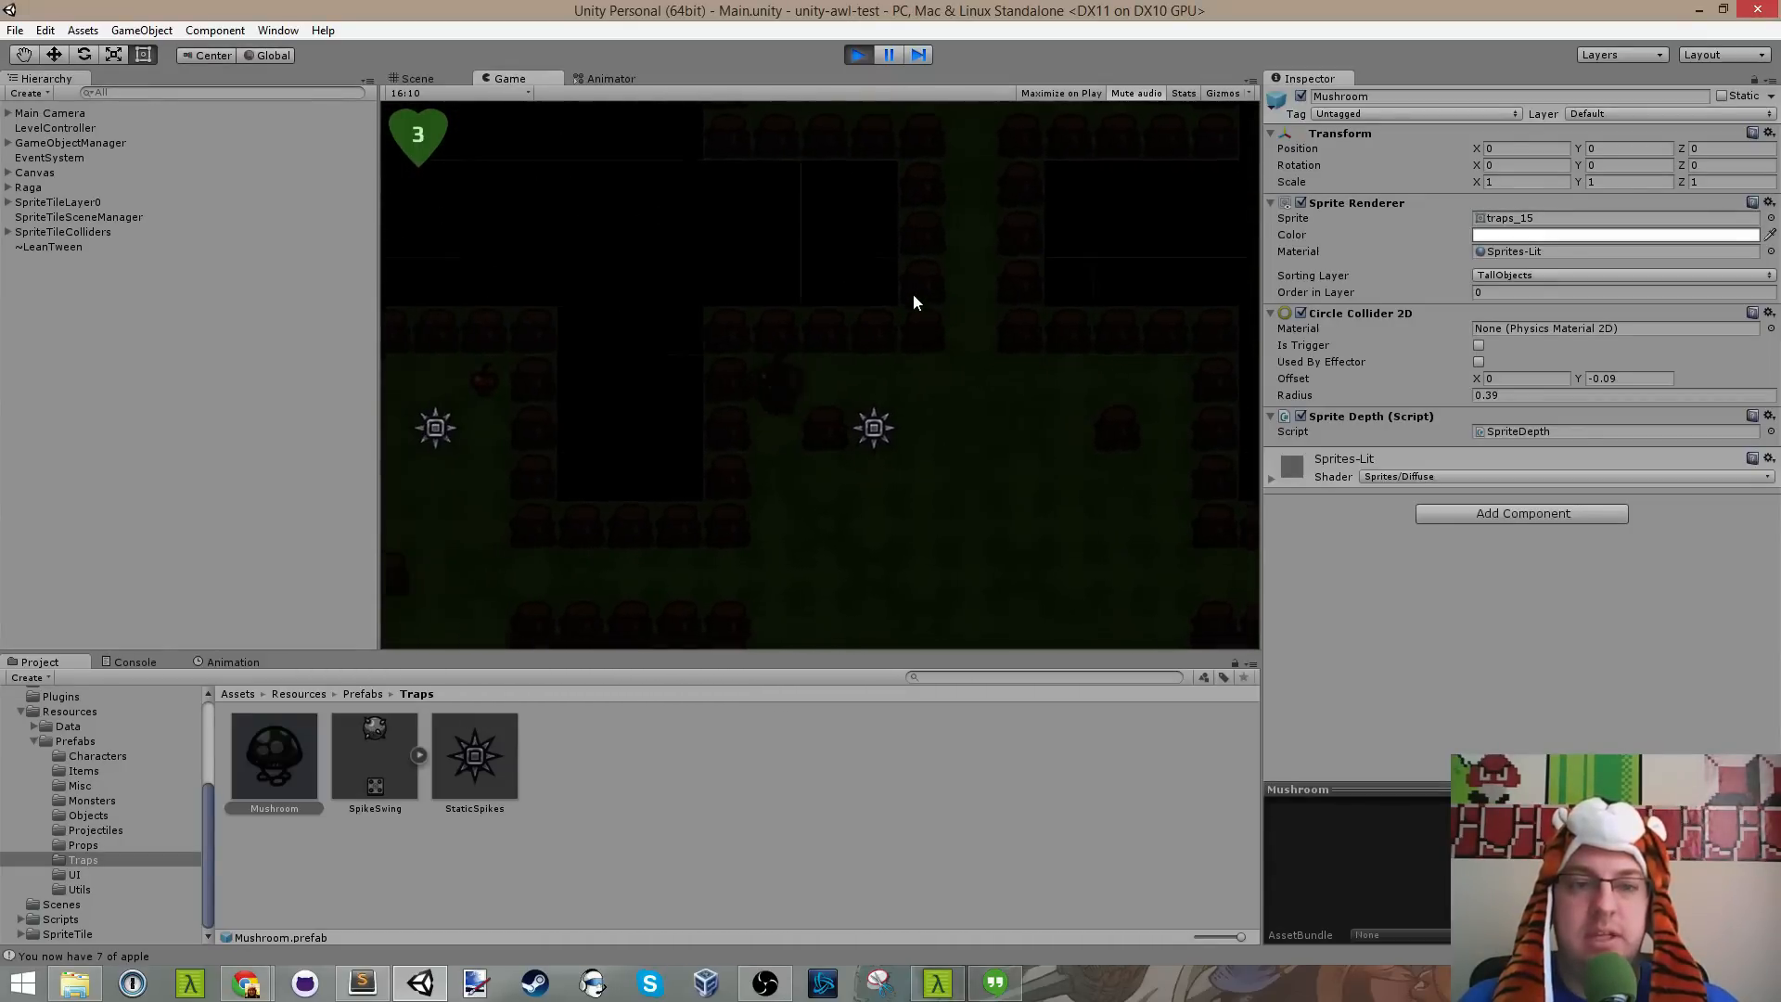
{"action": "key", "text": "s"}
{"action": "key", "text": "d"}
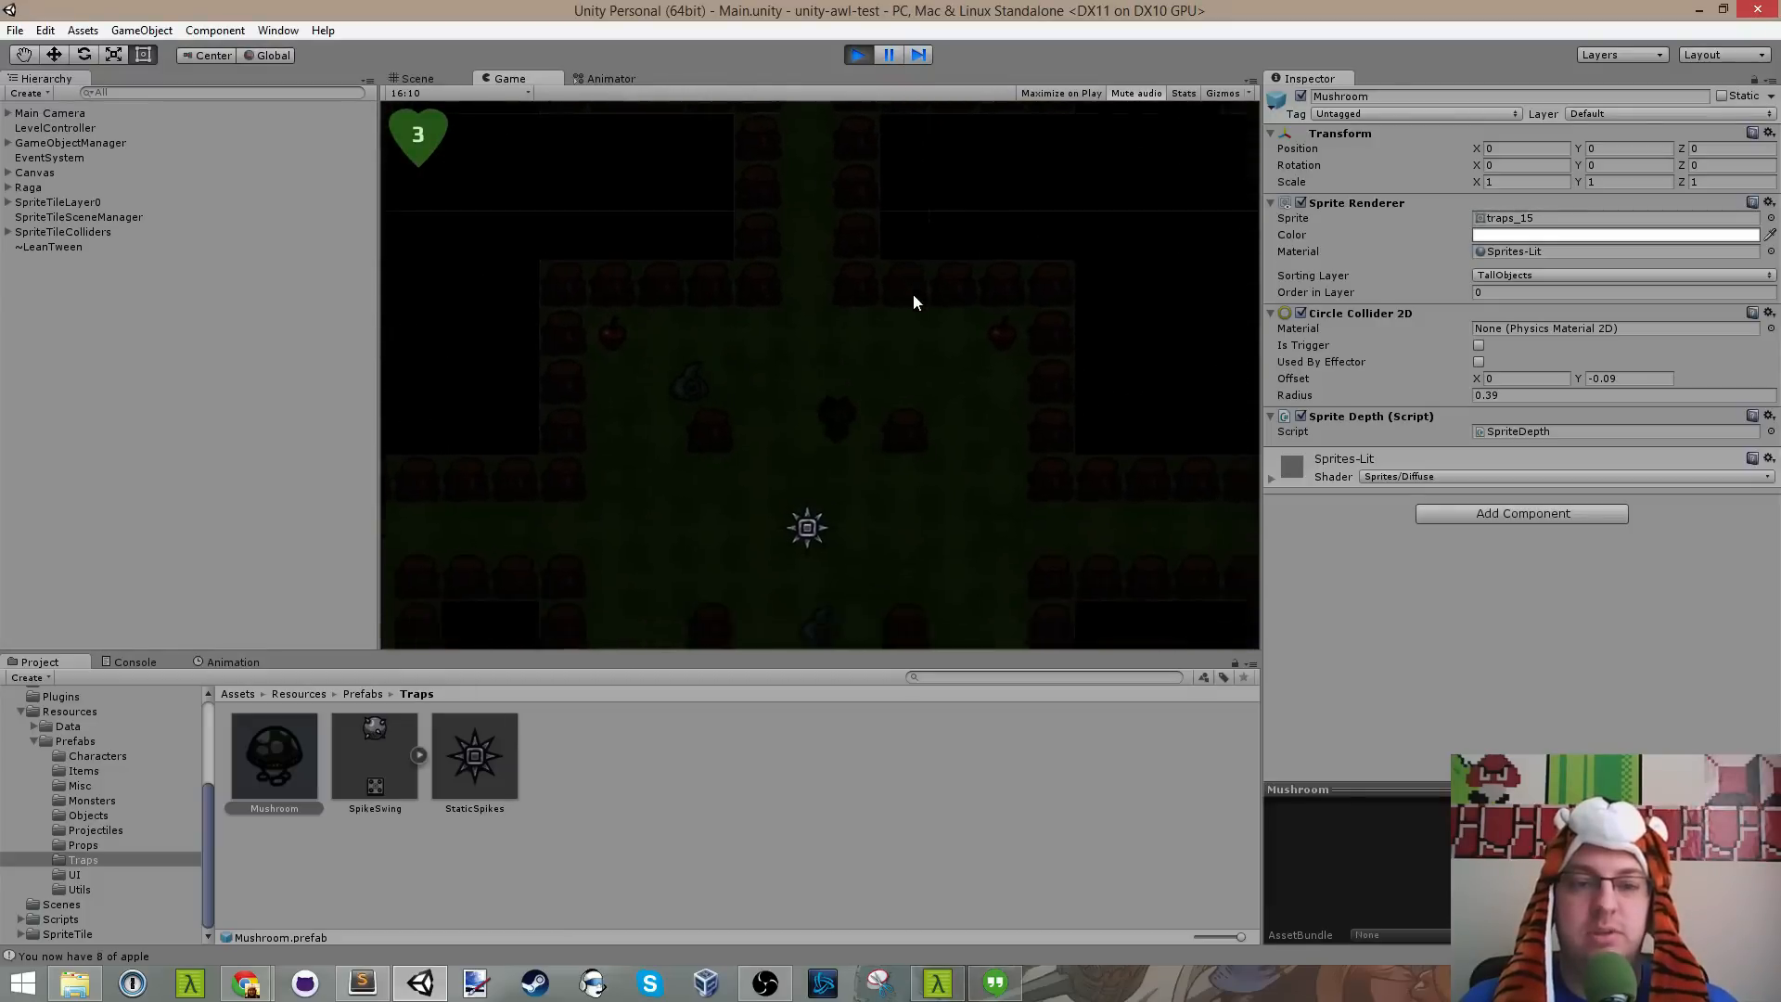
{"action": "key", "text": "d"}
{"action": "key", "text": "d"}
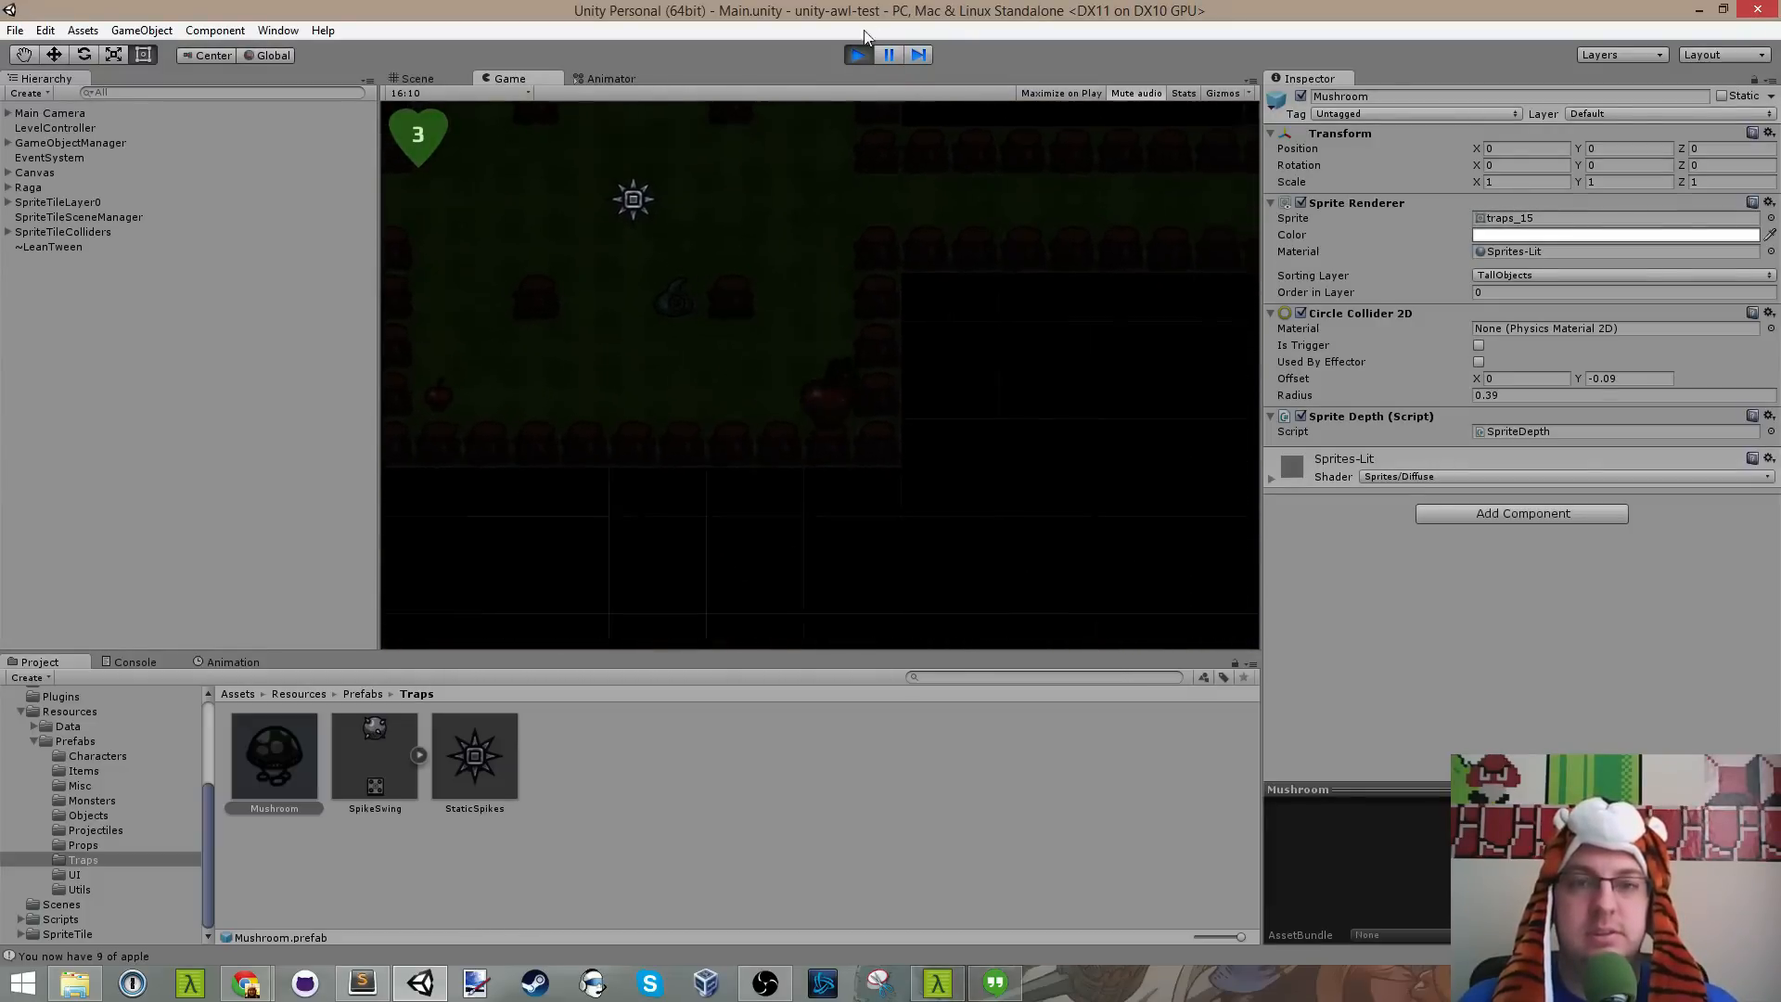
{"action": "left_click", "coordinate": [858, 55]}
Step: In Sublime Text, set the Trigger 7 object's prefab in Garden2.xml to Props/Lamp, save the file, and run the game in Unity
{"action": "key", "text": "alt+Tab"}
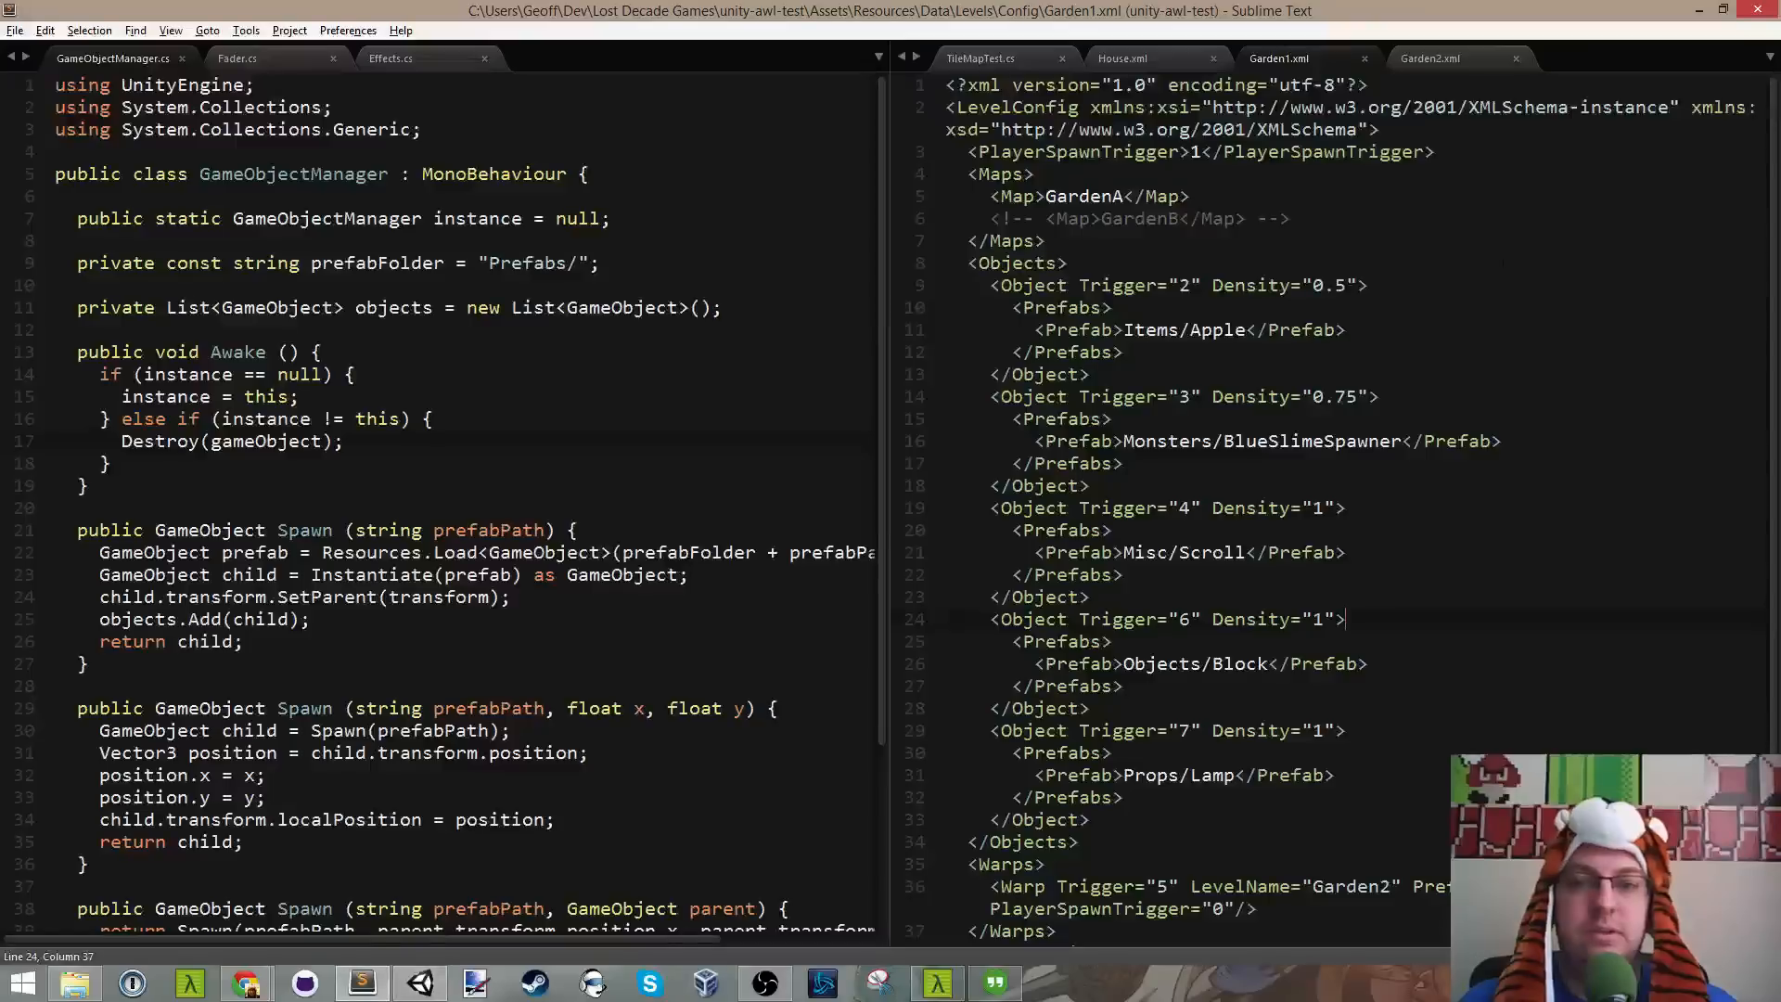
{"action": "key", "text": "ctrl+Tab"}
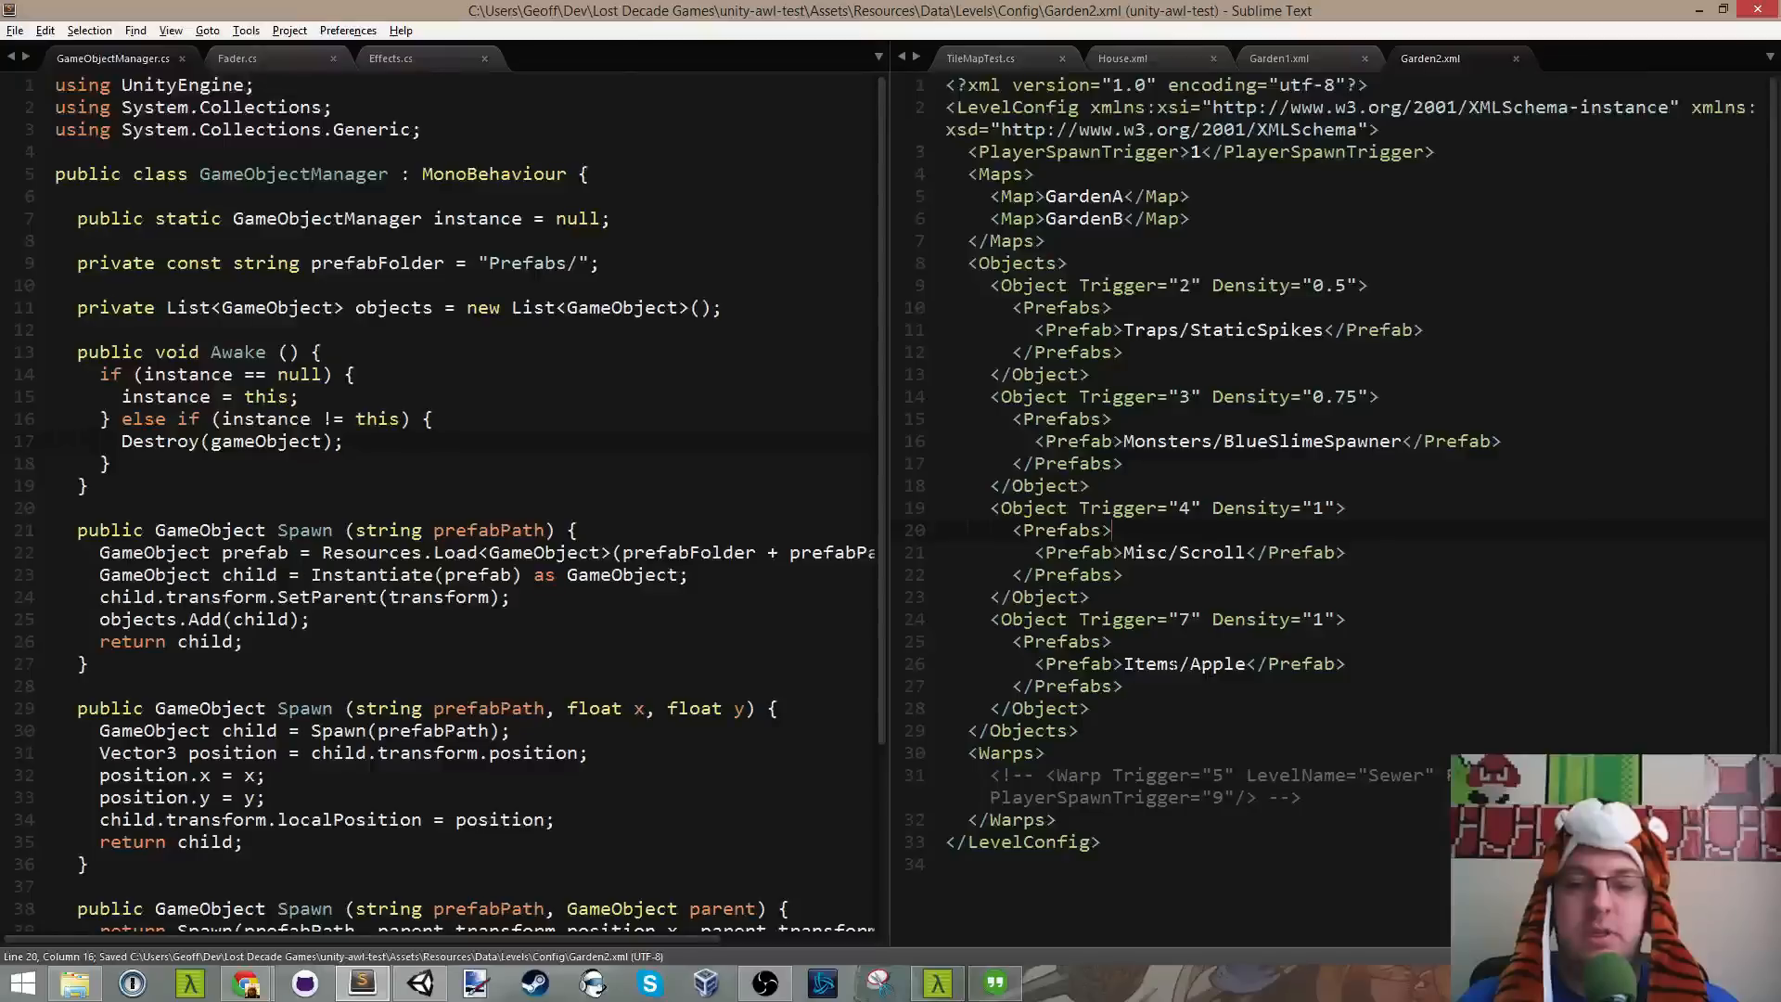
{"action": "key", "text": "shift+Right"}
{"action": "key", "text": "shift+Right"}
{"action": "key", "text": "shift+Right"}
{"action": "key", "text": "shift+Right"}
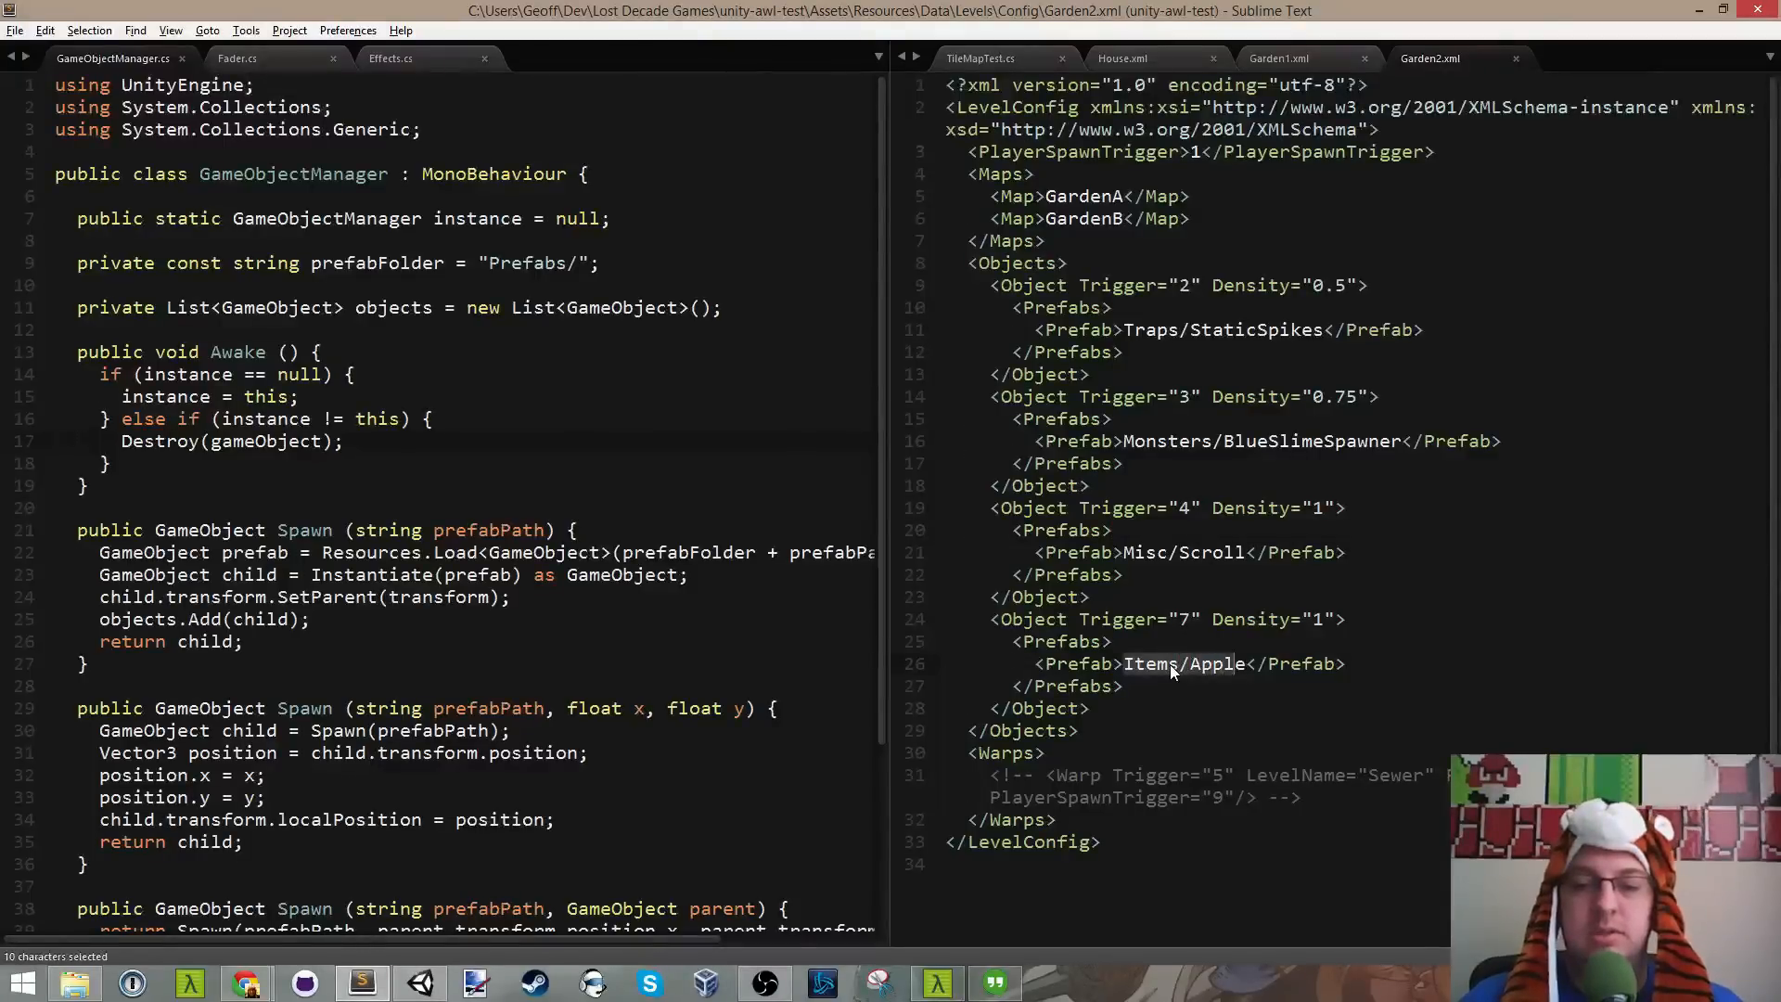
{"action": "key", "text": "BackSpace"}
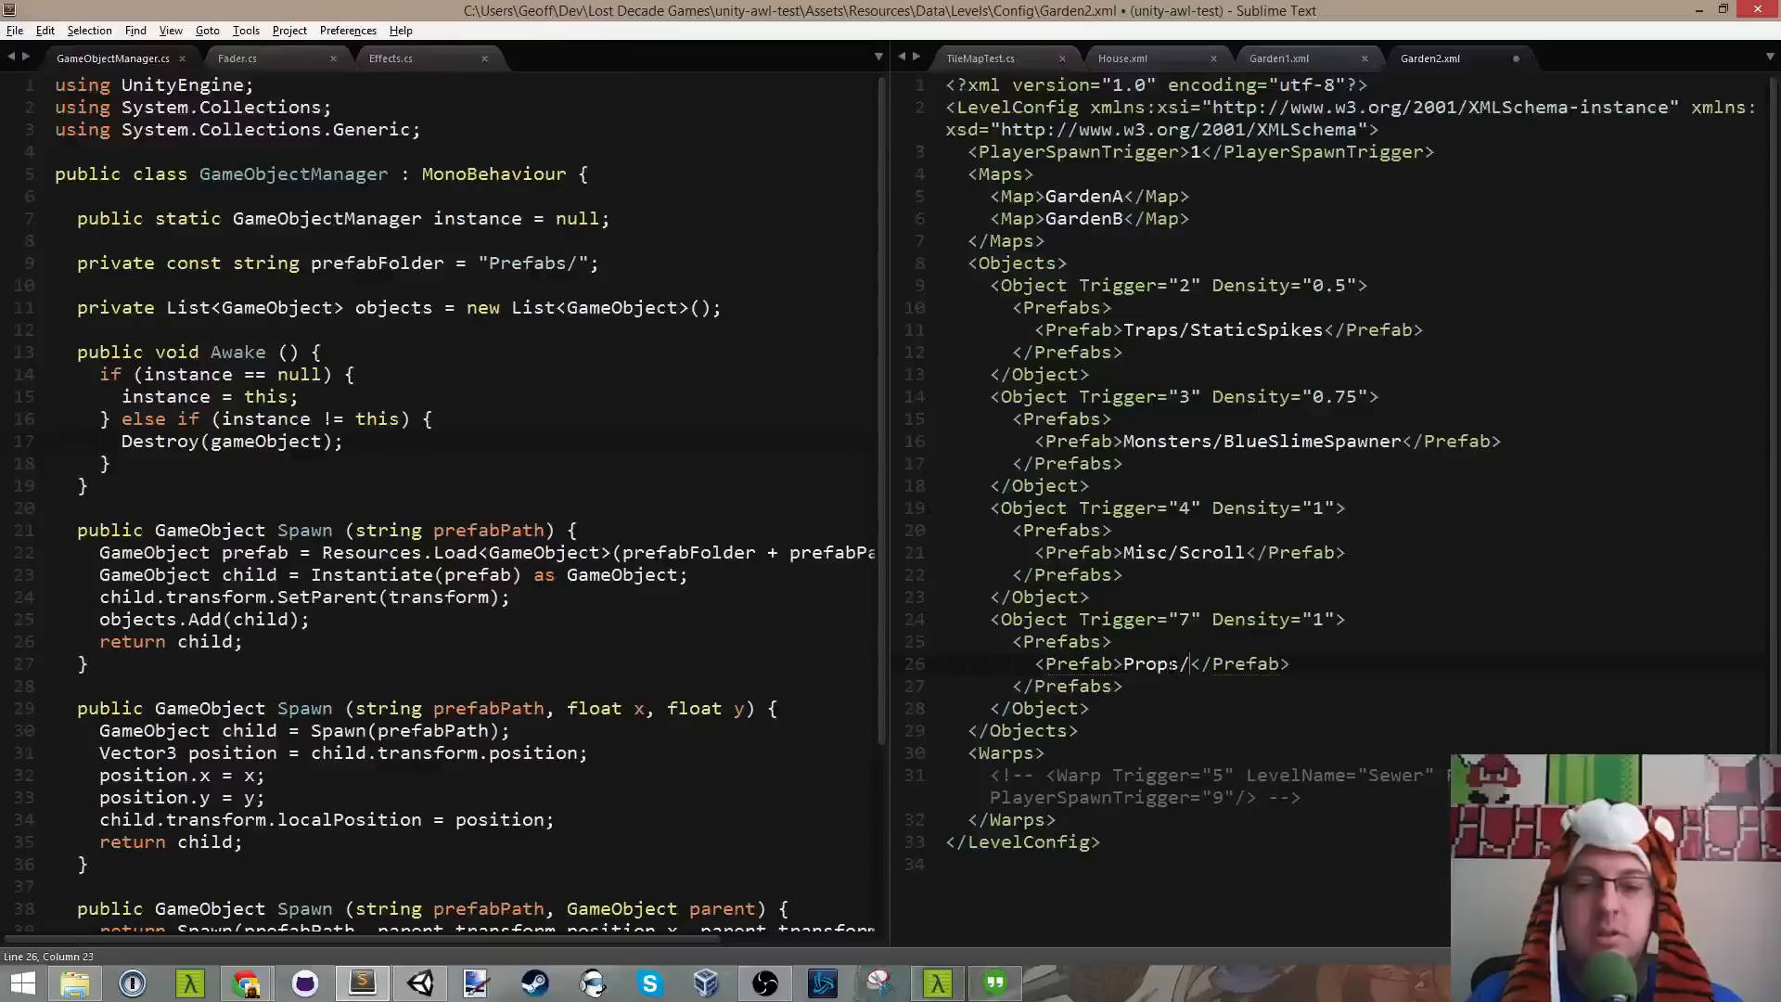
{"action": "type", "text": "Props/Lamp"}
{"action": "key", "text": "ctrl+s"}
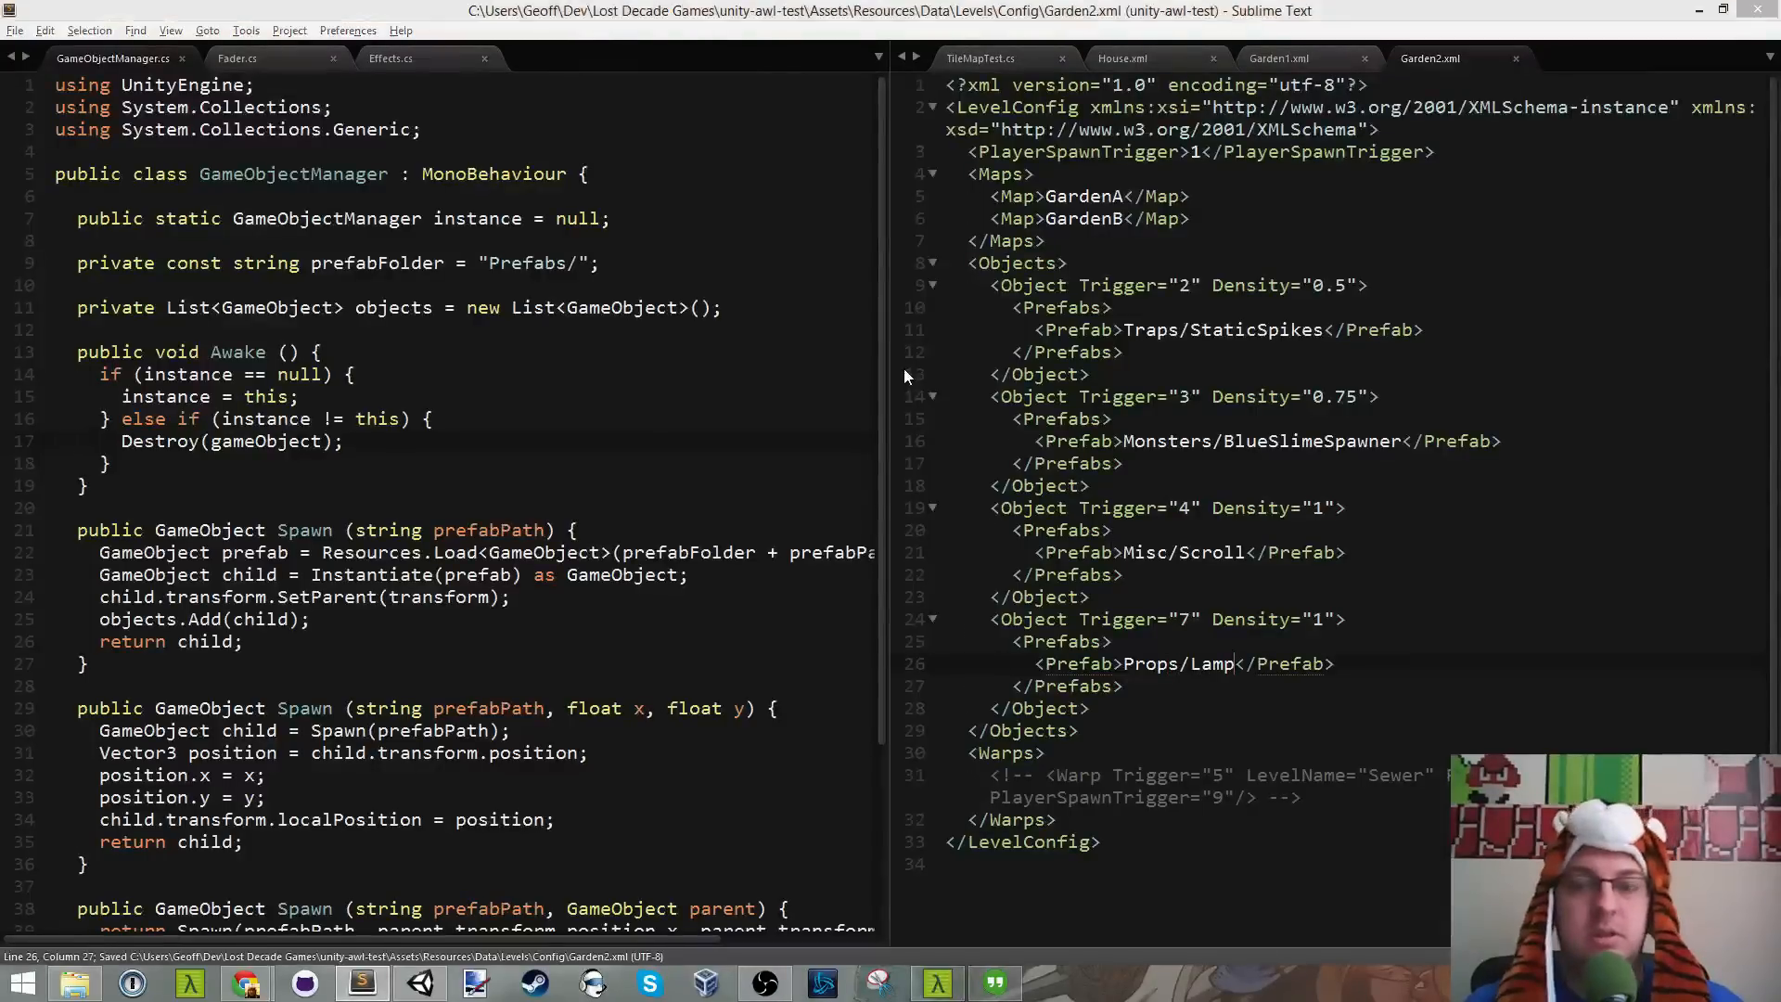
{"action": "key", "text": "alt+Tab"}
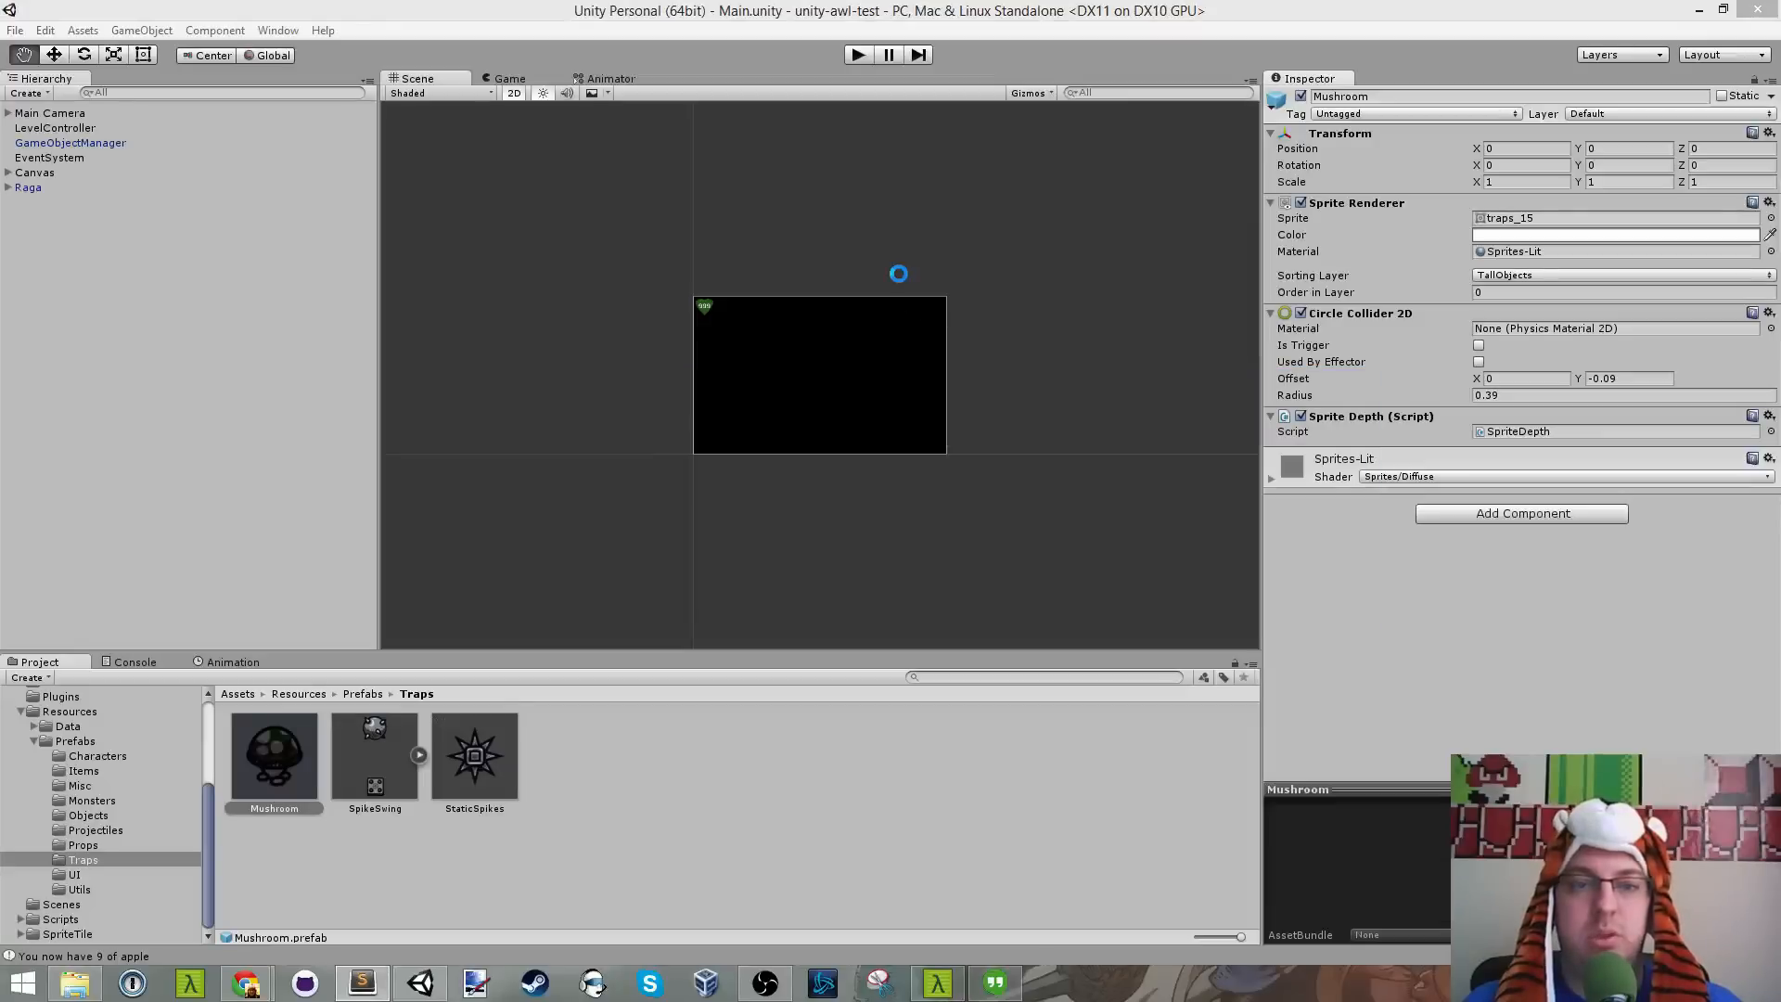
{"action": "left_click", "coordinate": [859, 54]}
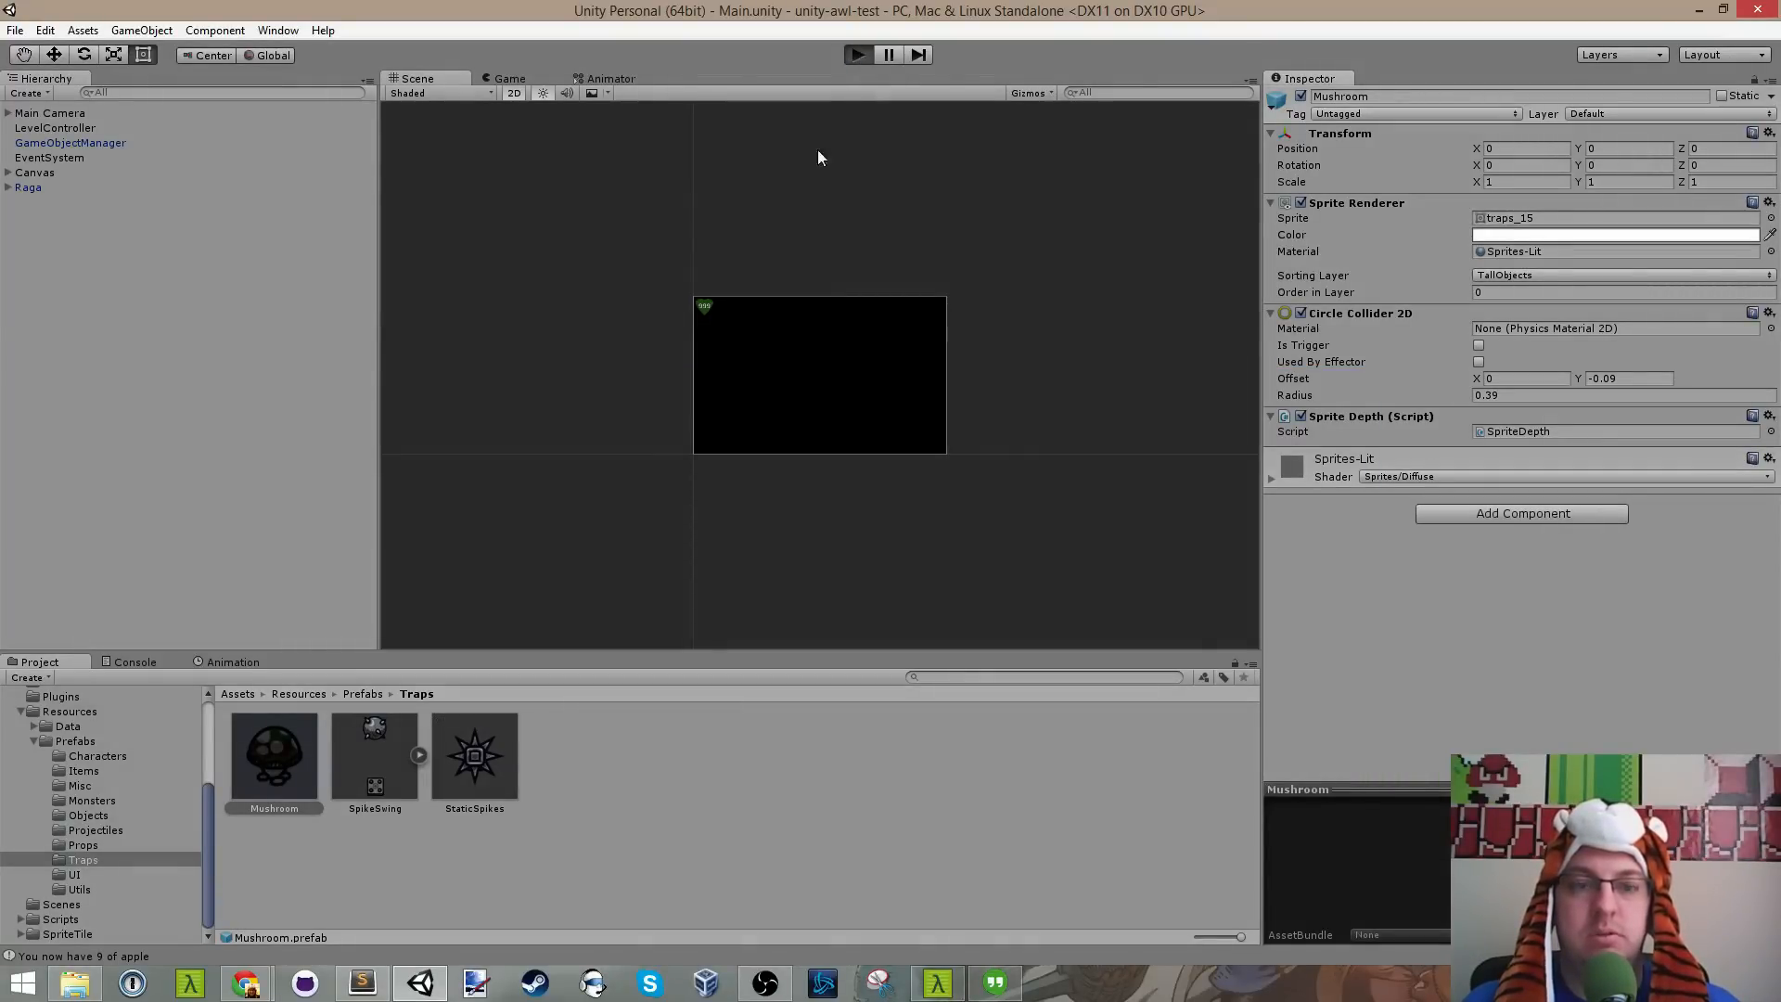
Step: In Sublime Text, change the level number in TileMapTest.cs's nextLevelName string, save the script, and stop the running game in Unity
{"action": "key", "text": "alt+Tab"}
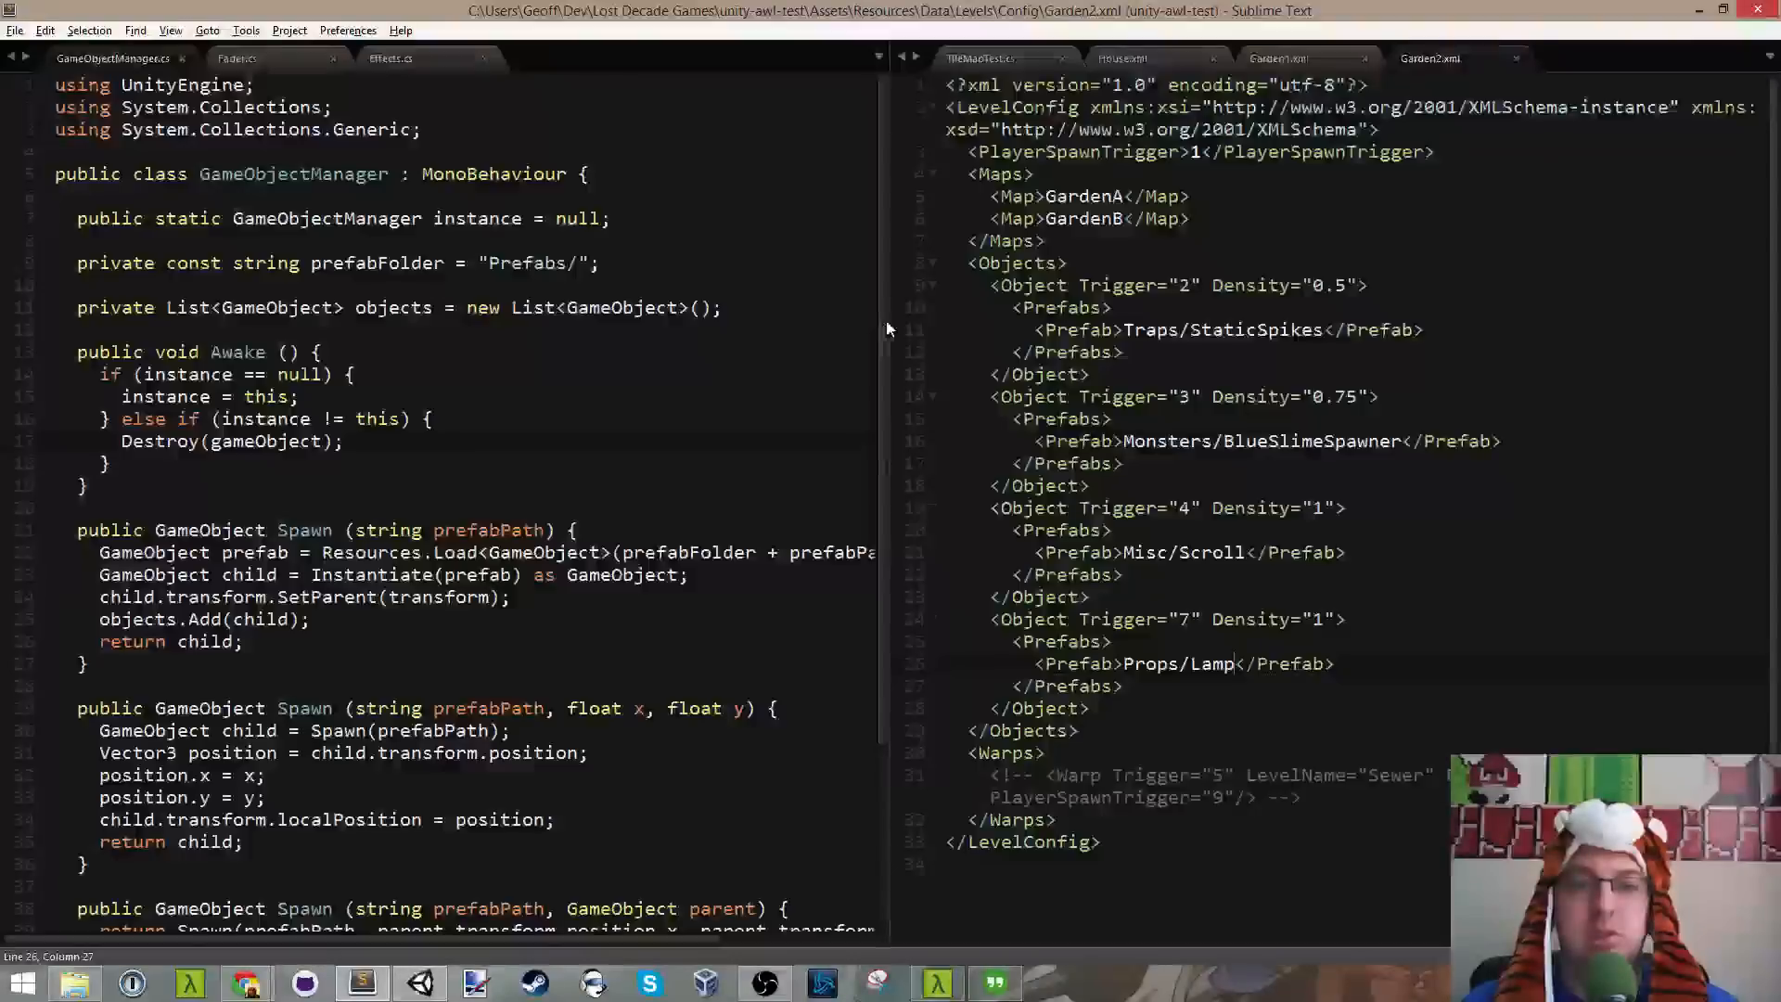
{"action": "left_click", "coordinate": [979, 59]}
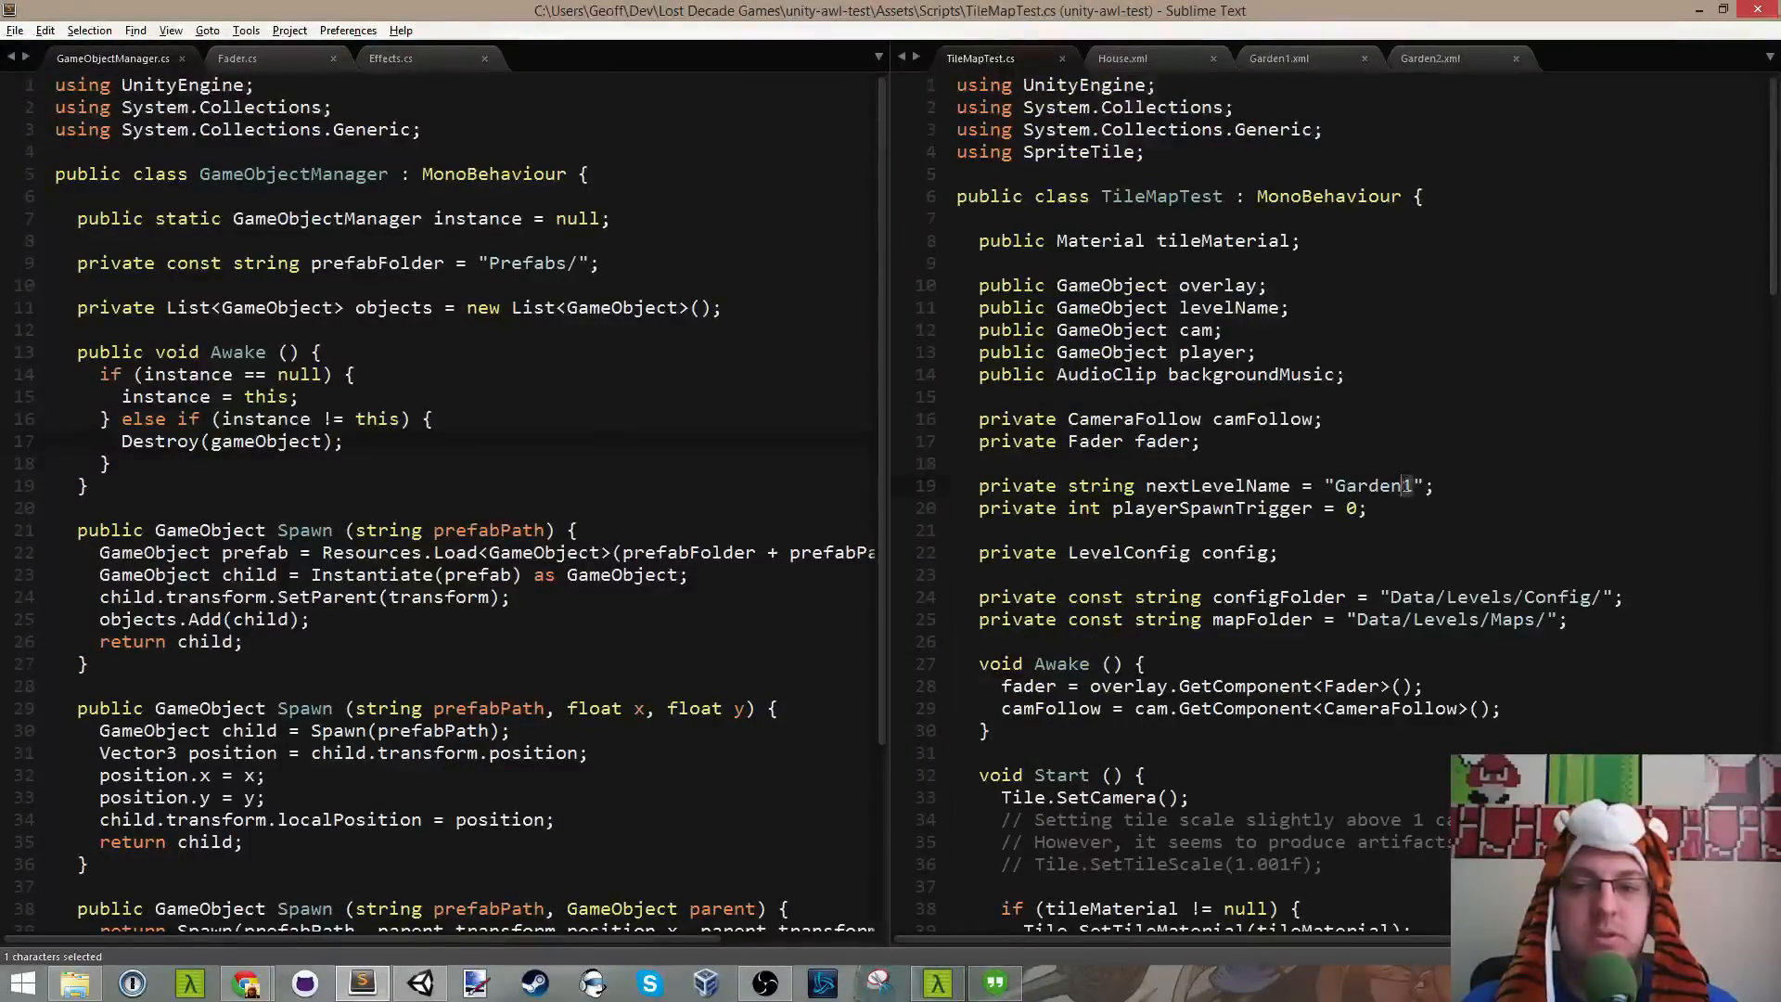
{"action": "key", "text": "ctrl+s"}
{"action": "key", "text": "alt+Tab"}
{"action": "left_click", "coordinate": [863, 53]}
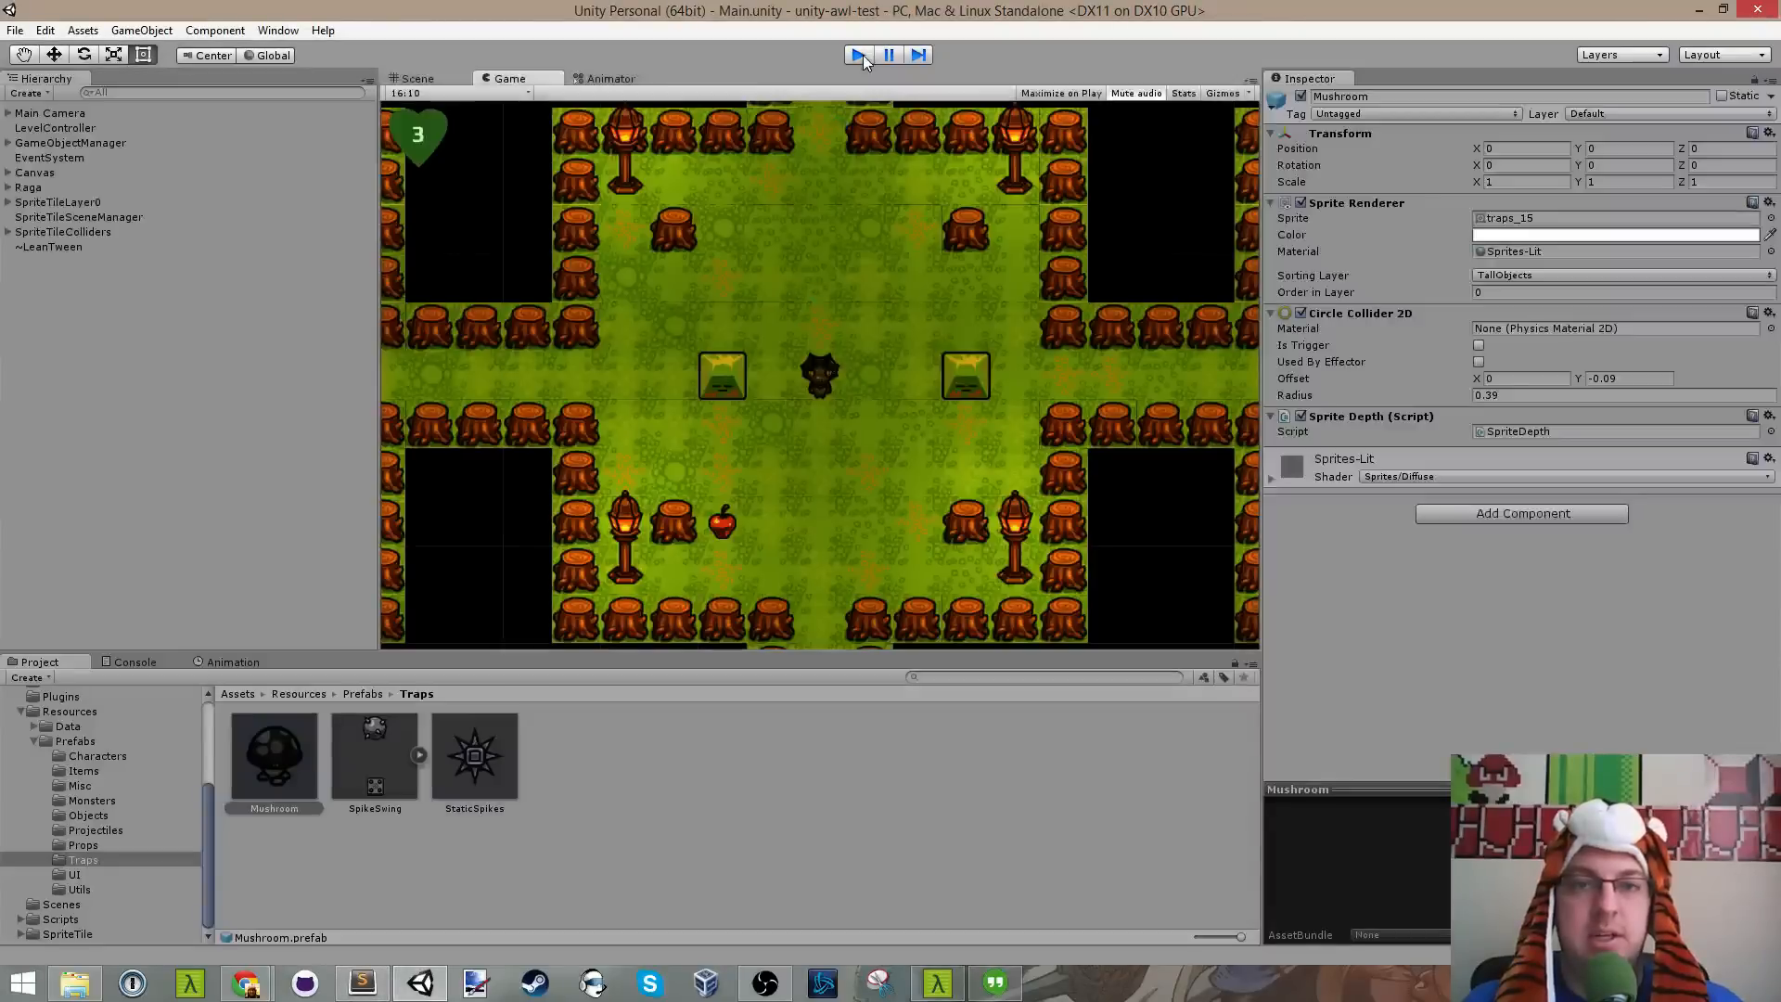
Step: Run the game and walk the character west, back through the central lamp-lit room, and north into the scroll room
{"action": "left_click", "coordinate": [863, 54]}
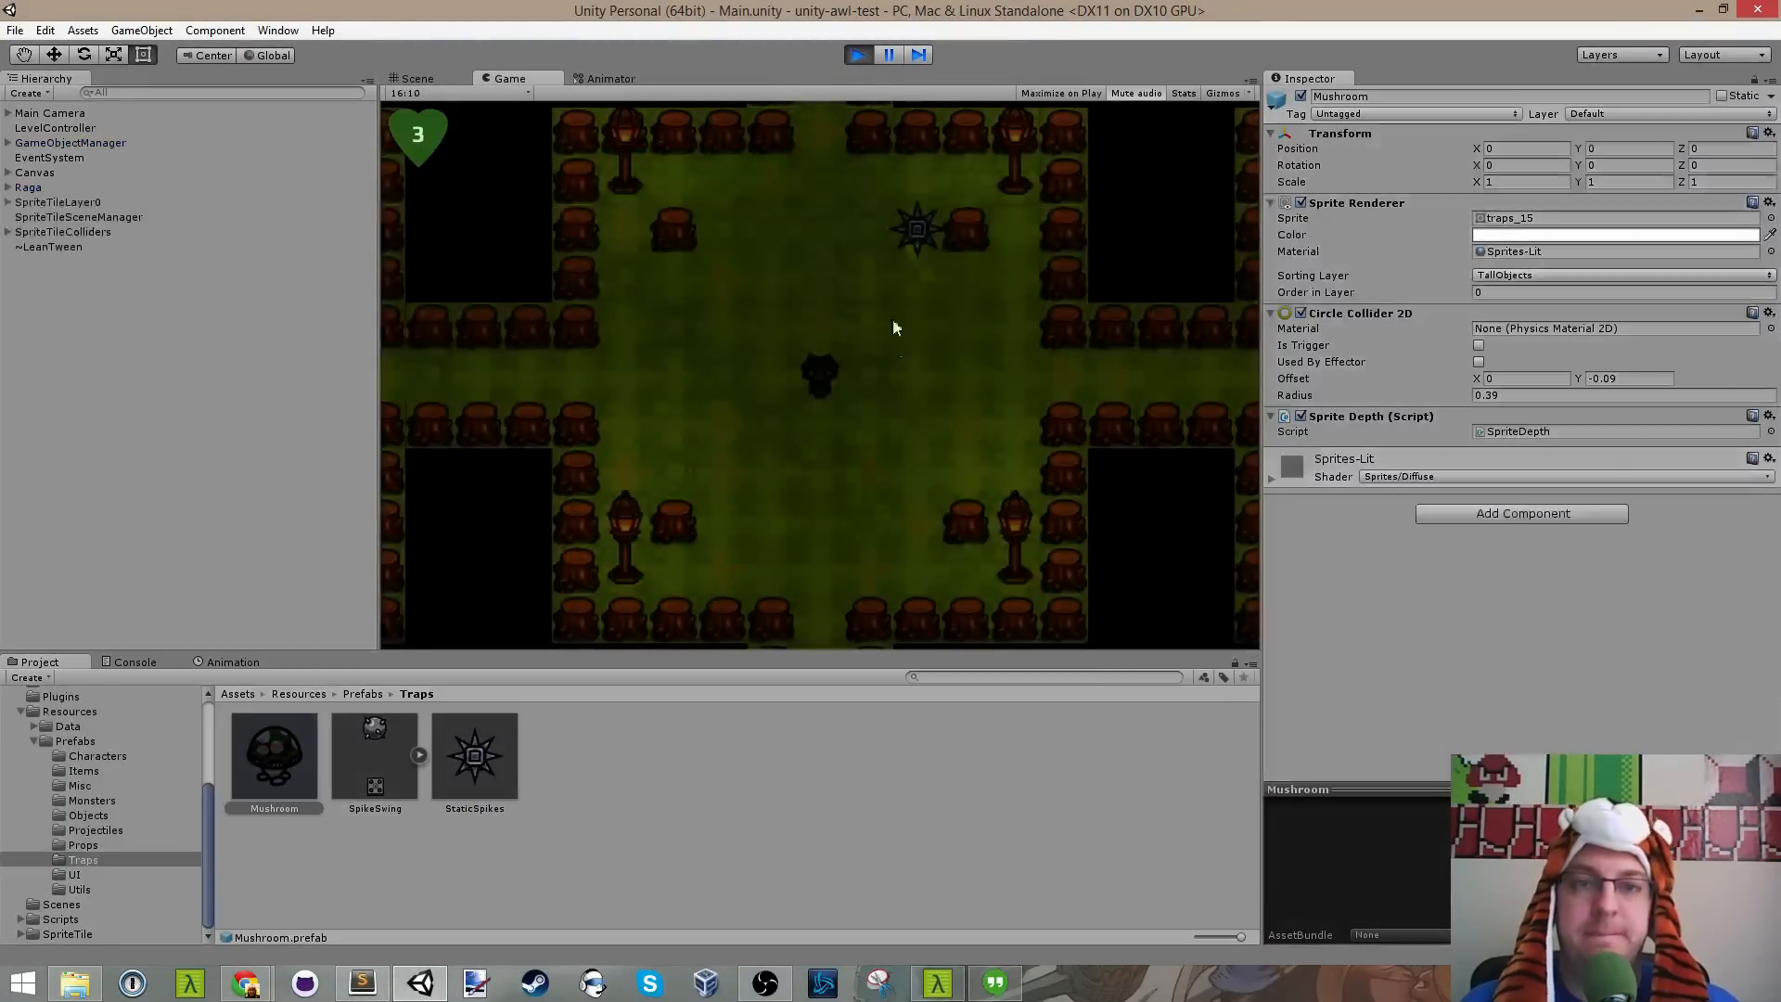
{"action": "key", "text": "a"}
{"action": "key", "text": "w"}
{"action": "key", "text": "s"}
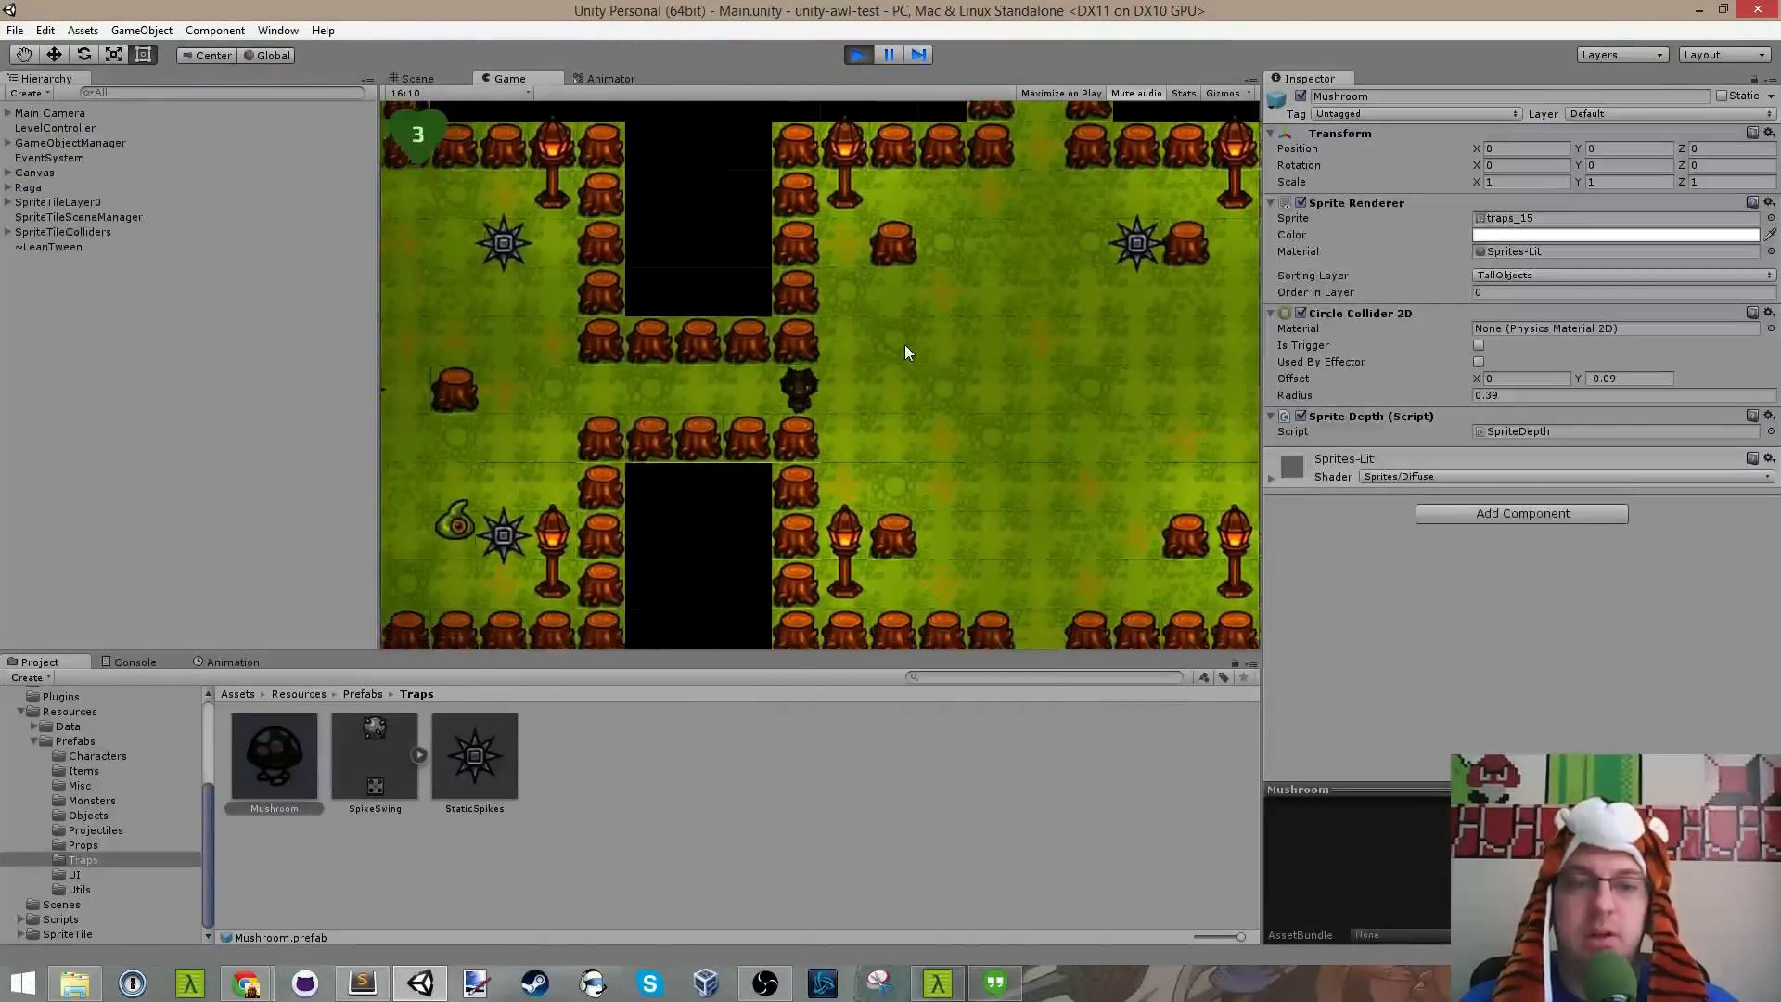
{"action": "key", "text": "d"}
{"action": "key", "text": "w"}
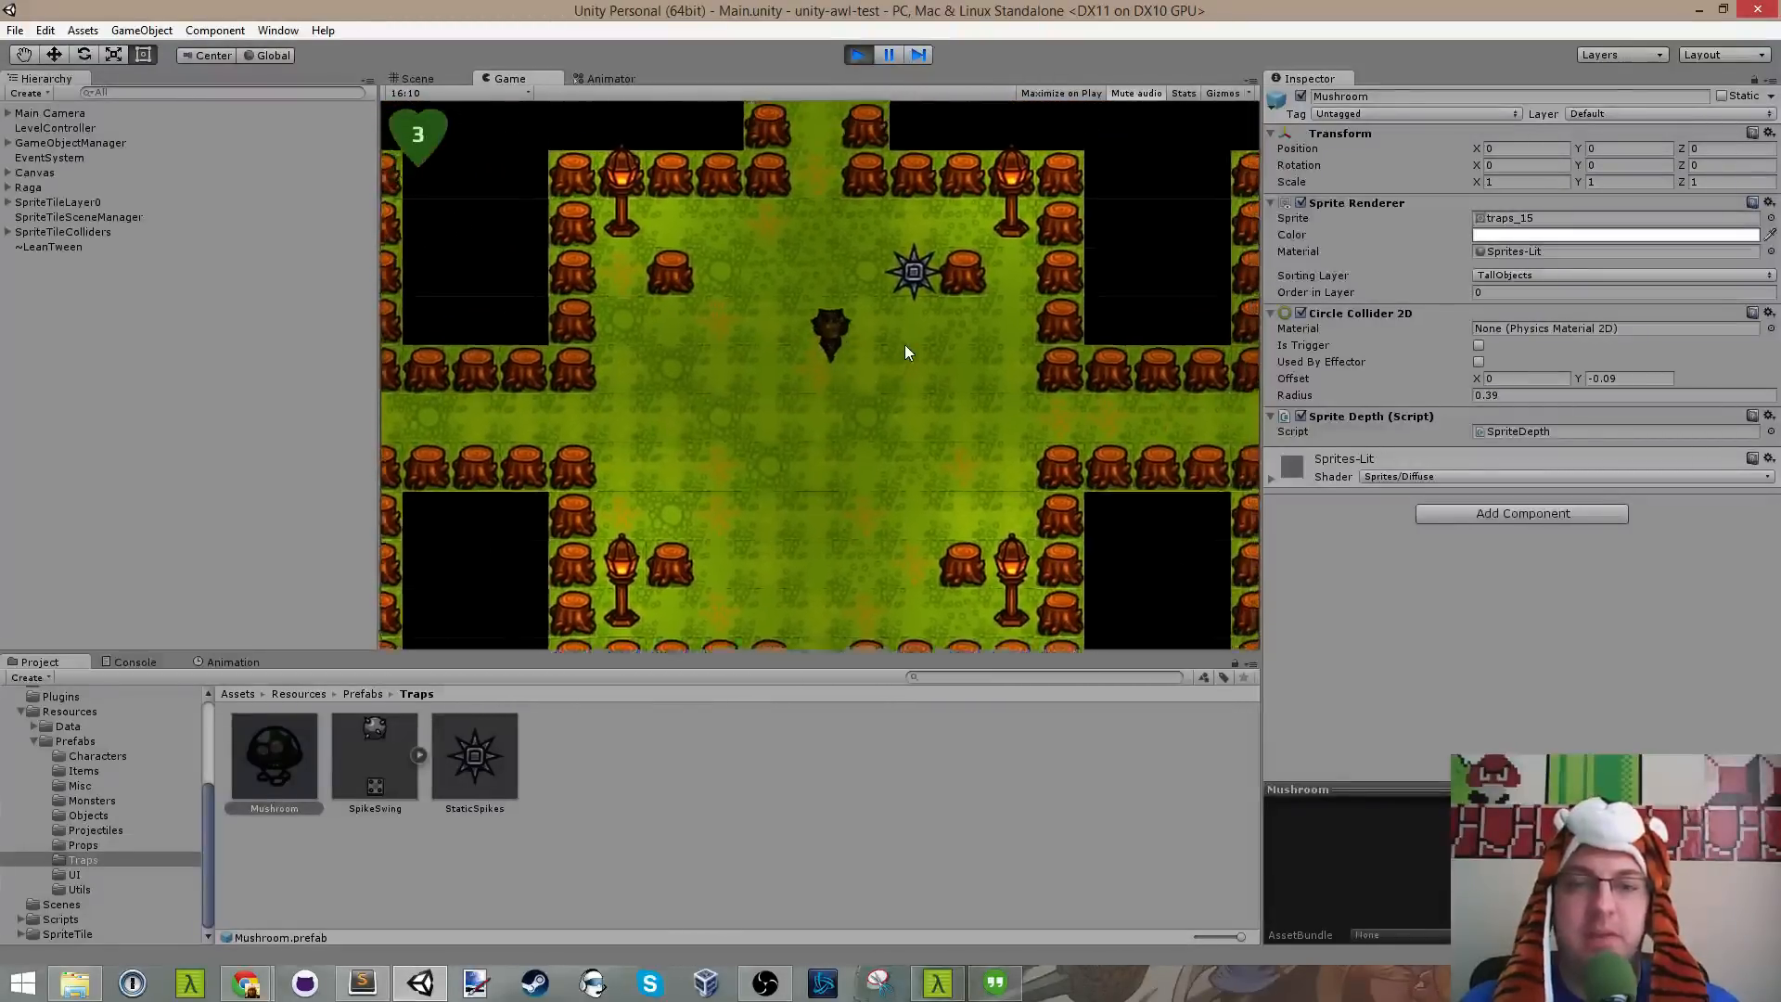
{"action": "key", "text": "w"}
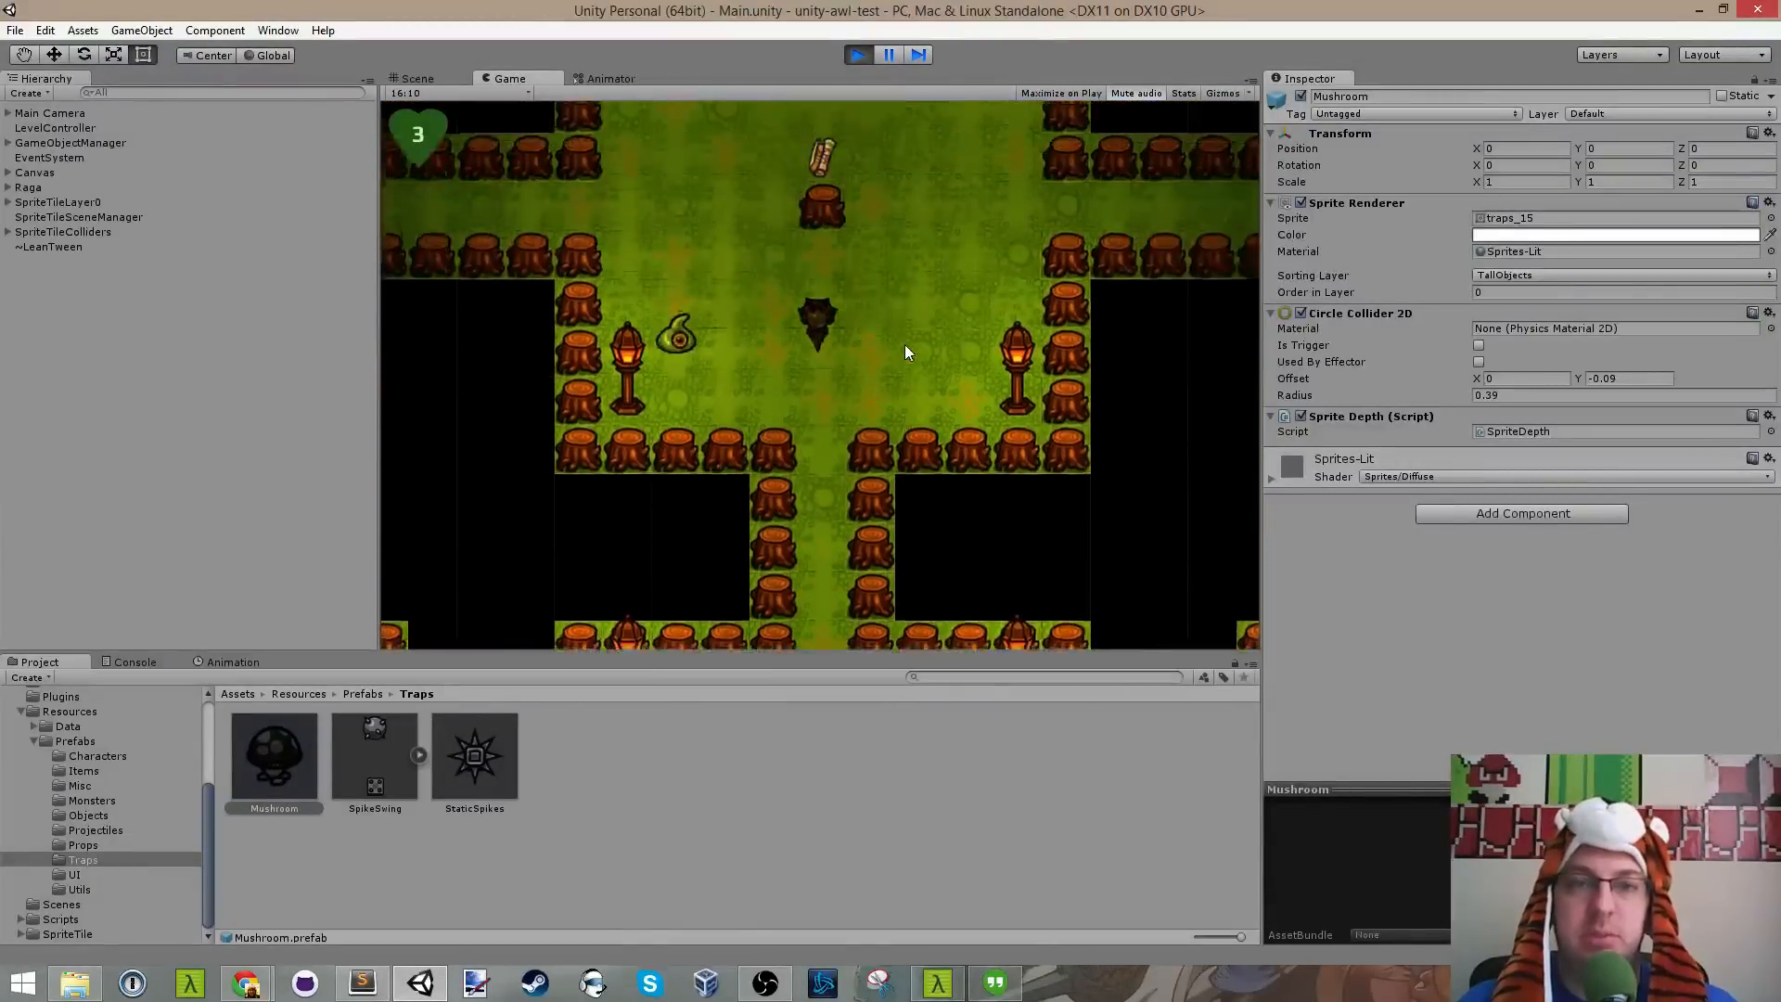
Step: Collect the scrolls along the western corridor, walk the character south and east past the static spikes, and stop the game
{"action": "key", "text": "a"}
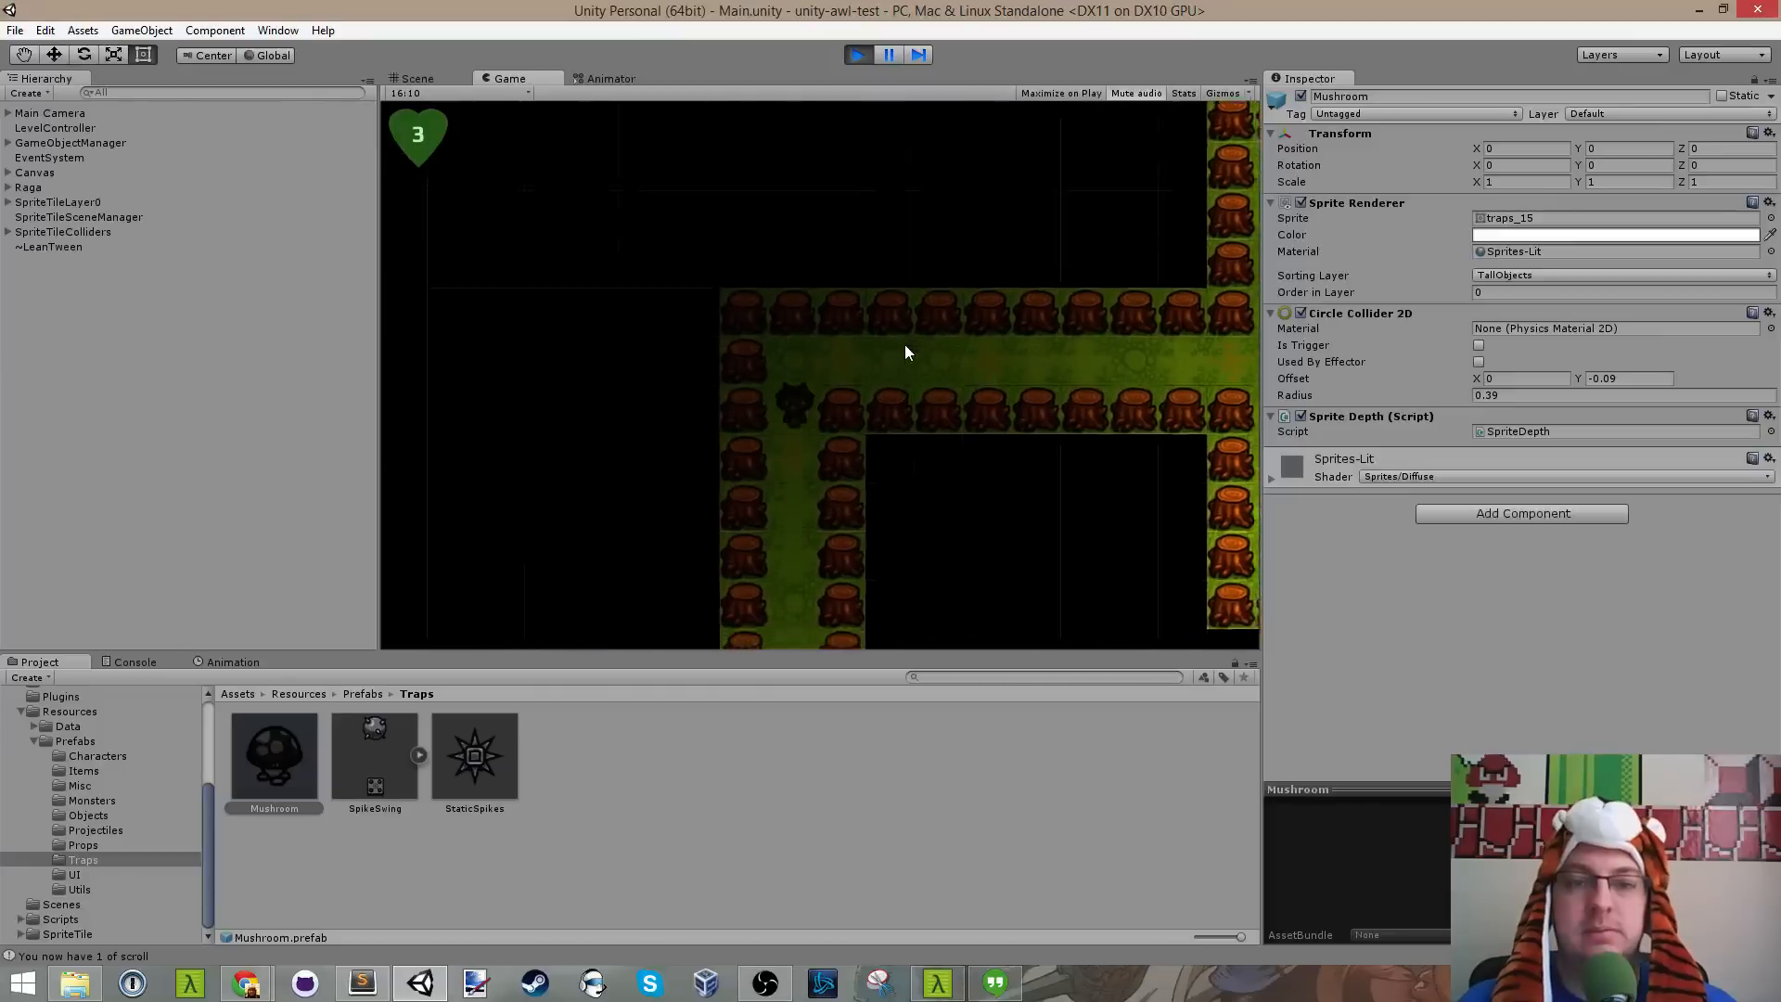
{"action": "key", "text": "s"}
{"action": "key", "text": "d"}
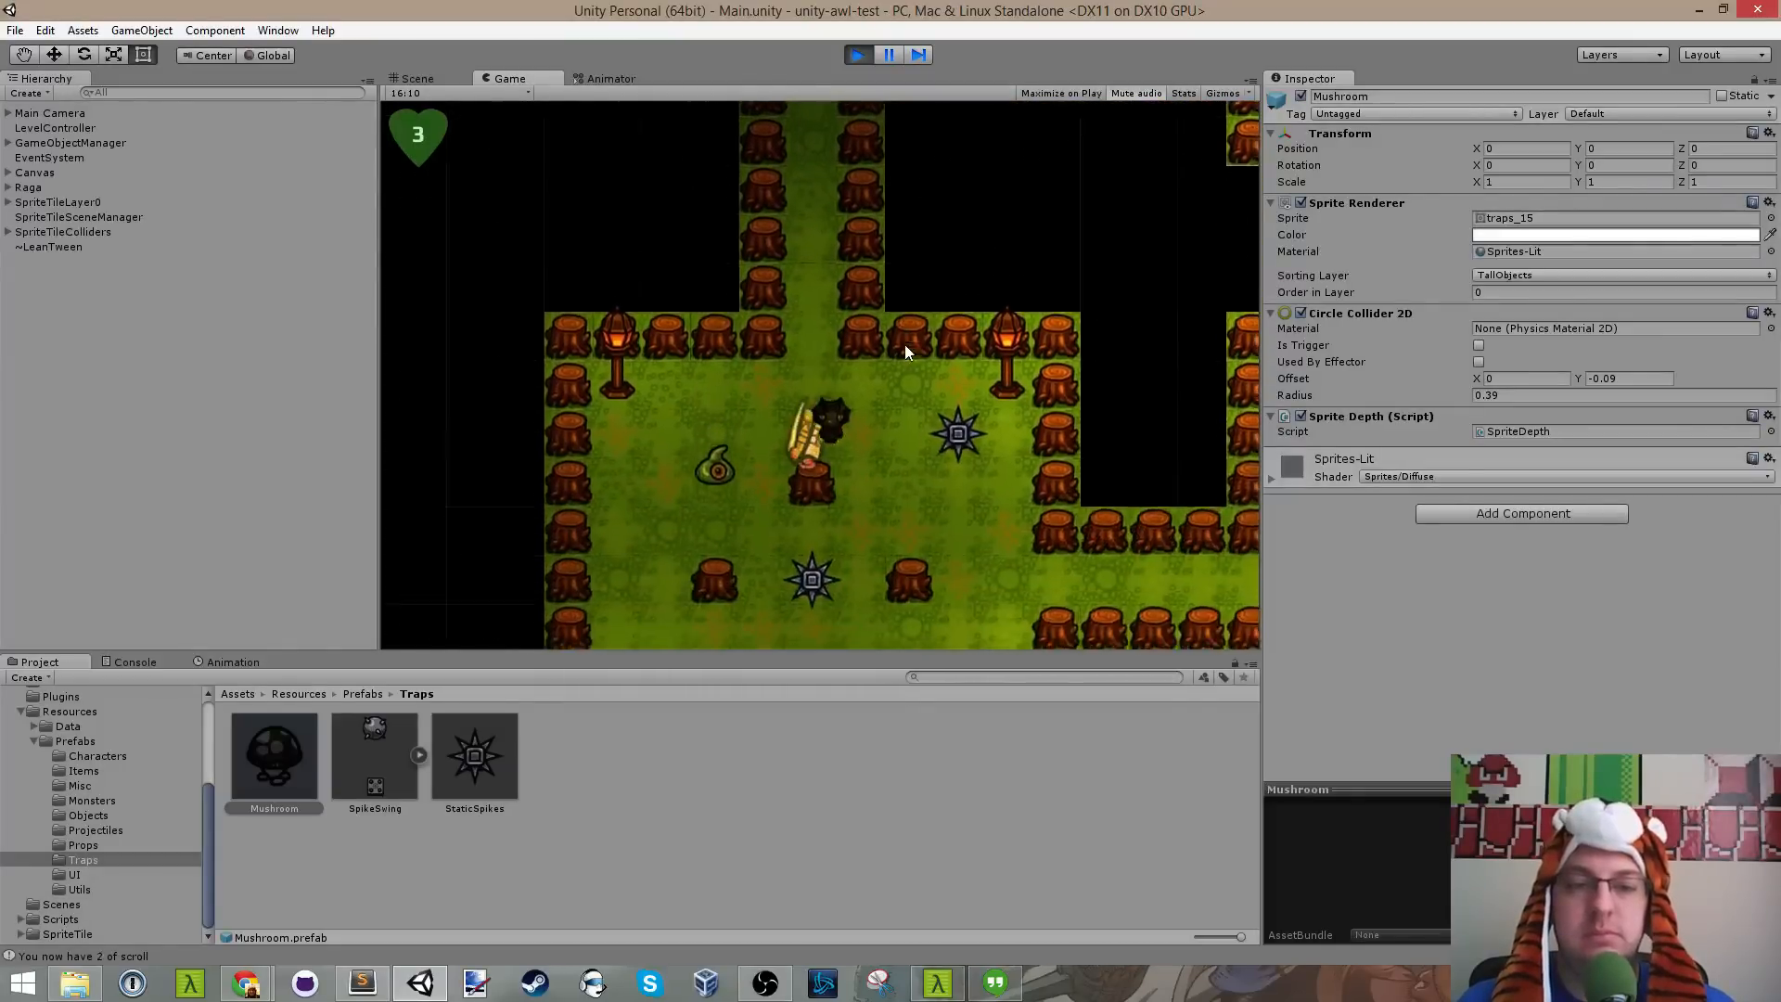
{"action": "key", "text": "d"}
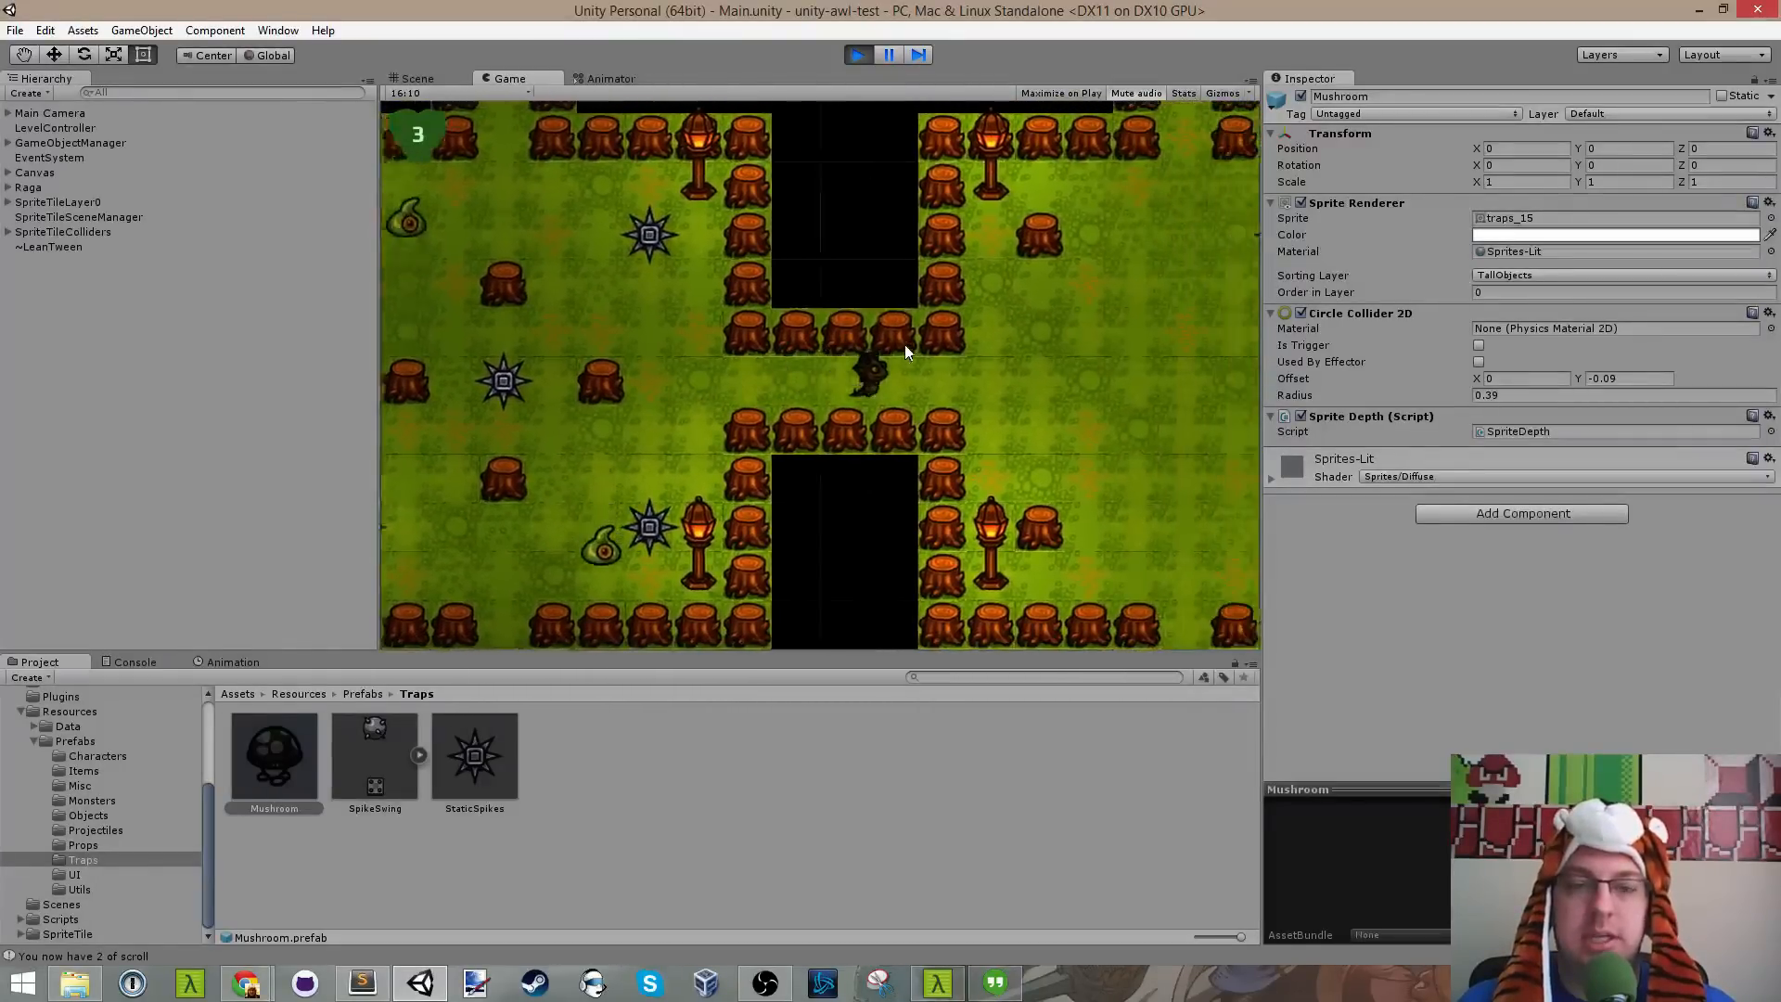
{"action": "left_click", "coordinate": [858, 55]}
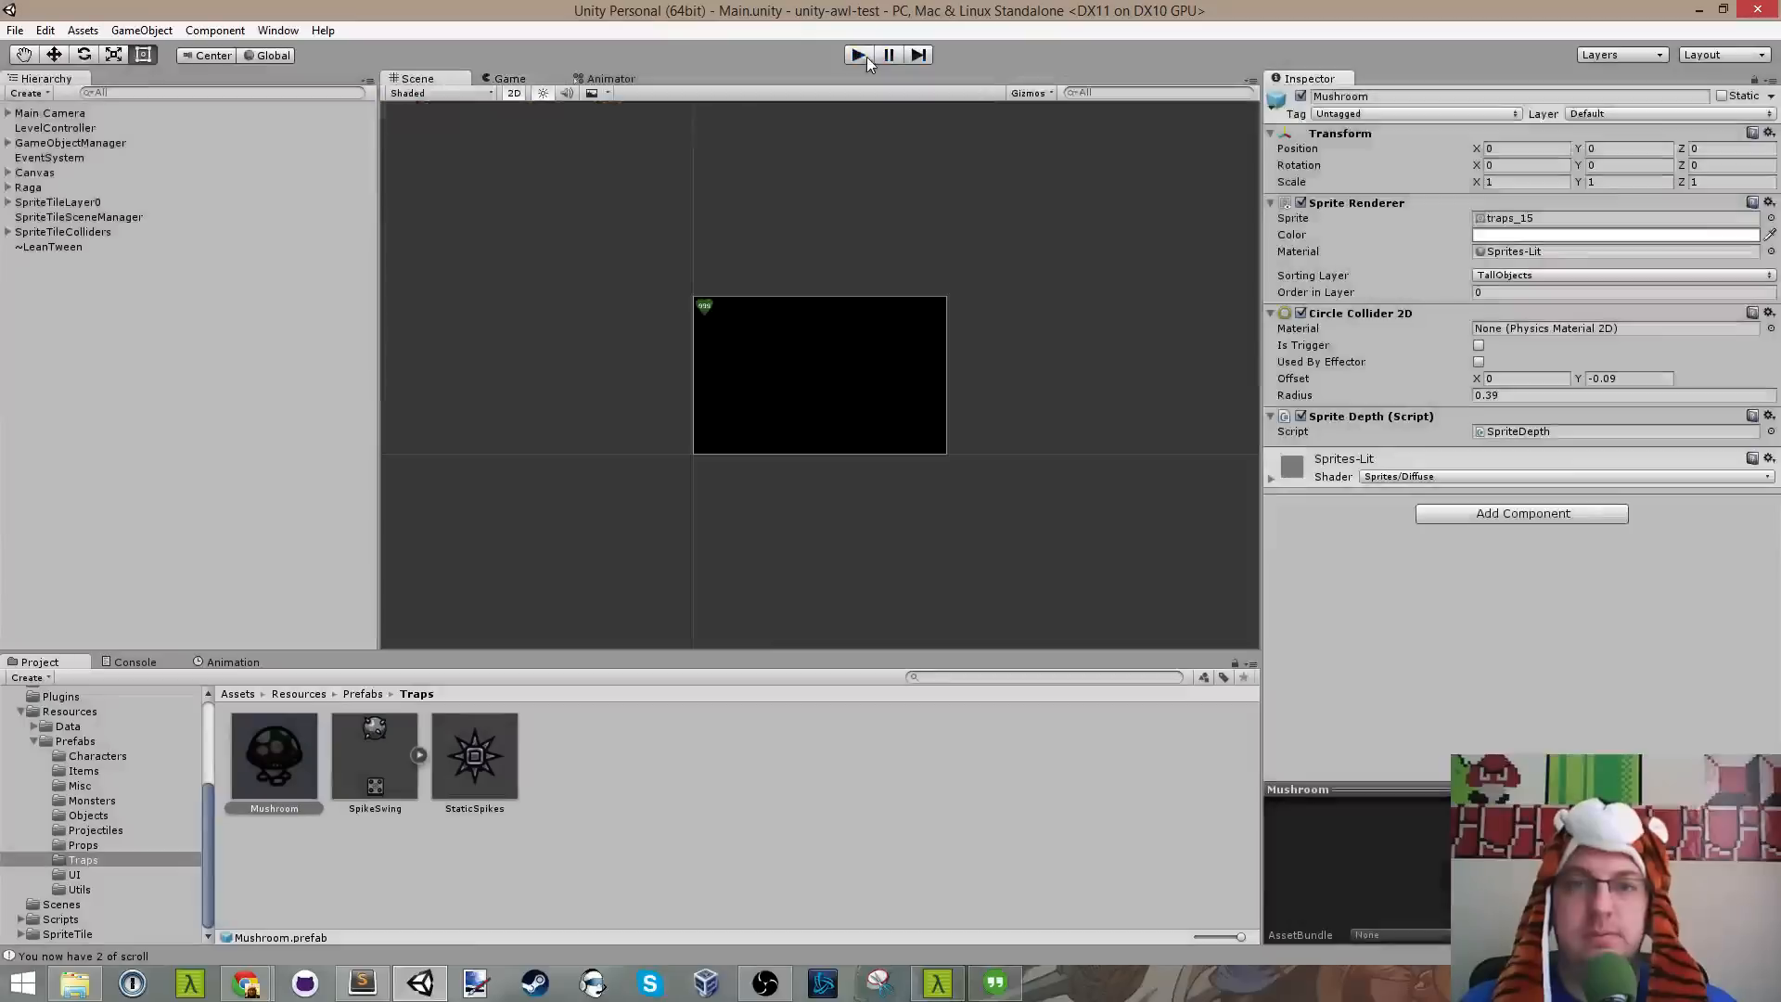
Step: Switch to Cmder, reposition its window, and list the contents of the unity-awl-test folder with ls
{"action": "key", "text": "alt+Tab"}
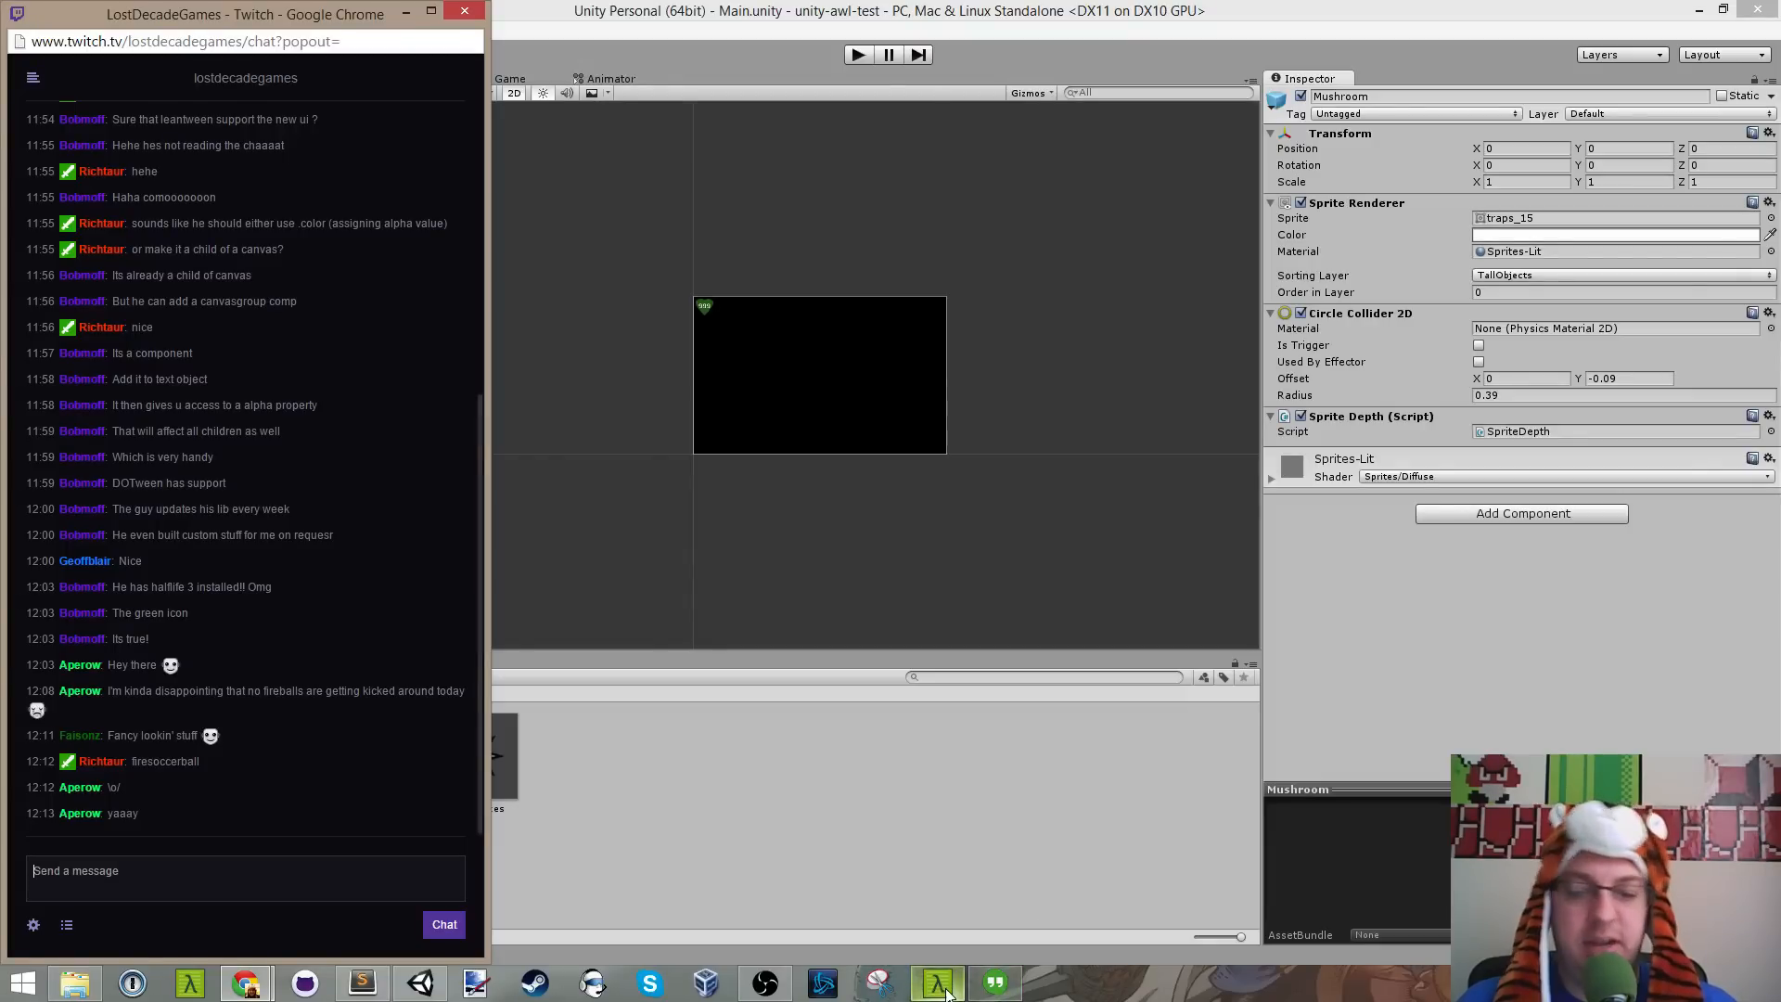
{"action": "mouse_move", "coordinate": [942, 992]}
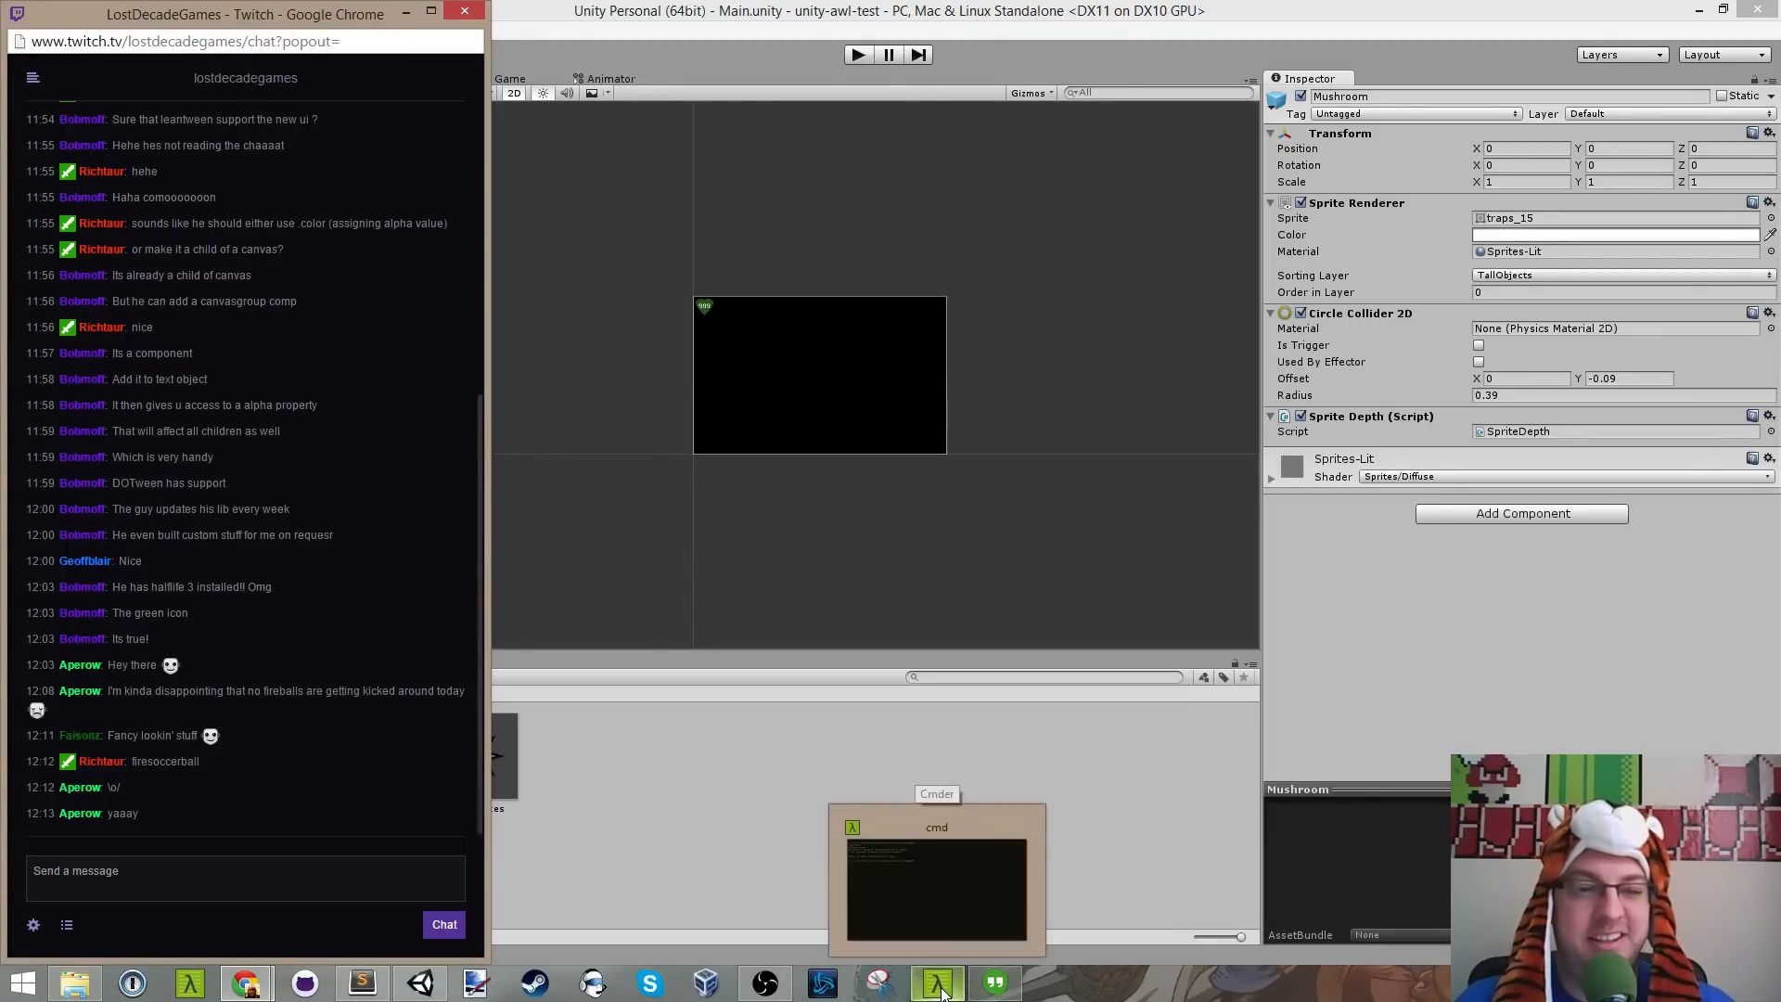
{"action": "left_click", "coordinate": [944, 951]}
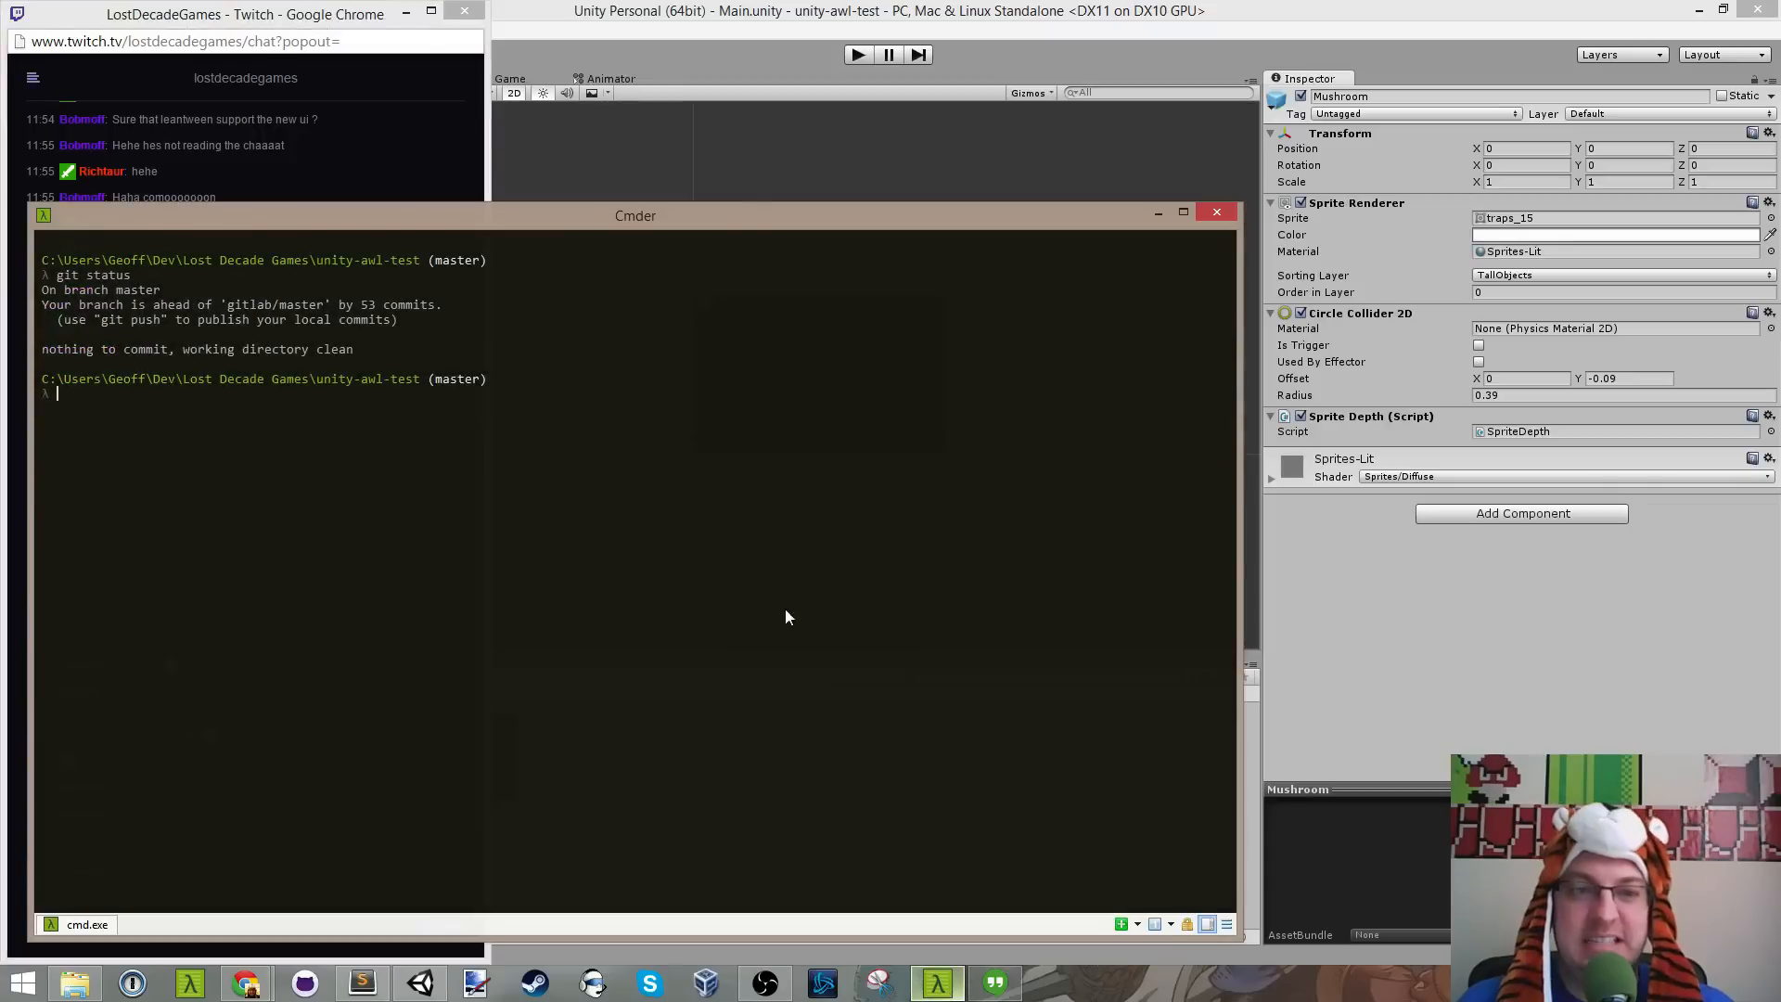
{"action": "left_click_drag", "start_coordinate": [732, 211], "coordinate": [971, 165]}
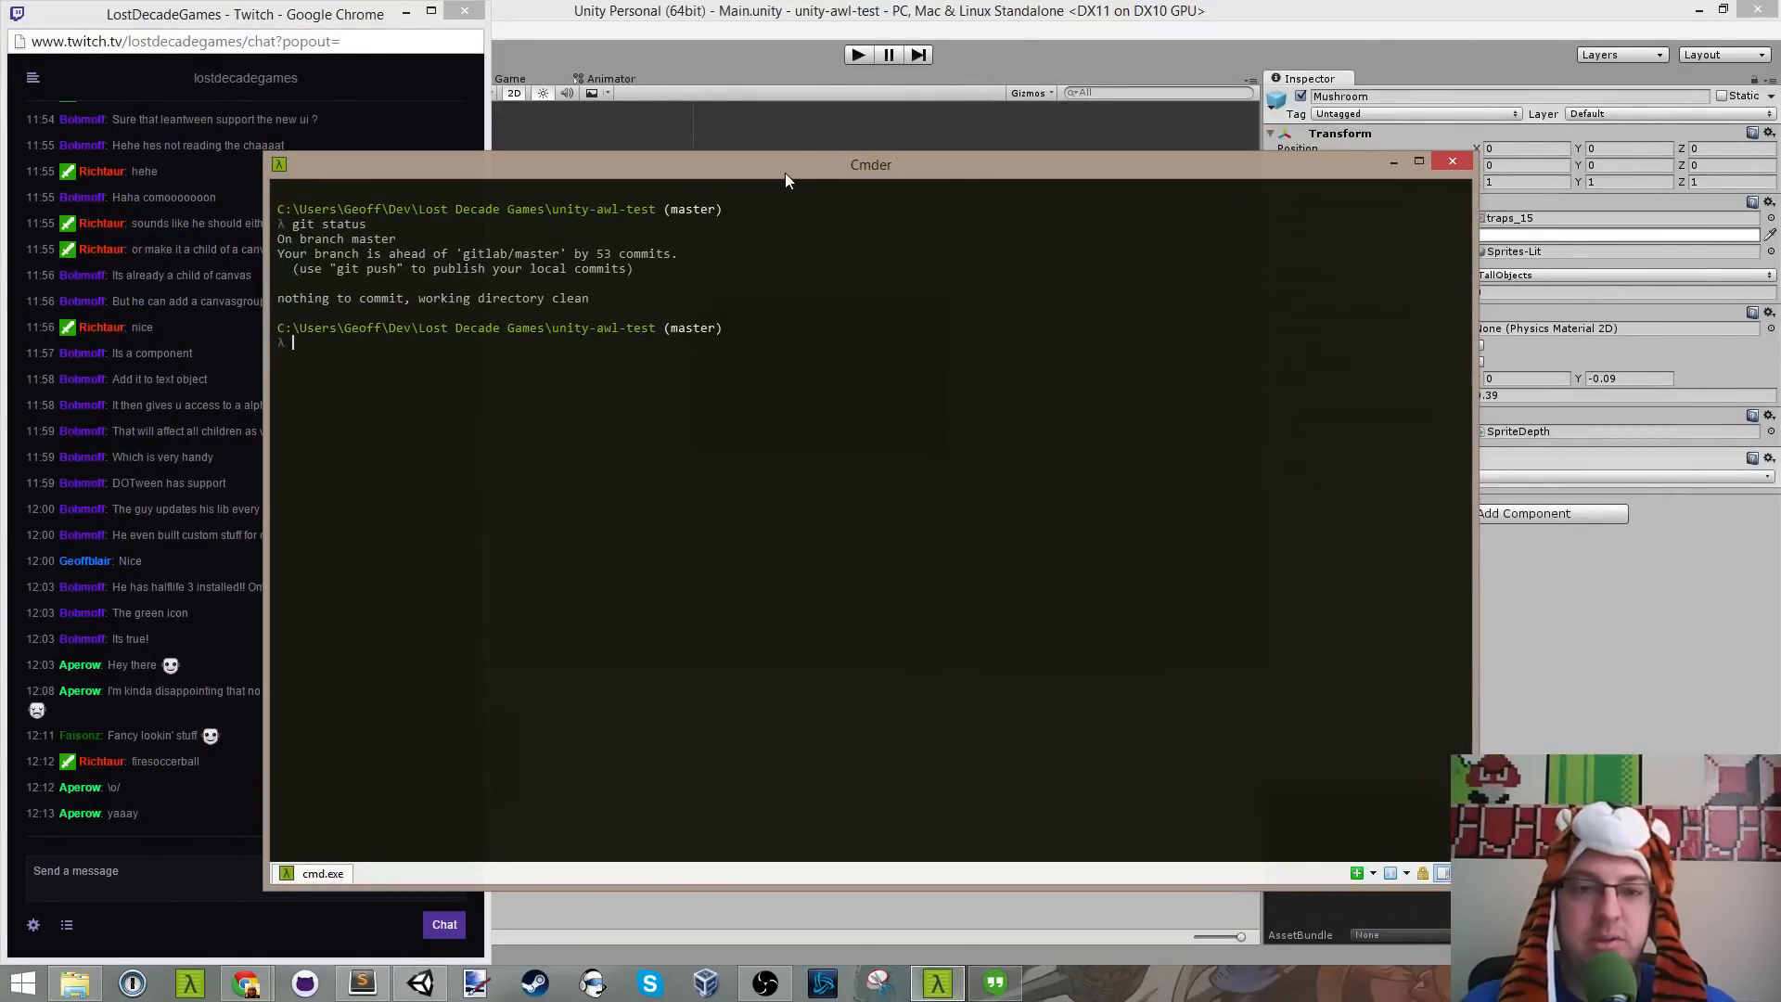
{"action": "type", "text": "ls"}
{"action": "key", "text": "Return"}
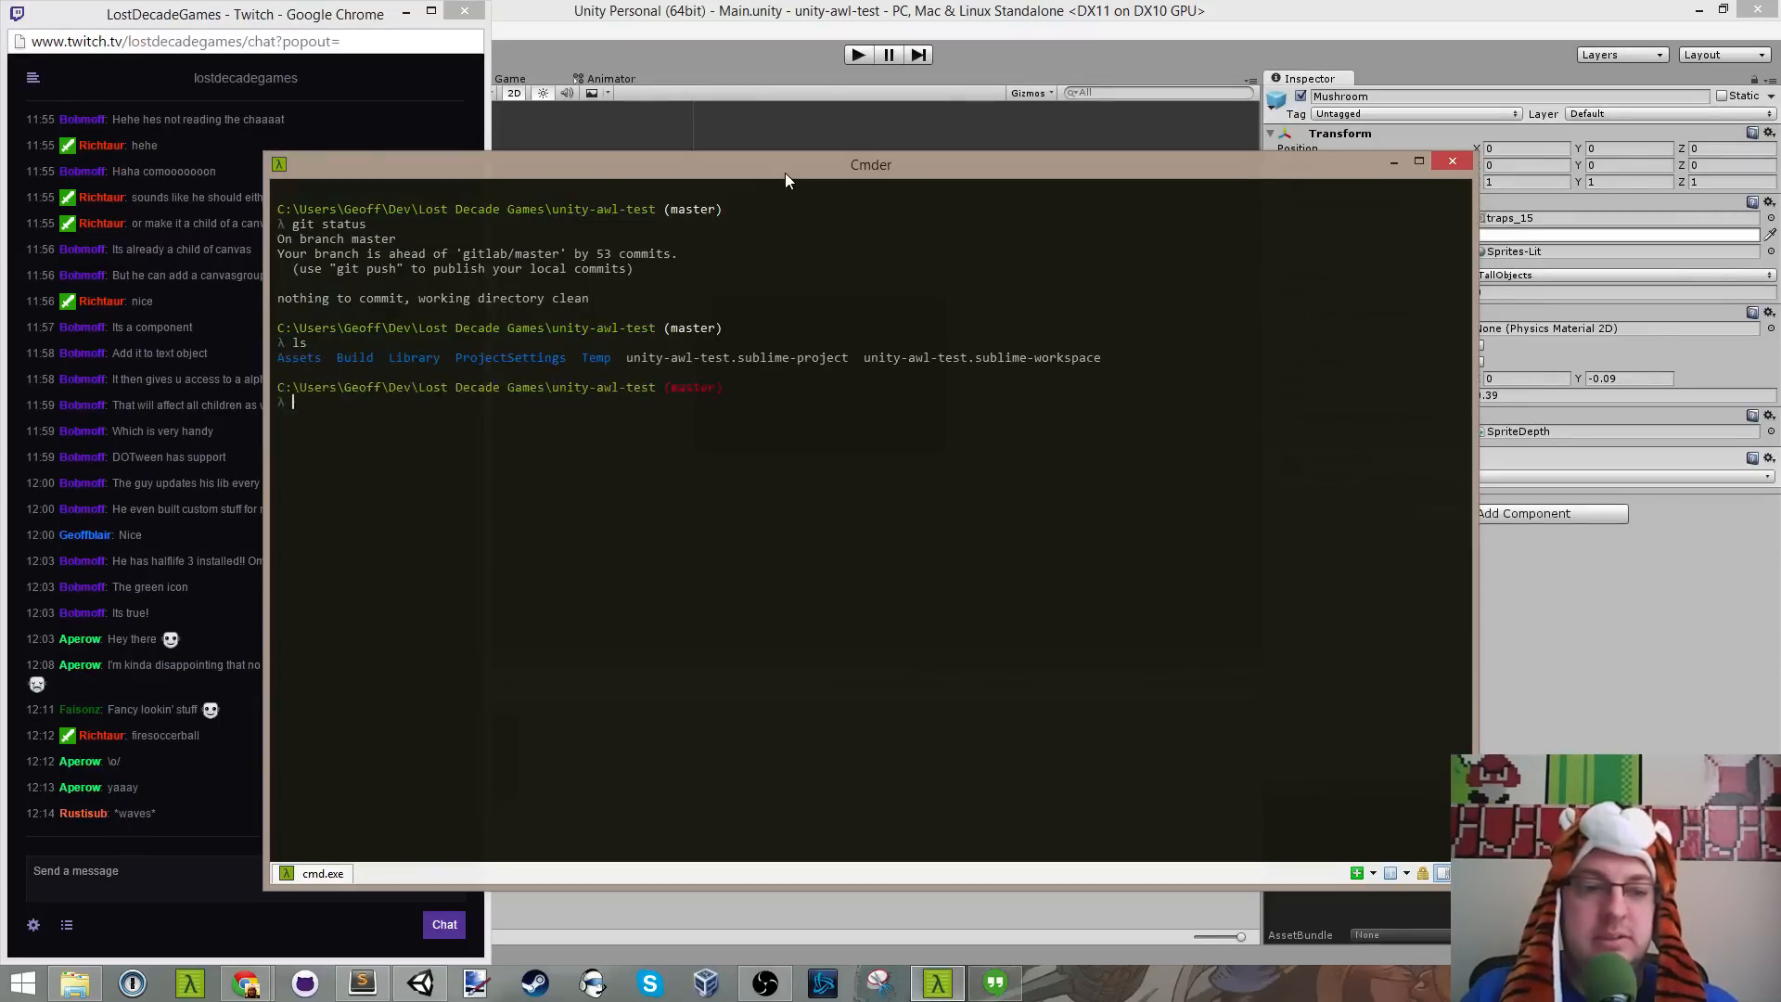
Step: Check the repository's changed files with git status, list the folder again, and reposition the terminal window
{"action": "type", "text": "git st"}
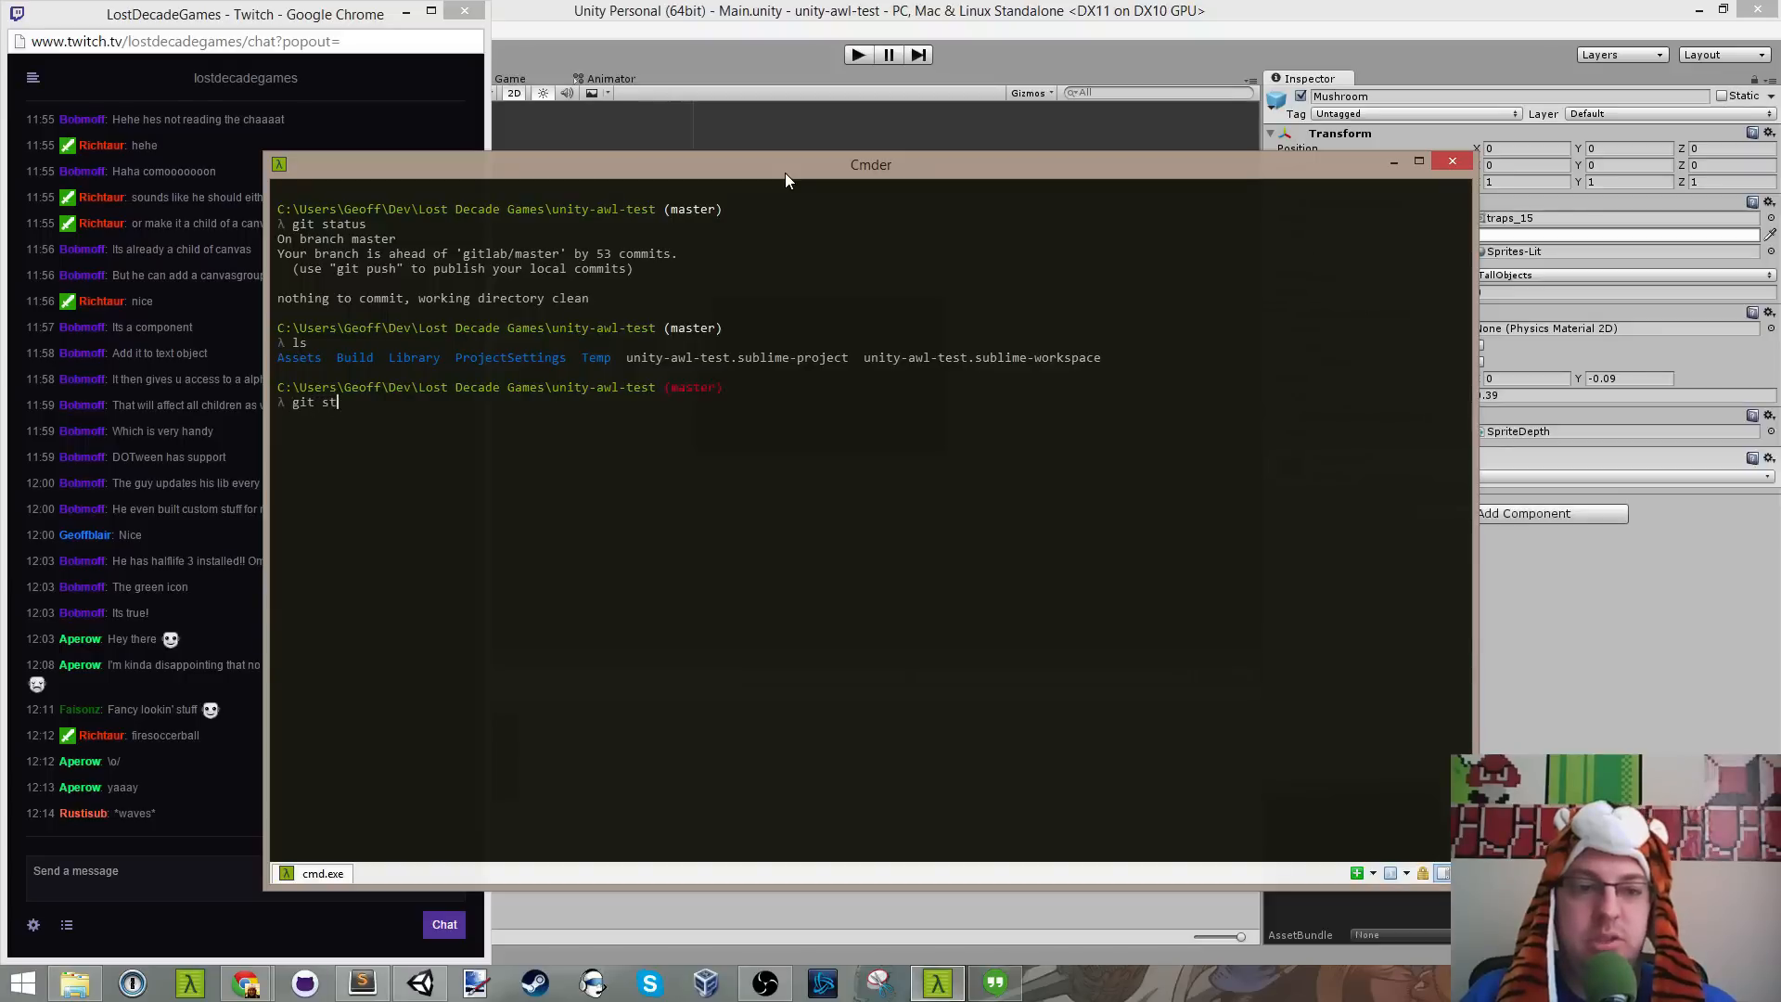
{"action": "type", "text": "atus"}
{"action": "key", "text": "Return"}
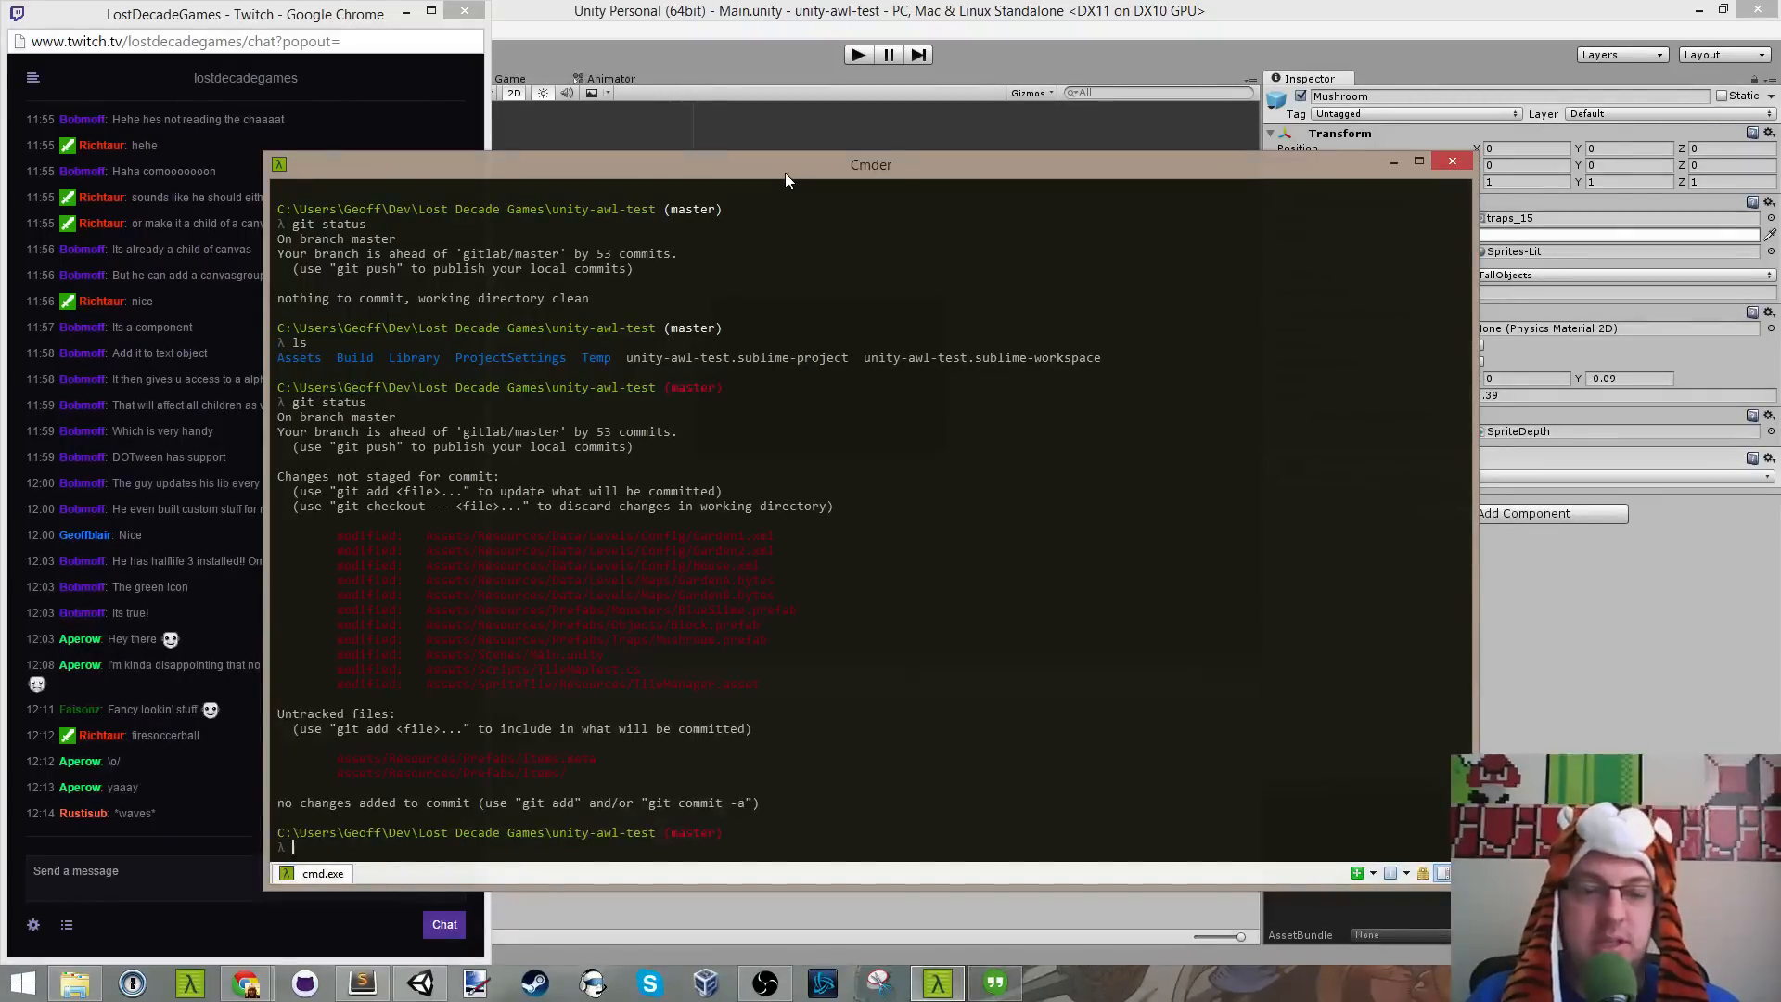
{"action": "type", "text": "ls"}
{"action": "key", "text": "Return"}
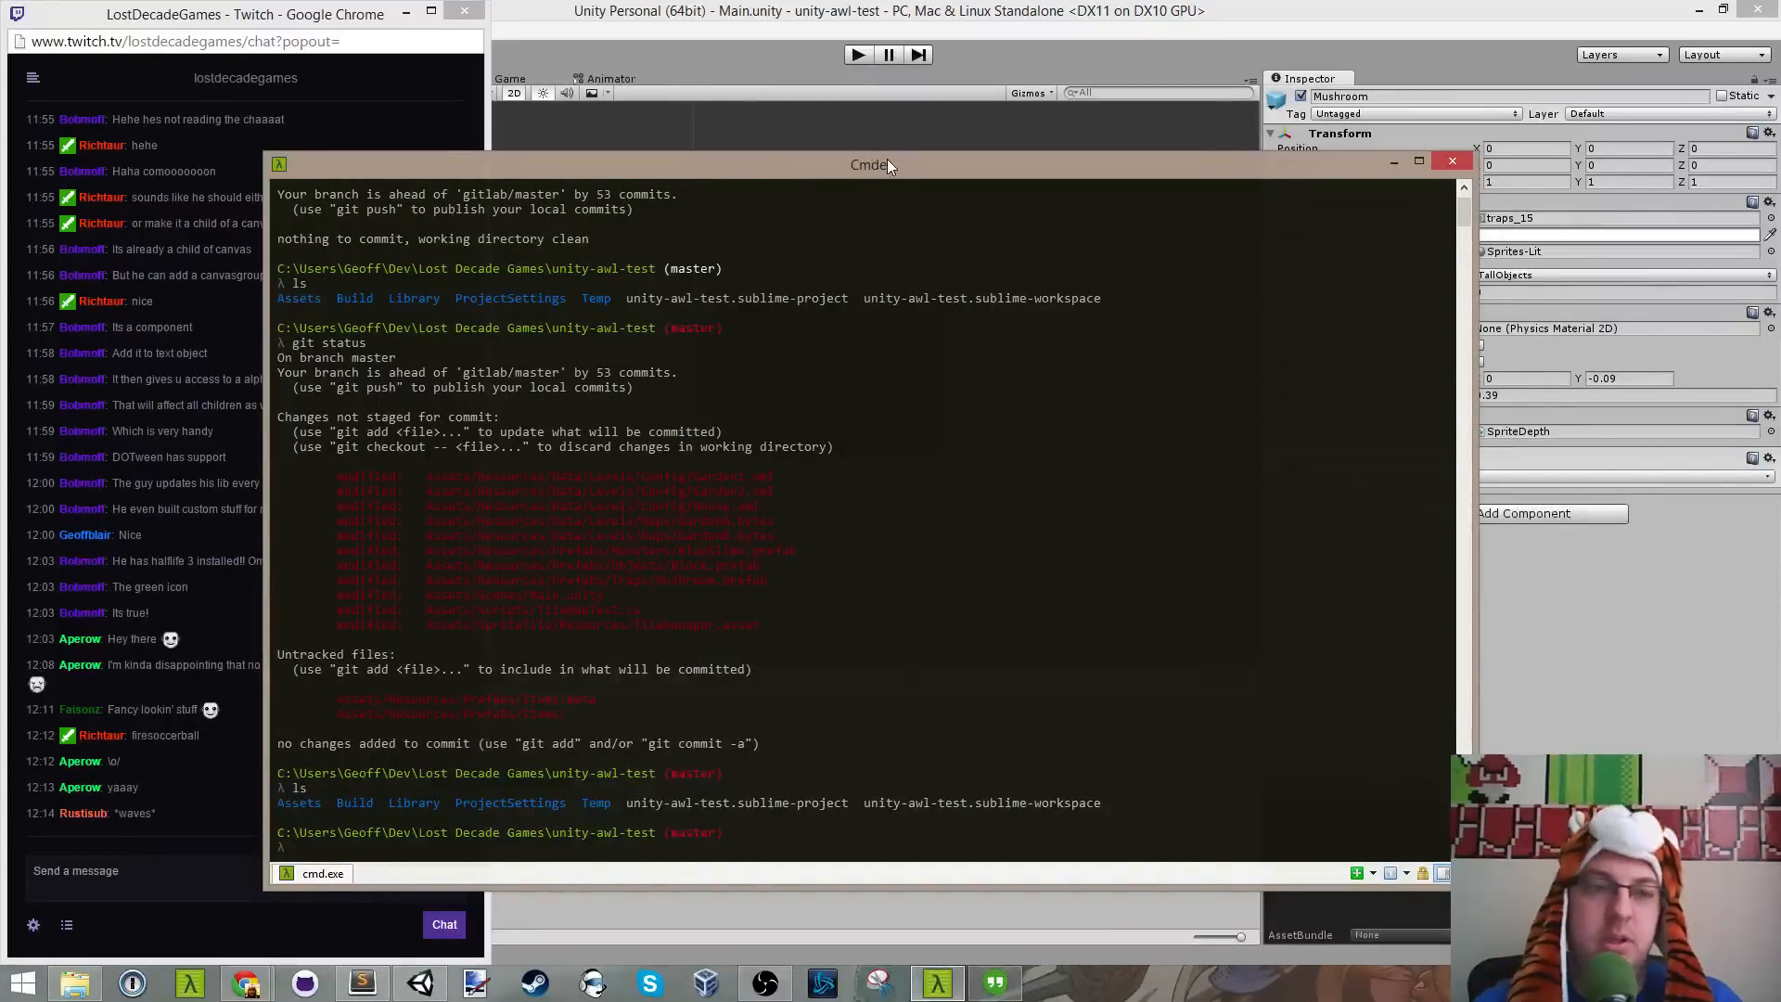
{"action": "left_click_drag", "start_coordinate": [887, 159], "coordinate": [829, 113]}
{"action": "mouse_move", "coordinate": [837, 137]}
{"action": "left_mouse_down"}
{"action": "mouse_move", "coordinate": [837, 166]}
{"action": "mouse_move", "coordinate": [820, 140]}
{"action": "mouse_move", "coordinate": [831, 167]}
{"action": "left_mouse_up"}
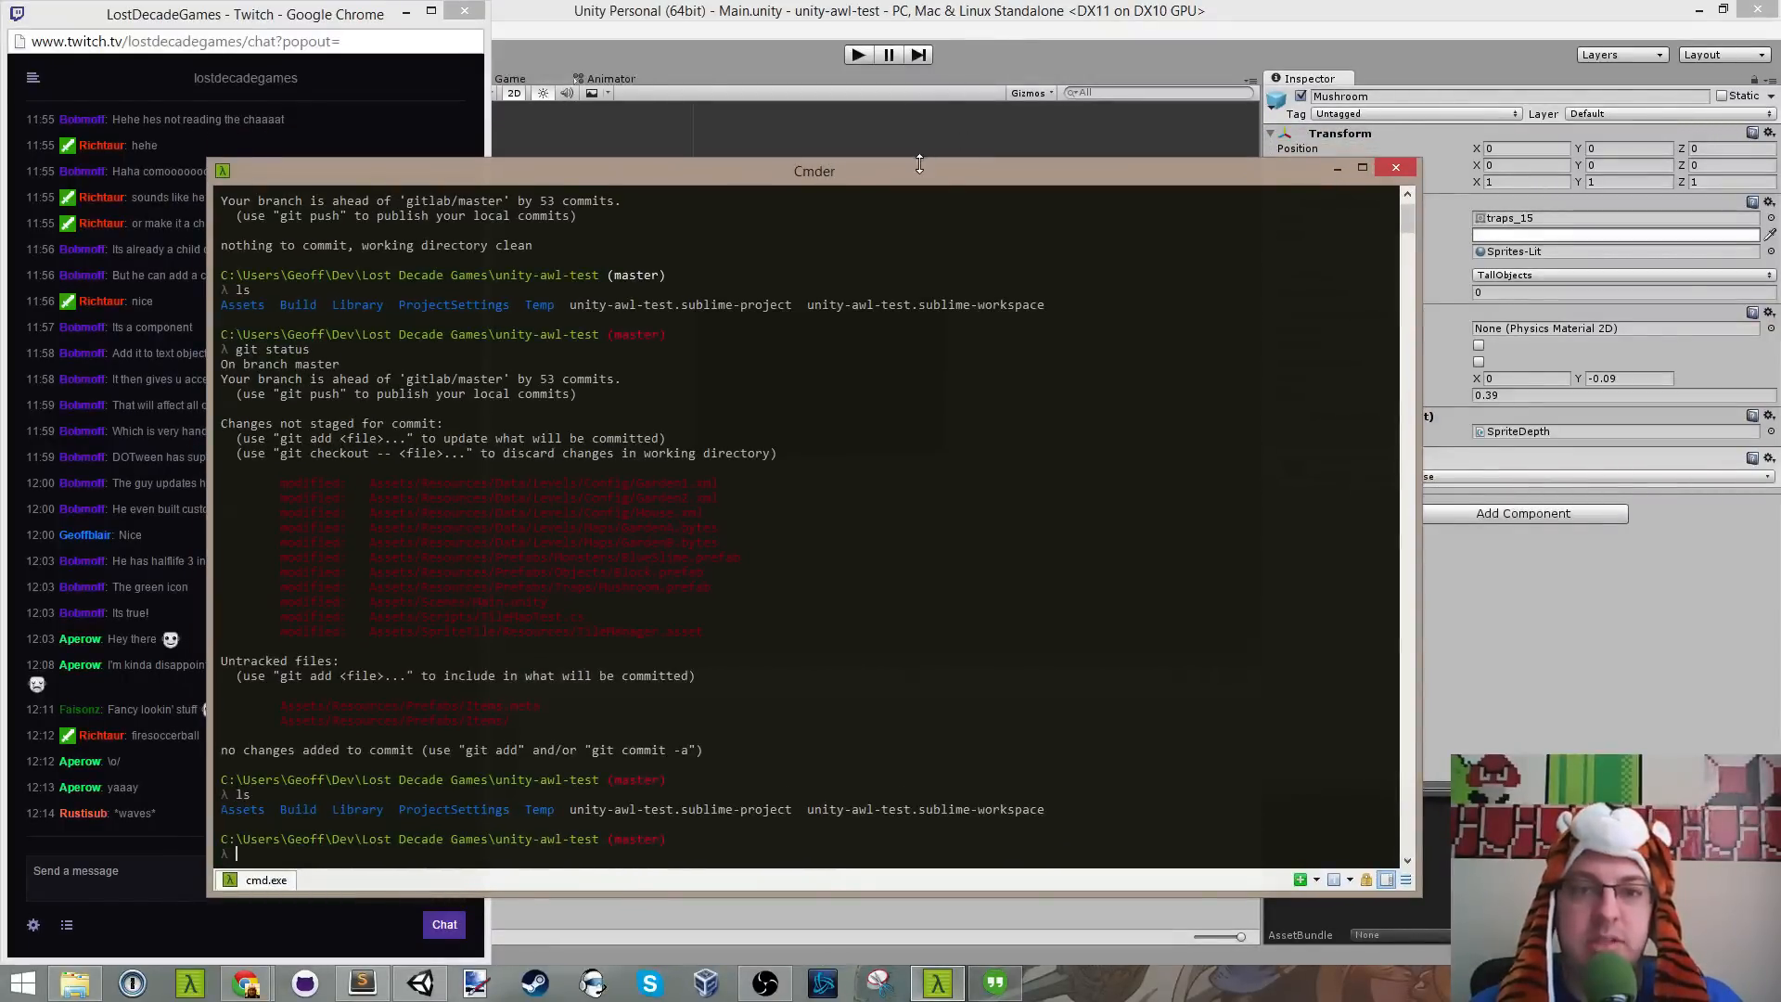
{"action": "left_click_drag", "start_coordinate": [922, 162], "coordinate": [971, 132]}
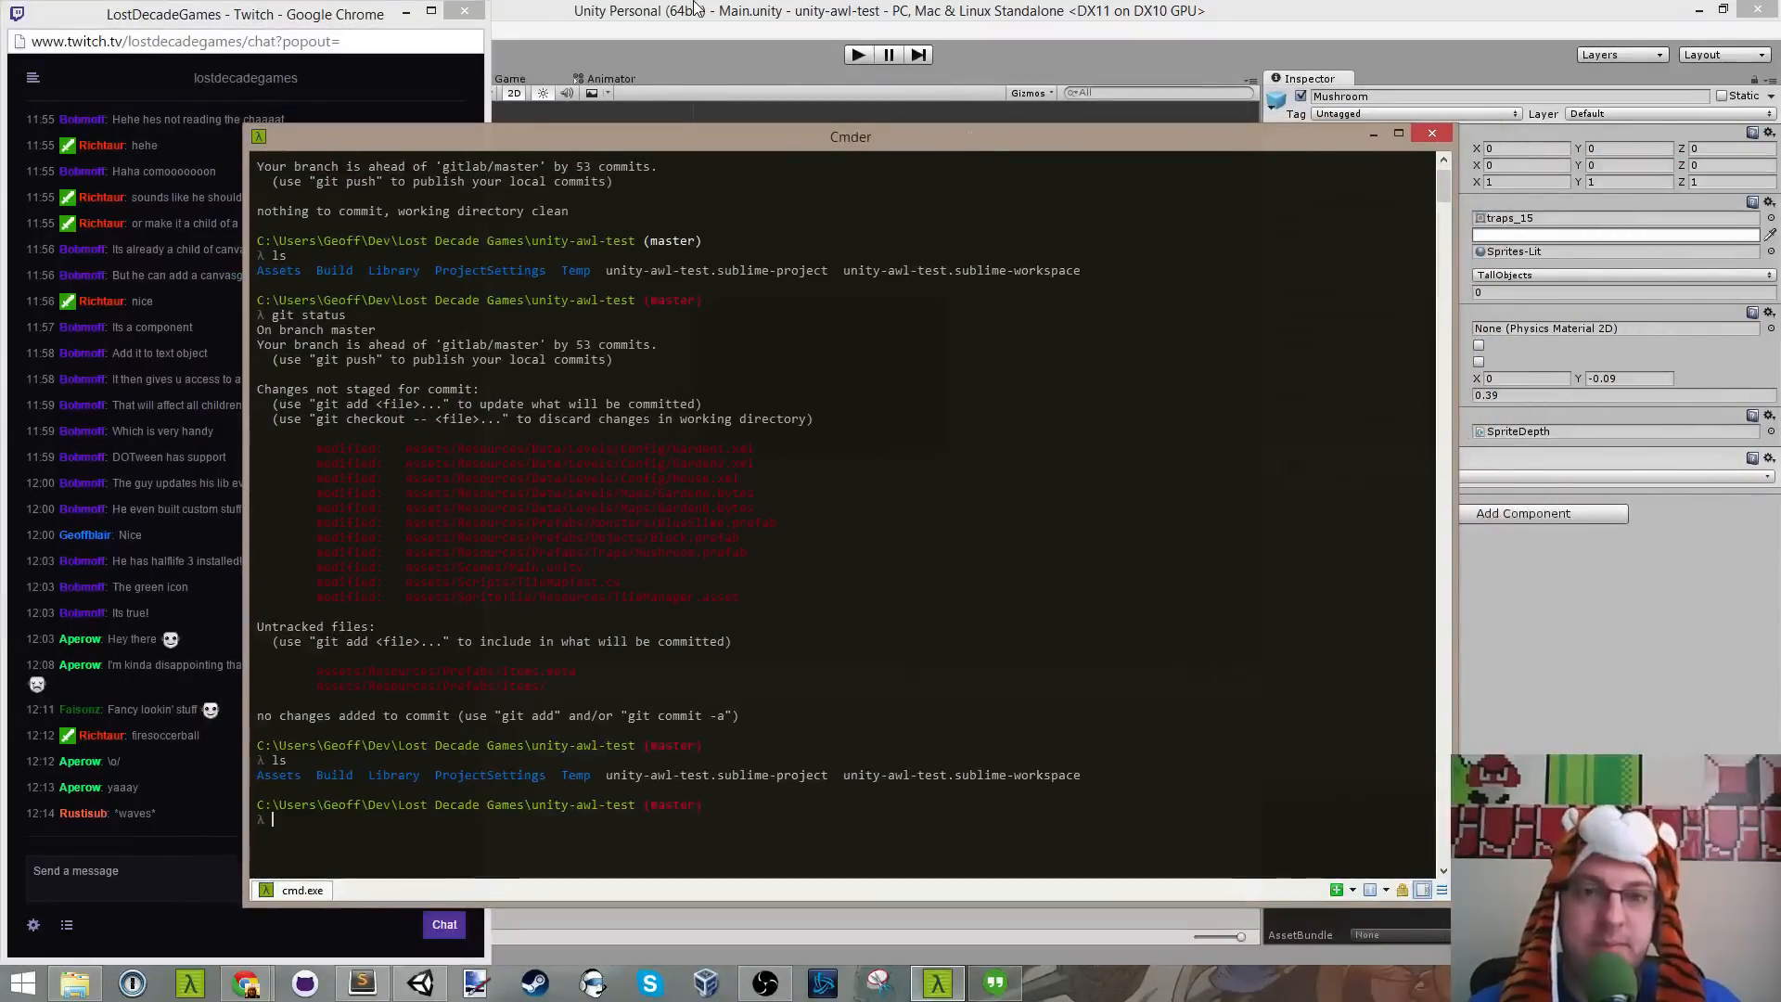
Step: Return to Unity and deselect the Mushroom prefab
{"action": "left_click", "coordinate": [702, 11]}
{"action": "key", "text": "t"}
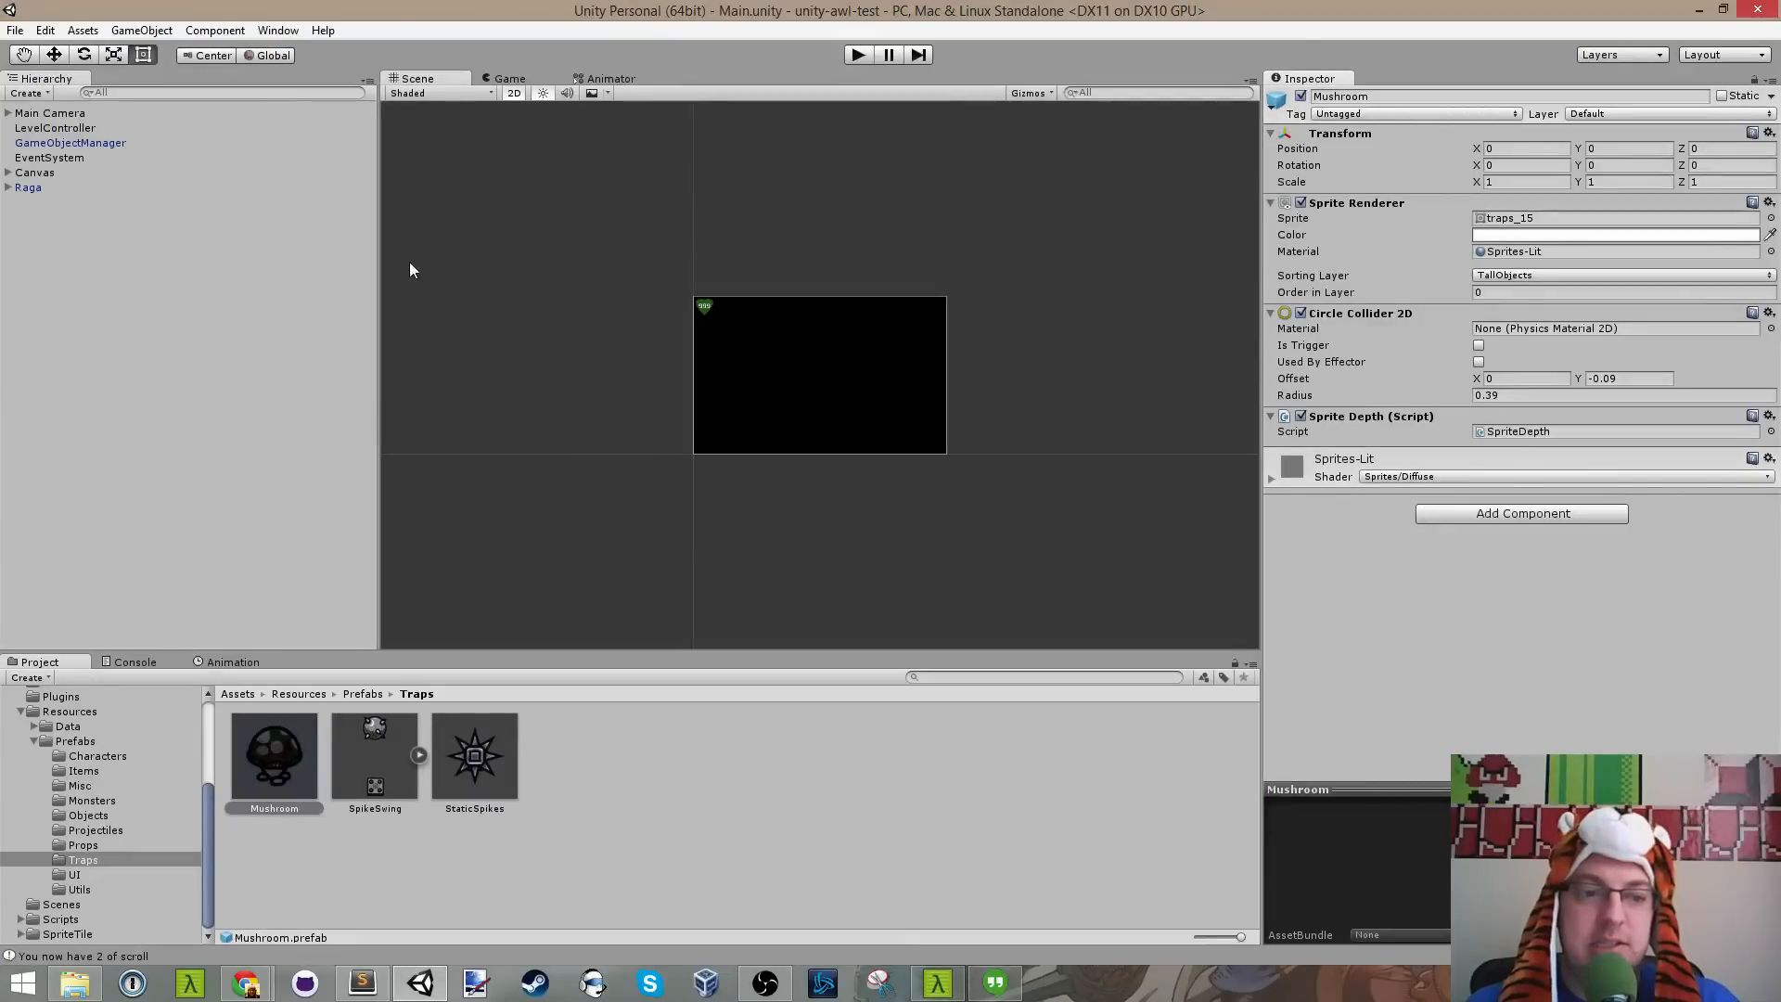
{"action": "left_click", "coordinate": [688, 881]}
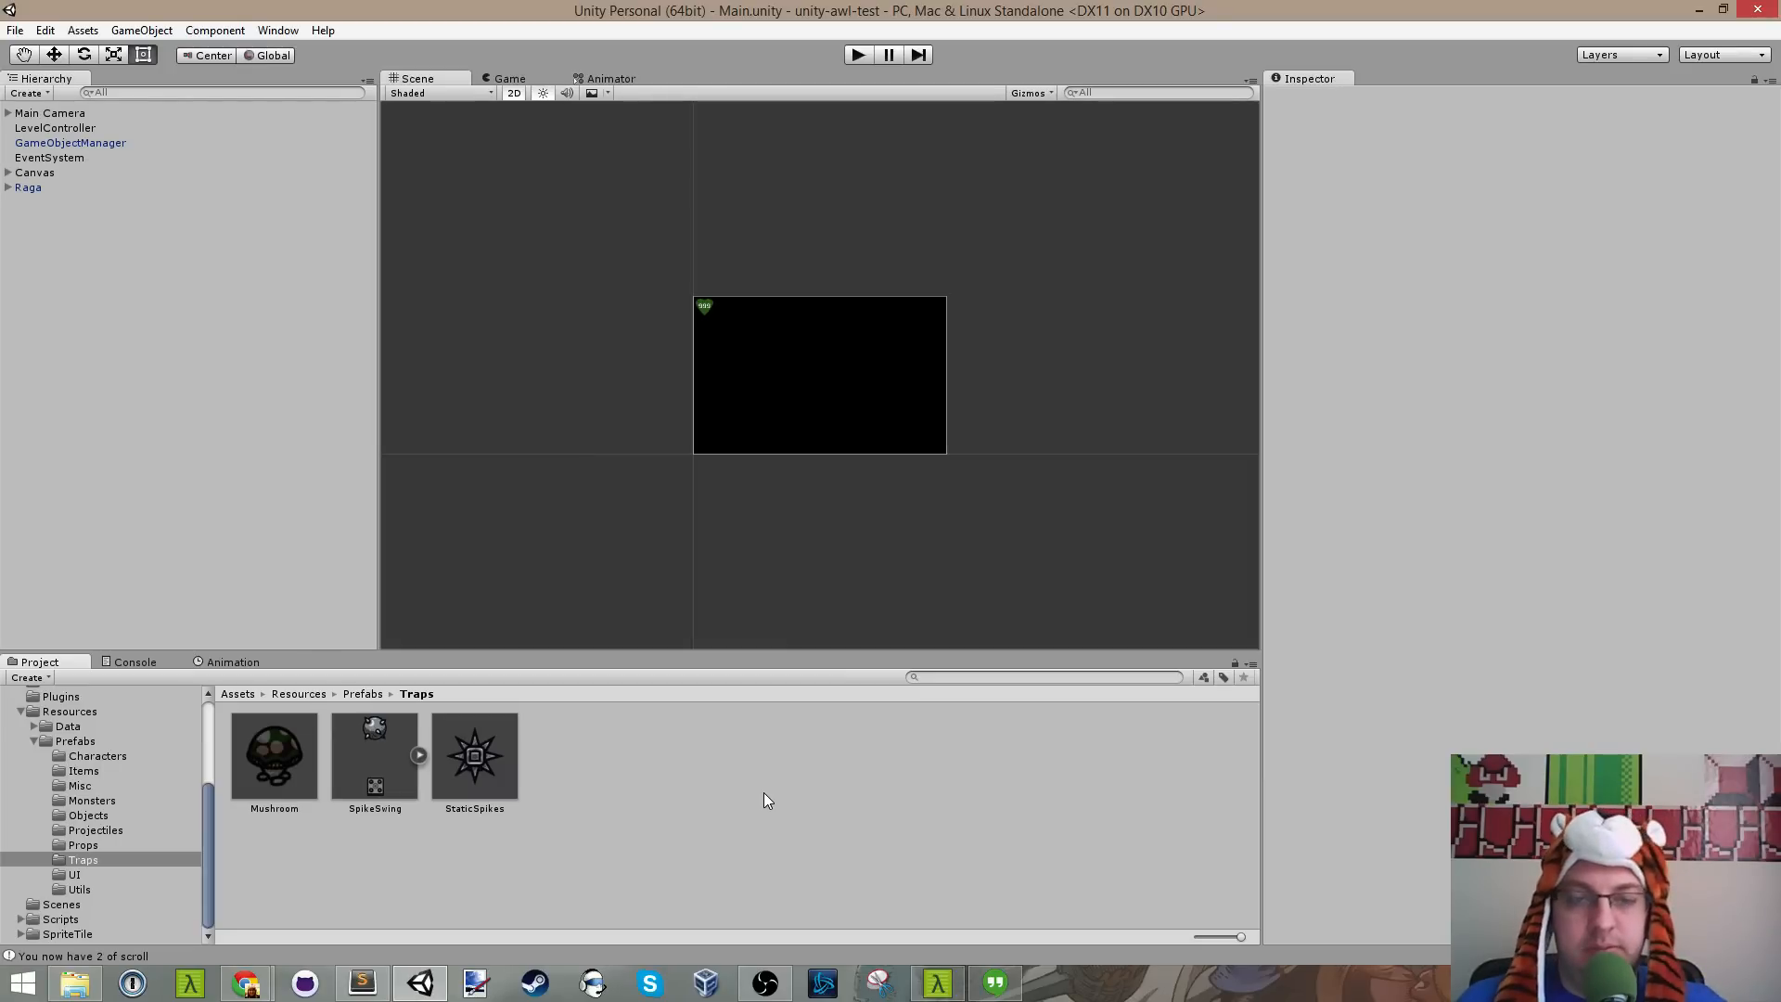
Step: In Sublime Text, save TileMapTest.cs and review the trigger prefab assignments in House.xml
{"action": "left_click", "coordinate": [361, 983]}
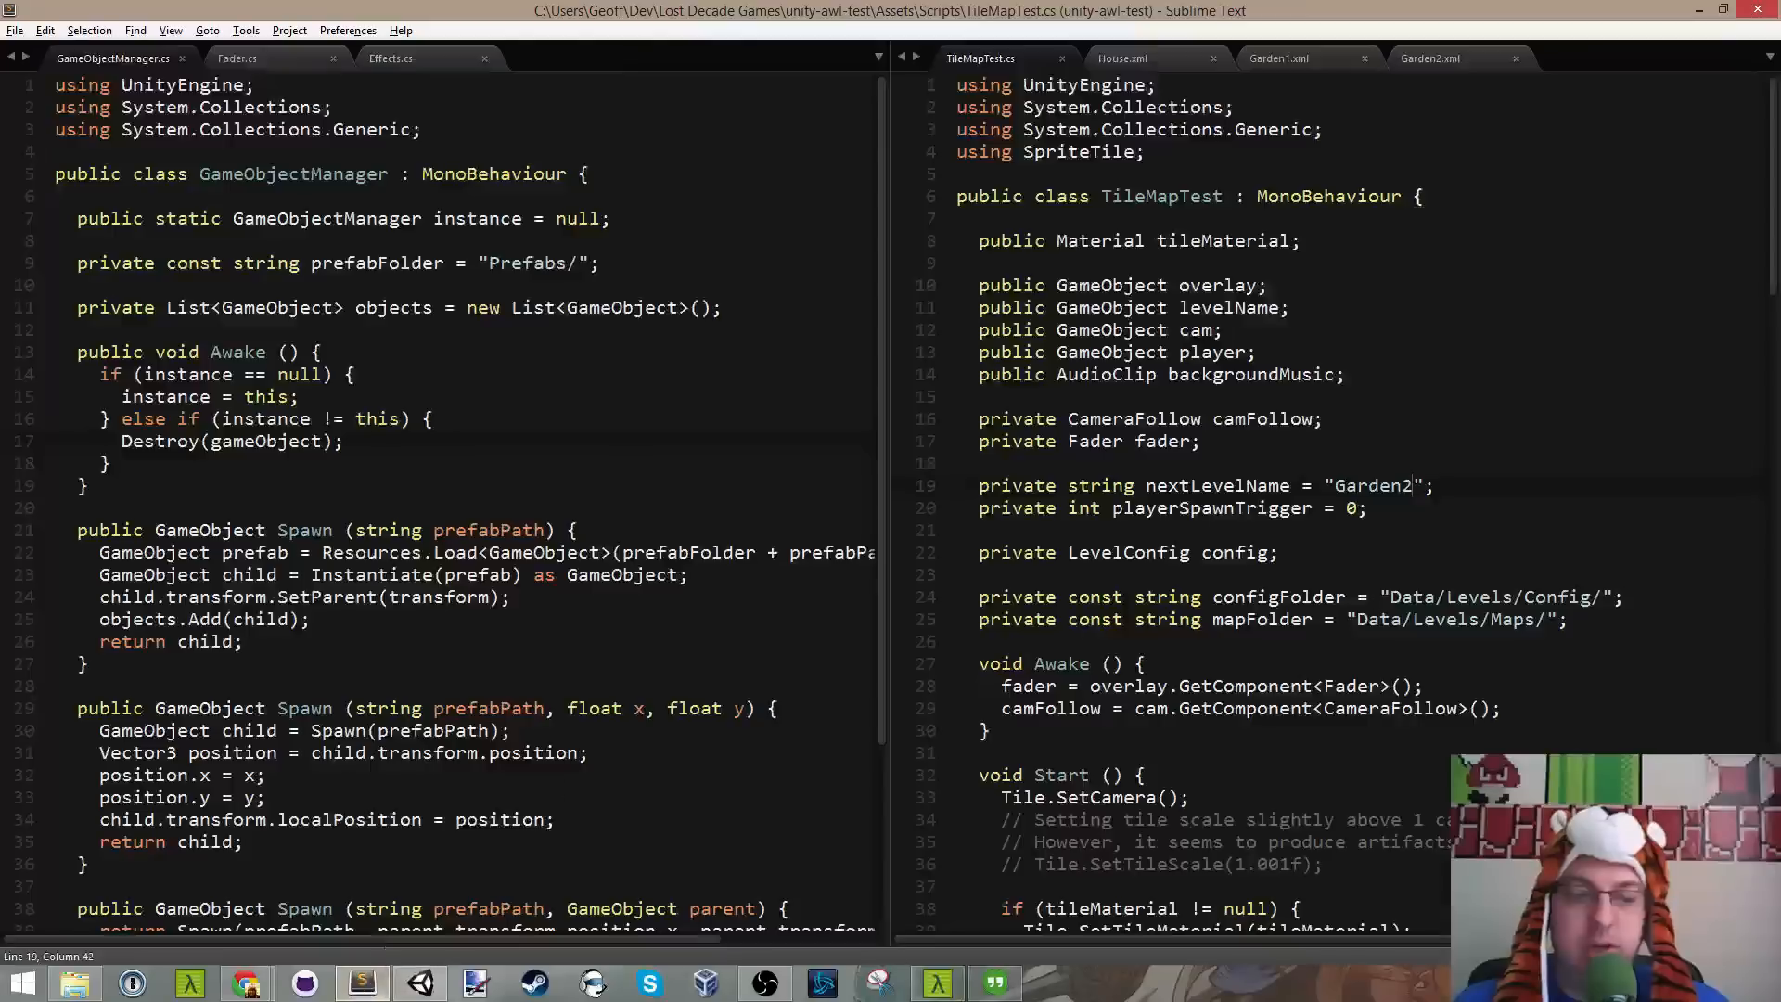
{"action": "left_click", "coordinate": [1291, 243]}
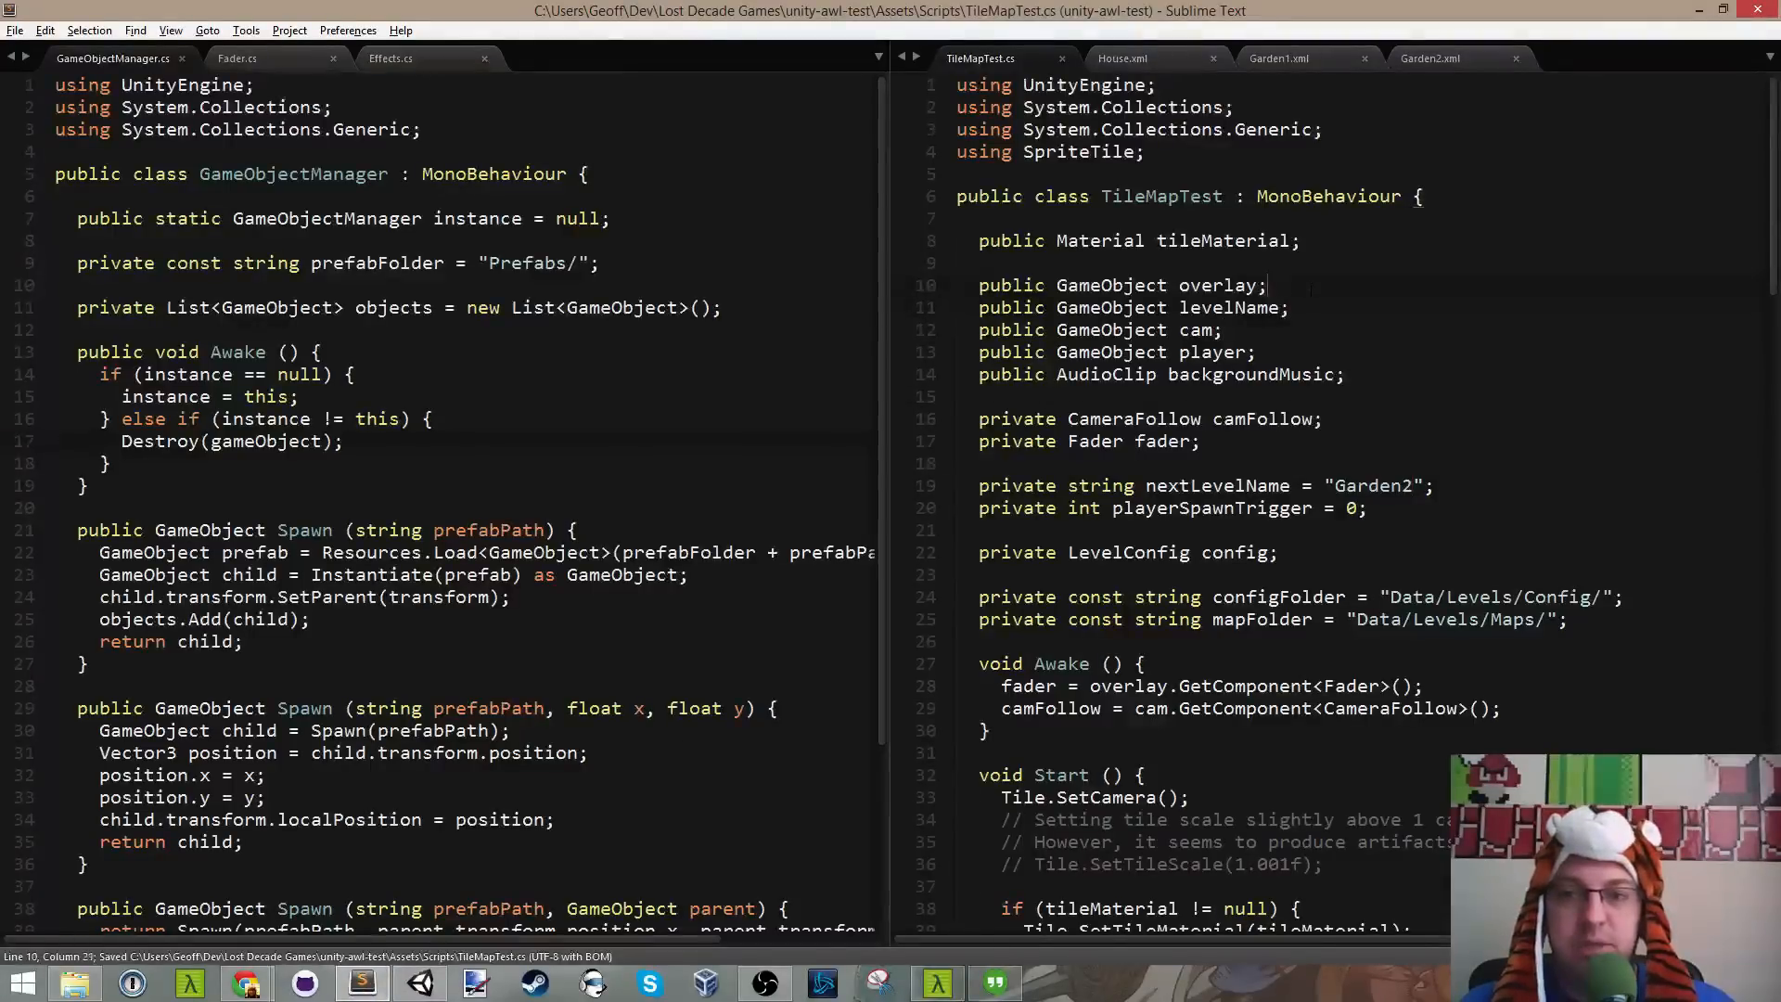
{"action": "key", "text": "ctrl+s"}
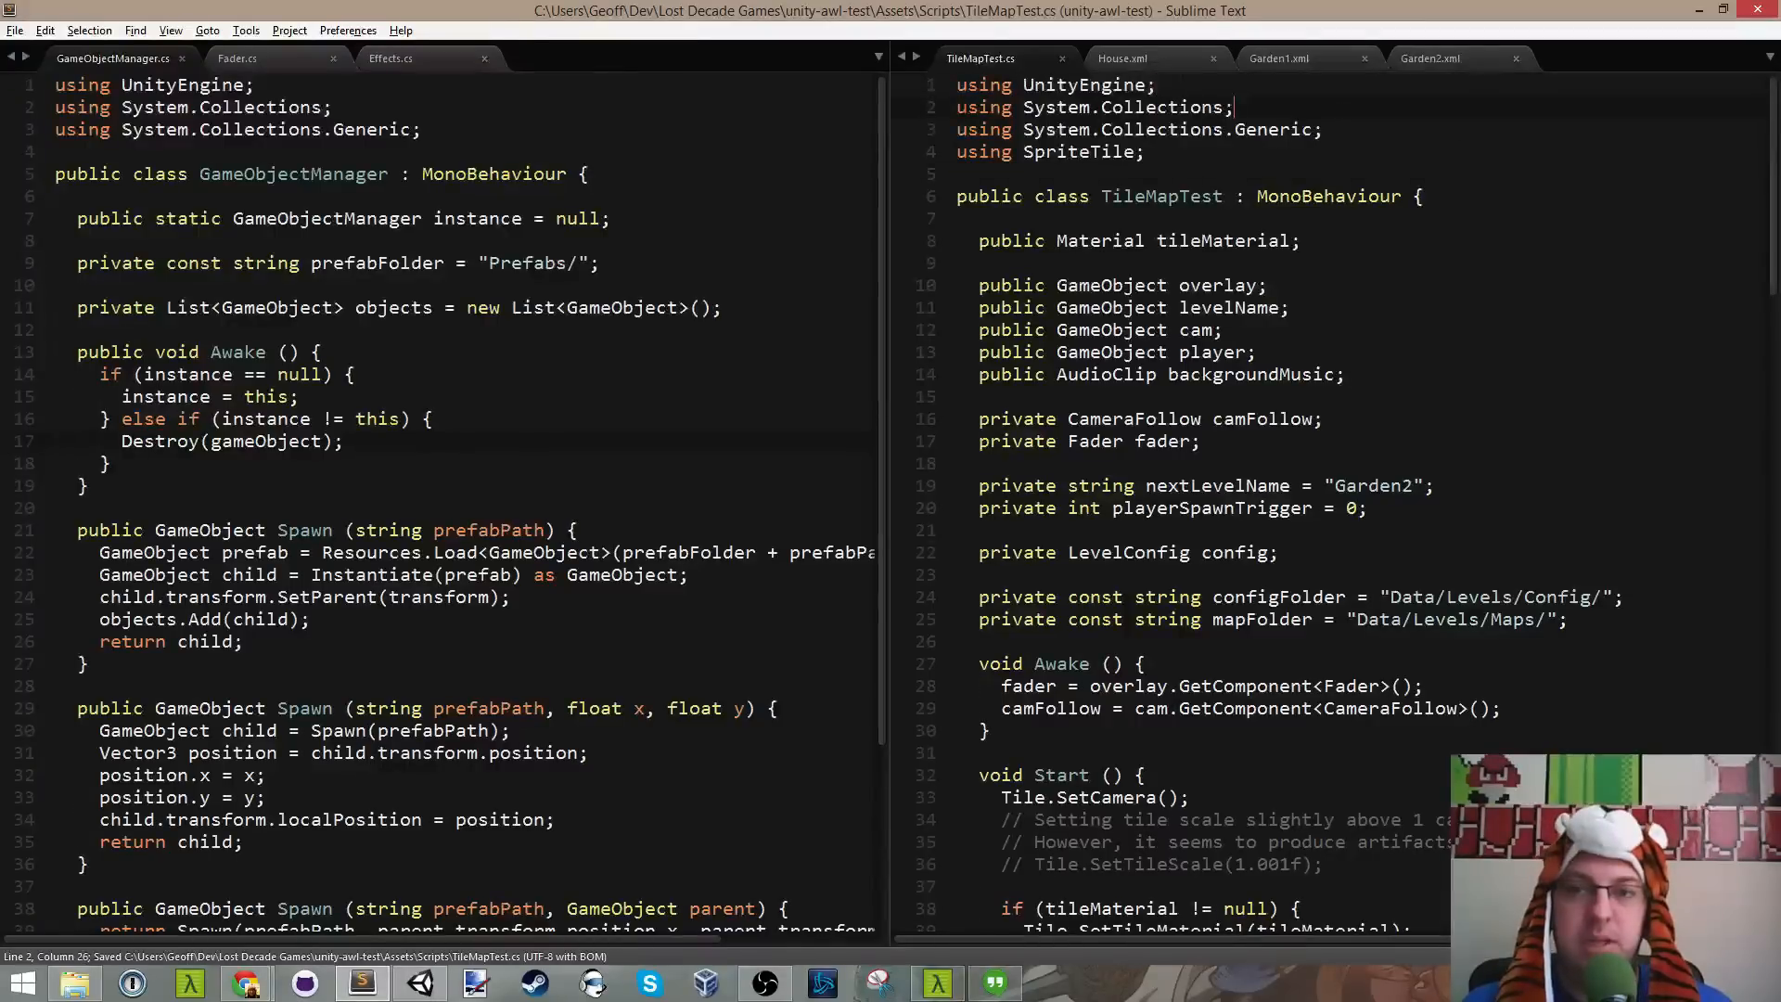
{"action": "left_click", "coordinate": [1167, 65]}
{"action": "scroll", "coordinate": [1257, 336], "scroll_direction": "down", "scroll_amount": 2}
{"action": "scroll", "coordinate": [1257, 336], "scroll_direction": "up", "scroll_amount": 2}
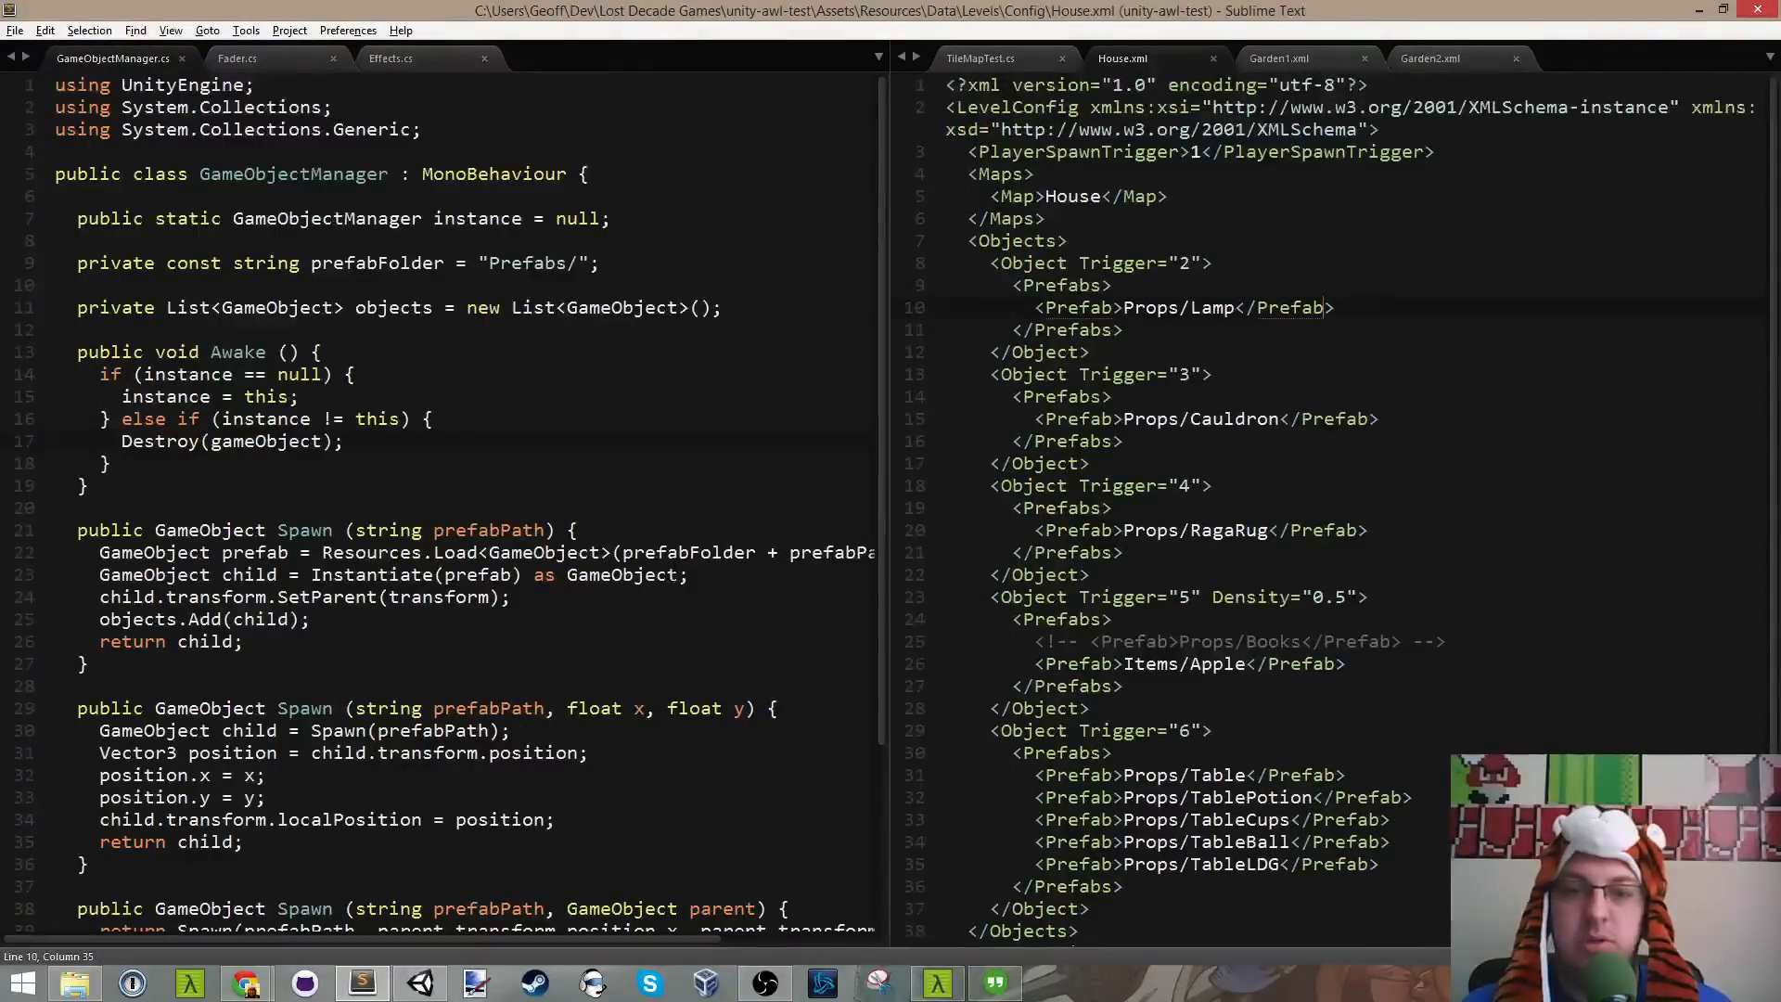
Step: In Unity, open the SpriteTile Editor and load the House.bytes map
{"action": "left_click", "coordinate": [420, 982]}
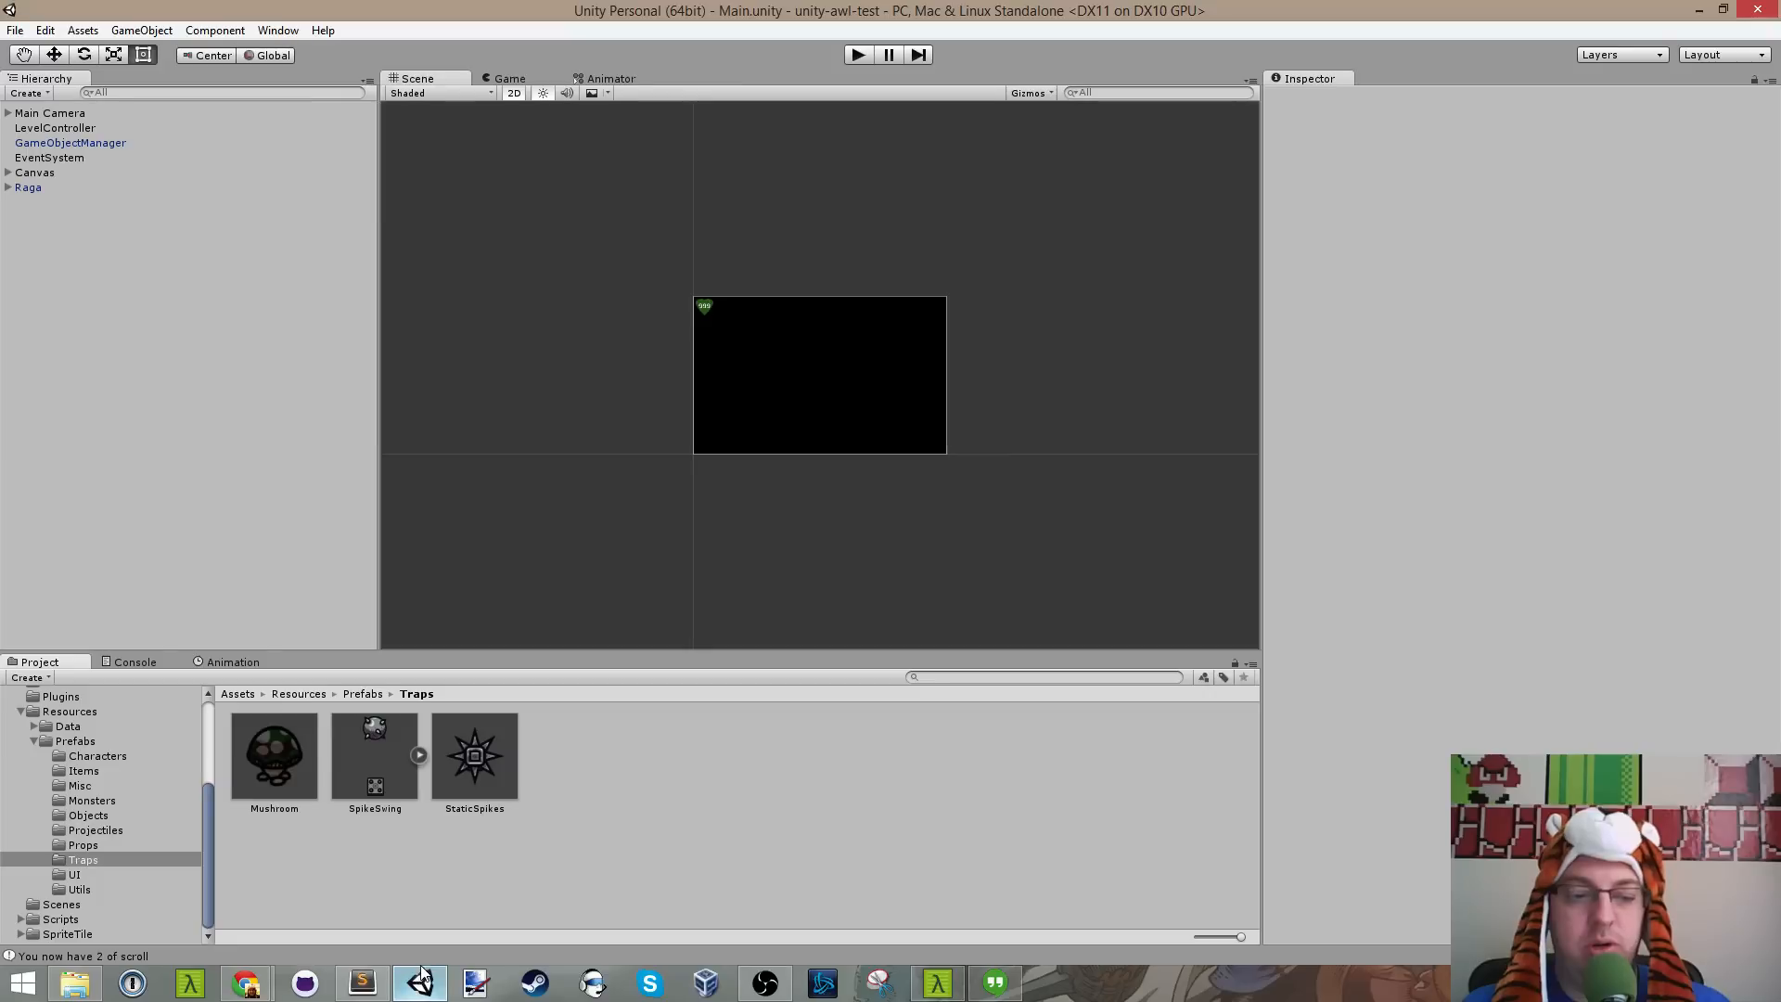
{"action": "left_click", "coordinate": [278, 29]}
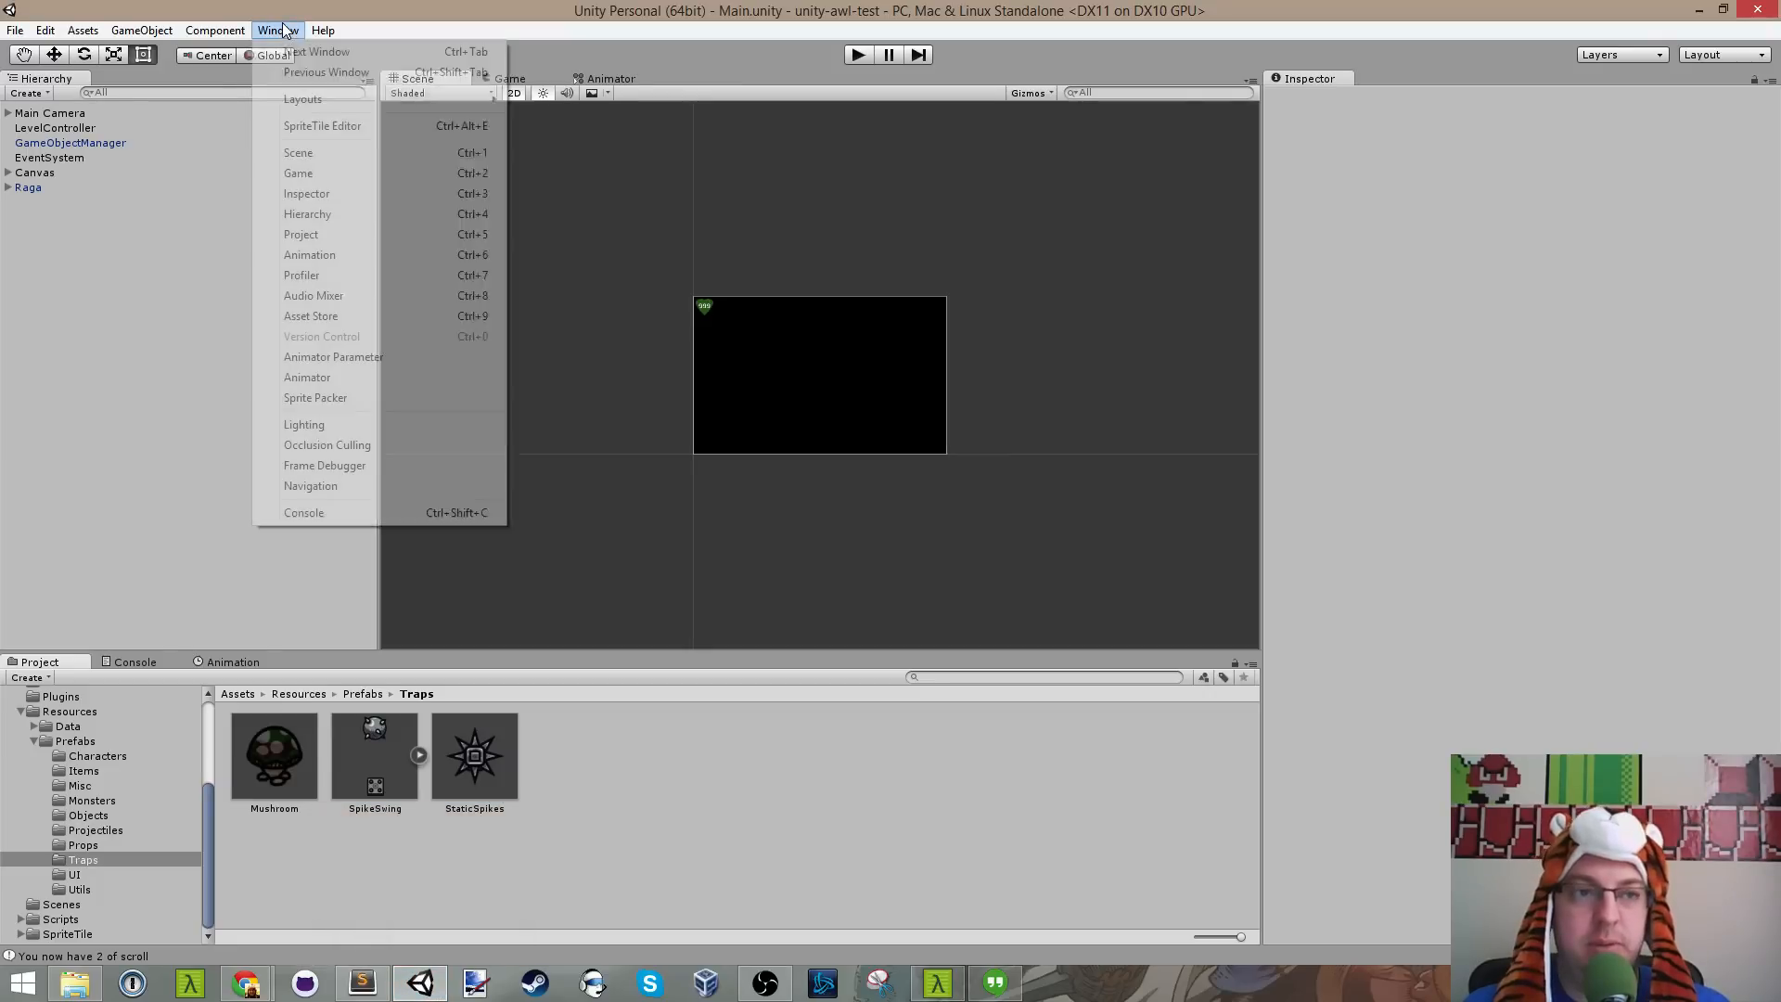
{"action": "left_click", "coordinate": [359, 126]}
{"action": "scroll", "coordinate": [1070, 449], "scroll_direction": "up", "scroll_amount": 5}
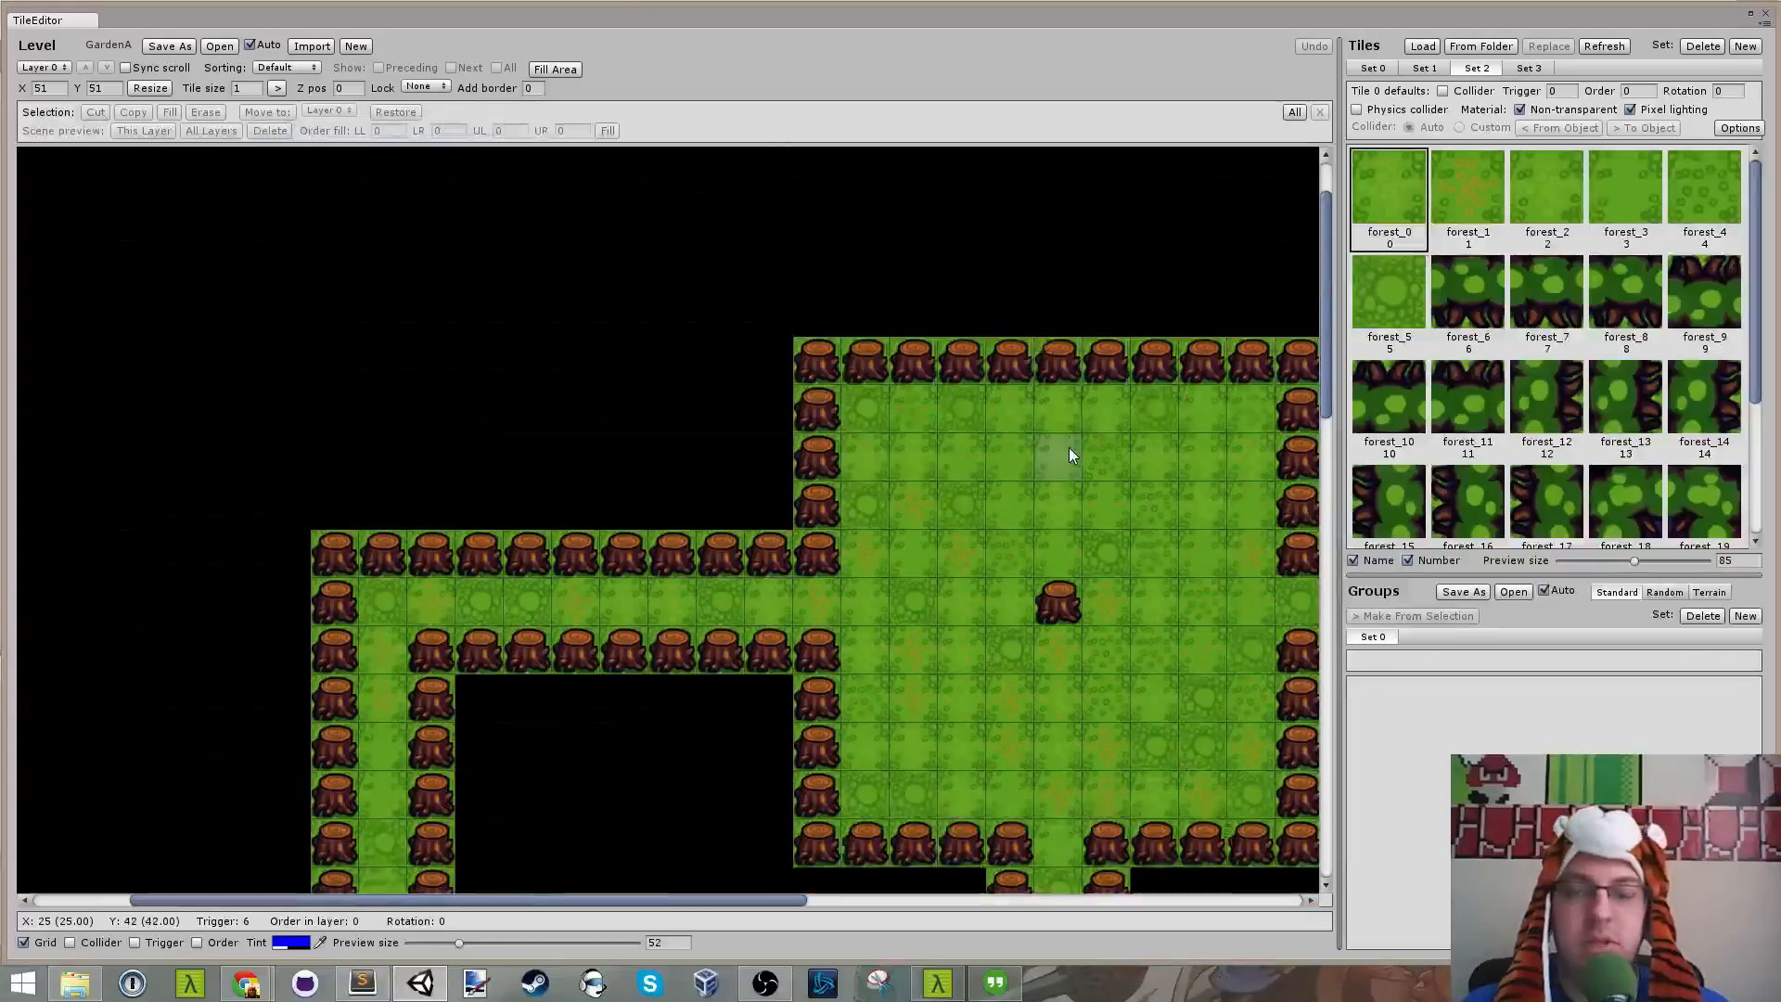
{"action": "scroll", "coordinate": [1070, 449], "scroll_direction": "down", "scroll_amount": 1}
{"action": "scroll", "coordinate": [1068, 452], "scroll_direction": "down", "scroll_amount": 3}
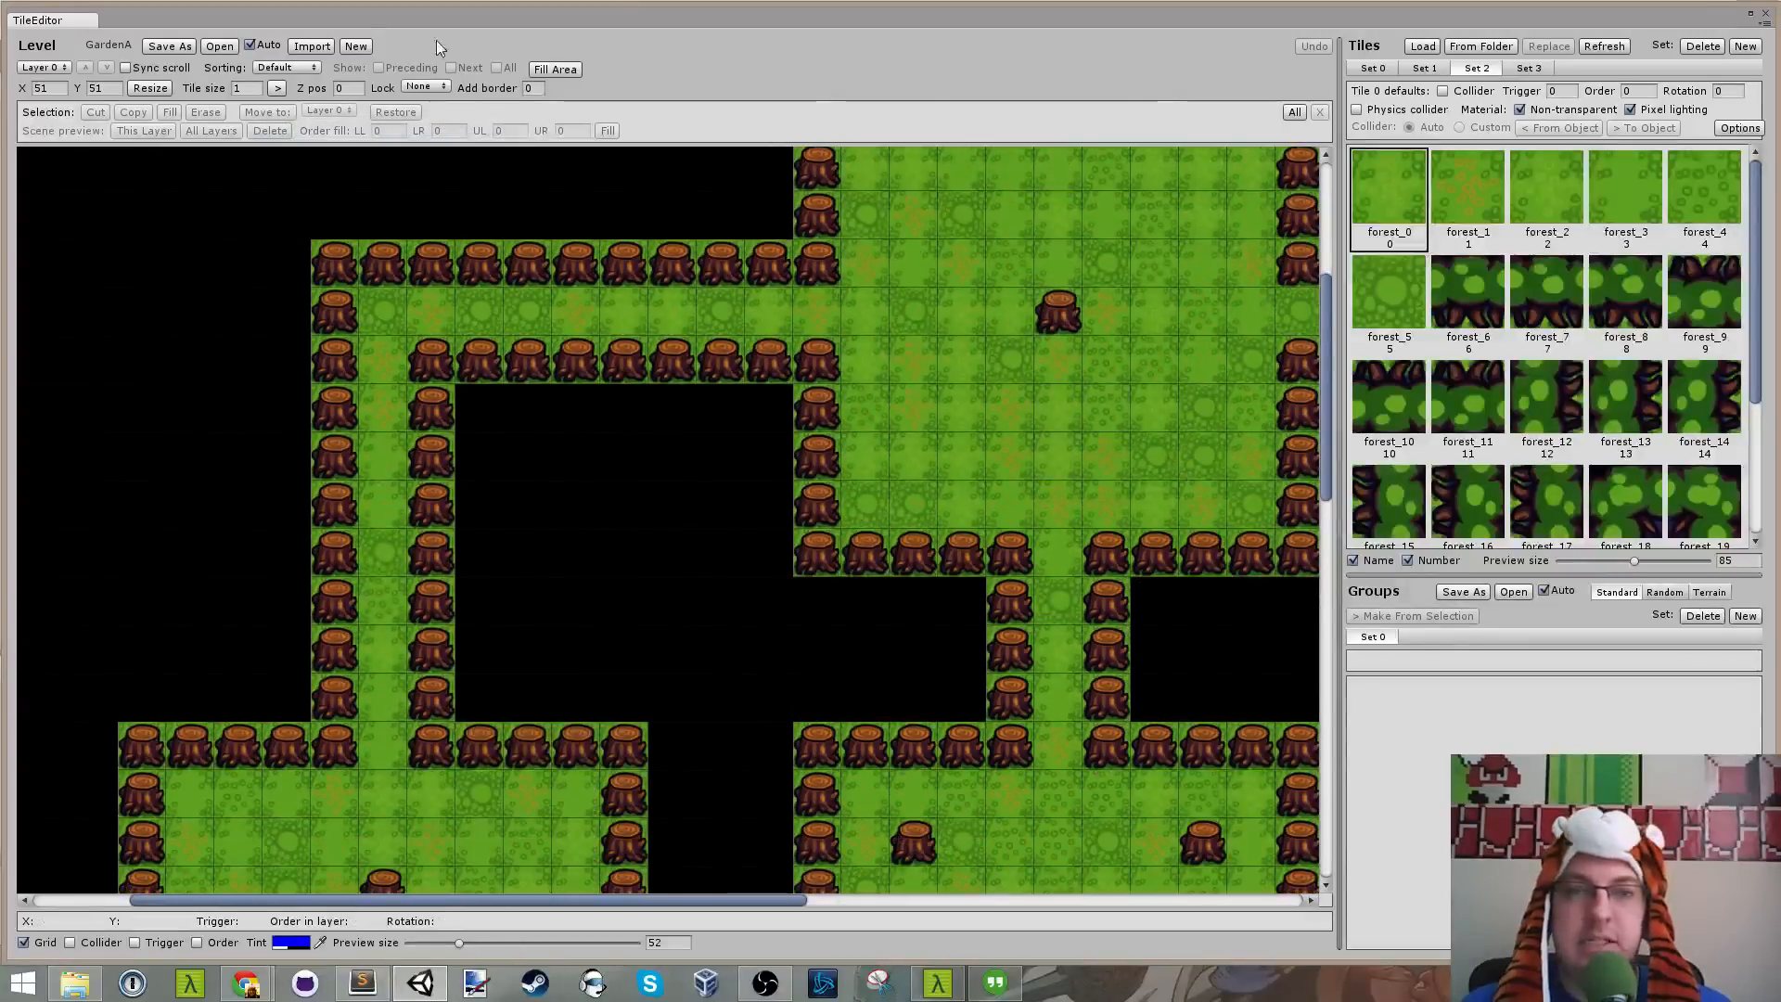
{"action": "left_click", "coordinate": [232, 46]}
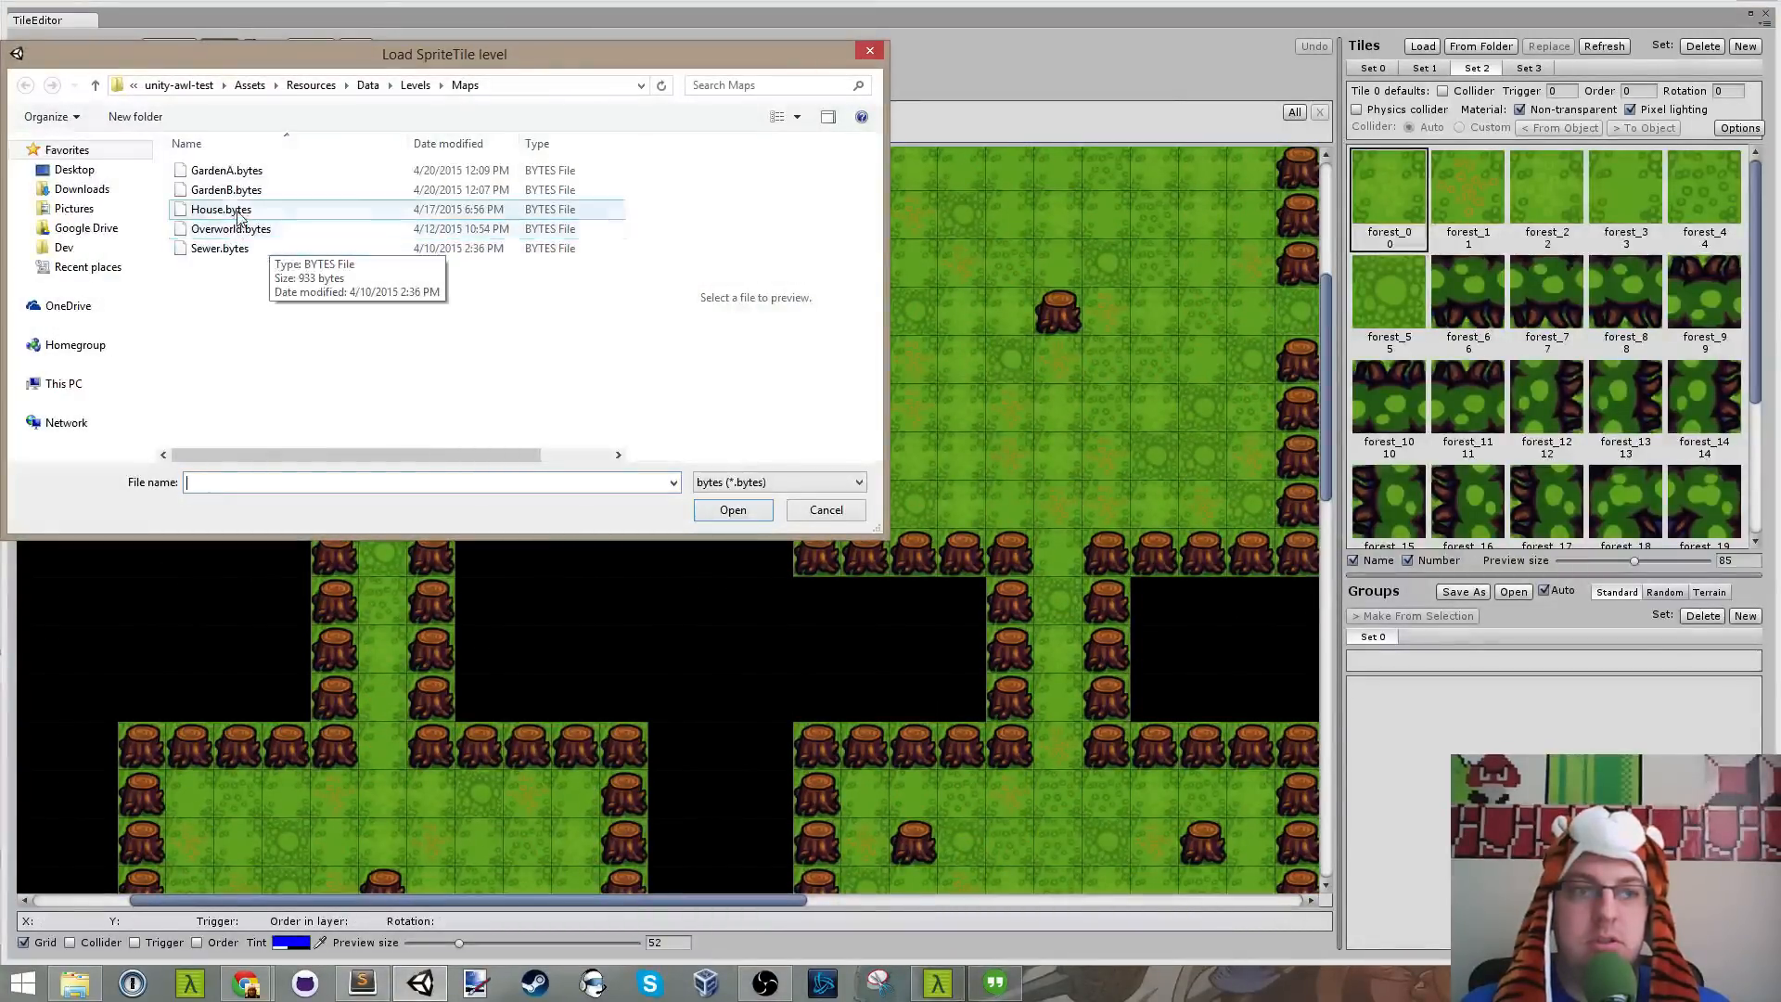
{"action": "left_click", "coordinate": [248, 210]}
{"action": "left_click", "coordinate": [729, 509]}
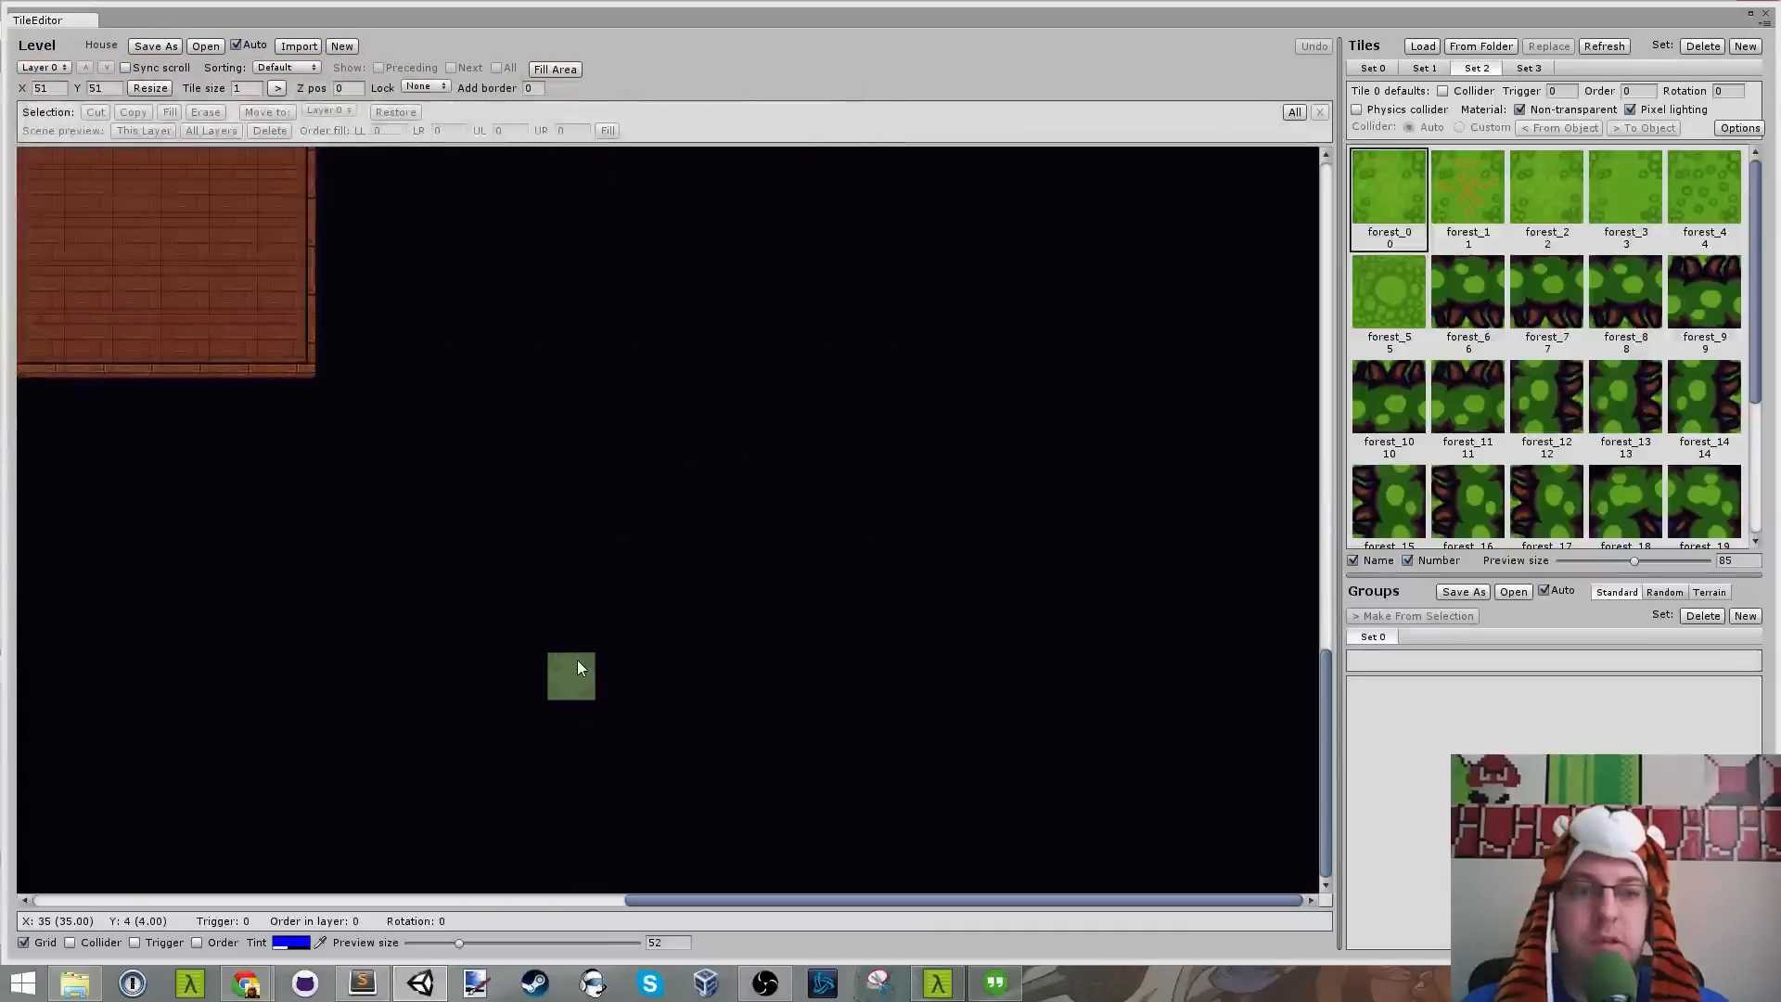
Step: Display the trigger numbers on the House map and examine where they sit in its rooms and corridor
{"action": "left_click_drag", "start_coordinate": [679, 898], "coordinate": [354, 835]}
{"action": "scroll", "coordinate": [1173, 647], "scroll_direction": "up", "scroll_amount": 13}
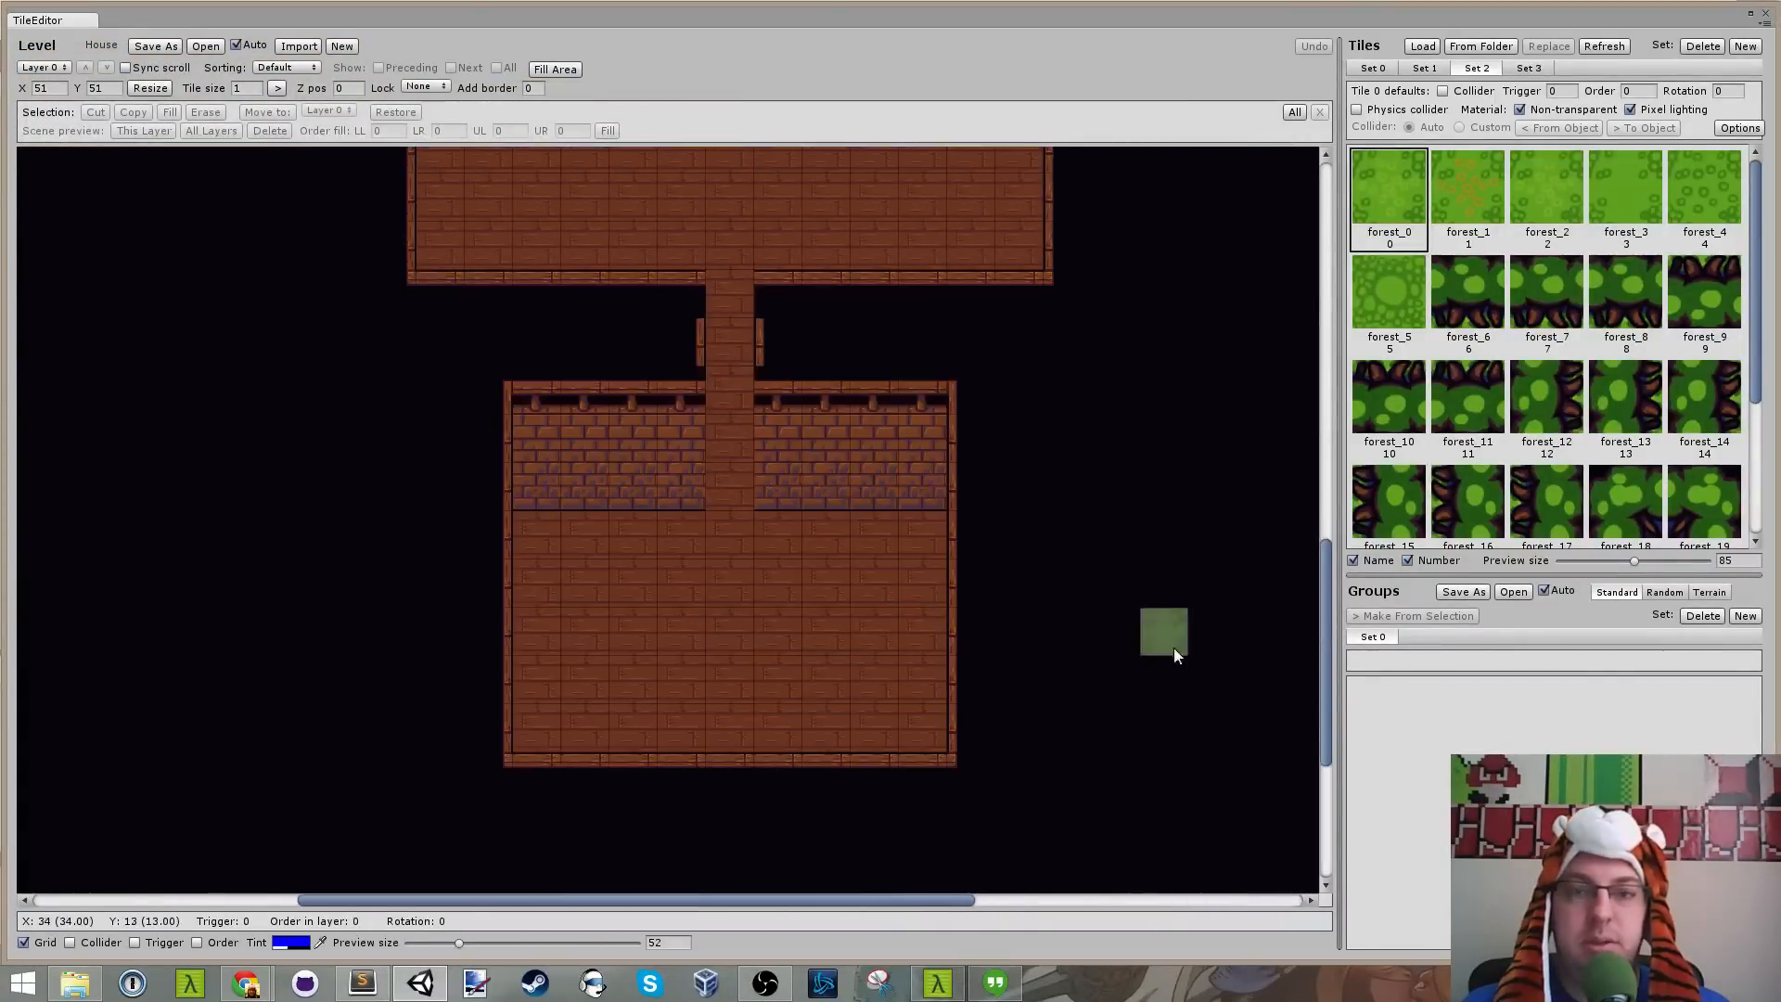
{"action": "scroll", "coordinate": [1206, 646], "scroll_direction": "up", "scroll_amount": 6}
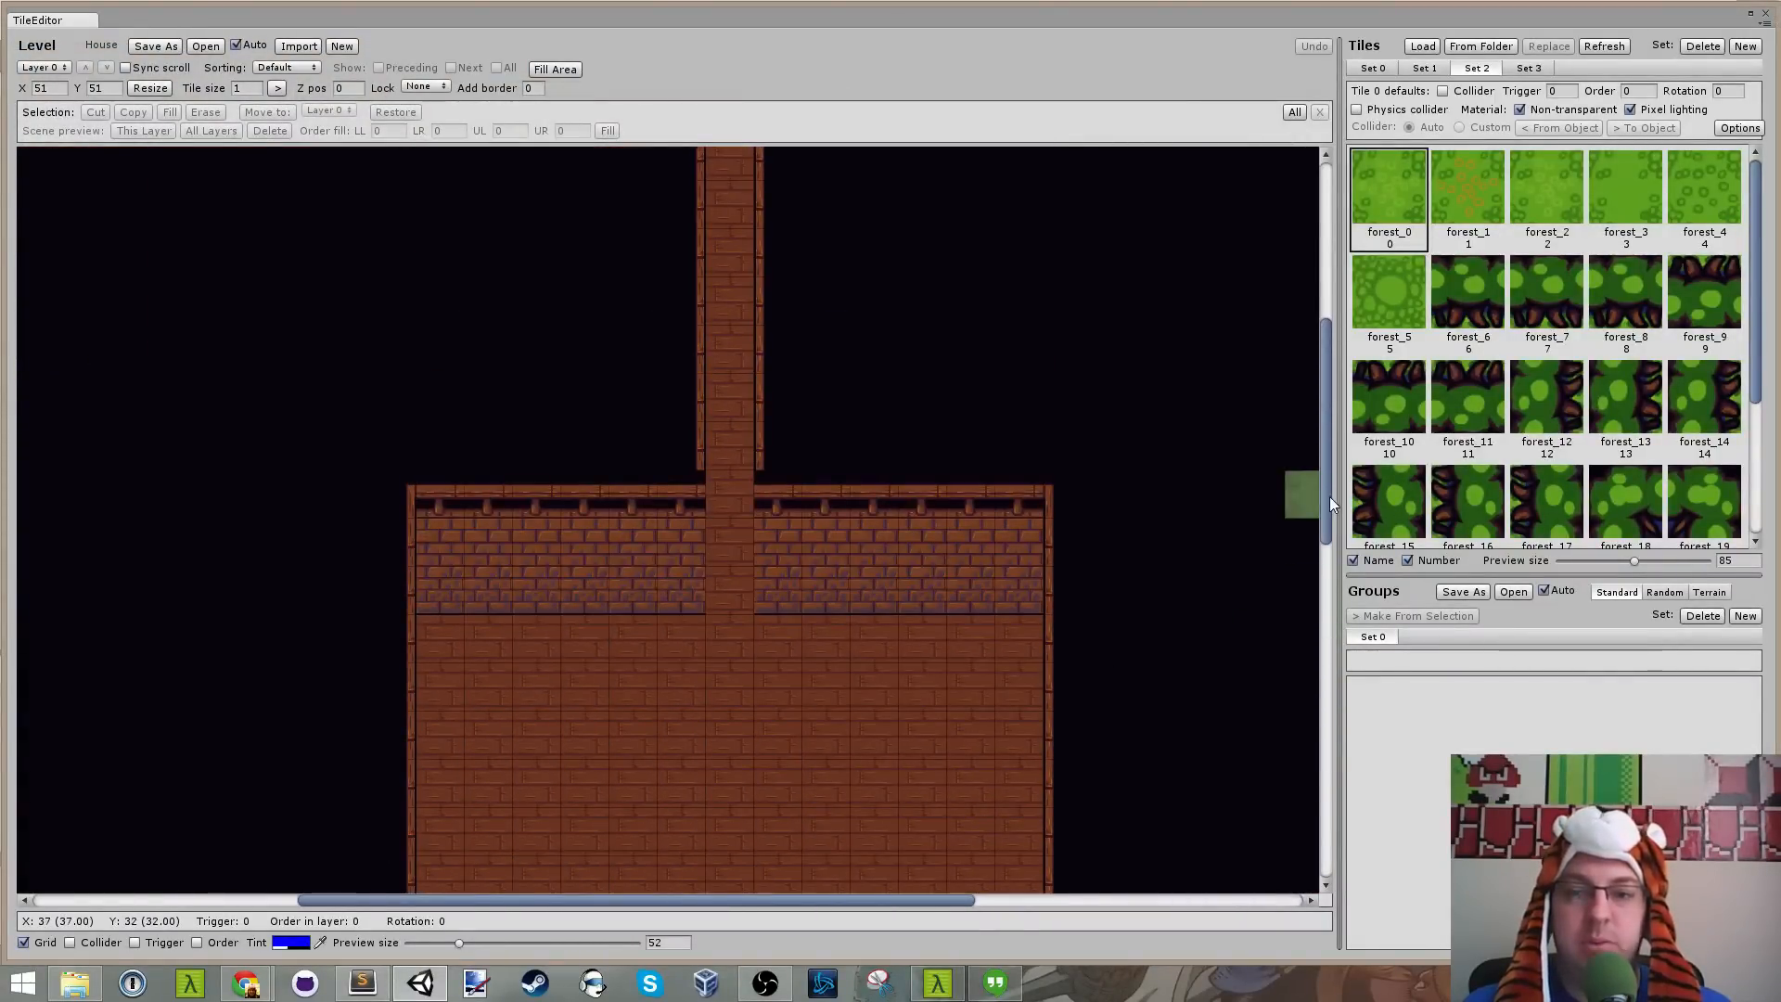
{"action": "left_click_drag", "start_coordinate": [1328, 497], "coordinate": [1150, 431]}
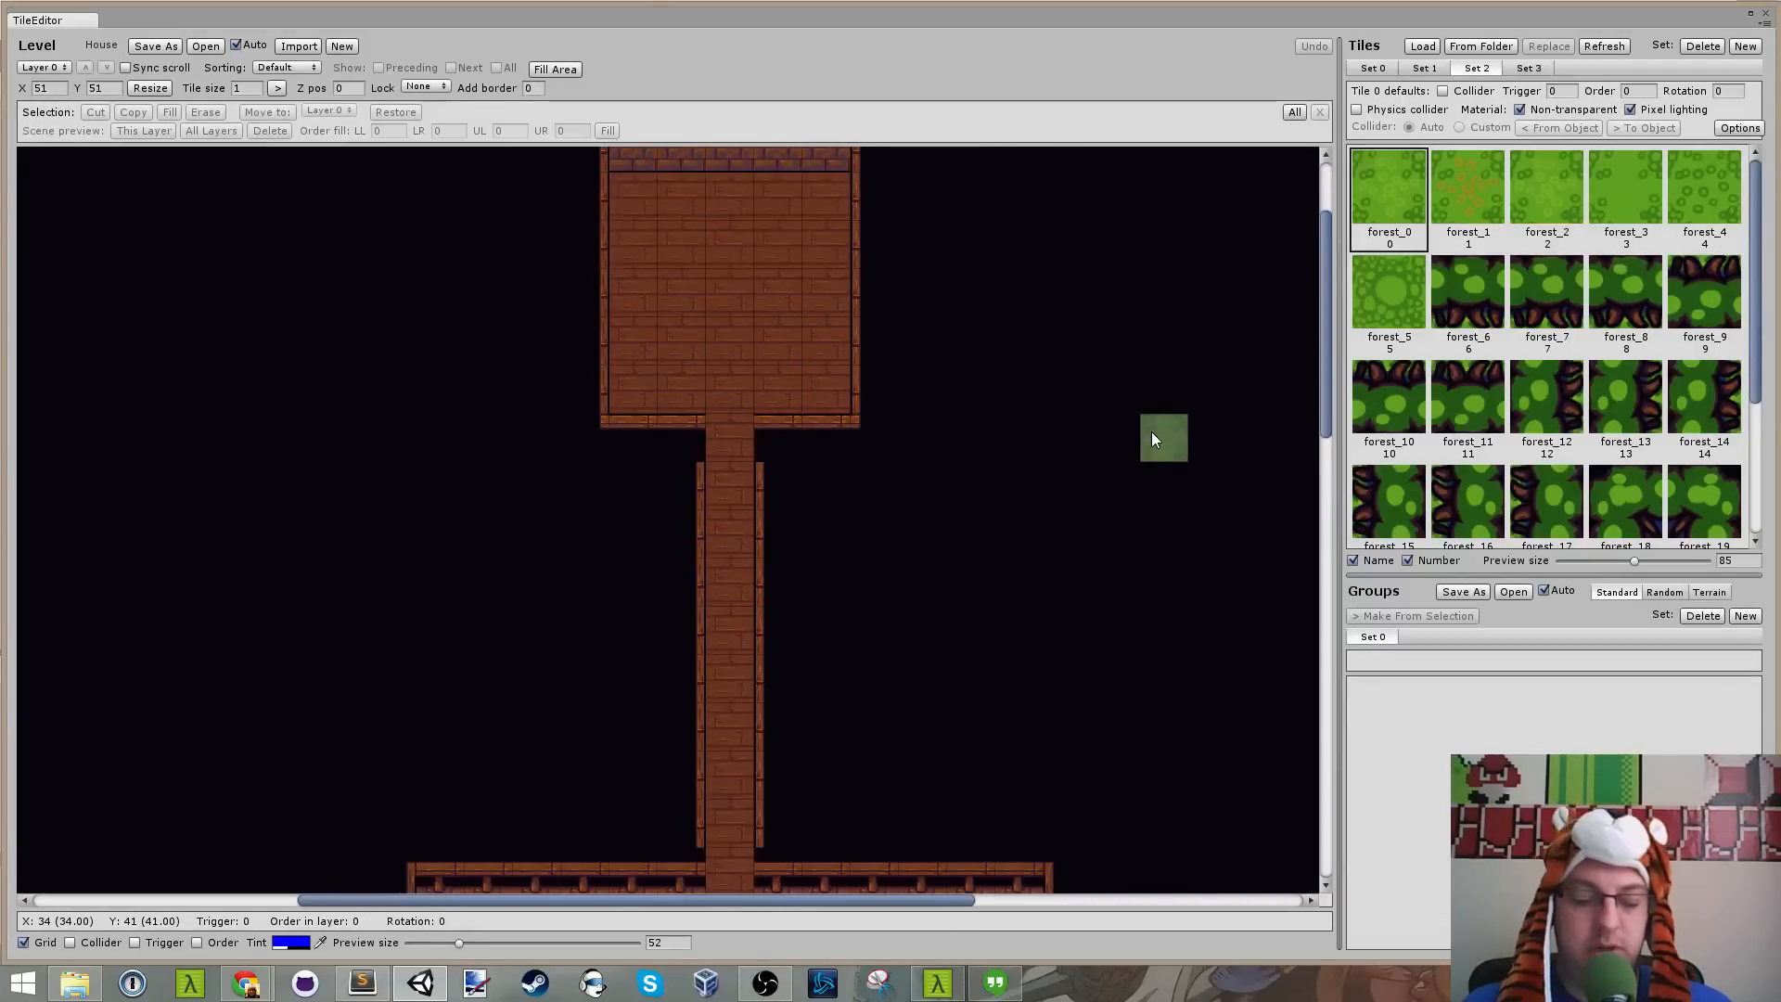
{"action": "key", "text": "t"}
{"action": "scroll", "coordinate": [1010, 369], "scroll_direction": "up", "scroll_amount": 2}
{"action": "scroll", "coordinate": [1010, 369], "scroll_direction": "down", "scroll_amount": 13}
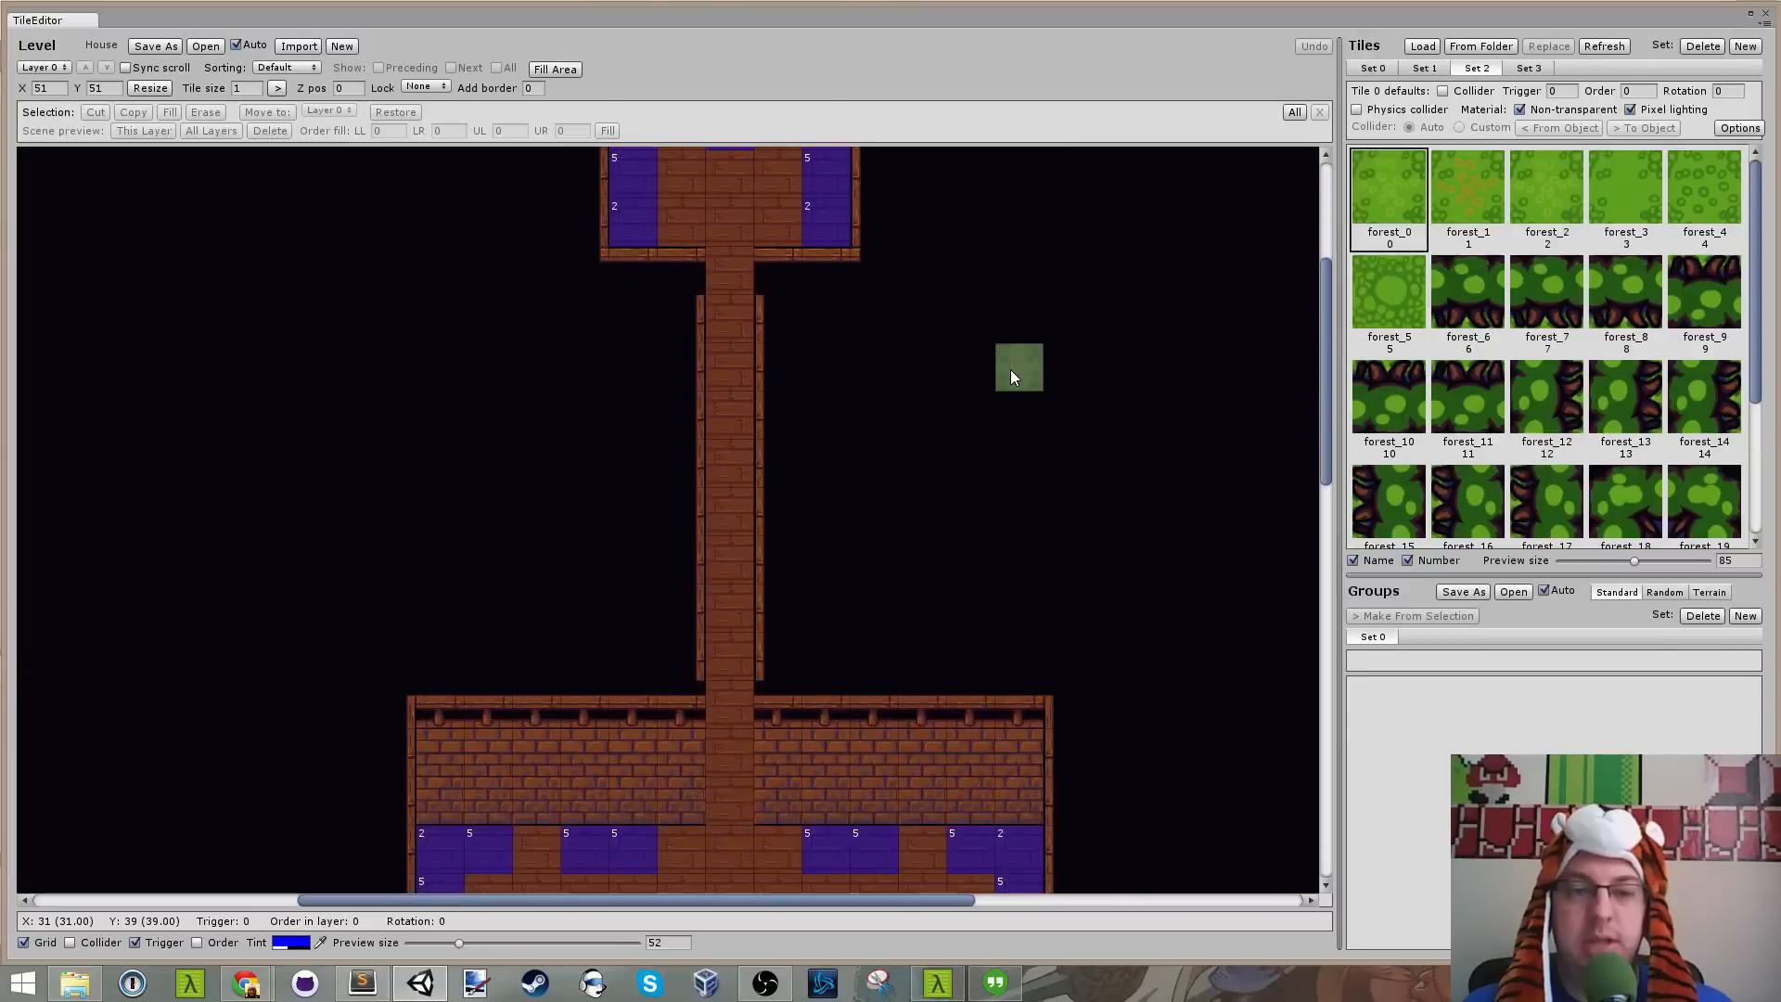
{"action": "scroll", "coordinate": [664, 388], "scroll_direction": "up", "scroll_amount": 6}
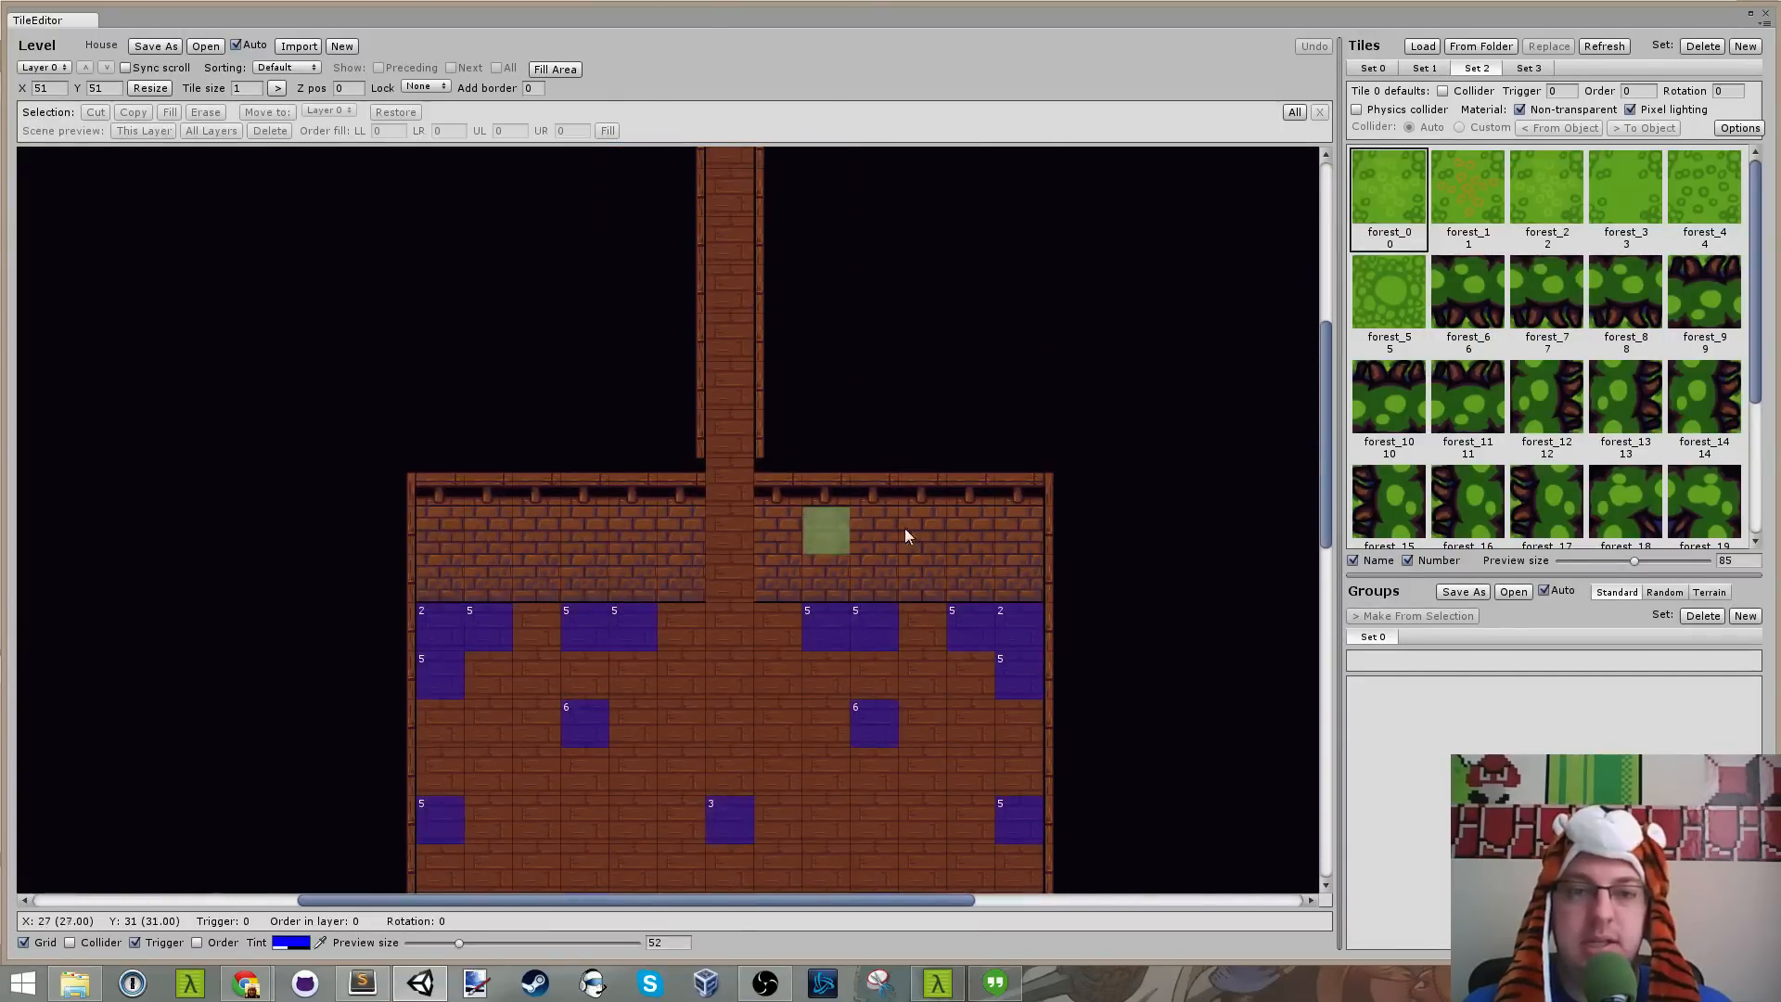
Step: Examine the trigger placement in the House map's large middle room, small northern room and entrance room
{"action": "scroll", "coordinate": [1144, 536], "scroll_direction": "down", "scroll_amount": 9}
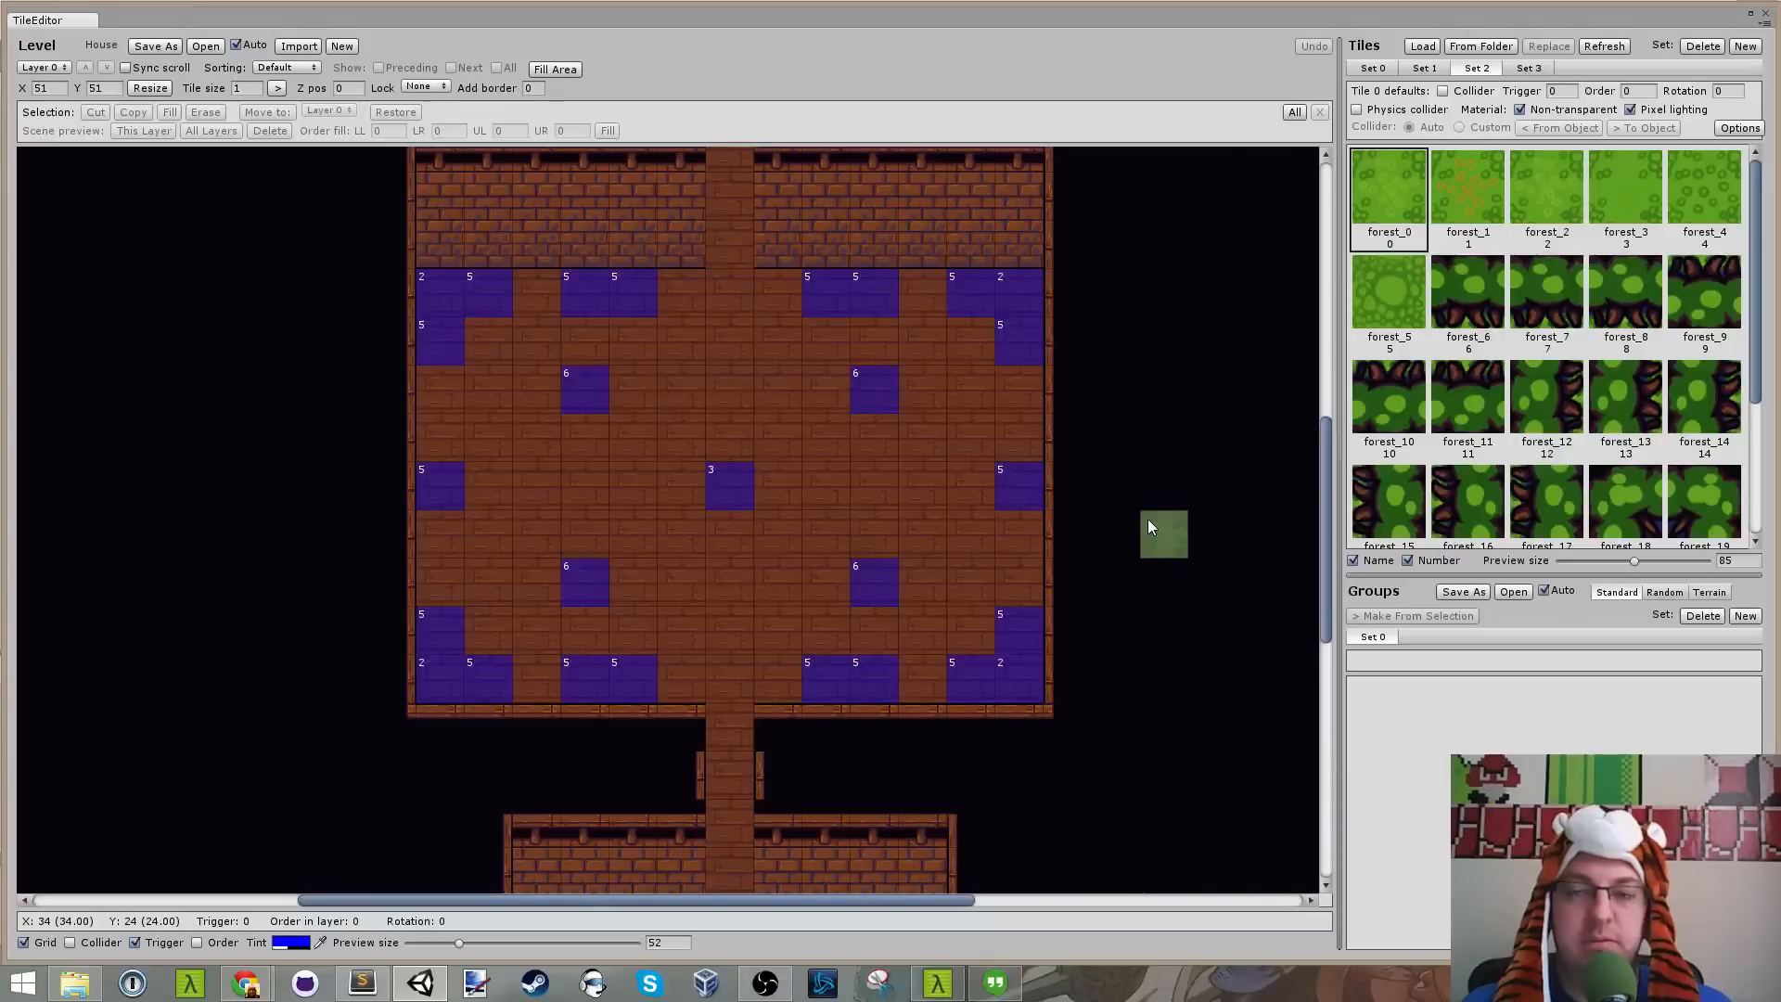
{"action": "scroll", "coordinate": [1148, 520], "scroll_direction": "down", "scroll_amount": 9}
{"action": "scroll", "coordinate": [1149, 519], "scroll_direction": "up", "scroll_amount": 16}
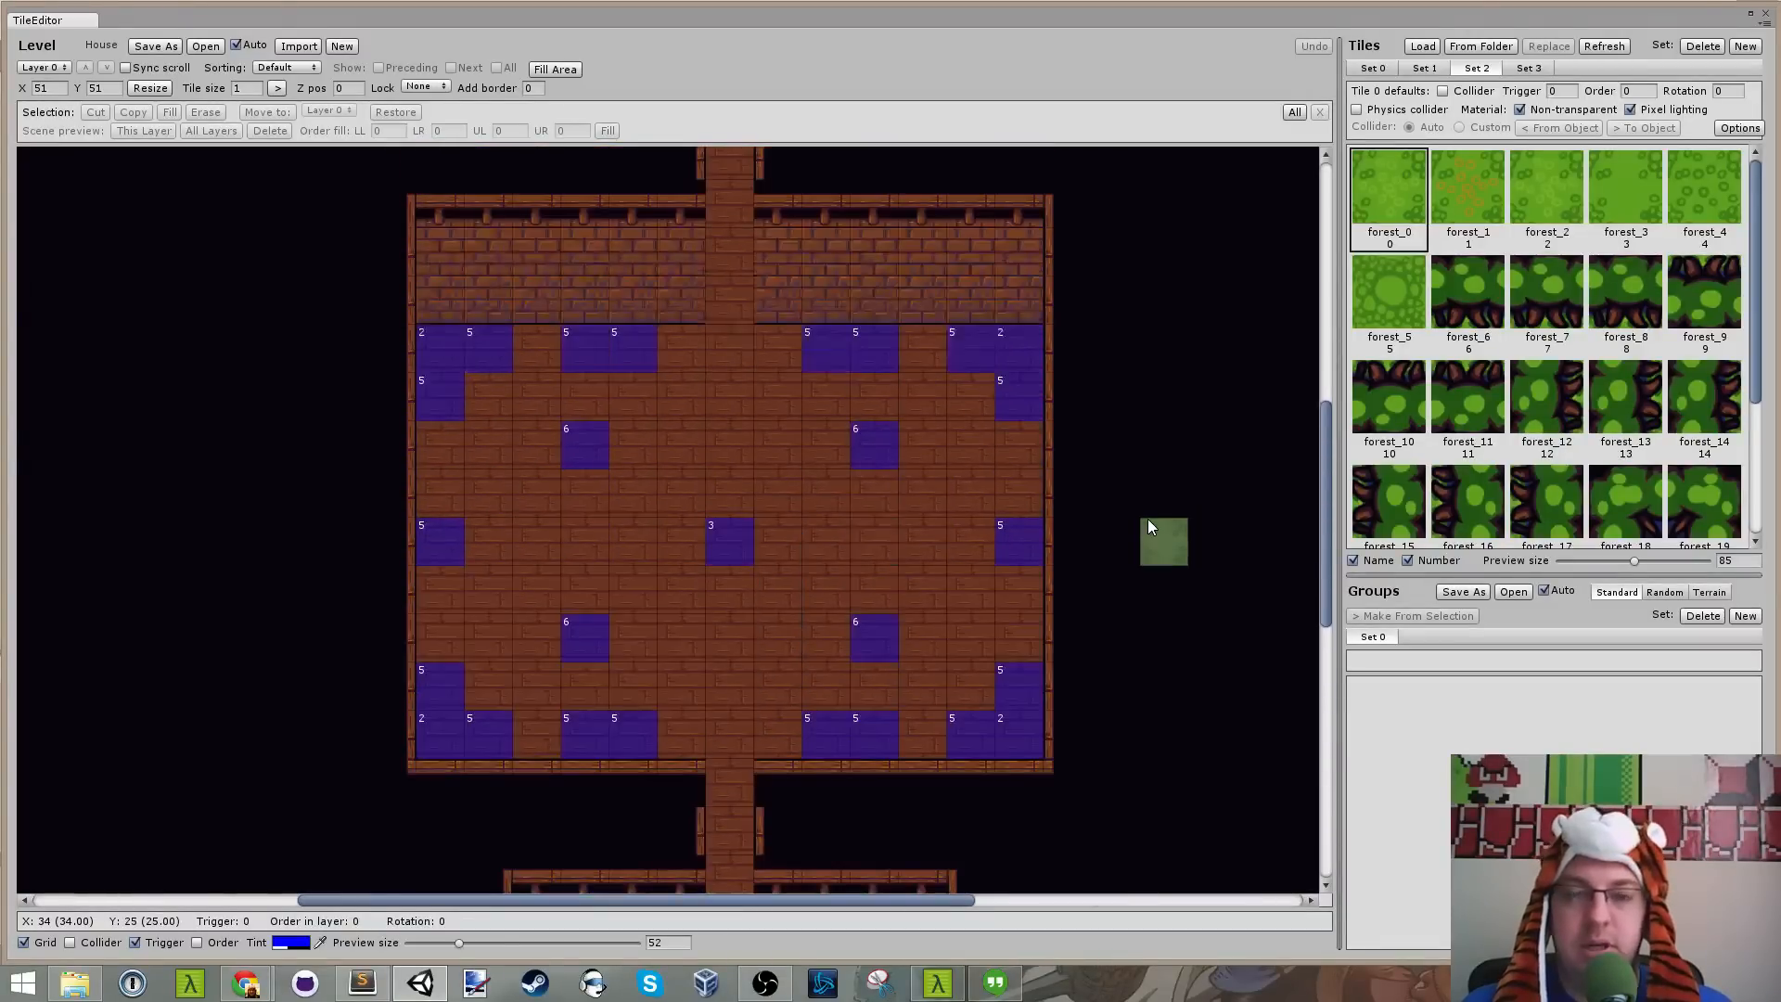
{"action": "scroll", "coordinate": [777, 452], "scroll_direction": "down", "scroll_amount": 3}
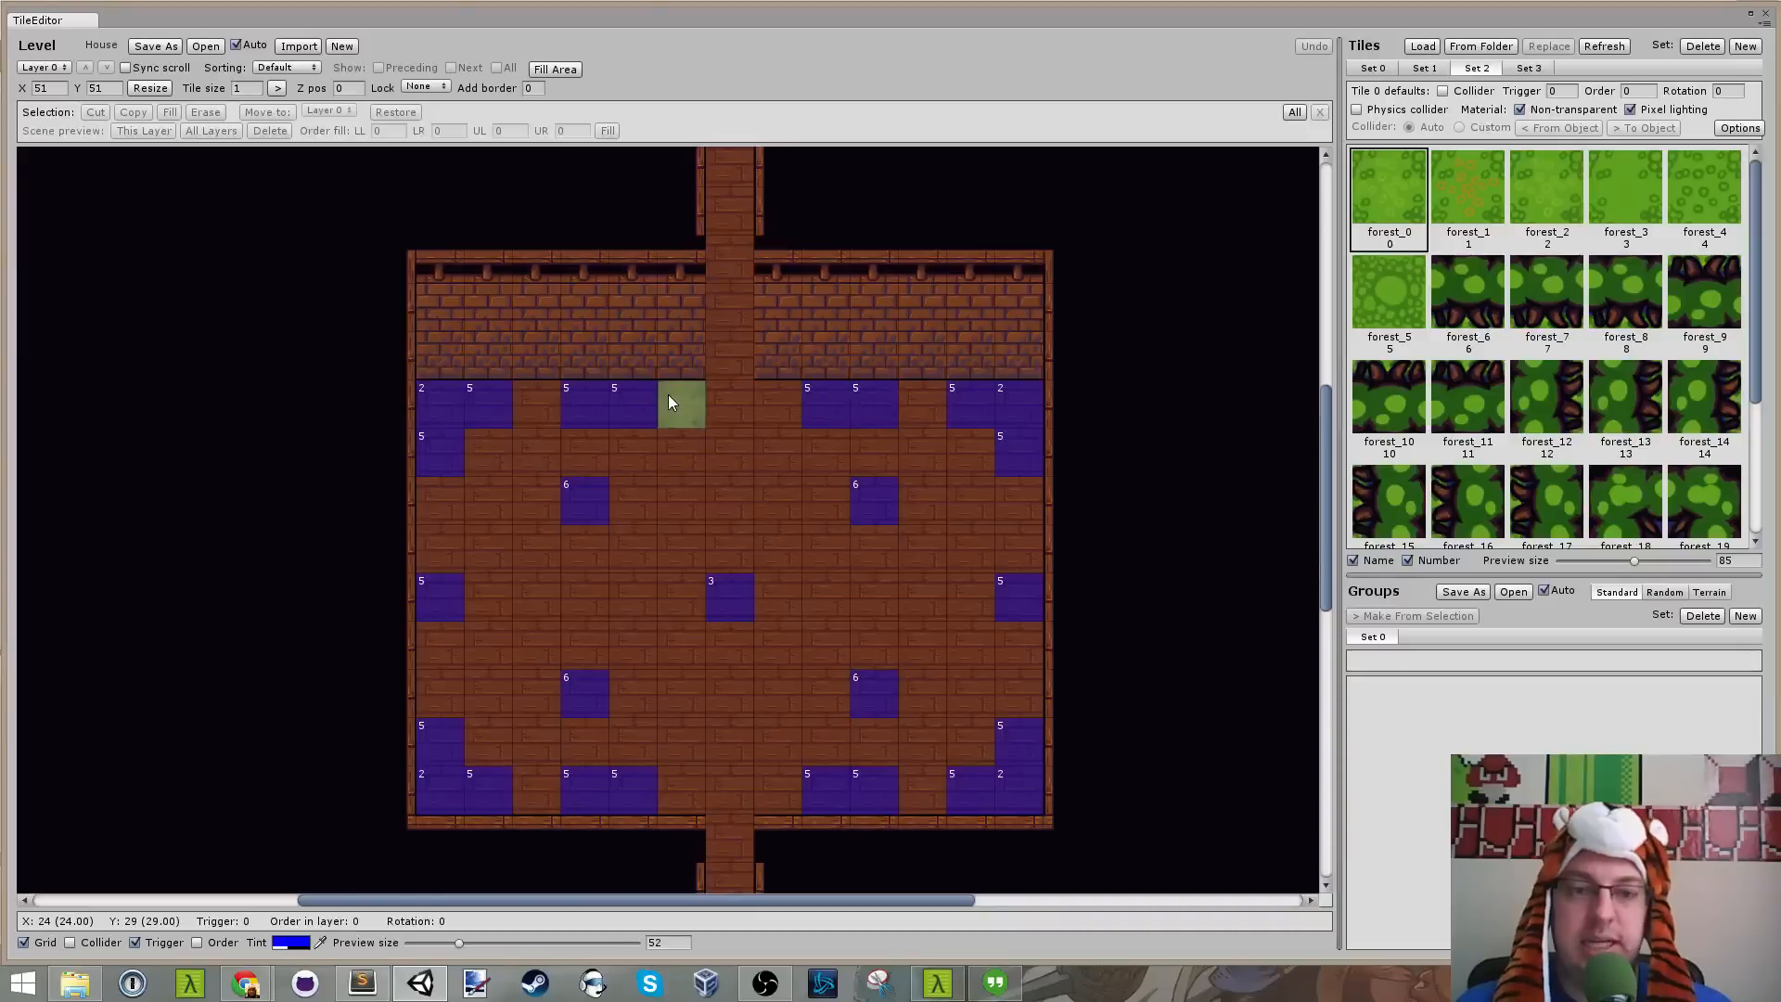
{"action": "scroll", "coordinate": [916, 508], "scroll_direction": "down", "scroll_amount": 5}
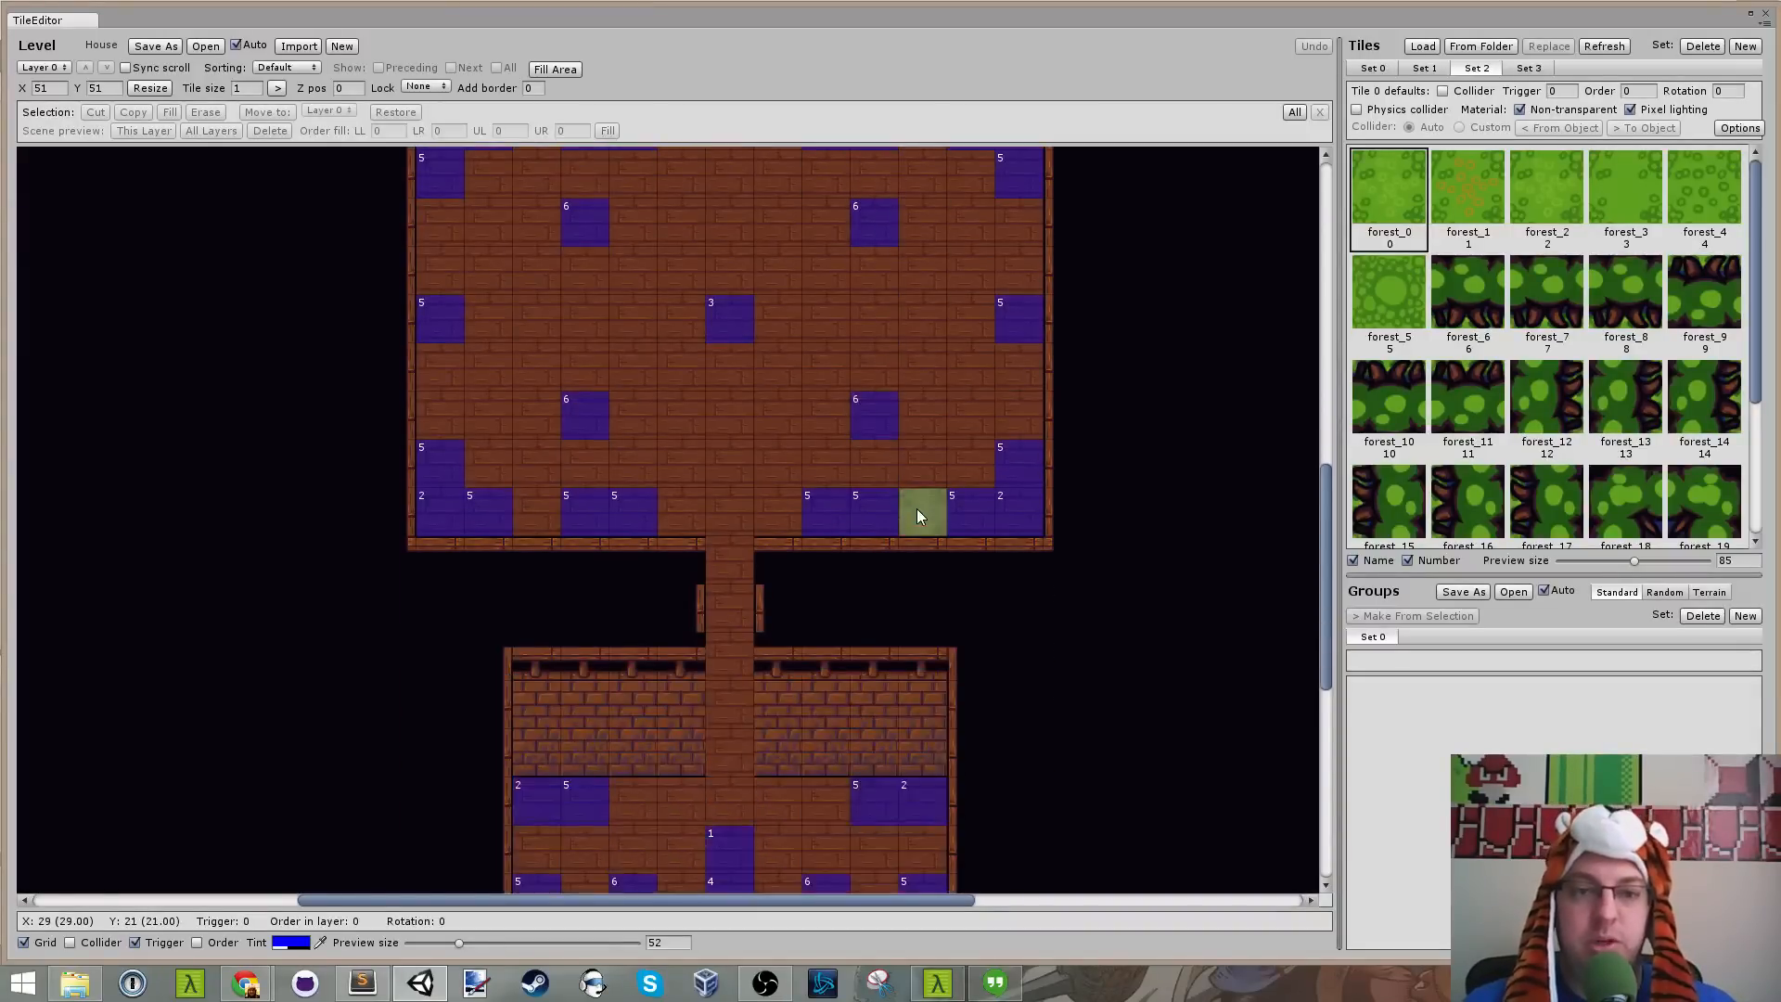
{"action": "scroll", "coordinate": [916, 482], "scroll_direction": "up", "scroll_amount": 3}
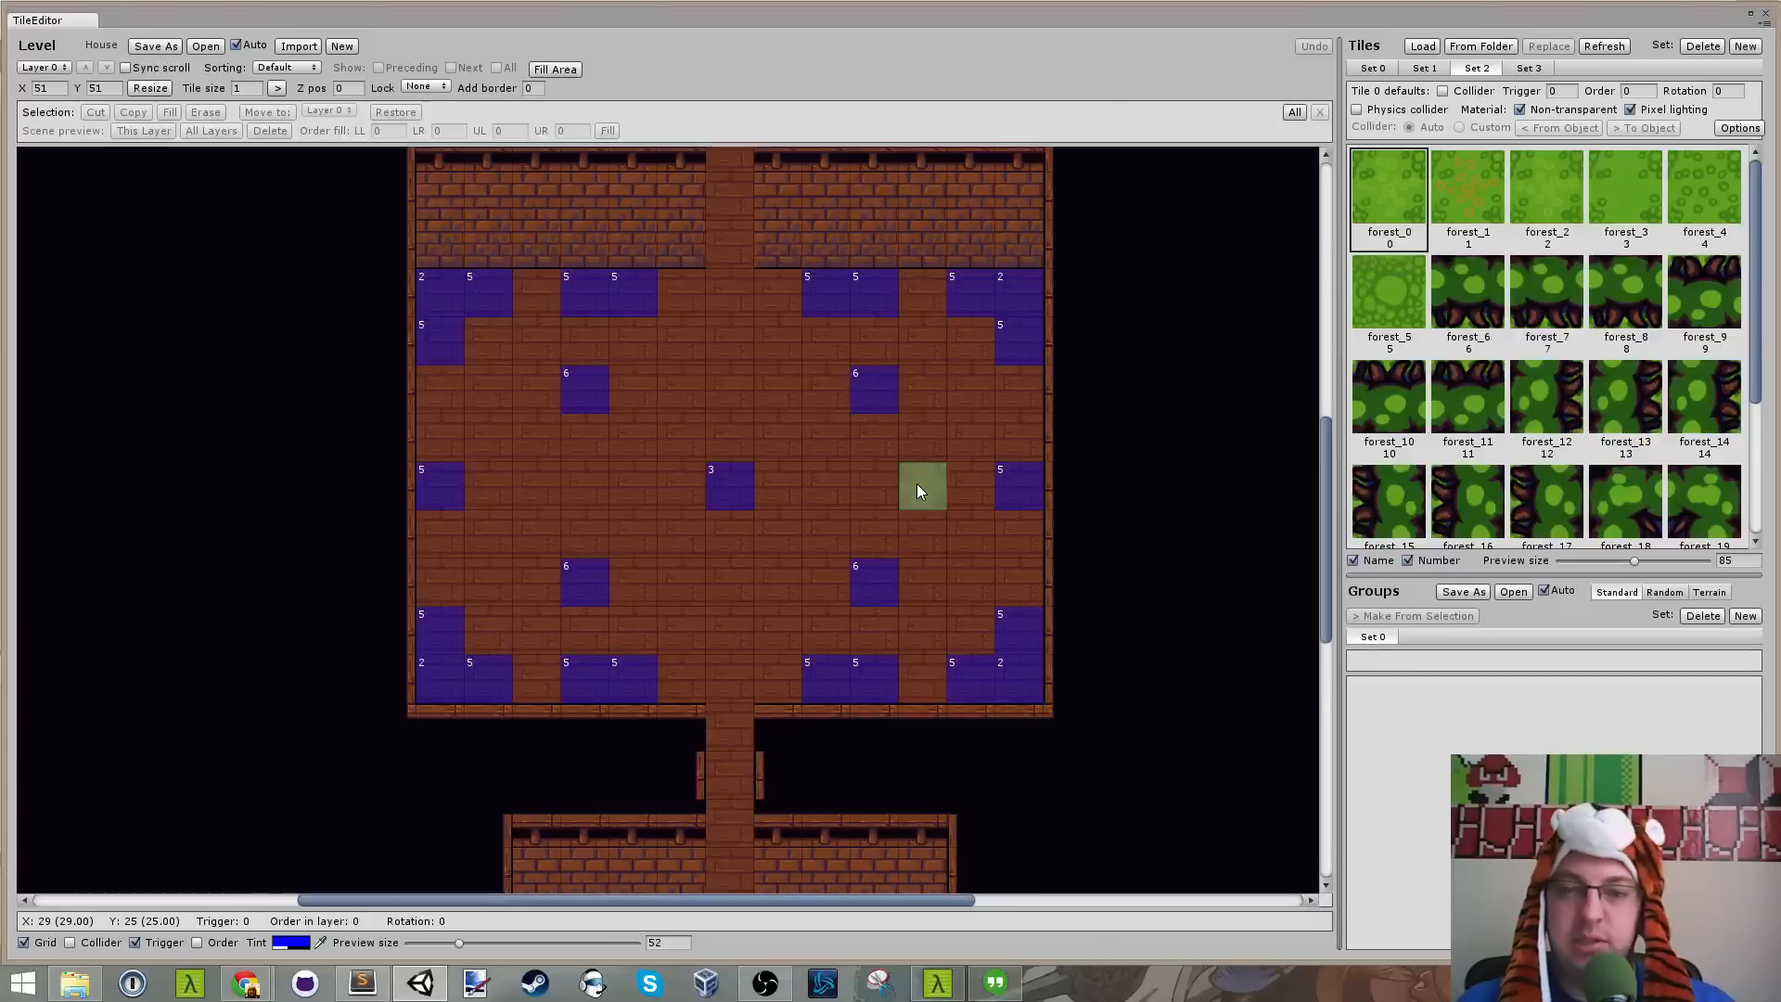
{"action": "scroll", "coordinate": [917, 482], "scroll_direction": "down", "scroll_amount": 2}
{"action": "scroll", "coordinate": [668, 413], "scroll_direction": "down", "scroll_amount": 3}
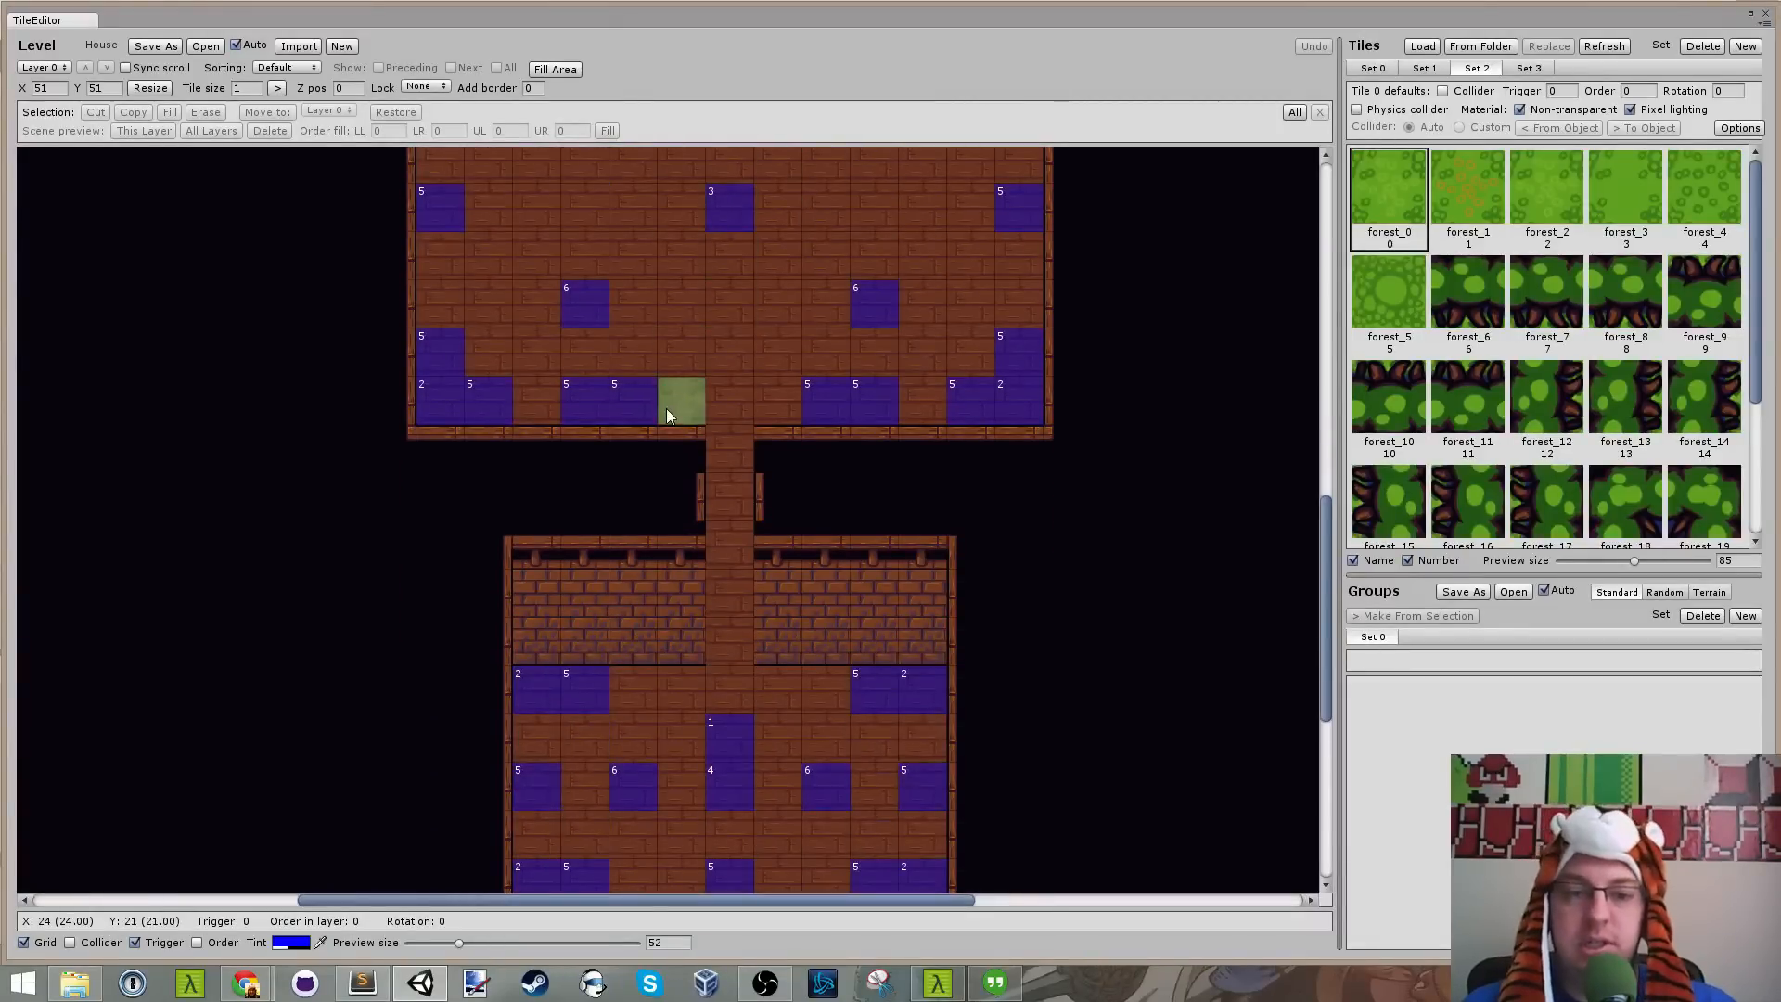
{"action": "scroll", "coordinate": [817, 356], "scroll_direction": "up", "scroll_amount": 7}
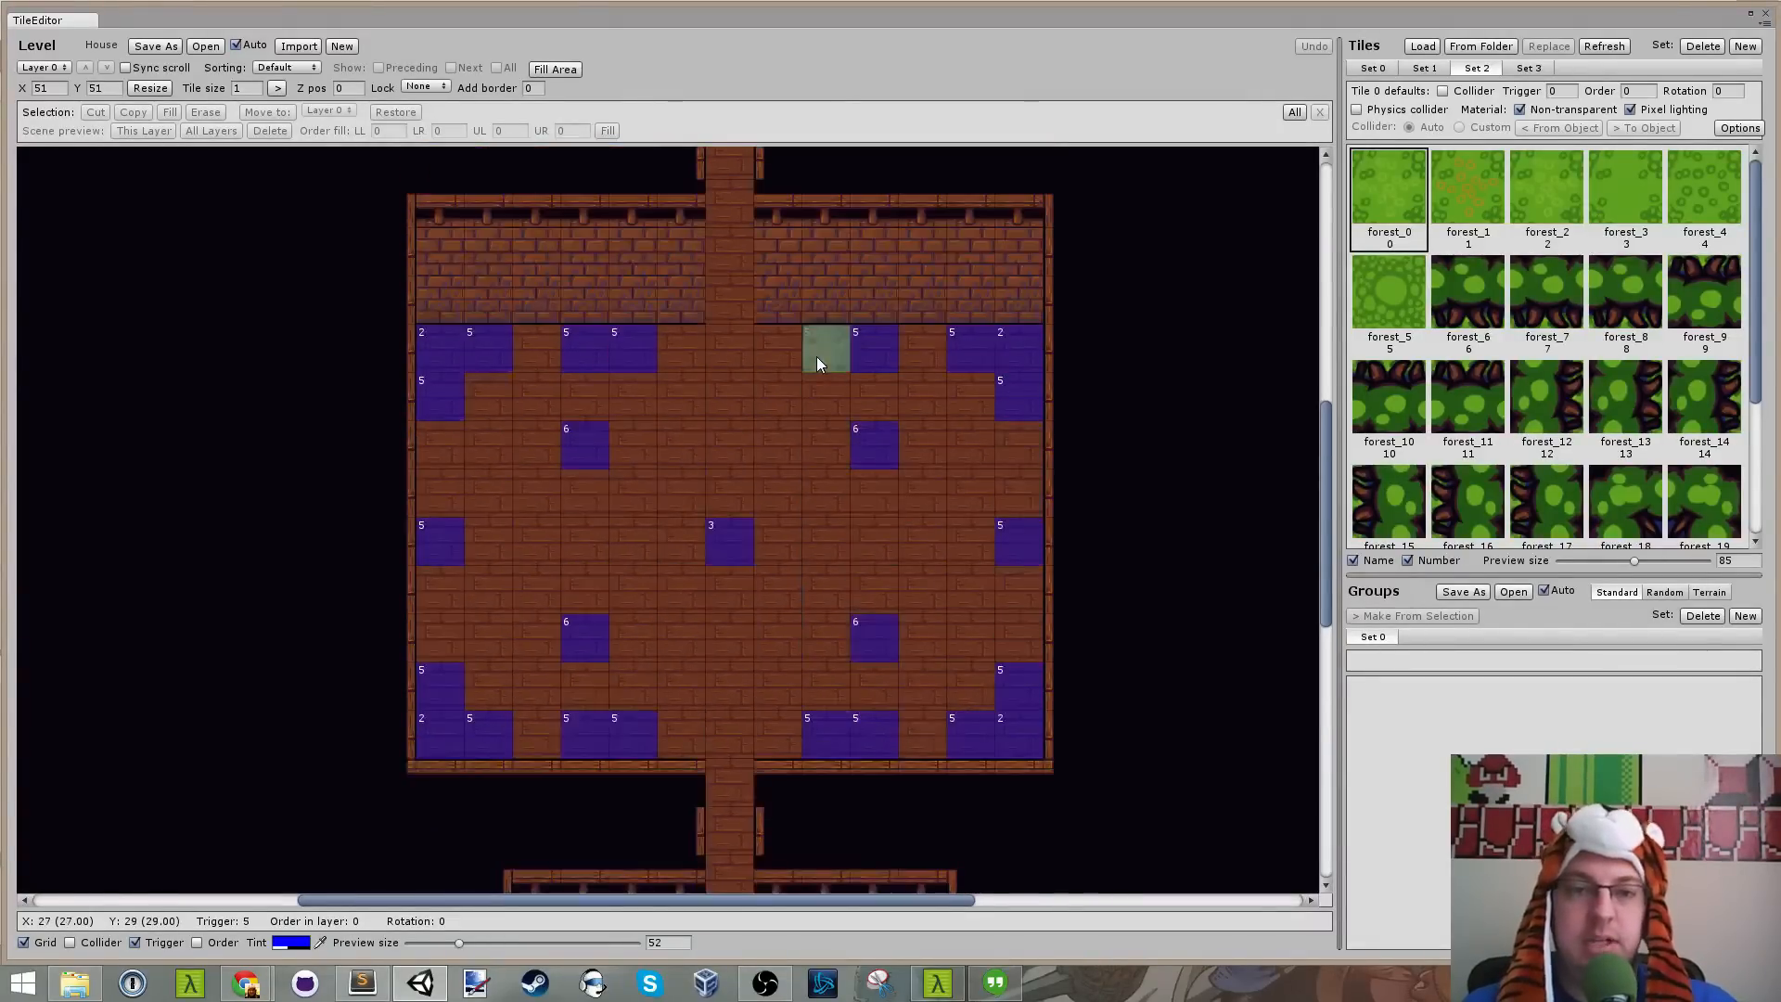
{"action": "scroll", "coordinate": [787, 332], "scroll_direction": "up", "scroll_amount": 7}
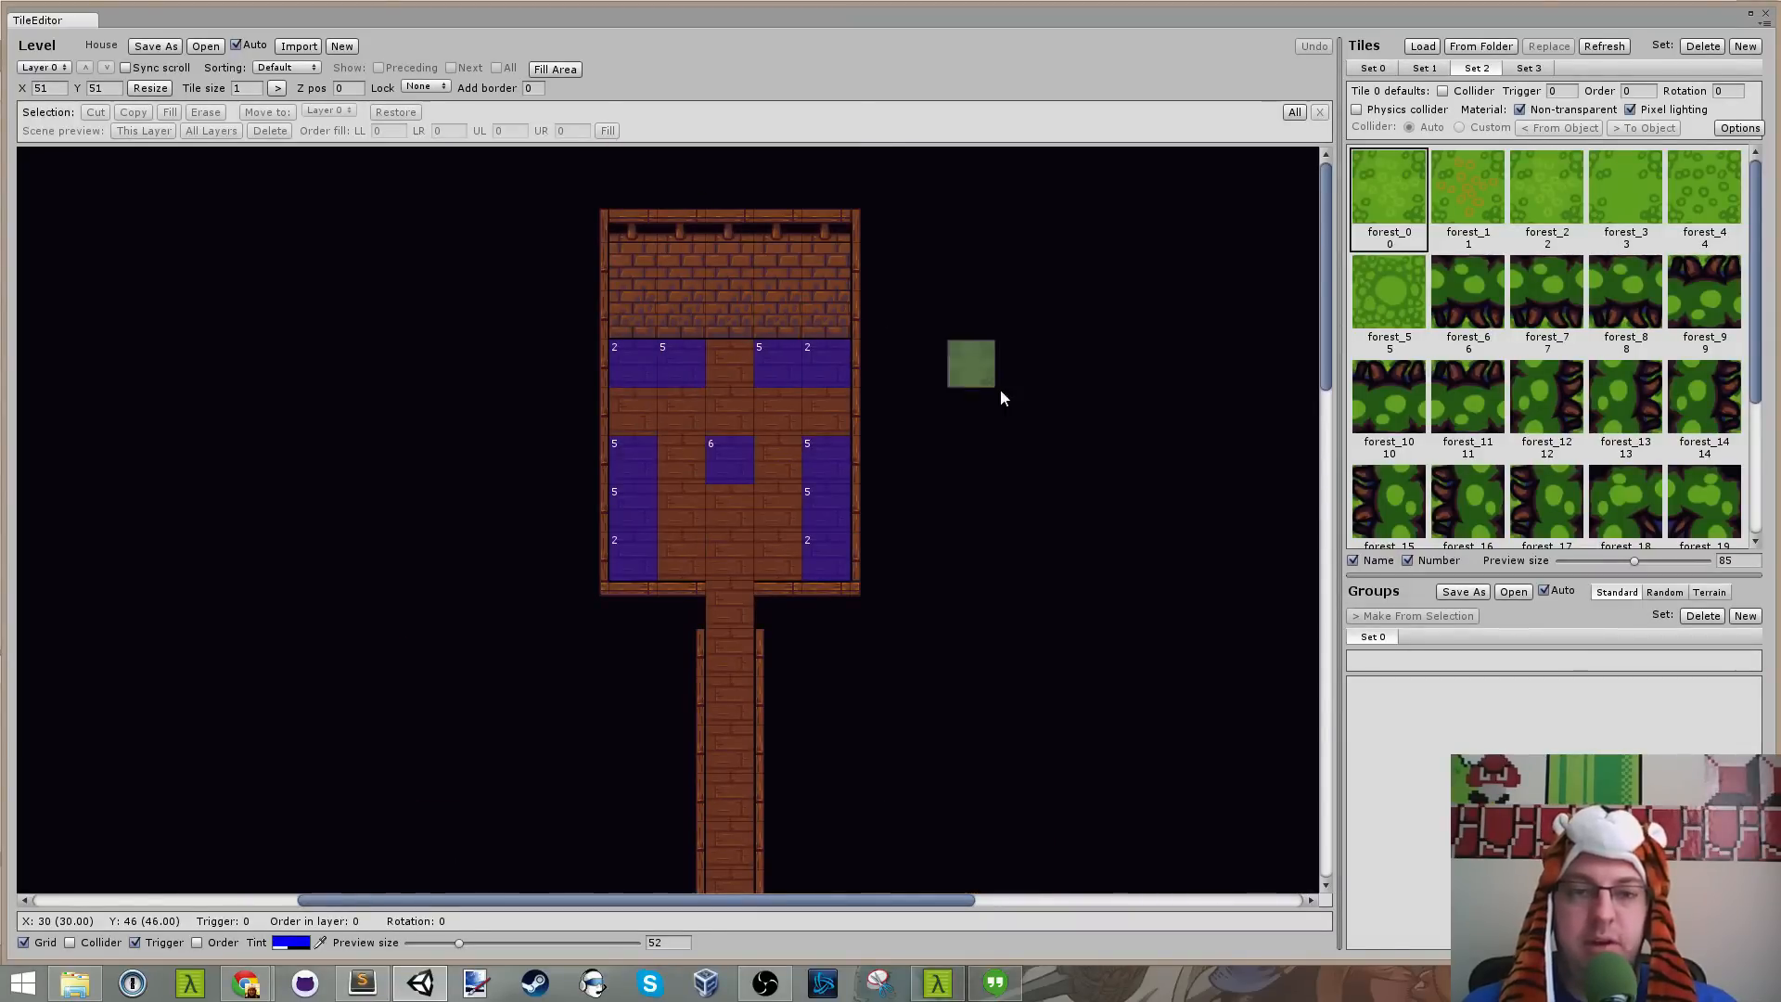
{"action": "scroll", "coordinate": [1004, 397], "scroll_direction": "down", "scroll_amount": 16}
{"action": "scroll", "coordinate": [1003, 393], "scroll_direction": "down", "scroll_amount": 8}
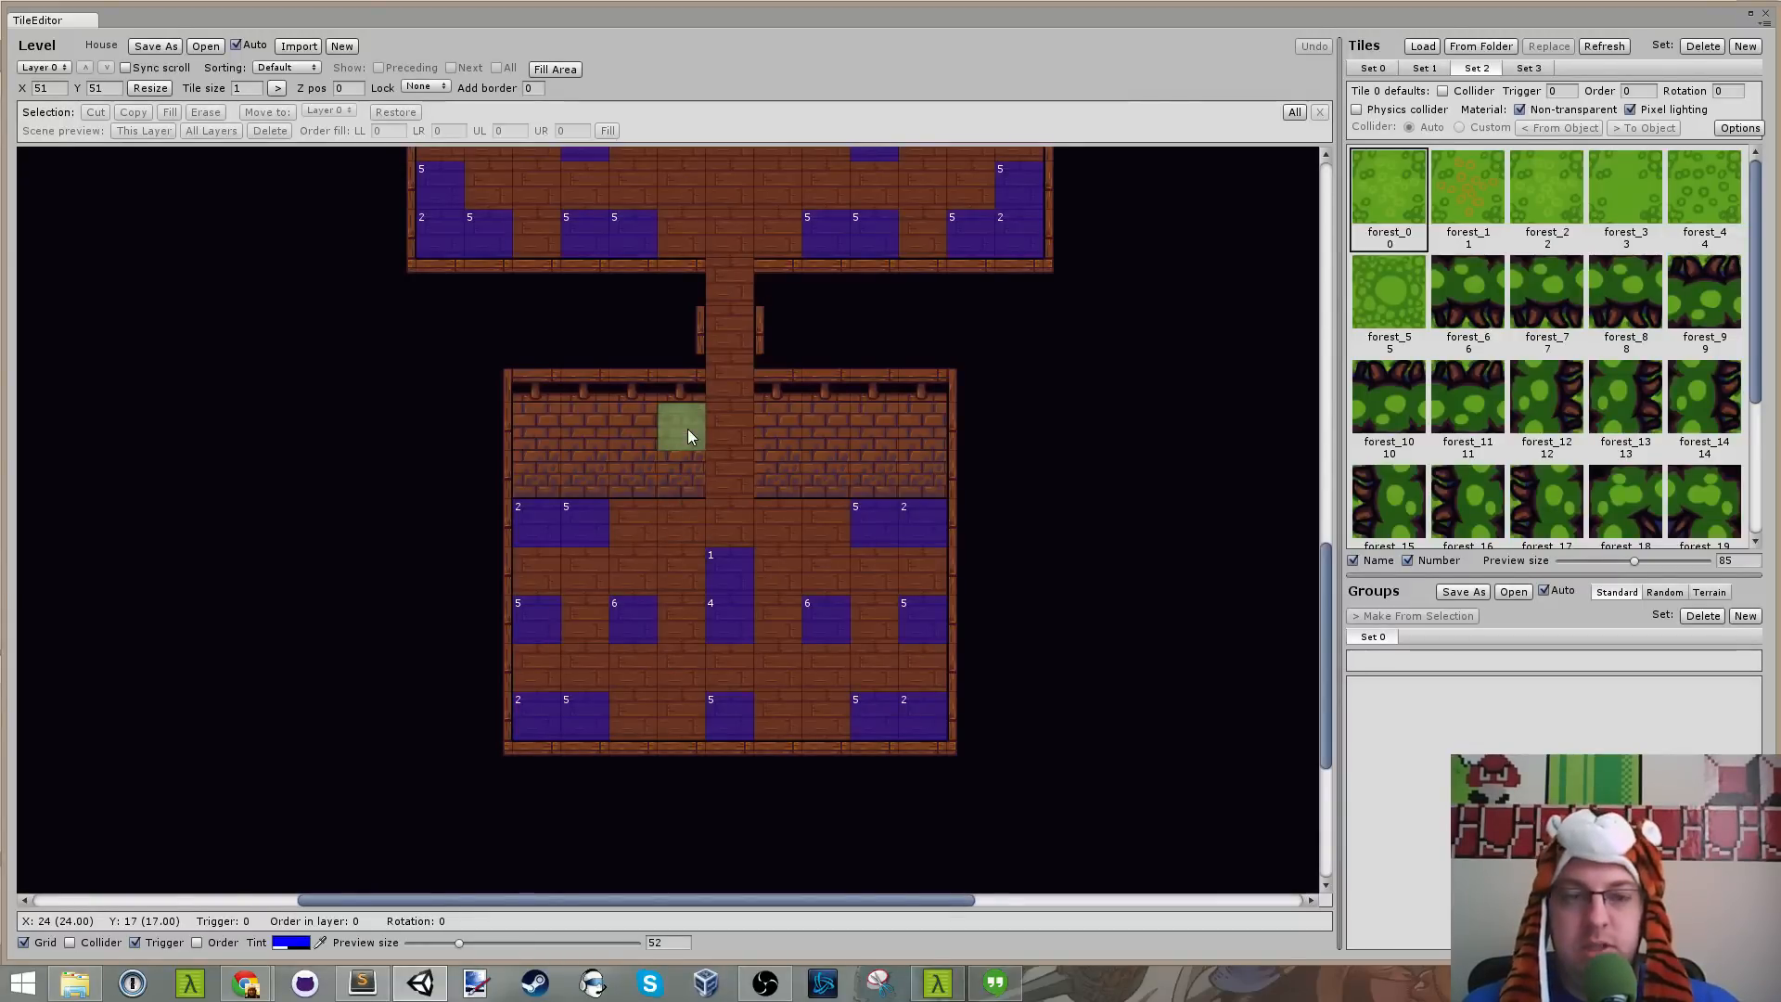
{"action": "scroll", "coordinate": [571, 480], "scroll_direction": "up", "scroll_amount": 2}
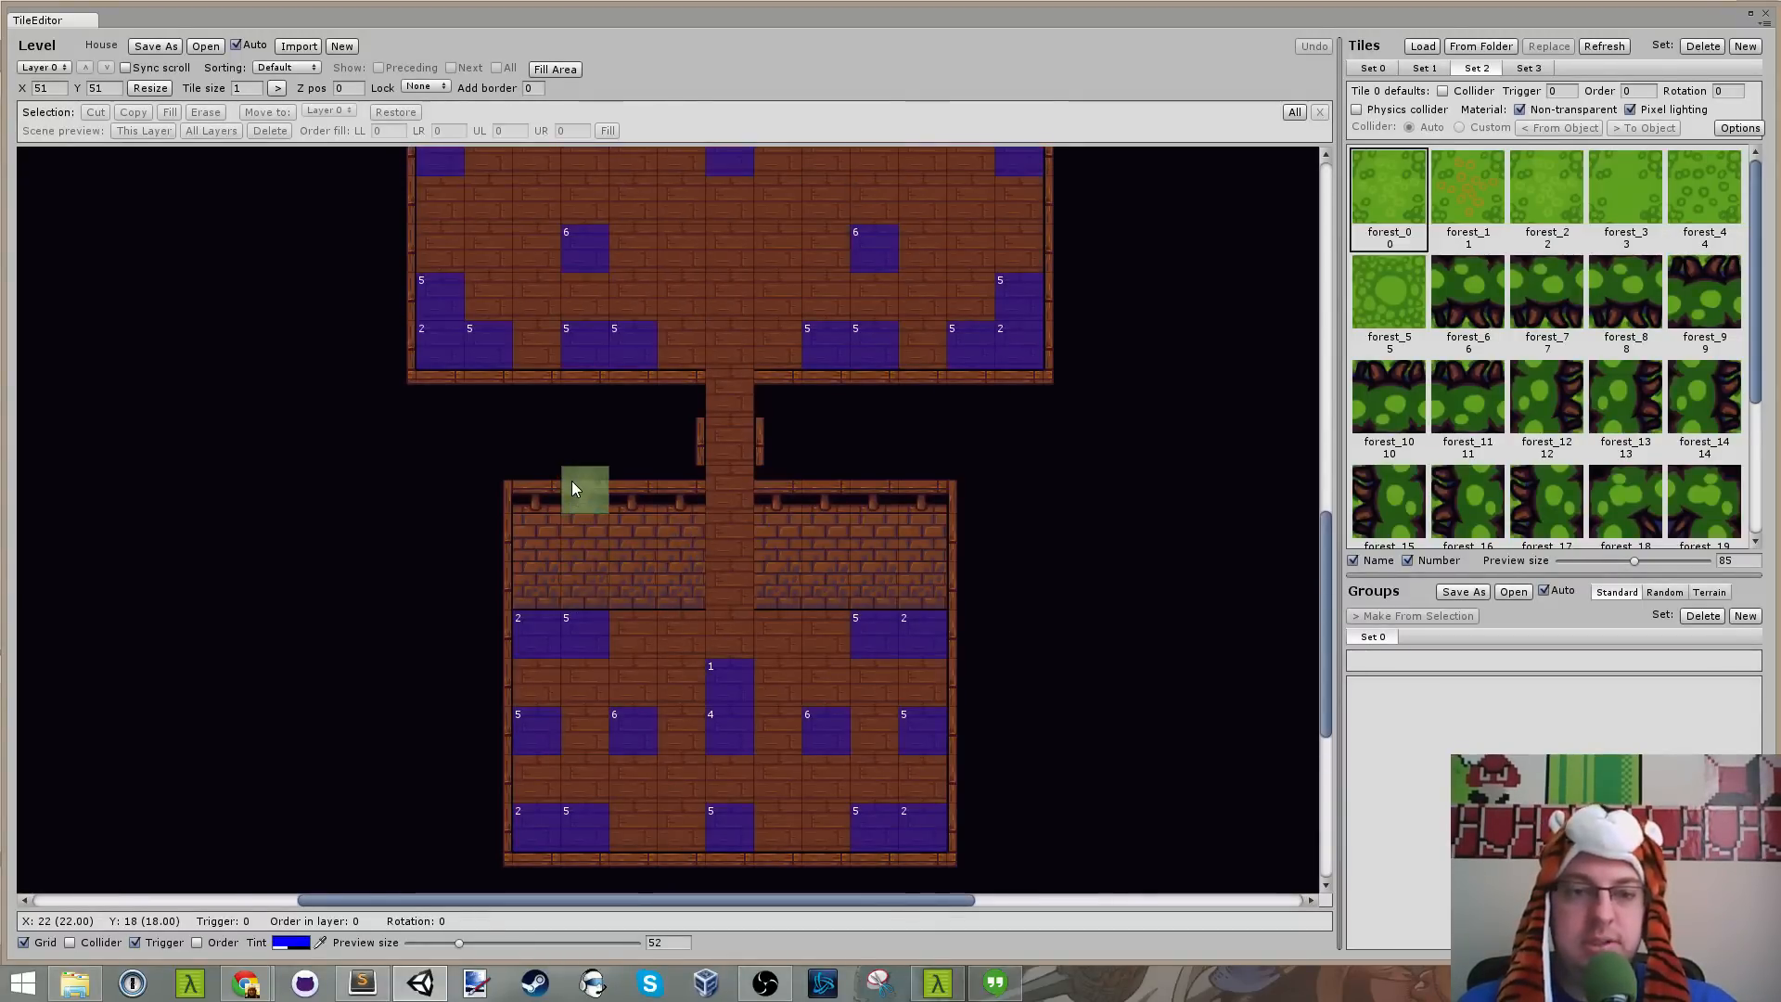
{"action": "scroll", "coordinate": [728, 594], "scroll_direction": "down", "scroll_amount": 2}
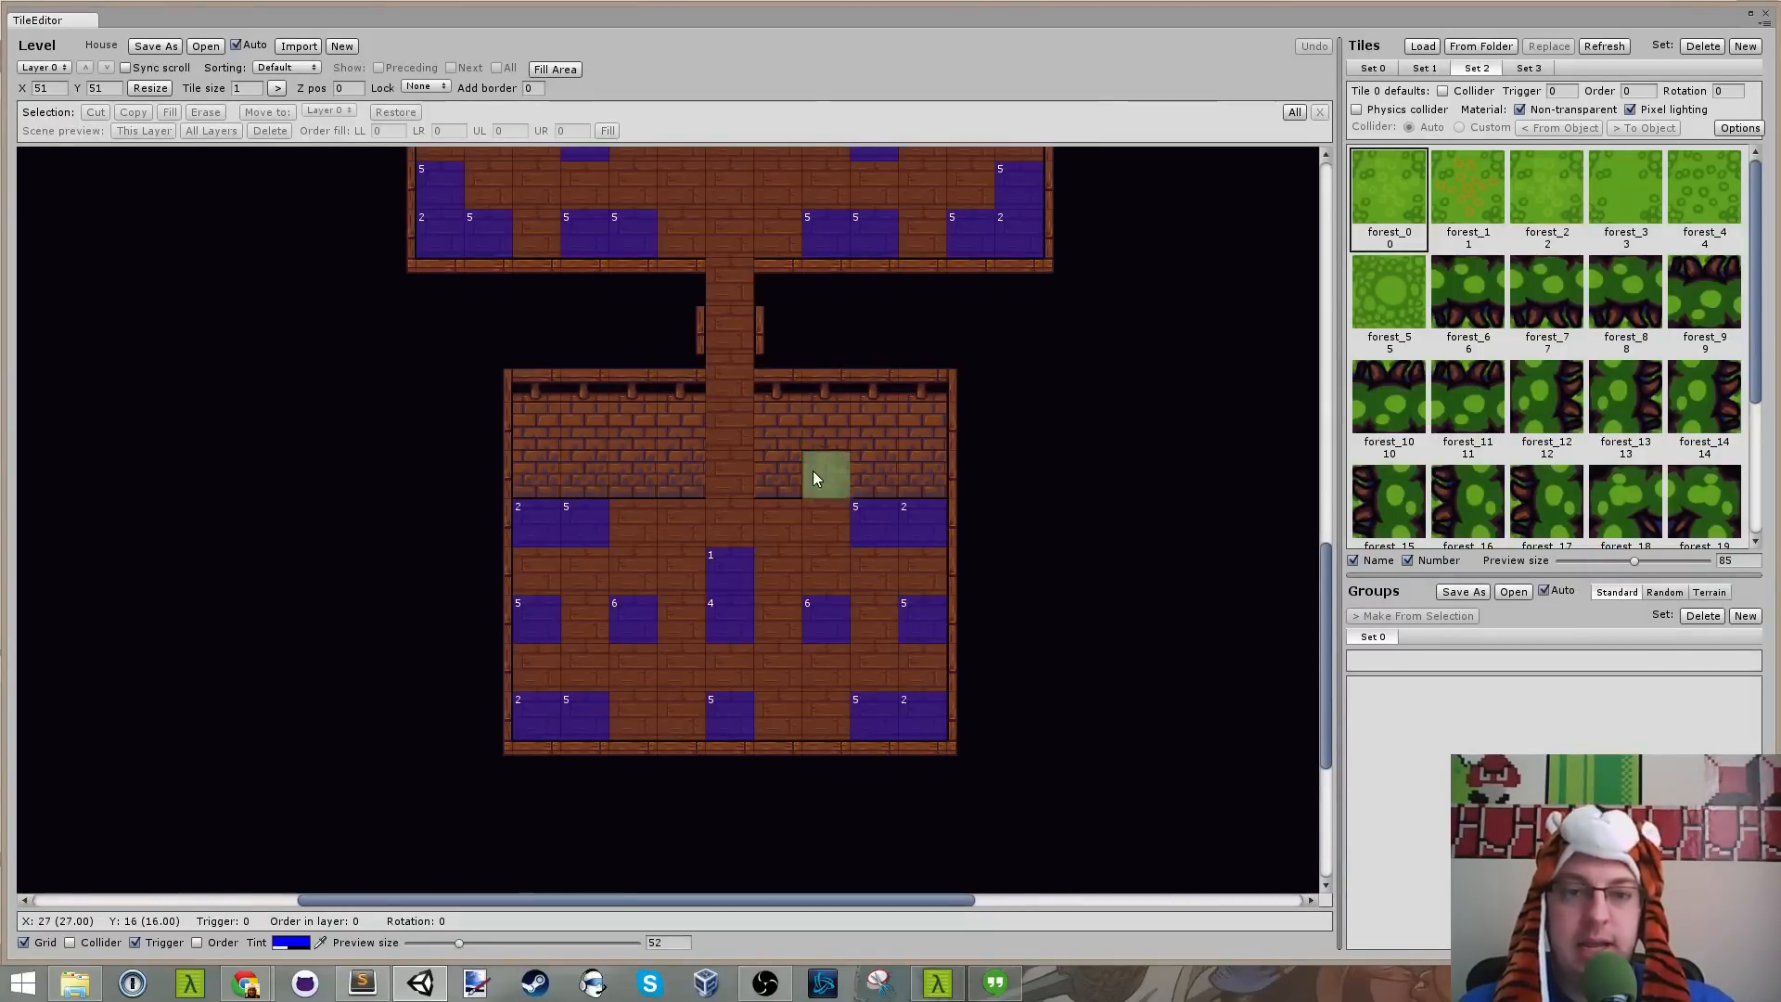
{"action": "scroll", "coordinate": [691, 424], "scroll_direction": "up", "scroll_amount": 8}
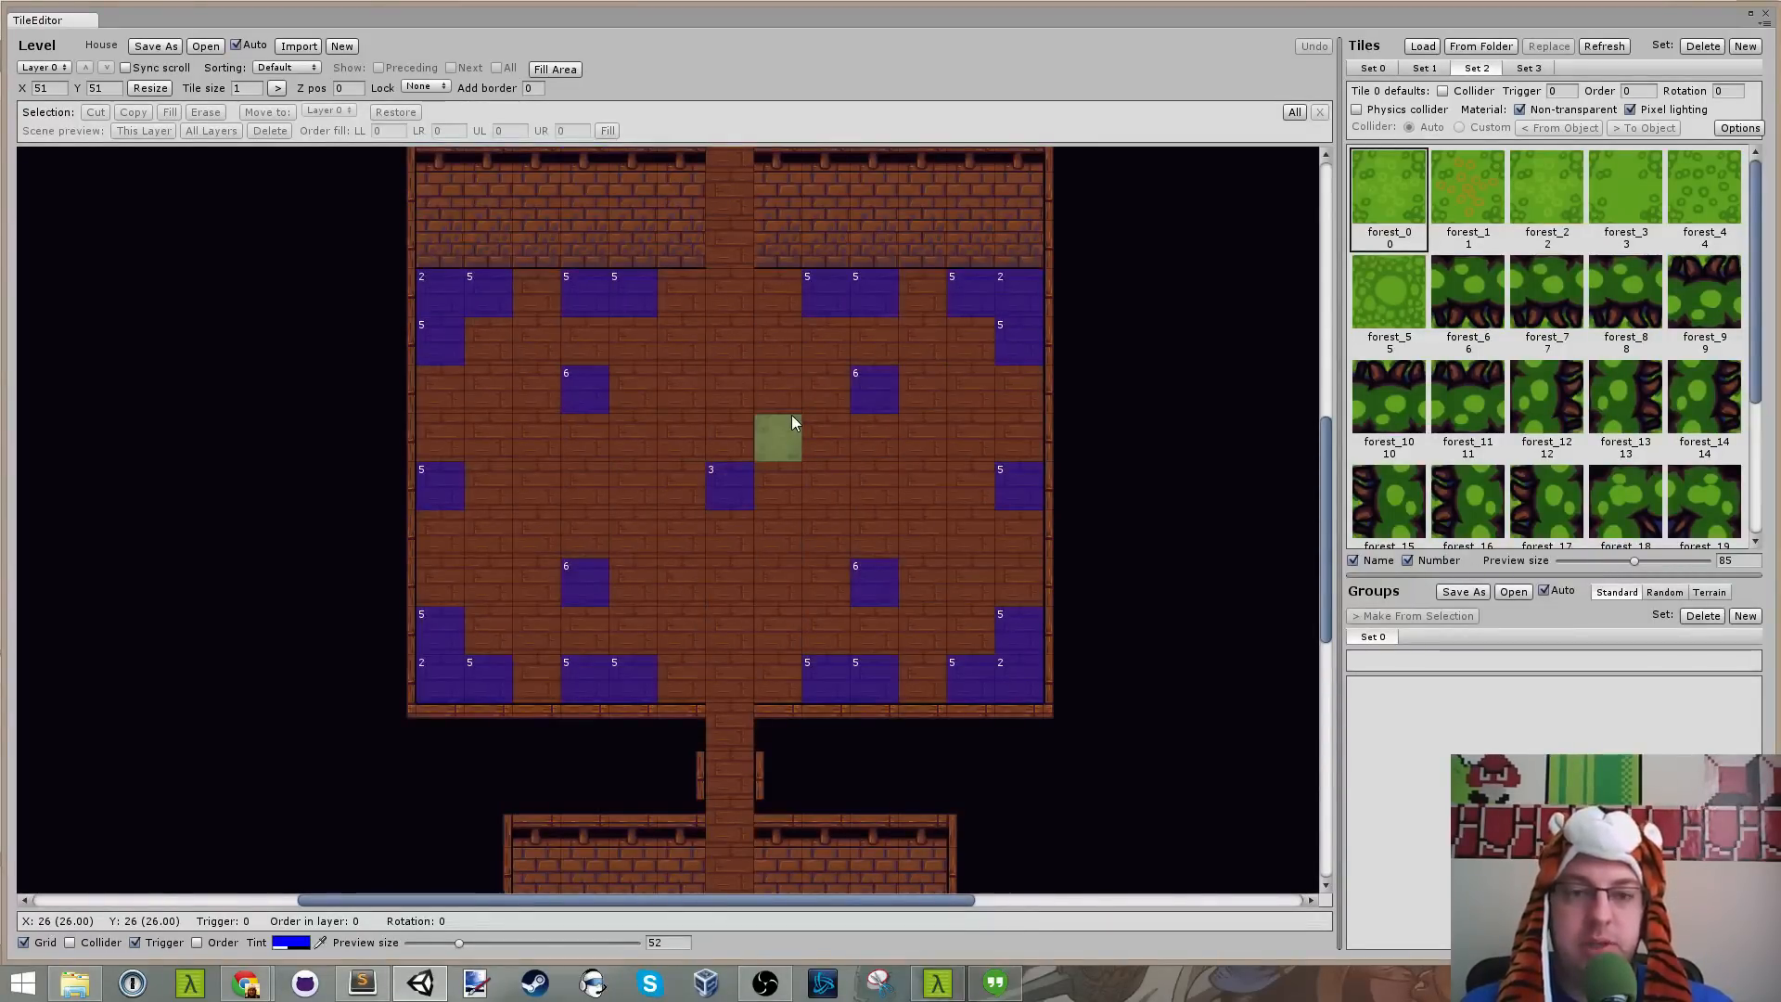
{"action": "scroll", "coordinate": [793, 387], "scroll_direction": "up", "scroll_amount": 5}
{"action": "scroll", "coordinate": [794, 388], "scroll_direction": "down", "scroll_amount": 5}
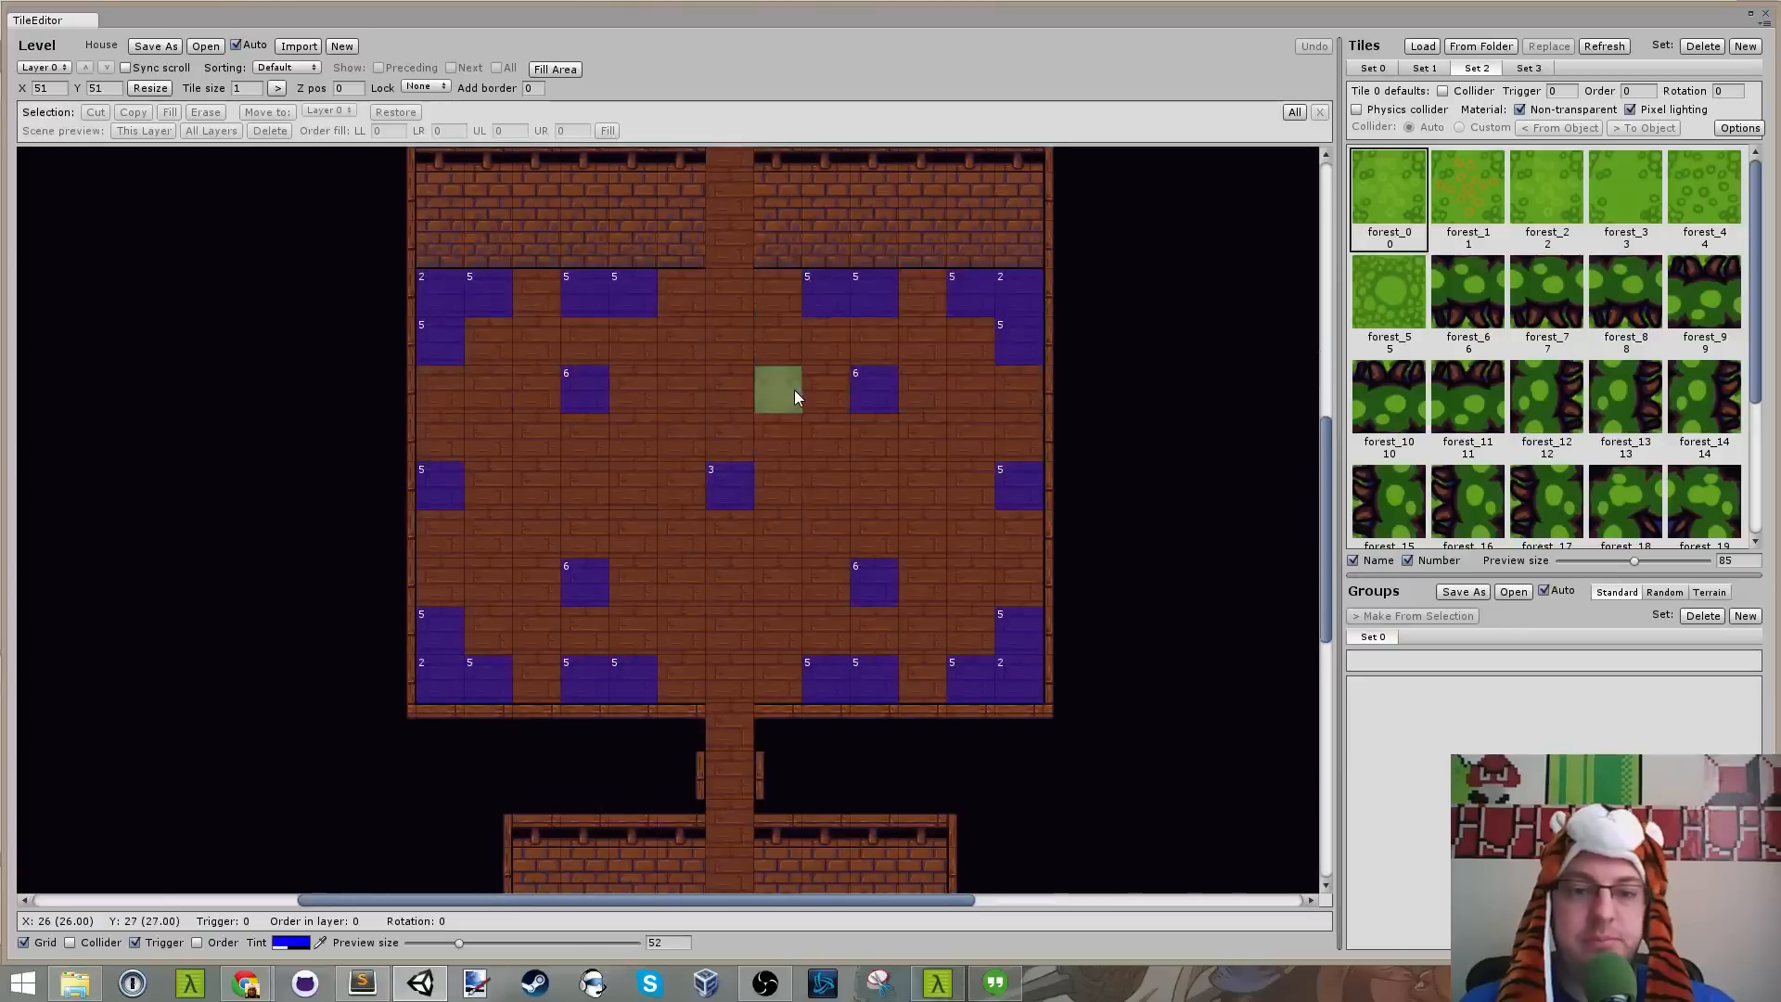
{"action": "scroll", "coordinate": [794, 390], "scroll_direction": "down", "scroll_amount": 14}
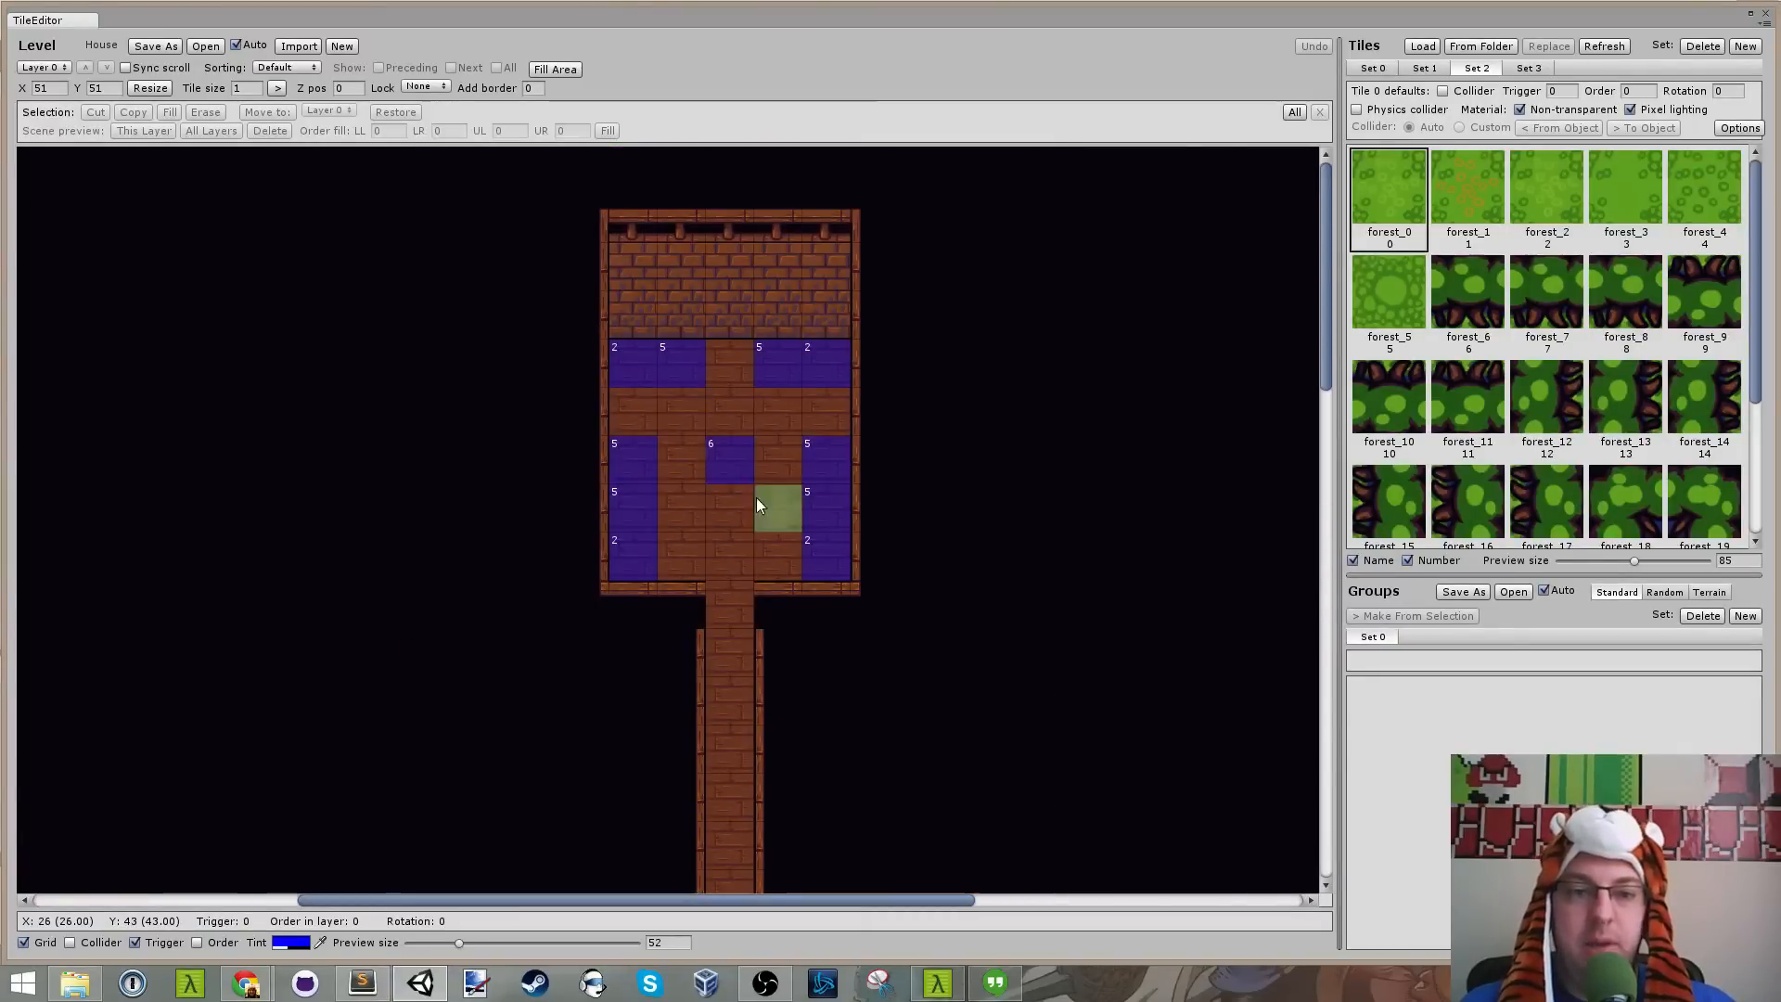
{"action": "scroll", "coordinate": [744, 462], "scroll_direction": "down", "scroll_amount": 3}
{"action": "scroll", "coordinate": [714, 334], "scroll_direction": "up", "scroll_amount": 3}
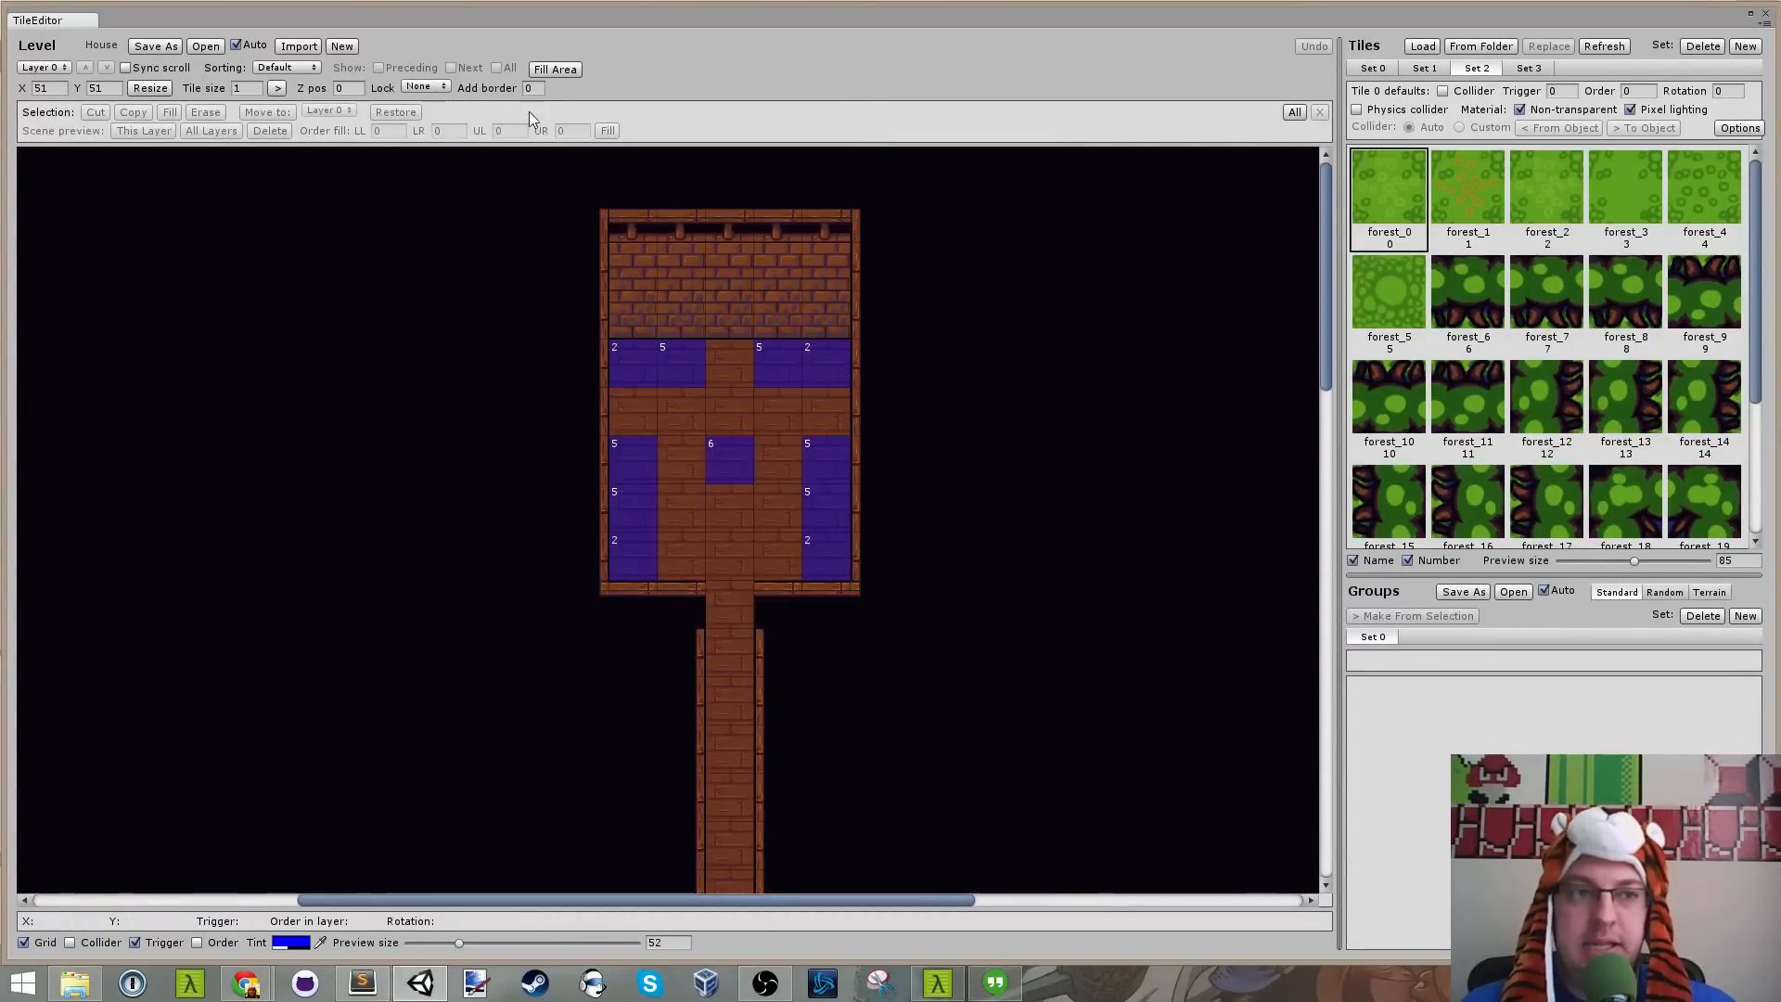
Step: Check the trigger numbers used in House.xml in Sublime Text, and set the small northern room's trigger 6 tile to 7 in Unity
{"action": "left_click", "coordinate": [730, 452]}
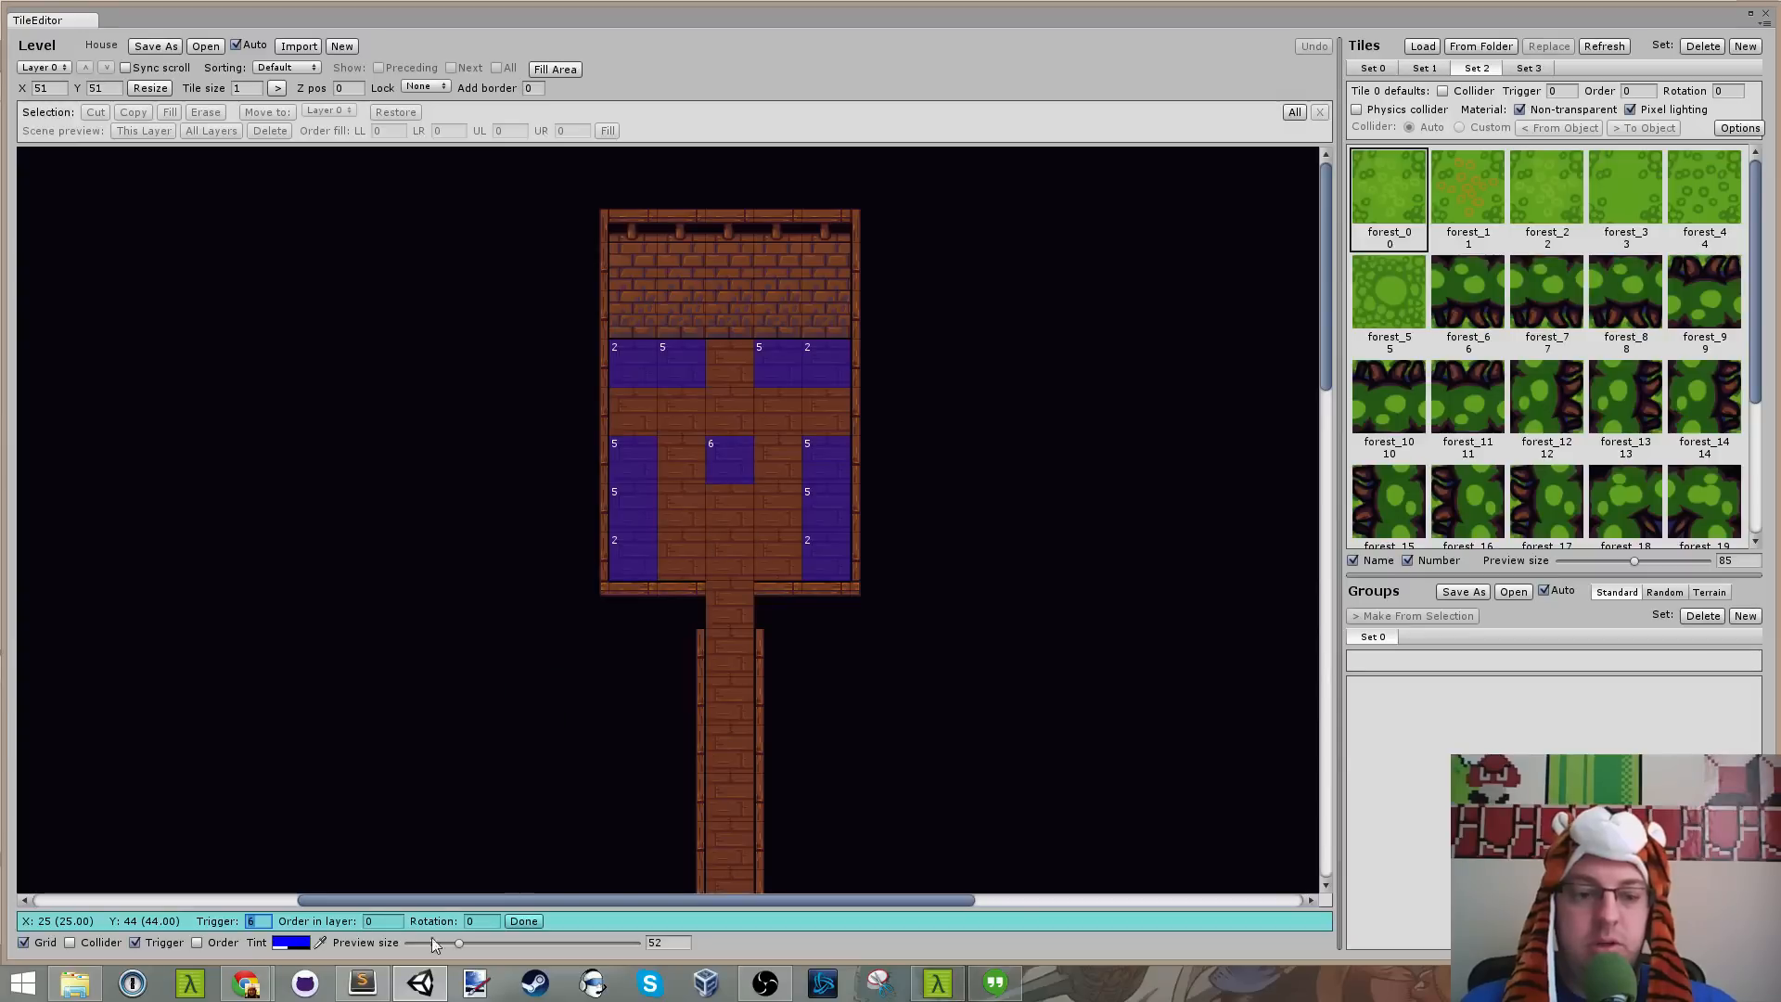
{"action": "left_click", "coordinate": [362, 983]}
{"action": "scroll", "coordinate": [1094, 445], "scroll_direction": "down", "scroll_amount": 2}
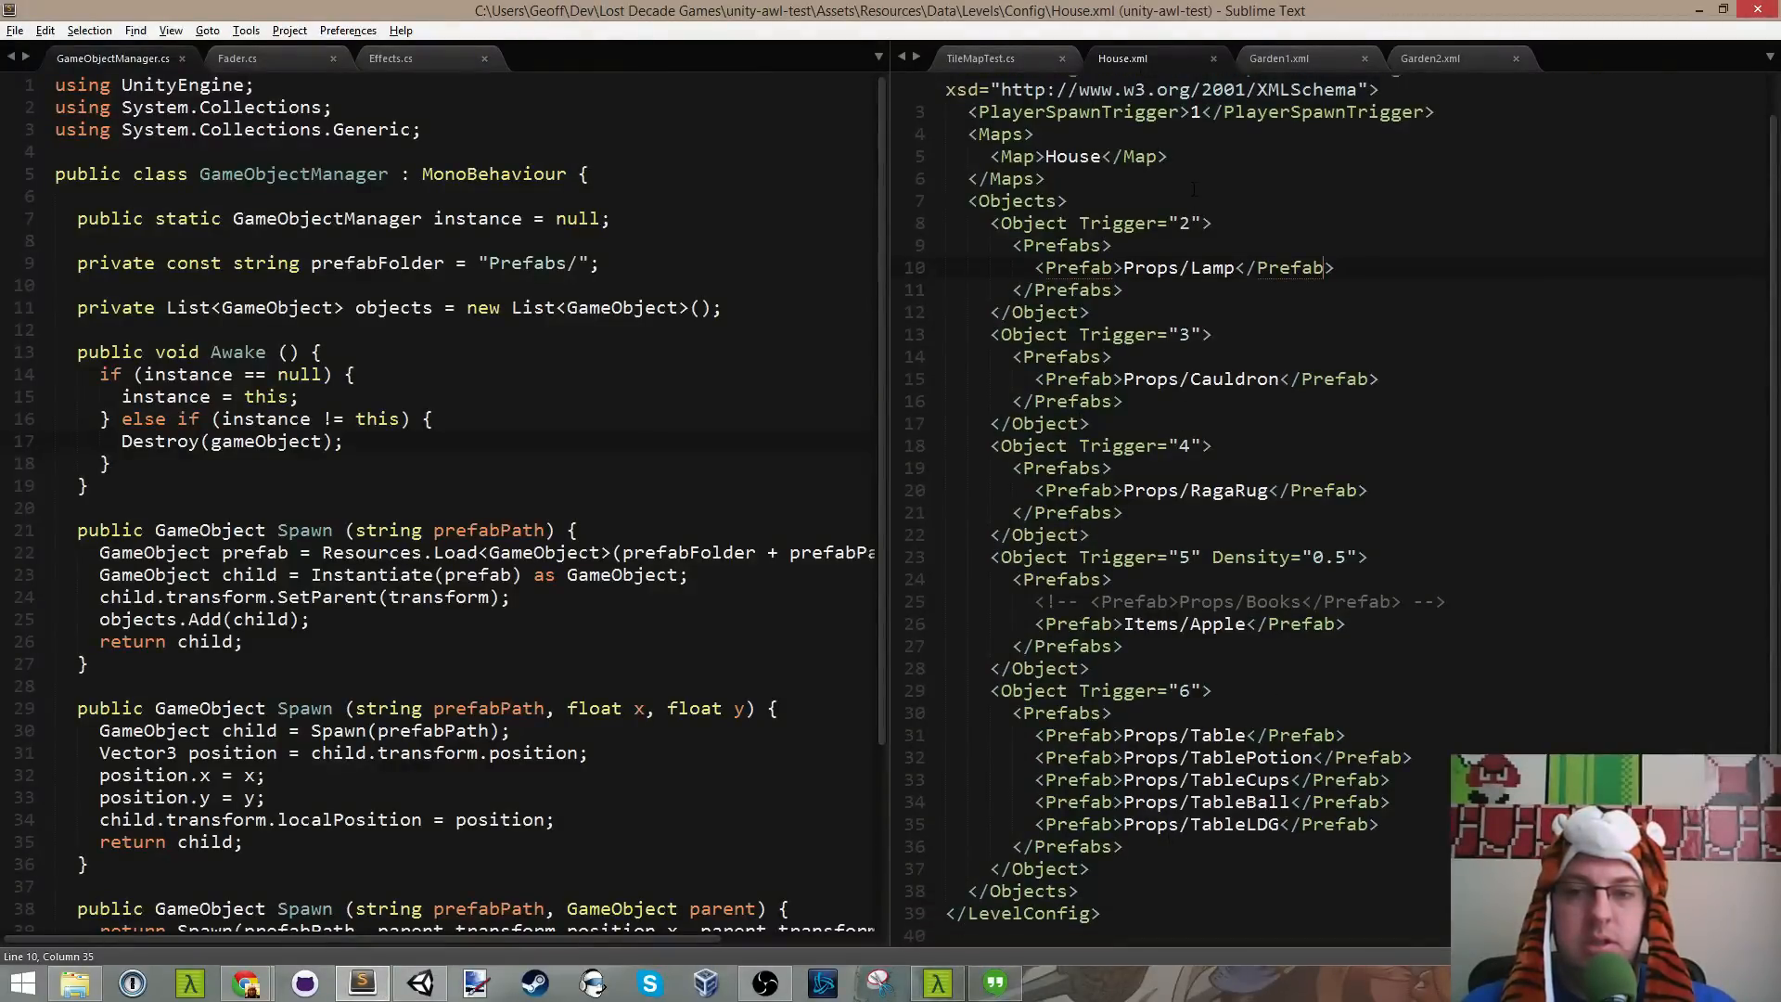
{"action": "key", "text": "alt+Tab"}
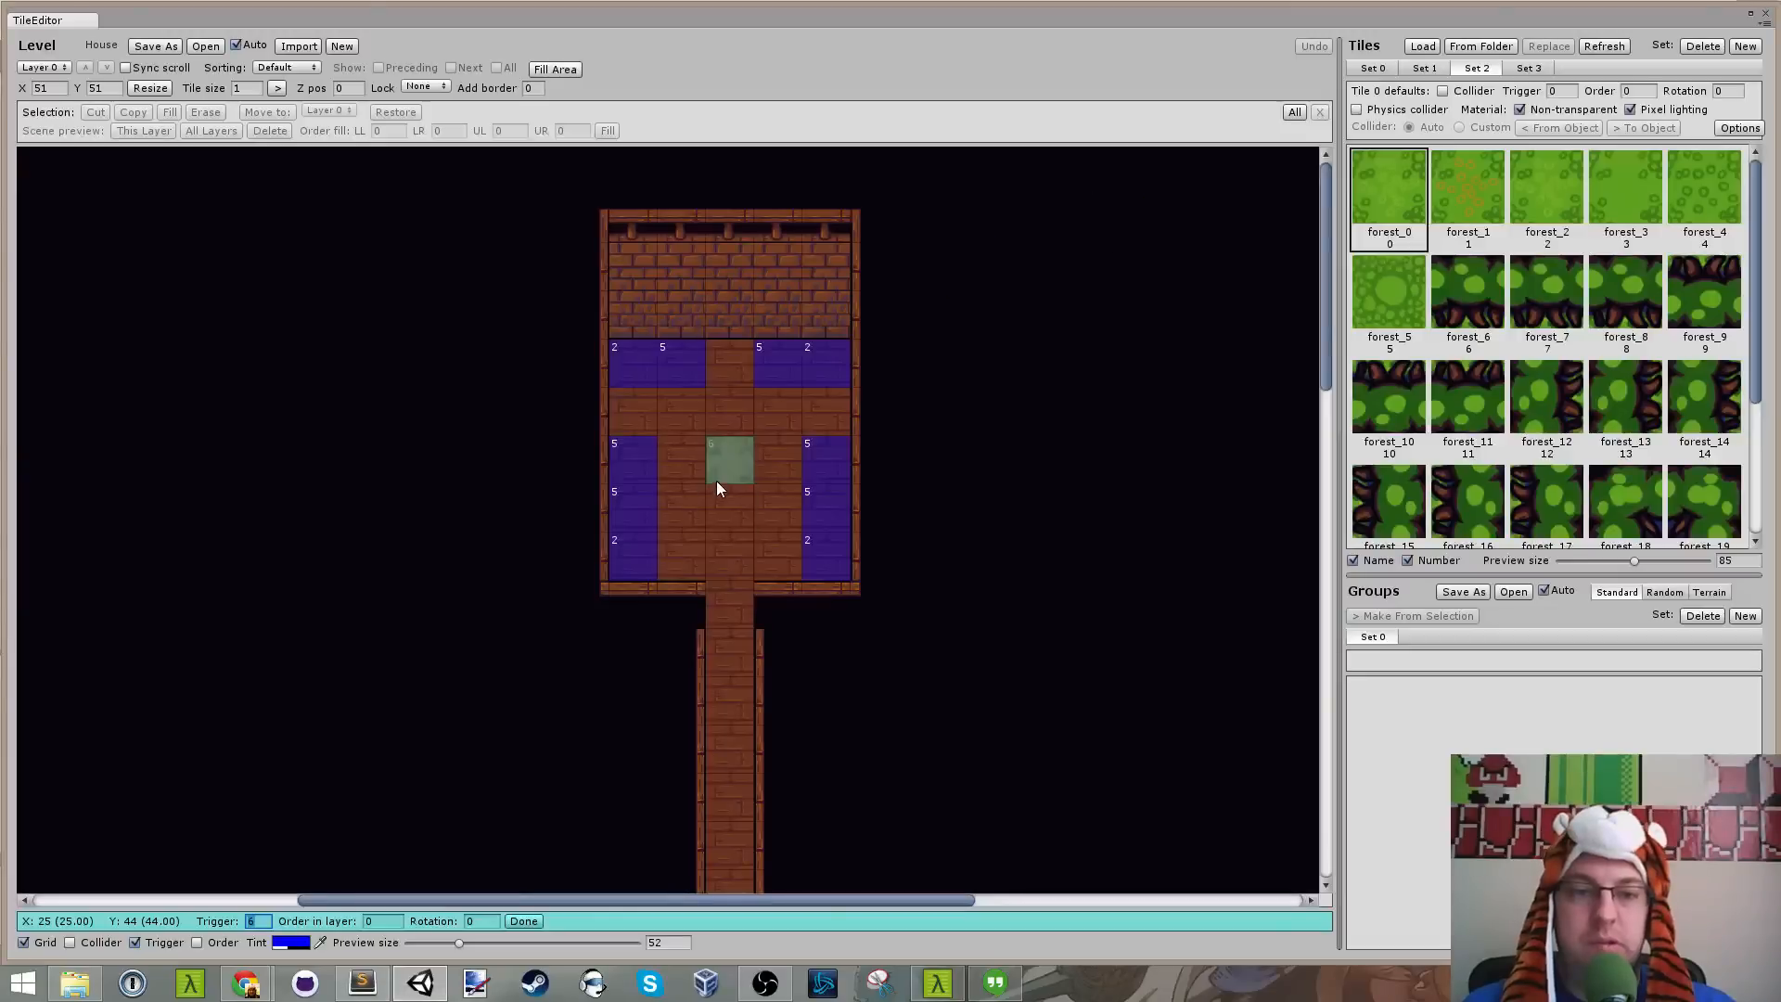
{"action": "type", "text": "7"}
{"action": "key", "text": "Return"}
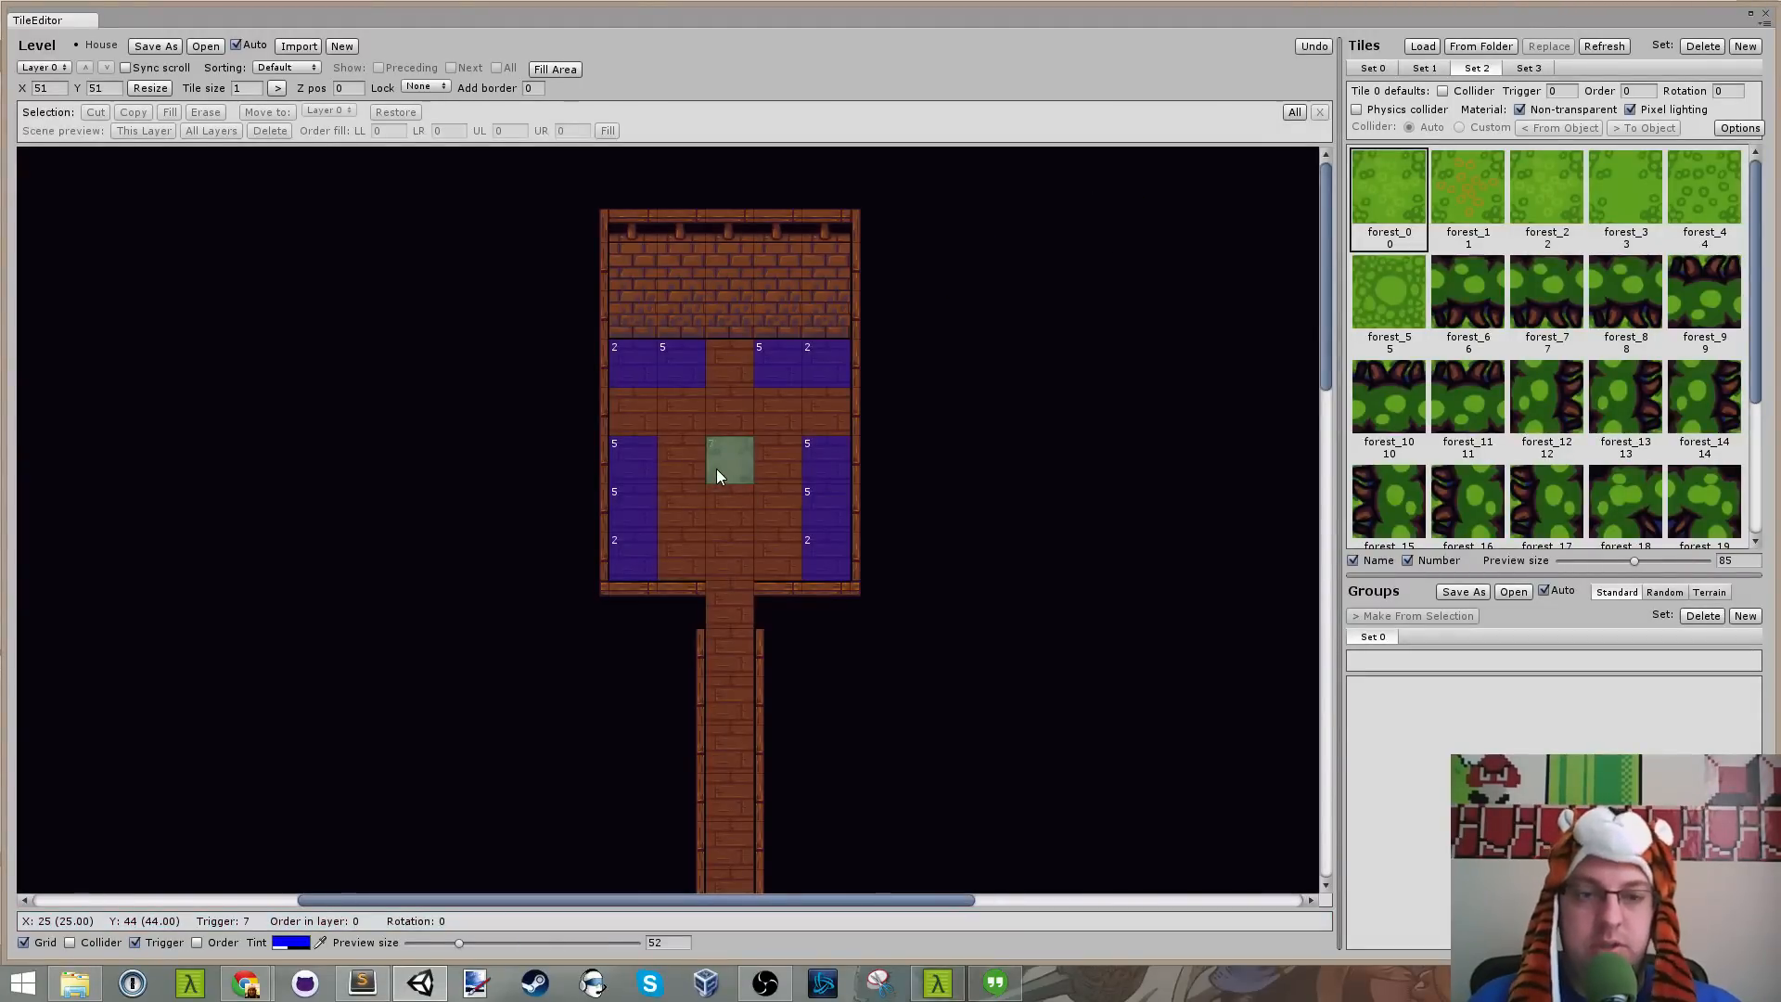
Step: In Sublime Text, copy the Warps block from Garden1.xml into House.xml after the Objects block, and save the file
{"action": "key", "text": "alt+Tab"}
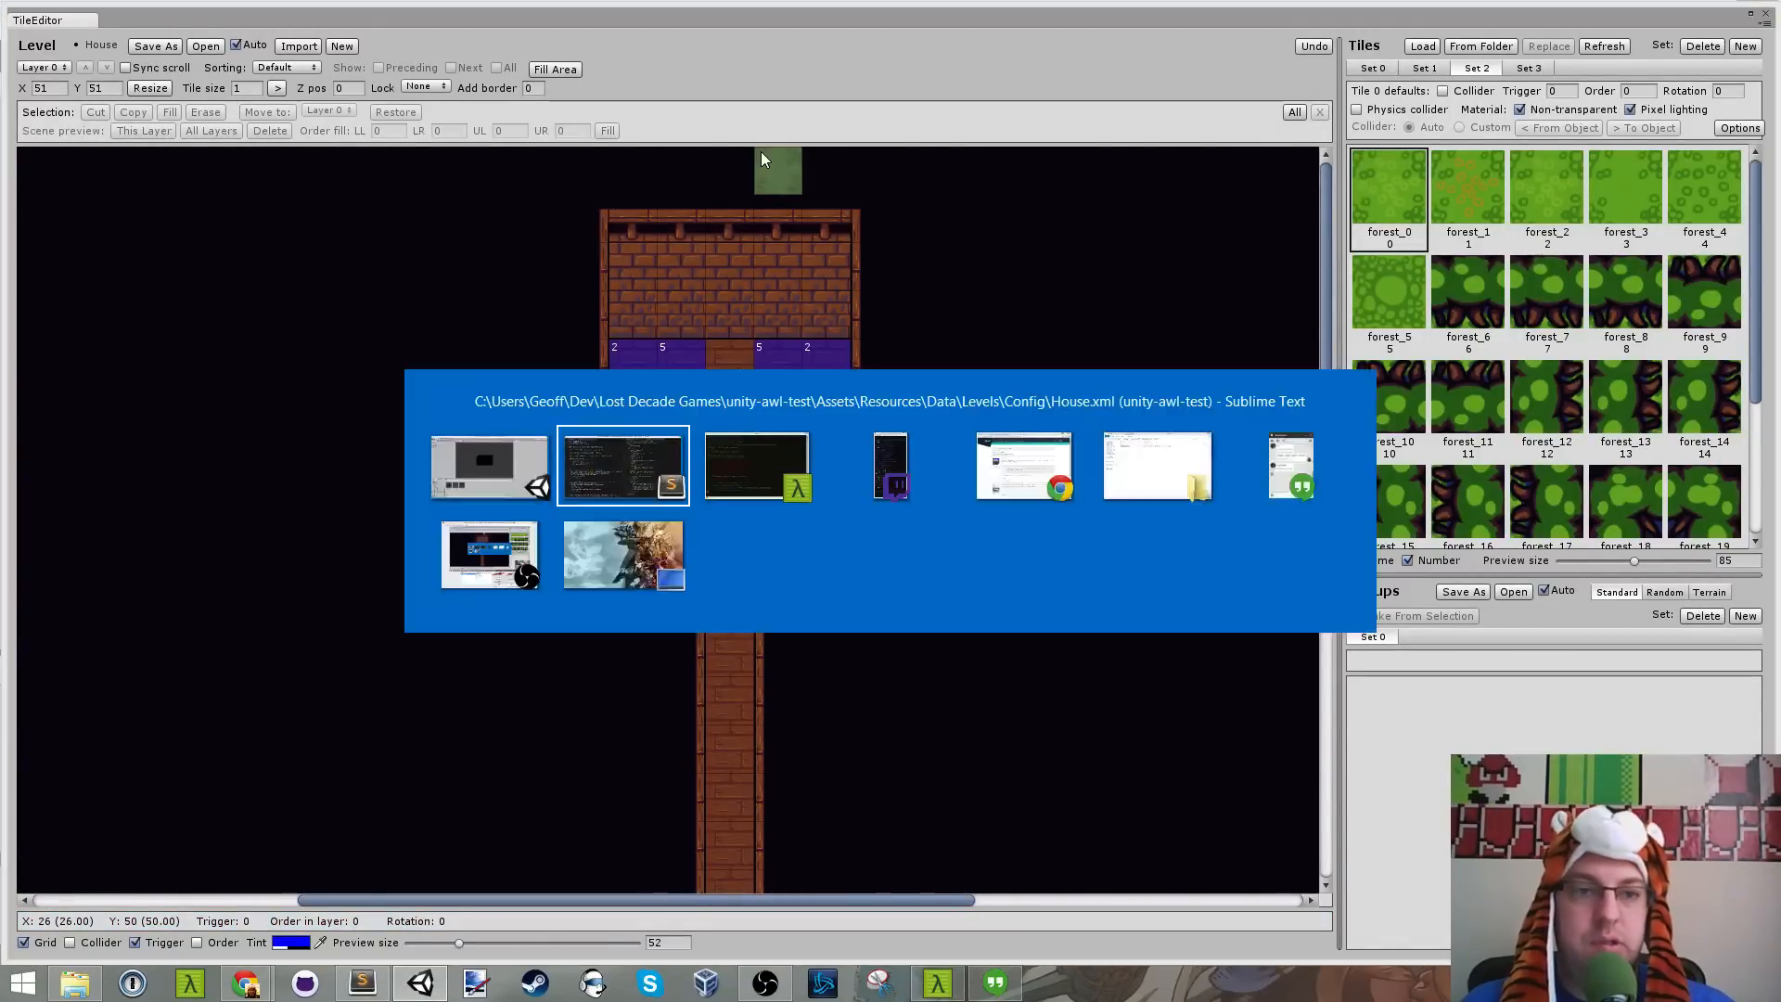
{"action": "key", "text": "alt+Tab"}
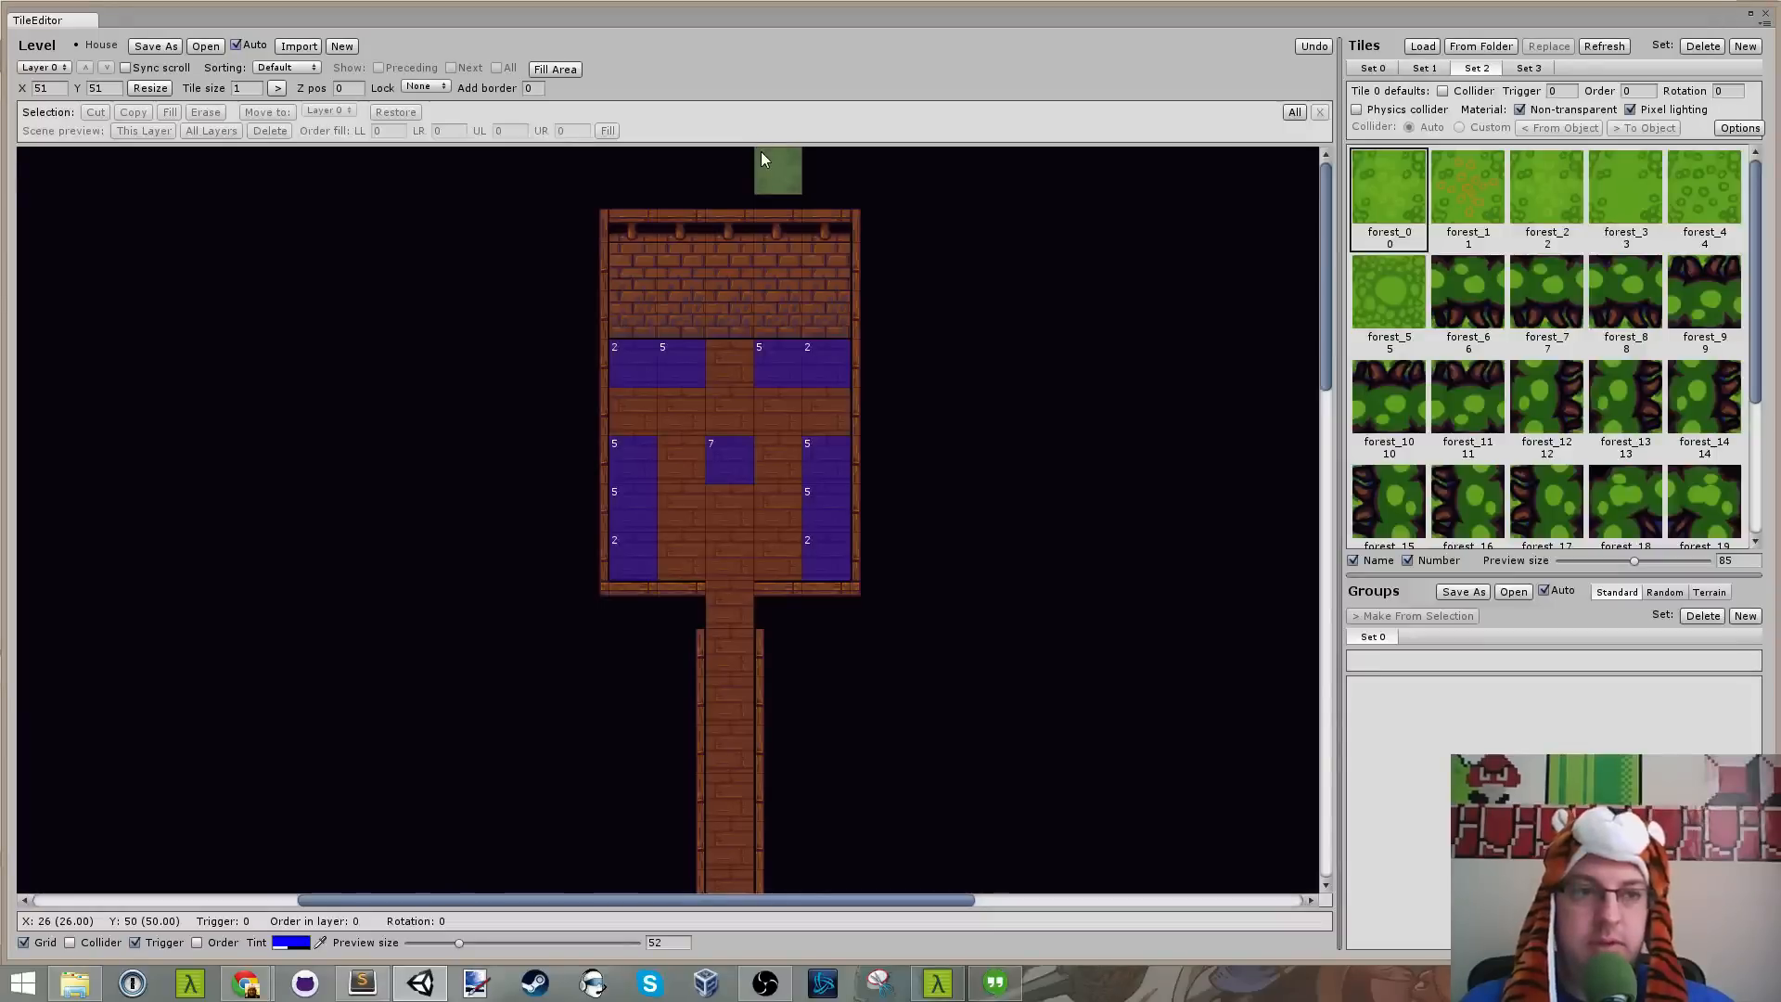
{"action": "left_click", "coordinate": [363, 984]}
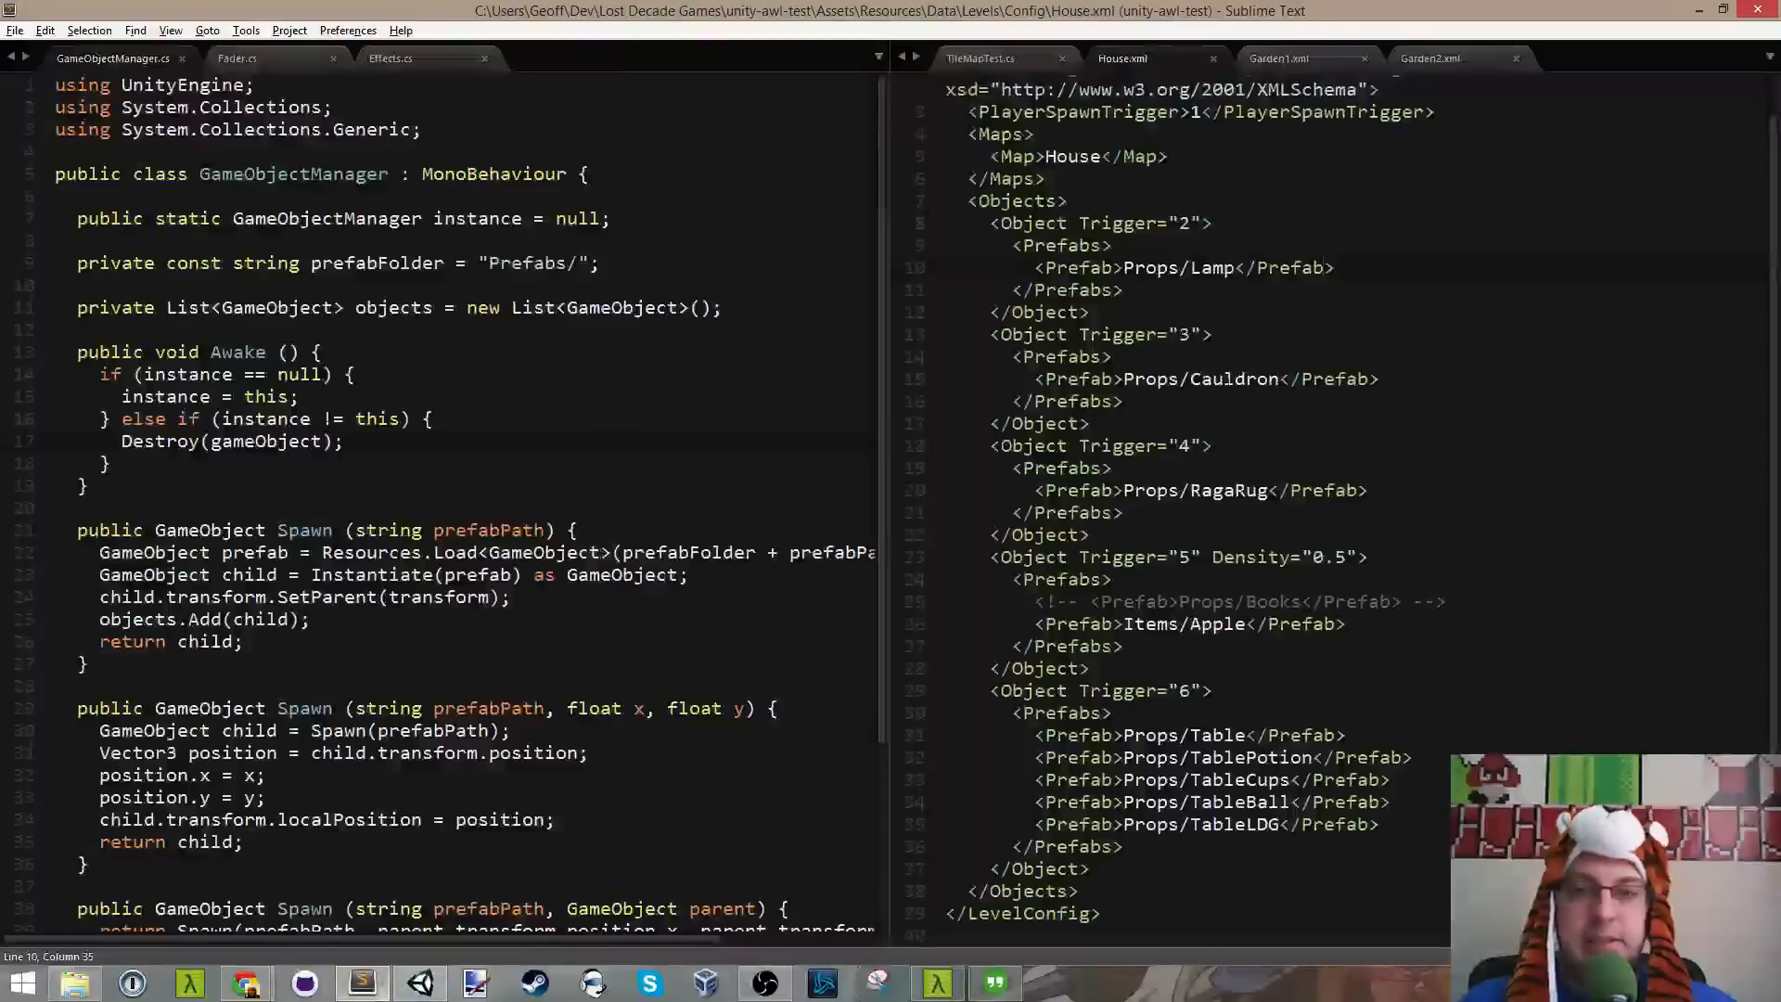
{"action": "left_click", "coordinate": [1310, 51]}
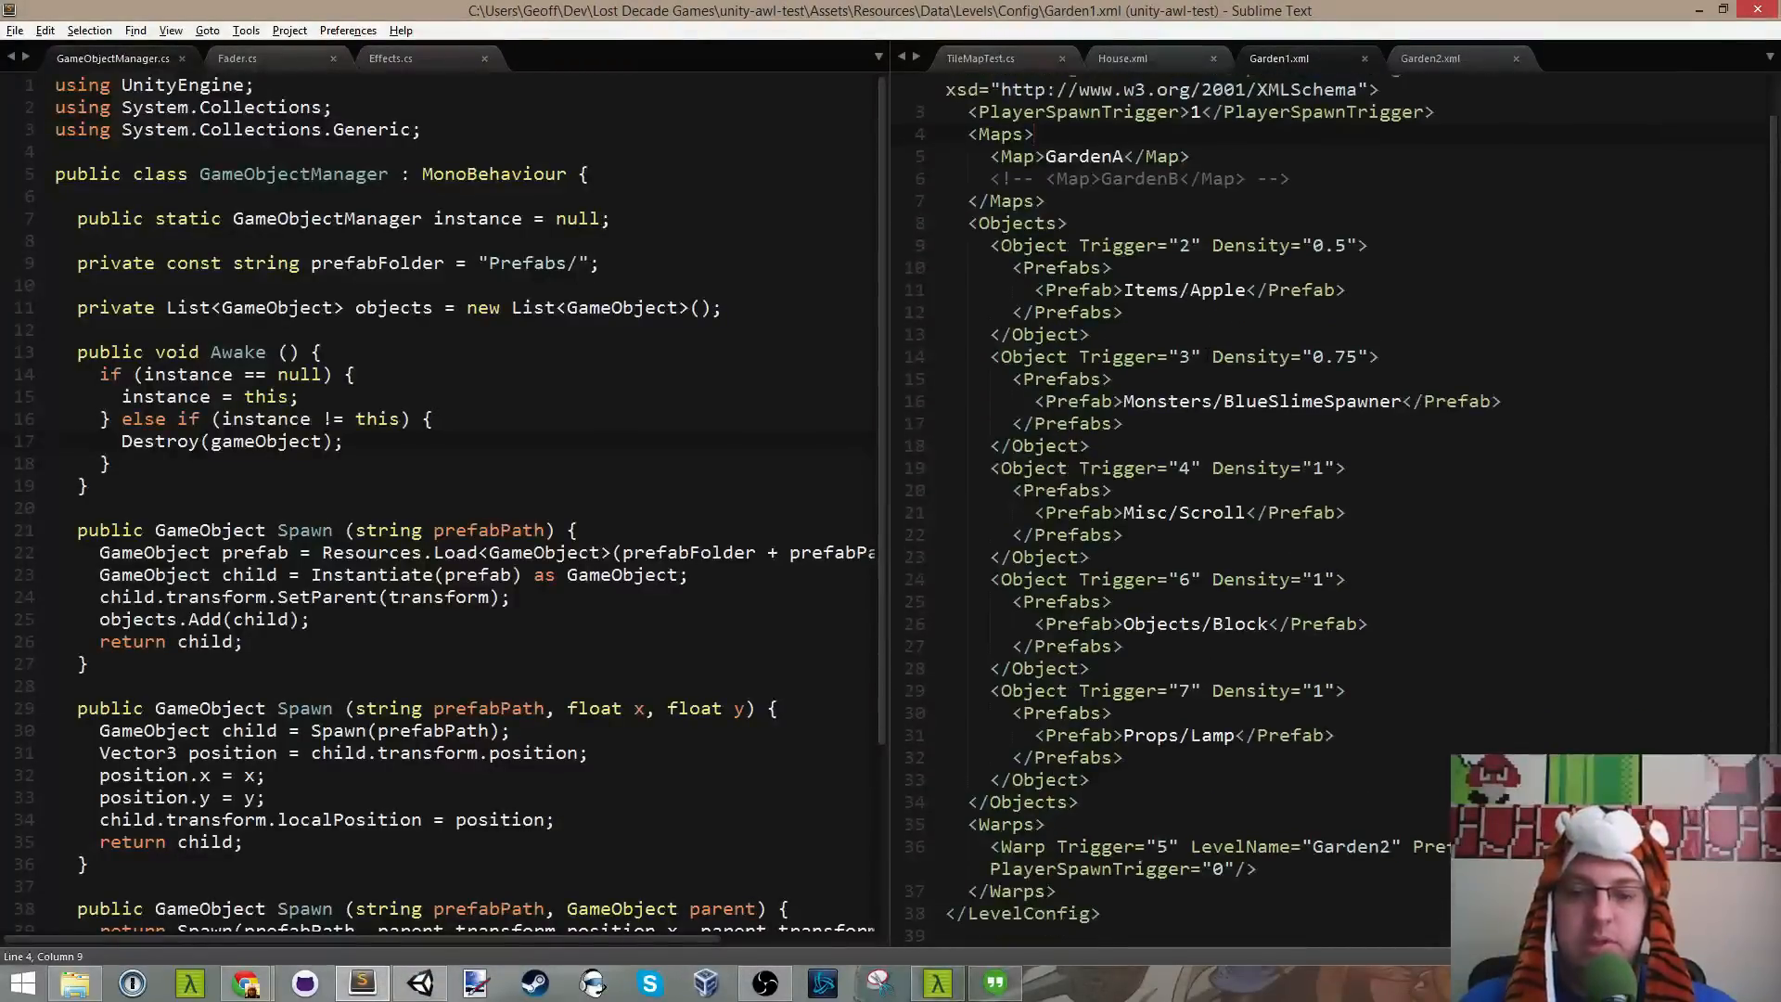
{"action": "left_click", "coordinate": [989, 846]}
{"action": "left_click_drag", "start_coordinate": [968, 824], "coordinate": [1106, 890]}
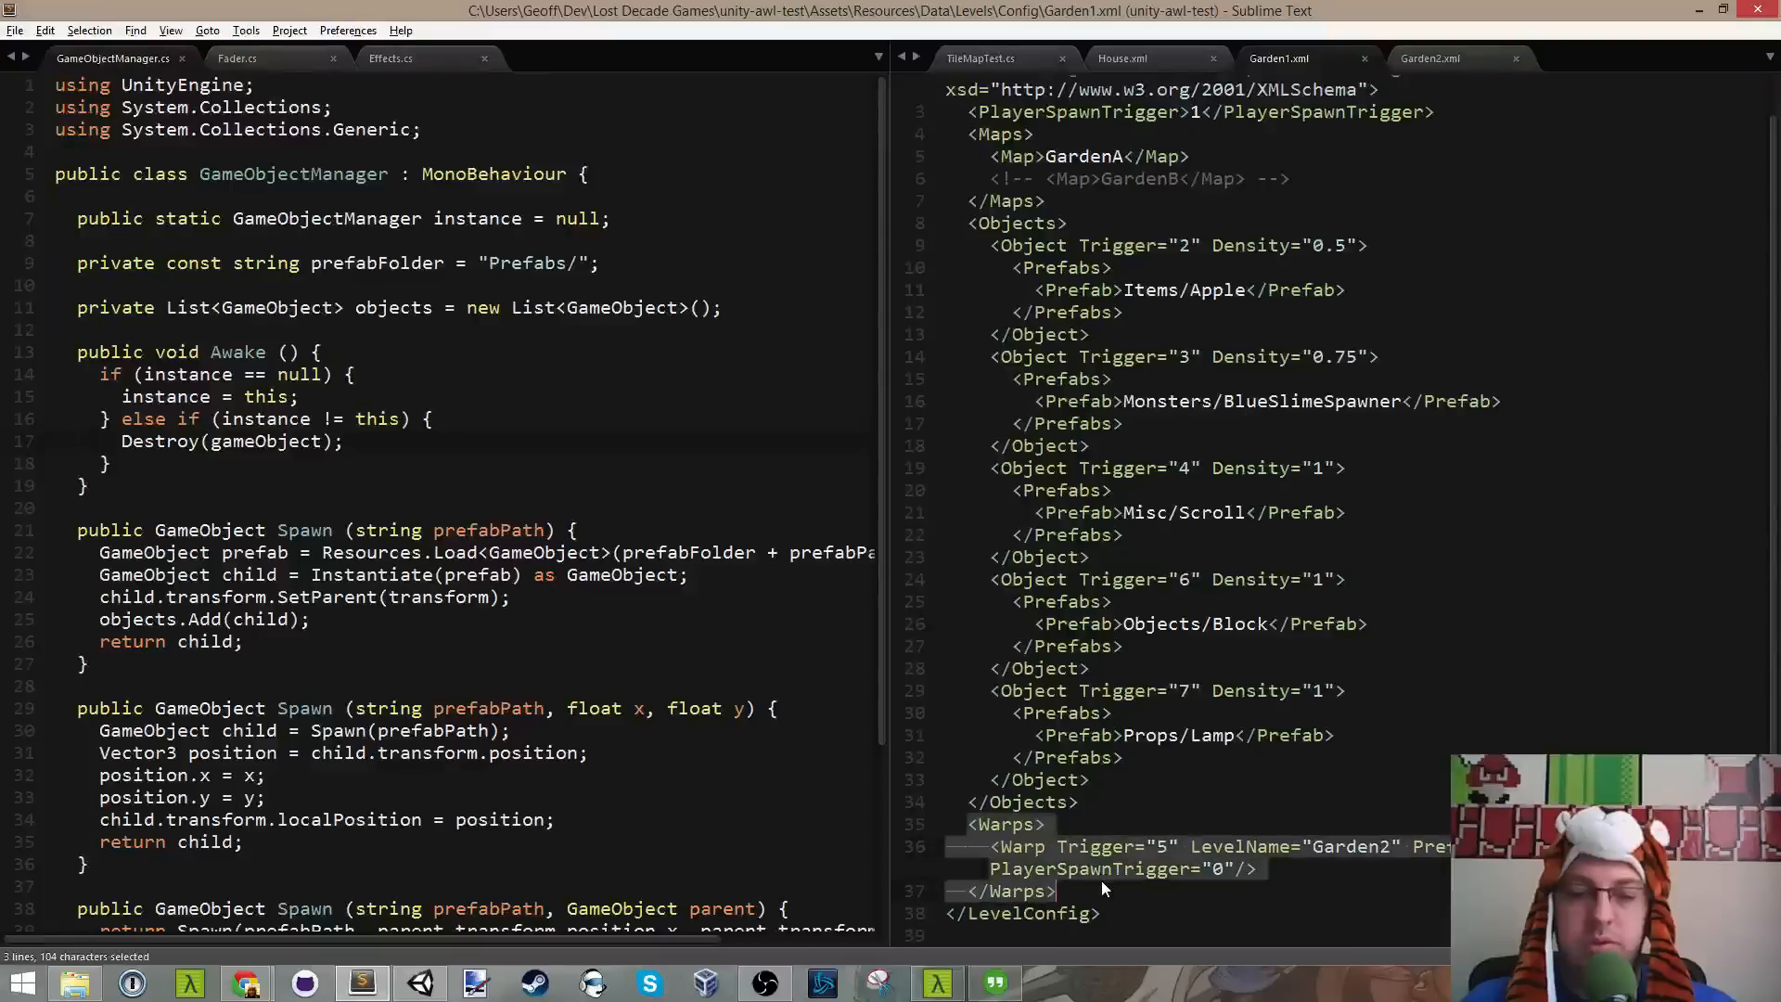
{"action": "key", "text": "ctrl+c"}
{"action": "left_click", "coordinate": [1153, 58]}
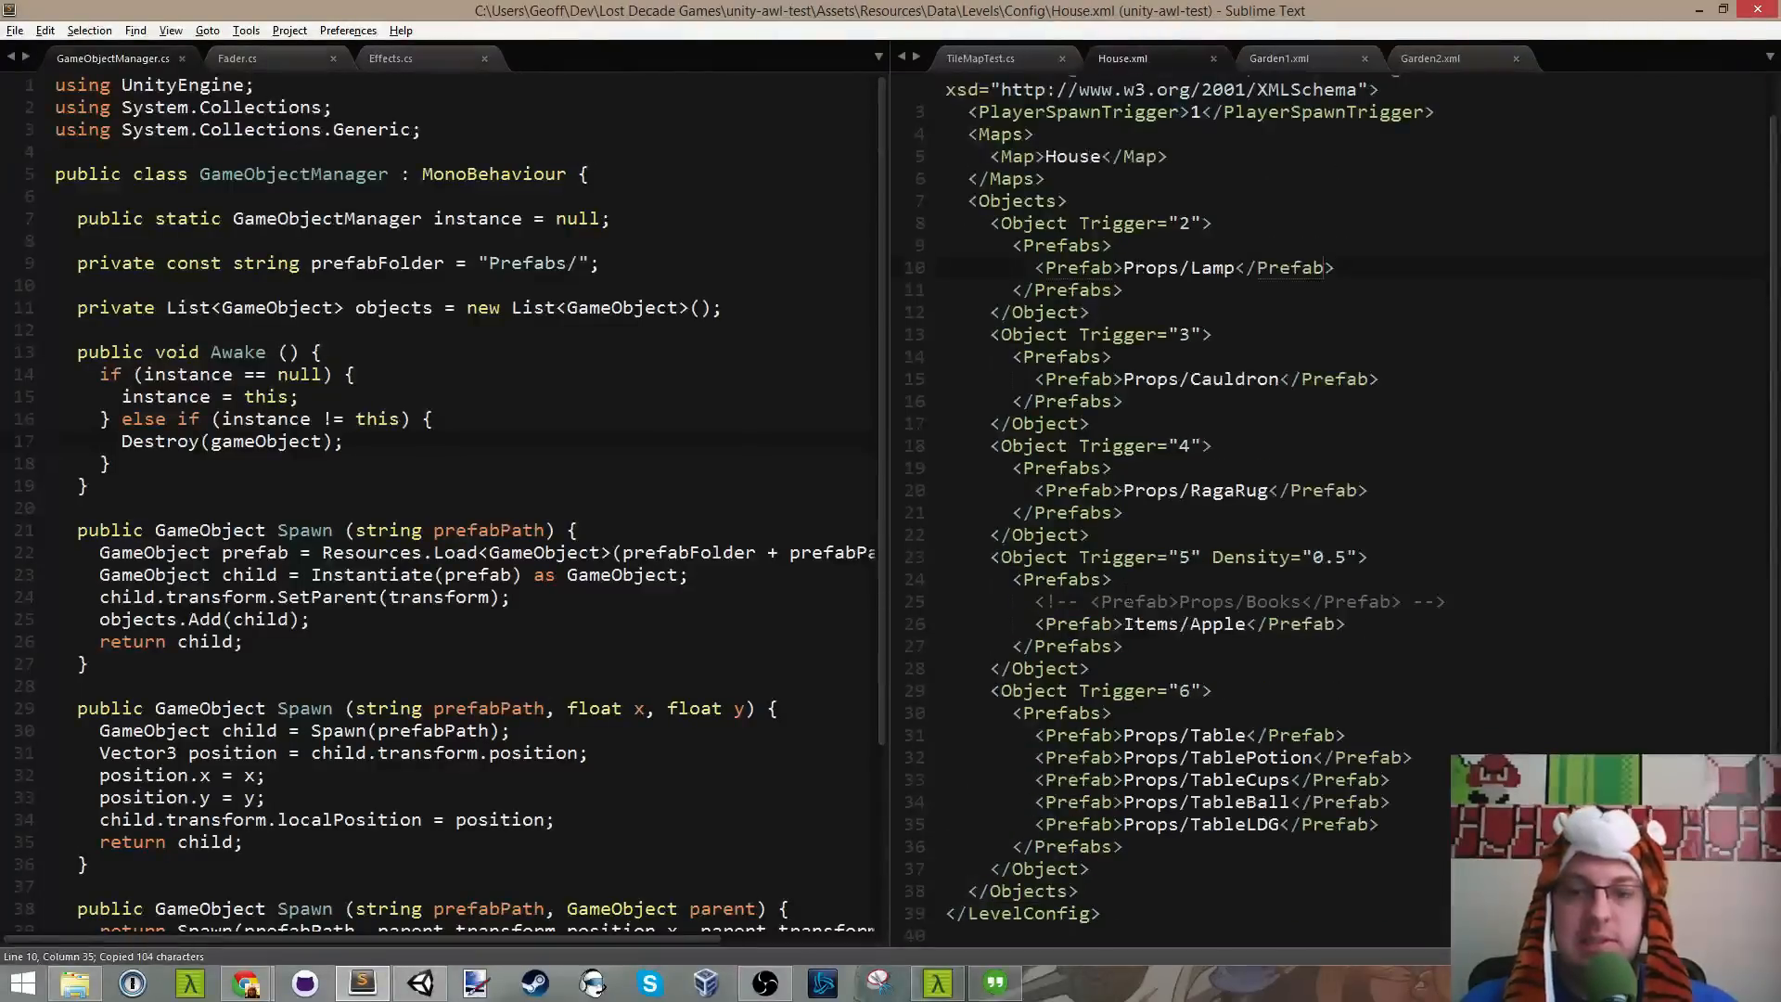
{"action": "key", "text": "Return"}
{"action": "key", "text": "ctrl+v"}
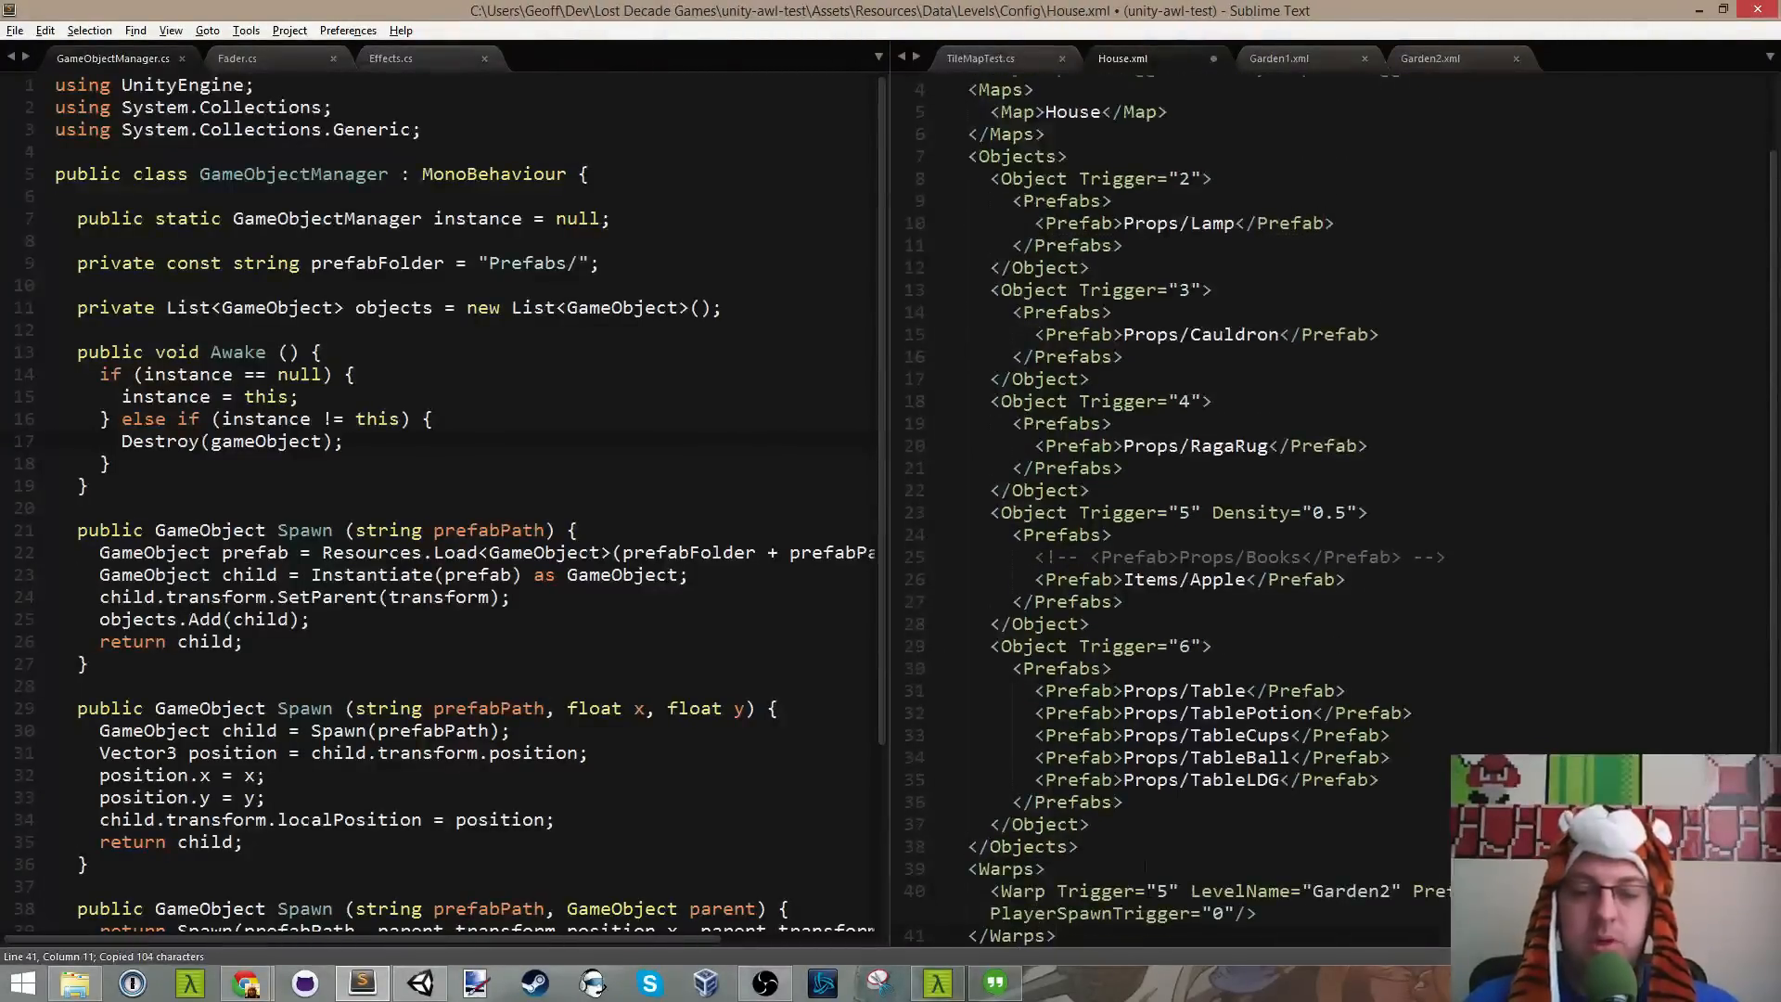
{"action": "key", "text": "ctrl+s"}
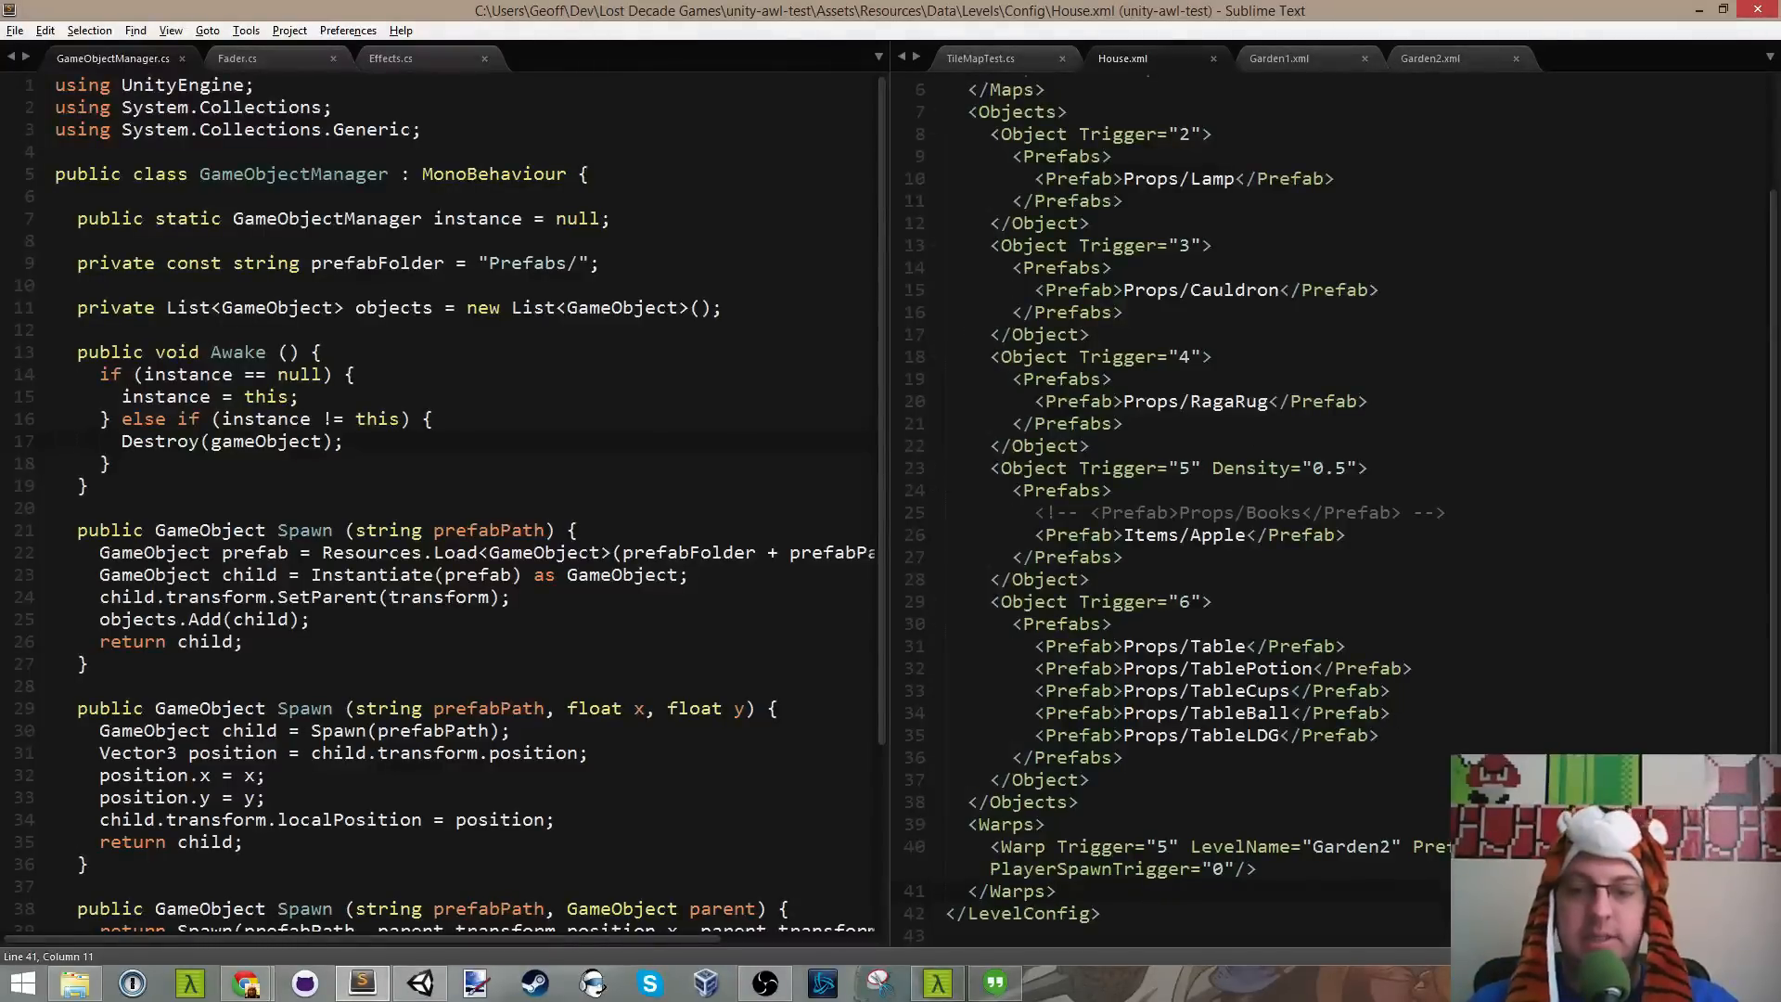
{"action": "key", "text": "ctrl+s"}
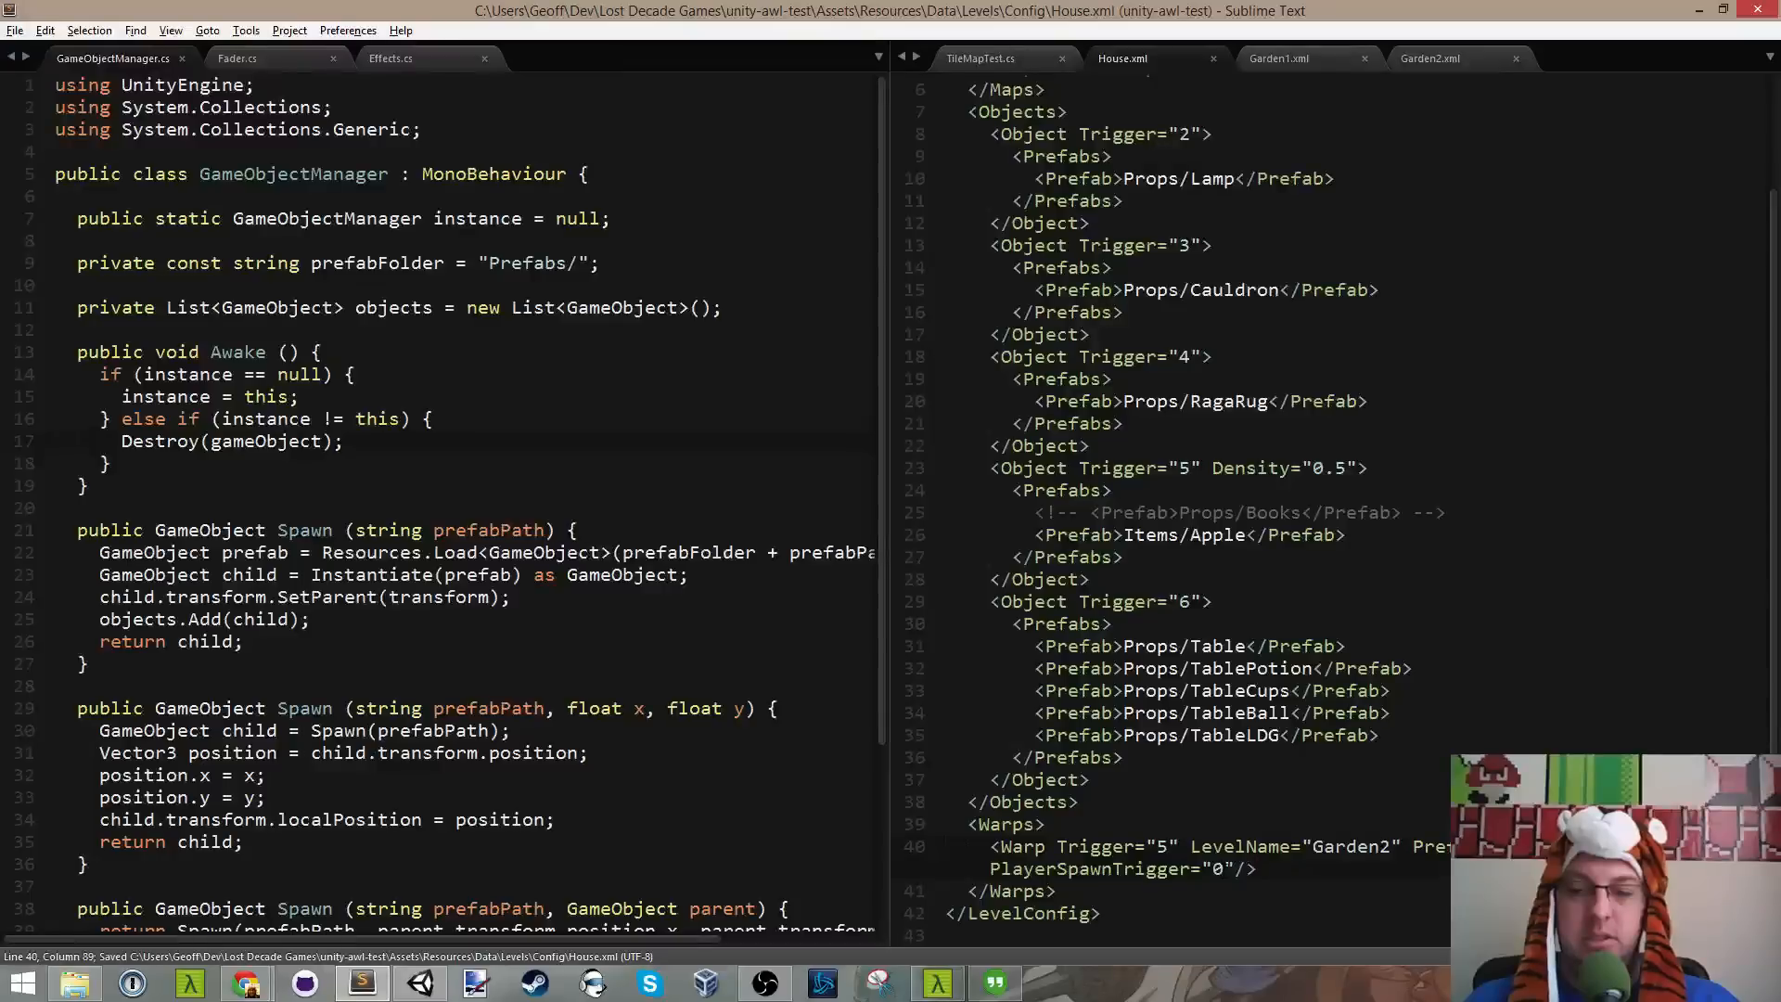
Step: Remove the PlayerSpawnTrigger attribute from the warp in House.xml and save the file
{"action": "left_click_drag", "start_coordinate": [1234, 869], "coordinate": [1001, 869]}
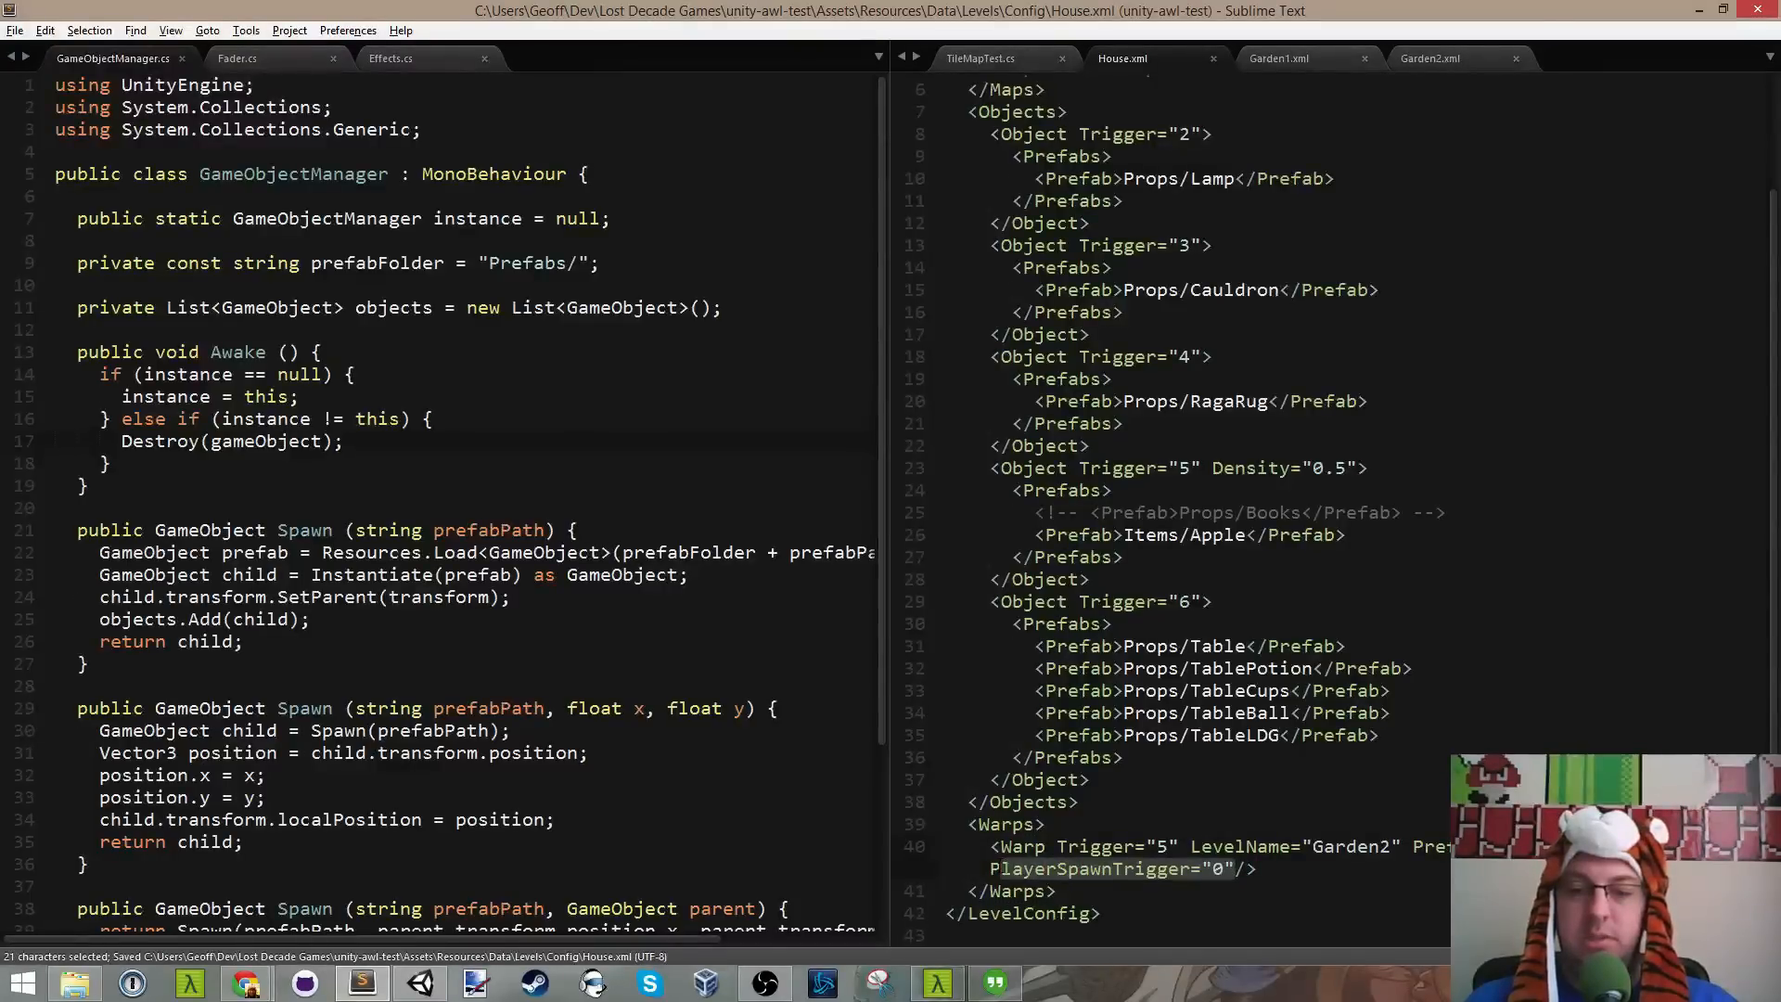
{"action": "left_click", "coordinate": [1000, 869]}
{"action": "key", "text": "shift+End"}
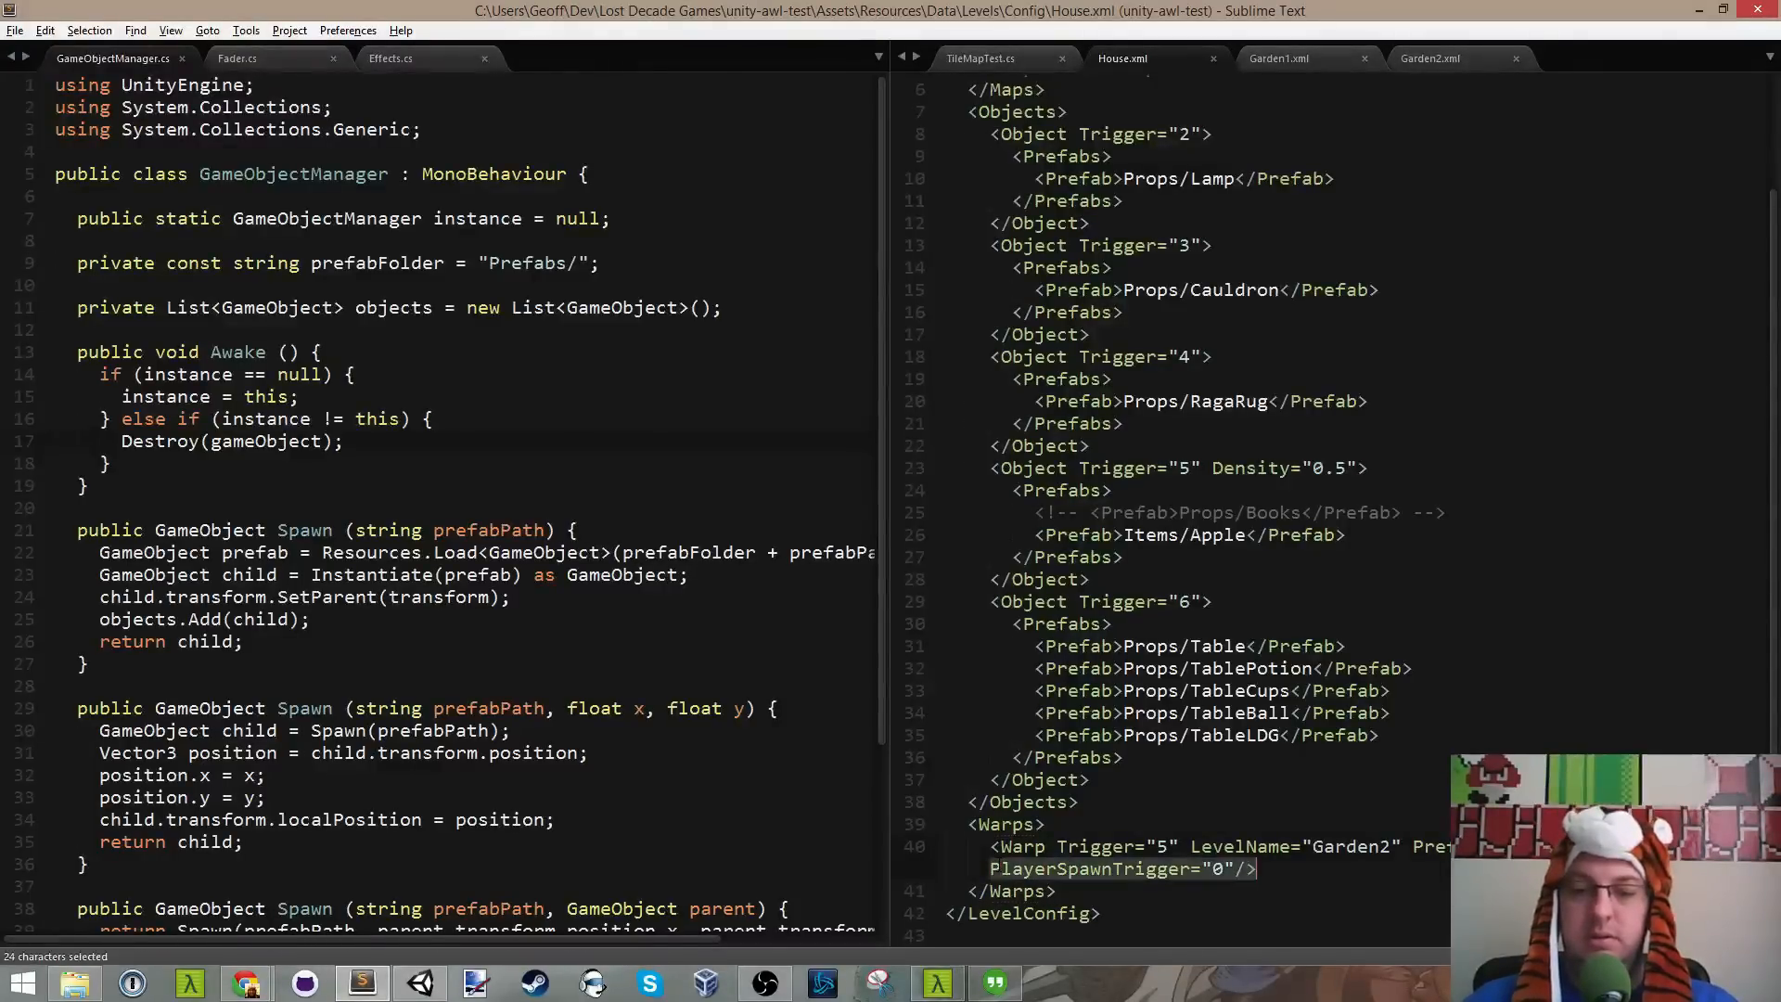
{"action": "key", "text": "shift+Left"}
{"action": "key", "text": "shift+Left"}
{"action": "key", "text": "ctrl+x"}
{"action": "key", "text": "ctrl+s"}
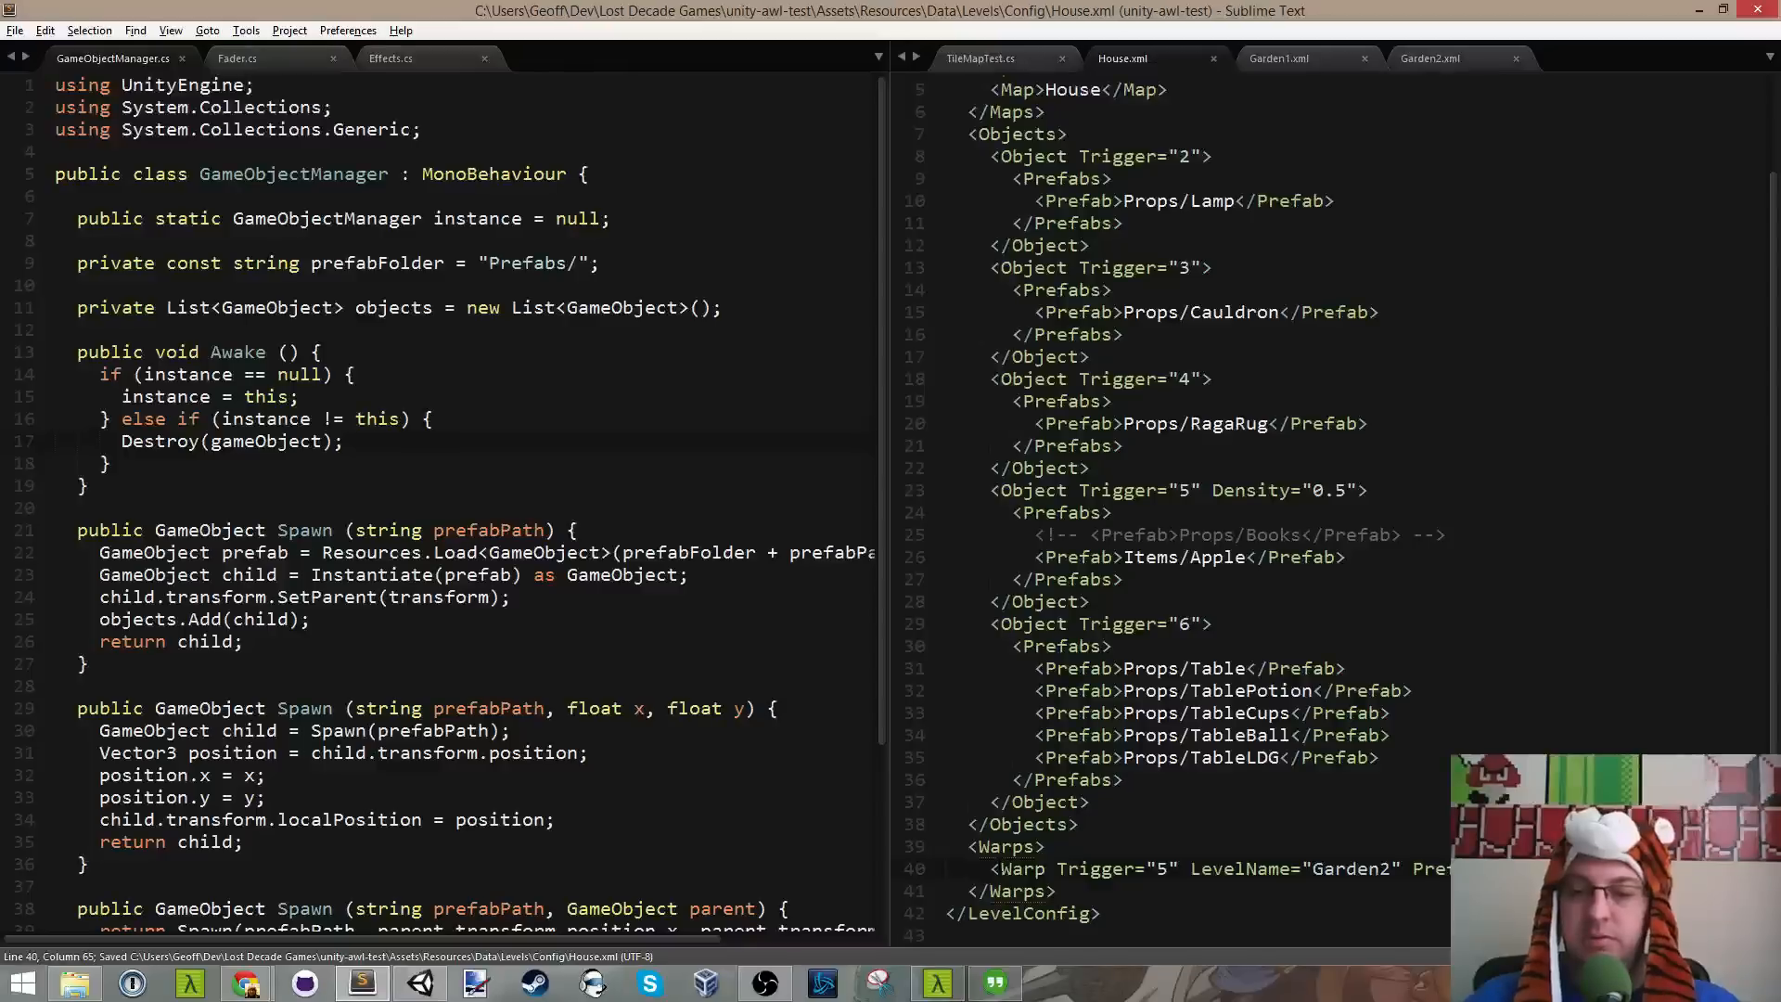
Step: Set the House.xml warp's Trigger to 7 and its LevelName to Garden1
{"action": "key", "text": "Home"}
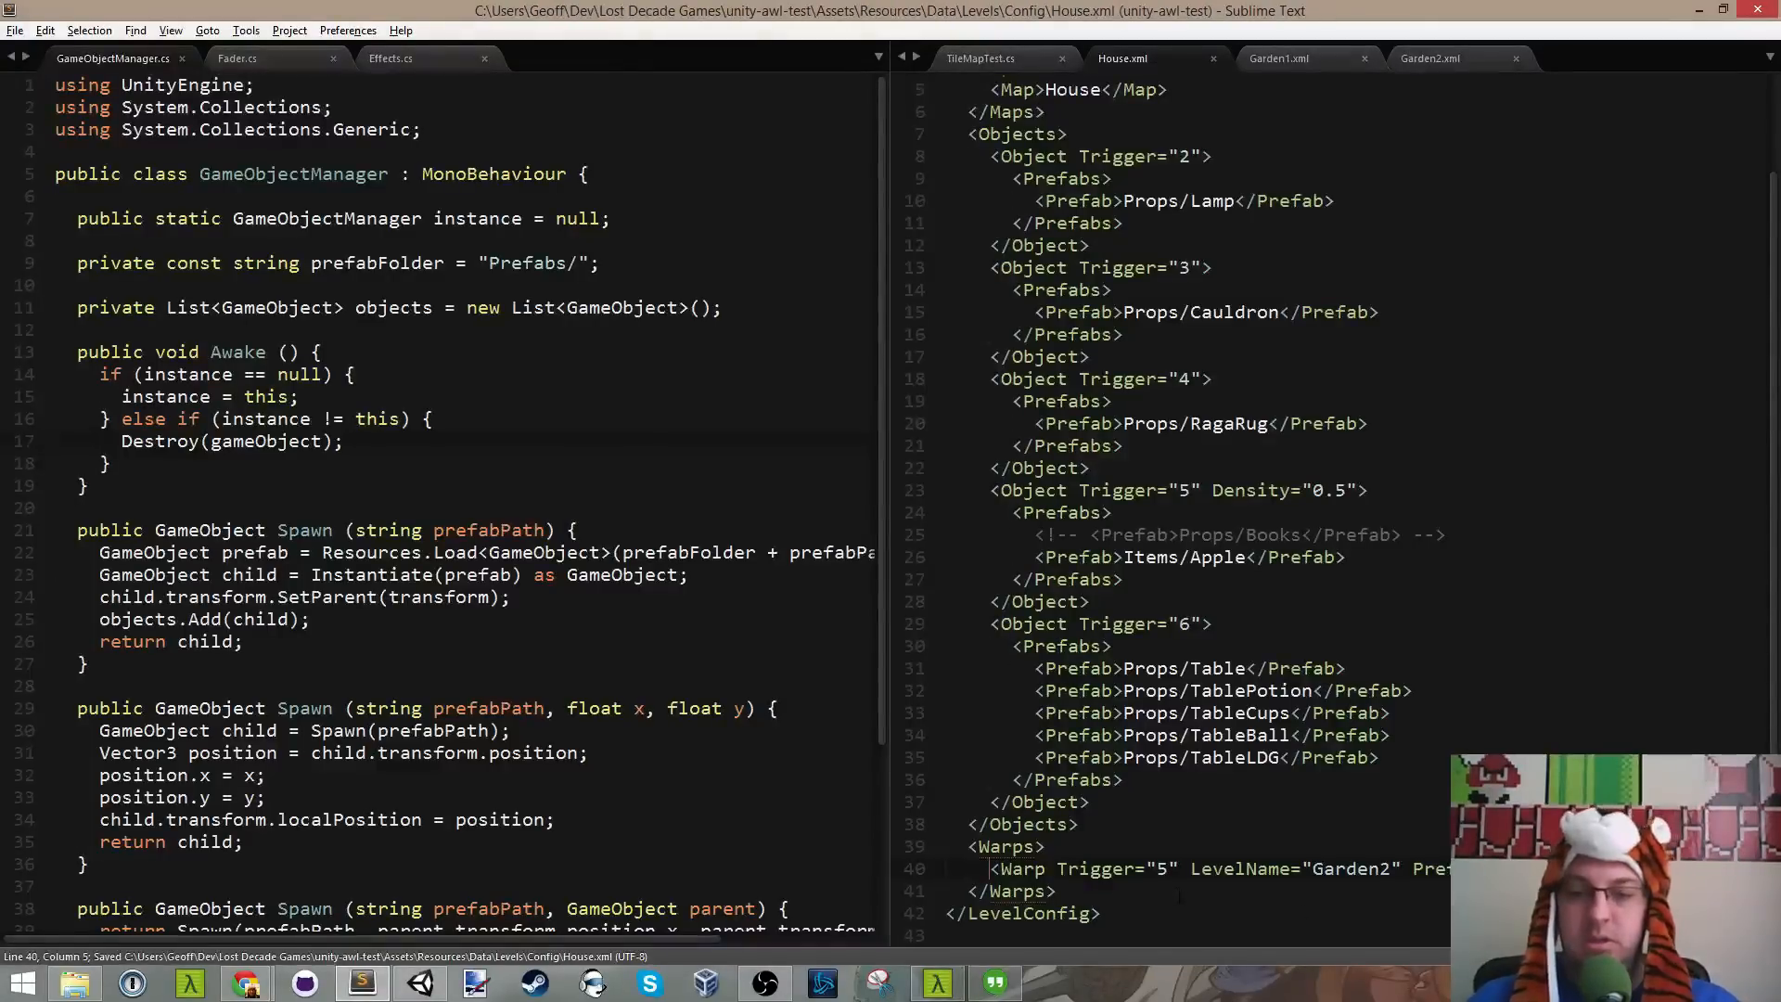
{"action": "double_click", "coordinate": [1160, 869]}
{"action": "type", "text": "7"}
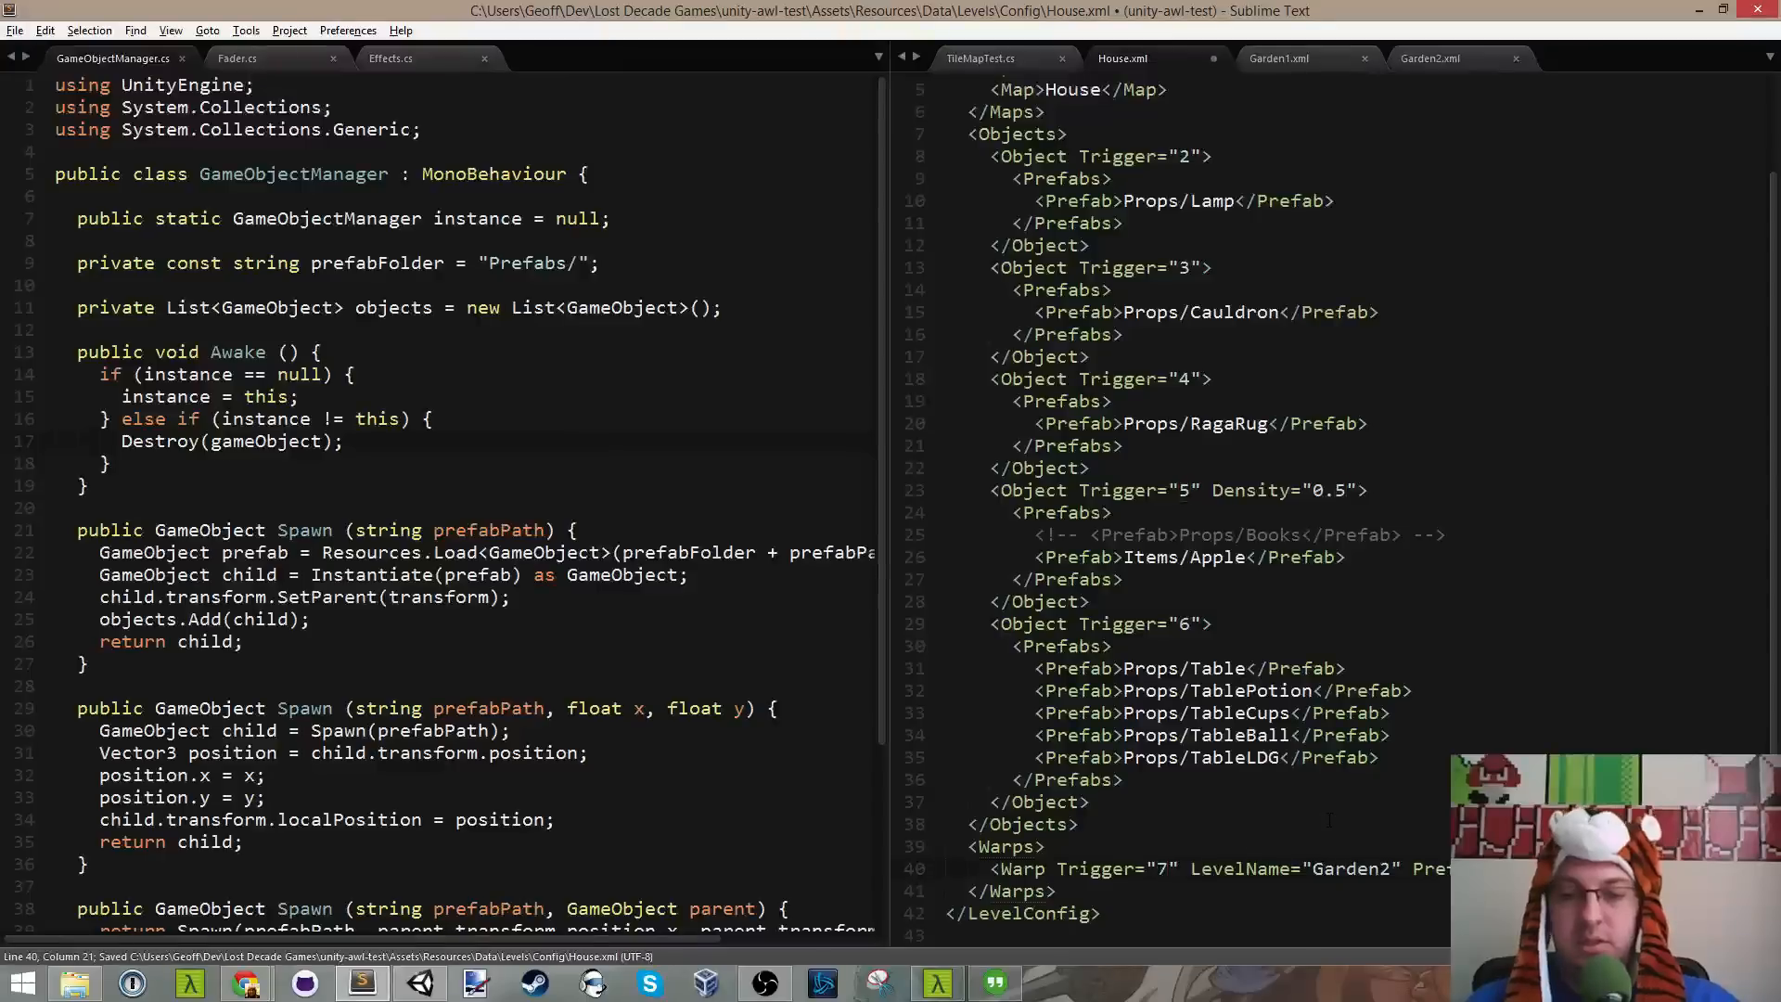
{"action": "key", "text": "ctrl+s"}
{"action": "key", "text": "BackSpace"}
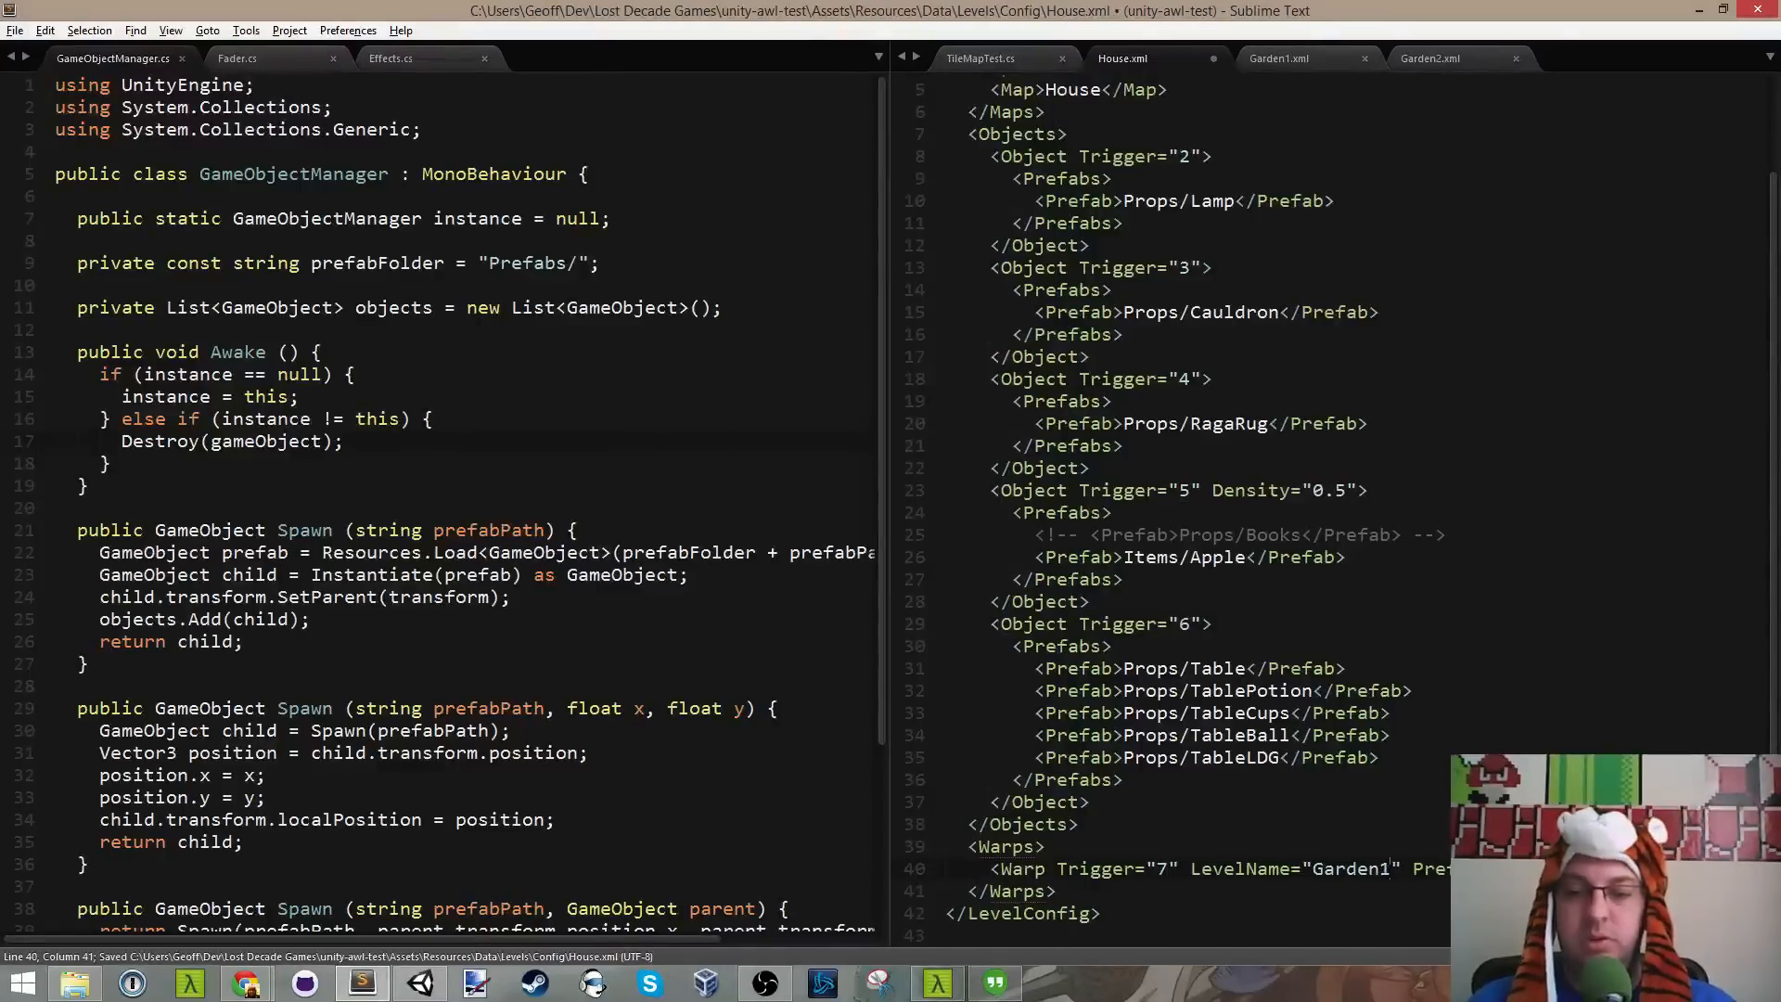
{"action": "type", "text": "1"}
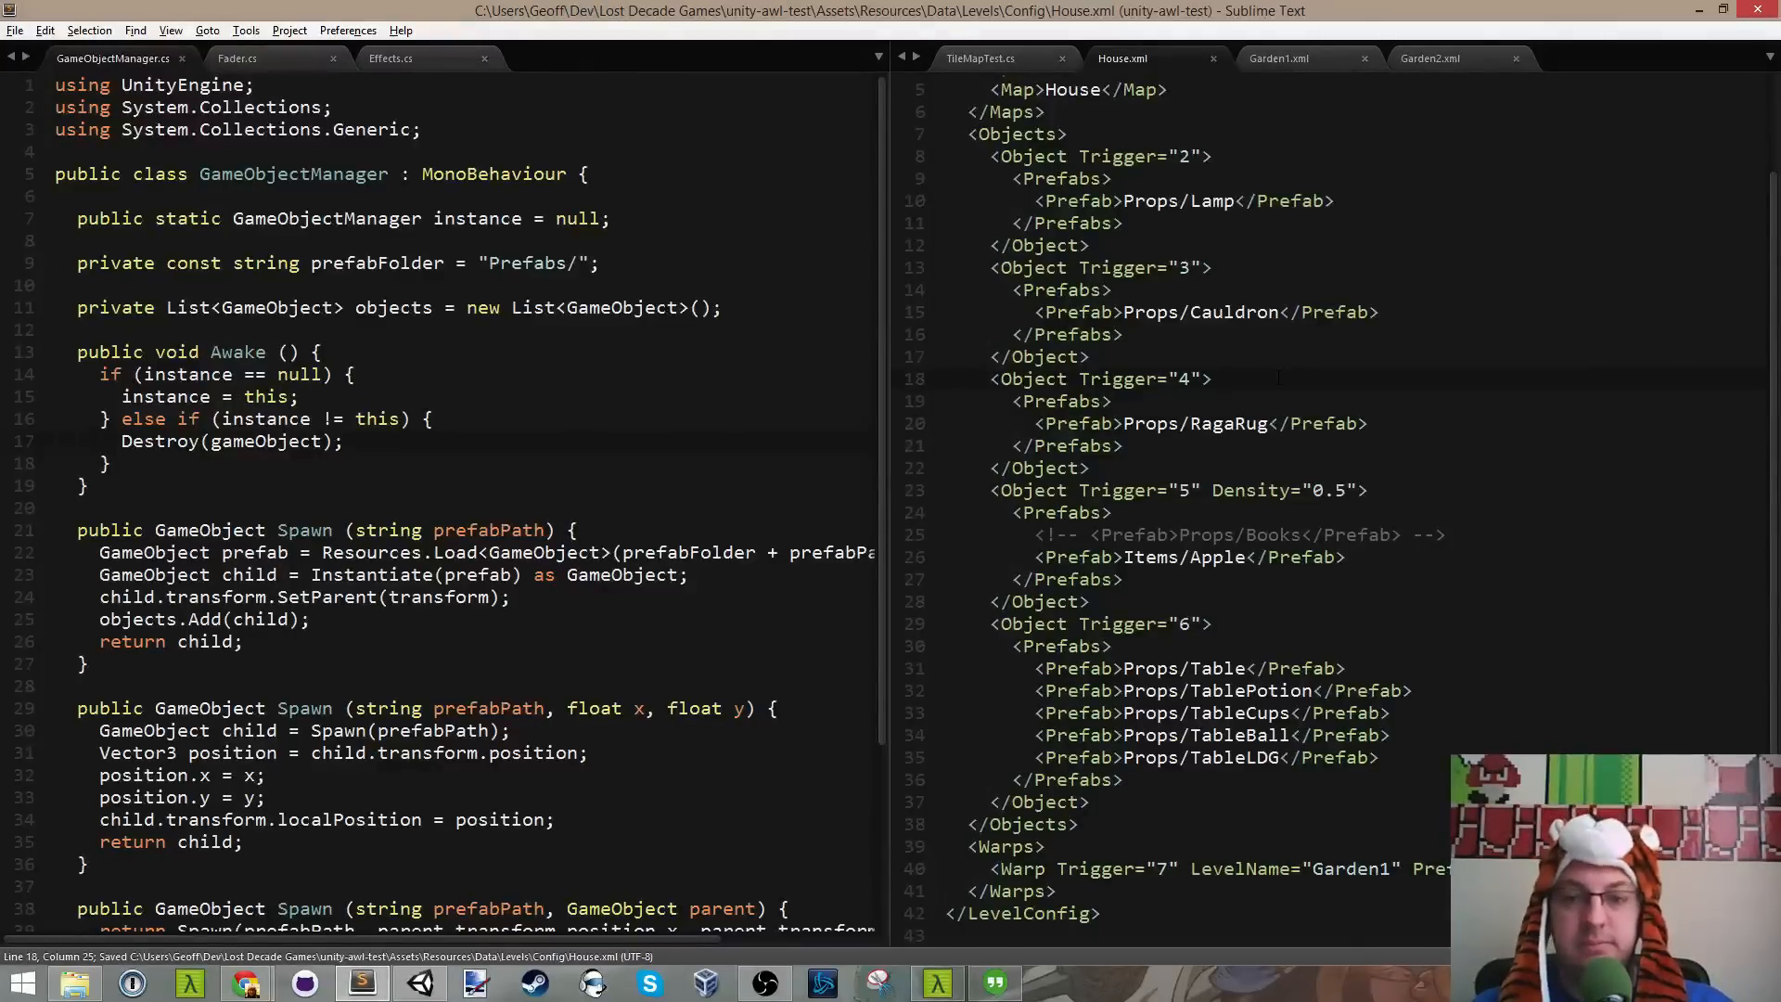
Step: Close the tile editor in Unity, then in Sublime Text set nextLevelName in TileMapTest.cs to "House" and save the file
{"action": "key", "text": "alt+Tab"}
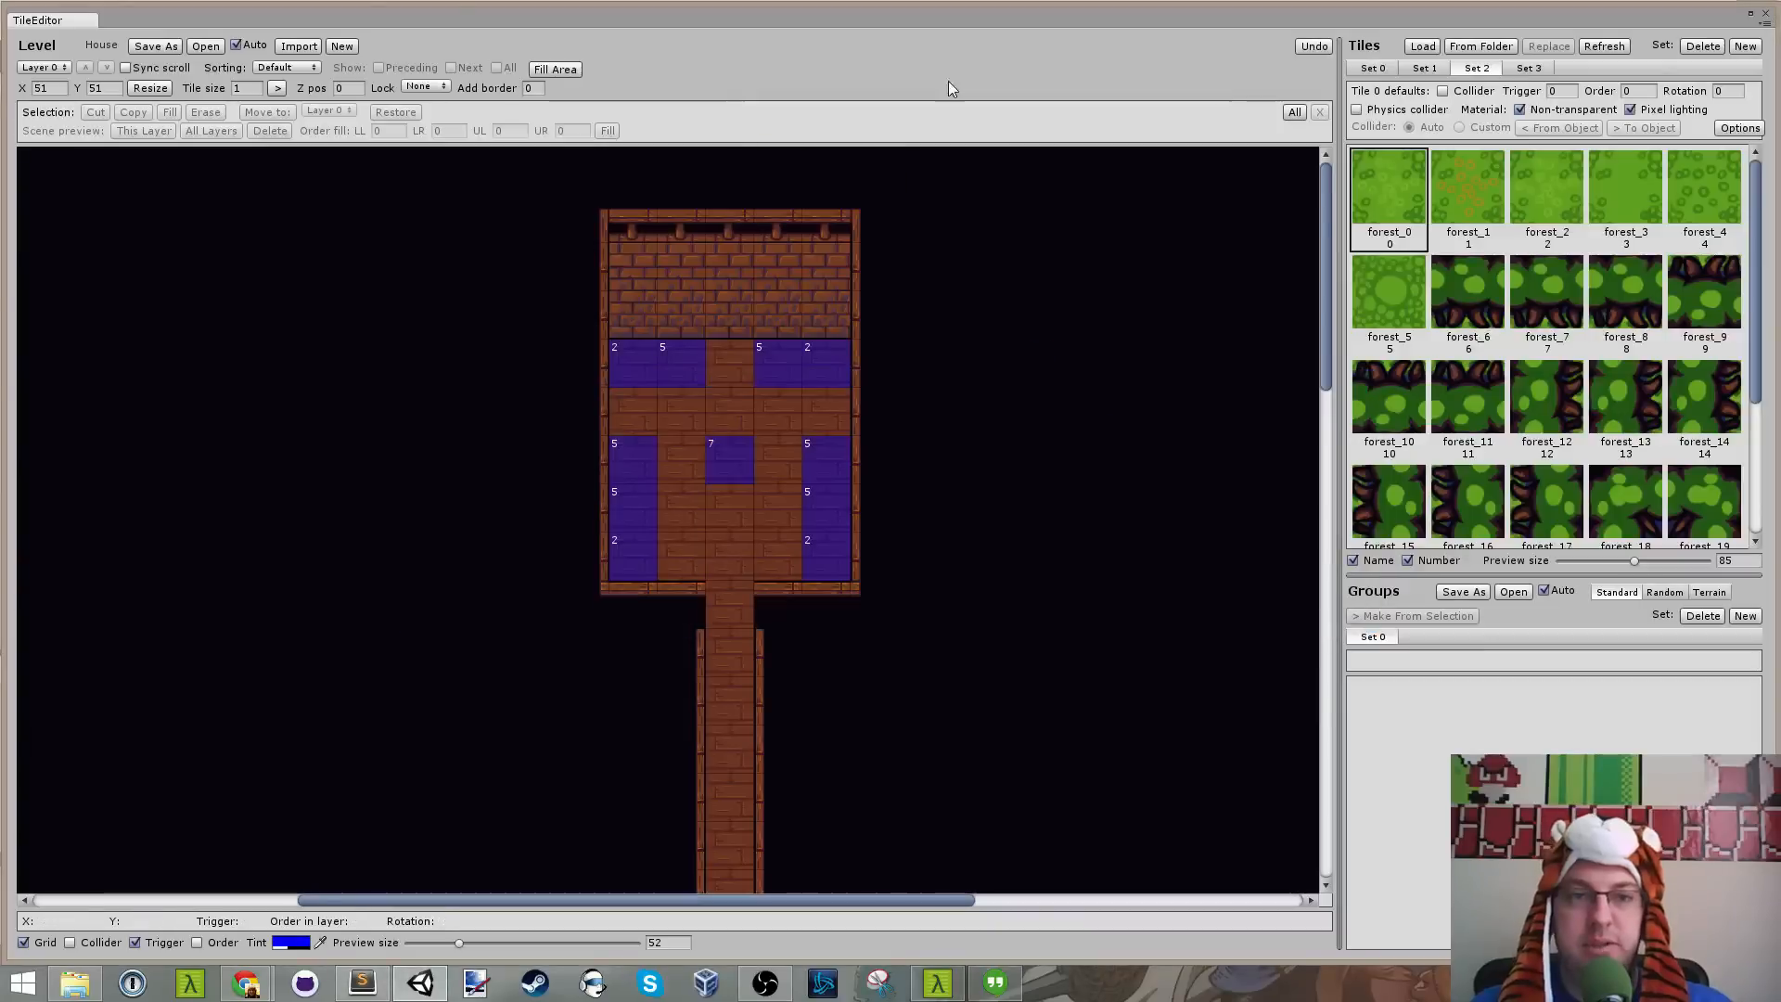
{"action": "left_click", "coordinate": [1765, 14]}
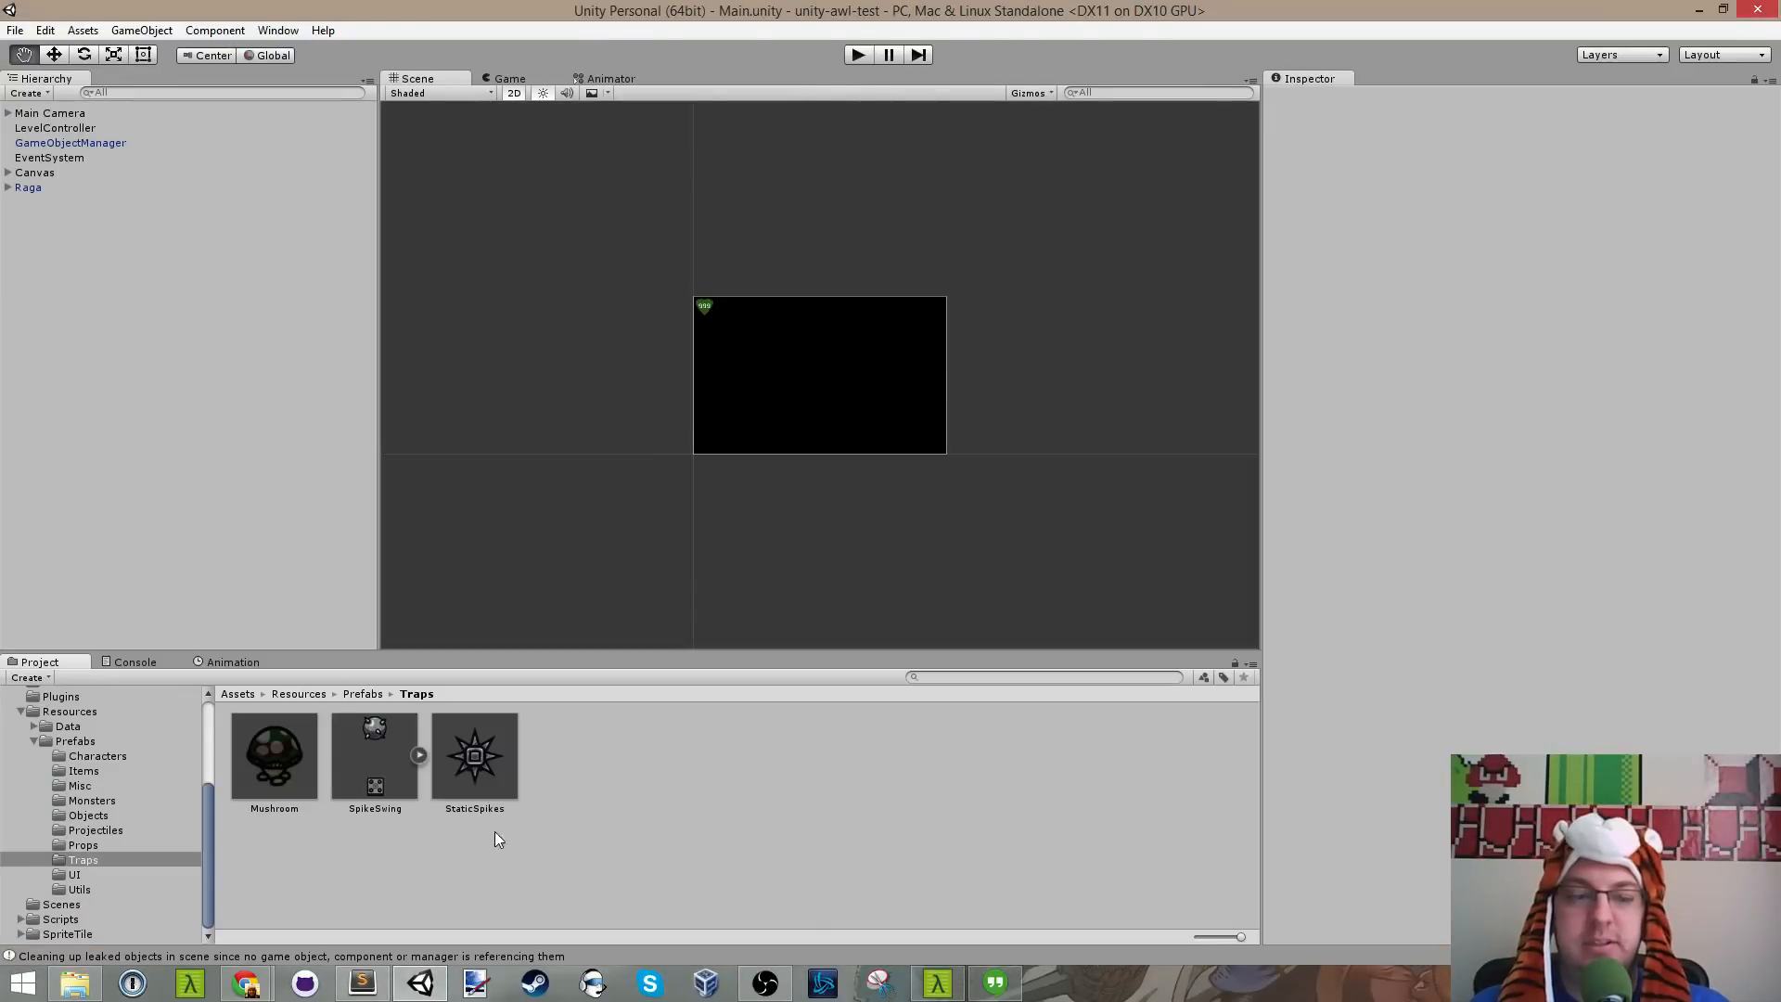
{"action": "key", "text": "alt+Tab"}
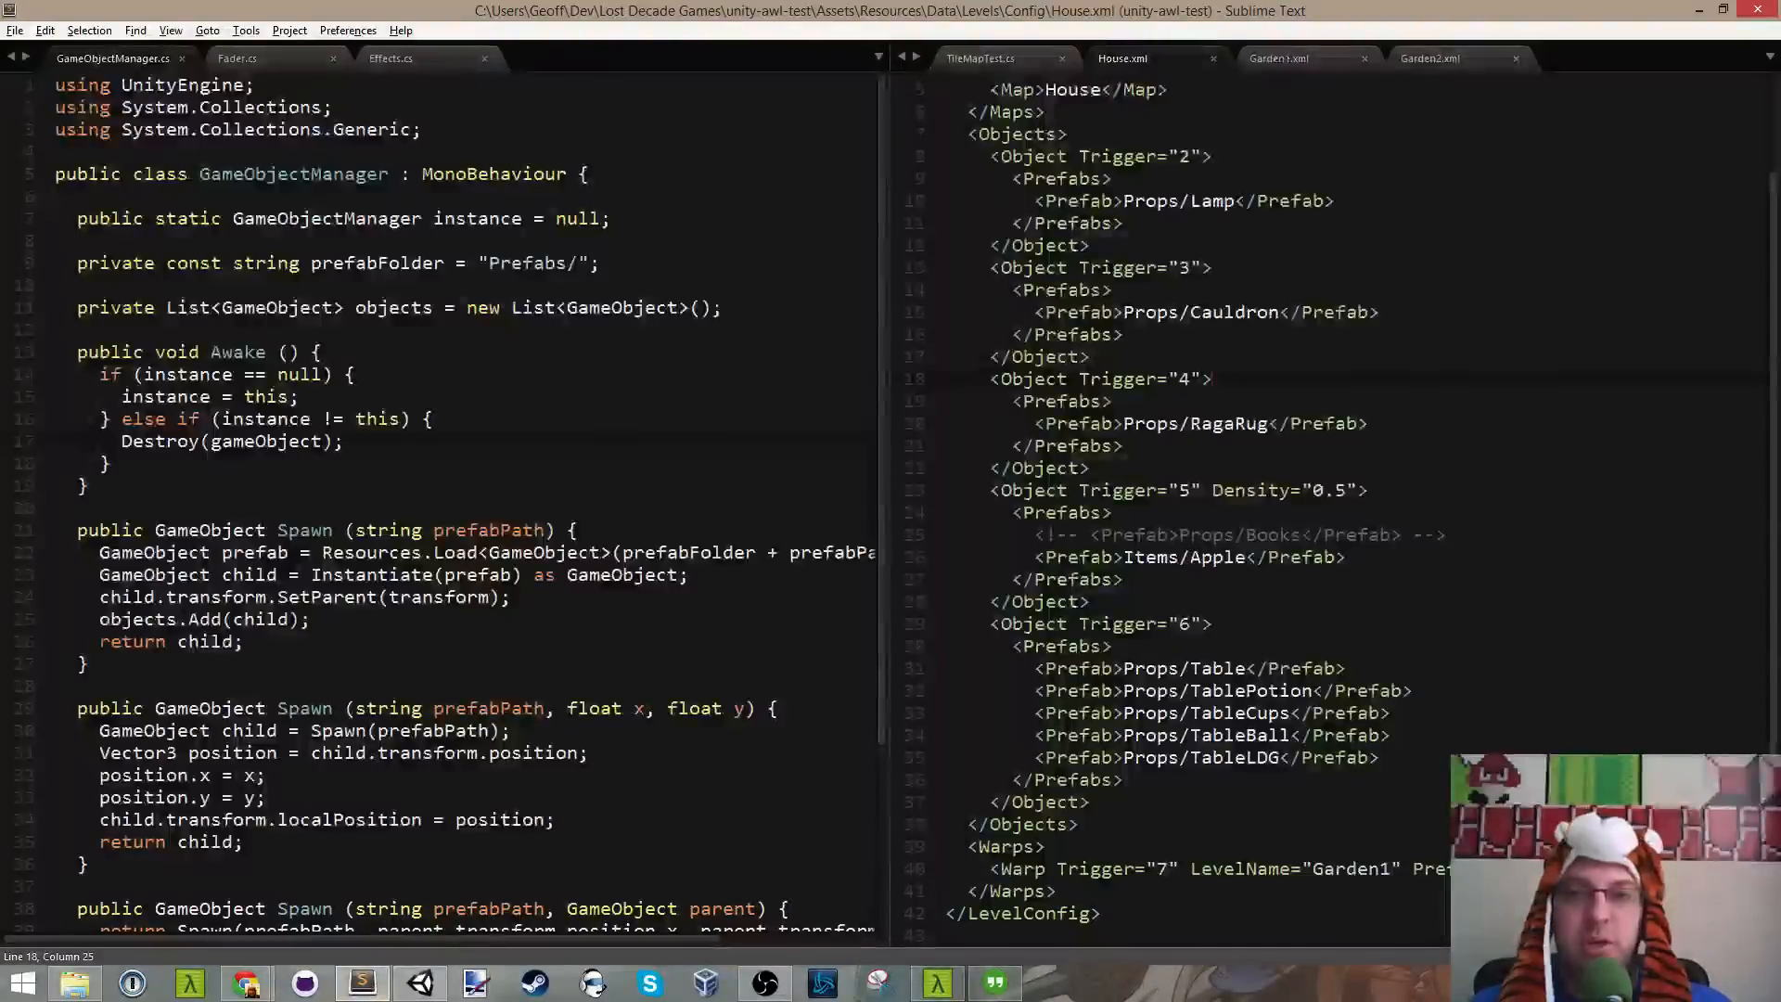
{"action": "left_click", "coordinate": [977, 57]}
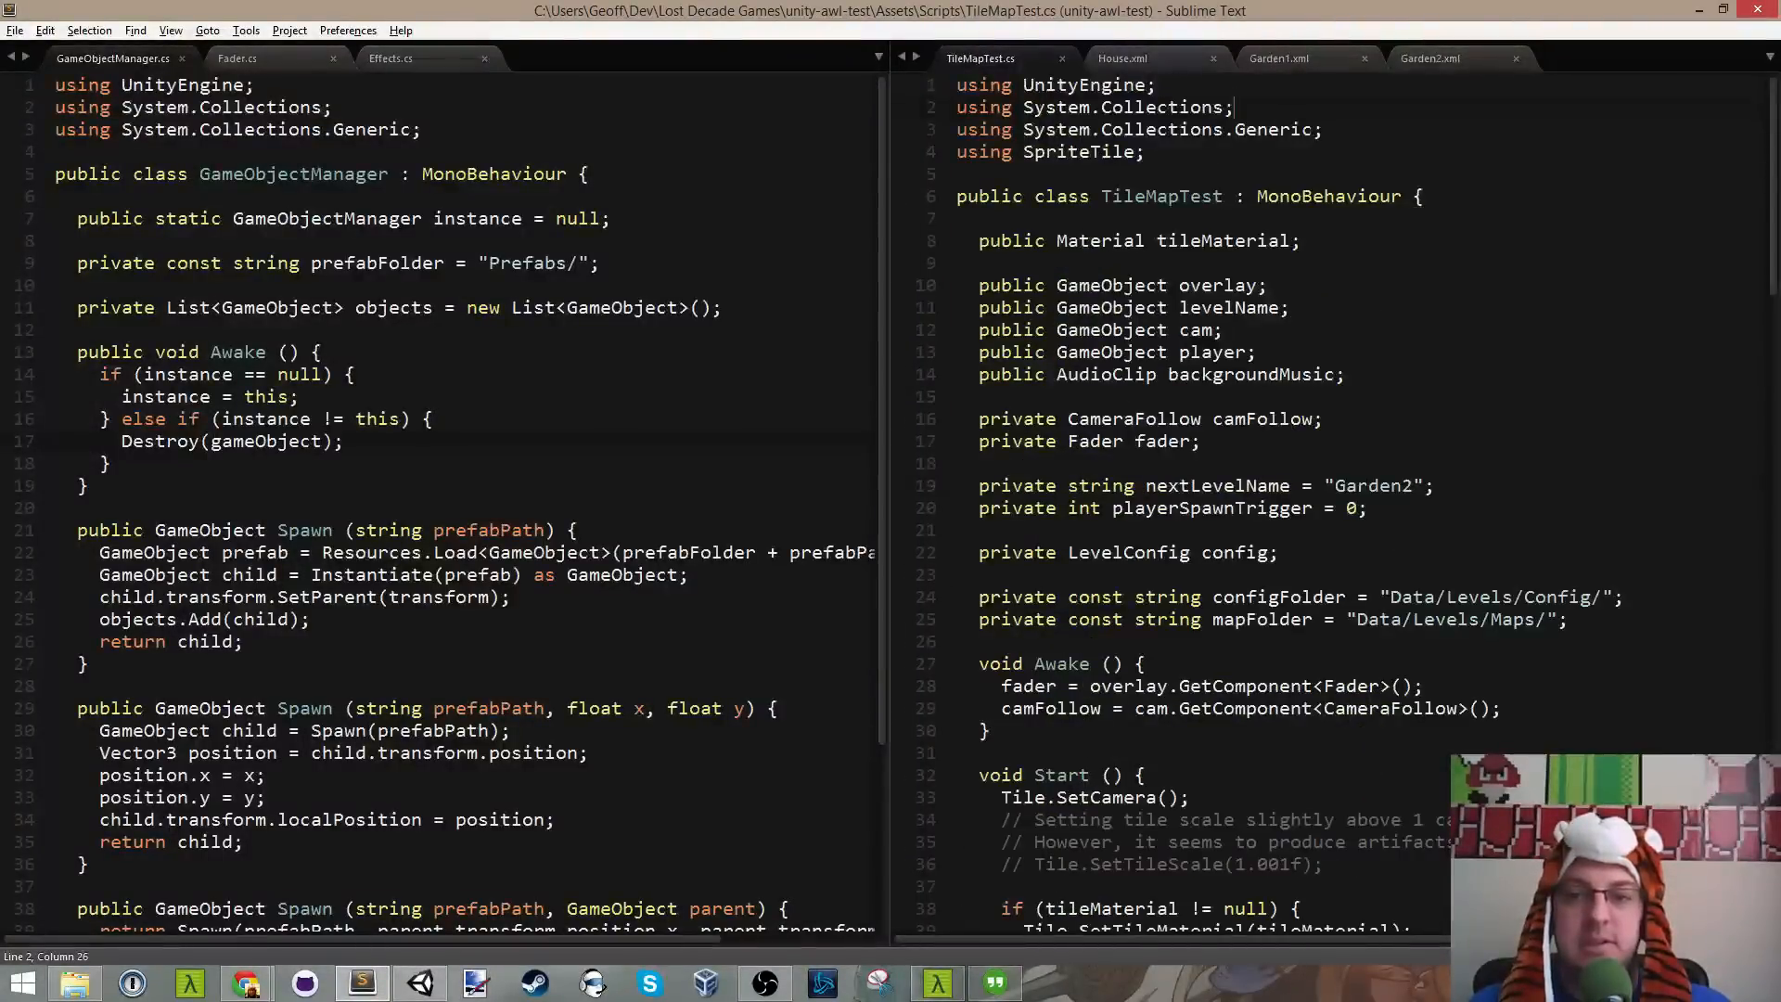
{"action": "double_click", "coordinate": [1372, 485]}
{"action": "type", "text": "hOUSE"}
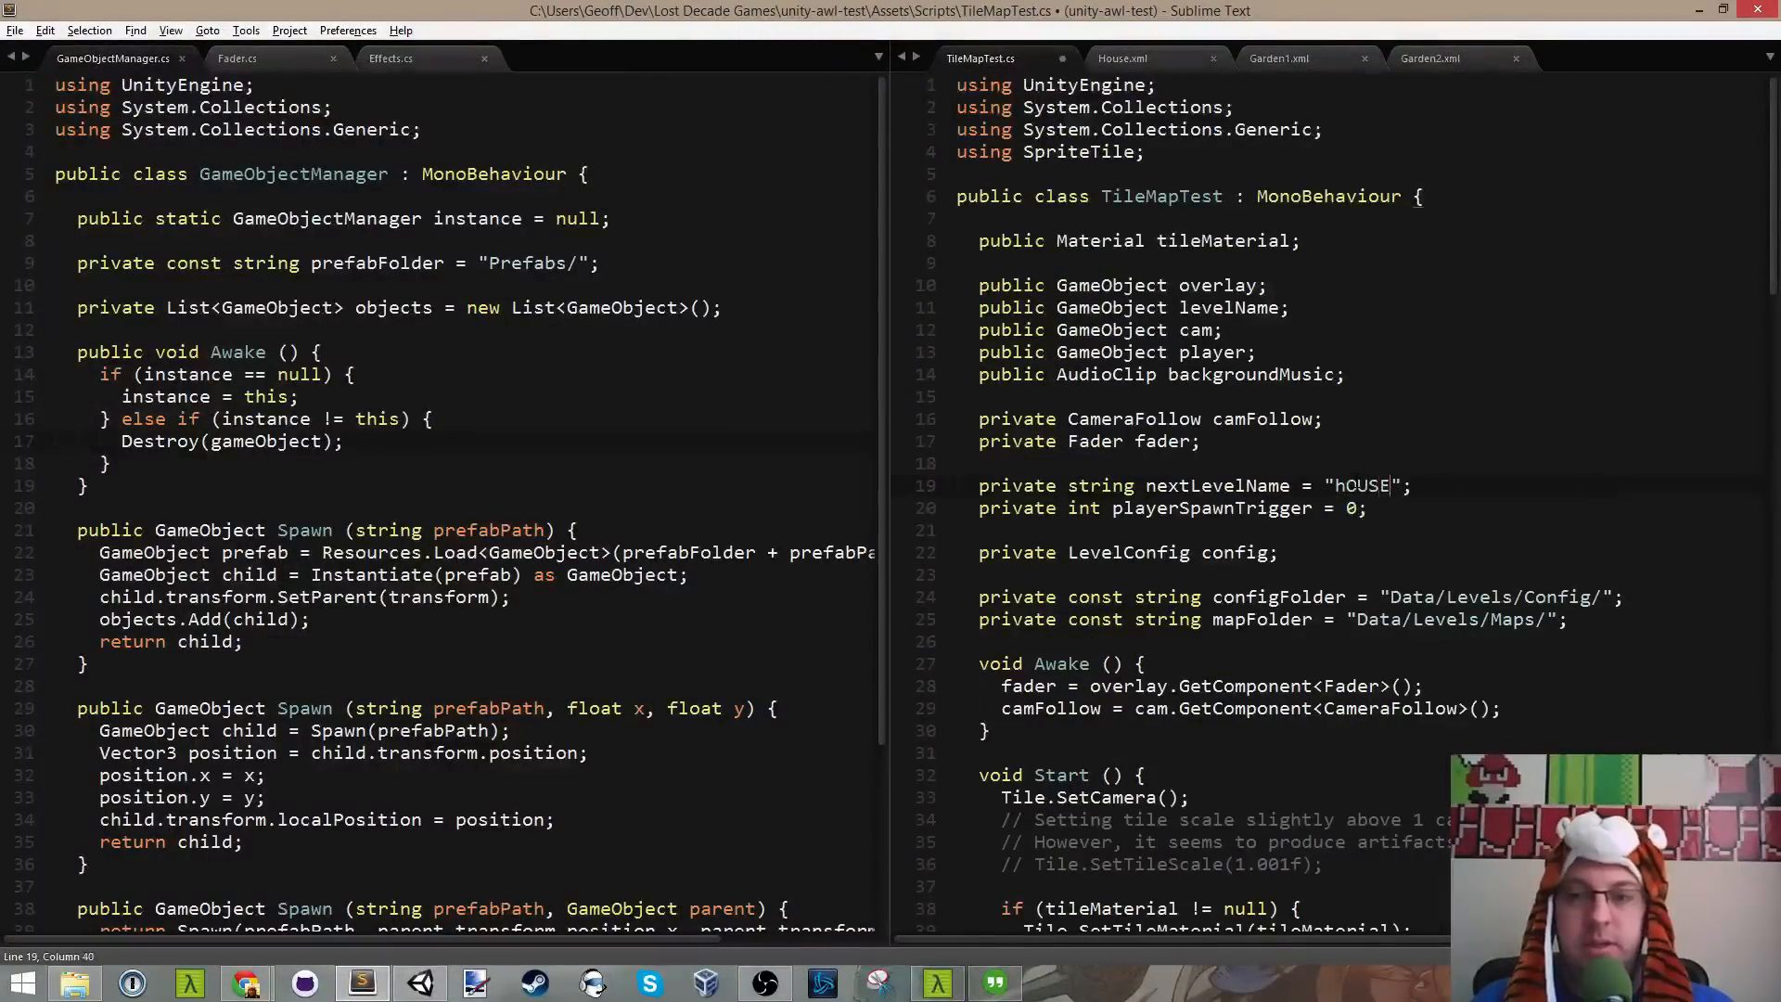
{"action": "key", "text": "BackSpace"}
{"action": "key", "text": "BackSpace"}
{"action": "key", "text": "BackSpace"}
{"action": "key", "text": "BackSpace"}
{"action": "key", "text": "BackSpace"}
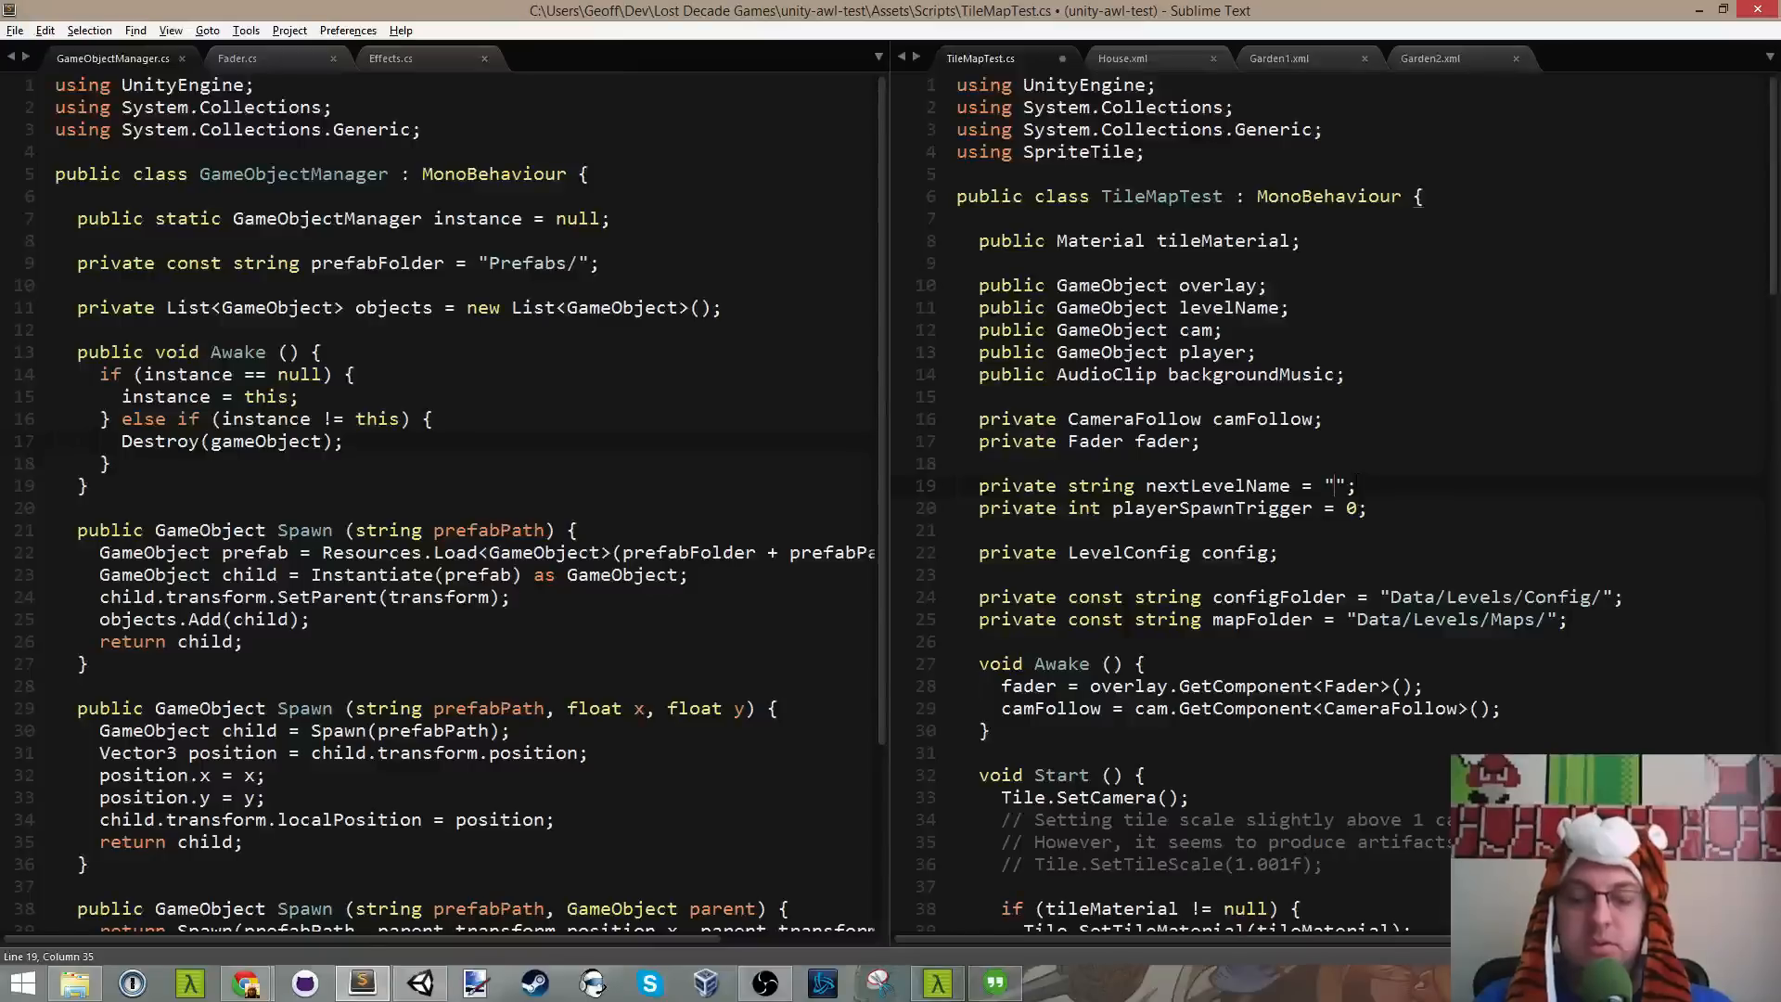
{"action": "type", "text": "House"}
{"action": "key", "text": "ctrl+s"}
Step: Run the game in Unity and walk the player north through the House level onto the warp in the northern room
{"action": "key", "text": "alt+Tab"}
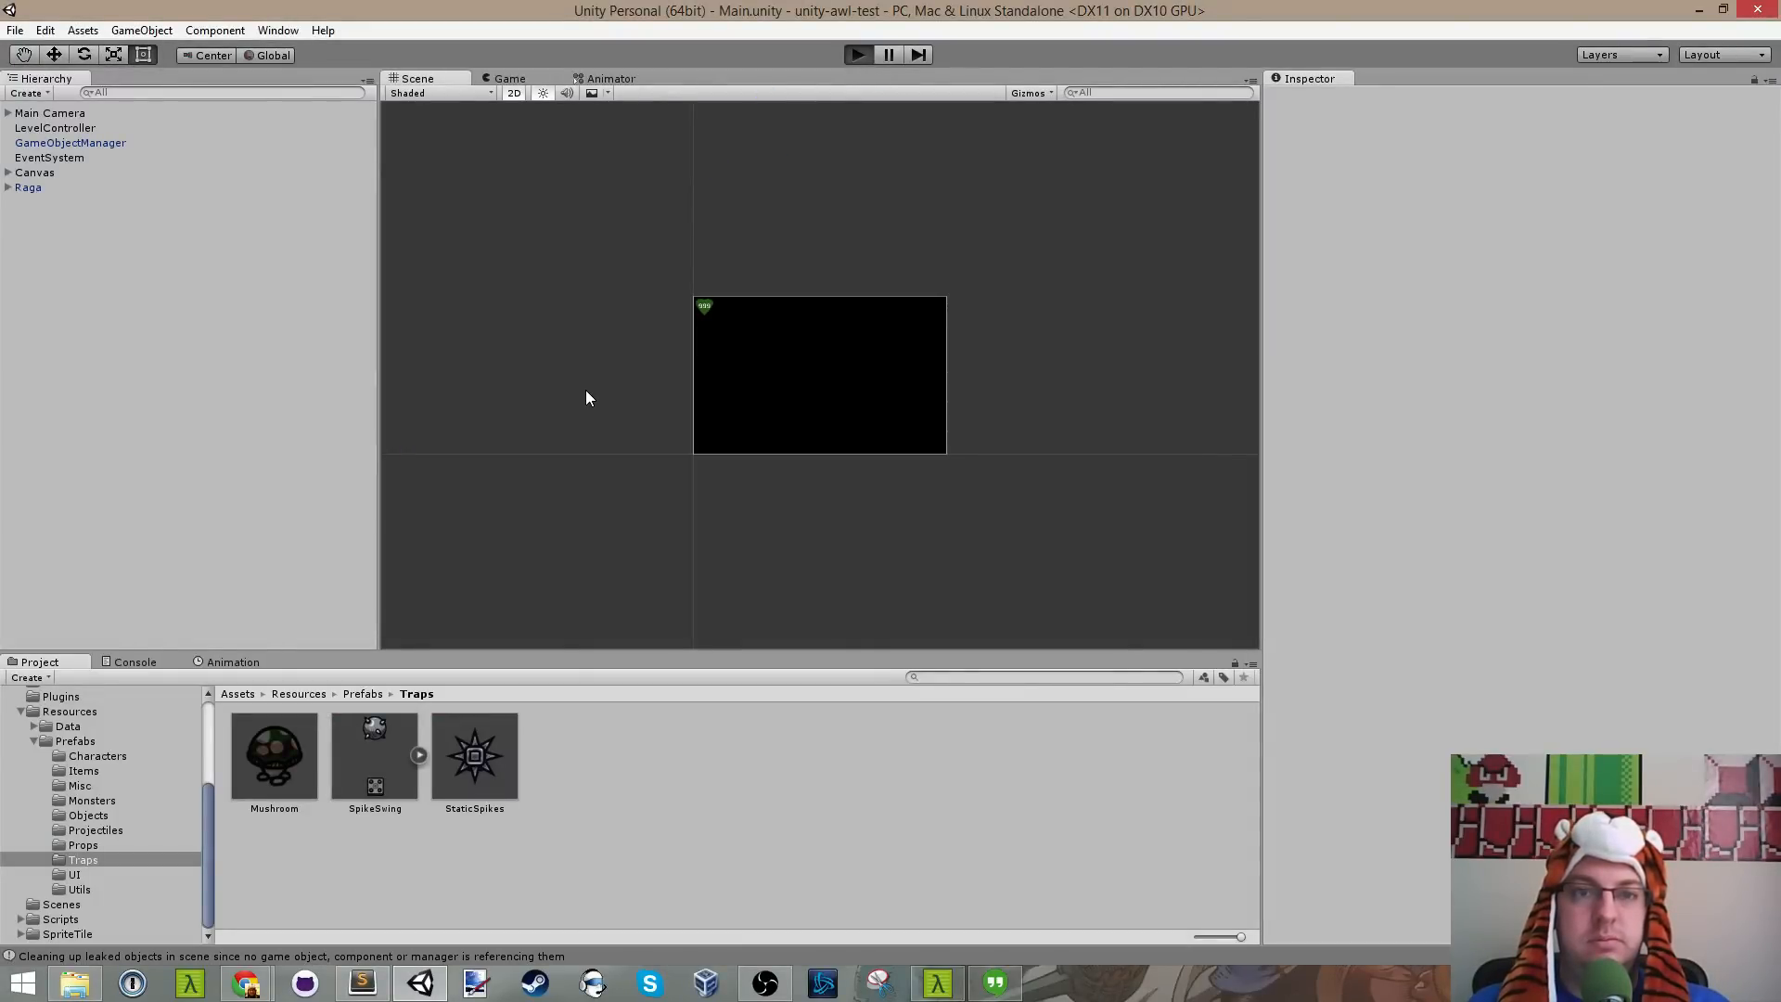
{"action": "key", "text": "ctrl+p"}
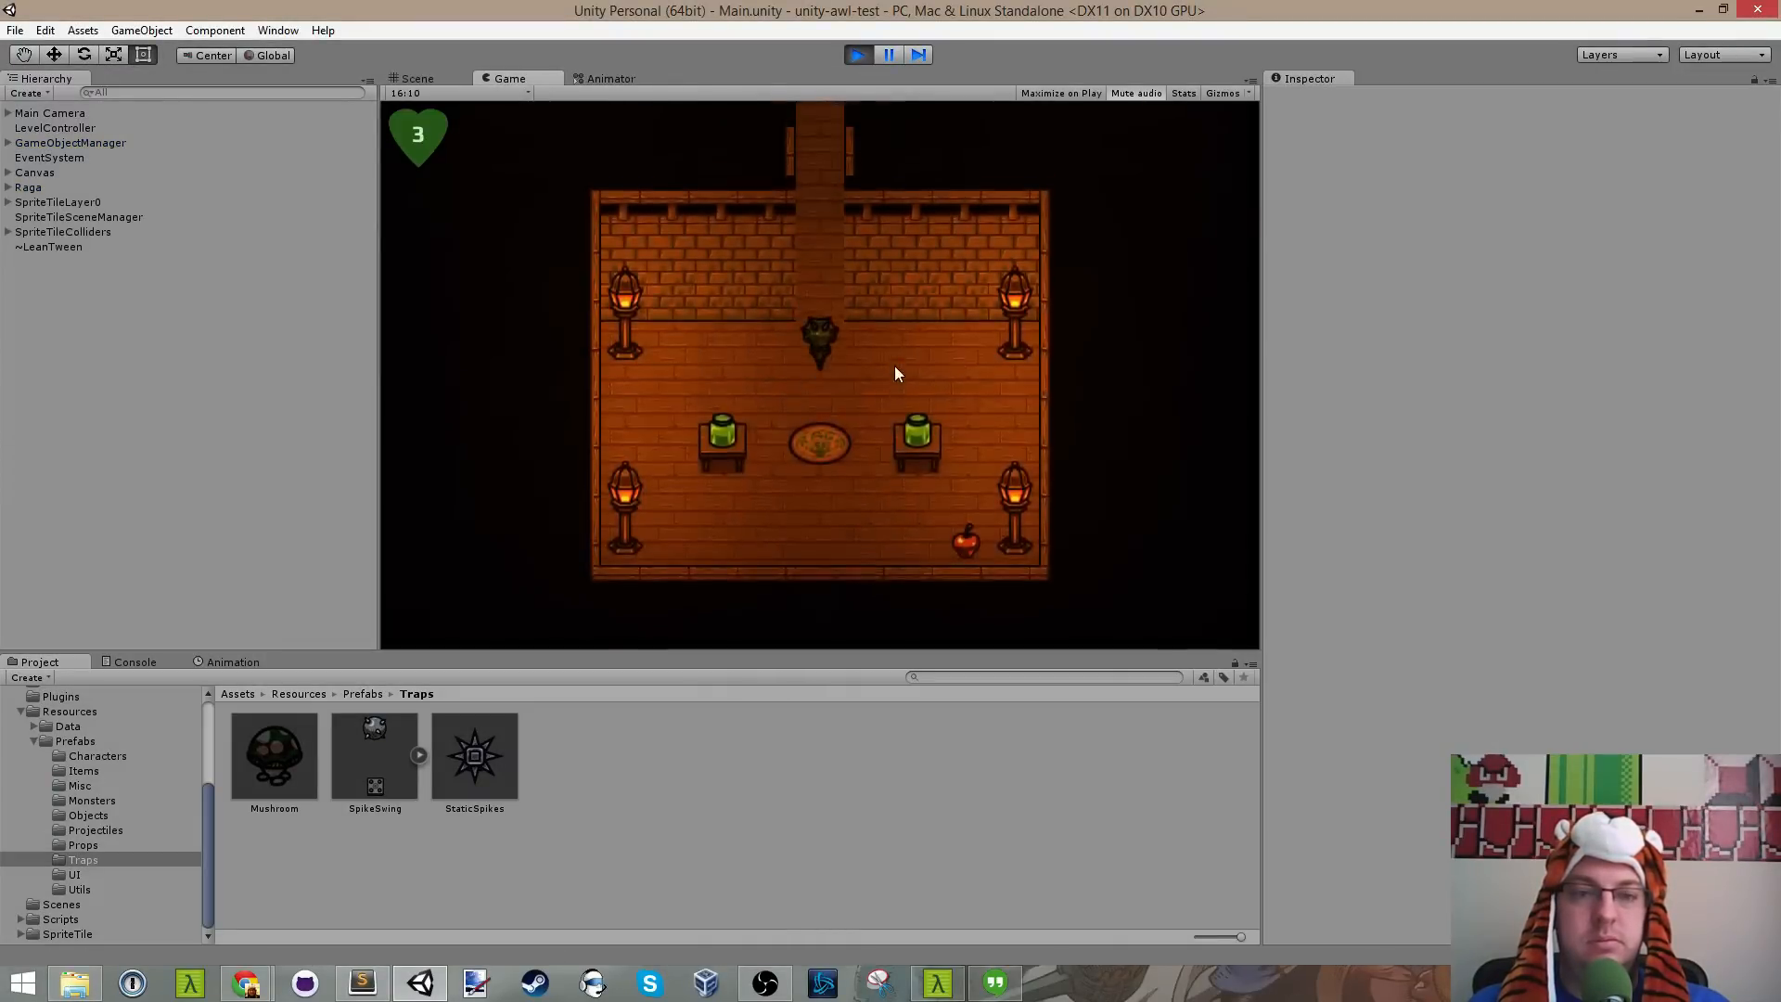
{"action": "key", "text": "w"}
{"action": "key", "text": "a"}
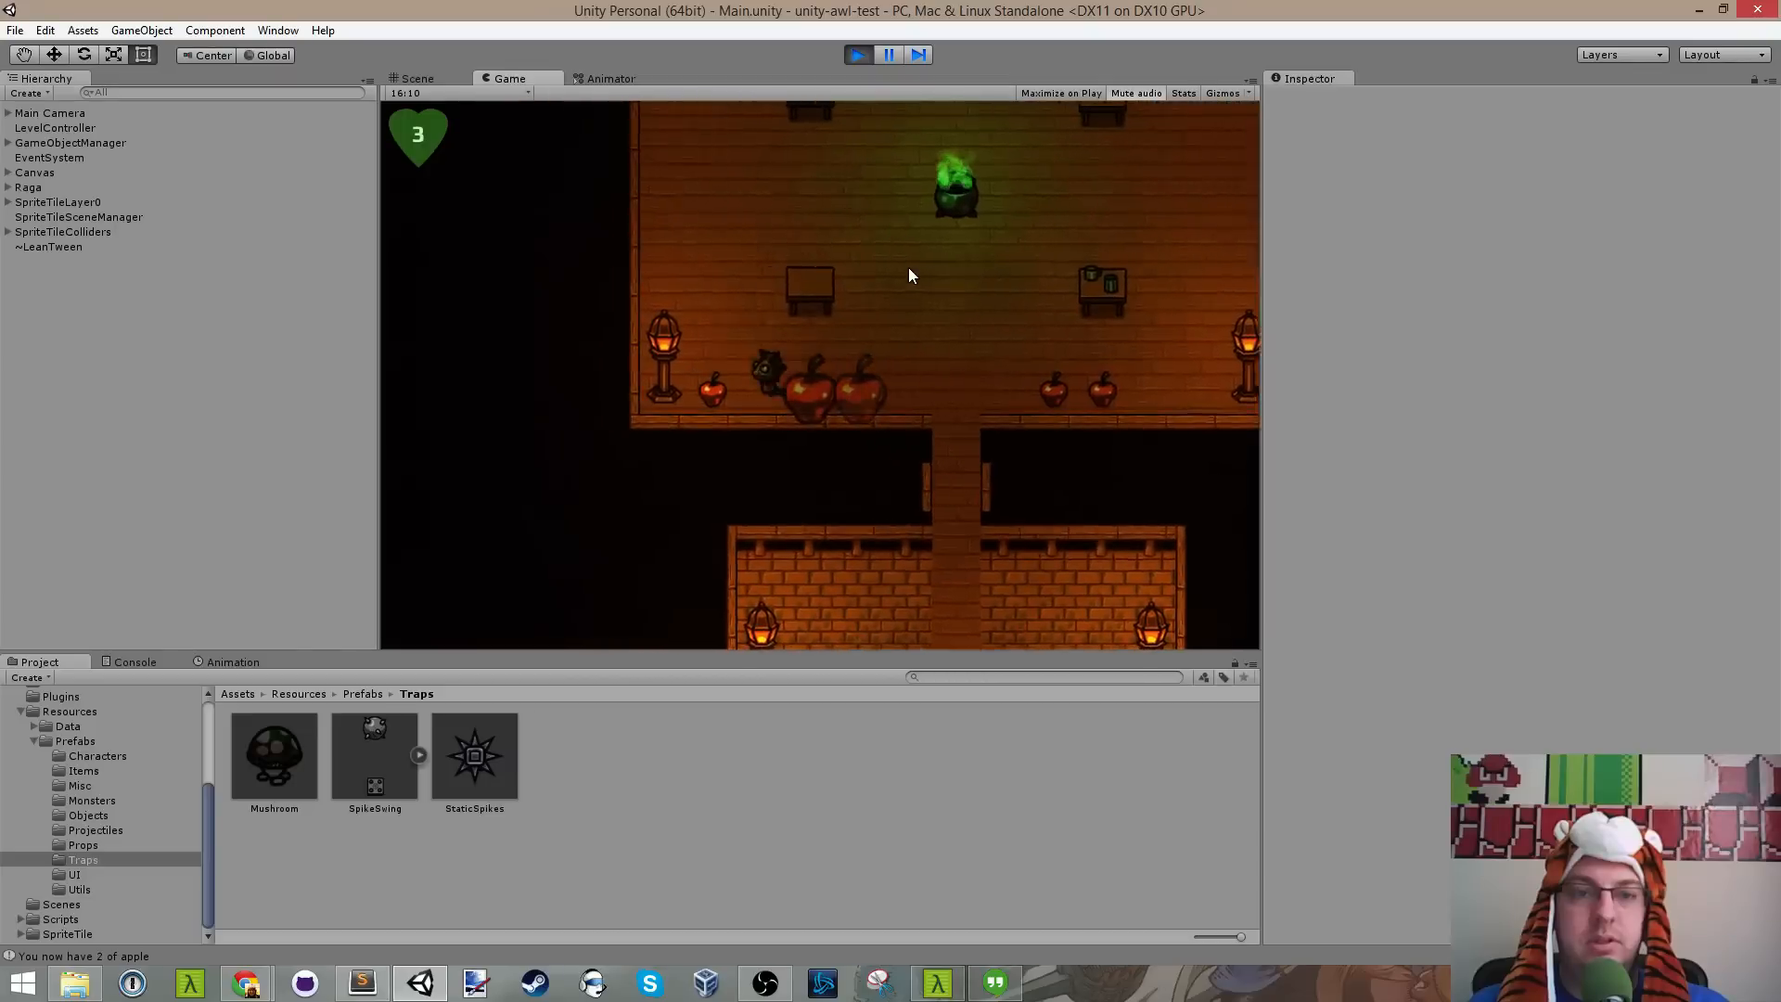
{"action": "key", "text": "d"}
{"action": "key", "text": "w"}
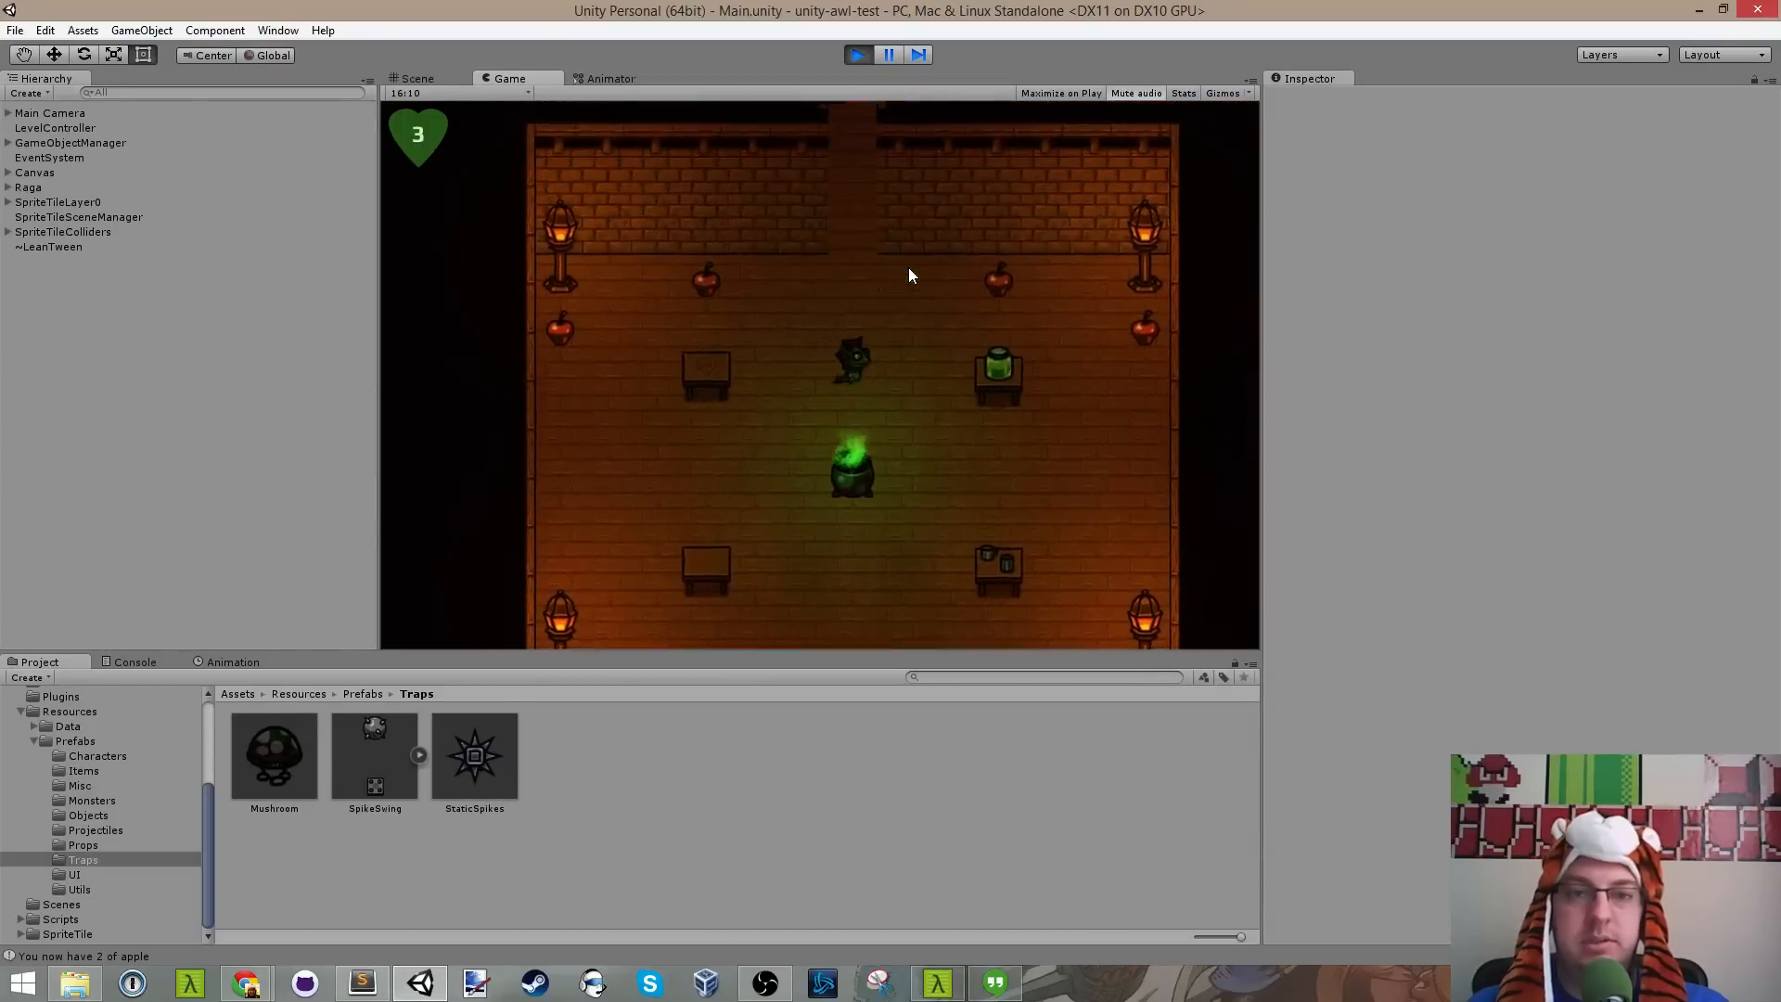
{"action": "key", "text": "w"}
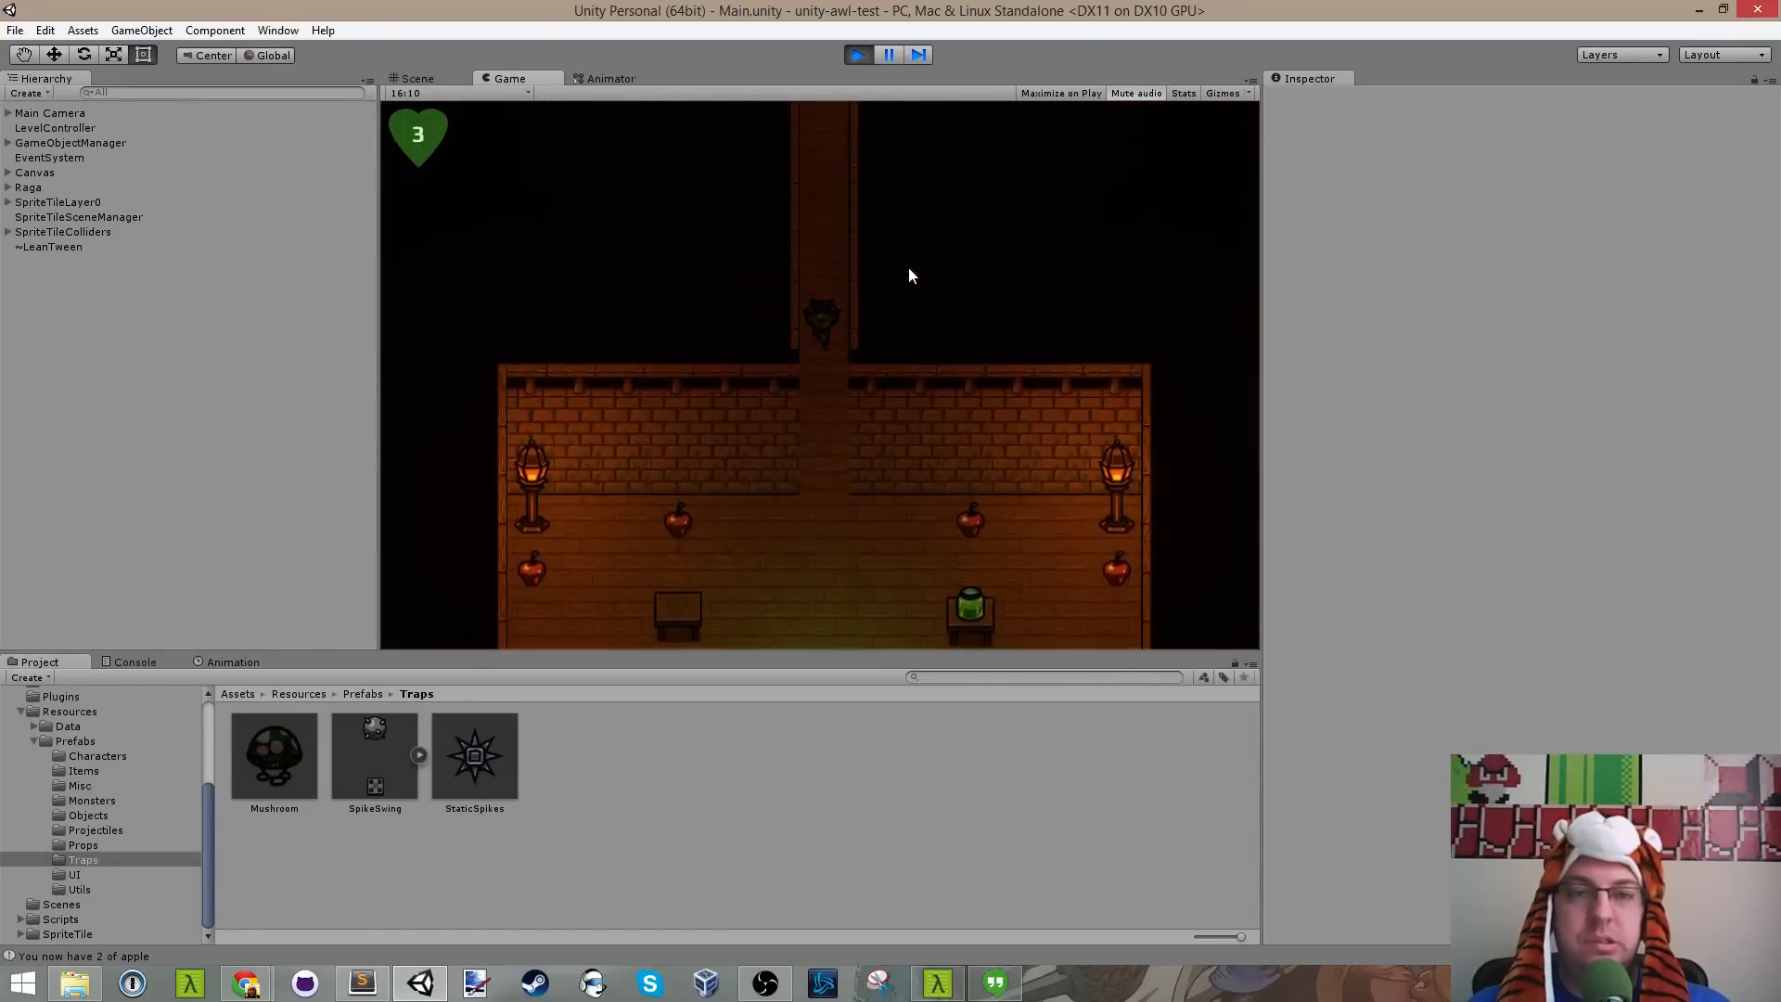
{"action": "key", "text": "w"}
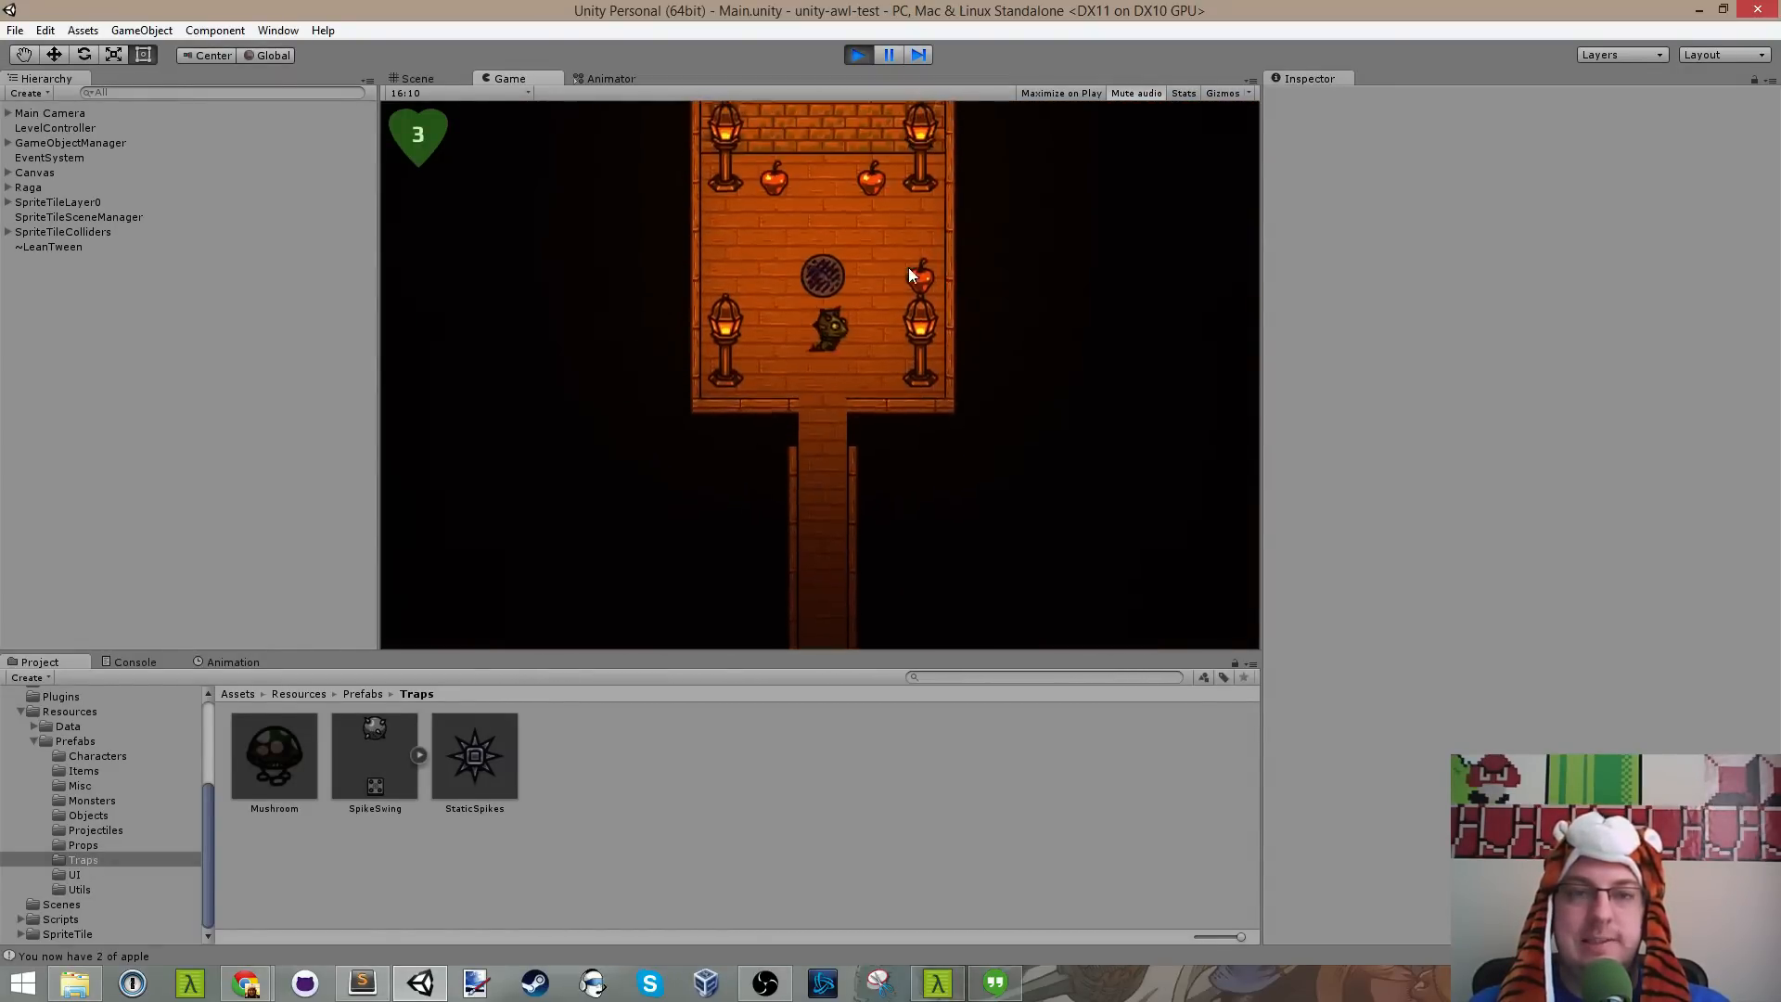
{"action": "key", "text": "w"}
{"action": "key", "text": "a"}
{"action": "key", "text": "d"}
{"action": "key", "text": "s"}
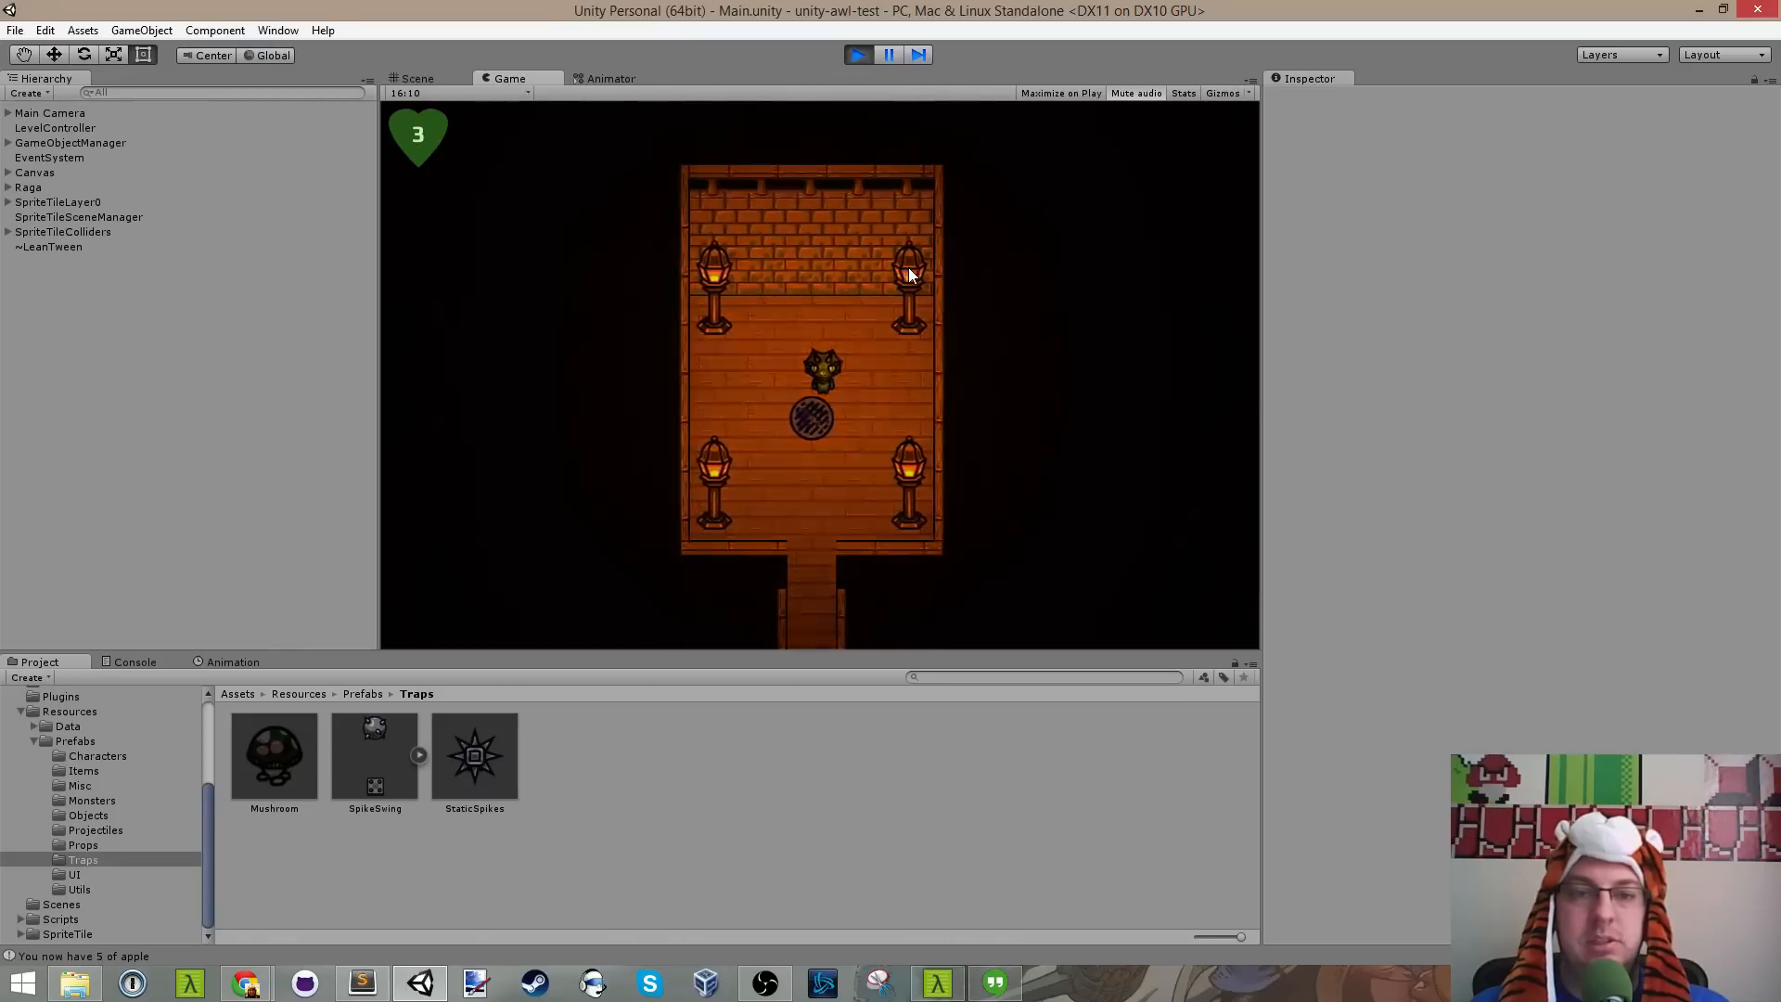
{"action": "key", "text": "w"}
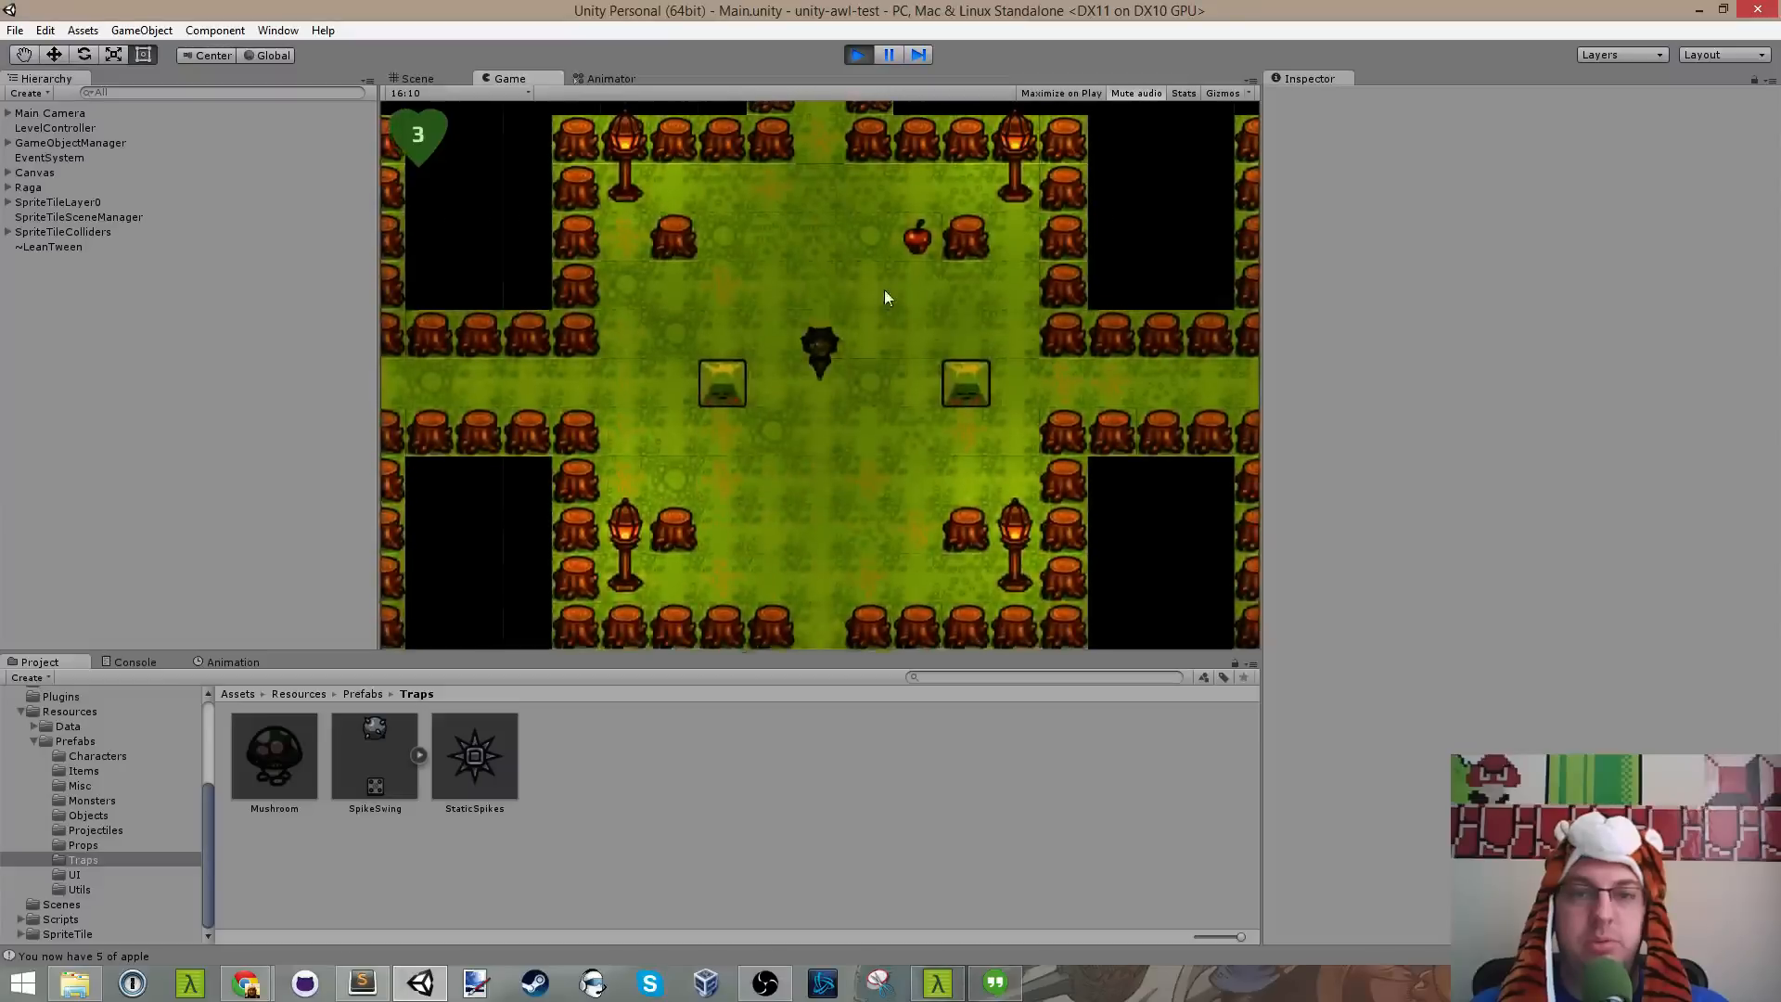
Step: Walk the player north through the garden level, collecting apples and the scroll around the northern clearing, and stop the game
{"action": "key", "text": "d"}
{"action": "key", "text": "w"}
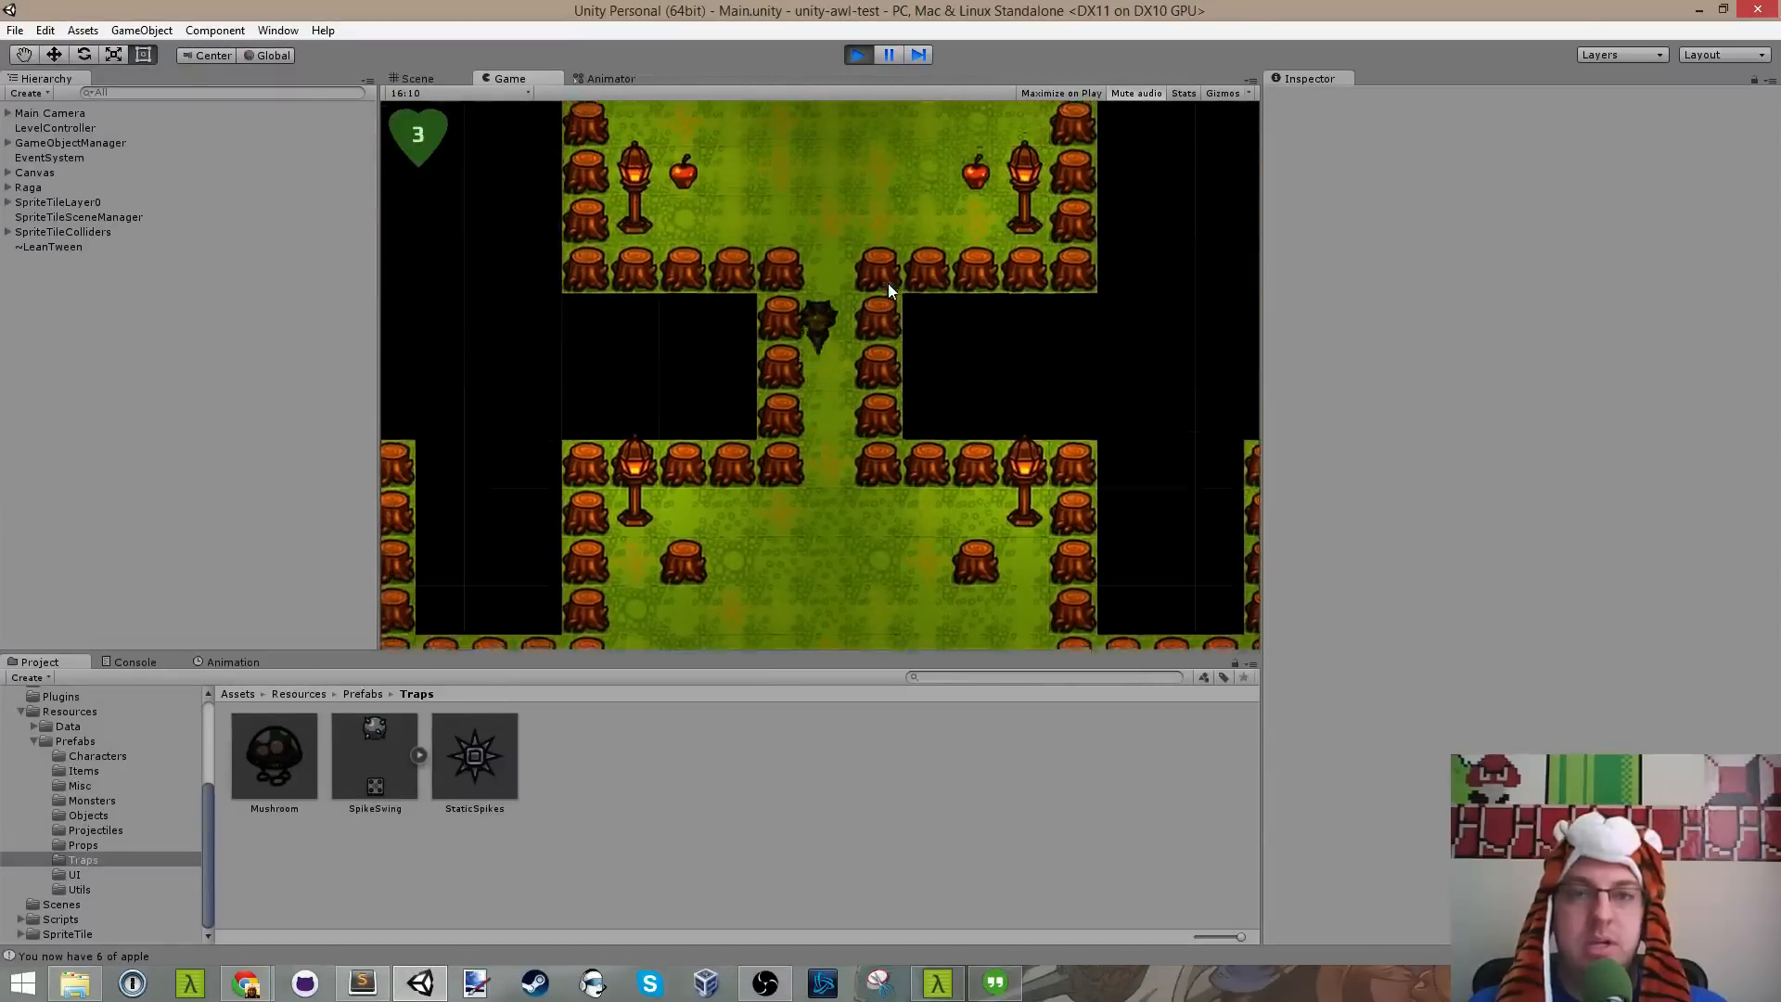
{"action": "key", "text": "a"}
{"action": "key", "text": "w"}
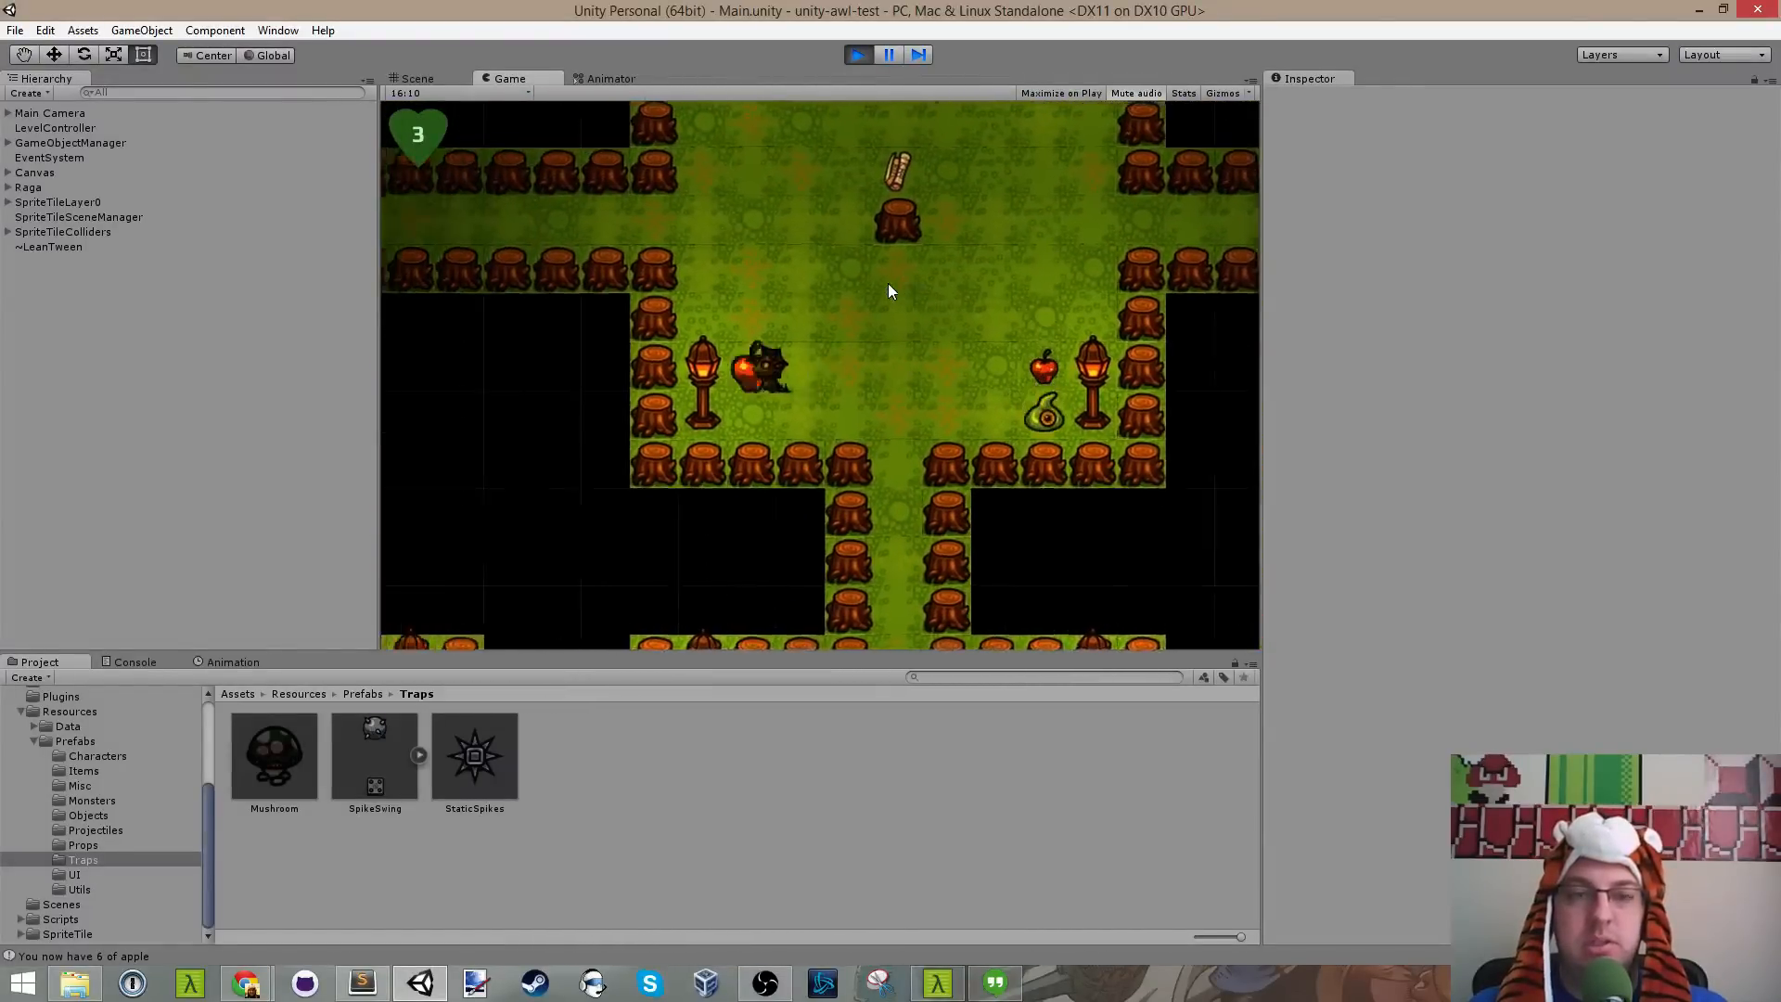
{"action": "key", "text": "d"}
{"action": "key", "text": "w"}
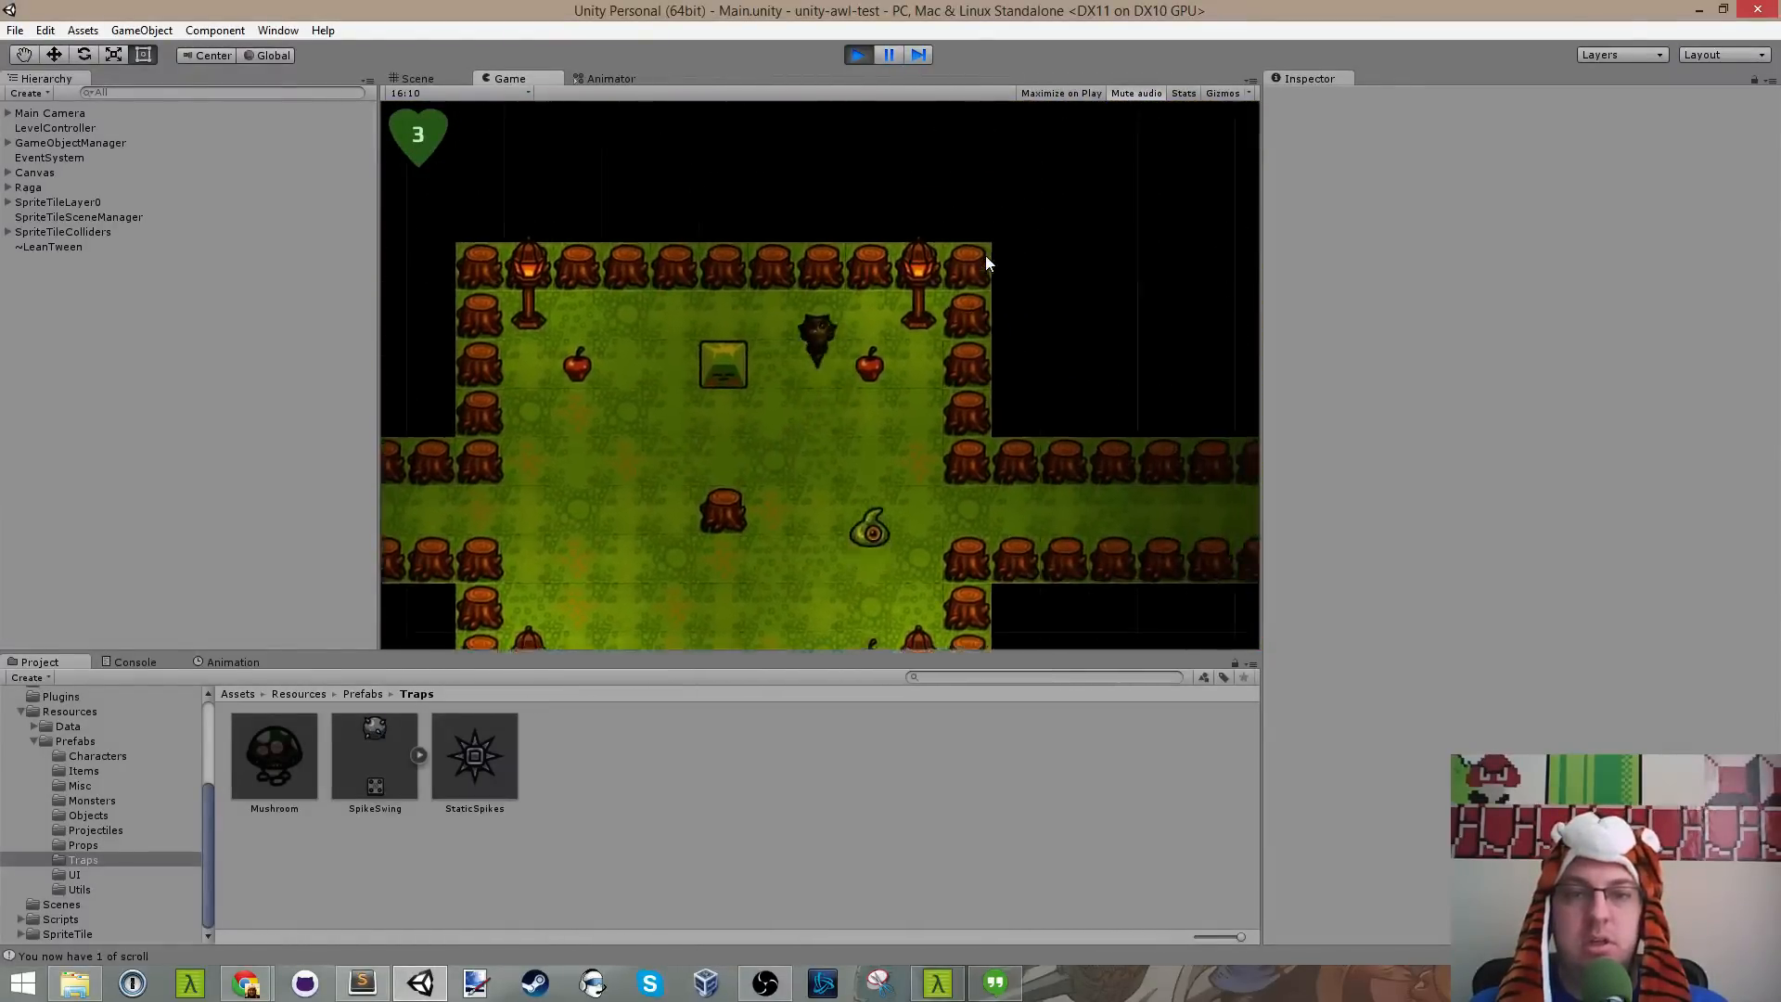
{"action": "key", "text": "a"}
{"action": "key", "text": "s"}
{"action": "key", "text": "d"}
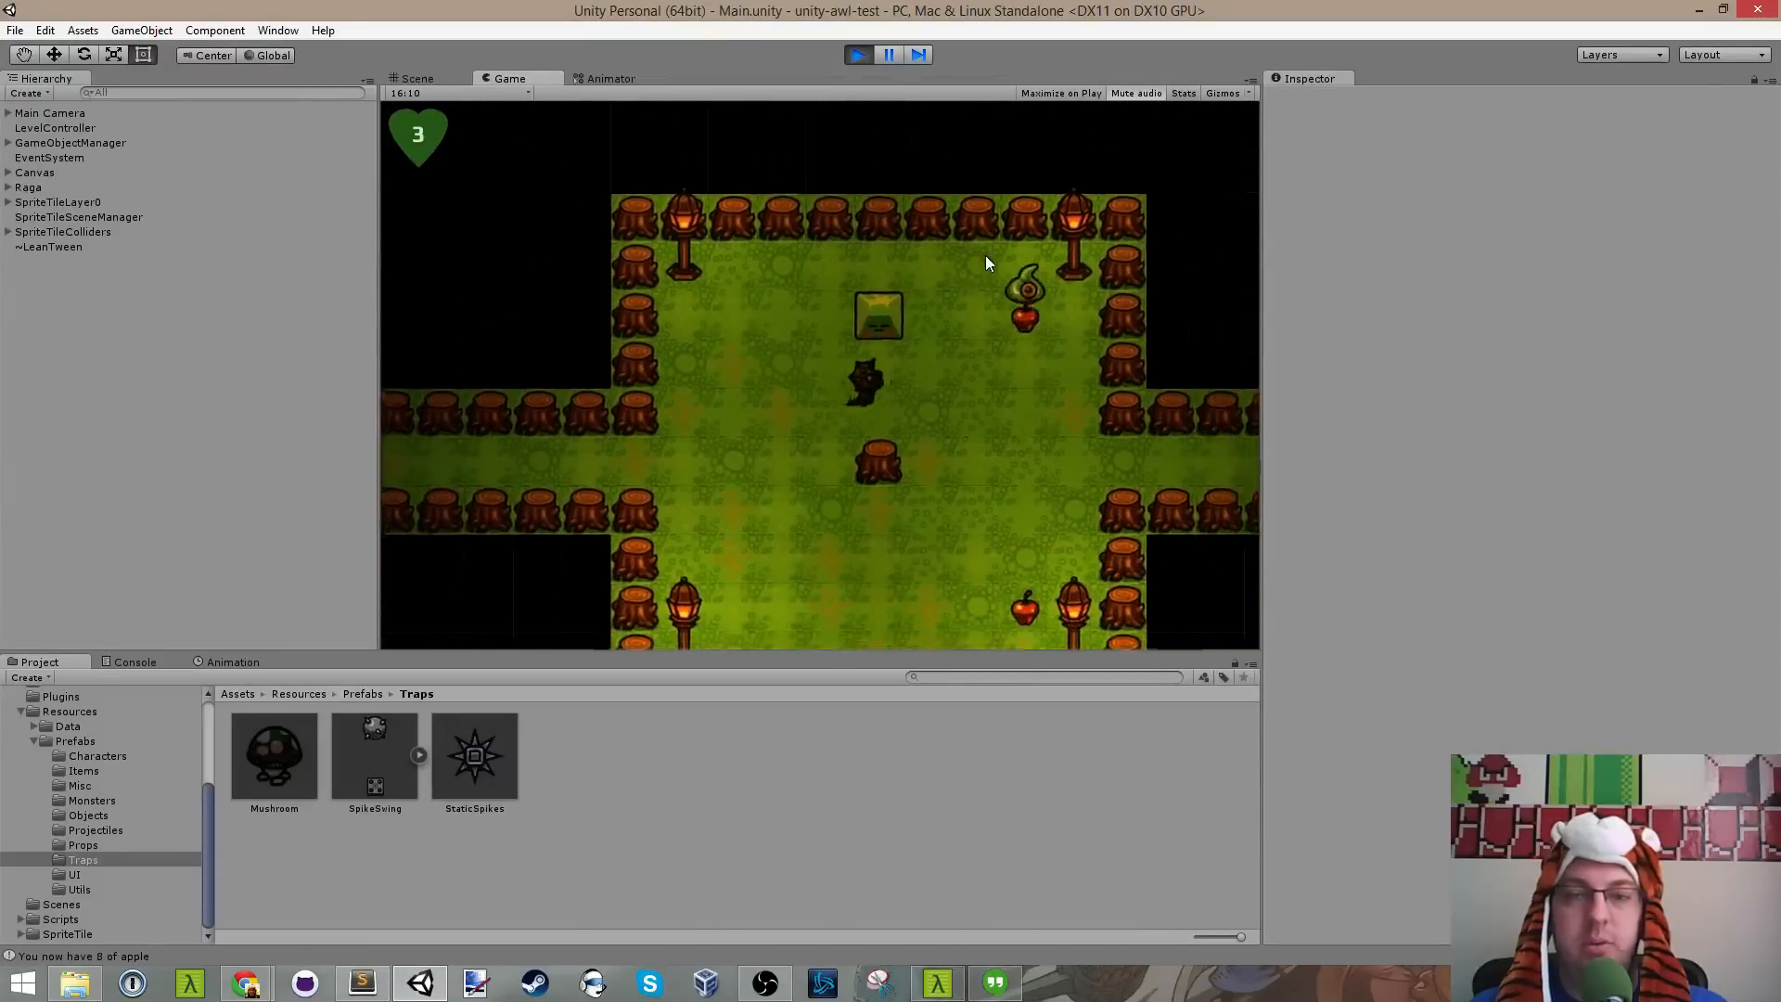
{"action": "key", "text": "w"}
{"action": "key", "text": "s"}
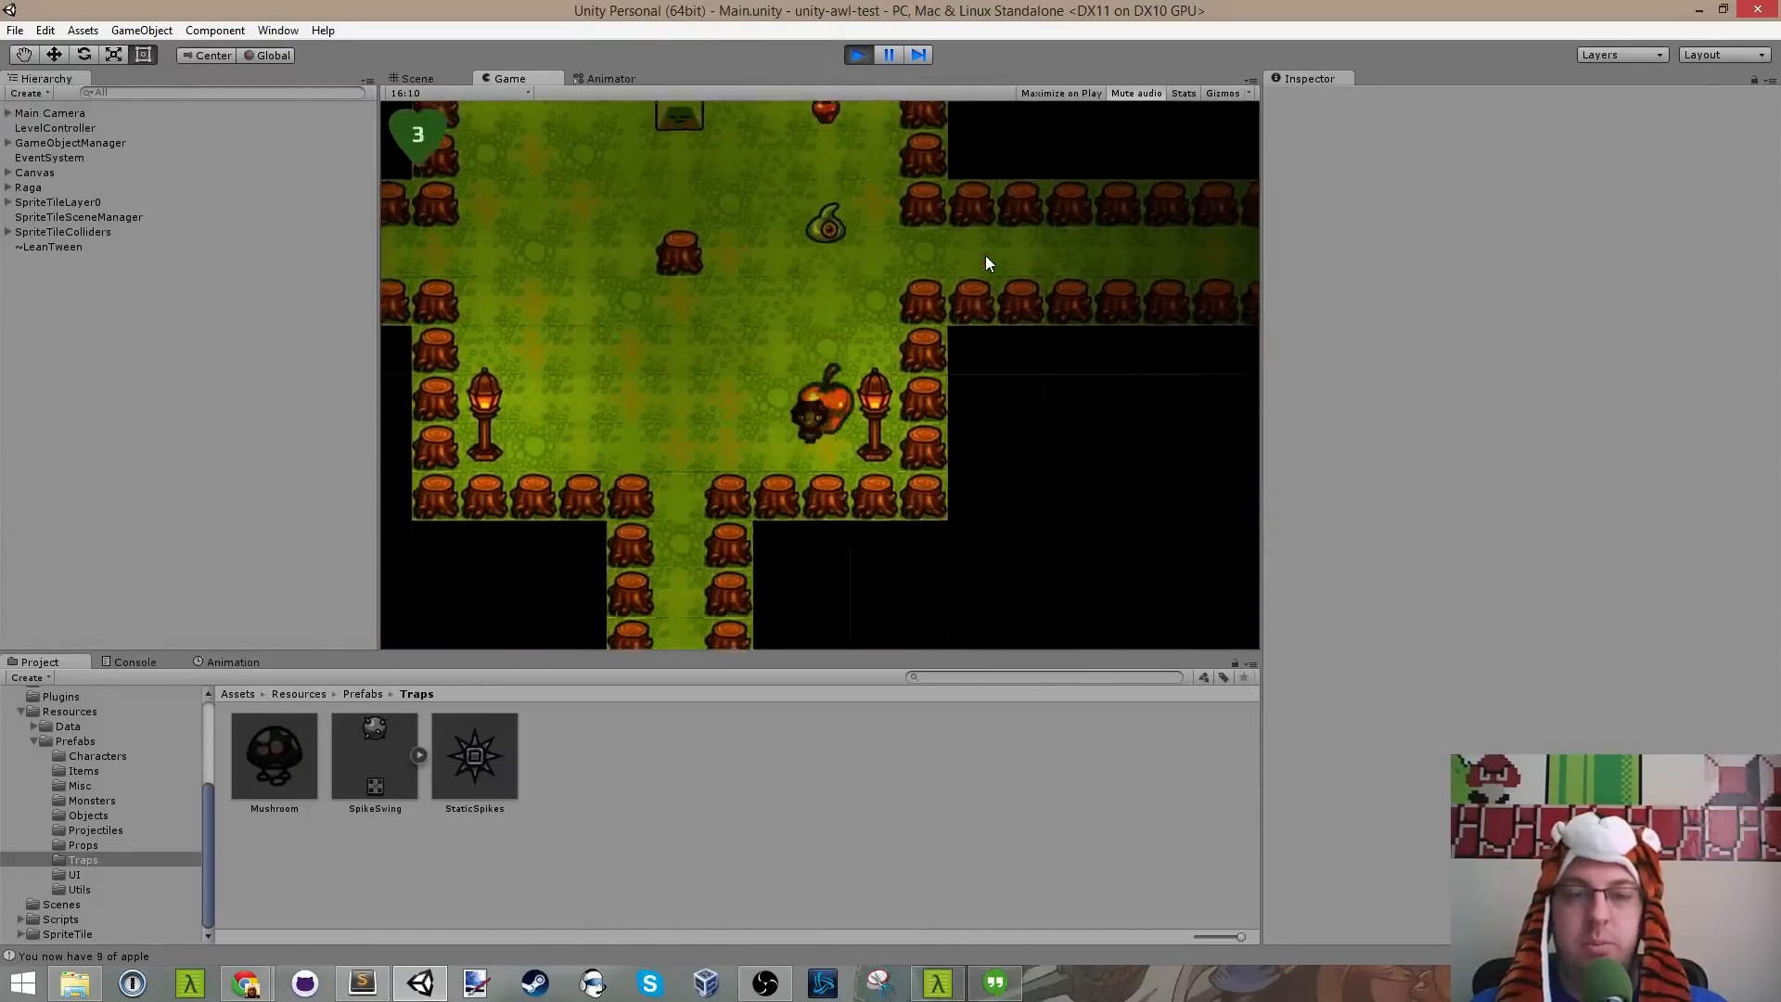
{"action": "key", "text": "a"}
{"action": "key", "text": "s"}
{"action": "left_click", "coordinate": [858, 54]}
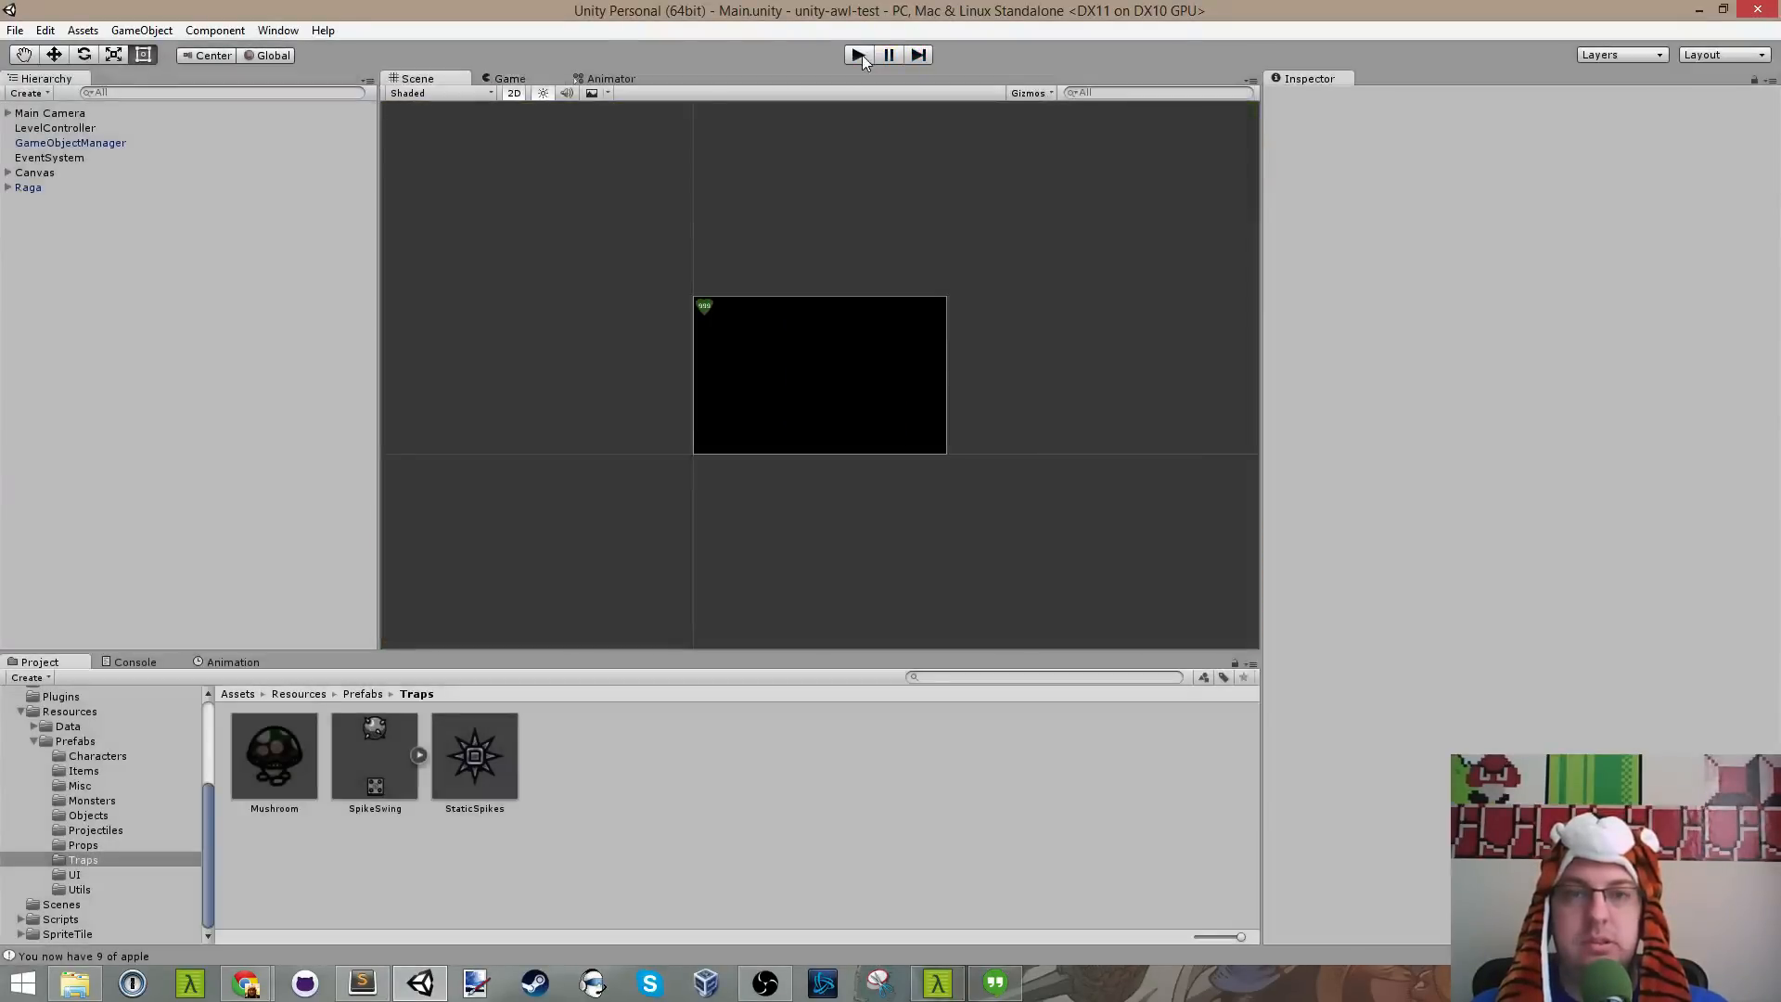
Step: Review the PlayerSpawnTrigger, Objects and Warps entries of House.xml in Sublime Text
{"action": "key", "text": "alt+Tab"}
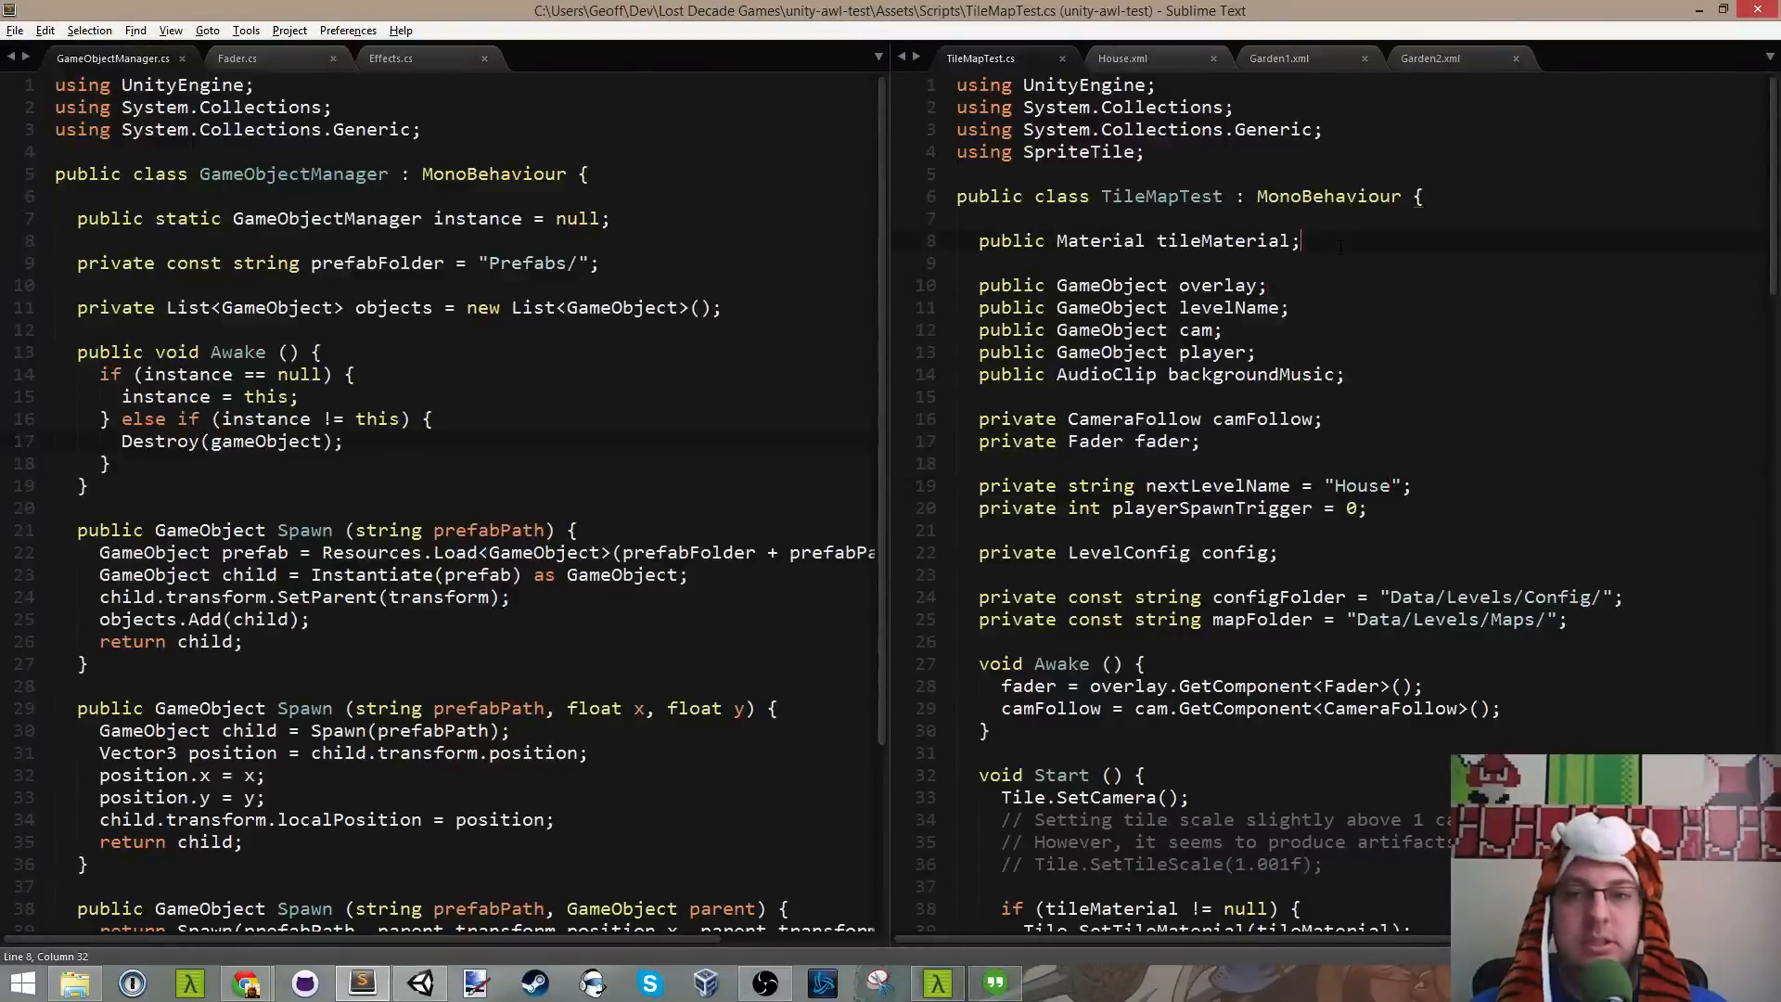
{"action": "left_click", "coordinate": [1157, 58]}
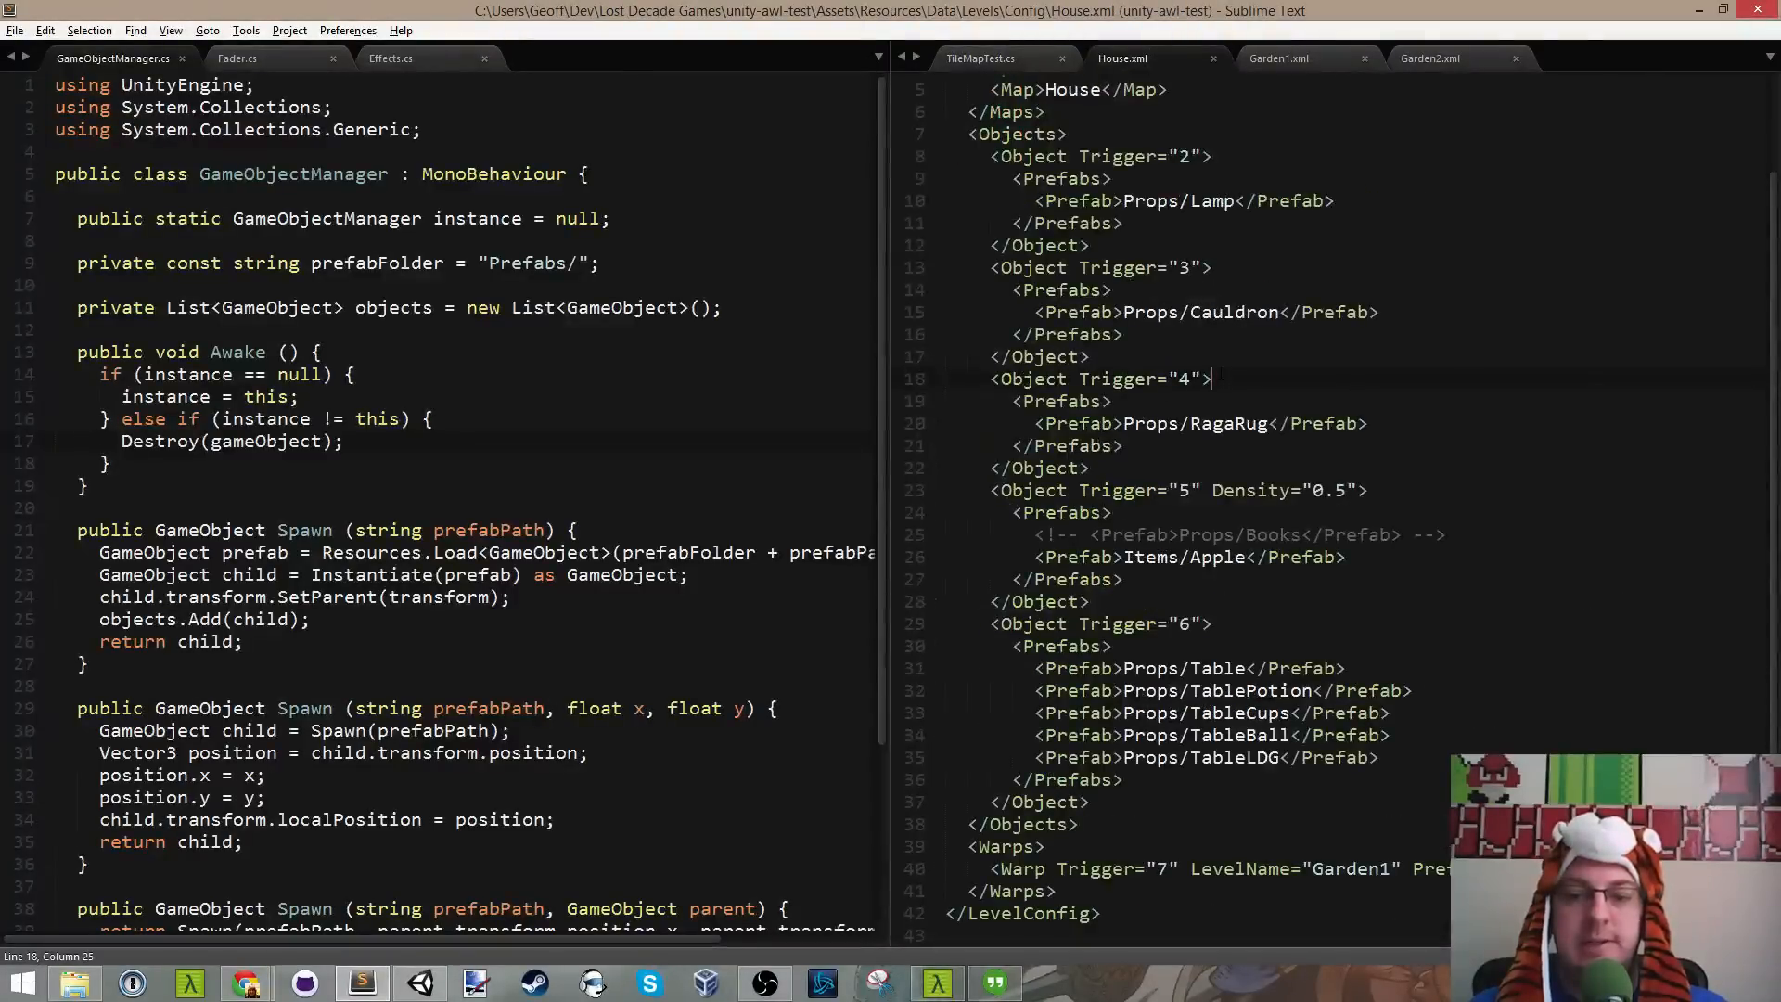
{"action": "left_click", "coordinate": [1216, 846]}
{"action": "key", "text": "ctrl+s"}
{"action": "scroll", "coordinate": [1188, 601], "scroll_direction": "up", "scroll_amount": 3}
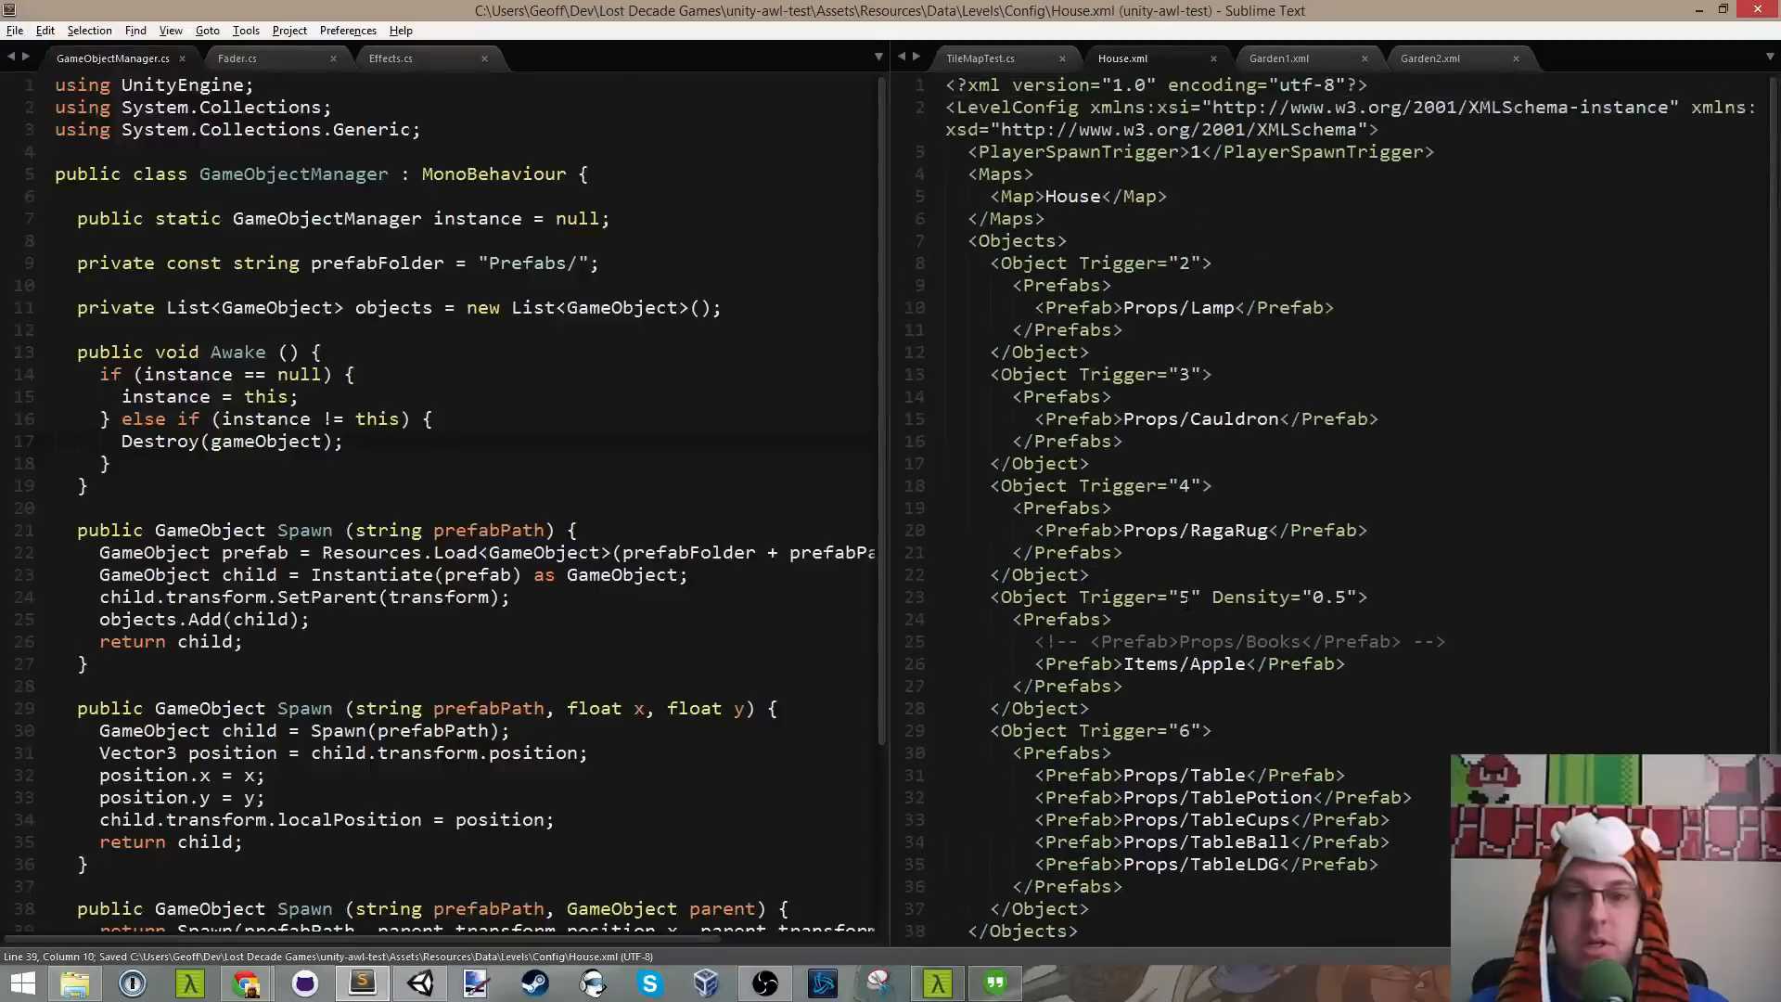
{"action": "scroll", "coordinate": [1186, 603], "scroll_direction": "down", "scroll_amount": 2}
{"action": "key", "text": "alt+Tab"}
{"action": "key", "text": "alt+Tab"}
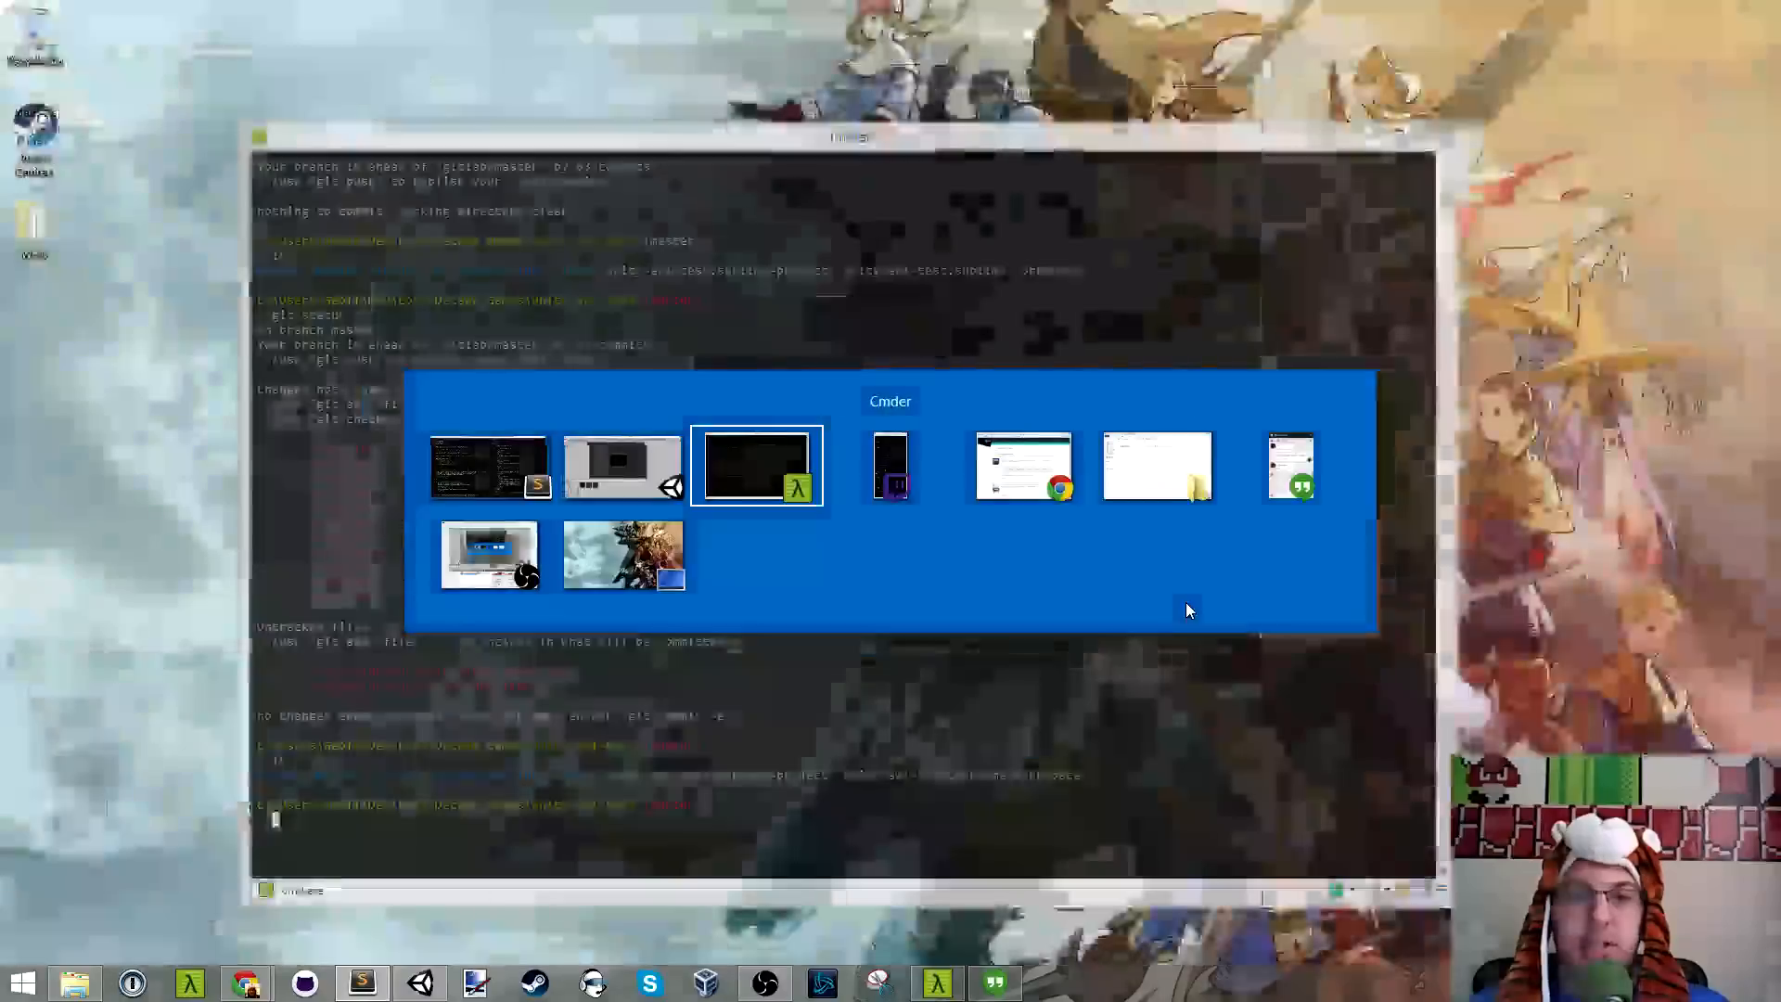
{"action": "key", "text": "alt+Tab"}
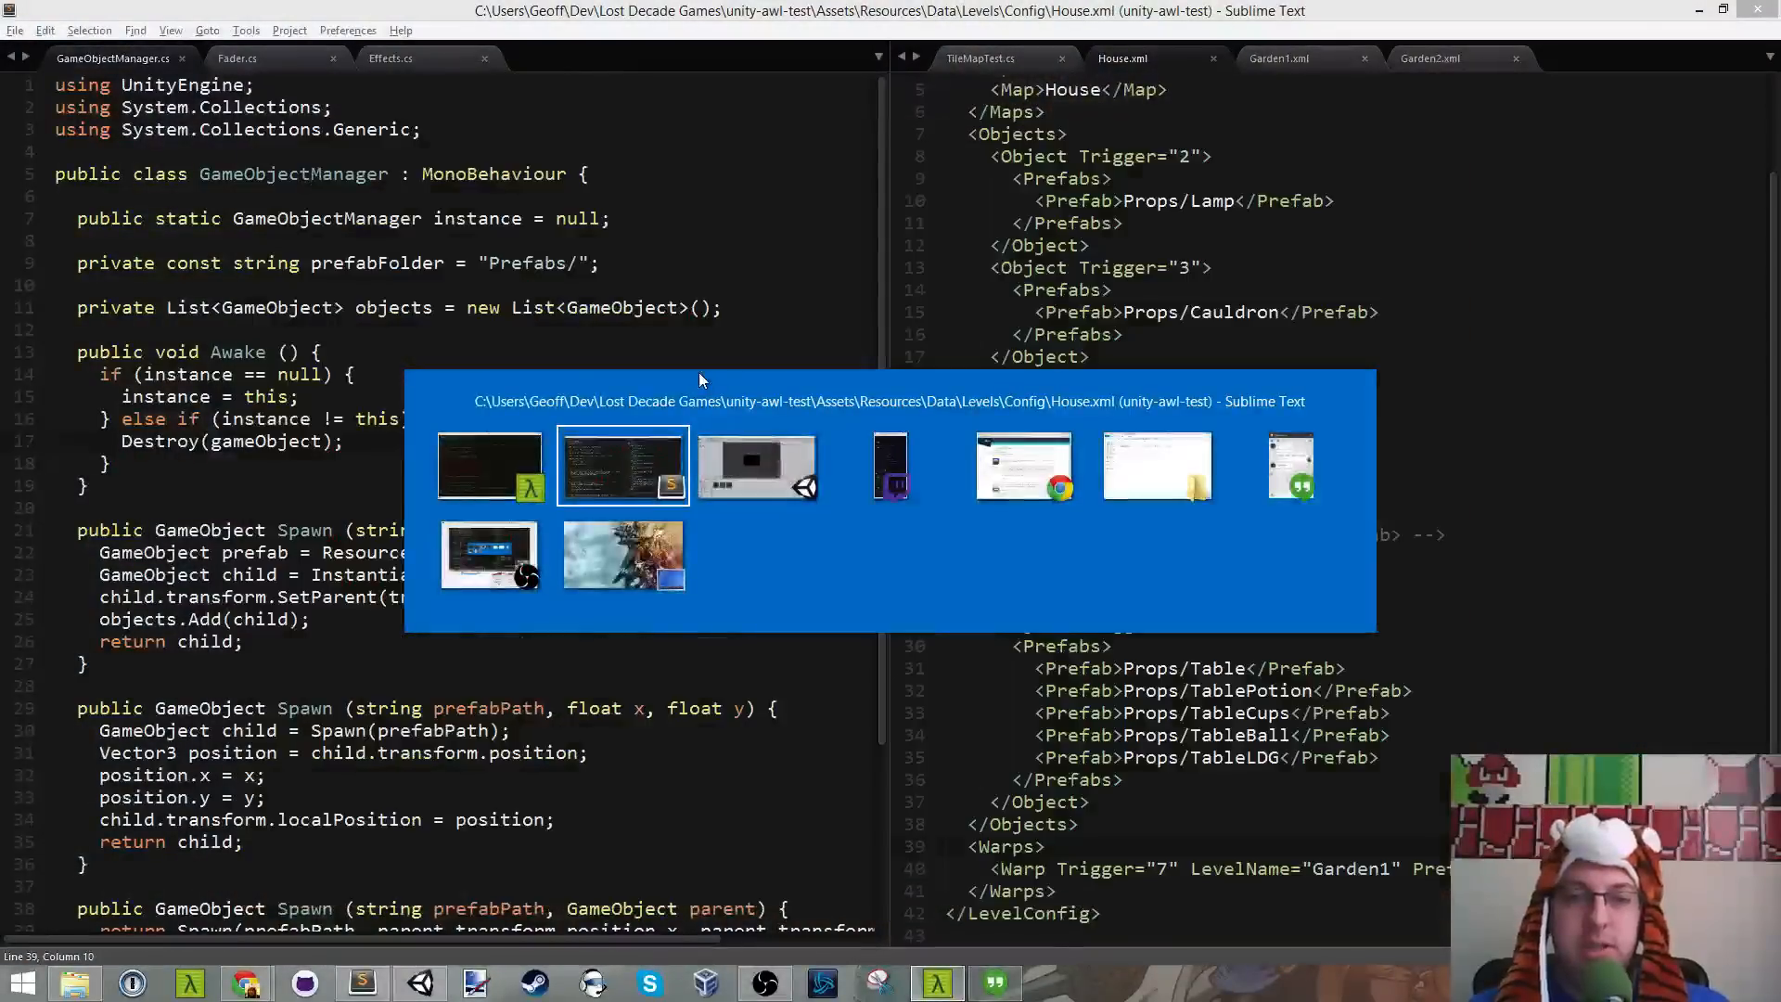
Step: Reopen the tile editor in Unity with triggers displayed, and set the tile directly below the northern room's trigger 7 tile to trigger 8
{"action": "key", "text": "alt+Tab"}
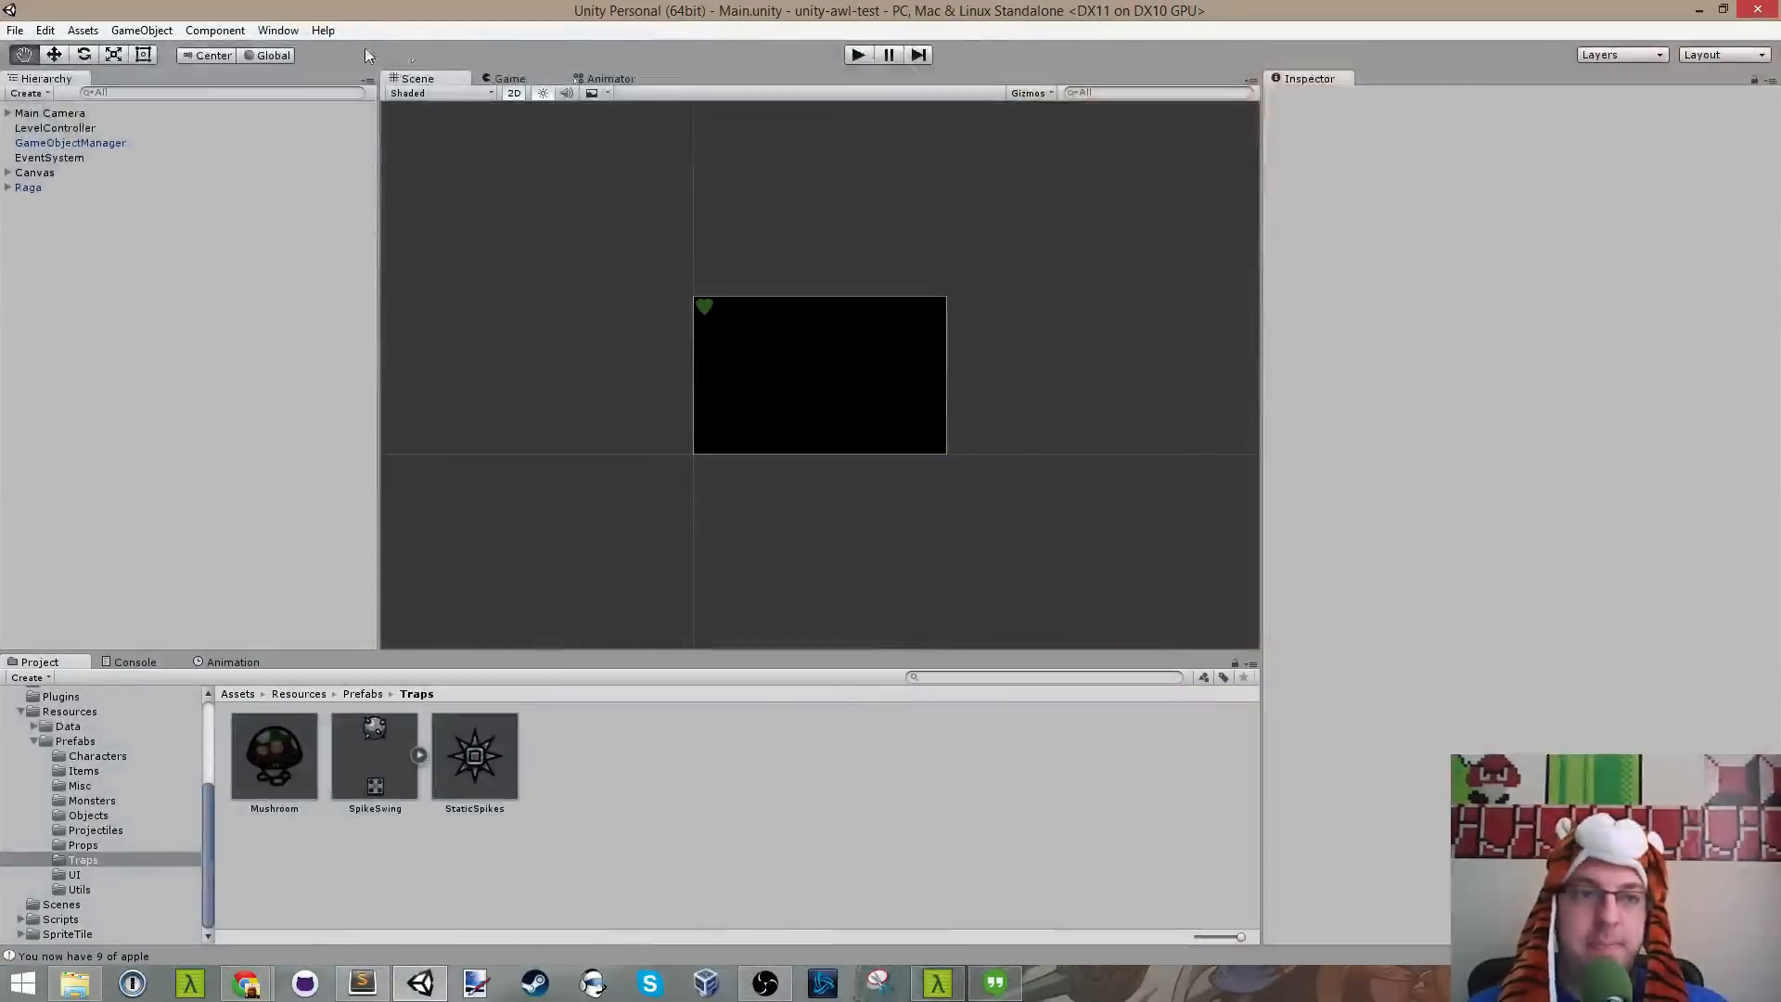
{"action": "left_click", "coordinate": [278, 30]}
{"action": "left_click", "coordinate": [325, 125]}
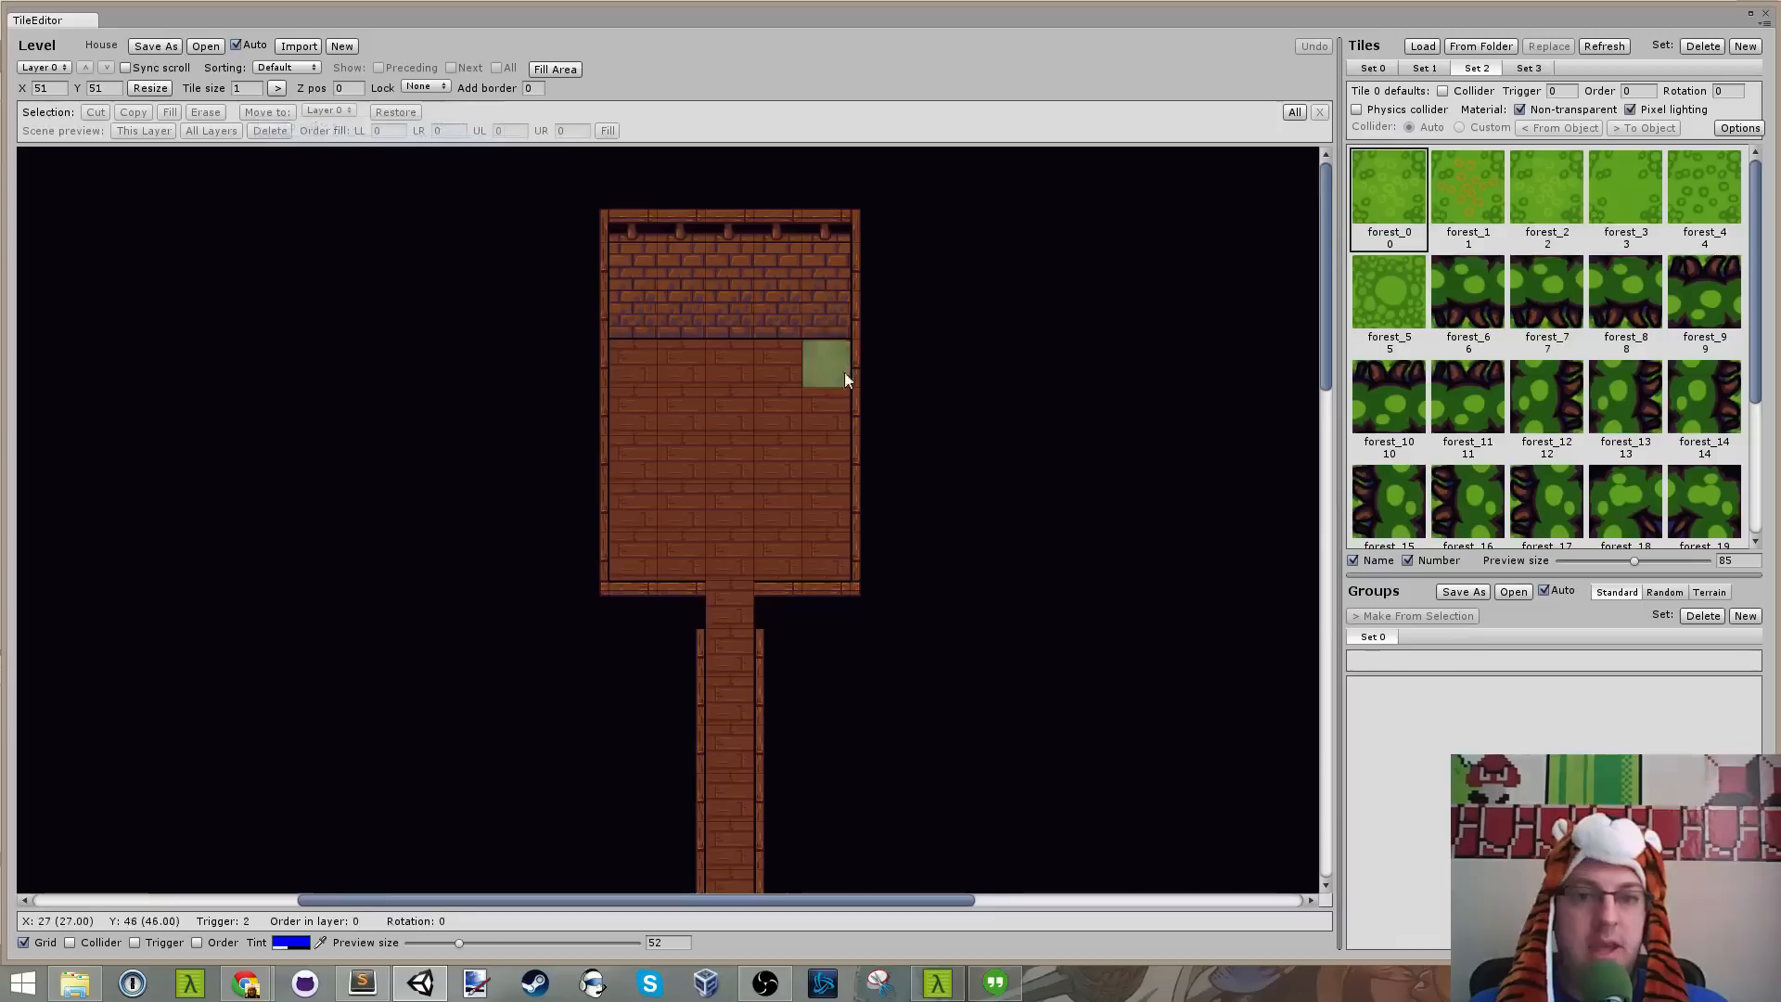
{"action": "key", "text": "t"}
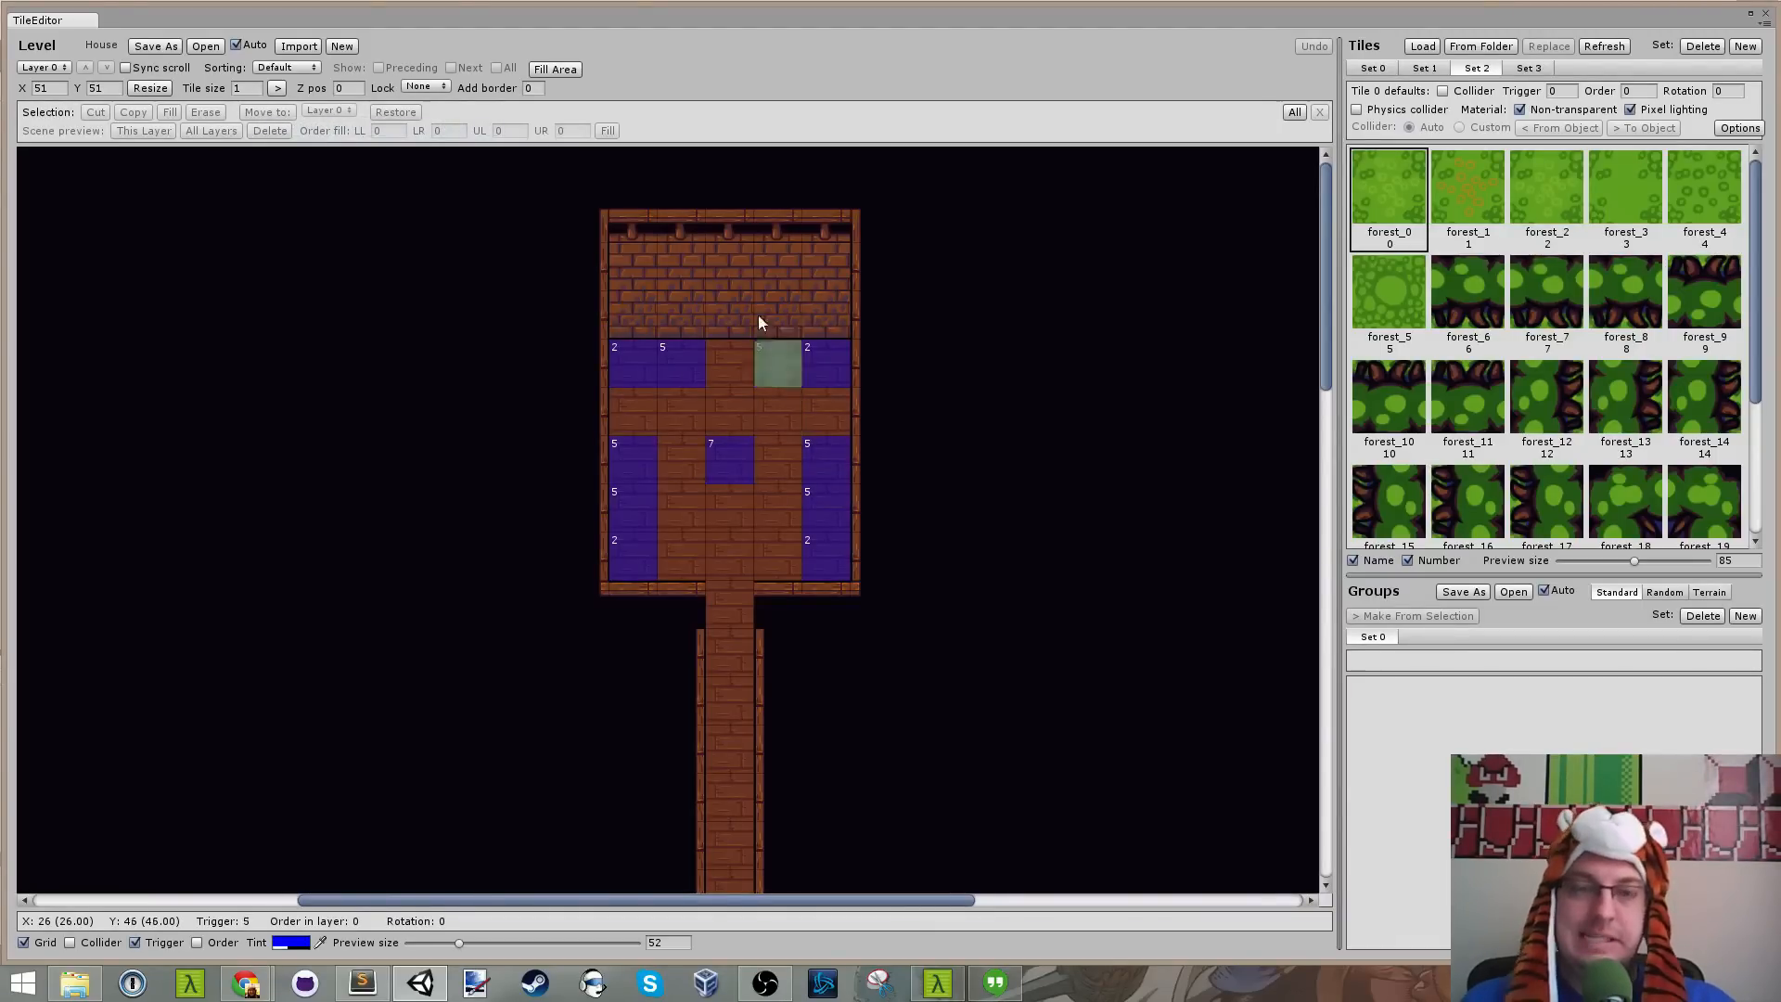
{"action": "scroll", "coordinate": [770, 425], "scroll_direction": "down", "scroll_amount": 2}
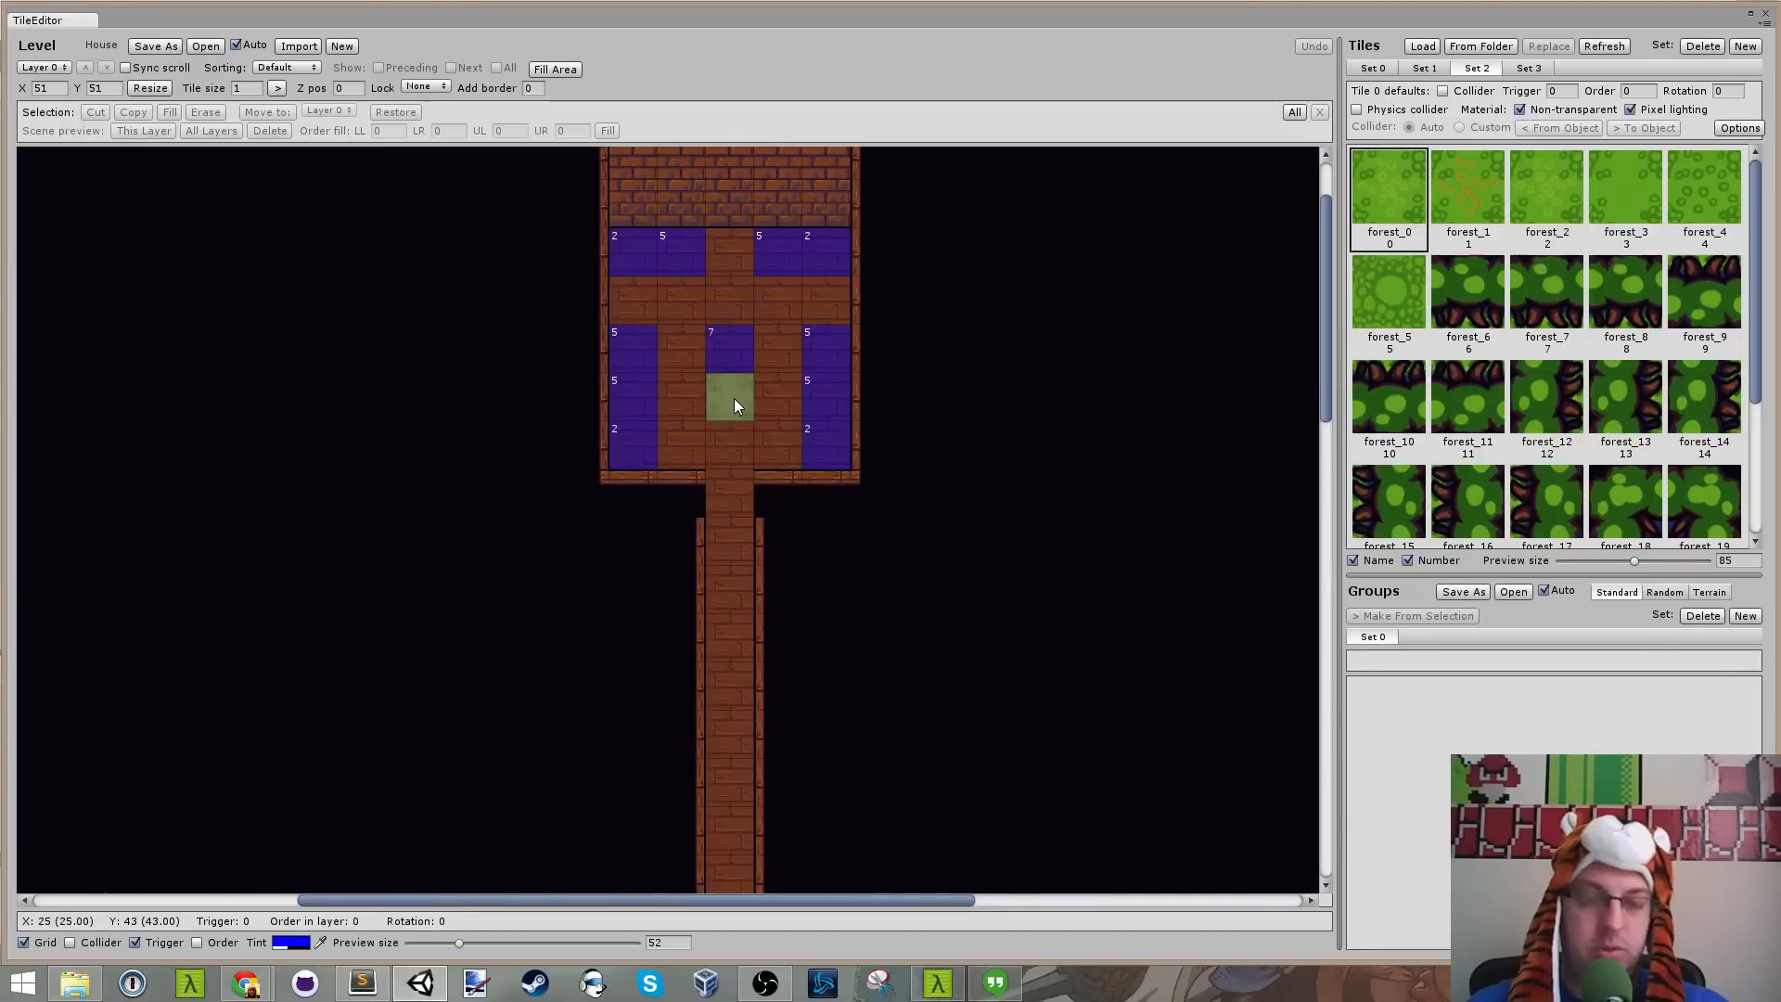
{"action": "key", "text": "Tab"}
{"action": "key", "text": "Return"}
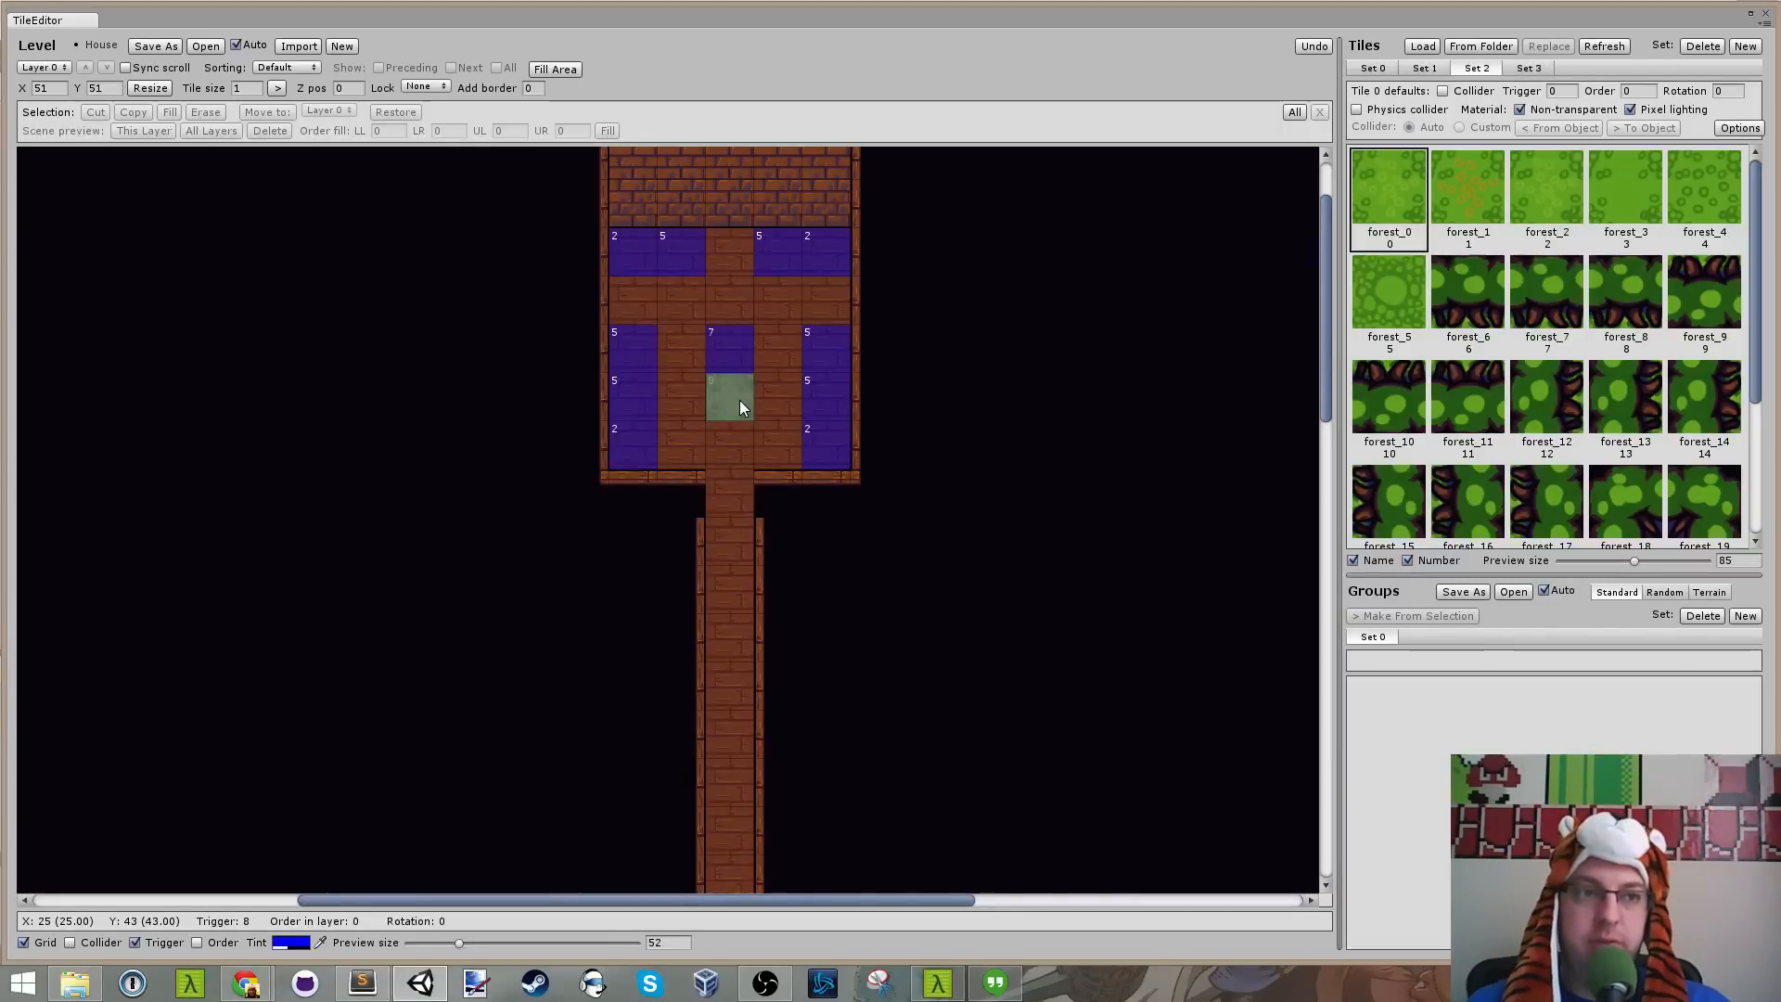
Step: Check the trigger of the tile above the rug in the House's southern room, and highlight the PlayerSpawnTrigger line of House.xml in Sublime Text
{"action": "scroll", "coordinate": [534, 427], "scroll_direction": "down", "scroll_amount": 15}
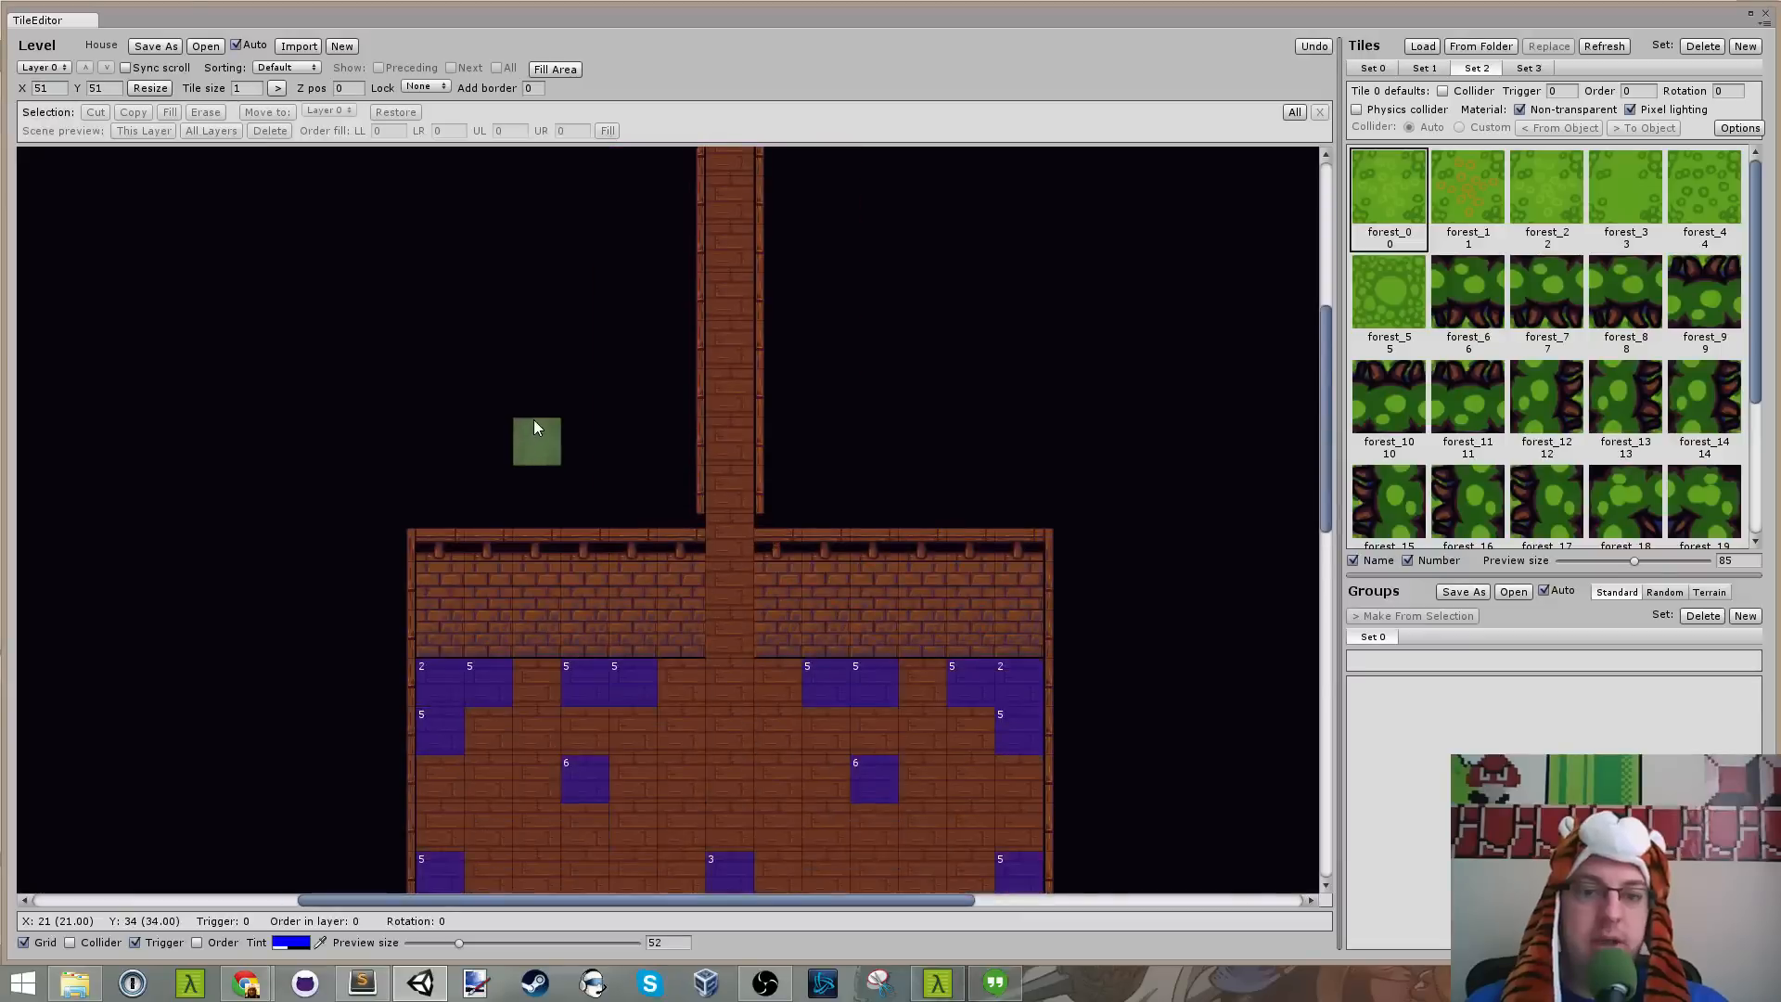
{"action": "scroll", "coordinate": [535, 427], "scroll_direction": "down", "scroll_amount": 5}
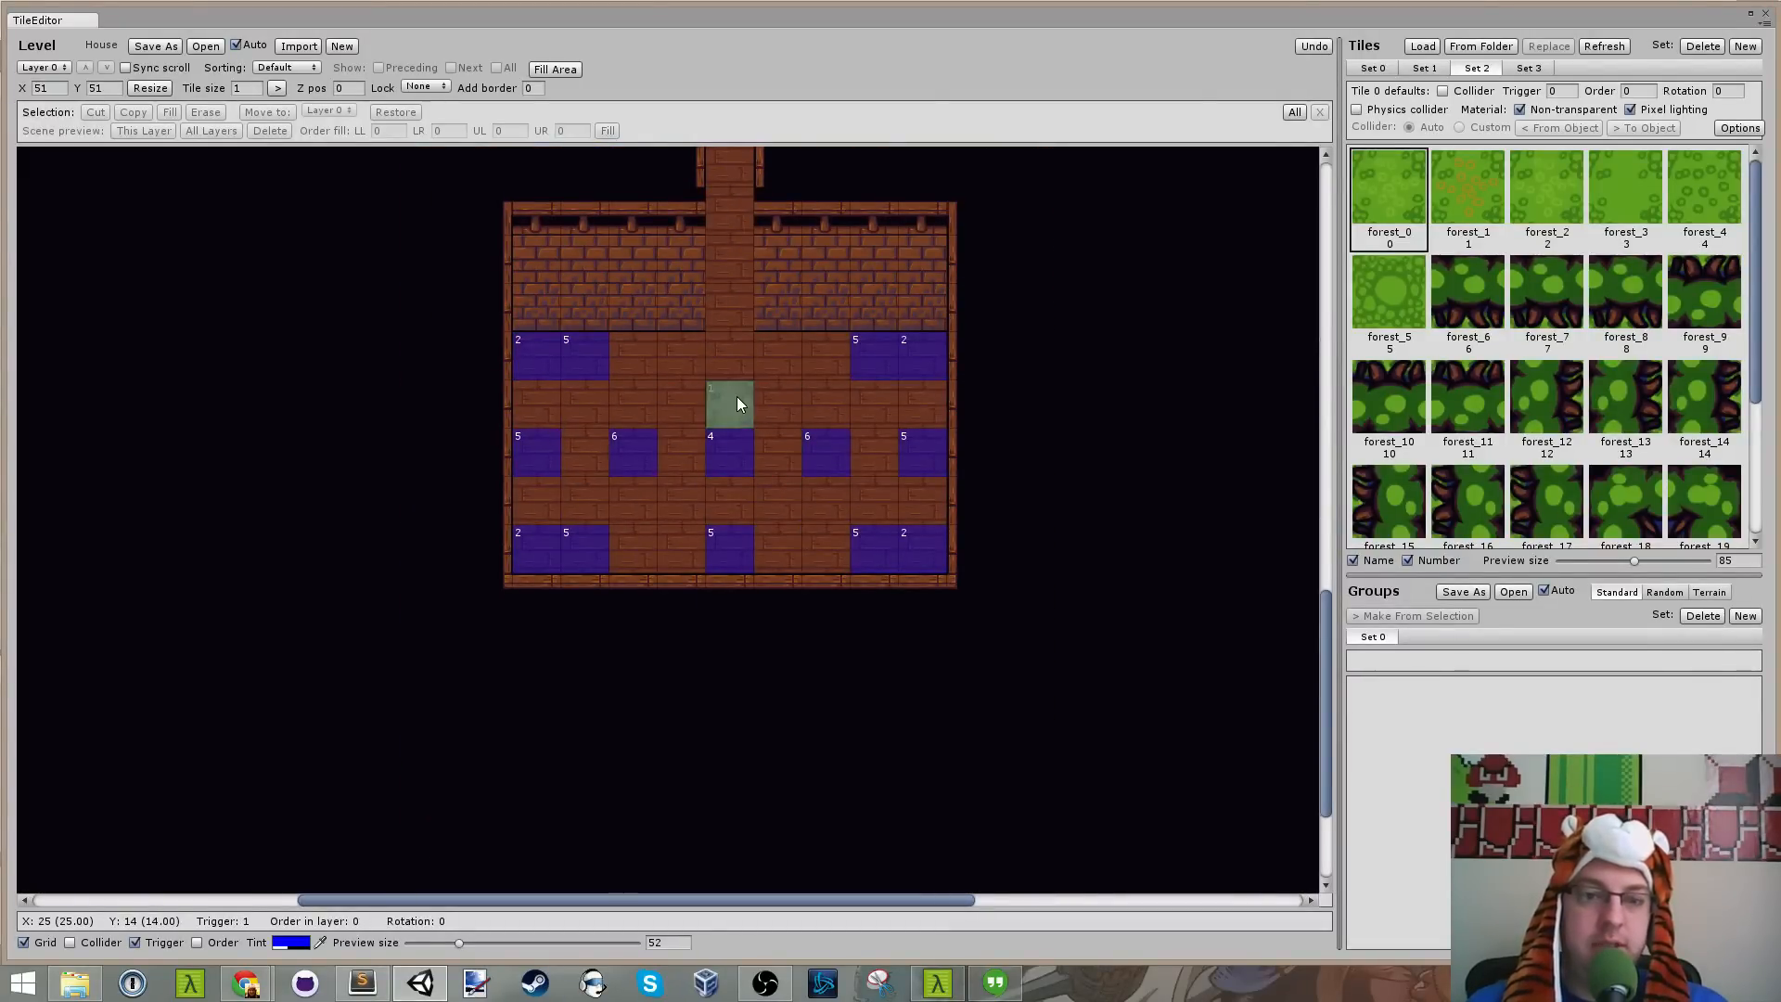
{"action": "left_click", "coordinate": [362, 983]}
{"action": "scroll", "coordinate": [1347, 174], "scroll_direction": "up", "scroll_amount": 3}
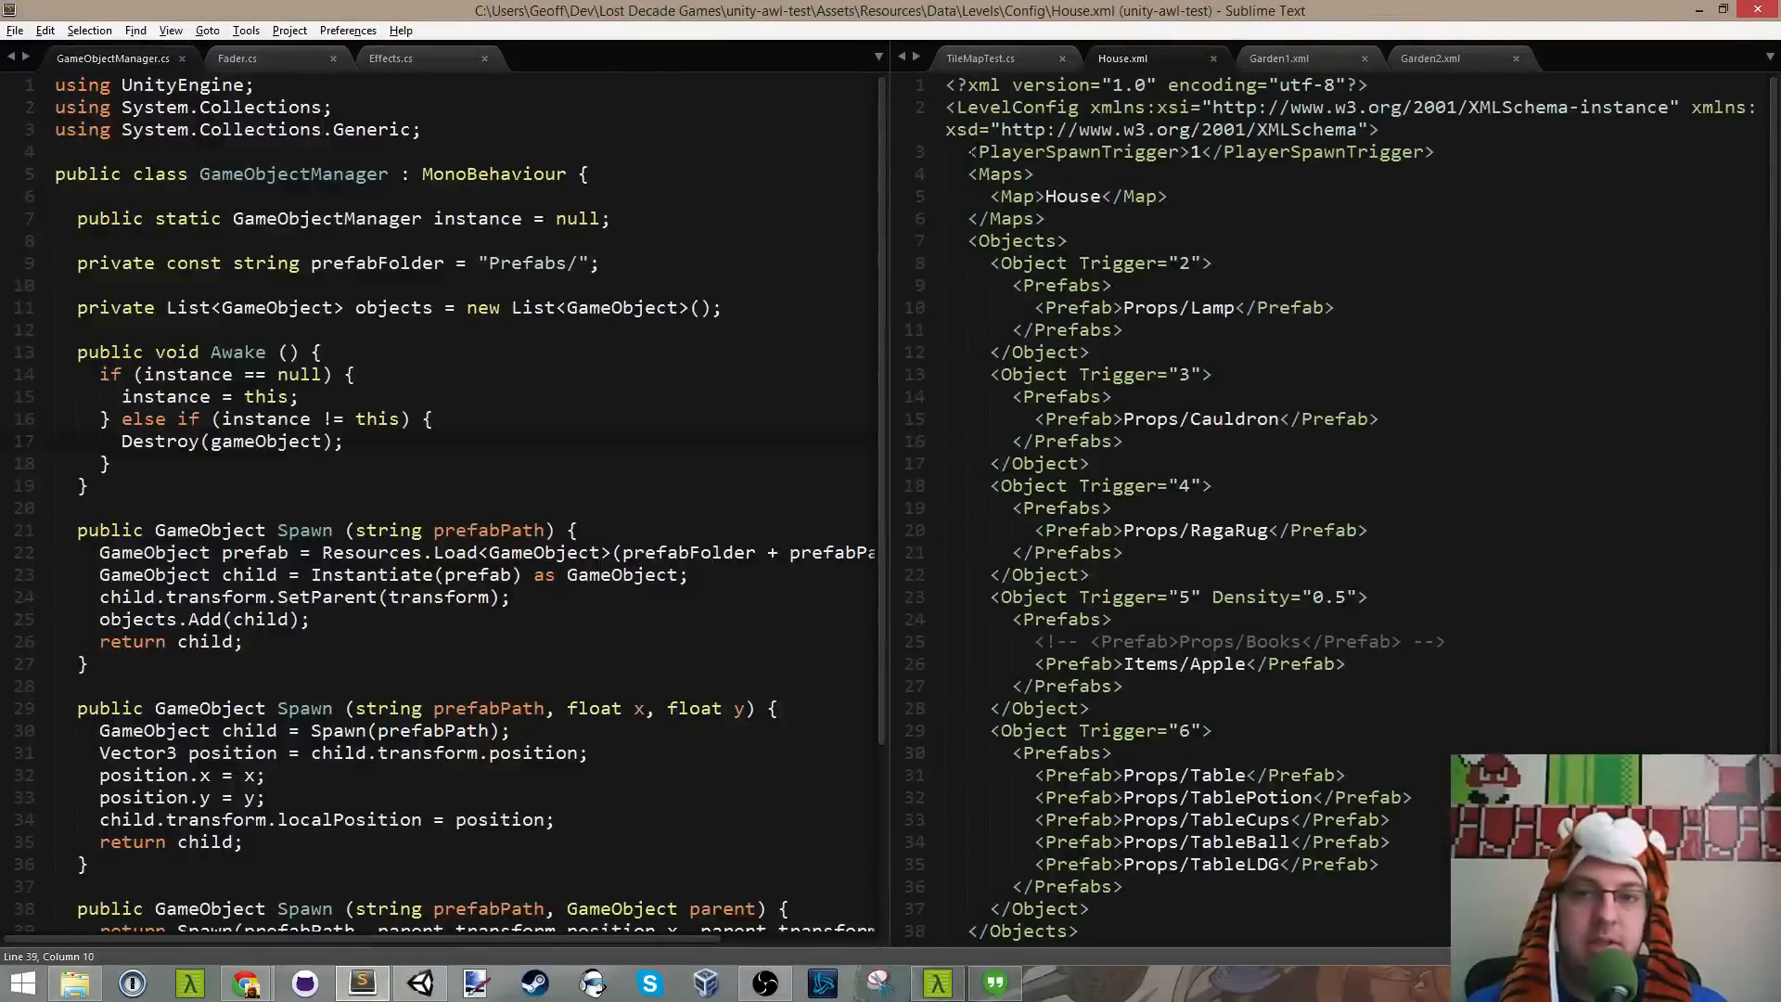
{"action": "left_click_drag", "start_coordinate": [968, 152], "coordinate": [1486, 151]}
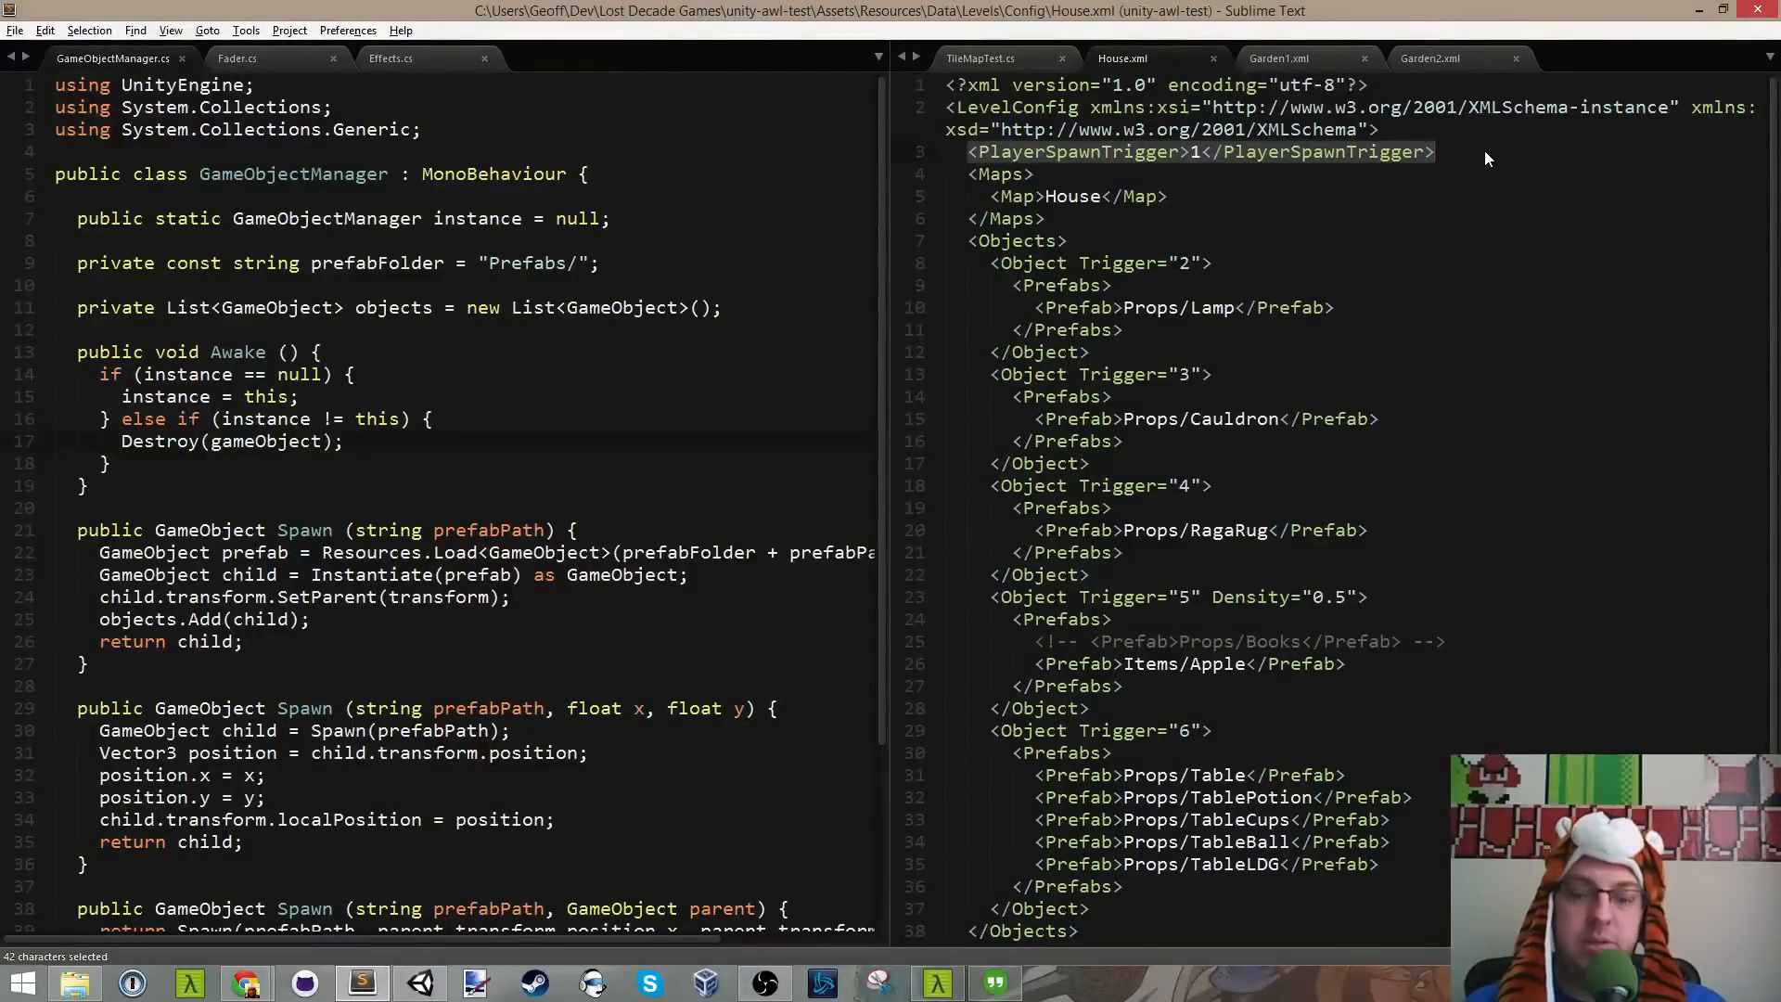
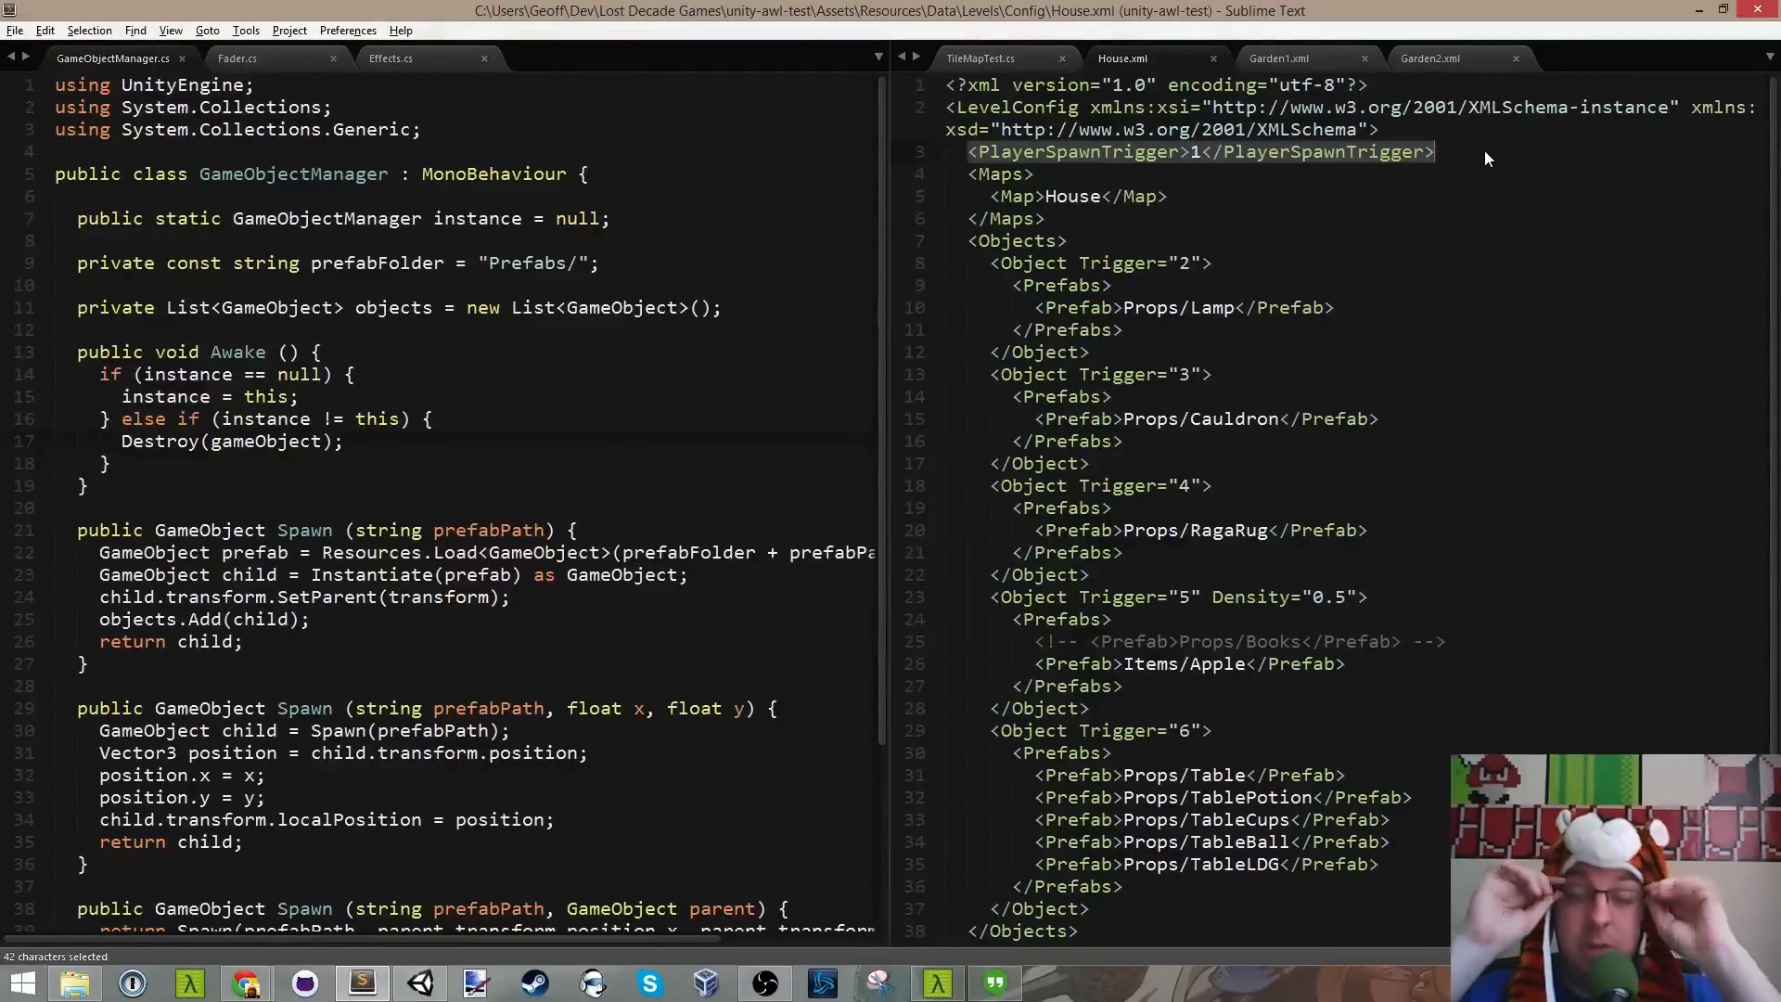
Step: Save House.xml and compare the Warps entries of Garden1.xml and Garden2.xml
{"action": "left_click", "coordinate": [1486, 121]}
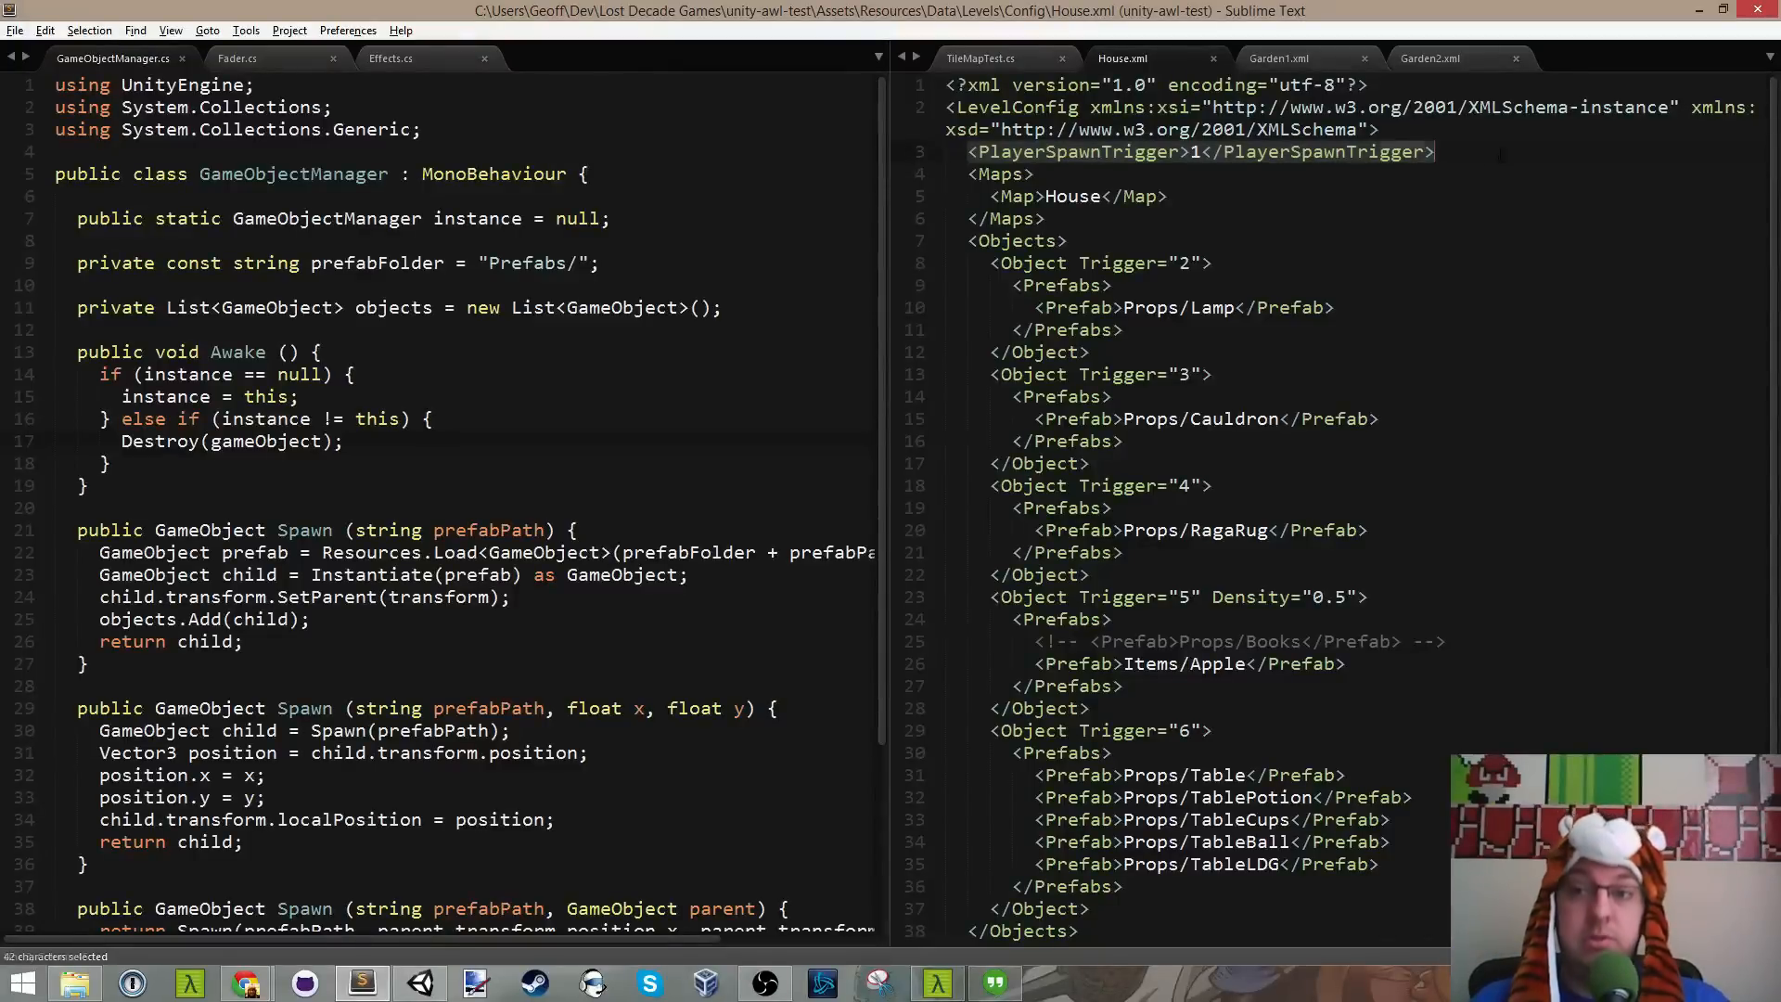
{"action": "key", "text": "ctrl+s"}
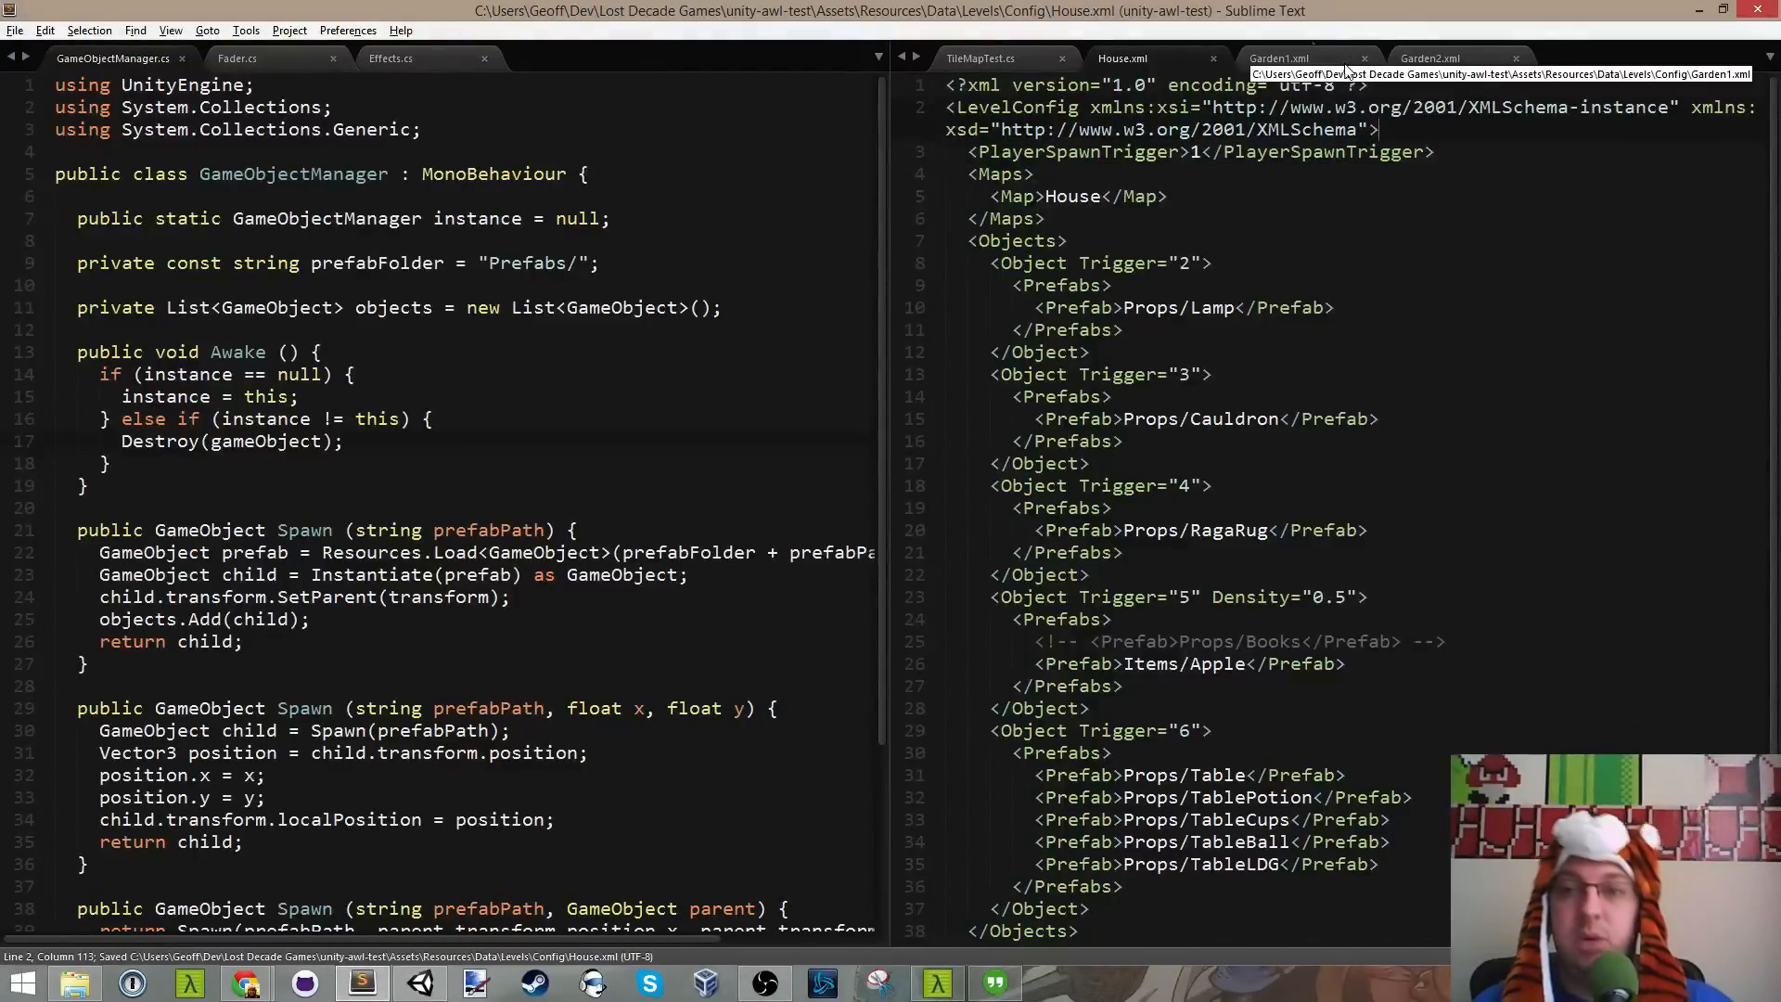
{"action": "left_click", "coordinate": [1430, 58]}
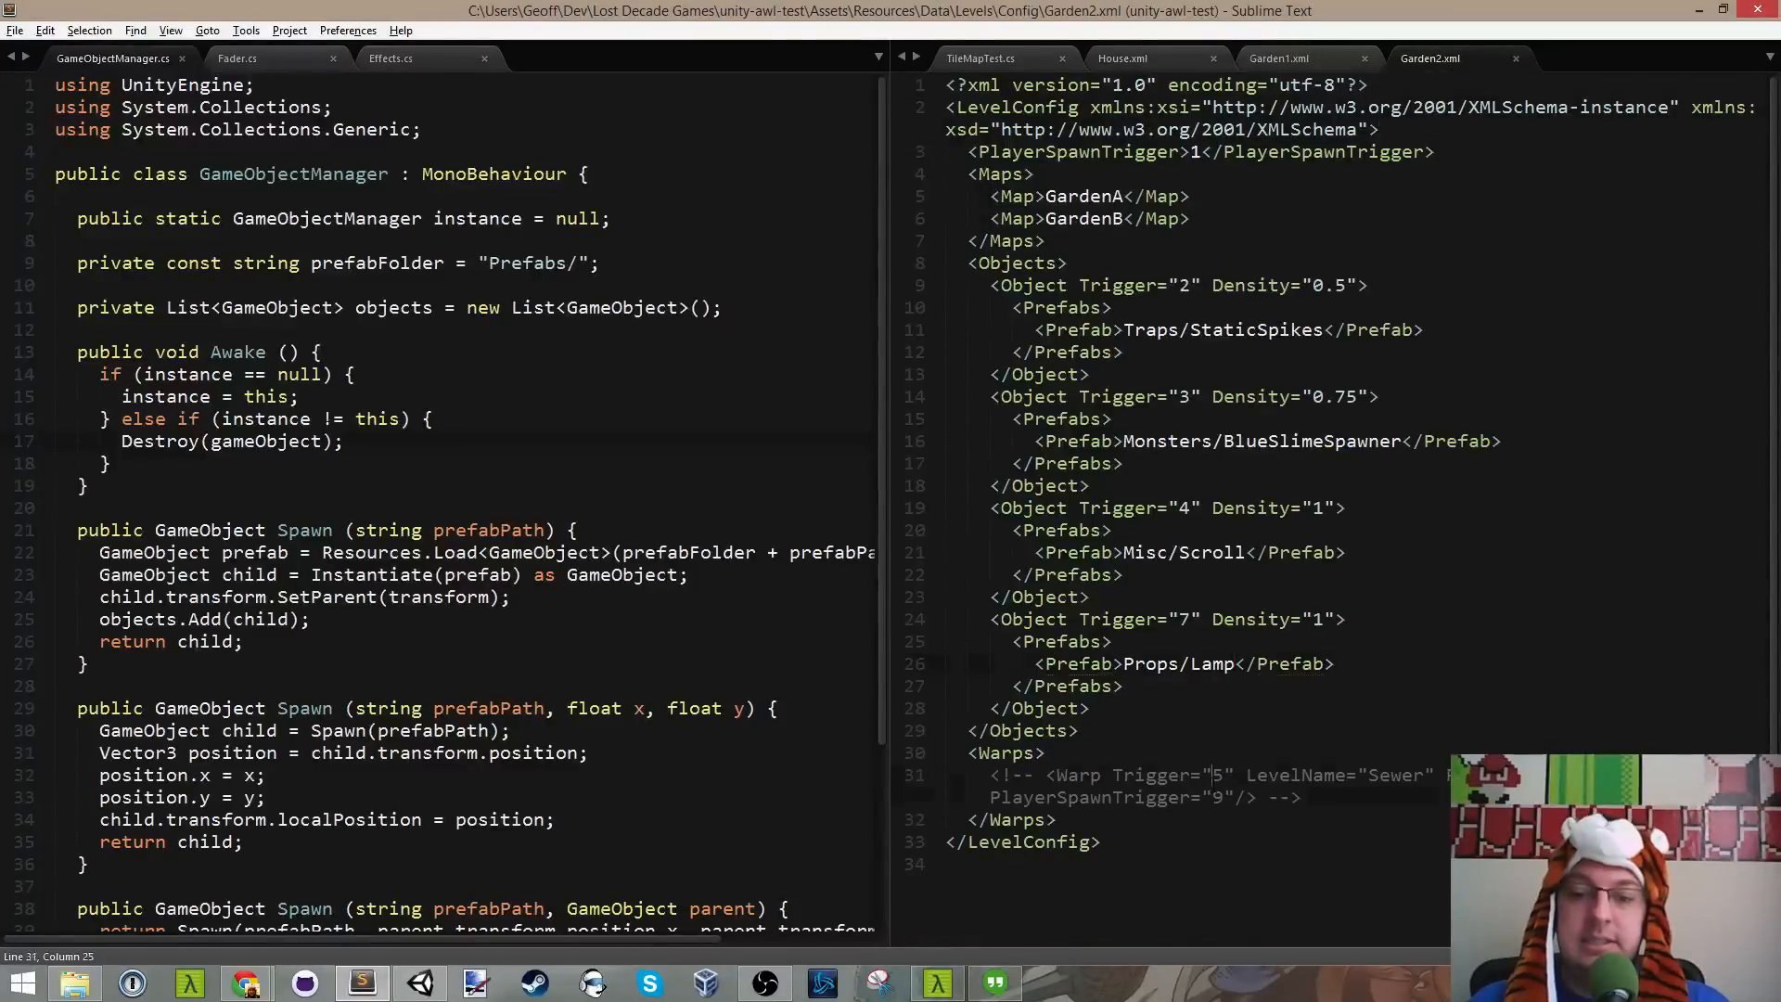
{"action": "key", "text": "alt+Tab"}
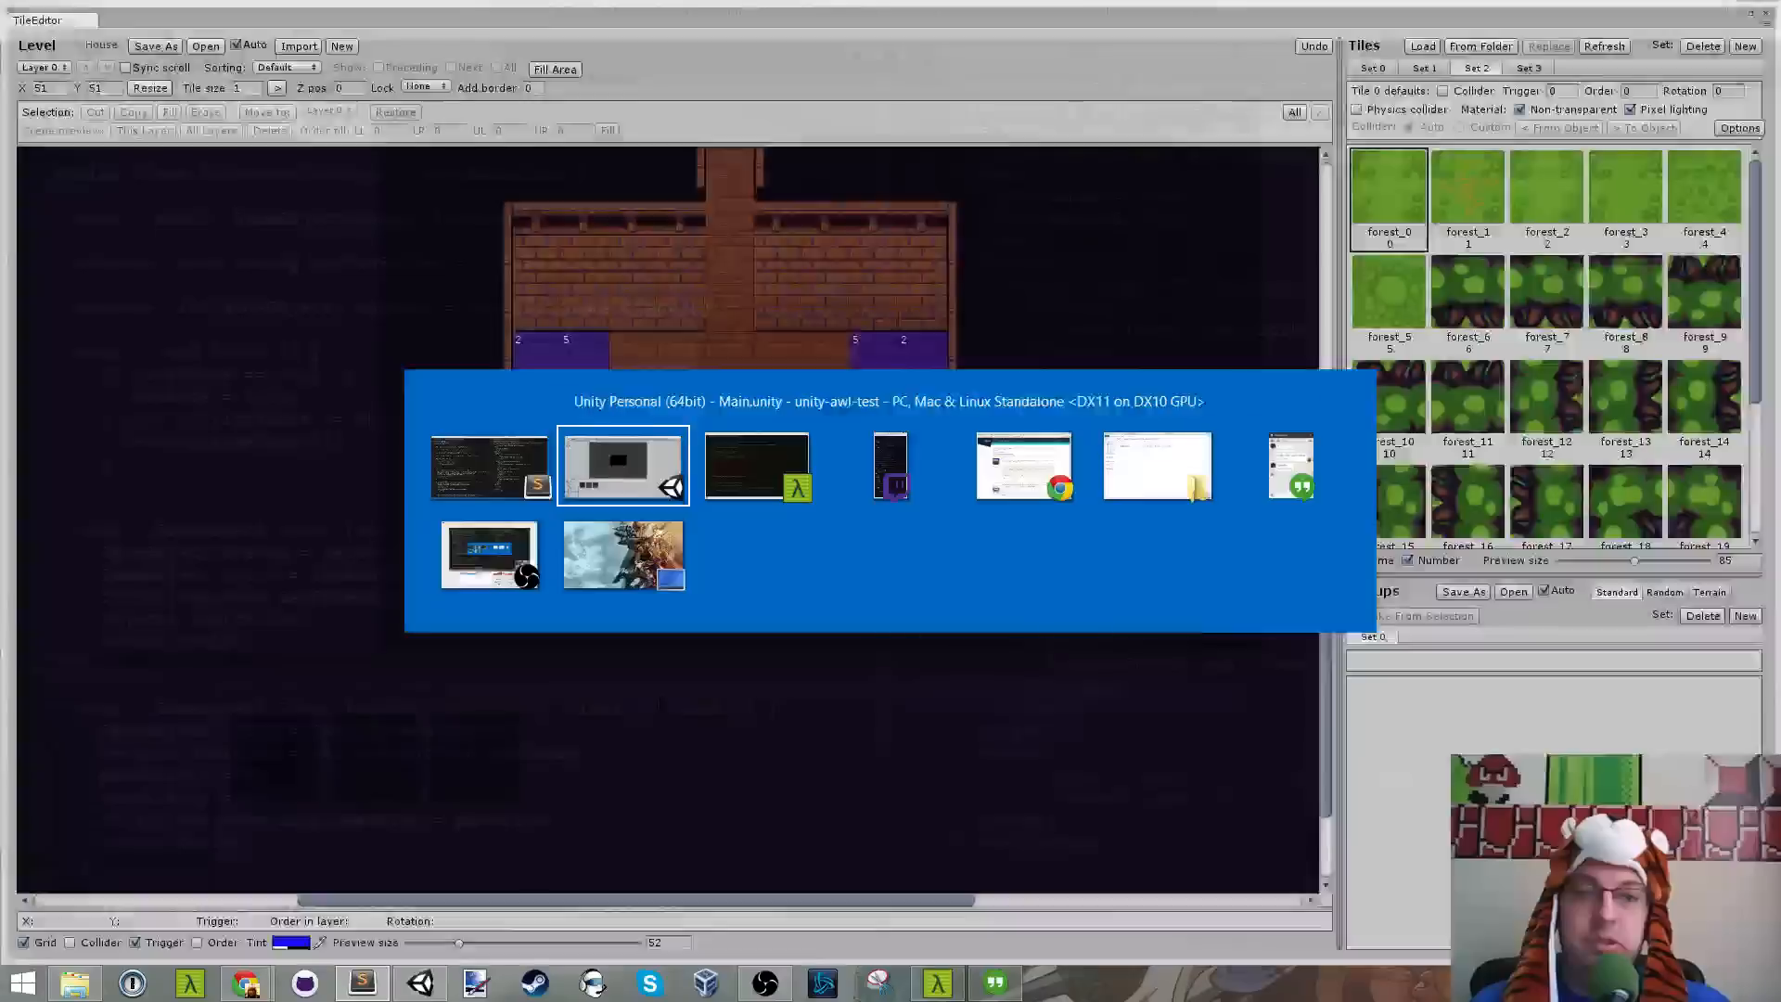
{"action": "key", "text": "alt+shift+Tab"}
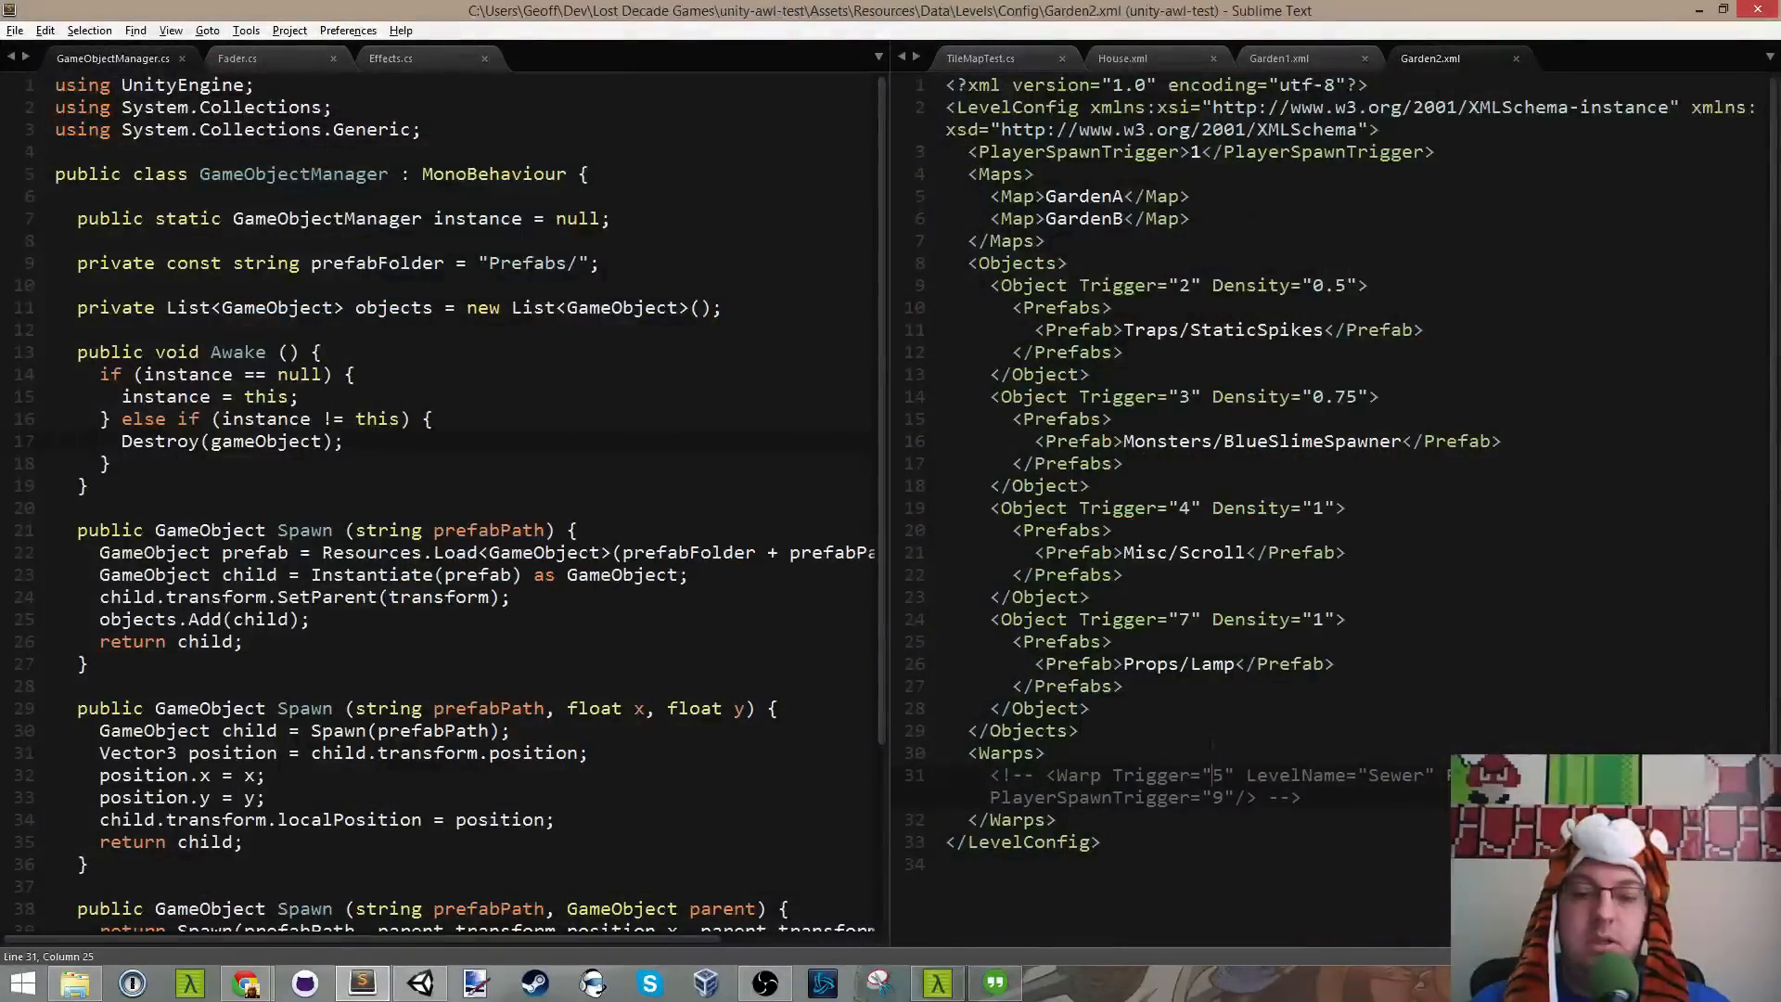
{"action": "left_click", "coordinate": [1295, 64]}
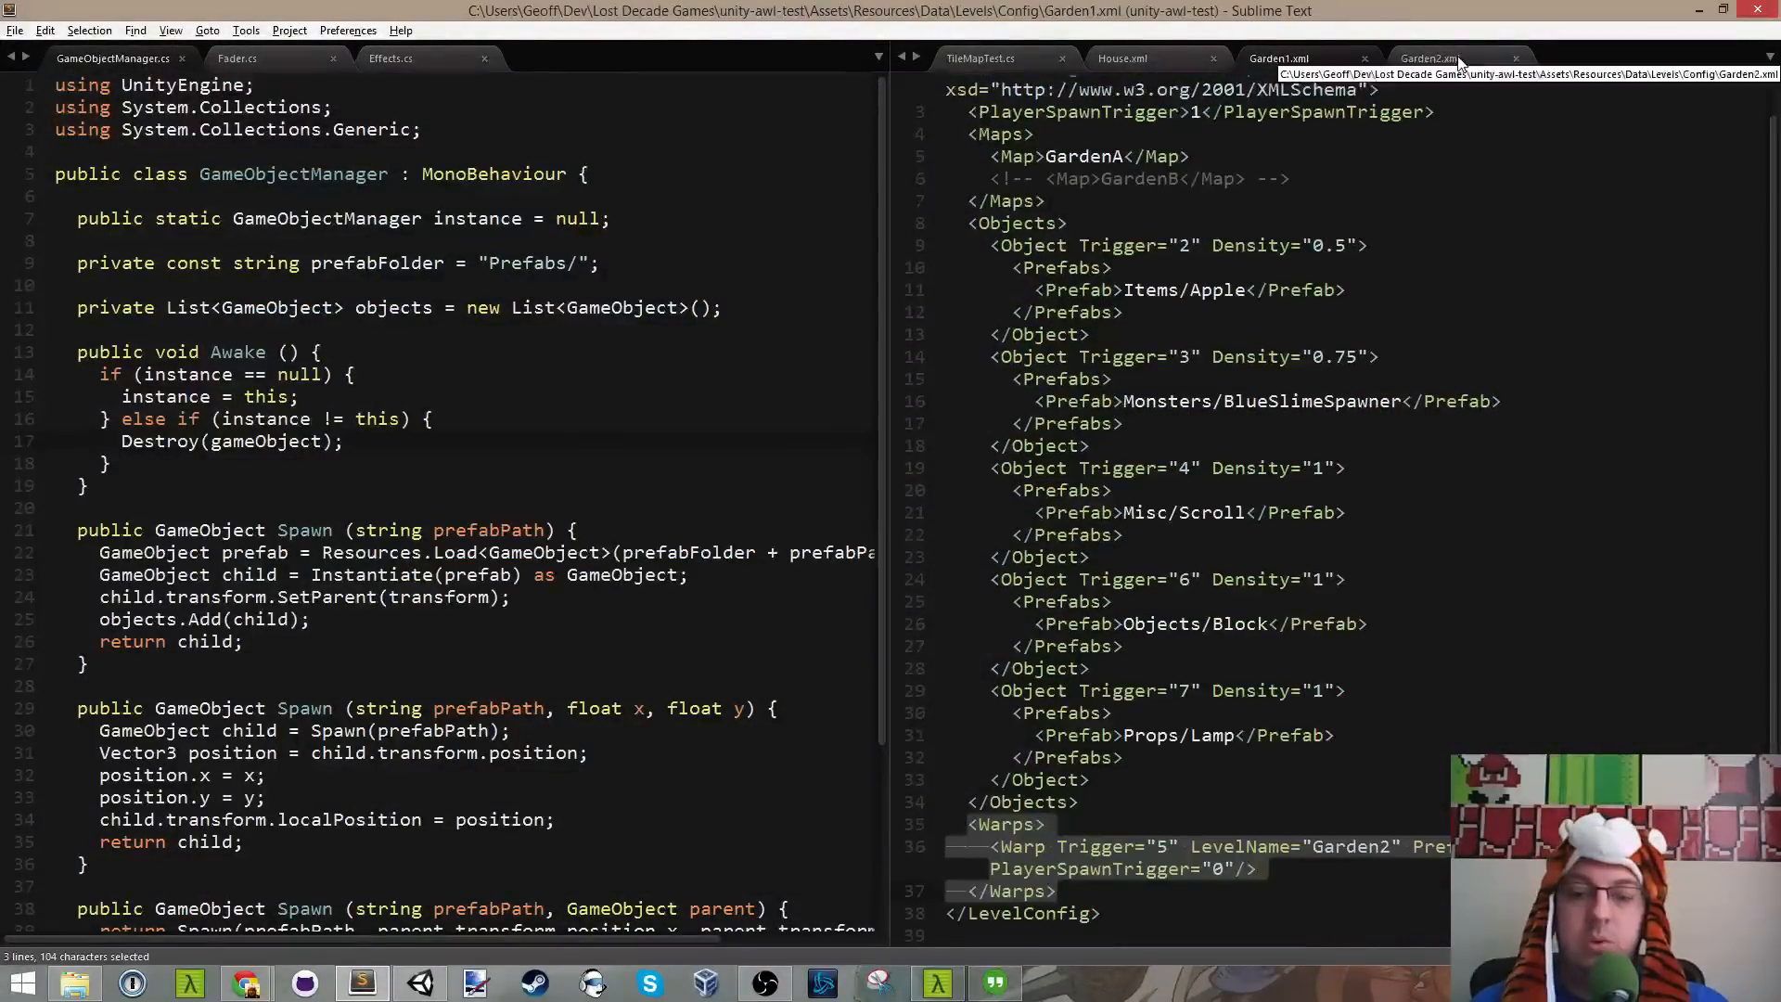
{"action": "left_click", "coordinate": [1457, 56]}
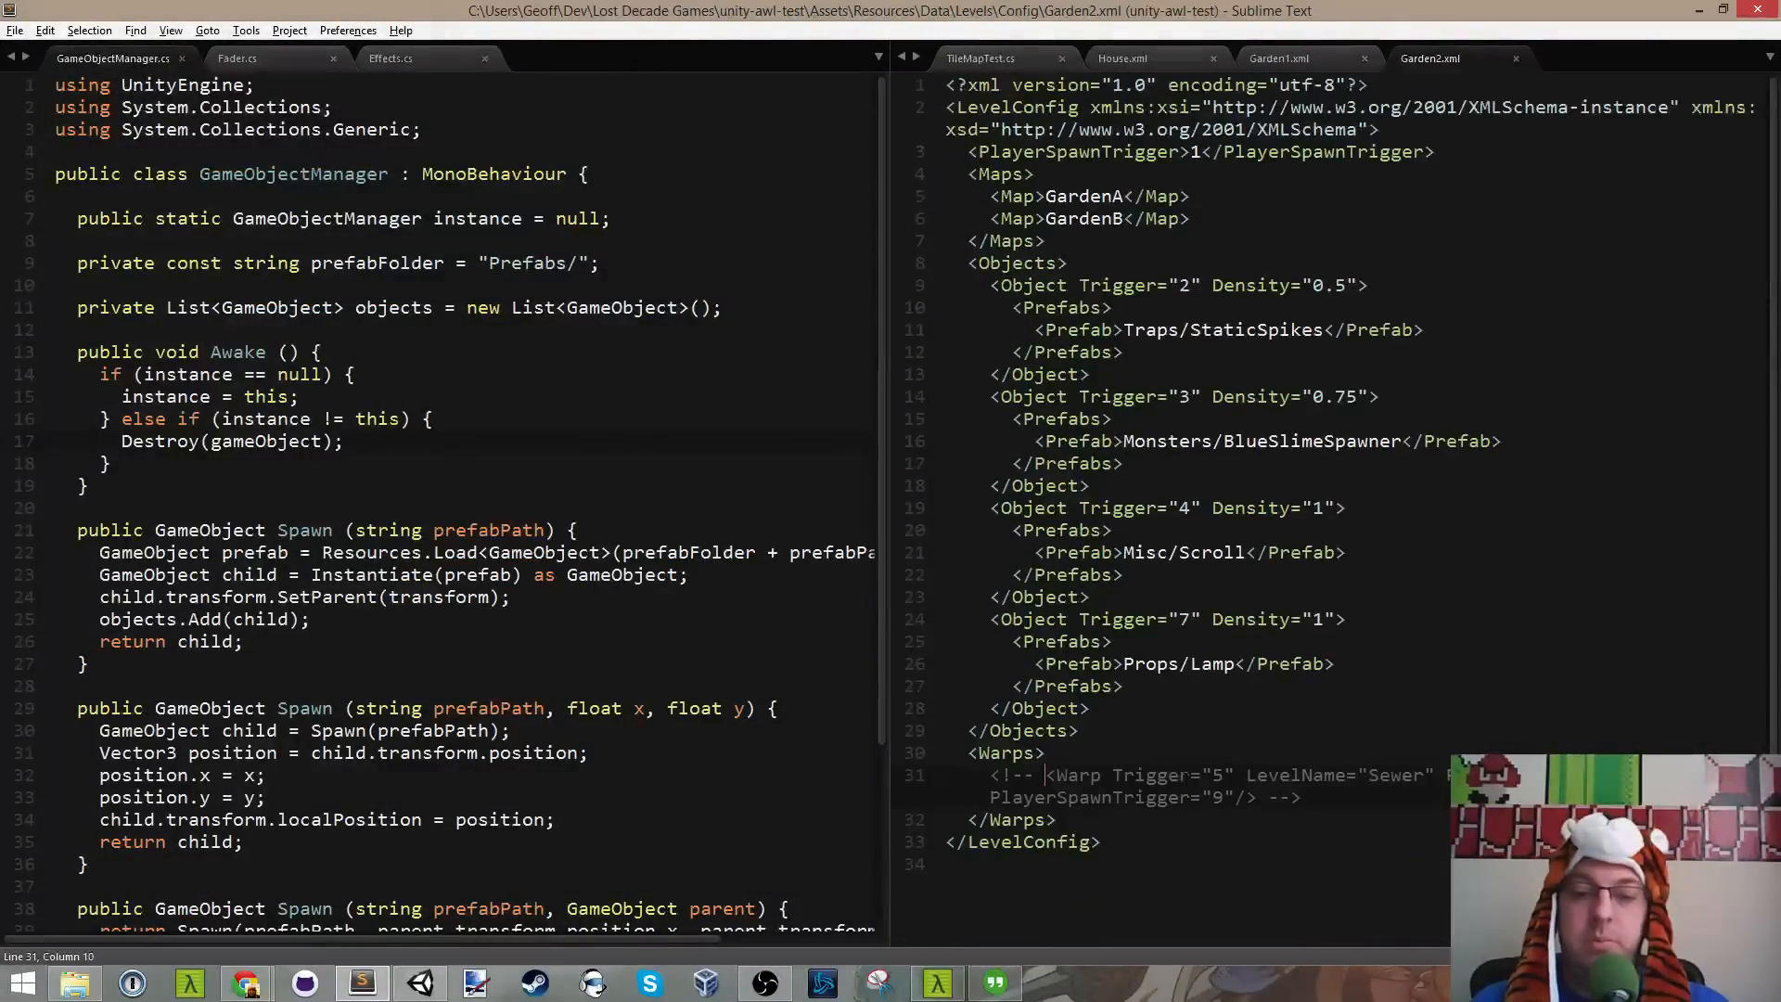
Step: Uncomment the Warp line in Garden2.xml, set its PlayerSpawnTrigger to 8, and save the file
{"action": "key", "text": "BackSpace"}
{"action": "key", "text": "BackSpace"}
{"action": "key", "text": "BackSpace"}
{"action": "key", "text": "BackSpace"}
{"action": "key", "text": "BackSpace"}
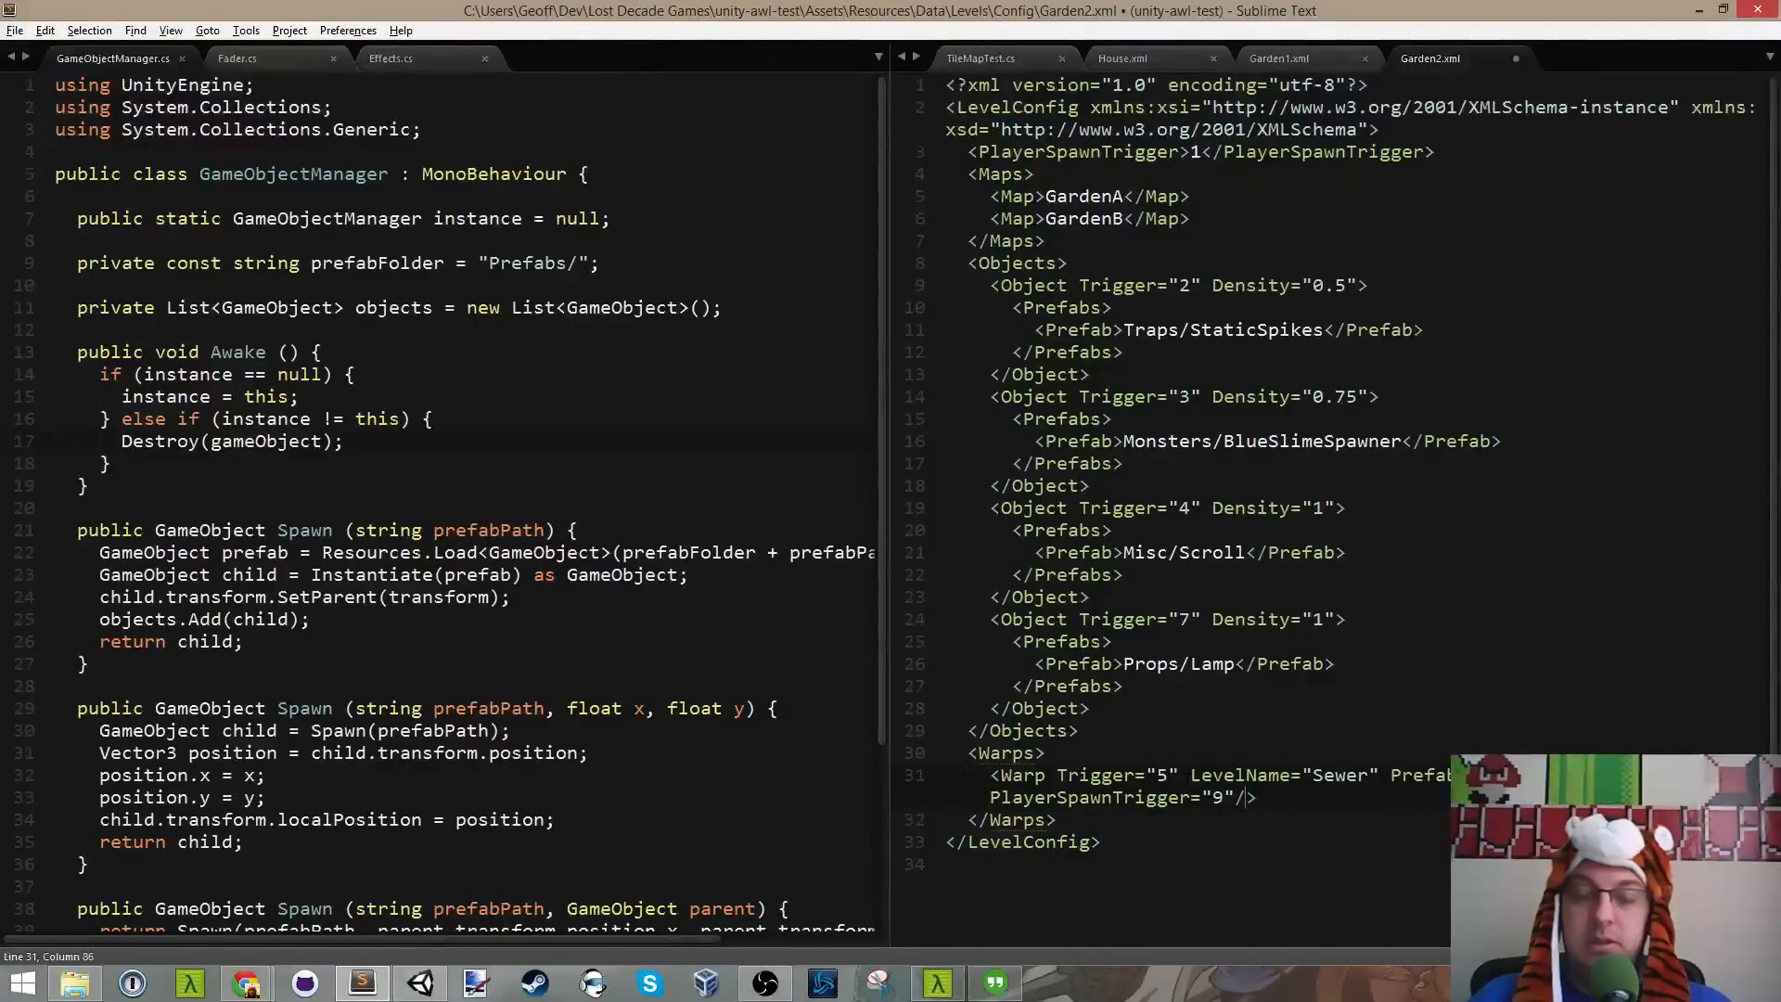
{"action": "key", "text": "ctrl+s"}
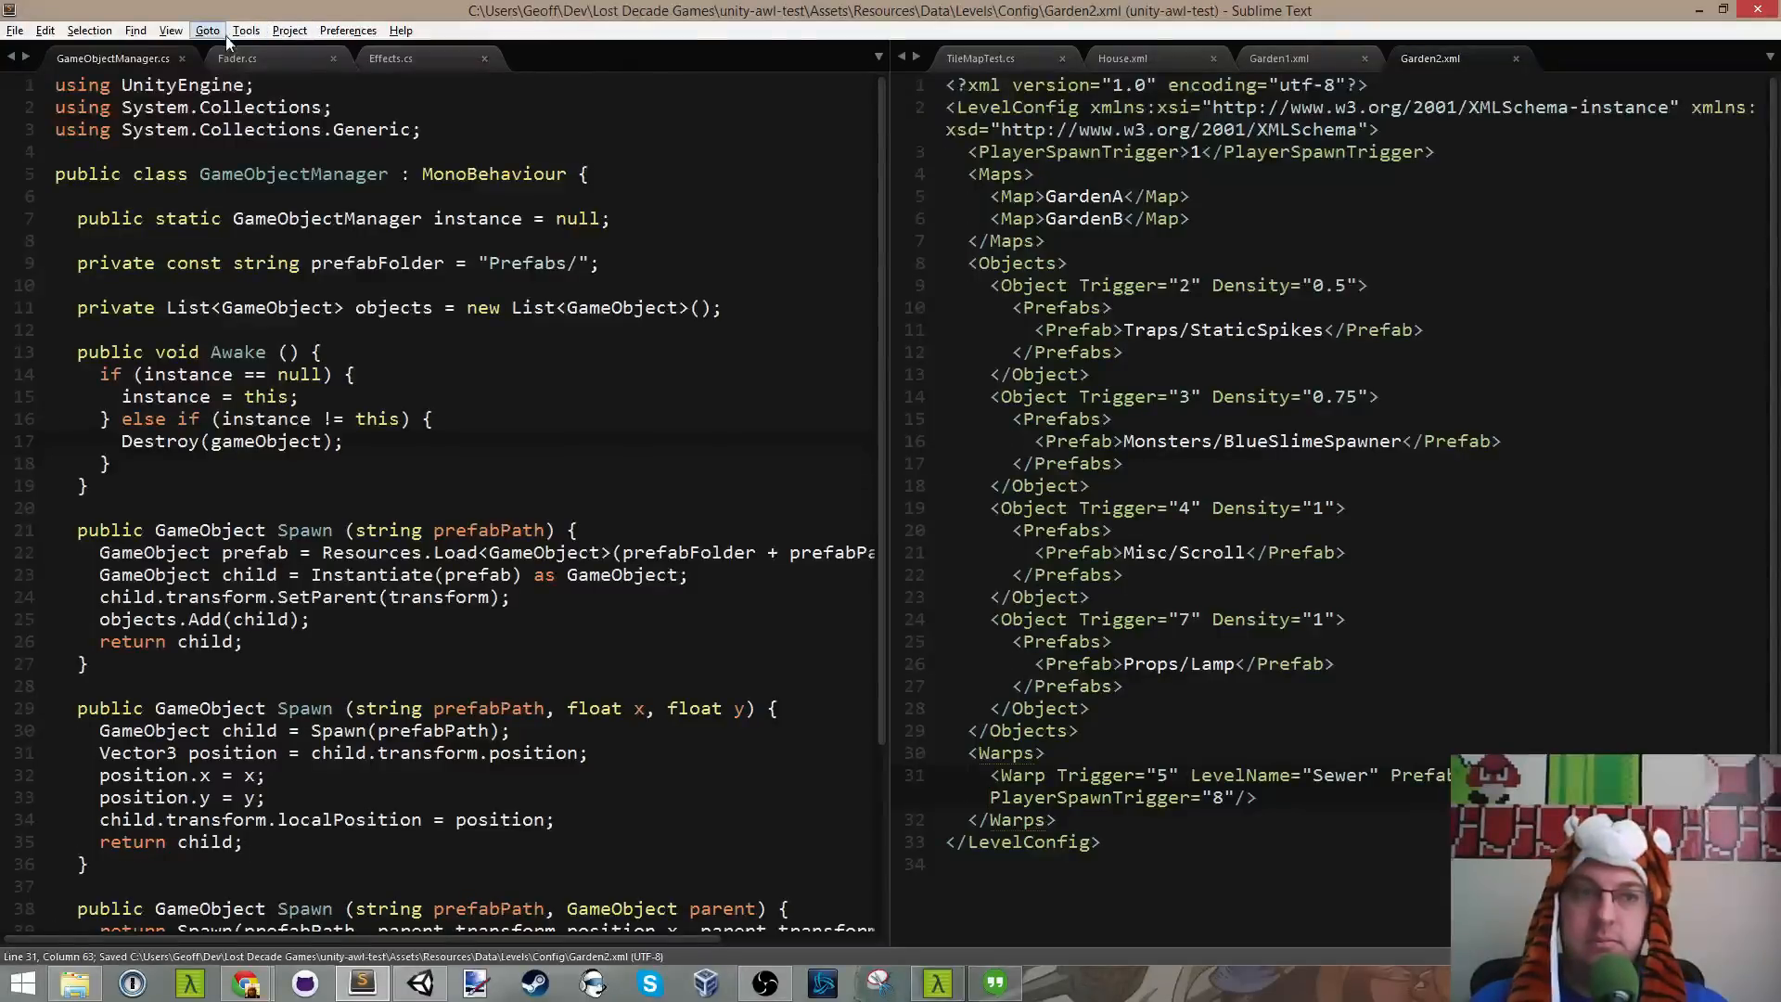
Step: Turn off word wrap for Garden2.xml, set the Warp's LevelName to House, and save the file
{"action": "left_click", "coordinate": [170, 31]}
{"action": "left_click", "coordinate": [249, 405]}
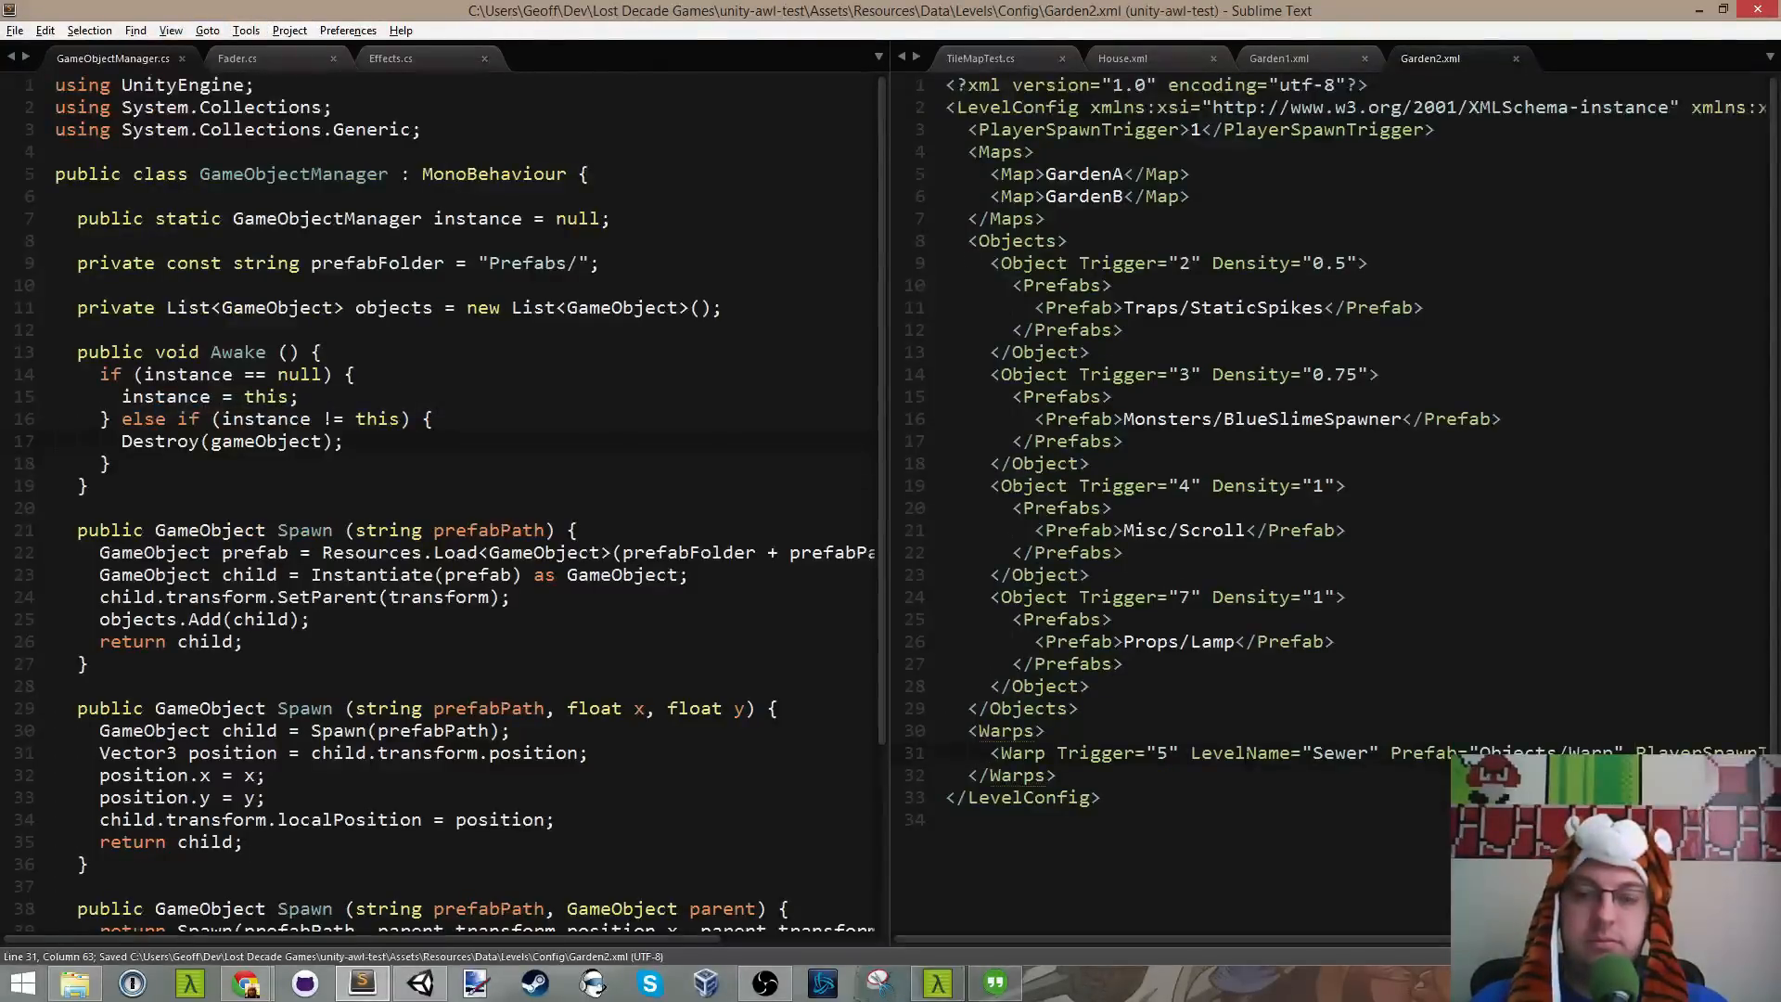
{"action": "double_click", "coordinate": [1340, 753]}
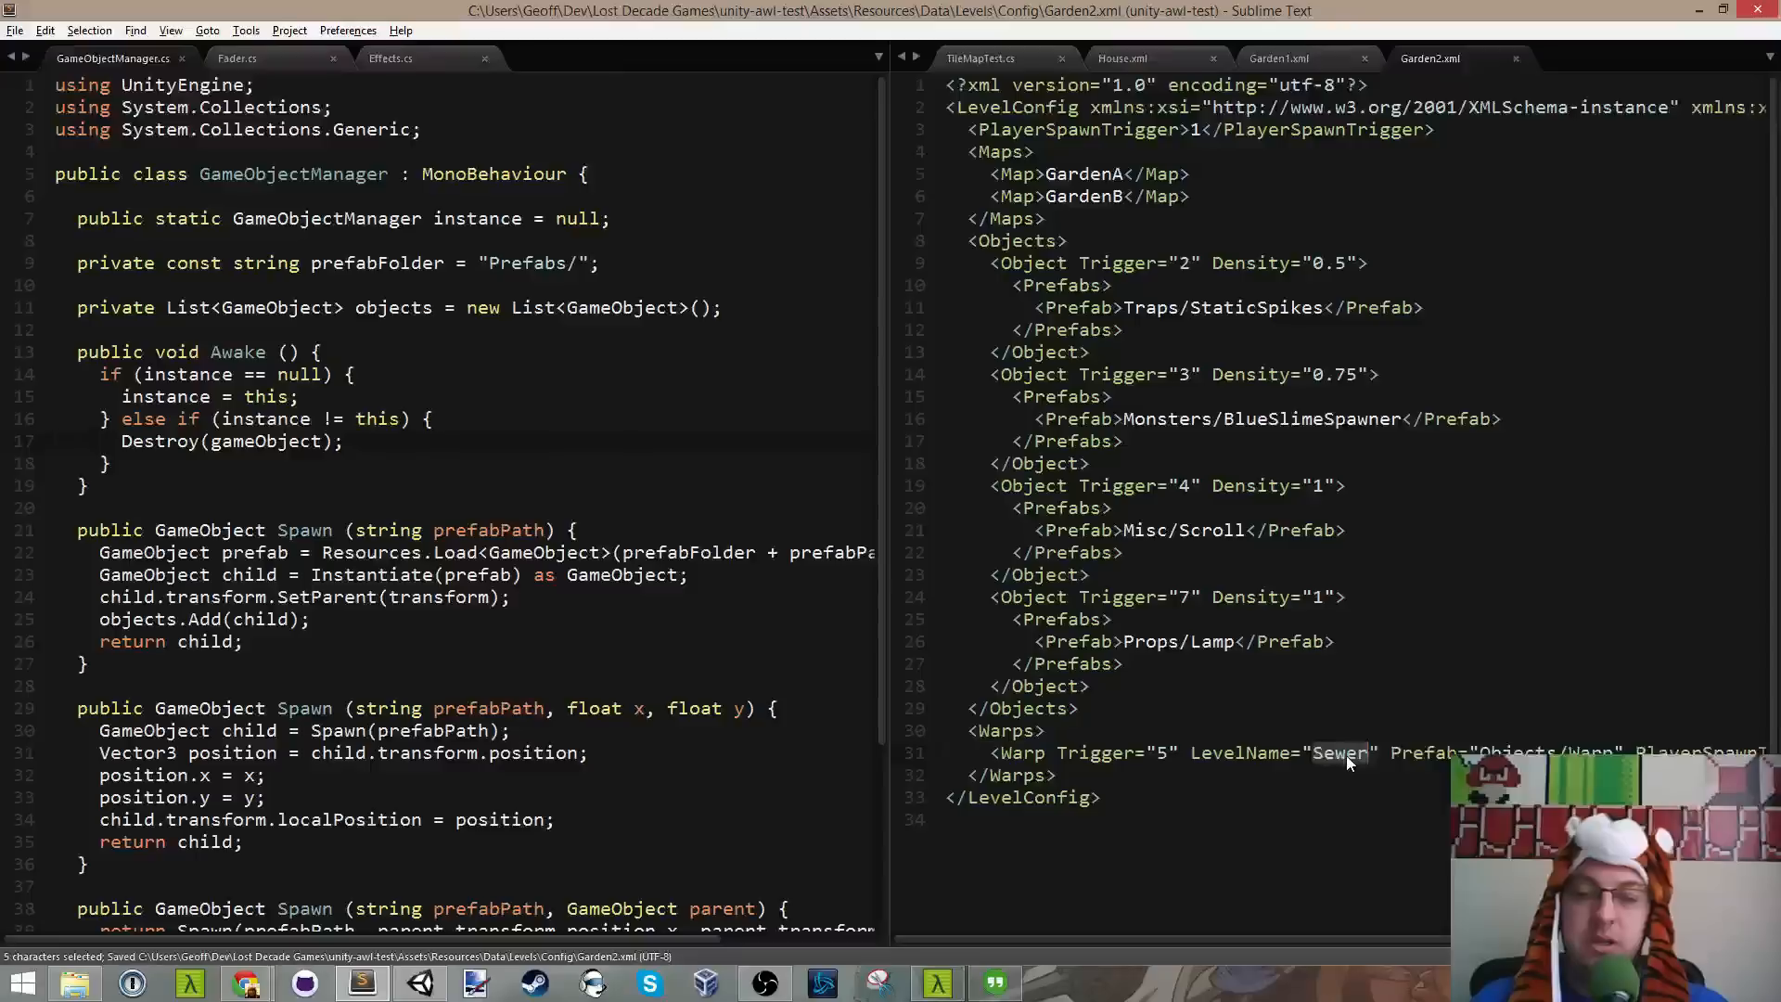
{"action": "key", "text": "BackSpace"}
{"action": "type", "text": "G"}
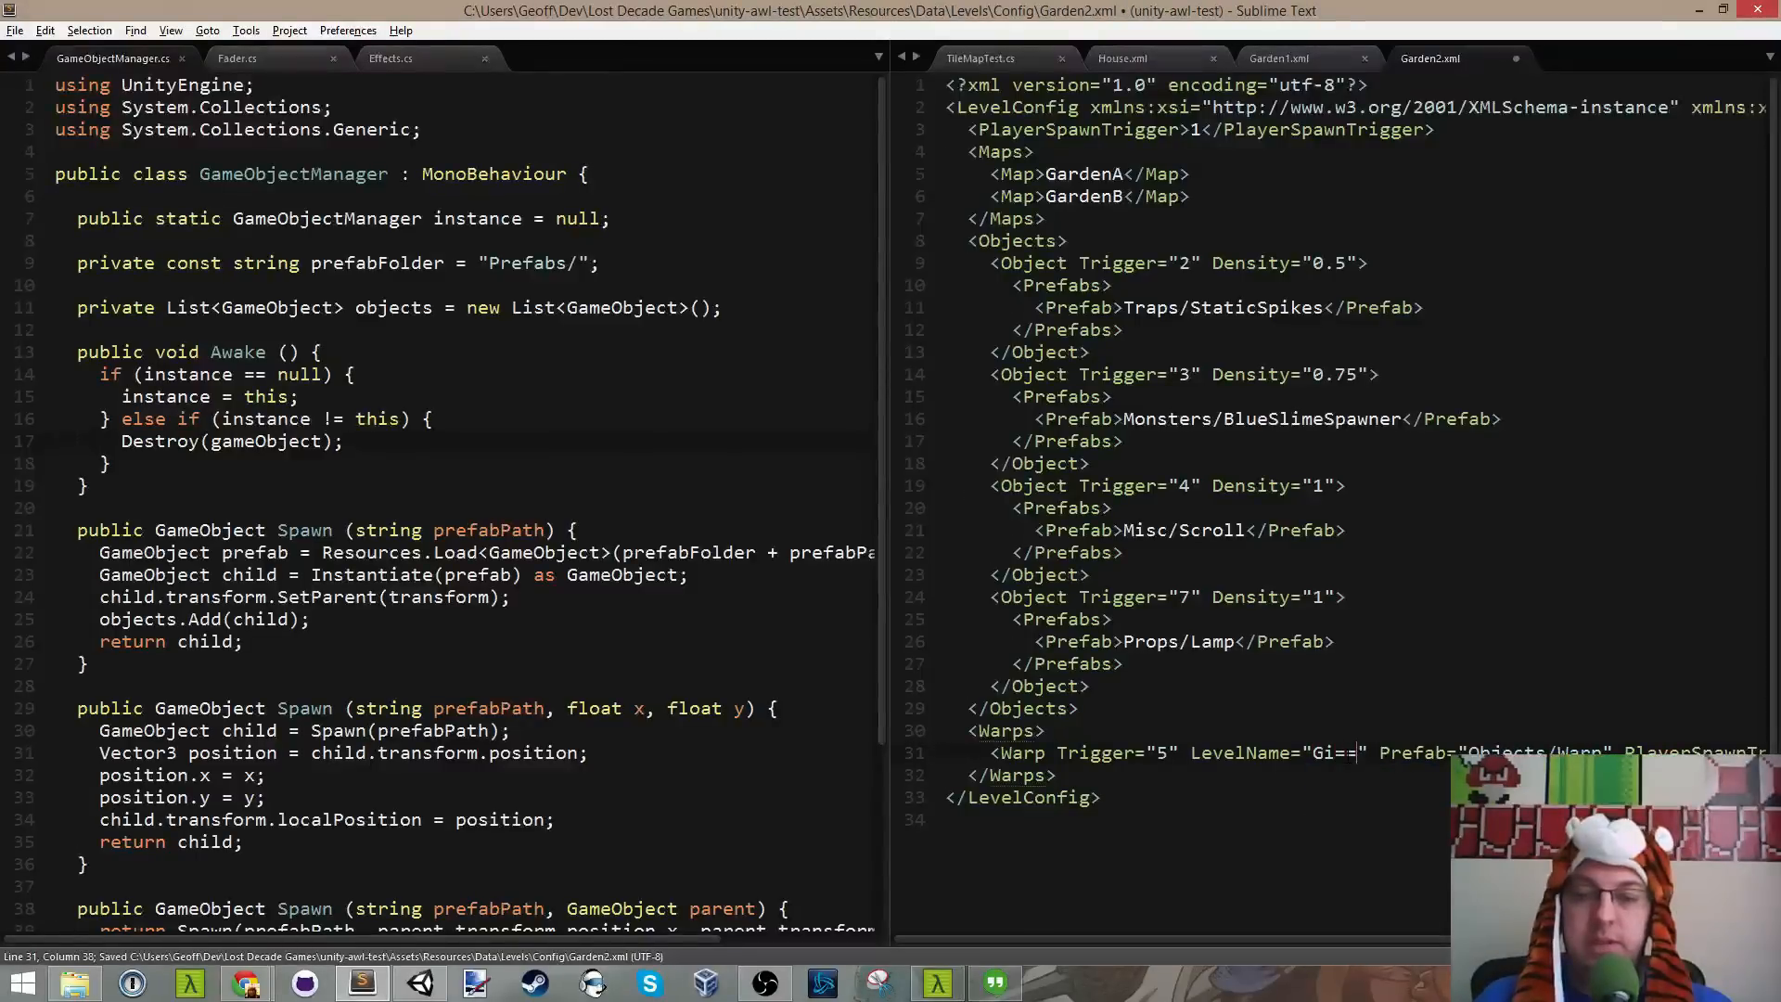
{"action": "key", "text": "BackSpace"}
{"action": "type", "text": "House"}
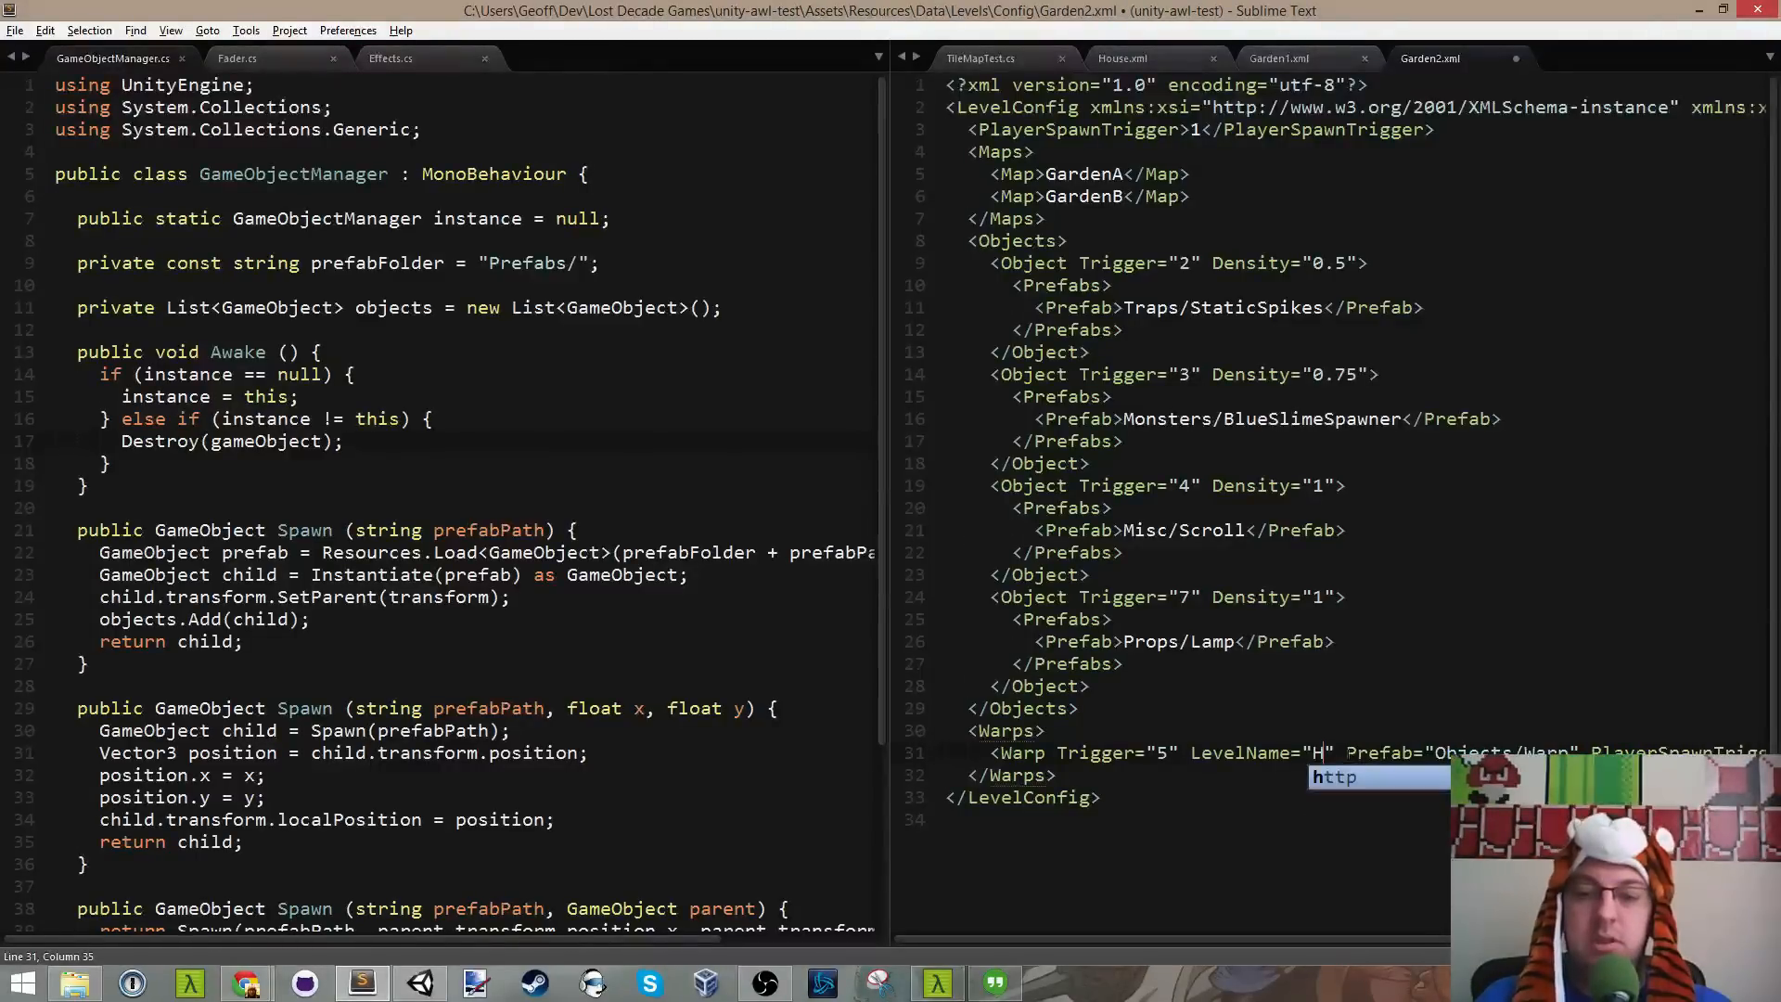
{"action": "key", "text": "ctrl+s"}
{"action": "key", "text": "End"}
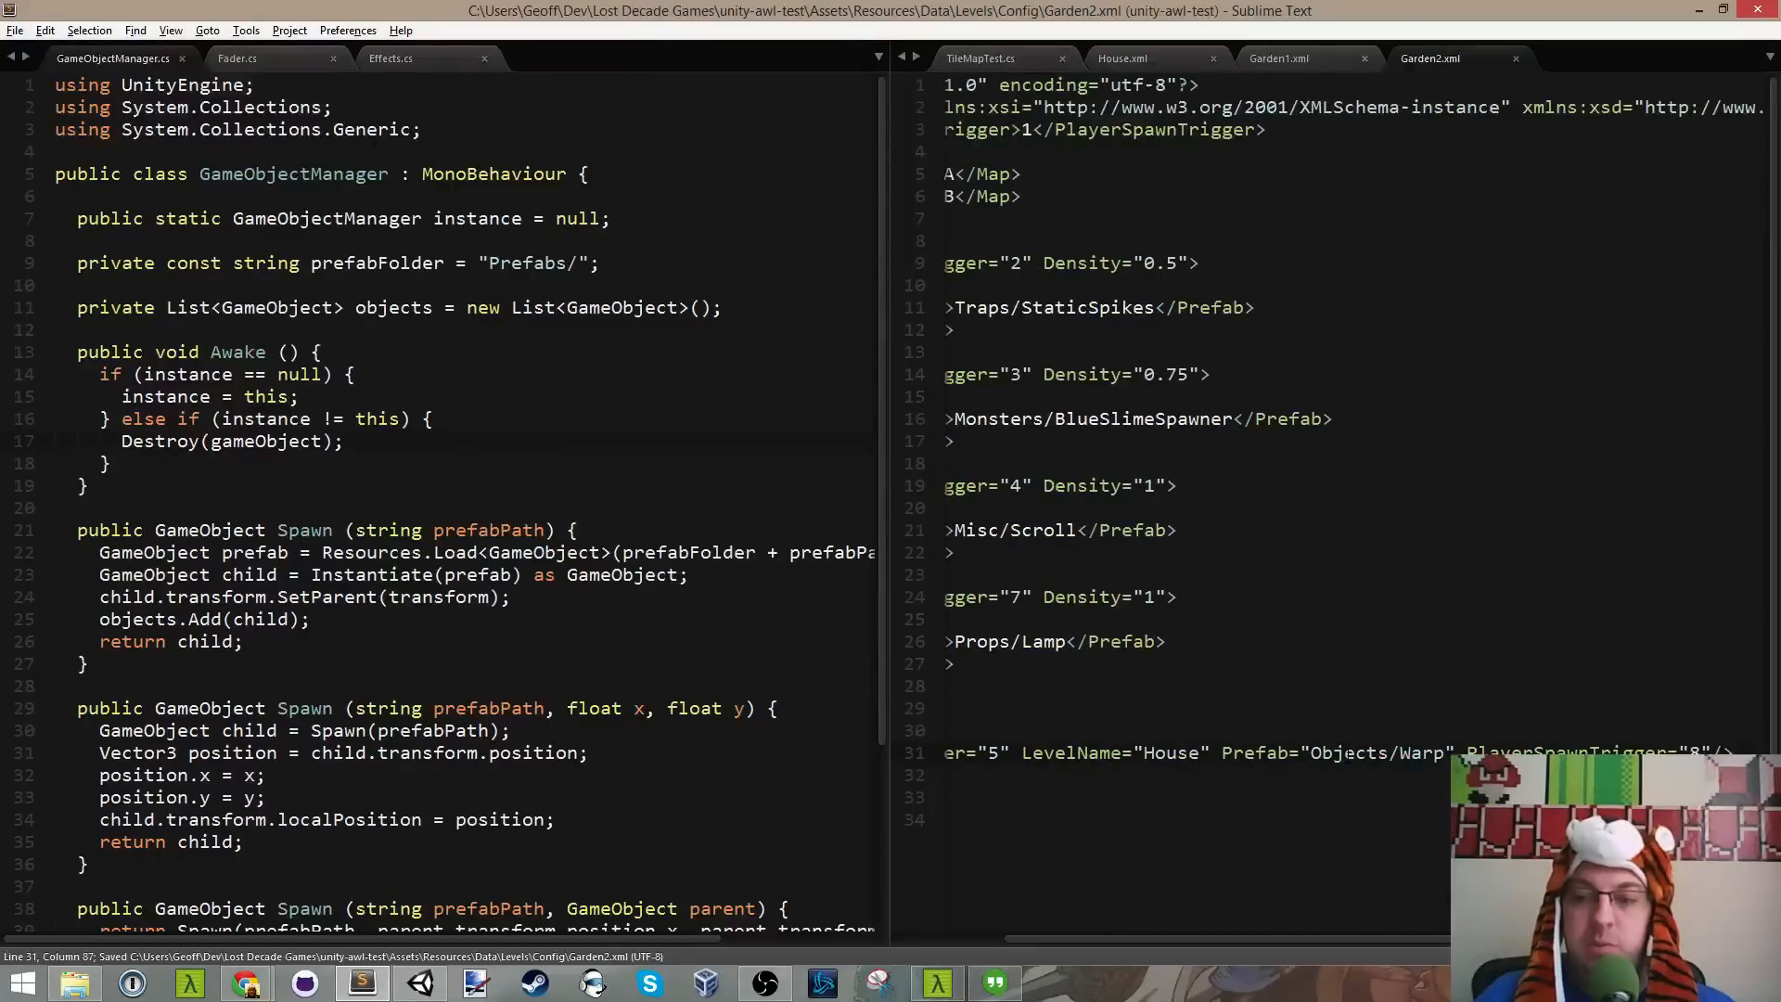
{"action": "key", "text": "Home"}
{"action": "key", "text": "End"}
{"action": "key", "text": "Home"}
{"action": "key", "text": "Home"}
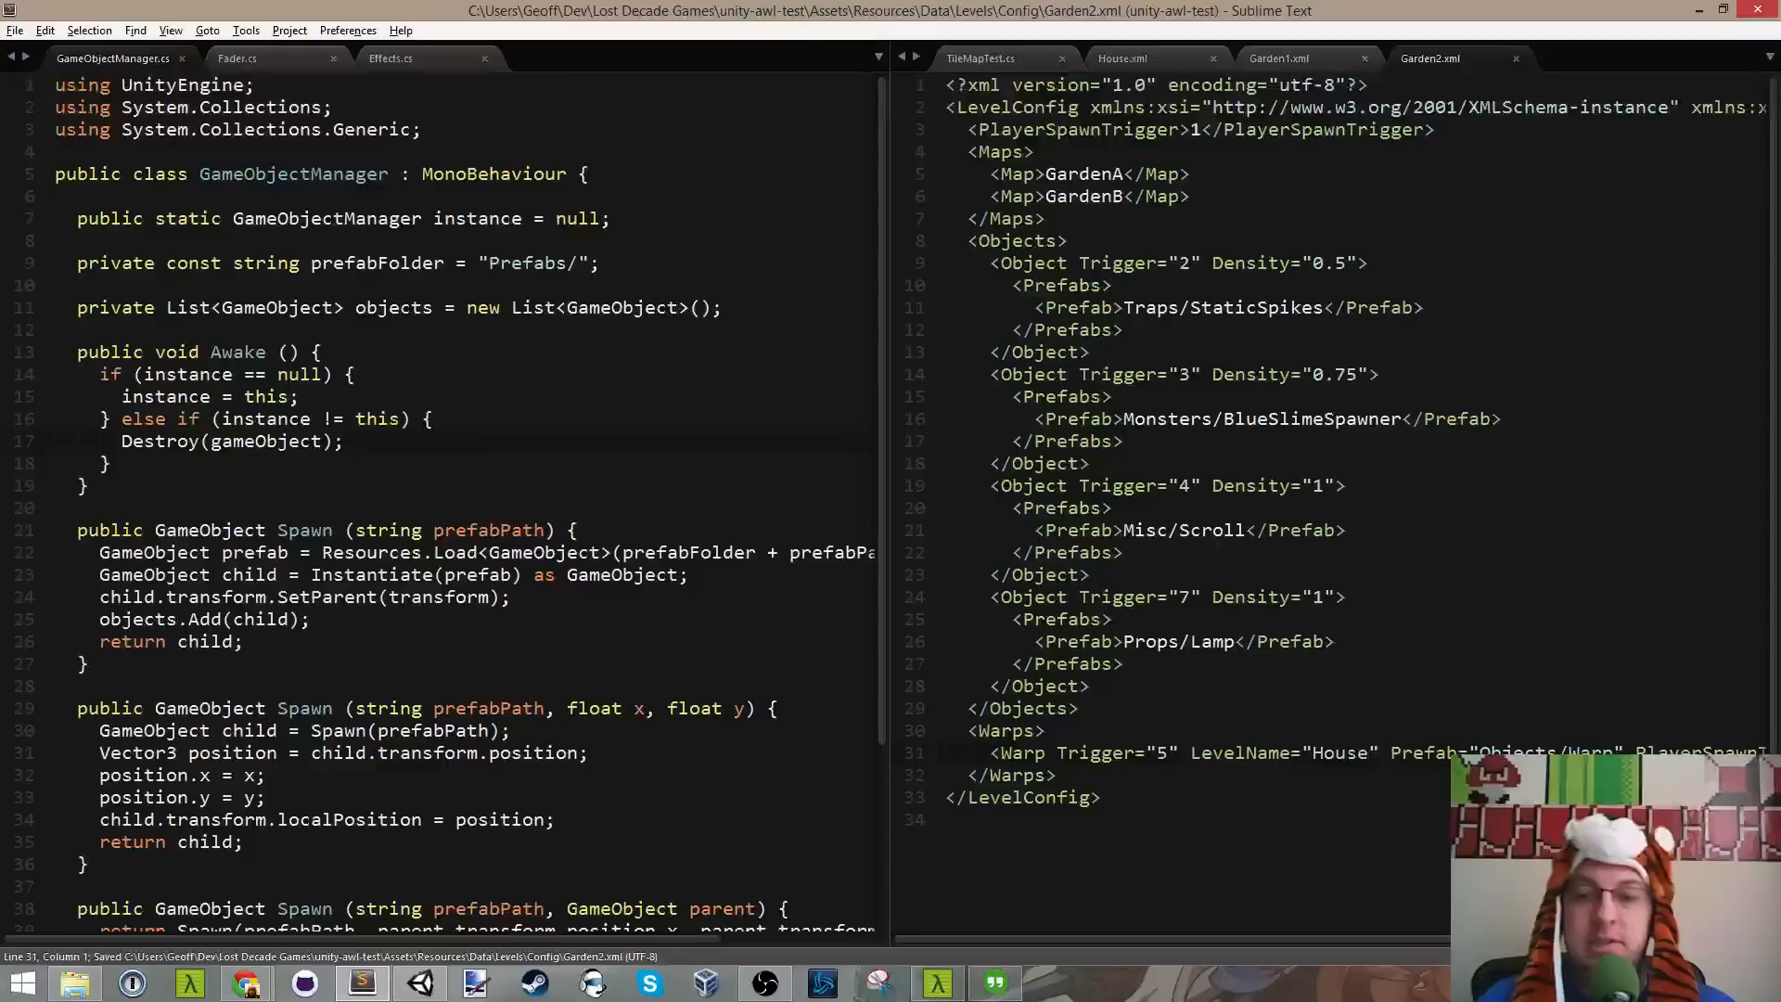
Step: Compare the Maps entries of Garden2.xml and Garden1.xml, and review the objects of Garden2.xml
{"action": "left_click", "coordinate": [1297, 721]}
{"action": "left_click", "coordinate": [1218, 174]}
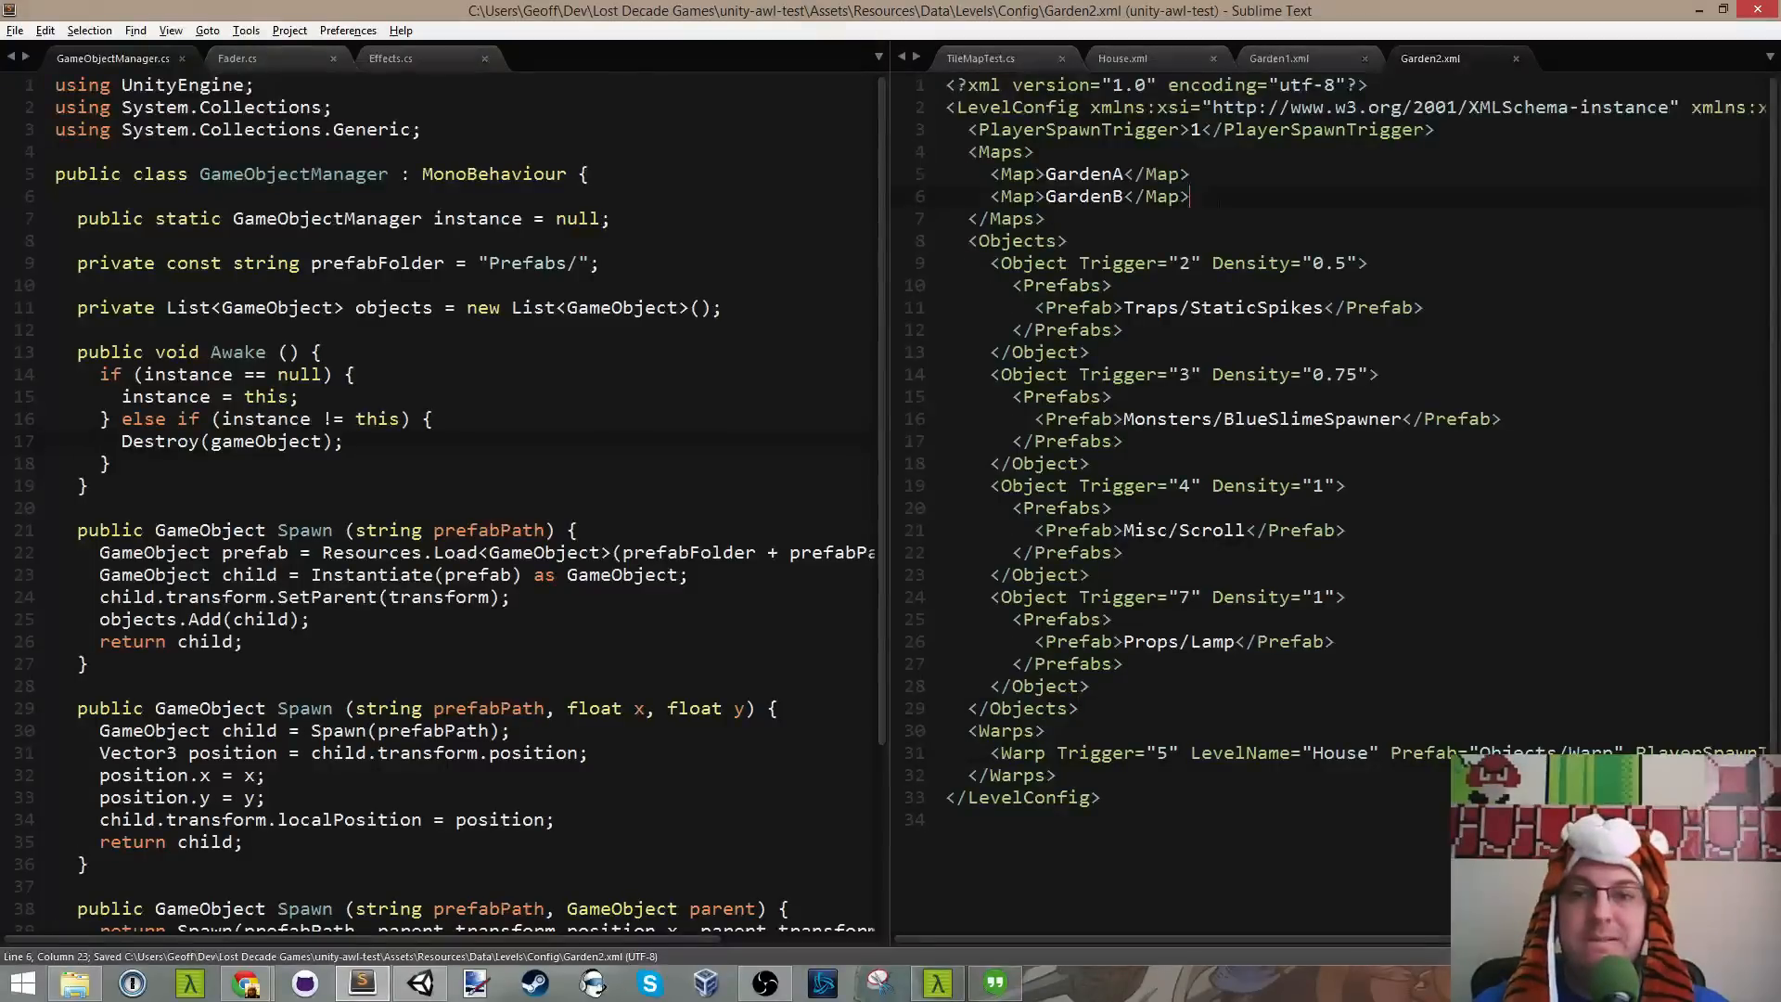
{"action": "left_click", "coordinate": [1289, 63]}
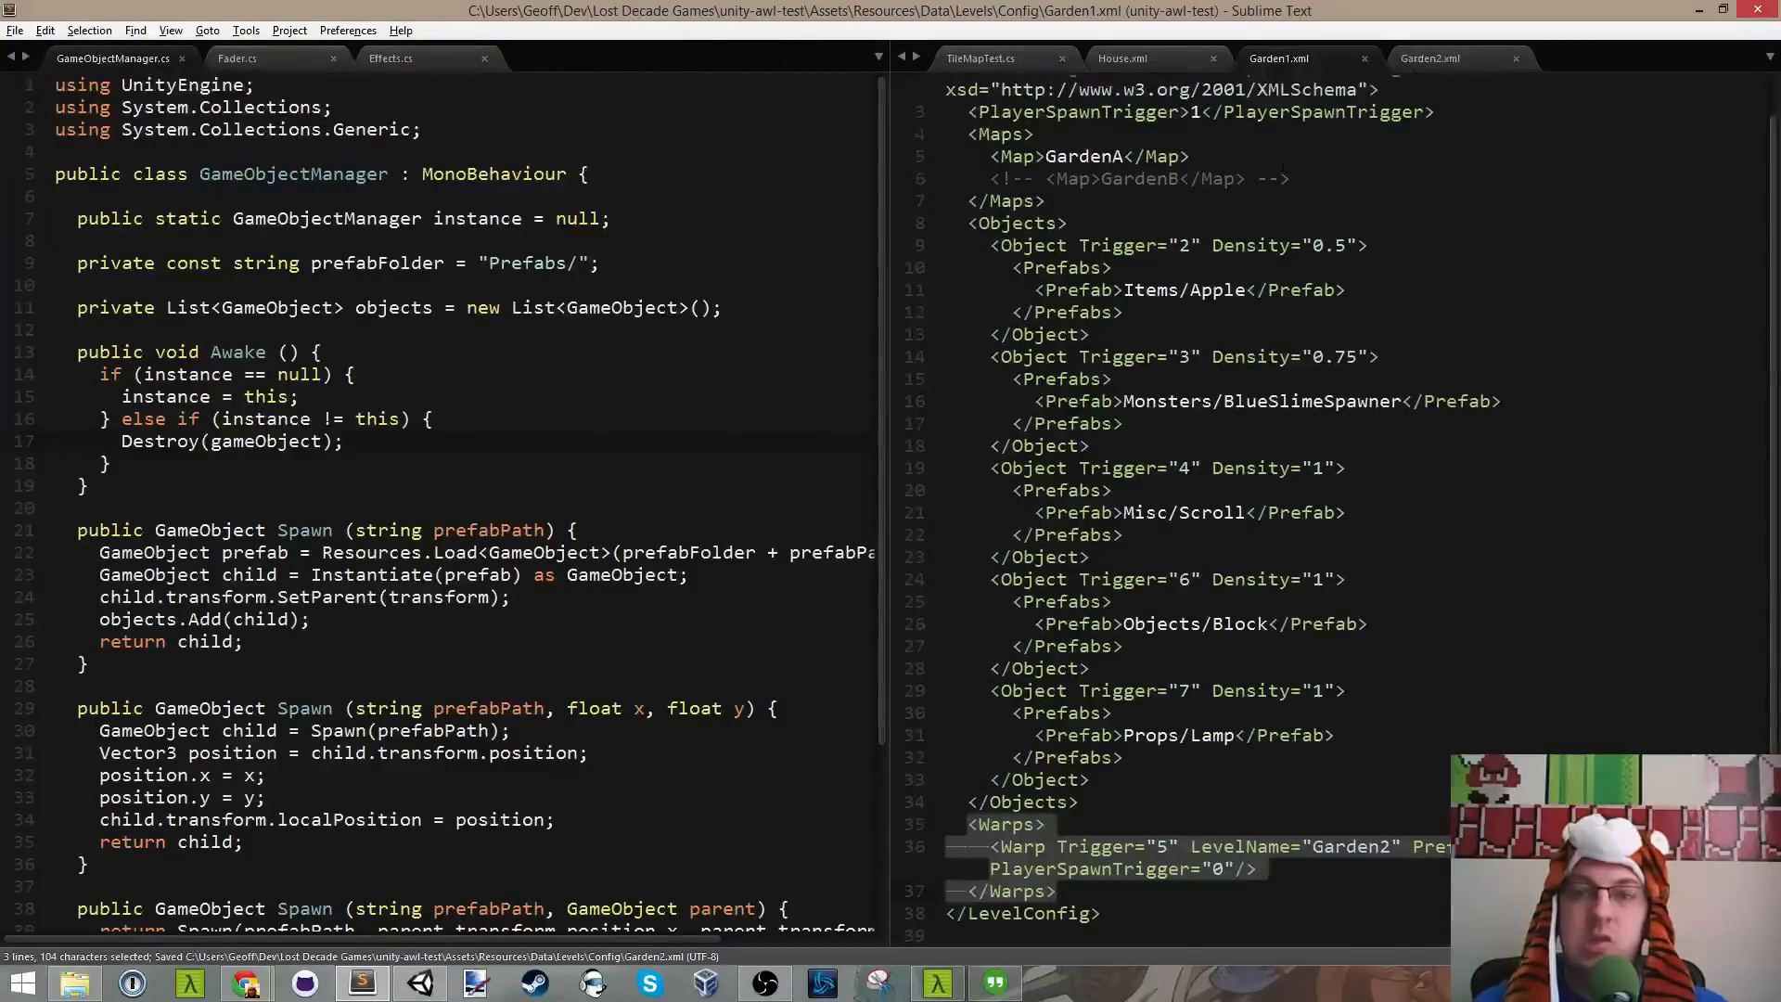
{"action": "left_click", "coordinate": [1346, 177]}
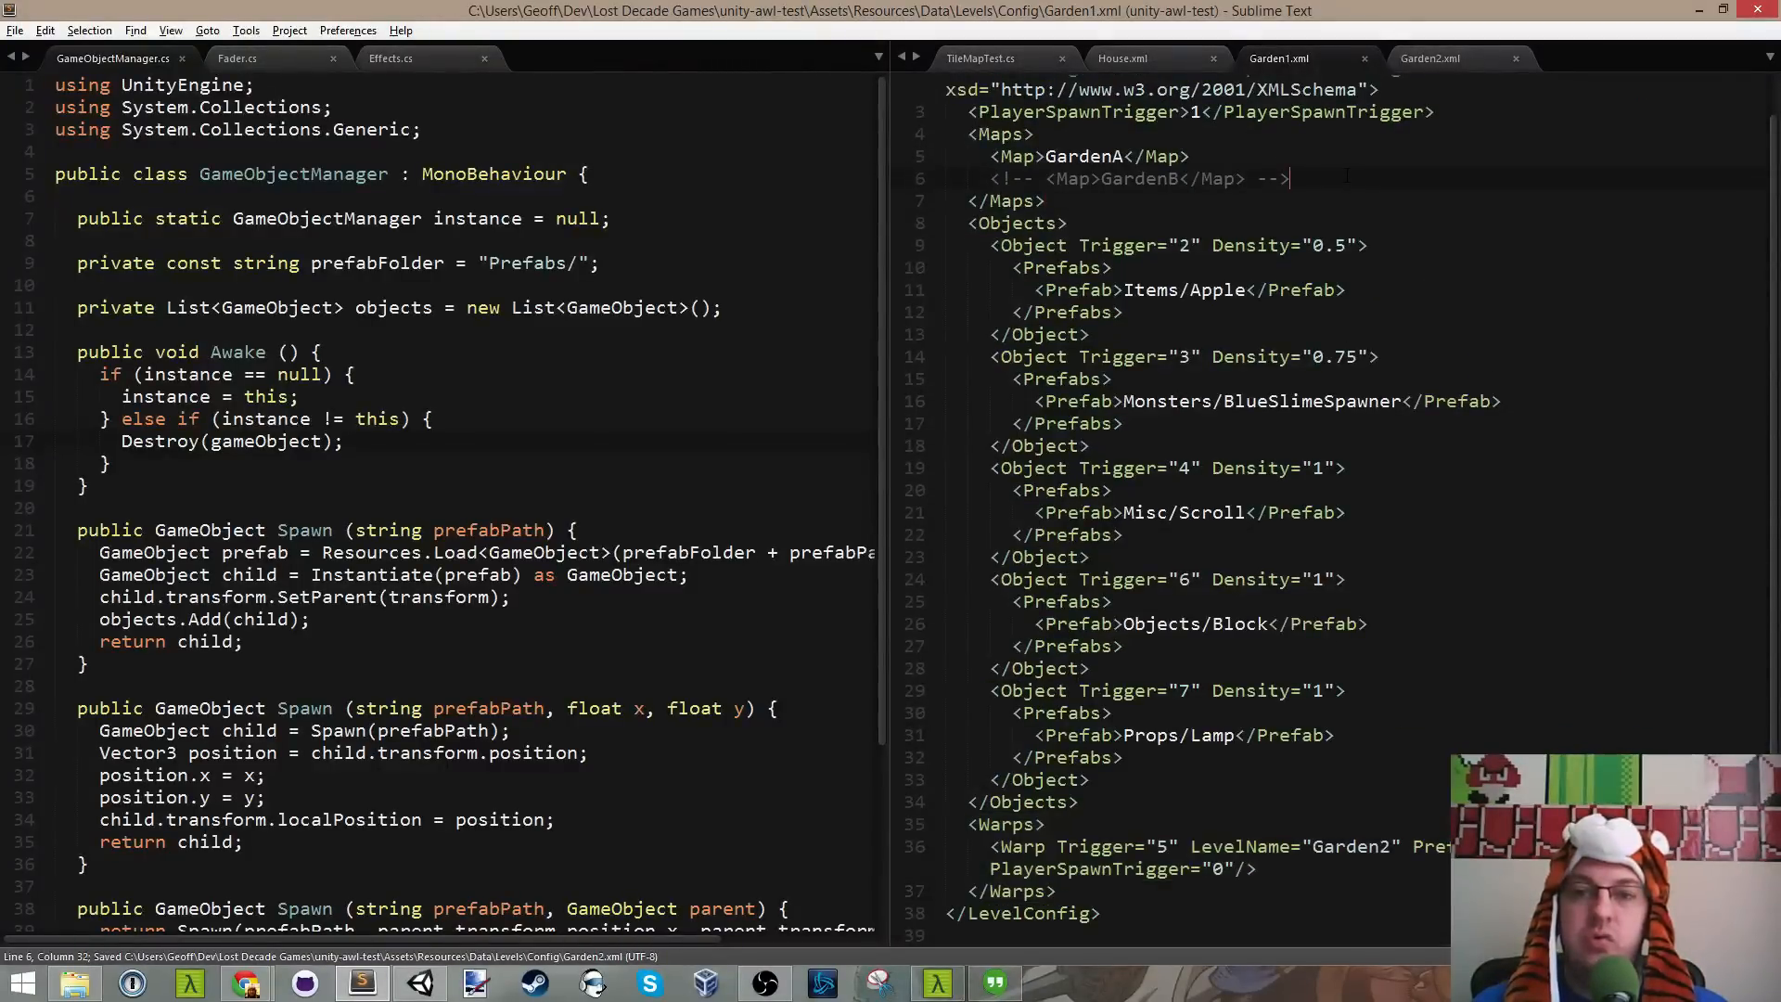
{"action": "left_click", "coordinate": [1451, 61]}
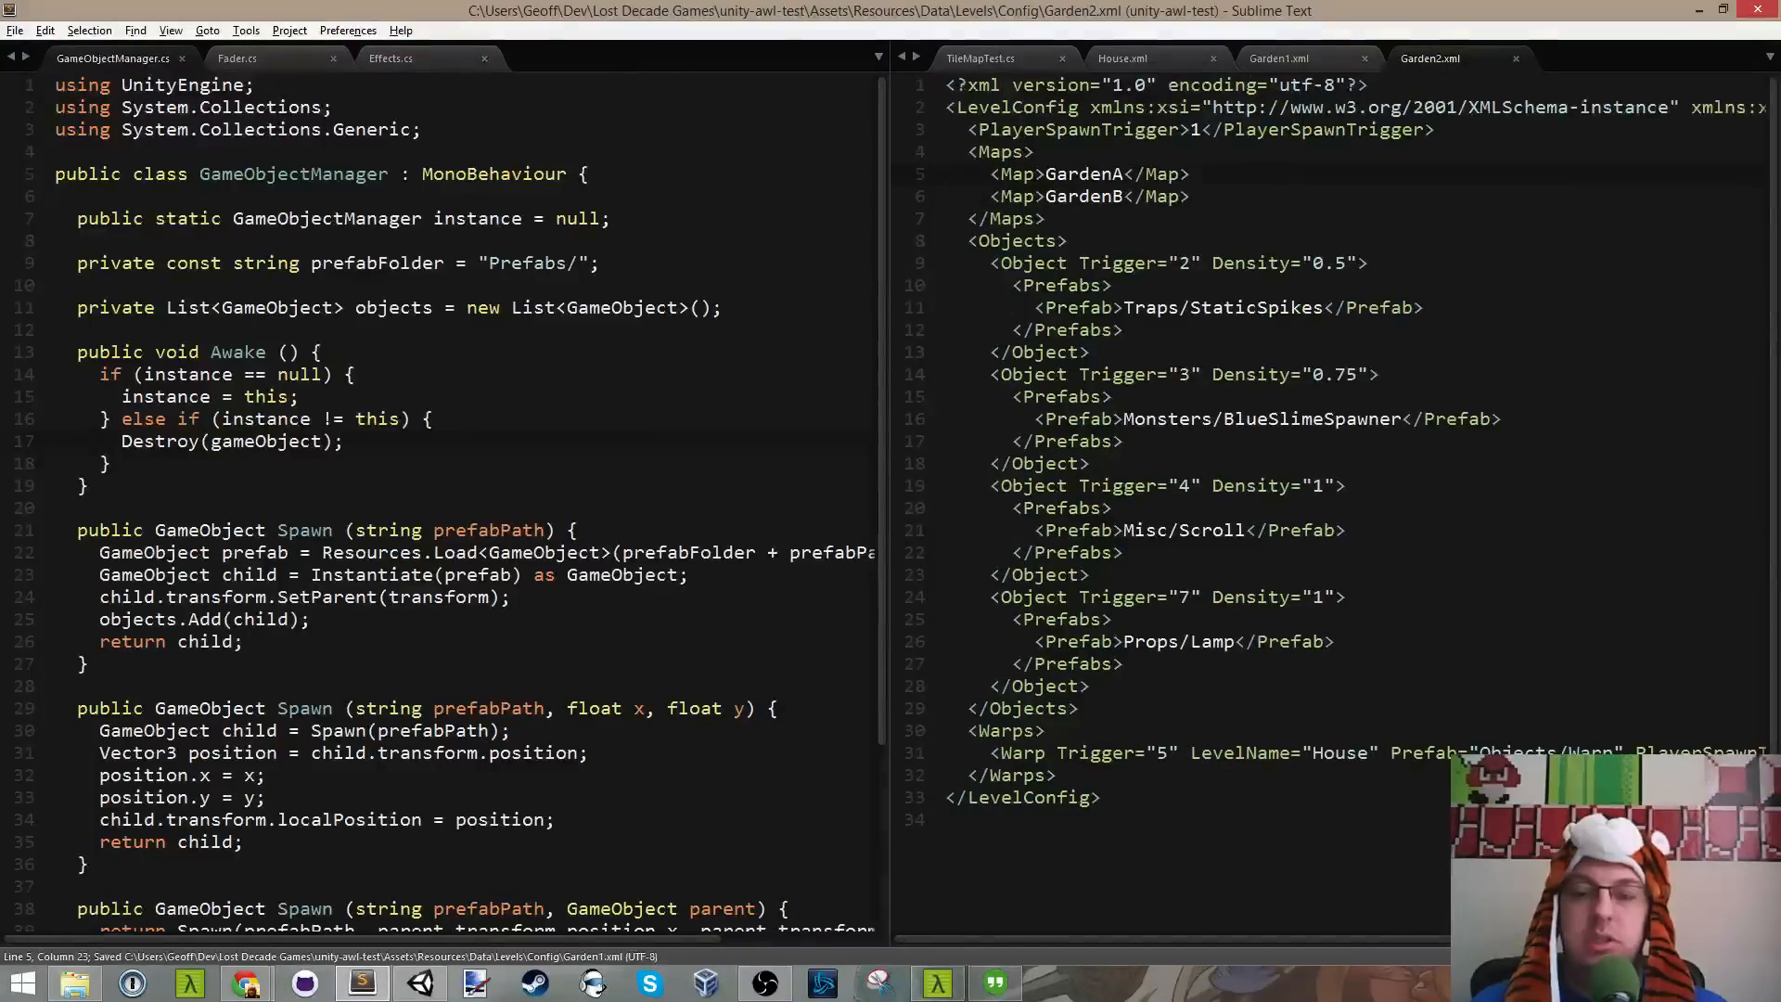
{"action": "left_click", "coordinate": [1376, 654]}
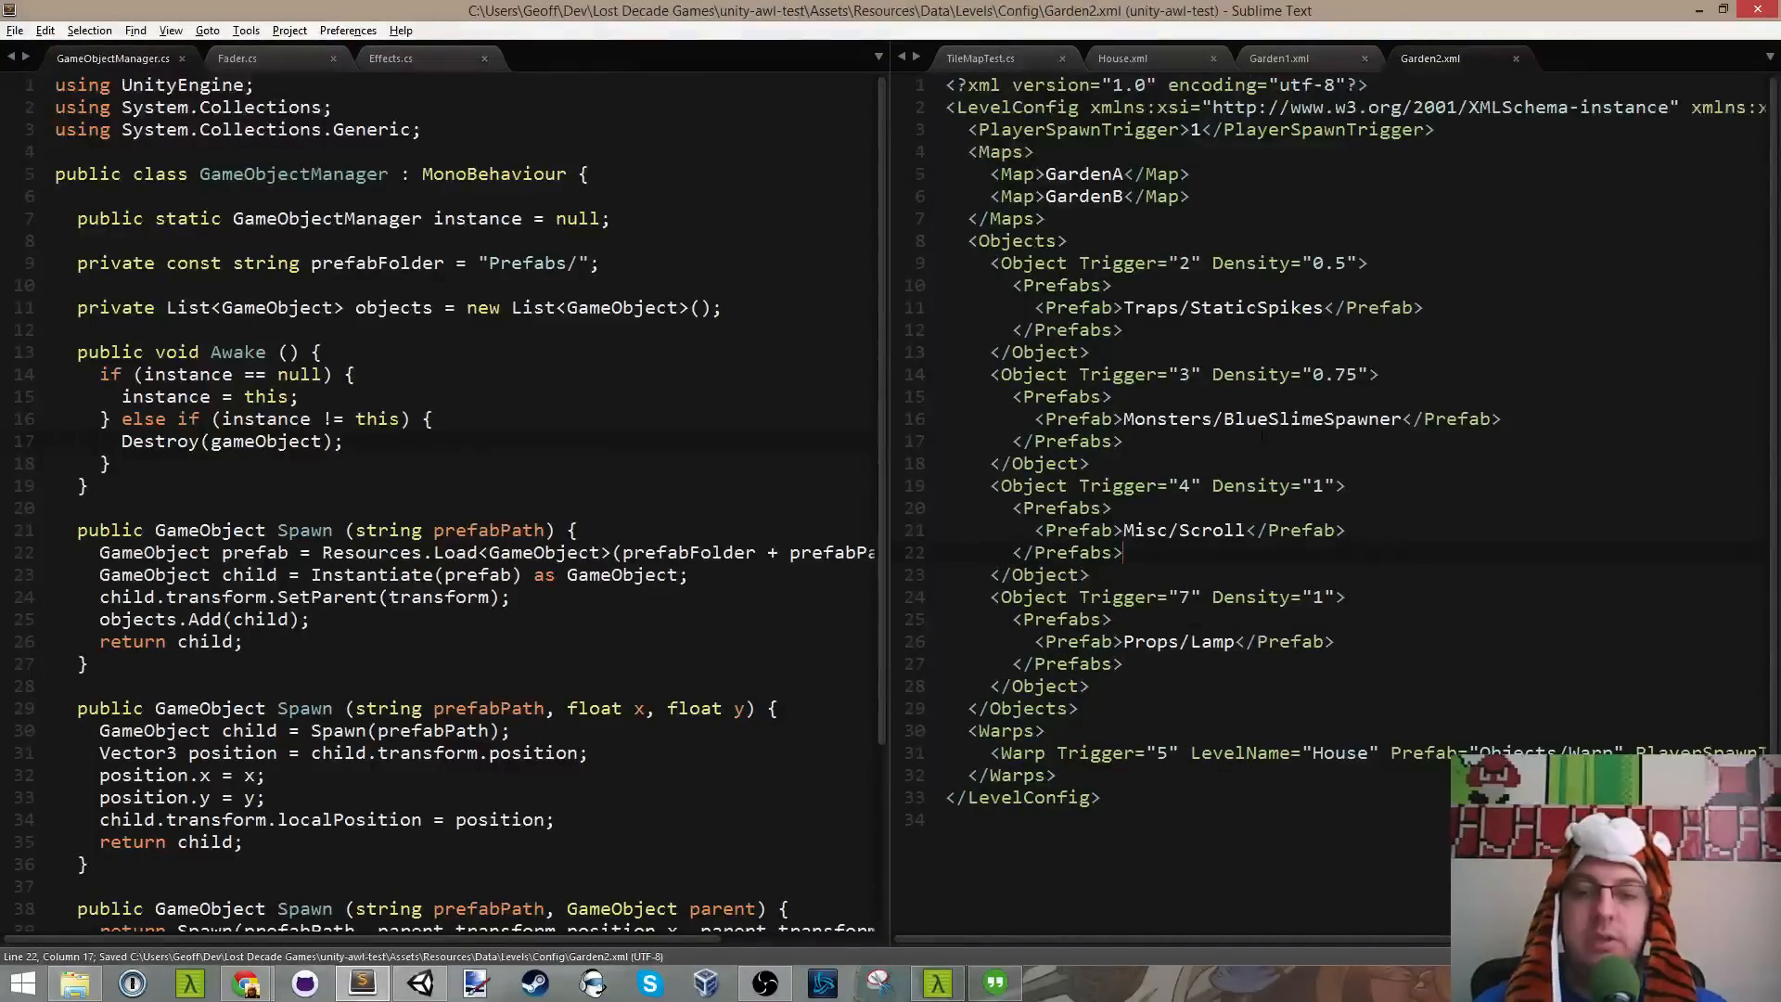
Step: Close the tile editor in Unity, run the game, and walk the player north through both House rooms into the northern warp
{"action": "key", "text": "alt+Tab"}
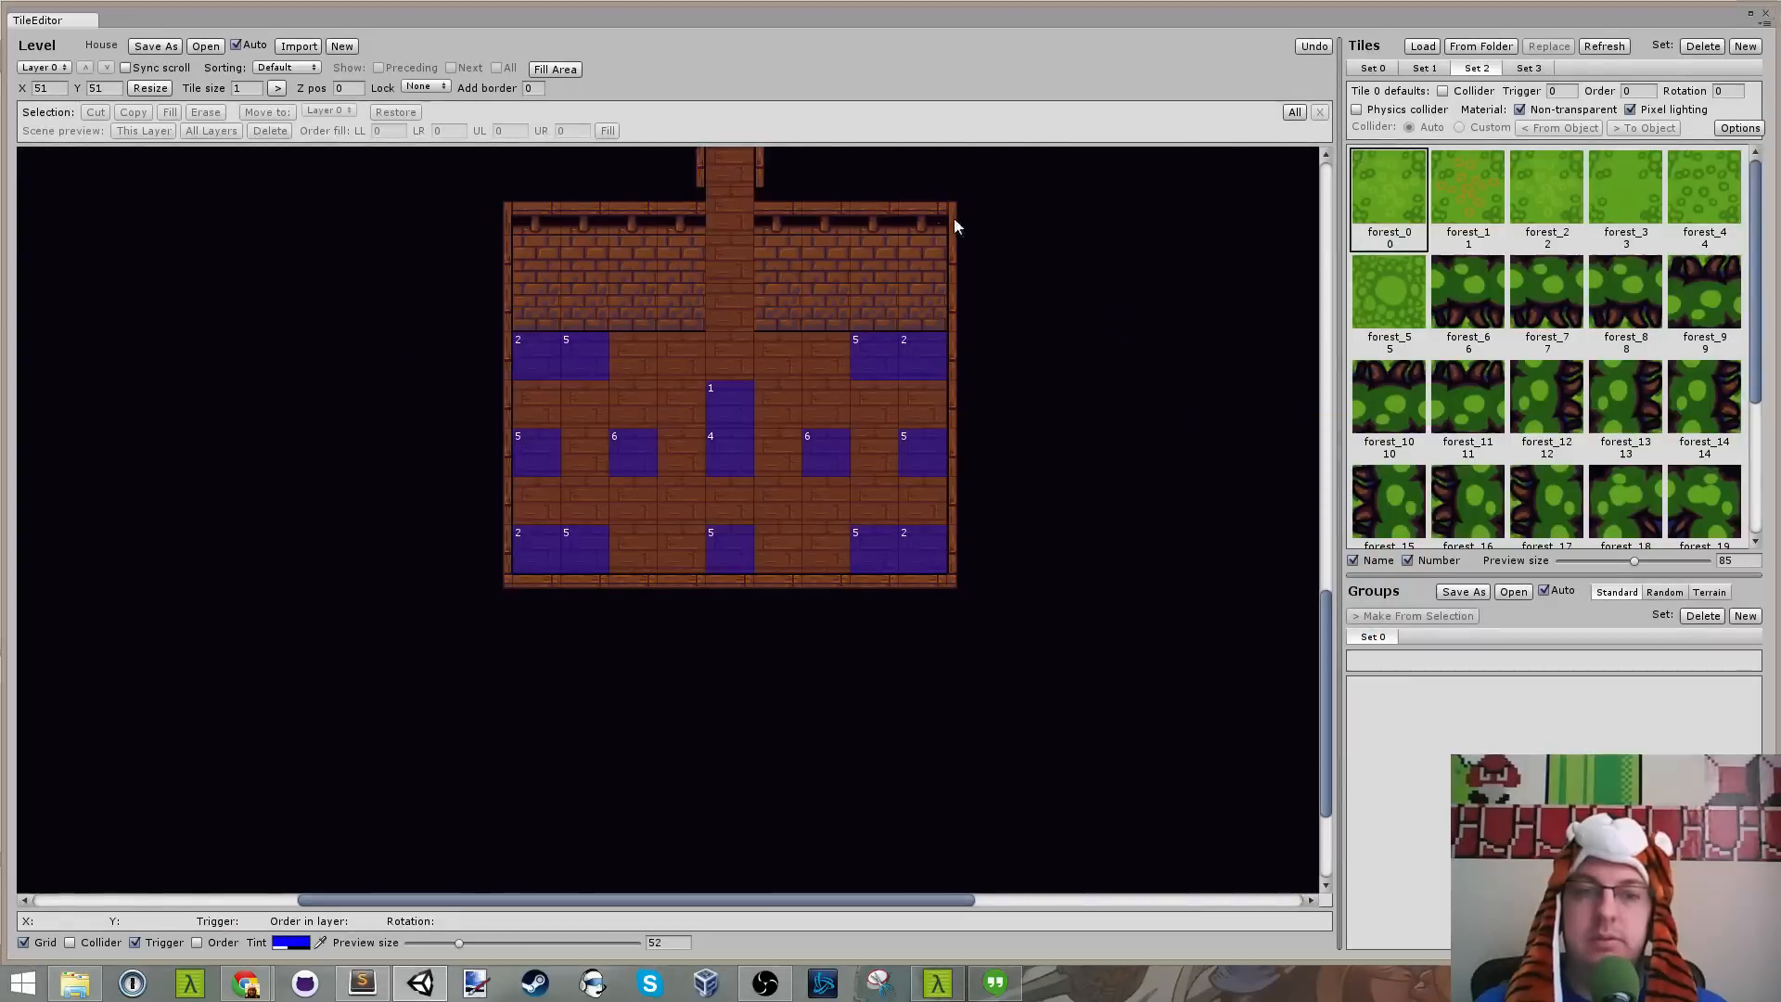
{"action": "left_click", "coordinate": [1765, 14]}
{"action": "left_click", "coordinate": [855, 54]}
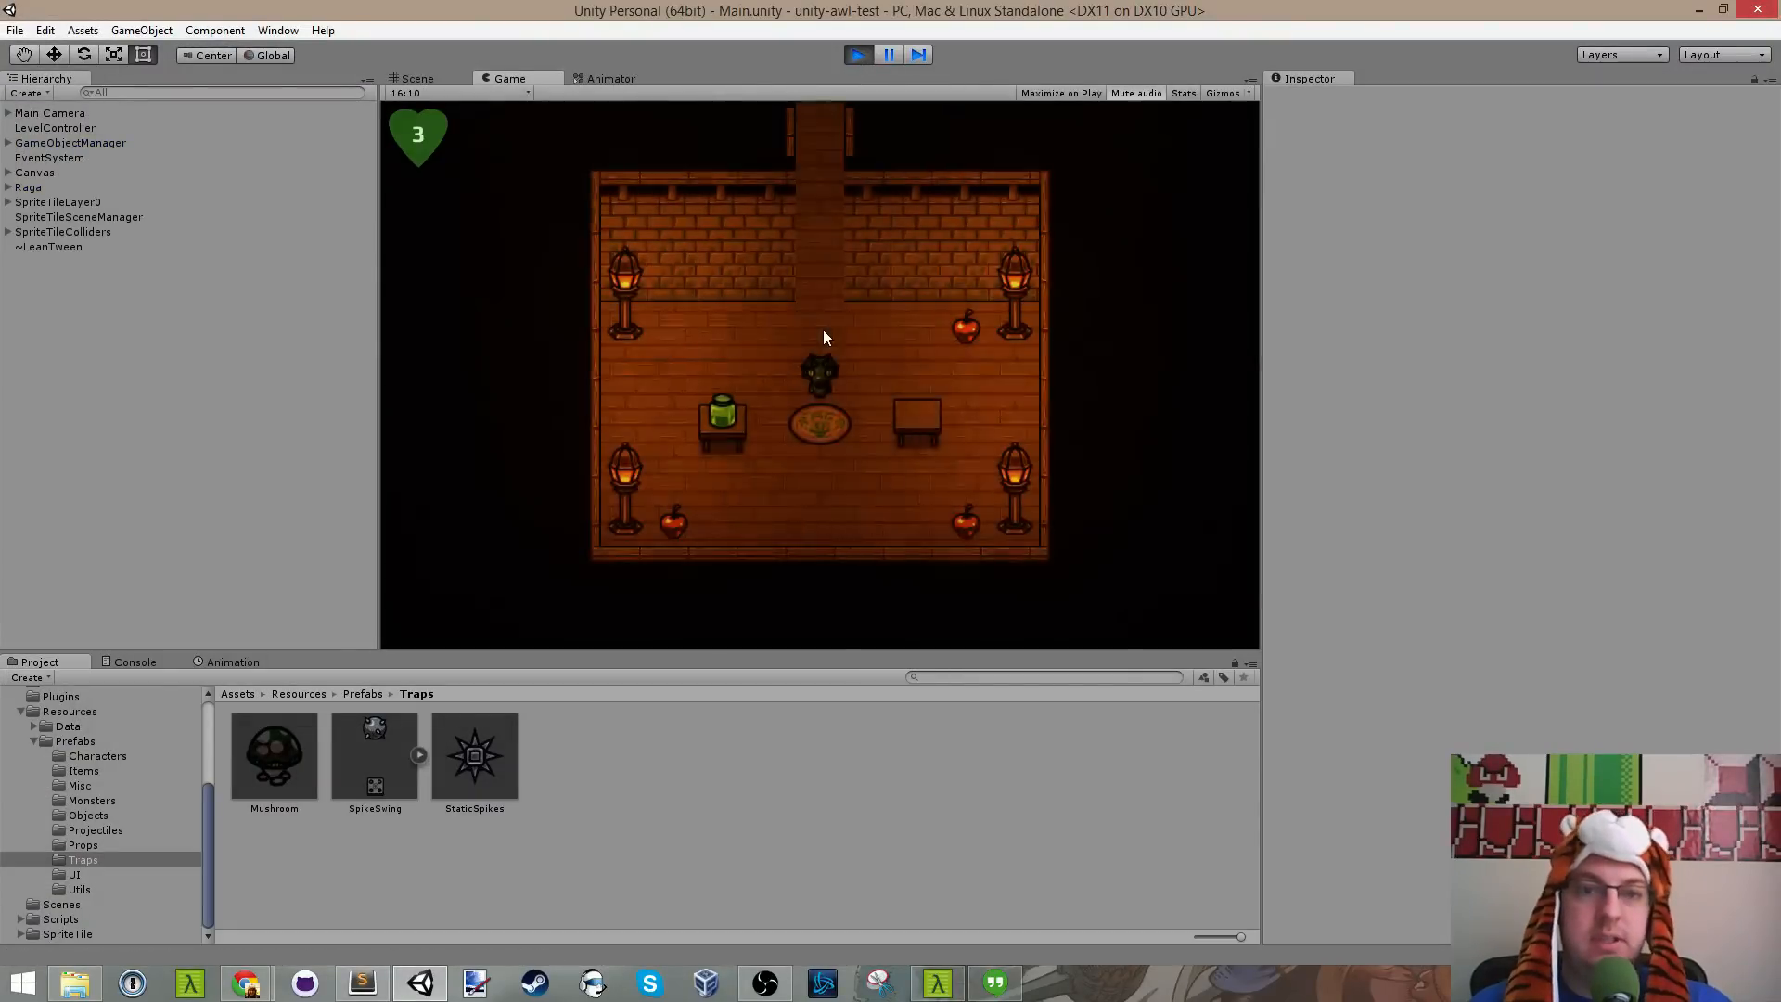
{"action": "key", "text": "Up"}
{"action": "key", "text": "Right"}
{"action": "key", "text": "Left"}
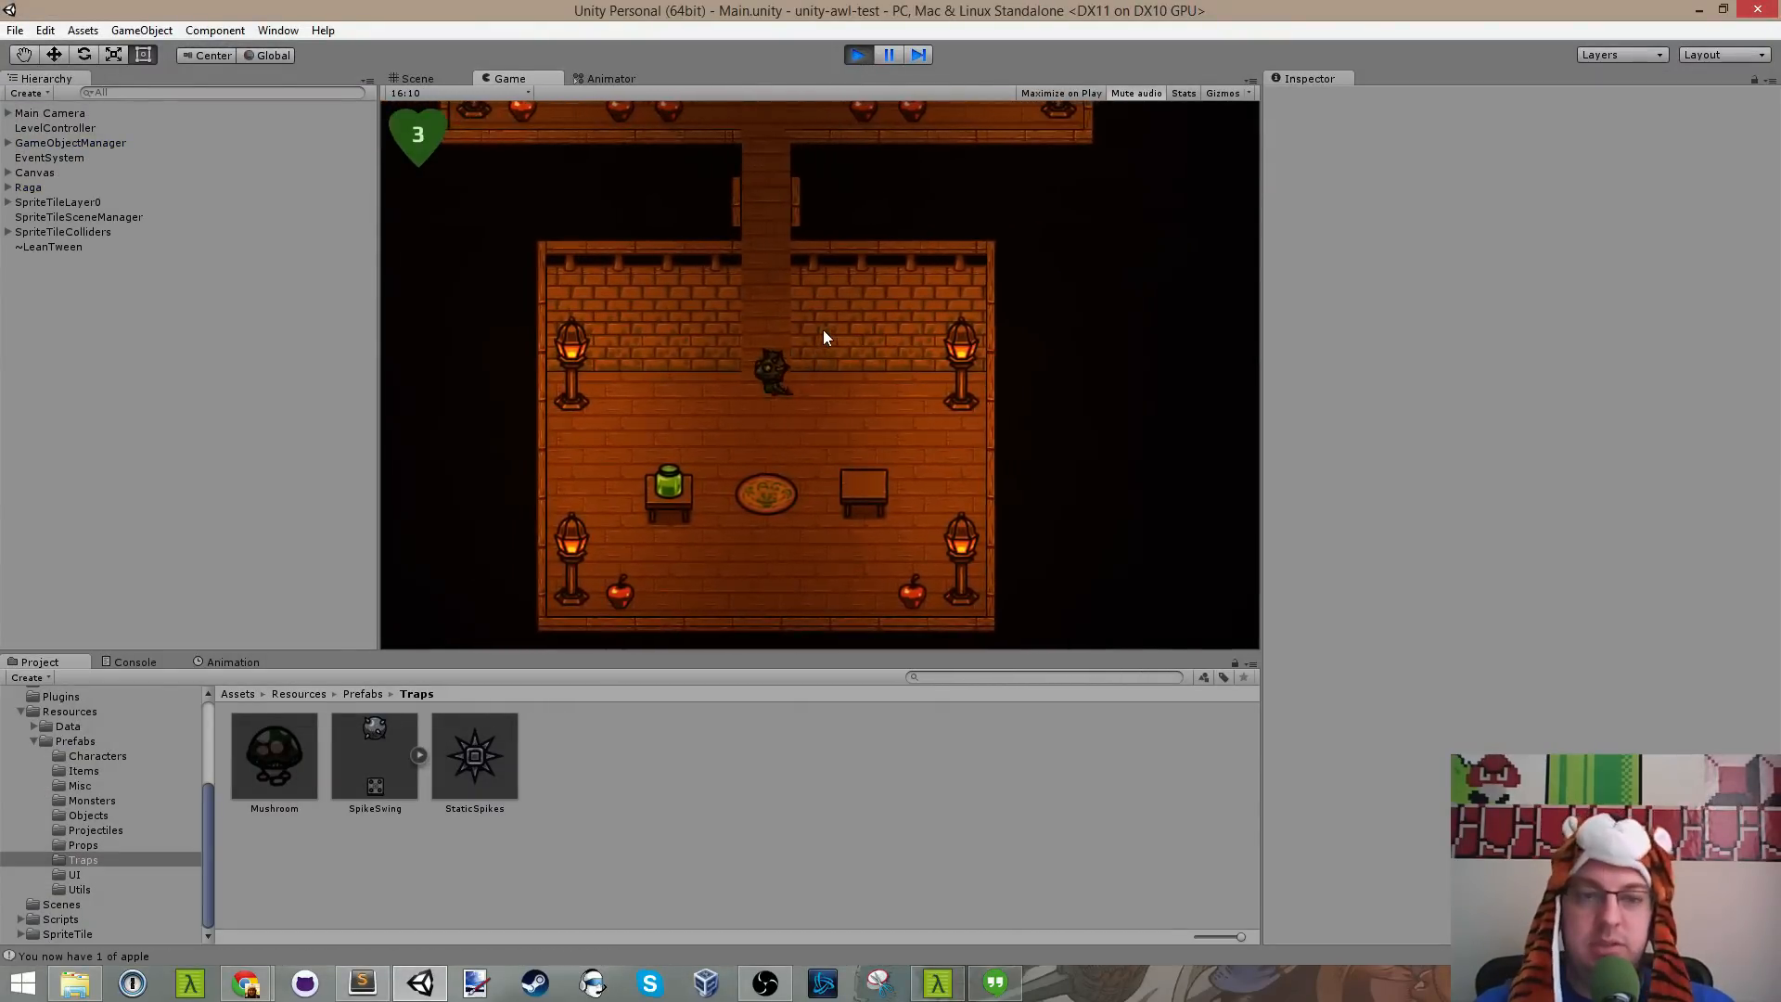
{"action": "key", "text": "Up"}
{"action": "key", "text": "Up"}
{"action": "key", "text": "Left"}
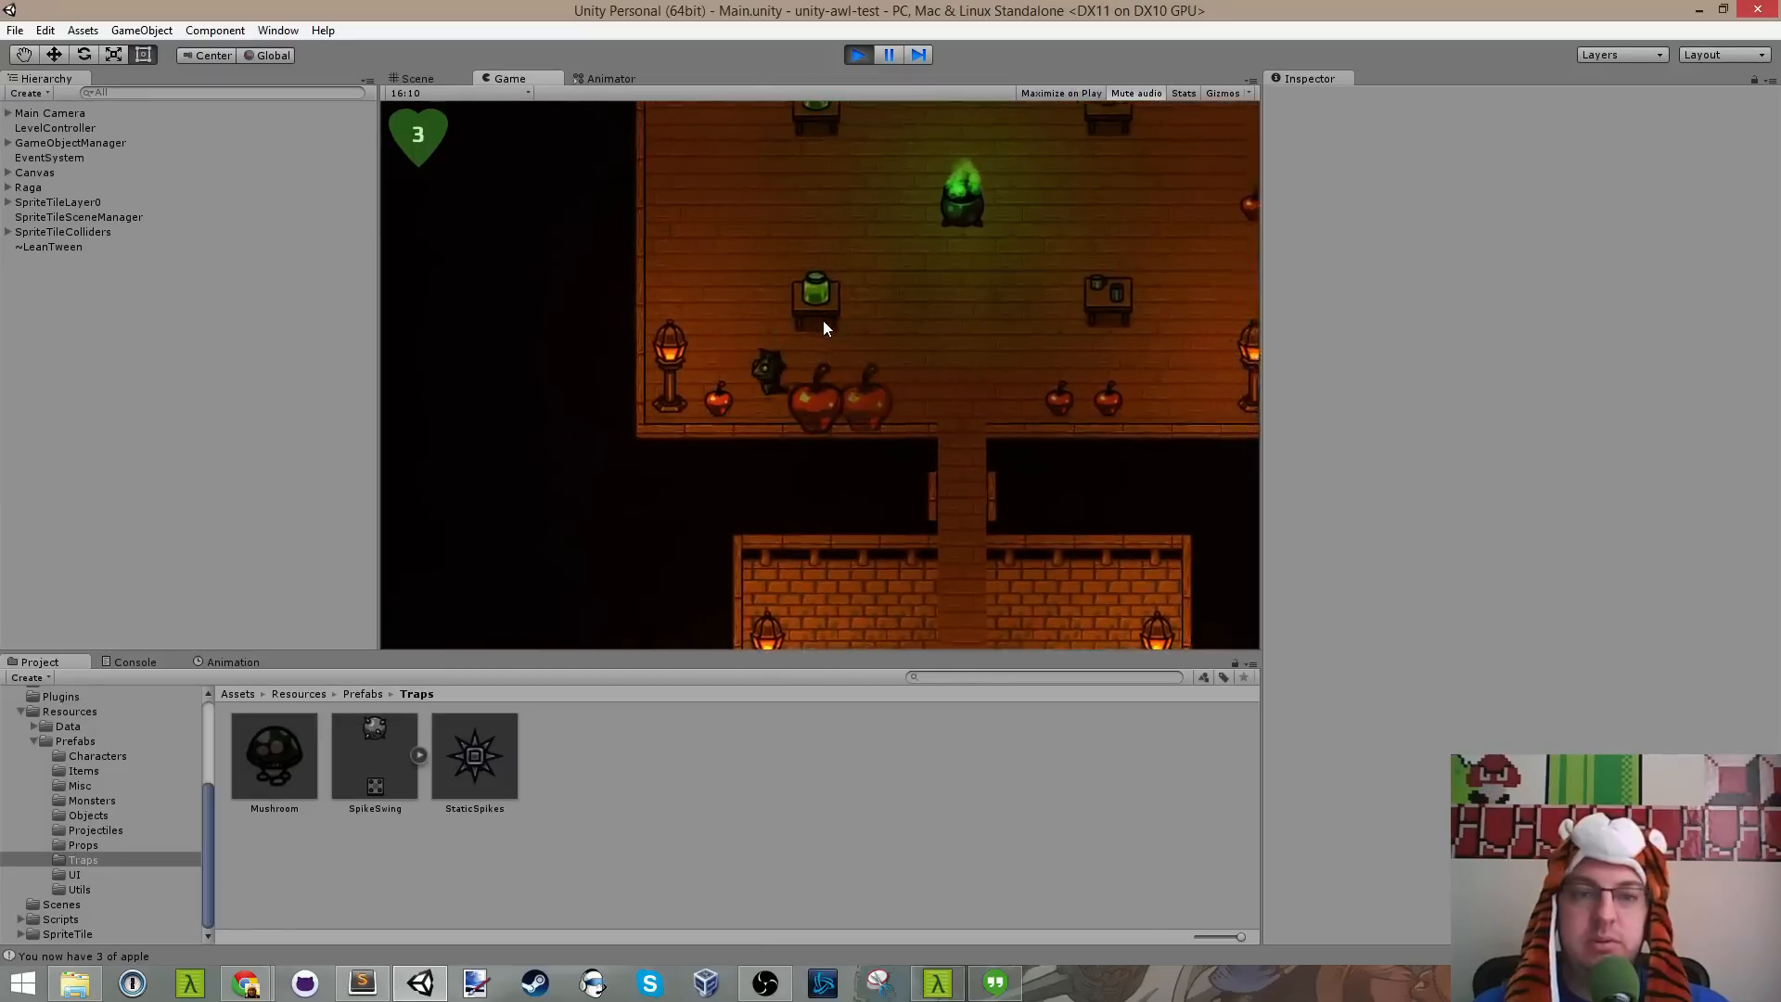
{"action": "key", "text": "Up"}
{"action": "key", "text": "Right"}
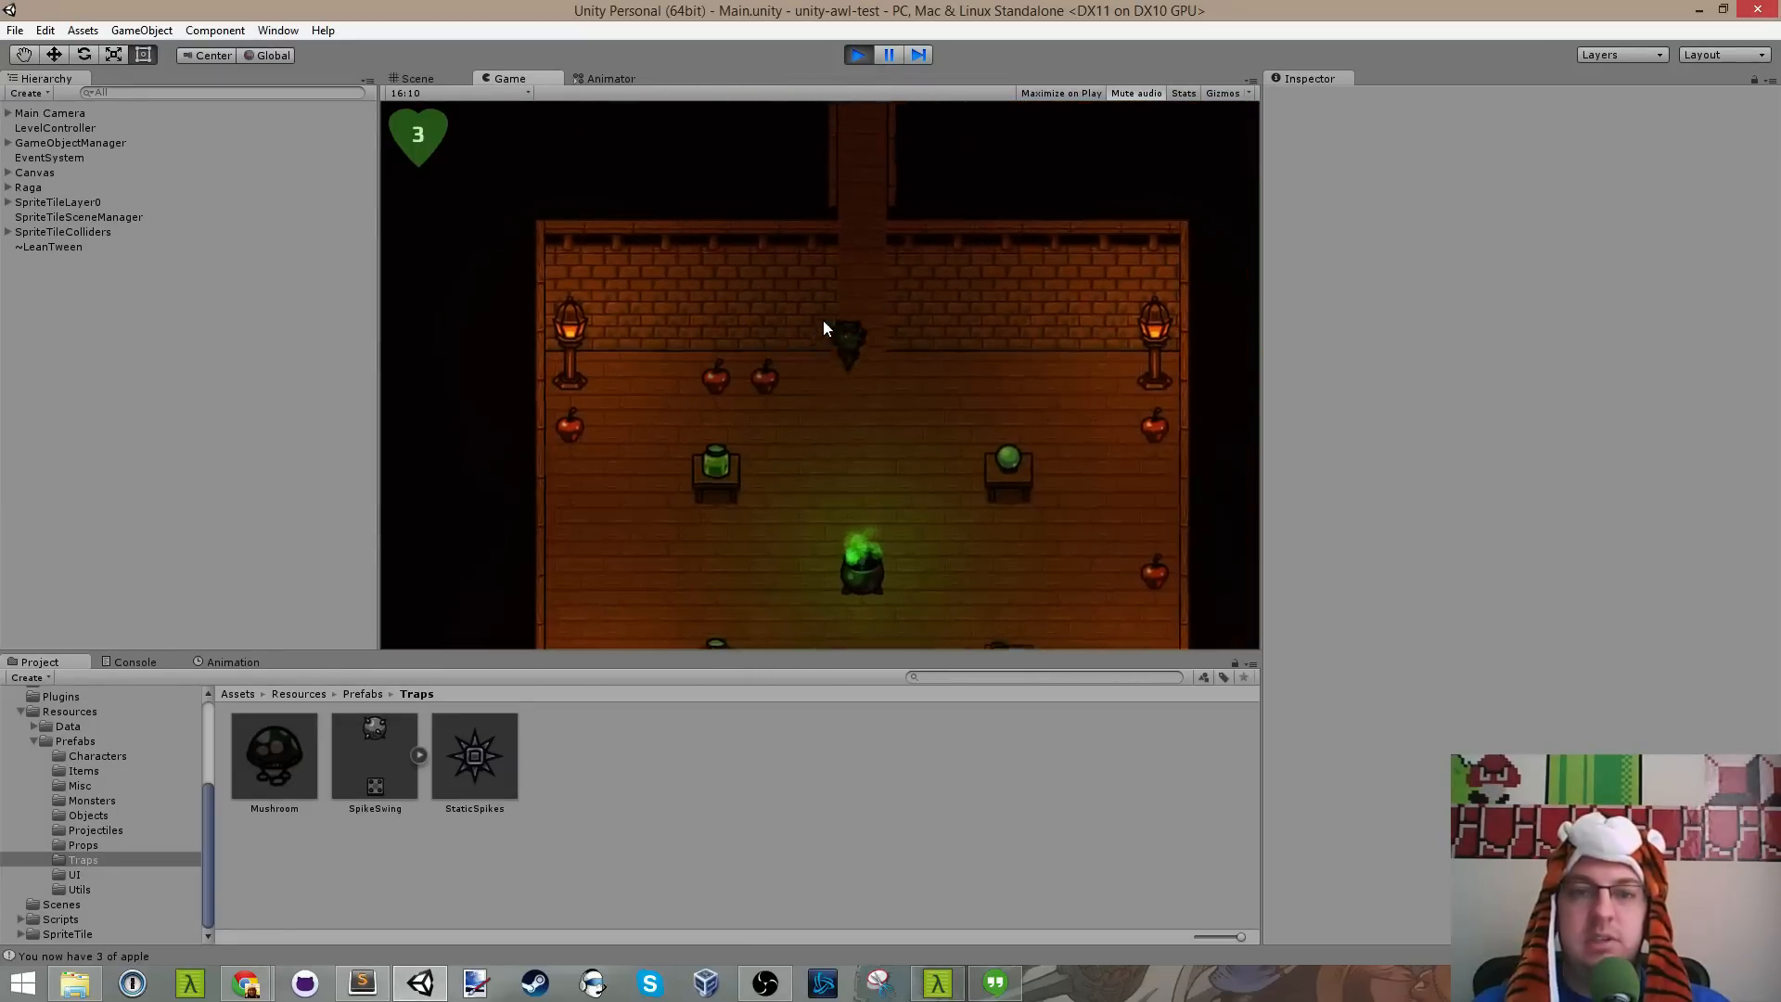
{"action": "key", "text": "Up"}
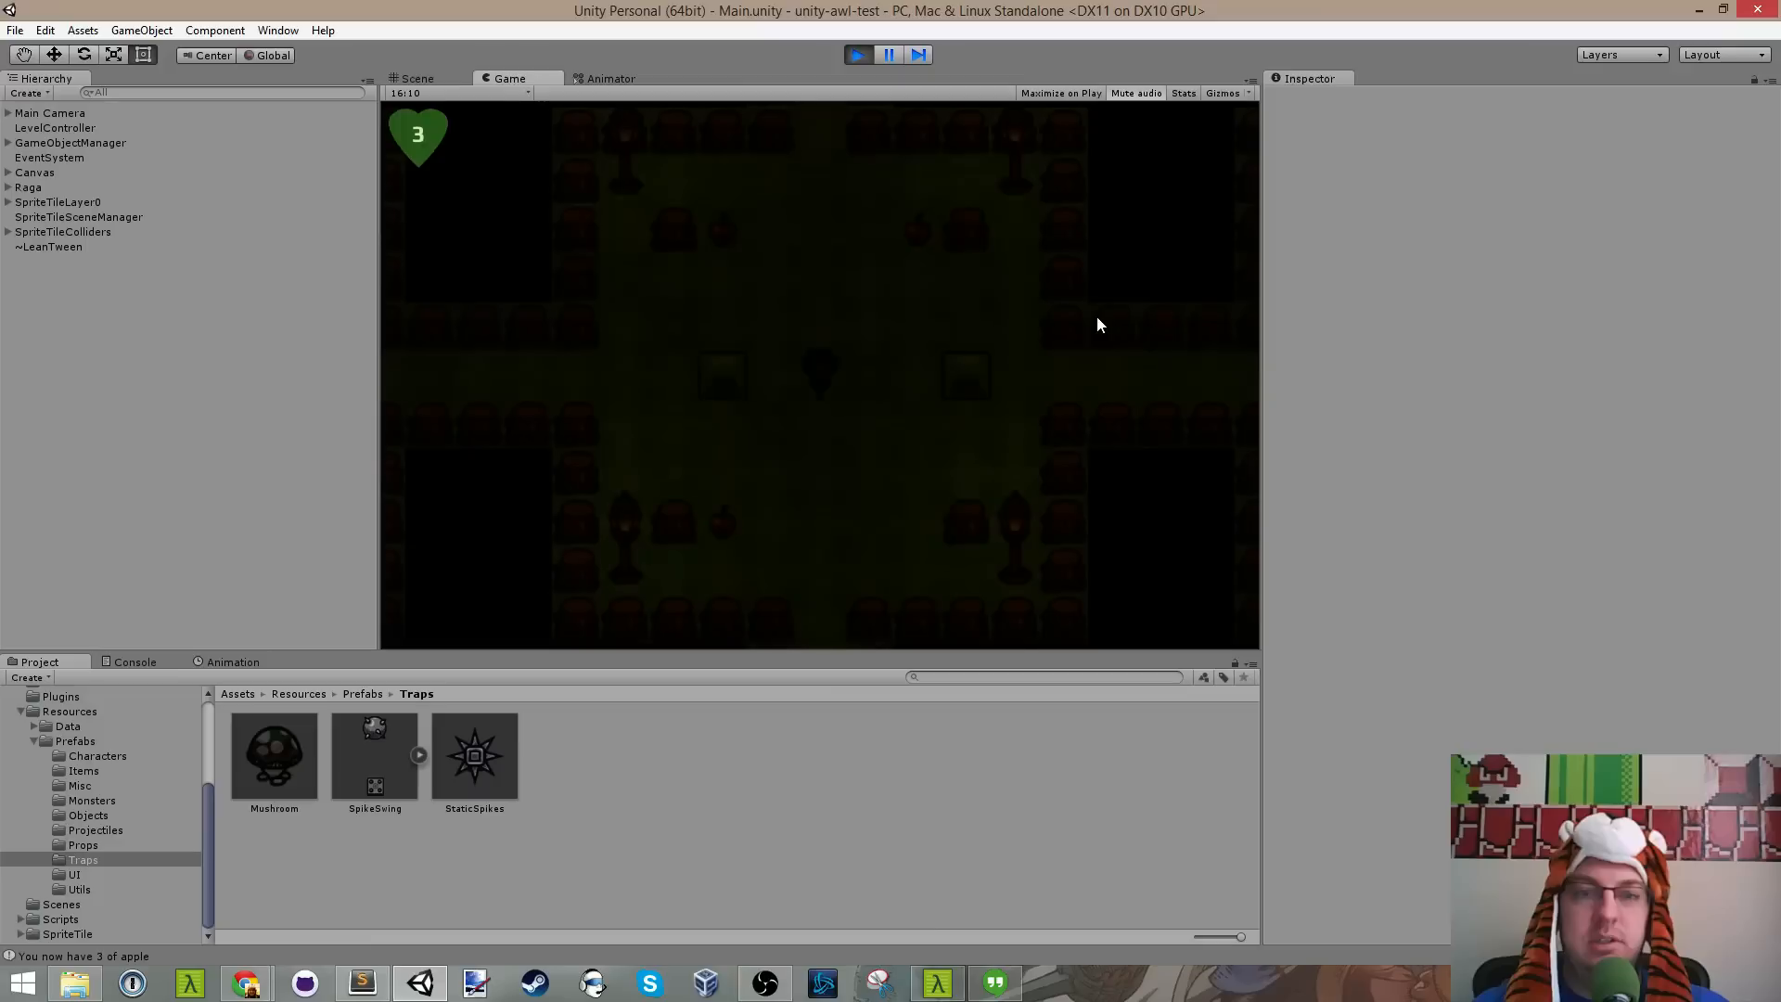
Step: Walk the player around the garden's starting clearing collecting apples, through the western clearing, and out along its southern path
{"action": "key", "text": "Up"}
{"action": "key", "text": "Right"}
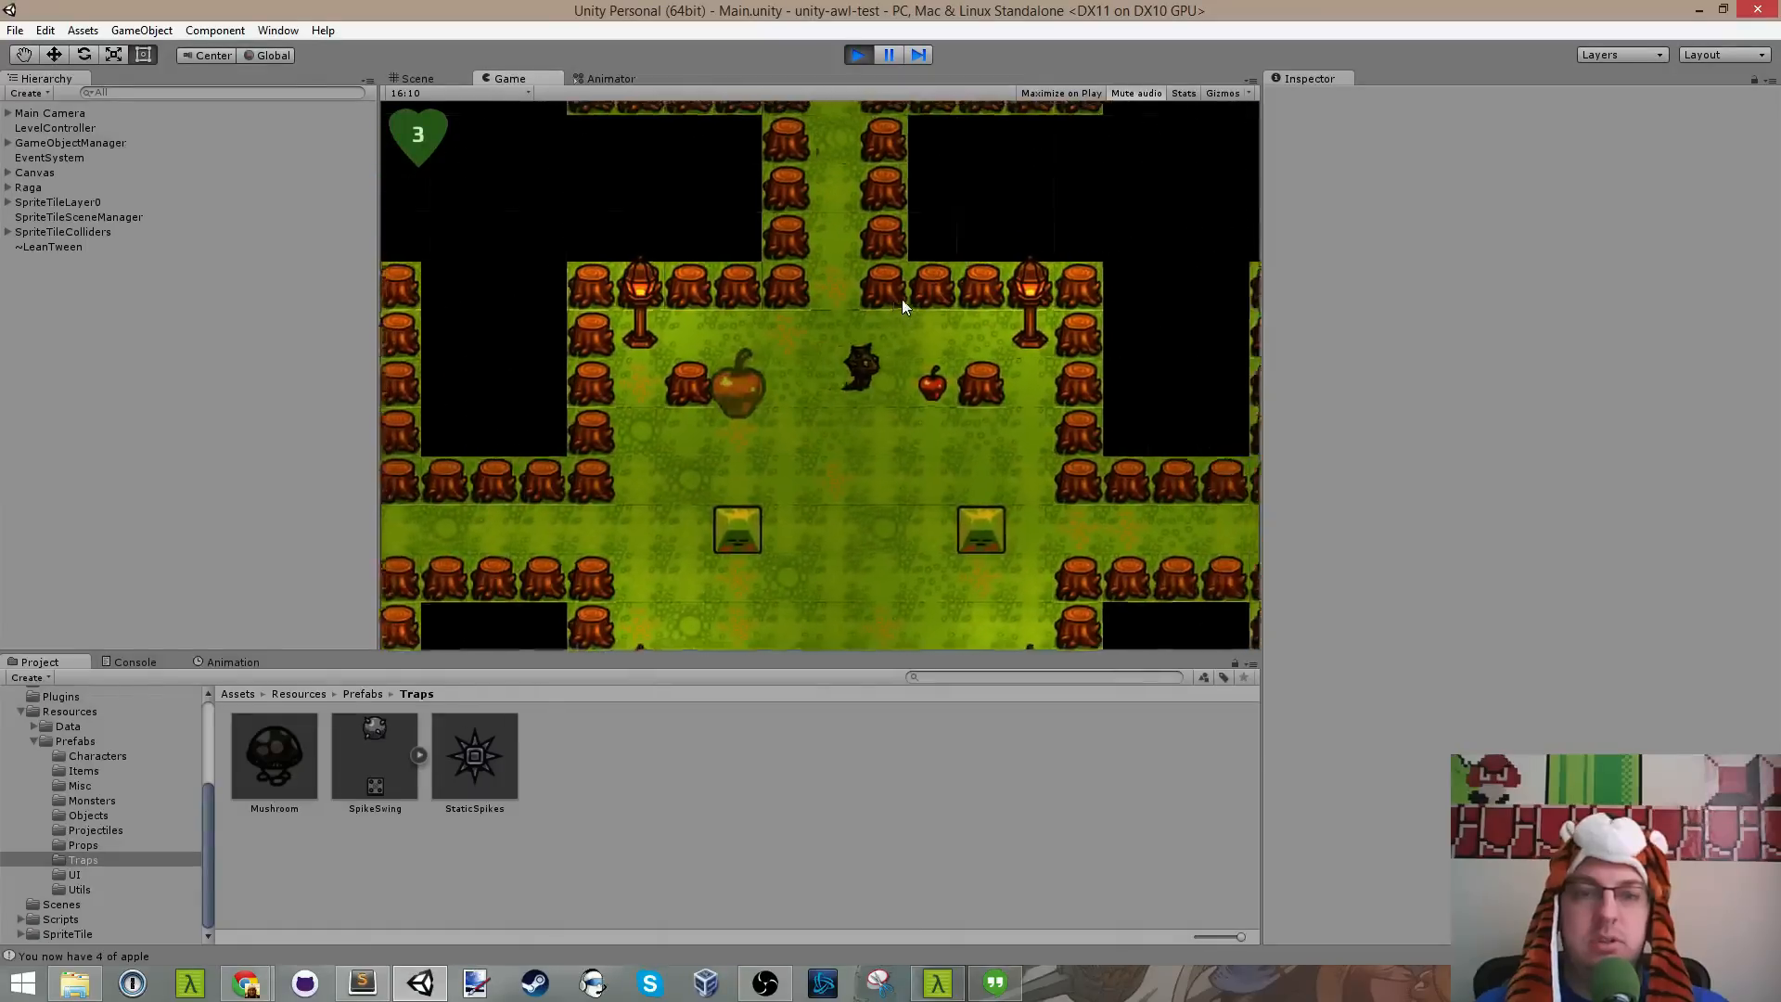
{"action": "key", "text": "Left"}
{"action": "key", "text": "Down"}
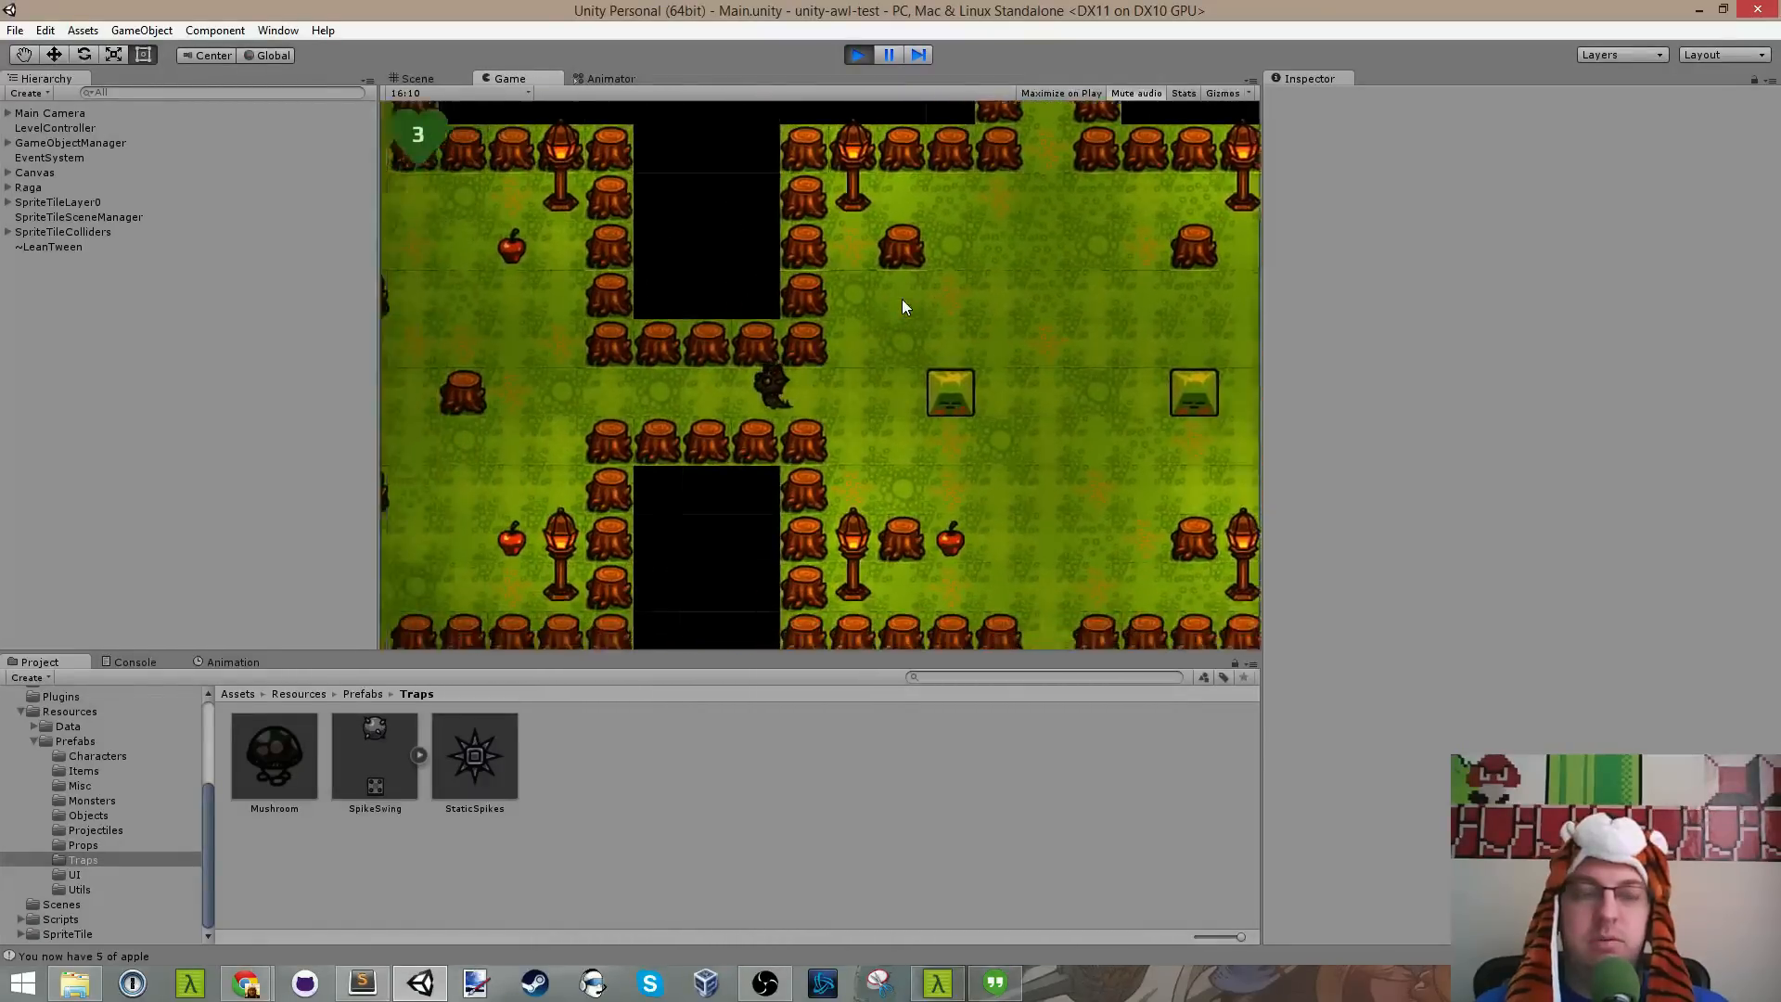
{"action": "key", "text": "Left"}
{"action": "key", "text": "Up"}
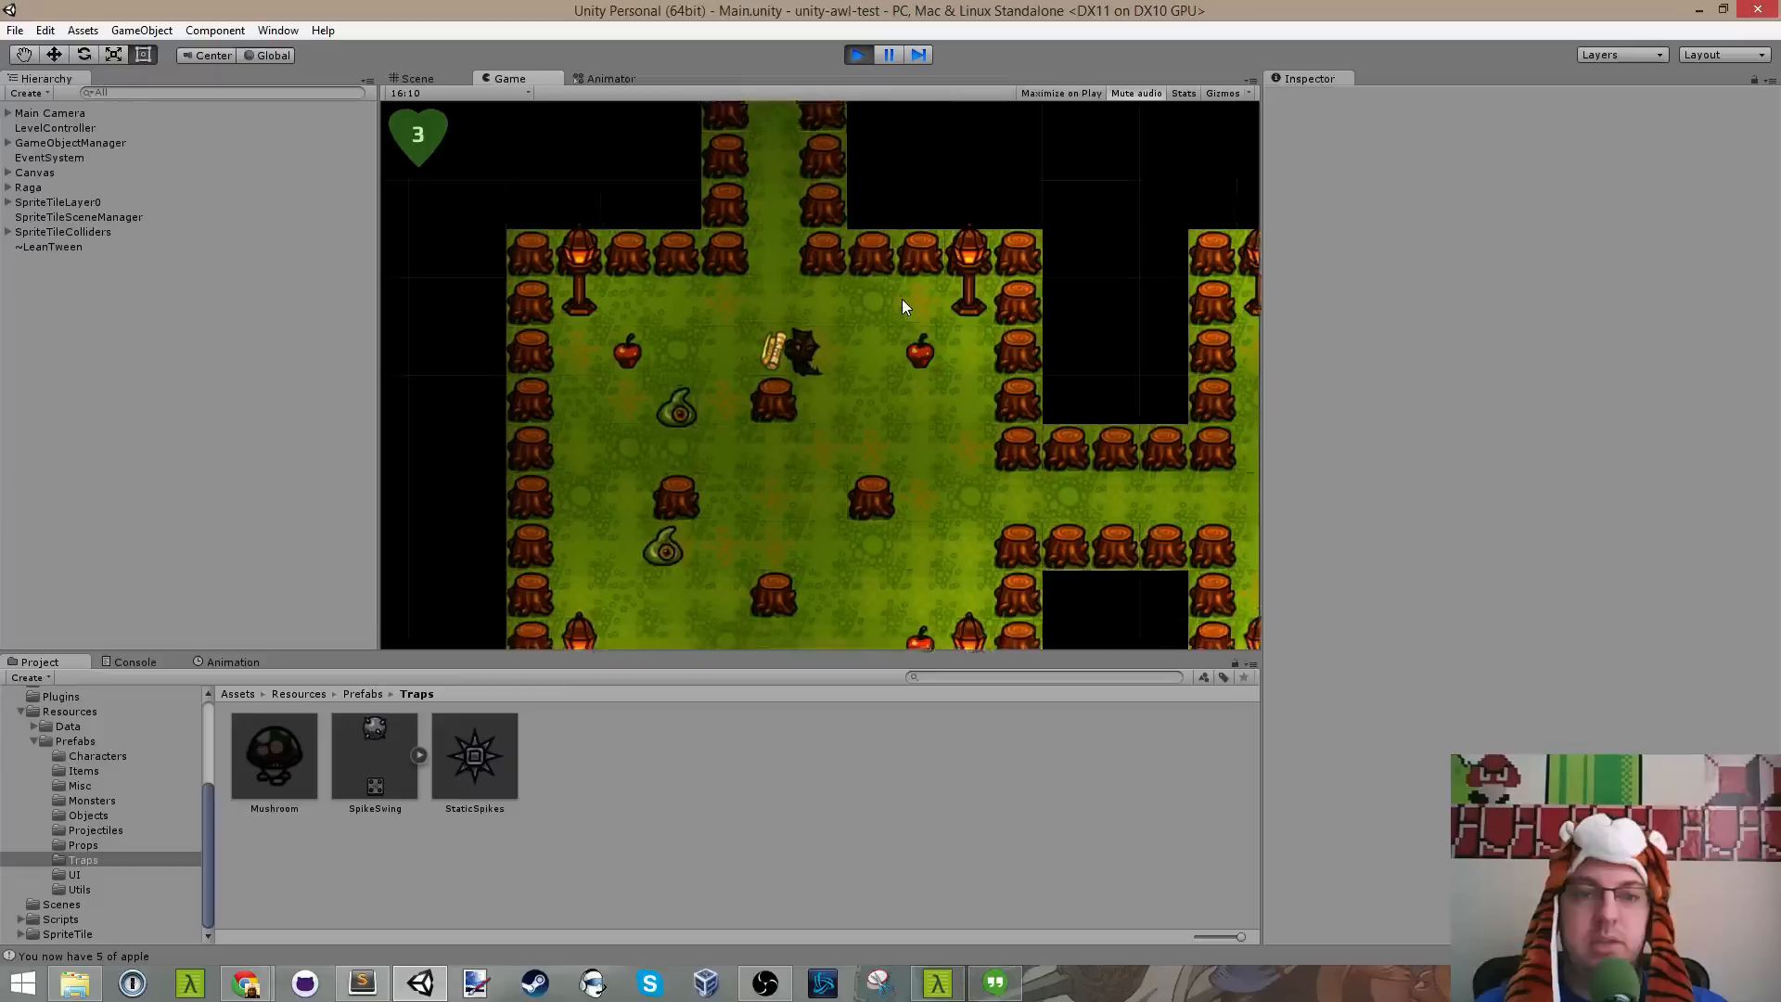
{"action": "key", "text": "Left"}
{"action": "key", "text": "Down"}
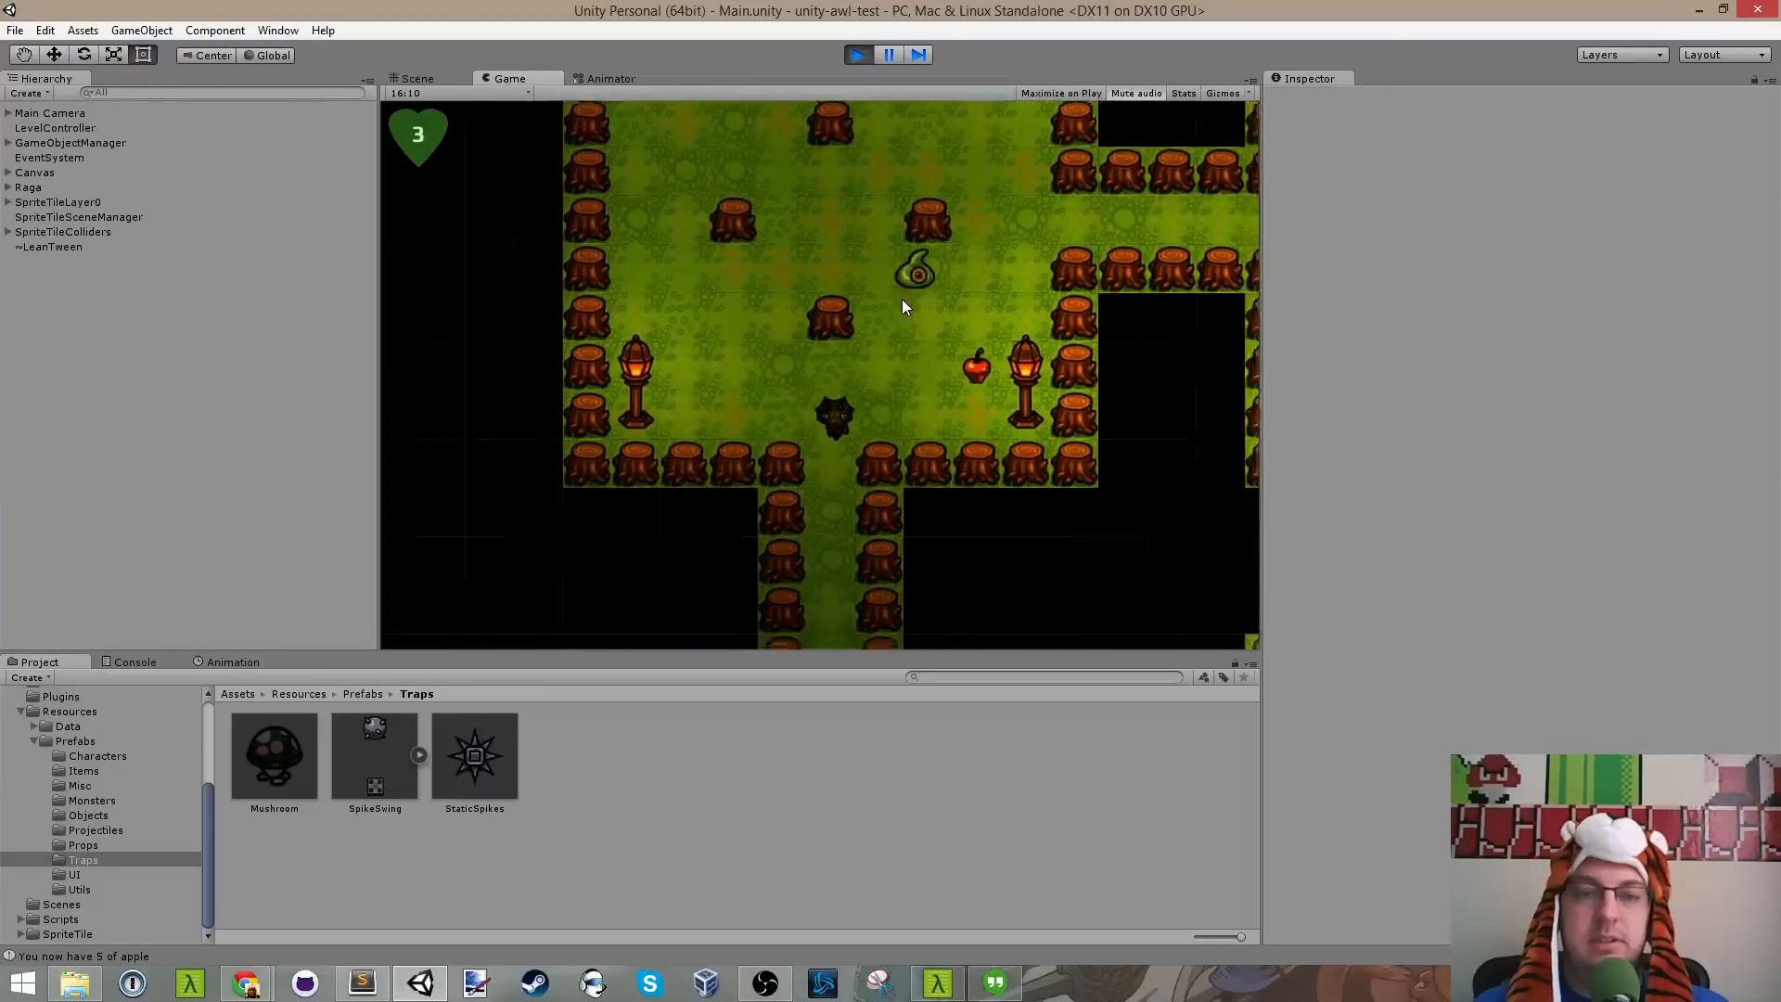
{"action": "key", "text": "Down"}
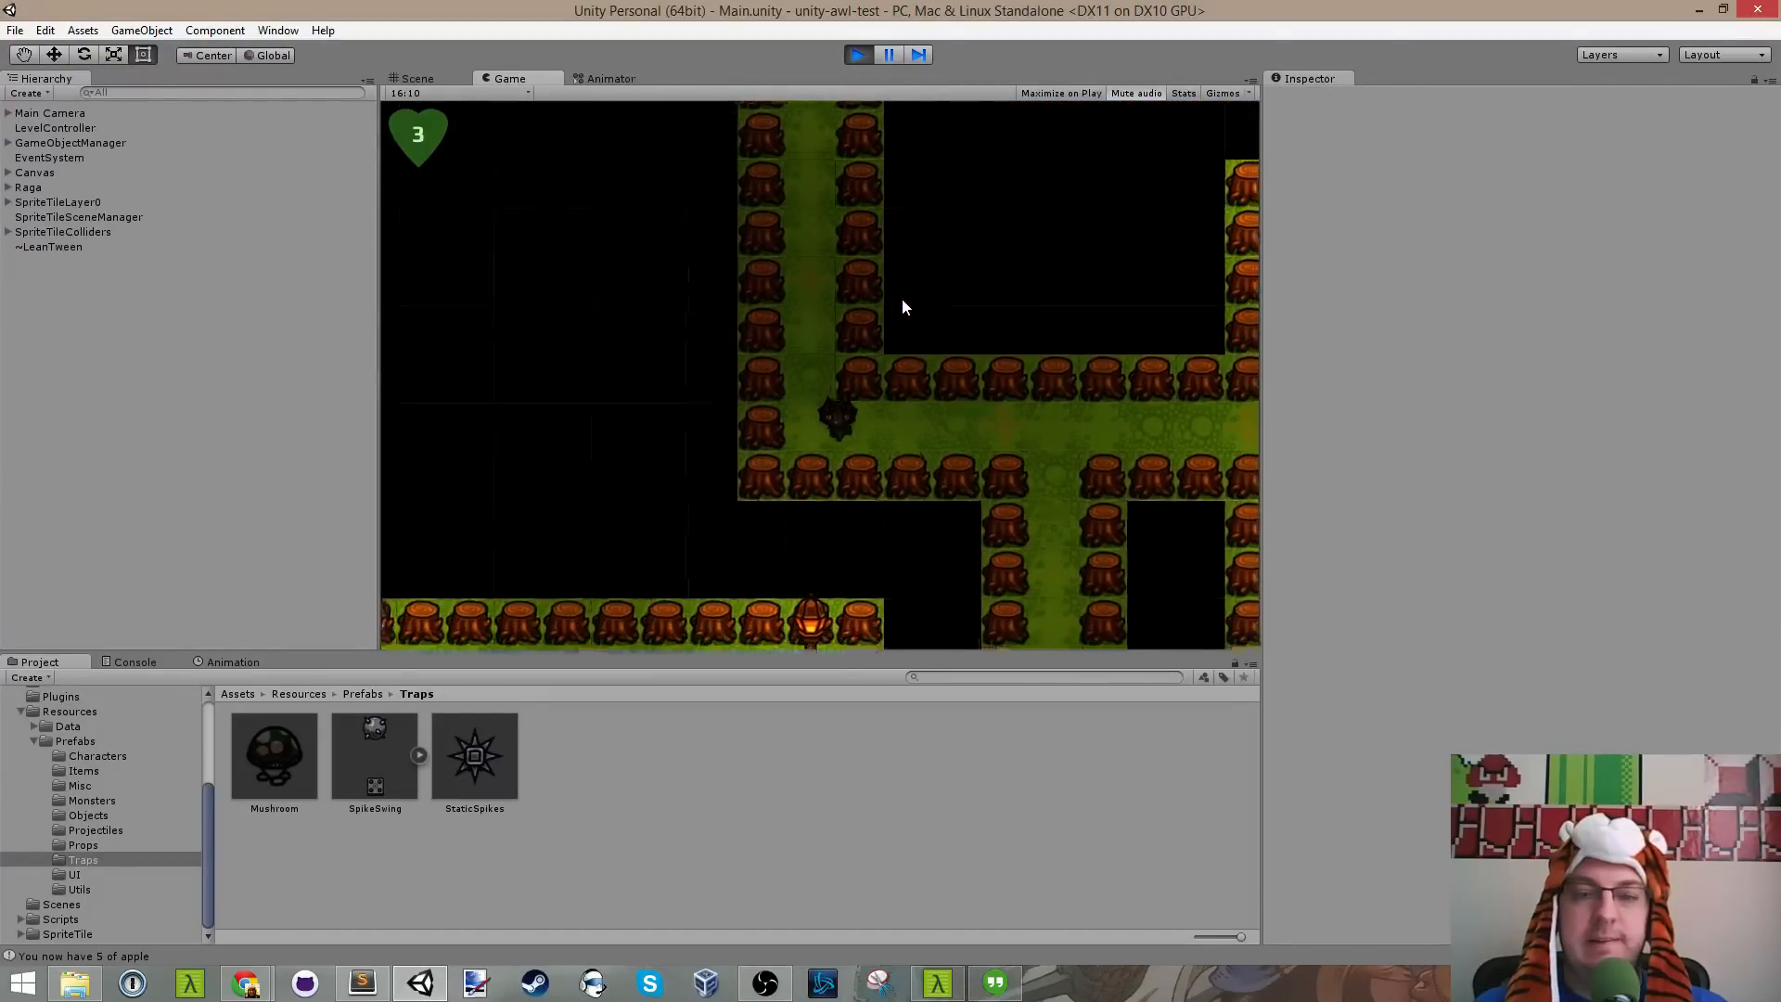
Step: Walk the player down into the lantern-lit side clearing, back up the path, and east into the large clearing with the scroll
{"action": "key", "text": "Right"}
{"action": "key", "text": "Down"}
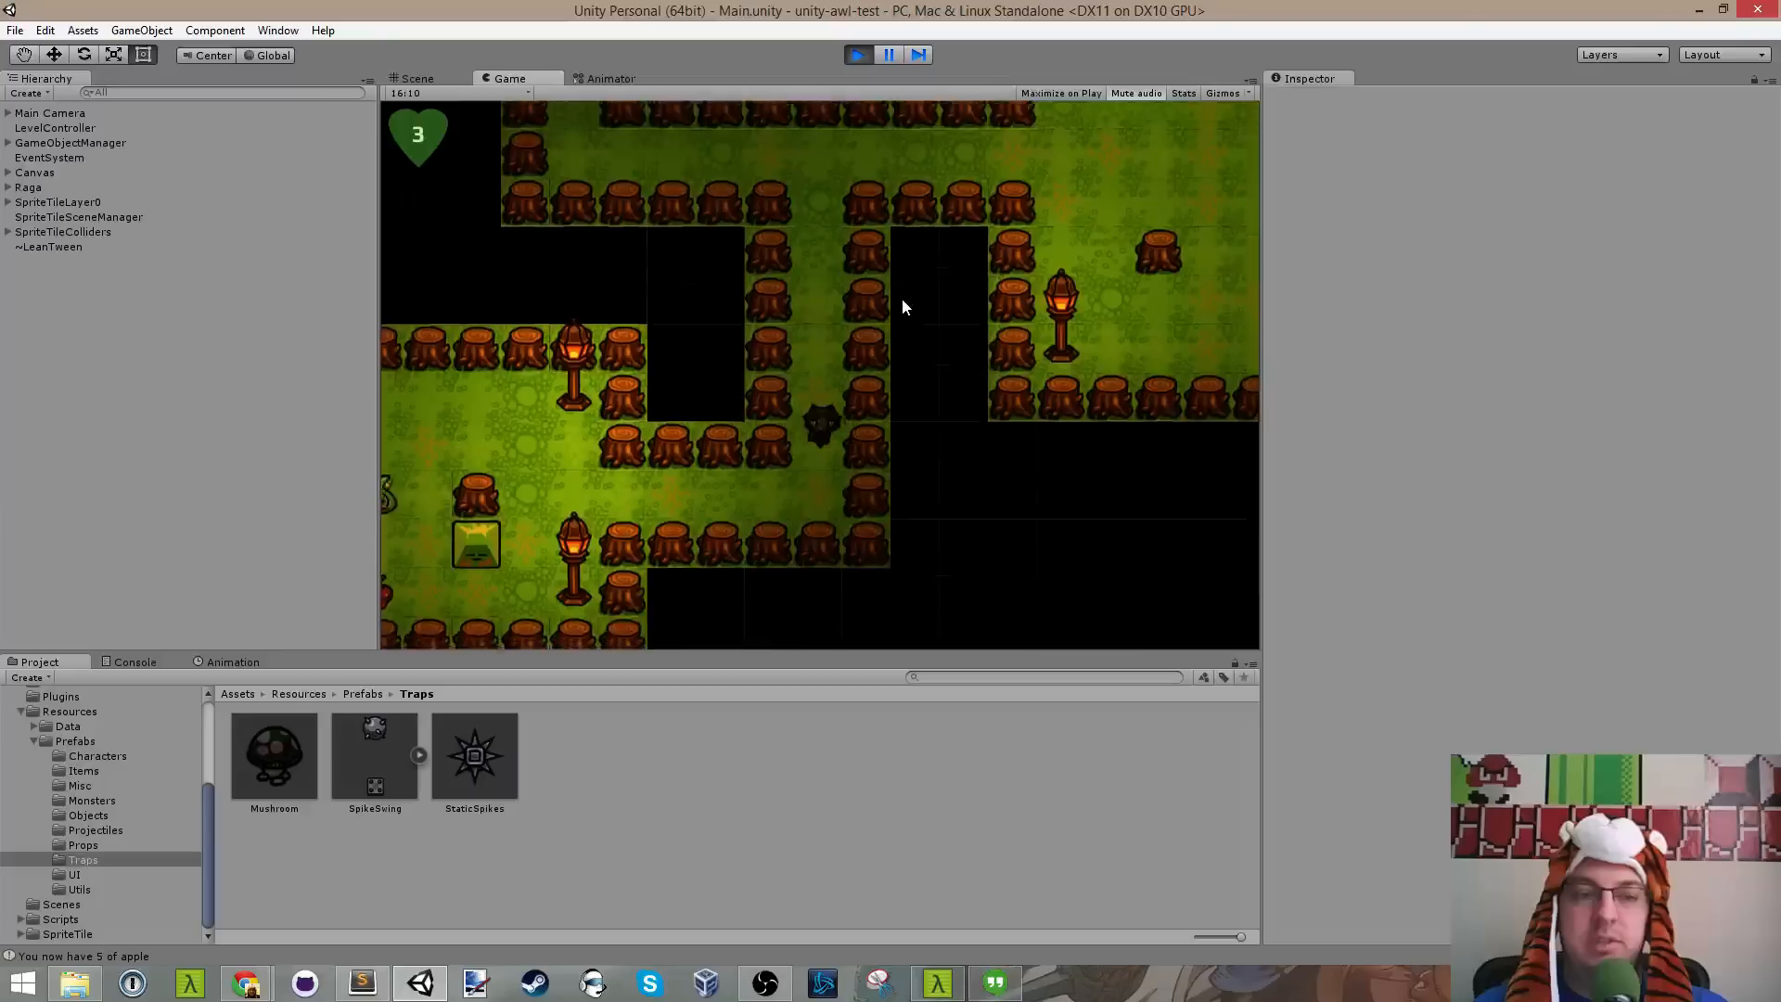
{"action": "key", "text": "Left"}
{"action": "key", "text": "Left"}
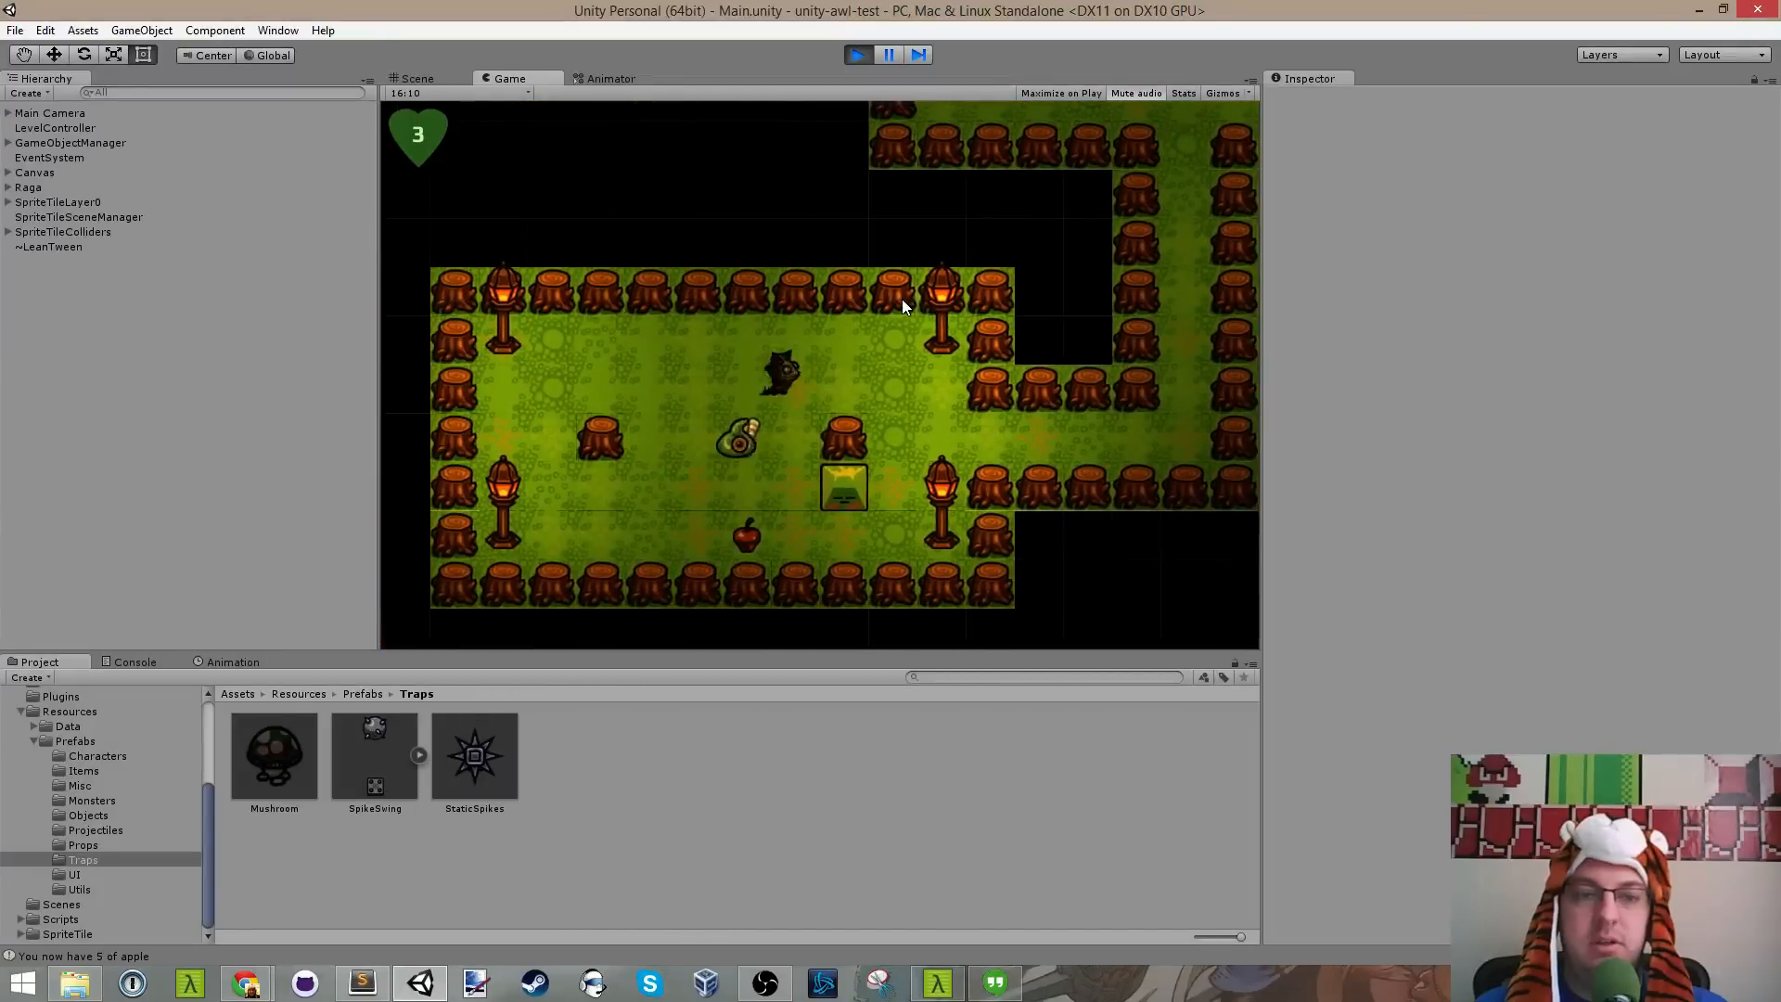
{"action": "key", "text": "Right"}
{"action": "key", "text": "Up"}
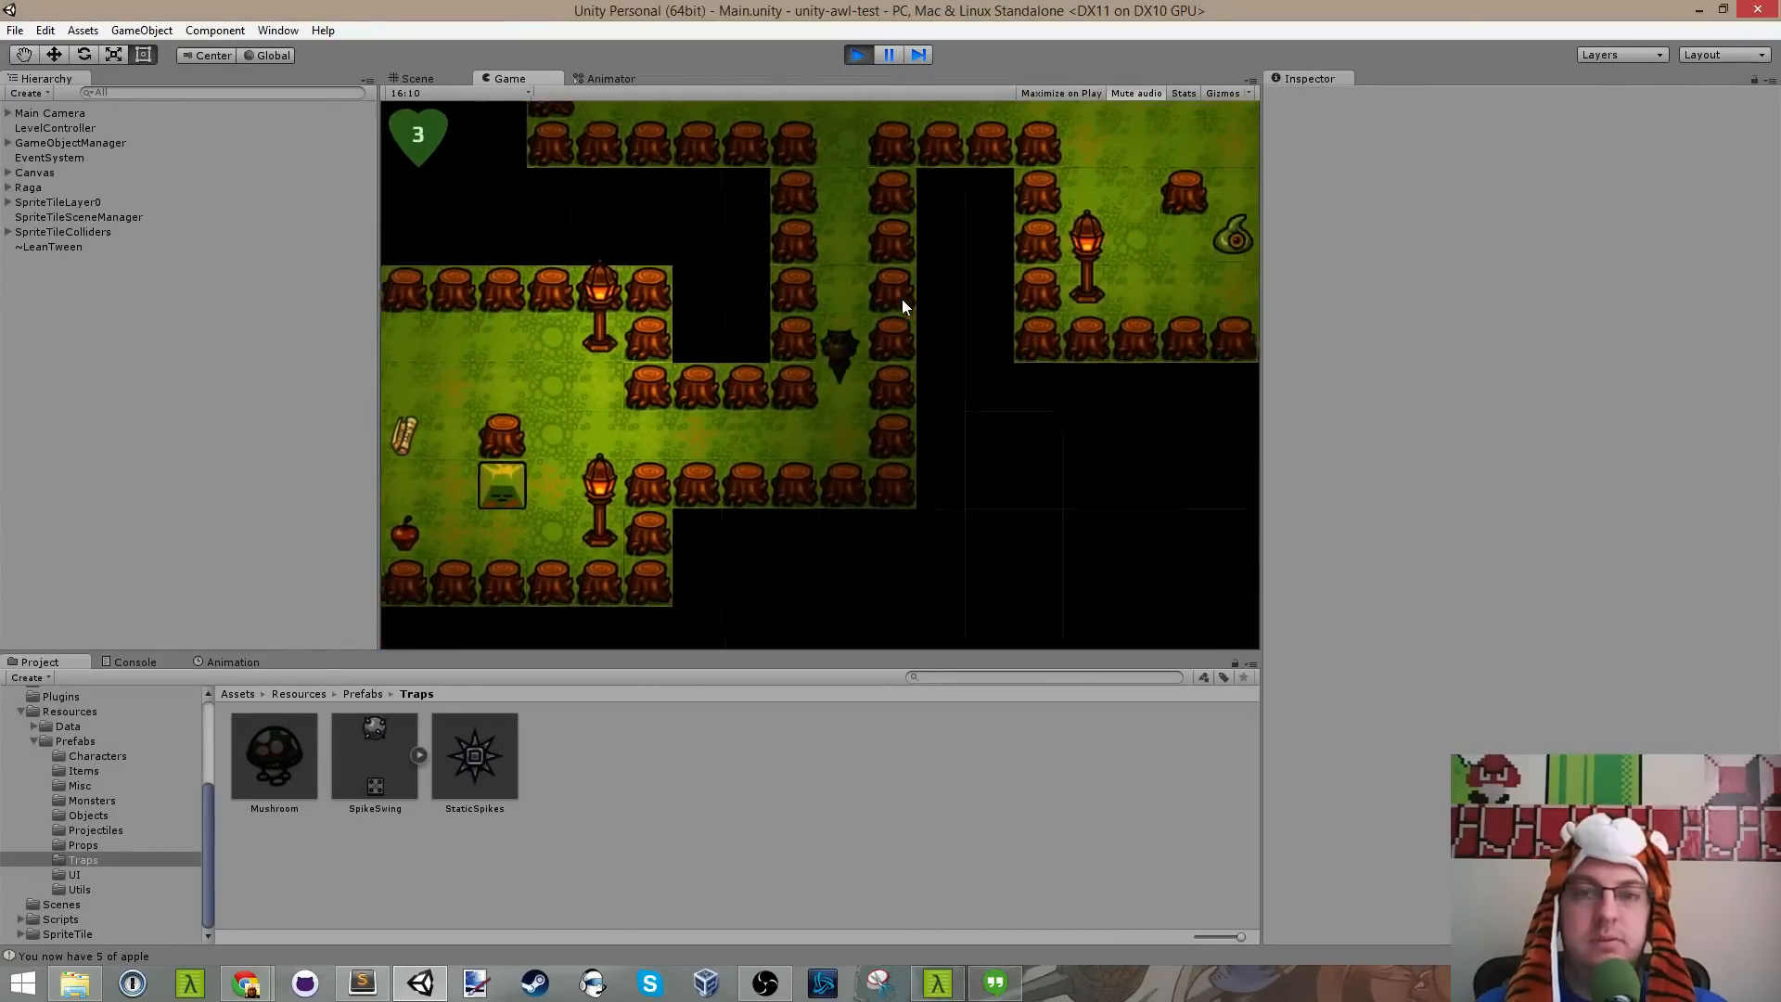
{"action": "key", "text": "Up"}
{"action": "key", "text": "Right"}
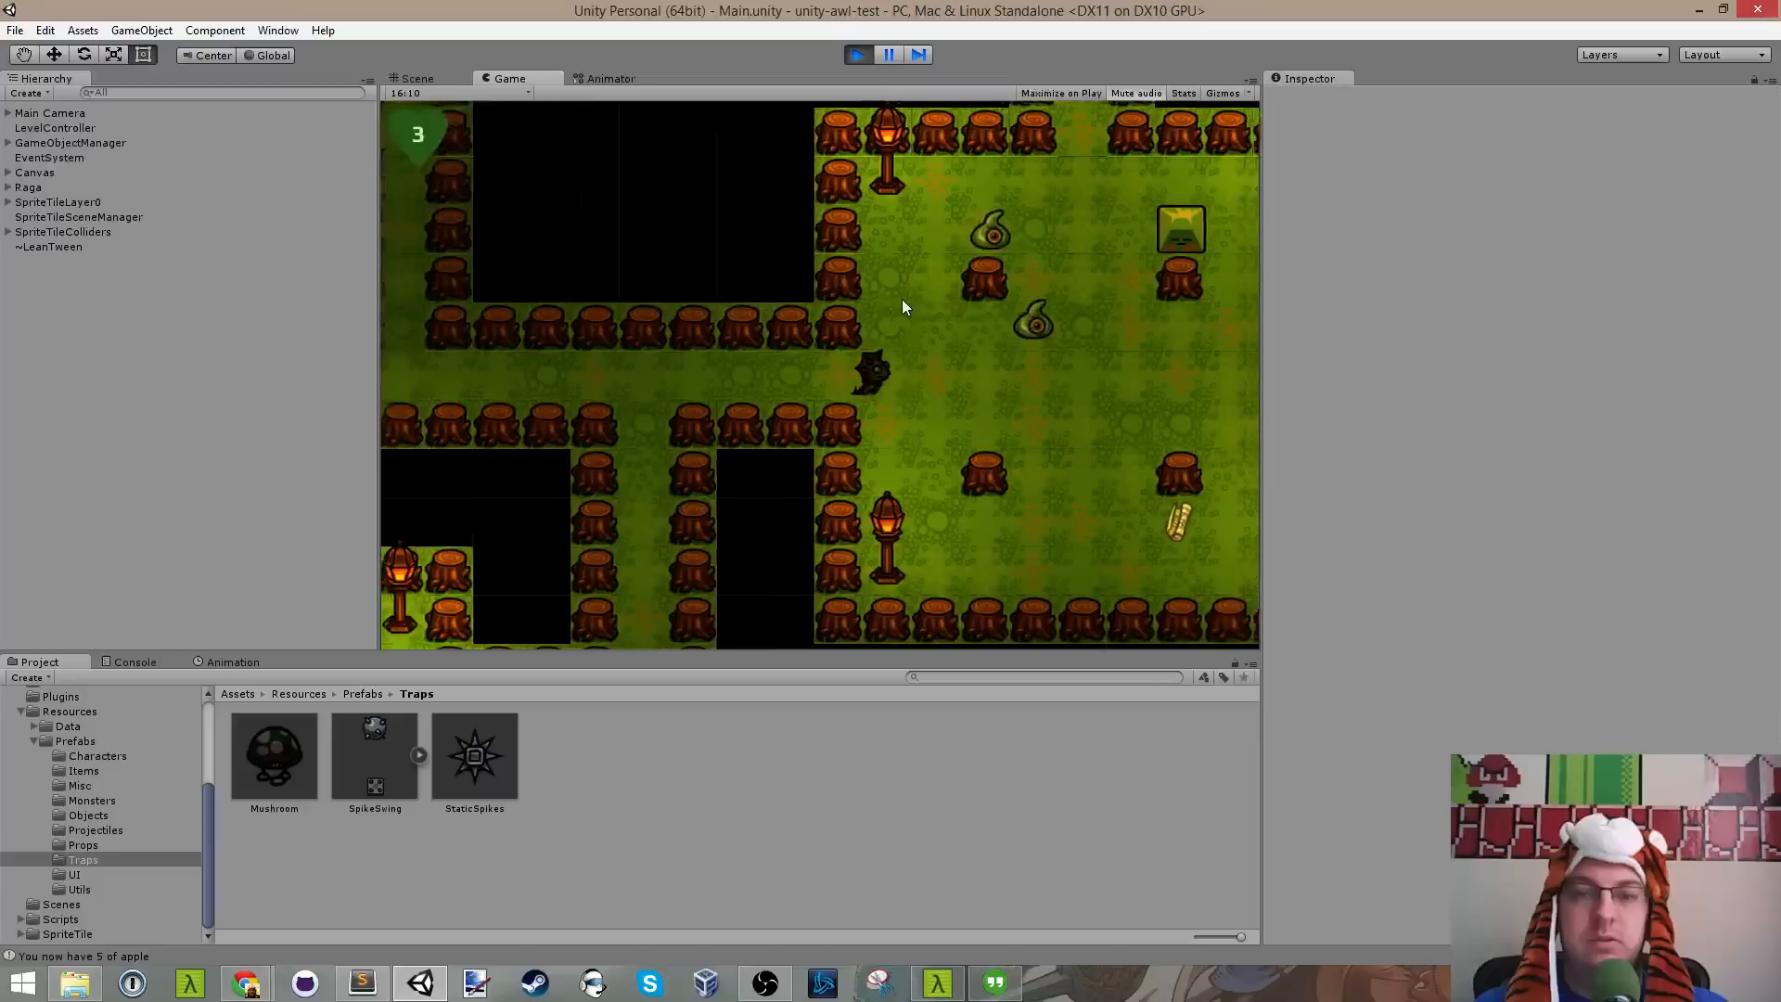
Step: Collect the scroll in the large clearing and walk the player along the eastern path north into the warp to the second garden
{"action": "key", "text": "Right"}
{"action": "key", "text": "Down"}
{"action": "key", "text": "Up"}
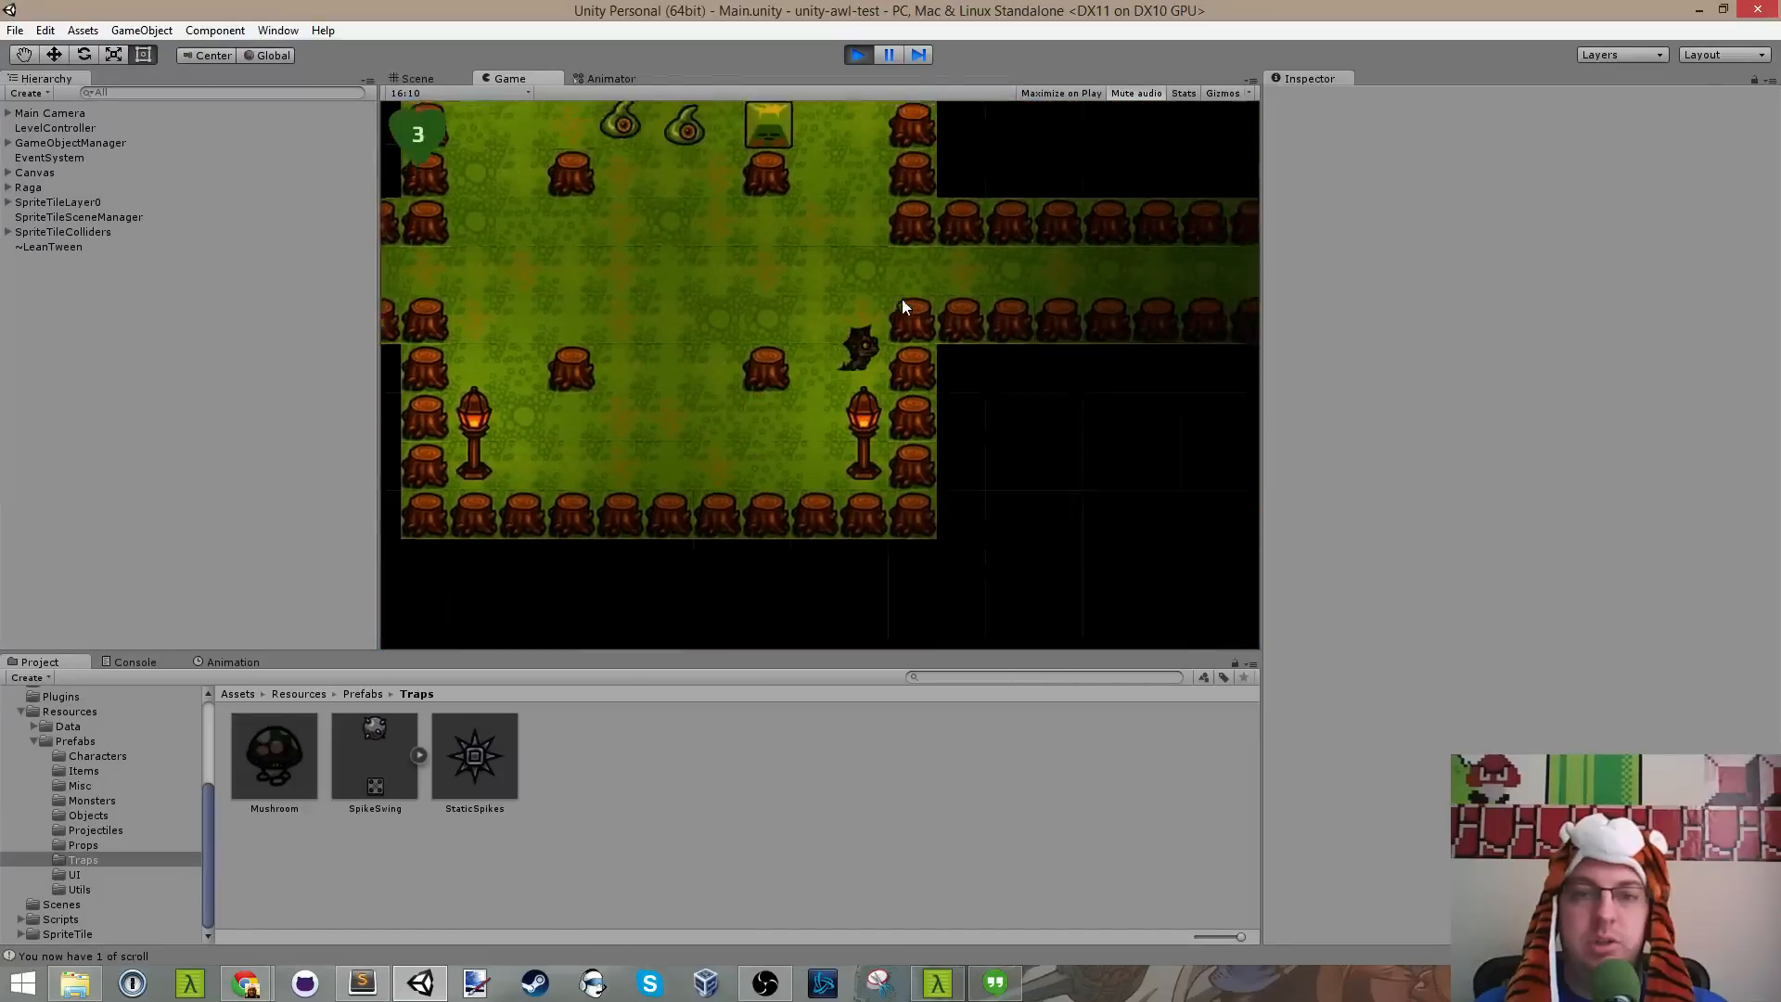
{"action": "key", "text": "Right"}
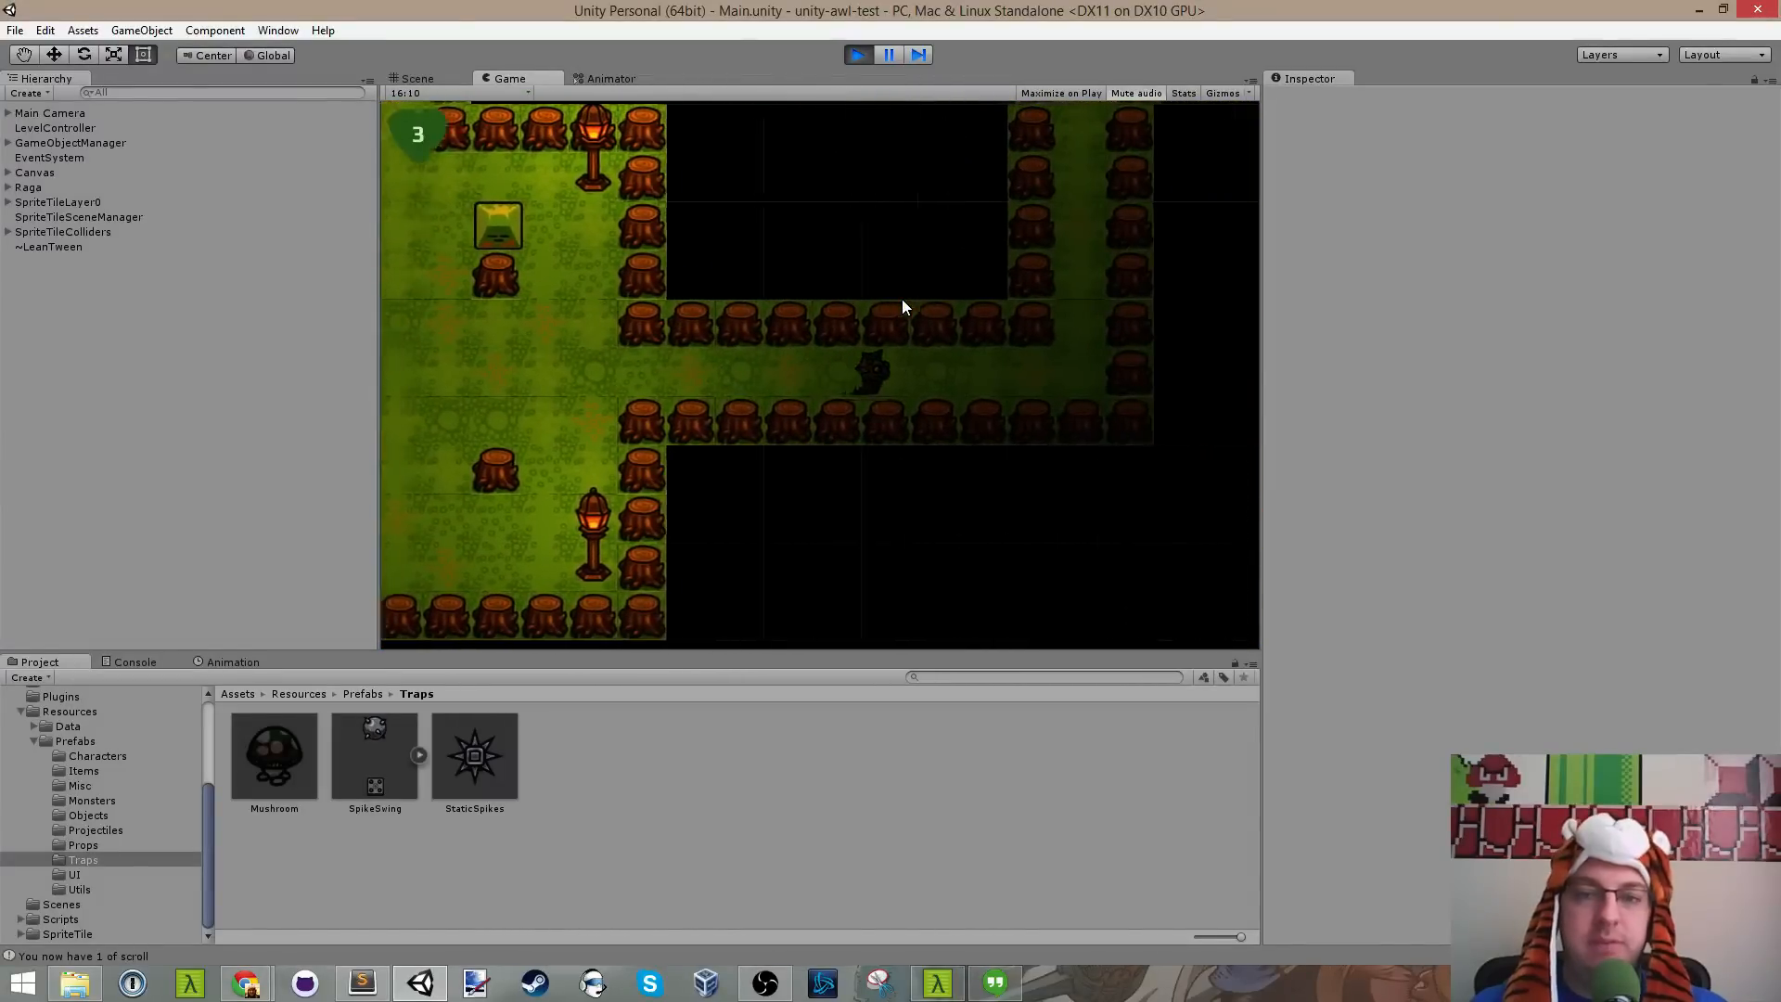
{"action": "key", "text": "Up"}
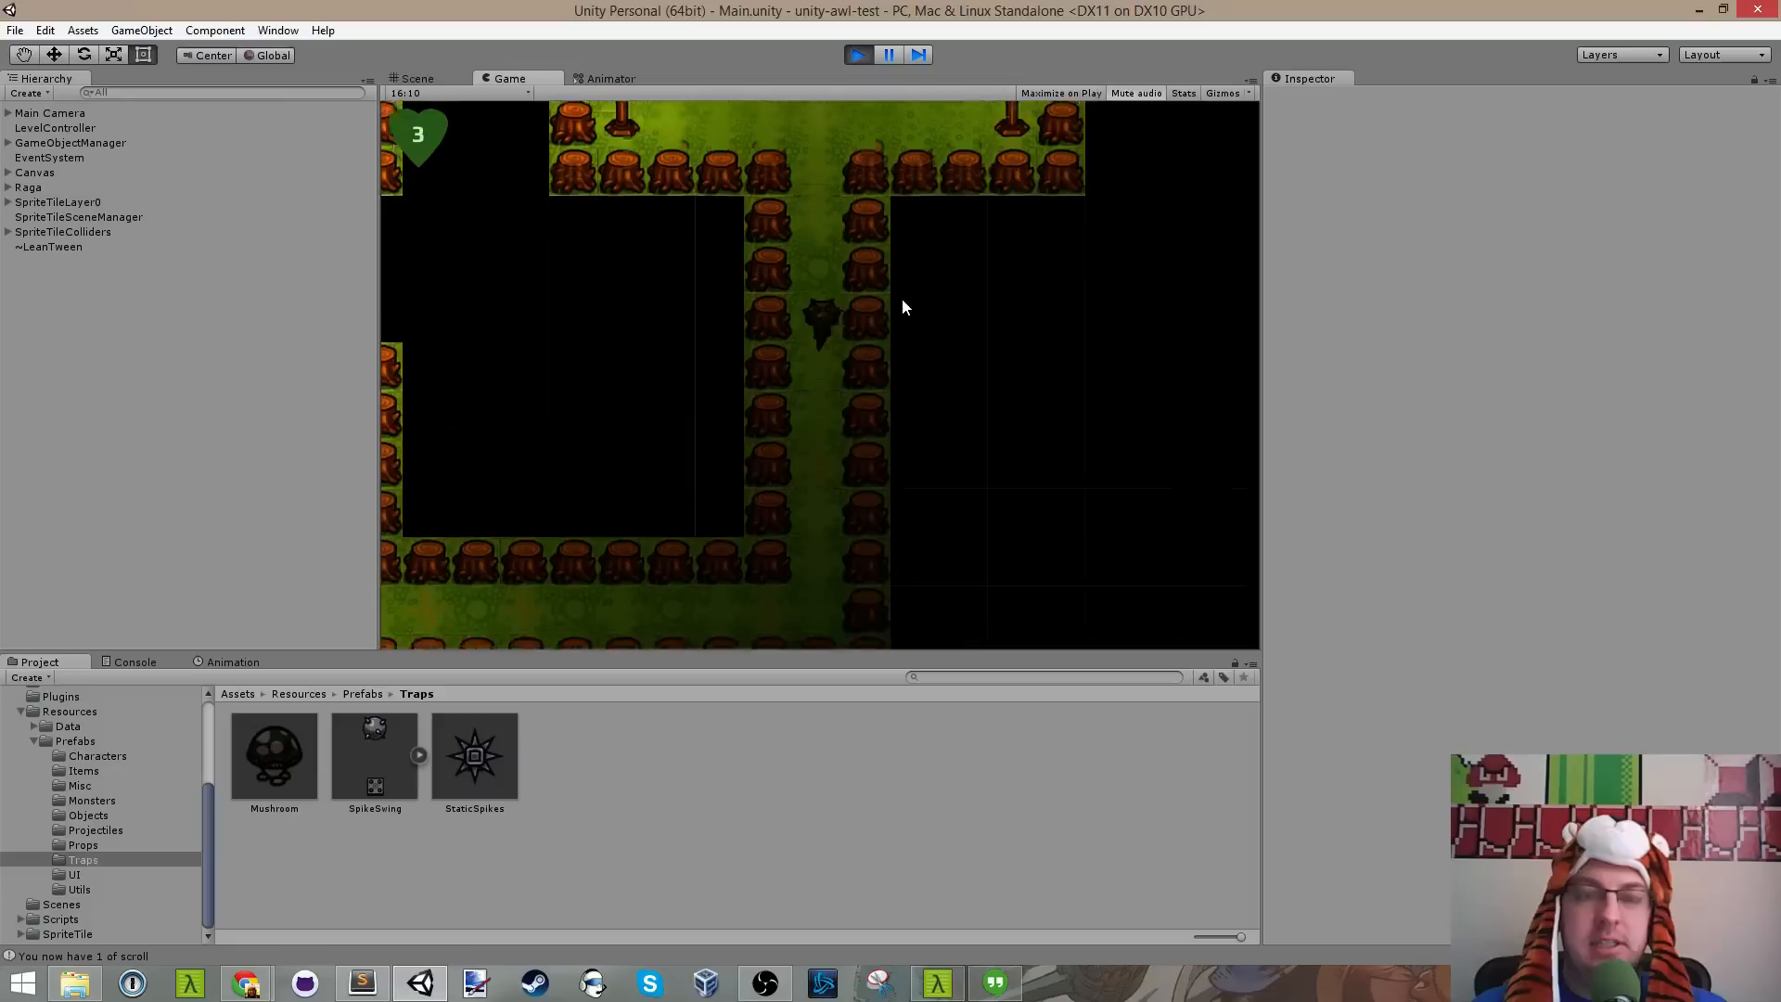
{"action": "key", "text": "Up"}
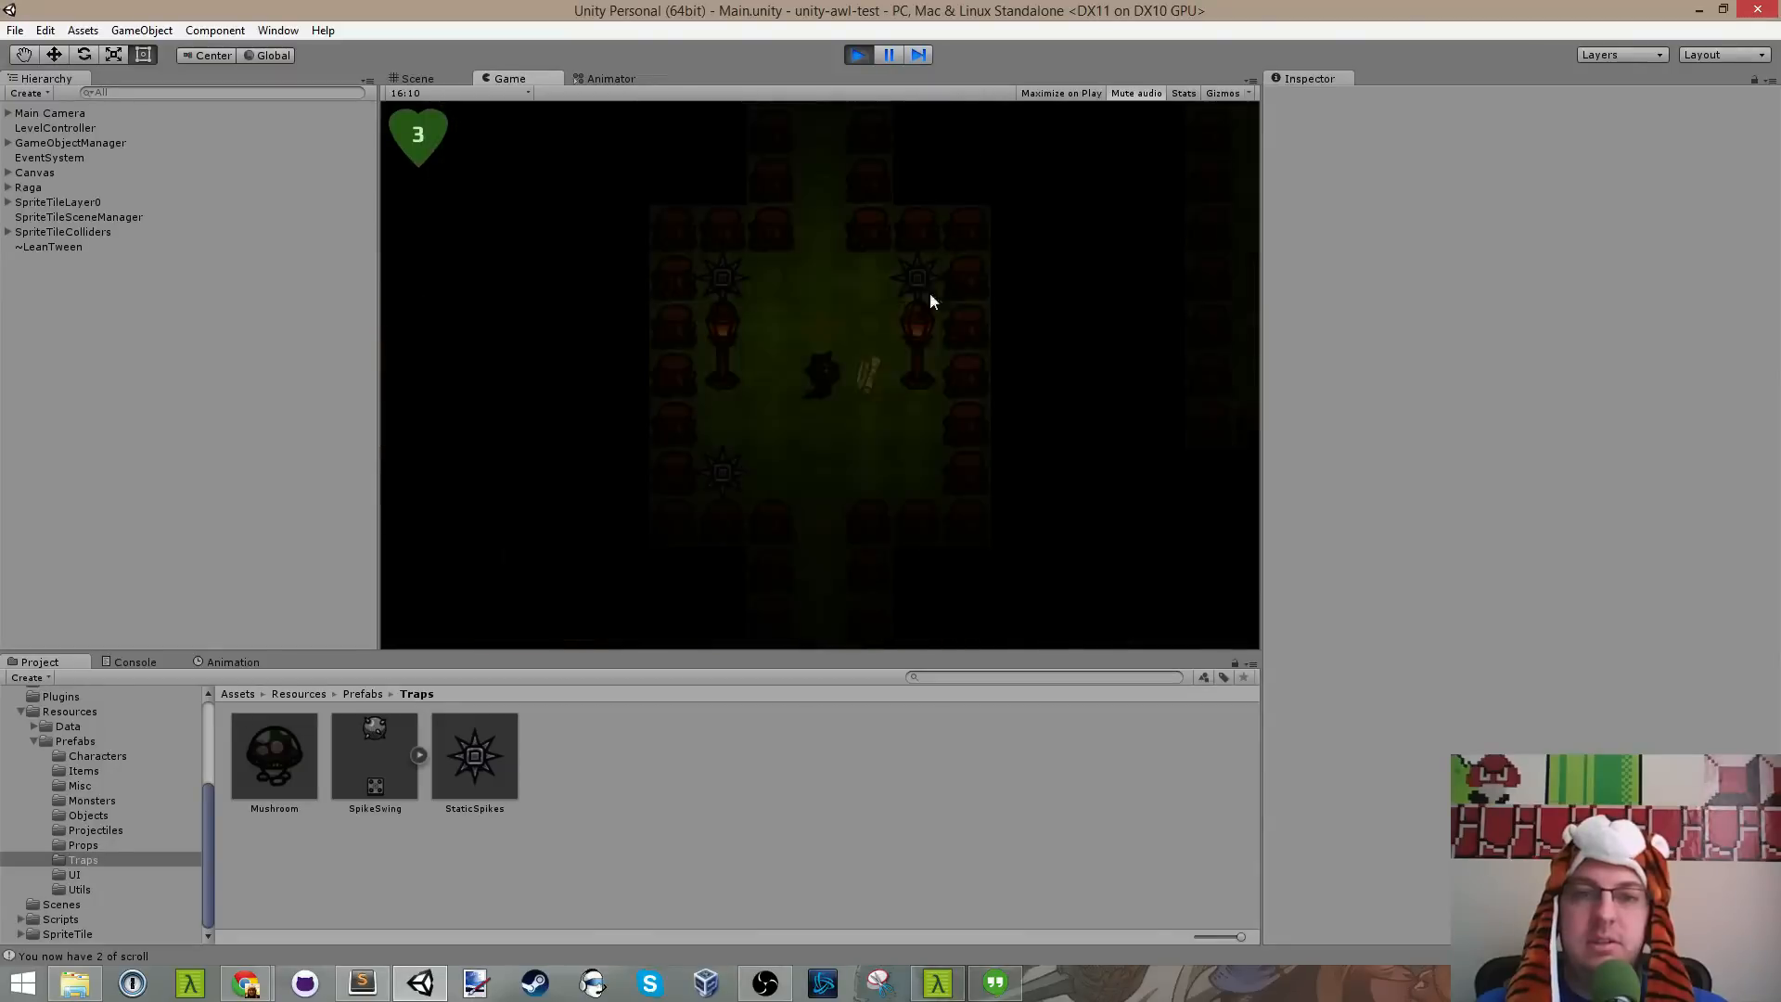
Step: Collect the nearby scroll in the second garden, follow the path north and east, and enter the warp back to the House
{"action": "key", "text": "Right"}
{"action": "key", "text": "Up"}
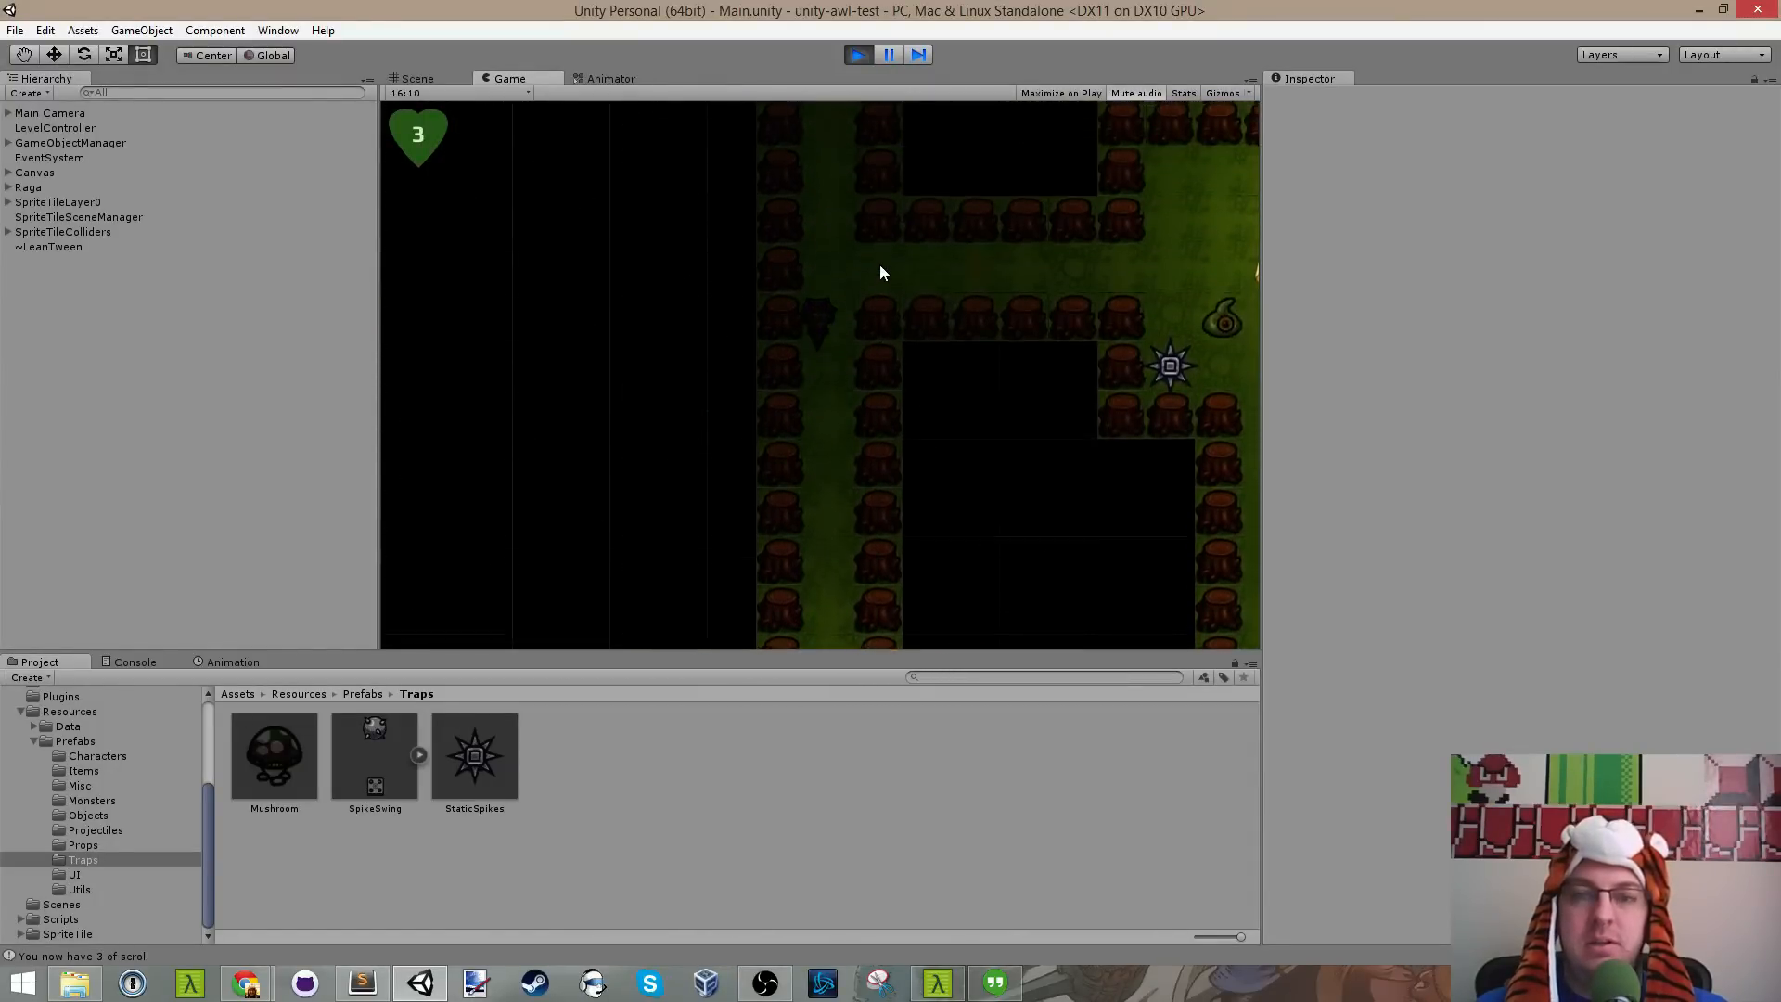
{"action": "key", "text": "Right"}
{"action": "key", "text": "Right"}
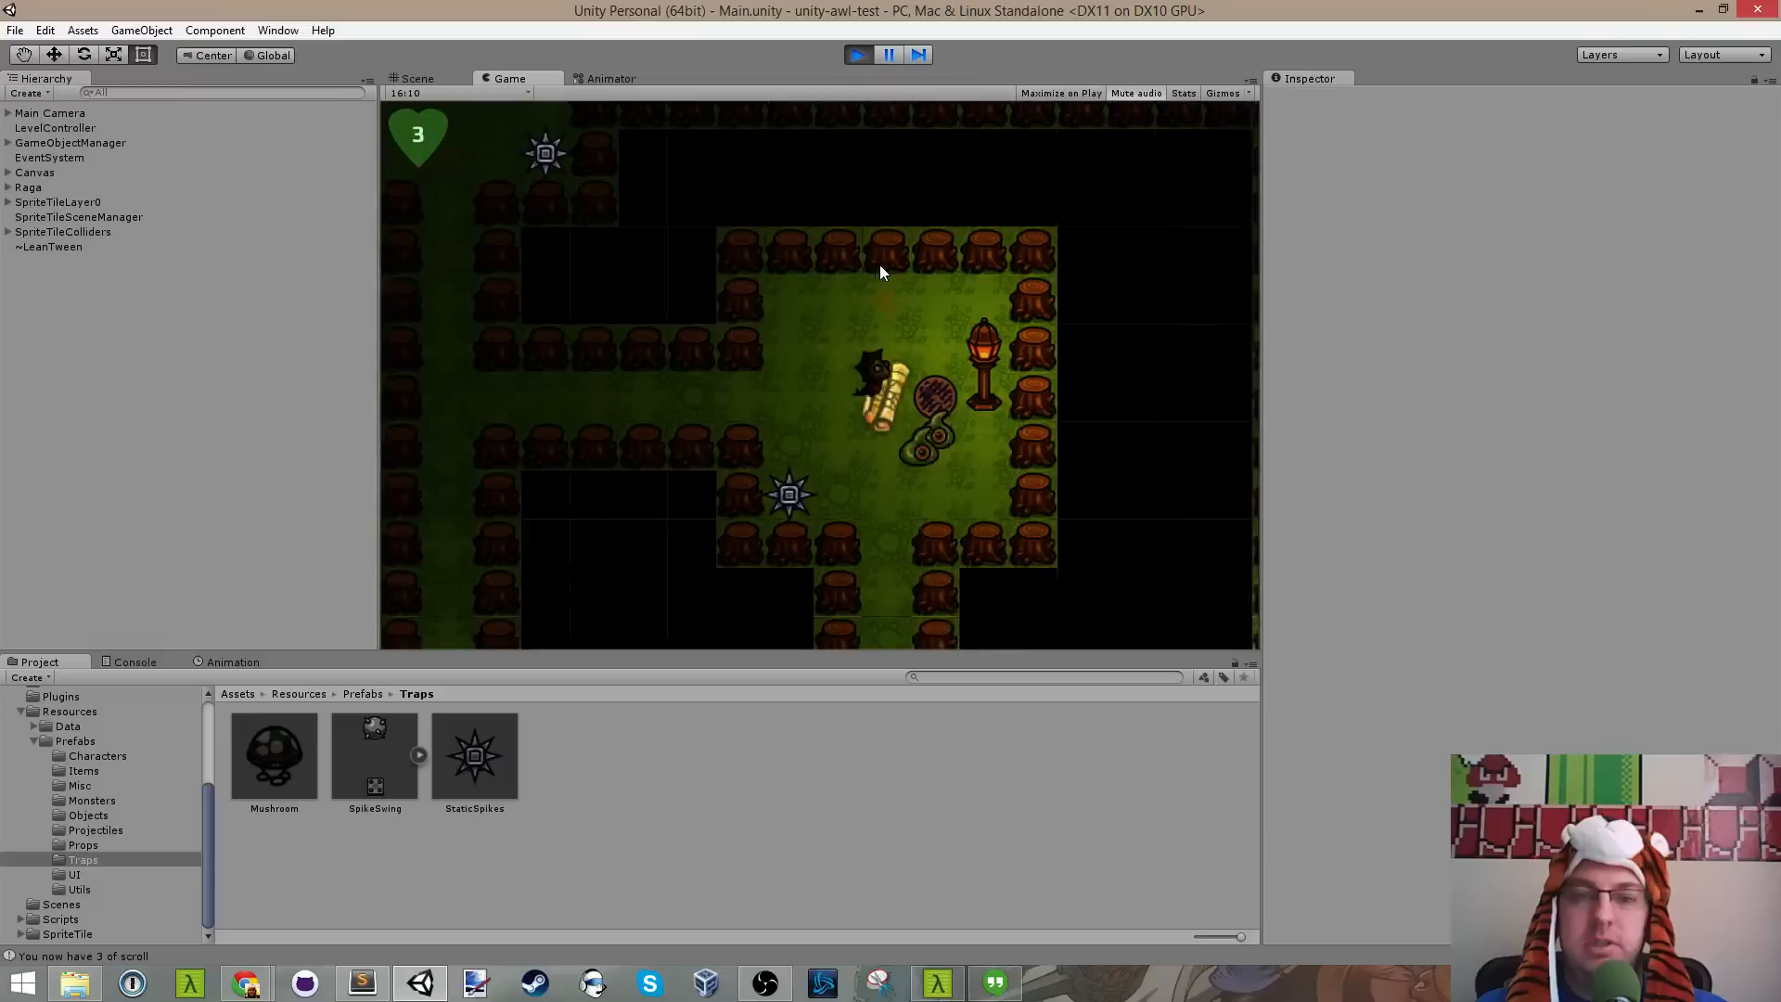
{"action": "key", "text": "Right"}
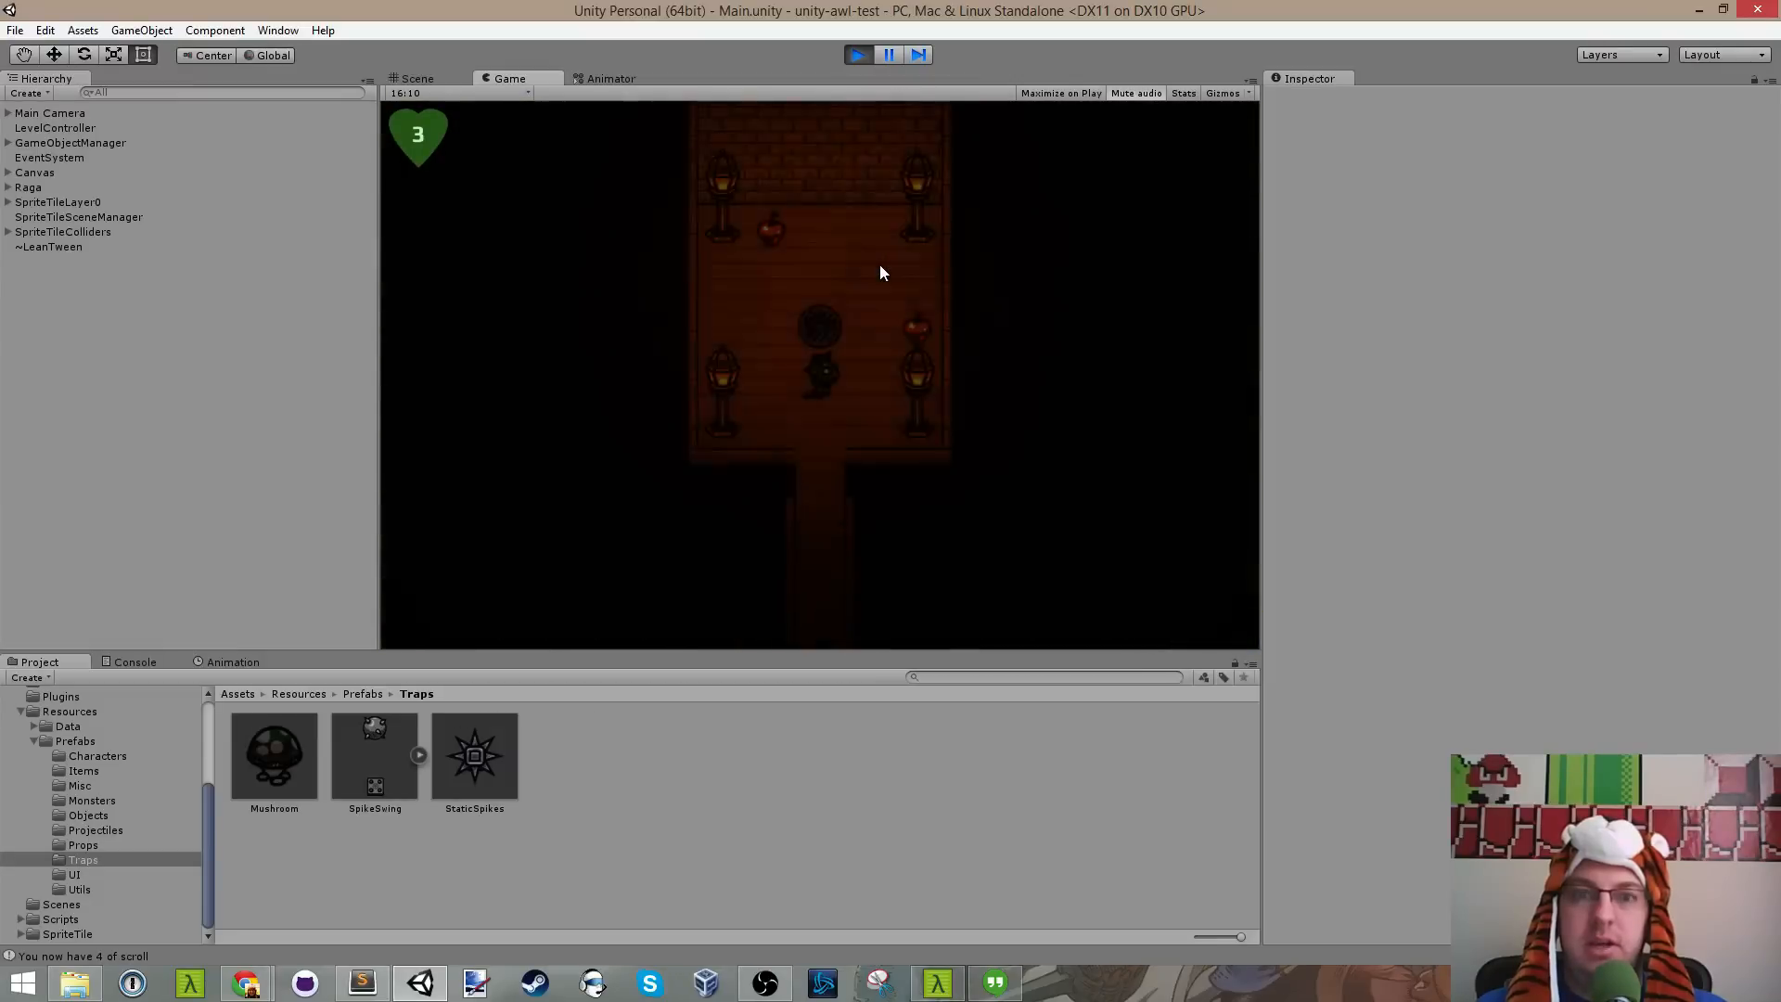
Step: Walk the player south through the House rooms collecting apples, and stop the game
{"action": "key", "text": "Up"}
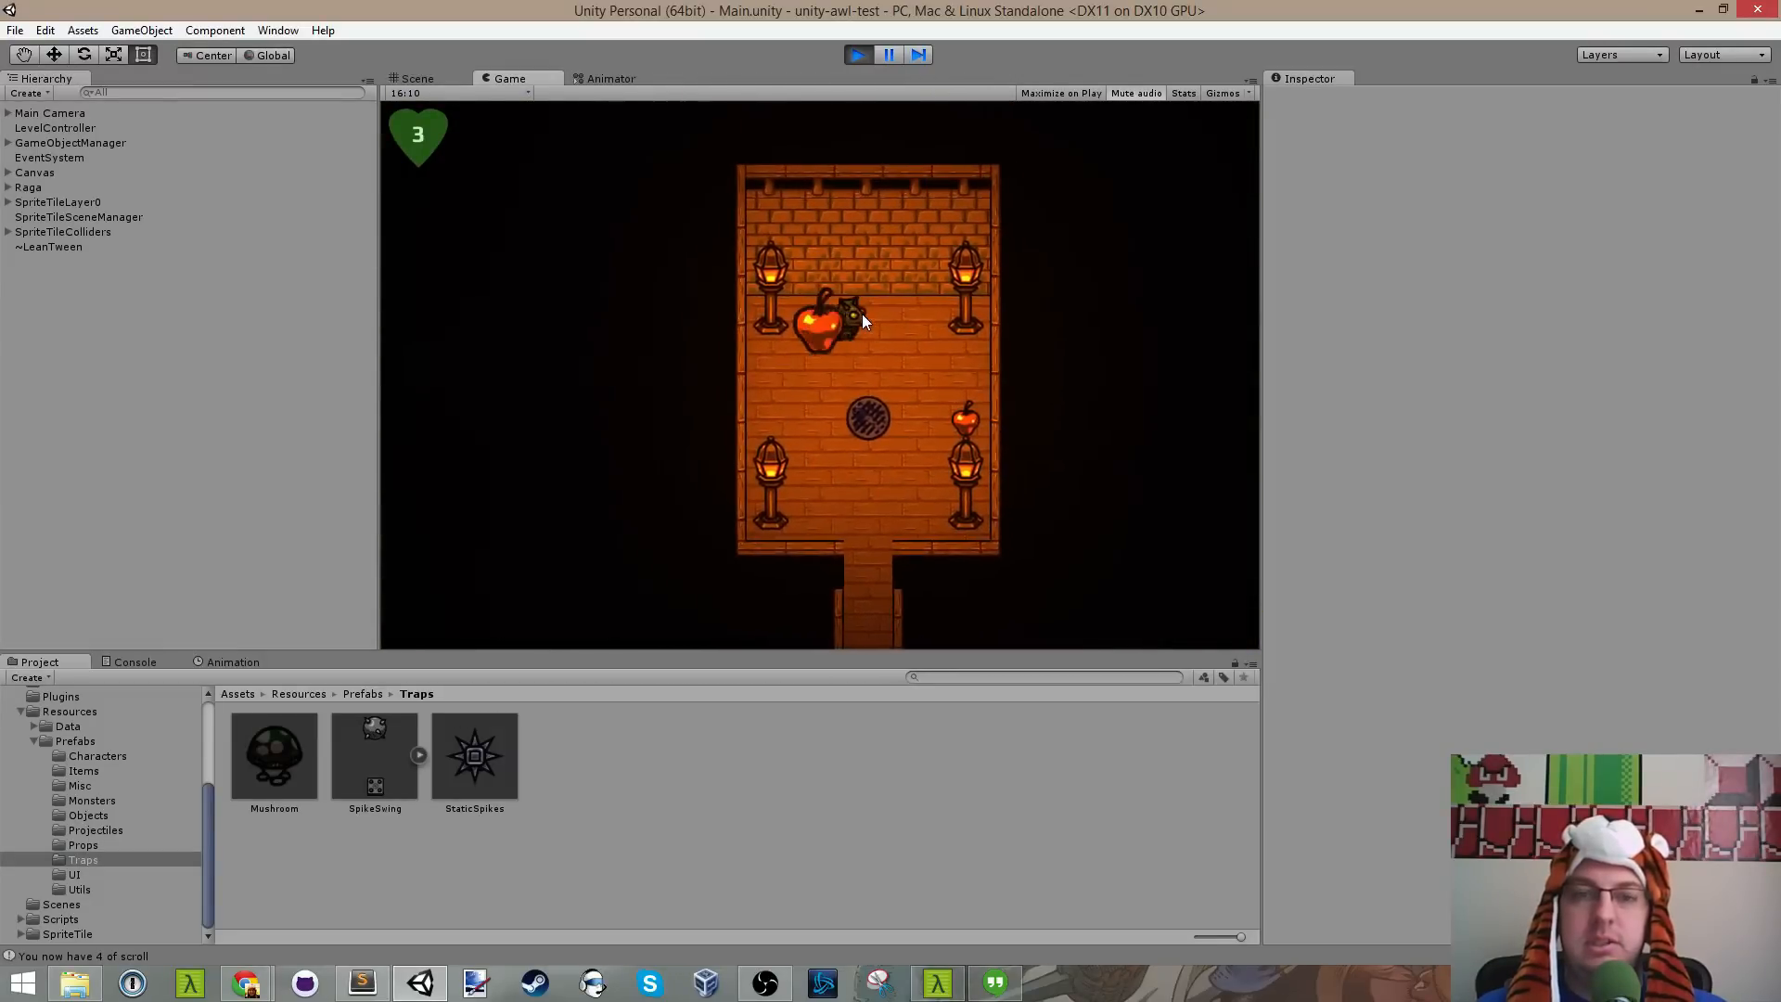
{"action": "key", "text": "Down"}
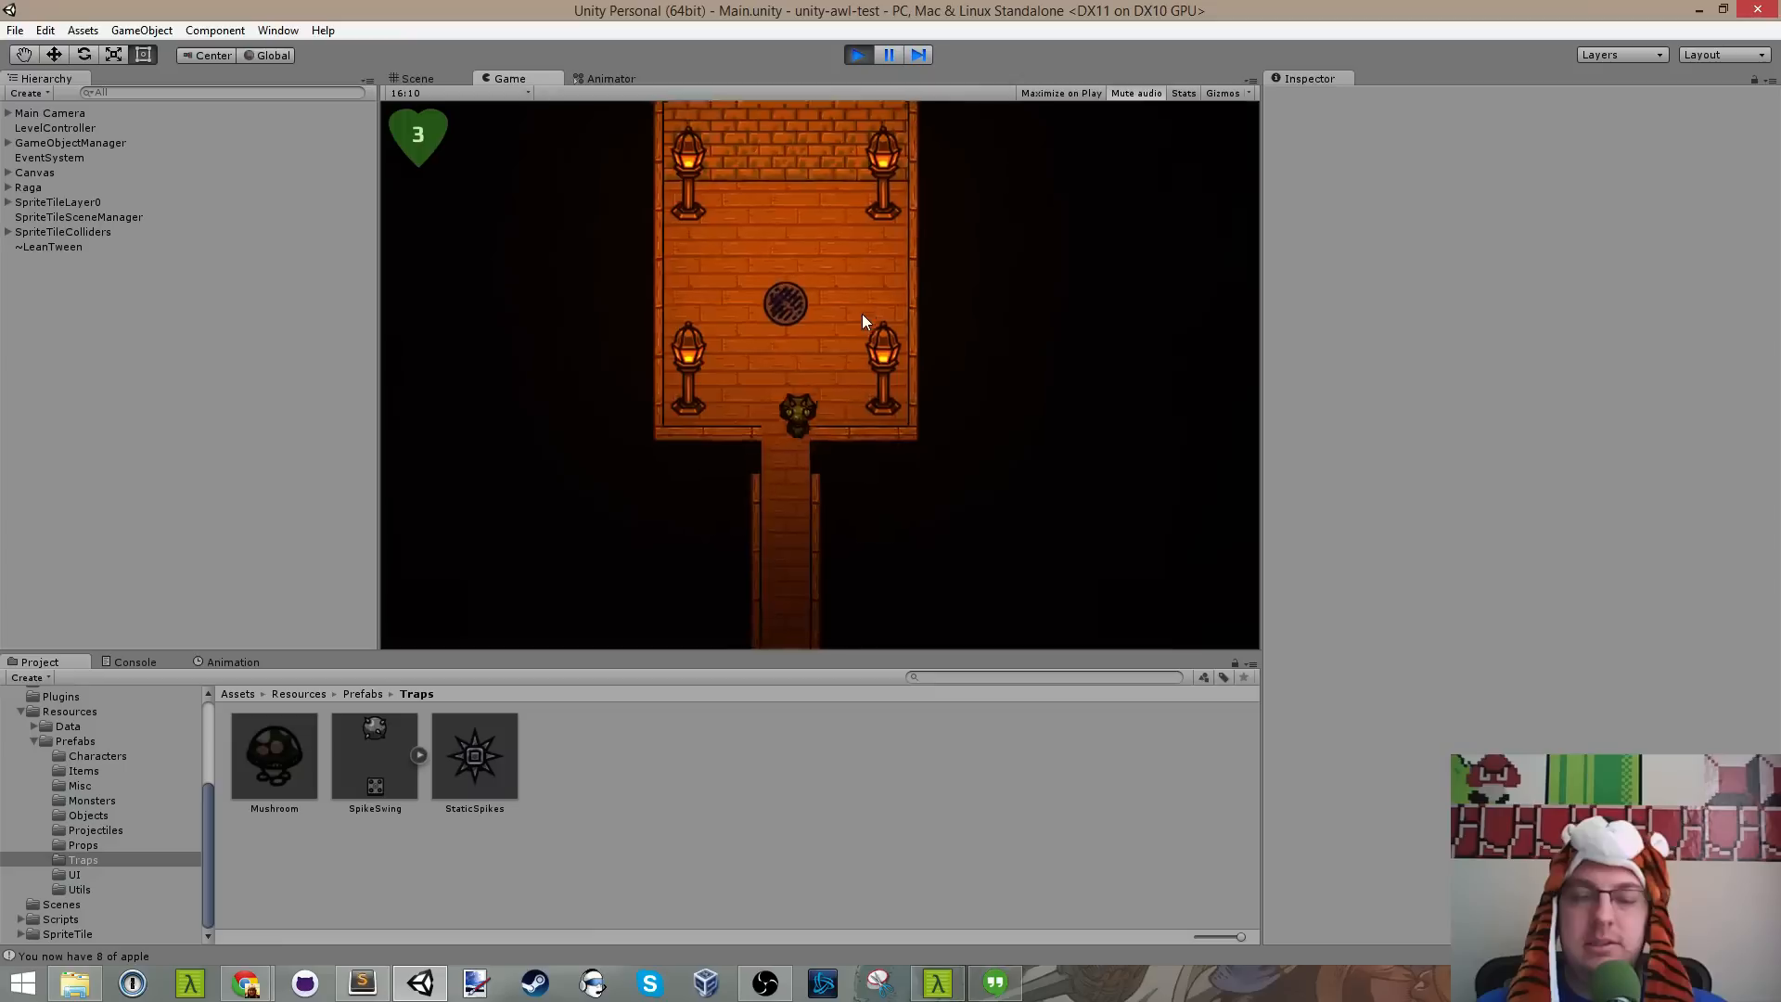
{"action": "key", "text": "Down"}
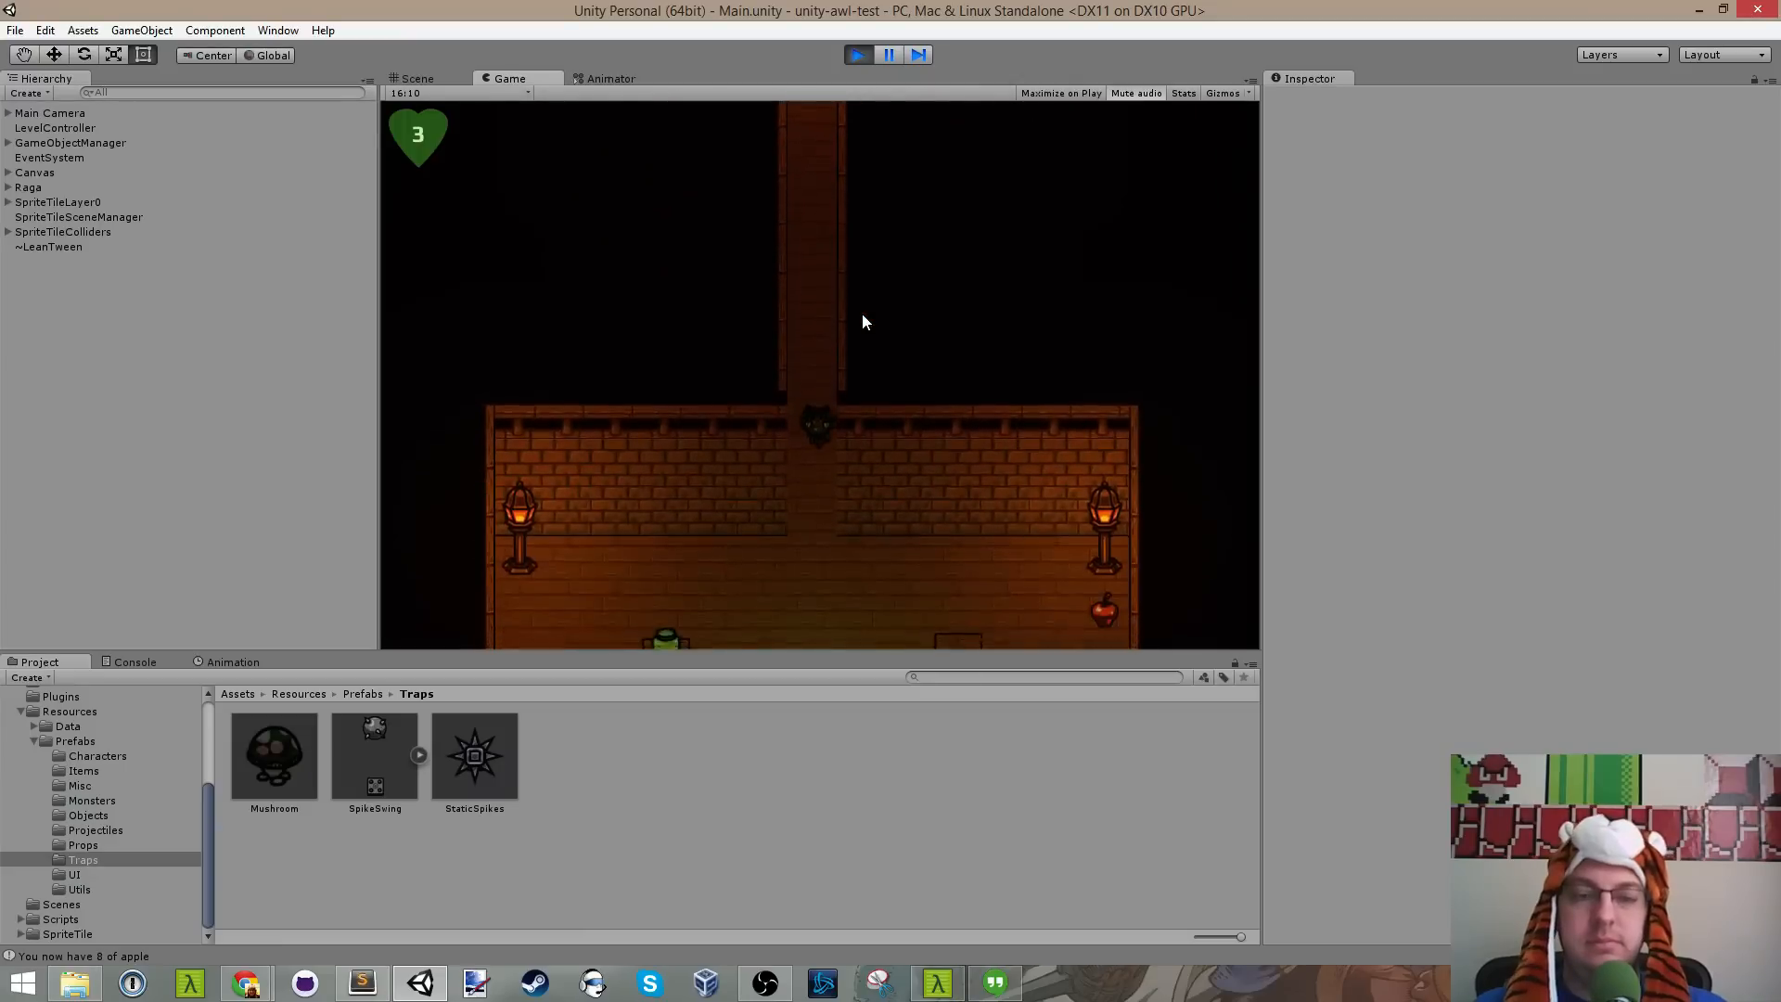
{"action": "key", "text": "Right"}
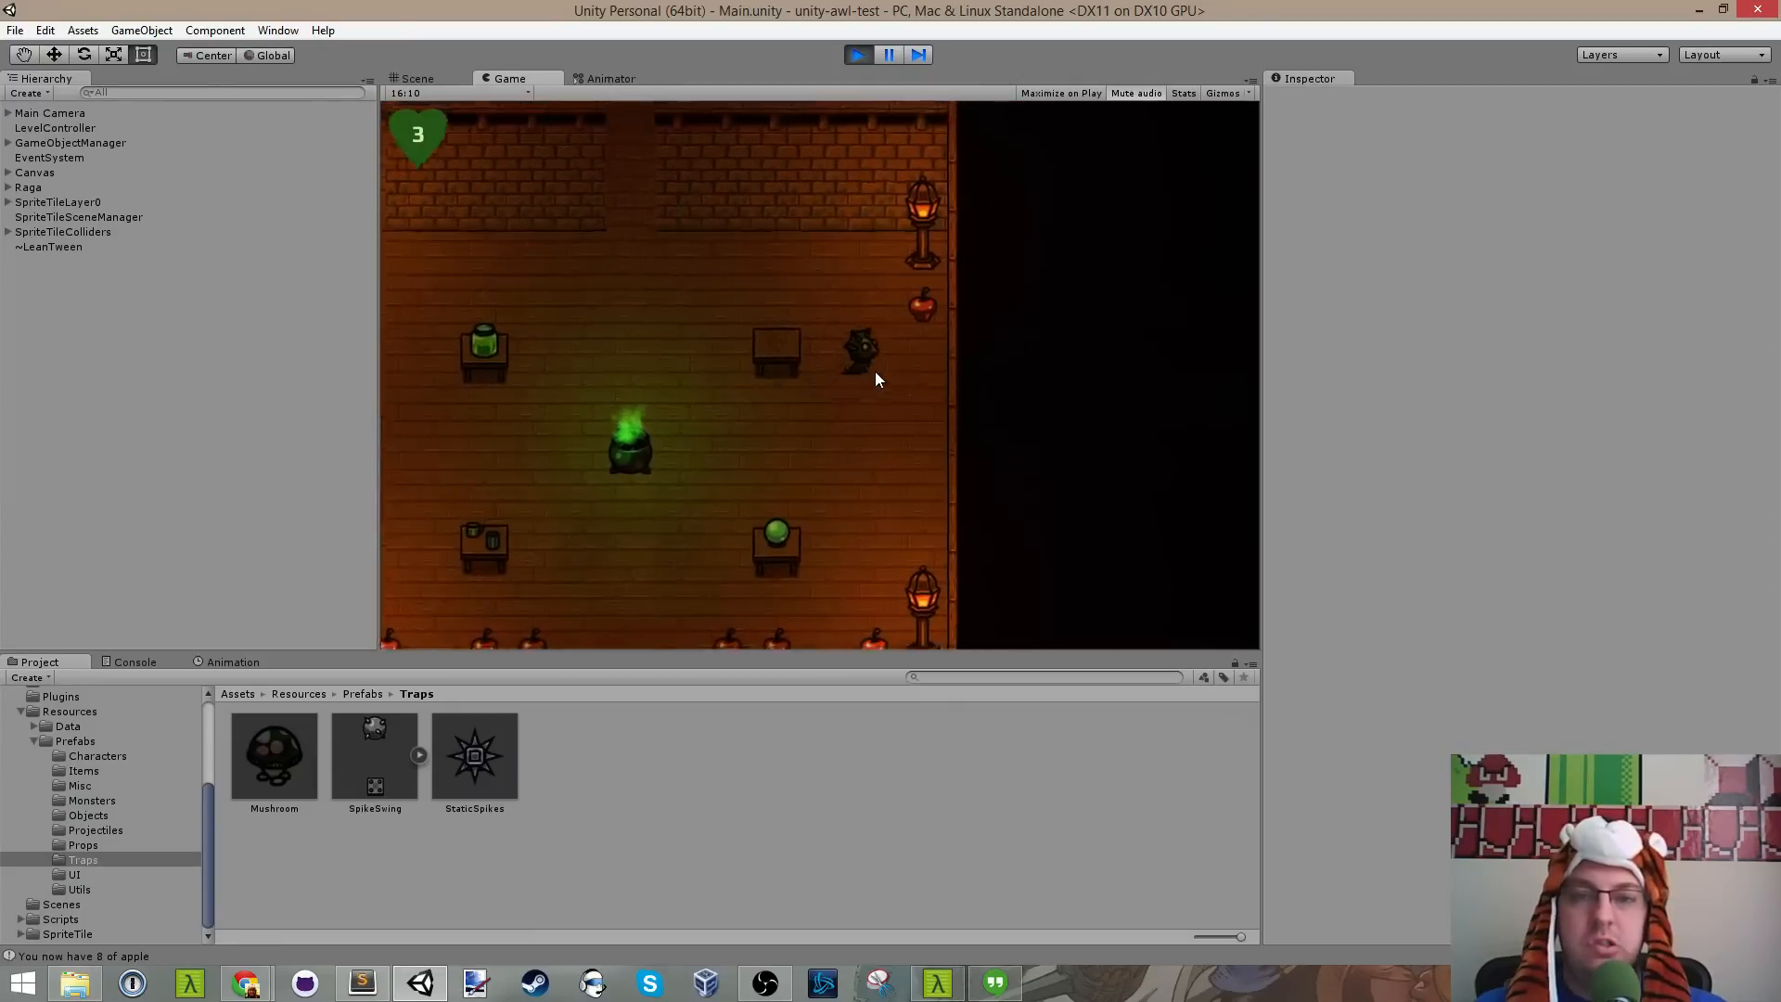
{"action": "key", "text": "Down"}
{"action": "key", "text": "Left"}
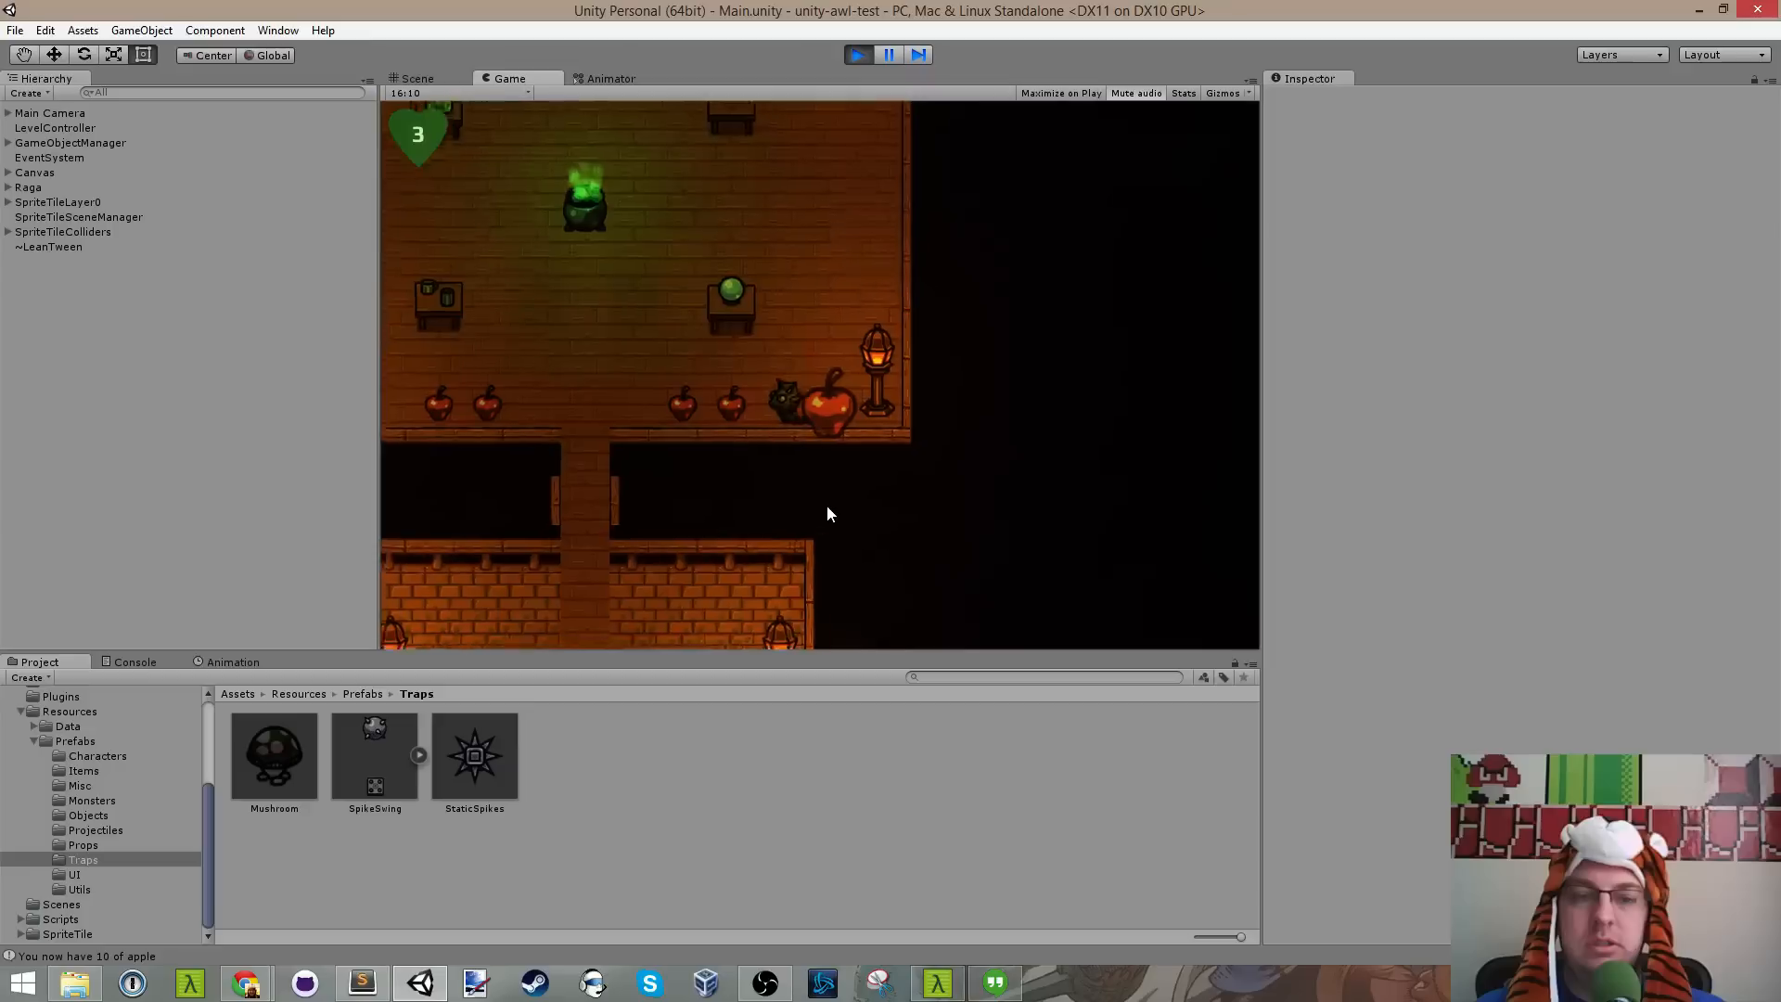
{"action": "key", "text": "Left"}
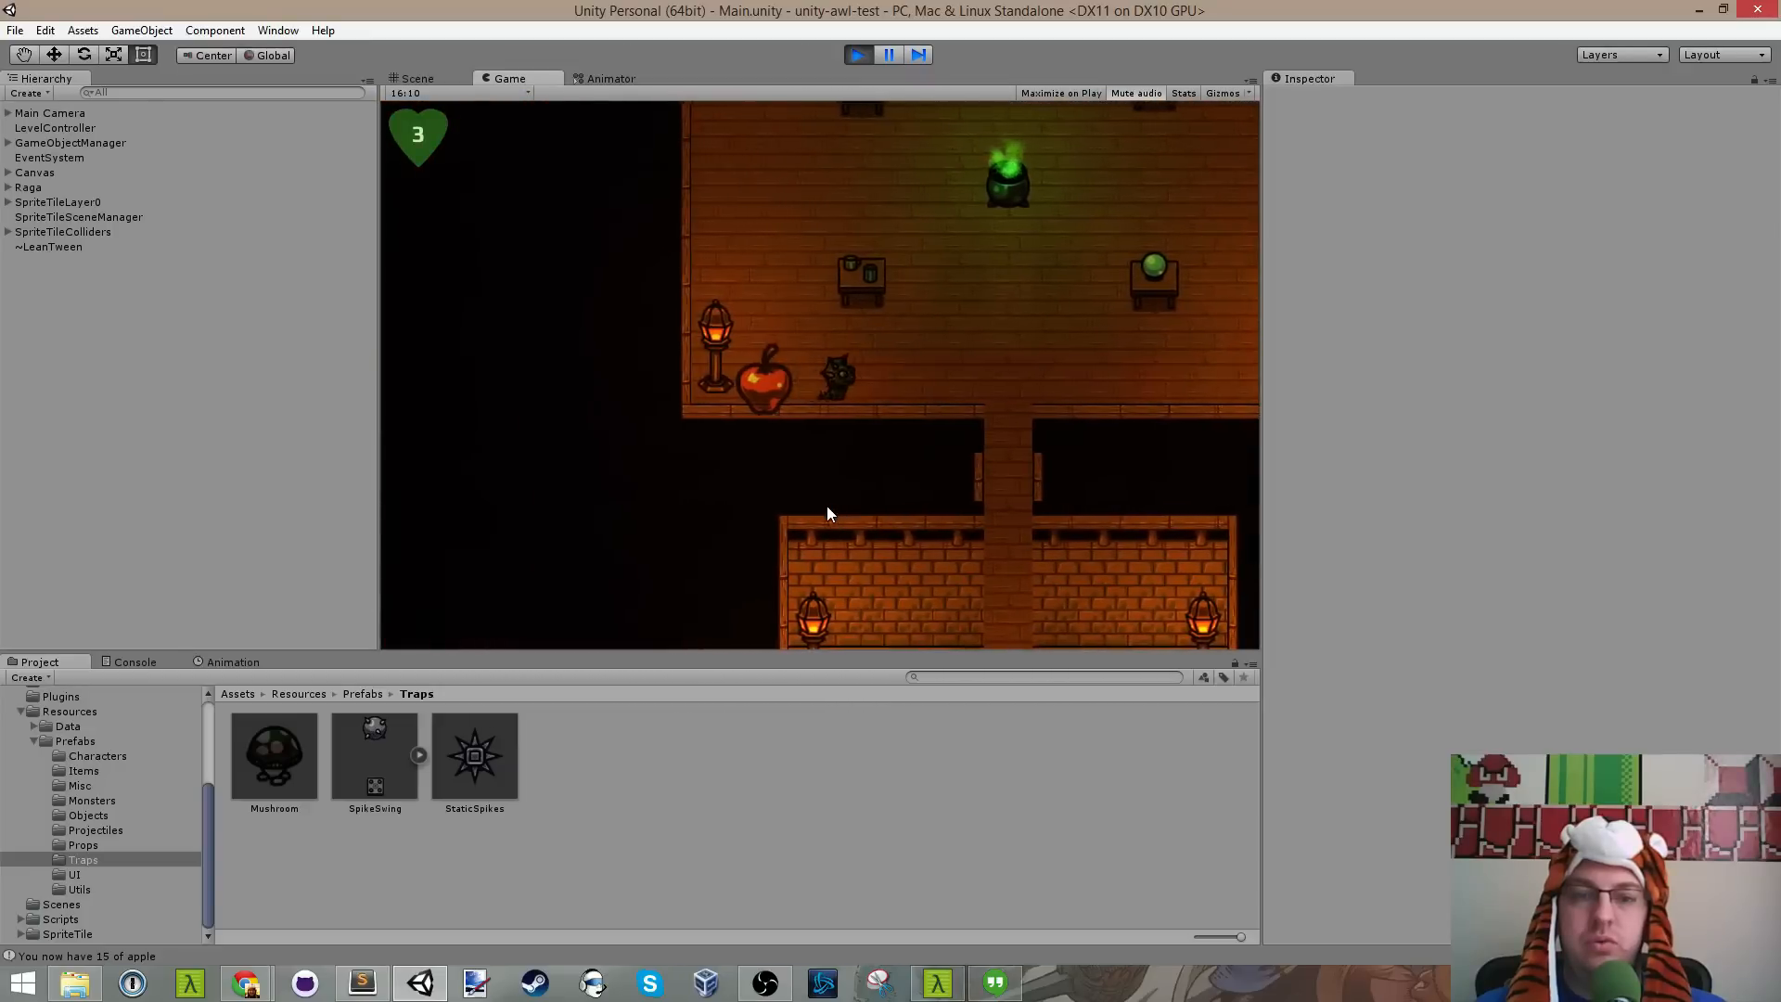
{"action": "key", "text": "Right"}
{"action": "key", "text": "Down"}
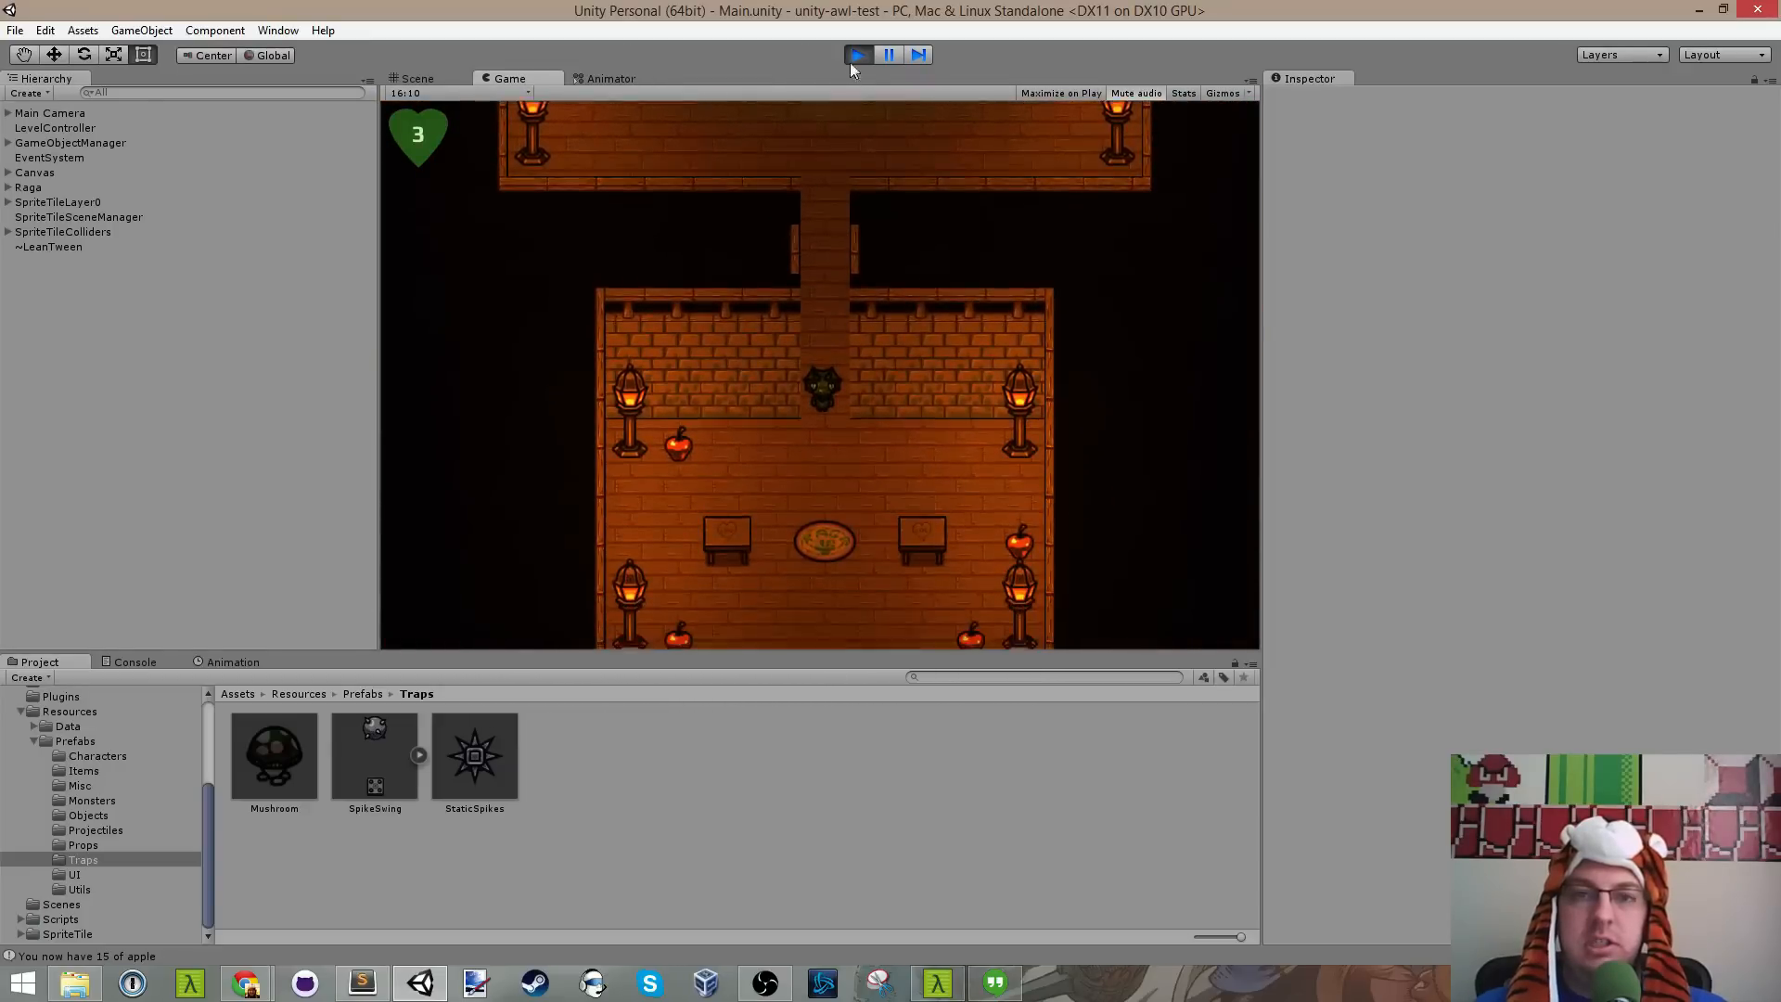
{"action": "left_click", "coordinate": [860, 57]}
Step: Open the SpriteTile Editor in Unity and show the trigger numbers on the House map
{"action": "key", "text": "alt+Tab"}
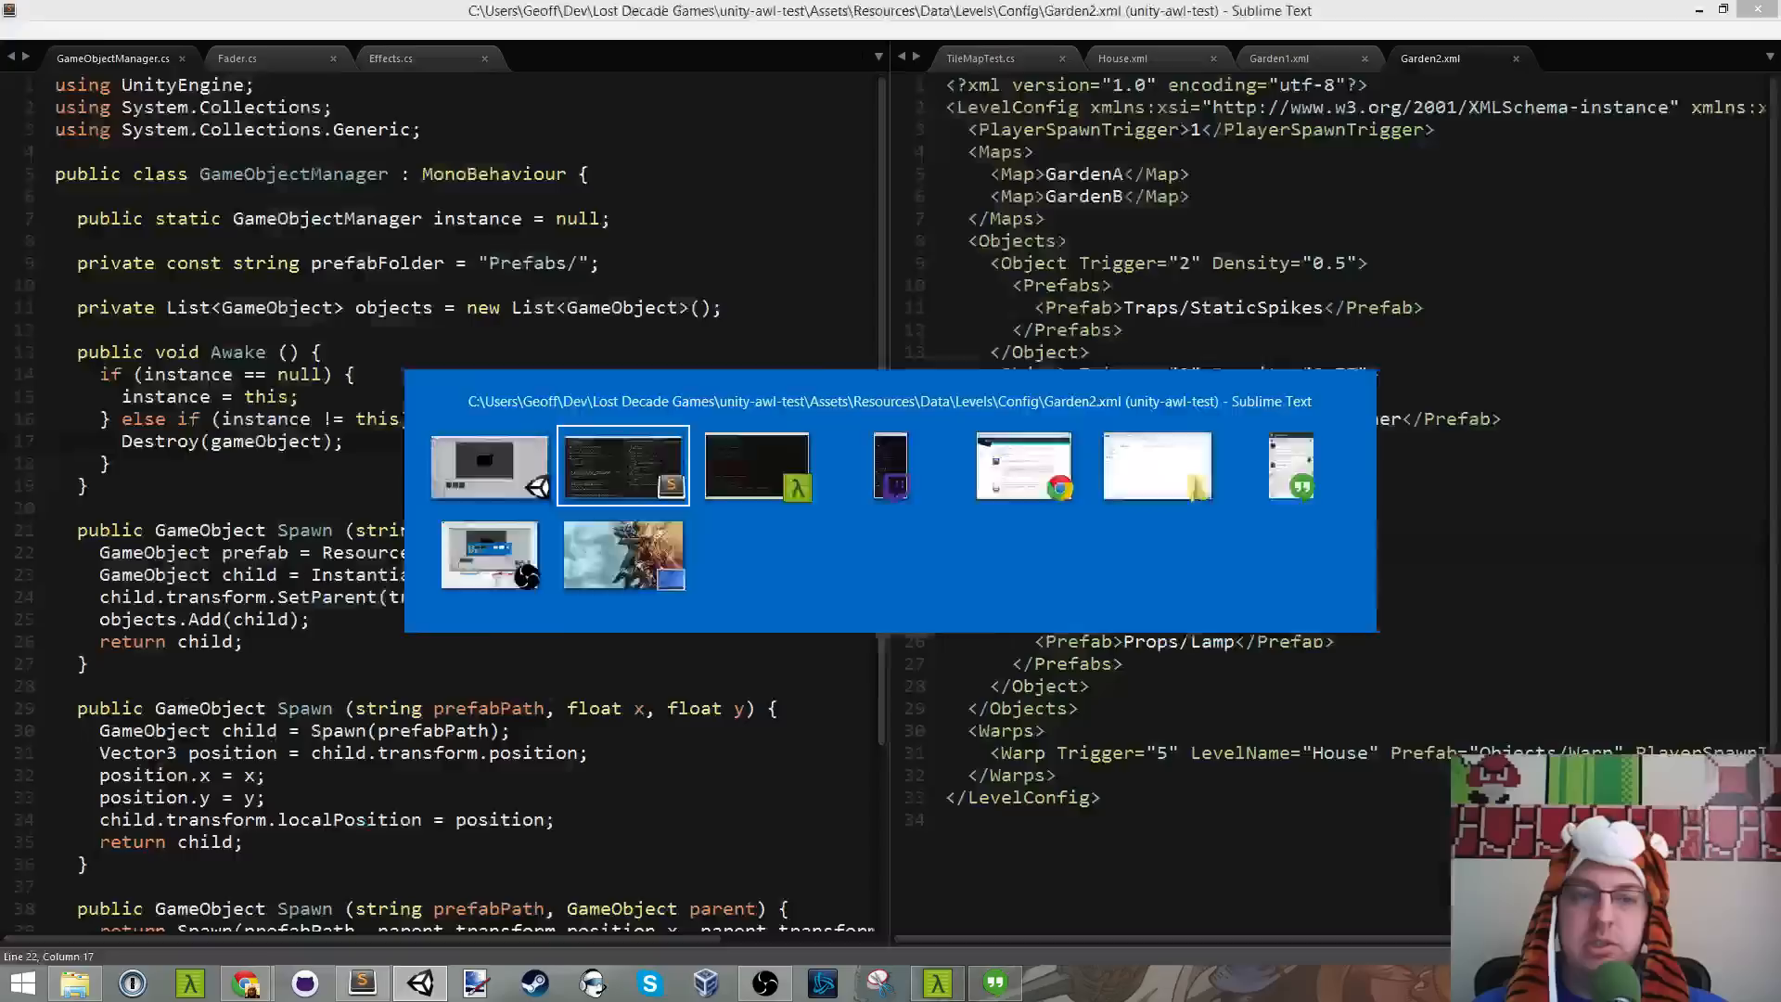
{"action": "key", "text": "alt+Tab"}
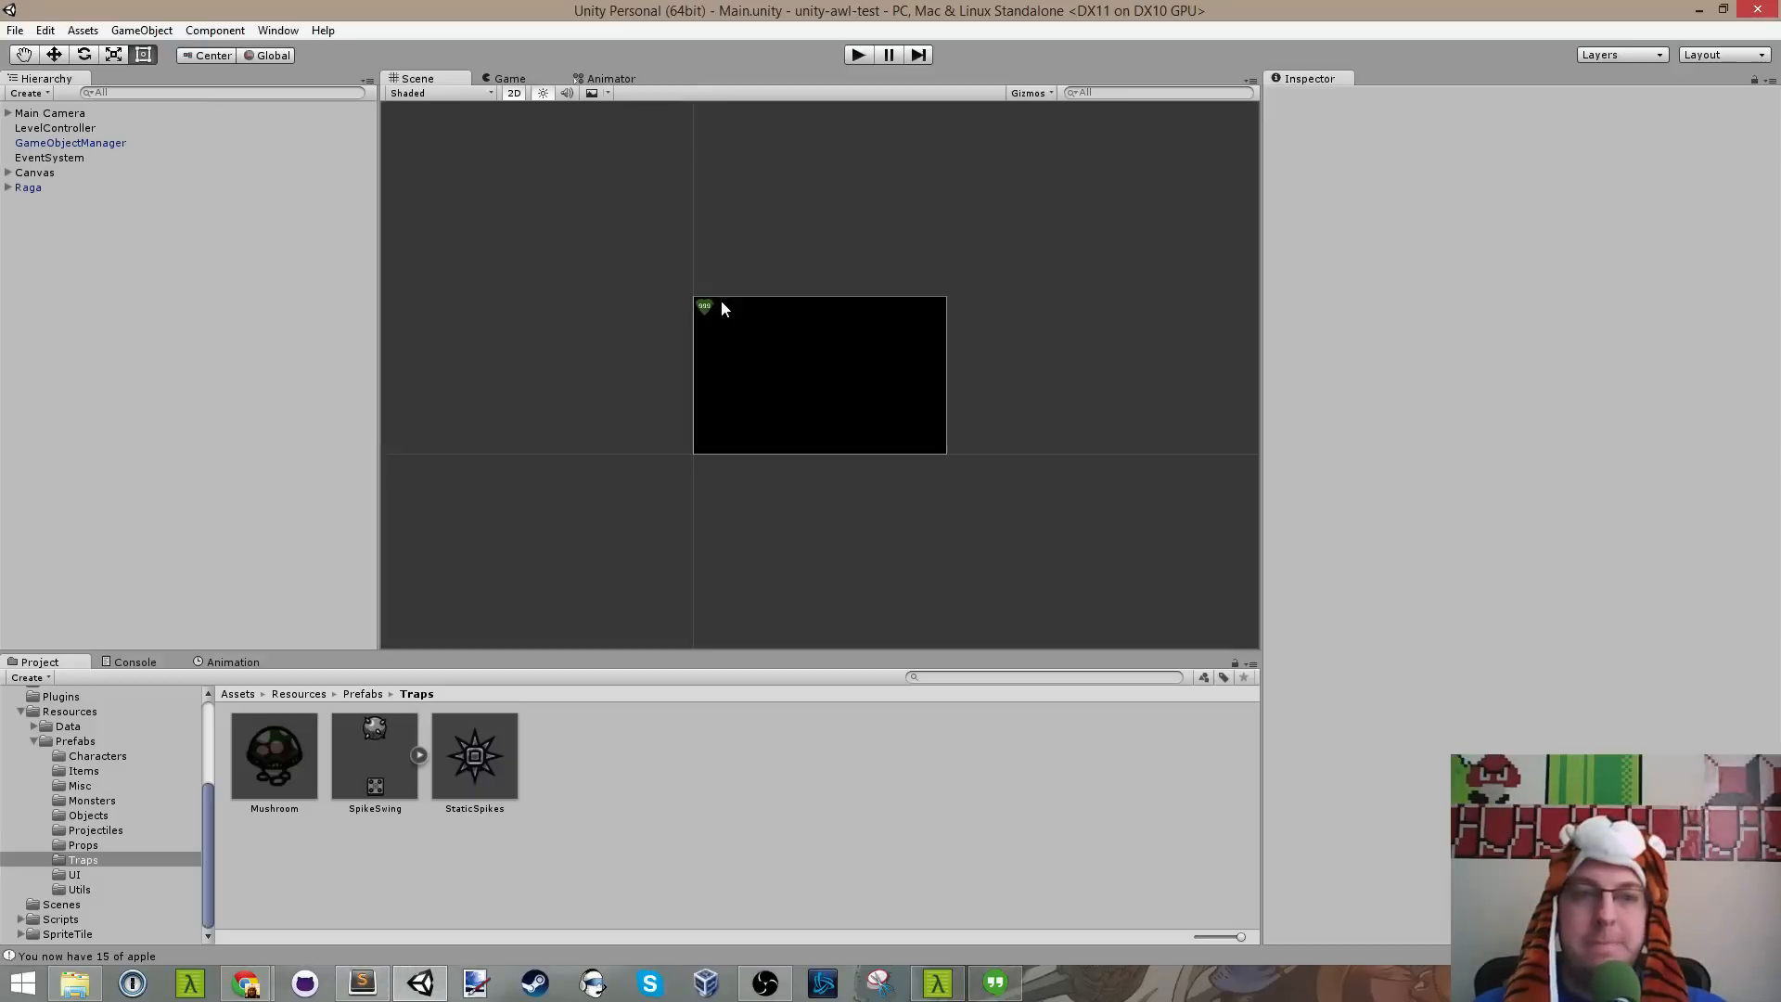
{"action": "left_click", "coordinate": [215, 30]}
{"action": "mouse_move", "coordinate": [266, 30]}
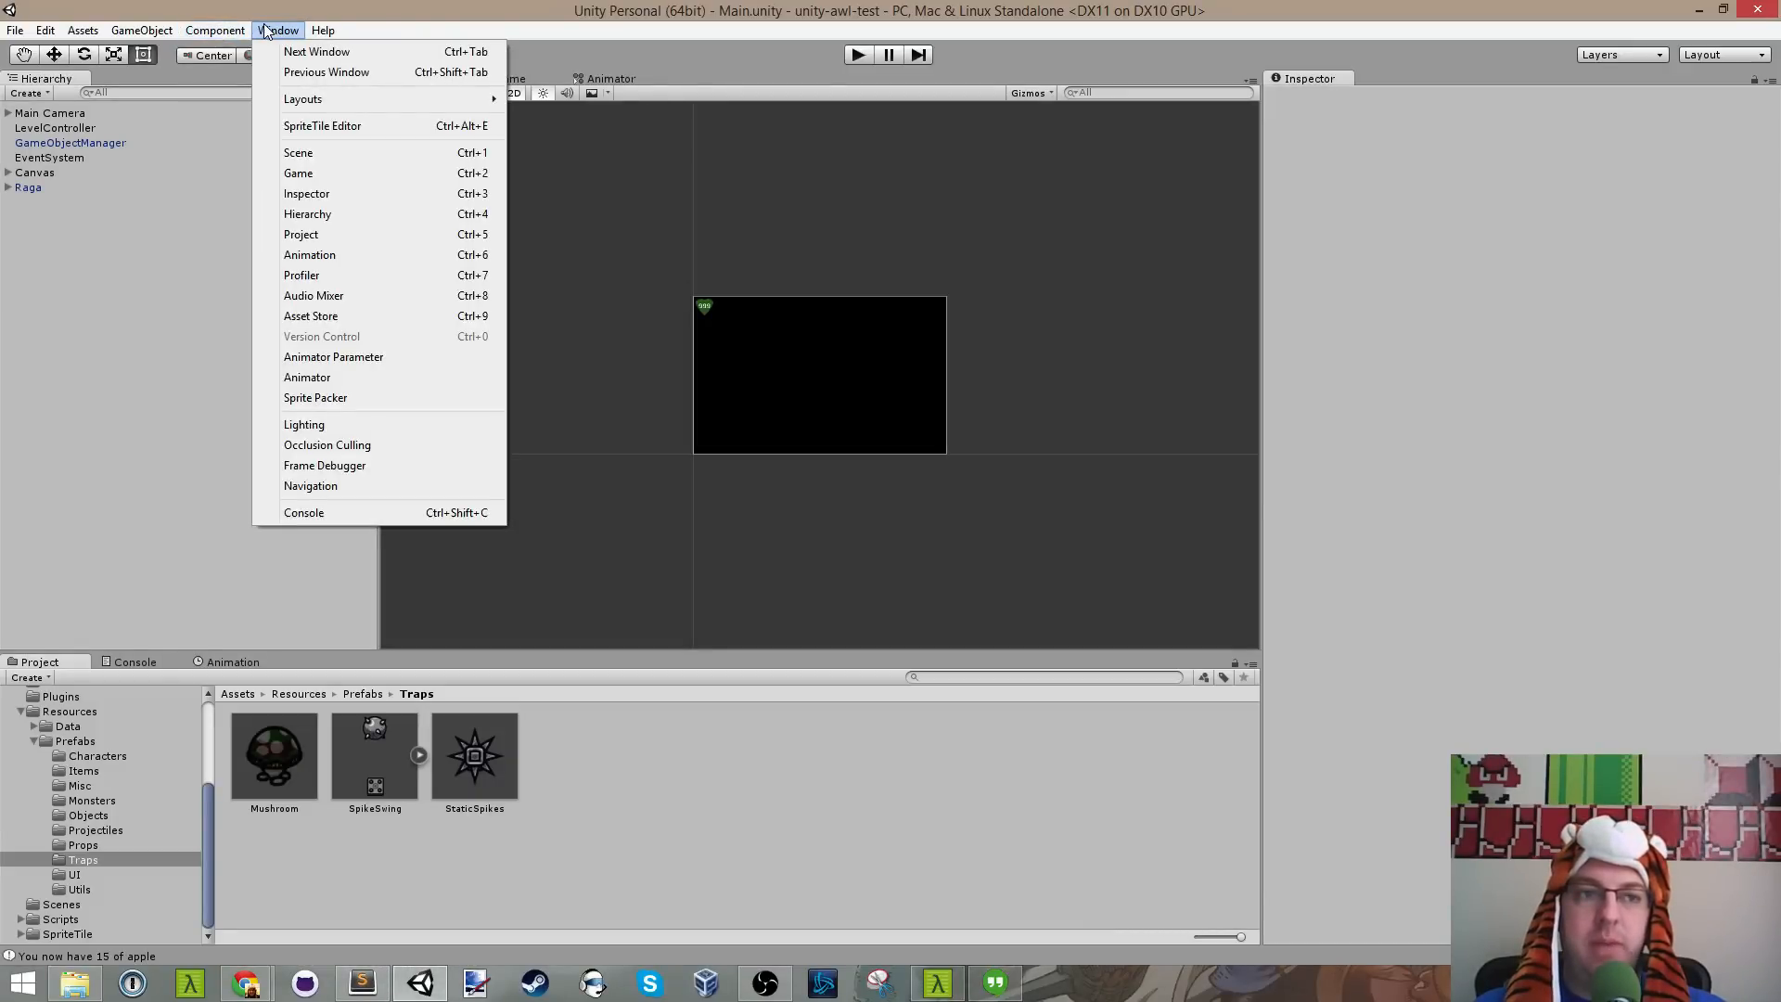
{"action": "left_click", "coordinate": [334, 126]}
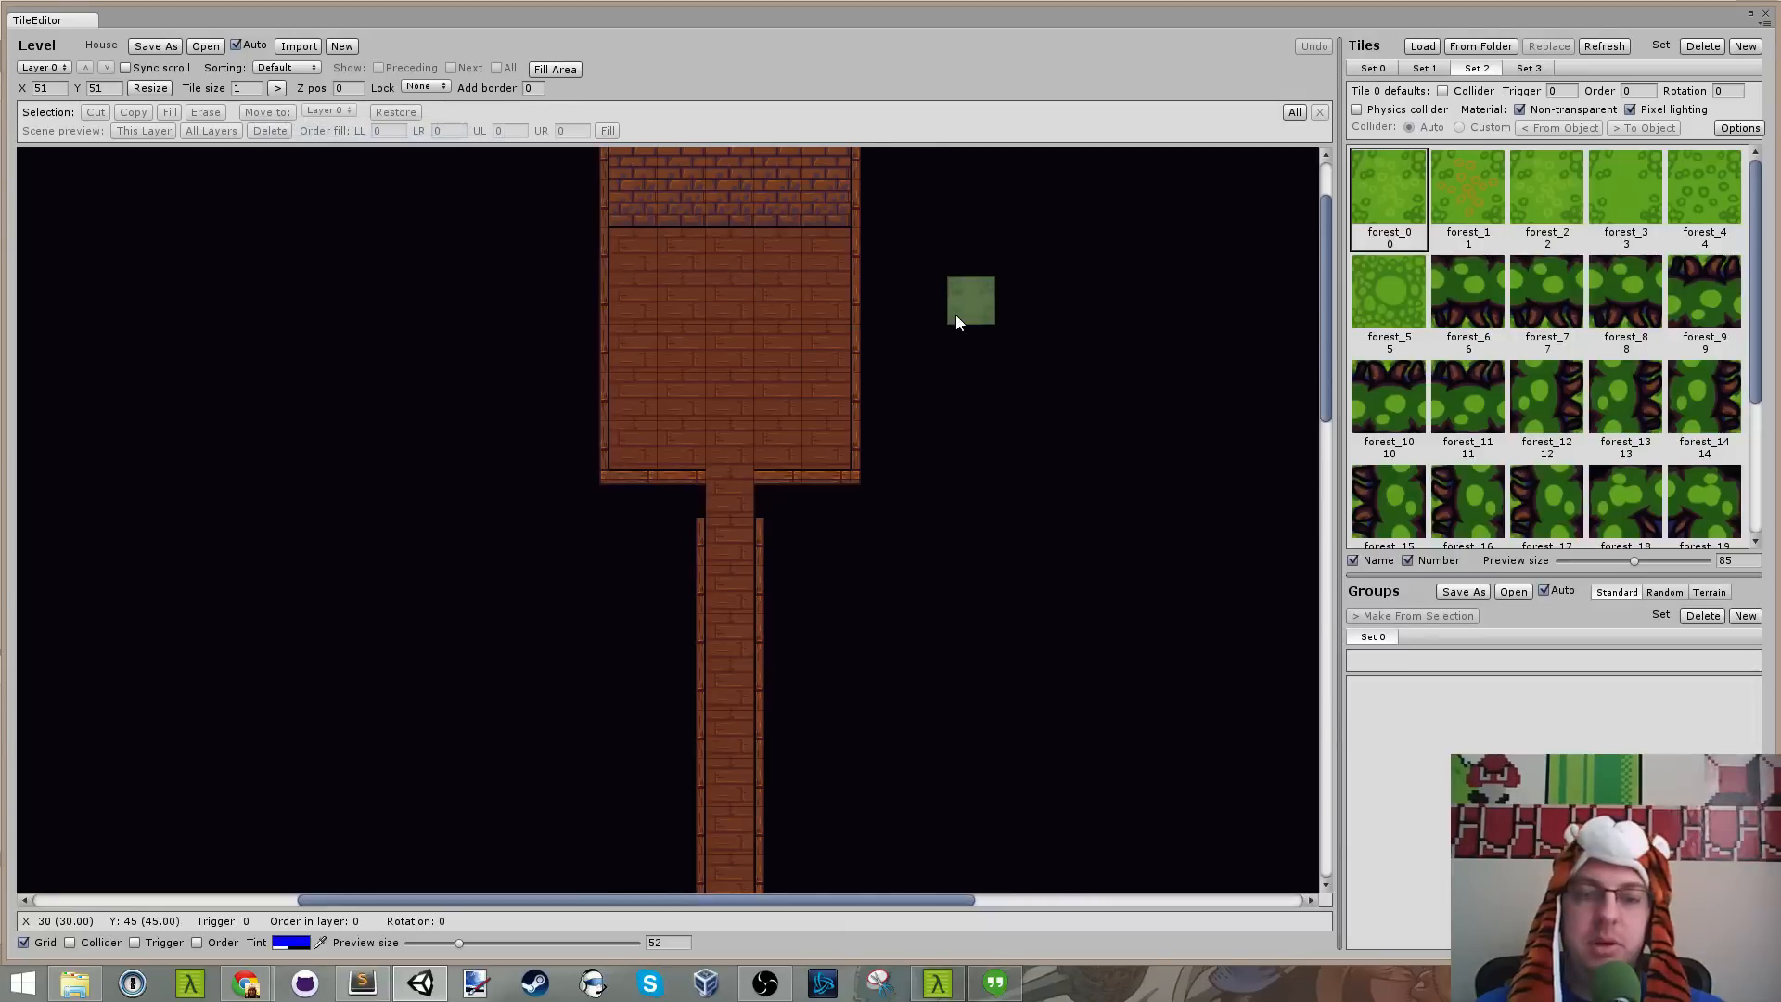
{"action": "key", "text": "t"}
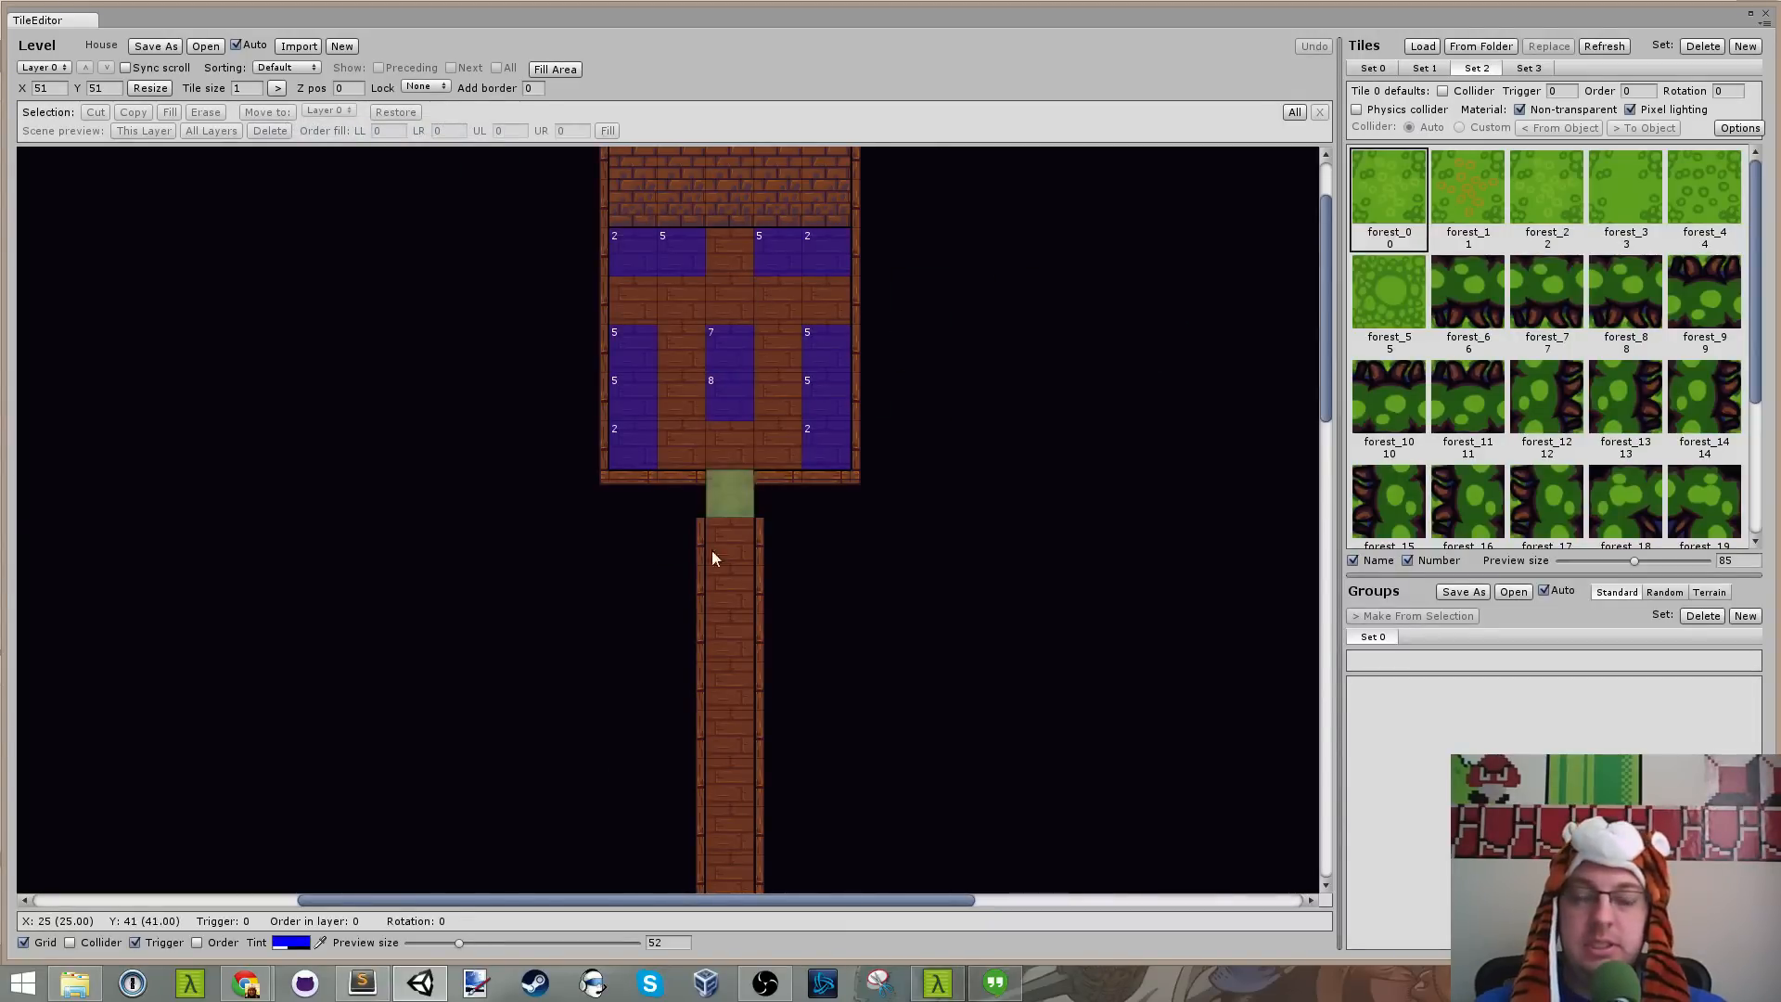
Step: Load the GardenA.bytes level into the tile editor
{"action": "mouse_move", "coordinate": [381, 989]}
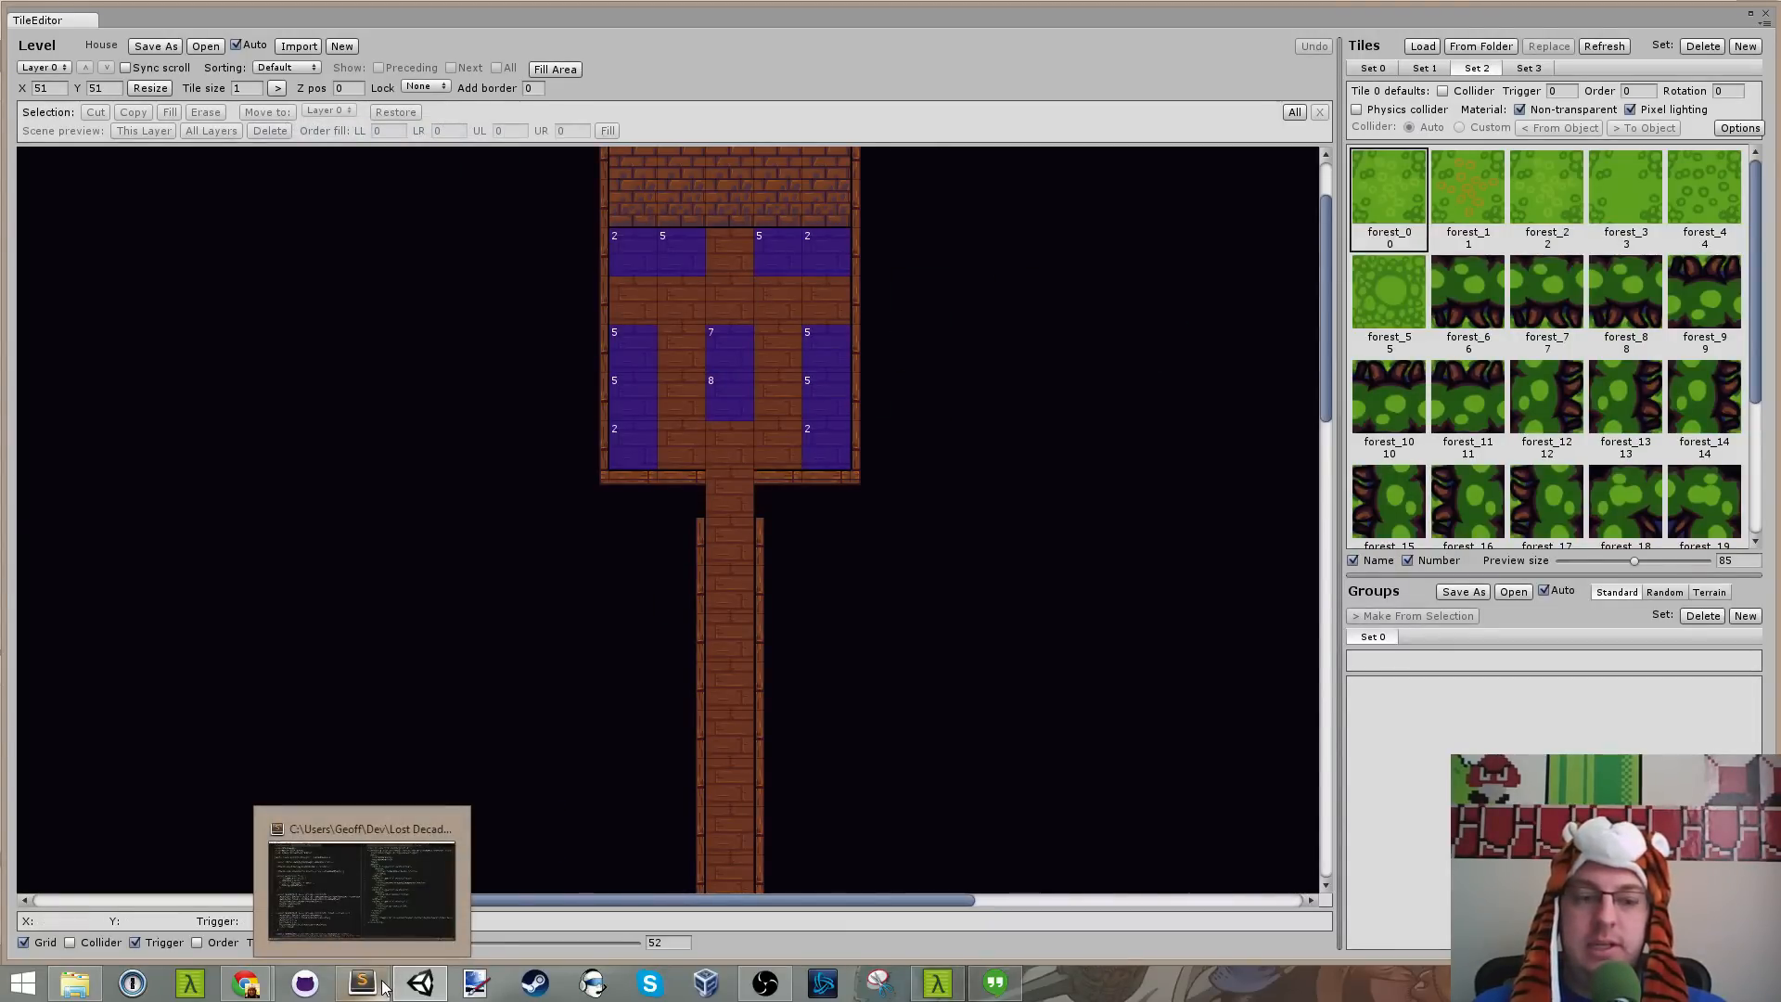
{"action": "left_click", "coordinate": [198, 46]}
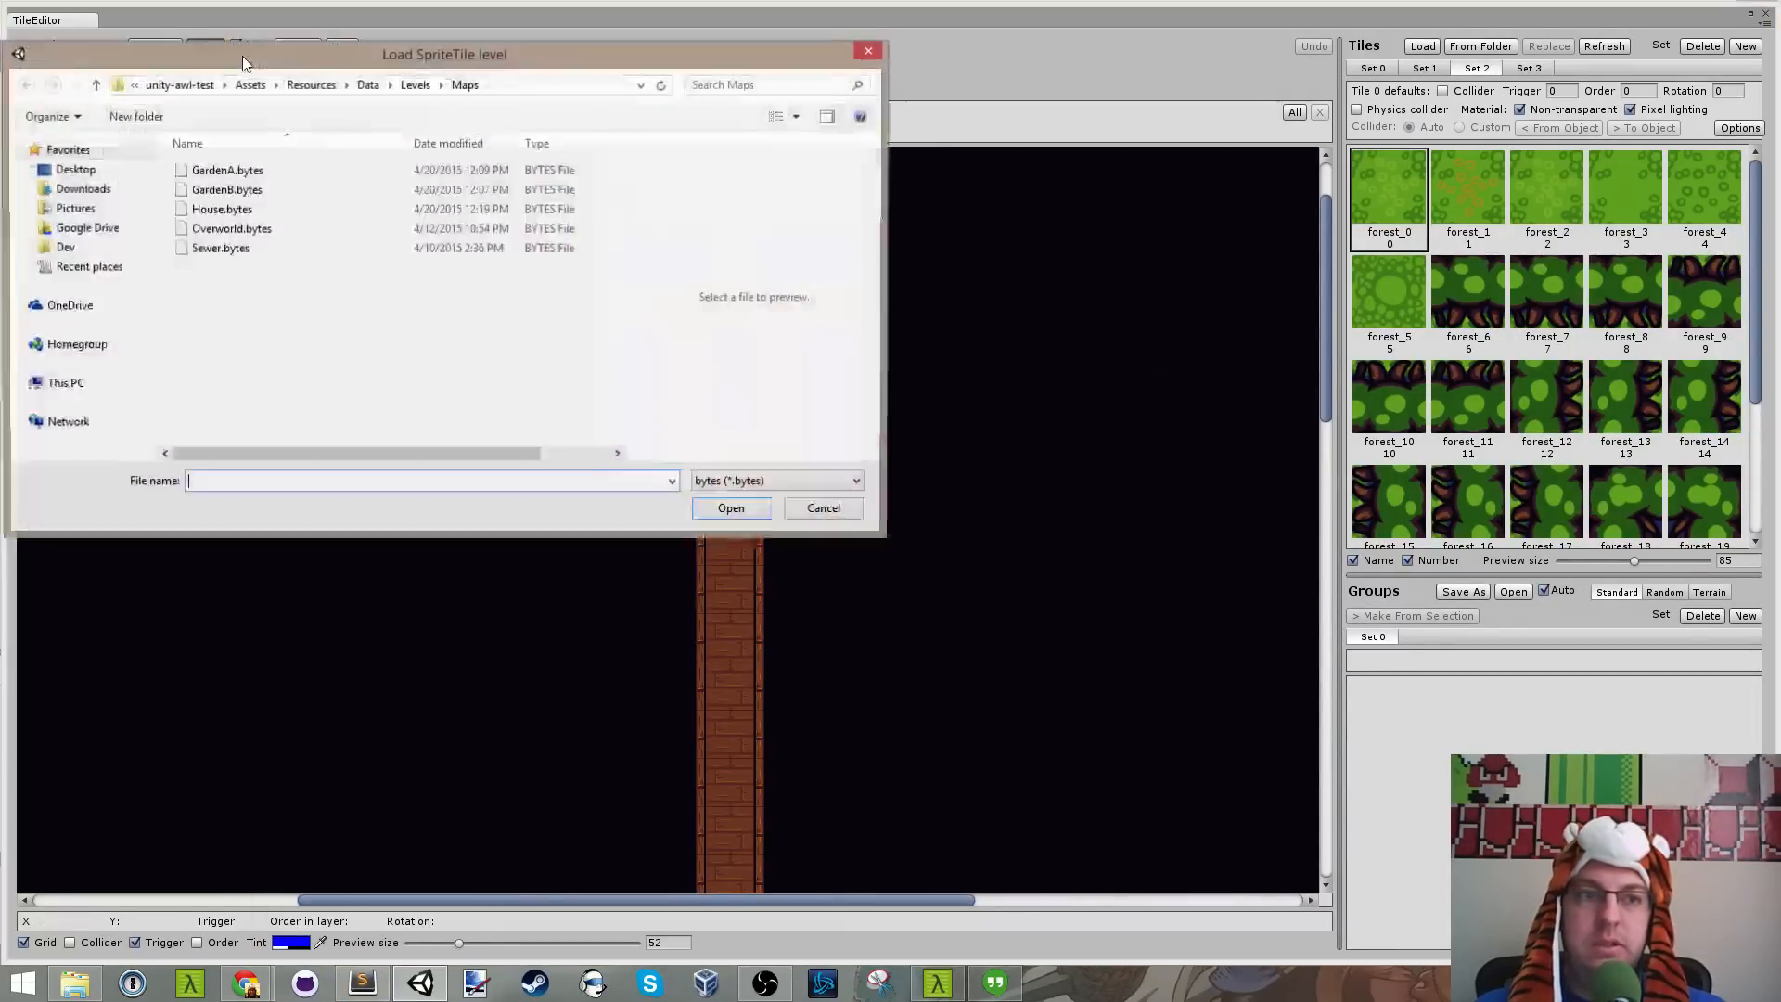
{"action": "left_click", "coordinate": [239, 172]}
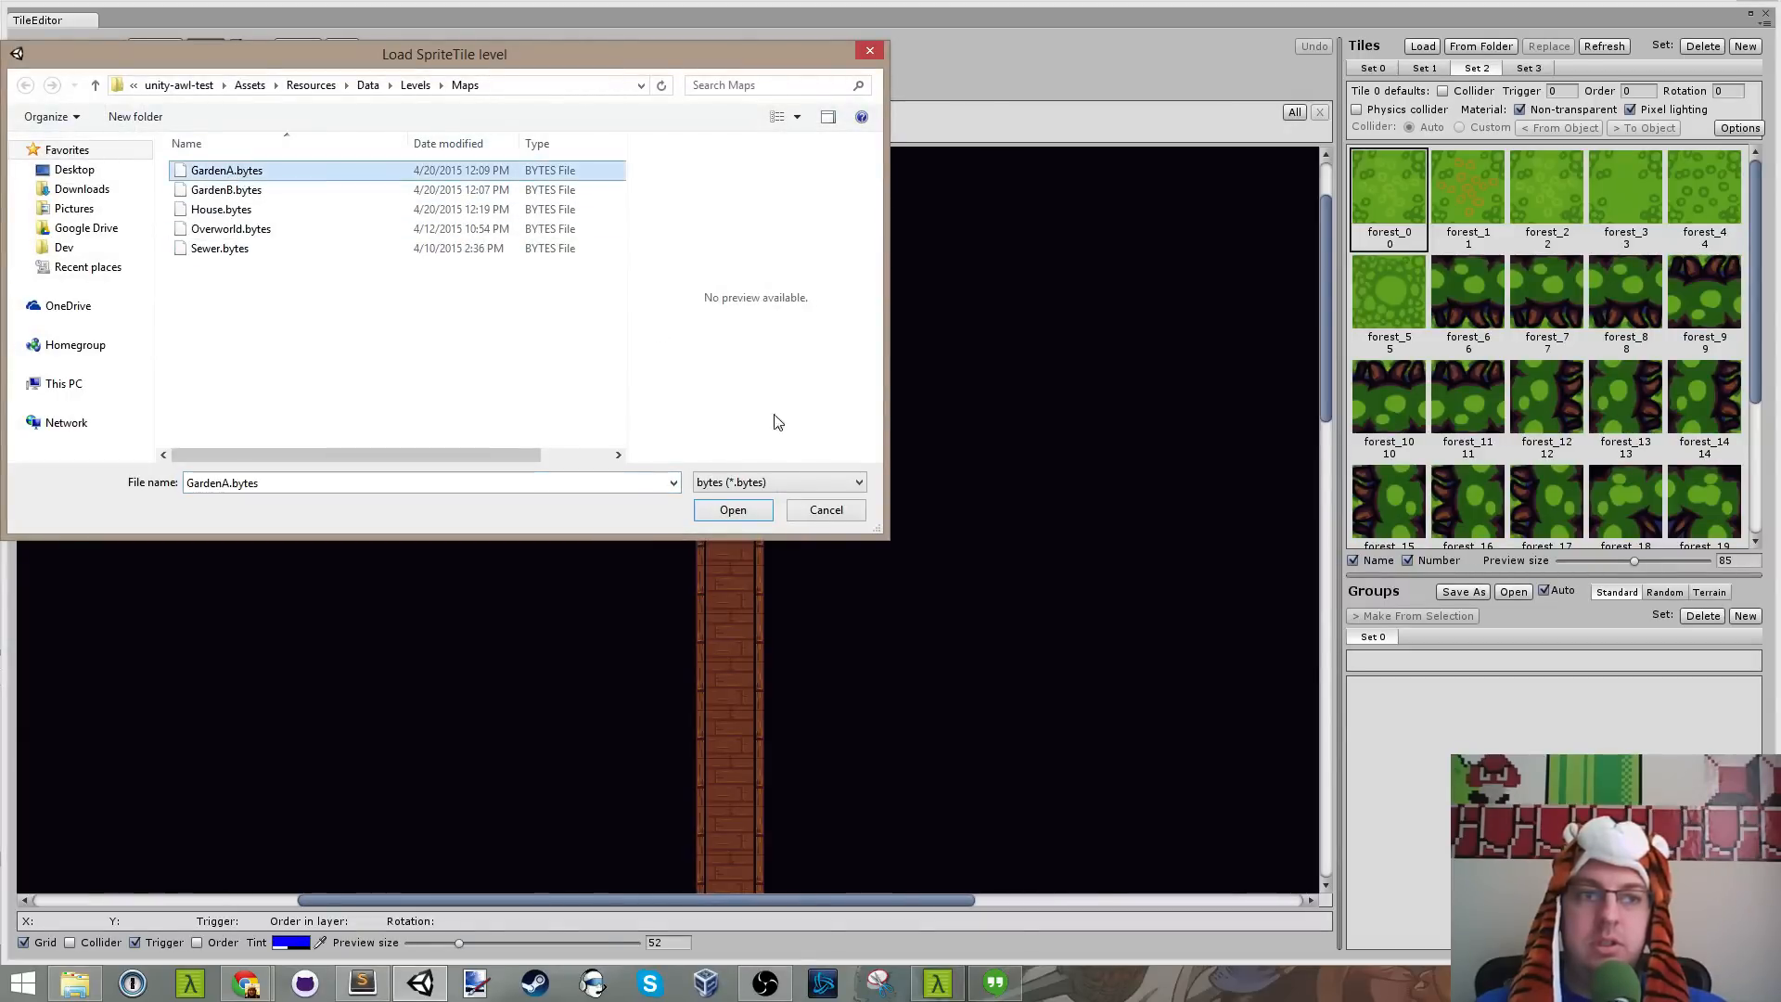
{"action": "left_click", "coordinate": [733, 510]}
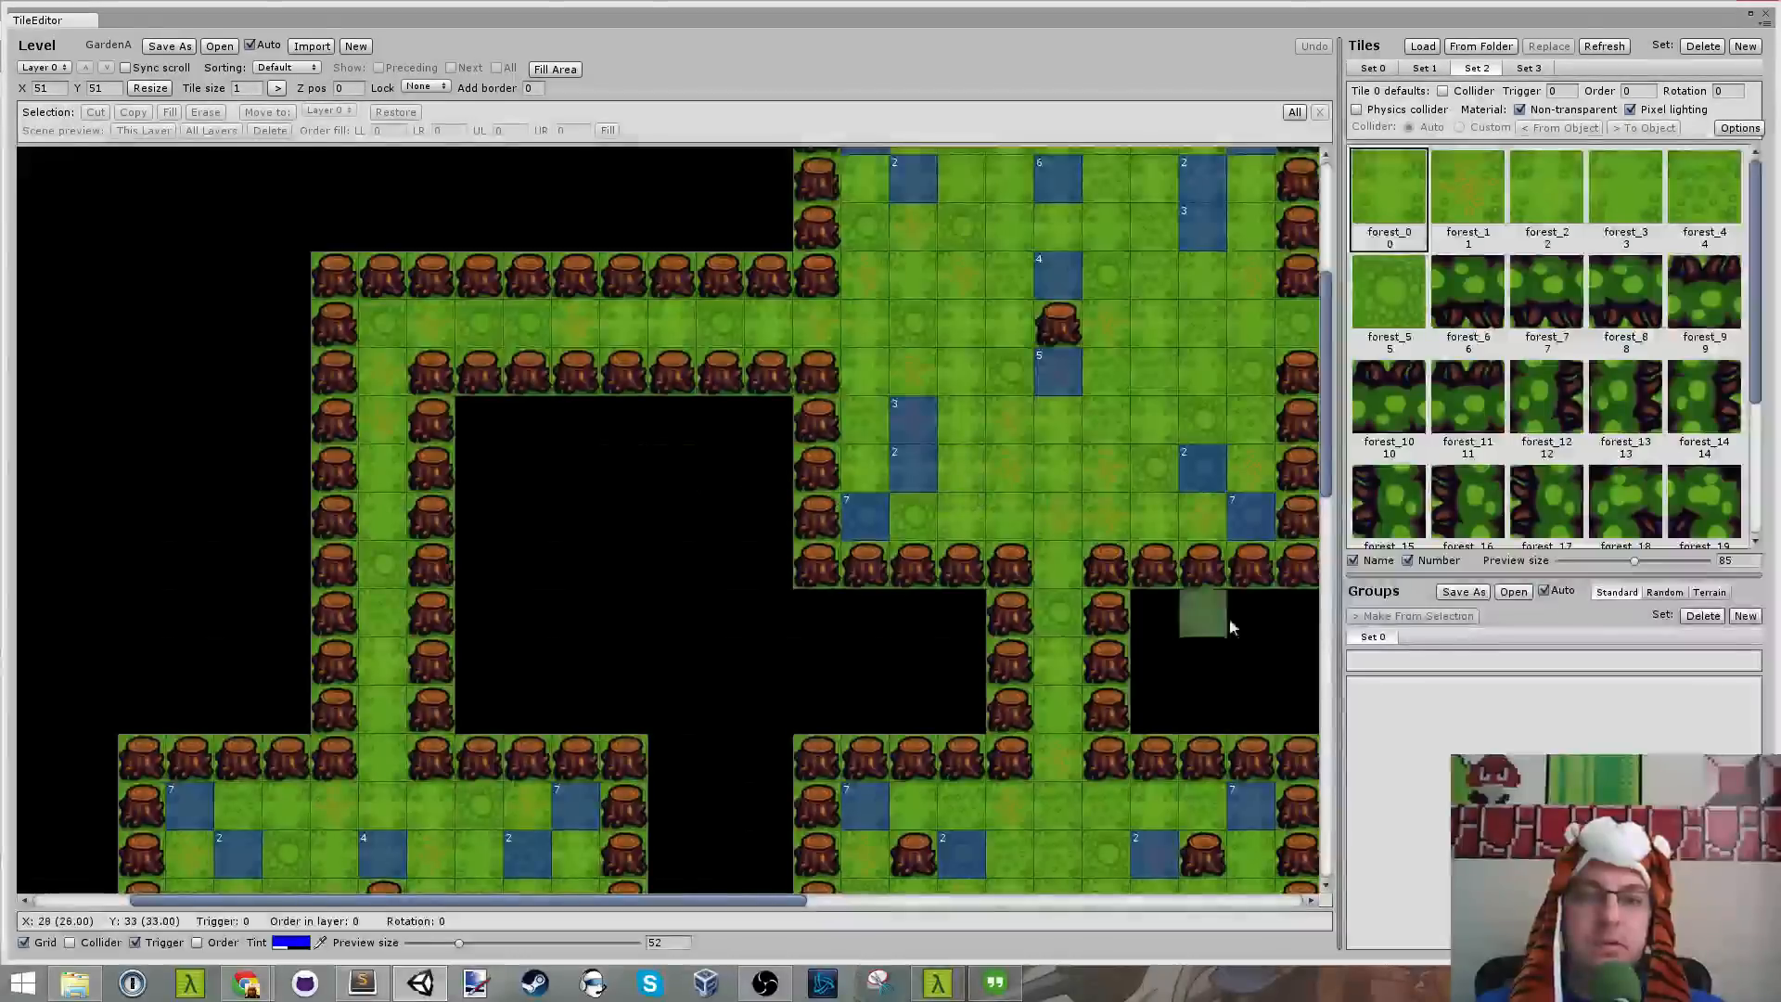
Step: Assign trigger 1 to the grass tile at X 25, Y 26 in the GardenA clearing with the existing player spawn
{"action": "left_click_drag", "start_coordinate": [1324, 459], "coordinate": [1326, 608]}
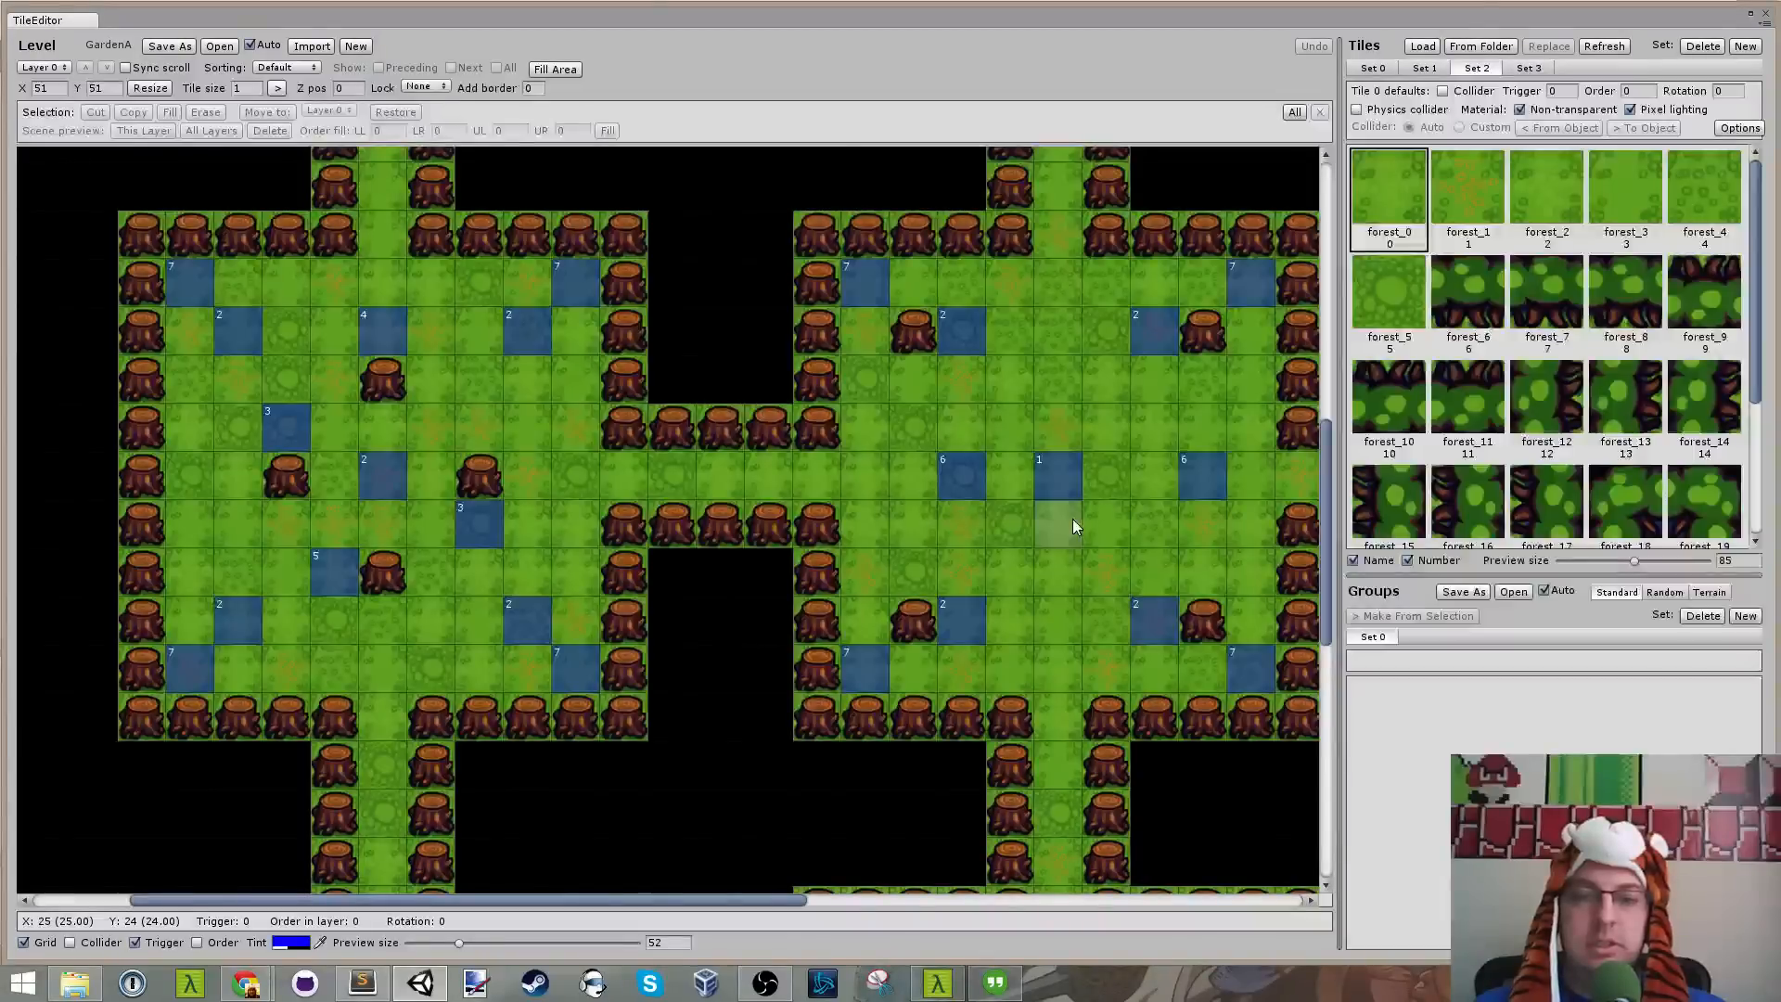
{"action": "left_click", "coordinate": [1061, 420]}
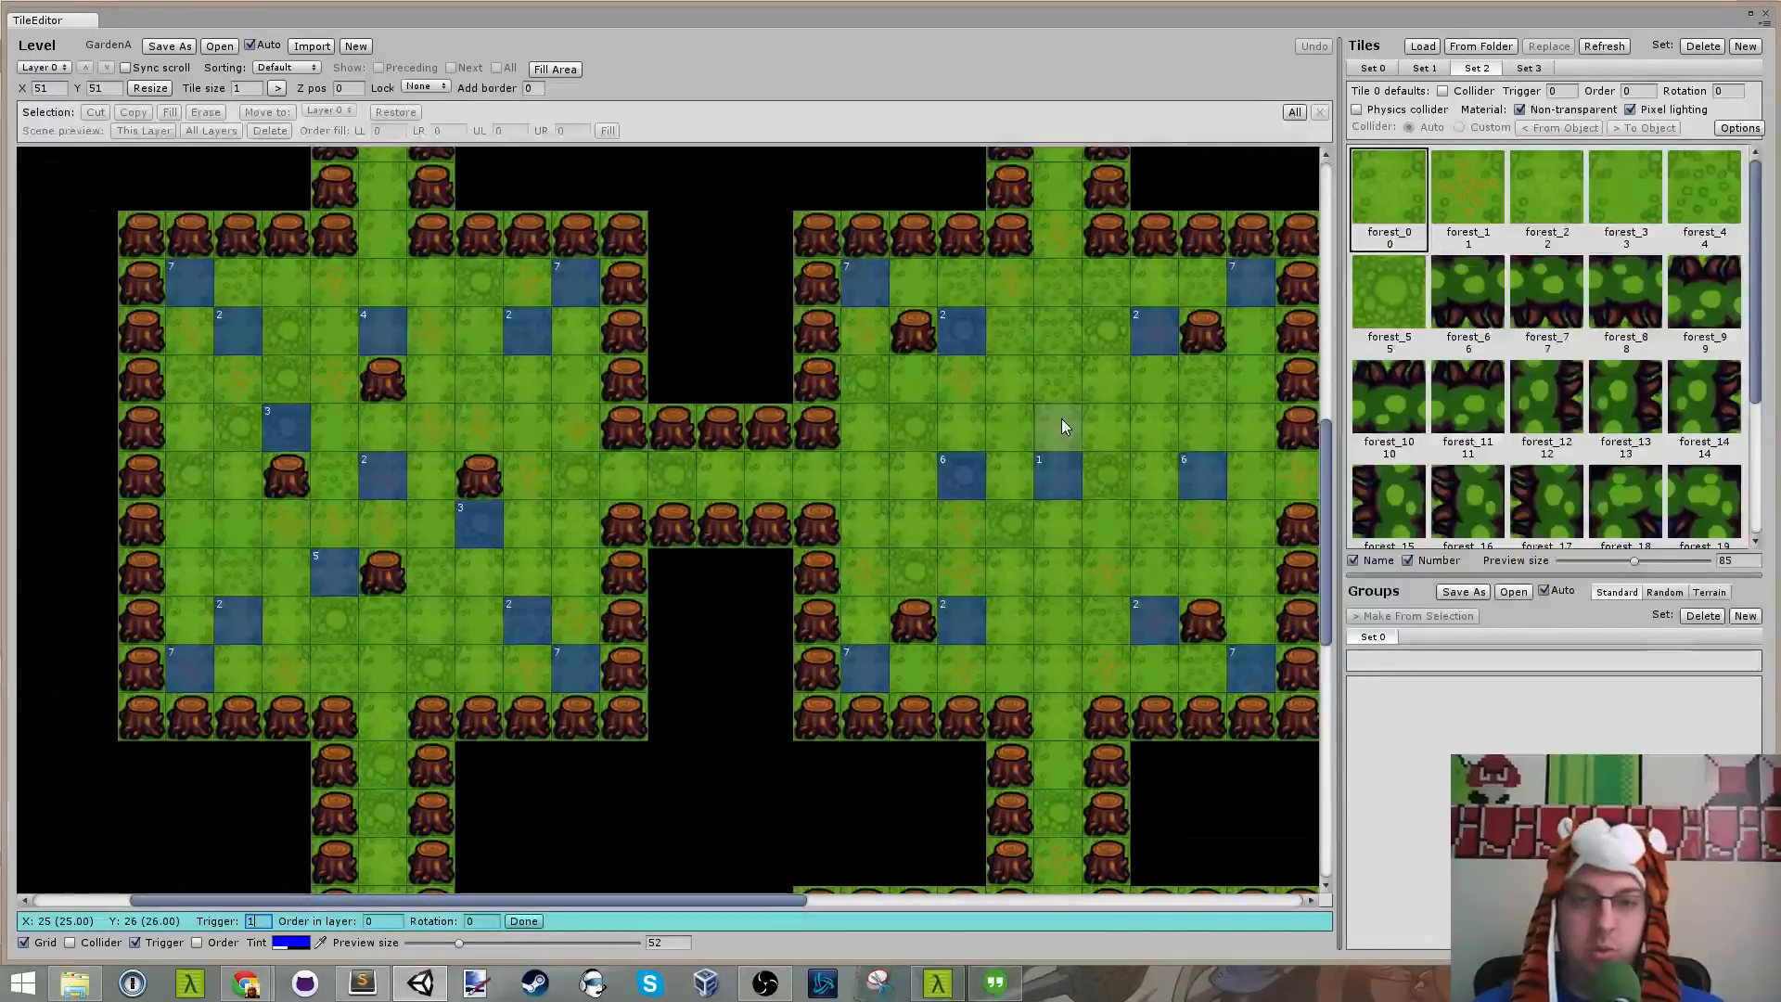
{"action": "key", "text": "Return"}
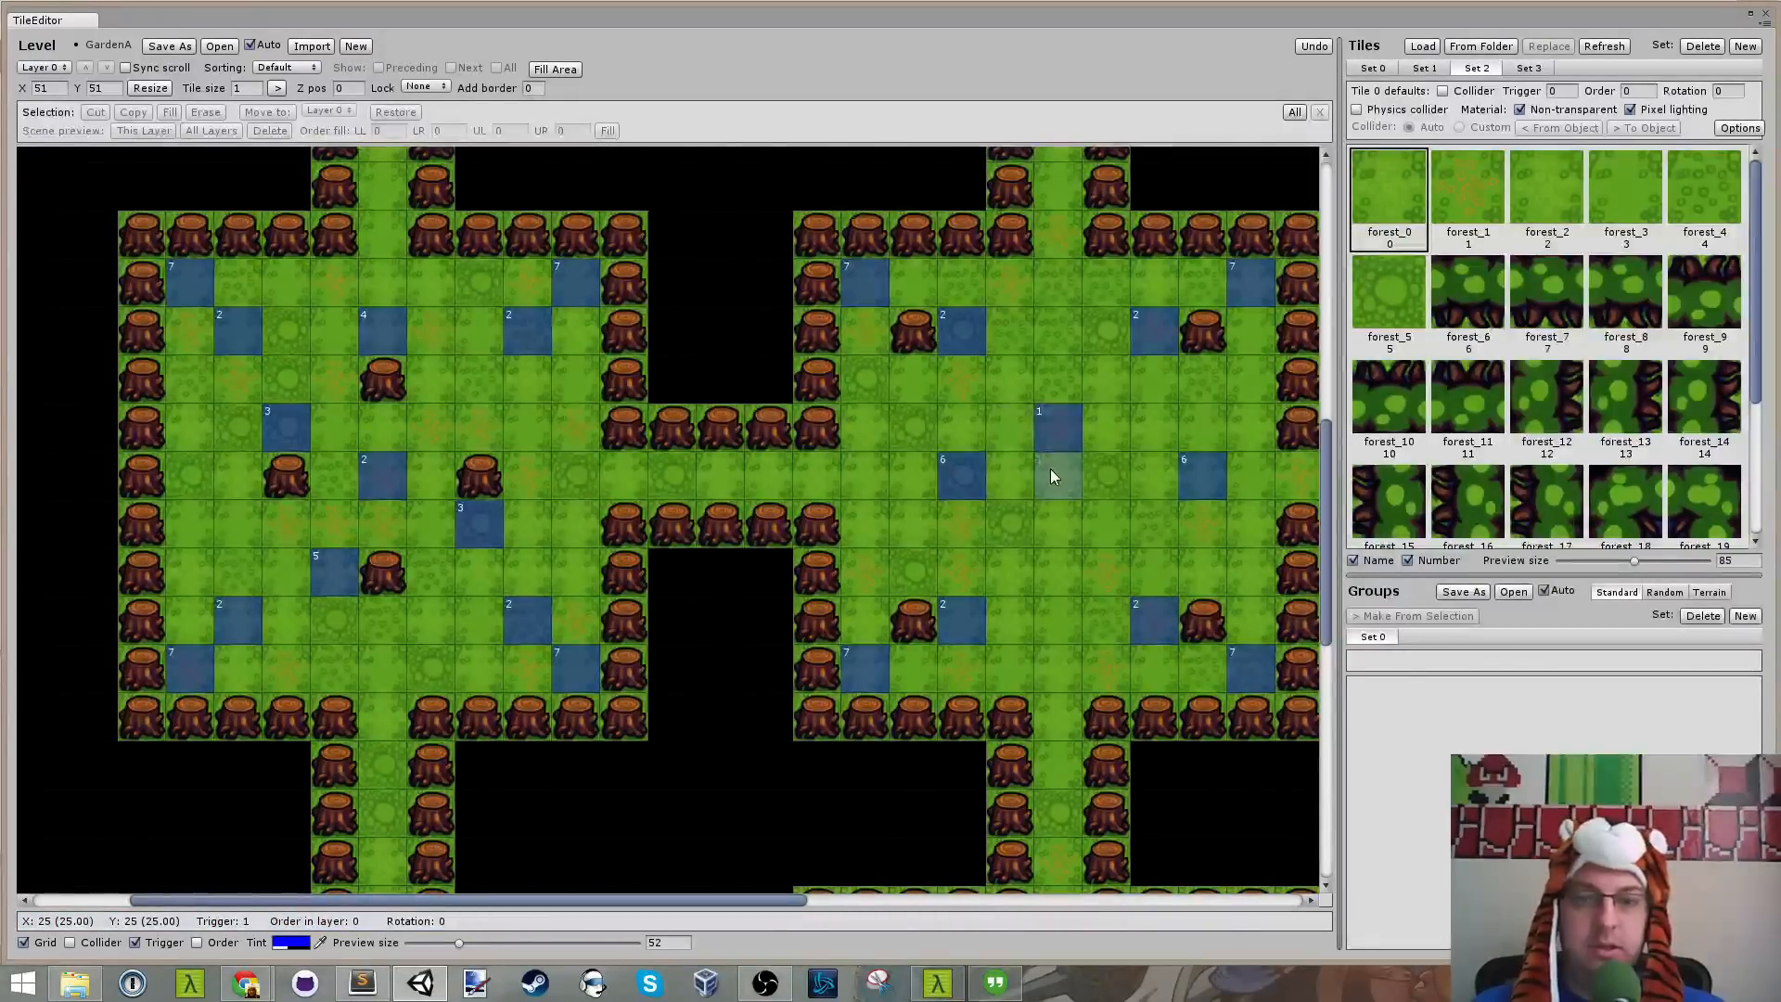
Step: Check which triggers Garden1.xml uses, and set the trigger of the GardenA tile at X 25, Y 25 to 8
{"action": "key", "text": "alt+Tab"}
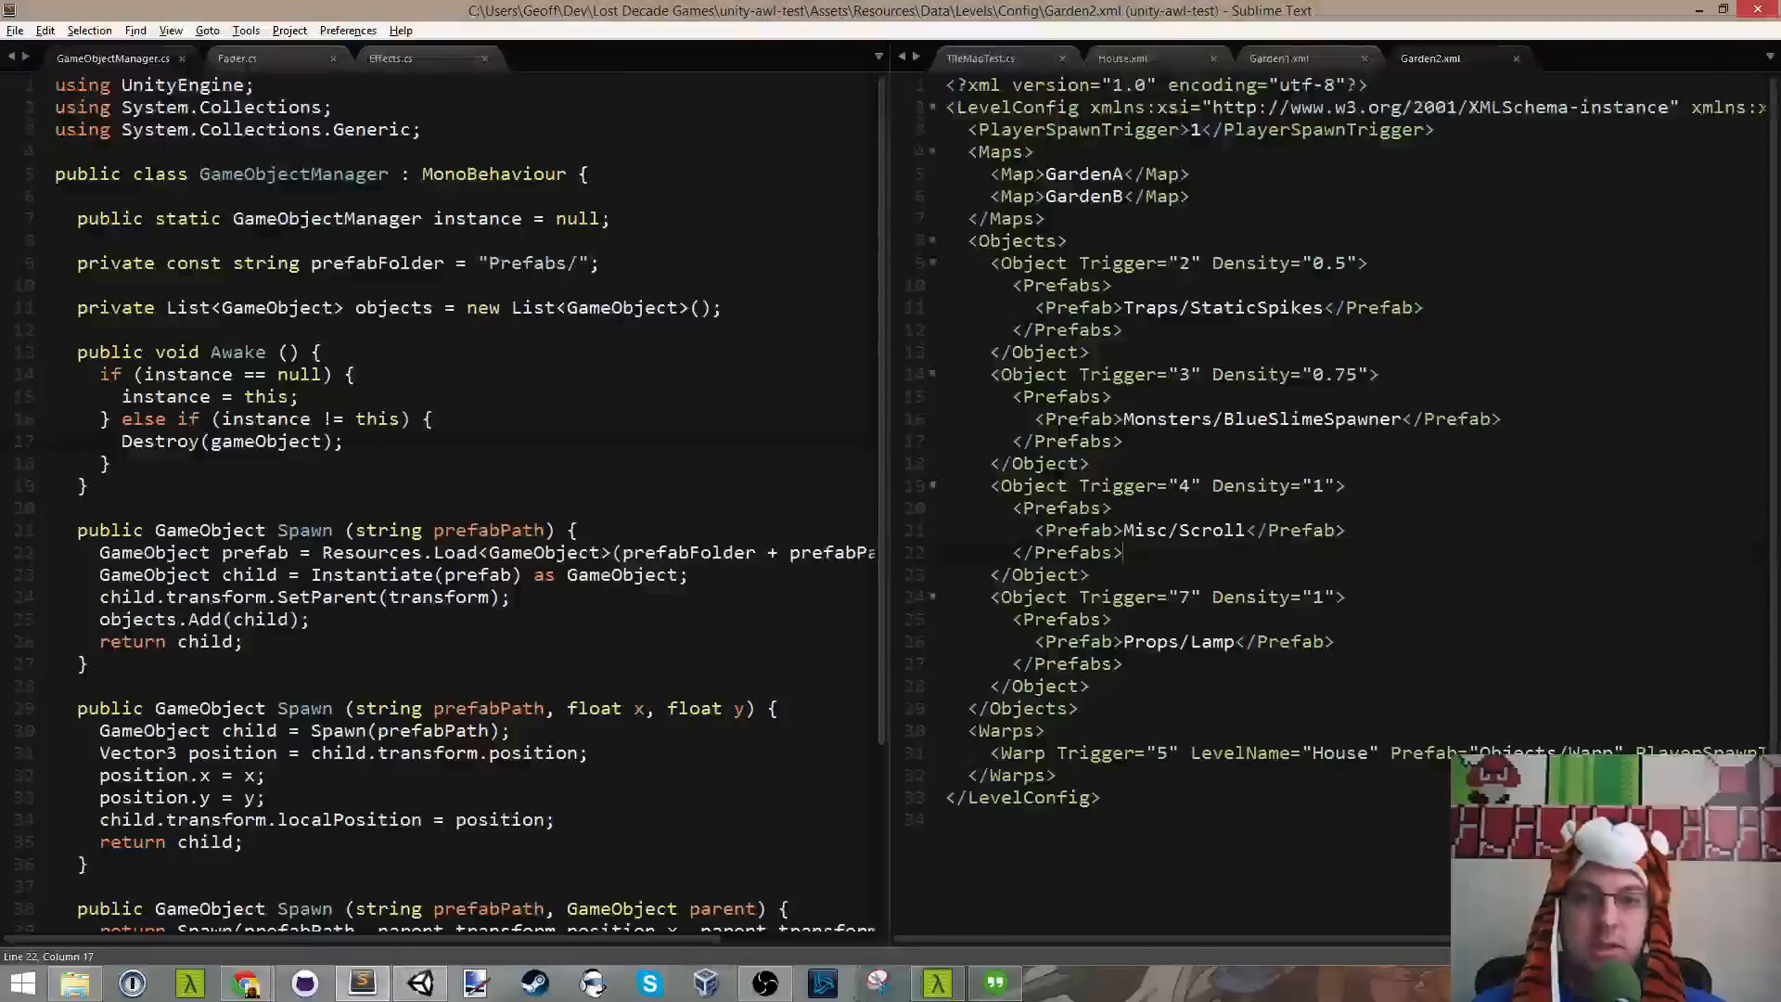
{"action": "left_click", "coordinate": [1262, 61]}
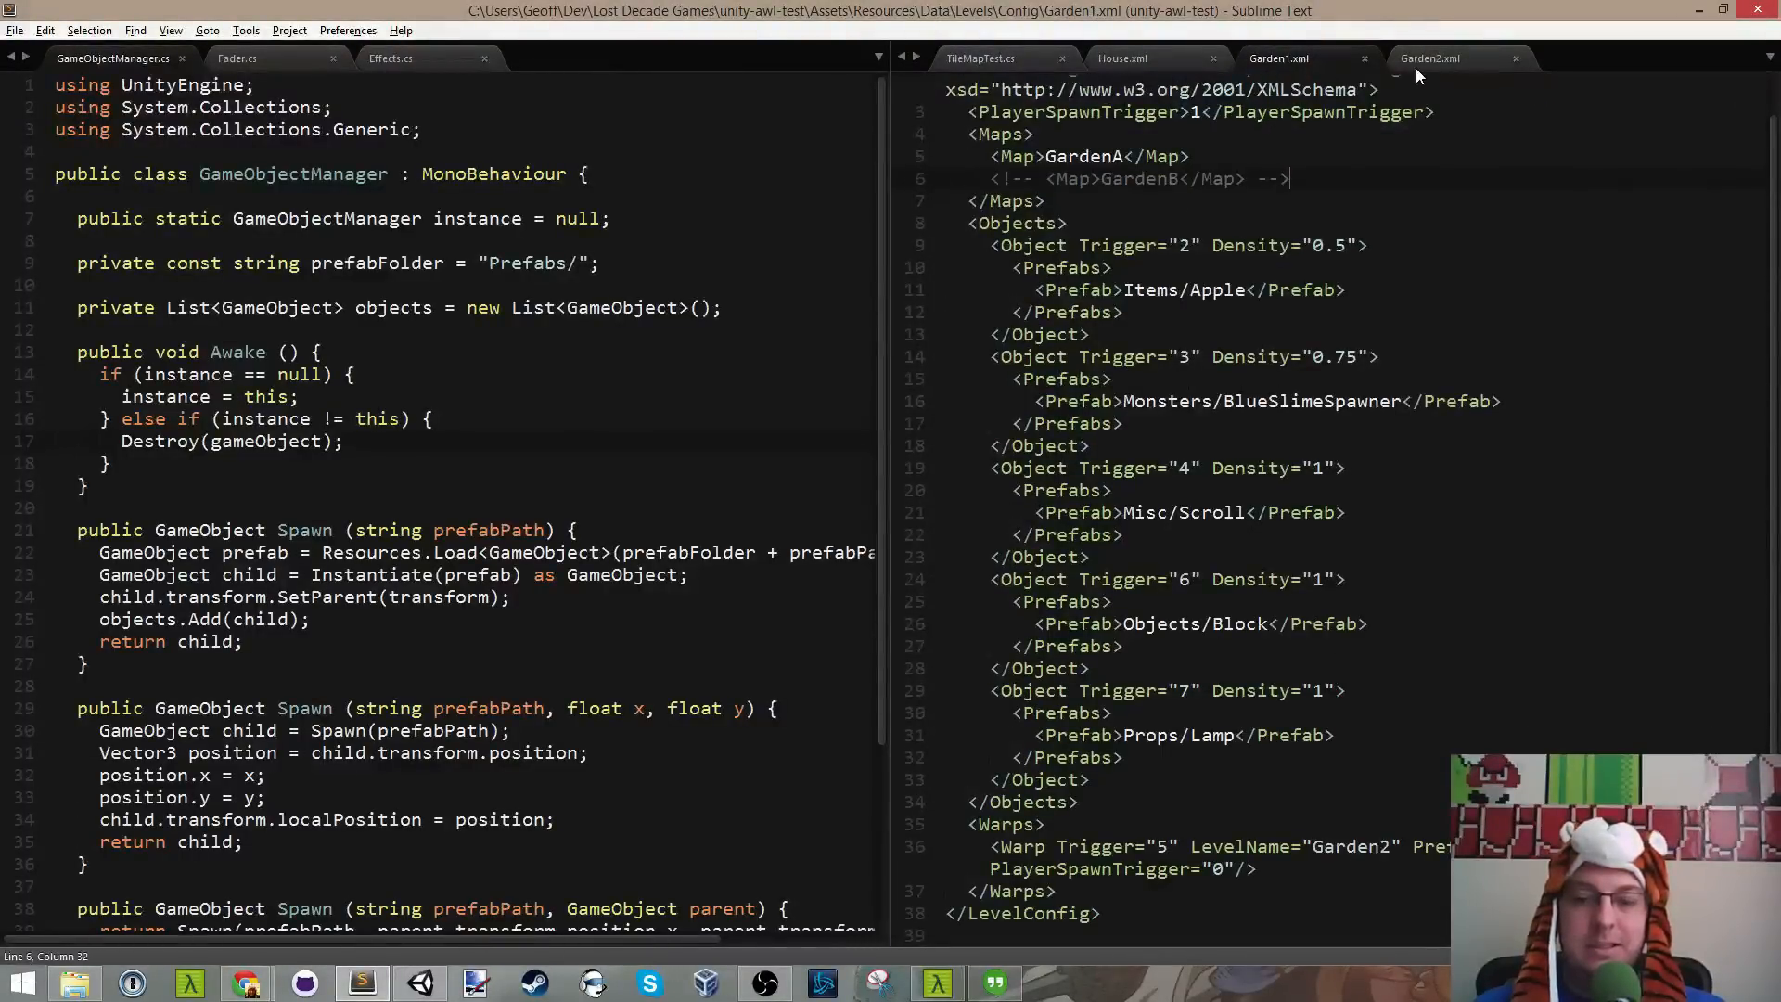
{"action": "key", "text": "alt+Tab"}
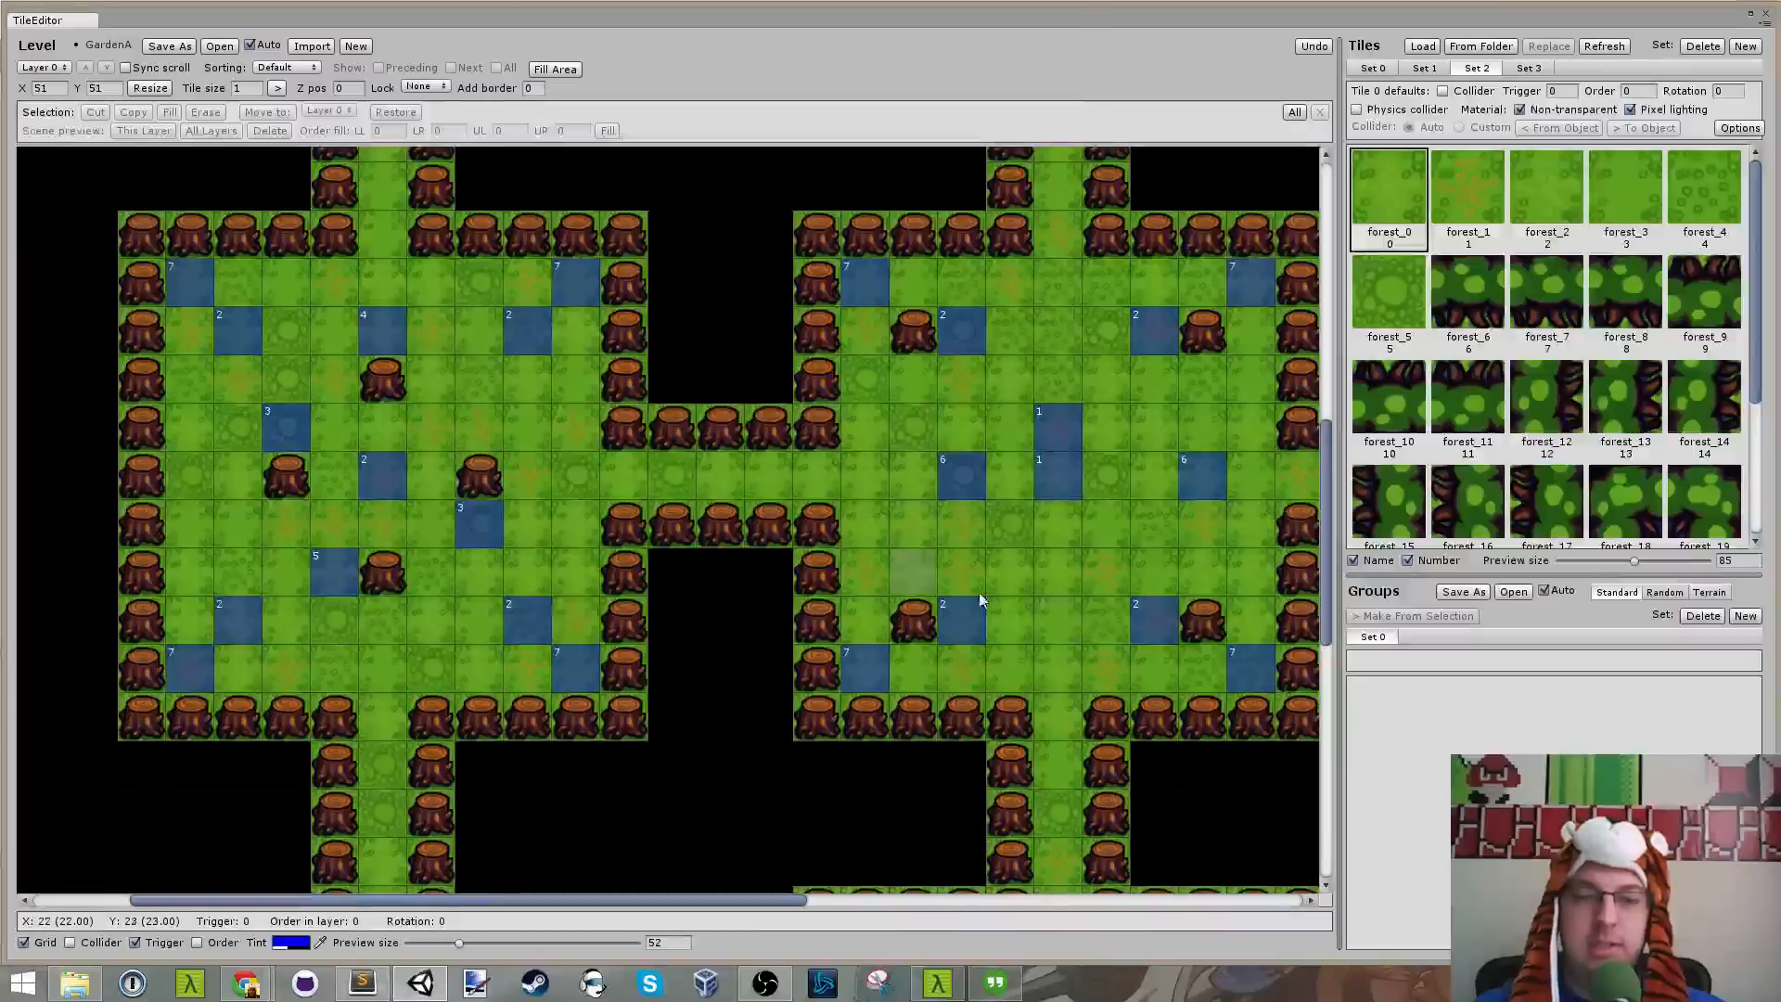
{"action": "type", "text": "t"}
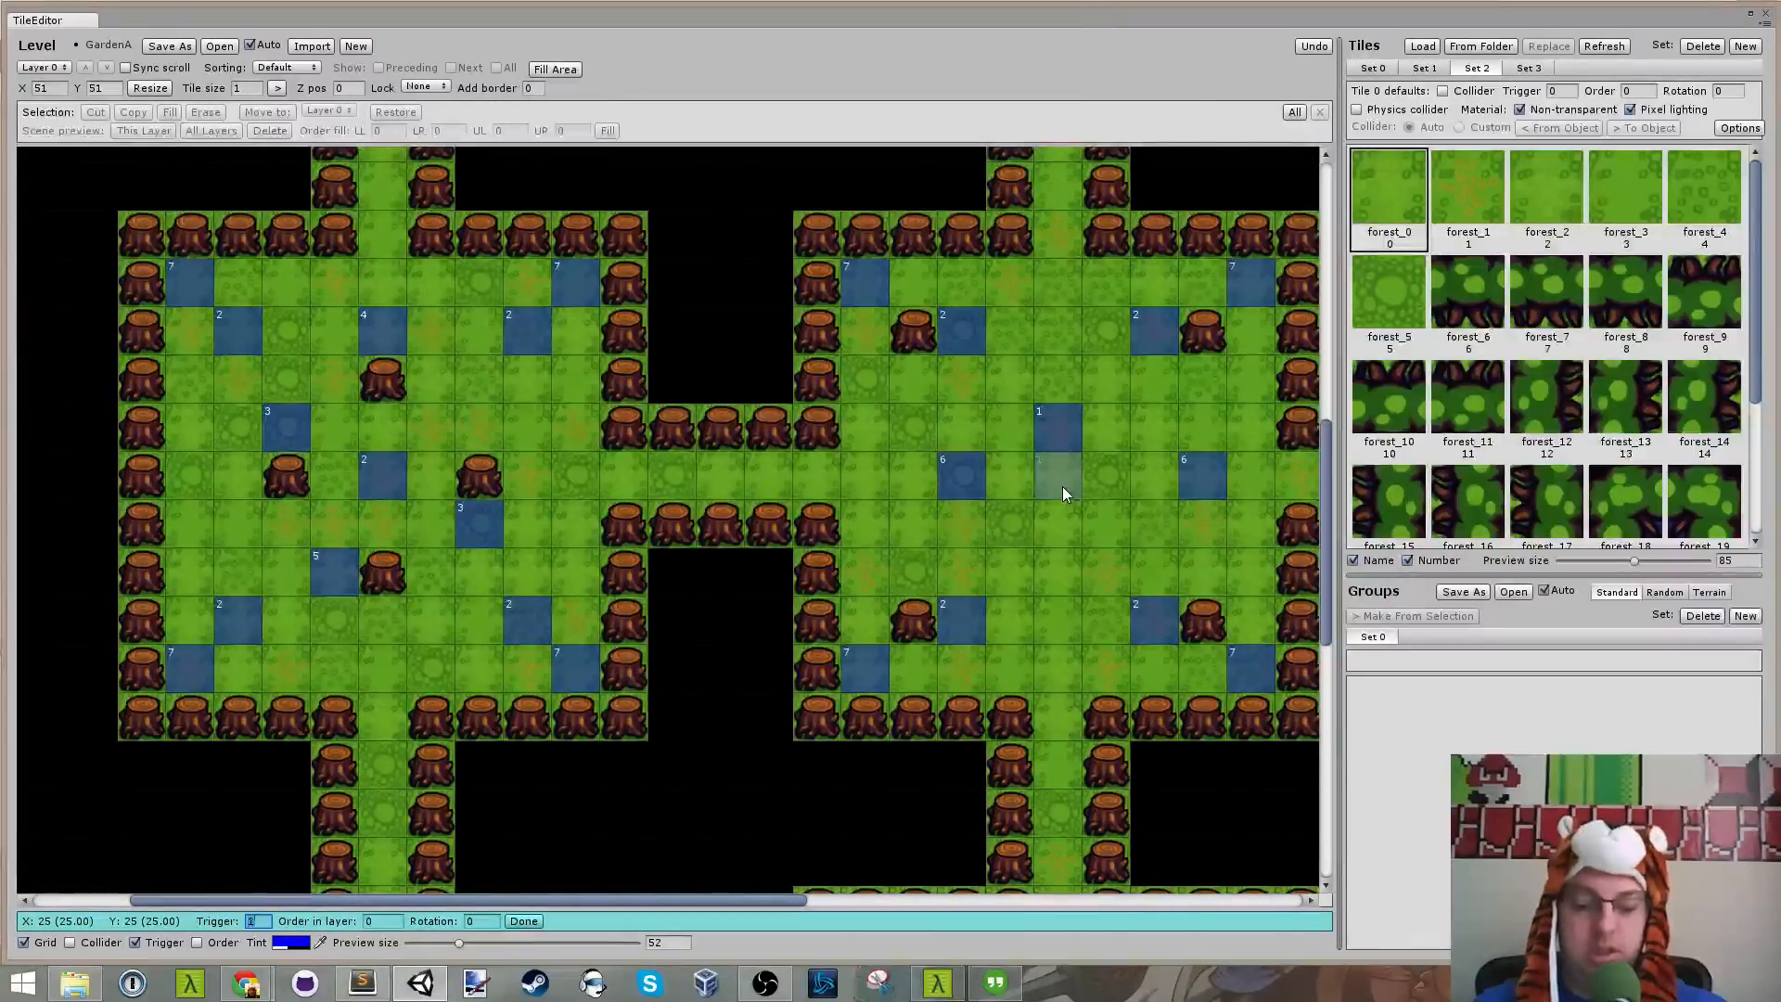
{"action": "type", "text": "8"}
{"action": "key", "text": "Return"}
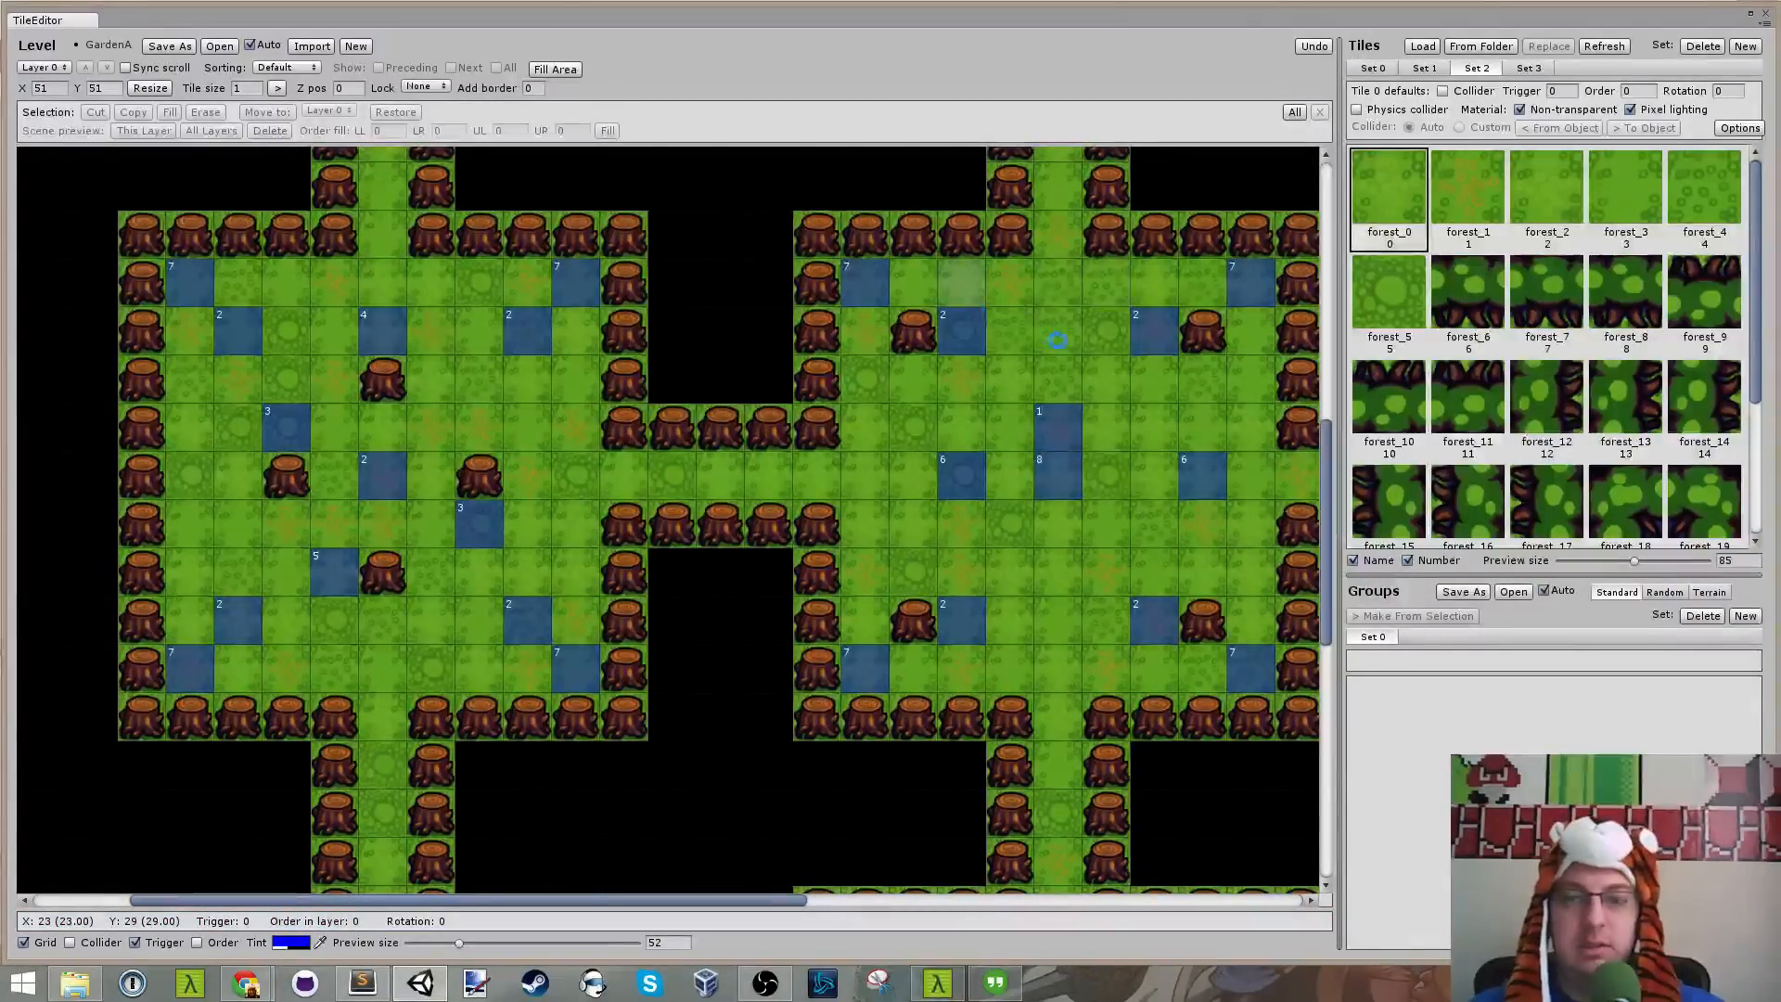
Step: Turn off word wrap for Garden1.xml in Sublime Text
{"action": "key", "text": "alt+Tab"}
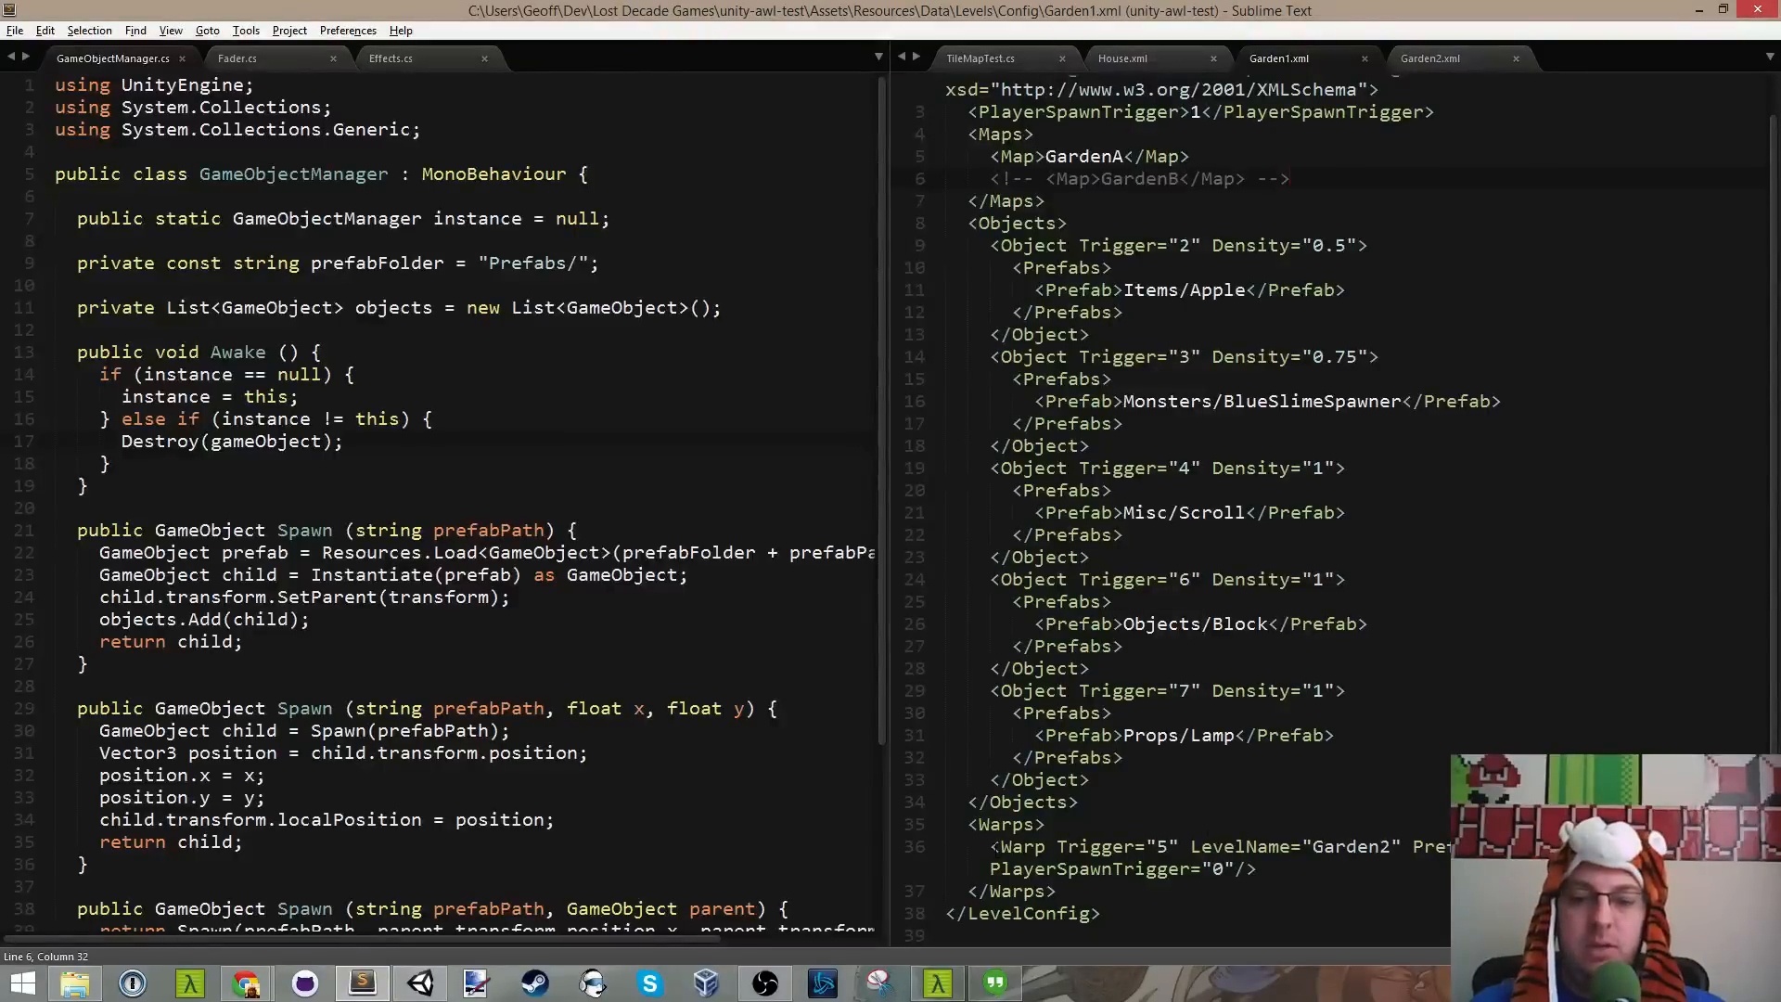
{"action": "left_click", "coordinate": [170, 30]}
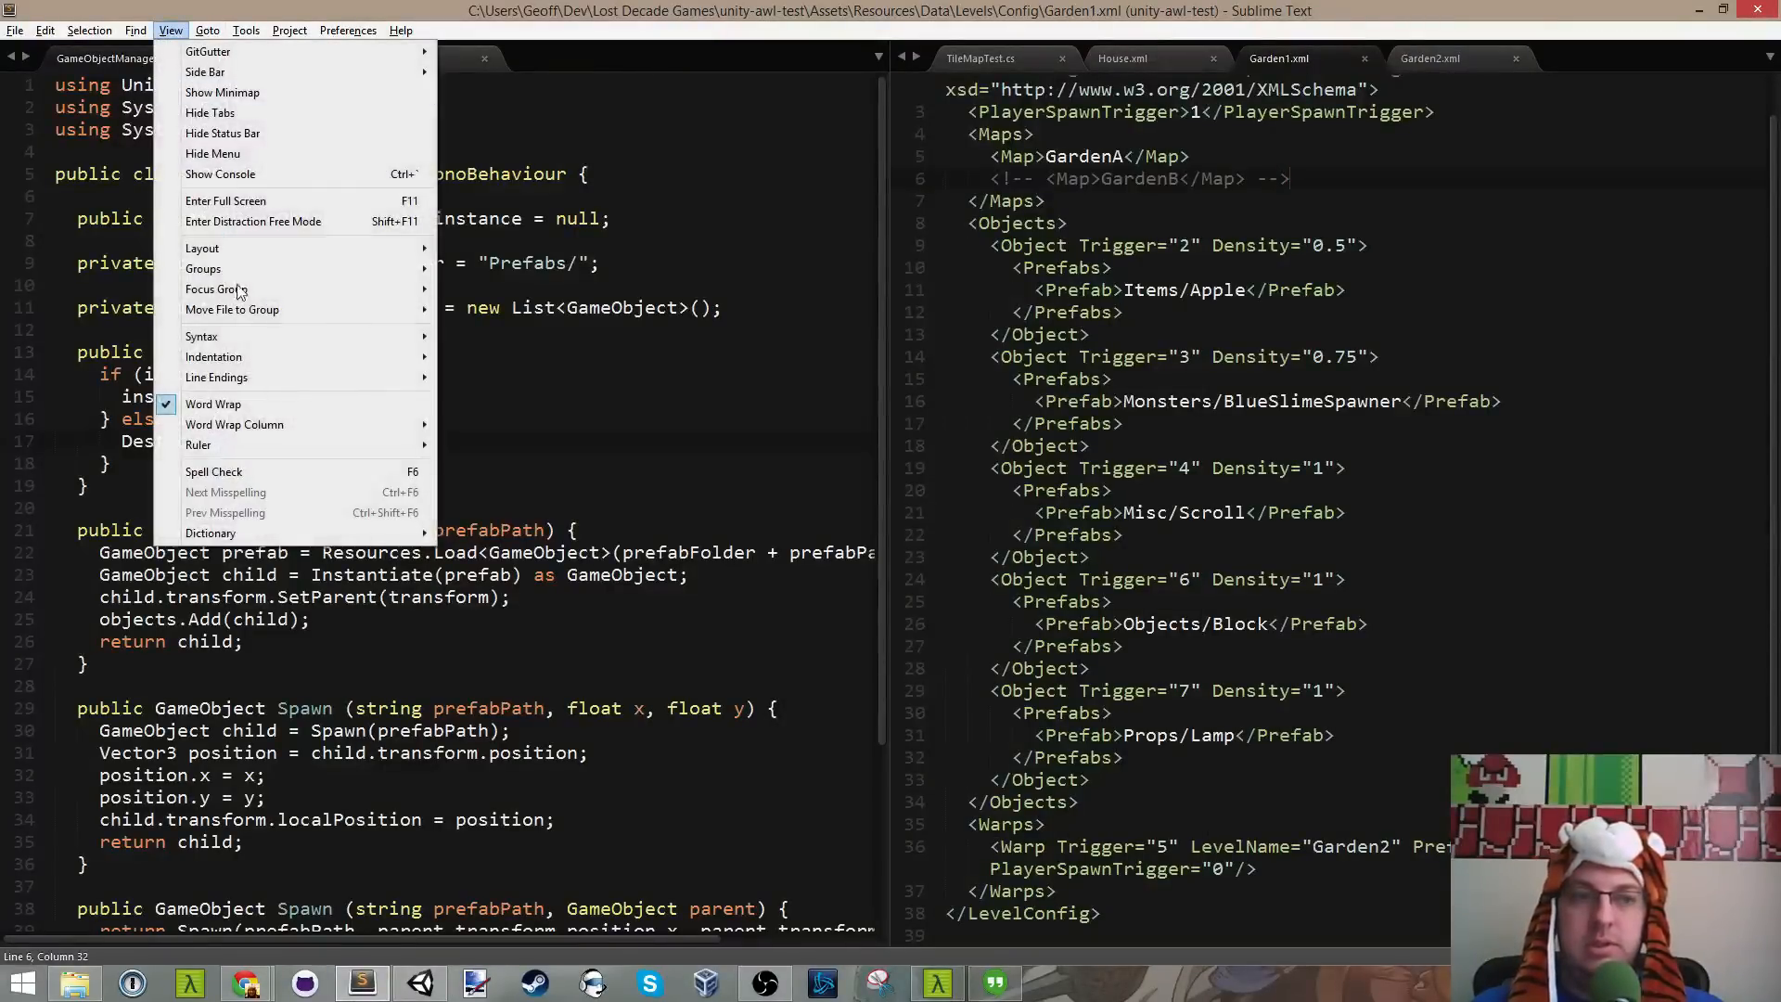
Step: Turn off word wrap, duplicate the Garden2 Warp line under Warps in Garden1.xml, and save the file
{"action": "left_click", "coordinate": [213, 404]}
{"action": "left_click", "coordinate": [991, 864]}
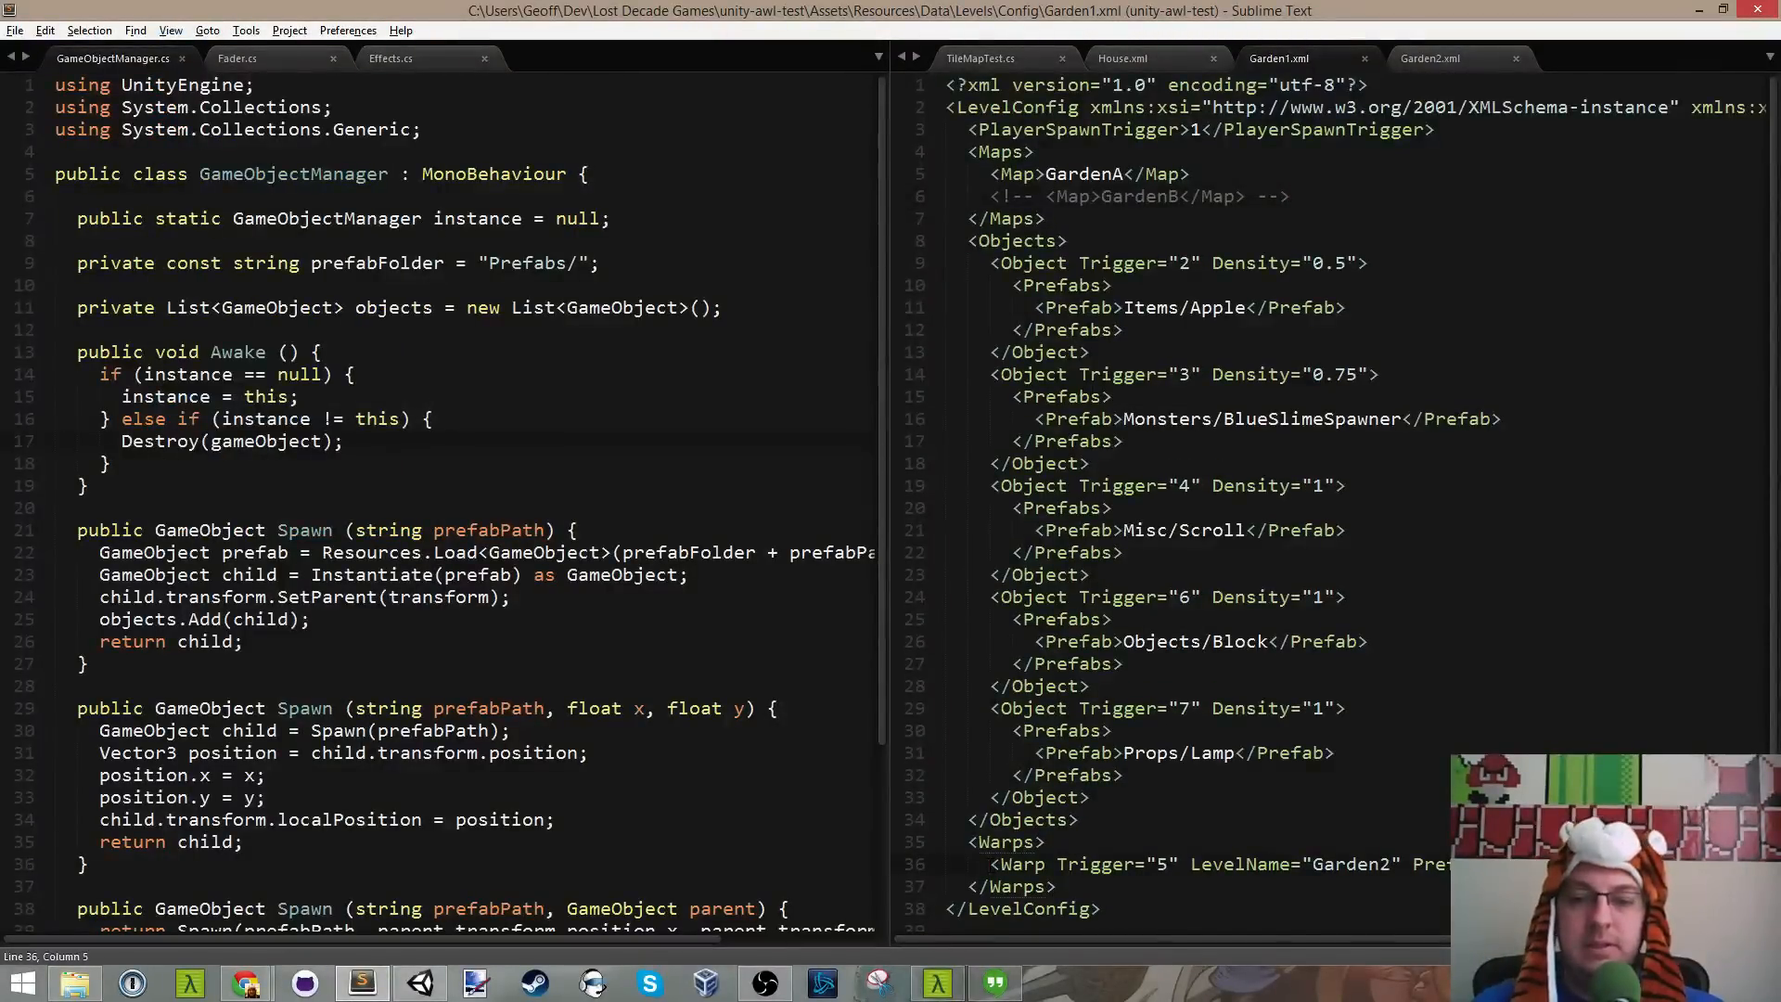
{"action": "key", "text": "shift+End"}
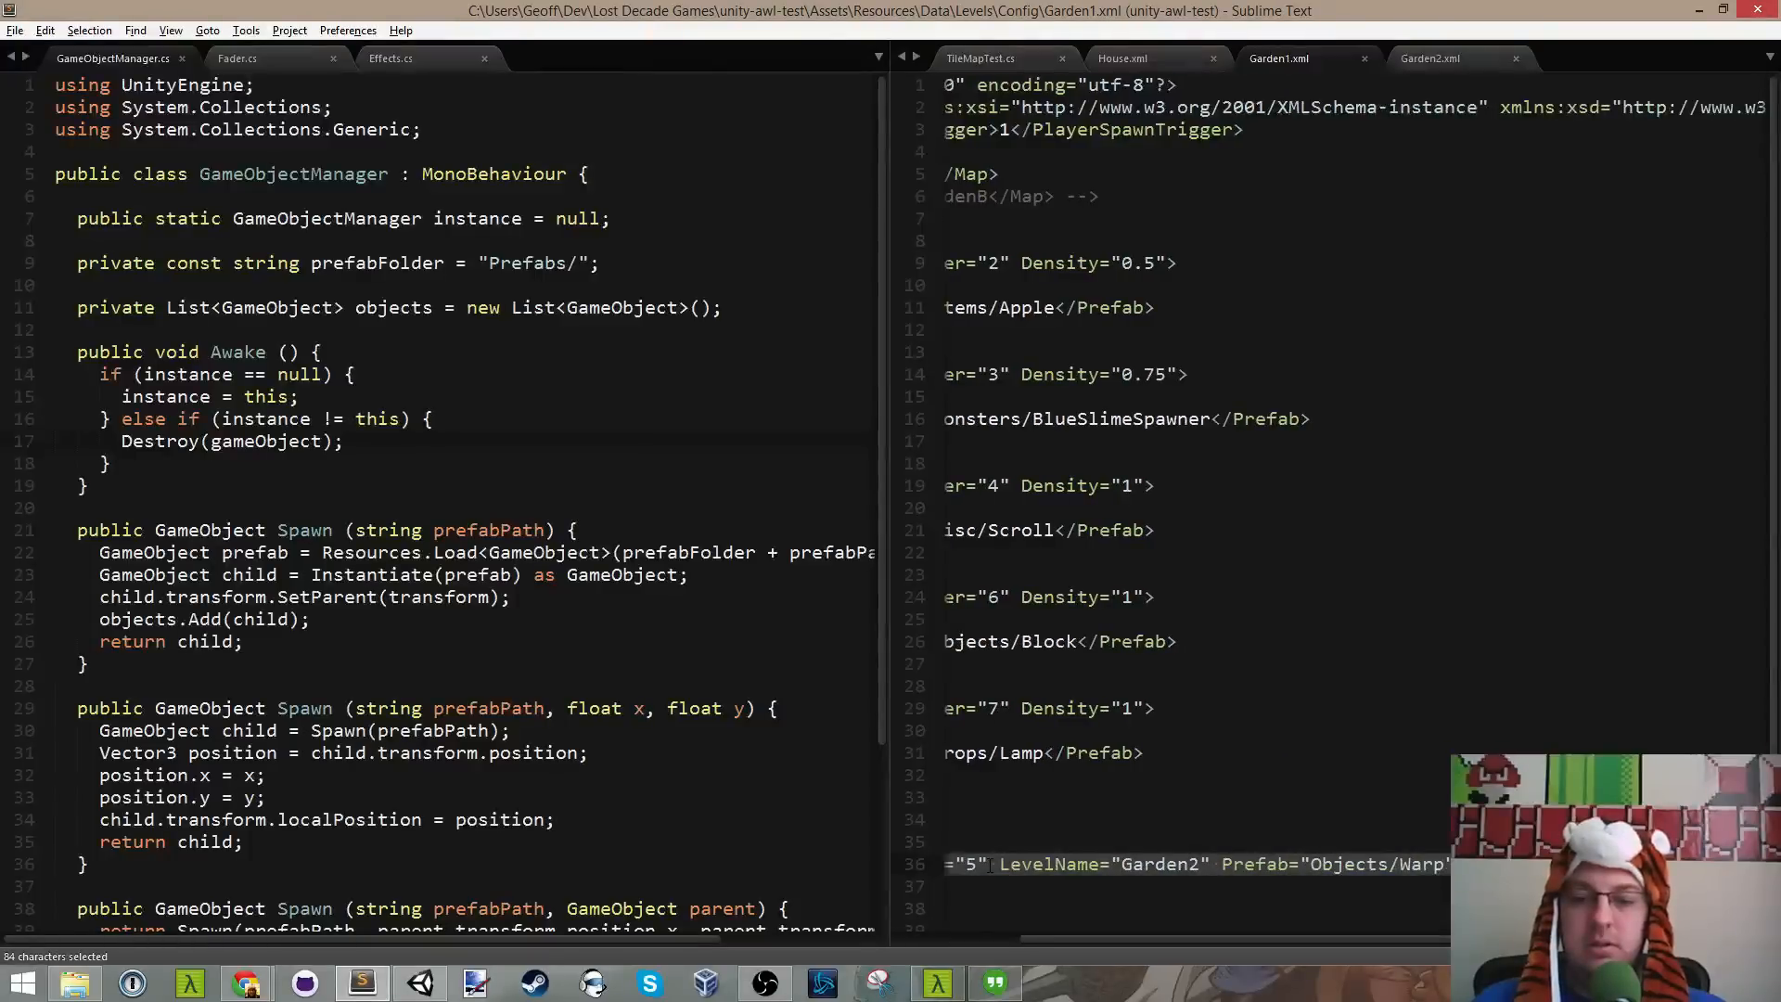
{"action": "key", "text": "ctrl+c"}
{"action": "key", "text": "End"}
{"action": "key", "text": "Return"}
{"action": "key", "text": "ctrl+v"}
{"action": "key", "text": "Home"}
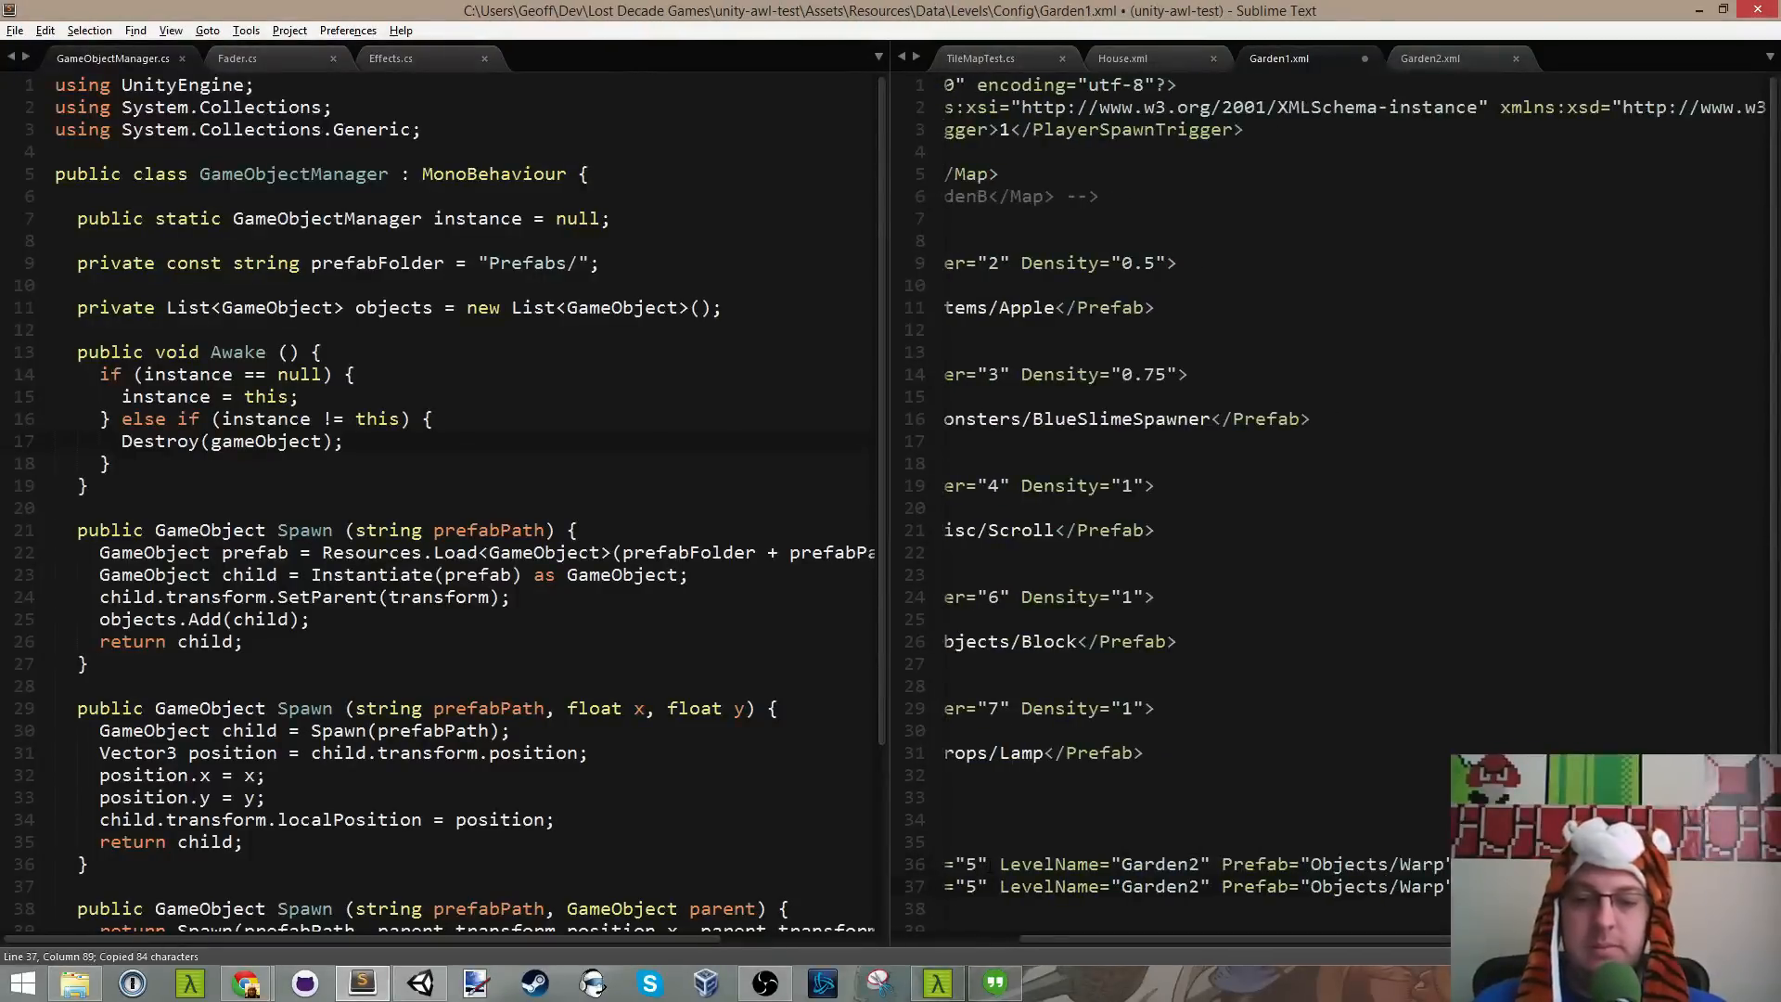
{"action": "key", "text": "ctrl+s"}
Step: Set the Trigger of the duplicated Warp line to 8 and save Garden1.xml
{"action": "scroll", "coordinate": [1336, 501], "scroll_direction": "down", "scroll_amount": 1}
{"action": "key", "text": "ctrl+Right"}
{"action": "key", "text": "ctrl+Right"}
{"action": "key", "text": "ctrl+Right"}
{"action": "key", "text": "ctrl+Right"}
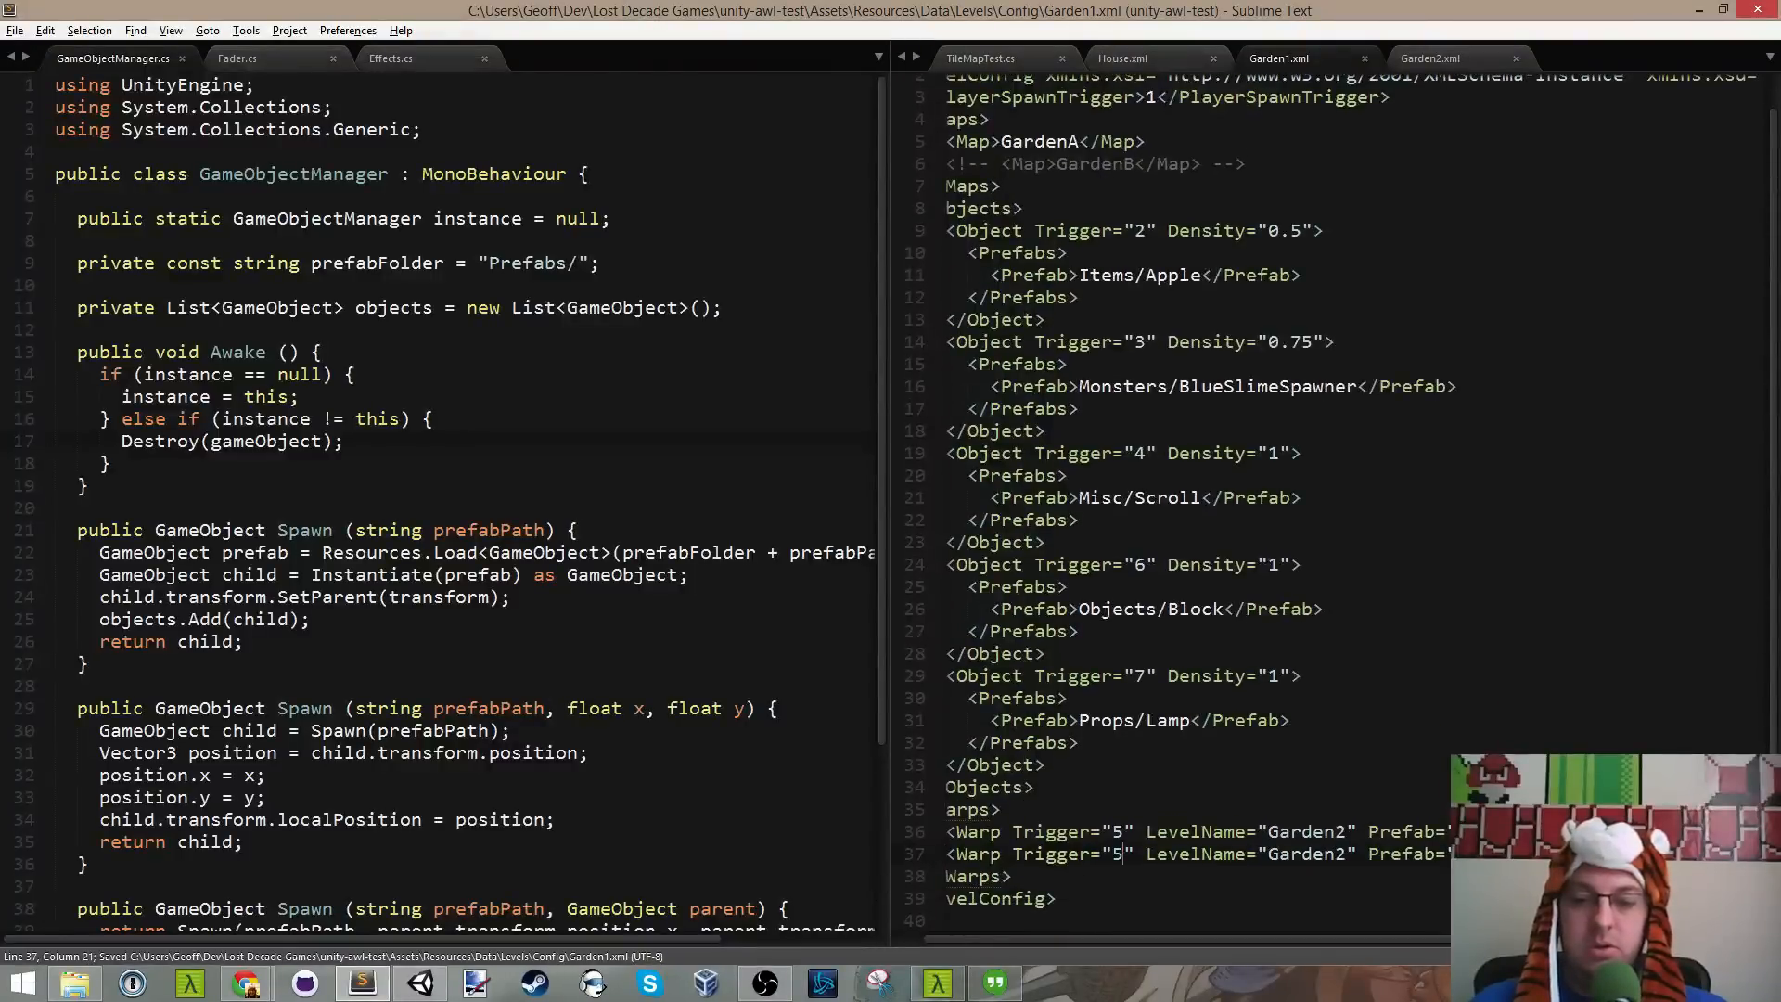
{"action": "key", "text": "BackSpace"}
{"action": "type", "text": "8"}
{"action": "key", "text": "ctrl+s"}
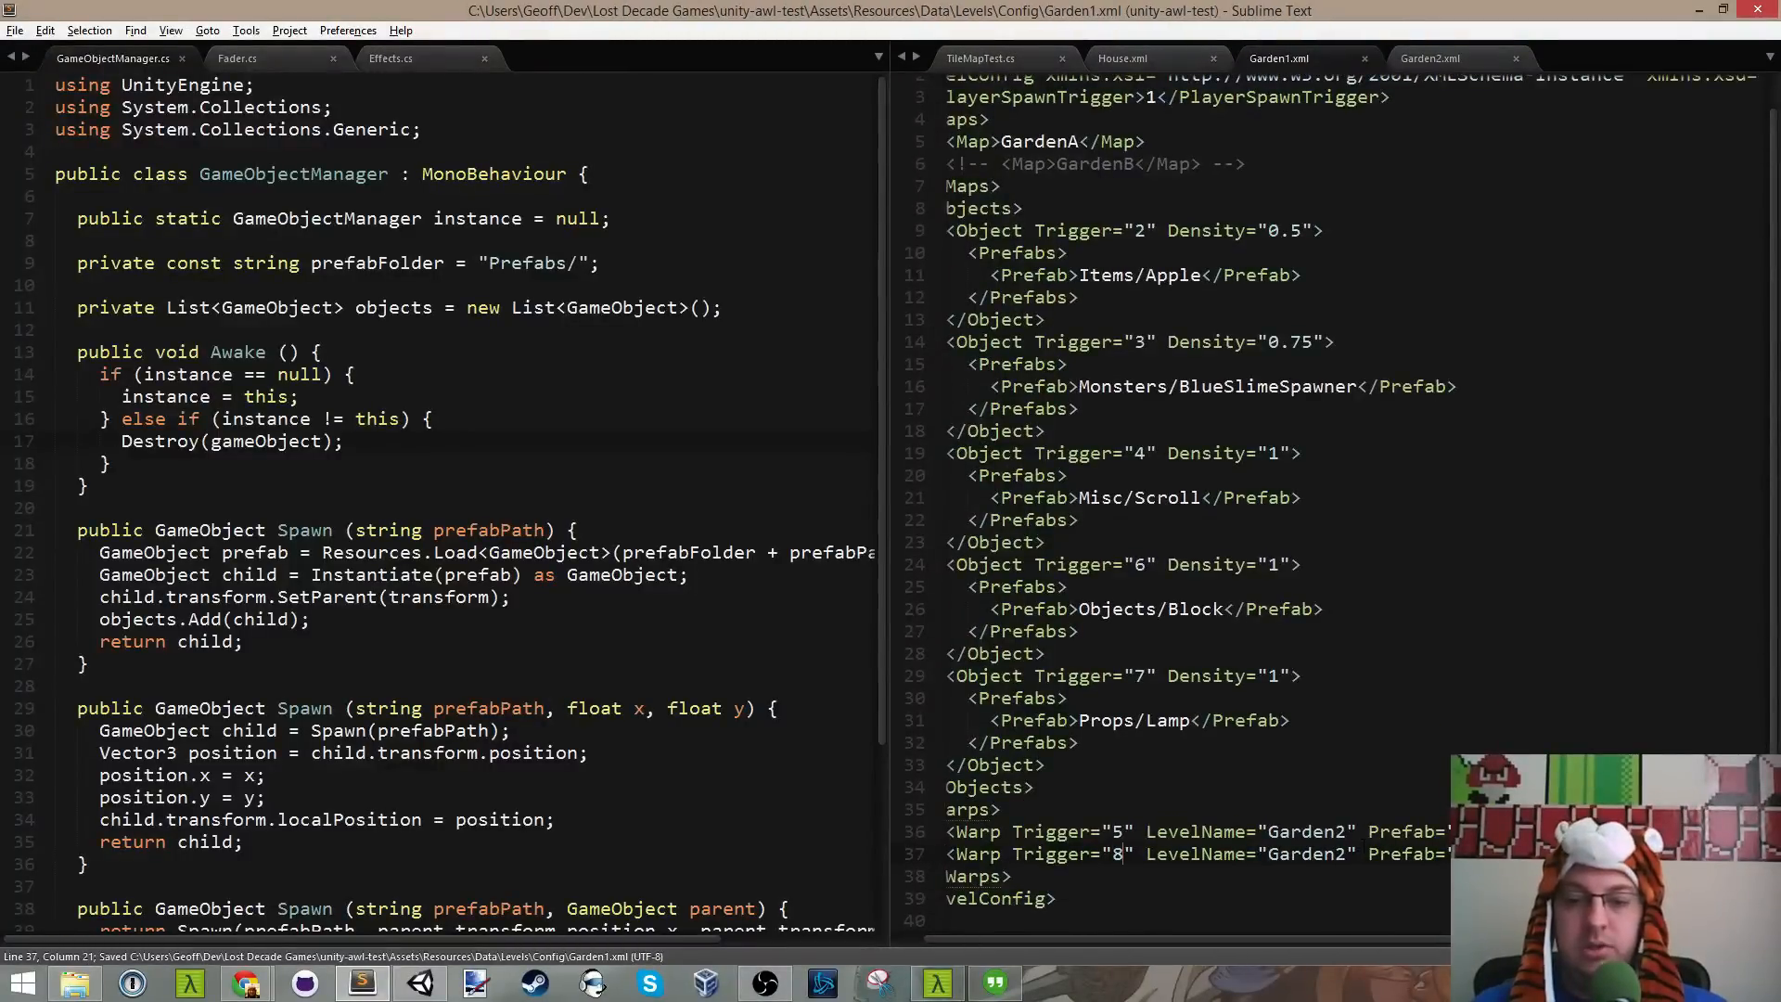
Step: Set the duplicated warp's LevelName to House, replace its PlayerSpawnTrigger number, and save Garden1.xml
{"action": "left_click_drag", "start_coordinate": [1346, 854], "coordinate": [1271, 855]}
{"action": "type", "text": "House"}
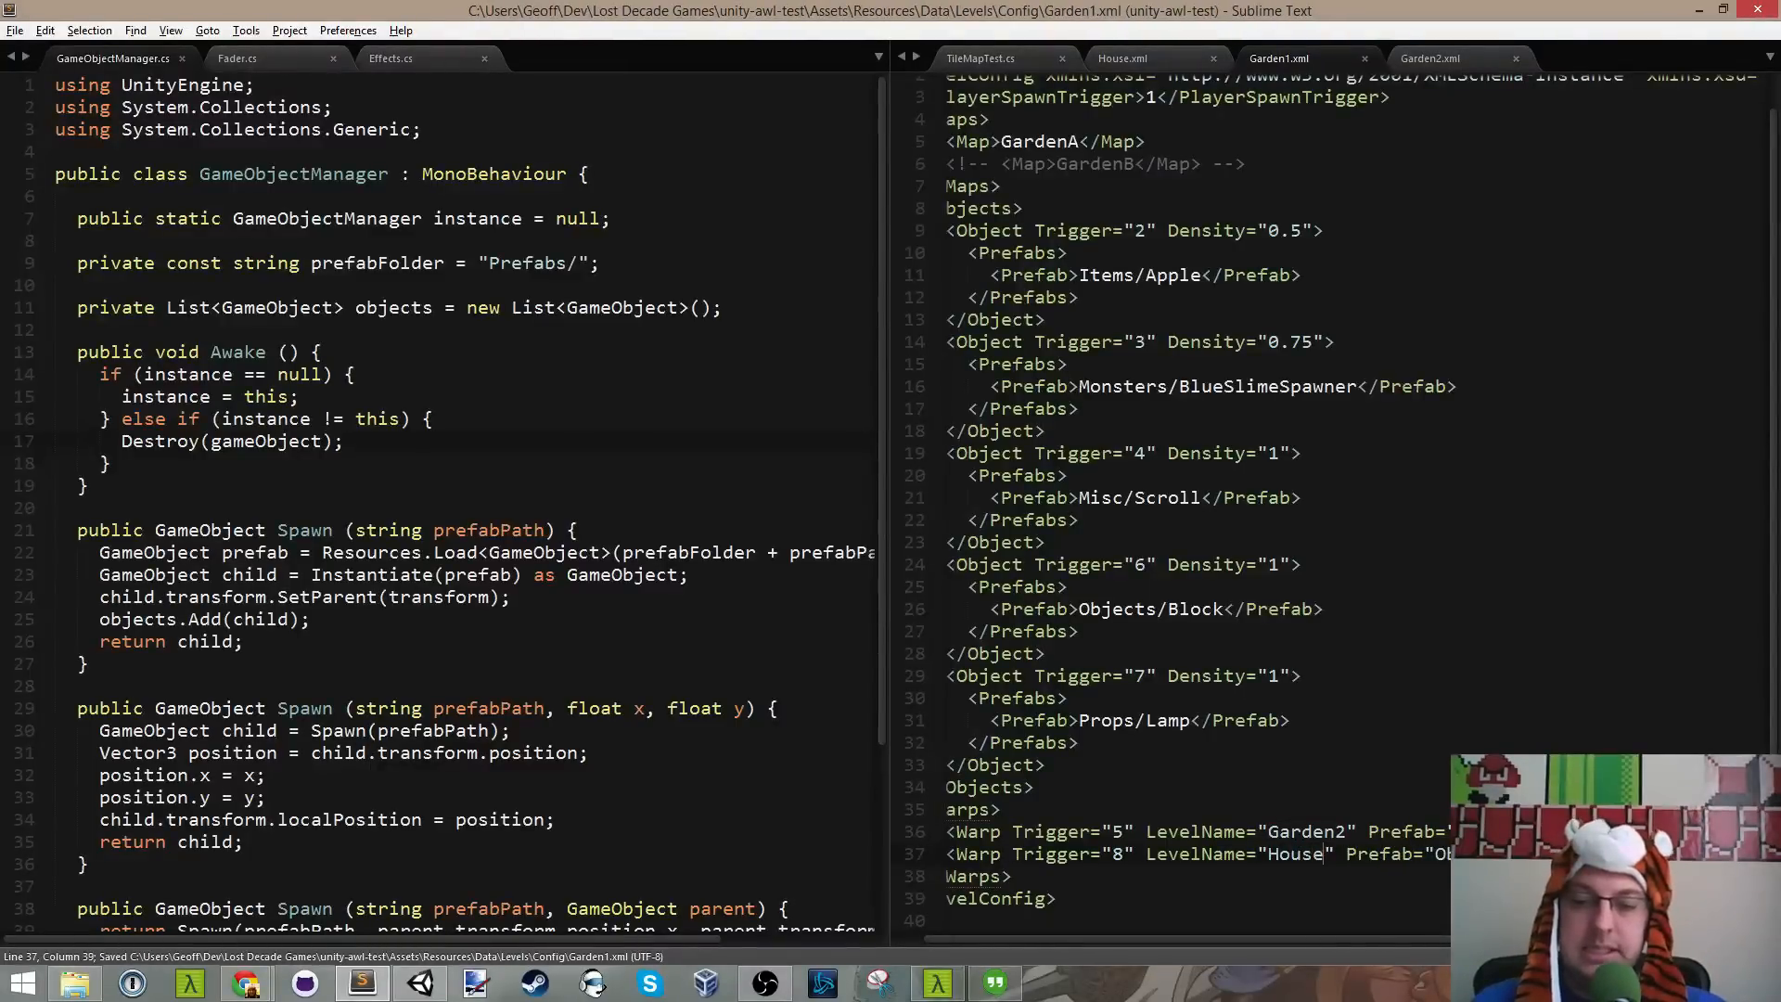
{"action": "scroll", "coordinate": [1336, 501], "scroll_direction": "right", "scroll_amount": 5}
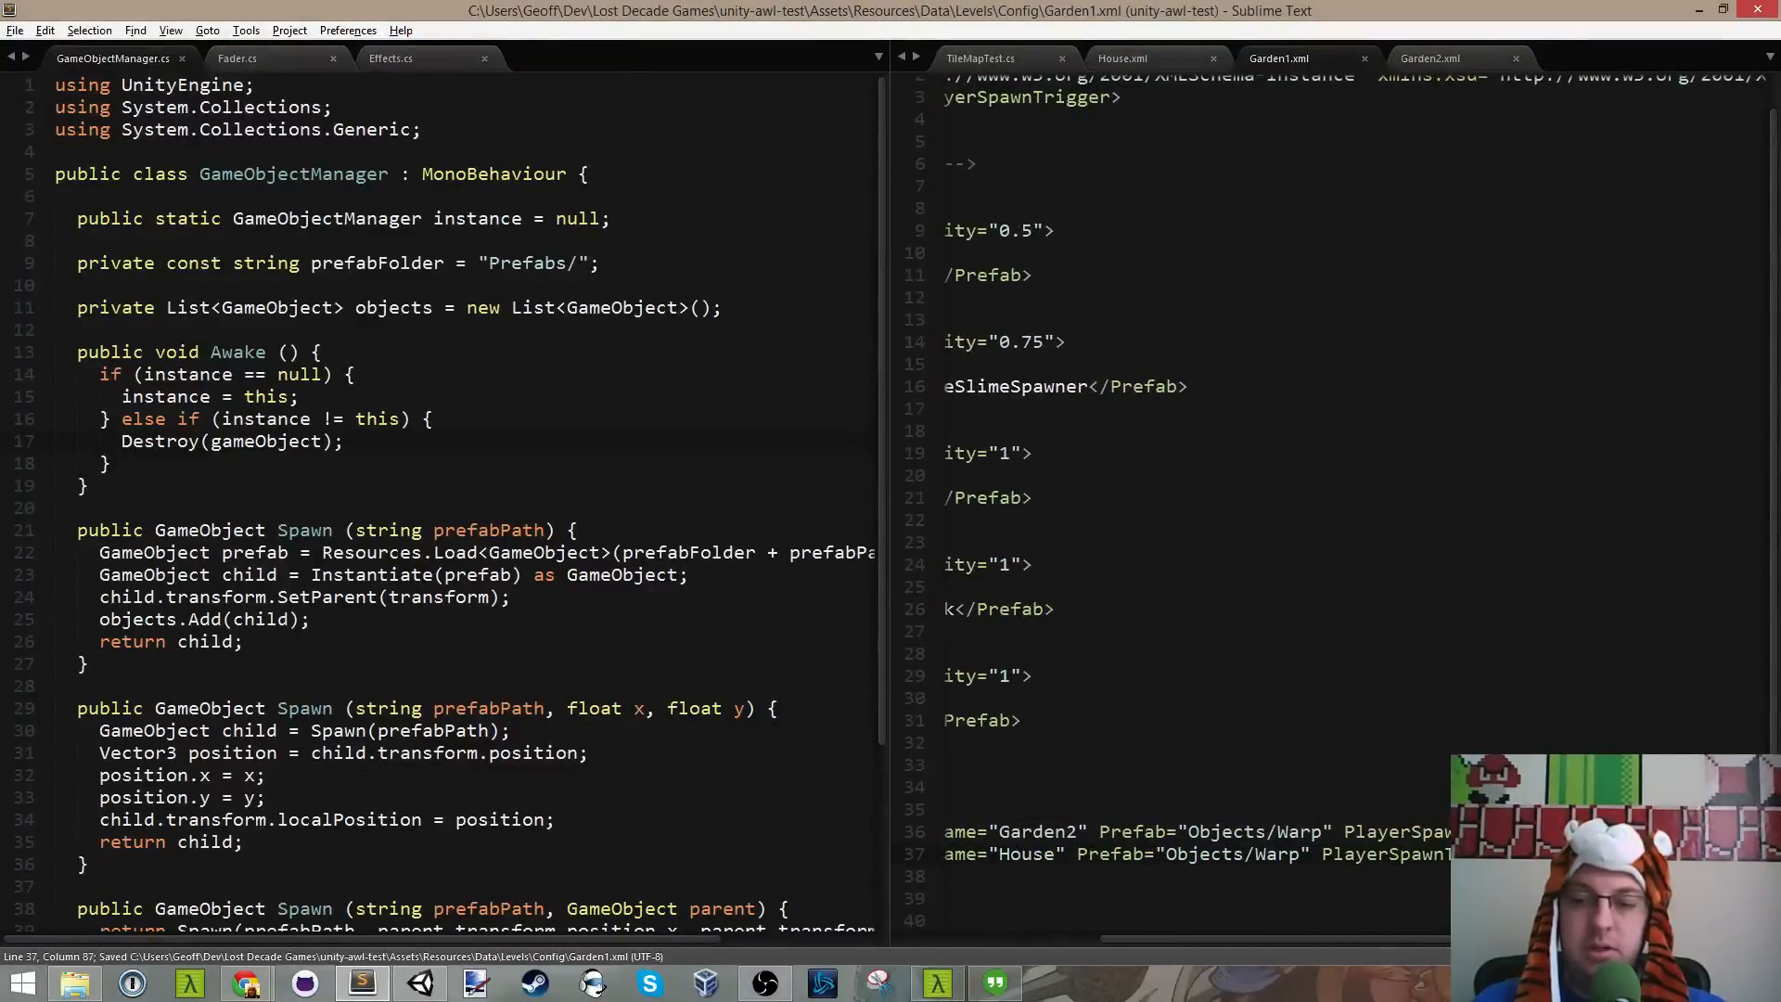
{"action": "key", "text": "shift+Left"}
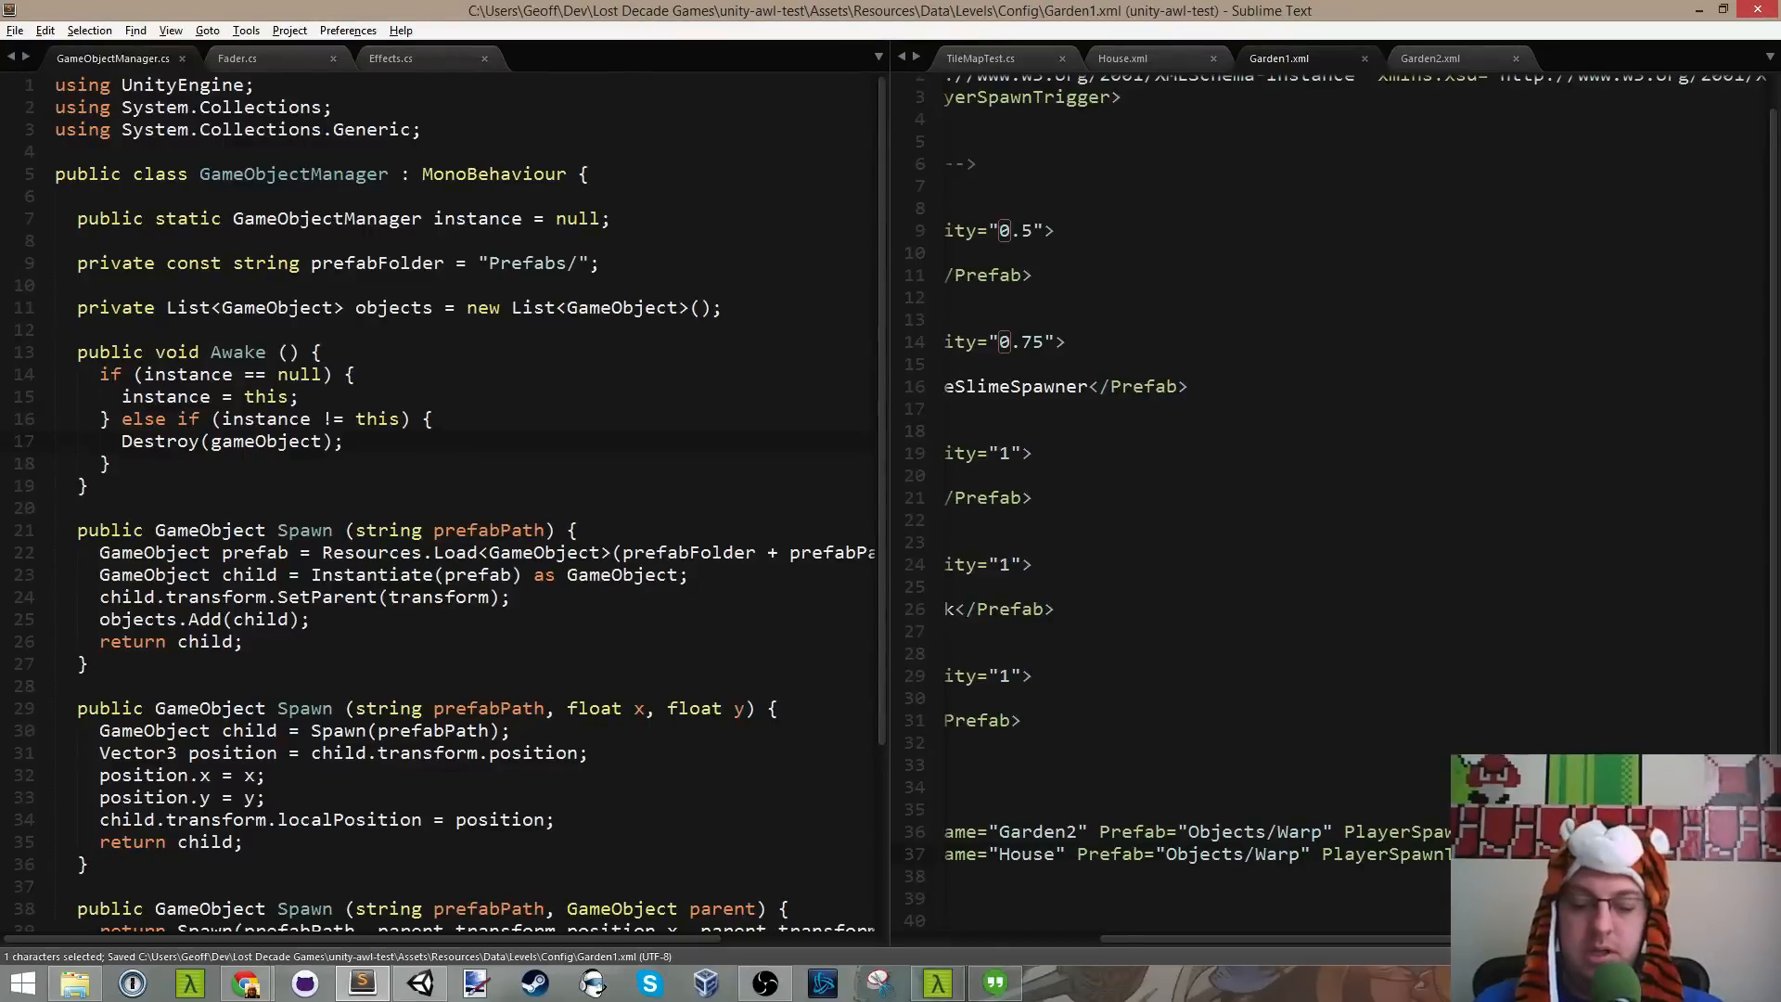
{"action": "type", "text": "1"}
{"action": "key", "text": "ctrl+s"}
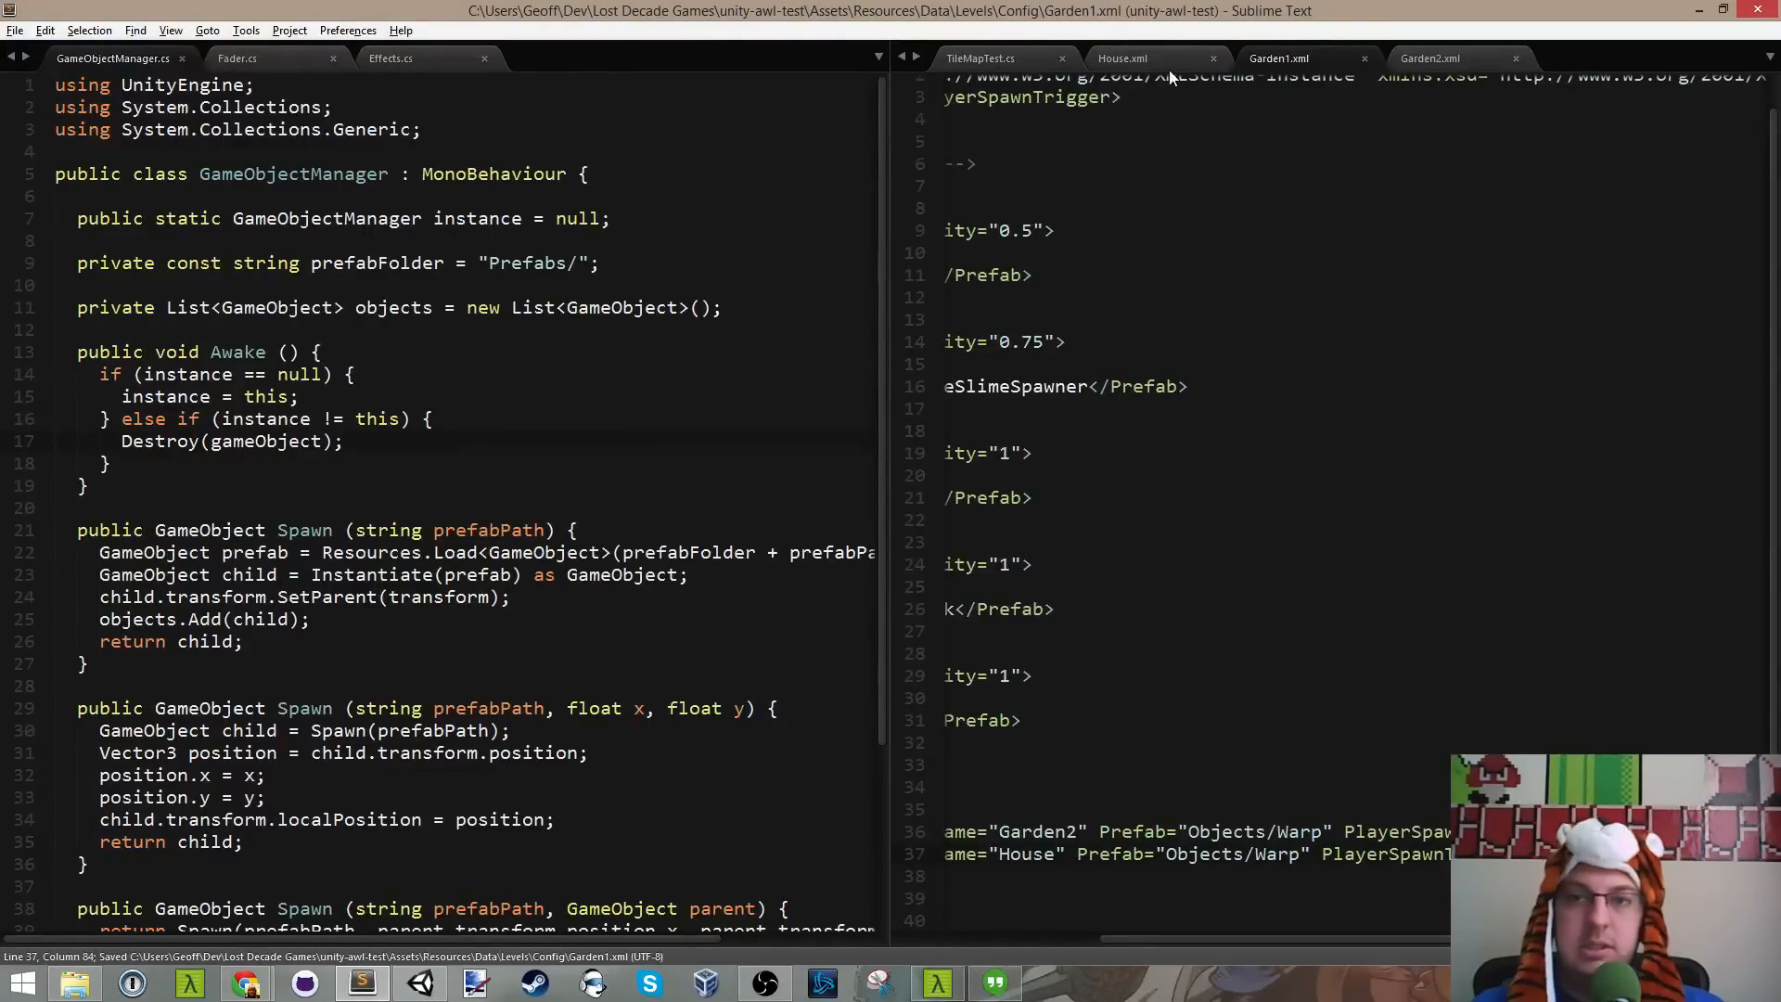
Step: Bring up House.xml, switch to Unity's TileEditor, load House.bytes to check its trigger tiles, and close the editor
{"action": "left_click", "coordinate": [1123, 58]}
{"action": "key", "text": "alt+Tab"}
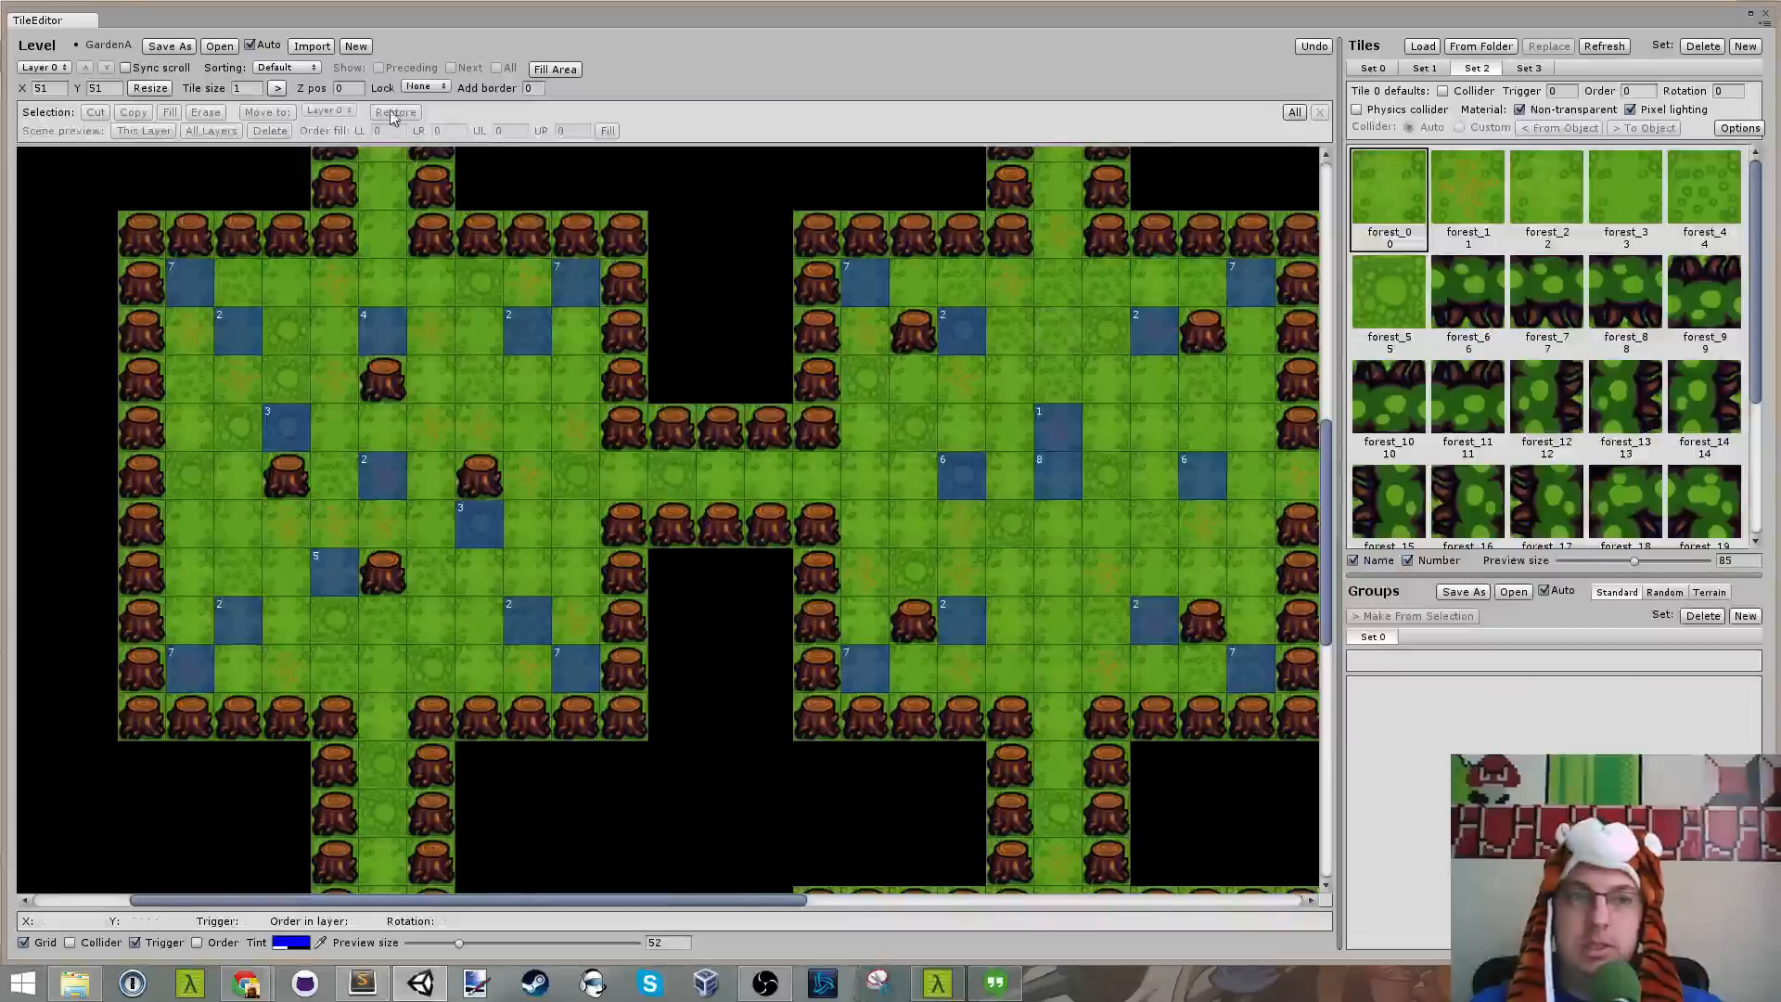
{"action": "left_click", "coordinate": [220, 46]}
{"action": "left_click", "coordinate": [223, 210]}
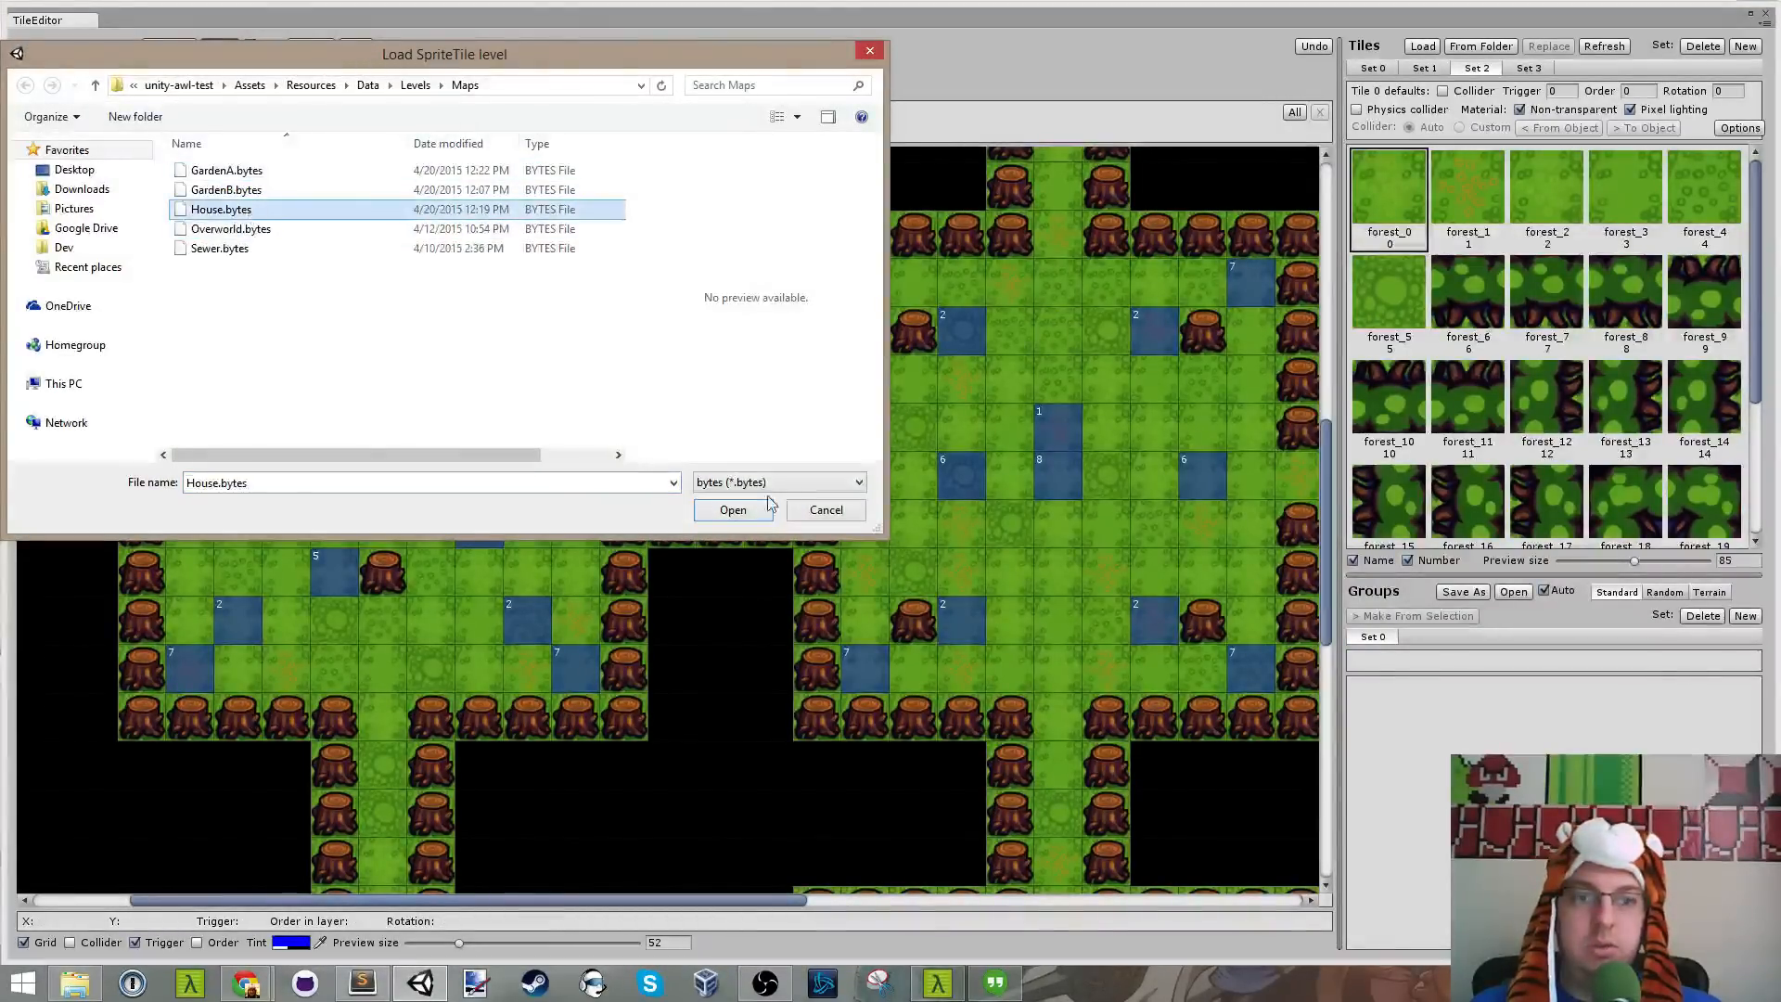
{"action": "left_click", "coordinate": [733, 511]}
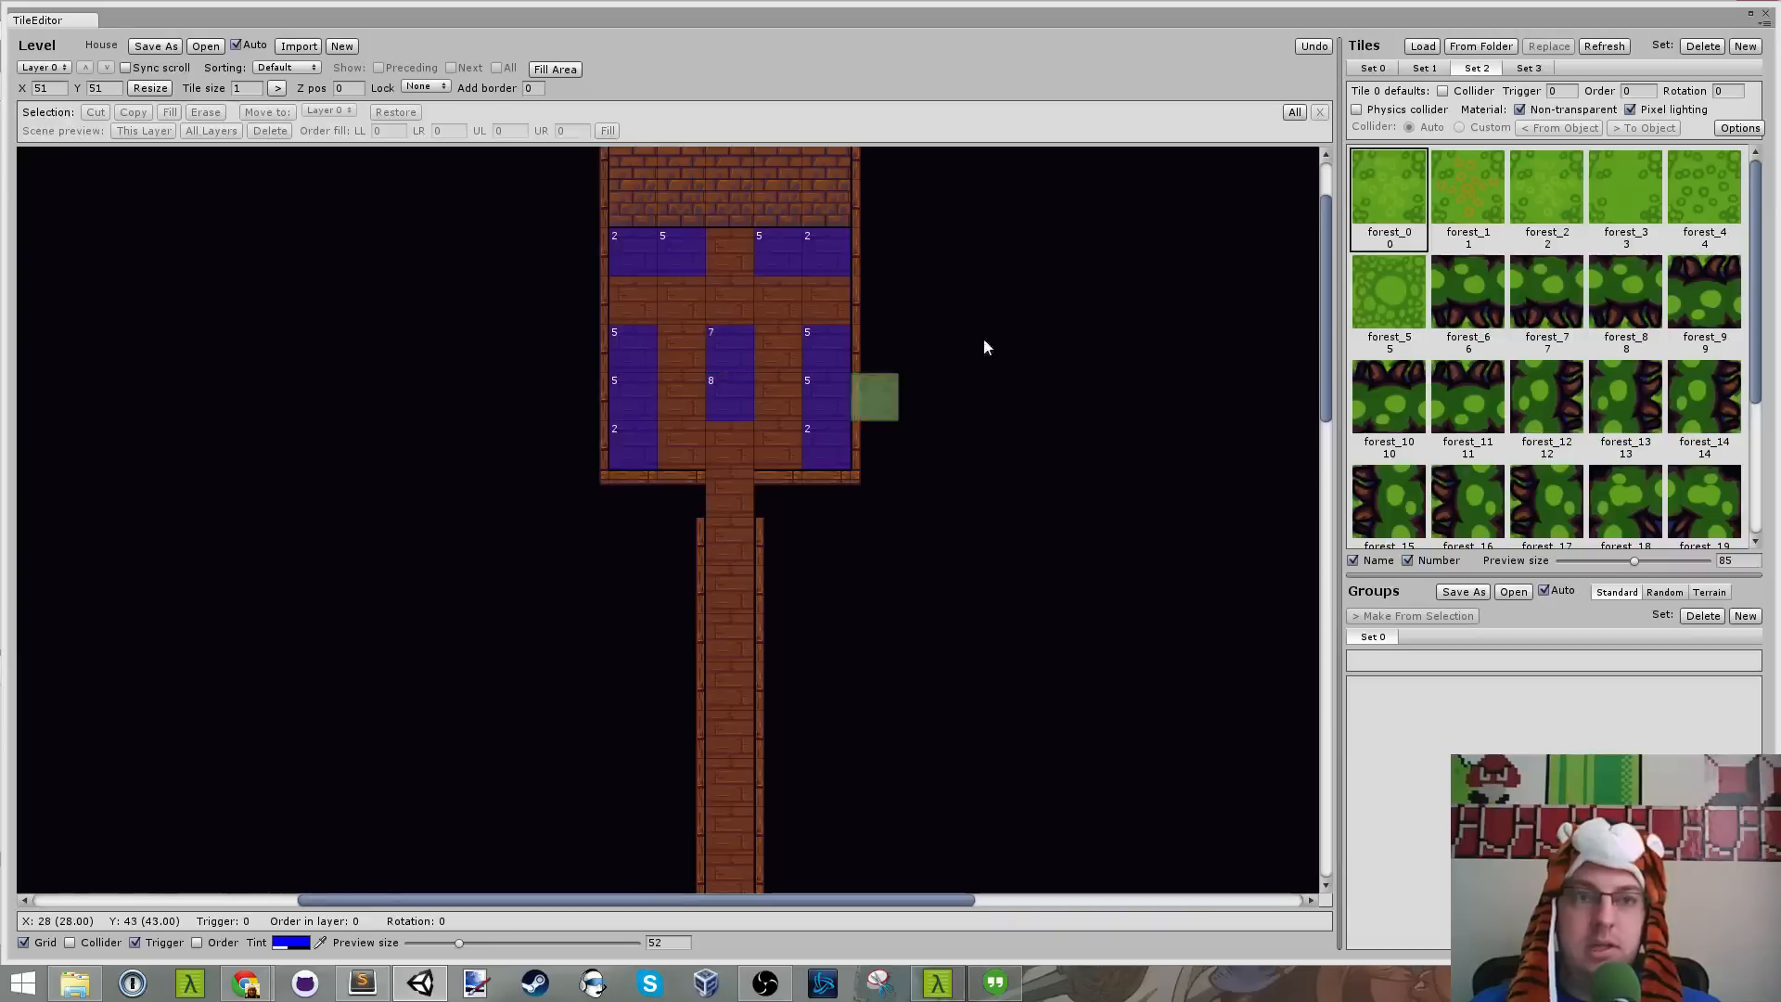
{"action": "left_click", "coordinate": [1765, 13]}
Step: Return to Sublime Text, review the Warps section at the end of House.xml, and save the file
{"action": "key", "text": "alt+Tab"}
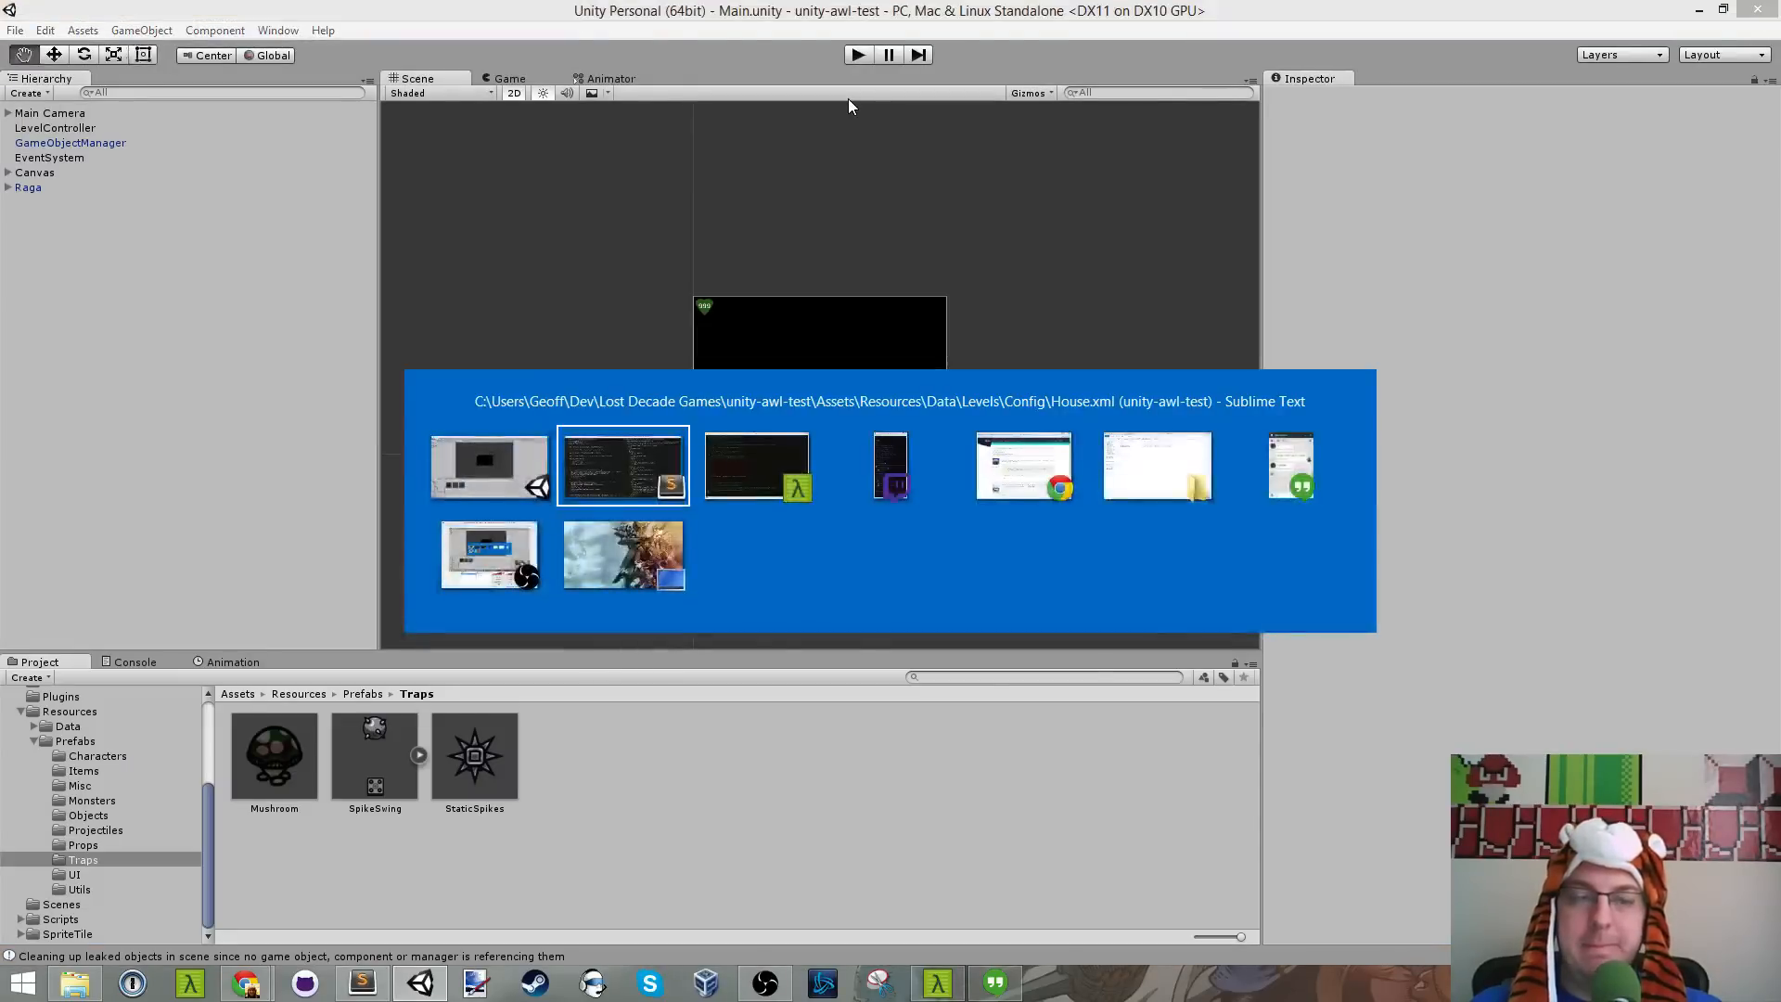
{"action": "left_click", "coordinate": [1258, 596]}
{"action": "scroll", "coordinate": [1243, 524], "scroll_direction": "down", "scroll_amount": 2}
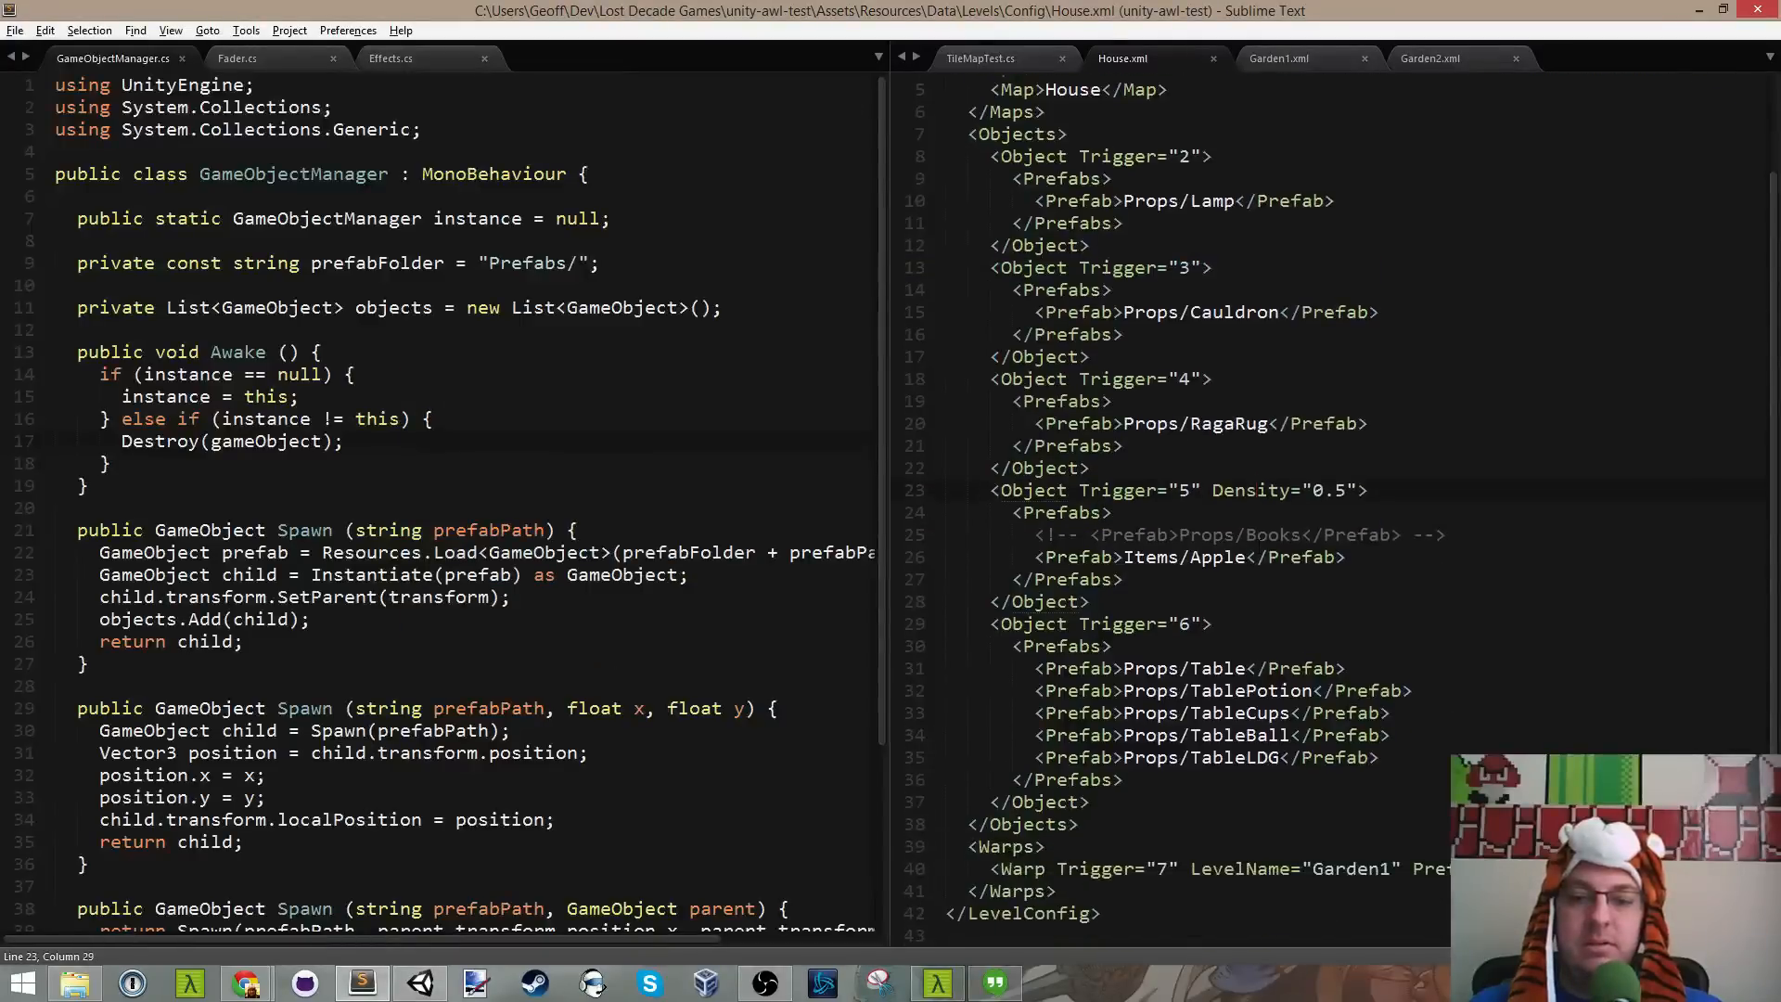
{"action": "key", "text": "ctrl+s"}
Step: Switch to Unity, run the game, and walk the character up through the house rooms onto the warp
{"action": "key", "text": "alt+Tab"}
{"action": "key", "text": "alt+Tab"}
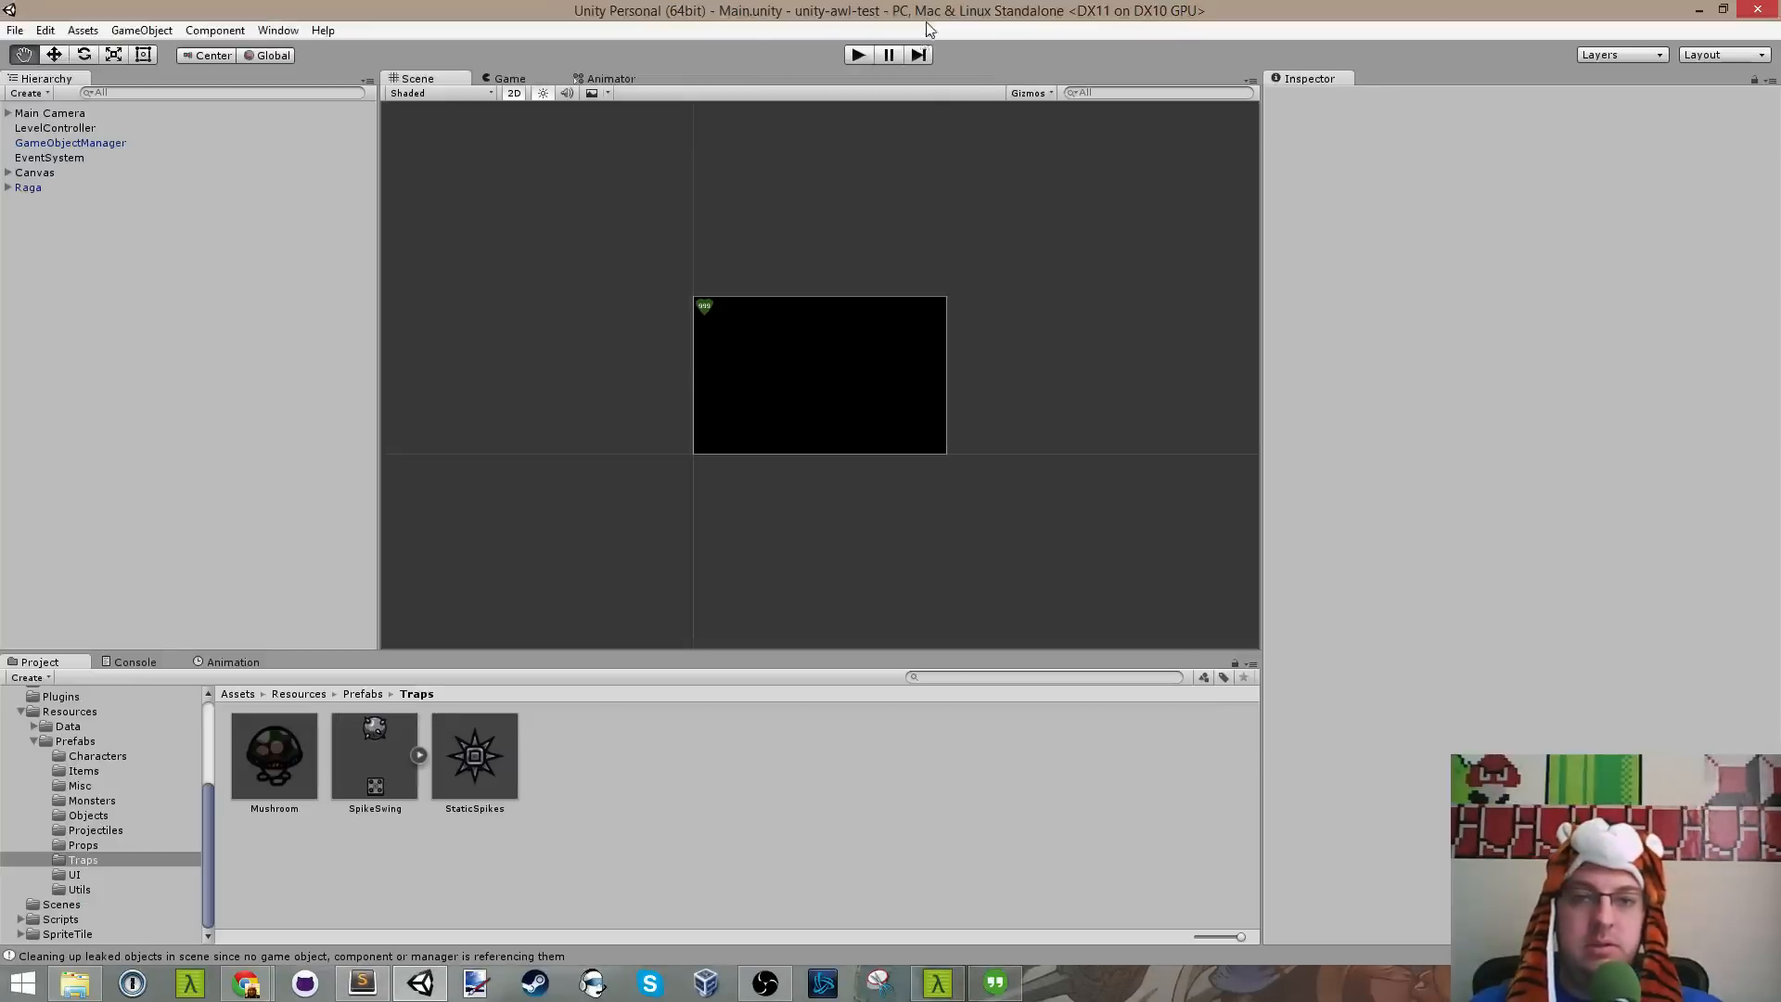
{"action": "left_click", "coordinate": [859, 55]}
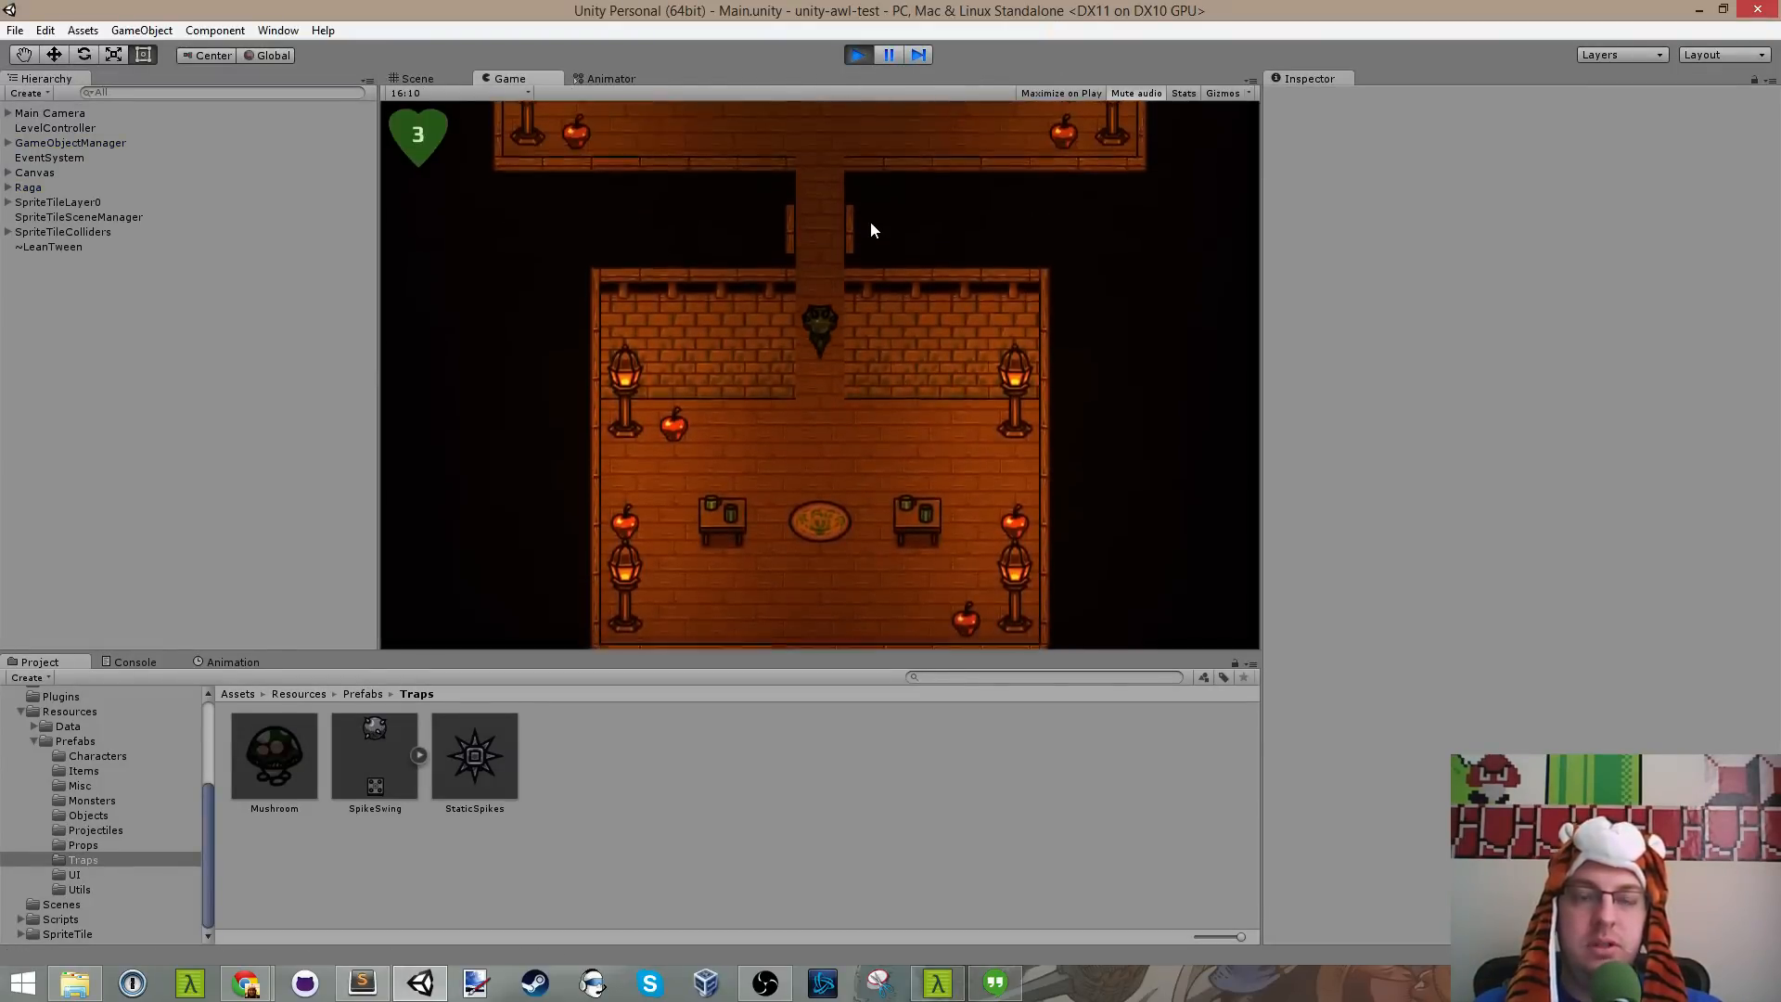
{"action": "key", "text": "Up"}
{"action": "key", "text": "Left"}
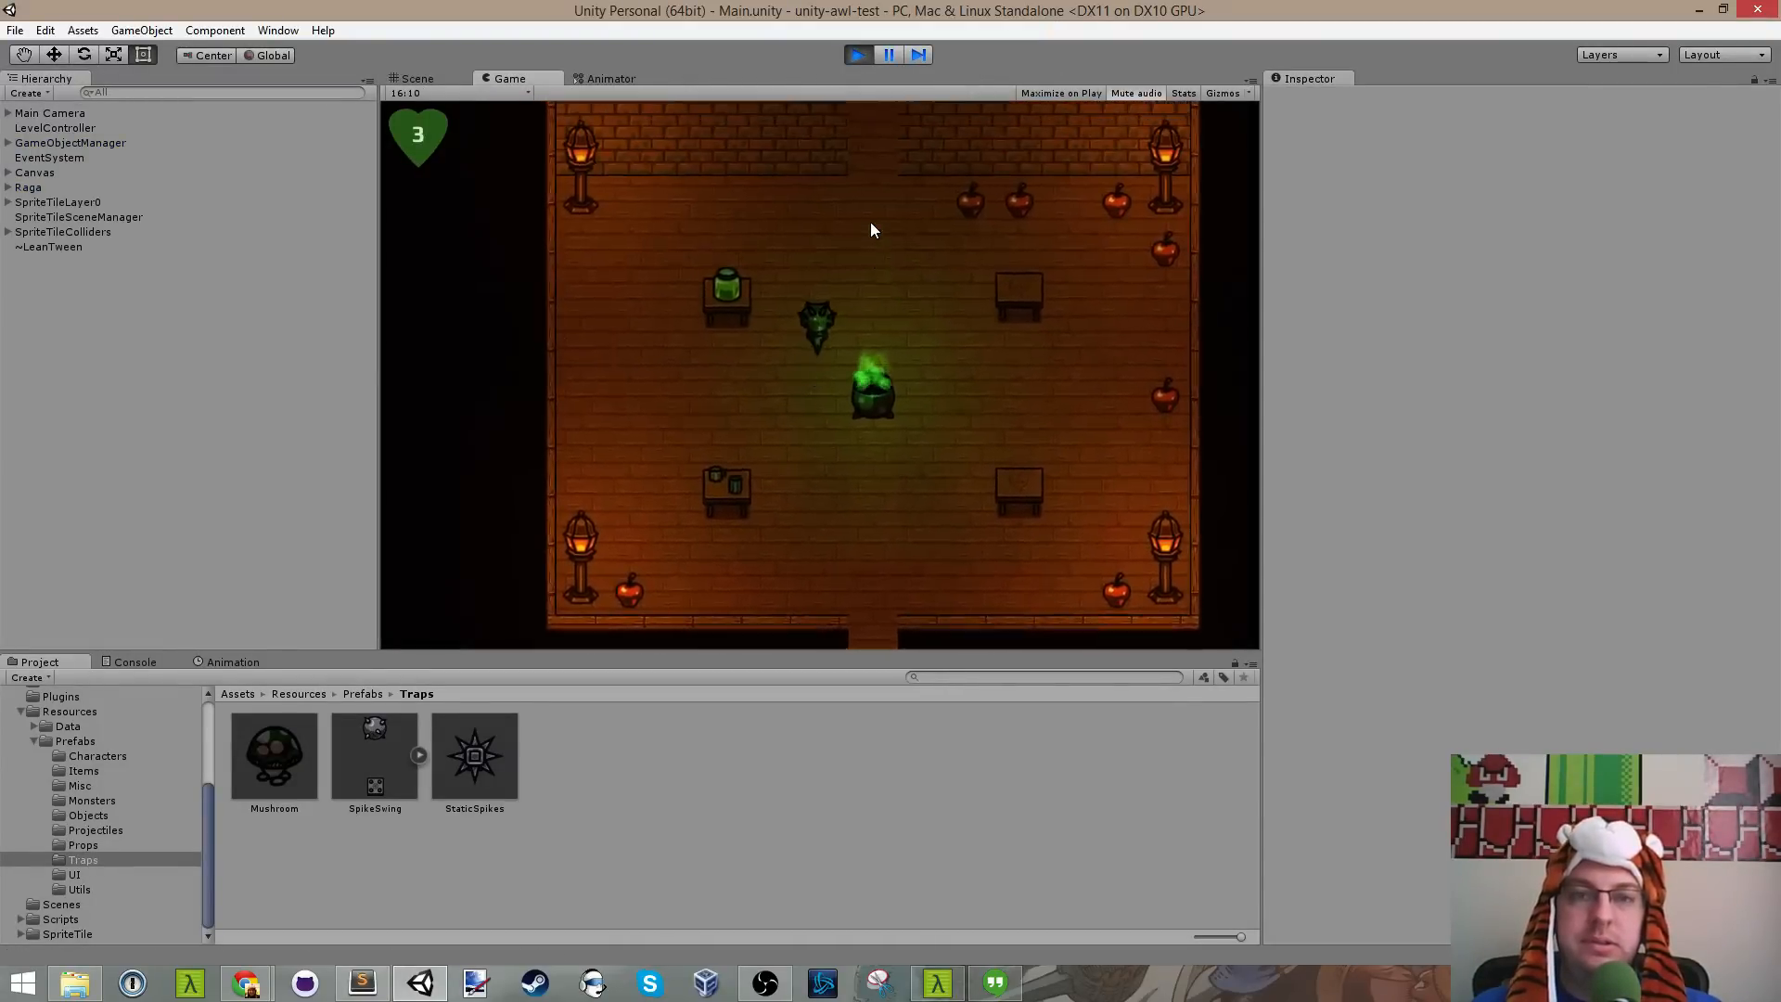
{"action": "key", "text": "Right"}
{"action": "key", "text": "Up"}
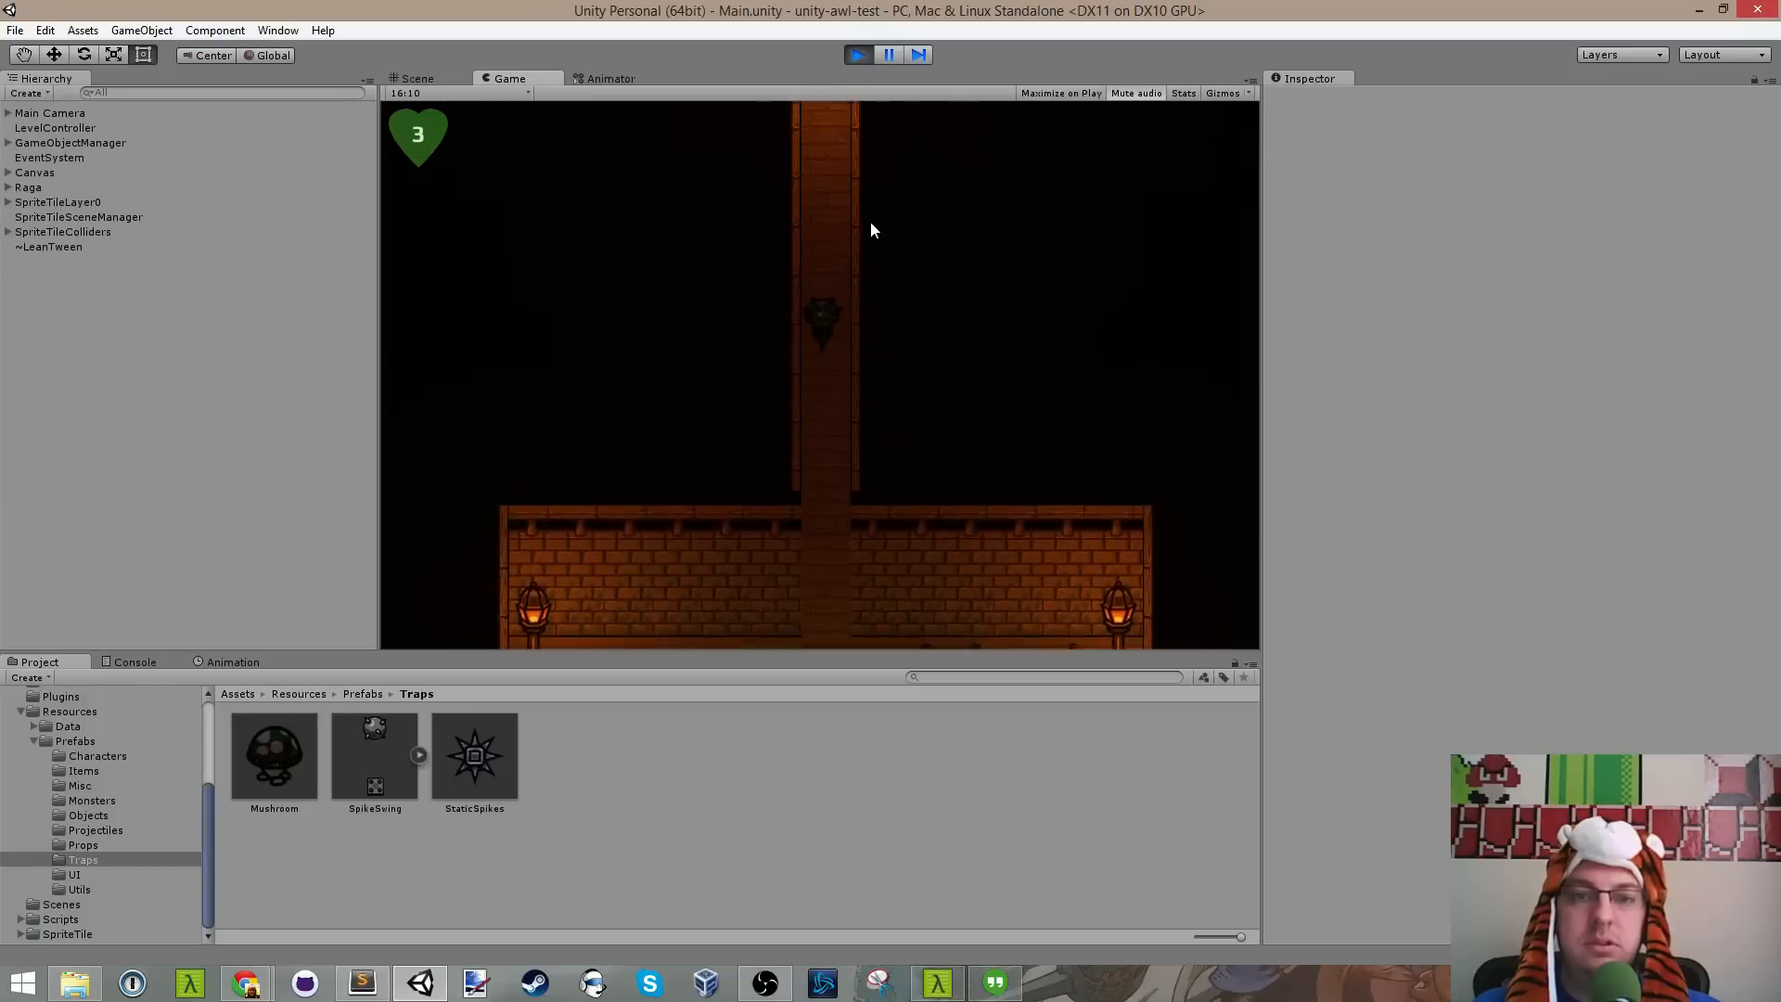
{"action": "key", "text": "Up"}
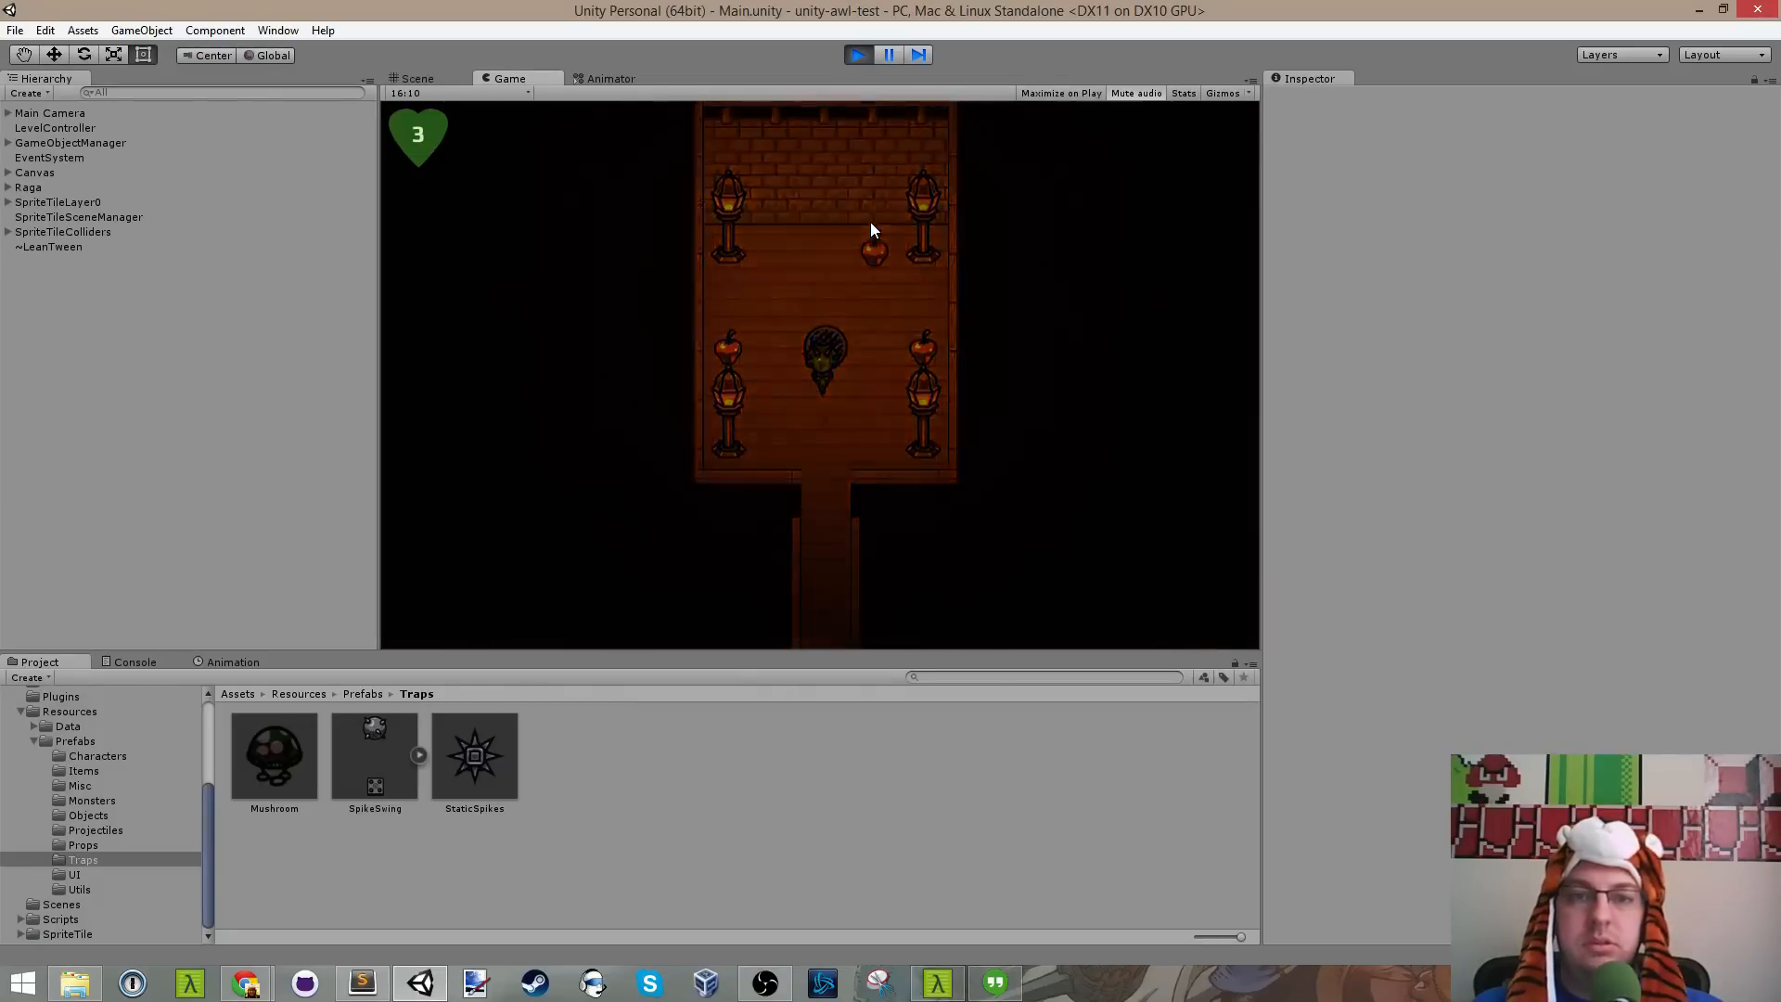
{"action": "key", "text": "Up"}
{"action": "key", "text": "Right"}
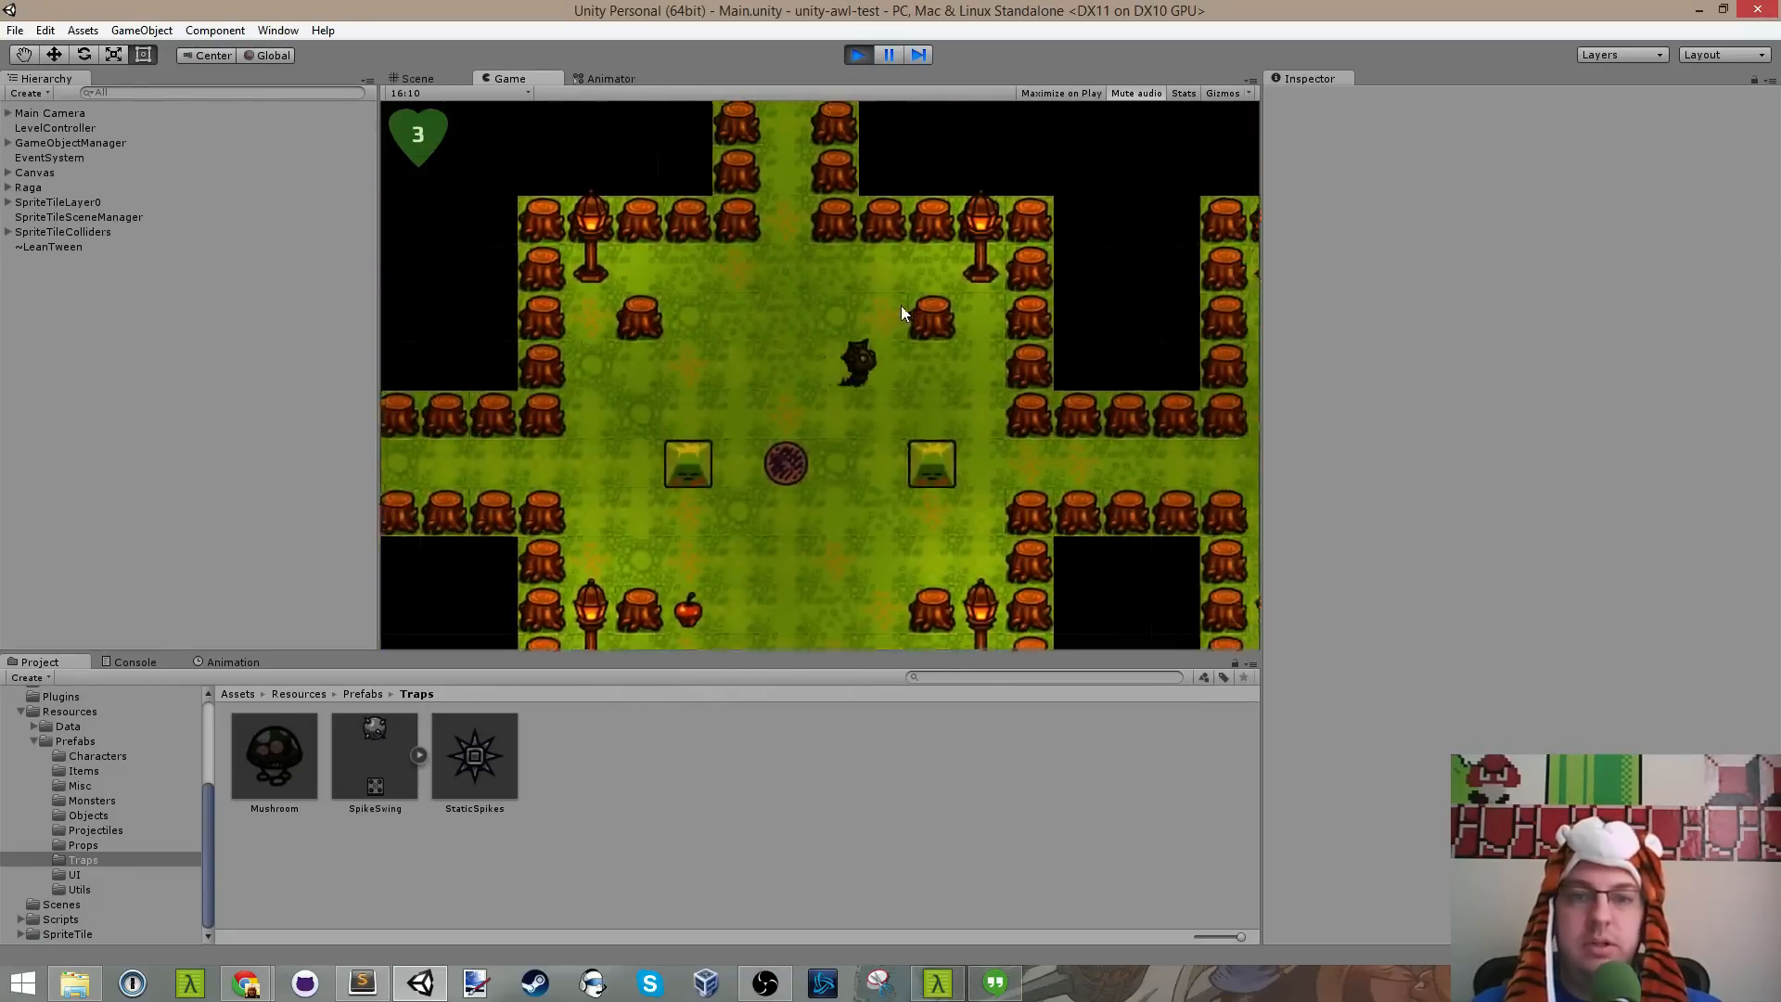
Step: Walk the character around the garden room and onto the warp leading back to the house
{"action": "key", "text": "Right"}
{"action": "key", "text": "Down"}
{"action": "key", "text": "Left"}
{"action": "key", "text": "Down"}
{"action": "key", "text": "Left"}
{"action": "key", "text": "Up"}
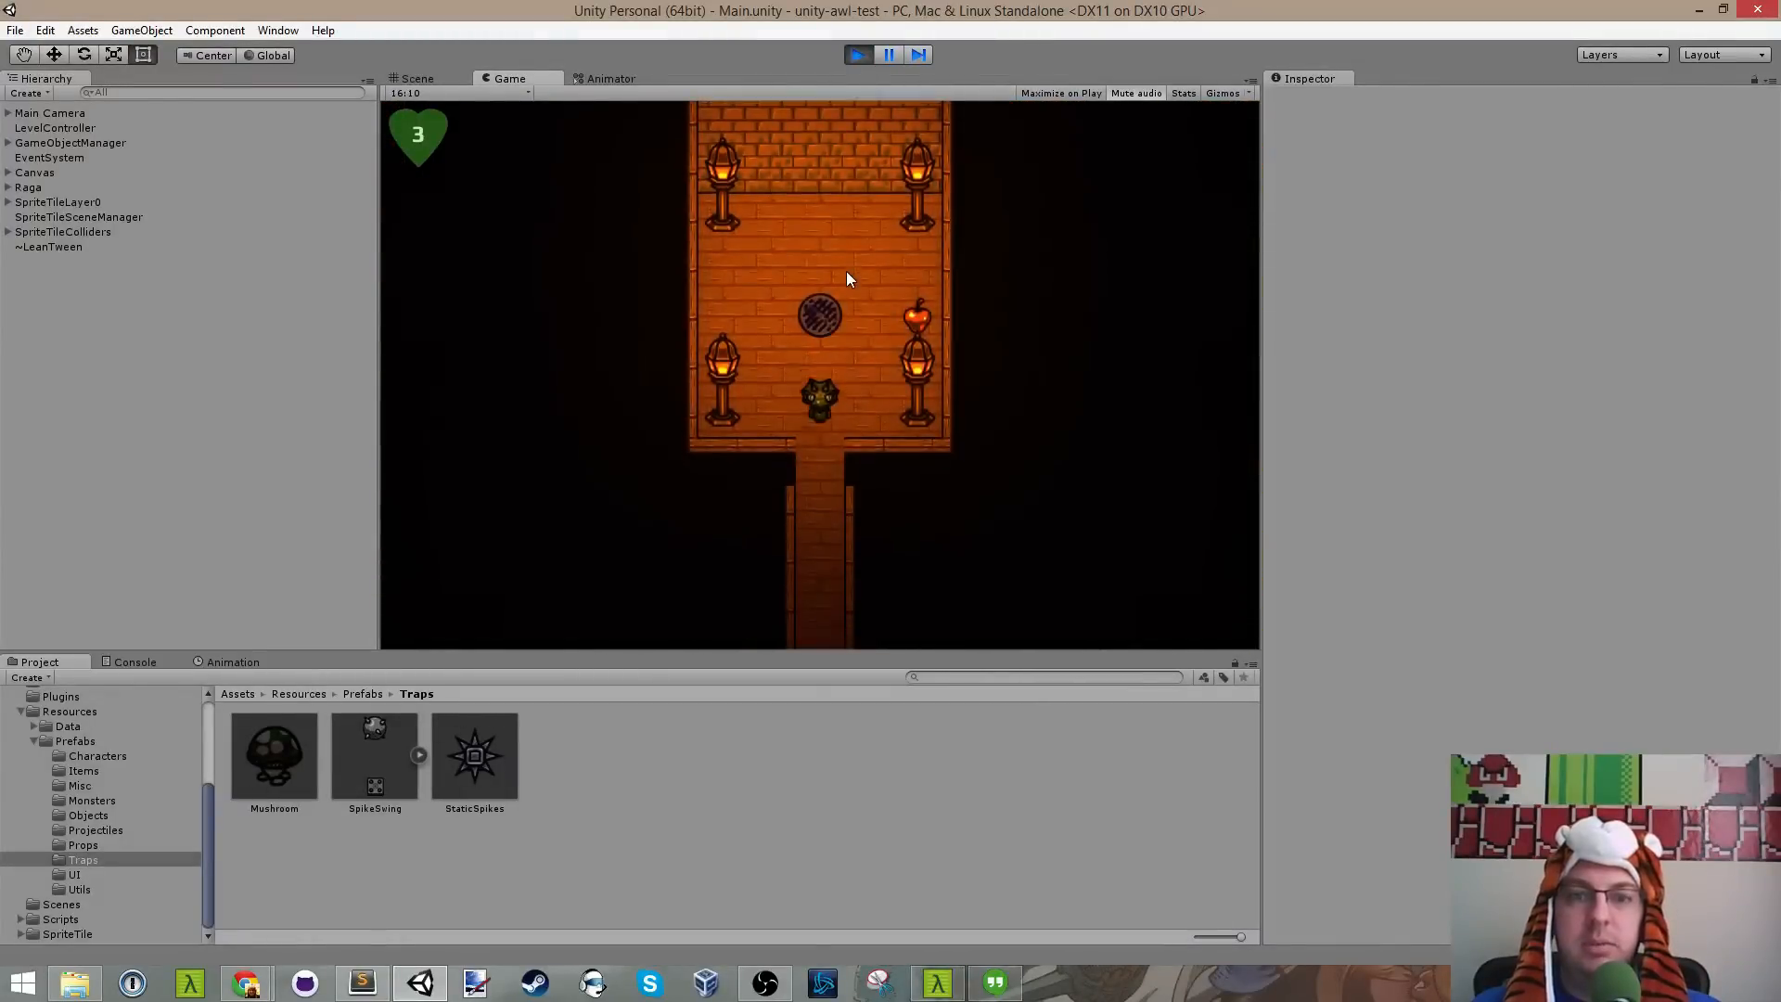
Step: Walk down the corridor into the cauldron room and collect apples around the tables
{"action": "key", "text": "Down"}
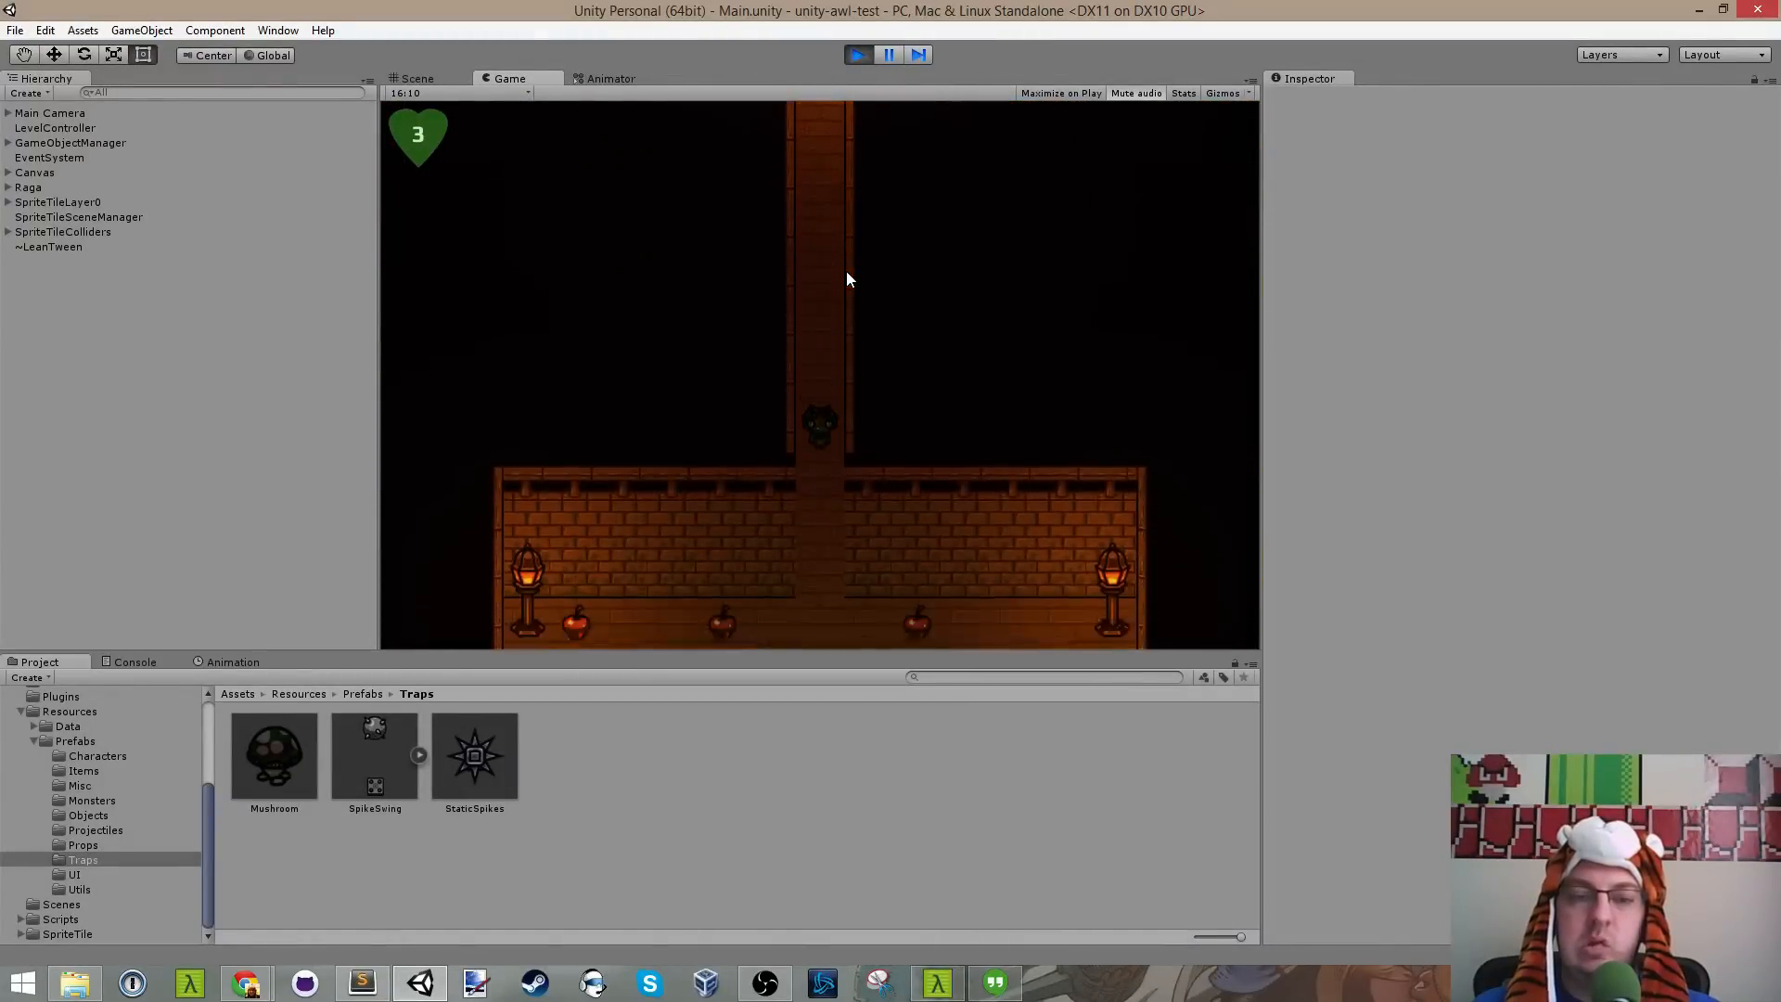
{"action": "key", "text": "Down"}
{"action": "key", "text": "Left"}
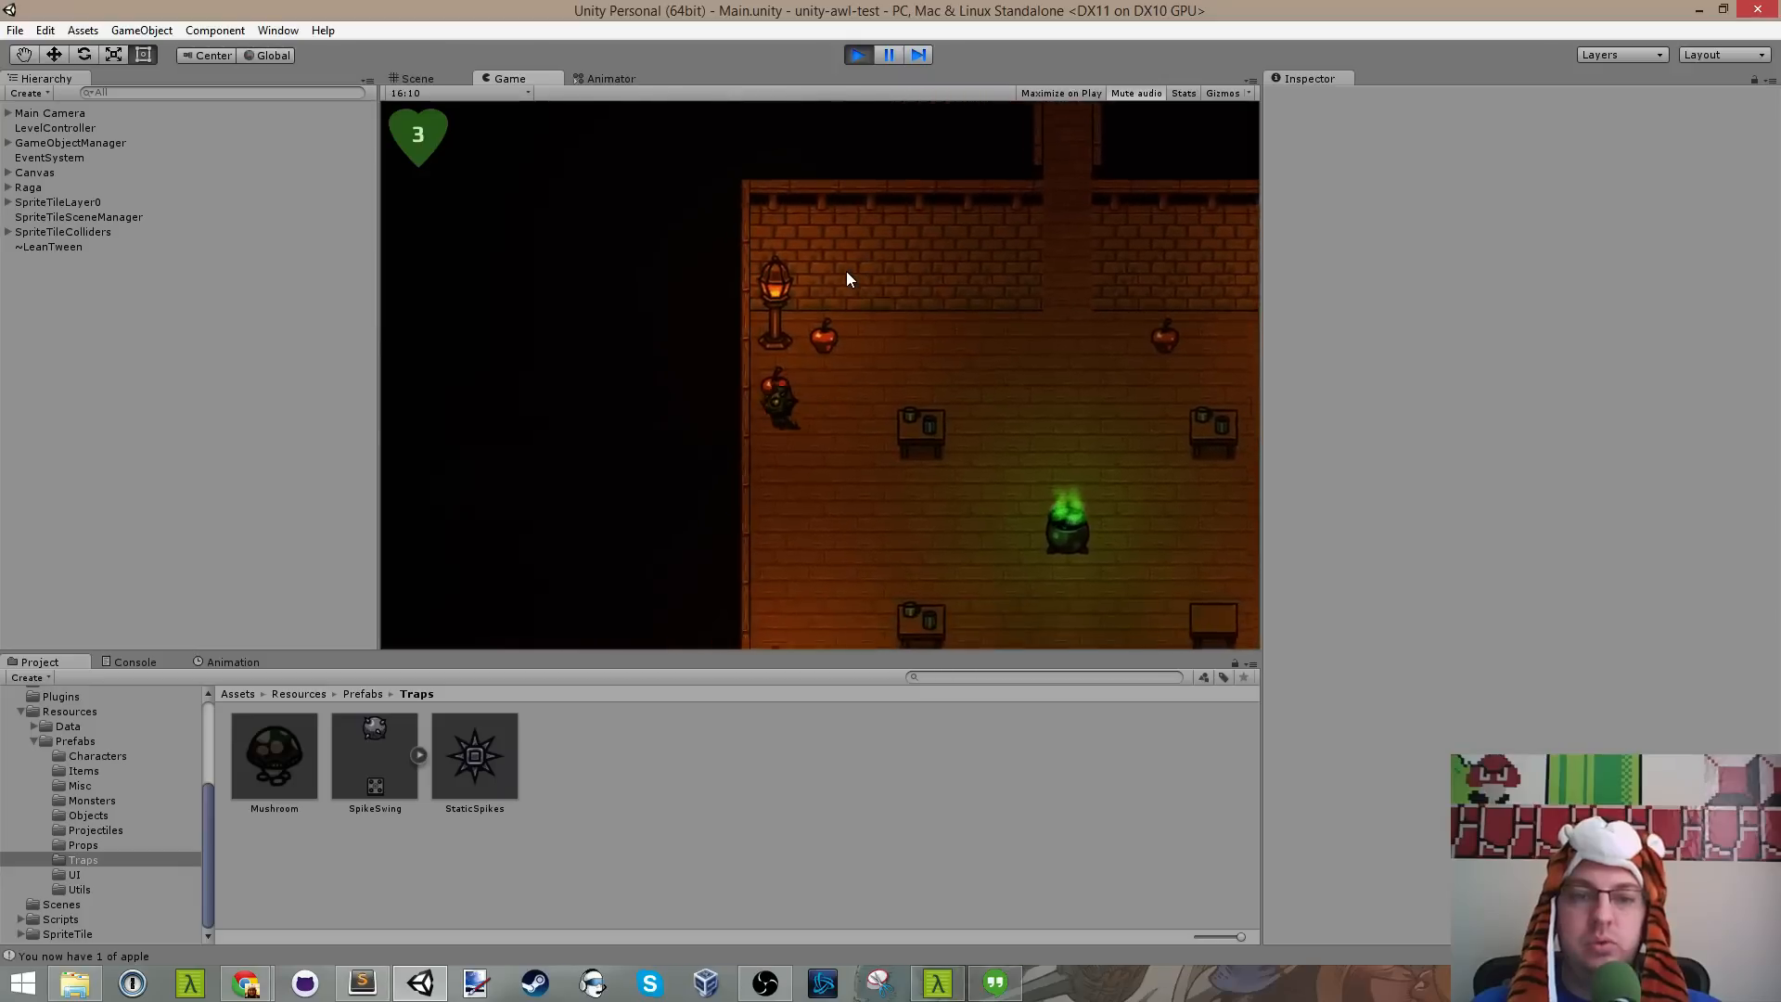
{"action": "key", "text": "Right"}
{"action": "key", "text": "Up"}
{"action": "key", "text": "Right"}
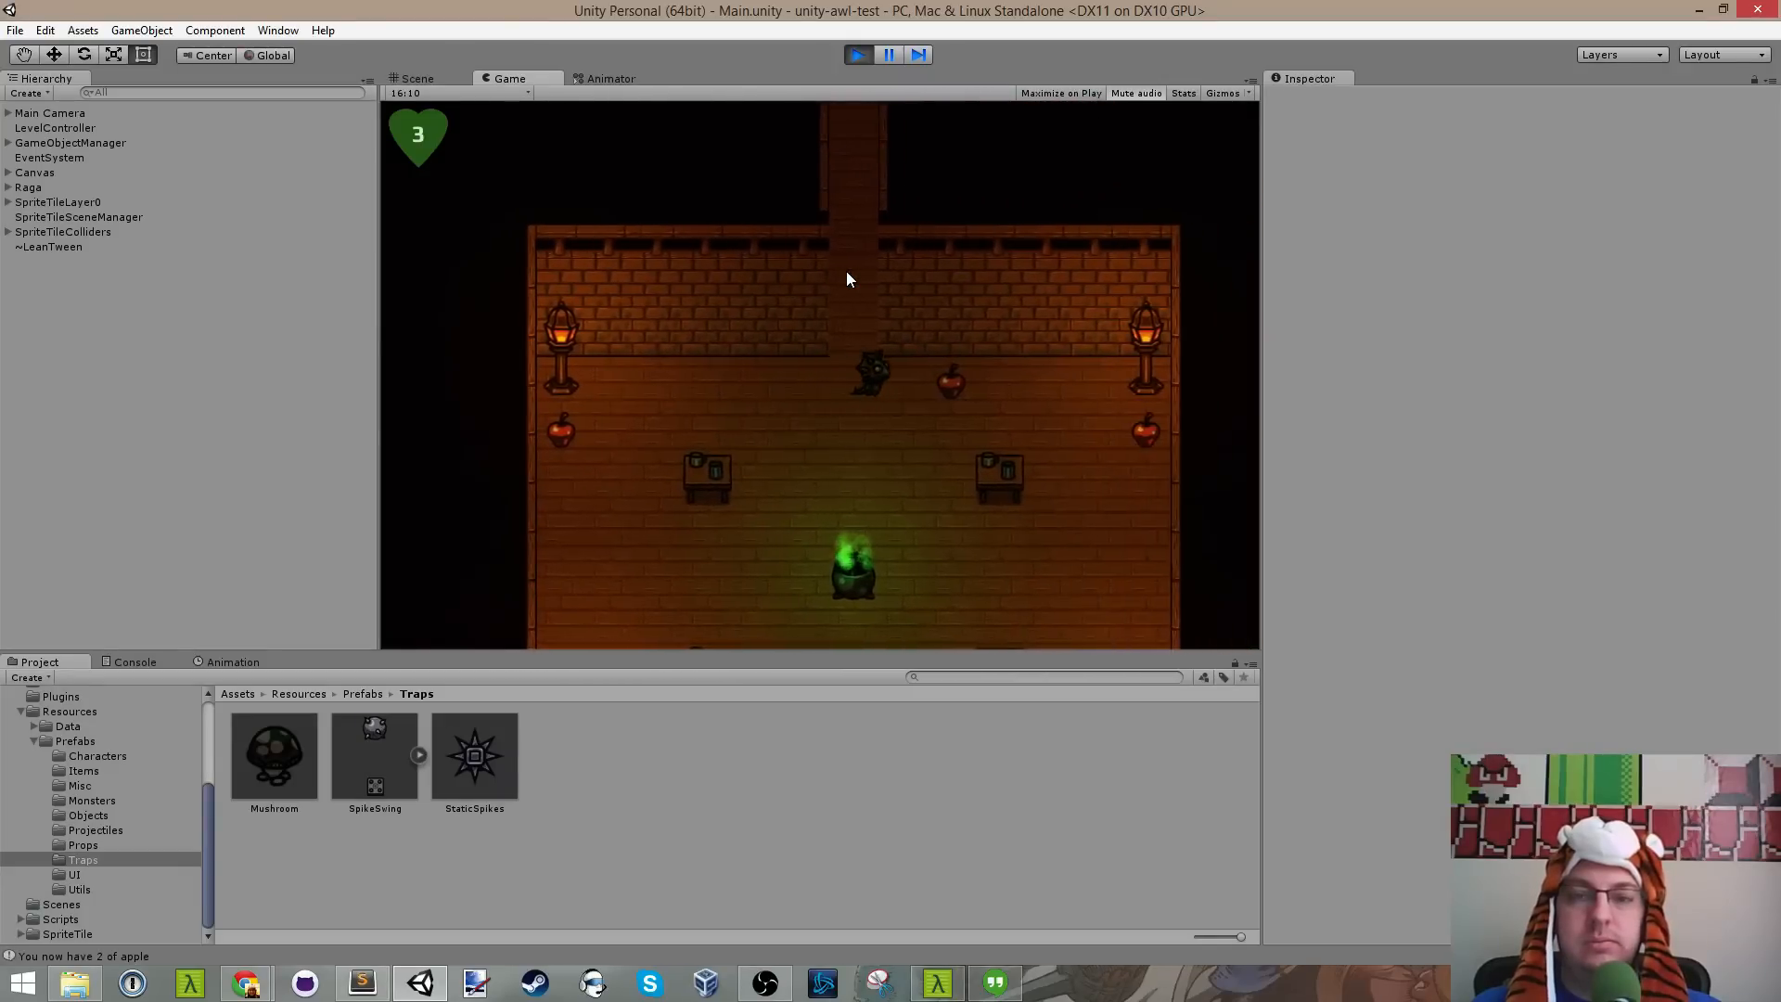
{"action": "key", "text": "Right"}
{"action": "key", "text": "Down"}
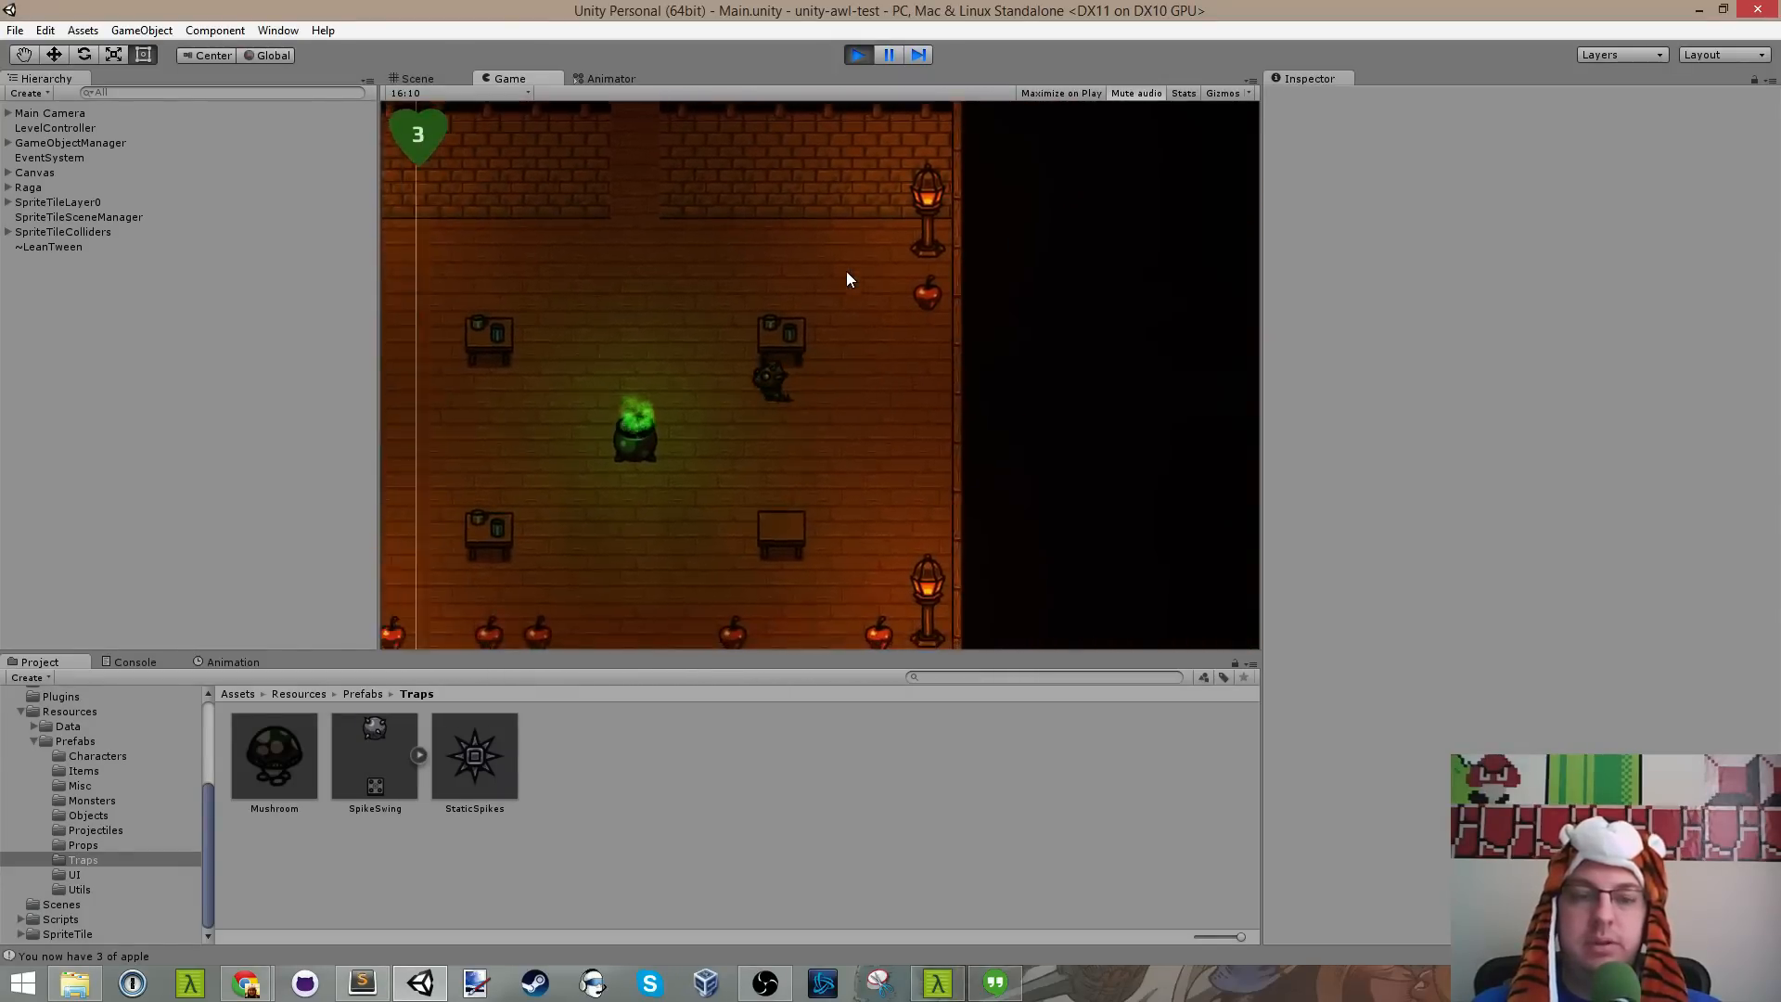
Step: Walk back up to the small warp room, collect the apple beside the lamp, and stop the game
{"action": "key", "text": "Left"}
{"action": "key", "text": "Up"}
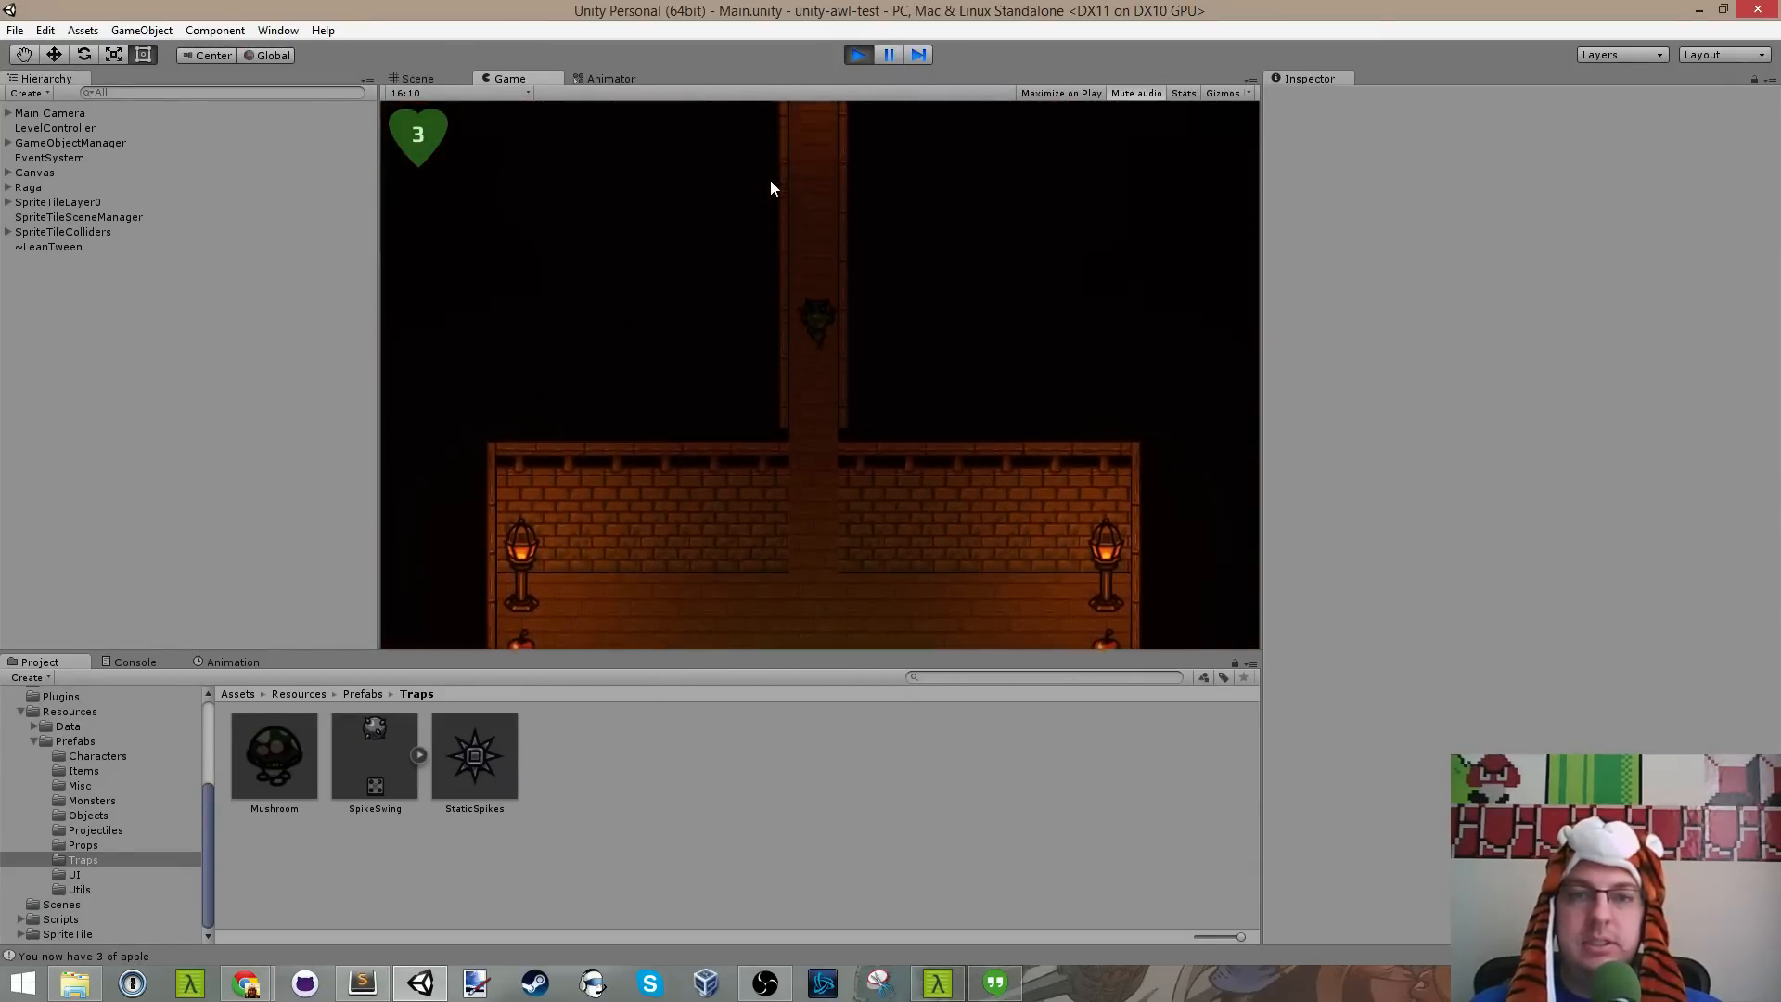
{"action": "key", "text": "Up"}
{"action": "key", "text": "Right"}
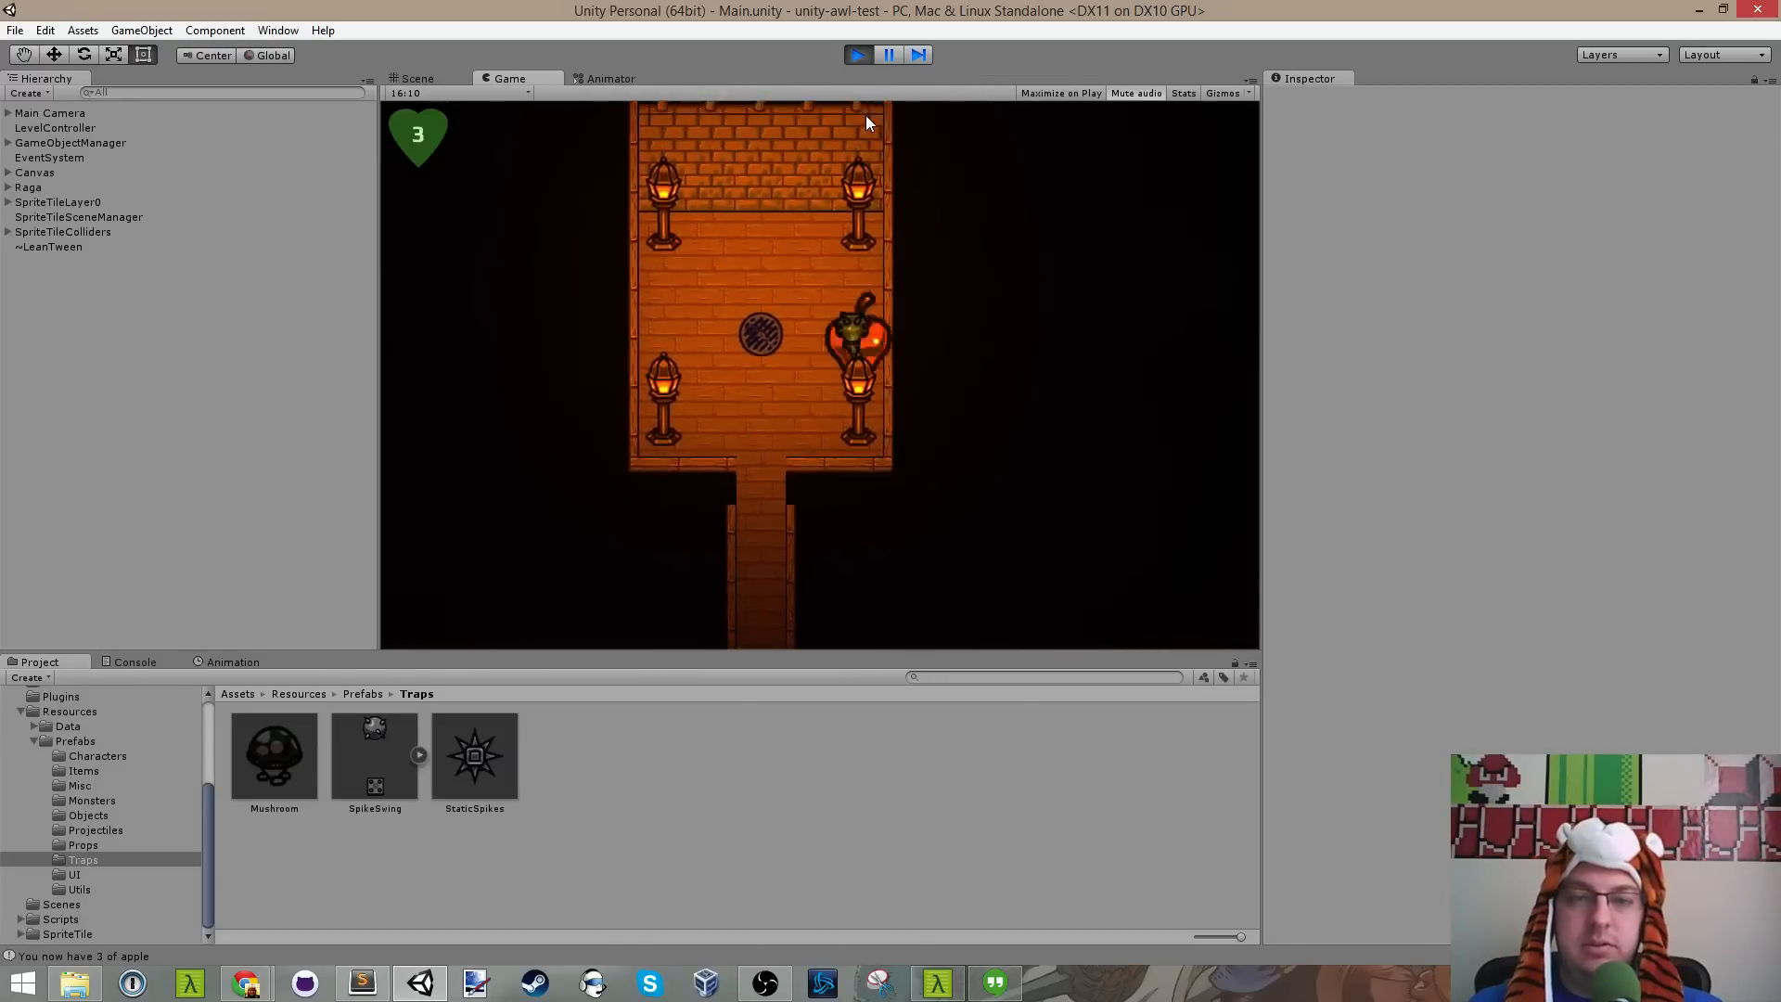
{"action": "left_click", "coordinate": [858, 54]}
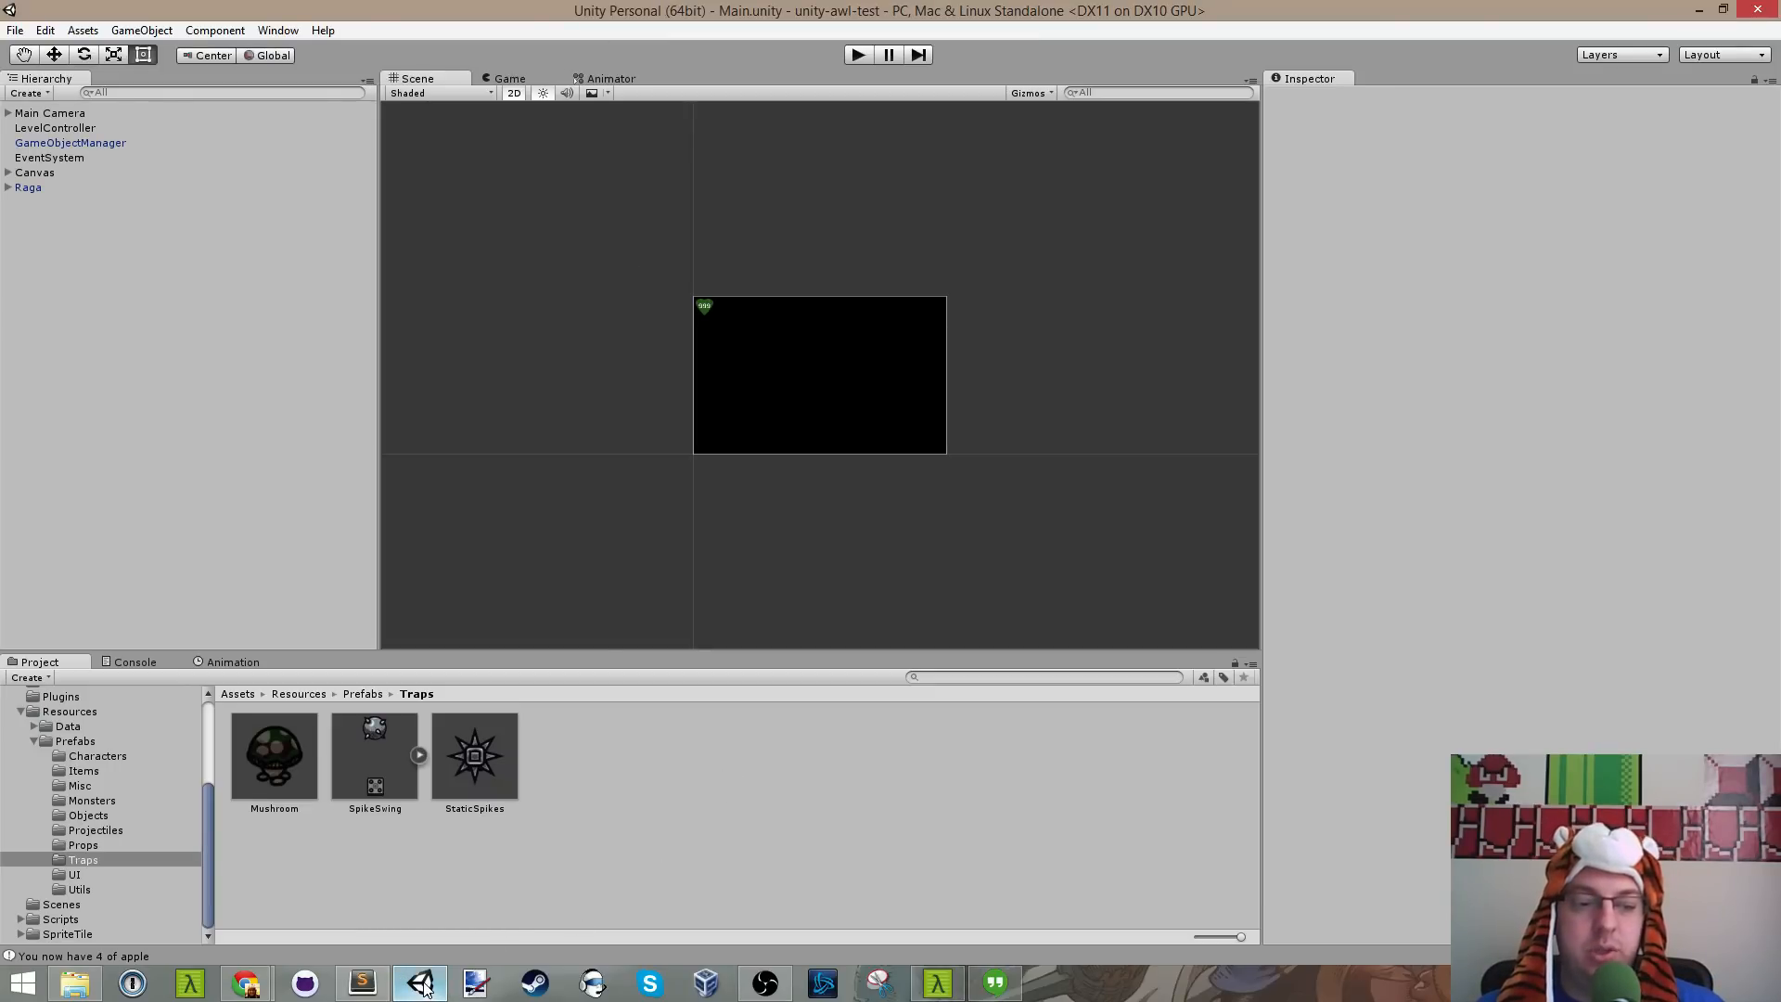
Step: Switch to Cmder and check the repository's changes with git status
{"action": "mouse_move", "coordinate": [424, 987]}
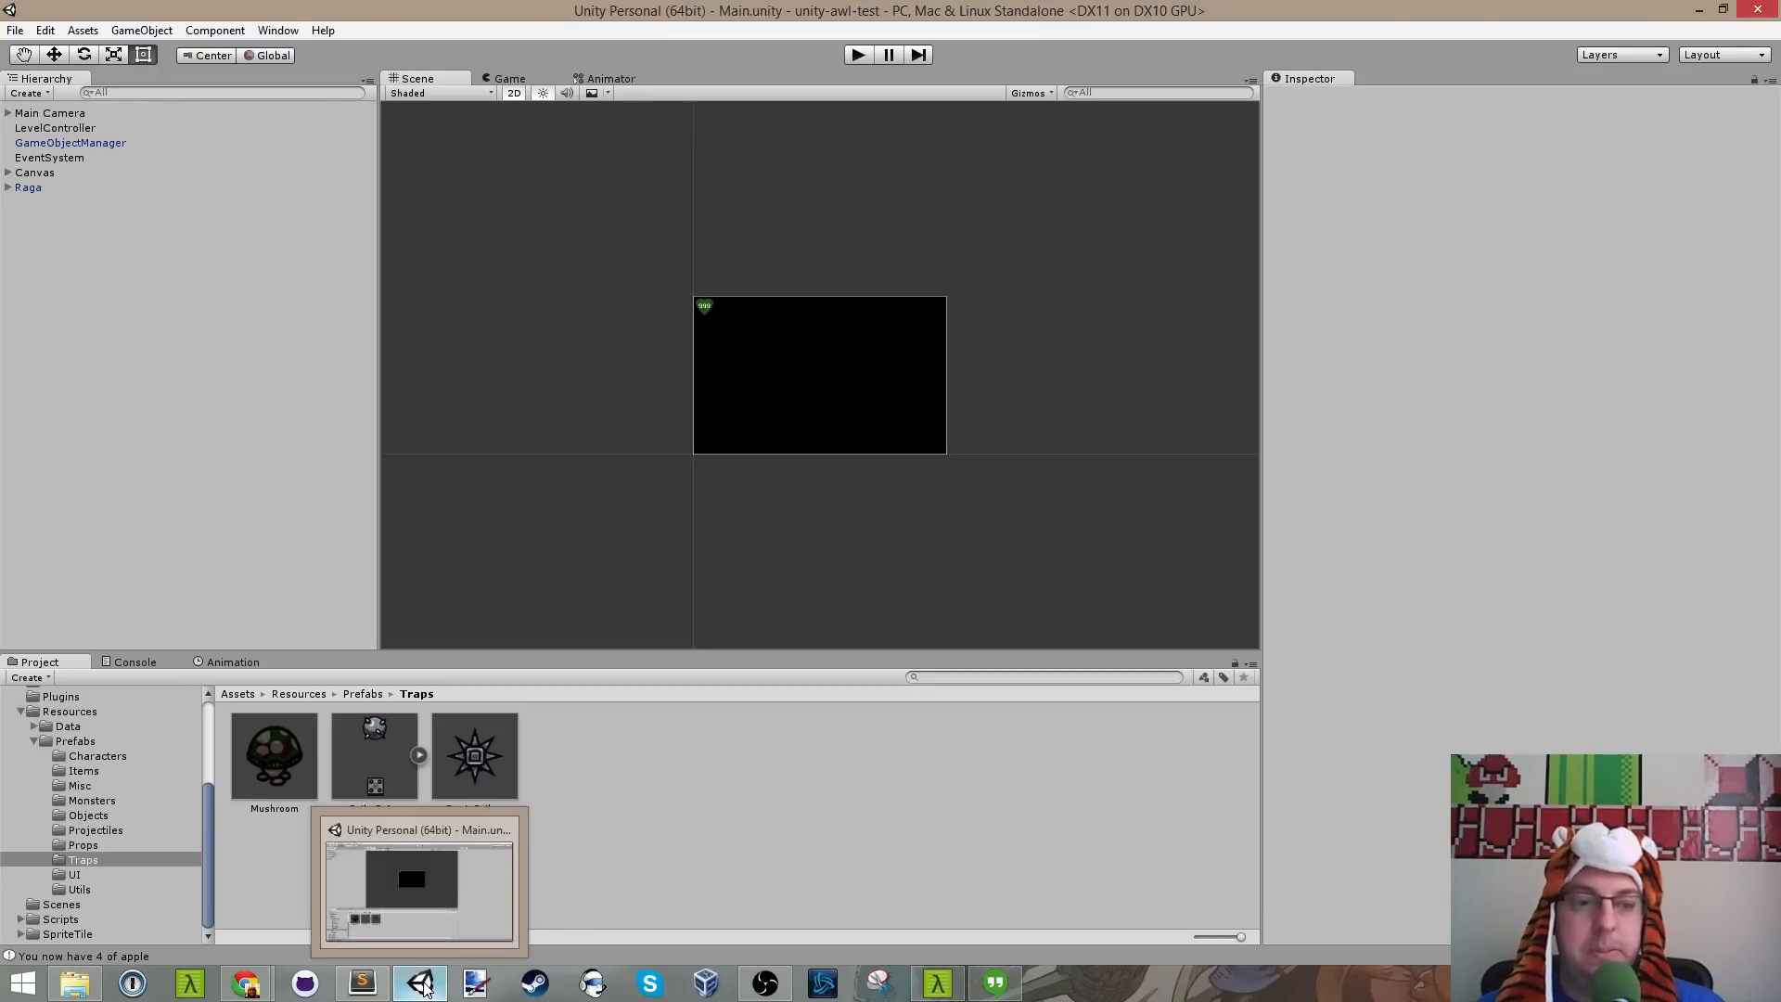
{"action": "left_click", "coordinate": [951, 983]}
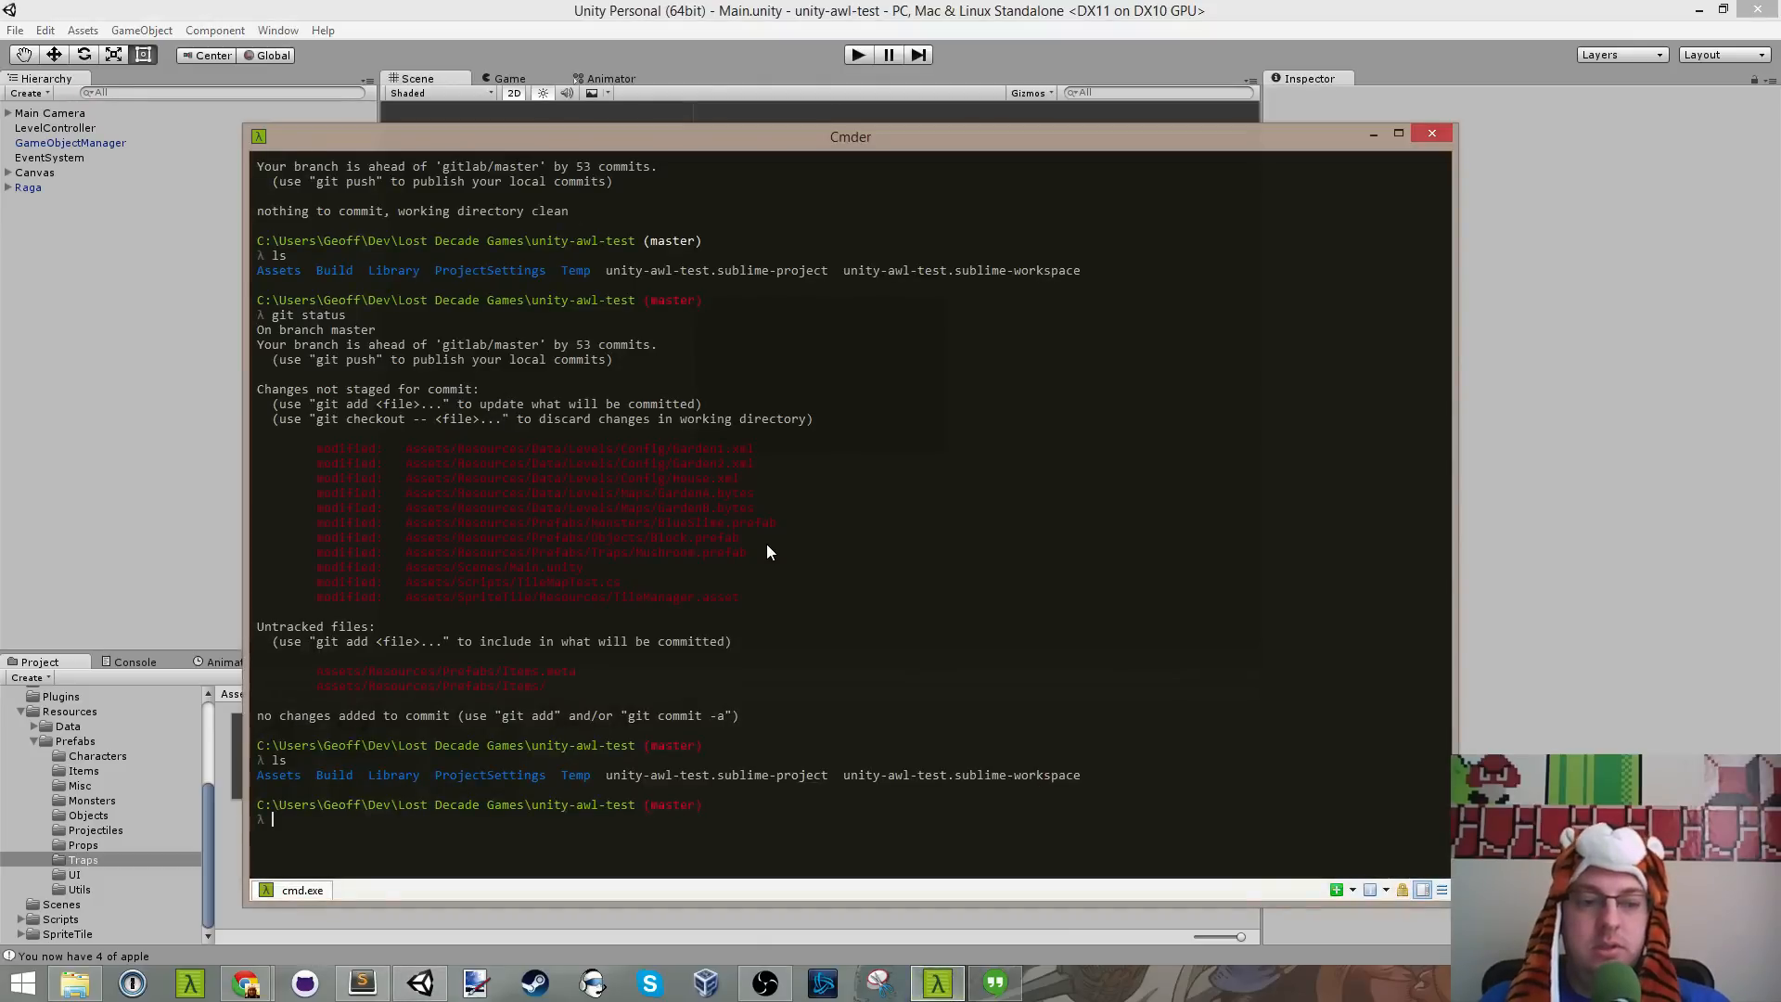
{"action": "type", "text": "git status"}
{"action": "key", "text": "Return"}
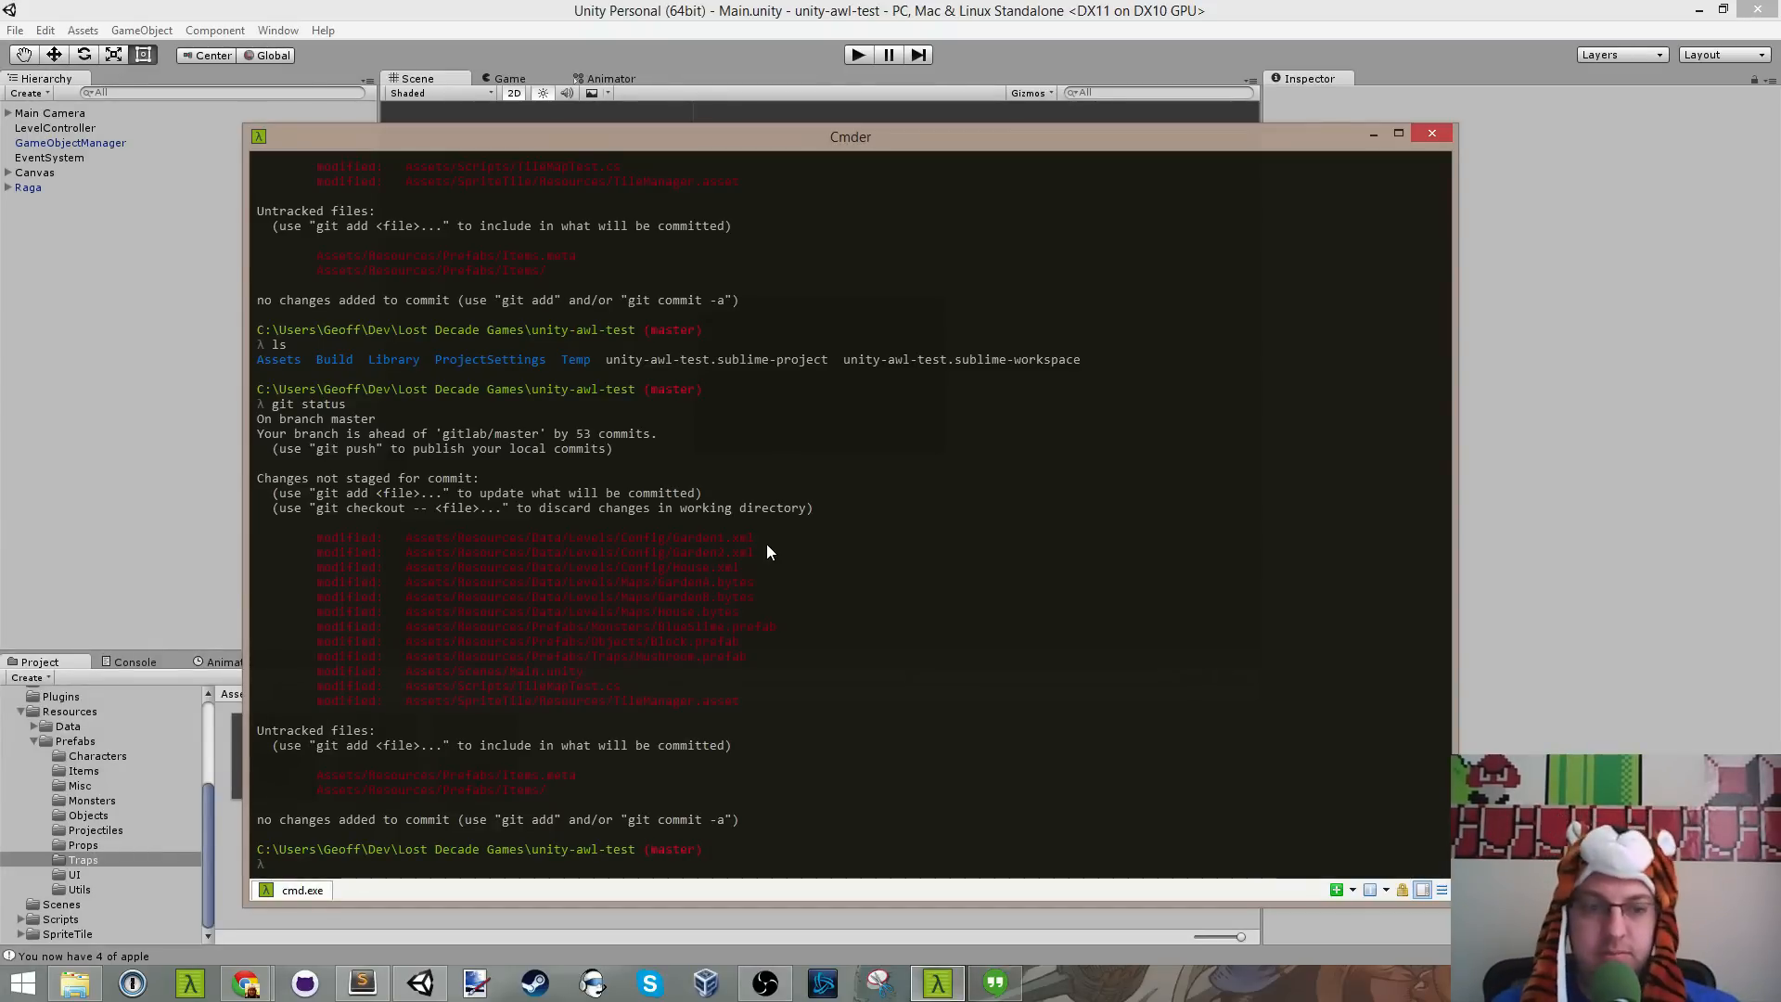
Step: Stage all modified and untracked files with git add -A
{"action": "type", "text": "lear"}
{"action": "key", "text": "BackSpace"}
{"action": "key", "text": "BackSpace"}
{"action": "key", "text": "BackSpace"}
{"action": "key", "text": "BackSpace"}
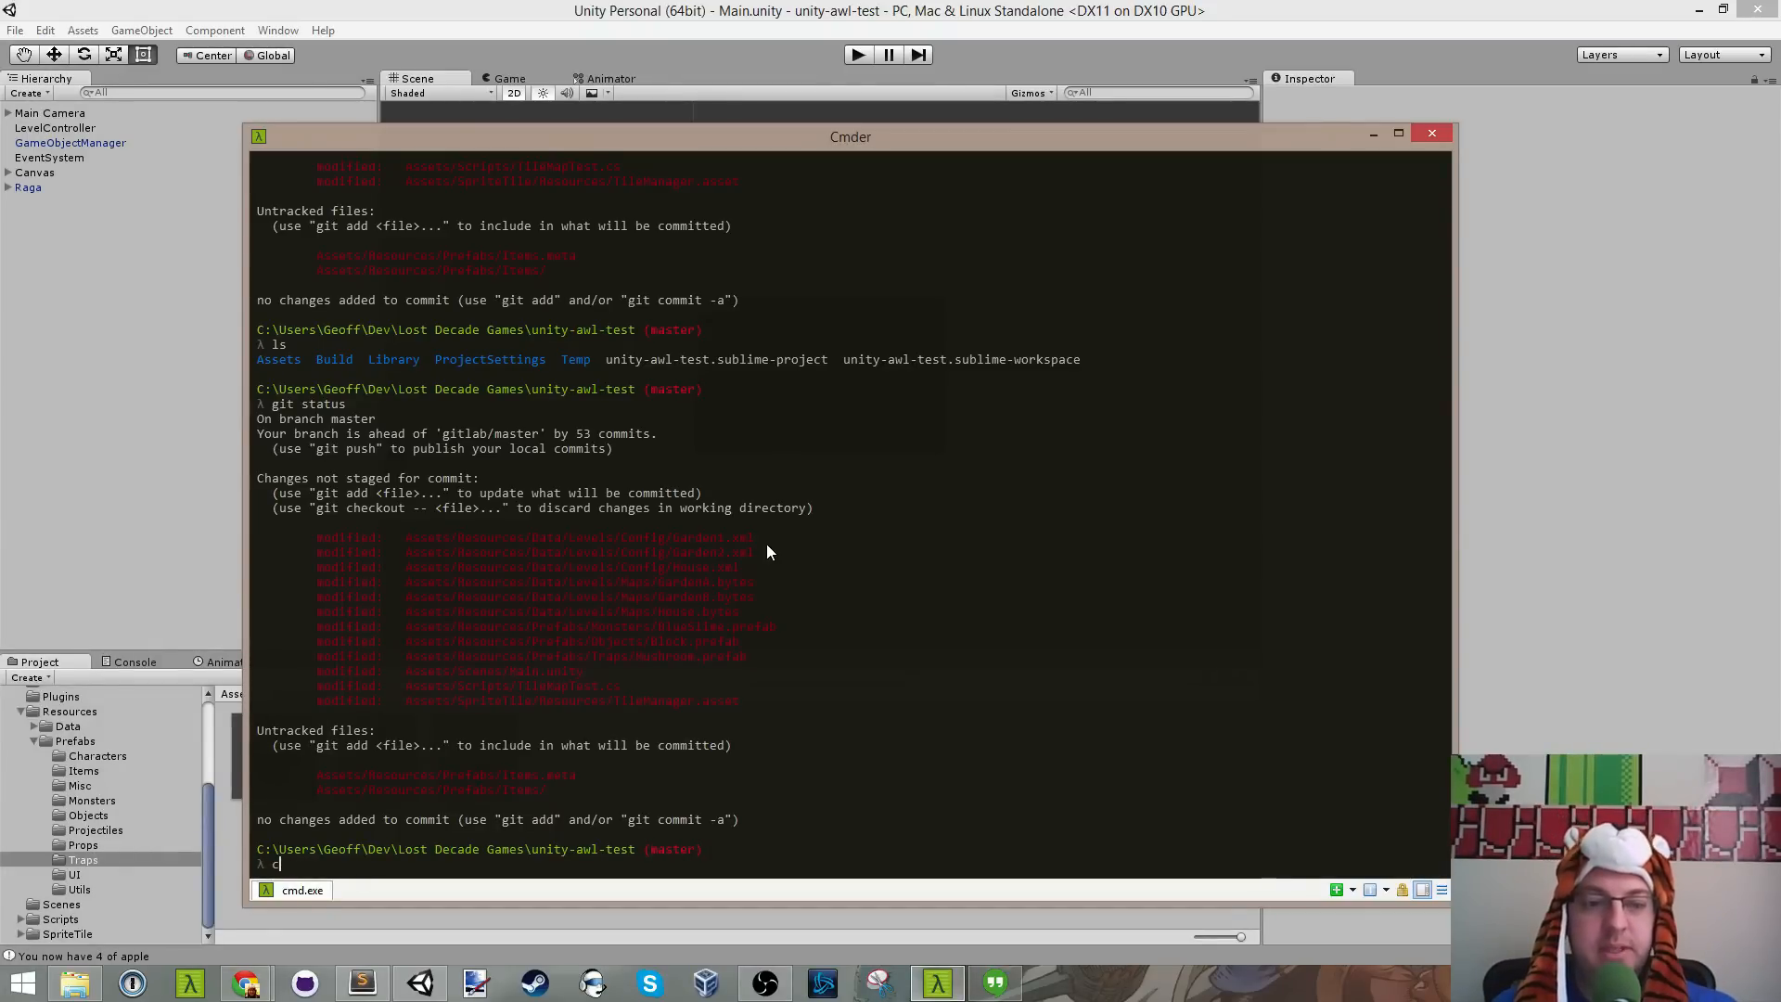
{"action": "type", "text": "git add -A"}
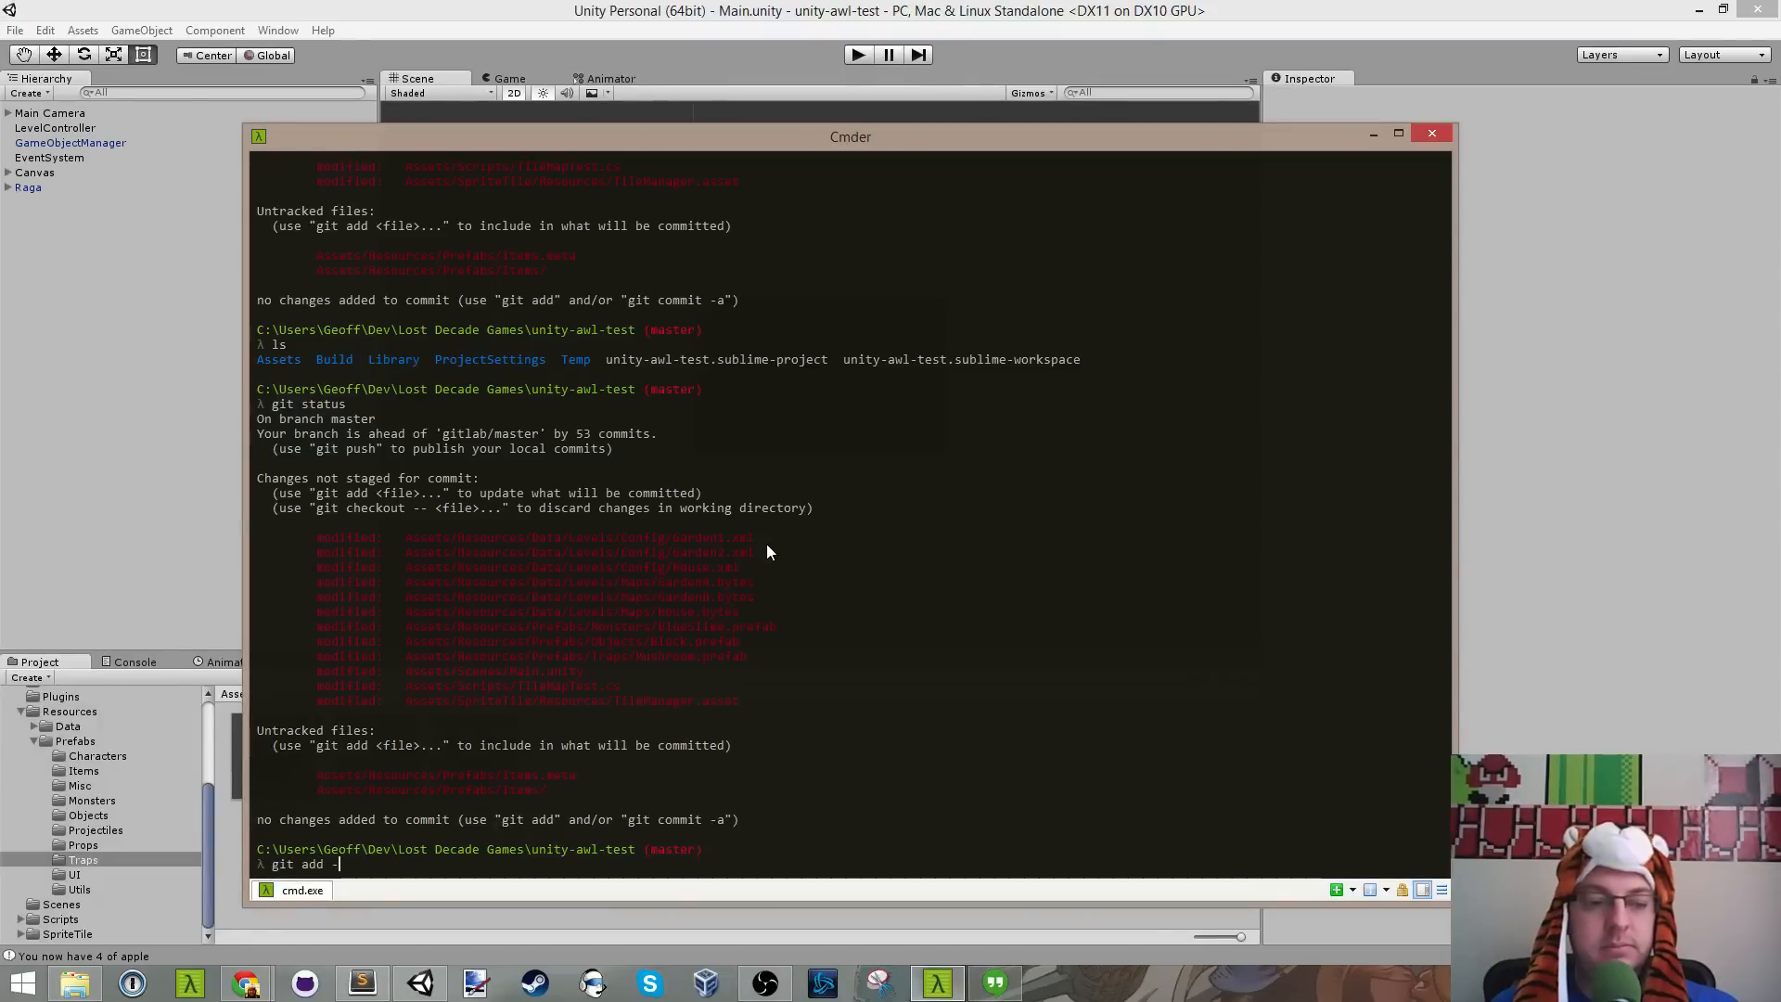
{"action": "key", "text": "Return"}
Step: Clear the terminal and review the staged changes with git status
{"action": "type", "text": "clear"}
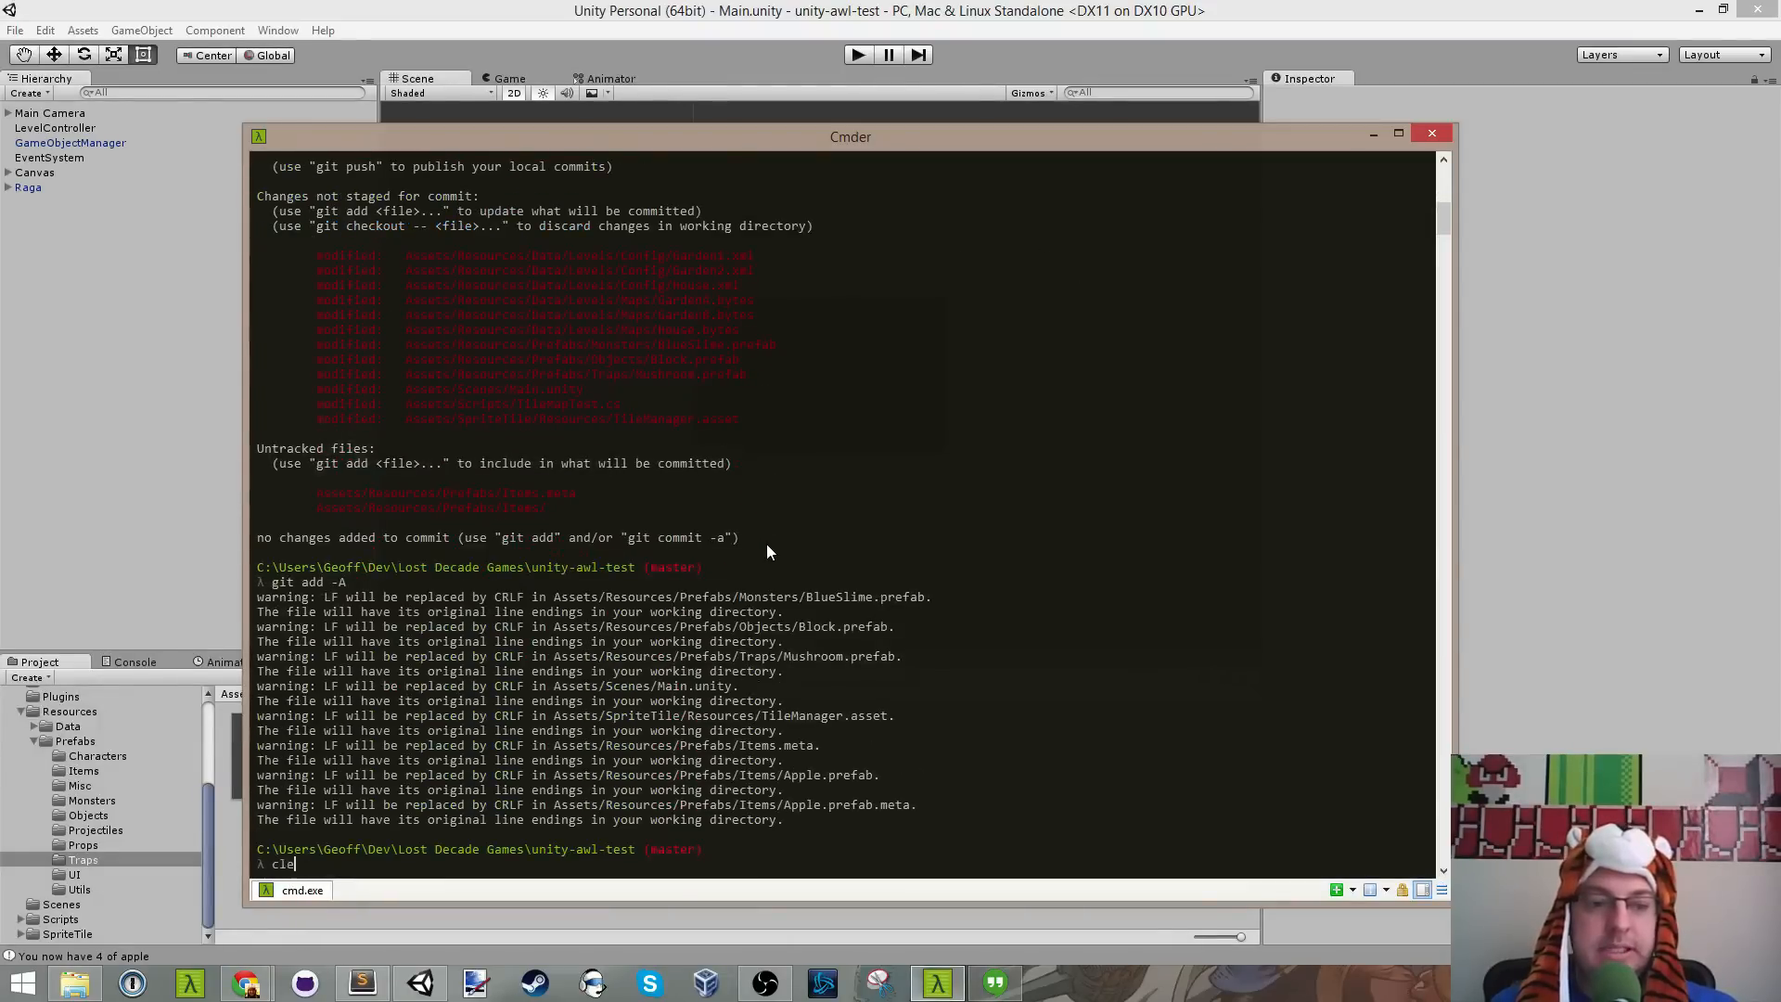
{"action": "key", "text": "Return"}
{"action": "type", "text": "git status"}
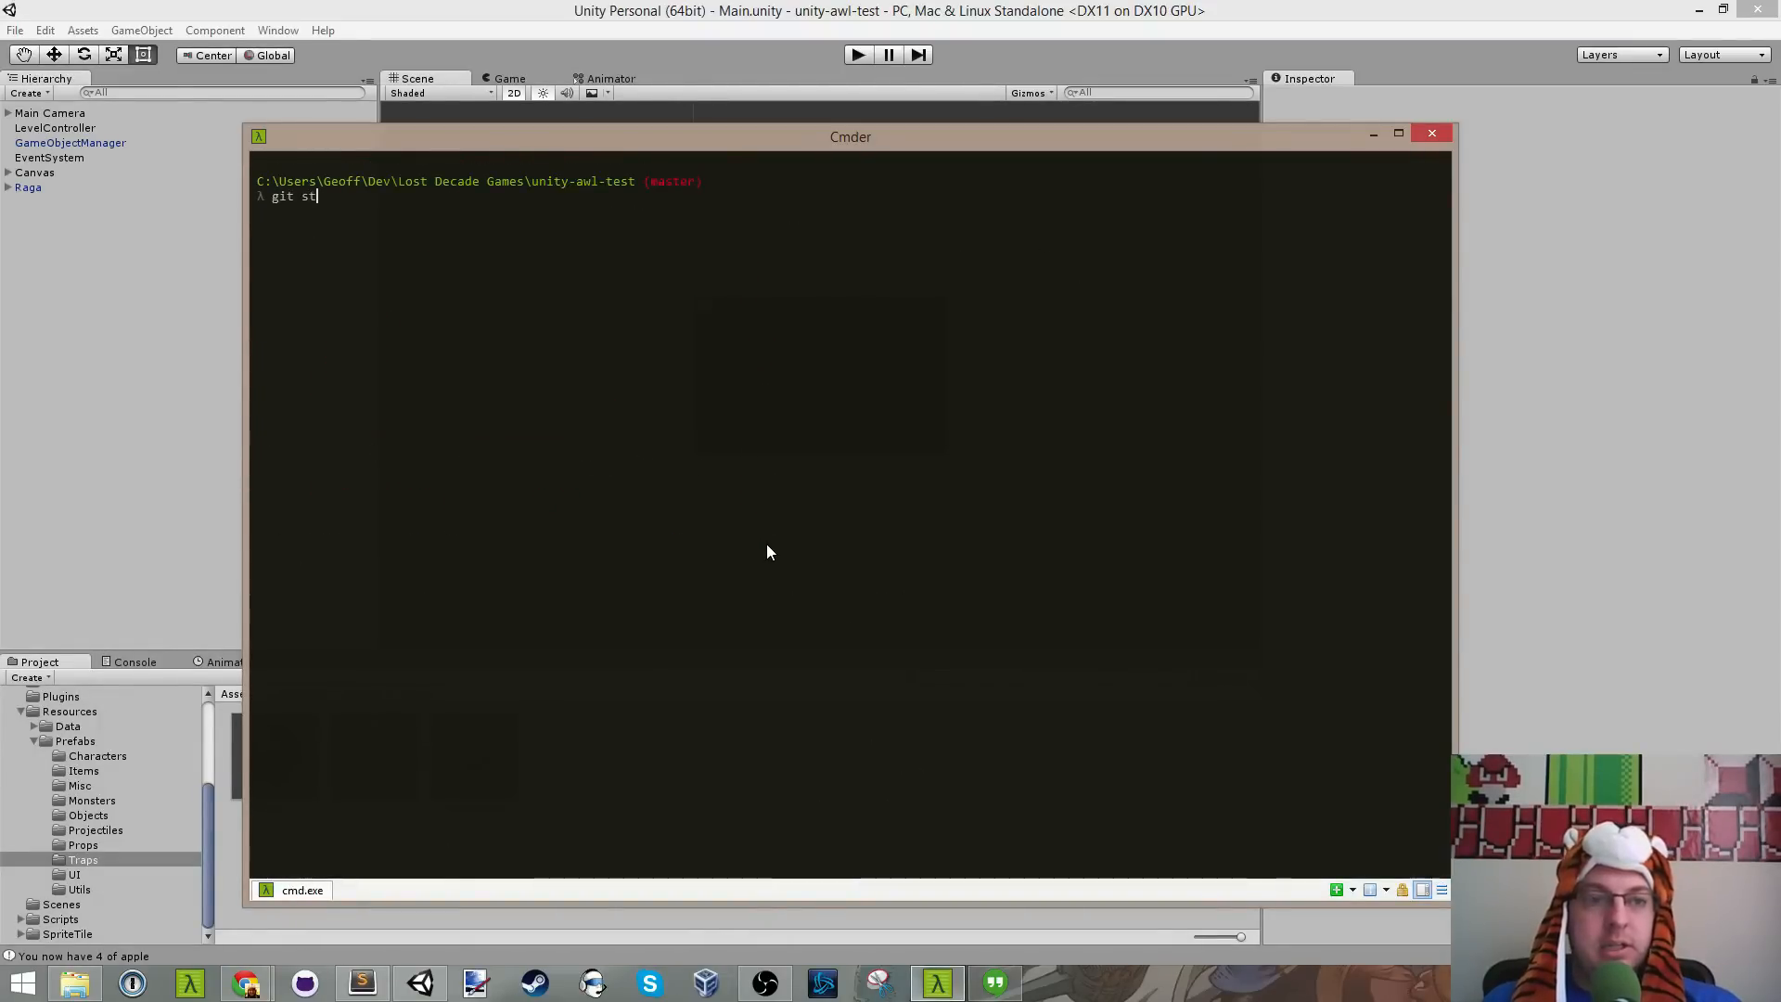
{"action": "key", "text": "Return"}
Step: Commit the staged changes with the message "Connect House to Garden and back"
{"action": "type", "text": "com"}
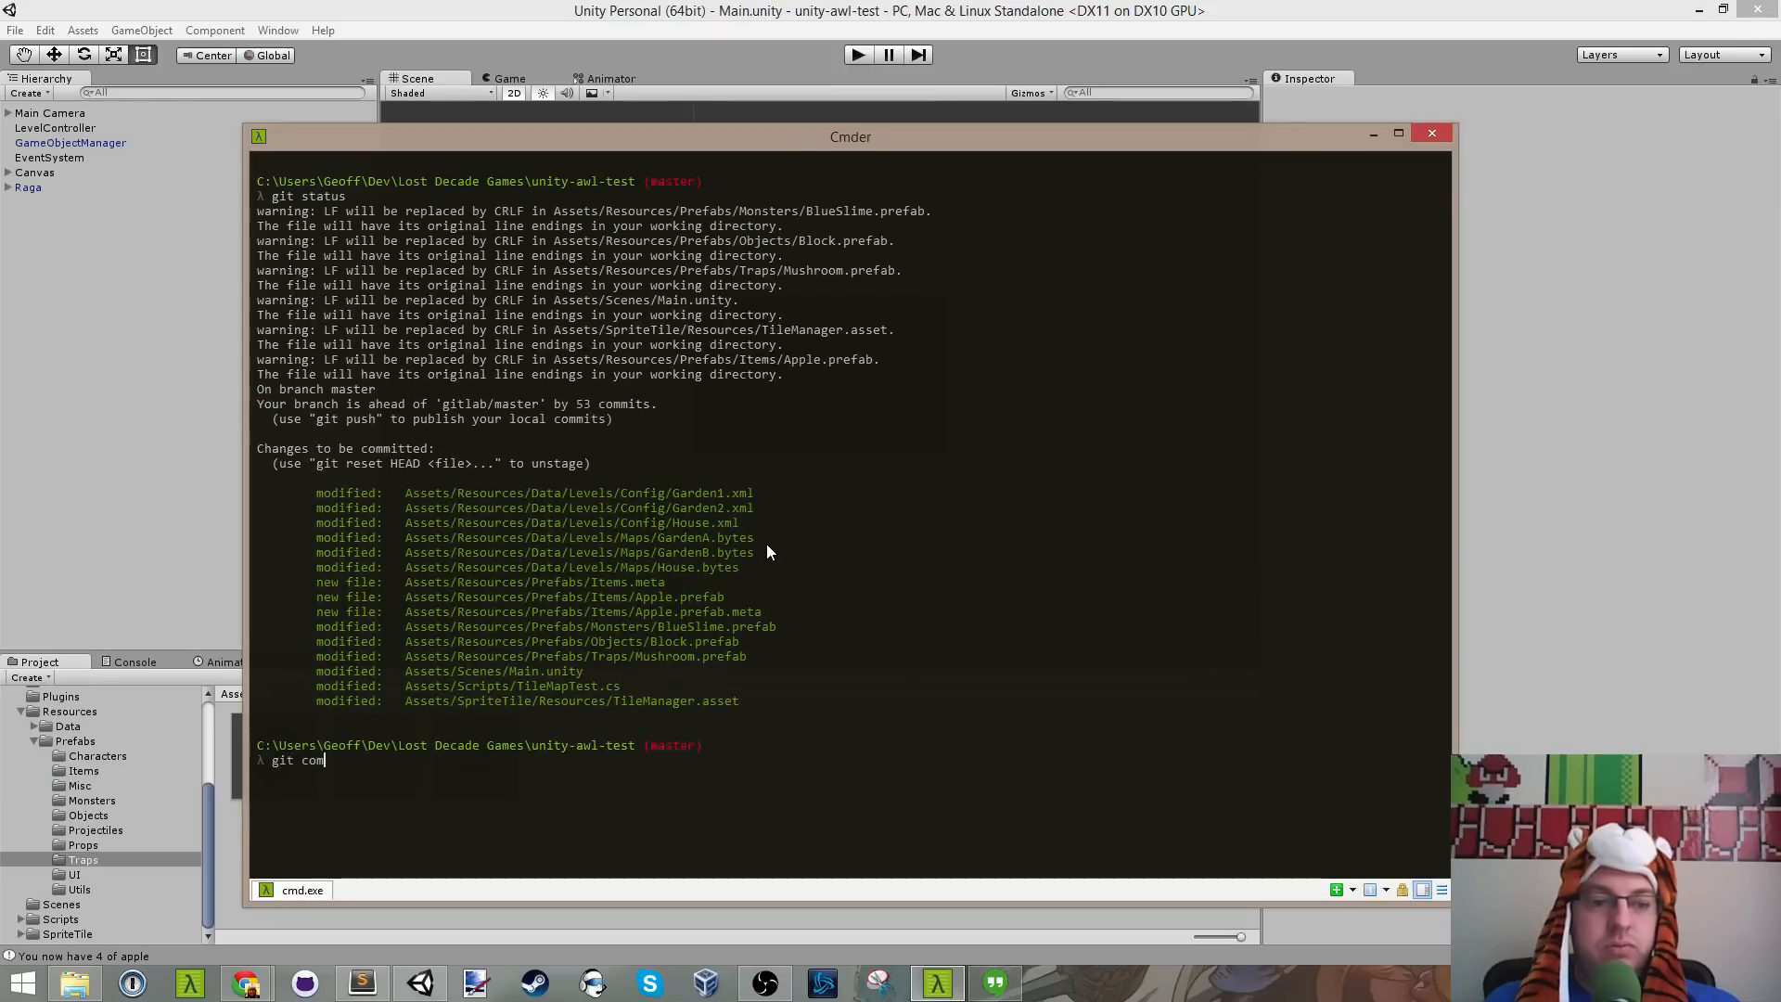
{"action": "type", "text": "mit -m \""}
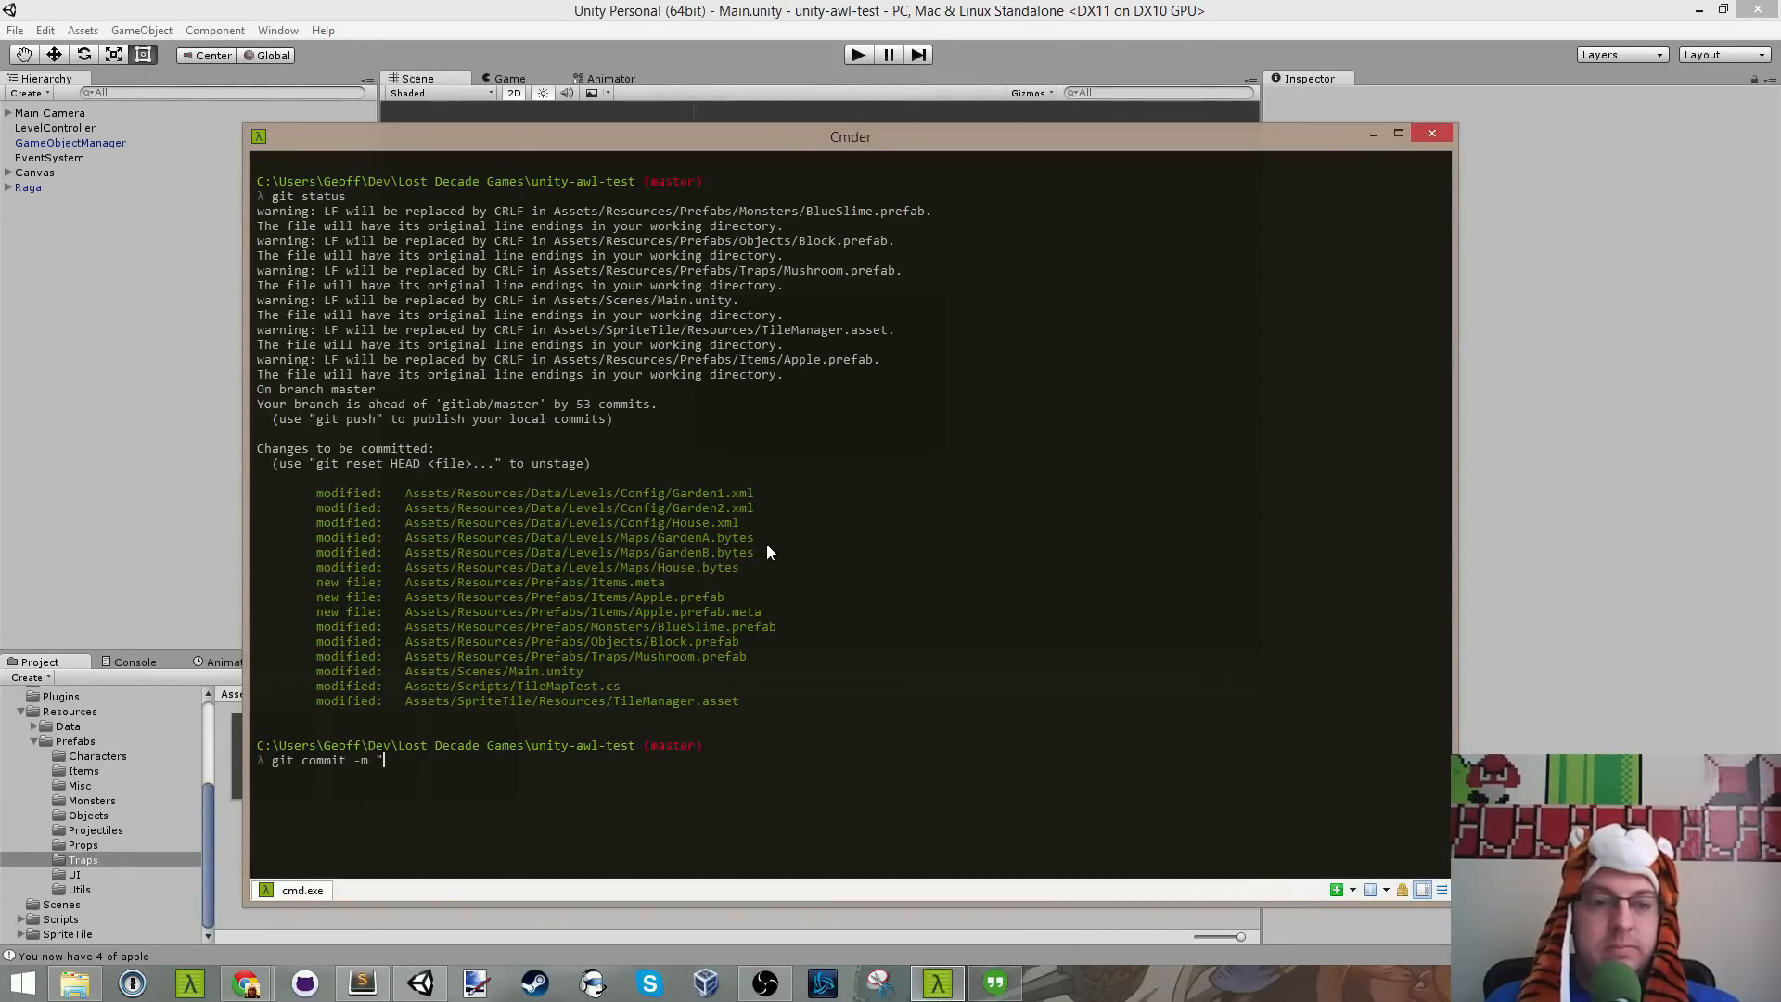
{"action": "type", "text": "Con"}
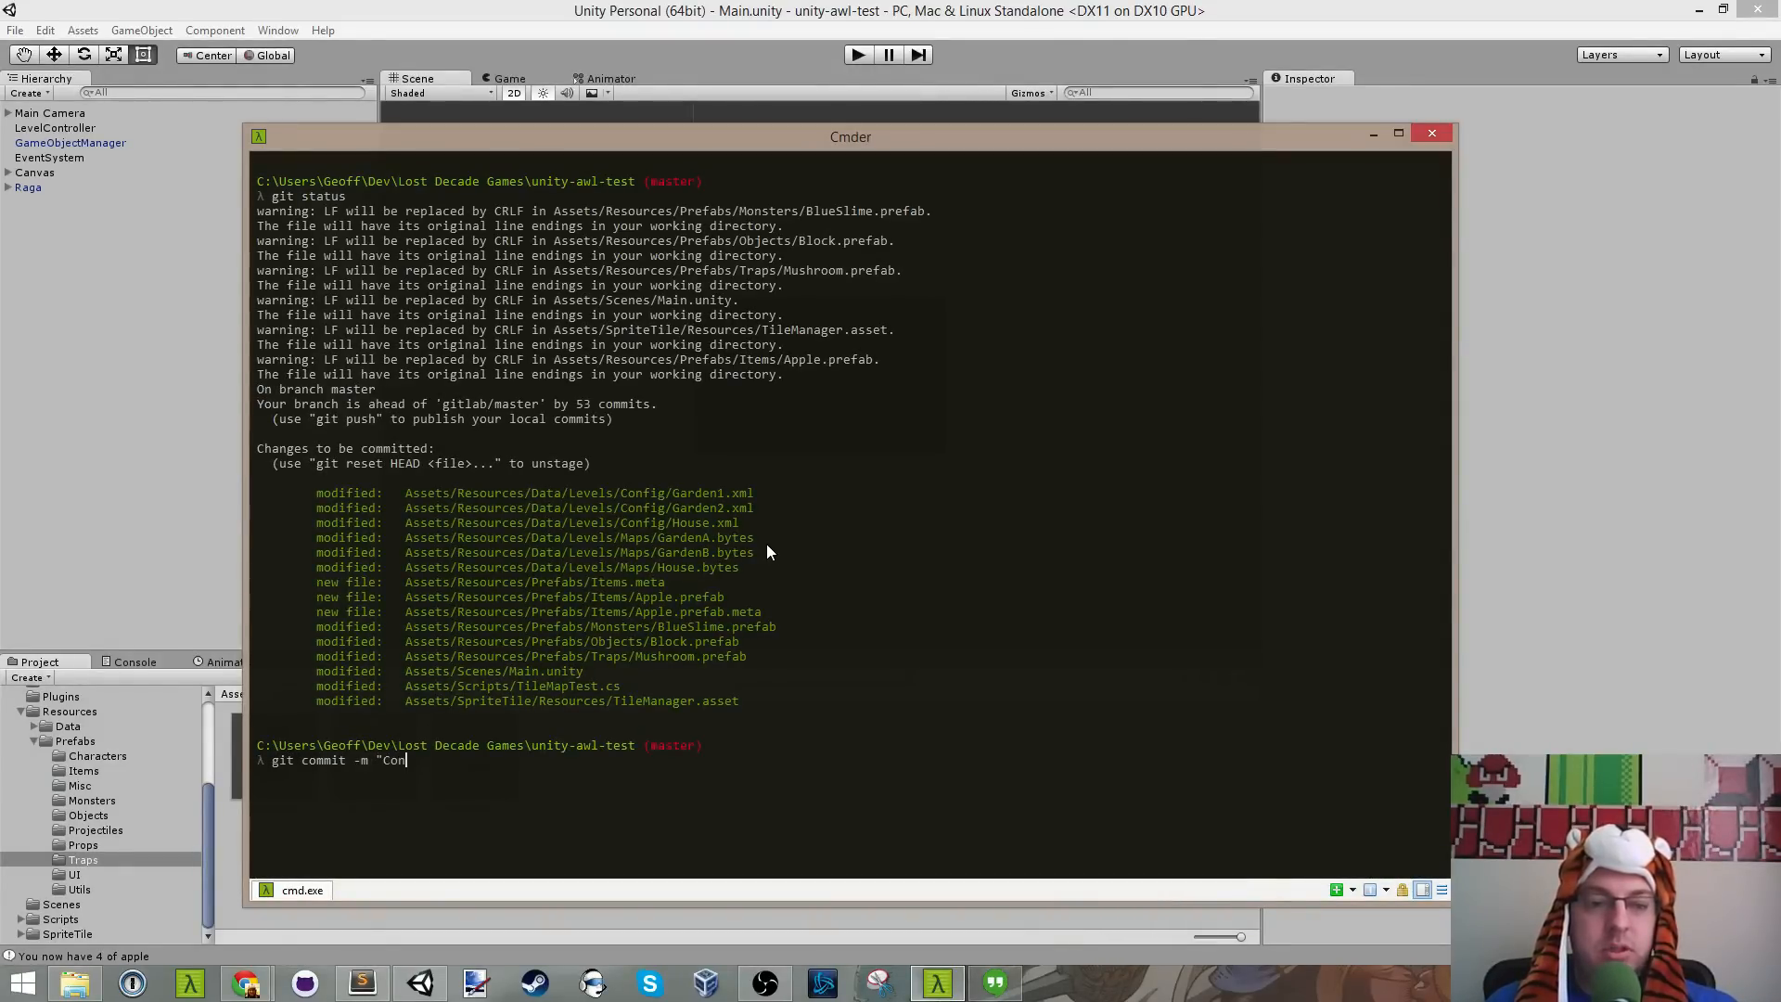
{"action": "type", "text": "nect House"}
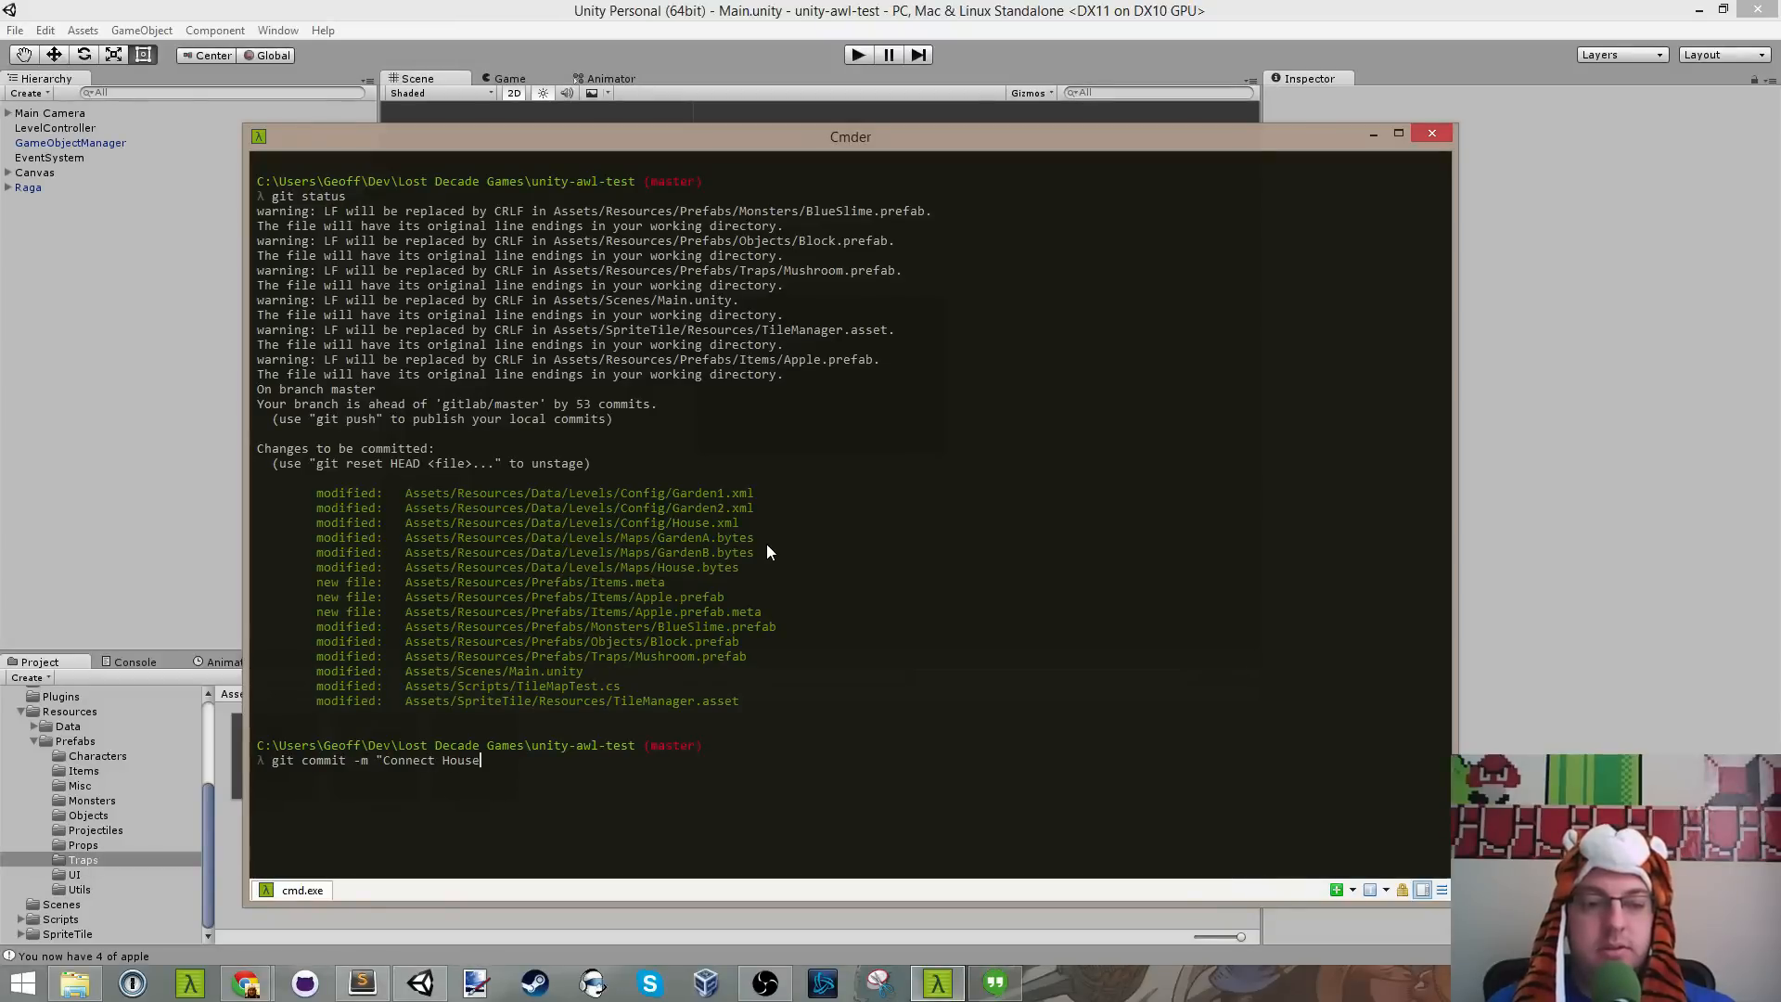
{"action": "type", "text": " to Garden an"}
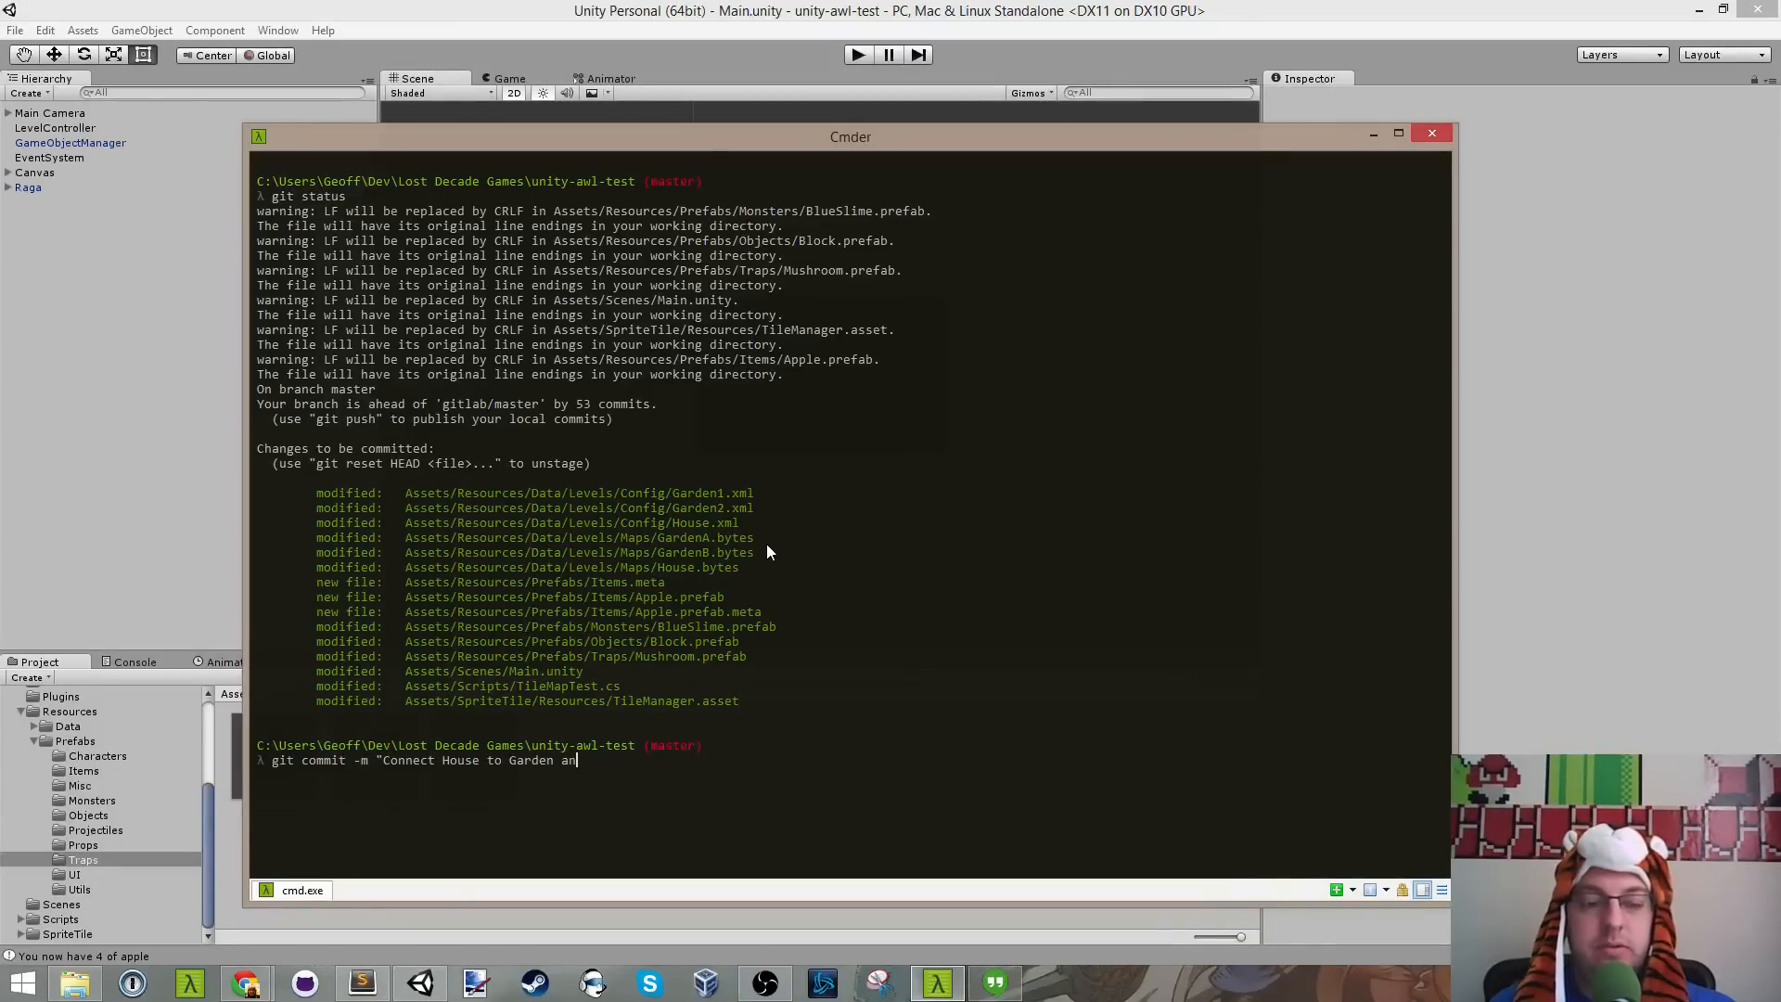
{"action": "type", "text": "d back\""}
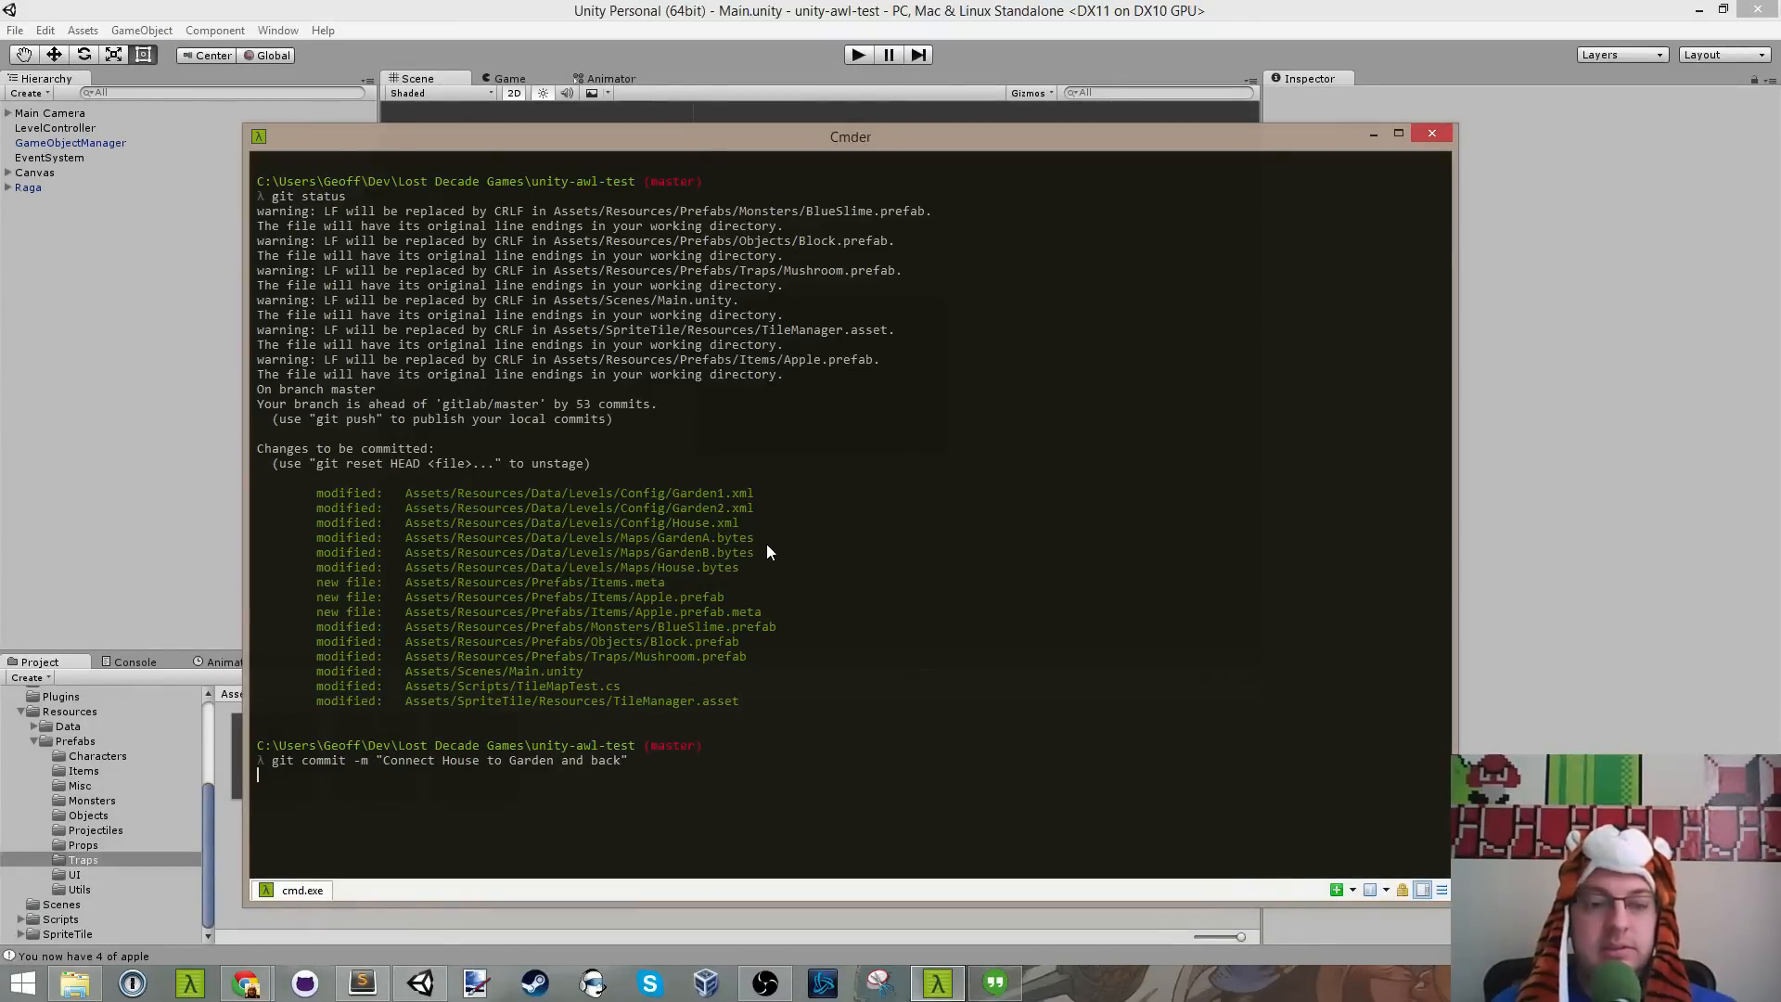
{"action": "key", "text": "Return"}
Step: Push the commit to the remote with git push origin master
{"action": "type", "text": "git p"}
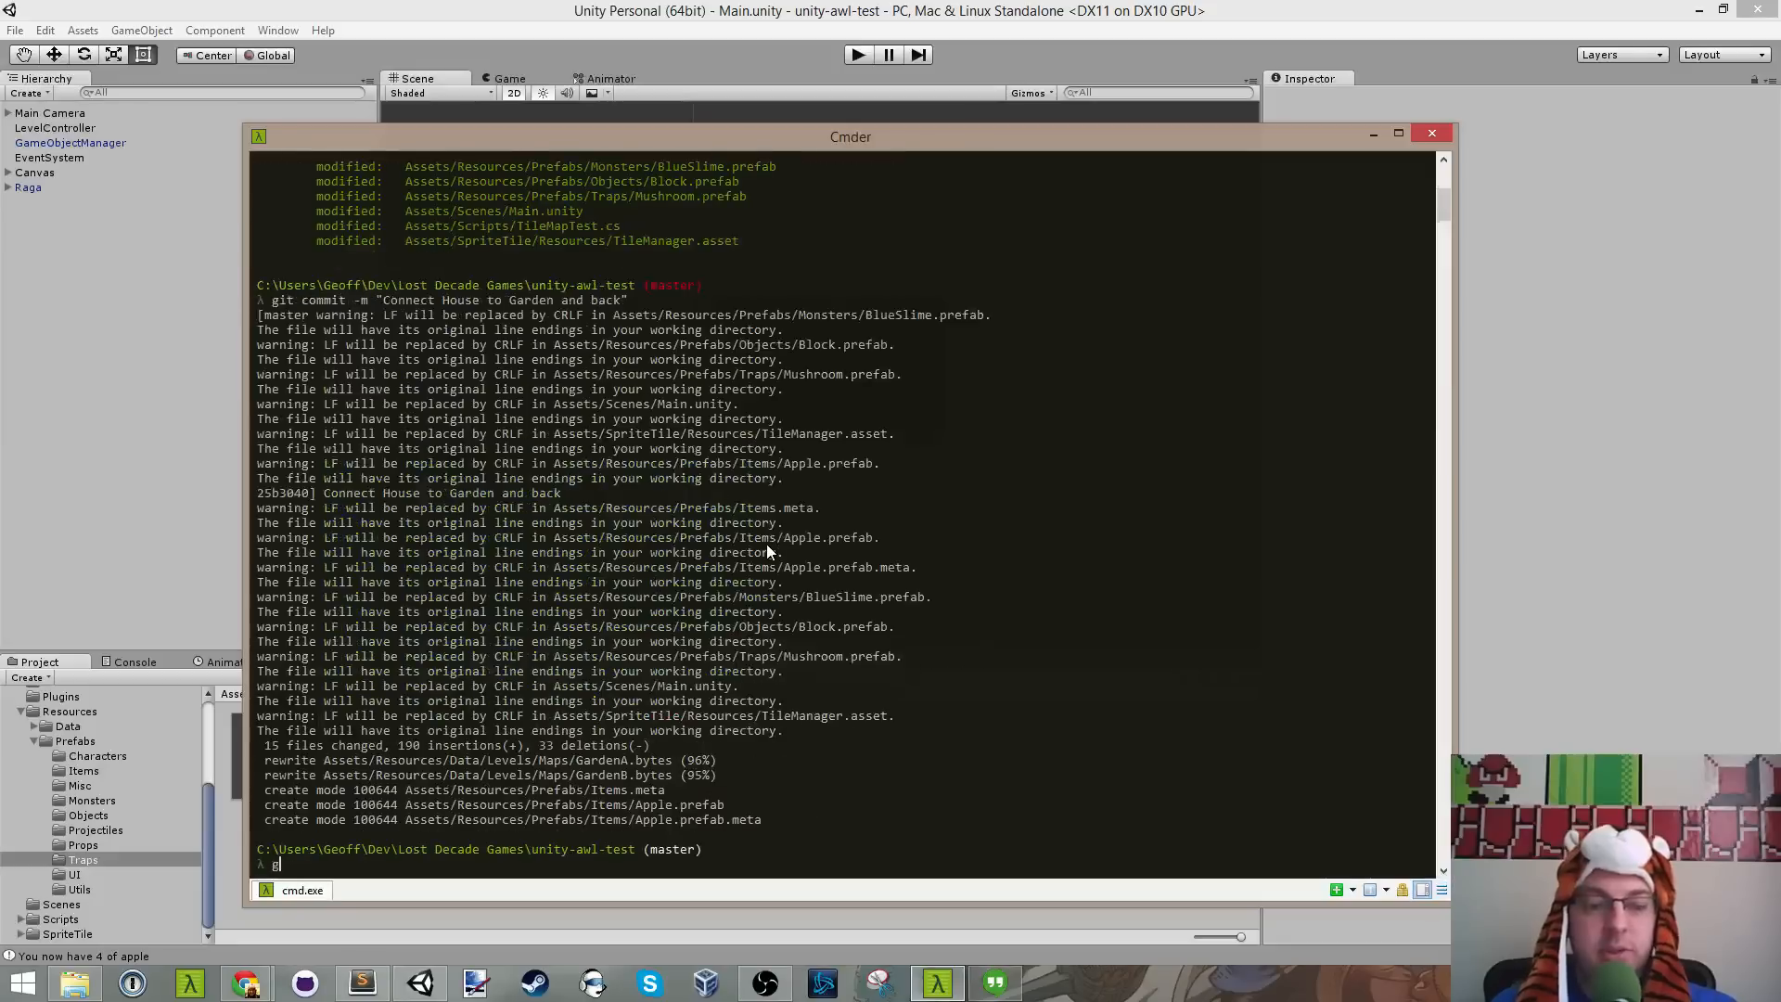
{"action": "type", "text": "ush origin"}
{"action": "key", "text": "BackSpace"}
{"action": "key", "text": "BackSpace"}
{"action": "key", "text": "BackSpace"}
{"action": "key", "text": "BackSpace"}
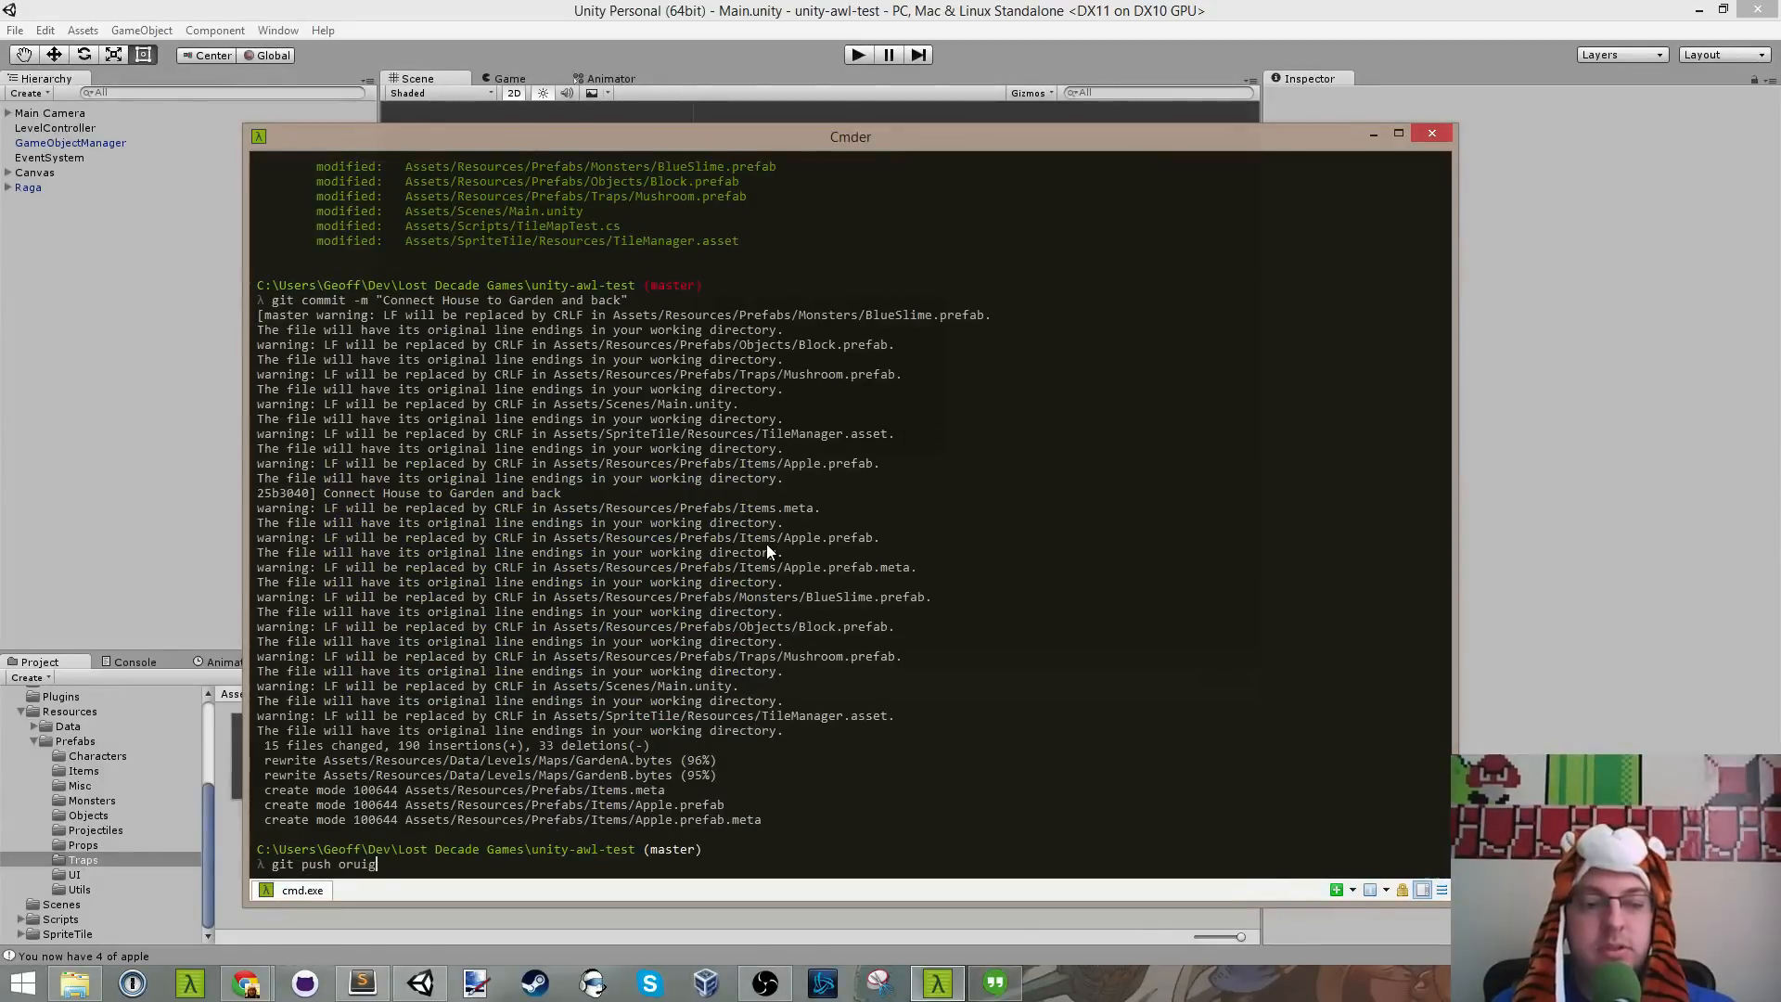
{"action": "type", "text": "igin master"}
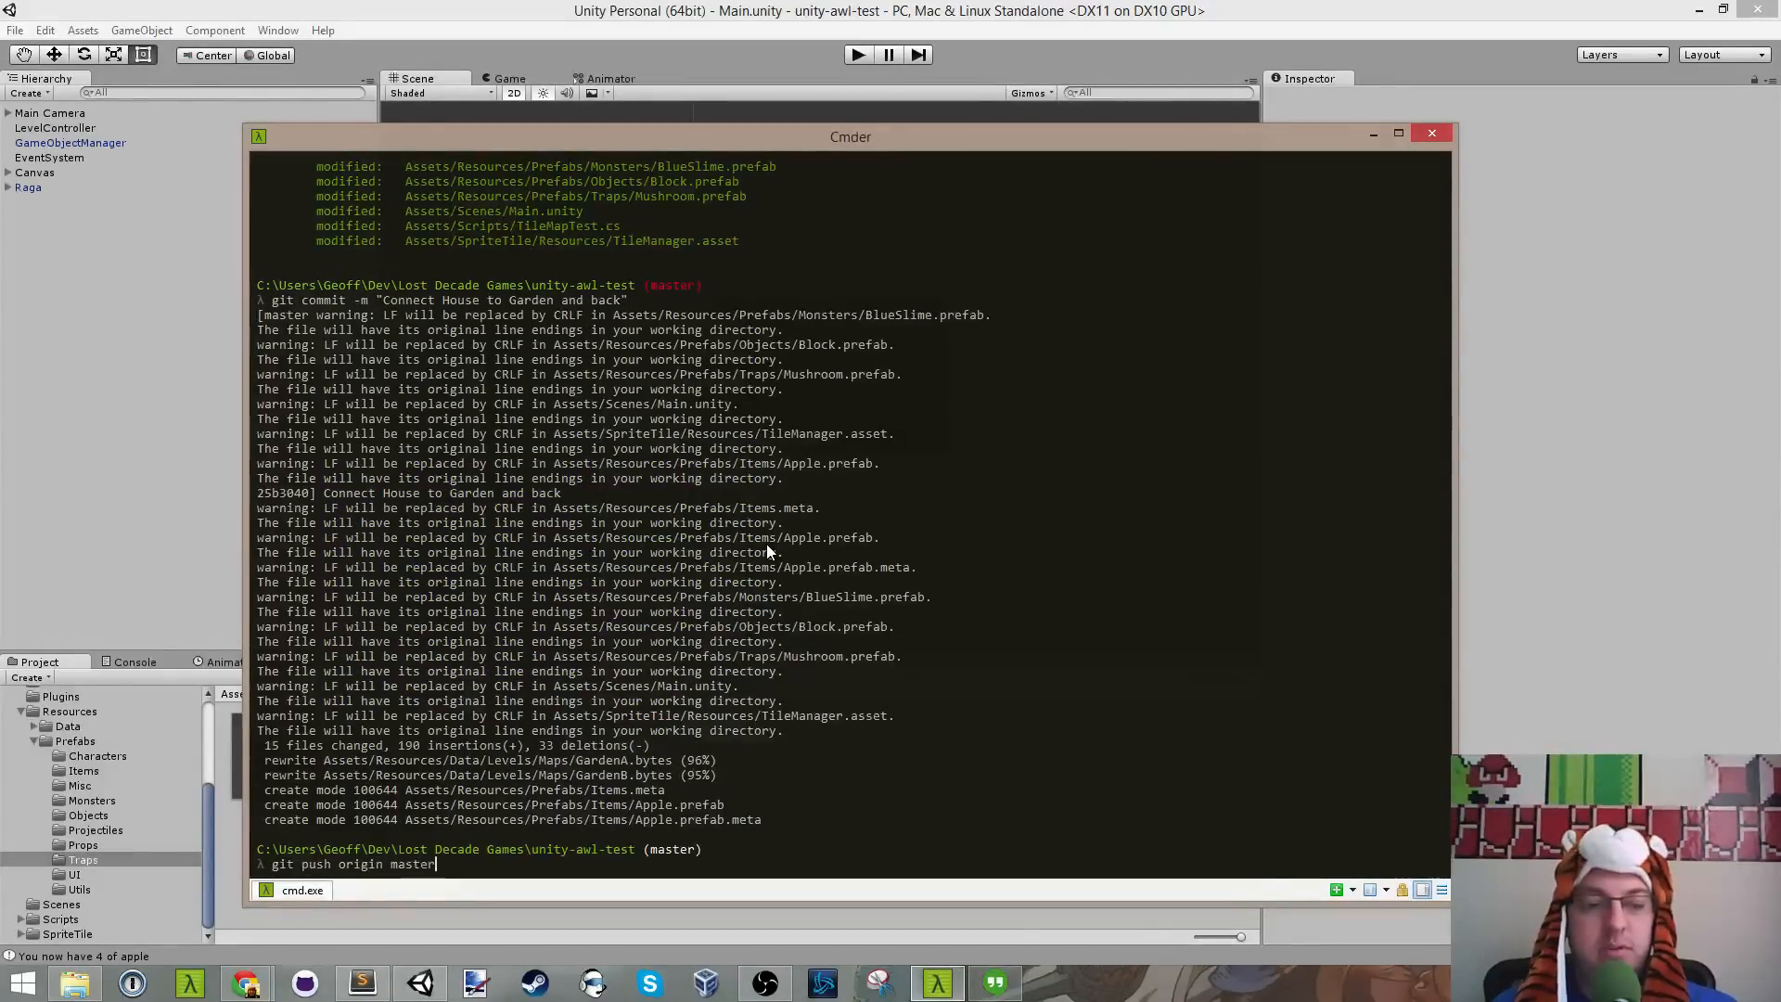
{"action": "key", "text": "Return"}
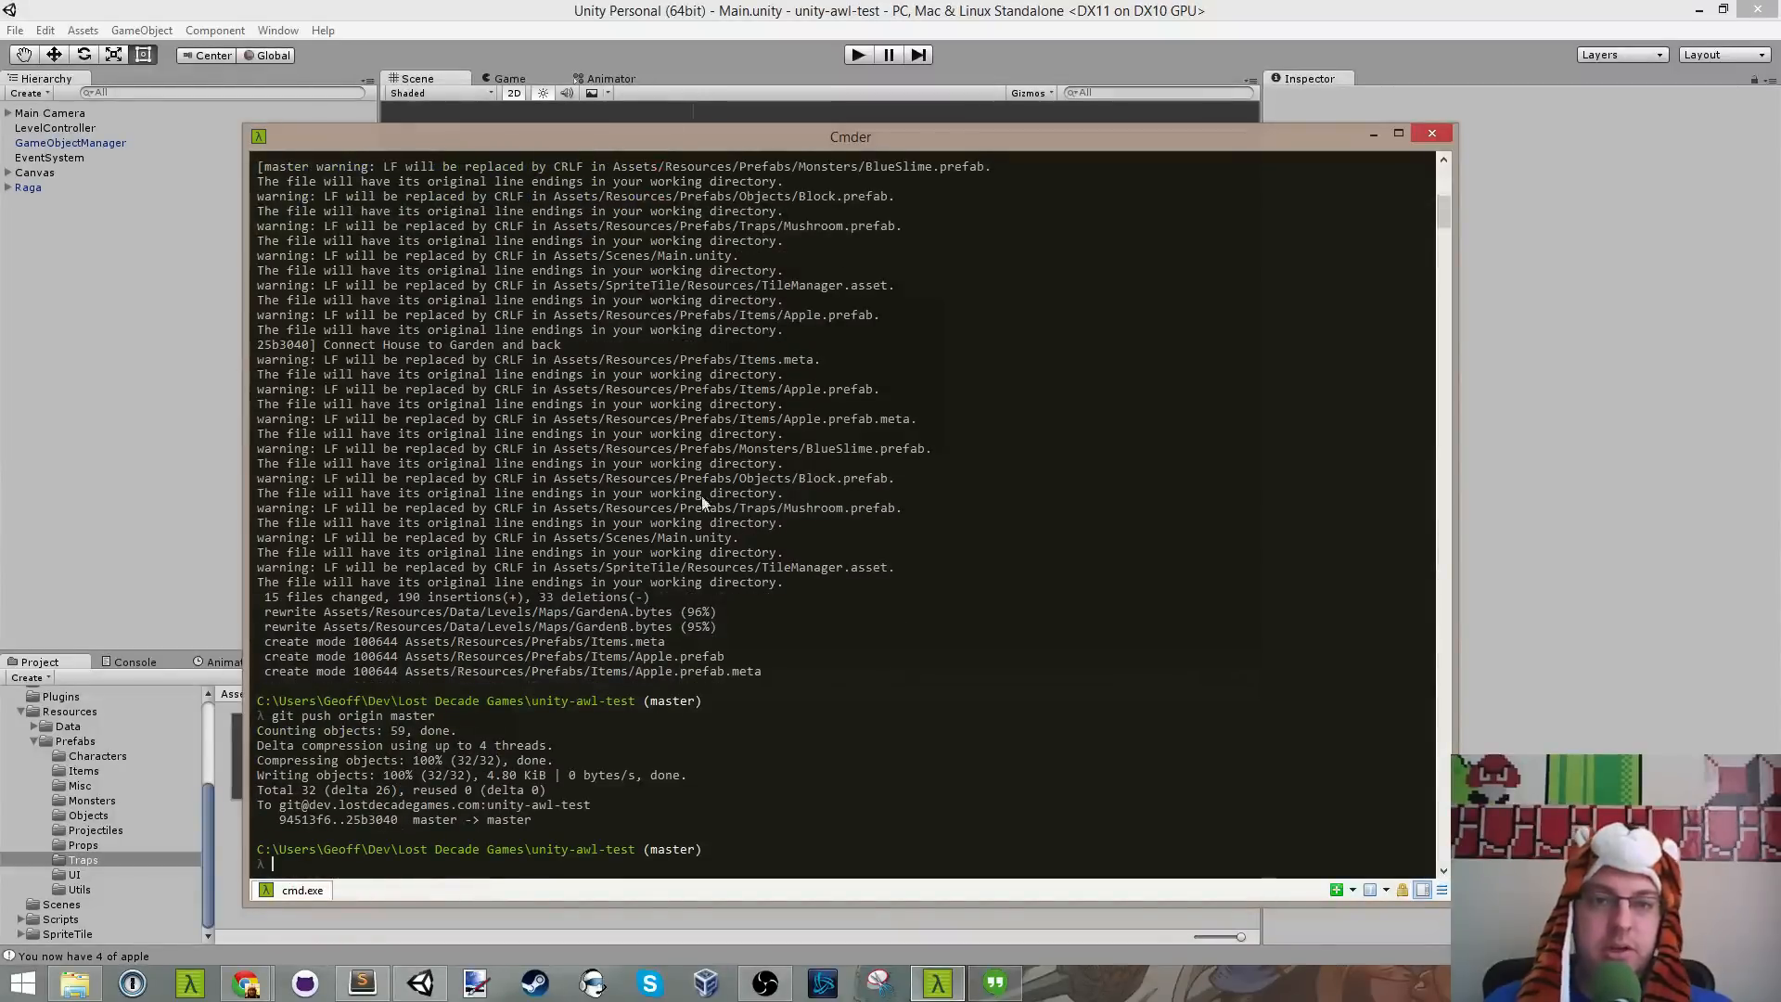
Step: Switch to the LostDecadeGames Twitch chat pop-out in Chrome, read the recent messages, and return to Unity
{"action": "left_click", "coordinate": [703, 10]}
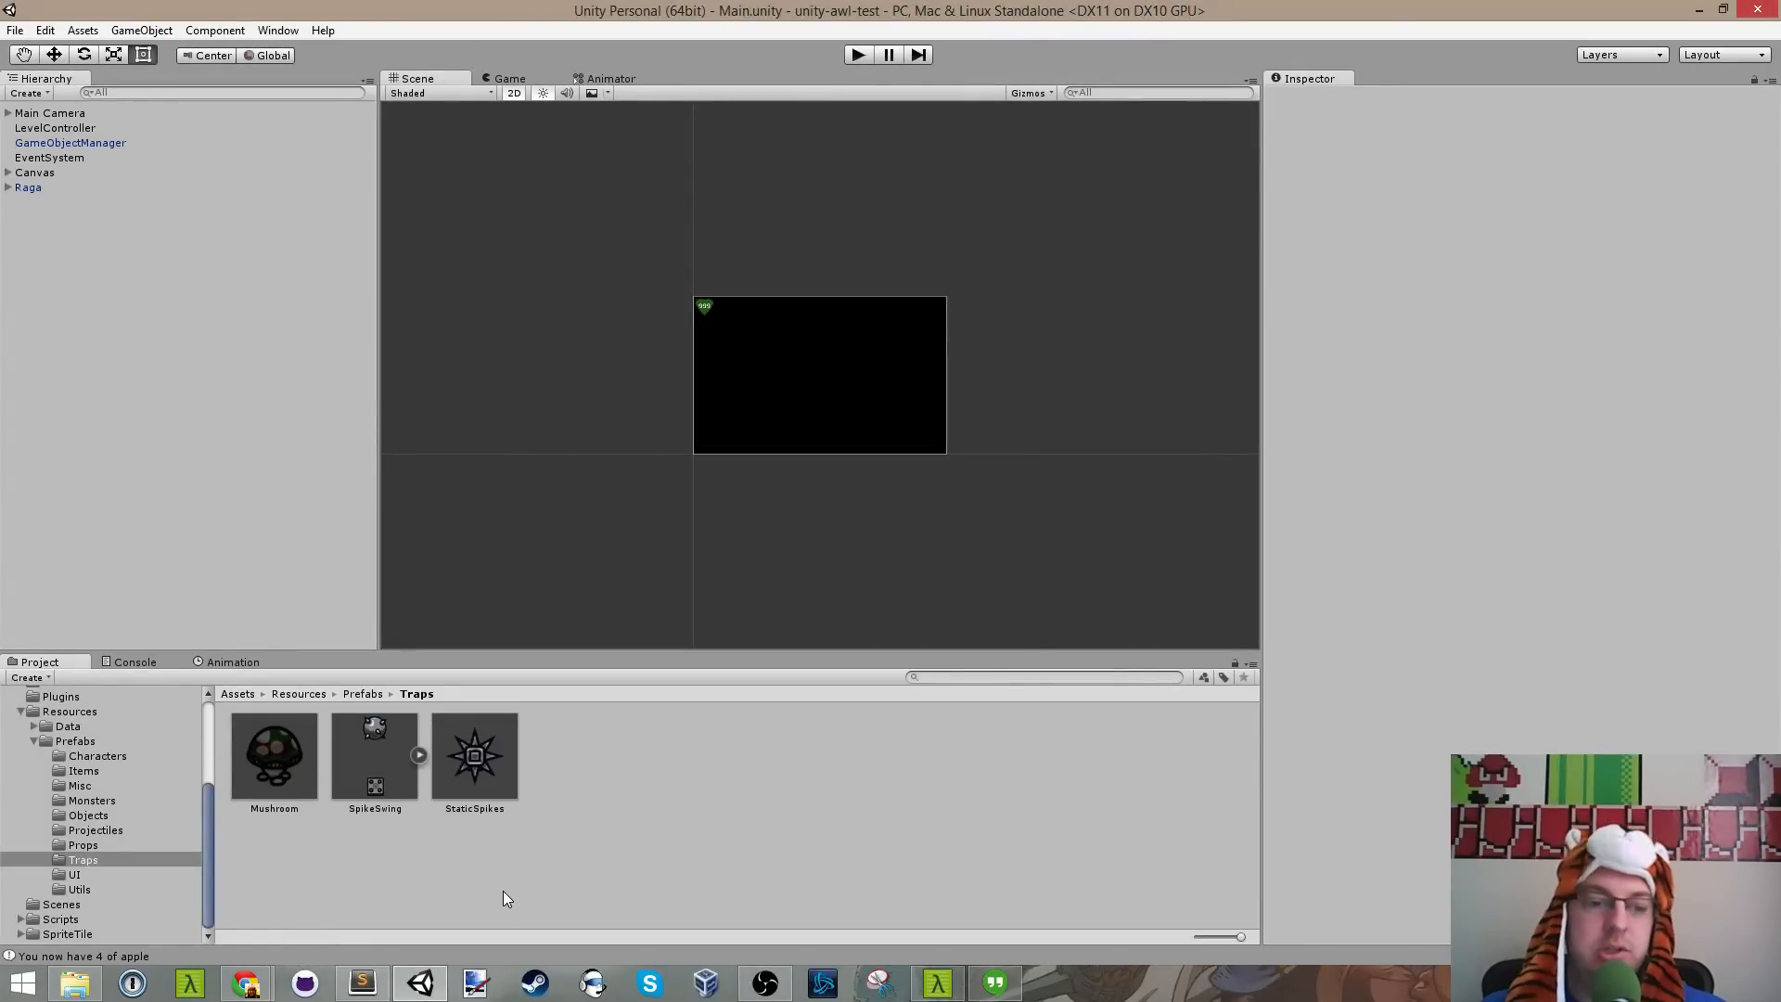
{"action": "mouse_move", "coordinate": [246, 985]}
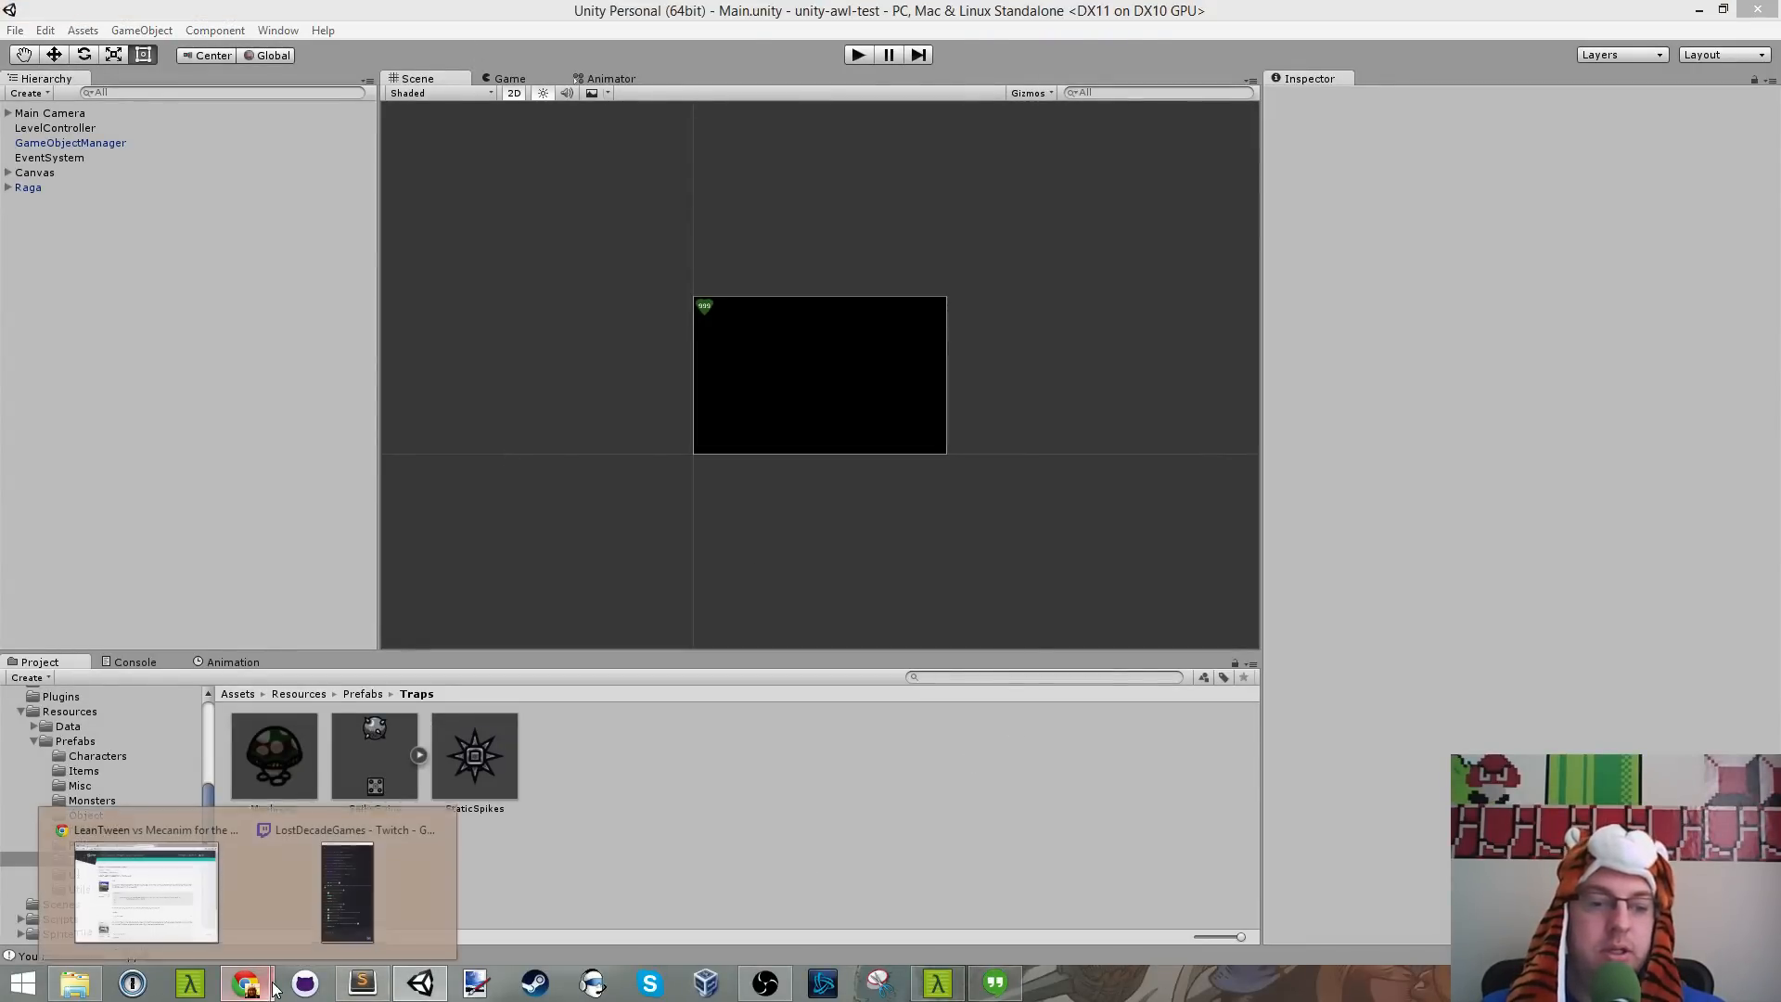
{"action": "left_click", "coordinate": [314, 894]}
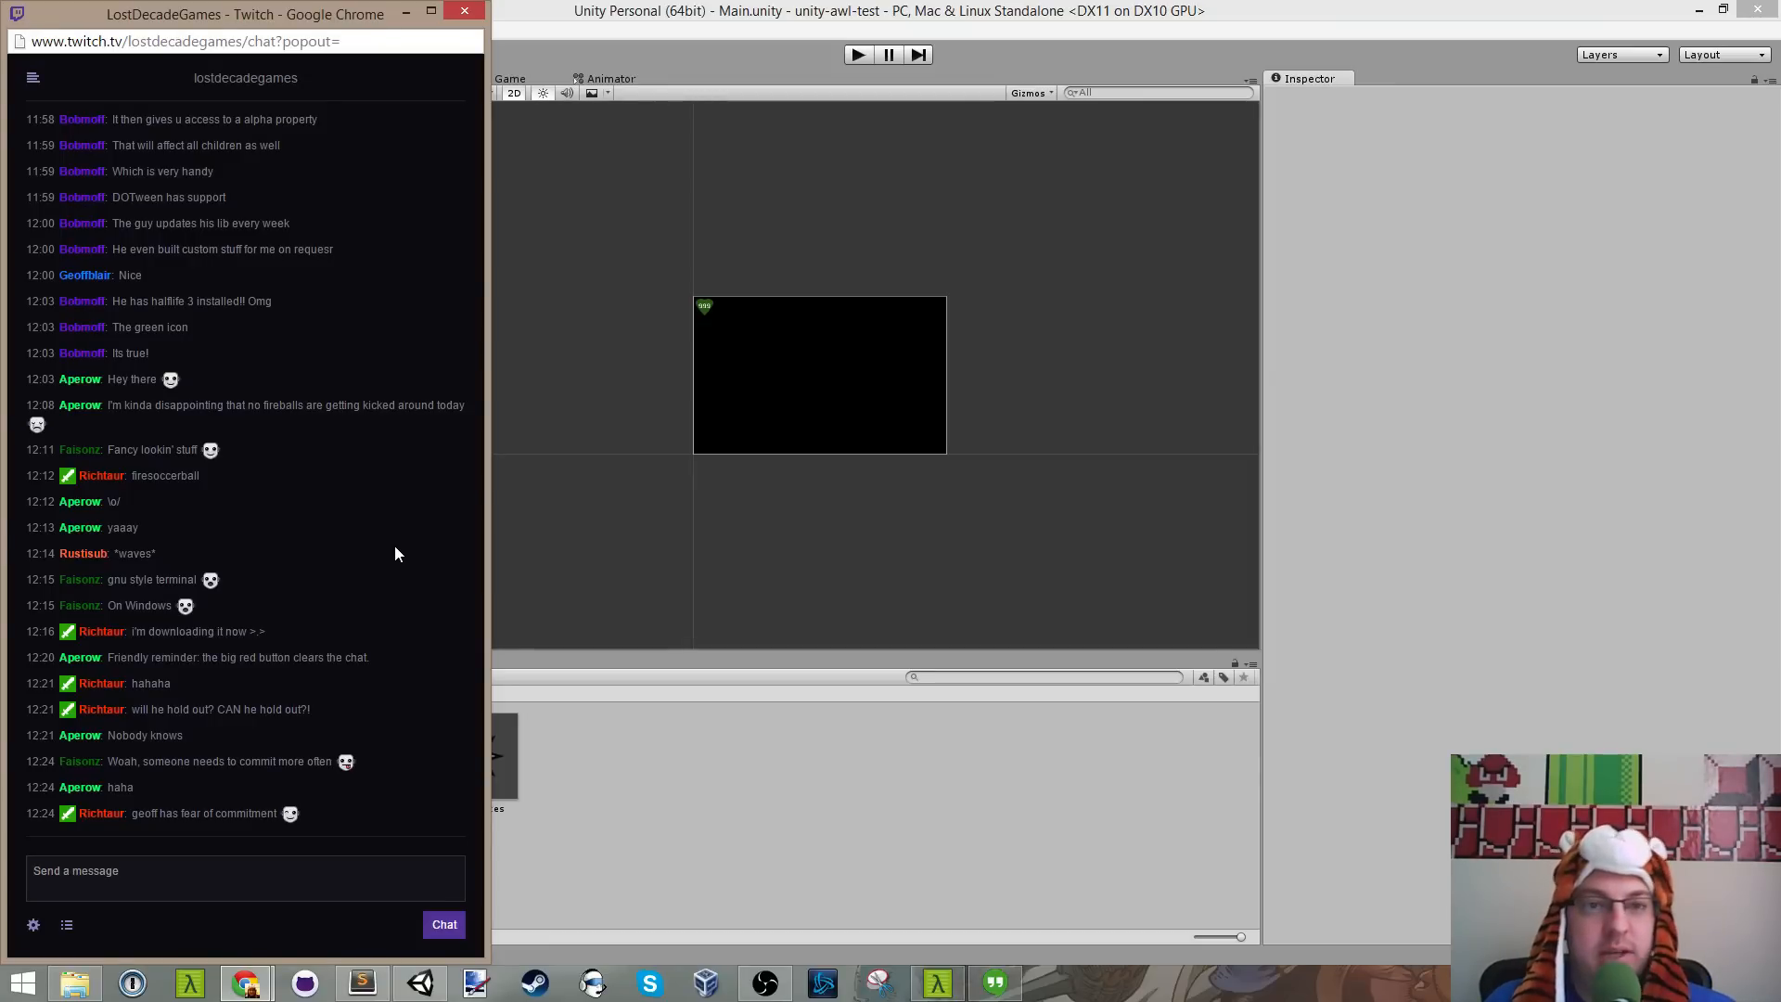
{"action": "left_click", "coordinate": [591, 360]}
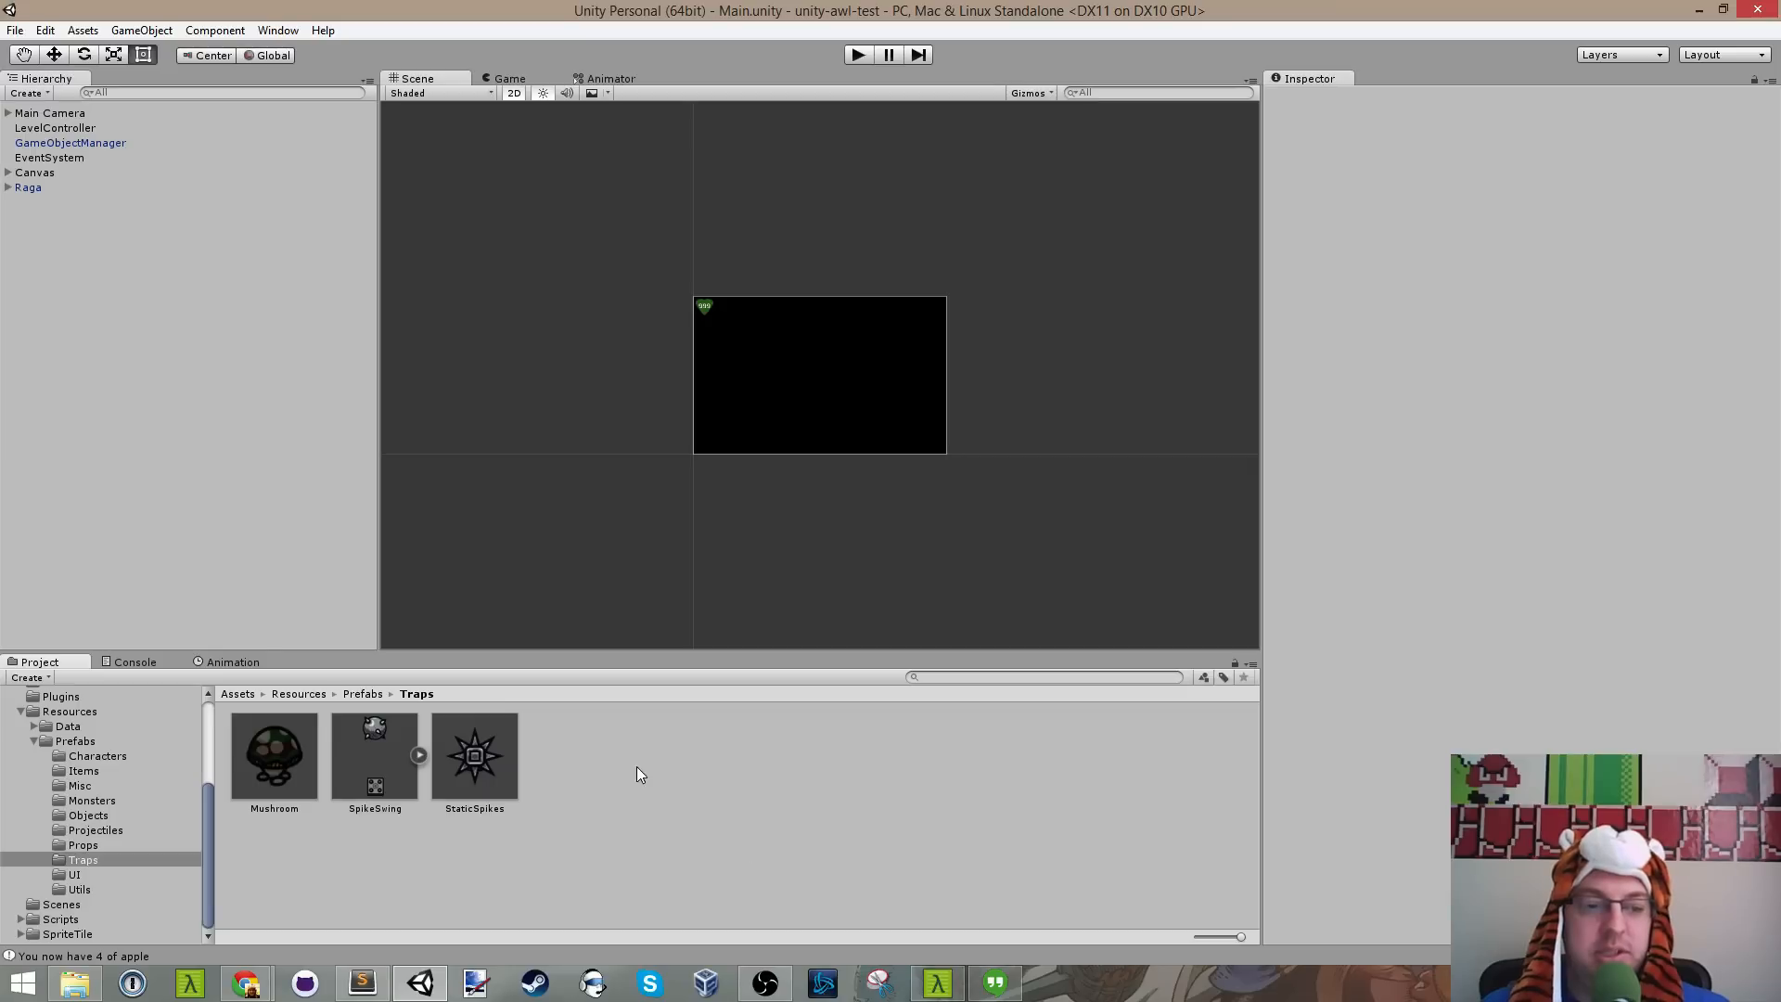
Step: Examine the Fireball and Skull prefabs in the Projectiles folder, including the Skull's child object
{"action": "left_click", "coordinate": [119, 839]}
{"action": "left_click", "coordinate": [120, 831]}
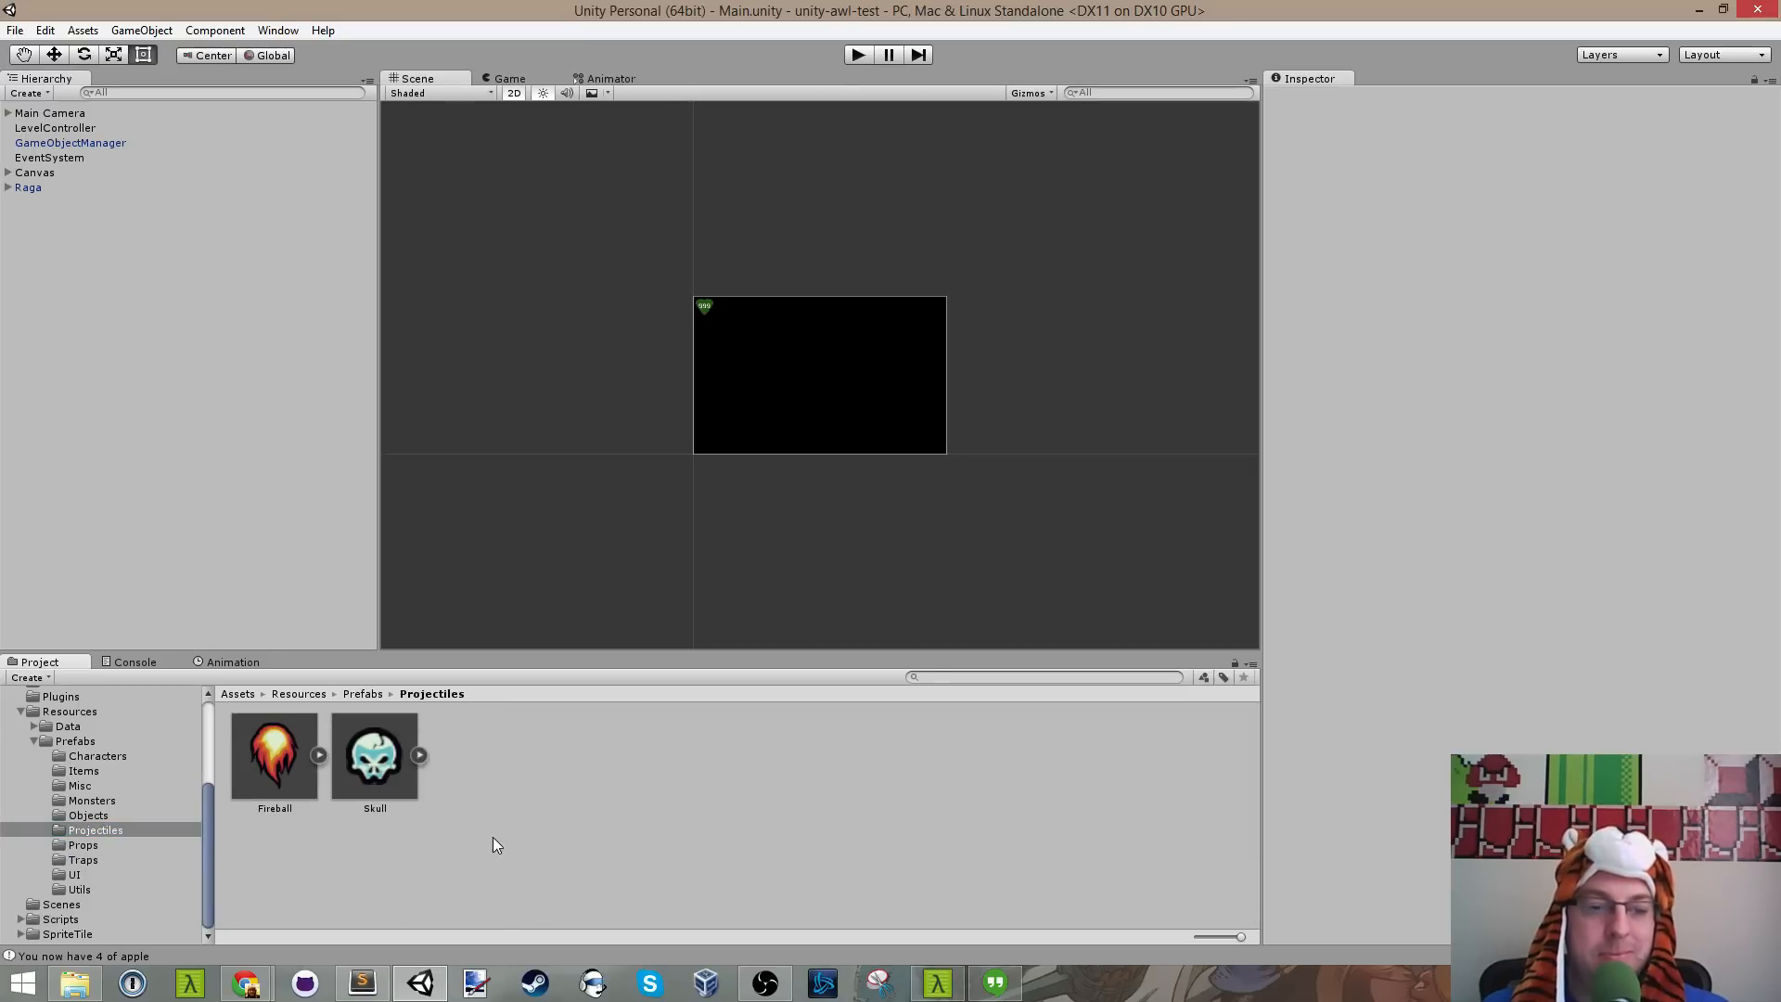
{"action": "left_click", "coordinate": [297, 738]}
{"action": "left_click", "coordinate": [375, 738]}
{"action": "left_click", "coordinate": [597, 816]}
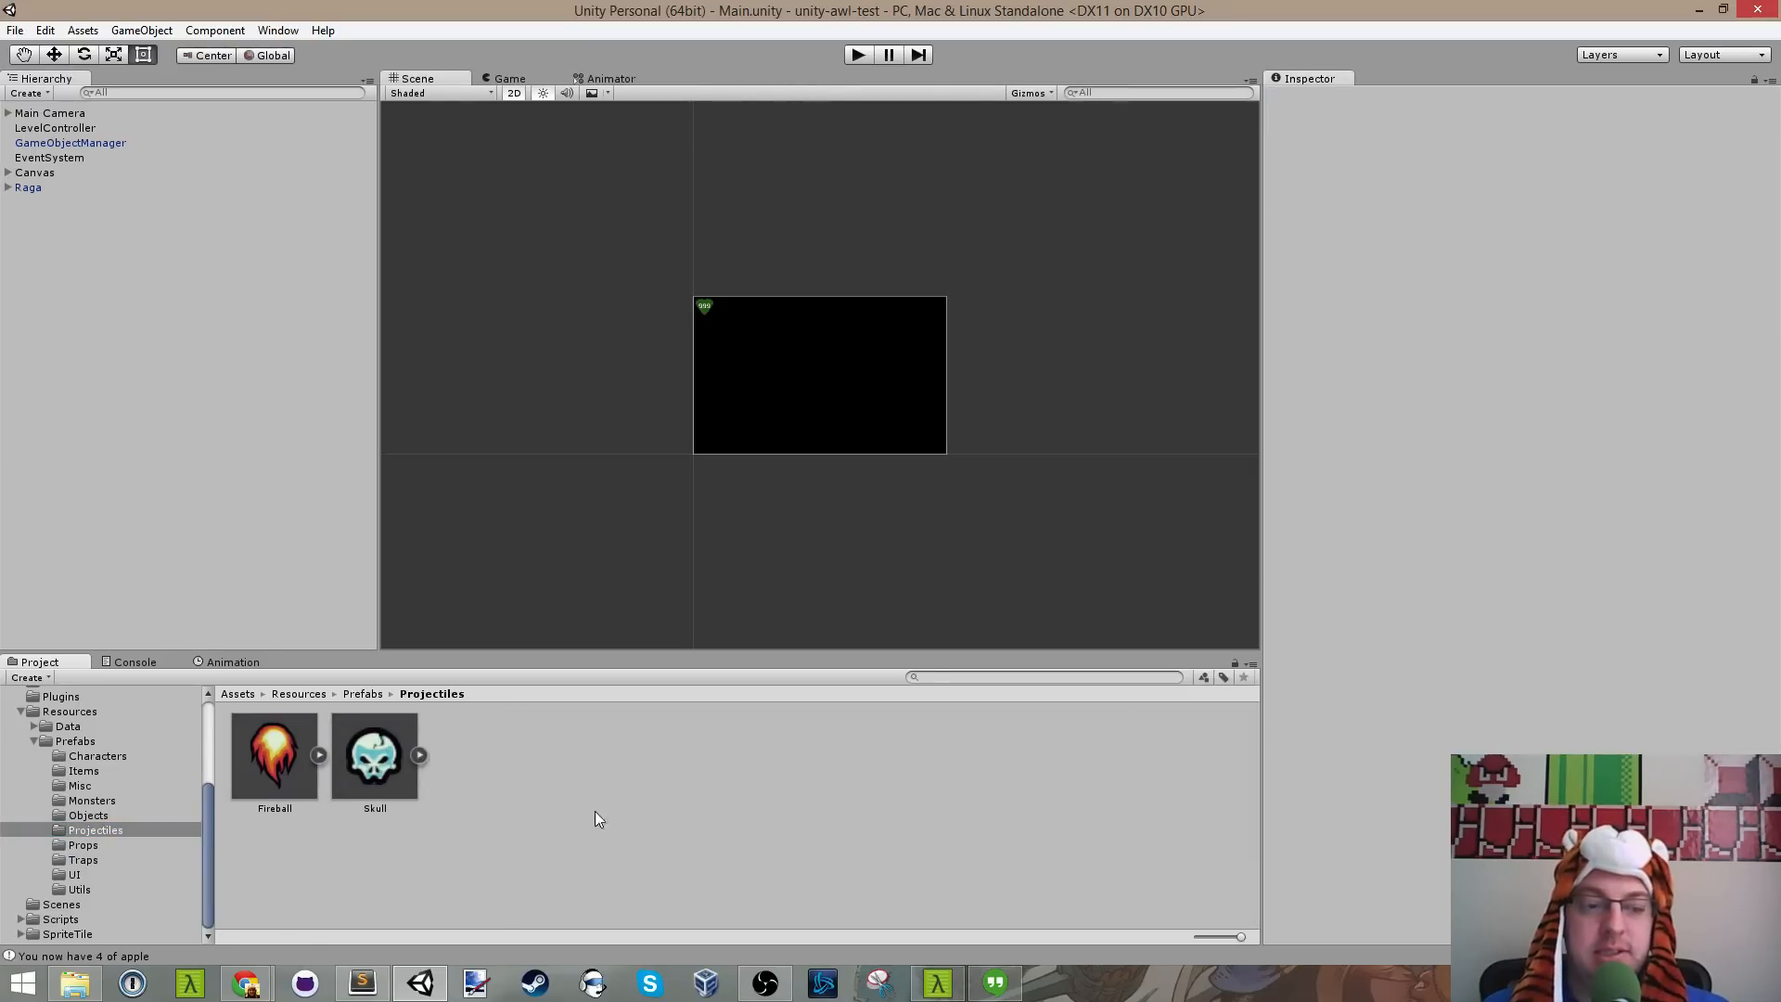
{"action": "left_click", "coordinate": [301, 765]}
{"action": "left_click", "coordinate": [418, 757]}
{"action": "left_click", "coordinate": [582, 805]}
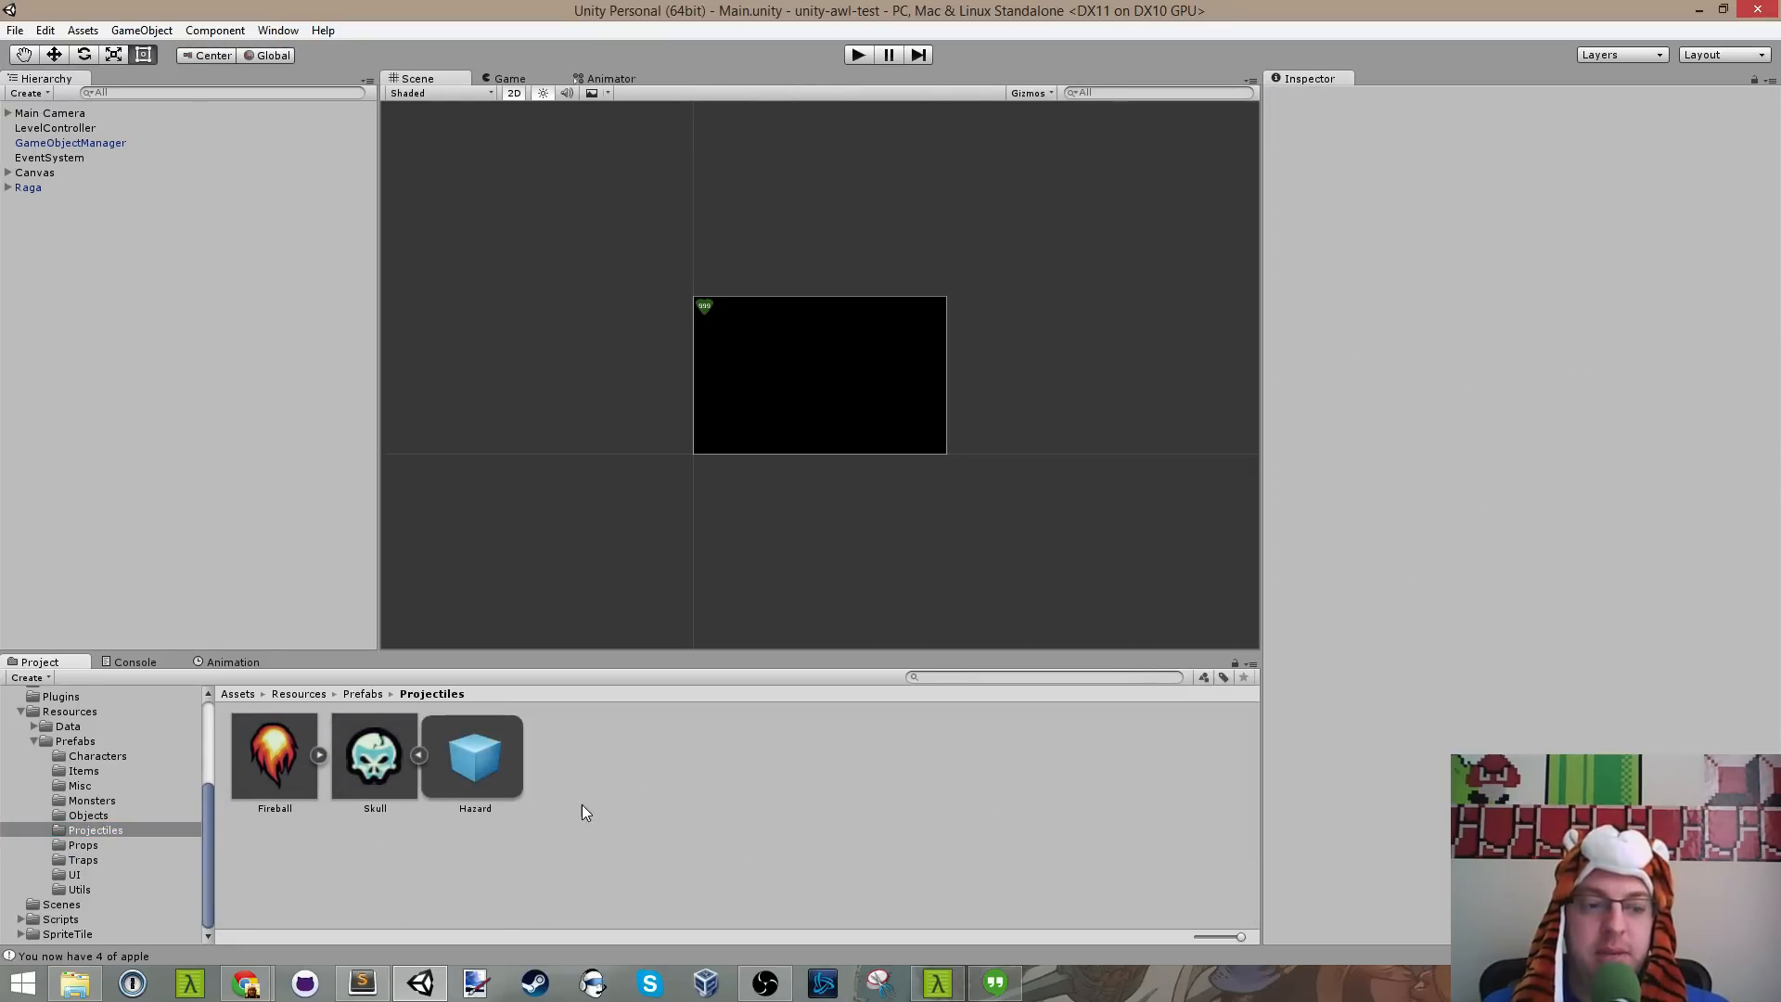
{"action": "left_click", "coordinate": [417, 757]}
{"action": "left_click", "coordinate": [373, 788]}
{"action": "left_click", "coordinate": [297, 881]}
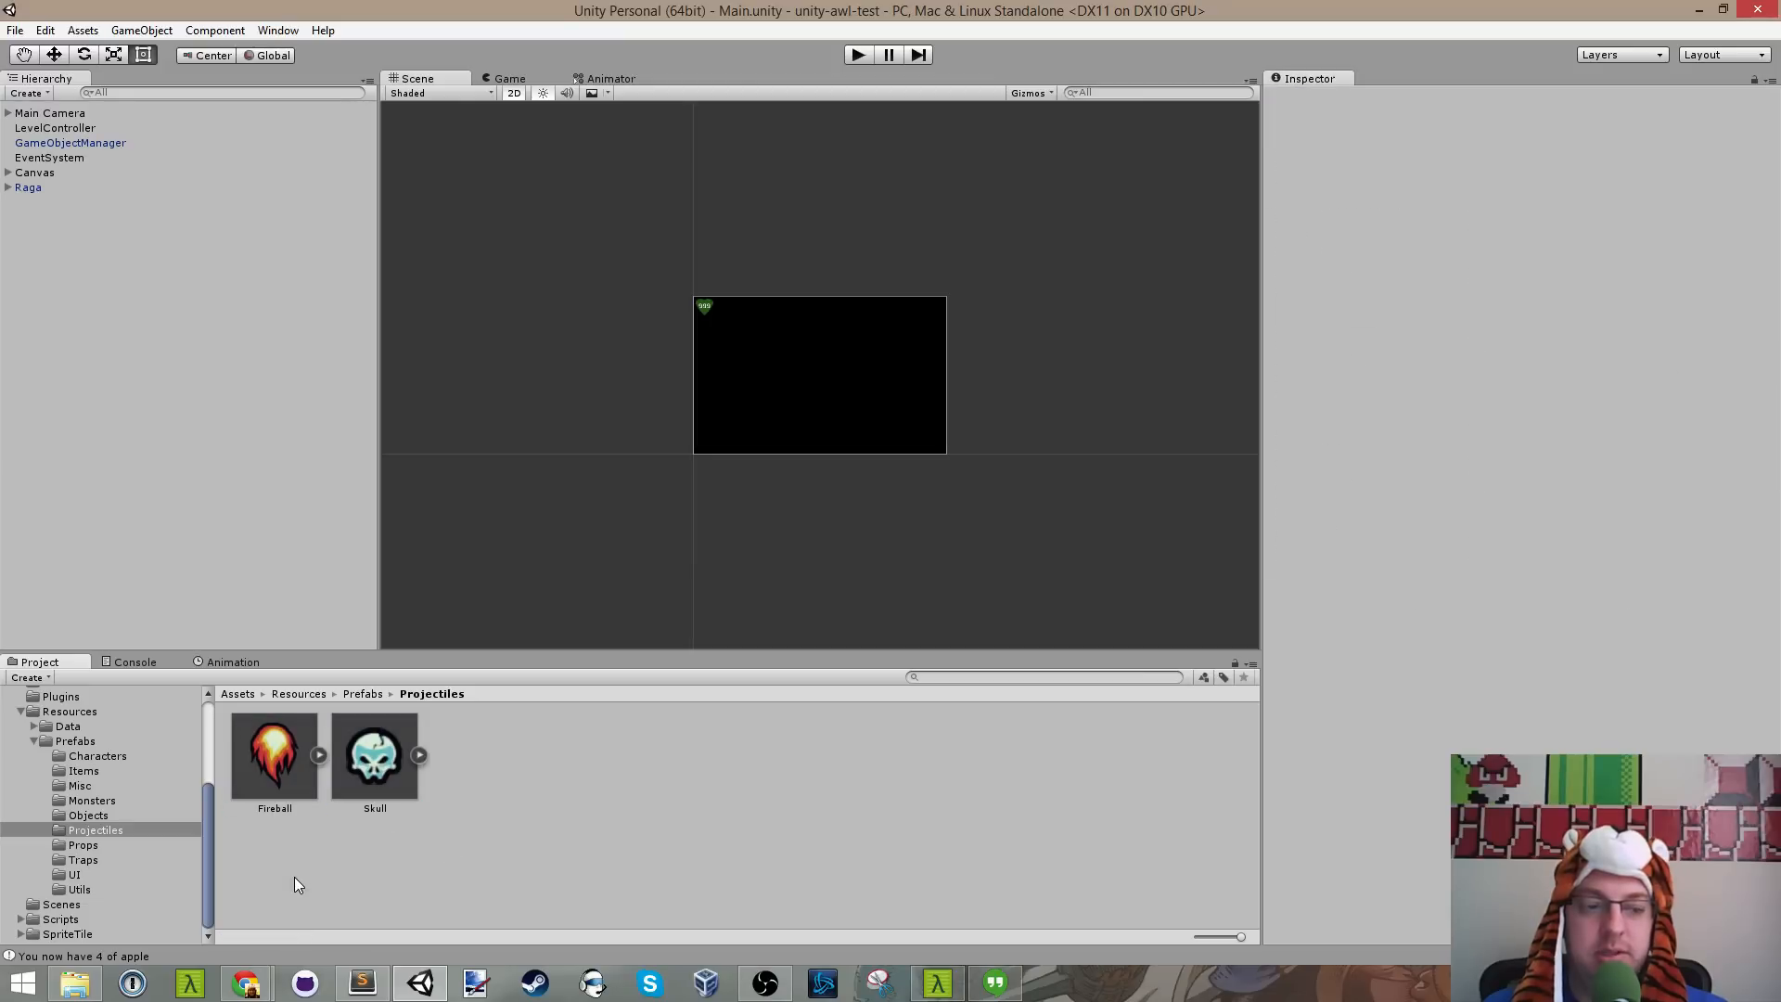
Step: Browse the Objects, Monsters, Misc, Items and Characters prefab folders to review which prefabs each contains
{"action": "left_click", "coordinate": [88, 816]}
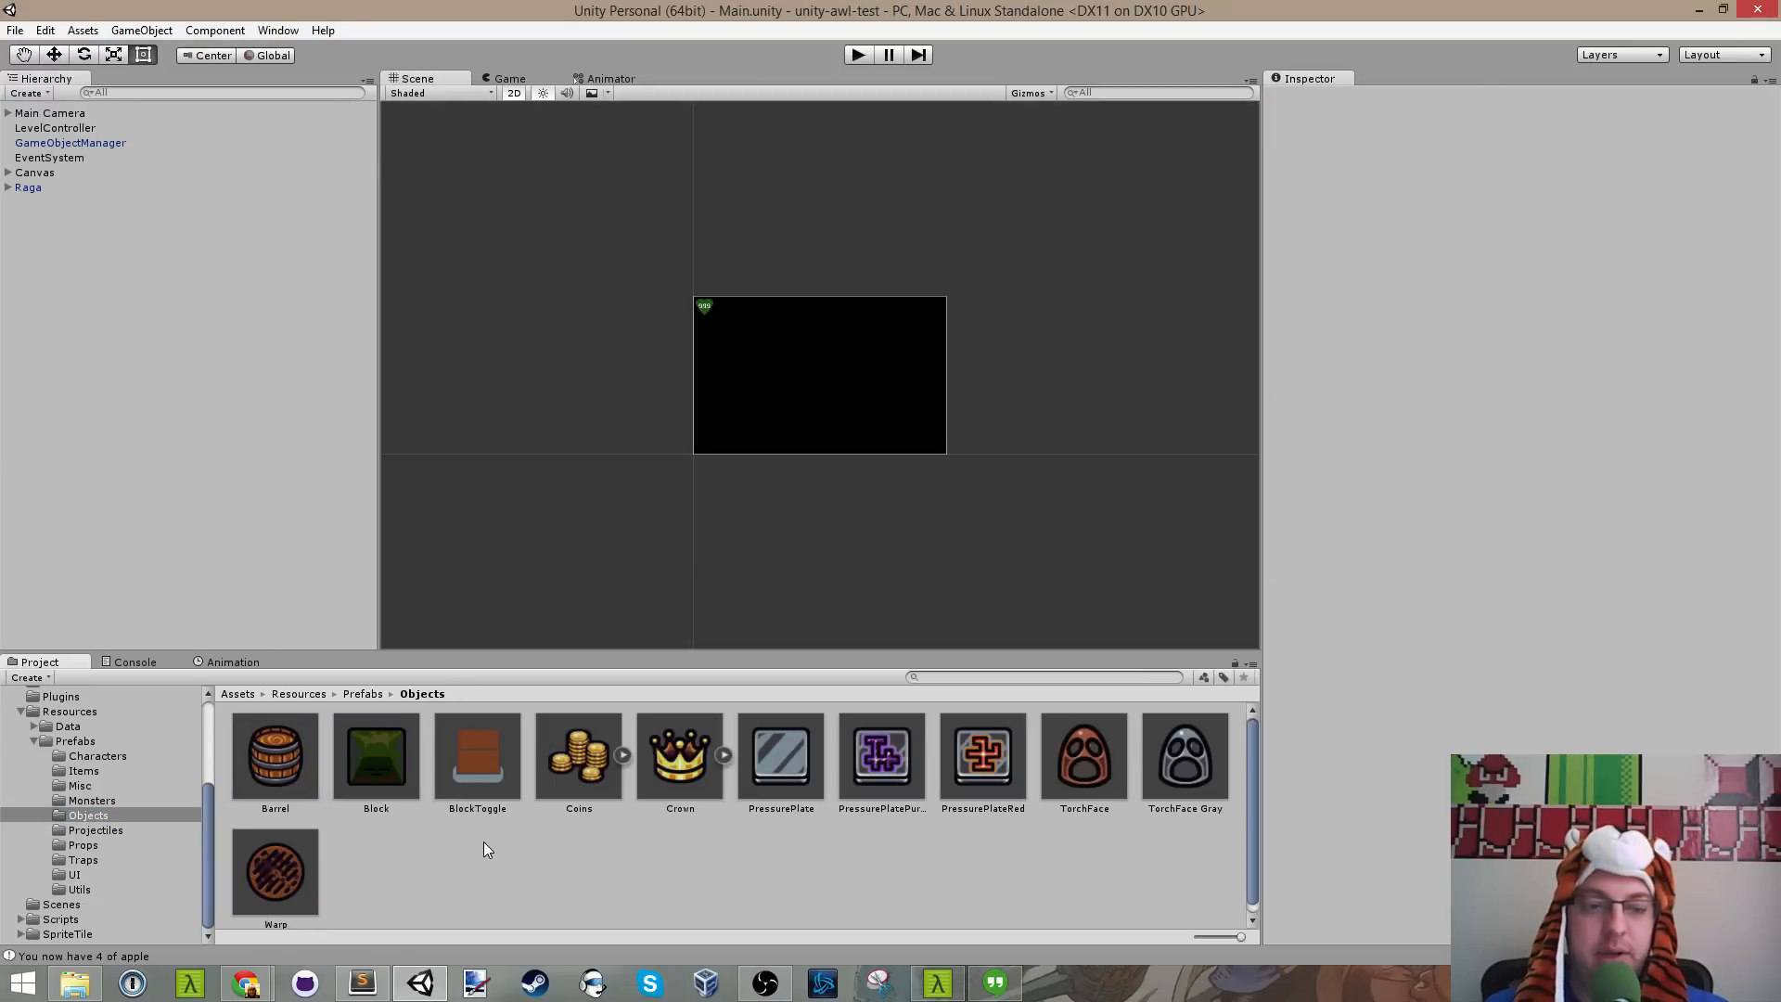
{"action": "left_click", "coordinate": [79, 801]}
{"action": "left_click", "coordinate": [88, 787]}
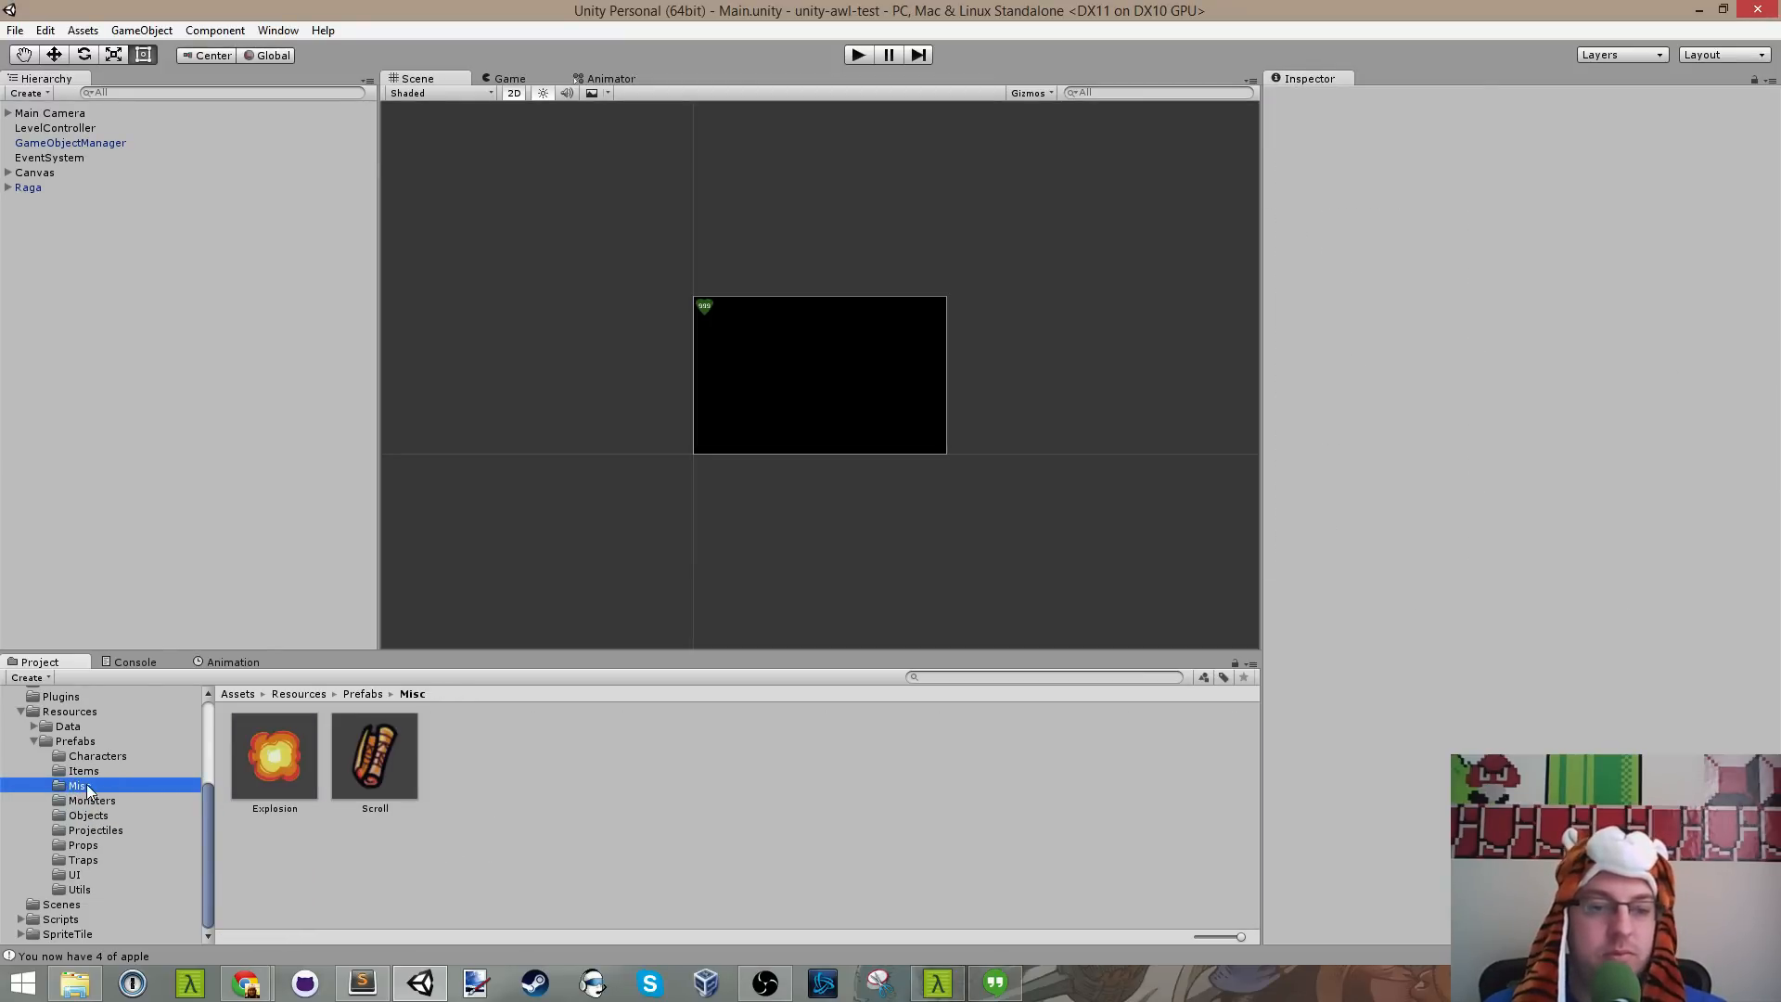
{"action": "left_click", "coordinate": [100, 770]}
{"action": "left_click", "coordinate": [102, 753]}
{"action": "left_click", "coordinate": [102, 743]}
{"action": "left_click", "coordinate": [108, 759]}
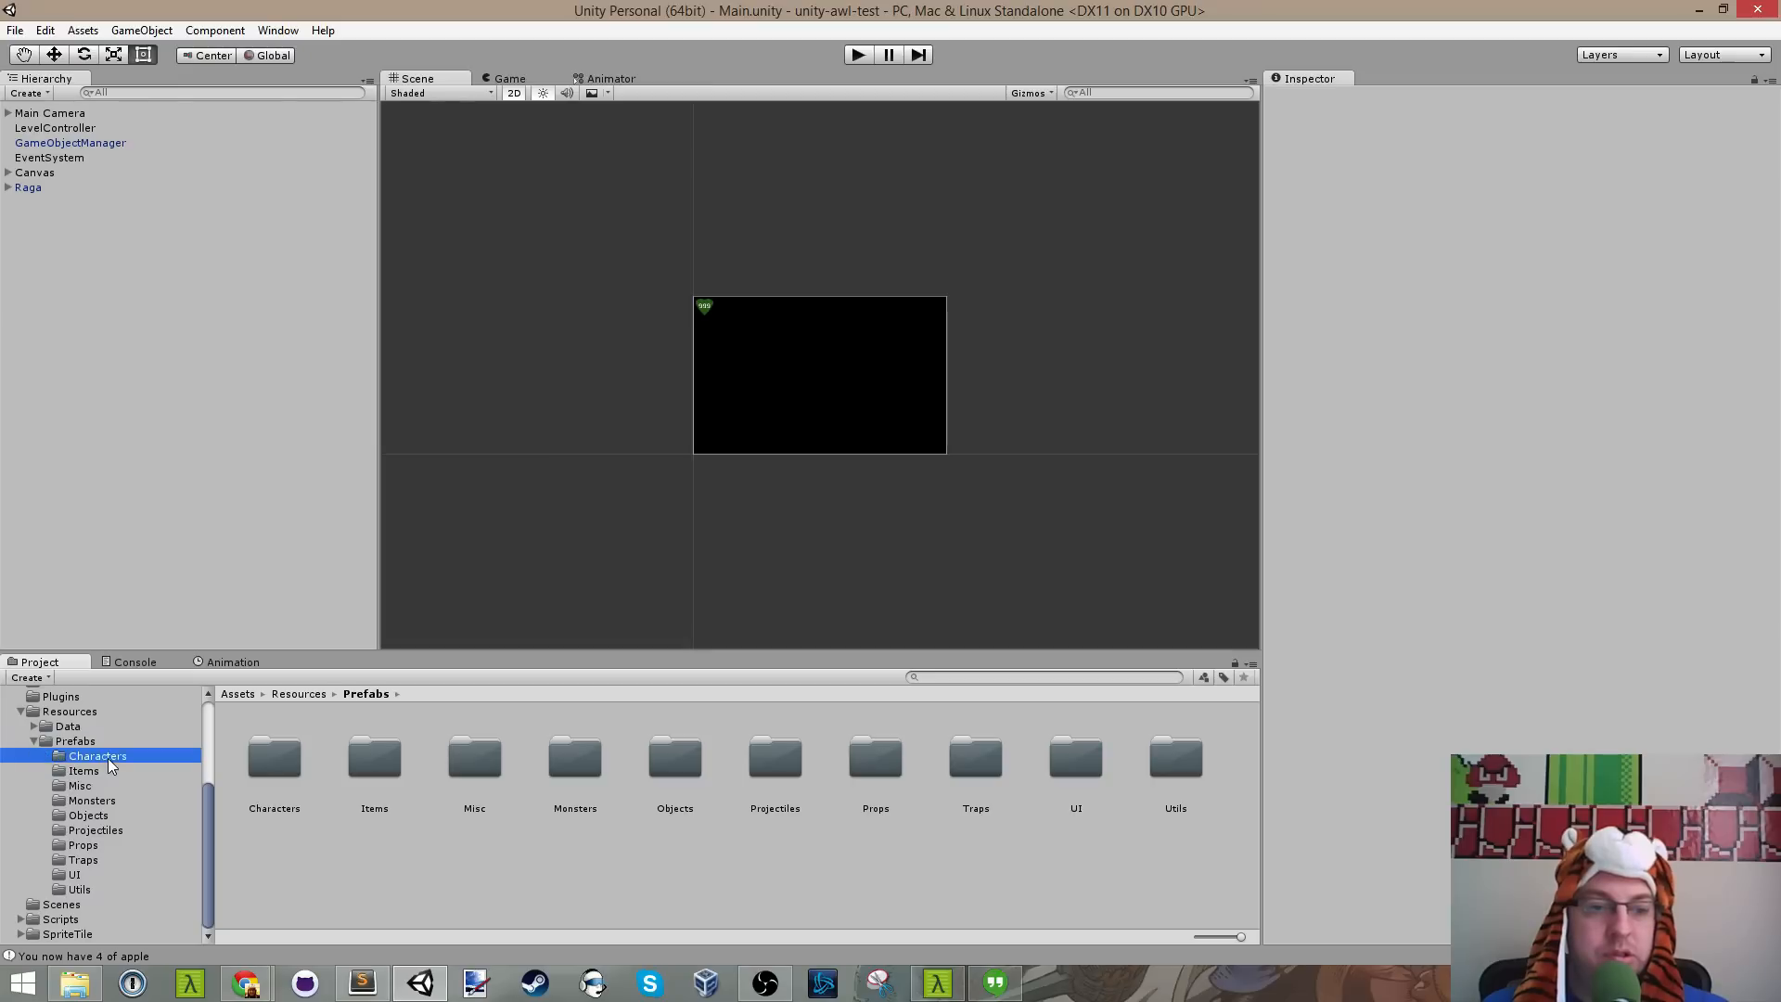
{"action": "left_click", "coordinate": [506, 865]}
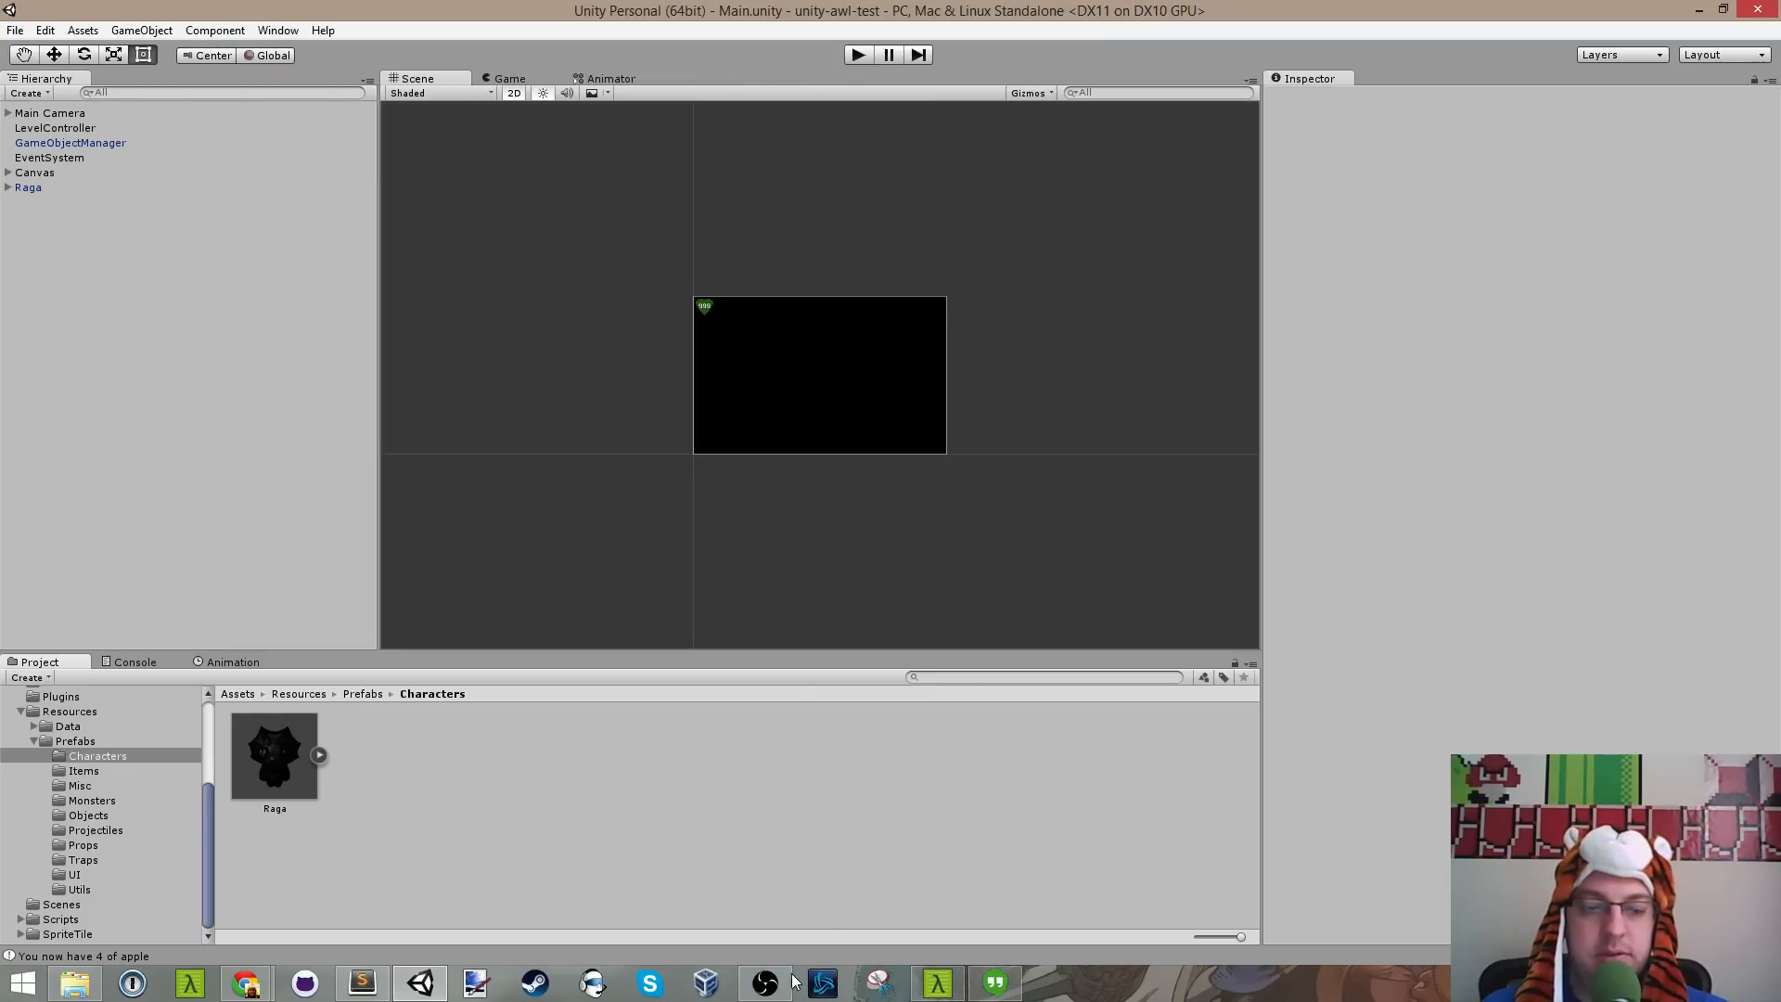
Step: Switch to Open Broadcaster Software, mute the microphone, and return to Unity
{"action": "mouse_move", "coordinate": [779, 992]}
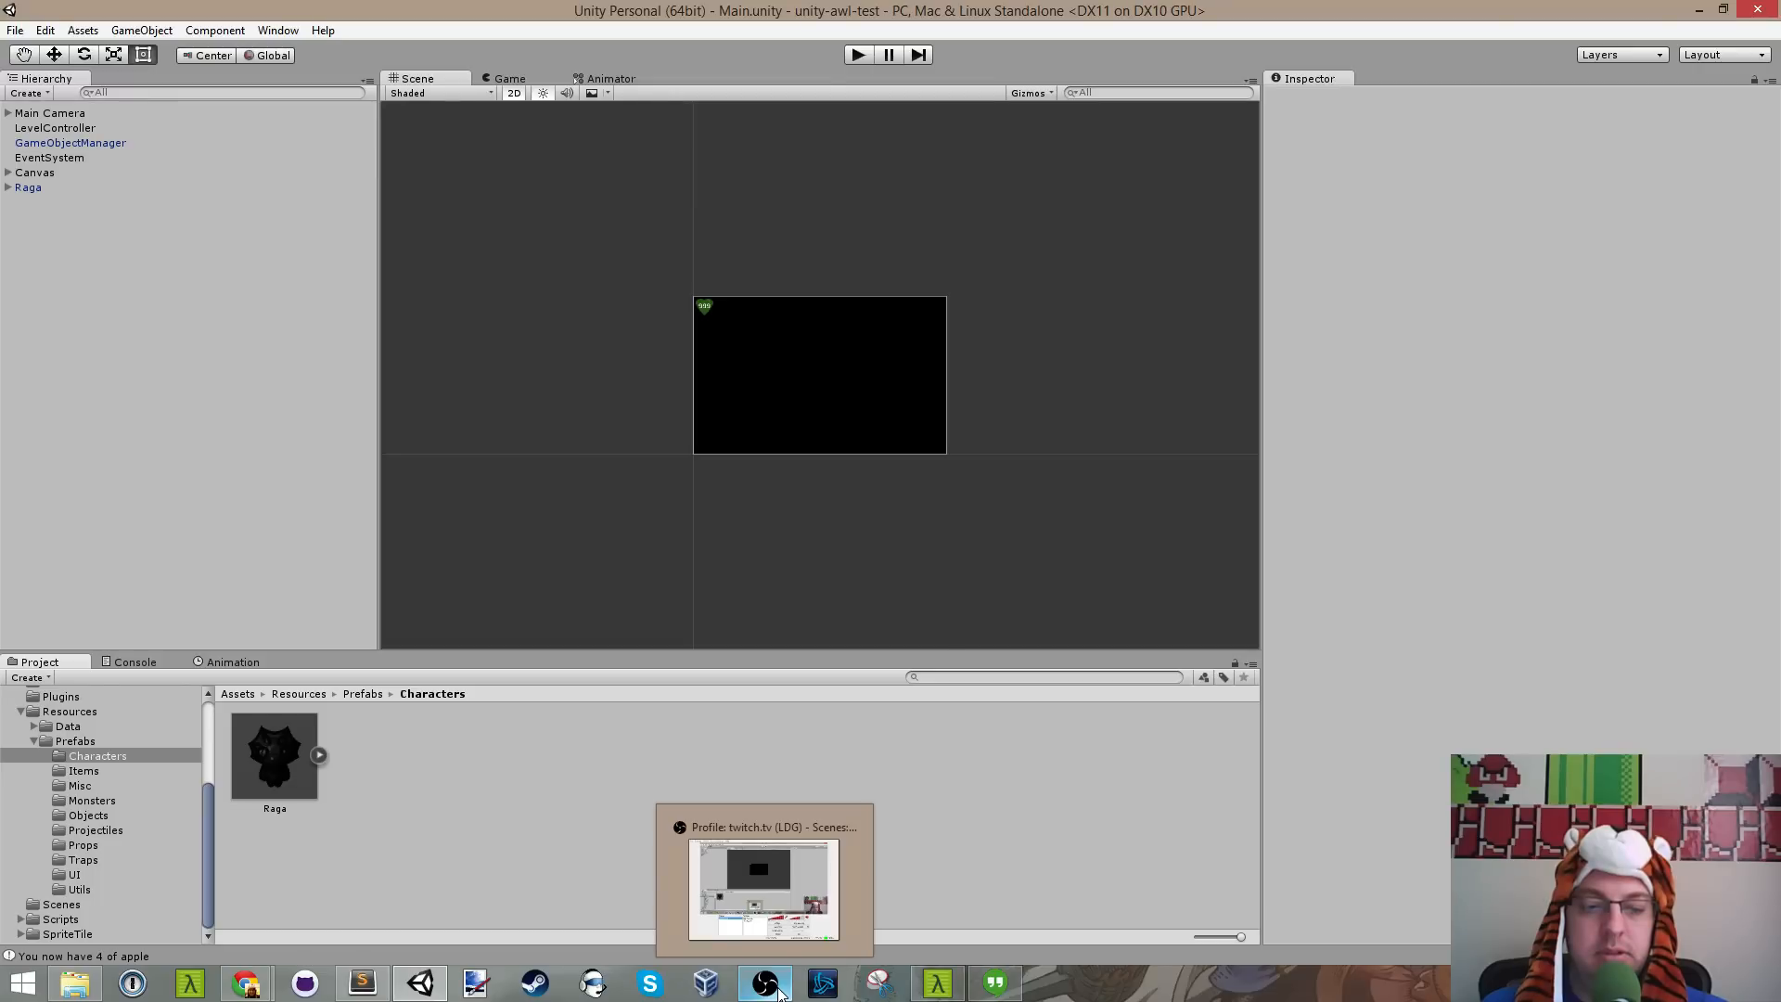
{"action": "left_click", "coordinate": [780, 990]}
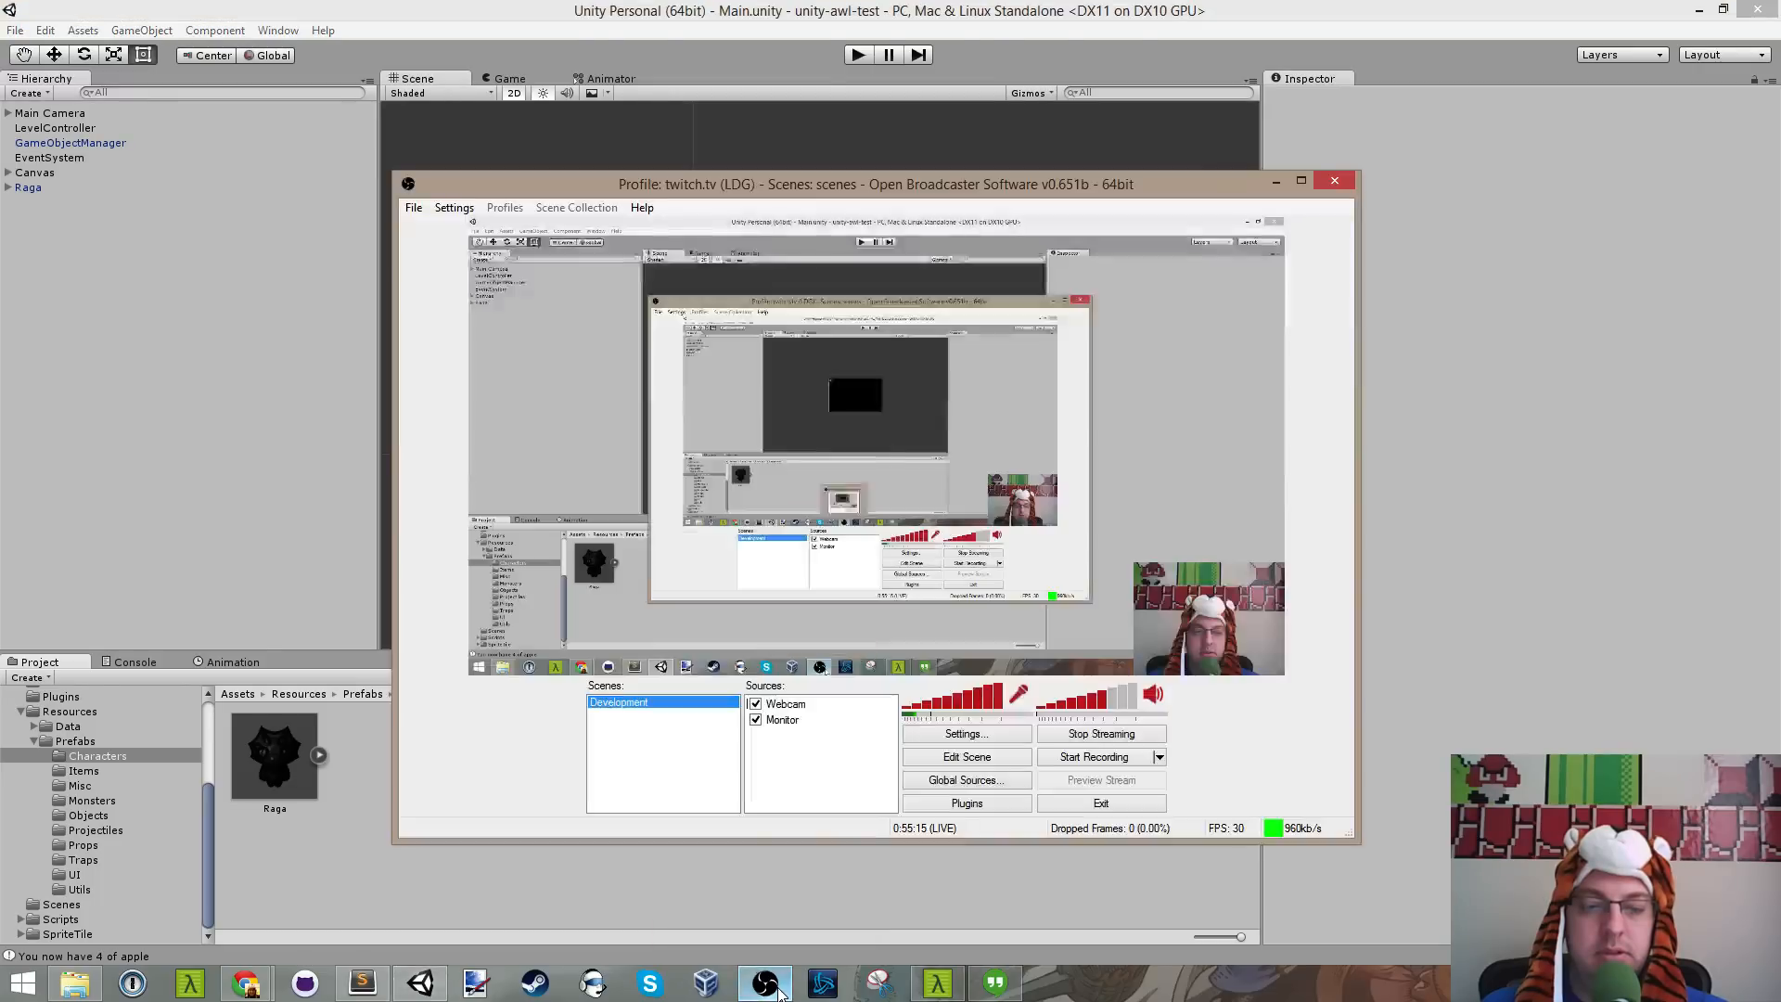
{"action": "left_click", "coordinate": [1020, 696]}
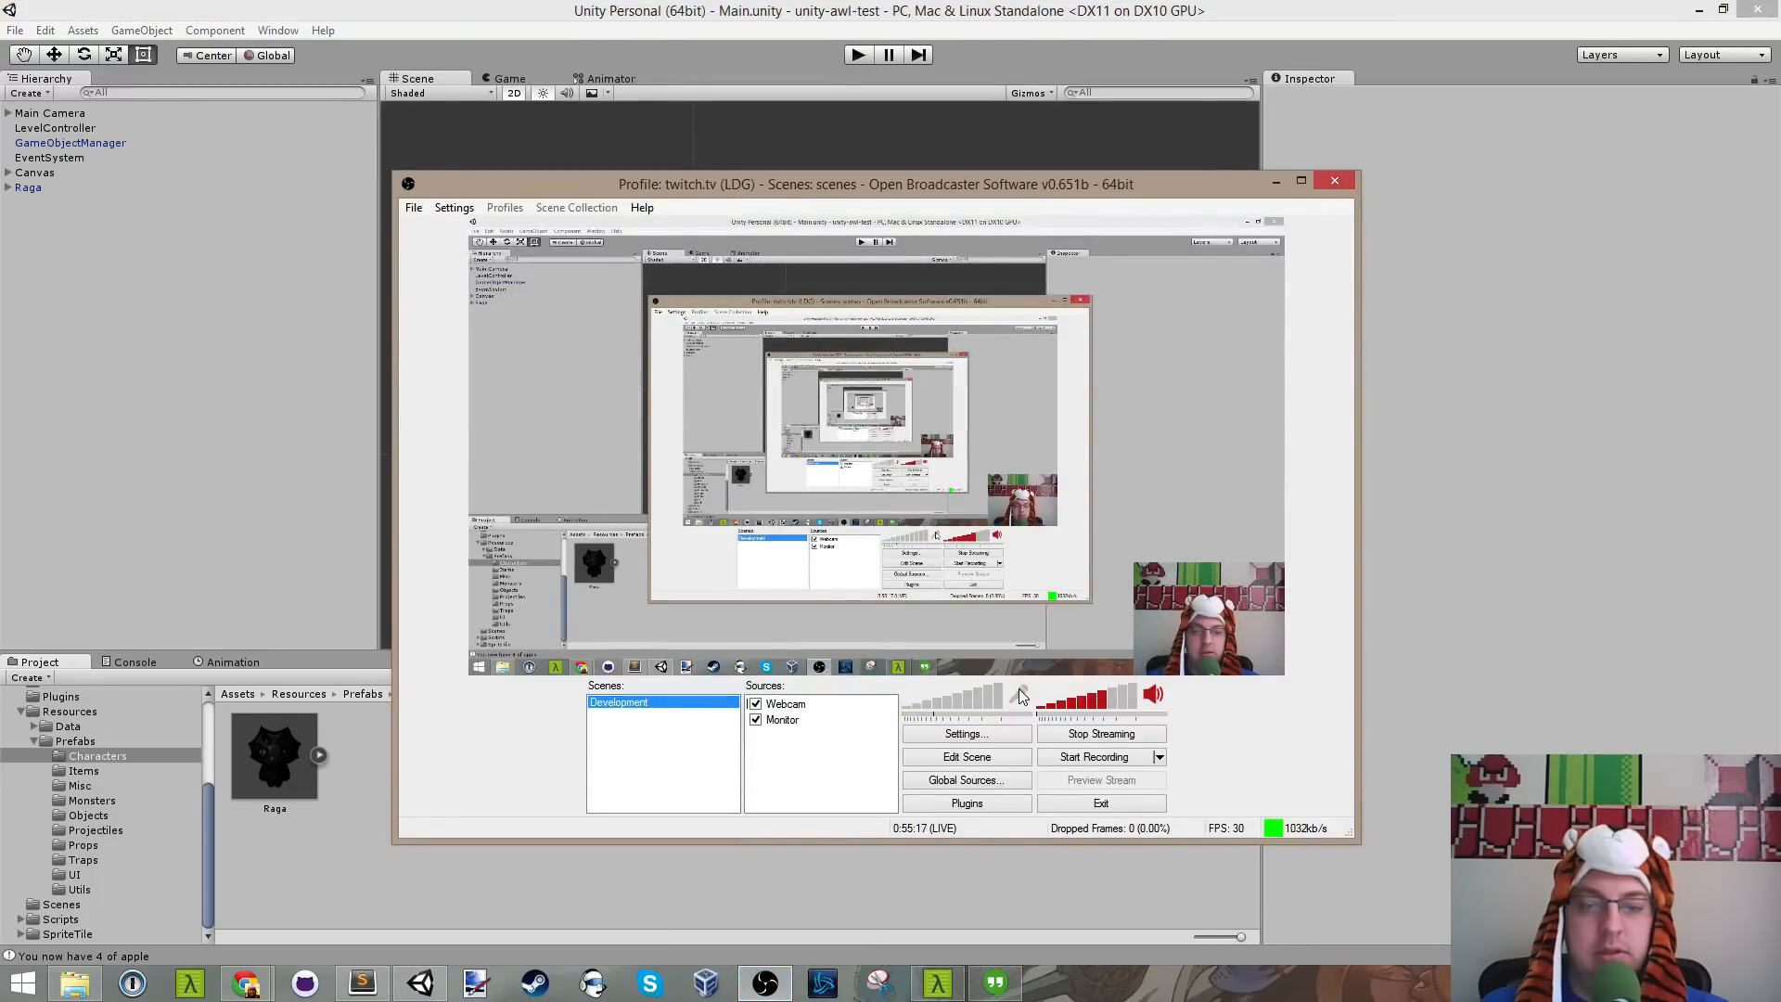
{"action": "left_click", "coordinate": [1085, 8]}
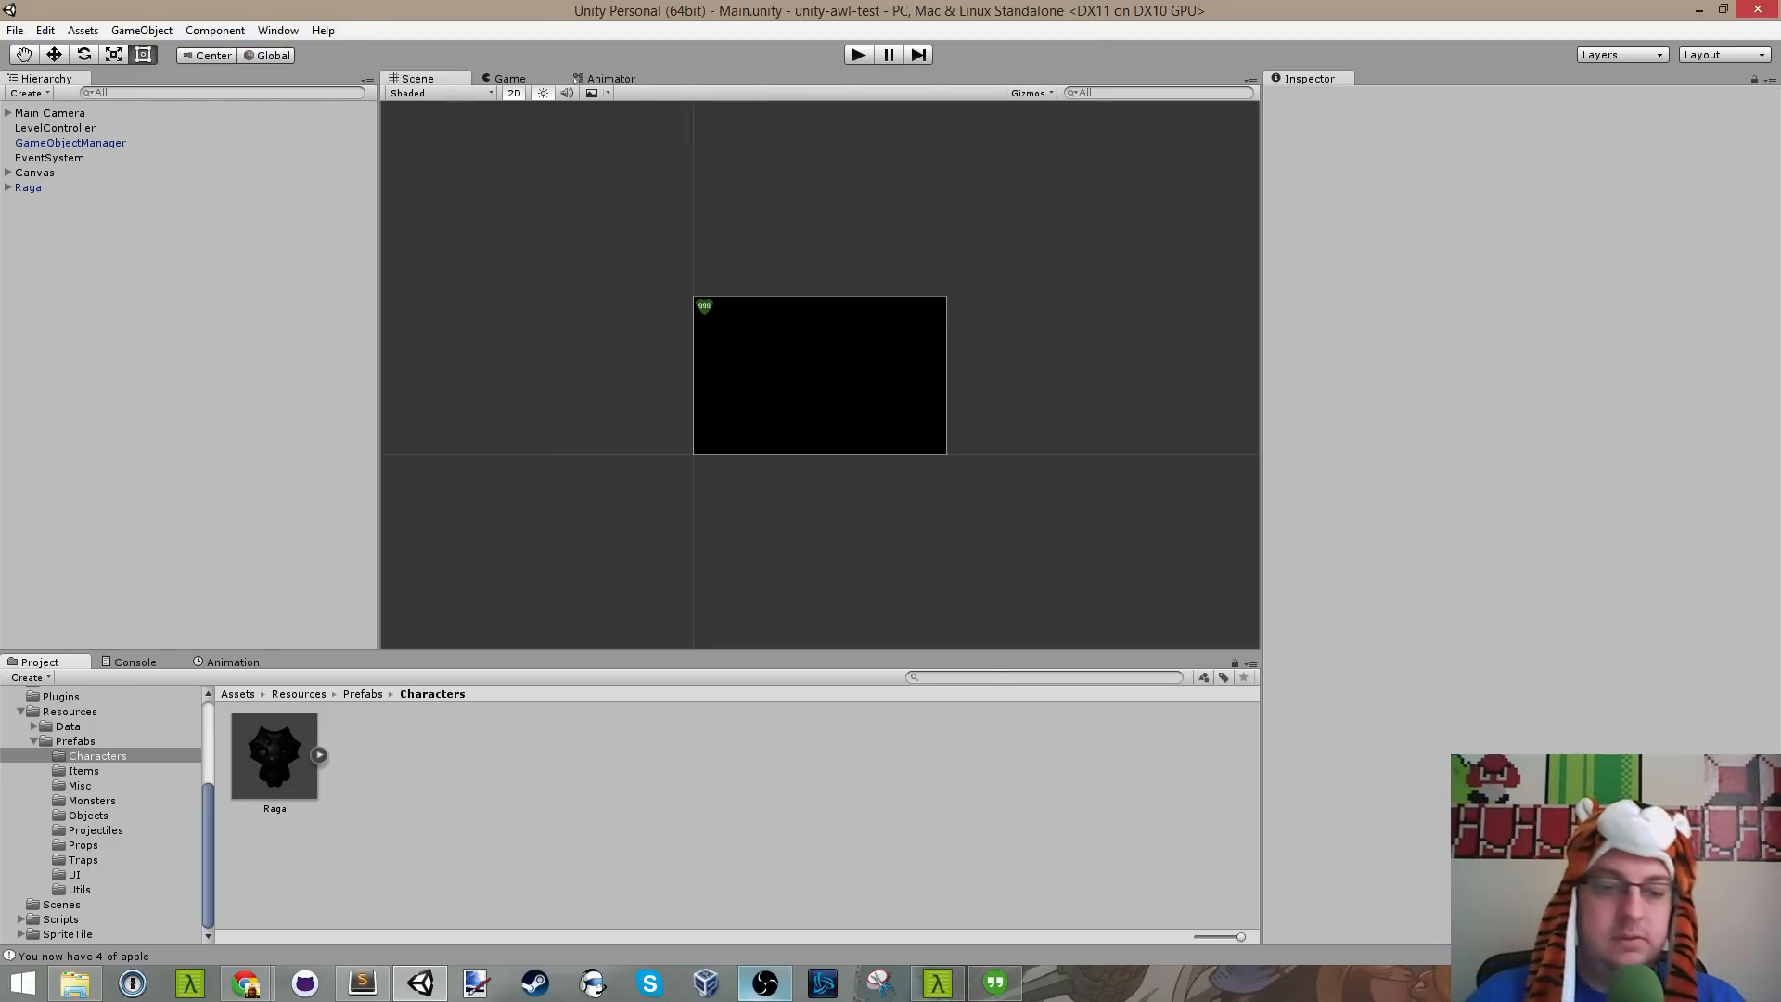
Step: Switch to Open Broadcaster Software, unmute the microphone, and bring up the project code in Sublime Text
{"action": "left_click", "coordinate": [763, 989]}
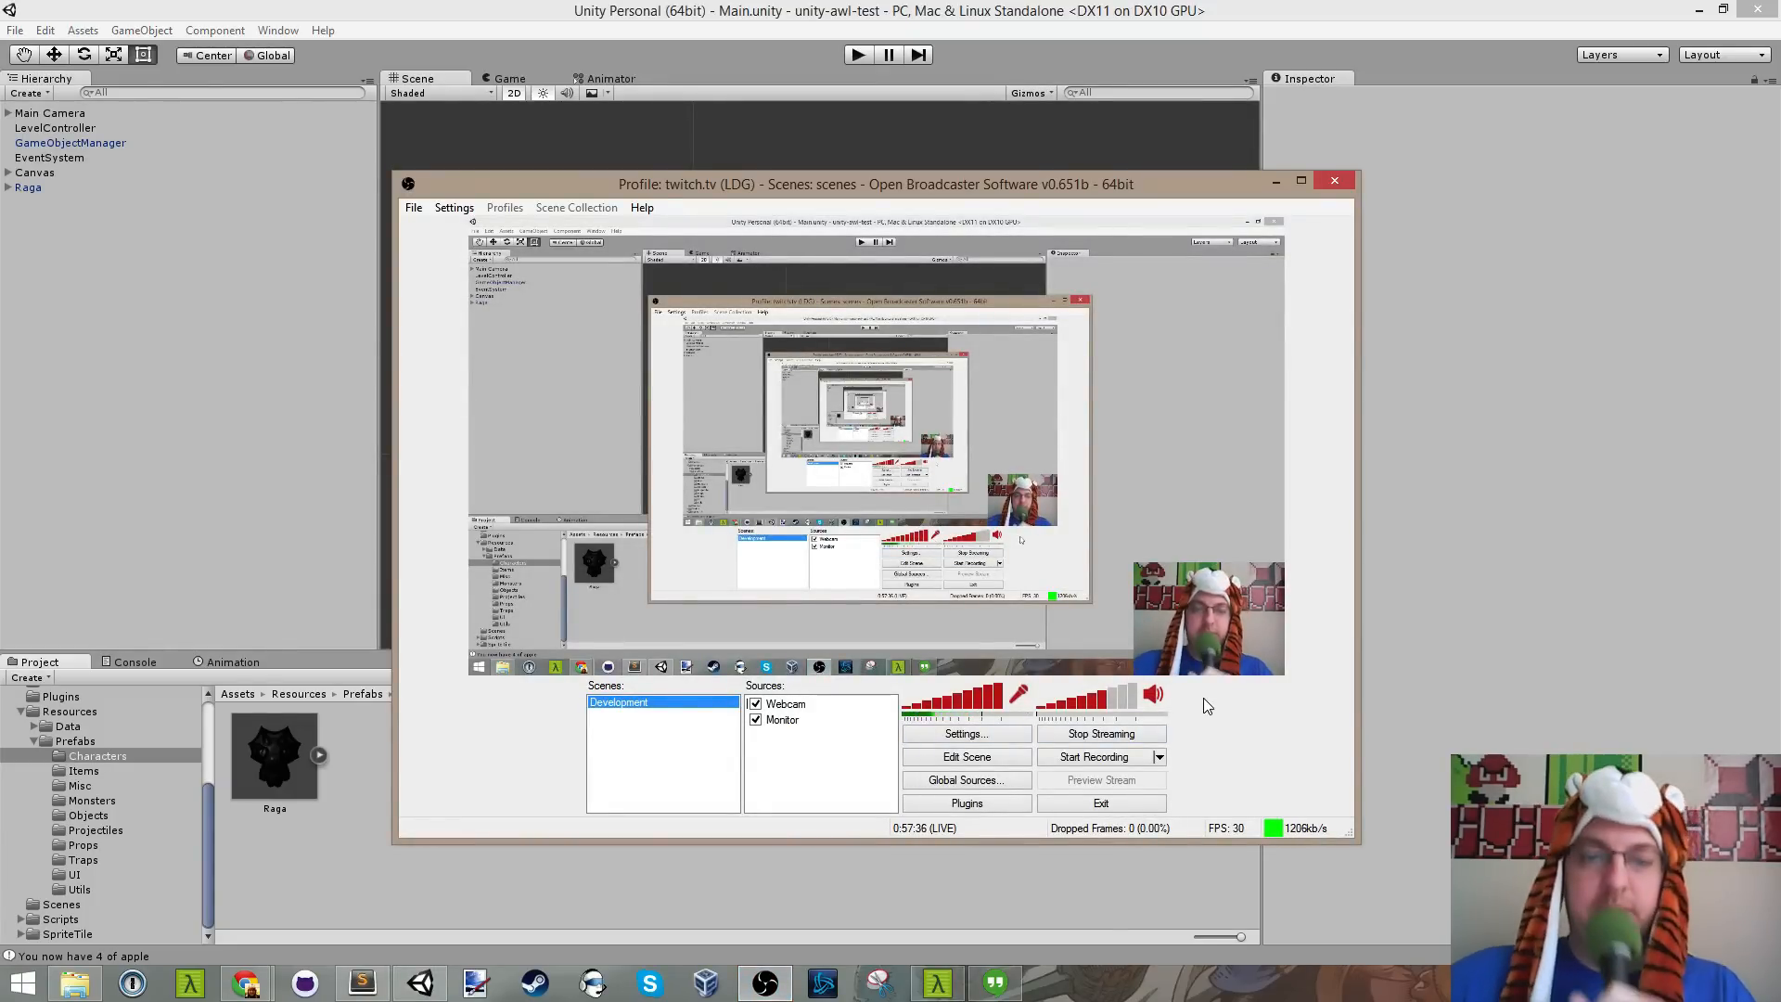
{"action": "left_click", "coordinate": [922, 7]}
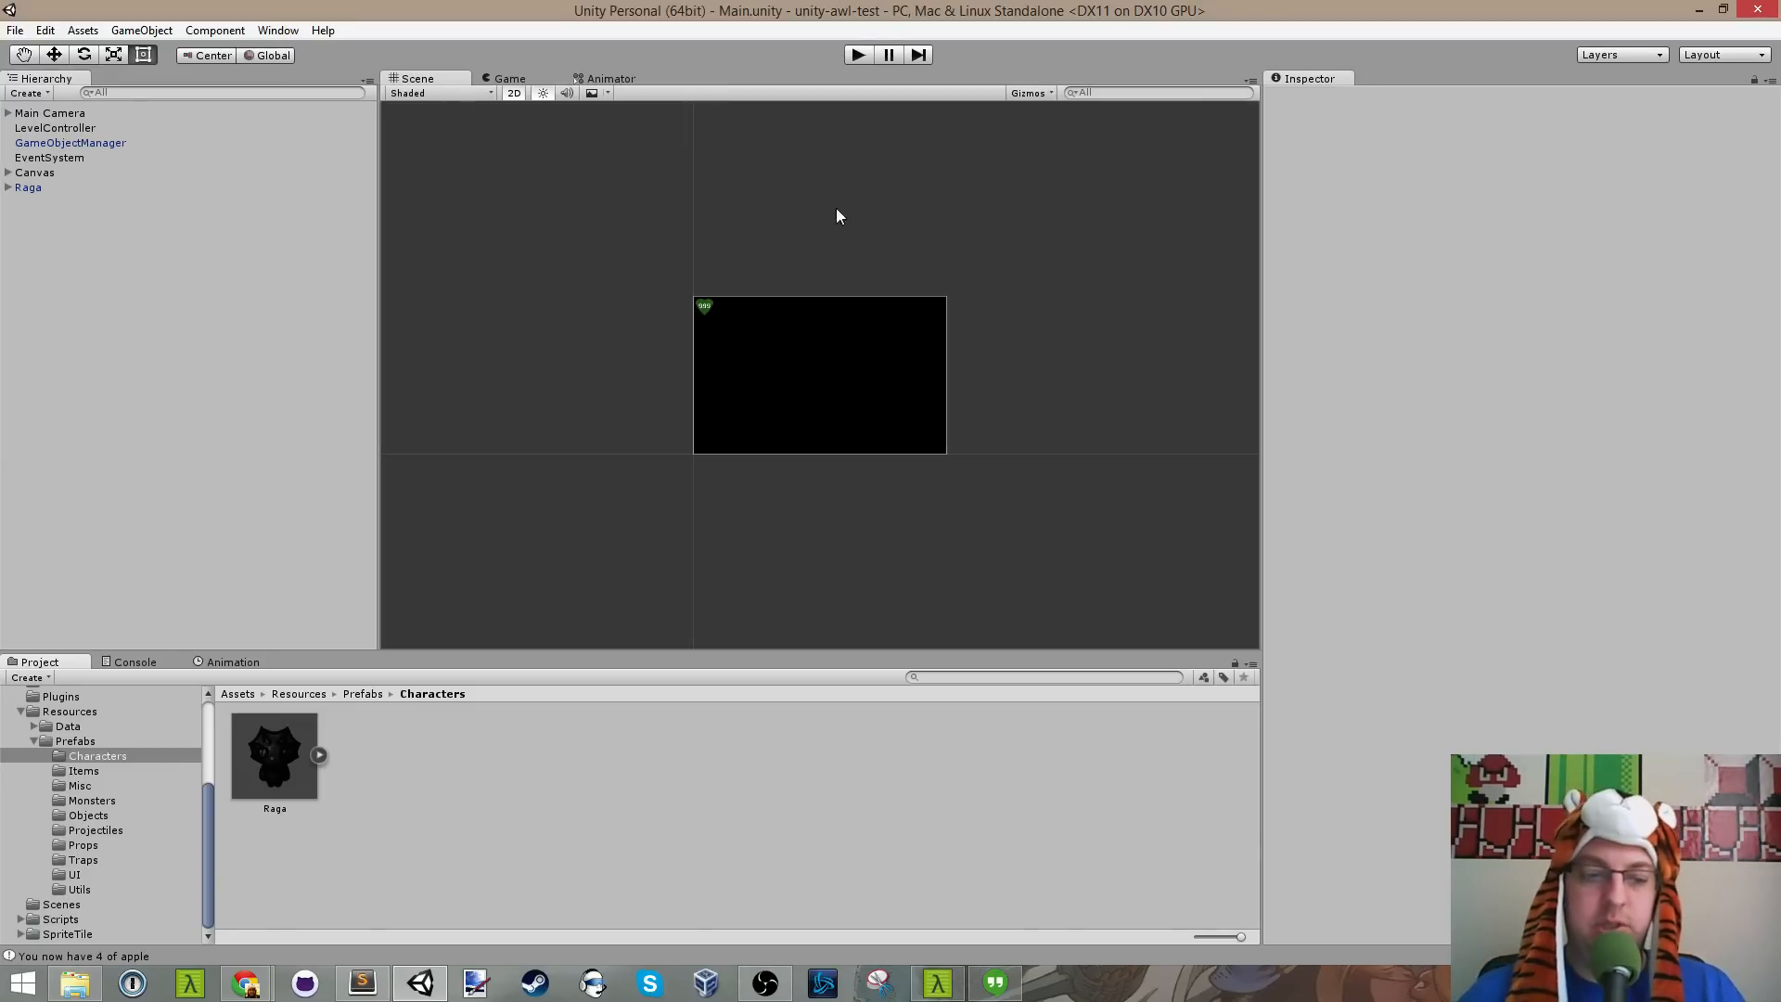
{"action": "left_click", "coordinate": [368, 992]}
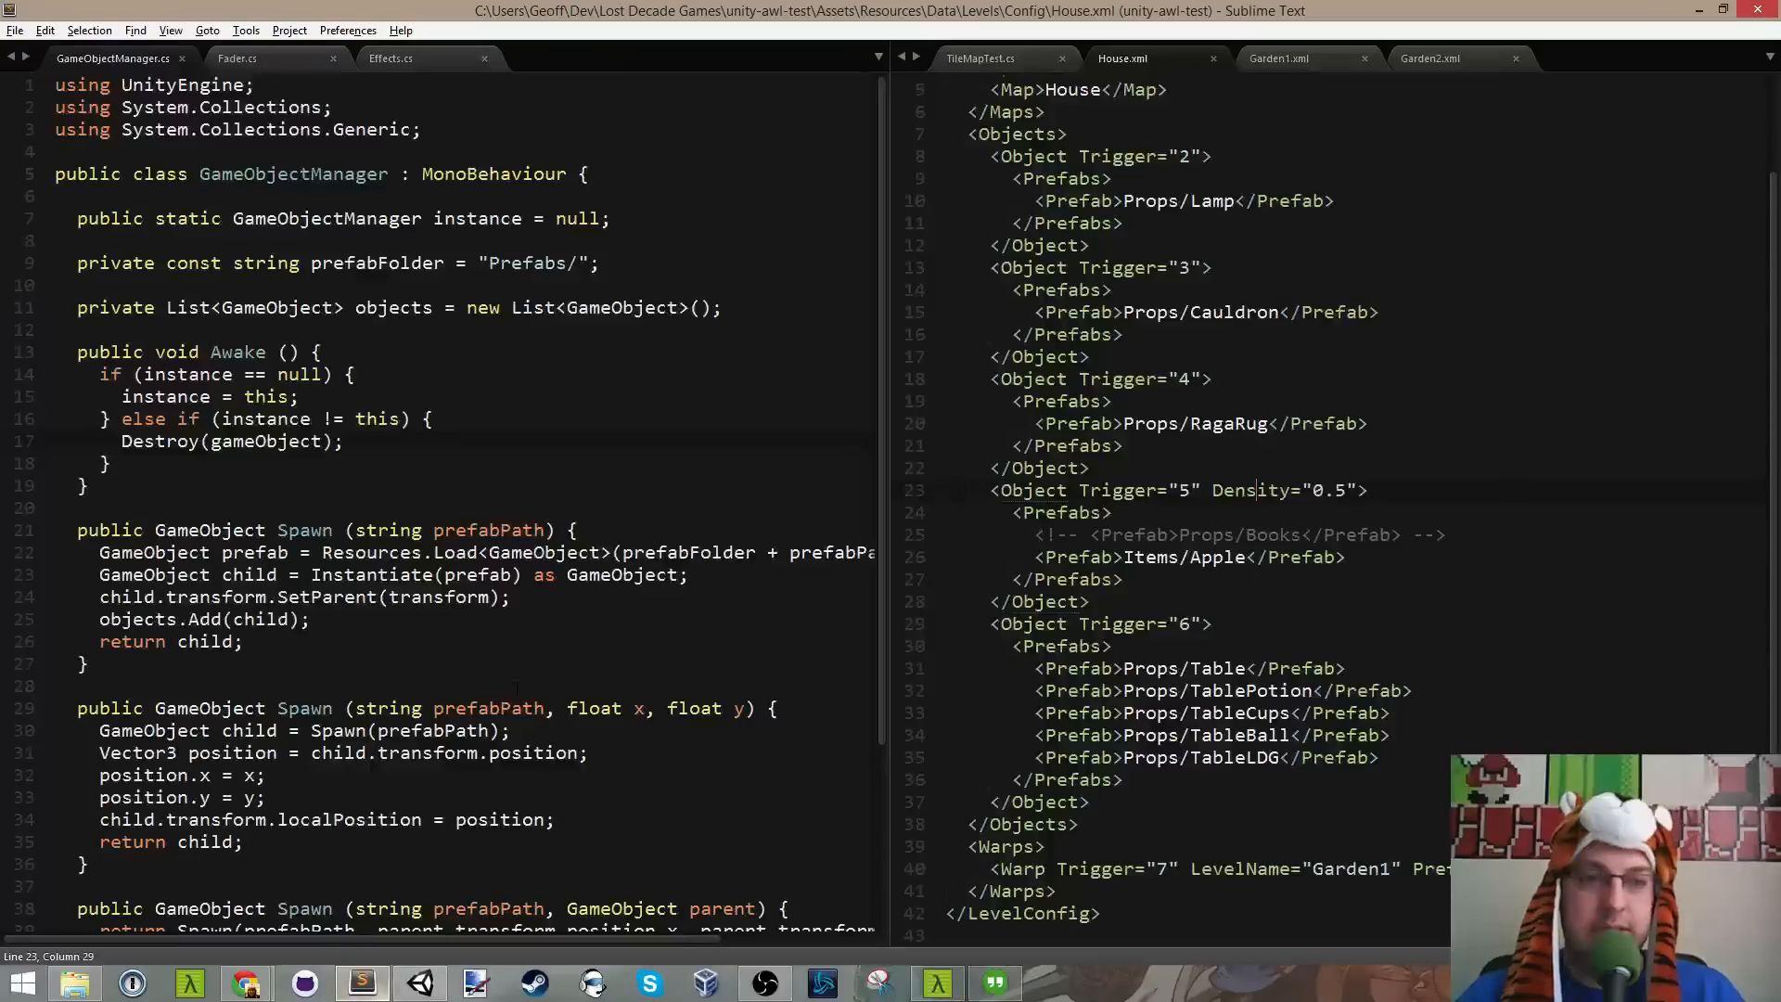
Step: Switch to the Twitch chat pop-out in Chrome, read the recent messages, and send the reply "Haha"
{"action": "mouse_move", "coordinate": [261, 989]}
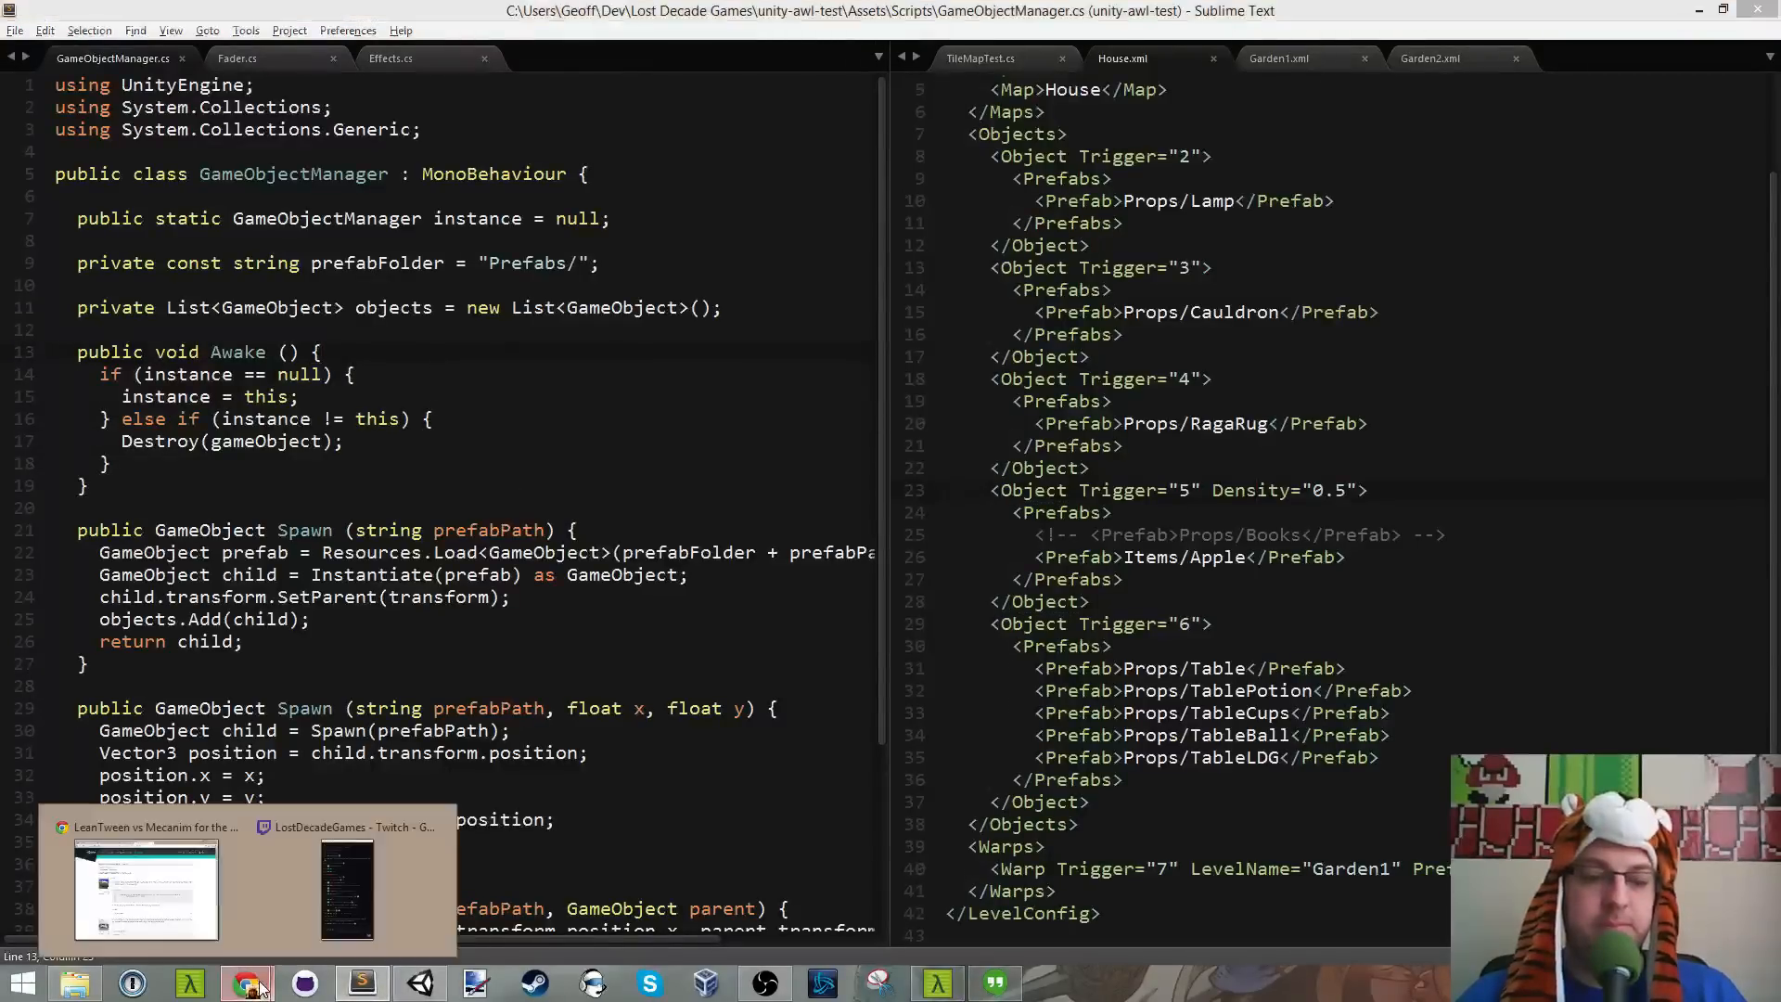
{"action": "left_click", "coordinate": [362, 917]}
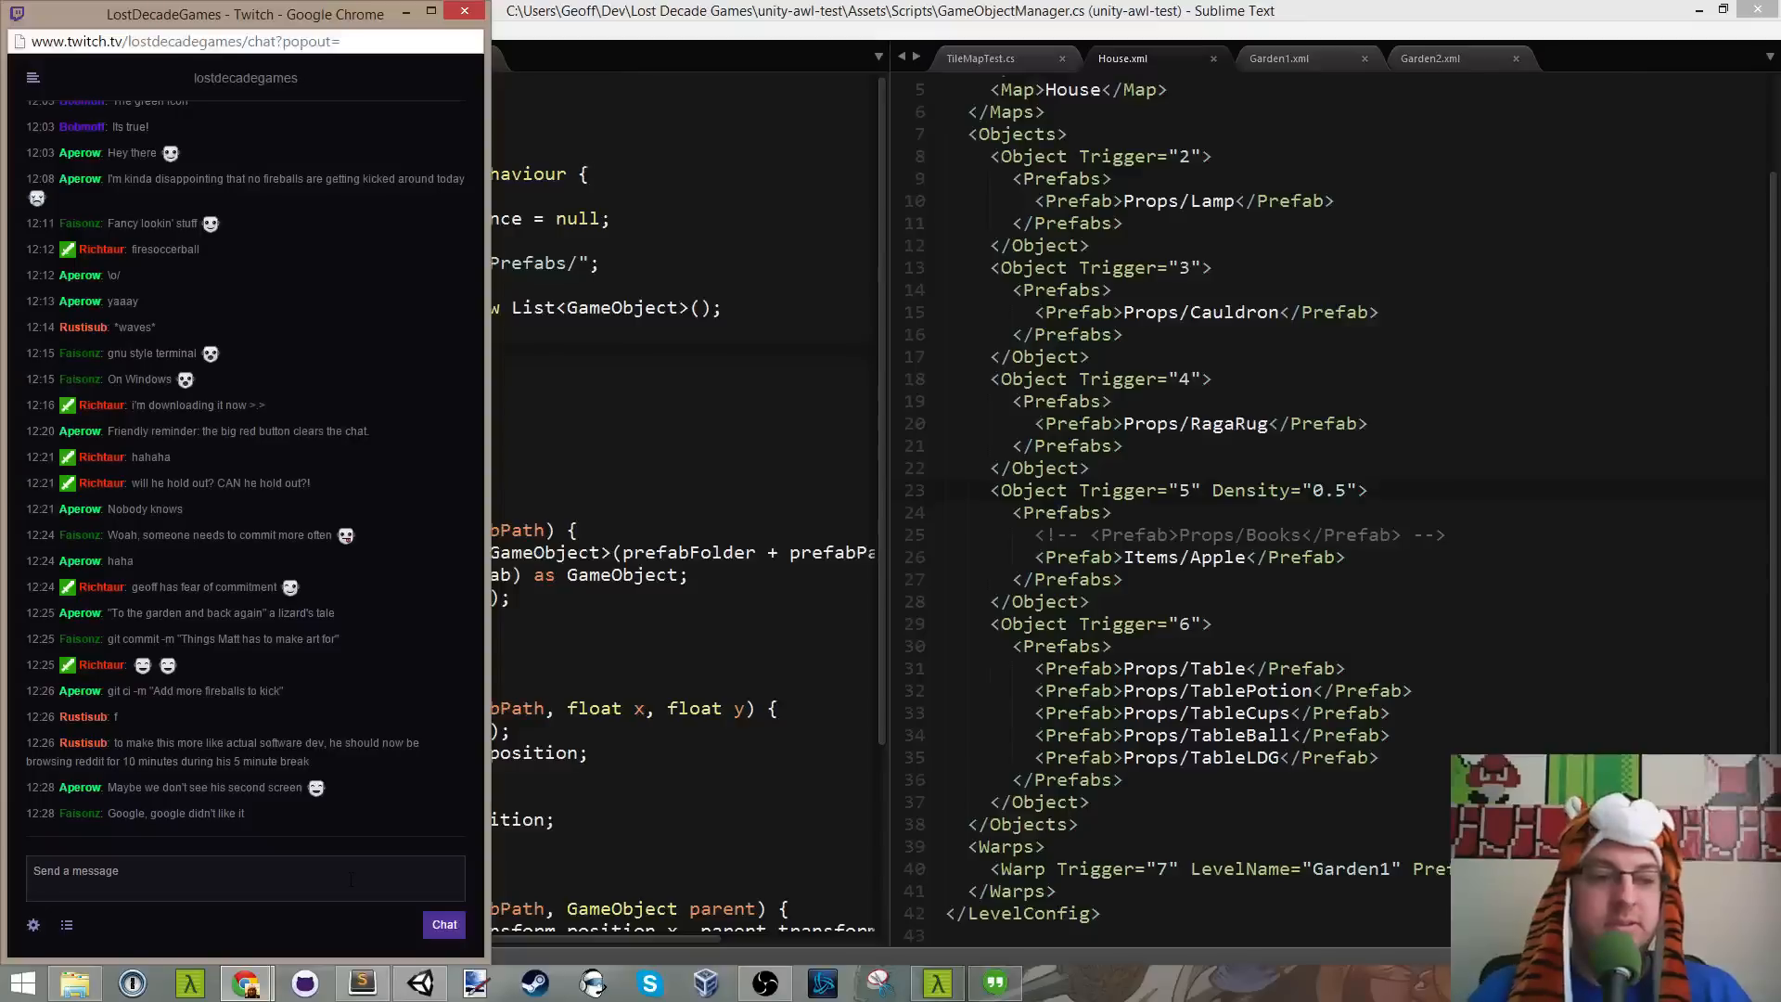
{"action": "type", "text": "HAhah"}
{"action": "key", "text": "BackSpace"}
{"action": "key", "text": "BackSpace"}
{"action": "key", "text": "BackSpace"}
{"action": "key", "text": "BackSpace"}
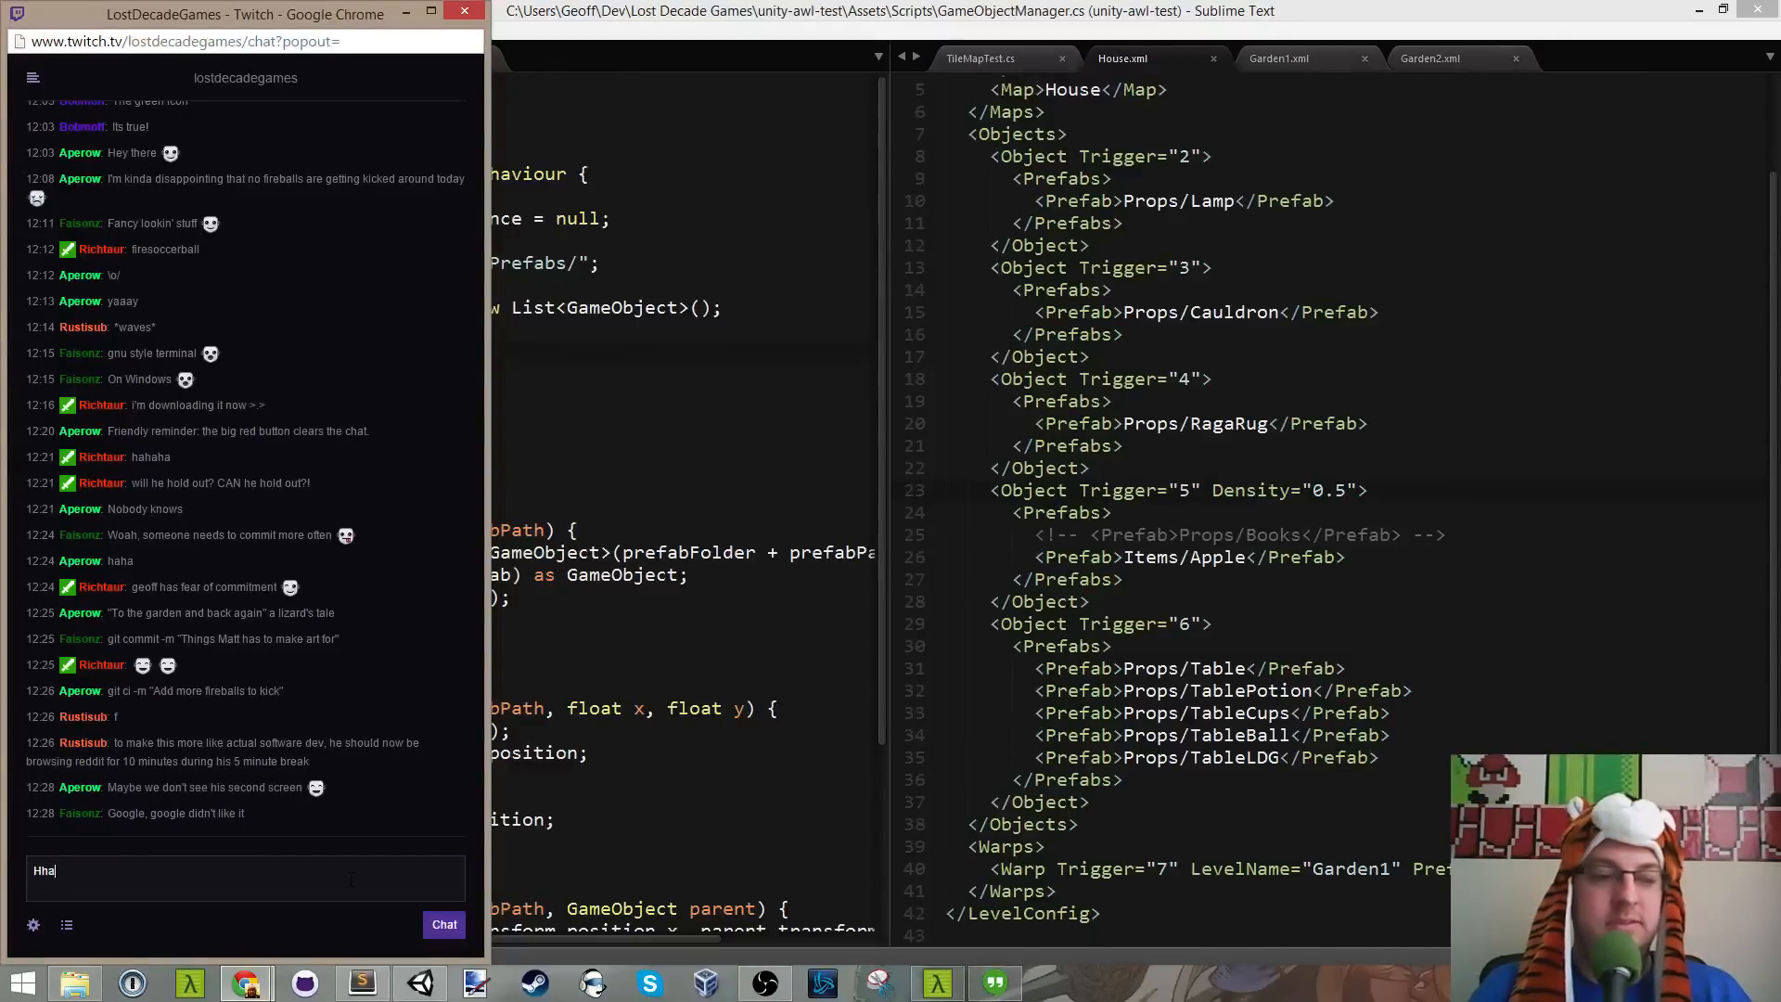
{"action": "type", "text": "aha"}
{"action": "key", "text": "Return"}
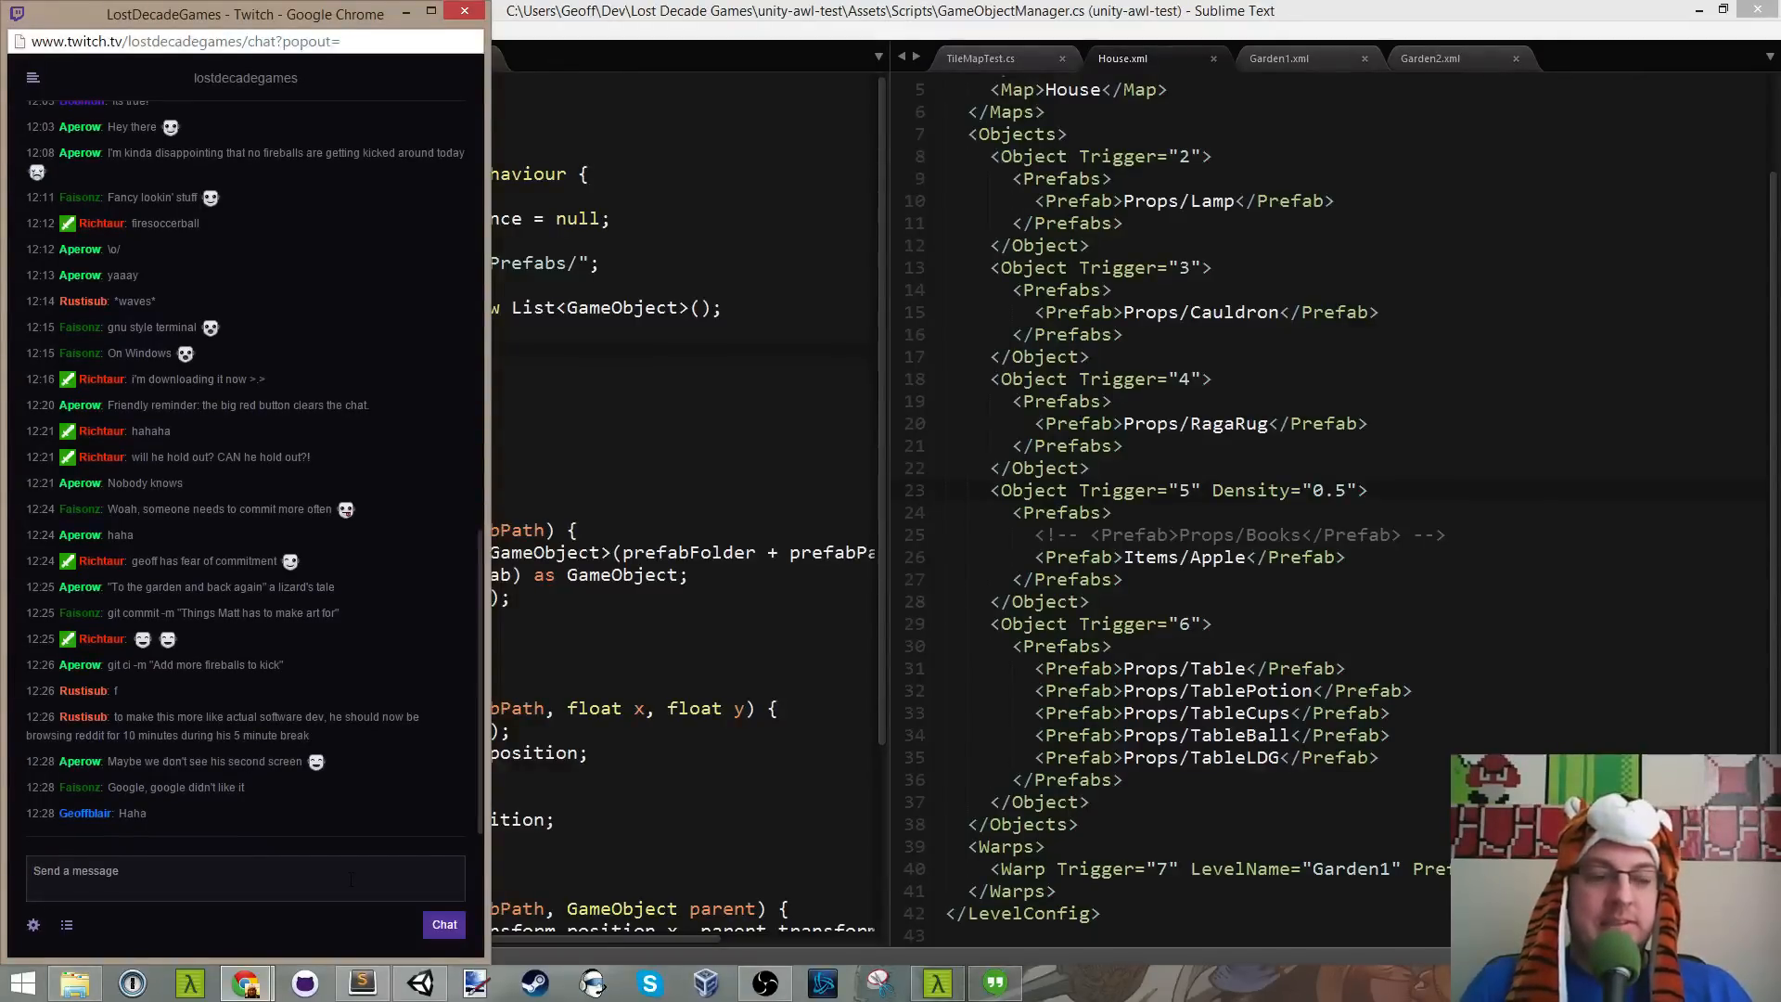
Step: Send the reply "No second screen here :)" in the Twitch chat
{"action": "type", "text": "No second scr"}
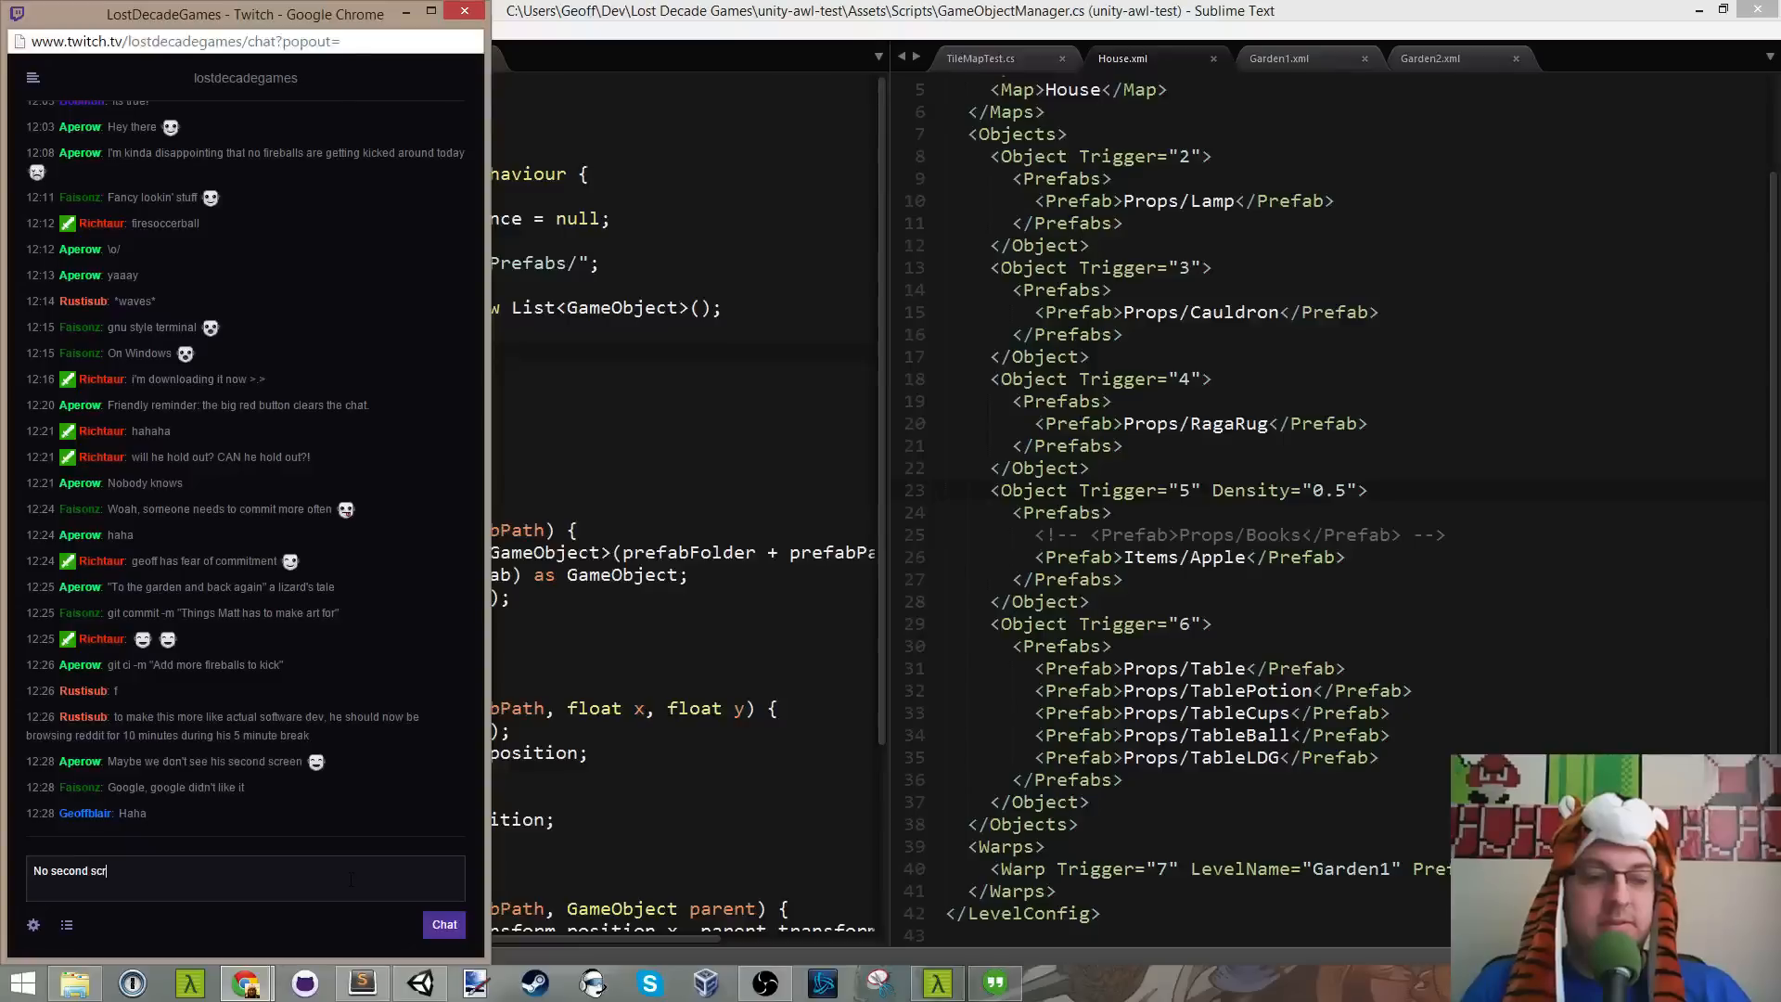
{"action": "type", "text": "een here :)"}
{"action": "key", "text": "Return"}
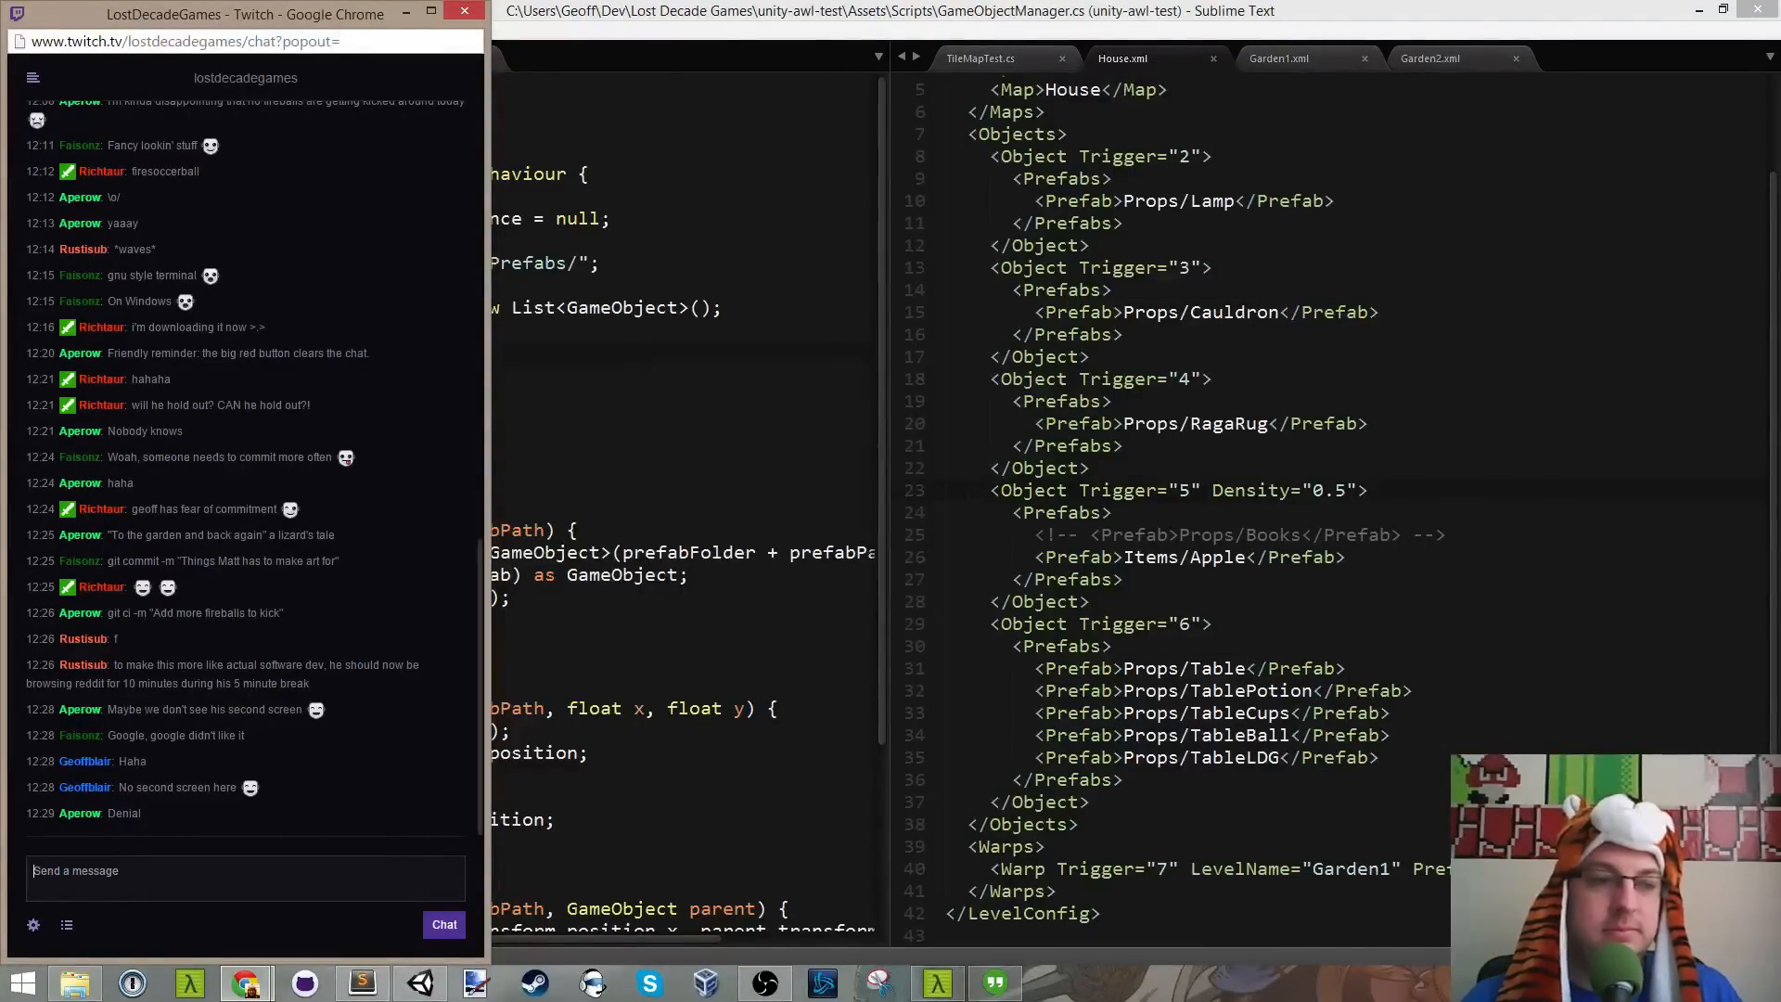
Step: Switch to Sublime Text, save House.xml, and look over the GameObjectManager.cs script
{"action": "left_click", "coordinate": [1243, 379]}
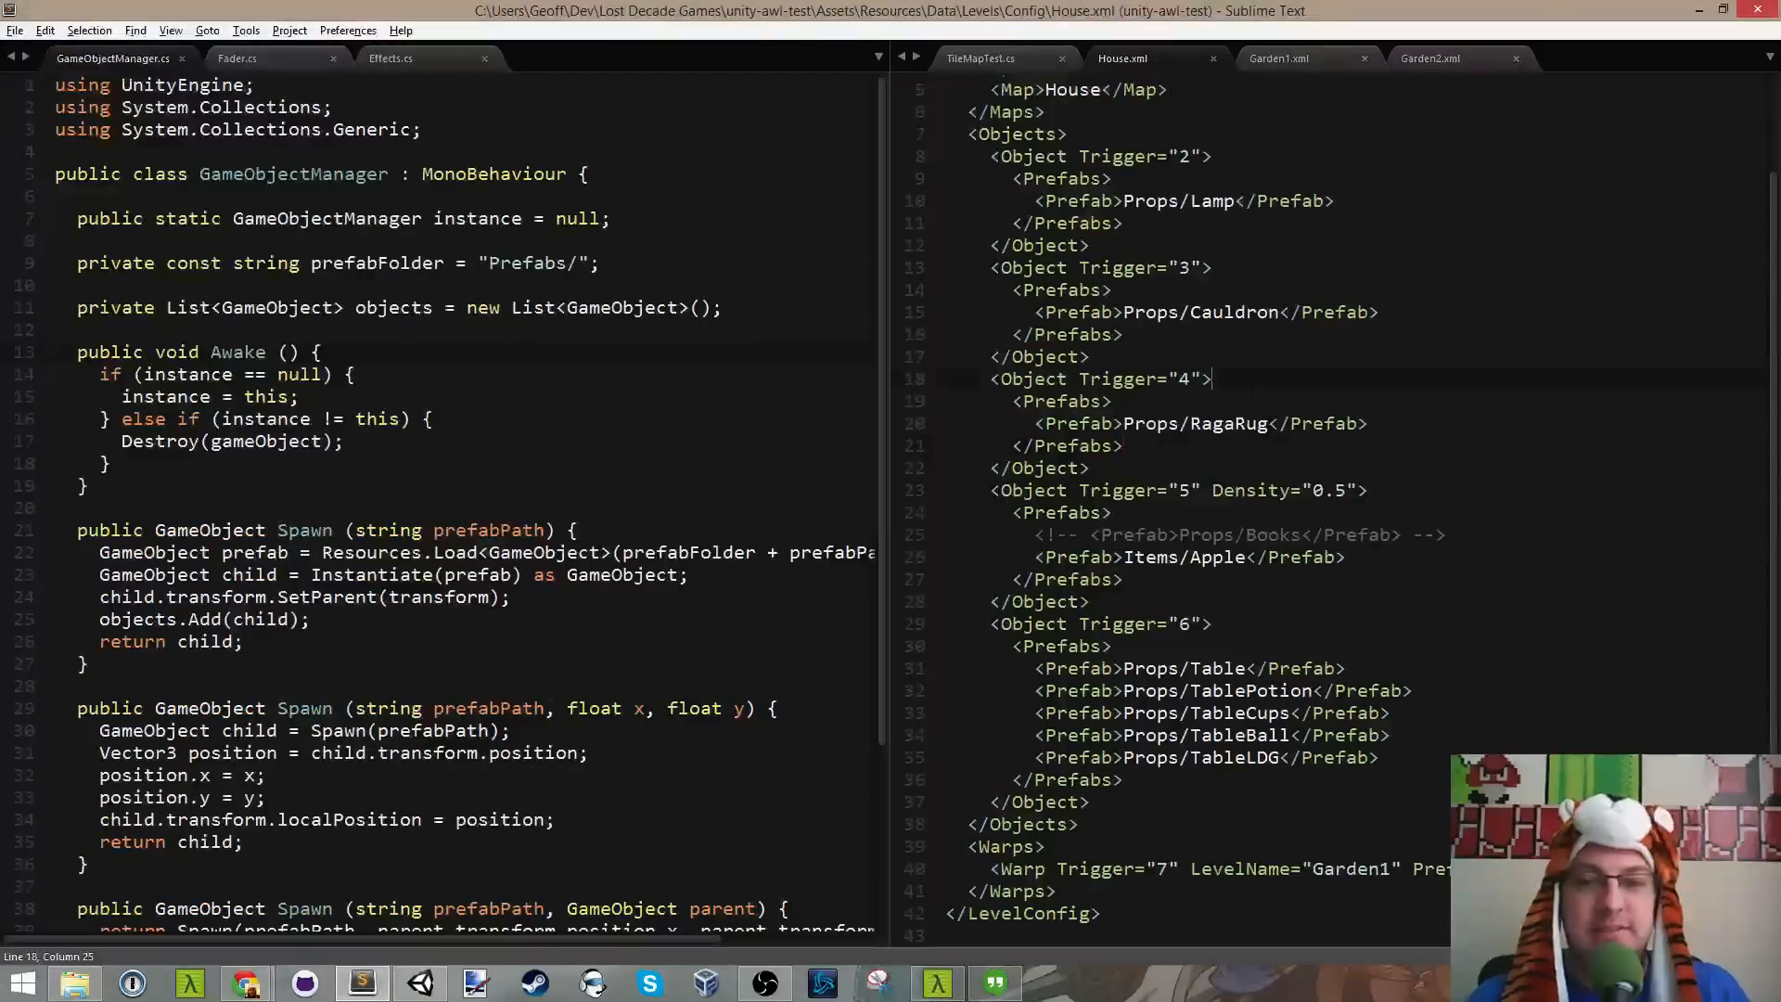
{"action": "key", "text": "ctrl+s"}
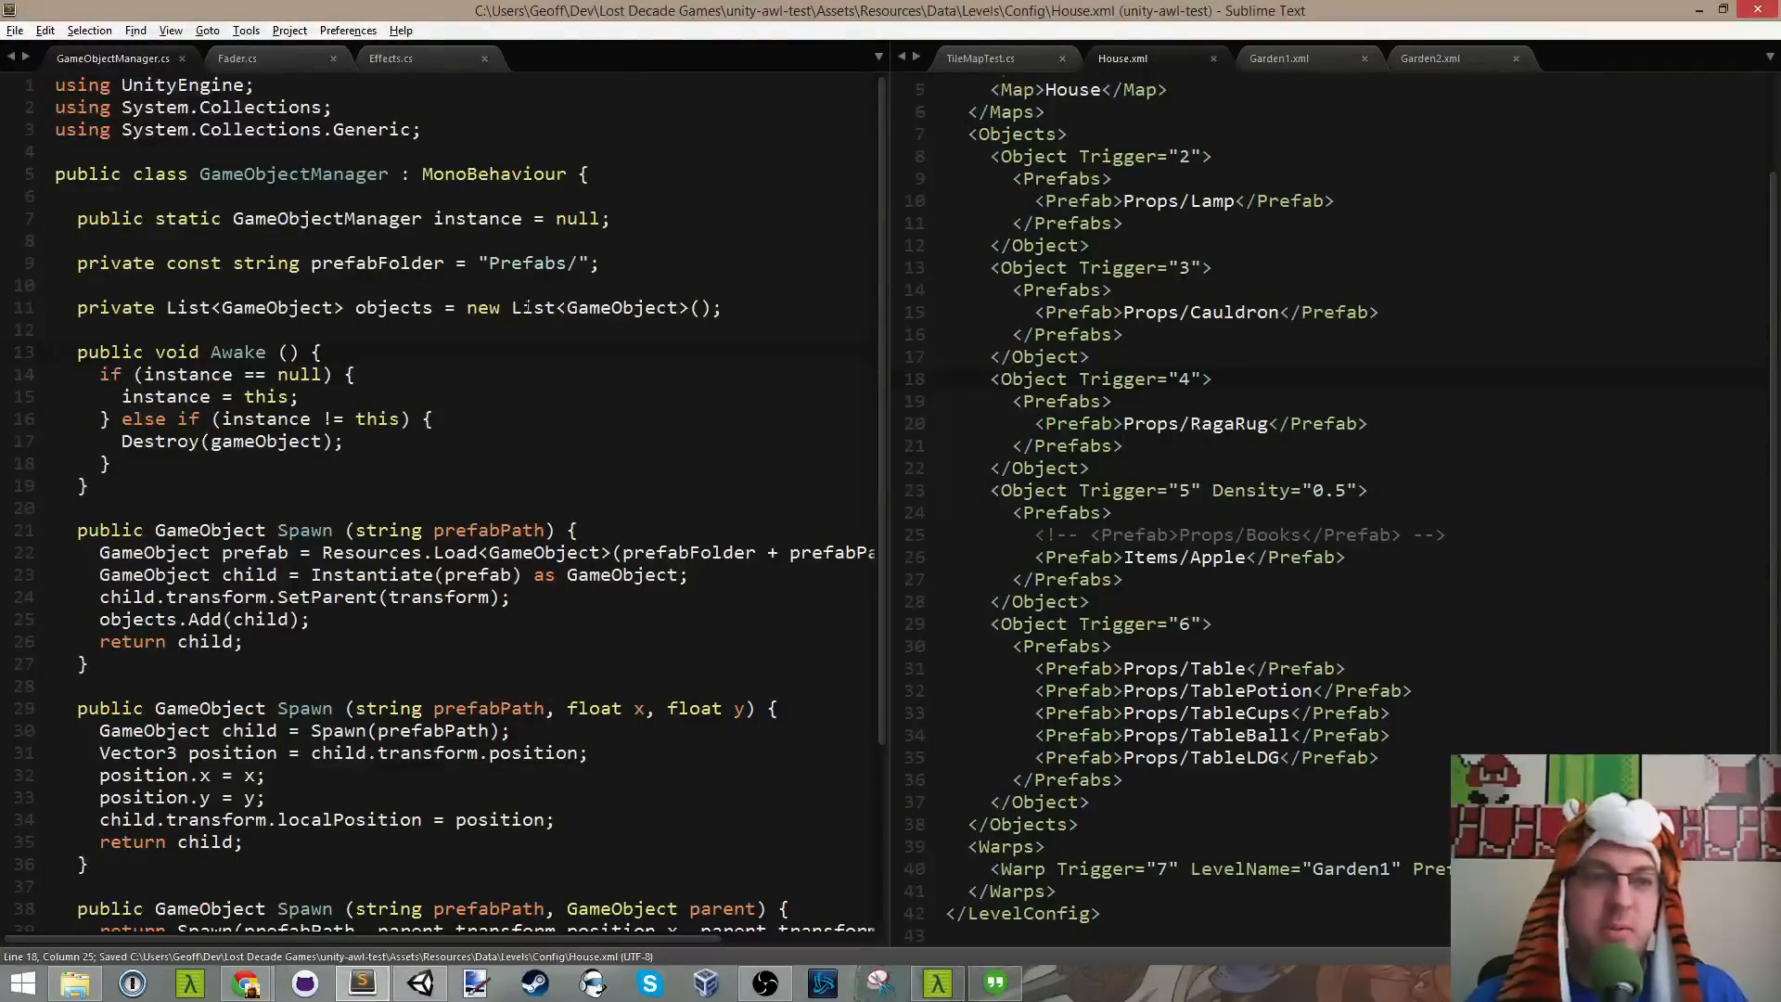
{"action": "left_click", "coordinate": [658, 264]}
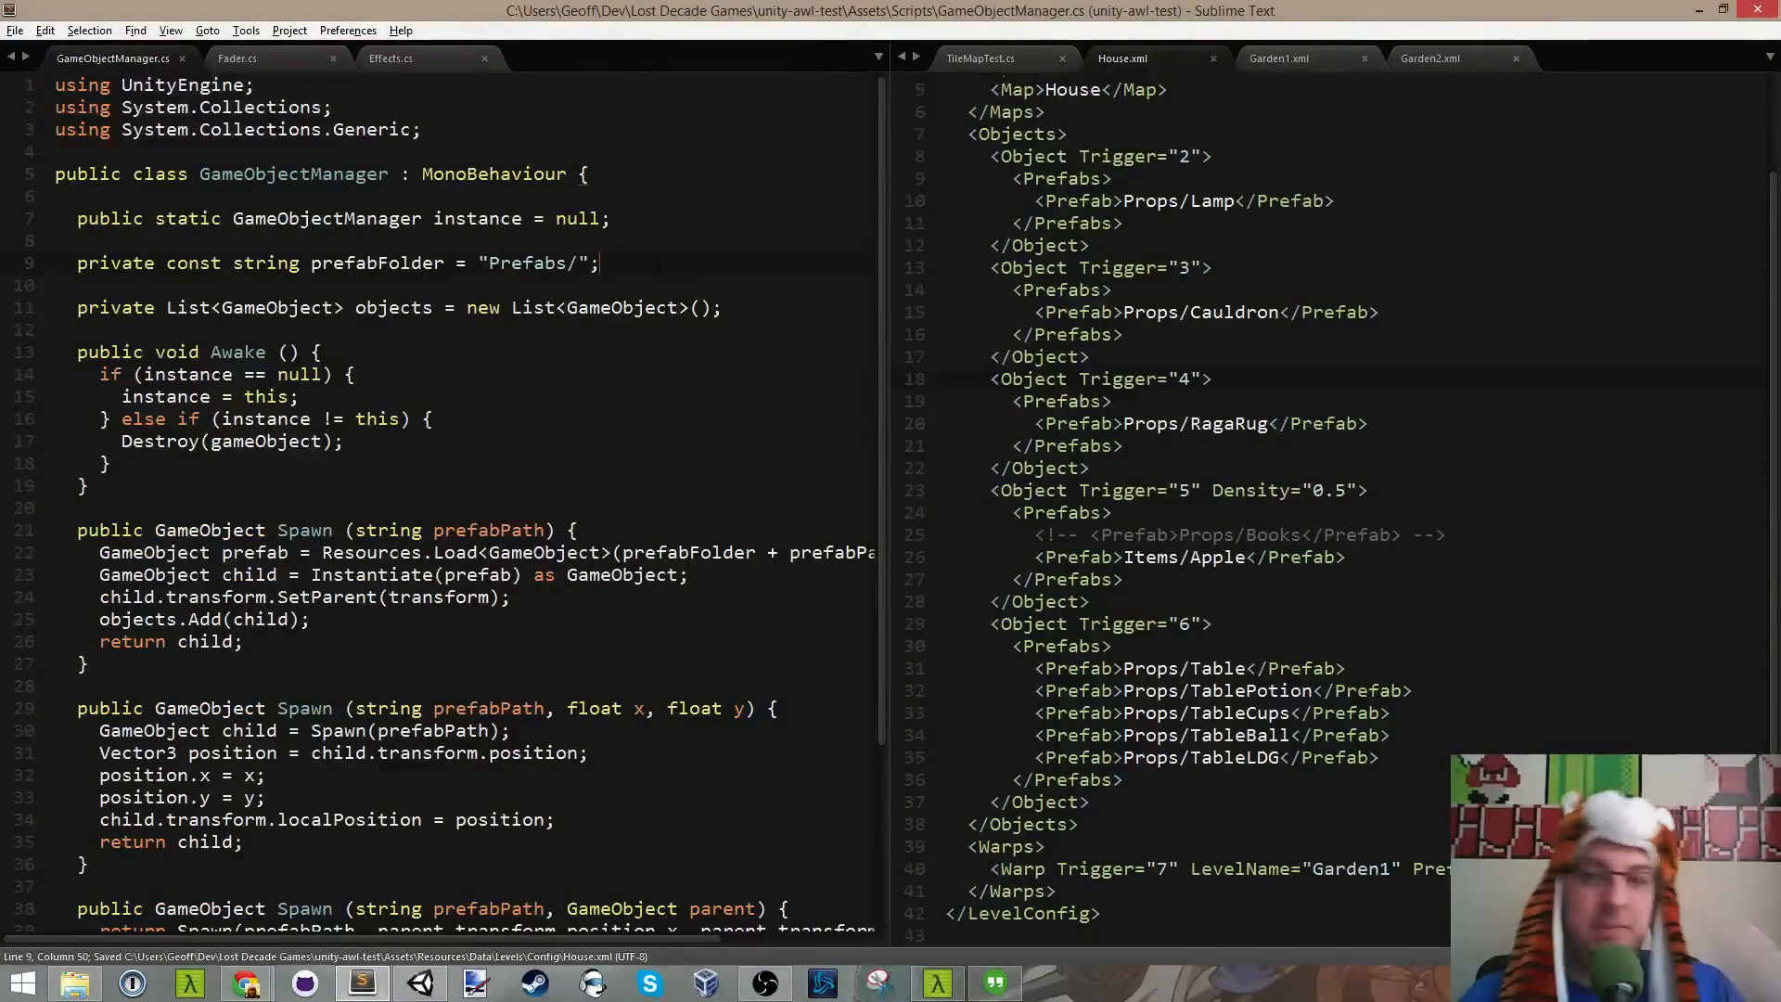
{"action": "left_click", "coordinate": [659, 214]}
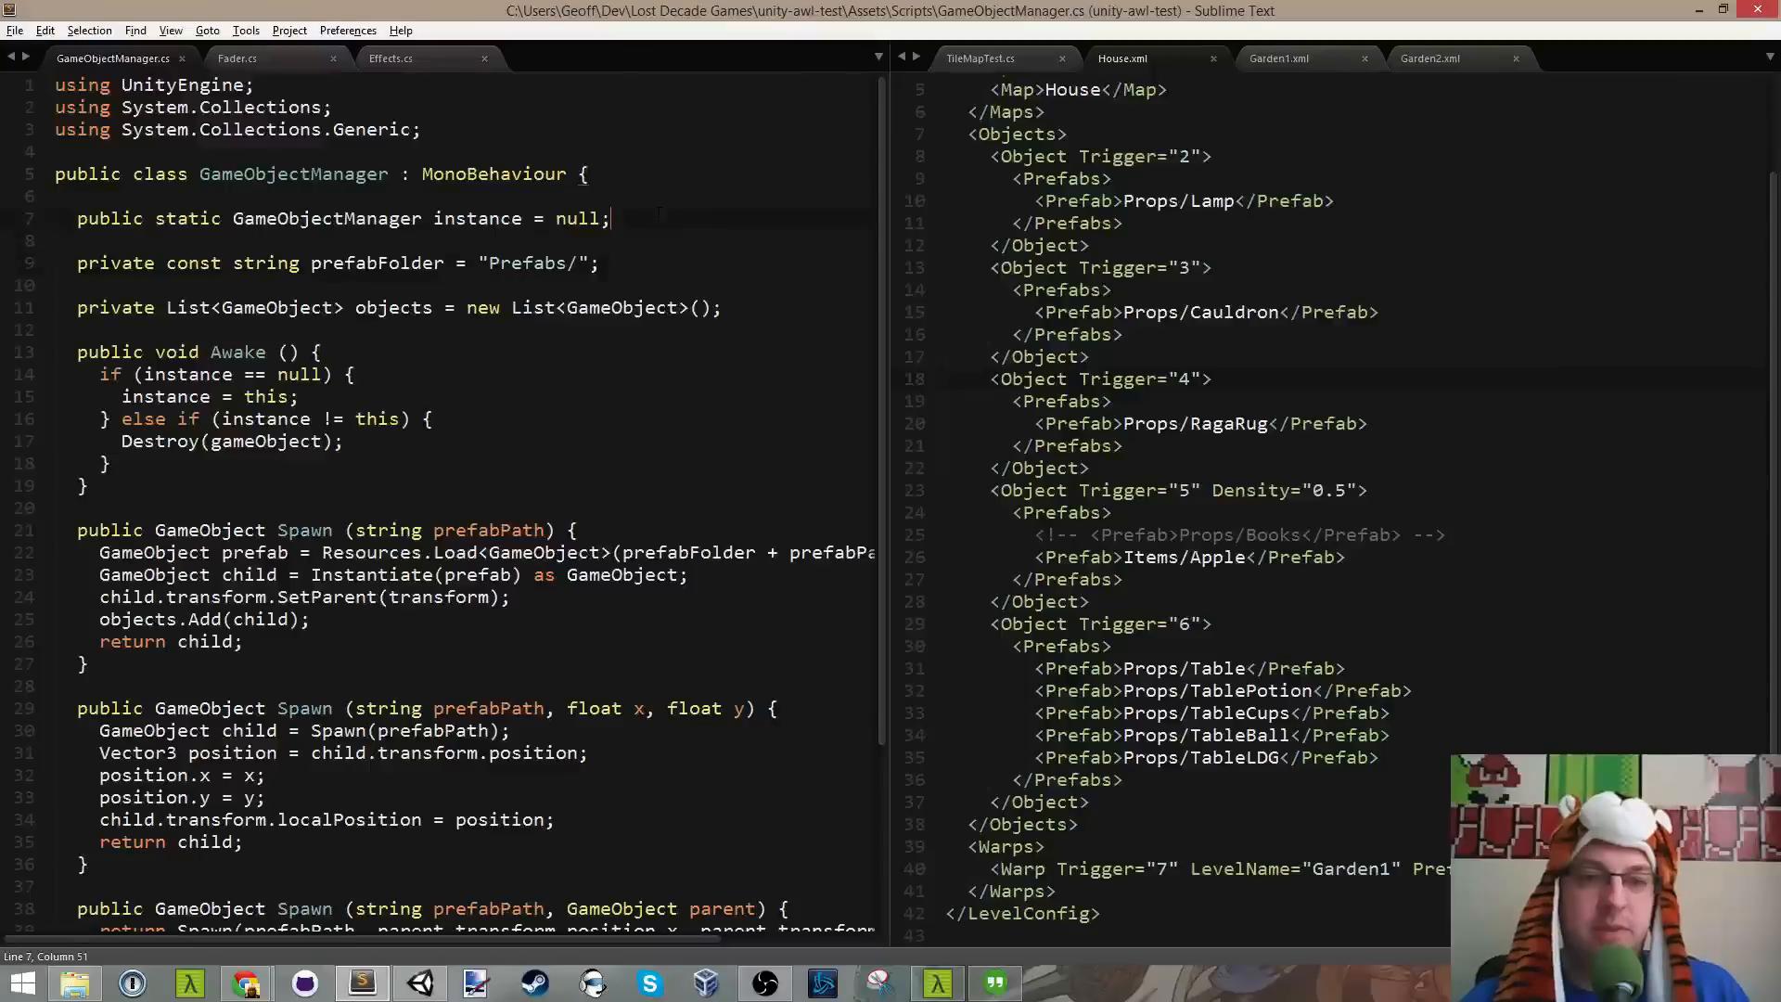
{"action": "scroll", "coordinate": [650, 352], "scroll_direction": "down", "scroll_amount": 4}
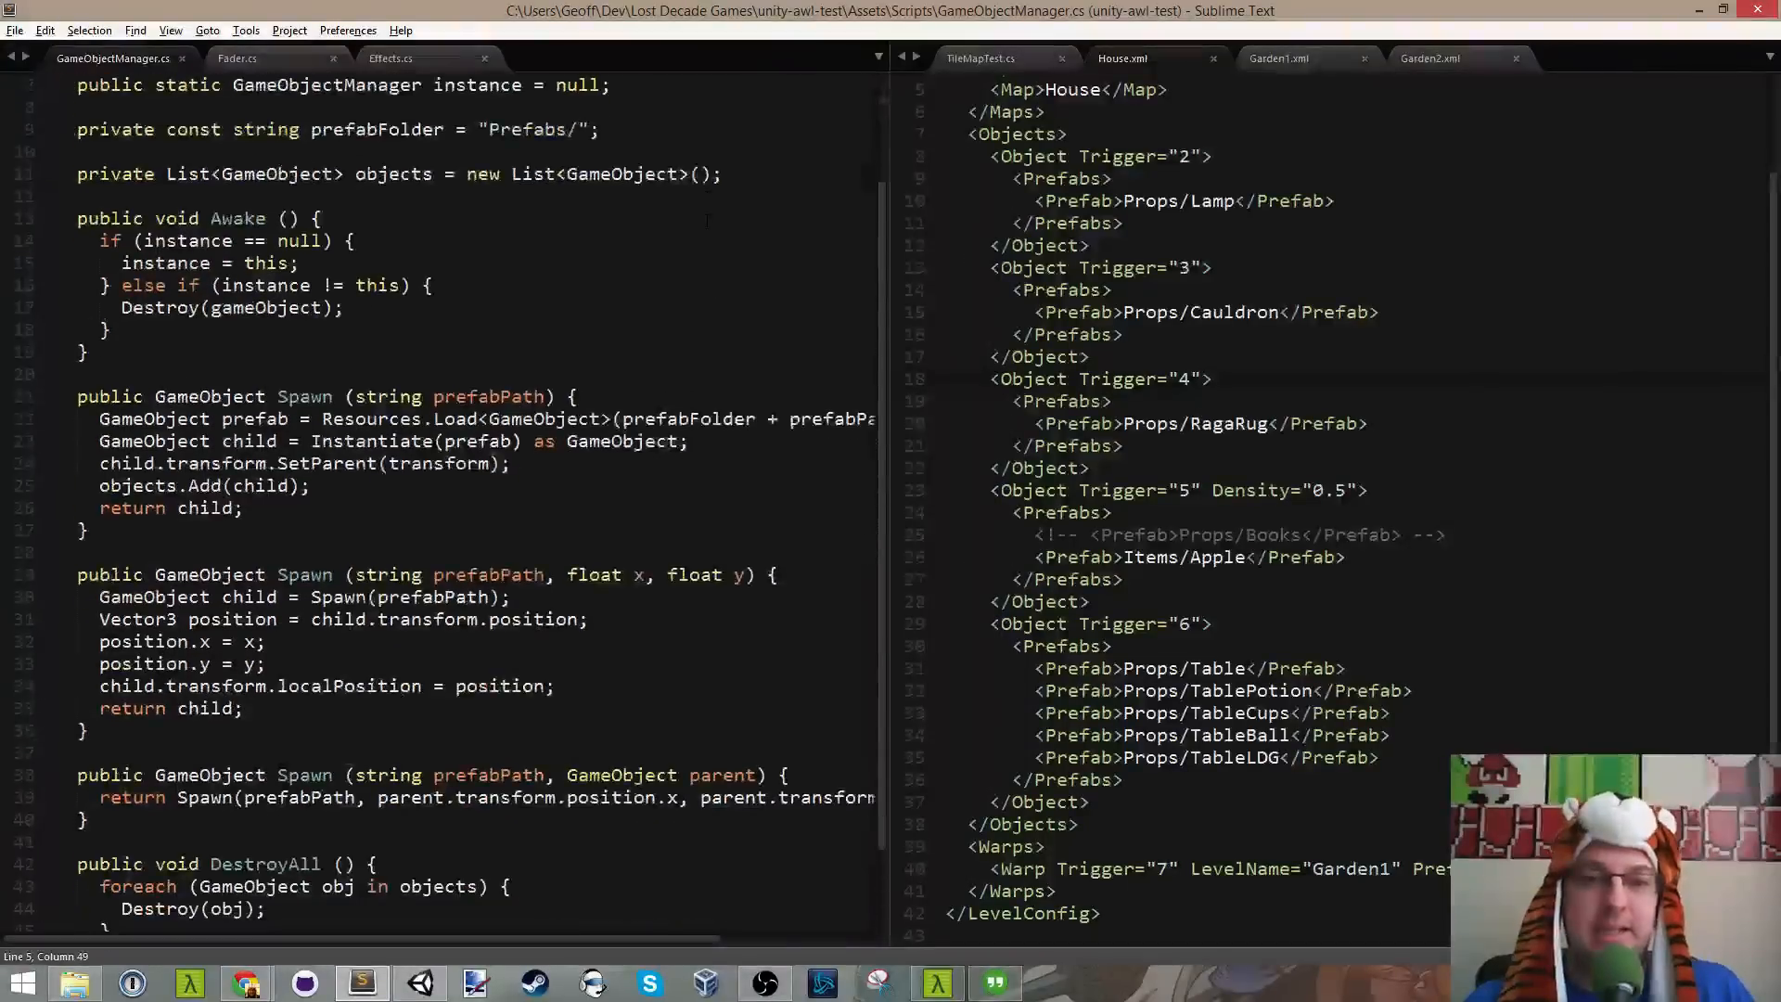
{"action": "scroll", "coordinate": [575, 445], "scroll_direction": "up", "scroll_amount": 4}
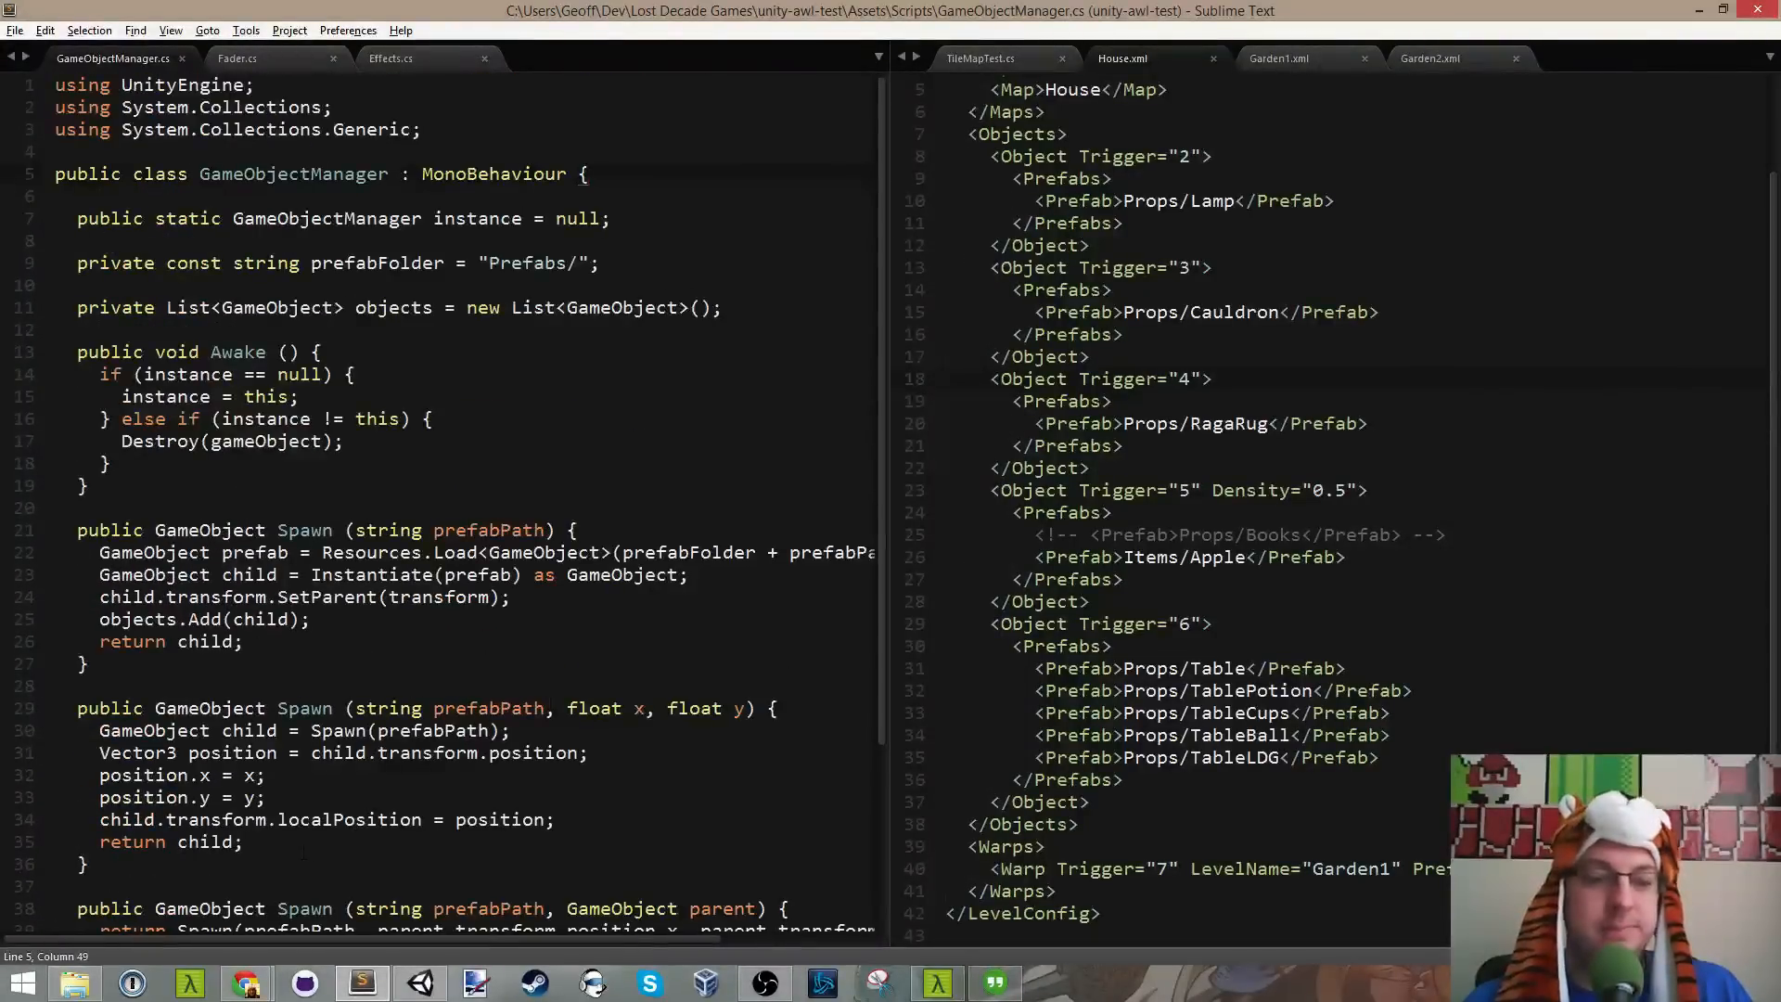
Step: Switch back to Unity with the other windows out of the way and examine the components of the Raga object in the scene
{"action": "left_click", "coordinate": [376, 994]}
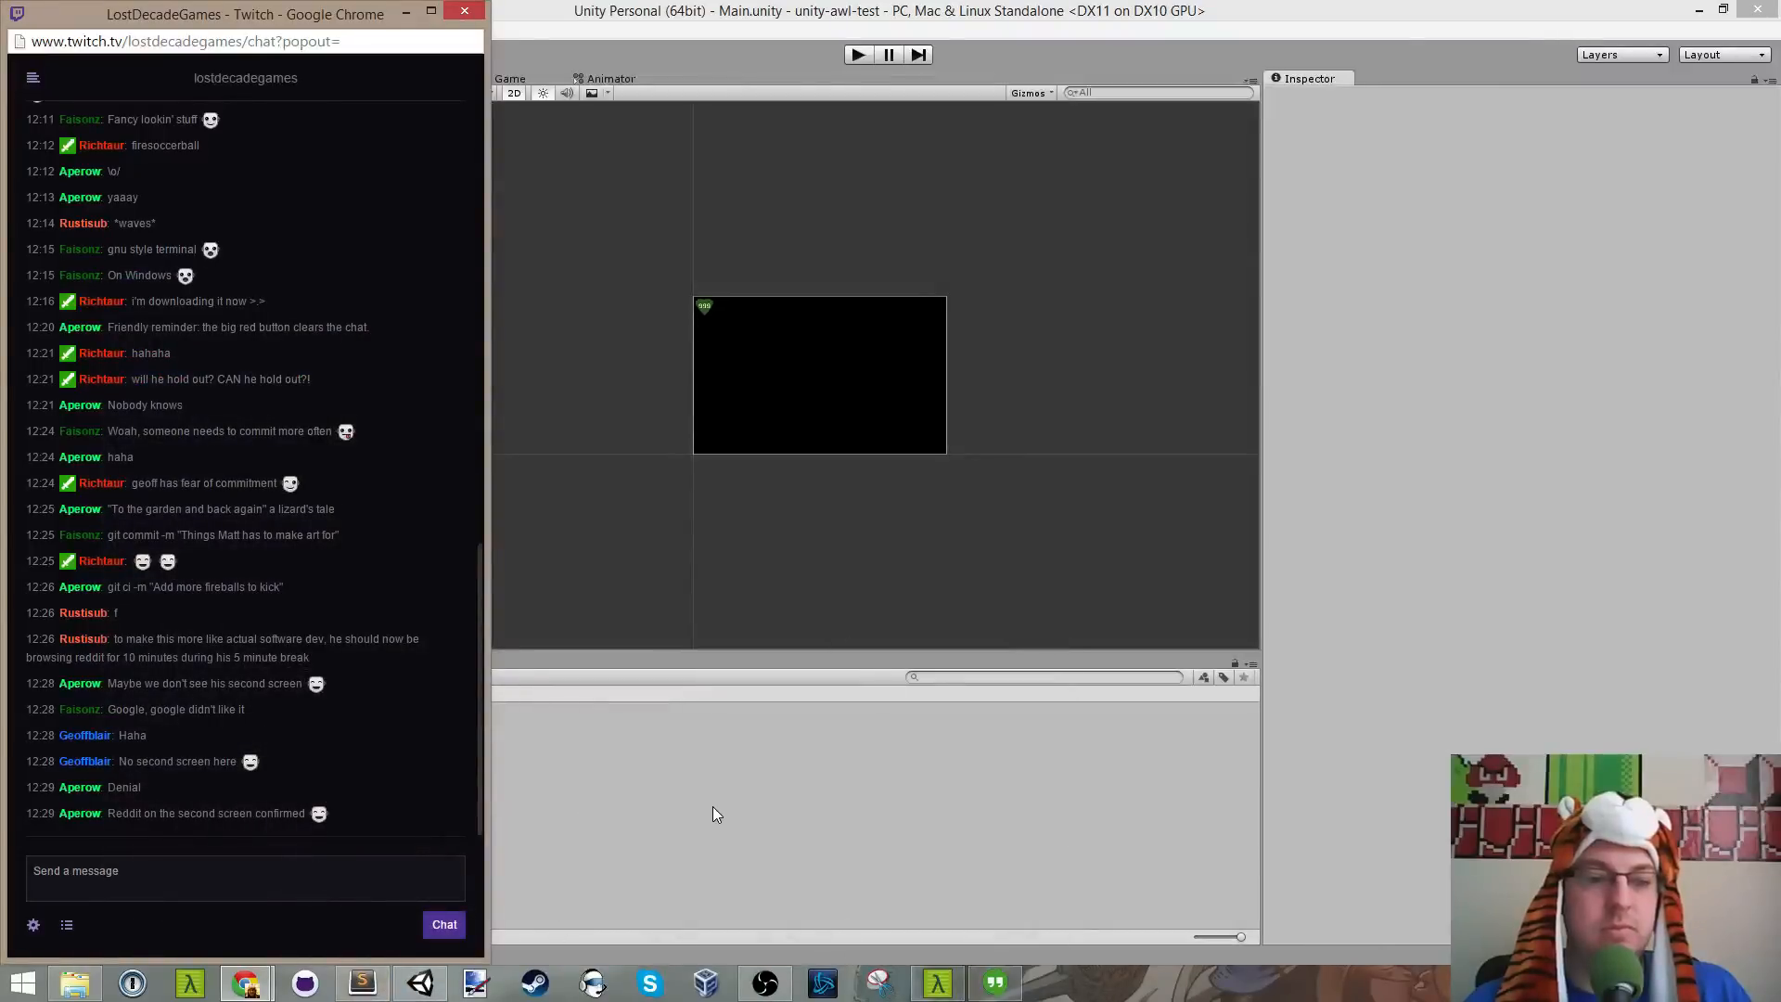
{"action": "left_click", "coordinate": [704, 812]}
{"action": "left_click", "coordinate": [426, 983]}
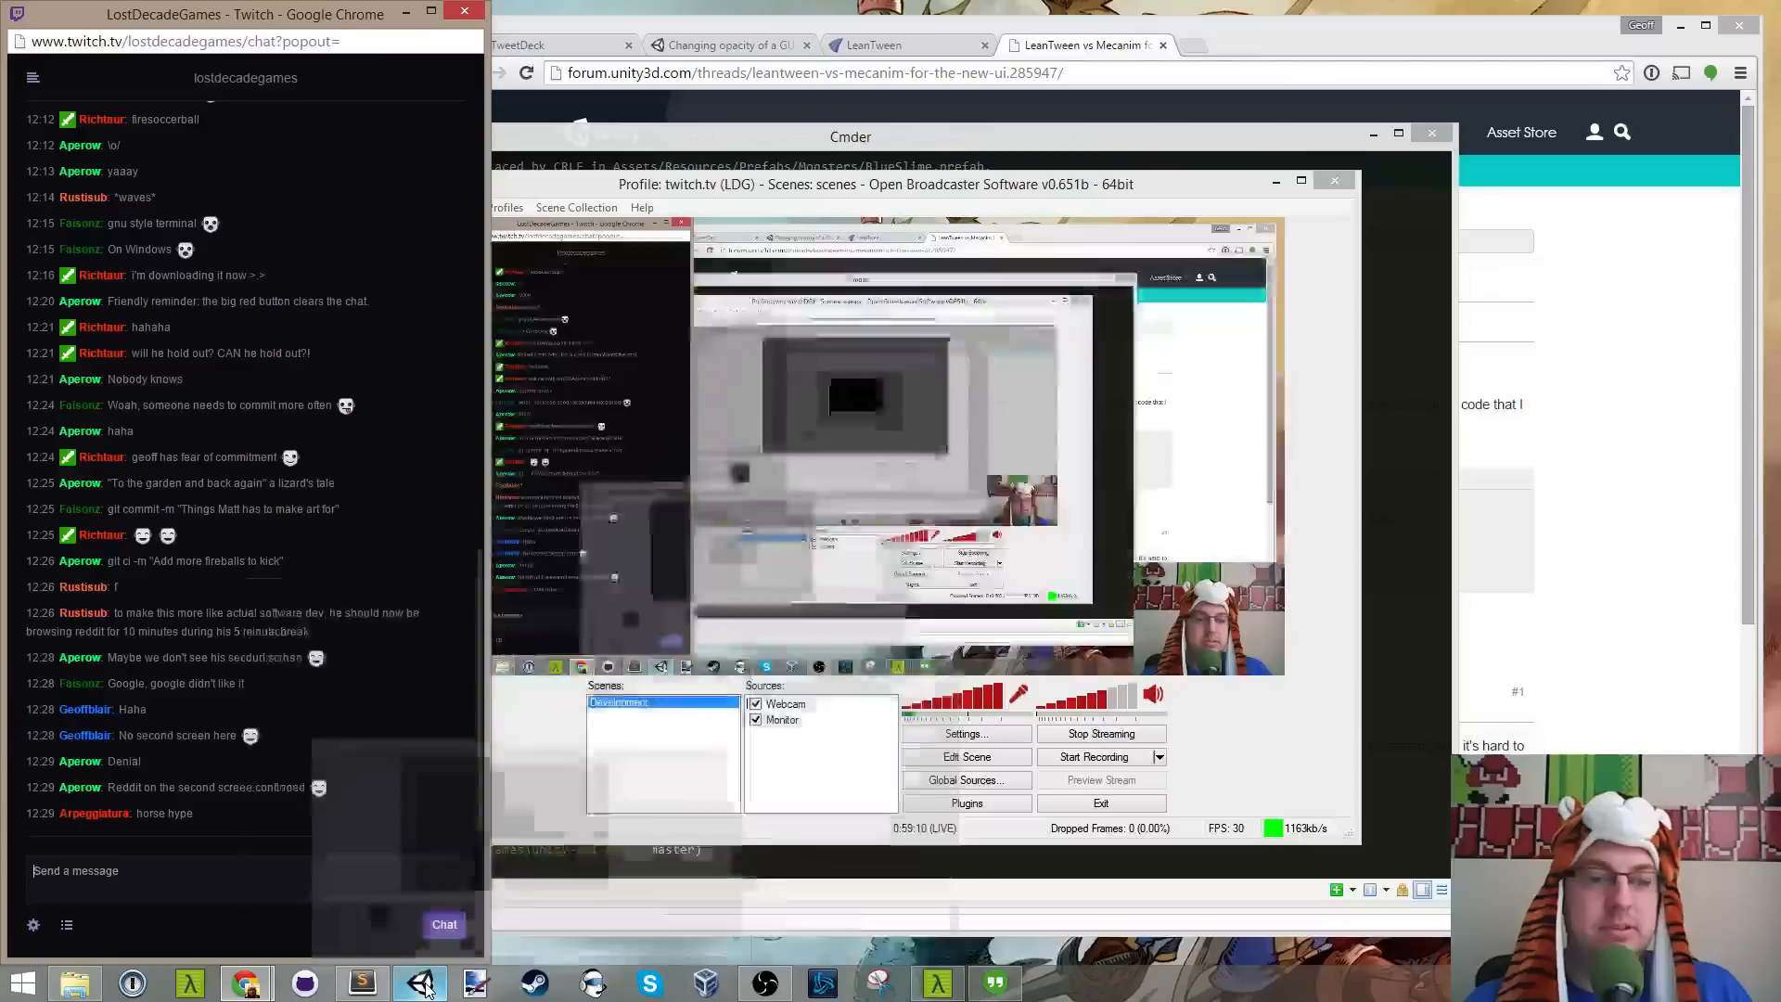
{"action": "left_click", "coordinate": [422, 985]}
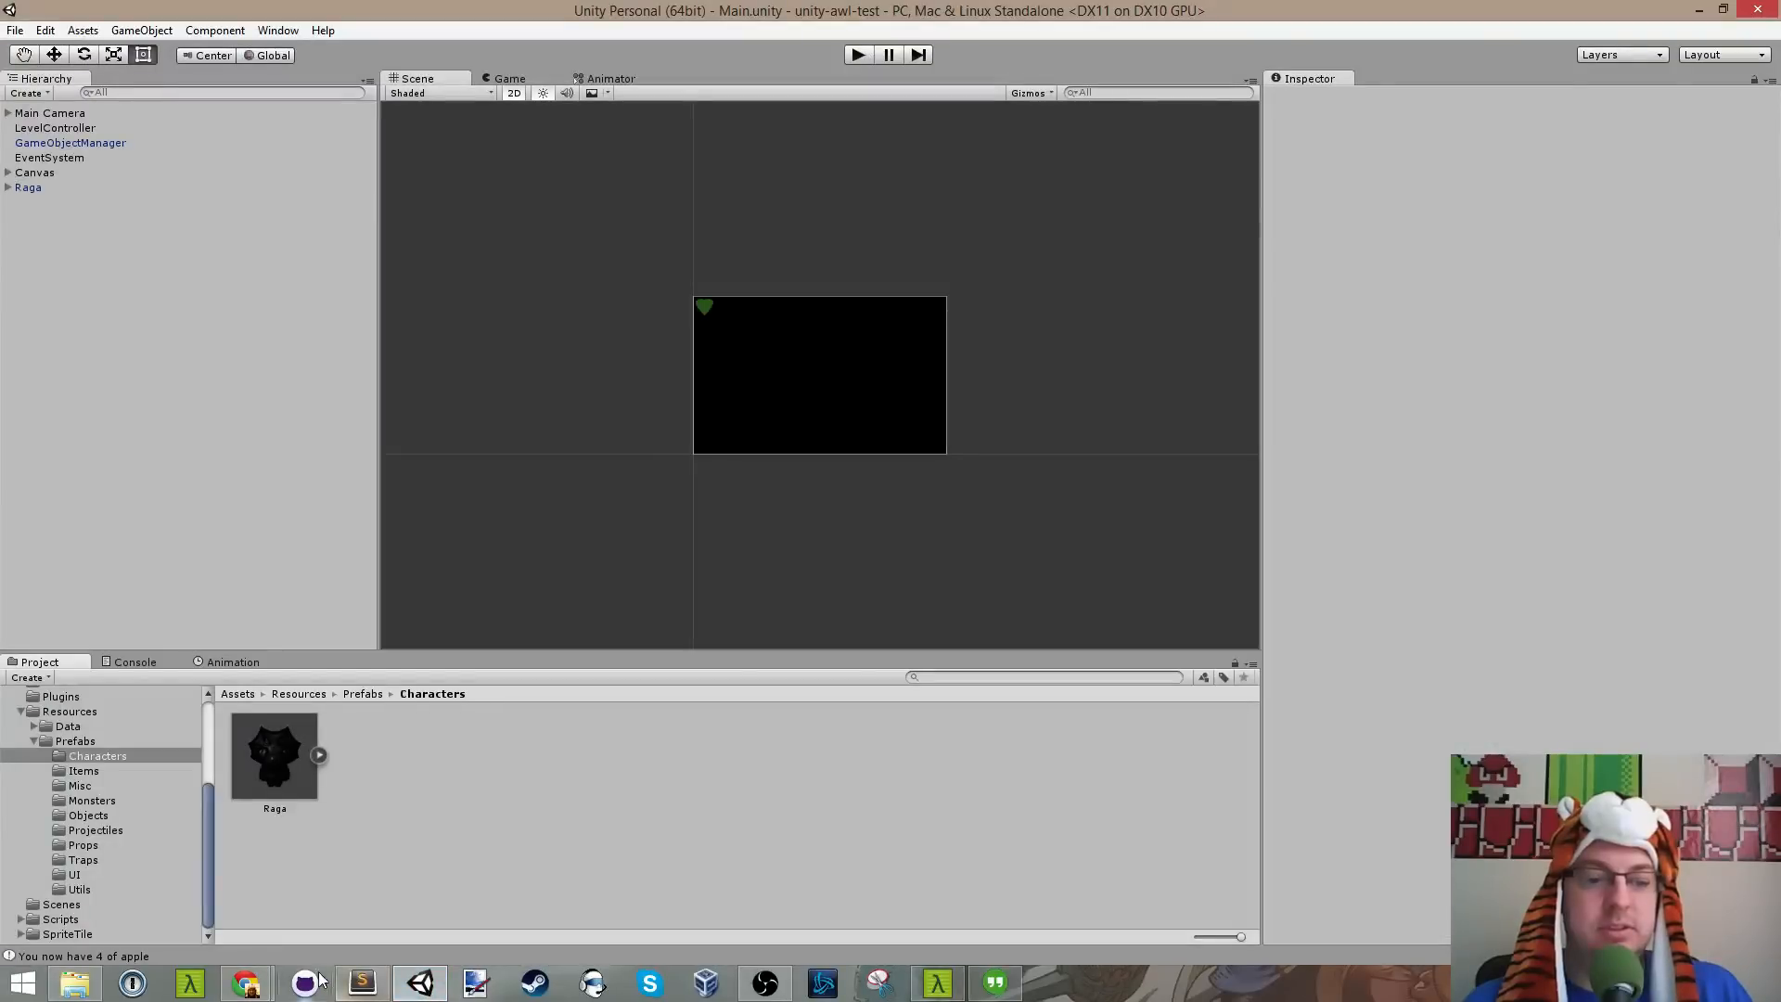
{"action": "left_click", "coordinate": [772, 983]}
{"action": "left_click", "coordinate": [1279, 185]}
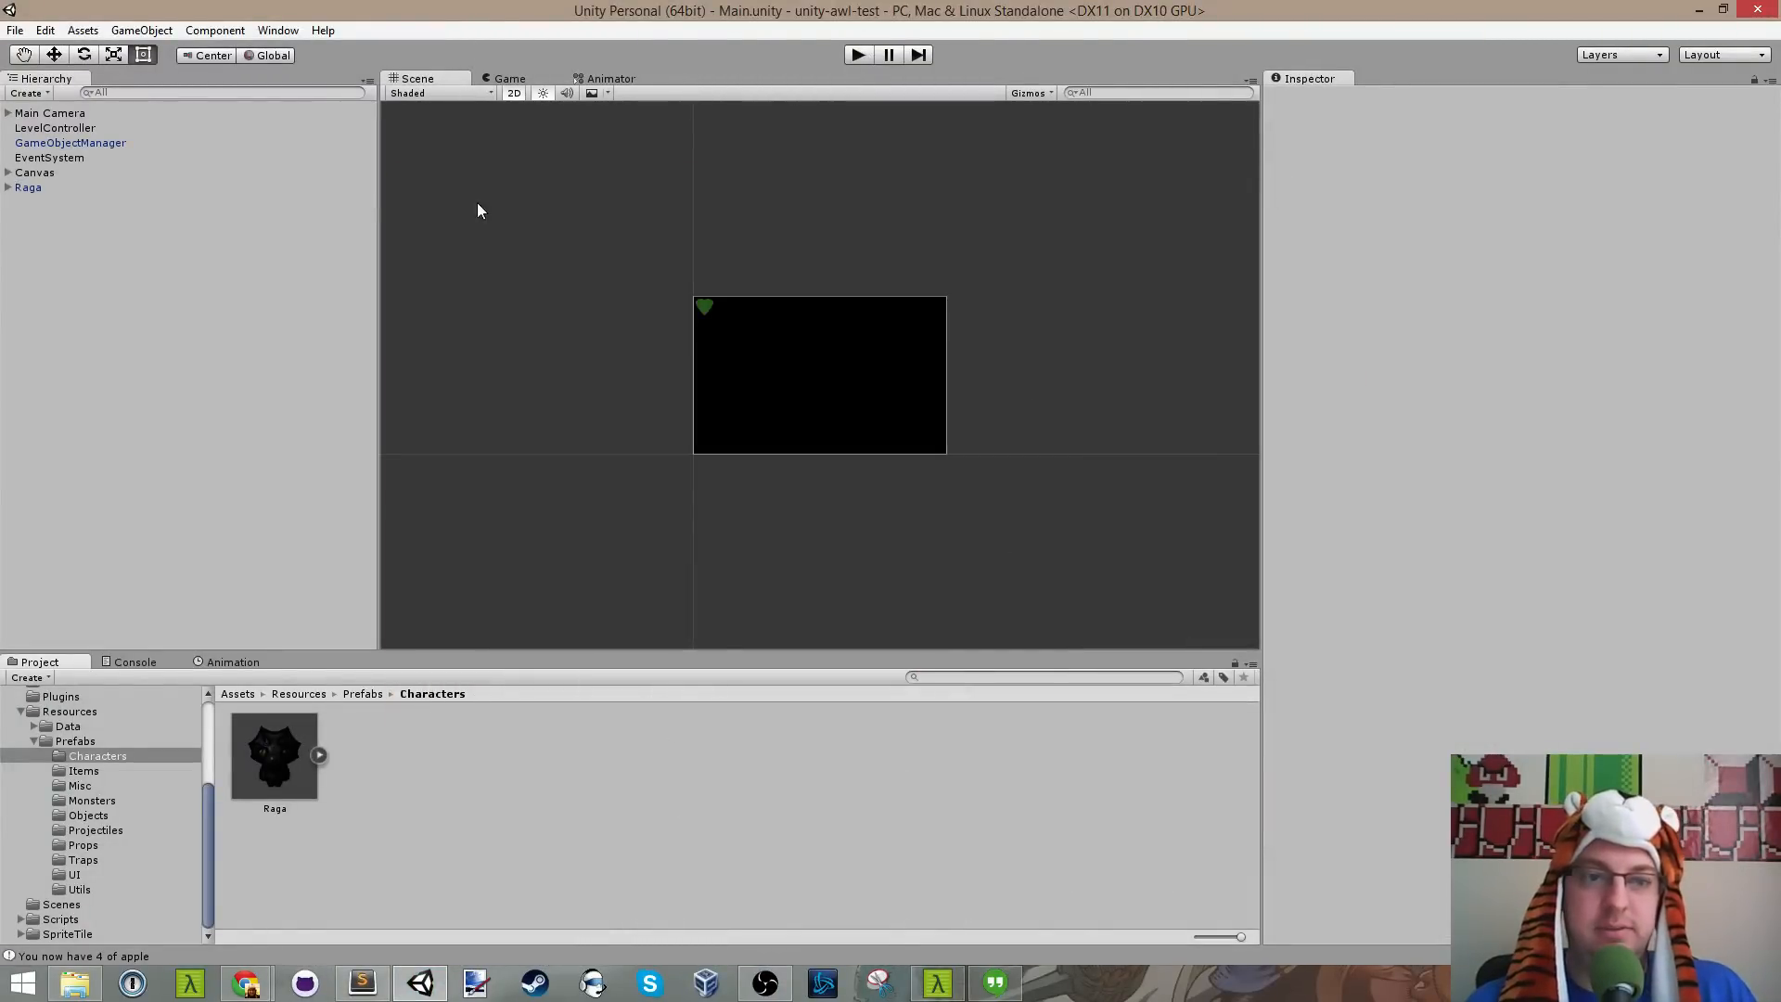
{"action": "left_click", "coordinate": [36, 189]}
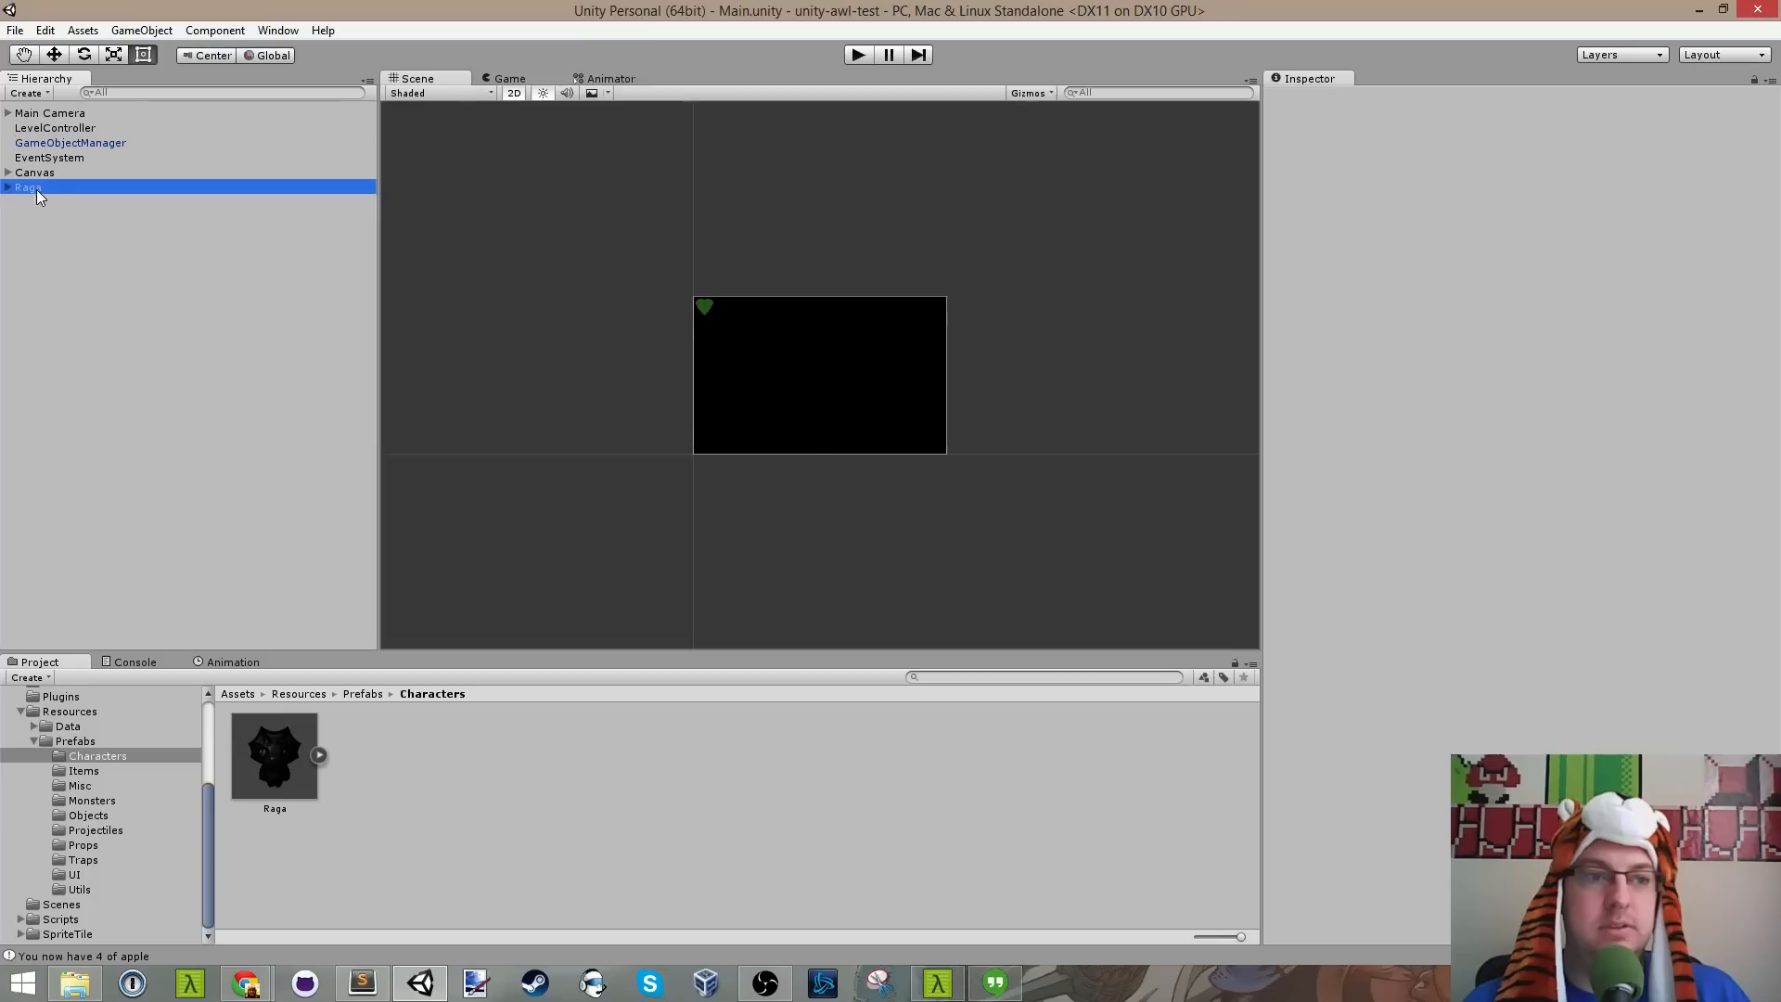
{"action": "scroll", "coordinate": [1345, 387], "scroll_direction": "down", "scroll_amount": 7}
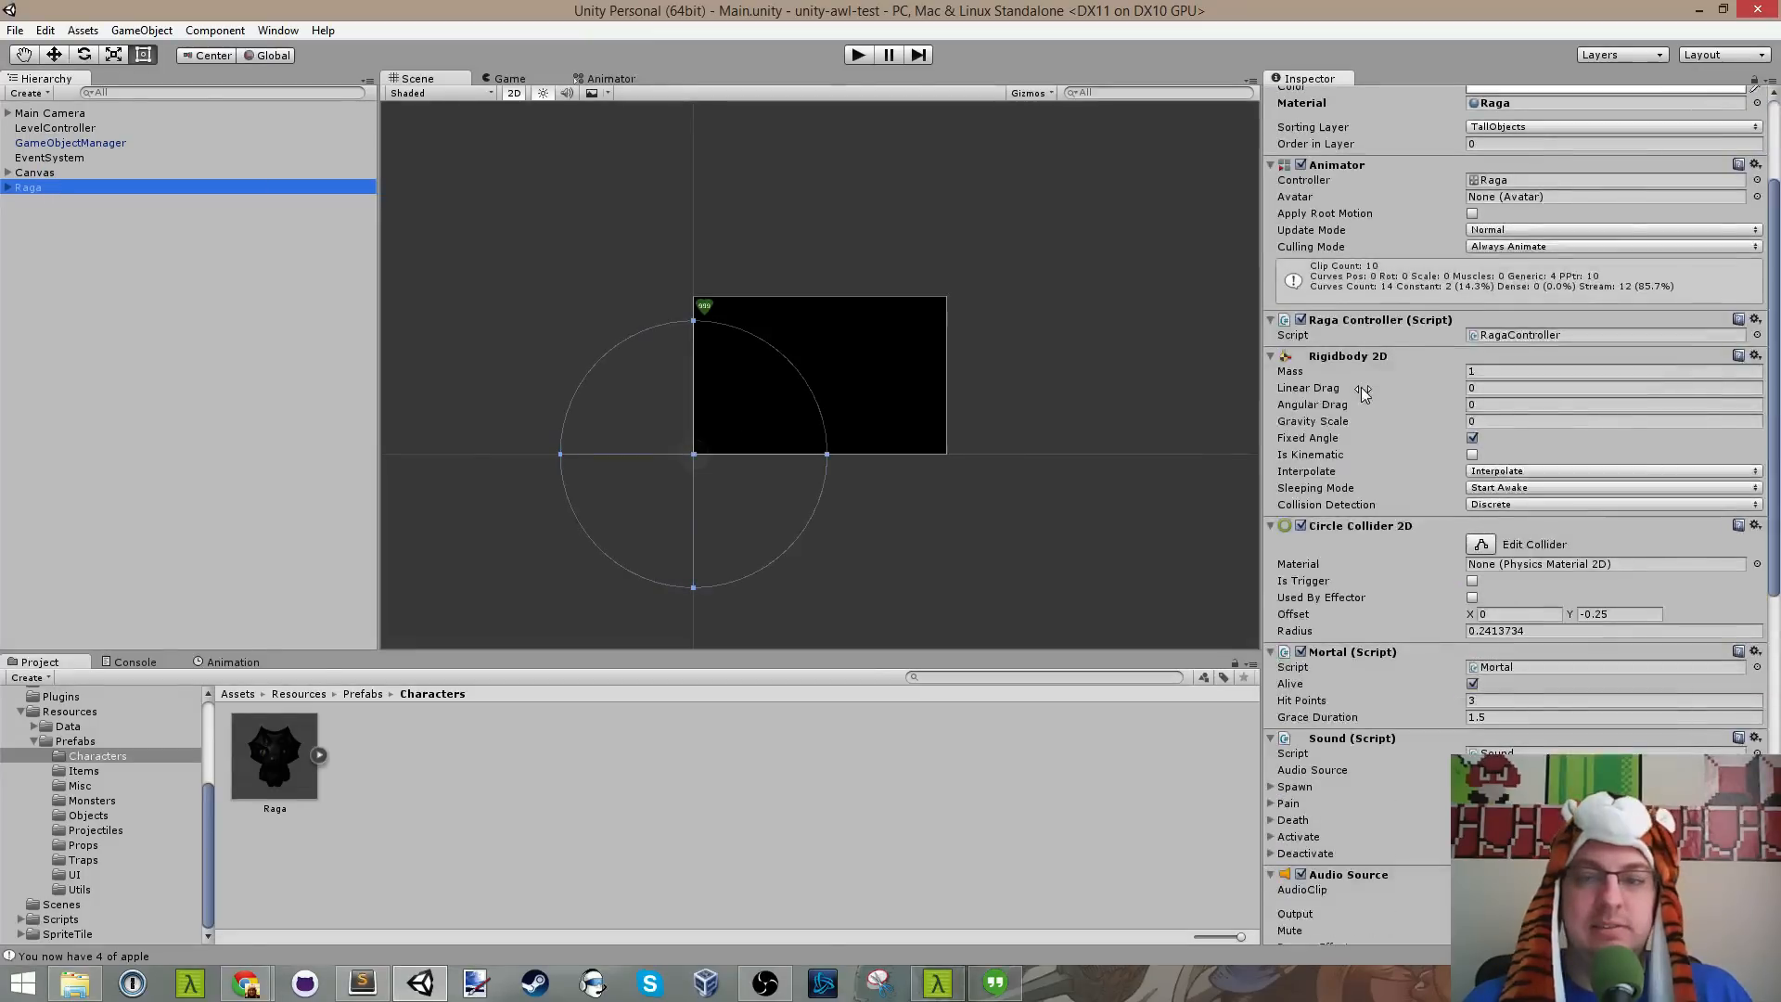
Step: Switch to Sublime Text, save House.xml, and review the House and Garden2 level configs and the TileMapTest.cs script
{"action": "left_click", "coordinate": [362, 983]}
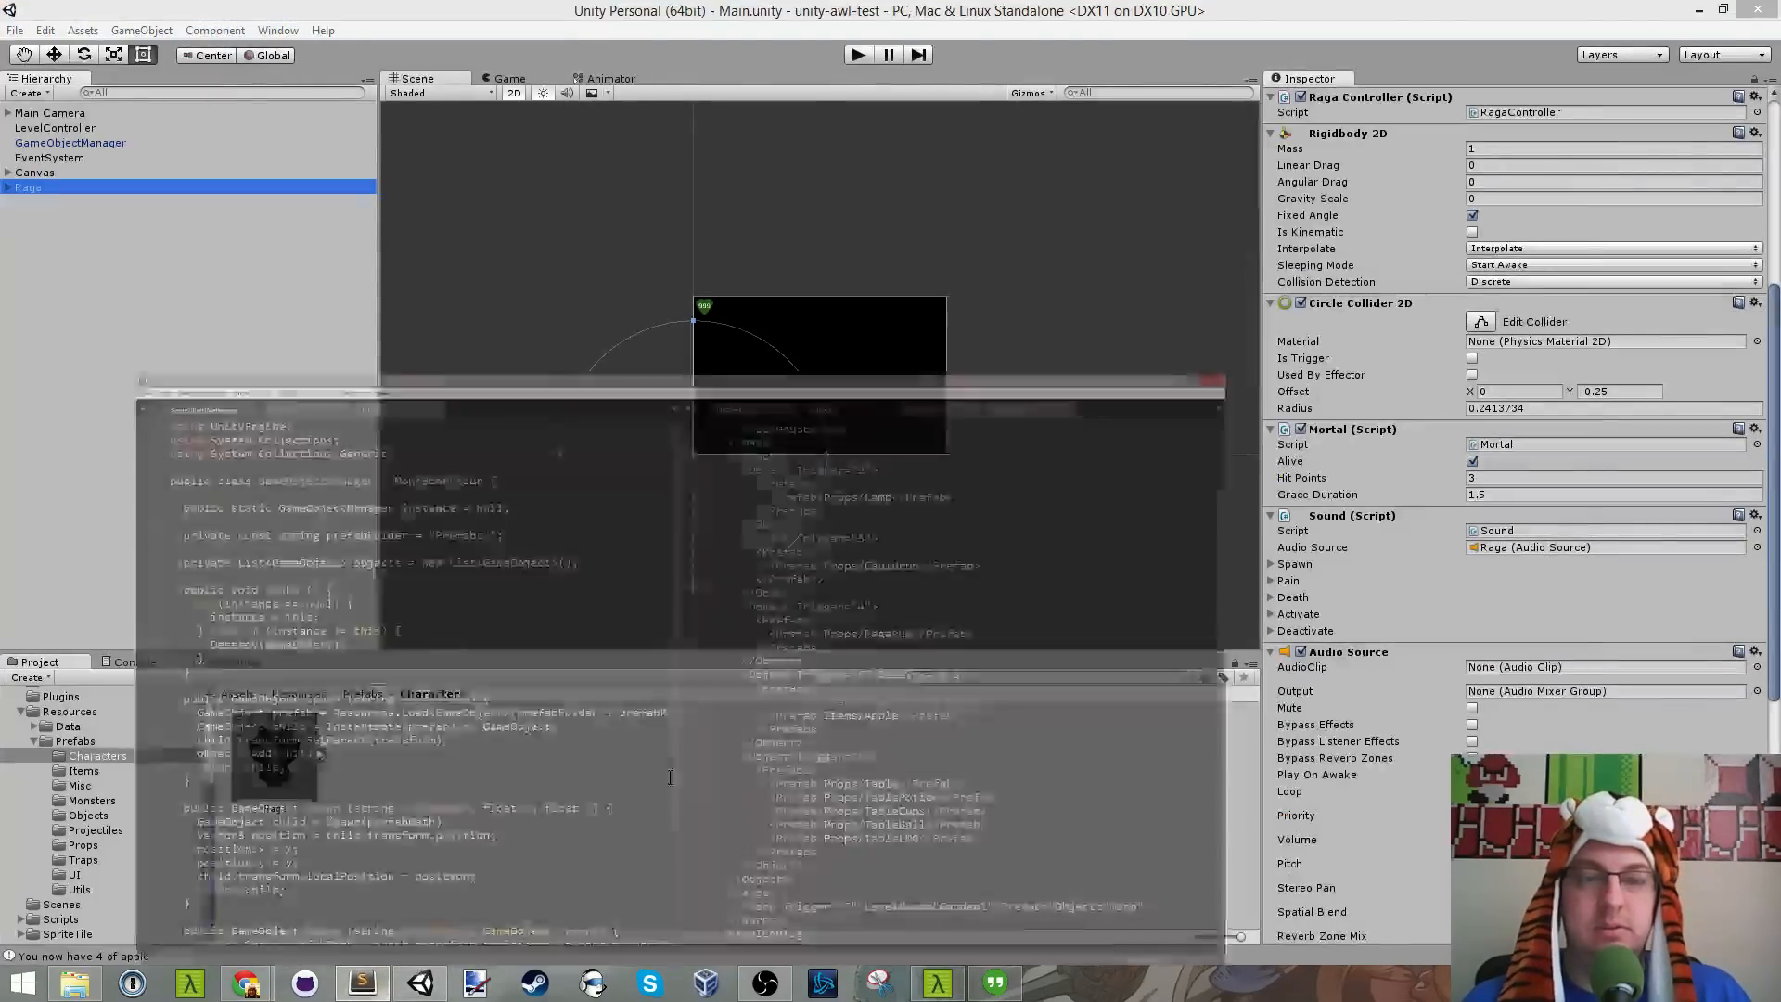
{"action": "scroll", "coordinate": [1224, 316], "scroll_direction": "up", "scroll_amount": 2}
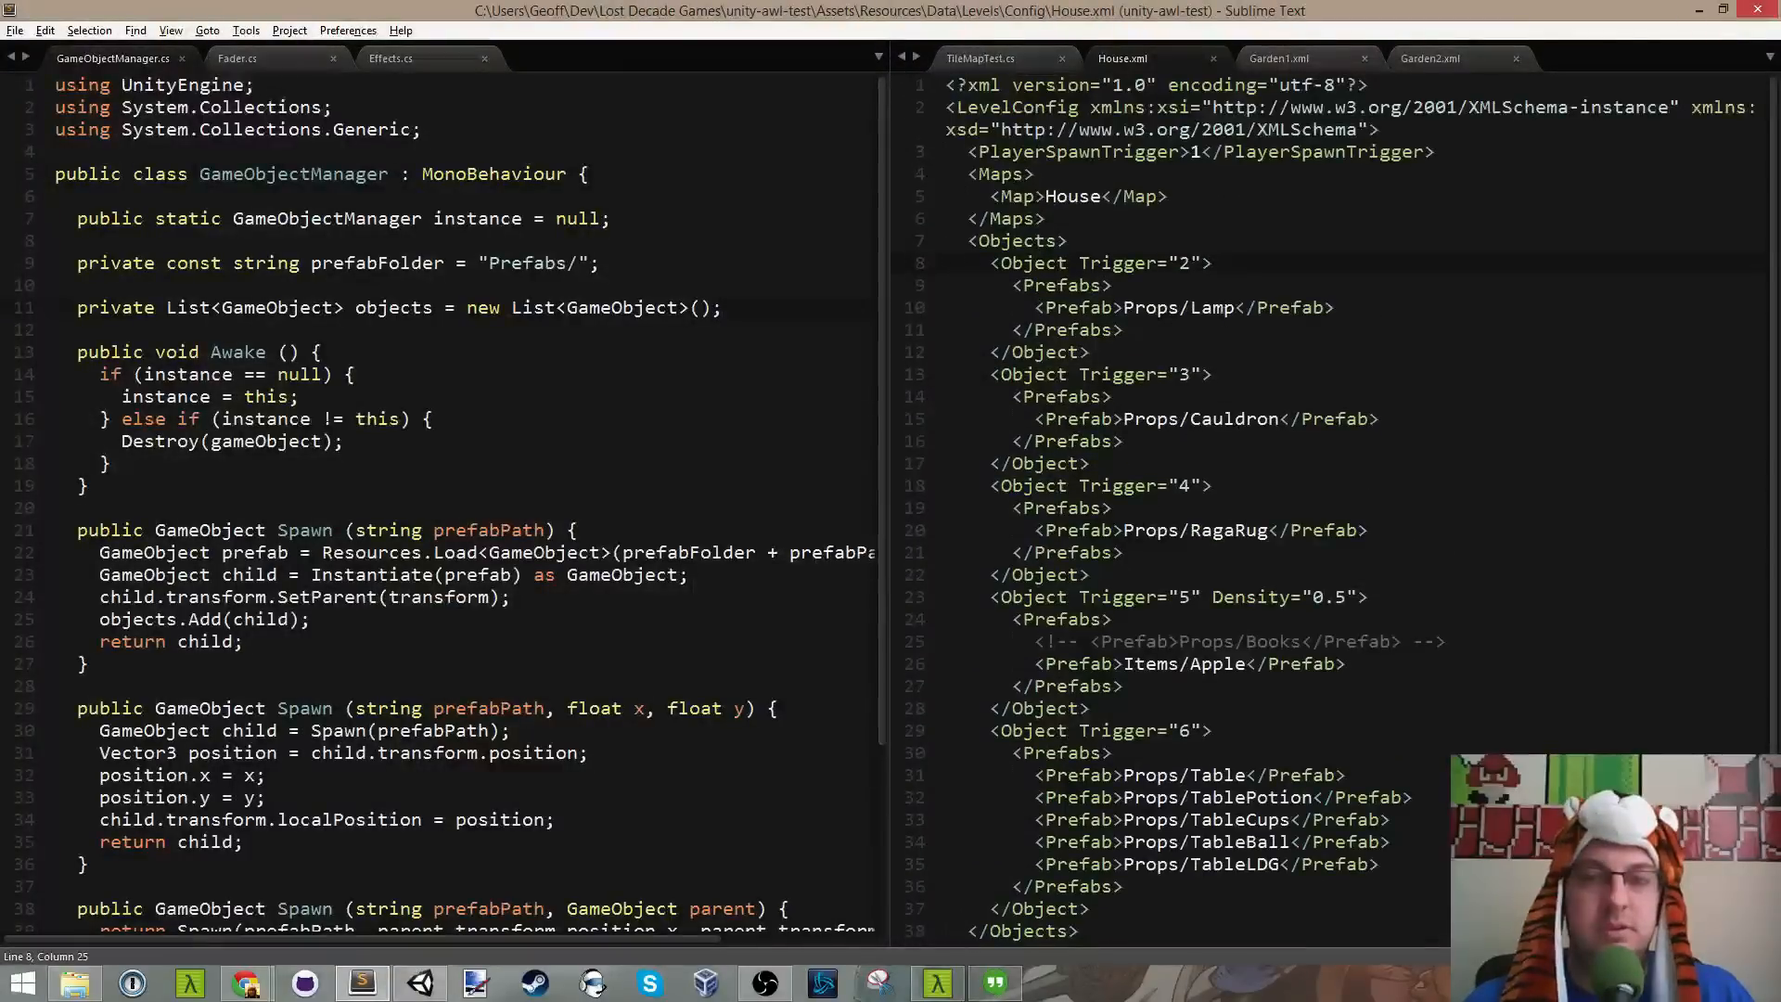
{"action": "left_click", "coordinate": [1481, 122]}
{"action": "key", "text": "ctrl+s"}
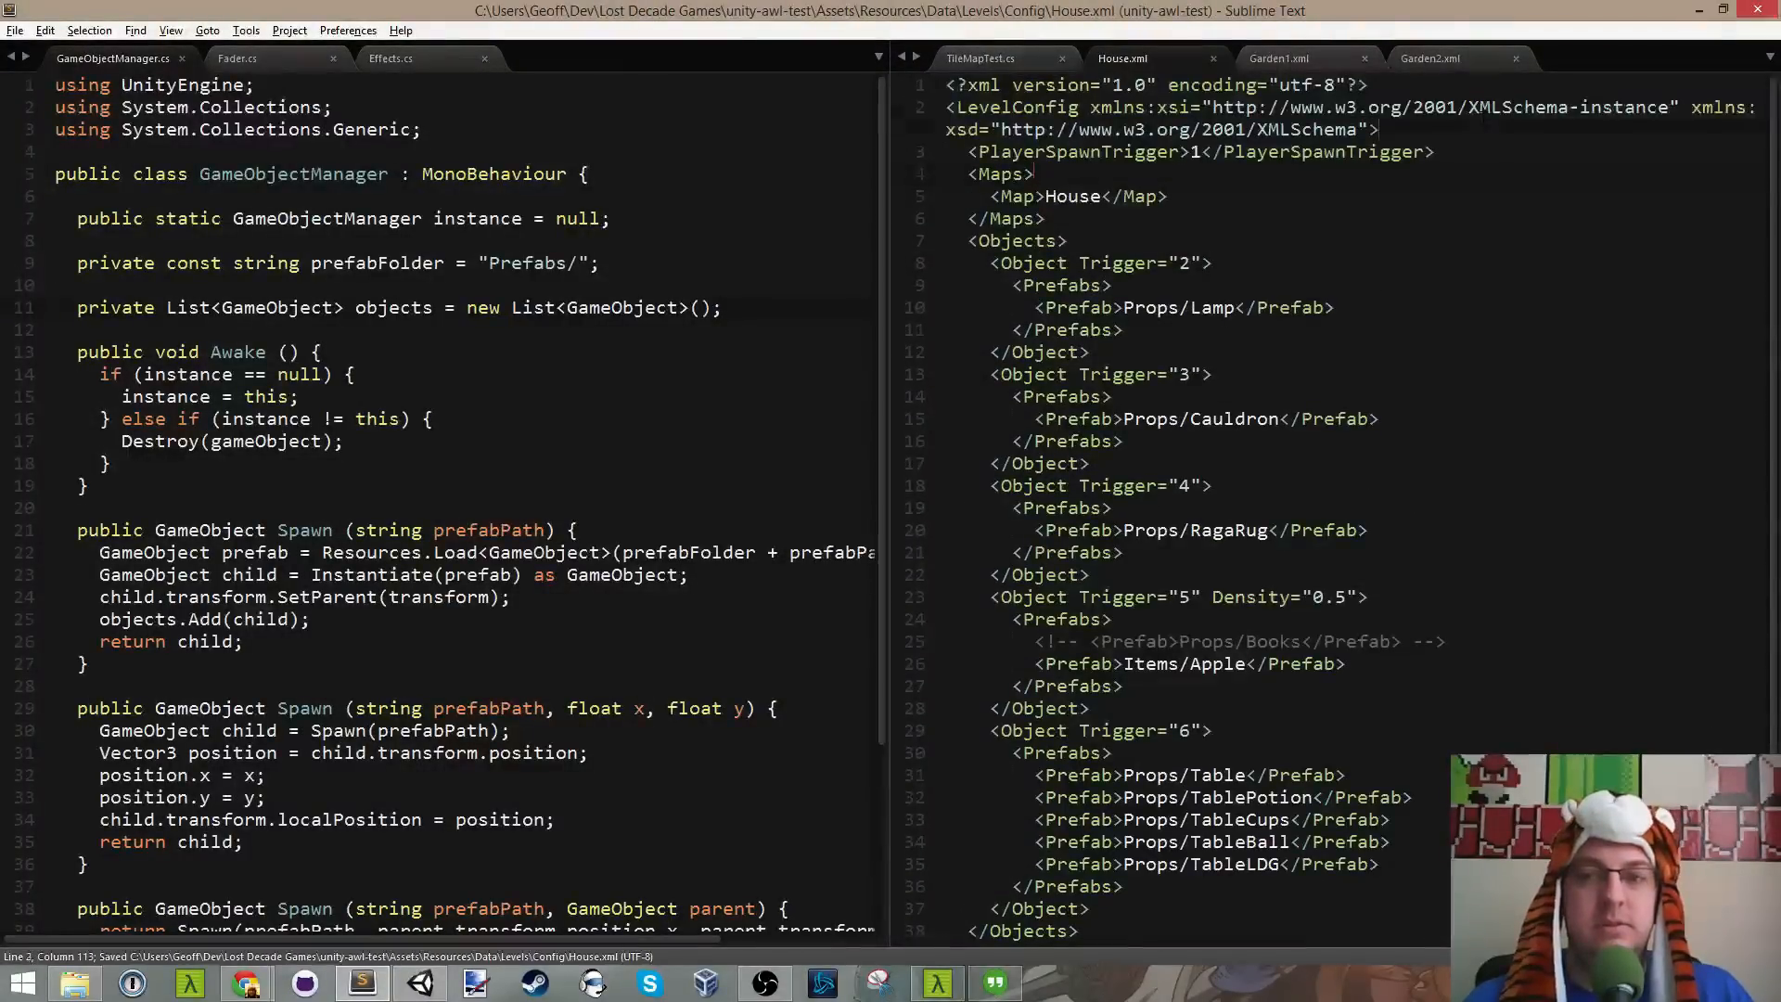
{"action": "left_click", "coordinate": [1486, 142]}
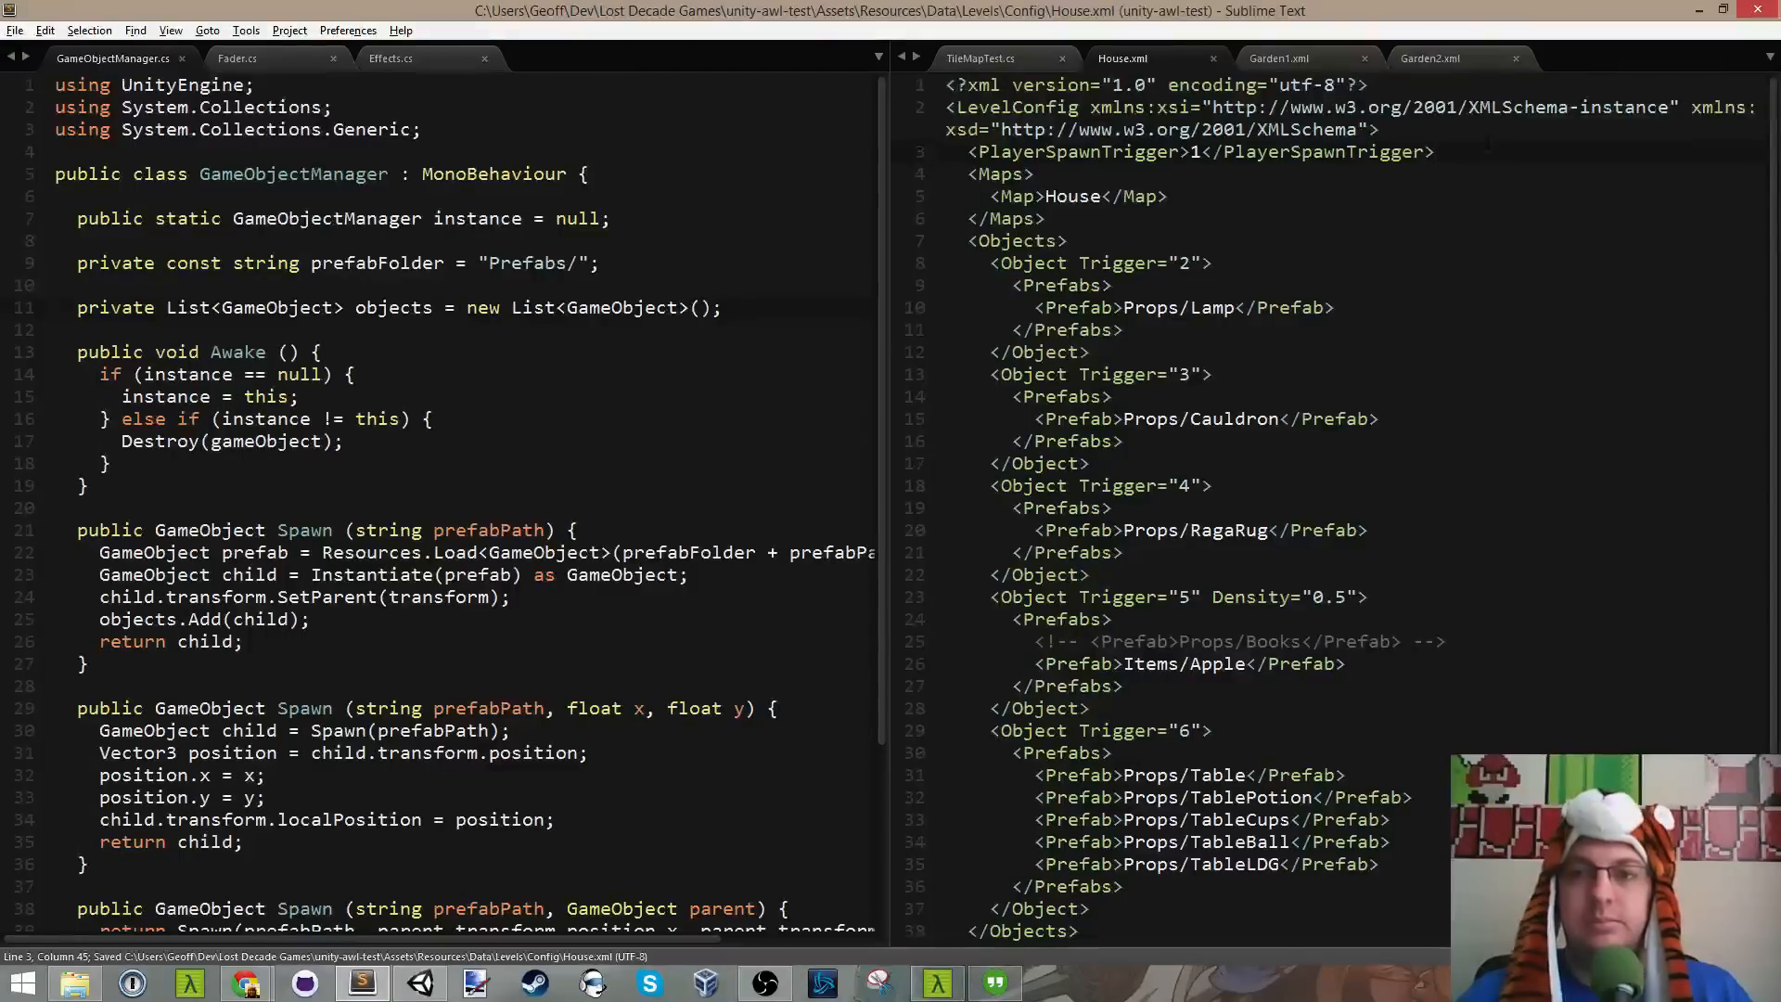
{"action": "left_click", "coordinate": [1317, 54]}
{"action": "left_click", "coordinate": [1427, 58]}
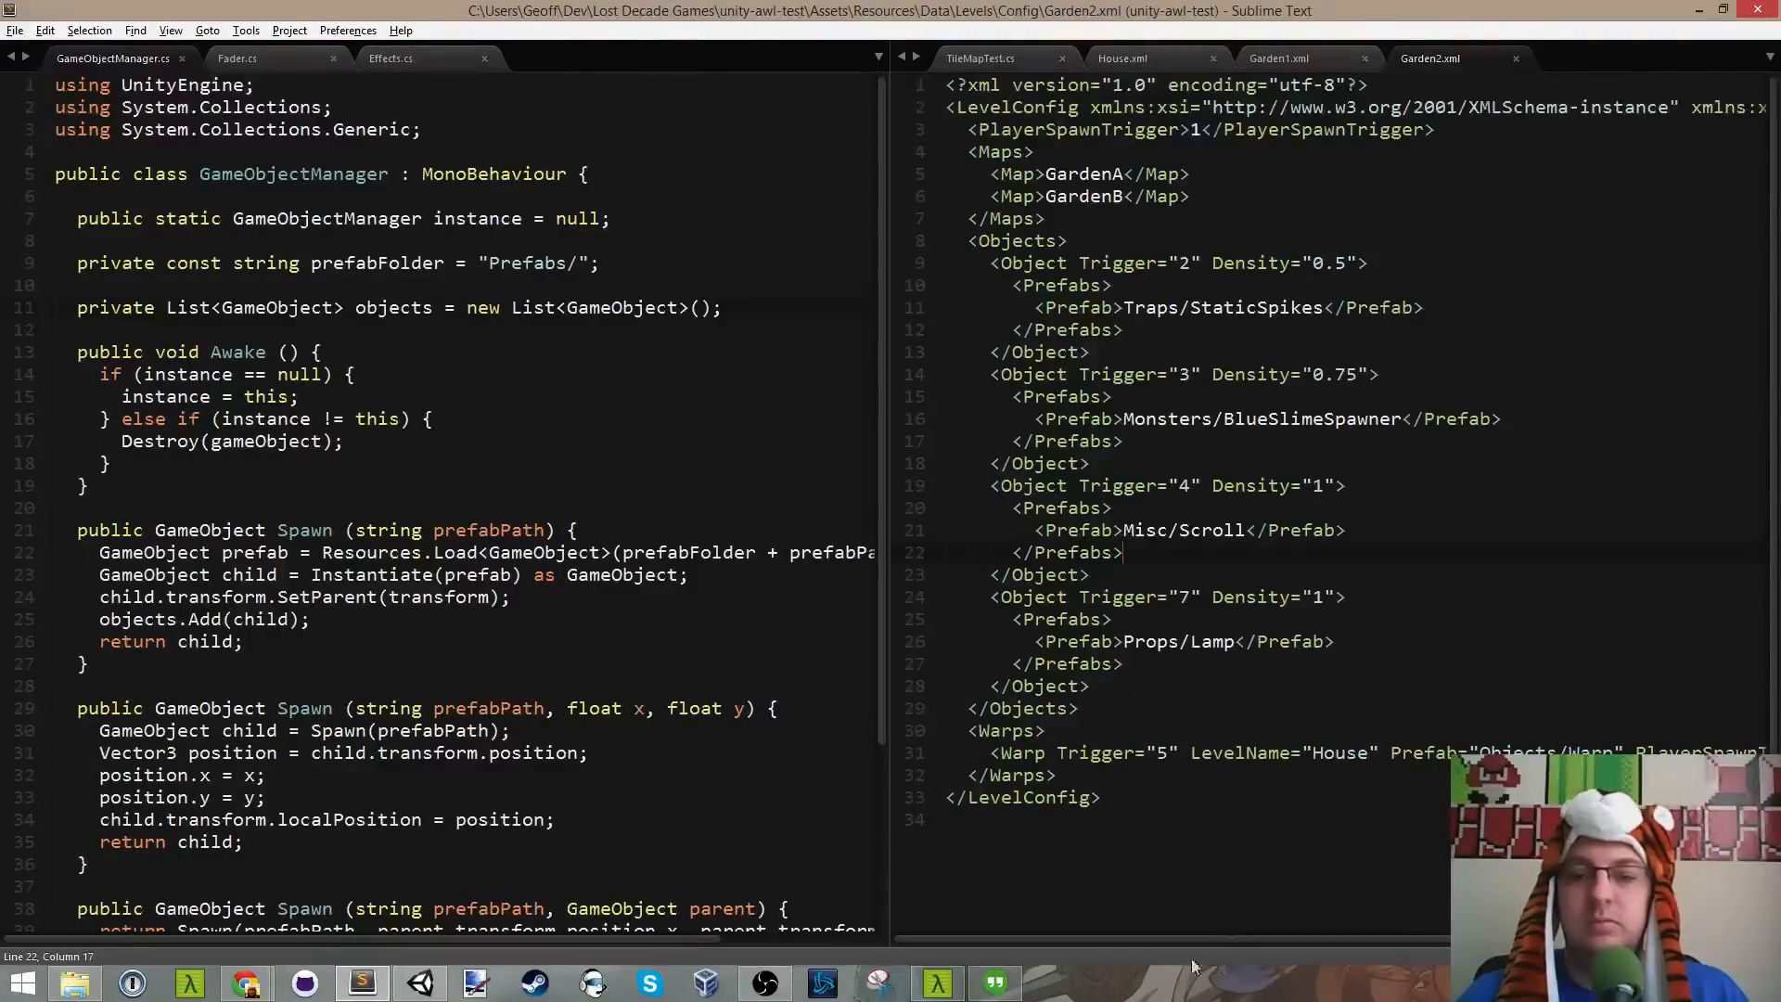
{"action": "left_click", "coordinate": [1429, 373]}
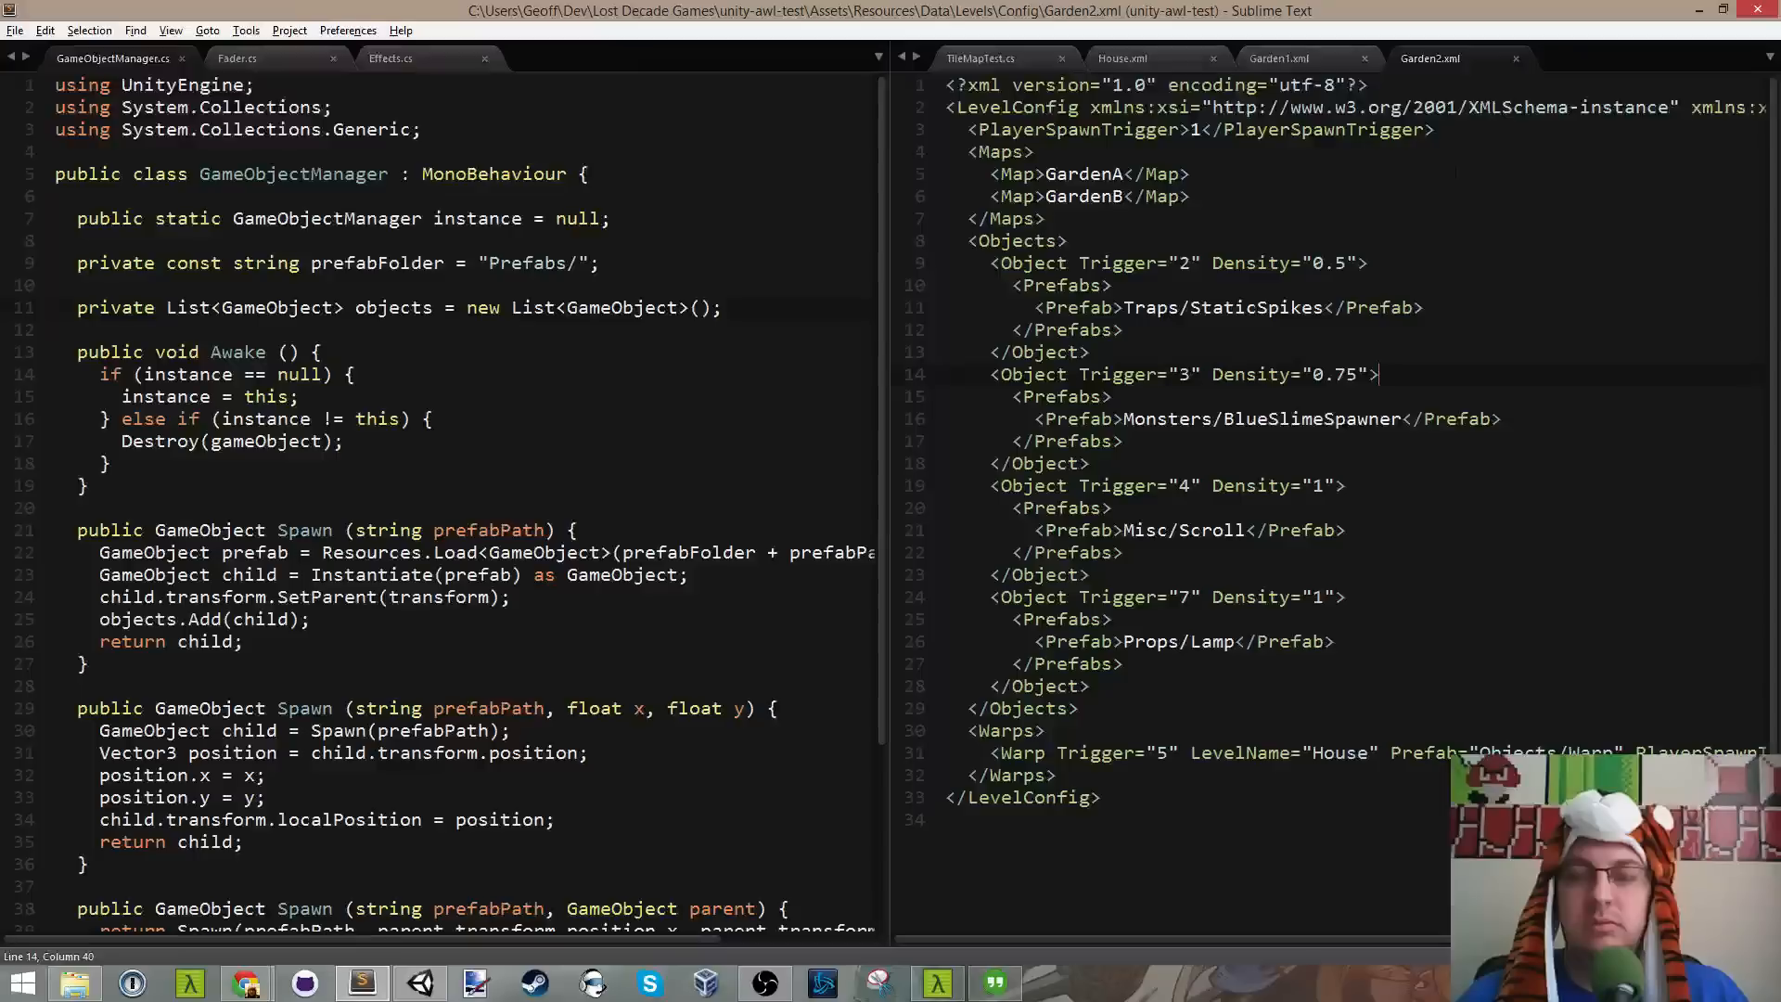
{"action": "left_click", "coordinate": [1118, 54]}
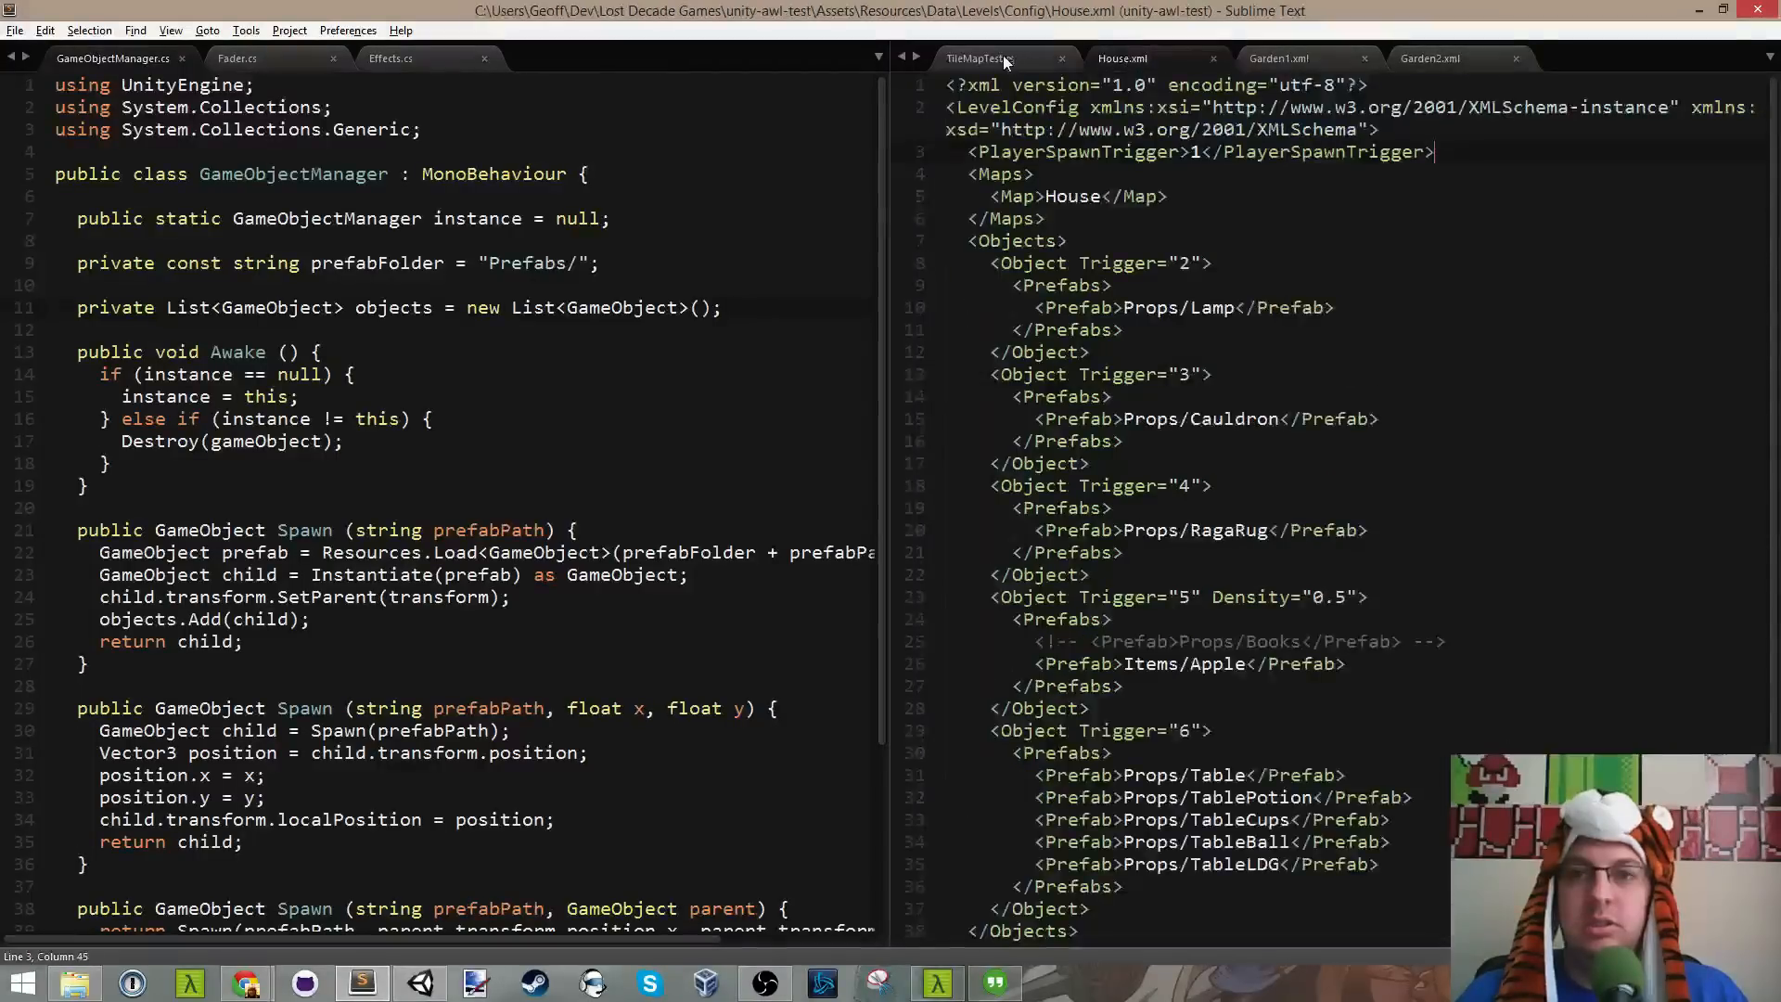
{"action": "left_click", "coordinate": [995, 56]}
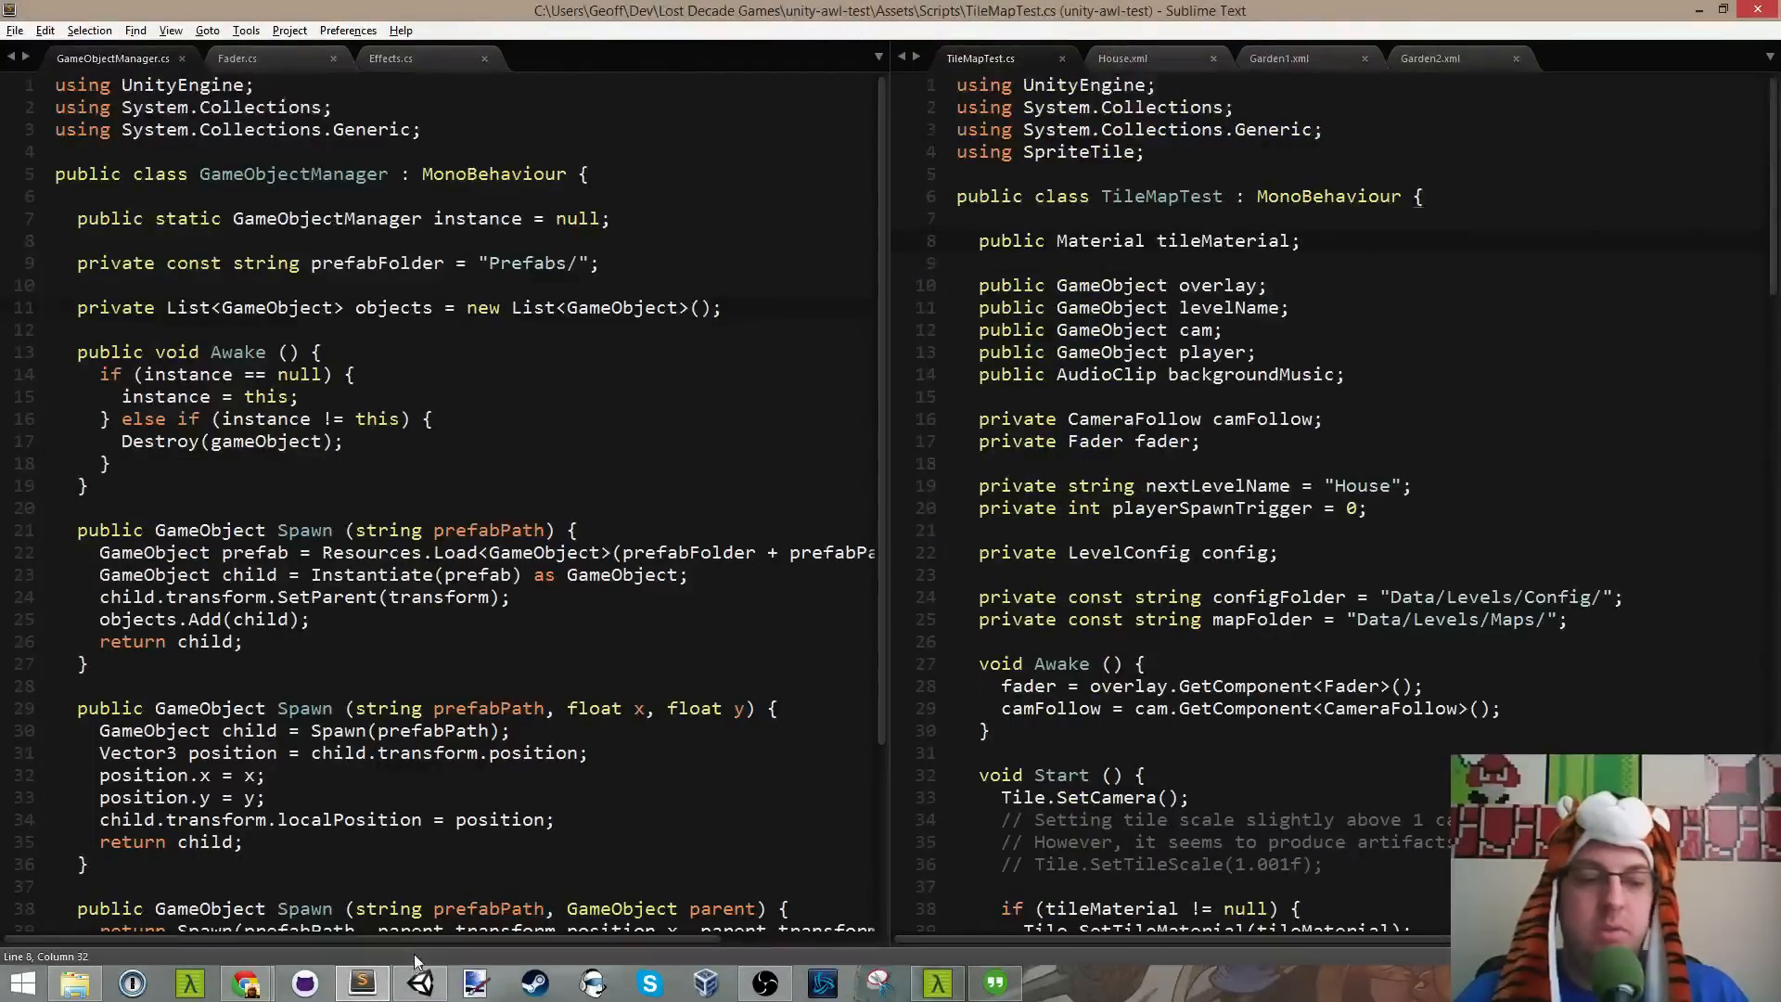
Step: Switch to Unity and set the layer of the Fireball projectile prefab and all its children to PlayerHazards
{"action": "left_click", "coordinate": [419, 983]}
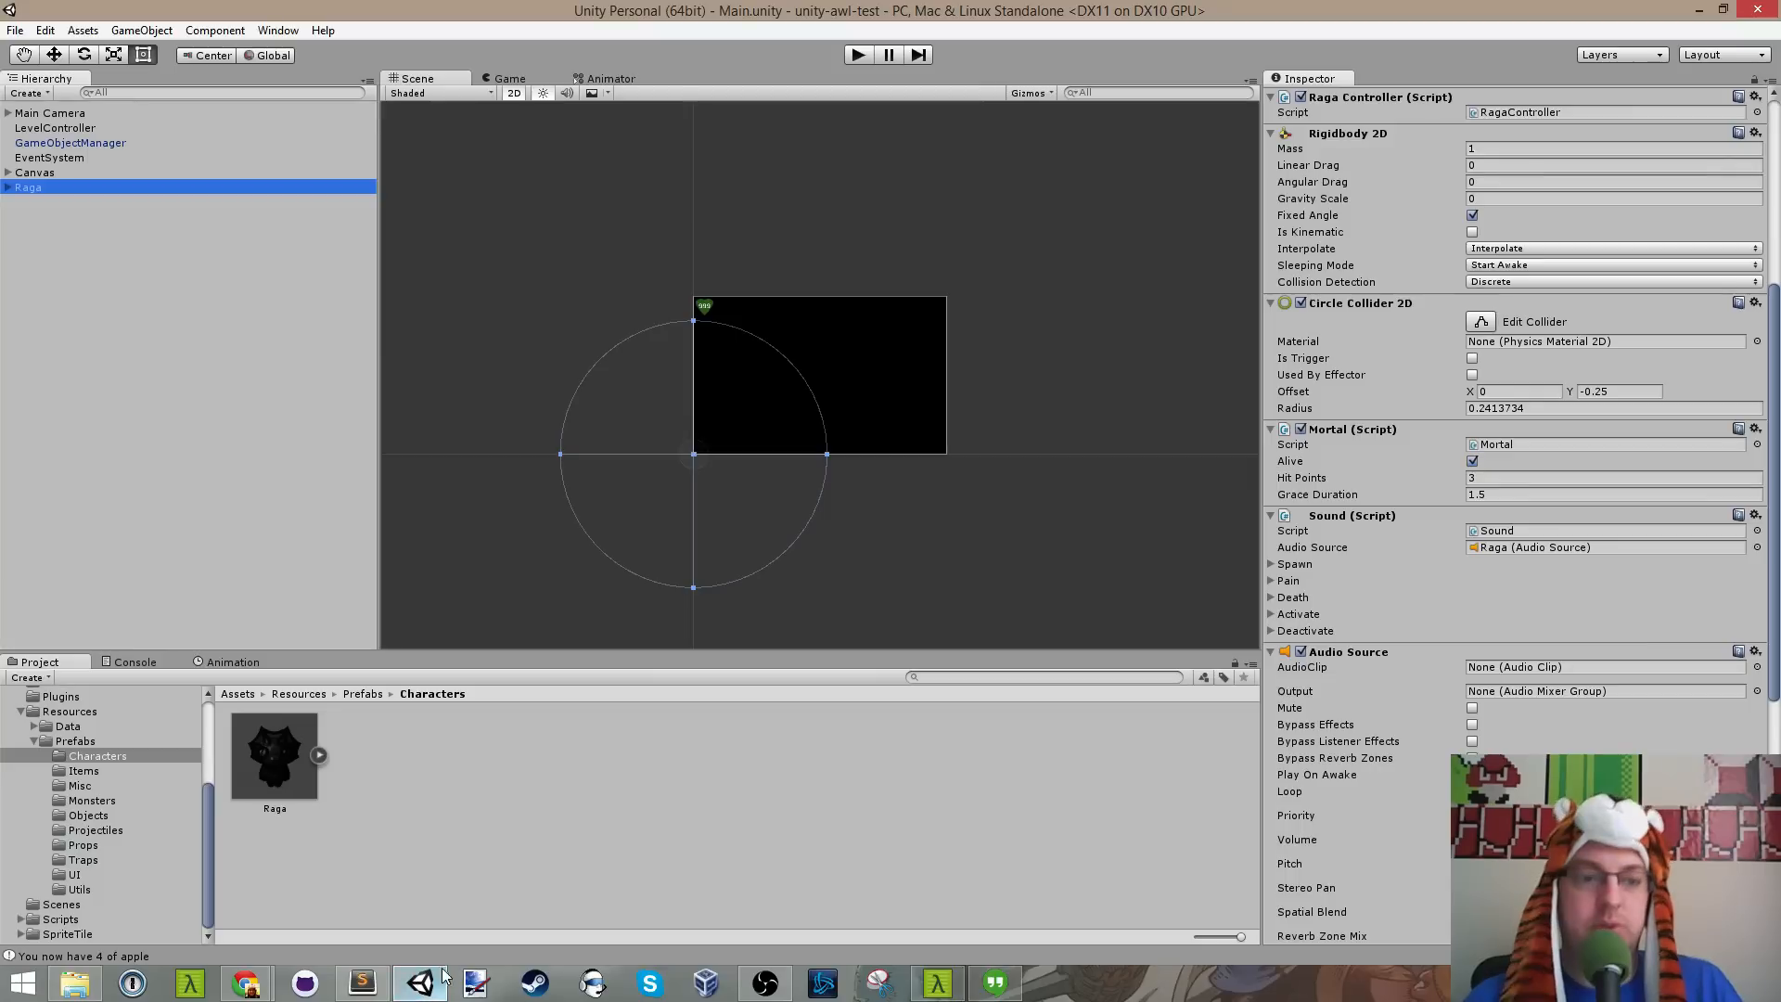
{"action": "left_click", "coordinate": [504, 799]}
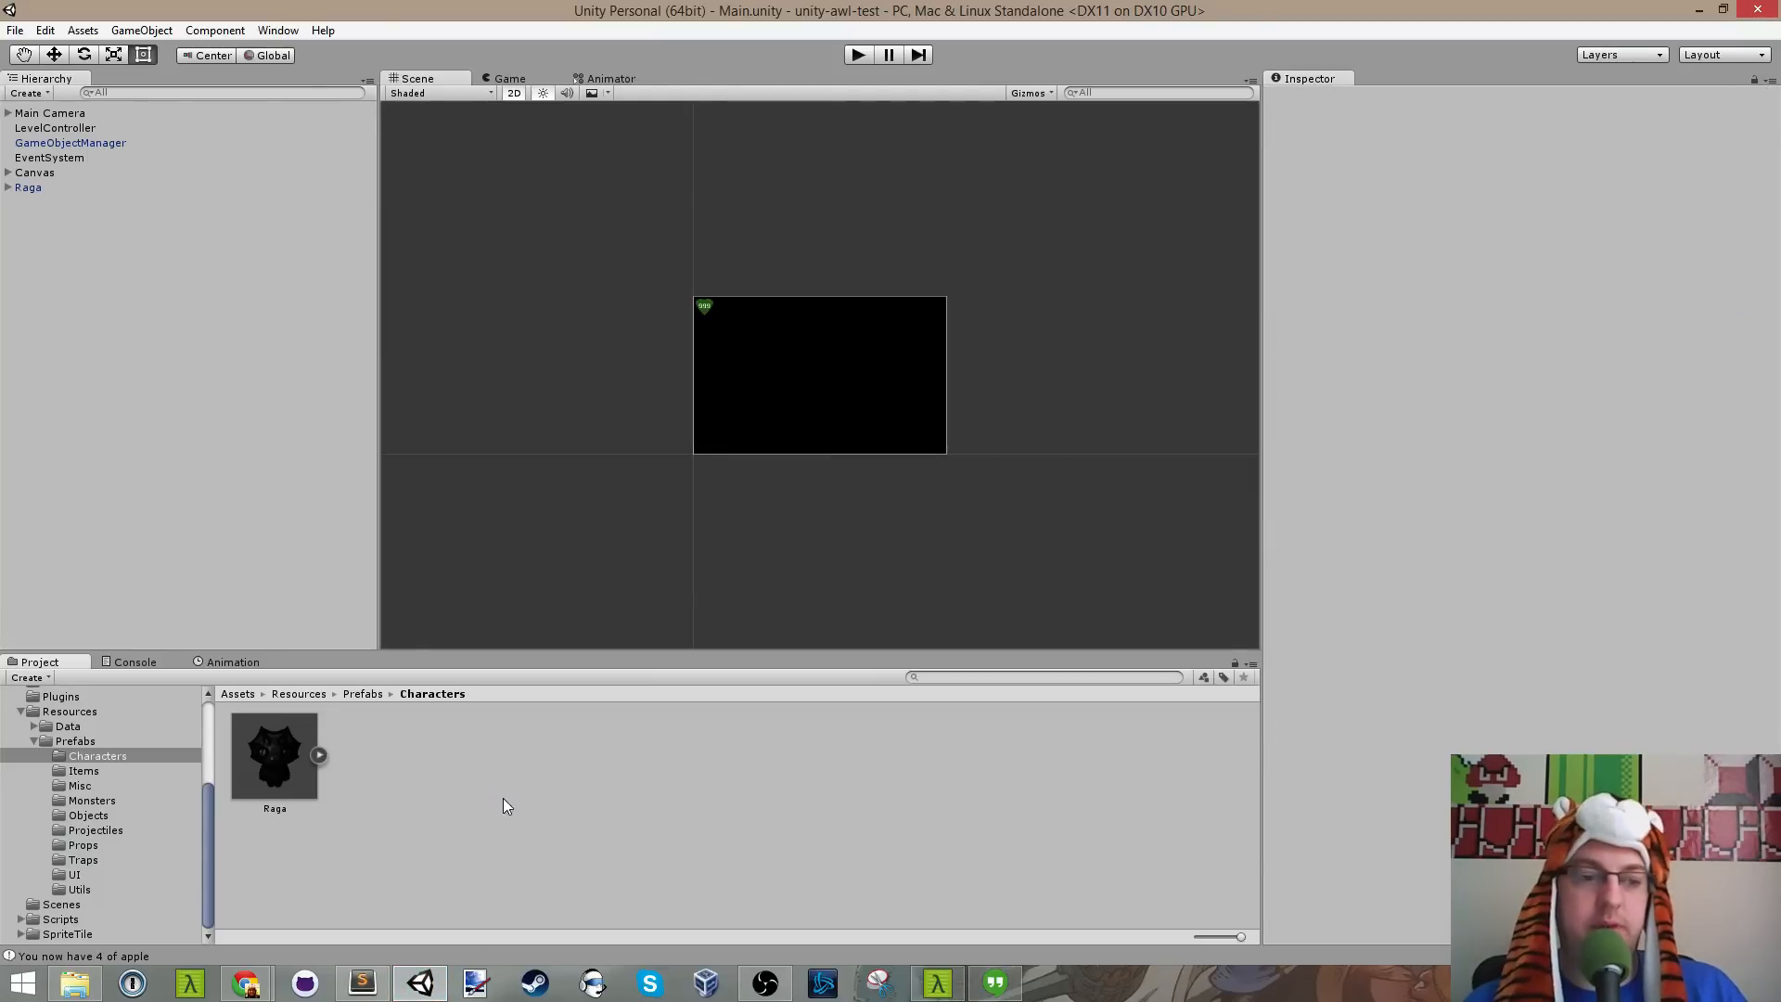
{"action": "left_click", "coordinate": [117, 831]}
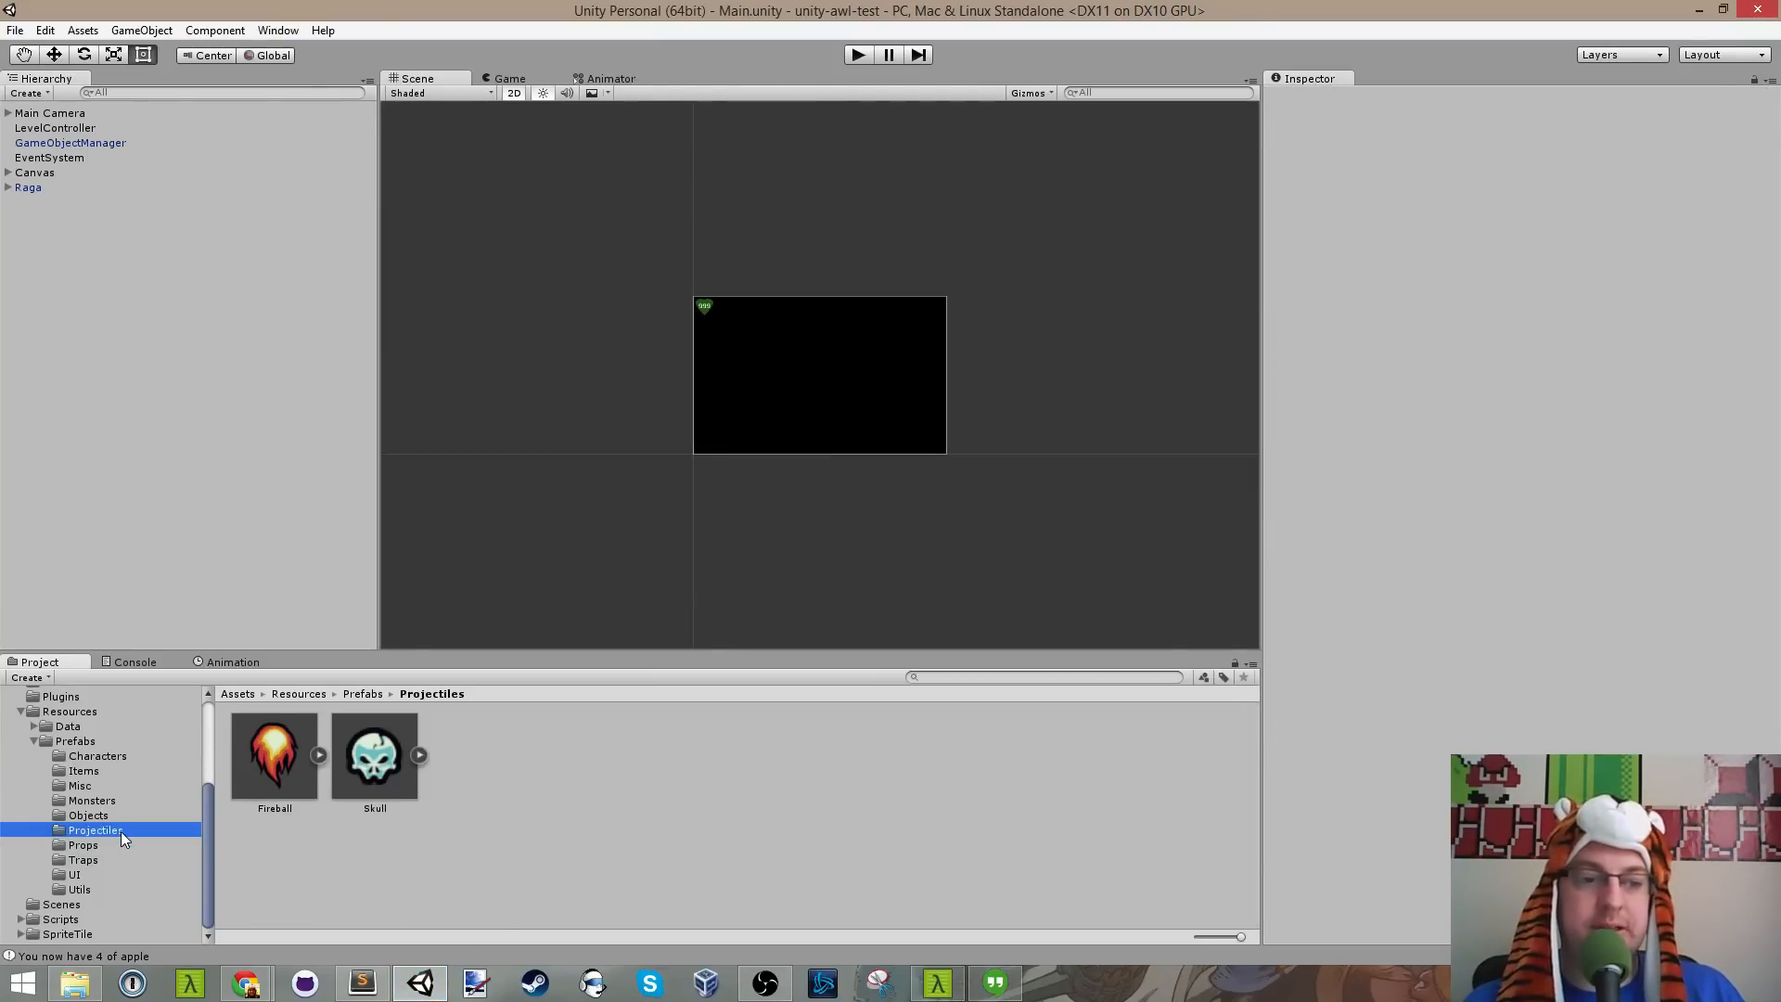
{"action": "left_click", "coordinate": [292, 766]}
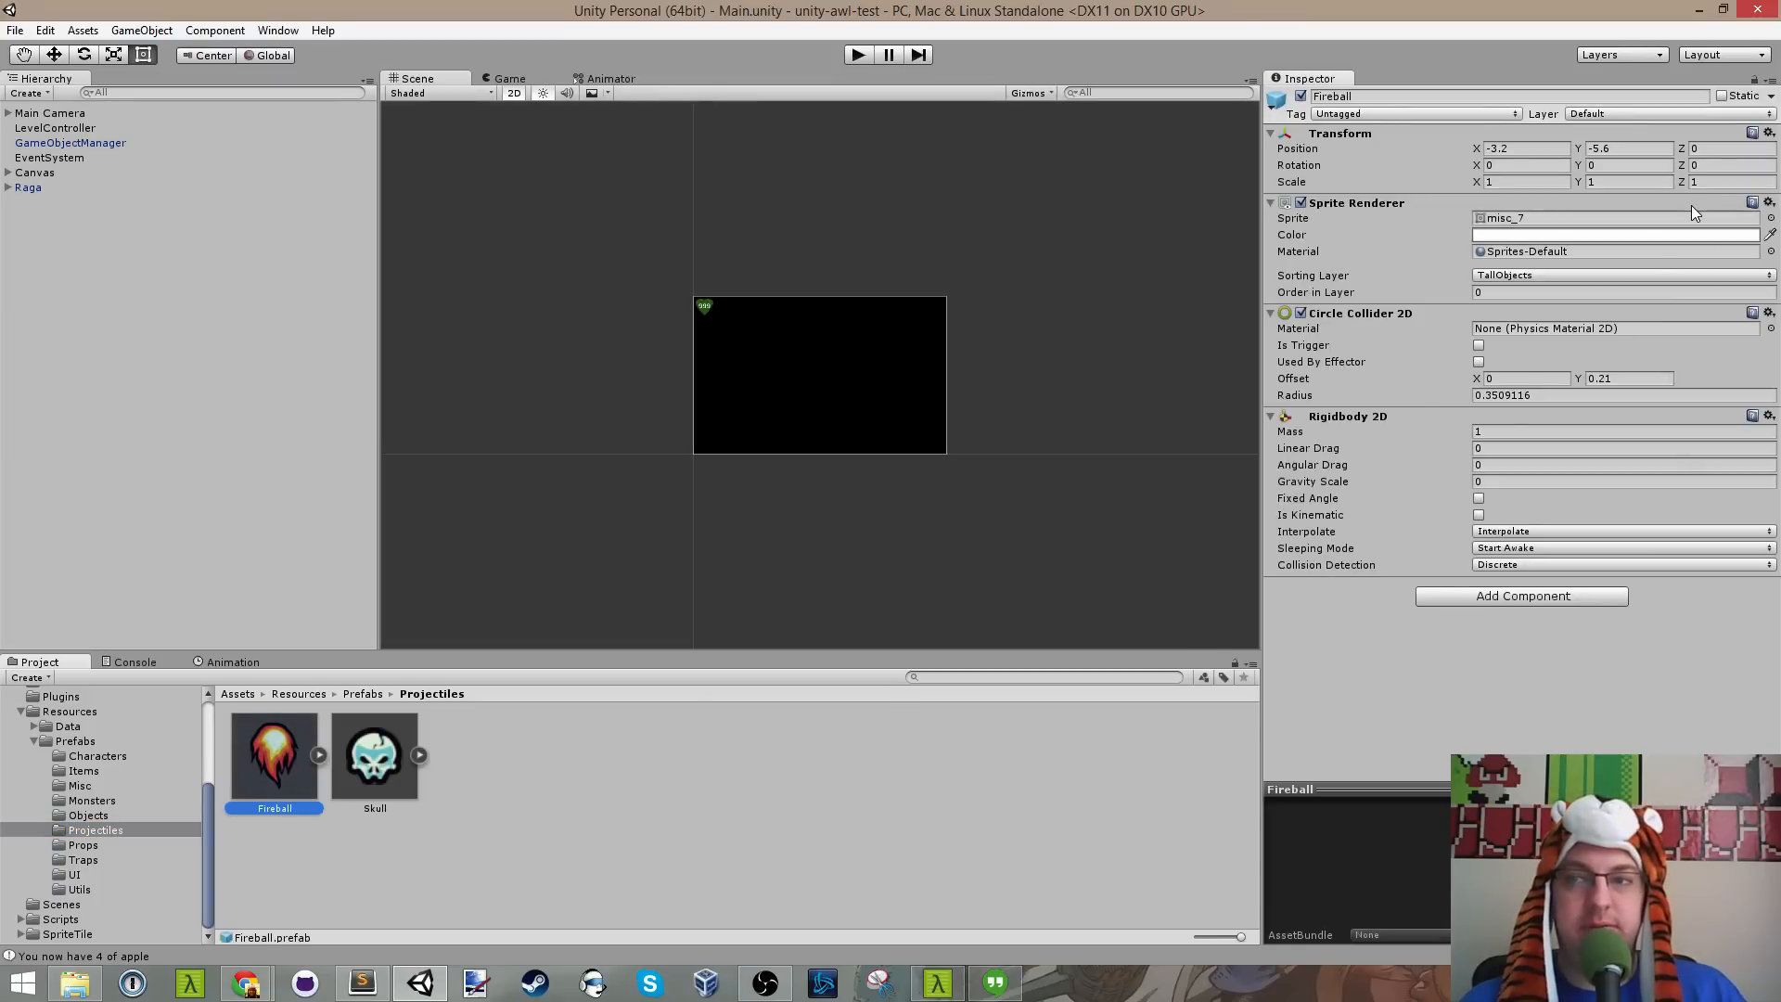
{"action": "left_click", "coordinate": [1594, 113]}
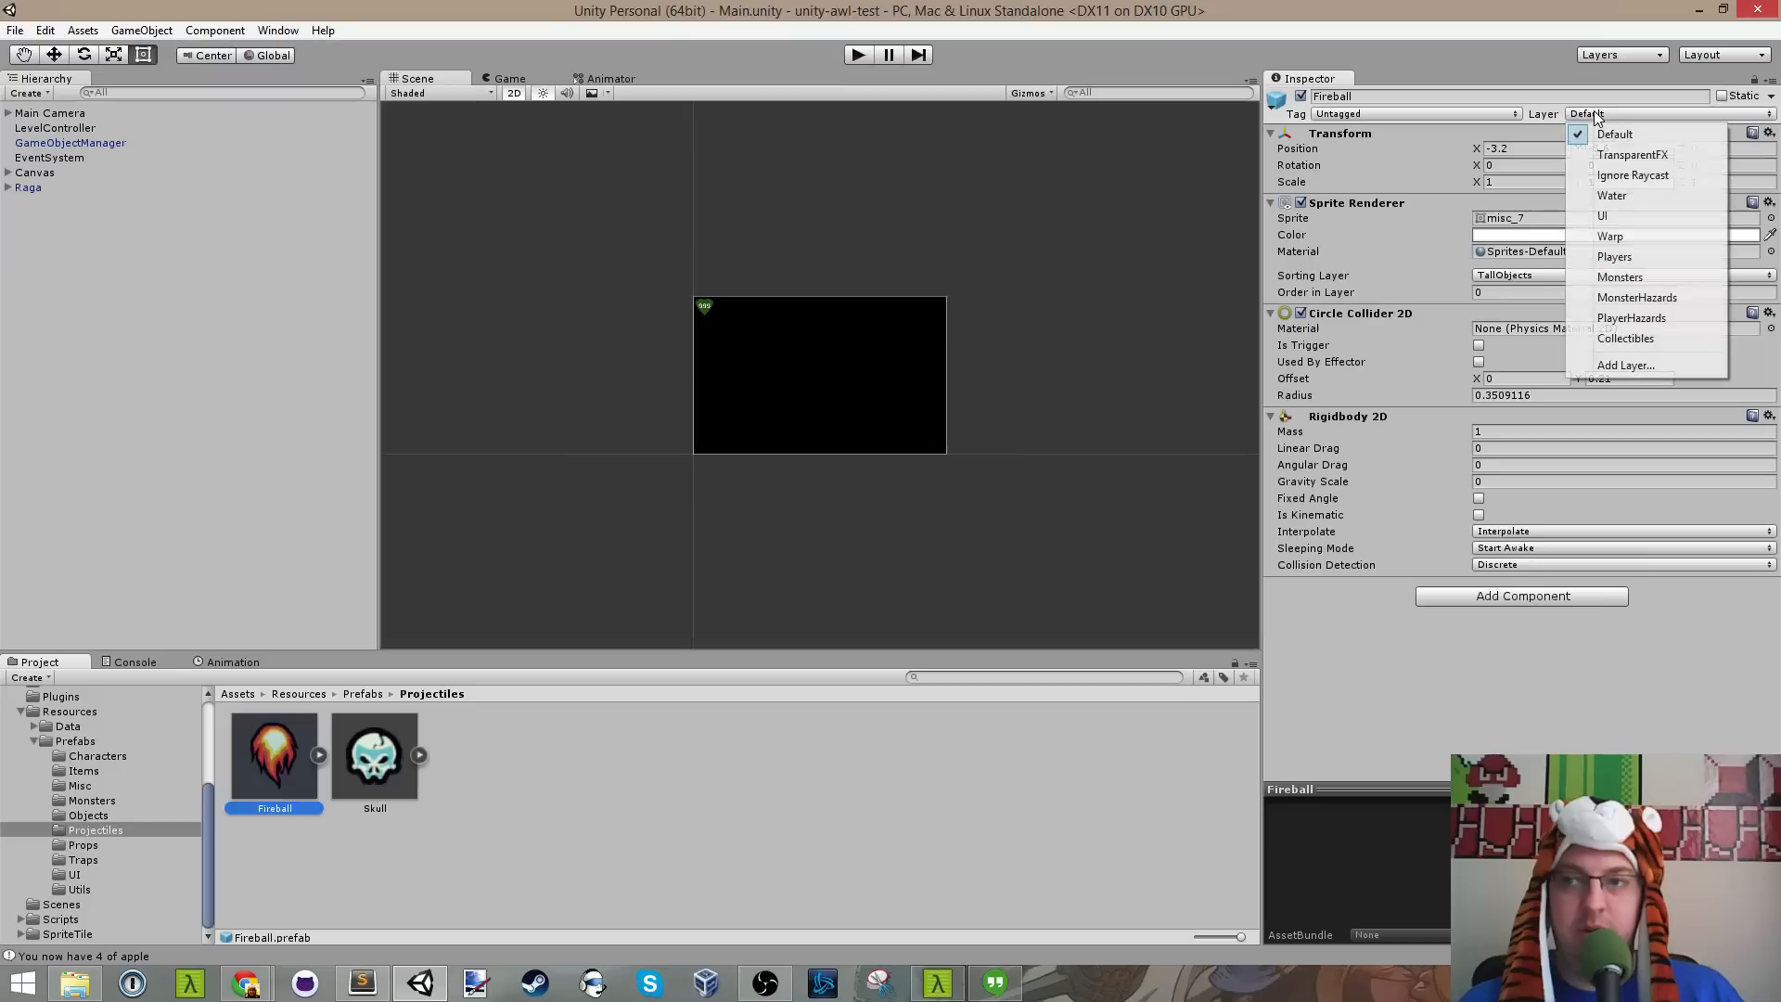
{"action": "left_click", "coordinate": [1630, 319]}
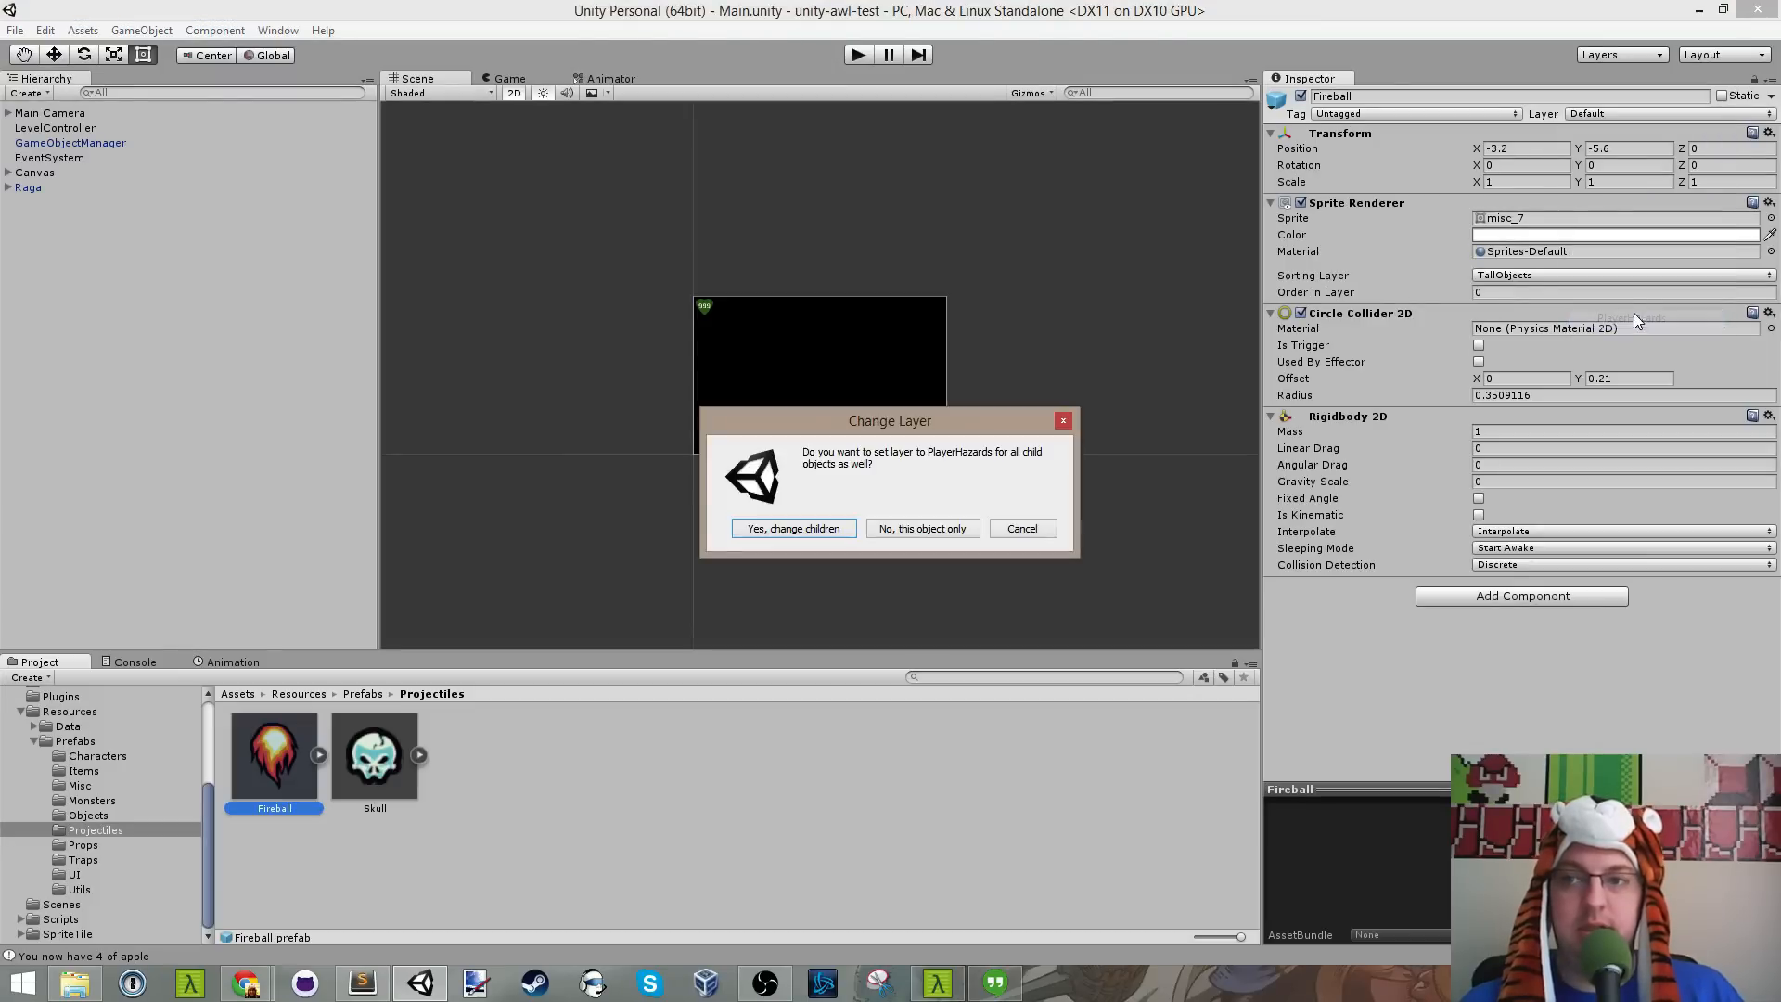
{"action": "left_click", "coordinate": [838, 531]}
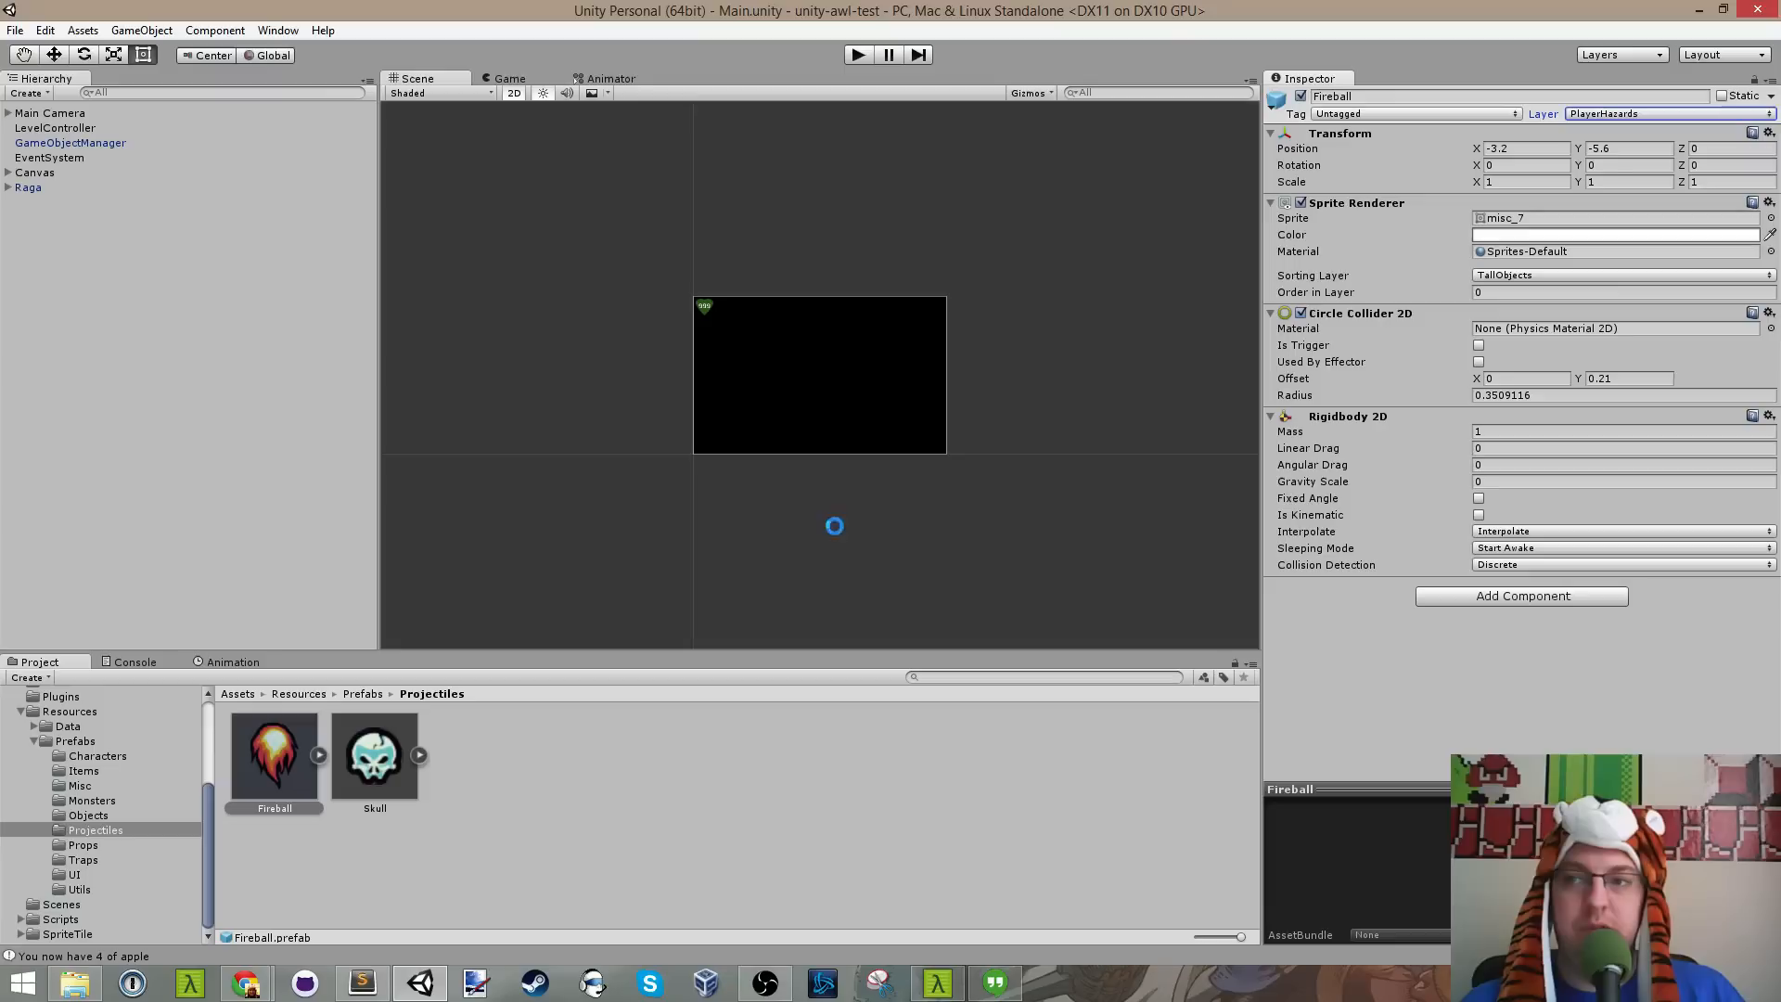
Step: Compare the Skull and Fireball projectile prefabs and examine the layer and collider settings of the Fireball's Hazard child
{"action": "left_click", "coordinate": [286, 754]}
{"action": "left_click", "coordinate": [347, 758]}
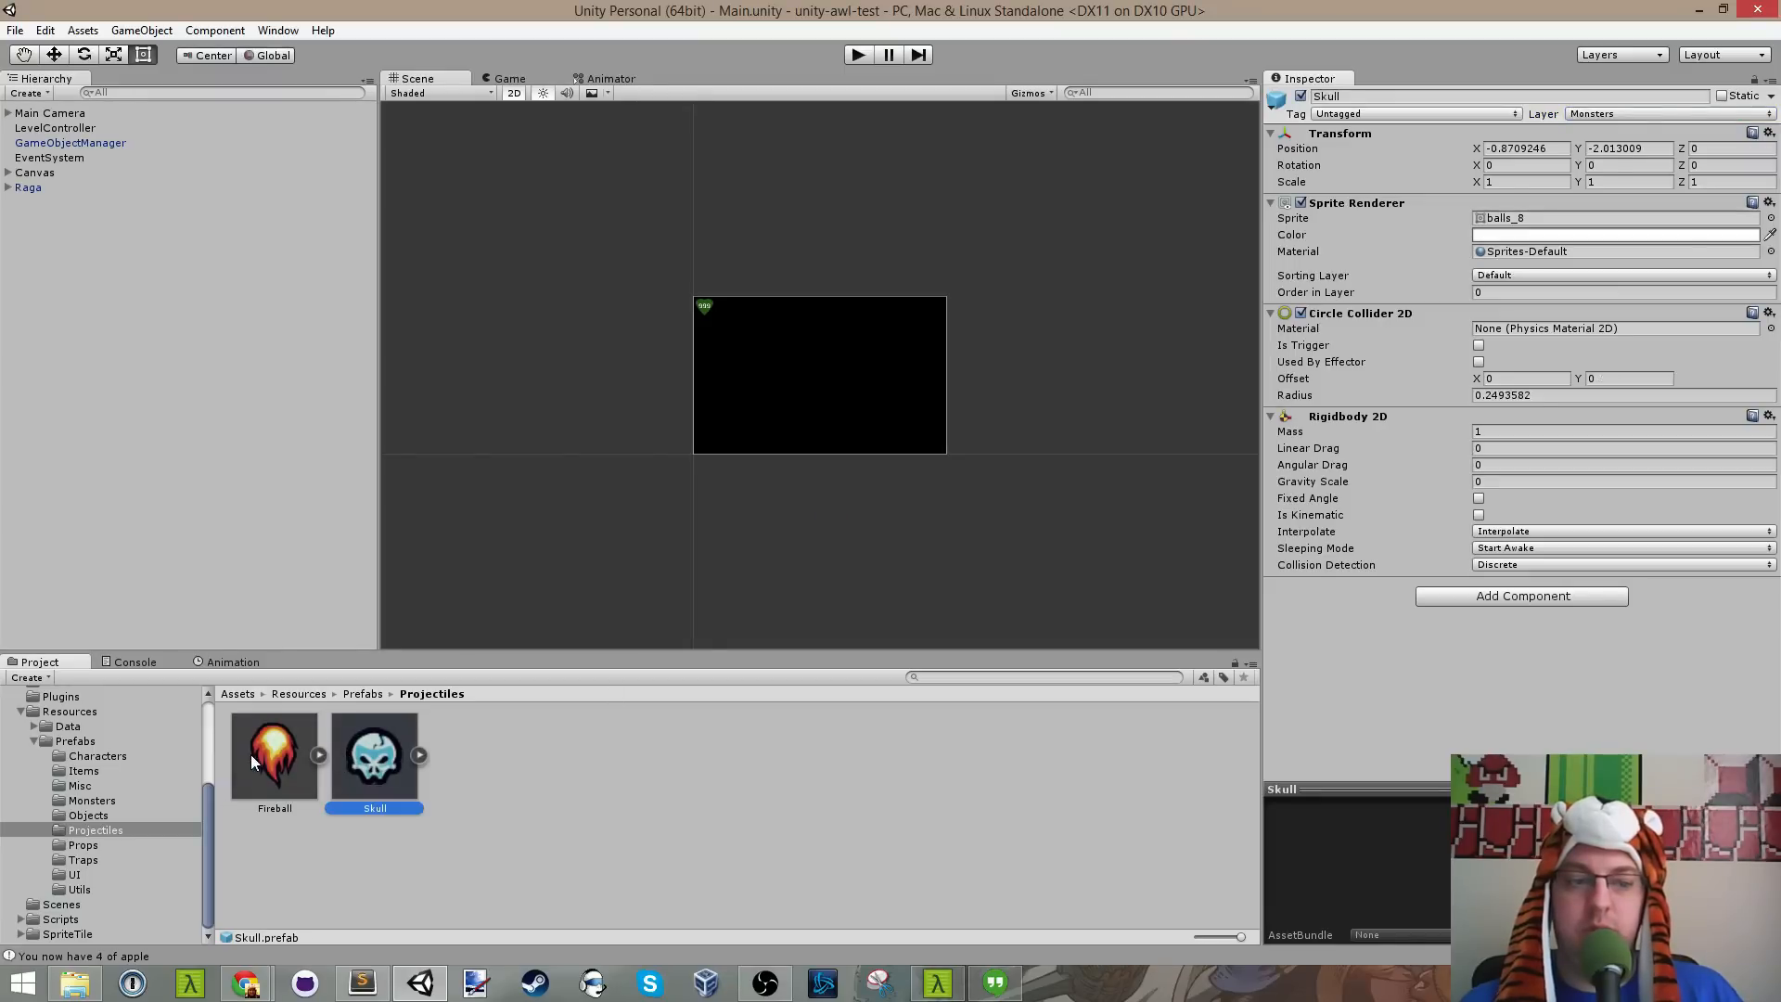
{"action": "left_click", "coordinate": [306, 749]}
{"action": "left_click", "coordinate": [317, 754]}
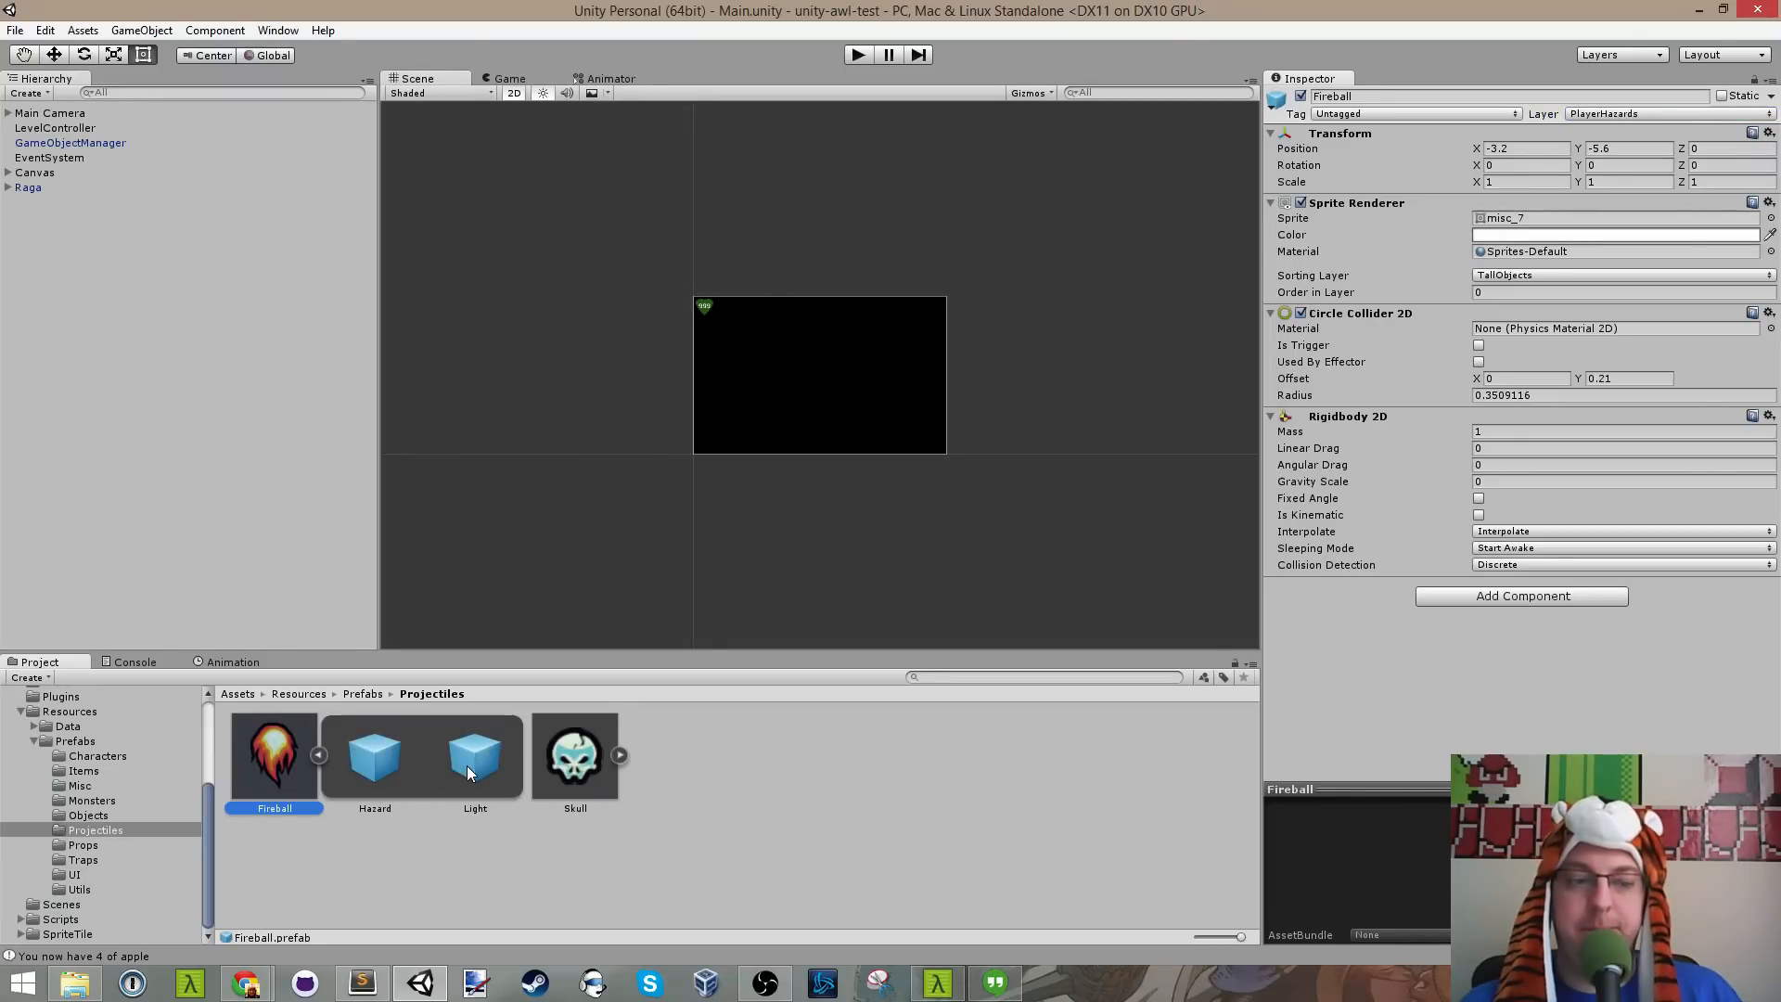
{"action": "left_click", "coordinate": [380, 756]}
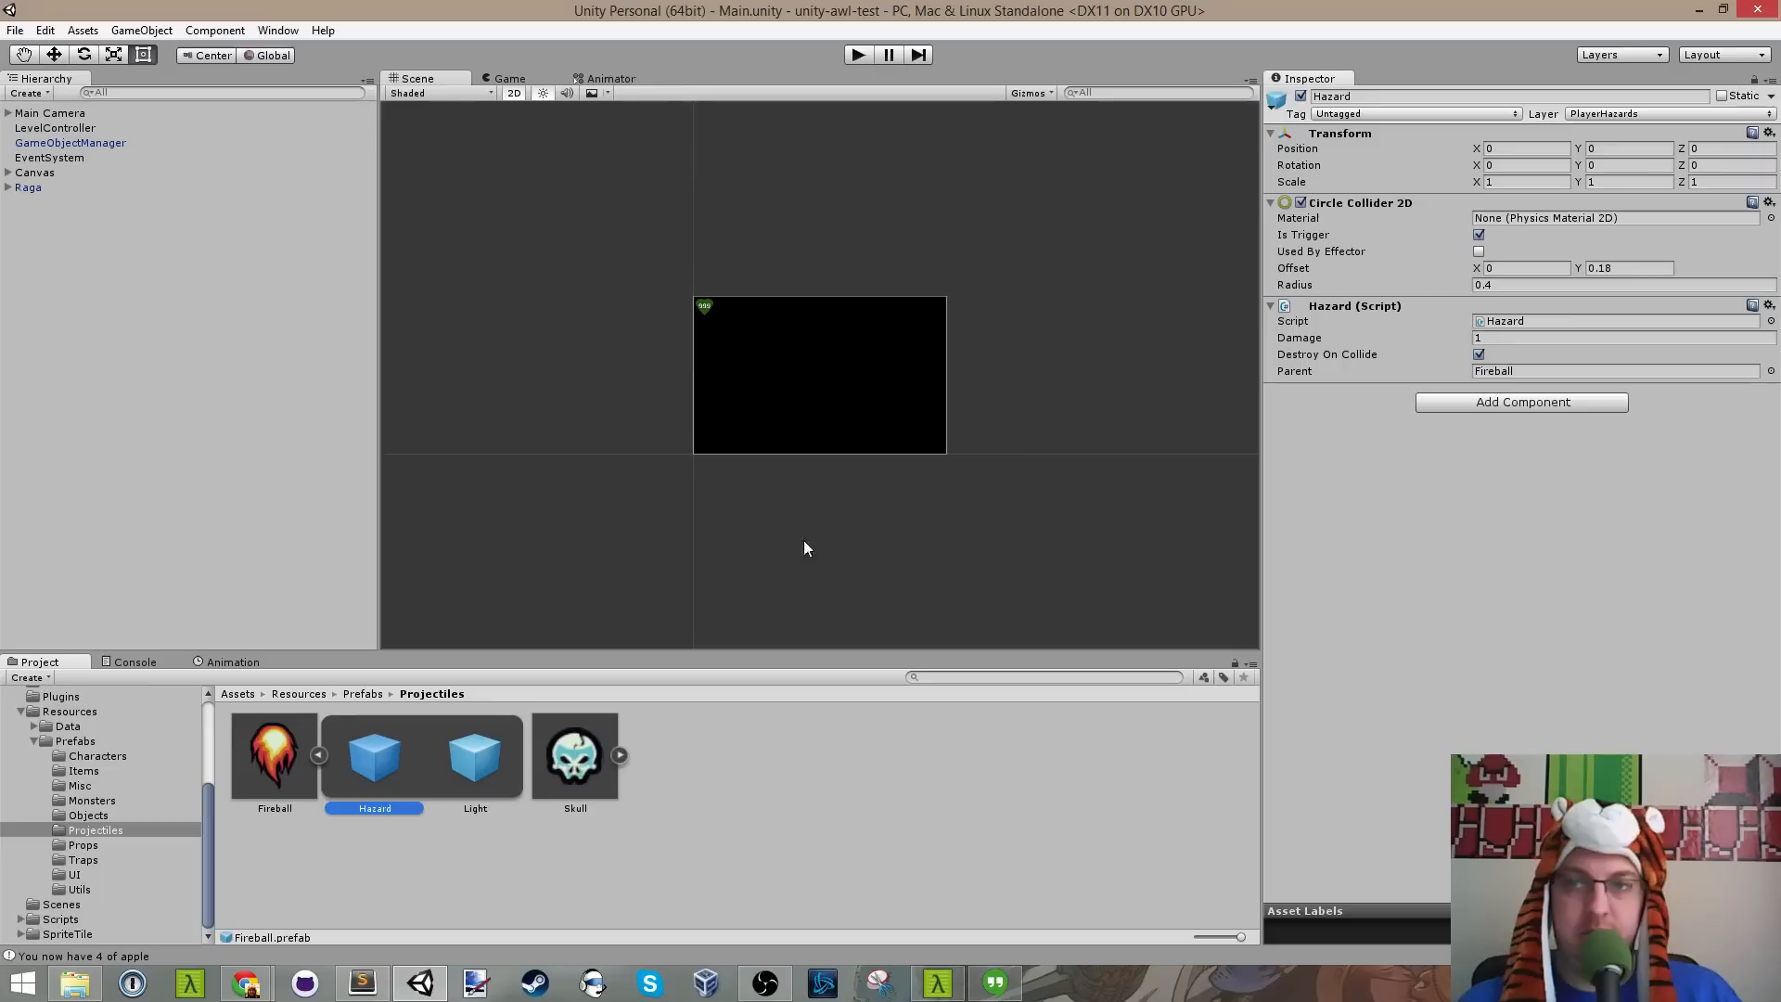
{"action": "left_click", "coordinate": [276, 747]}
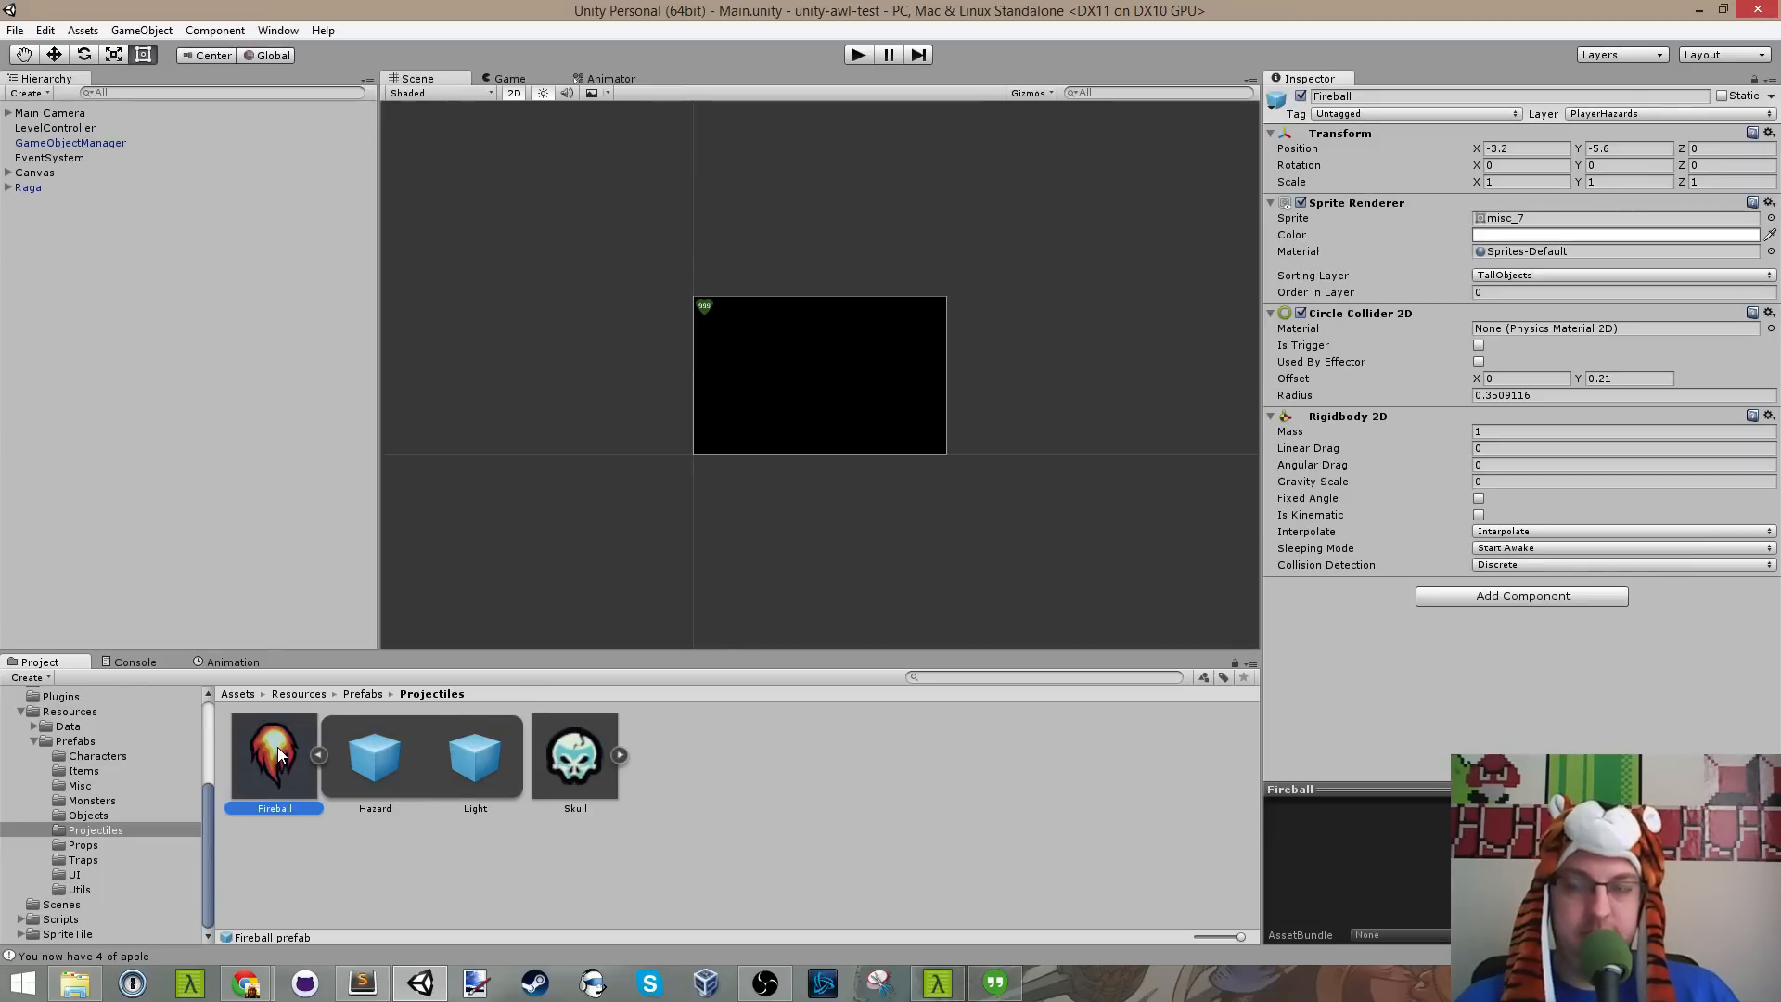
{"action": "left_click", "coordinate": [318, 754]}
{"action": "left_click", "coordinate": [317, 754]}
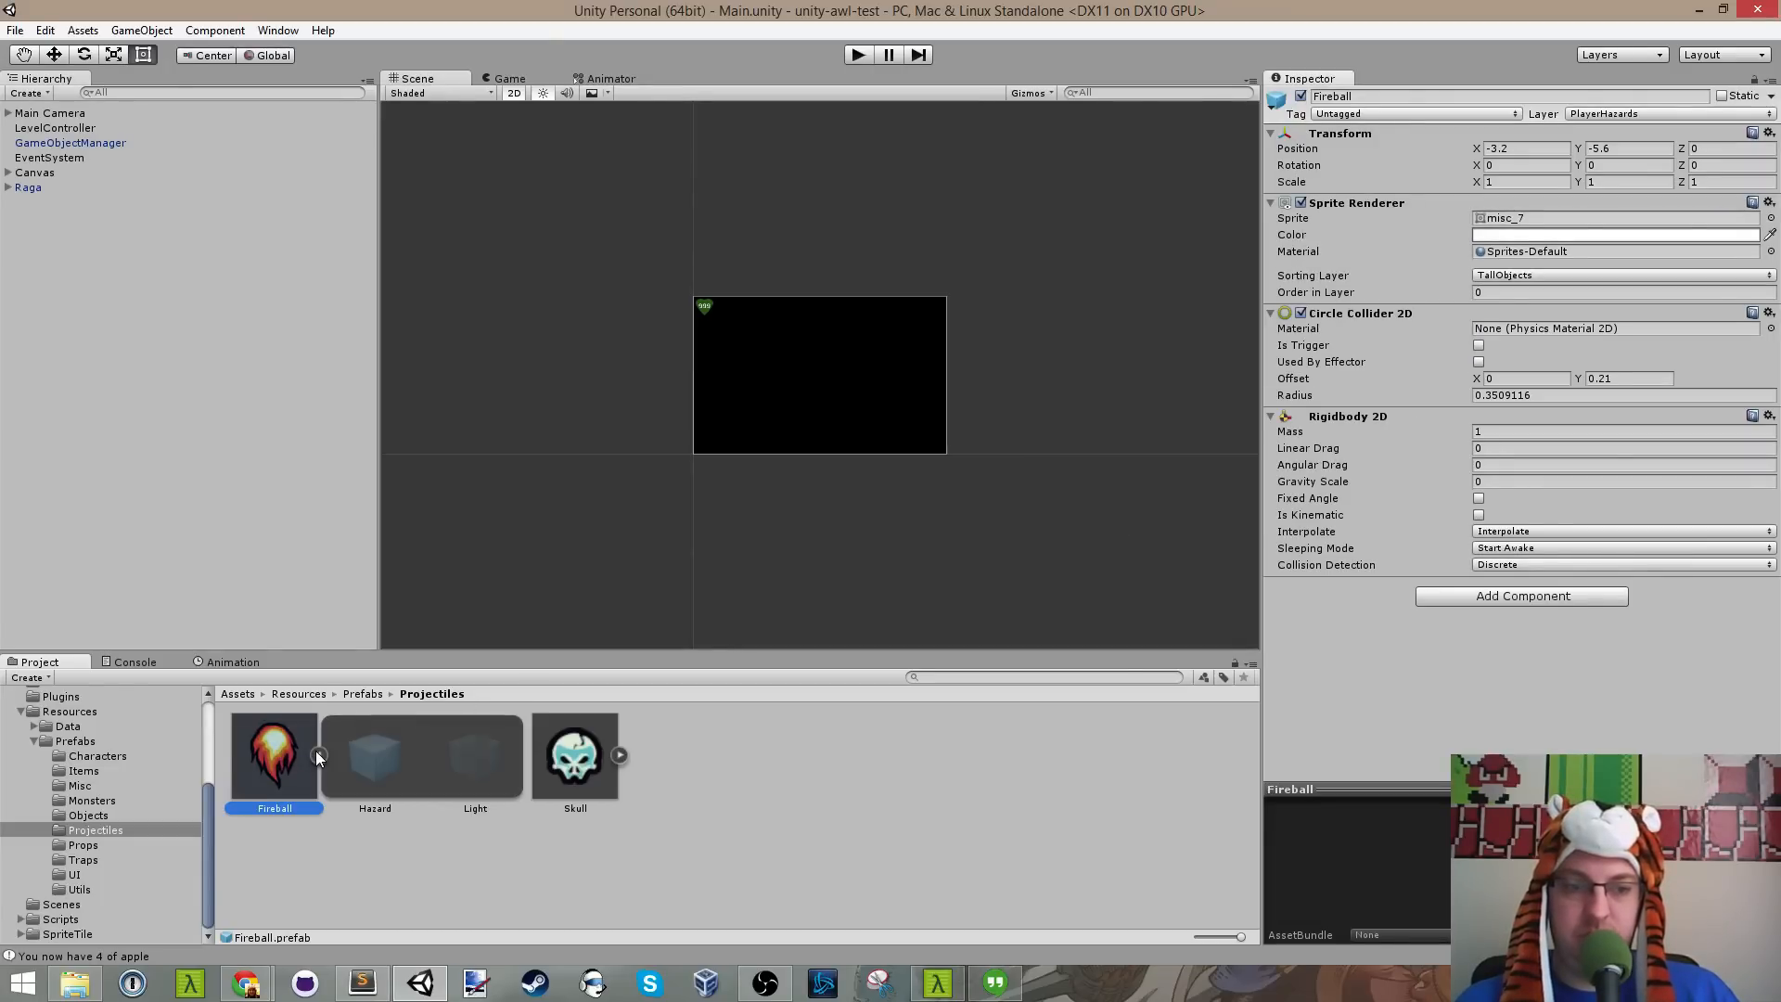
{"action": "left_click", "coordinate": [391, 756]}
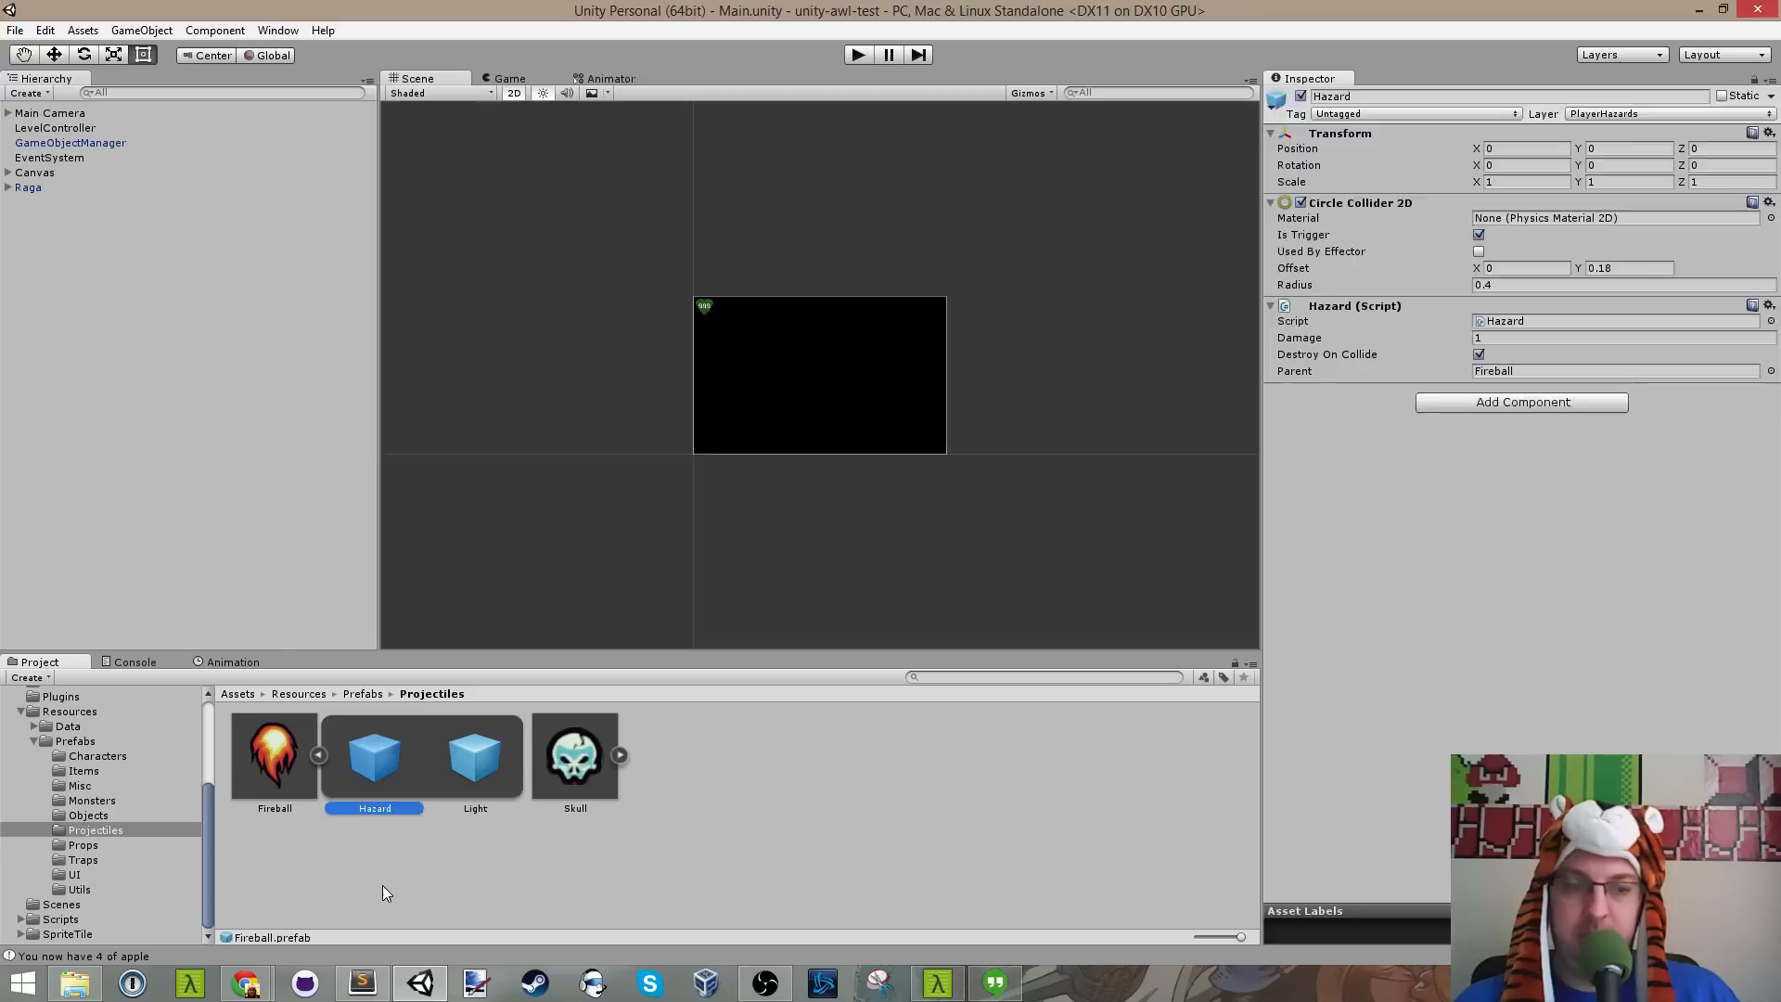
Step: Add a new layer named Projectiles as User Layer 14 in the Tags & Layers settings
{"action": "left_click", "coordinate": [271, 762]}
{"action": "left_click", "coordinate": [1685, 111]}
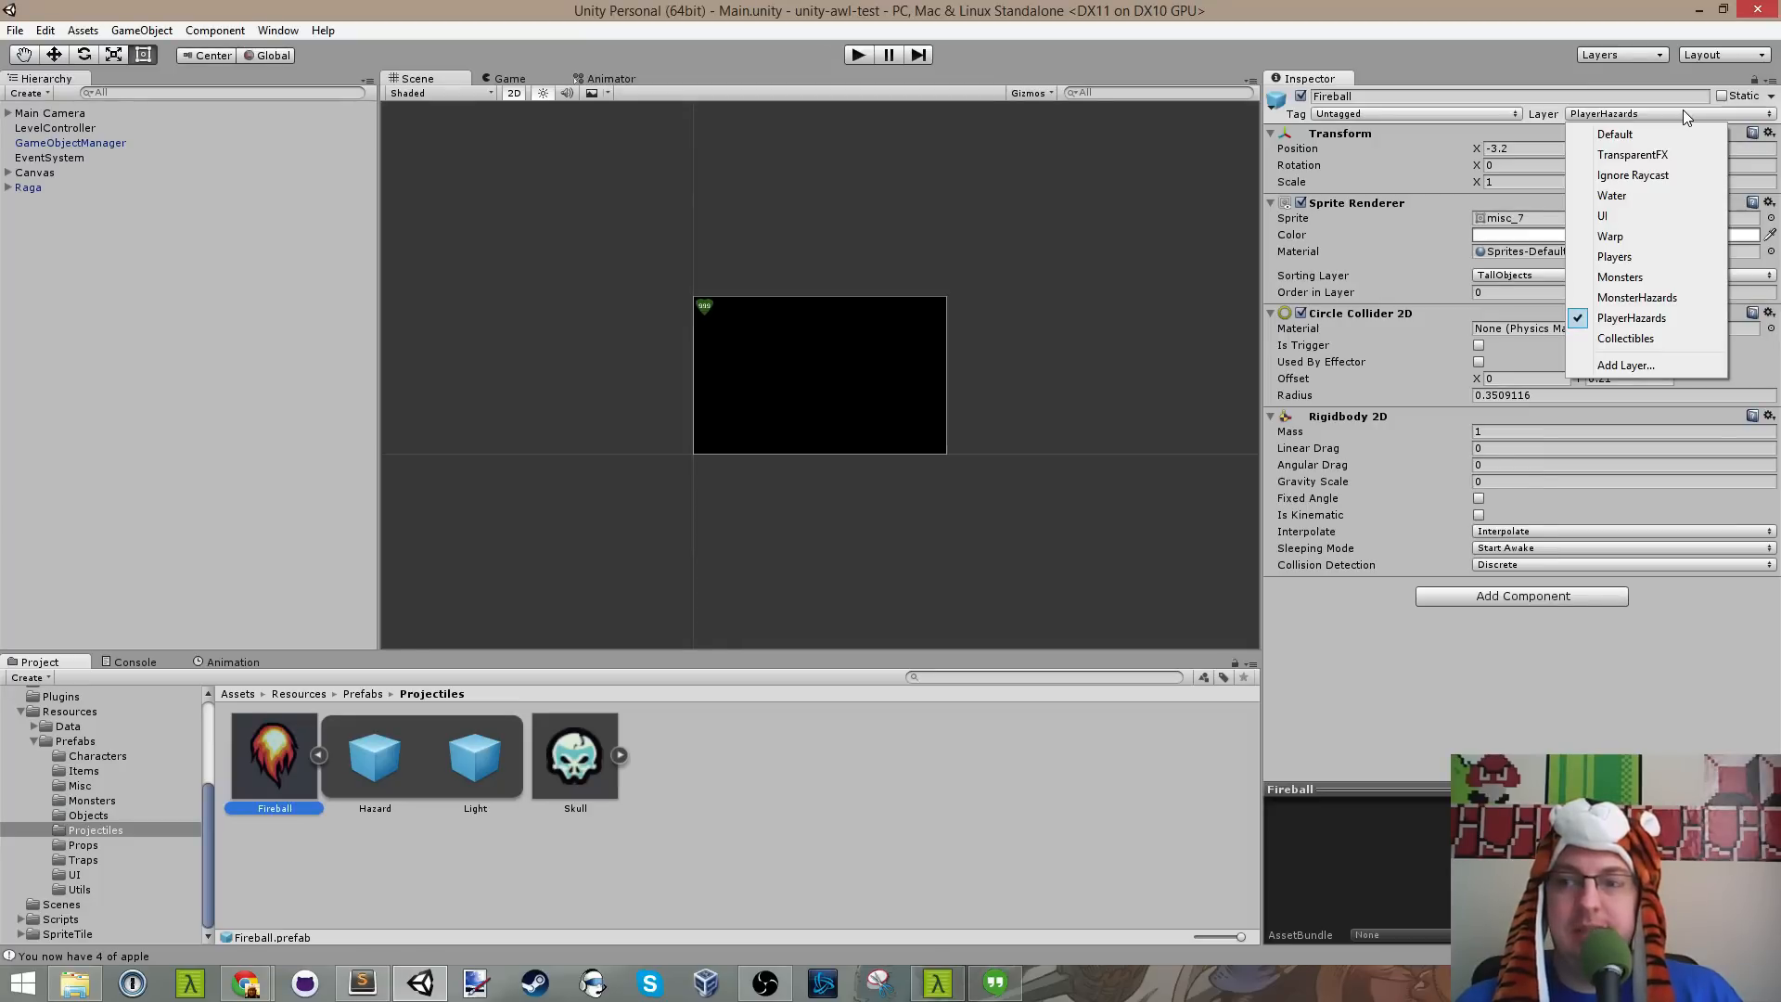
{"action": "left_click", "coordinate": [1653, 96]}
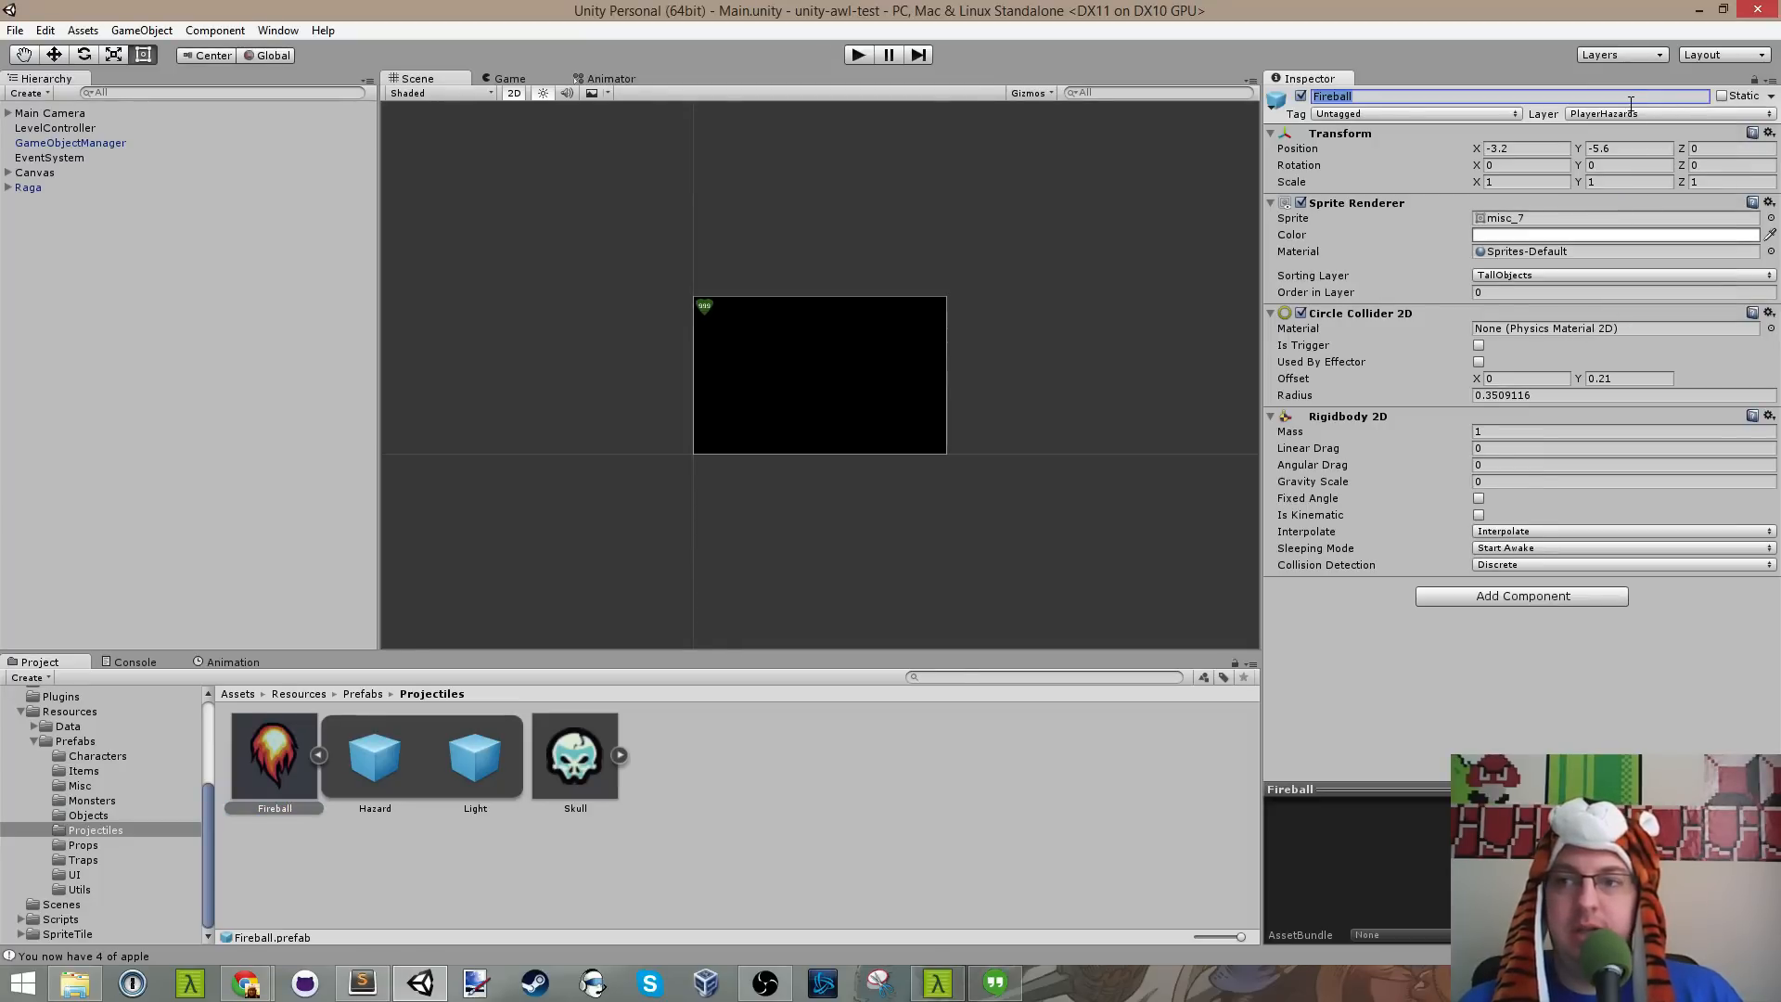
{"action": "left_click", "coordinate": [1634, 114]}
{"action": "left_click", "coordinate": [1634, 112]}
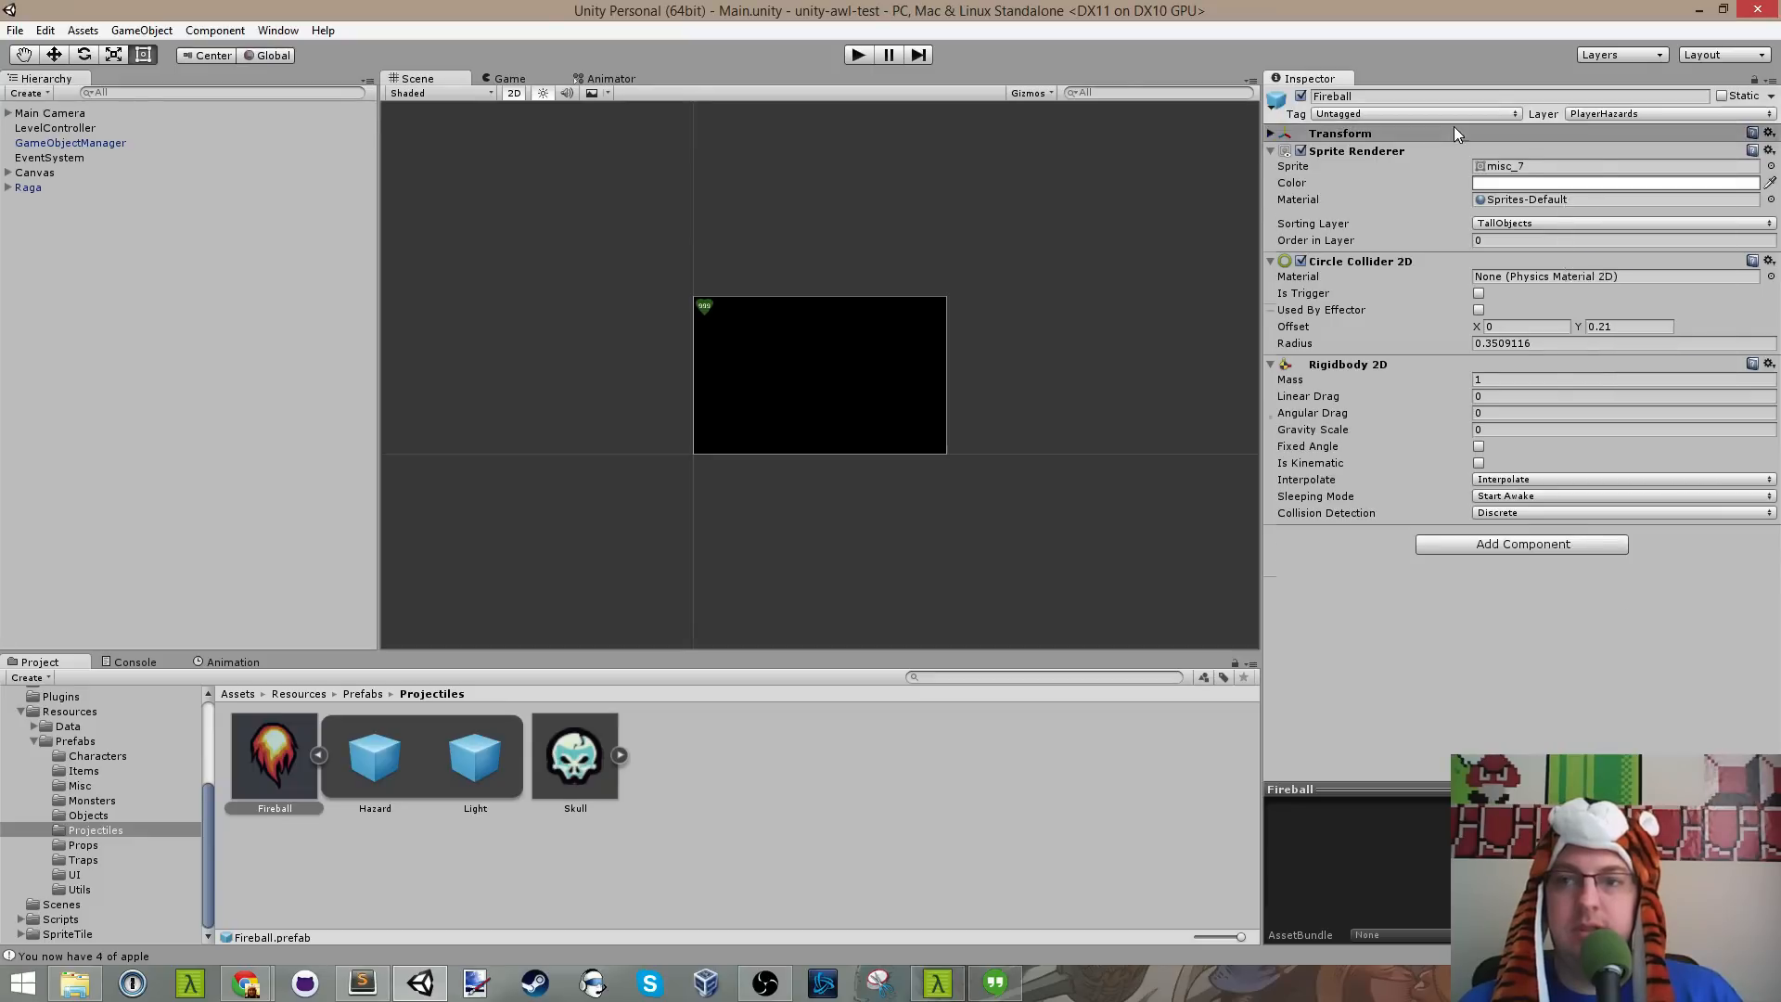
{"action": "left_click", "coordinate": [1634, 114]}
{"action": "left_click", "coordinate": [1649, 366]}
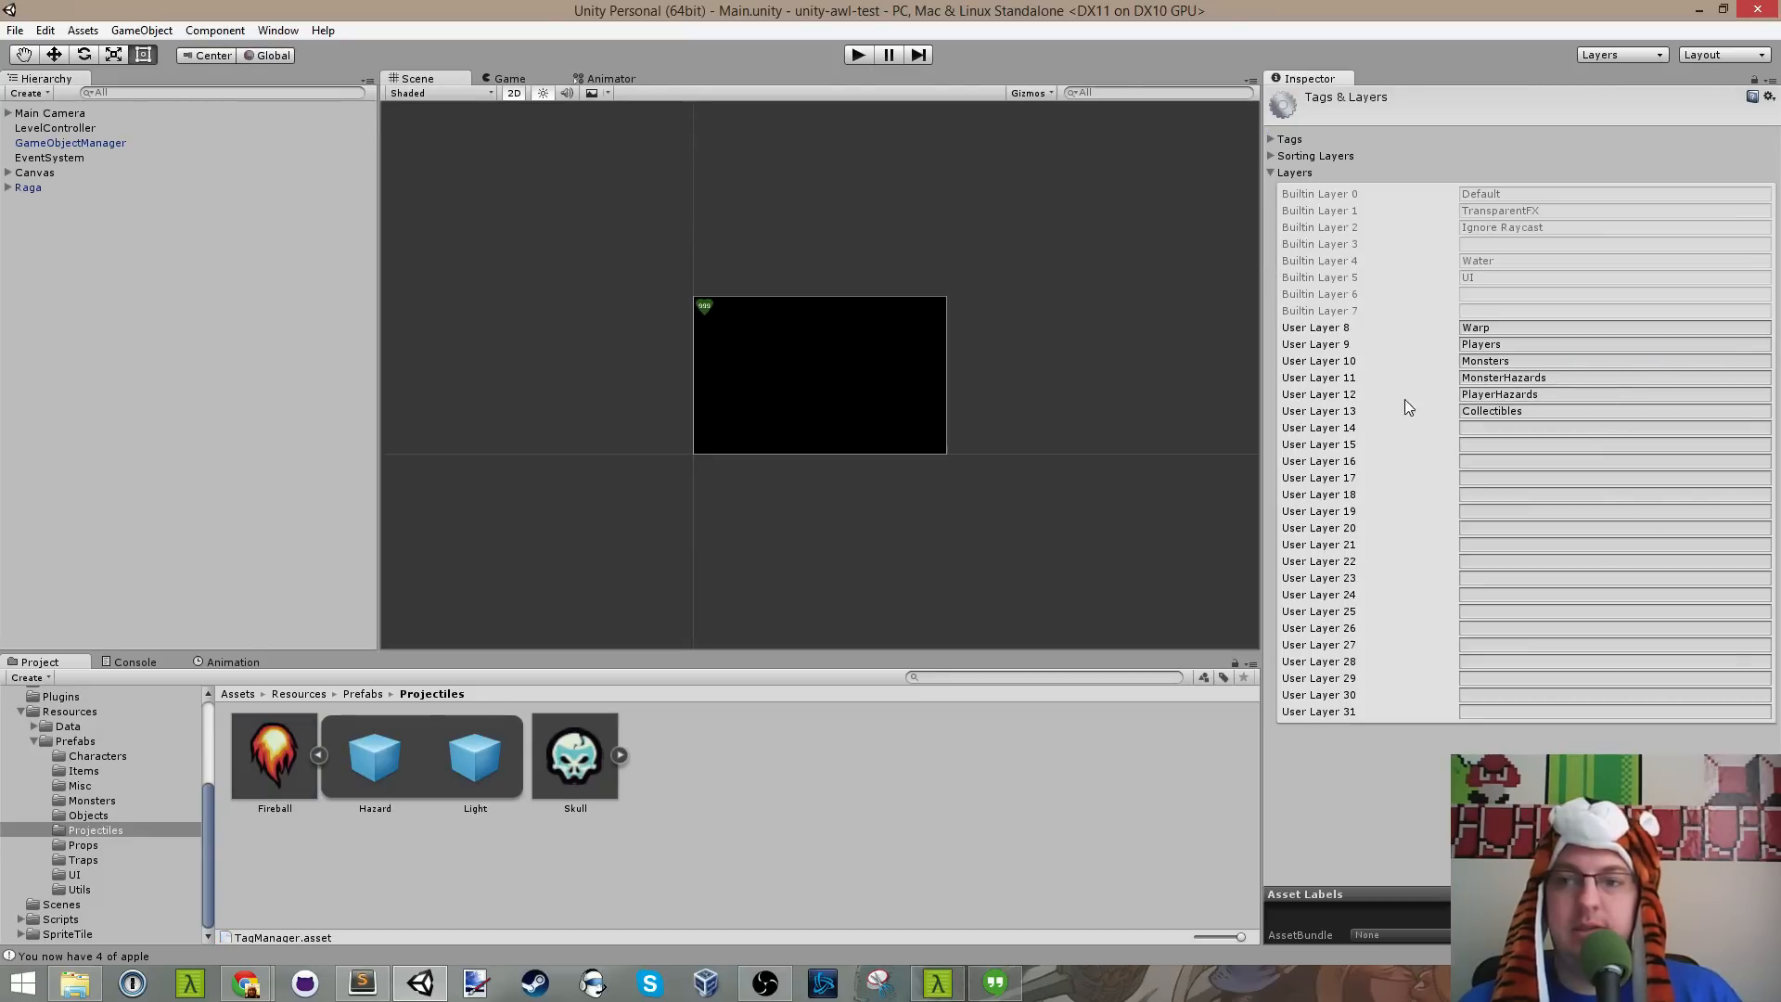
{"action": "left_click", "coordinate": [1504, 442]}
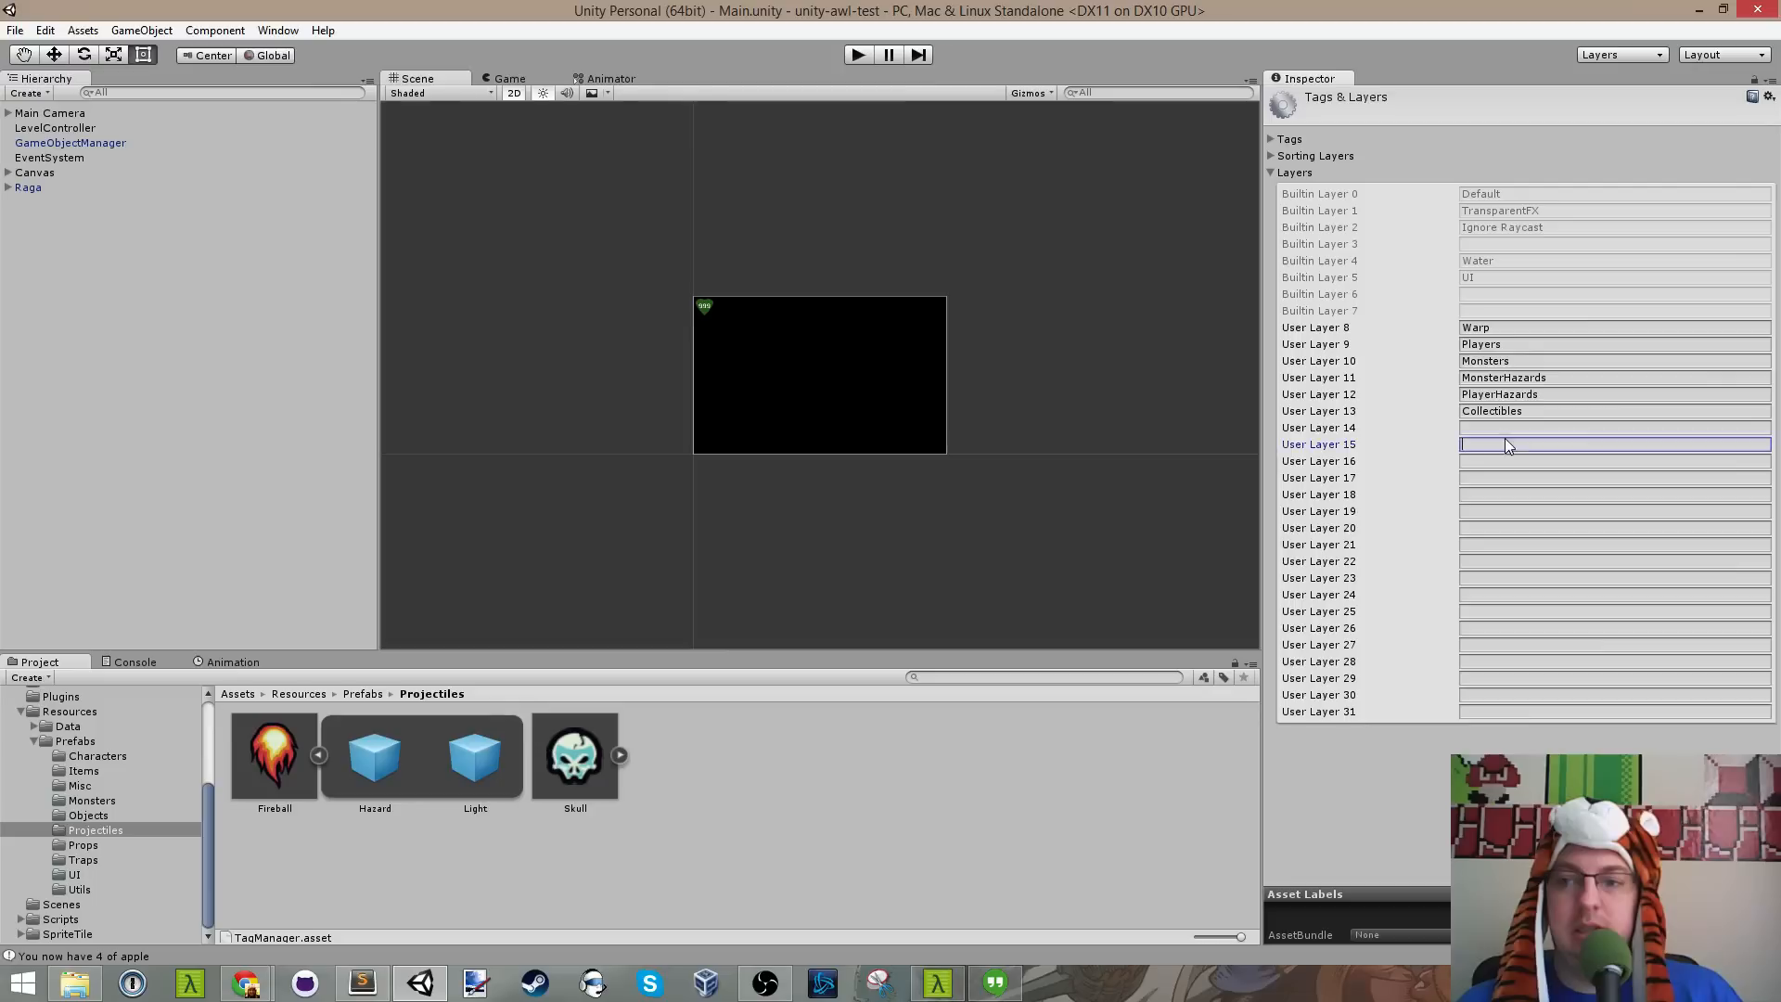
{"action": "left_click", "coordinate": [1516, 429]}
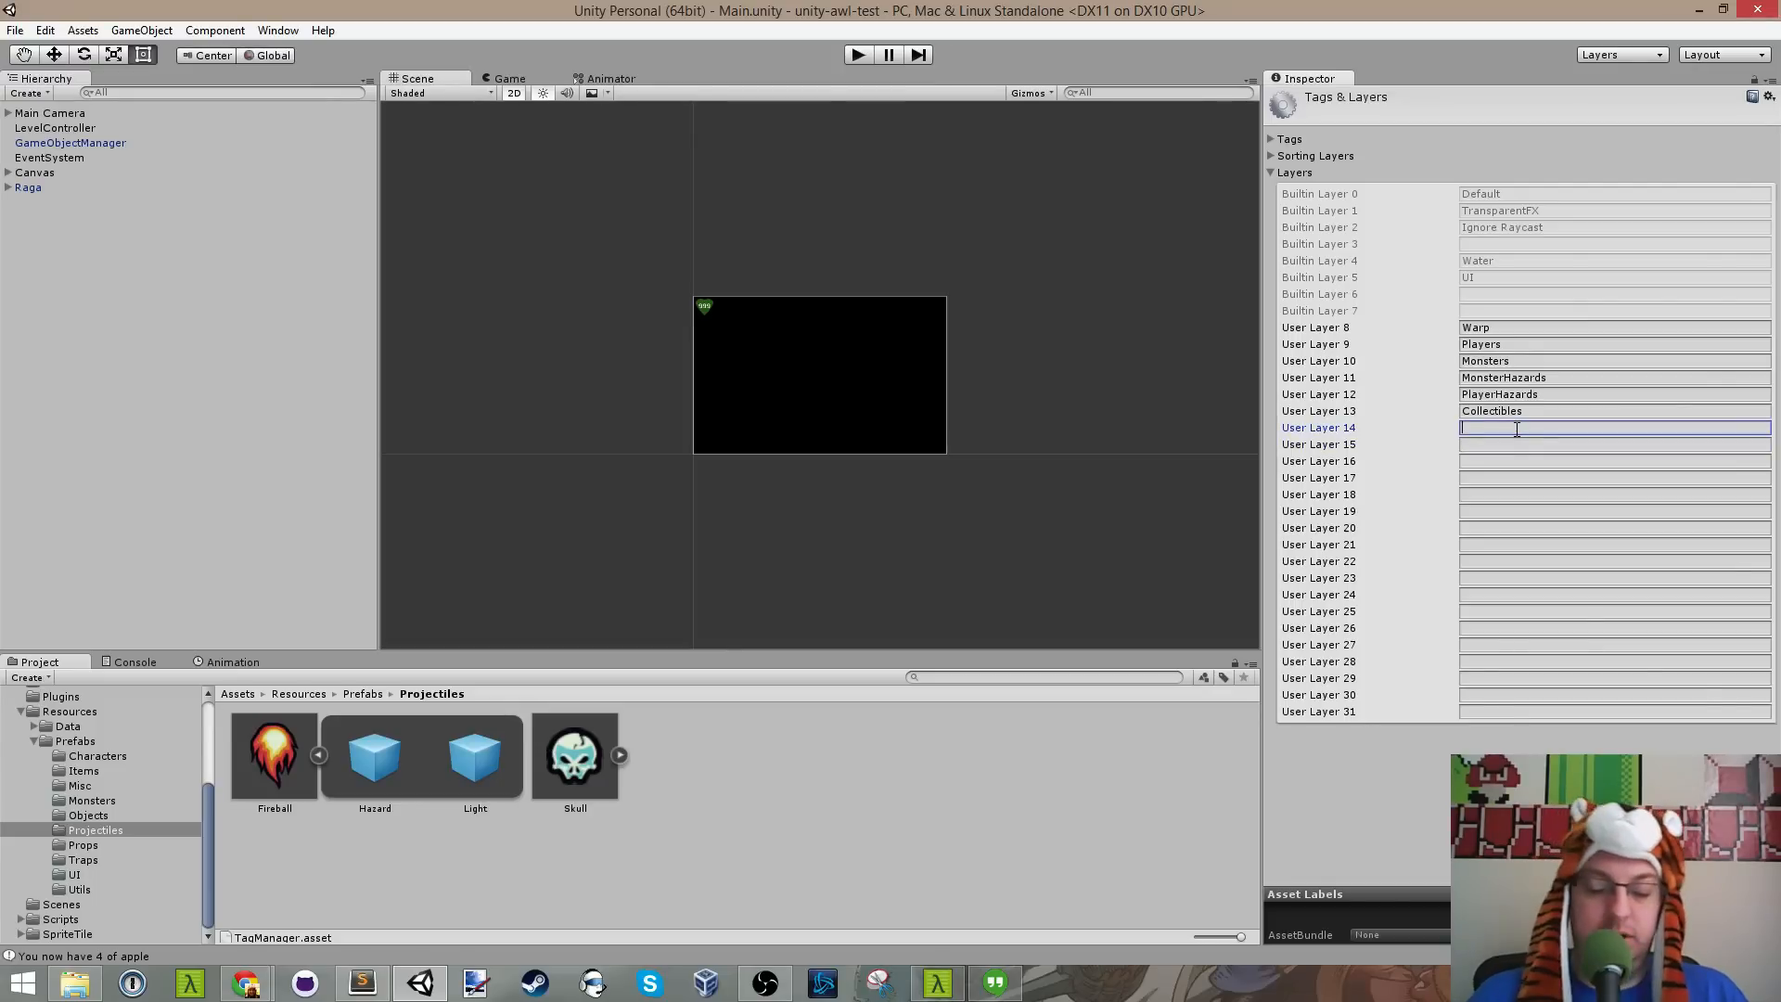
{"action": "type", "text": "Projectiles"}
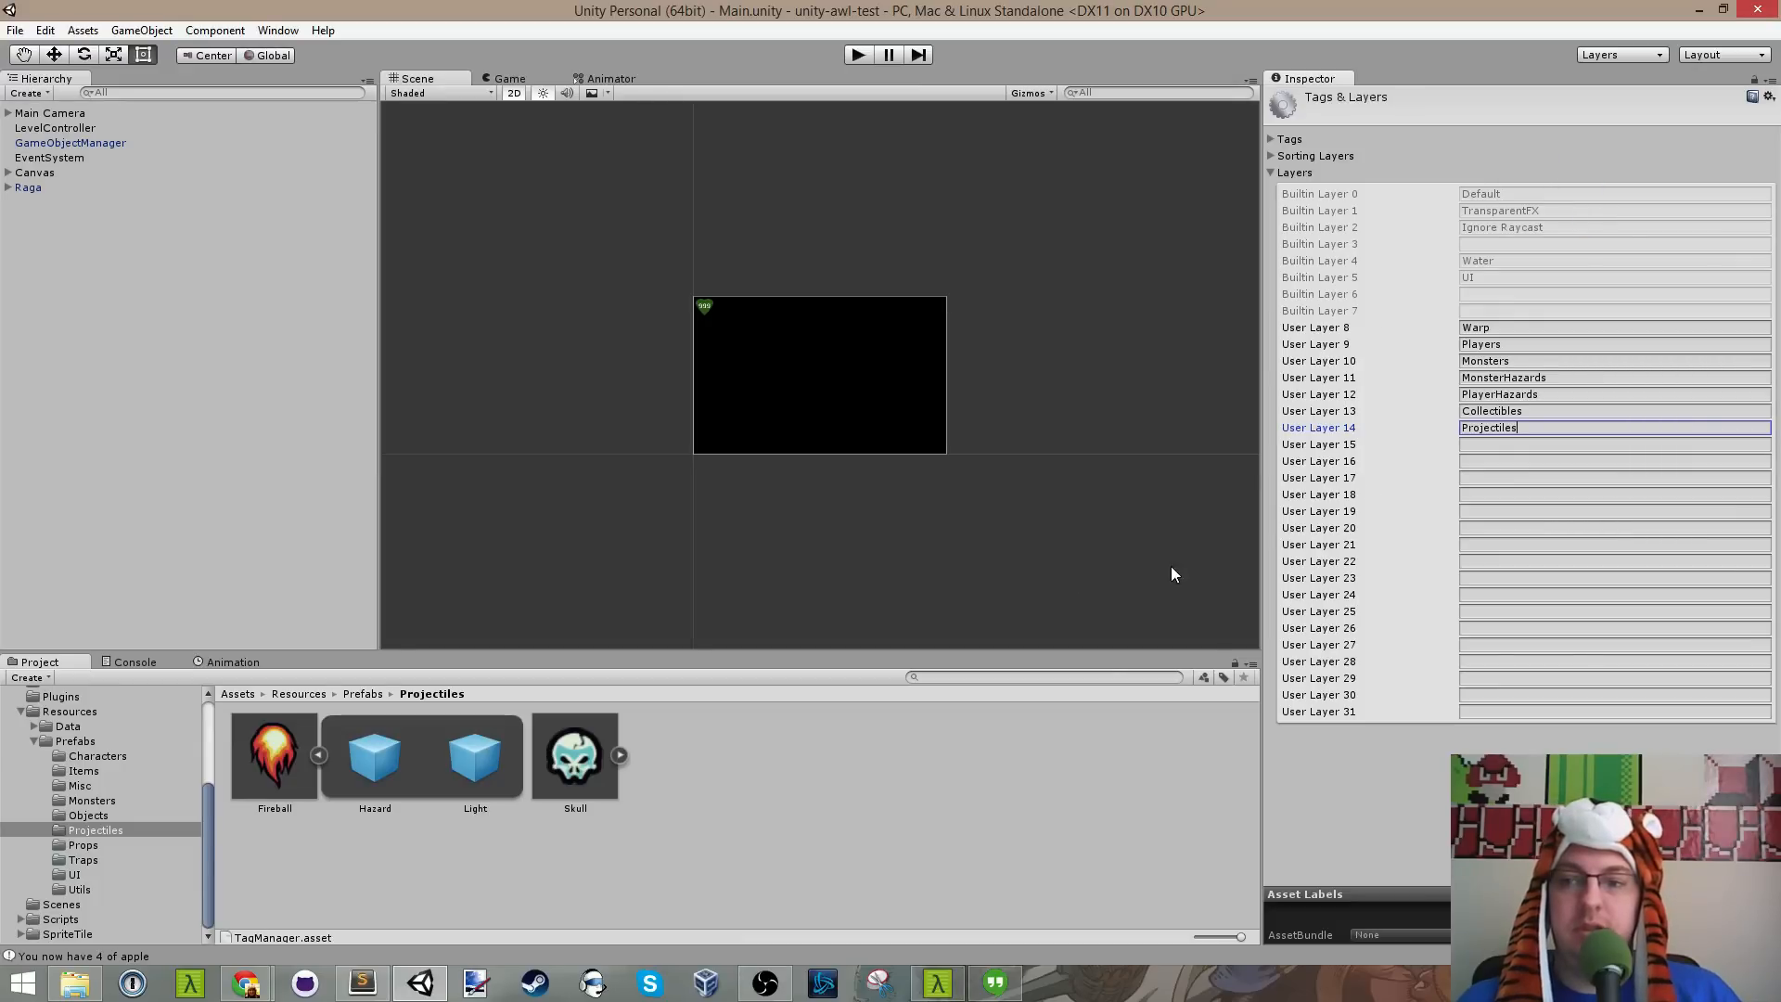
Step: Set the layer of the Fireball prefab to Projectiles for this object only, leaving its children out
{"action": "left_click", "coordinate": [619, 832]}
{"action": "left_click", "coordinate": [274, 756]}
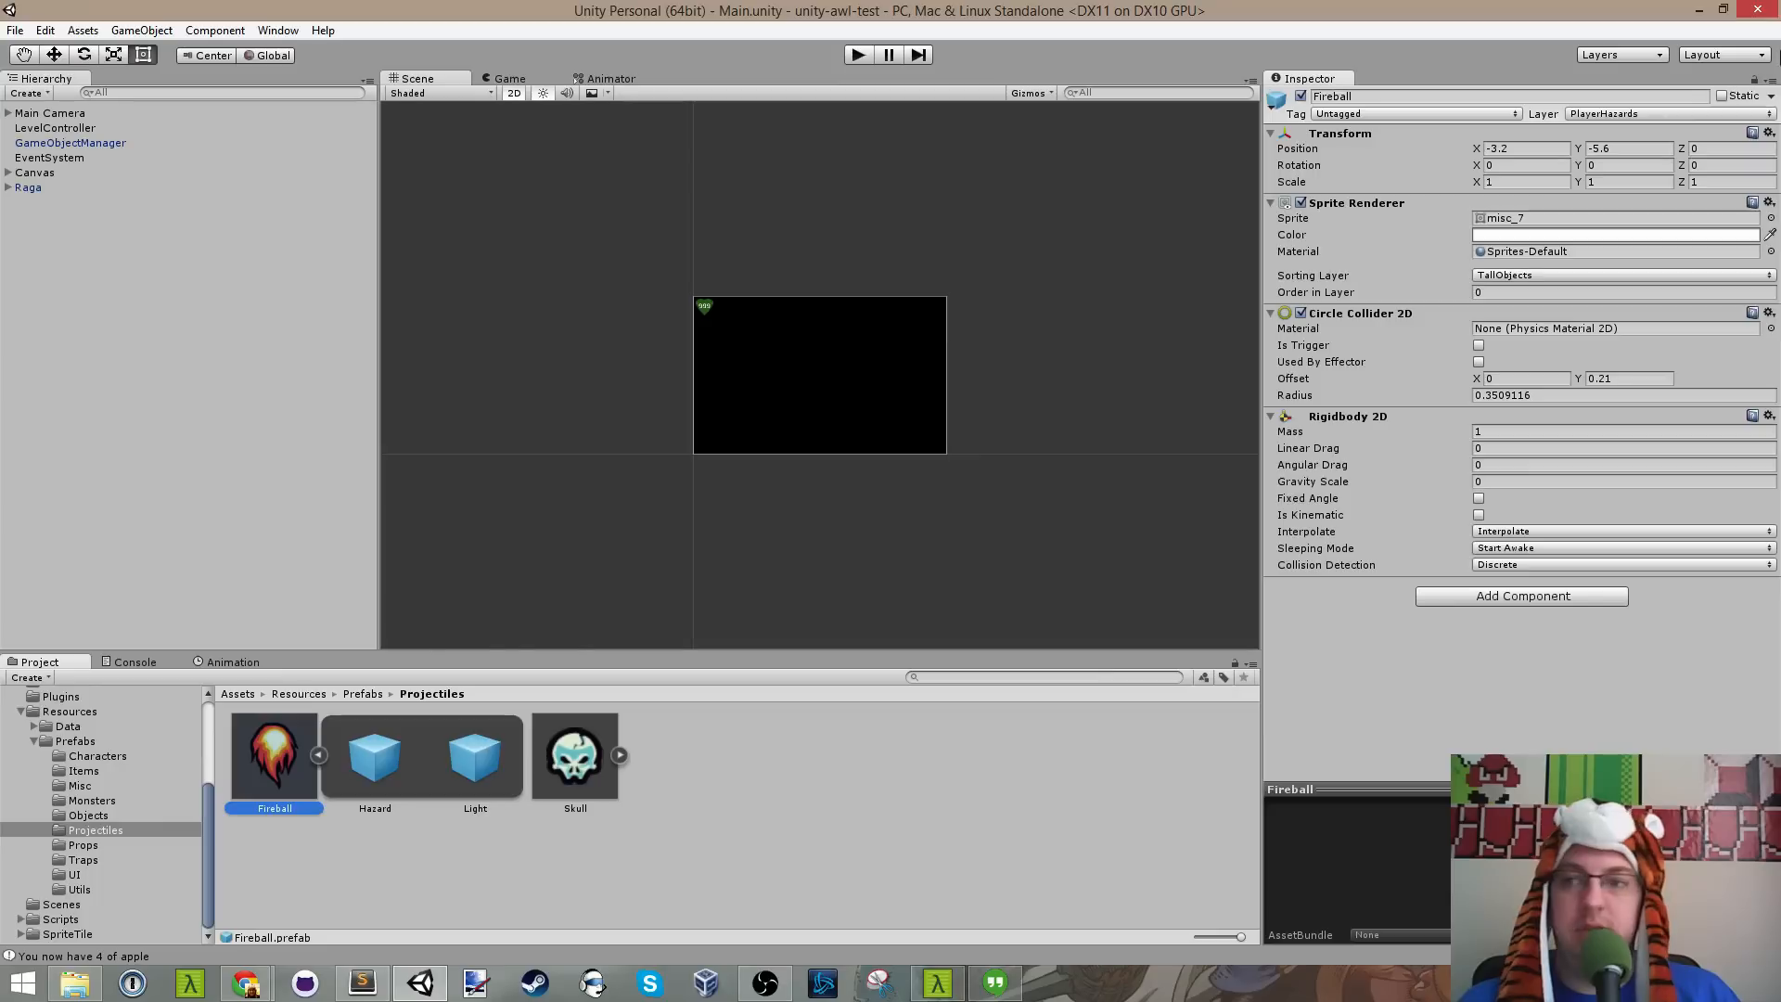
{"action": "left_click", "coordinate": [1703, 111]}
{"action": "left_click", "coordinate": [1646, 360]}
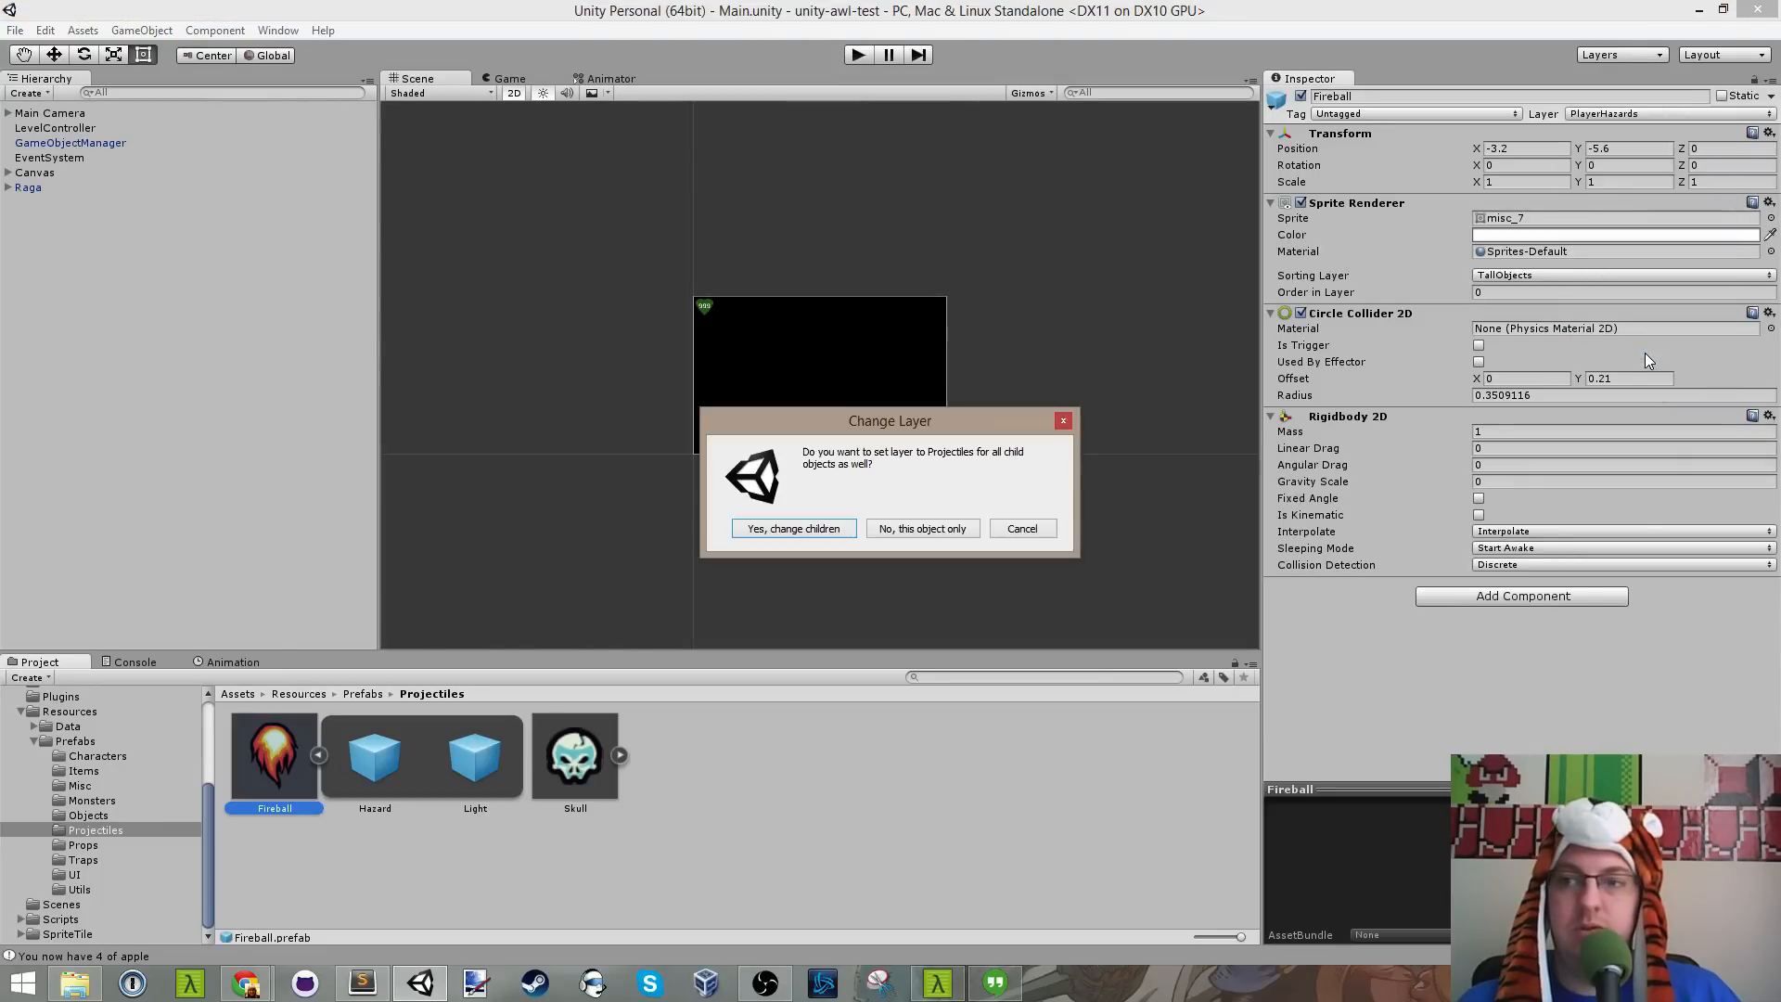
{"action": "left_click", "coordinate": [908, 529]}
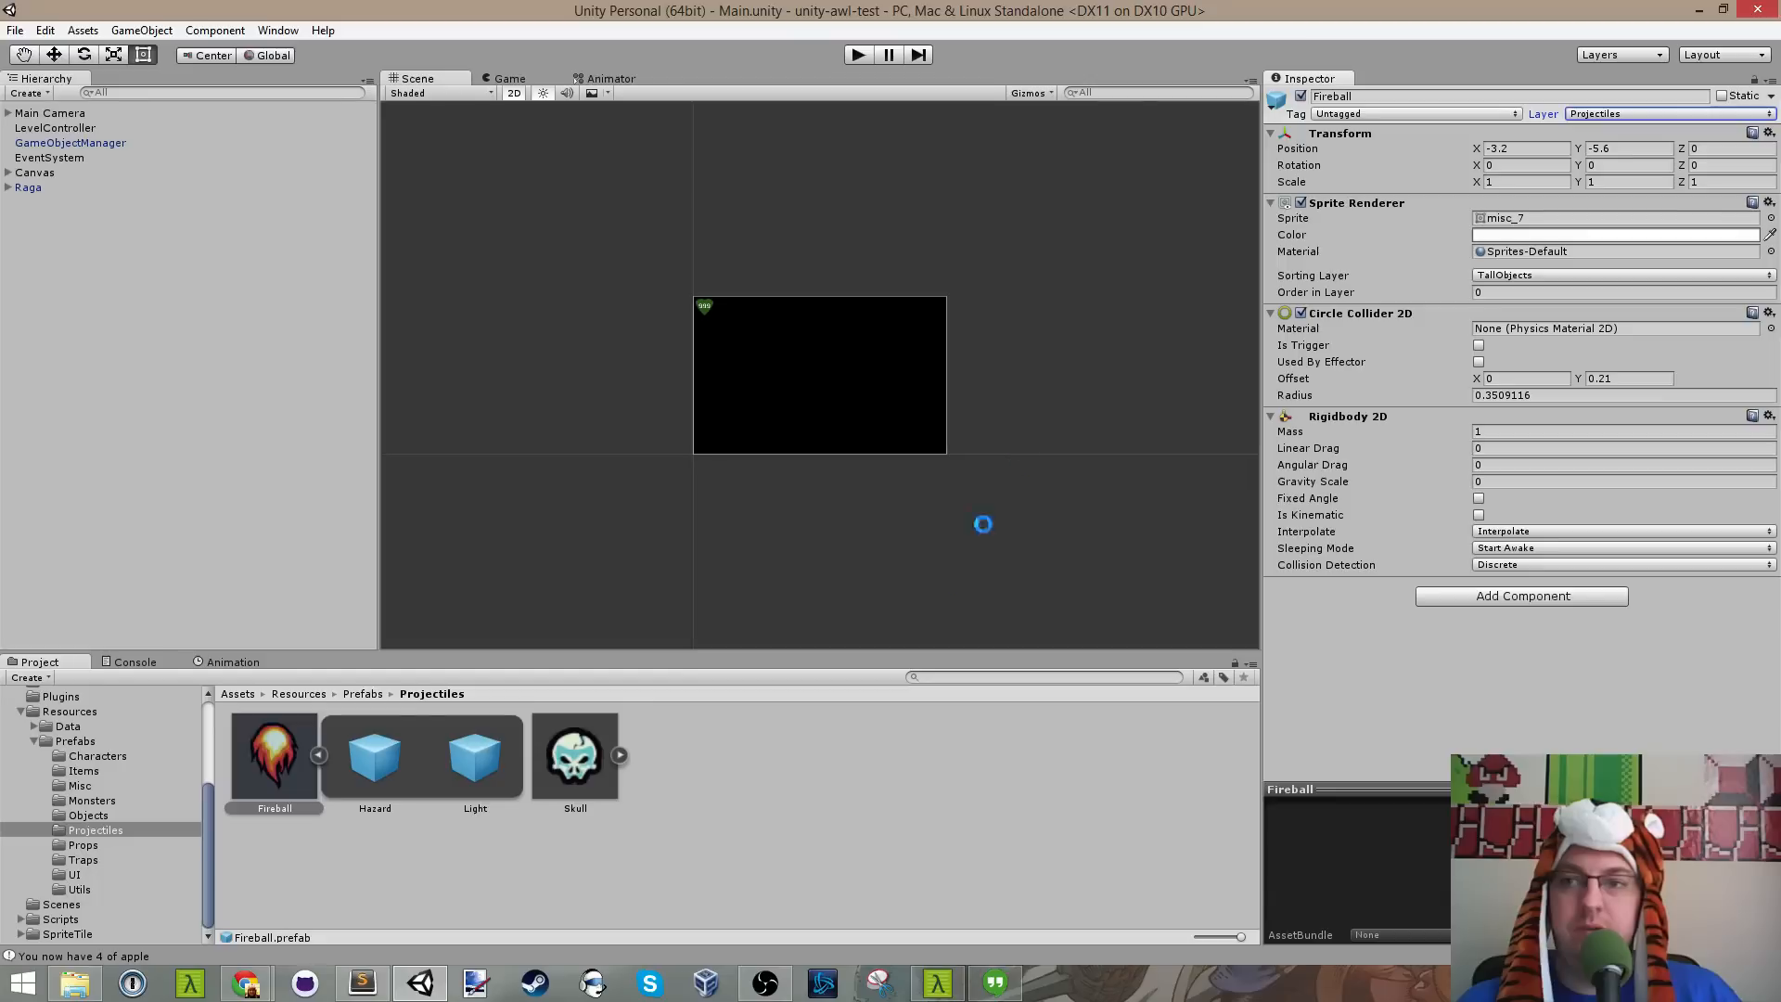
{"action": "left_click", "coordinate": [283, 762]}
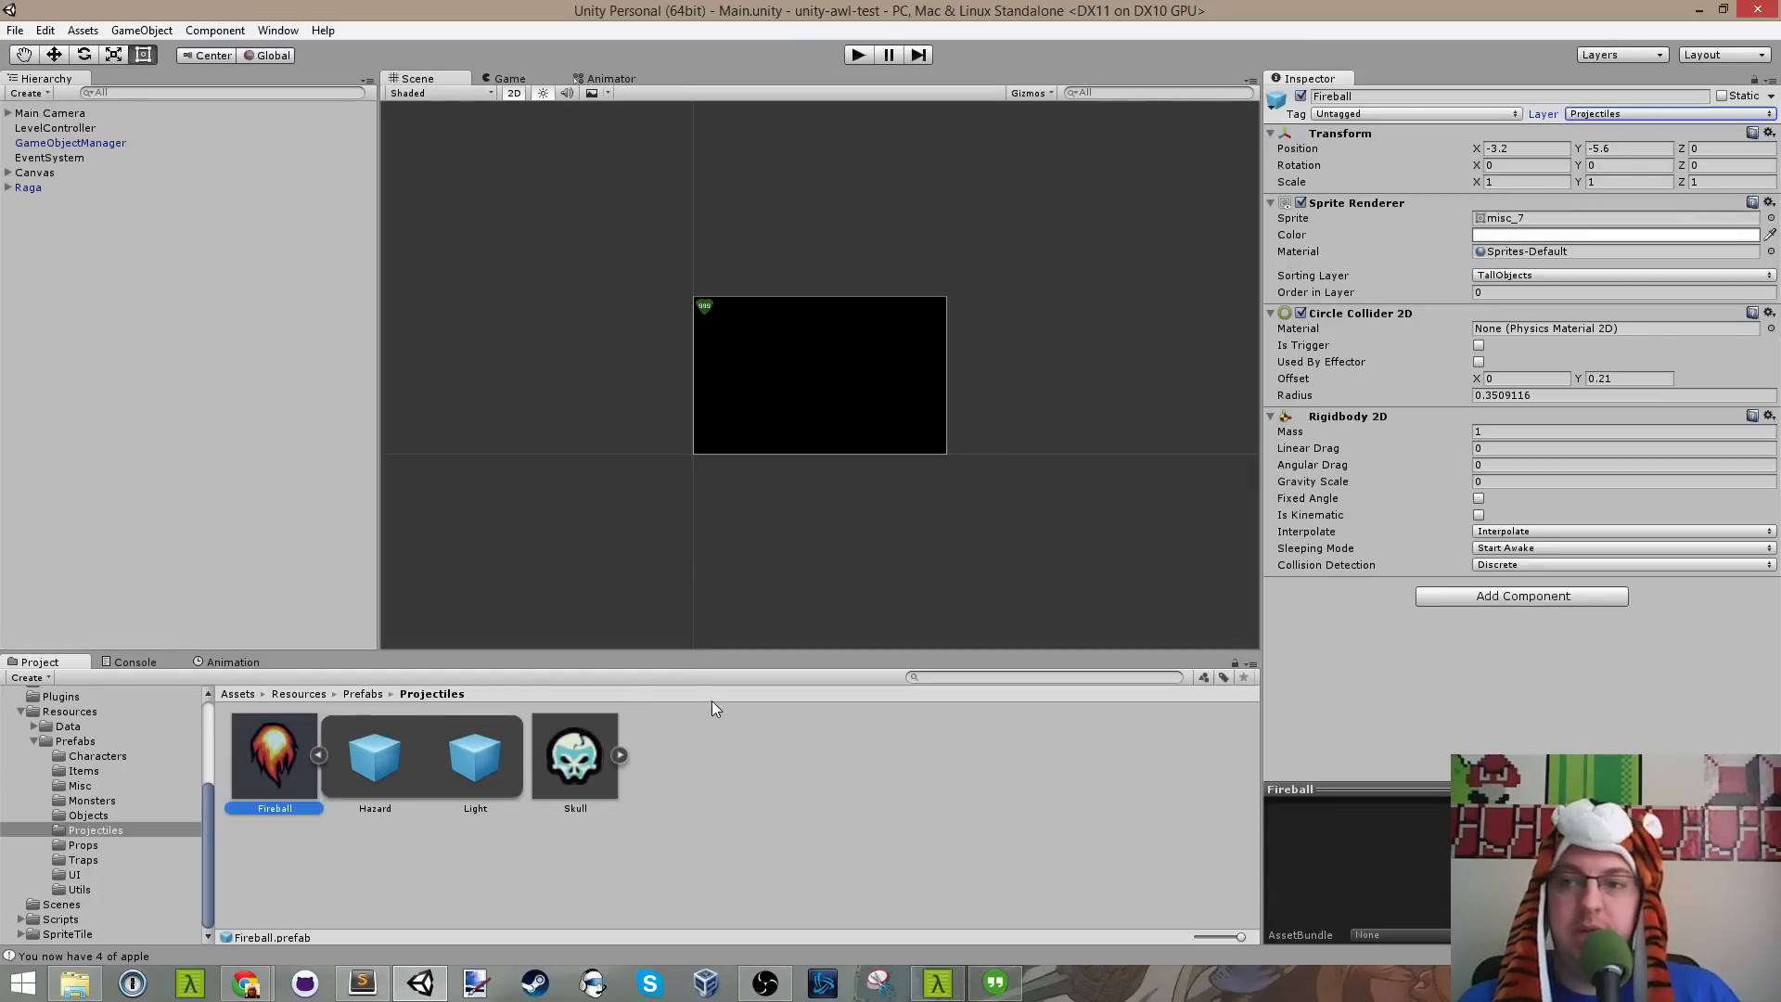
Step: Examine the layer, collider and script settings of the Fireball prefab and its Hazard child
{"action": "left_click", "coordinate": [382, 762]}
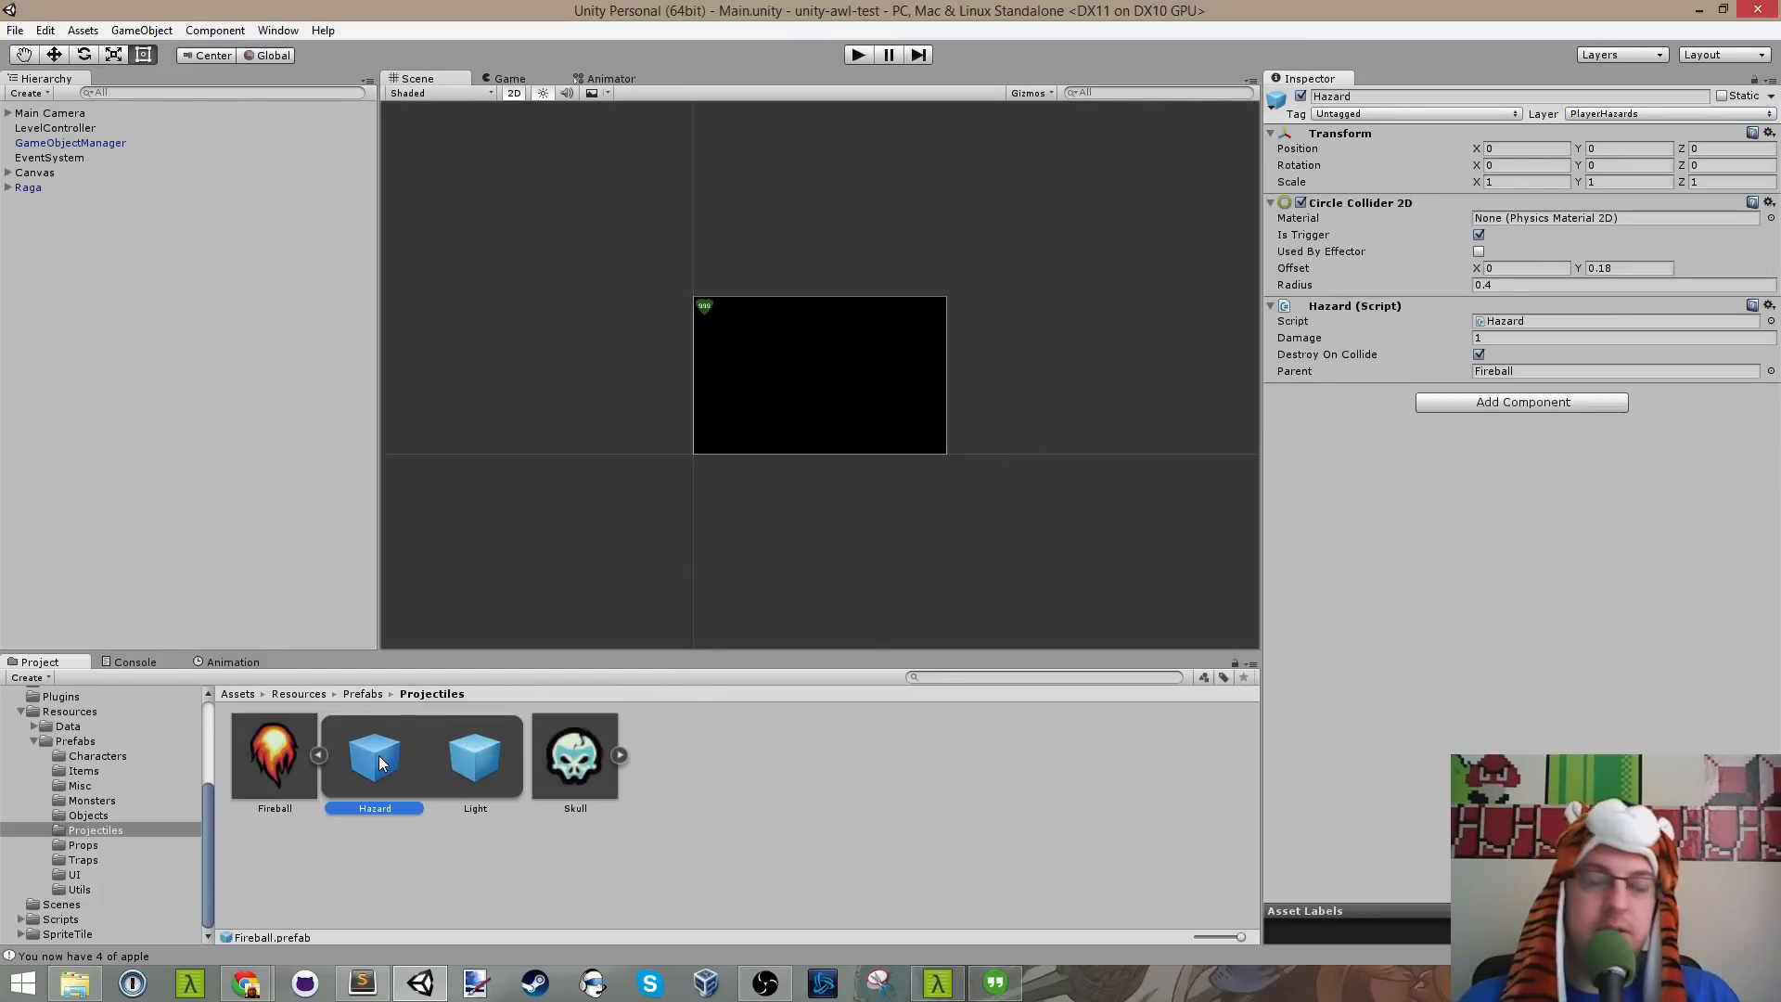
{"action": "left_click", "coordinate": [923, 822]}
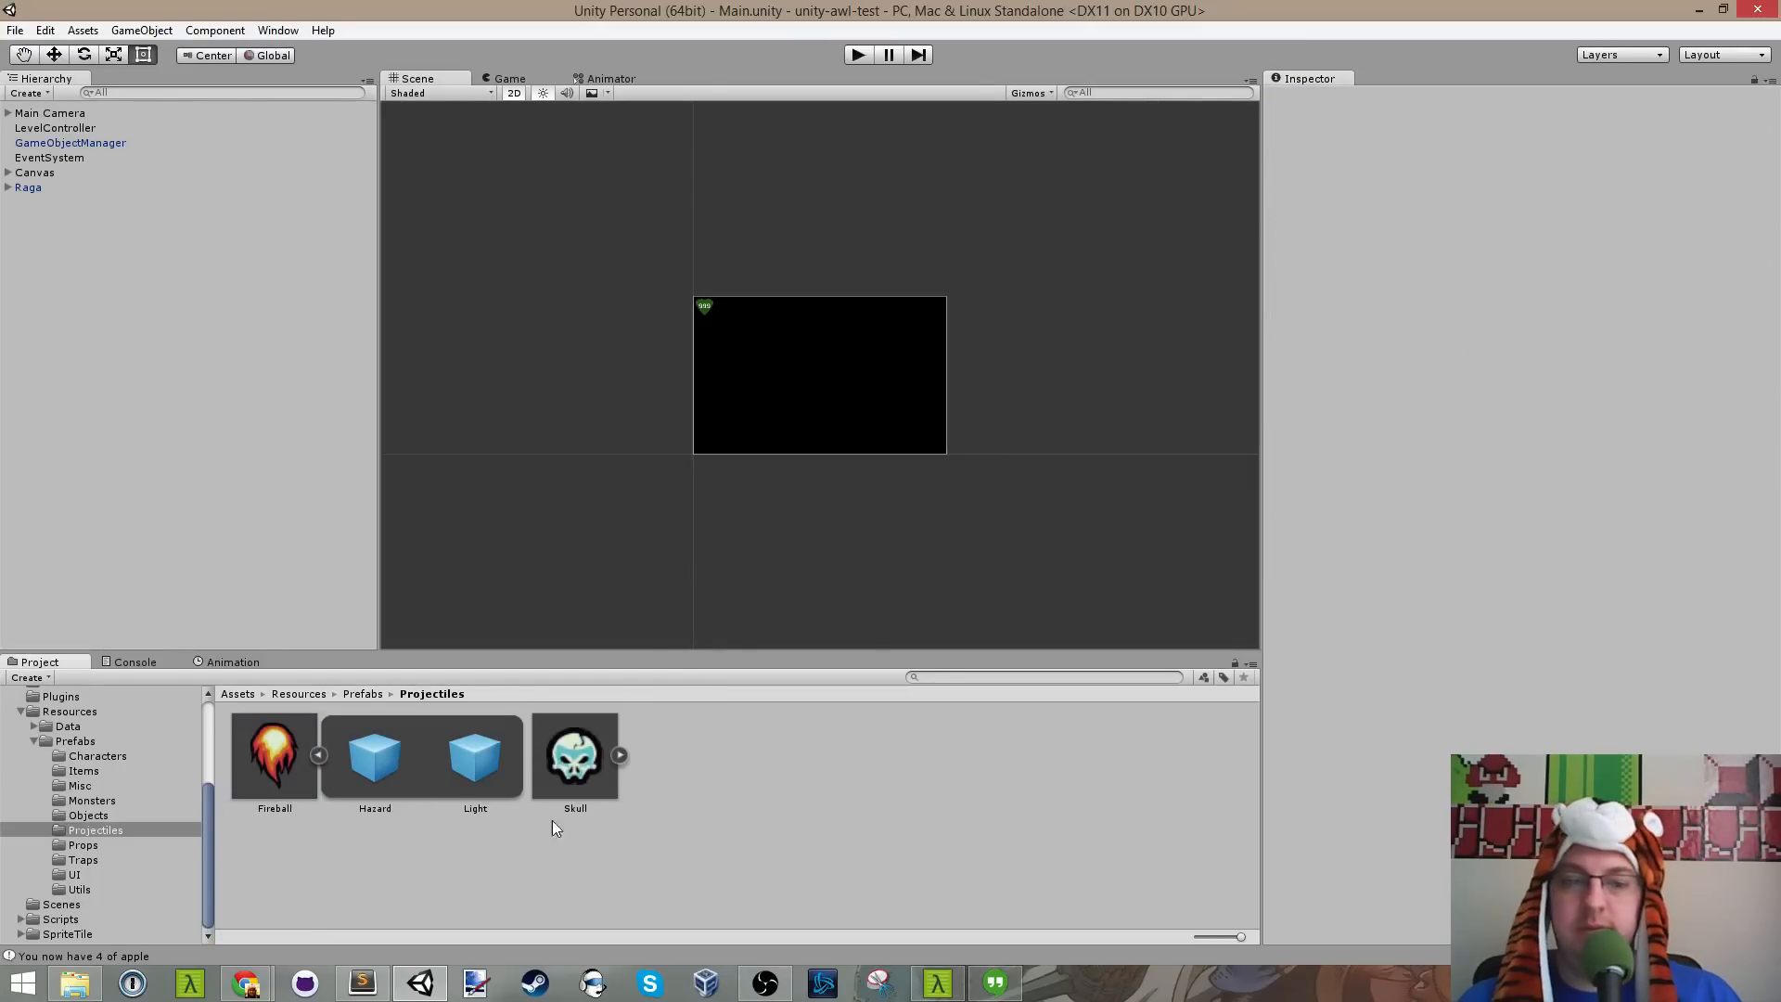
{"action": "left_click", "coordinate": [400, 769]}
{"action": "left_click", "coordinate": [316, 754]}
{"action": "left_click", "coordinate": [269, 758]}
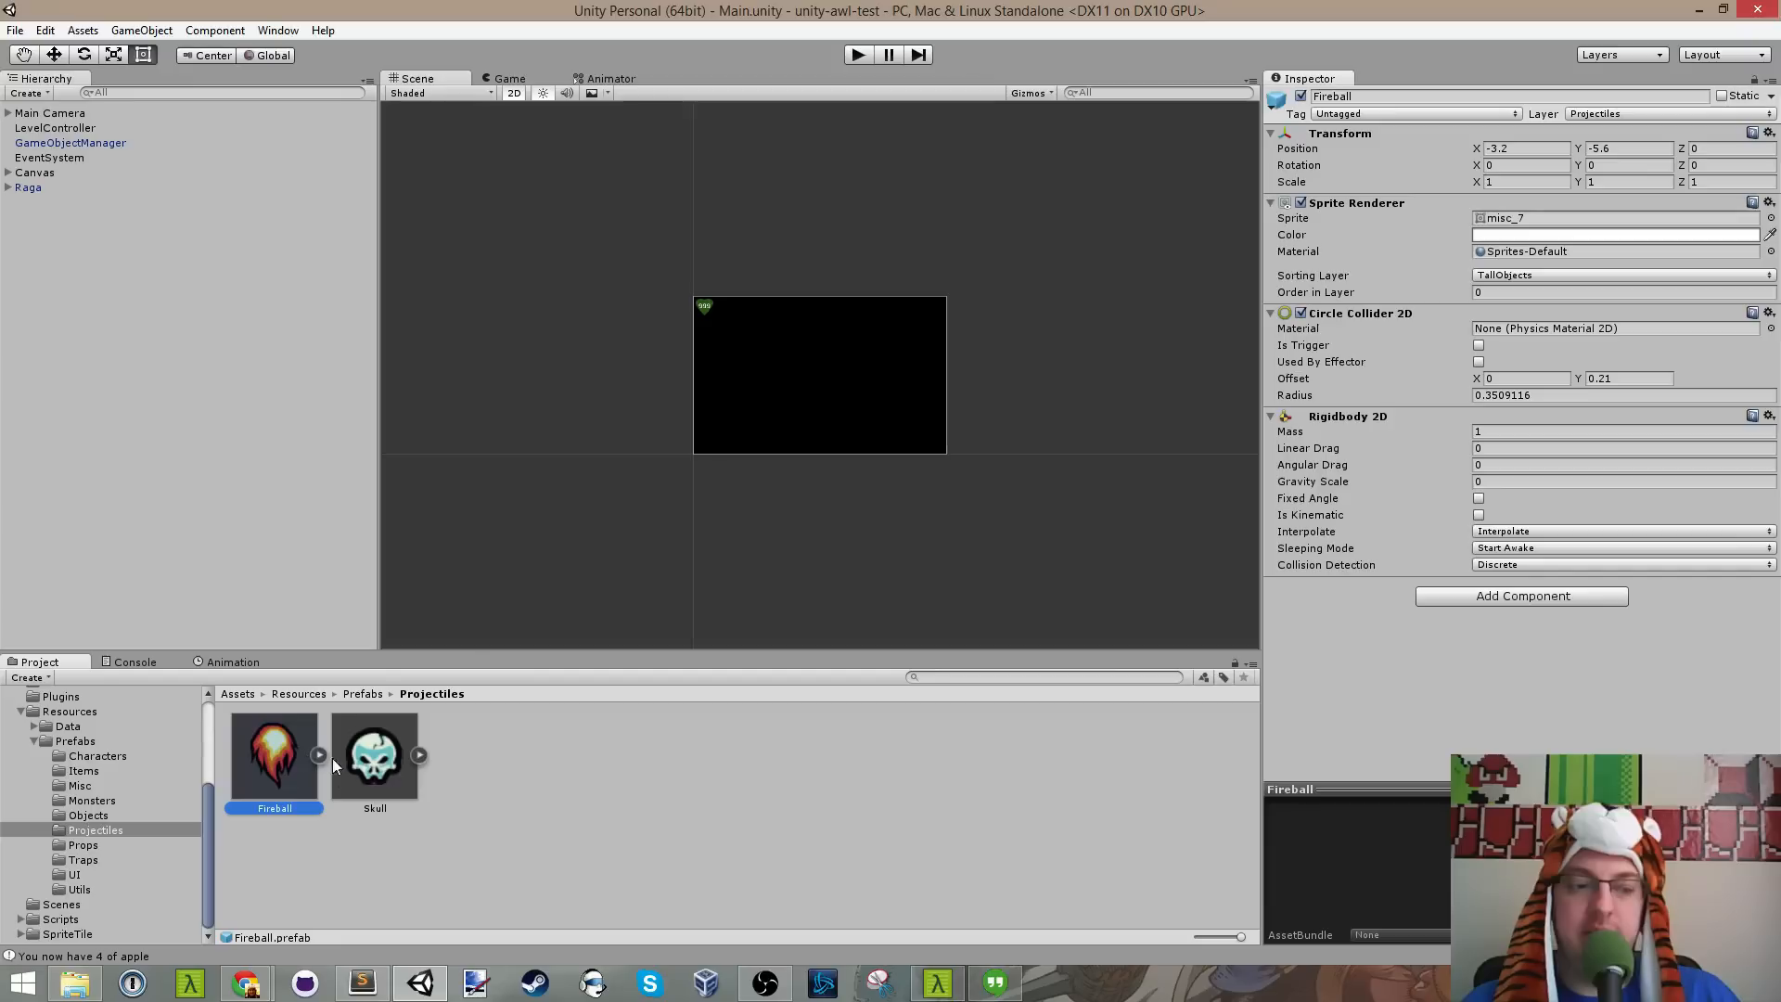
{"action": "left_click", "coordinate": [444, 842]}
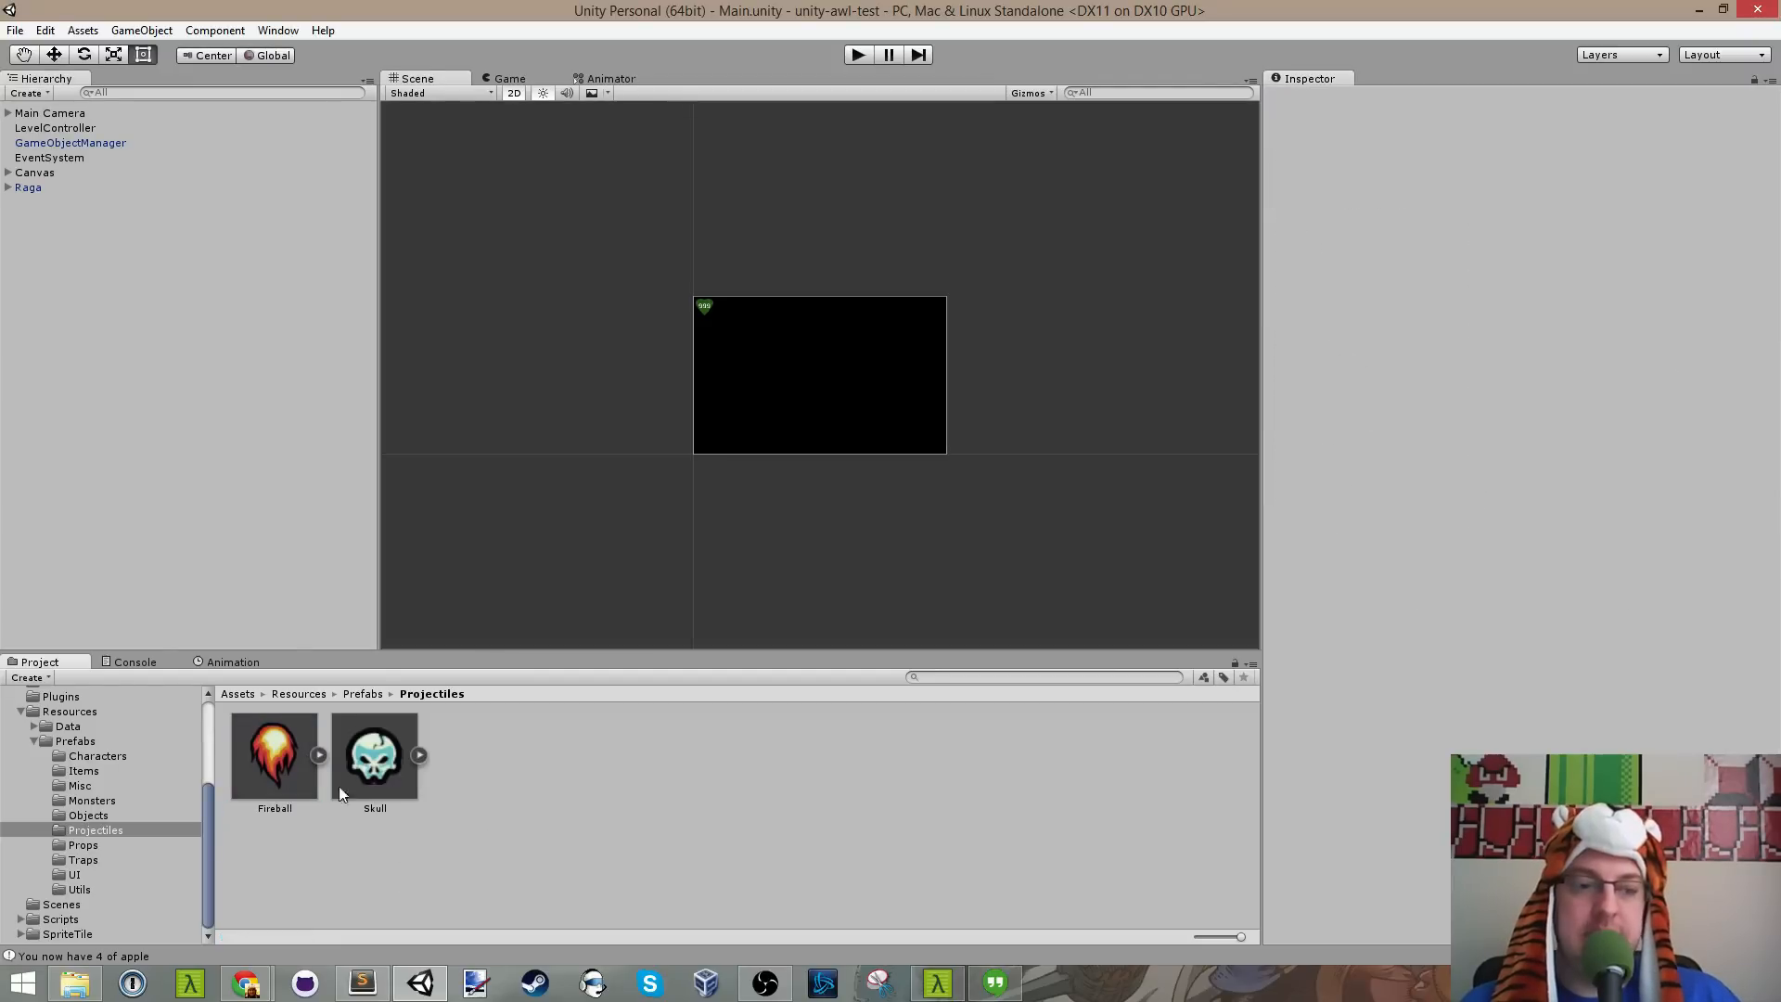
{"action": "left_click", "coordinate": [303, 768]}
{"action": "left_click", "coordinate": [317, 755]}
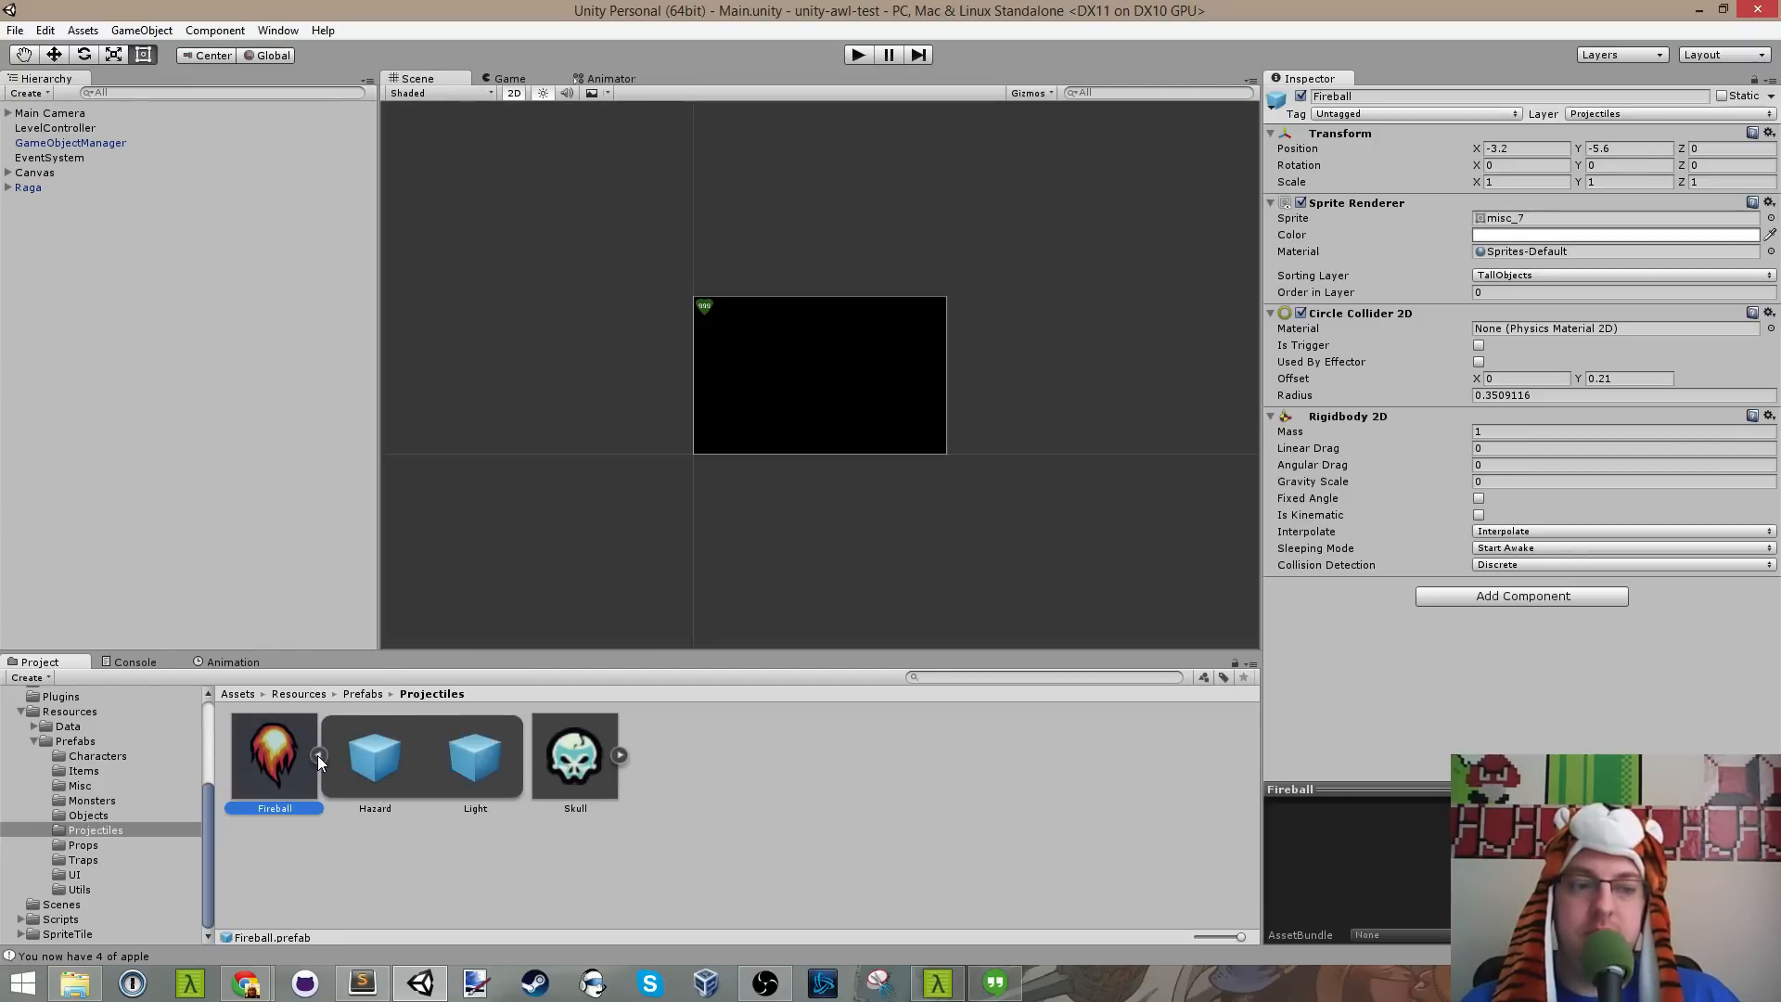
{"action": "left_click", "coordinate": [366, 765]}
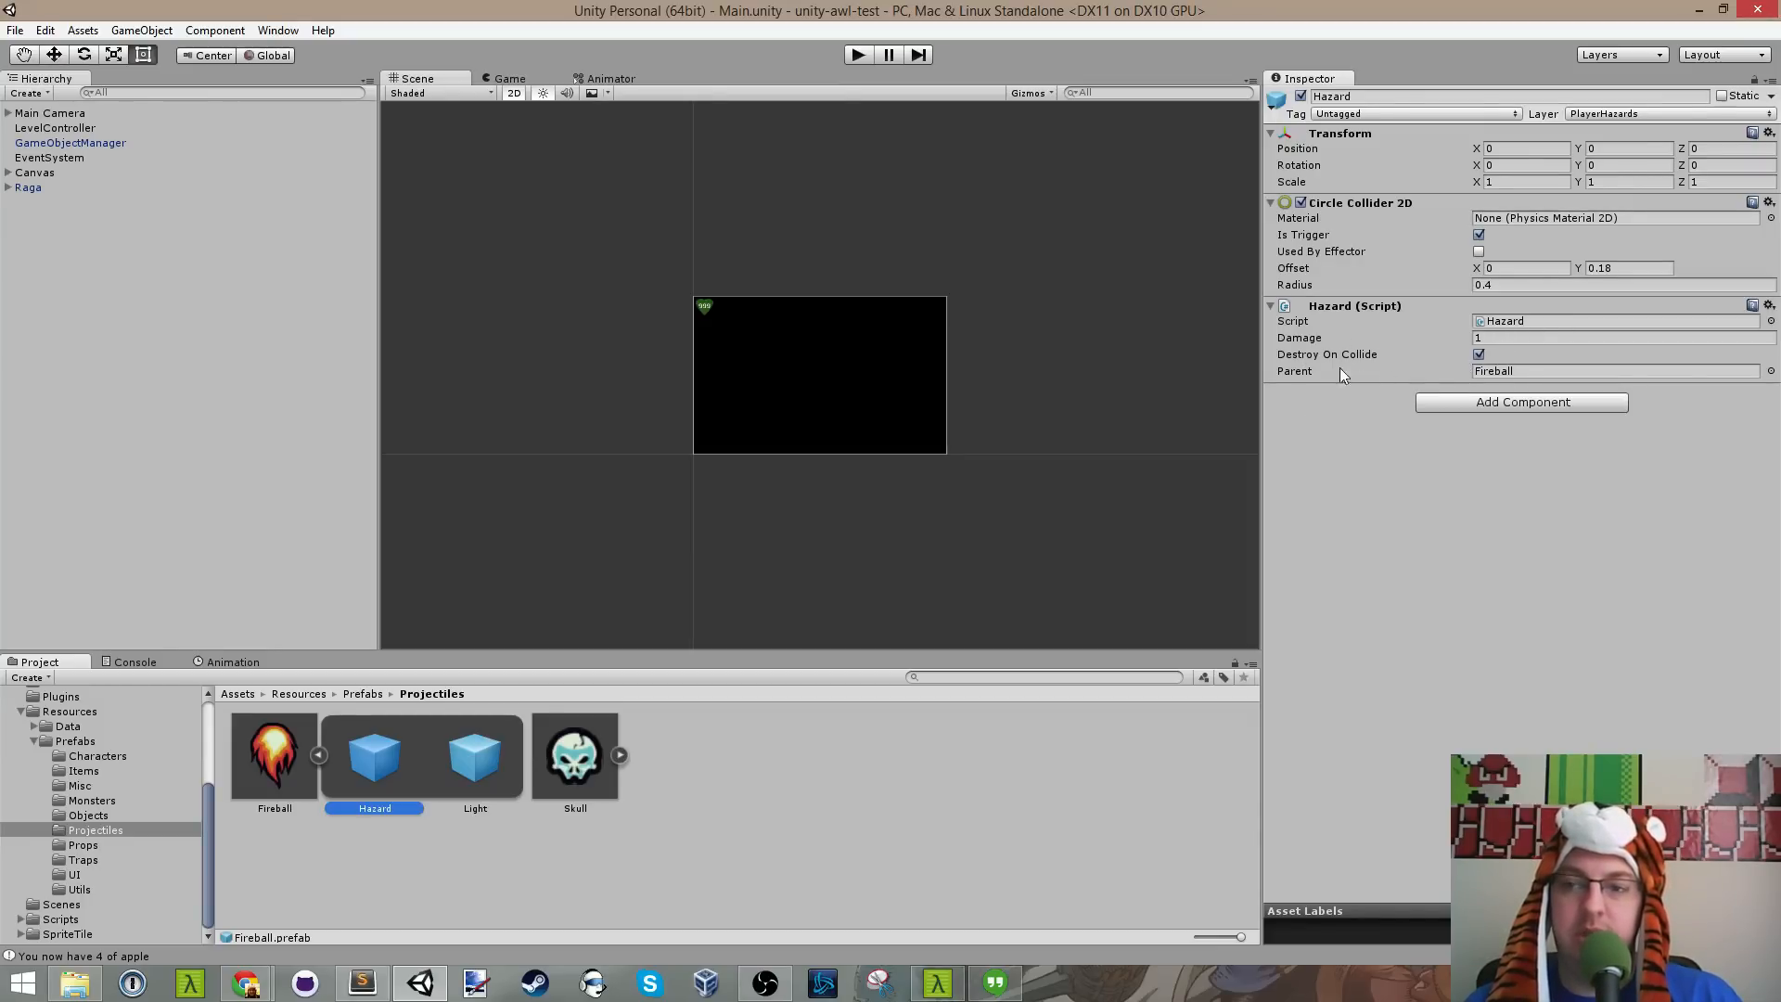
{"action": "left_click", "coordinate": [841, 797]}
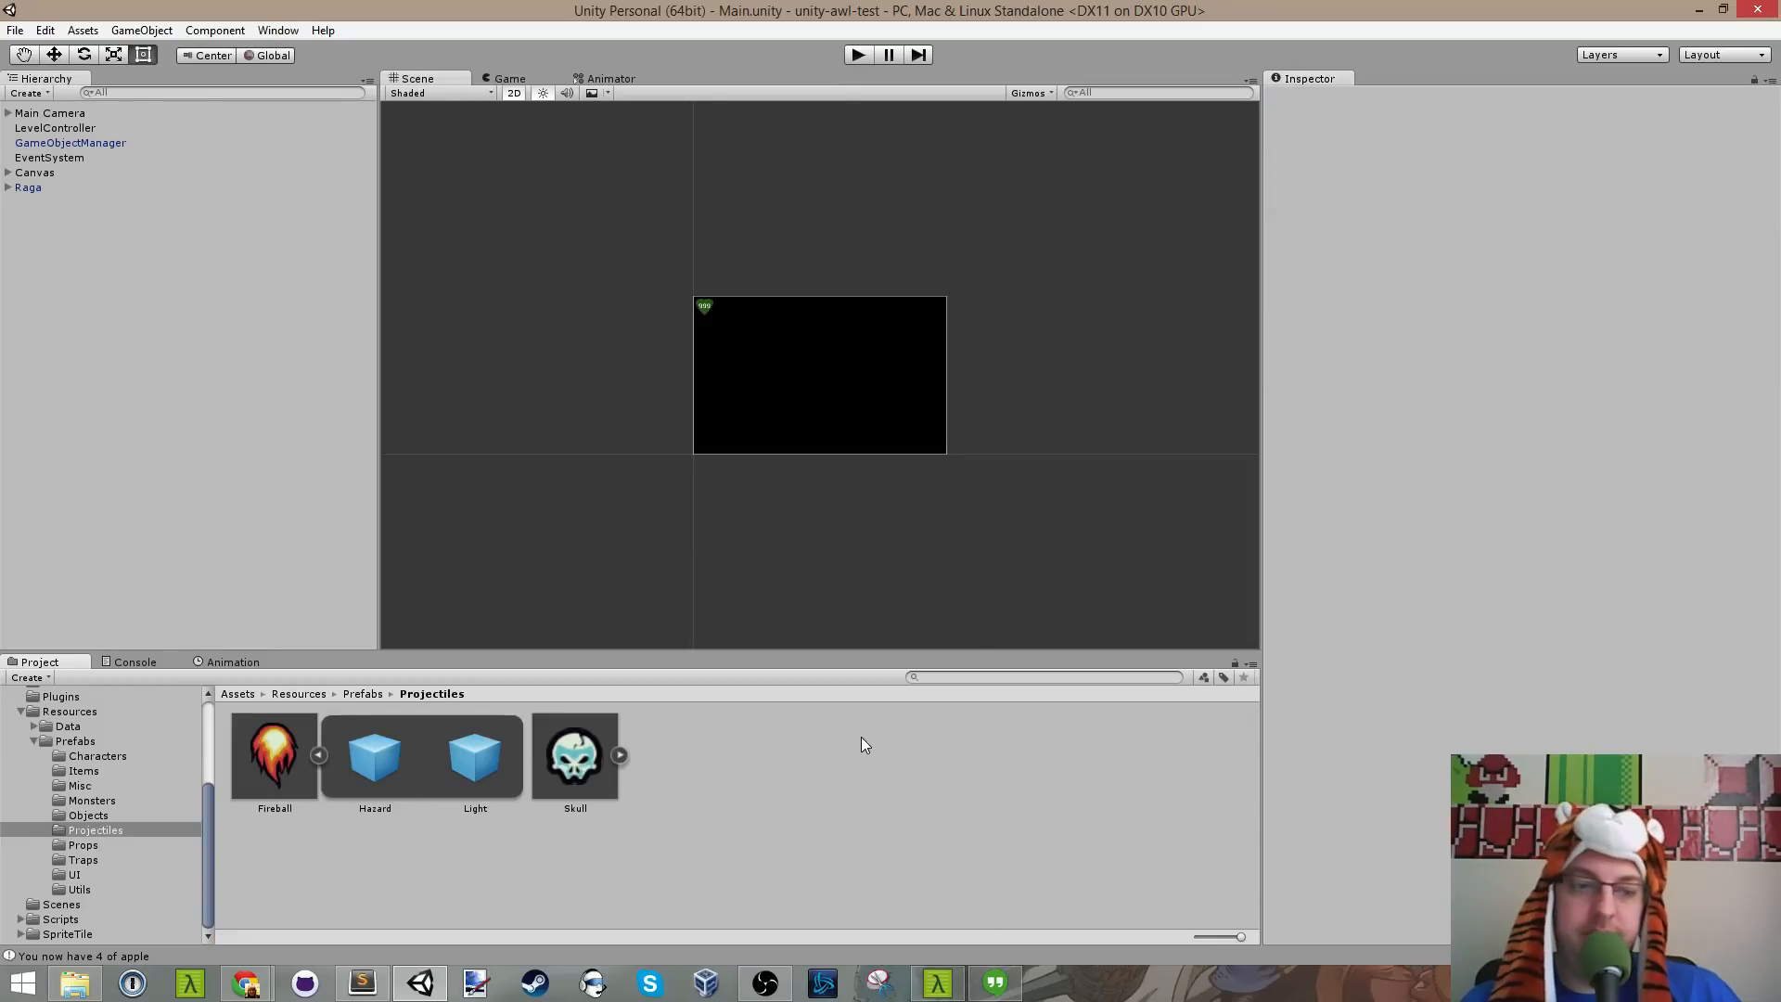
{"action": "left_click", "coordinate": [353, 734]}
{"action": "left_click", "coordinate": [318, 755]}
{"action": "left_click", "coordinate": [259, 758]}
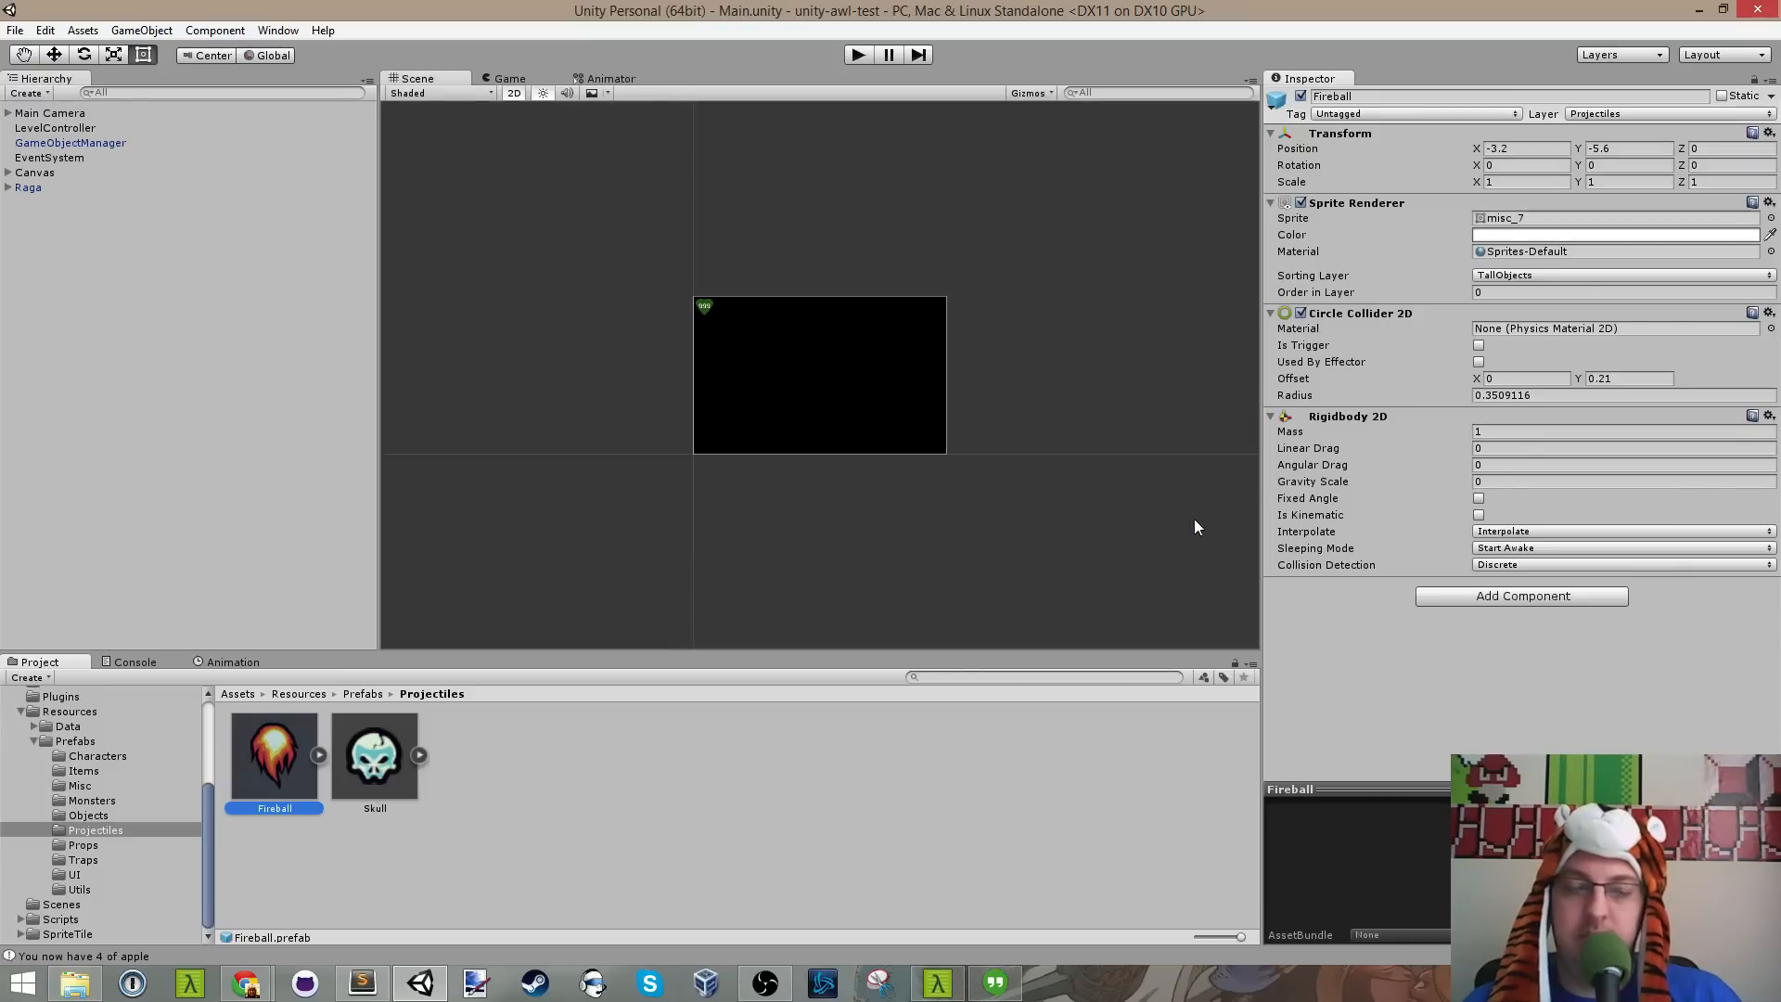
{"action": "left_click", "coordinate": [812, 770]}
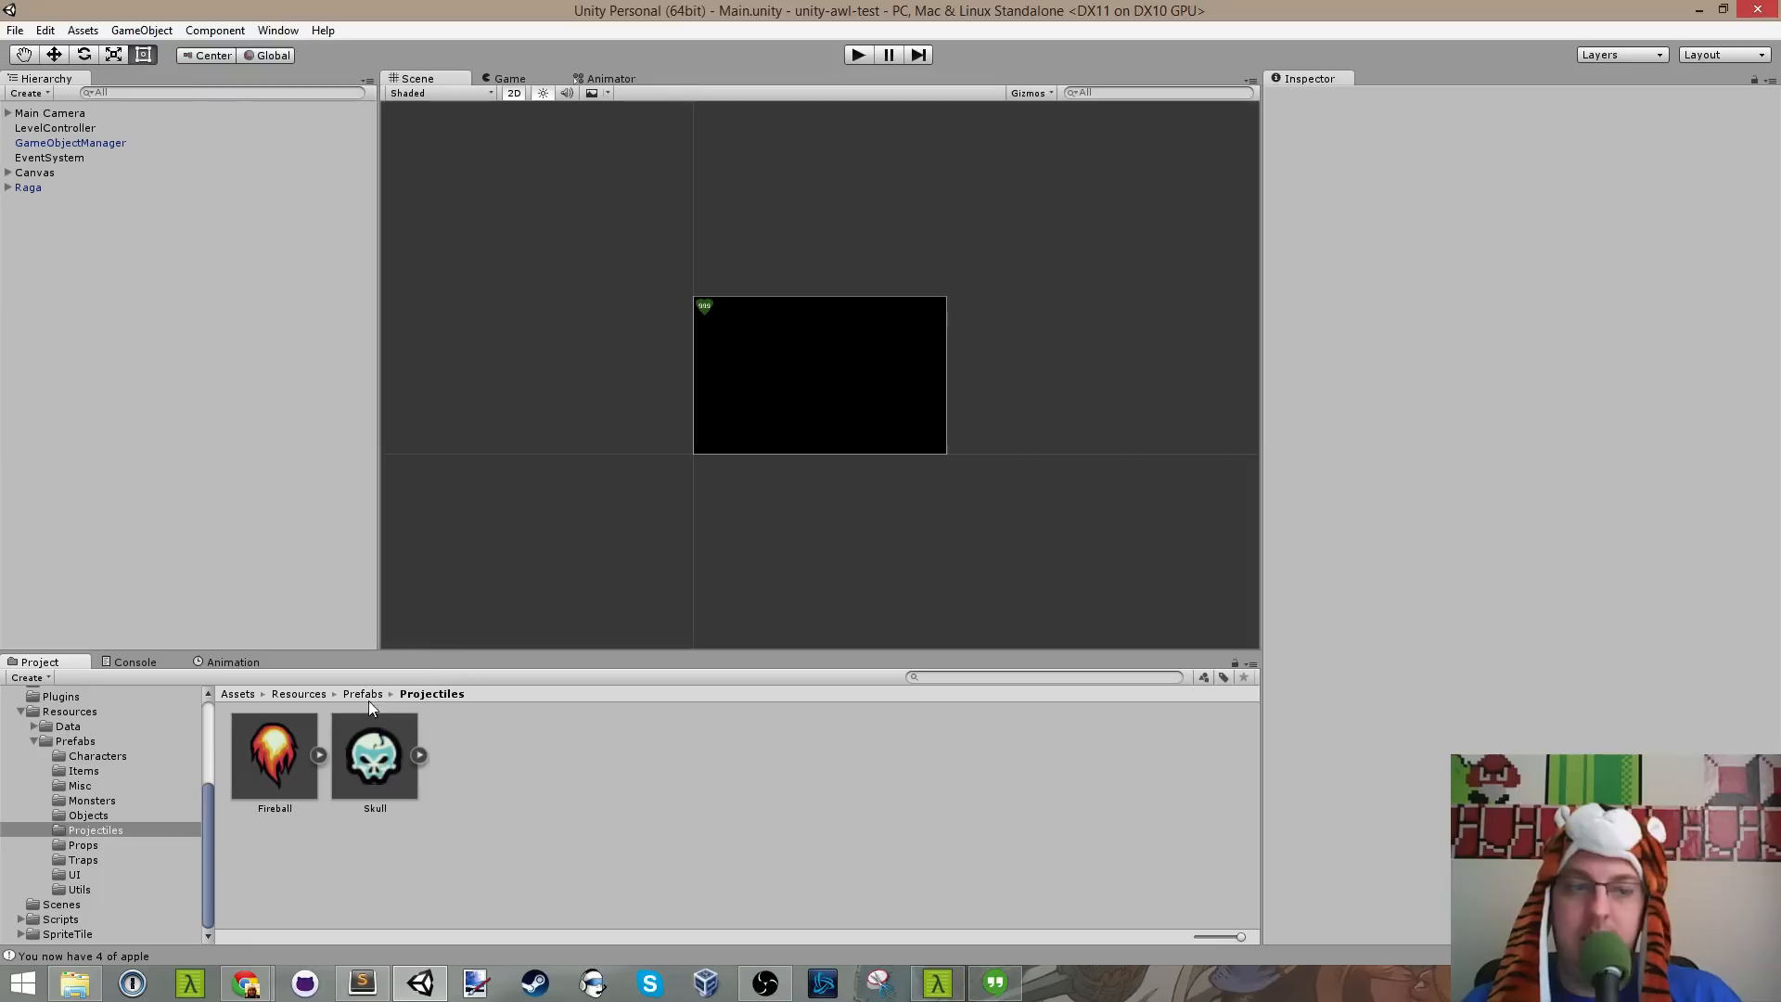
{"action": "left_click", "coordinate": [283, 747]}
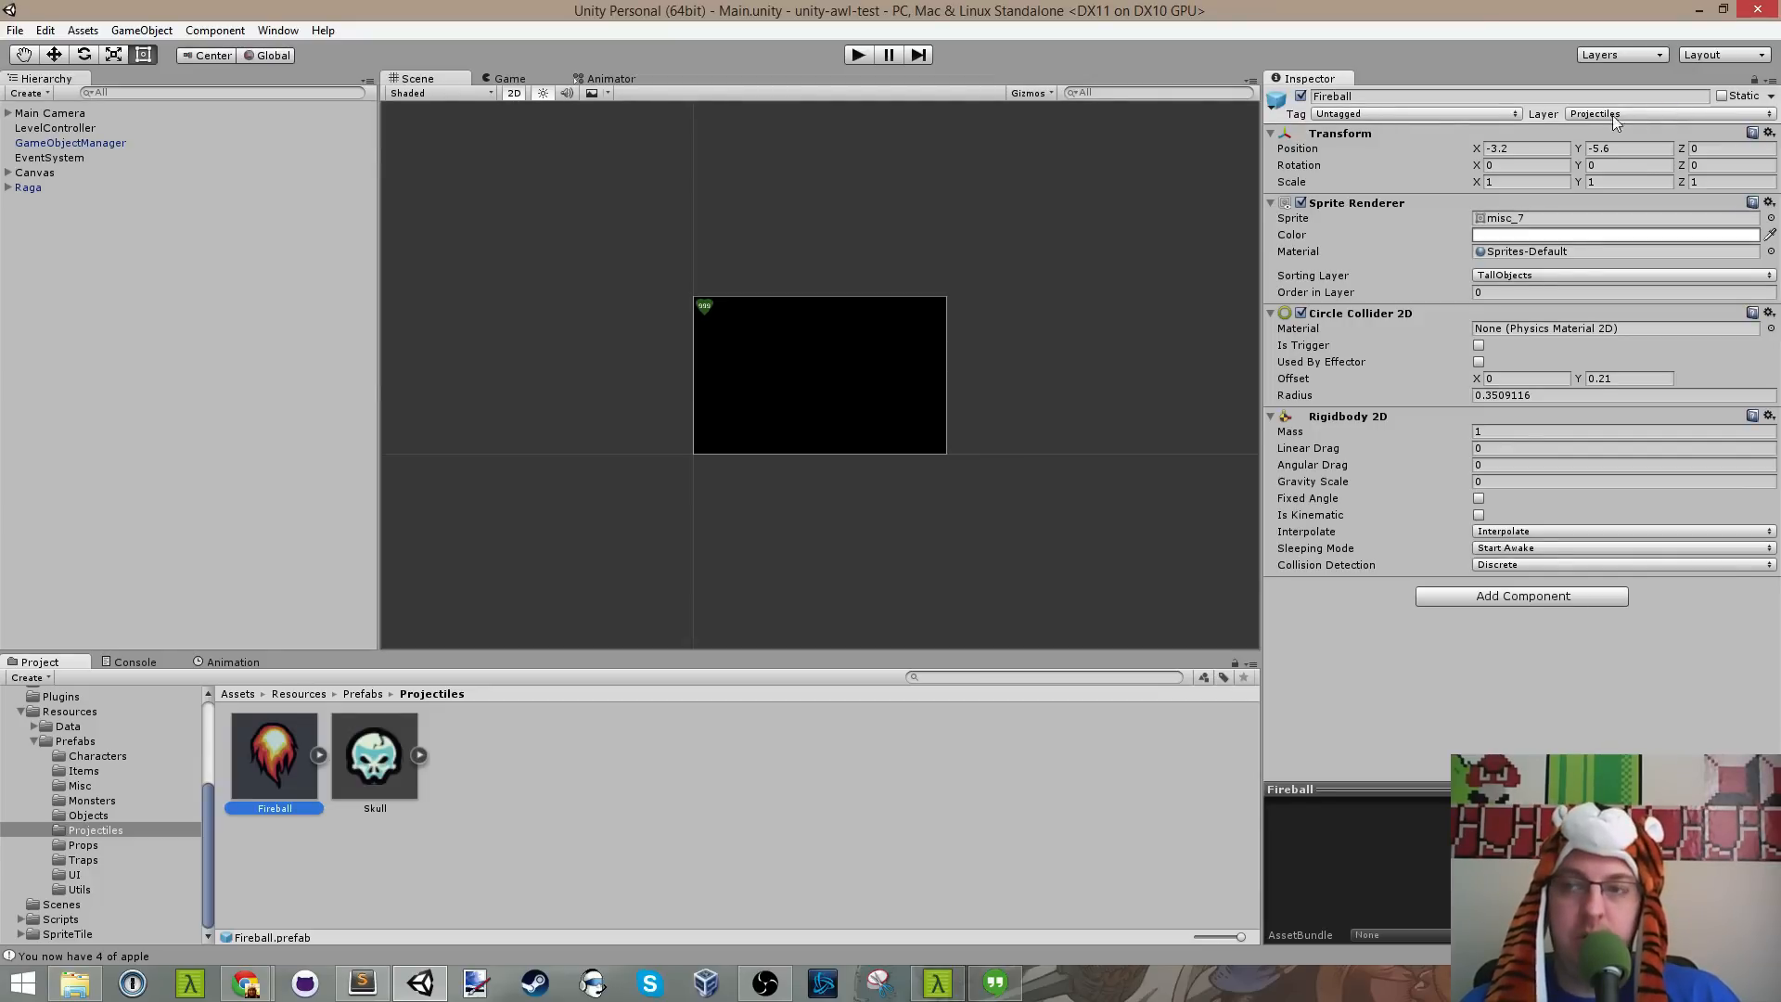
{"action": "left_click", "coordinate": [318, 754]}
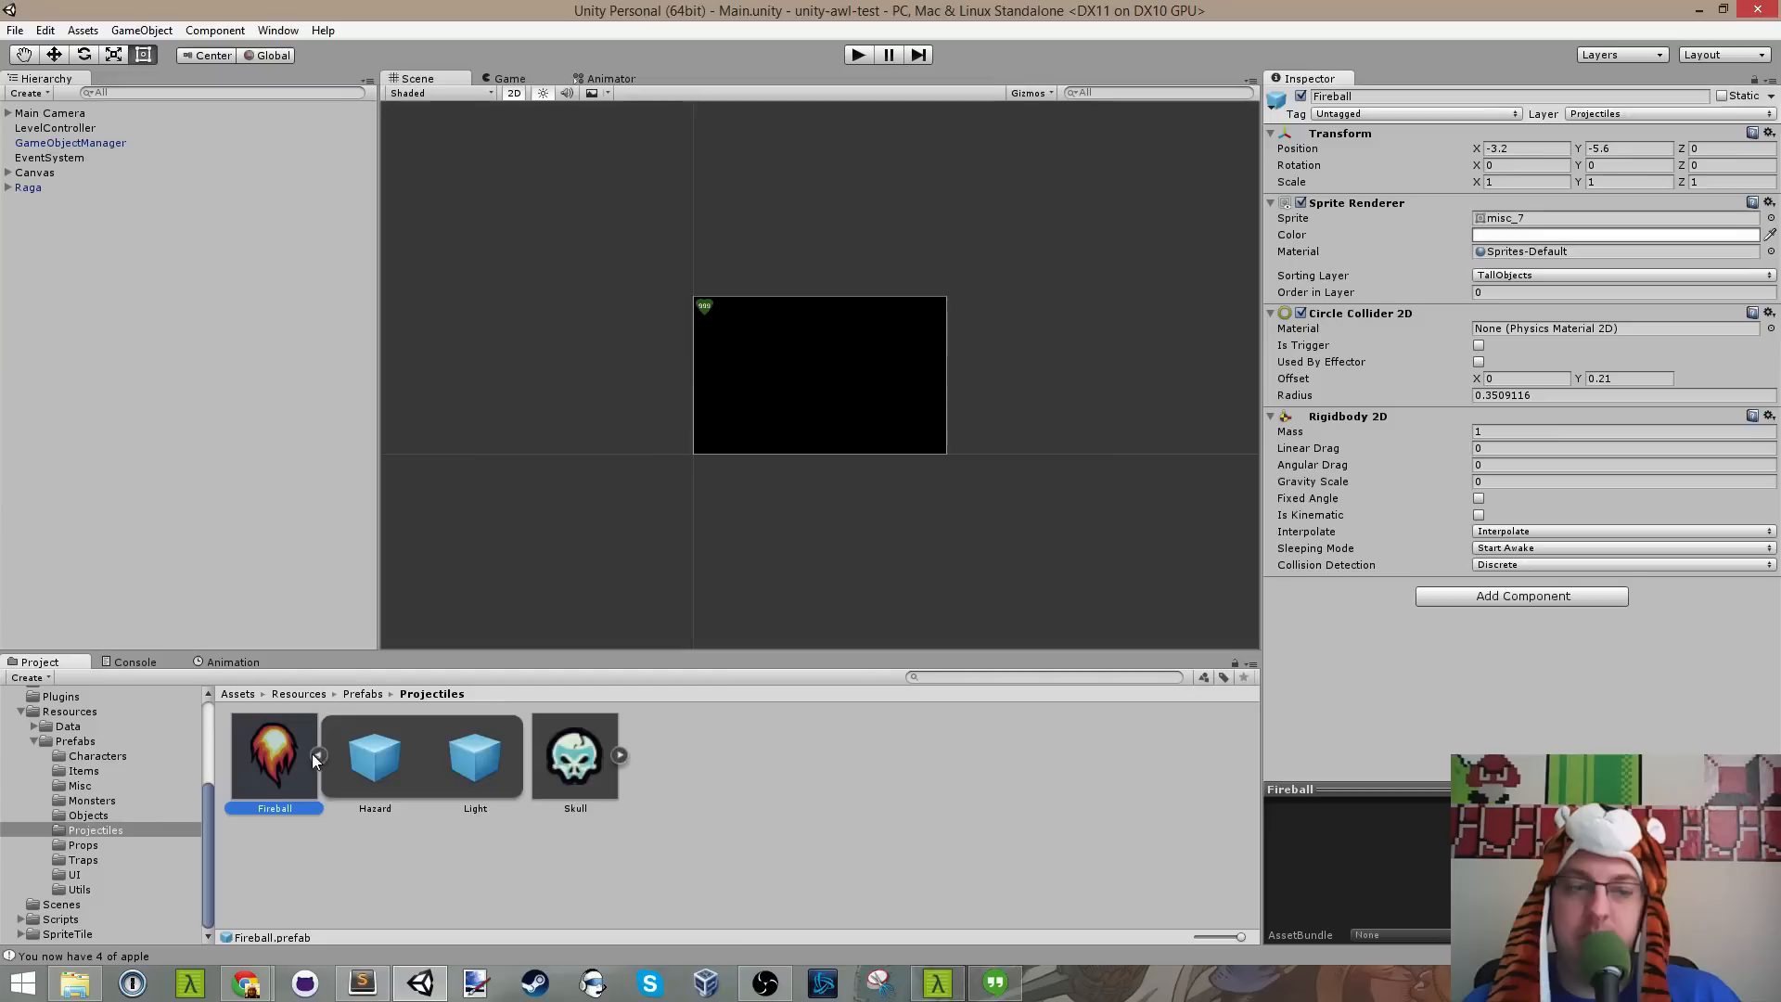
{"action": "left_click", "coordinate": [318, 754]}
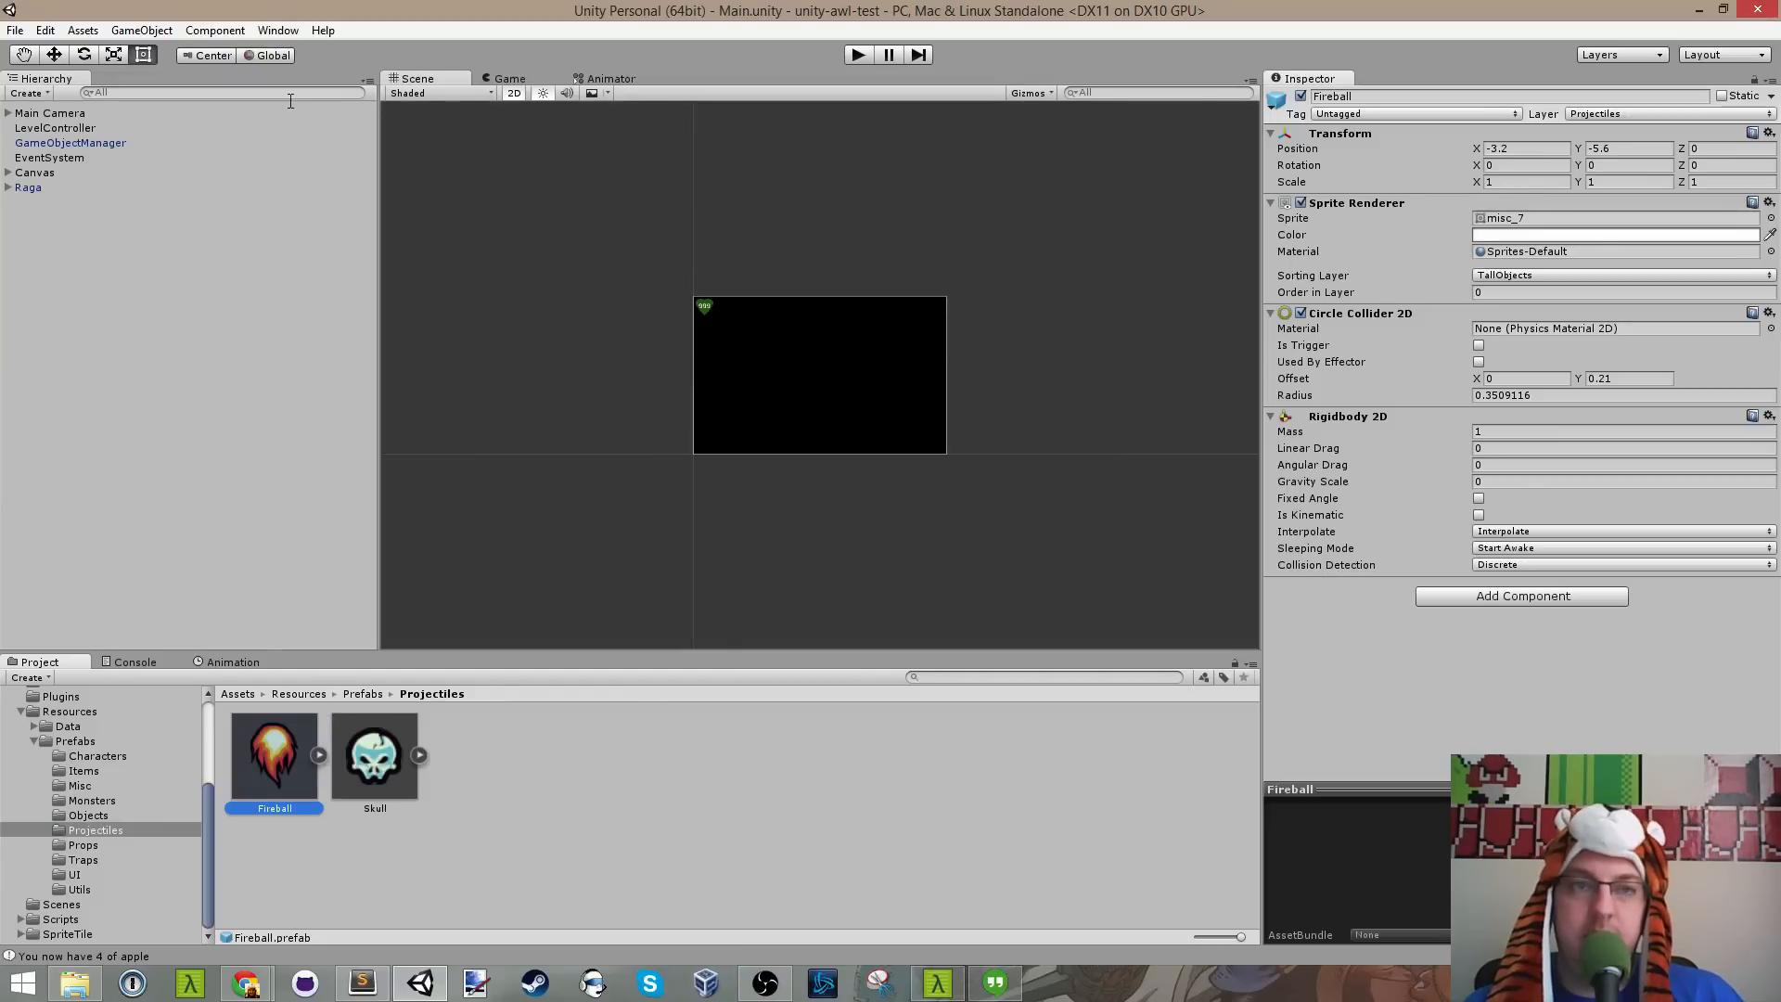
Step: In the Physics 2D collision matrix, disable Projectiles collisions with Warp, Players, Monsters, MonsterHazards, PlayerHazards, Collectibles and Projectiles itself
{"action": "left_click", "coordinate": [15, 32]}
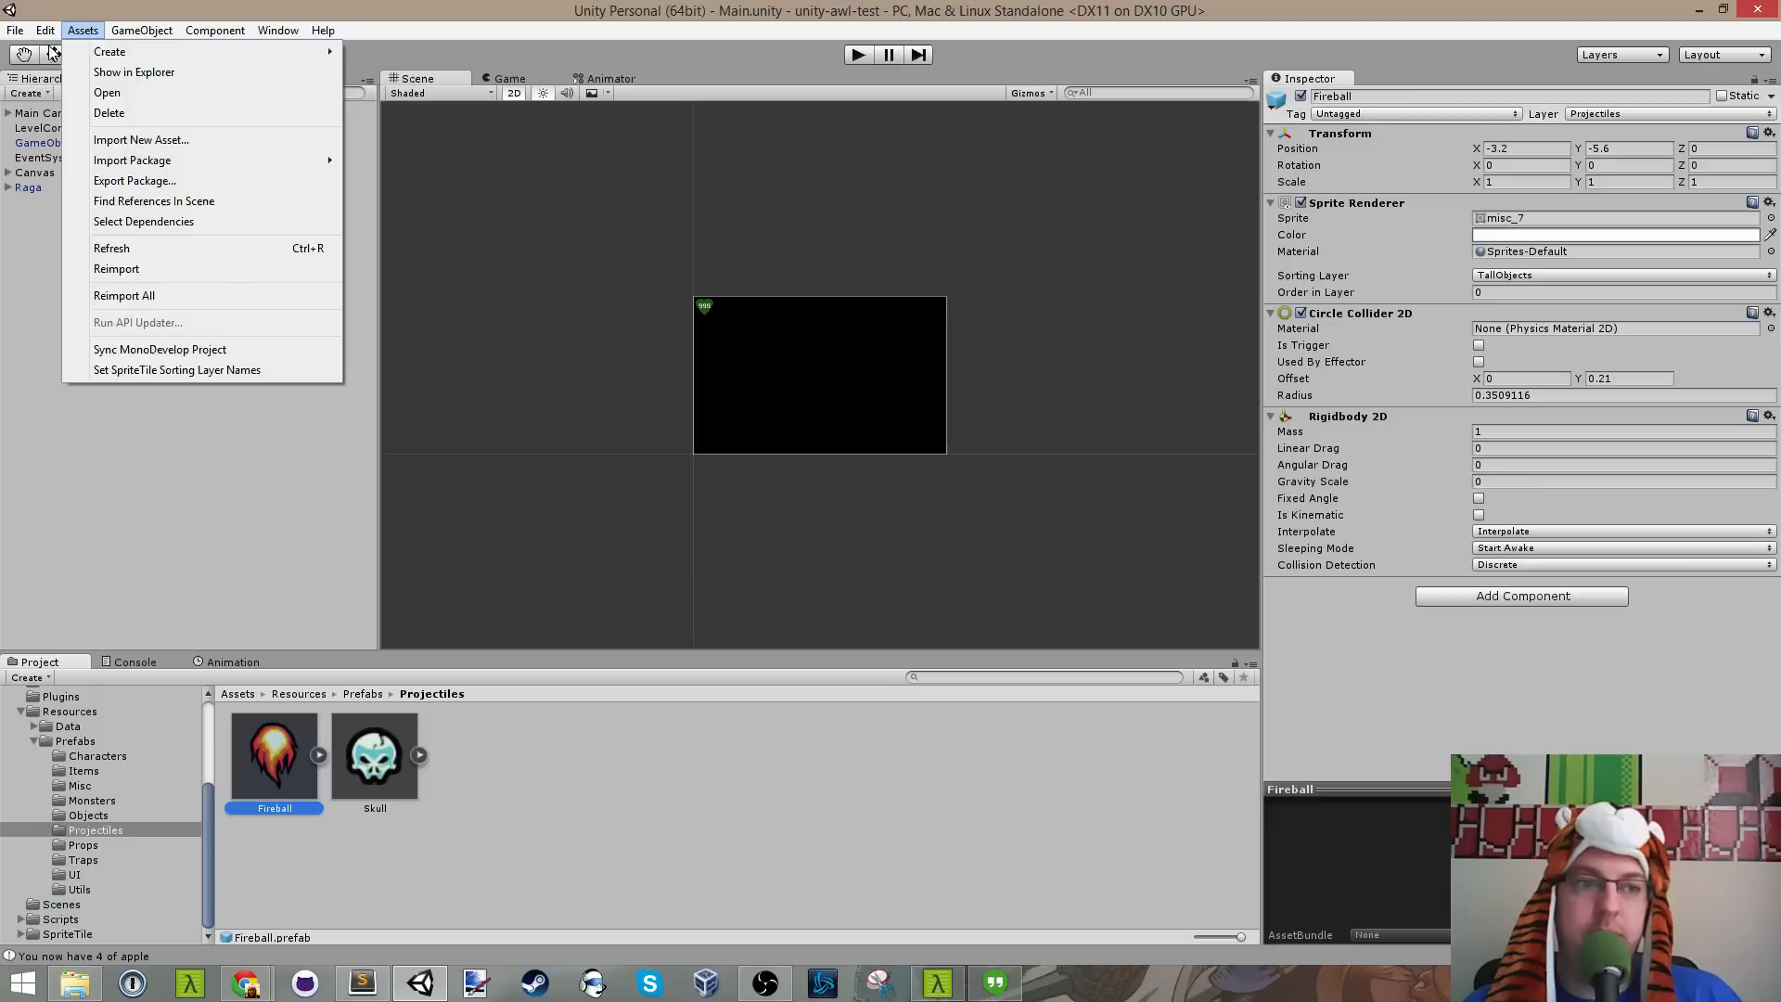
{"action": "mouse_move", "coordinate": [46, 31]}
{"action": "mouse_move", "coordinate": [169, 444]}
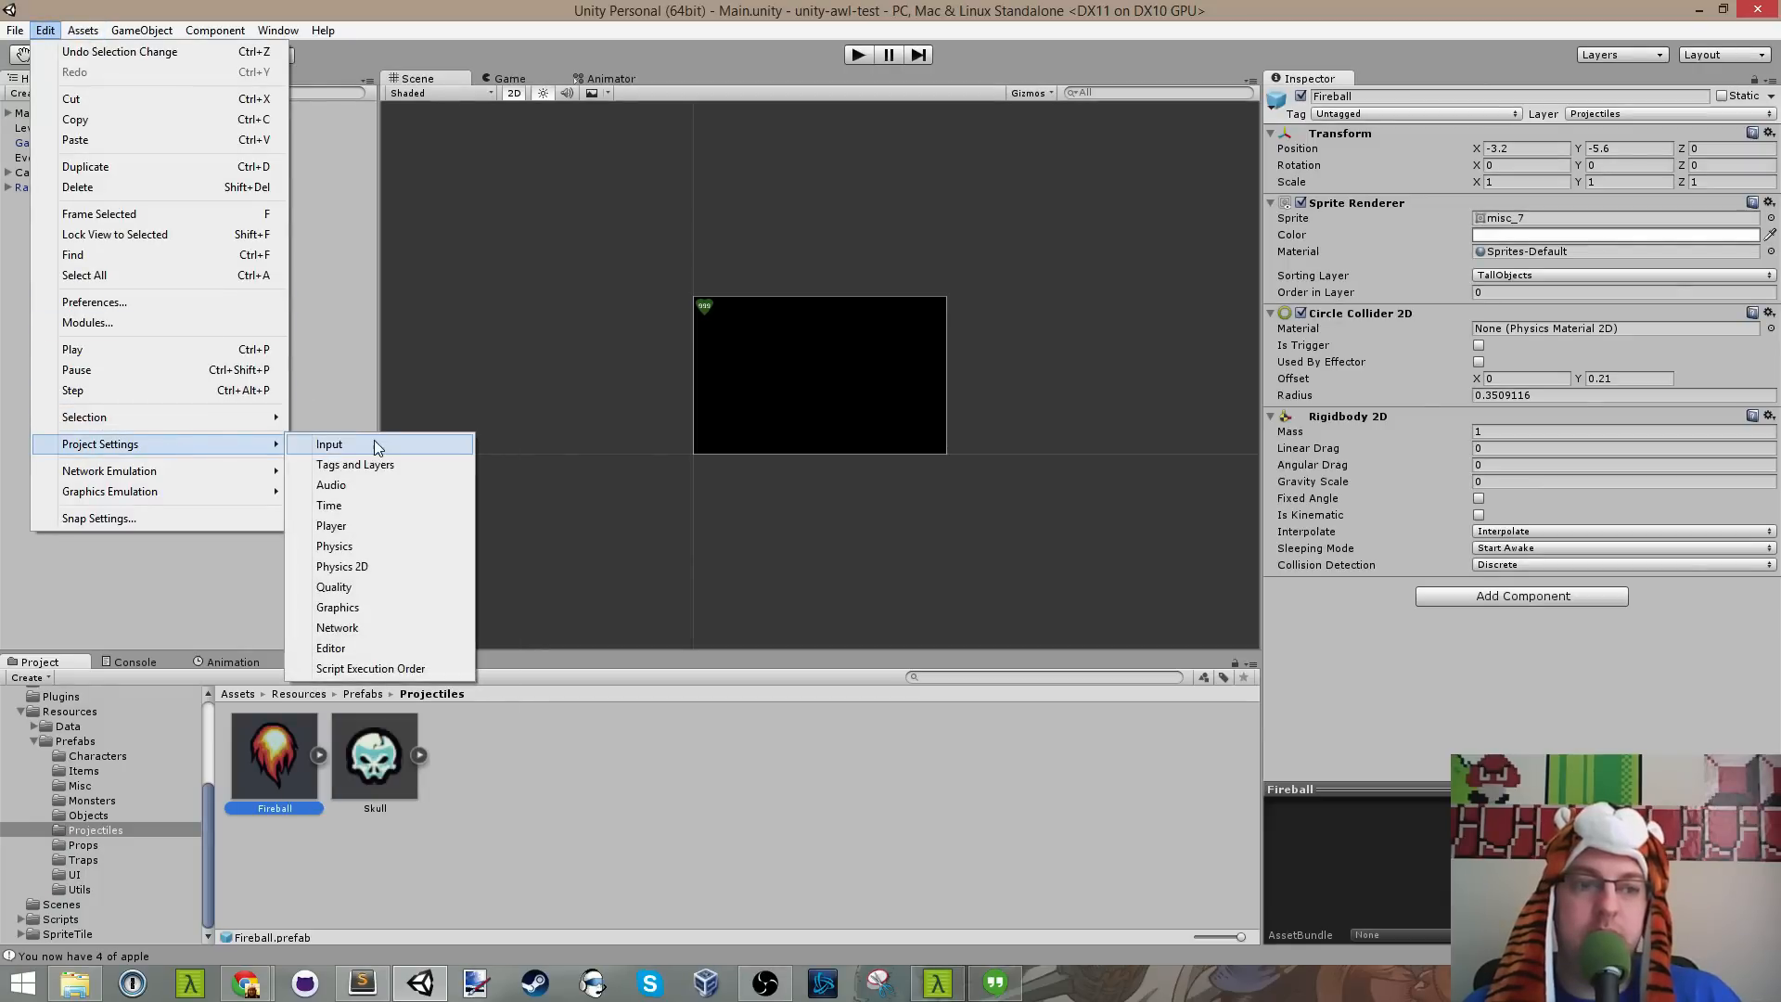
{"action": "left_click", "coordinate": [388, 568]}
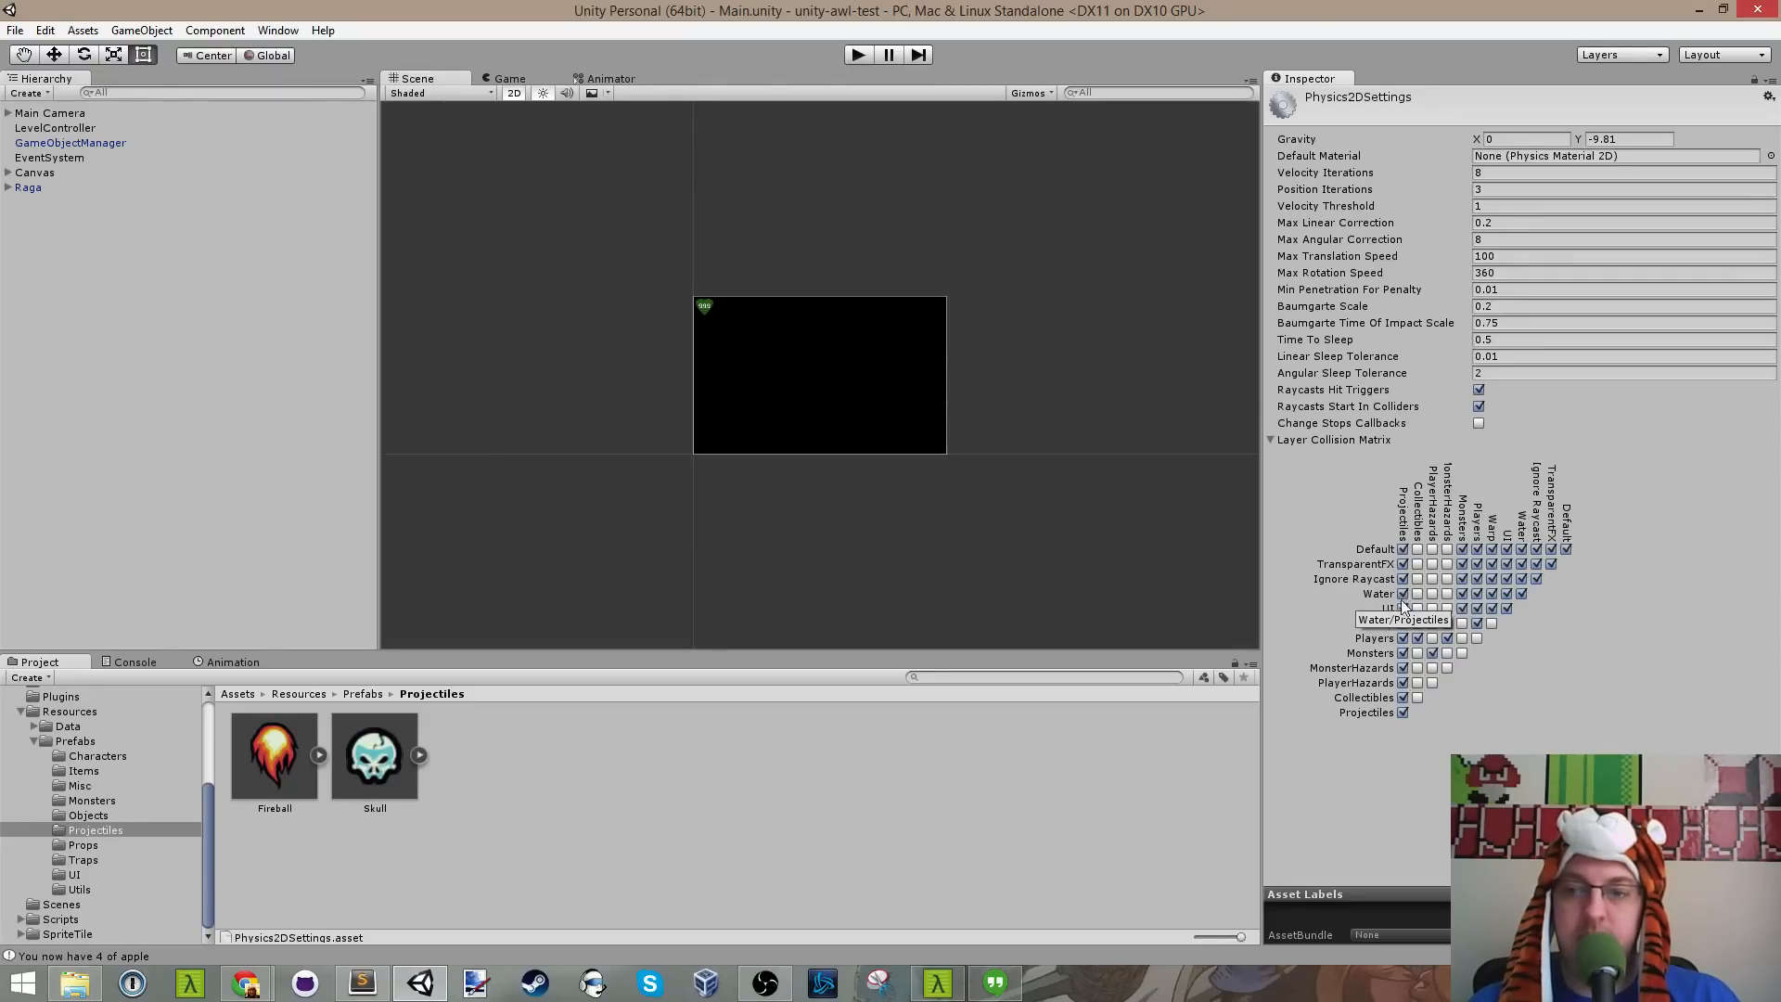
{"action": "left_click", "coordinate": [1402, 666]}
{"action": "left_click", "coordinate": [1402, 682]}
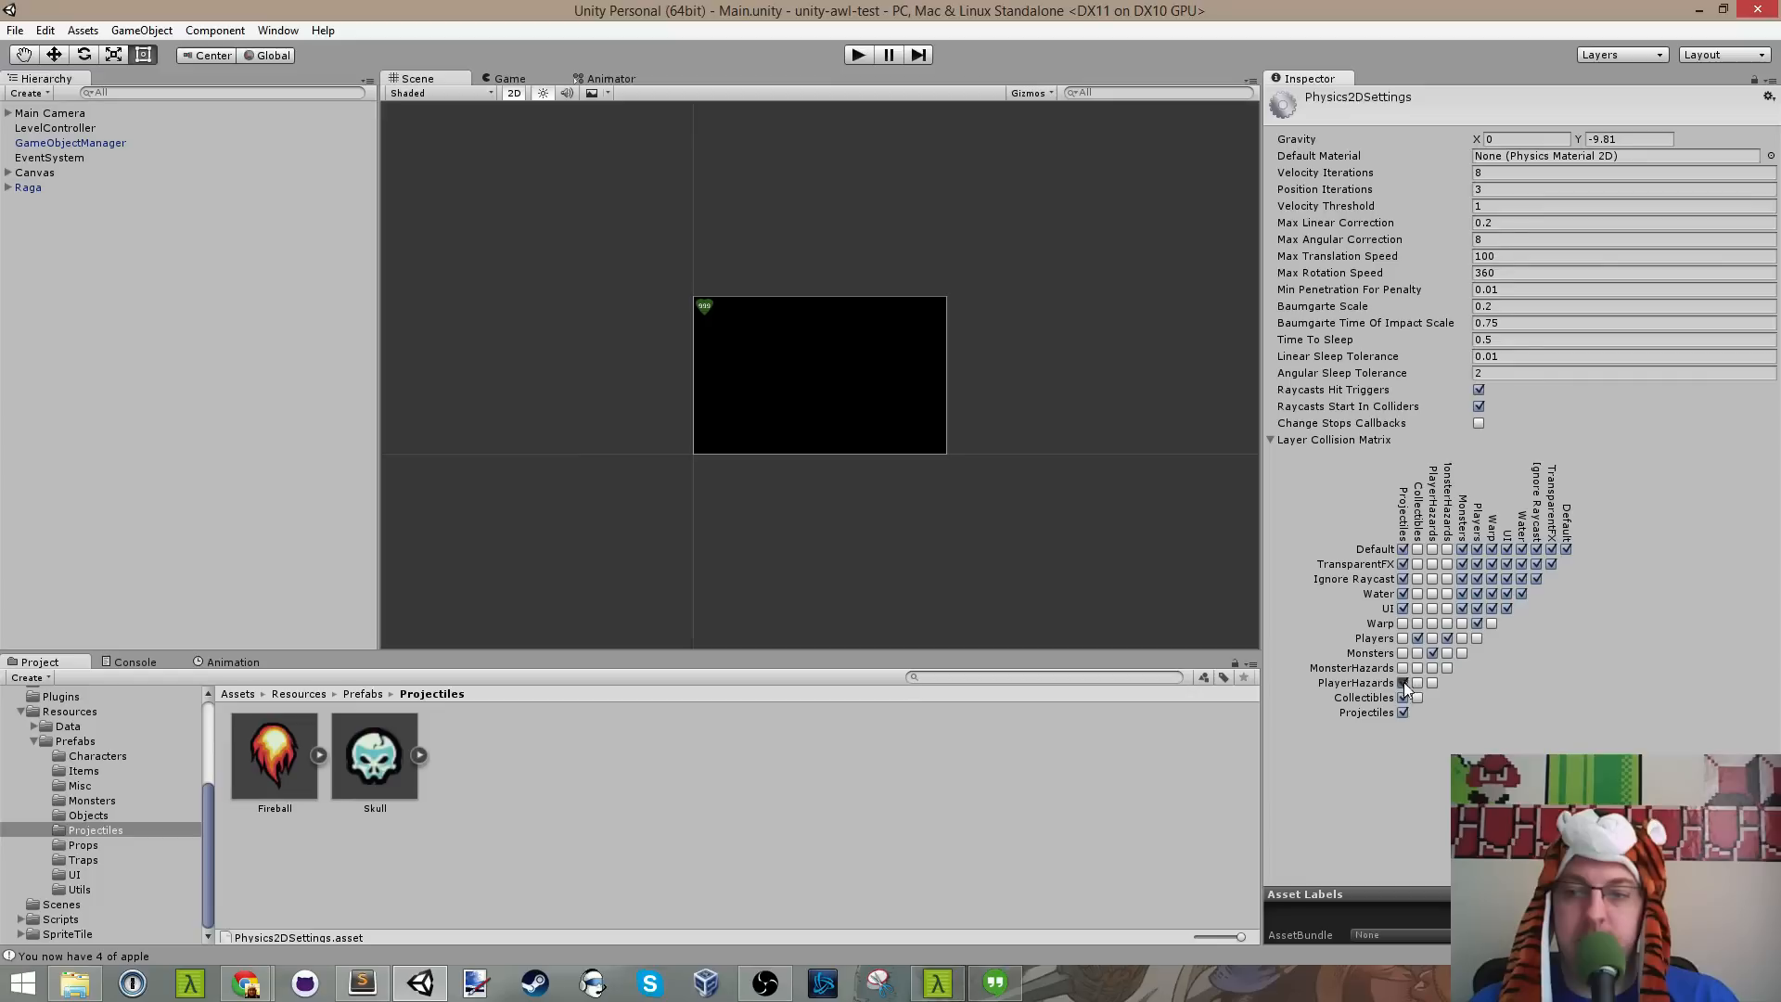
{"action": "left_click", "coordinate": [1402, 698]}
{"action": "left_click", "coordinate": [1402, 712]}
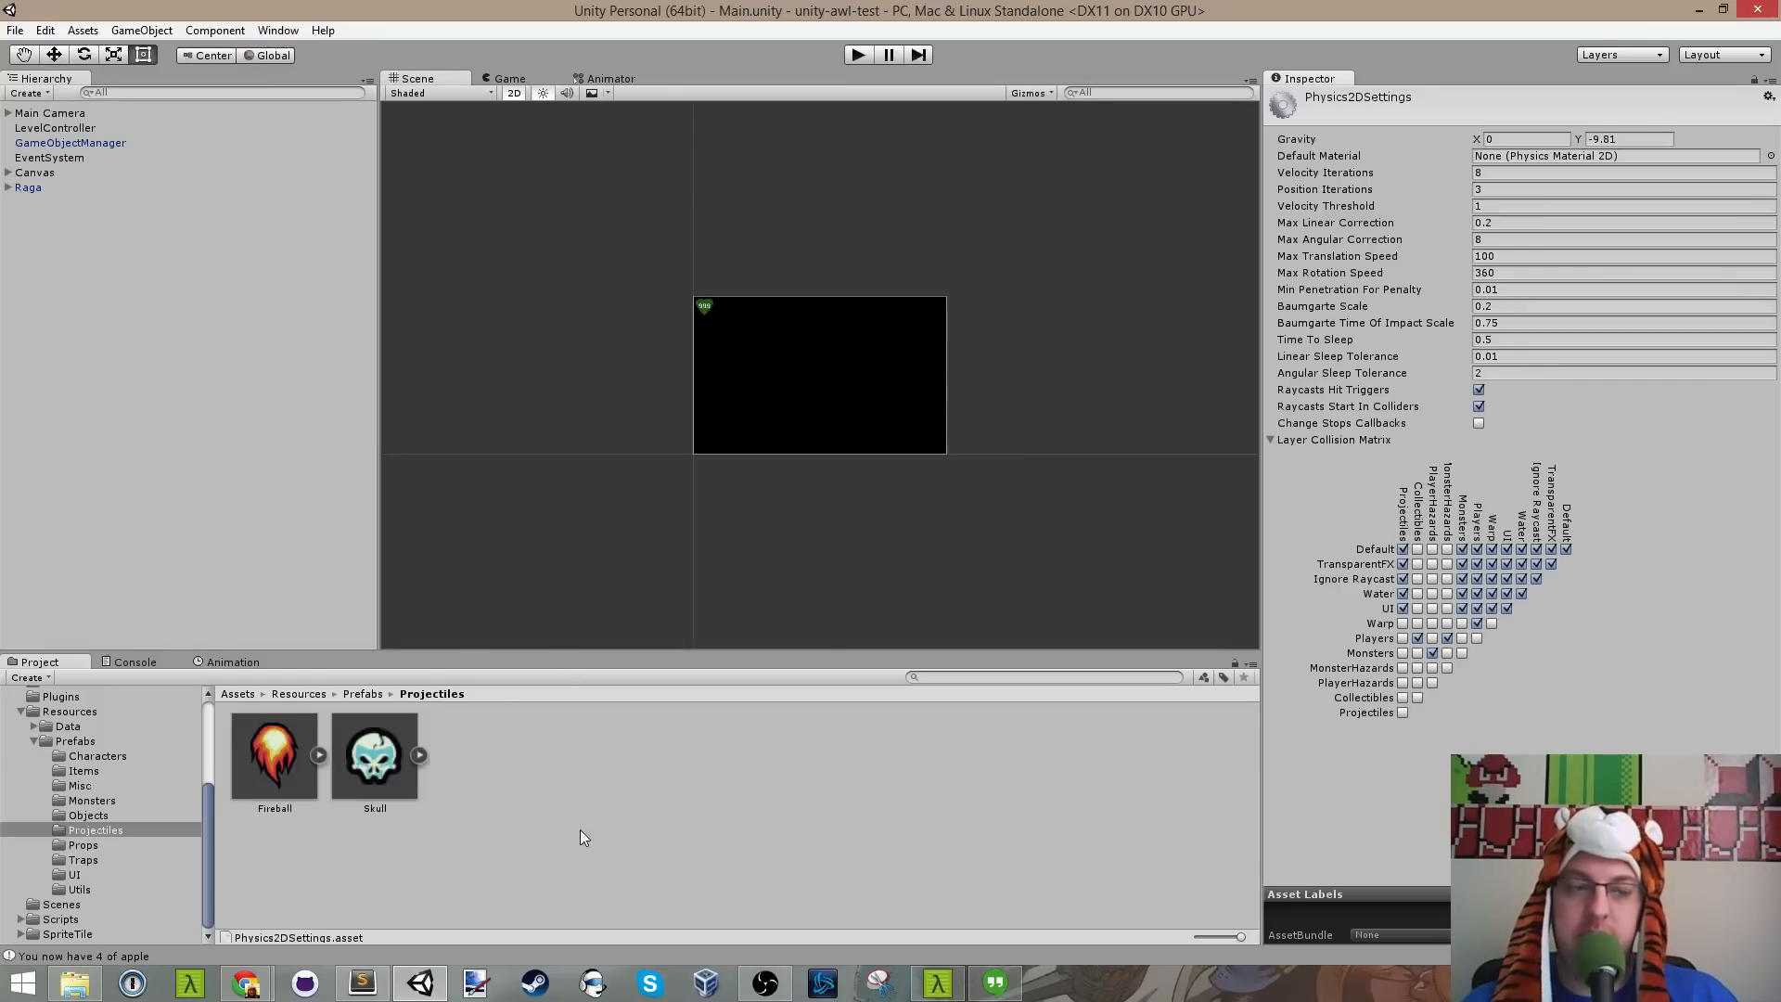
{"action": "left_click", "coordinate": [970, 819]}
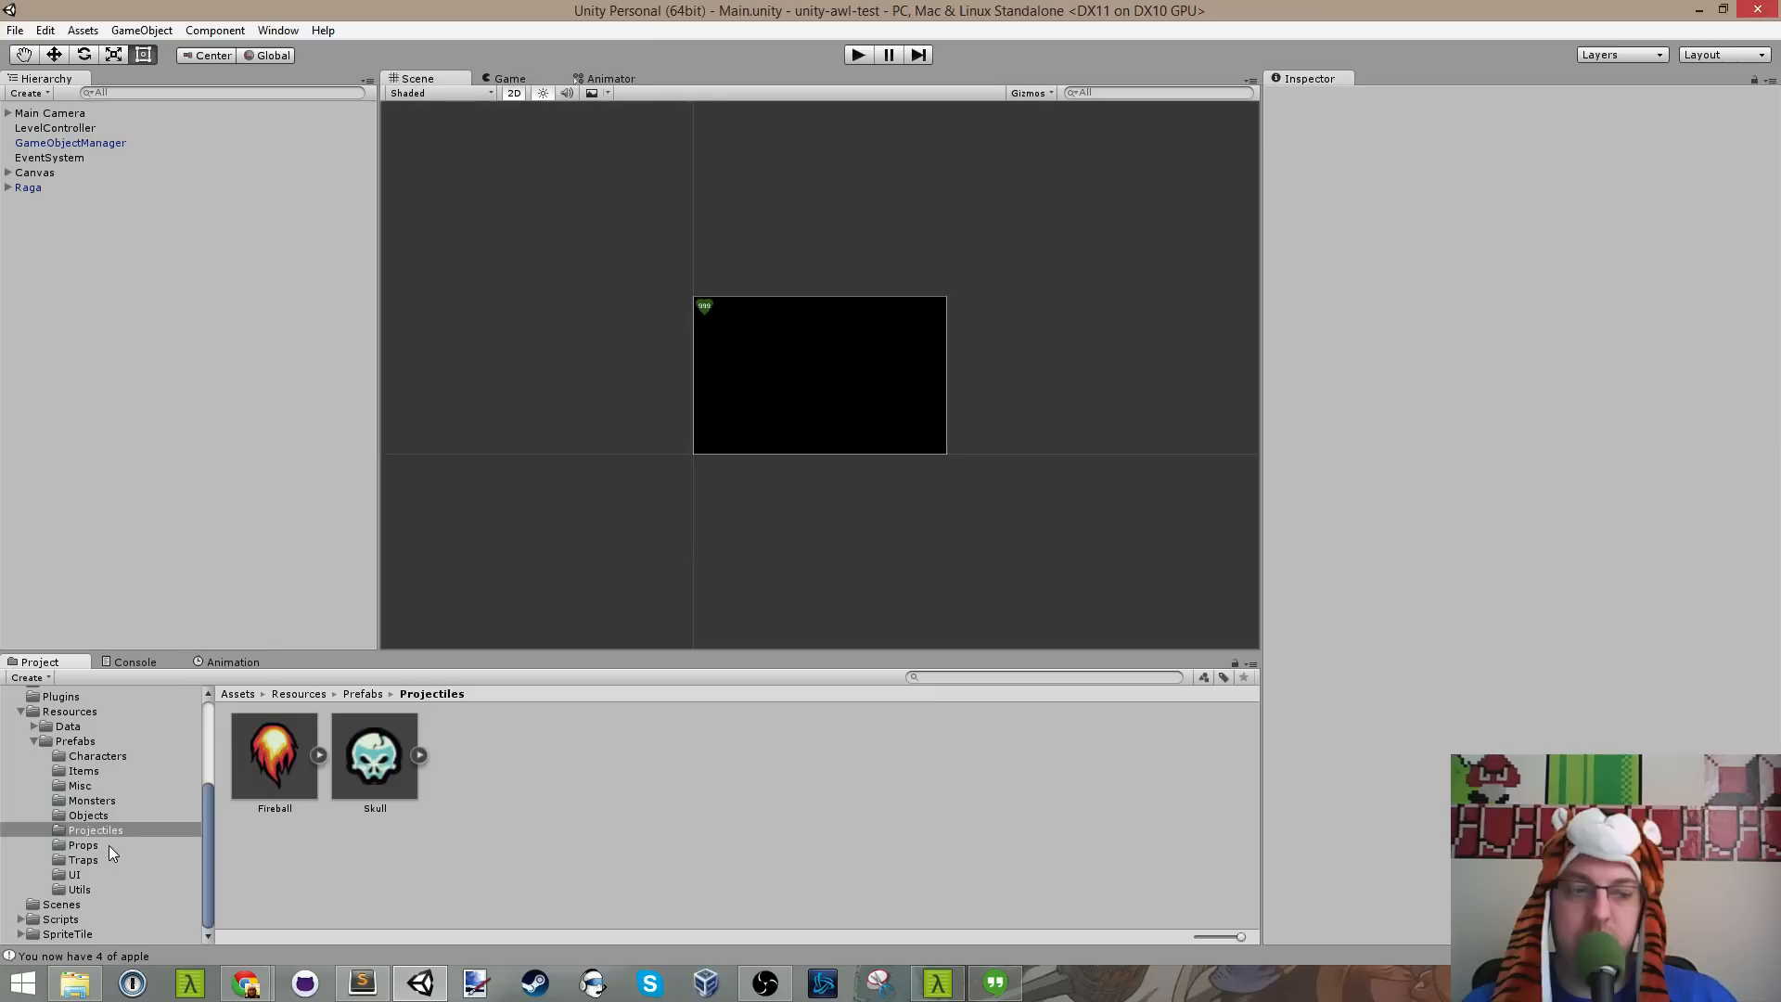
Step: Examine the Block prefab's layer and components in the Objects prefab folder, and return to the Projectiles folder
{"action": "left_click", "coordinate": [105, 816]}
{"action": "left_click", "coordinate": [364, 756]}
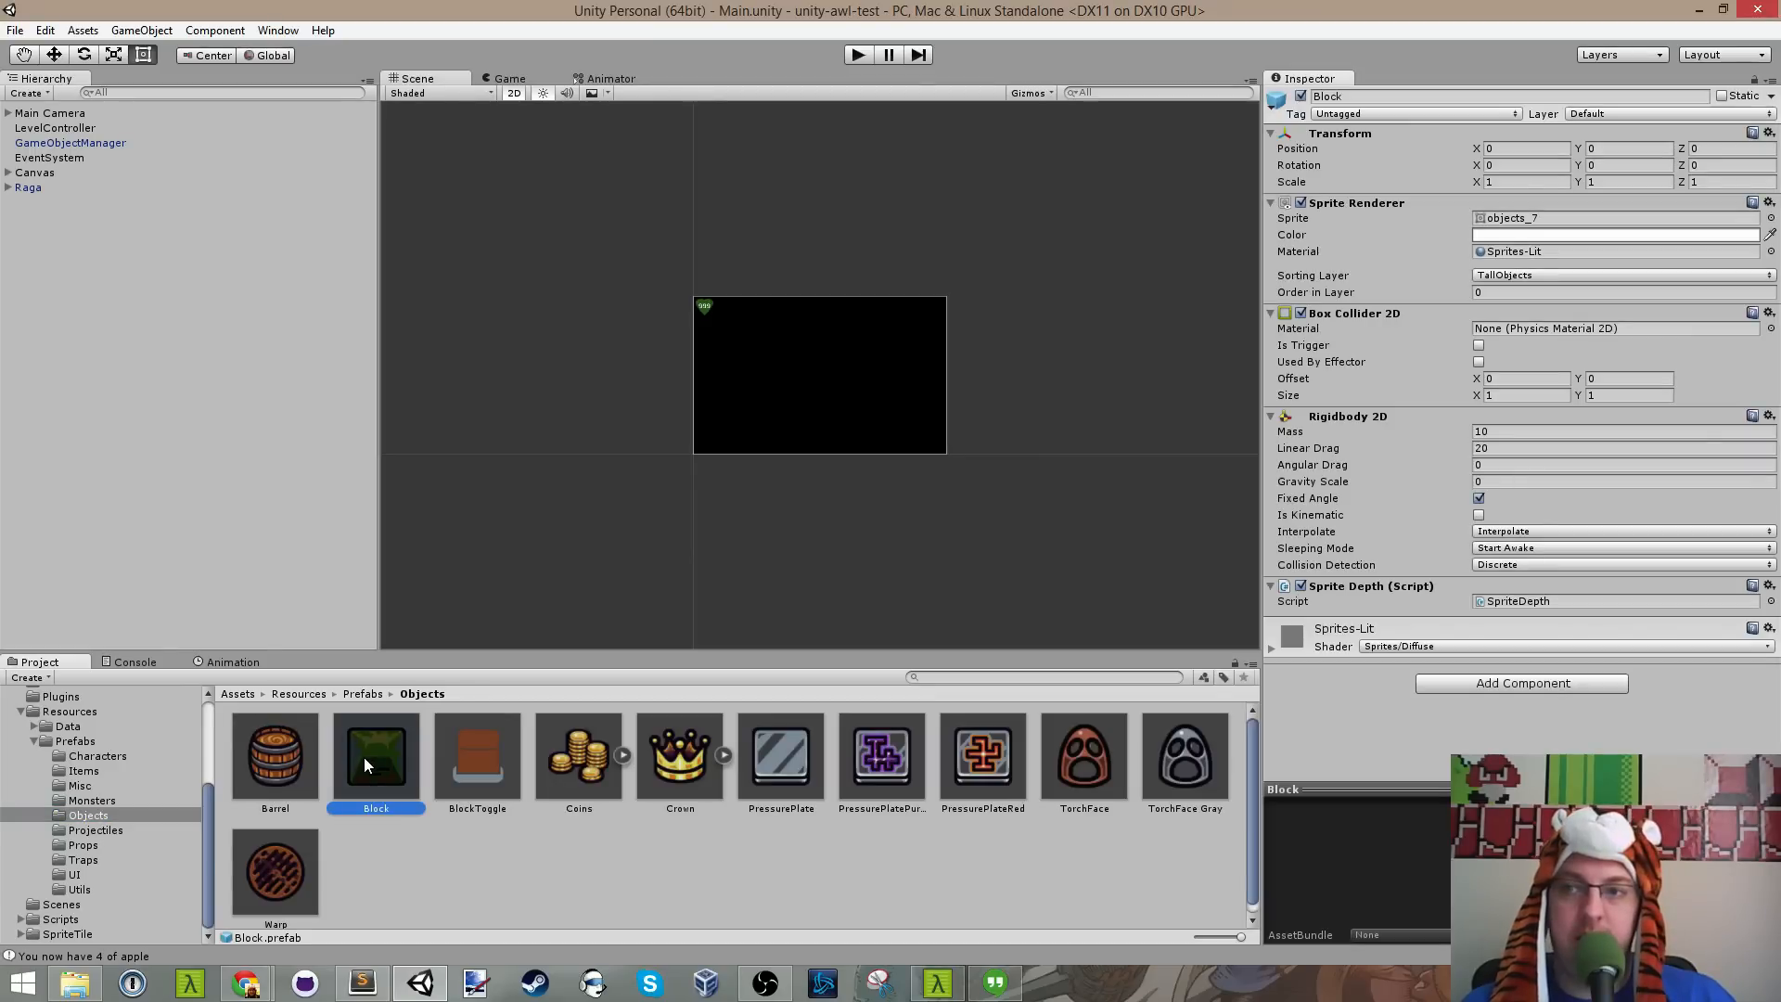
{"action": "left_click", "coordinate": [469, 893]}
{"action": "left_click", "coordinate": [498, 733]}
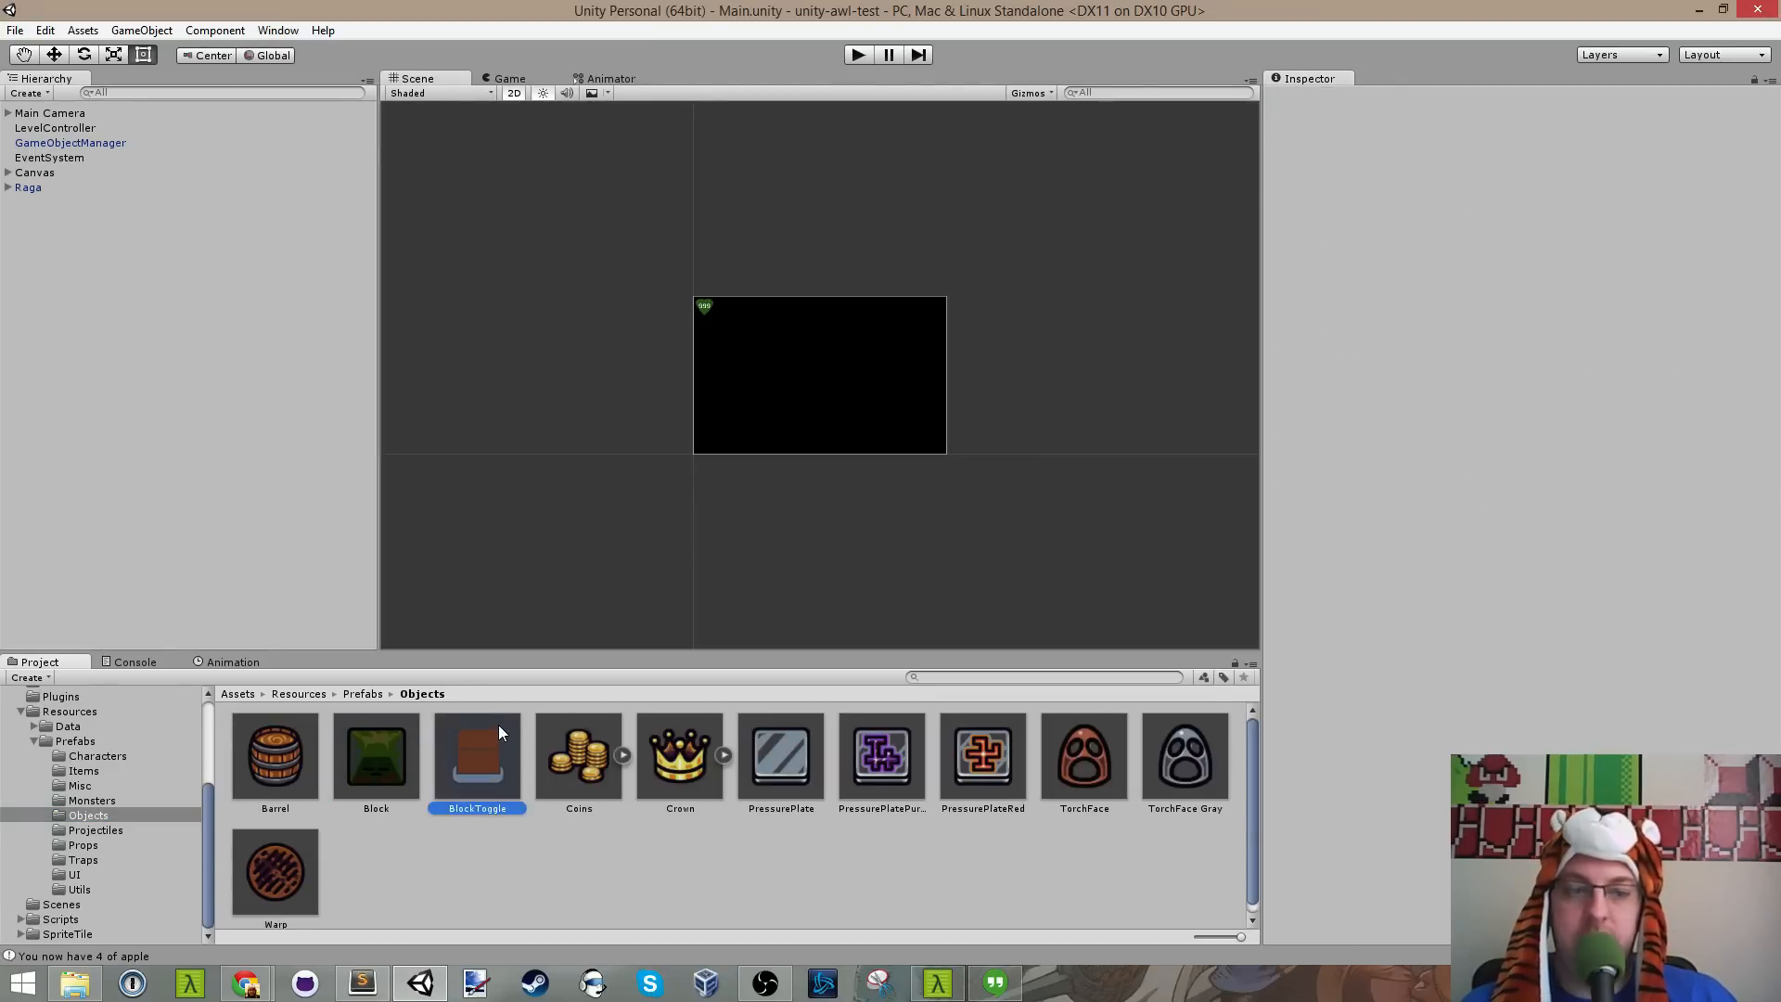
{"action": "left_click", "coordinate": [507, 906]}
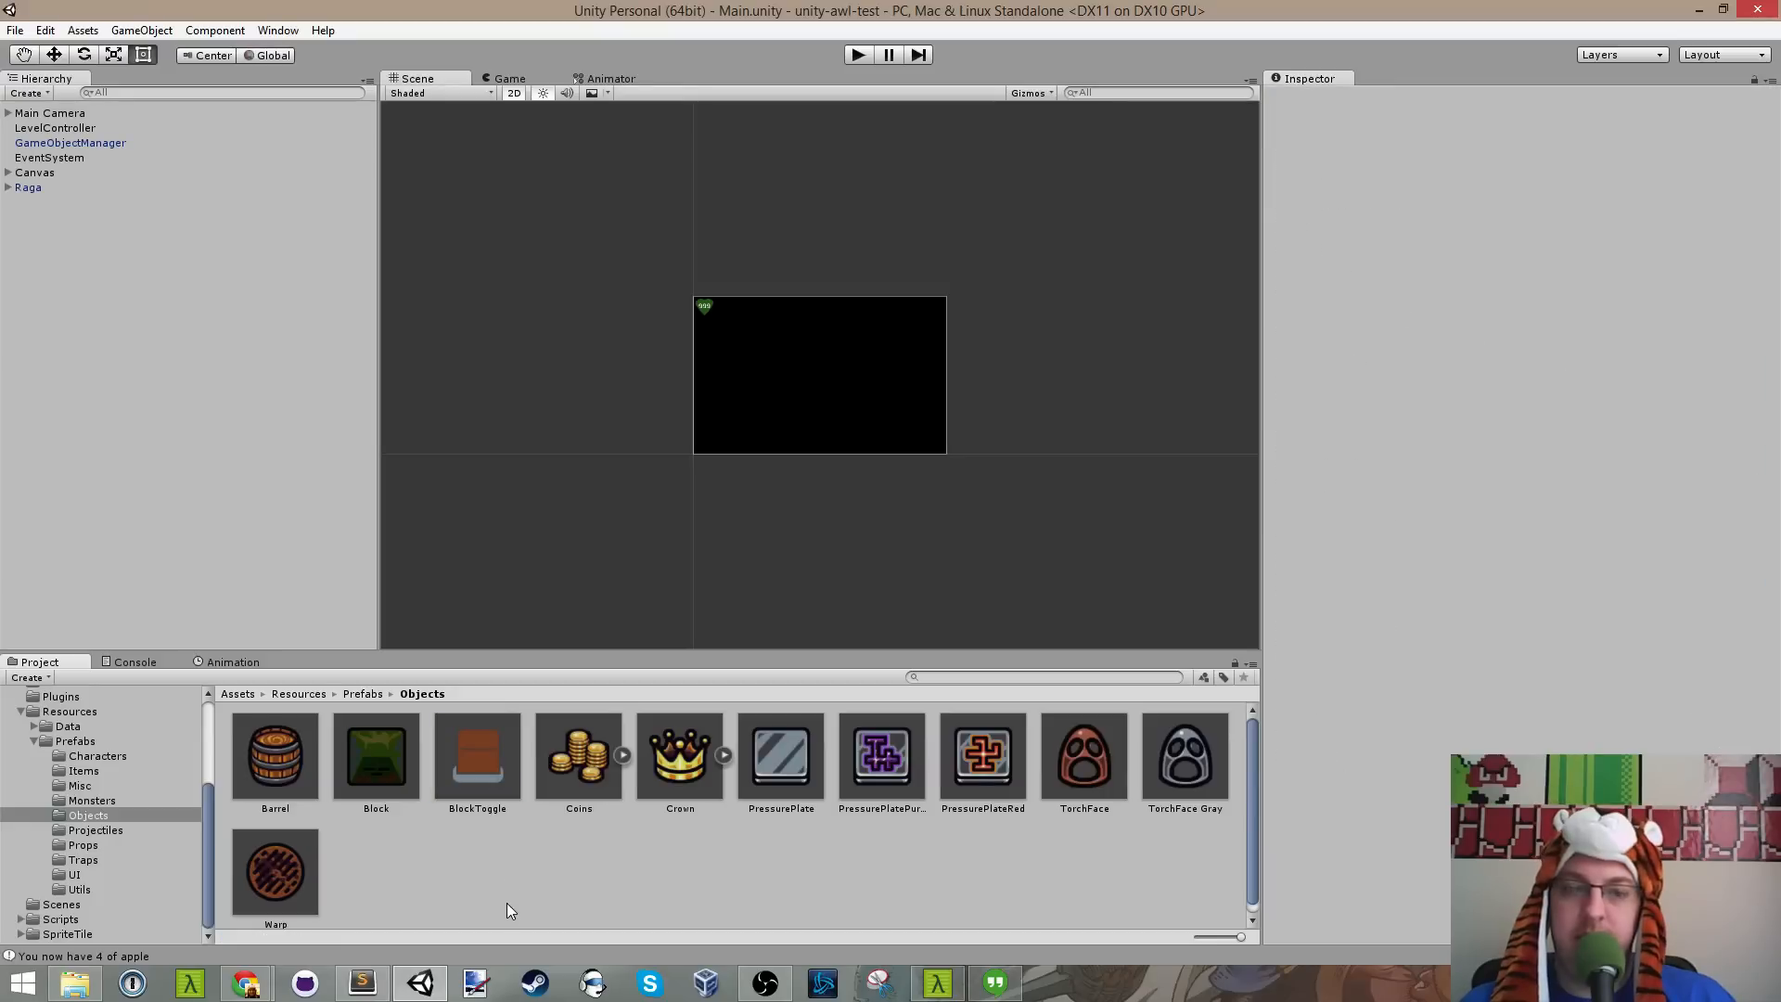
{"action": "left_click", "coordinate": [106, 829]}
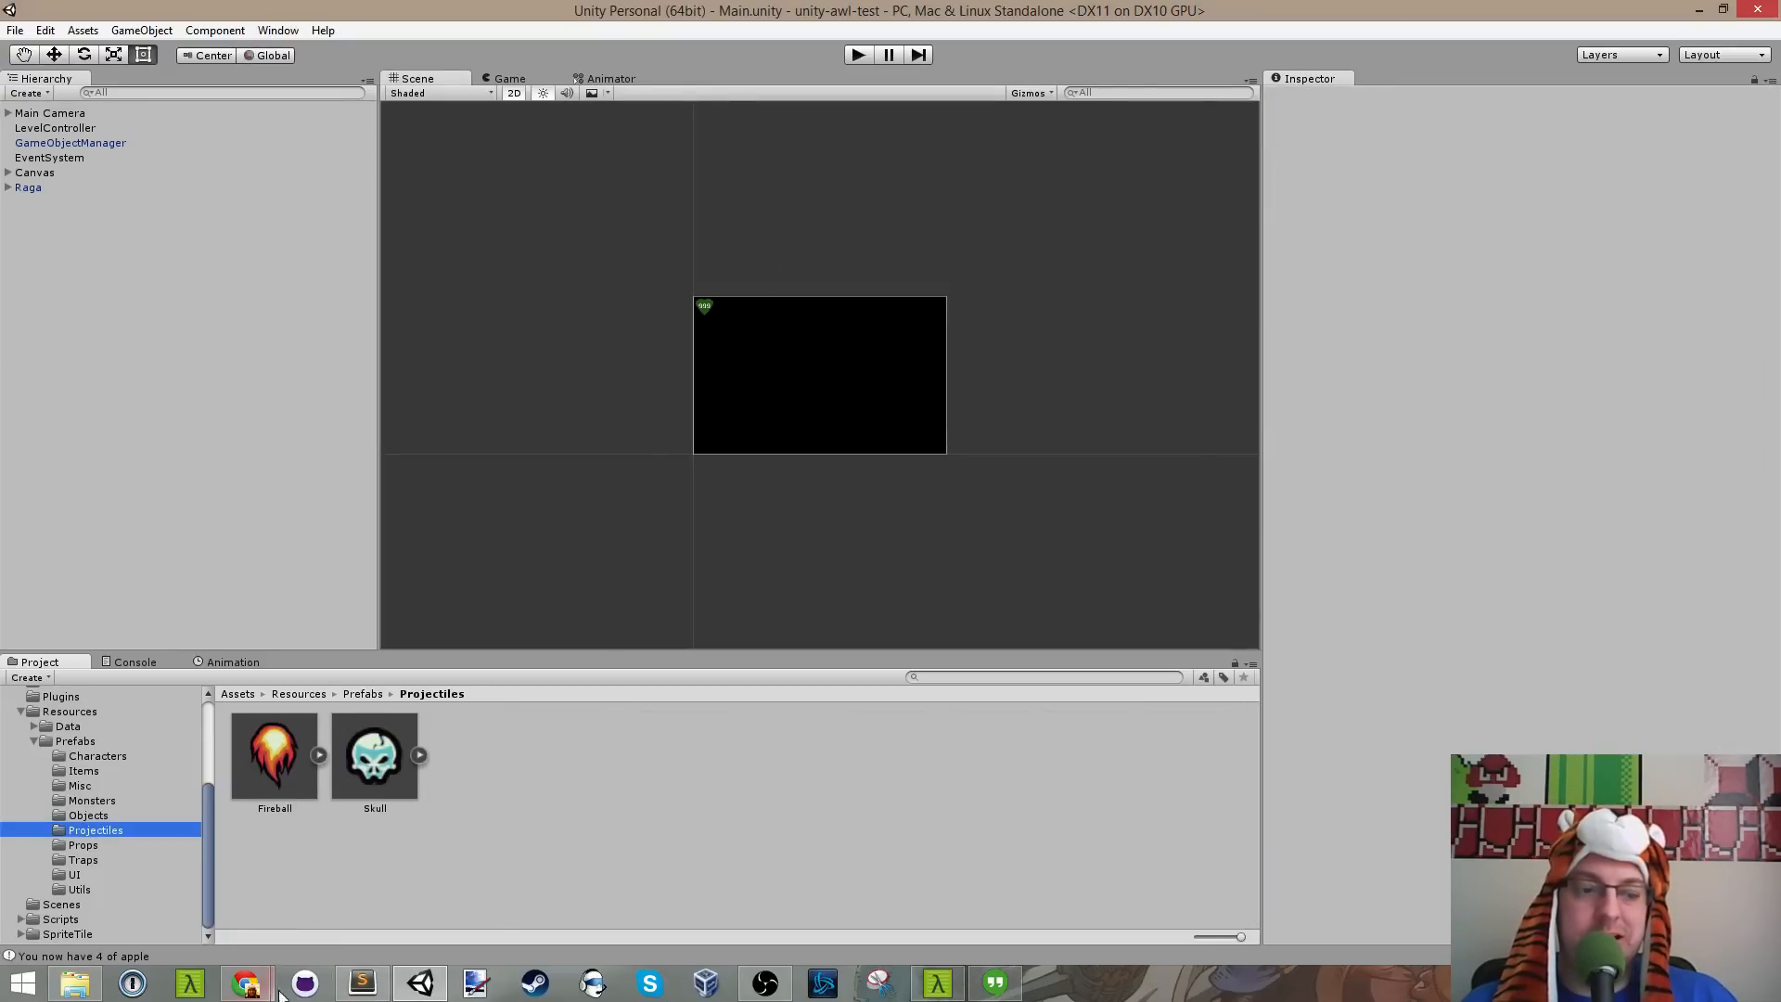
Step: Switch to Sublime Text, set nextLevelName in TileMapTest.cs to "Garden1" and save the script
{"action": "left_click", "coordinate": [362, 983]}
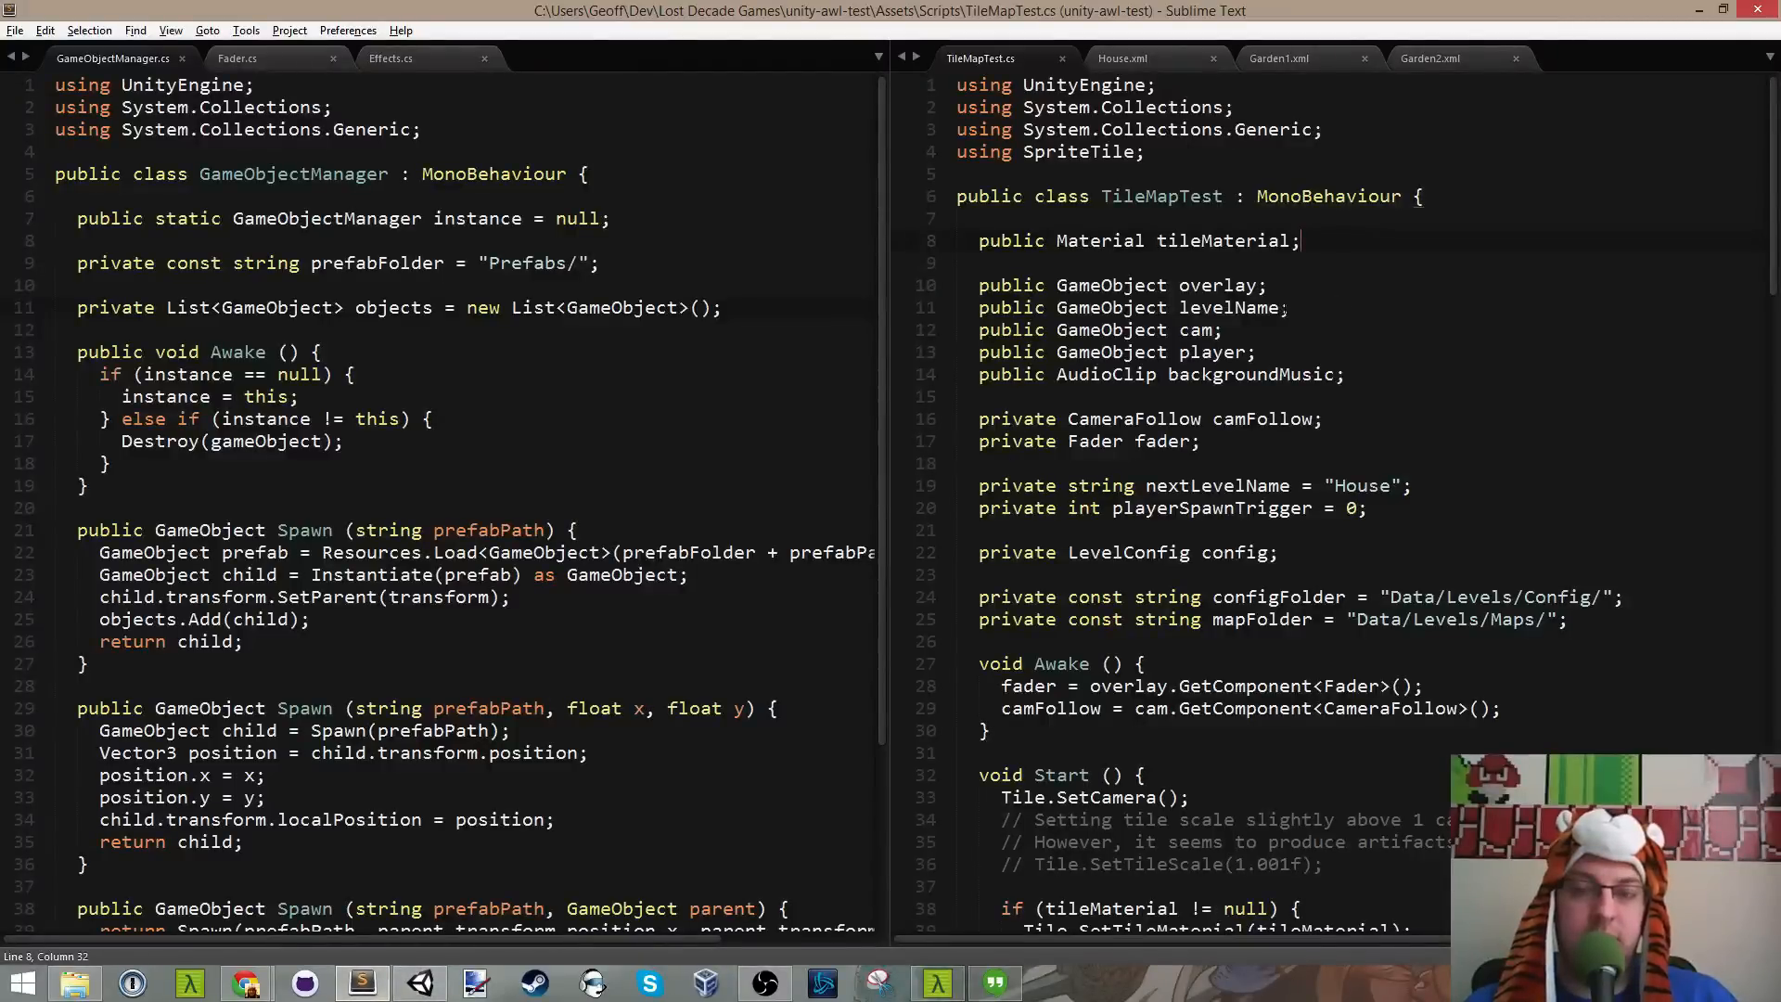
{"action": "left_click", "coordinate": [1122, 57]}
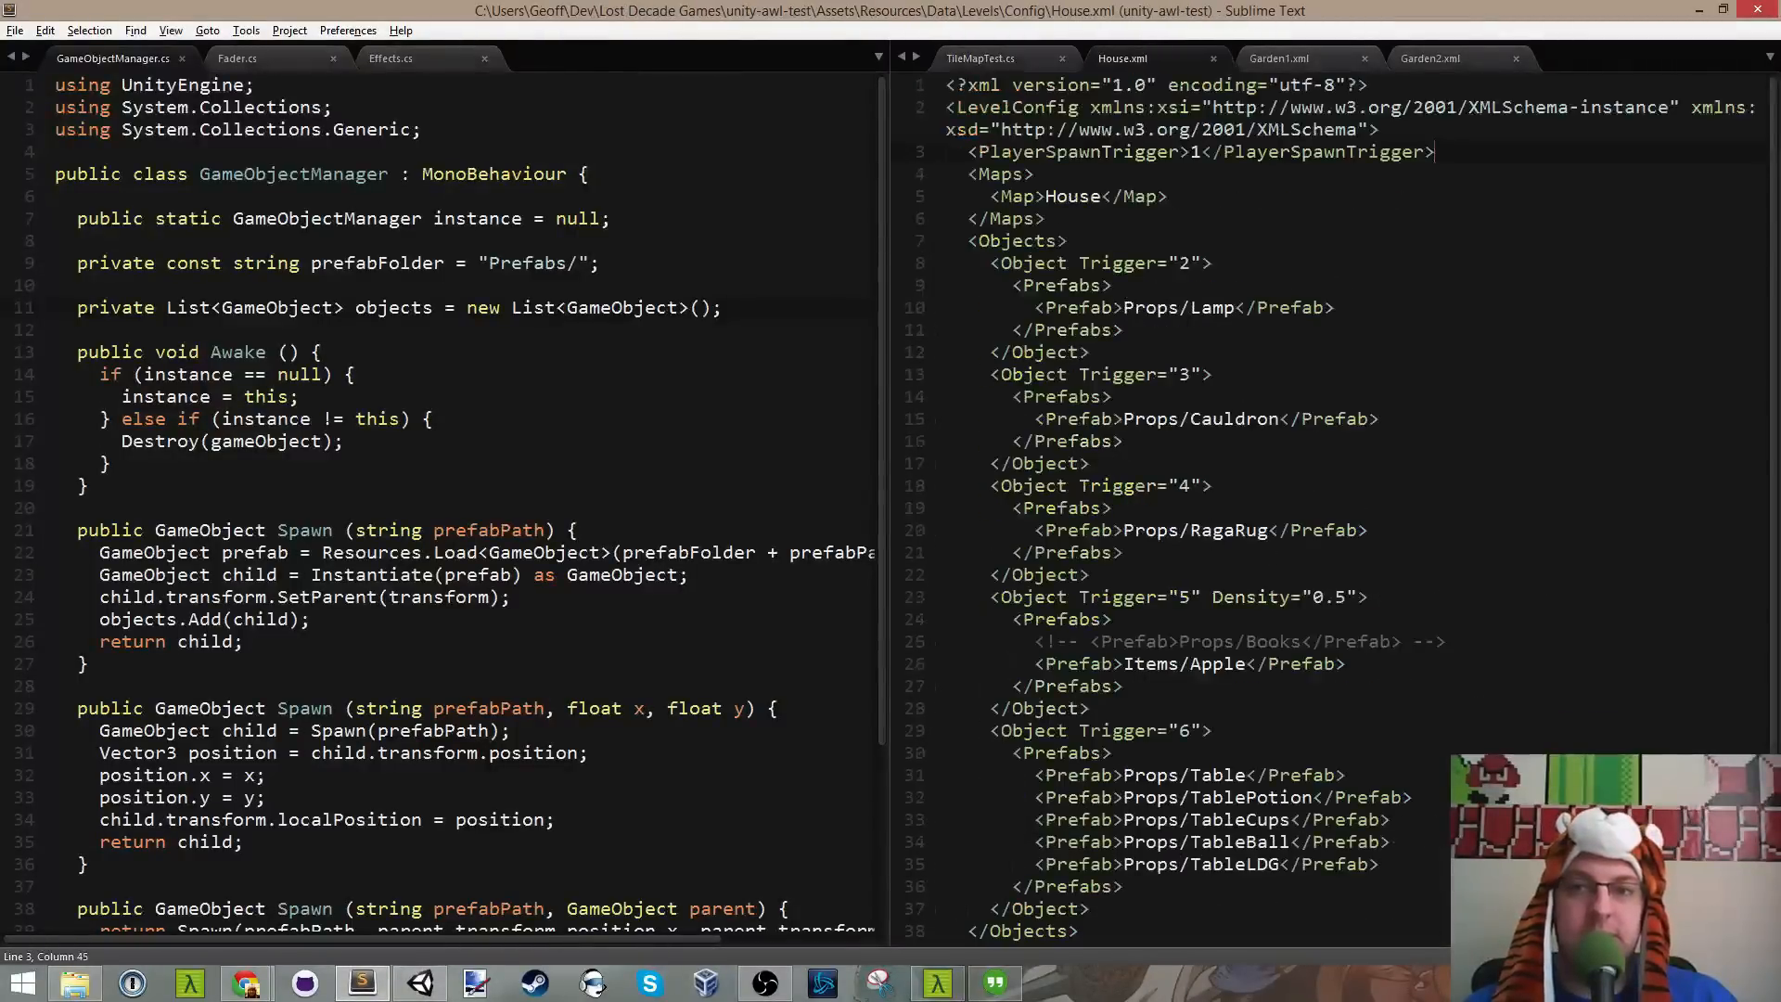
{"action": "left_click", "coordinate": [1020, 67]}
{"action": "double_click", "coordinate": [1359, 485]}
{"action": "type", "text": "Gard"}
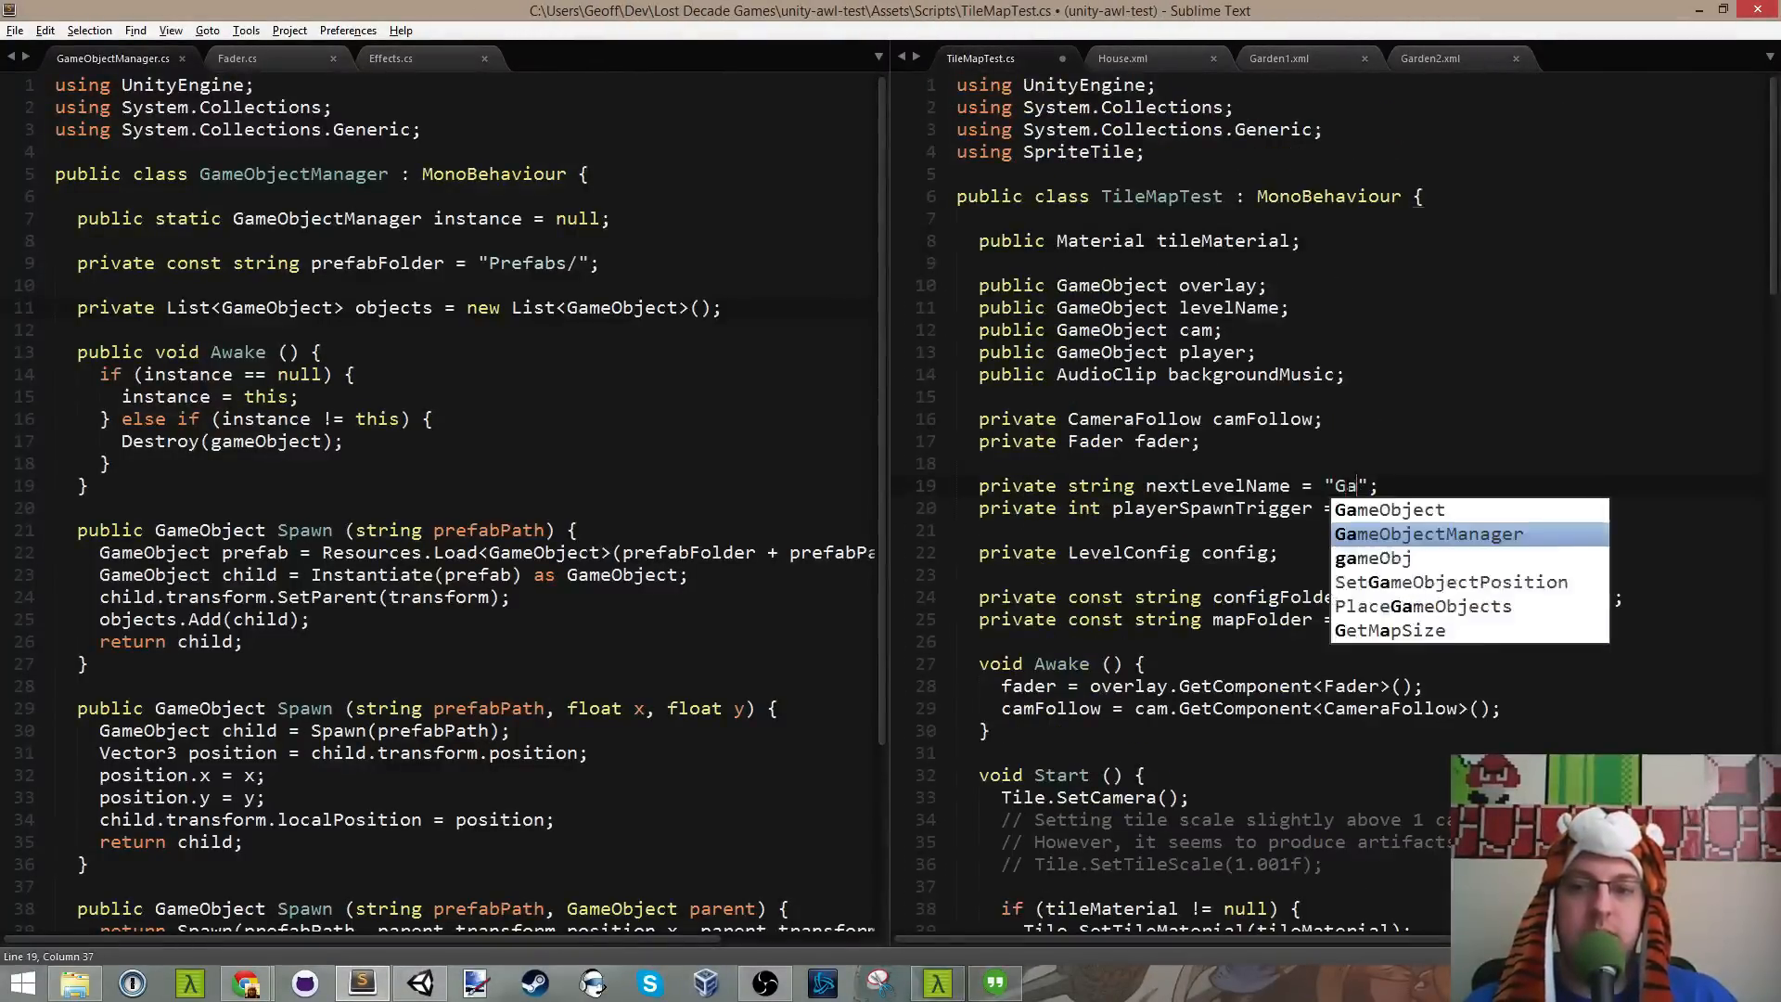
{"action": "key", "text": "ctrl+s"}
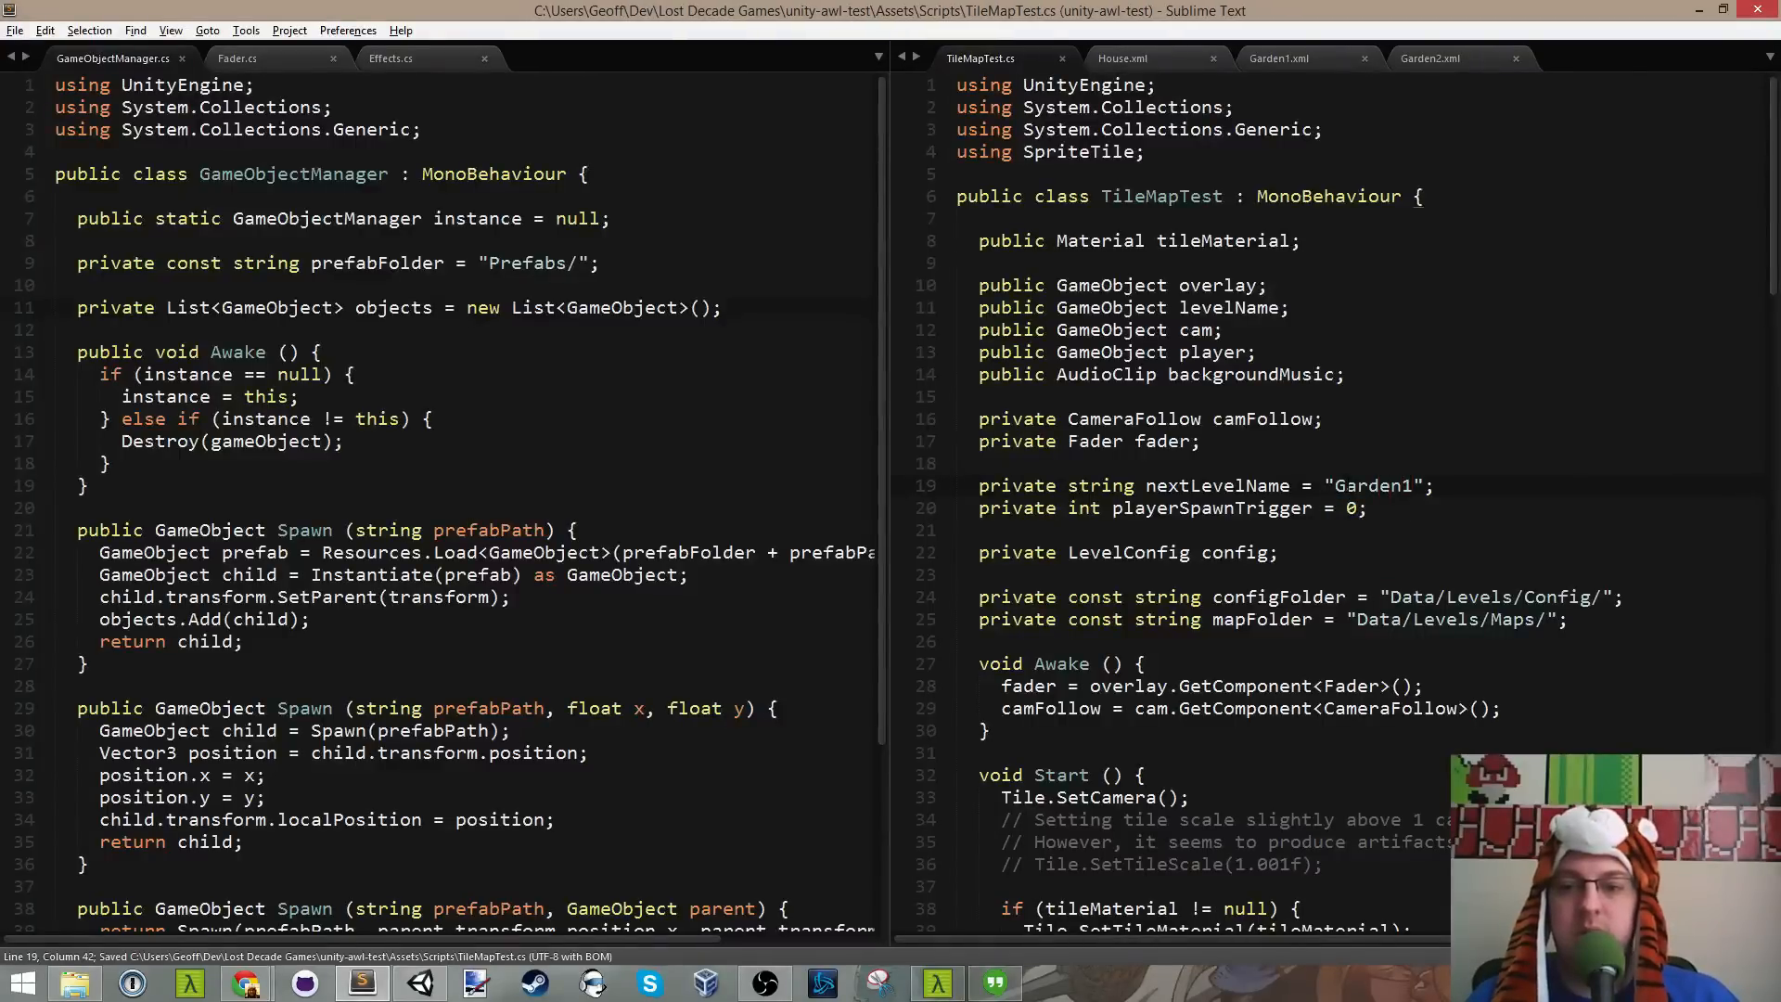
Step: Return to Unity, play-test the Garden1 level by collecting the two apples near the start, and stop the game
{"action": "key", "text": "alt+Tab"}
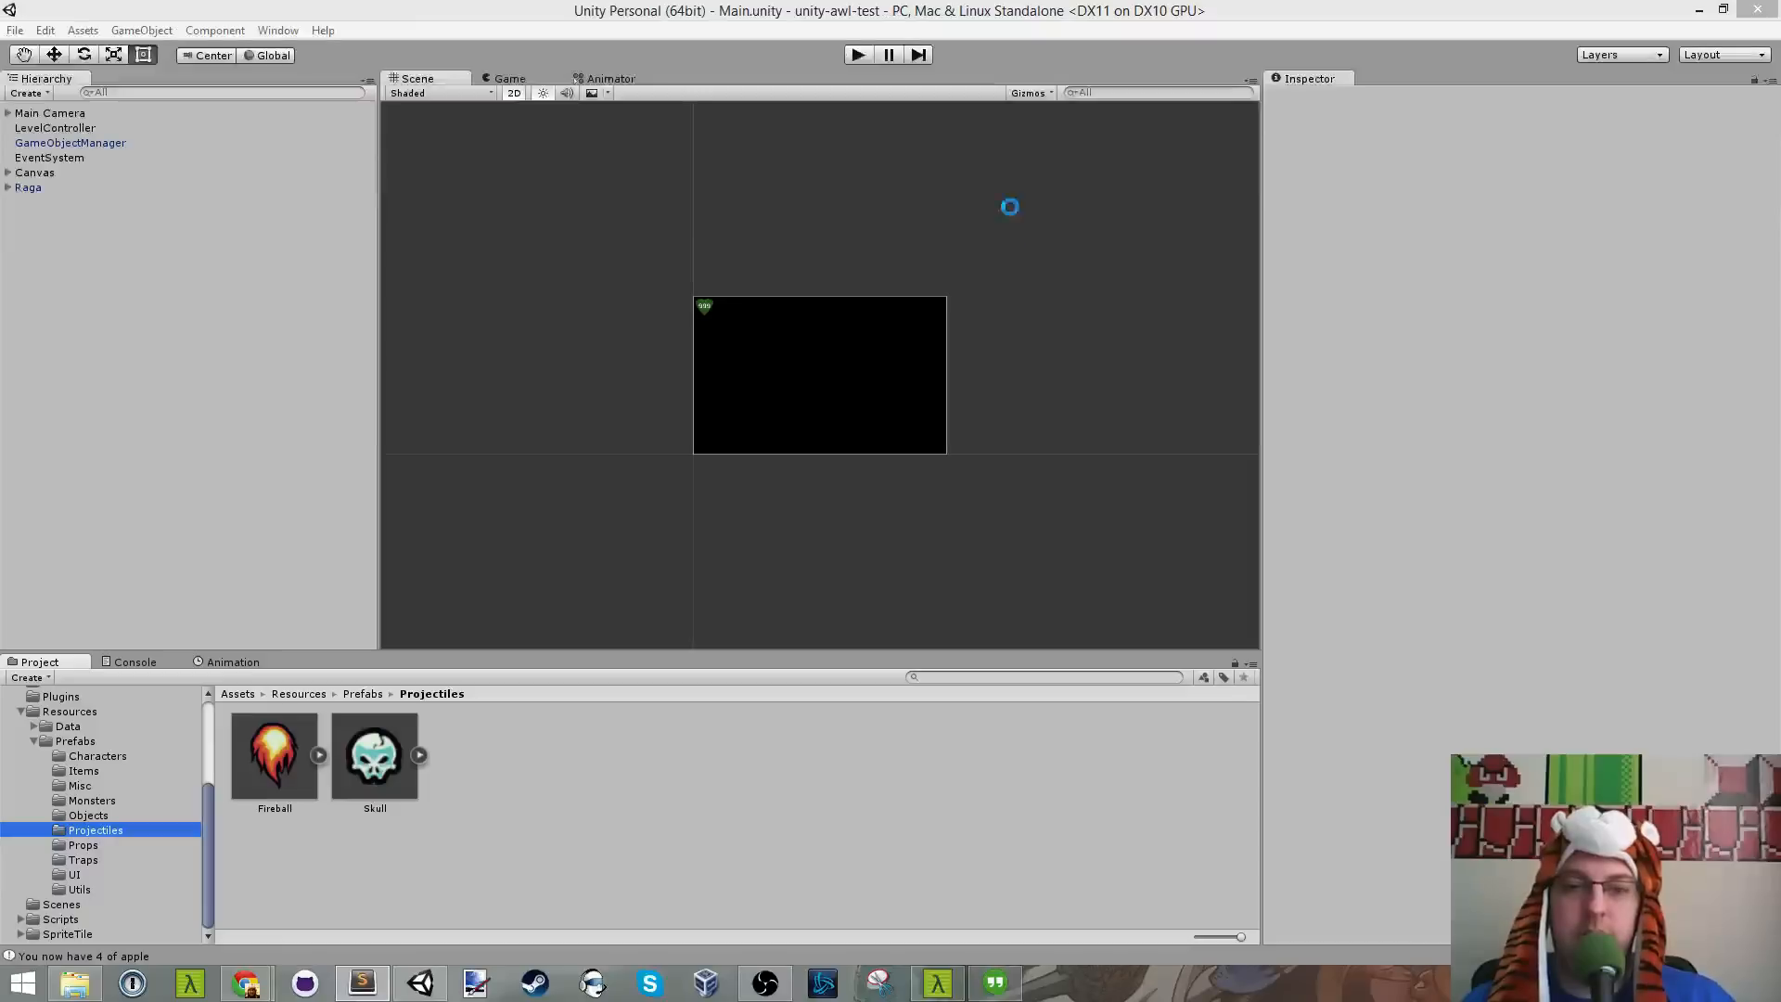
{"action": "left_click", "coordinate": [858, 55]}
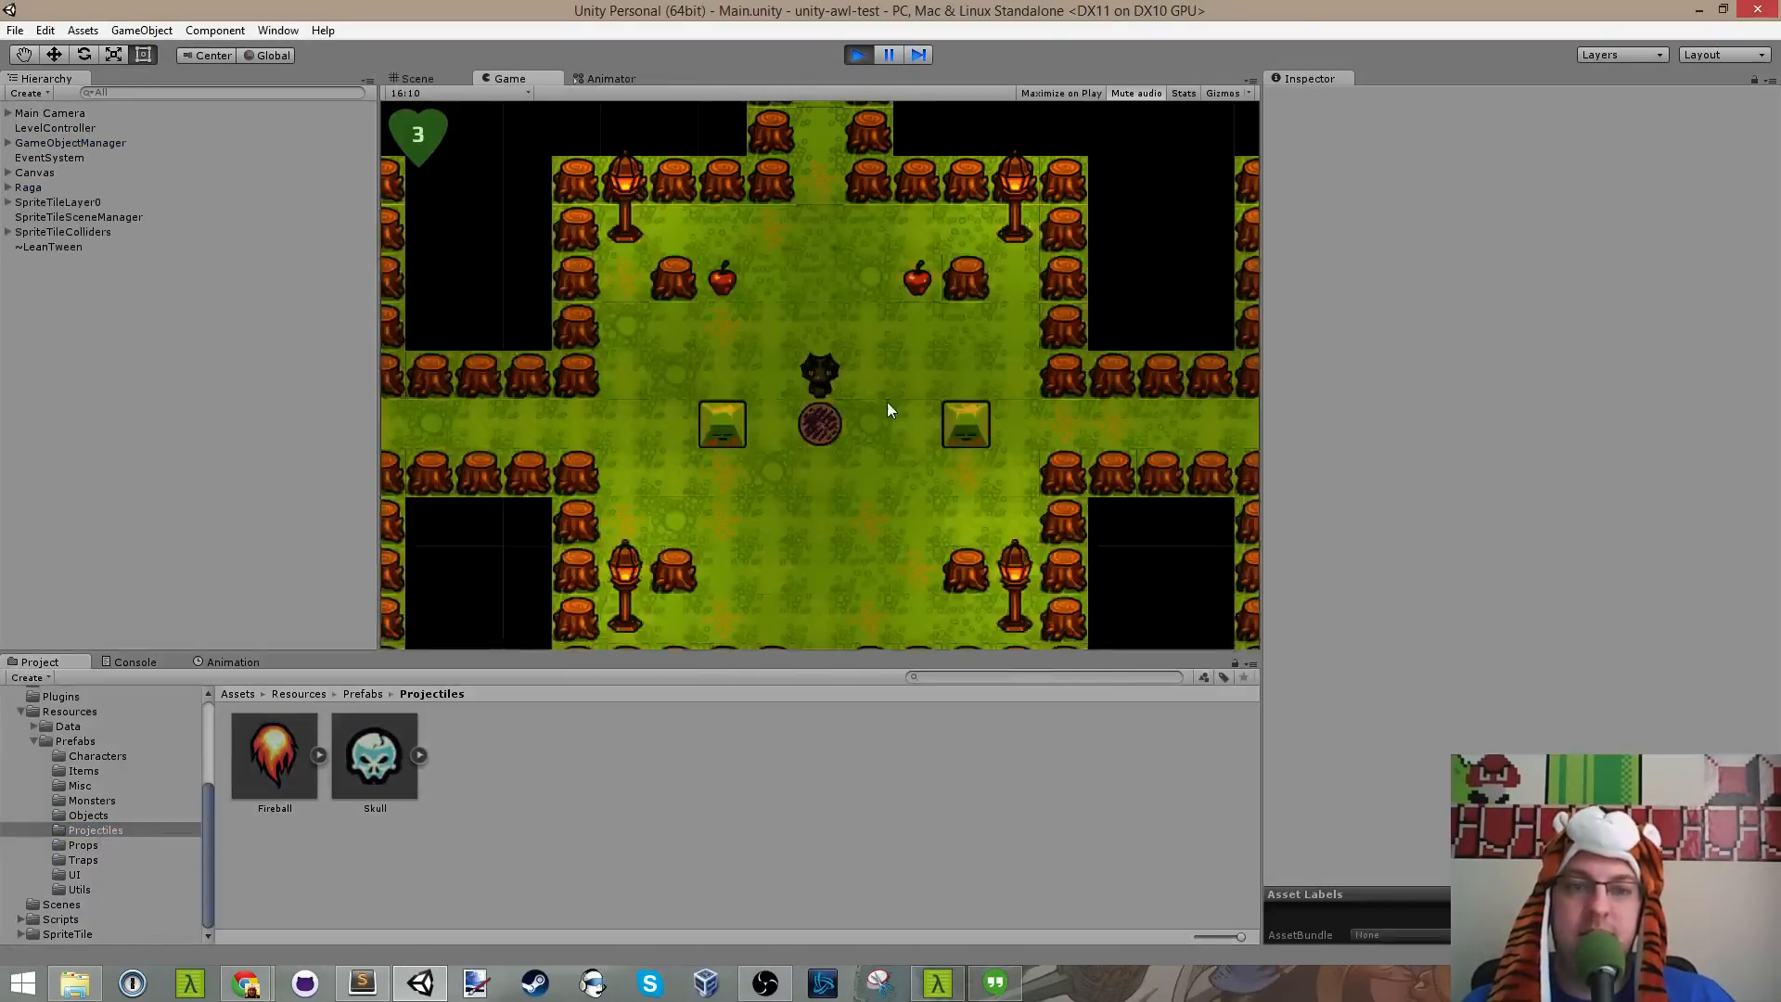
{"action": "key", "text": "w"}
{"action": "key", "text": "a"}
{"action": "key", "text": "d"}
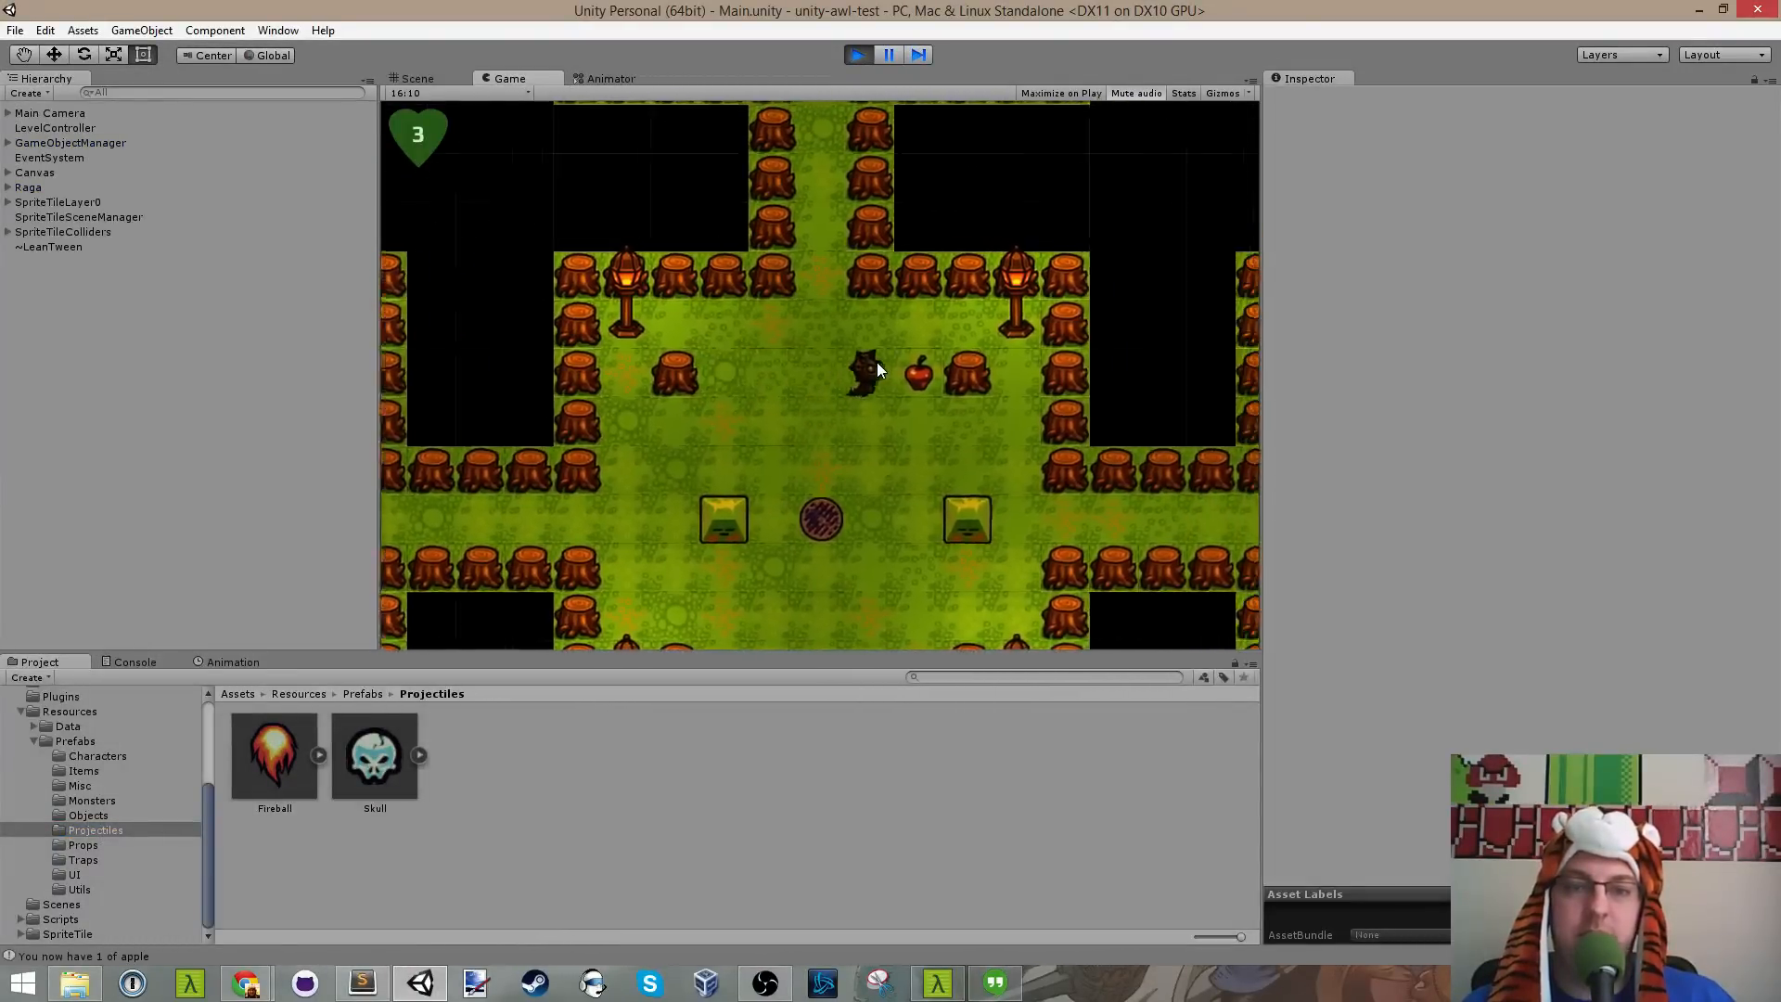
{"action": "key", "text": "s"}
{"action": "key", "text": "Left"}
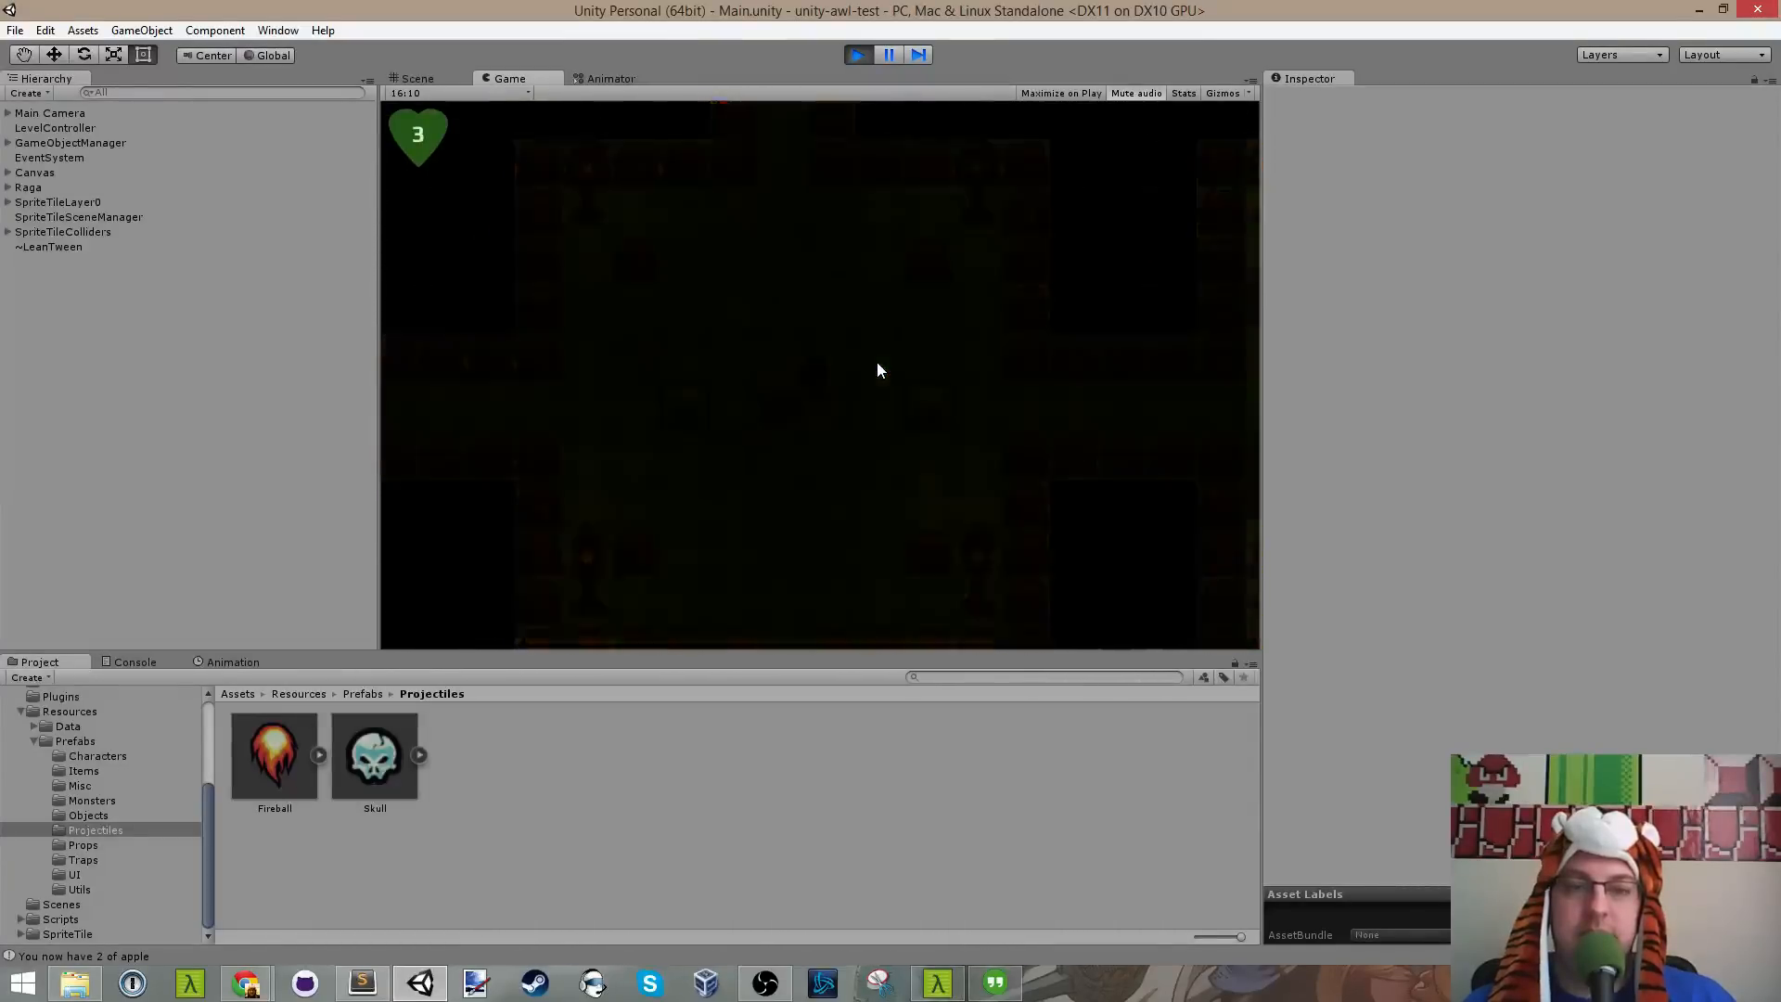
{"action": "left_click", "coordinate": [857, 56]}
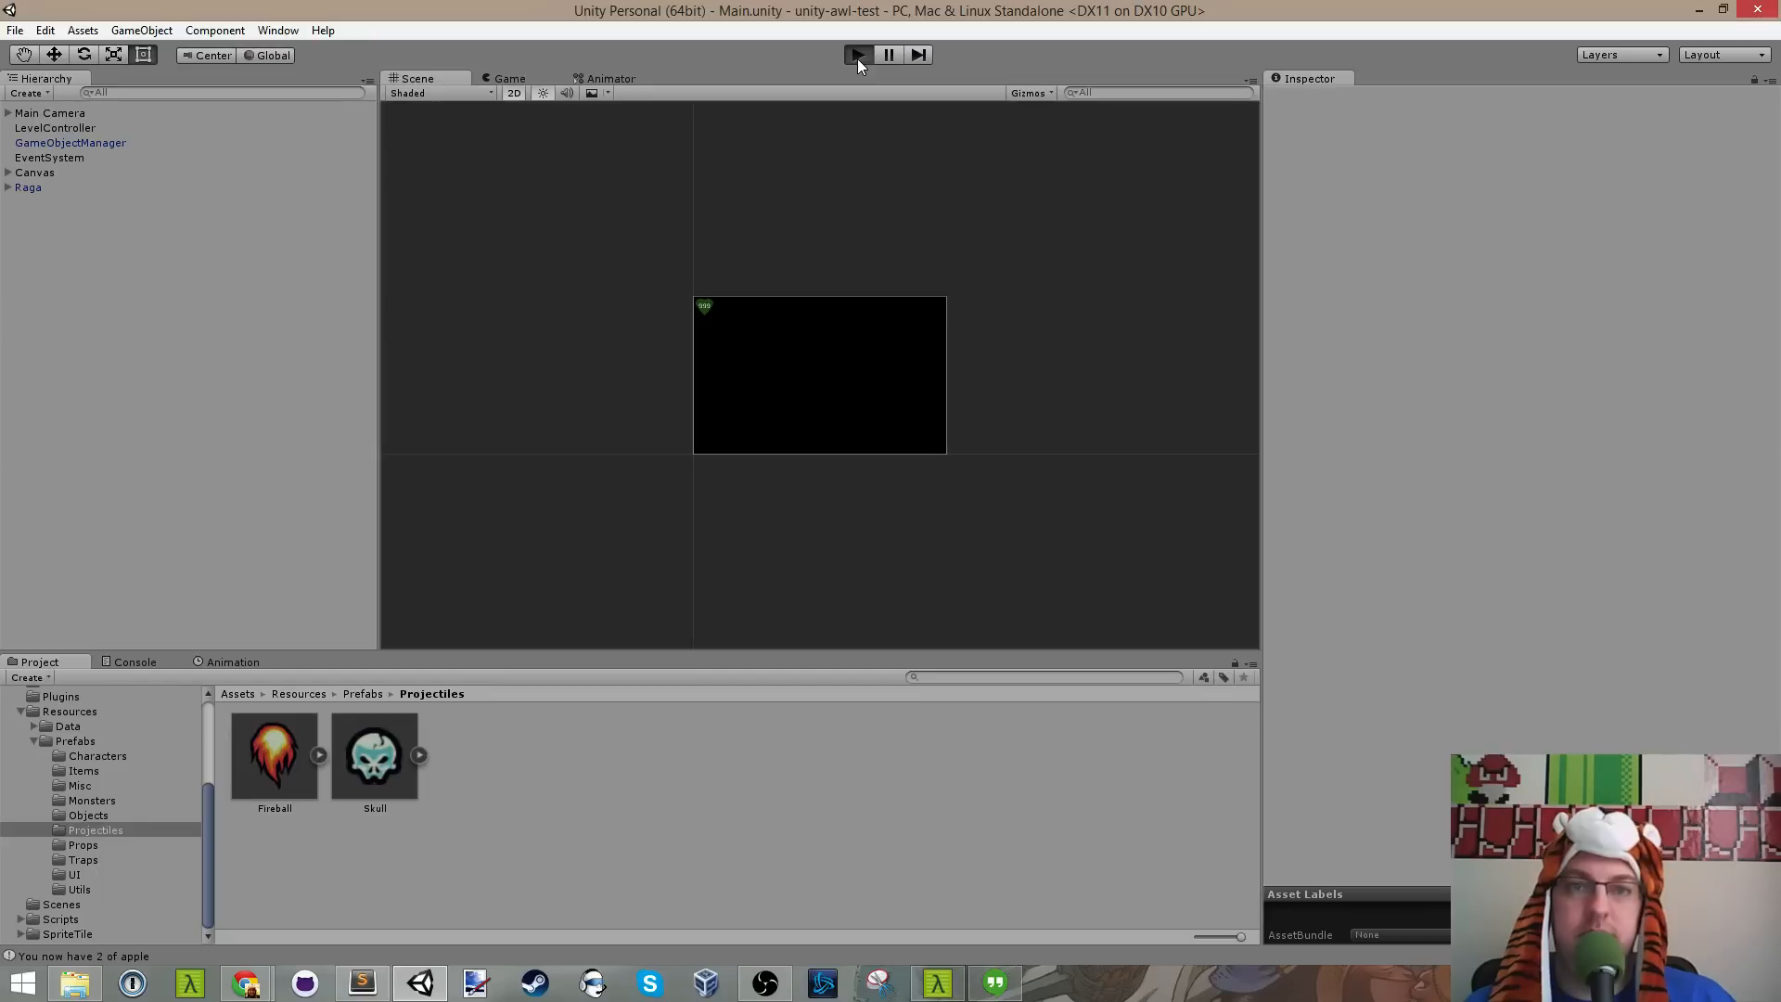
Step: Restart the game, walk the character into the western garden room and collect its scroll and an apple
{"action": "left_click", "coordinate": [857, 55]}
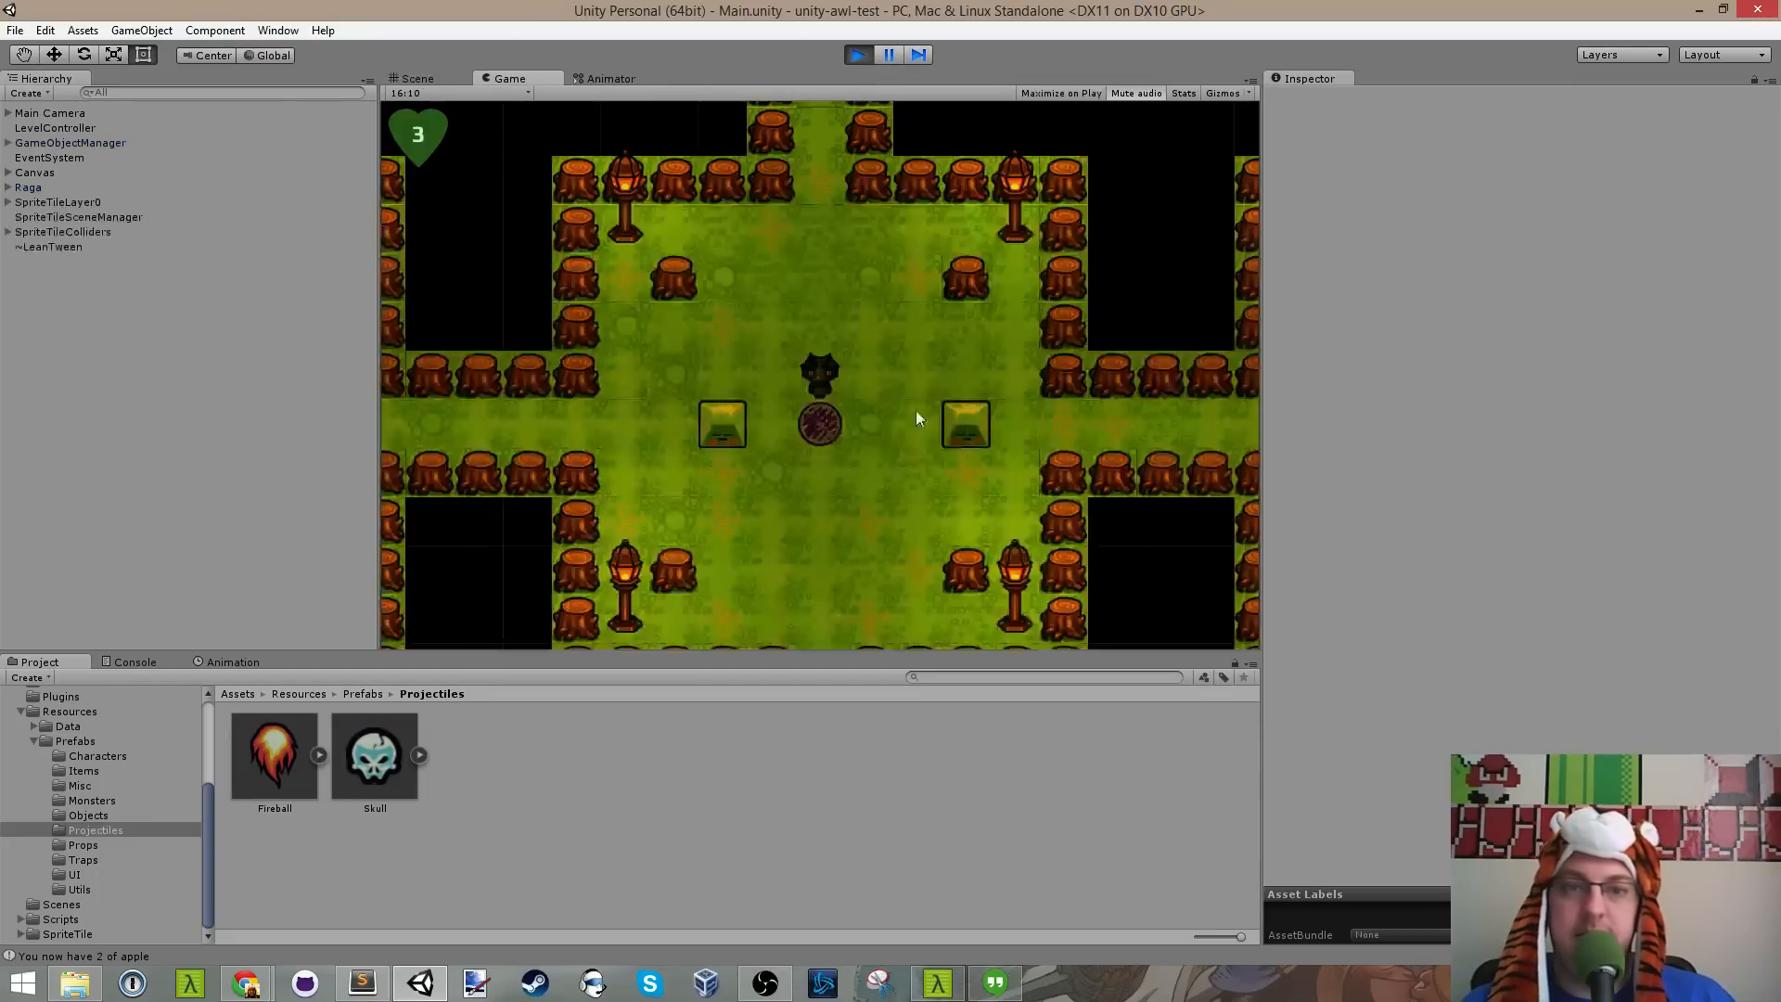
{"action": "key", "text": "Left"}
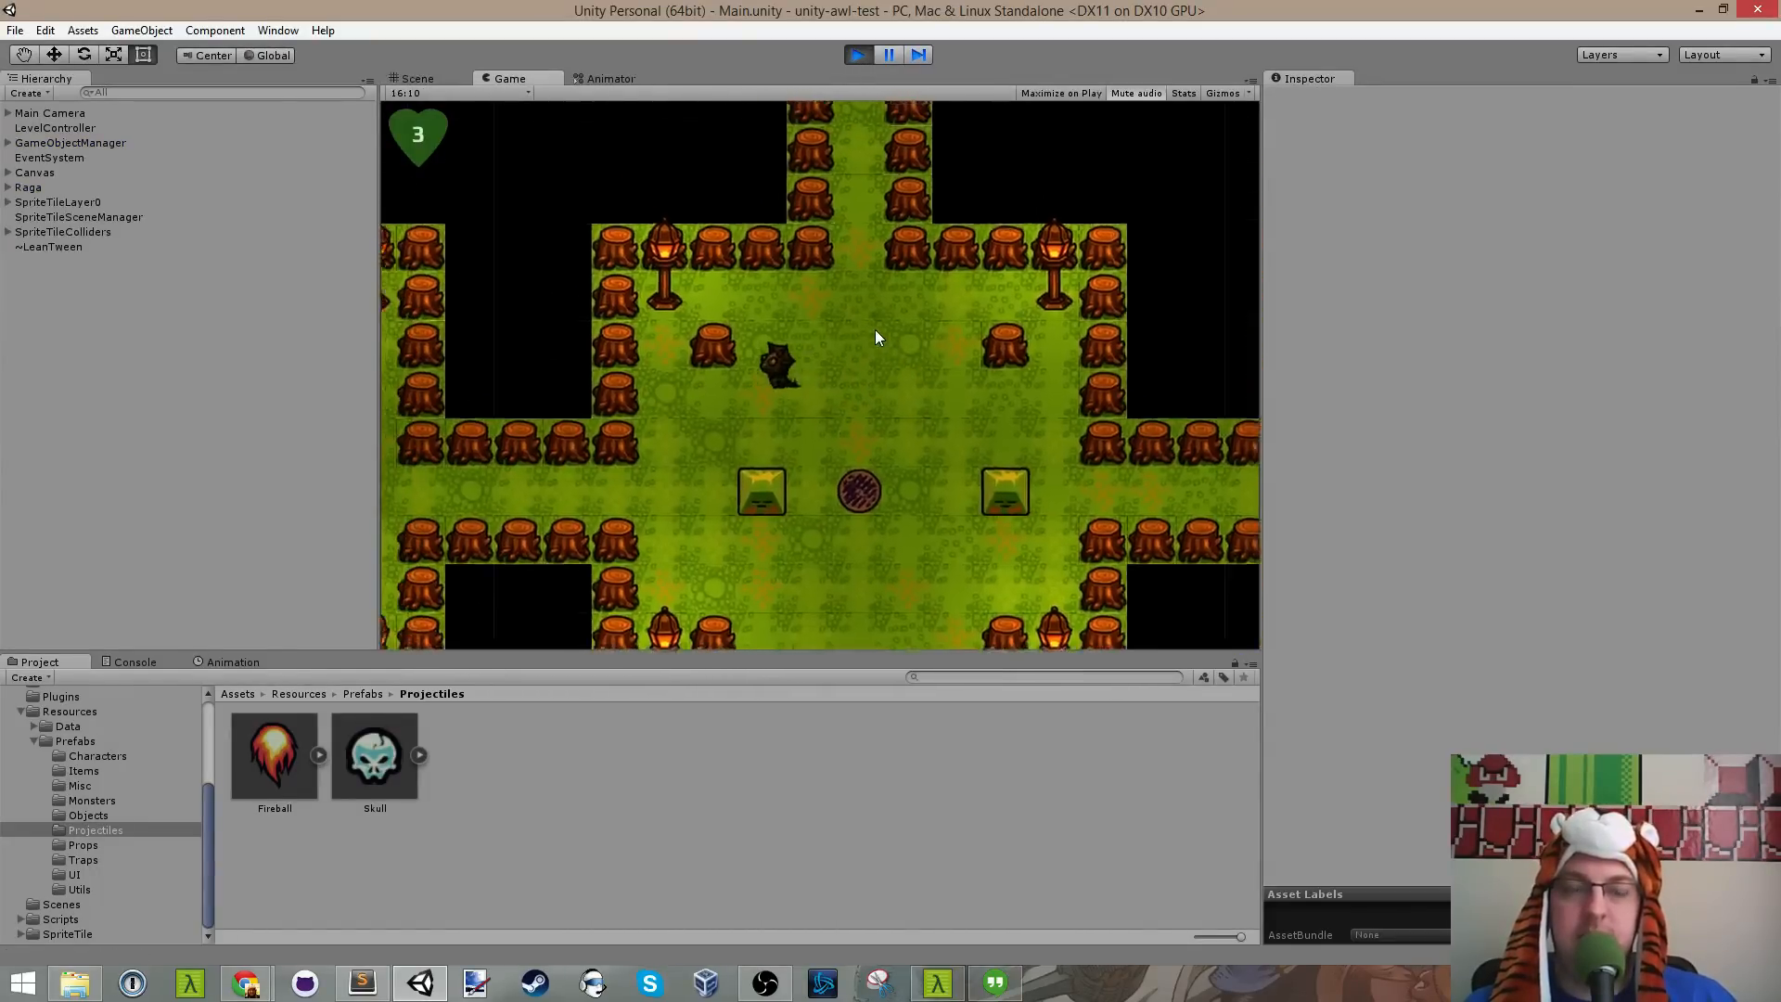
{"action": "key", "text": "Left"}
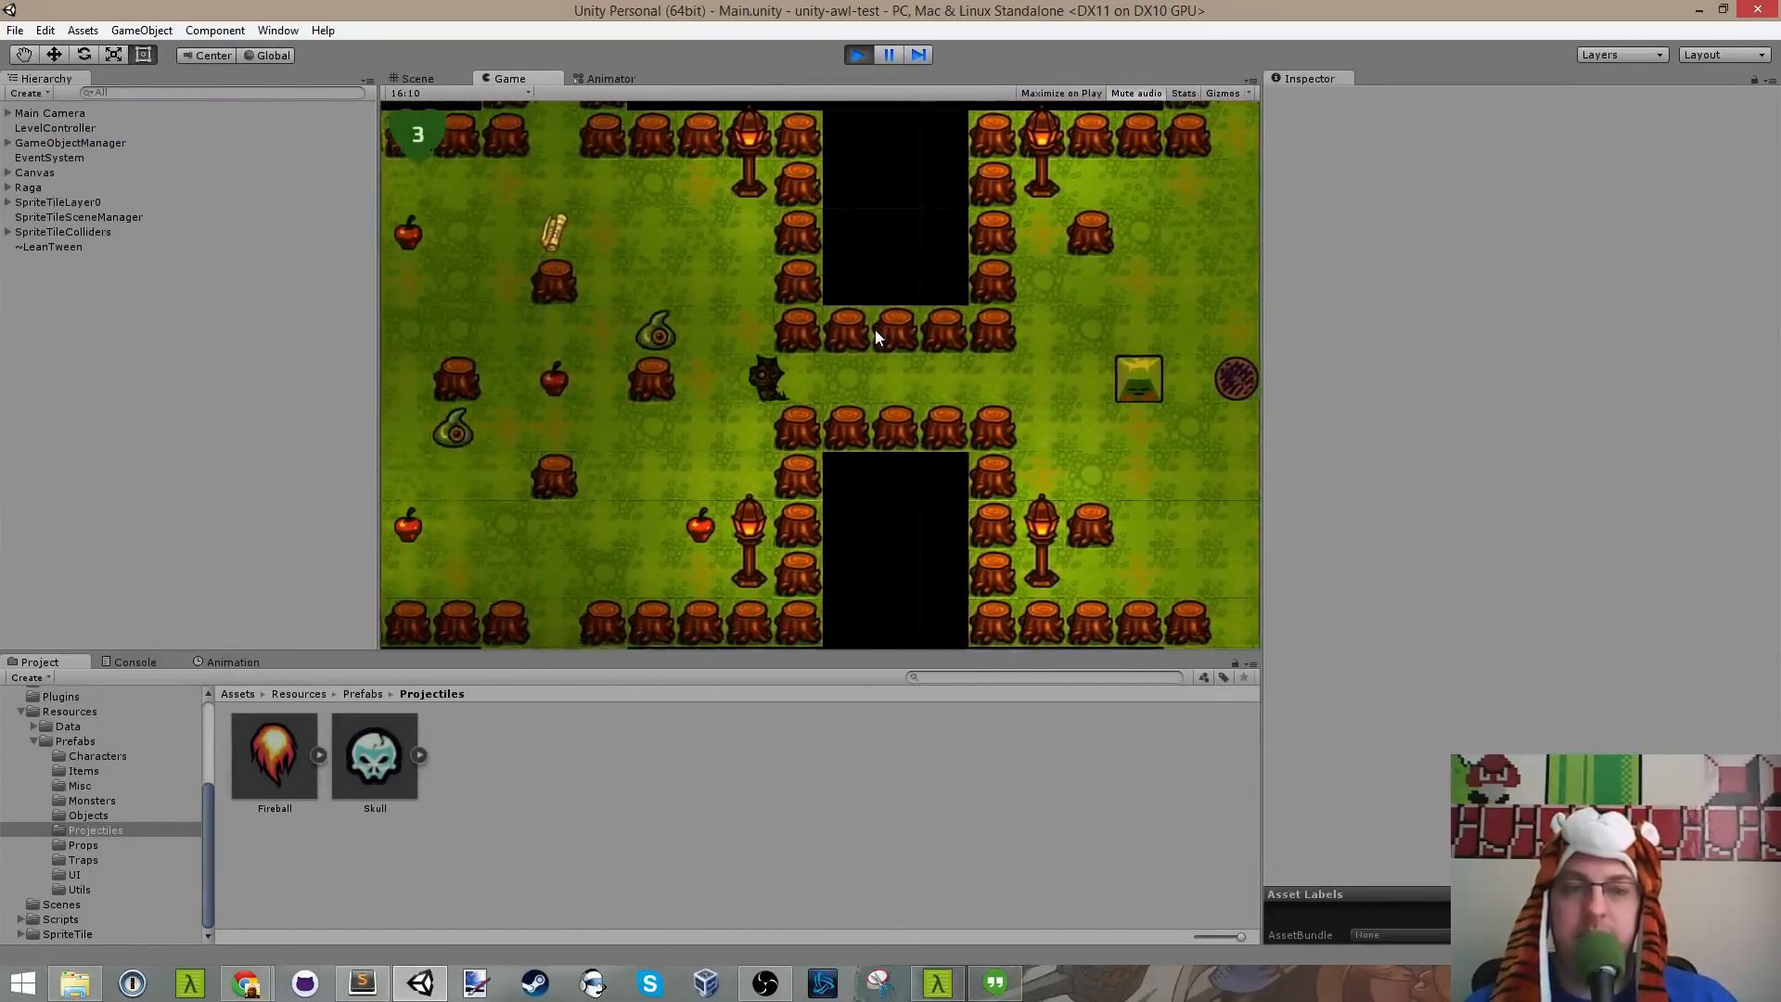
{"action": "key", "text": "Down"}
{"action": "key", "text": "Left"}
{"action": "key", "text": "Down"}
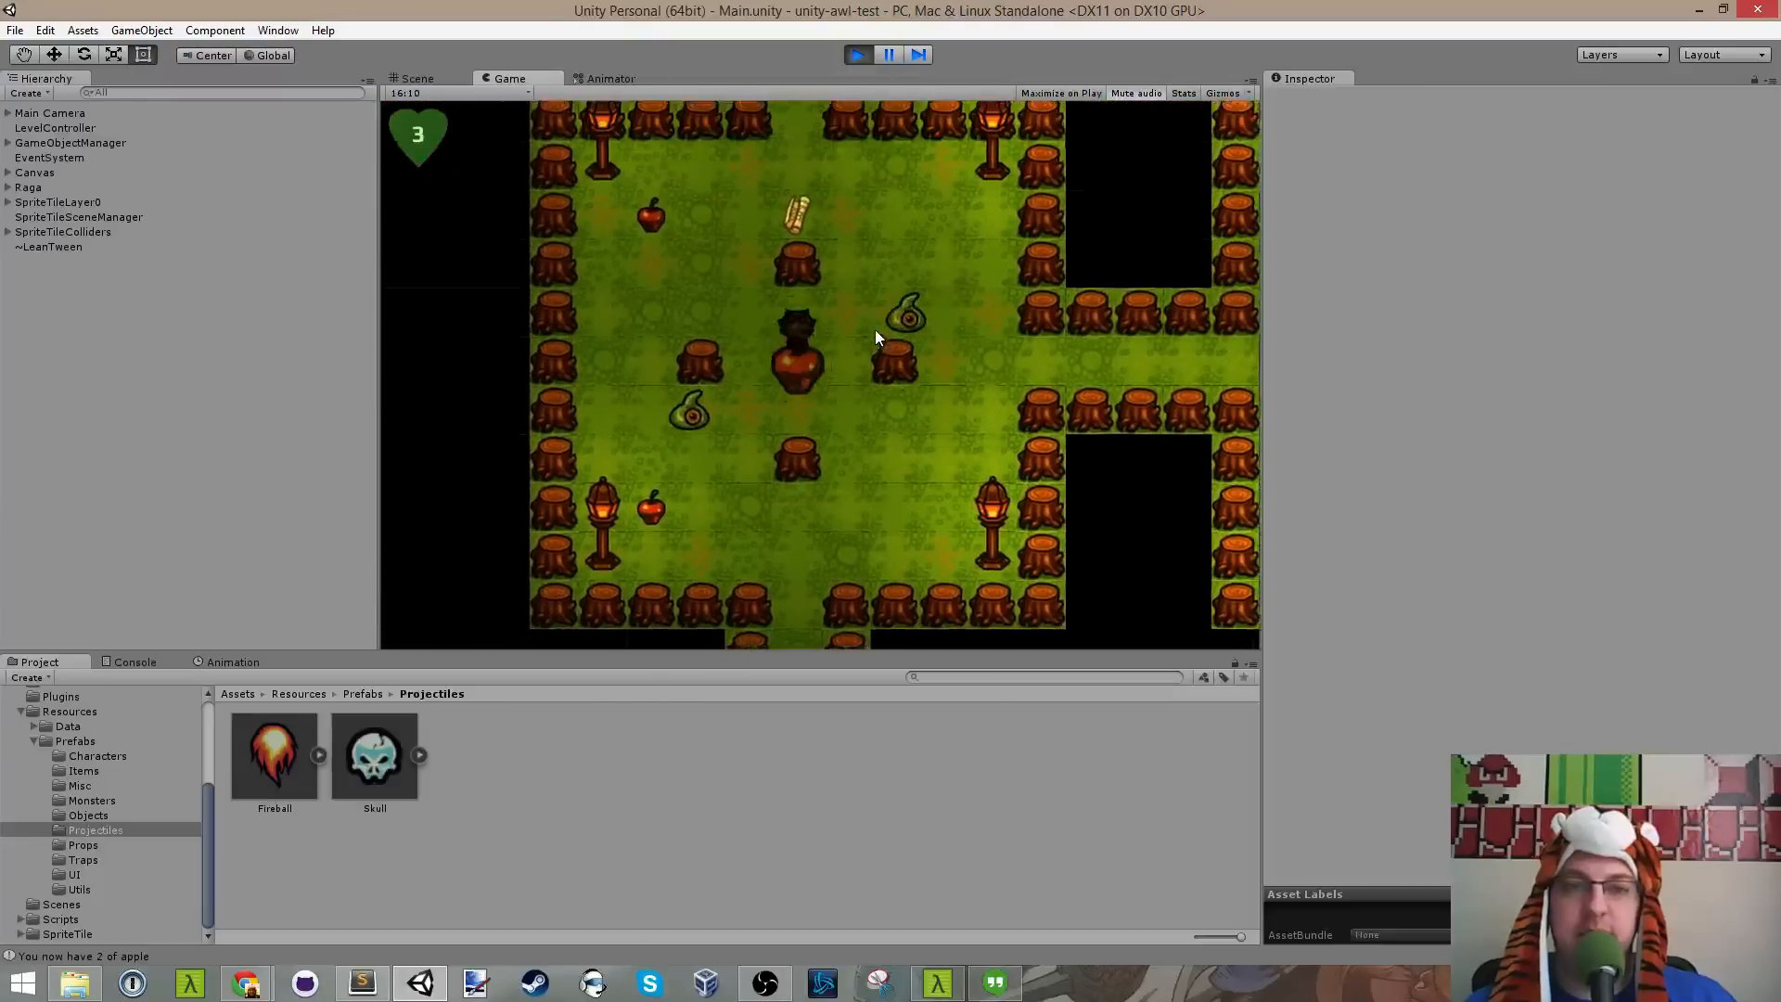
{"action": "key", "text": "Left"}
{"action": "key", "text": "Down"}
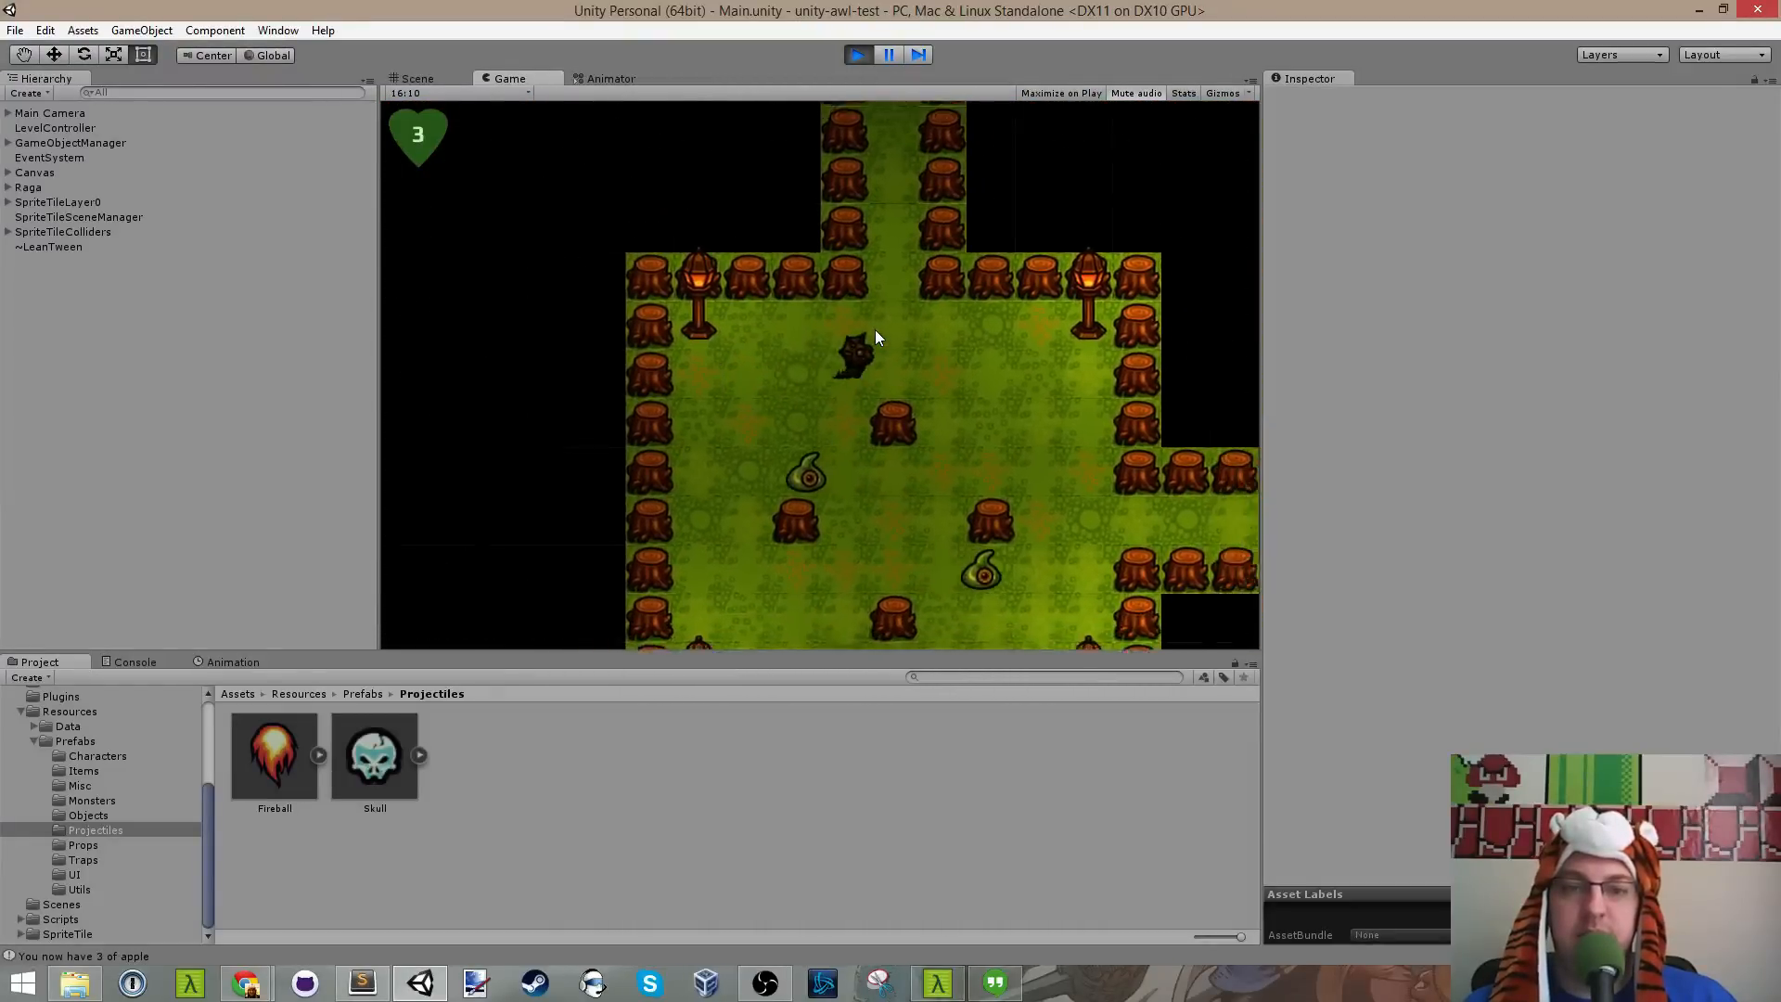
Step: Use the scroll in the western room to cast a fireball at the nearby monster
{"action": "key", "text": "Down"}
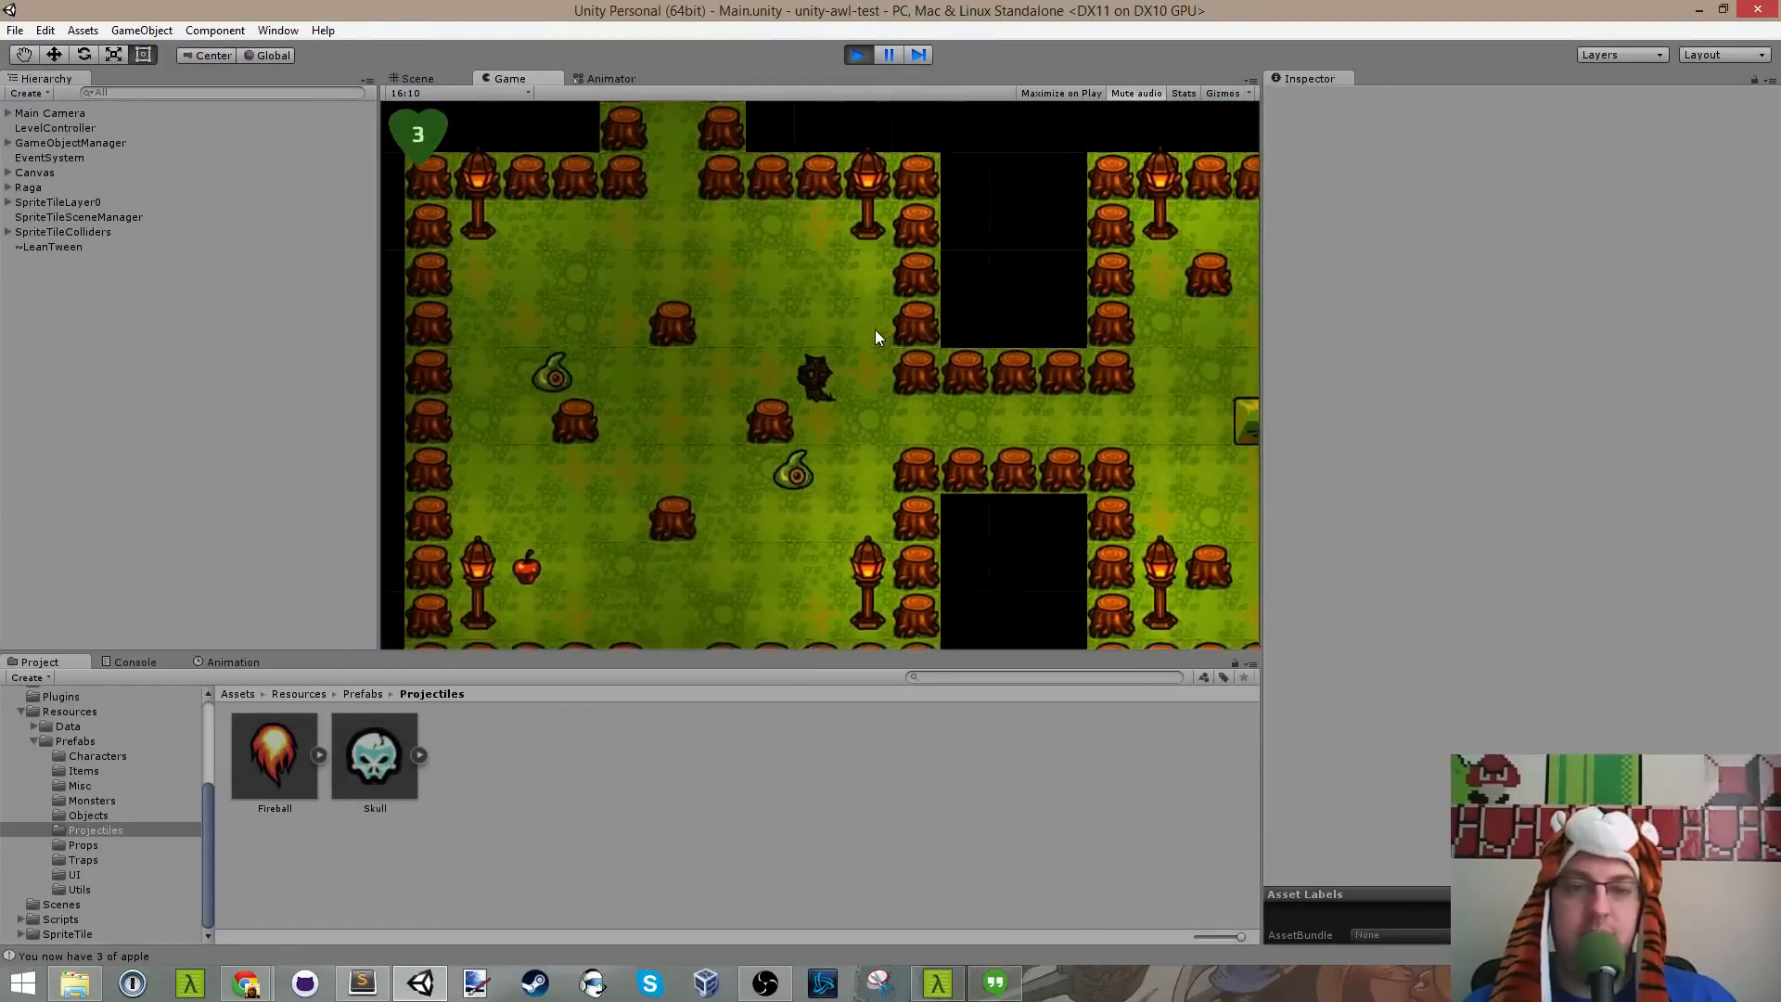
{"action": "key", "text": "Left"}
{"action": "left_click", "coordinate": [851, 353]}
{"action": "key", "text": "Down"}
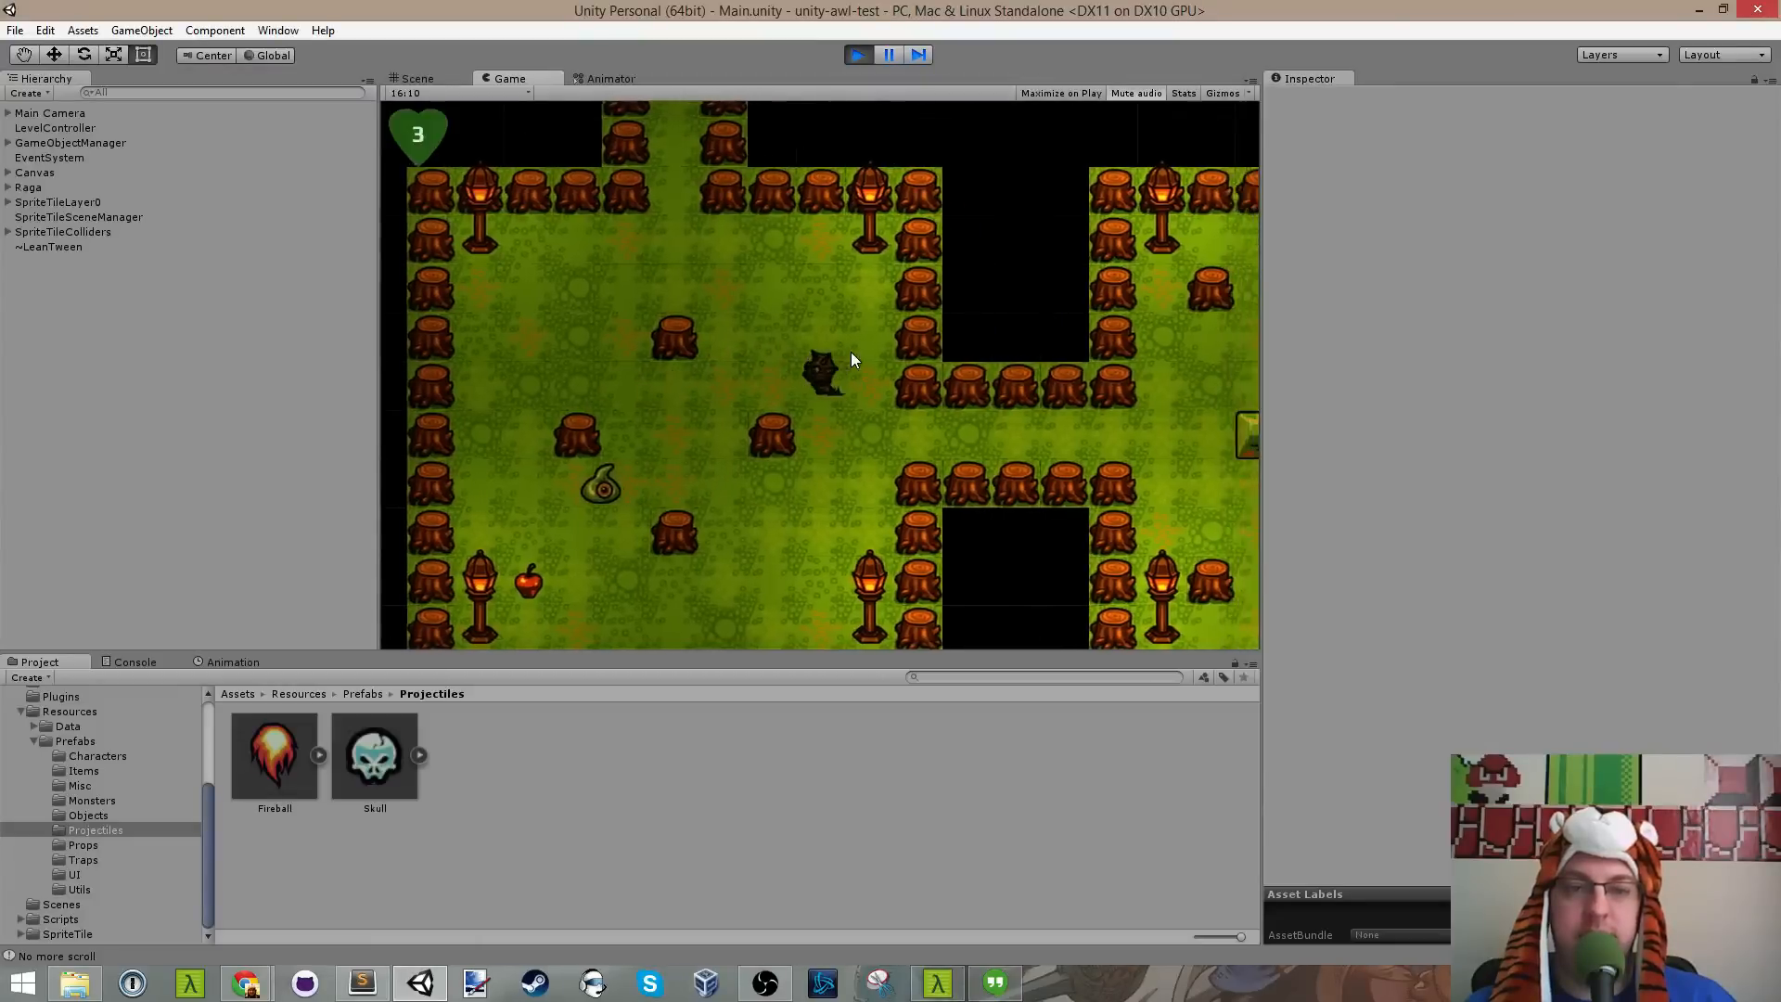
Step: Walk the character through the southern corridor to the southern garden room and pick up the scroll beside the tree stump
{"action": "key", "text": "Down"}
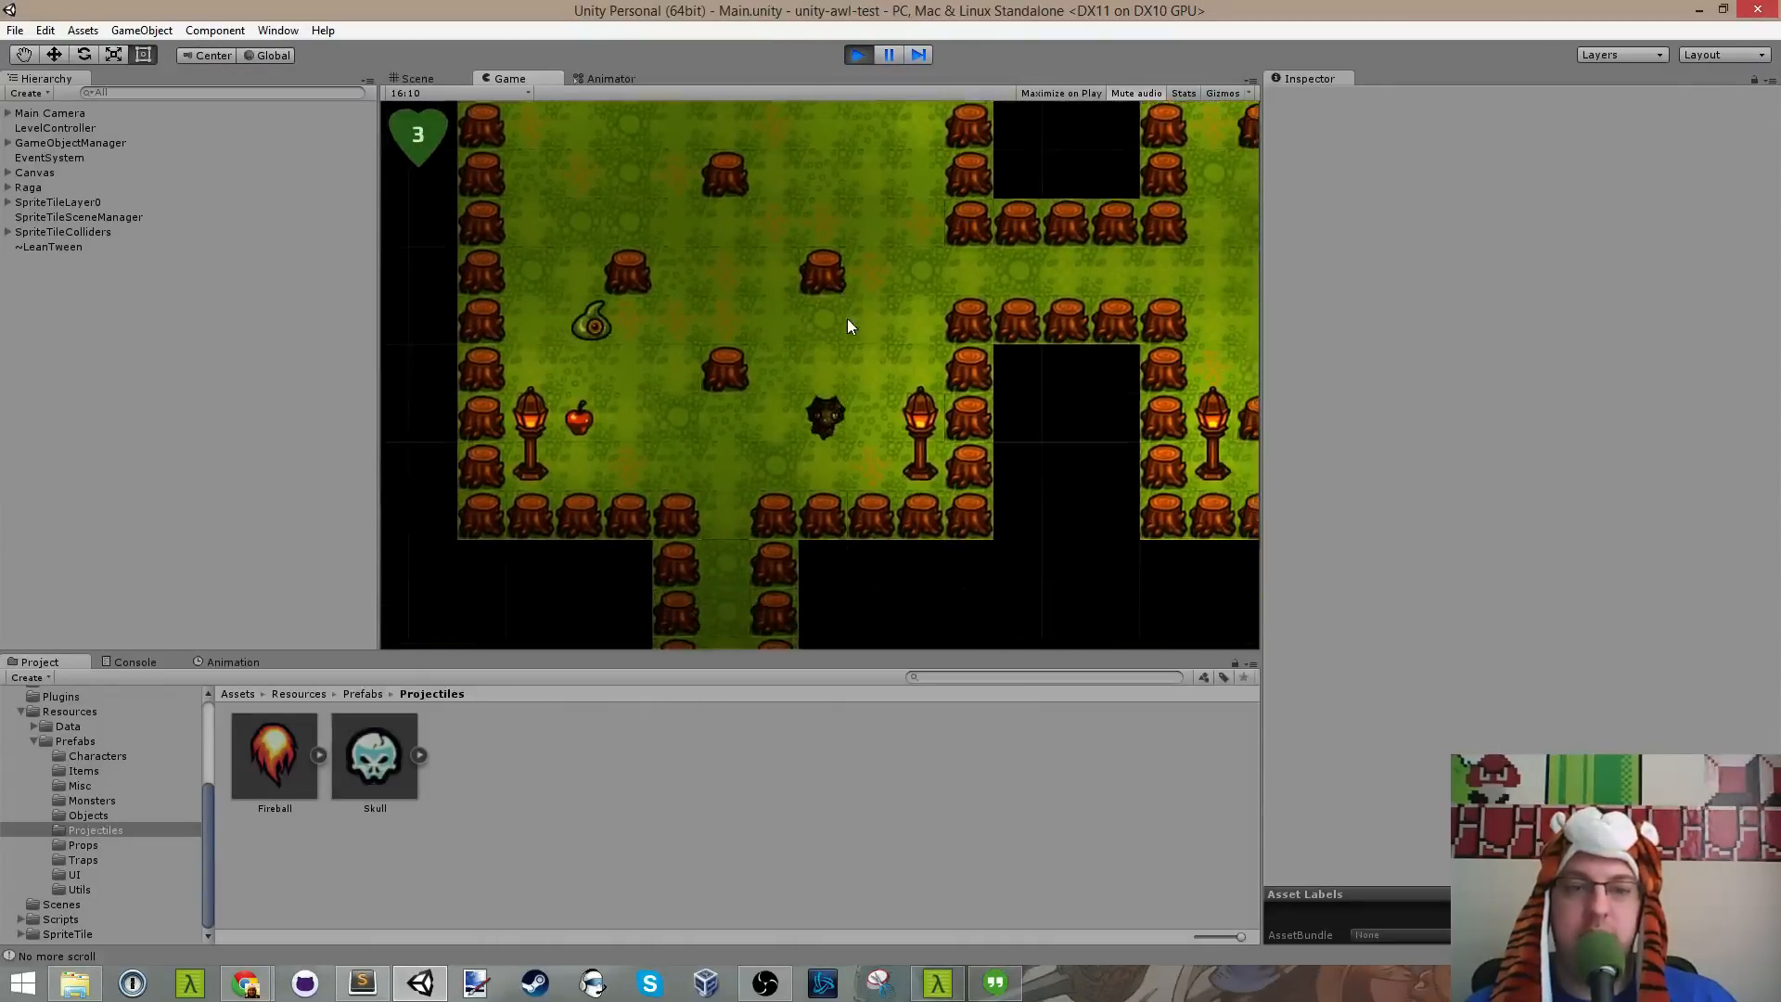
{"action": "key", "text": "Left"}
{"action": "key", "text": "Down"}
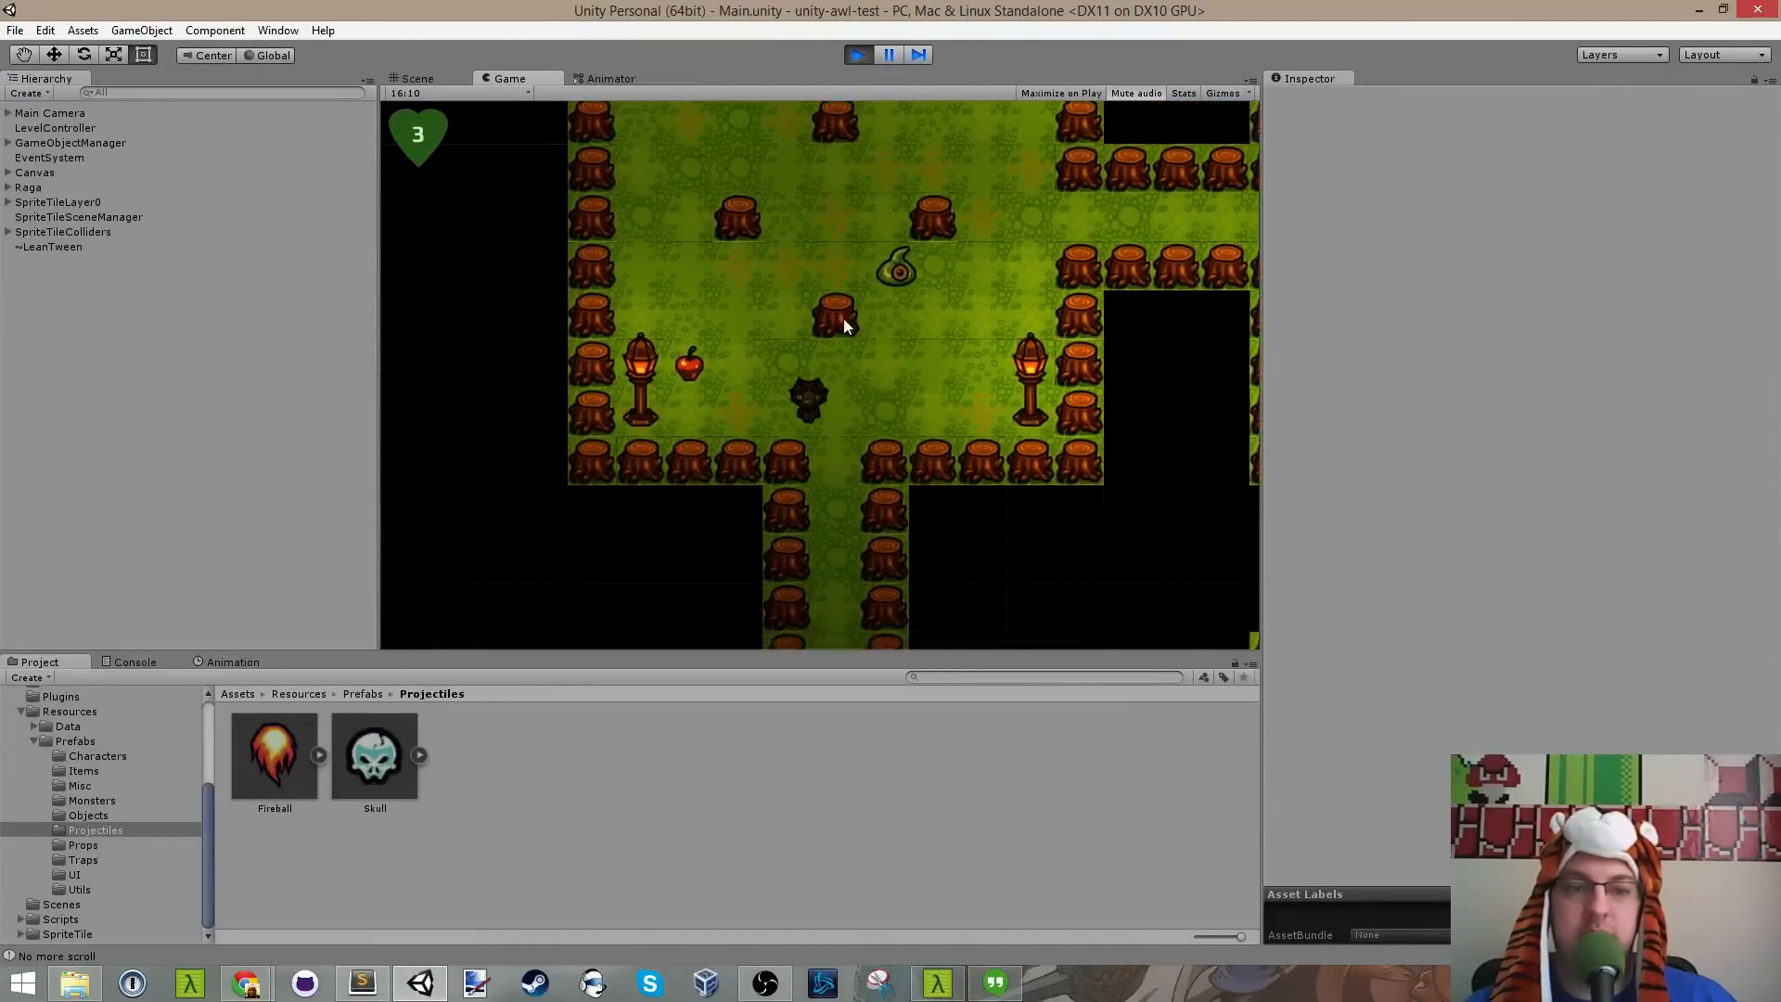
{"action": "key", "text": "Down"}
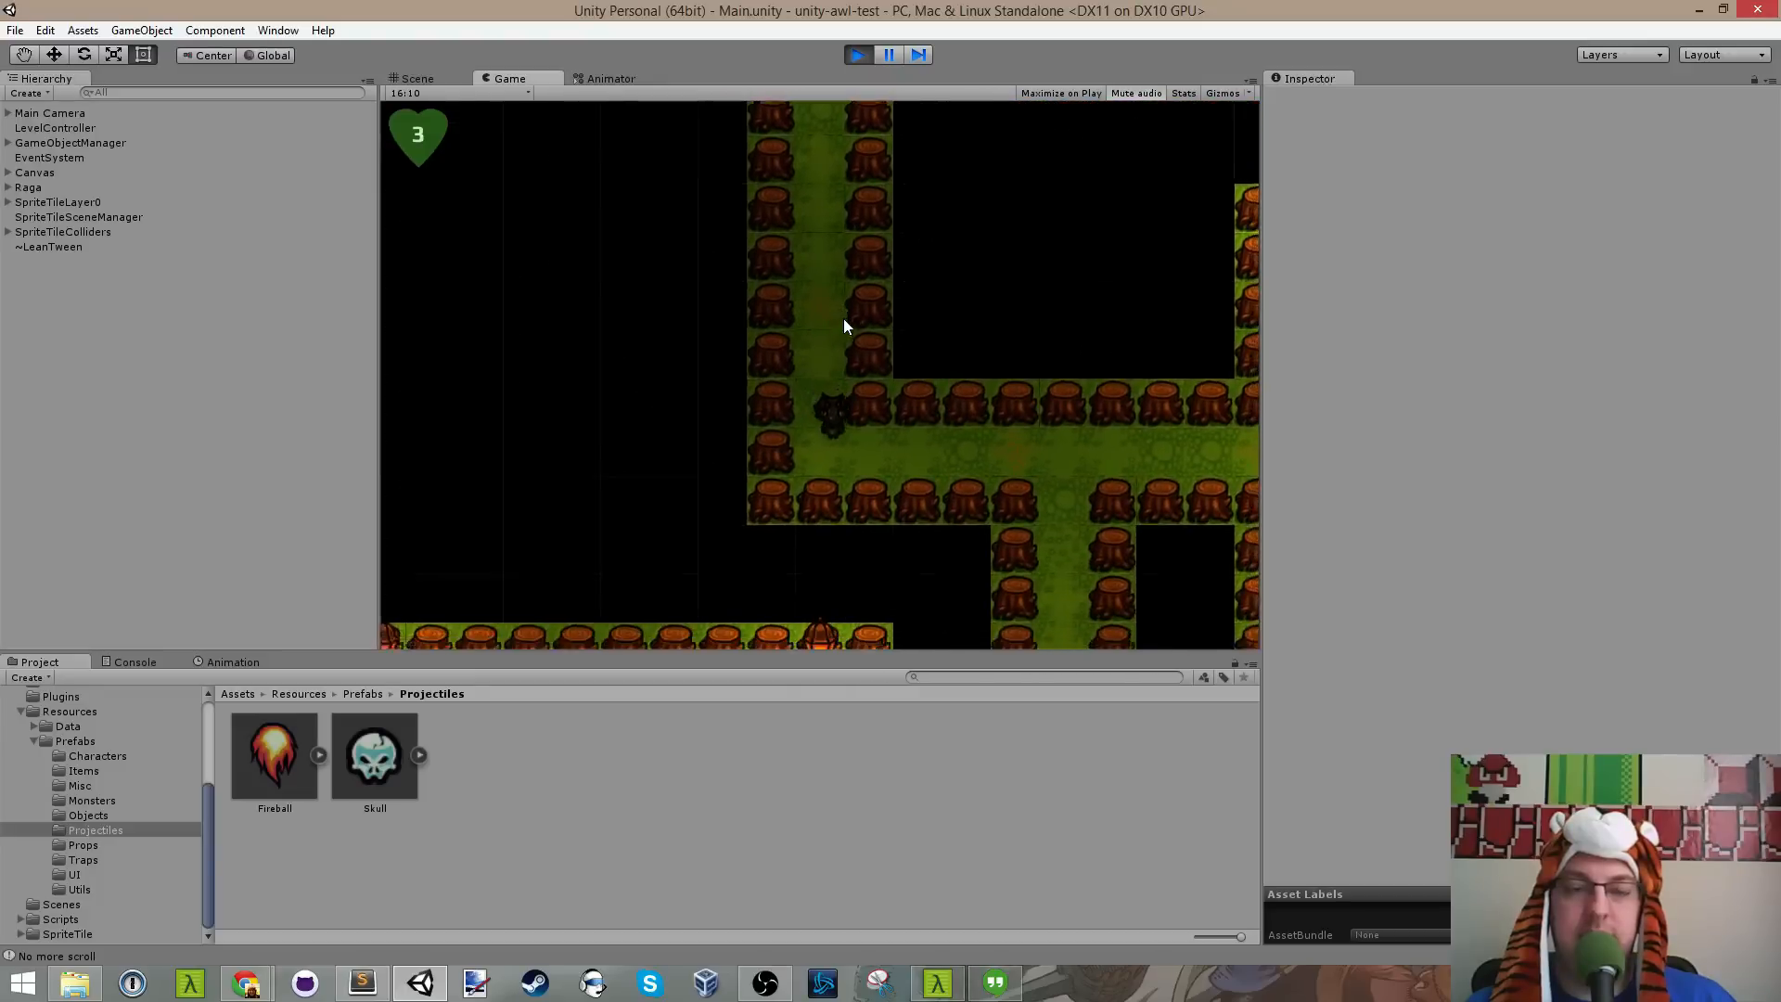
{"action": "key", "text": "Right"}
{"action": "key", "text": "Right"}
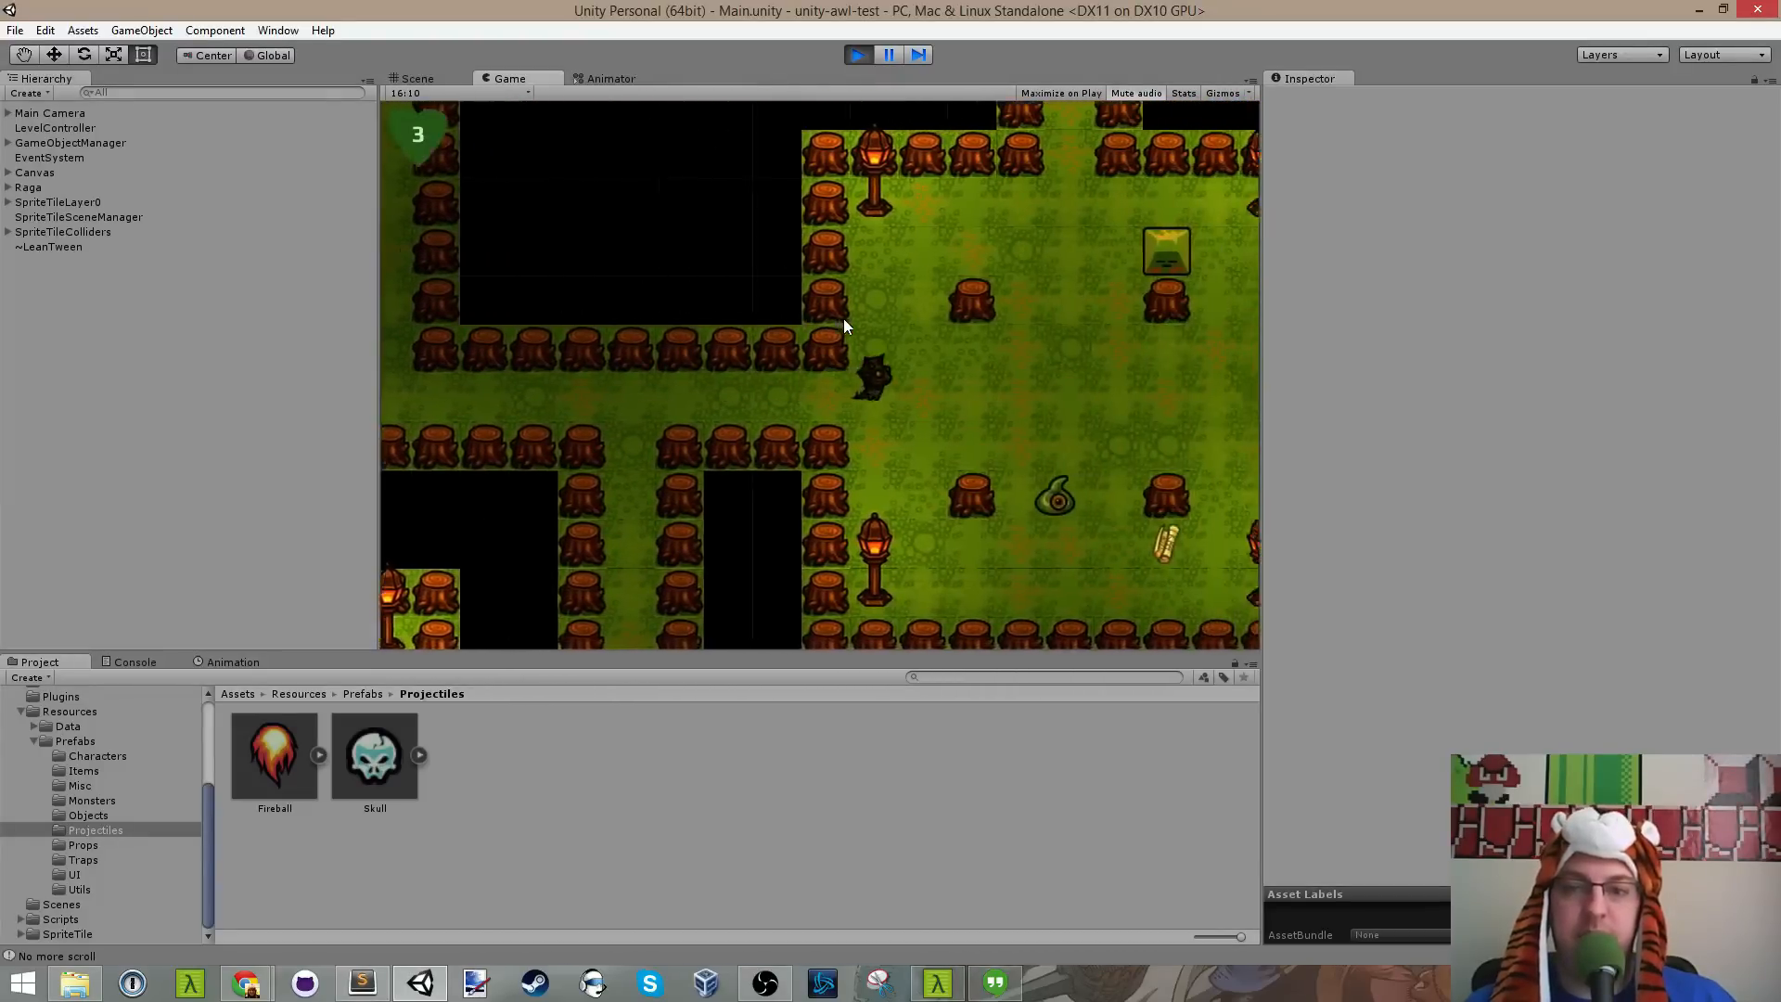
{"action": "key", "text": "Down"}
{"action": "key", "text": "Down"}
{"action": "key", "text": "Right"}
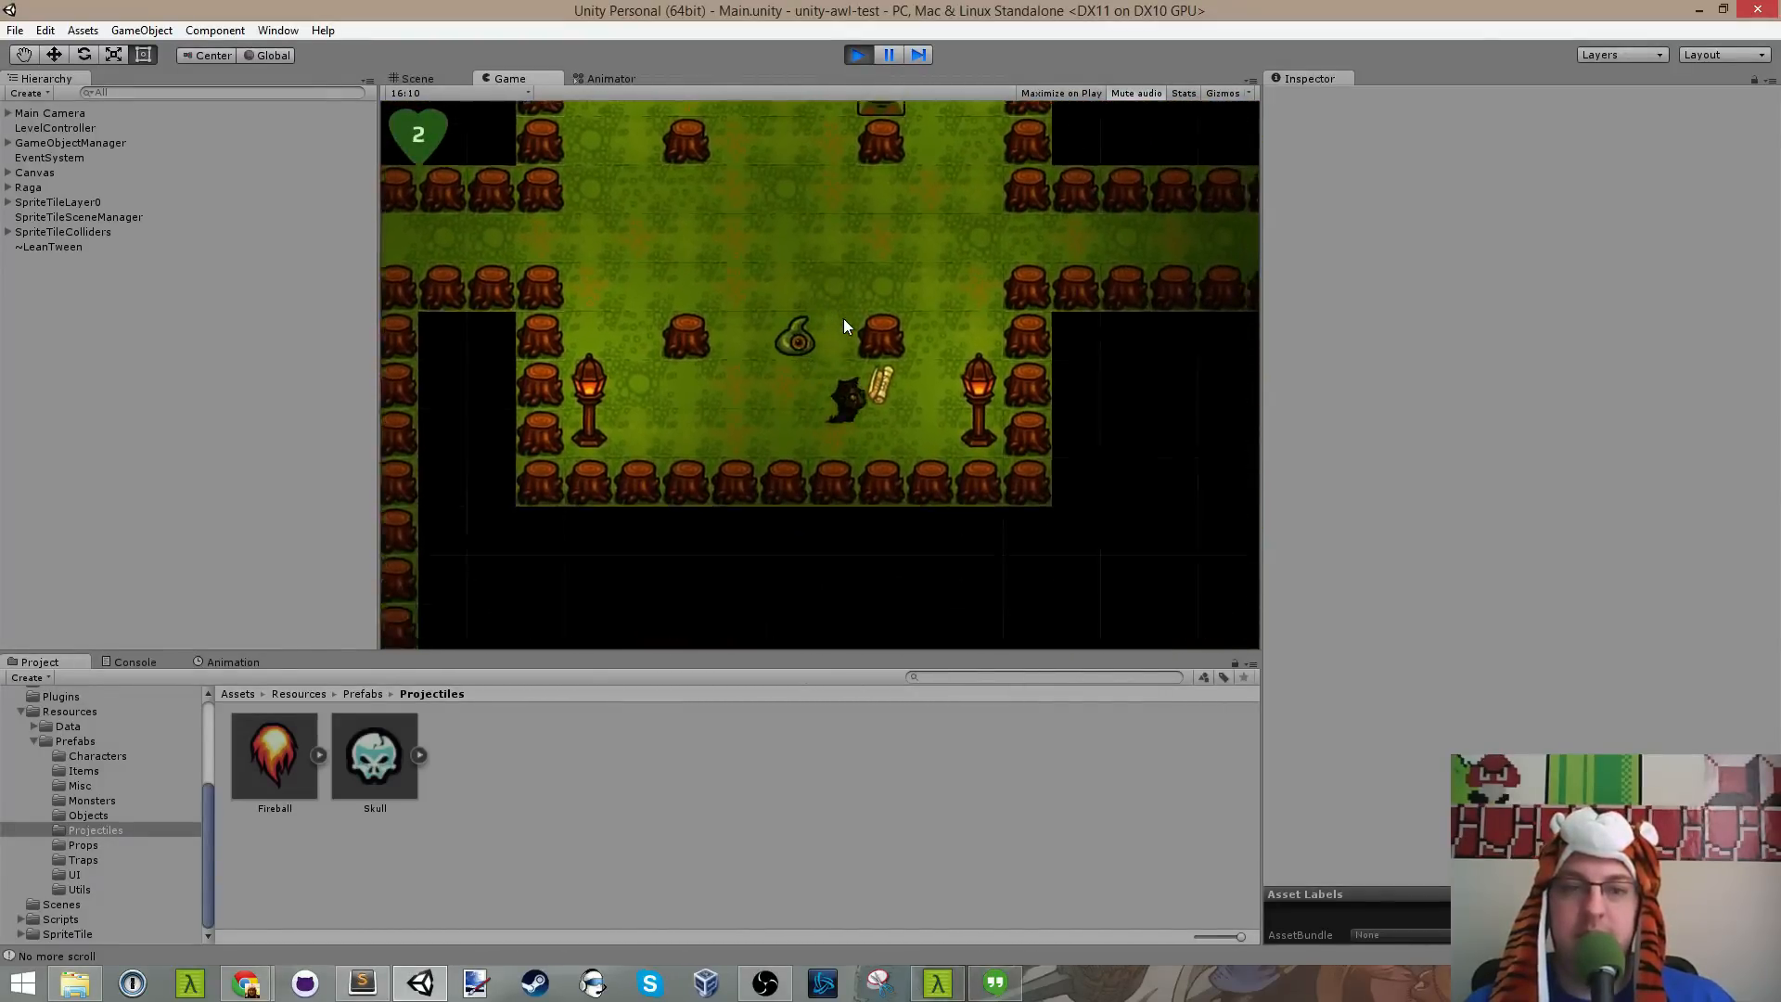
Step: Move to the upper part of the southern room and cast a fireball down toward the monster
{"action": "key", "text": "Left"}
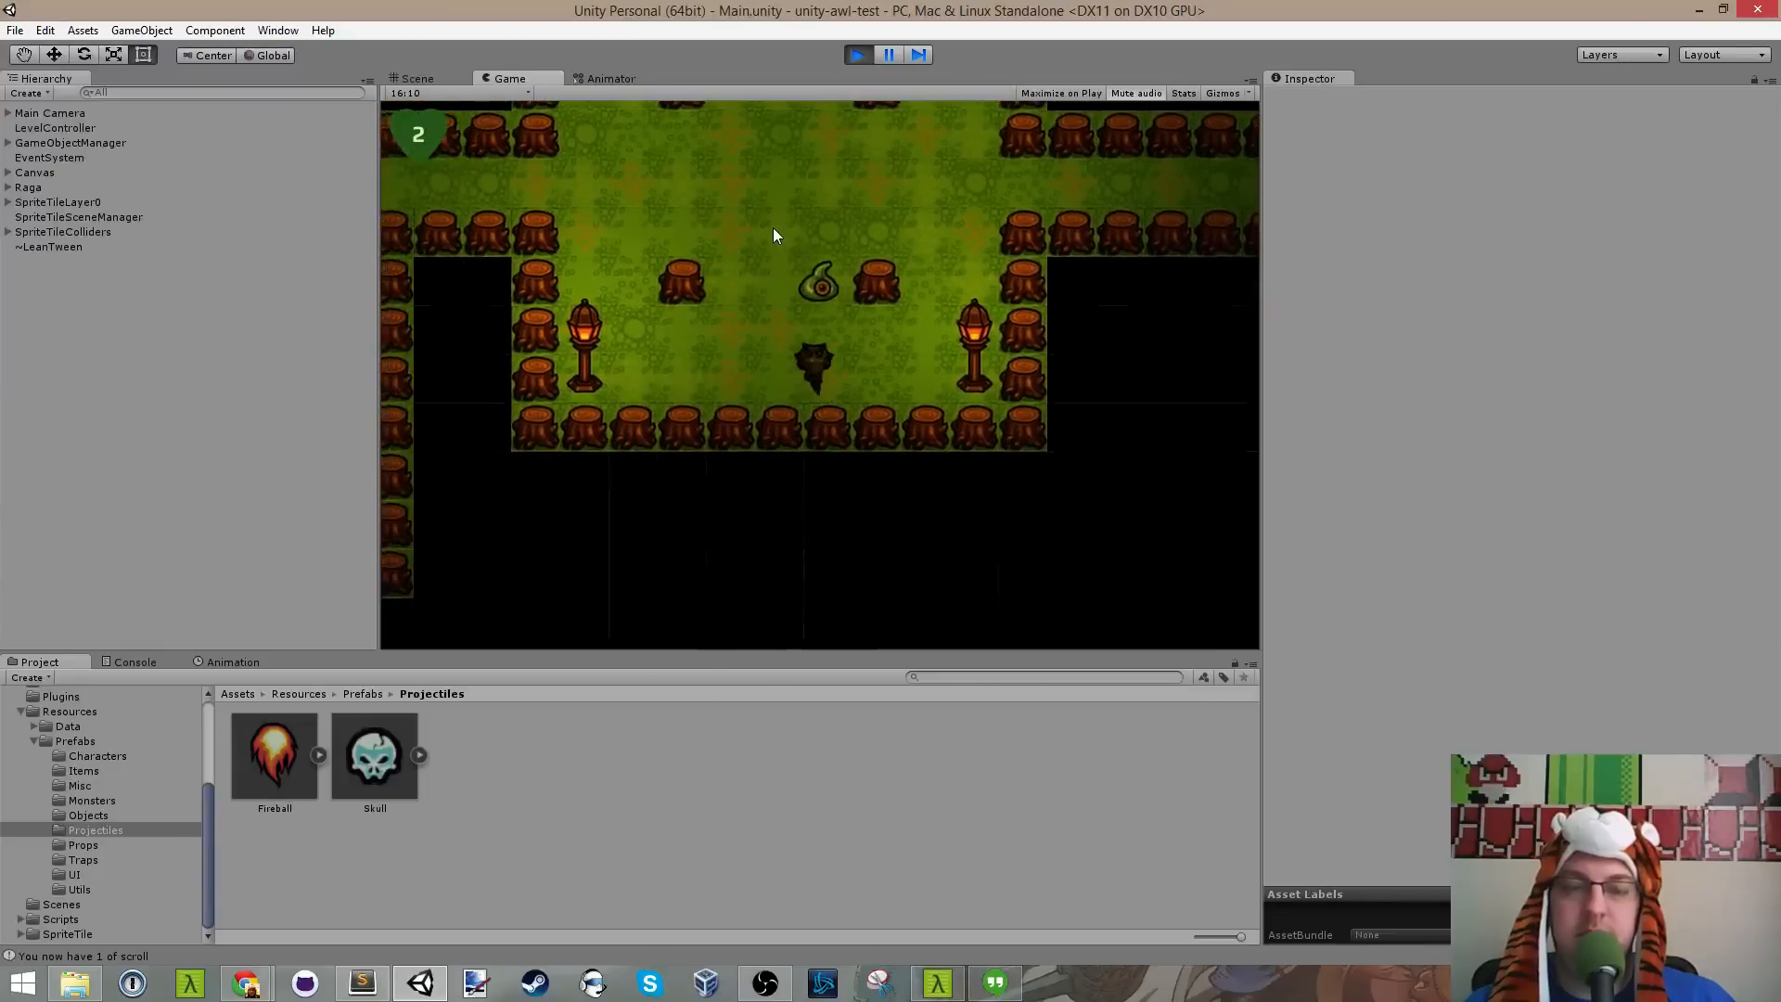
{"action": "key", "text": "Up"}
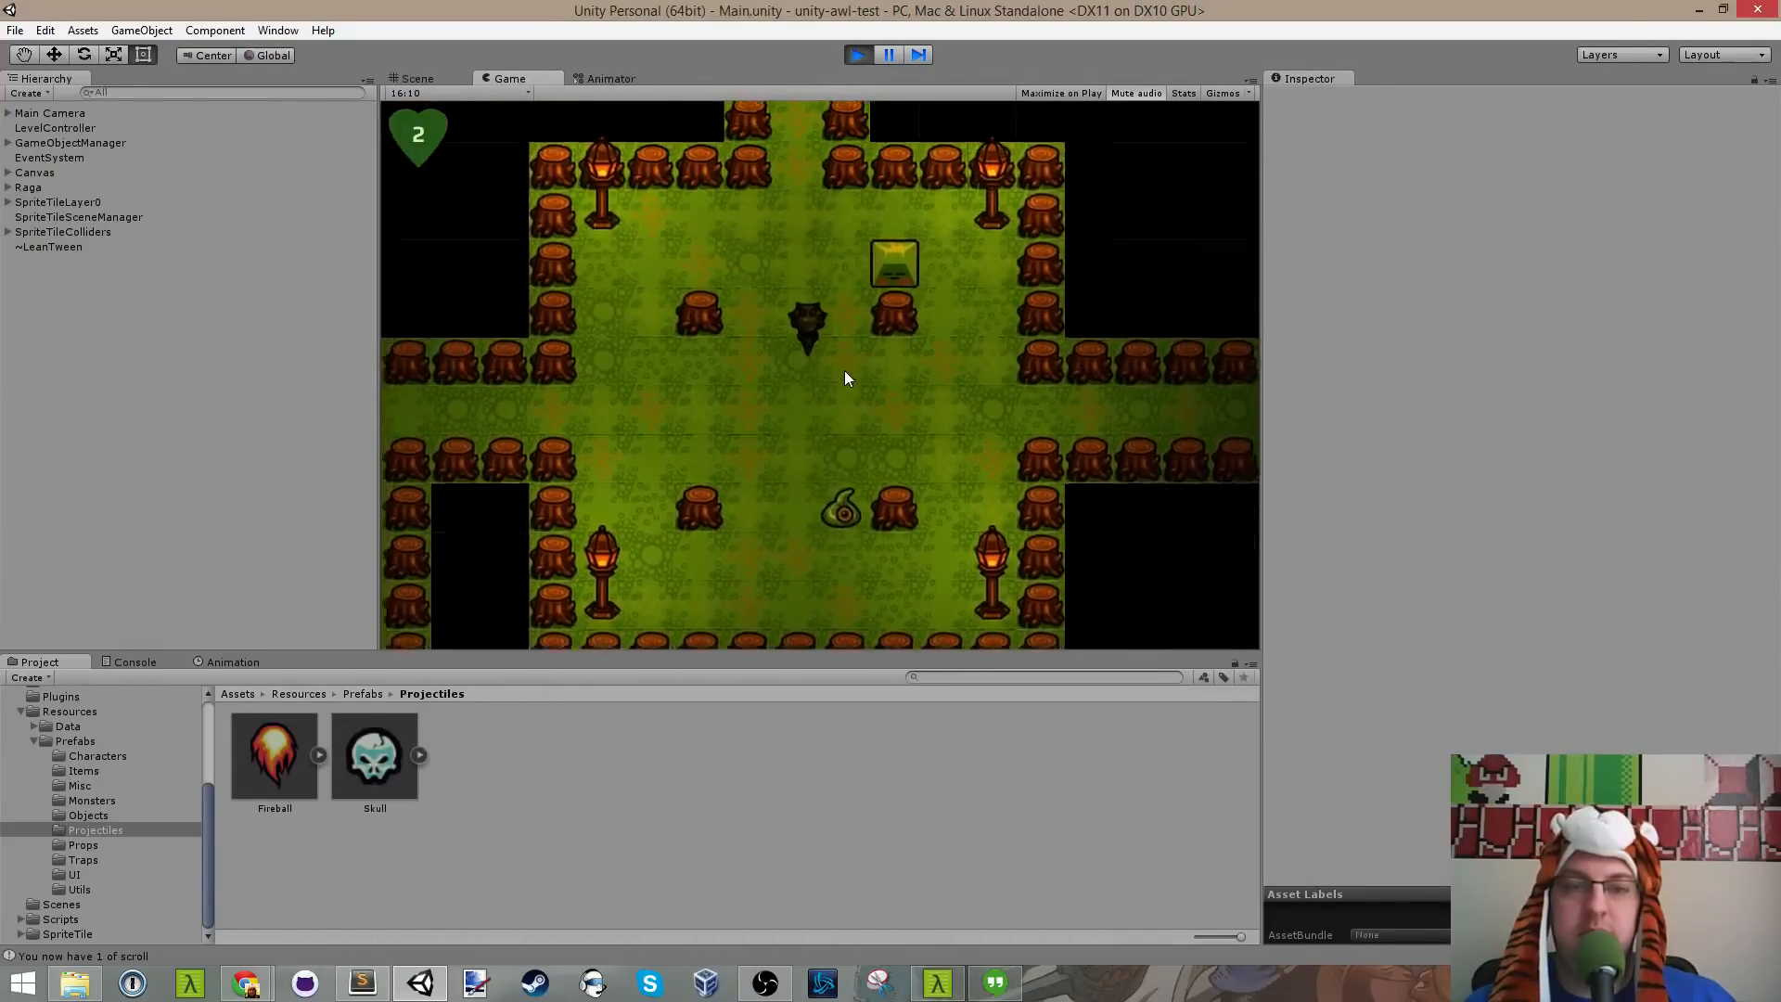
{"action": "key", "text": "Down"}
{"action": "key", "text": "space"}
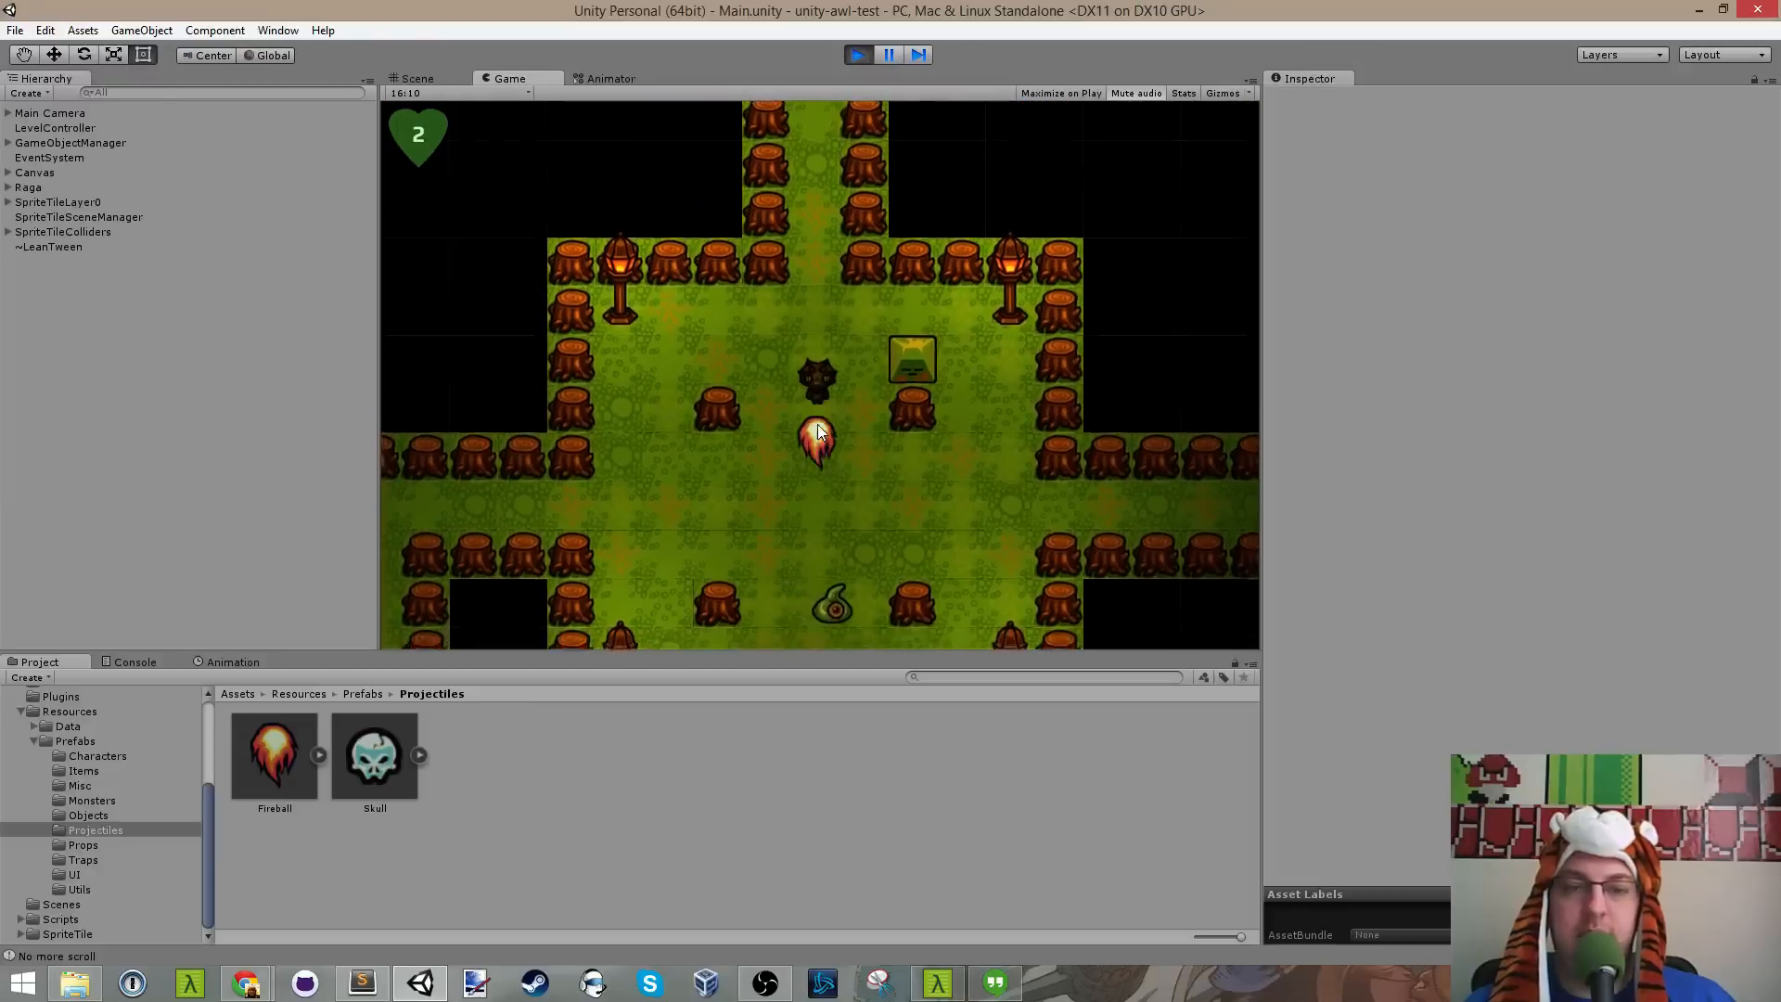
Step: Walk the character through the eastern corridor to the eastern garden room and collect the apples there
{"action": "key", "text": "Down"}
{"action": "key", "text": "Right"}
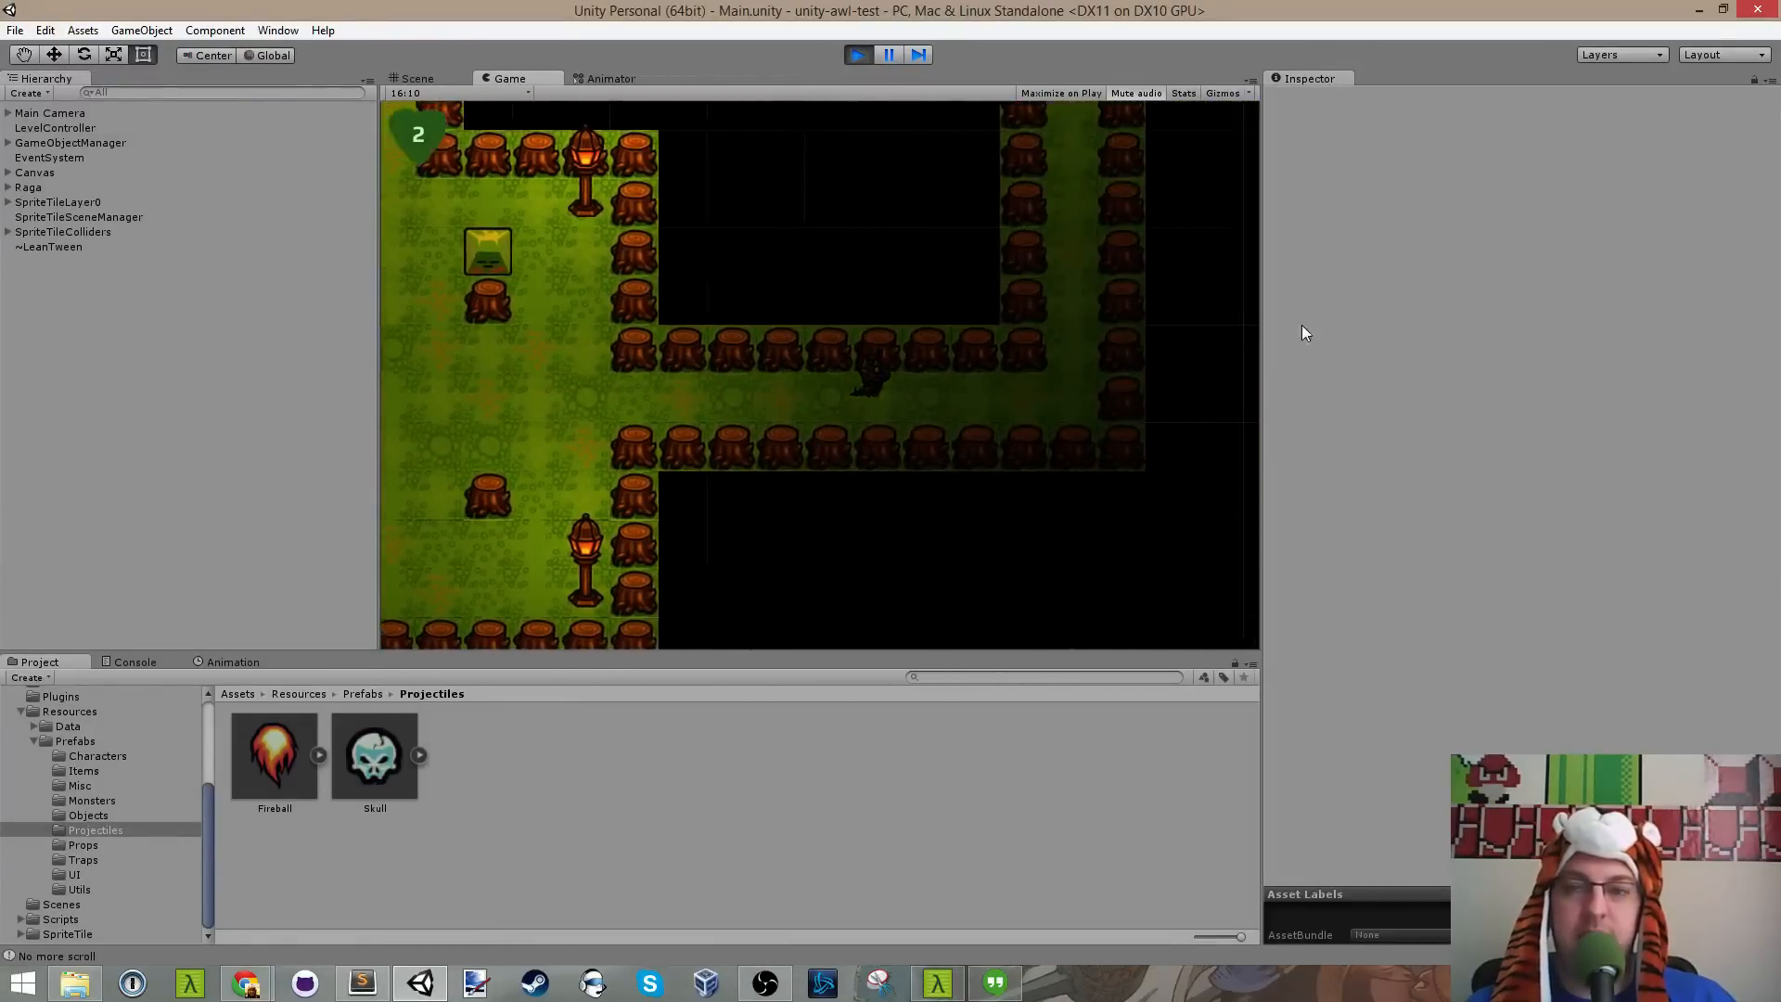
{"action": "key", "text": "Up"}
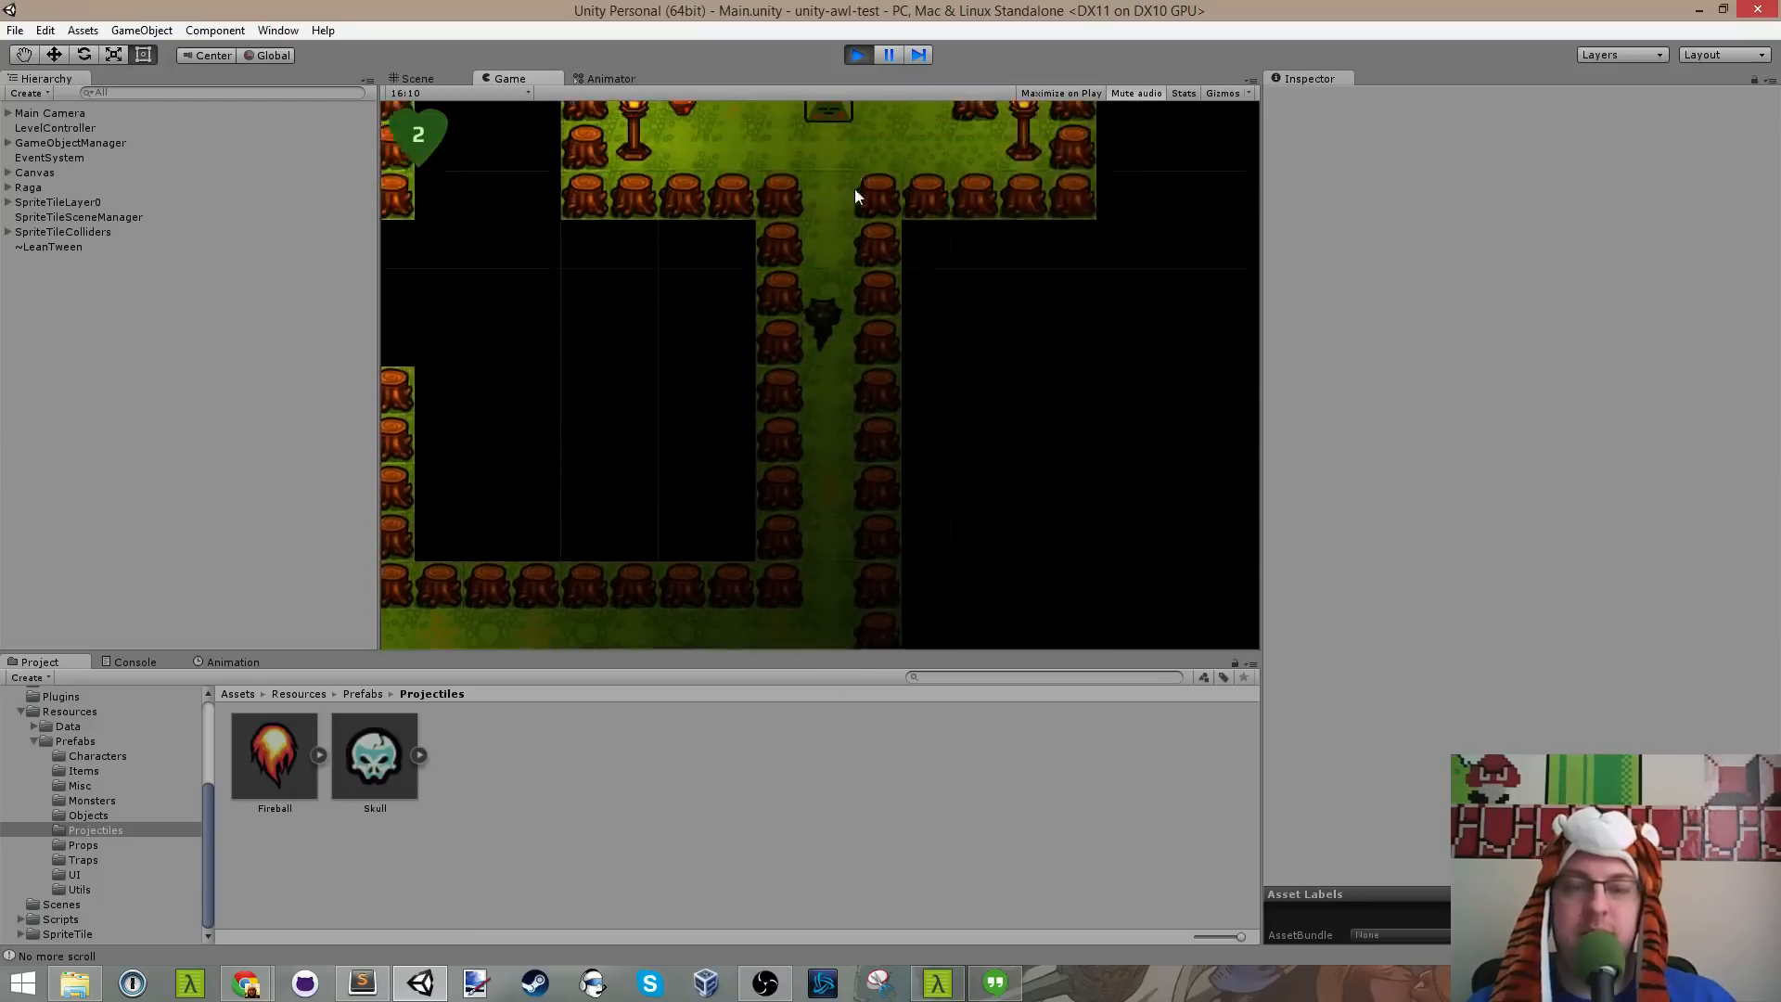
{"action": "key", "text": "Left"}
{"action": "key", "text": "Up"}
{"action": "key", "text": "Right"}
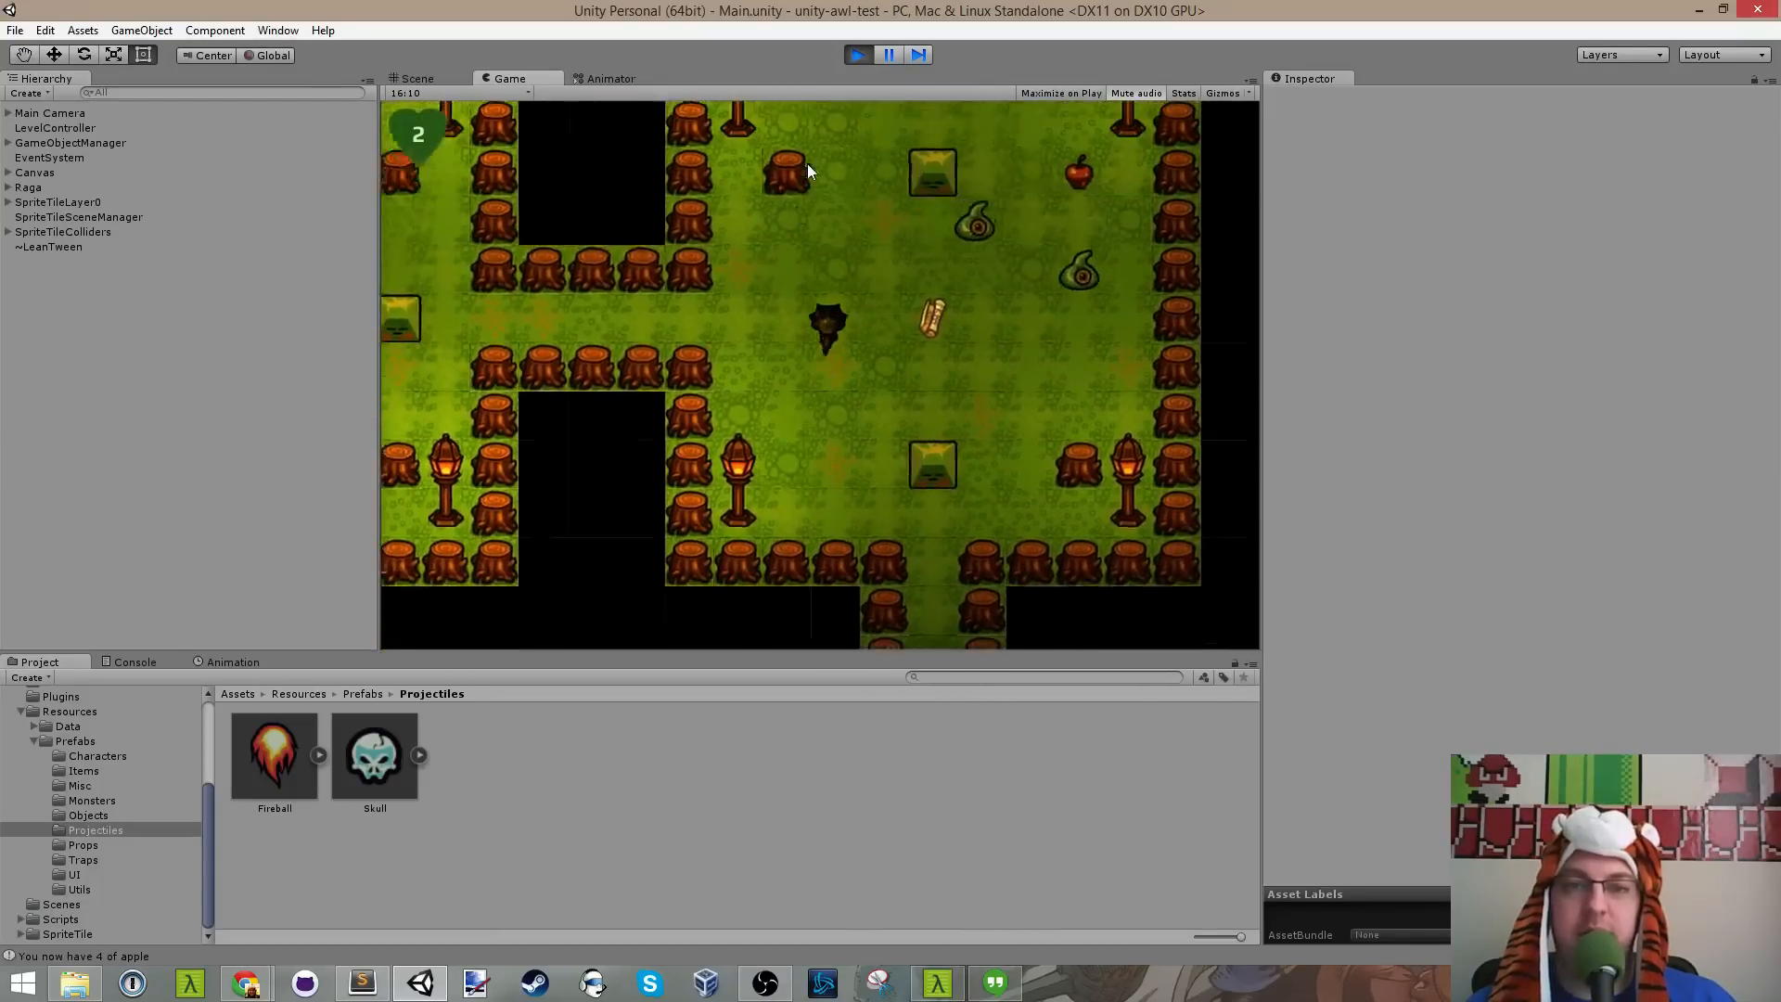
{"action": "key", "text": "Up"}
{"action": "key", "text": "Right"}
{"action": "key", "text": "Left"}
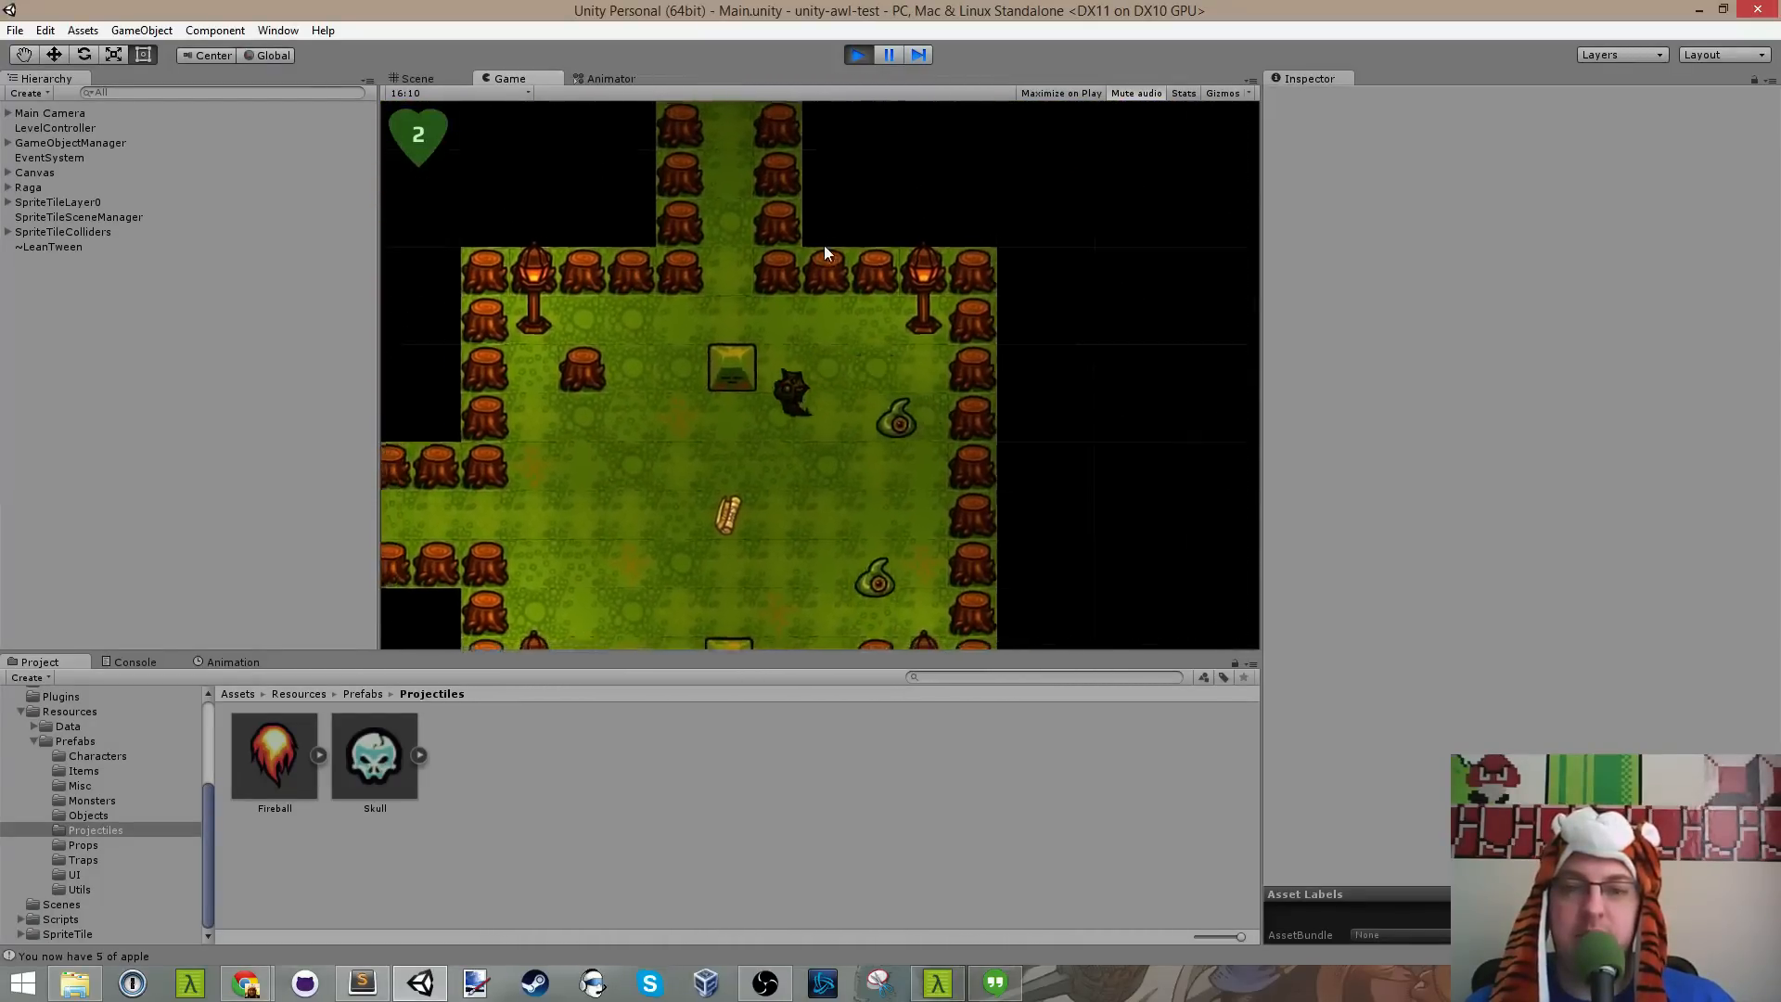
Step: Collect the scroll in the eastern room and cast a fireball at the monster beside the block
{"action": "key", "text": "Down"}
{"action": "key", "text": "Left"}
{"action": "key", "text": "w"}
{"action": "key", "text": "d"}
{"action": "left_click", "coordinate": [996, 334]}
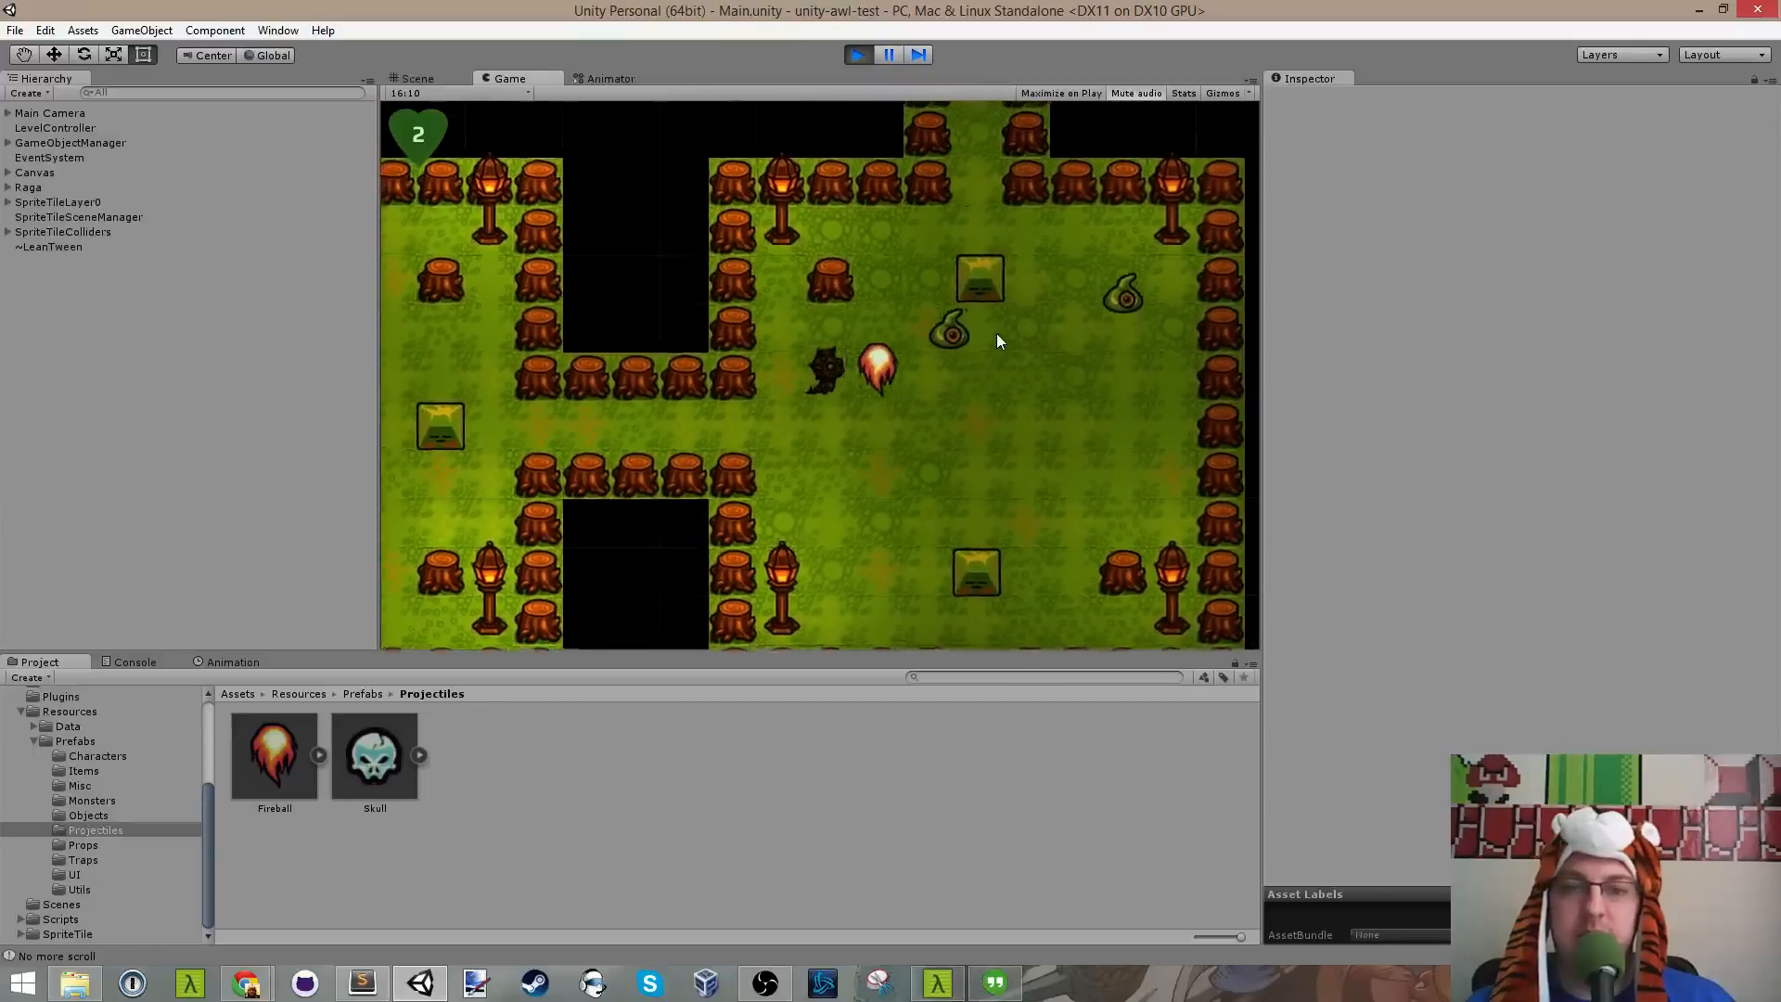
Step: Leave the eastern room by its northern corridor and walk the character into the northern garden room
{"action": "key", "text": "s"}
{"action": "key", "text": "d"}
{"action": "key", "text": "w"}
{"action": "key", "text": "d"}
{"action": "key", "text": "w"}
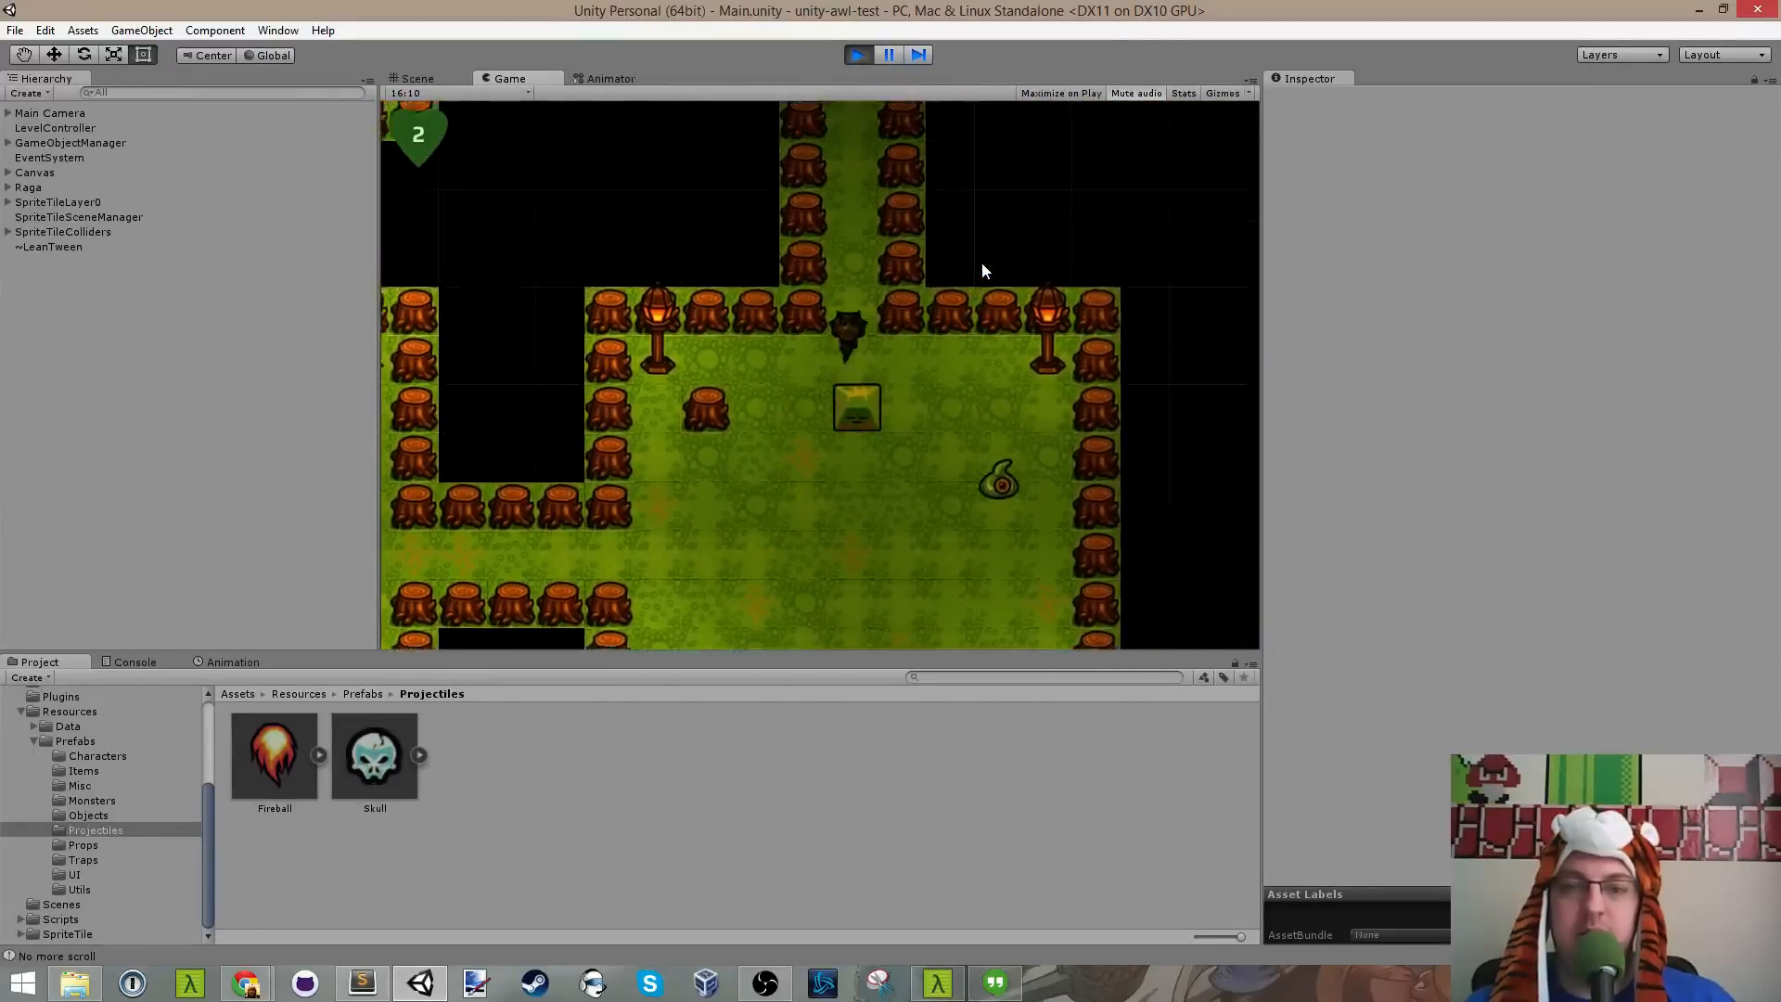
{"action": "key", "text": "w"}
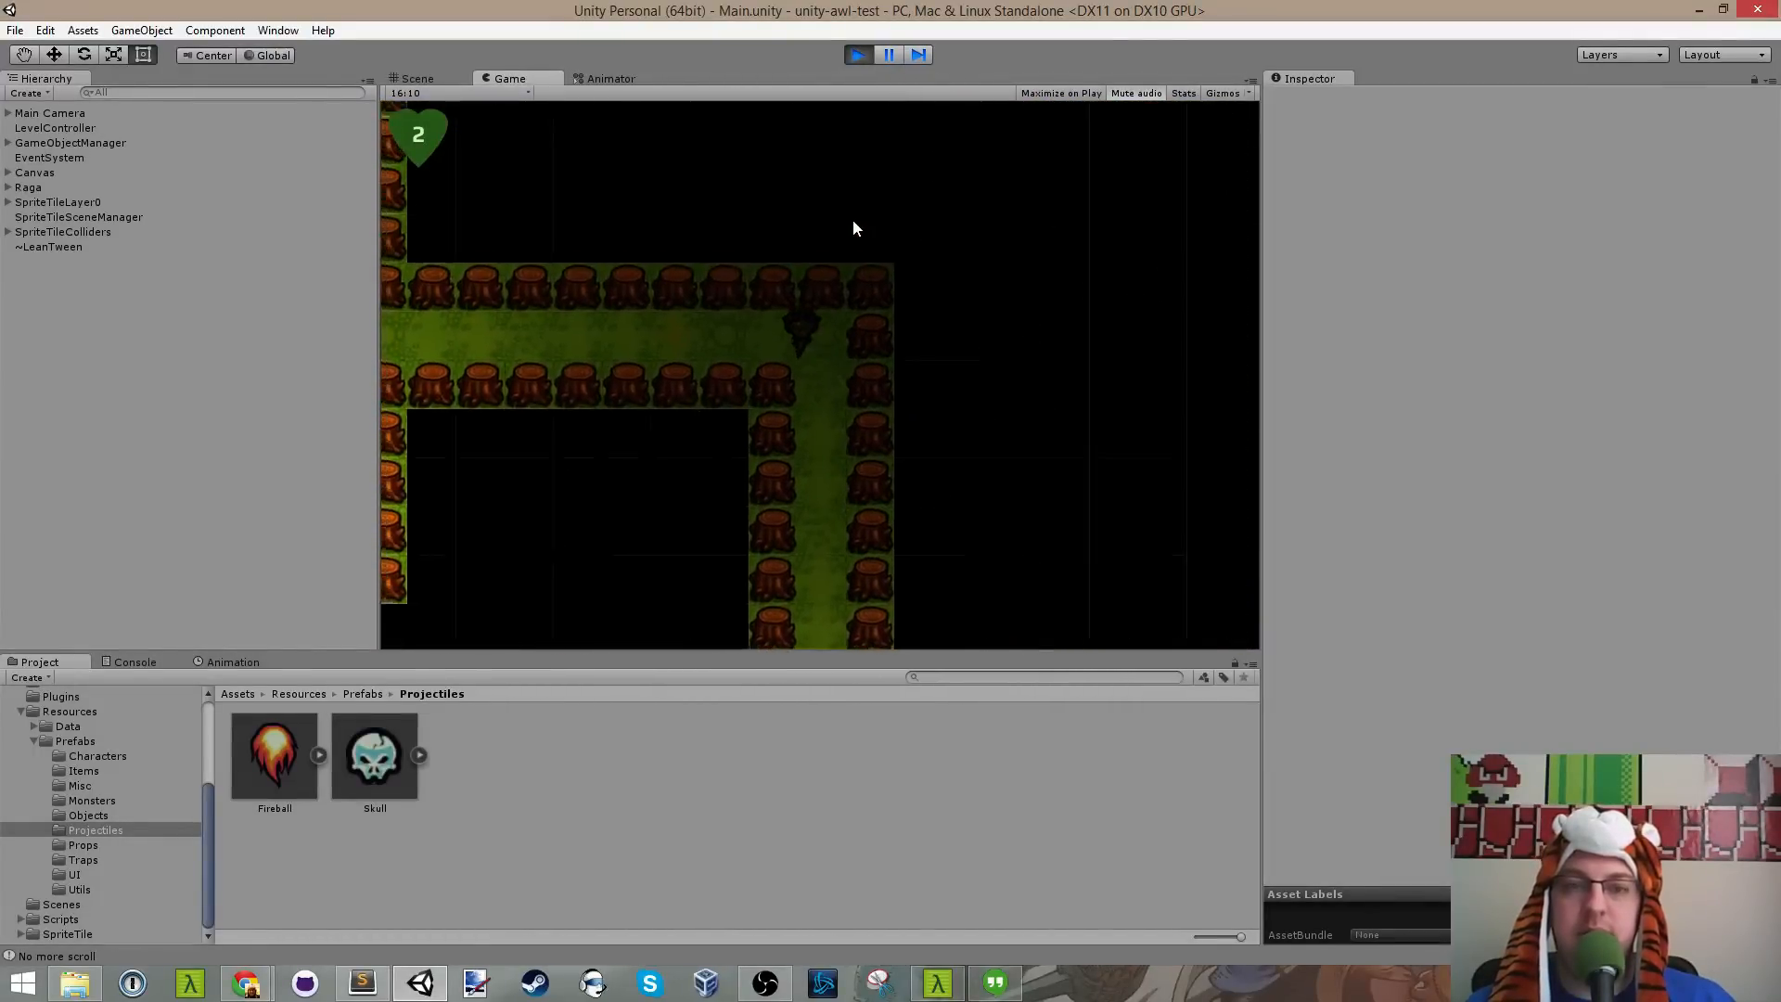
{"action": "key", "text": "a"}
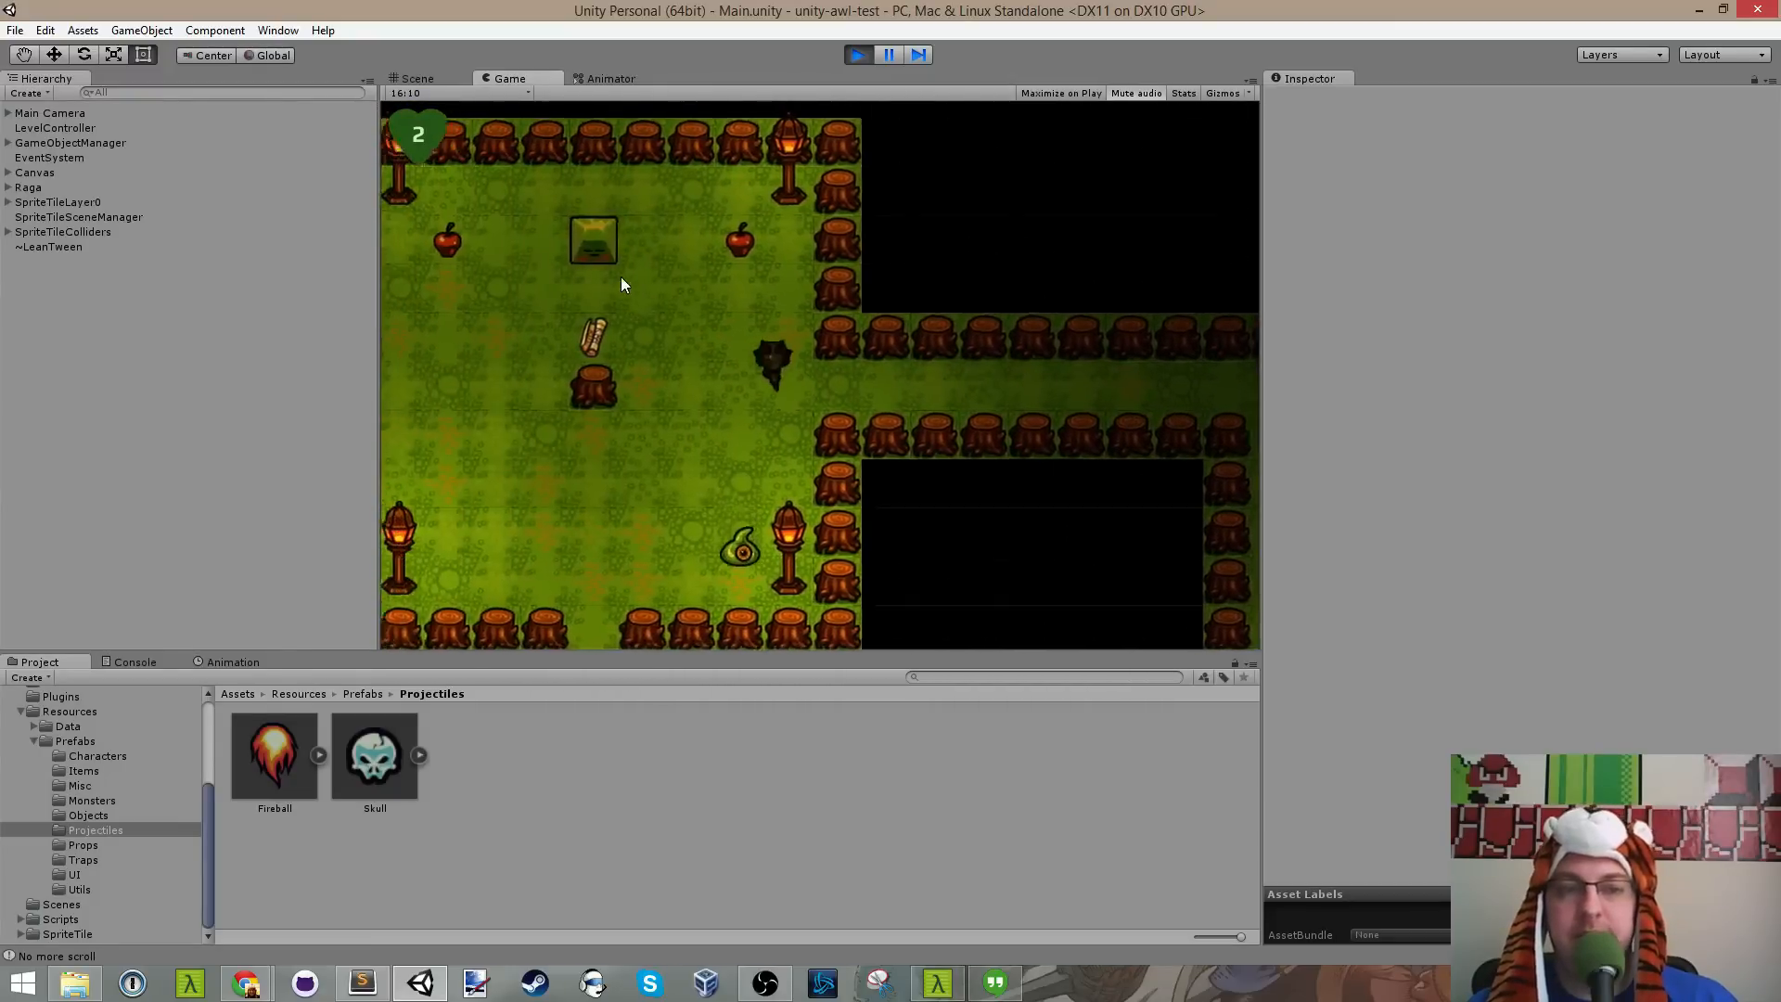
Step: Collect the scroll and the apples in the northern garden room
{"action": "key", "text": "w"}
{"action": "key", "text": "a"}
{"action": "key", "text": "s"}
{"action": "key", "text": "w"}
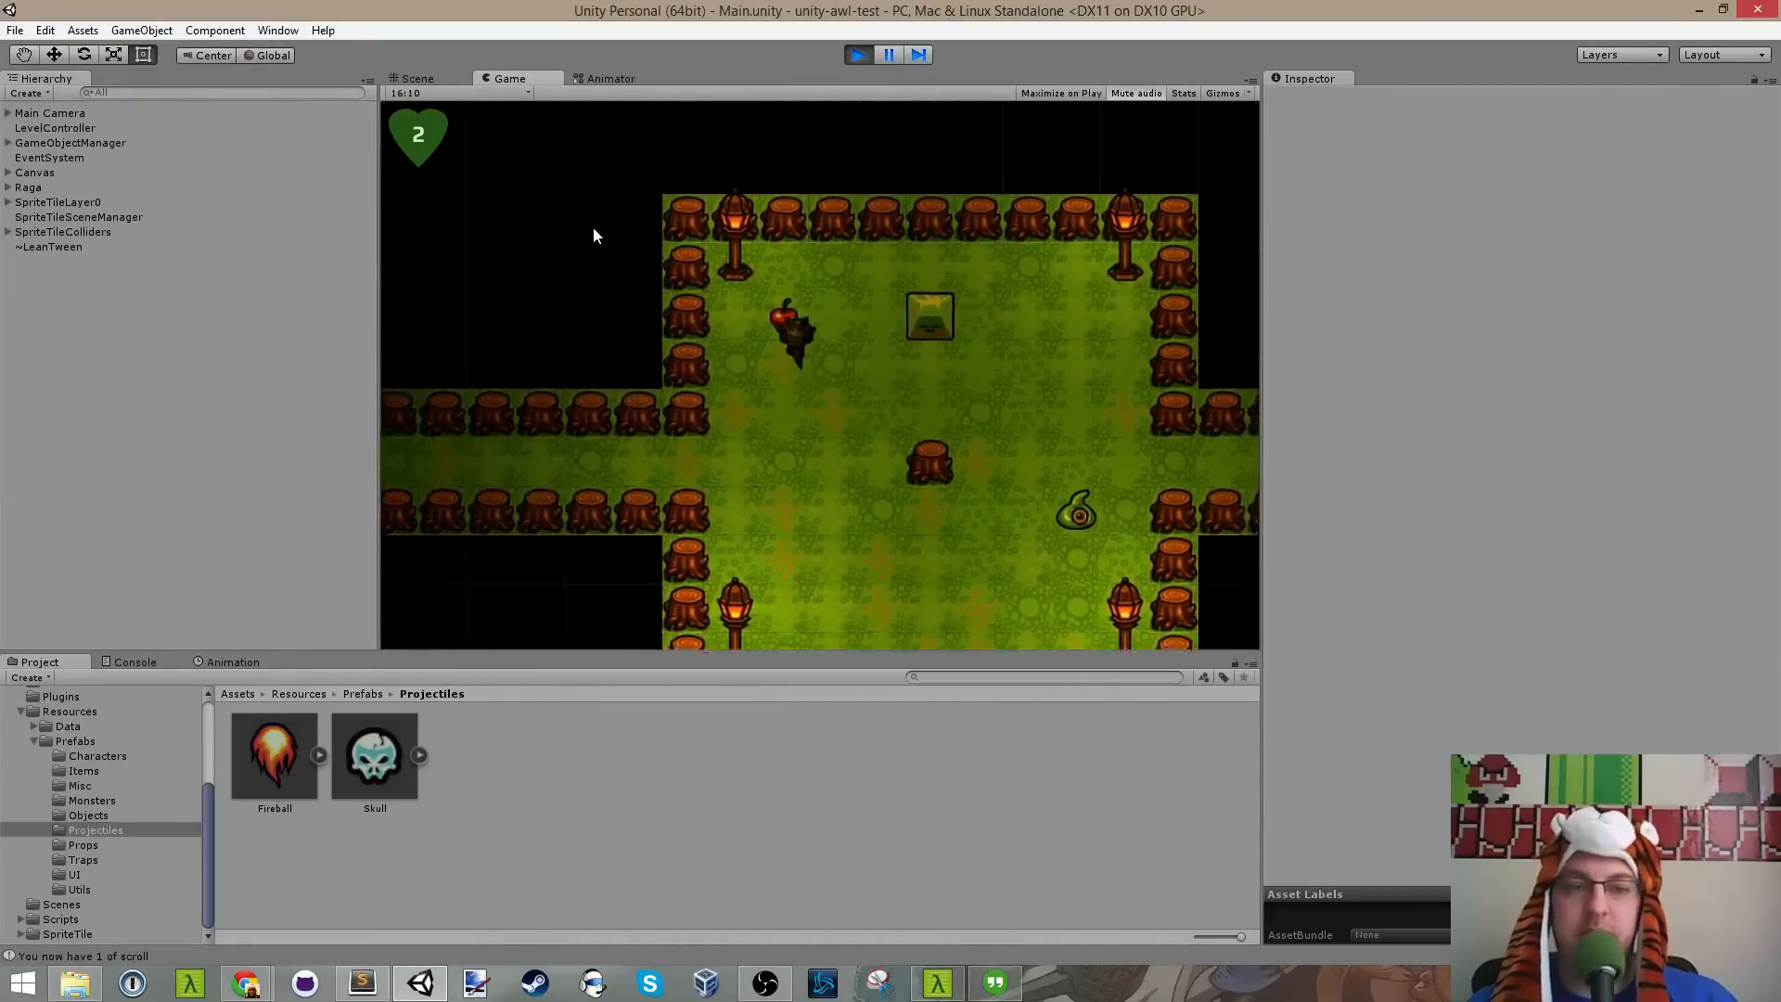
{"action": "key", "text": "d"}
Step: Cast a fireball at the northern room's lower tree-stump wall and examine how it collides with the stumps
{"action": "key", "text": "s"}
{"action": "left_click", "coordinate": [835, 423]}
{"action": "key", "text": "s"}
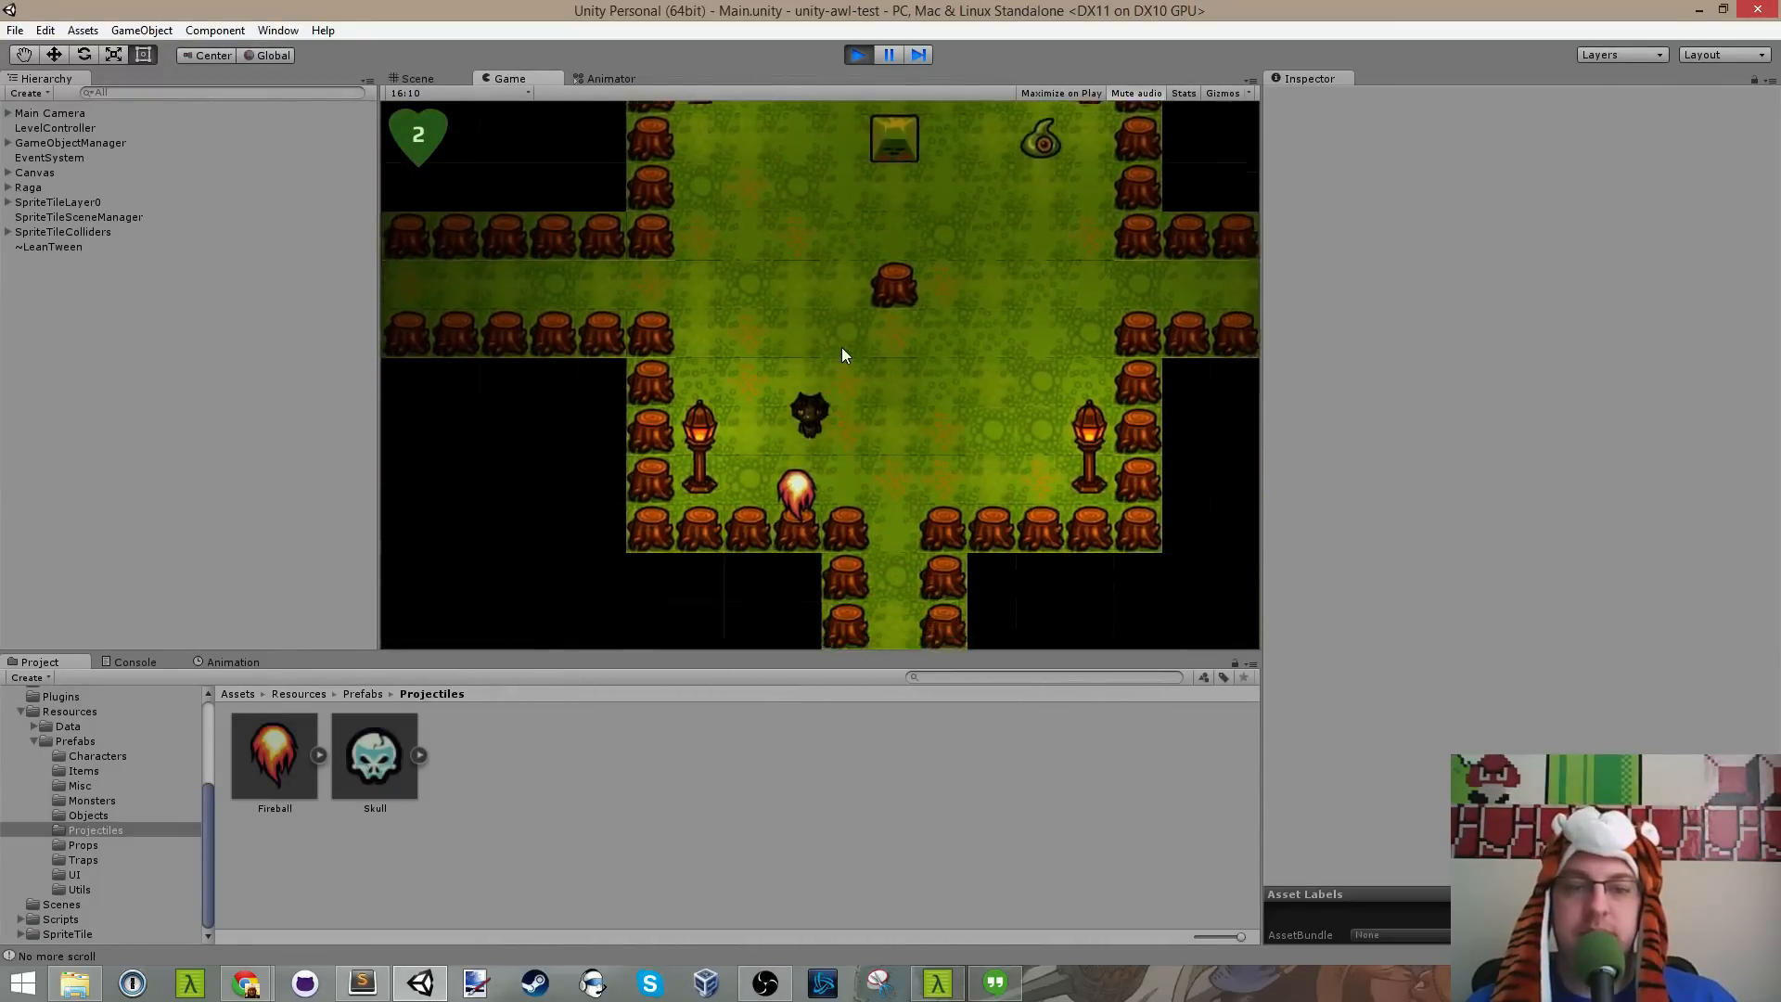
{"action": "key", "text": "a"}
{"action": "key", "text": "d"}
{"action": "key", "text": "w"}
{"action": "key", "text": "a"}
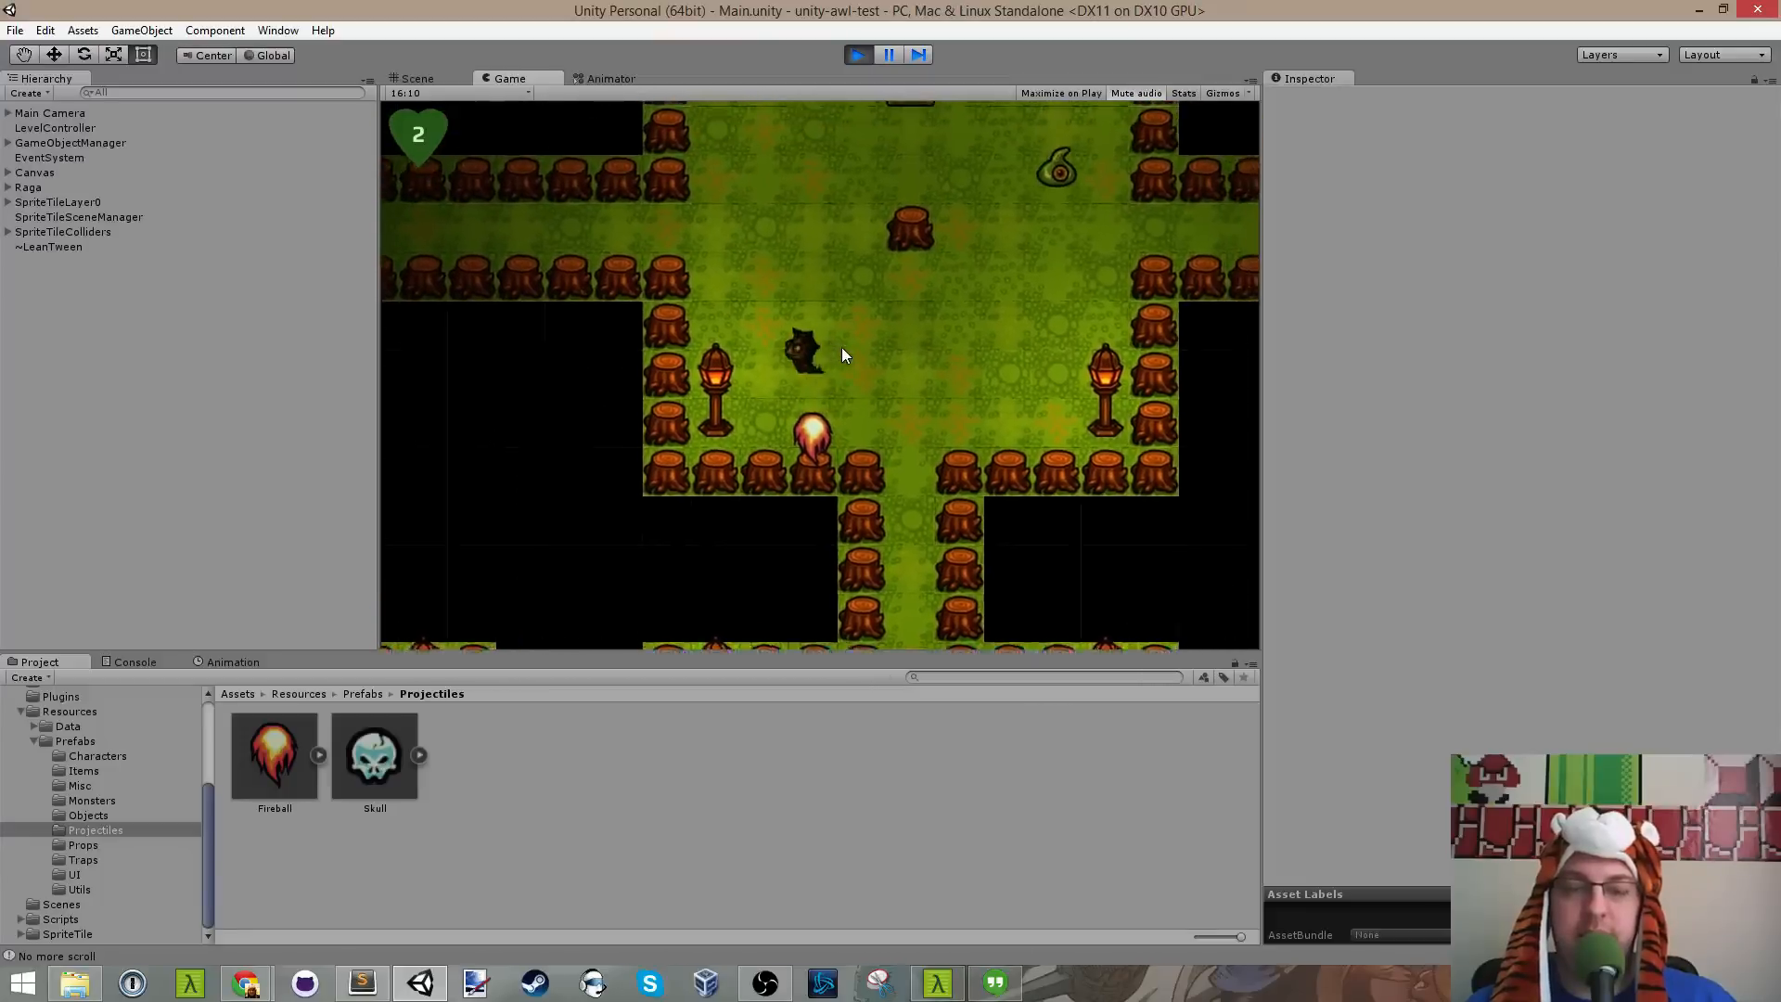
Step: Walk the character around the northern garden room's lower area, leave by its western corridor, and stop the play test
{"action": "key", "text": "s"}
{"action": "key", "text": "d"}
{"action": "key", "text": "w"}
{"action": "key", "text": "a"}
{"action": "key", "text": "s"}
{"action": "key", "text": "w"}
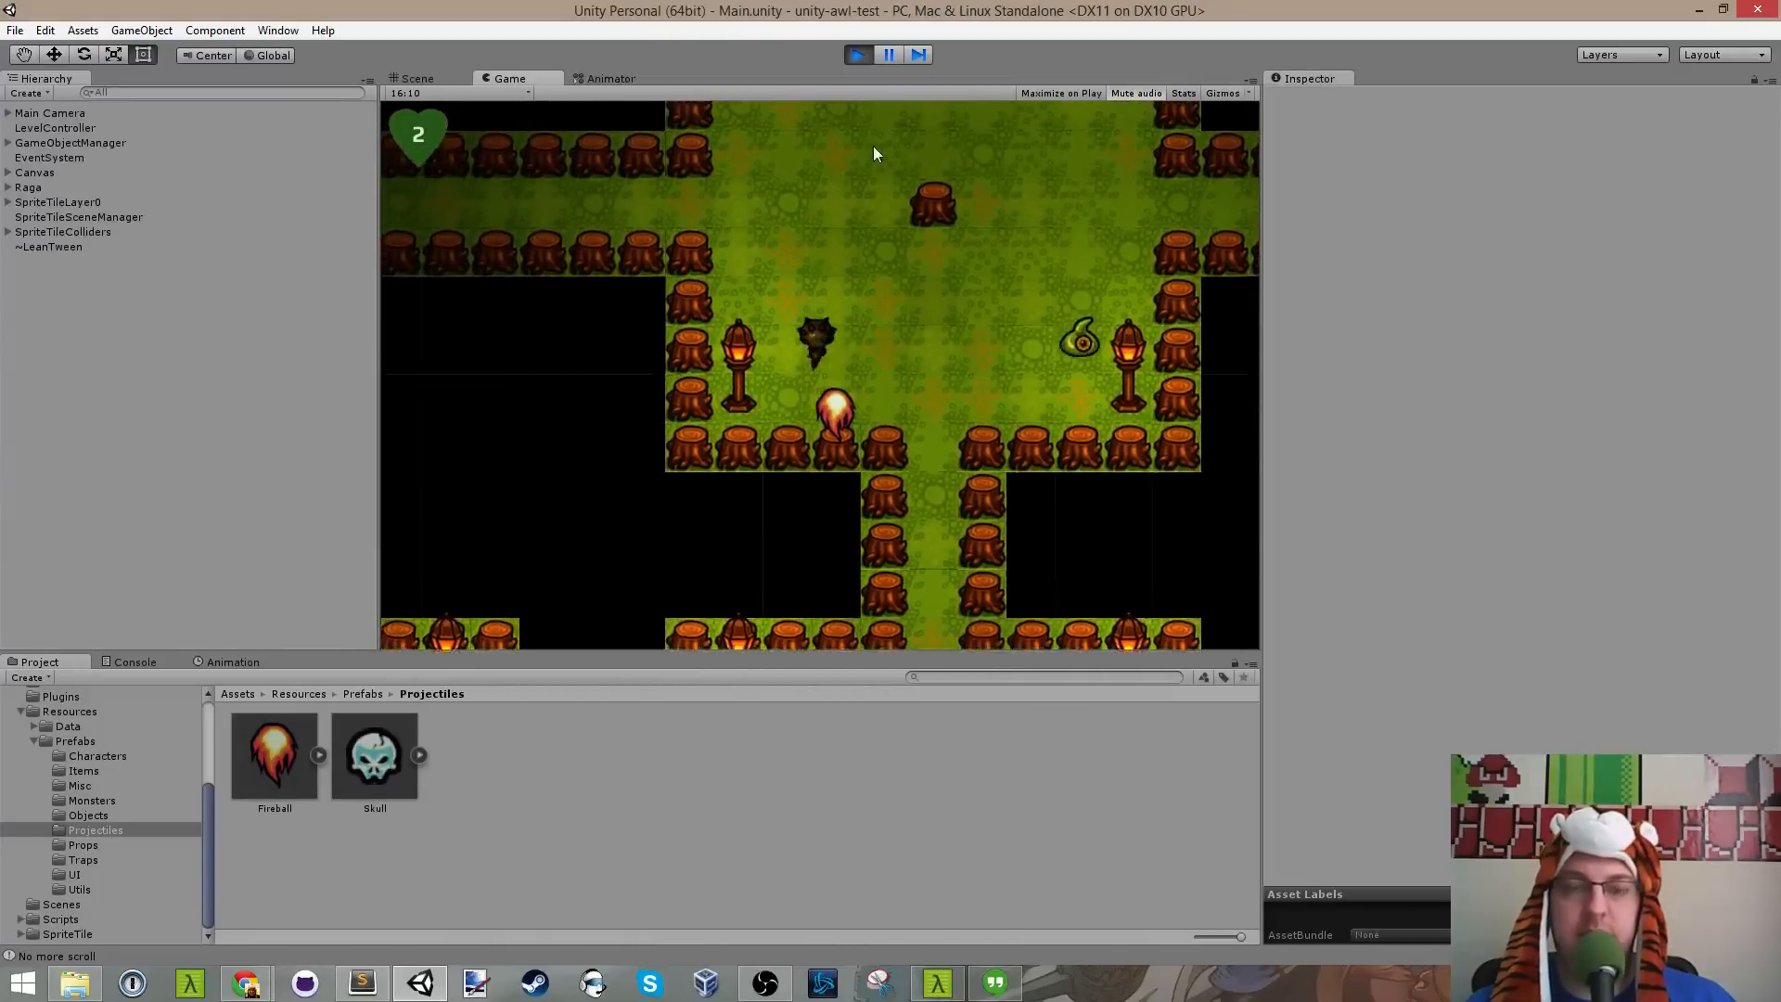
{"action": "key", "text": "a"}
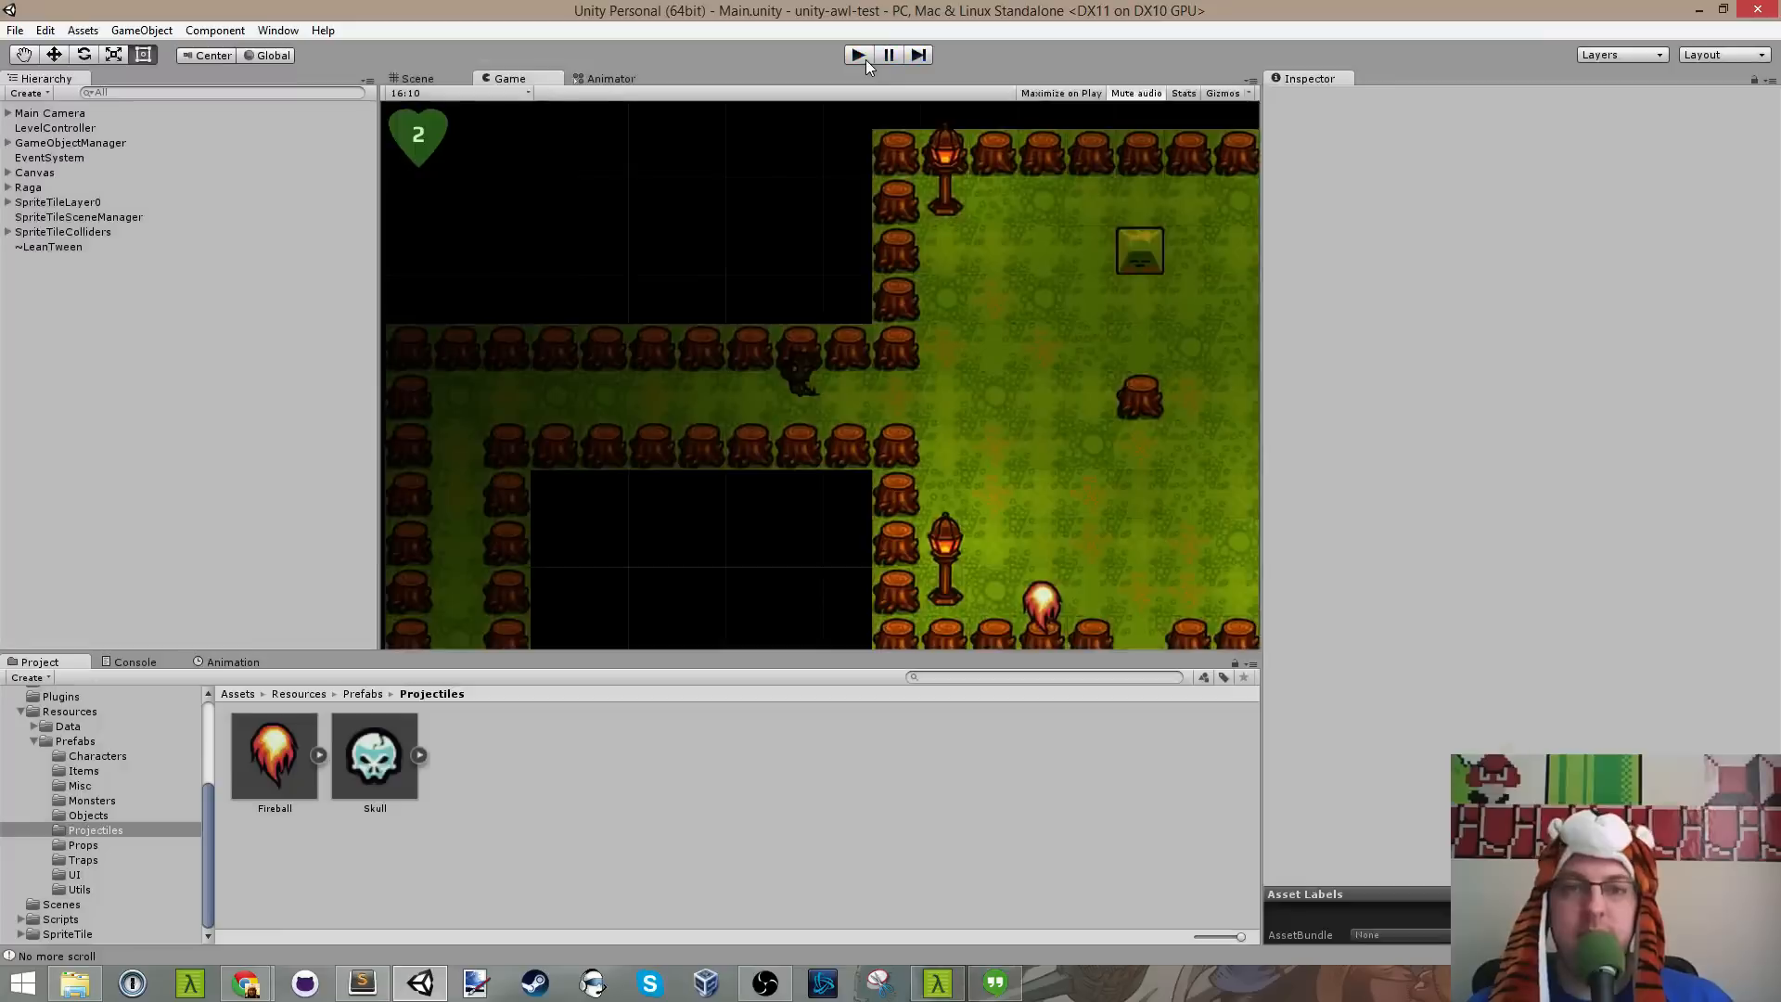
{"action": "left_click", "coordinate": [859, 56]}
Step: Enable Fixed Angle on the Fireball prefab's Rigidbody 2D
{"action": "key", "text": "alt+Tab"}
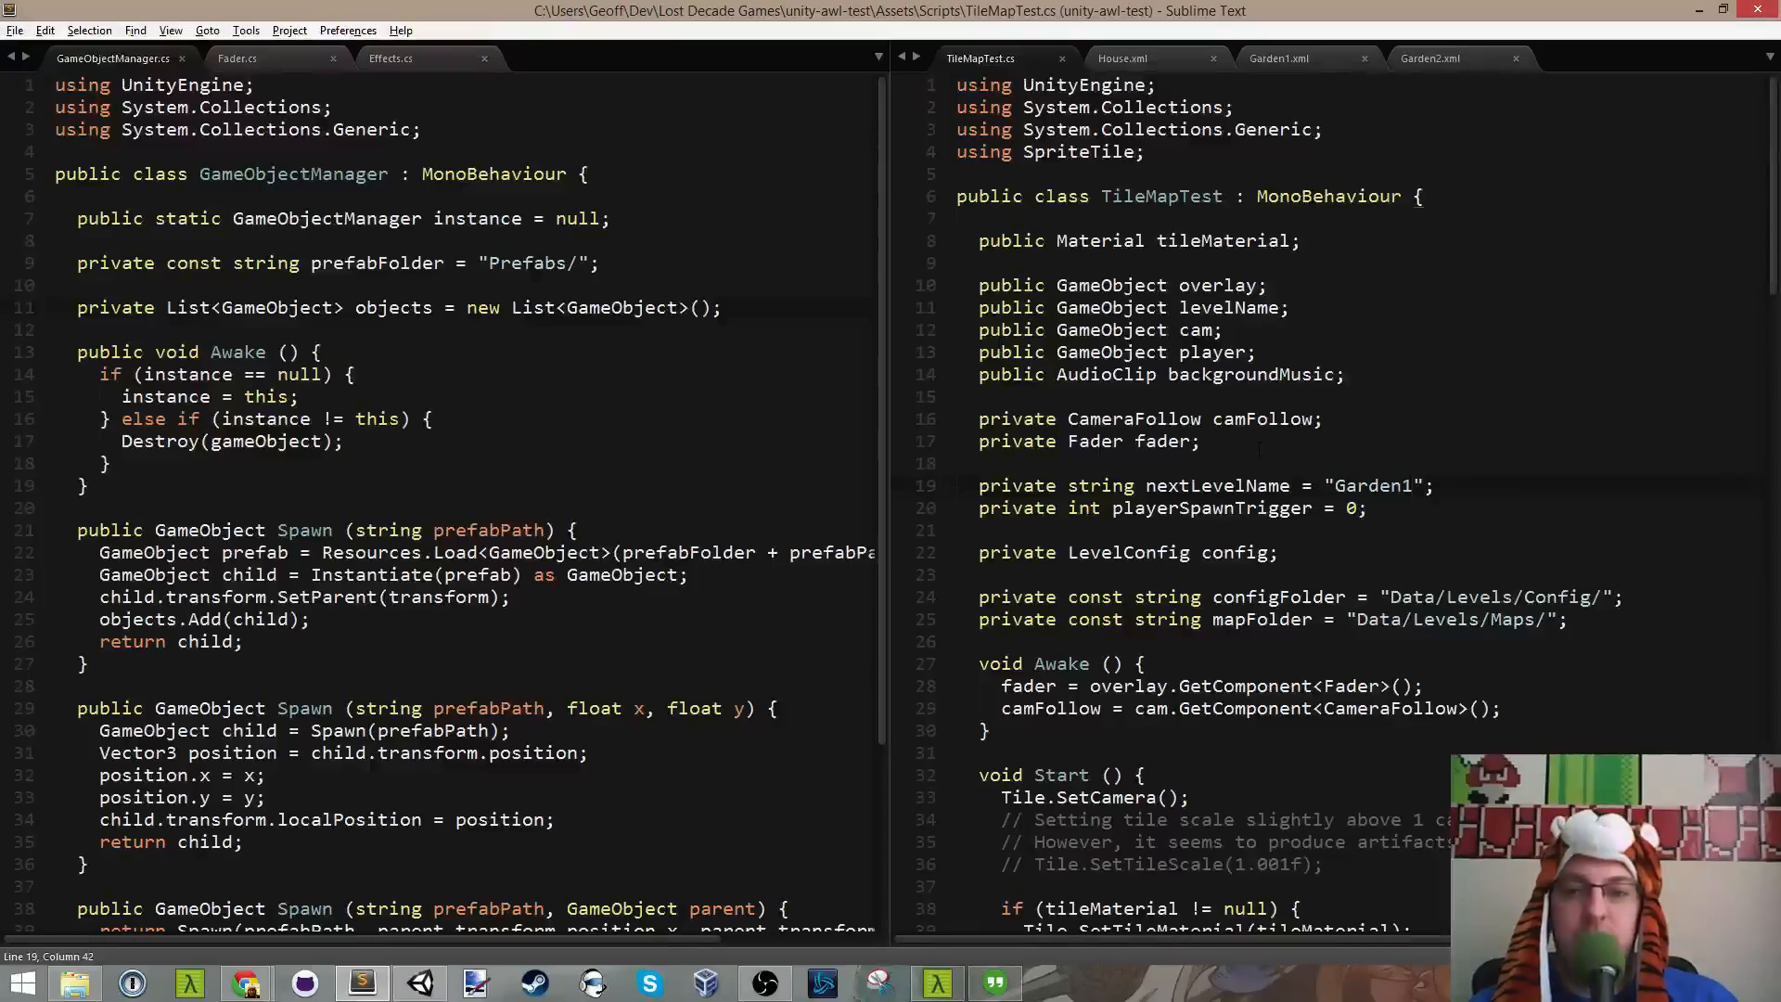
{"action": "key", "text": "alt+Tab"}
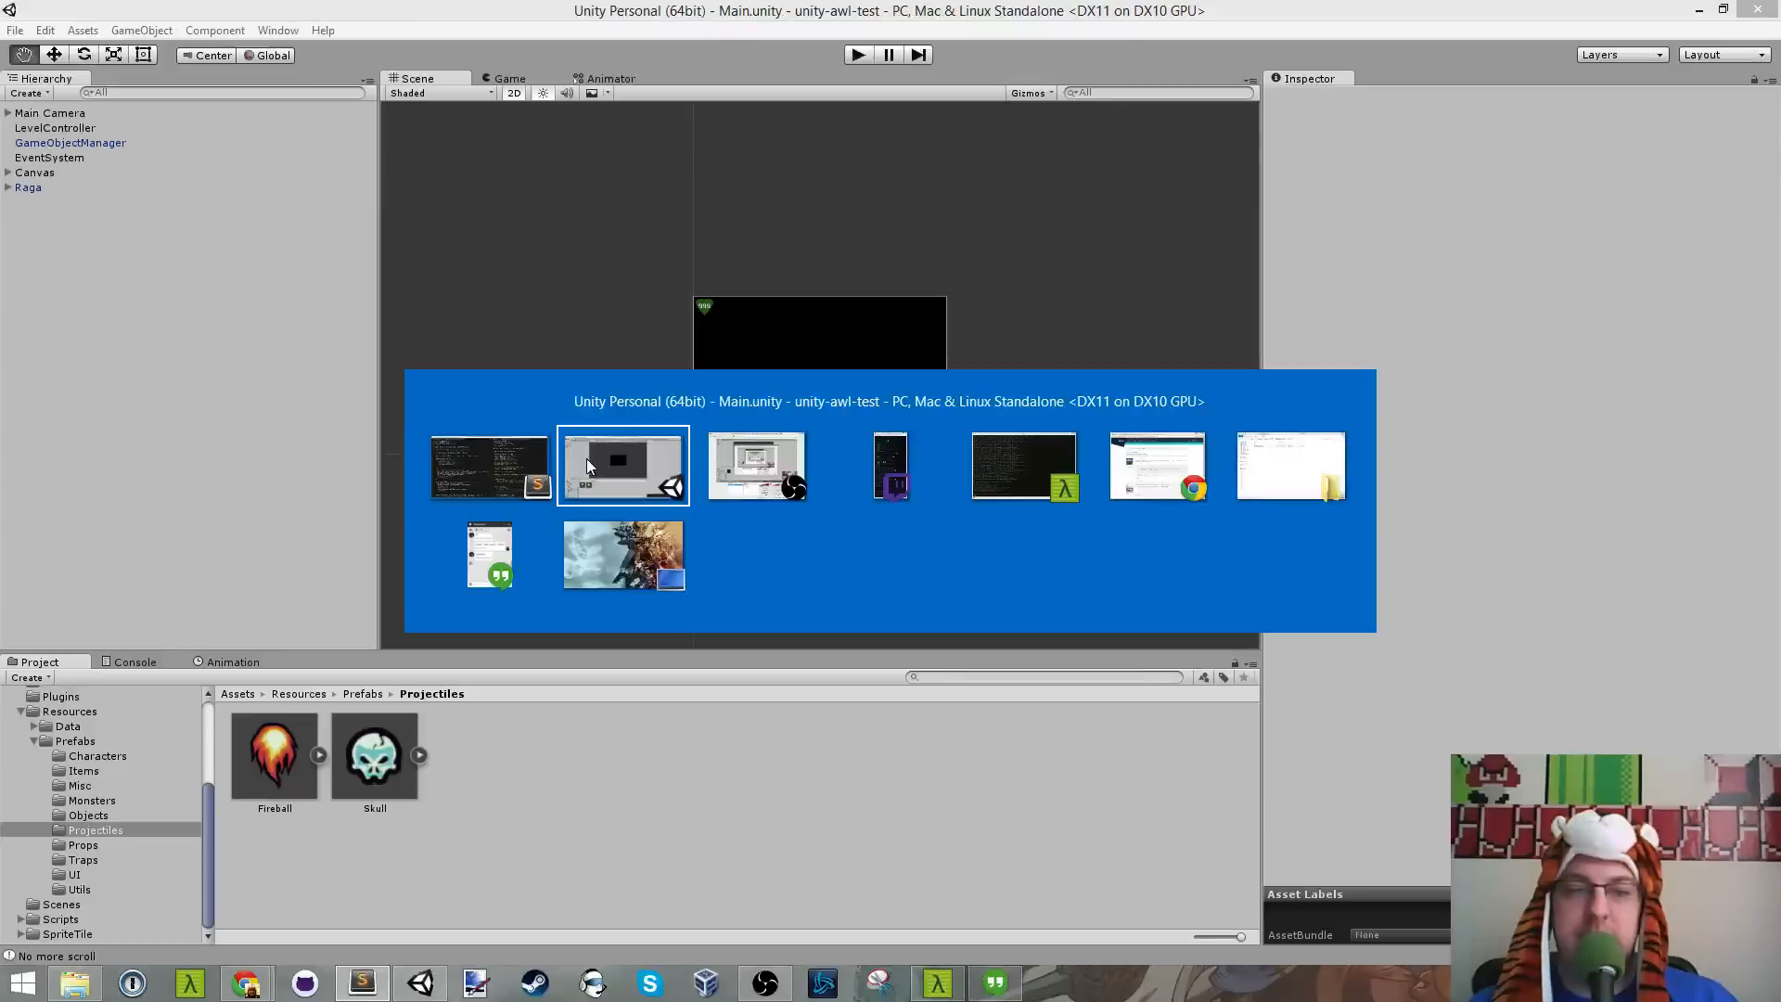
{"action": "left_click", "coordinate": [295, 787]}
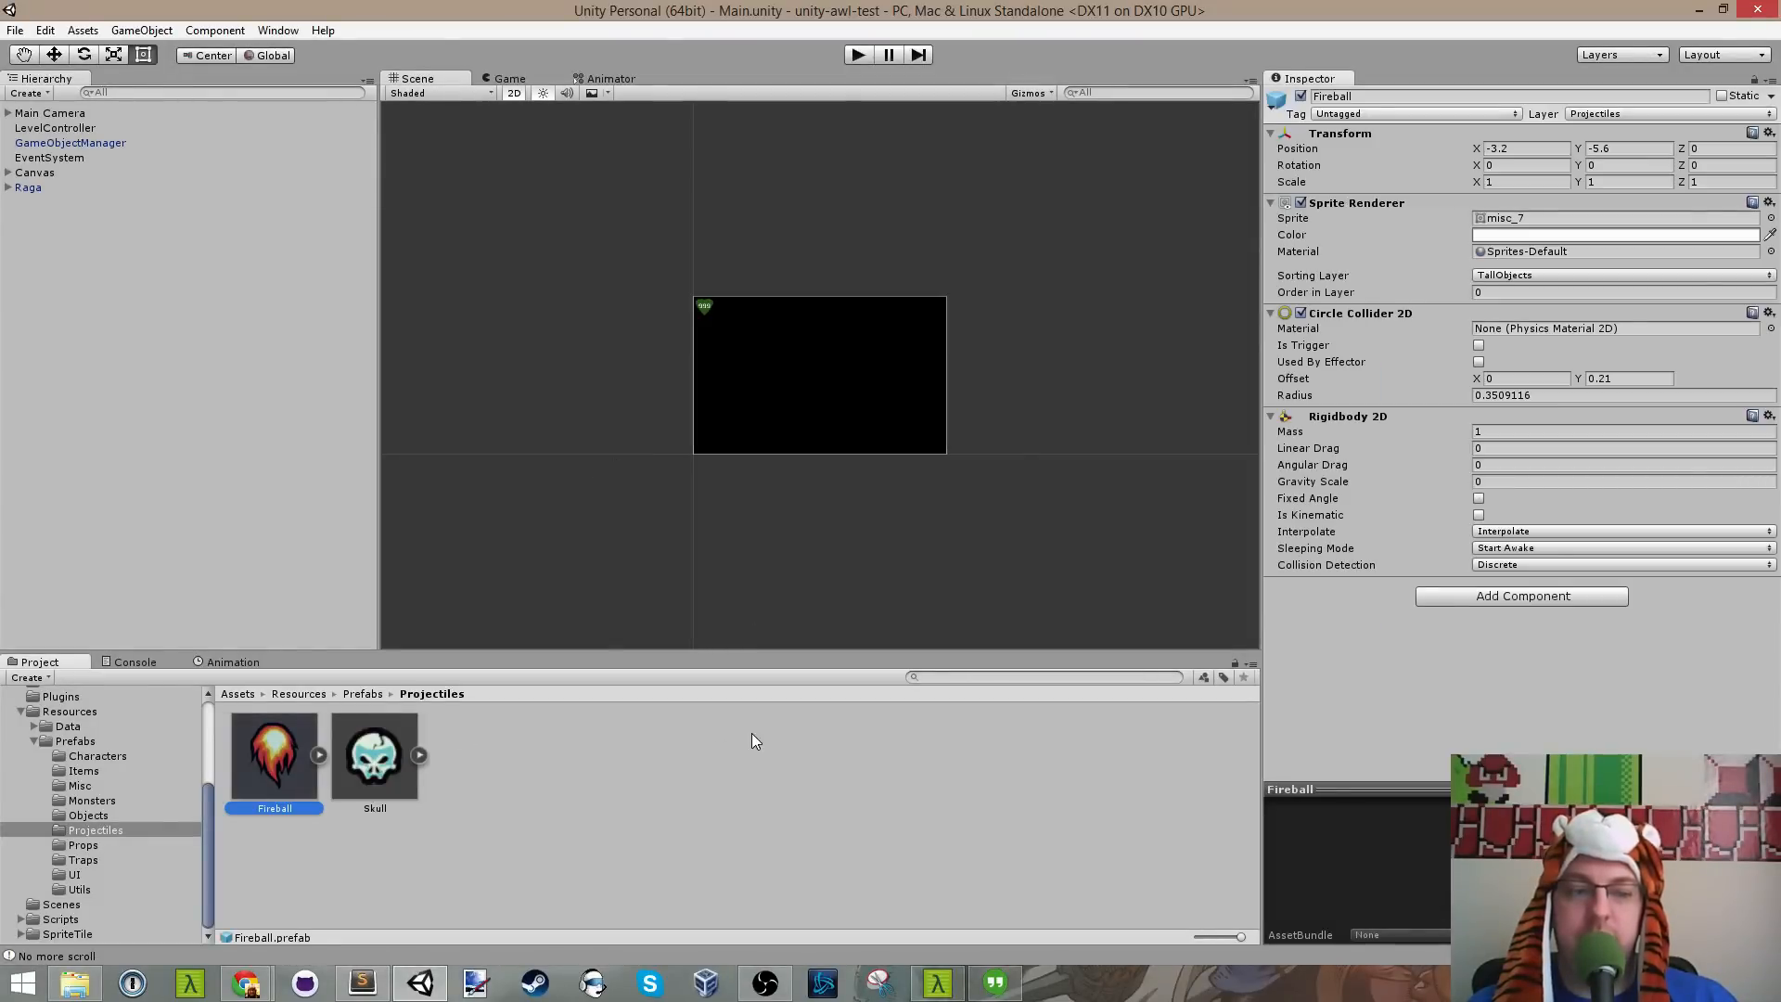
{"action": "left_click", "coordinate": [1479, 498]}
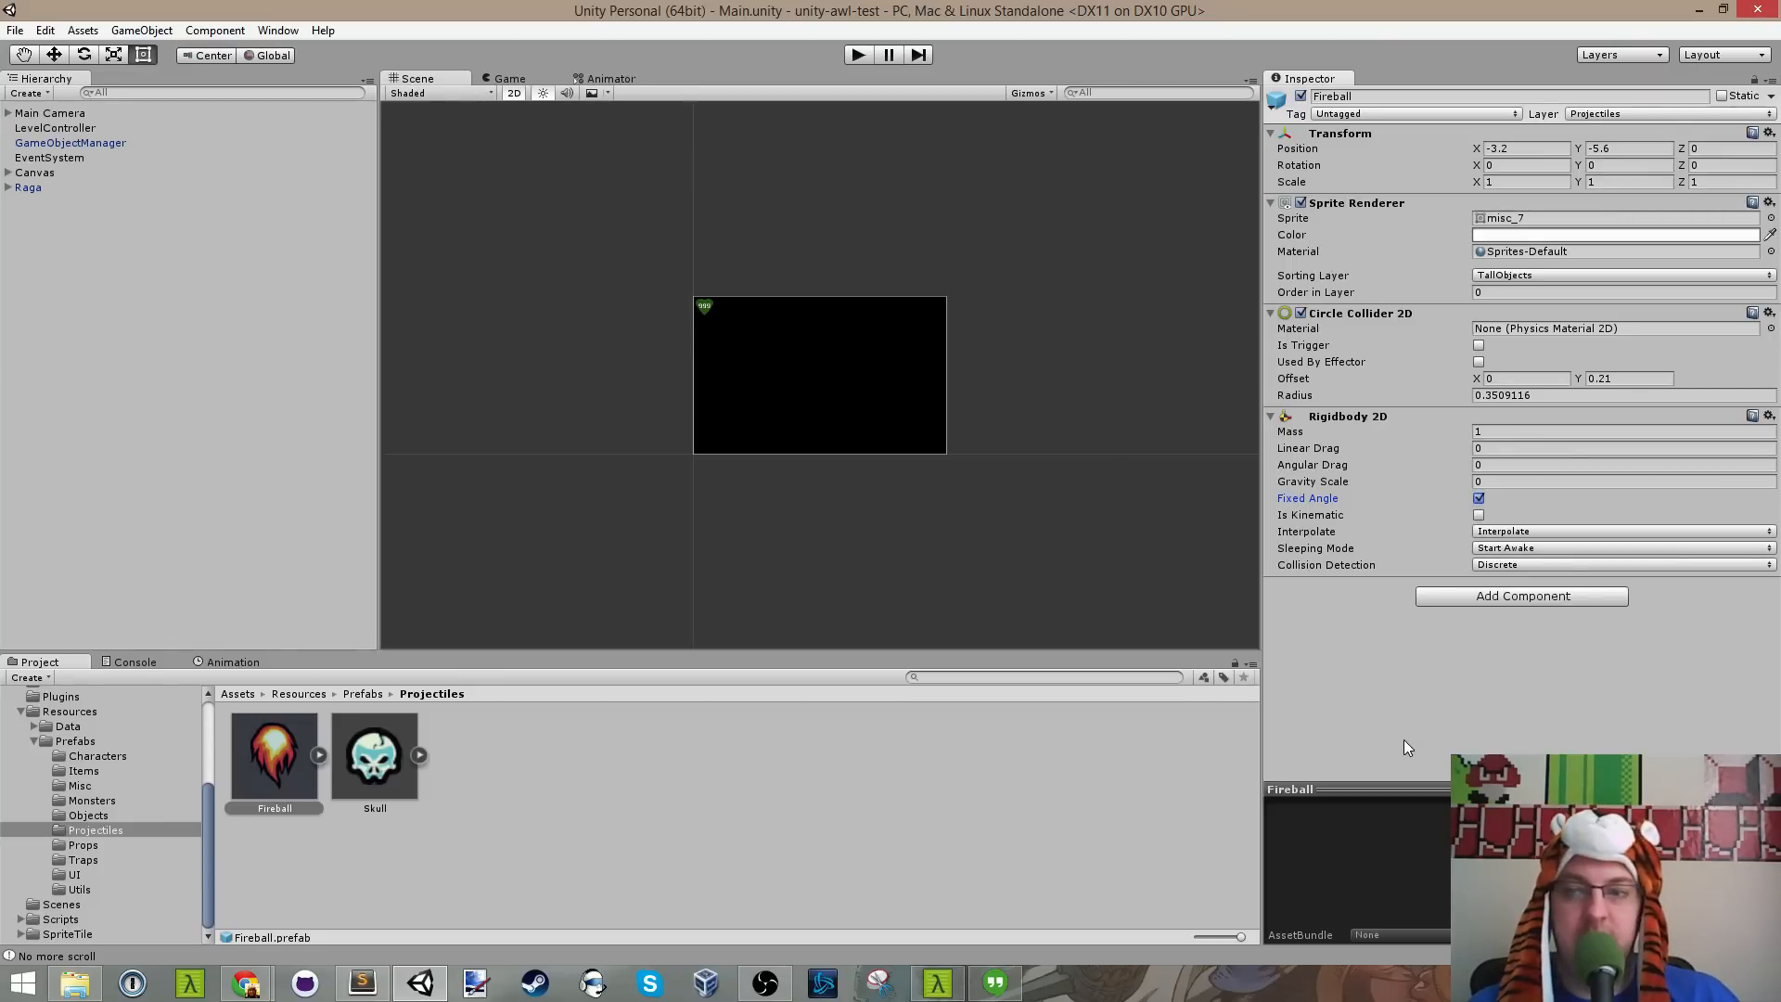
Step: Start a new play test, collect the starting room's two apples, and walk the character into the western garden room
{"action": "left_click", "coordinate": [859, 57]}
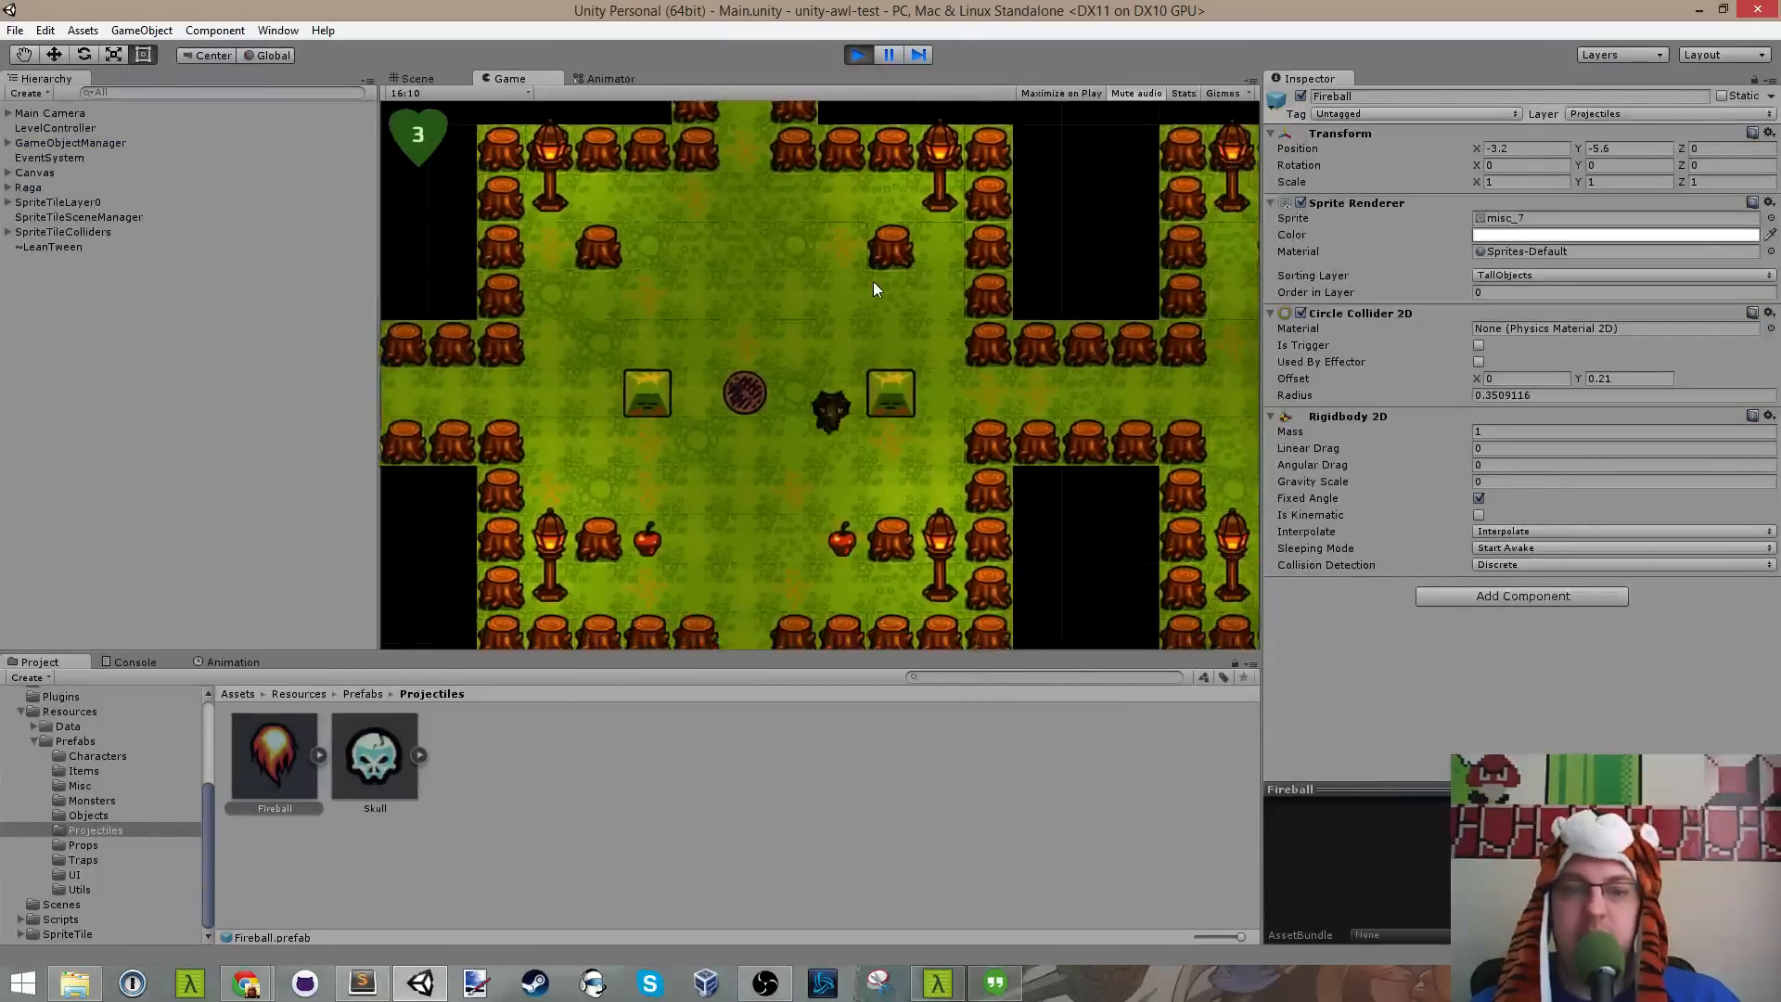
{"action": "key", "text": "Down"}
{"action": "key", "text": "Left"}
{"action": "key", "text": "Up"}
{"action": "key", "text": "Left"}
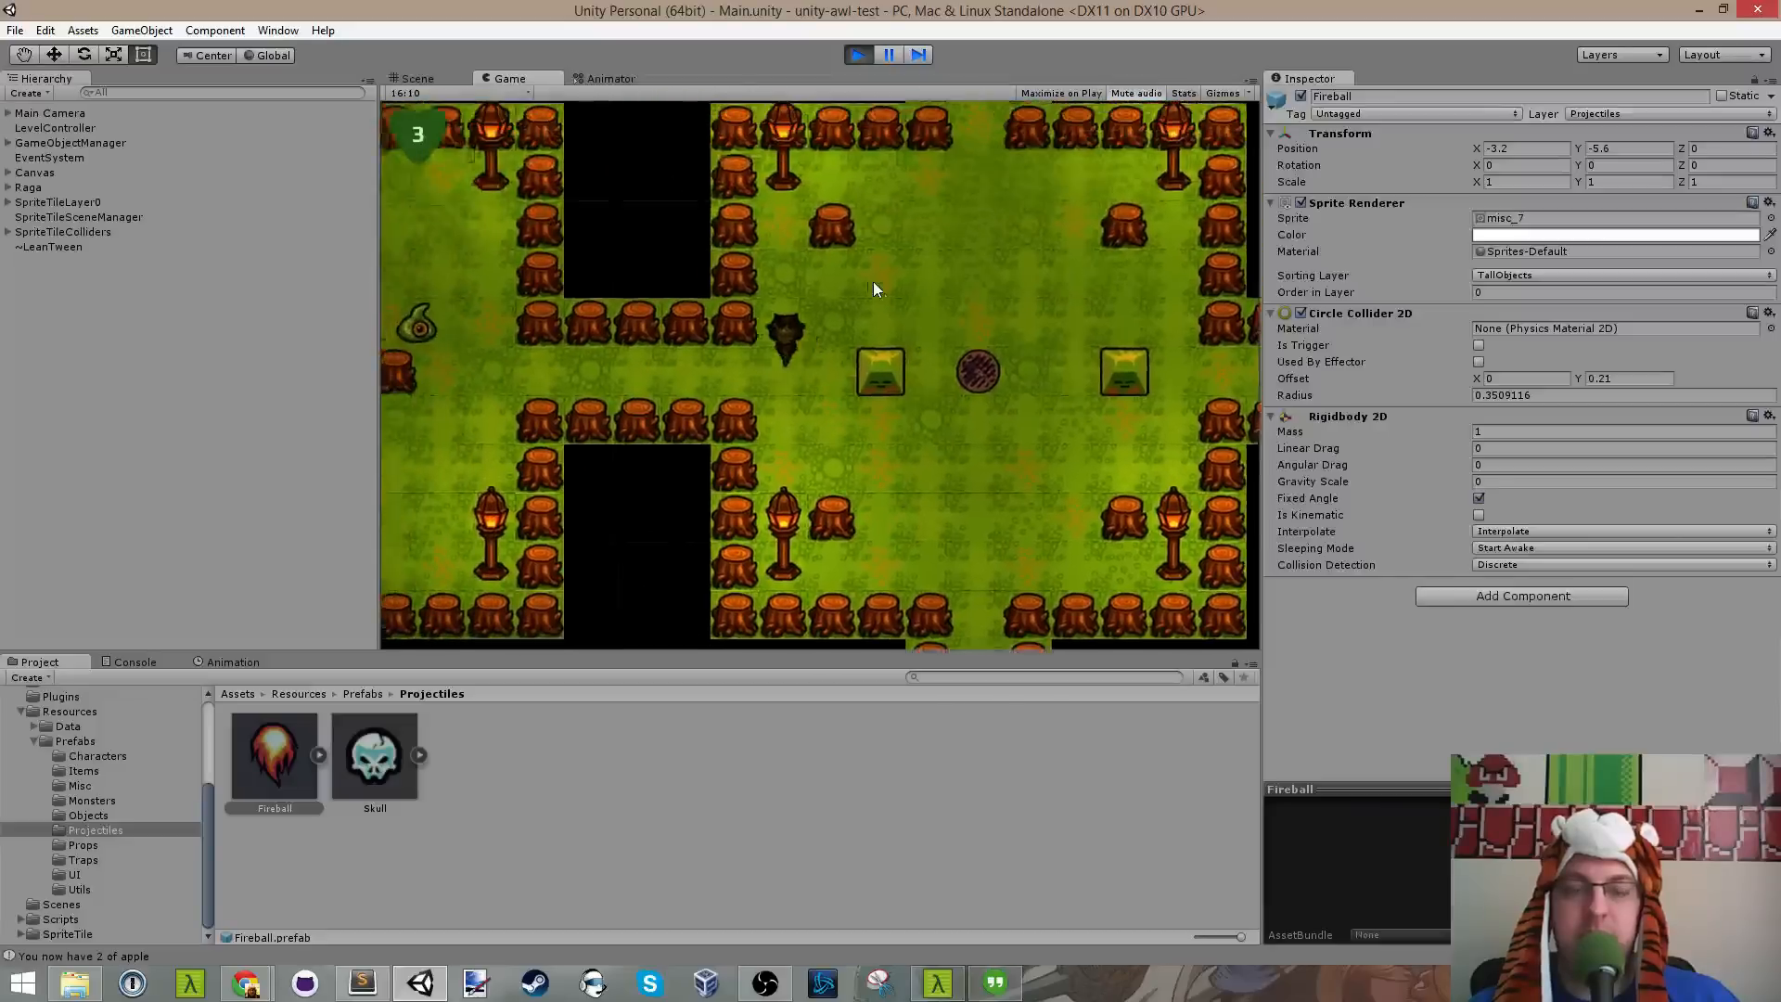
{"action": "key", "text": "Left"}
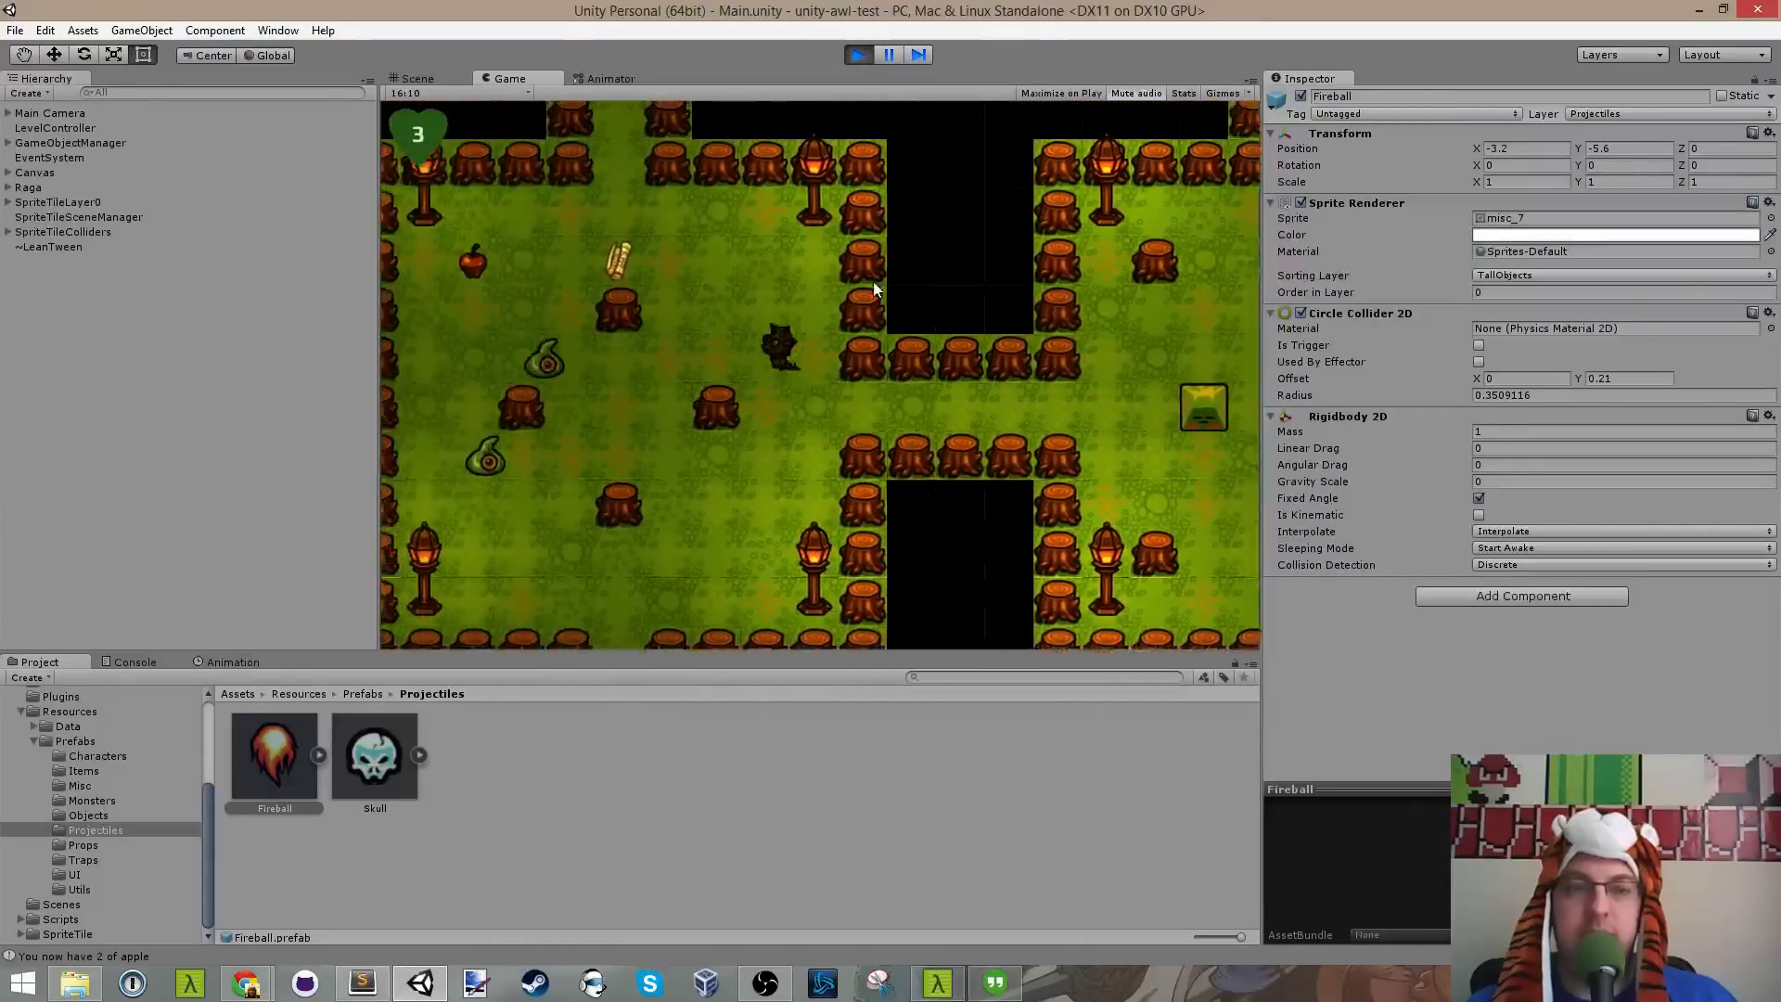
Step: Collect the apple and the scroll in the western garden room and circle its tree stumps
{"action": "key", "text": "Left"}
{"action": "key", "text": "Up"}
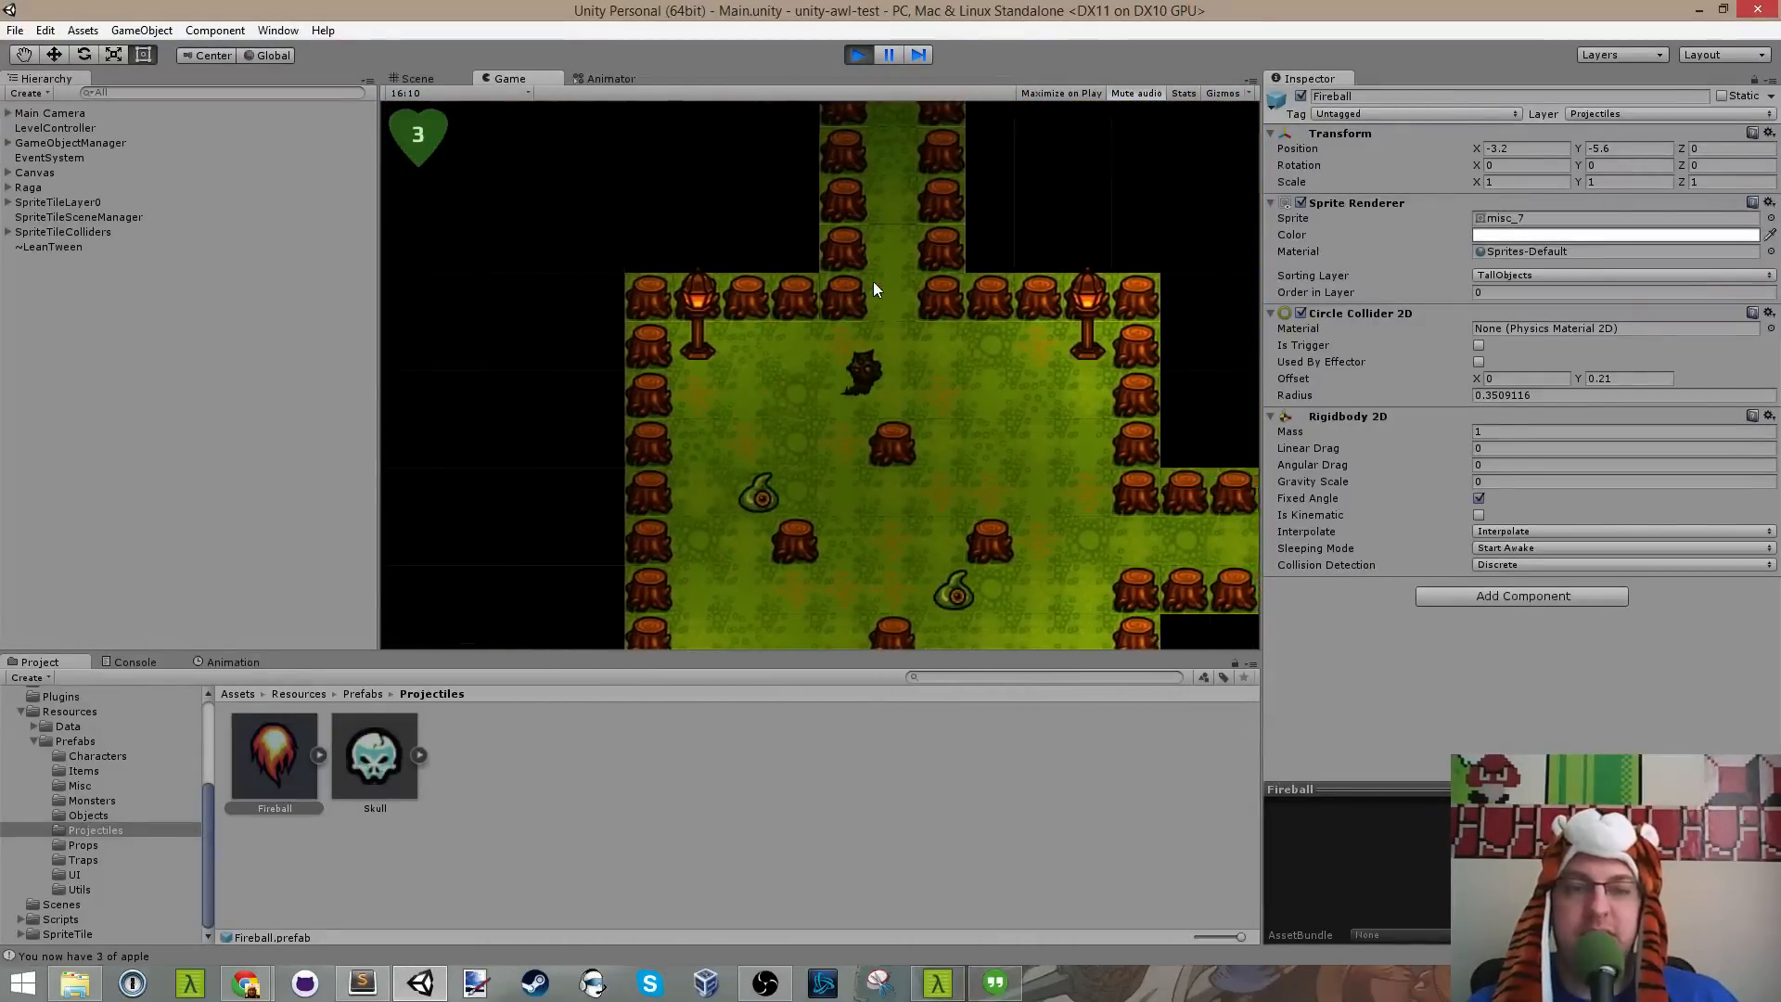
{"action": "key", "text": "Left"}
{"action": "key", "text": "Down"}
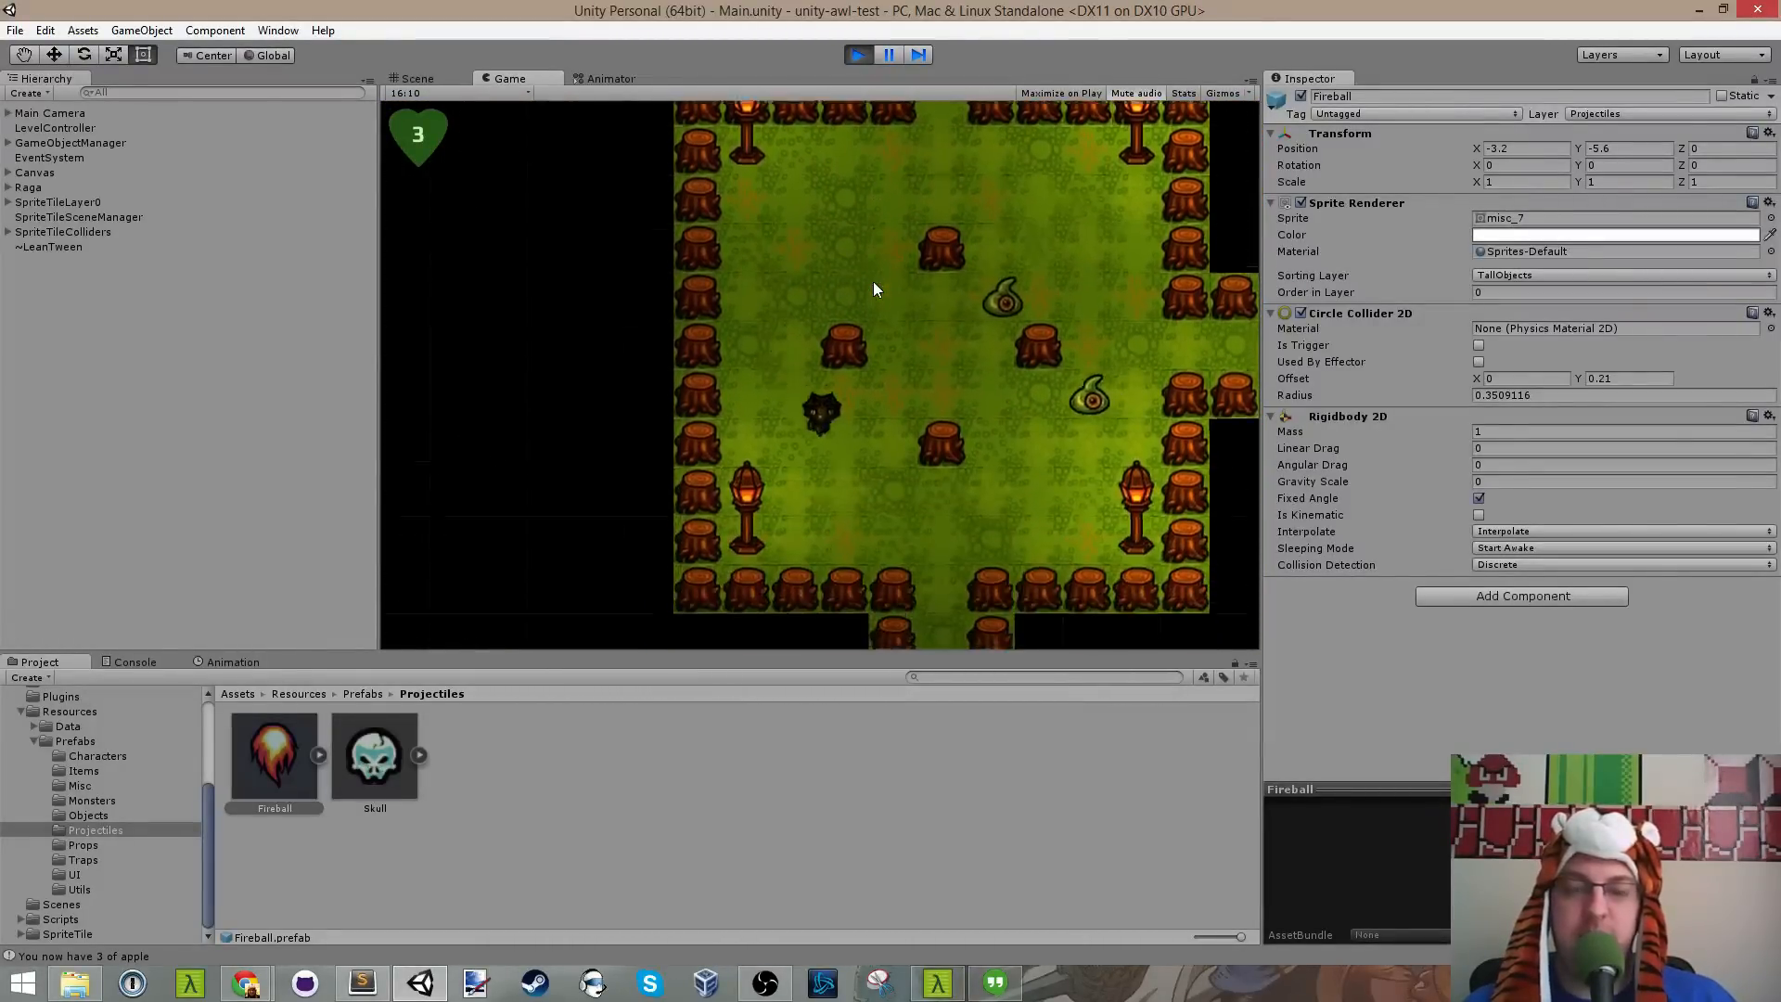
Step: Move the character beside the western room's lower stump wall and cast a fireball northward toward the monster
{"action": "key", "text": "Down"}
{"action": "key", "text": "Right"}
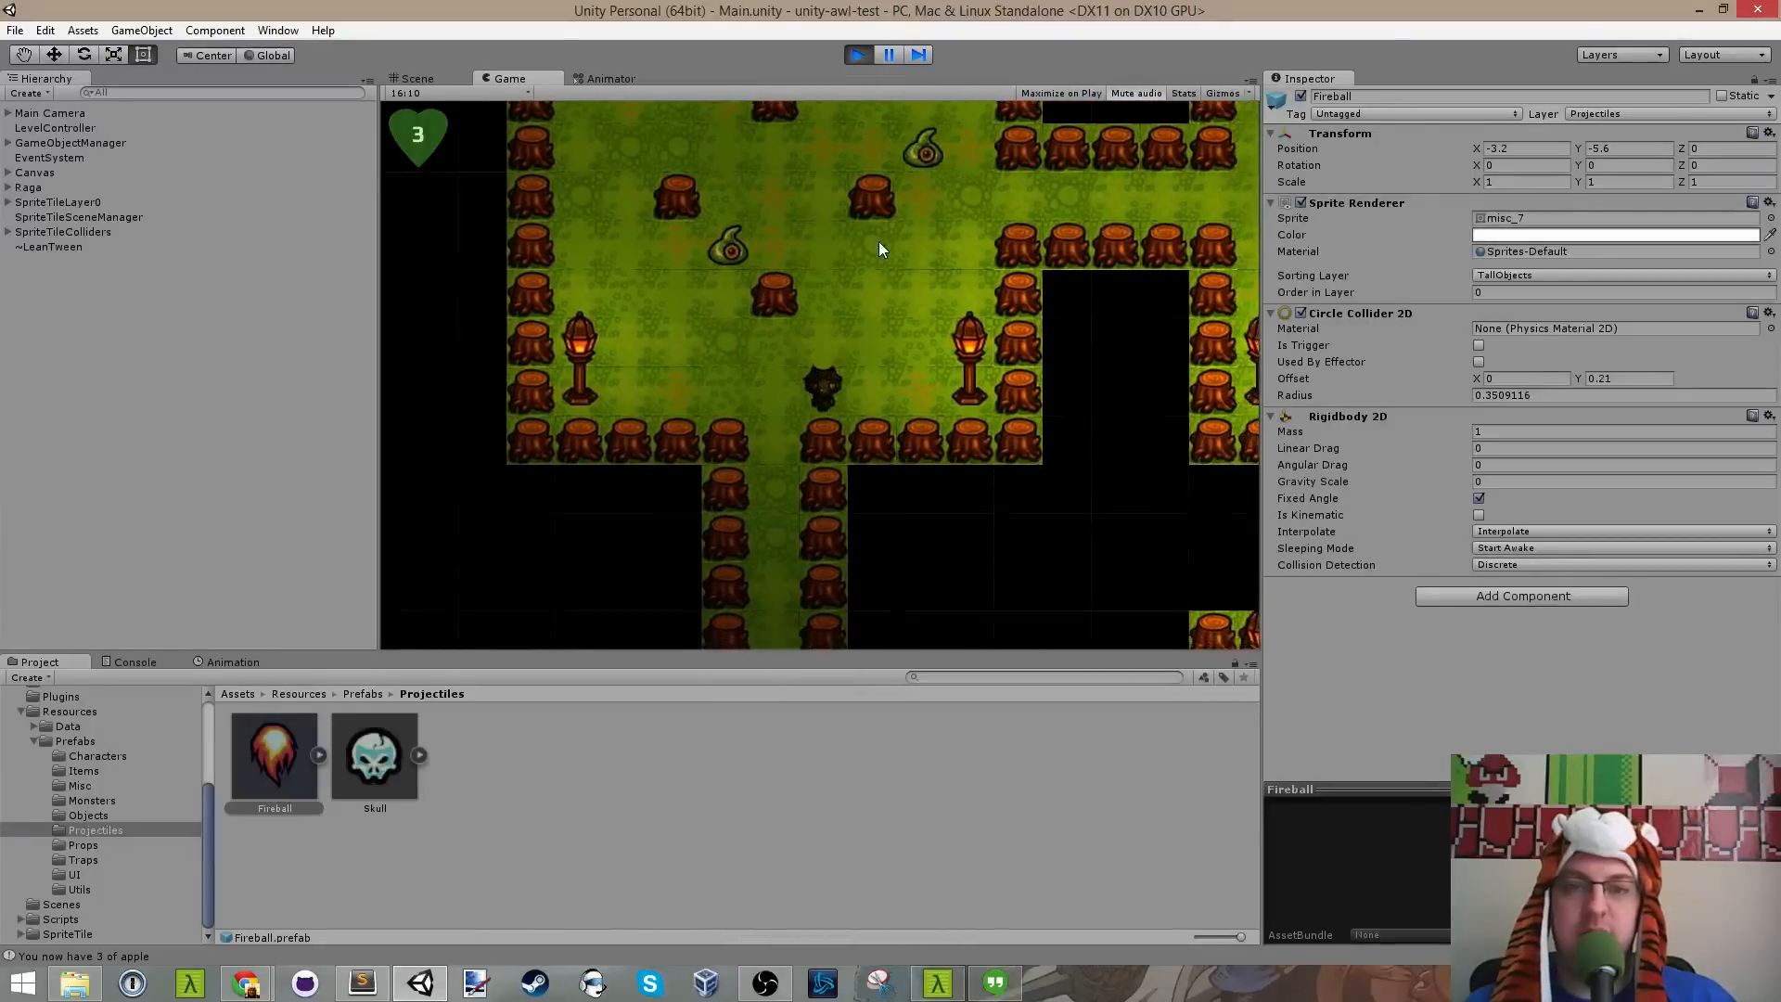
{"action": "left_click", "coordinate": [870, 228]}
{"action": "key", "text": "Up"}
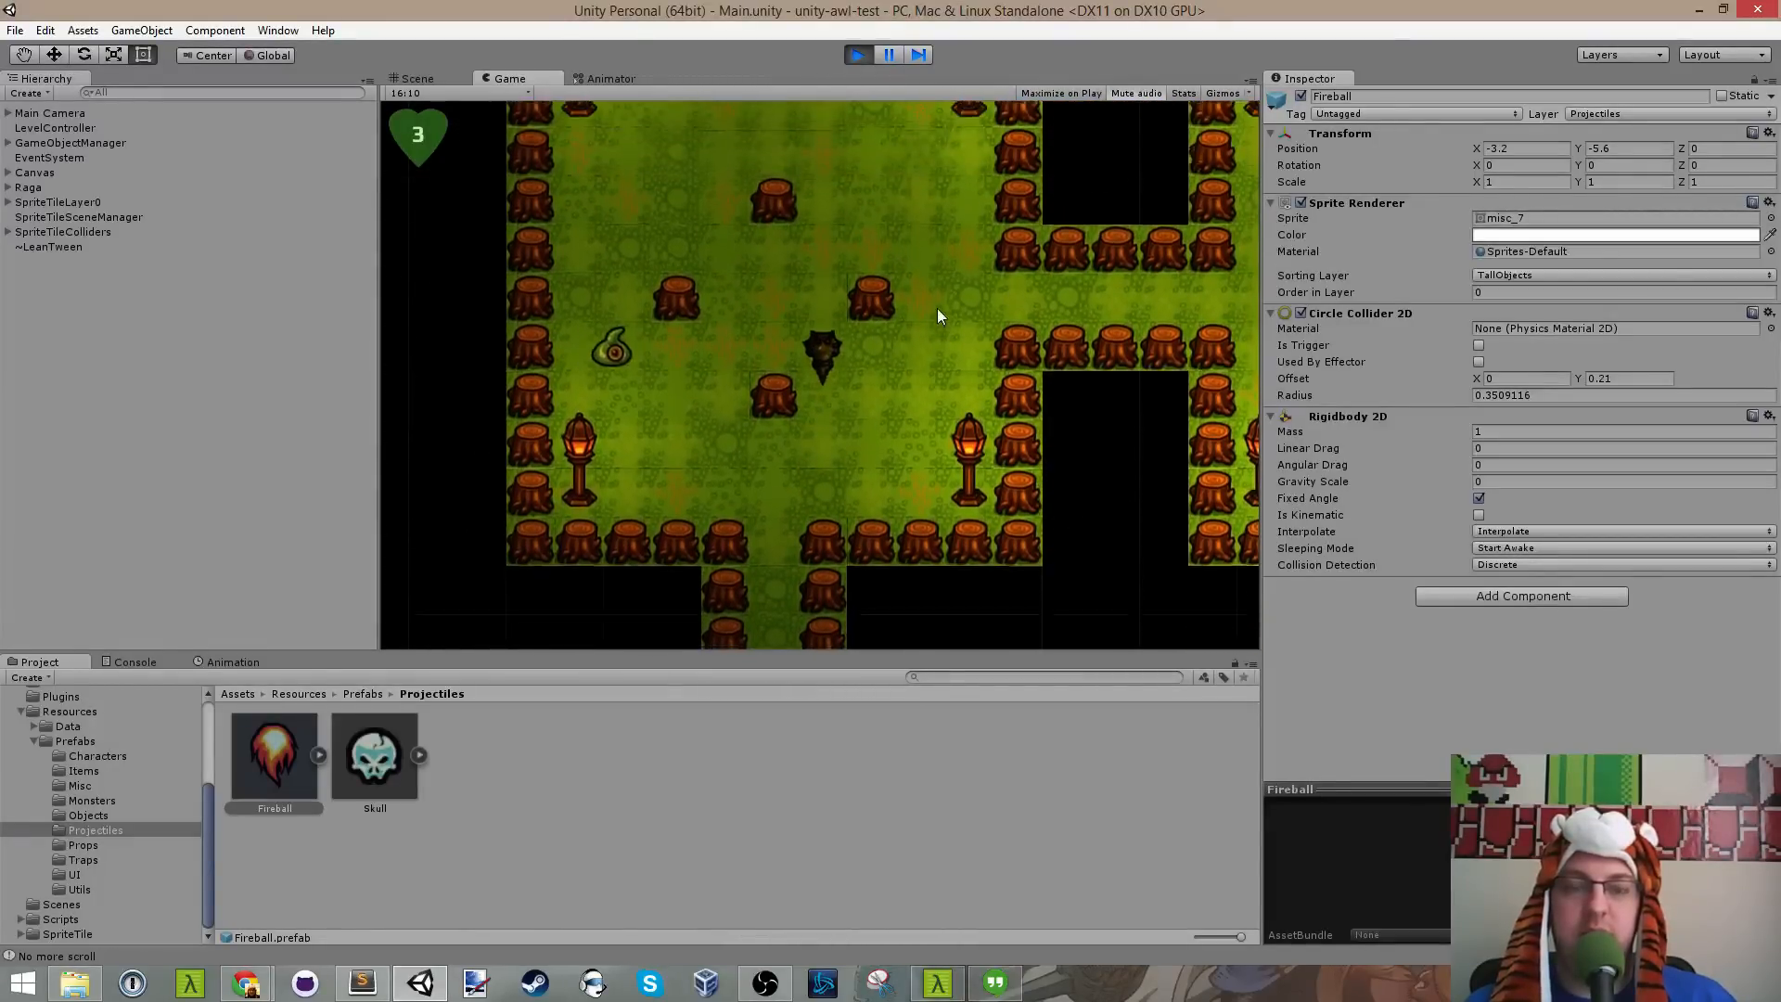
Step: Leave the western room by its southern corridor and collect the scroll in the southwestern garden room
{"action": "key", "text": "Left"}
{"action": "key", "text": "Down"}
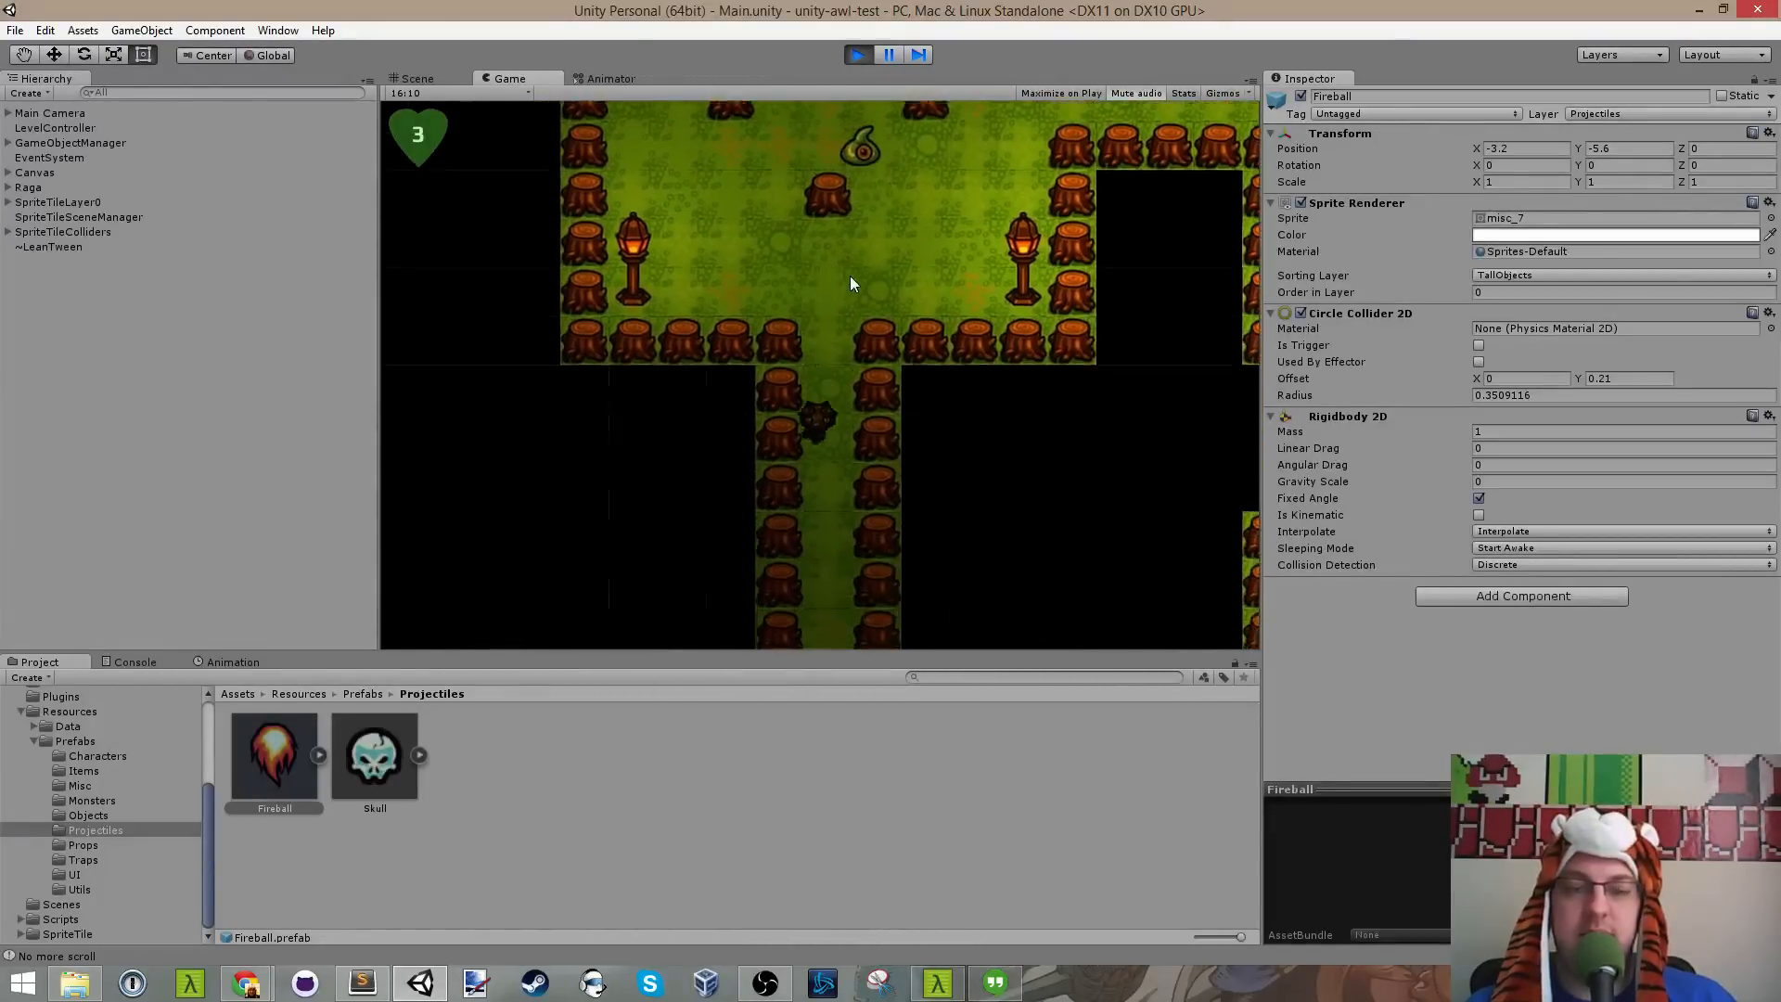
{"action": "key", "text": "Right"}
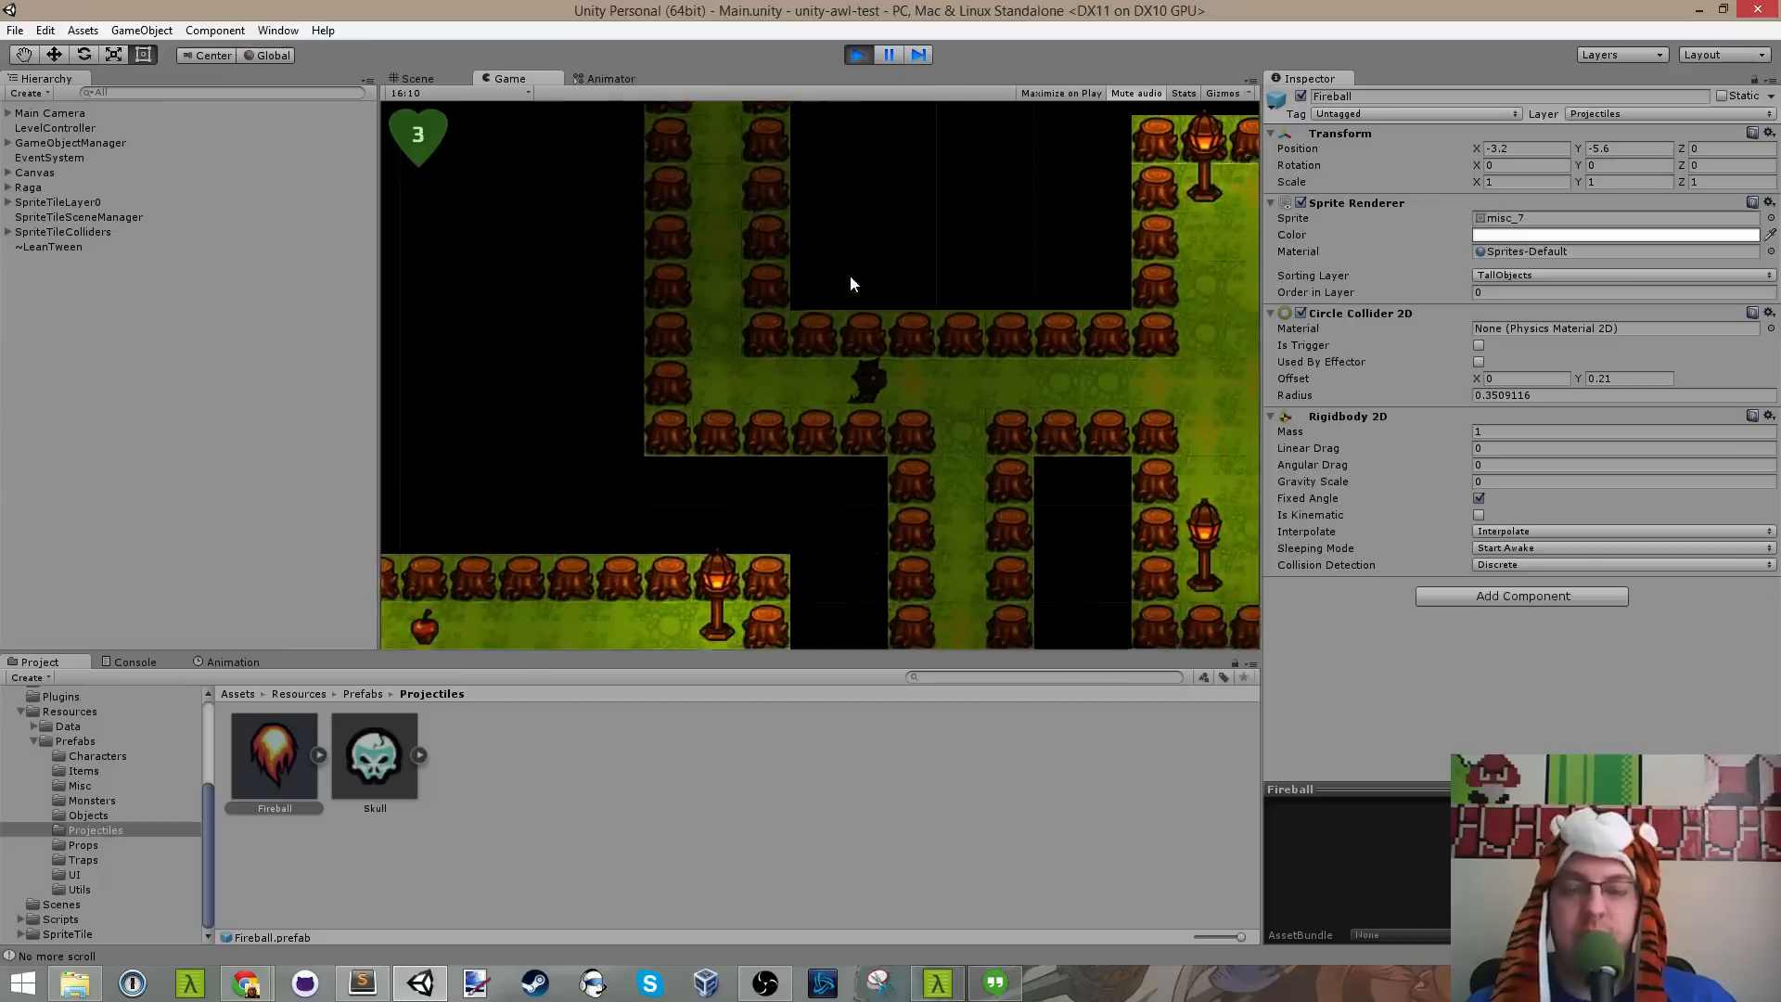
{"action": "key", "text": "Down"}
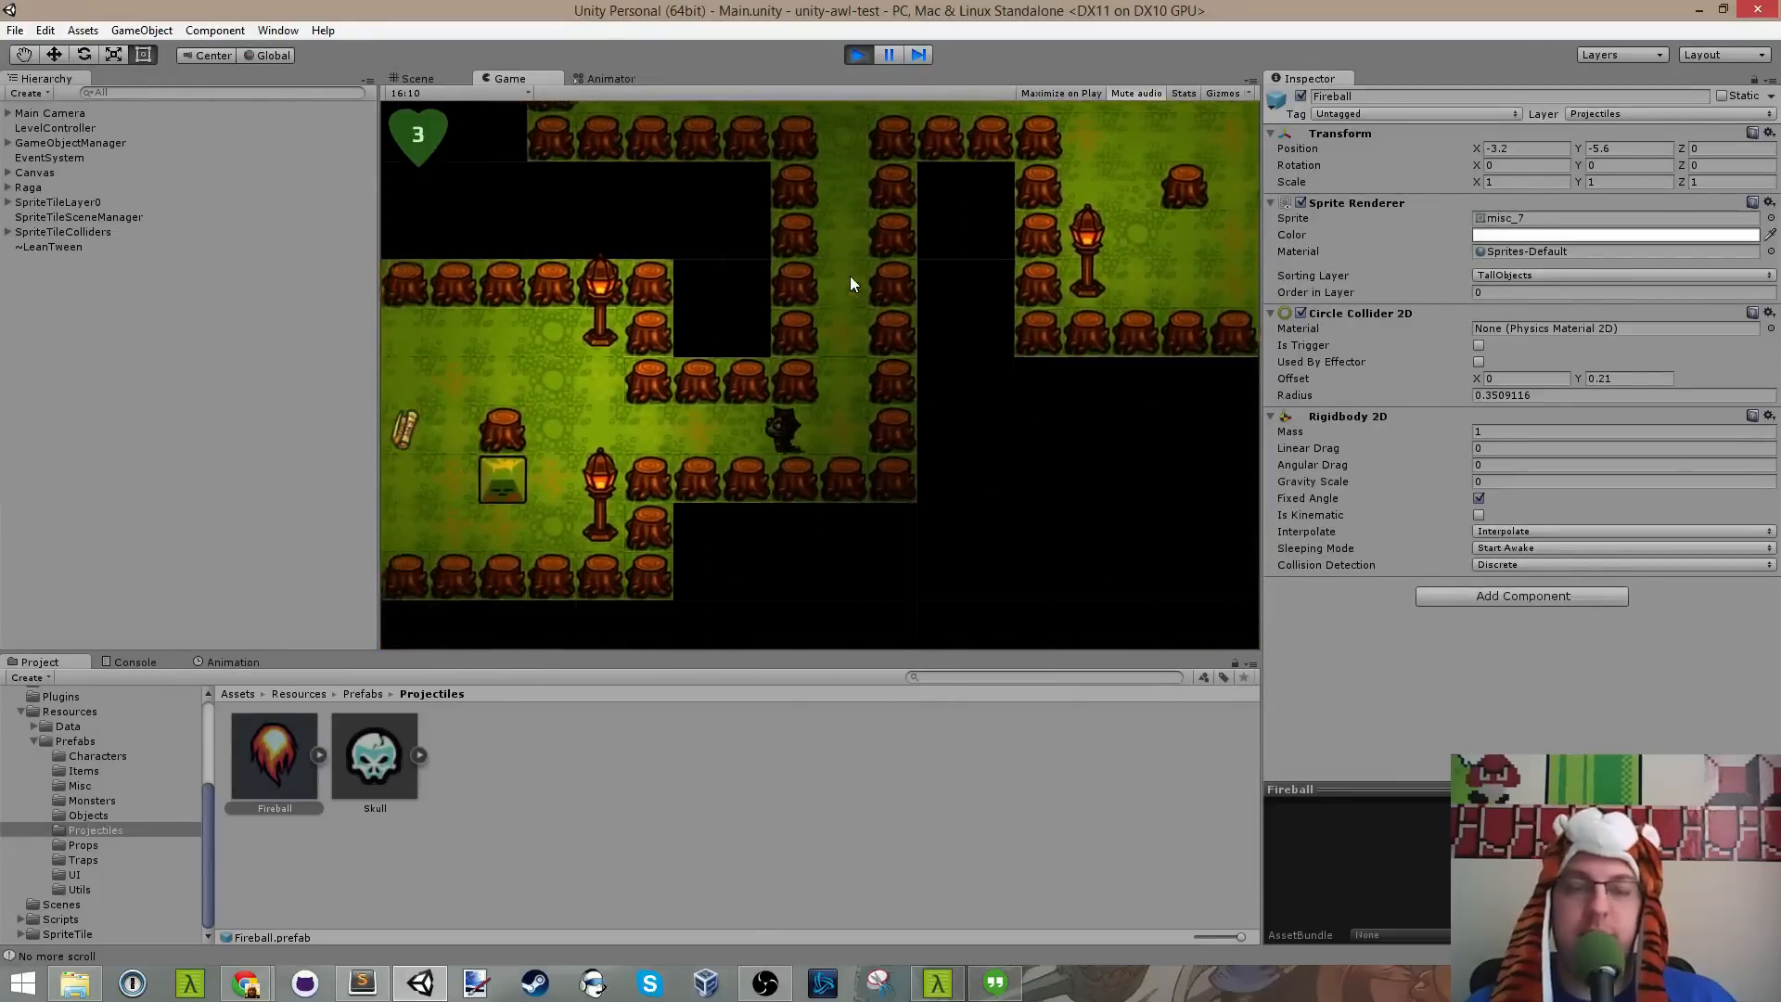
{"action": "key", "text": "Left"}
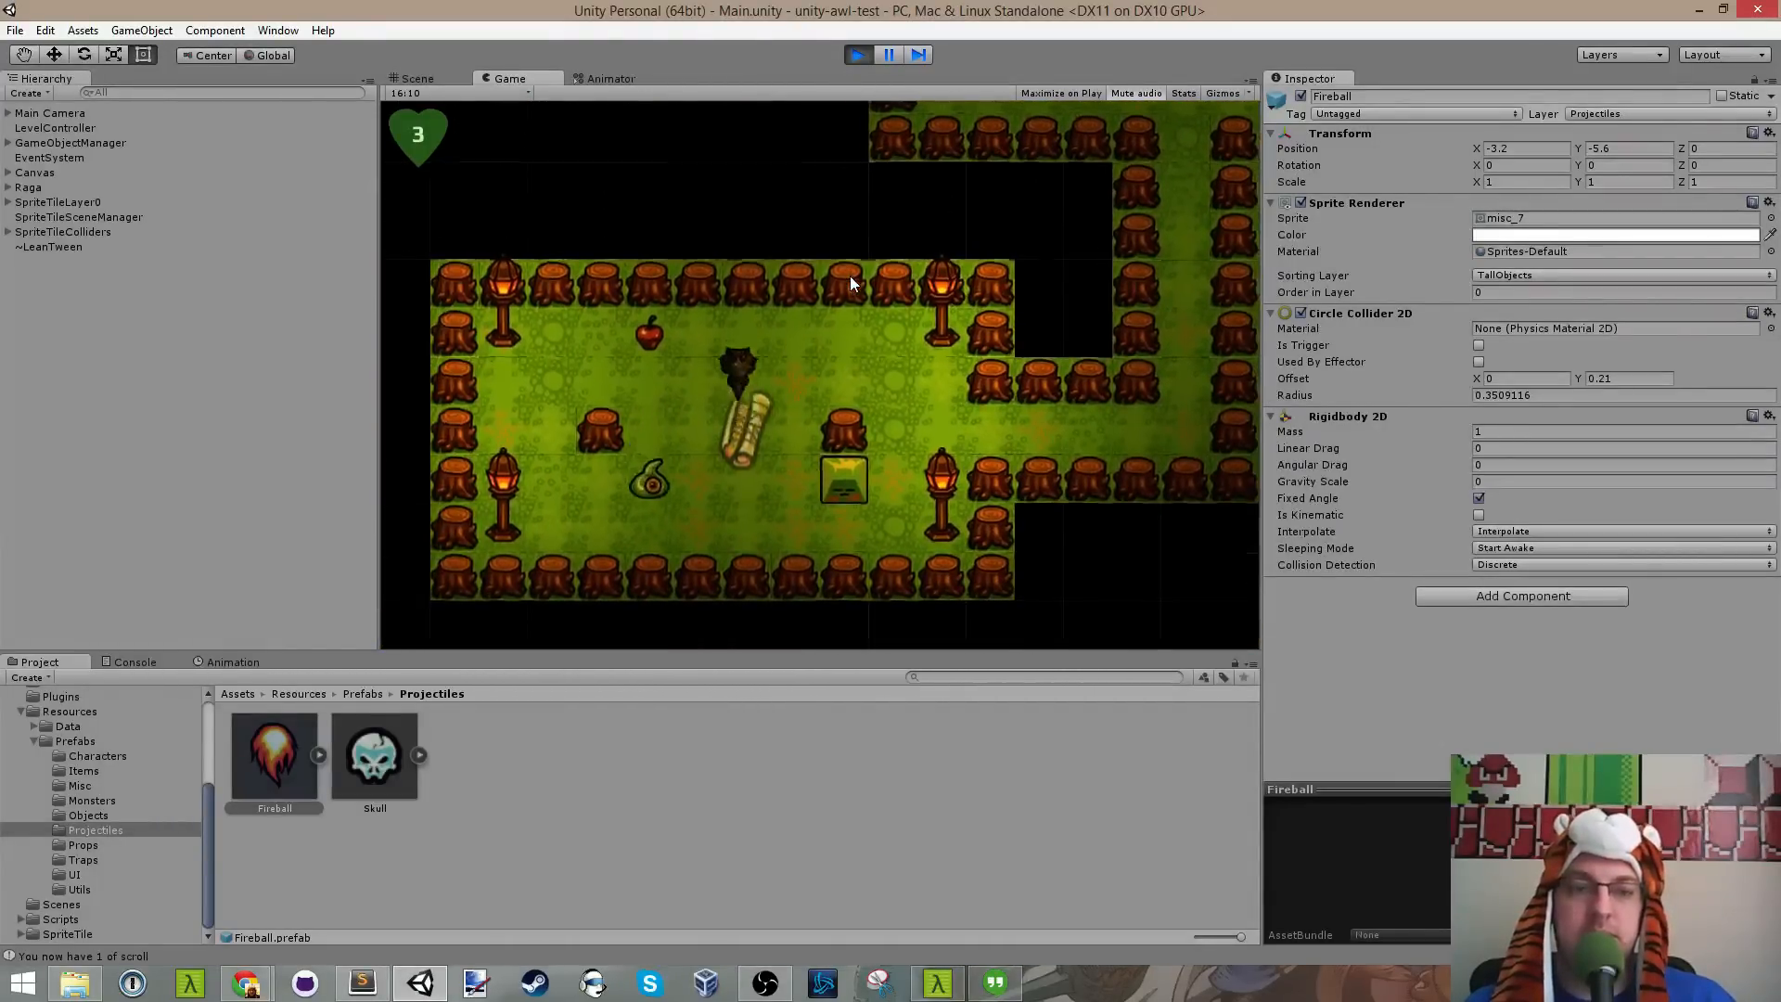
Step: Collect the southwestern room's apple and cast a fireball at the monster there
{"action": "key", "text": "Up"}
{"action": "key", "text": "Left"}
{"action": "key", "text": "Right"}
{"action": "key", "text": "Down"}
{"action": "left_click", "coordinate": [781, 260]}
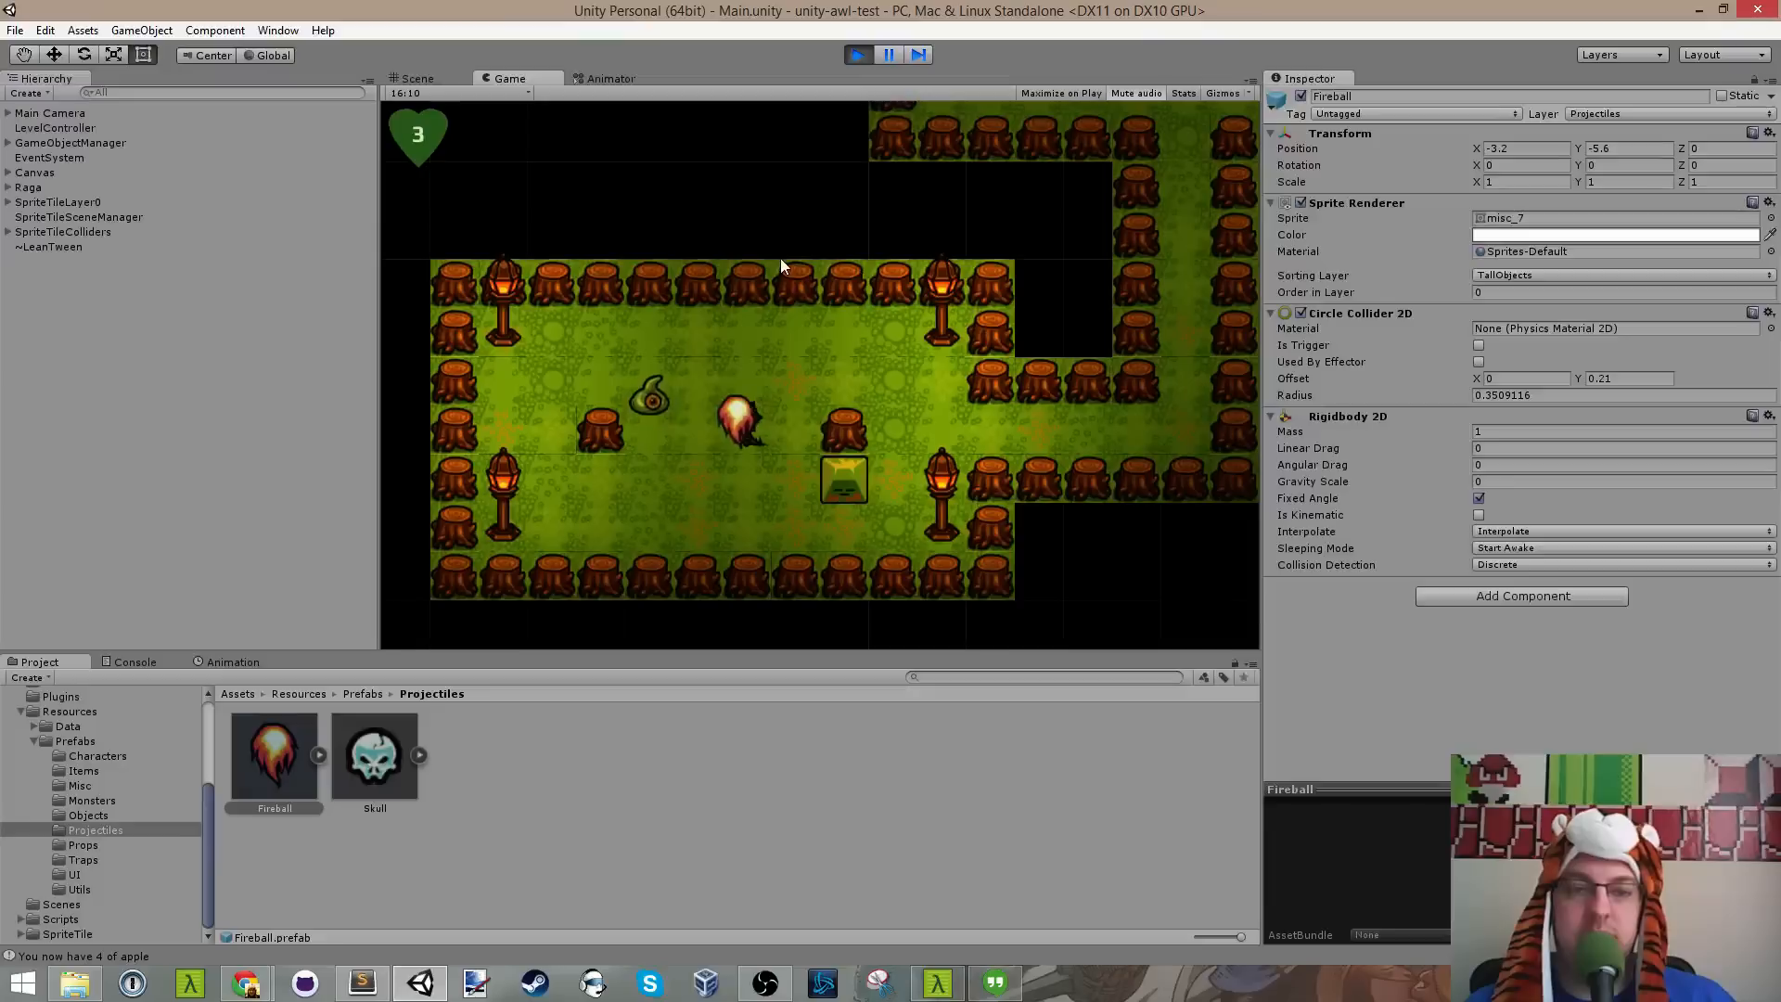
{"action": "key", "text": "Up"}
{"action": "key", "text": "Right"}
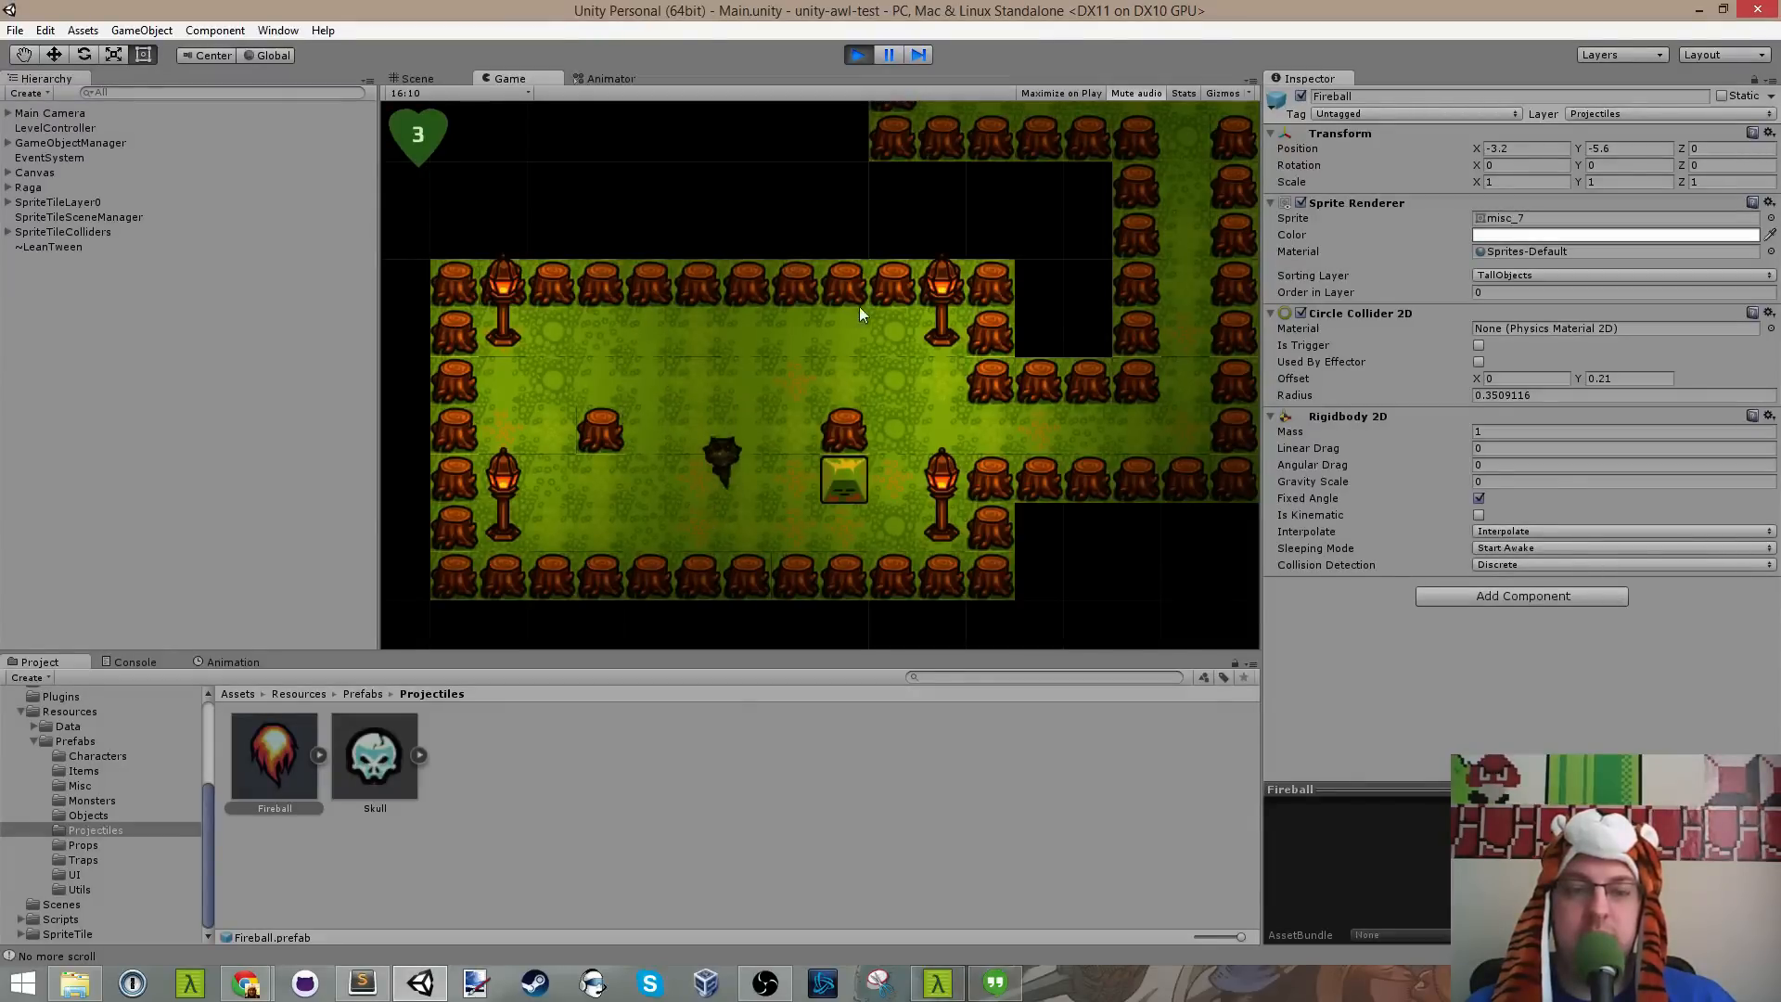
Step: Walk the character out of the southwestern room and back up the corridor, and stop the play test
{"action": "key", "text": "Down"}
{"action": "key", "text": "Right"}
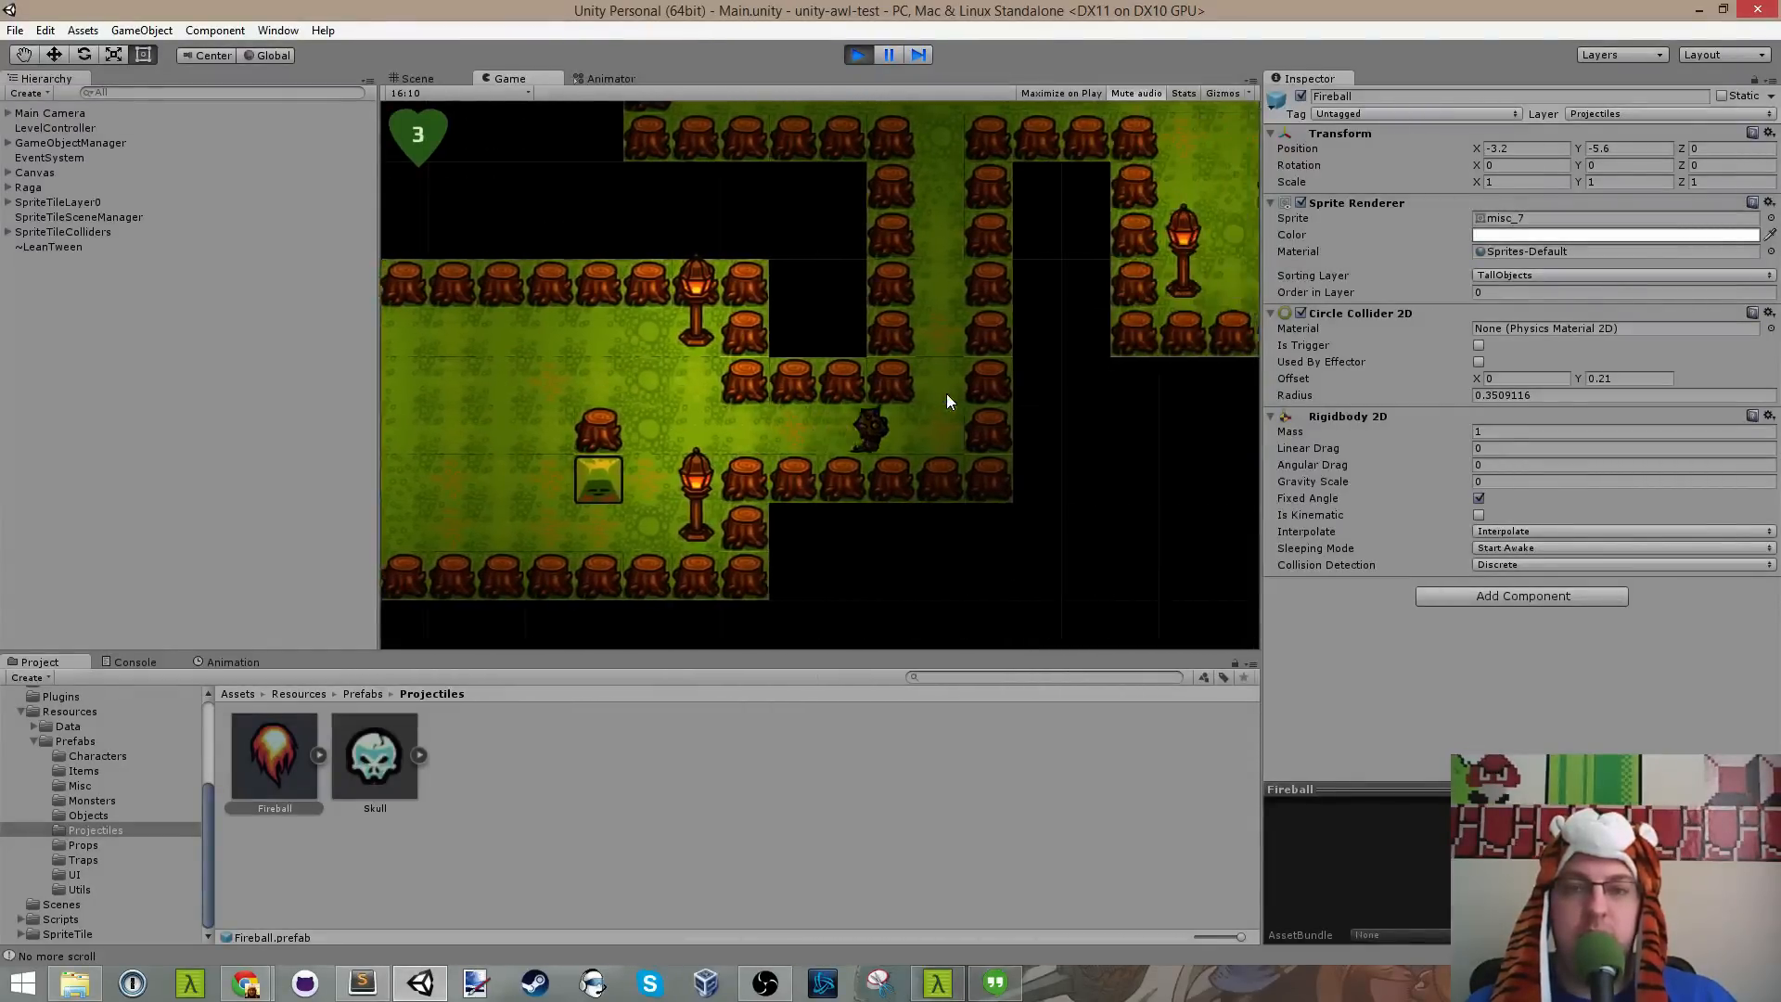
{"action": "key", "text": "Up"}
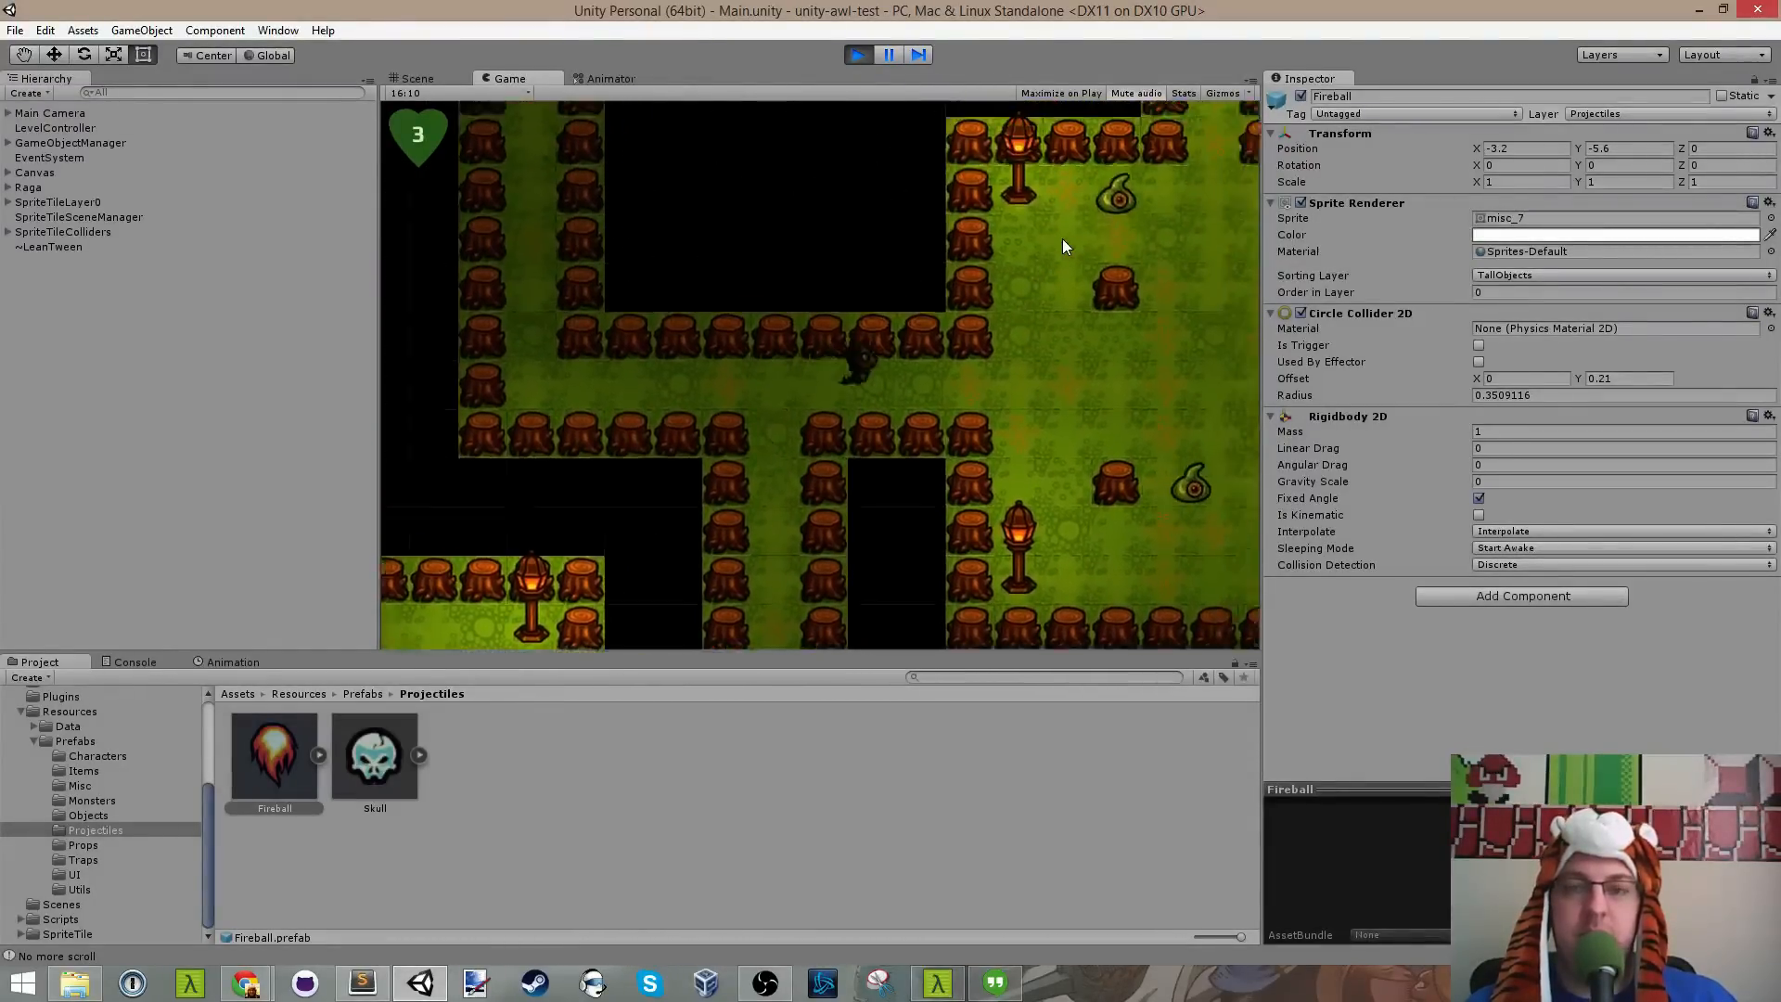
{"action": "left_click", "coordinate": [858, 54]}
Step: Switch to Sublime Text, save TileMapTest.cs and look through its code
{"action": "key", "text": "alt+Tab"}
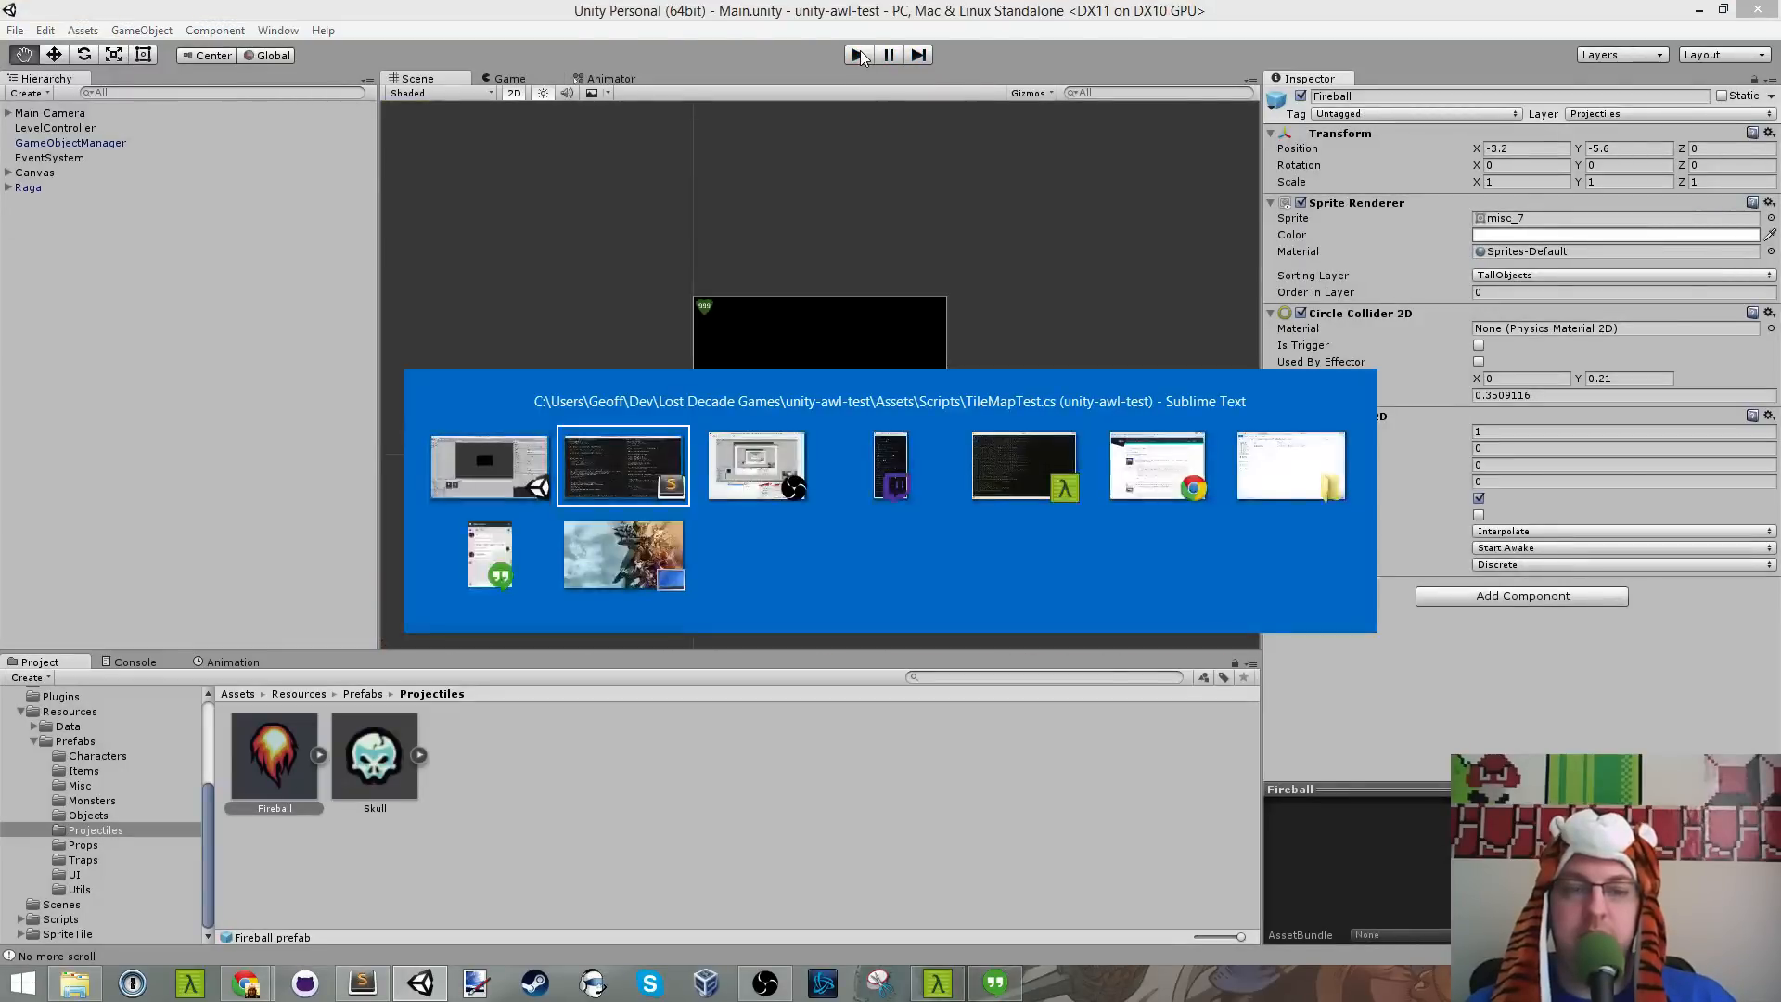
{"action": "key", "text": "ctrl+s"}
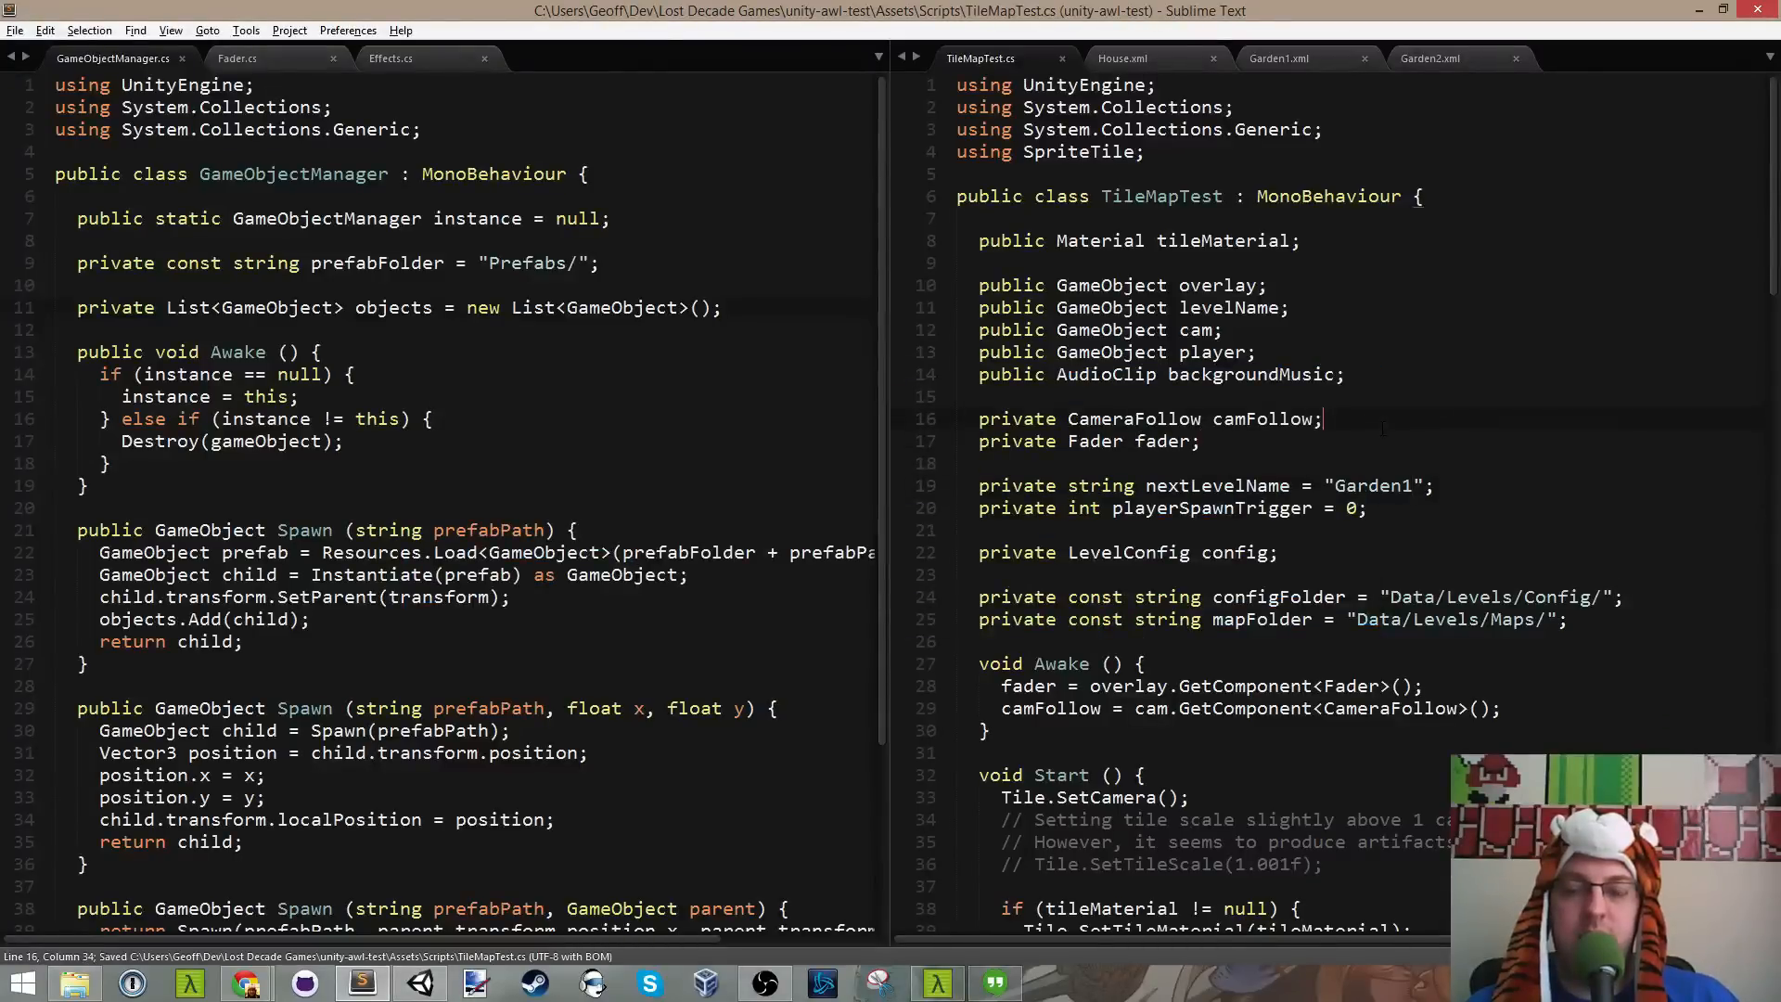
{"action": "left_click", "coordinate": [1264, 440]}
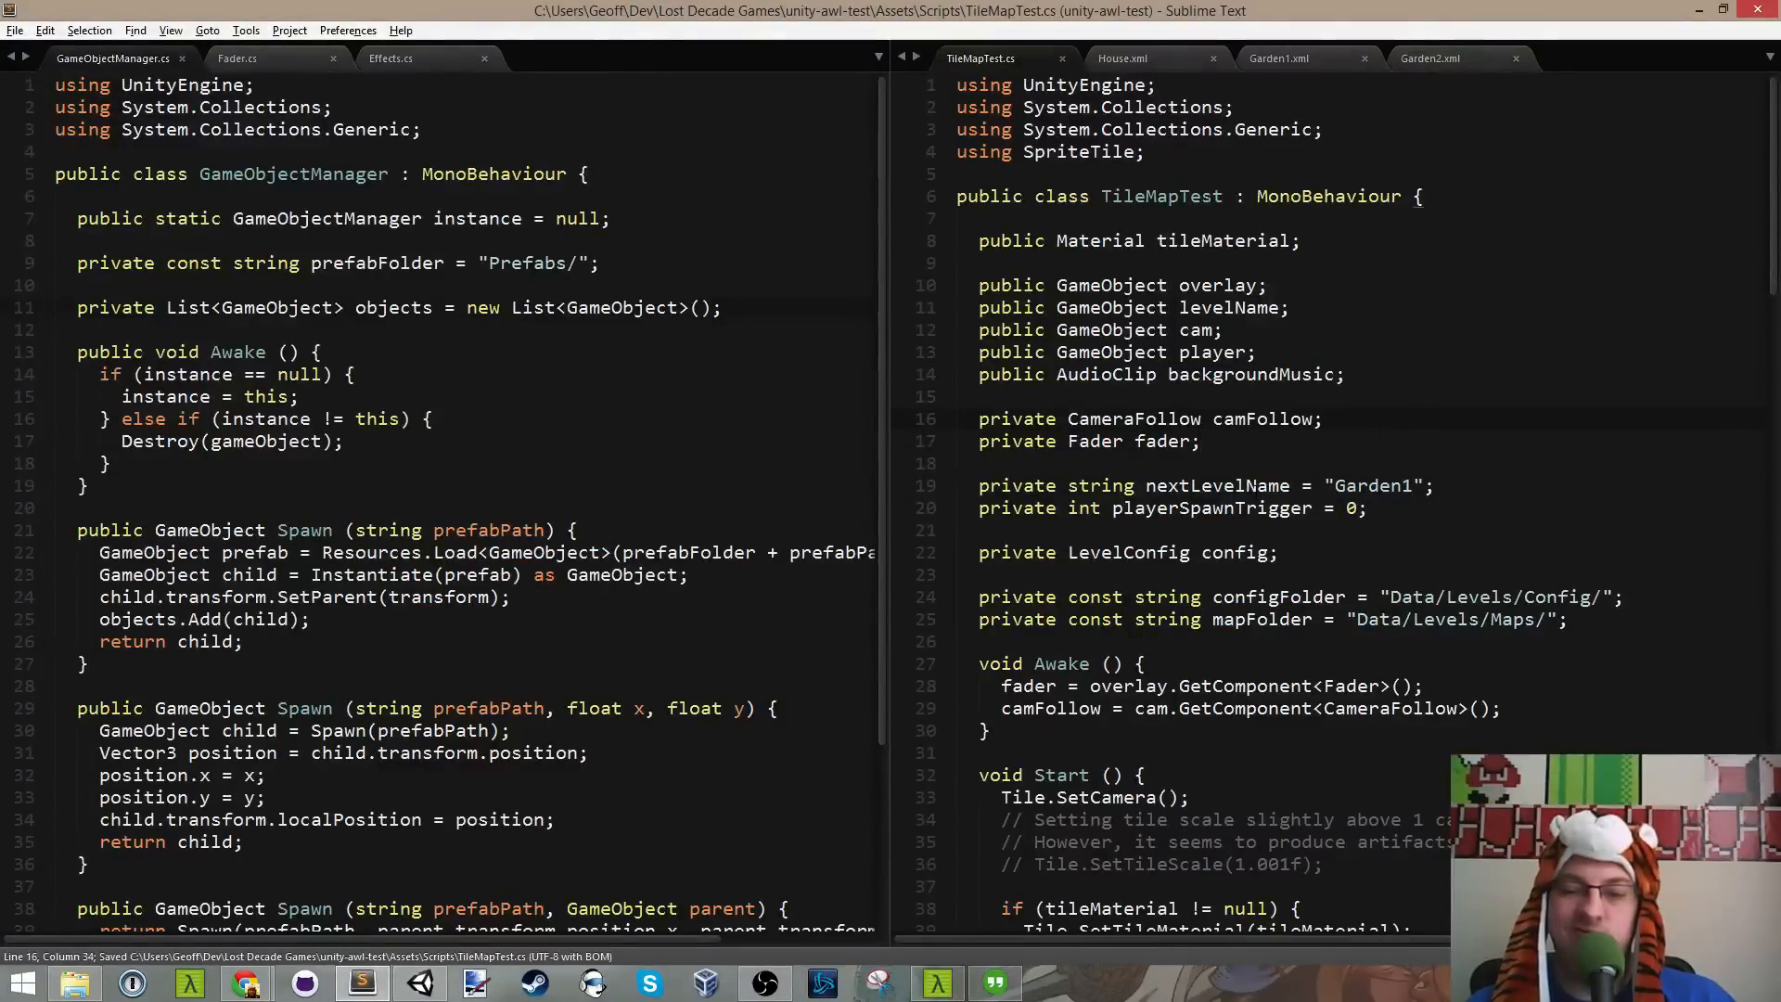
{"action": "scroll", "coordinate": [1336, 501], "scroll_direction": "down", "scroll_amount": 15}
{"action": "scroll", "coordinate": [1335, 501], "scroll_direction": "up", "scroll_amount": 15}
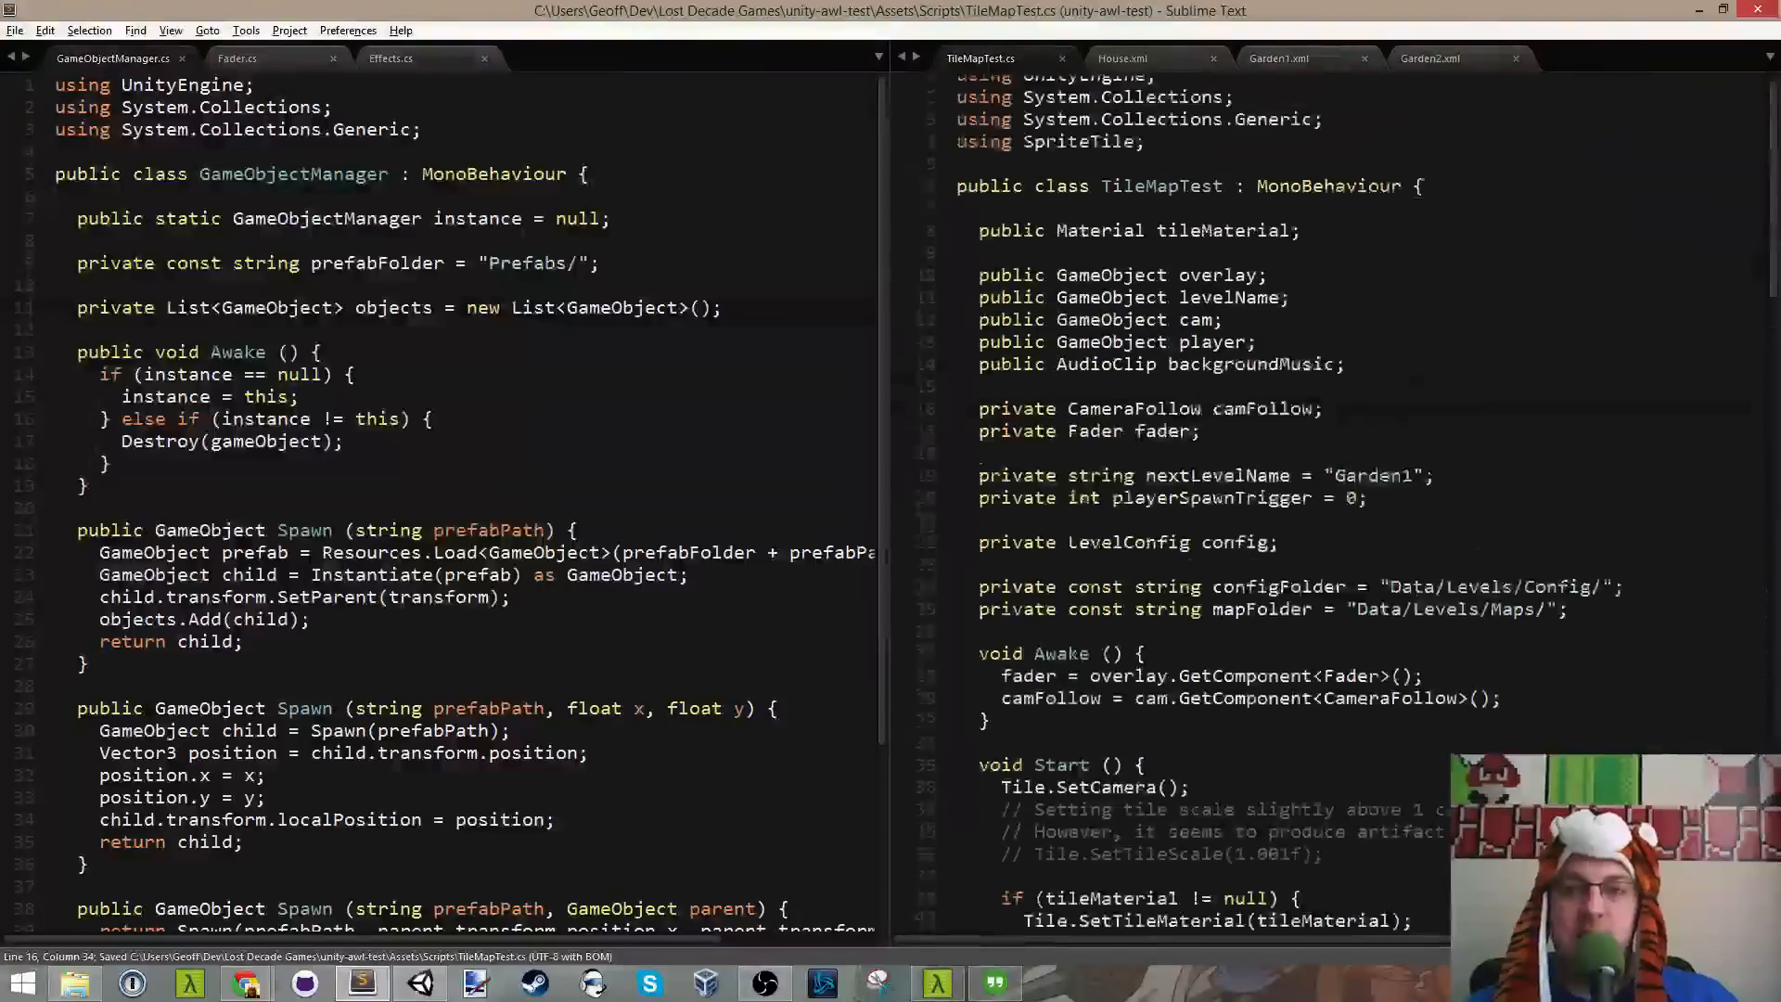
Step: Find and open the Bounce.cs script alongside GameObjectManager.cs
{"action": "left_click", "coordinate": [732, 352]}
{"action": "key", "text": "ctrl+p"}
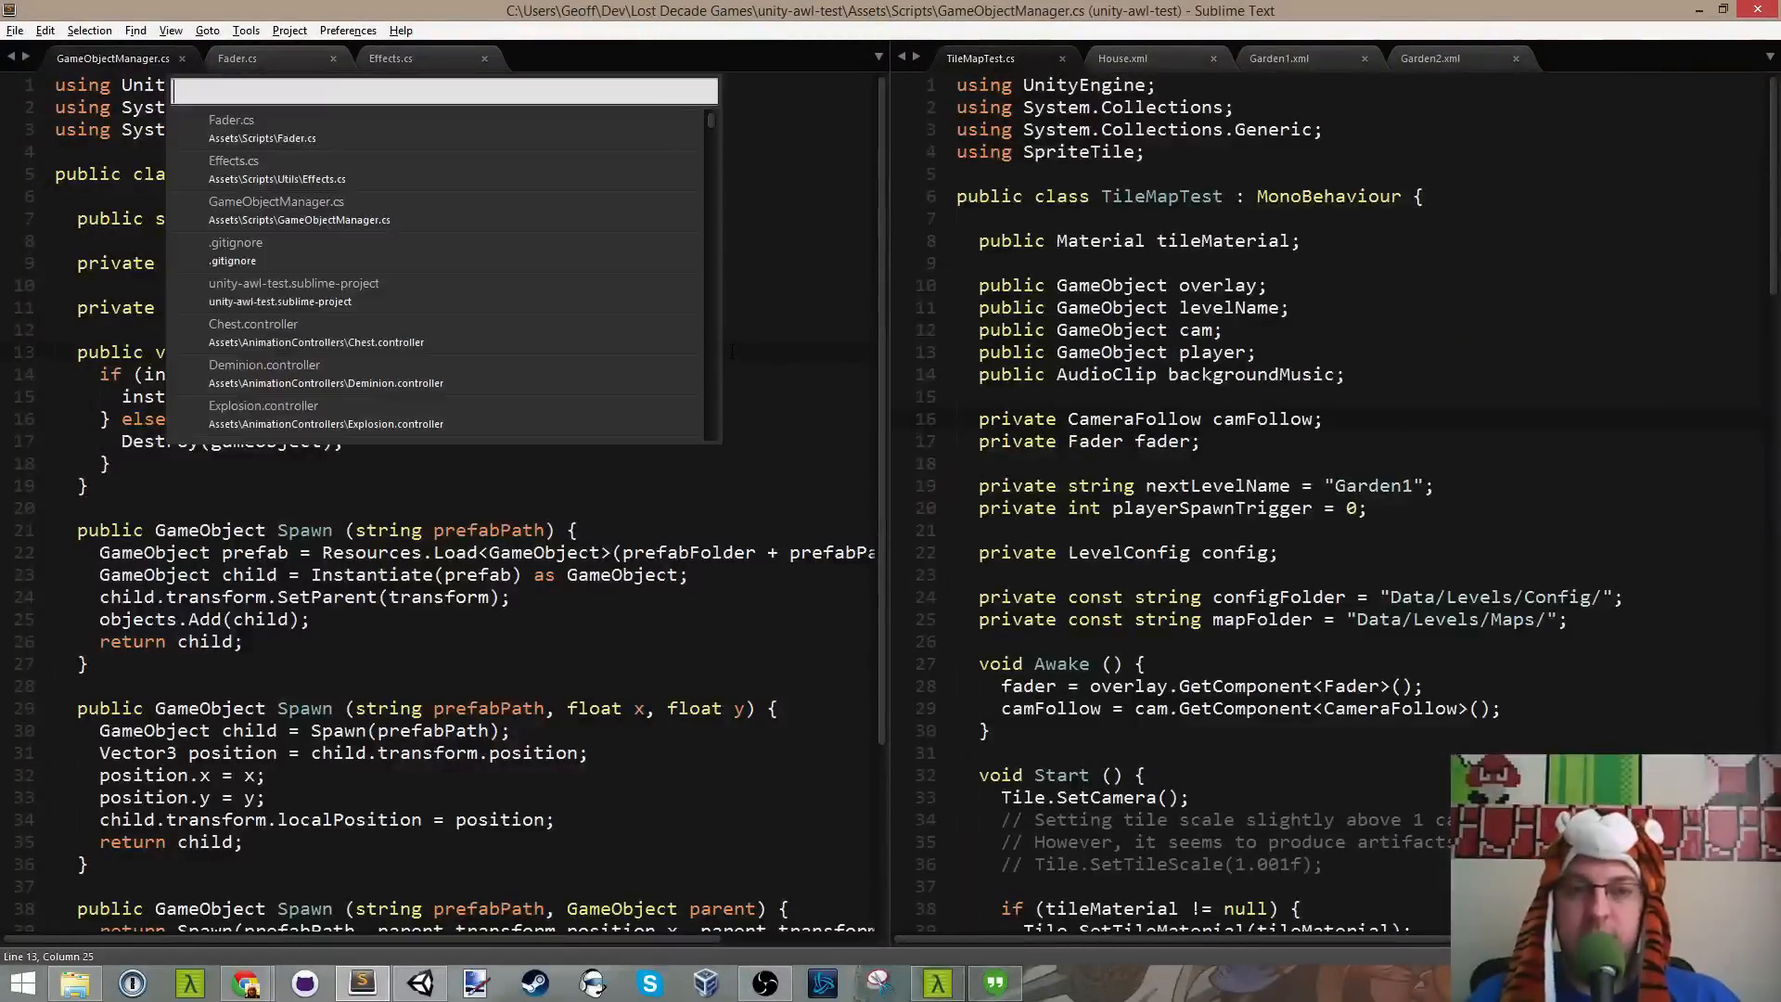
{"action": "type", "text": "g"}
{"action": "key", "text": "BackSpace"}
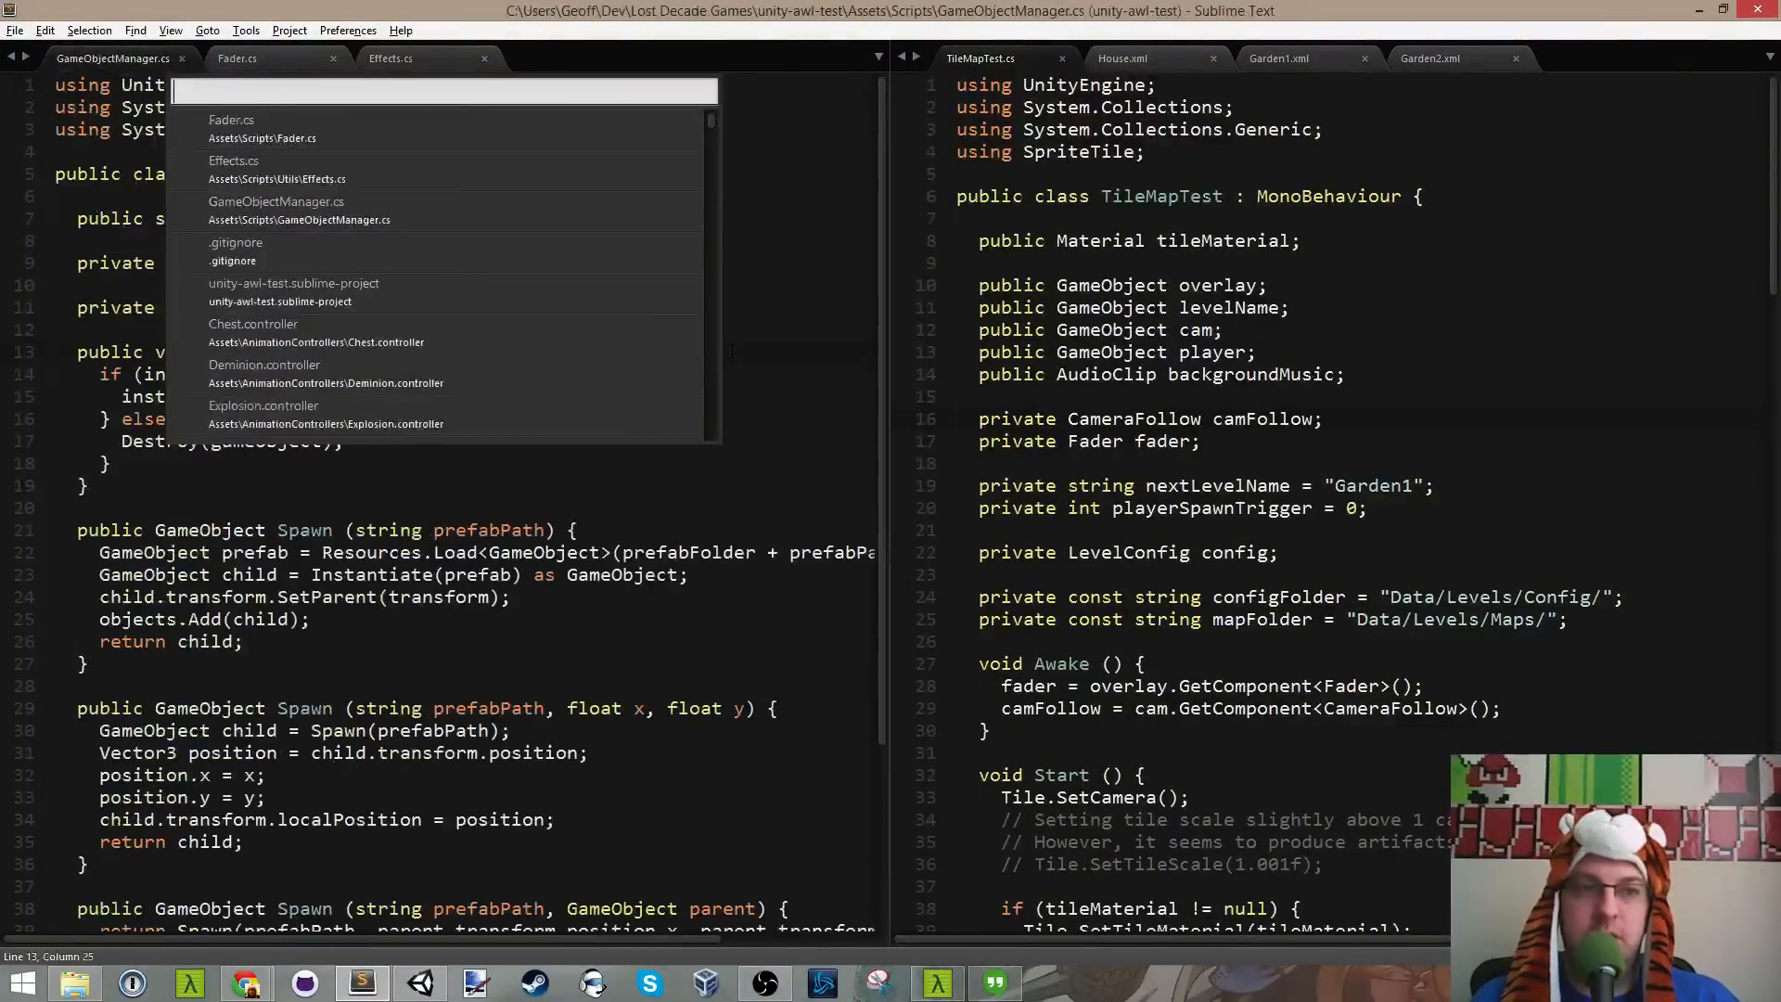
{"action": "type", "text": "sl"}
{"action": "key", "text": "BackSpace"}
{"action": "key", "text": "BackSpace"}
{"action": "type", "text": "Bounce"}
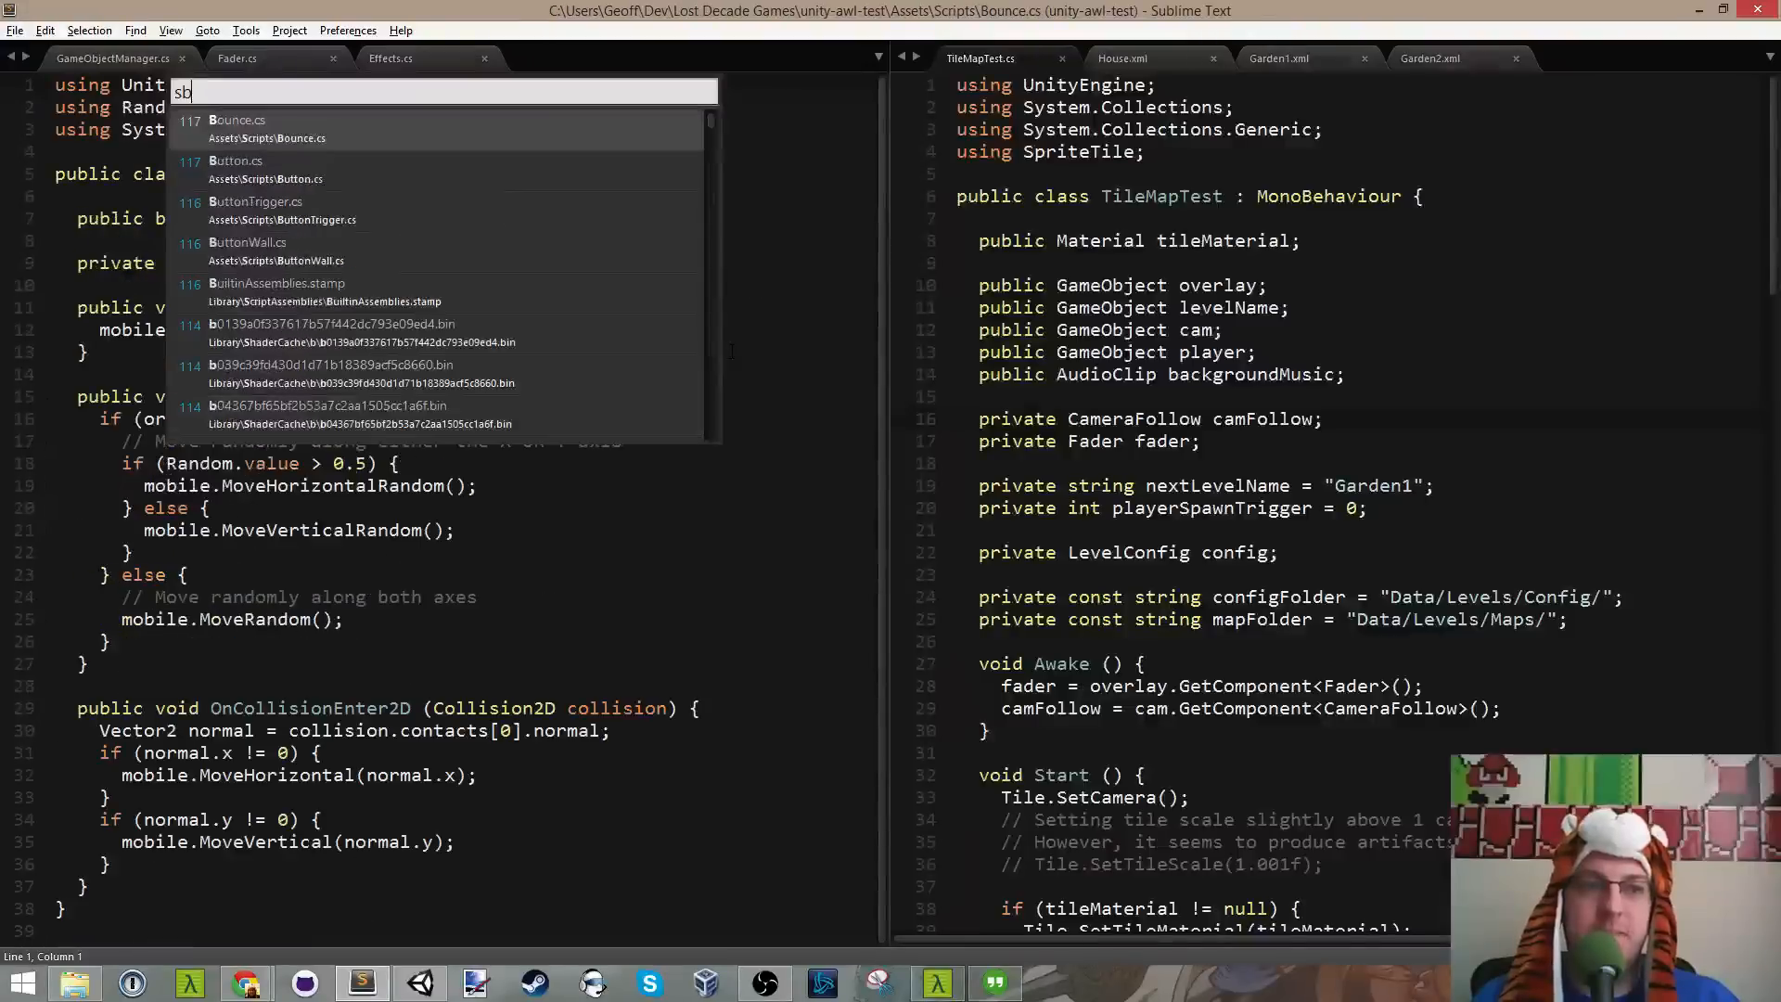
{"action": "key", "text": "Return"}
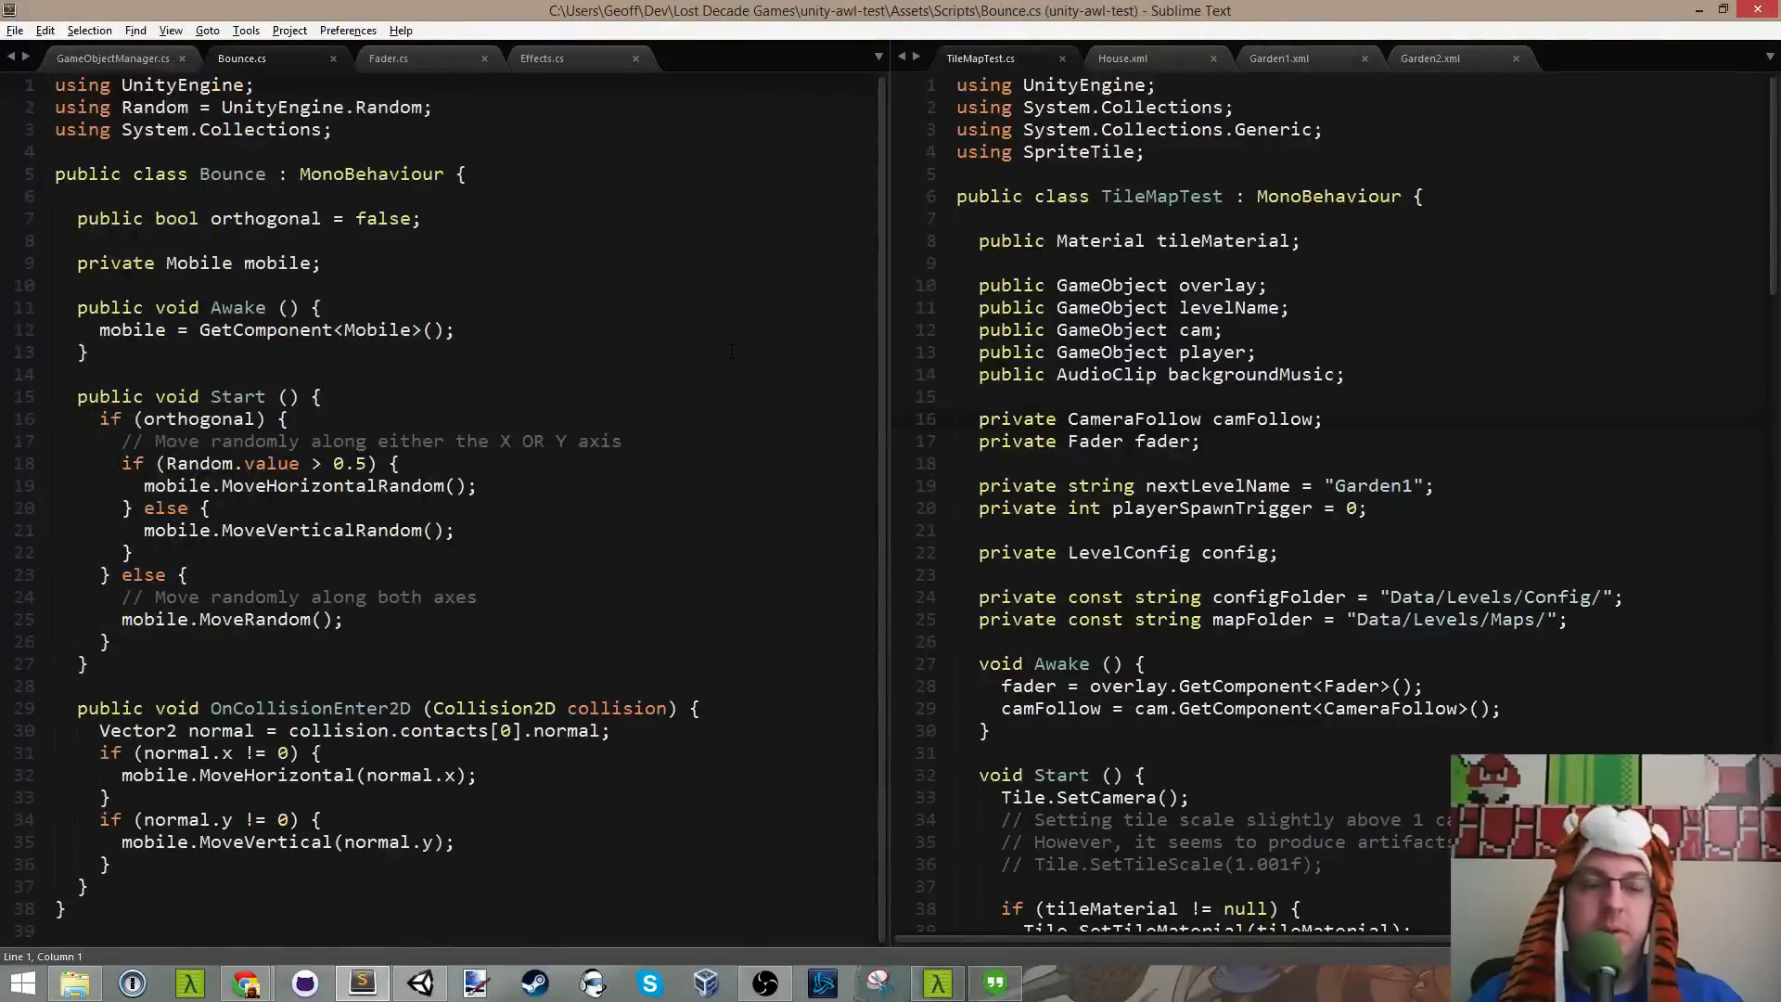
Step: Save Bounce.cs, examine its OnCollisionEnter2D method, and return the cursor to TileMapTest.cs at the tileMaterial declaration
{"action": "left_click", "coordinate": [419, 411]}
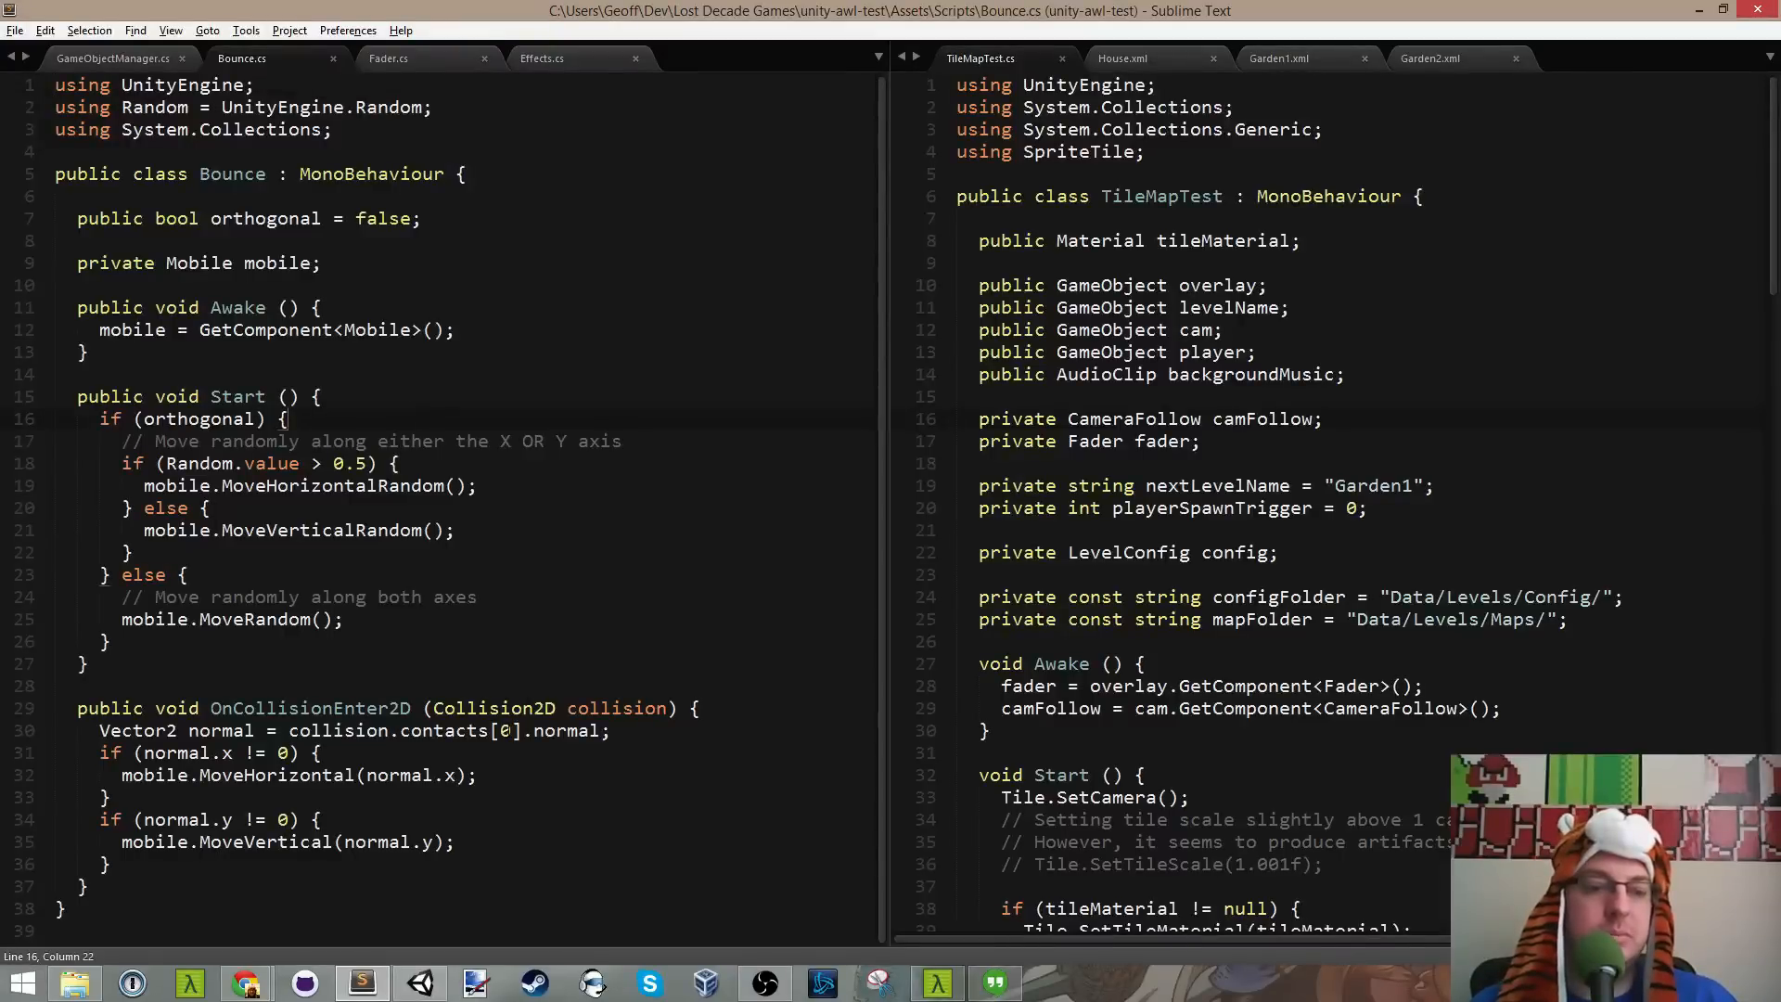
{"action": "key", "text": "ctrl+s"}
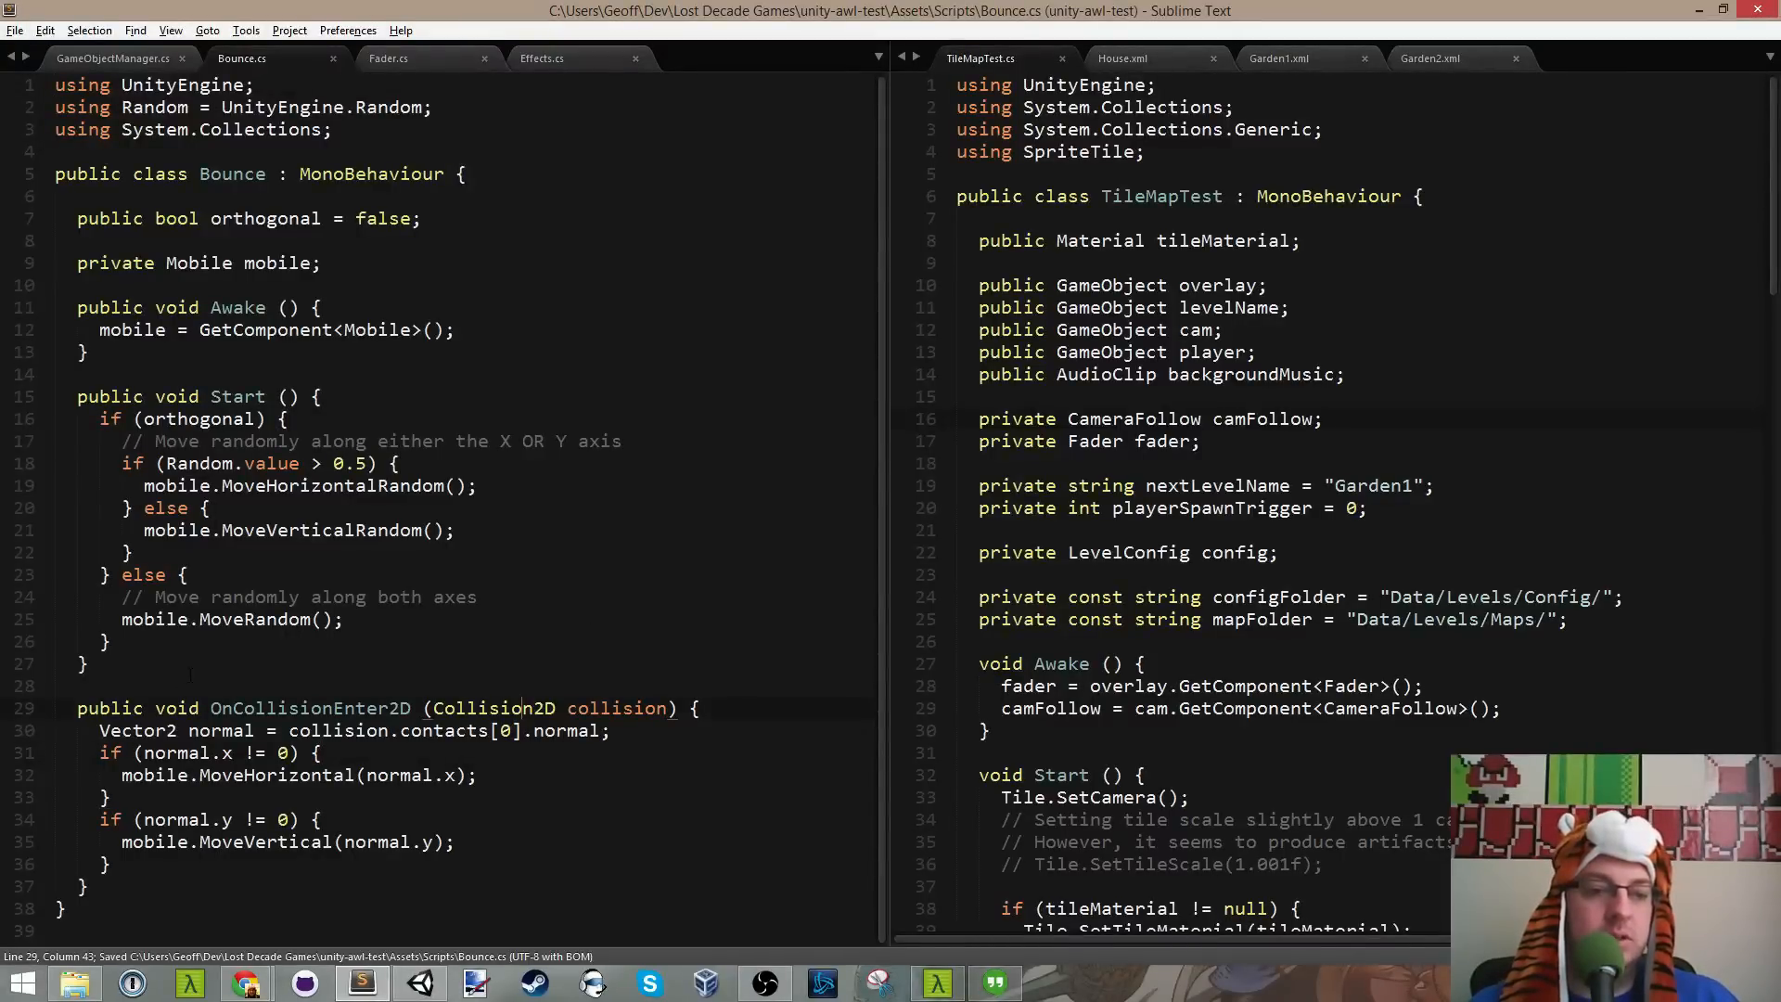
{"action": "left_click_drag", "start_coordinate": [77, 708], "coordinate": [702, 858]}
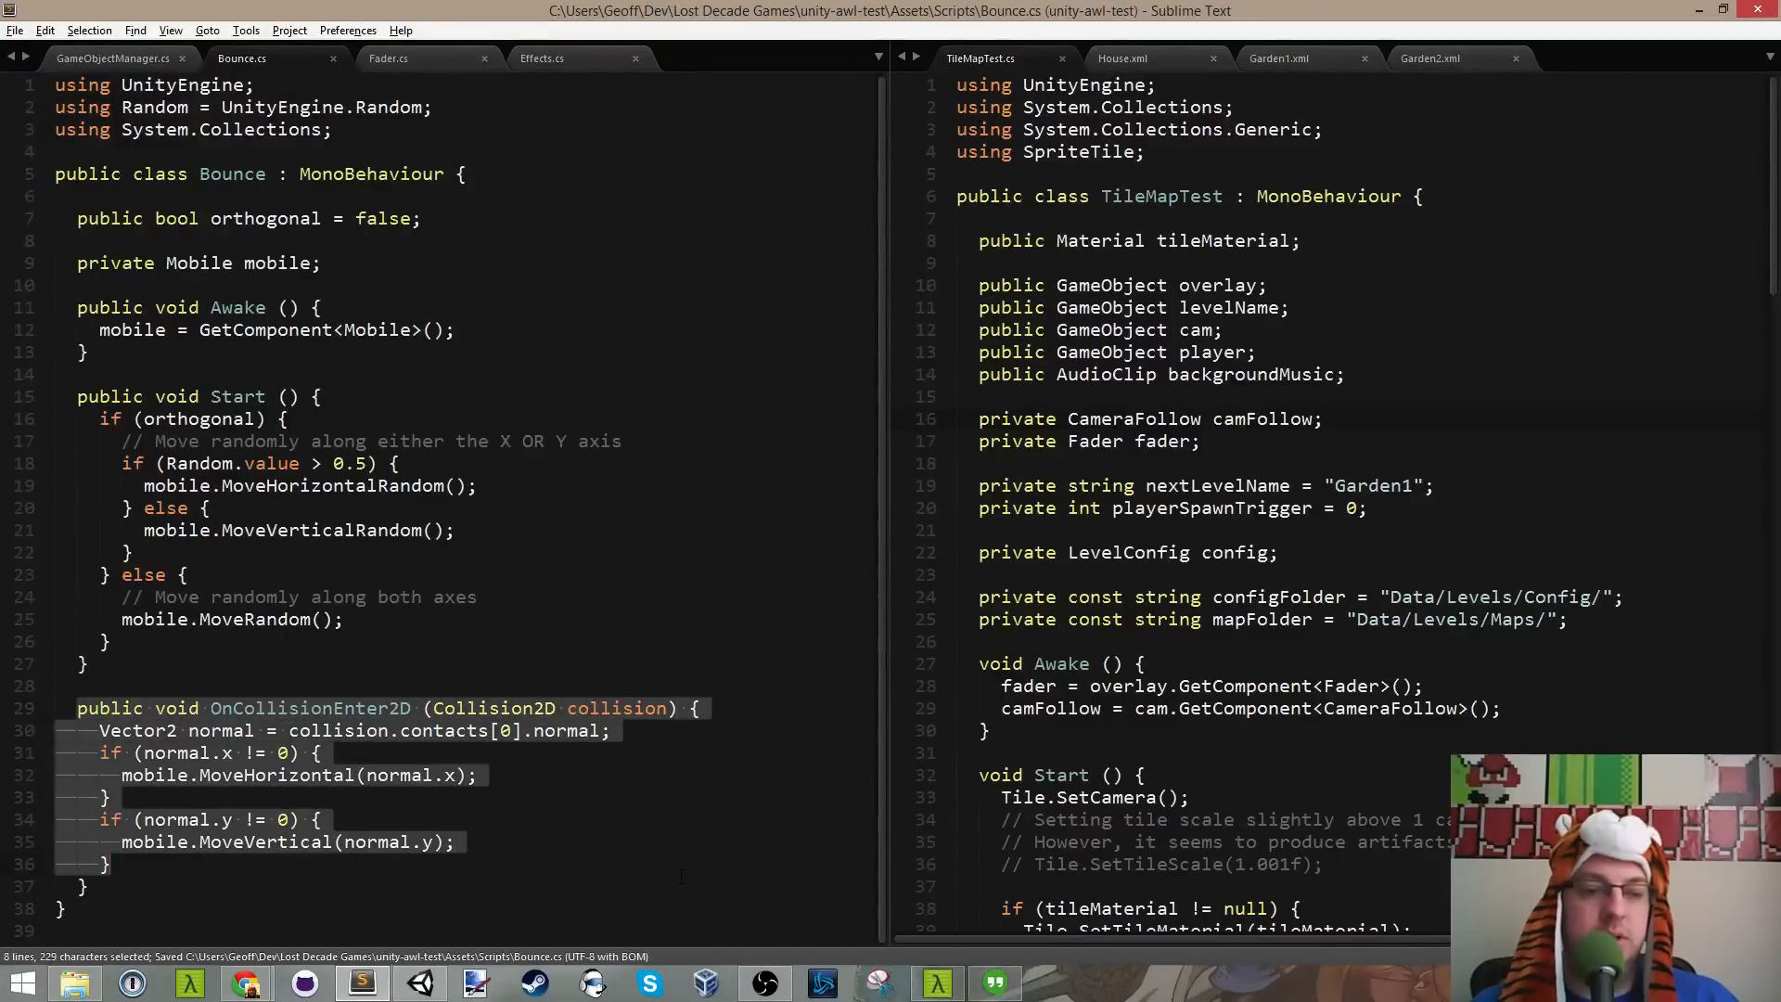
{"action": "key", "text": "shift+Down"}
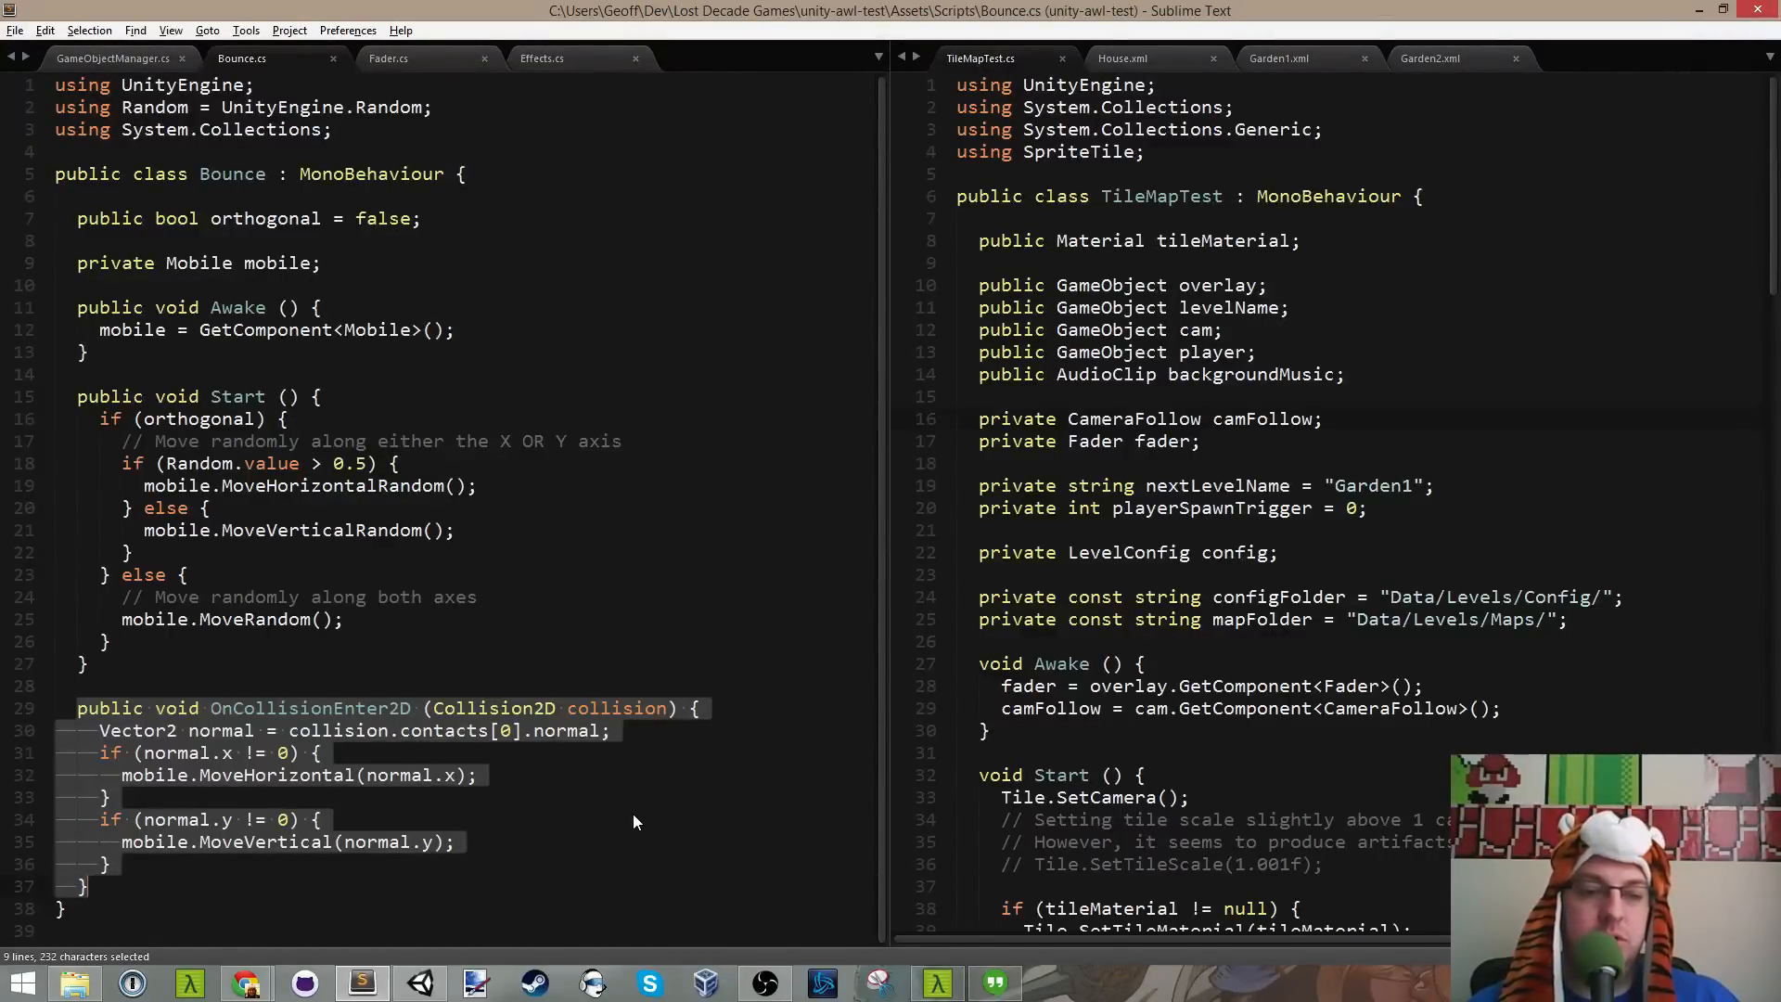
{"action": "left_click", "coordinate": [717, 702]}
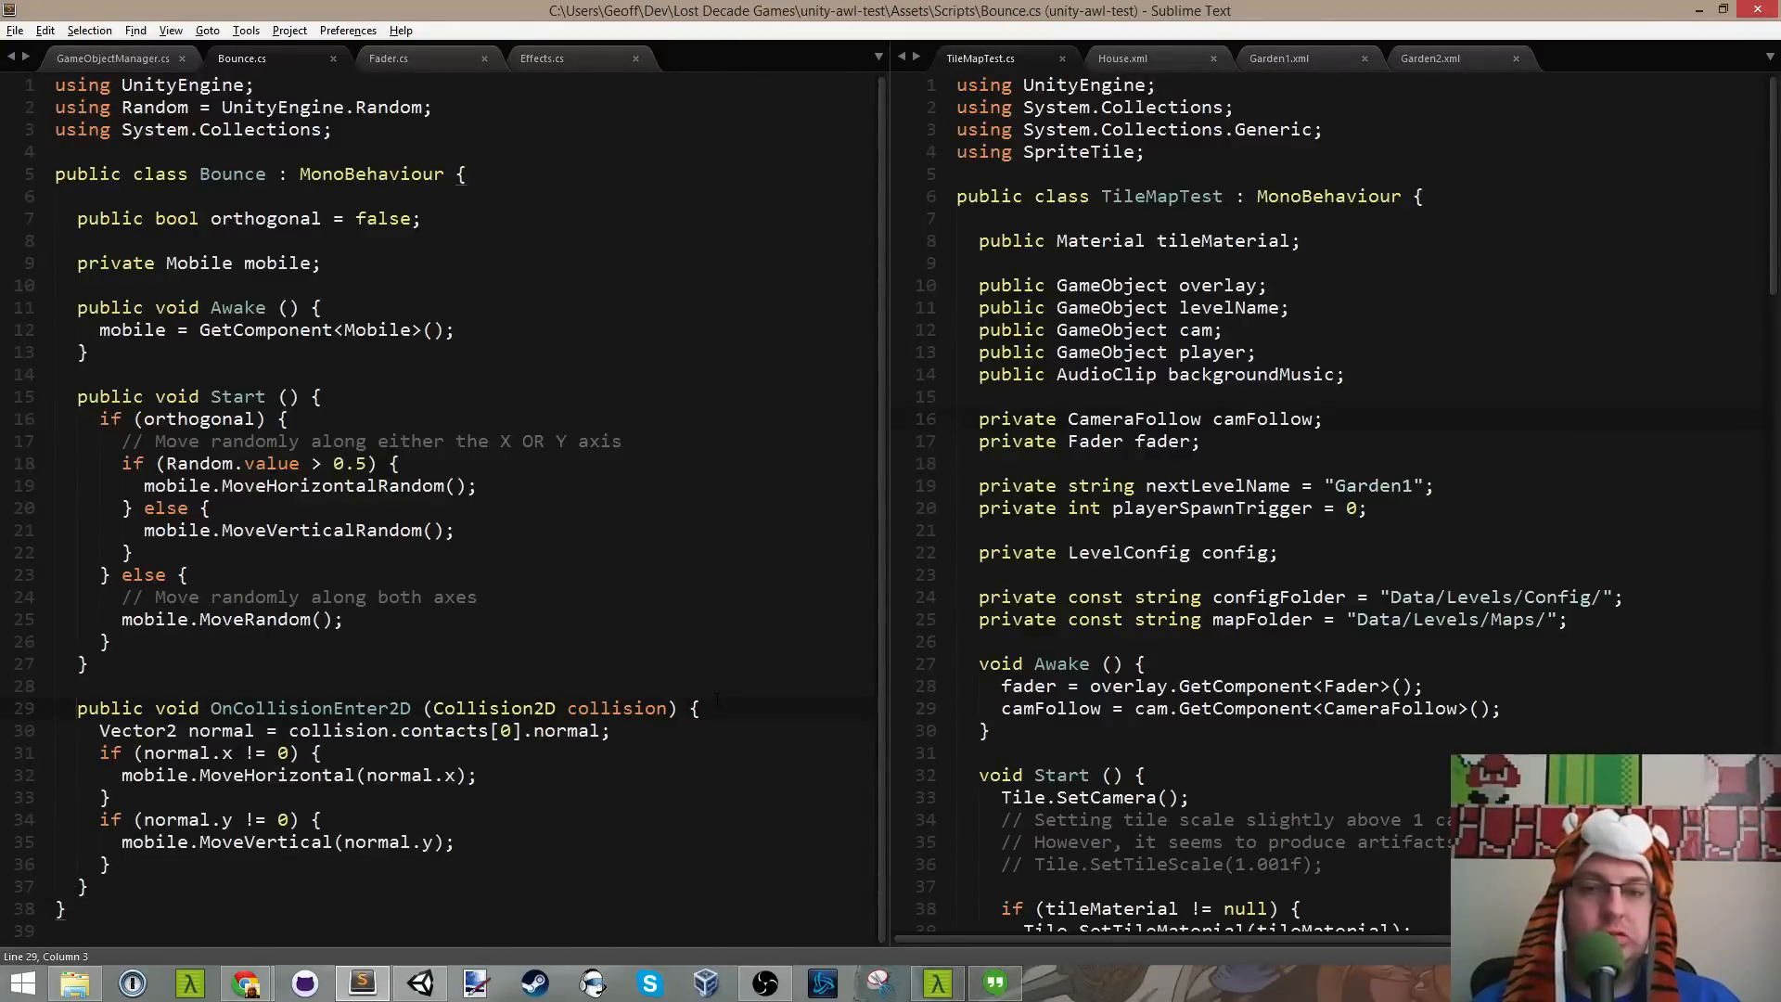
{"action": "left_click", "coordinate": [1302, 240]}
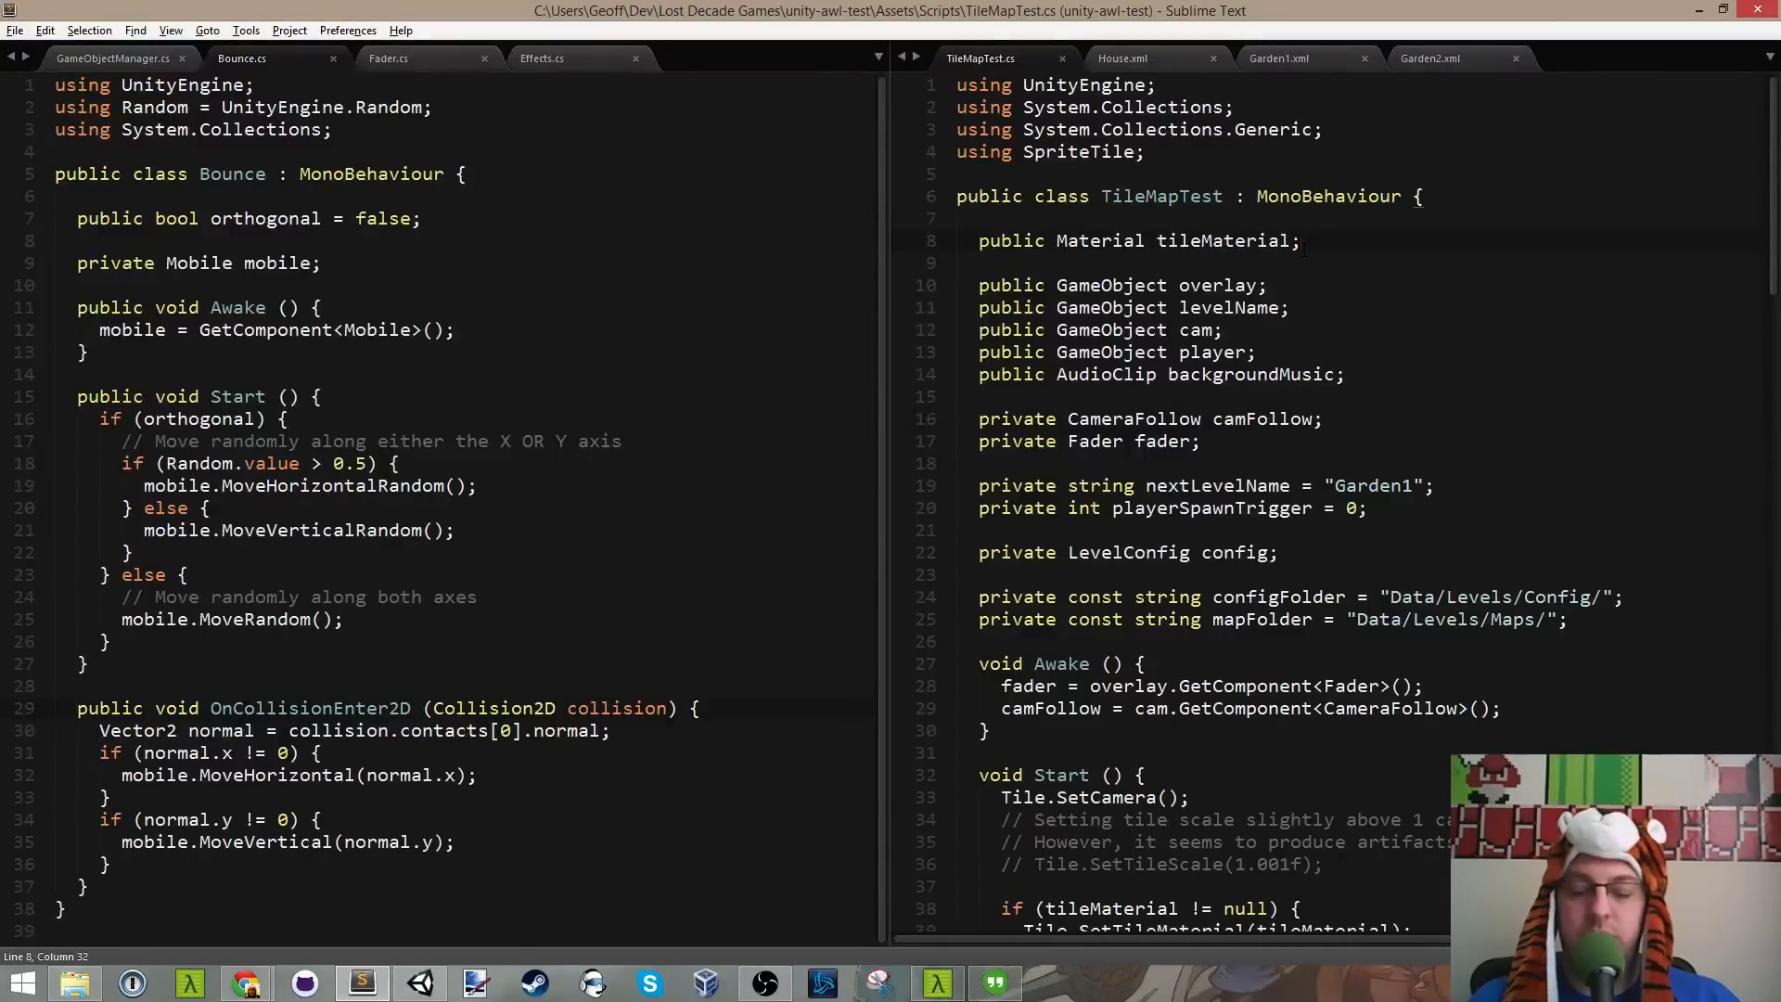
Step: Open the Hazard.cs script and place the cursor at the mortal.Damage(damage) line in OnTriggerEnter2D
{"action": "key", "text": "shift+Tab"}
{"action": "key", "text": "ctrl+z"}
{"action": "key", "text": "ctrl+p"}
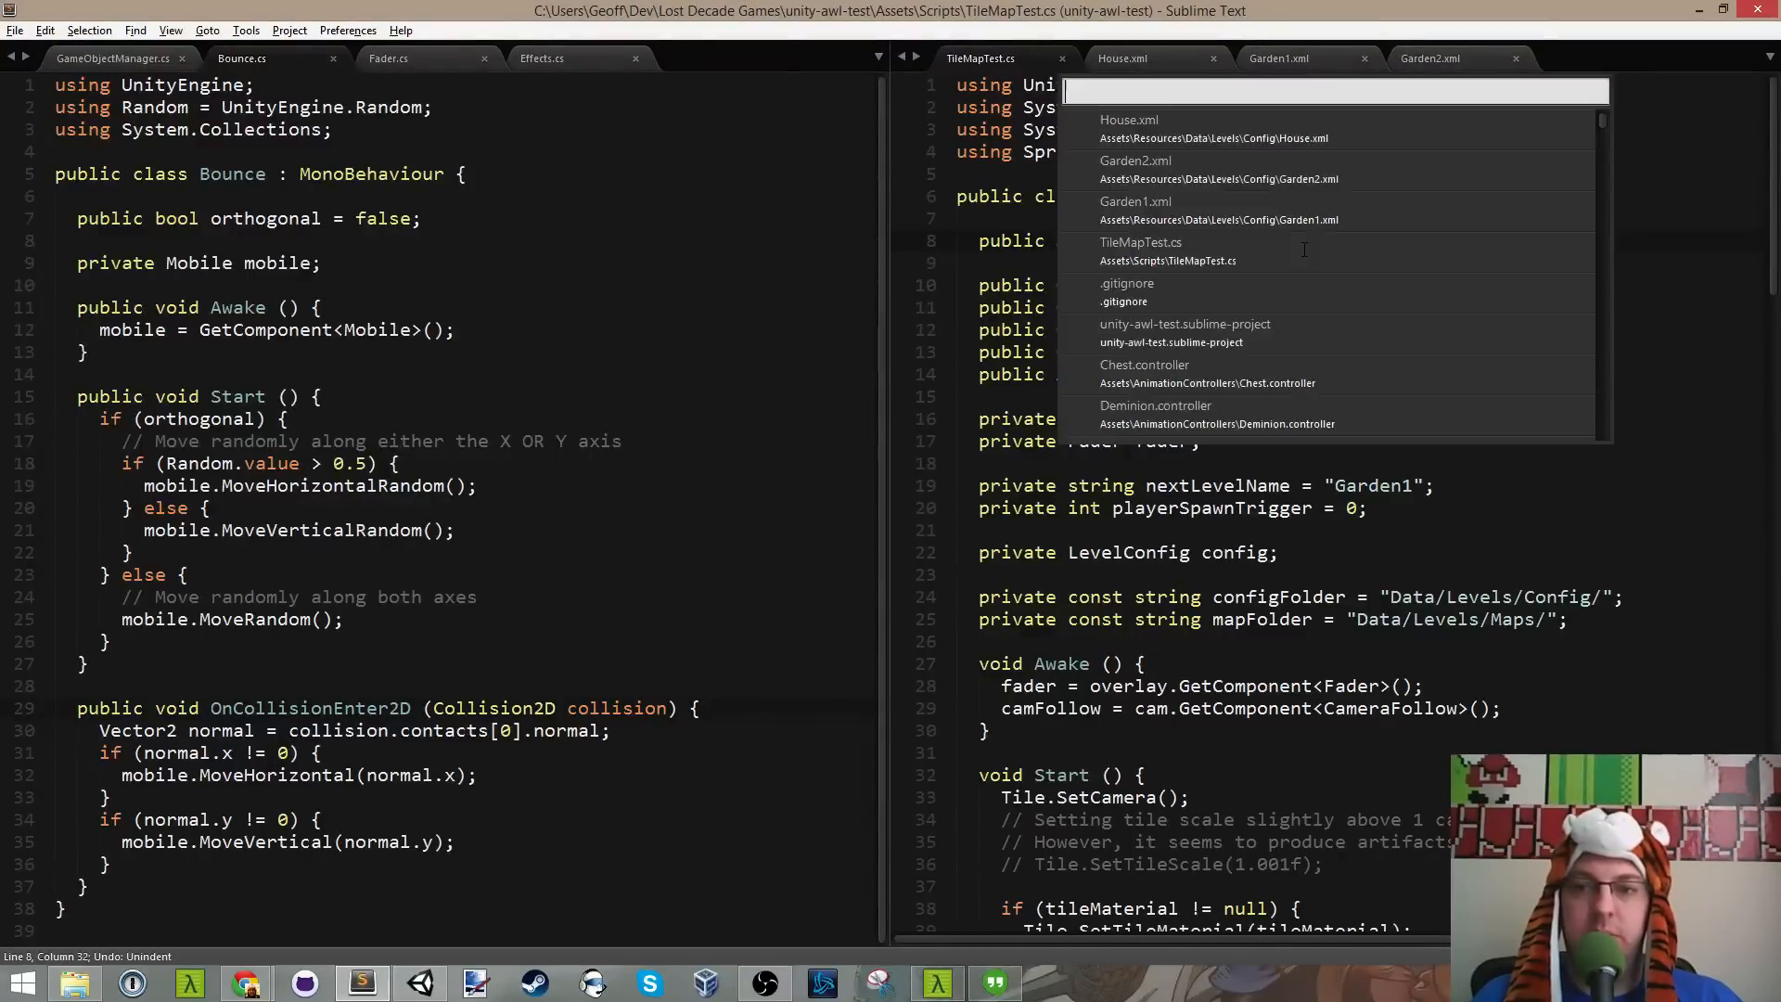
{"action": "type", "text": "haz"}
{"action": "key", "text": "Return"}
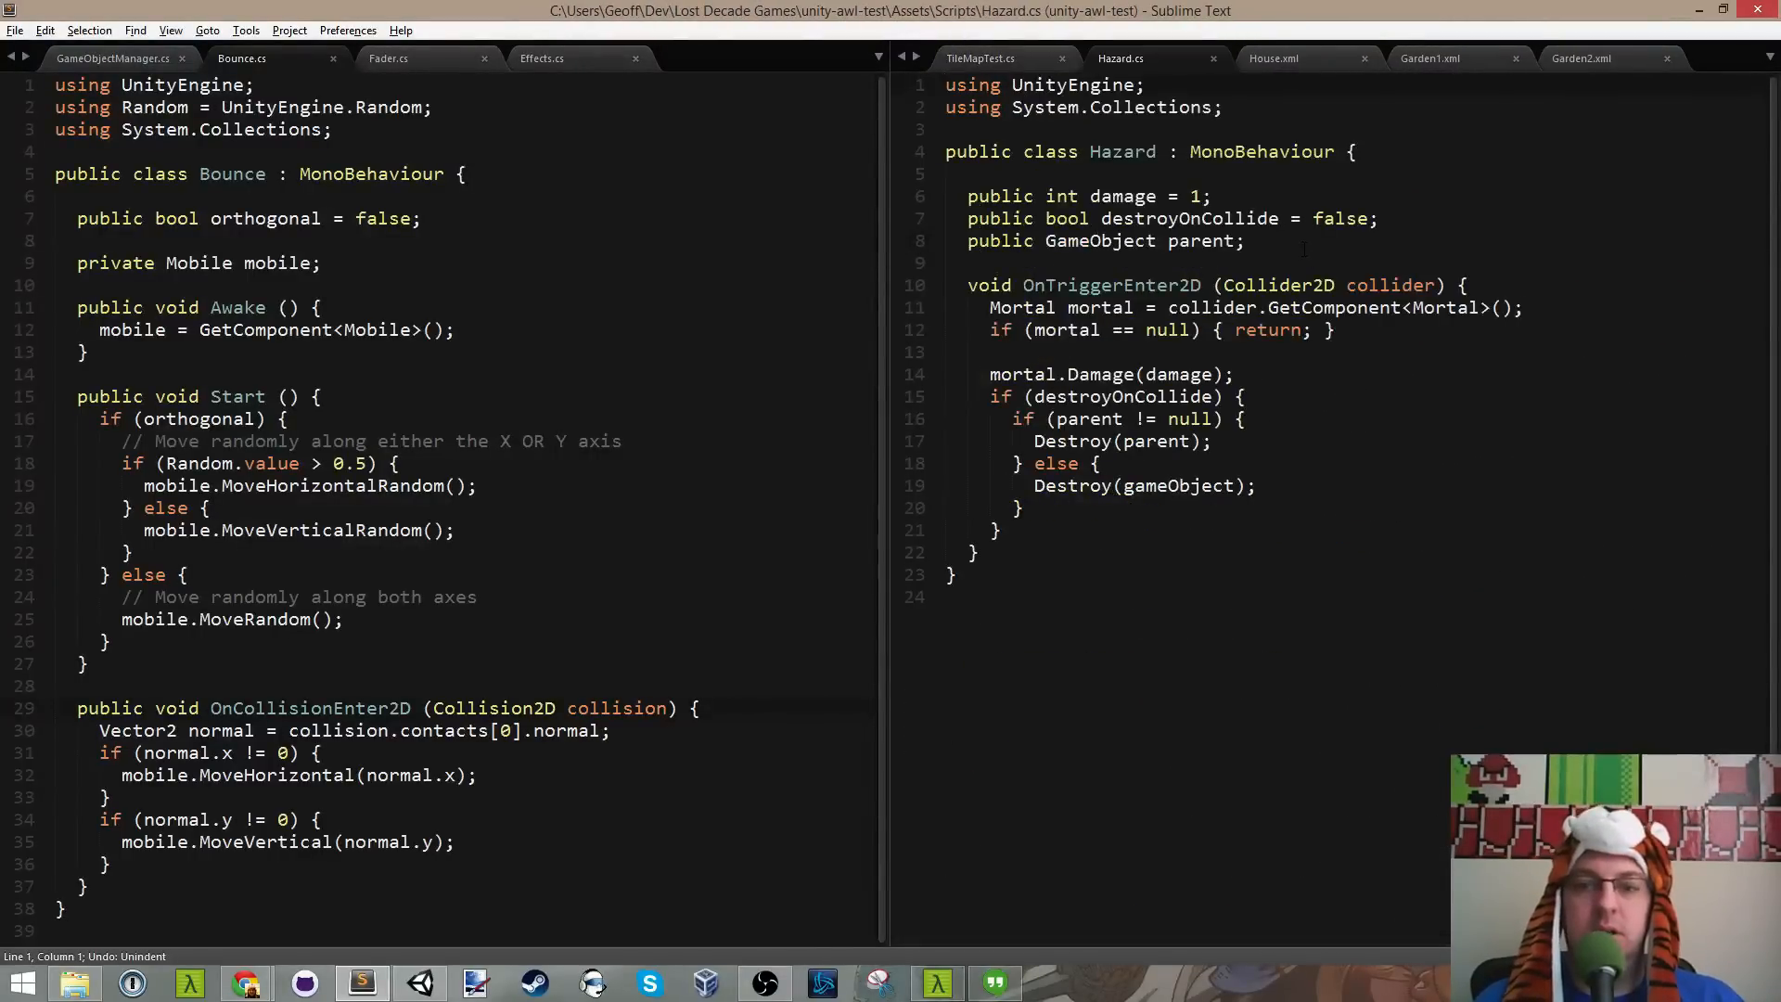
{"action": "left_click", "coordinate": [1246, 399]}
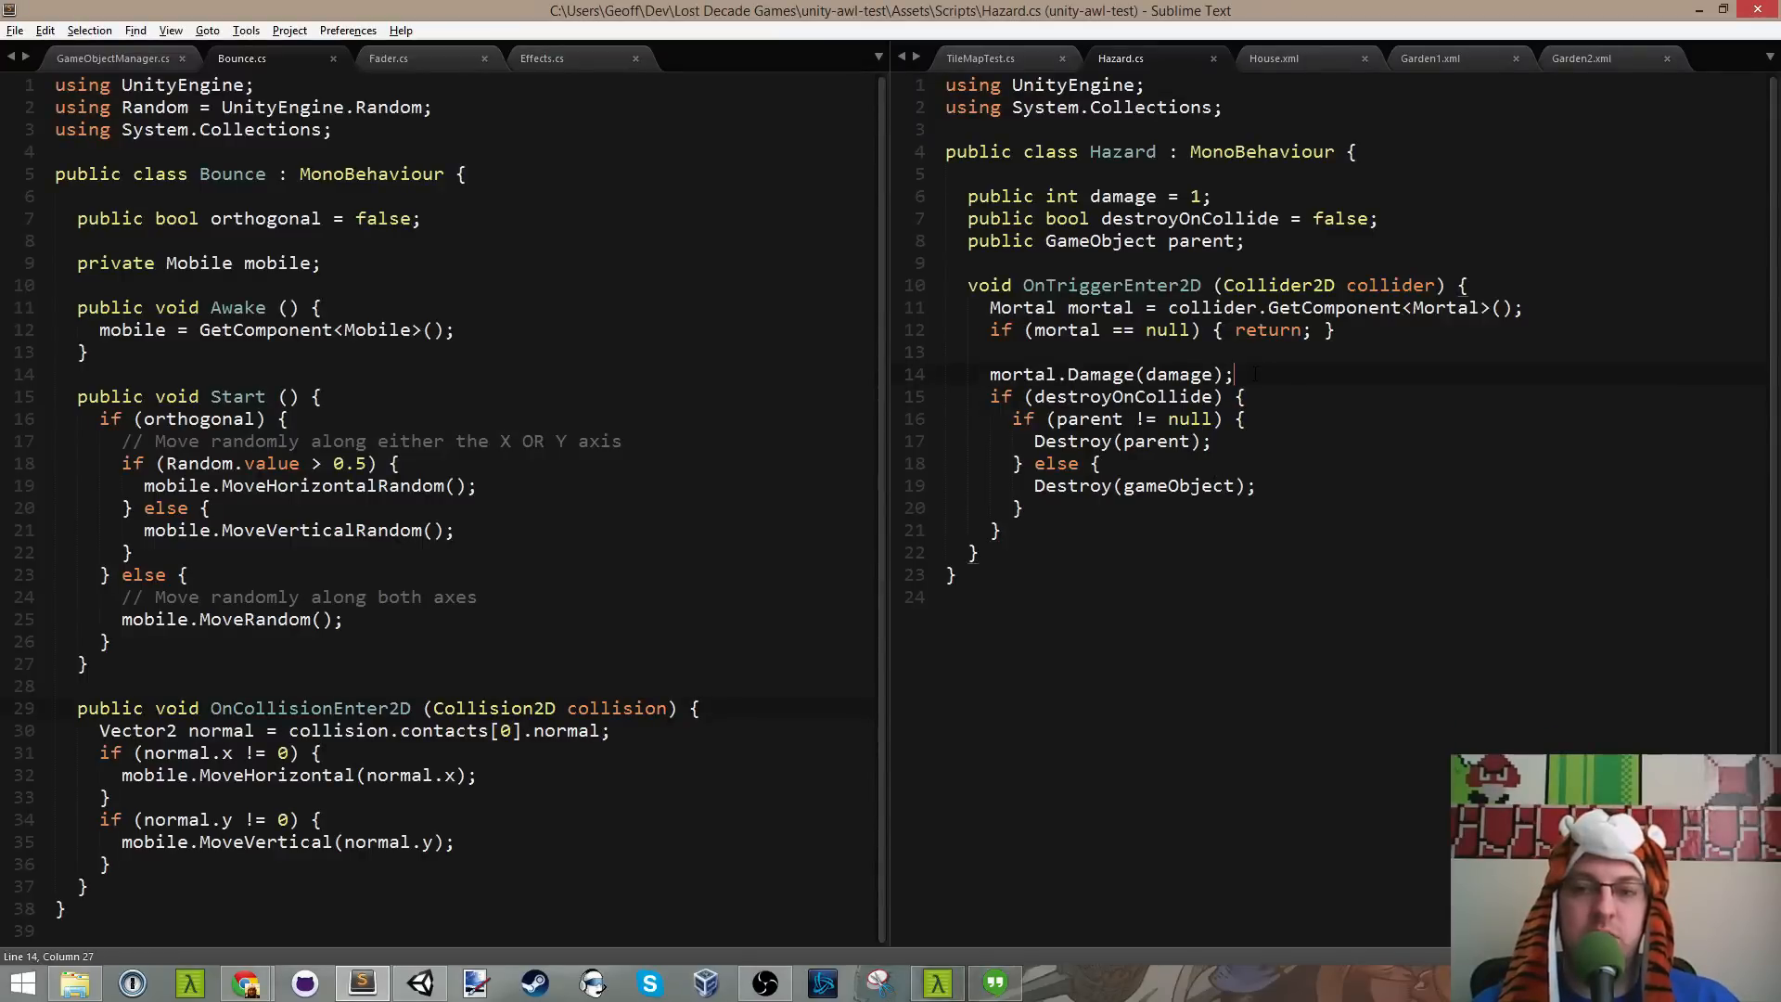
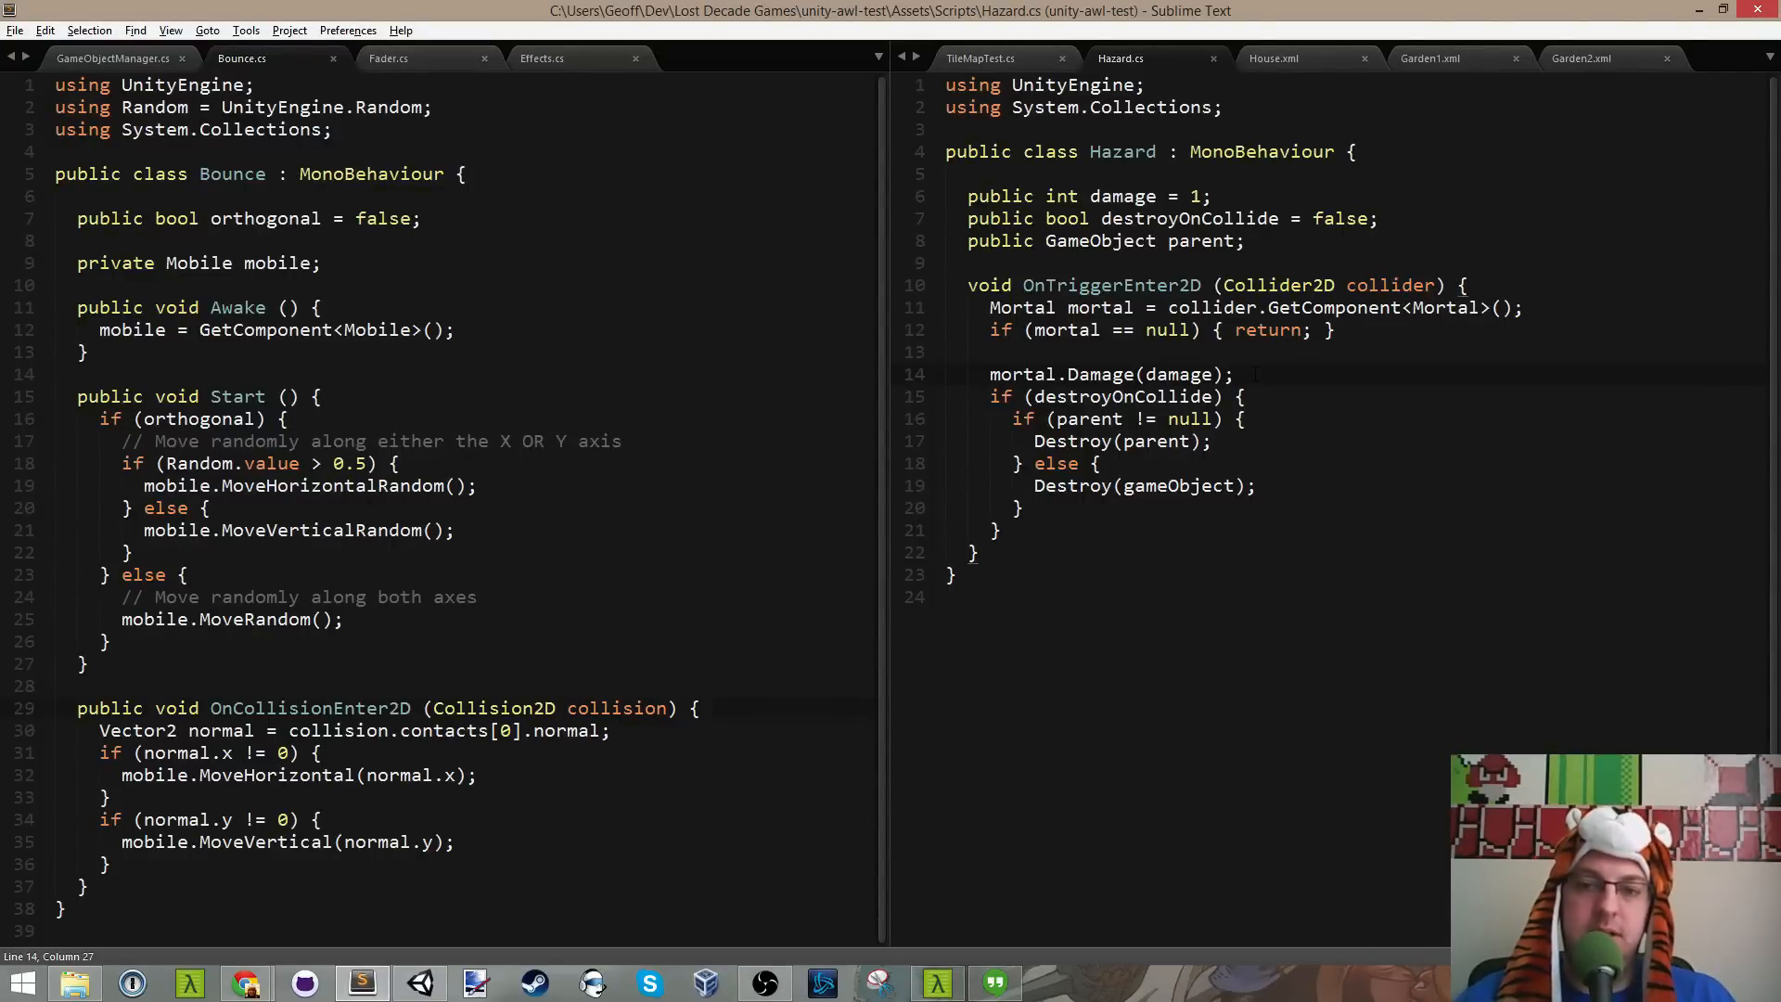
Step: Switch to Unity and examine the Fireball prefab's Hazard child, cross-checking its trigger collider and Hazard settings against Hazard.cs
{"action": "left_click", "coordinate": [420, 982]}
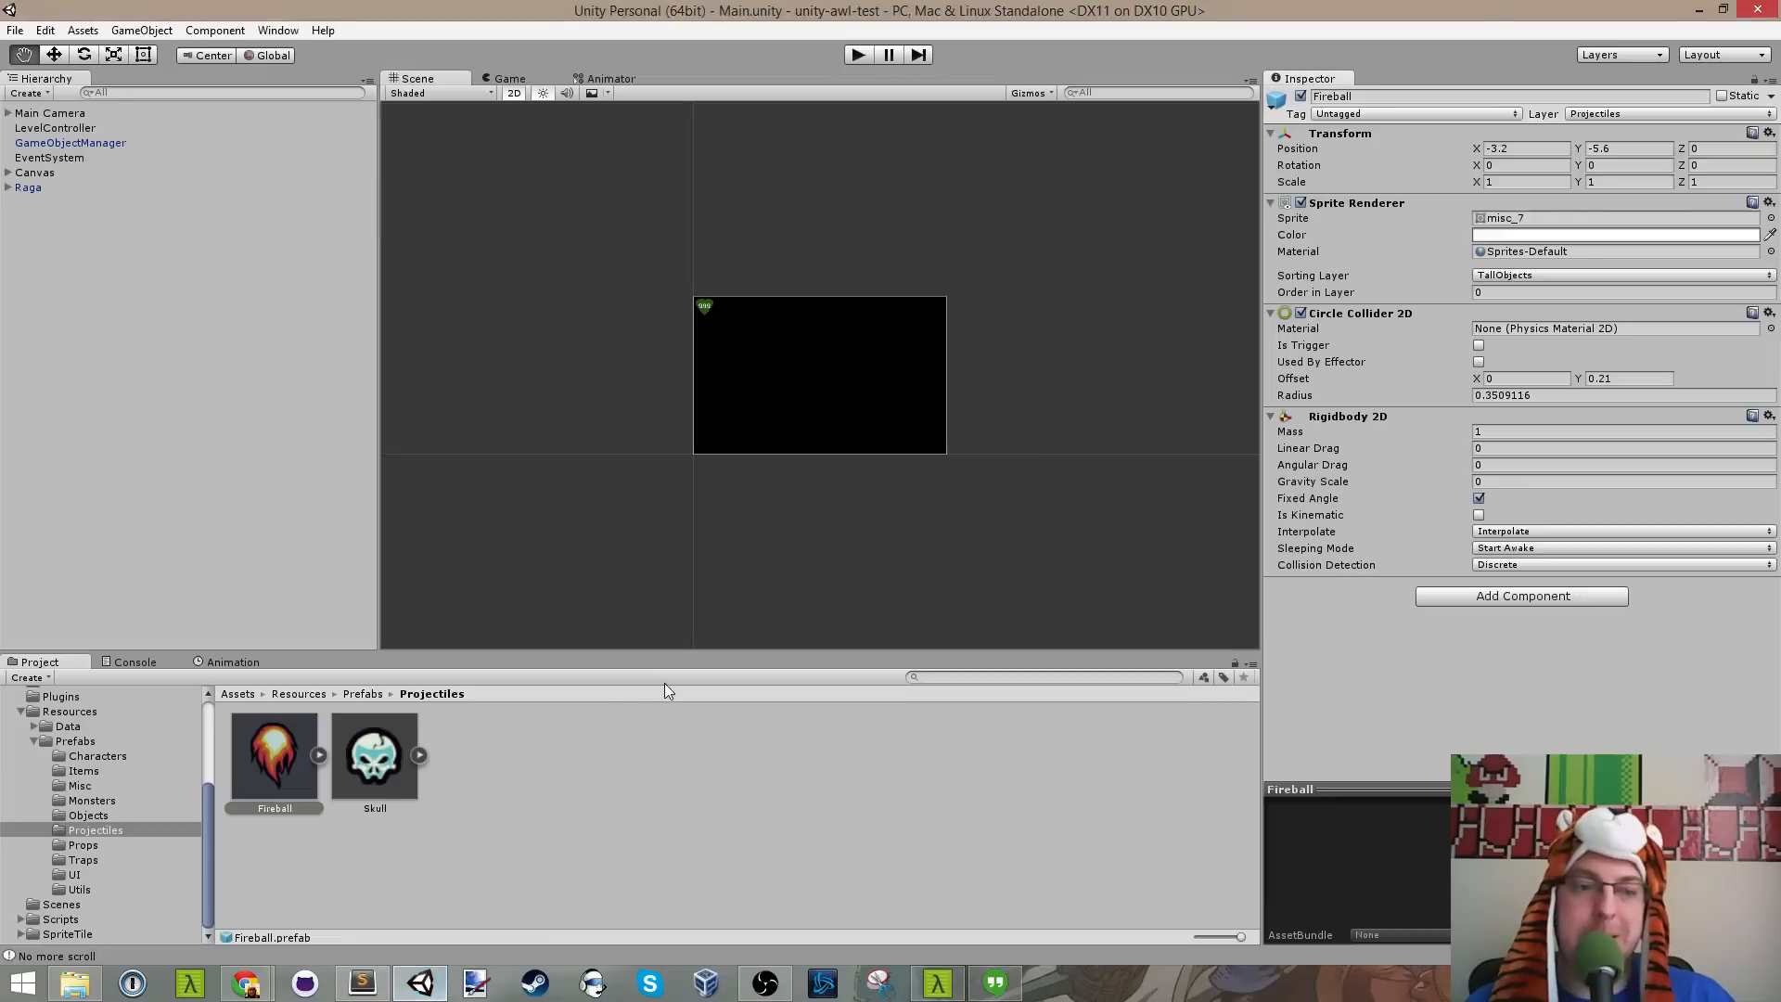
{"action": "left_click", "coordinate": [319, 755]}
{"action": "left_click", "coordinate": [376, 759]}
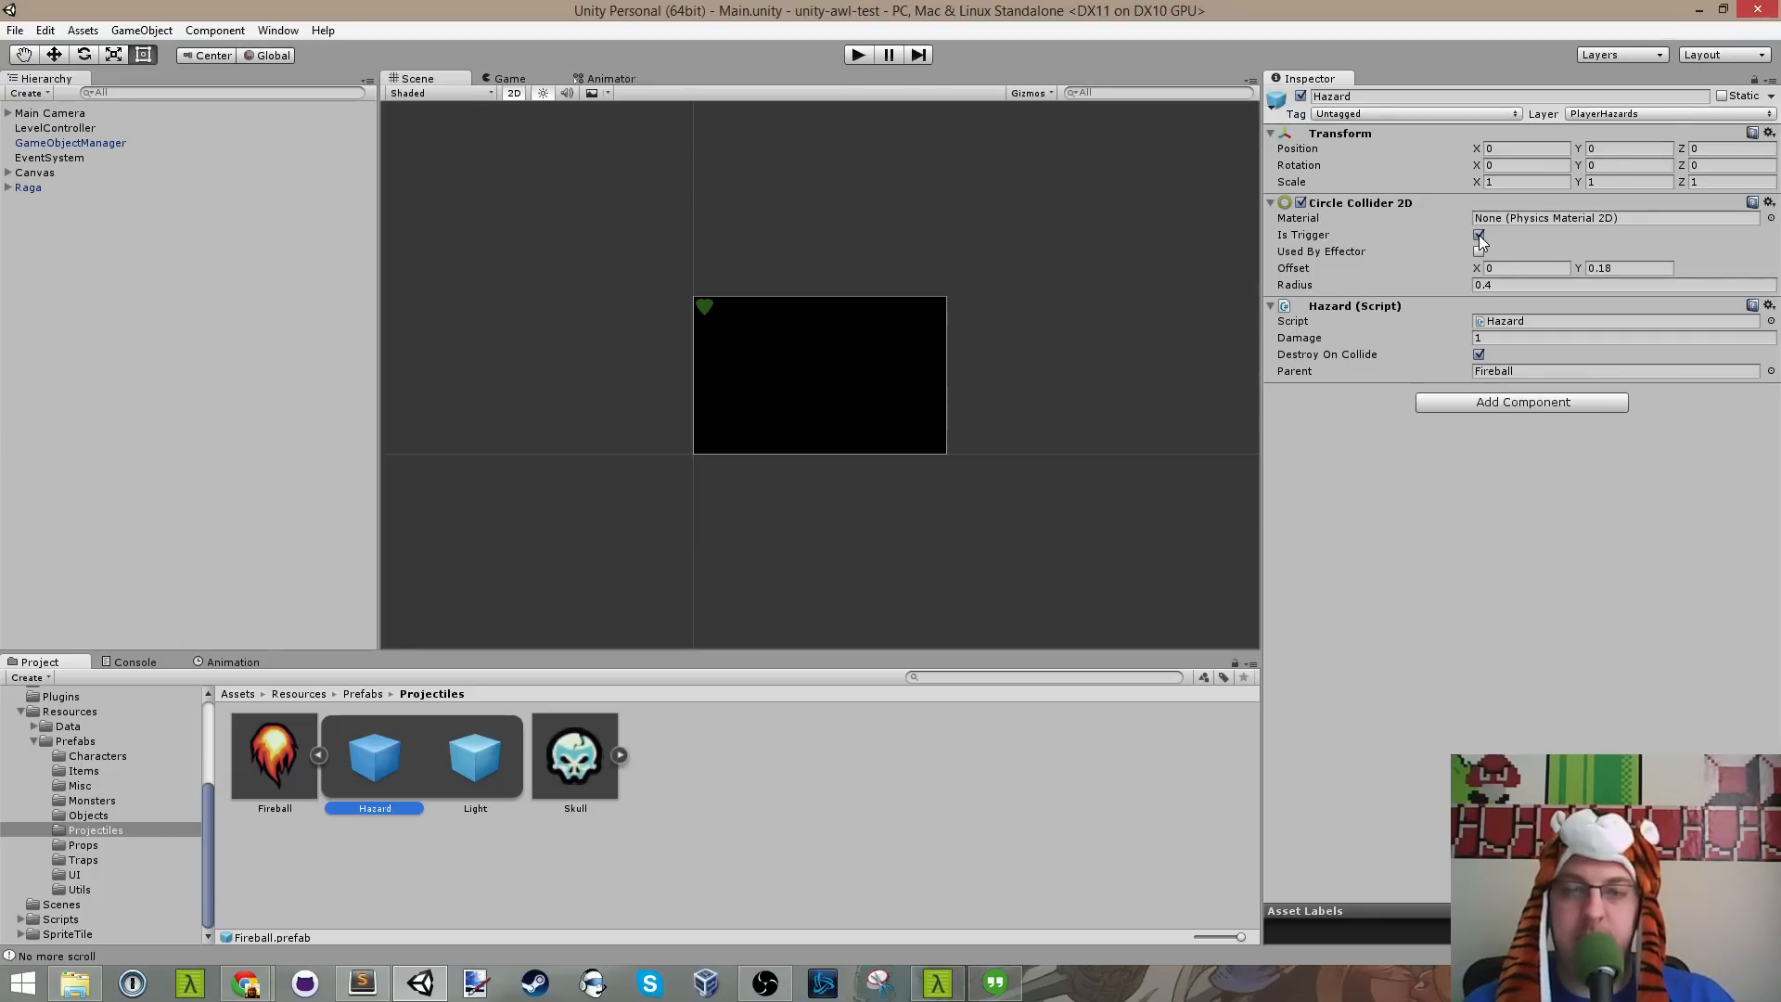
{"action": "left_click", "coordinate": [321, 755]}
{"action": "key", "text": "alt+Tab"}
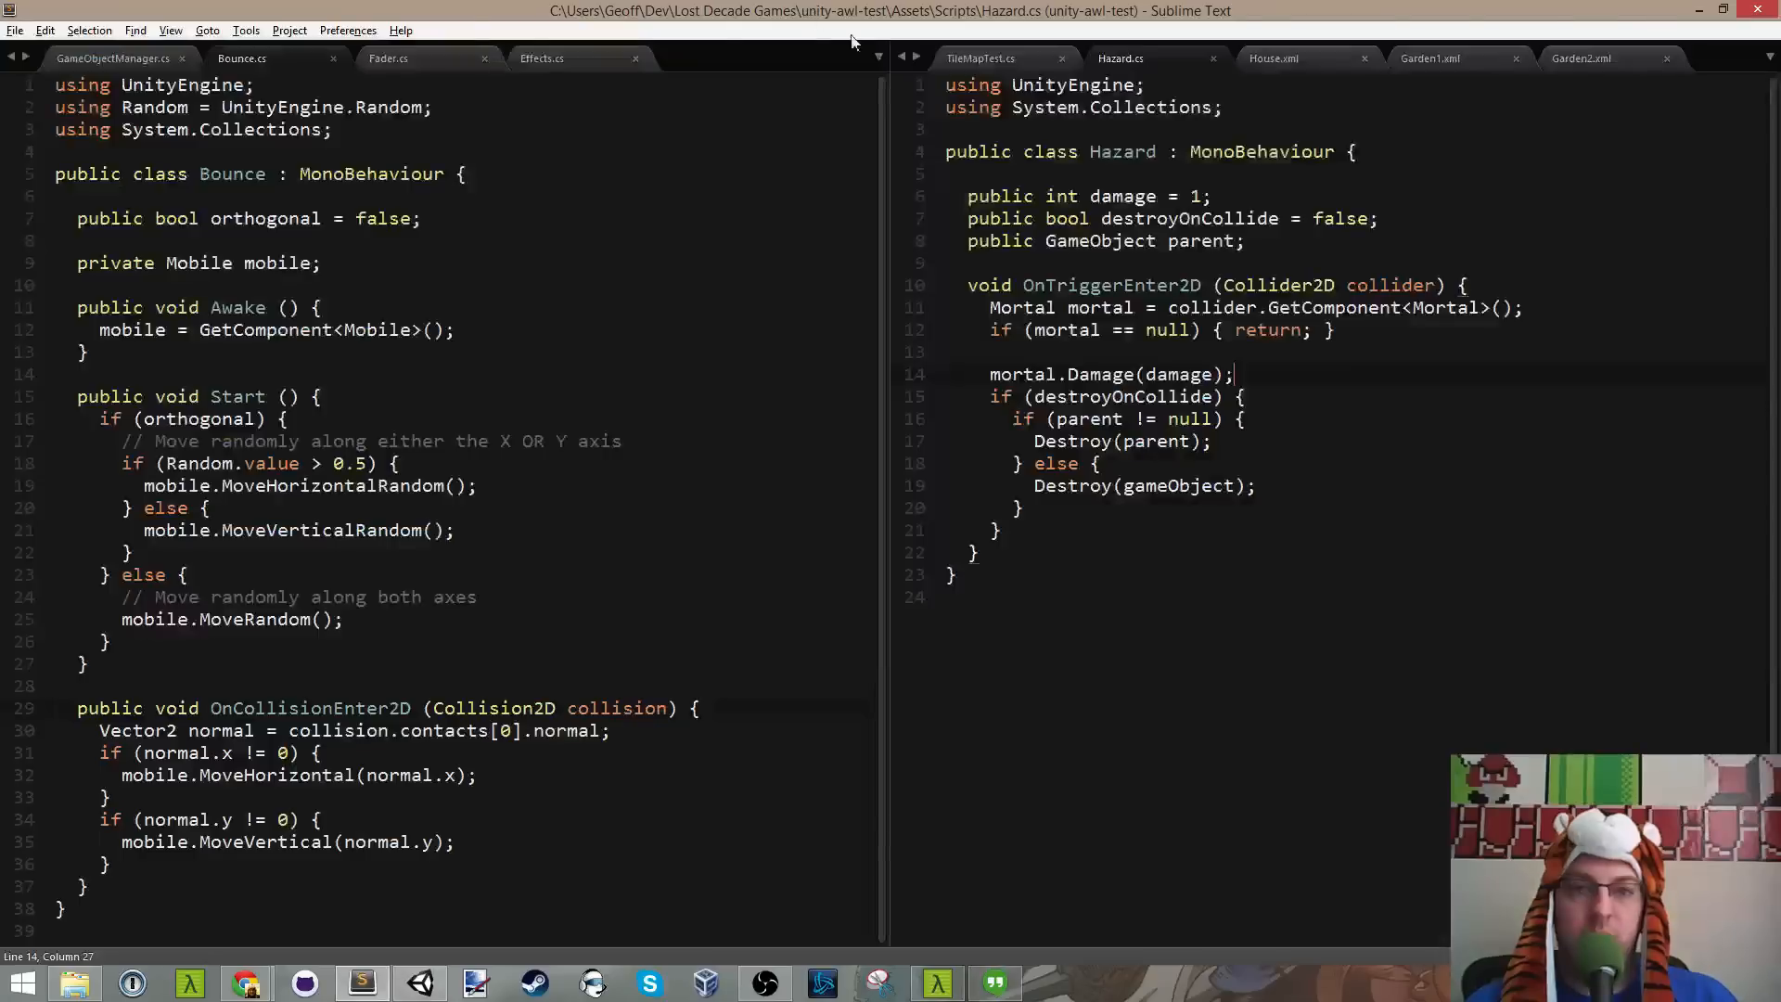
{"action": "key", "text": "alt+Tab"}
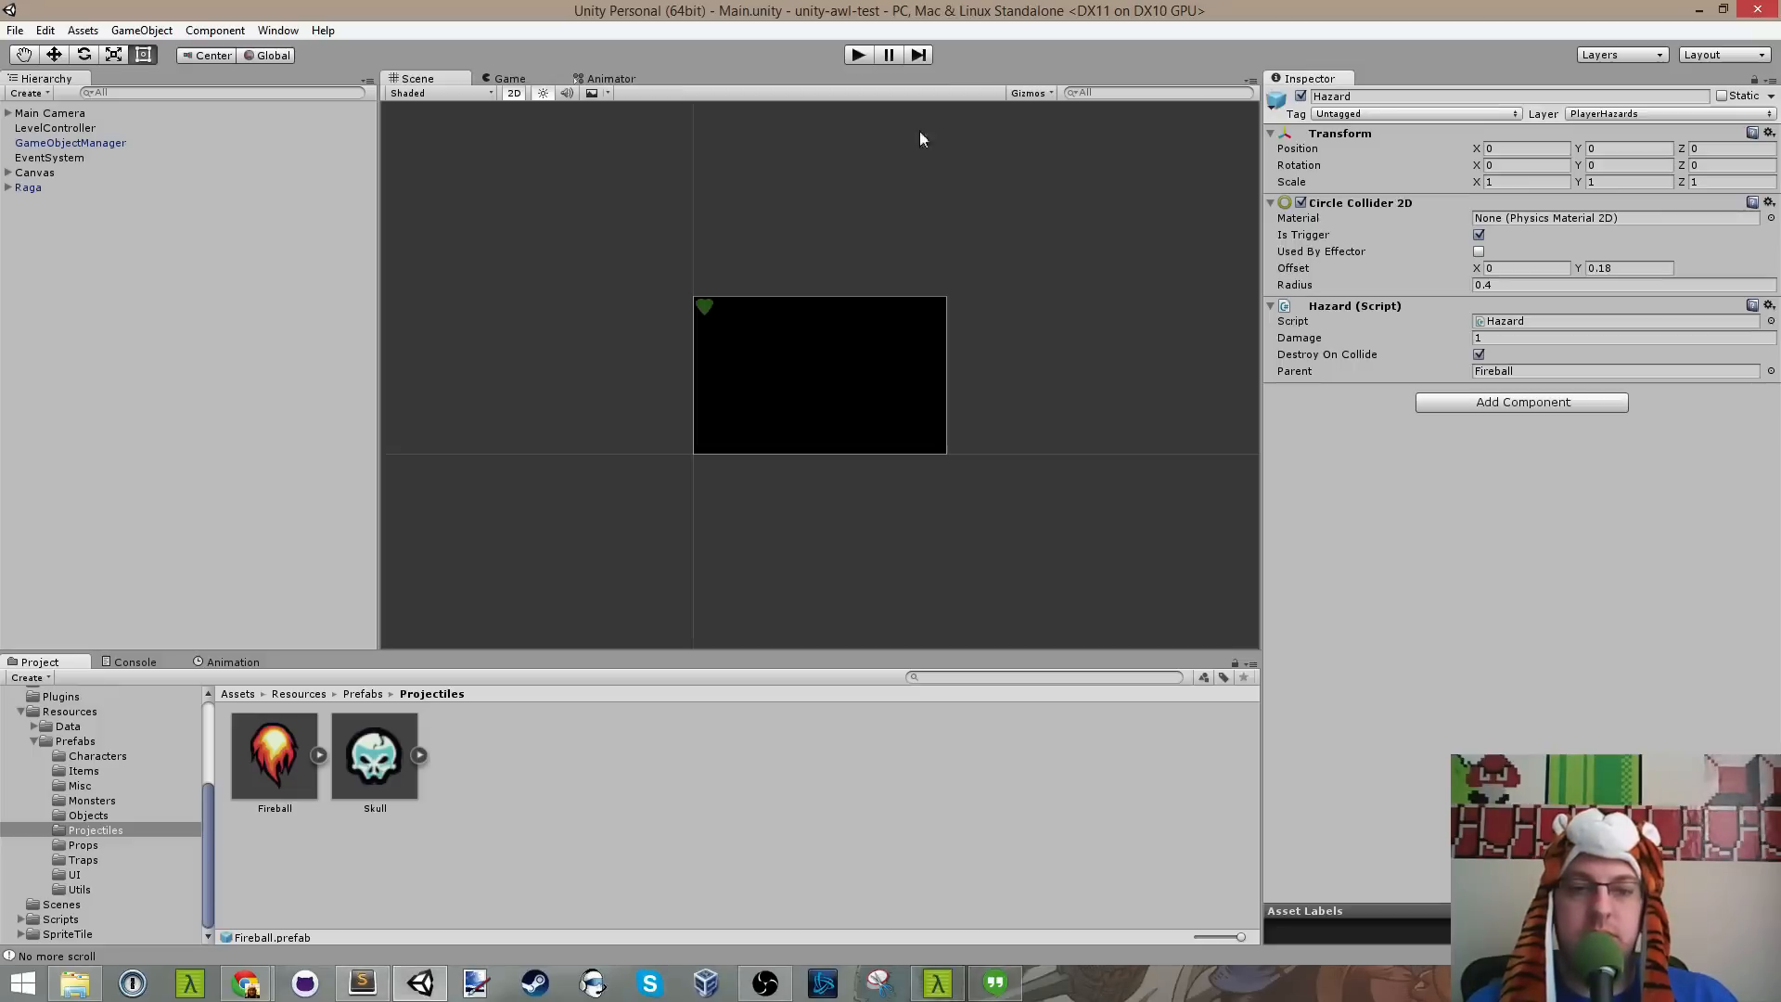
Step: Start a play test and walk the character down the corridor into the southern room to collect the scroll
{"action": "left_click", "coordinate": [869, 55]}
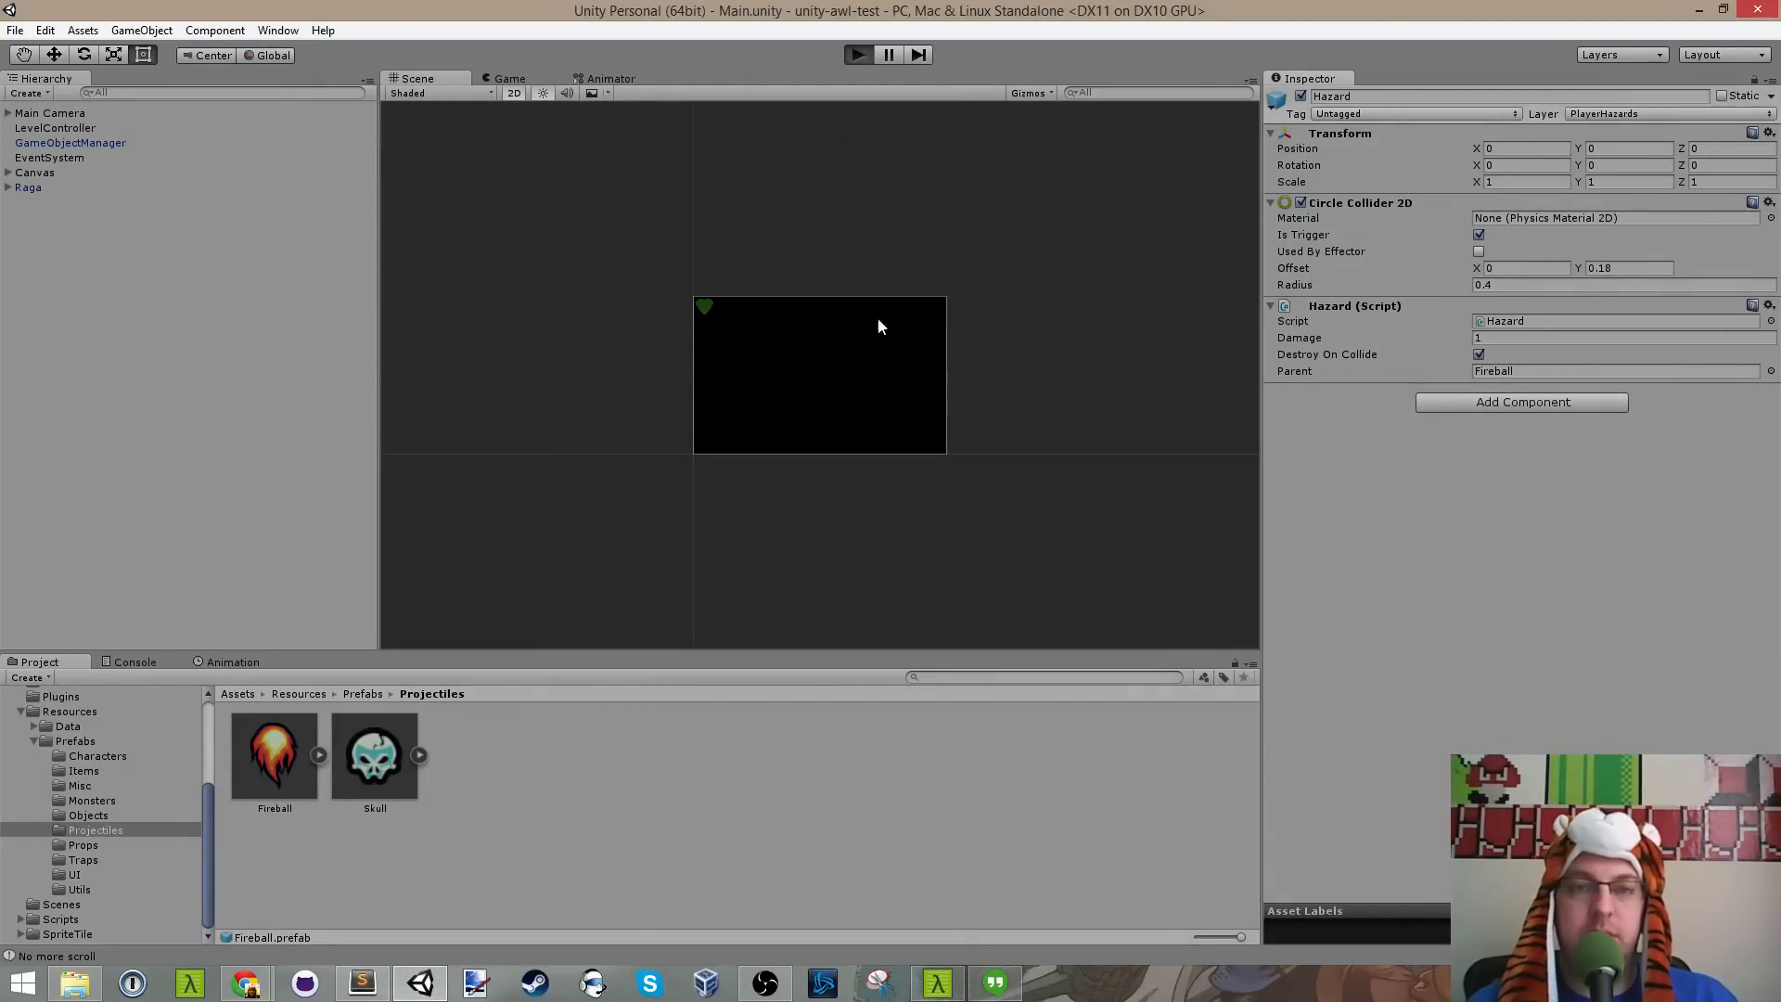
{"action": "key", "text": "Left"}
{"action": "key", "text": "Down"}
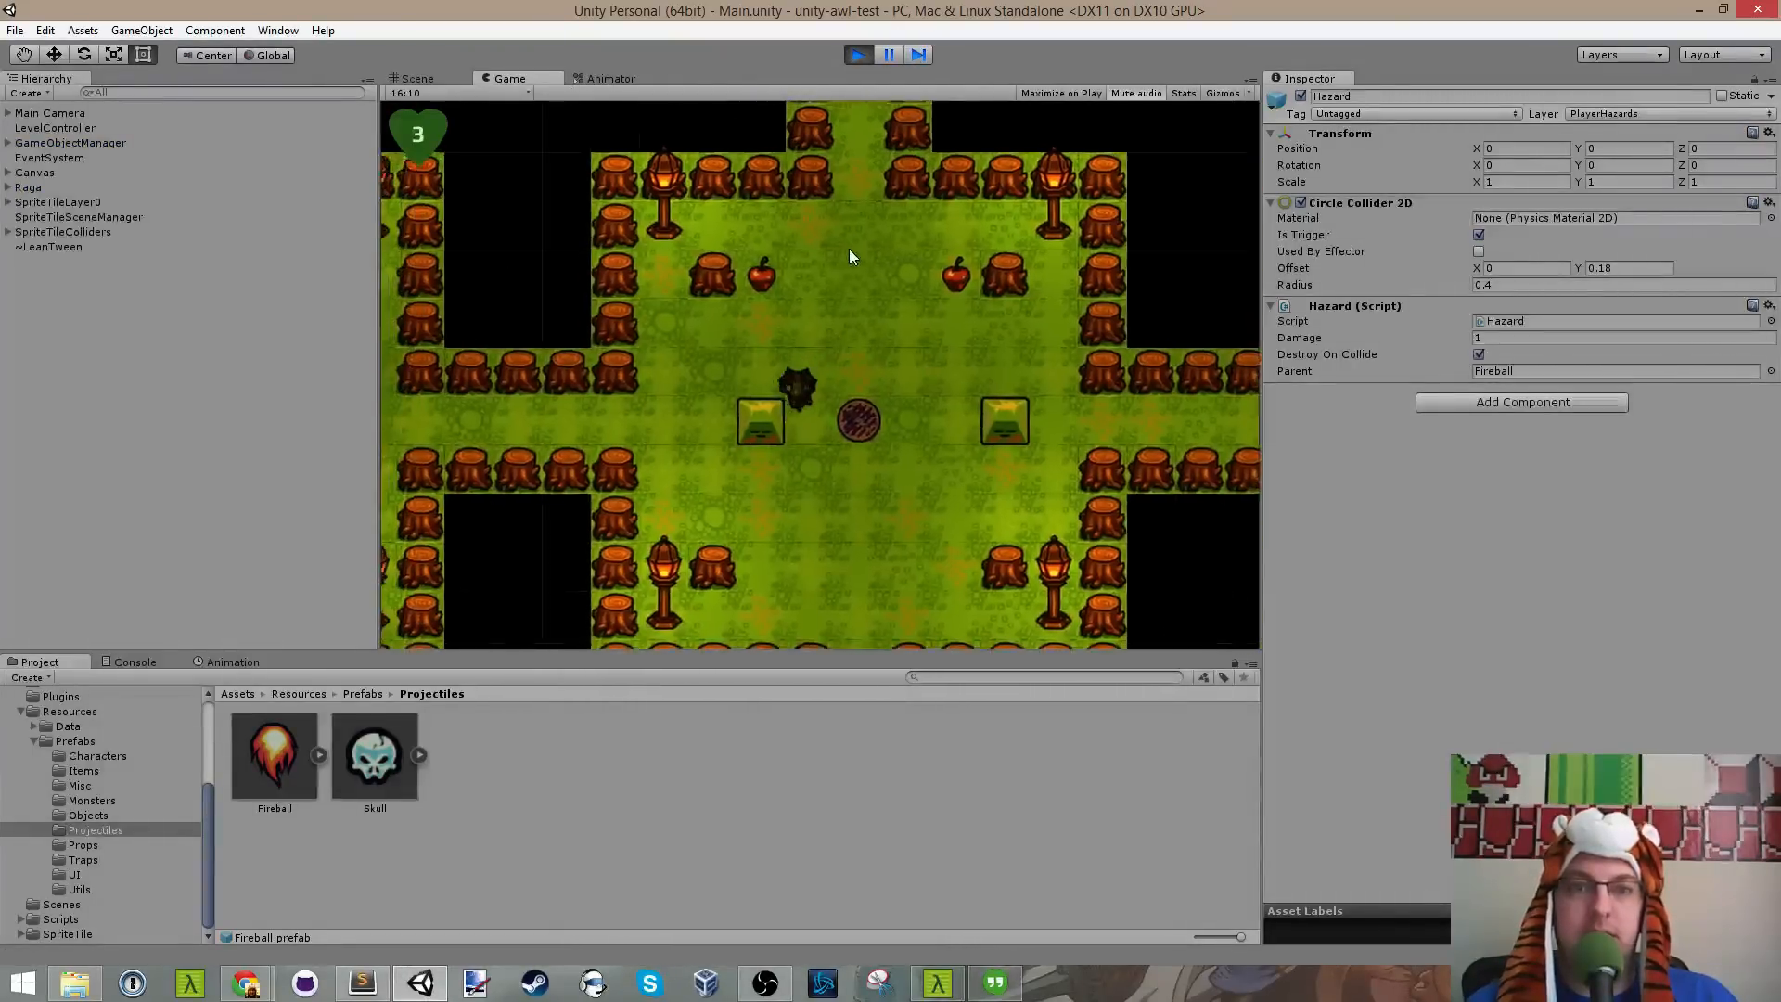
{"action": "key", "text": "Right"}
{"action": "key", "text": "Down"}
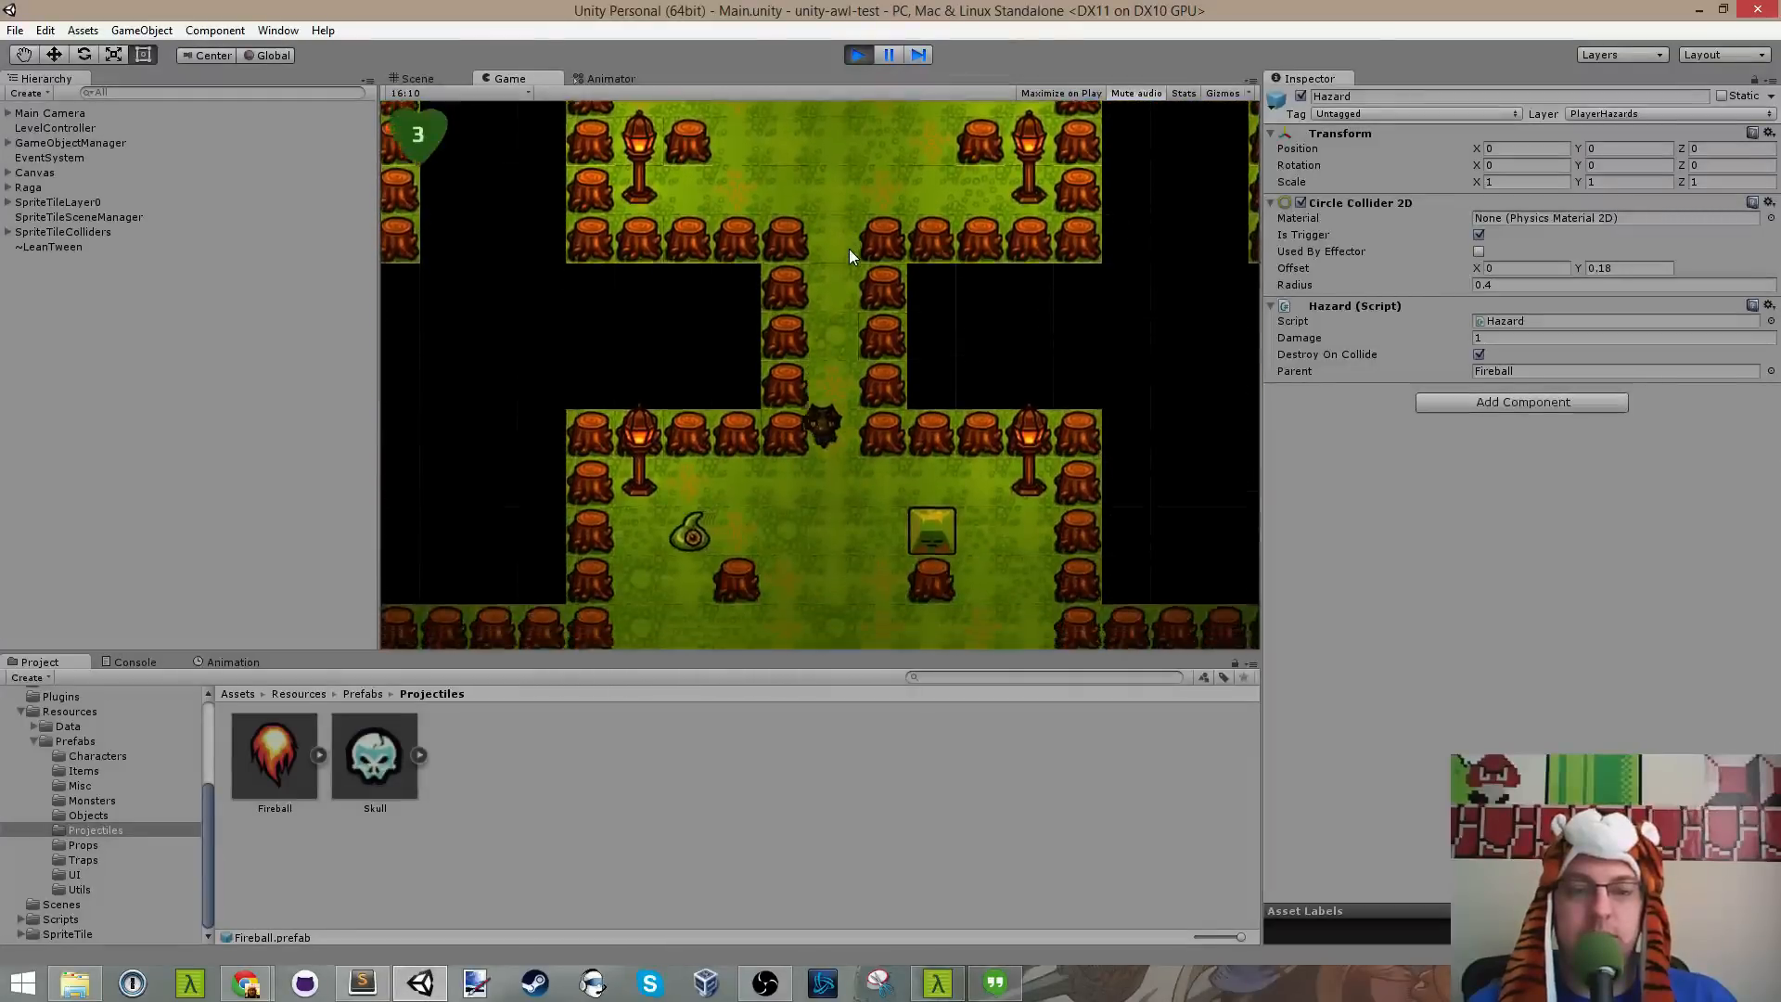
{"action": "key", "text": "Down"}
{"action": "key", "text": "Right"}
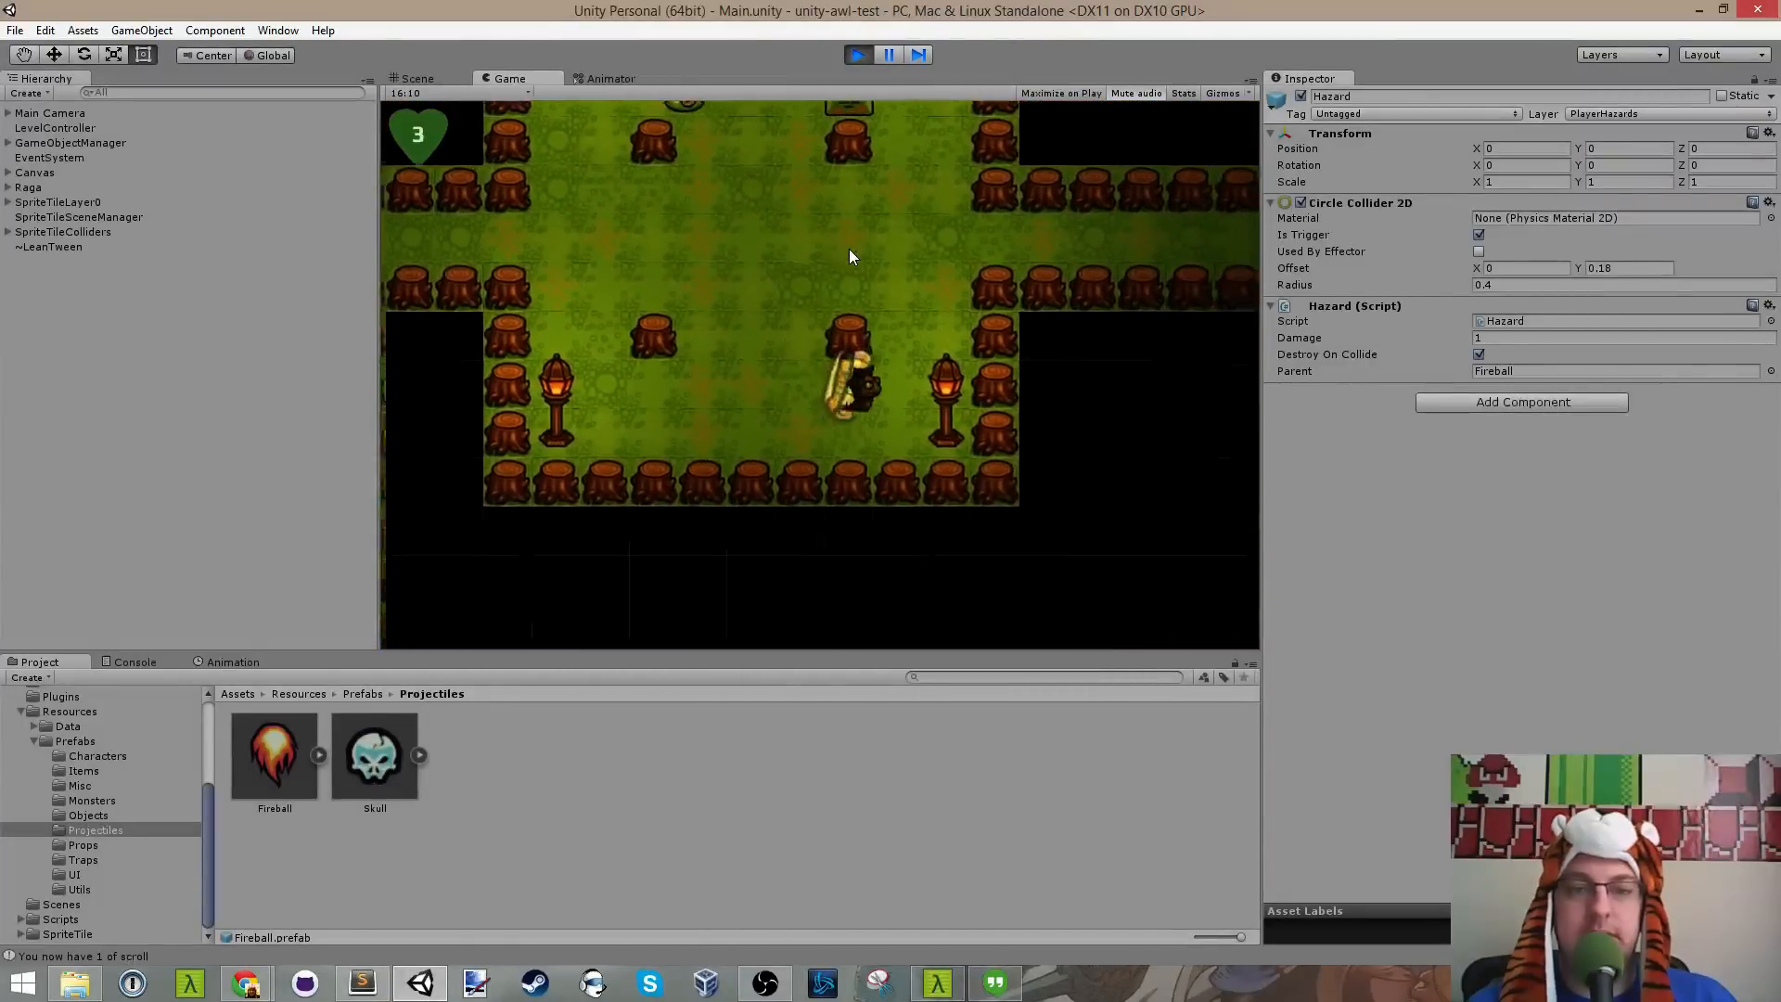
Step: Cast a fireball across the southern room, move the character to view it against the lamp post, and stop the play test
{"action": "key", "text": "space"}
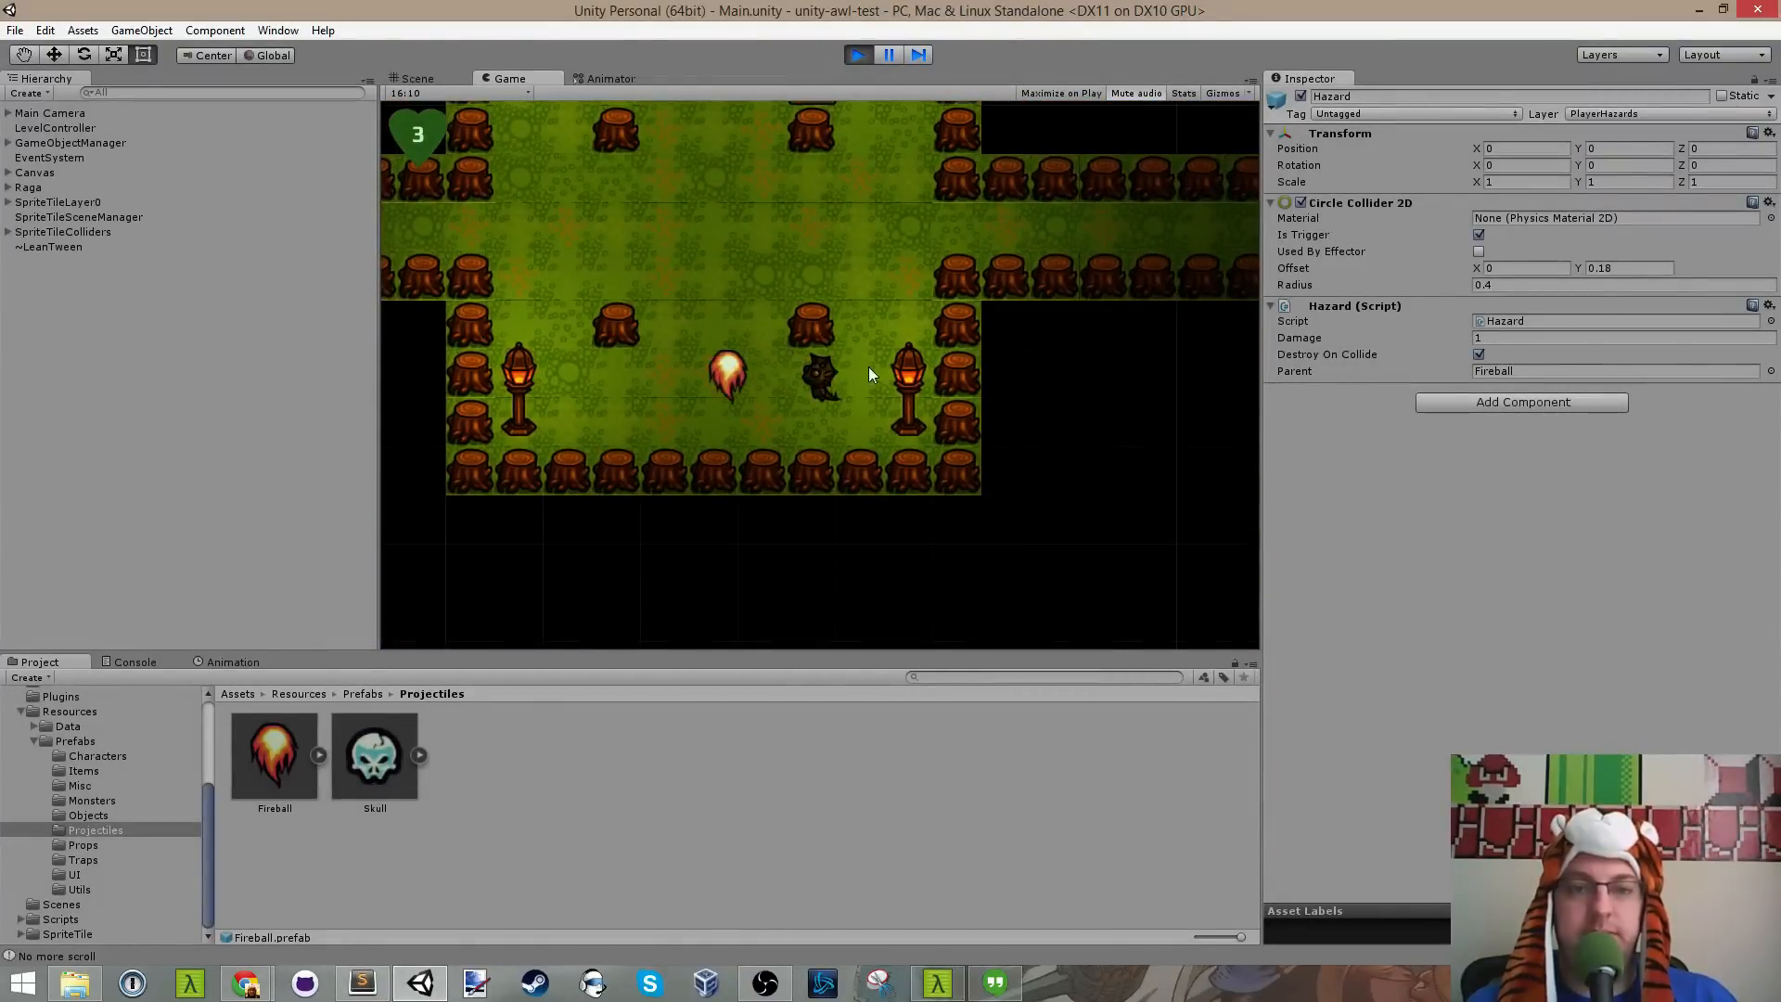
{"action": "key", "text": "Left"}
{"action": "key", "text": "Left"}
{"action": "key", "text": "Right"}
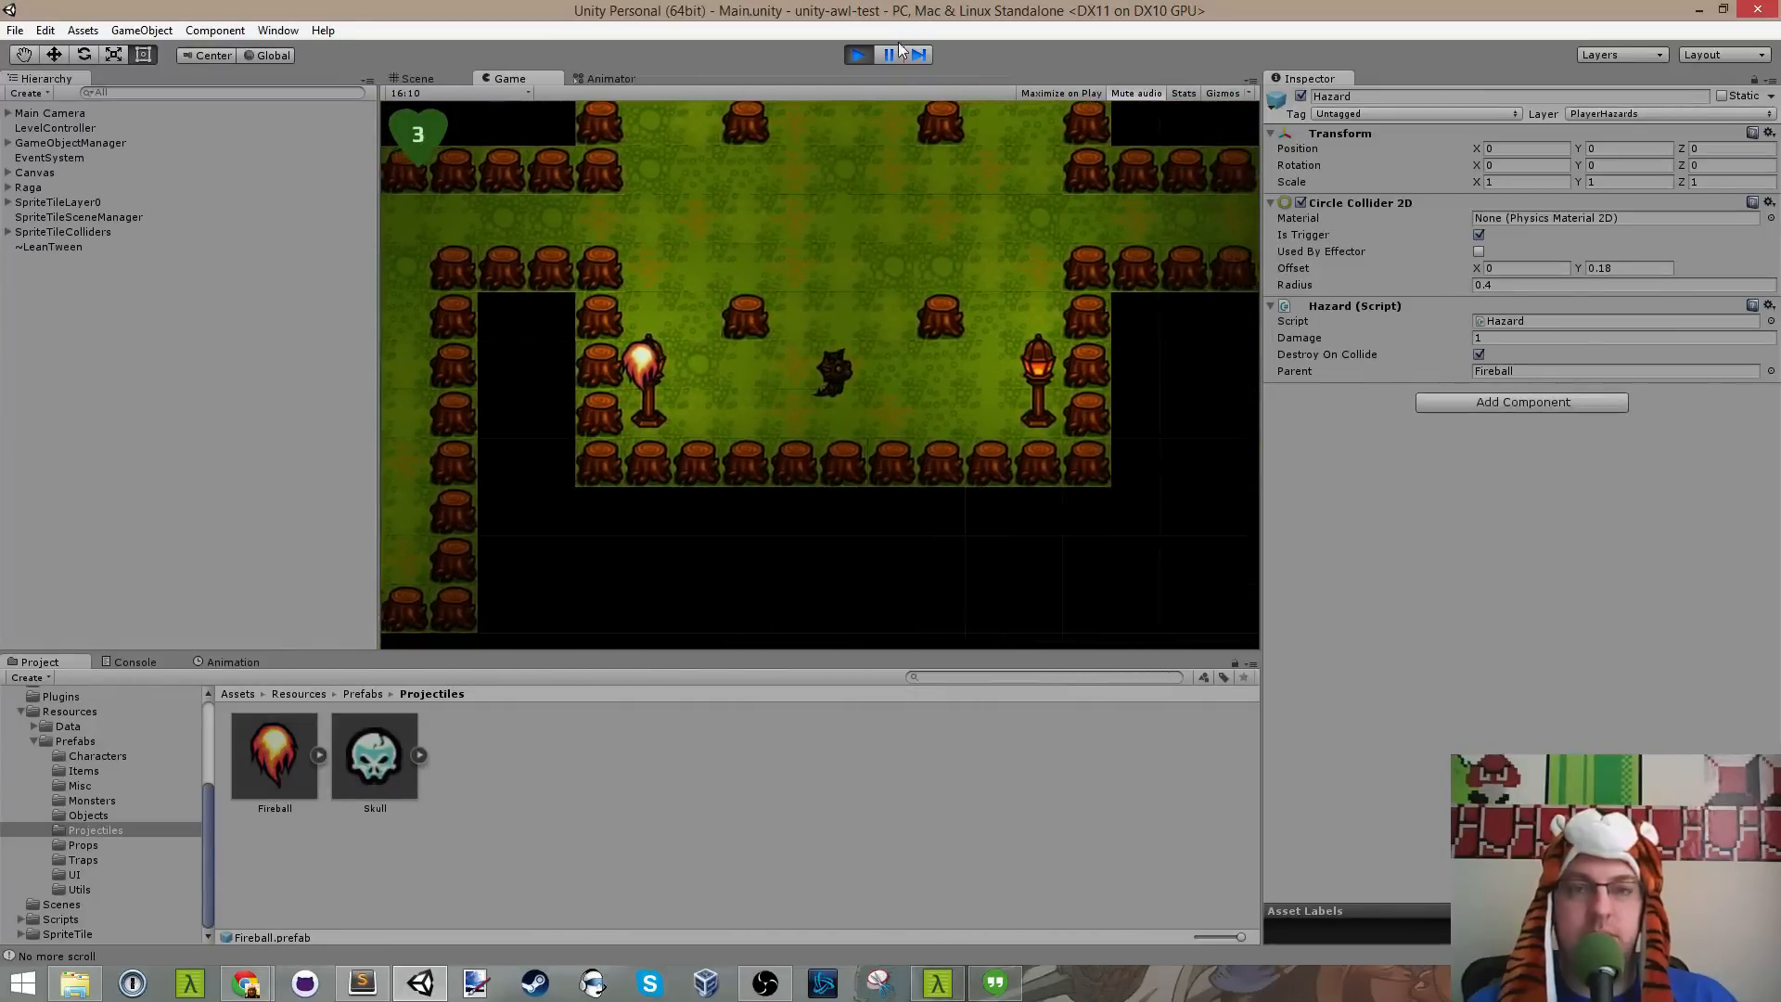
{"action": "key", "text": "ctrl+p"}
Step: Add the Sprite Depth script component to the Fireball prefab
{"action": "left_click", "coordinate": [272, 747]}
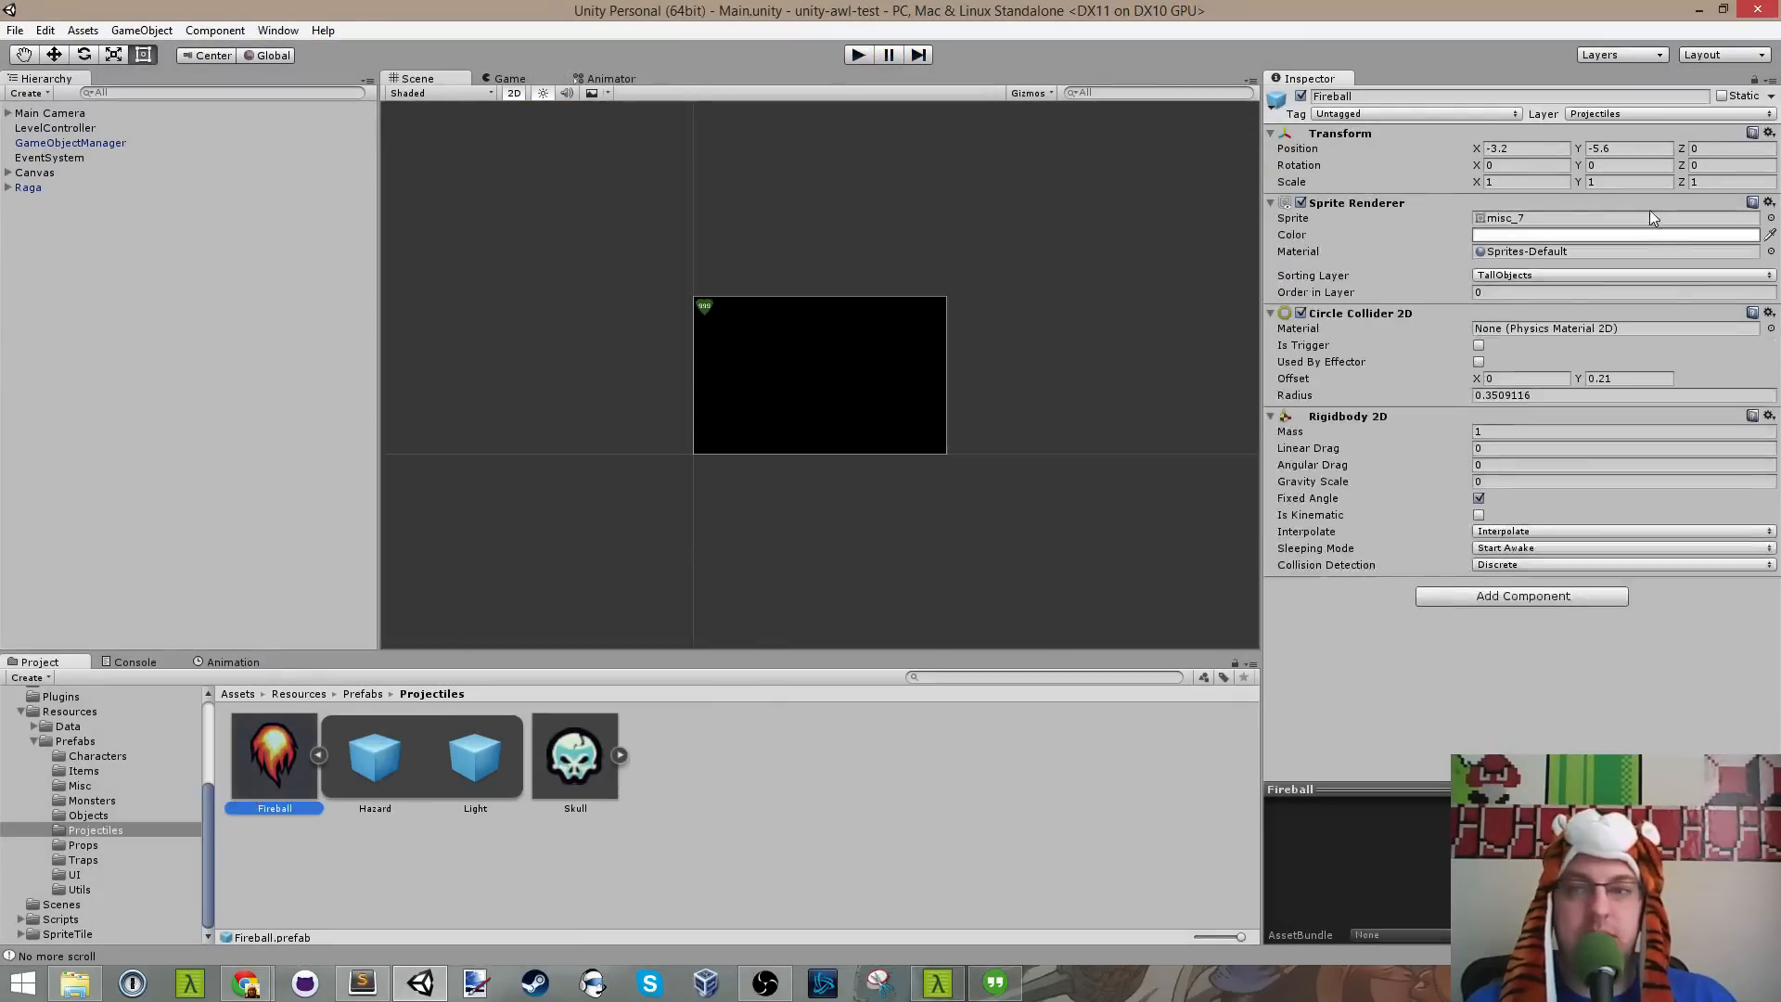
{"action": "left_click", "coordinate": [1554, 597]}
{"action": "type", "text": "spr"}
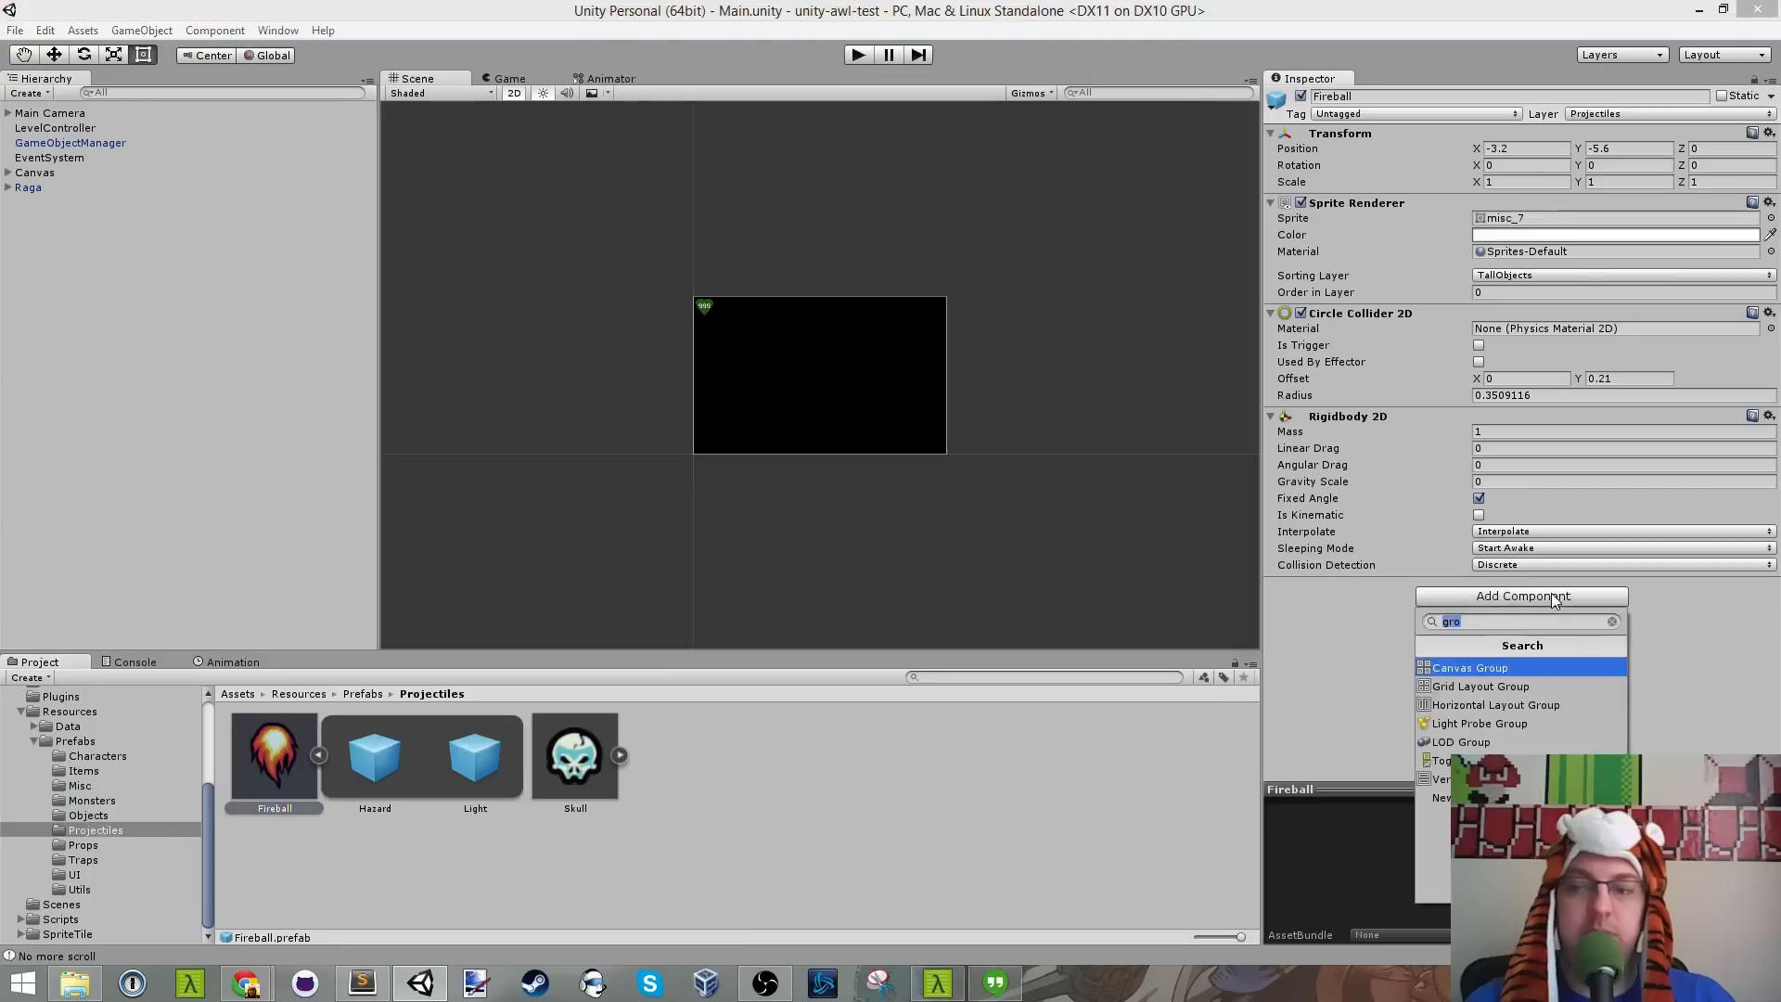
{"action": "key", "text": "Down"}
{"action": "key", "text": "Down"}
{"action": "key", "text": "Return"}
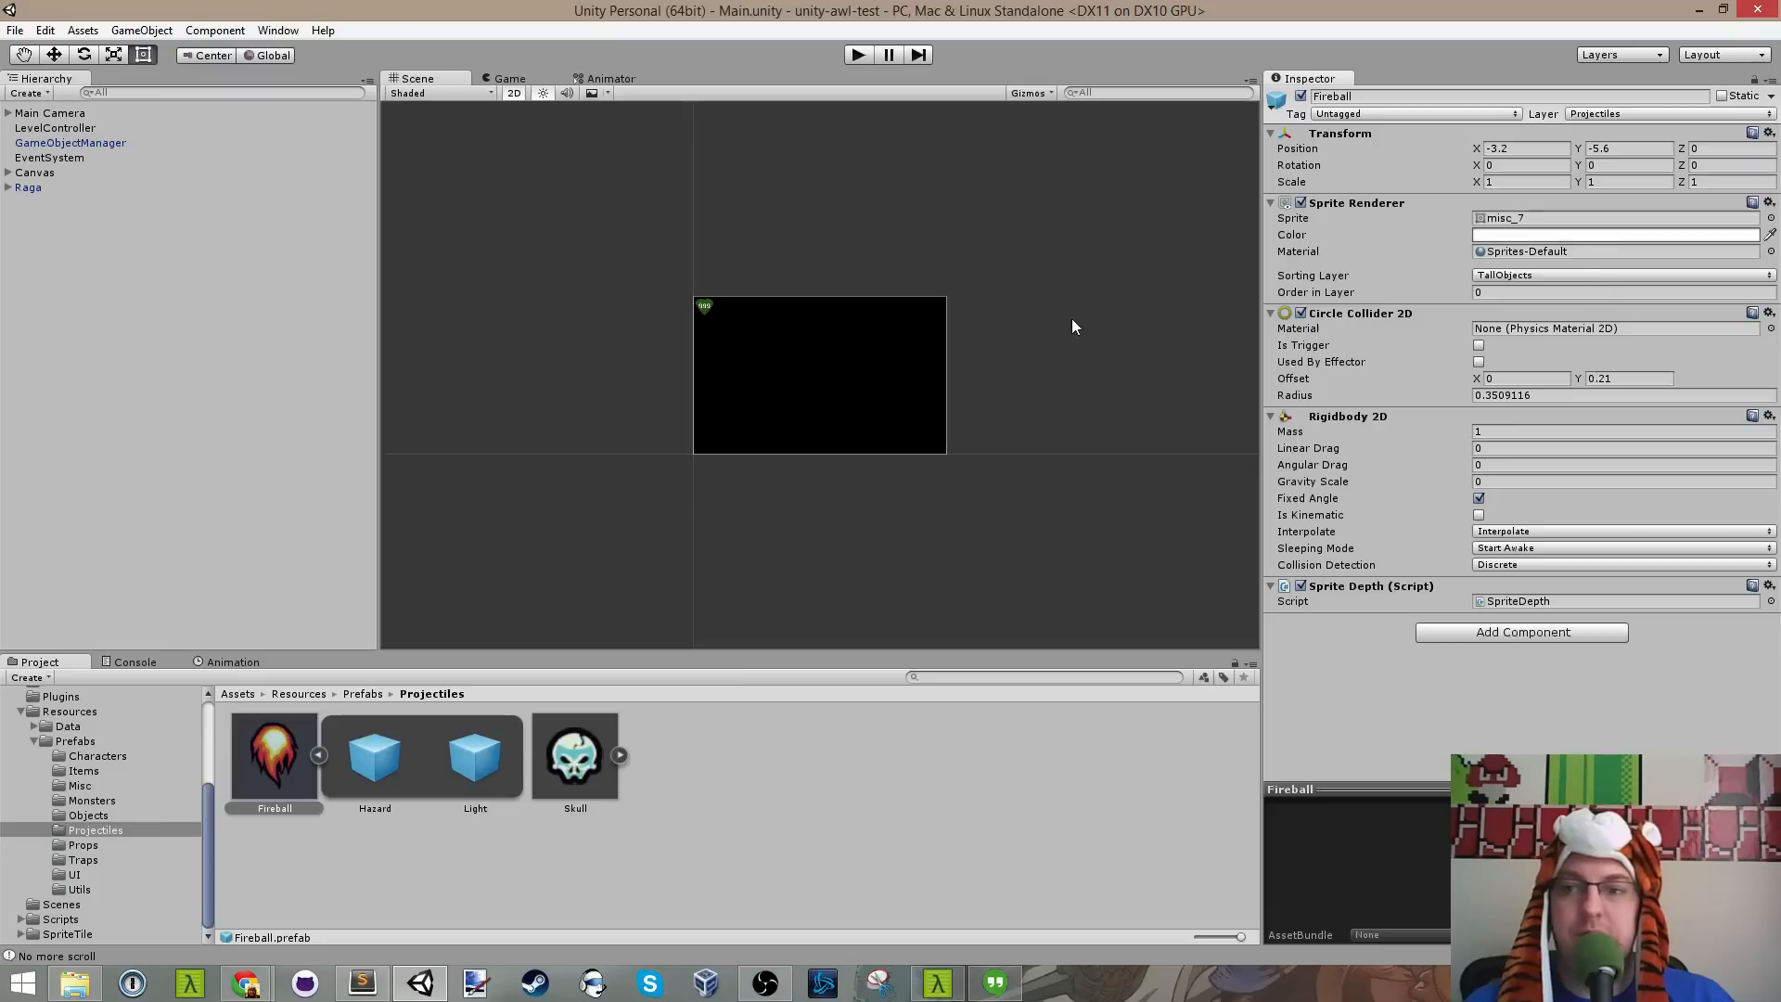
Step: Start a new play test, collect the southern room's scroll, and cast a fireball toward the room's southwestern lamp post
{"action": "left_click", "coordinate": [857, 56]}
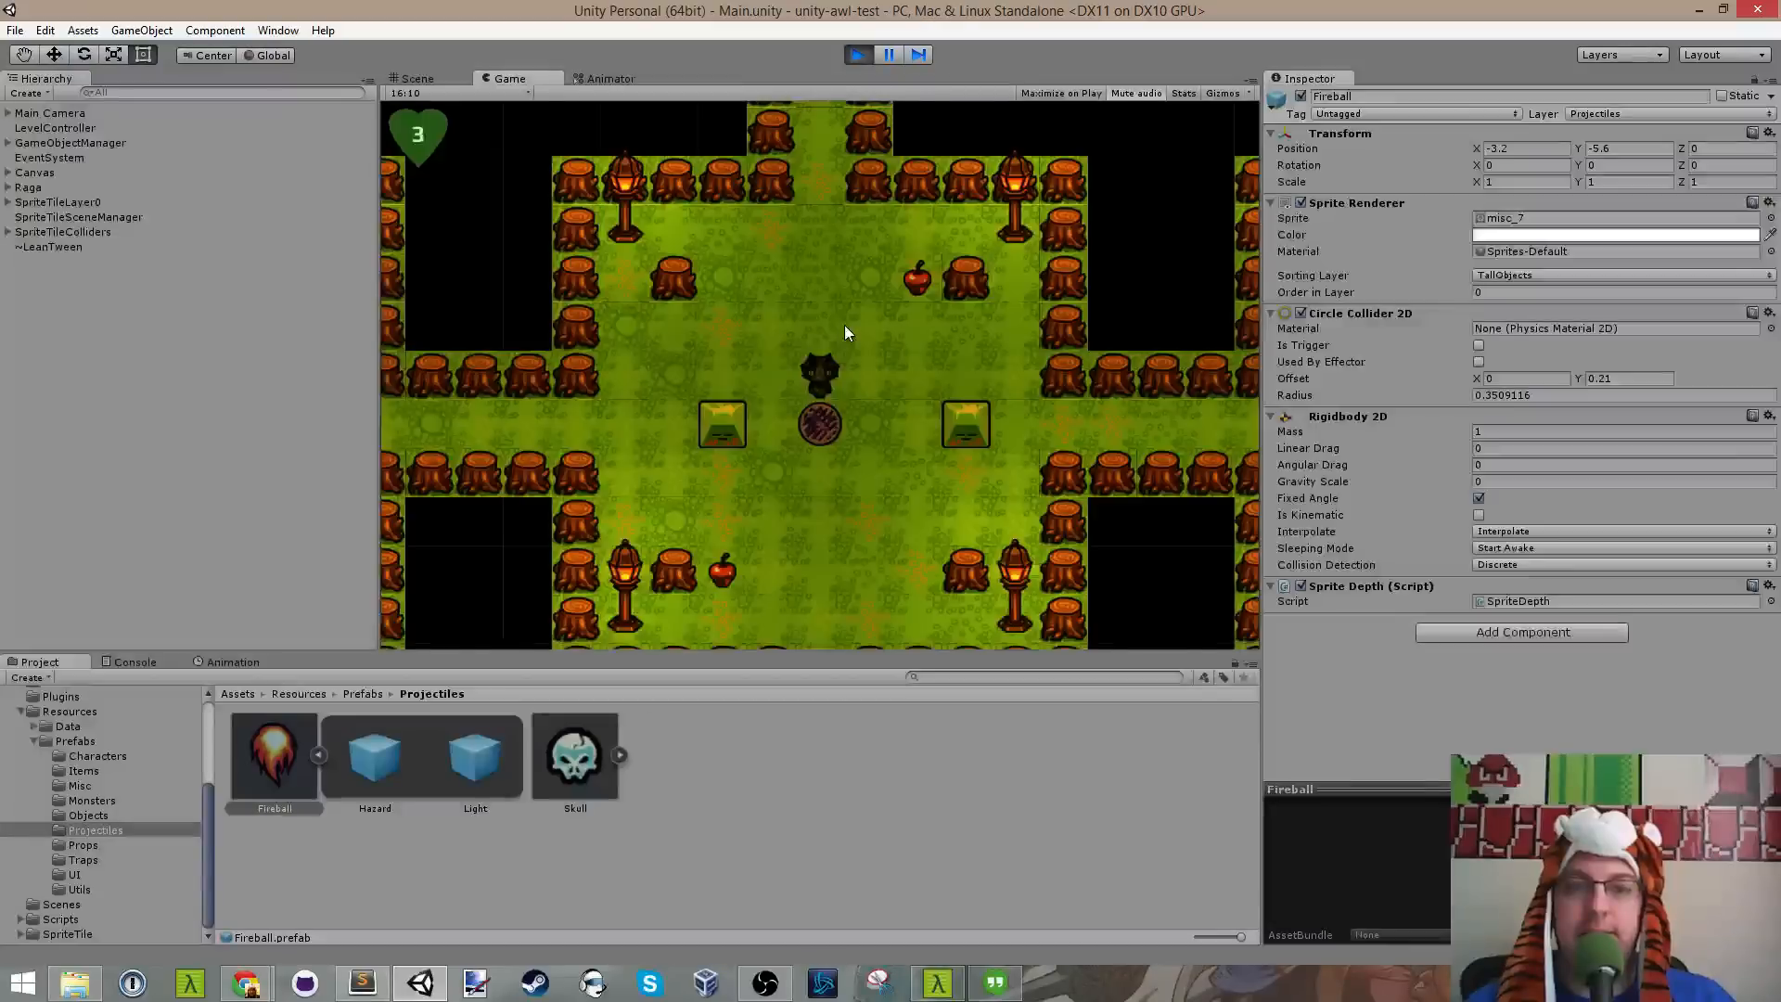
{"action": "key", "text": "a"}
{"action": "key", "text": "s"}
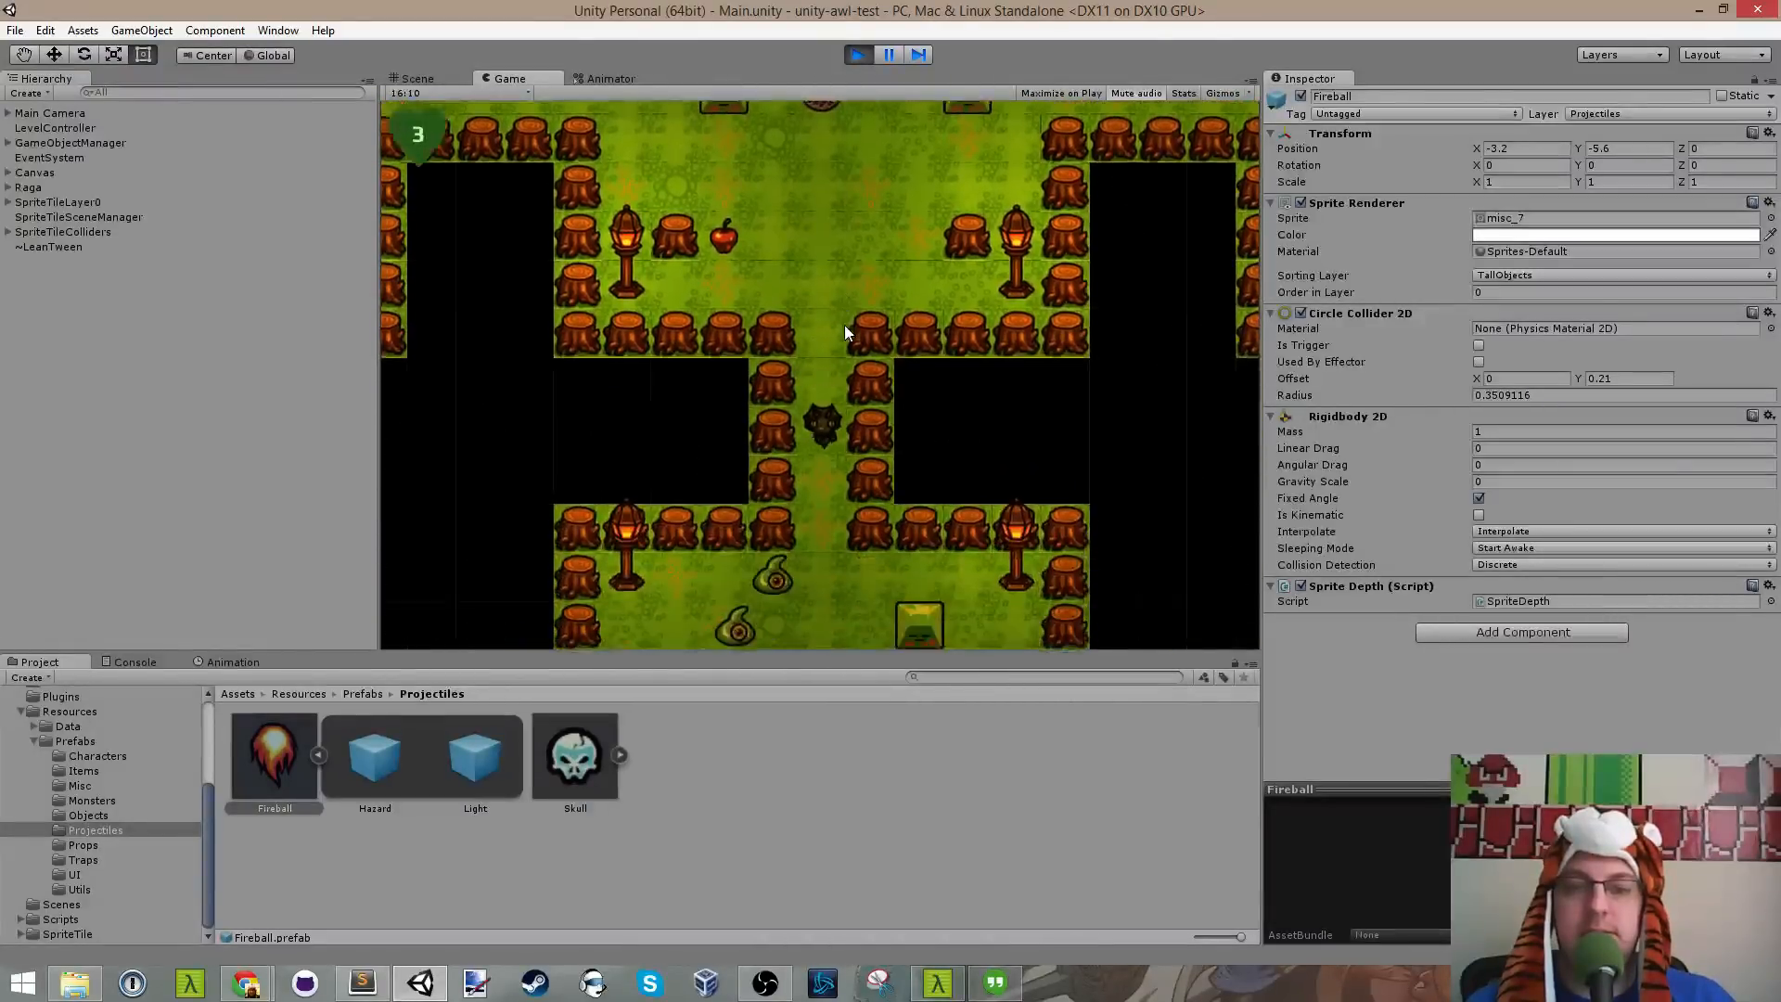
{"action": "key", "text": "d"}
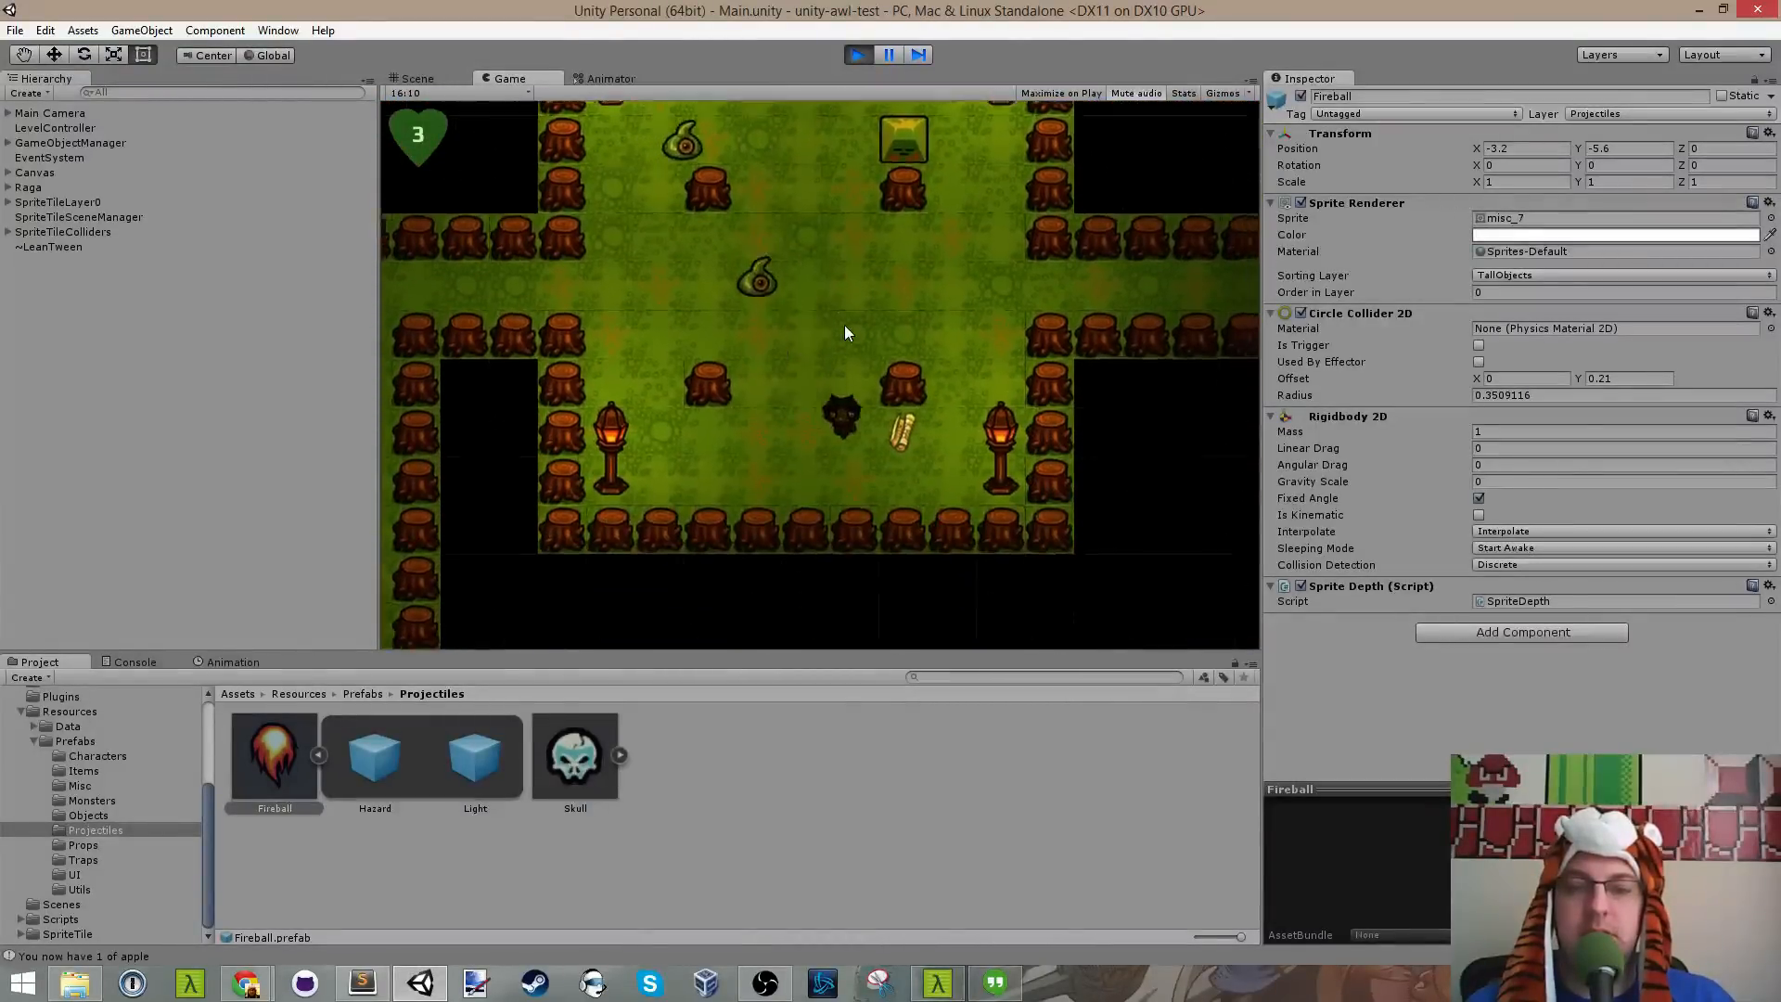
{"action": "key", "text": "a"}
{"action": "left_click", "coordinate": [810, 369]}
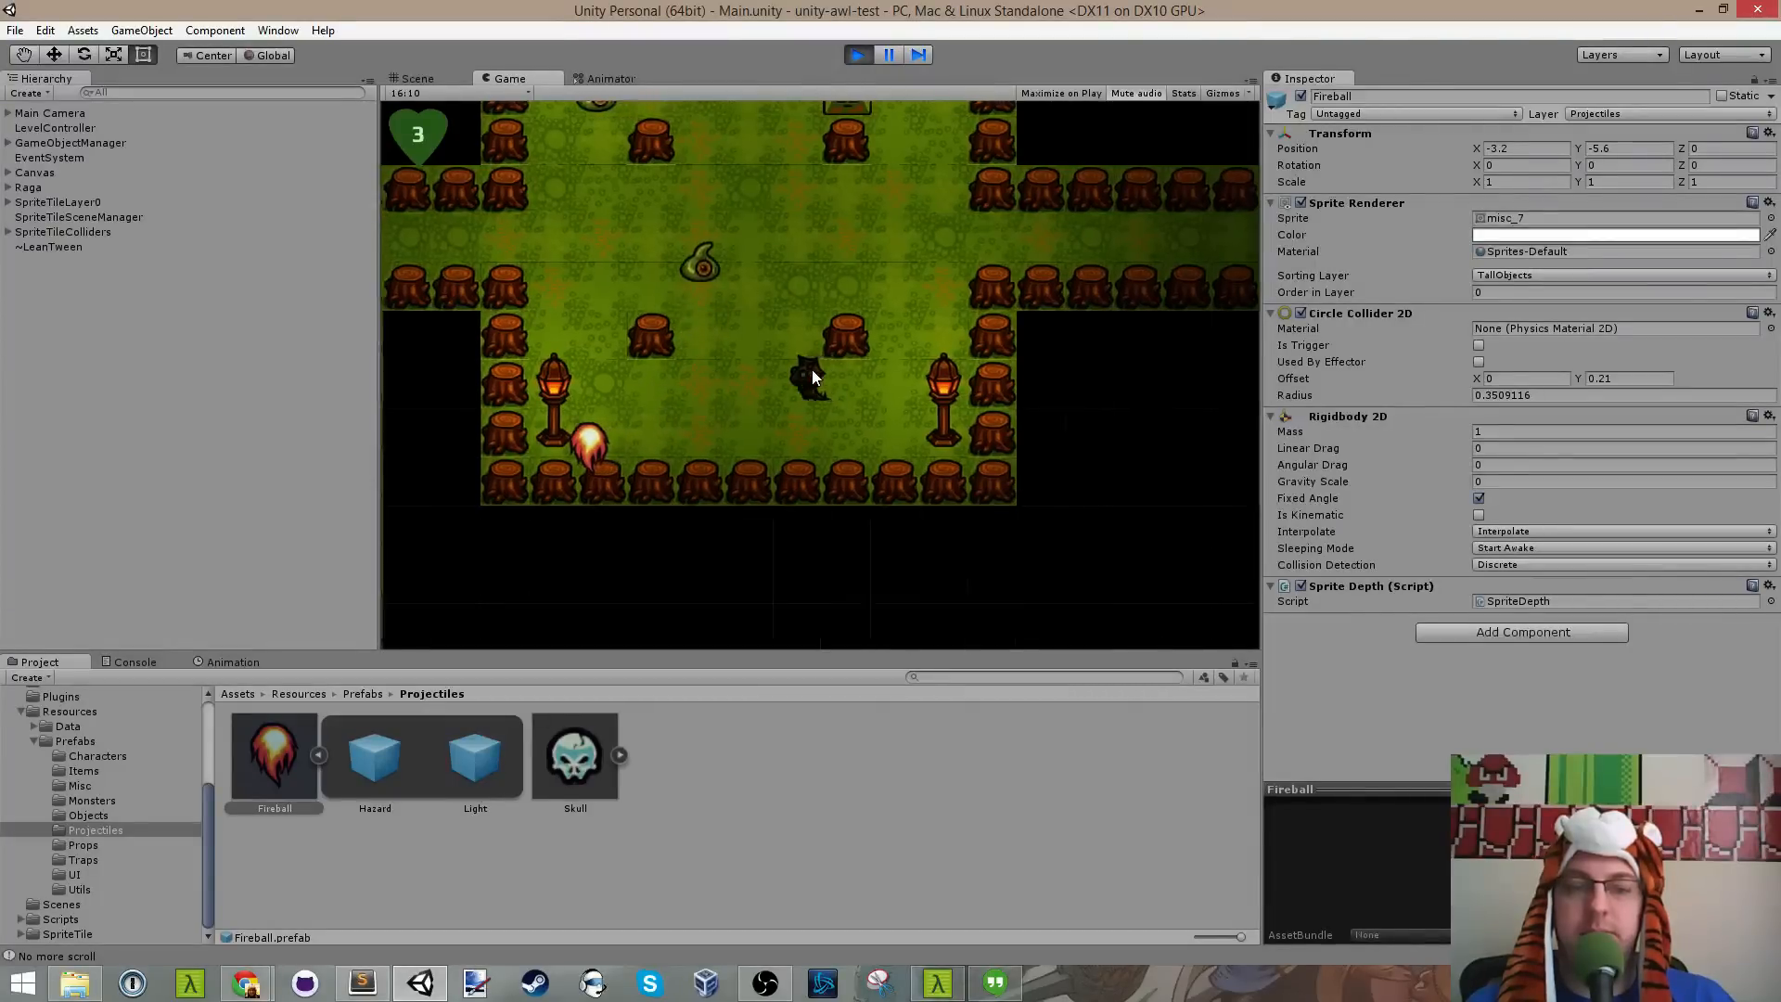
Step: Walk the character out through the western corridor to the southwestern room and collect its scroll
{"action": "key", "text": "w"}
{"action": "key", "text": "w"}
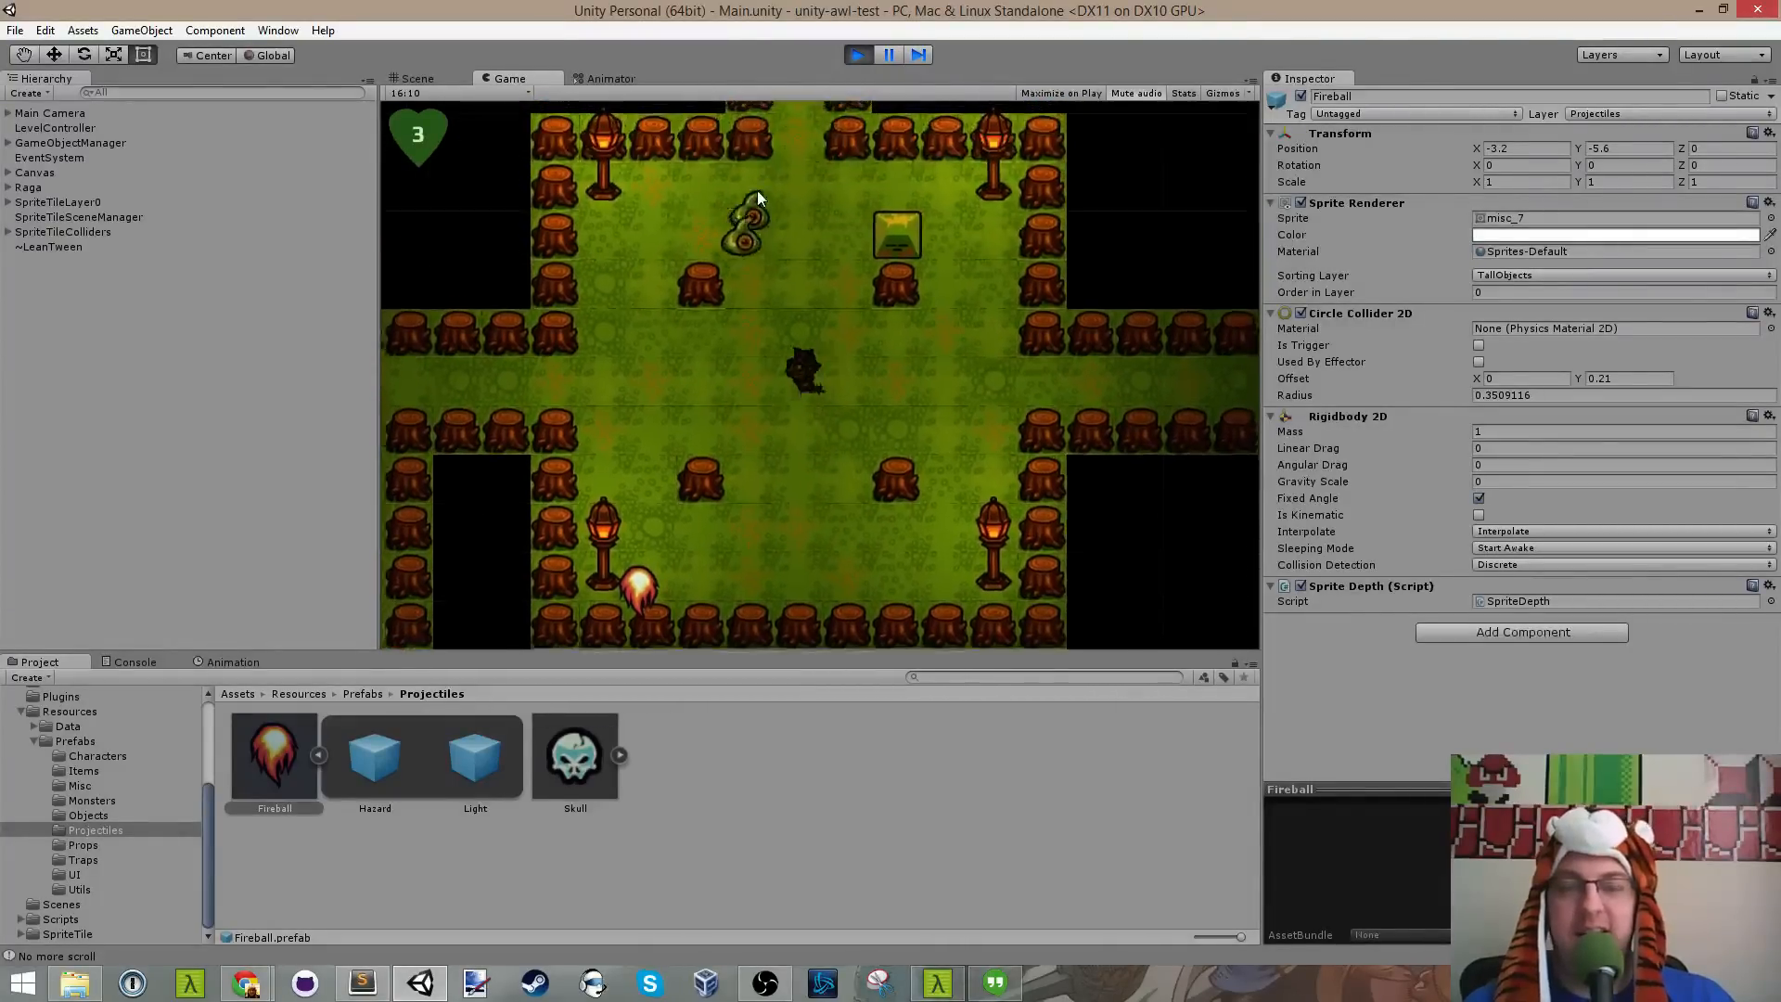
{"action": "key", "text": "w"}
{"action": "key", "text": "a"}
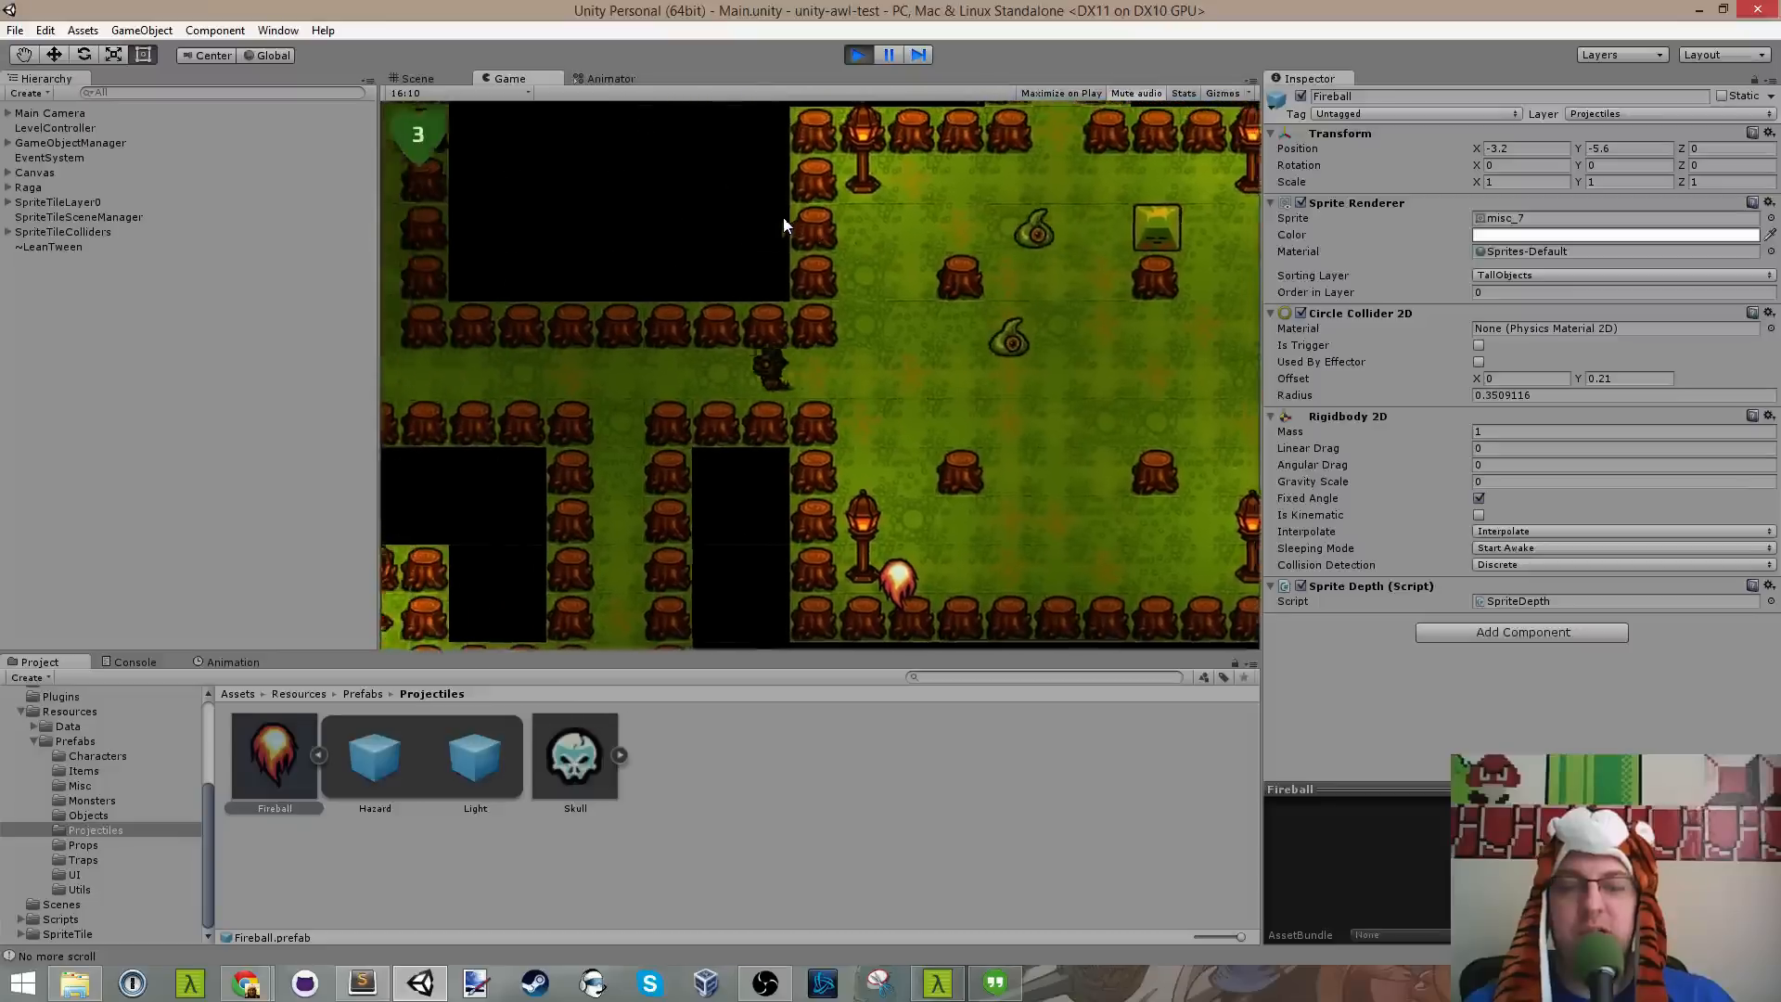
{"action": "key", "text": "s"}
{"action": "key", "text": "a"}
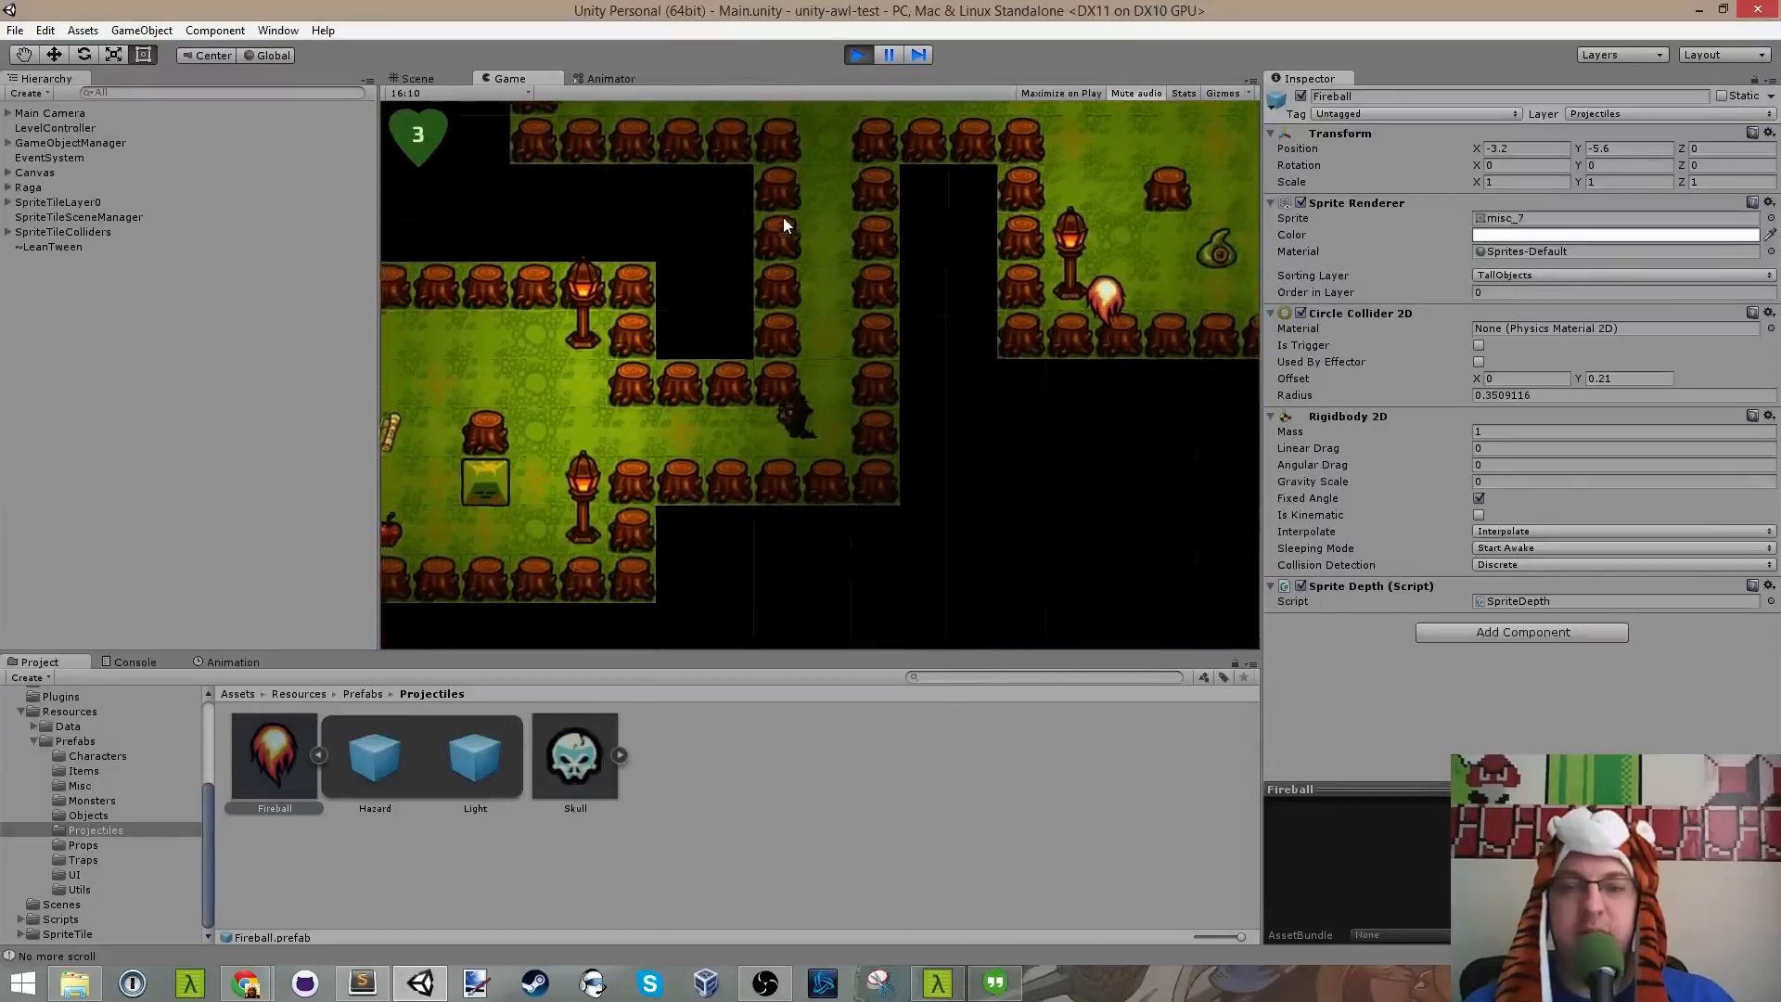
{"action": "key", "text": "a"}
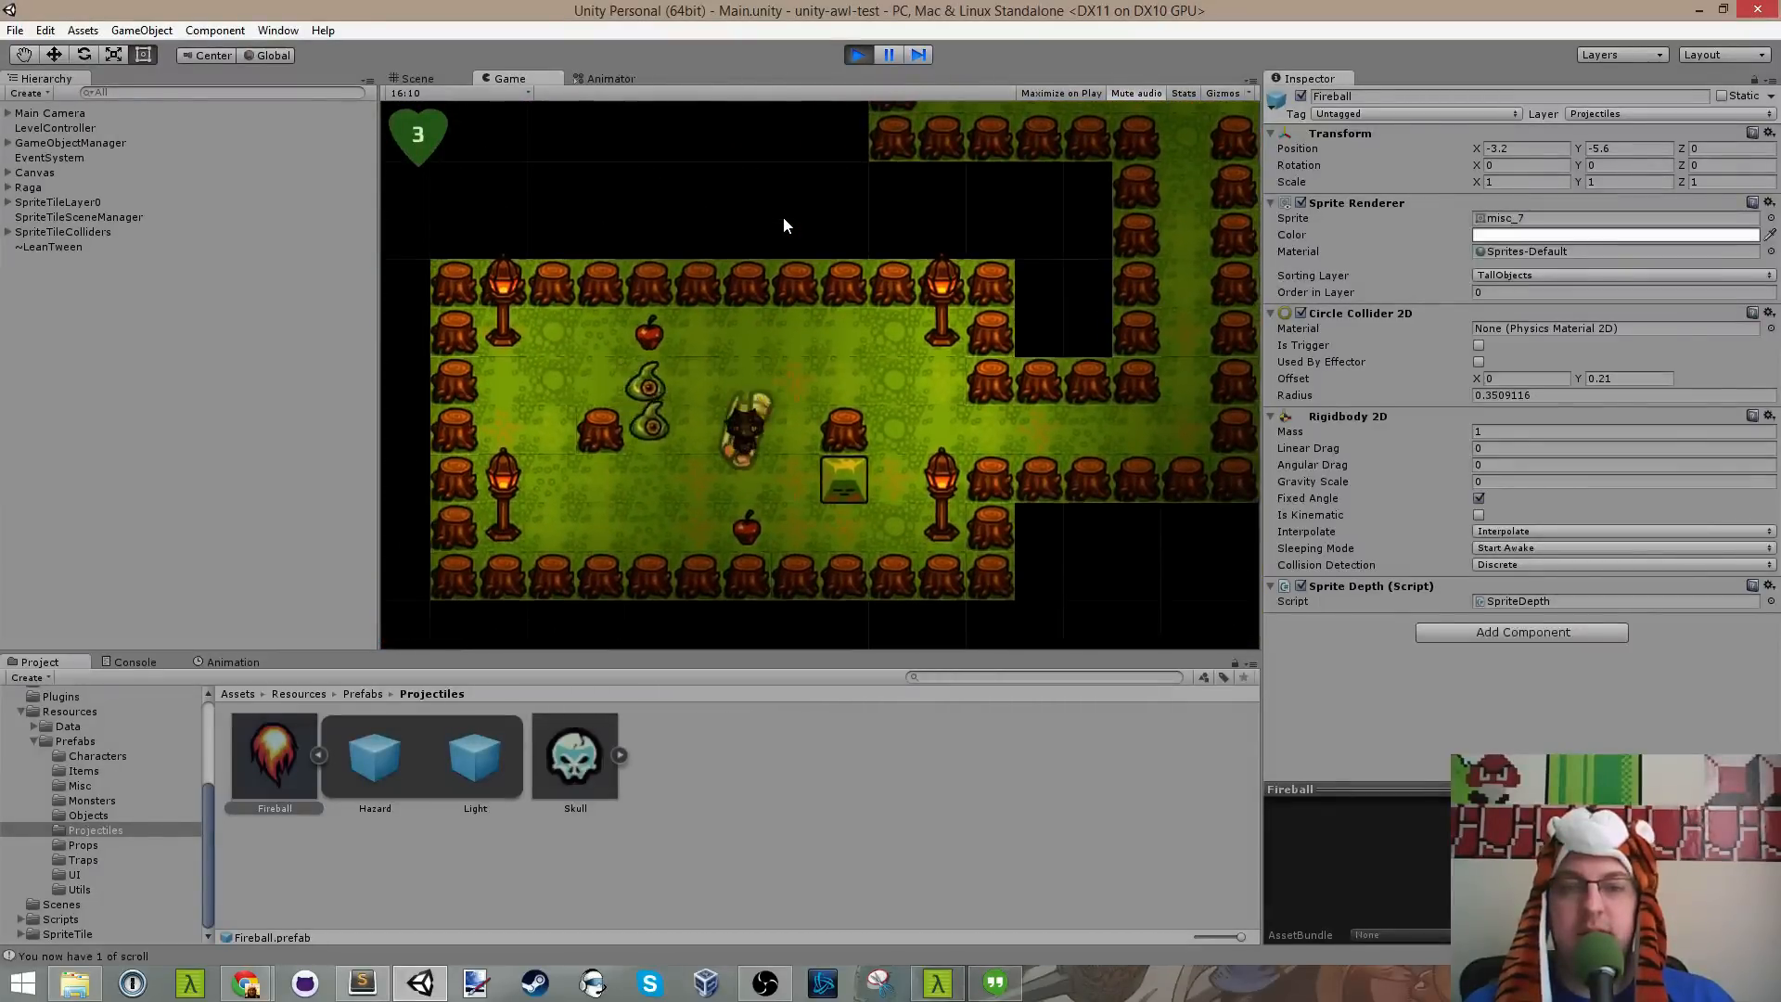
Step: Collect the apple in the southwestern room and cast a fireball toward the room's southwestern corner
{"action": "key", "text": "s"}
{"action": "key", "text": "s"}
{"action": "key", "text": "w"}
{"action": "key", "text": "a"}
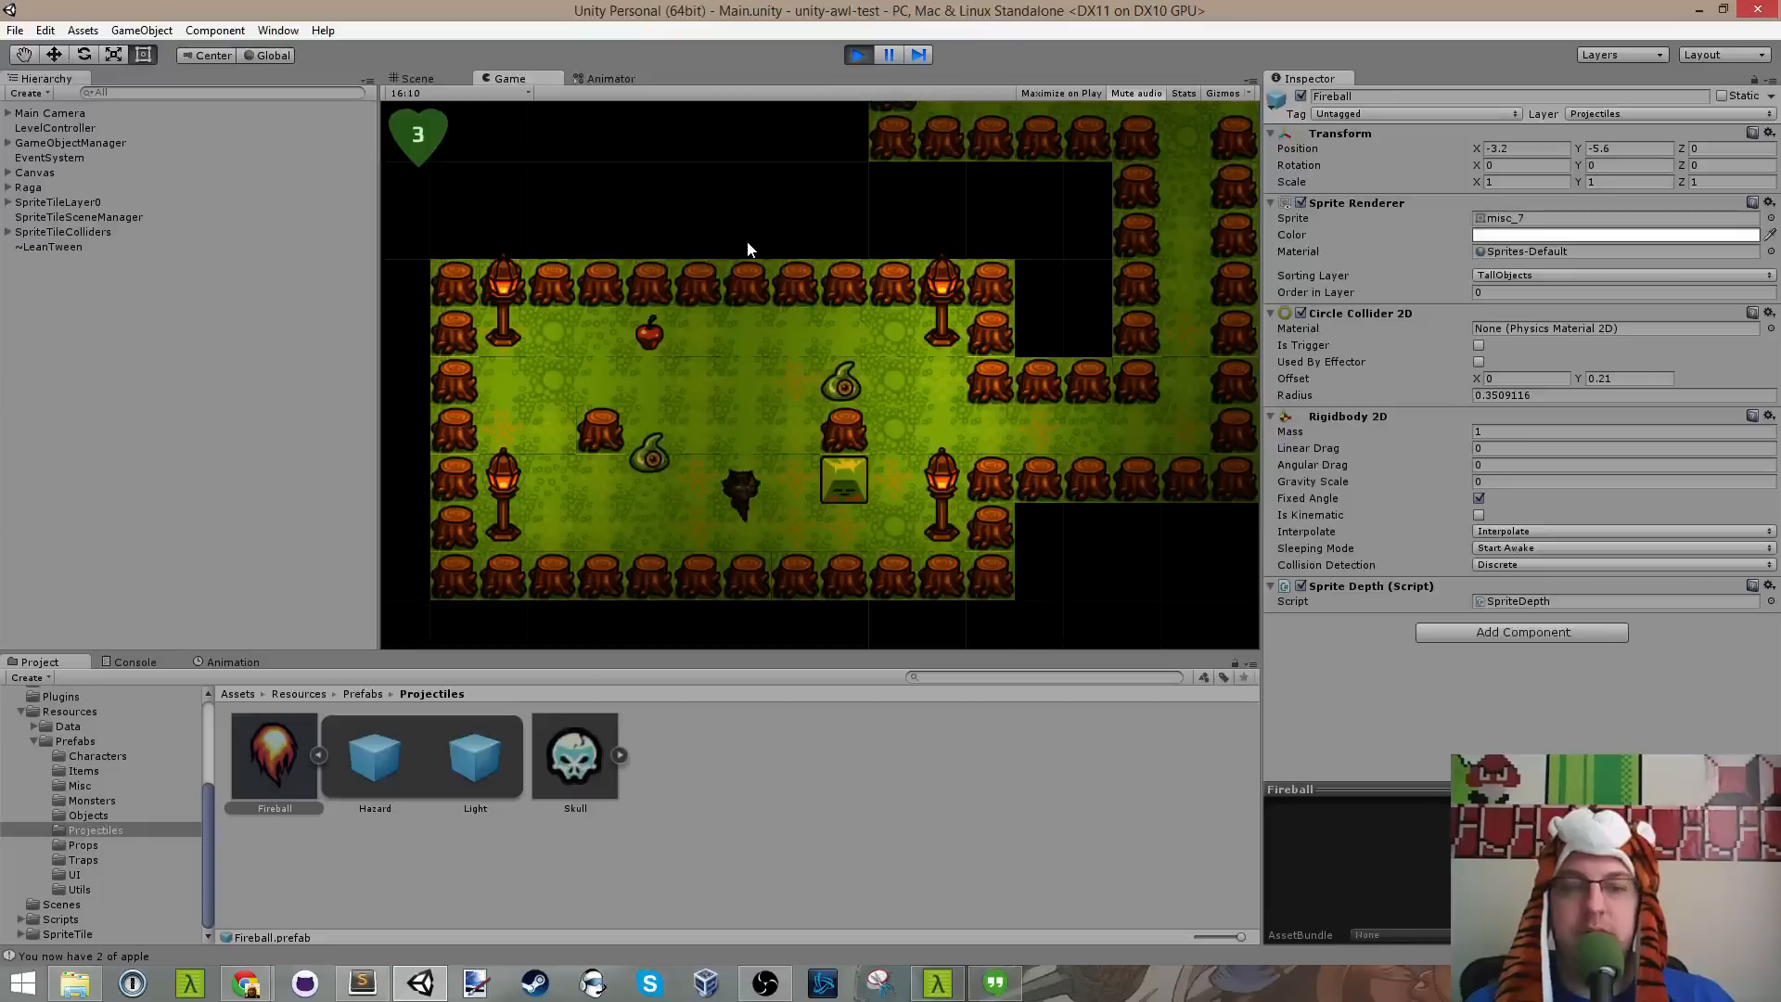
{"action": "key", "text": "space"}
{"action": "key", "text": "a"}
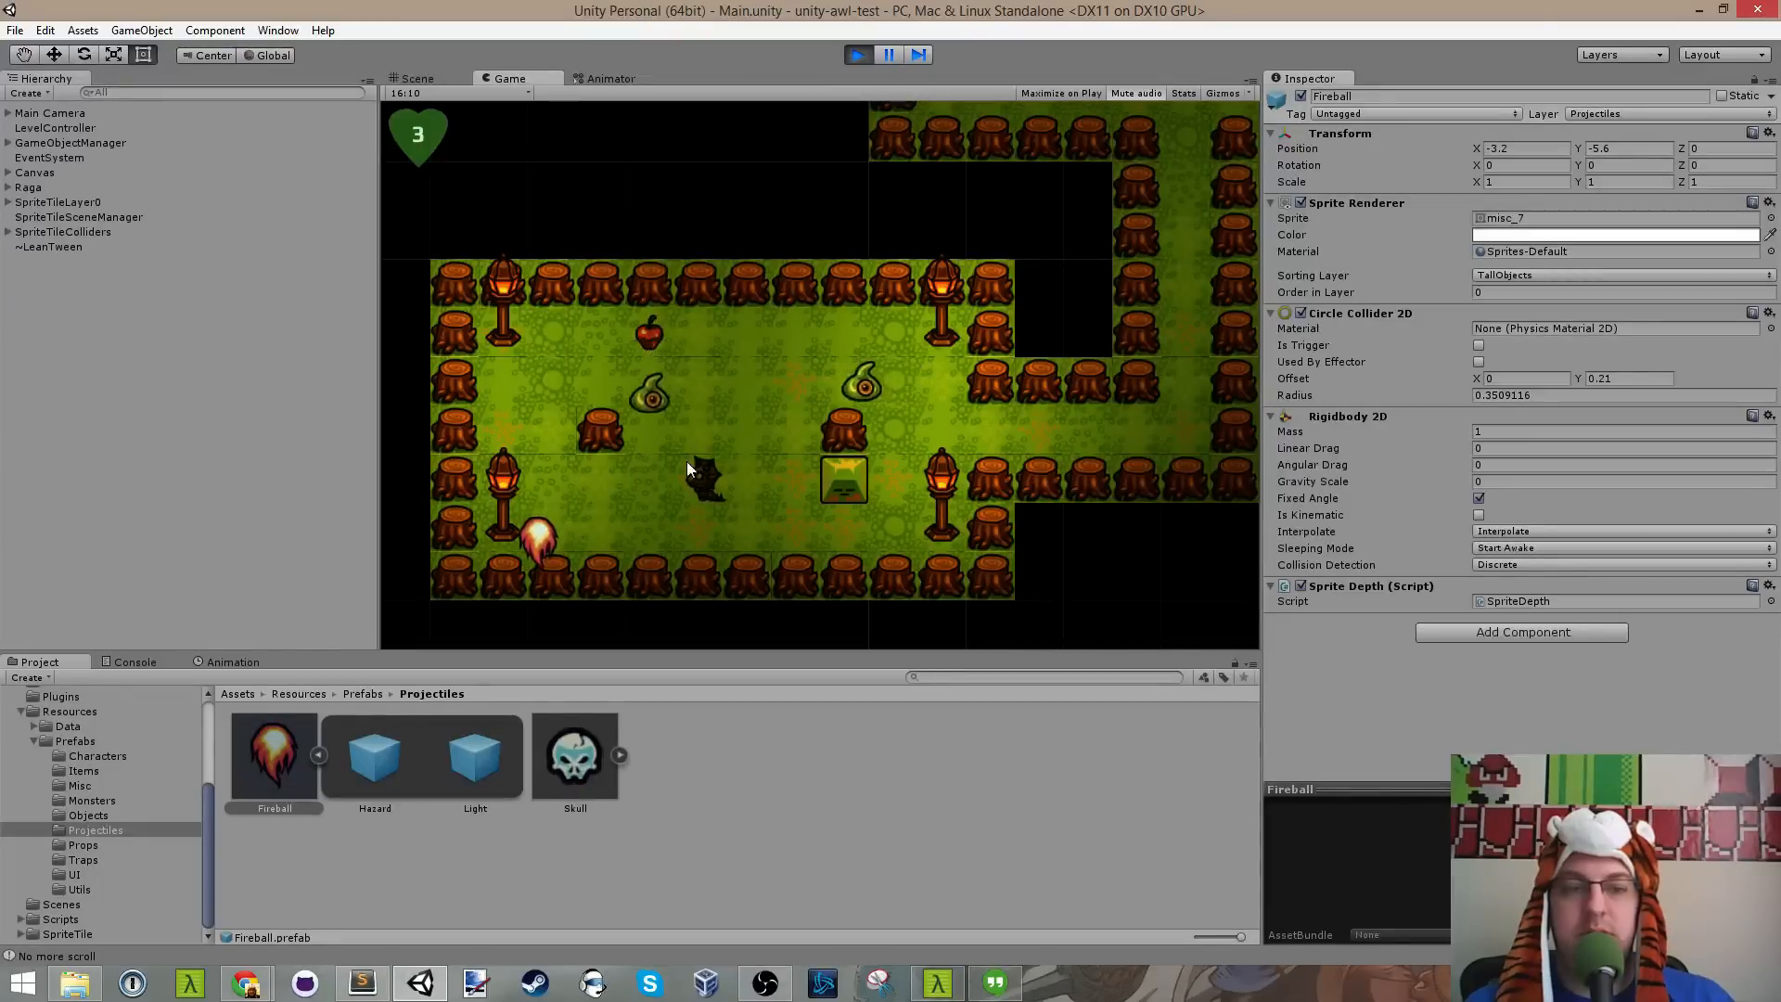
Step: Walk the character around the southwestern room near the fireball, then back across to its eastern side
{"action": "key", "text": "s"}
{"action": "key", "text": "a"}
{"action": "key", "text": "w"}
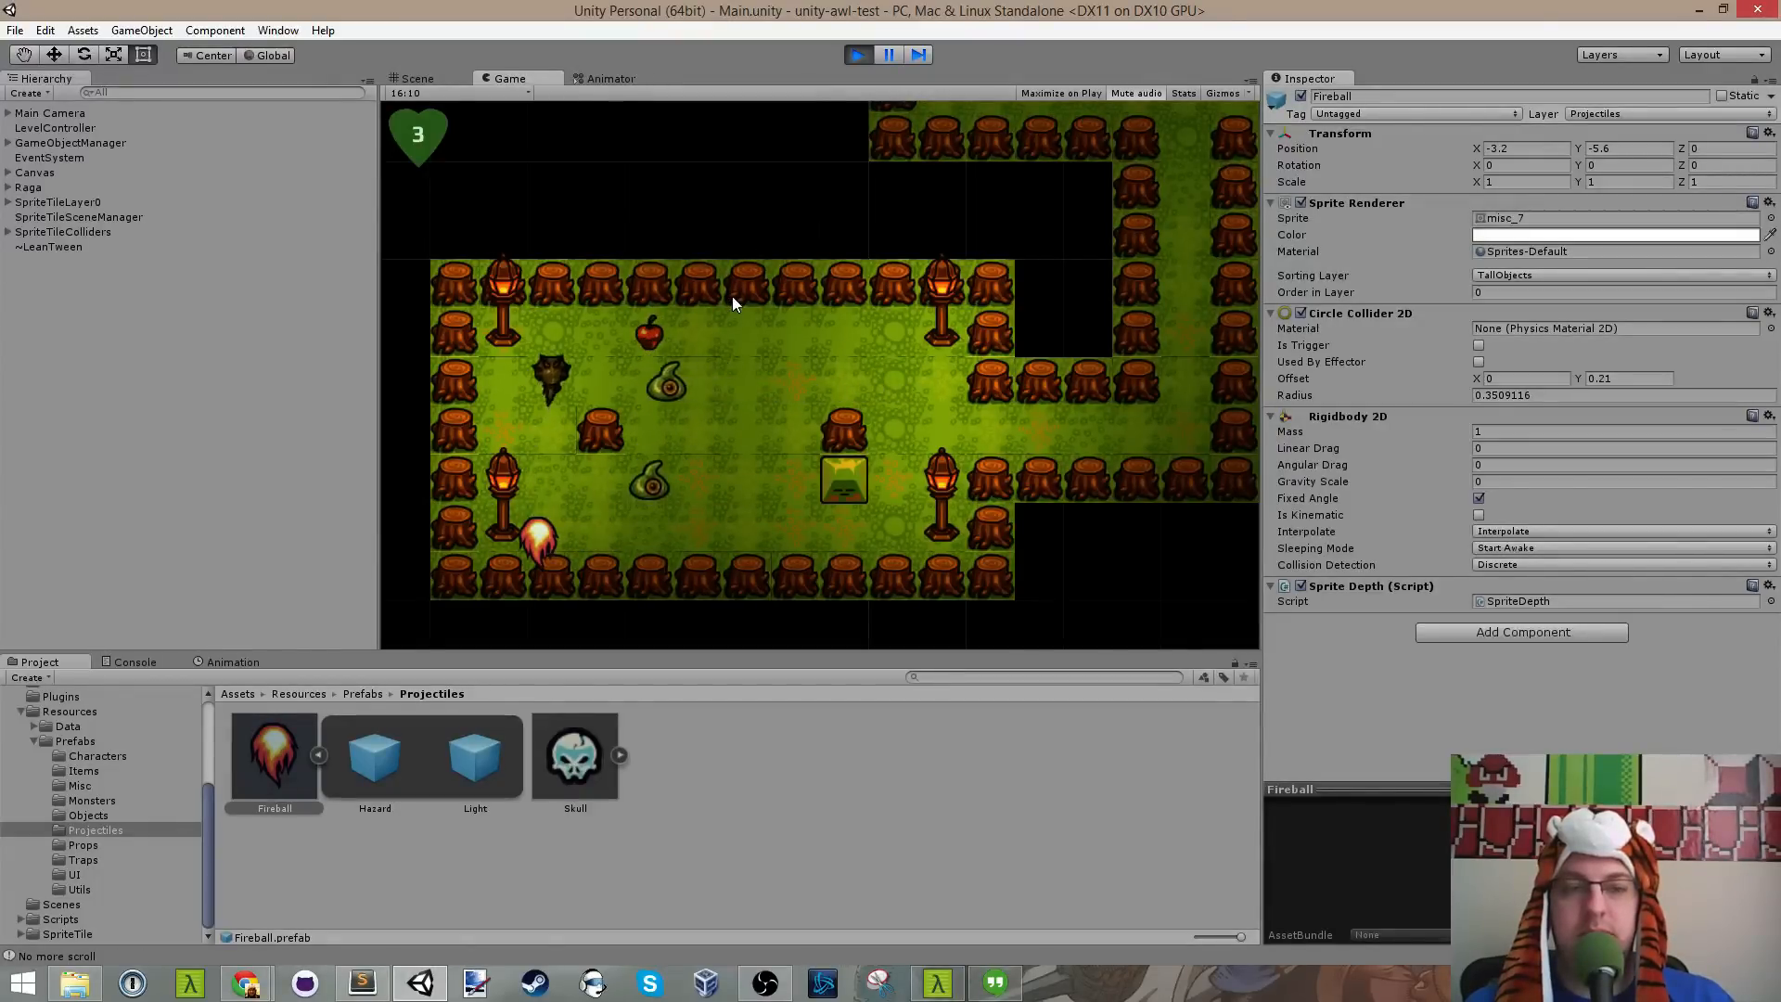
{"action": "key", "text": "s"}
{"action": "key", "text": "d"}
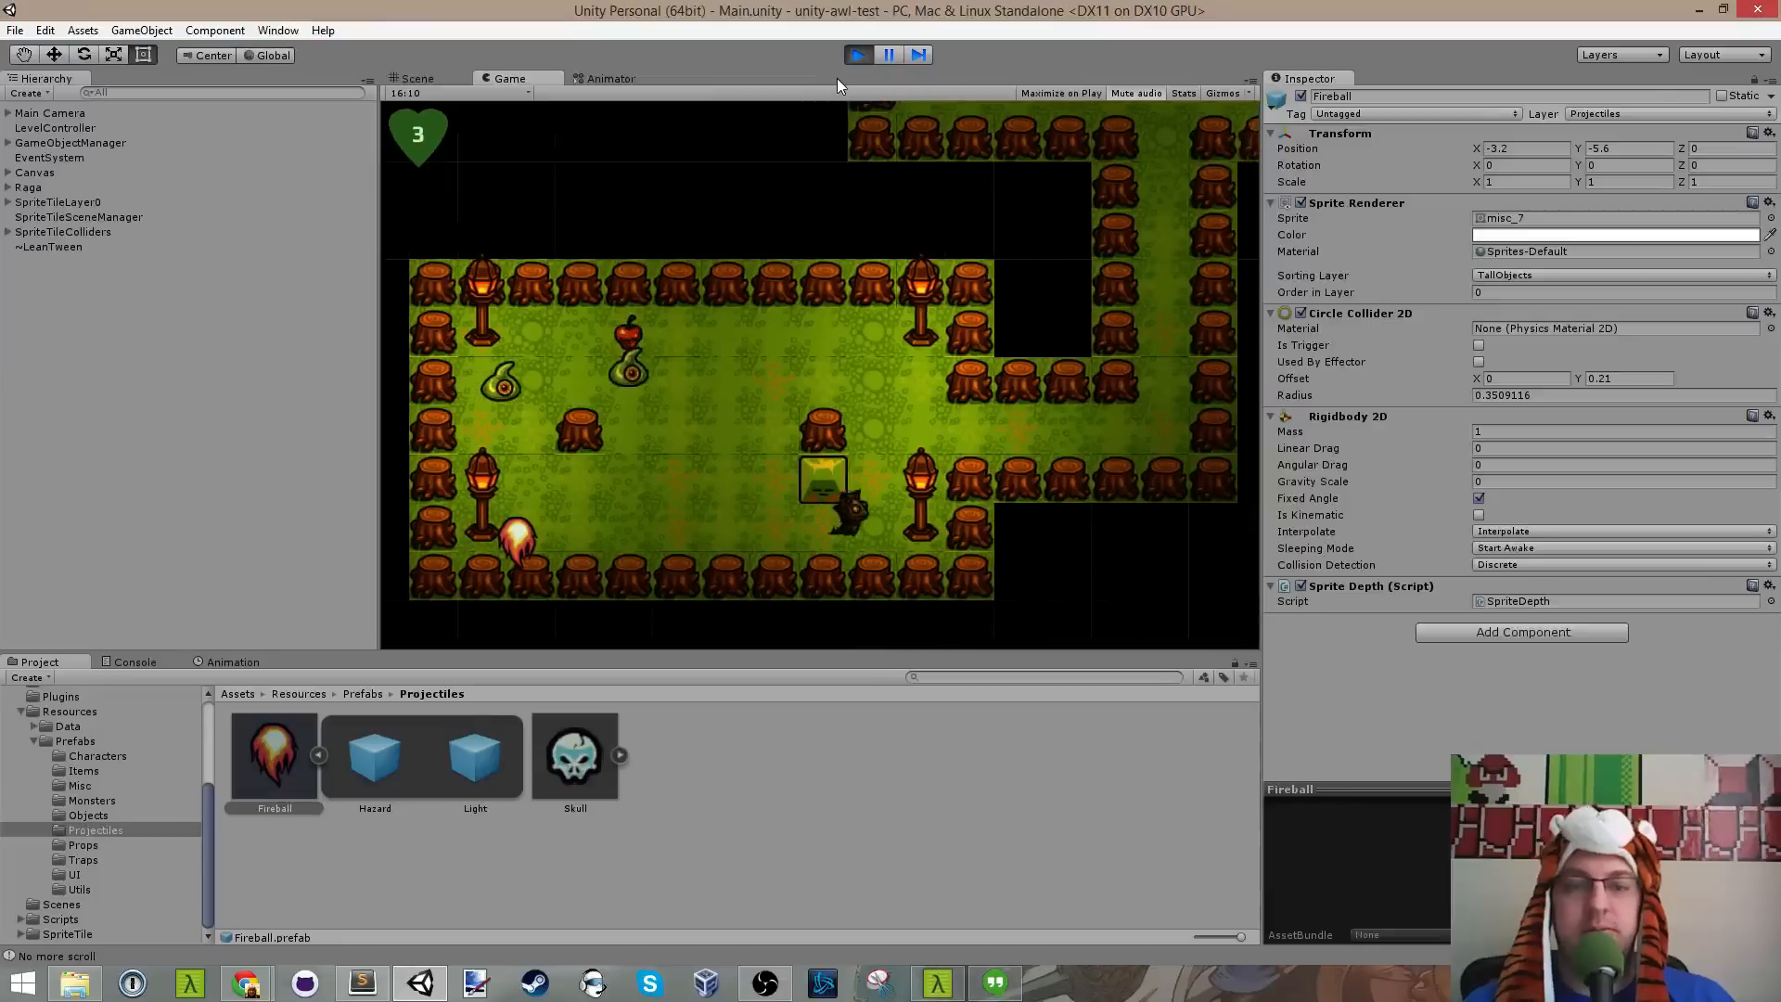
Step: Walk the character out of the southwestern room along the corridor toward the southern room, and stop the play test
{"action": "key", "text": "w"}
{"action": "key", "text": "d"}
{"action": "key", "text": "w"}
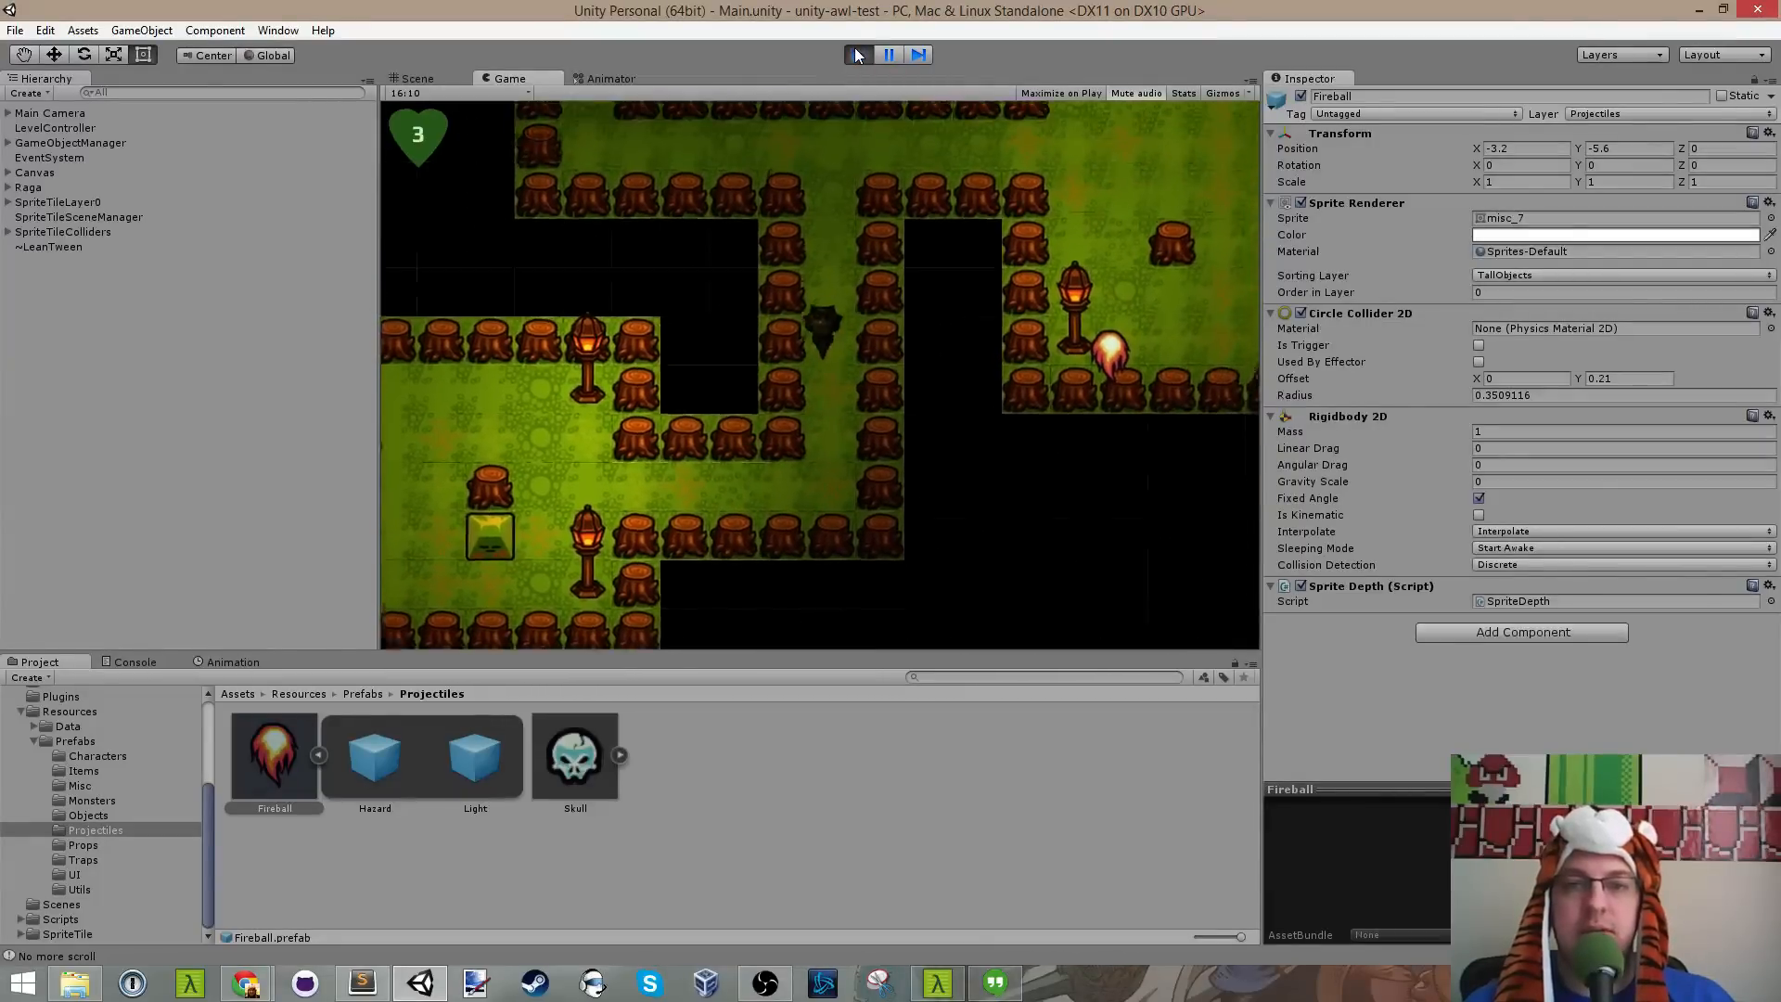
{"action": "key", "text": "w"}
{"action": "key", "text": "d"}
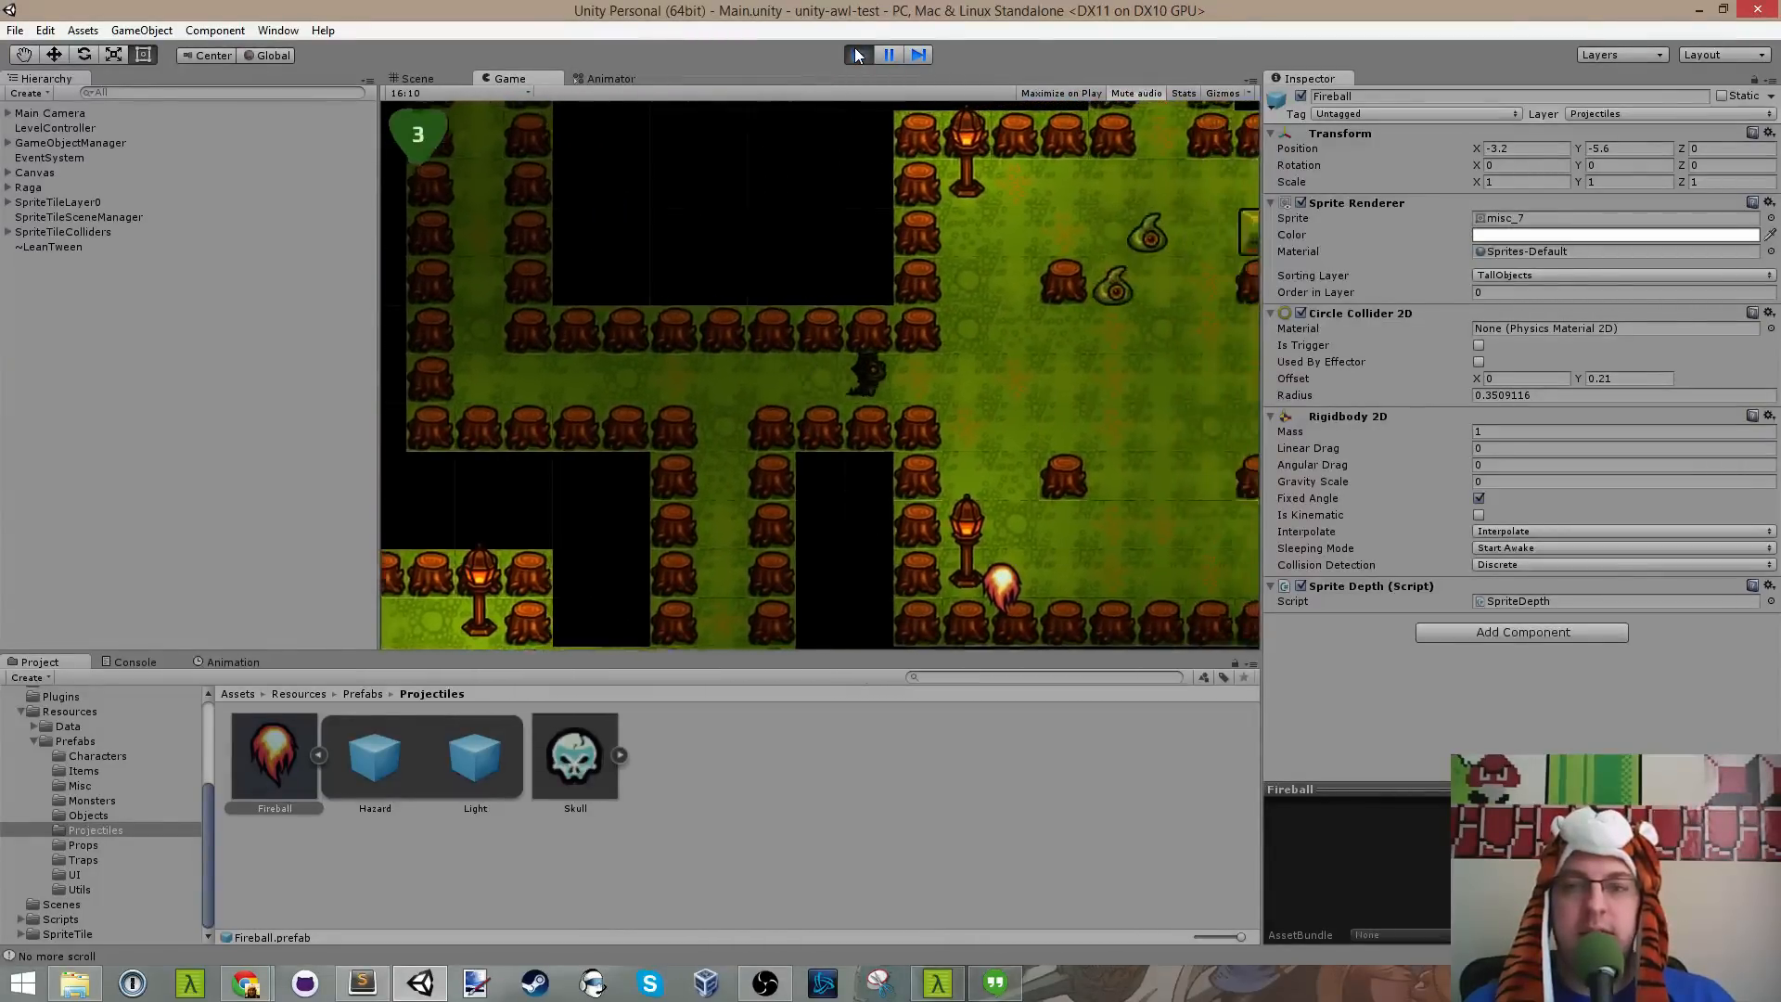
{"action": "left_click", "coordinate": [858, 55]}
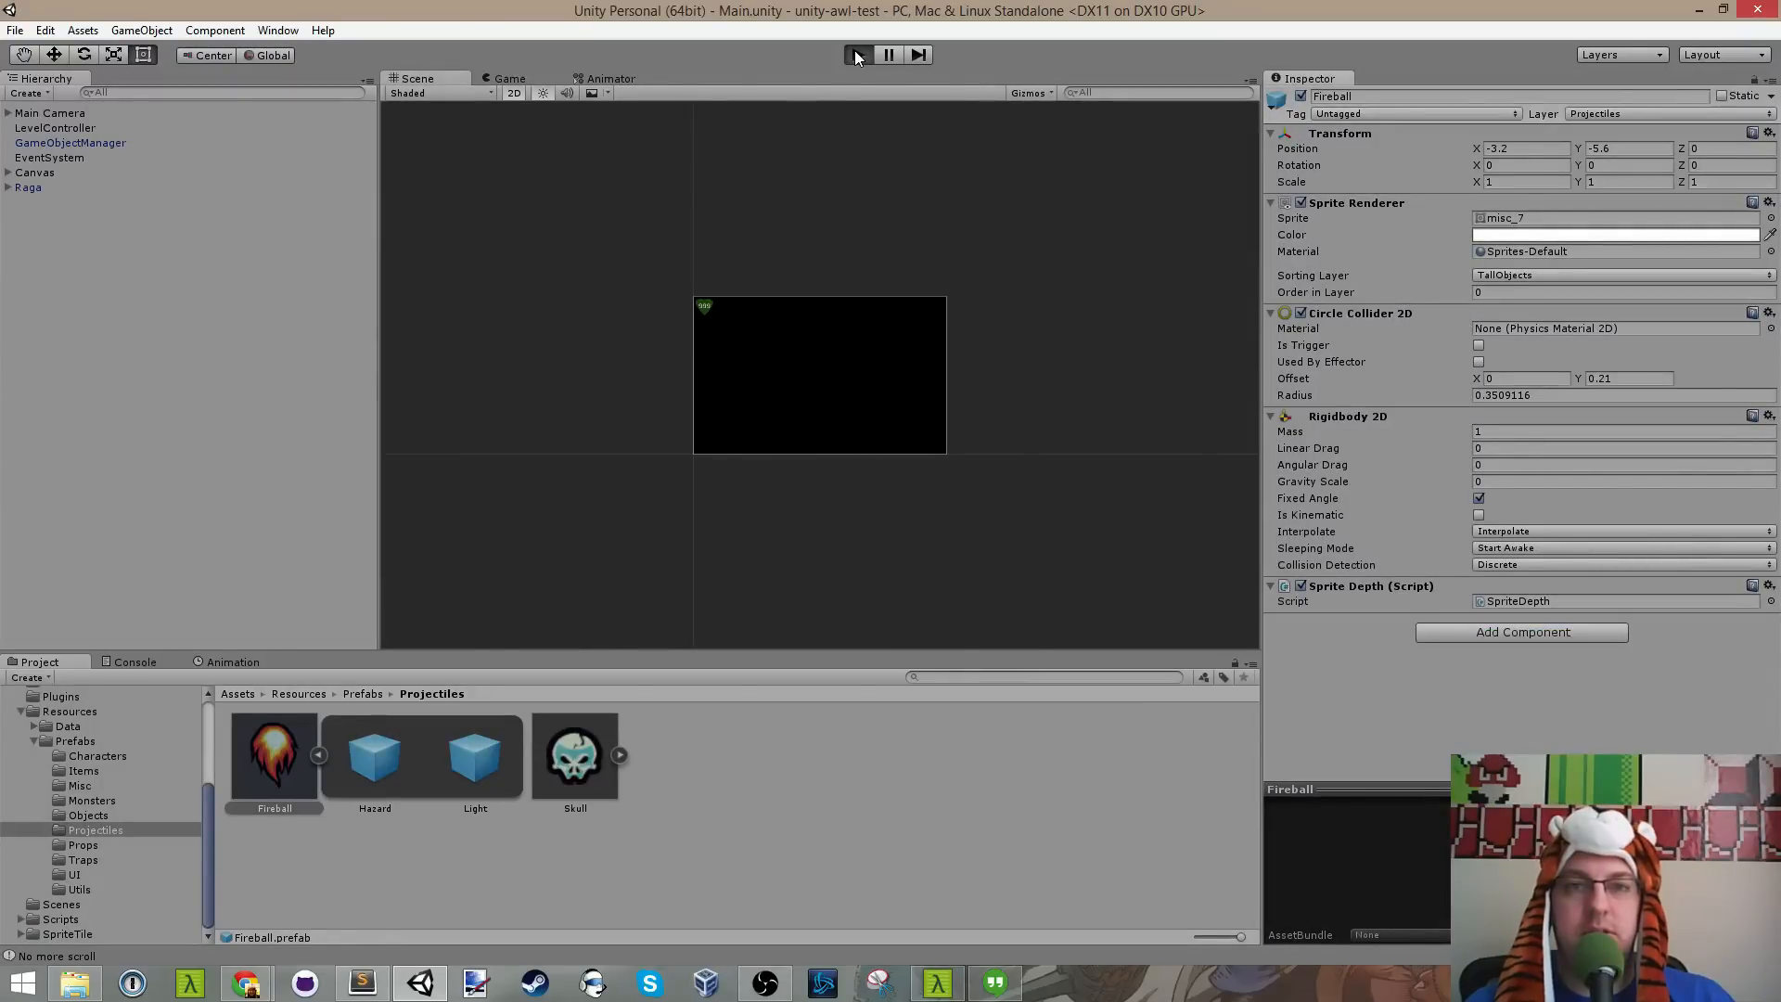
Step: Start a play test and walk the character south into the southern room to collect its scroll
{"action": "left_click", "coordinate": [857, 56]}
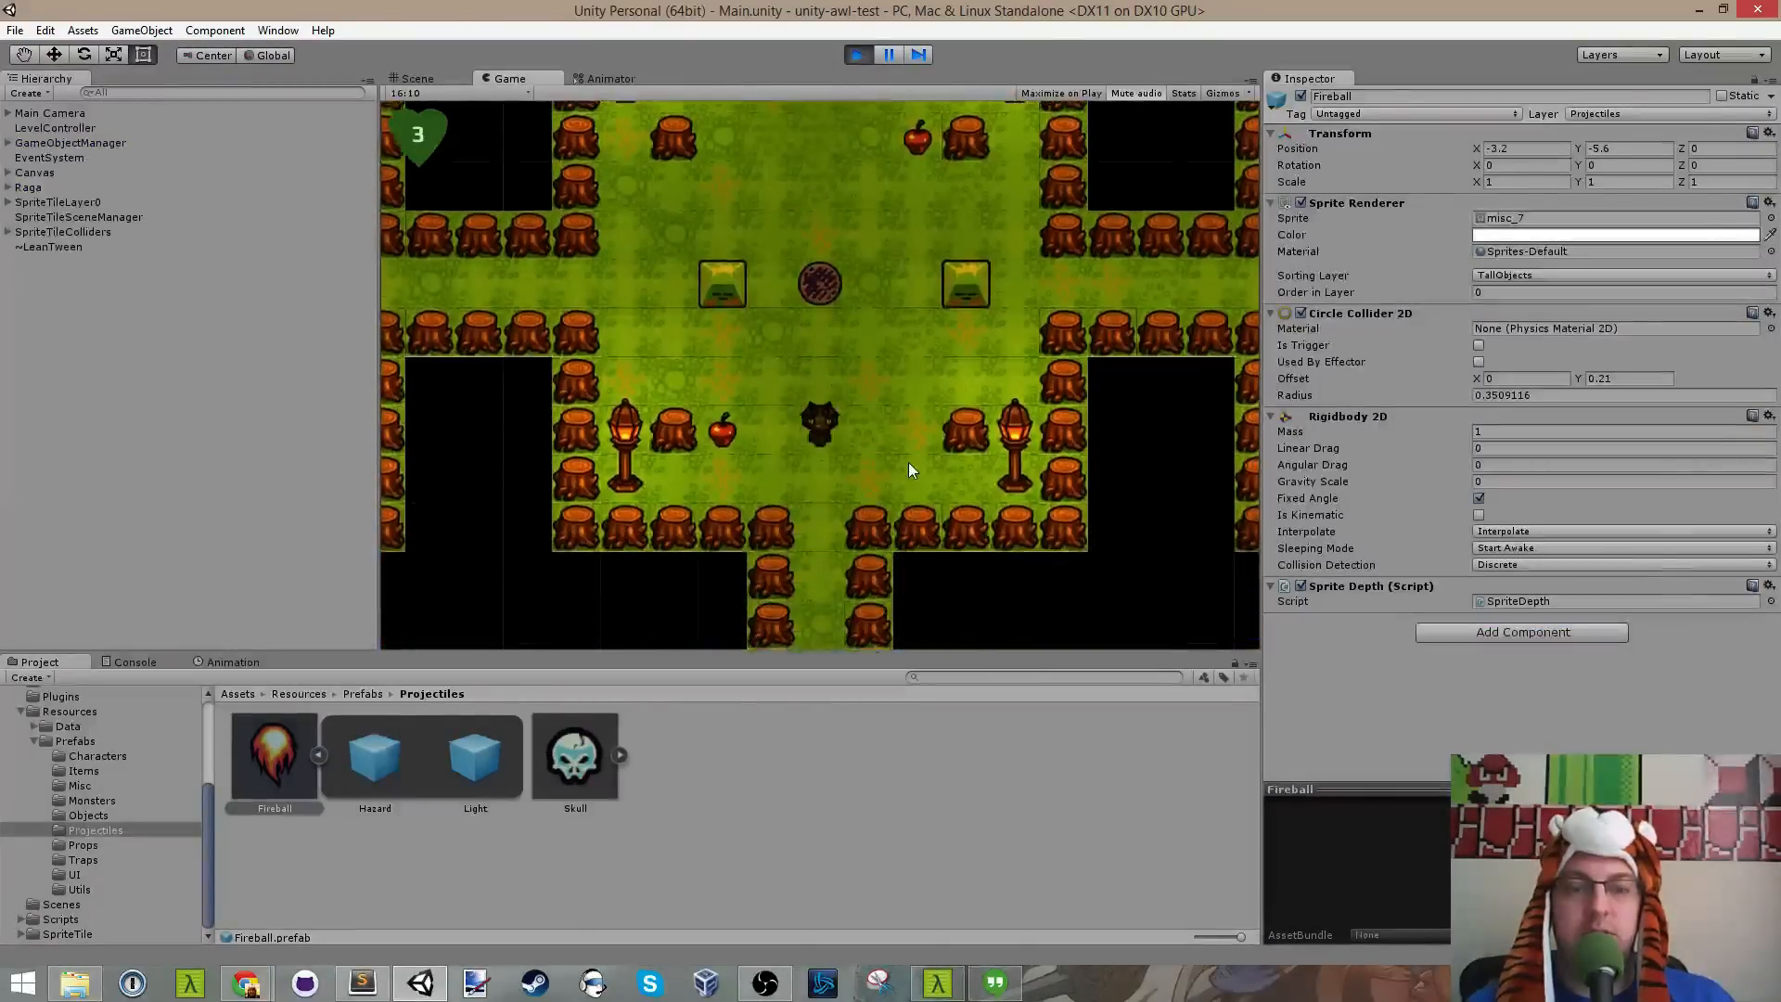
{"action": "key", "text": "s"}
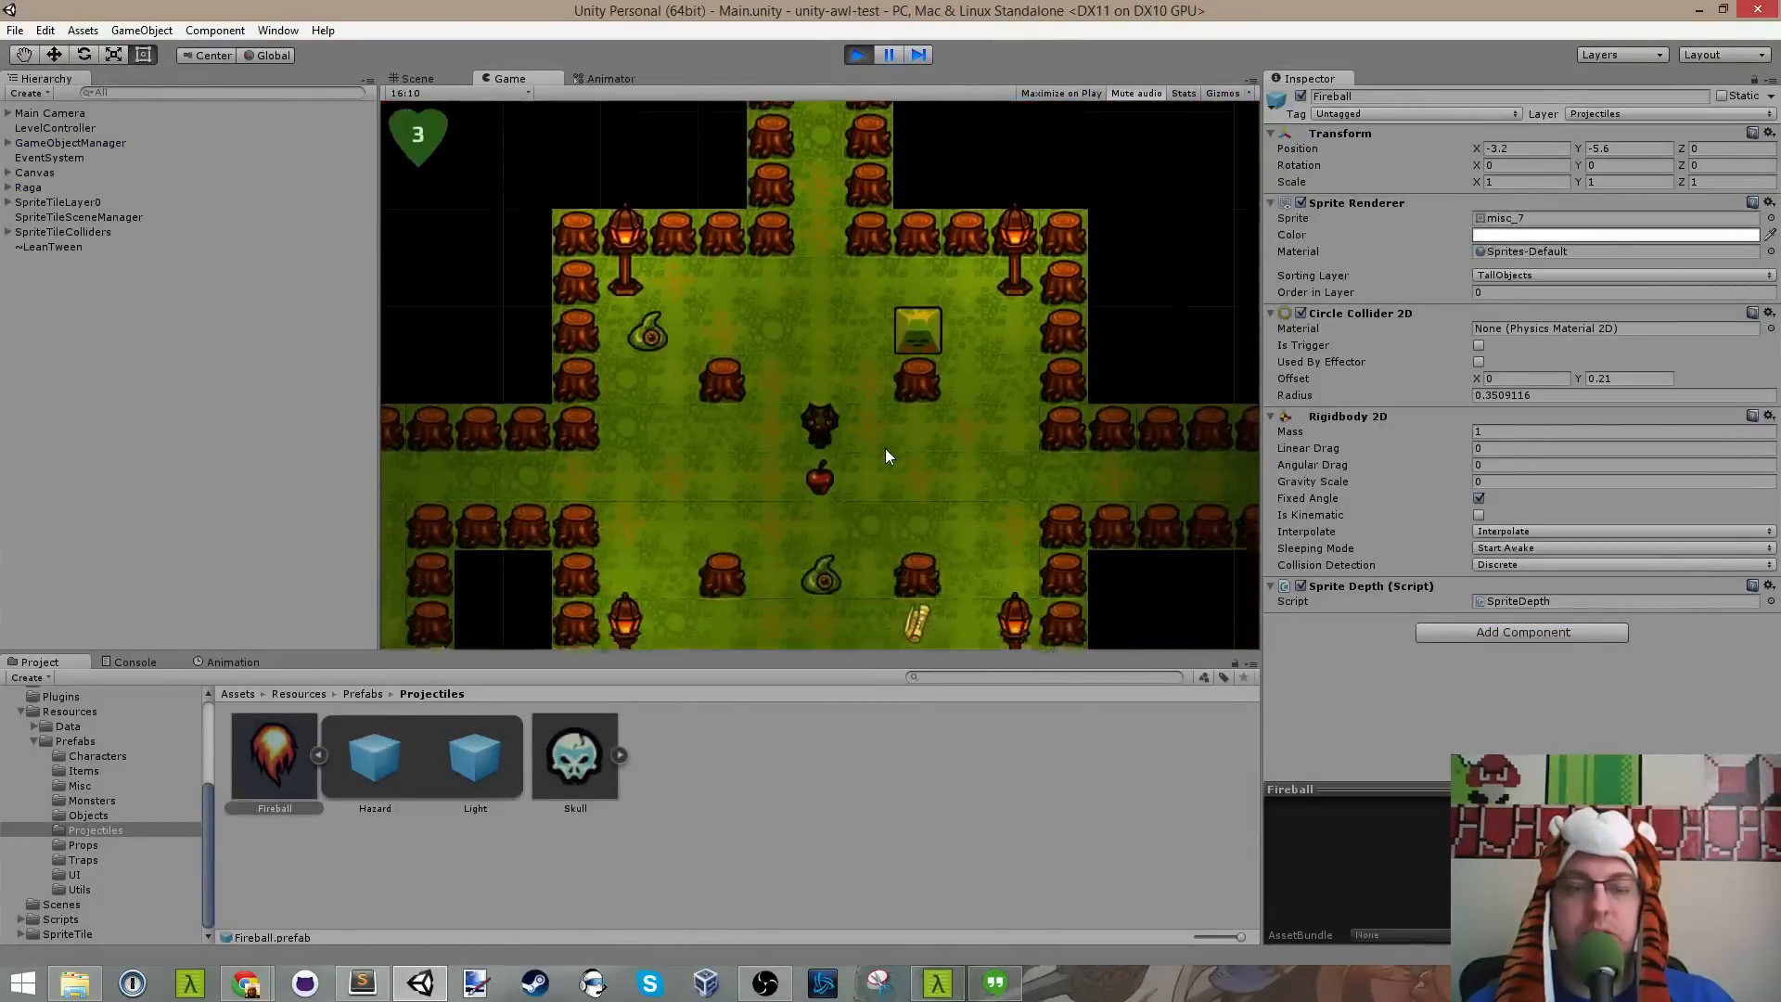
{"action": "key", "text": "s"}
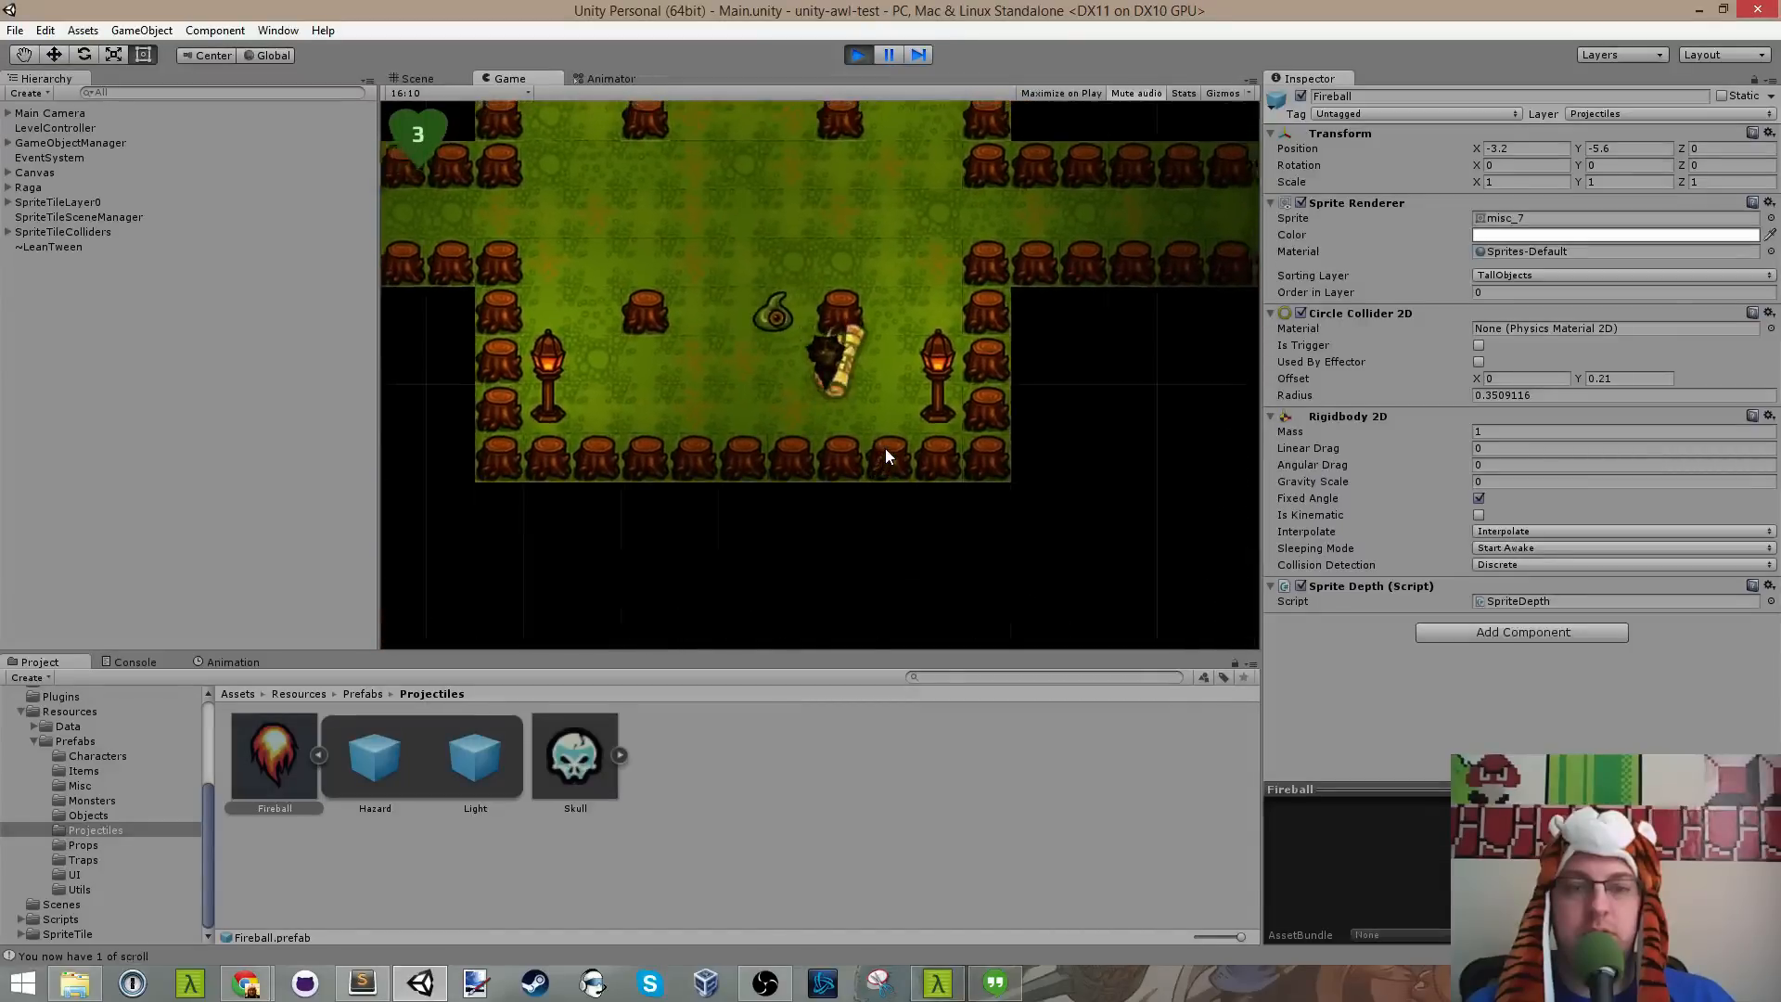
Step: Position the character beside the southern room's southeastern tree stump and cast a fireball toward the eastern lamp post
{"action": "key", "text": "a"}
{"action": "key", "text": "d"}
{"action": "key", "text": "w"}
{"action": "left_click", "coordinate": [938, 392]}
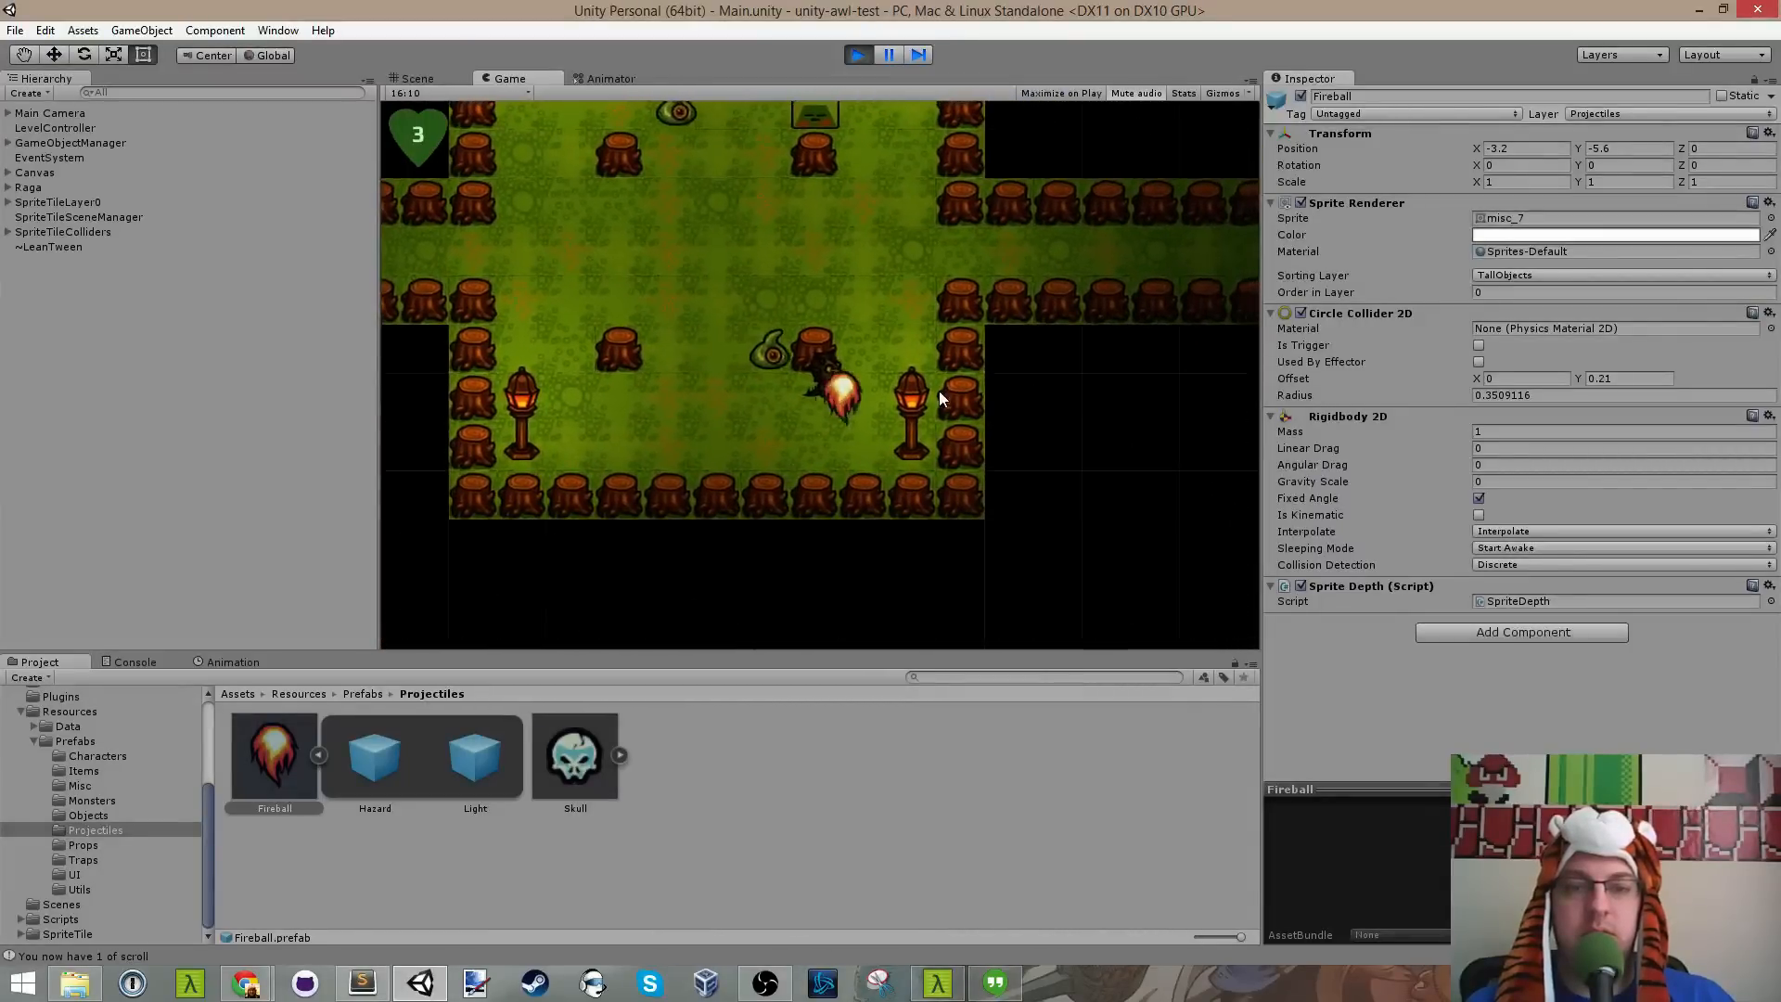
Step: Walk the character to the fireball behind the eastern lamp post, move back southwest, and stop the play test
{"action": "key", "text": "d"}
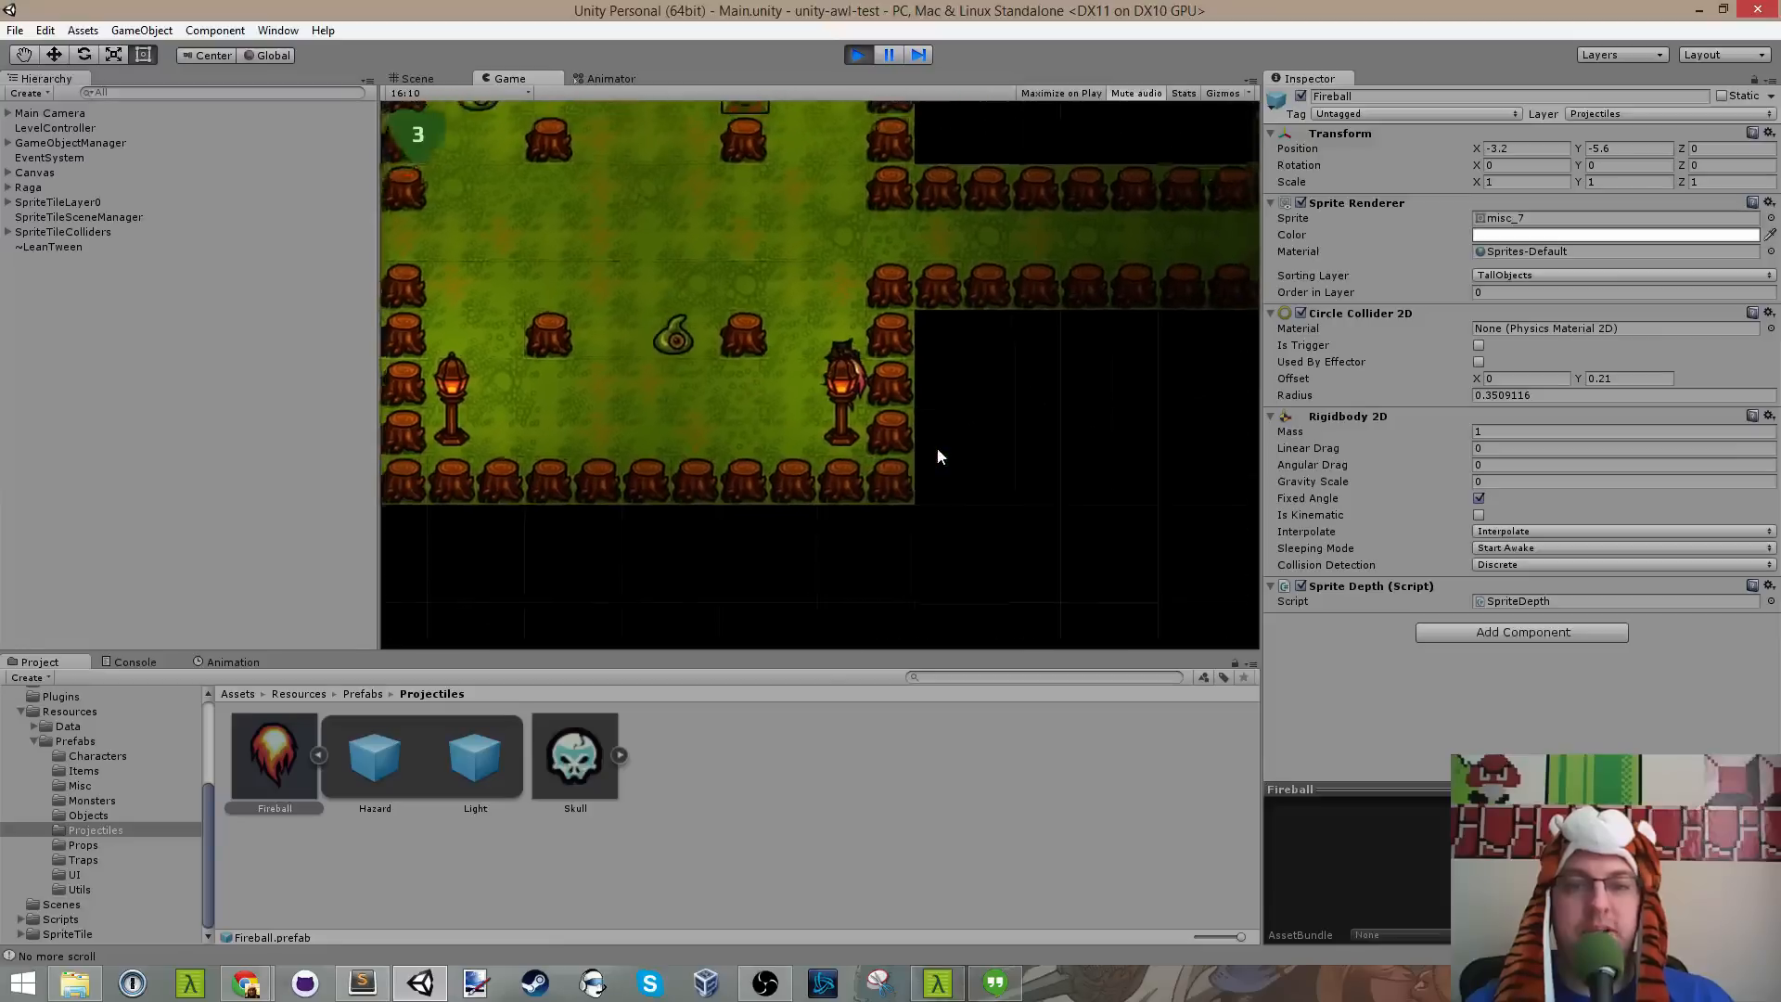
{"action": "key", "text": "a"}
{"action": "key", "text": "s"}
{"action": "left_click", "coordinate": [865, 62]}
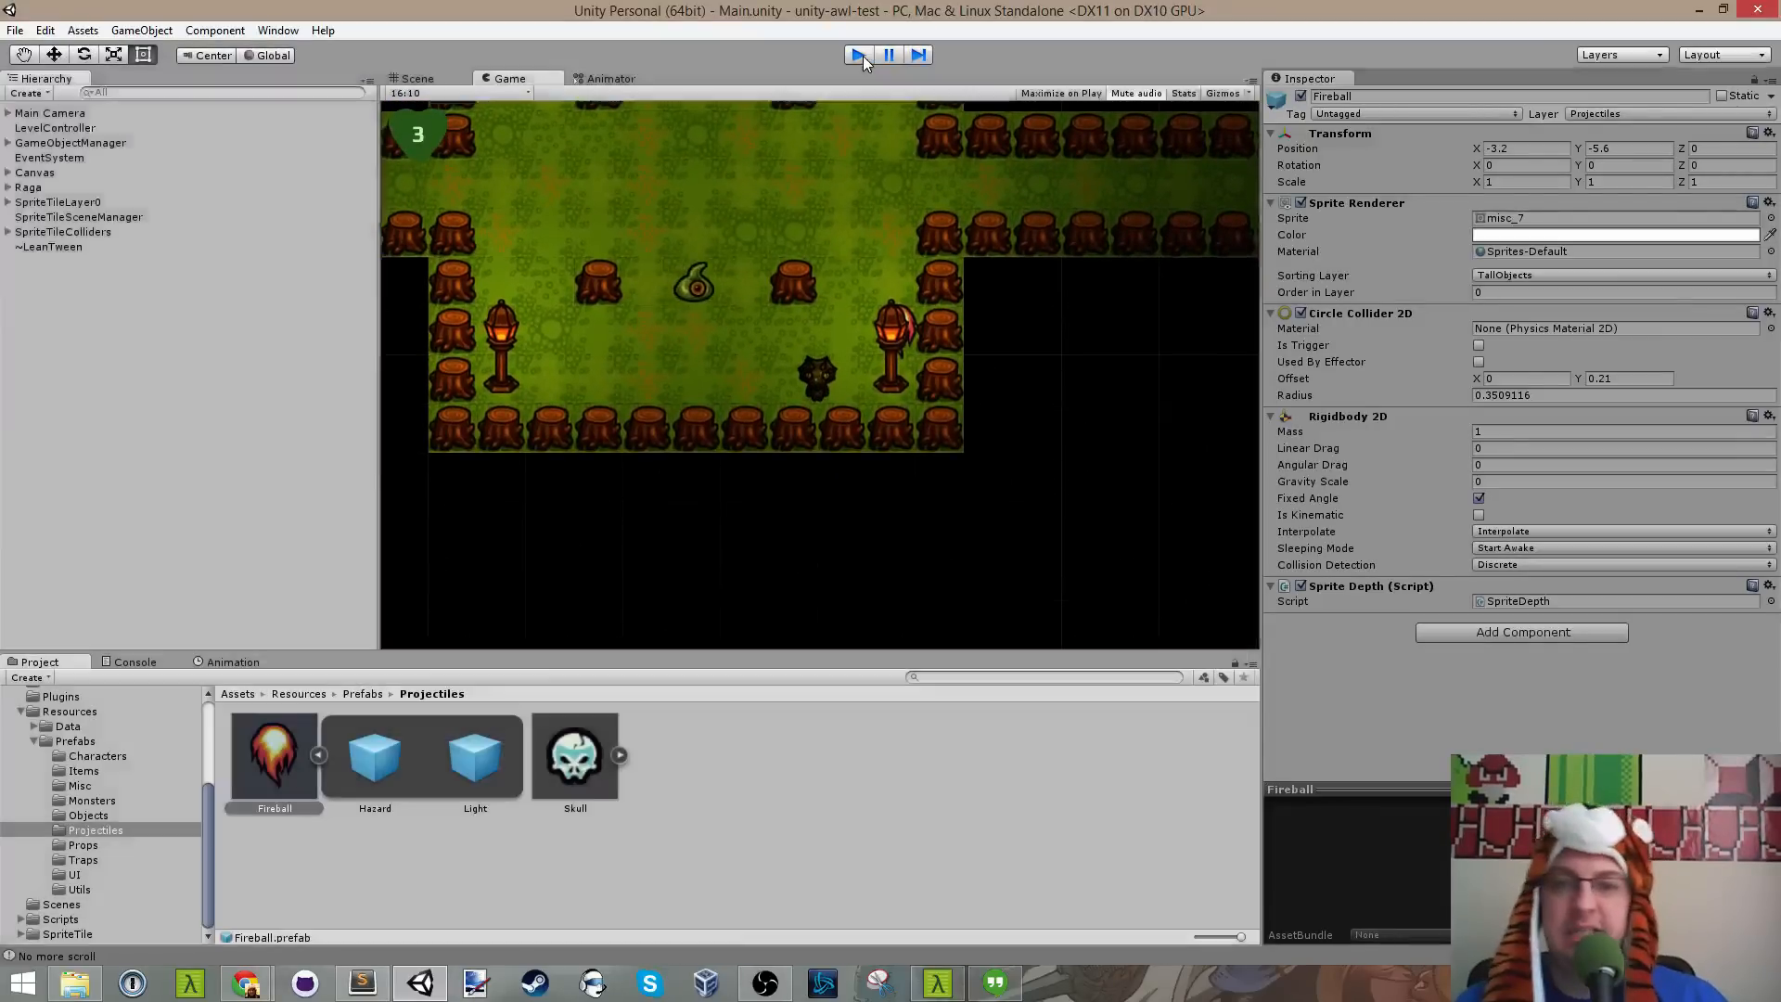
Step: Switch to Sublime Text, review the fields and trigger-collision code in Hazard.cs, and save the file
{"action": "key", "text": "alt+Tab"}
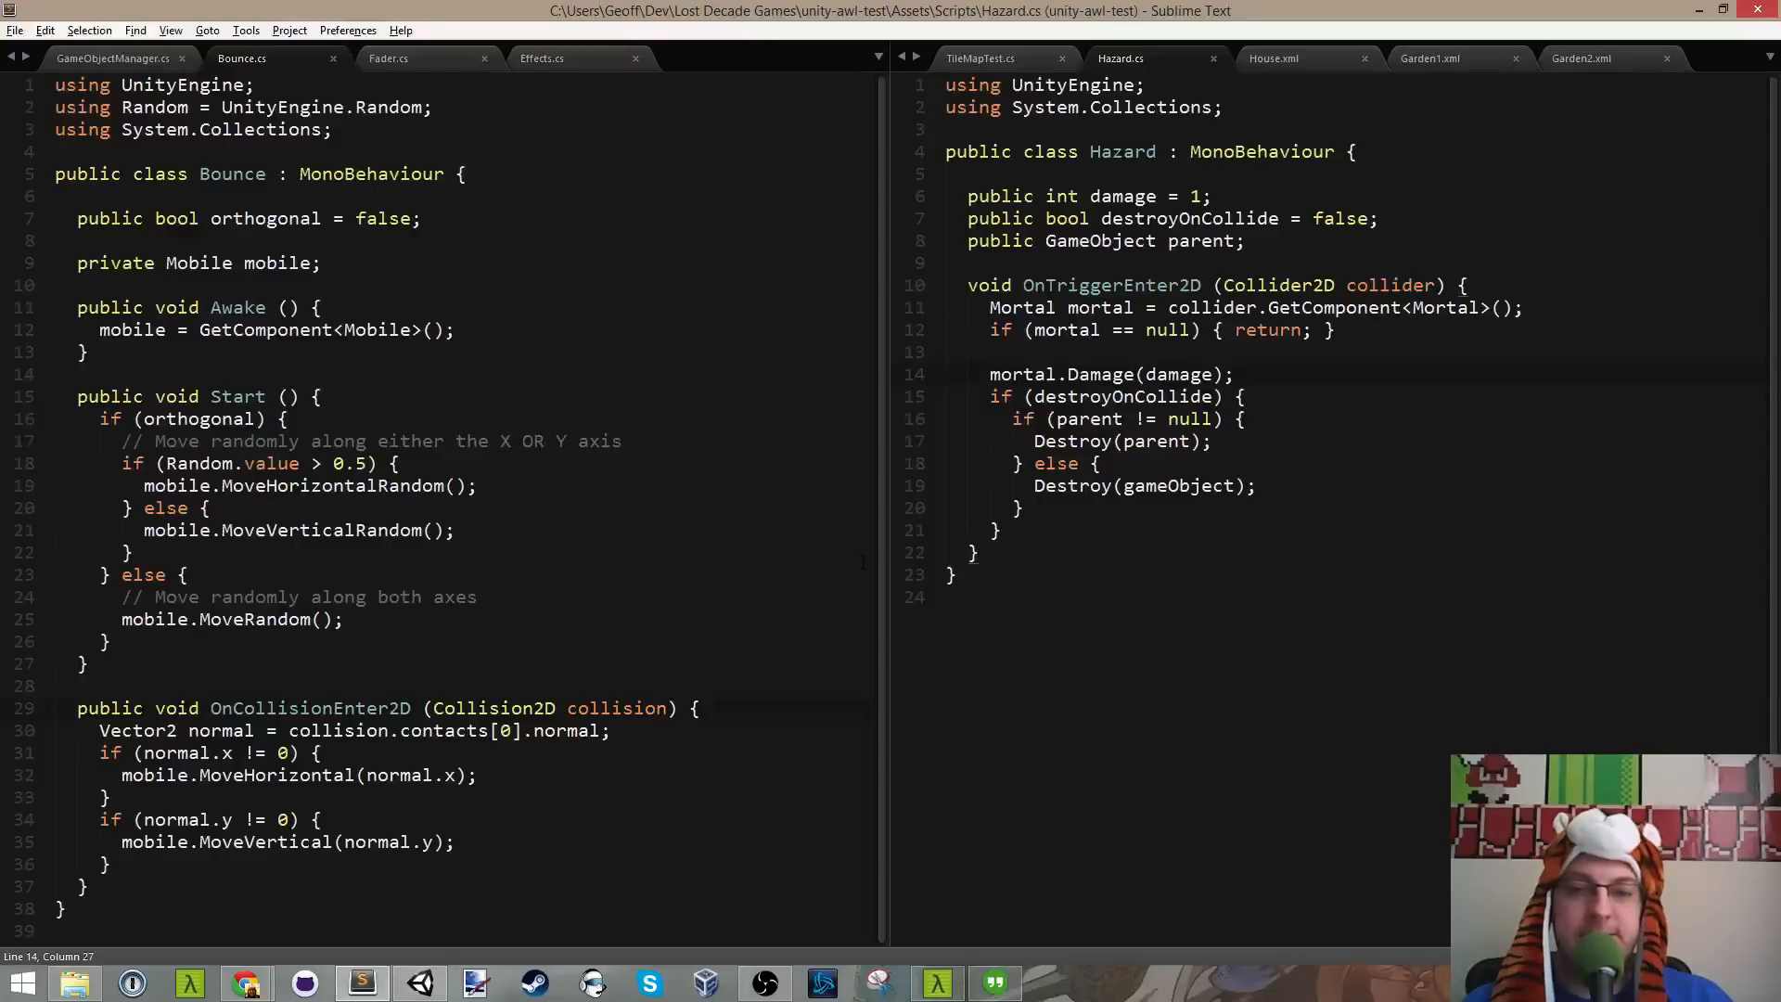
{"action": "key", "text": "ctrl+s"}
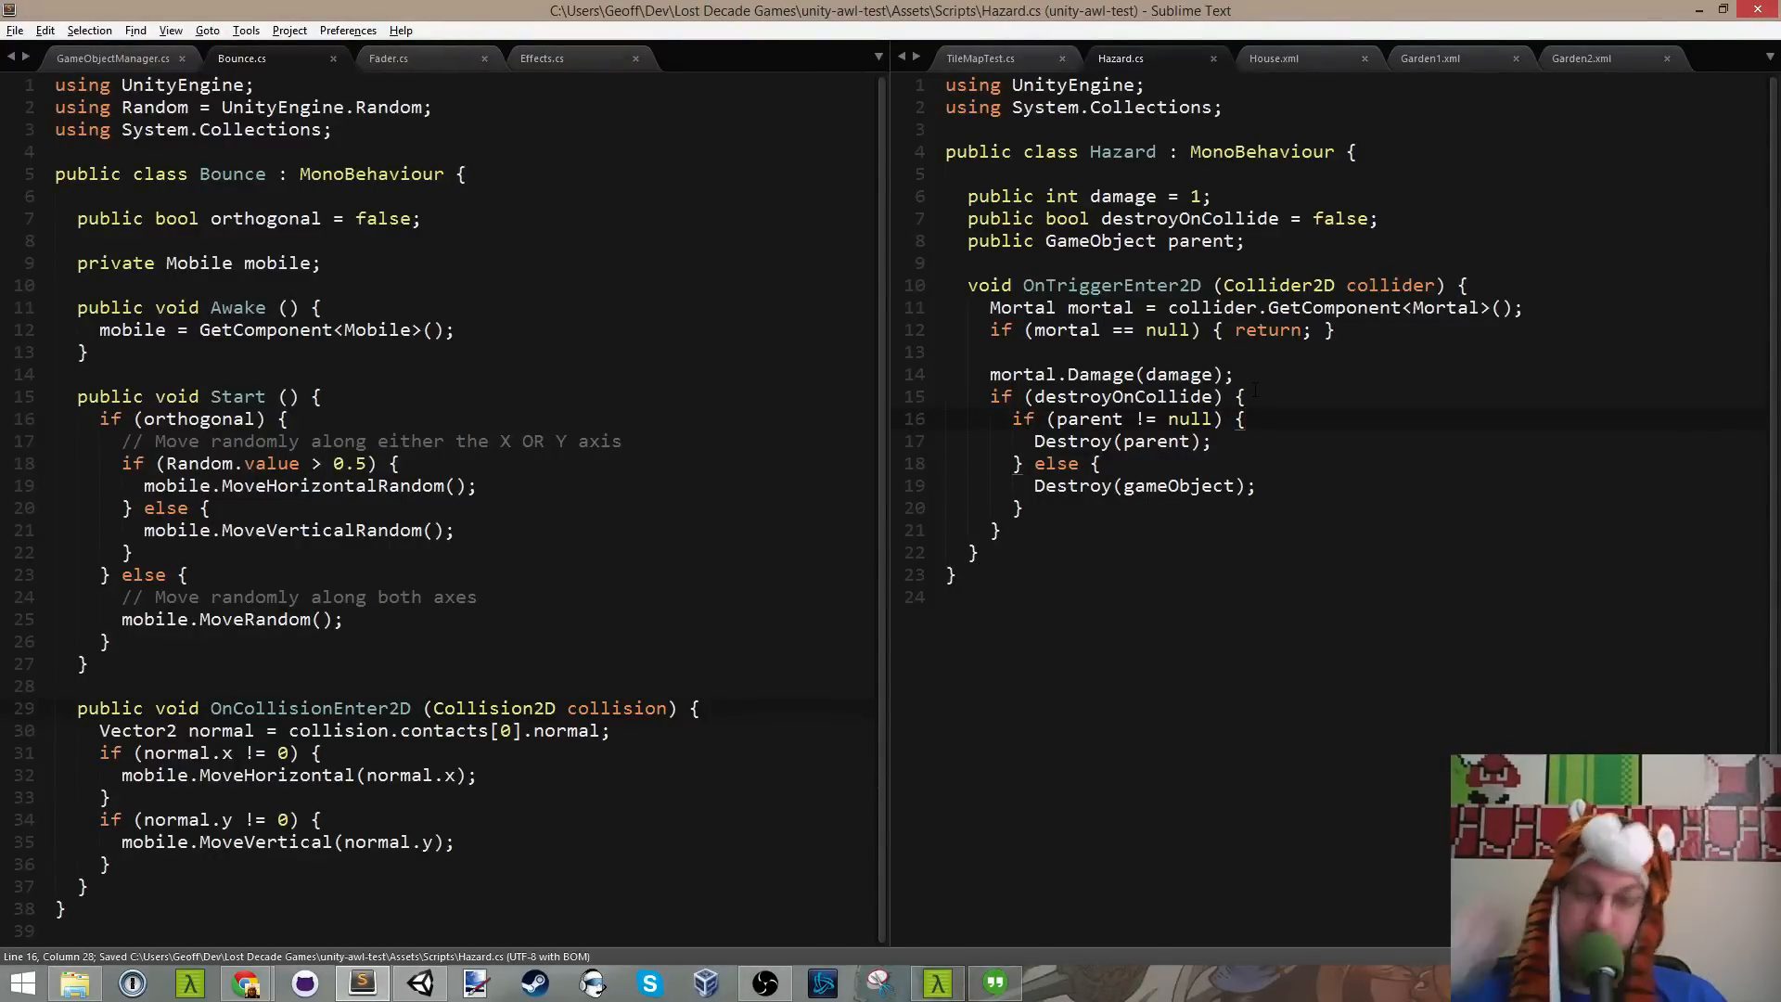
{"action": "left_click", "coordinate": [1263, 191]}
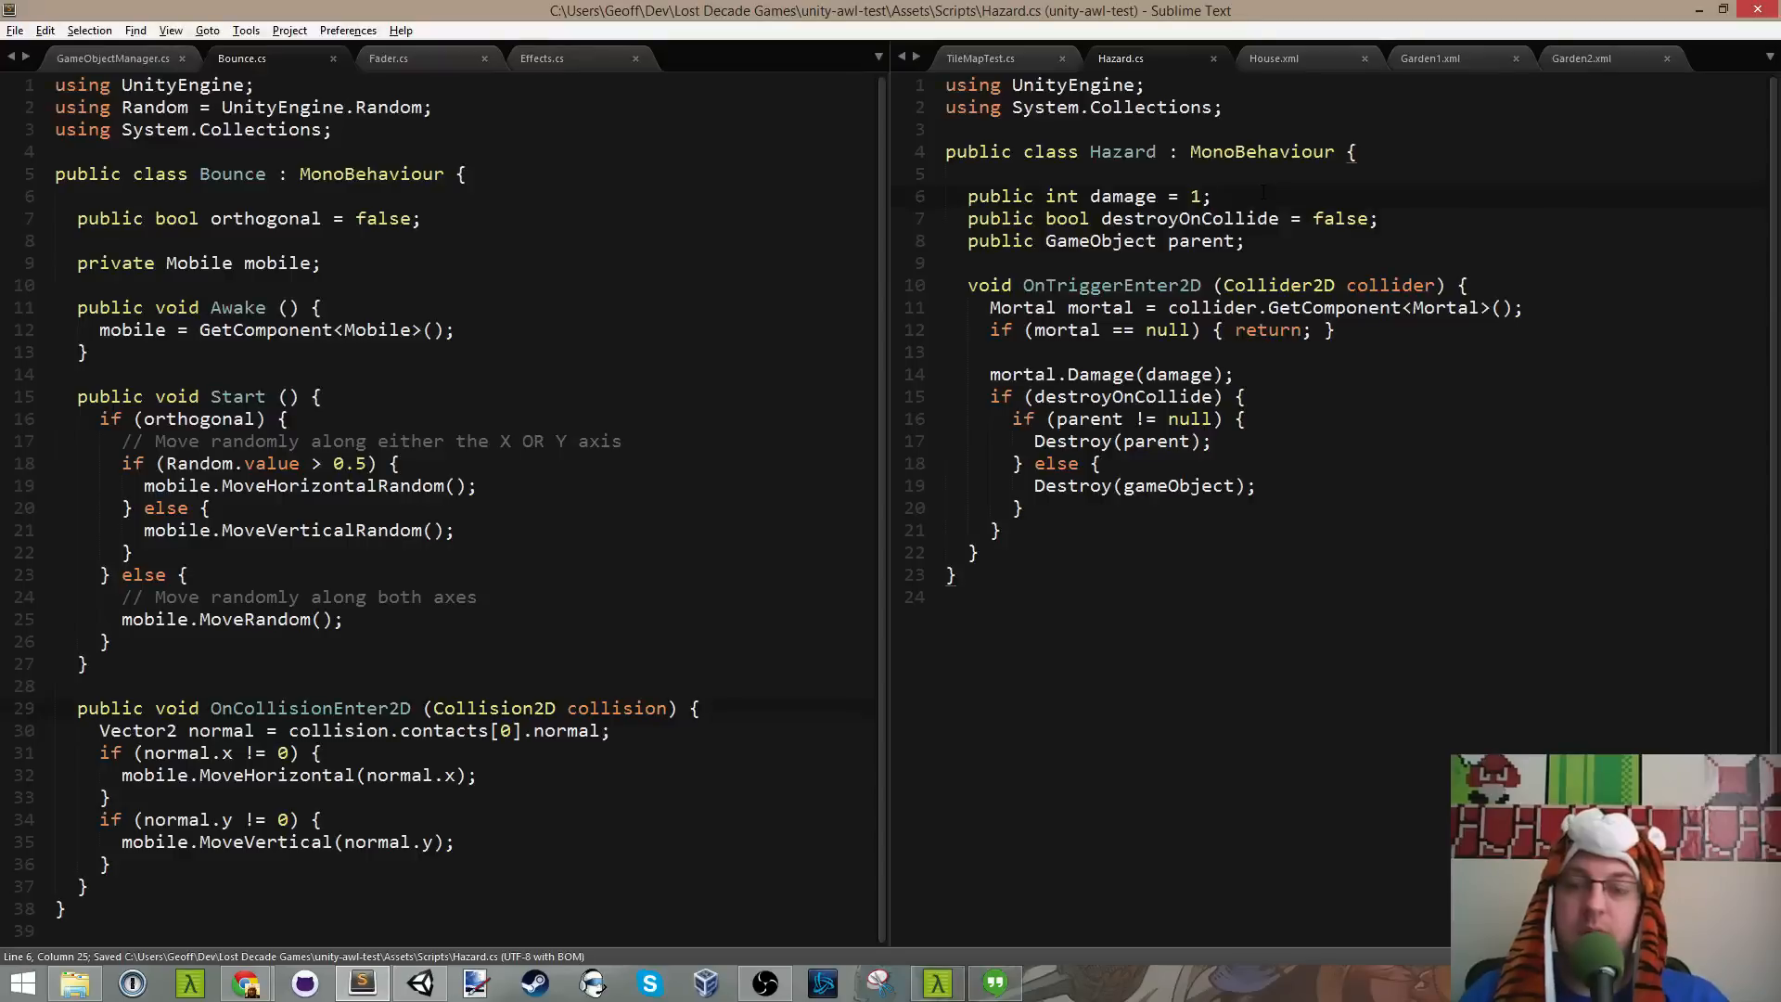
Step: Switch to Unity and create a new C# script named Fragile in the Scripts folder
{"action": "key", "text": "alt+Tab"}
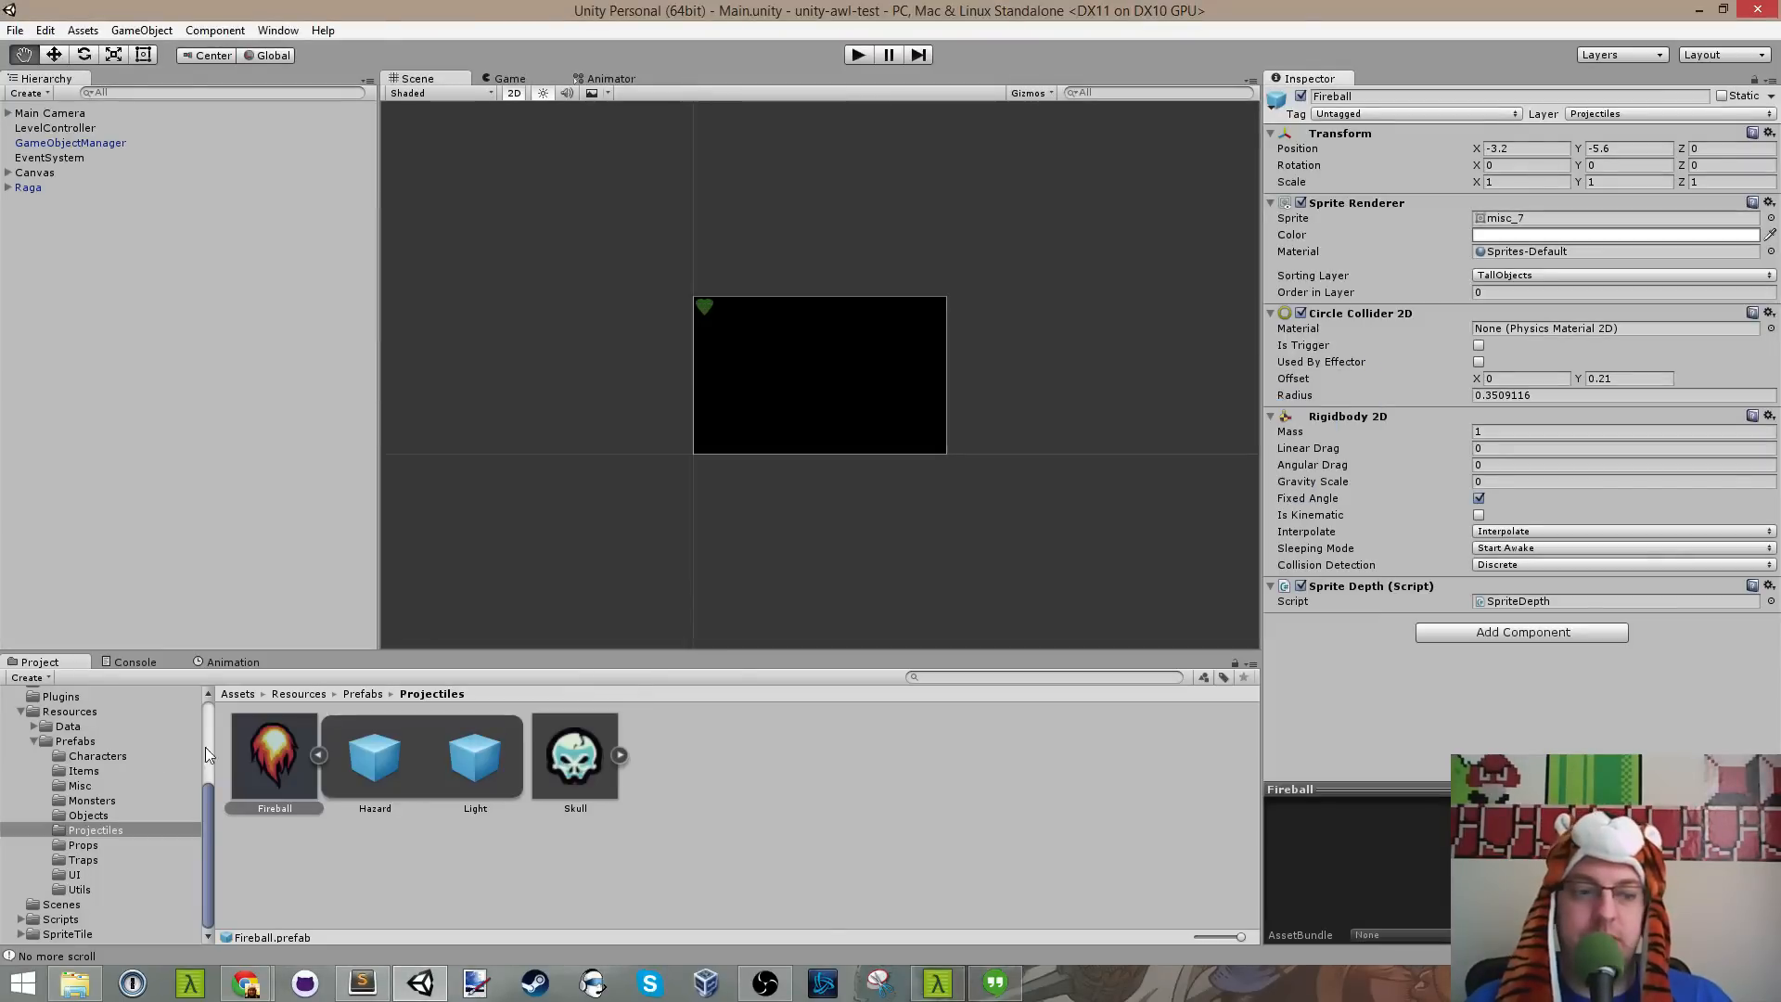
{"action": "left_click", "coordinate": [318, 754]}
{"action": "left_click", "coordinate": [67, 741]}
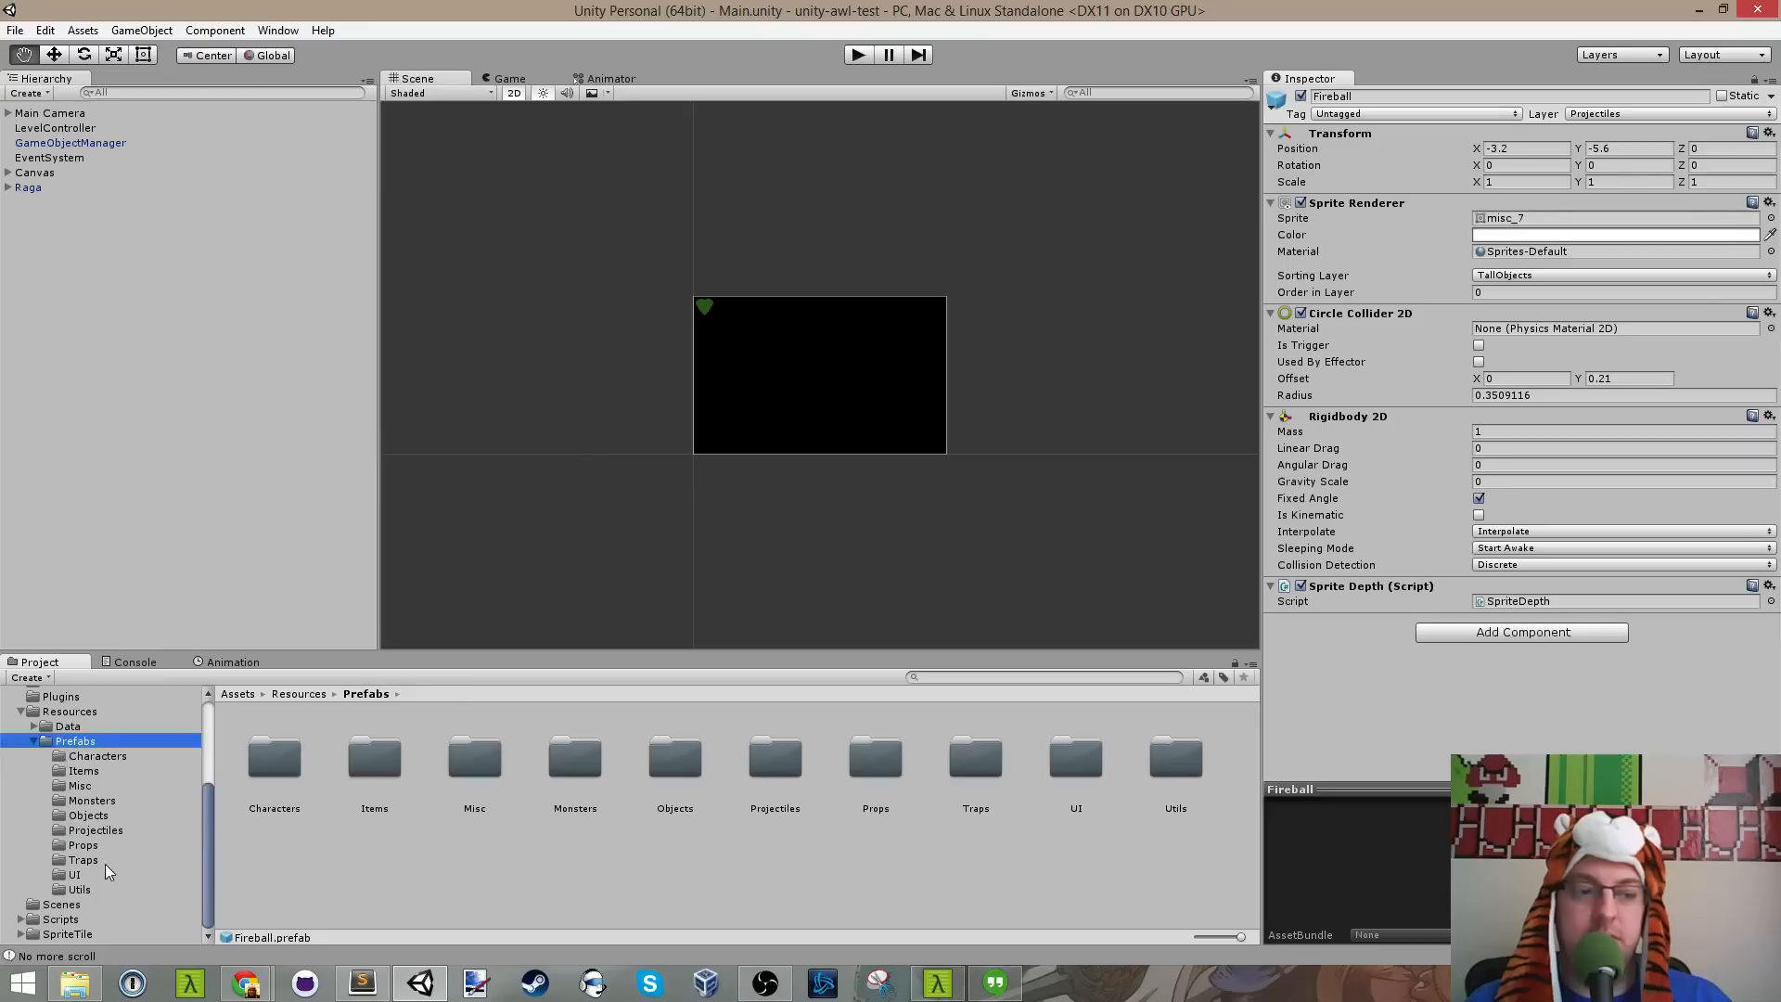
{"action": "left_click", "coordinate": [61, 919]}
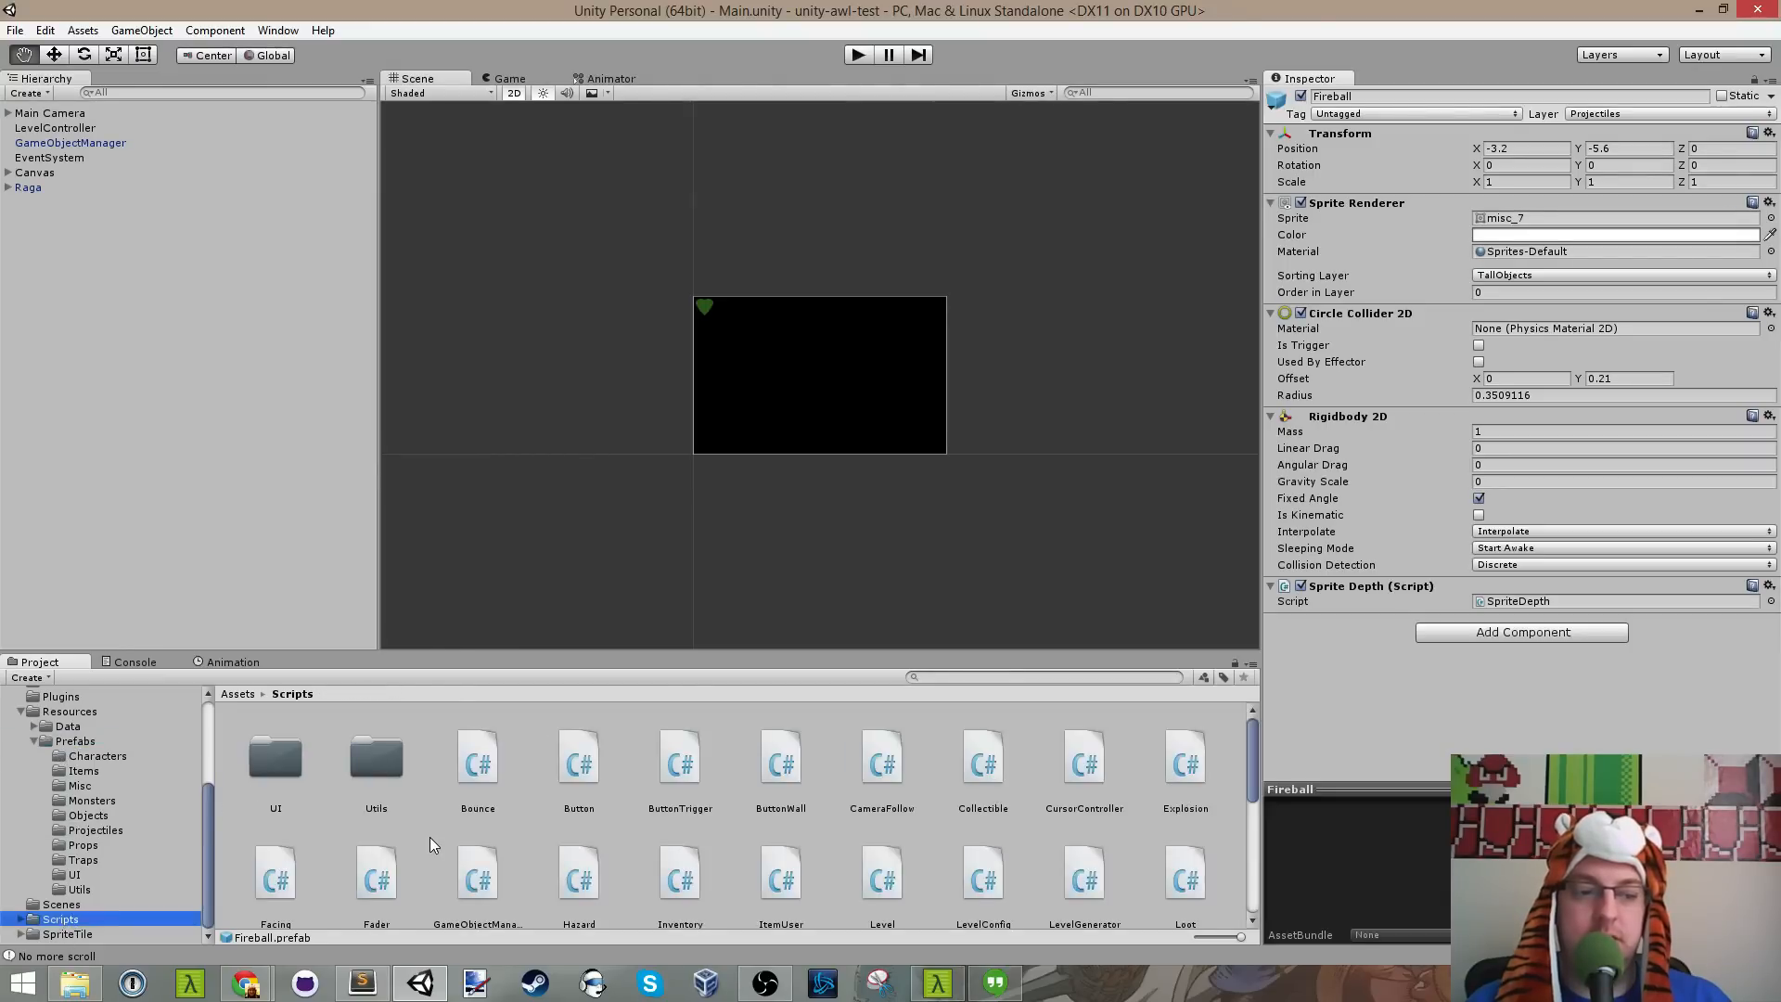
{"action": "right_click", "coordinate": [430, 837]}
{"action": "mouse_move", "coordinate": [540, 504]}
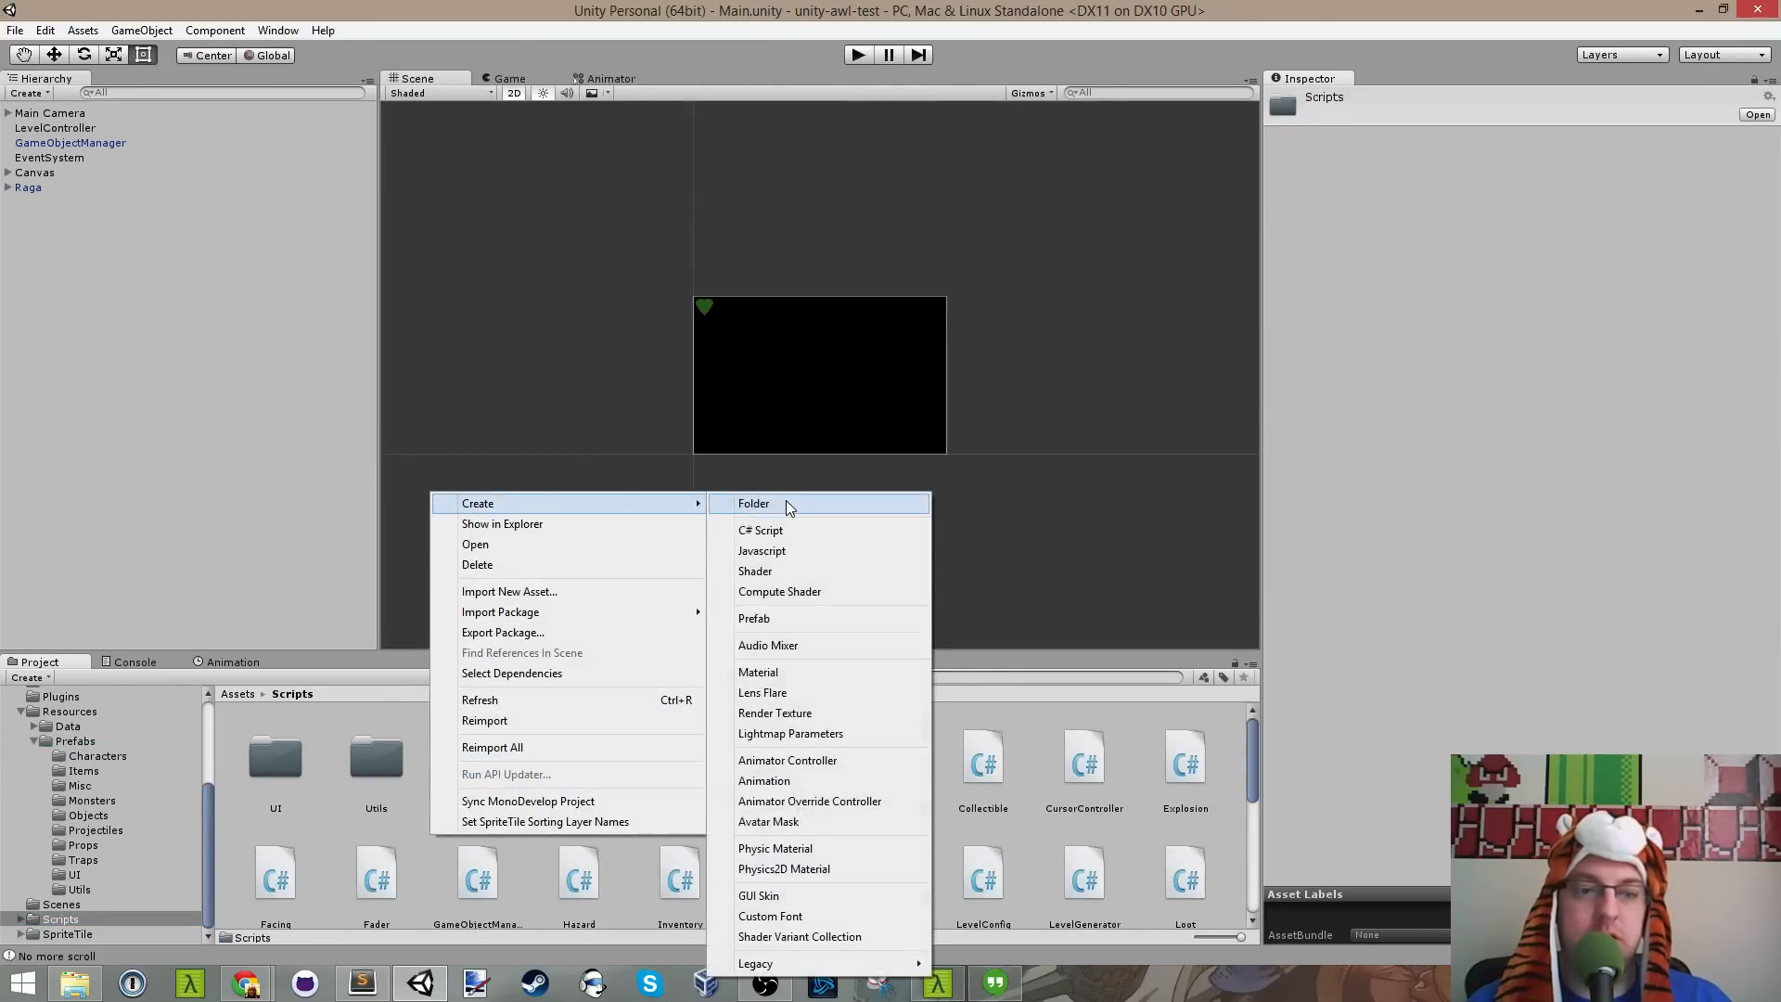
{"action": "left_click", "coordinate": [792, 534]}
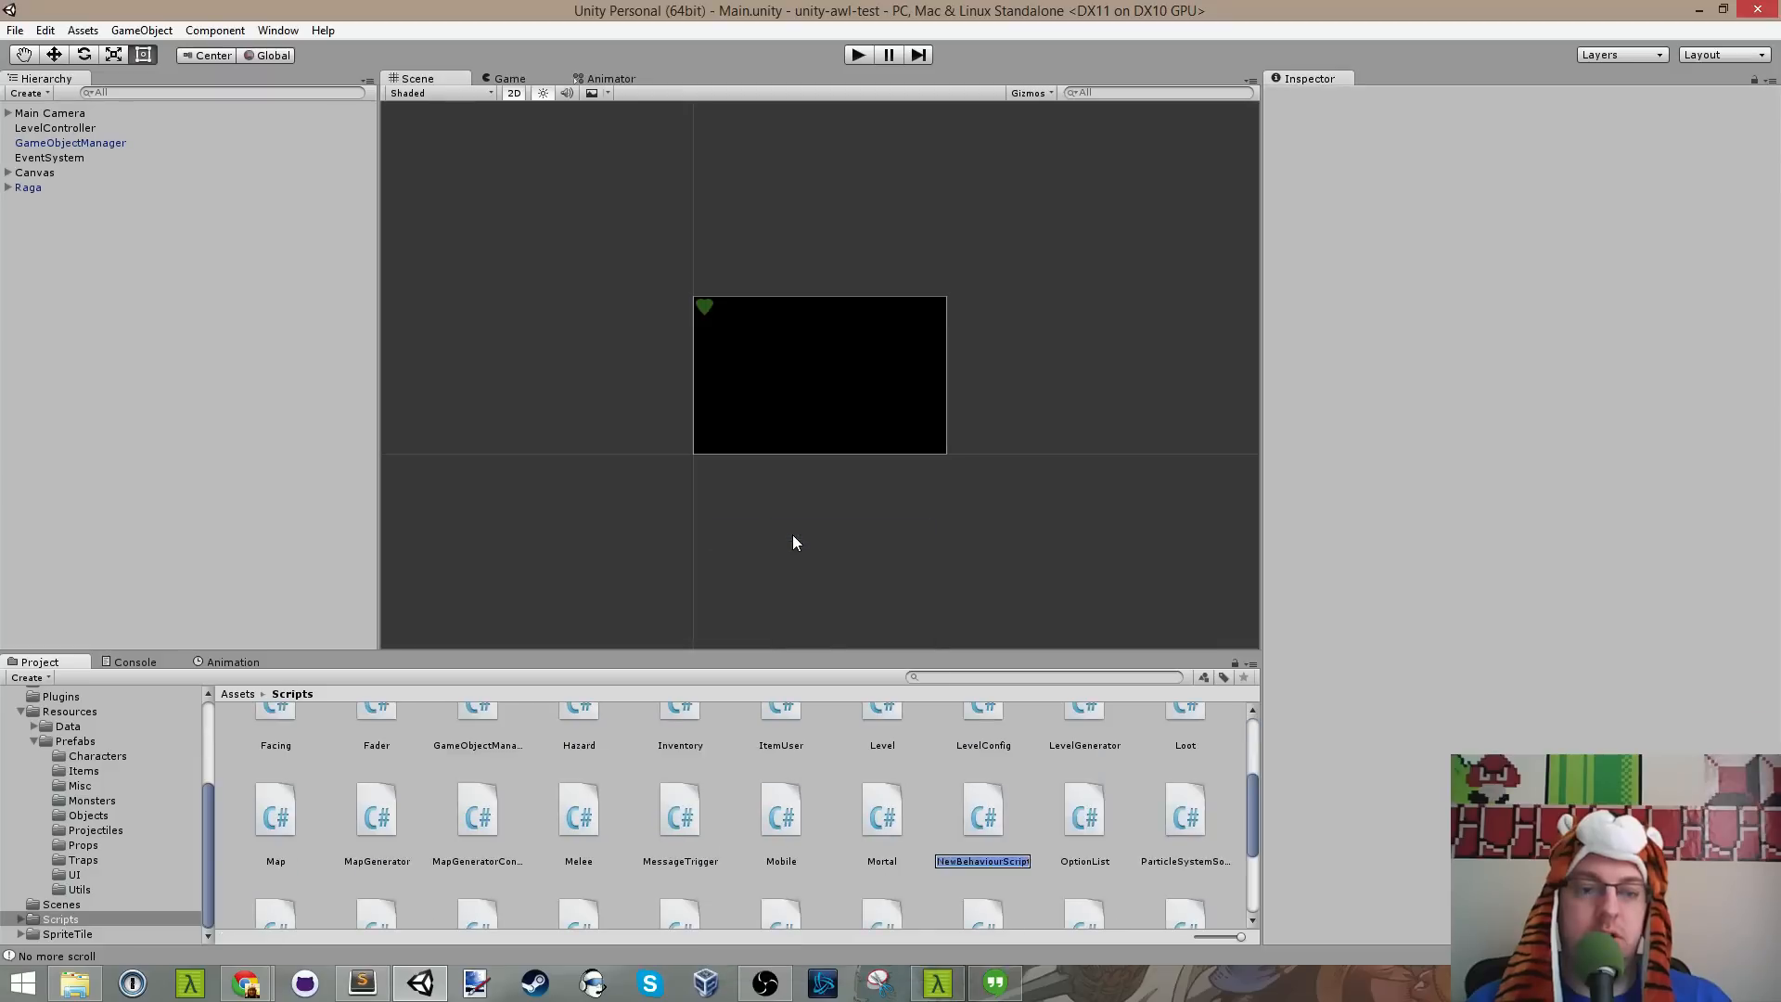
{"action": "type", "text": "Fragile"}
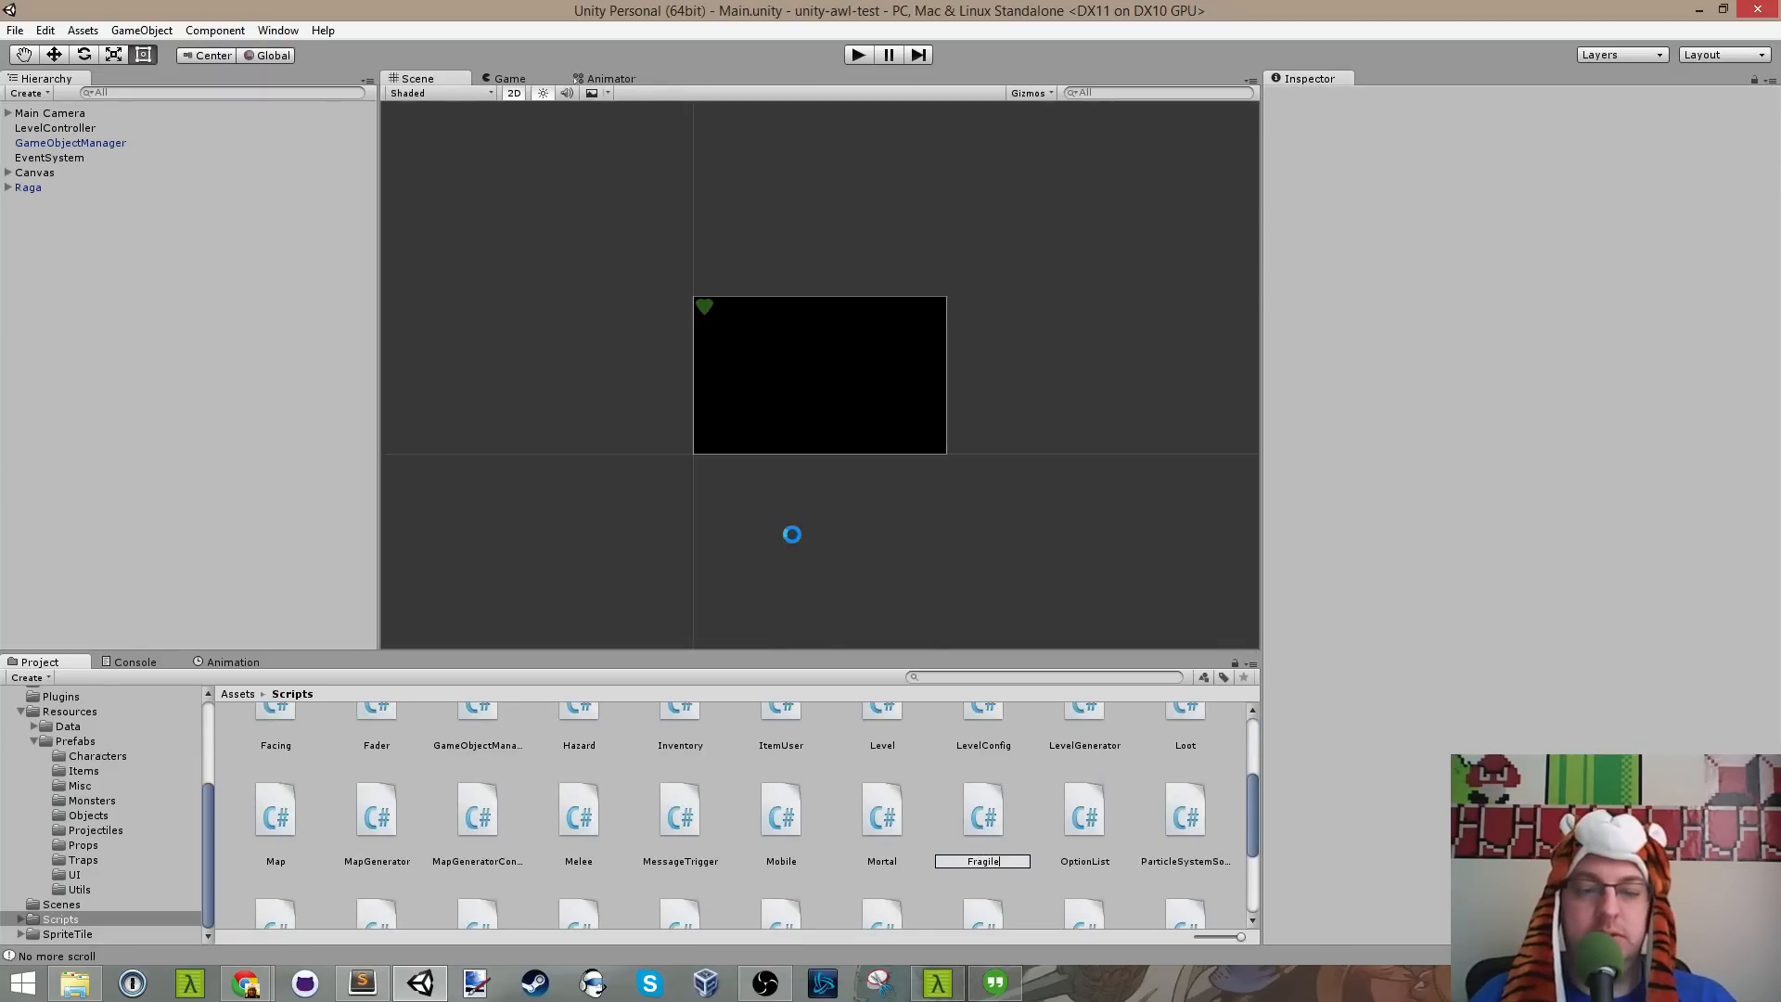
{"action": "key", "text": "Return"}
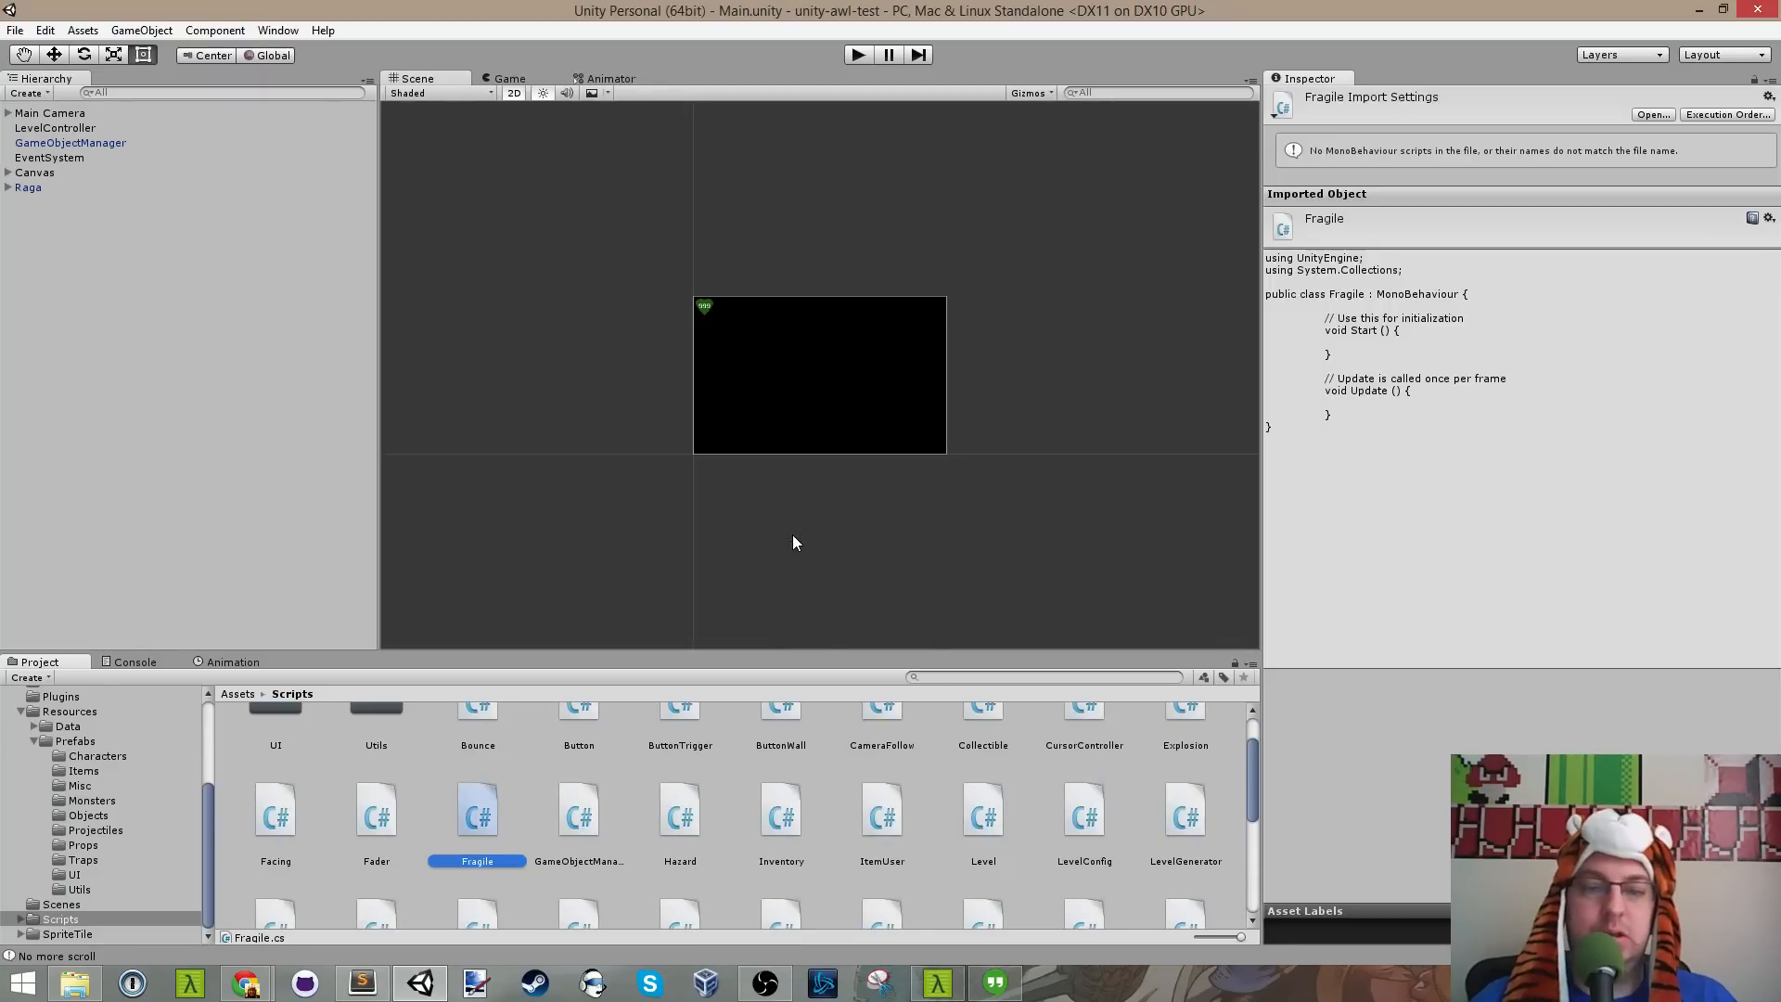
Step: Open the Fragile script in Sublime Text and delete its default Start and Update methods with their comments
{"action": "double_click", "coordinate": [466, 815]}
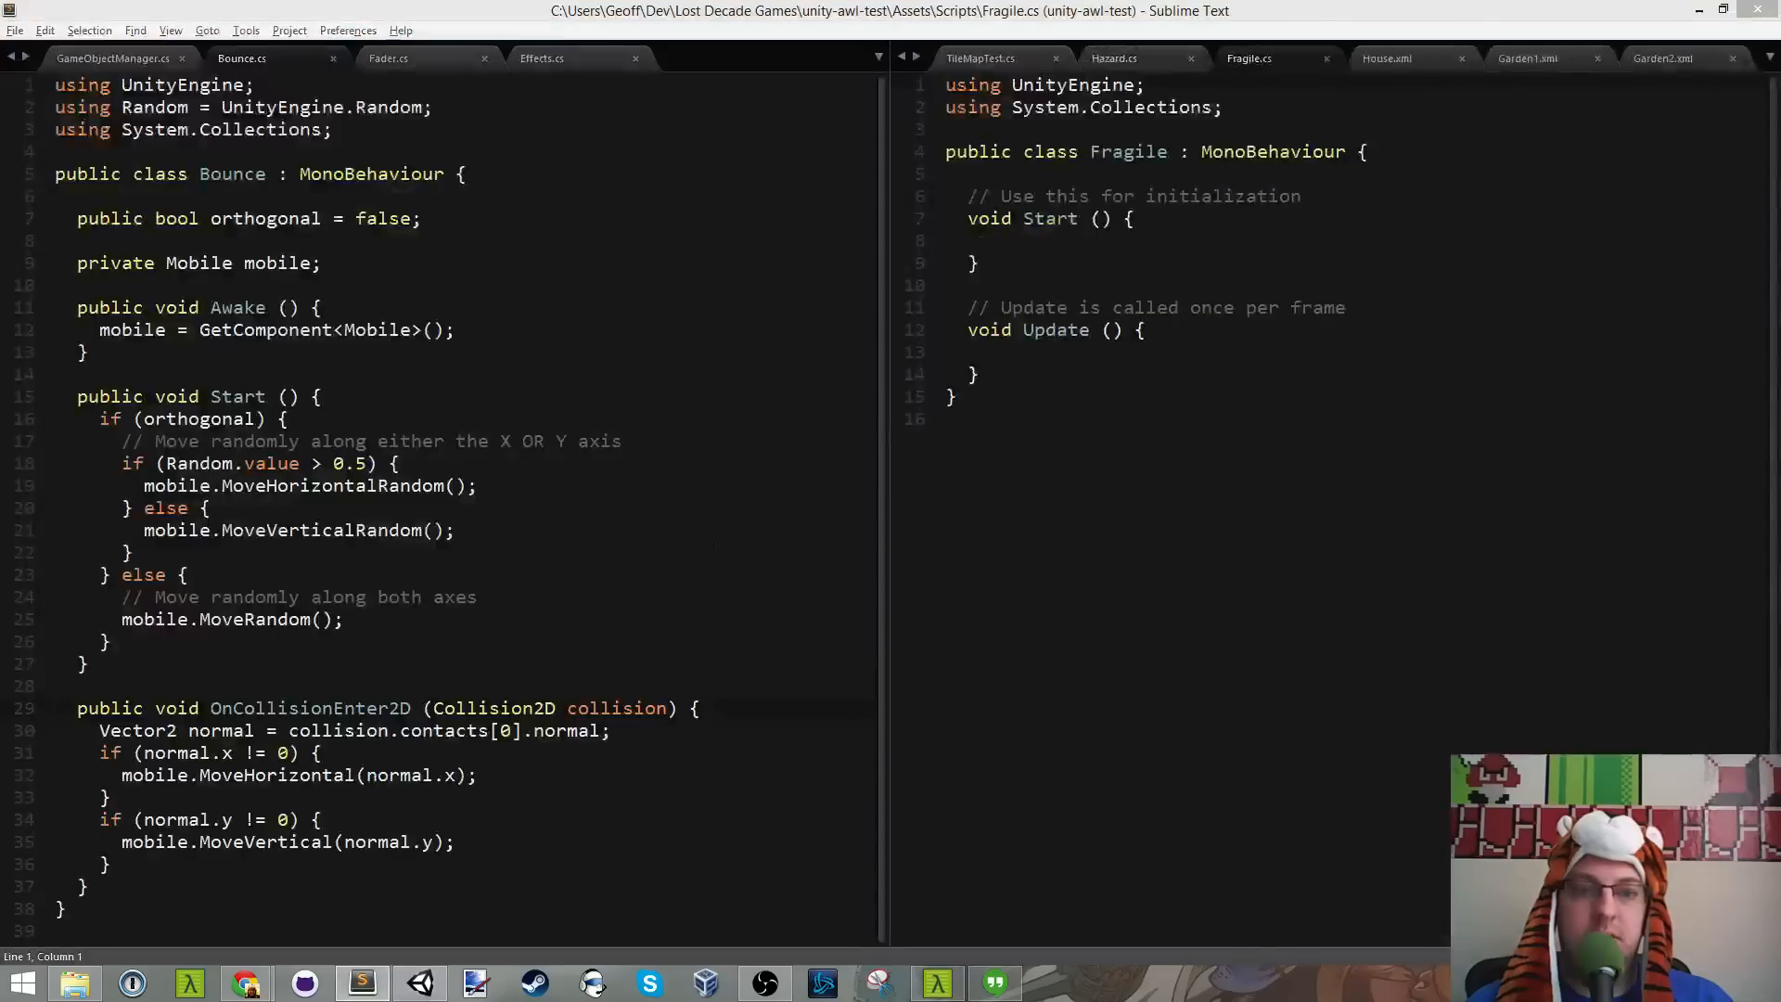
{"action": "left_click", "coordinate": [1202, 195]}
{"action": "key", "text": "Home"}
{"action": "key", "text": "shift+Down"}
{"action": "key", "text": "shift+Down"}
{"action": "key", "text": "shift+Down"}
{"action": "key", "text": "shift+Down"}
{"action": "key", "text": "shift+Down"}
{"action": "key", "text": "shift+Down"}
{"action": "key", "text": "shift+Down"}
{"action": "key", "text": "shift+Down"}
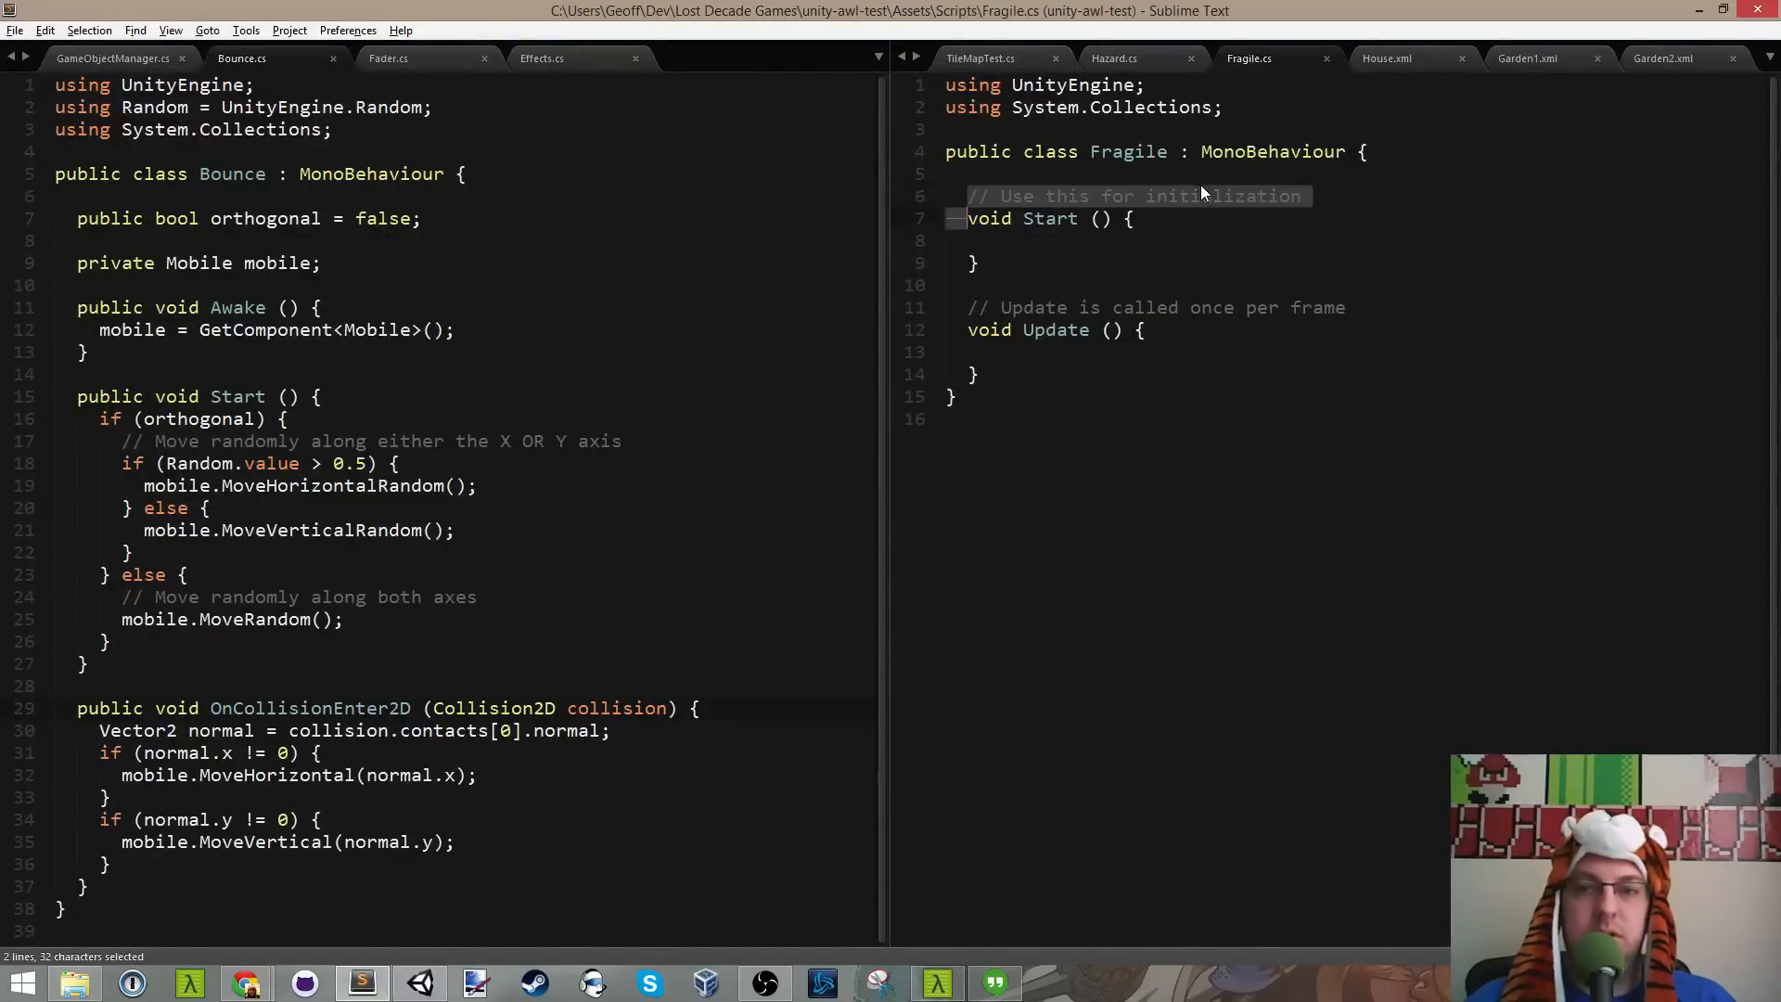
{"action": "key", "text": "BackSpace"}
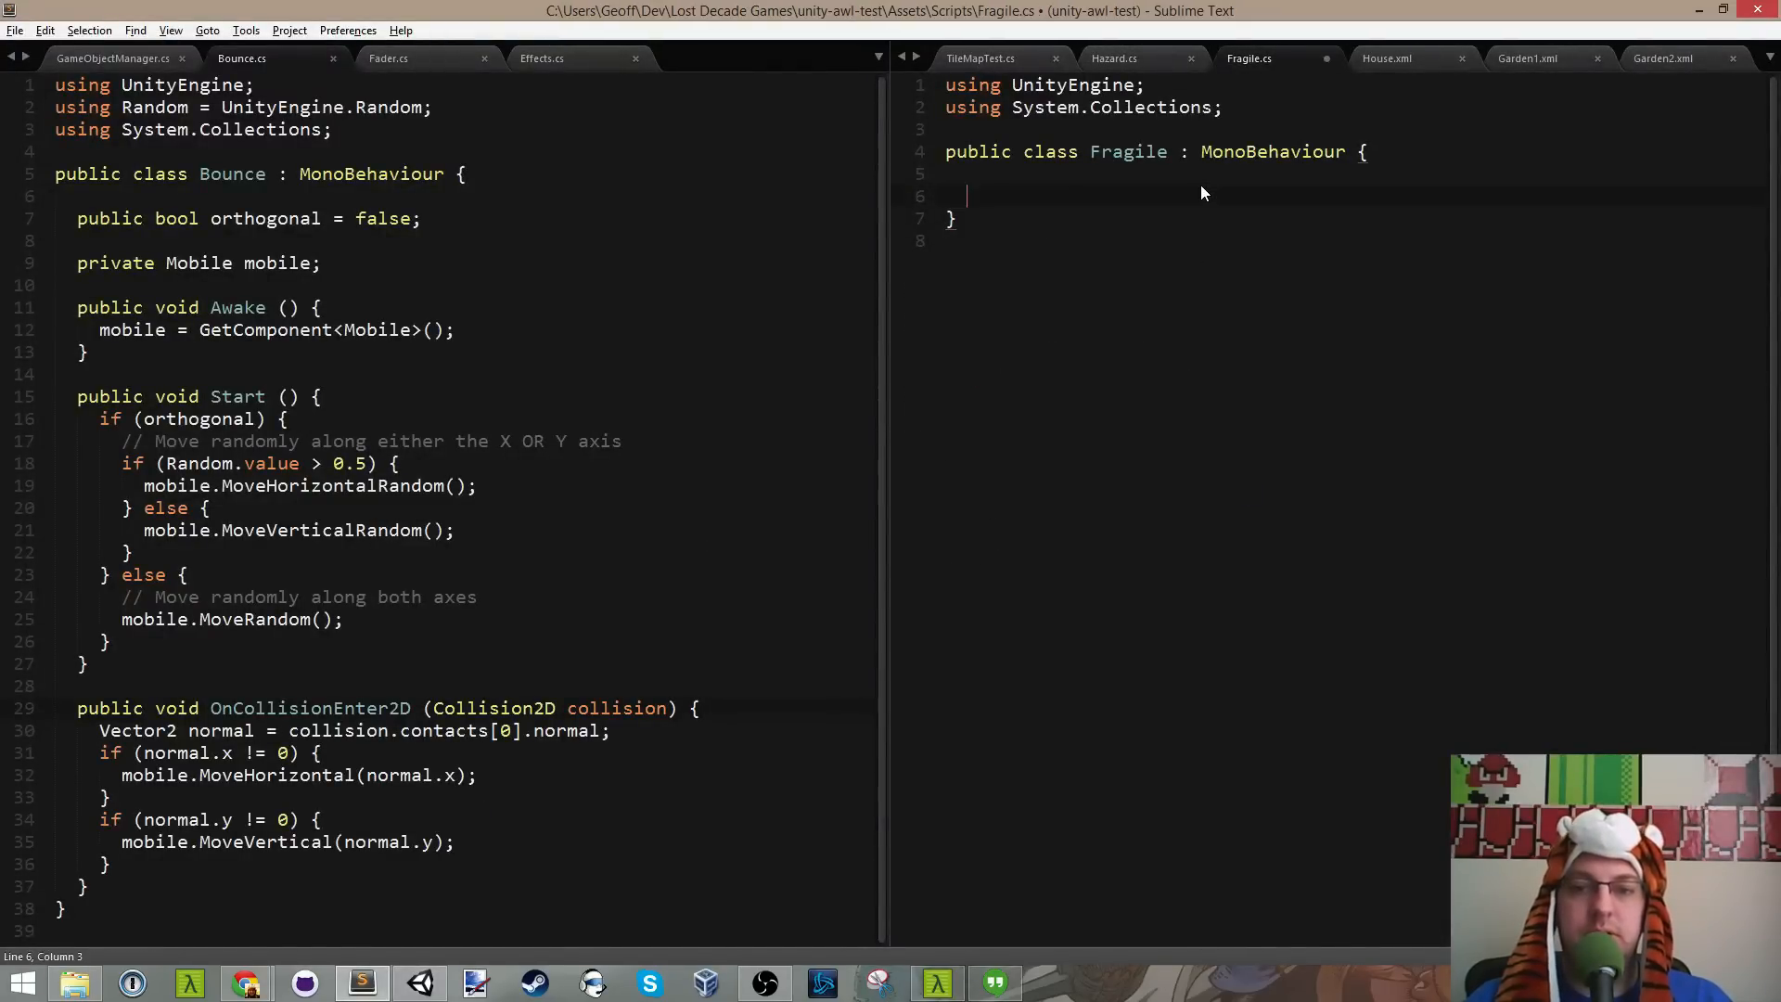
Step: Add an empty public void OnCollisionEnter2D (Collision2D collision) method to the Fragile class and save the script
{"action": "type", "text": "p"}
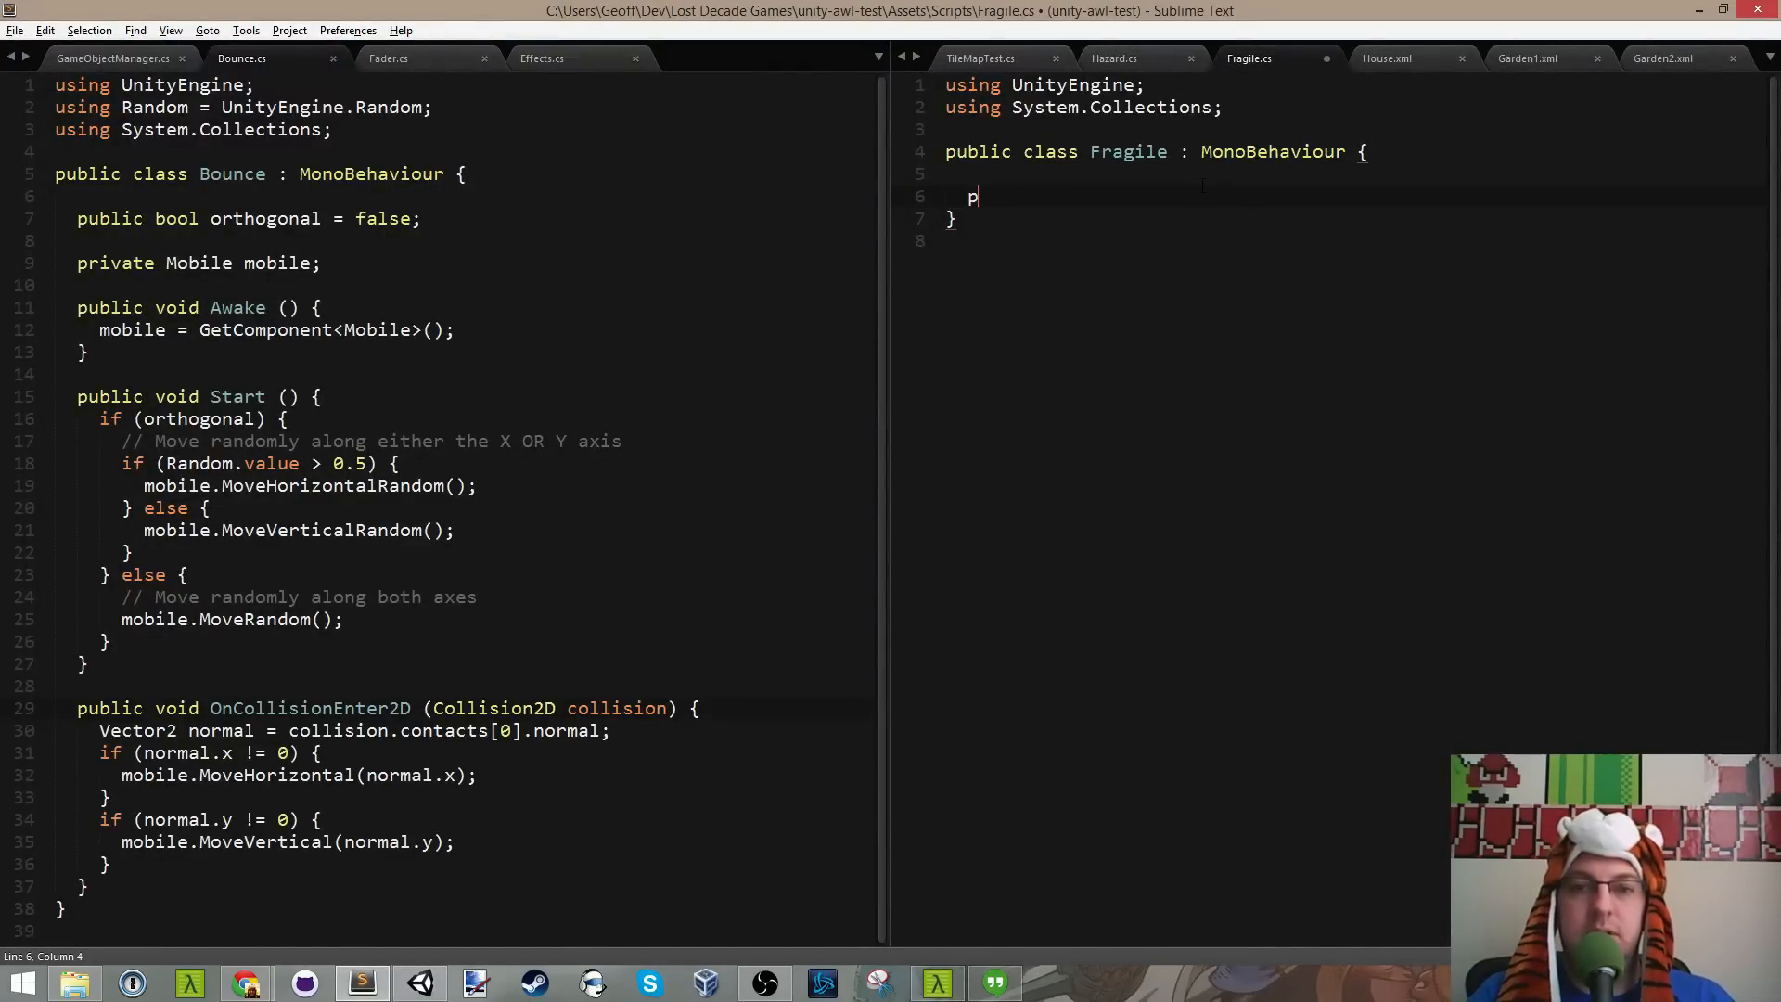
{"action": "type", "text": "ublic void On"}
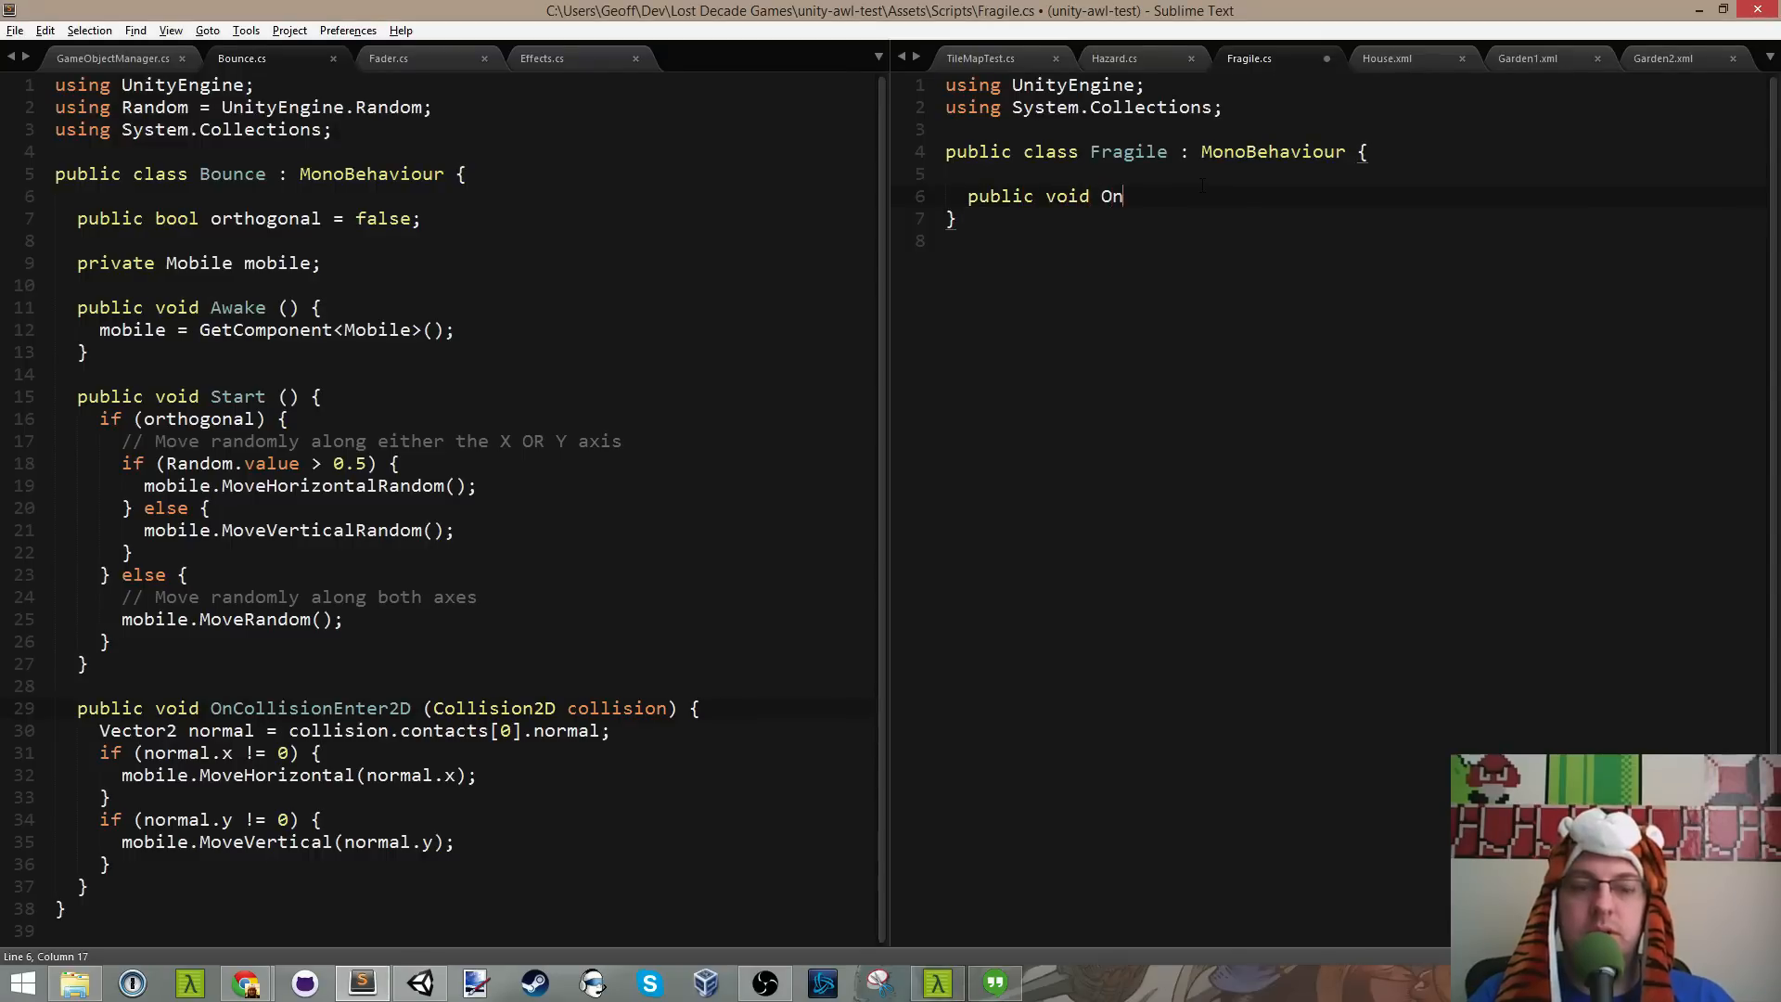
{"action": "type", "text": "CollisionE"}
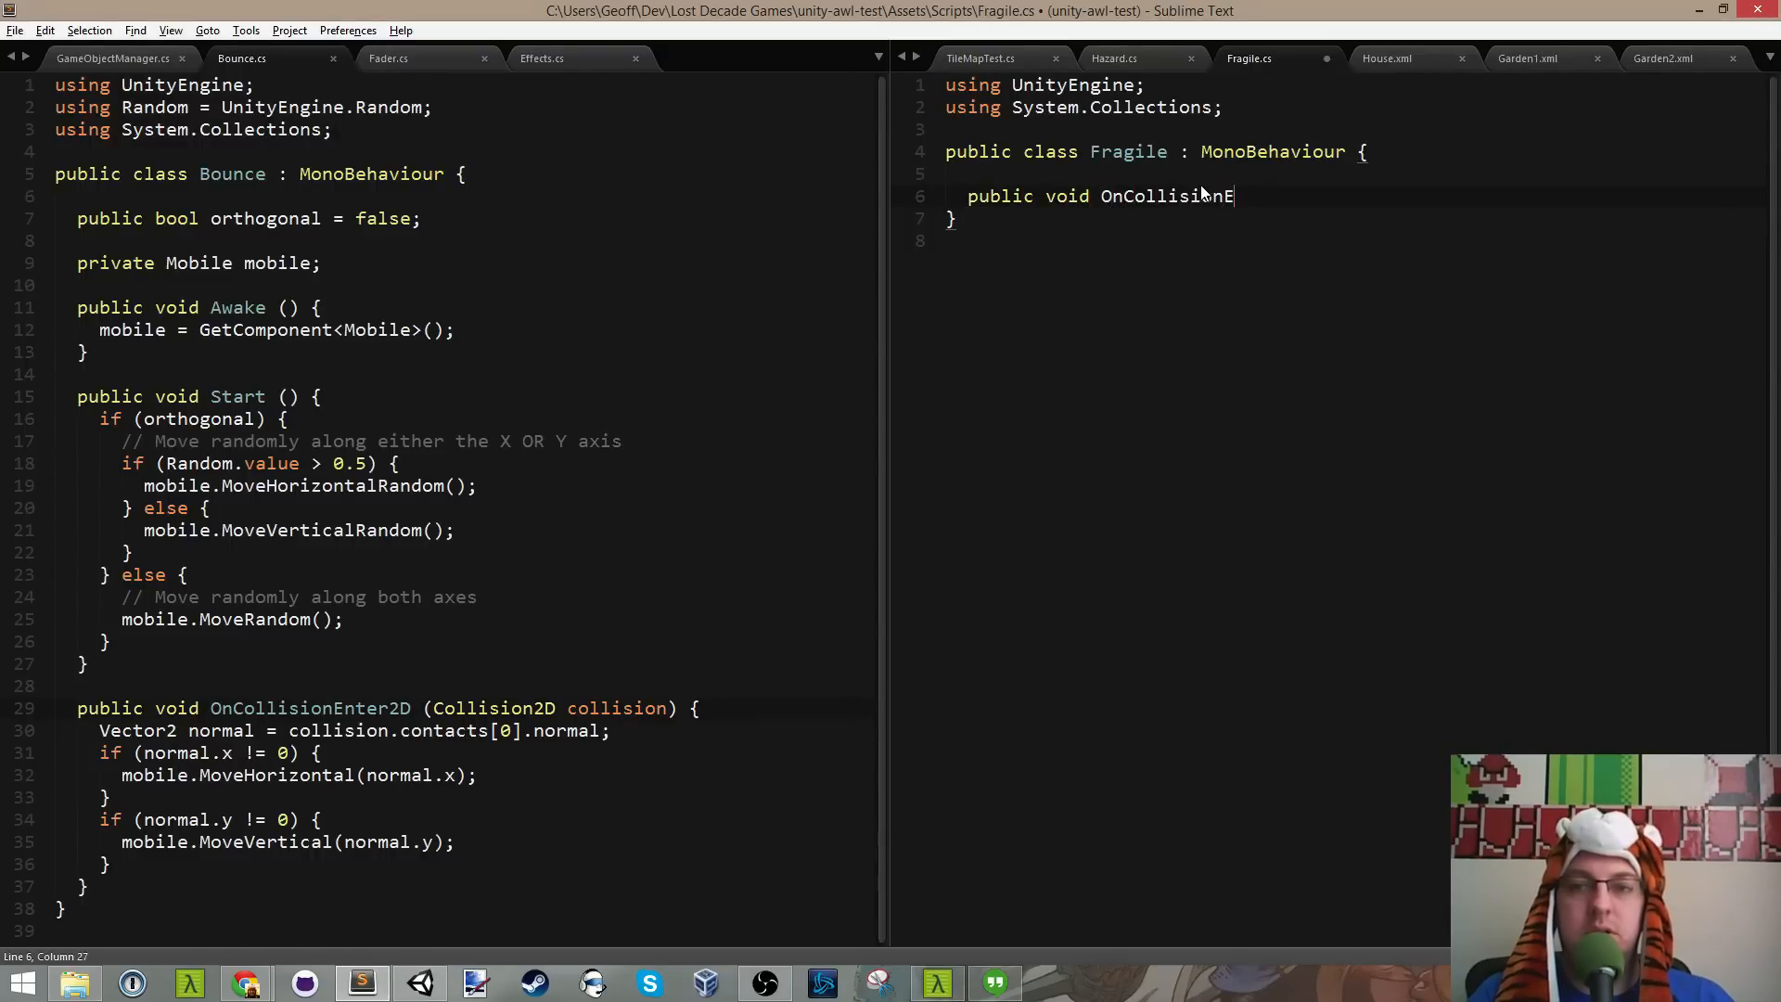
{"action": "type", "text": "nter"}
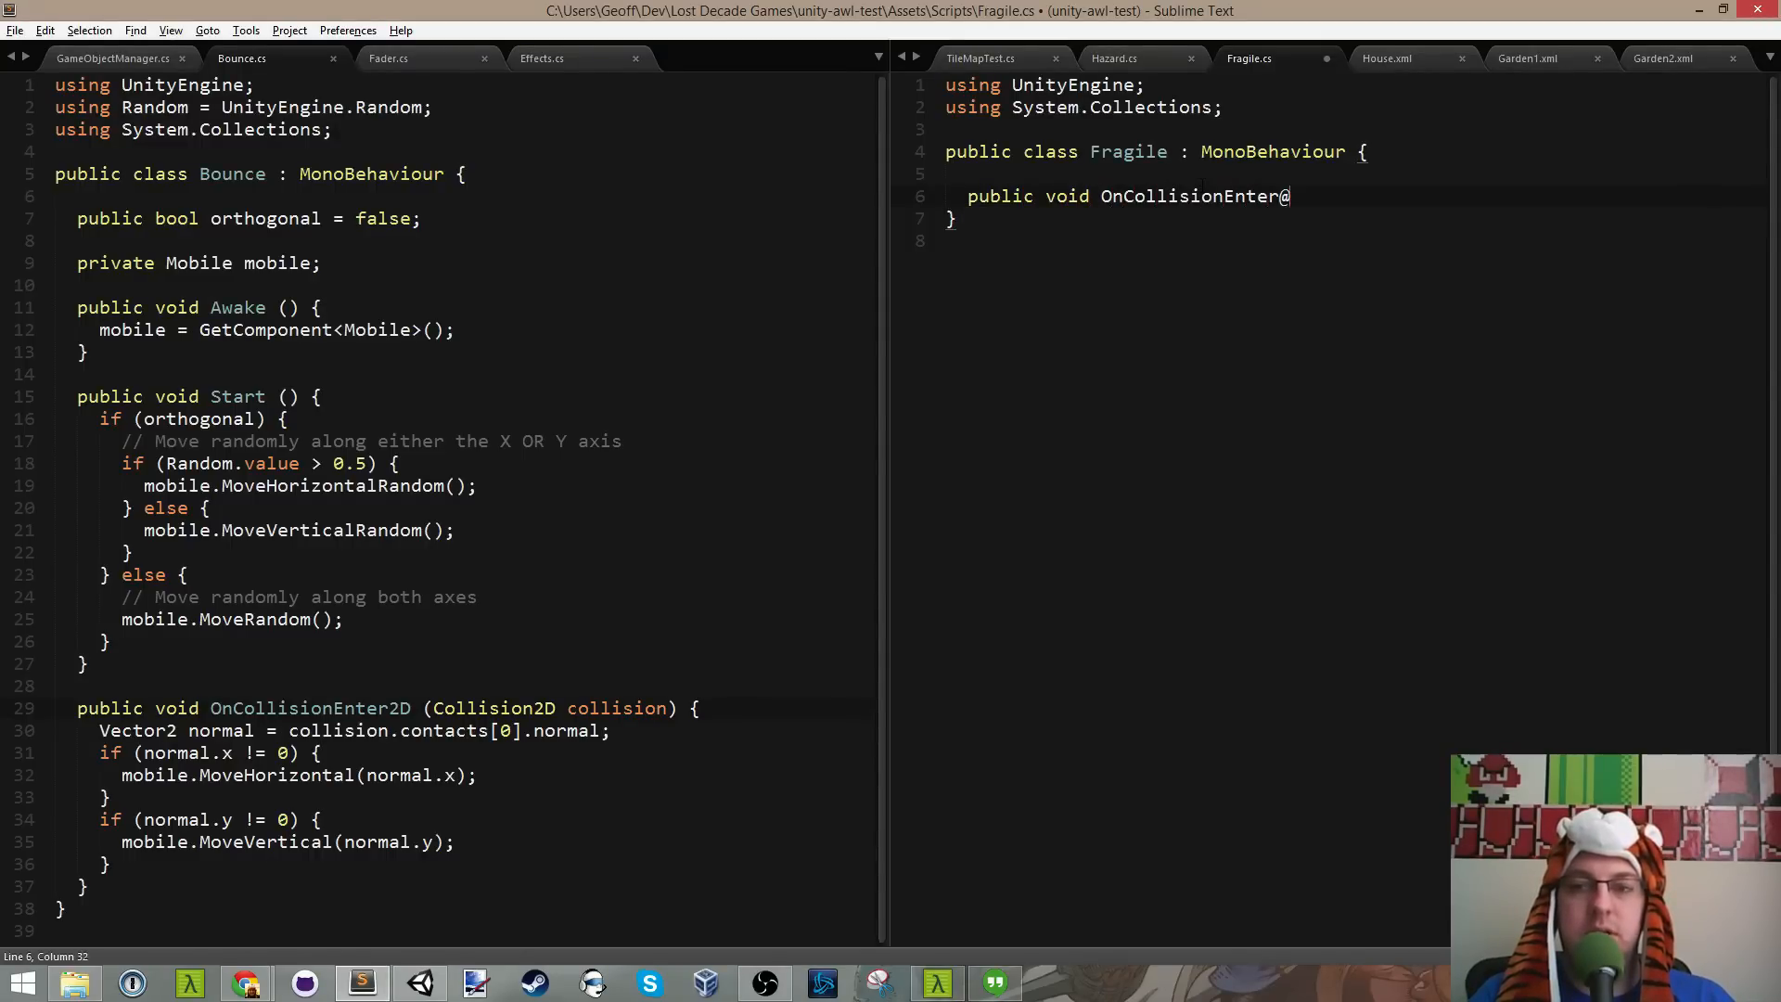
{"action": "type", "text": "2D (Colli"}
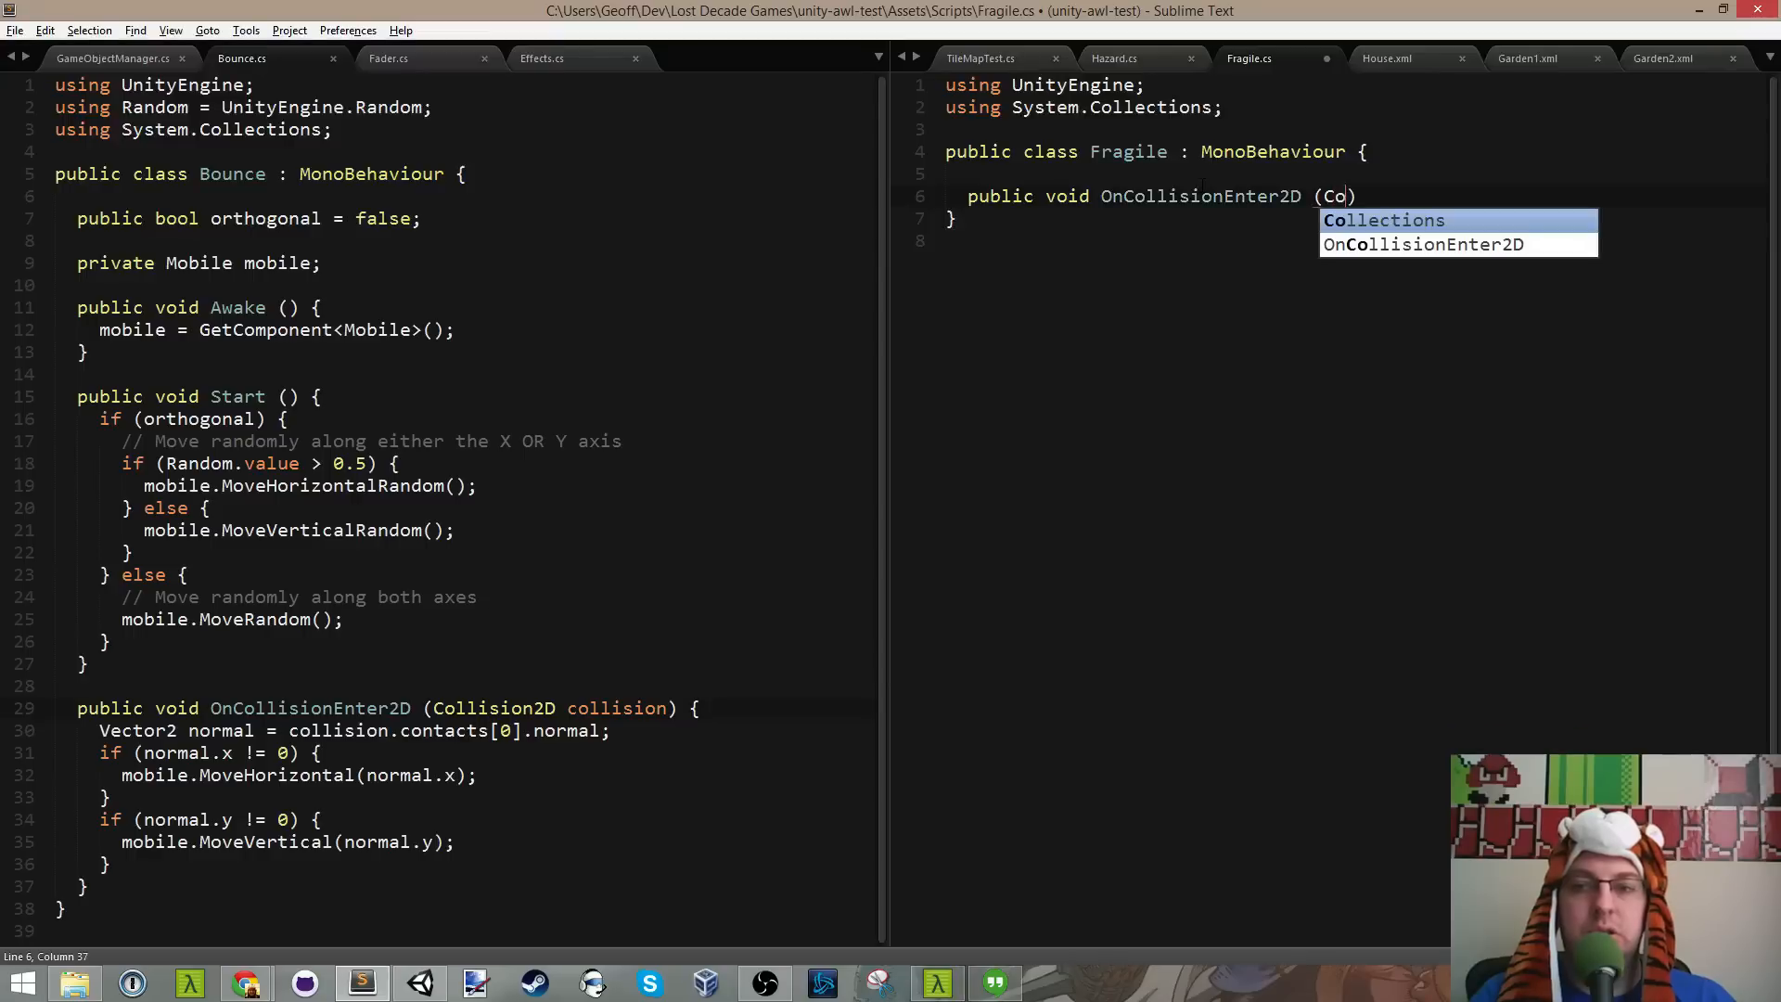
{"action": "type", "text": "sionD"}
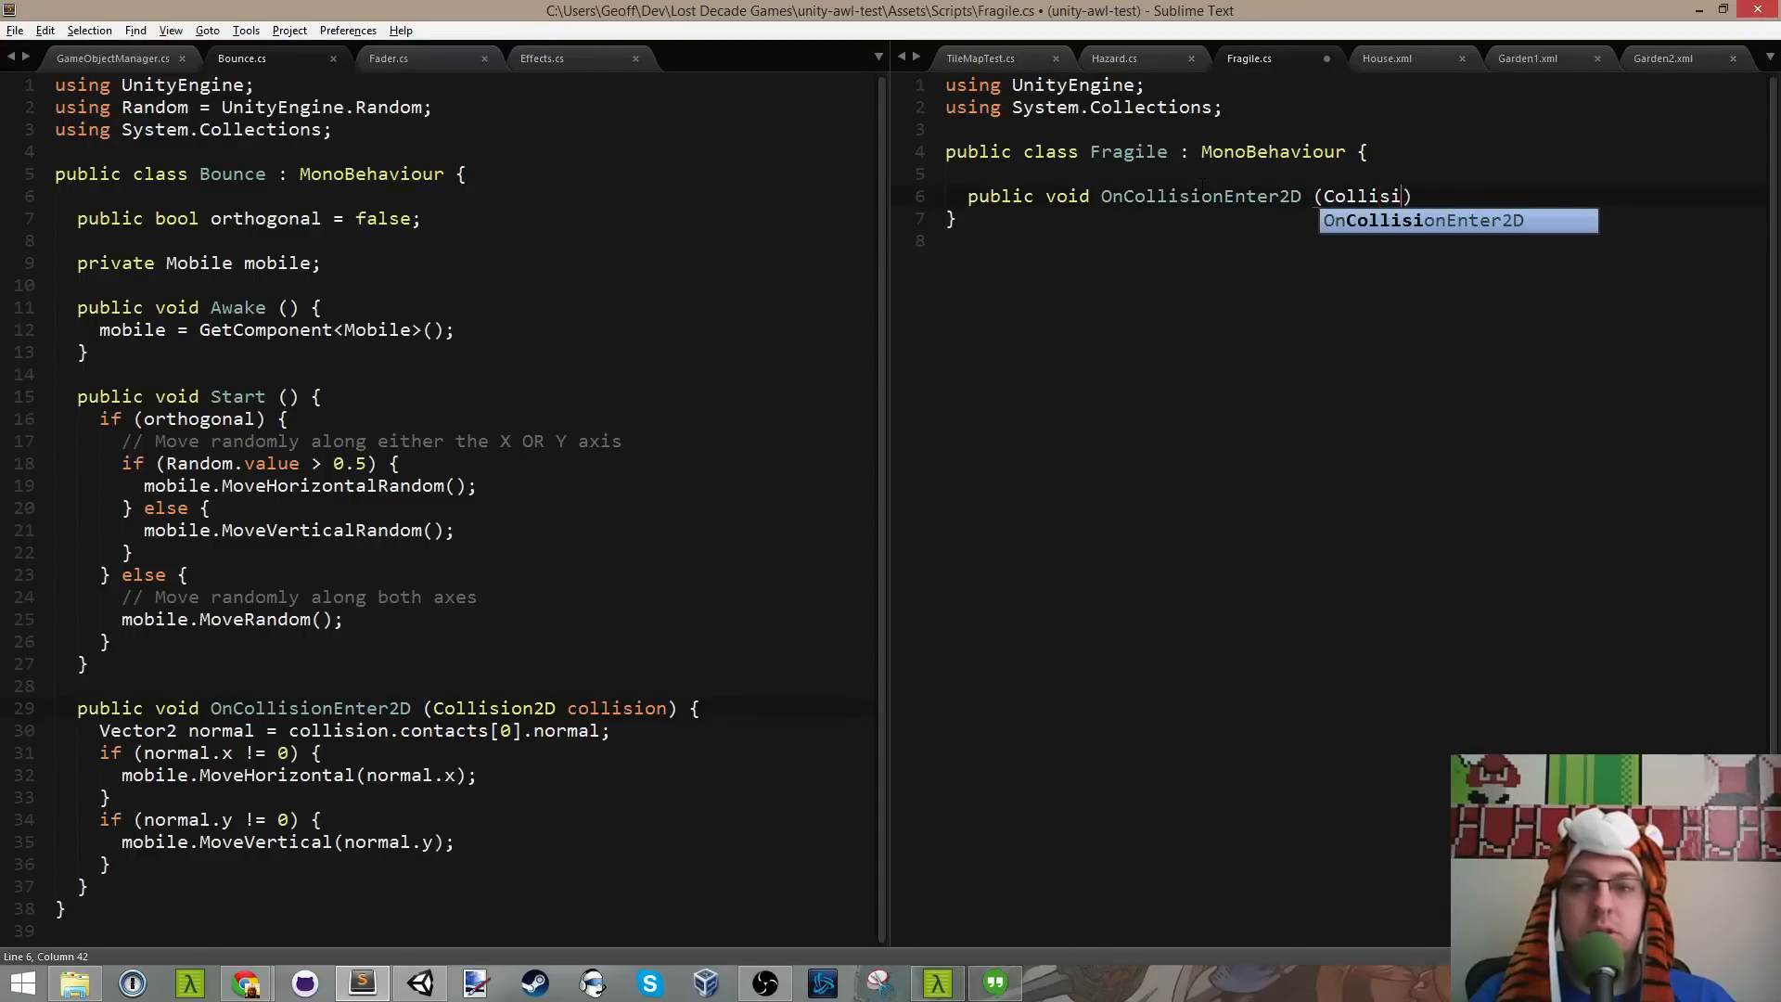
{"action": "type", "text": "@"}
{"action": "key", "text": "BackSpace"}
{"action": "key", "text": "BackSpace"}
{"action": "type", "text": "2D co"}
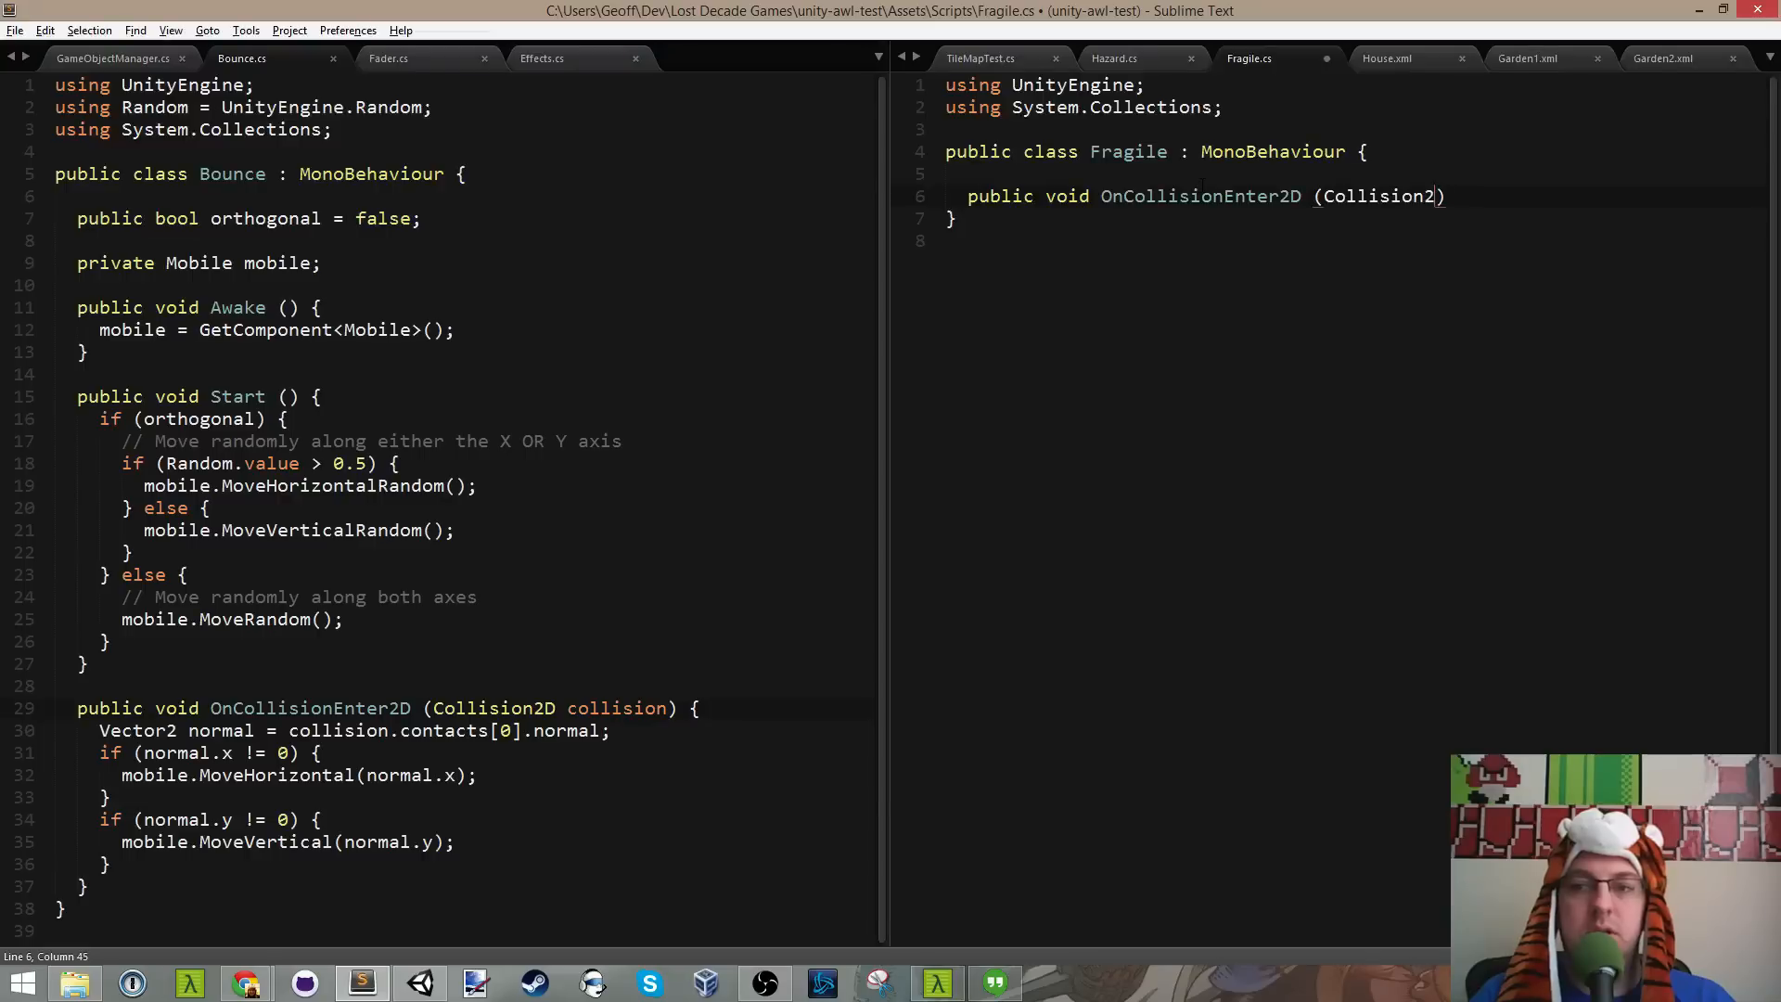
{"action": "type", "text": "llision"}
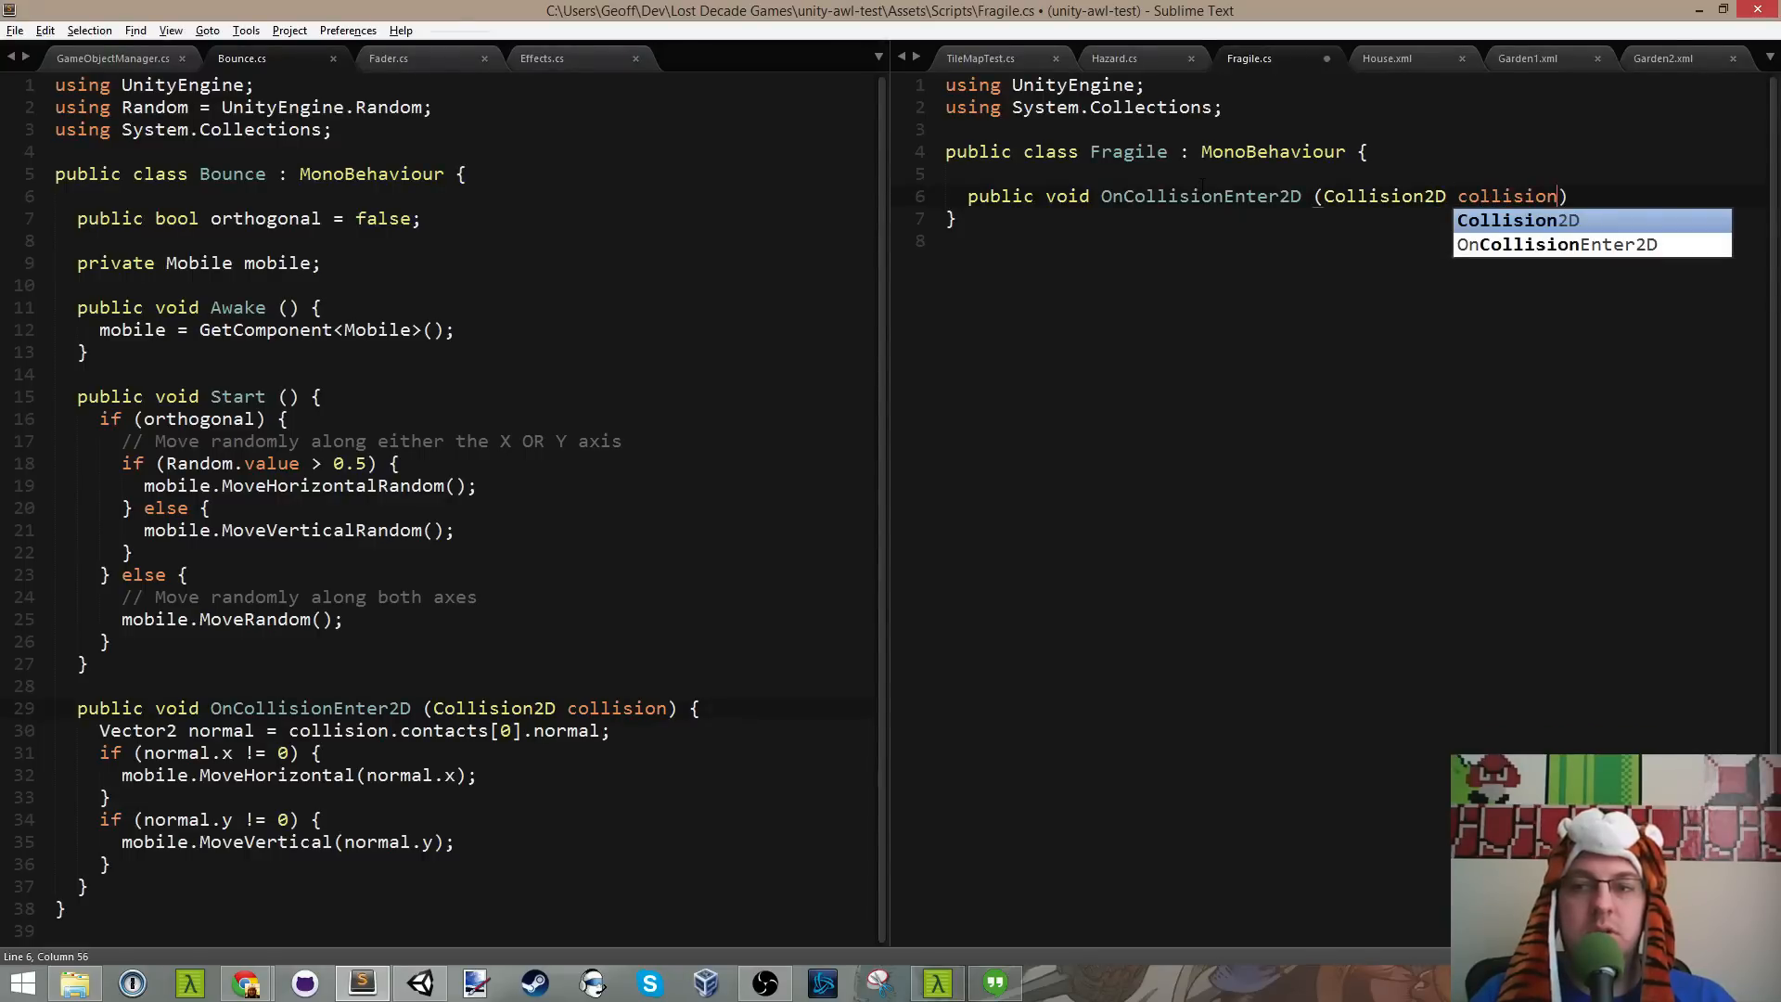
{"action": "type", "text": ") {"}
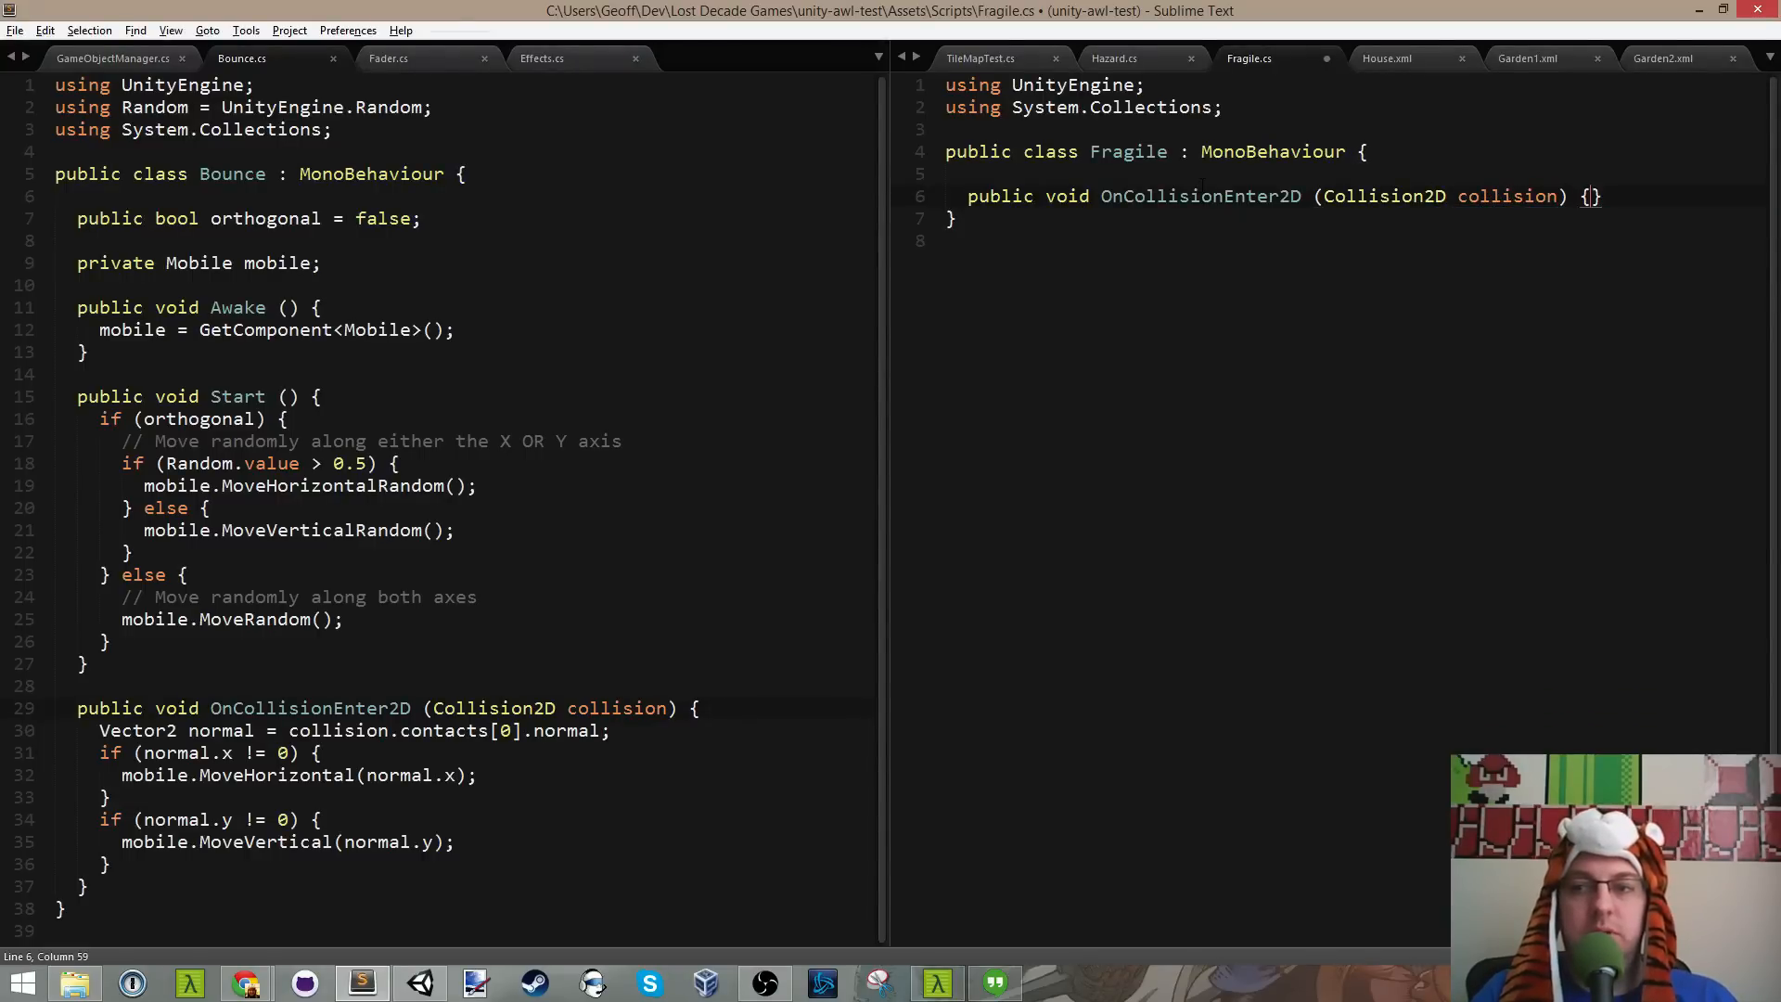
{"action": "key", "text": "Return"}
{"action": "key", "text": "ctrl+s"}
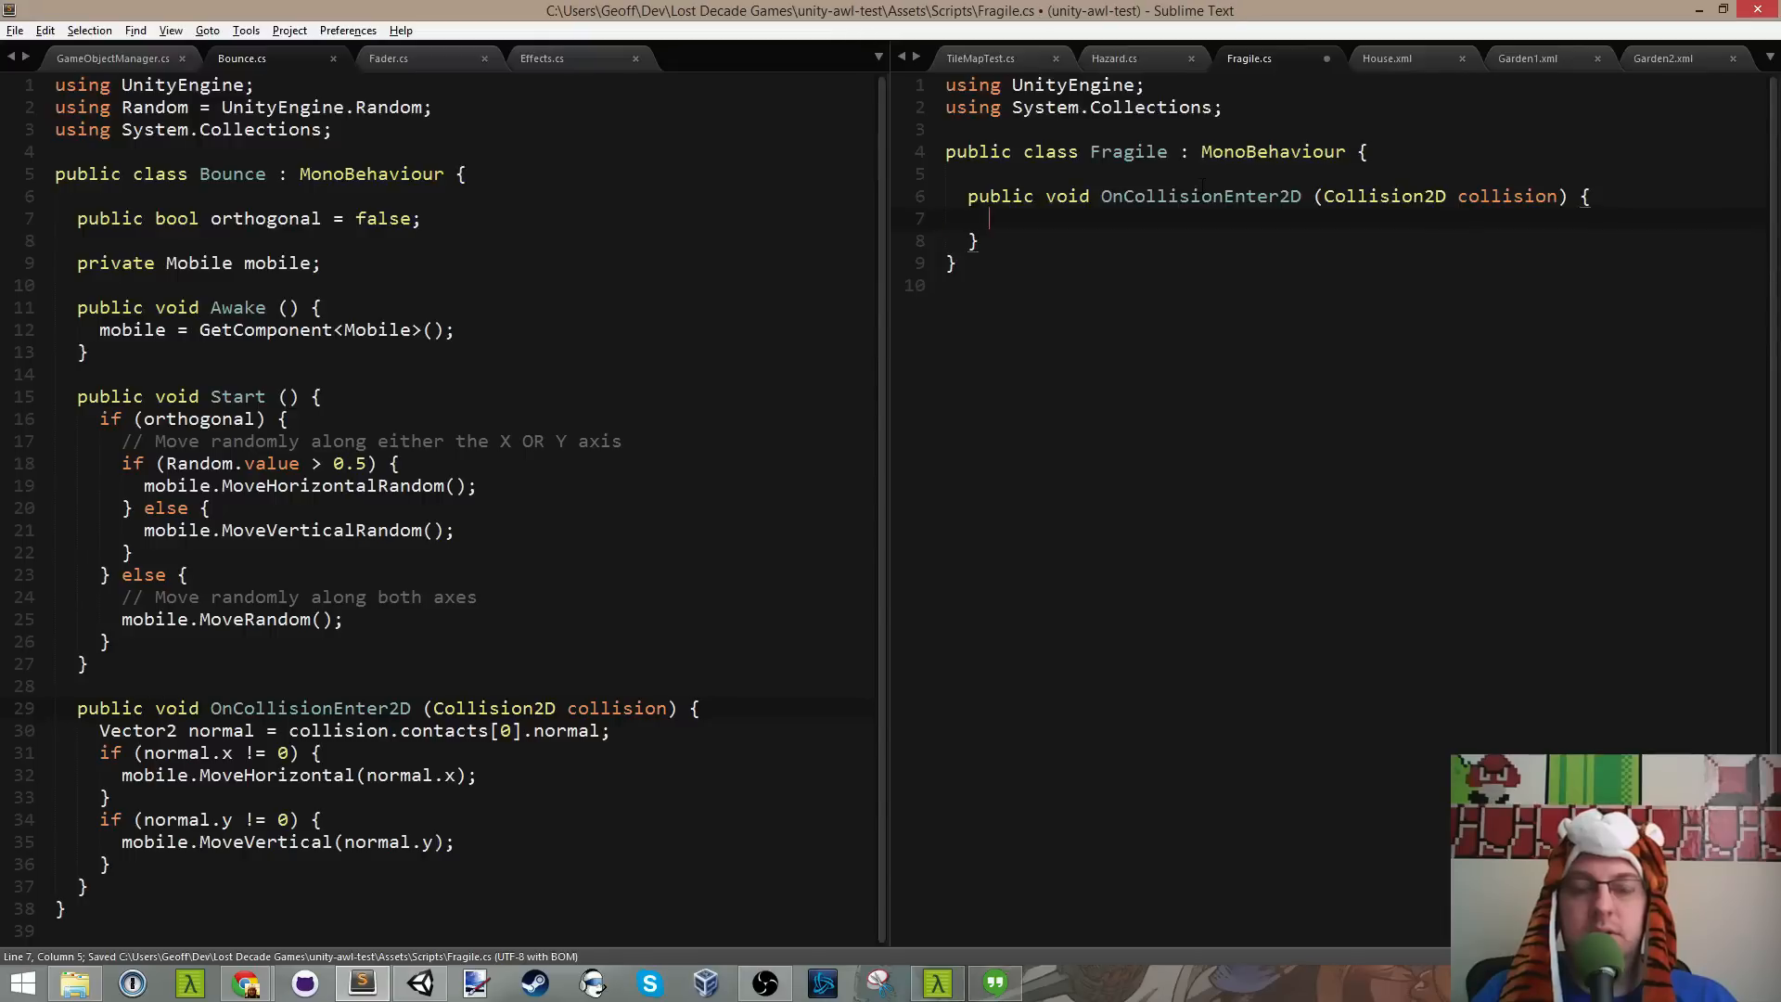
Step: Add the statement Destroy(gameObject); to the body of OnCollisionEnter2D in Fragile.cs and save the file
{"action": "key", "text": "ctrl+s"}
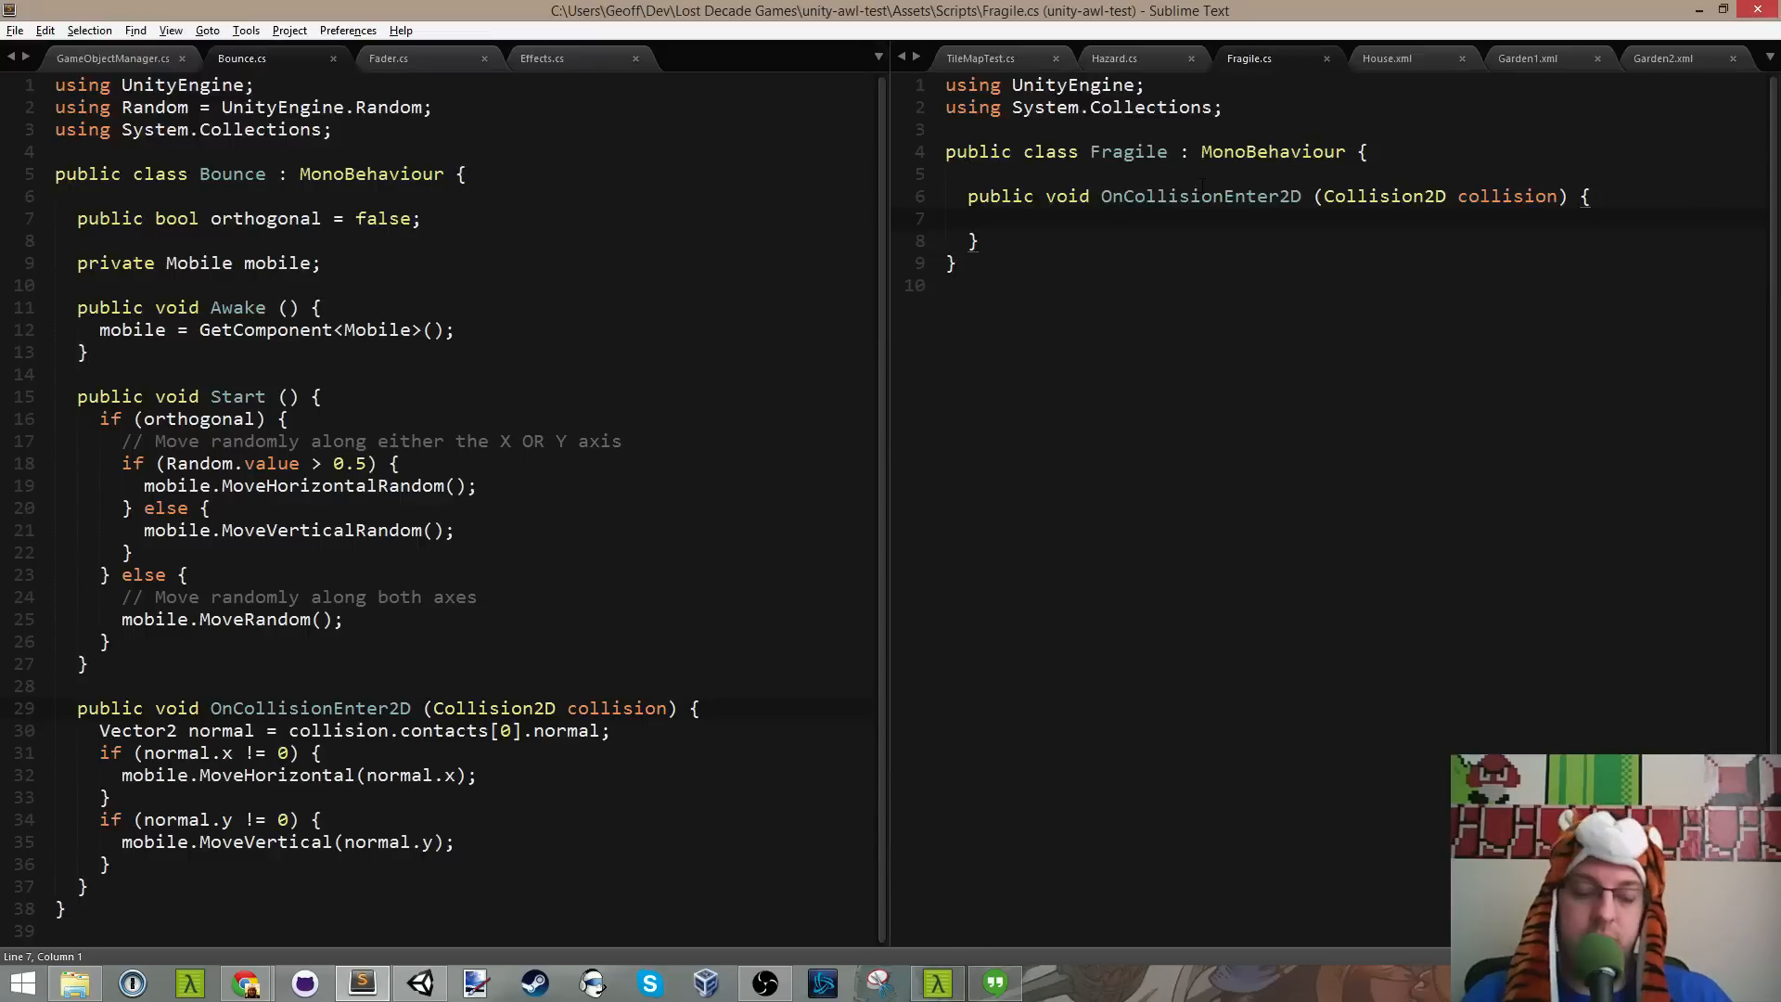
{"action": "key", "text": "ctrl+s"}
{"action": "key", "text": "Tab"}
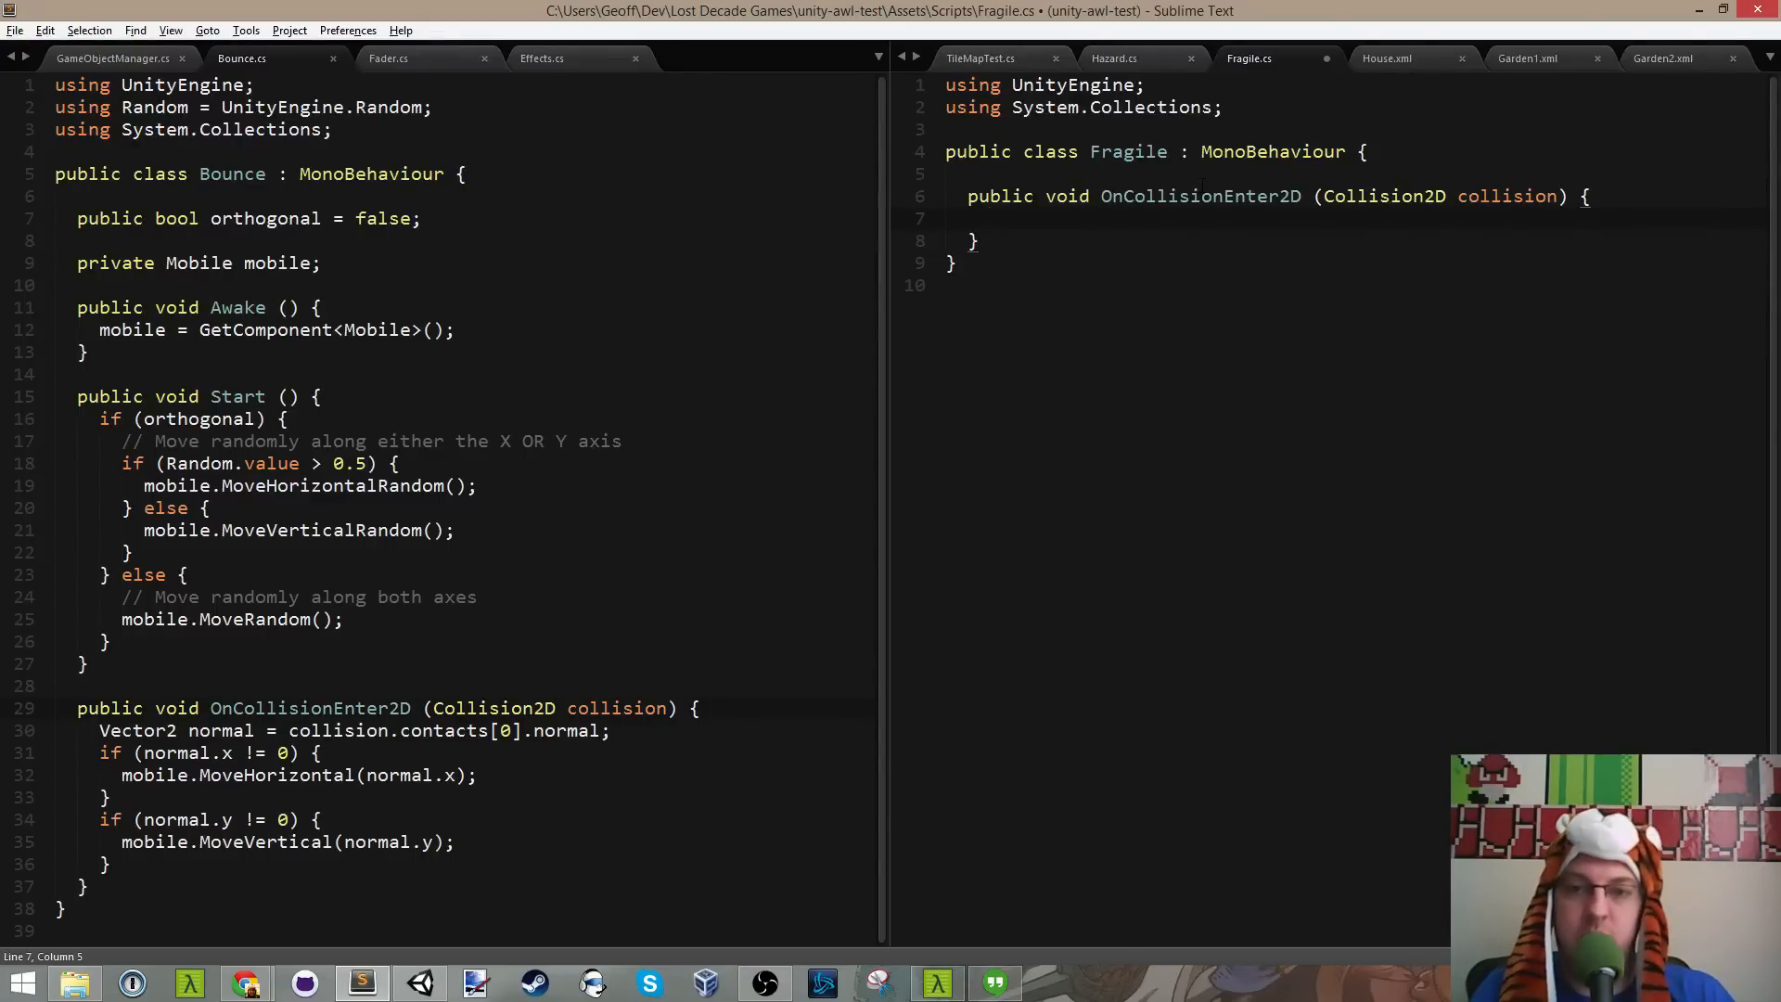
{"action": "key", "text": "ctrl+s"}
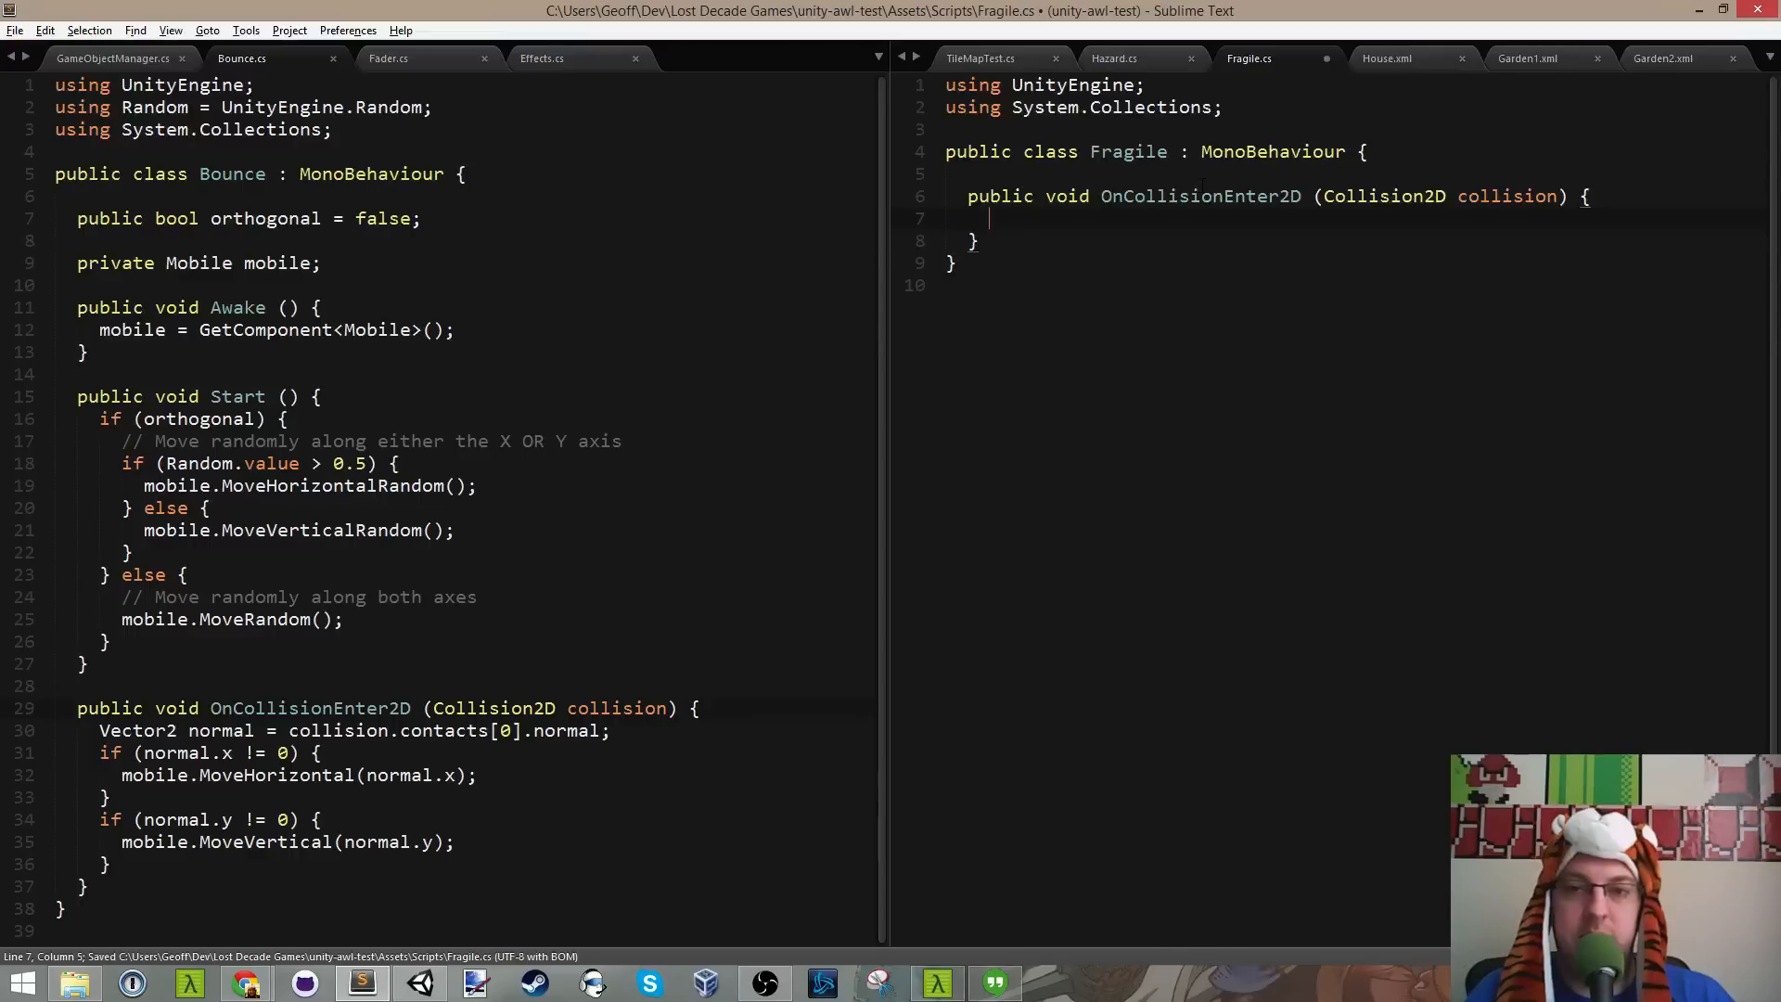
{"action": "type", "text": "De"}
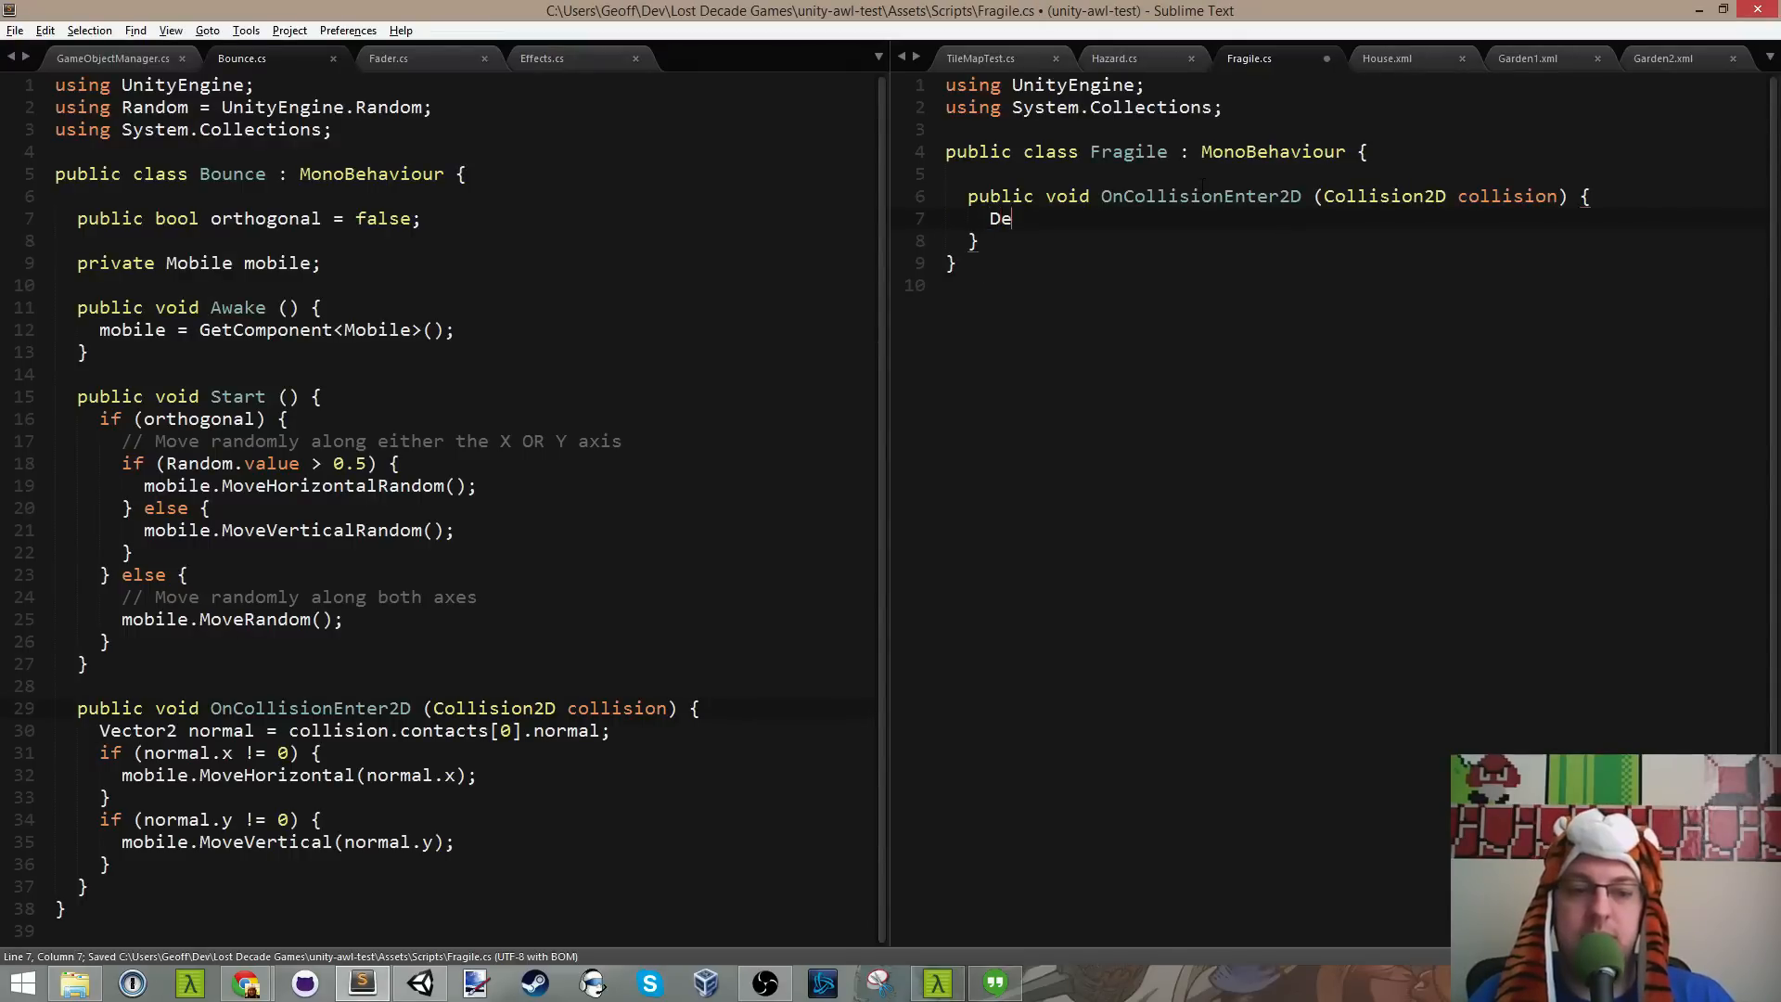
{"action": "type", "text": "stroy"}
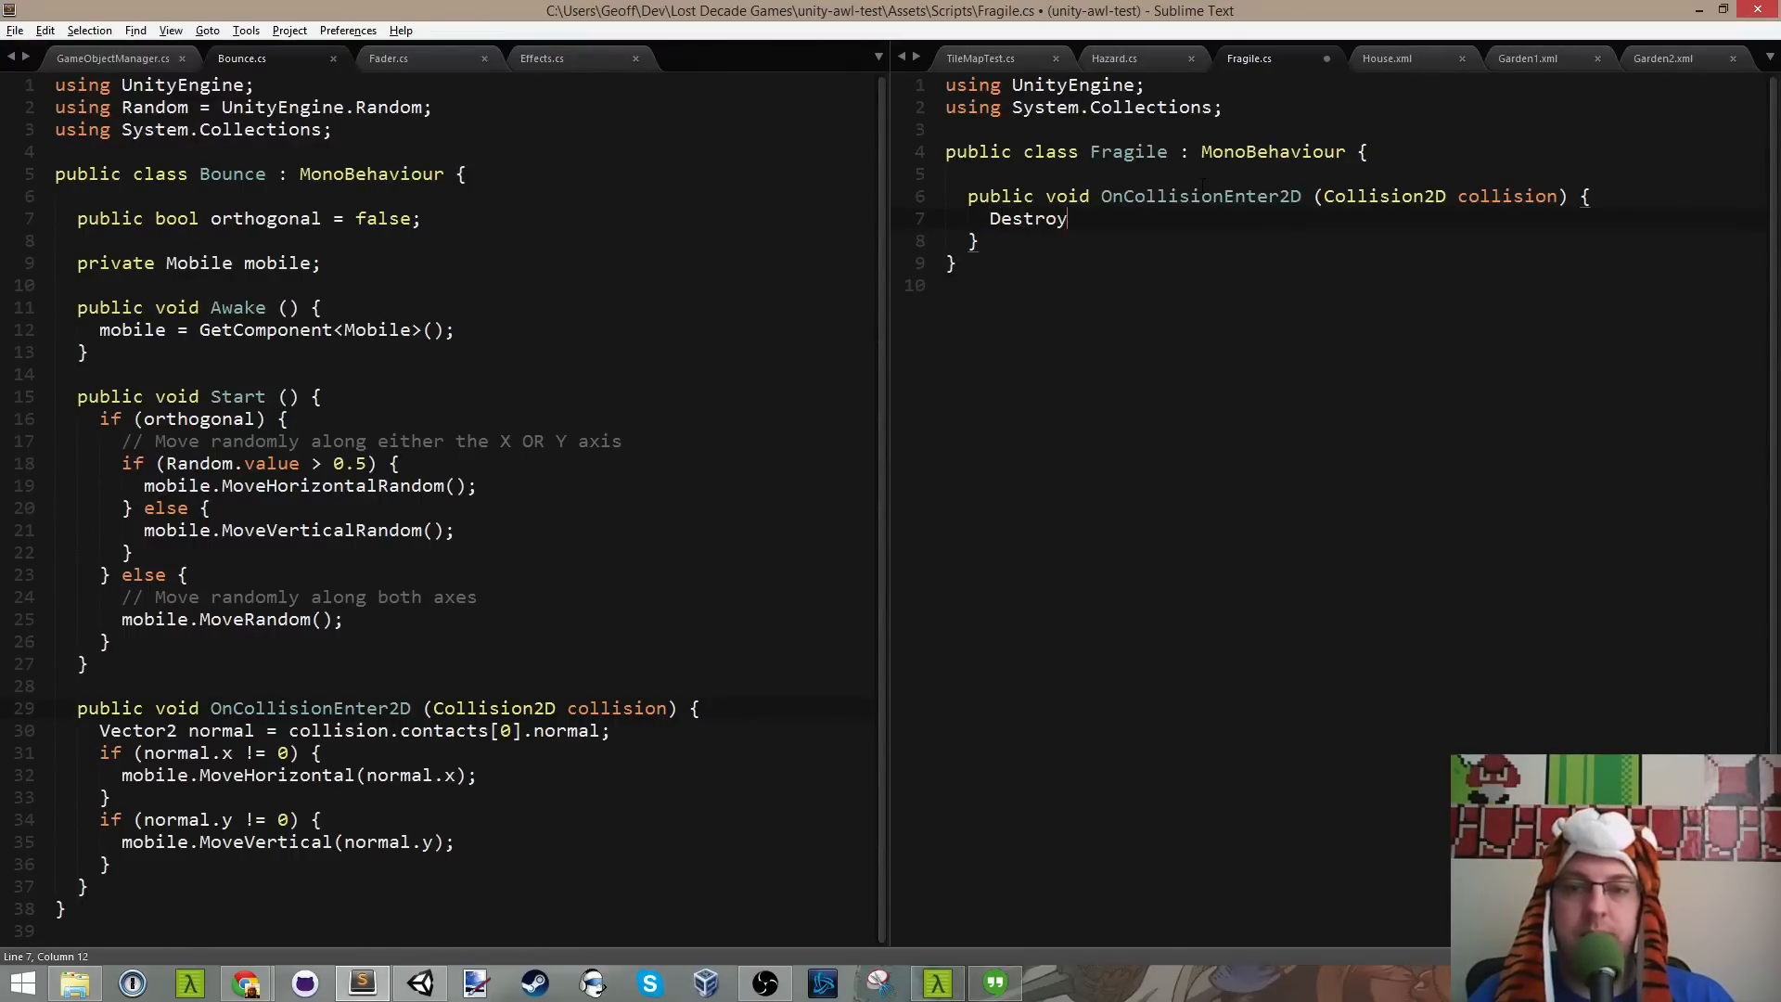
{"action": "type", "text": "(gameObject)"}
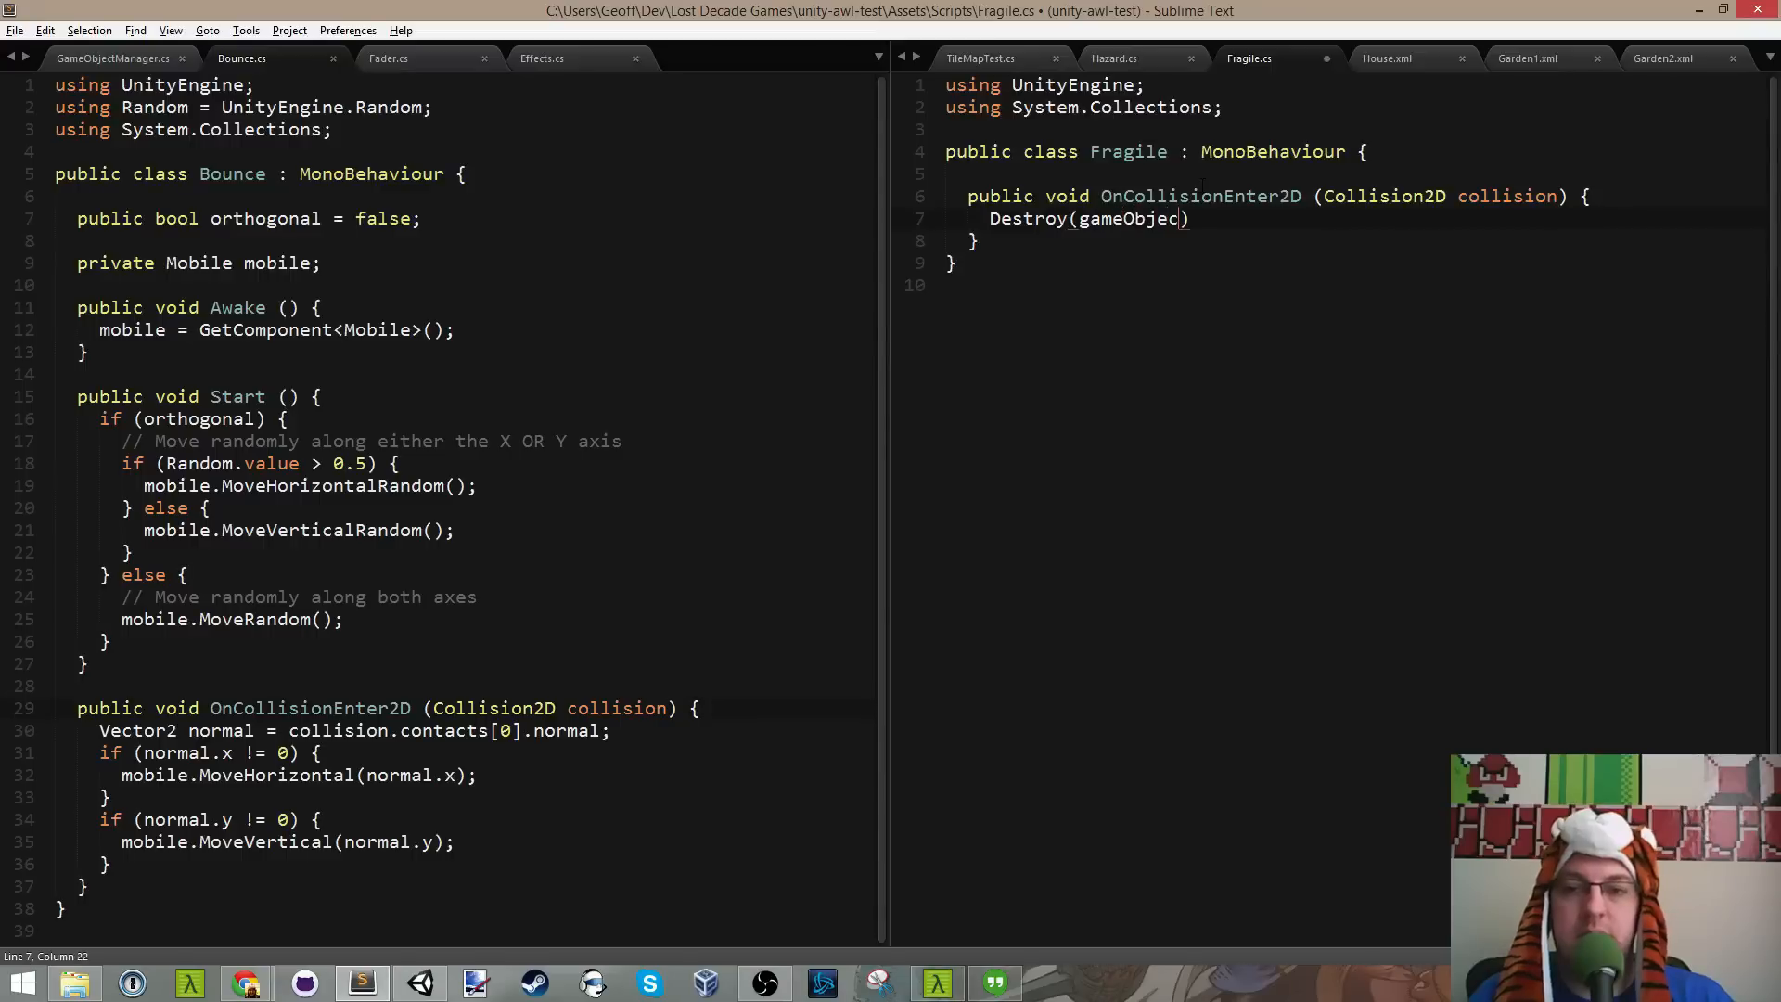
{"action": "type", "text": ";"}
{"action": "key", "text": "ctrl+s"}
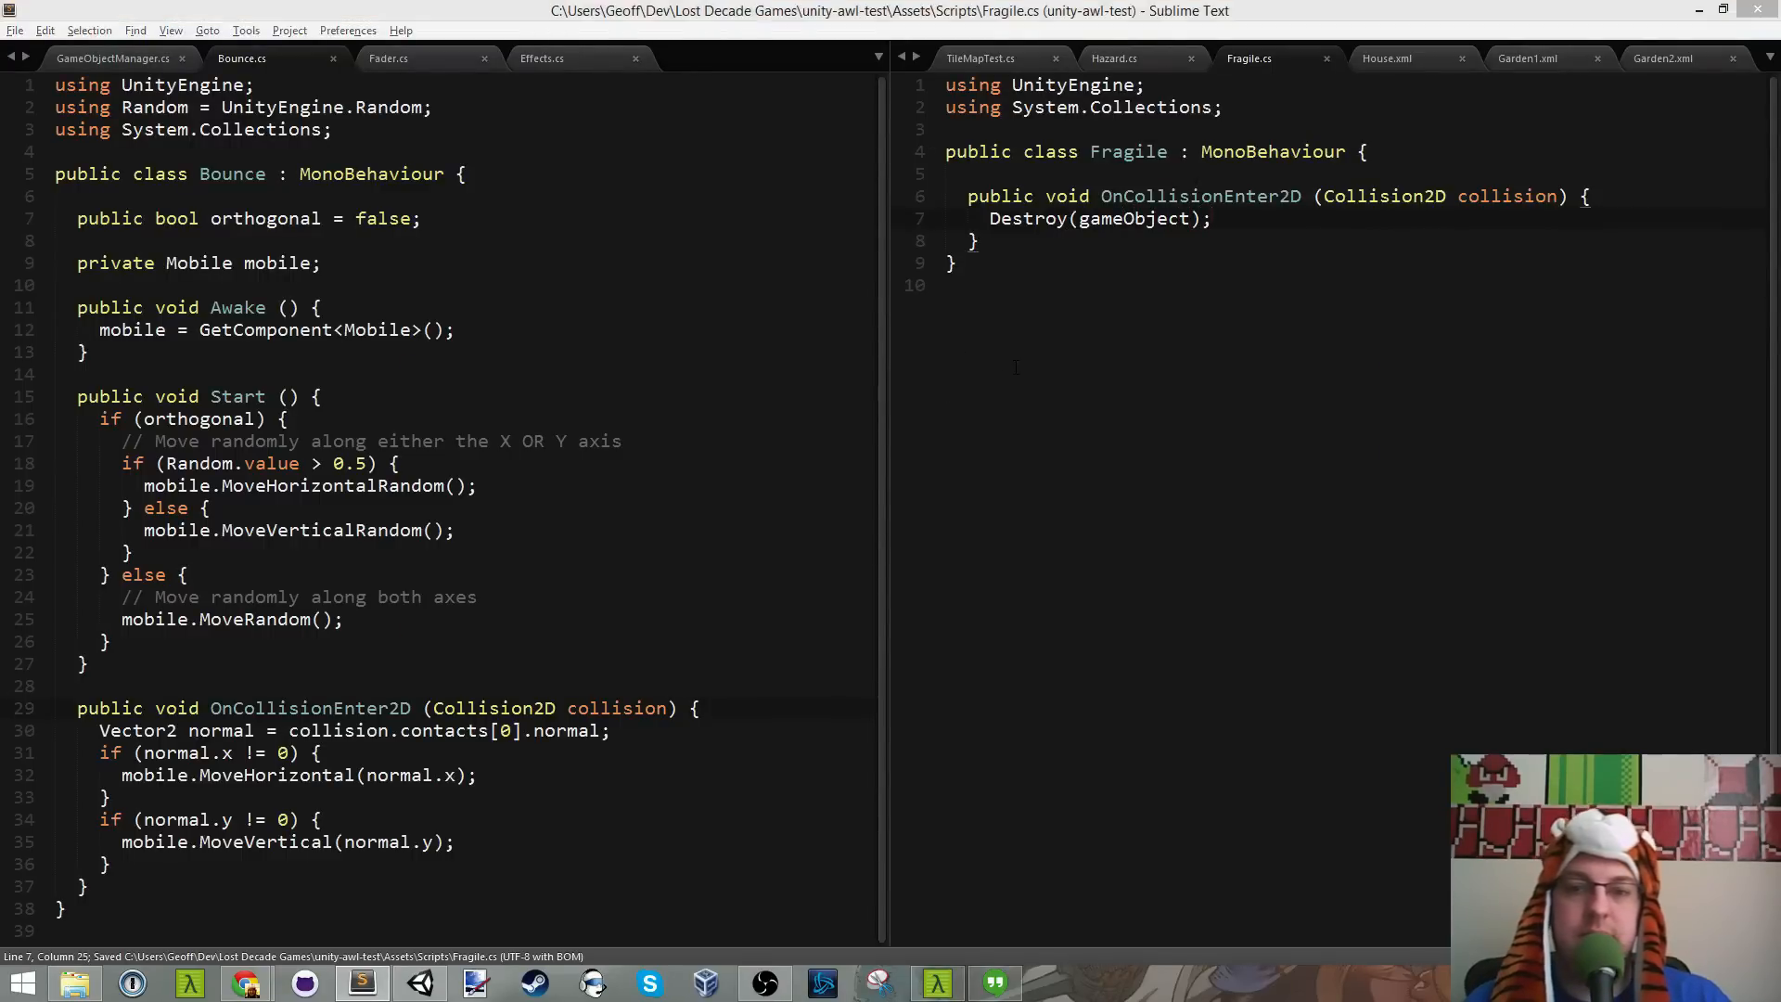
Step: Switch to Unity and add the Fragile script as a component to the Fireball prefab in the Projectiles folder
{"action": "key", "text": "alt+Tab"}
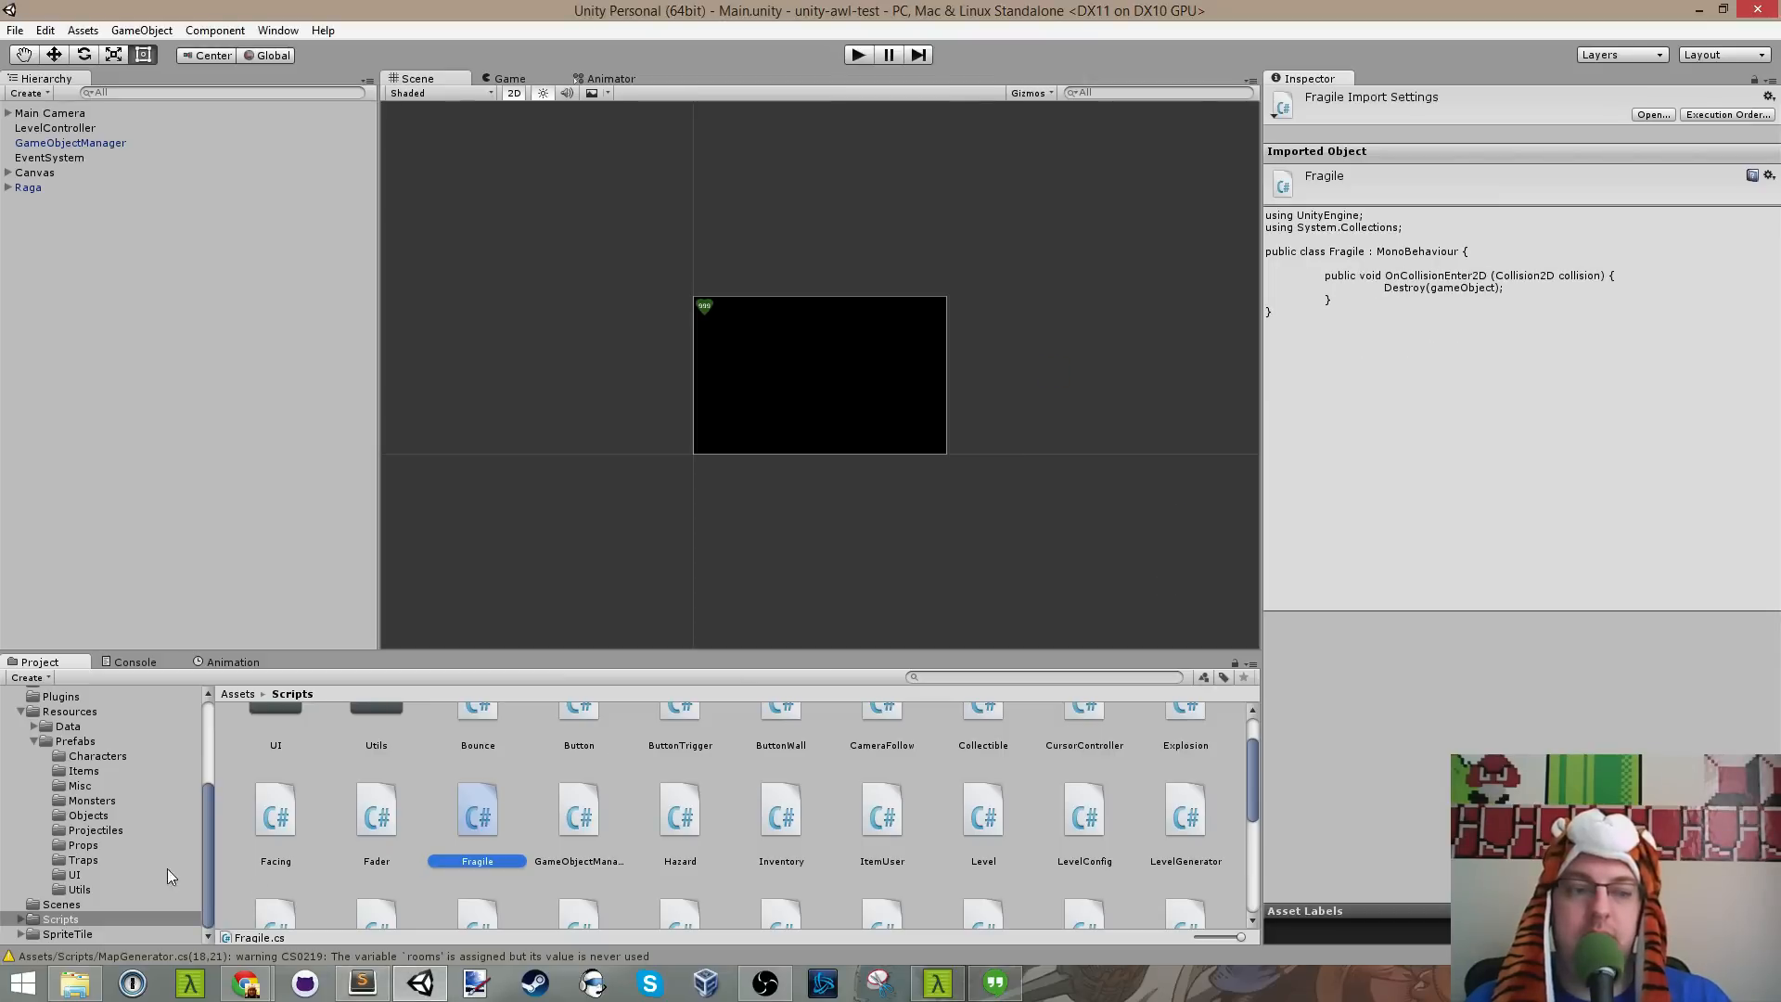
{"action": "left_click", "coordinate": [110, 831]}
{"action": "left_click", "coordinate": [242, 766]}
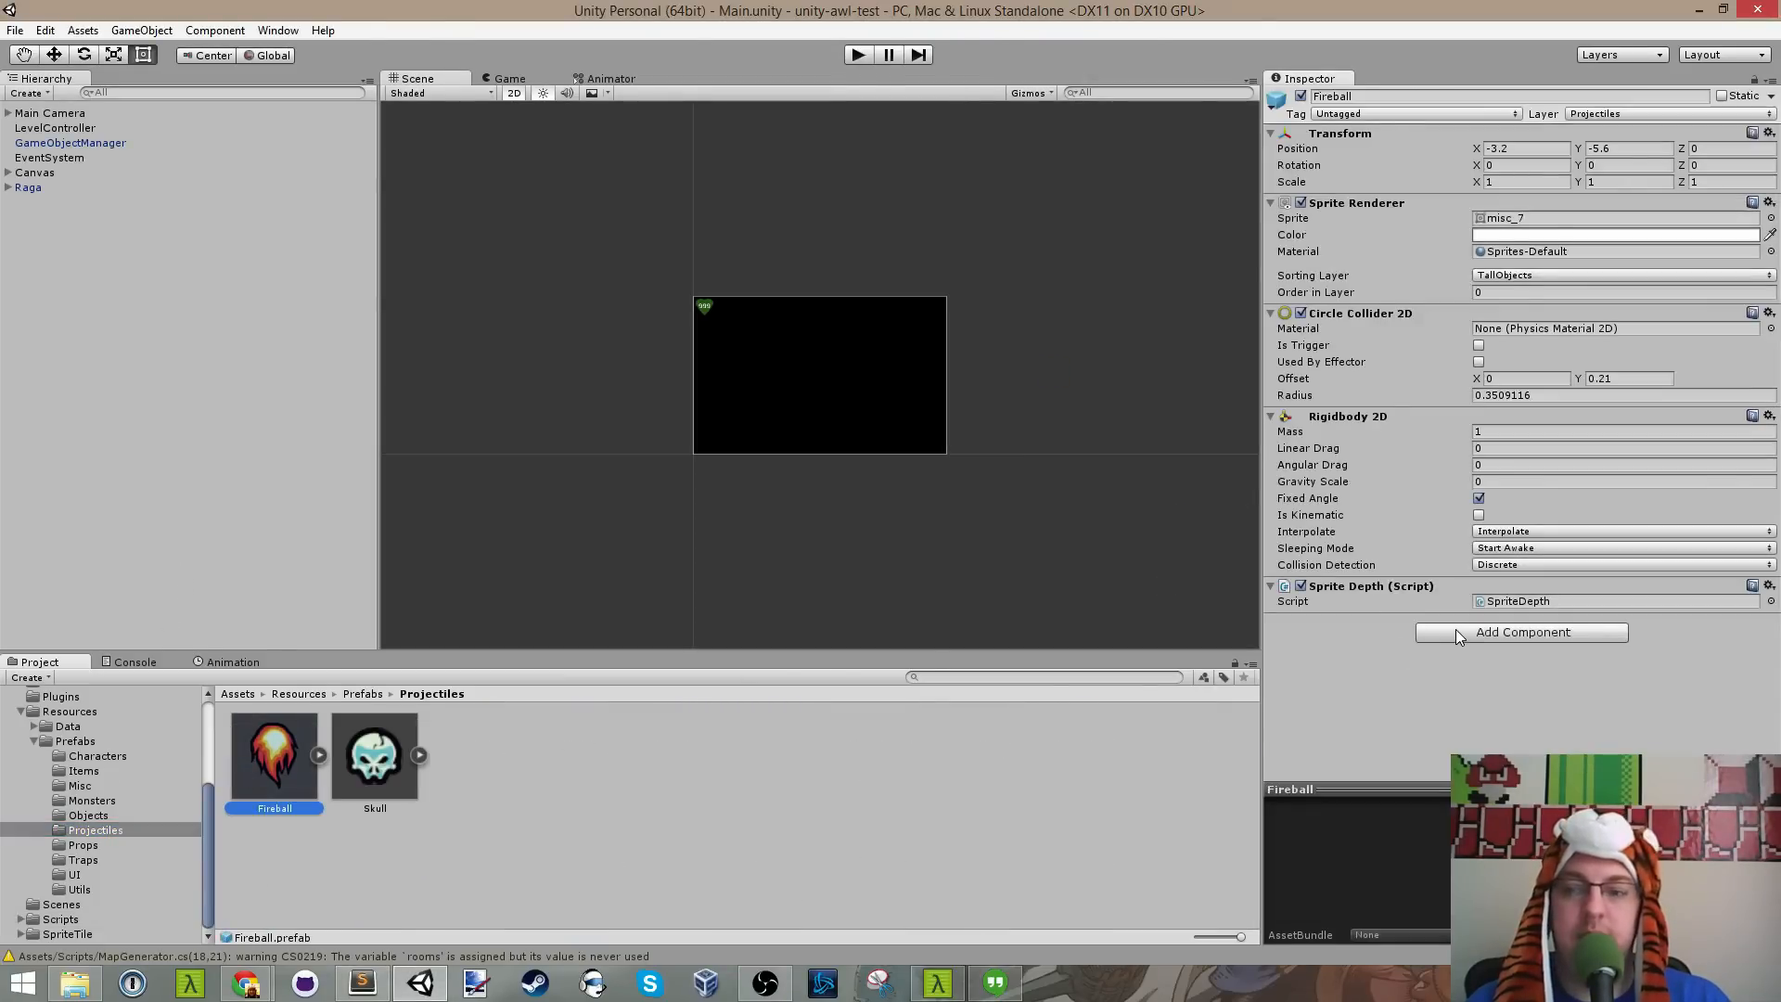
{"action": "left_click", "coordinate": [1456, 632]}
{"action": "type", "text": "frag"}
{"action": "key", "text": "Return"}
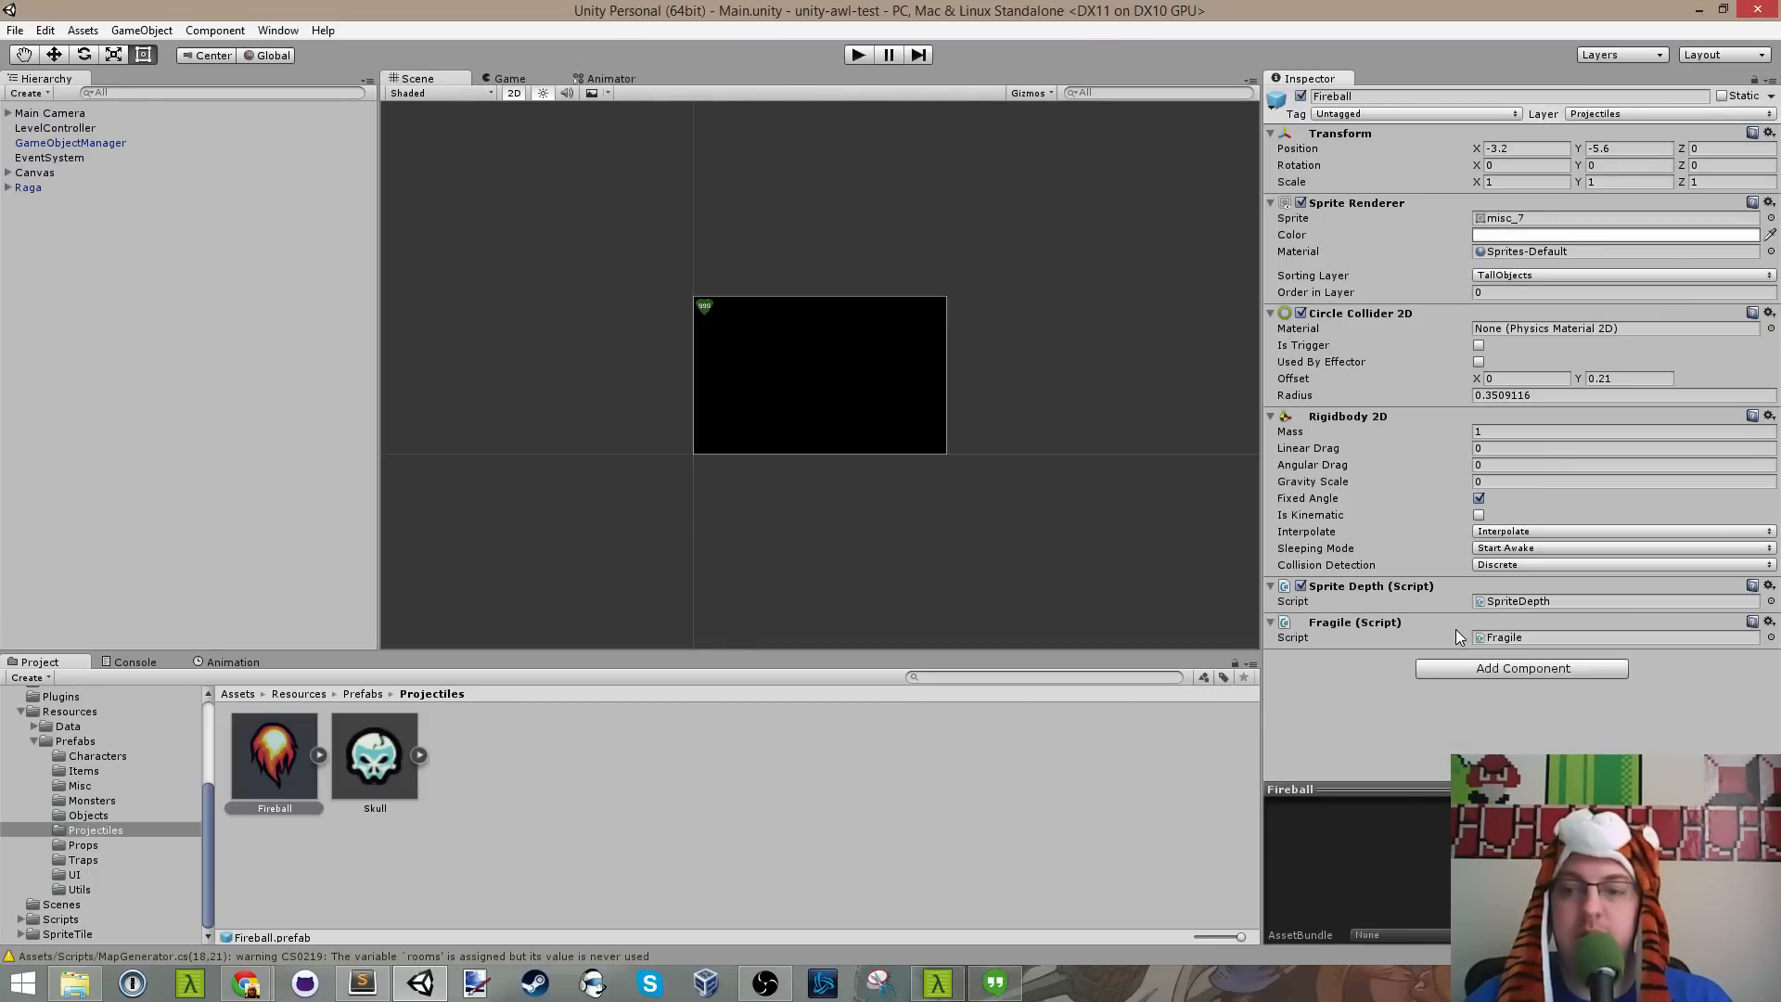
Step: Start play mode, walk the cat down to the lower room, collect the scroll and cast its fireball
{"action": "left_click", "coordinate": [856, 56]}
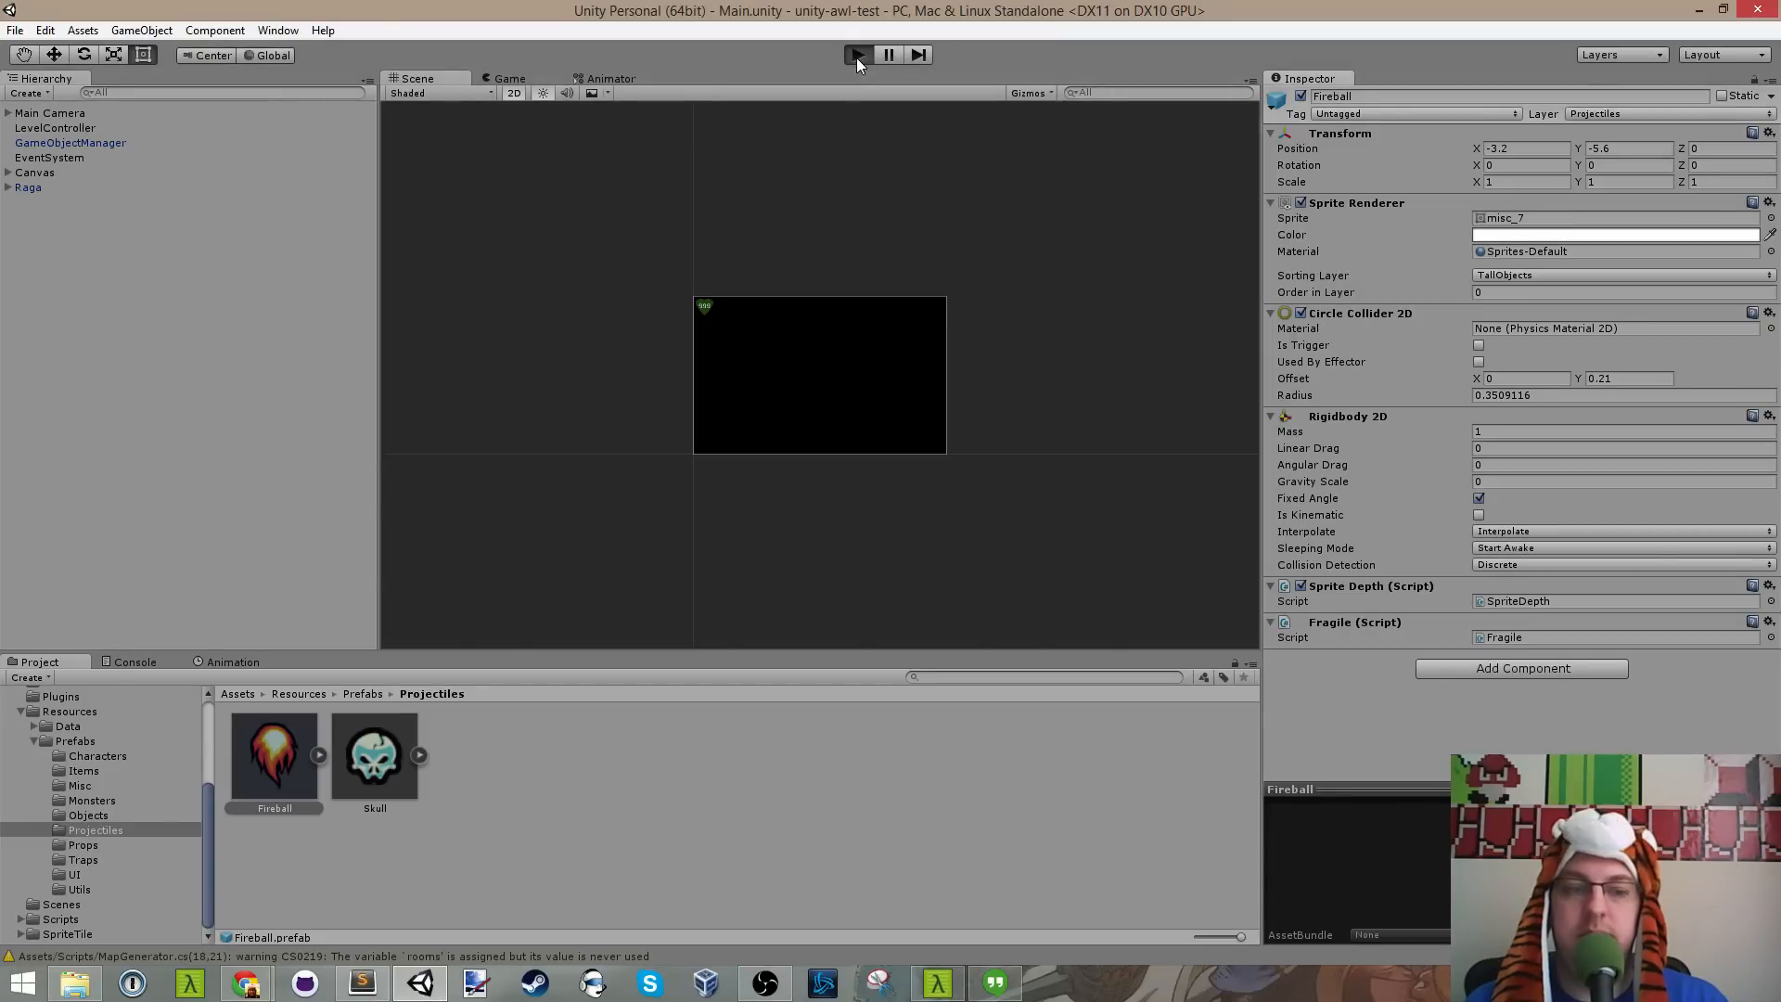
{"action": "key", "text": "s"}
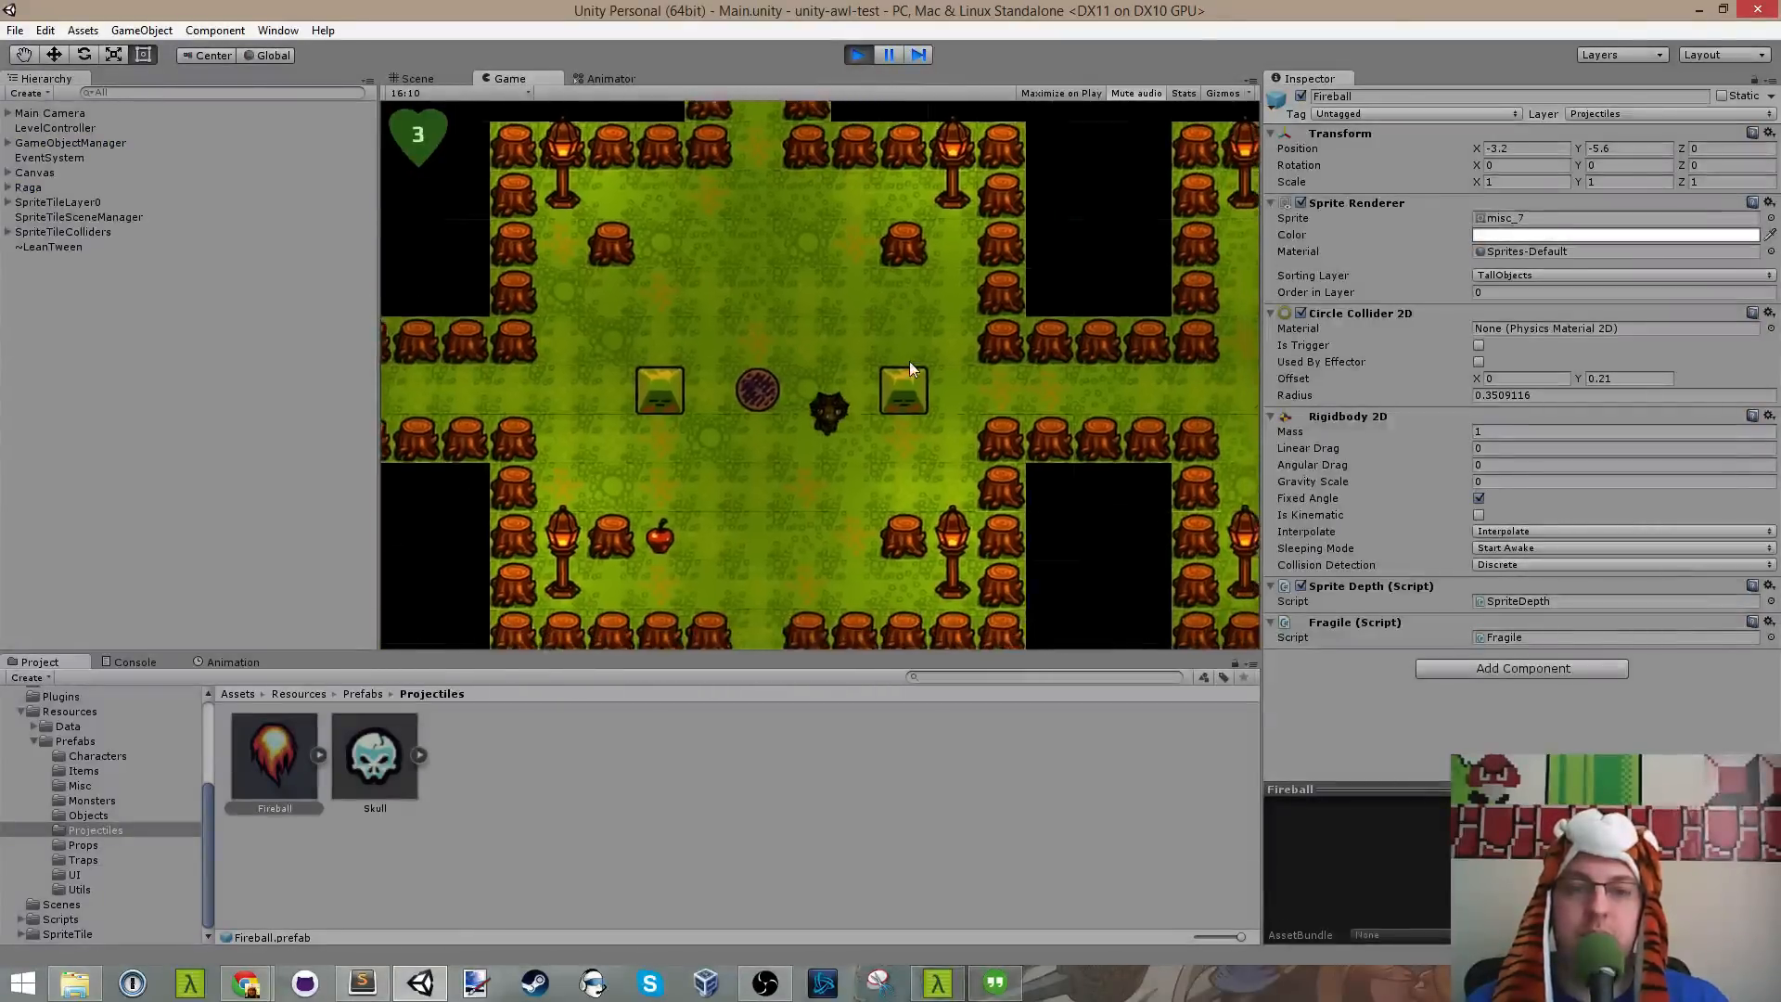
{"action": "key", "text": "a"}
{"action": "key", "text": "s"}
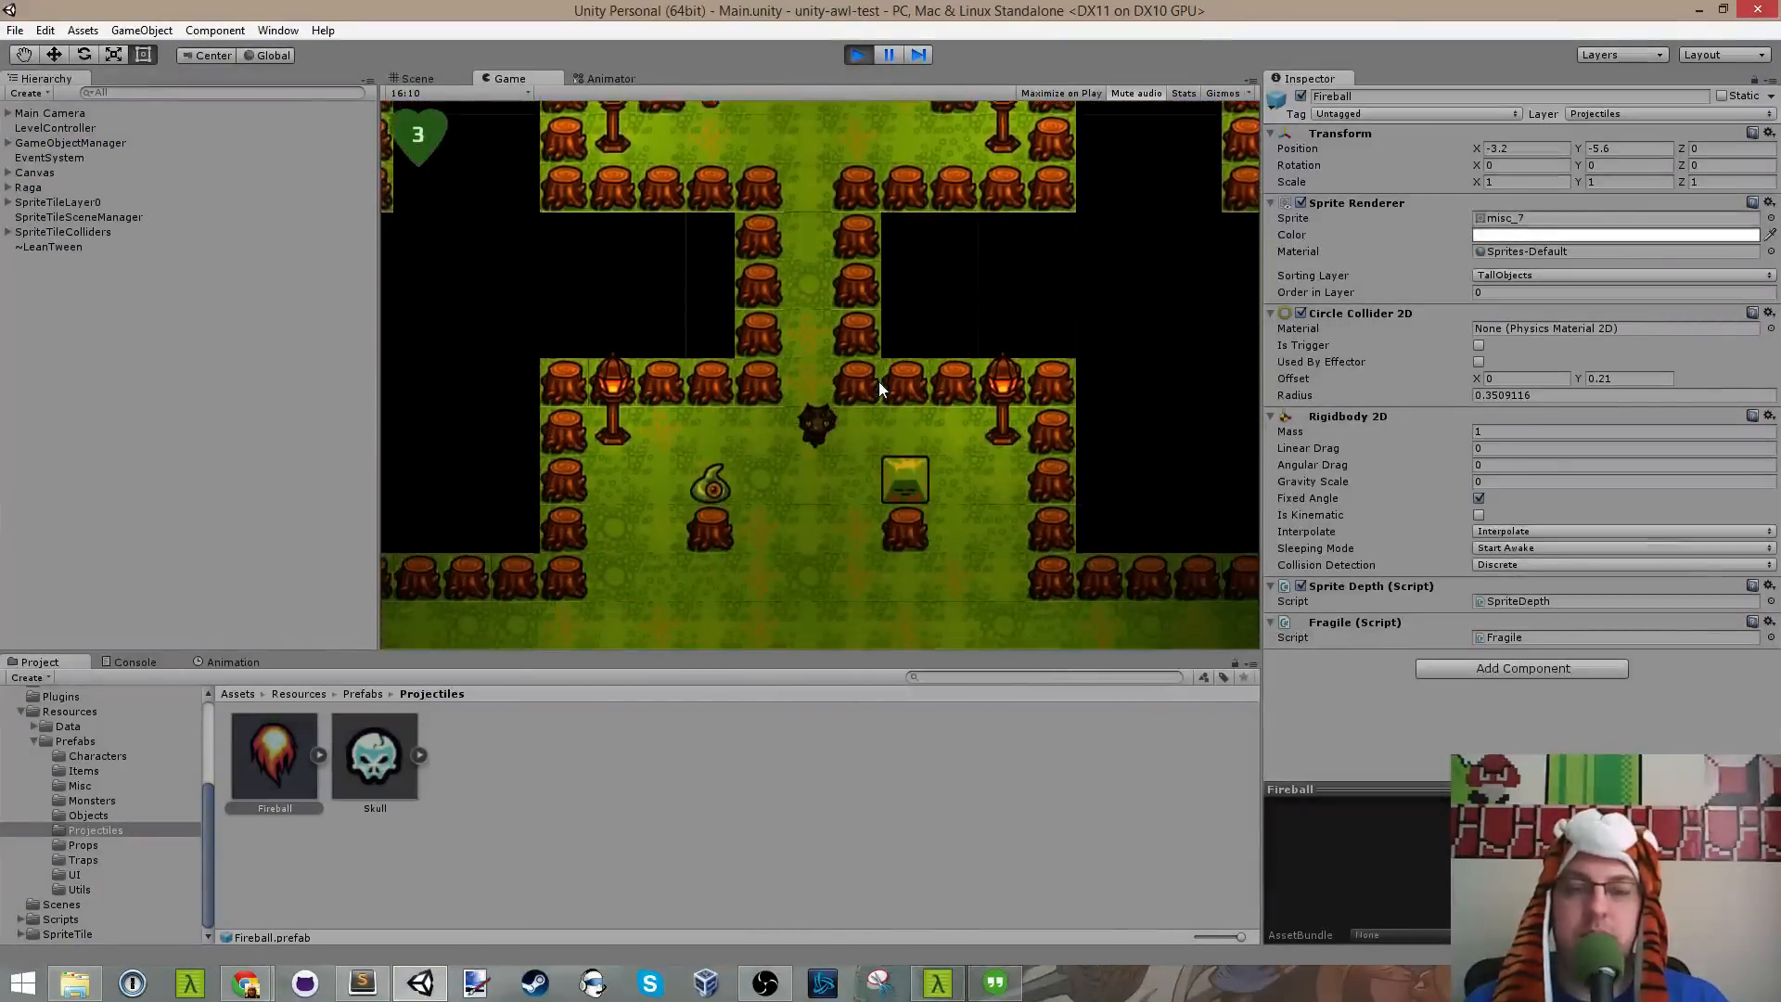
{"action": "key", "text": "d"}
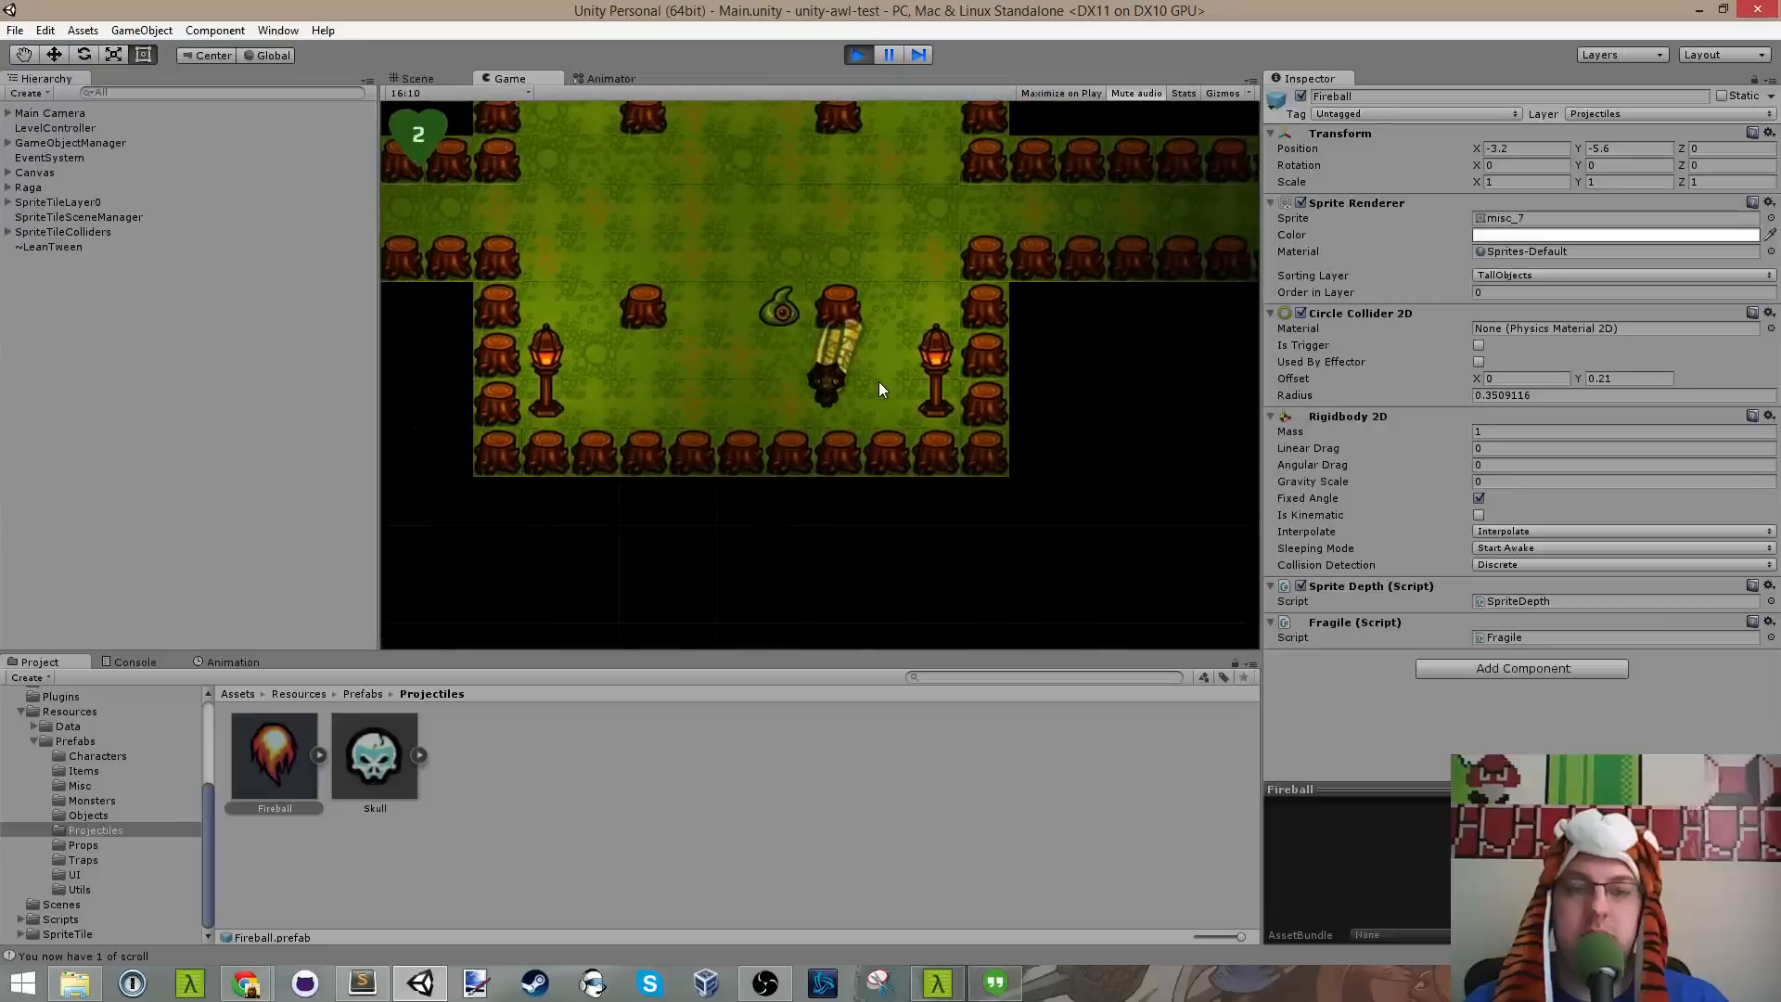
{"action": "key", "text": "a"}
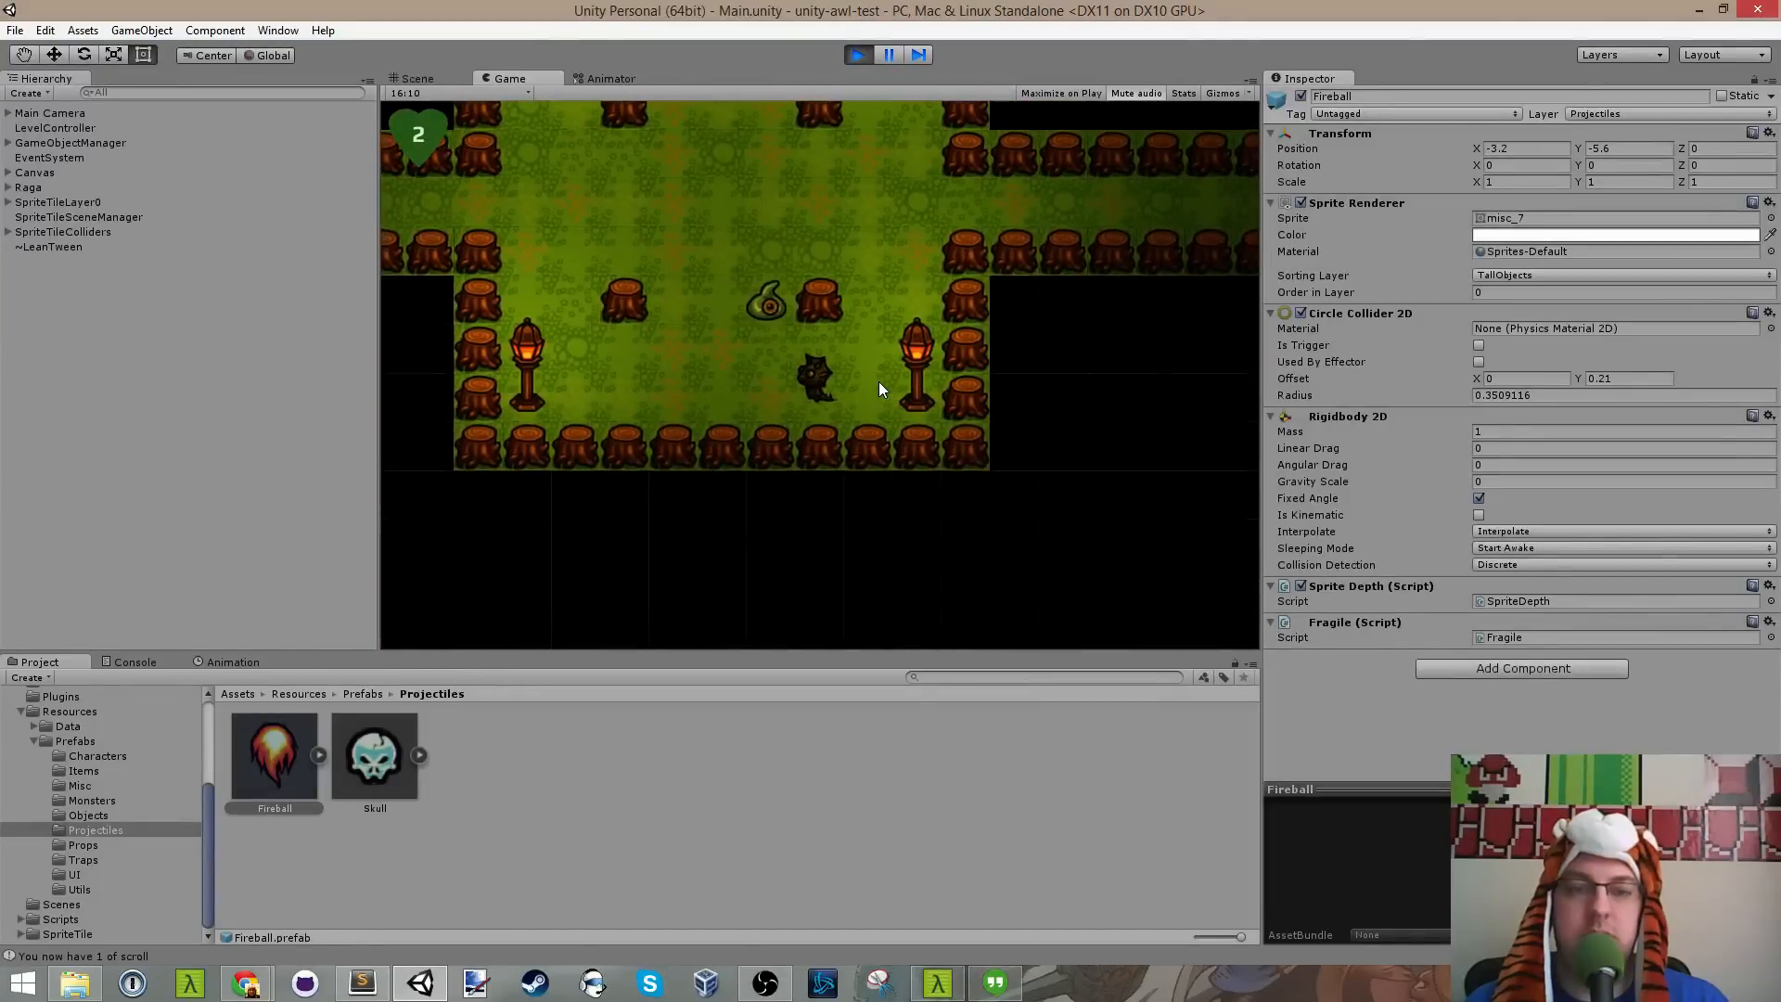
{"action": "left_click", "coordinate": [763, 383]}
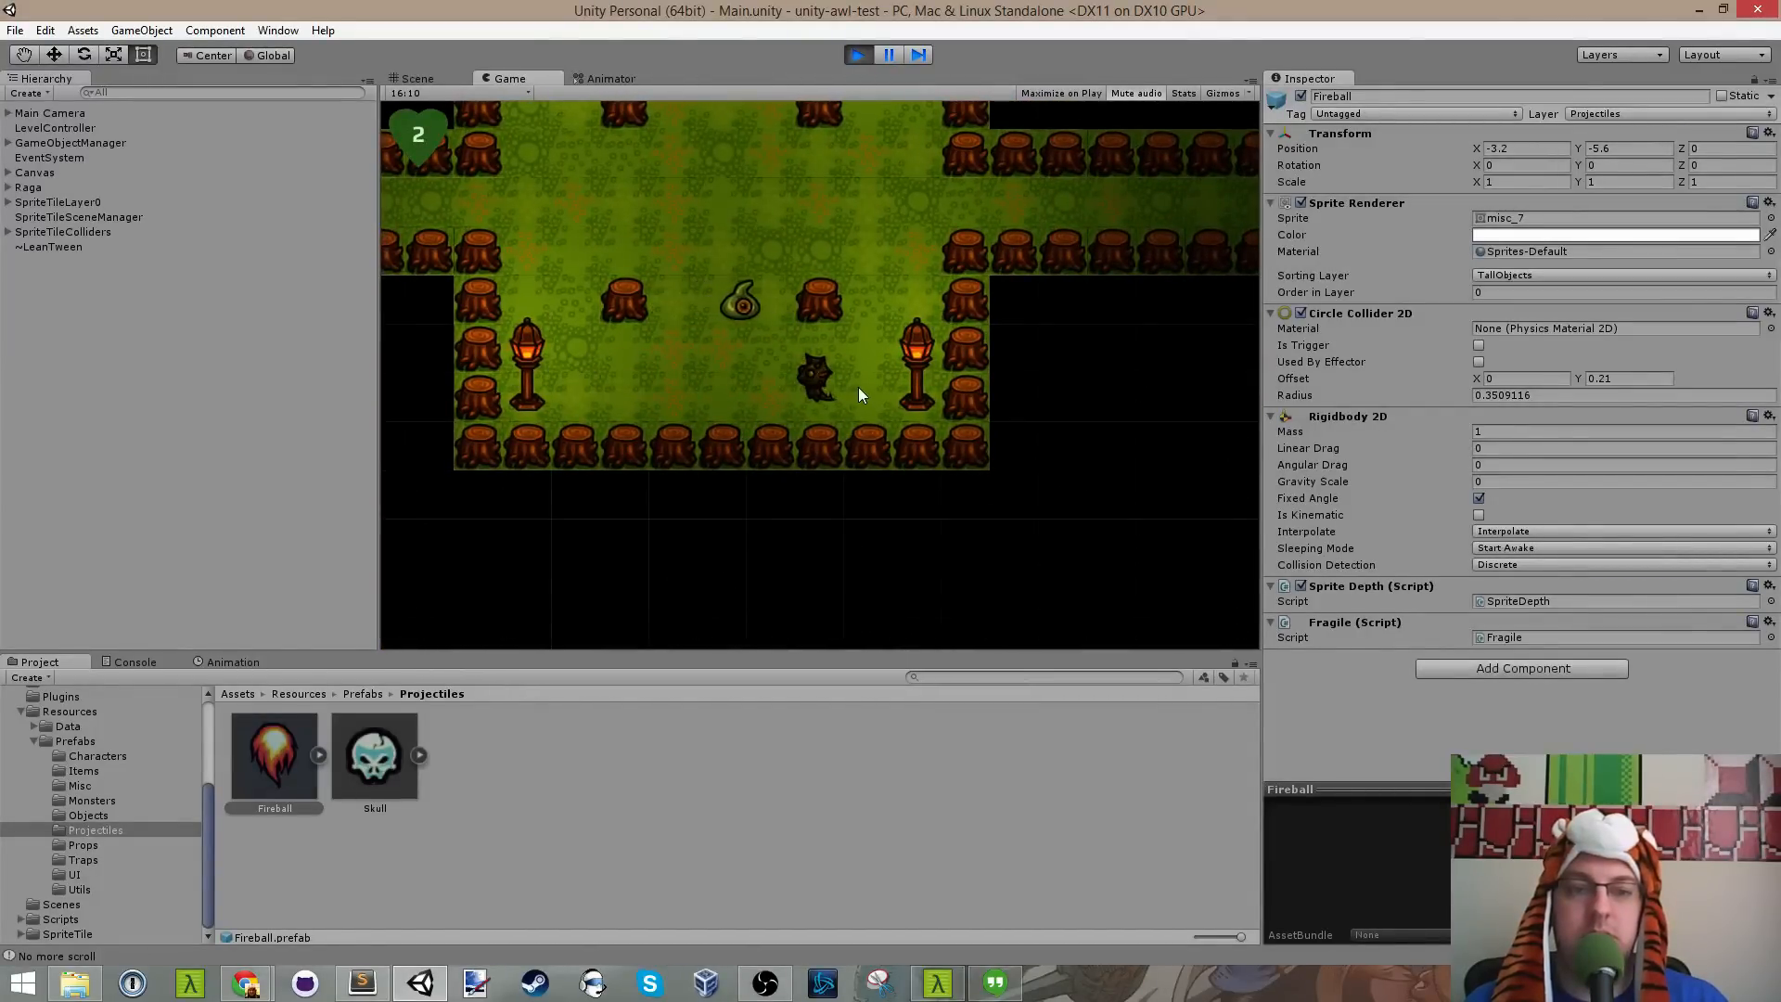
Step: Walk the cat out of the lower room and through the corridors to the room containing another scroll
{"action": "key", "text": "w"}
{"action": "key", "text": "d"}
{"action": "key", "text": "s"}
{"action": "key", "text": "a"}
{"action": "key", "text": "a"}
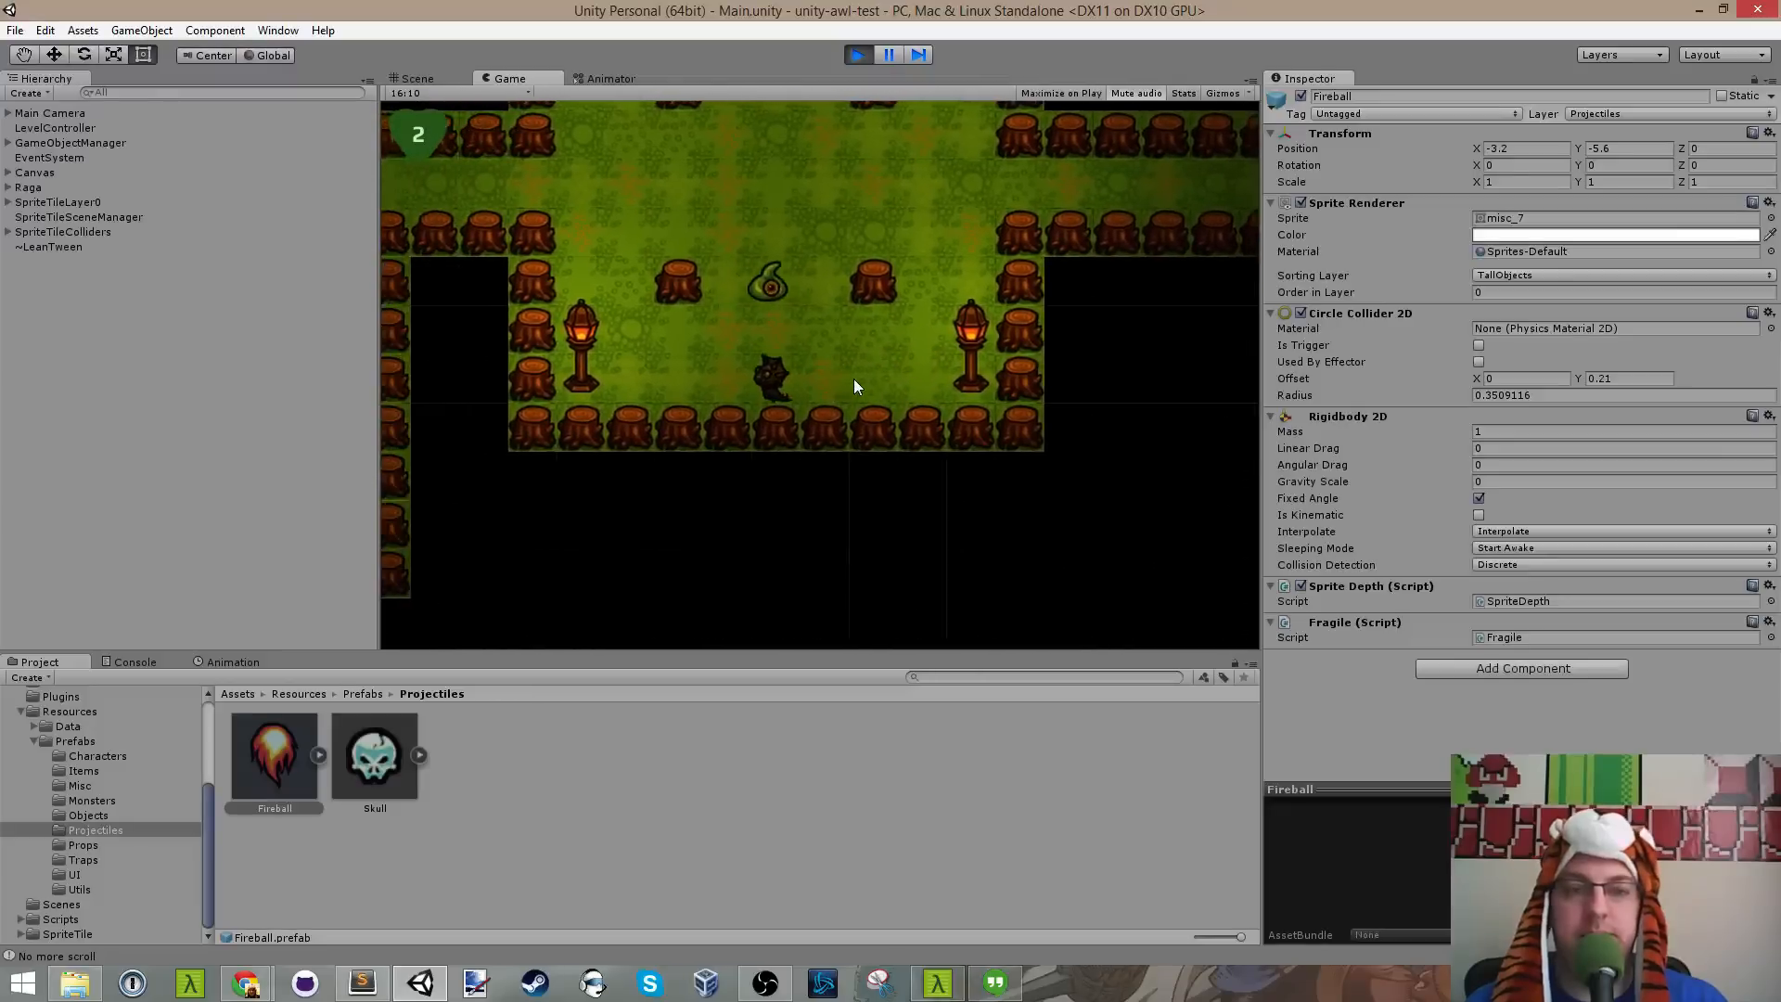
{"action": "key", "text": "d"}
{"action": "key", "text": "w"}
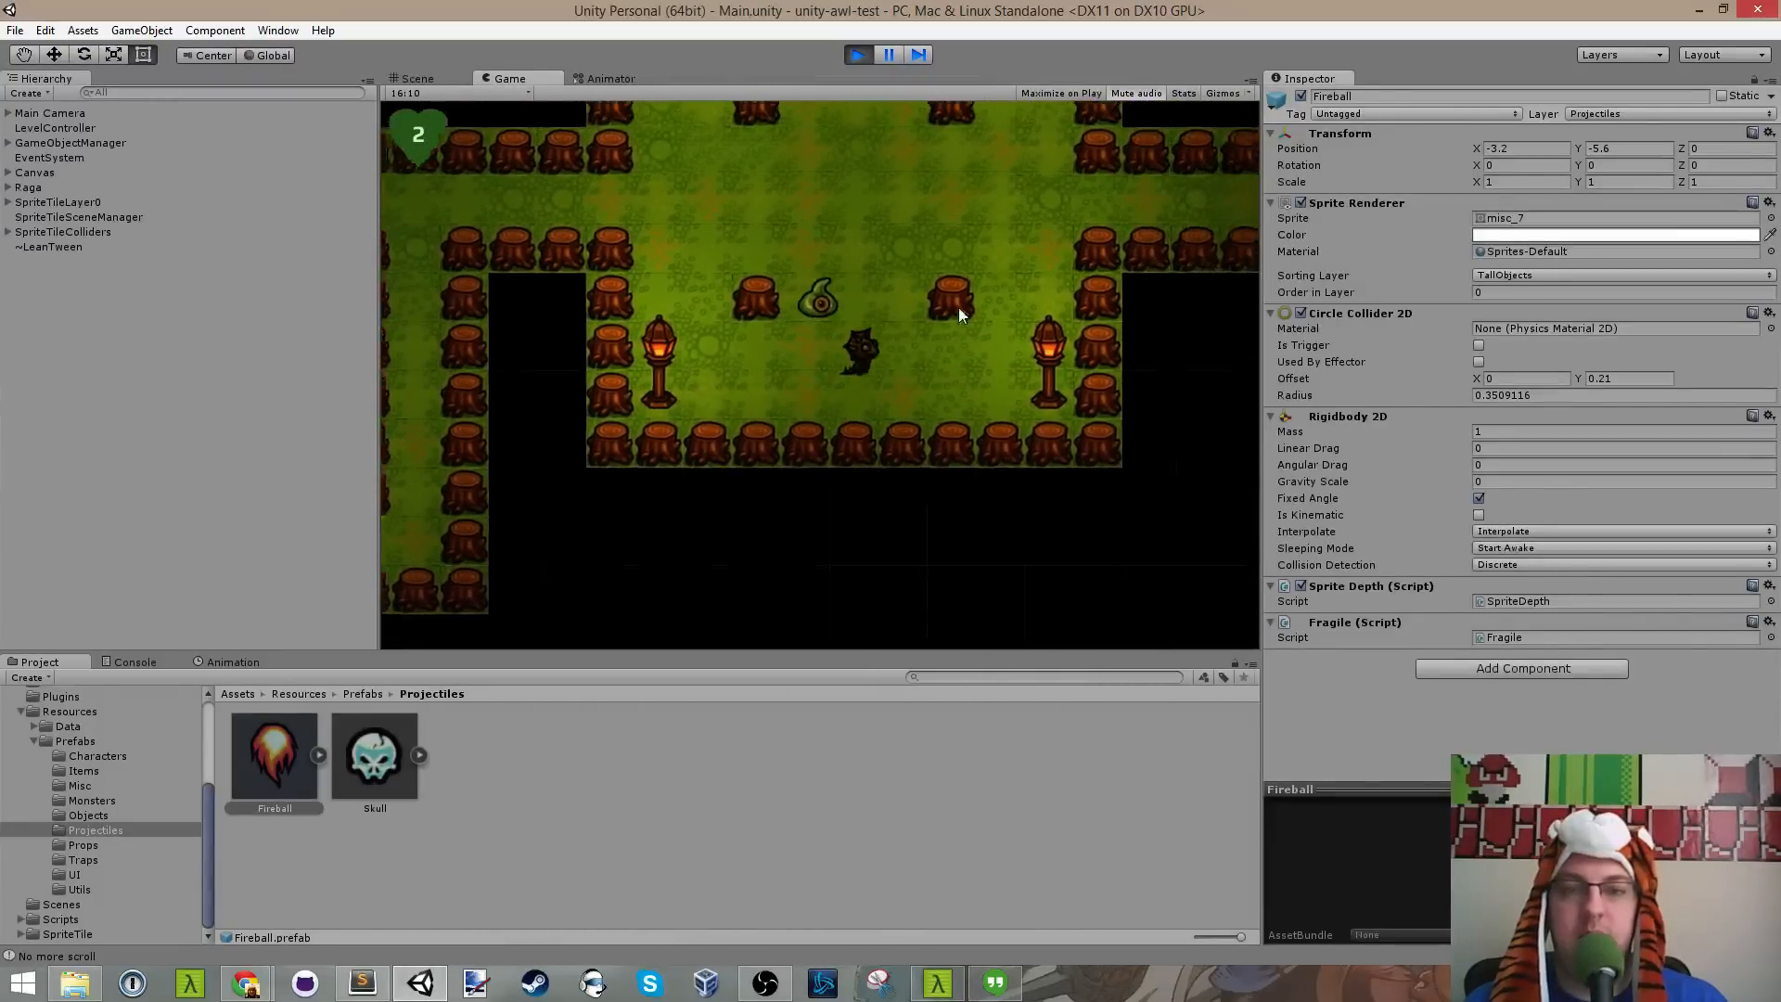
{"action": "key", "text": "d"}
{"action": "key", "text": "d"}
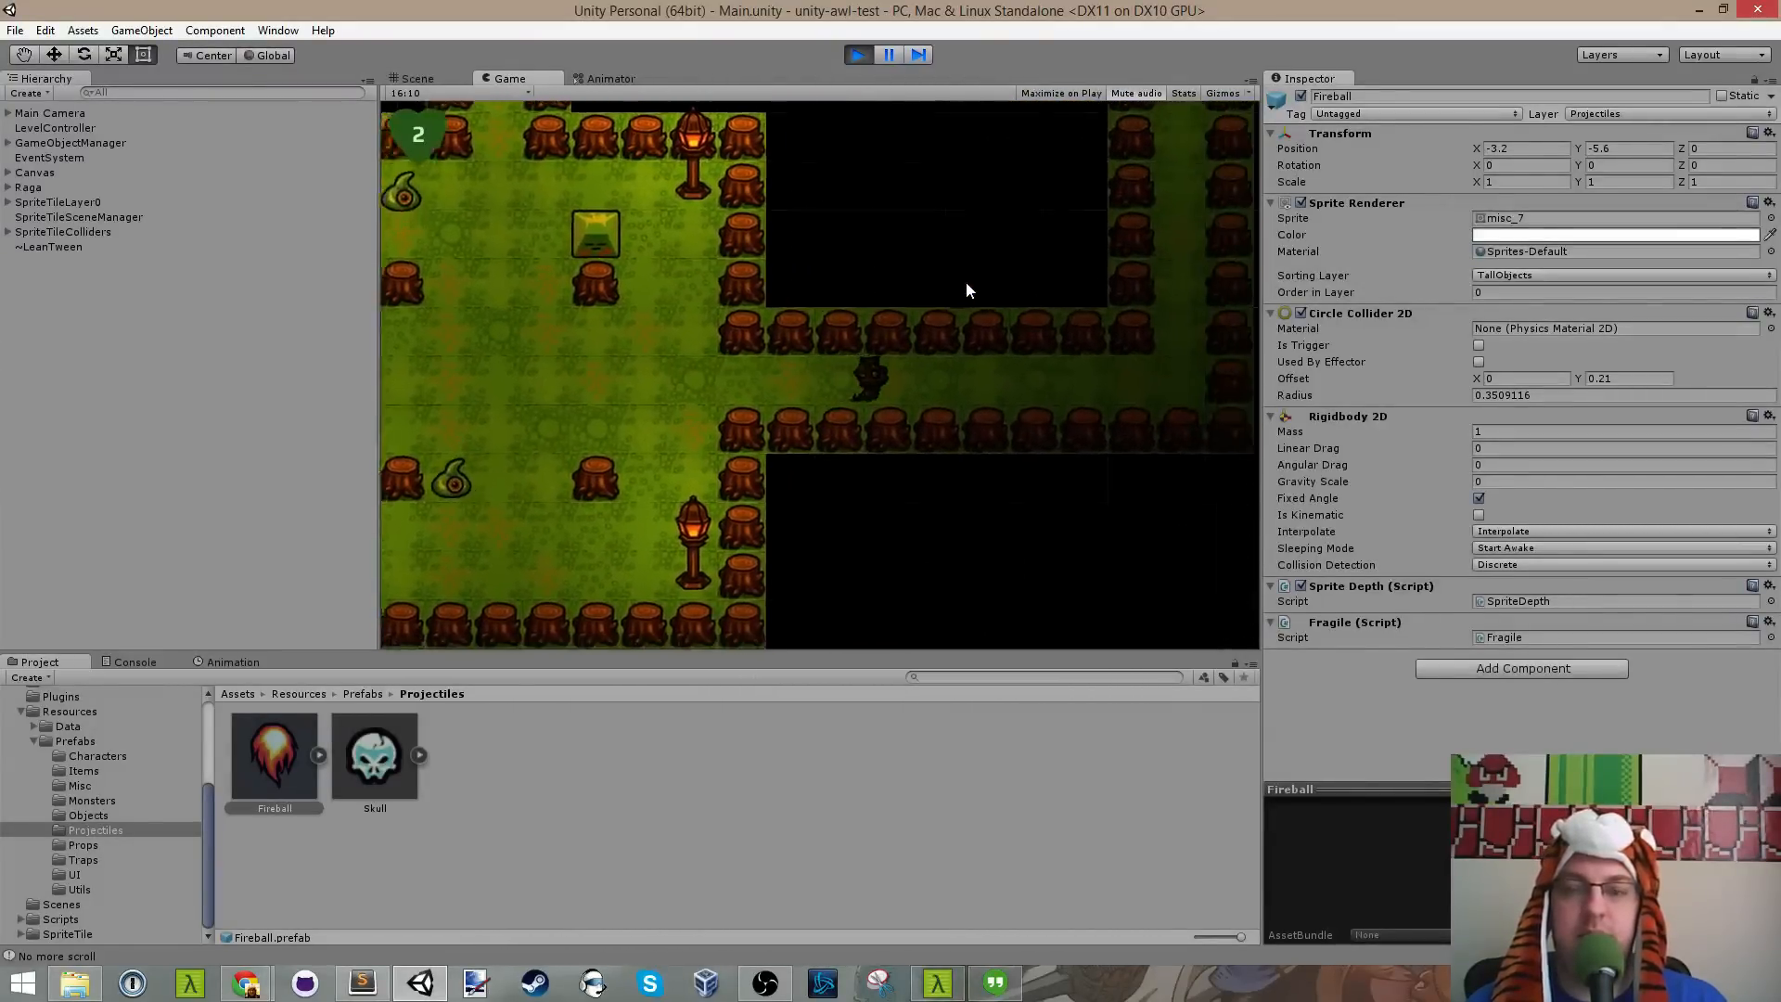
{"action": "key", "text": "w"}
{"action": "key", "text": "w"}
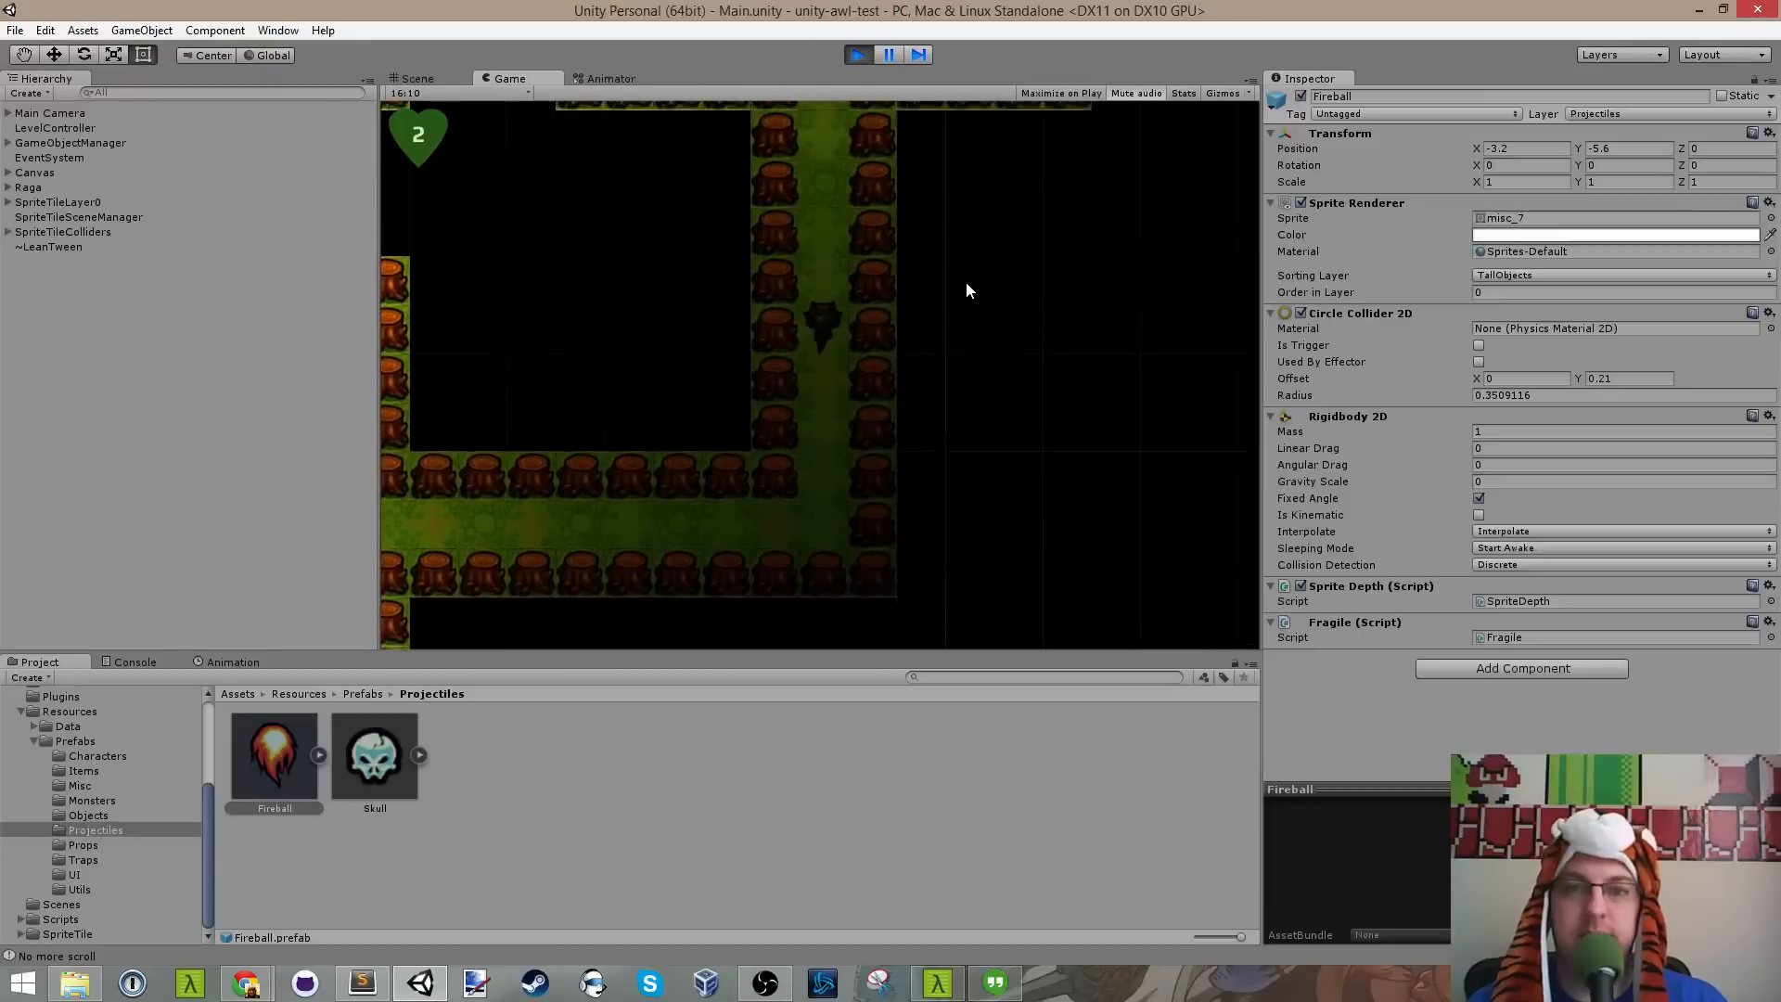
{"action": "key", "text": "w"}
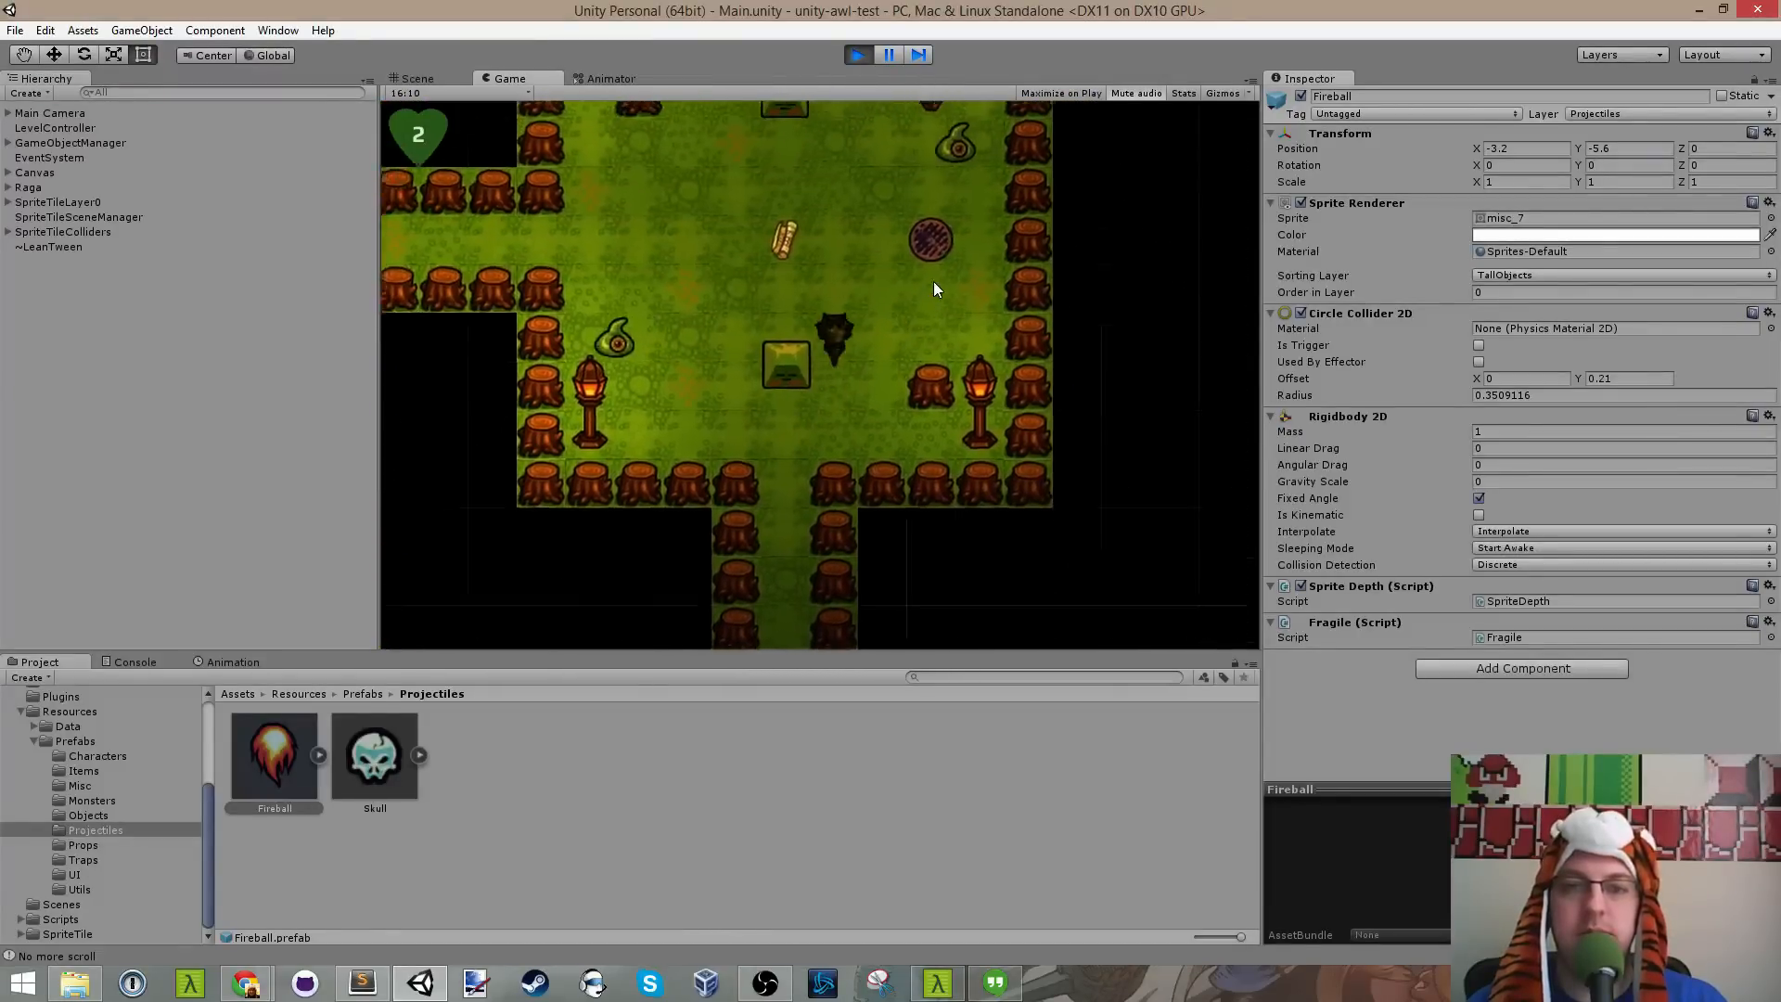
Step: Collect the scroll in this room and fire another fireball to test its collision behaviour
{"action": "key", "text": "a"}
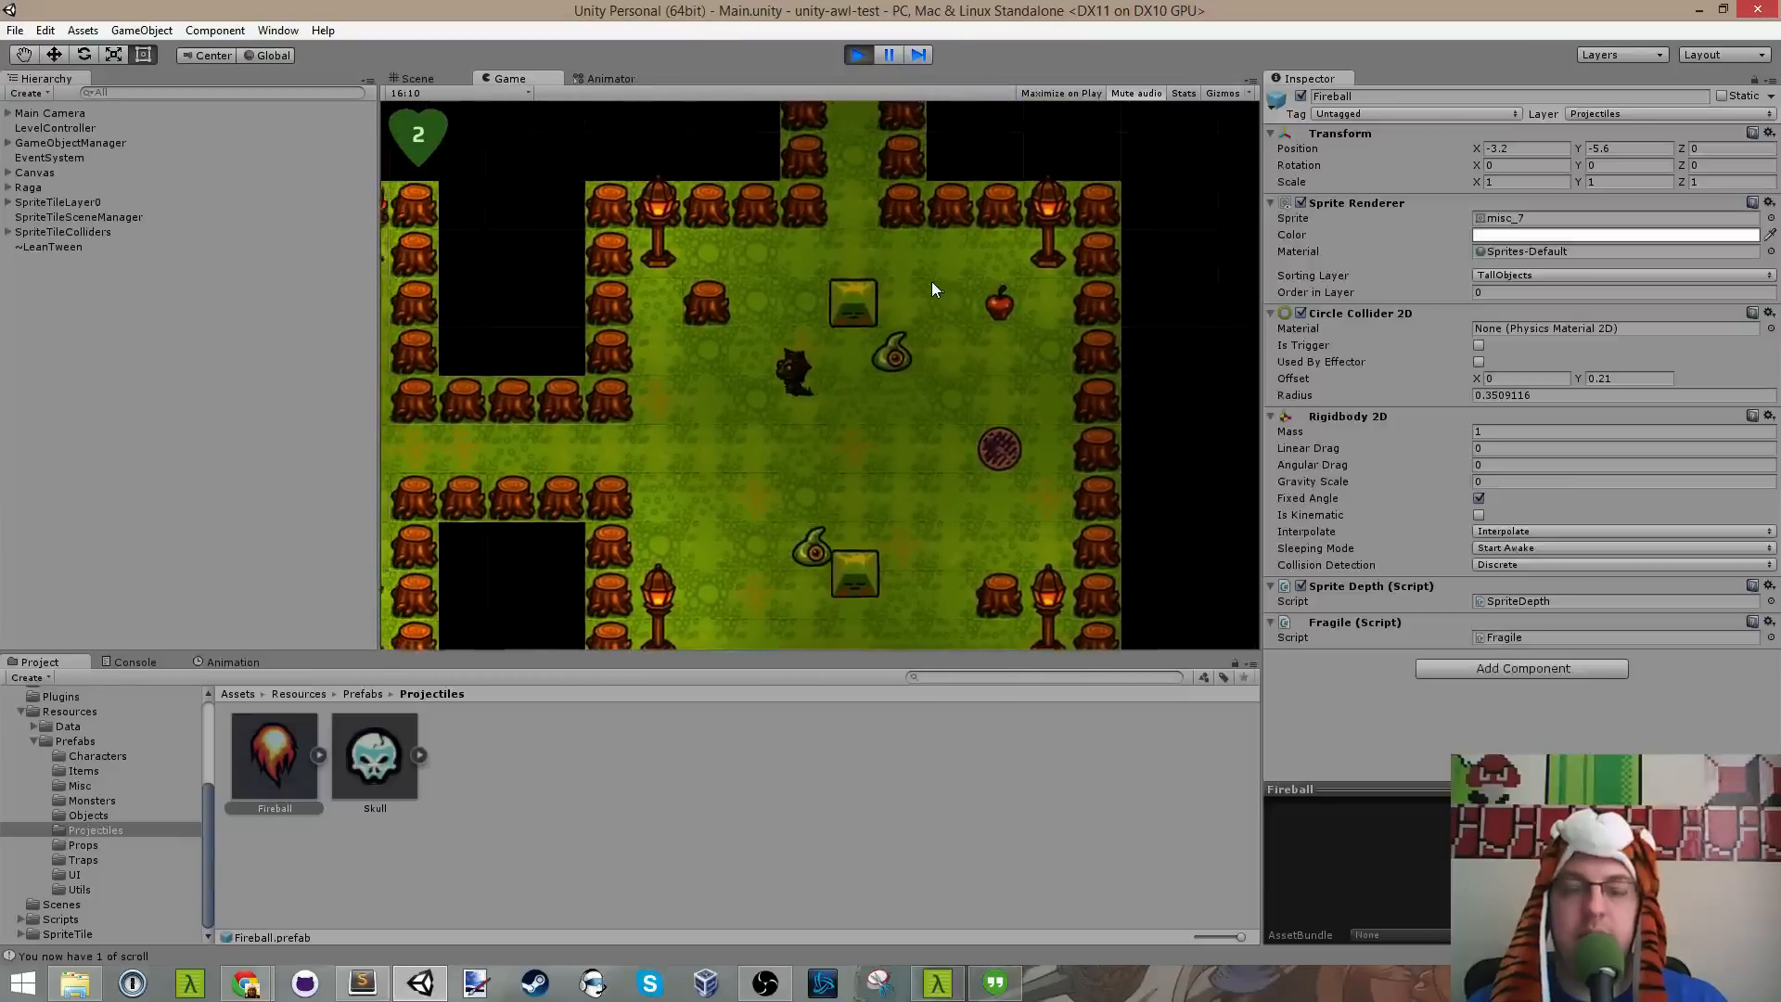
{"action": "key", "text": "s"}
{"action": "key", "text": "d"}
{"action": "key", "text": "w"}
{"action": "key", "text": "space"}
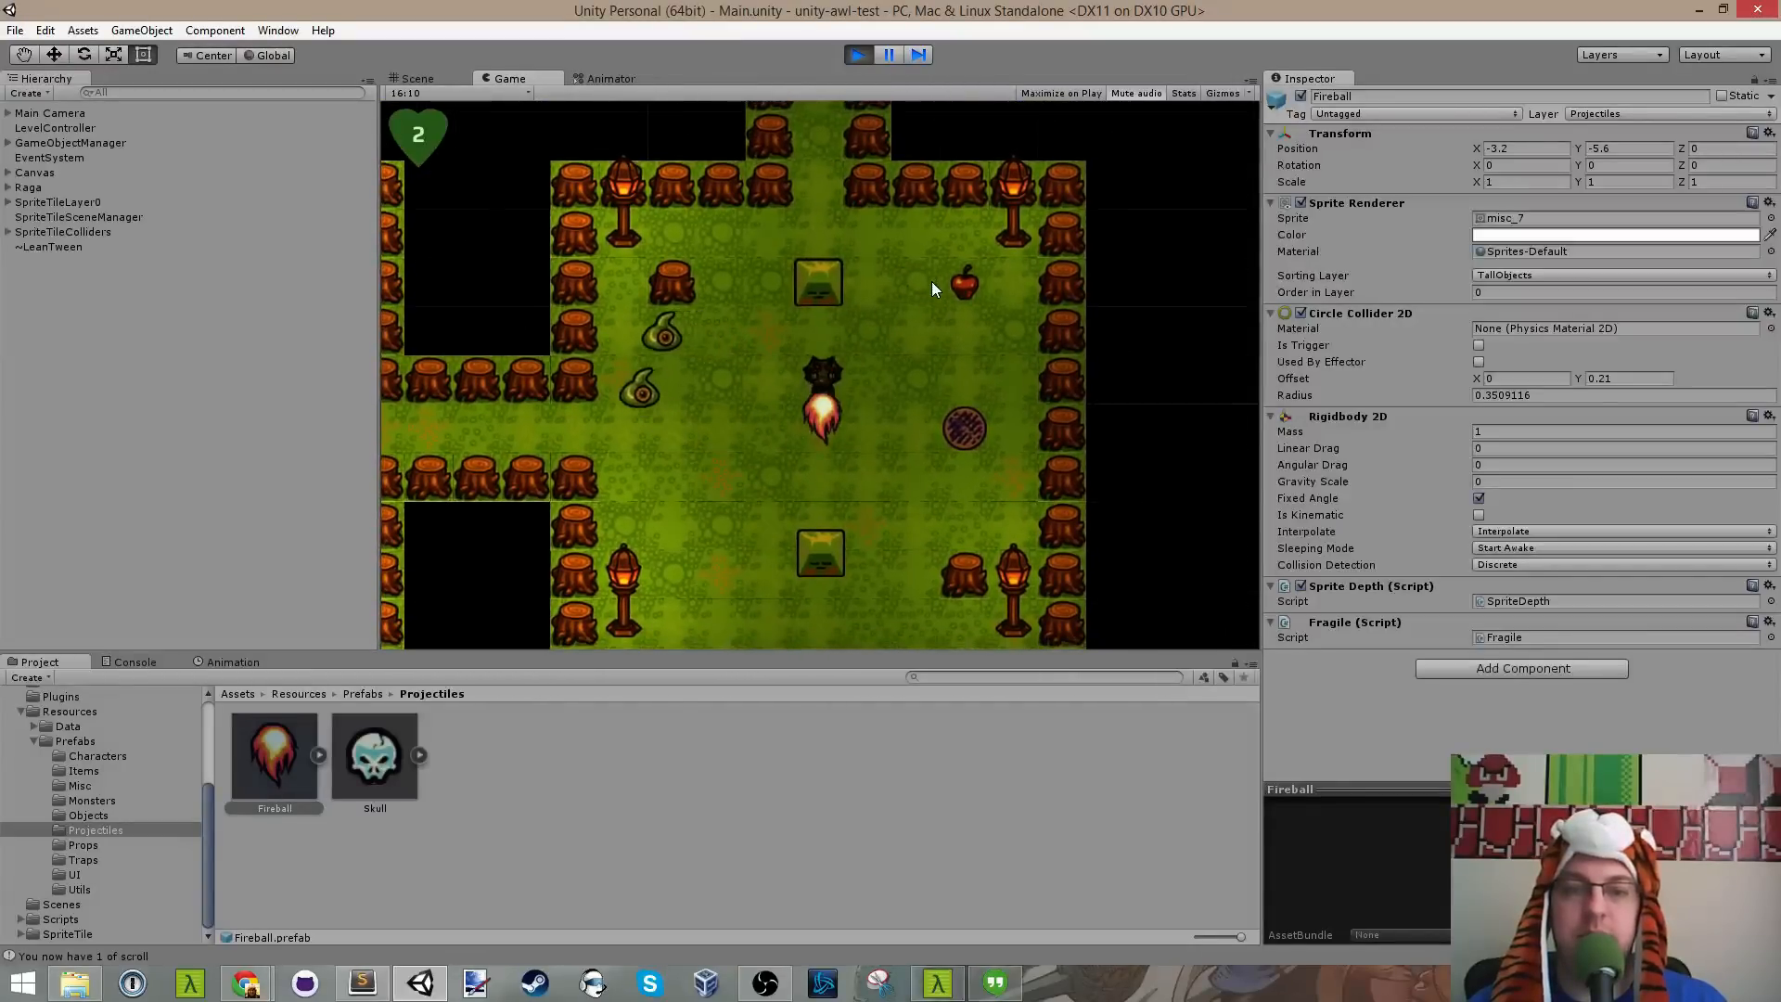
Step: Push the lower stone block upward toward the middle of the room with the cat
{"action": "key", "text": "s"}
{"action": "key", "text": "d"}
{"action": "key", "text": "s"}
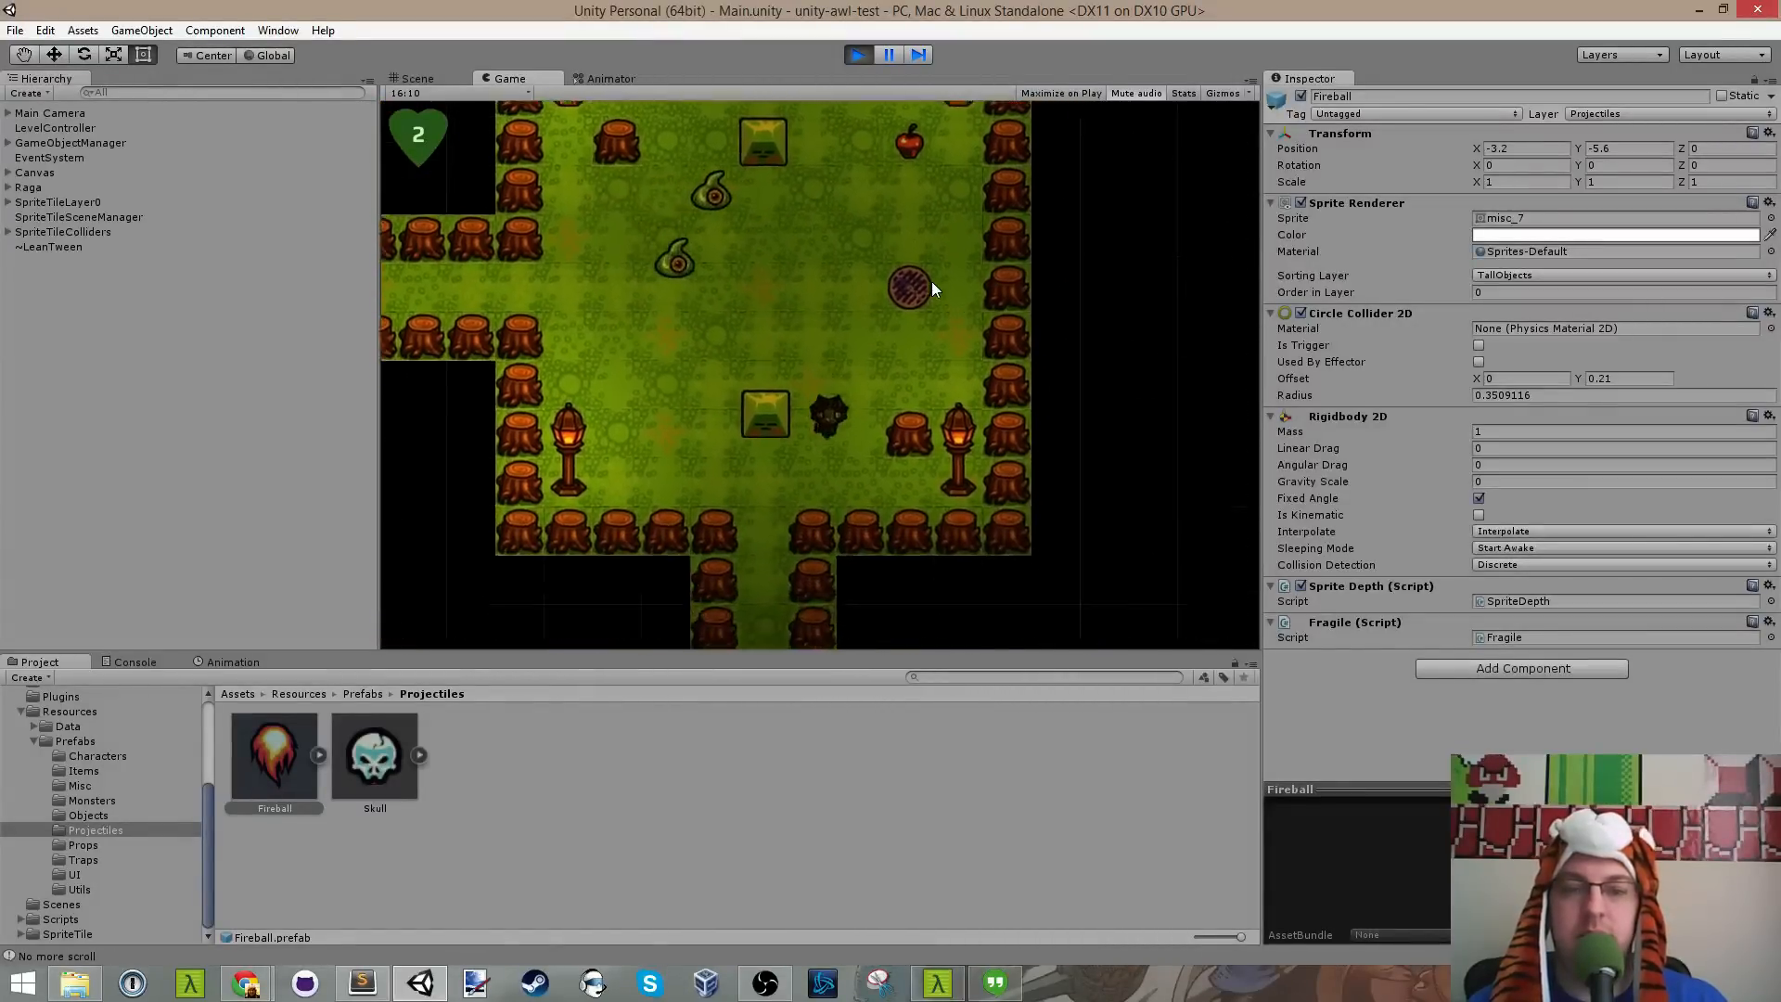
{"action": "key", "text": "a"}
{"action": "key", "text": "w"}
{"action": "key", "text": "a"}
{"action": "key", "text": "w"}
{"action": "key", "text": "s"}
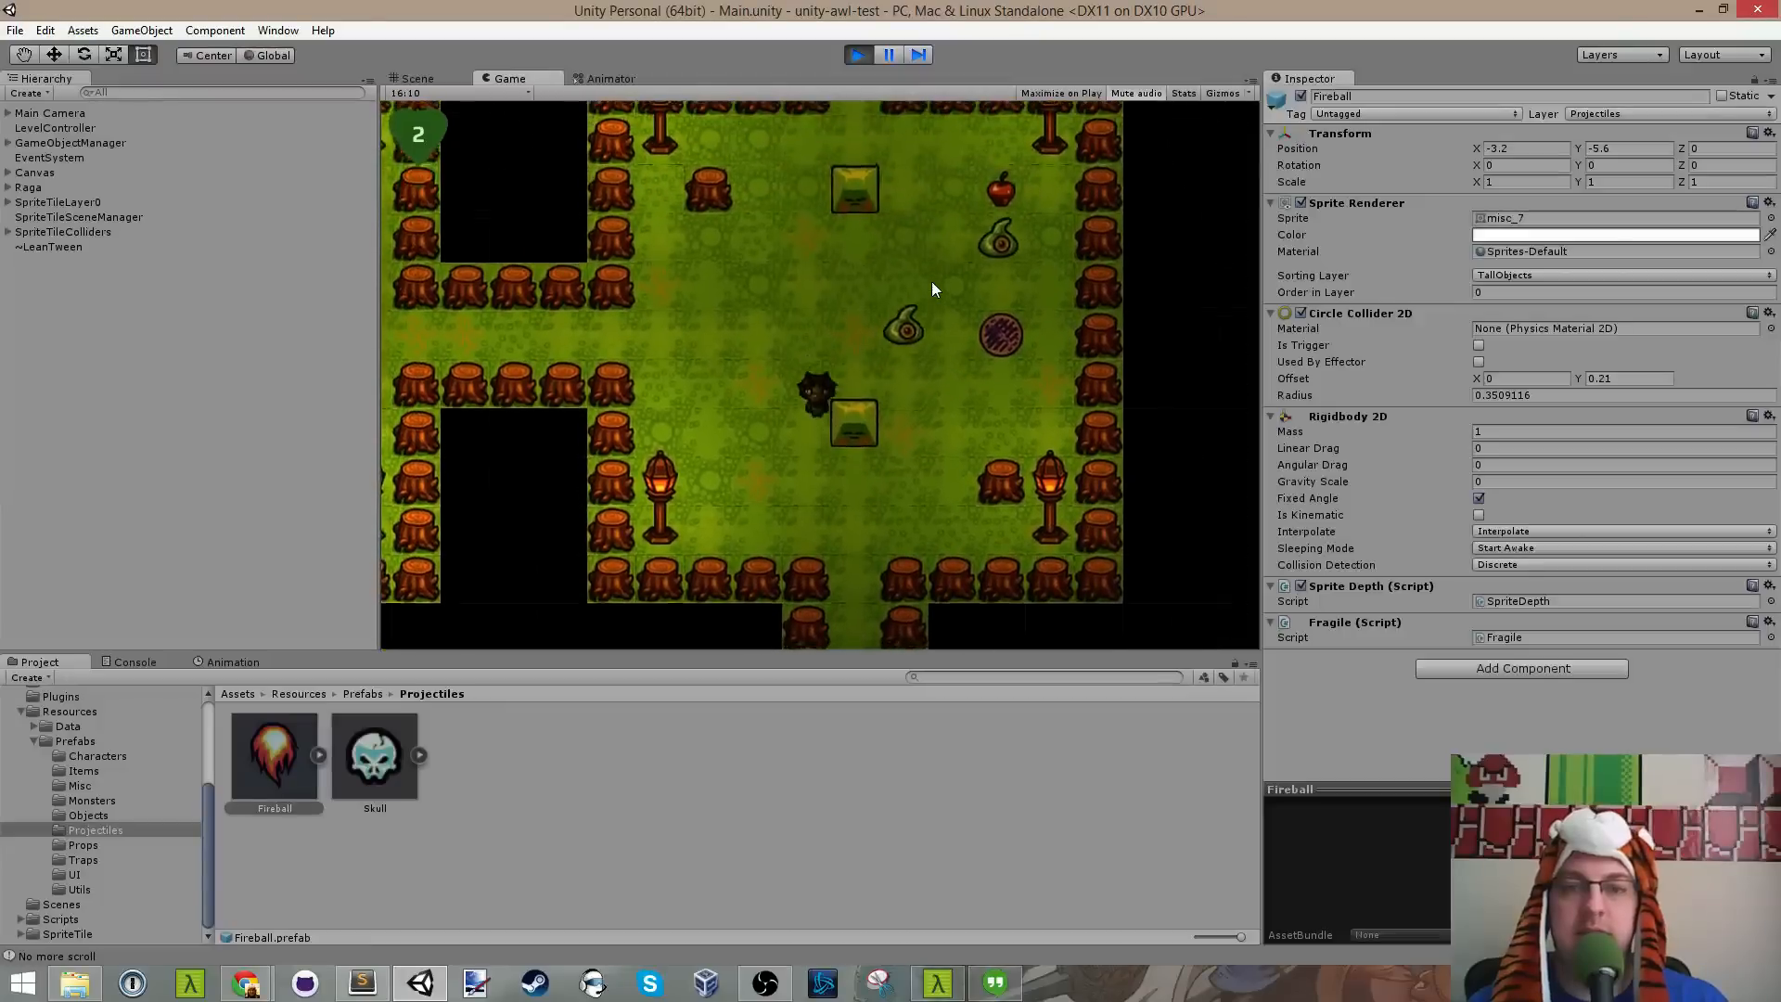
{"action": "key", "text": "d"}
{"action": "key", "text": "s"}
{"action": "key", "text": "d"}
{"action": "key", "text": "w"}
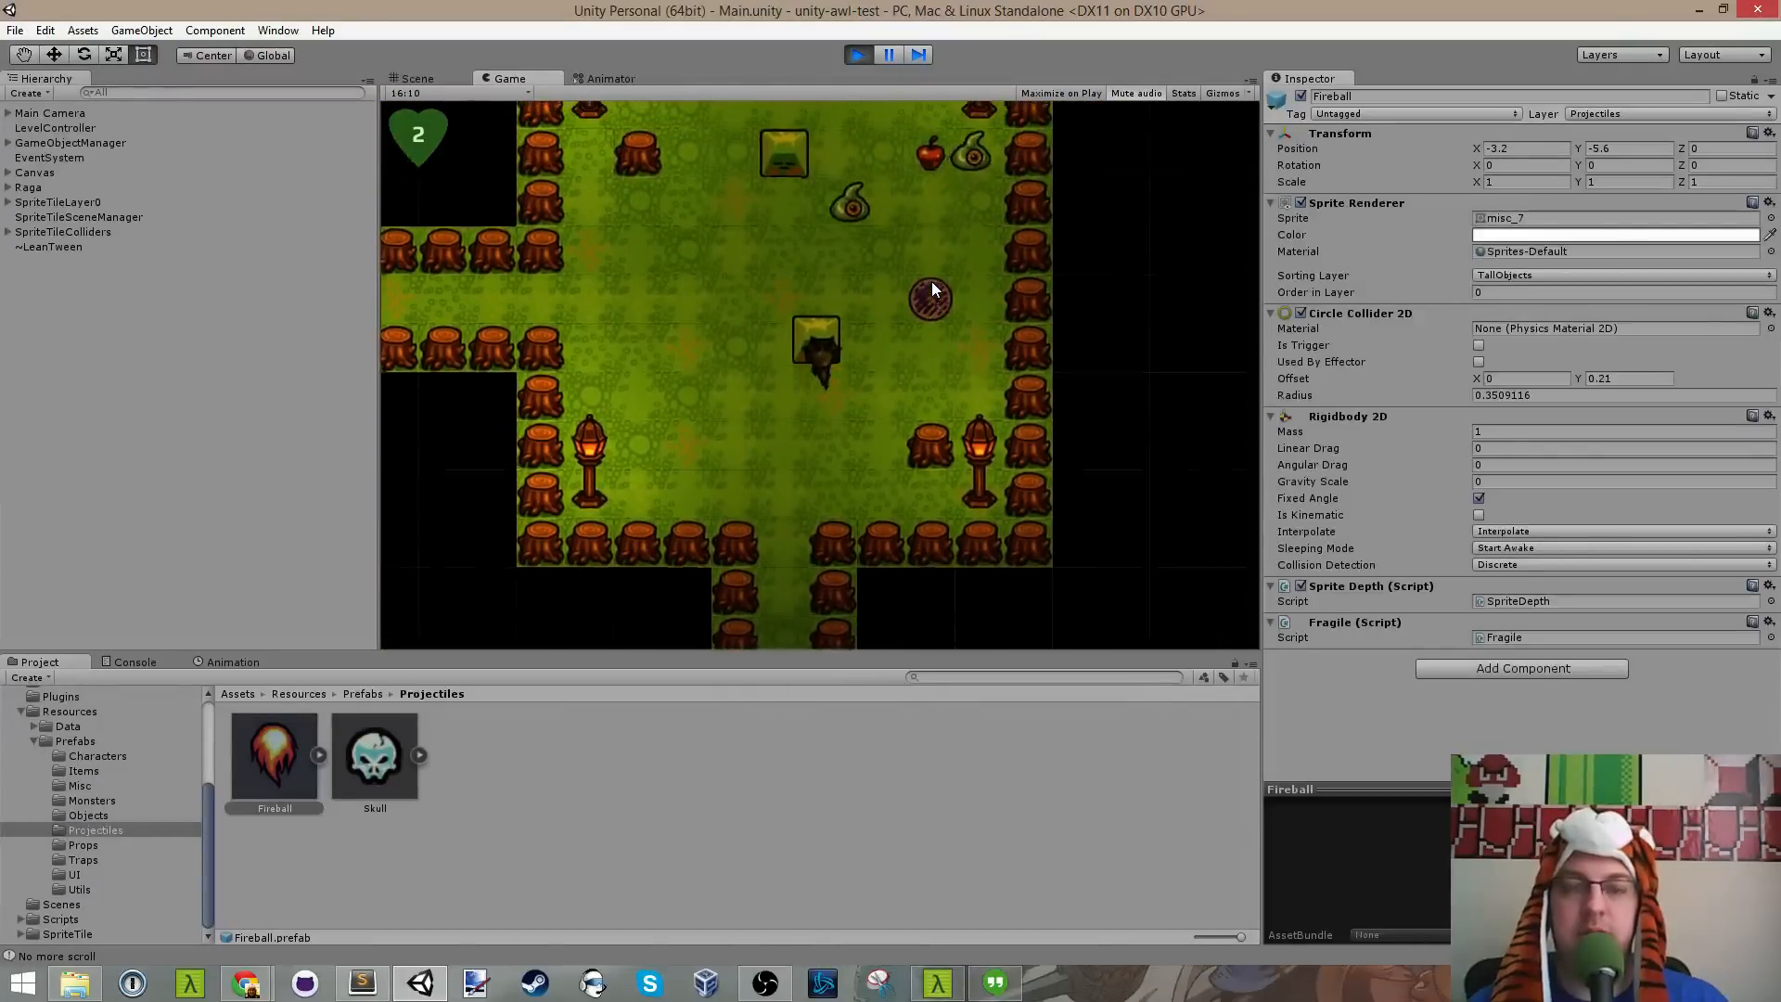
{"action": "key", "text": "d"}
{"action": "key", "text": "s"}
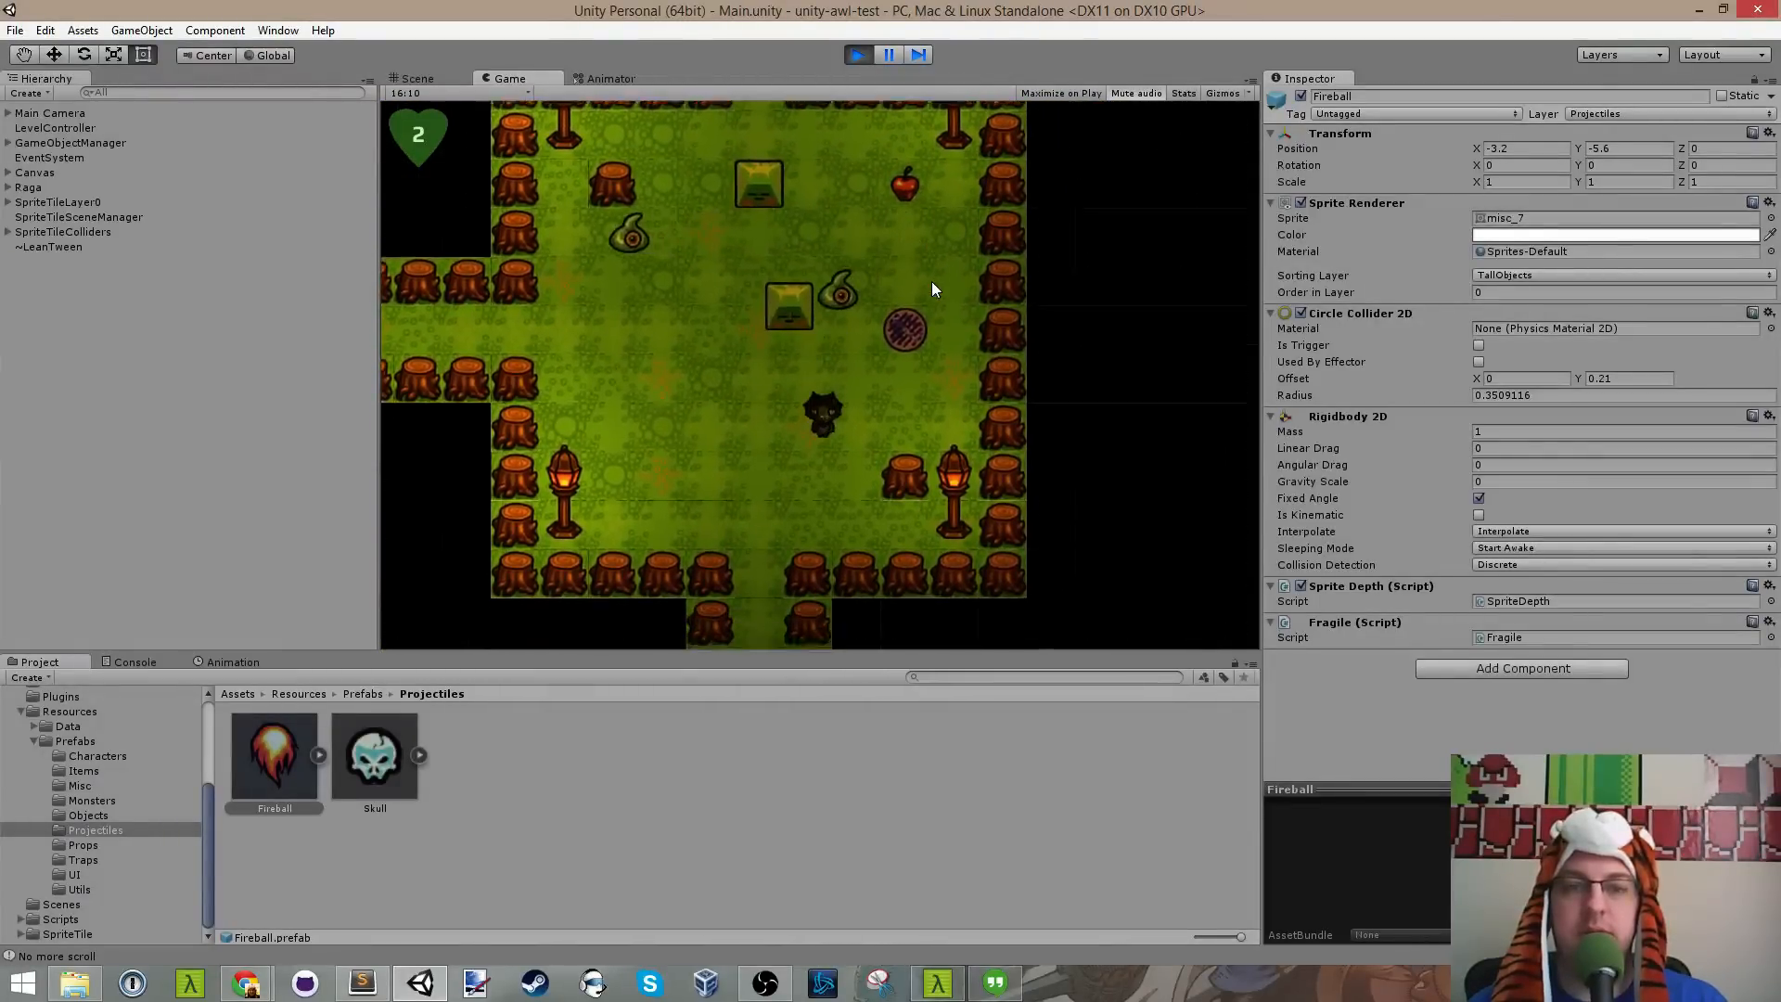
Step: Maneuver the cat around the stone block and push it toward the round purple floor tile
{"action": "key", "text": "w"}
{"action": "key", "text": "a"}
{"action": "key", "text": "d"}
{"action": "key", "text": "a"}
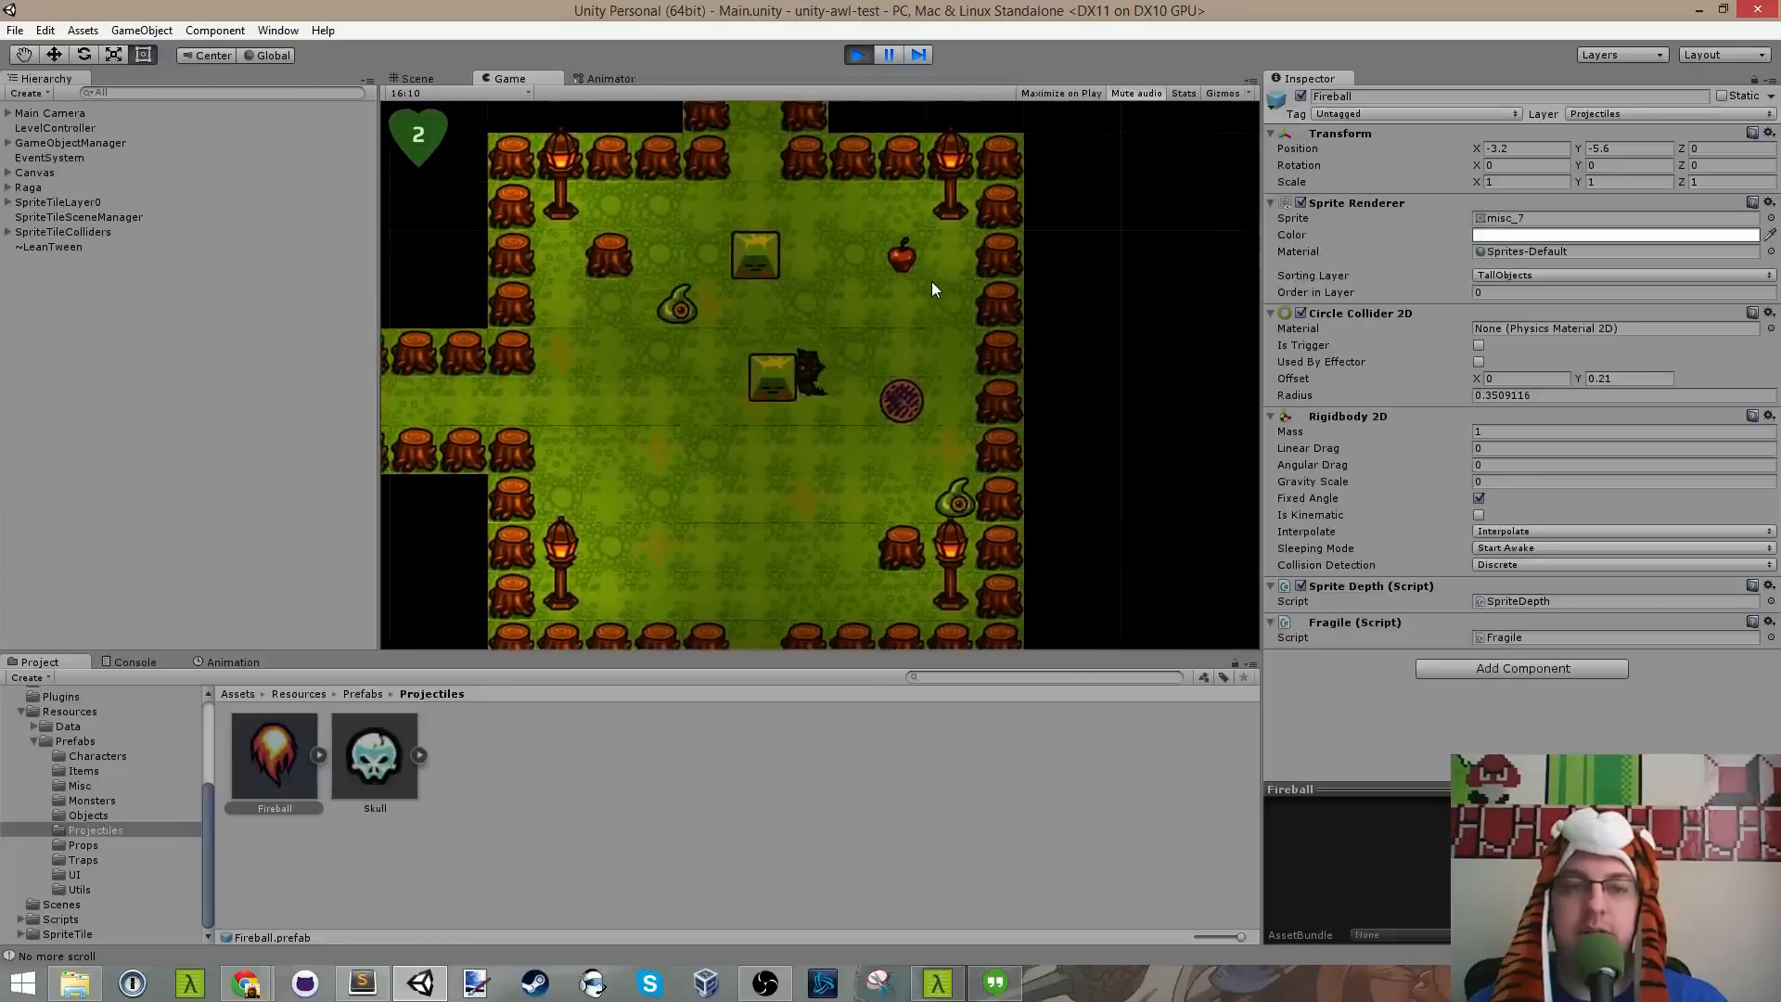
{"action": "key", "text": "s"}
{"action": "key", "text": "a"}
{"action": "key", "text": "w"}
{"action": "key", "text": "s"}
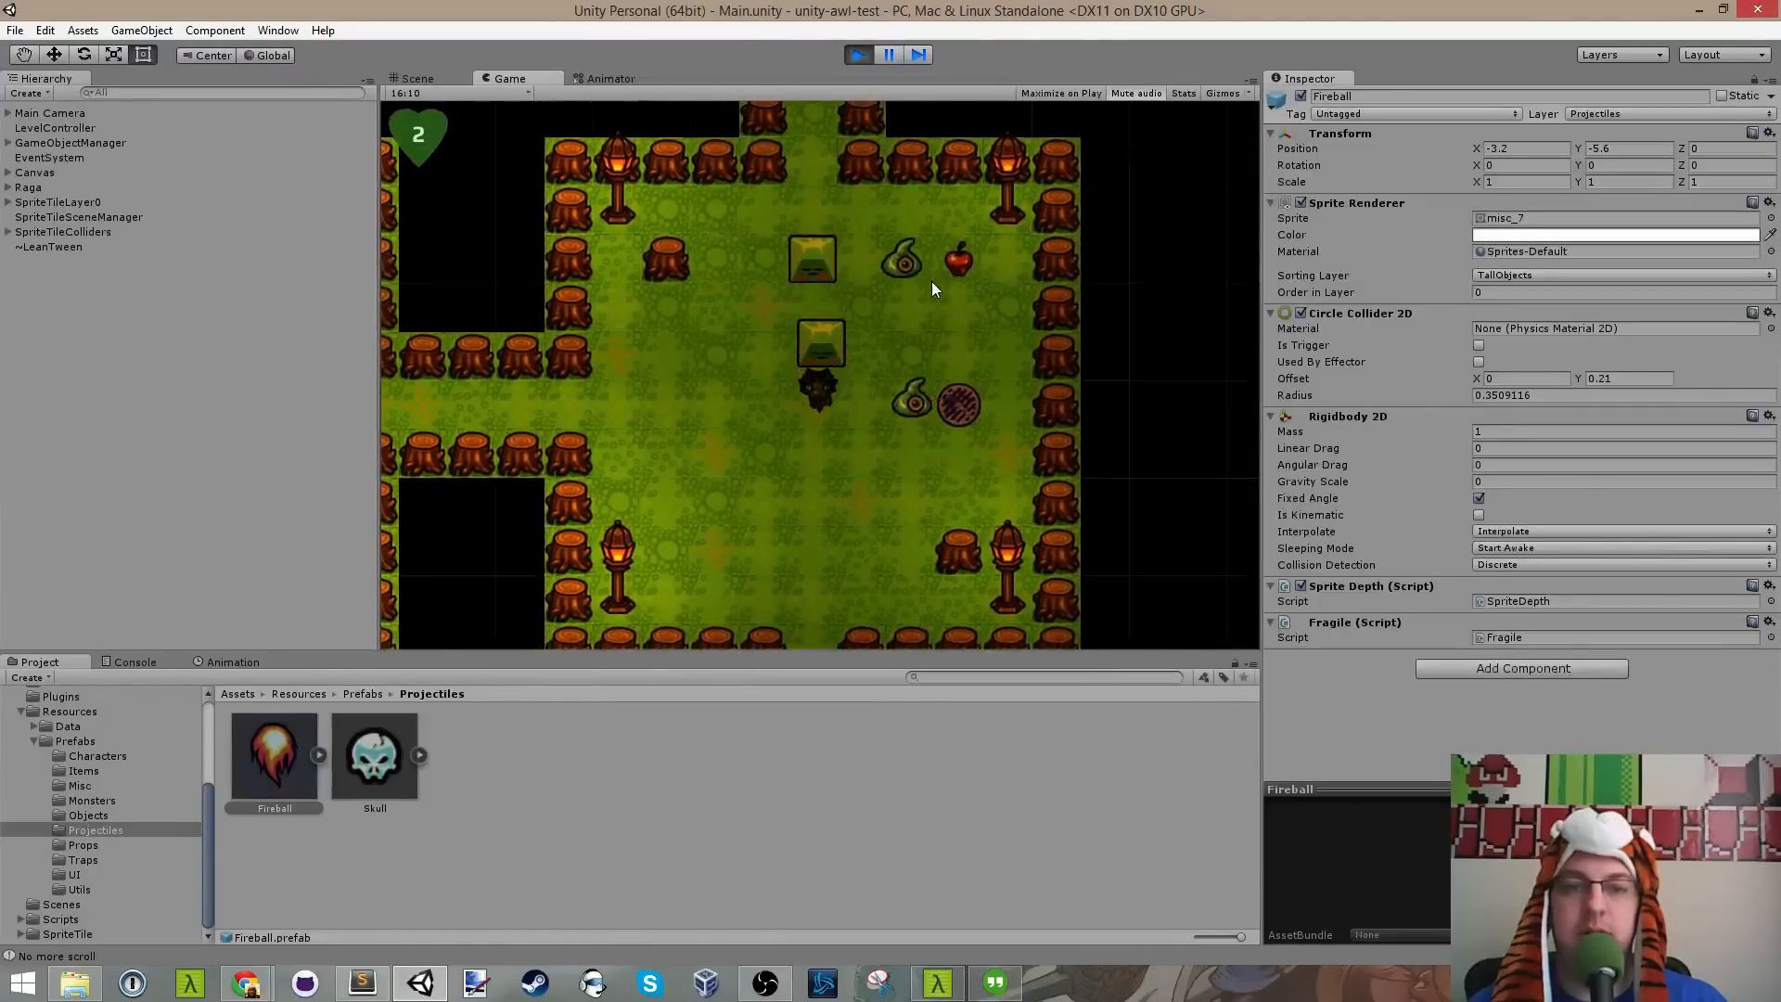
{"action": "key", "text": "w"}
{"action": "key", "text": "a"}
{"action": "key", "text": "w"}
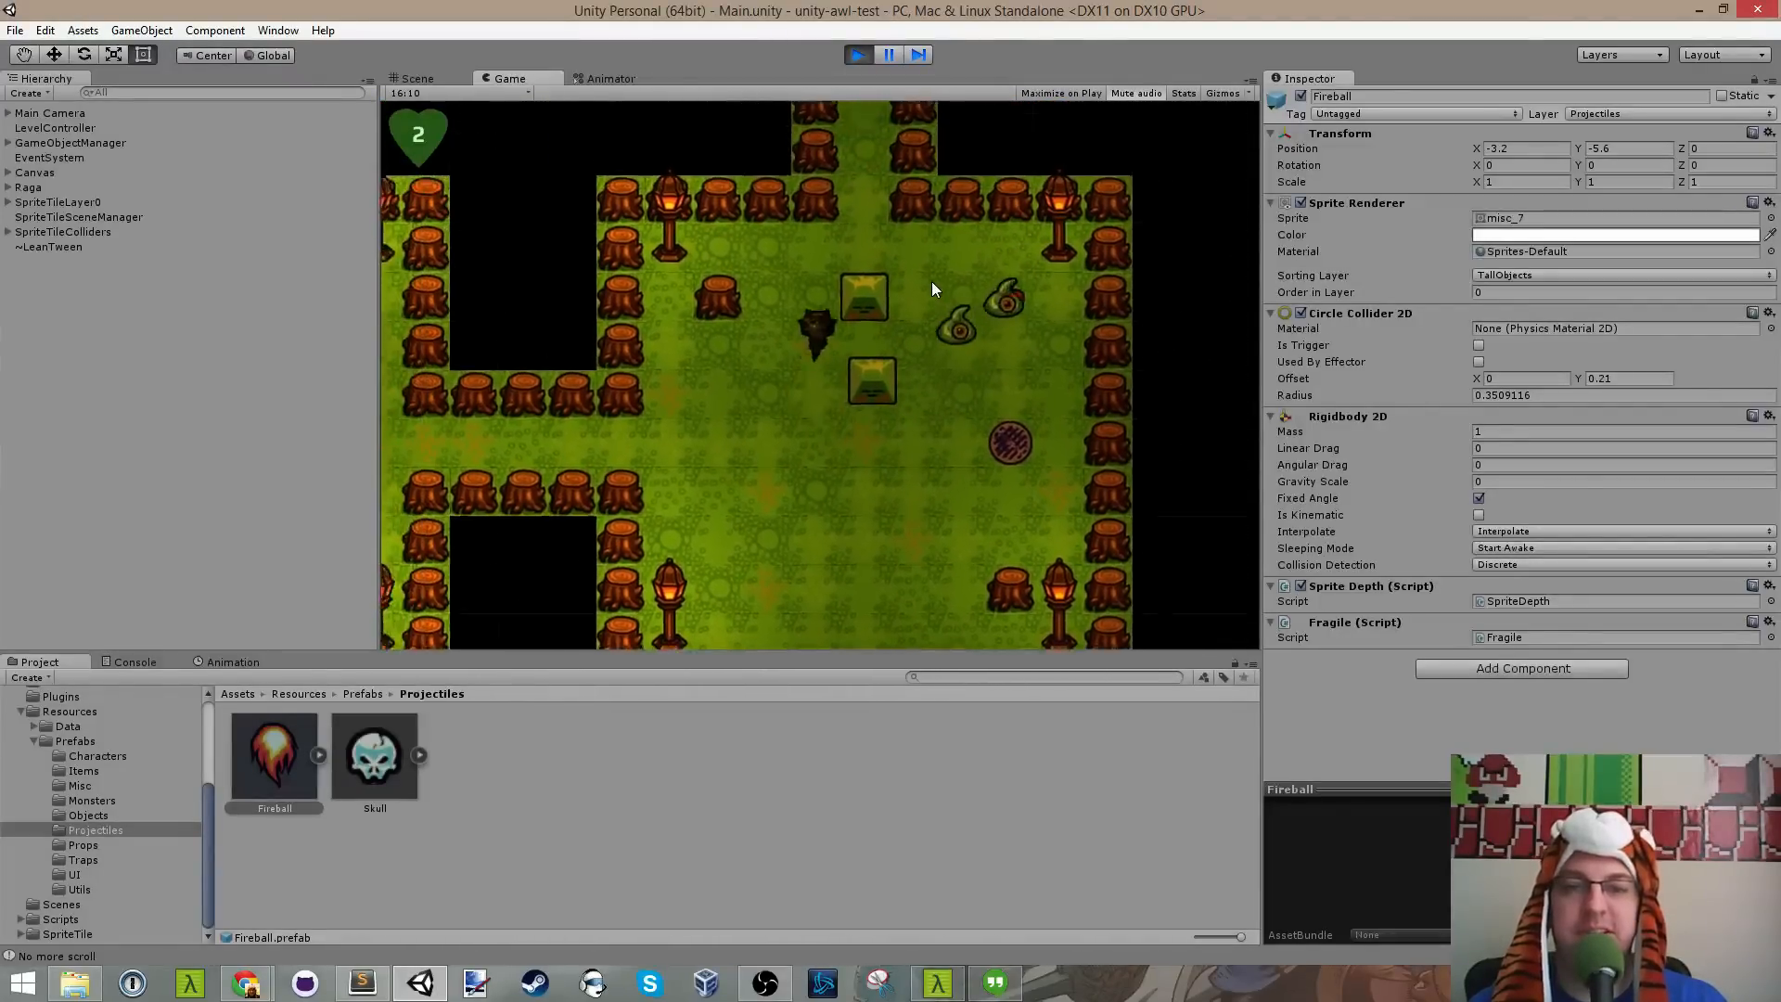
{"action": "key", "text": "d"}
{"action": "key", "text": "a"}
{"action": "key", "text": "s"}
{"action": "key", "text": "a"}
{"action": "key", "text": "s"}
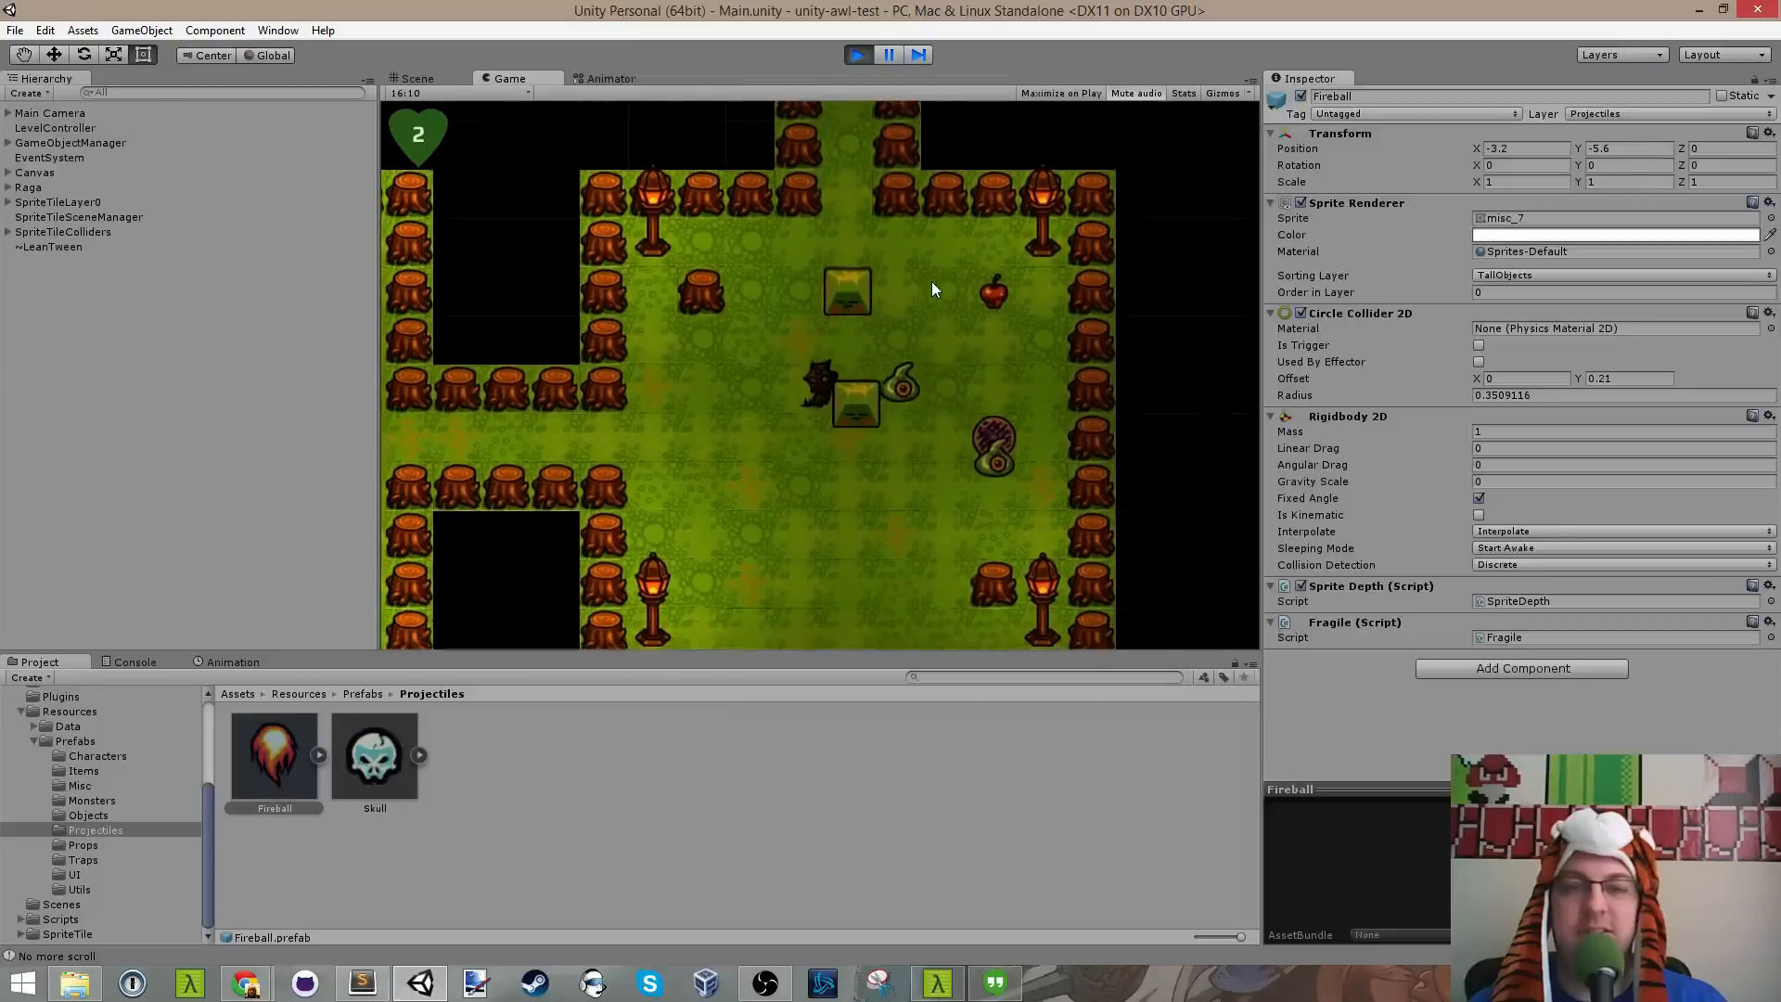
{"action": "key", "text": "d"}
{"action": "key", "text": "w"}
{"action": "key", "text": "d"}
{"action": "key", "text": "s"}
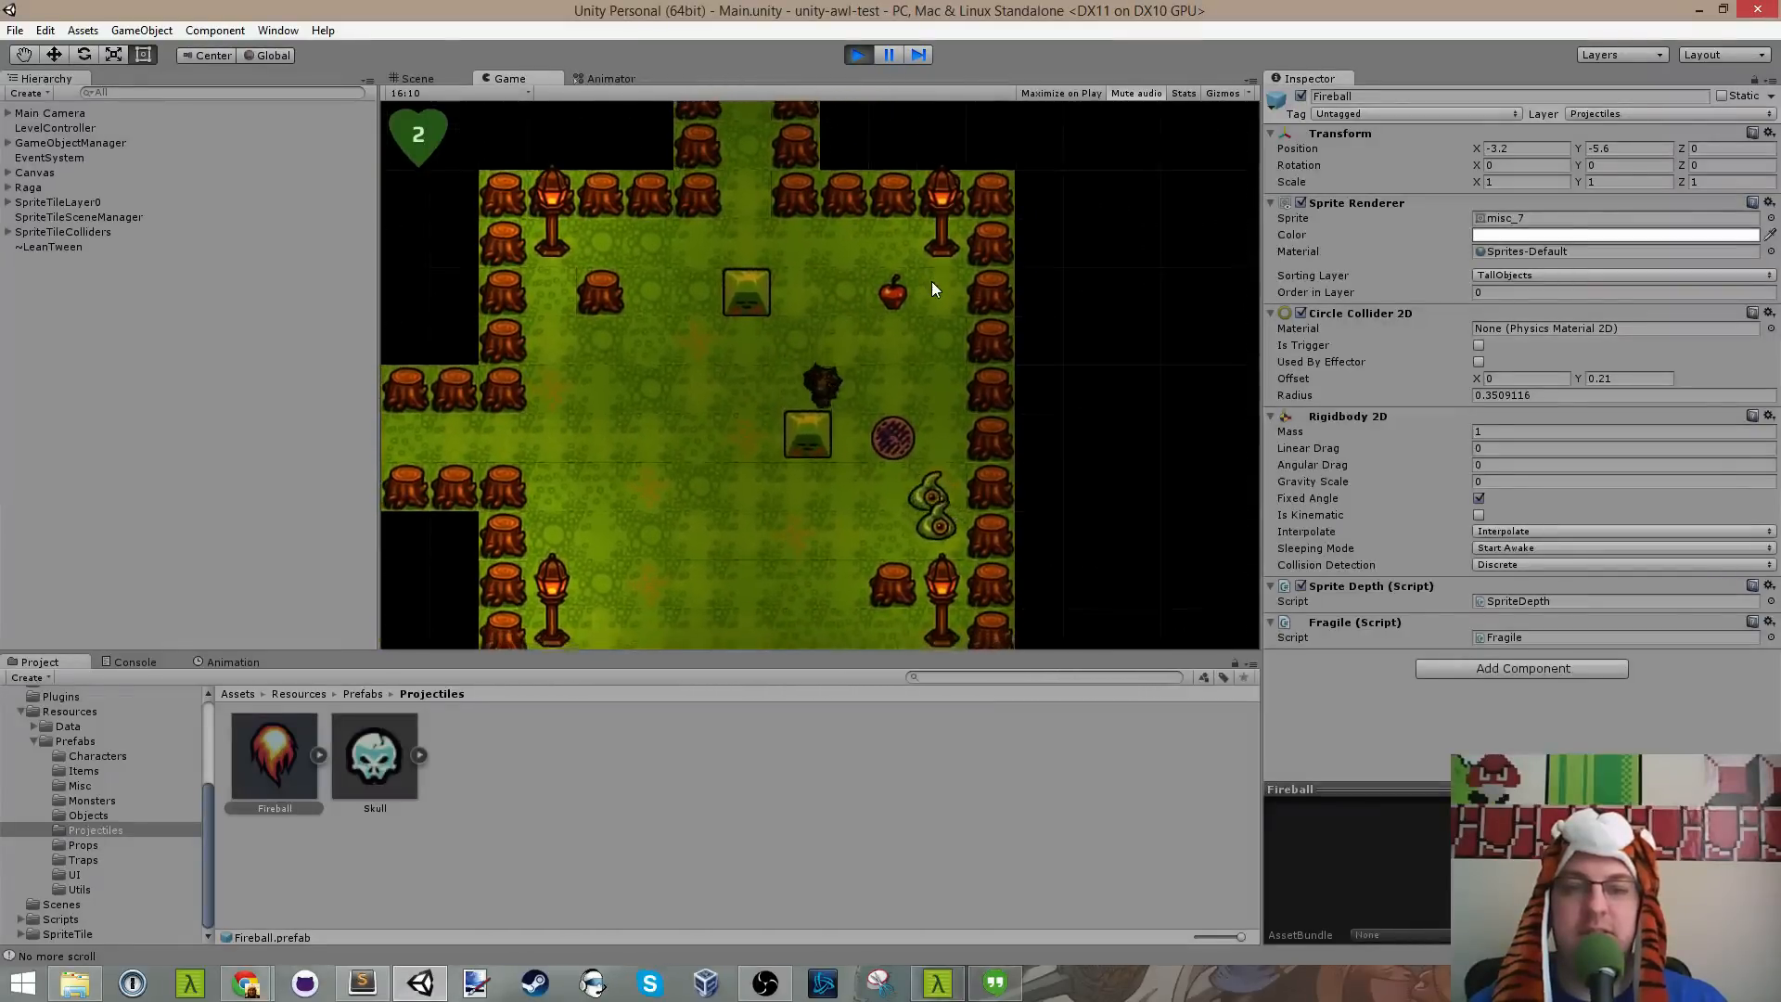
{"action": "key", "text": "a"}
{"action": "key", "text": "s"}
{"action": "key", "text": "d"}
{"action": "key", "text": "a"}
{"action": "key", "text": "w"}
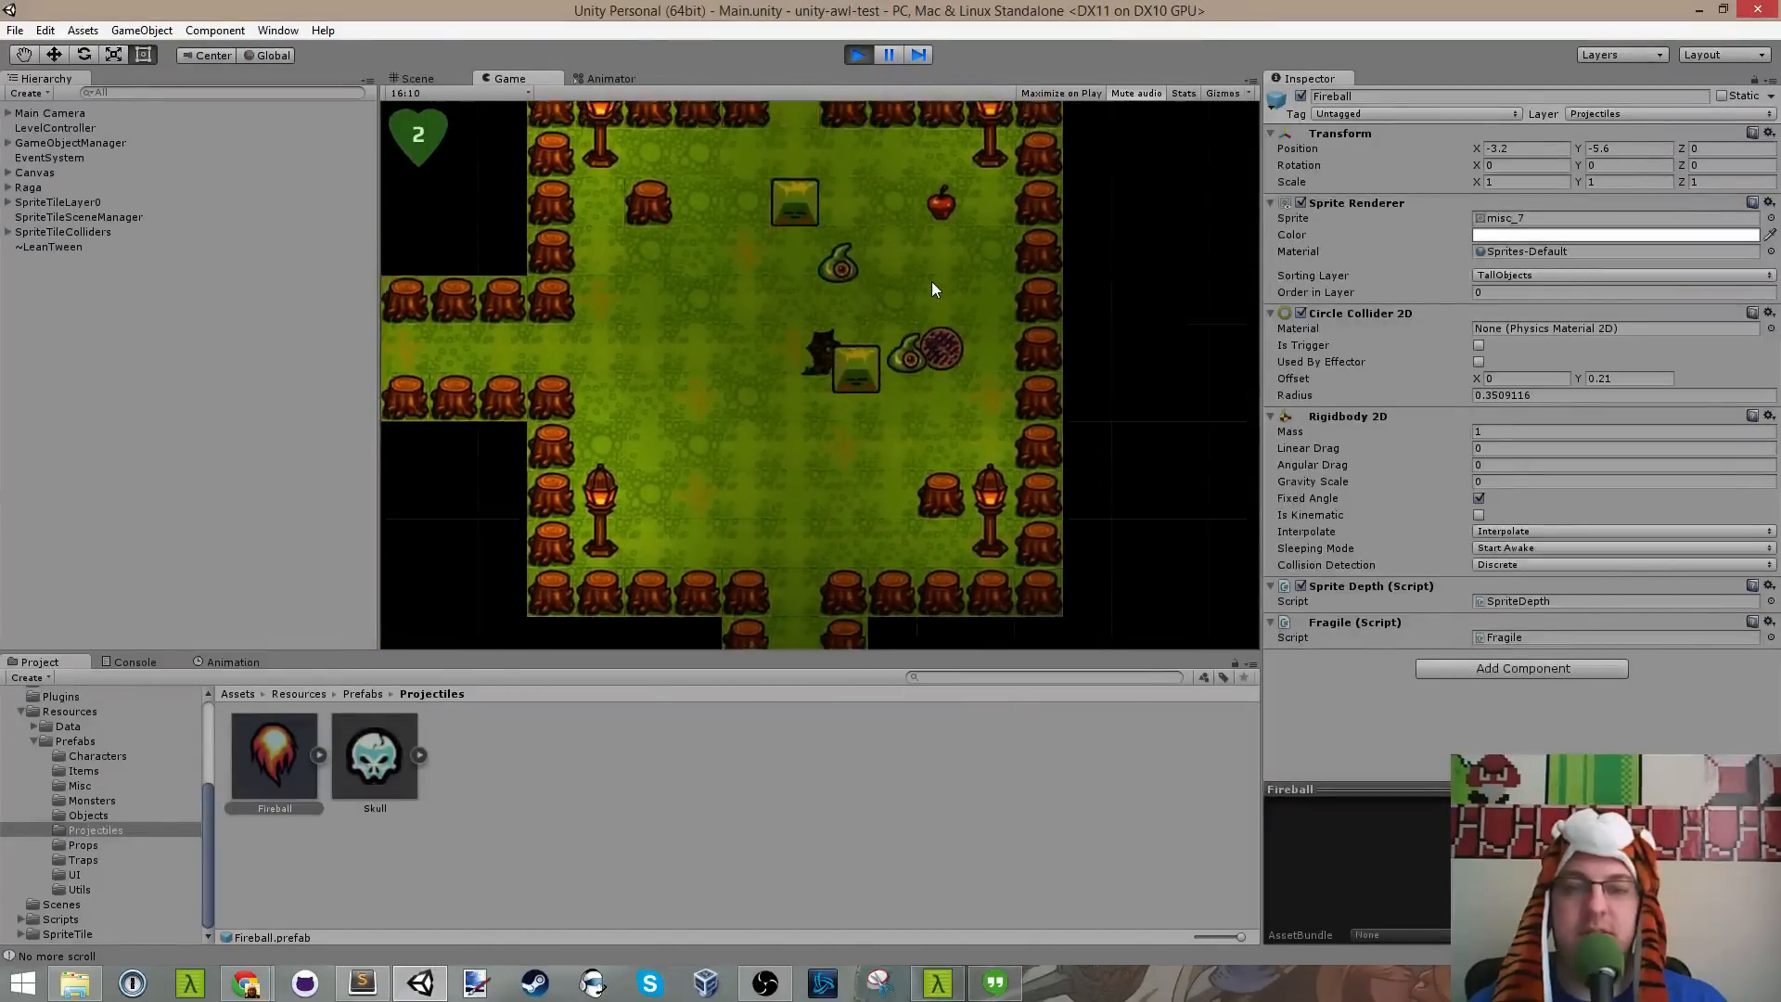
{"action": "key", "text": "d"}
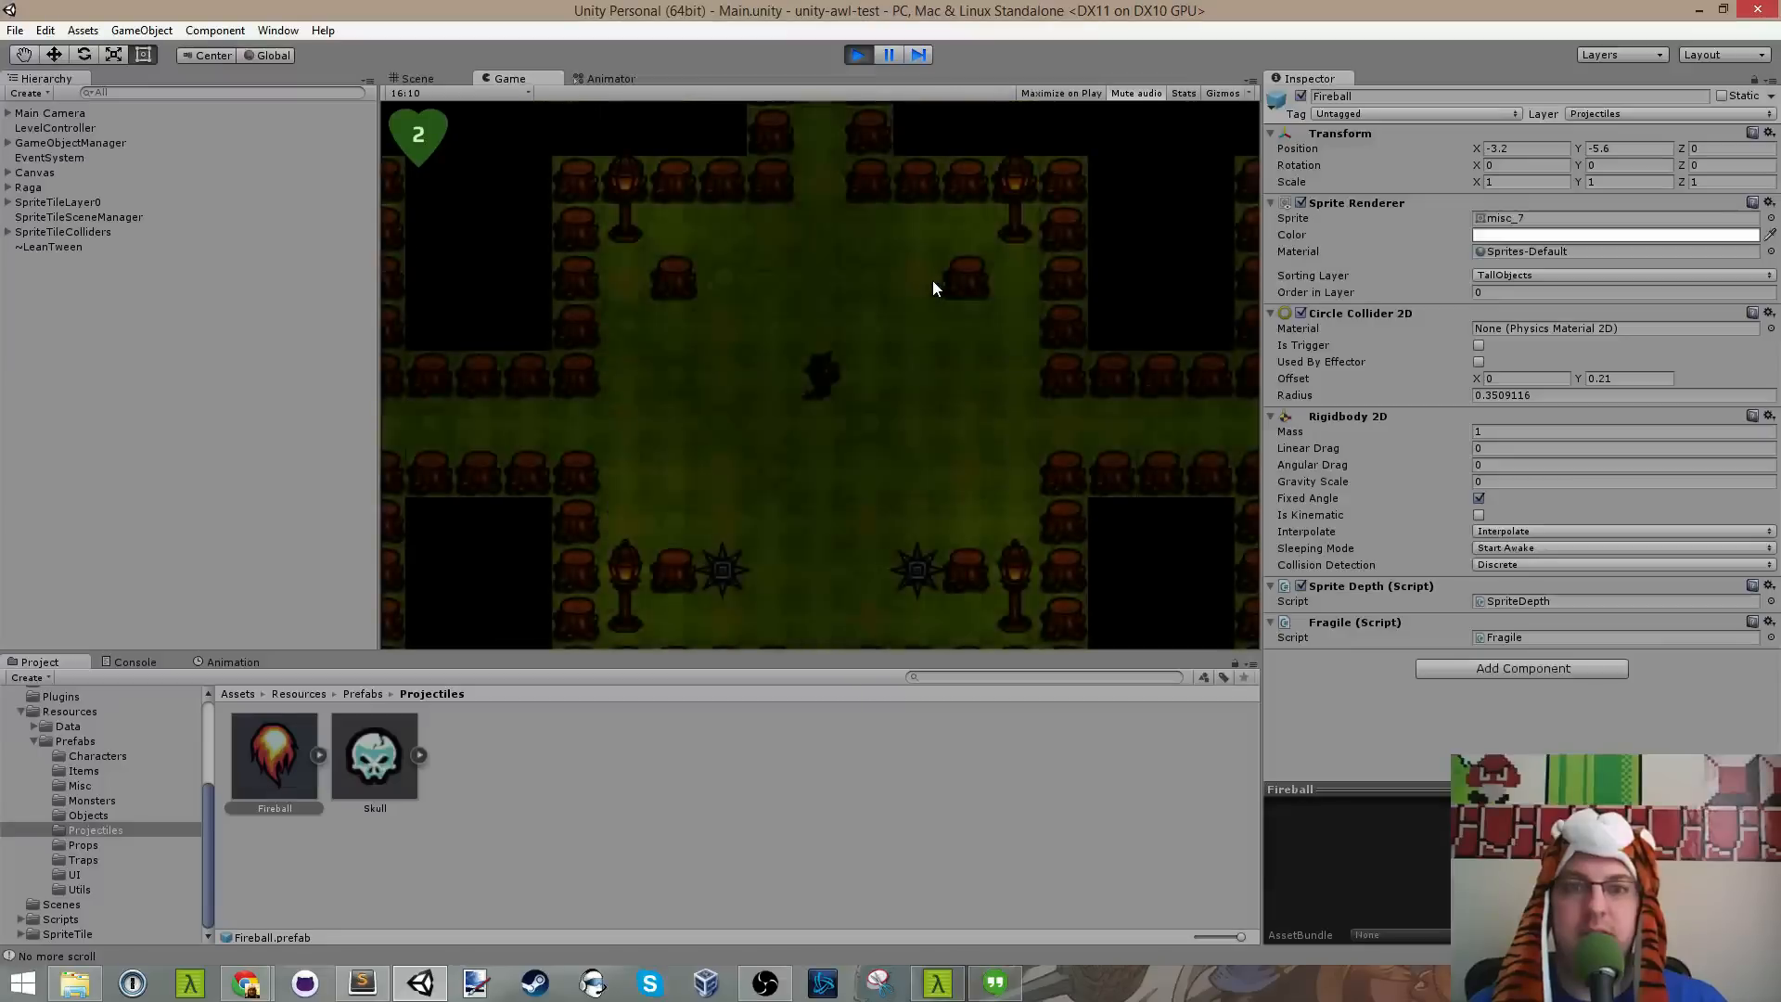
Step: Walk the cat through the side corridor into the next room, collect the scroll there and head up the exit corridor
{"action": "key", "text": "s"}
{"action": "key", "text": "d"}
{"action": "key", "text": "d"}
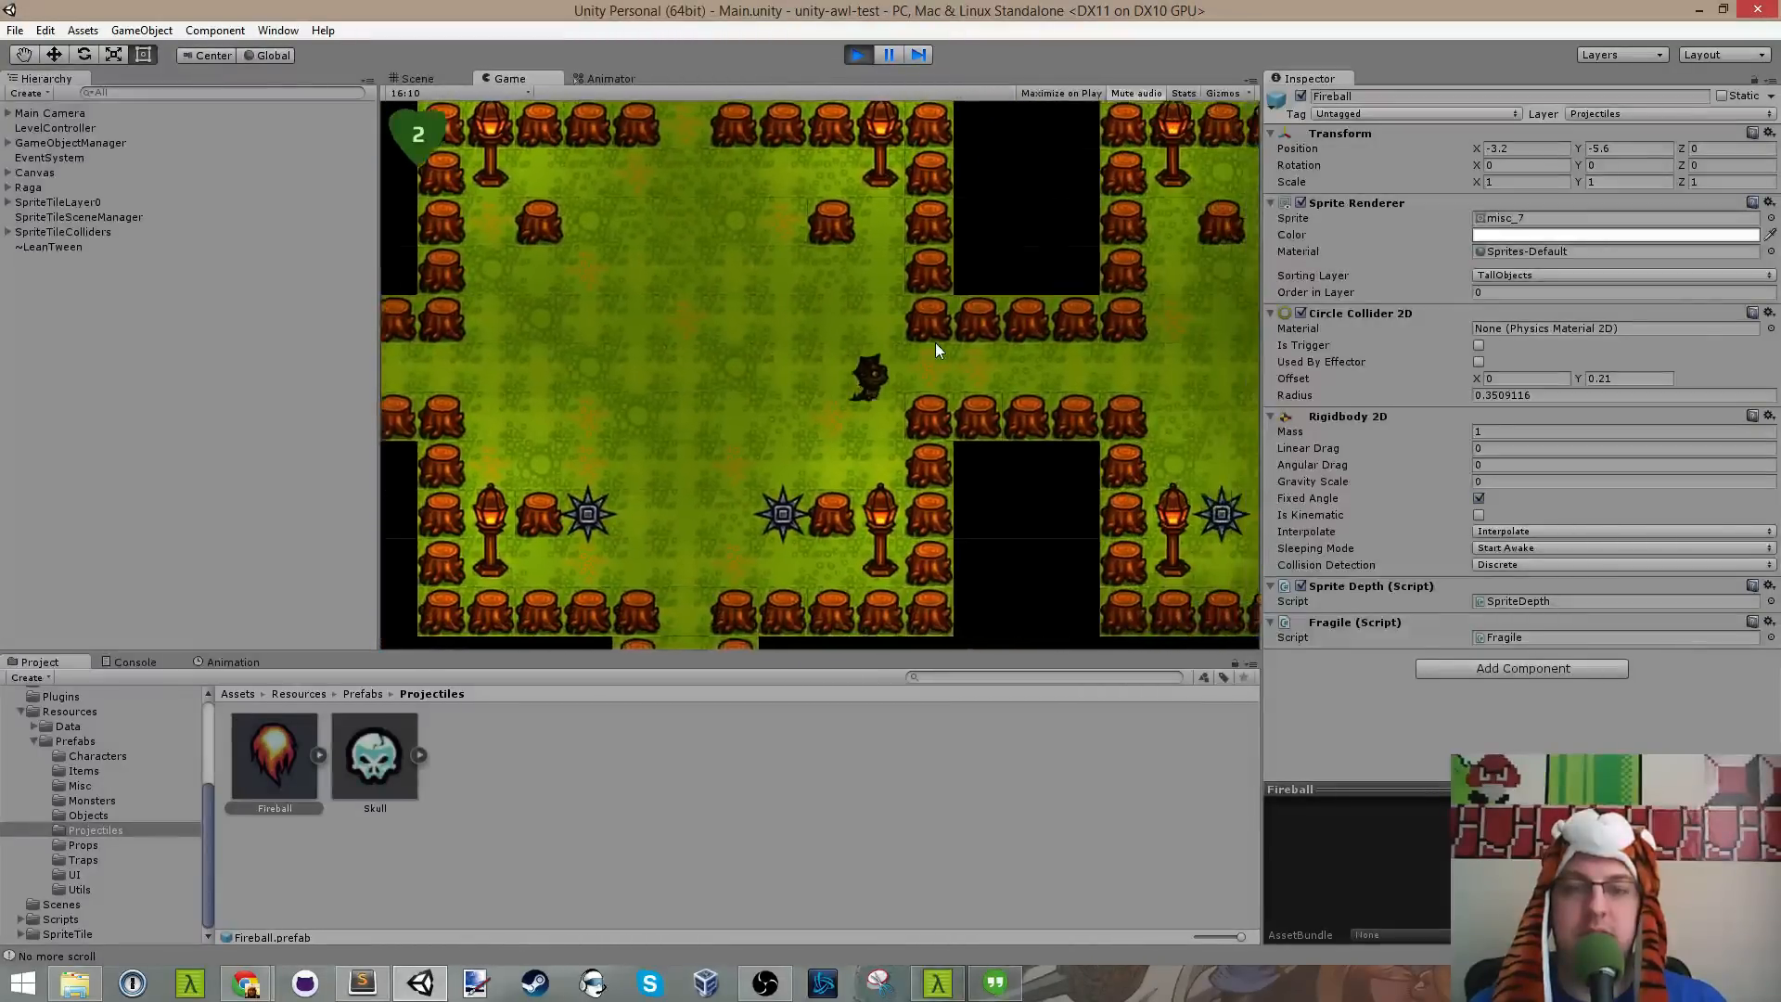
{"action": "key", "text": "d"}
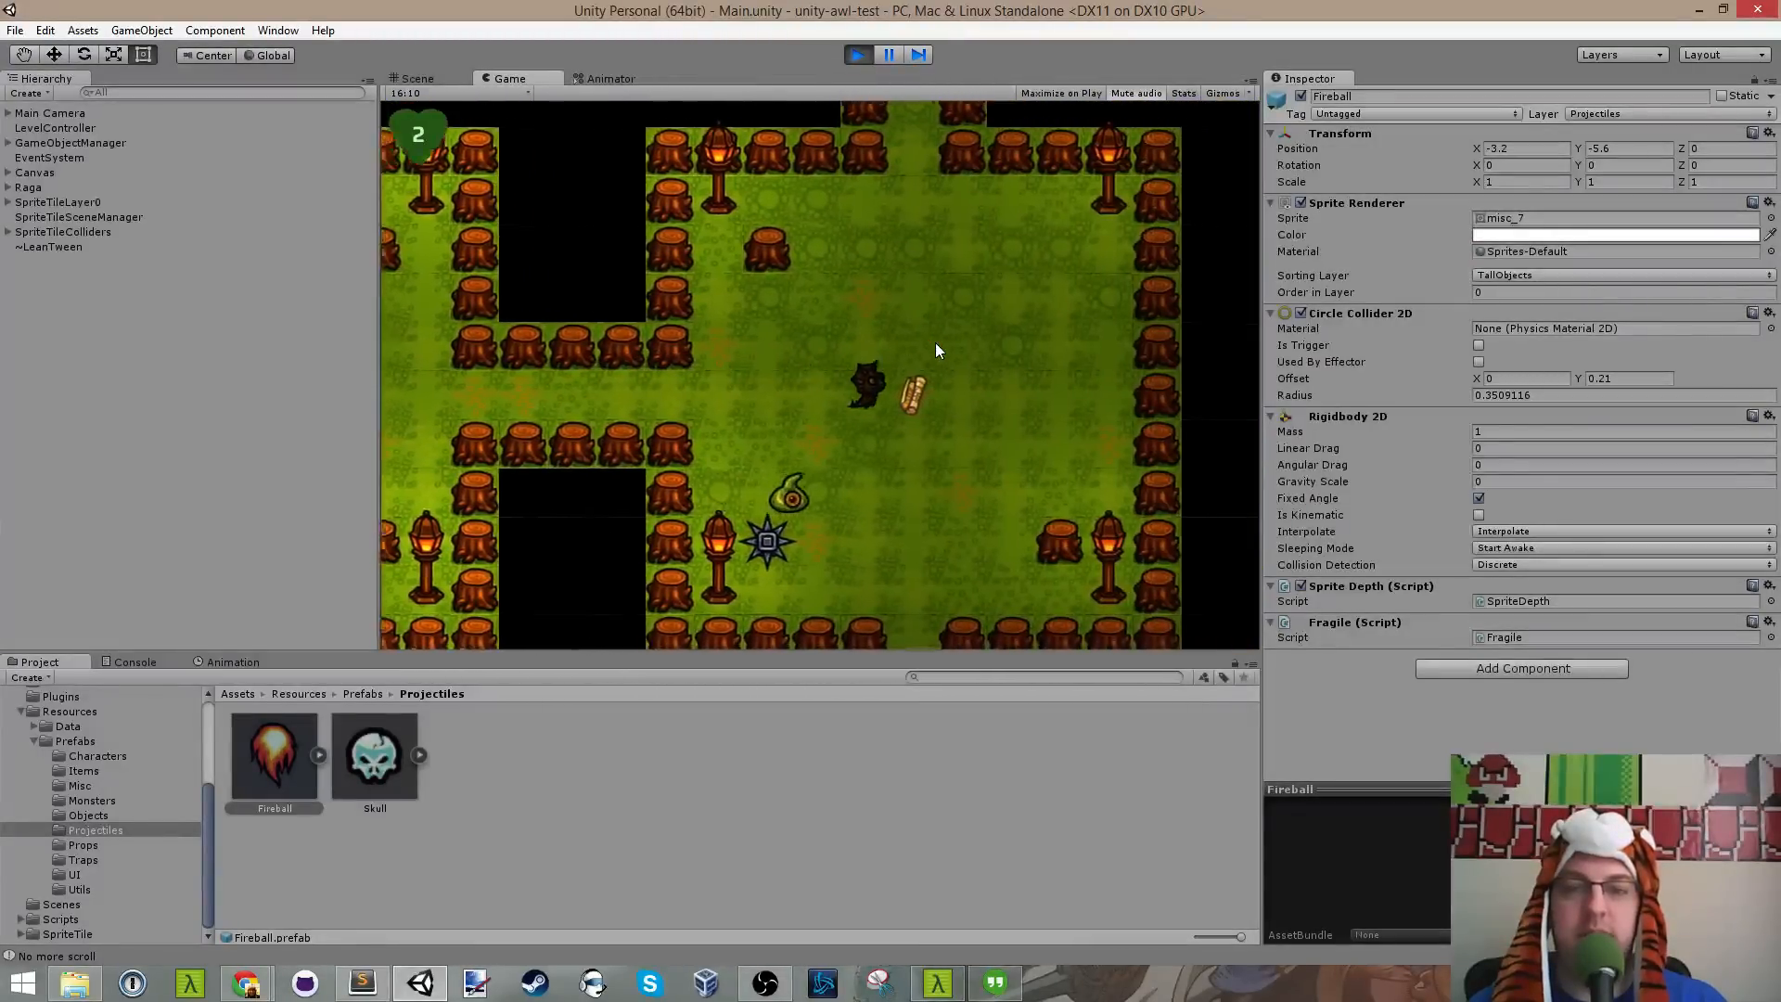
{"action": "key", "text": "w"}
{"action": "key", "text": "w"}
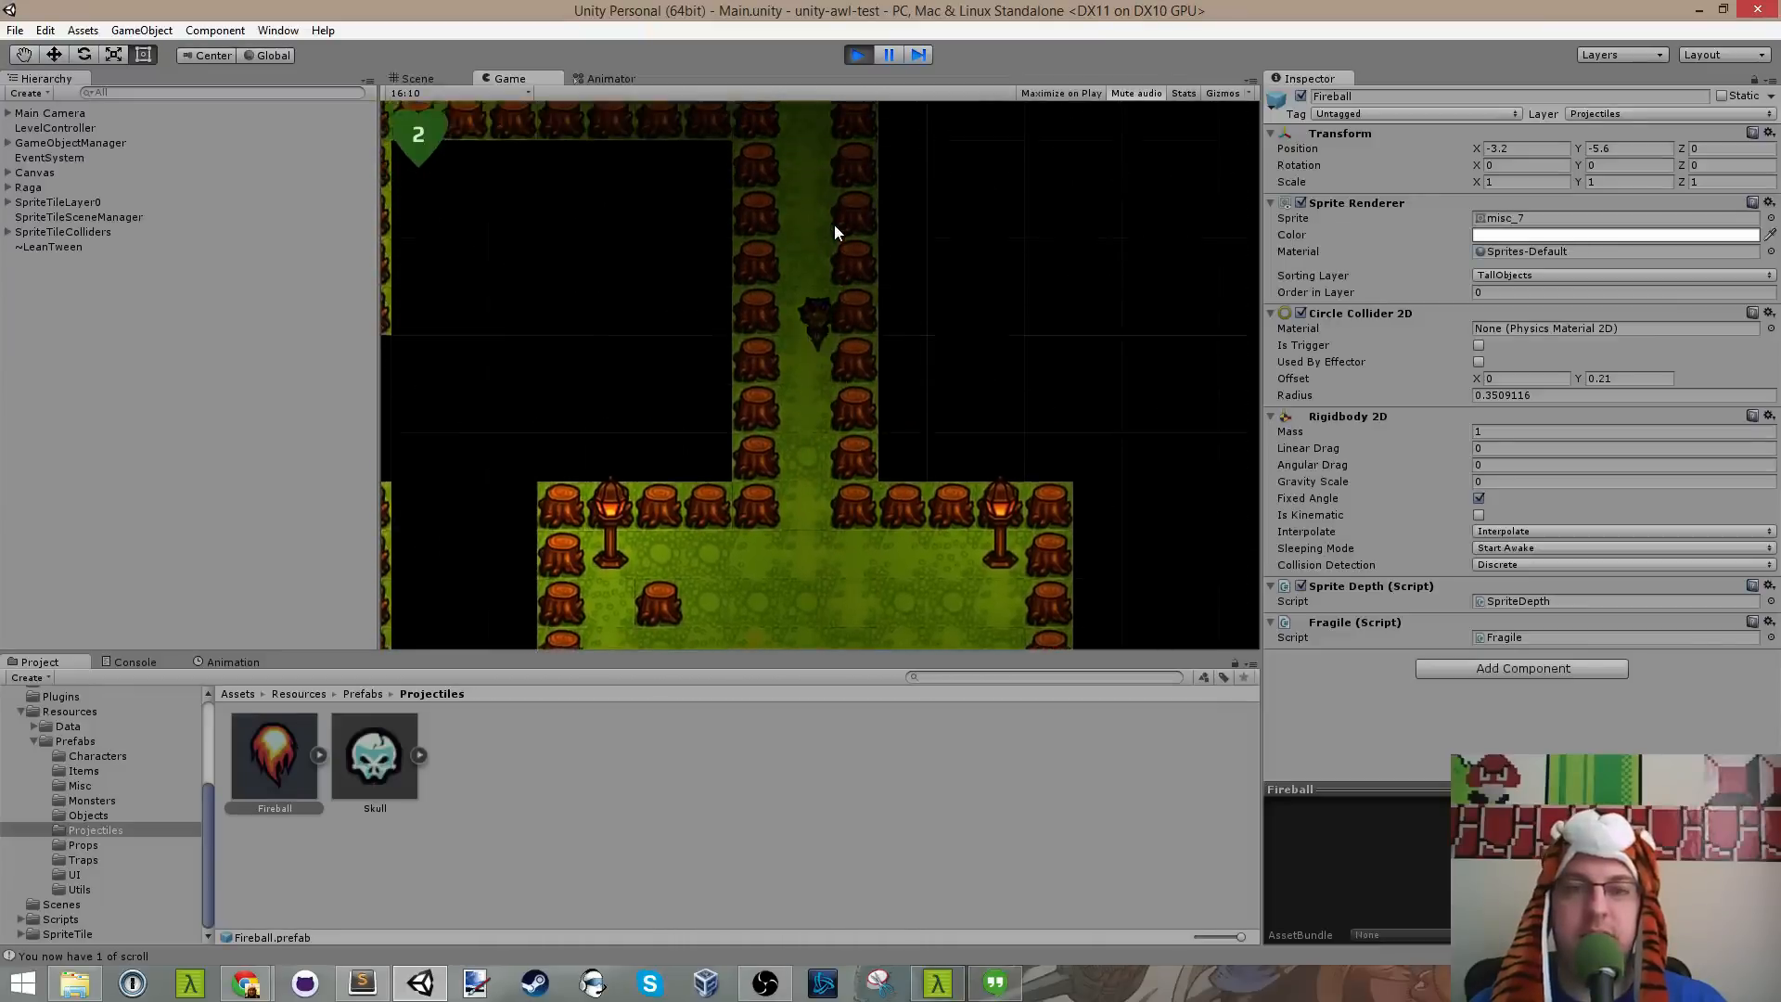
Step: Walk the cat along the upper corridor into the room with the round purple floor tile and collect its scroll
{"action": "key", "text": "a"}
{"action": "key", "text": "a"}
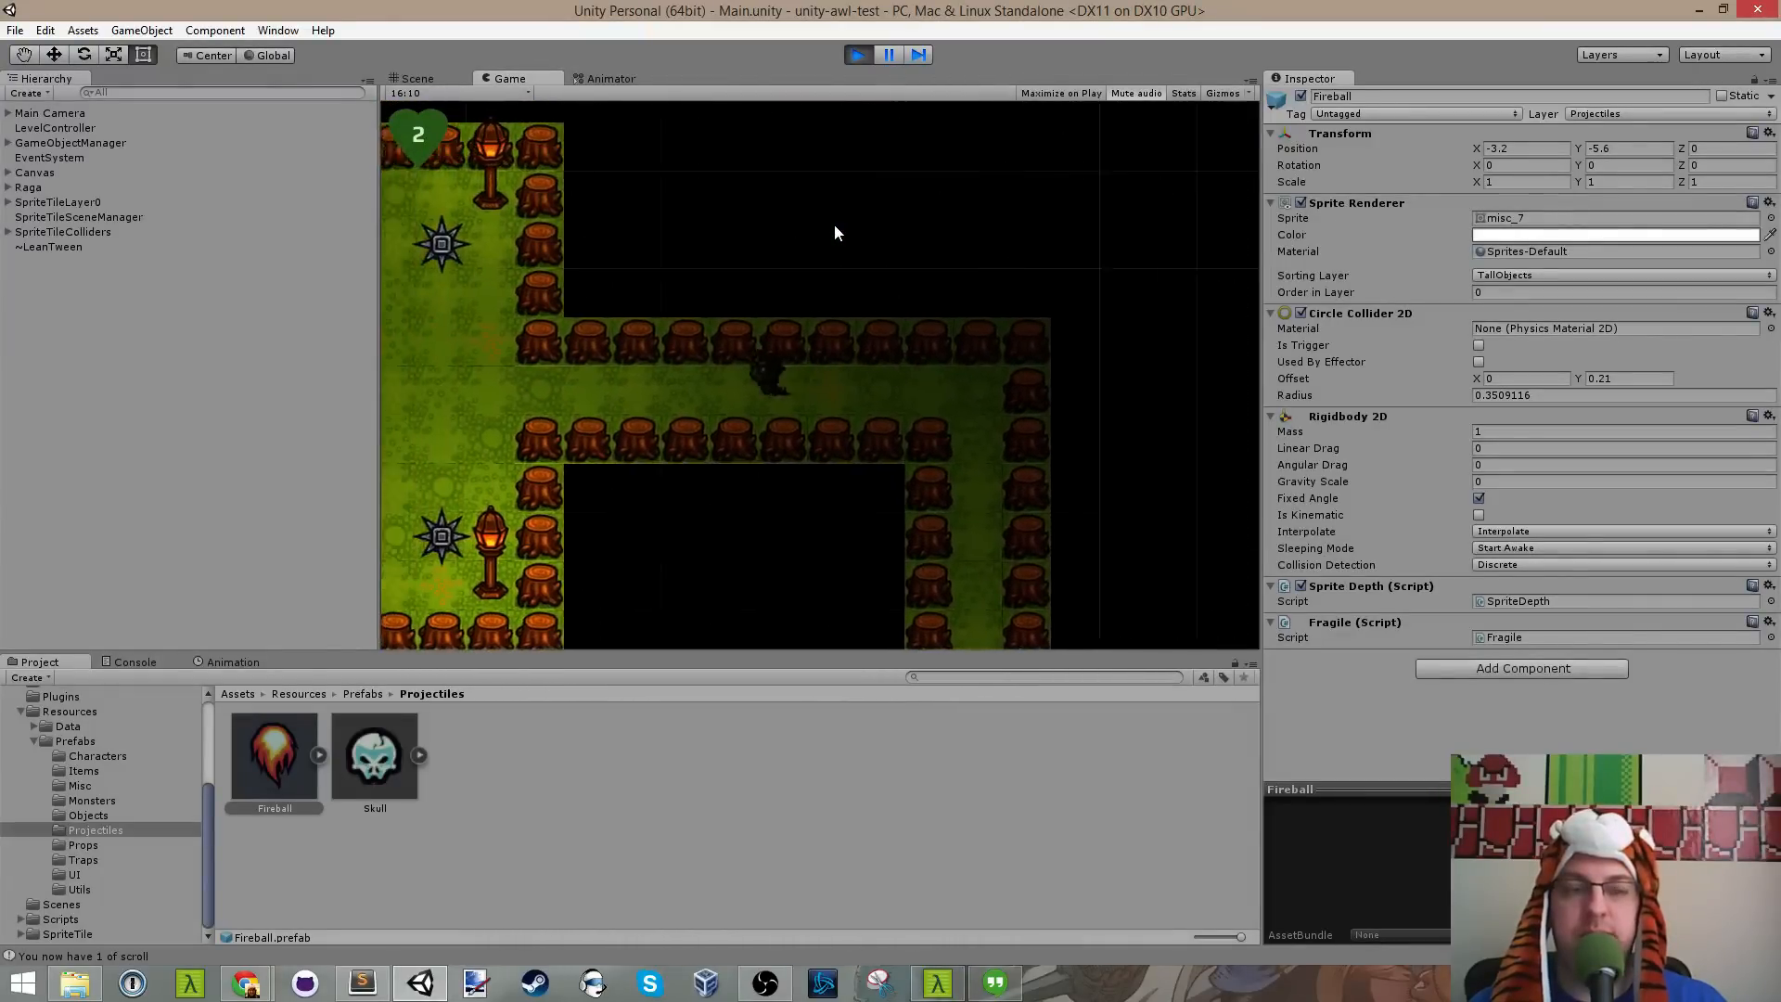
{"action": "key", "text": "a"}
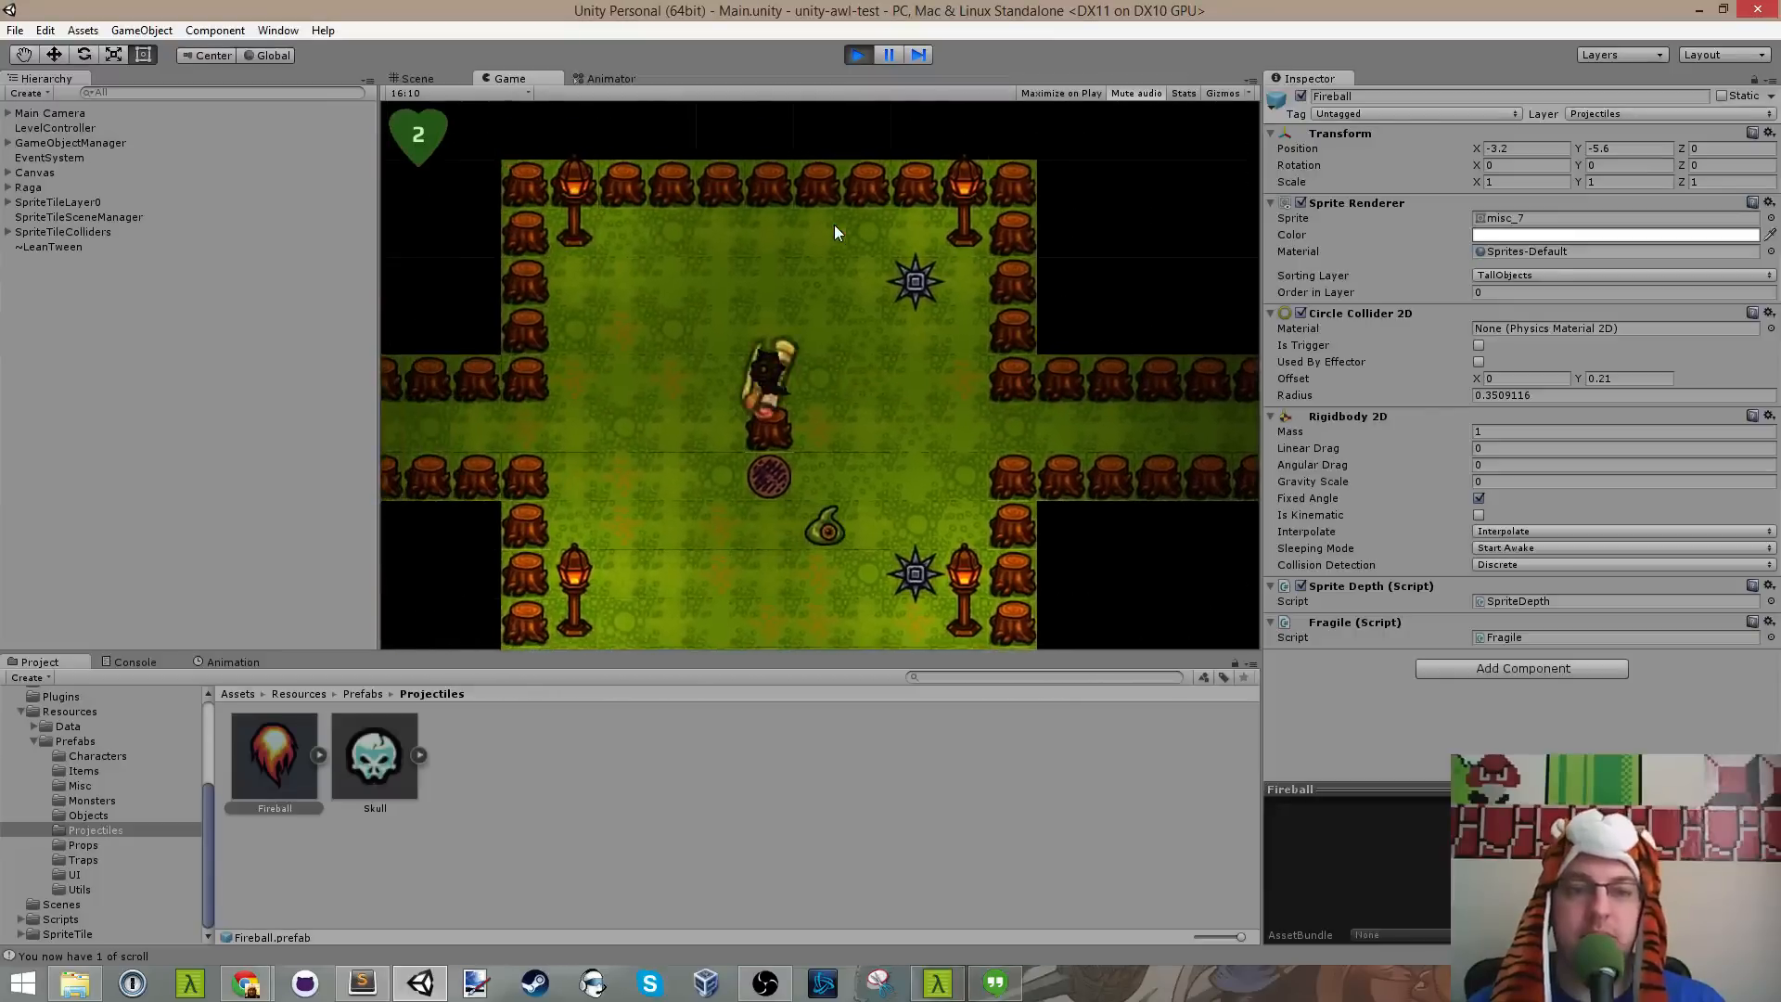
Step: Walk the cat down through the middle room into the lowest room and collect the scroll beside the tree stump
{"action": "key", "text": "s"}
{"action": "key", "text": "s"}
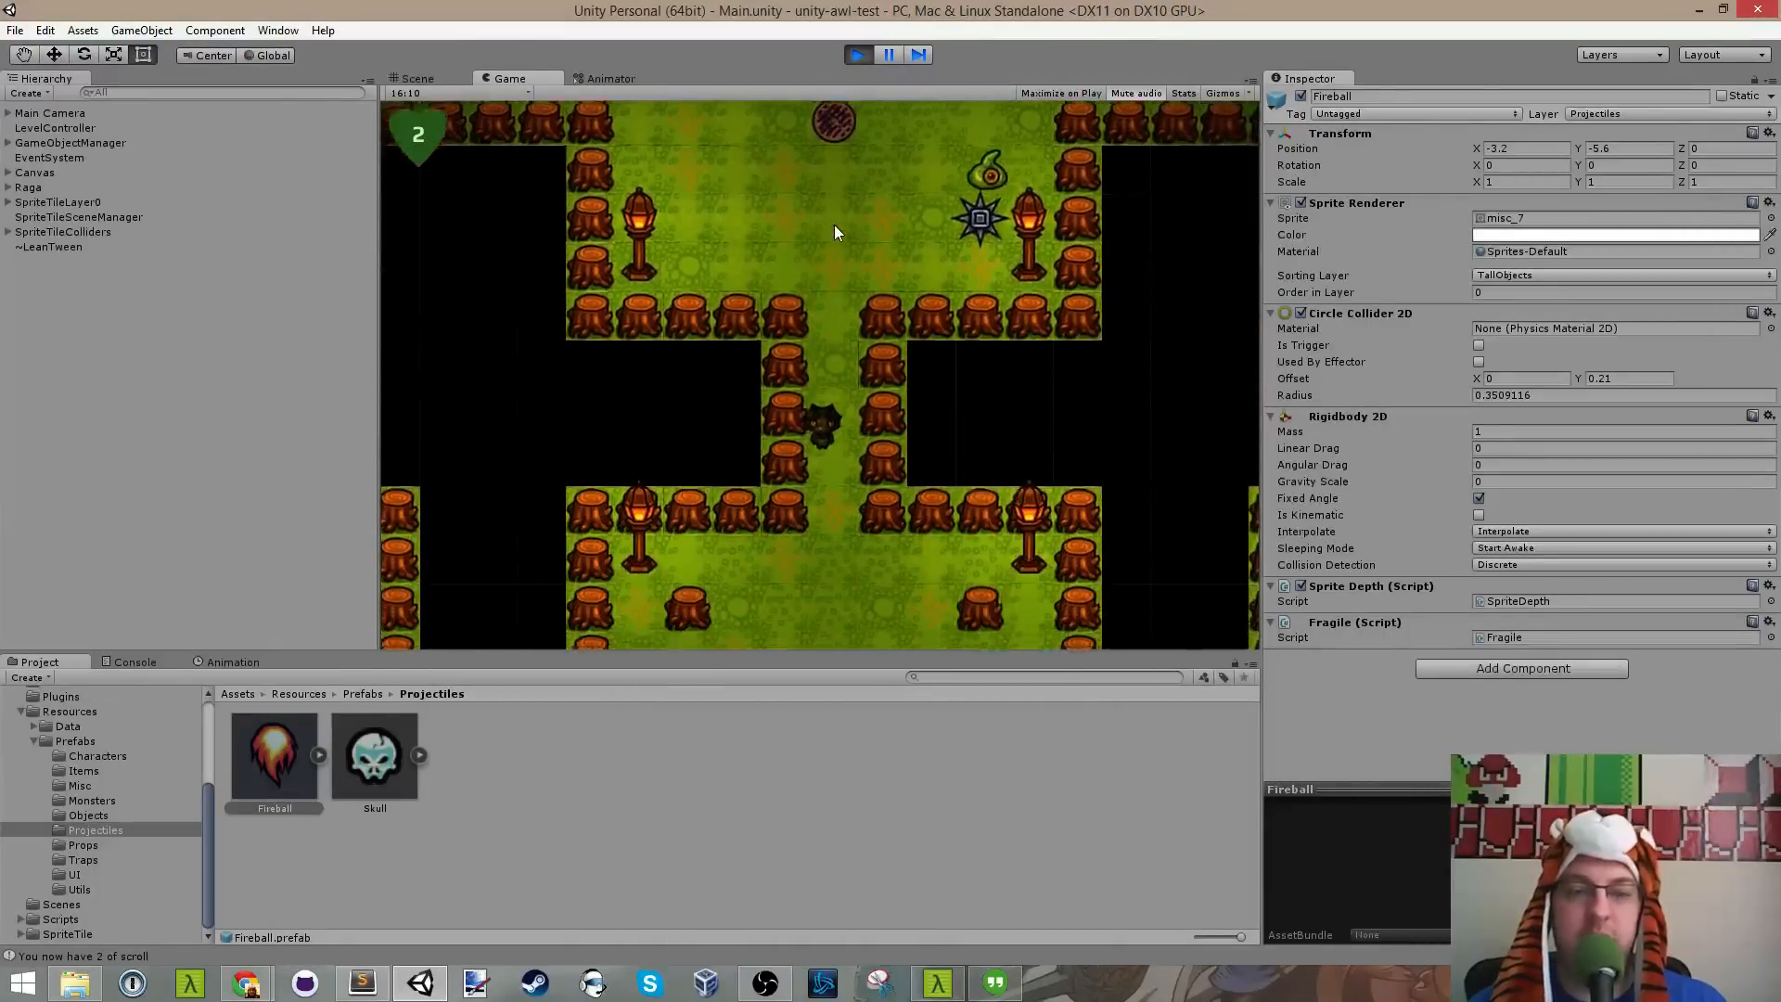
{"action": "key", "text": "s"}
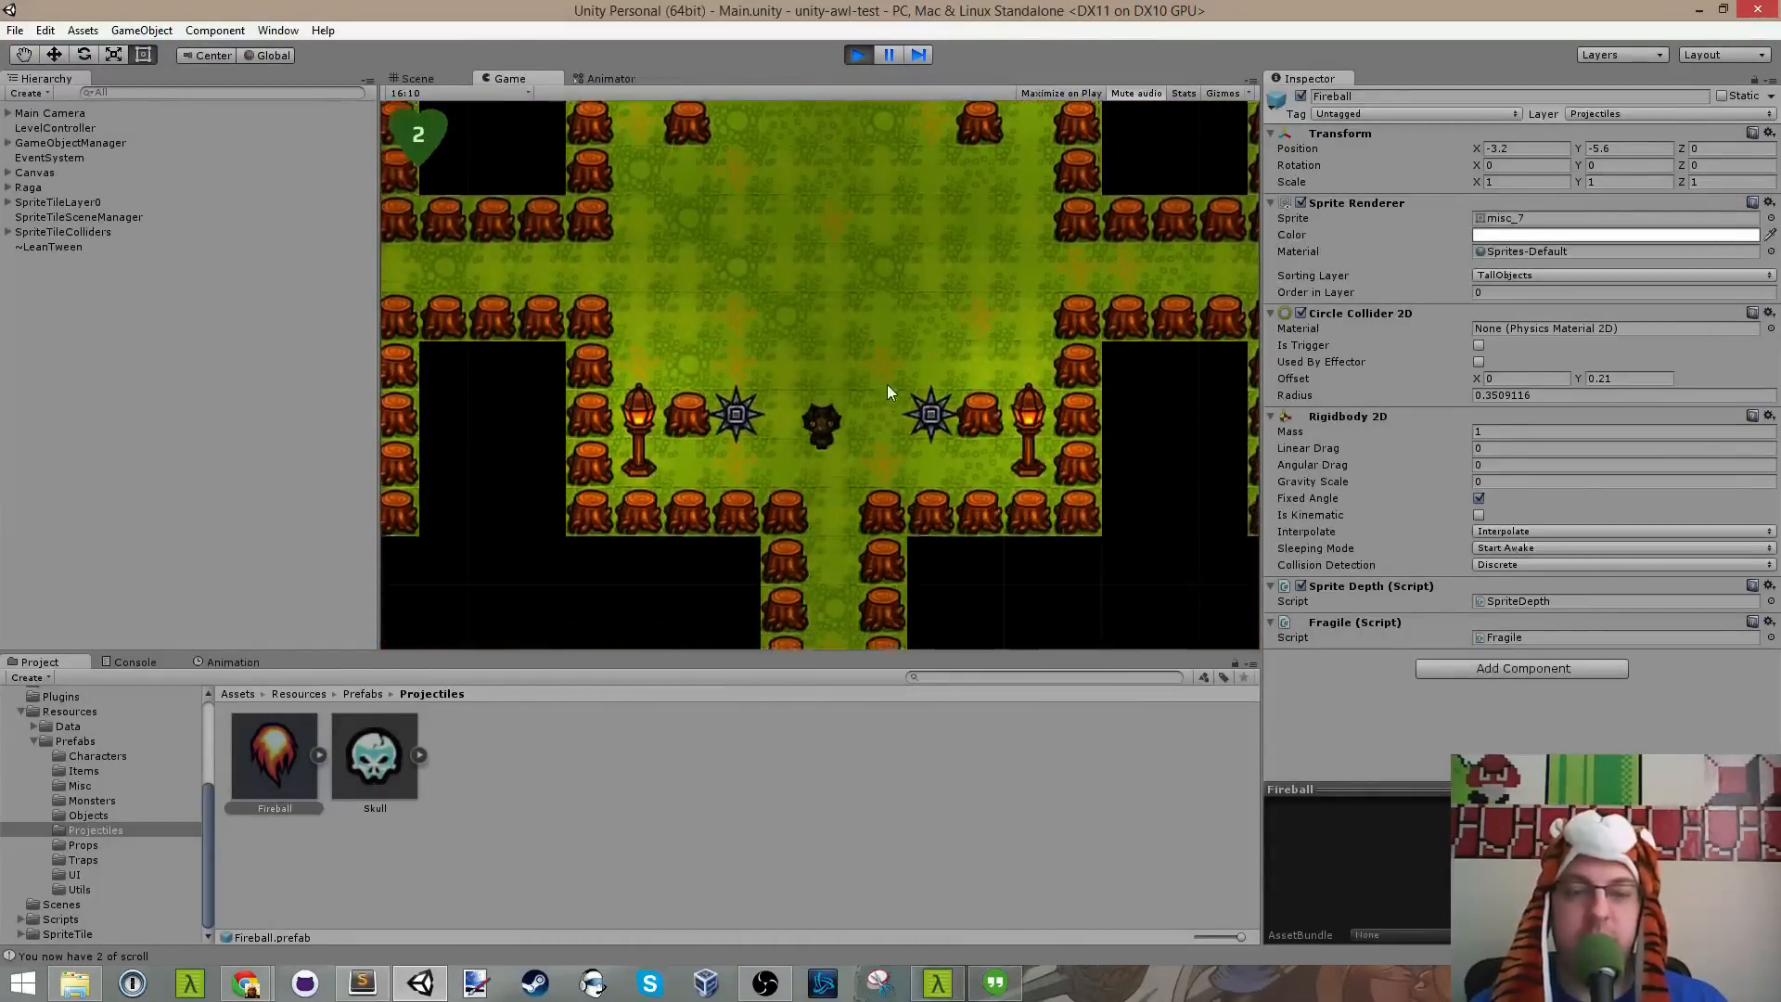
{"action": "key", "text": "s"}
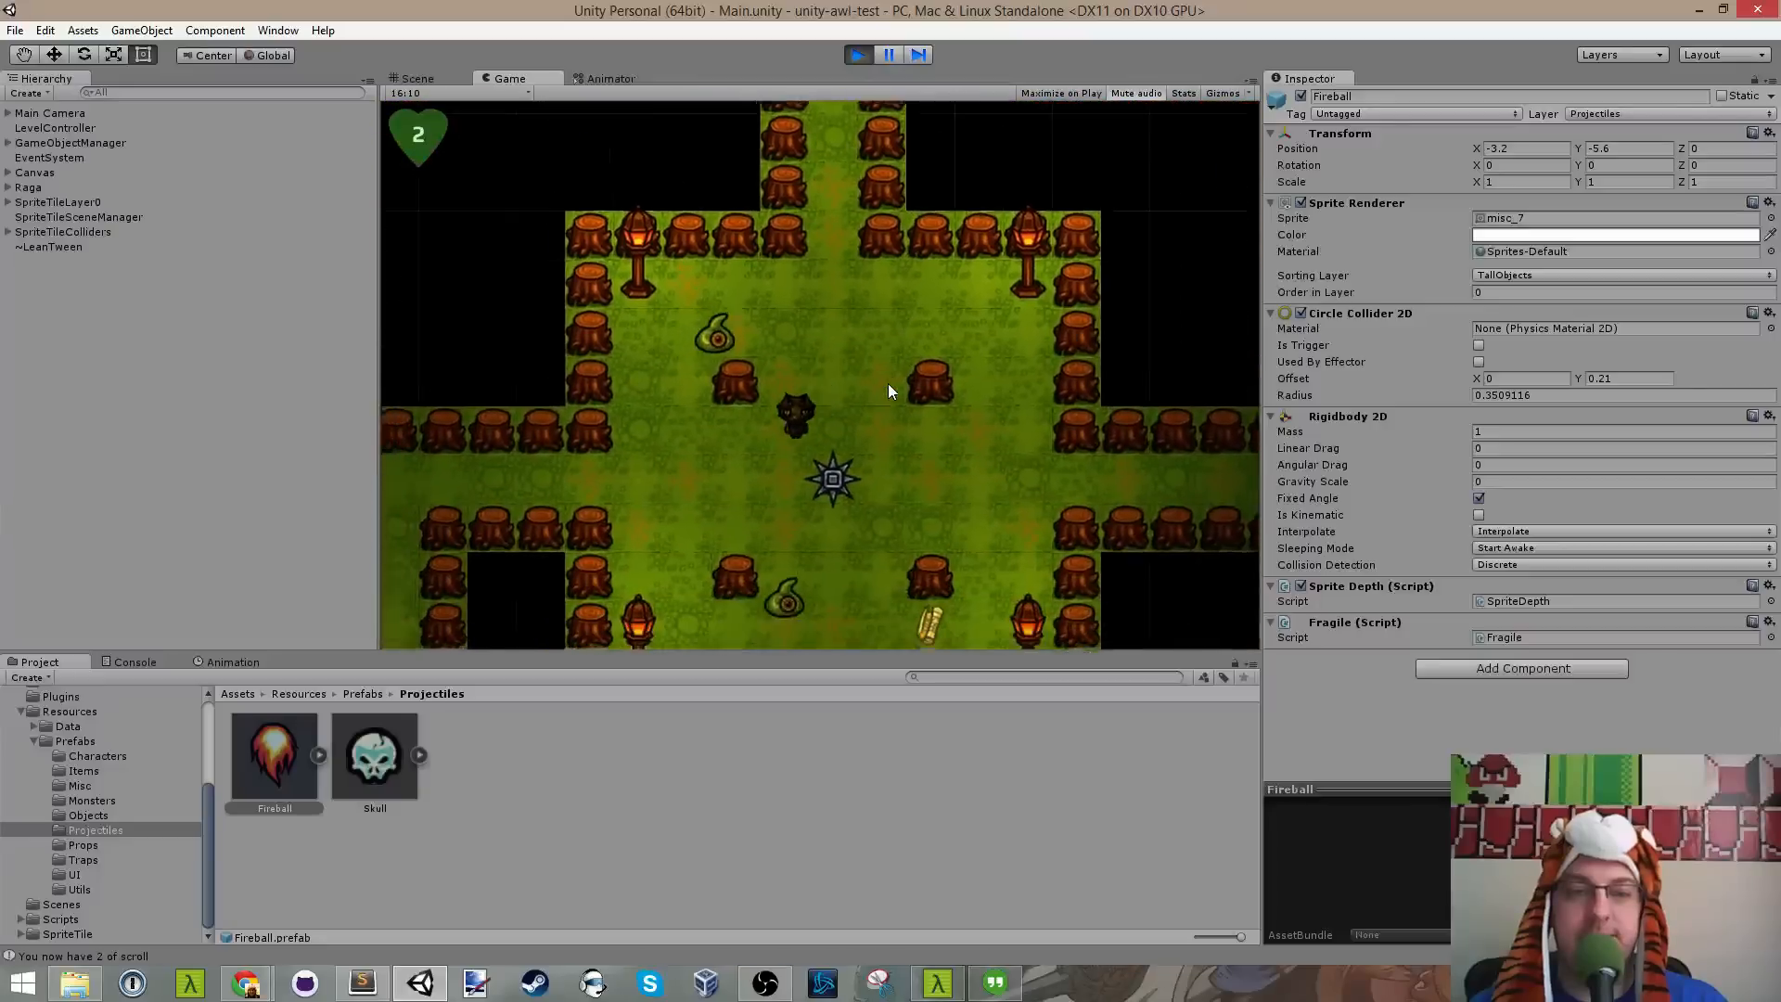
{"action": "key", "text": "d"}
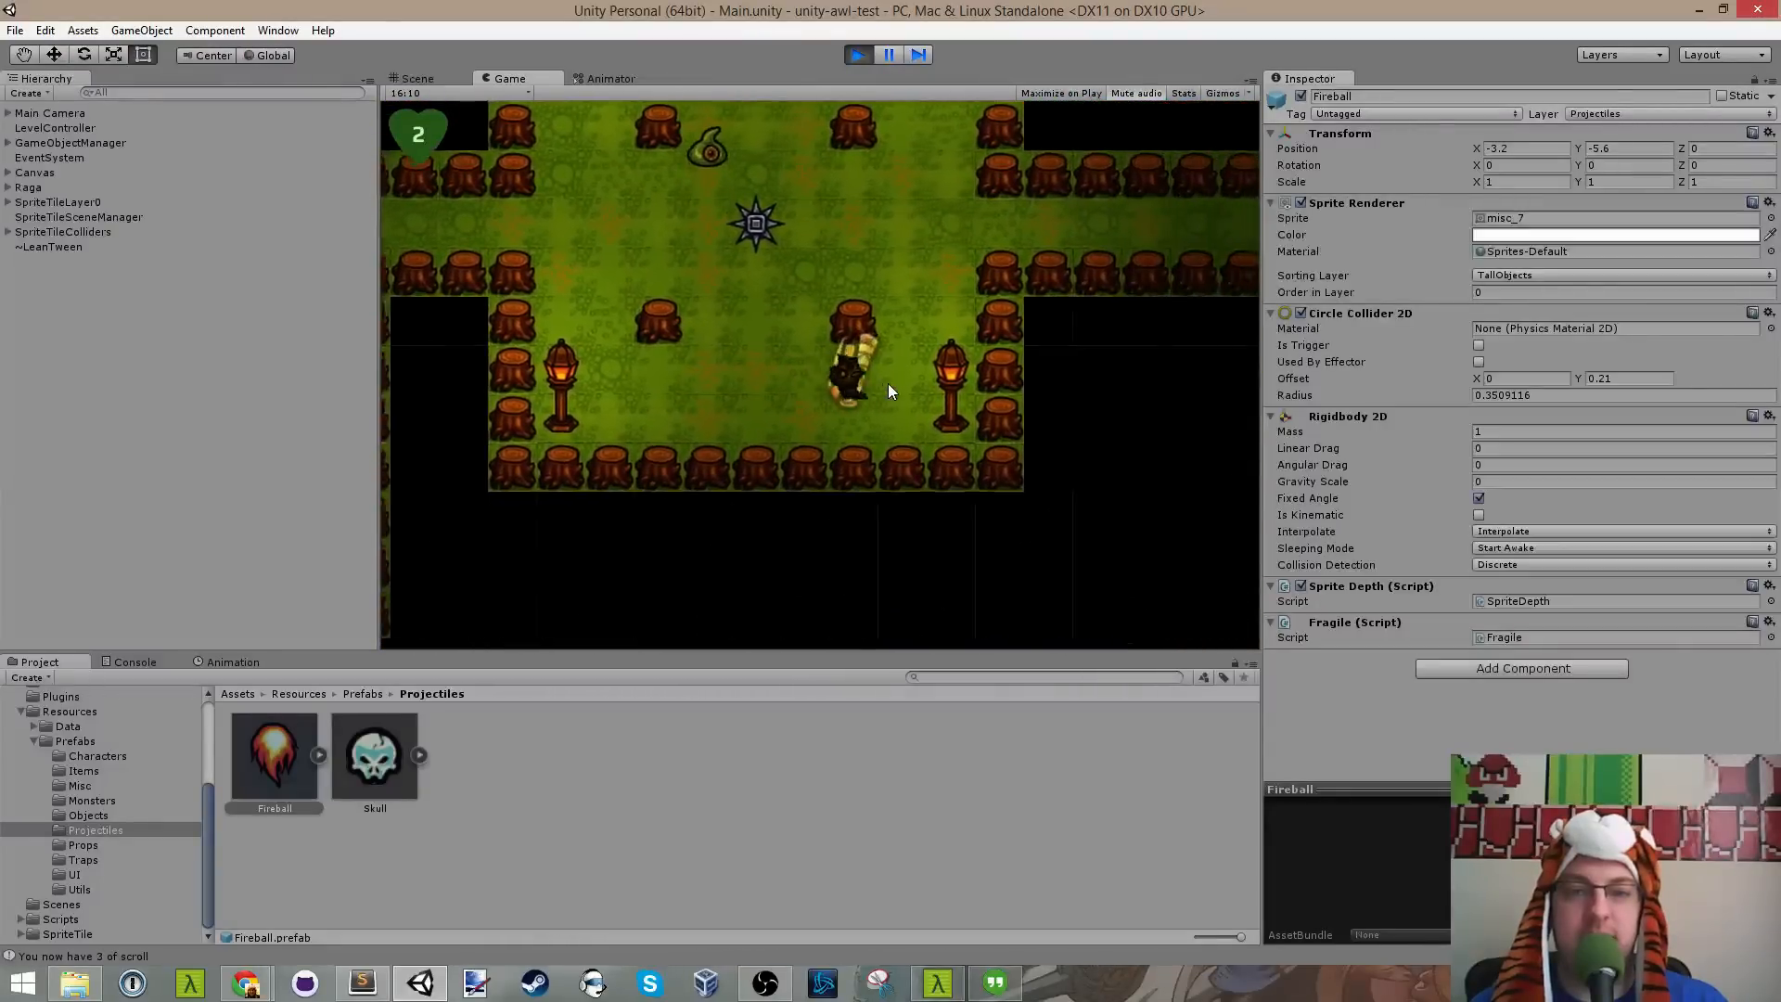
Step: Fire one fireball sideways and one upward in the lowest room to test the projectile collisions
{"action": "key", "text": "a"}
{"action": "key", "text": "s"}
{"action": "key", "text": "d"}
{"action": "left_click", "coordinate": [931, 395]}
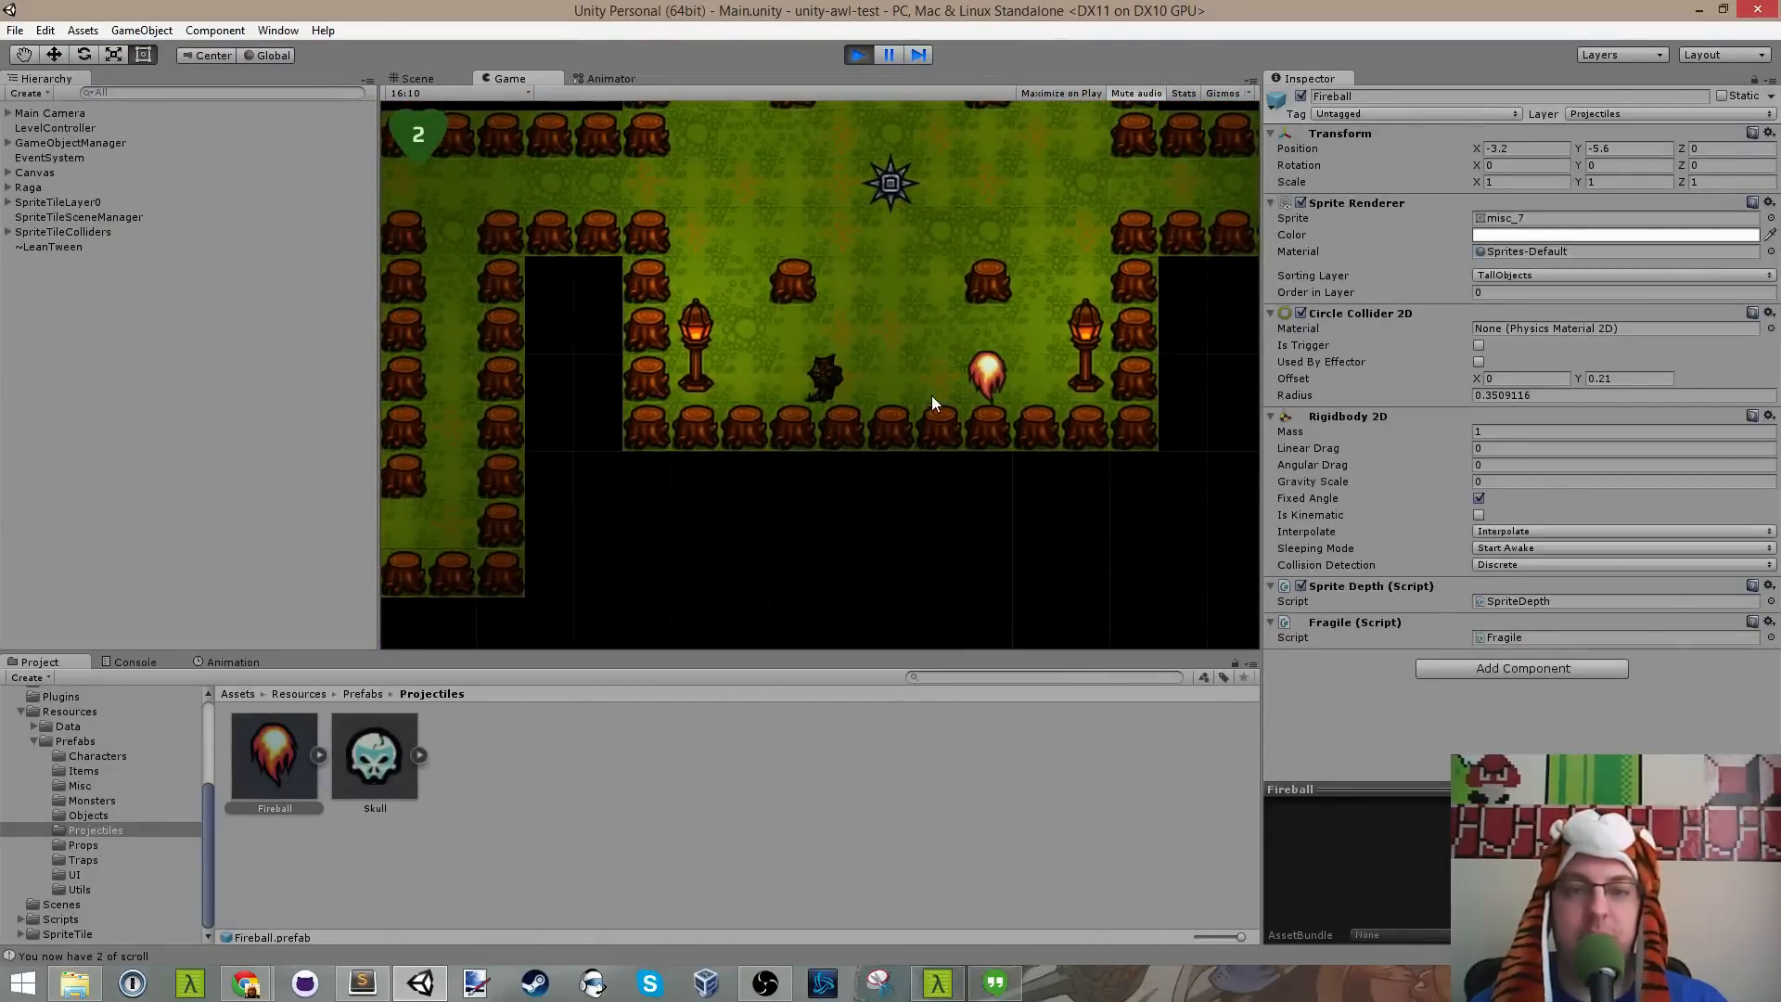
{"action": "key", "text": "d"}
{"action": "key", "text": "w"}
{"action": "left_click", "coordinate": [836, 236]}
{"action": "key", "text": "w"}
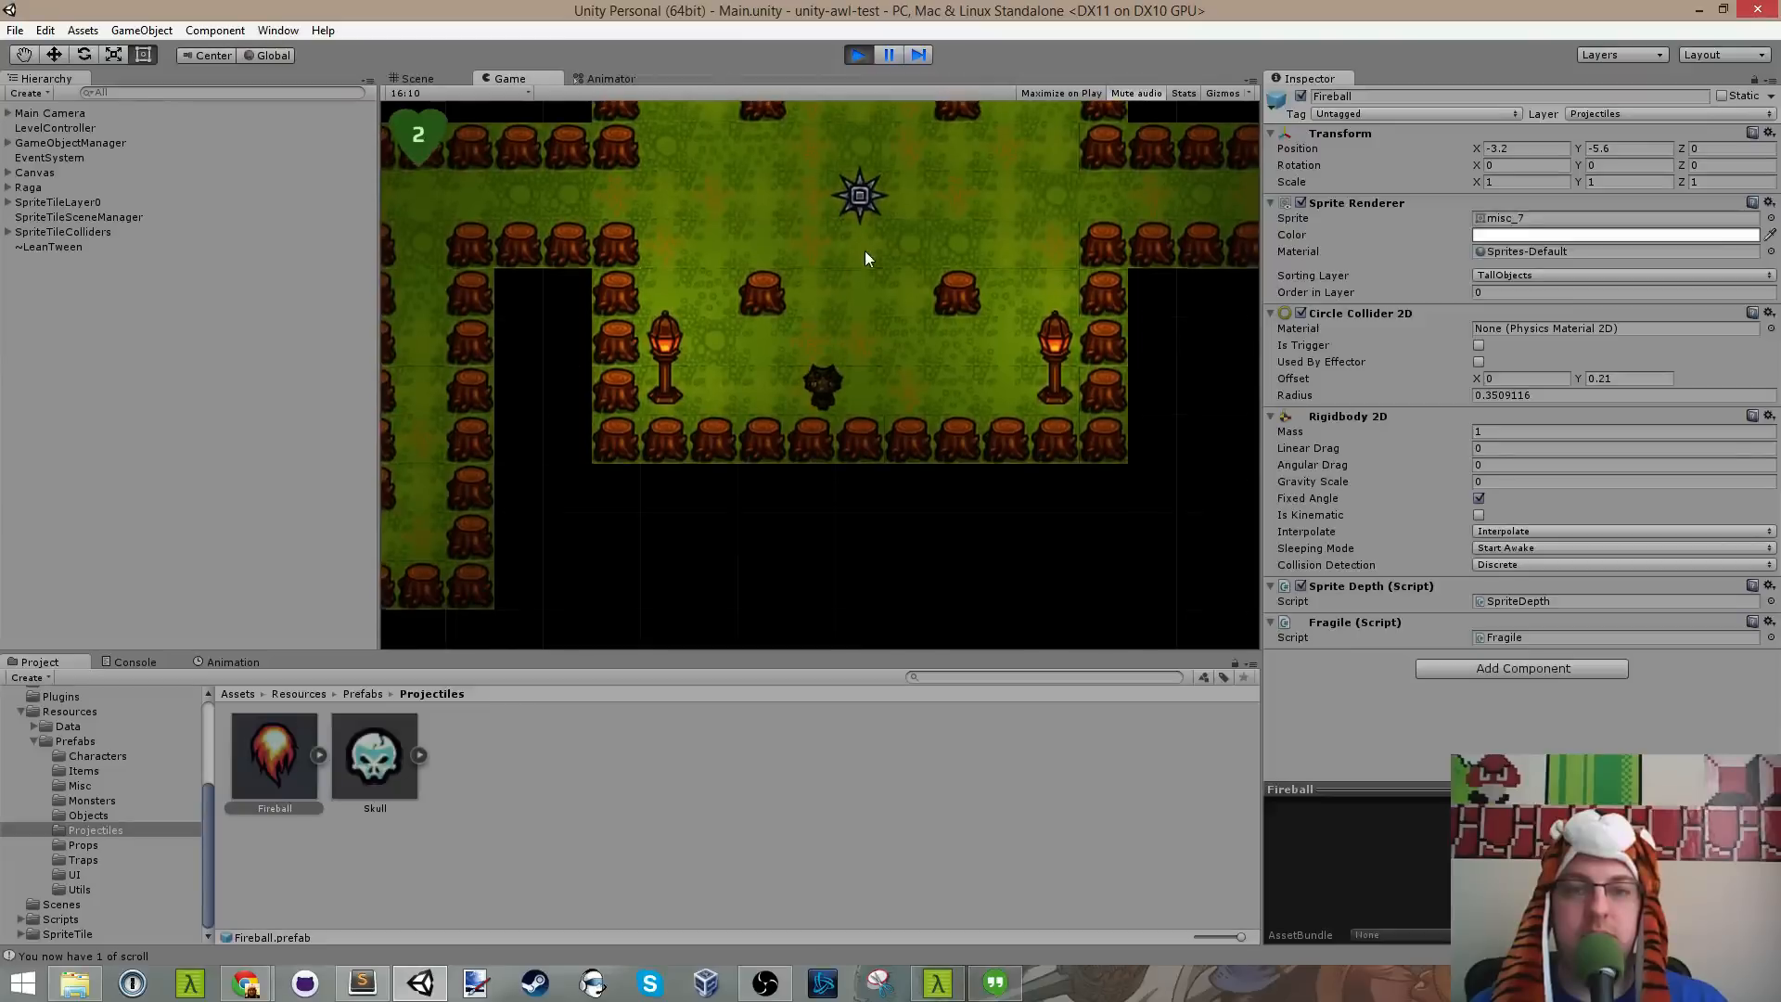
Step: Walk the cat to the upper part of the room and fire a fireball at the green slime
{"action": "key", "text": "w"}
{"action": "key", "text": "d"}
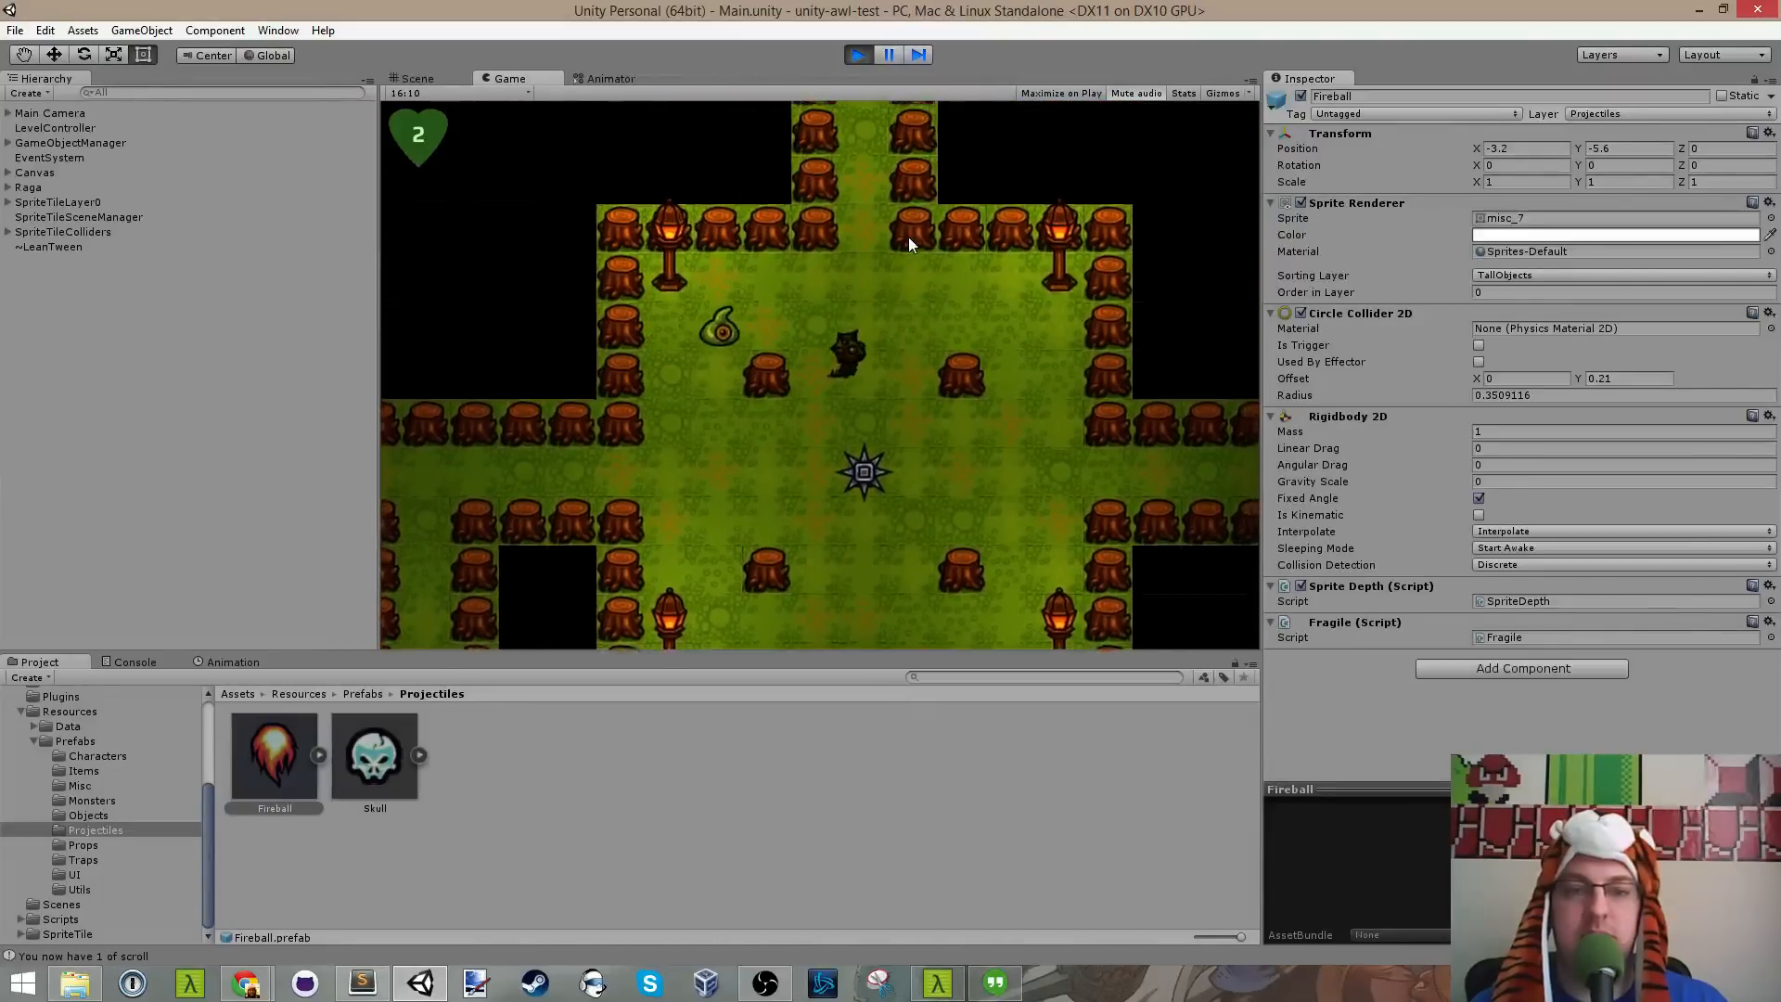
{"action": "key", "text": "a"}
{"action": "left_click", "coordinate": [796, 309]}
{"action": "key", "text": "a"}
{"action": "key", "text": "s"}
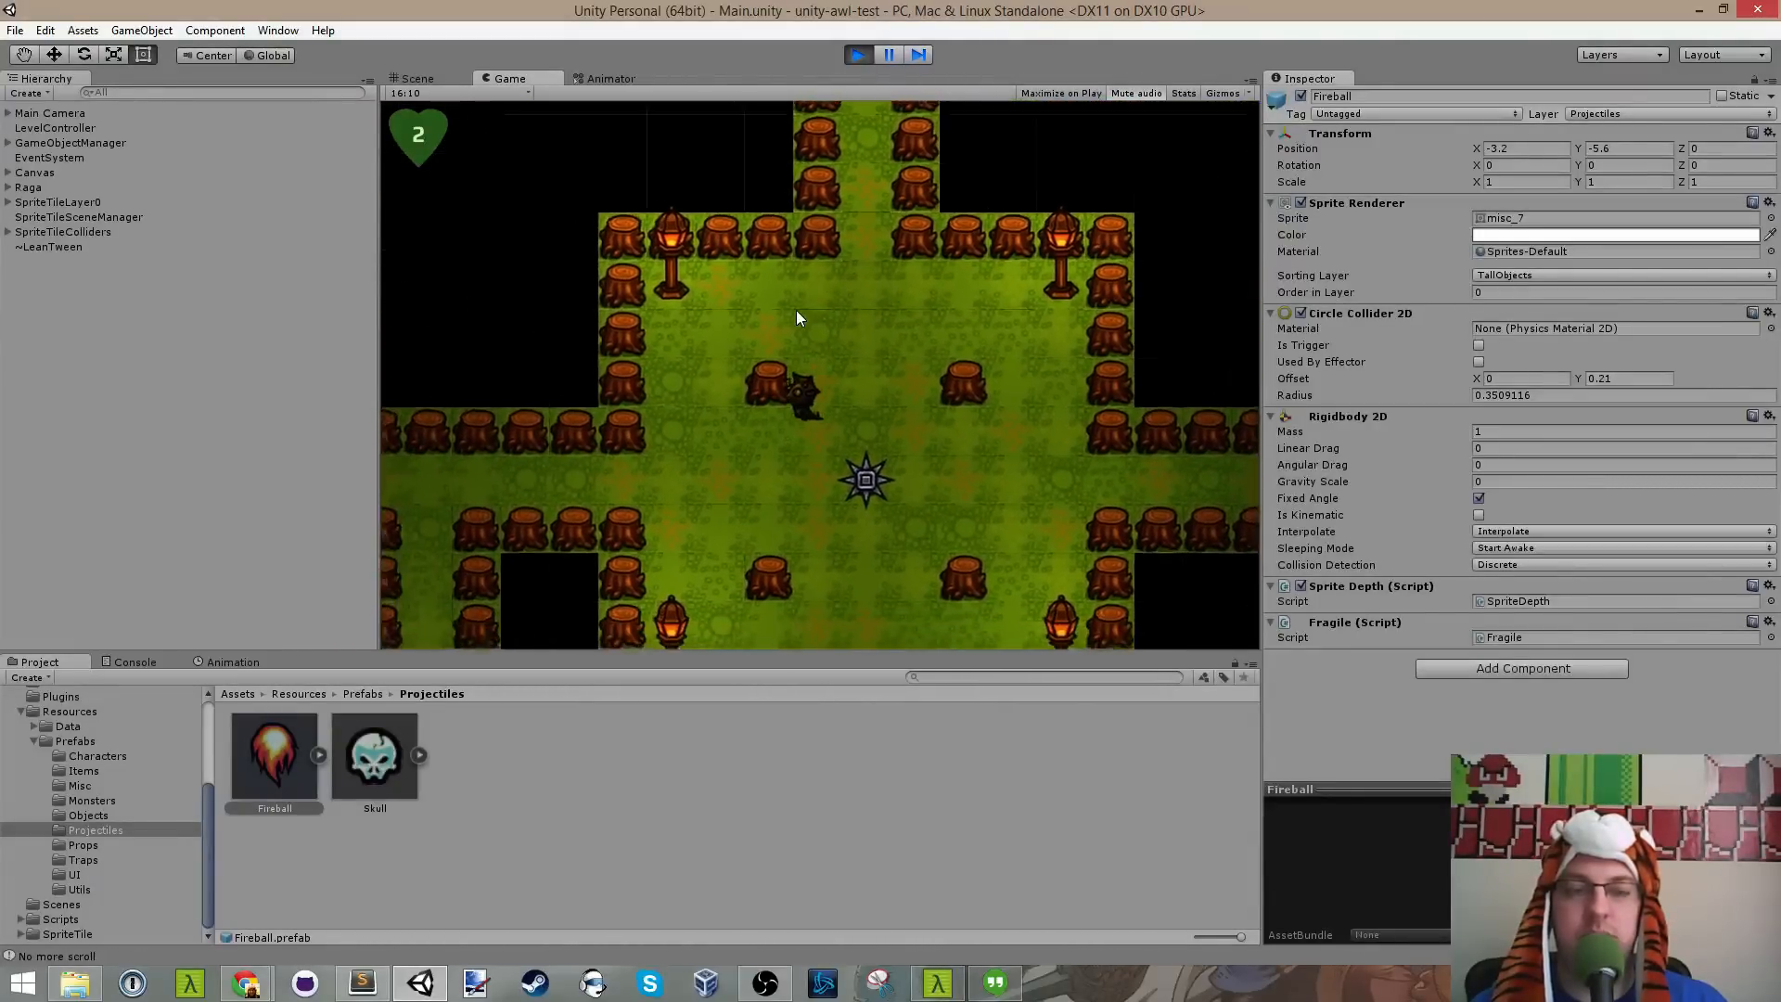
Step: Walk the cat out through the side corridor to the junction and stop the play test
{"action": "key", "text": "a"}
{"action": "key", "text": "s"}
{"action": "key", "text": "a"}
{"action": "key", "text": "a"}
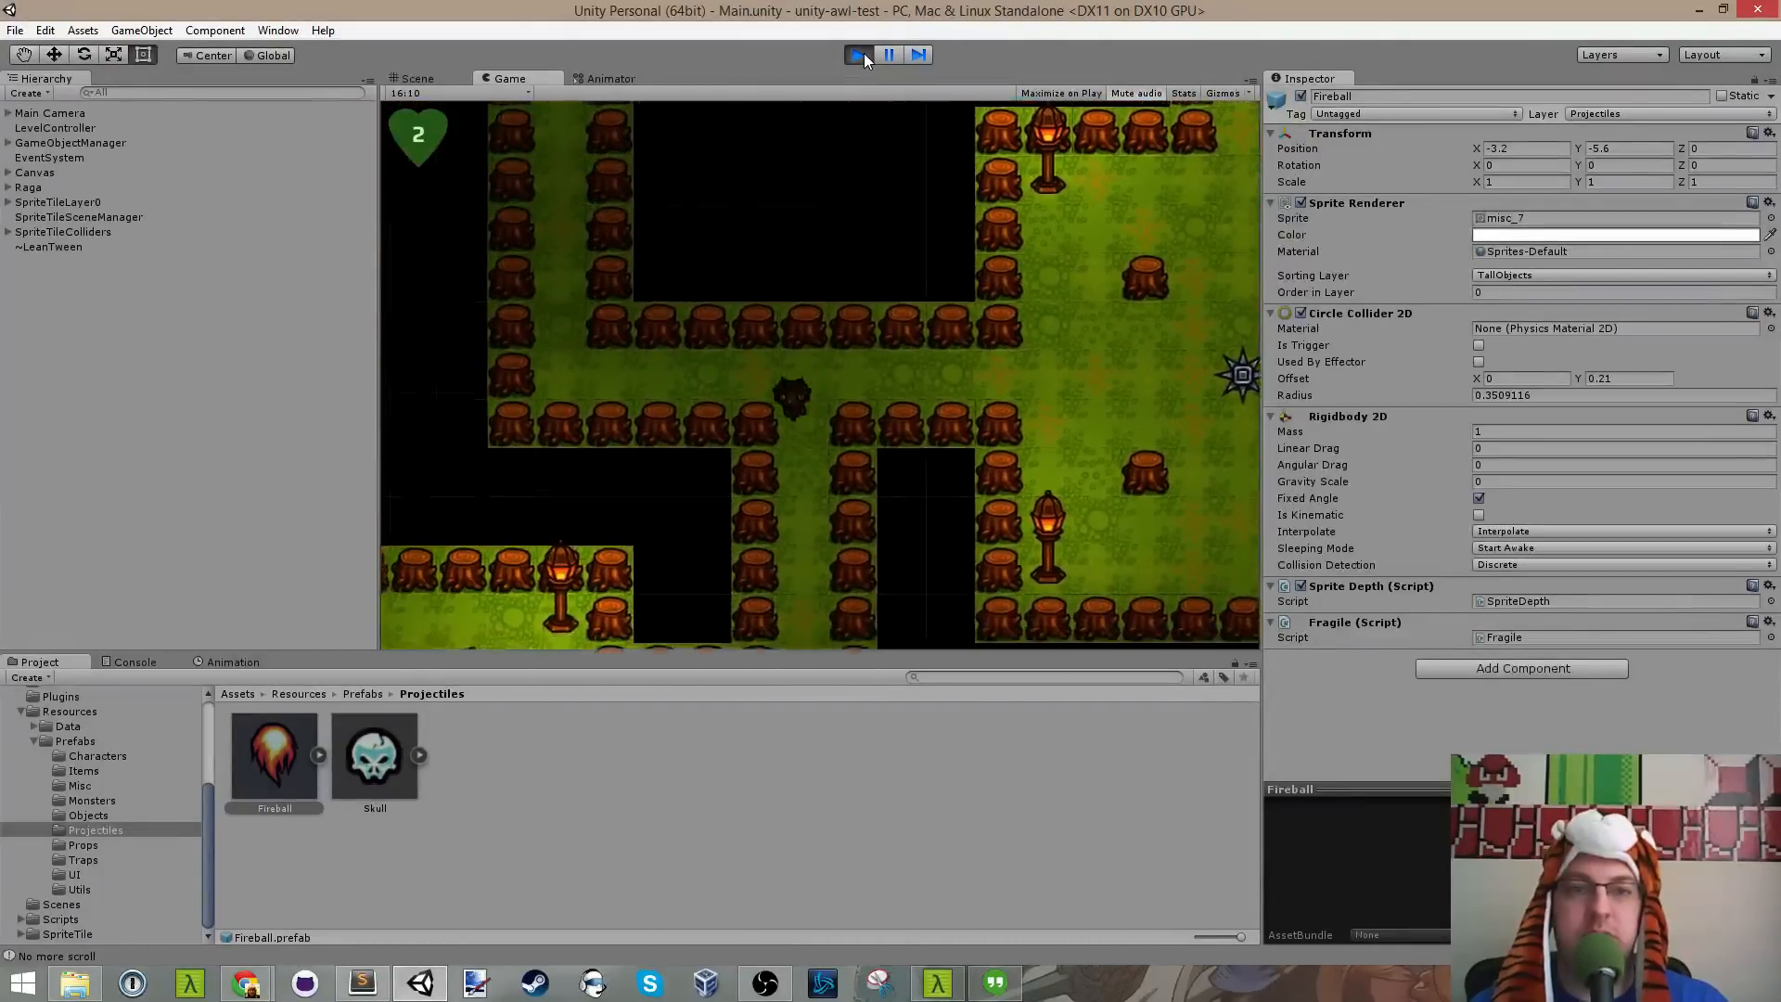
{"action": "key", "text": "s"}
{"action": "left_click", "coordinate": [860, 55]}
{"action": "key", "text": "q"}
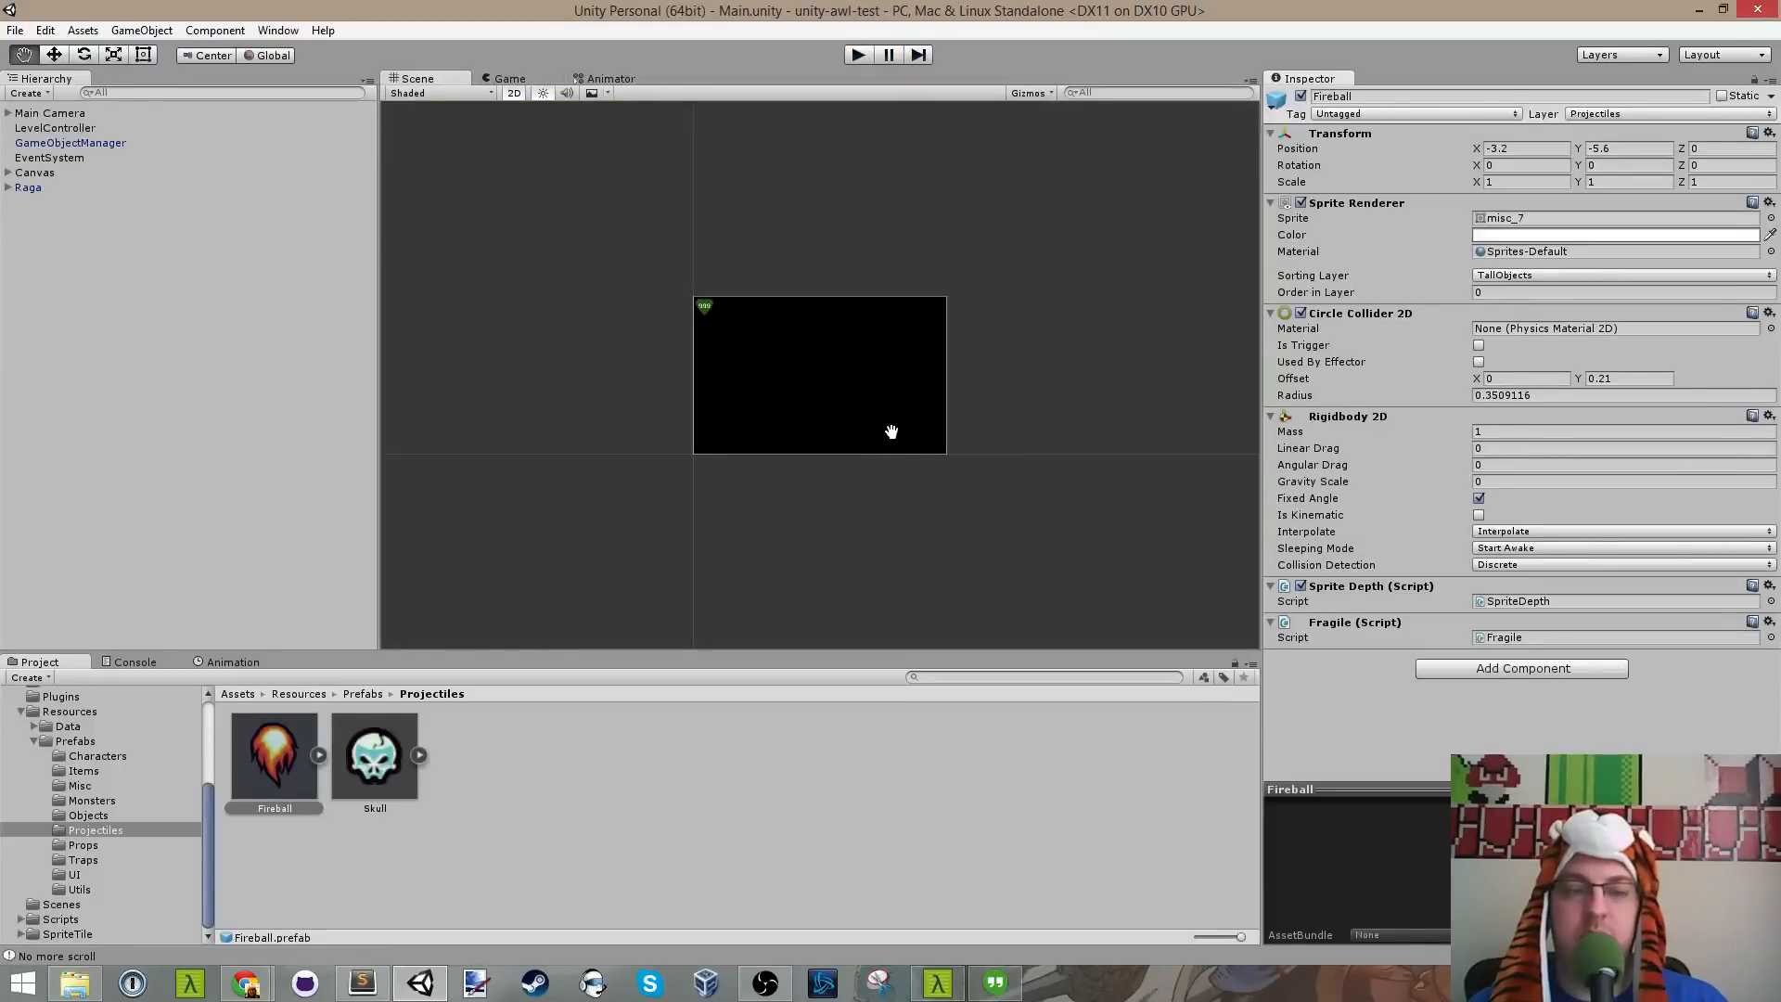
Step: Switch to the Twitch chat window and read the latest viewer messages
{"action": "key", "text": "alt+Tab"}
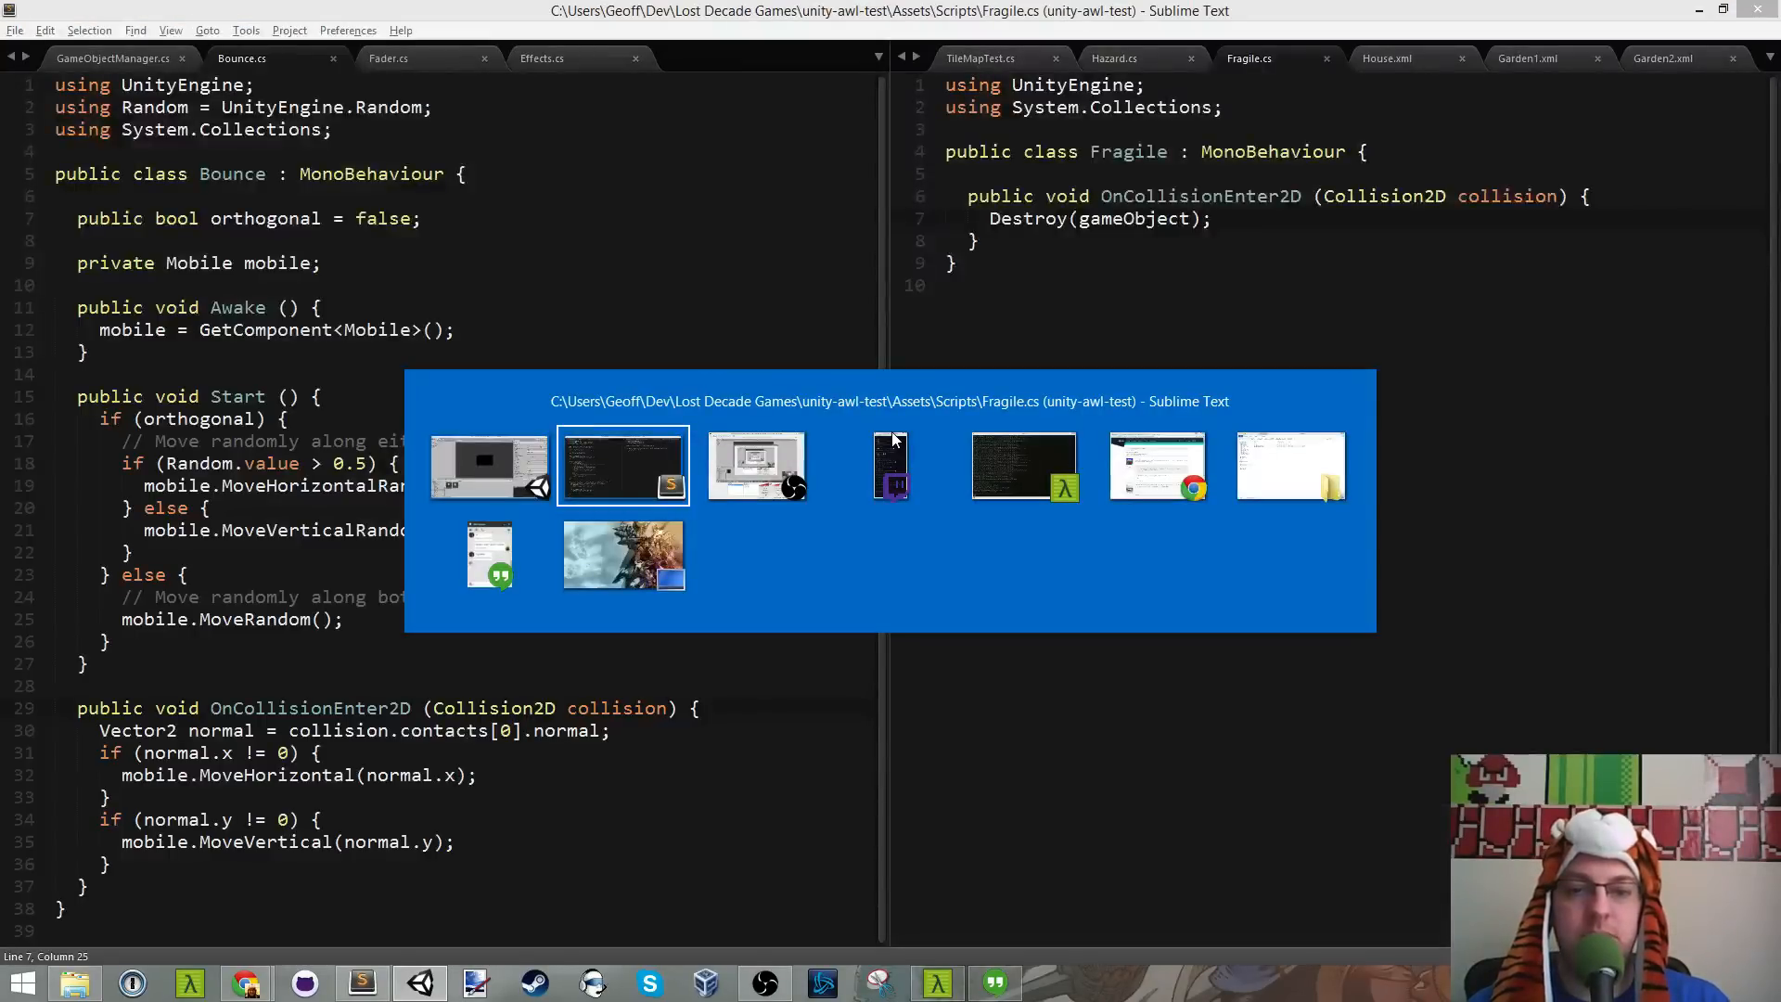
{"action": "key", "text": "alt+Tab"}
{"action": "key", "text": "alt+Tab"}
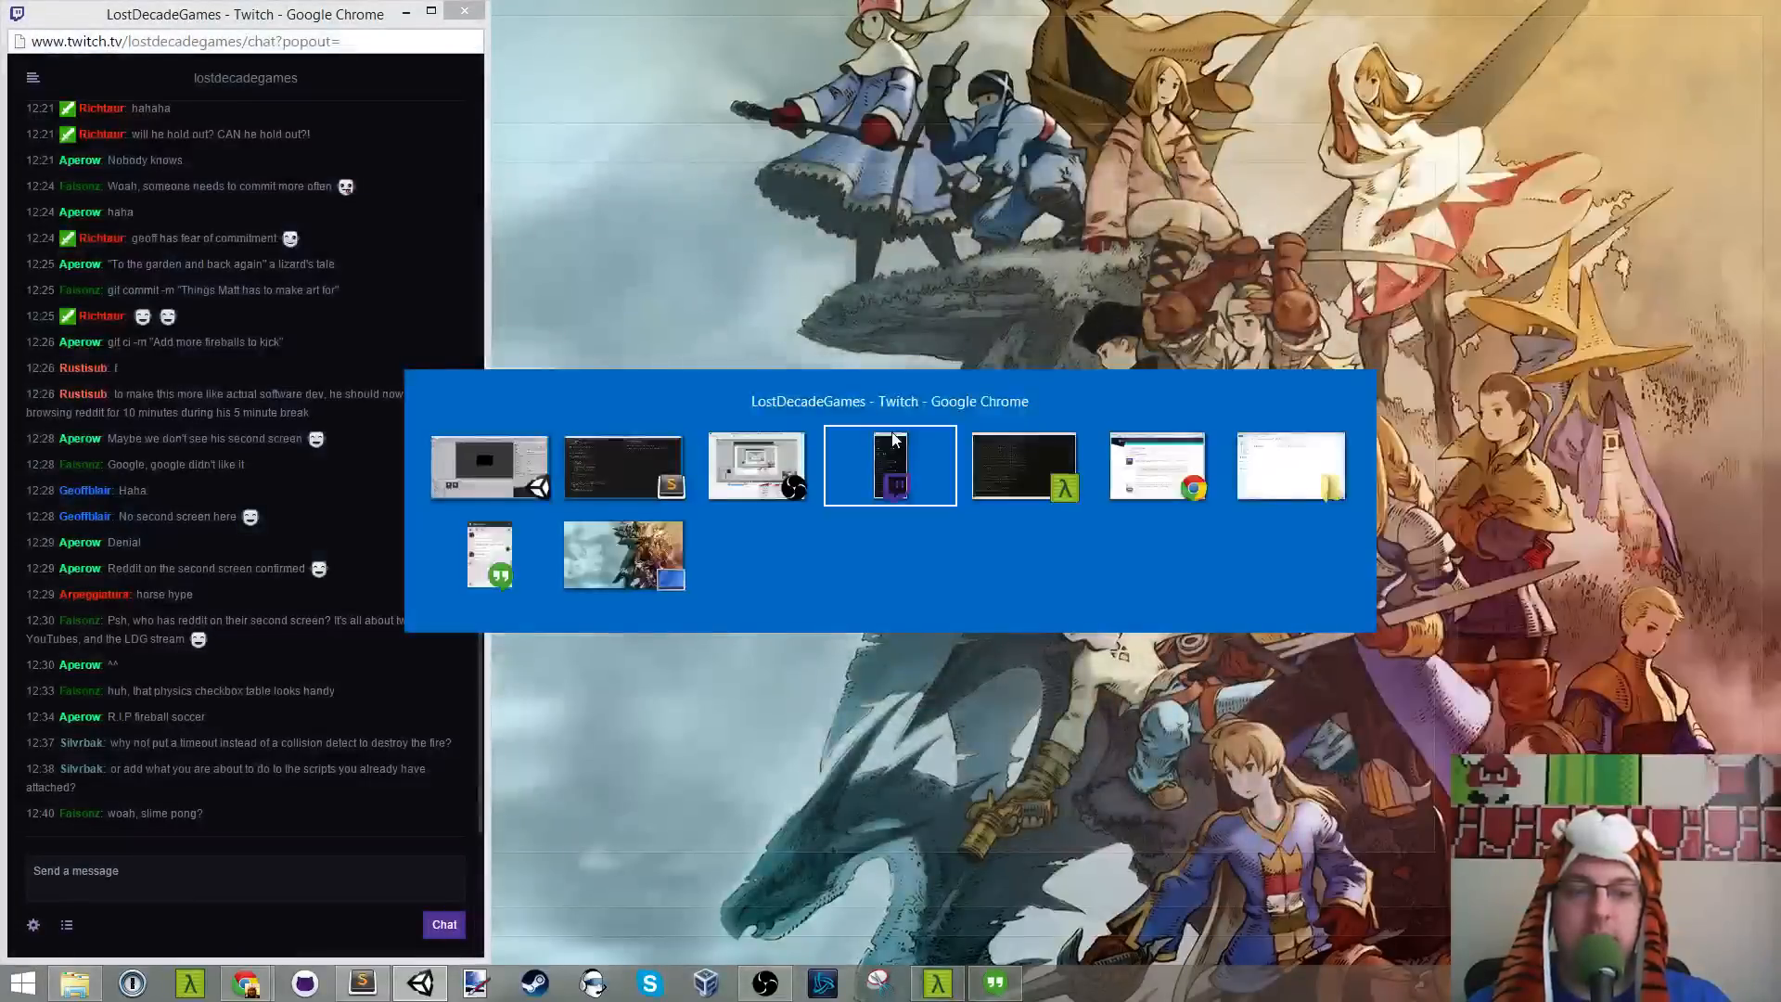
{"action": "key", "text": "alt+shift+Tab"}
{"action": "key", "text": "alt+Tab"}
{"action": "key", "text": "alt+Tab"}
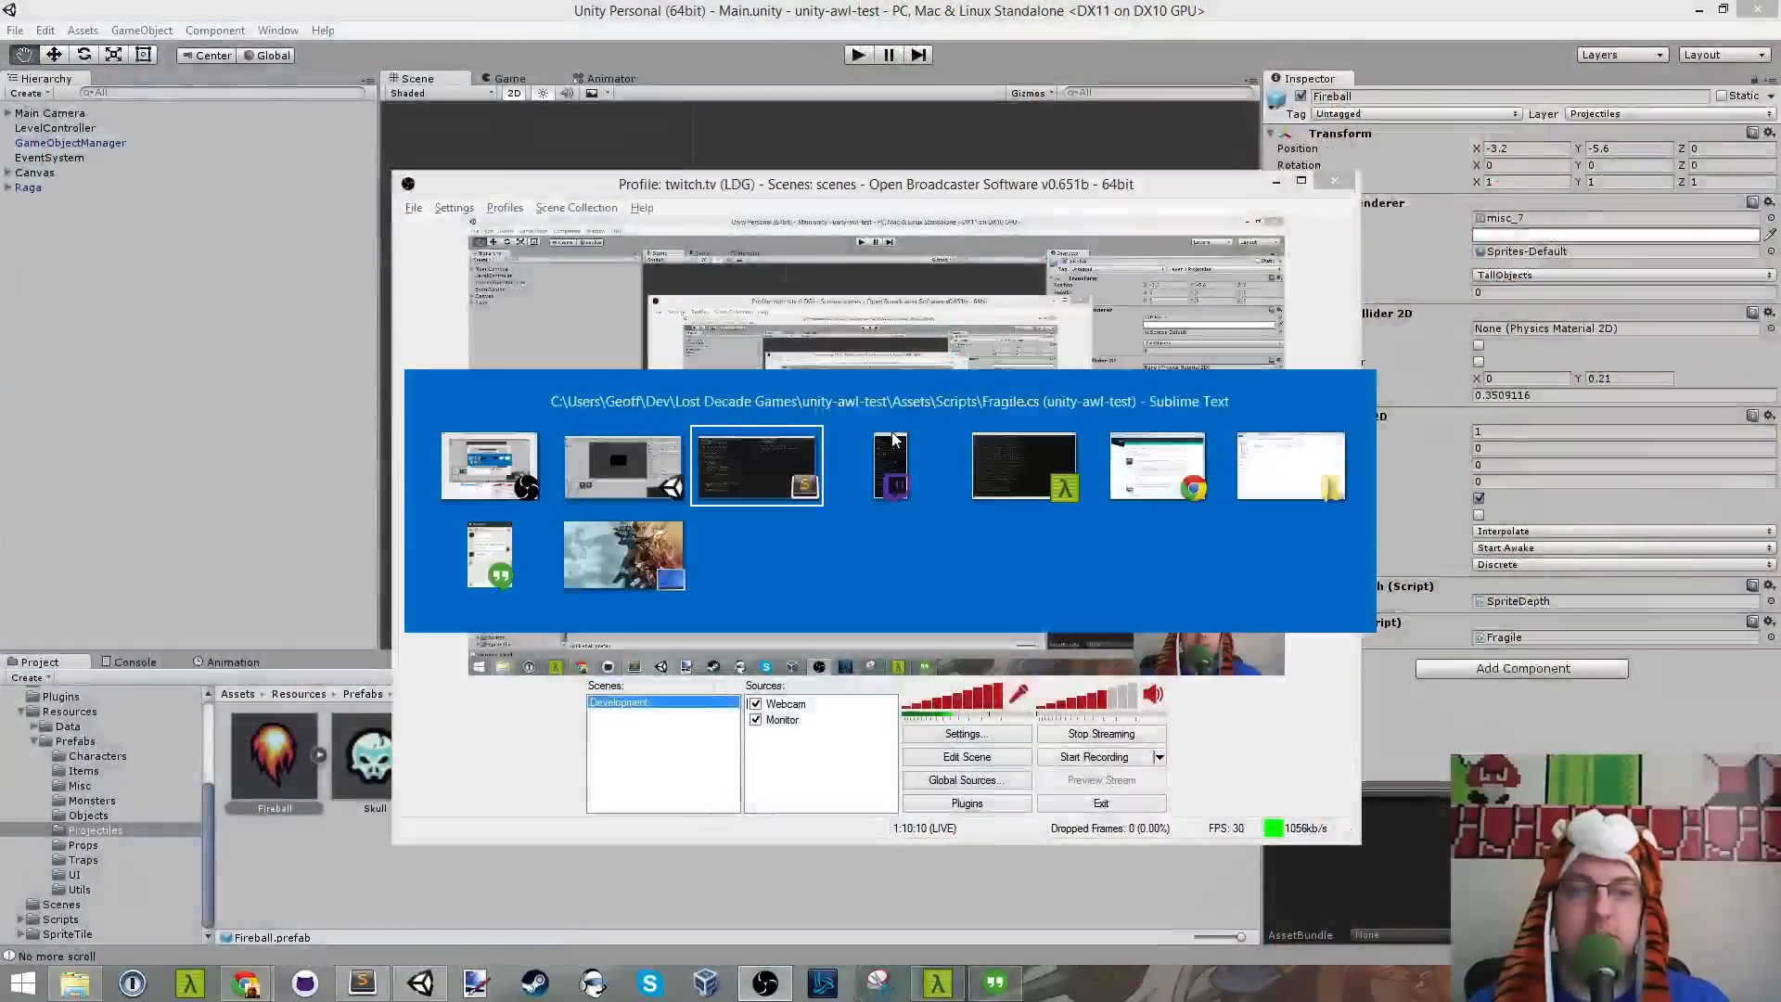
{"action": "key", "text": "alt+Tab"}
{"action": "key", "text": "alt+Tab"}
{"action": "key", "text": "alt+Tab"}
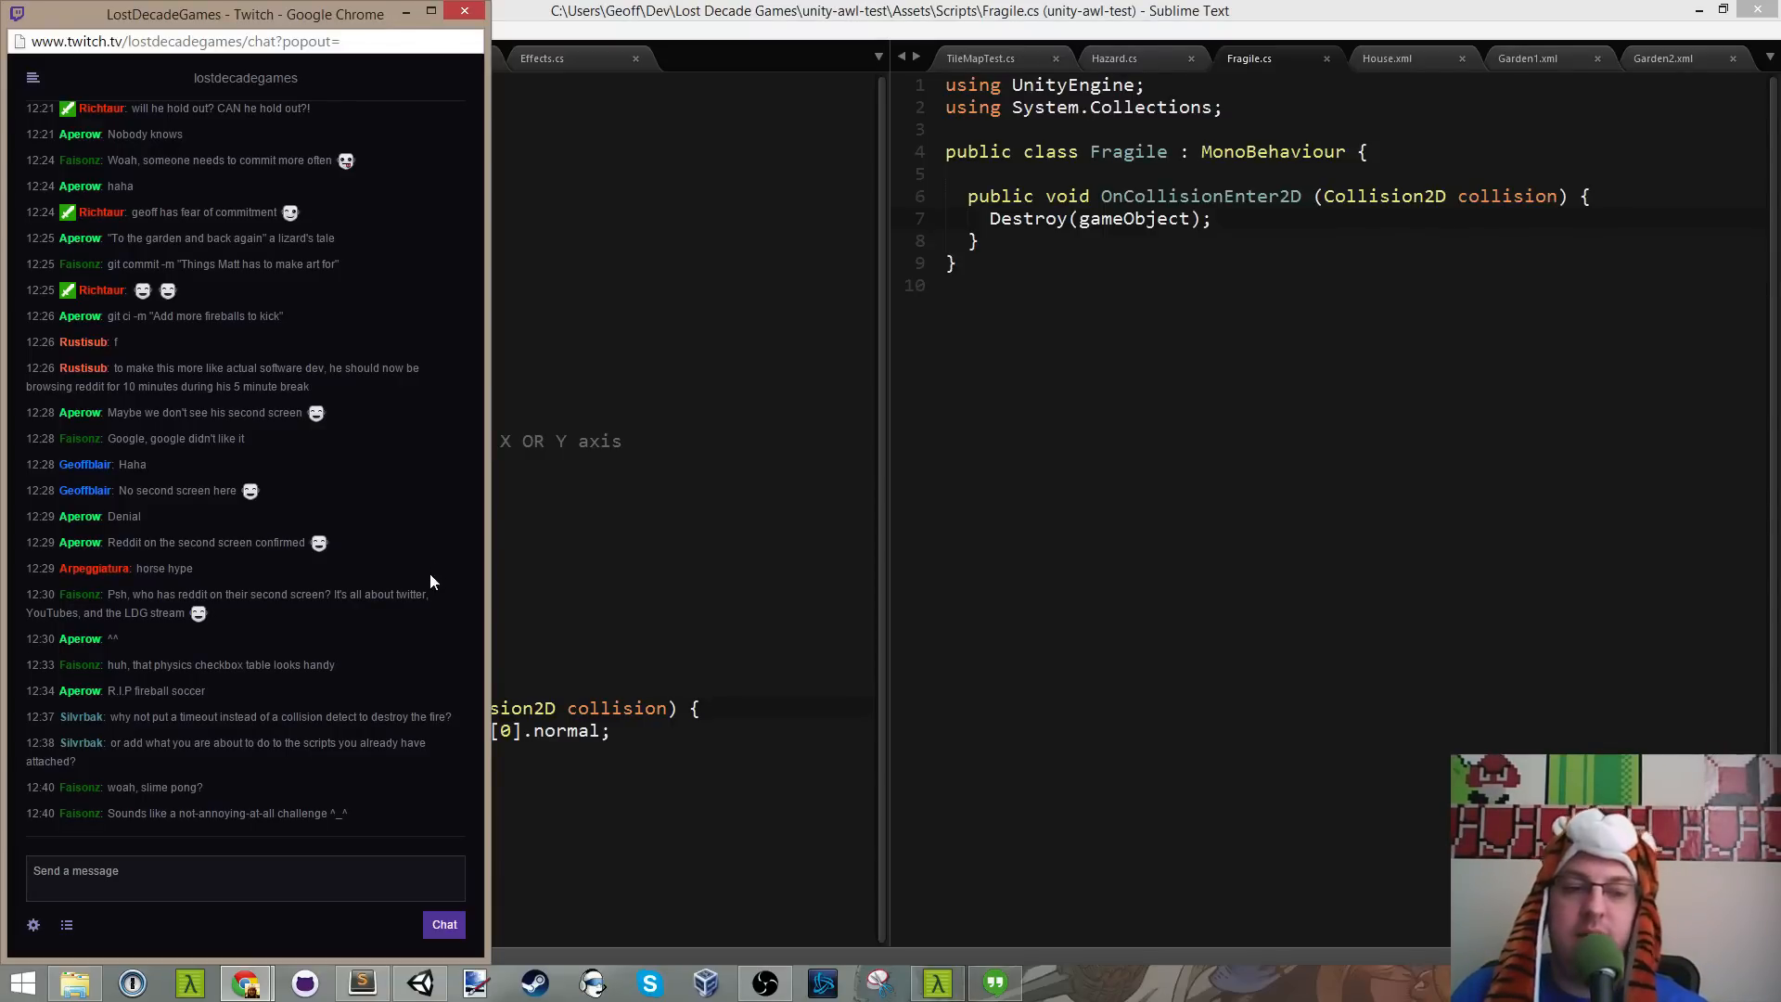
Step: Return to Sublime Text, save Fragile.cs and bring up Hazard.cs
{"action": "left_click", "coordinate": [1281, 214]}
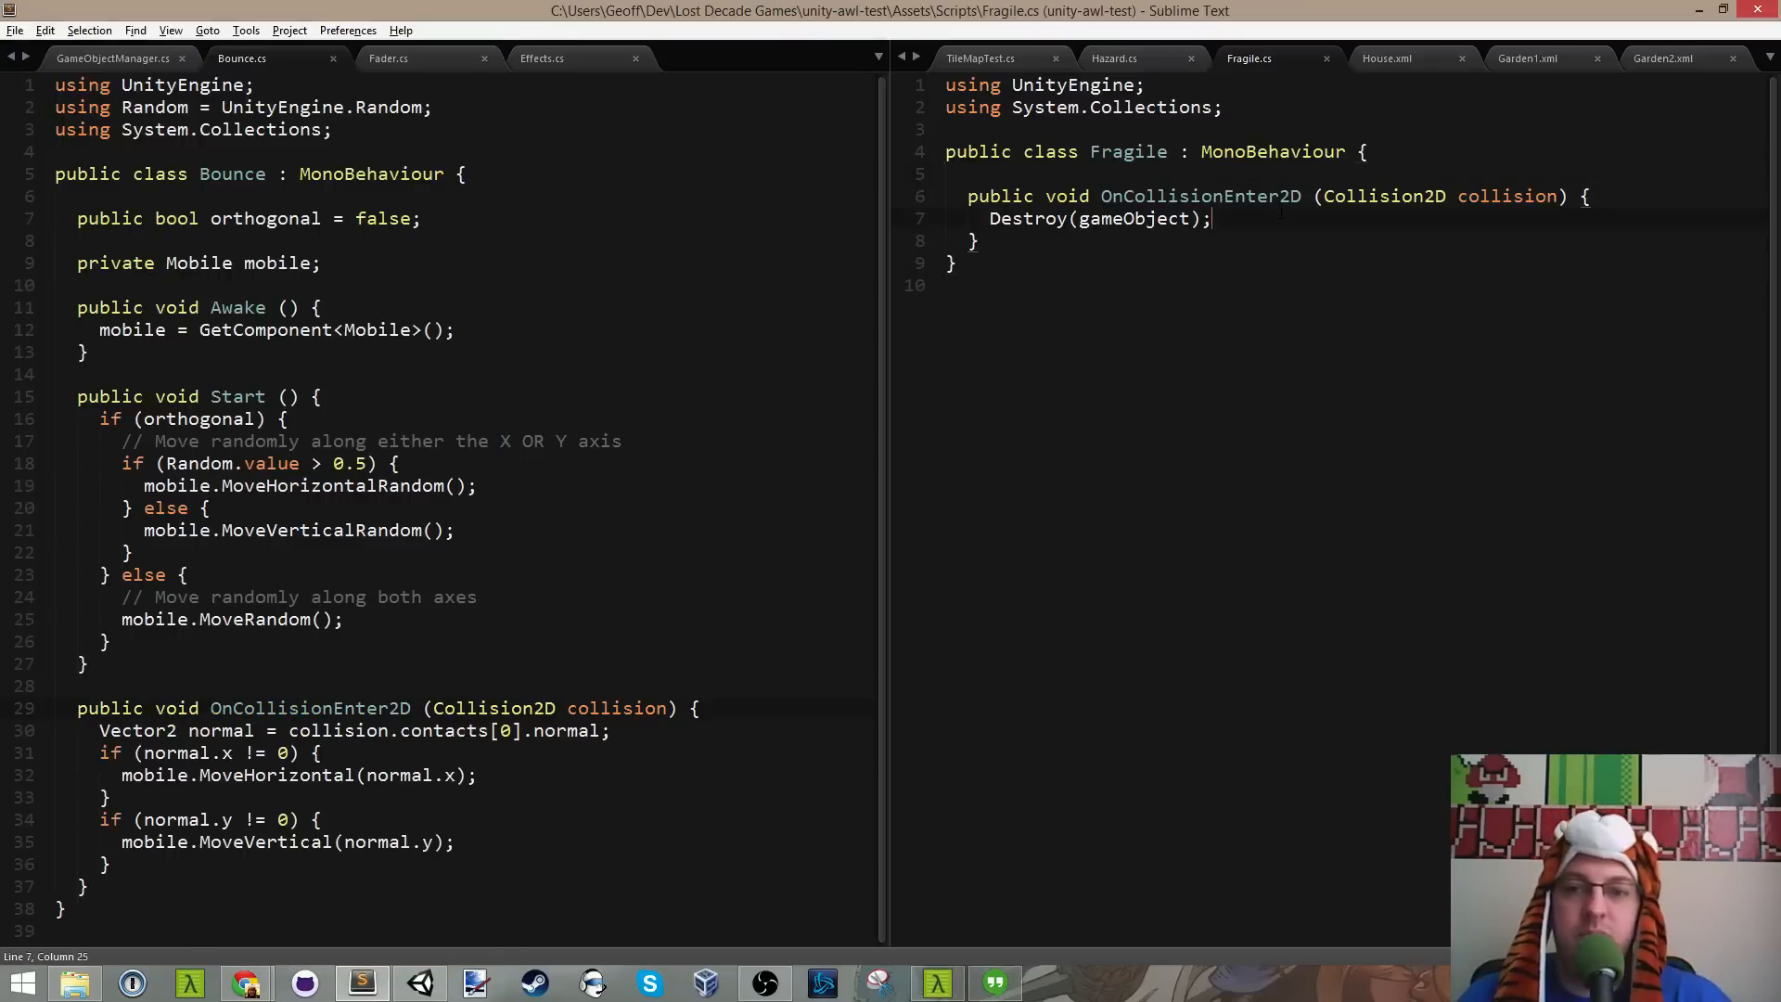
{"action": "key", "text": "ctrl+s"}
{"action": "left_click", "coordinate": [1194, 107]}
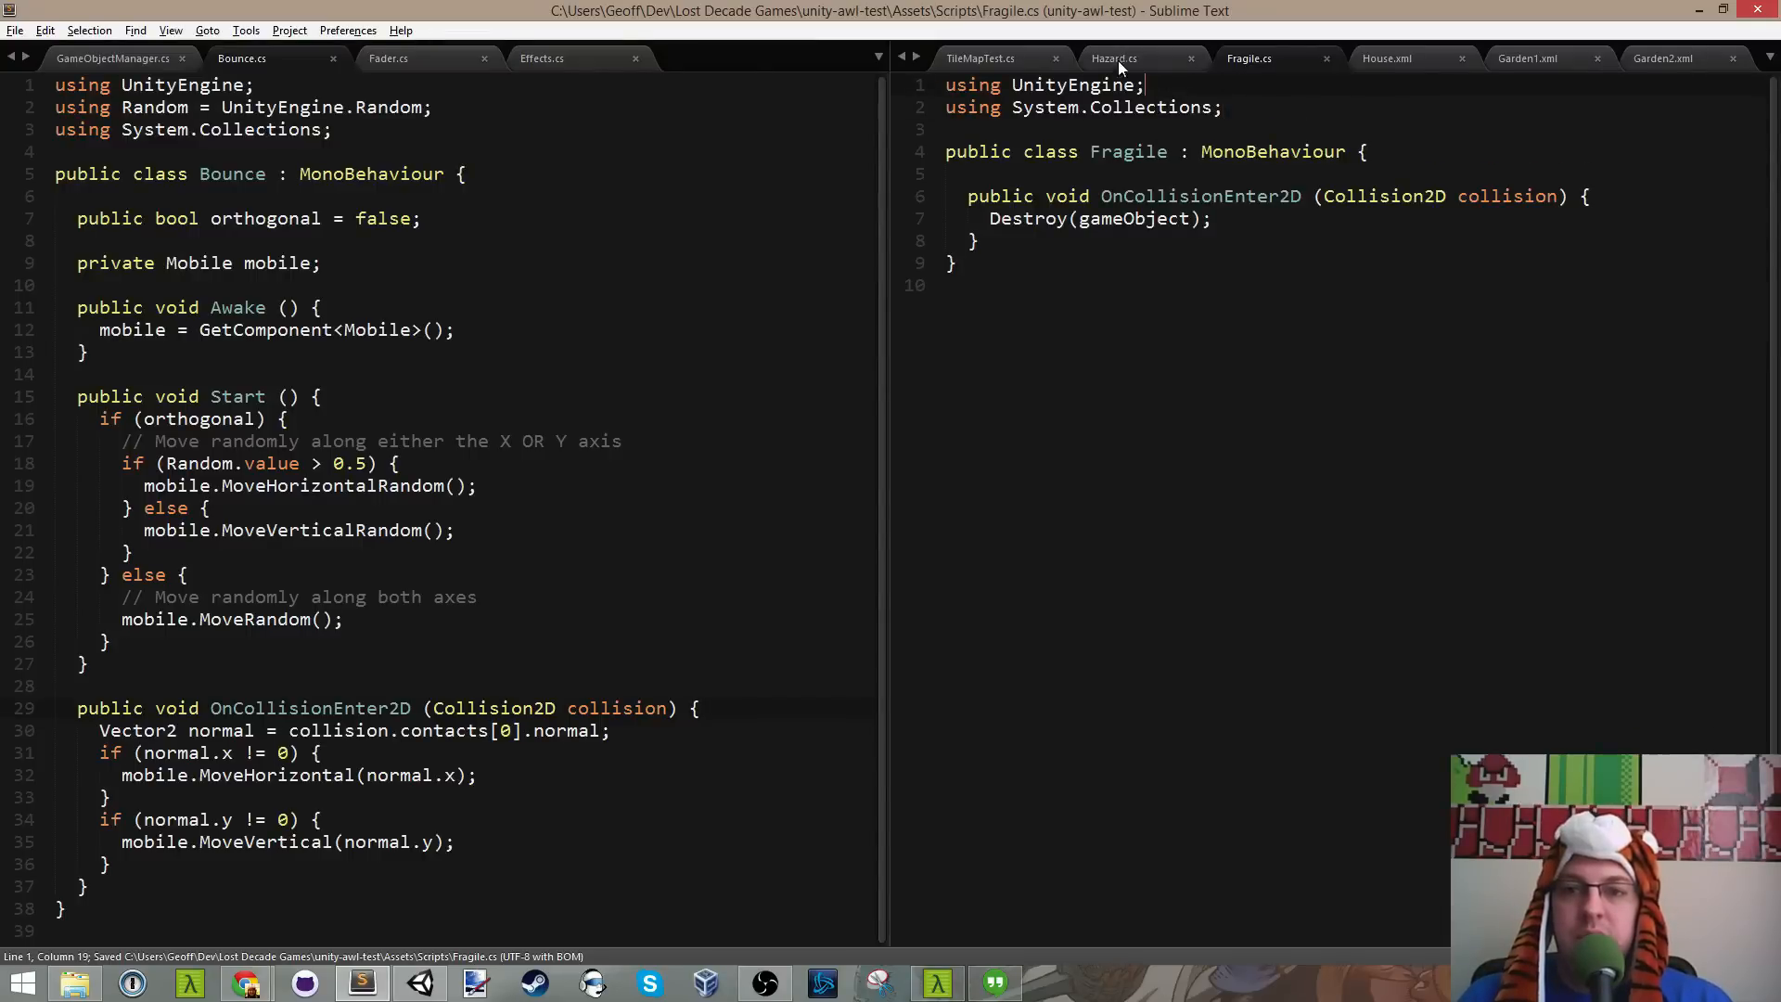
{"action": "left_click", "coordinate": [1120, 63]}
{"action": "left_click", "coordinate": [1270, 129]}
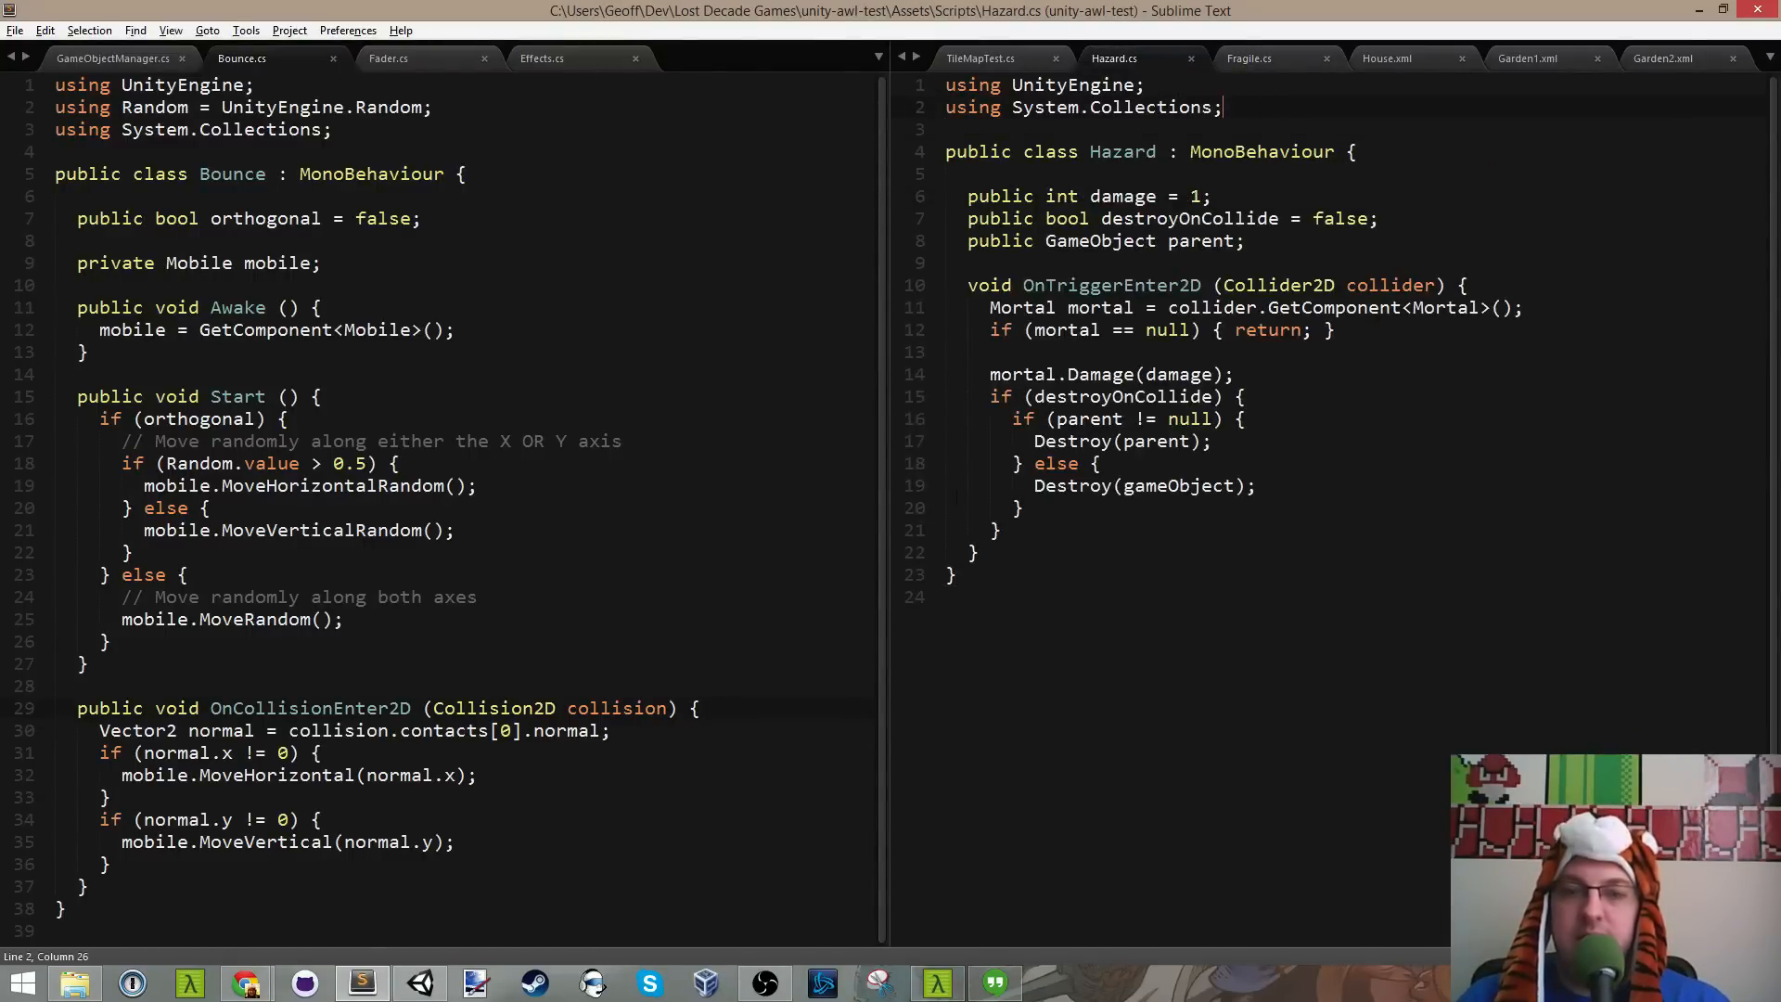
Step: Switch back to Unity and examine the components of the Fireball prefab
{"action": "left_click", "coordinate": [369, 983]}
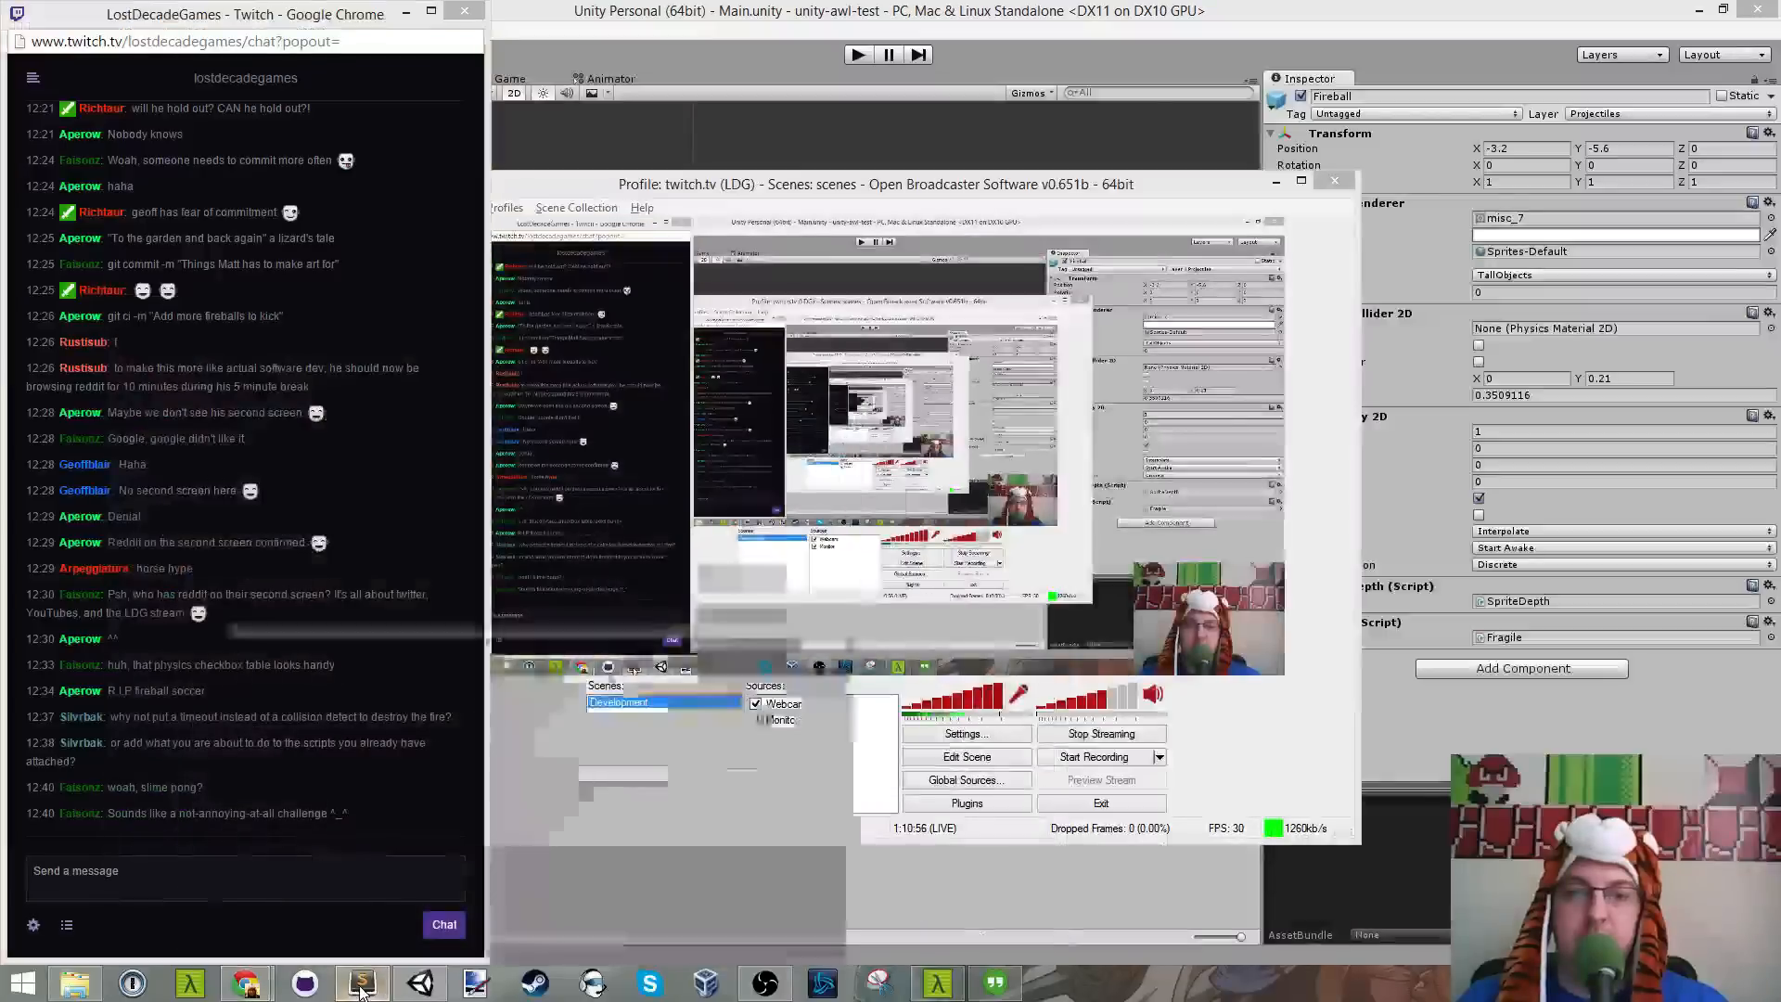
{"action": "left_click", "coordinate": [371, 984]}
{"action": "left_click", "coordinate": [421, 983]}
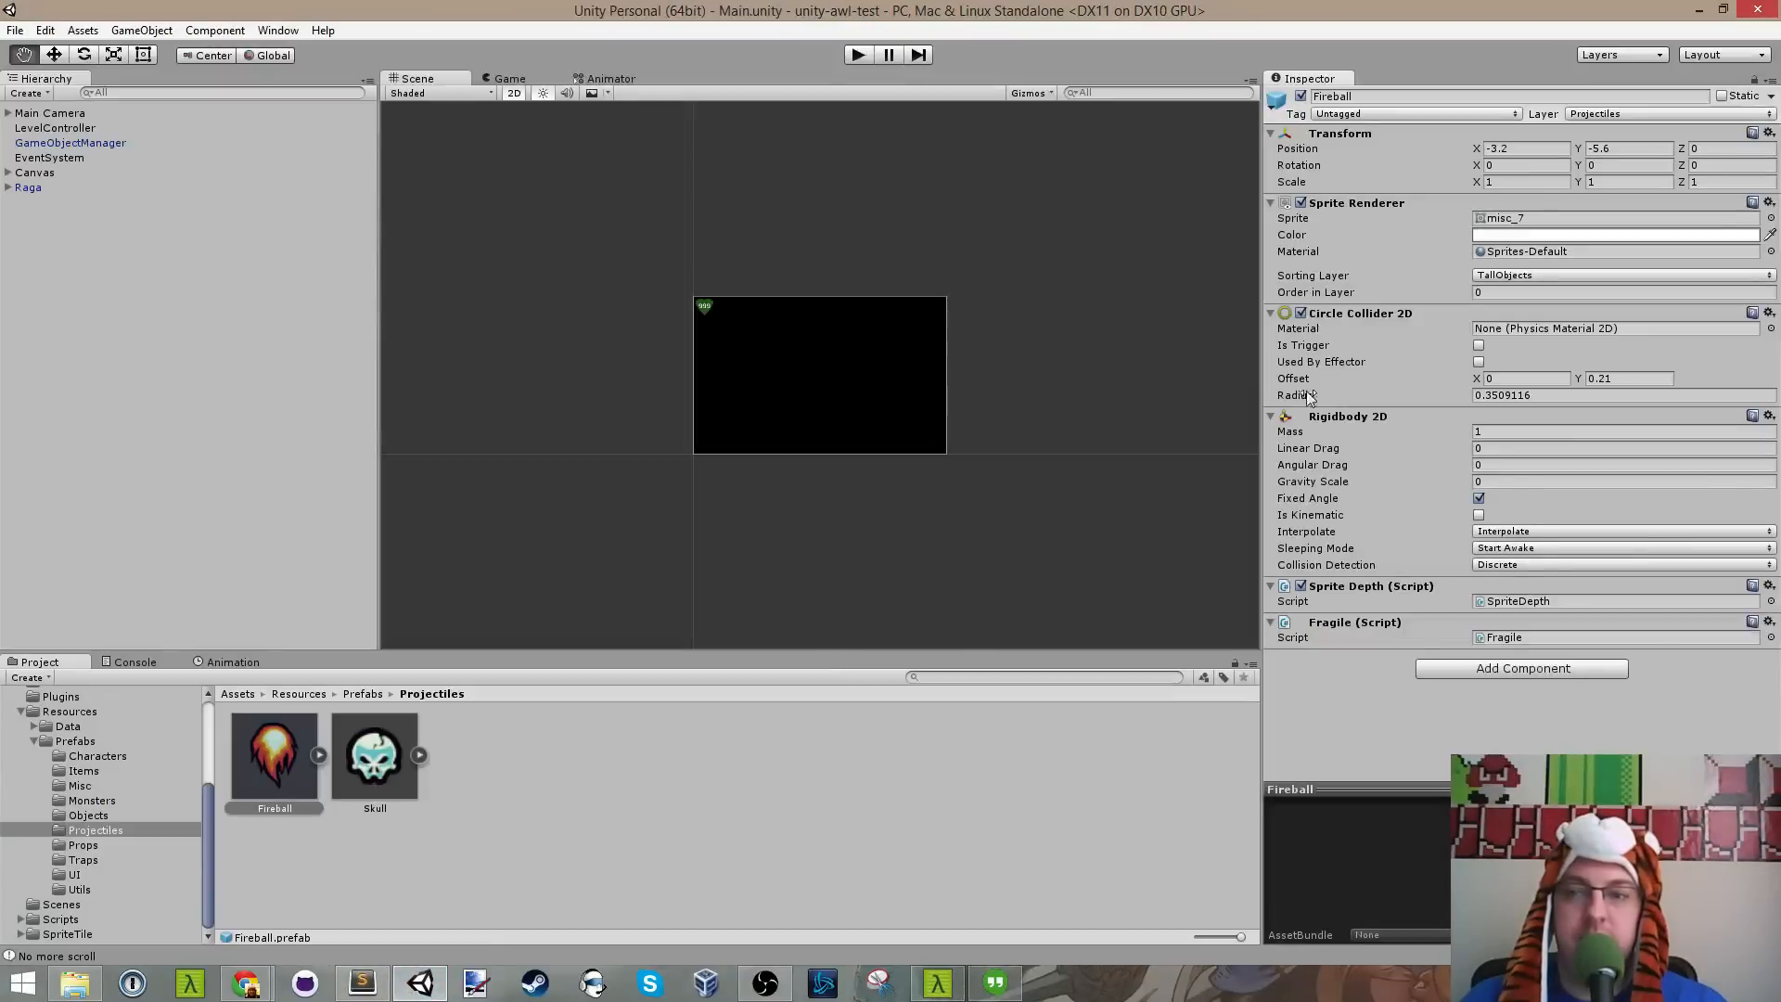
{"action": "left_click", "coordinate": [251, 768]}
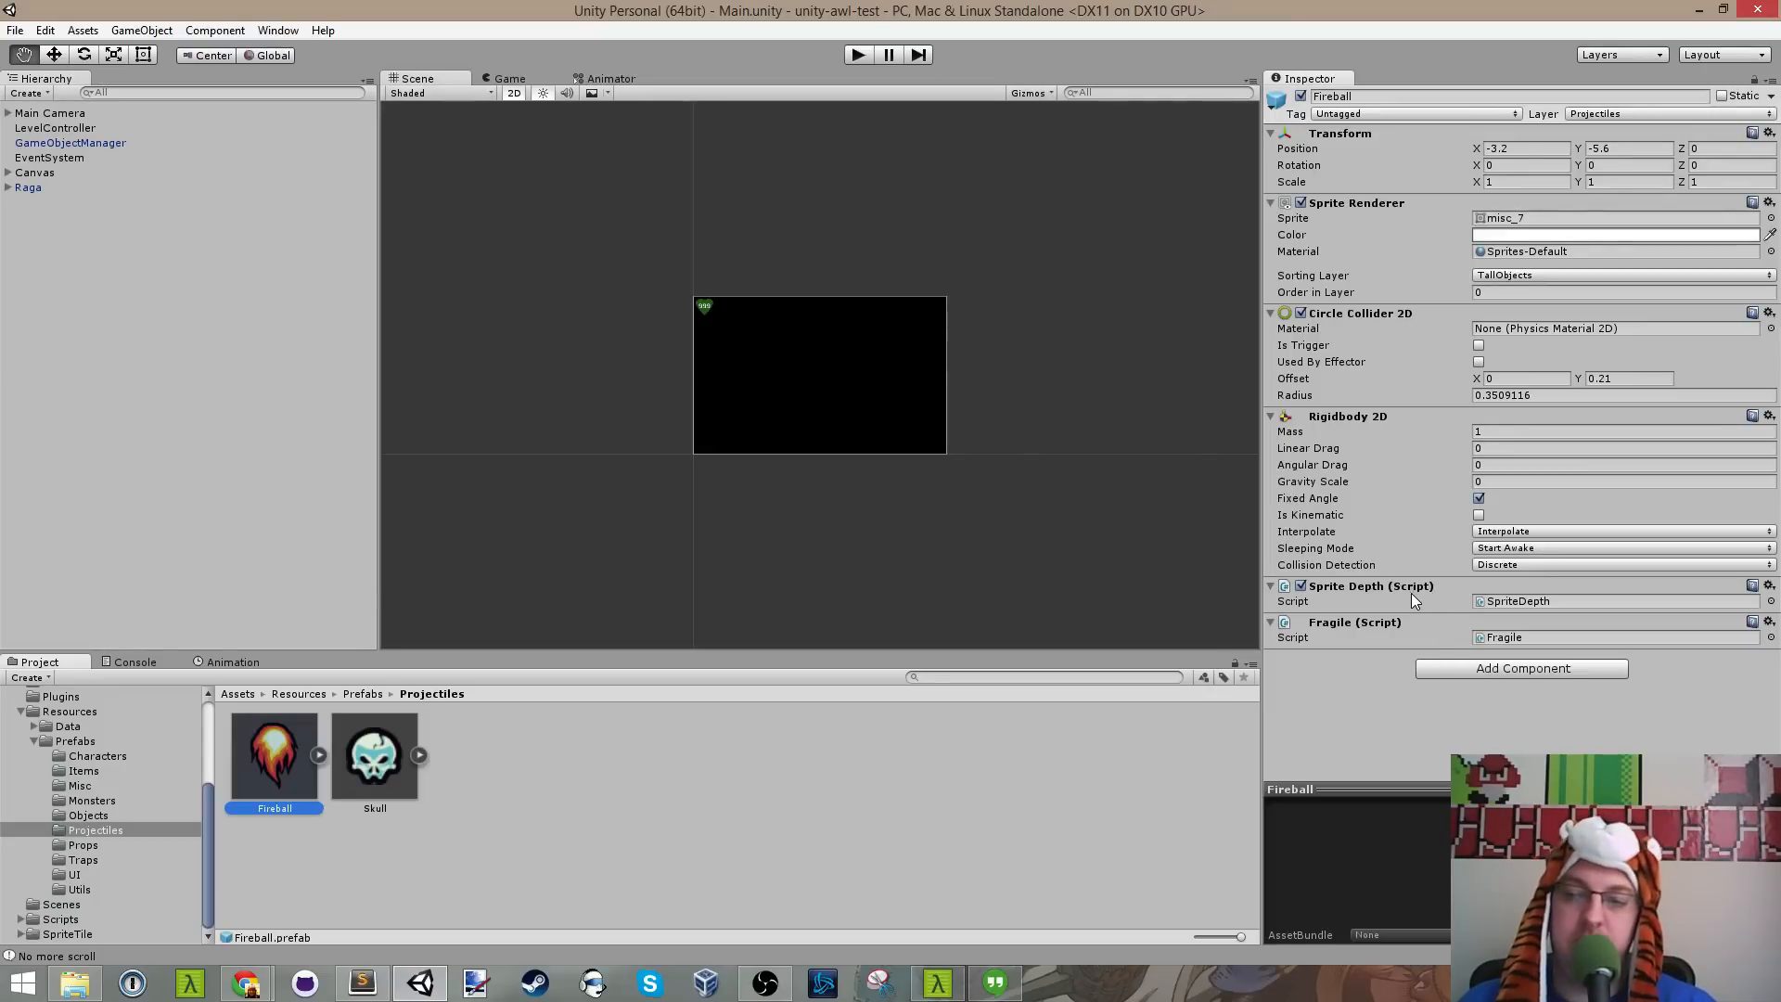
Step: Switch to Sublime Text and open the SpriteDepth.cs script from the project
{"action": "left_click", "coordinate": [380, 979]}
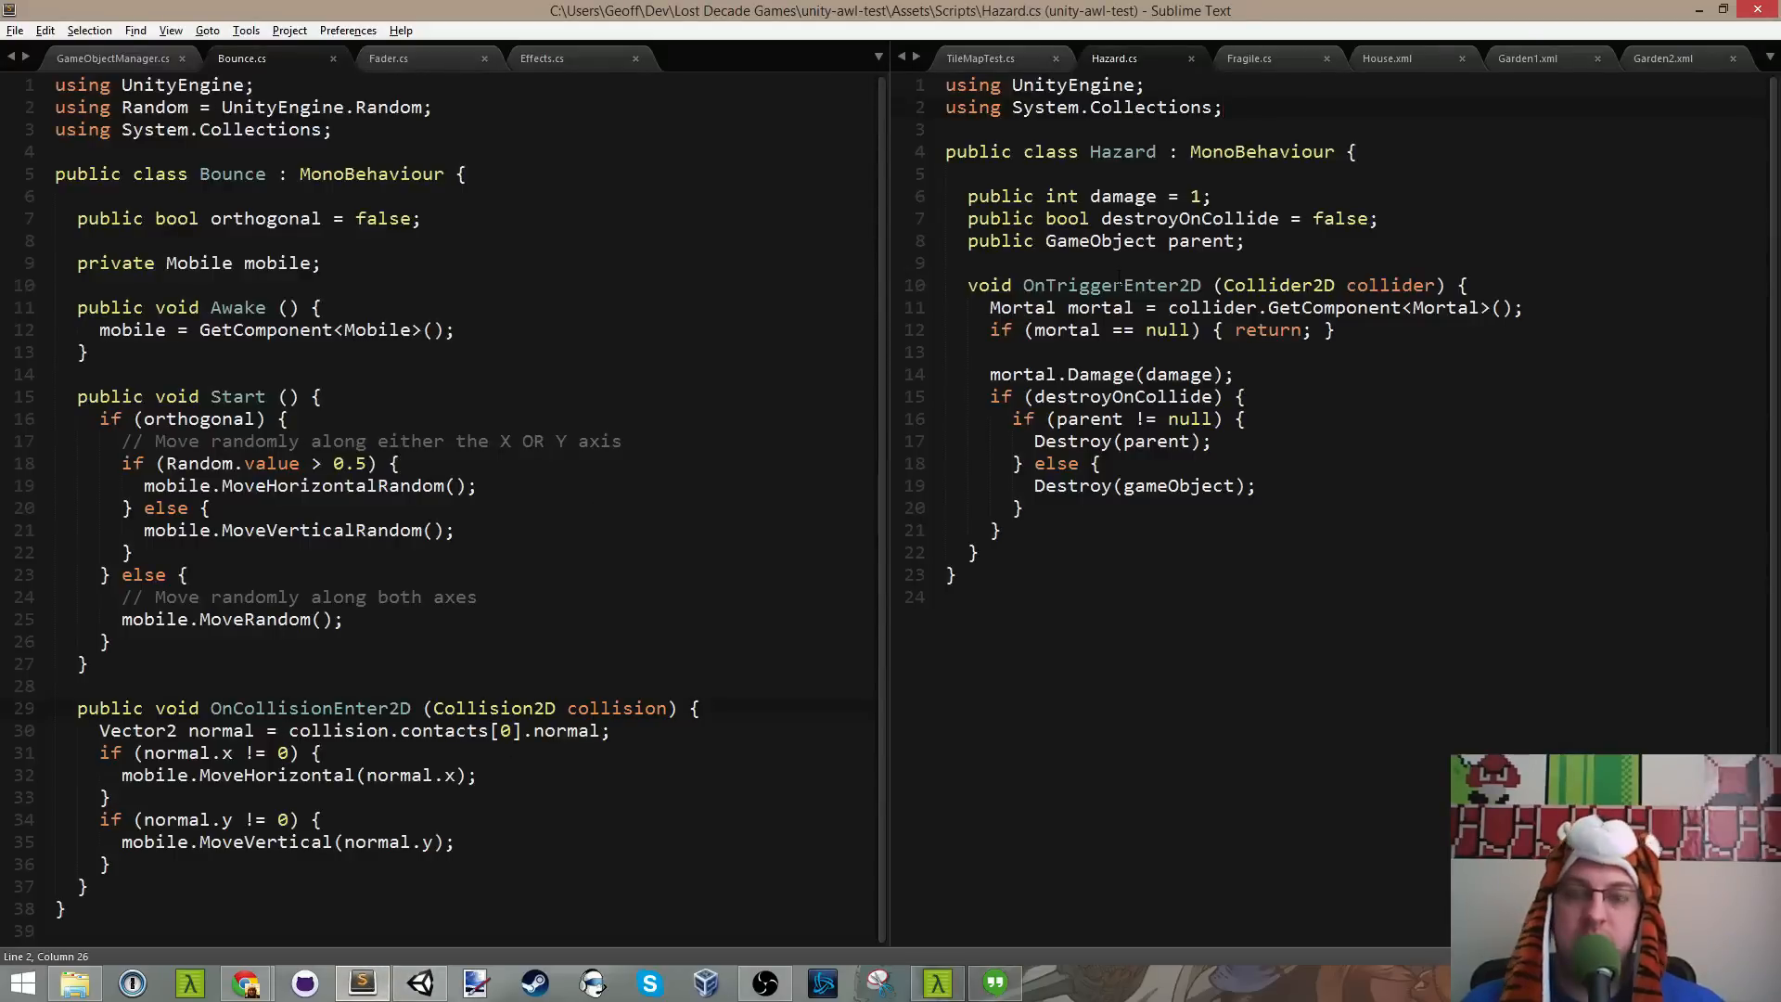
{"action": "key", "text": "ctrl+p"}
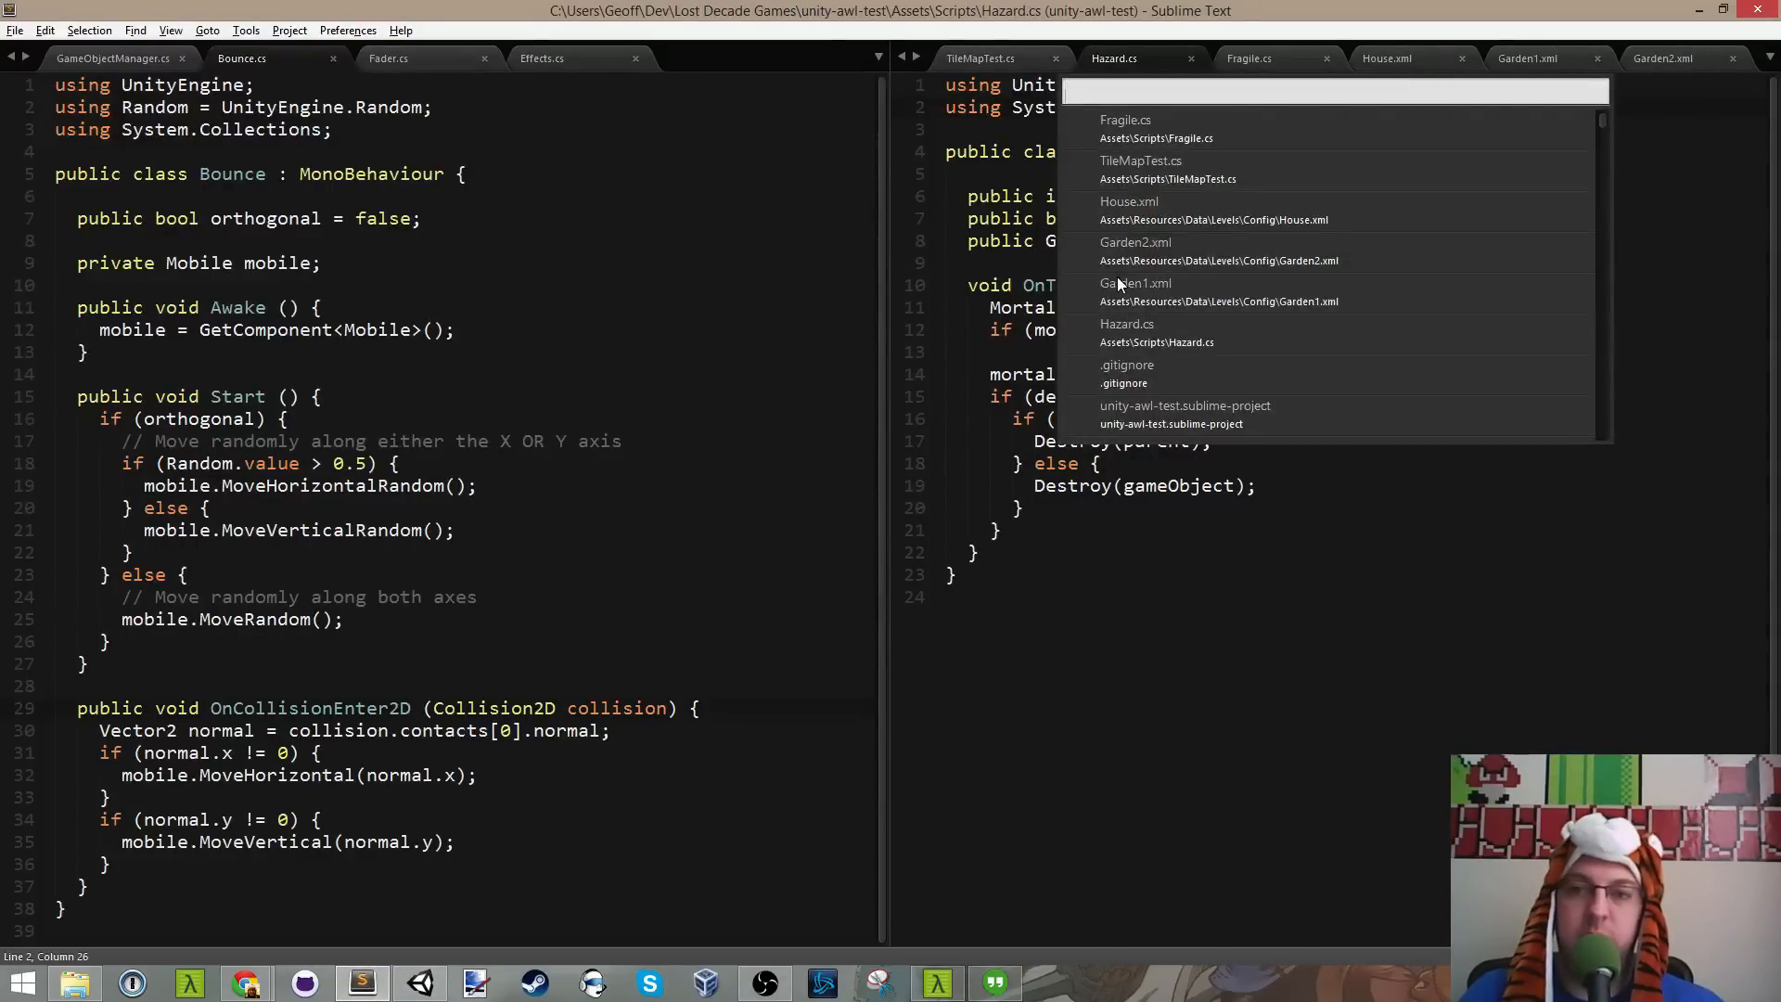
{"action": "type", "text": "De"}
{"action": "key", "text": "BackSpace"}
{"action": "key", "text": "BackSpace"}
{"action": "type", "text": "S"}
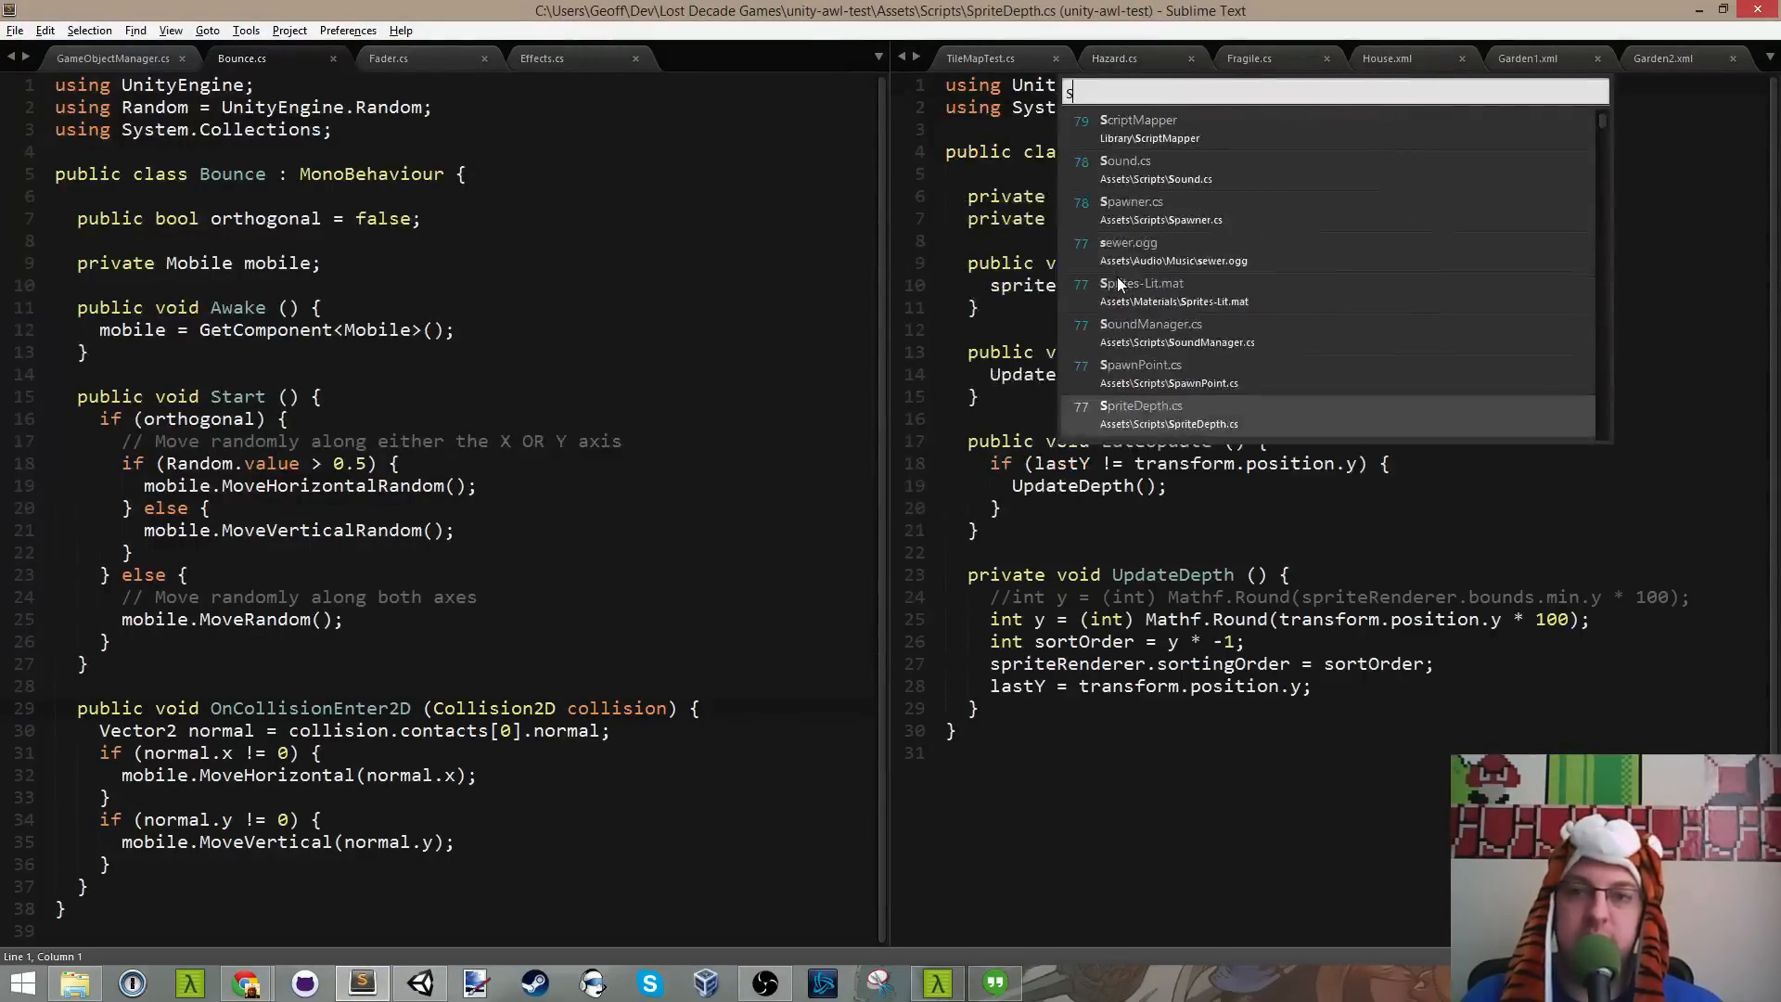
{"action": "type", "text": "prite"}
{"action": "key", "text": "Return"}
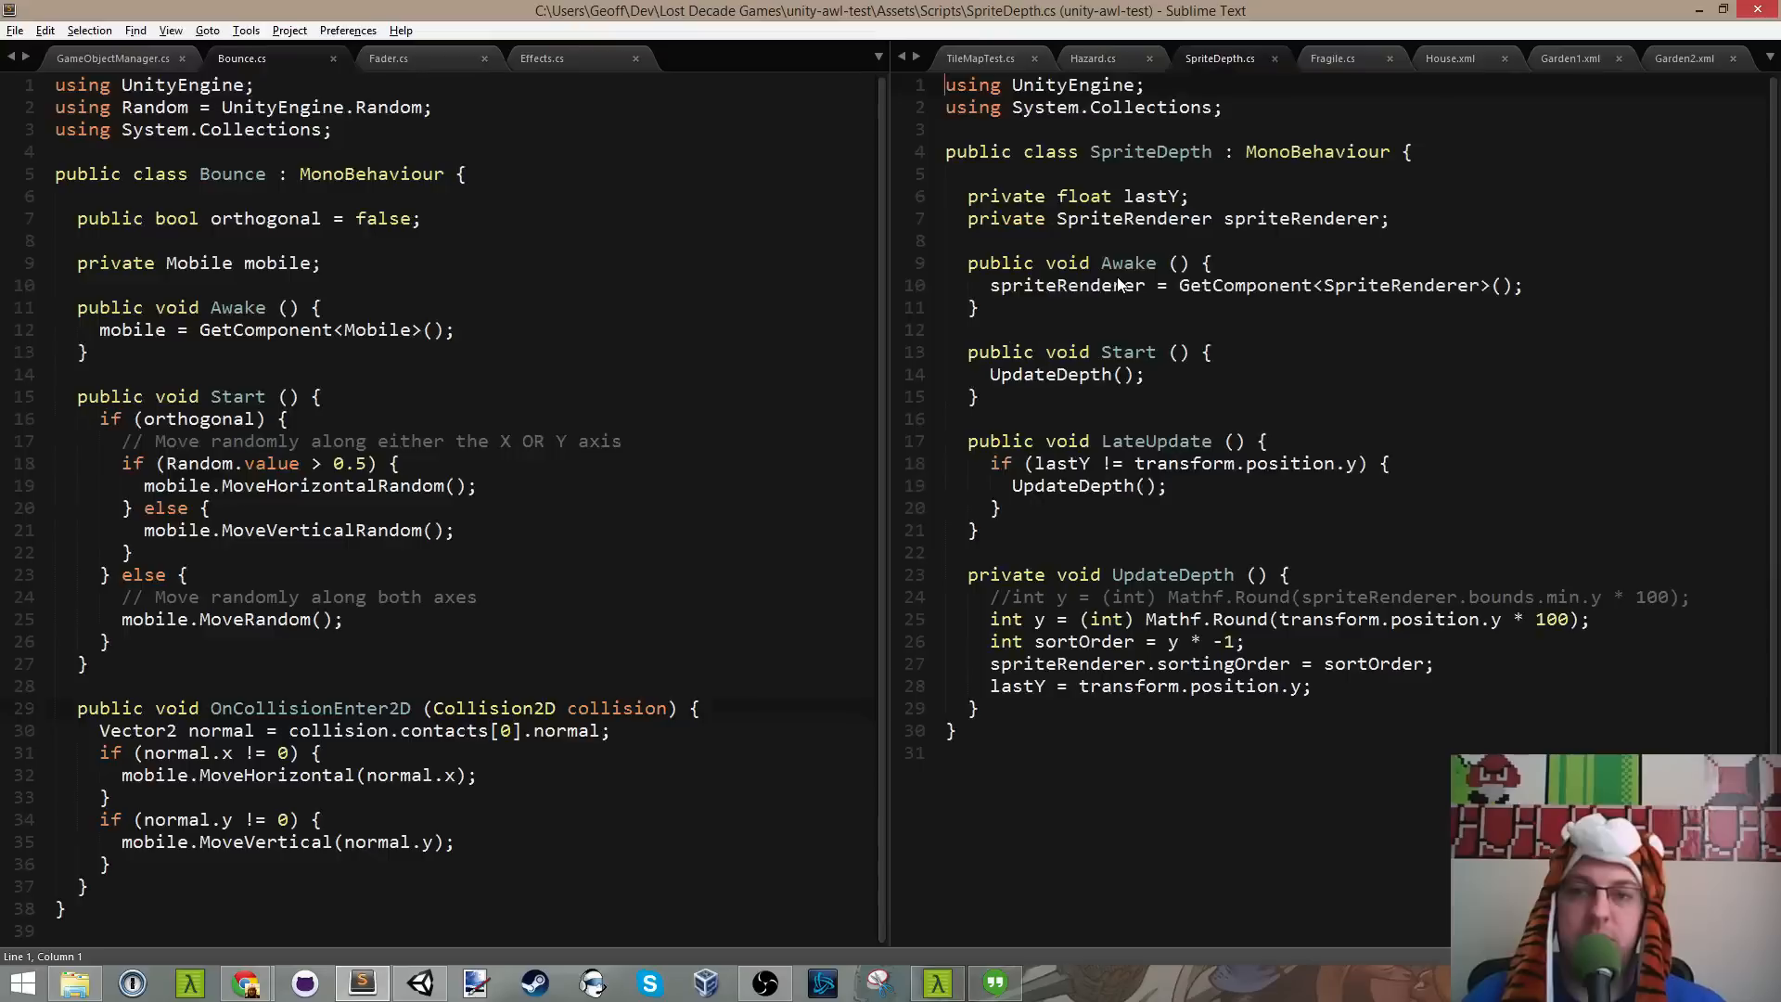
Step: Examine the SpriteDepth script's fields and its LateUpdate and UpdateDepth methods
{"action": "left_click", "coordinate": [1266, 197]}
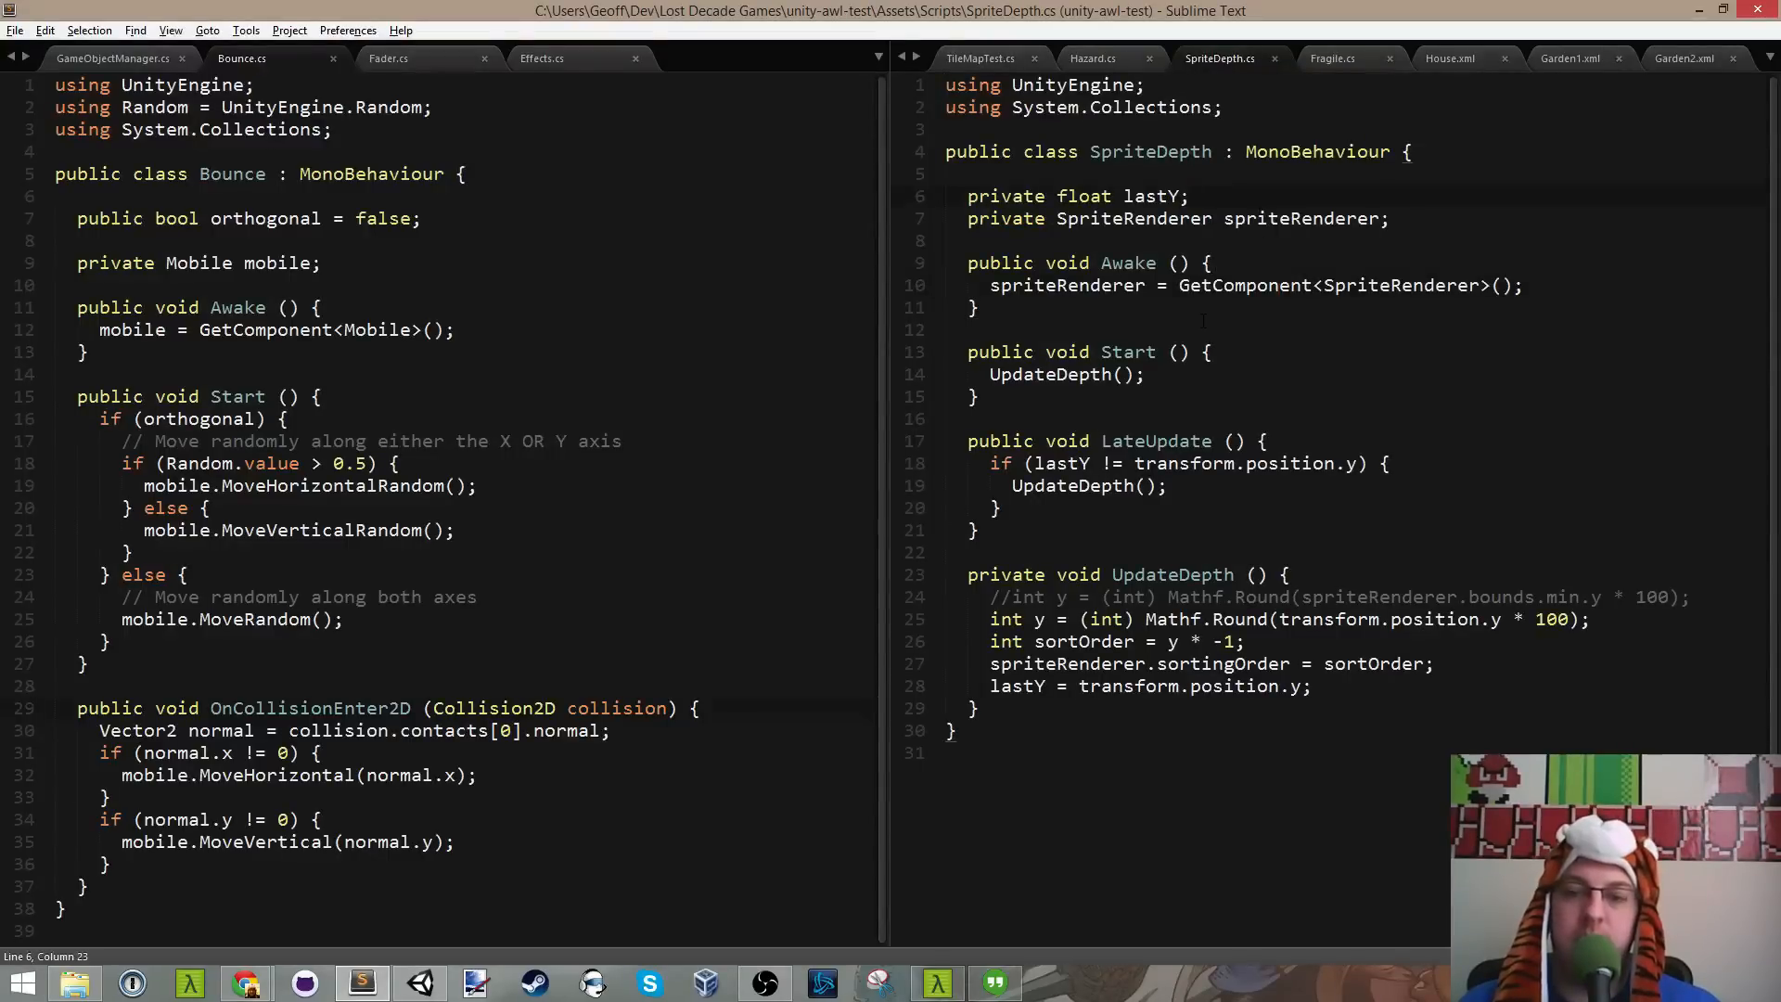
{"action": "left_click", "coordinate": [1310, 443]}
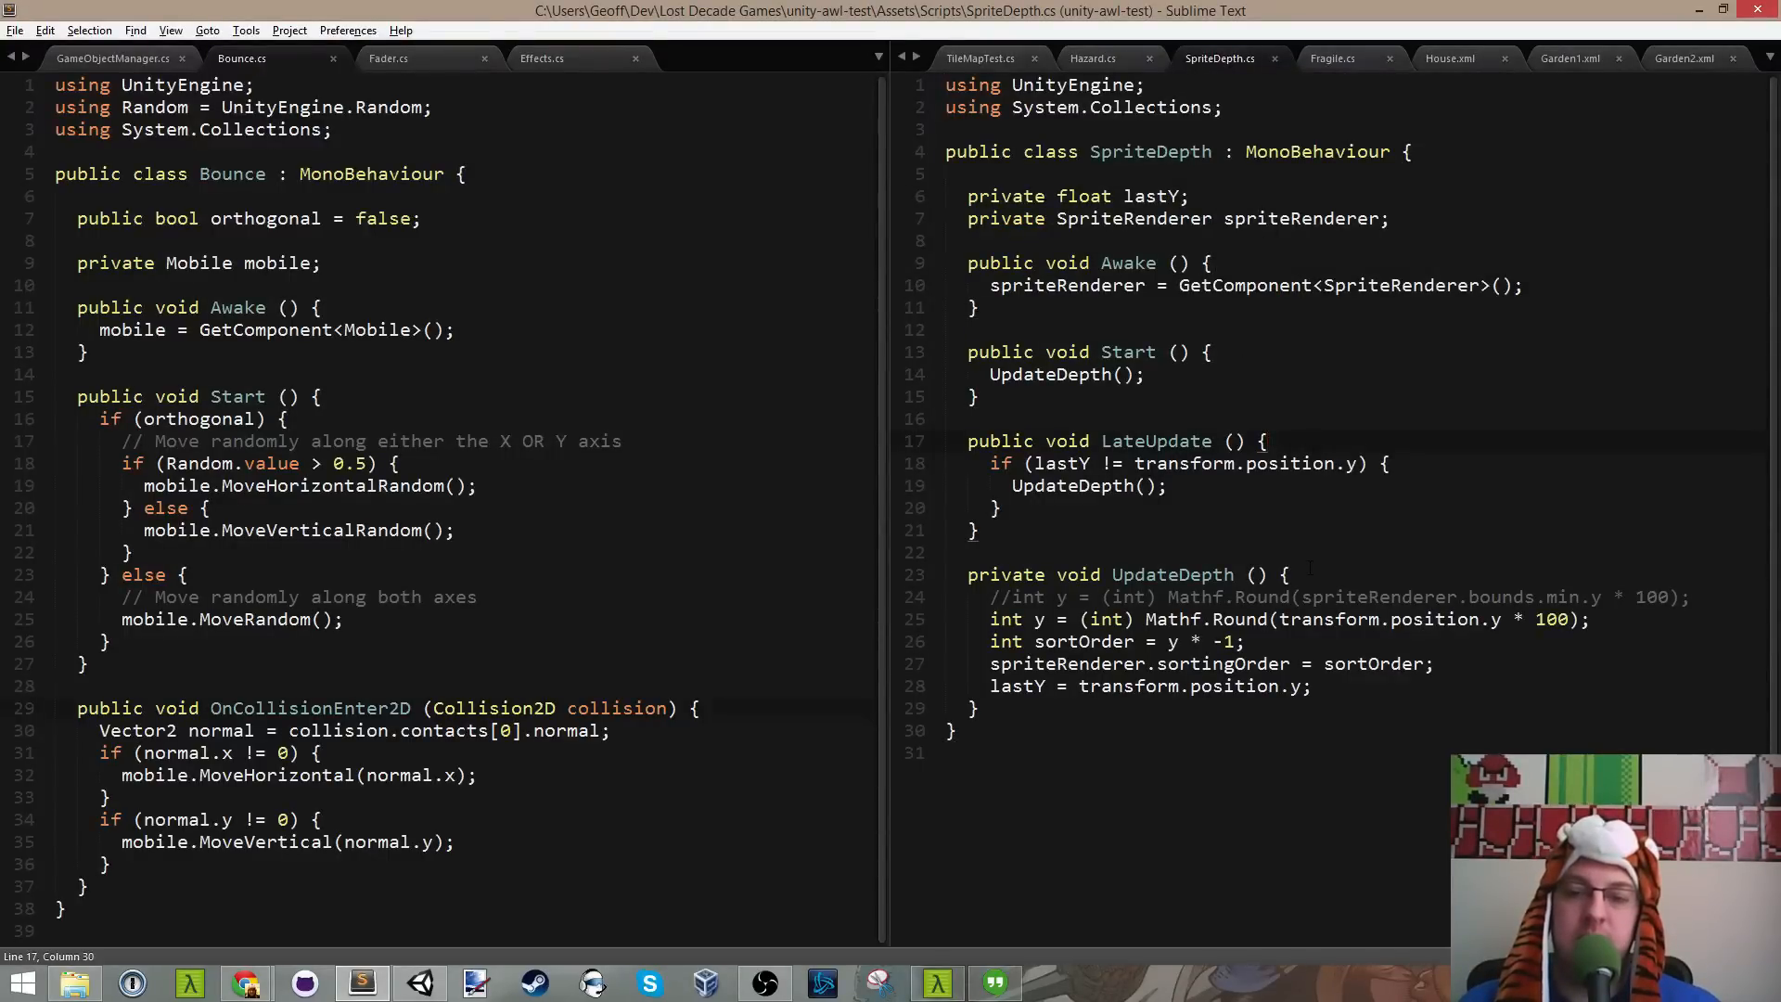
{"action": "left_click_drag", "start_coordinate": [987, 599], "coordinate": [1389, 691]}
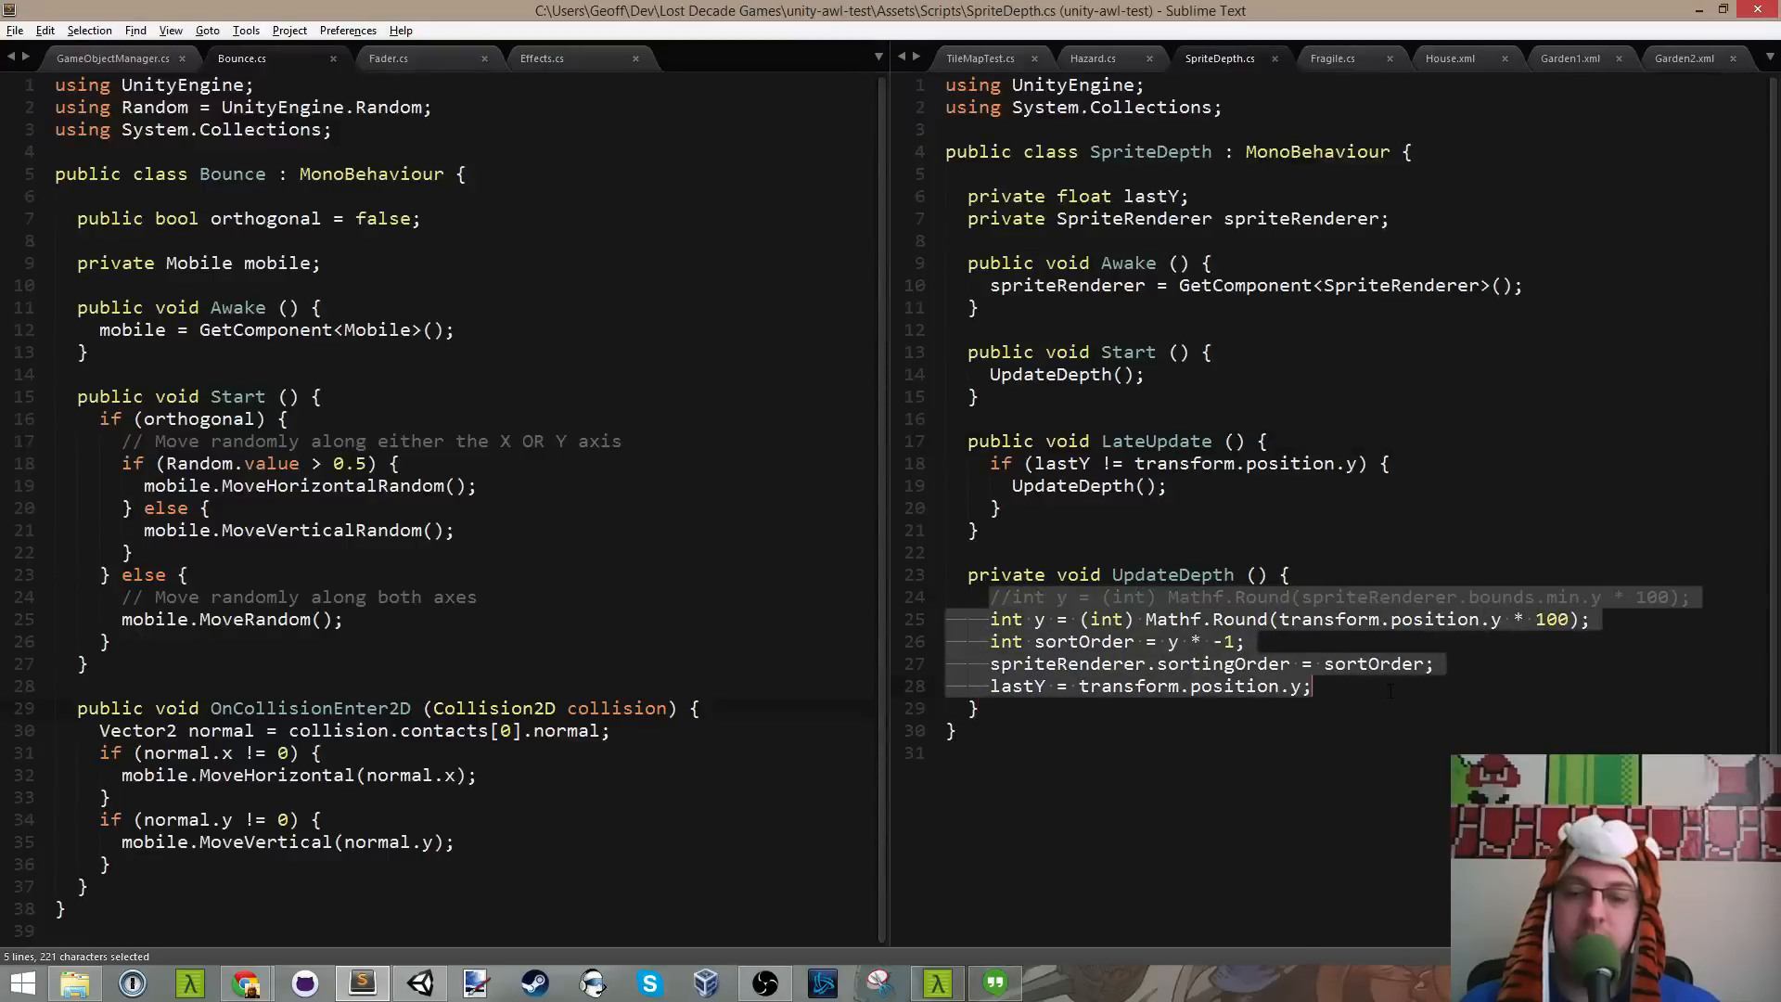
{"action": "left_click", "coordinate": [1342, 575]}
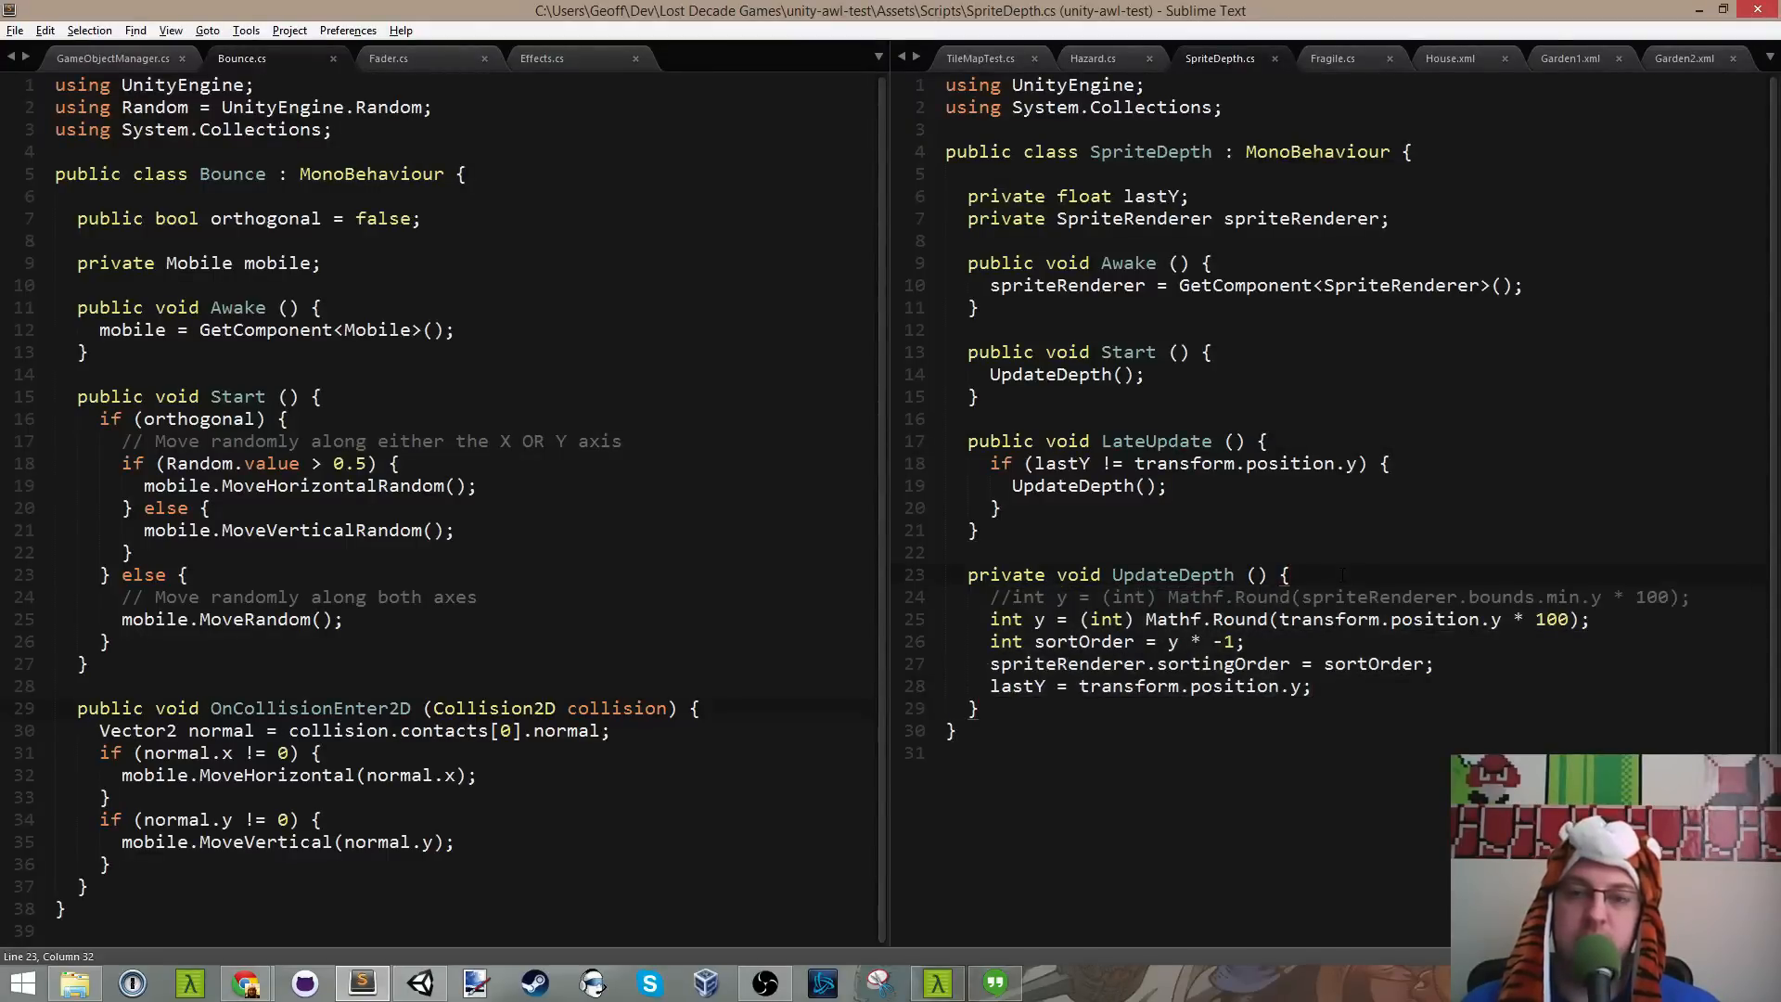
{"action": "key", "text": "Up"}
{"action": "key", "text": "Up"}
{"action": "key", "text": "Up"}
{"action": "key", "text": "Up"}
{"action": "key", "text": "Up"}
{"action": "key", "text": "Up"}
{"action": "key", "text": "Up"}
{"action": "key", "text": "Up"}
{"action": "key", "text": "Up"}
{"action": "key", "text": "Up"}
{"action": "key", "text": "Up"}
{"action": "key", "text": "Up"}
{"action": "key", "text": "Up"}
{"action": "key", "text": "Up"}
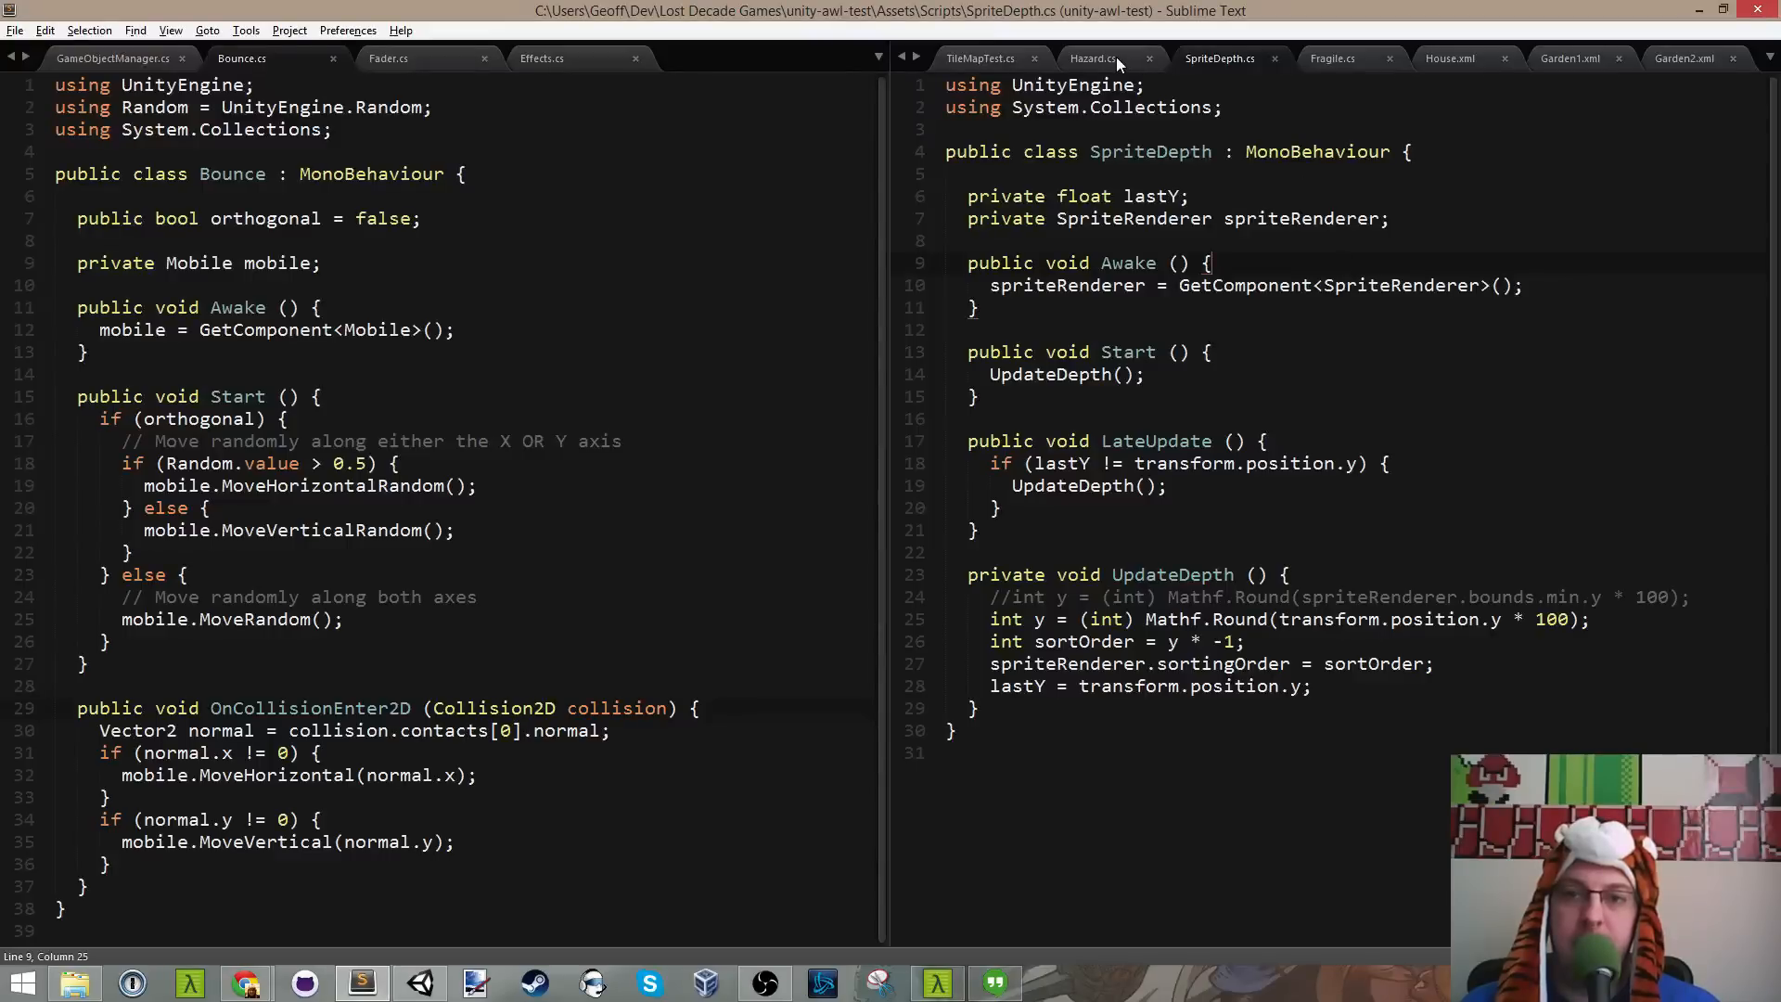
Step: Bring up Hazard.cs and examine its fields and OnTriggerEnter2D method
{"action": "left_click", "coordinate": [1115, 57]}
{"action": "left_click", "coordinate": [1340, 337]}
{"action": "left_click_drag", "start_coordinate": [1380, 284], "coordinate": [1386, 283]}
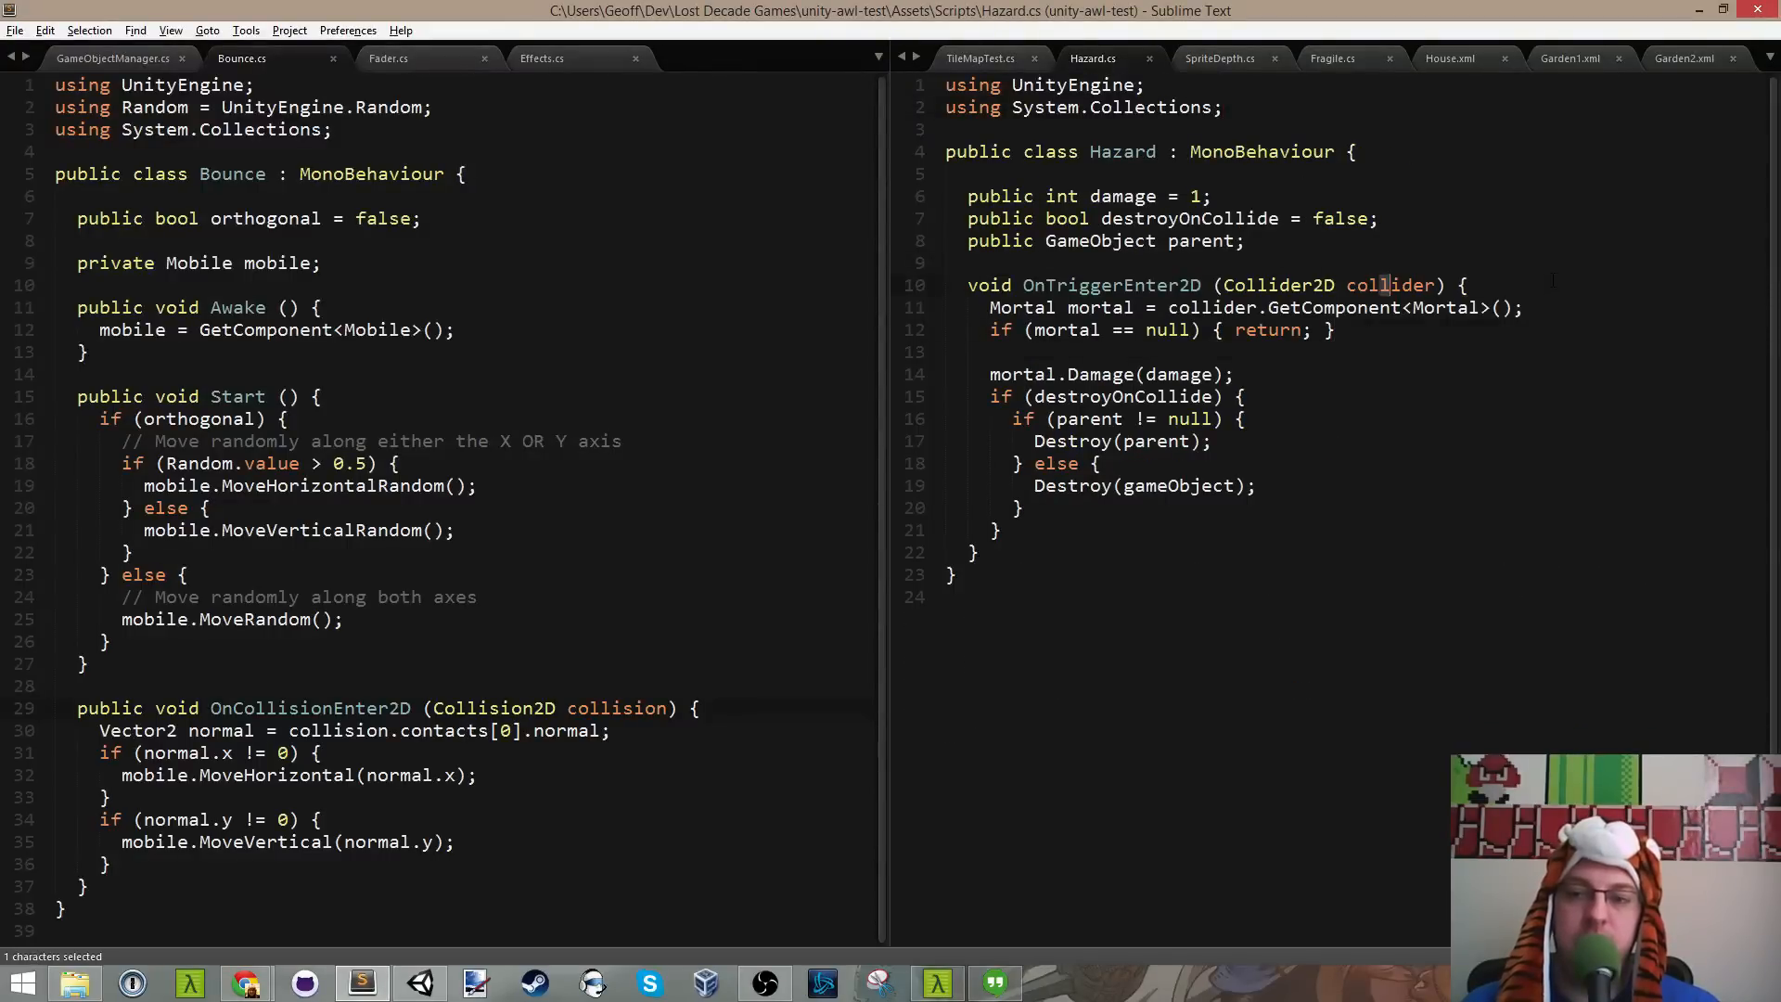
{"action": "left_click", "coordinate": [1552, 281]}
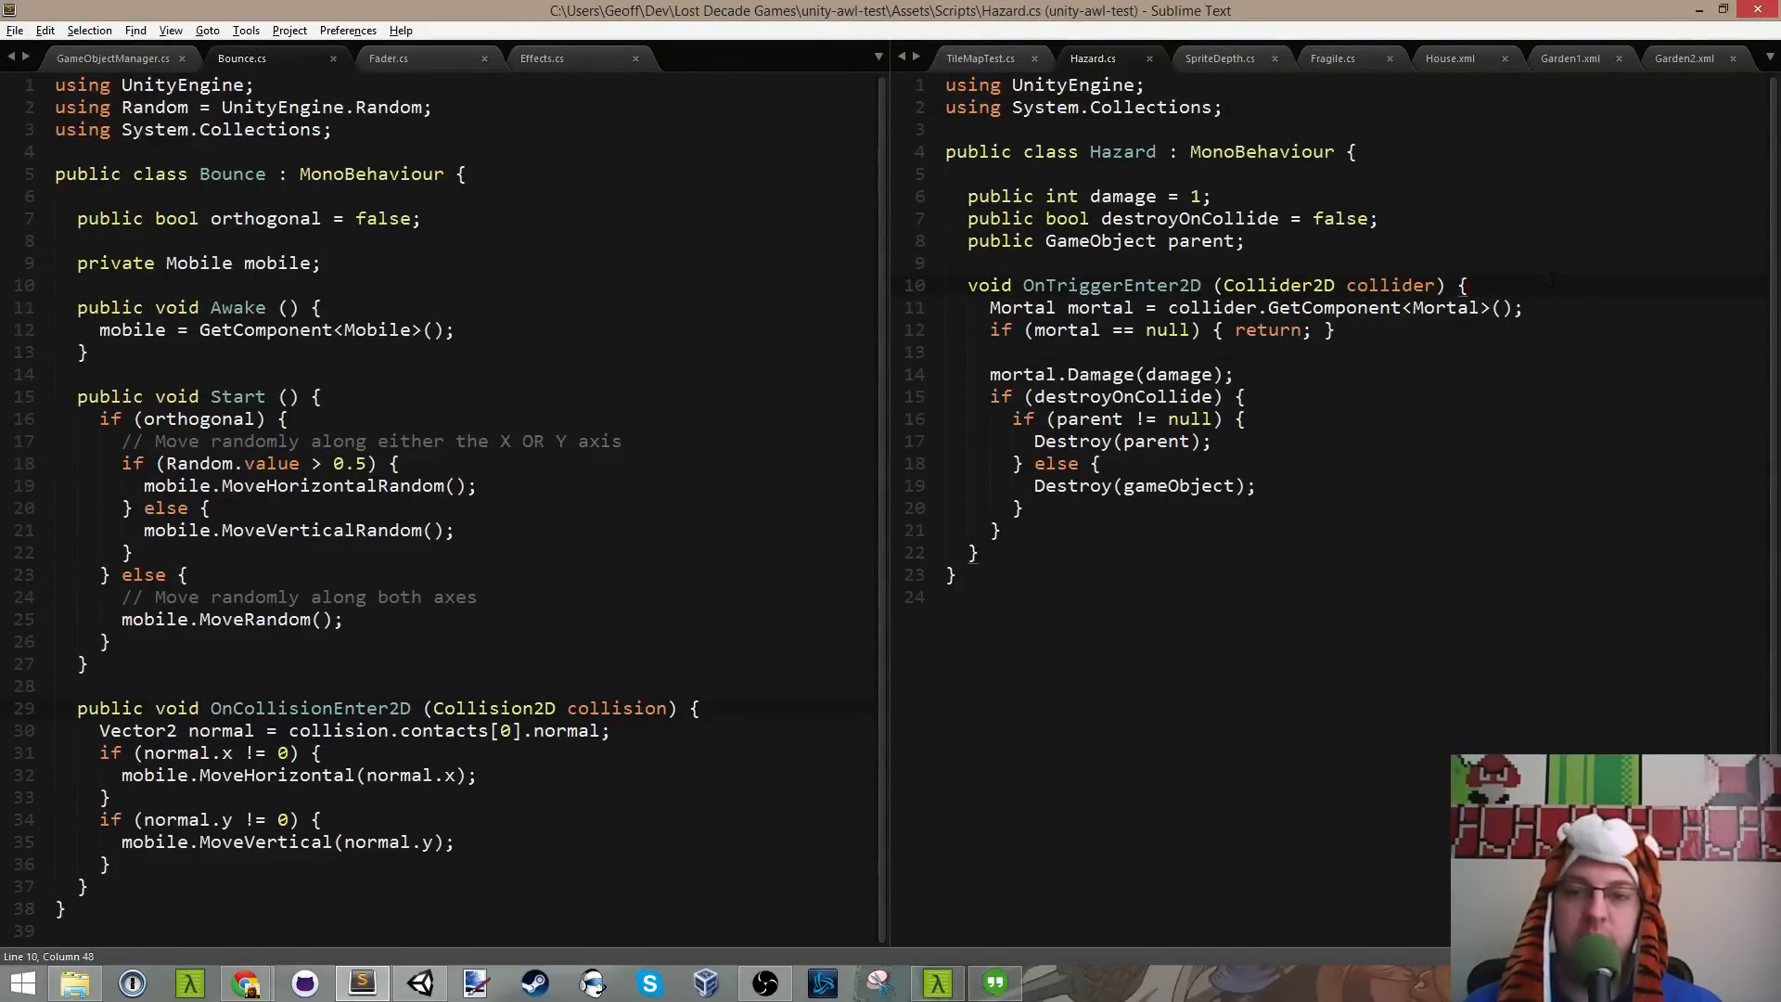
{"action": "left_click", "coordinate": [1395, 152]}
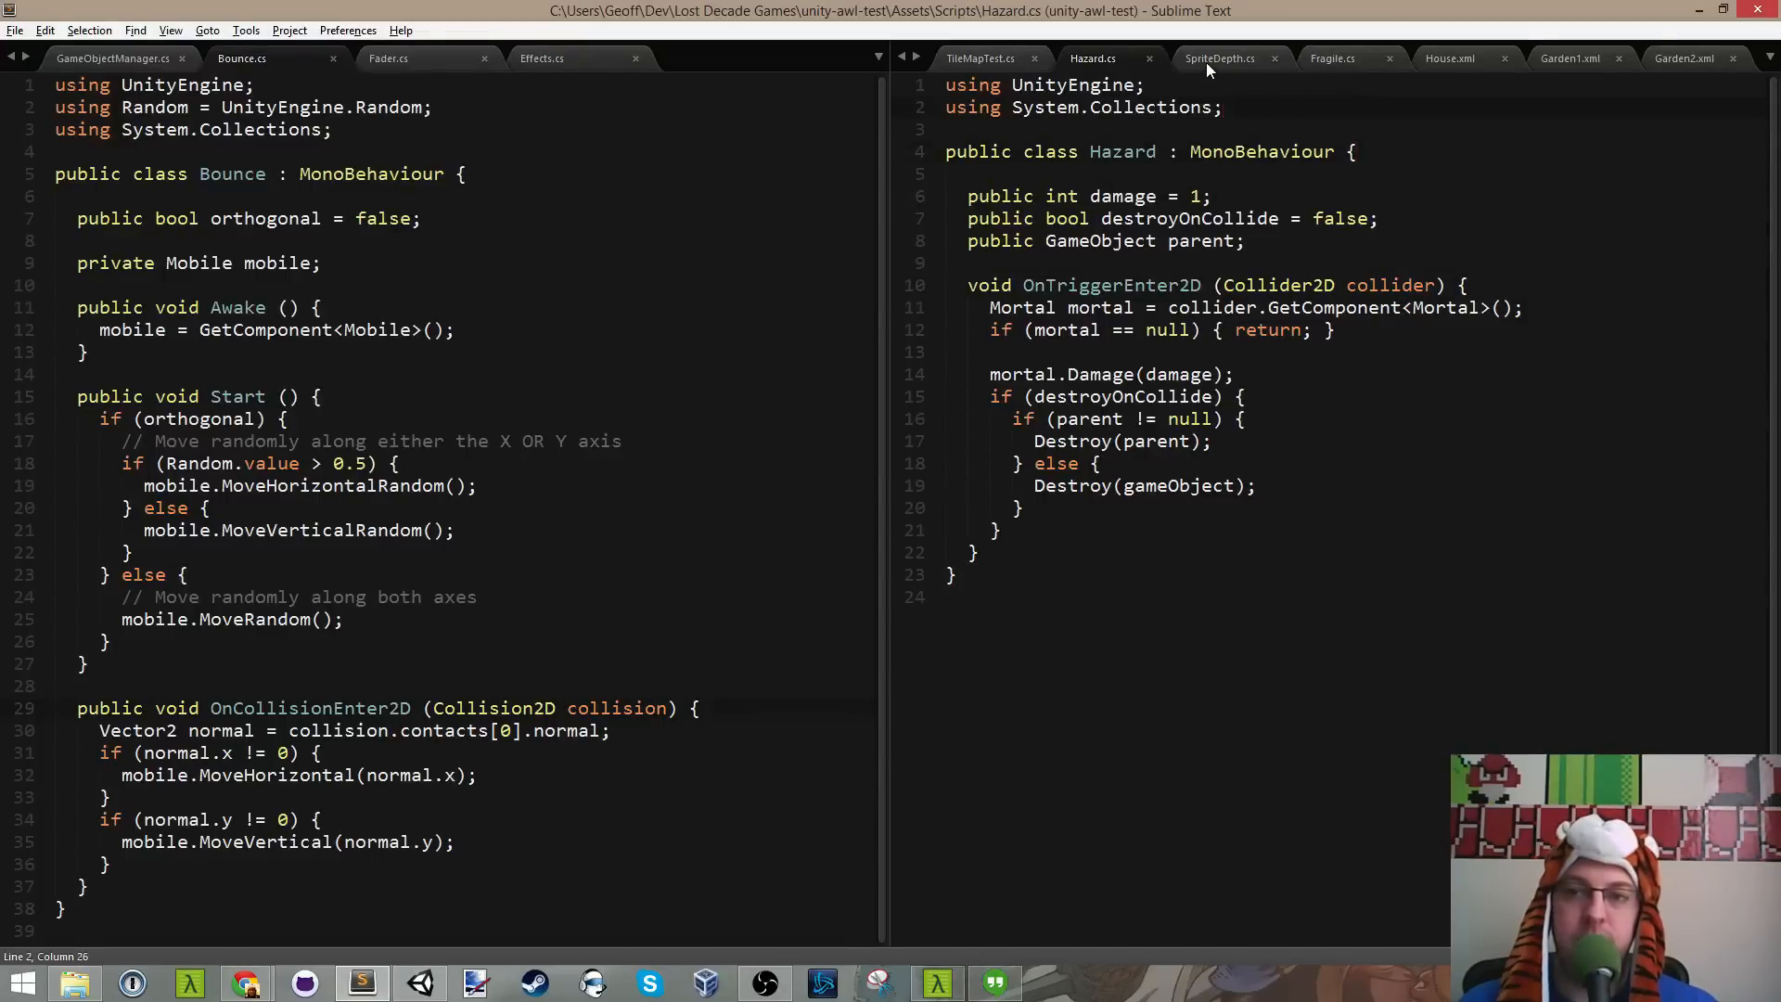
Step: Bring up Fragile.cs, review its OnCollisionEnter2D method and save the file
{"action": "left_click", "coordinate": [1332, 55]}
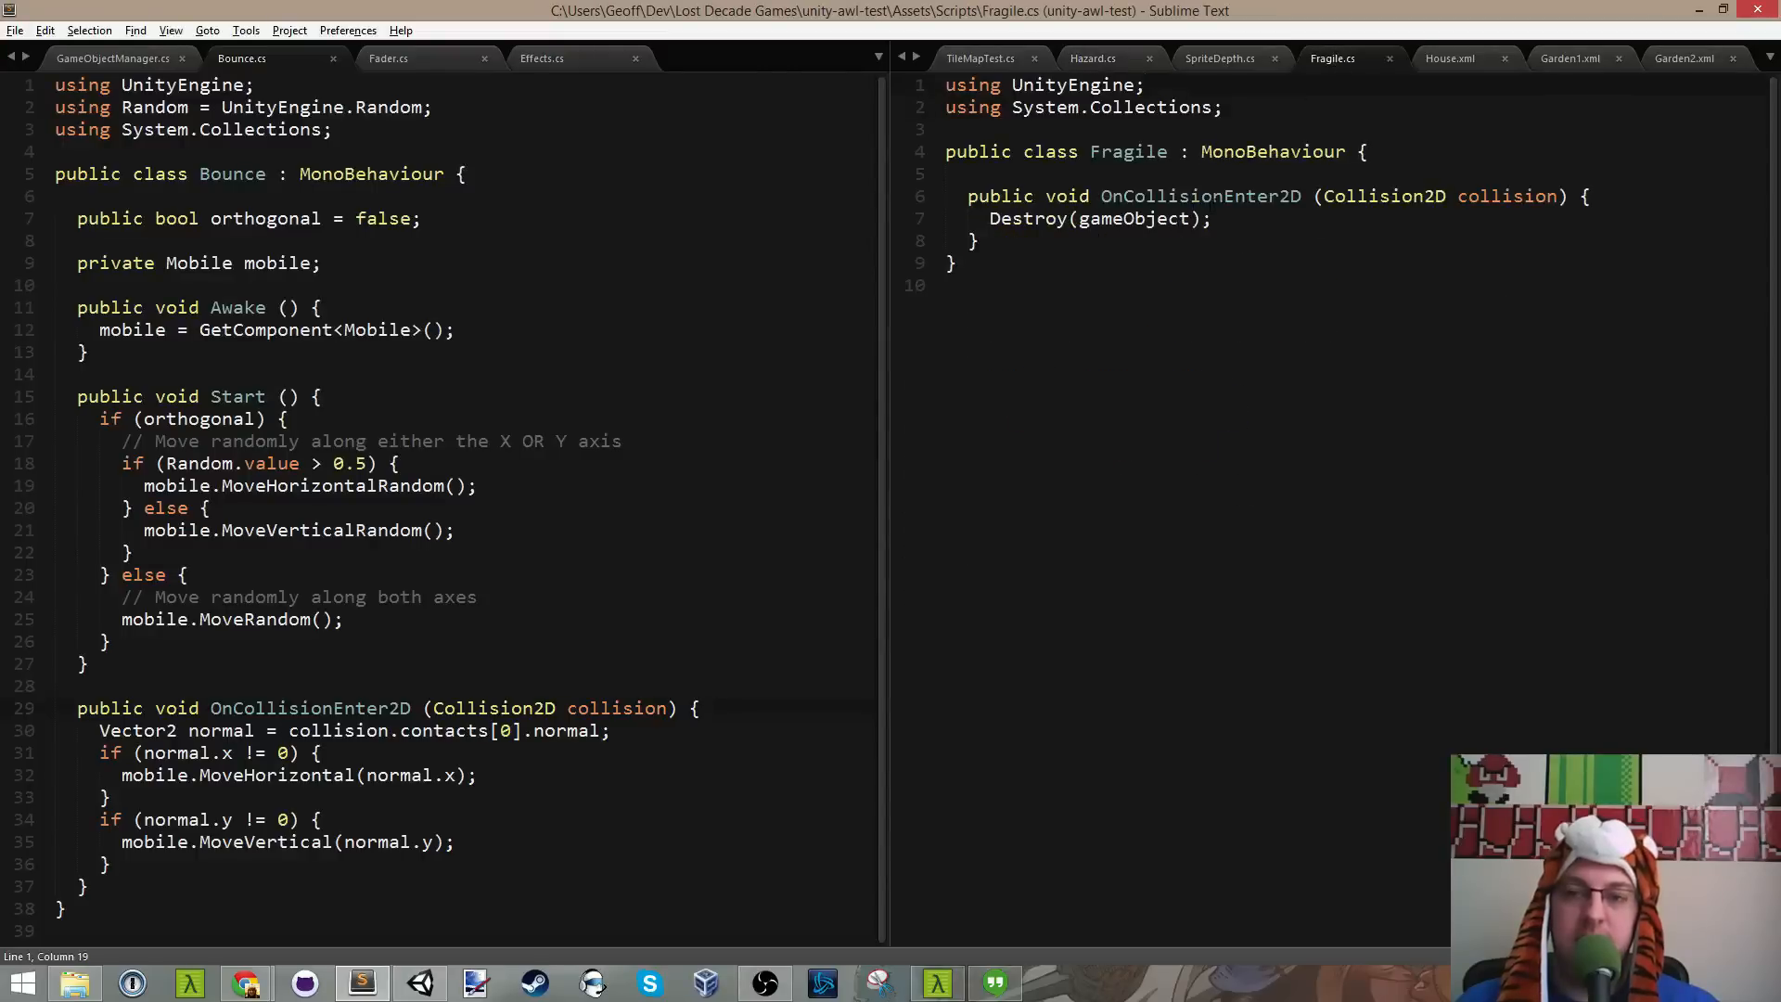
{"action": "left_click", "coordinate": [1264, 215]}
{"action": "key", "text": "ctrl+s"}
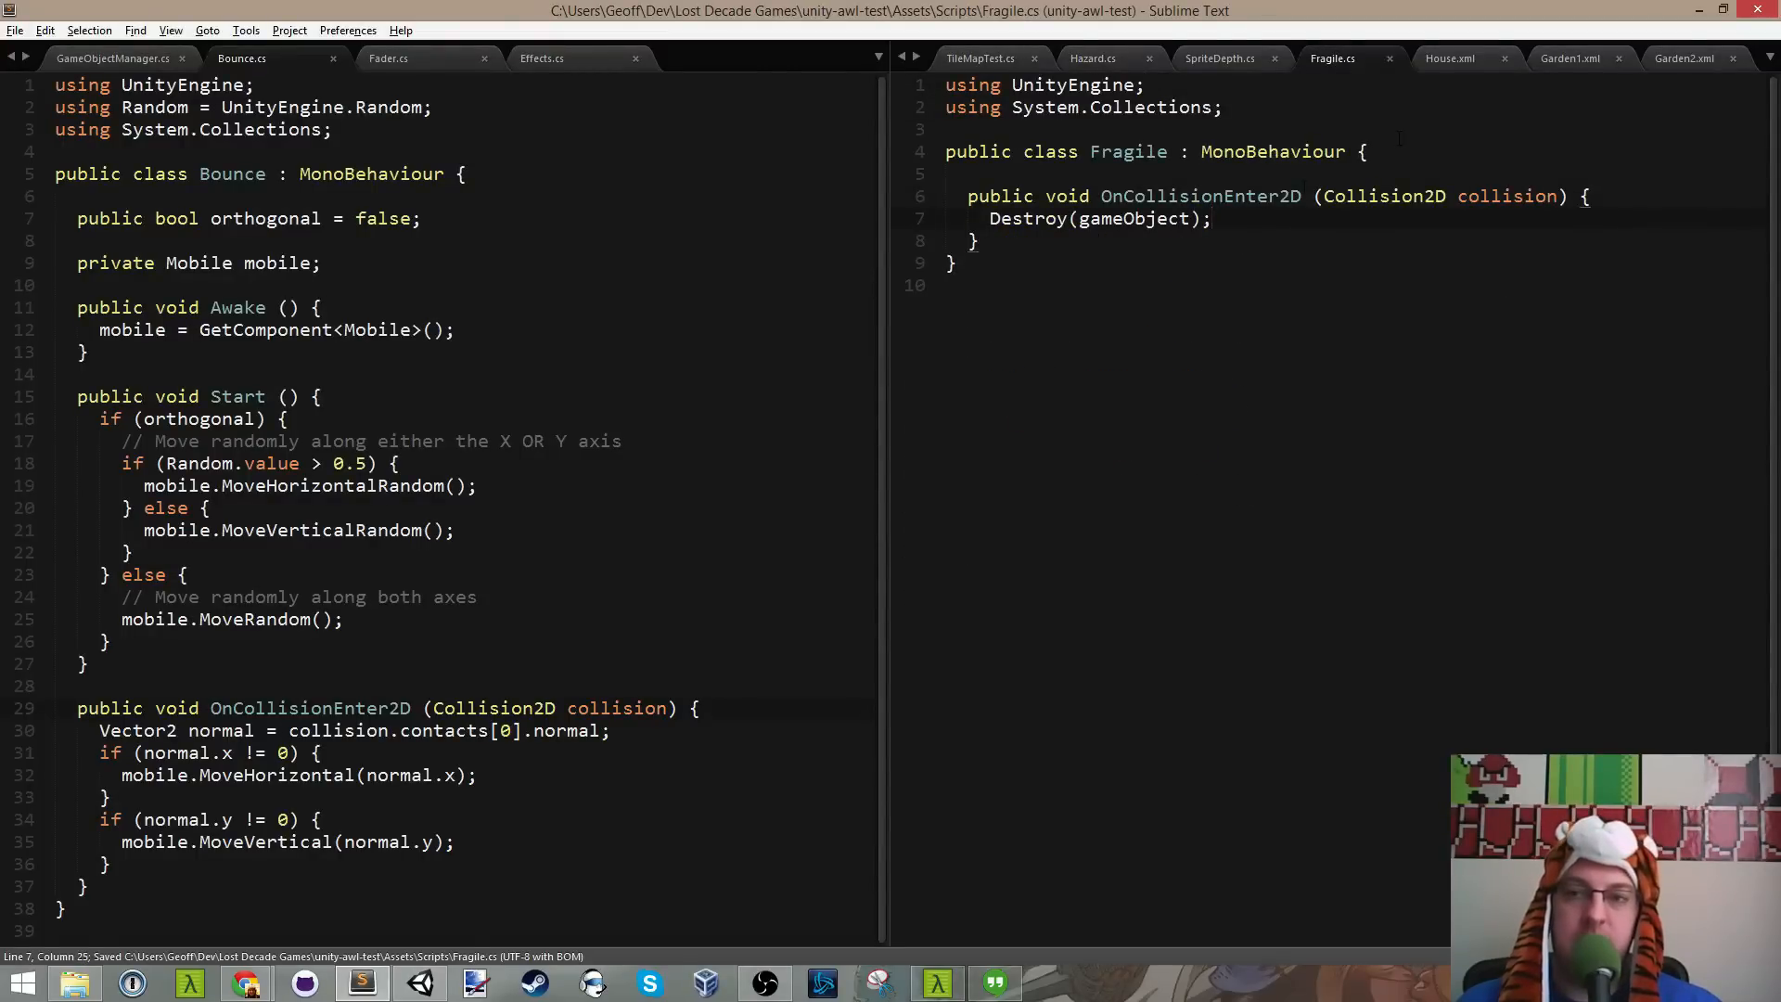
{"action": "left_click", "coordinate": [1333, 89]}
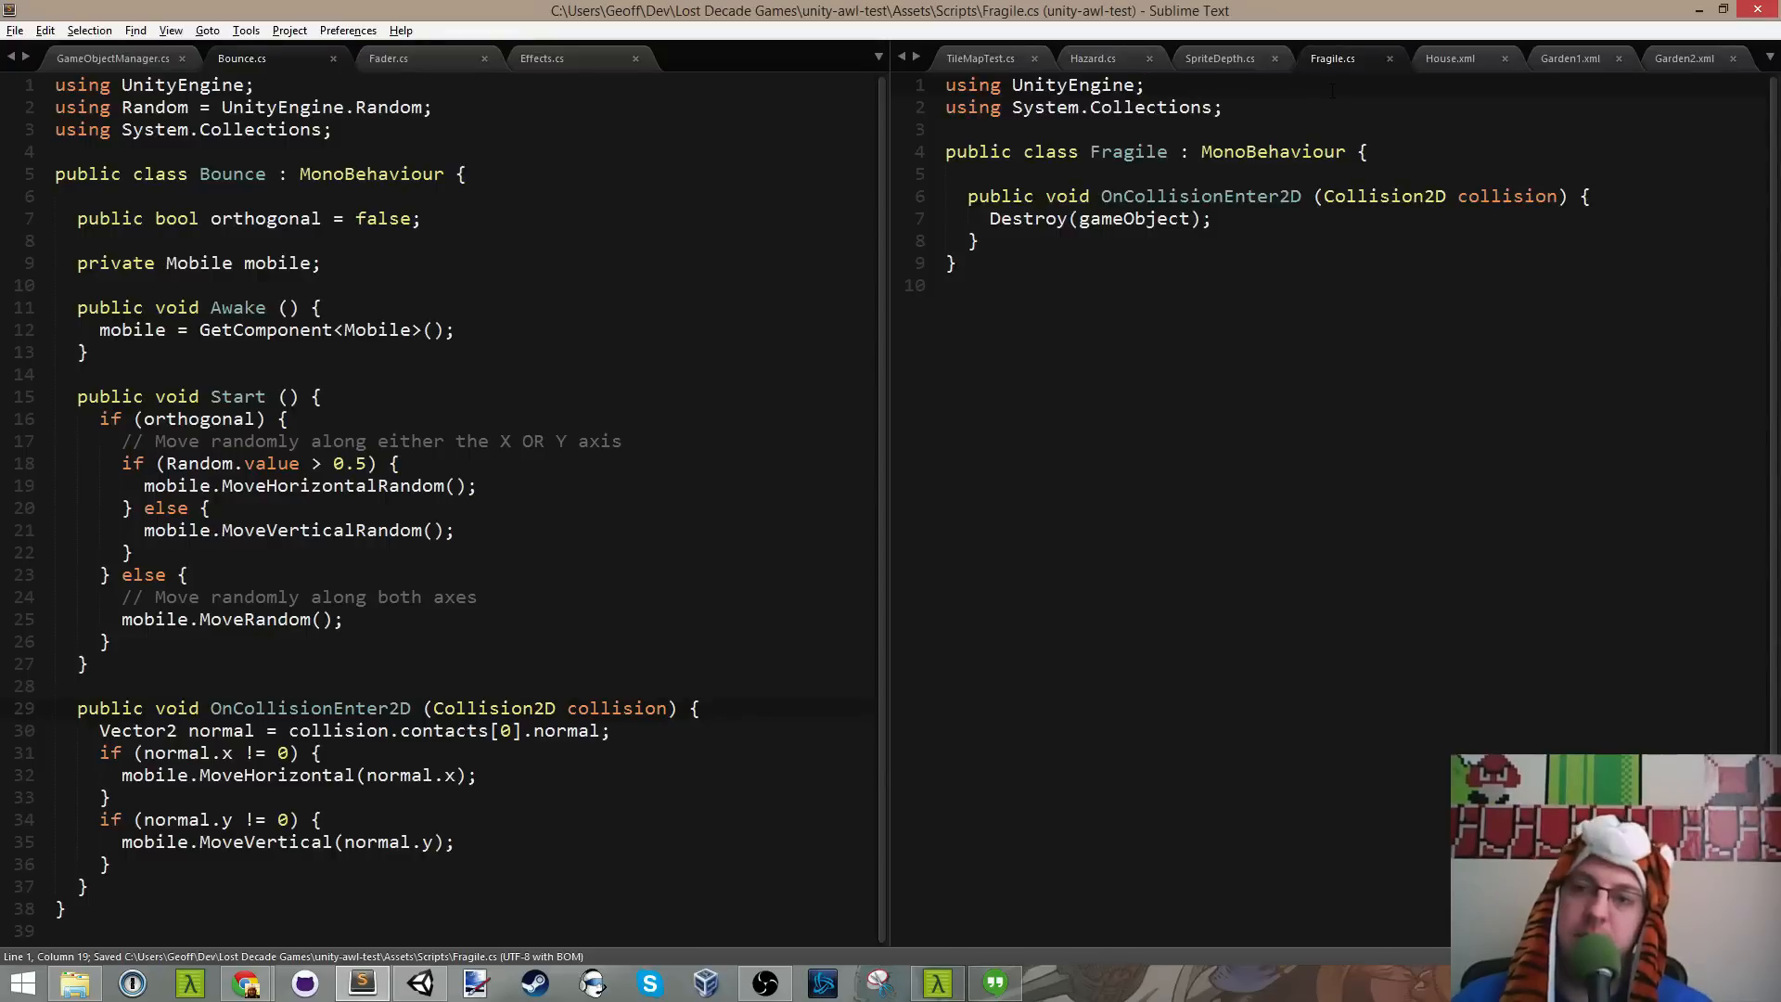
Step: Return to Hazard.cs and highlight the entire Hazard class for review
{"action": "left_click", "coordinate": [1128, 58]}
{"action": "key", "text": "Down"}
{"action": "key", "text": "Down"}
{"action": "key", "text": "Down"}
{"action": "key", "text": "Down"}
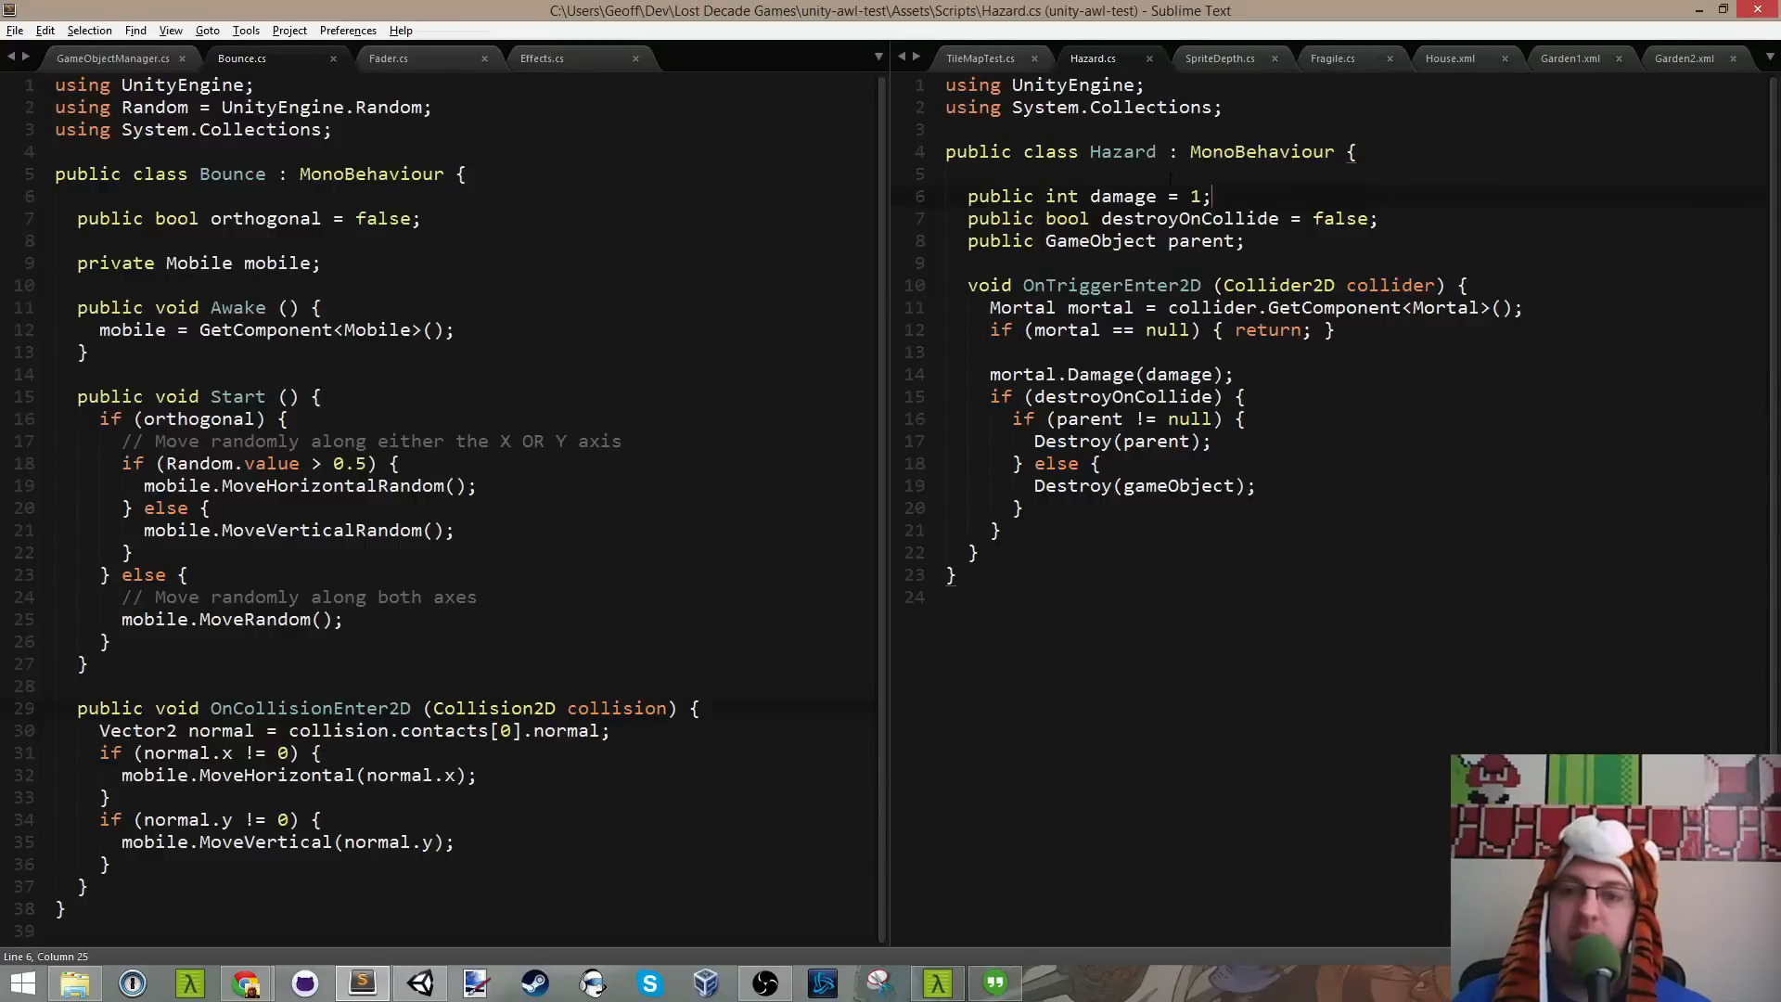
{"action": "left_click", "coordinate": [1191, 153]}
{"action": "left_click_drag", "start_coordinate": [945, 152], "coordinate": [1244, 583]}
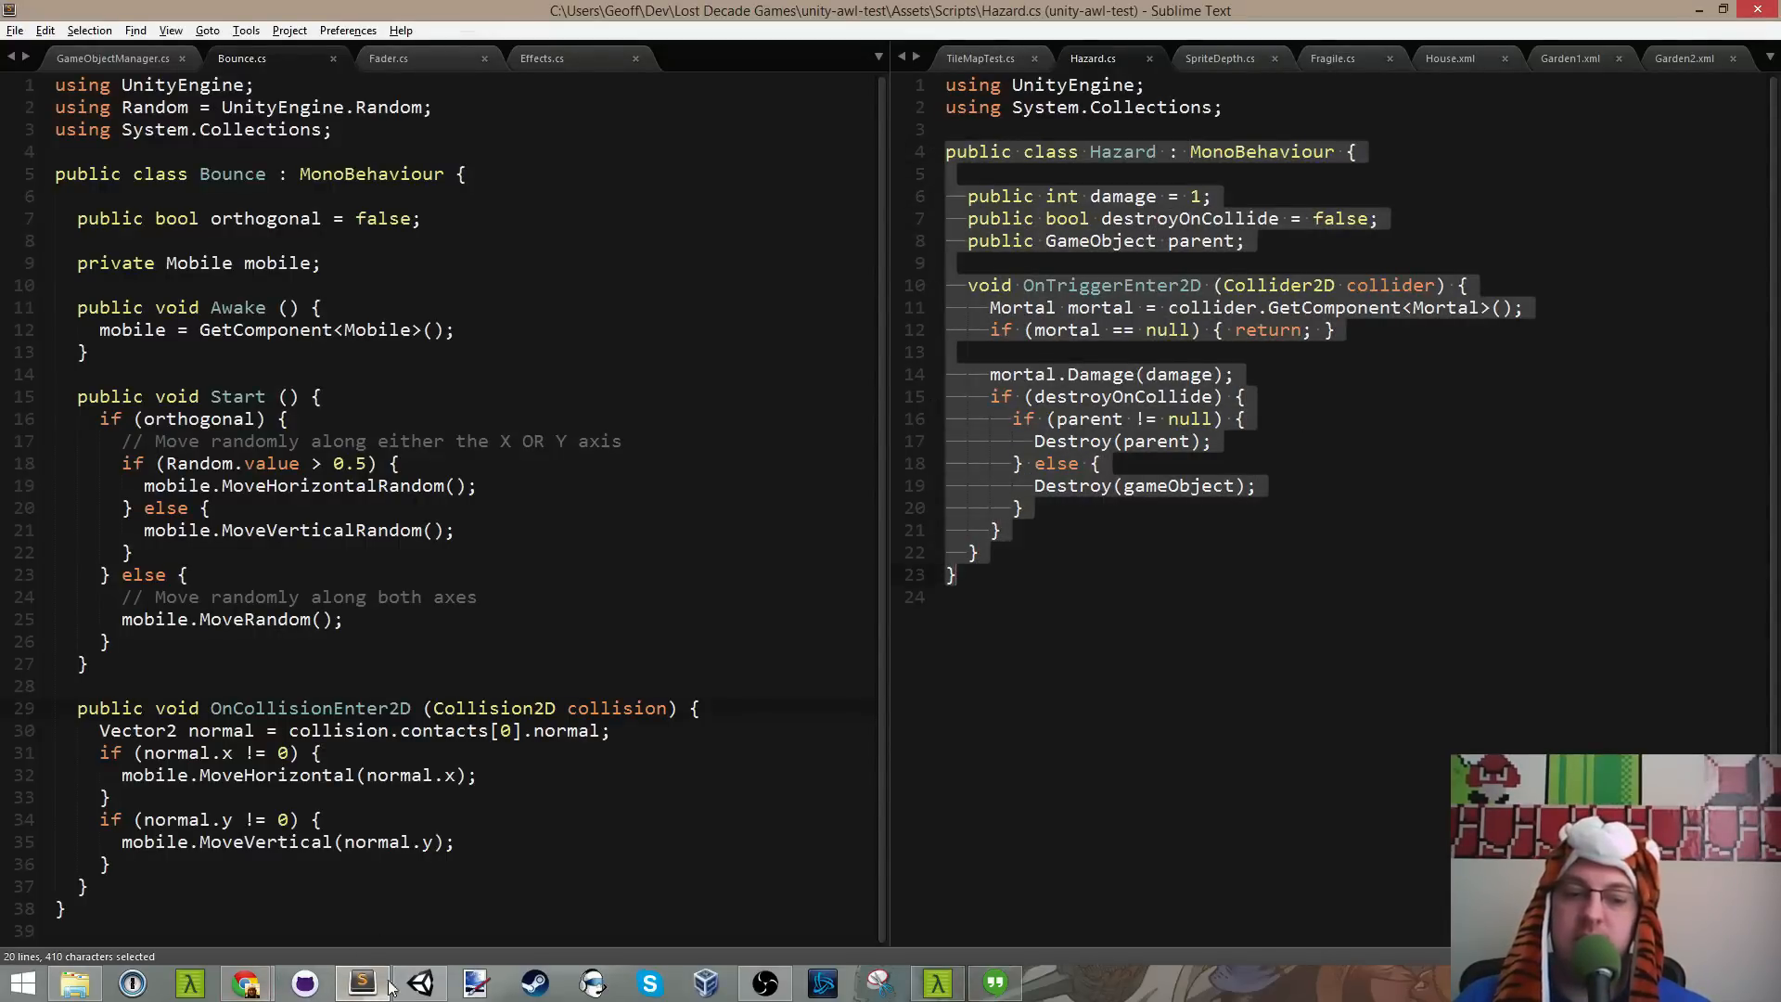
Step: Switch to Unity, expand the Fireball prefab and inspect the components of its Hazard child object
{"action": "left_click", "coordinate": [420, 983]}
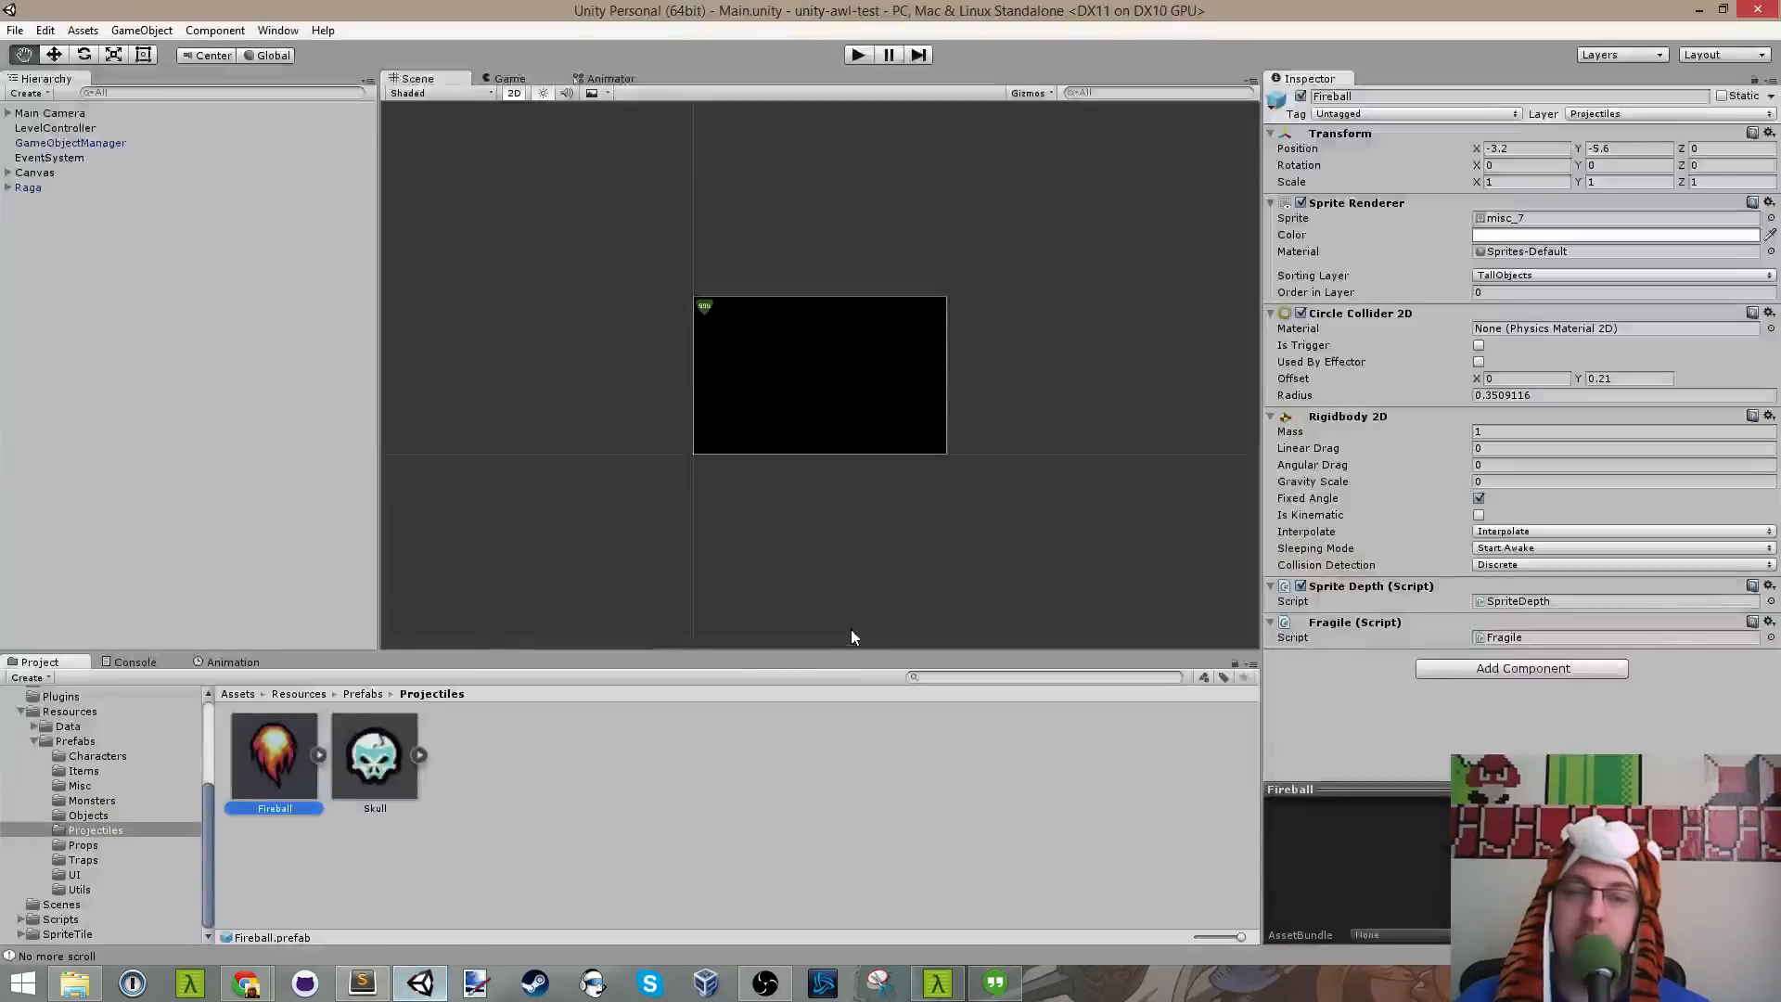
{"action": "left_click", "coordinate": [319, 754]}
{"action": "left_click", "coordinate": [382, 762]}
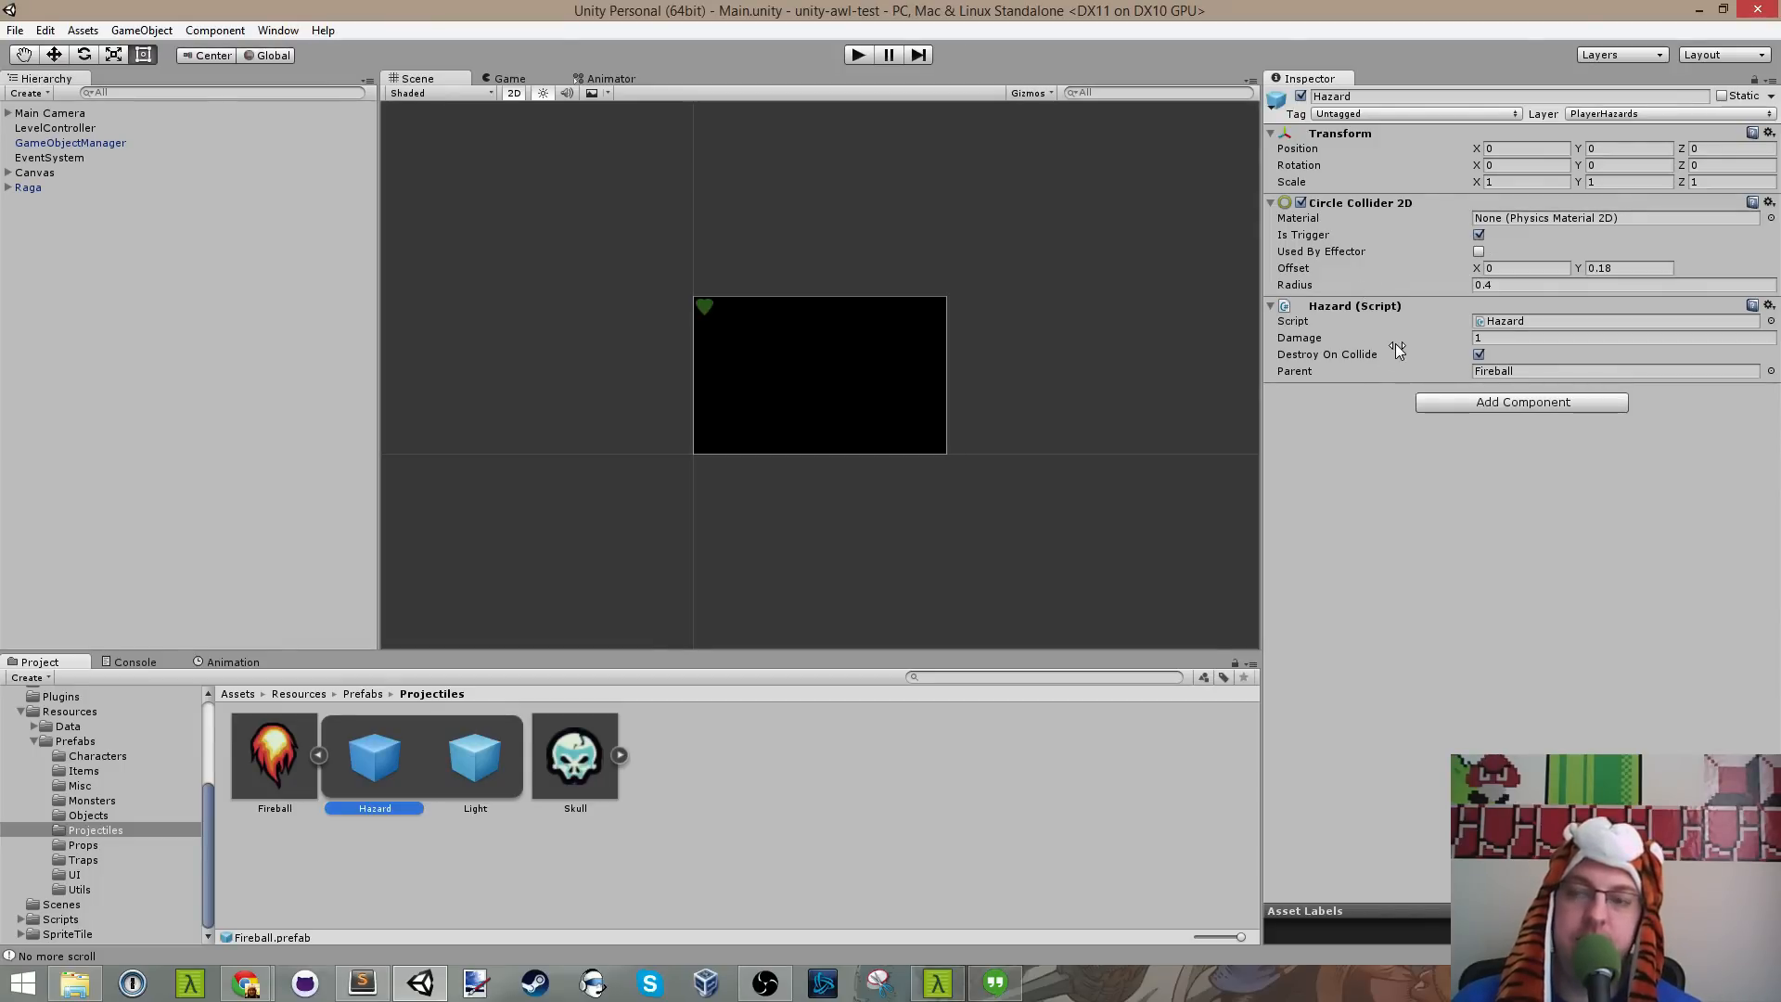
Step: Switch to Sublime Text, highlight the OnCollisionEnter2D method in Fragile.cs for review, and return to Unity
{"action": "left_click", "coordinate": [362, 982]}
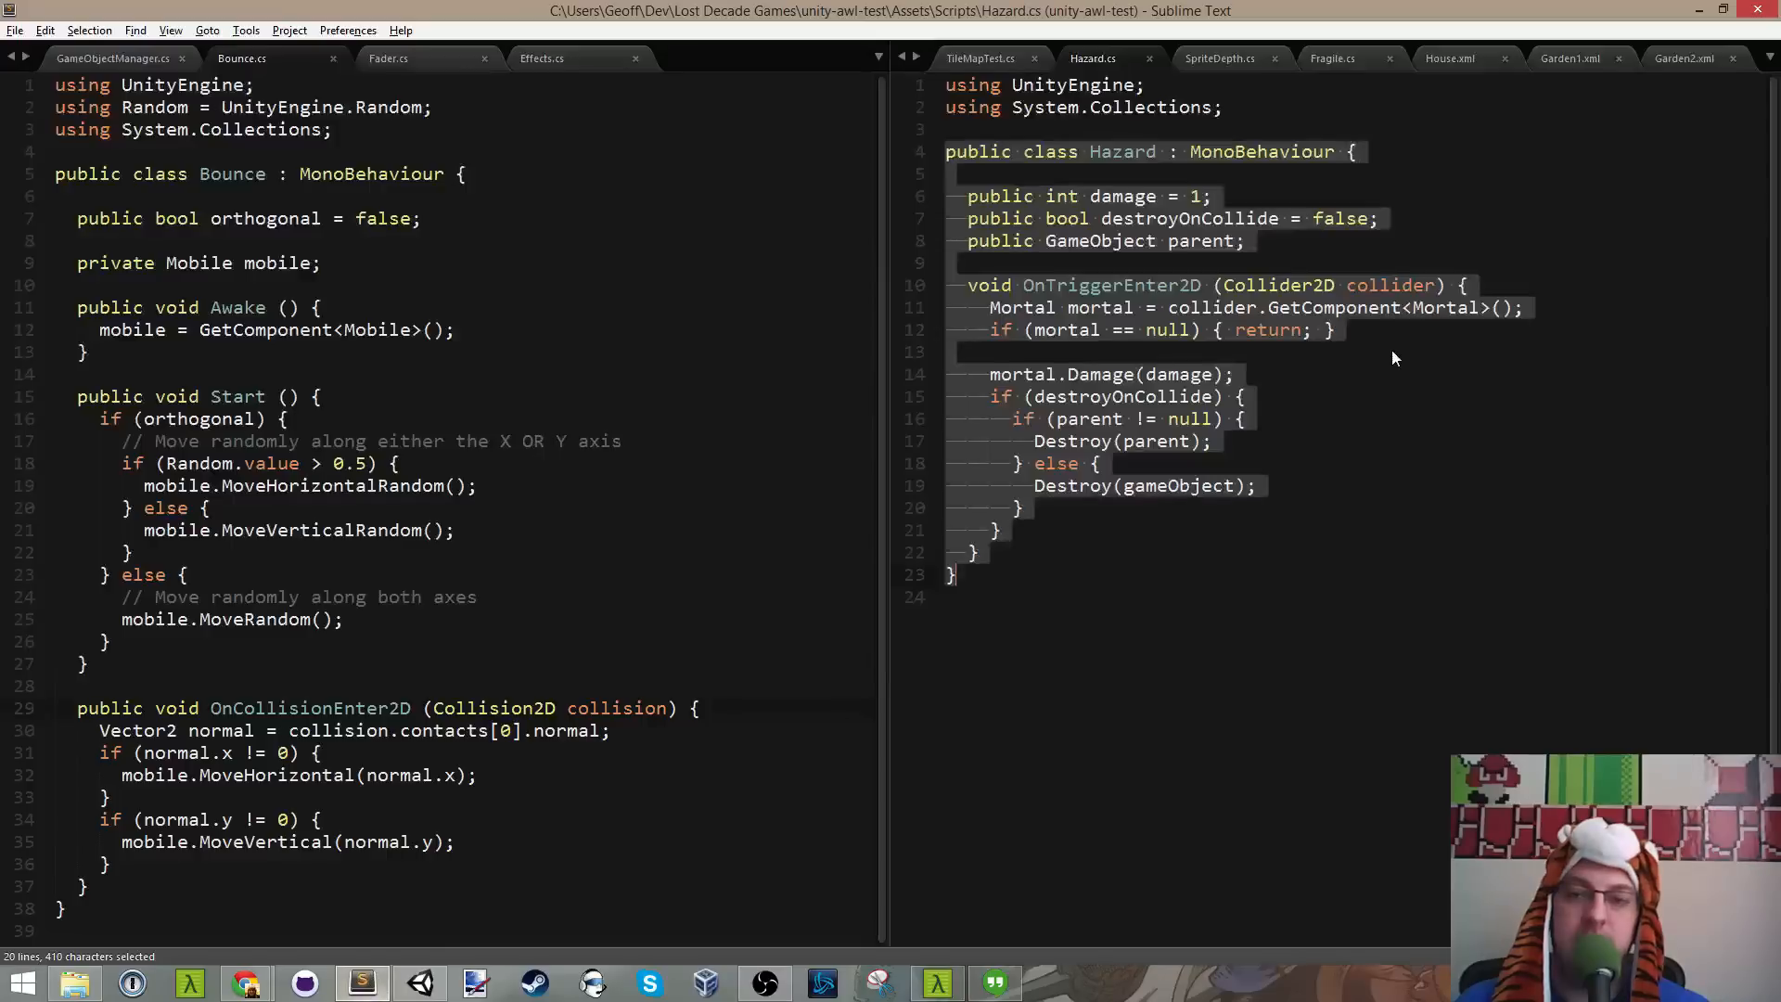
{"action": "left_click", "coordinate": [1333, 58]}
{"action": "left_click_drag", "start_coordinate": [968, 196], "coordinate": [1650, 199]}
{"action": "left_click", "coordinate": [1250, 262]}
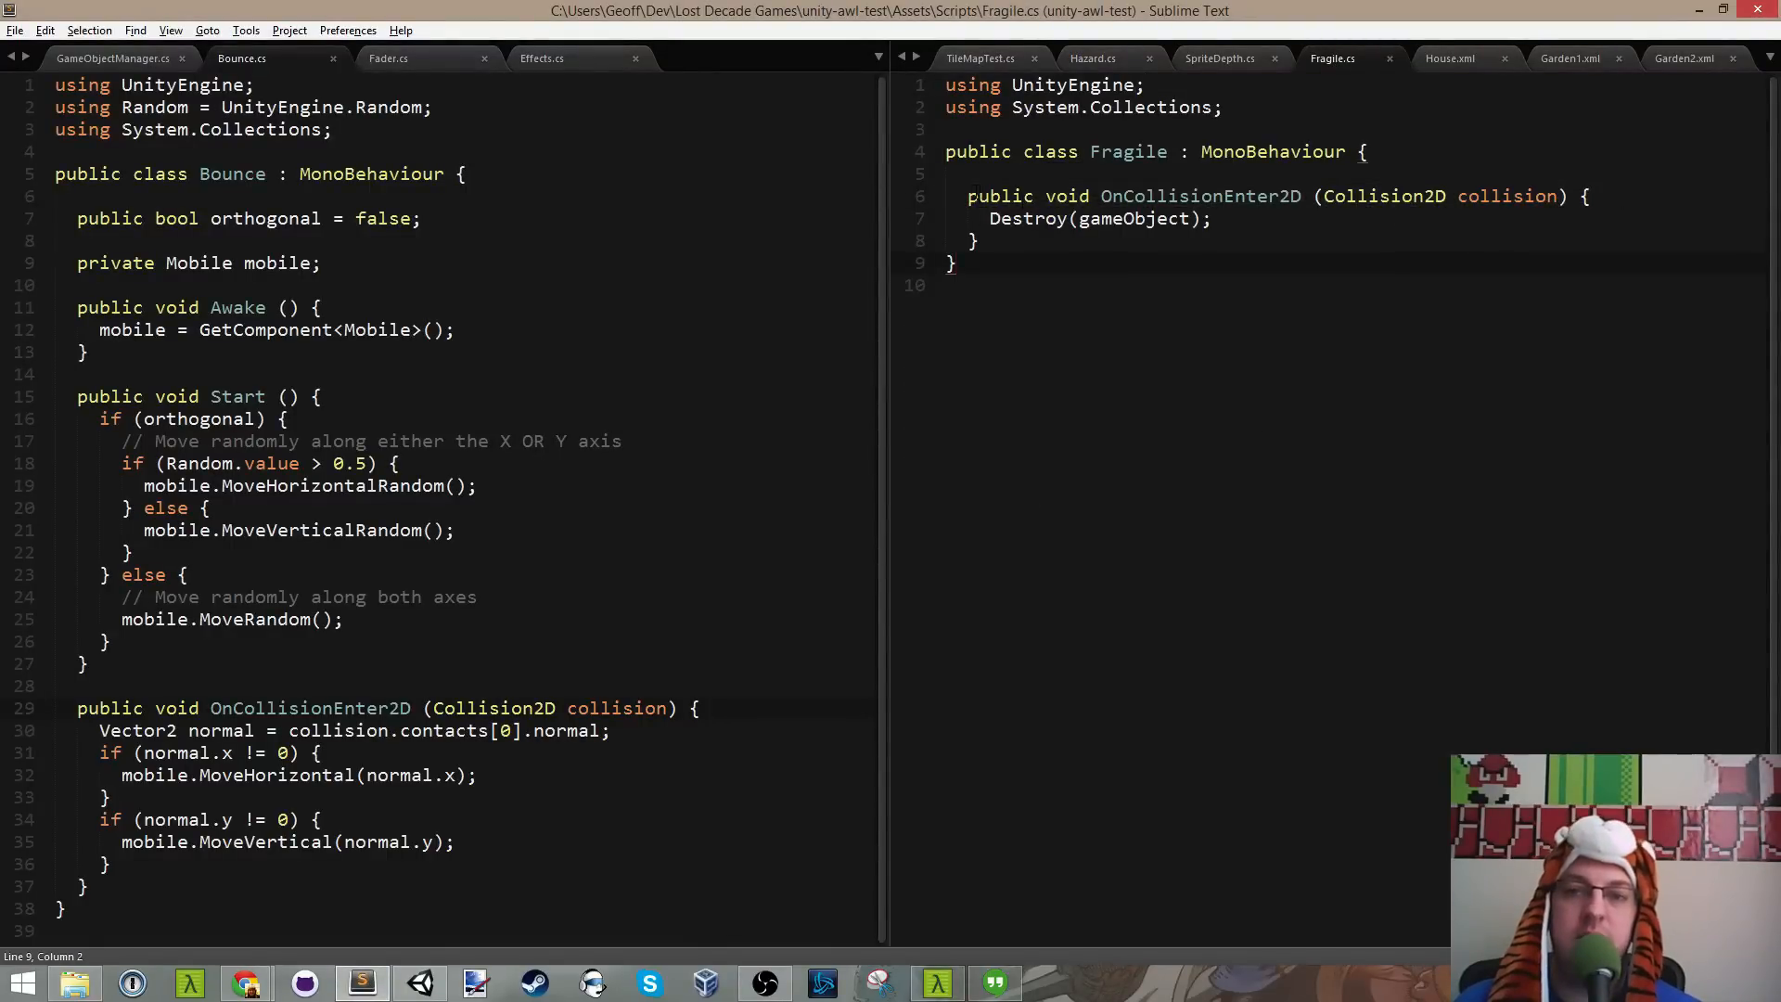
{"action": "left_click_drag", "start_coordinate": [967, 196], "coordinate": [1168, 266]}
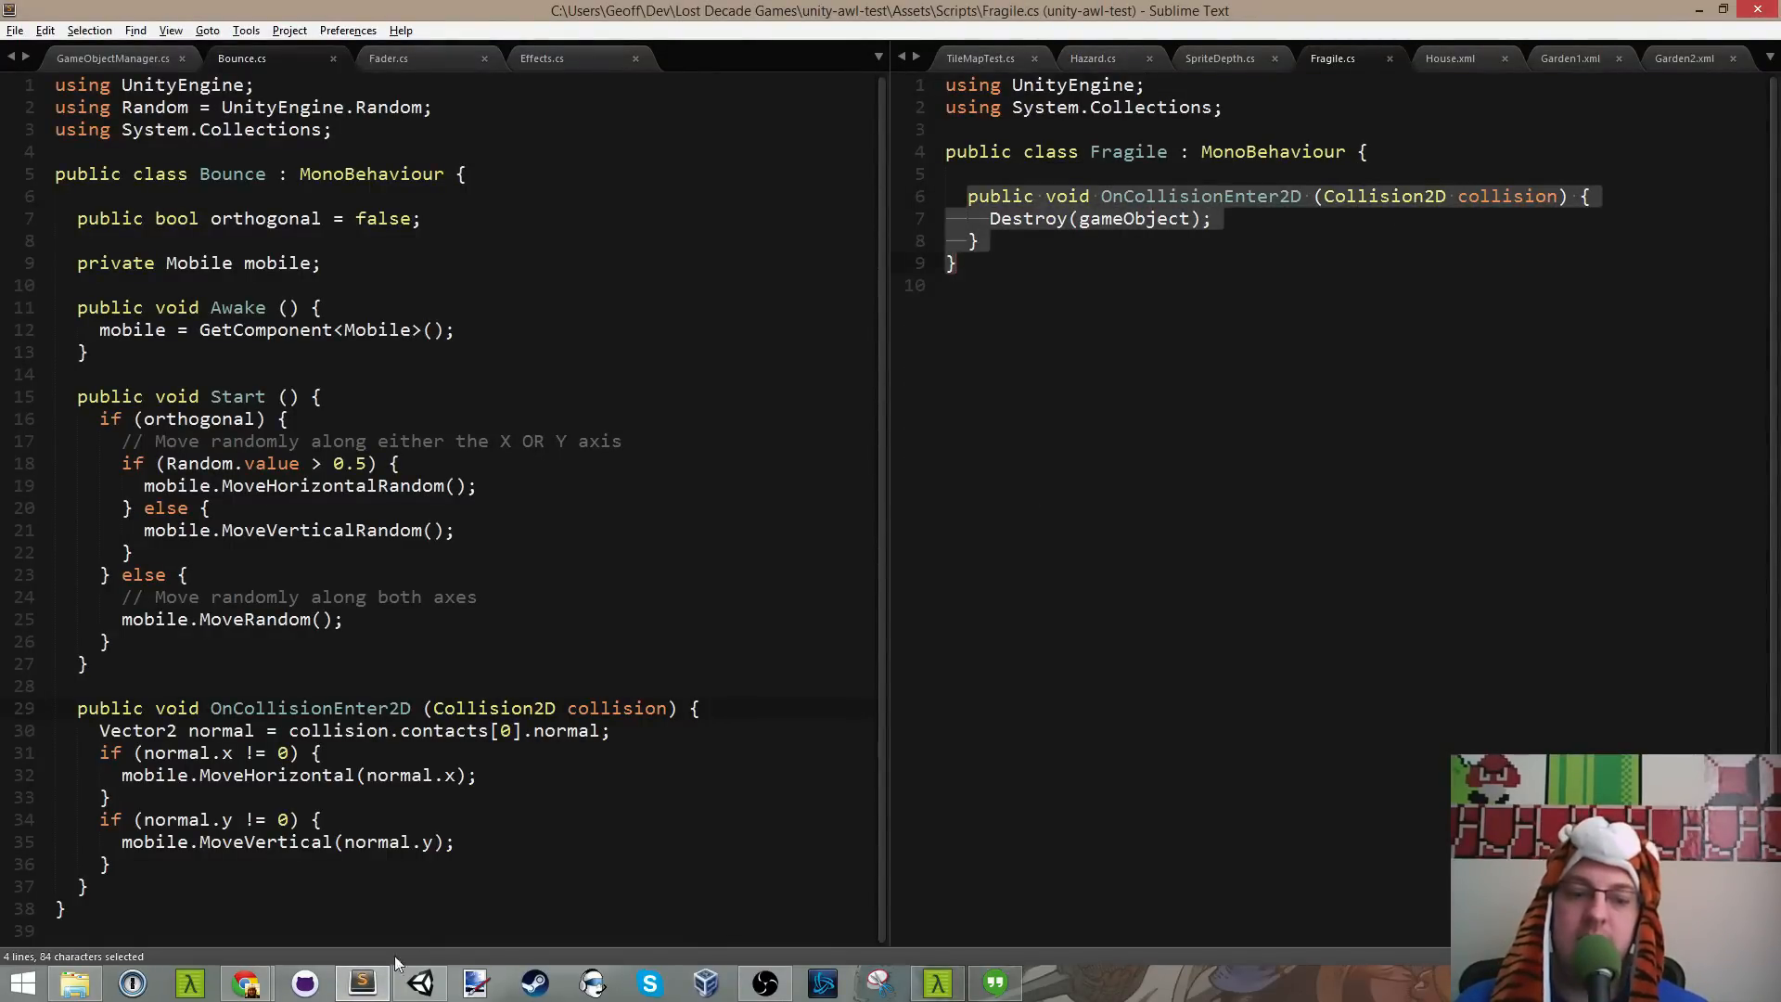
{"action": "left_click", "coordinate": [421, 982]}
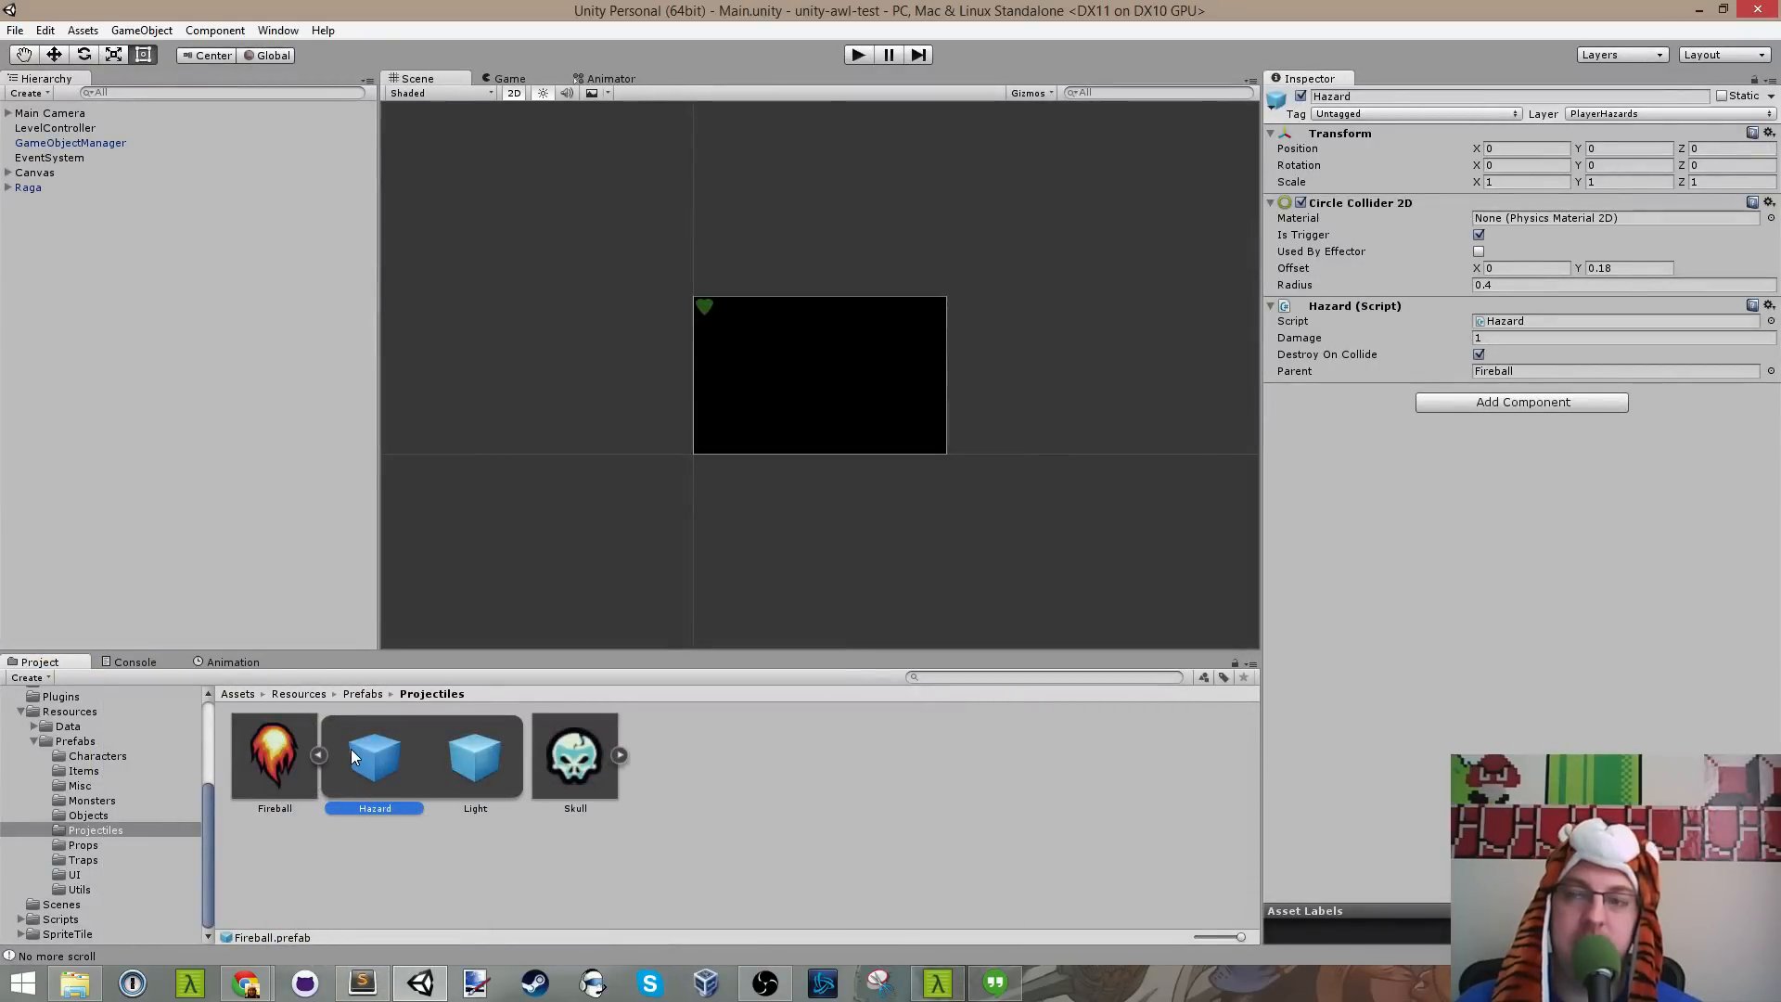
Step: Review the Fireball prefab's components, collapse its child objects, and clear the selection
{"action": "left_click", "coordinate": [287, 749]}
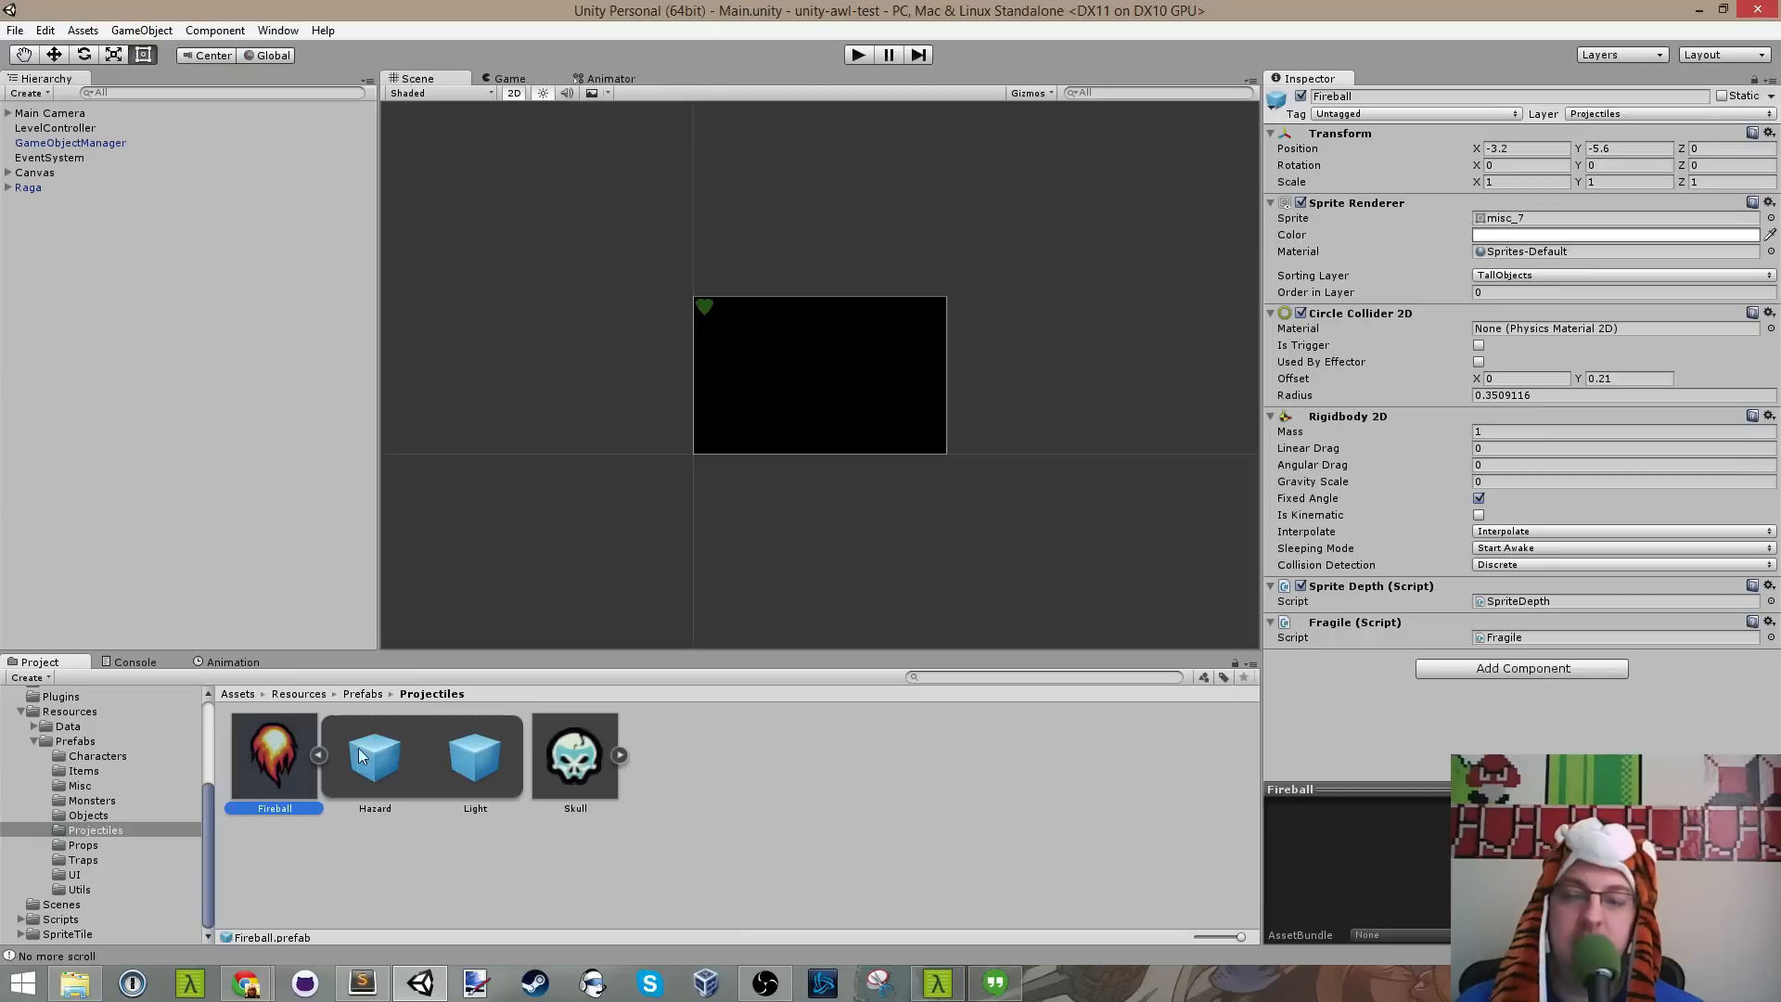
{"action": "left_click", "coordinate": [312, 754]}
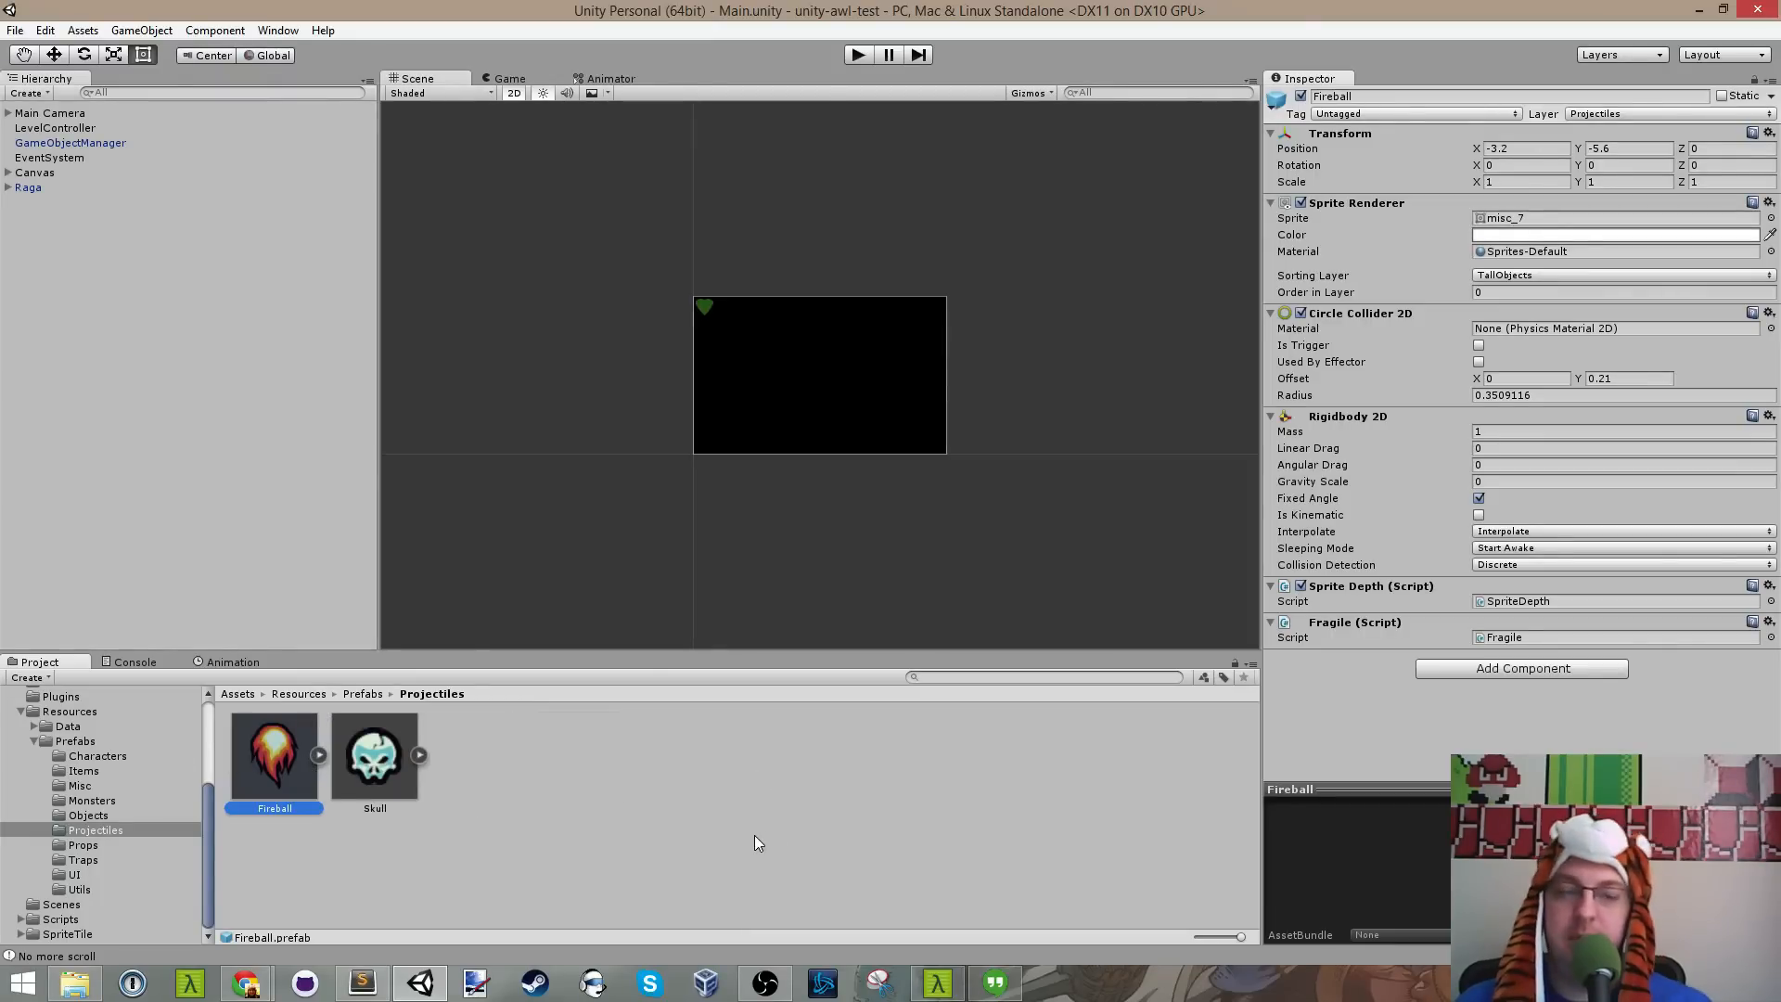
{"action": "left_click", "coordinate": [749, 807]}
{"action": "left_click", "coordinate": [247, 757]}
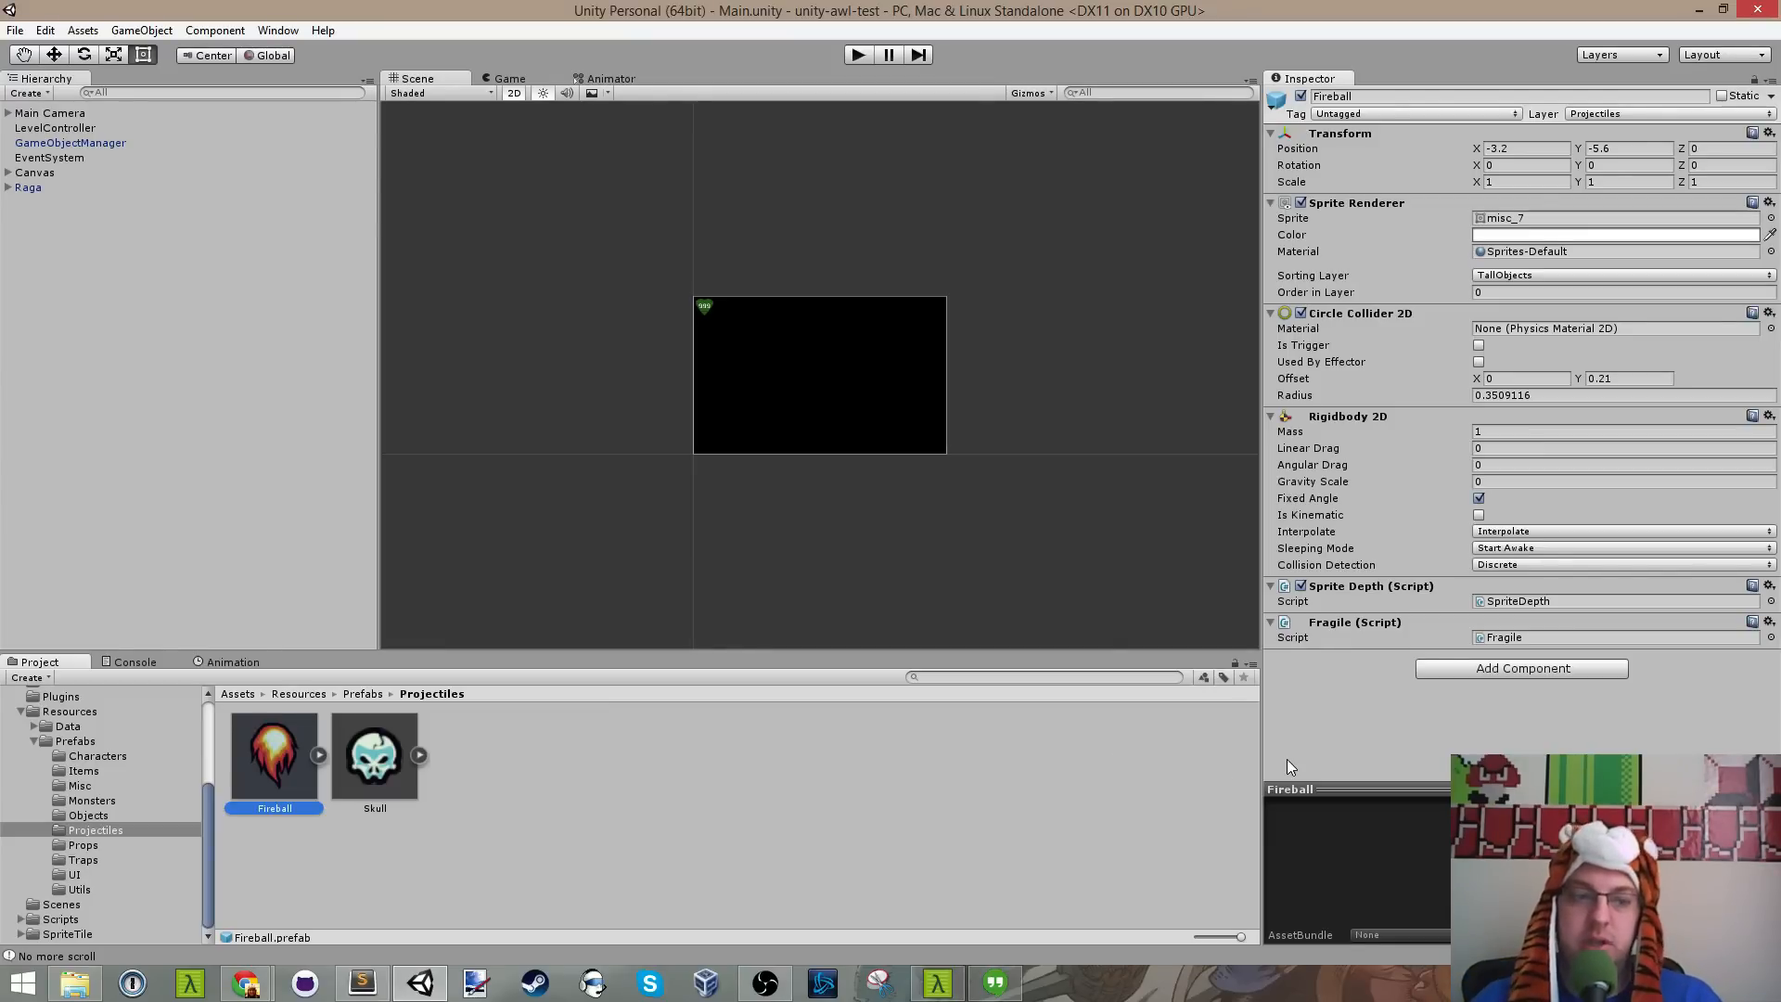
{"action": "left_click", "coordinate": [761, 904]}
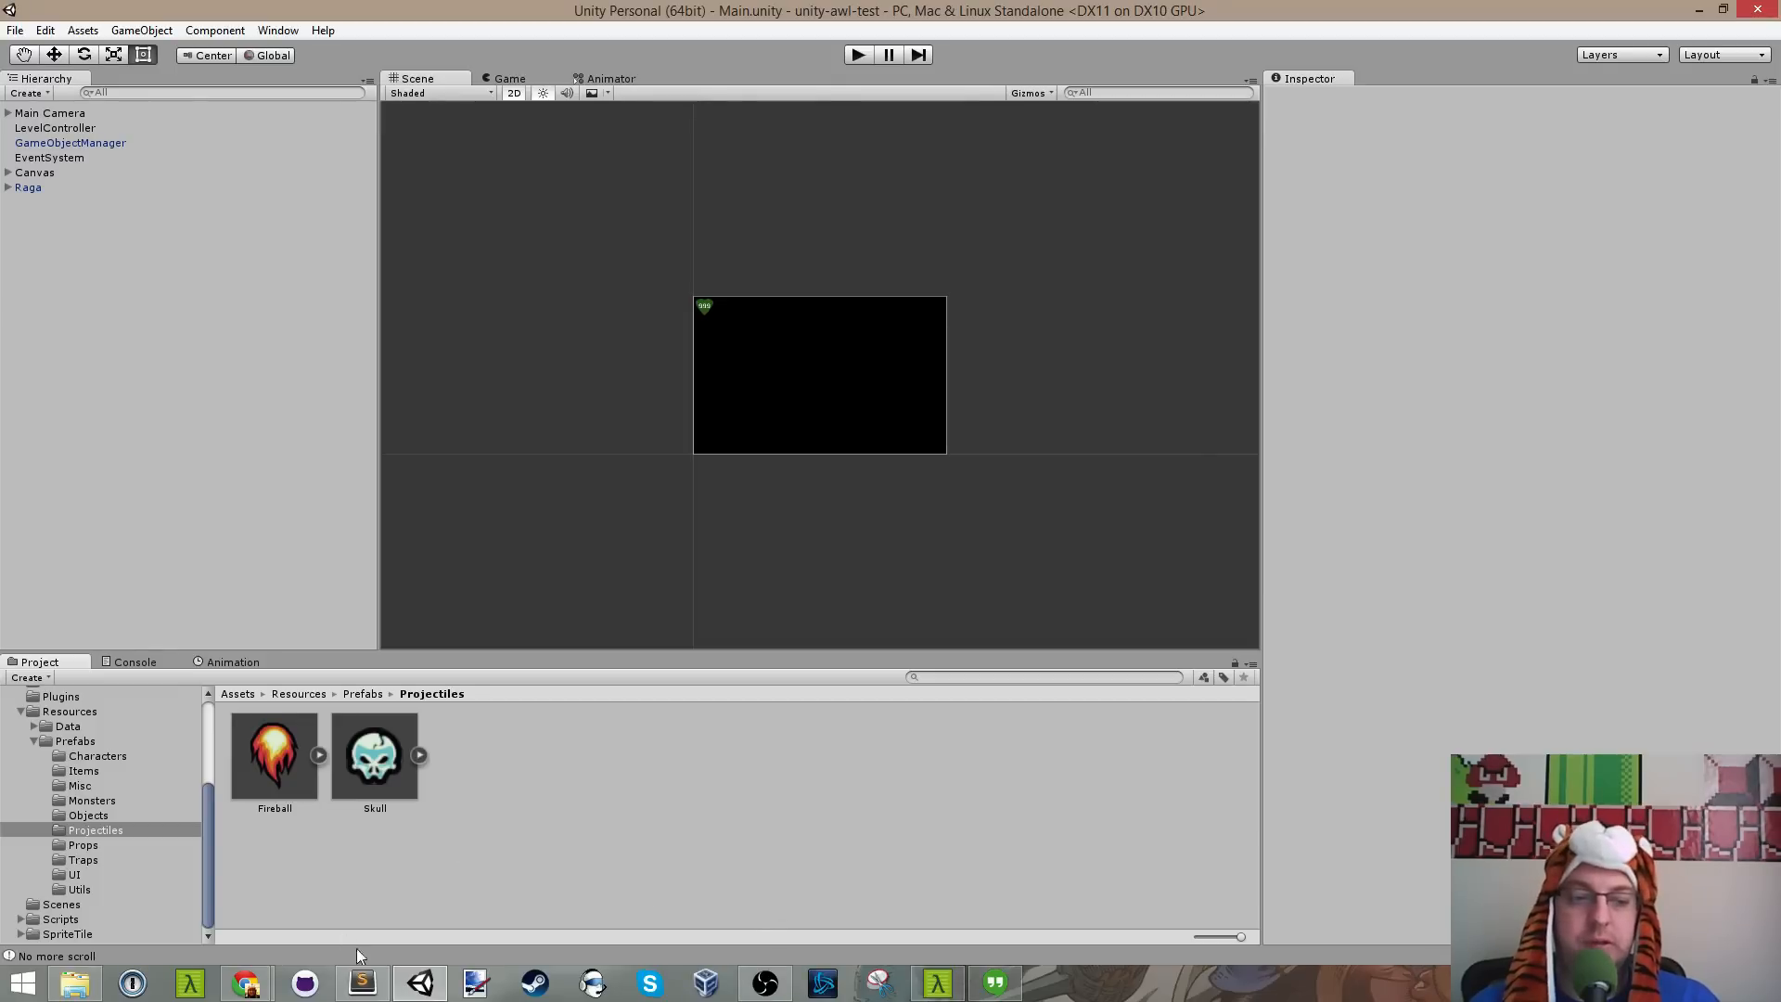
Step: Switch to the Twitch chat in Chrome to read the latest messages, and return to Unity
{"action": "left_click", "coordinate": [245, 983]}
{"action": "left_click", "coordinate": [311, 943]}
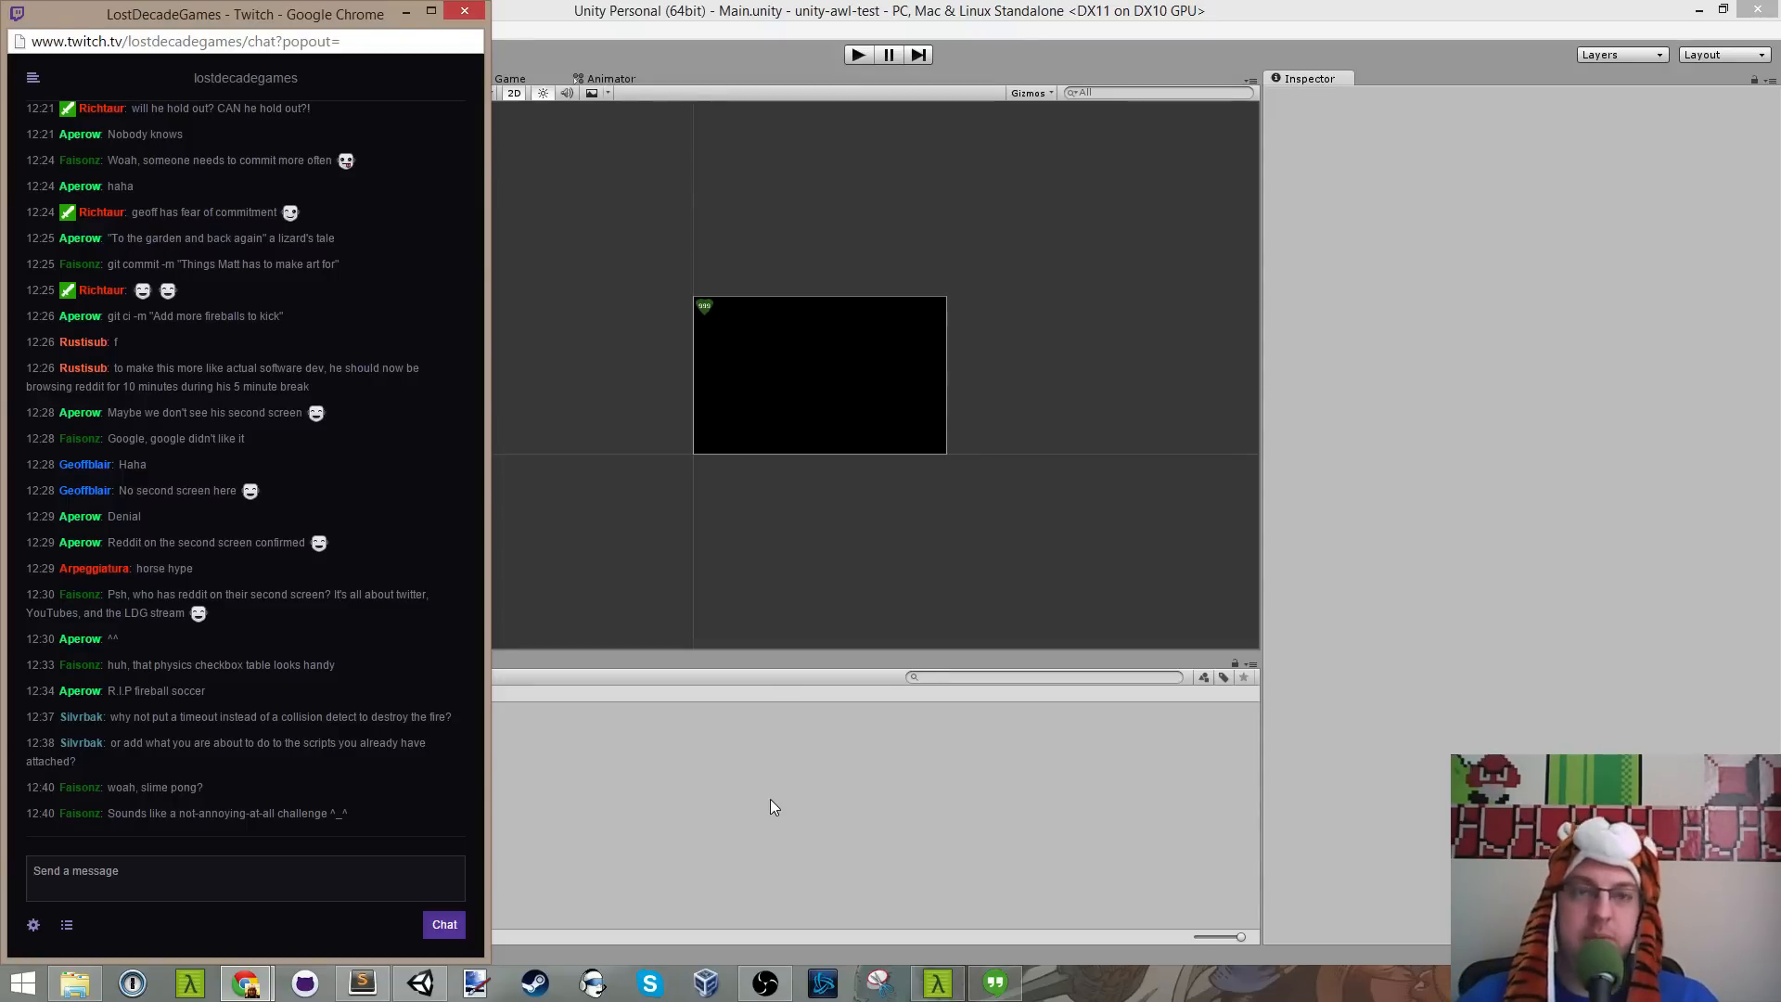
{"action": "left_click", "coordinate": [796, 7]}
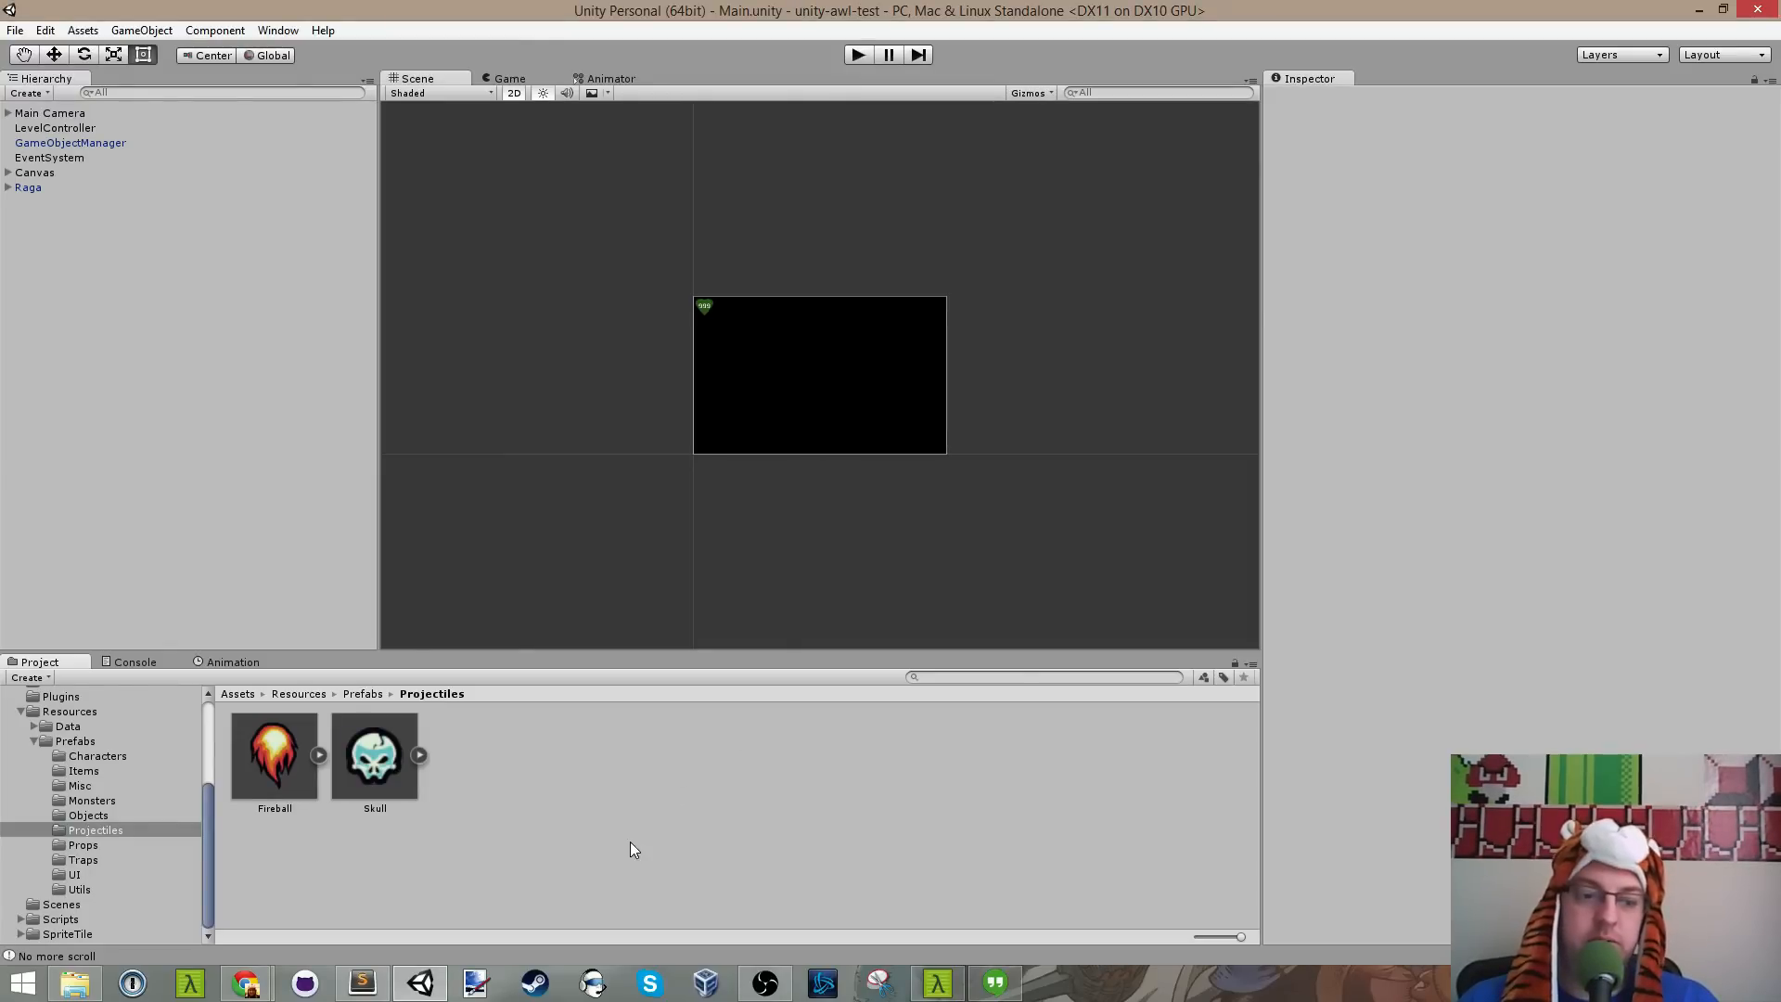
Step: Switch to Sublime Text, clear the code selection in Fragile.cs and save the file
{"action": "left_click", "coordinate": [361, 982]}
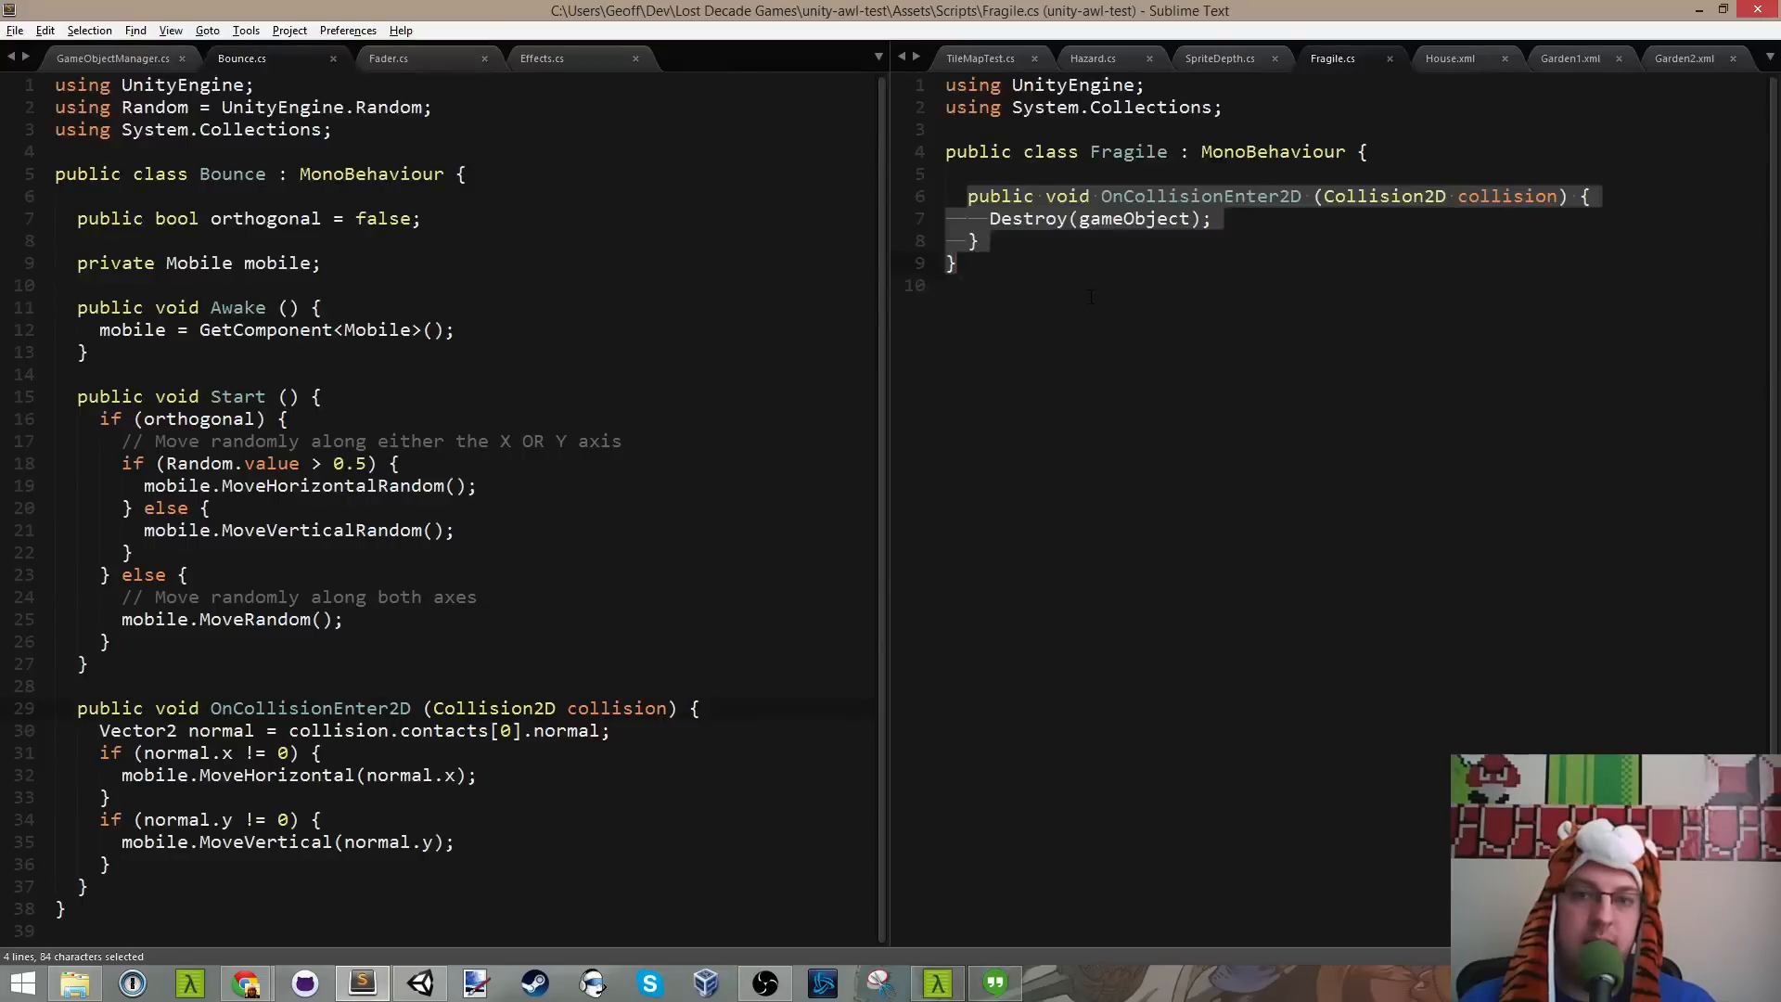
{"action": "left_click", "coordinate": [1263, 217]}
{"action": "key", "text": "Up"}
{"action": "key", "text": "Up"}
{"action": "key", "text": "ctrl+s"}
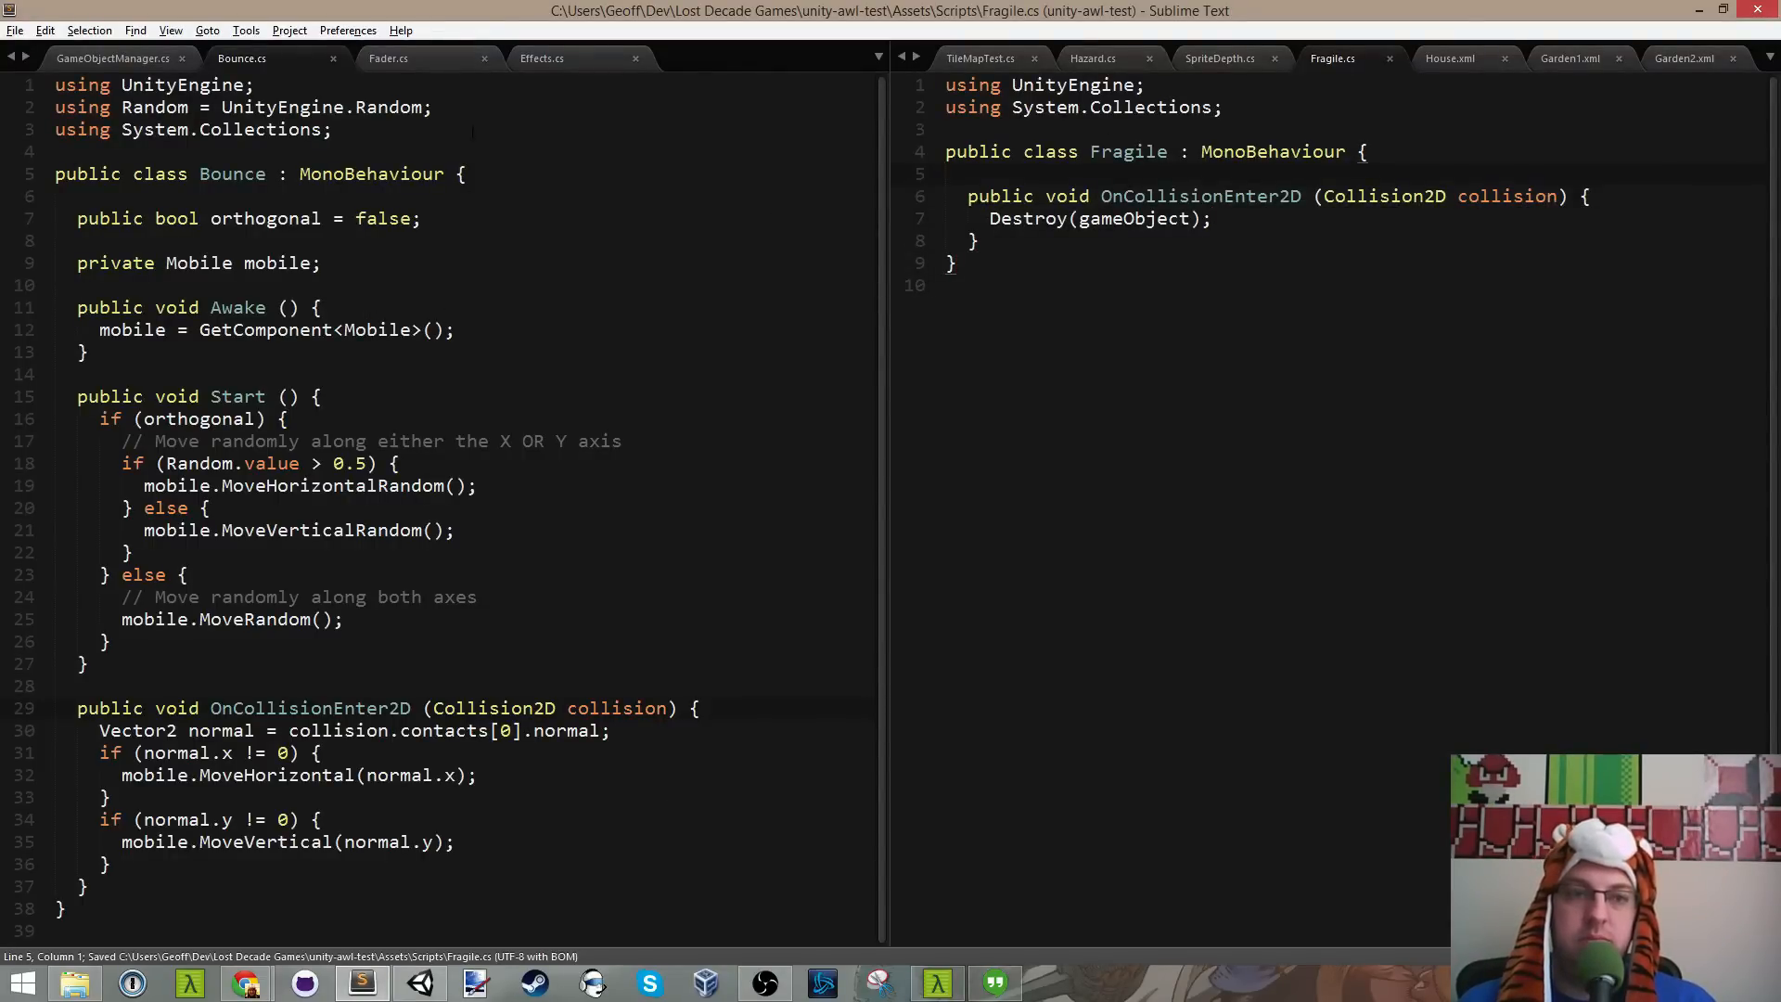
Step: Open Effects.cs and go to the declaration of its ZoomDisappear function
{"action": "left_click", "coordinate": [121, 57]}
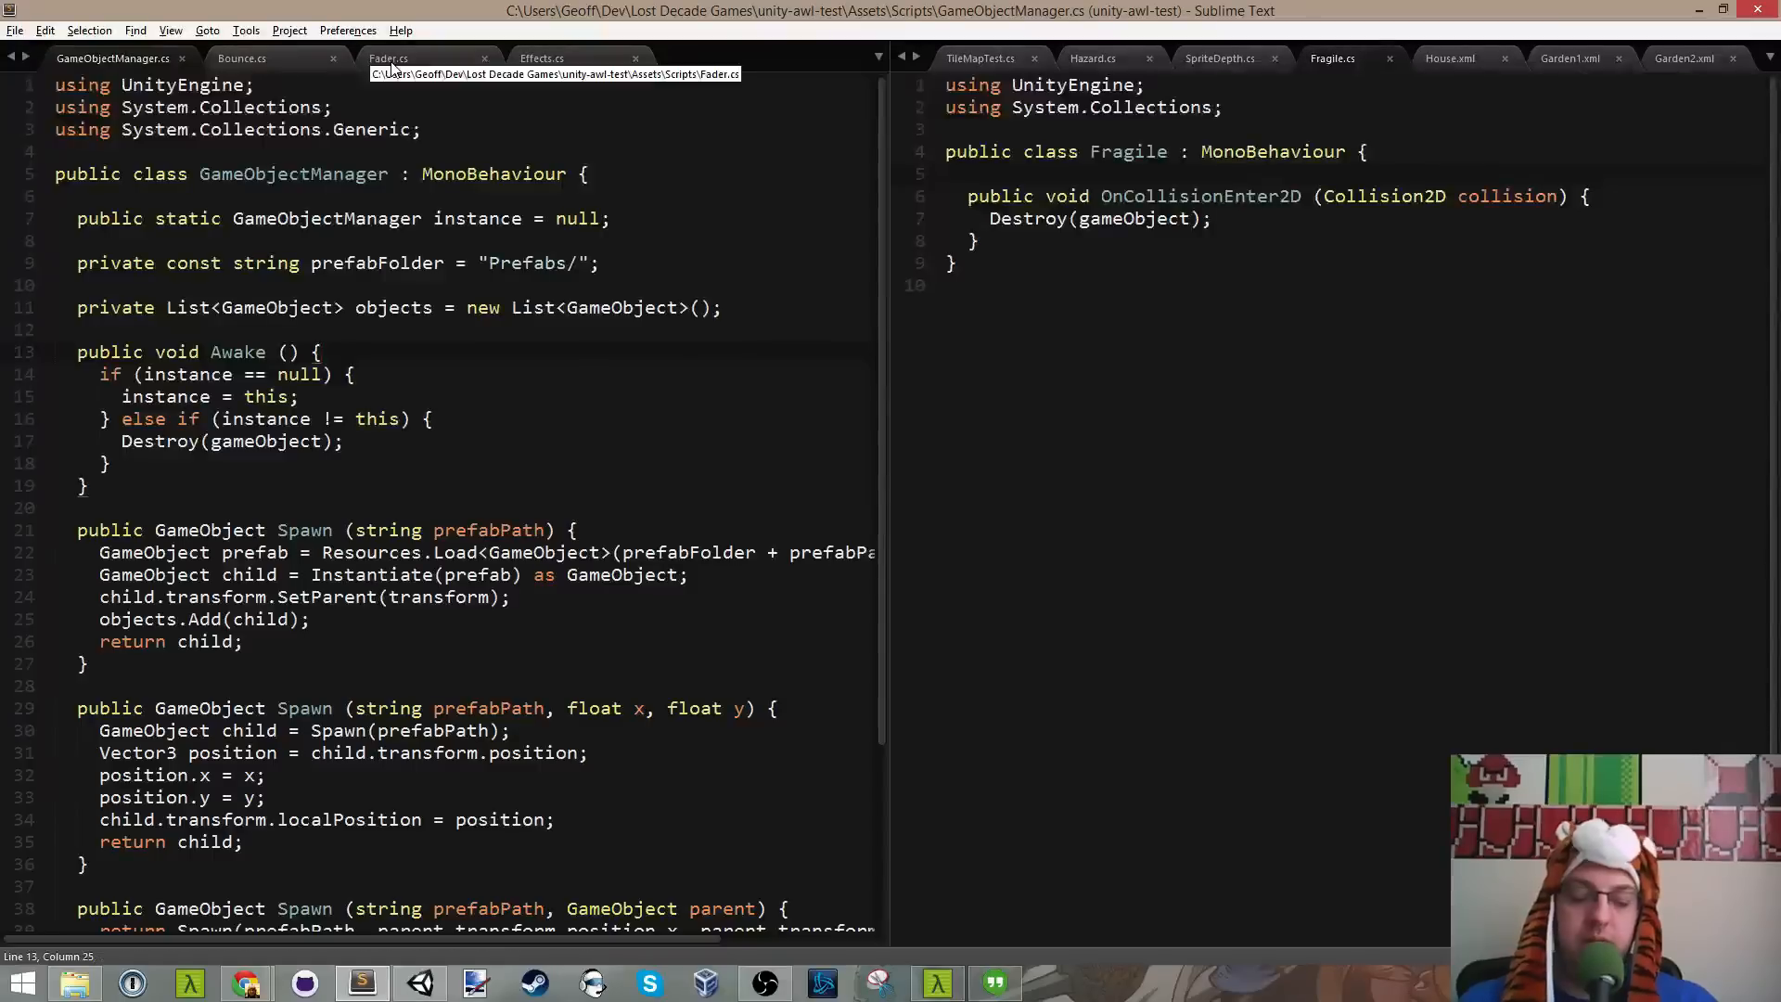
{"action": "key", "text": "ctrl+p"}
{"action": "type", "text": "eff"}
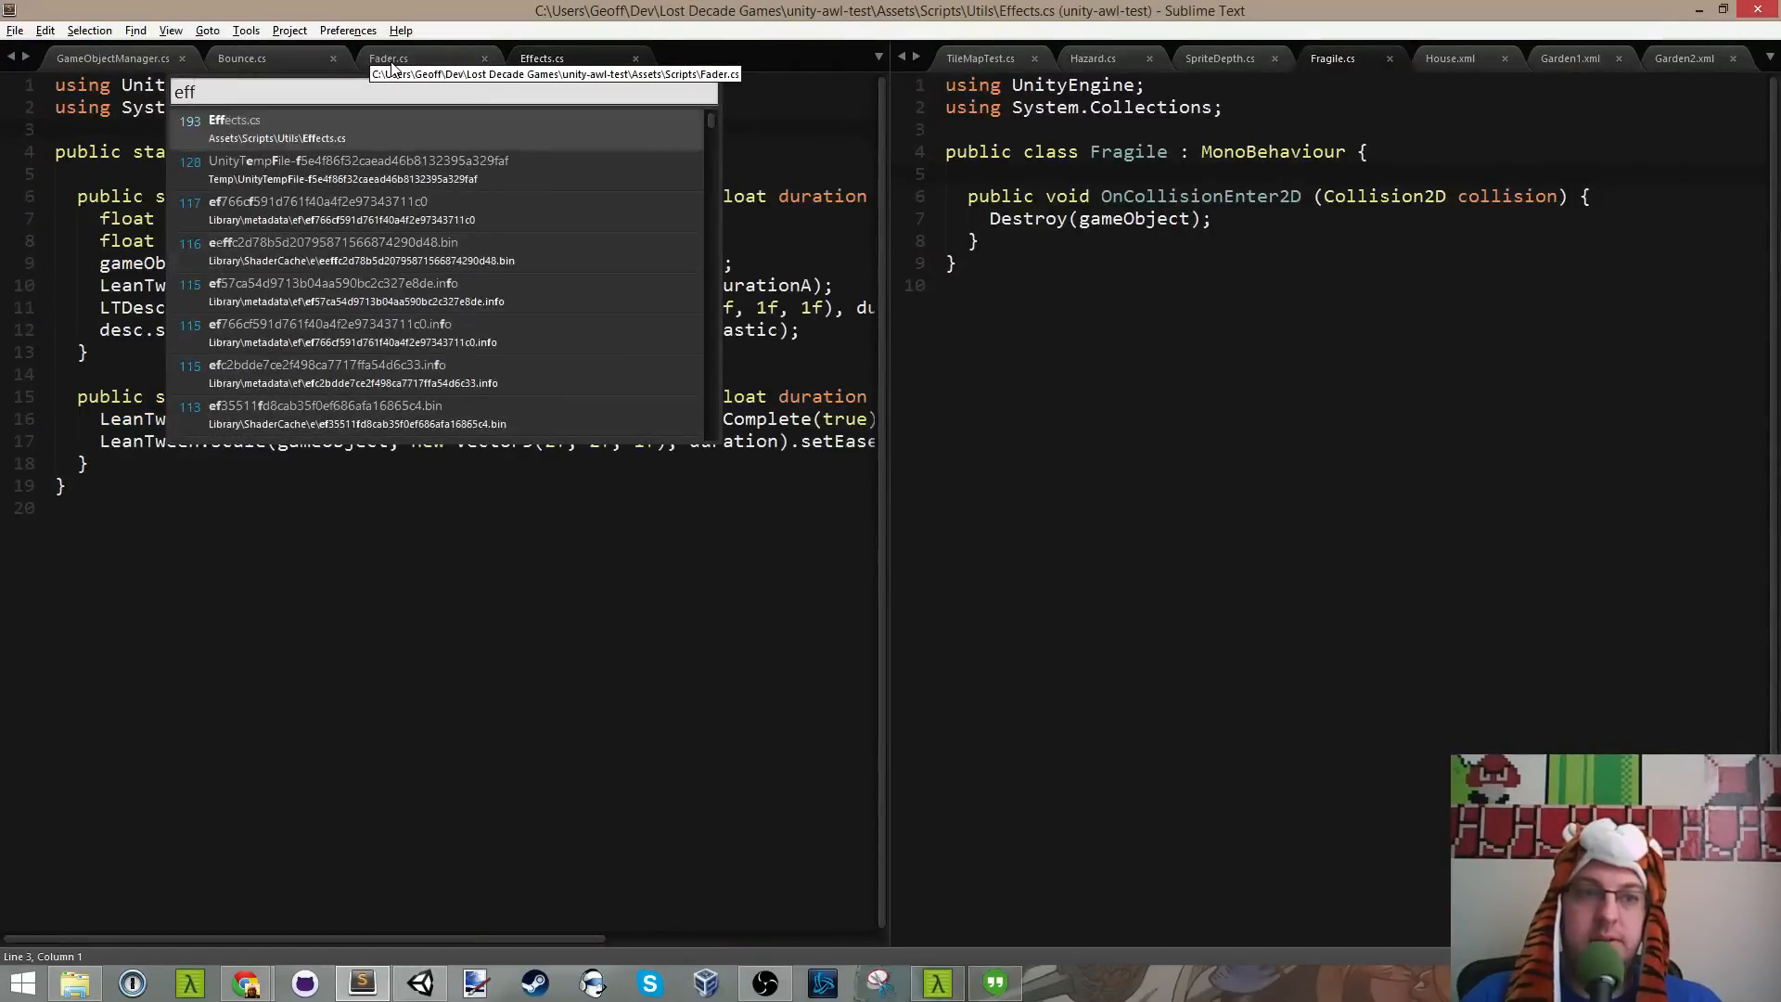
{"action": "key", "text": "Return"}
{"action": "left_click", "coordinate": [411, 396]}
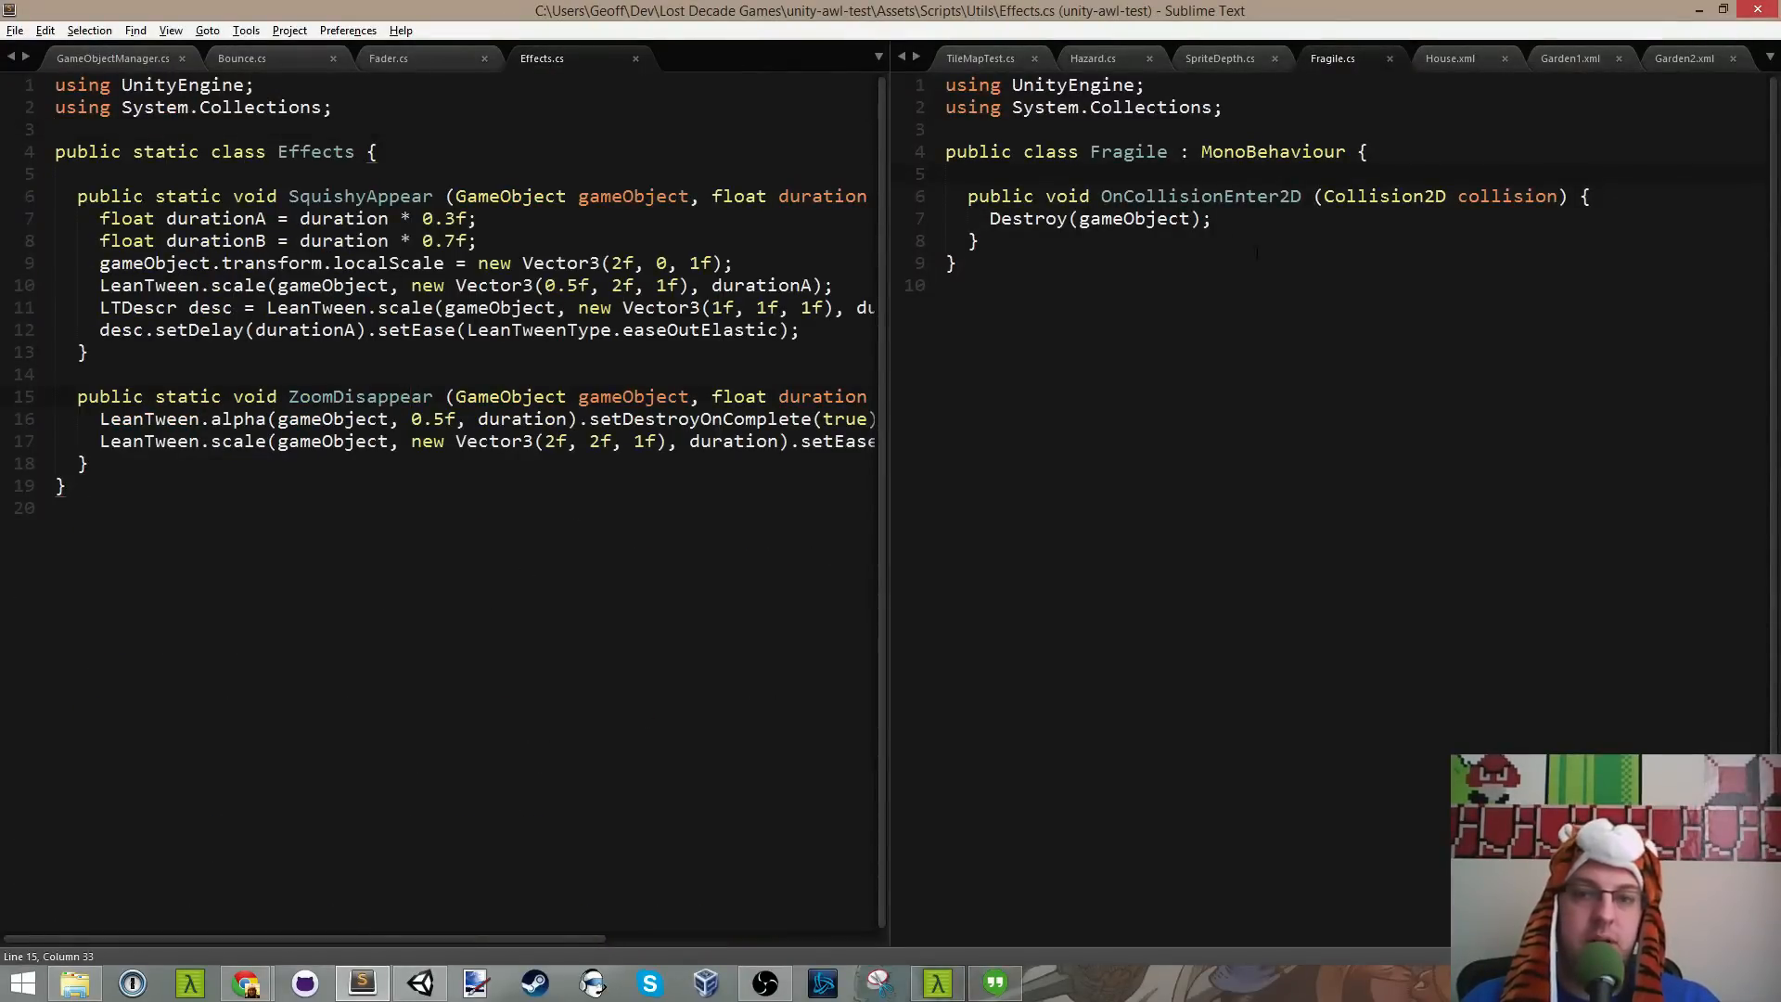
Step: In Fragile.cs, replace the Destroy call in OnCollisionEnter2D with Effects.ZoomDisappear(gameObject); and save the file
{"action": "left_click", "coordinate": [1270, 222]}
{"action": "key", "text": "Home"}
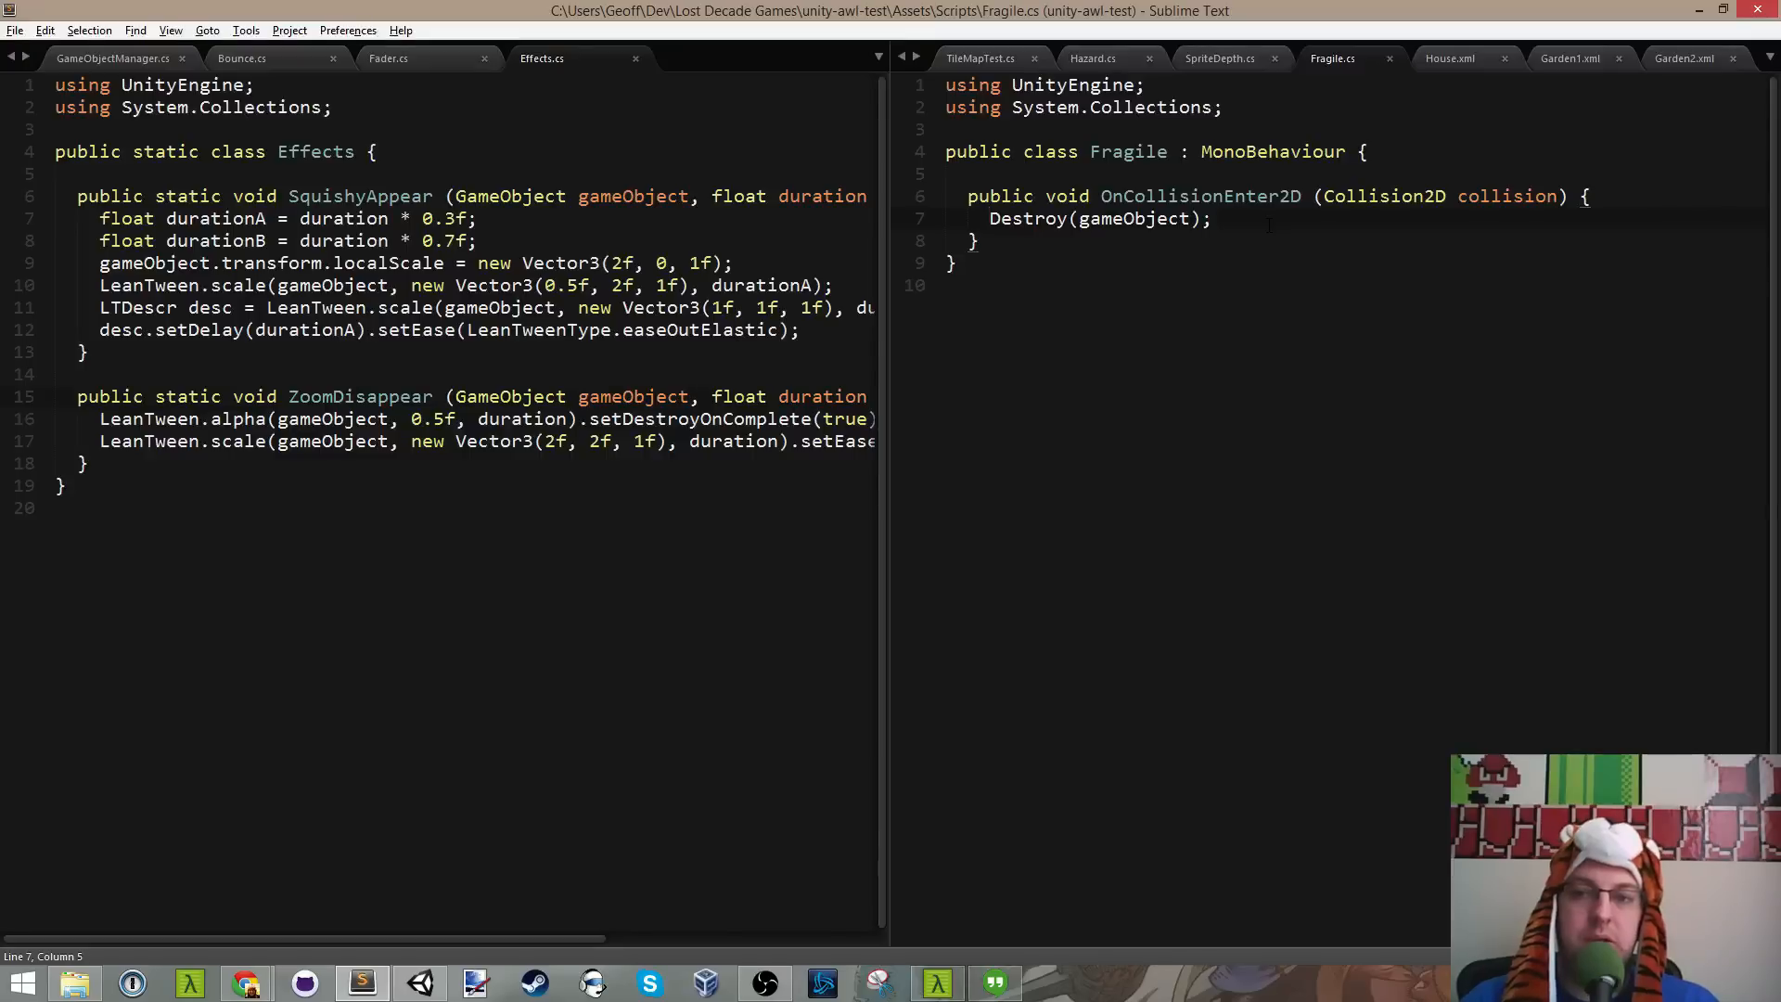
{"action": "key", "text": "shift+End"}
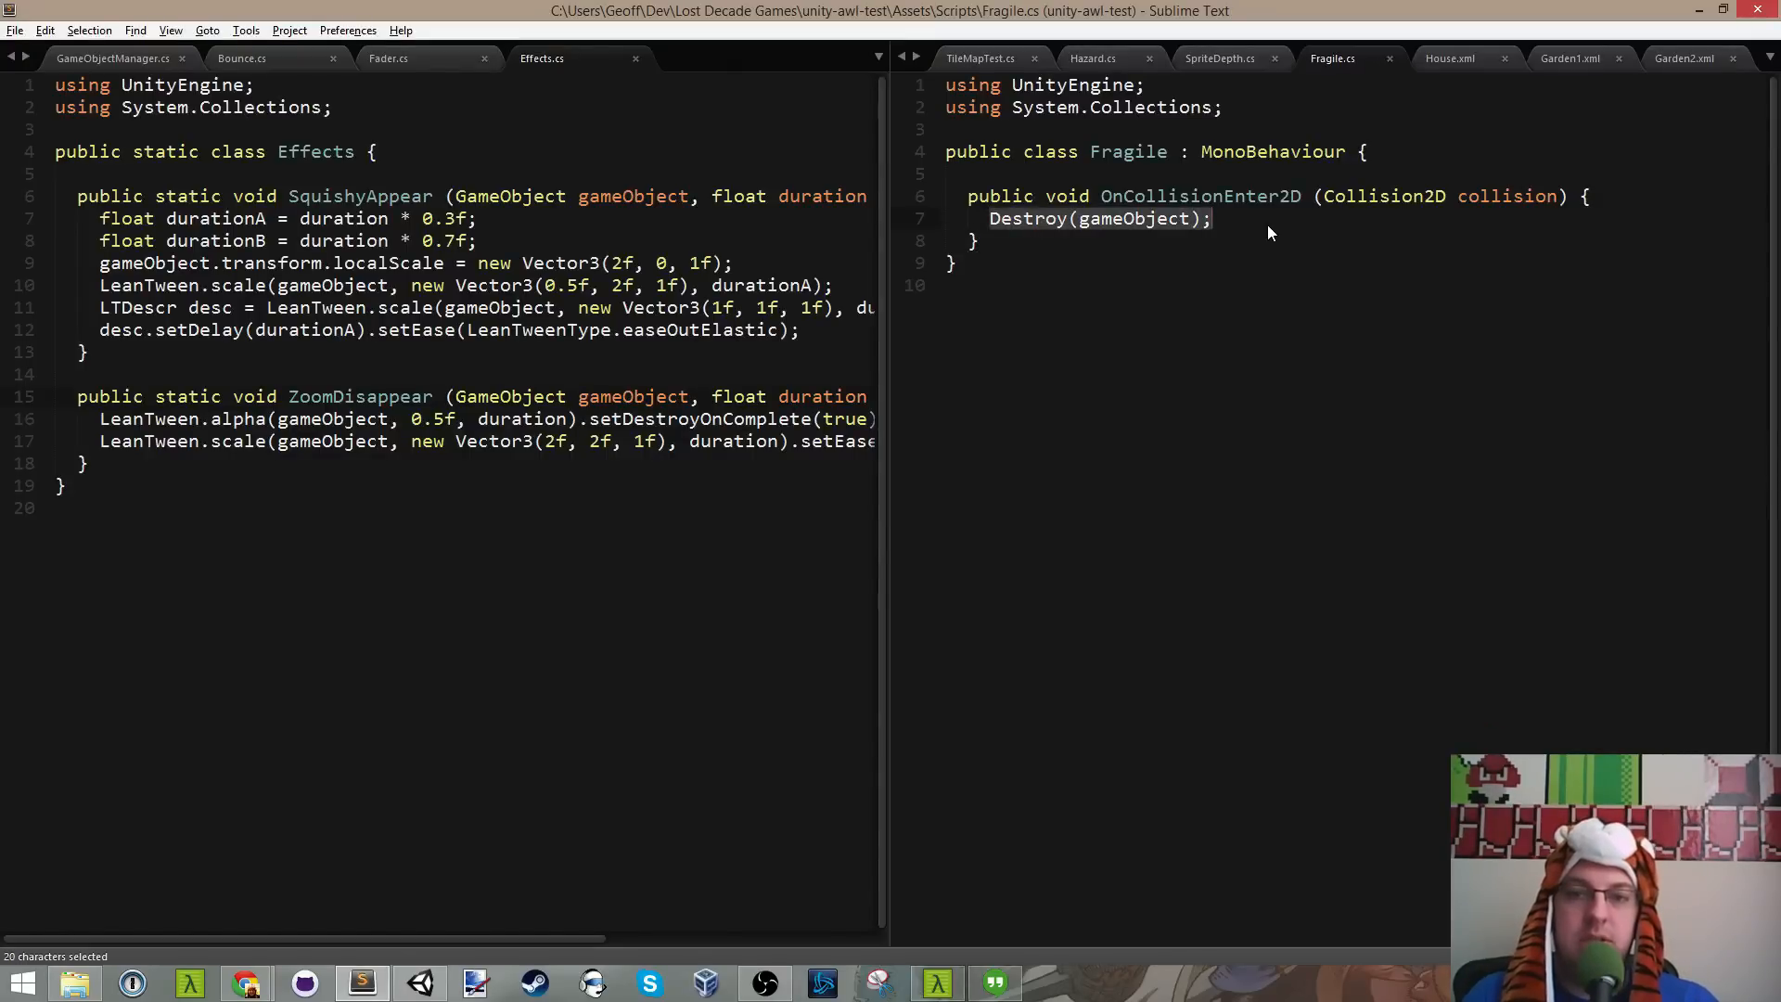
{"action": "type", "text": "Effects"}
{"action": "type", "text": ".Z"}
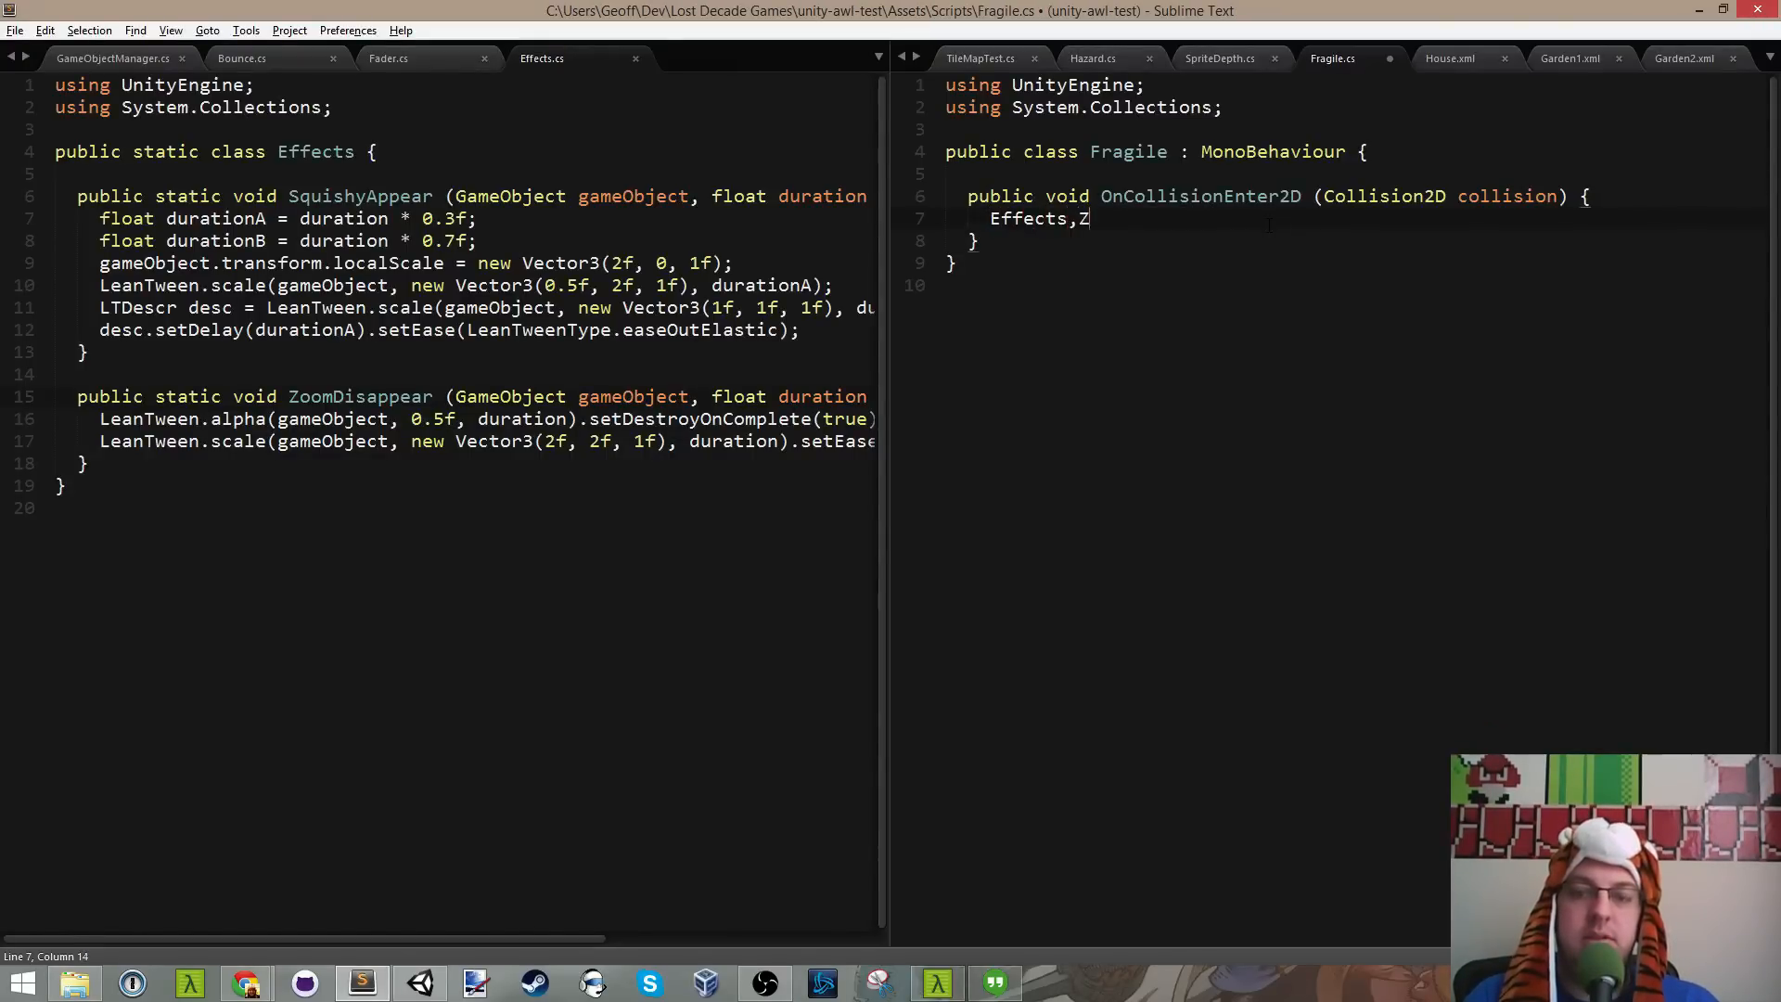
{"action": "key", "text": "BackSpace"}
{"action": "type", "text": "ZoomDis"}
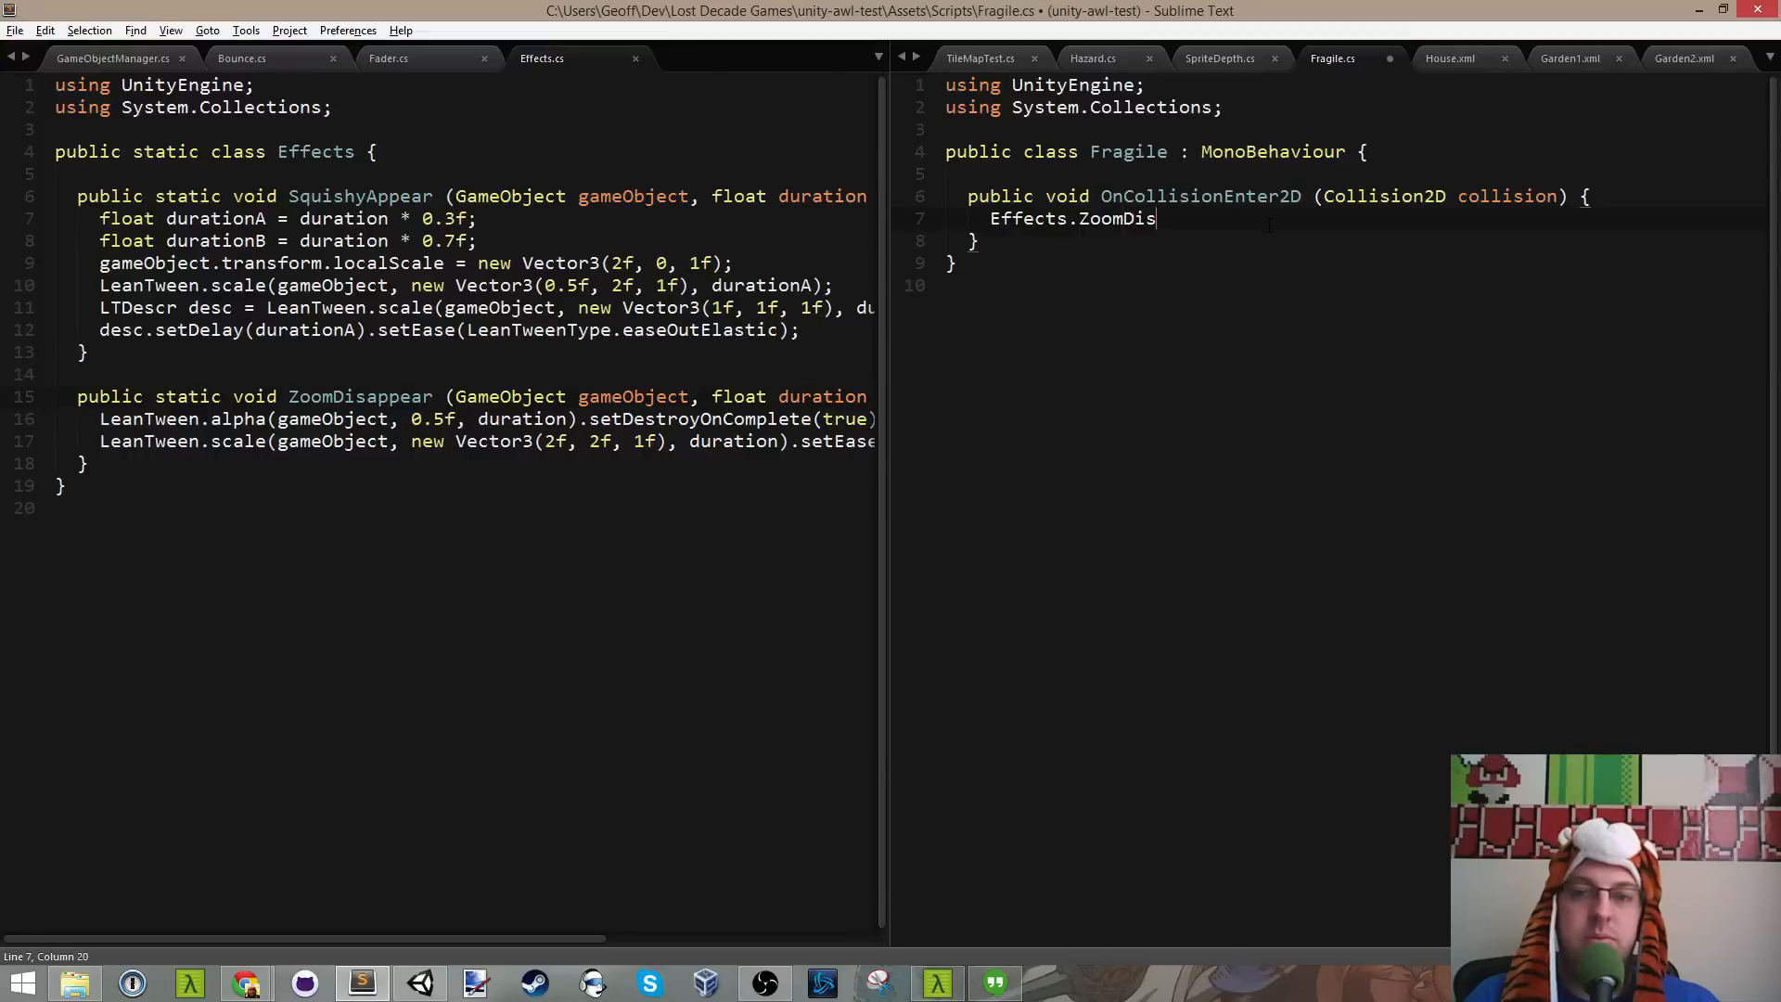
{"action": "type", "text": "appear(gam"}
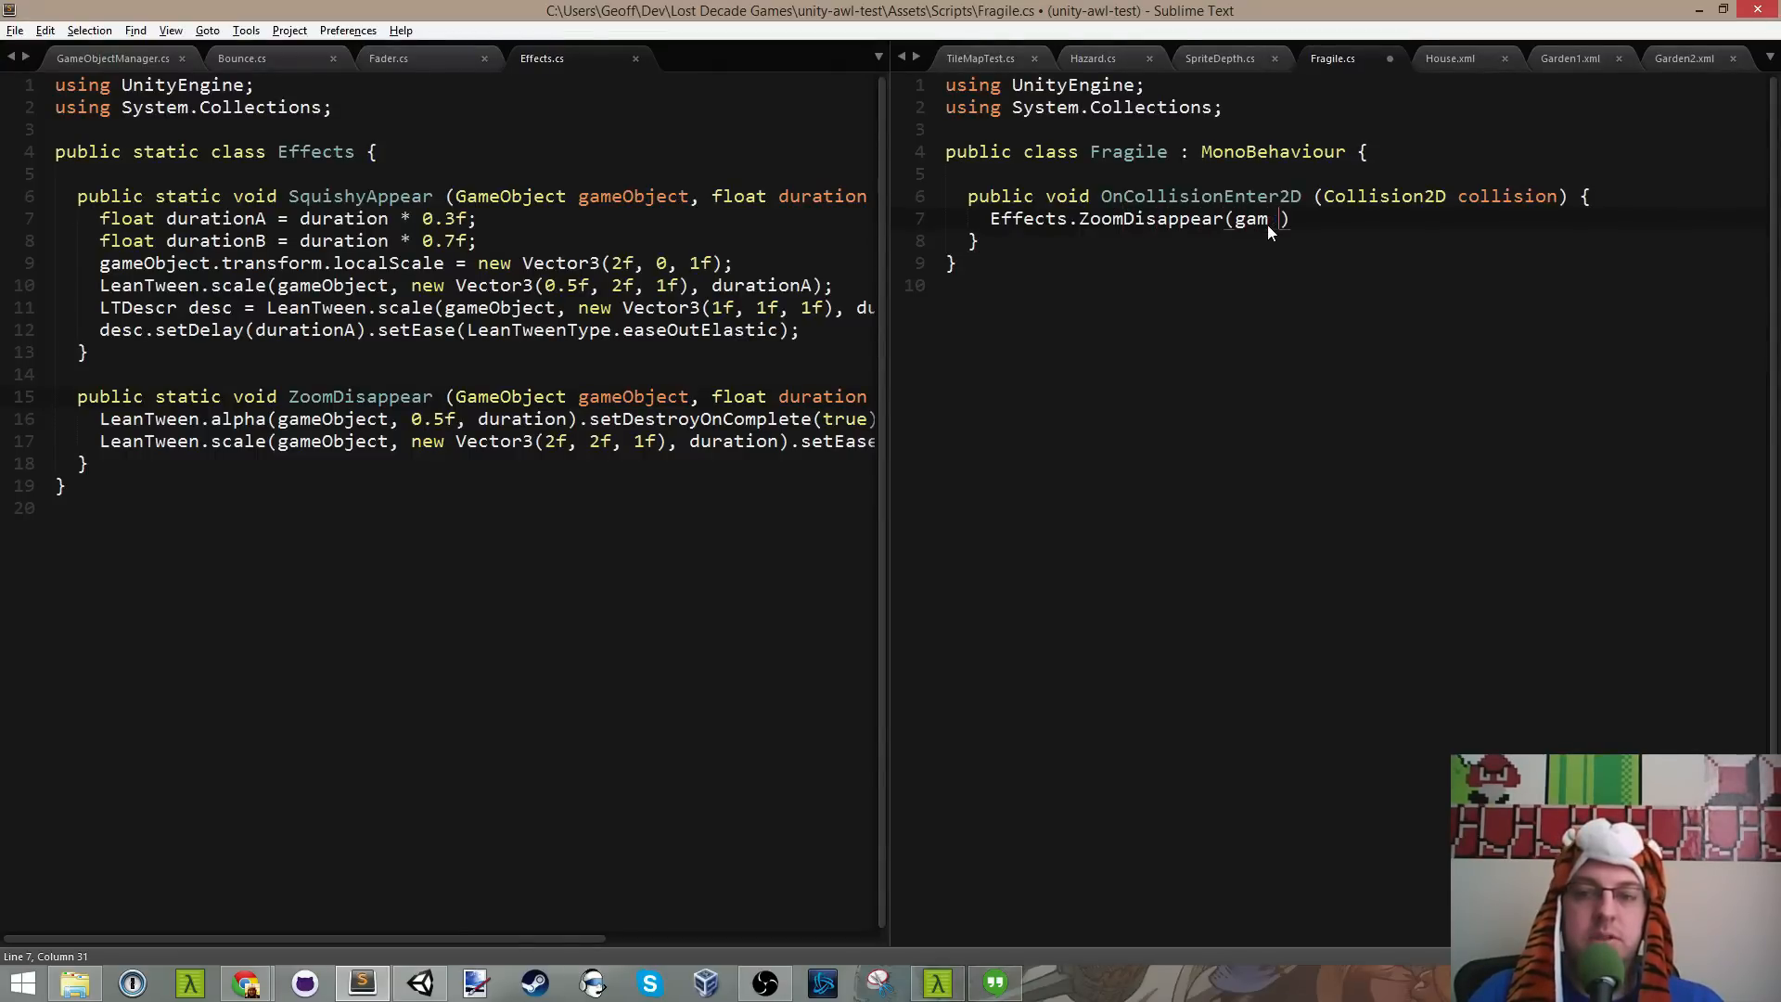
{"action": "type", "text": "eO"}
{"action": "key", "text": "BackSpace"}
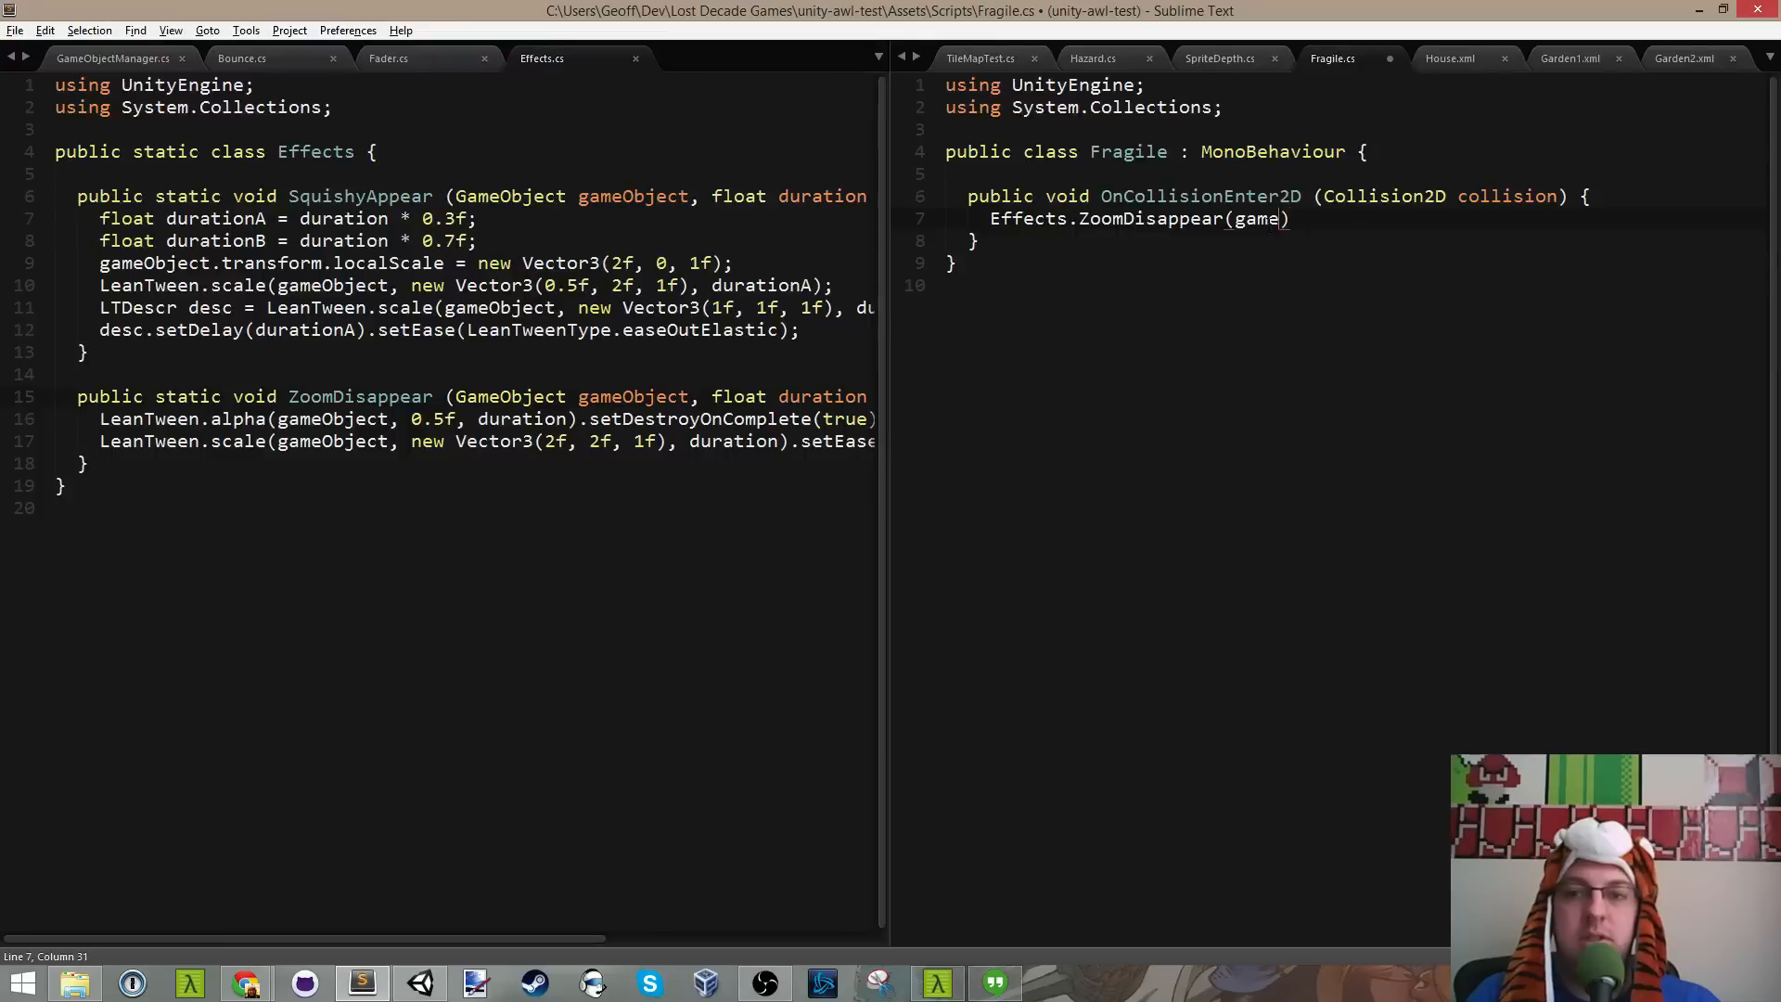
{"action": "type", "text": "Obhect"}
{"action": "key", "text": "BackSpace"}
{"action": "key", "text": "BackSpace"}
{"action": "key", "text": "BackSpace"}
{"action": "key", "text": "BackSpace"}
{"action": "type", "text": "ject)"}
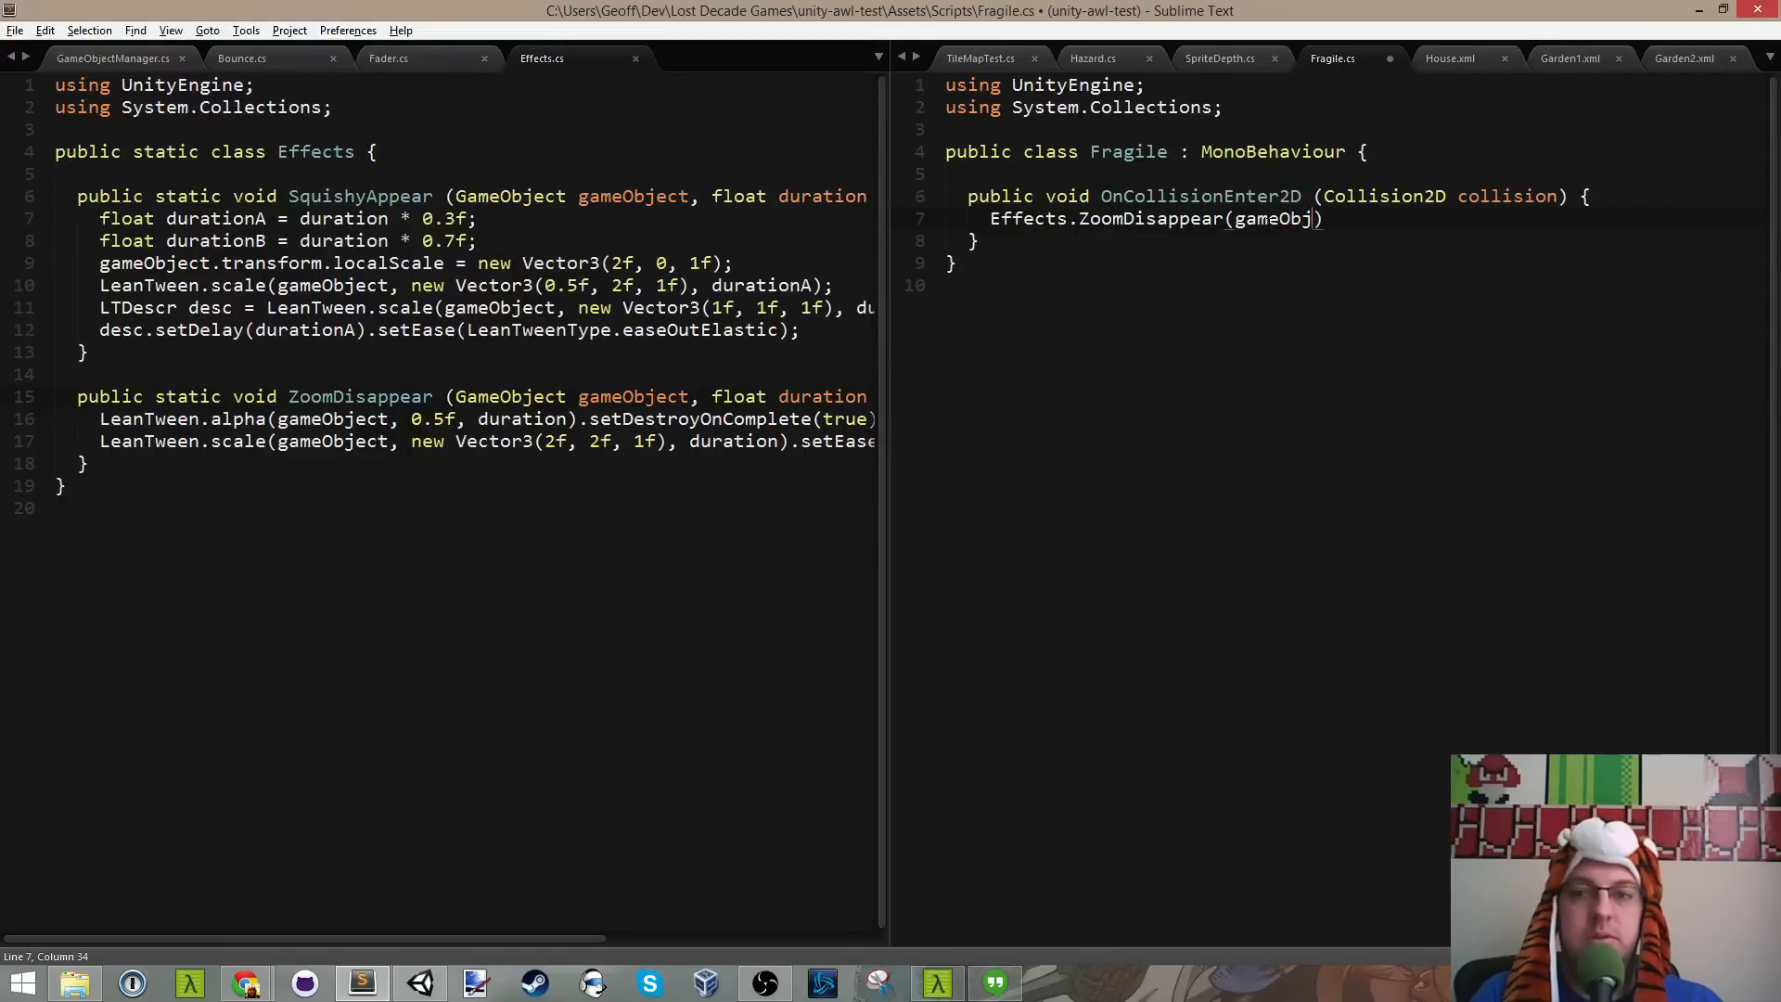
{"action": "type", "text": ";"}
{"action": "key", "text": "ctrl+s"}
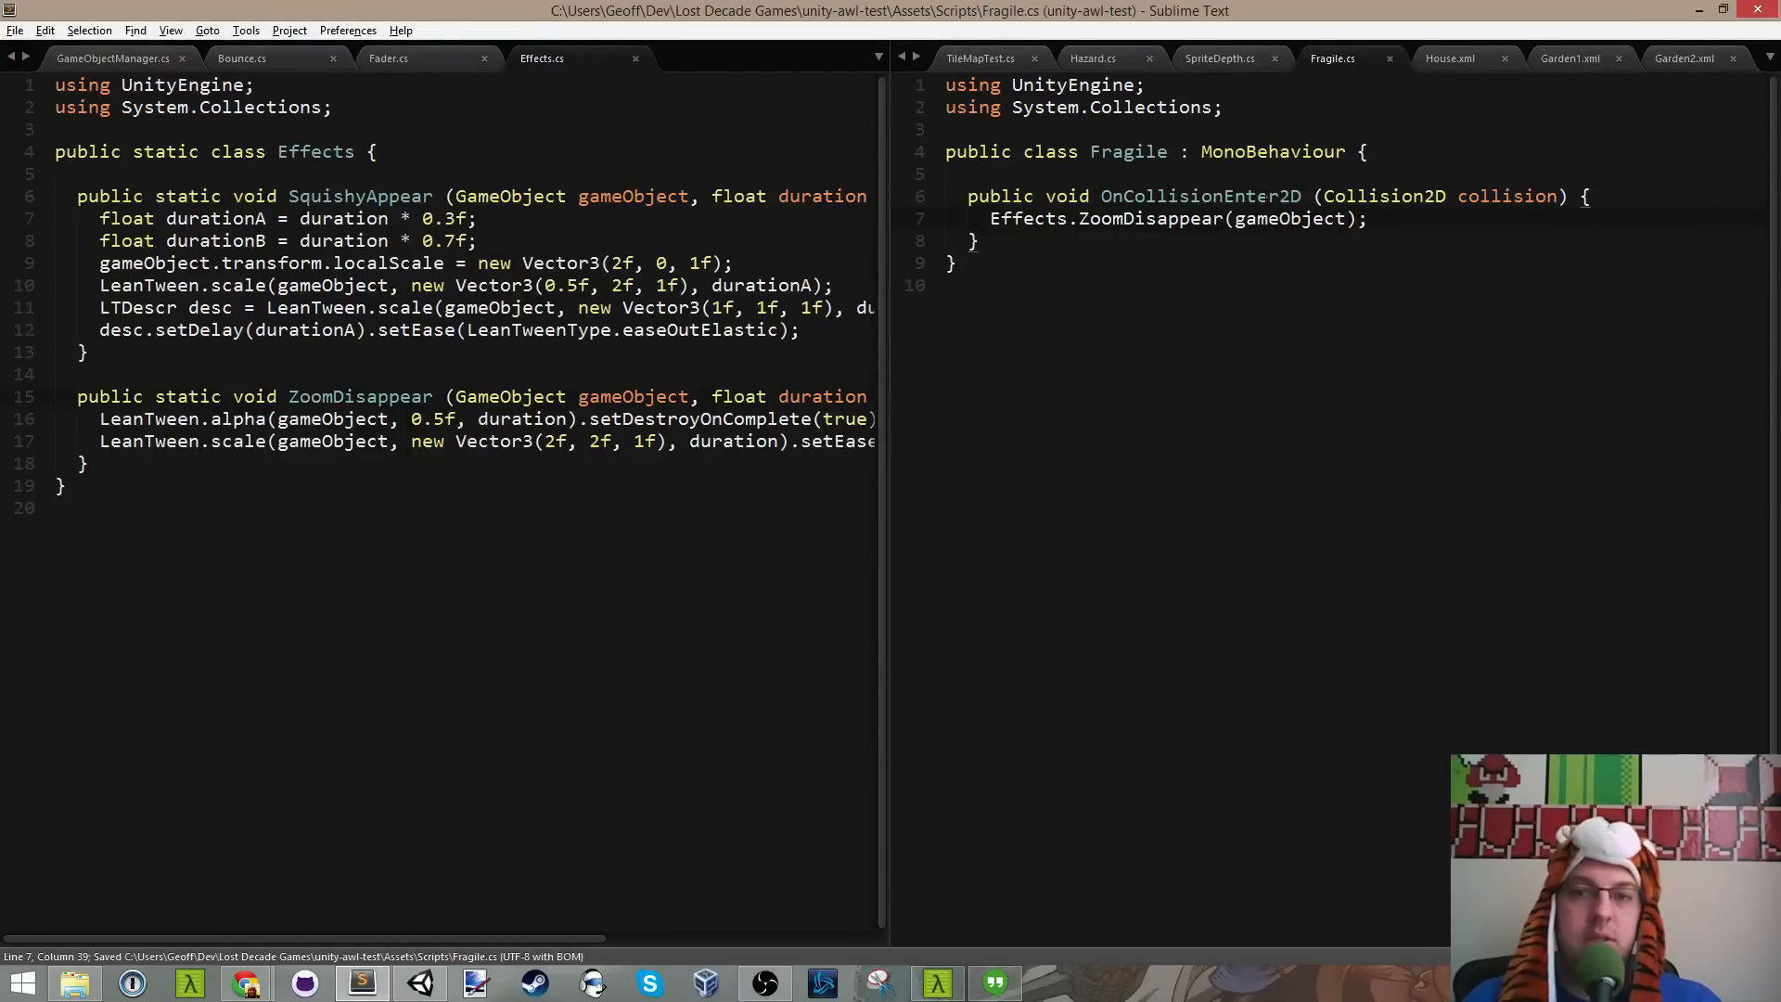
Step: Switch to Unity, run the game, and walk the character south to collect the scroll
{"action": "key", "text": "alt+Tab"}
{"action": "key", "text": "alt+Tab"}
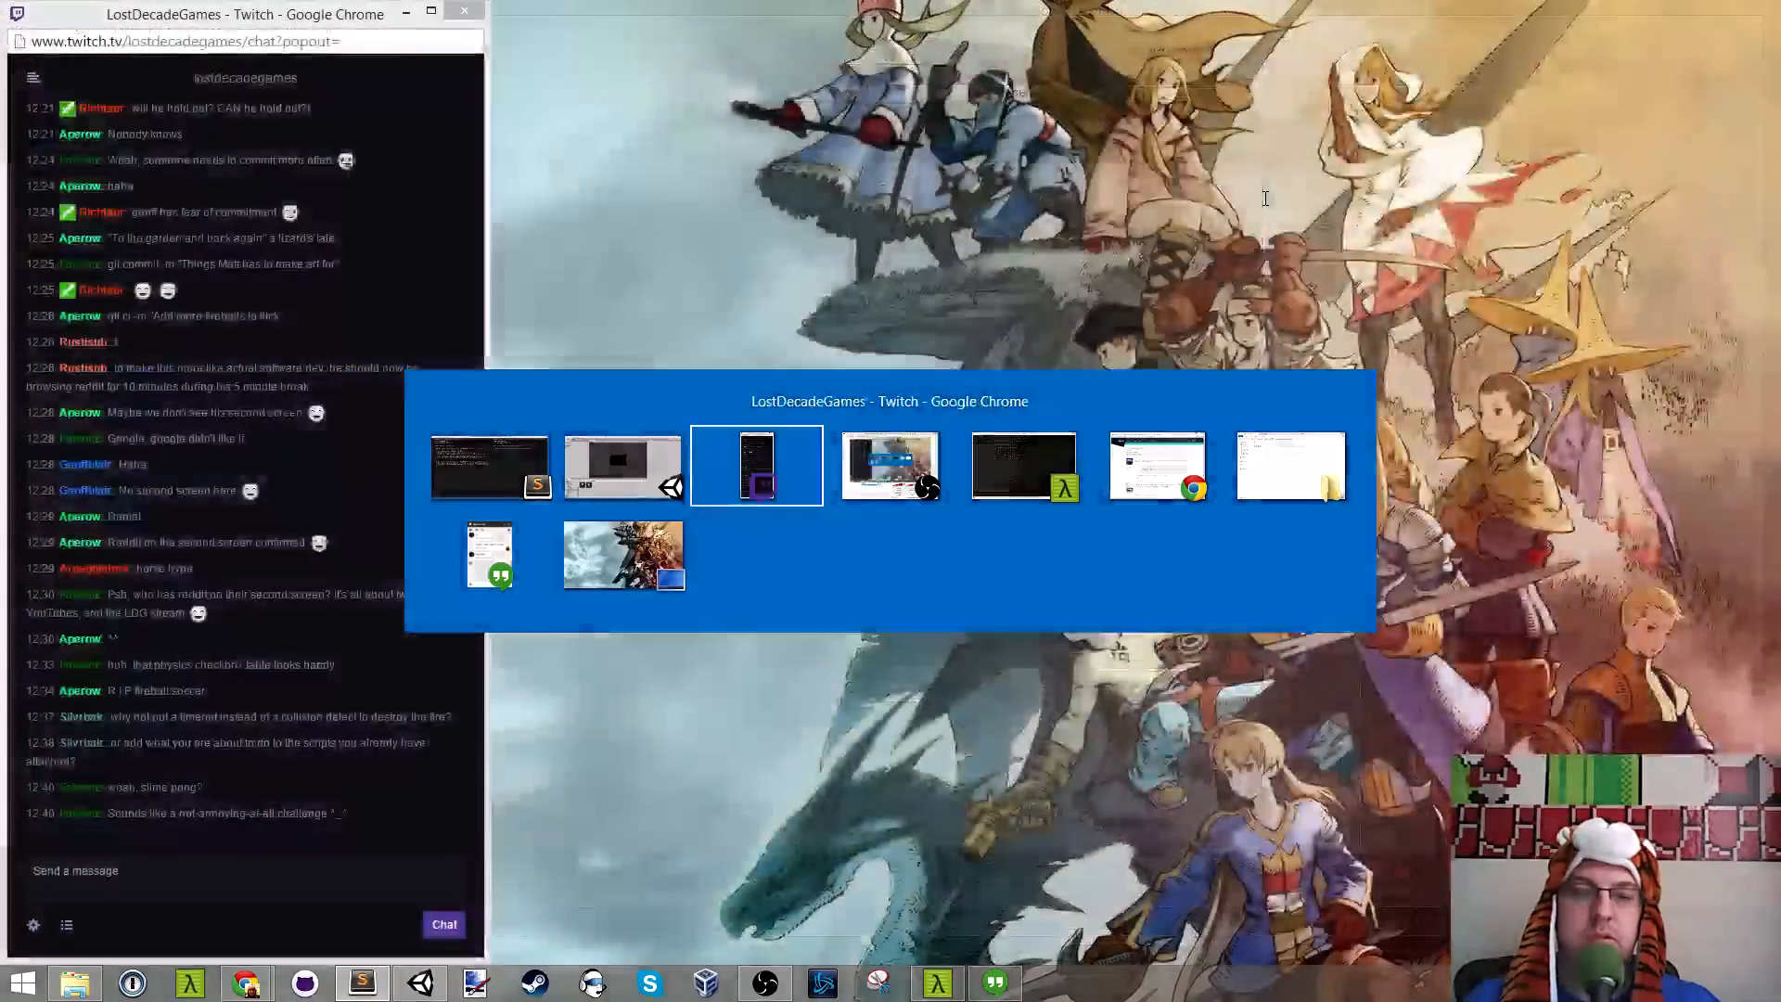
{"action": "key", "text": "alt+shift+Tab"}
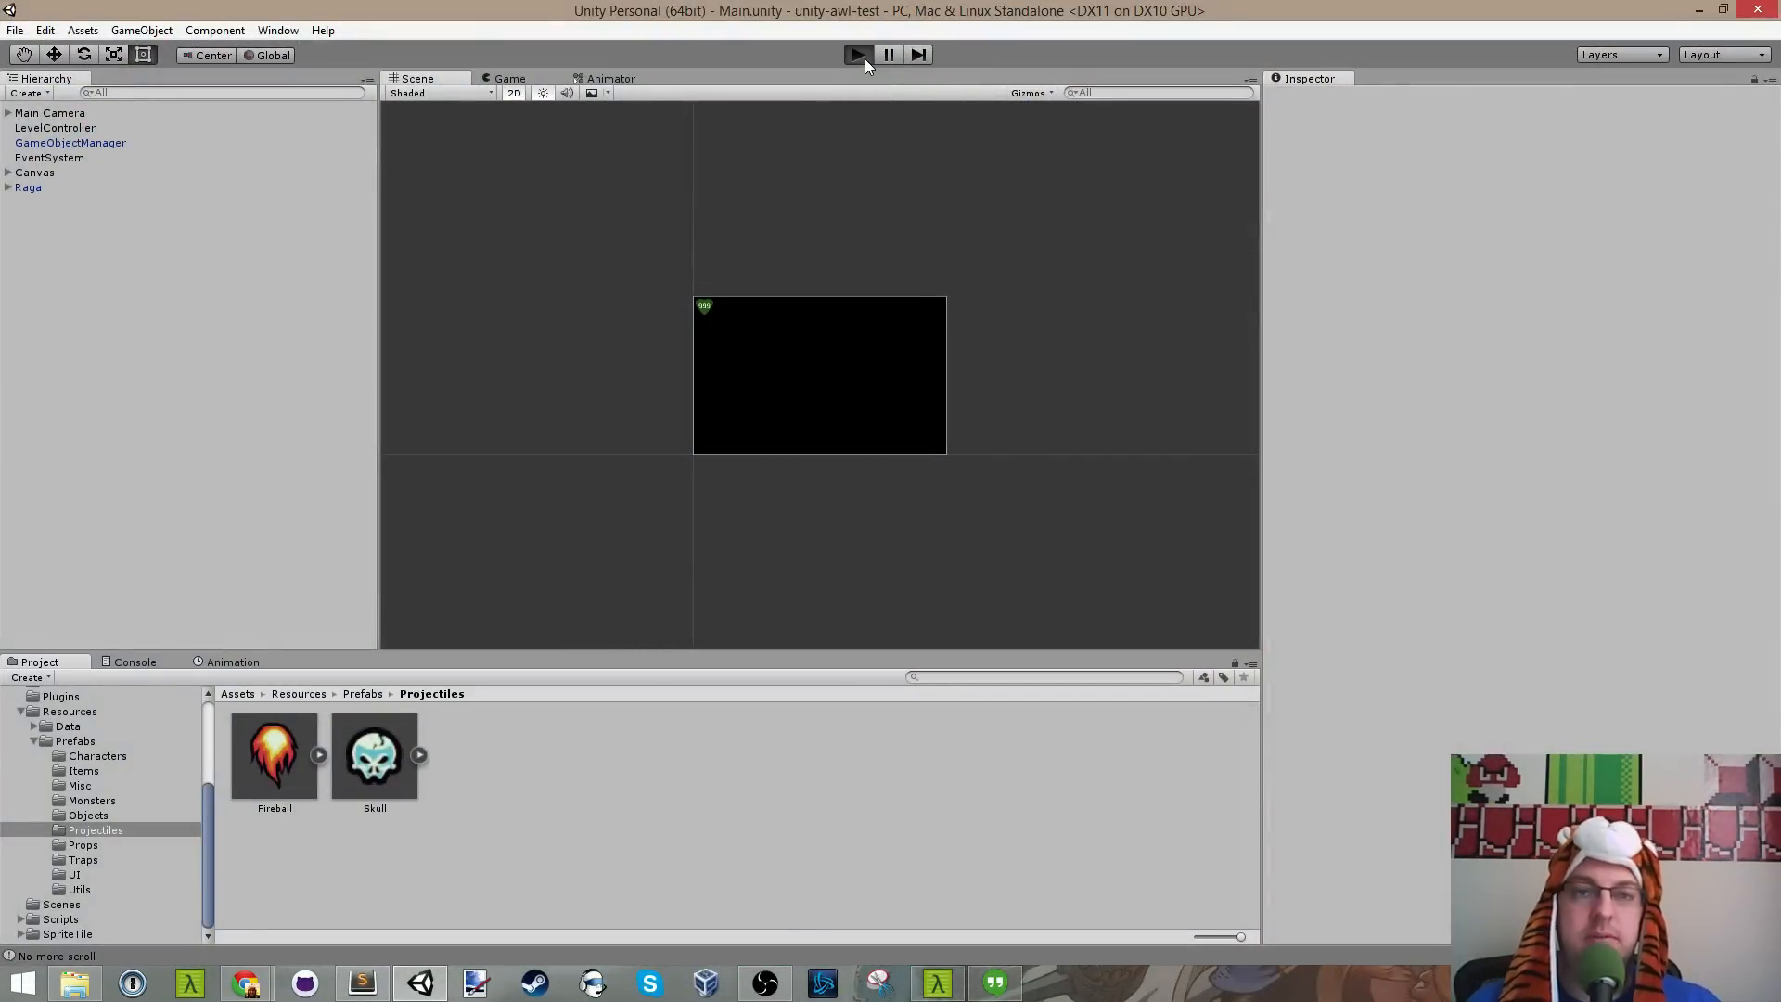
{"action": "left_click", "coordinate": [859, 54]}
{"action": "key", "text": "d"}
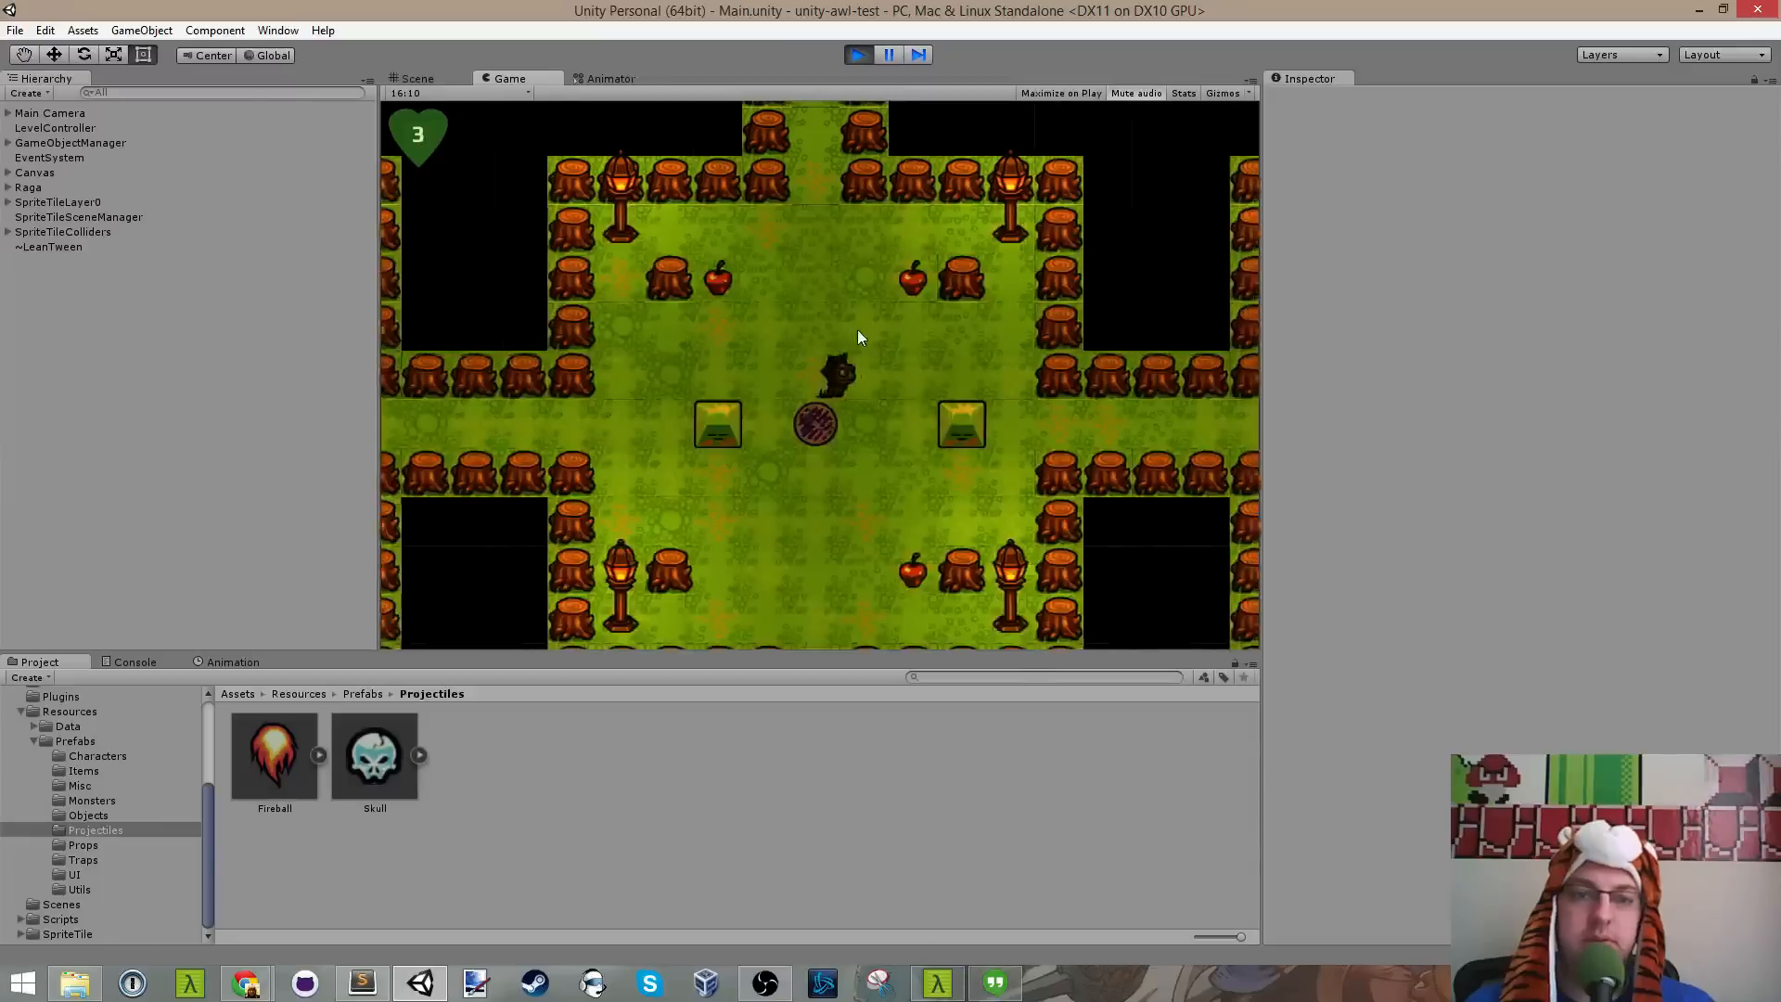
{"action": "key", "text": "s"}
{"action": "key", "text": "a"}
{"action": "key", "text": "s"}
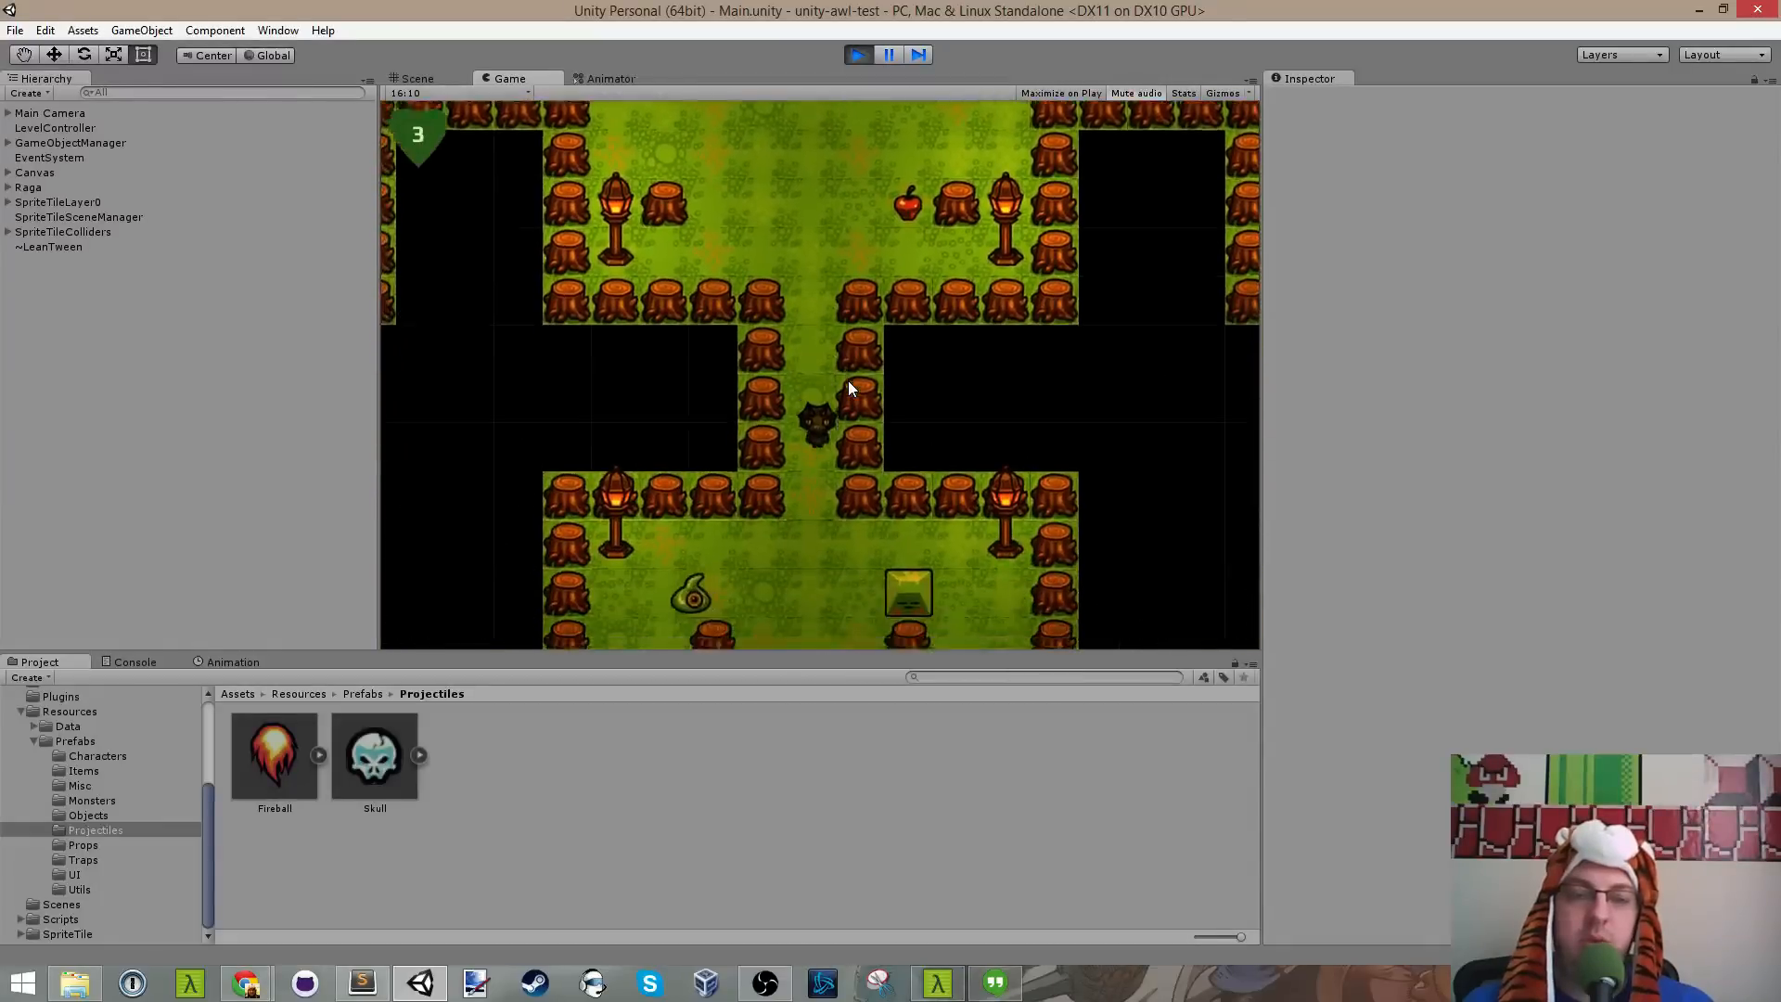
{"action": "key", "text": "d"}
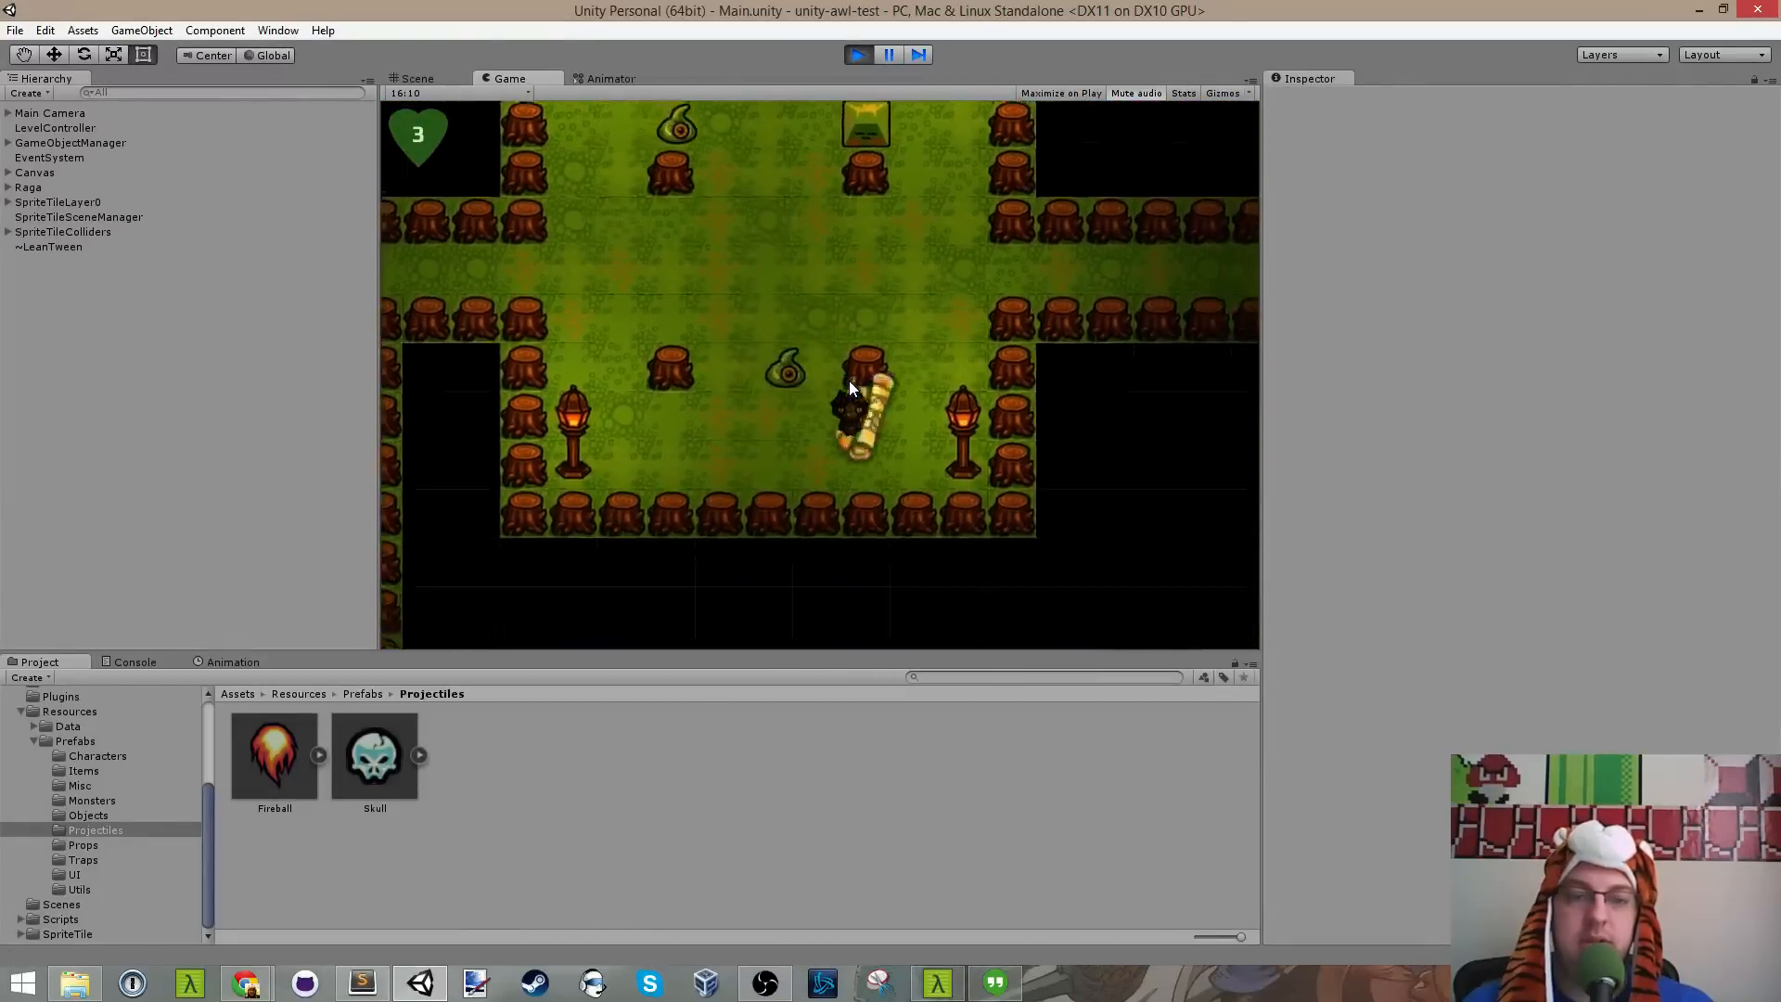
Step: Cast a fireball near the tree stump in the southern room to test its collision effect
{"action": "key", "text": "a"}
{"action": "key", "text": "w"}
{"action": "left_click", "coordinate": [965, 348]}
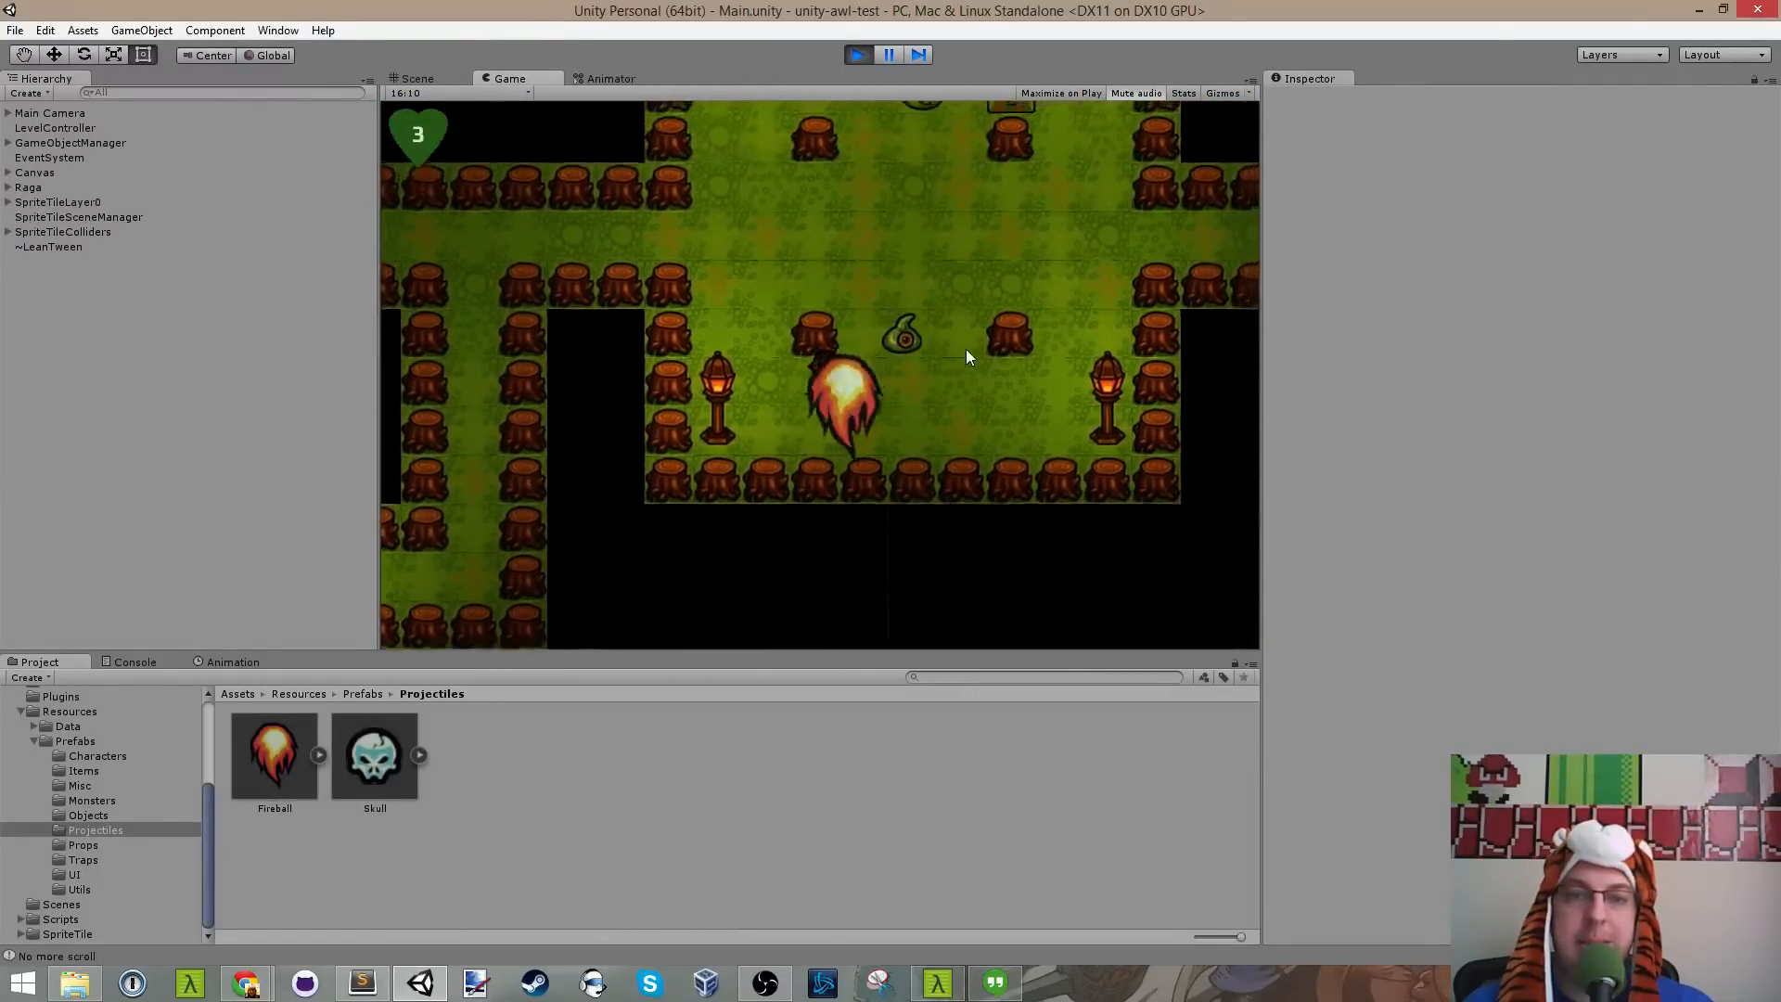
Step: Walk the character through the eastern corridor into the next room and collect the scroll there
{"action": "key", "text": "s"}
{"action": "key", "text": "d"}
{"action": "key", "text": "w"}
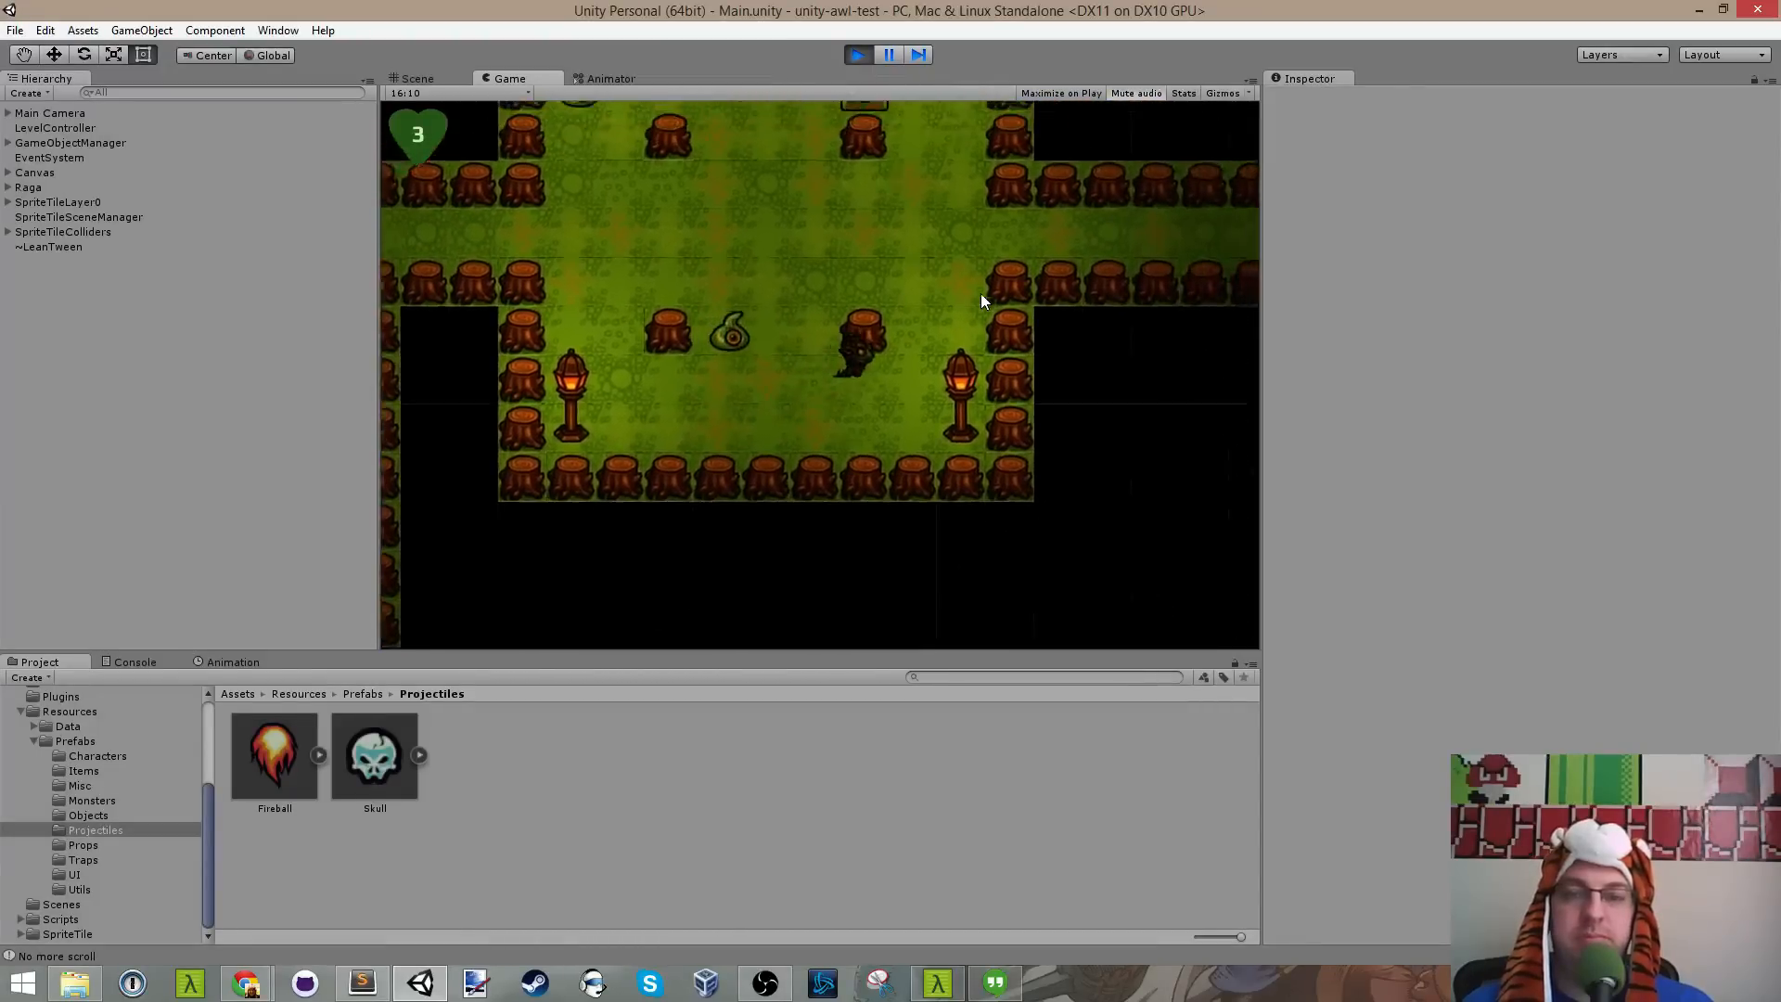
{"action": "key", "text": "d"}
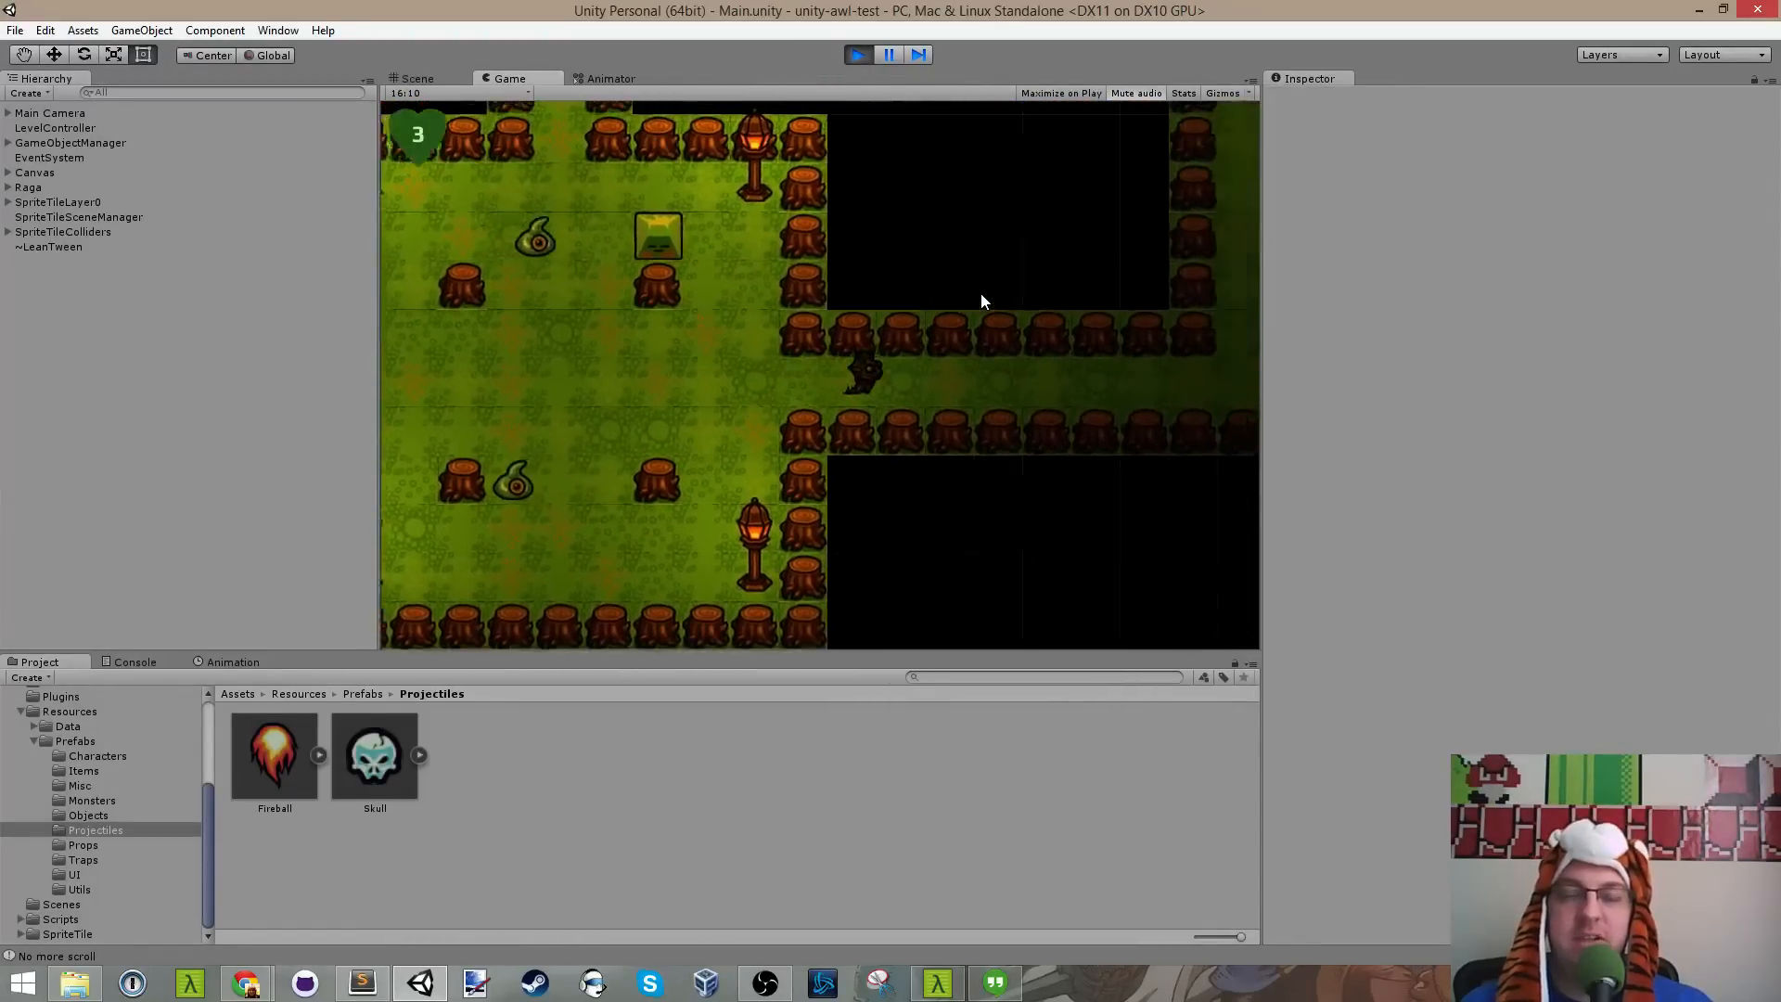
{"action": "key", "text": "w"}
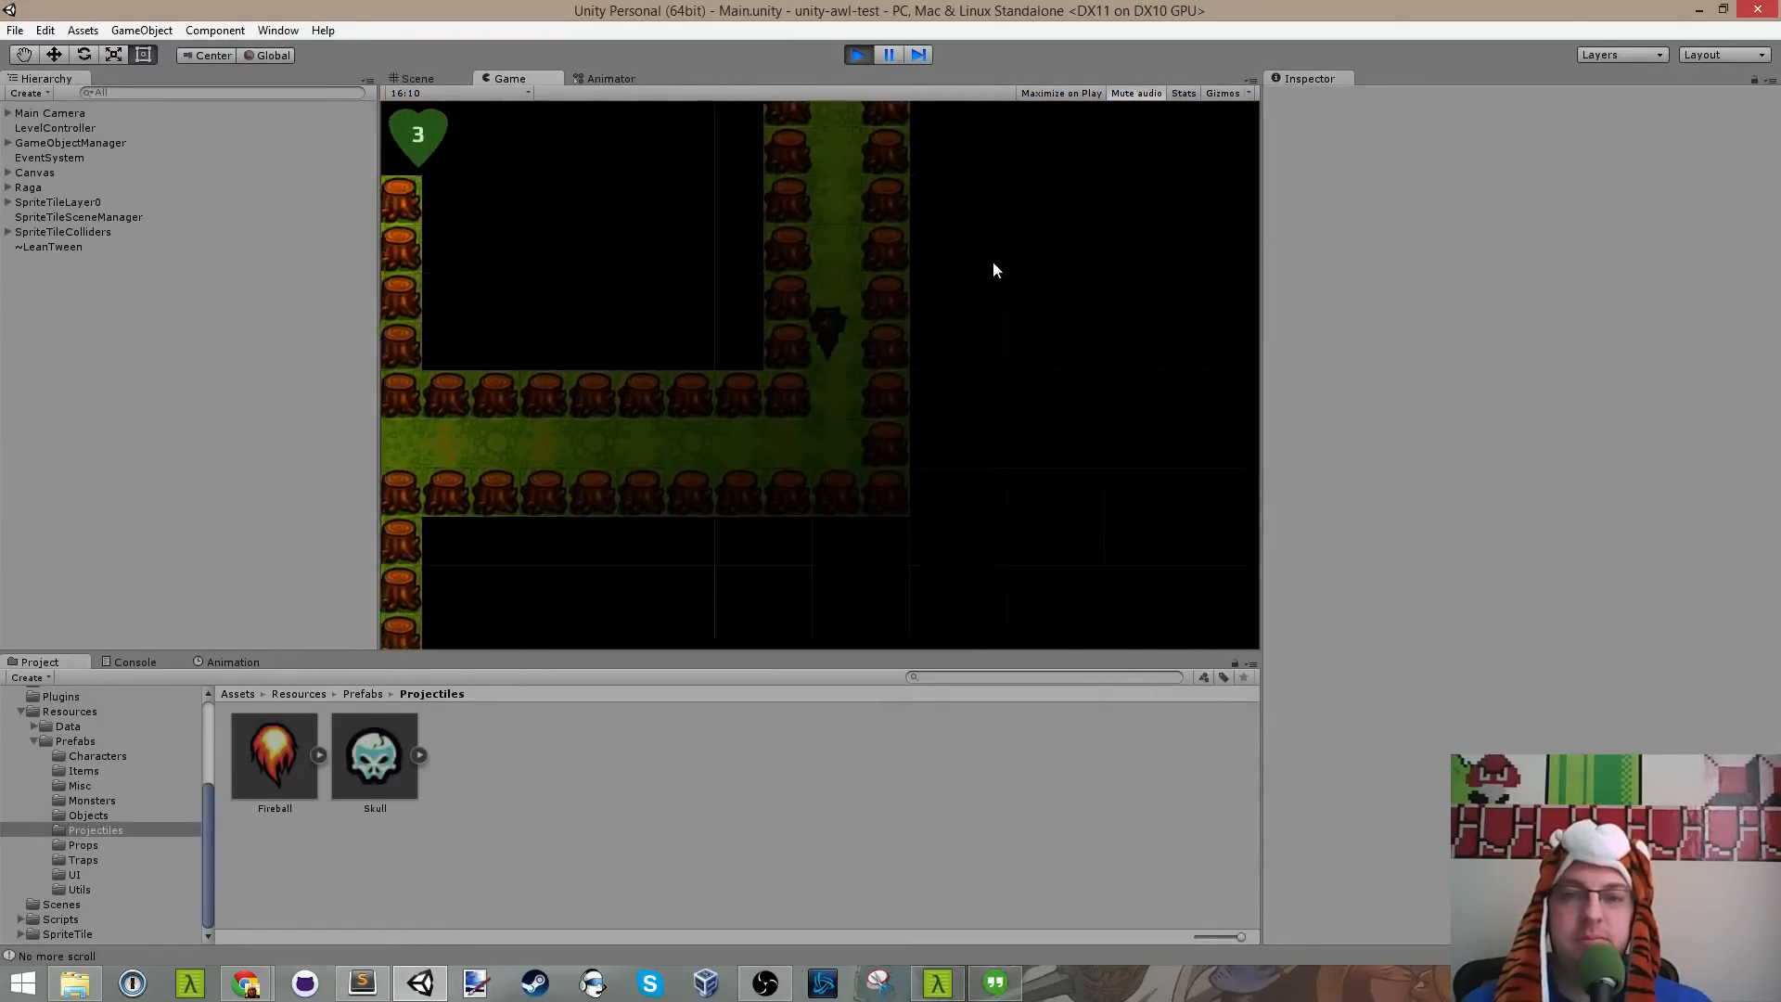
{"action": "key", "text": "w"}
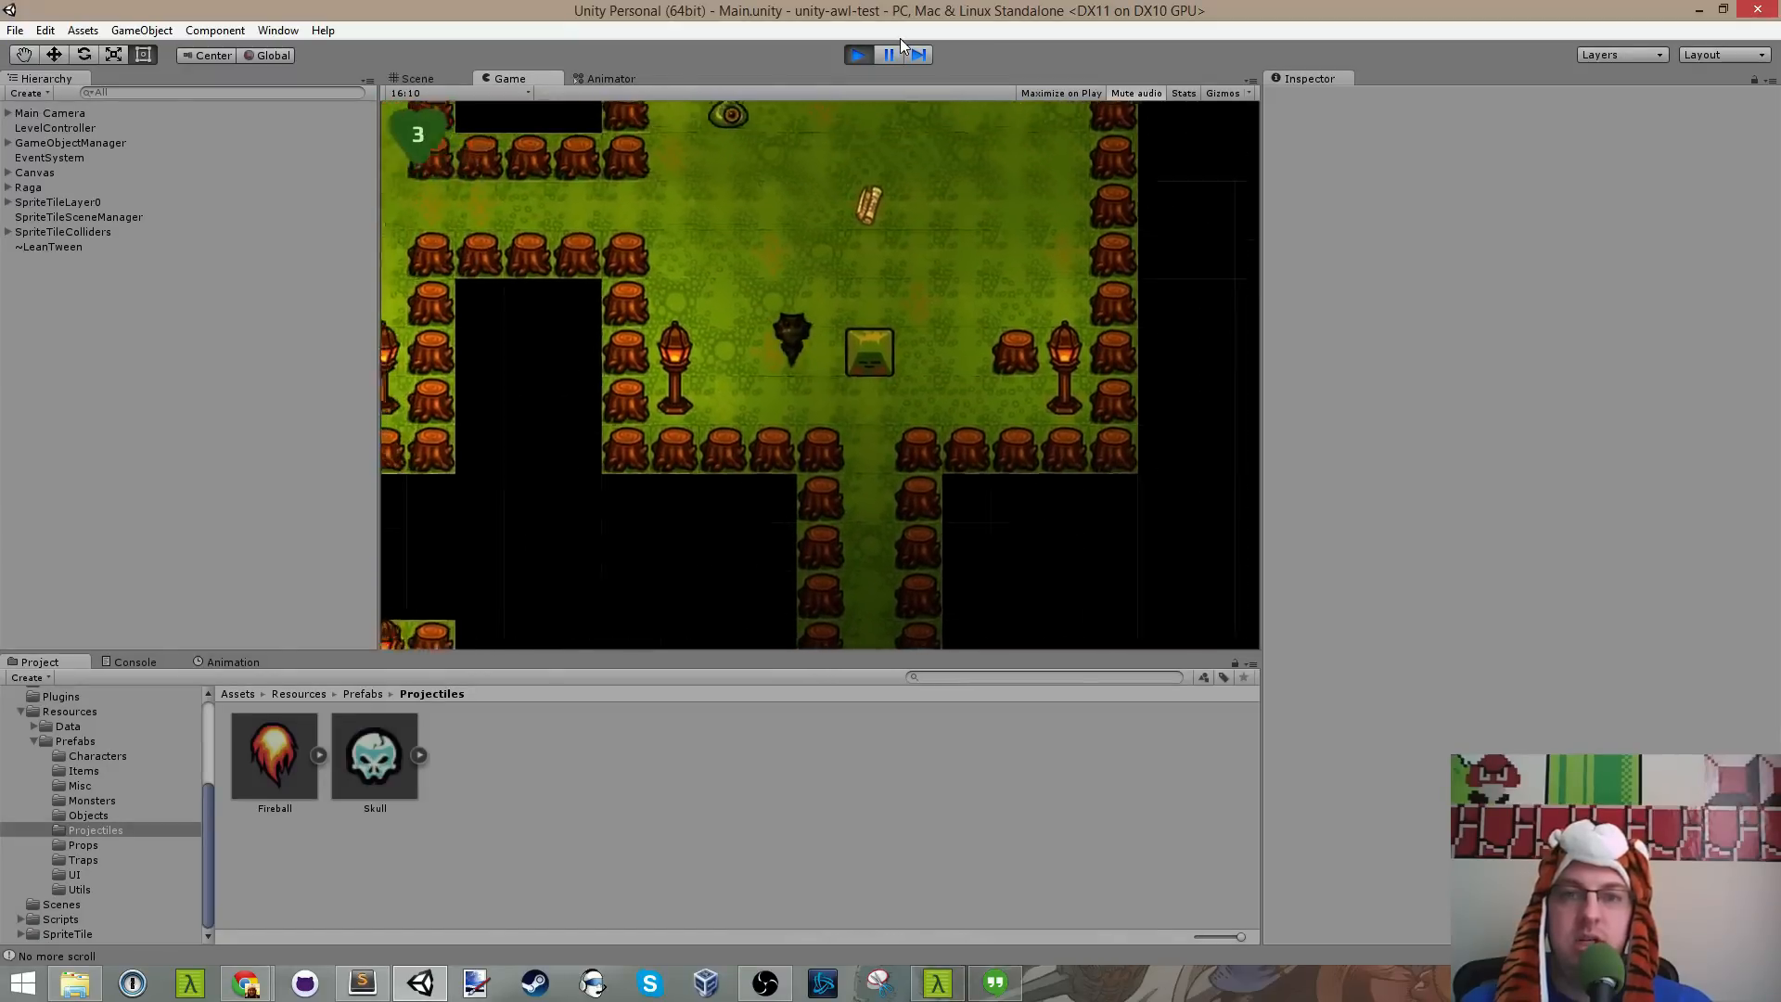
{"action": "key", "text": "s"}
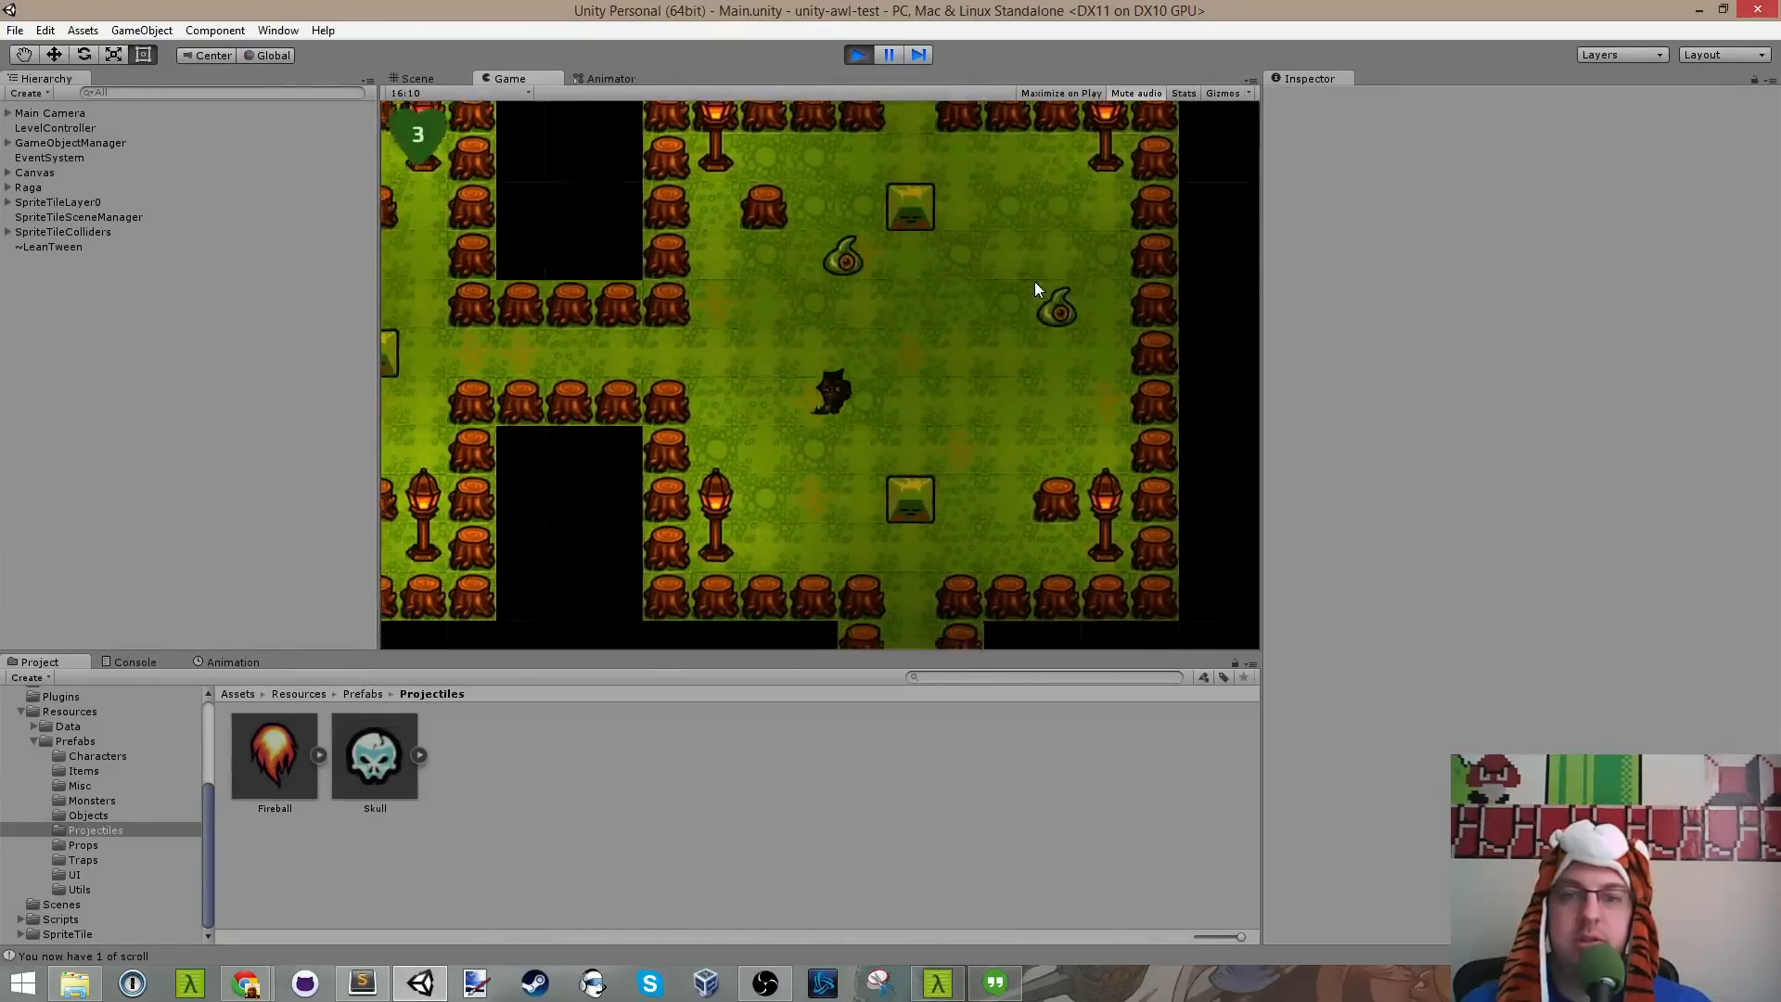
Step: Position the character facing the room's eastern stump wall and cast a fireball at it
{"action": "key", "text": "w"}
{"action": "key", "text": "d"}
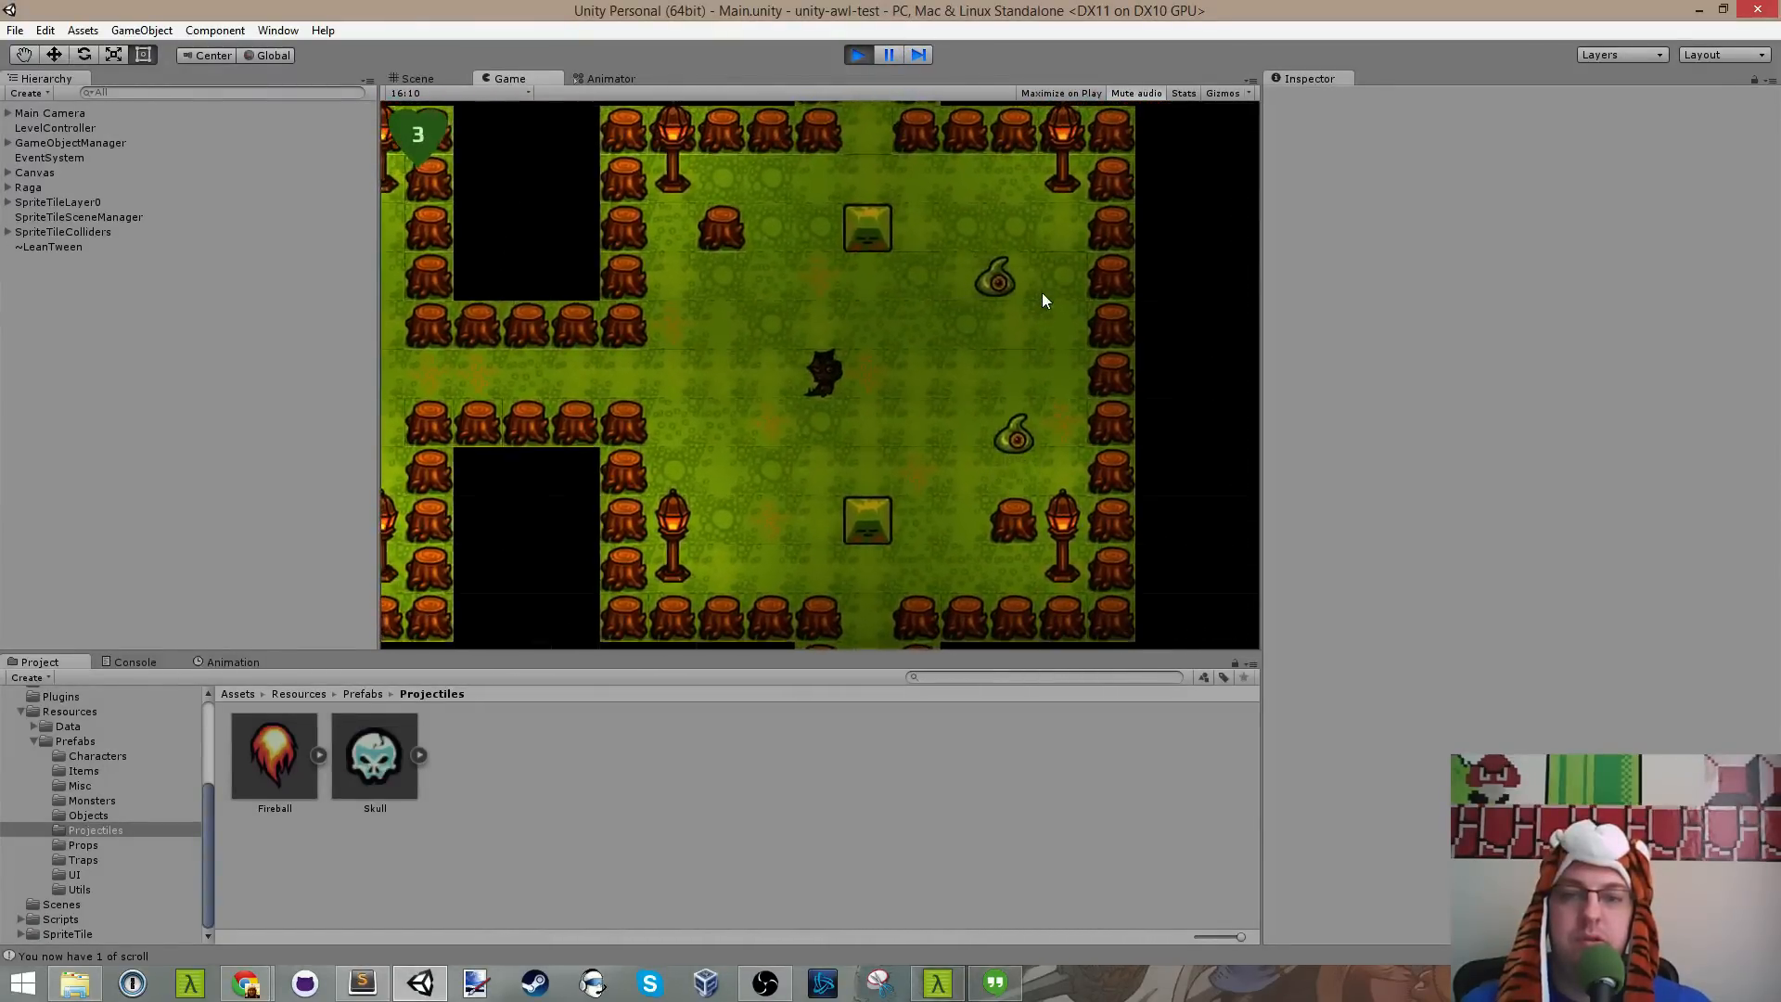
{"action": "key", "text": "a"}
{"action": "key", "text": "s"}
{"action": "key", "text": "d"}
{"action": "key", "text": "space"}
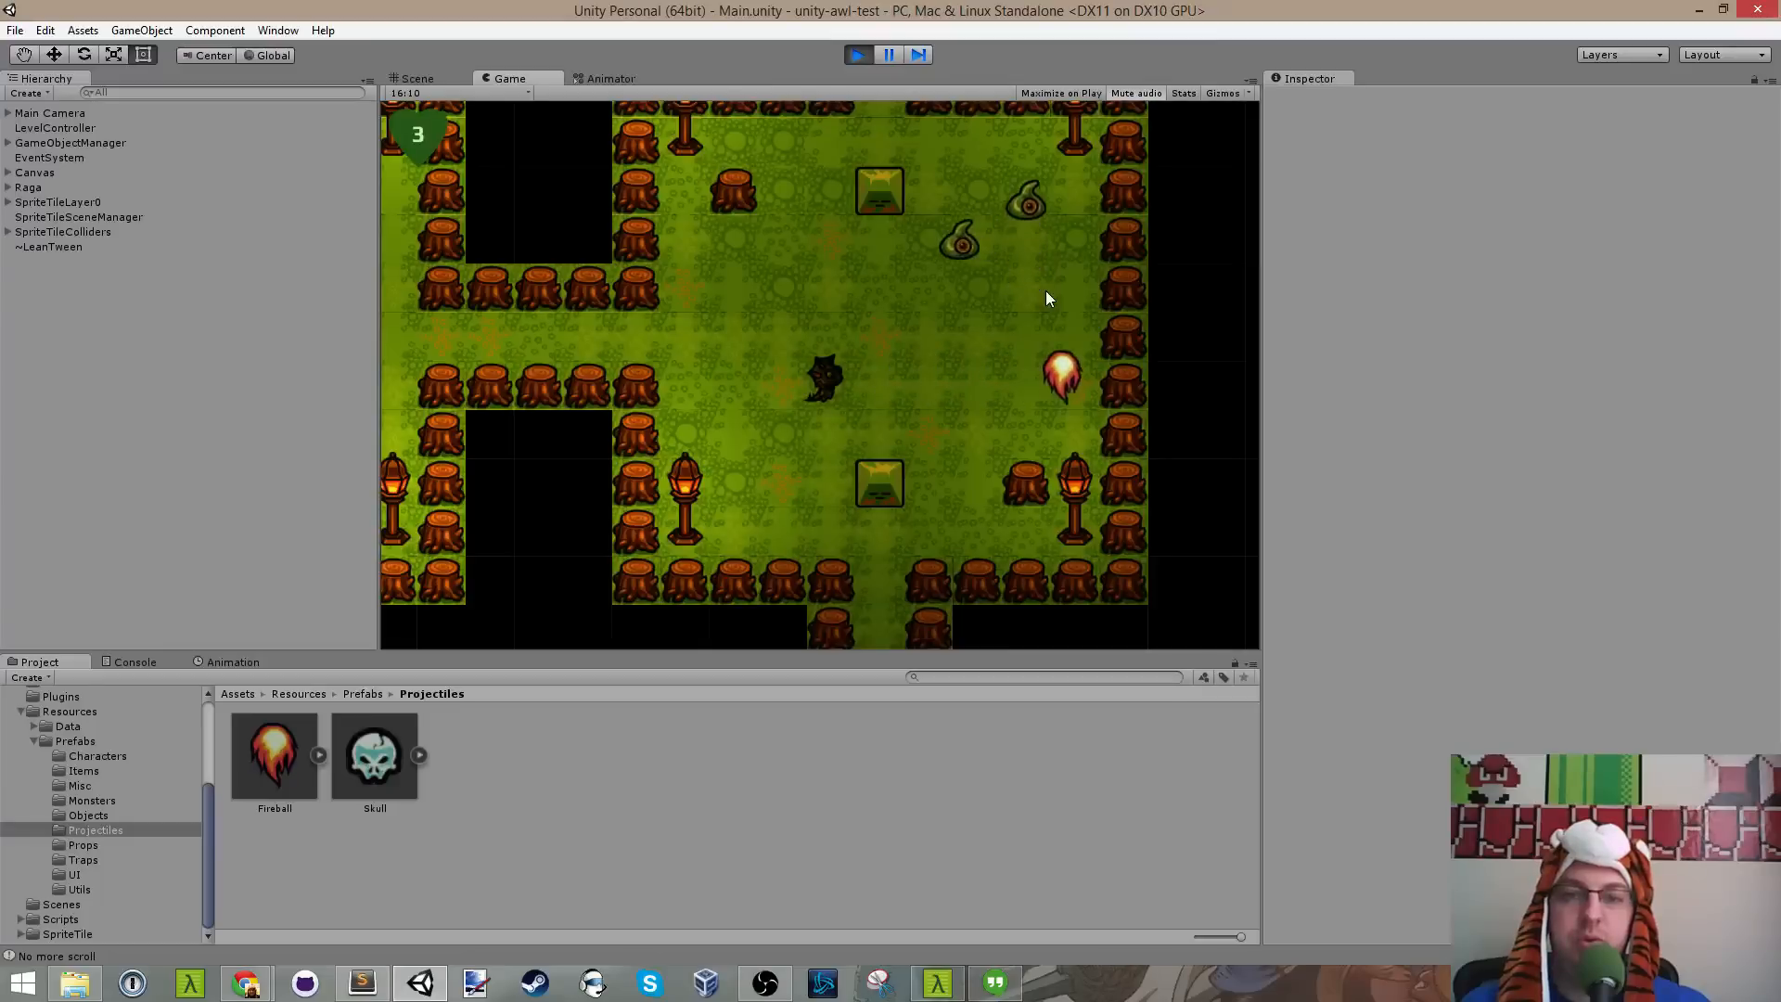
Step: Walk the character around the slime room to observe the running game after the fireball test
{"action": "key", "text": "d"}
{"action": "key", "text": "s"}
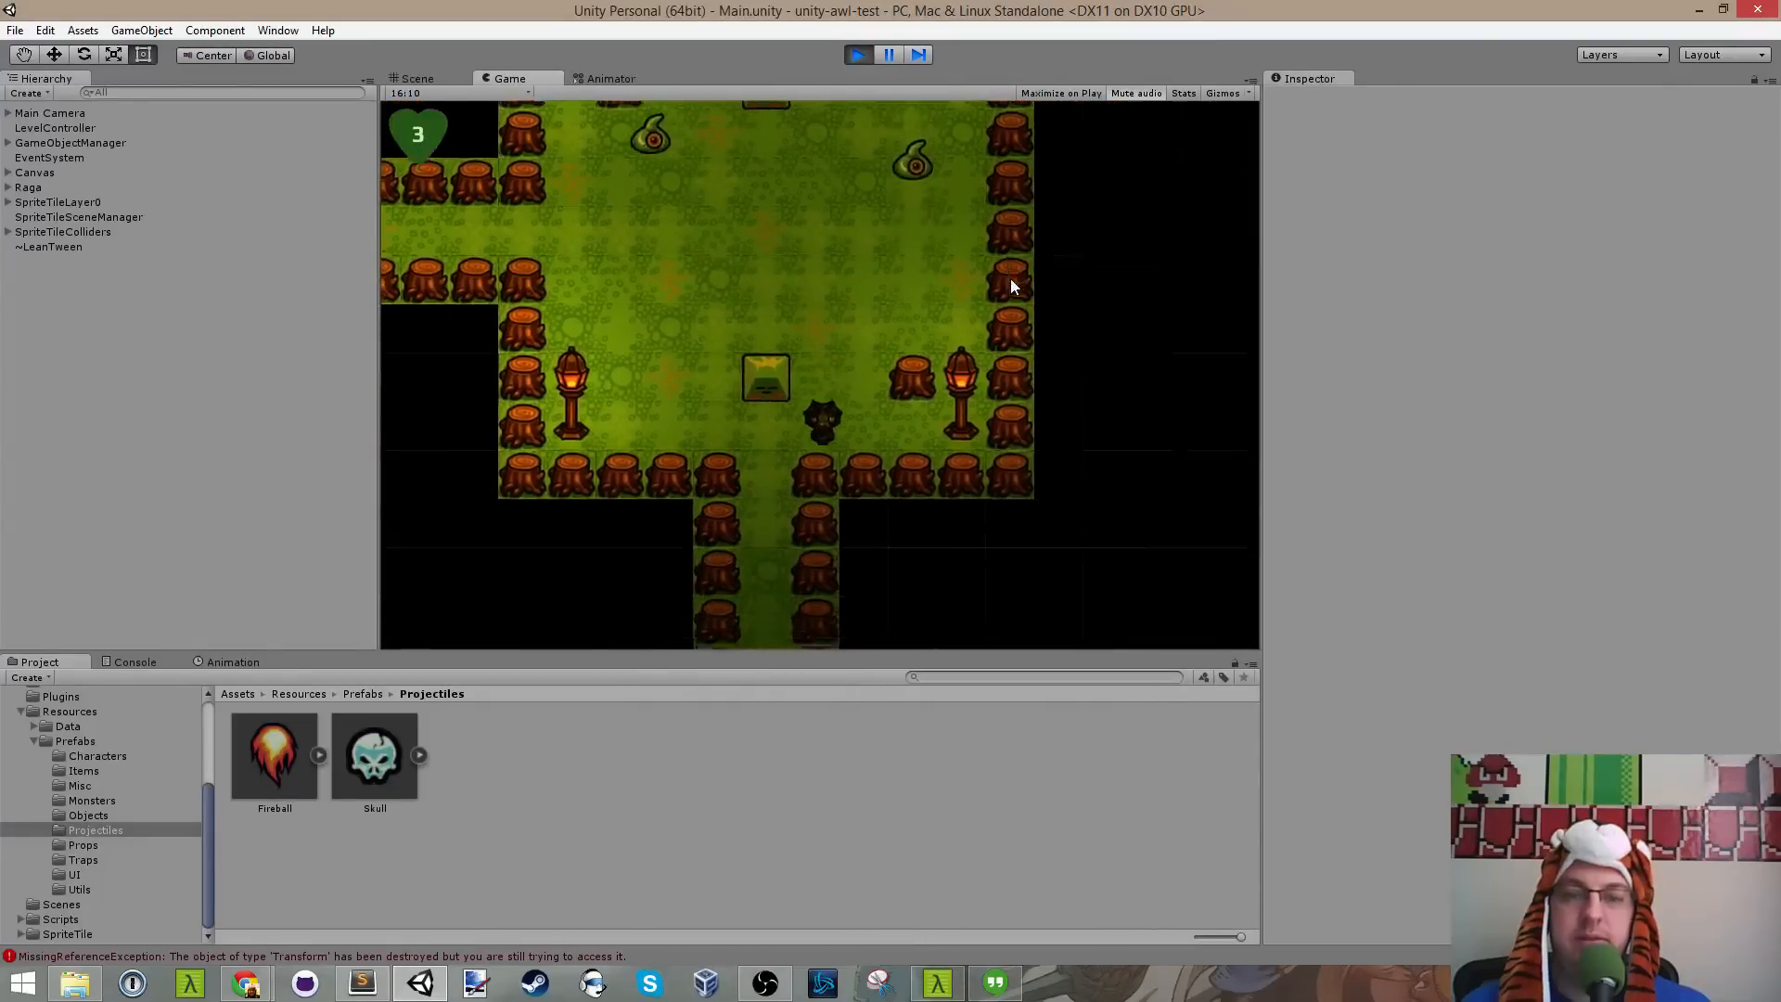
{"action": "key", "text": "a"}
{"action": "key", "text": "w"}
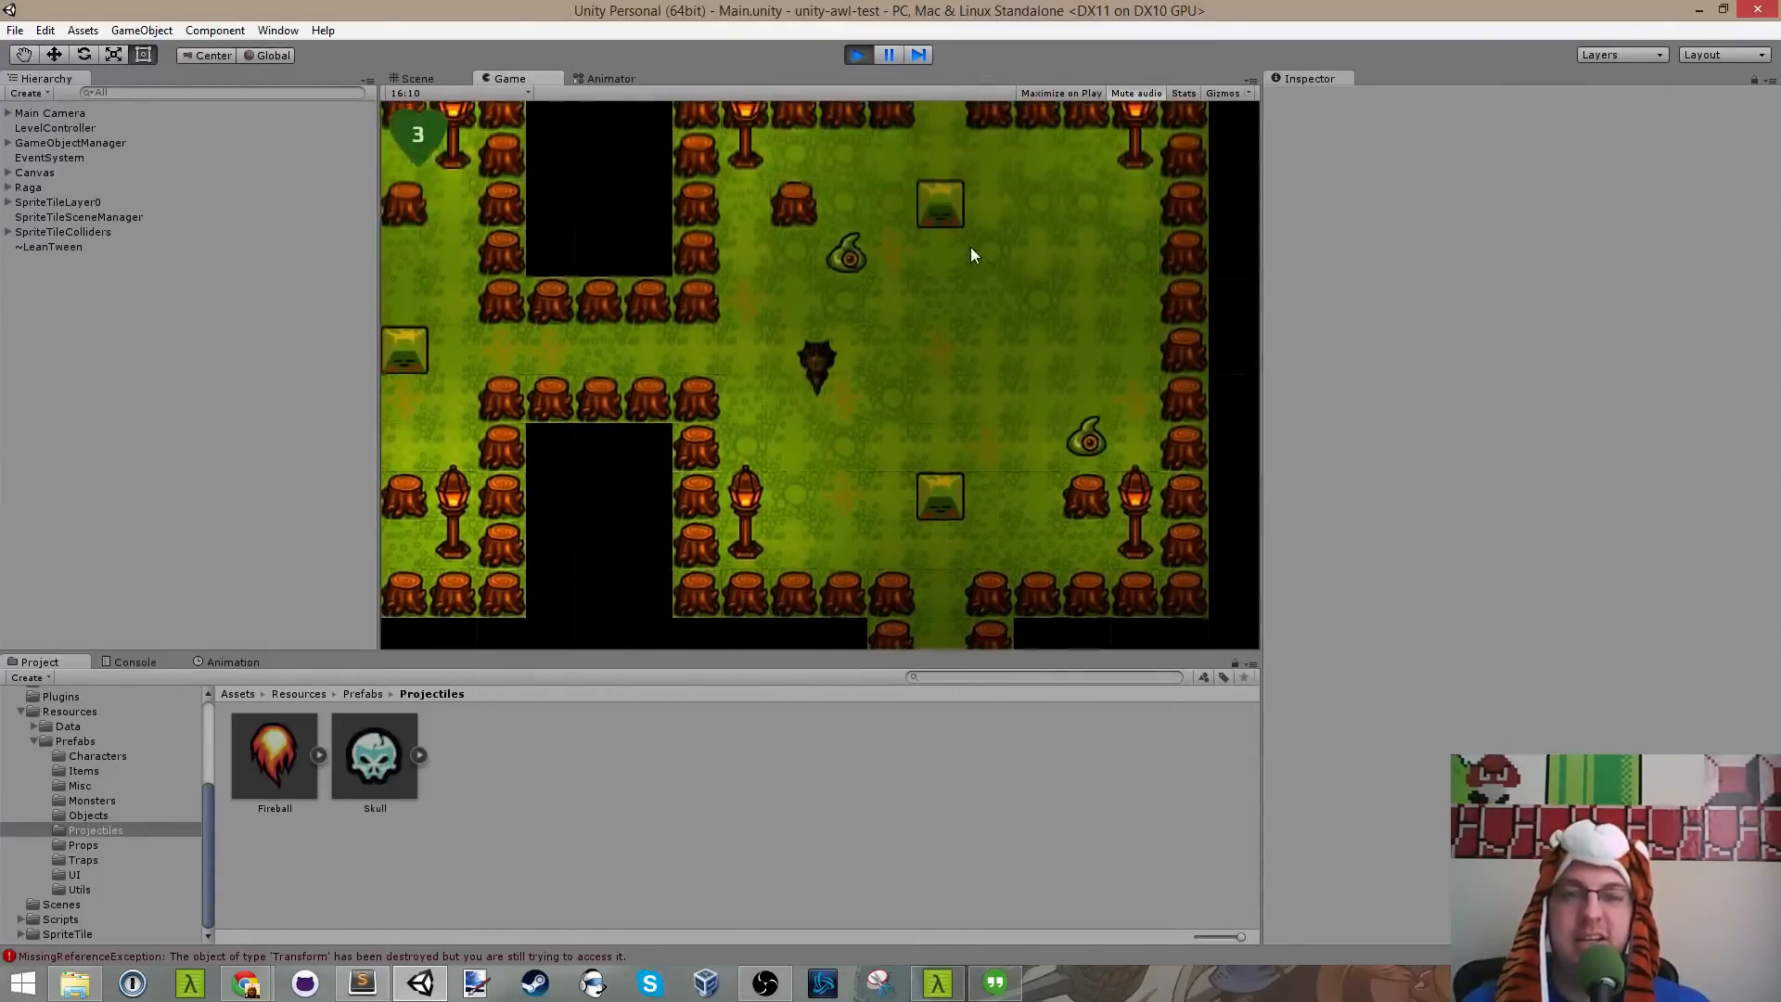
{"action": "key", "text": "s"}
{"action": "key", "text": "d"}
{"action": "key", "text": "w"}
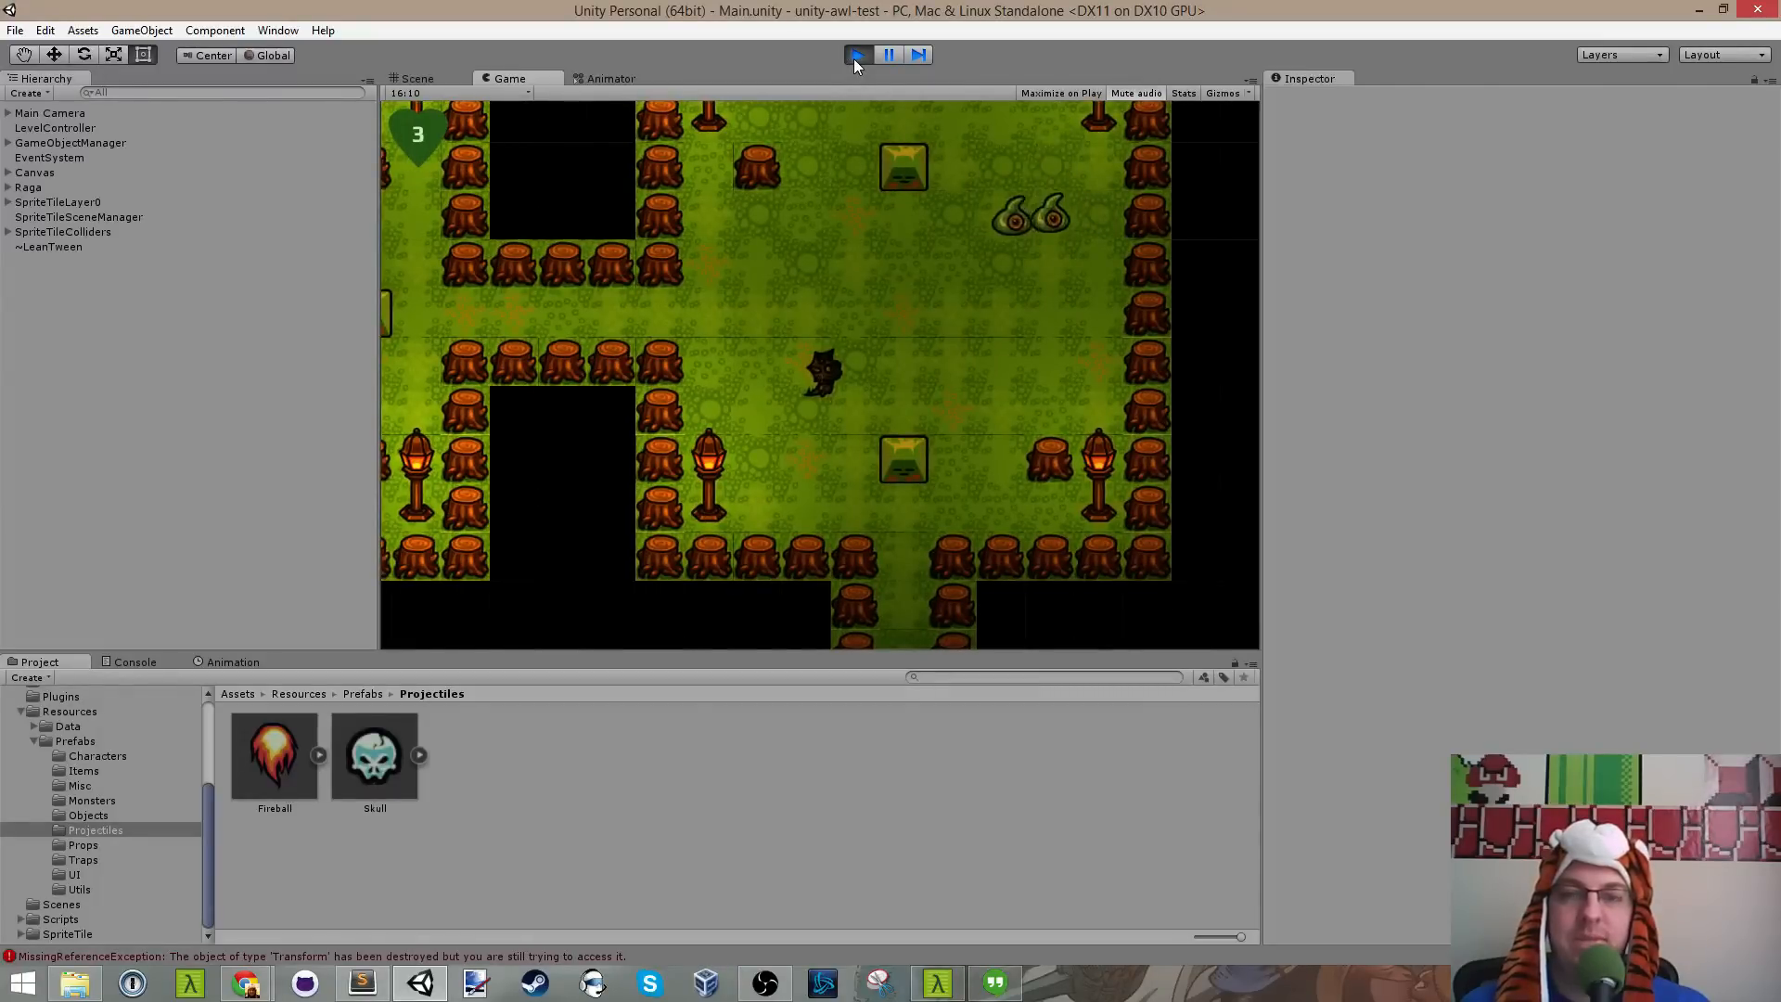
Step: Restart play mode, walk the character east into the next room past the scroll, and cast a fireball toward its east wall
{"action": "key", "text": "s"}
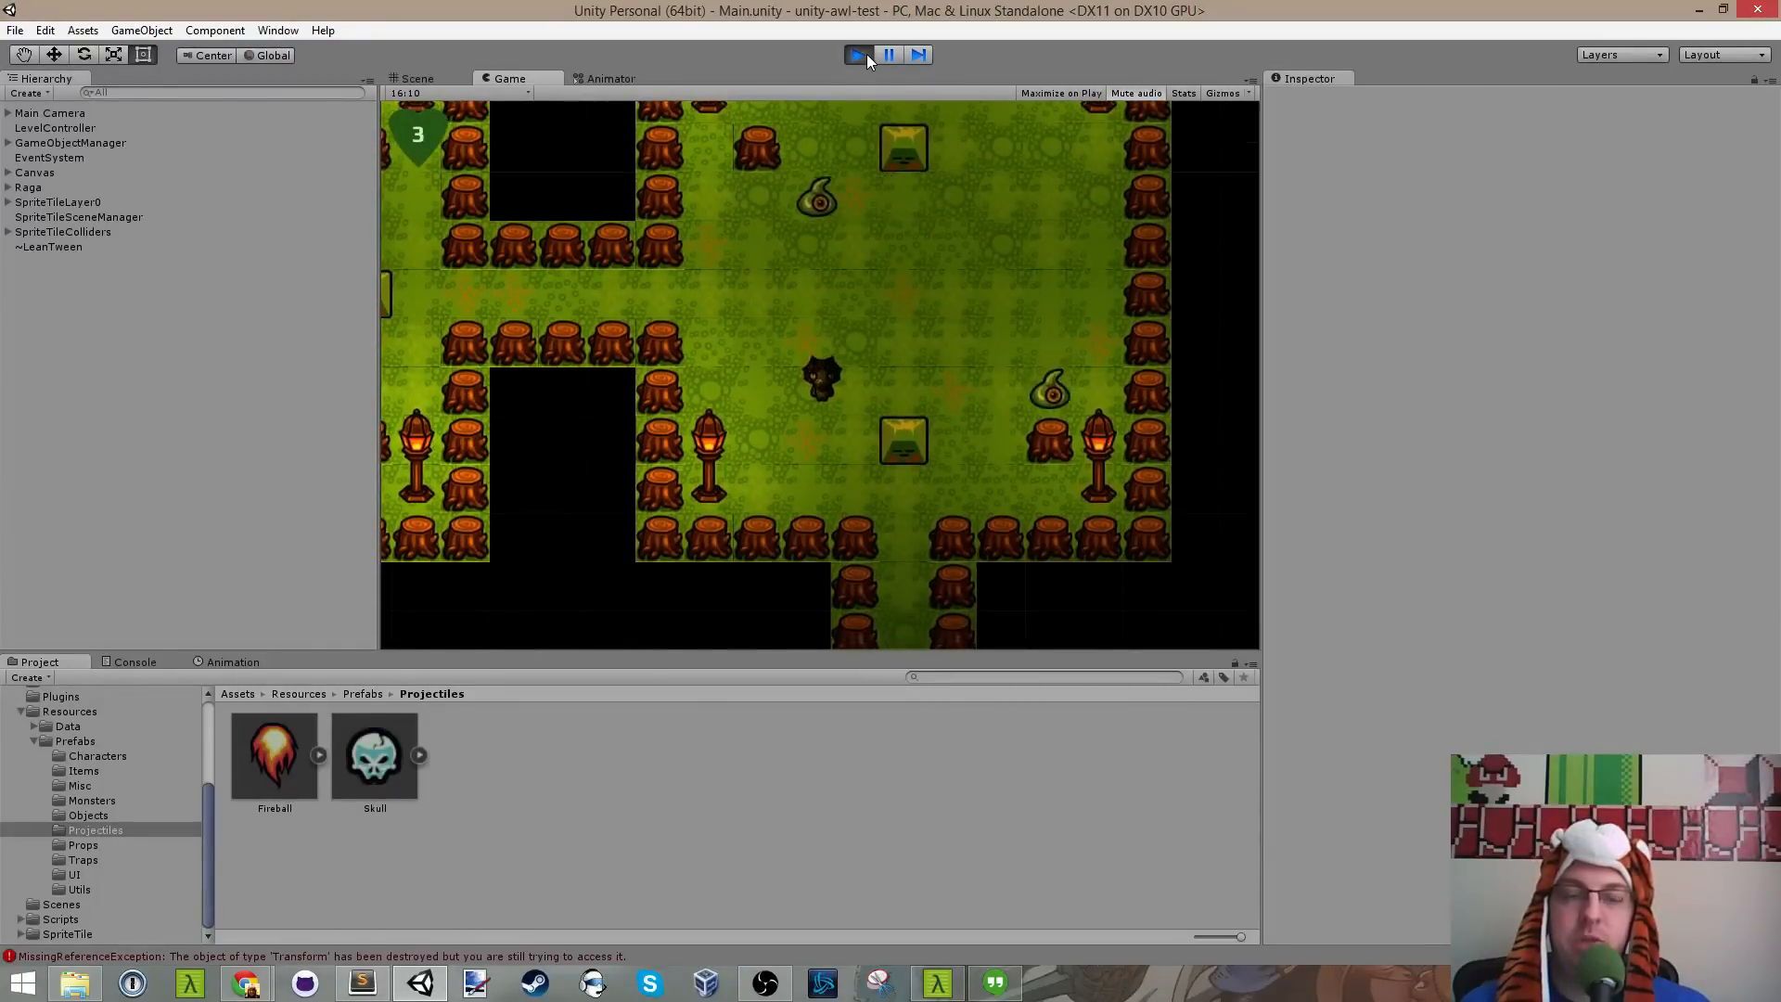
{"action": "left_click", "coordinate": [865, 54]}
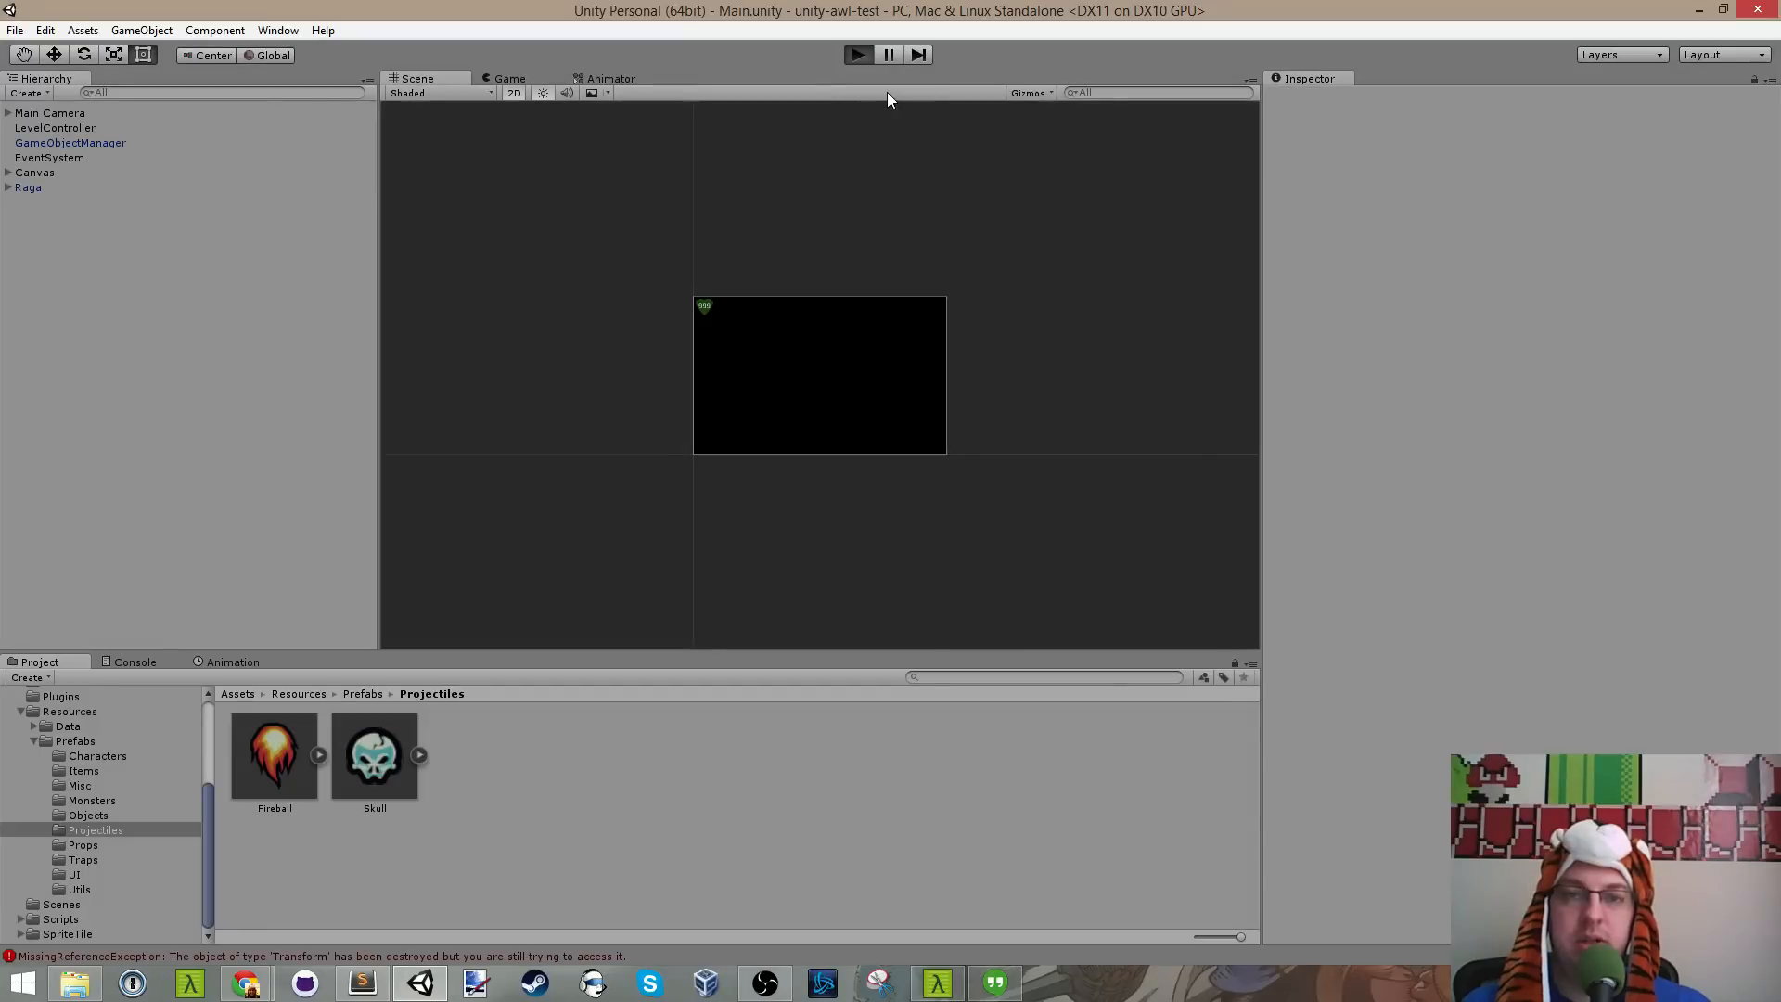
{"action": "left_click", "coordinate": [861, 54]}
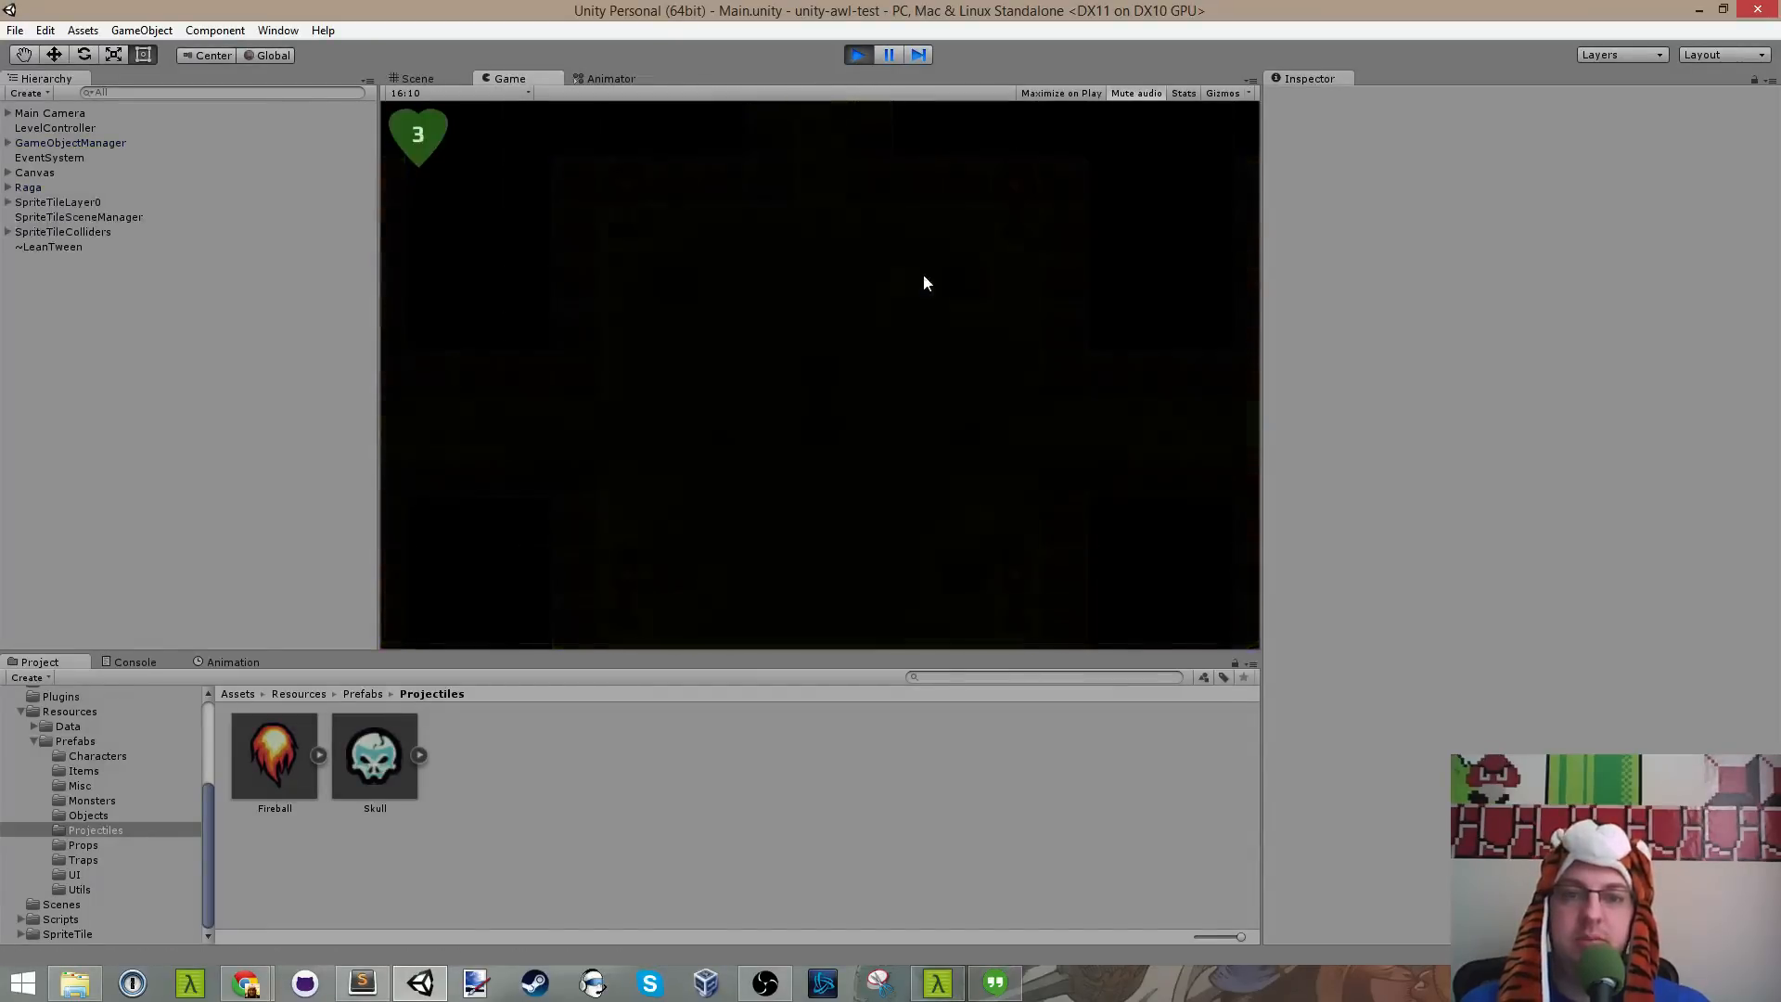
{"action": "key", "text": "d"}
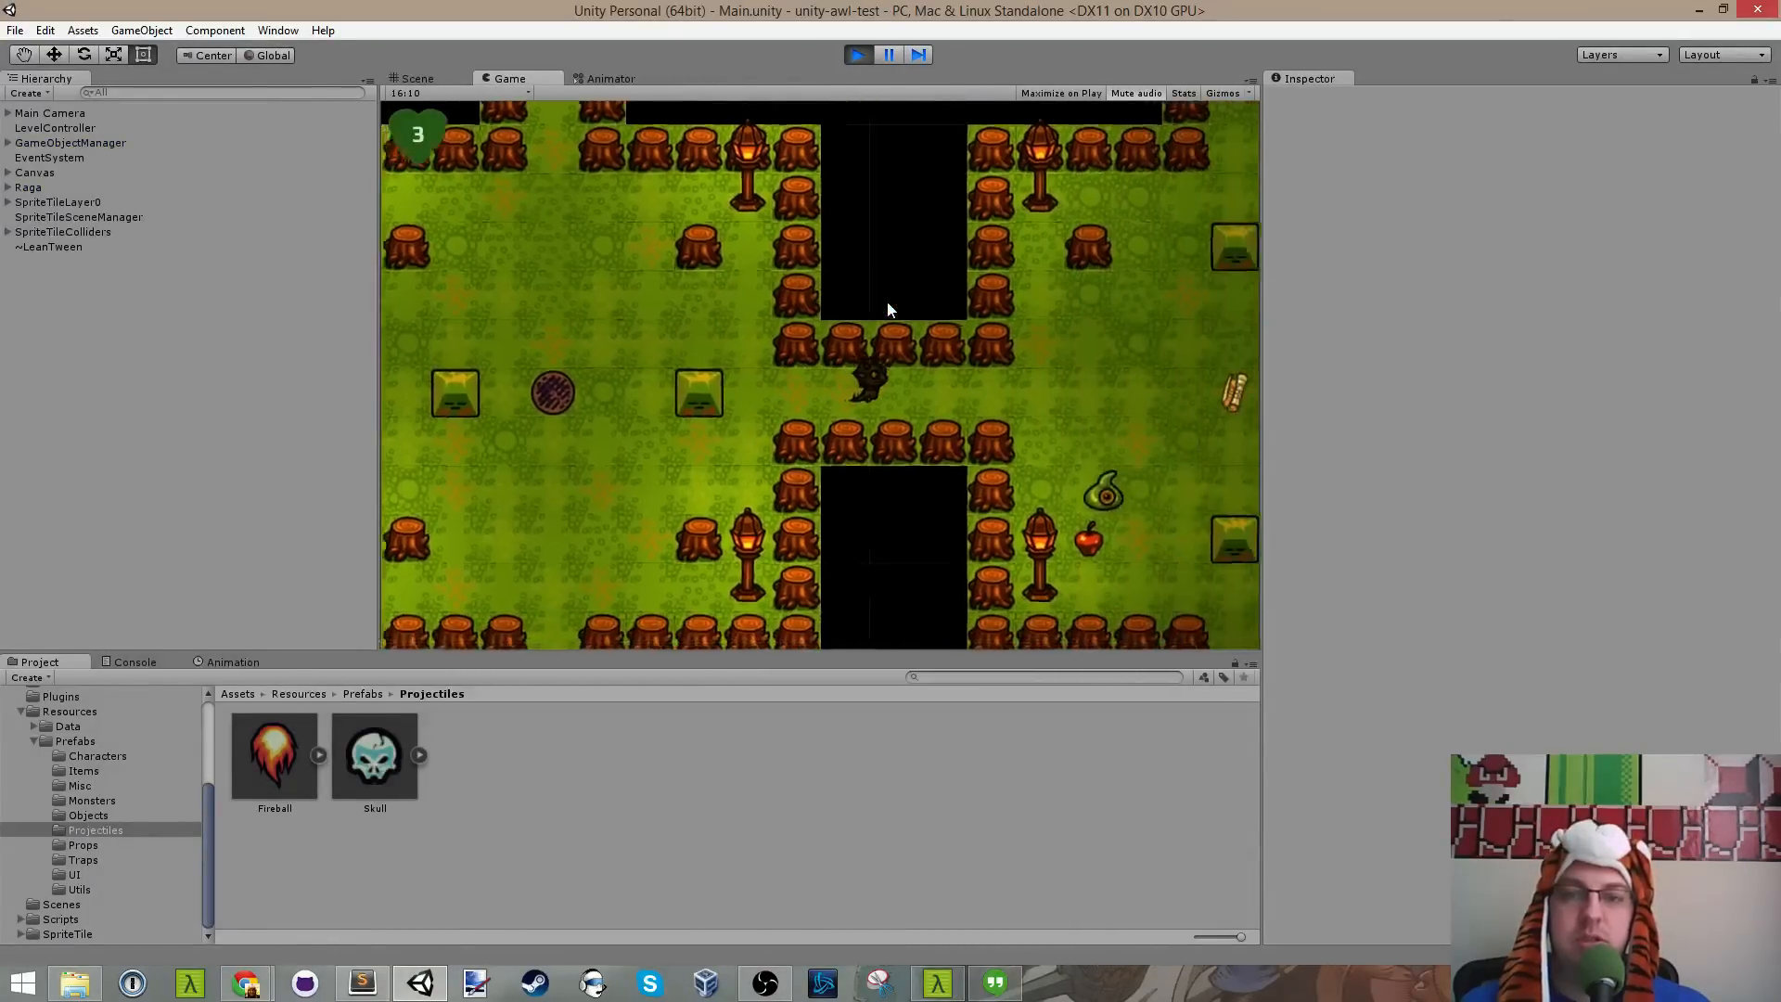
{"action": "key", "text": "a"}
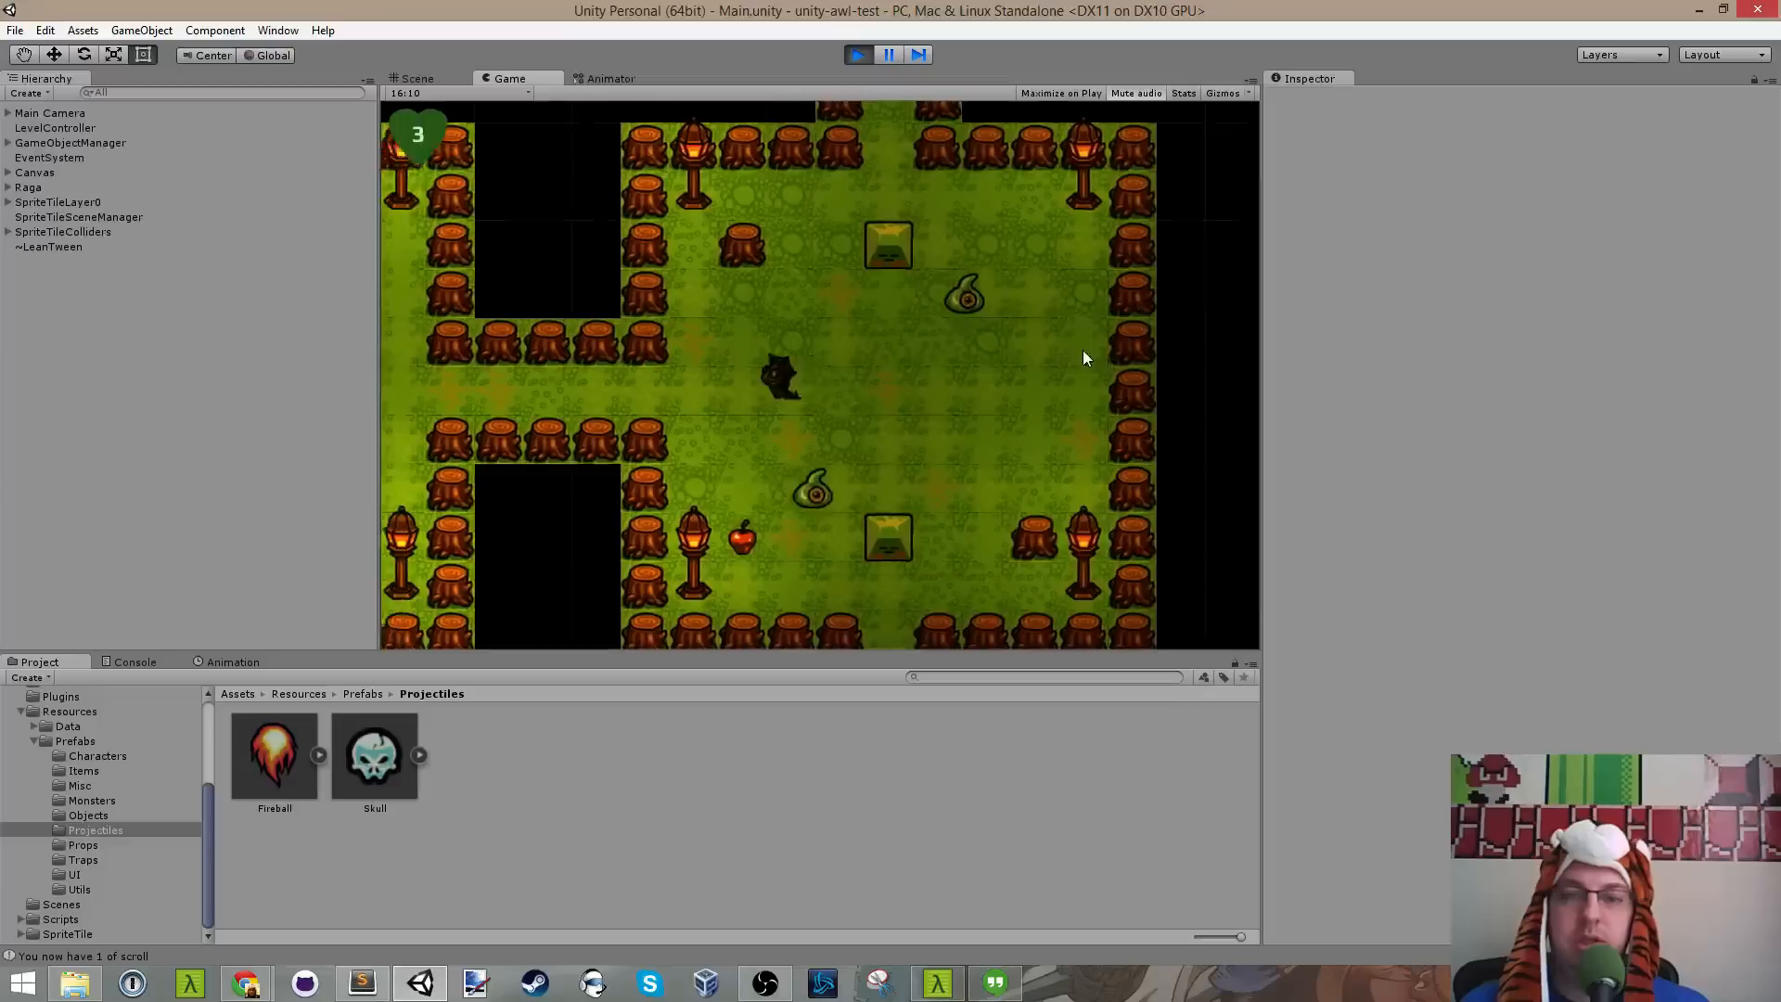
{"action": "key", "text": "d"}
{"action": "left_click", "coordinate": [1150, 389]}
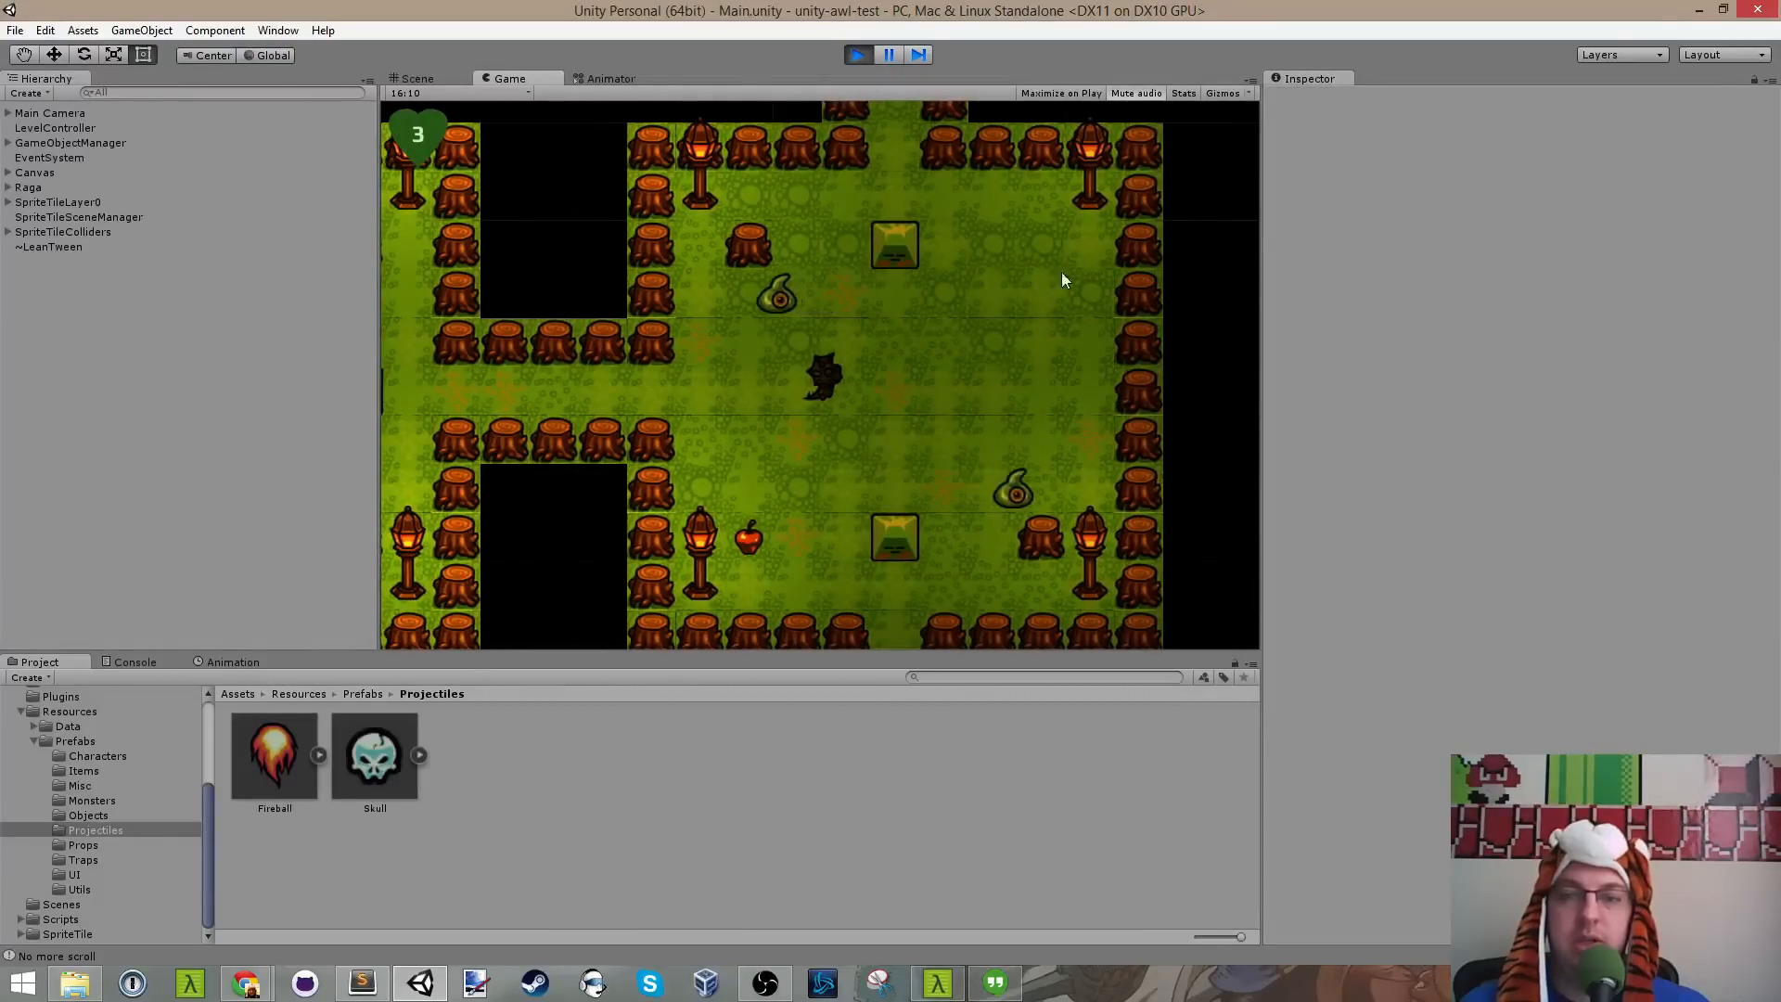
Step: Walk the character around the eastern room after the fireball test and stop play mode
{"action": "key", "text": "s"}
{"action": "key", "text": "w"}
{"action": "key", "text": "a"}
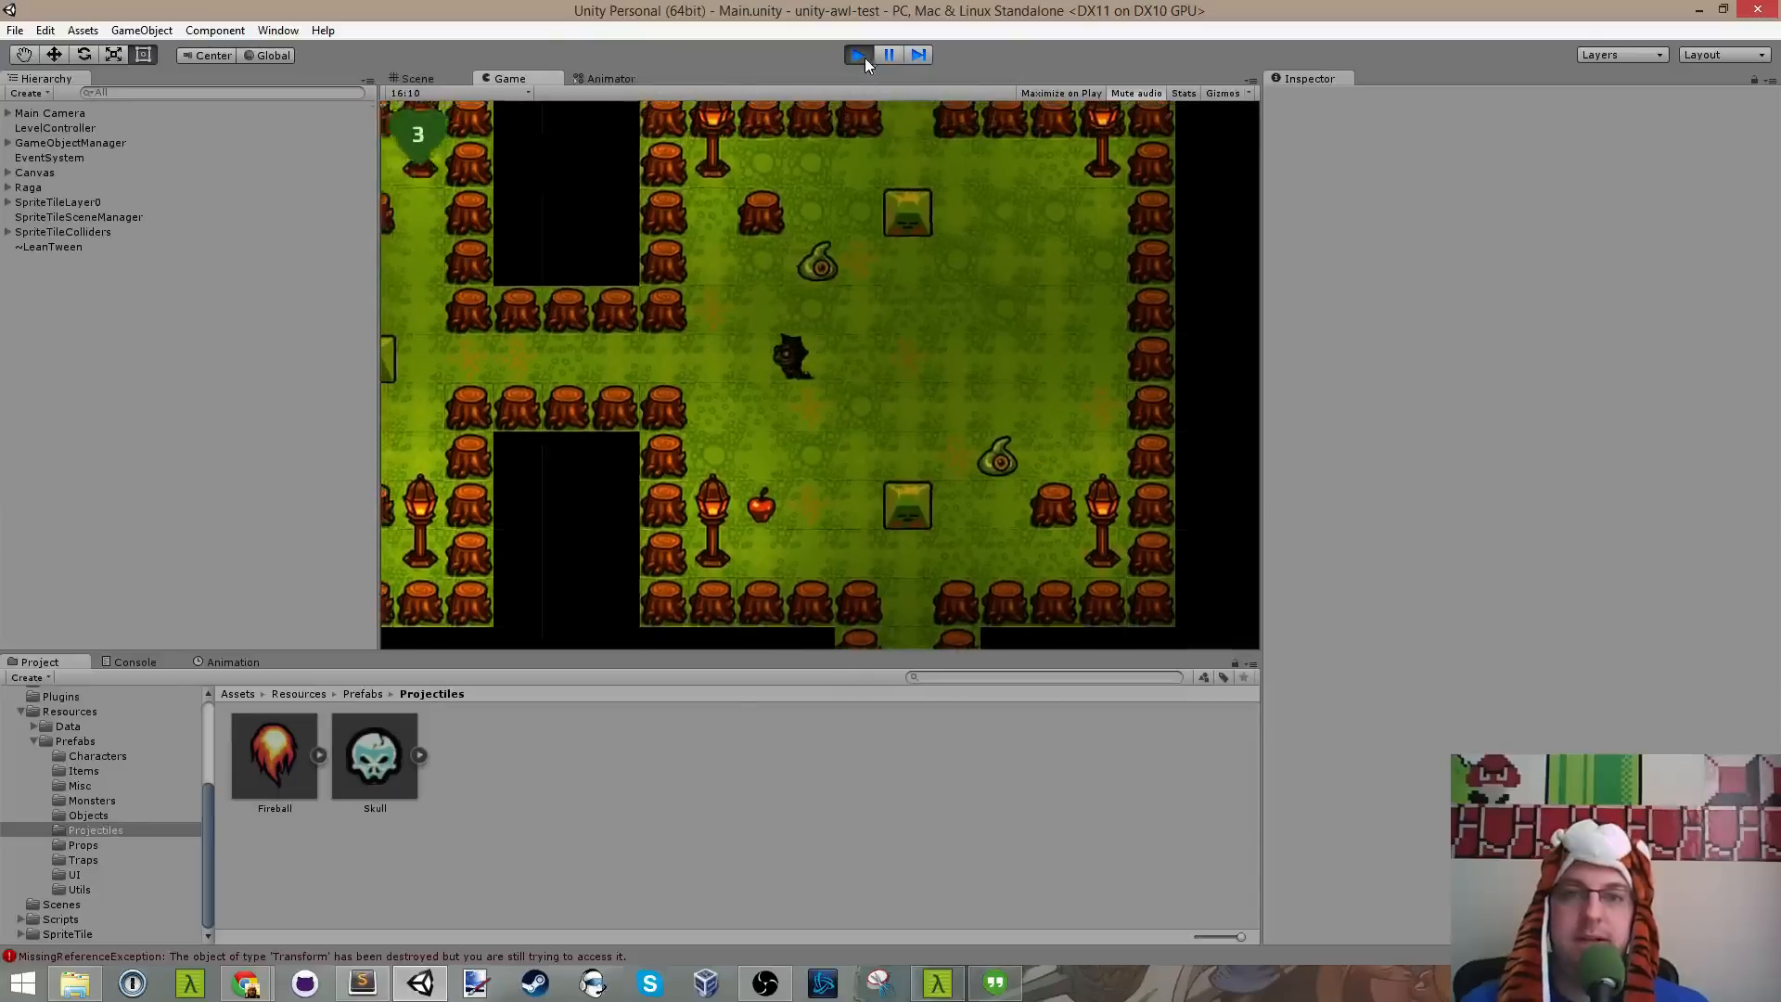
{"action": "left_click", "coordinate": [867, 61]}
{"action": "left_click", "coordinate": [866, 56]}
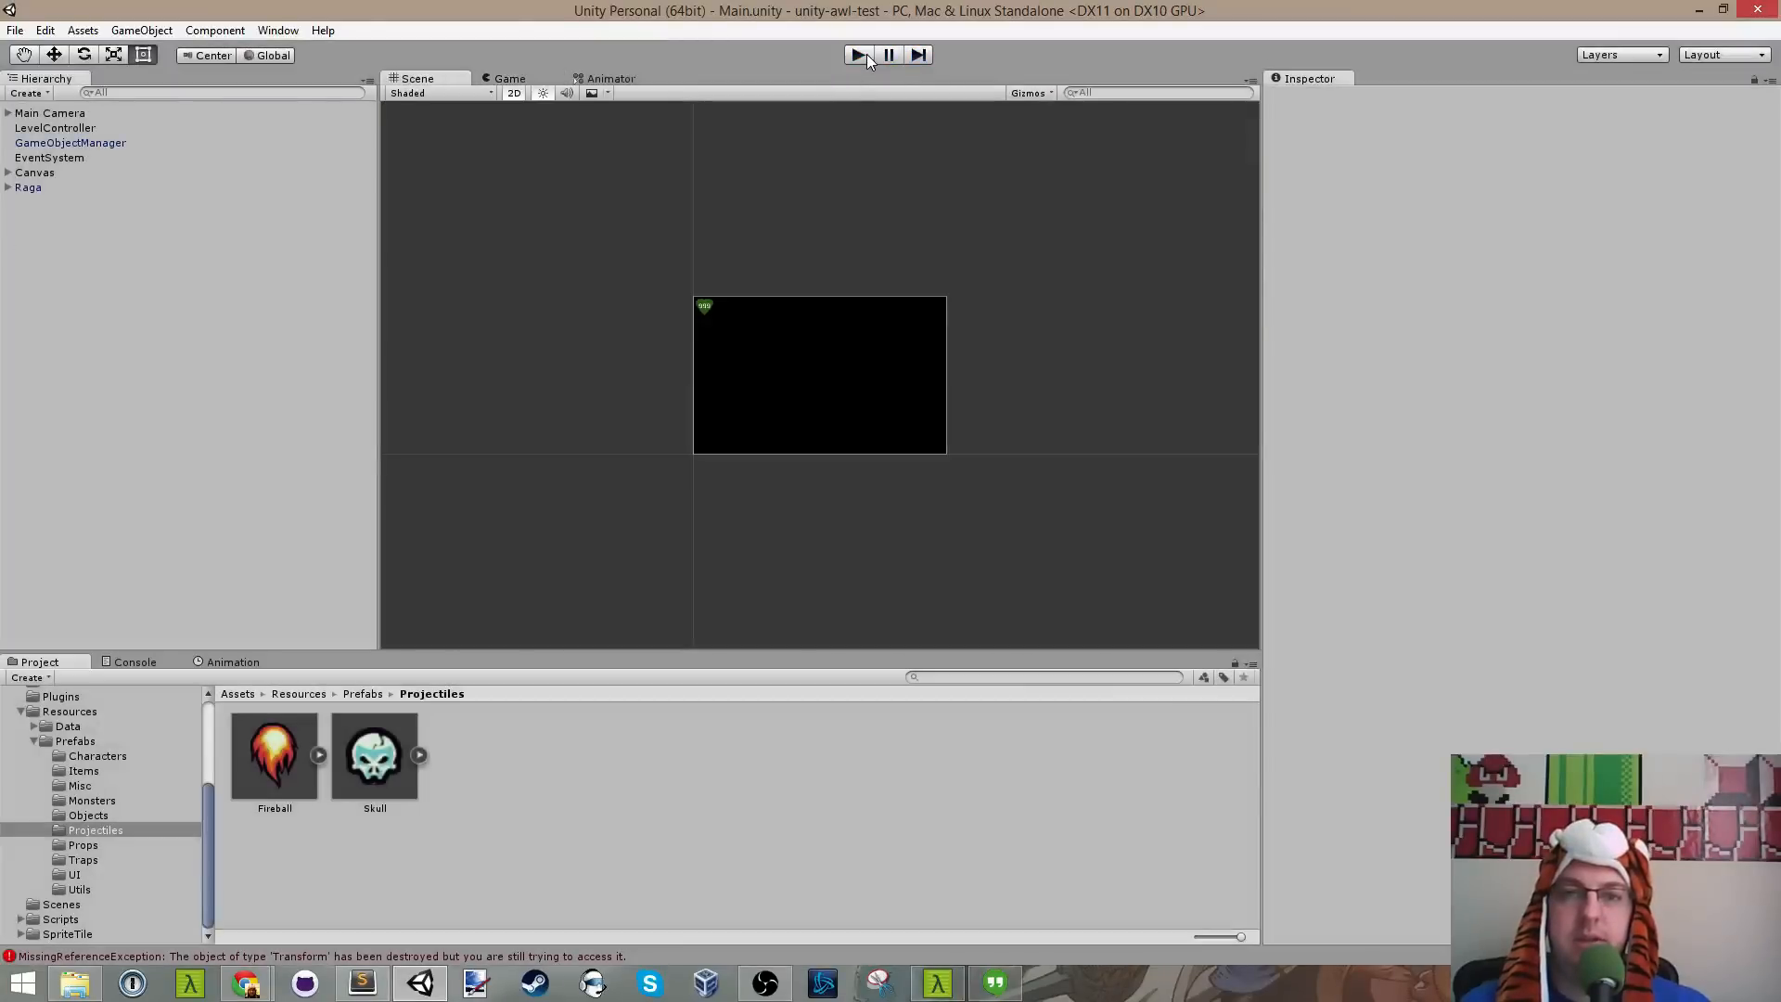
Step: Check the Fragile.cs script in Sublime Text, then return to Unity and show the Fireball prefab's component settings
{"action": "key", "text": "alt+Tab"}
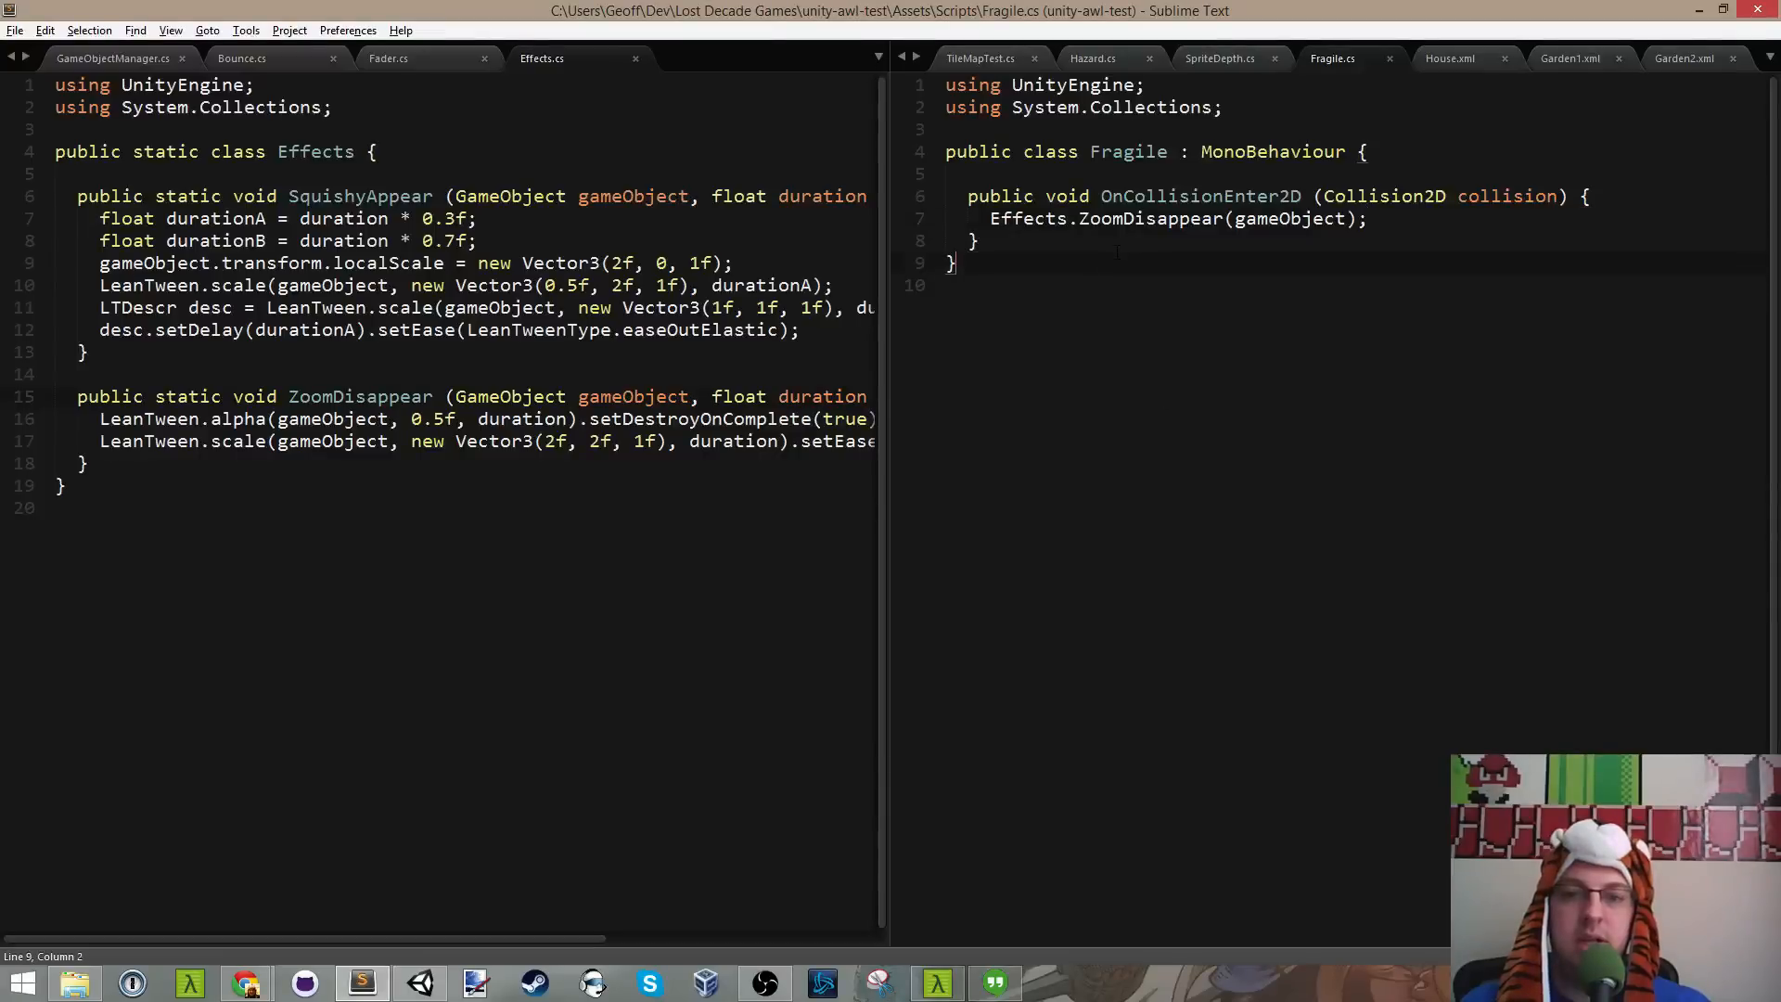
{"action": "key", "text": "alt+Tab"}
{"action": "key", "text": "alt+Tab"}
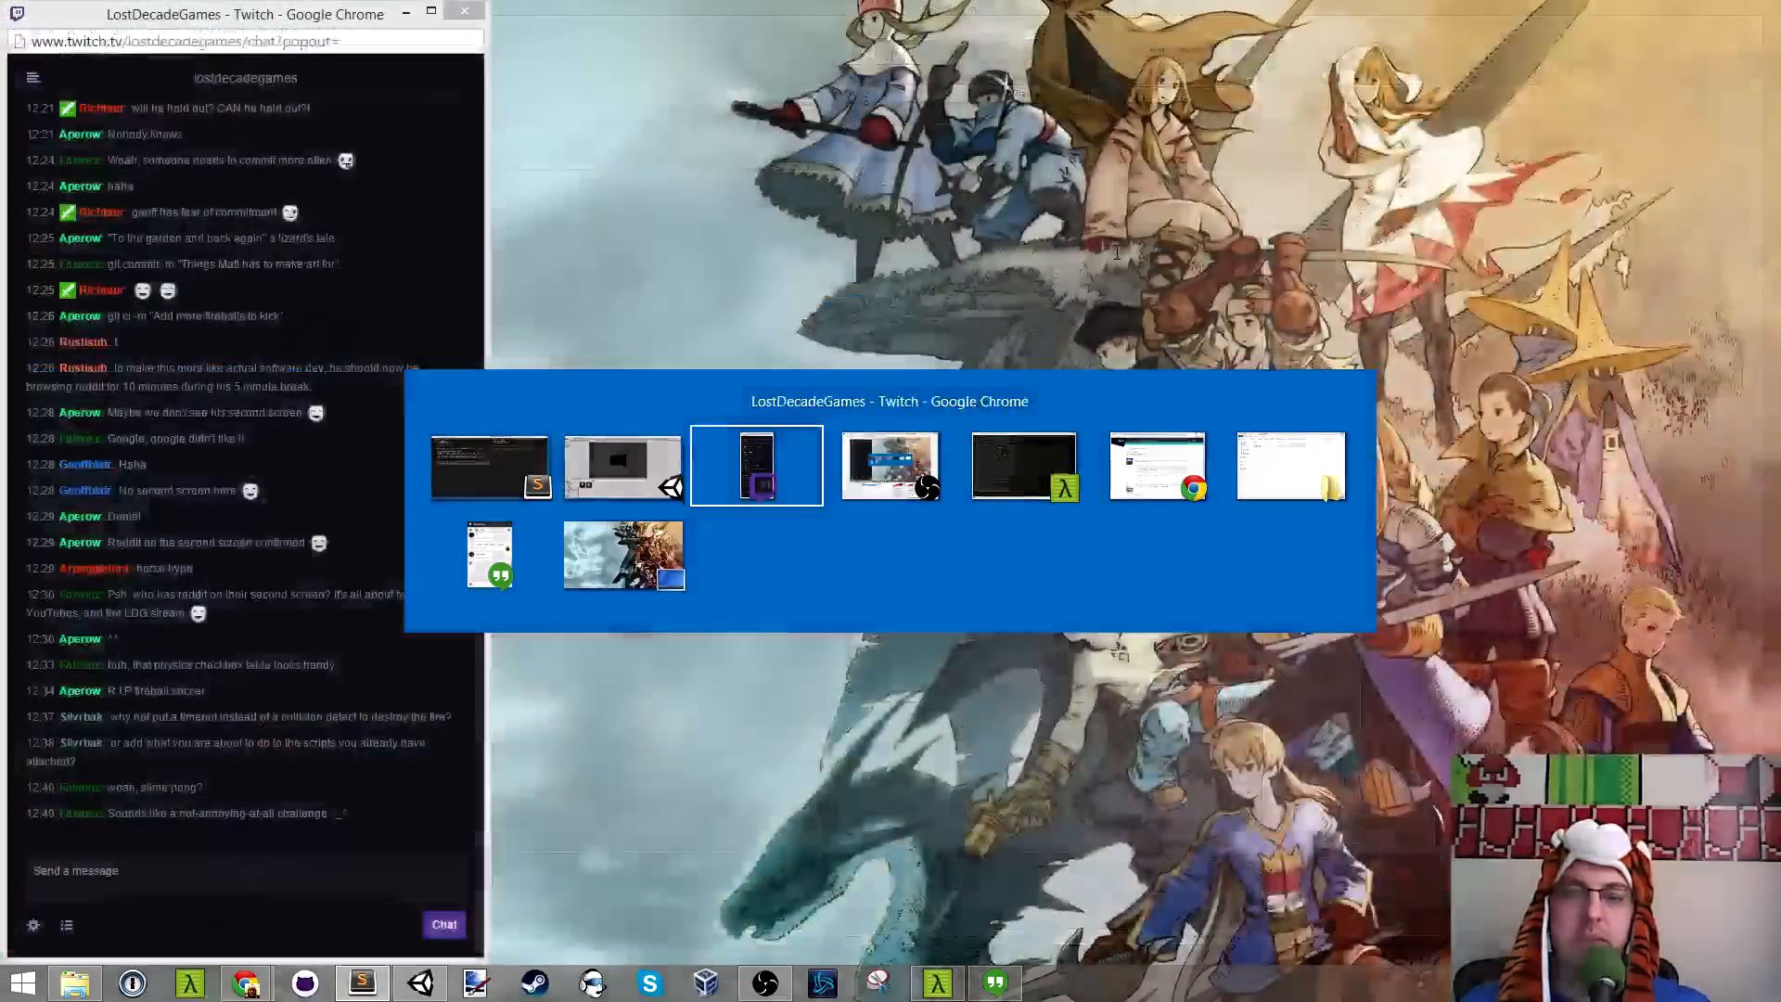
{"action": "key", "text": "alt+Tab"}
{"action": "key", "text": "alt+Tab"}
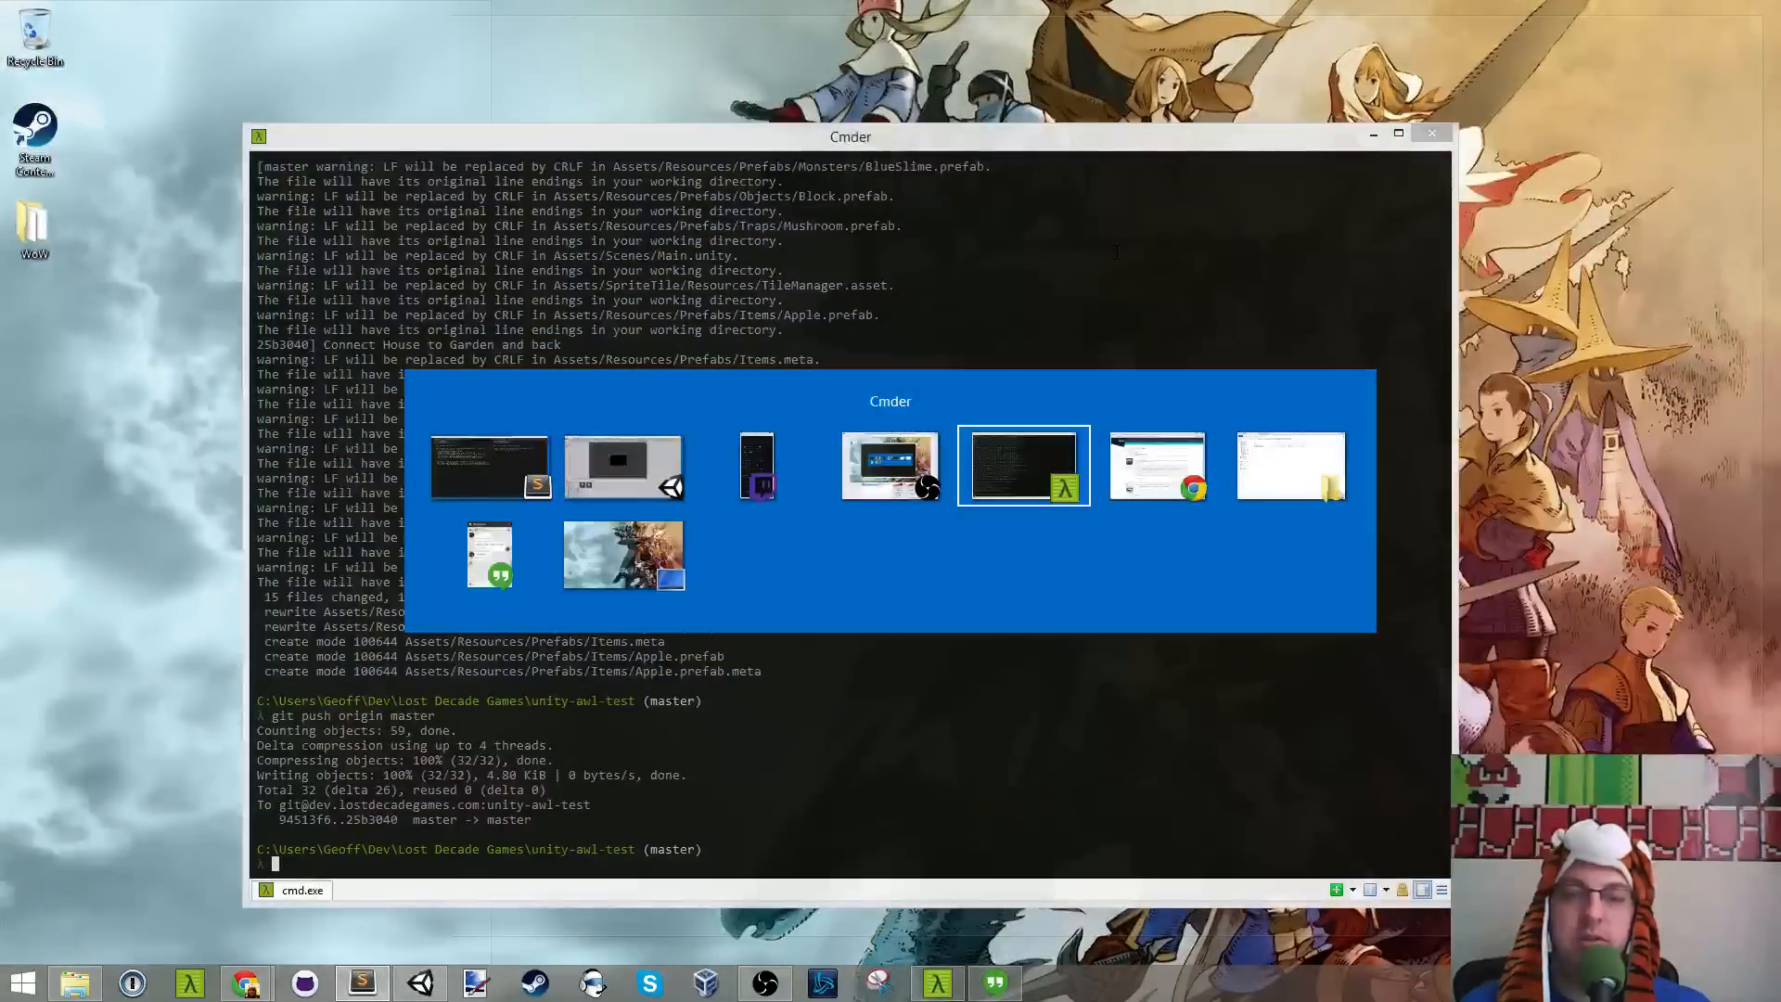
{"action": "key", "text": "alt+shift+Tab"}
{"action": "key", "text": "alt+shift+Tab"}
{"action": "key", "text": "alt+shift+Tab"}
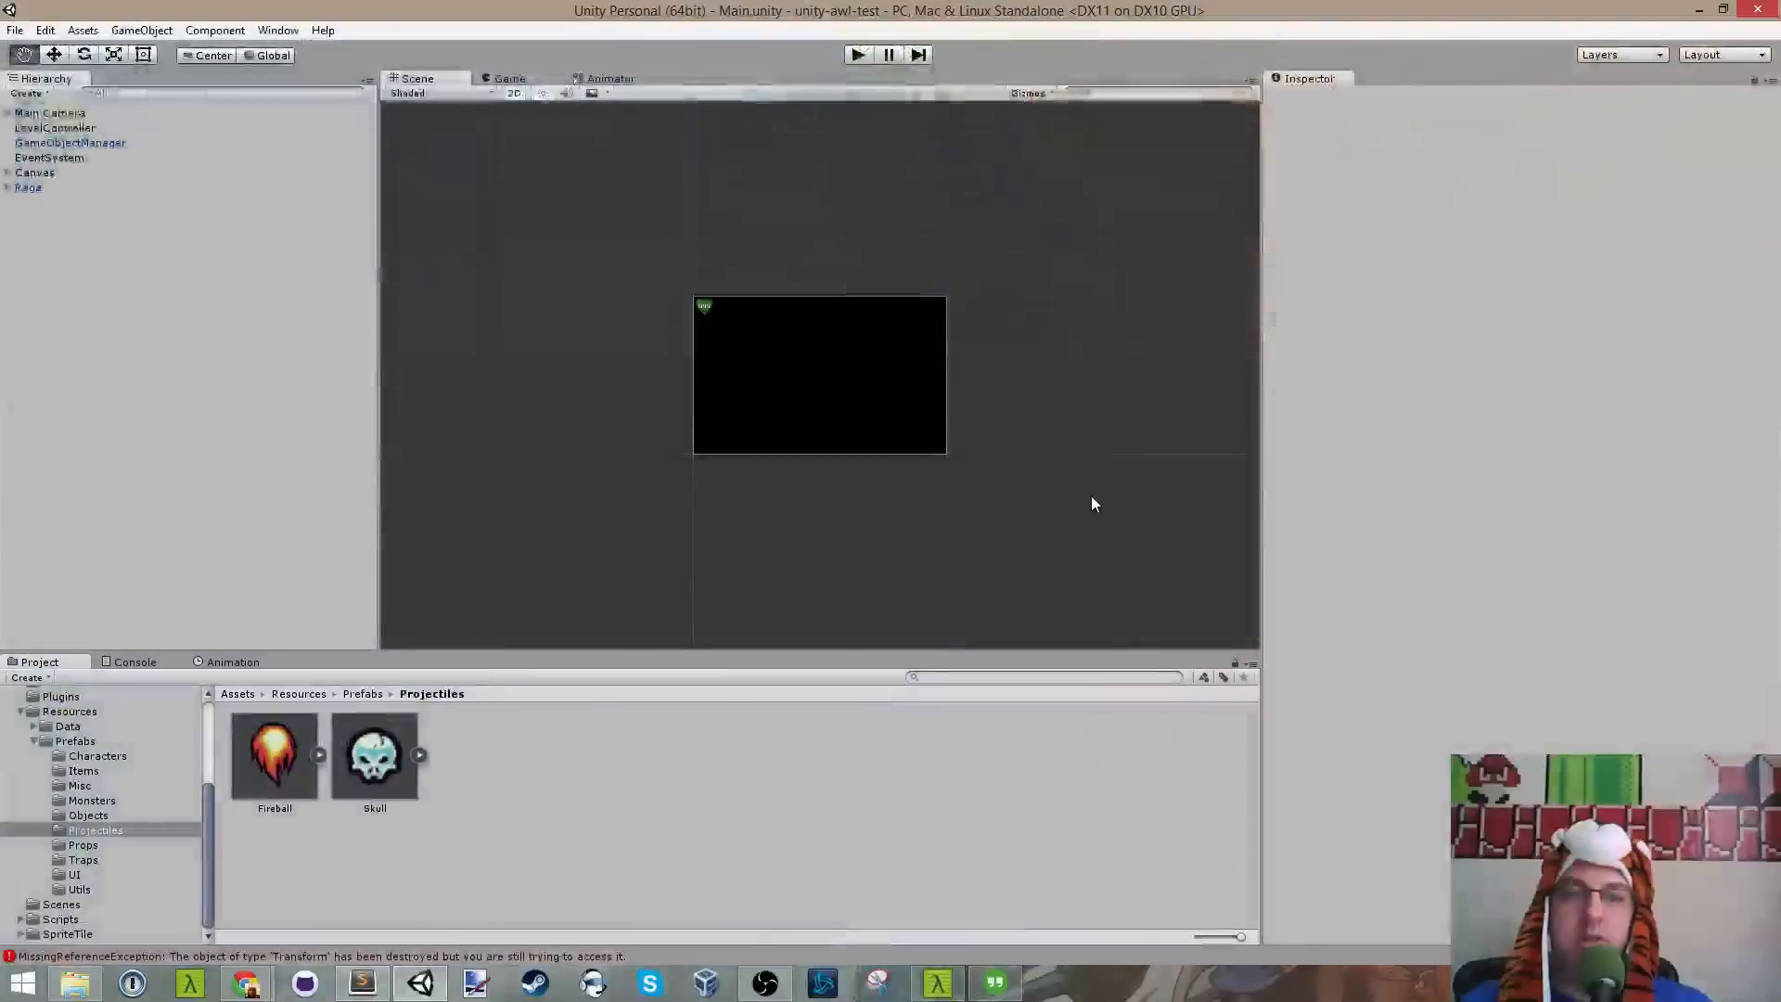
{"action": "left_click", "coordinate": [293, 733]}
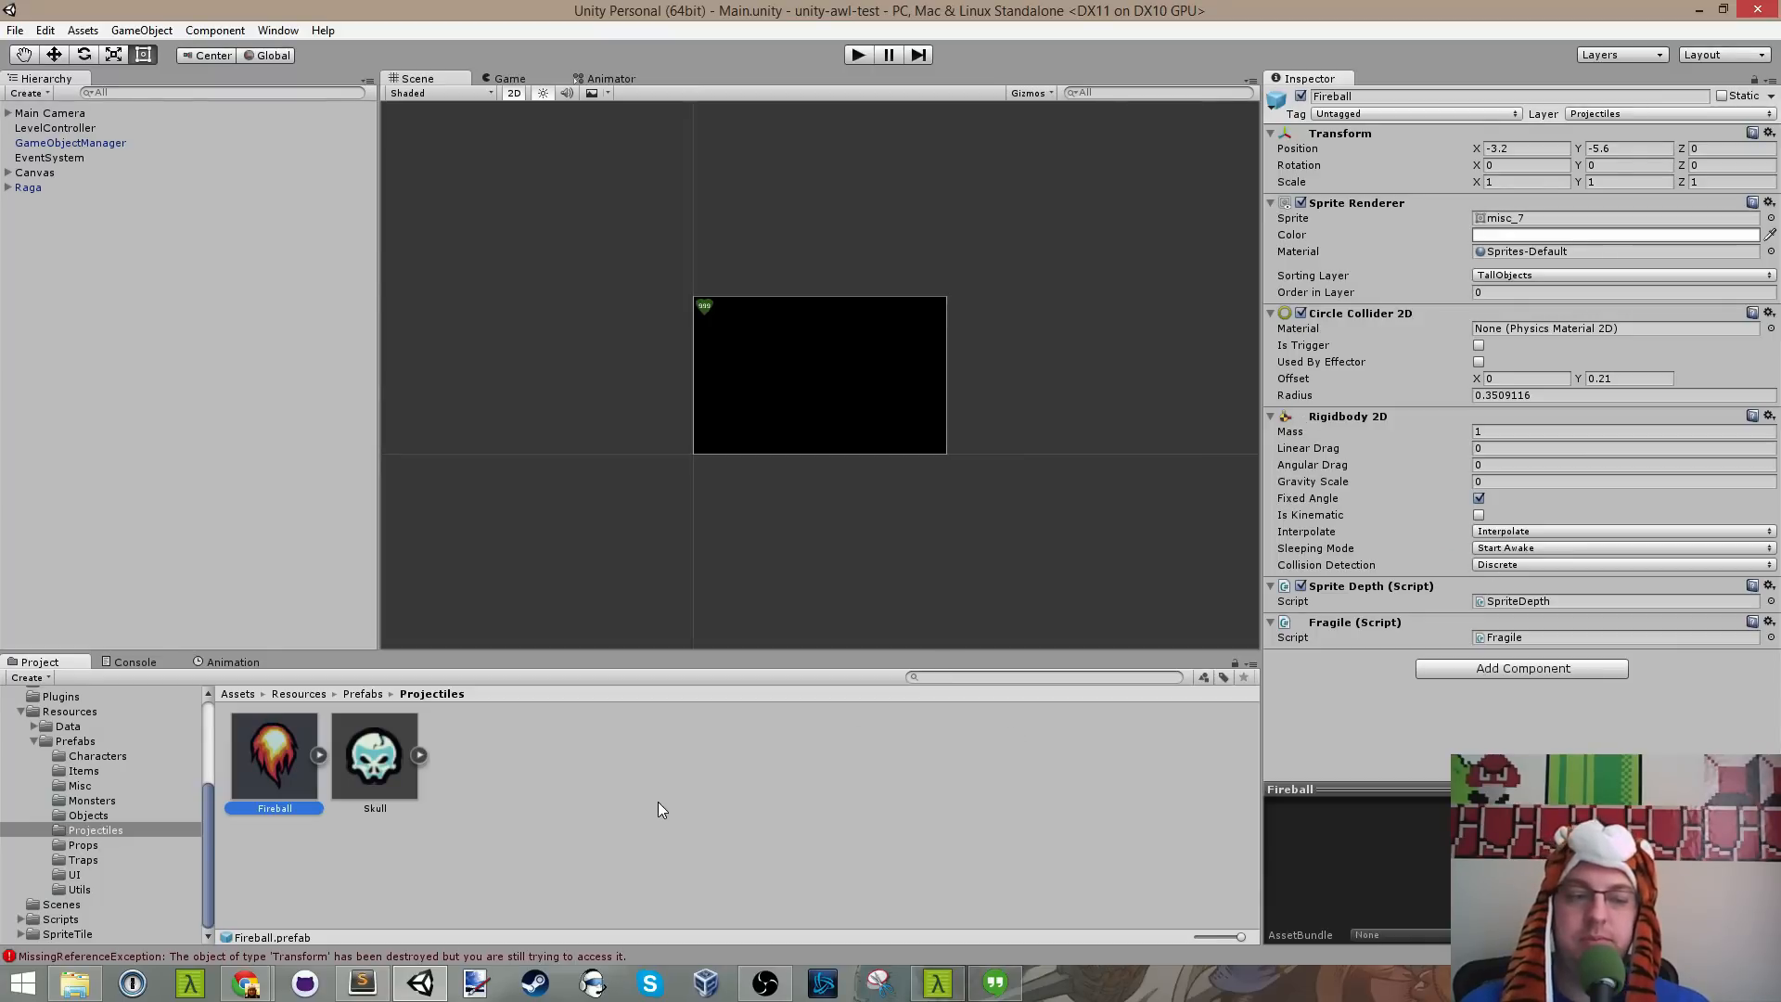
Step: Switch to Chrome, search Google for "unity kinematic" in a new tab and open the Rigidbody.isKinematic scripting reference
{"action": "mouse_move", "coordinate": [276, 972]}
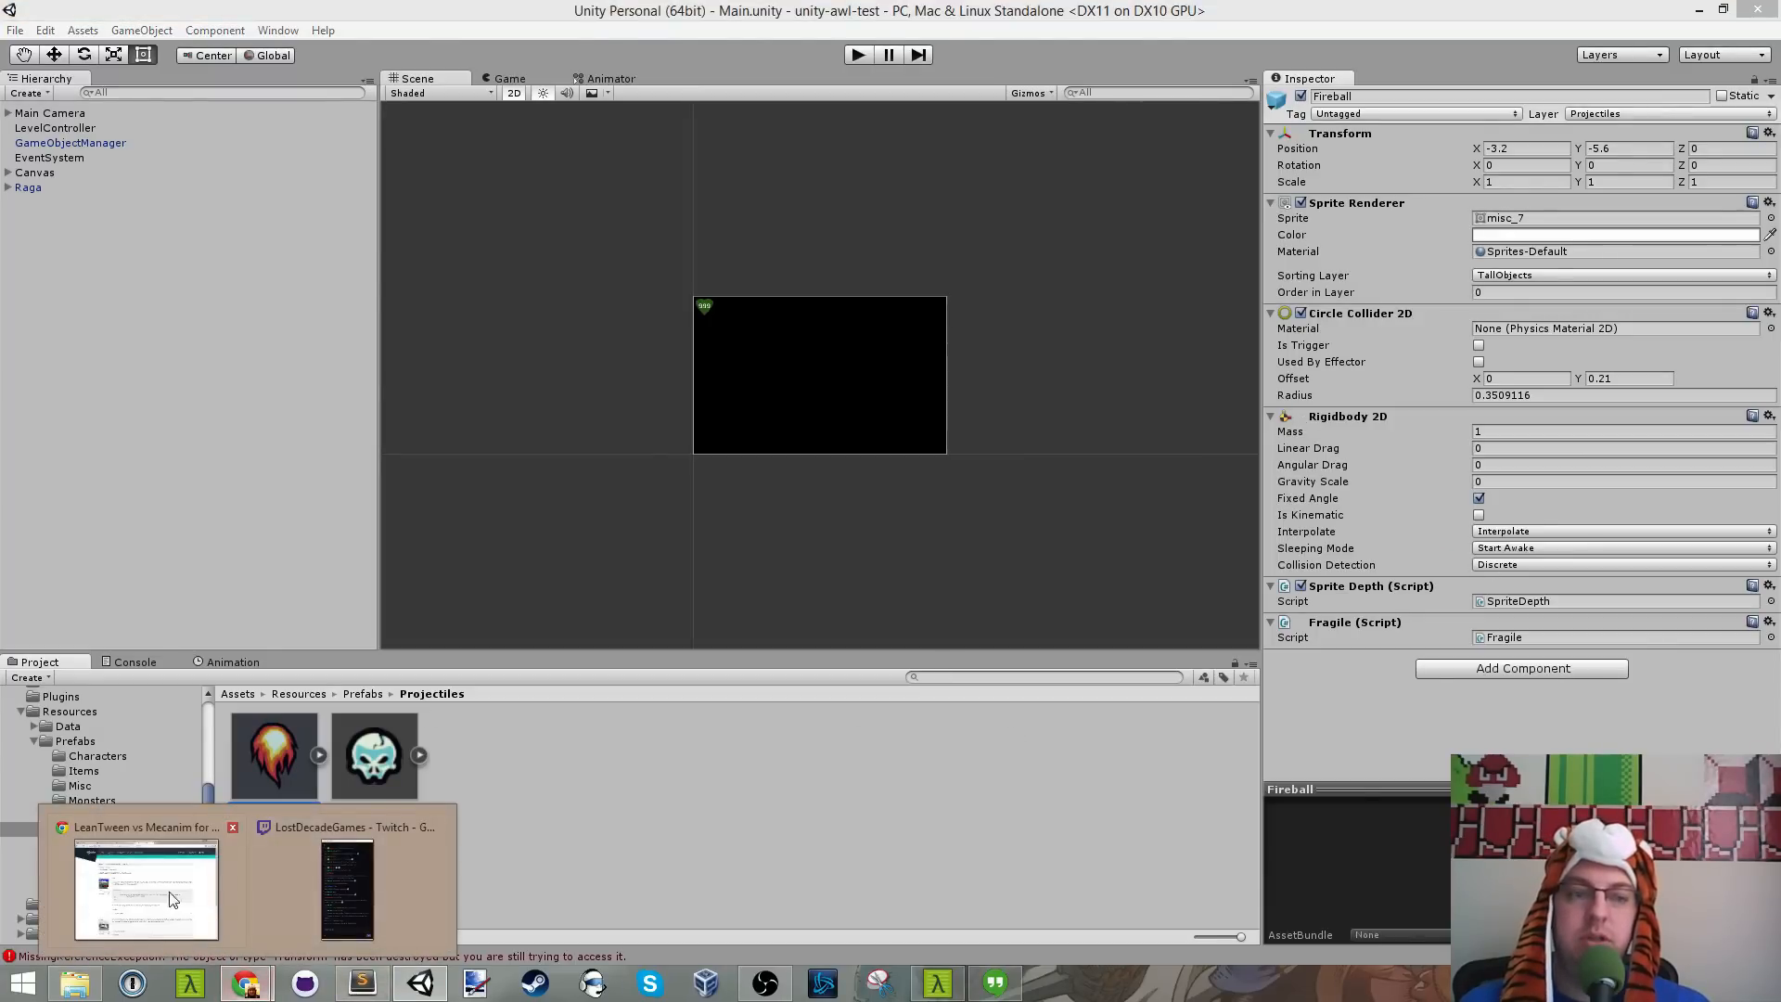
{"action": "left_click", "coordinate": [139, 885]}
{"action": "key", "text": "ctrl+t"}
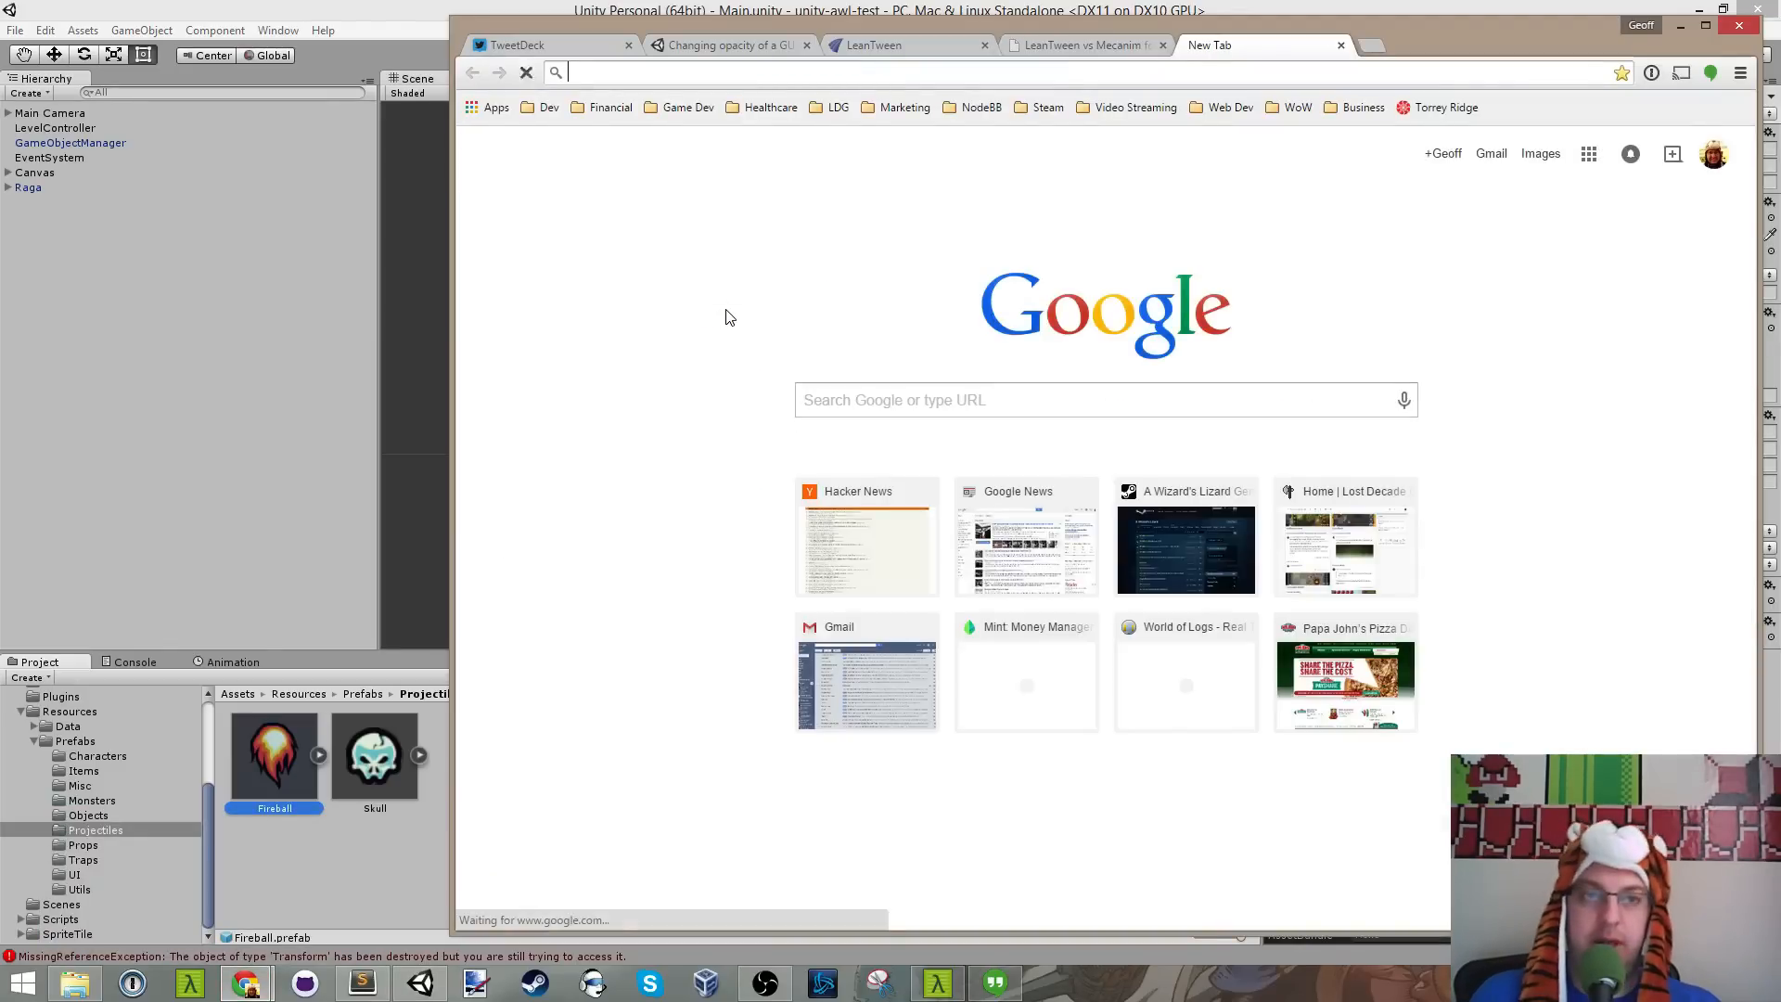
{"action": "type", "text": "unity"}
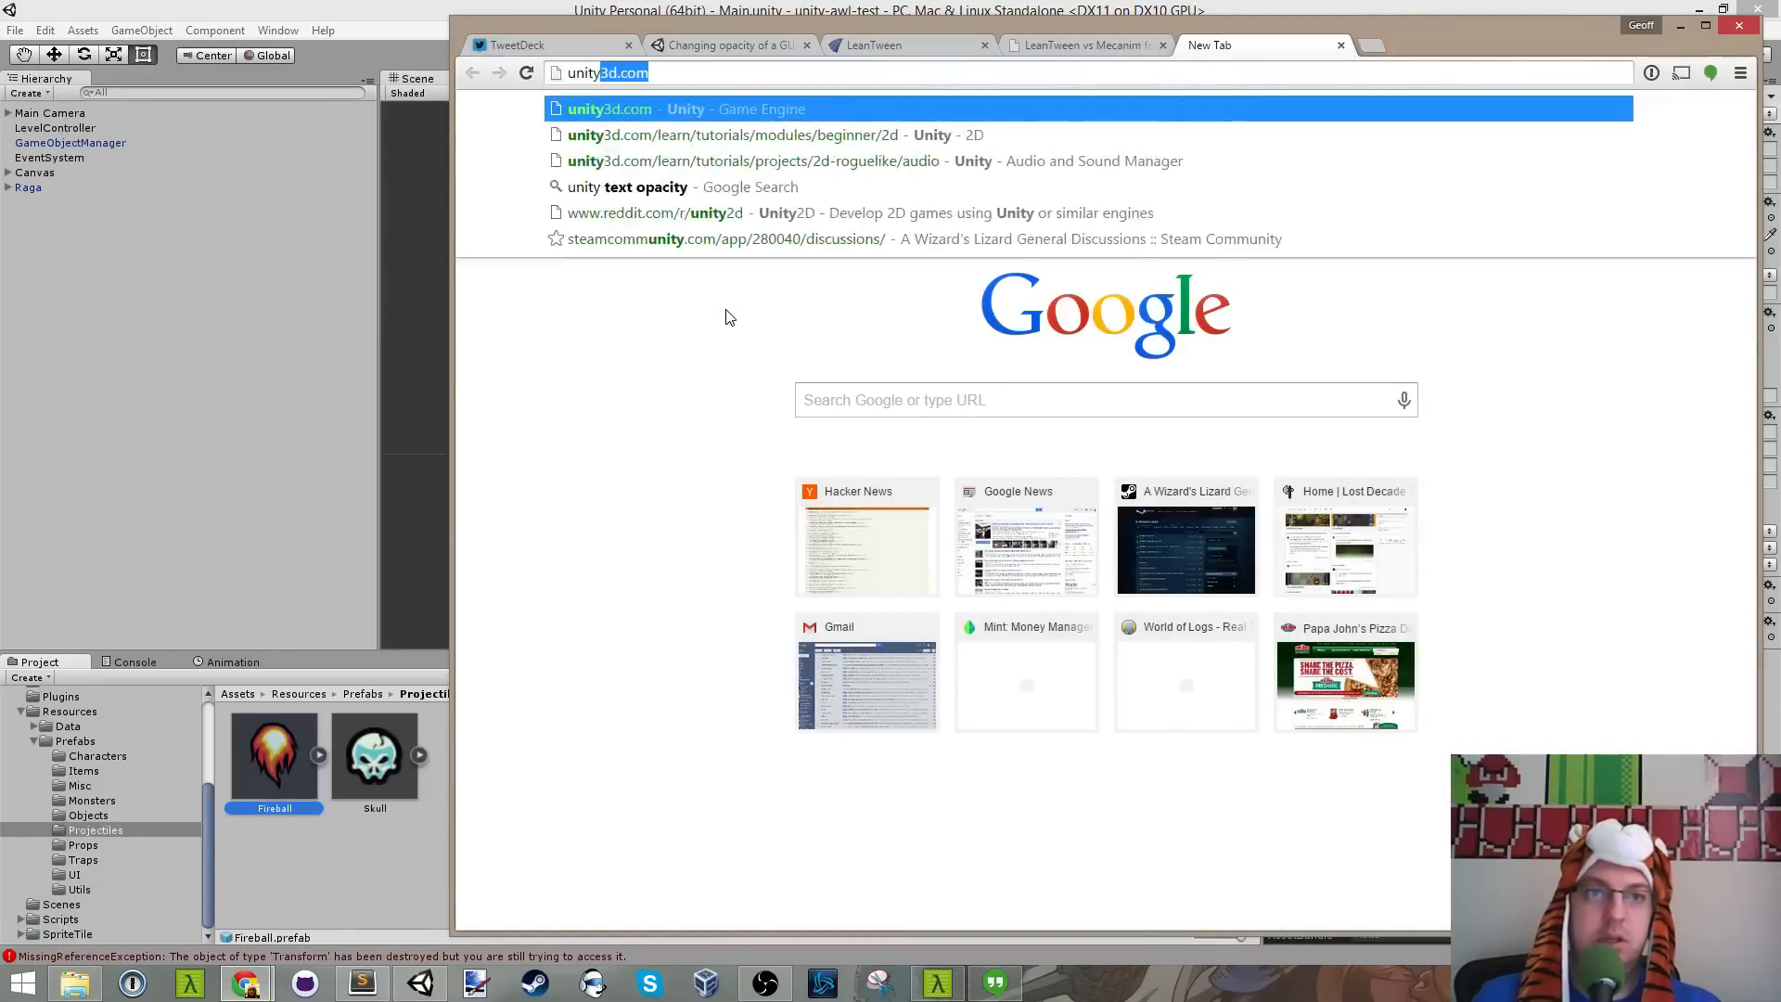
{"action": "type", "text": " kinematic"}
{"action": "key", "text": "Return"}
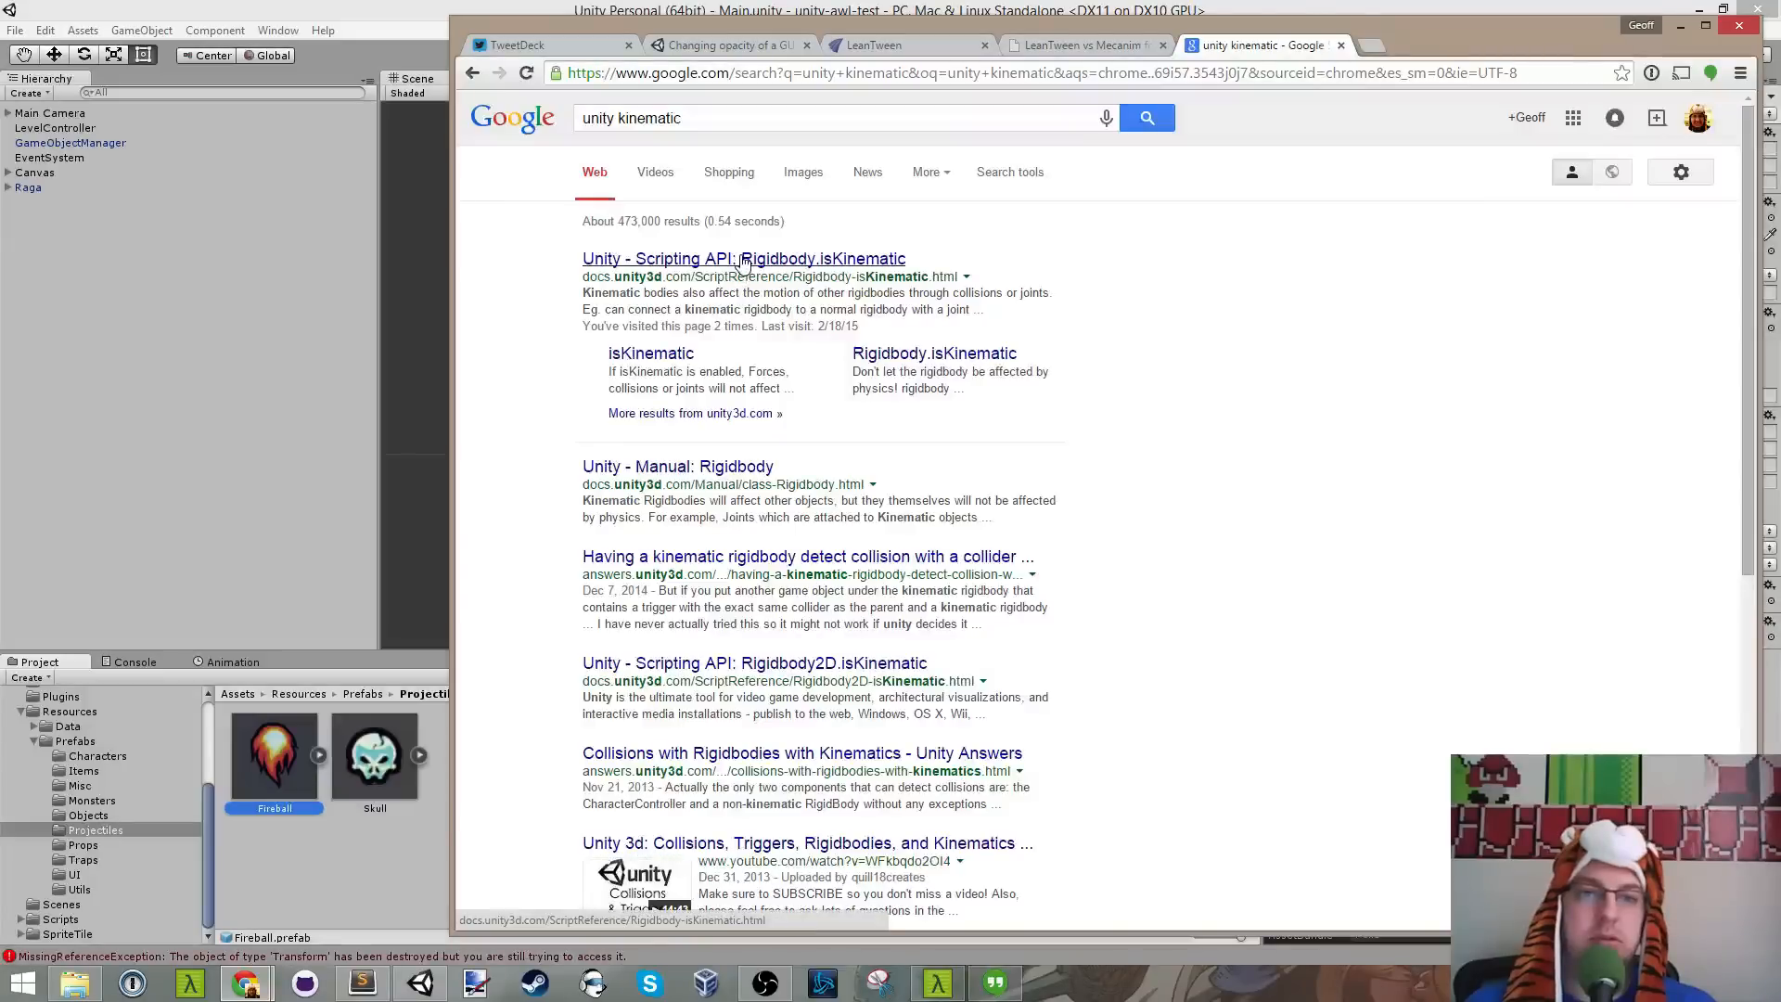
{"action": "left_click", "coordinate": [759, 260]}
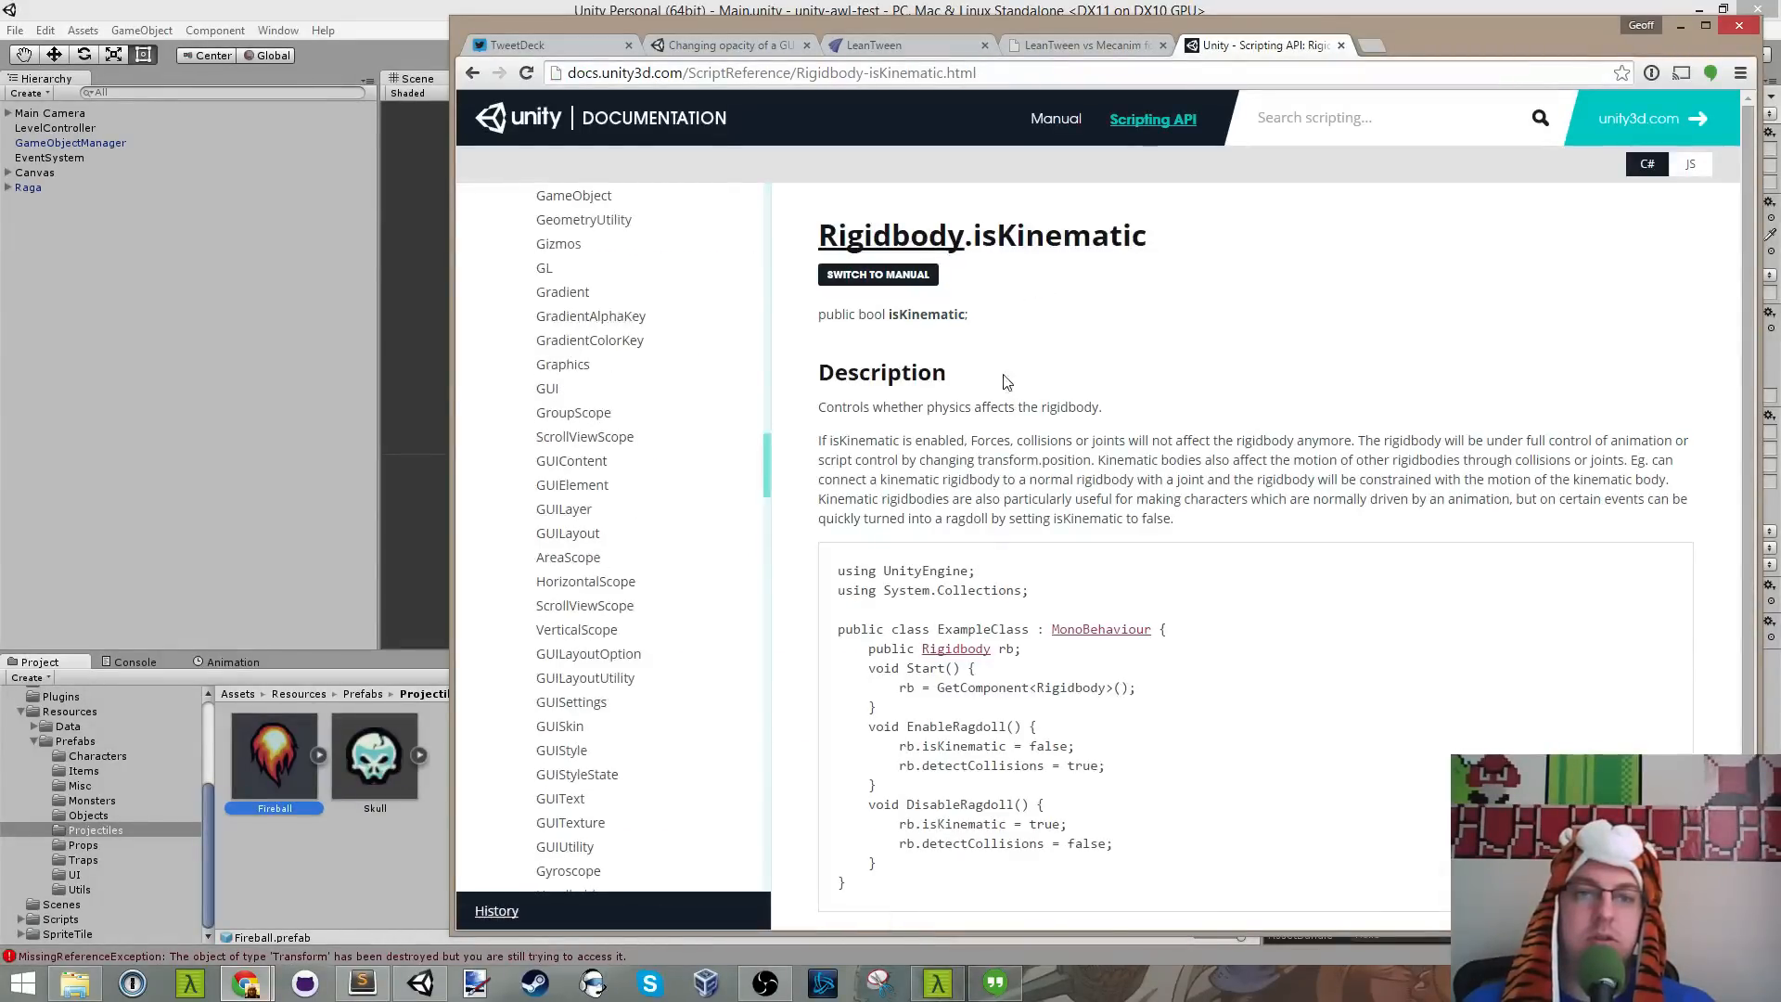
Step: Switch to Sublime Text and insert an empty line above the ZoomDisappear call in Fragile.cs
{"action": "key", "text": "alt+Tab"}
{"action": "key", "text": "Tab"}
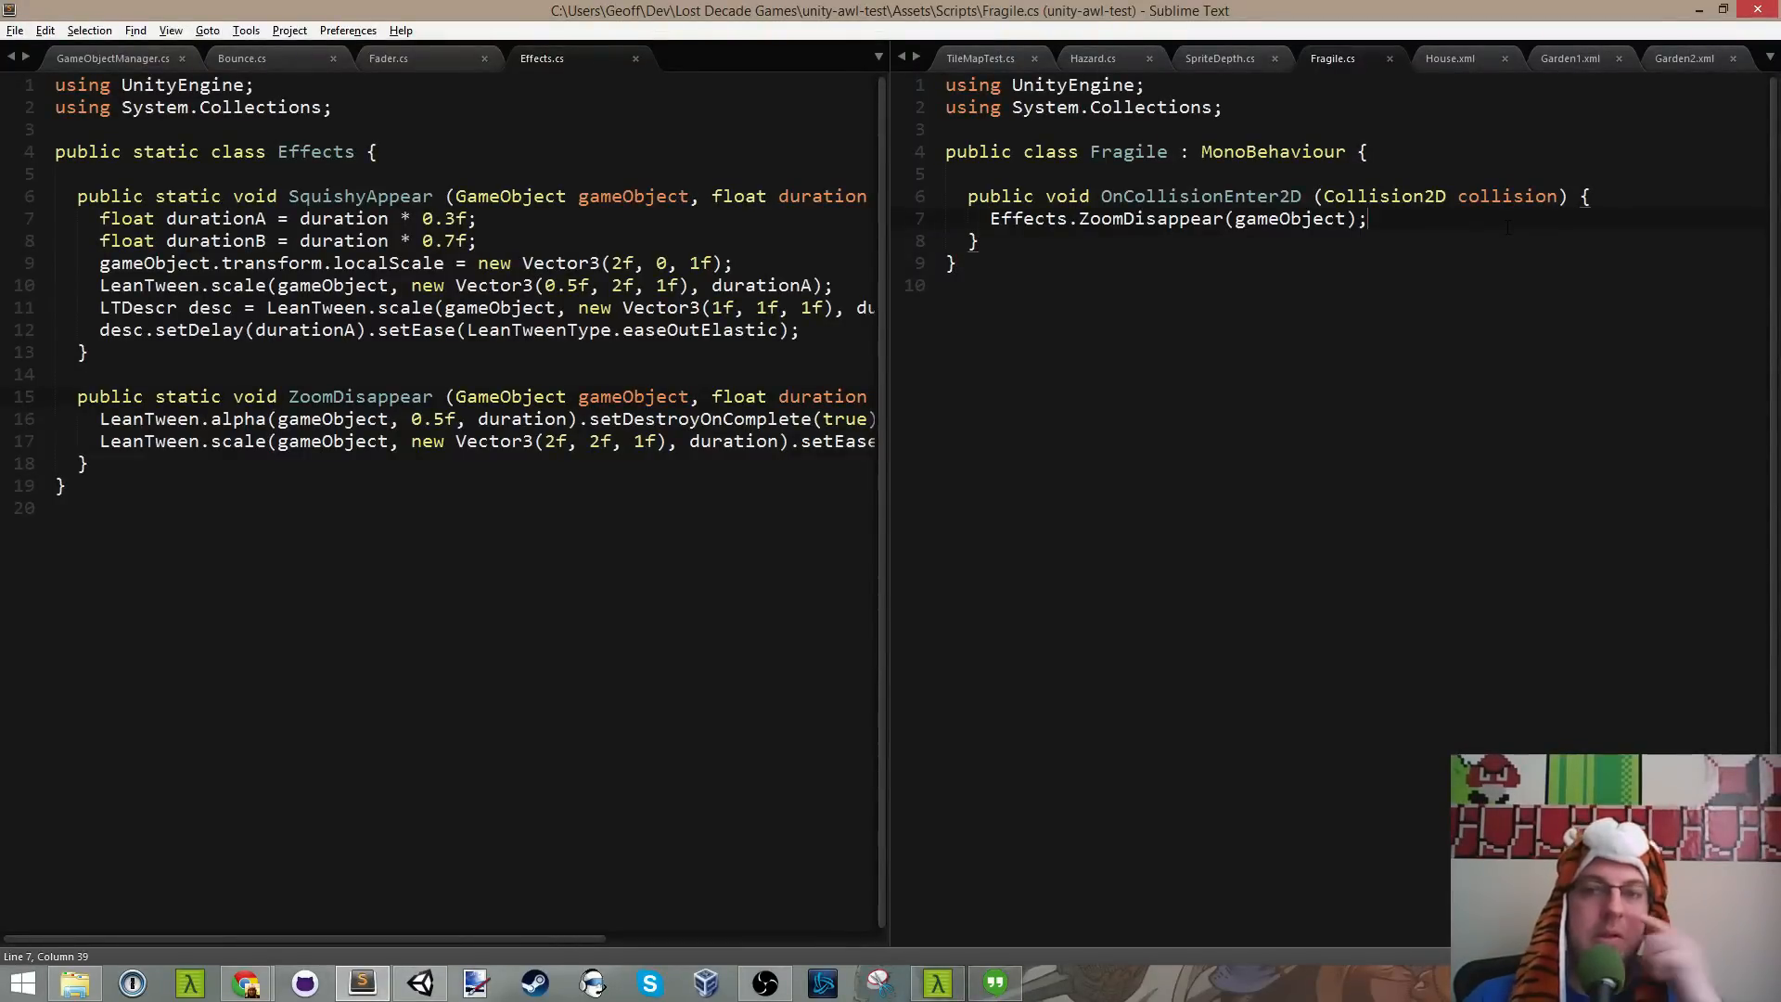
{"action": "key", "text": "Home"}
{"action": "key", "text": "Return"}
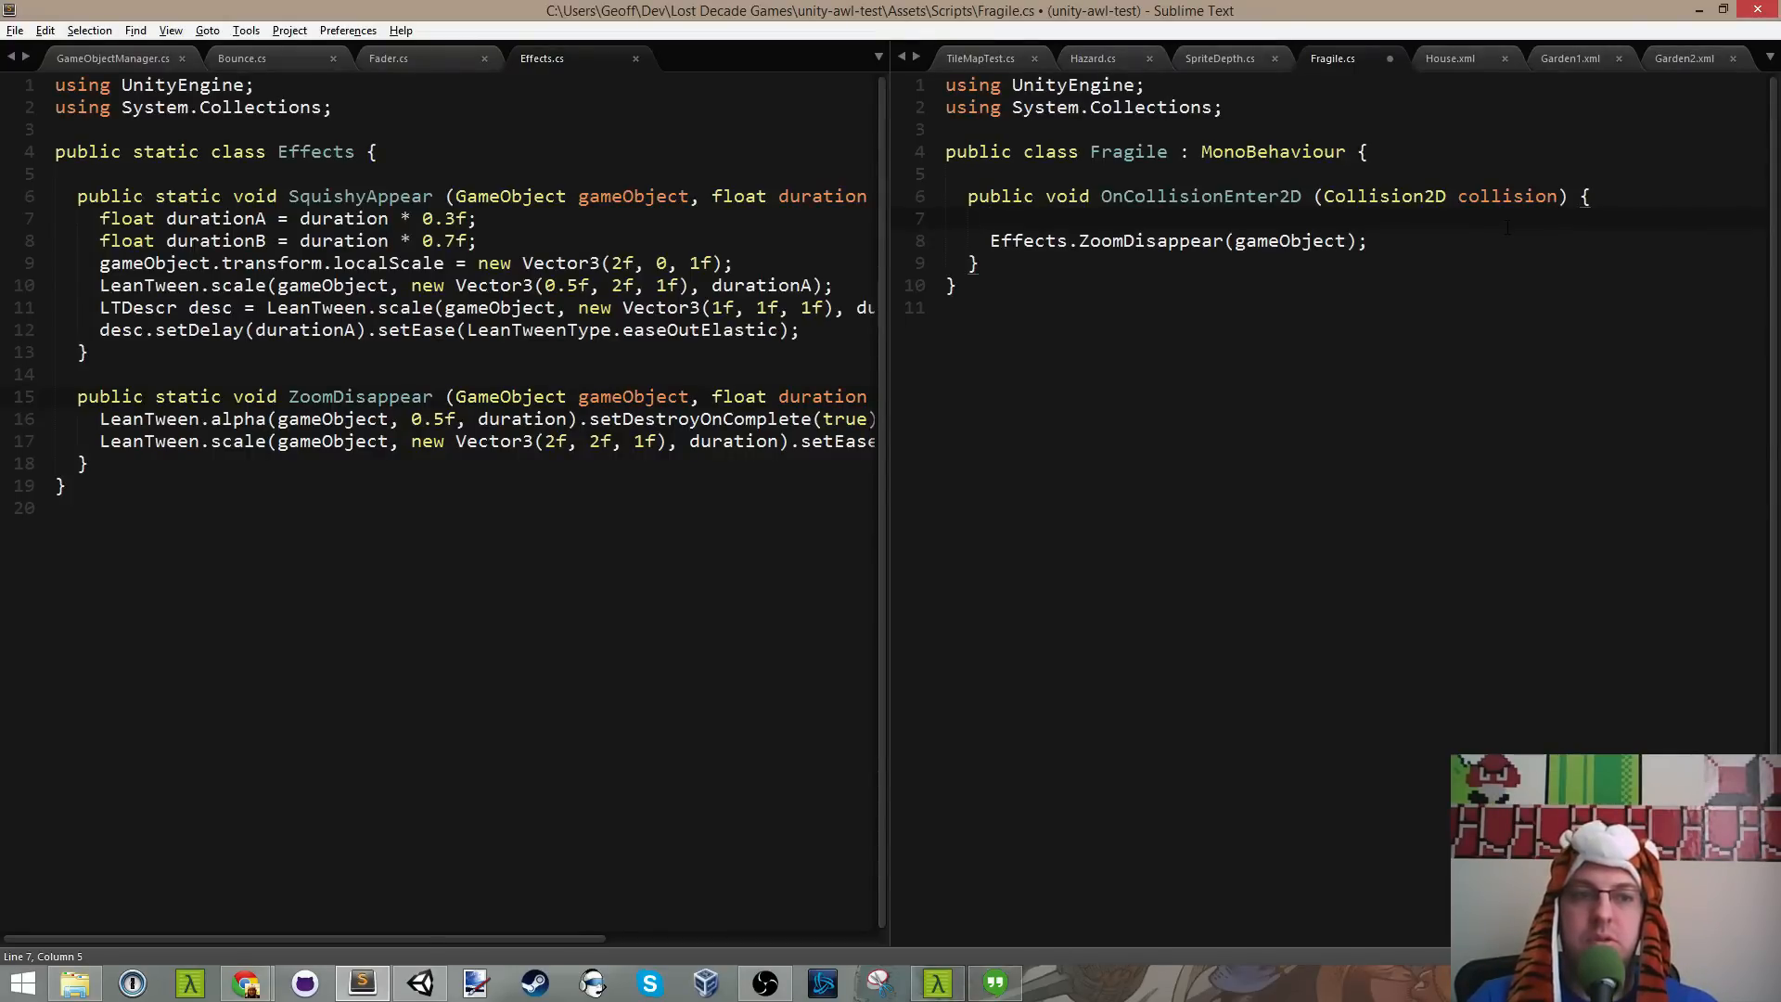
{"action": "type", "text": "boduy"}
{"action": "key", "text": "BackSpace"}
{"action": "key", "text": "BackSpace"}
{"action": "key", "text": "BackSpace"}
{"action": "key", "text": "BackSpace"}
{"action": "key", "text": "BackSpace"}
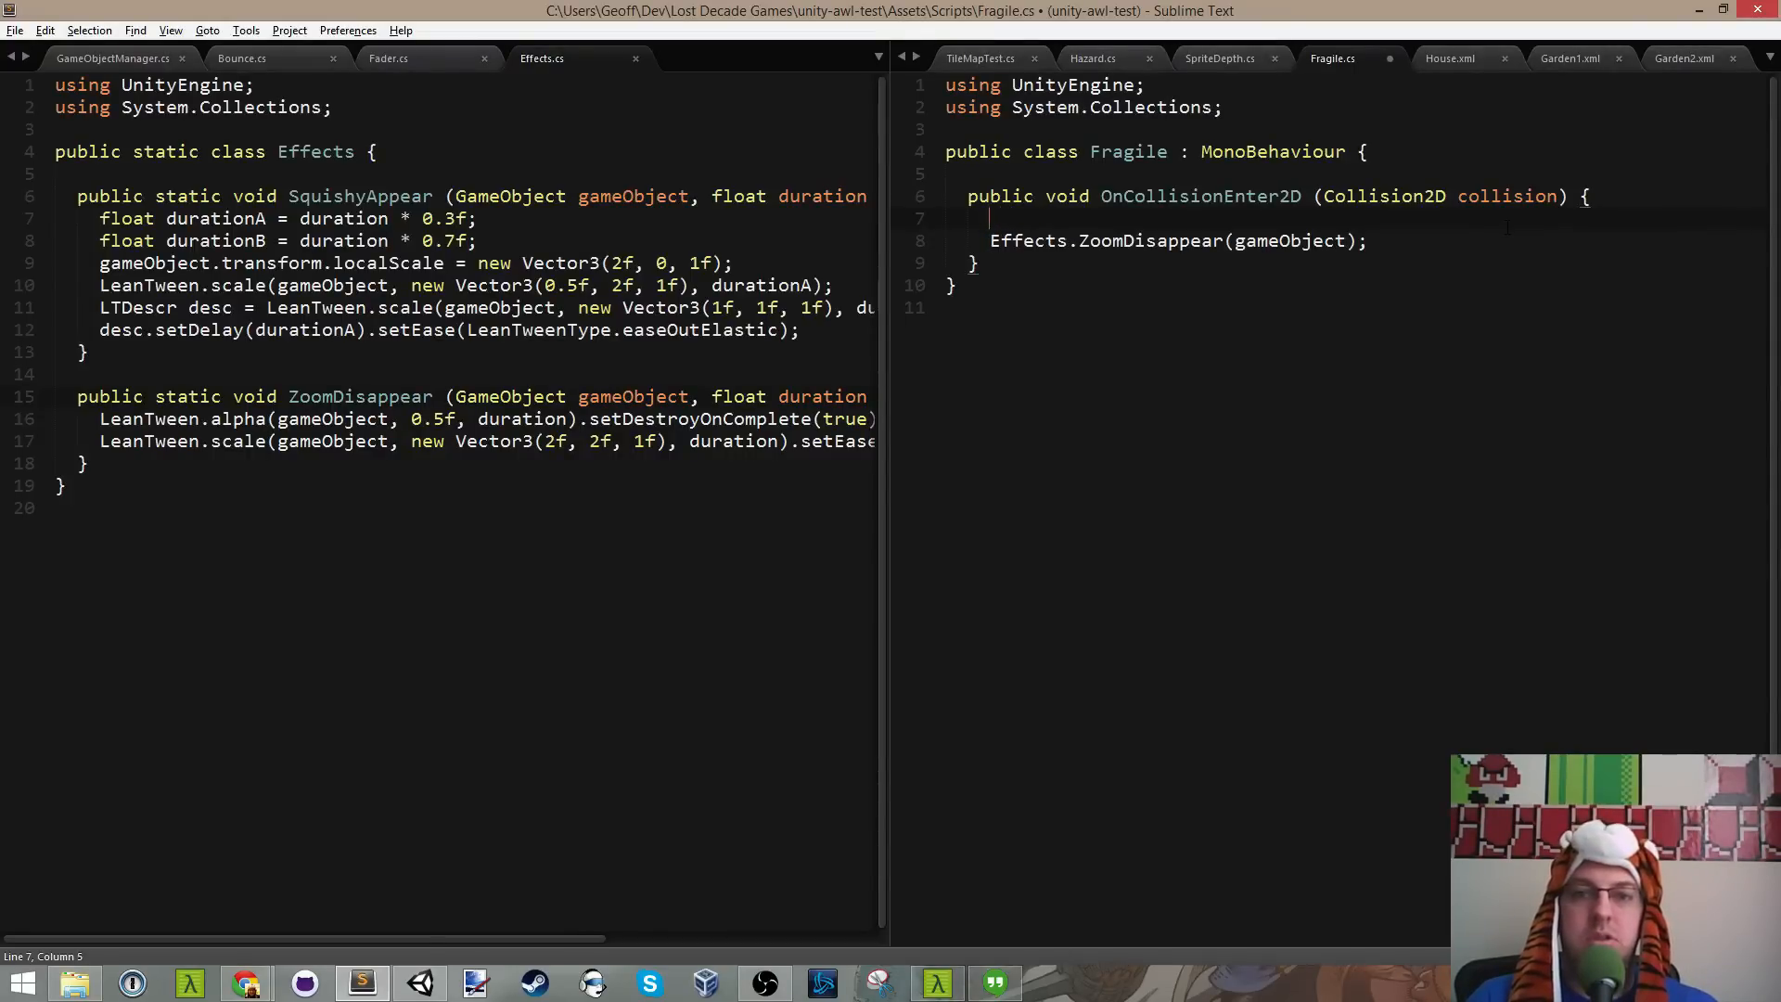
Step: Return to the Unity documentation in Chrome, search it for "rigidbody2d" and open the Rigidbody2D class page
{"action": "key", "text": "alt+Tab"}
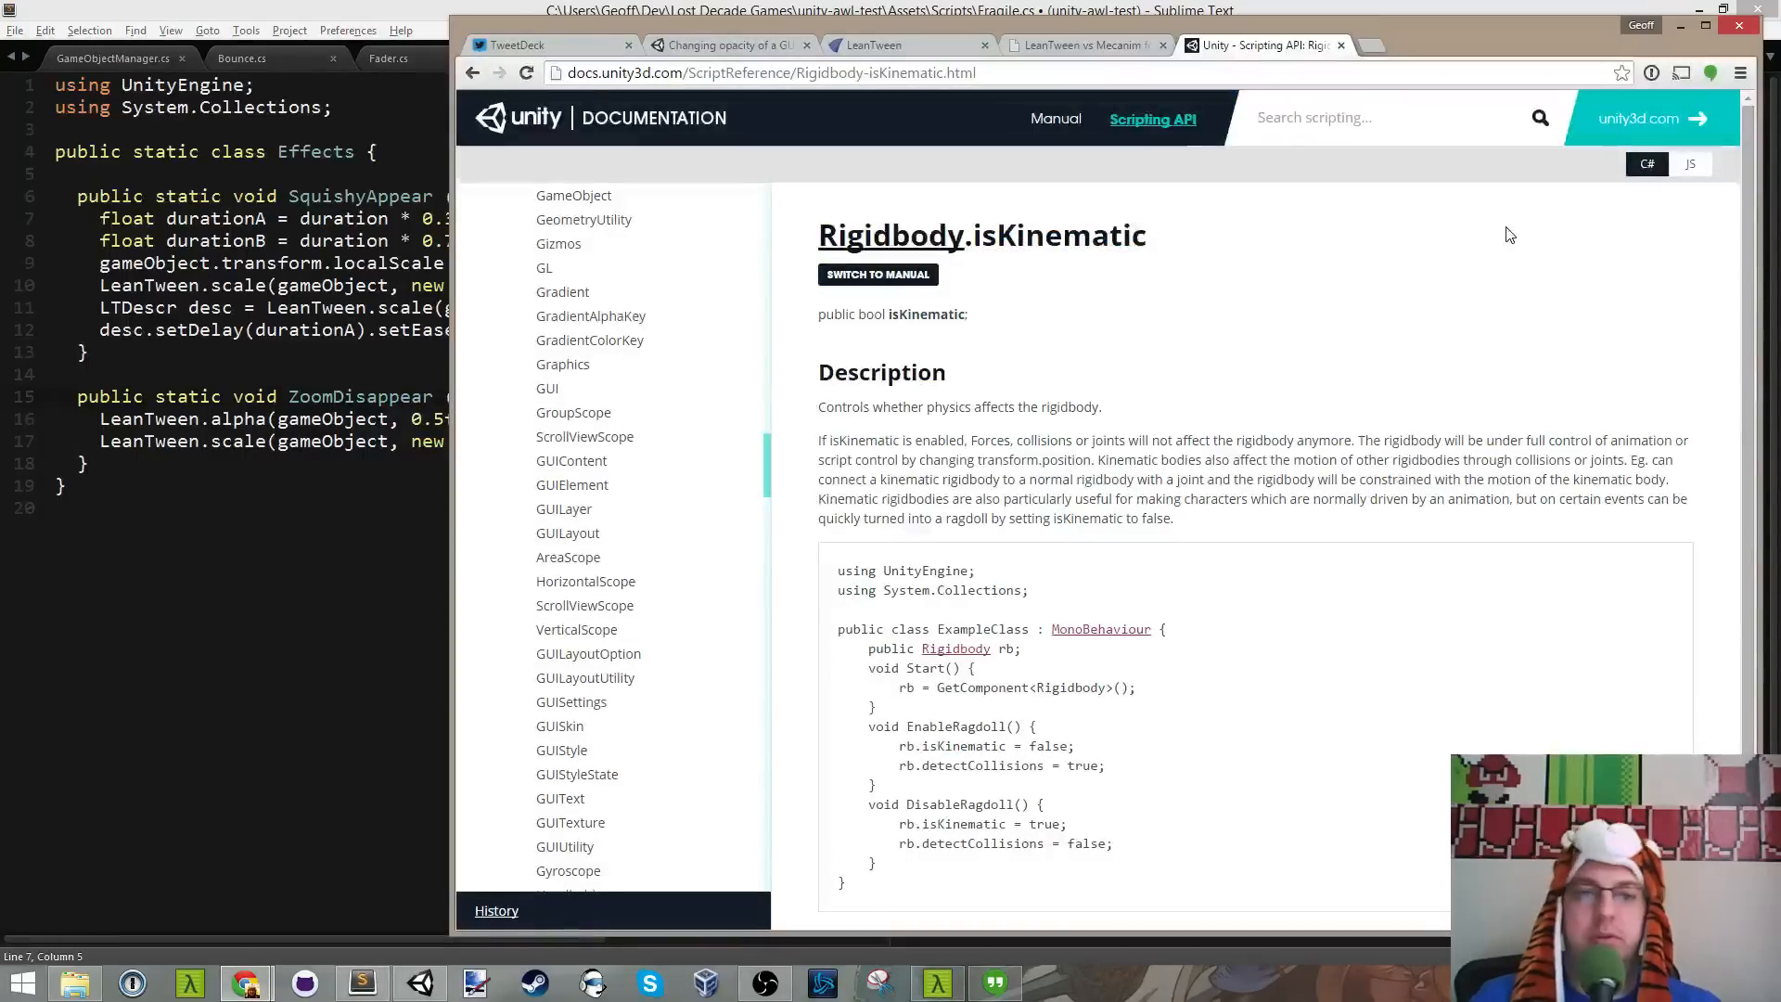
{"action": "scroll", "coordinate": [725, 434], "scroll_direction": "up", "scroll_amount": 15}
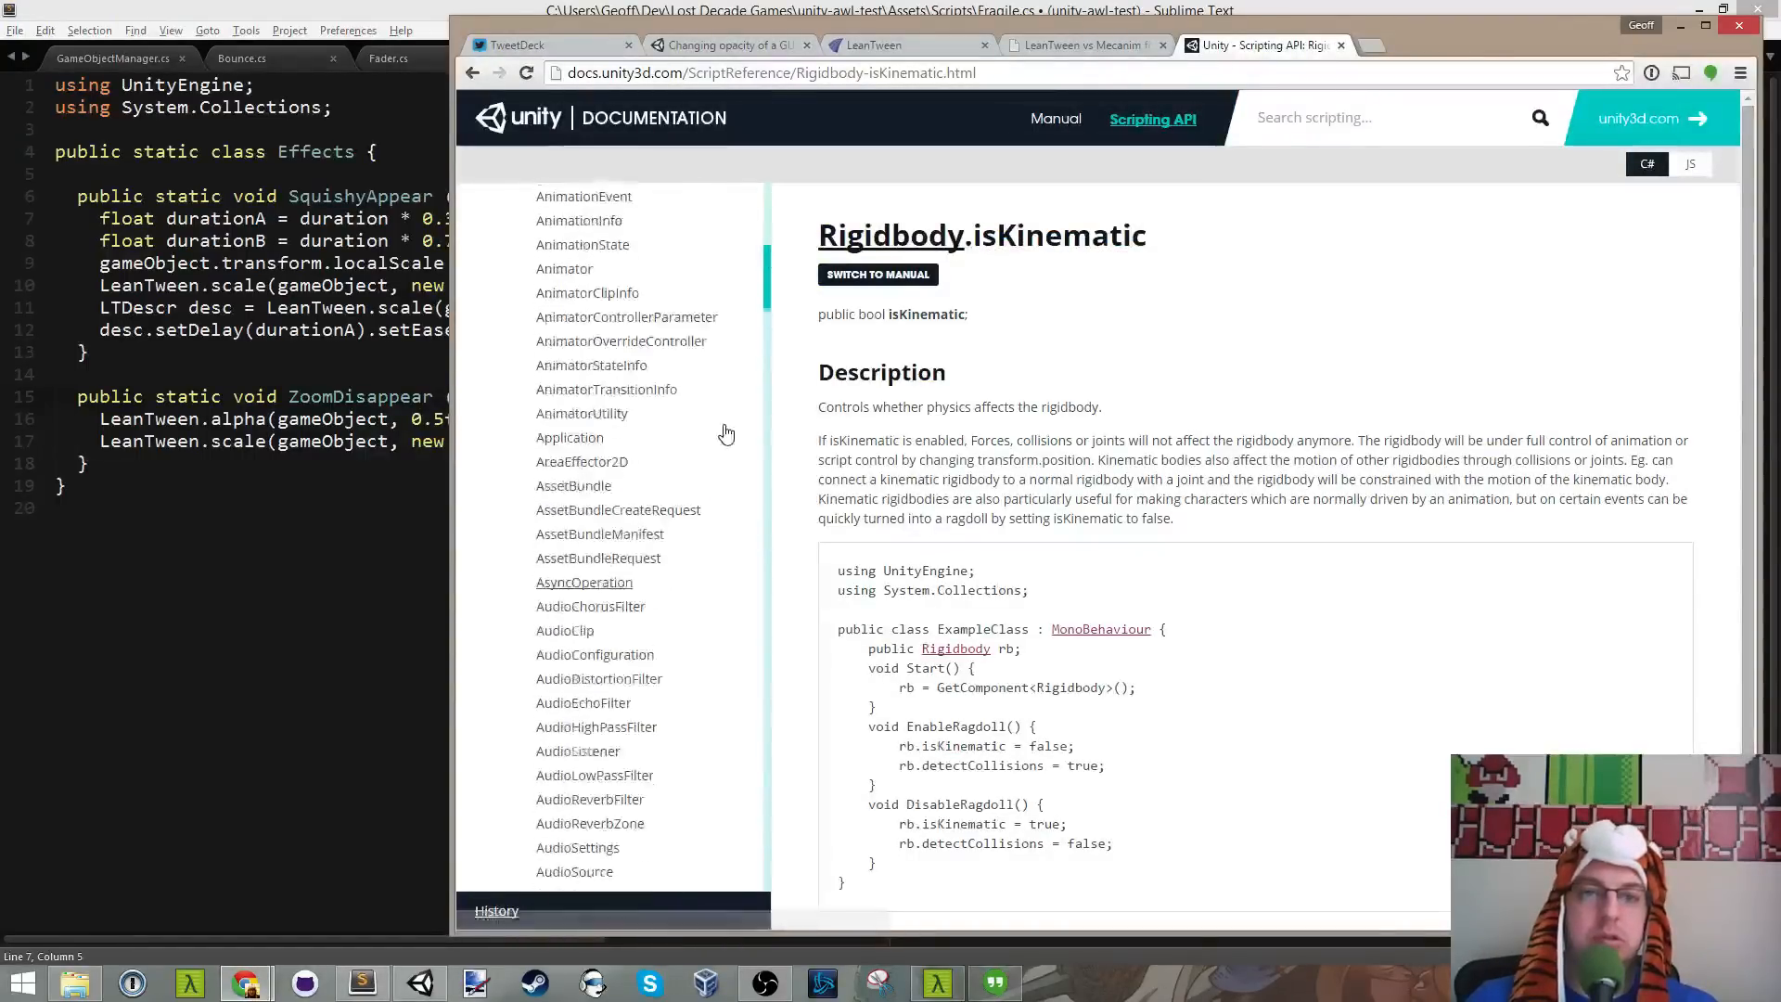
{"action": "left_click", "coordinate": [1267, 115]}
{"action": "type", "text": "rigidbody2d"}
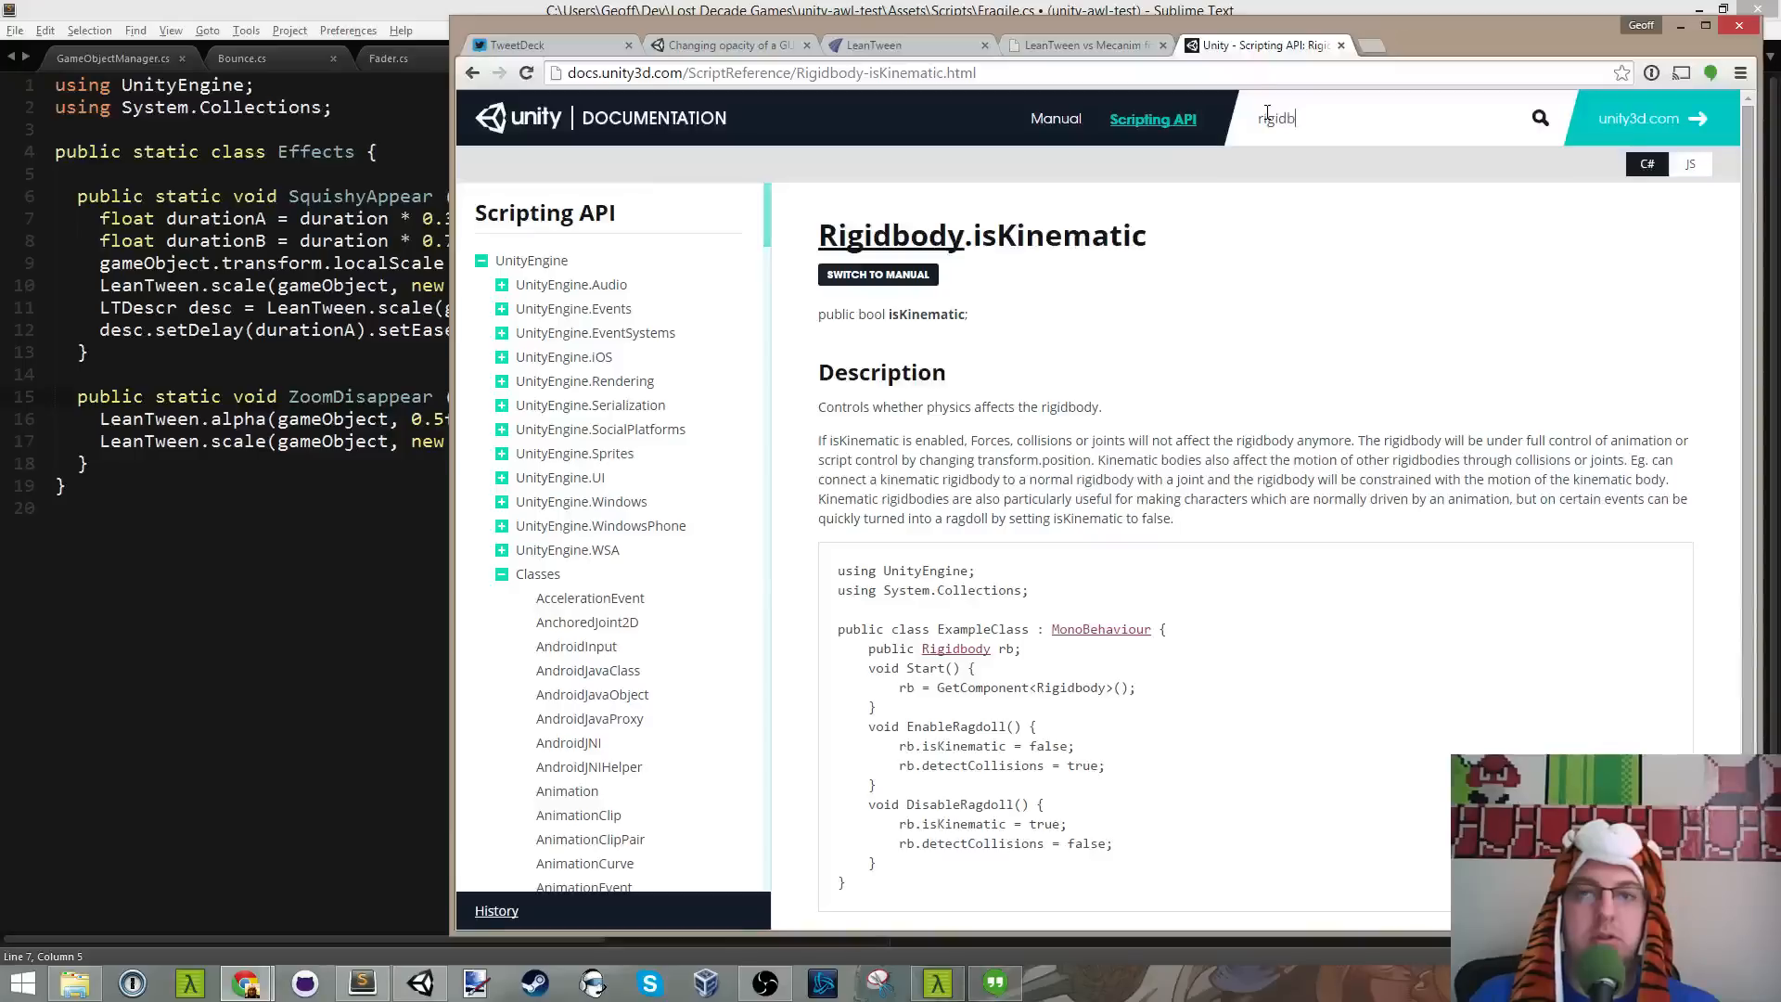
{"action": "key", "text": "Return"}
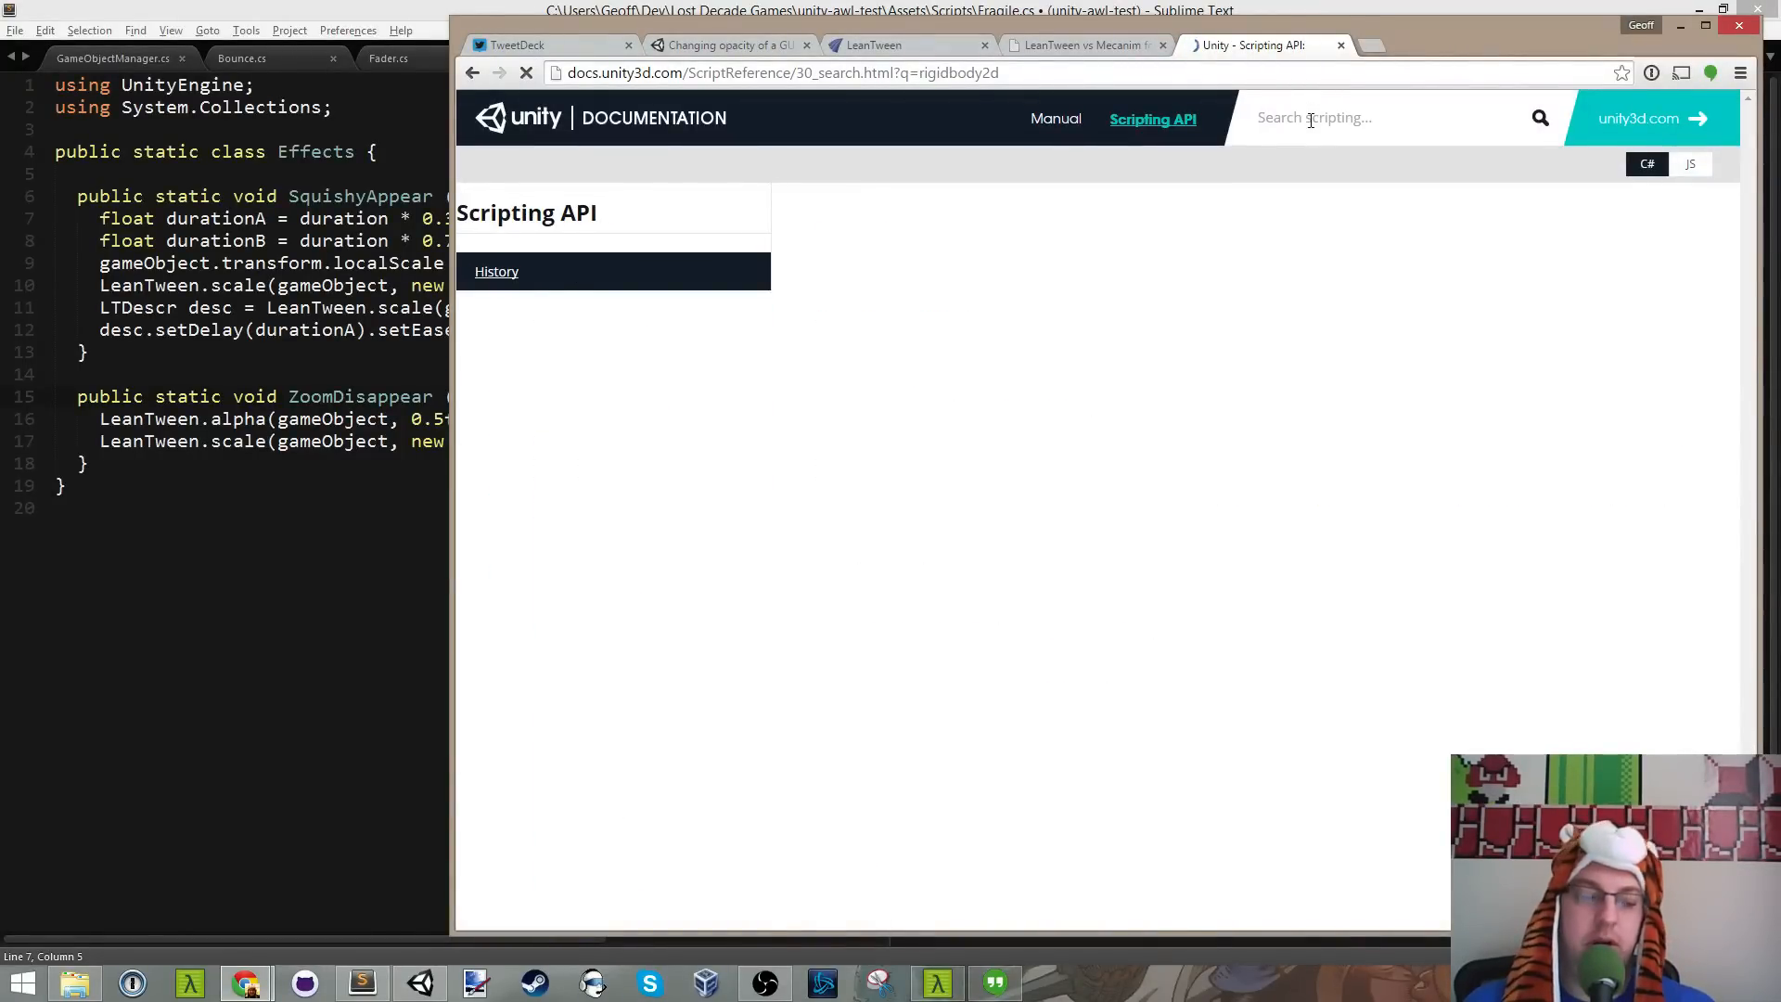
{"action": "left_click", "coordinate": [862, 280]}
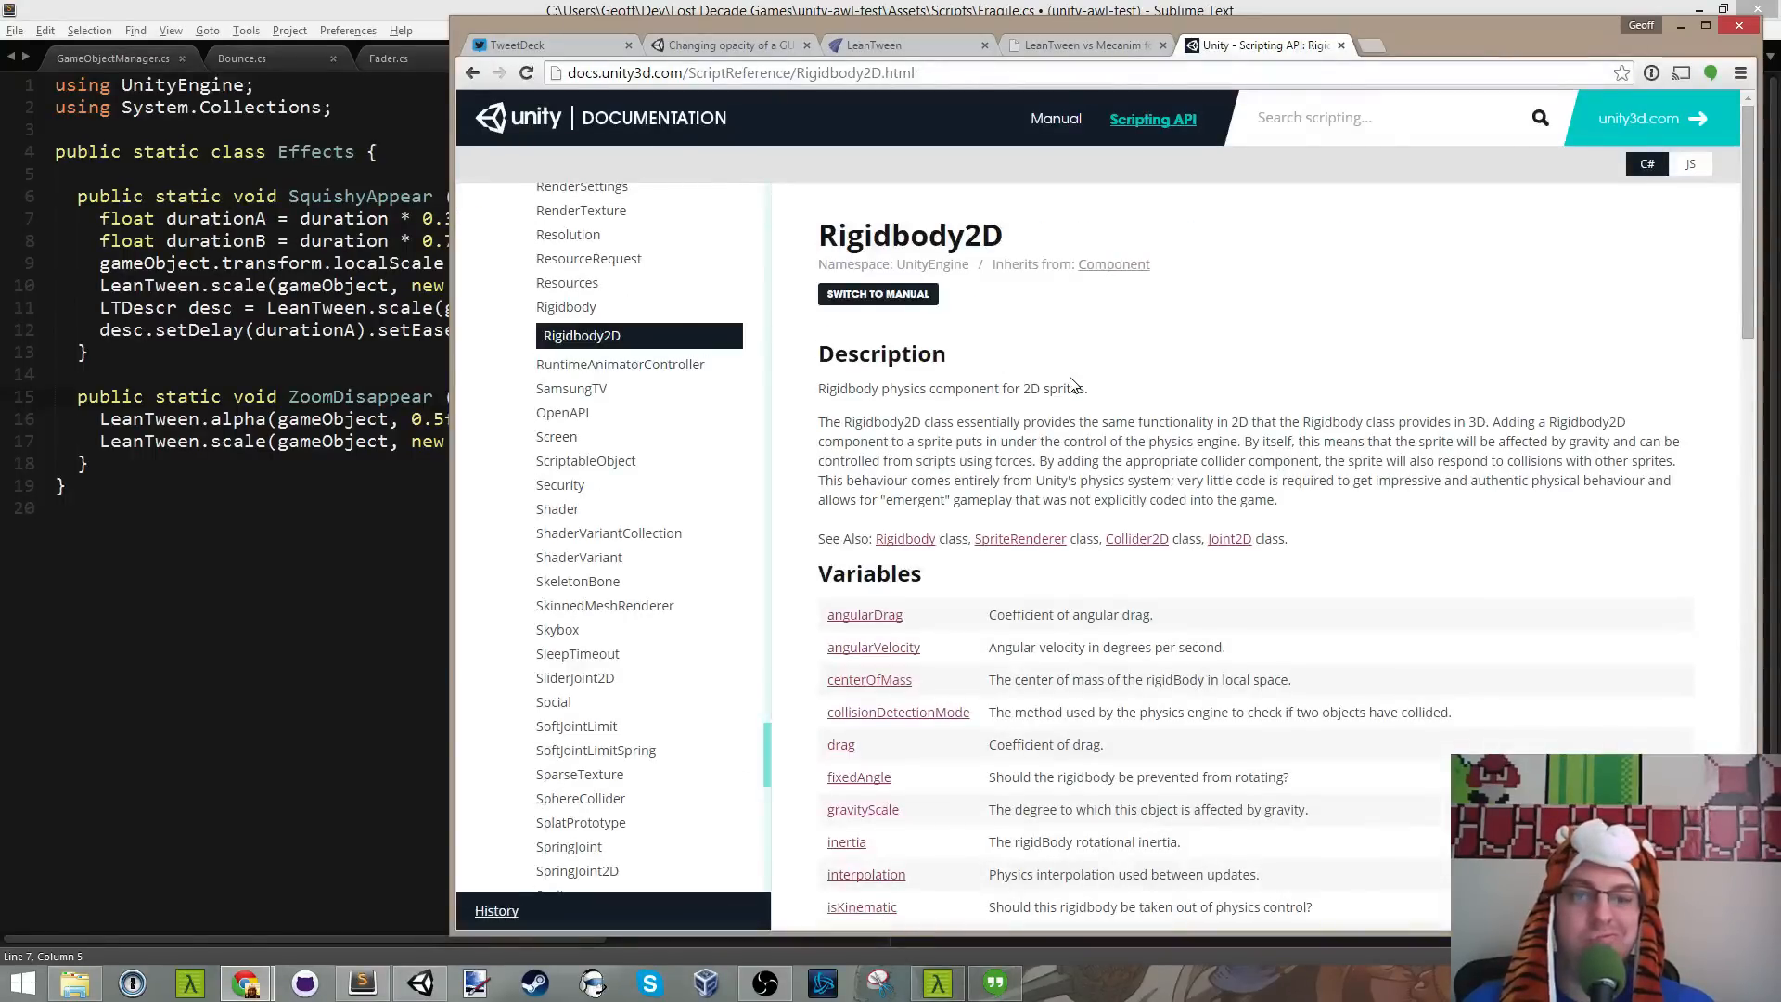
Step: Look through the Rigidbody2D variables and functions, then open the related Rigidbody class page
{"action": "scroll", "coordinate": [1053, 371], "scroll_direction": "down", "scroll_amount": 15}
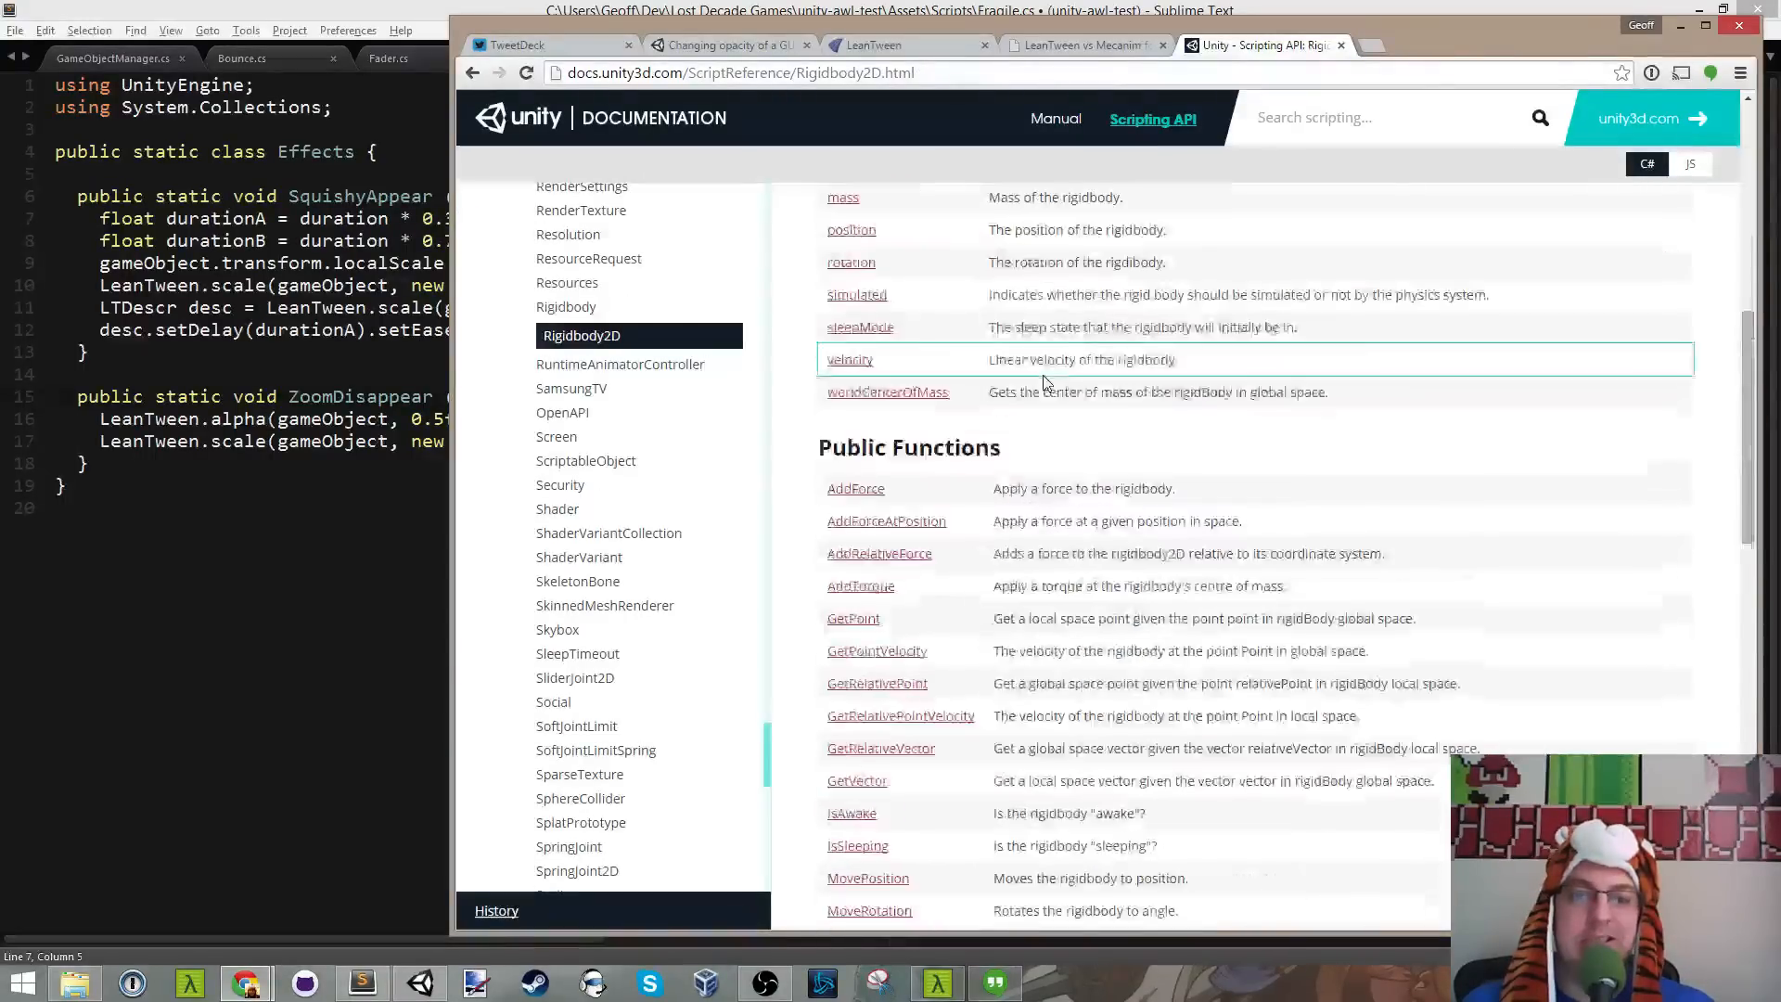
{"action": "scroll", "coordinate": [1046, 376], "scroll_direction": "up", "scroll_amount": 15}
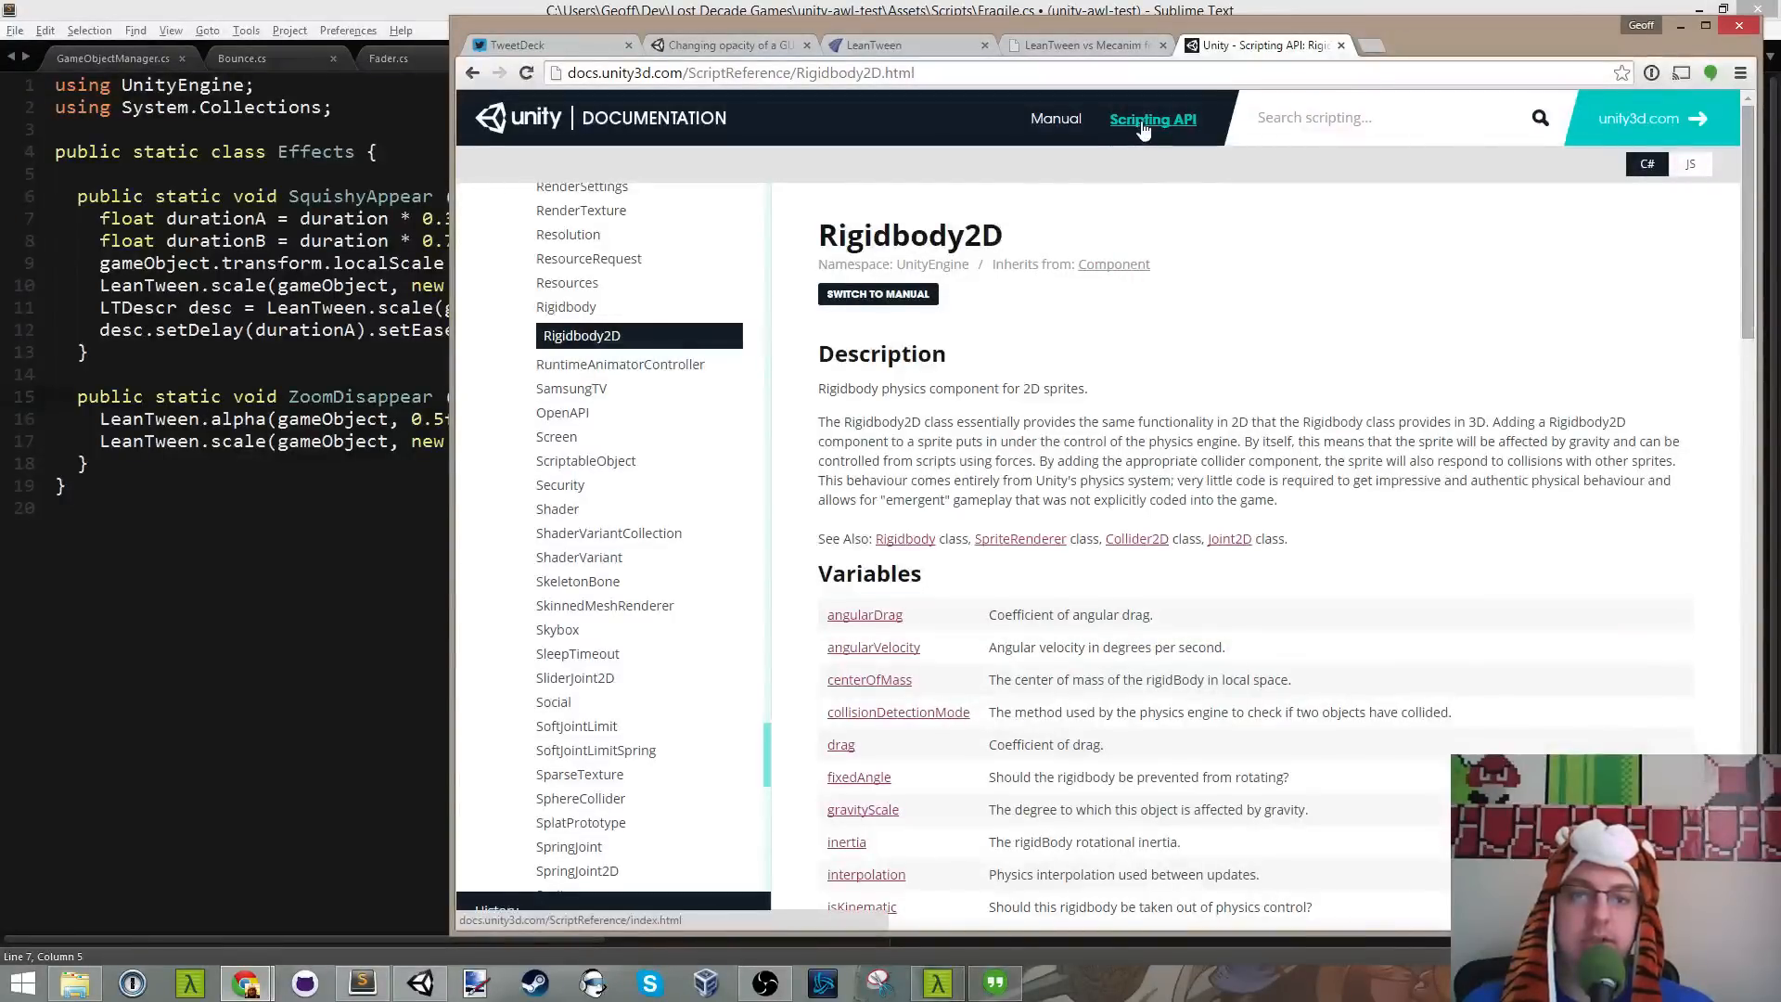
{"action": "left_click", "coordinate": [910, 542]}
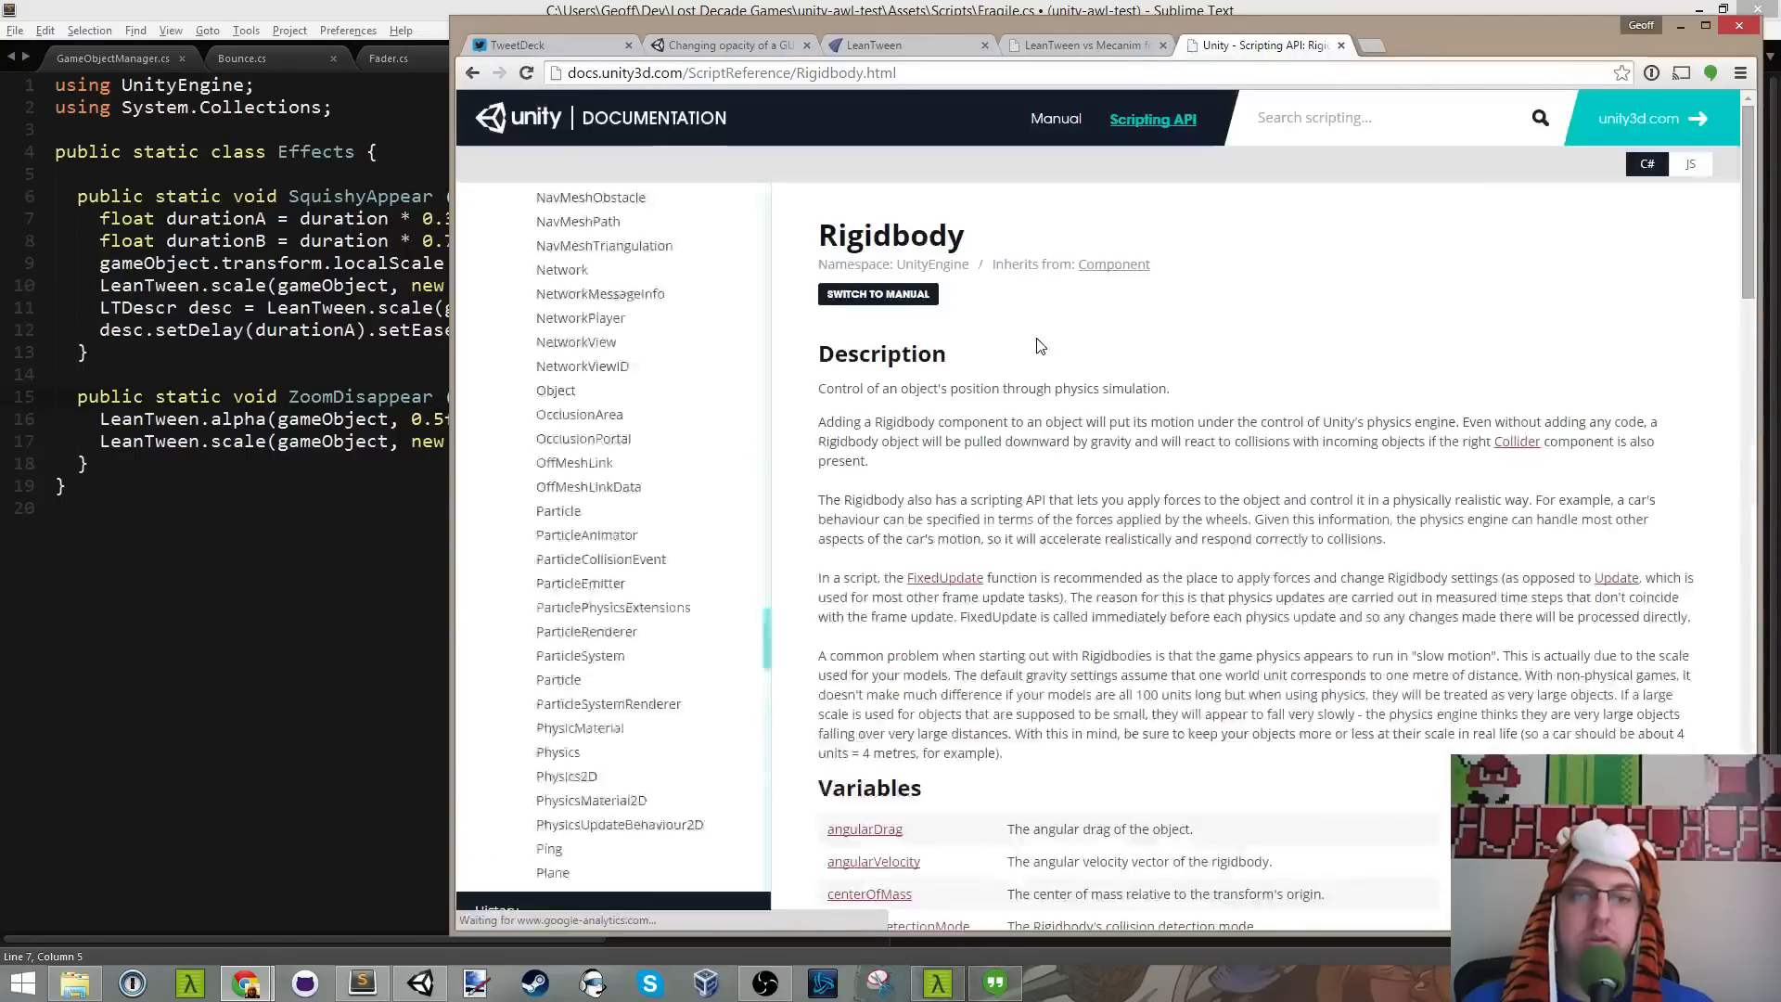
Step: Add "rigidbody.isKinematic = true;" above the ZoomDisappear call in Fragile.cs in Sublime Text, save the script and return to Unity
{"action": "key", "text": "alt+Tab"}
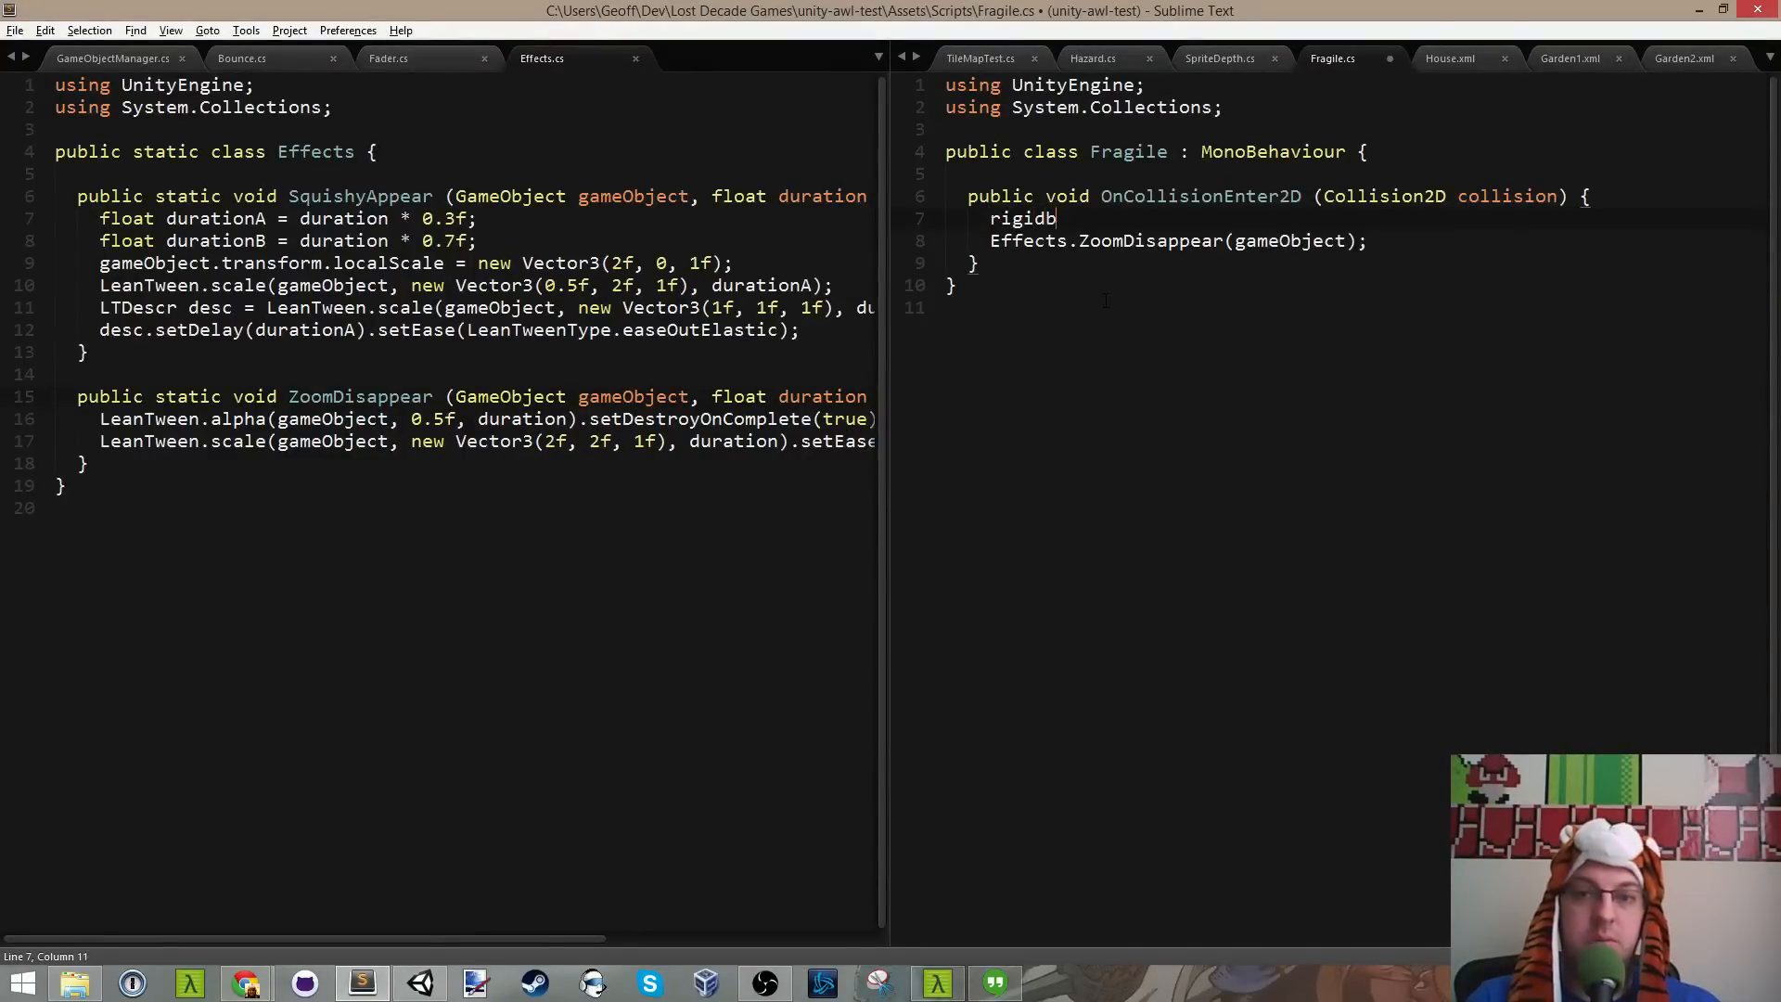
{"action": "type", "text": "ody.isK"}
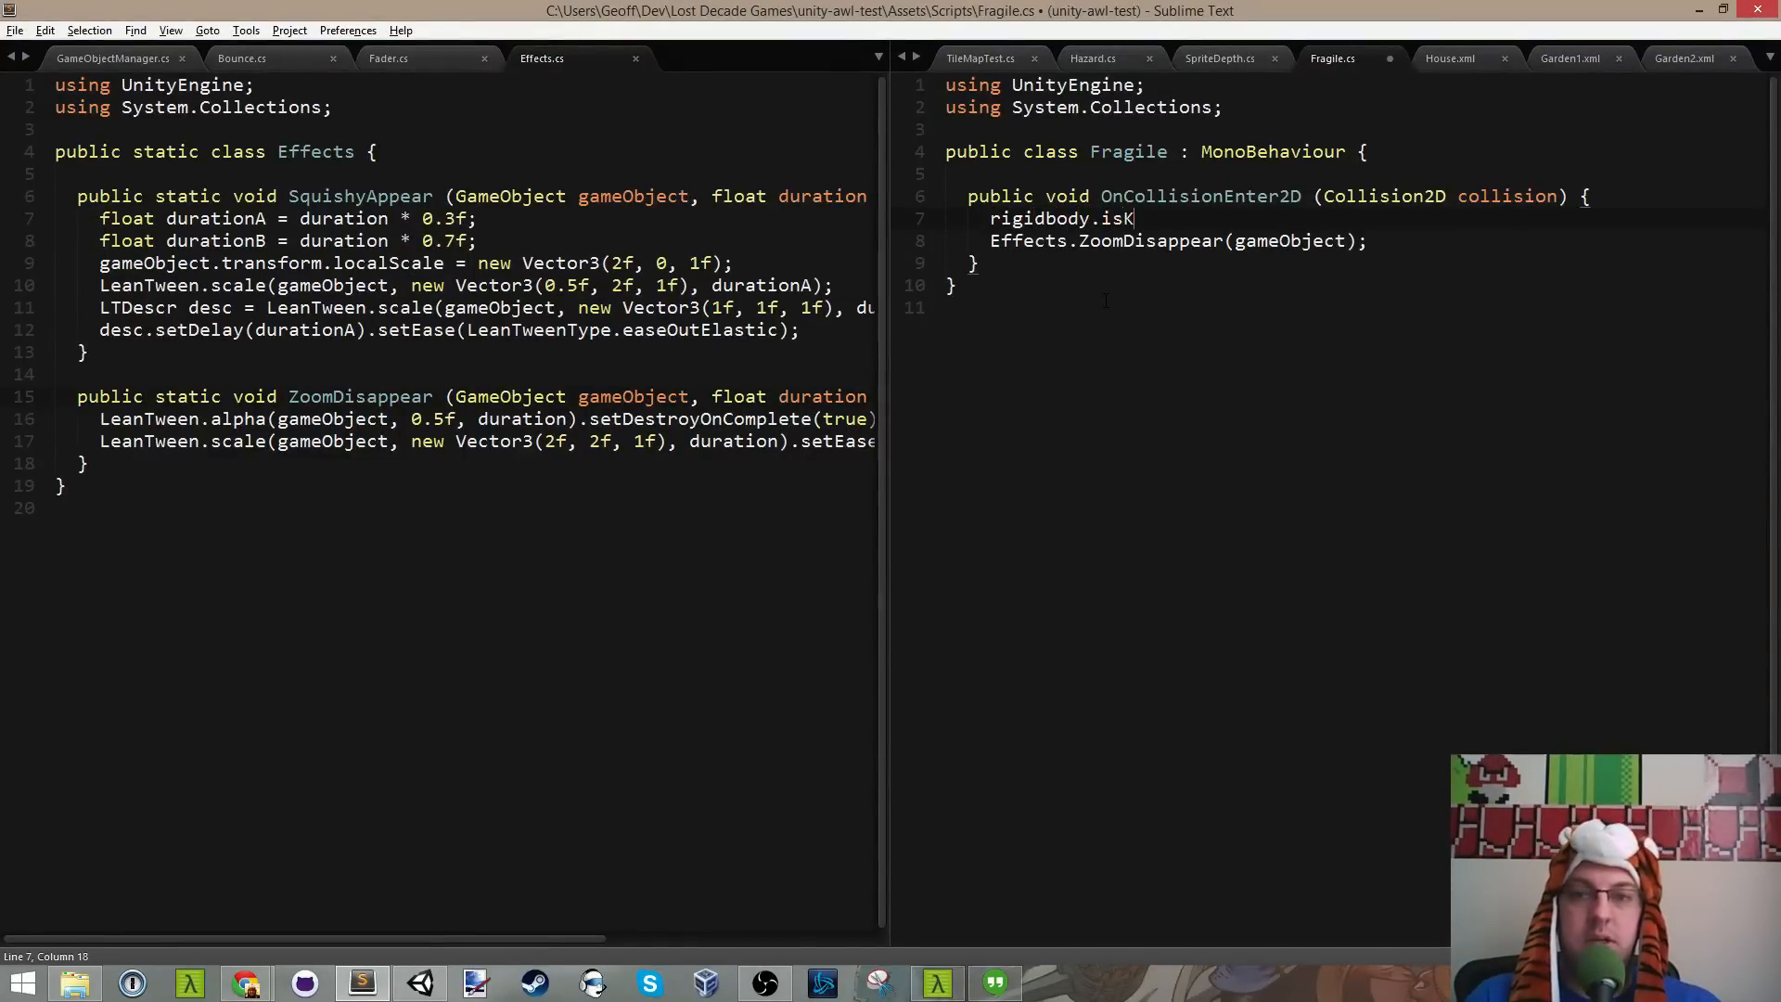
{"action": "type", "text": "inematic"}
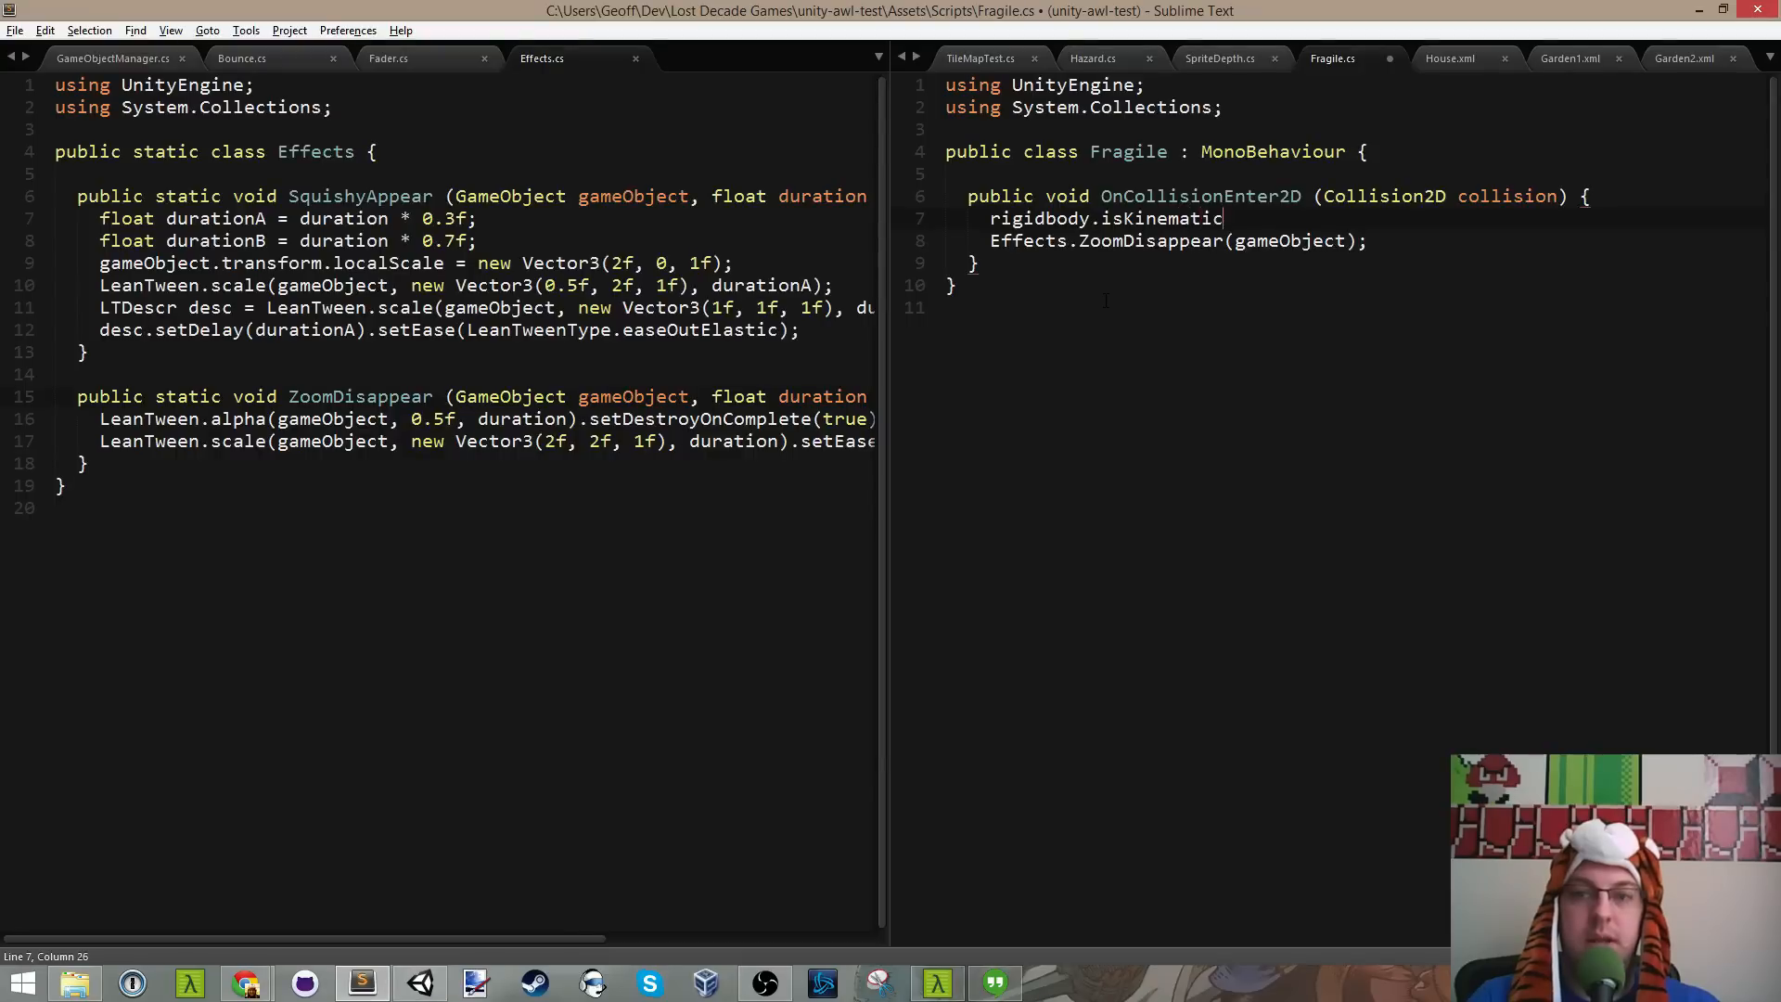
{"action": "type", "text": " = tur"}
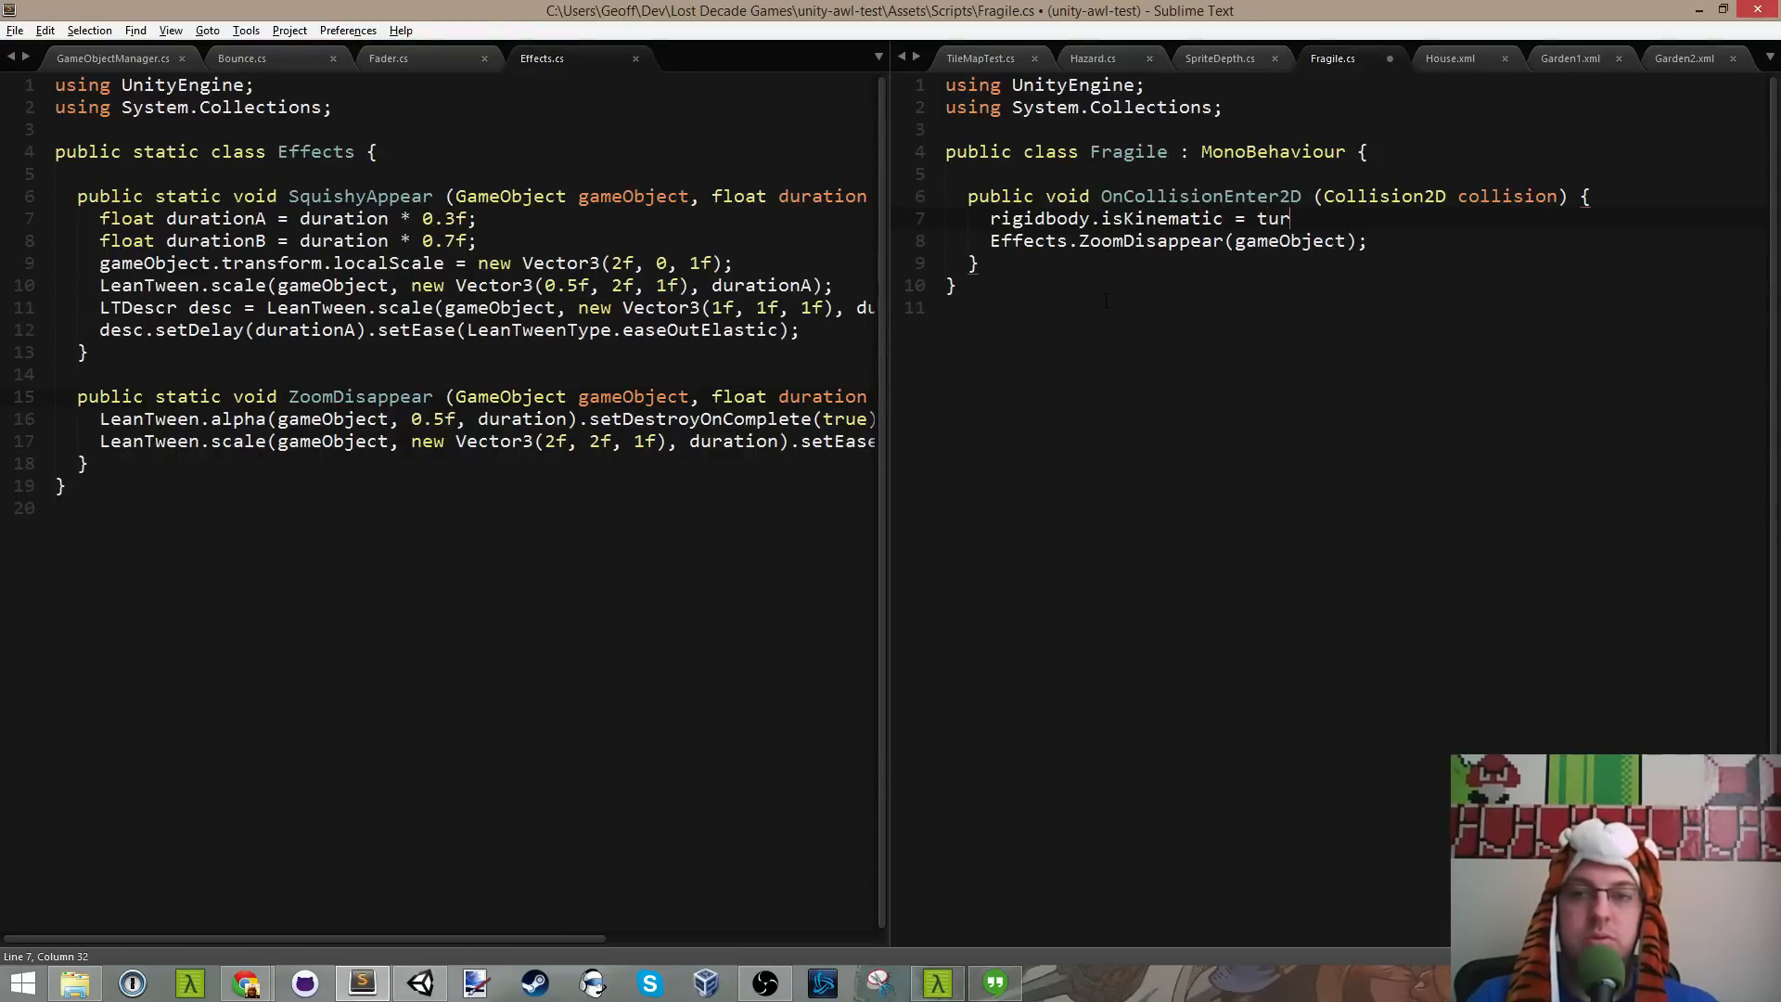
{"action": "key", "text": "BackSpace"}
{"action": "key", "text": "BackSpace"}
{"action": "type", "text": "rue;"}
{"action": "key", "text": "ctrl+s"}
{"action": "key", "text": "alt+Tab"}
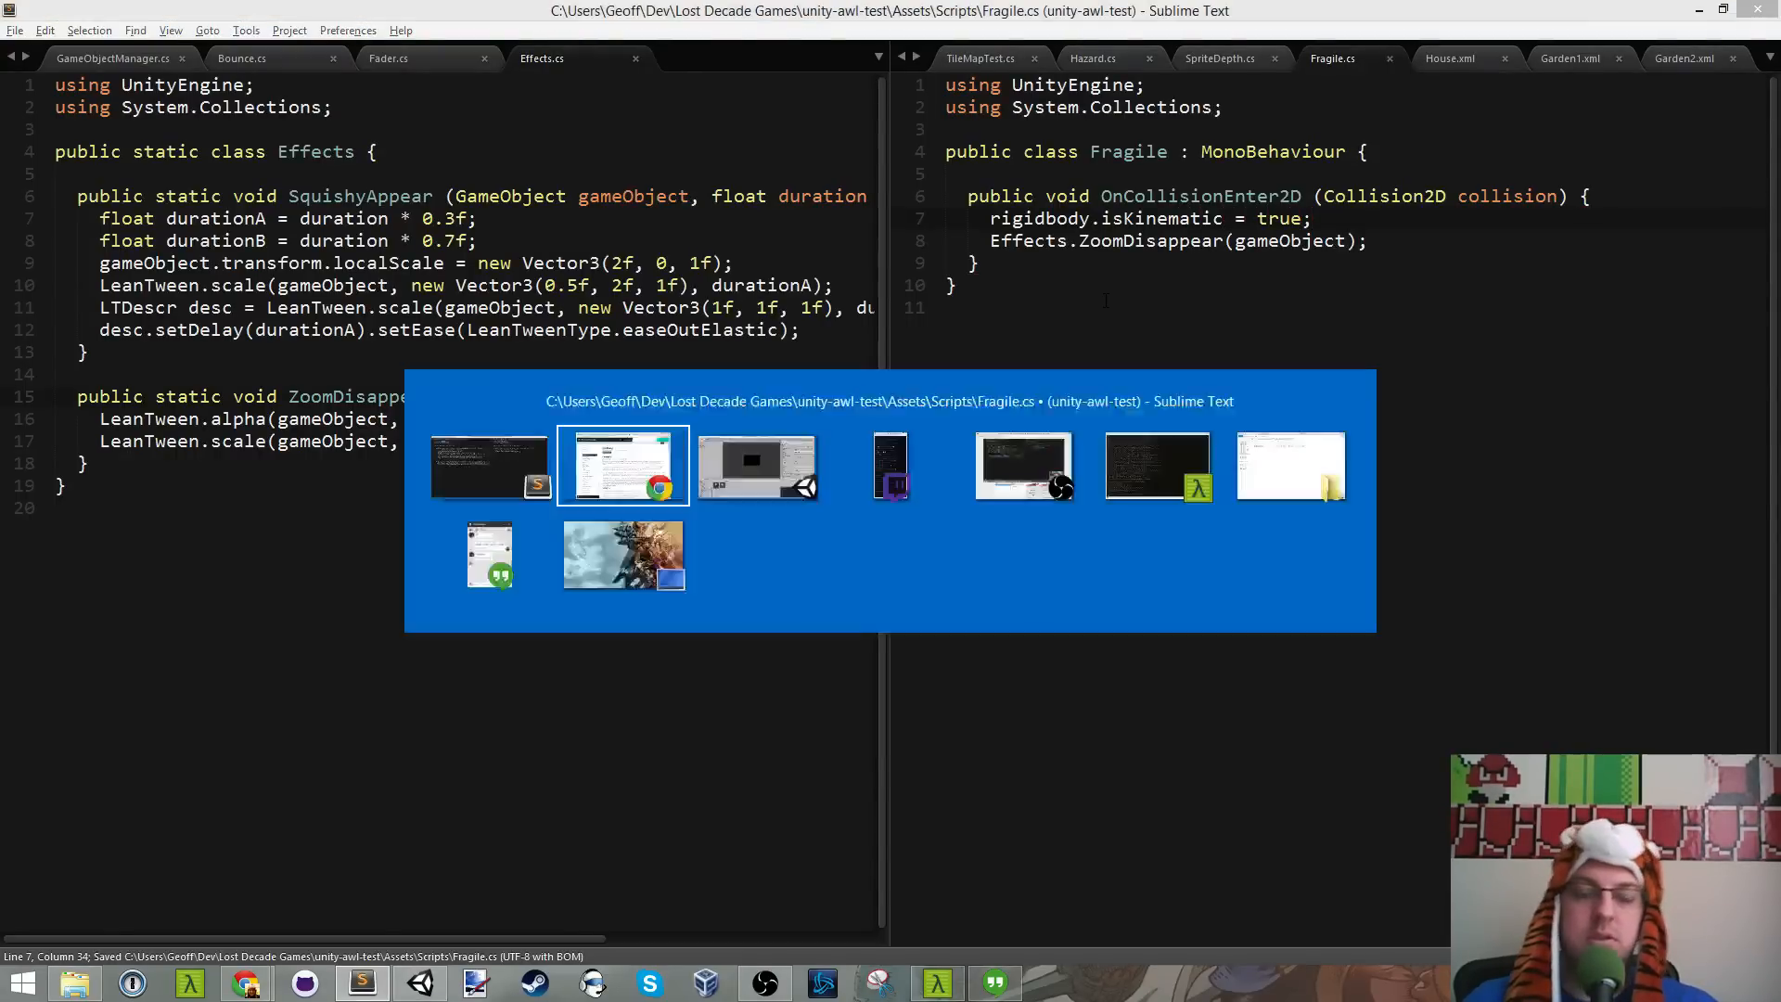
{"action": "key", "text": "alt+Tab"}
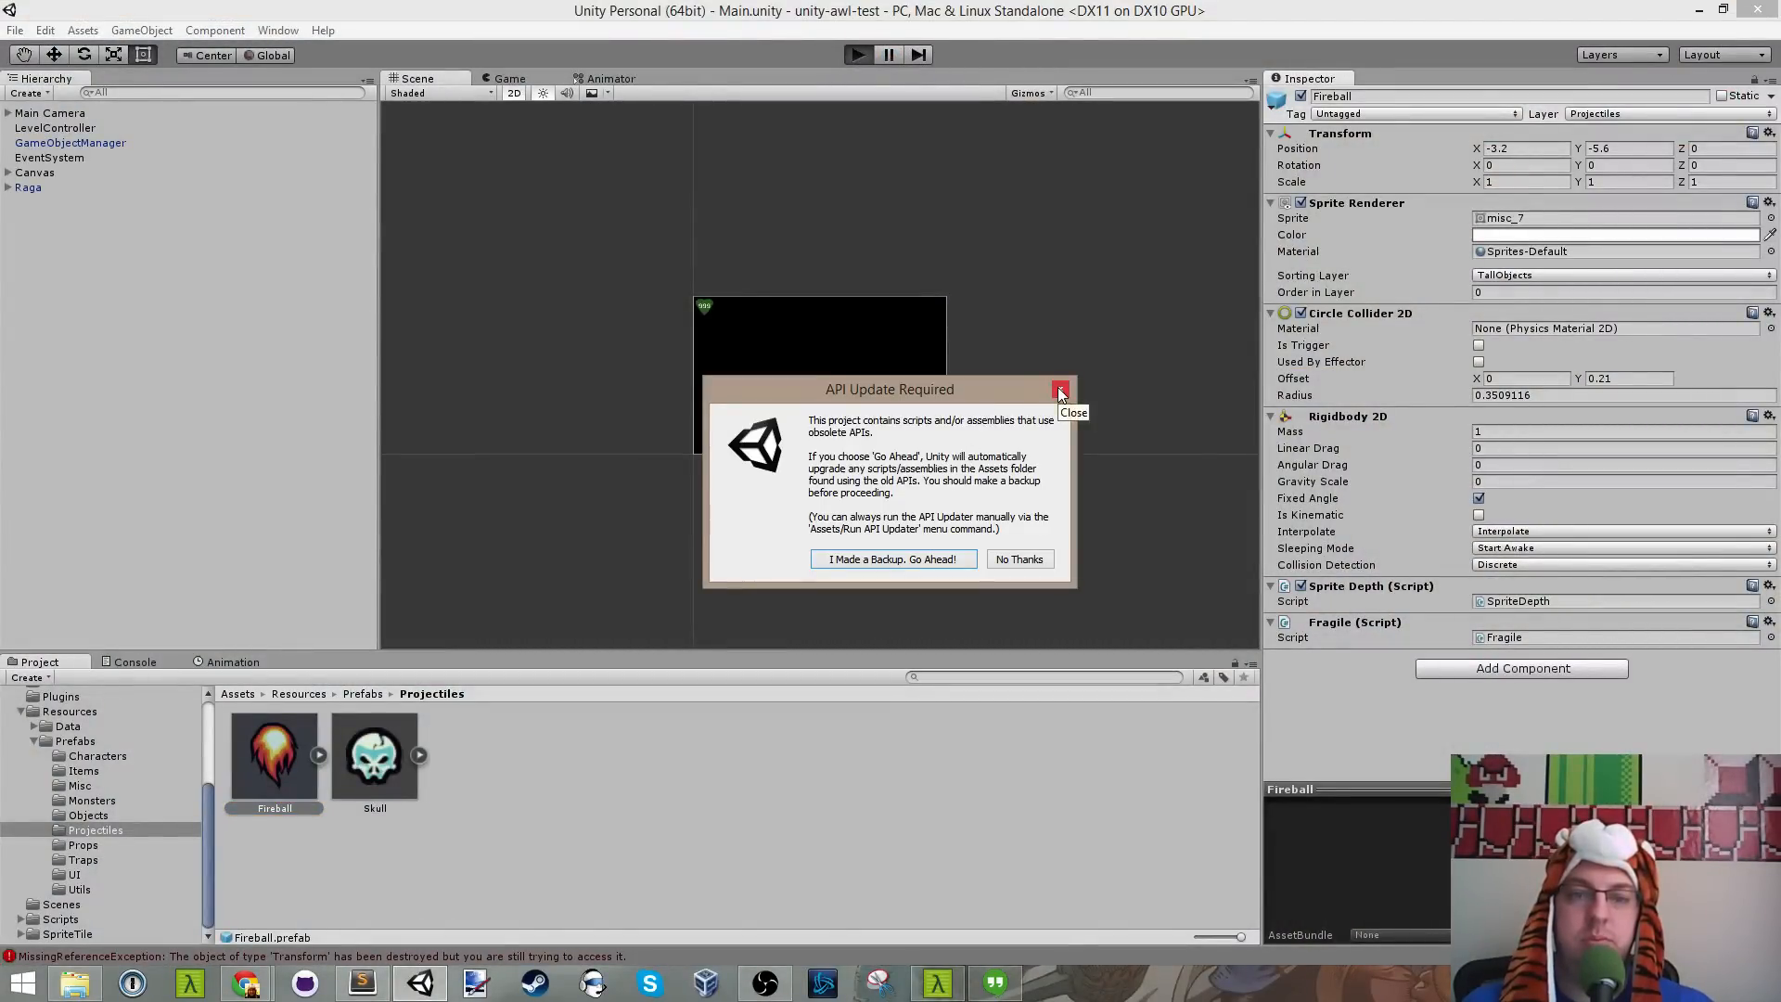
Step: Dismiss the API update prompt, switch to Sublime Text, add an empty "public void Awake ()" method above OnCollisionEnter2D in Fragile.cs and save
{"action": "left_click", "coordinate": [1061, 393]}
{"action": "key", "text": "alt+Tab"}
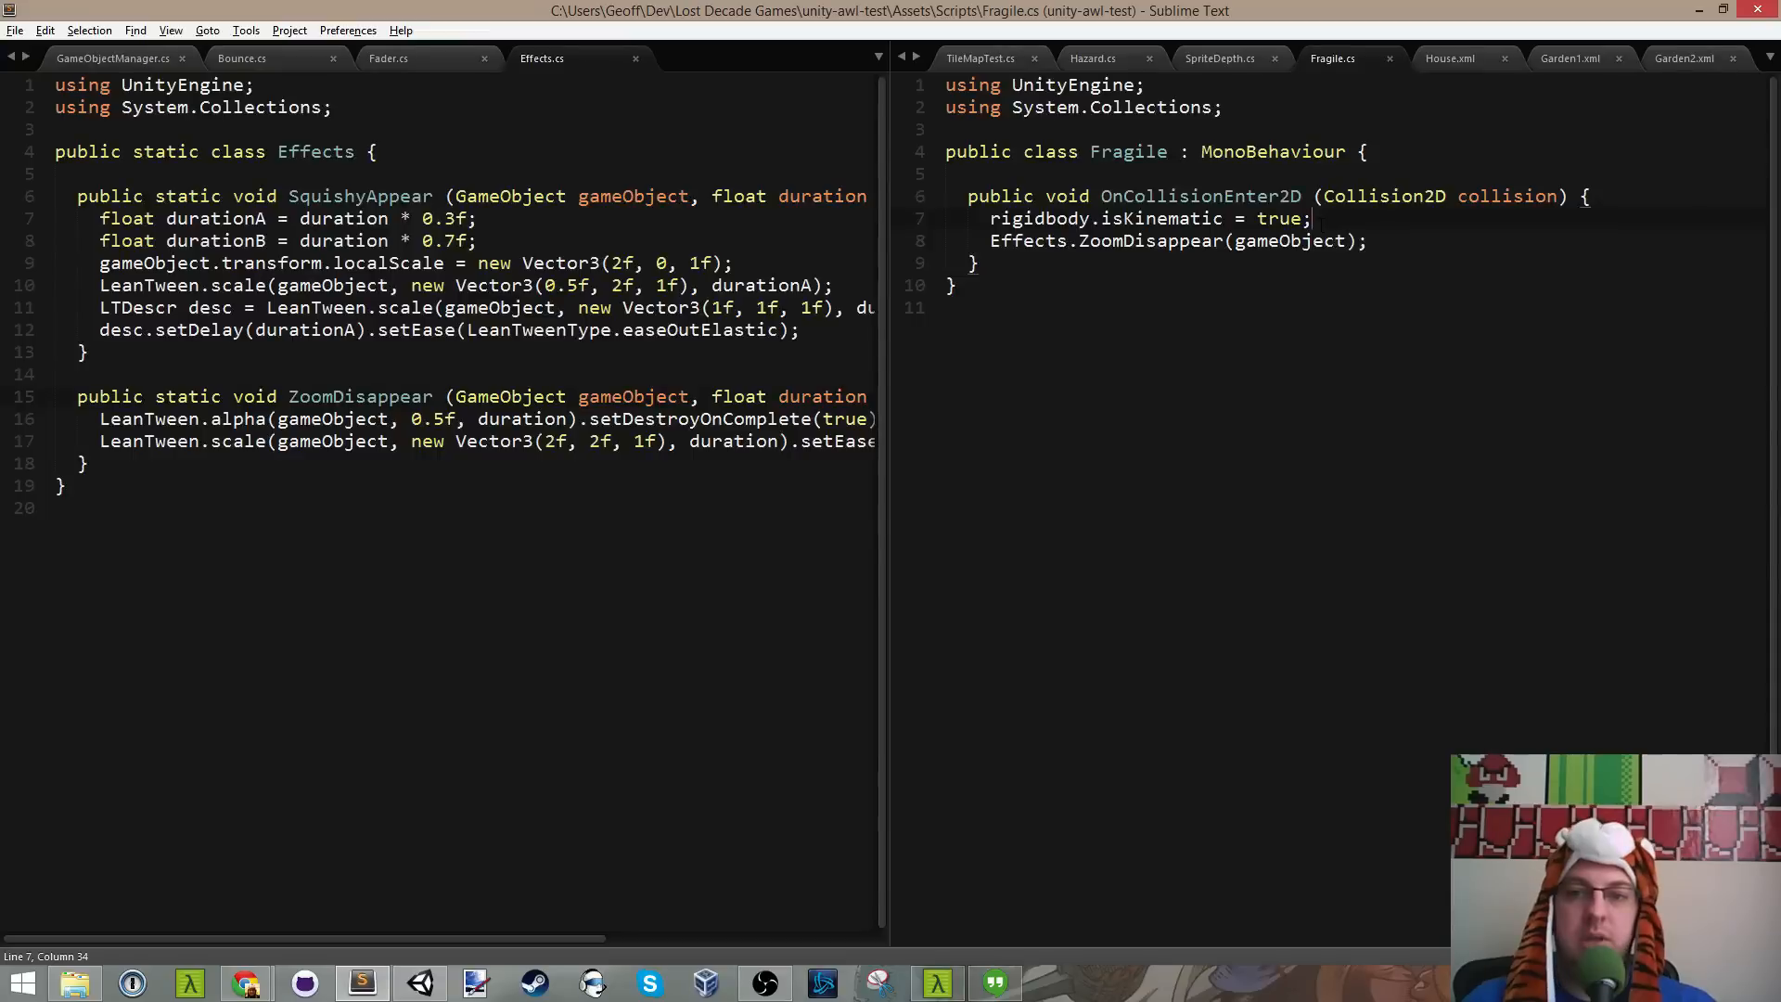
{"action": "key", "text": "Up"}
{"action": "key", "text": "Up"}
{"action": "key", "text": "Return"}
{"action": "key", "text": "Return"}
{"action": "type", "text": "pu"}
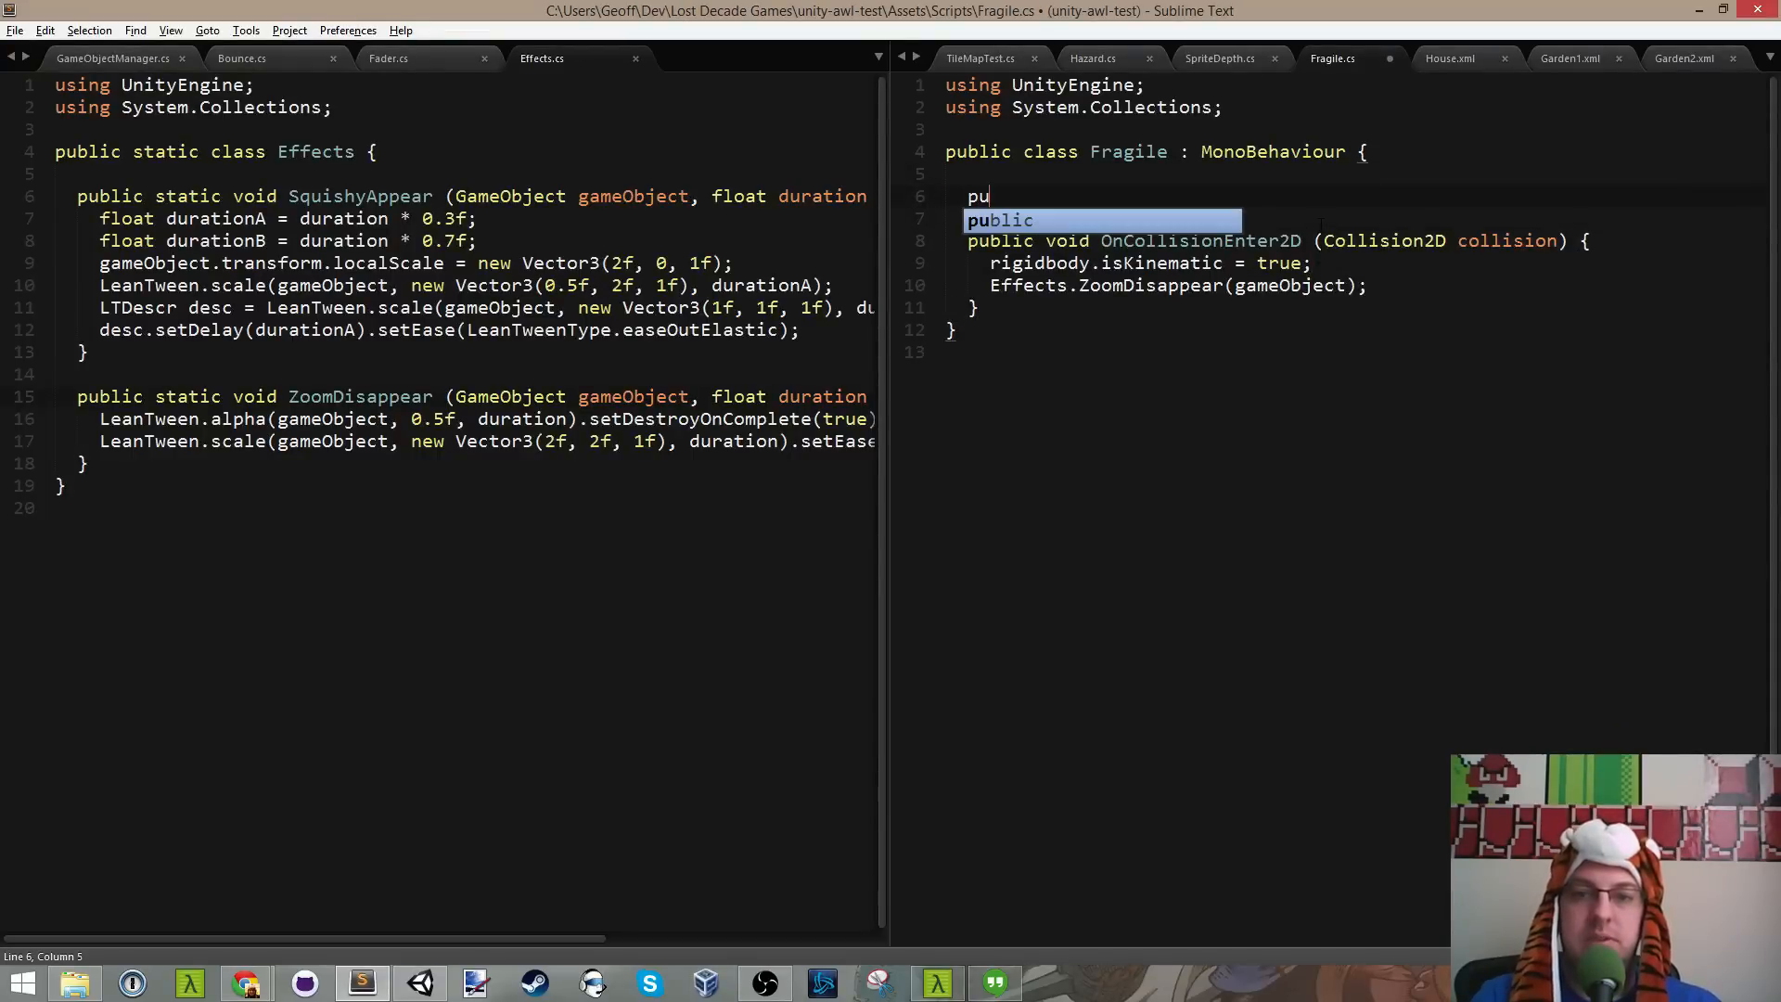
{"action": "type", "text": "blic void "}
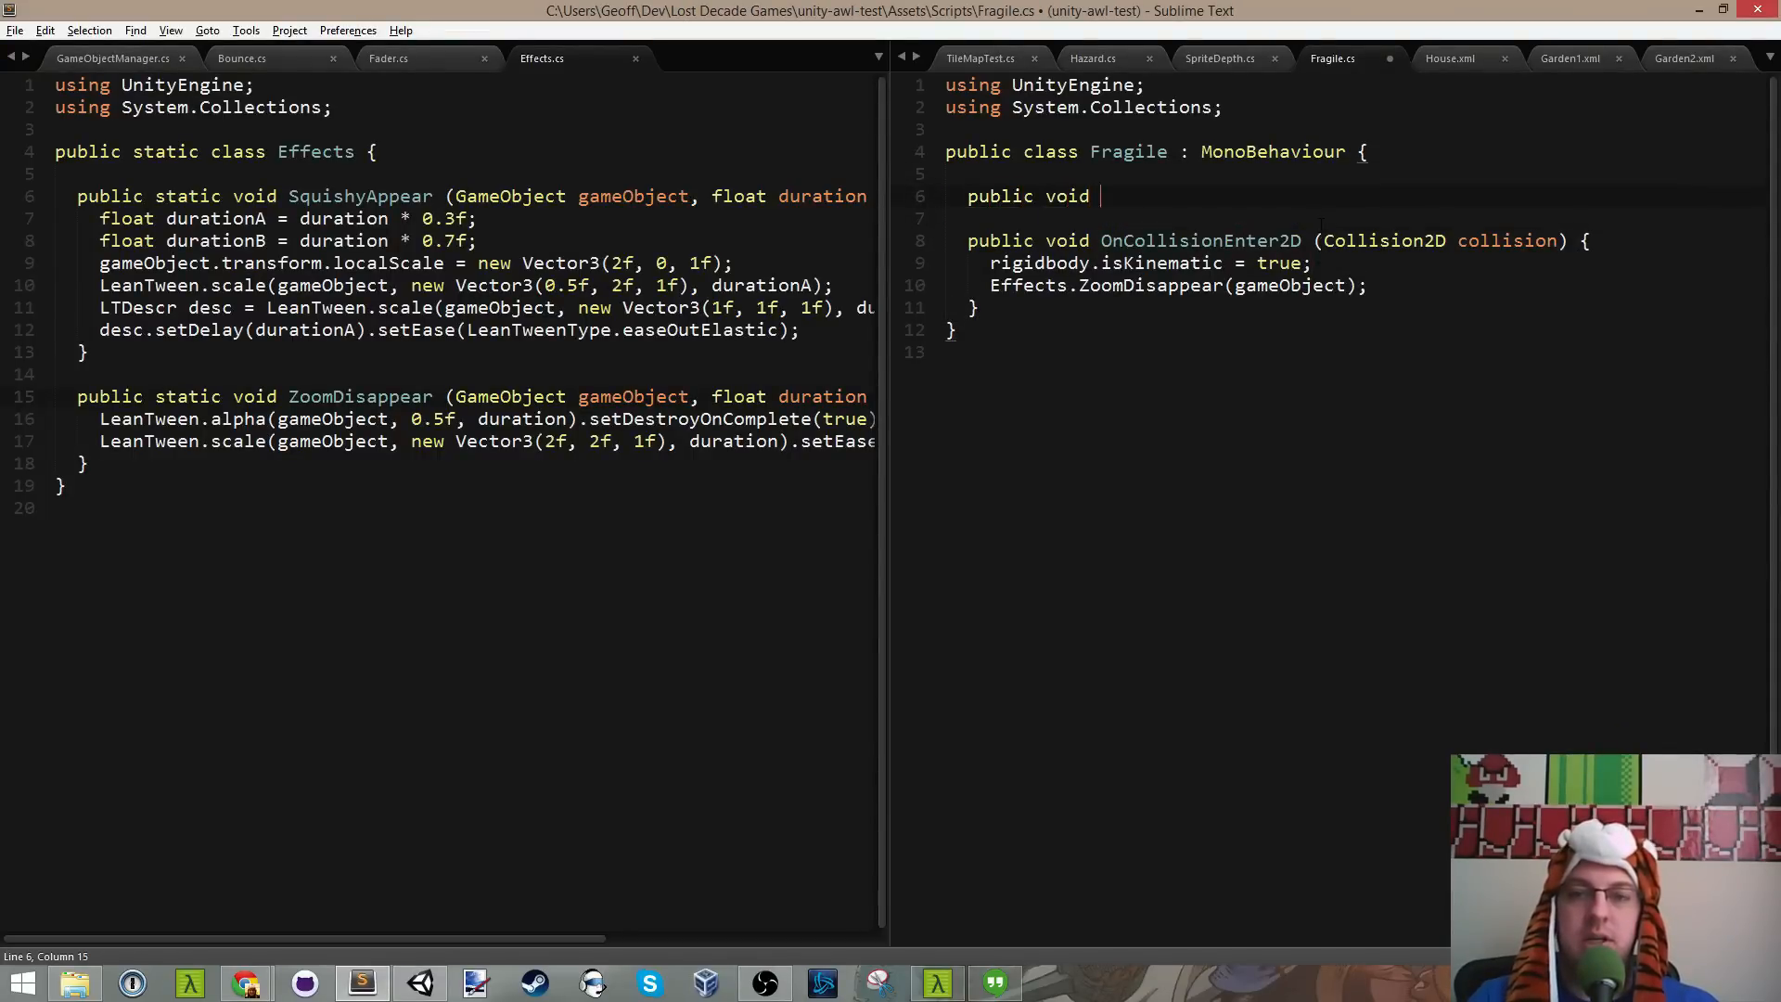
{"action": "type", "text": "Awake () "}
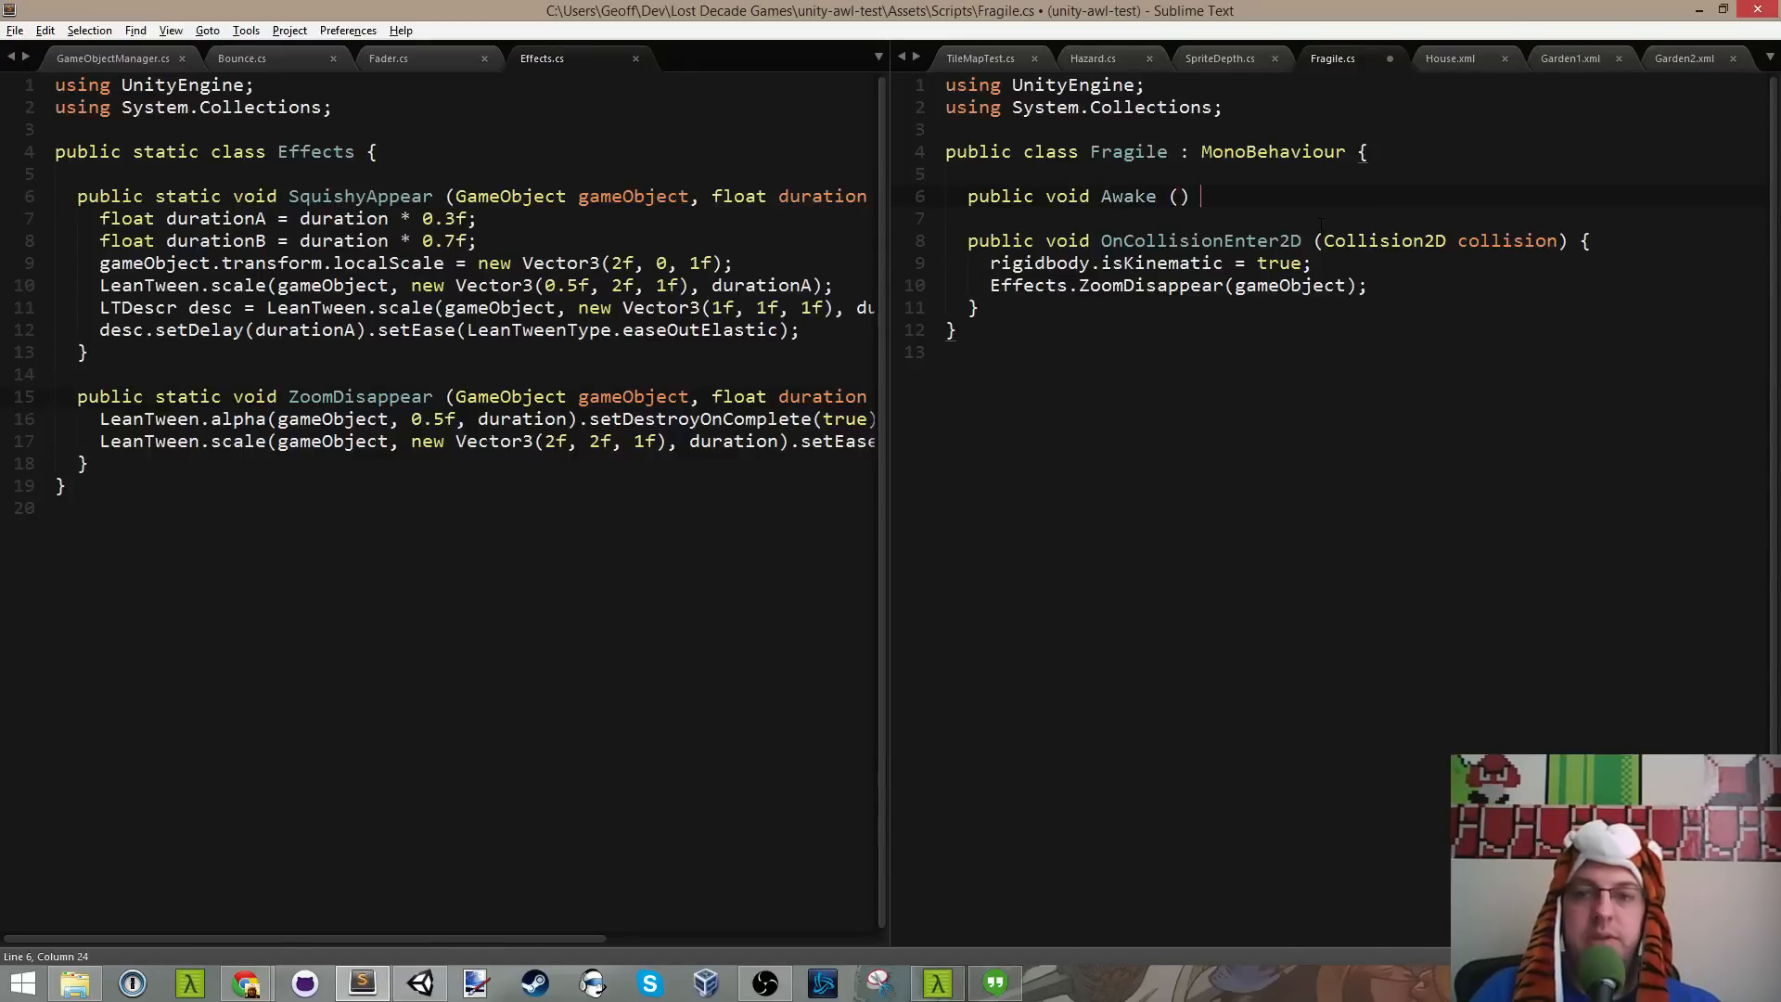
{"action": "type", "text": "{"}
{"action": "key", "text": "Return"}
{"action": "key", "text": "ctrl+s"}
Step: Declare the field "private Rigidbody2D body;" above the Awake method in Fragile.cs and save the script
{"action": "key", "text": "Up"}
{"action": "key", "text": "Up"}
{"action": "key", "text": "Return"}
{"action": "key", "text": "Return"}
{"action": "key", "text": "Up"}
{"action": "key", "text": "Tab"}
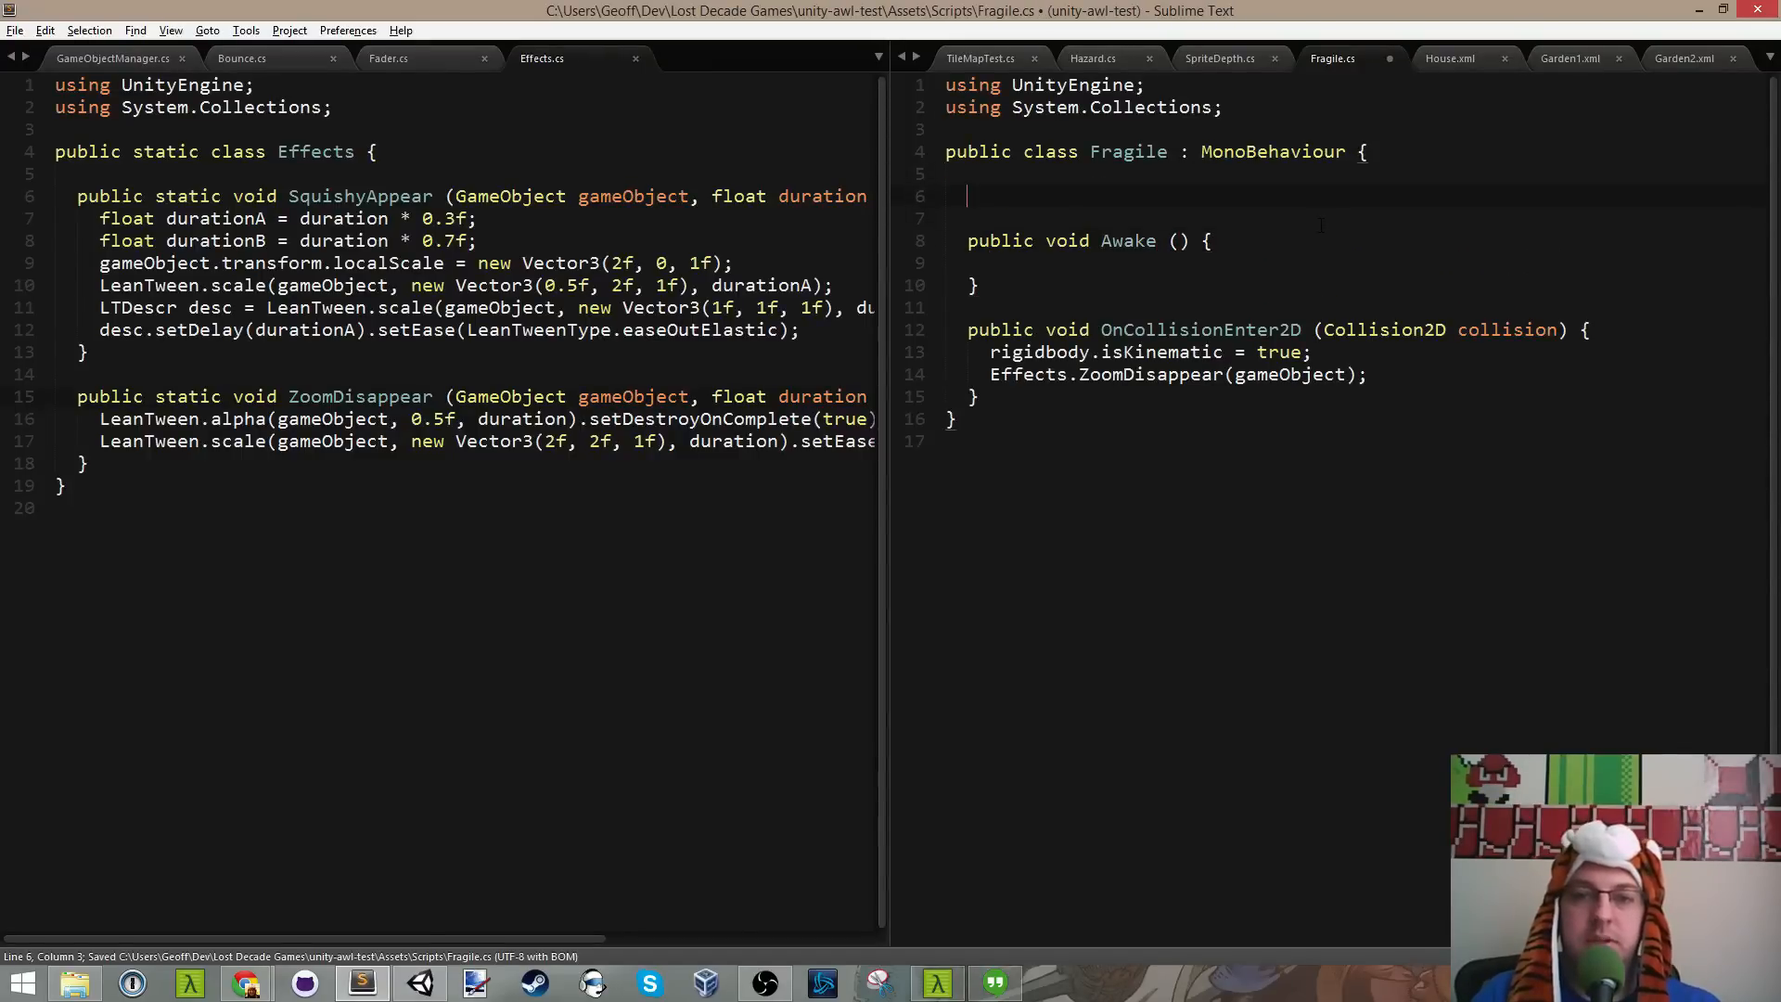
{"action": "type", "text": "private "}
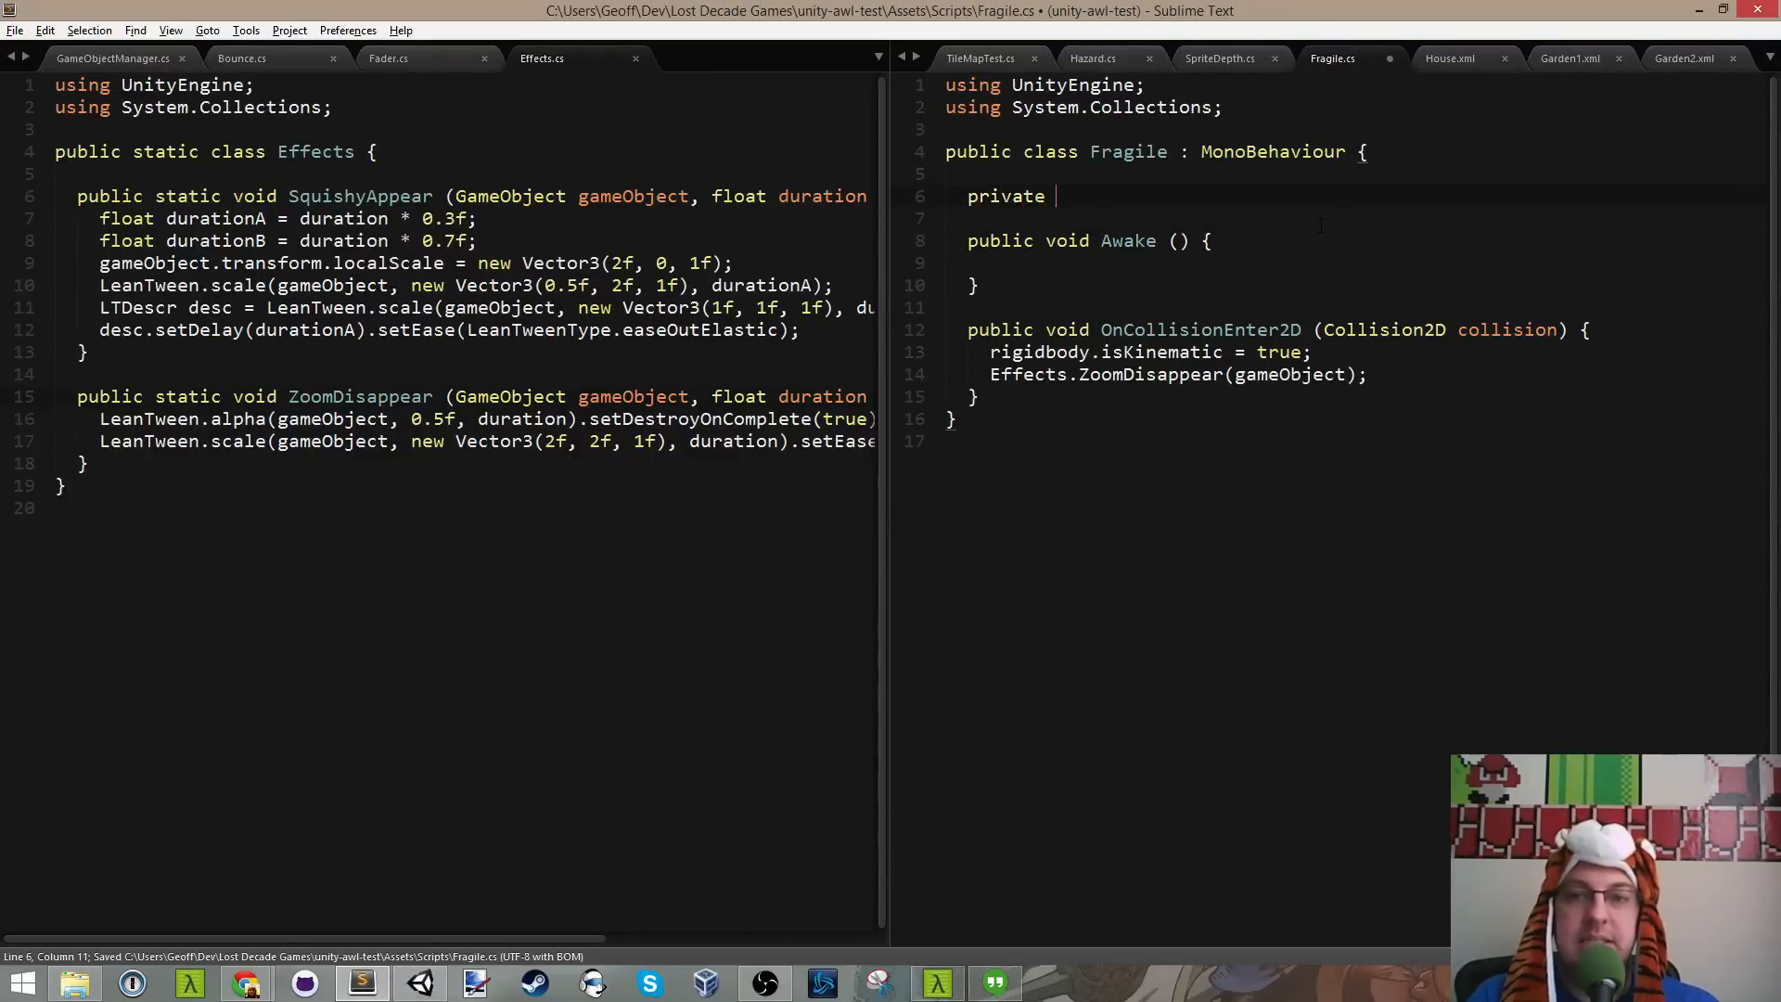
{"action": "type", "text": "Rigi"}
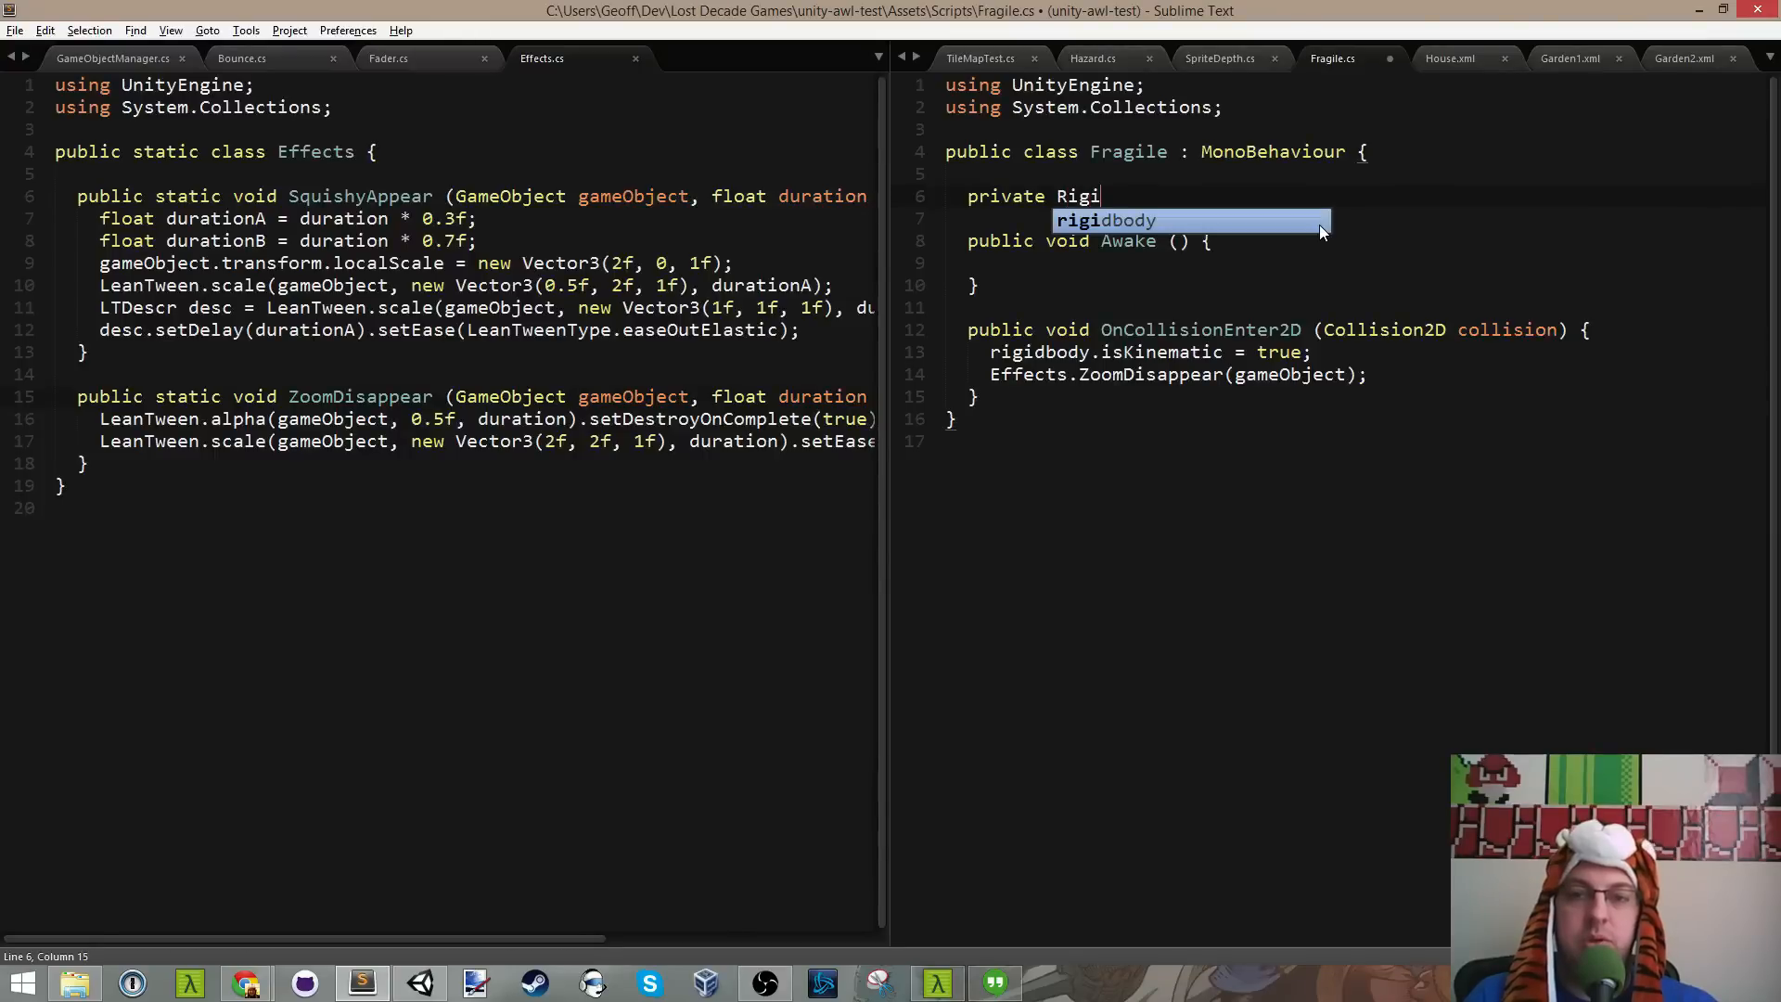
{"action": "type", "text": "dbody"}
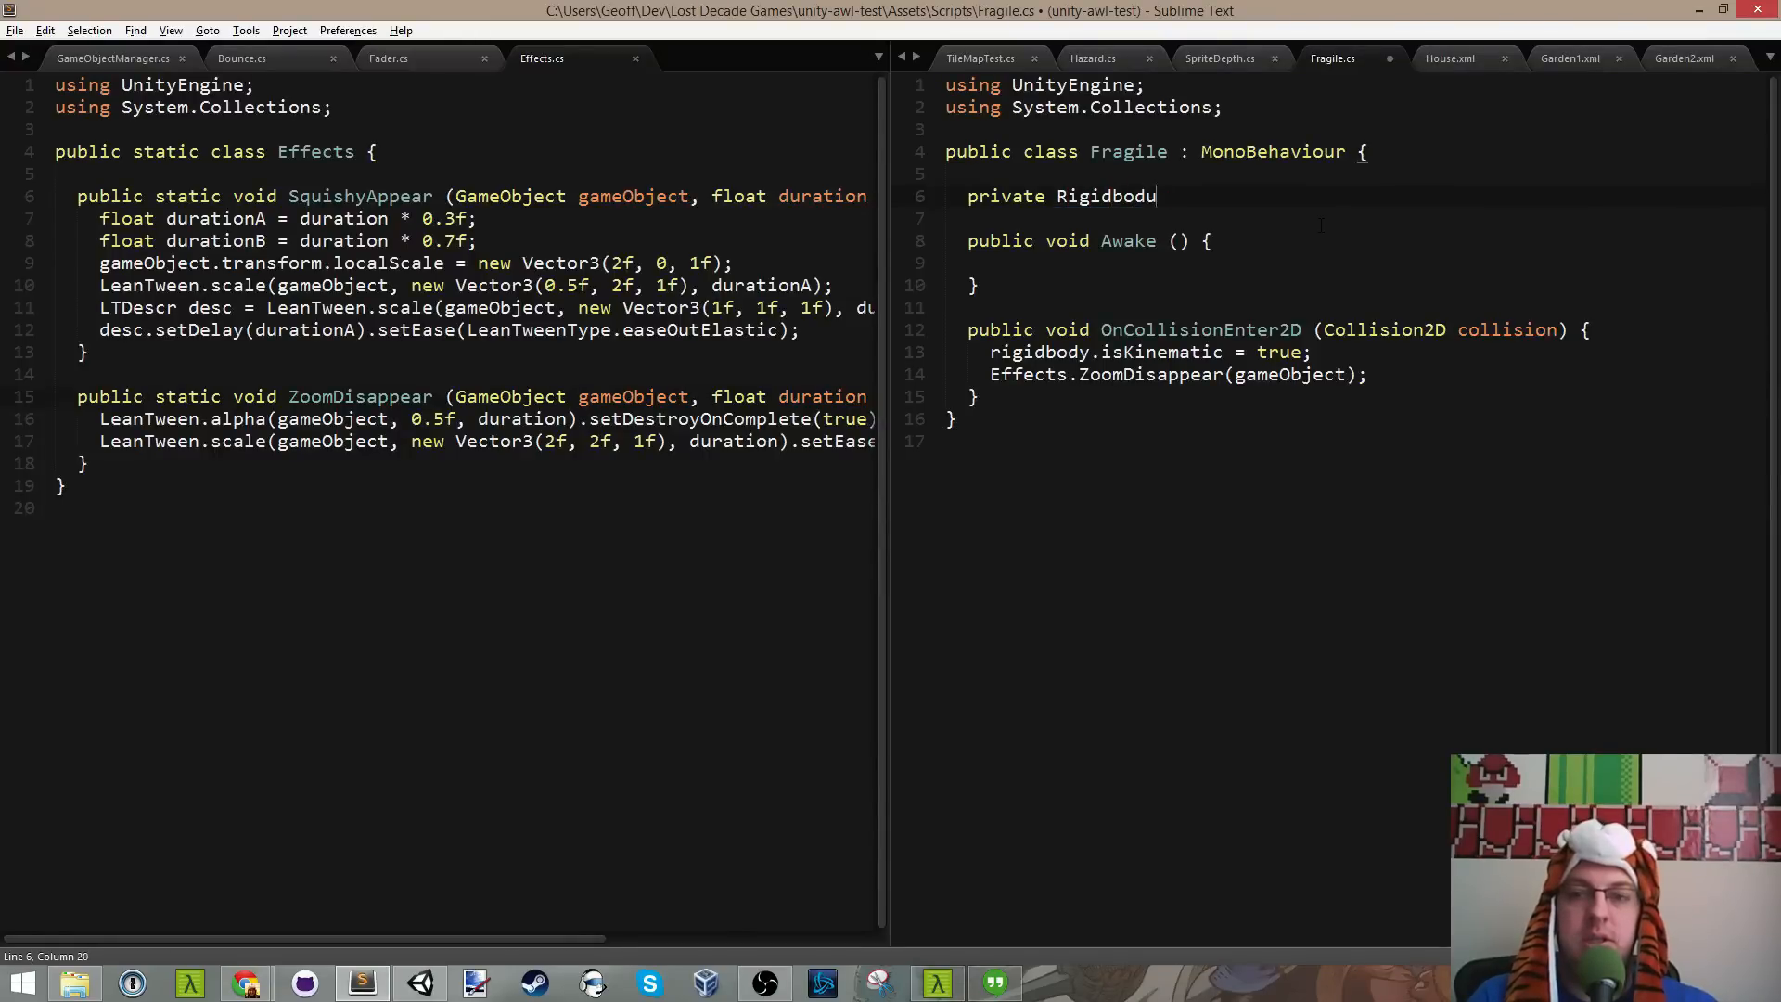
{"action": "type", "text": "@"}
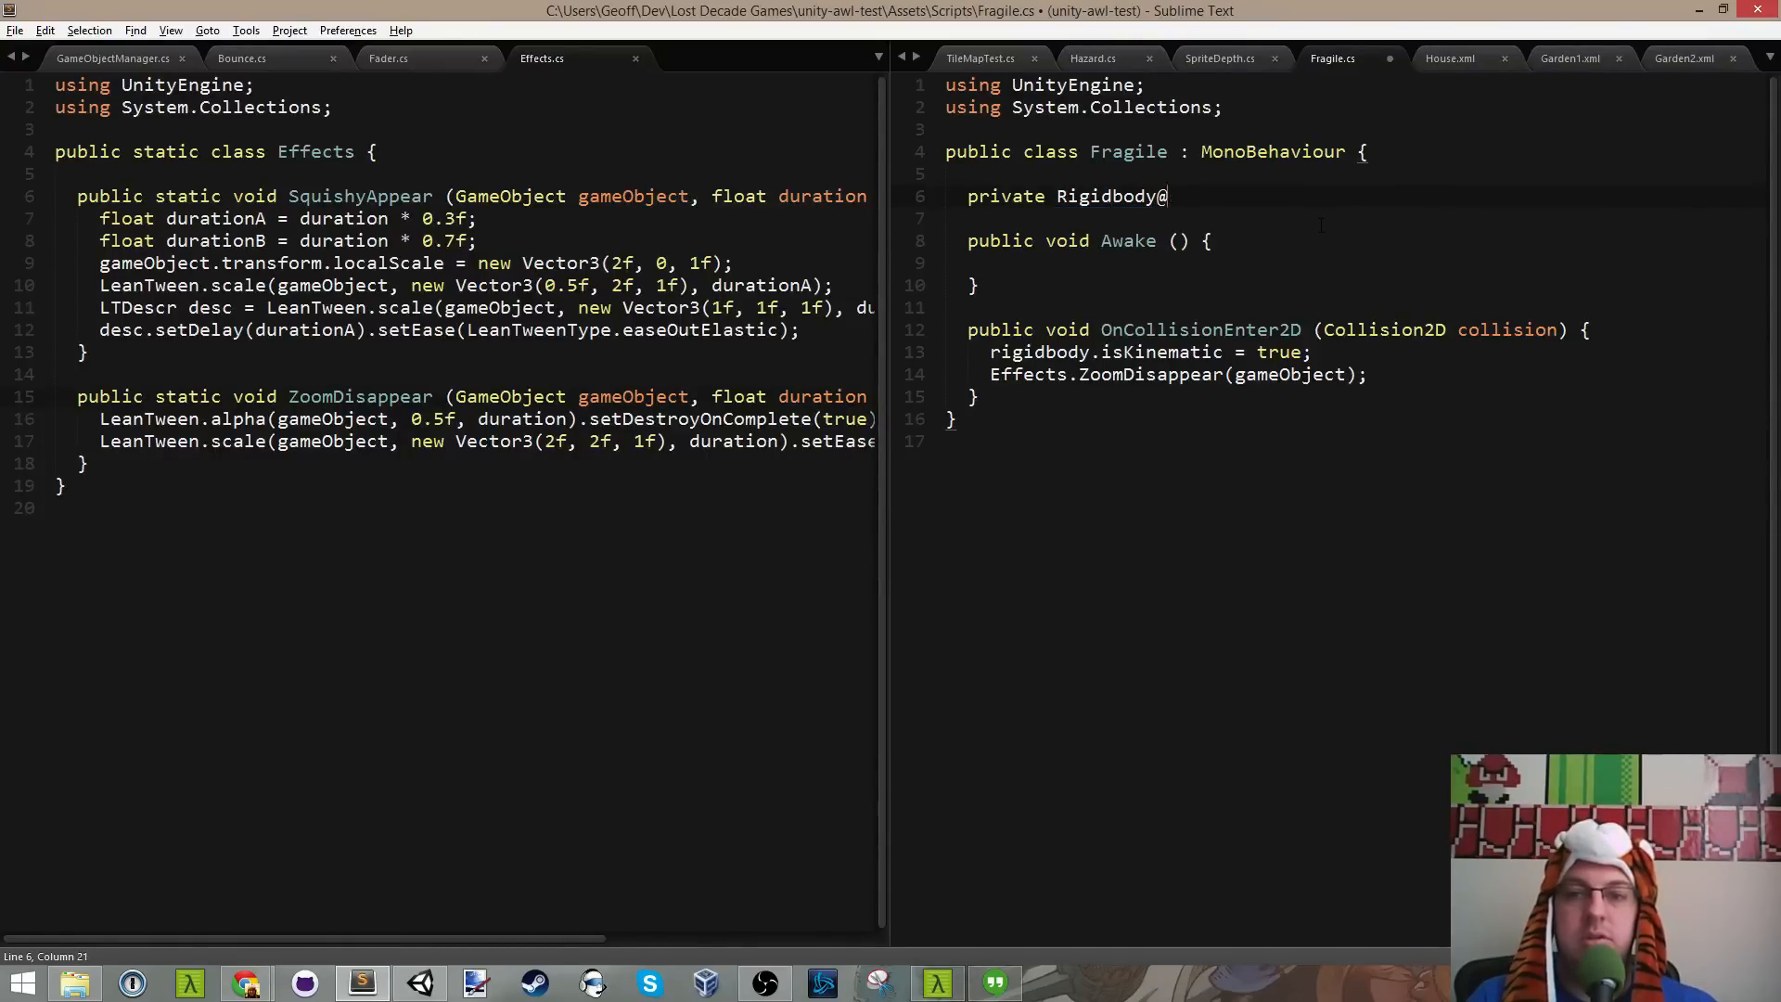
{"action": "key", "text": "BackSpace"}
{"action": "type", "text": "2D rig"}
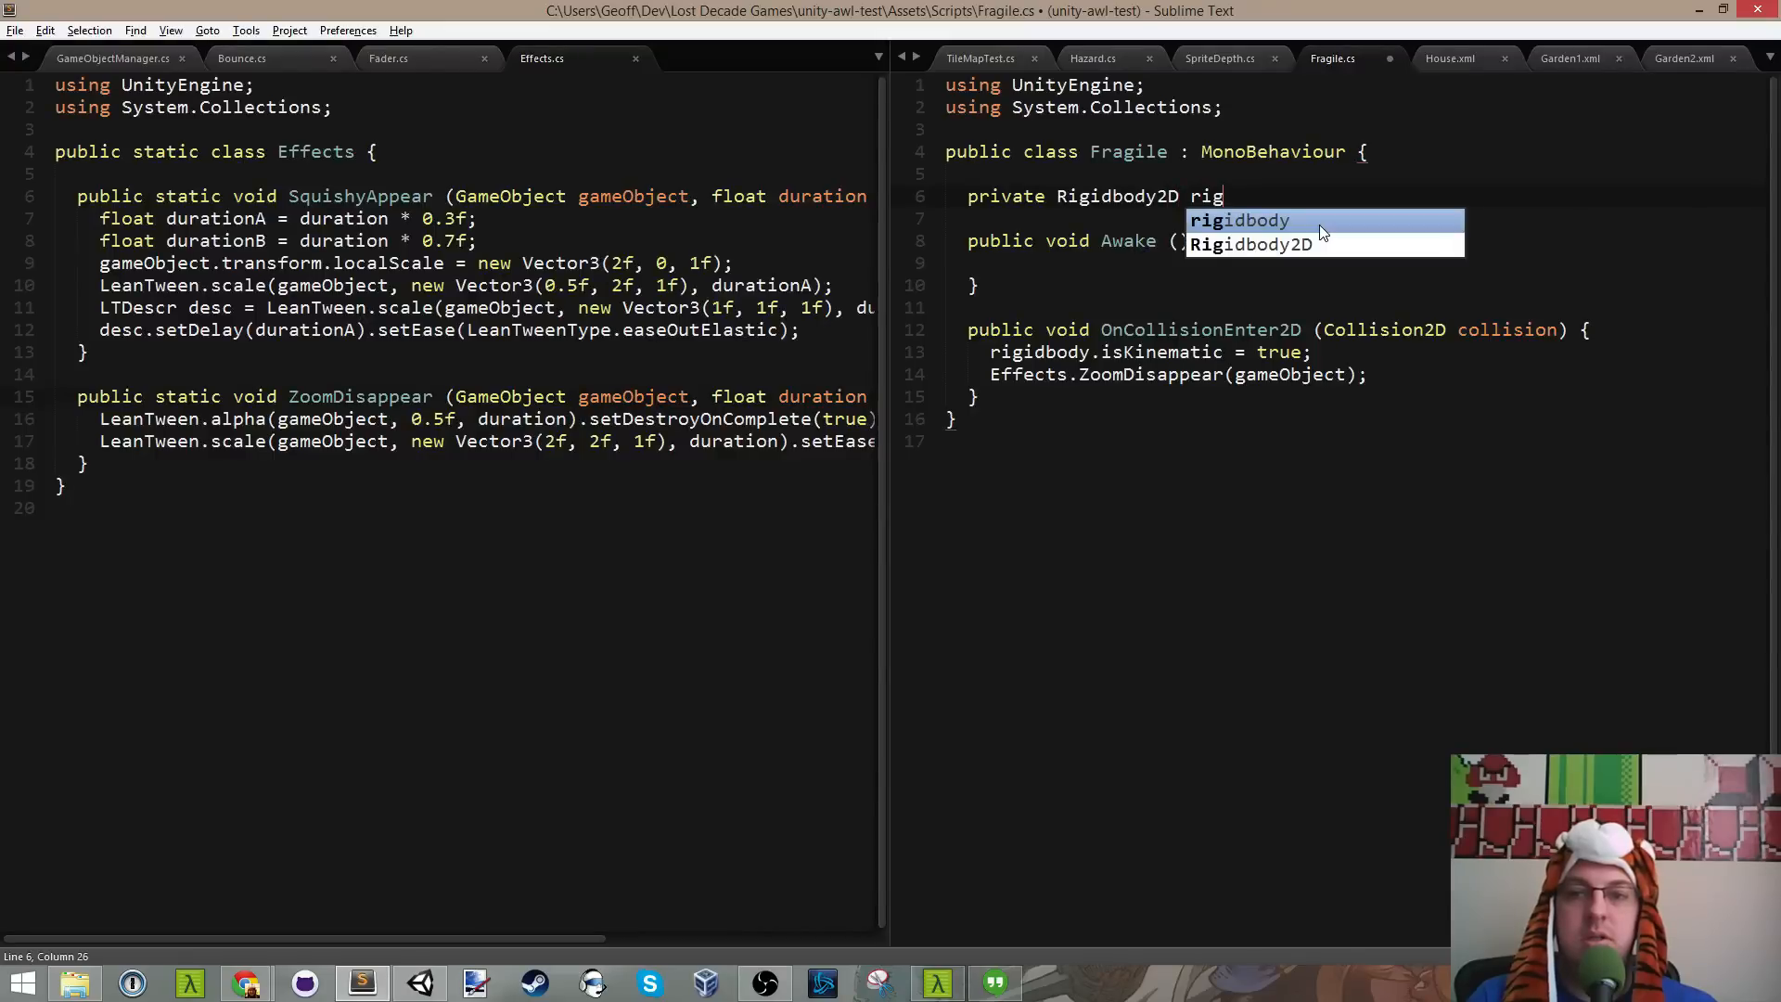
{"action": "key", "text": "BackSpace"}
{"action": "key", "text": "BackSpace"}
{"action": "key", "text": "BackSpace"}
{"action": "type", "text": "body;"}
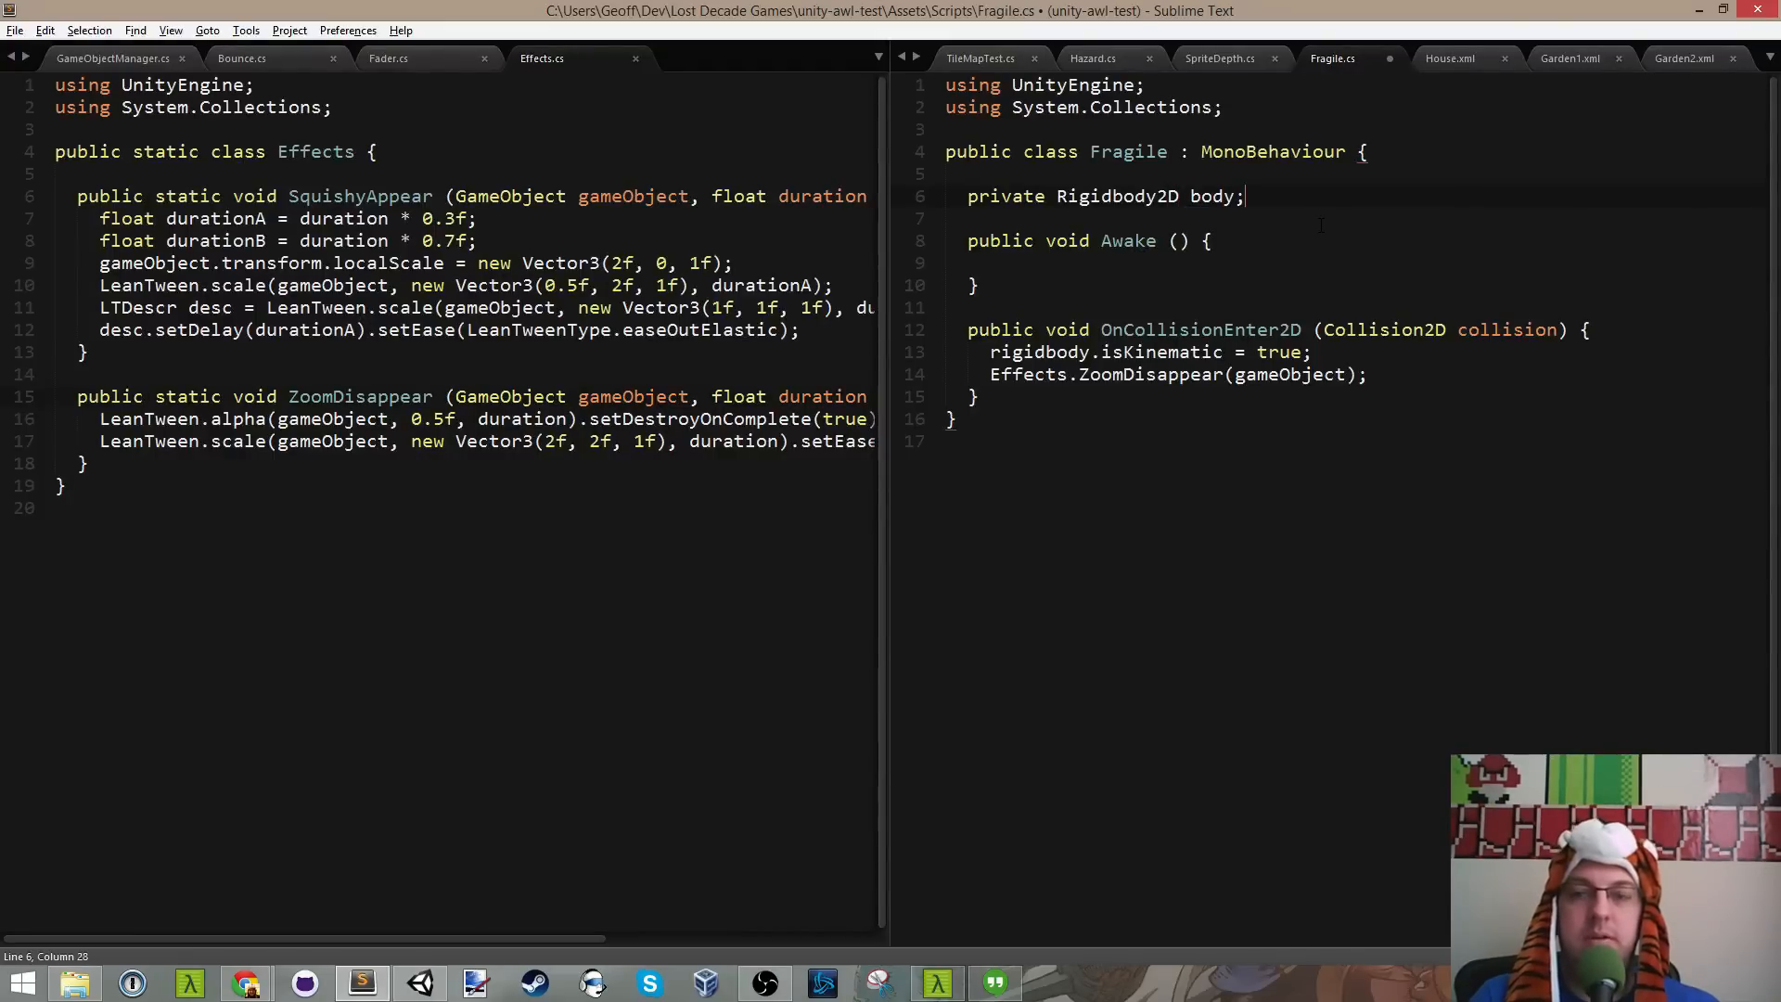
{"action": "key", "text": "ctrl+s"}
Step: Fill the Awake method with "body = GetComponent<Rigidbody2D>();" and save Fragile.cs
{"action": "key", "text": "Down"}
{"action": "key", "text": "Down"}
{"action": "key", "text": "Down"}
{"action": "type", "text": "body"}
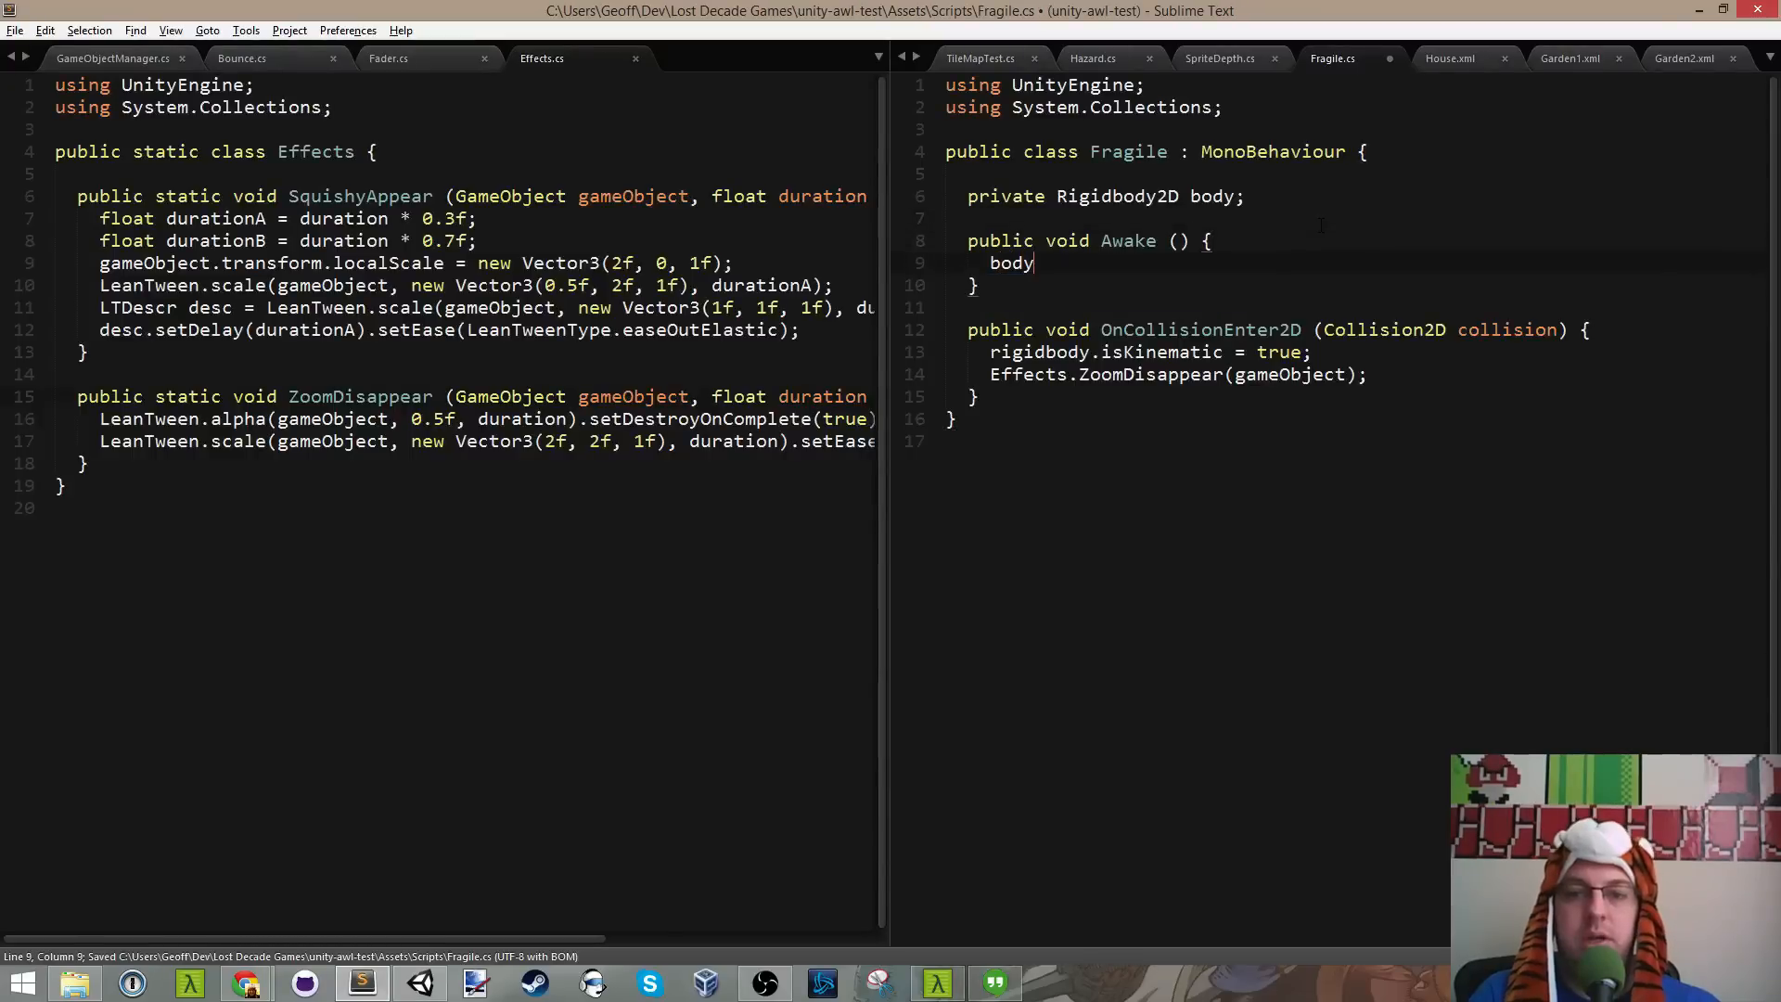
{"action": "type", "text": " = GetCo"}
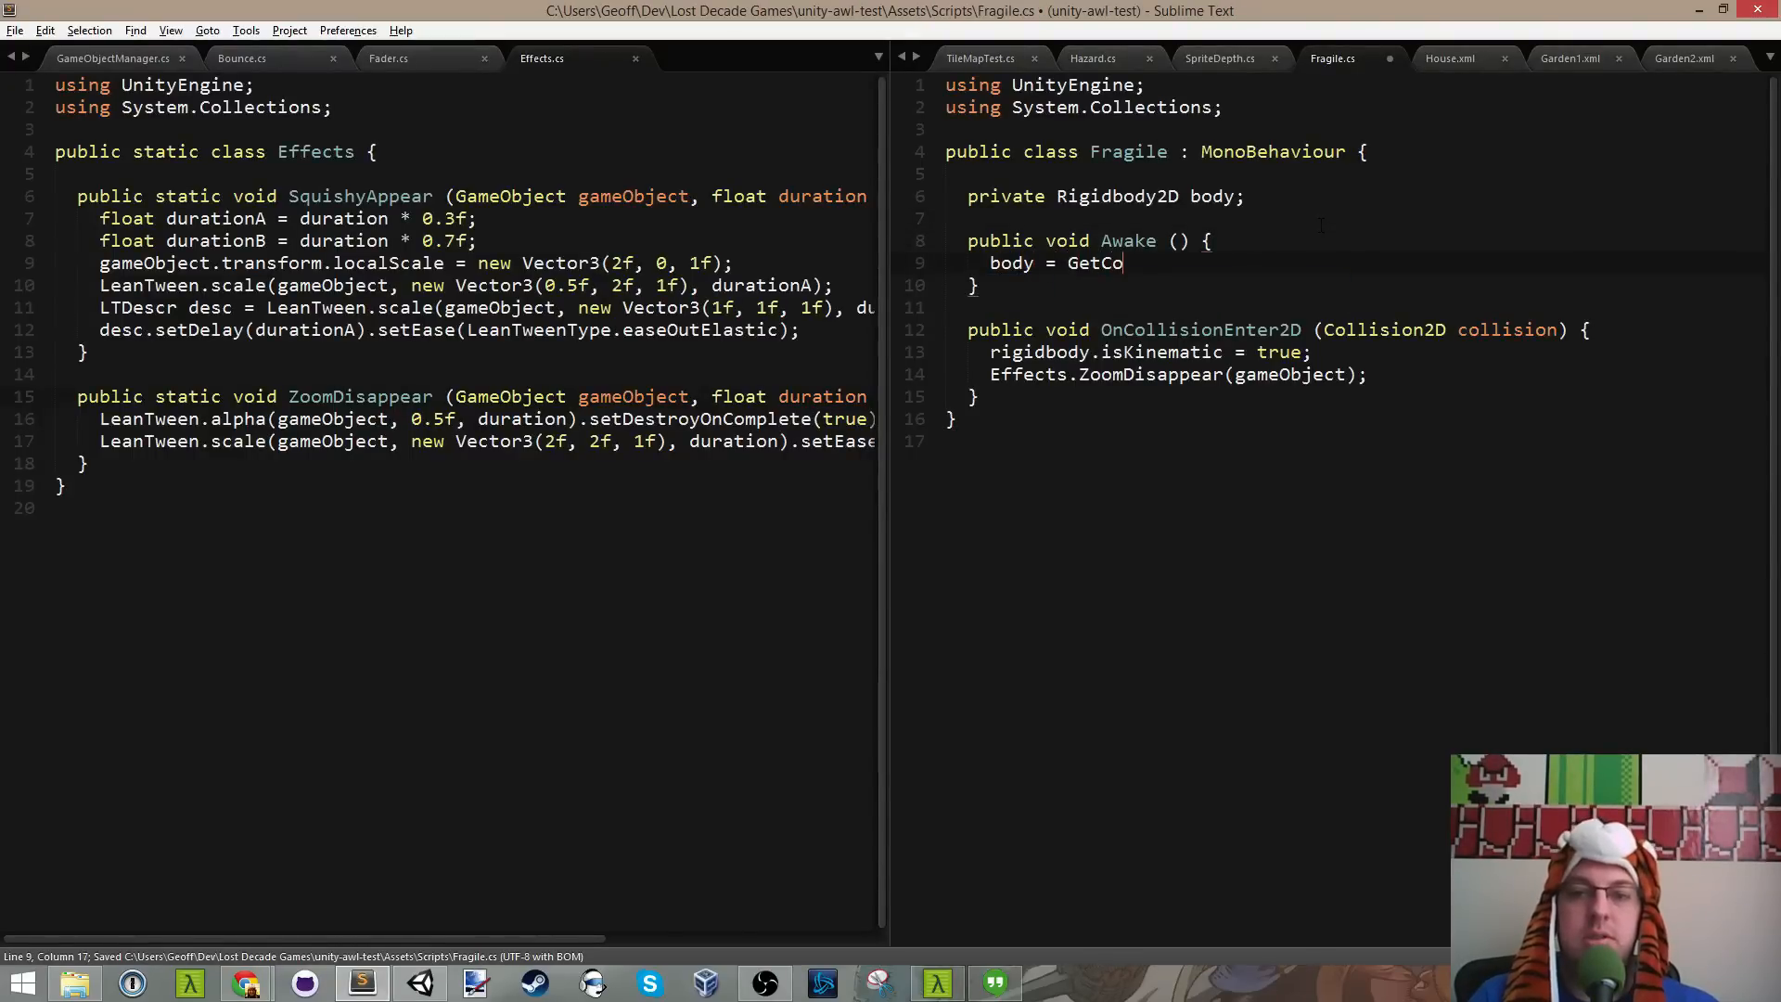
{"action": "type", "text": "mponent<"}
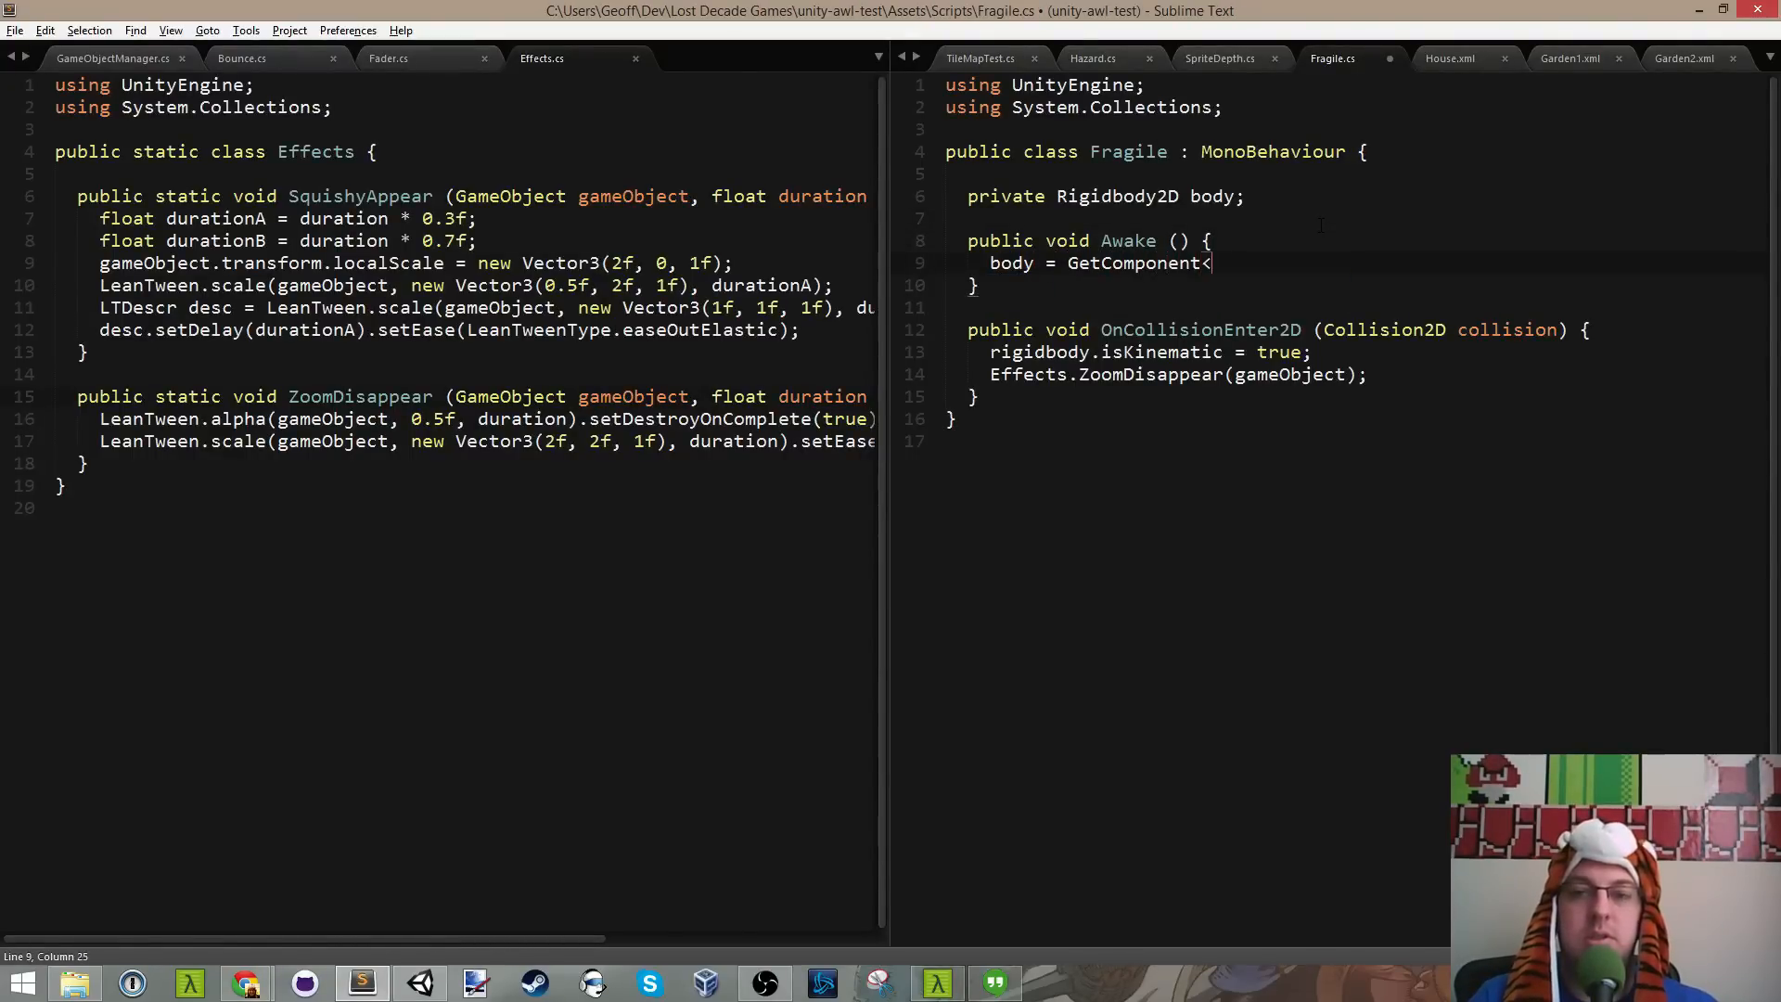
{"action": "type", "text": "Rigidbody2D>()"}
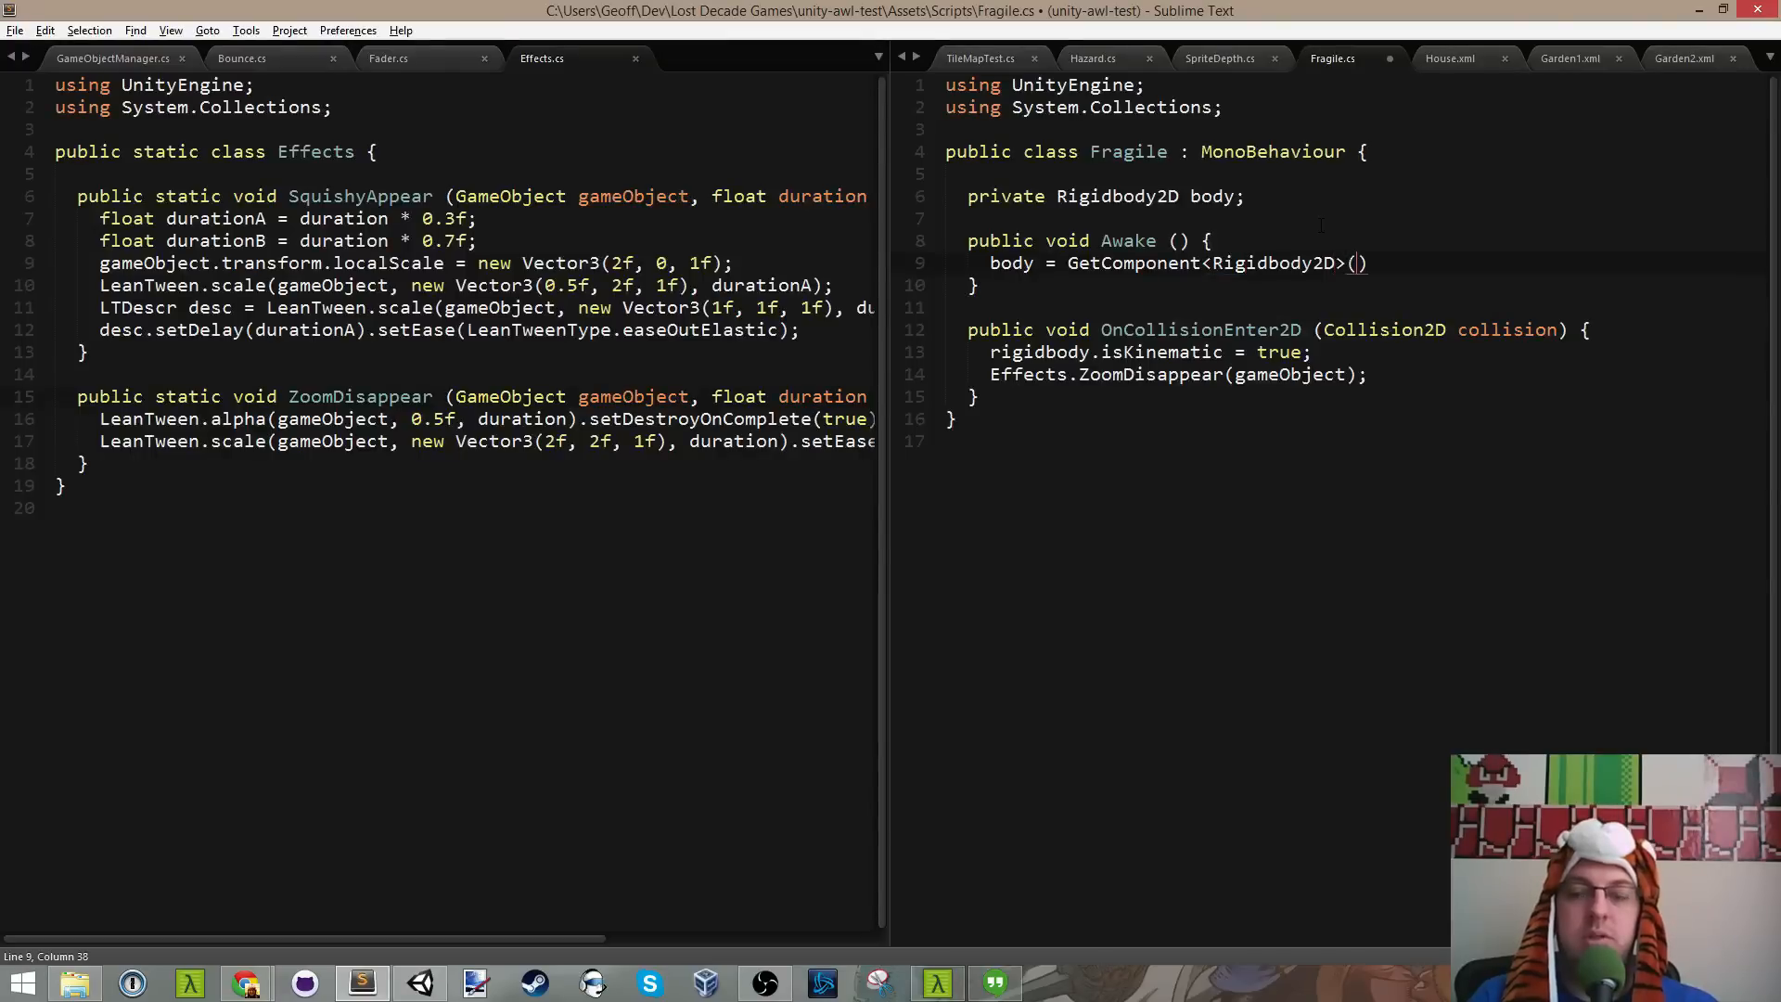
{"action": "type", "text": ";"}
{"action": "key", "text": "ctrl+s"}
Step: Change the isKinematic line in OnCollisionEnter2D to "body.isKinematic = true;" so it uses the new field
{"action": "key", "text": "Down"}
{"action": "key", "text": "Down"}
{"action": "key", "text": "Down"}
{"action": "key", "text": "Down"}
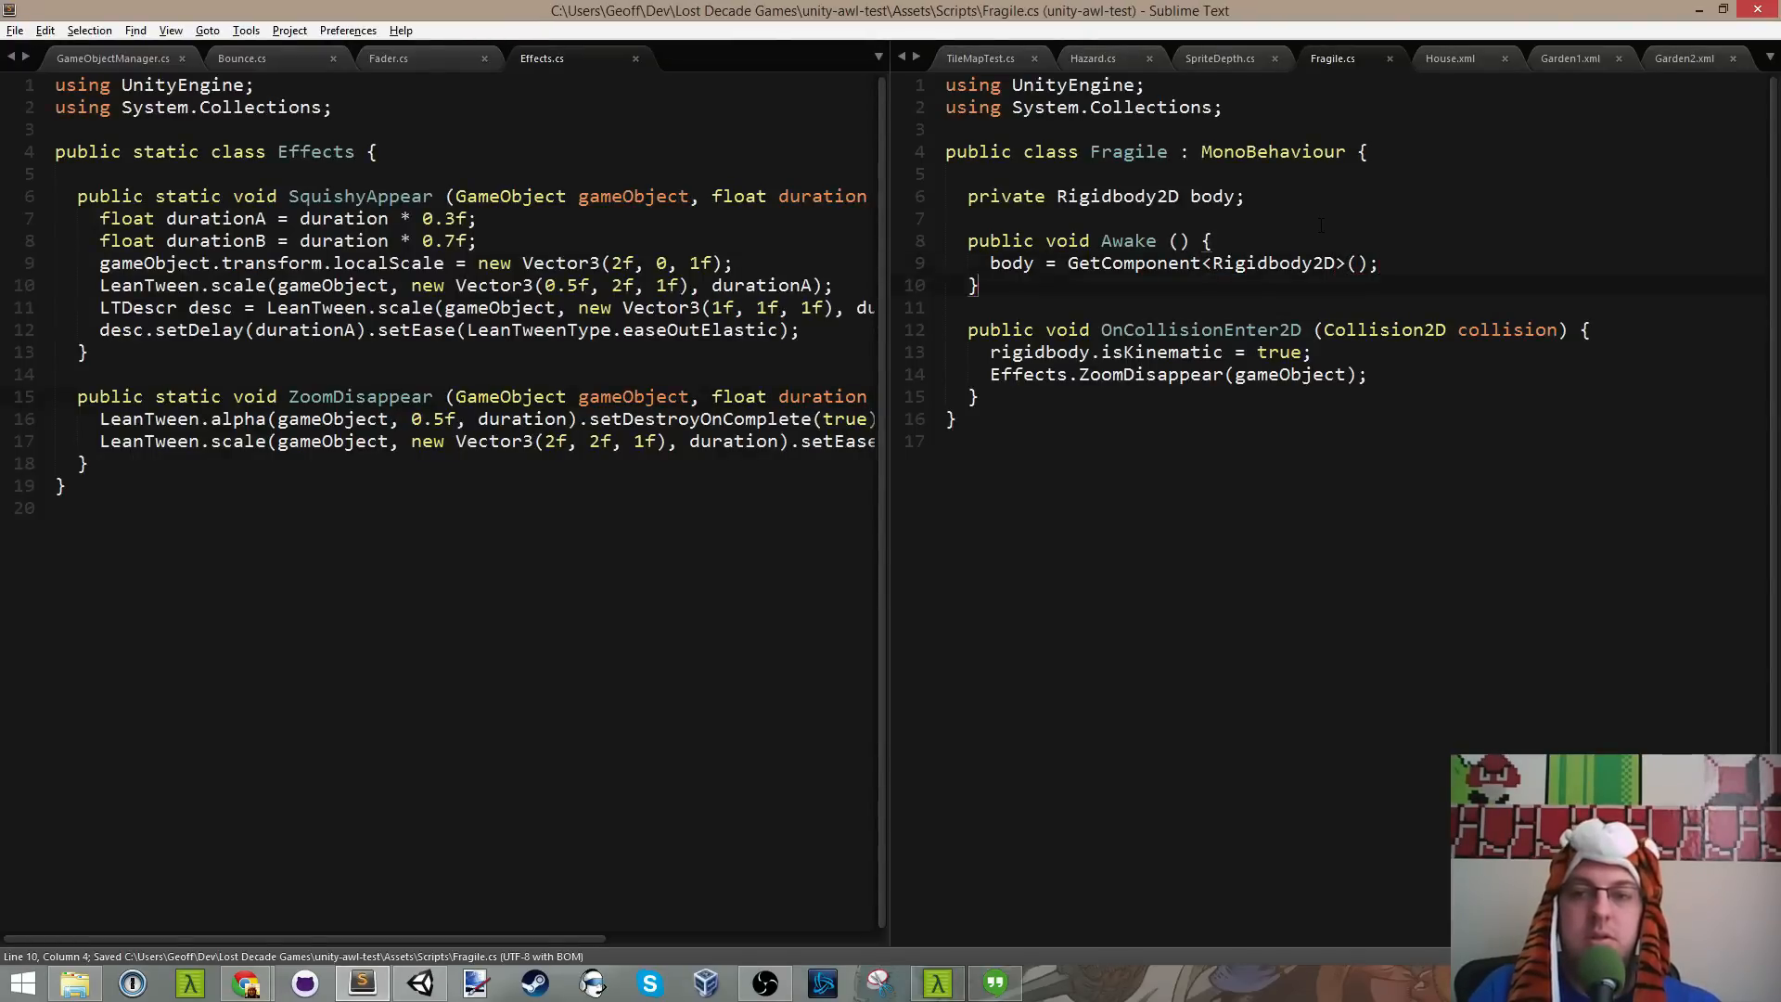
{"action": "key", "text": "Home"}
{"action": "key", "text": "shift+Right"}
{"action": "key", "text": "shift+Right"}
{"action": "key", "text": "shift+Right"}
{"action": "key", "text": "shift+Right"}
{"action": "key", "text": "shift+Right"}
{"action": "key", "text": "shift+Right"}
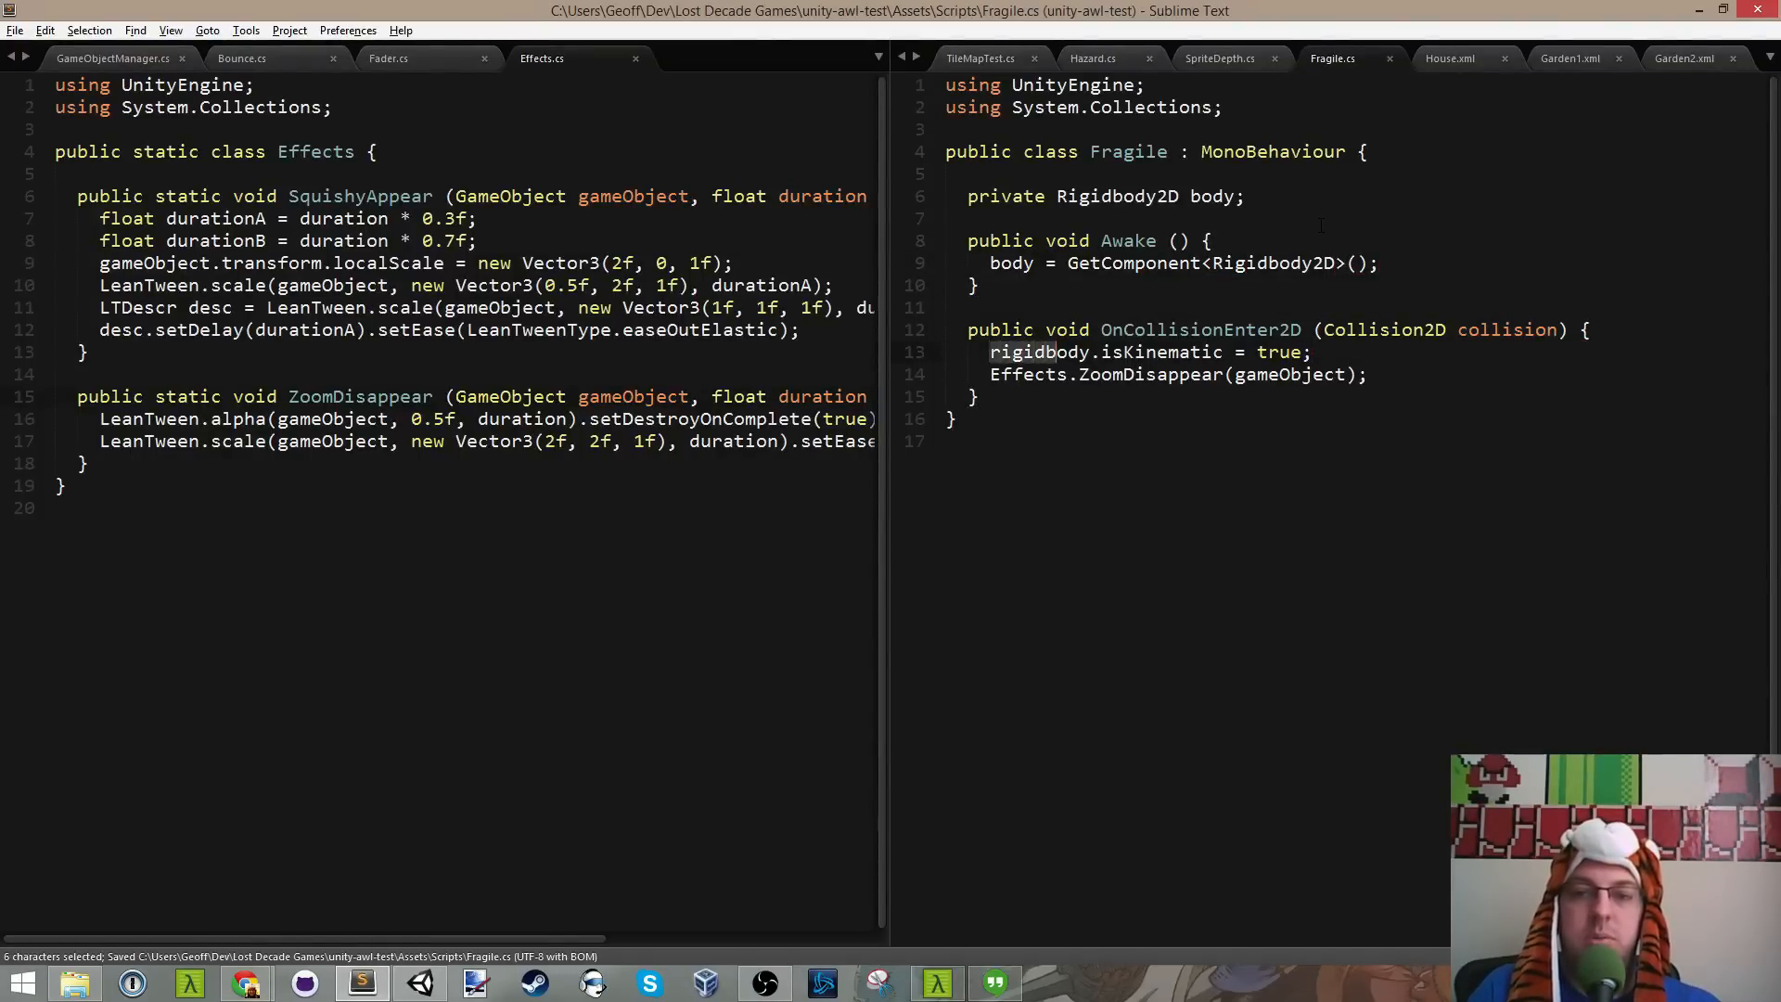
{"action": "key", "text": "shift+Left"}
{"action": "key", "text": "BackSpace"}
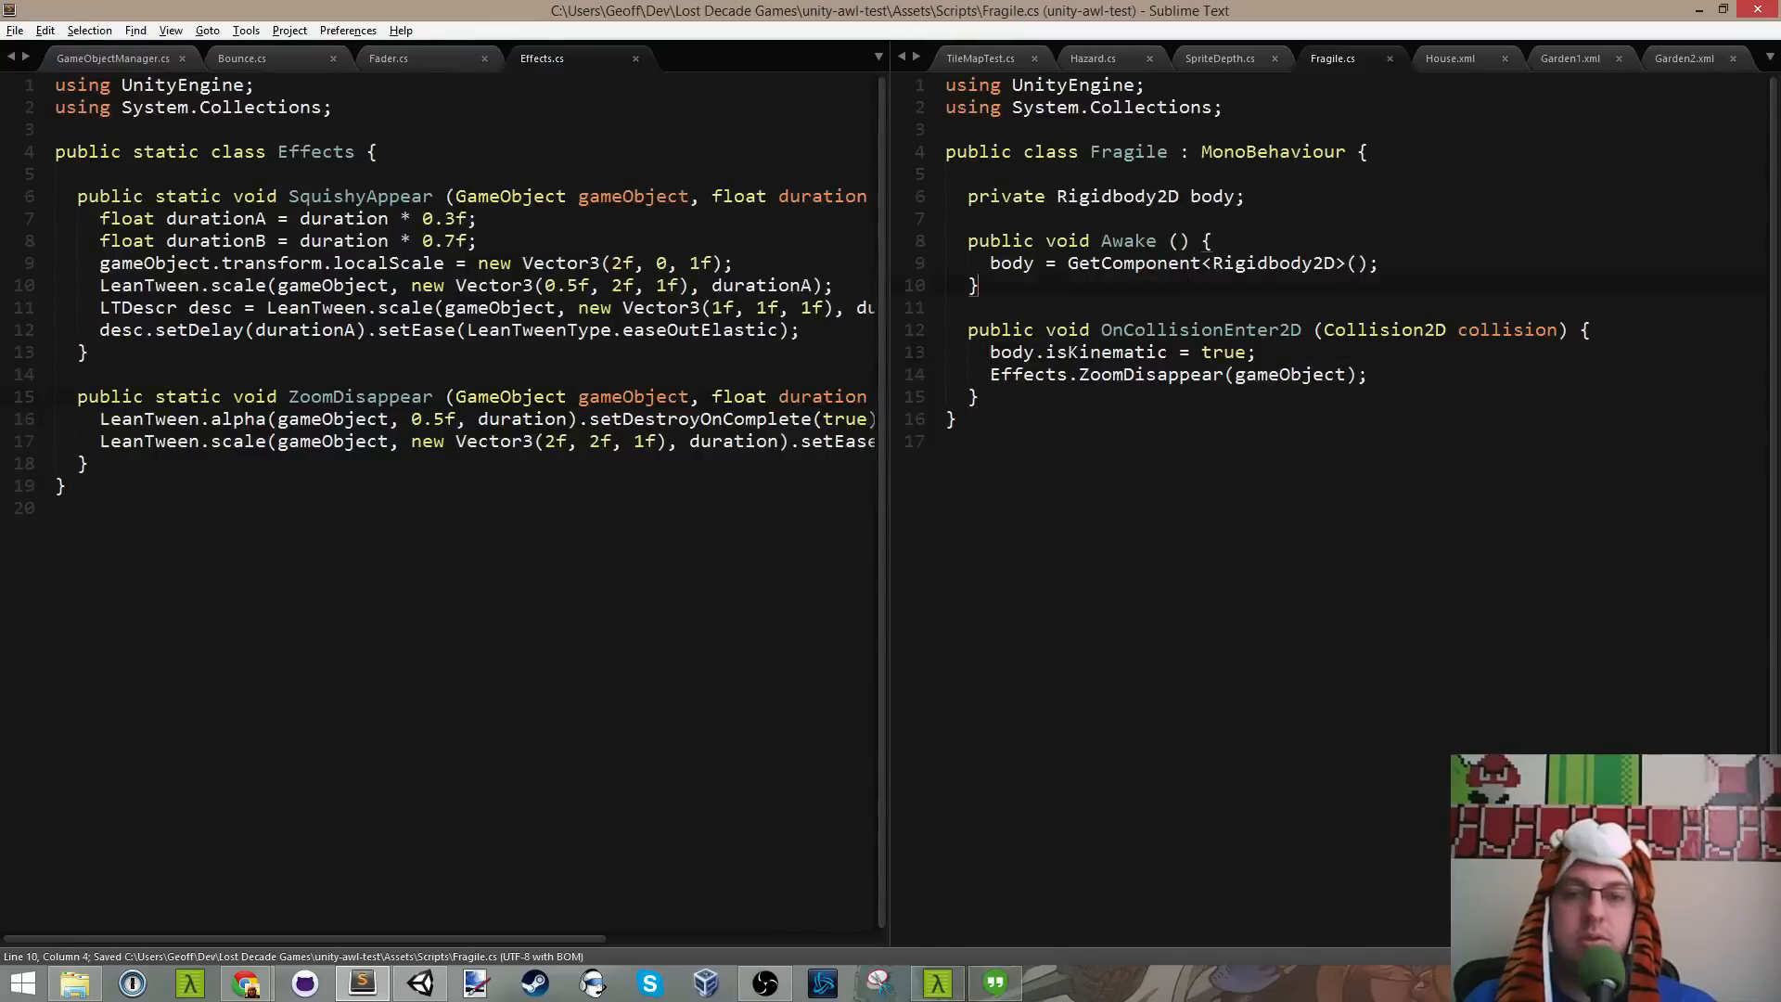
{"action": "left_click", "coordinate": [1254, 243]}
Step: Switch to Unity, show the console and clear all its messages
{"action": "key", "text": "alt+Tab"}
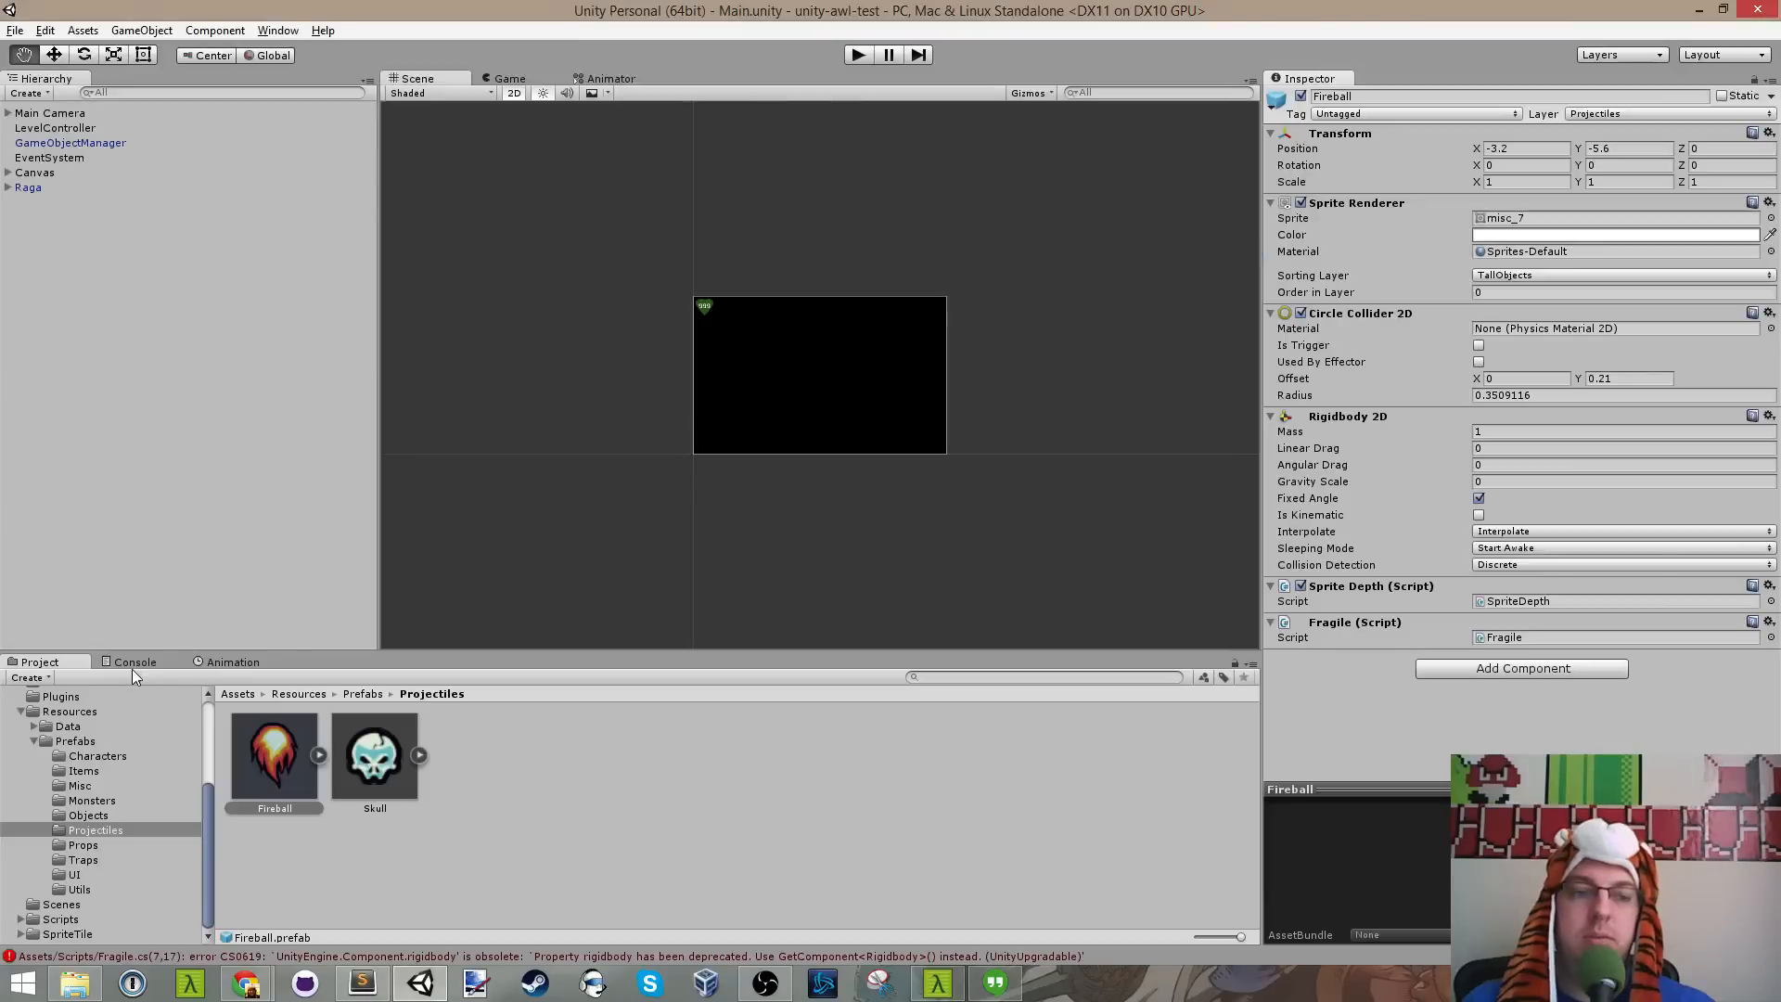
{"action": "left_click", "coordinate": [133, 664]}
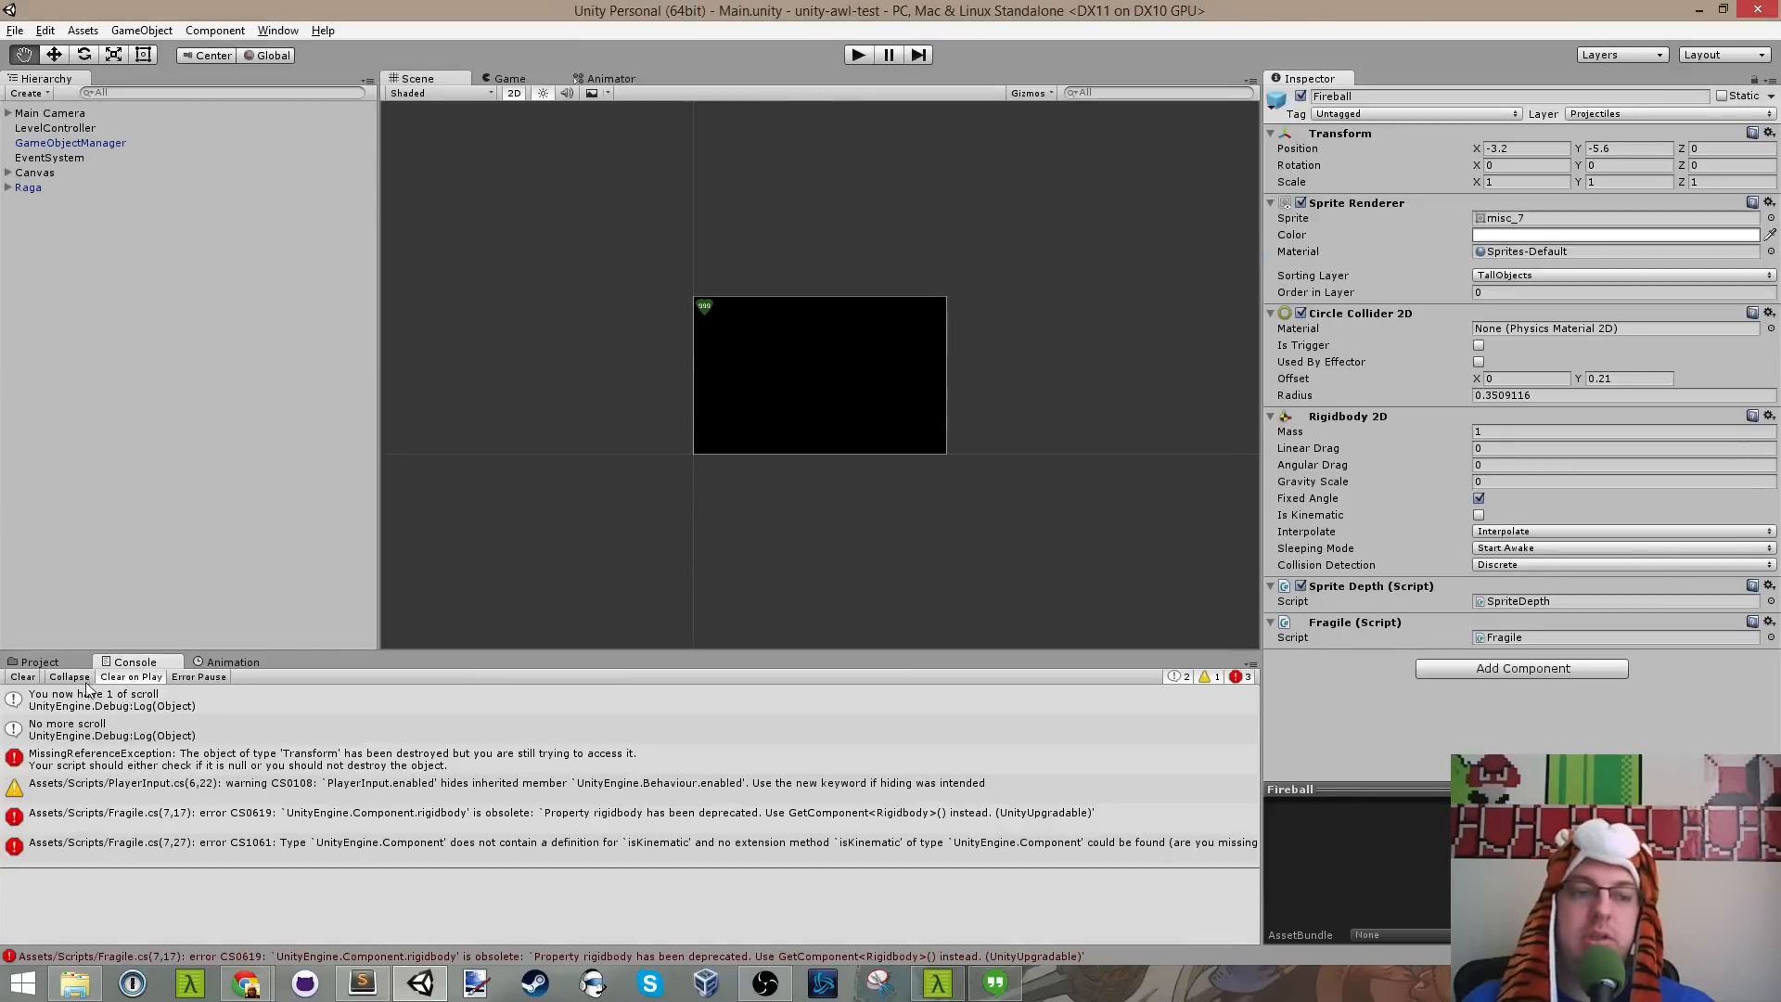
{"action": "left_click", "coordinate": [24, 677]}
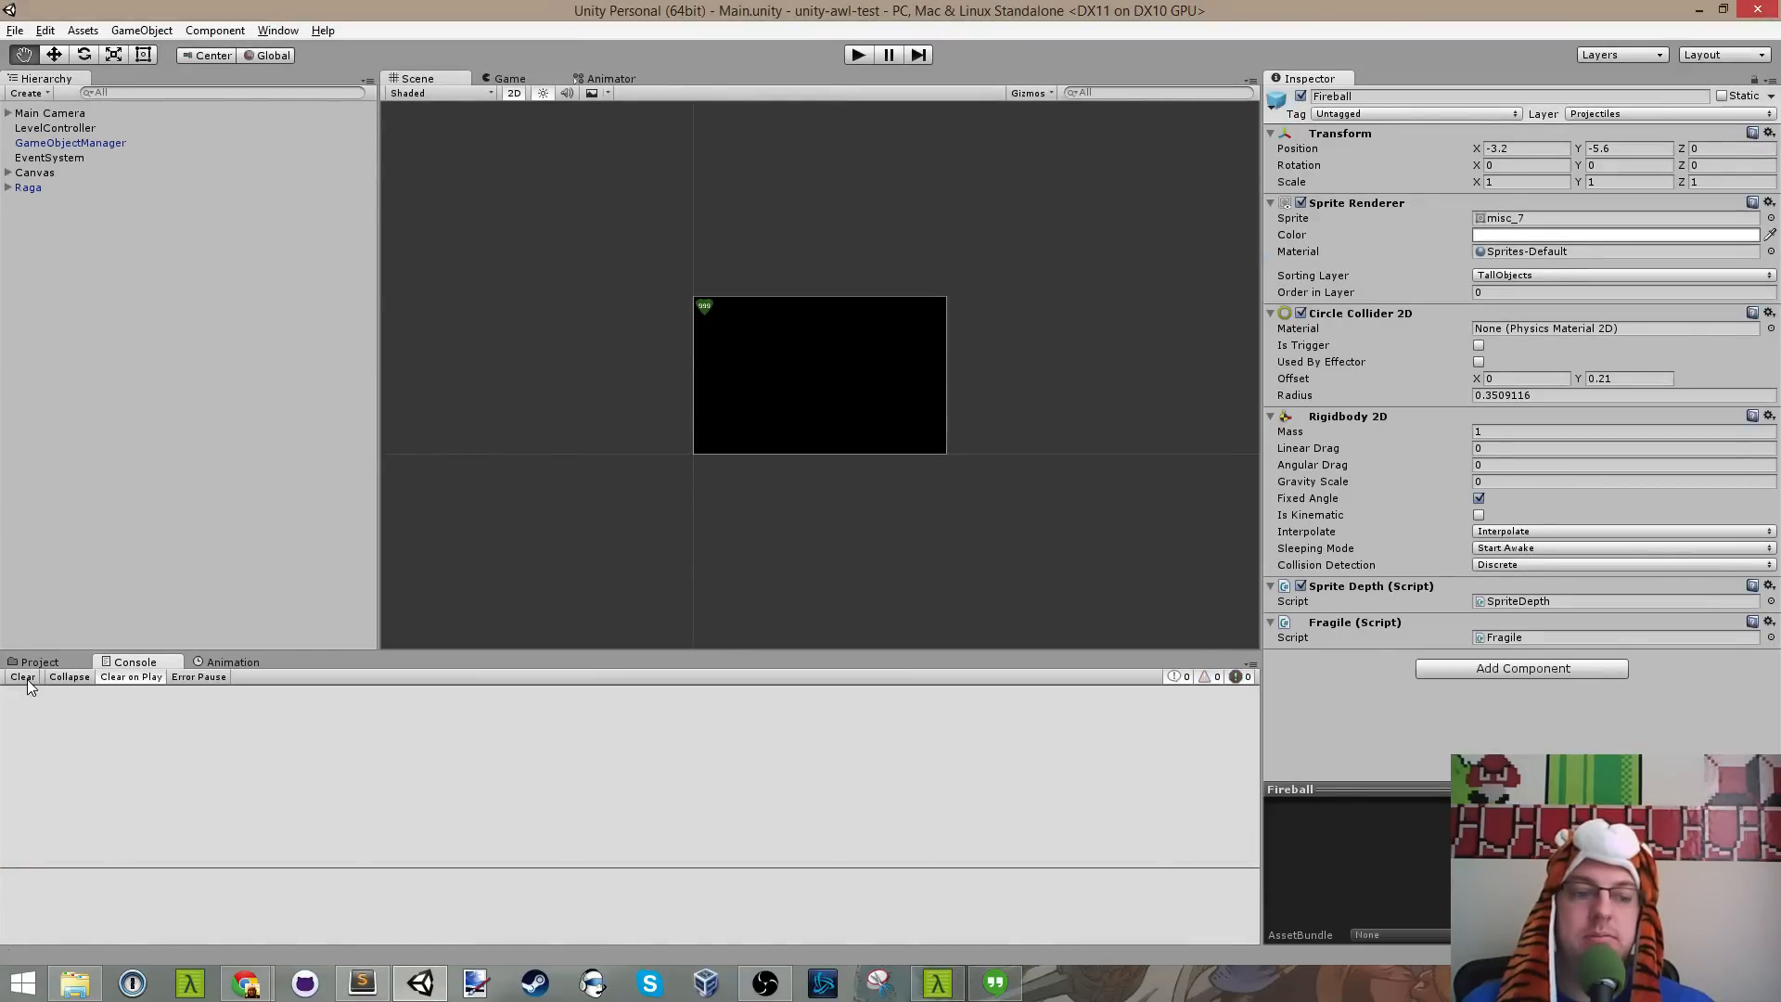
Step: Run the game, walk down to the room below, pick up the scroll and cast a fireball to test the collision
{"action": "left_click", "coordinate": [860, 57]}
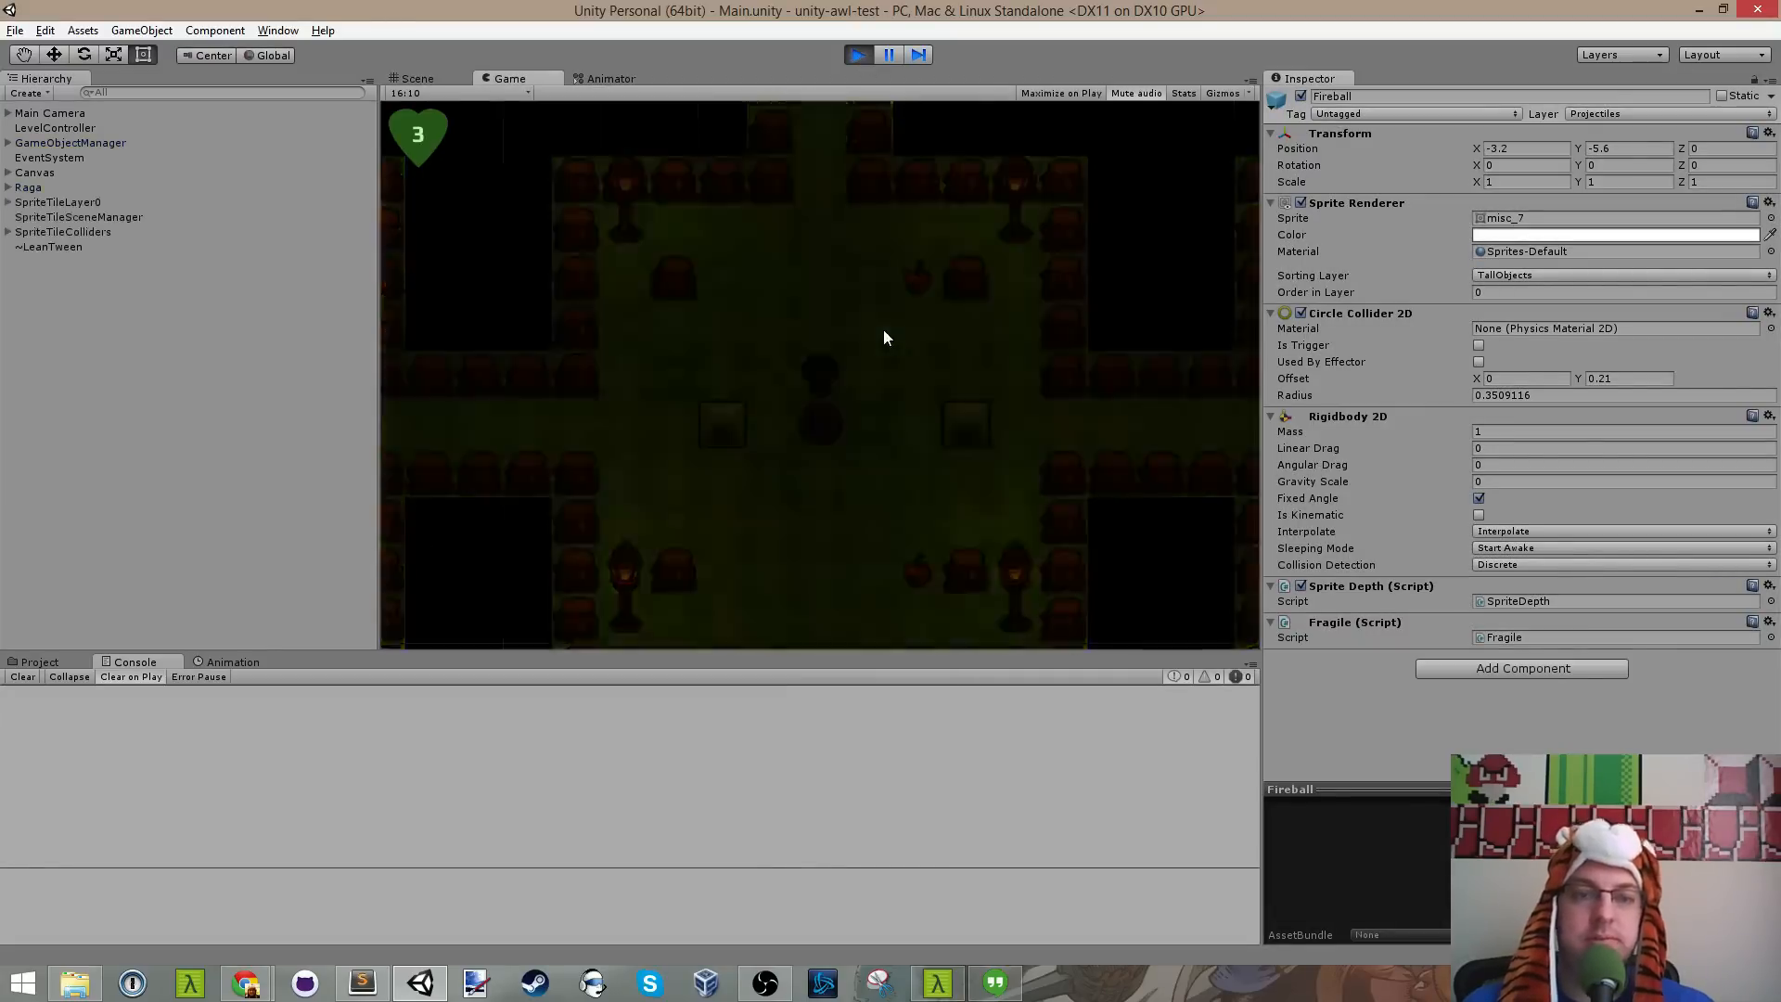
{"action": "key", "text": "Down"}
{"action": "key", "text": "Left"}
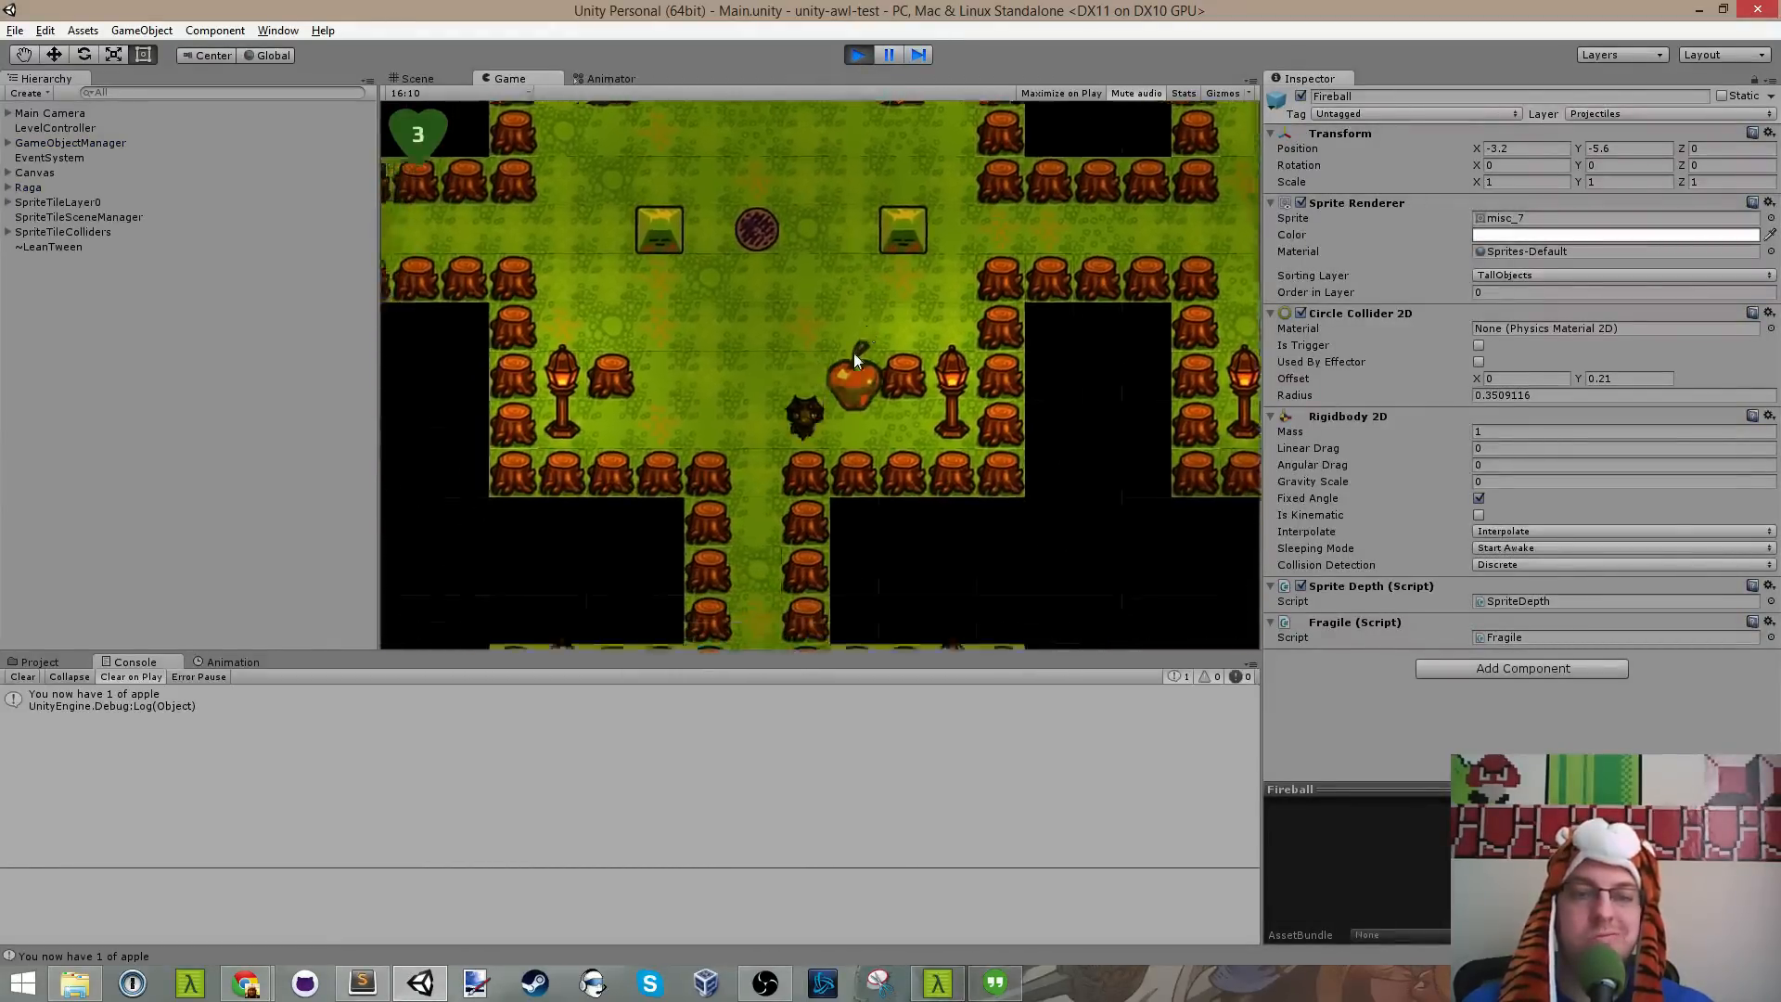
{"action": "key", "text": "Down"}
{"action": "key", "text": "Down"}
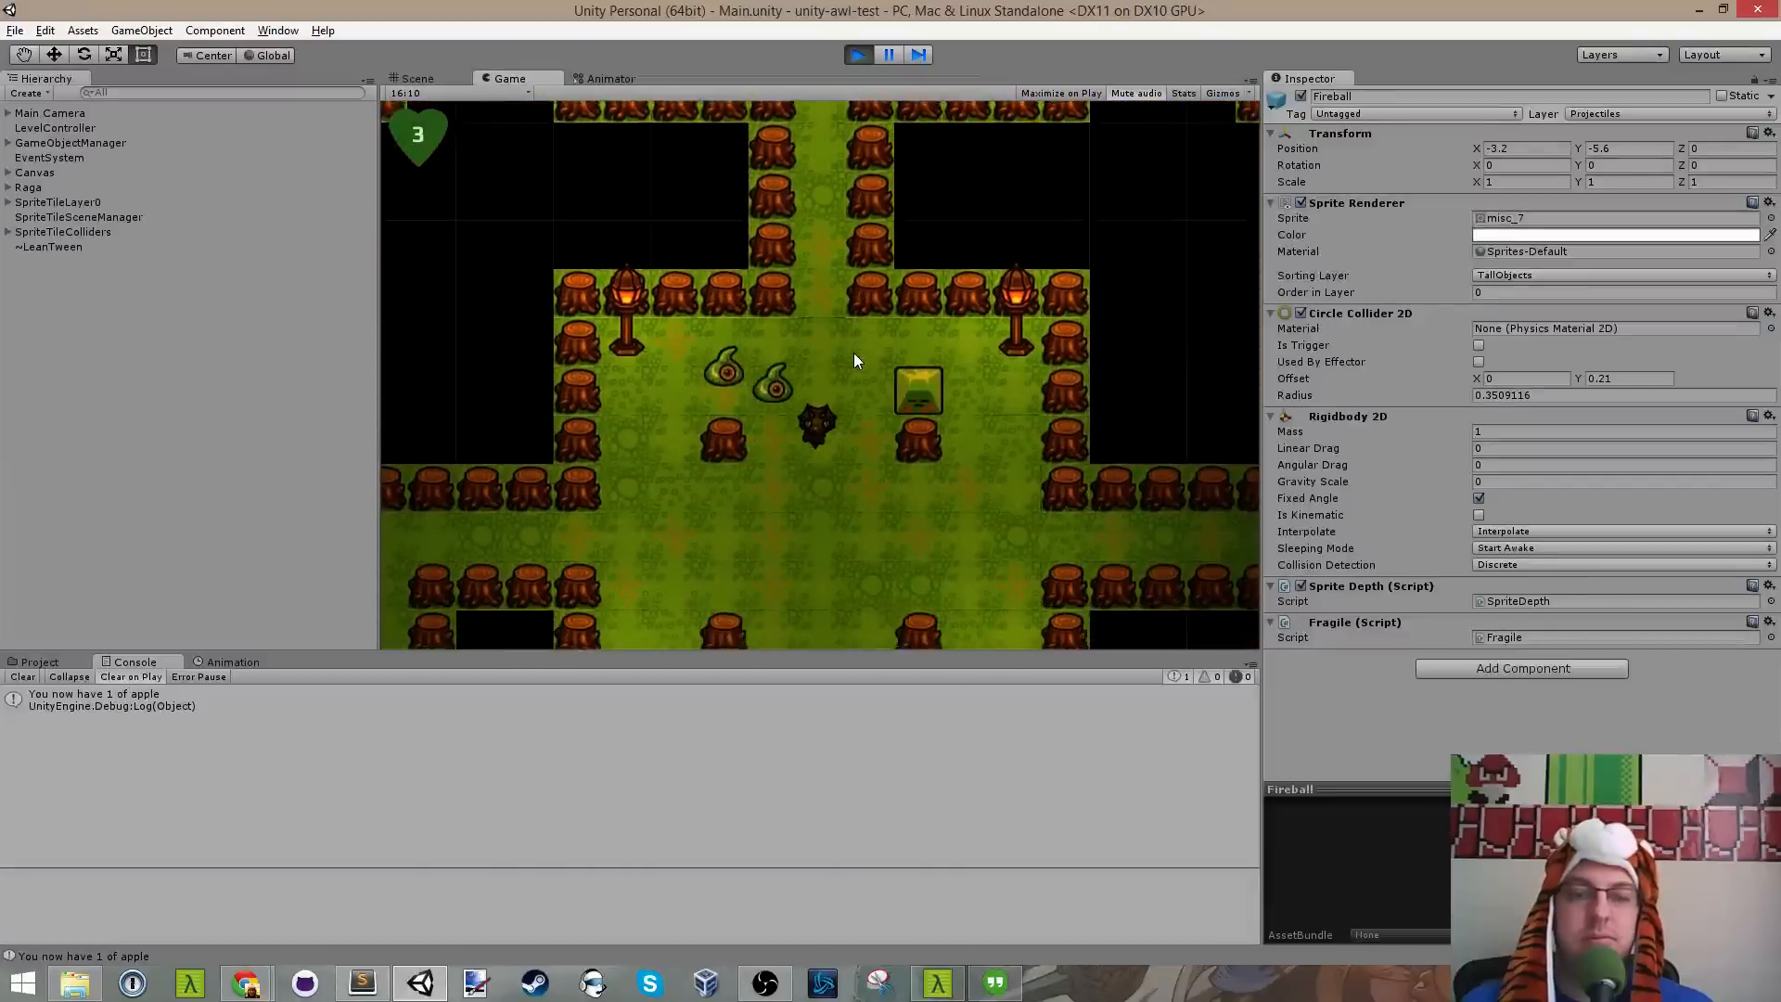
{"action": "key", "text": "d"}
{"action": "key", "text": "a"}
{"action": "left_click", "coordinate": [683, 395]}
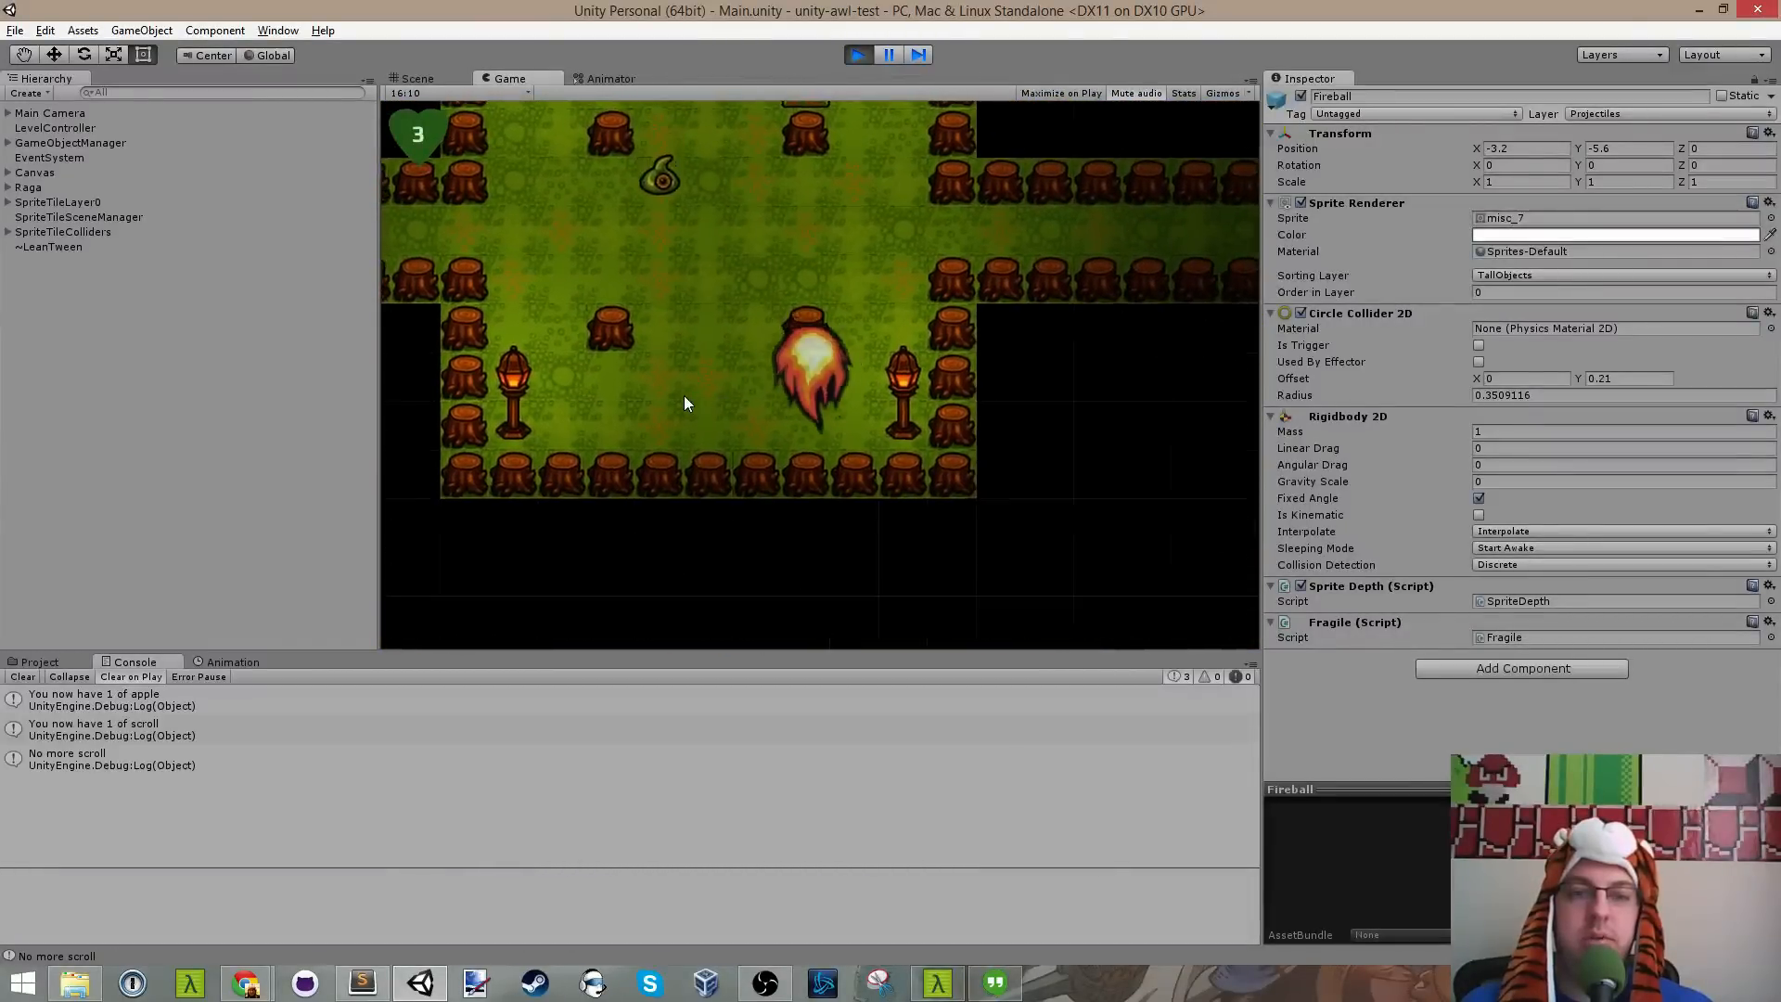
Step: Walk through the eastern corridor up to the next room and collect the apple and another scroll
{"action": "key", "text": "a"}
{"action": "key", "text": "w"}
{"action": "key", "text": "d"}
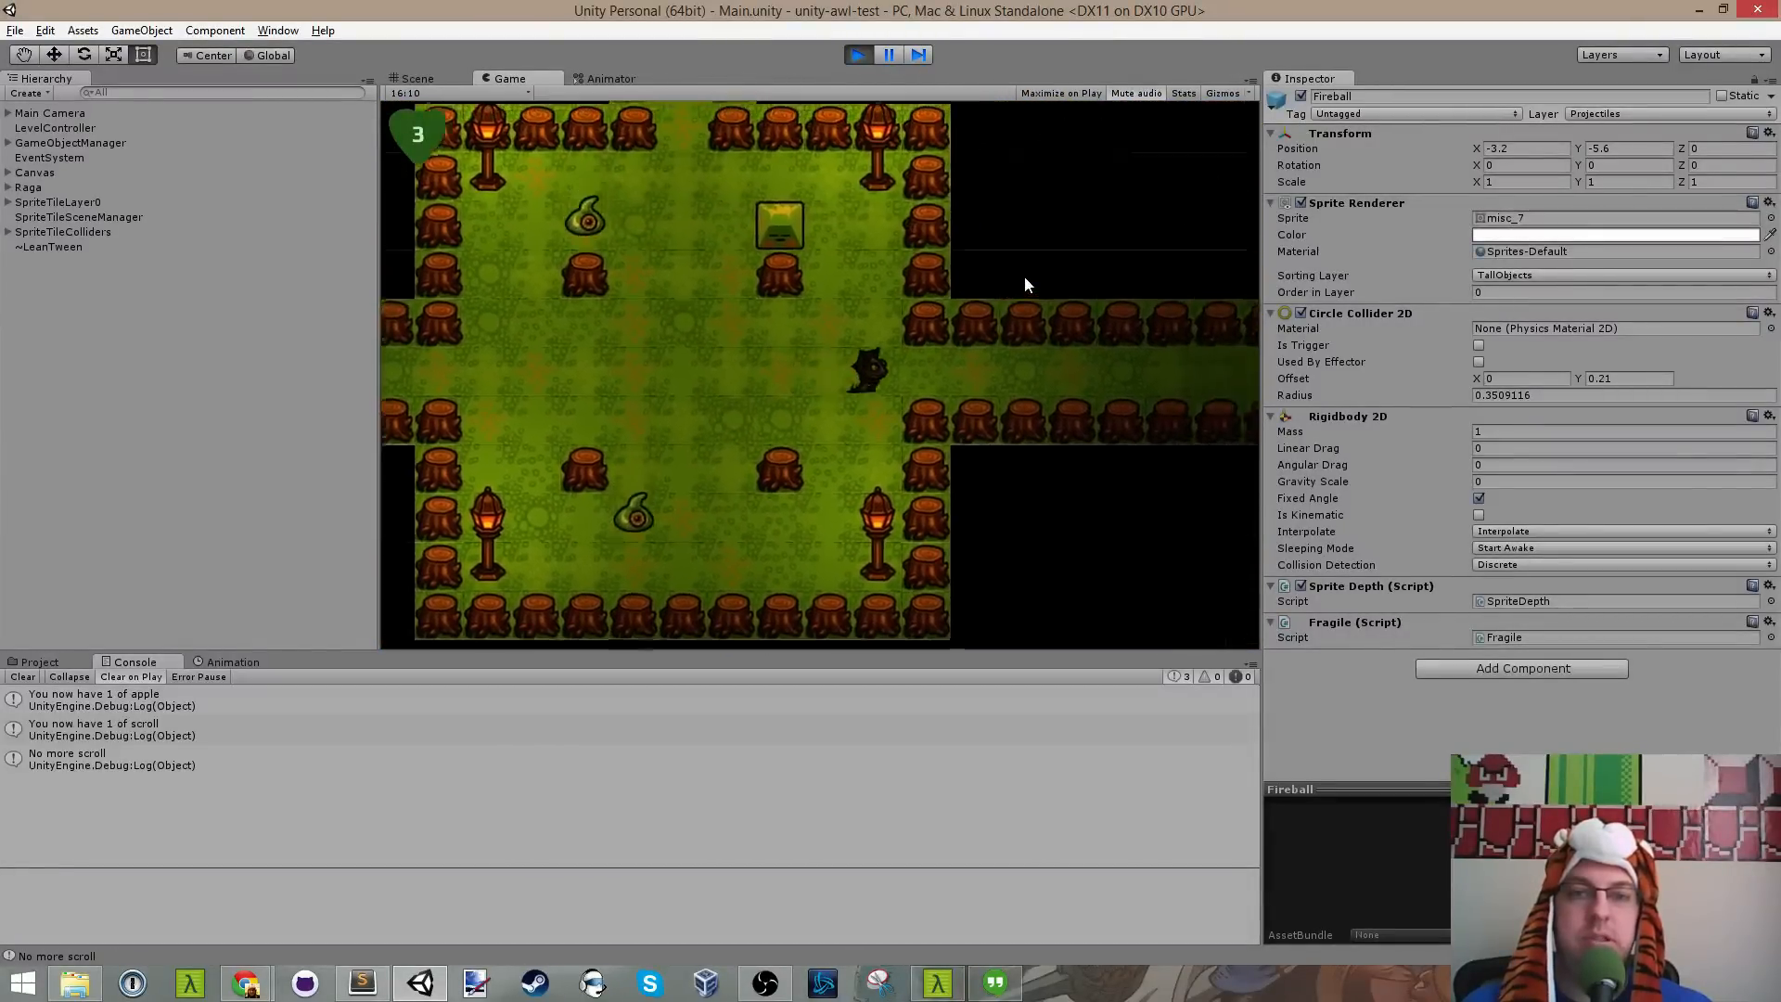
{"action": "key", "text": "d"}
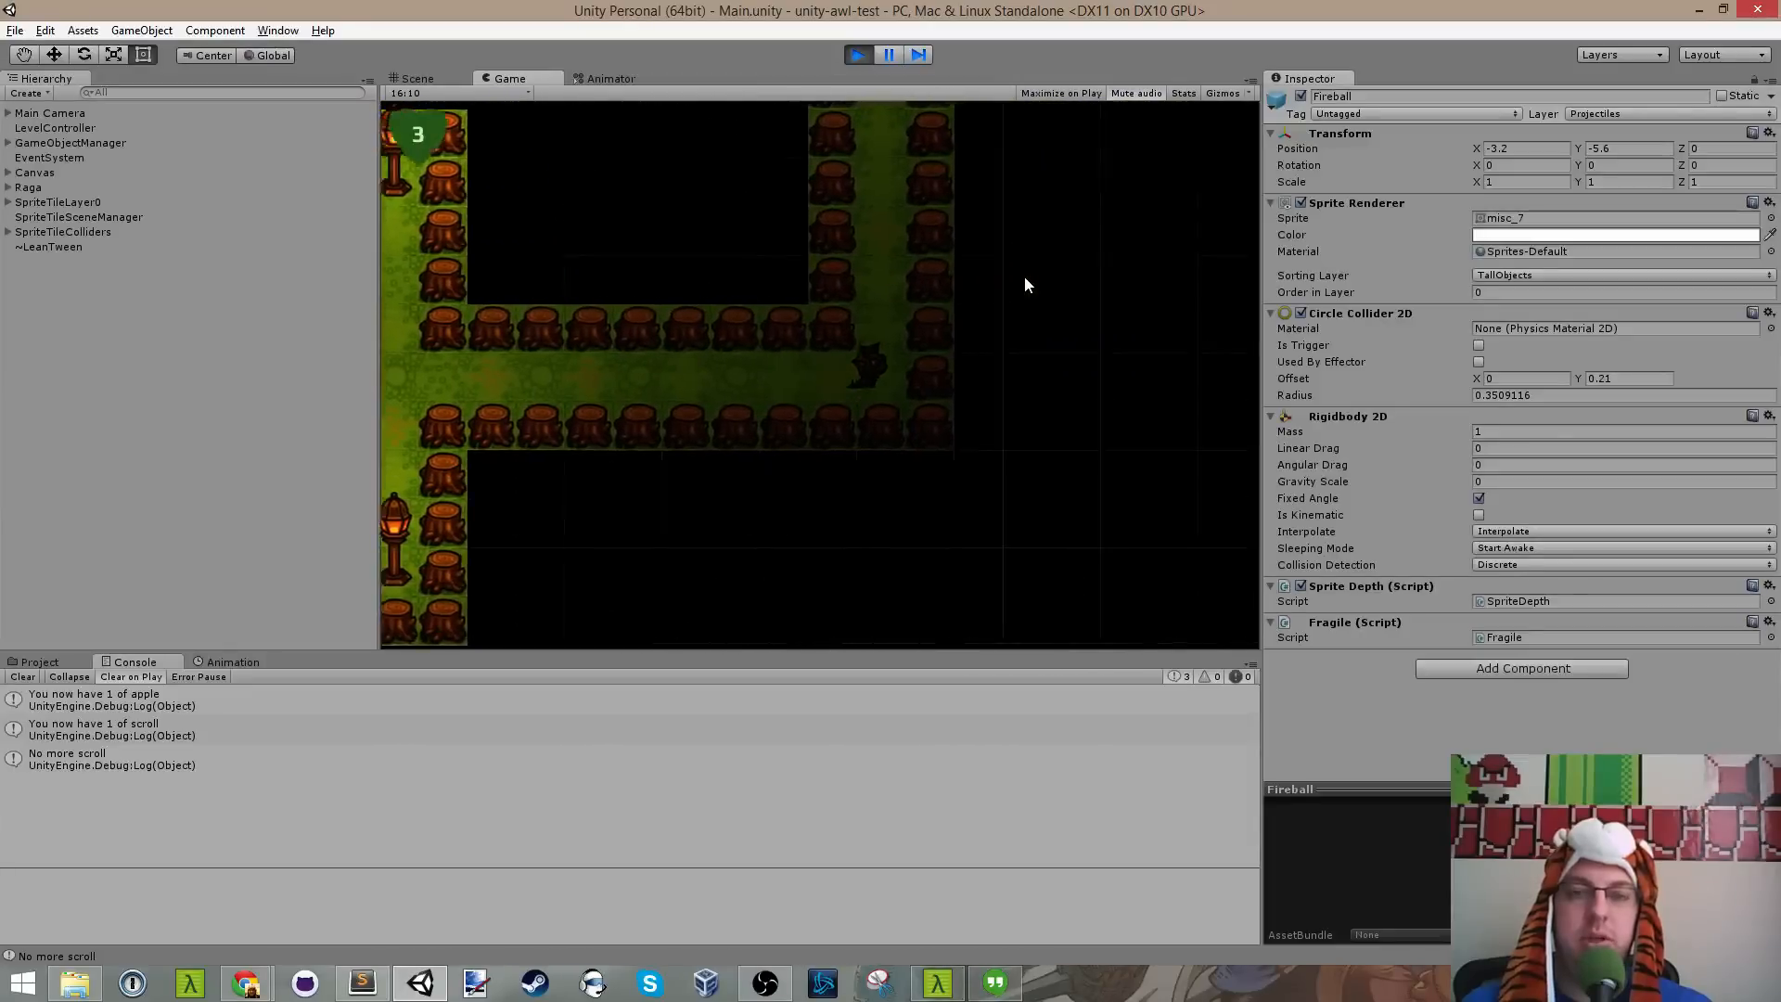
{"action": "key", "text": "w"}
{"action": "key", "text": "w"}
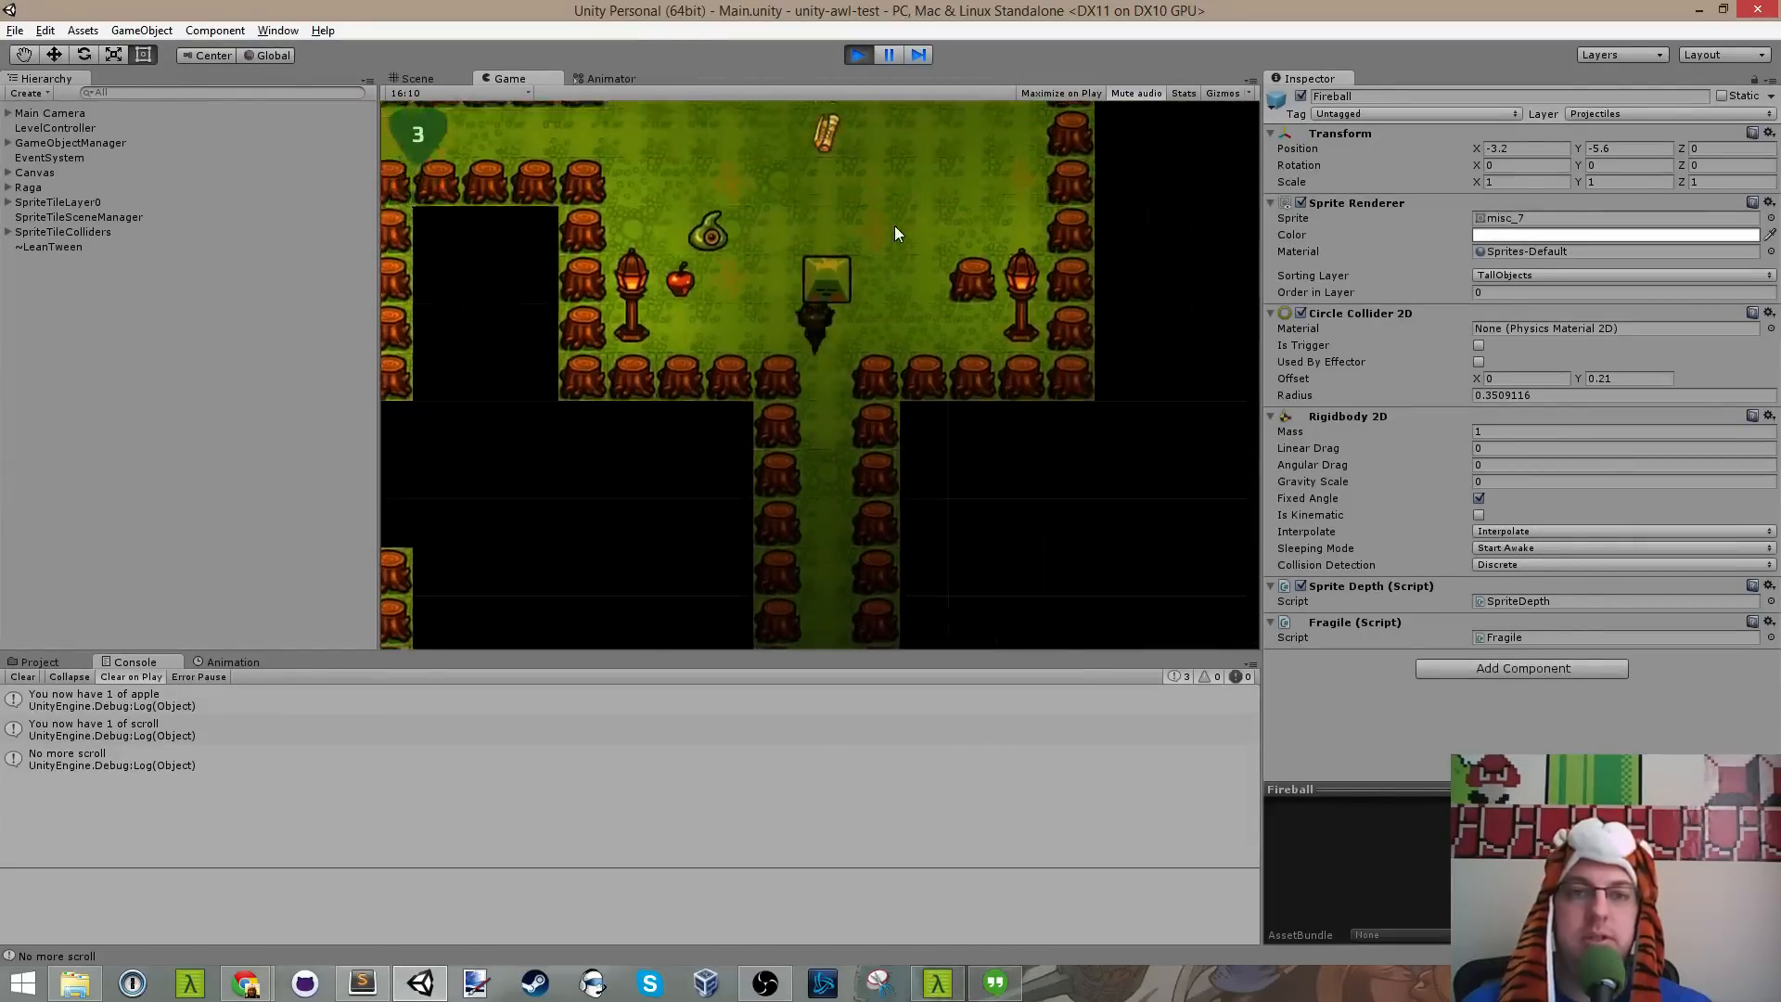
{"action": "key", "text": "w"}
{"action": "key", "text": "d"}
{"action": "key", "text": "a"}
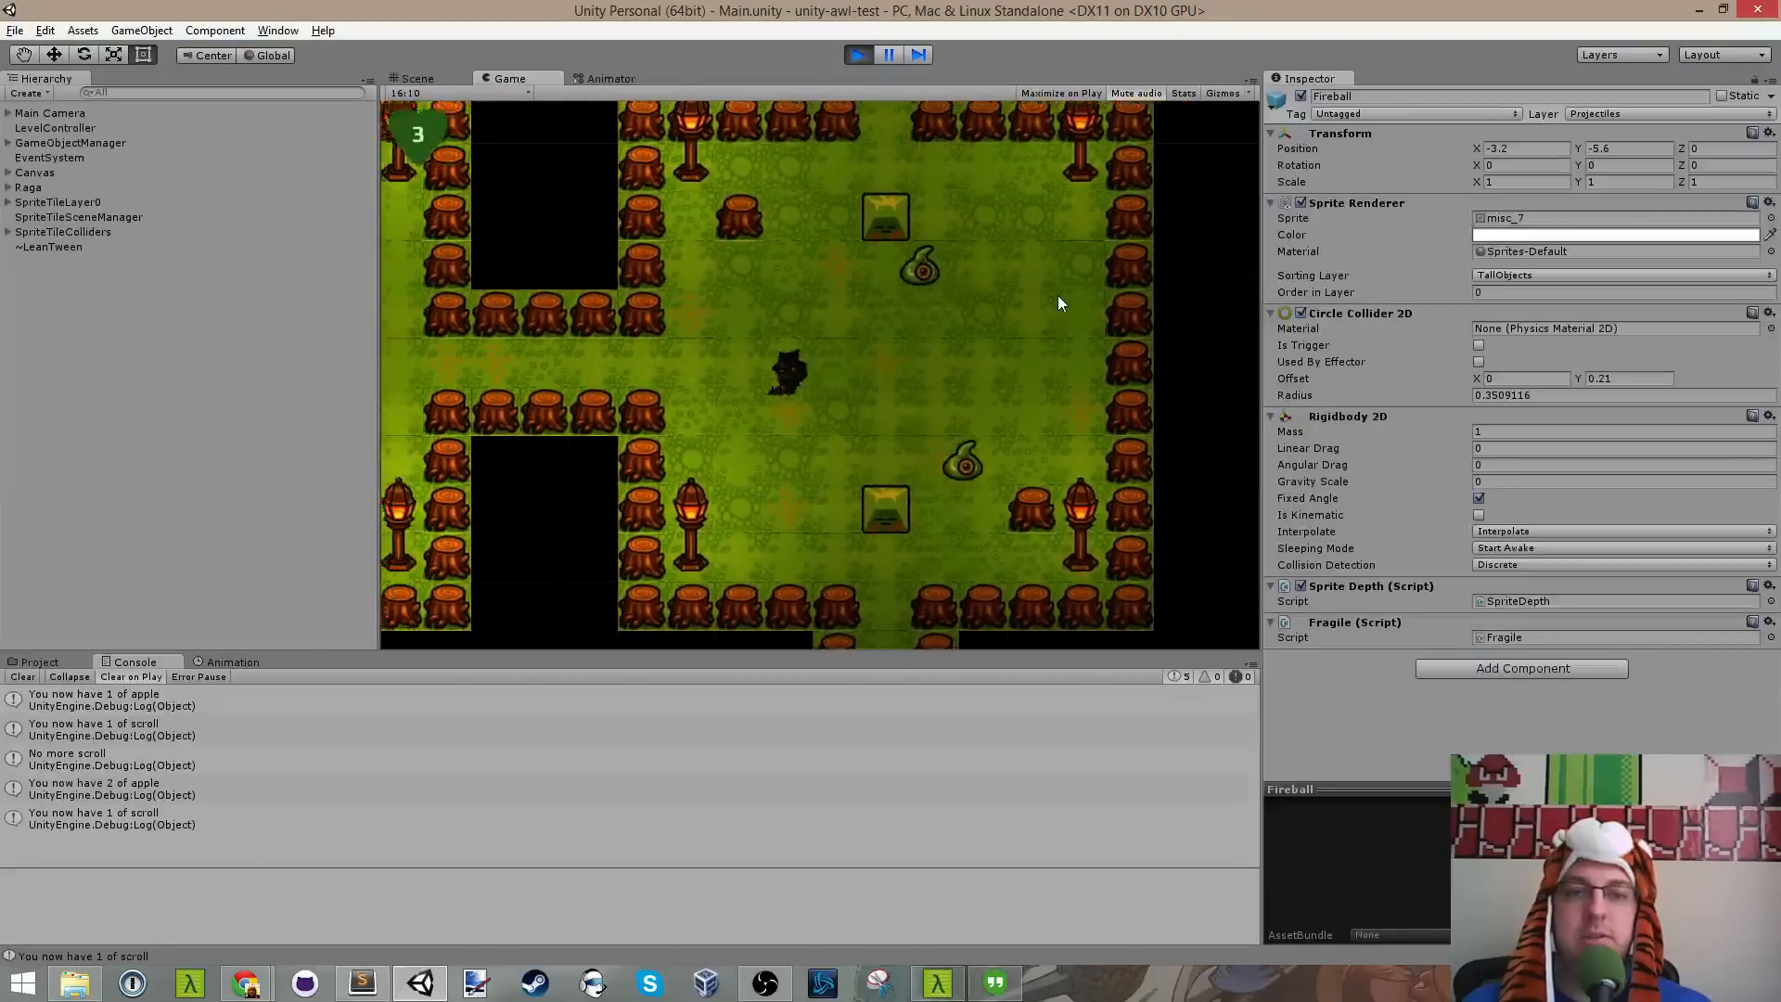
Step: Cast a second fireball to test the collision effect, and stop the game after walking on
{"action": "key", "text": "d"}
{"action": "left_click", "coordinate": [1059, 295]}
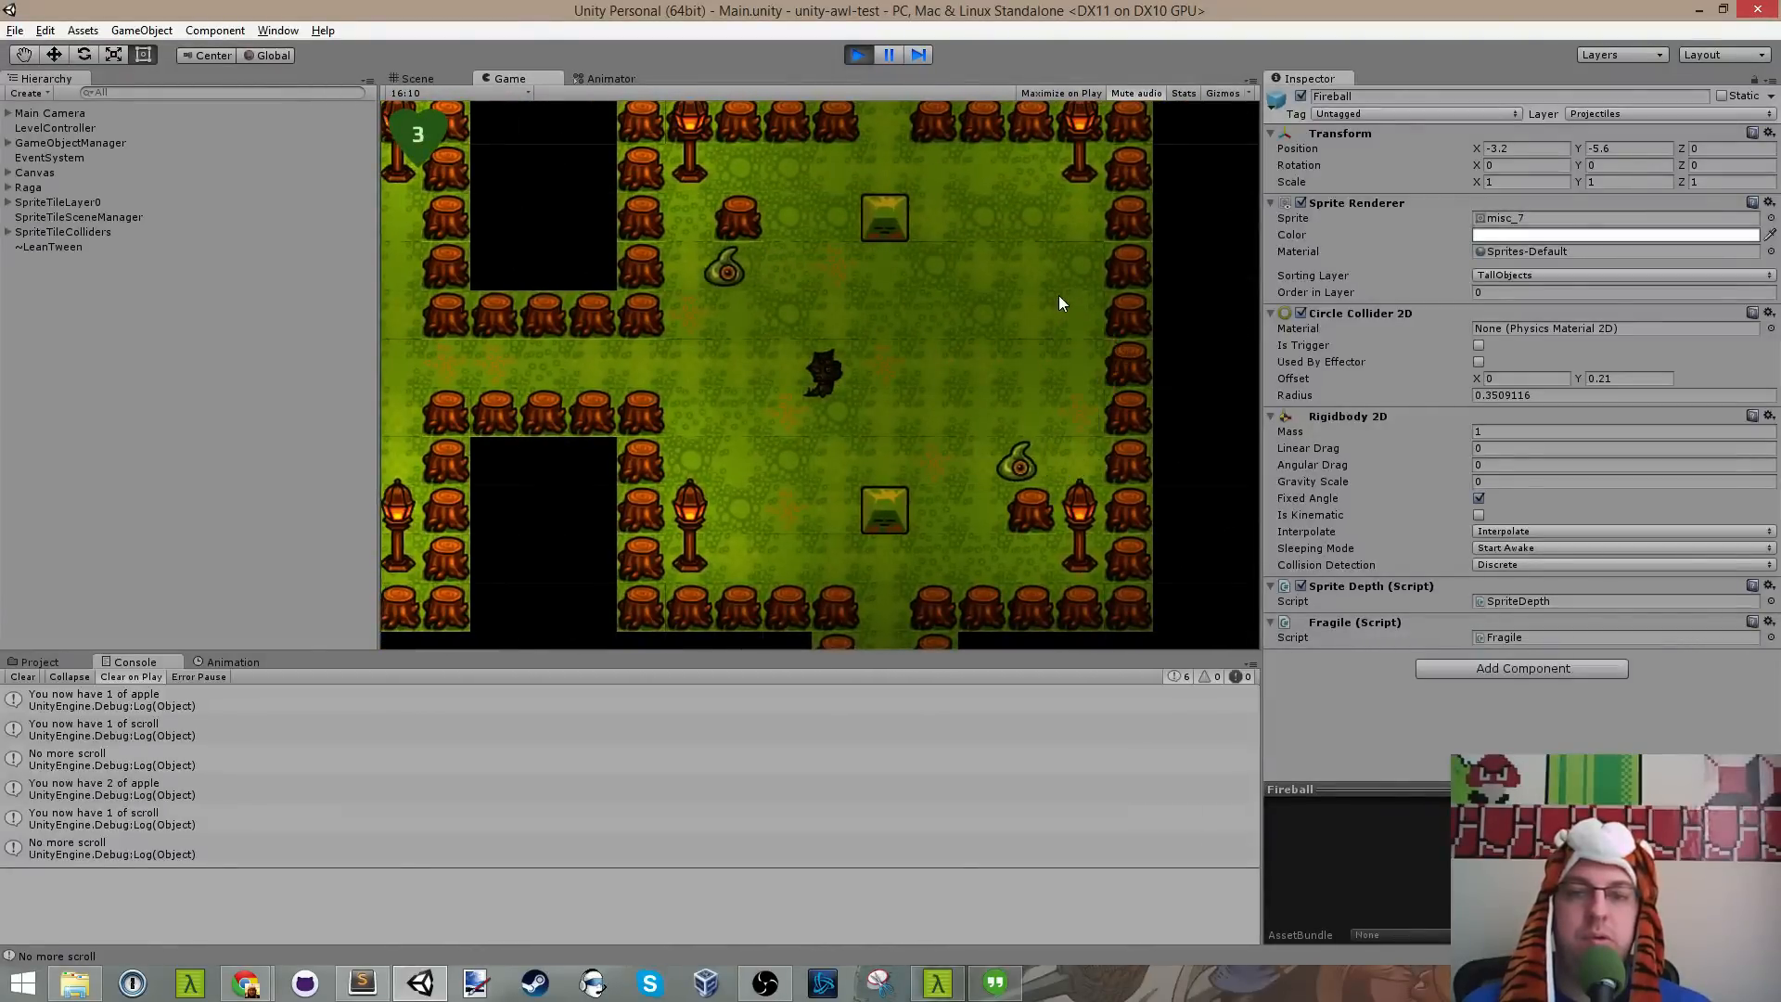
{"action": "key", "text": "d"}
{"action": "key", "text": "w"}
{"action": "key", "text": "s"}
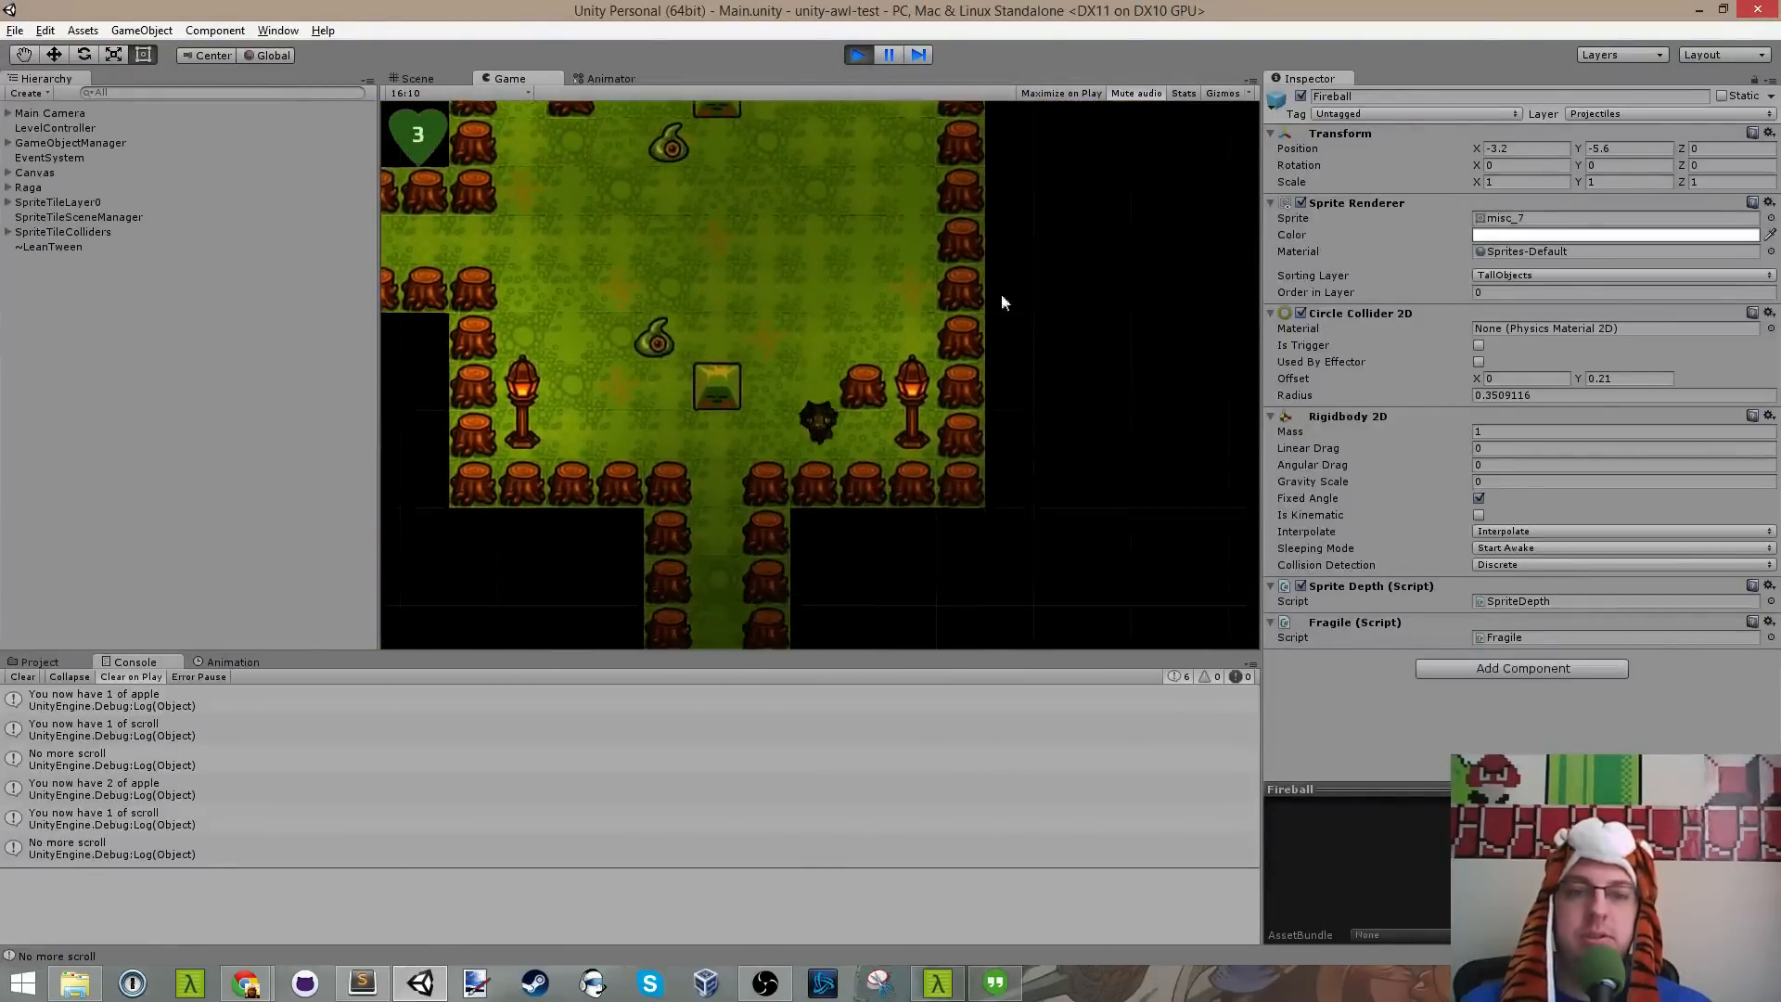
{"action": "left_click", "coordinate": [861, 57]}
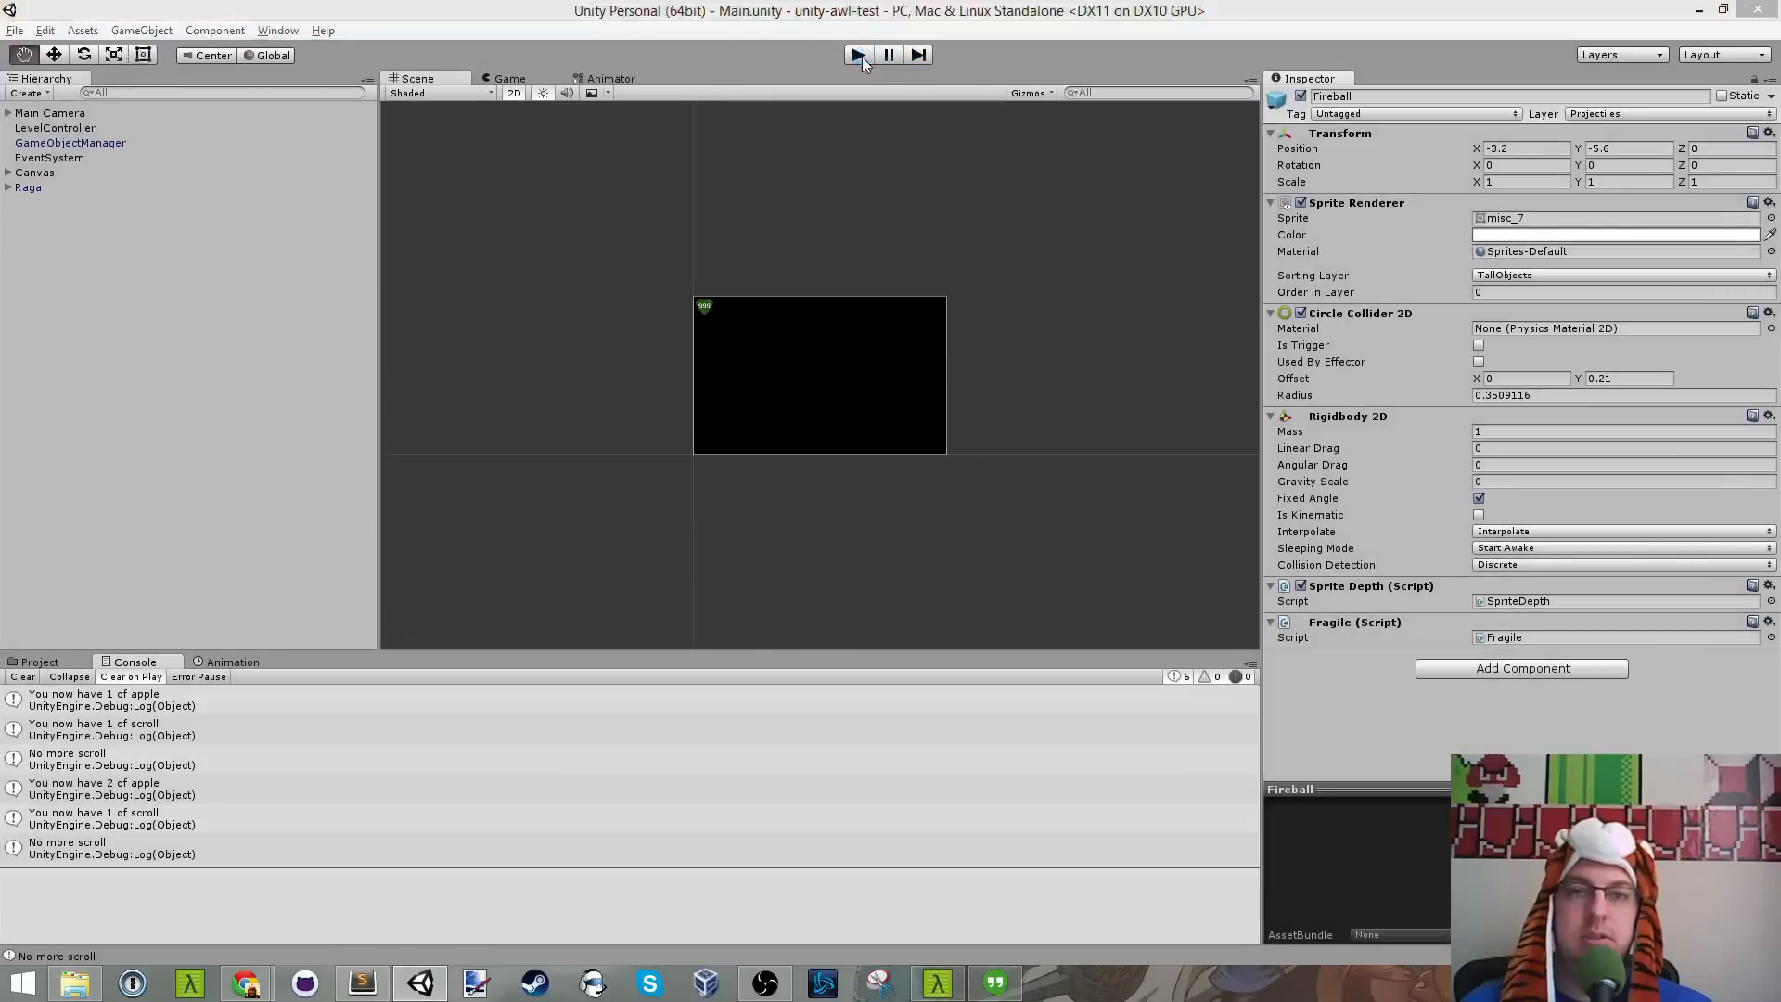
Step: Switch to Sublime Text, save Fragile.cs and open Hazard.cs at the destroyOnCollide check
{"action": "key", "text": "alt+Tab"}
{"action": "key", "text": "ctrl+s"}
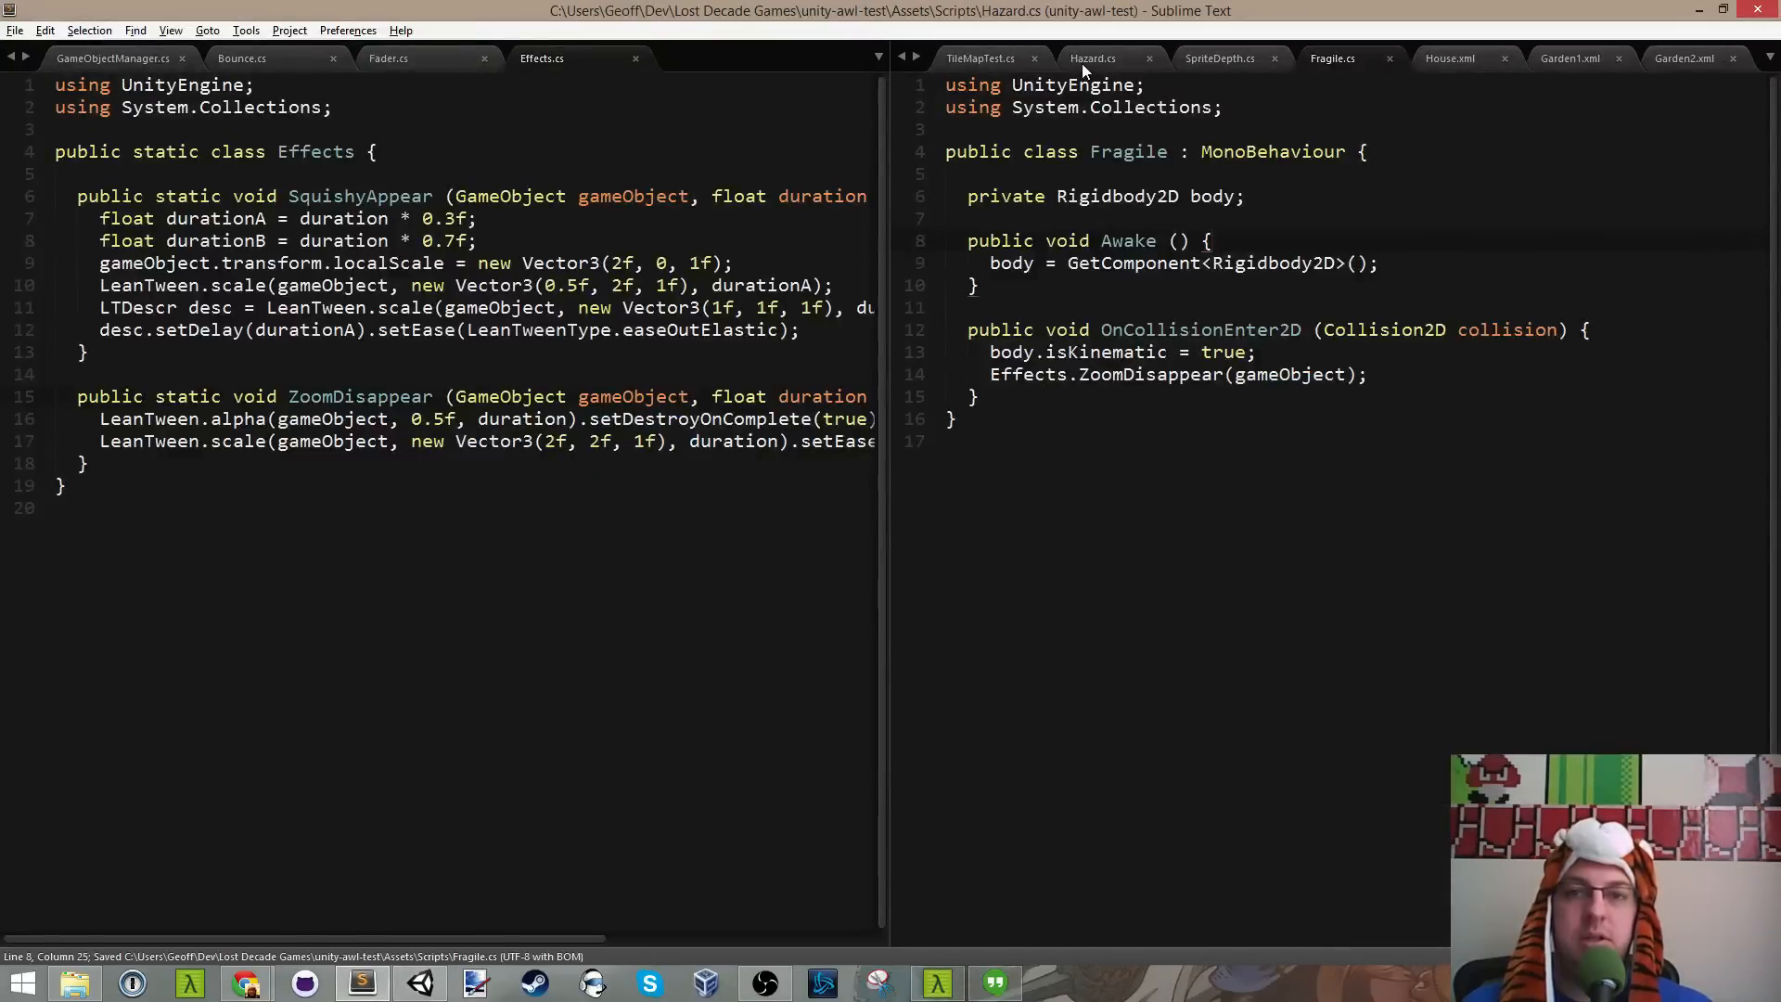
{"action": "left_click", "coordinate": [1082, 59]}
{"action": "left_click", "coordinate": [1324, 391]}
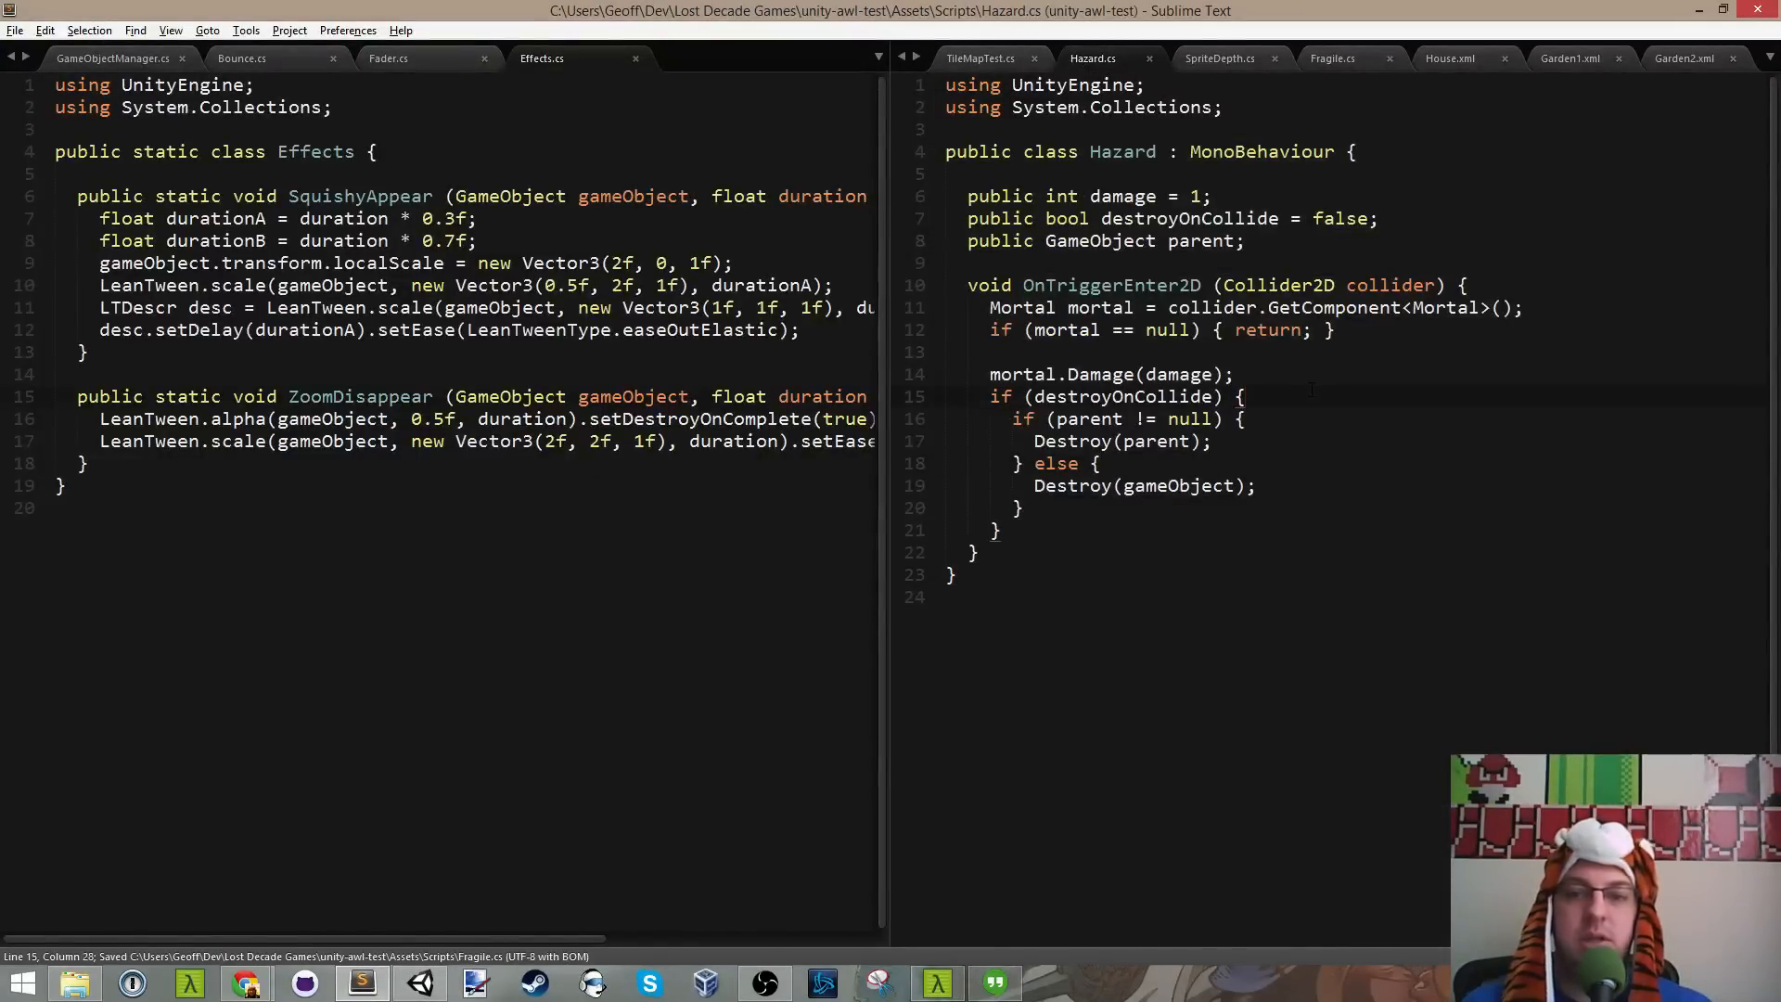
Step: Add "GameObject obj = parent != null ? parent : gameObject;" at the start of the destroyOnCollide block in Hazard.cs and save
{"action": "key", "text": "Down"}
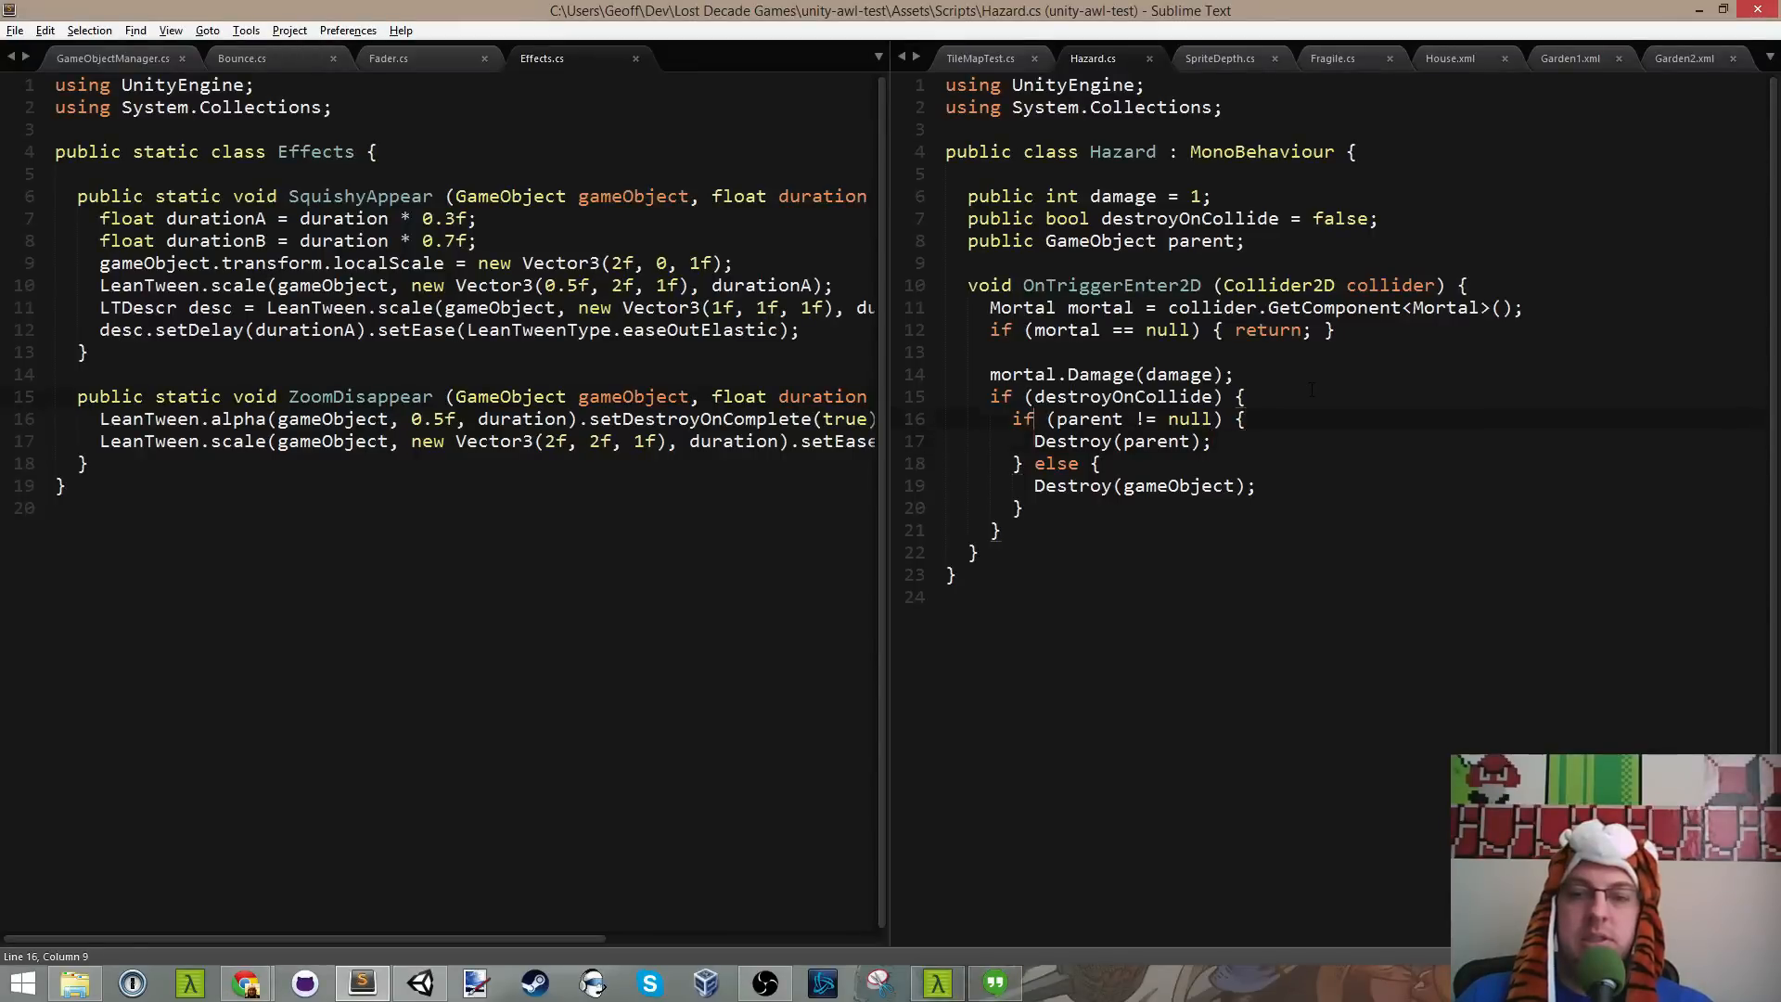
{"action": "key", "text": "Return"}
{"action": "key", "text": "Return"}
{"action": "key", "text": "Up"}
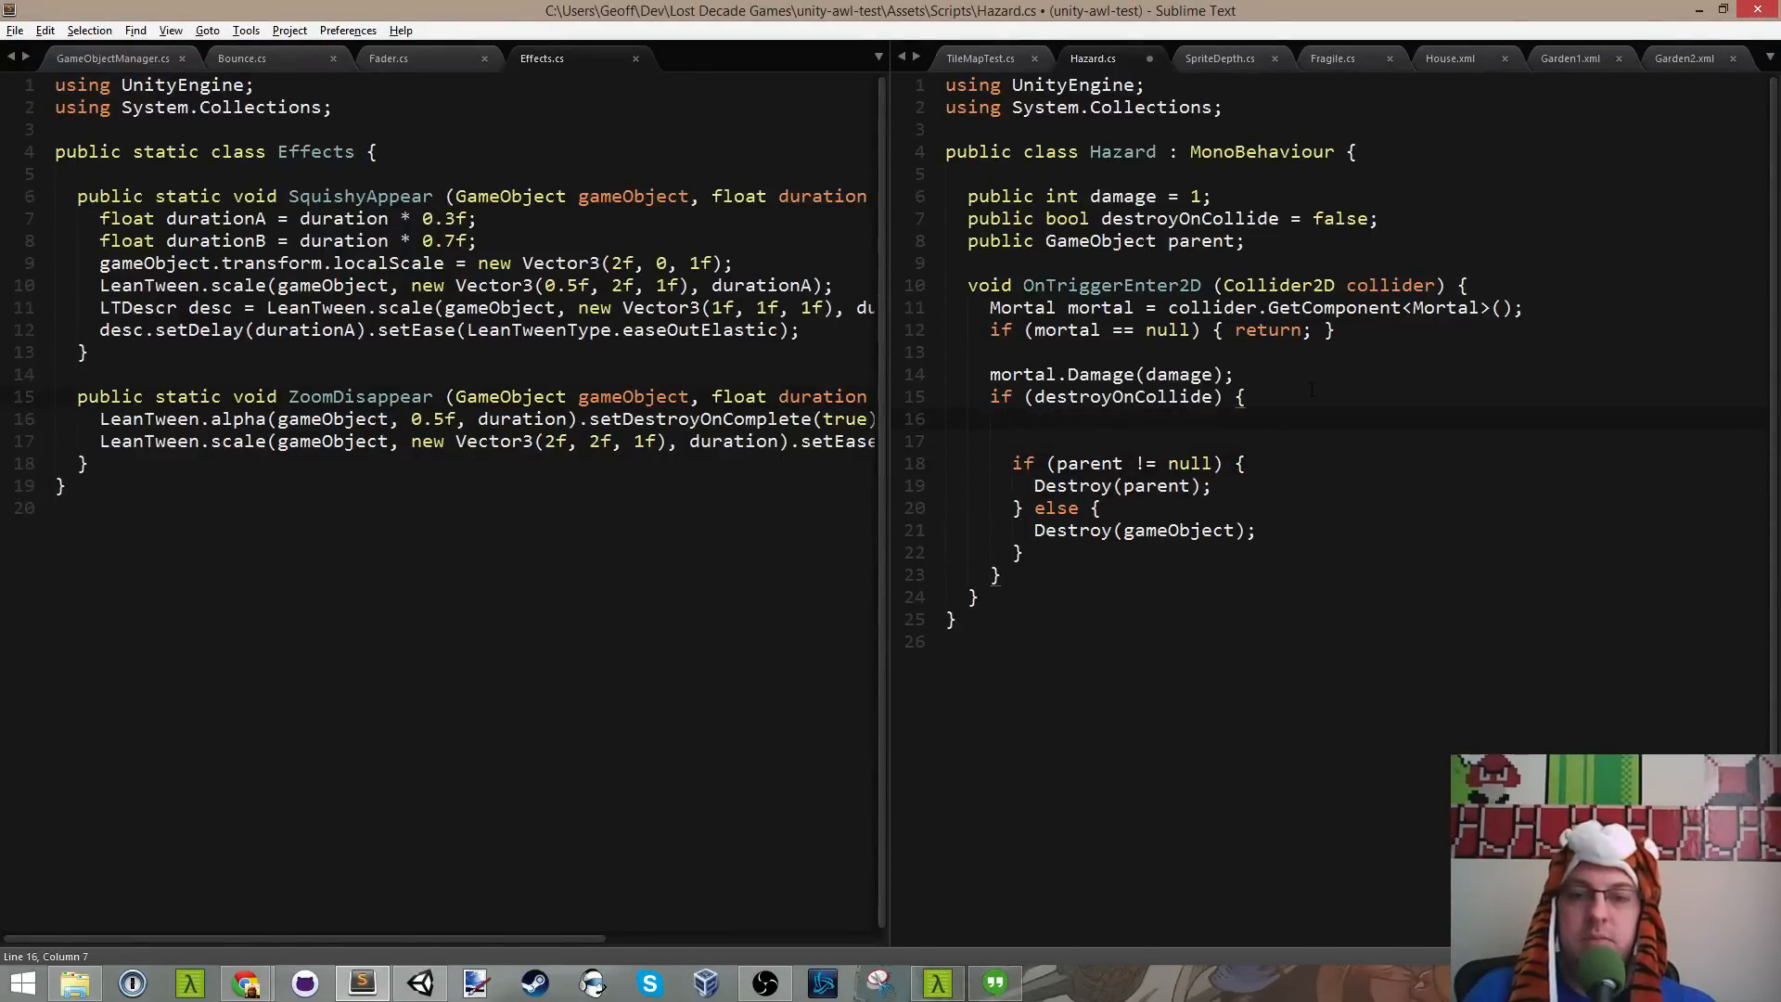
{"action": "type", "text": "GameObjhec"}
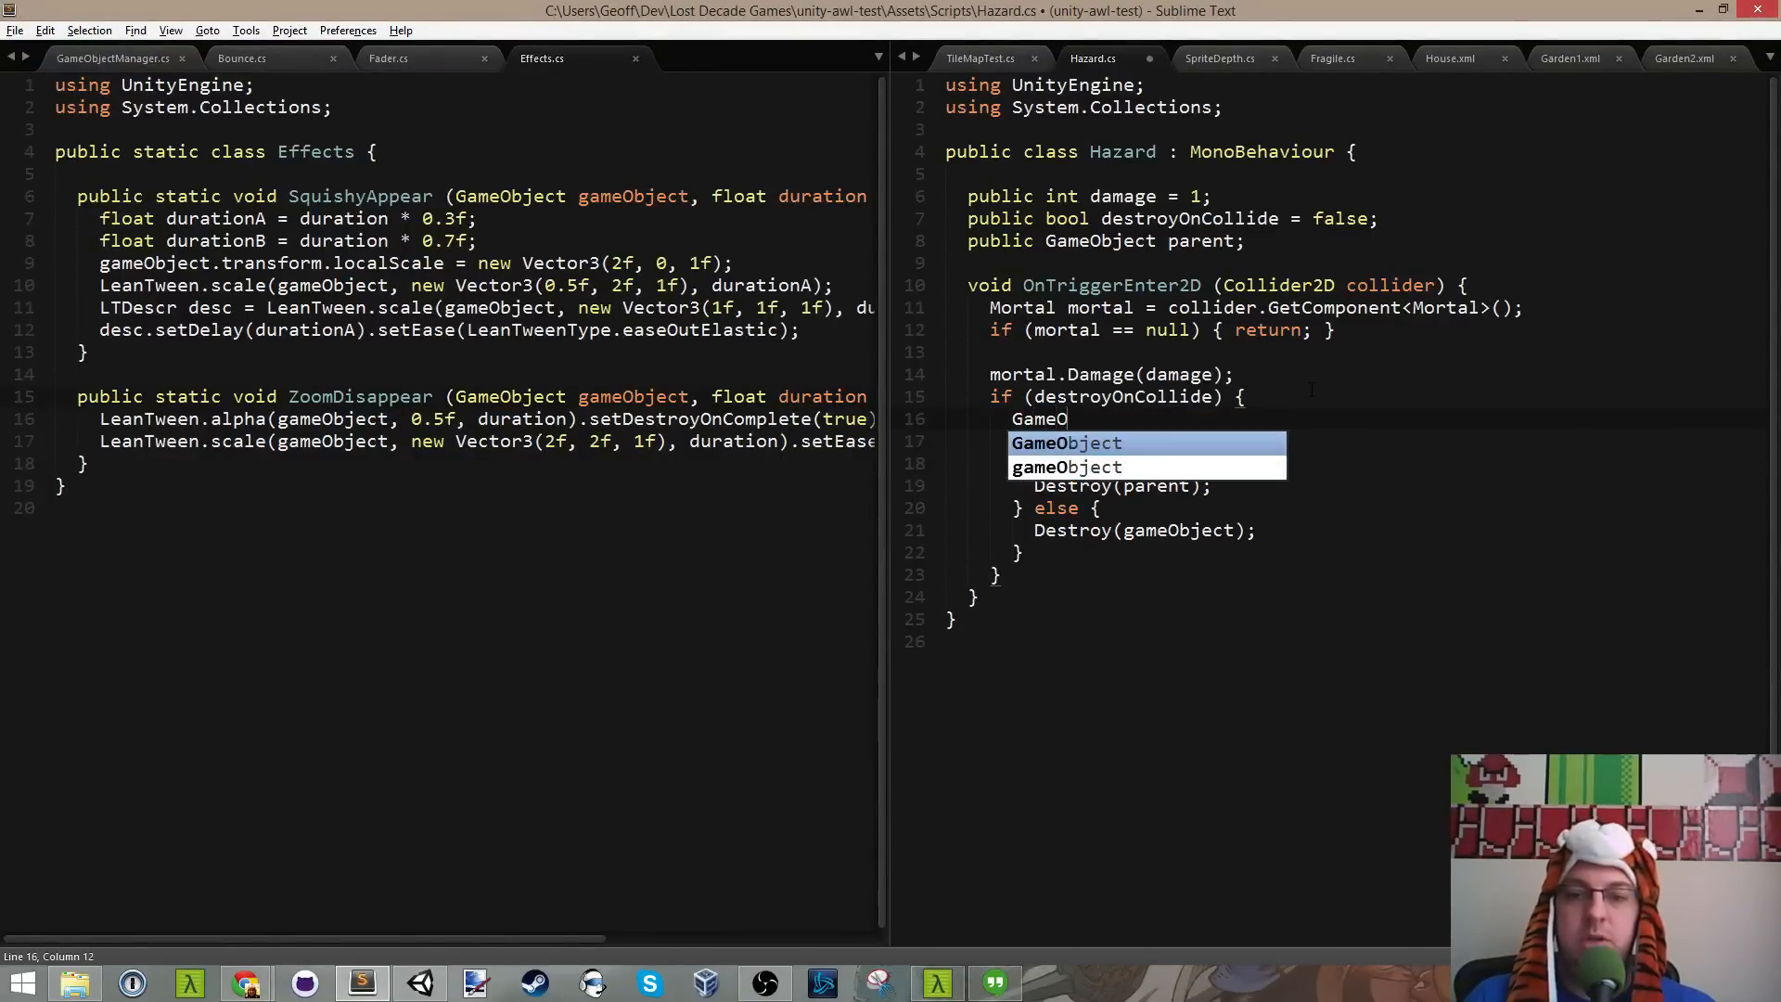
{"action": "key", "text": "BackSpace"}
{"action": "key", "text": "BackSpace"}
{"action": "type", "text": "ect obj "}
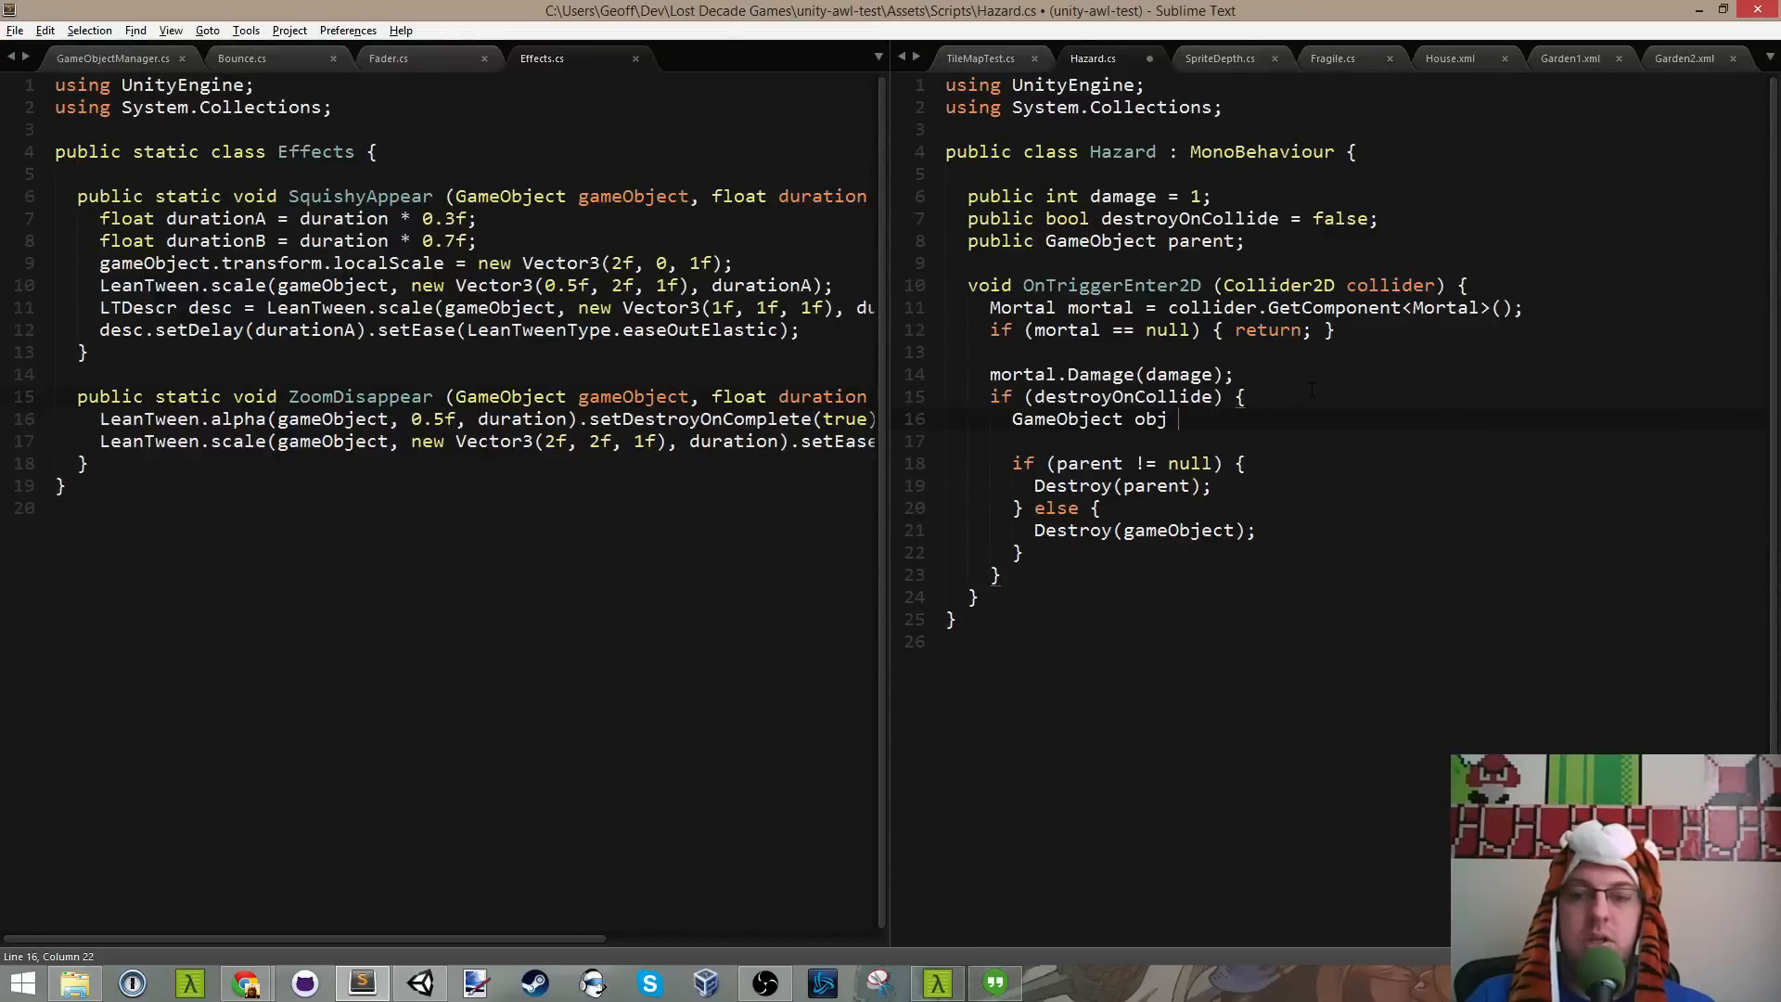
{"action": "type", "text": "= parent != nu"}
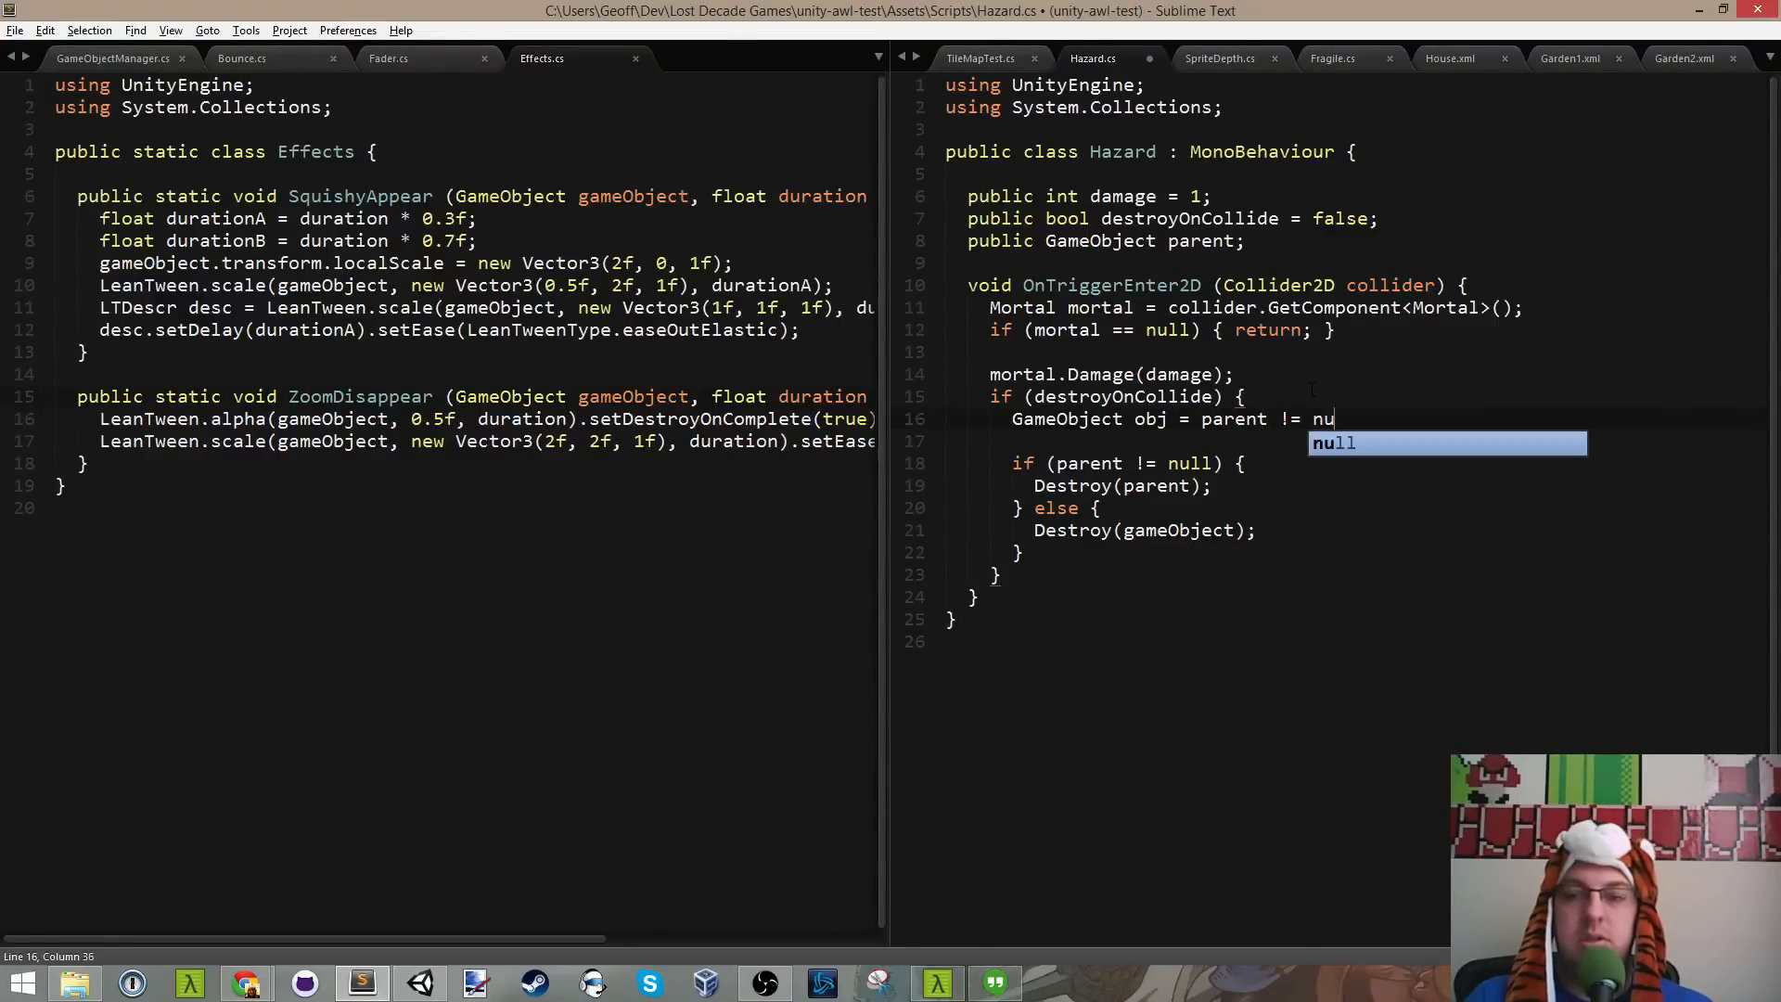
{"action": "type", "text": "ll ? "}
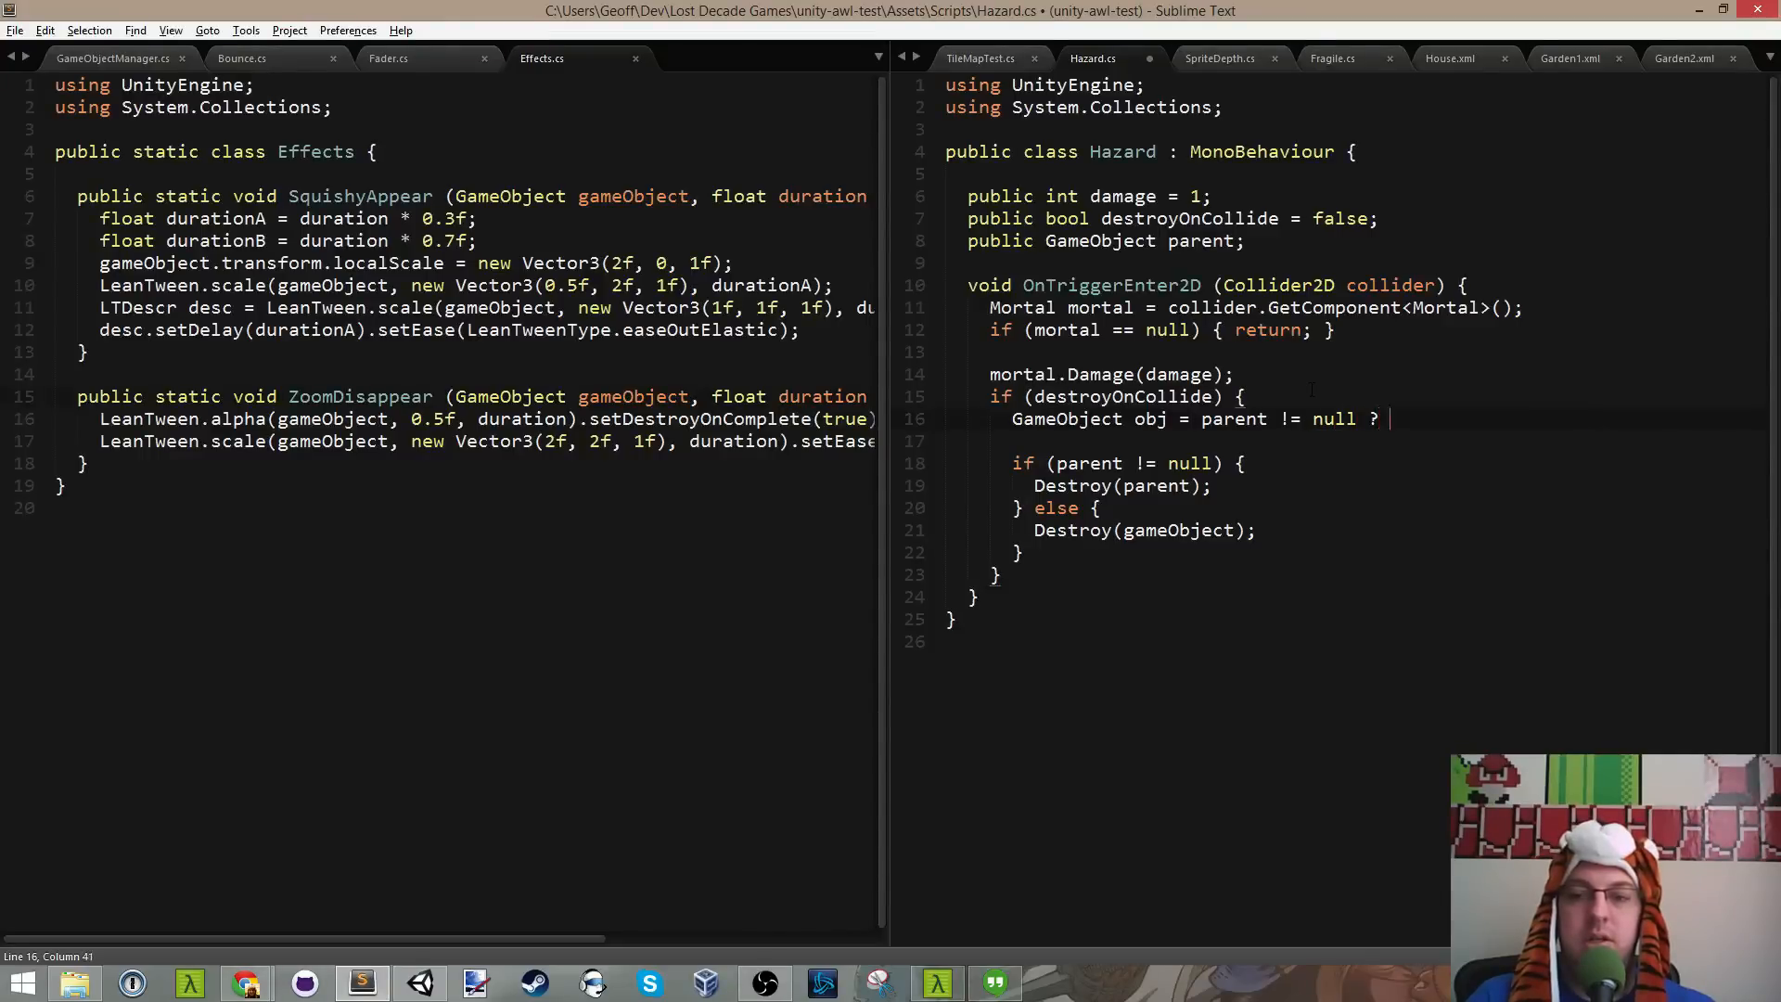
{"action": "type", "text": "parent"}
{"action": "type", "text": " : gameObject;"}
{"action": "key", "text": "ctrl+s"}
Step: Add the call "Effects.ZoomDisappear(obj);" directly below the obj declaration and save the script
{"action": "key", "text": "Down"}
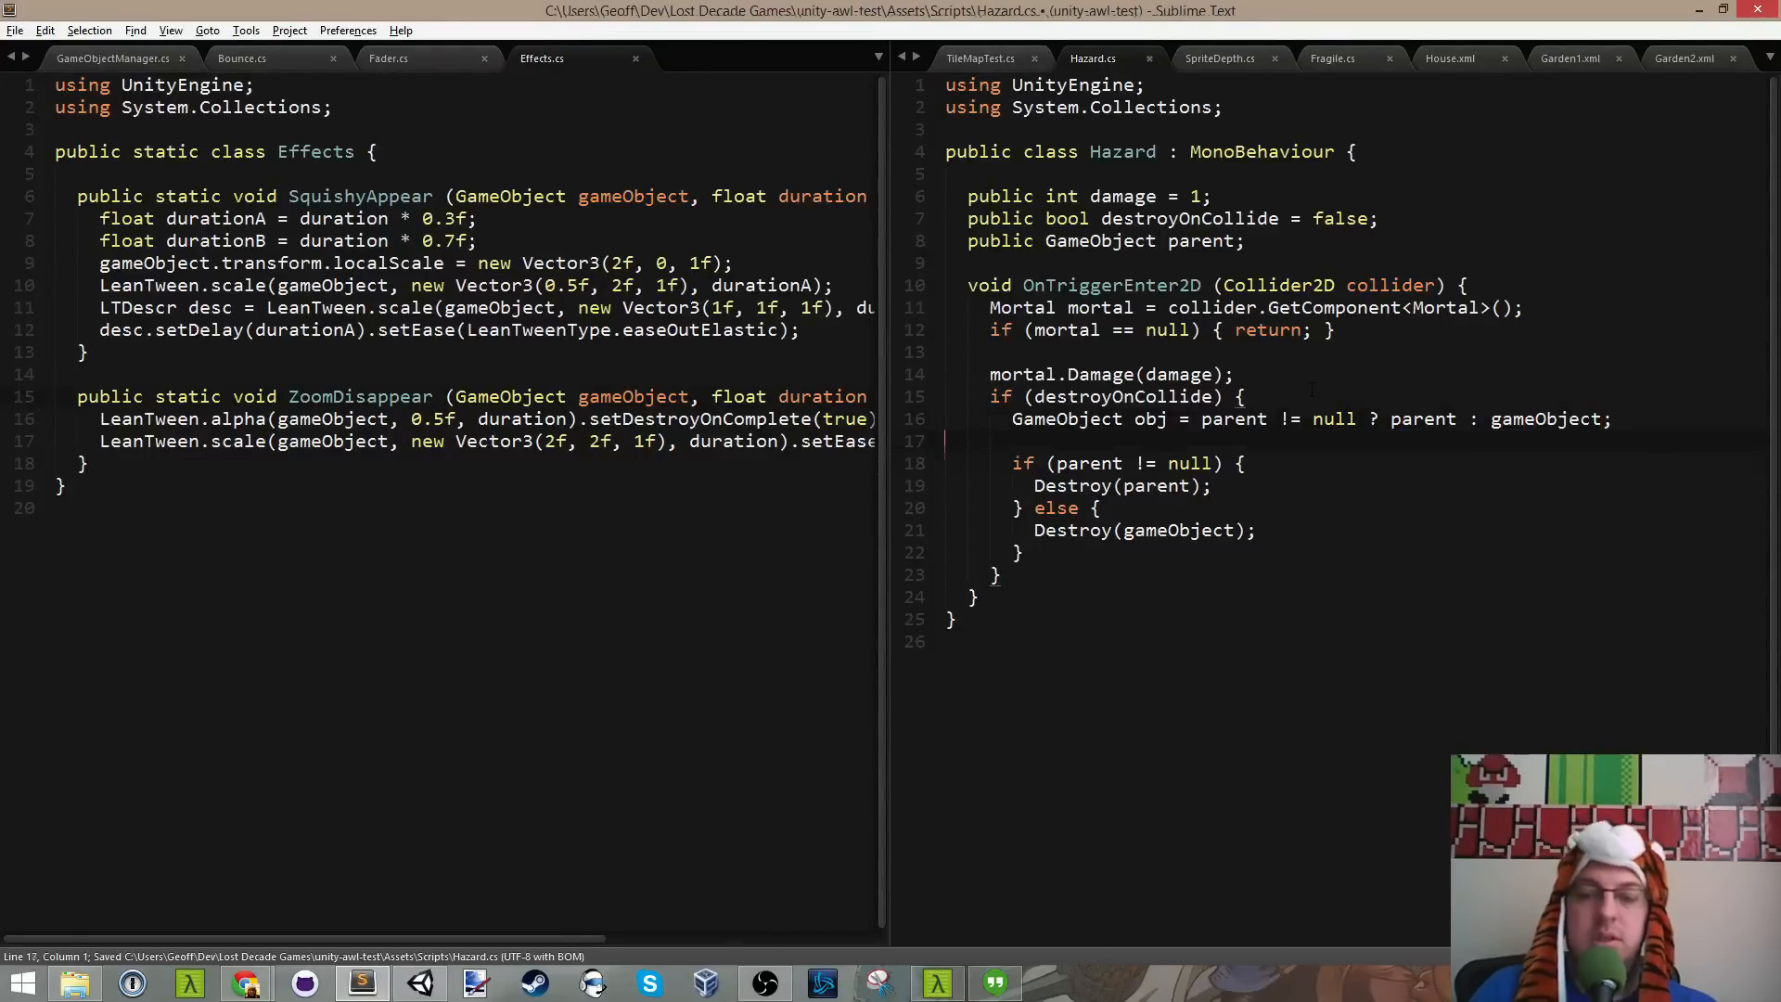
{"action": "key", "text": "Left"}
{"action": "key", "text": "Return"}
{"action": "type", "text": "Effect"}
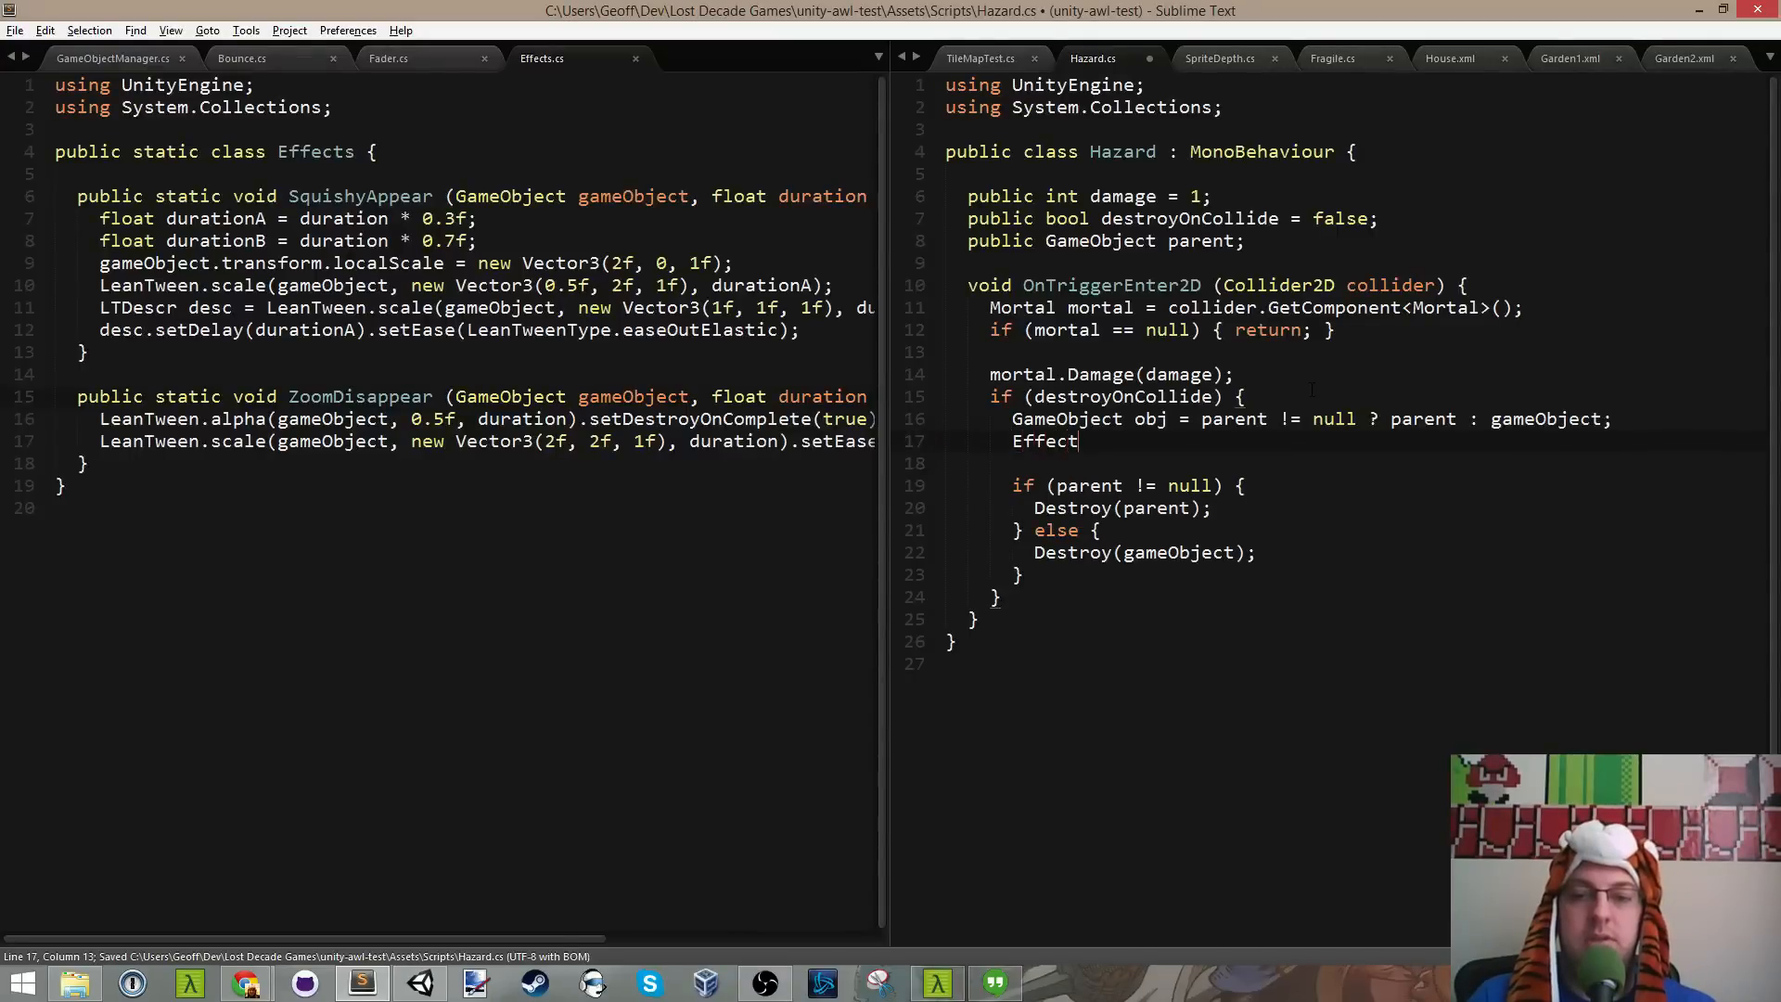
{"action": "type", "text": "s.Zoom"}
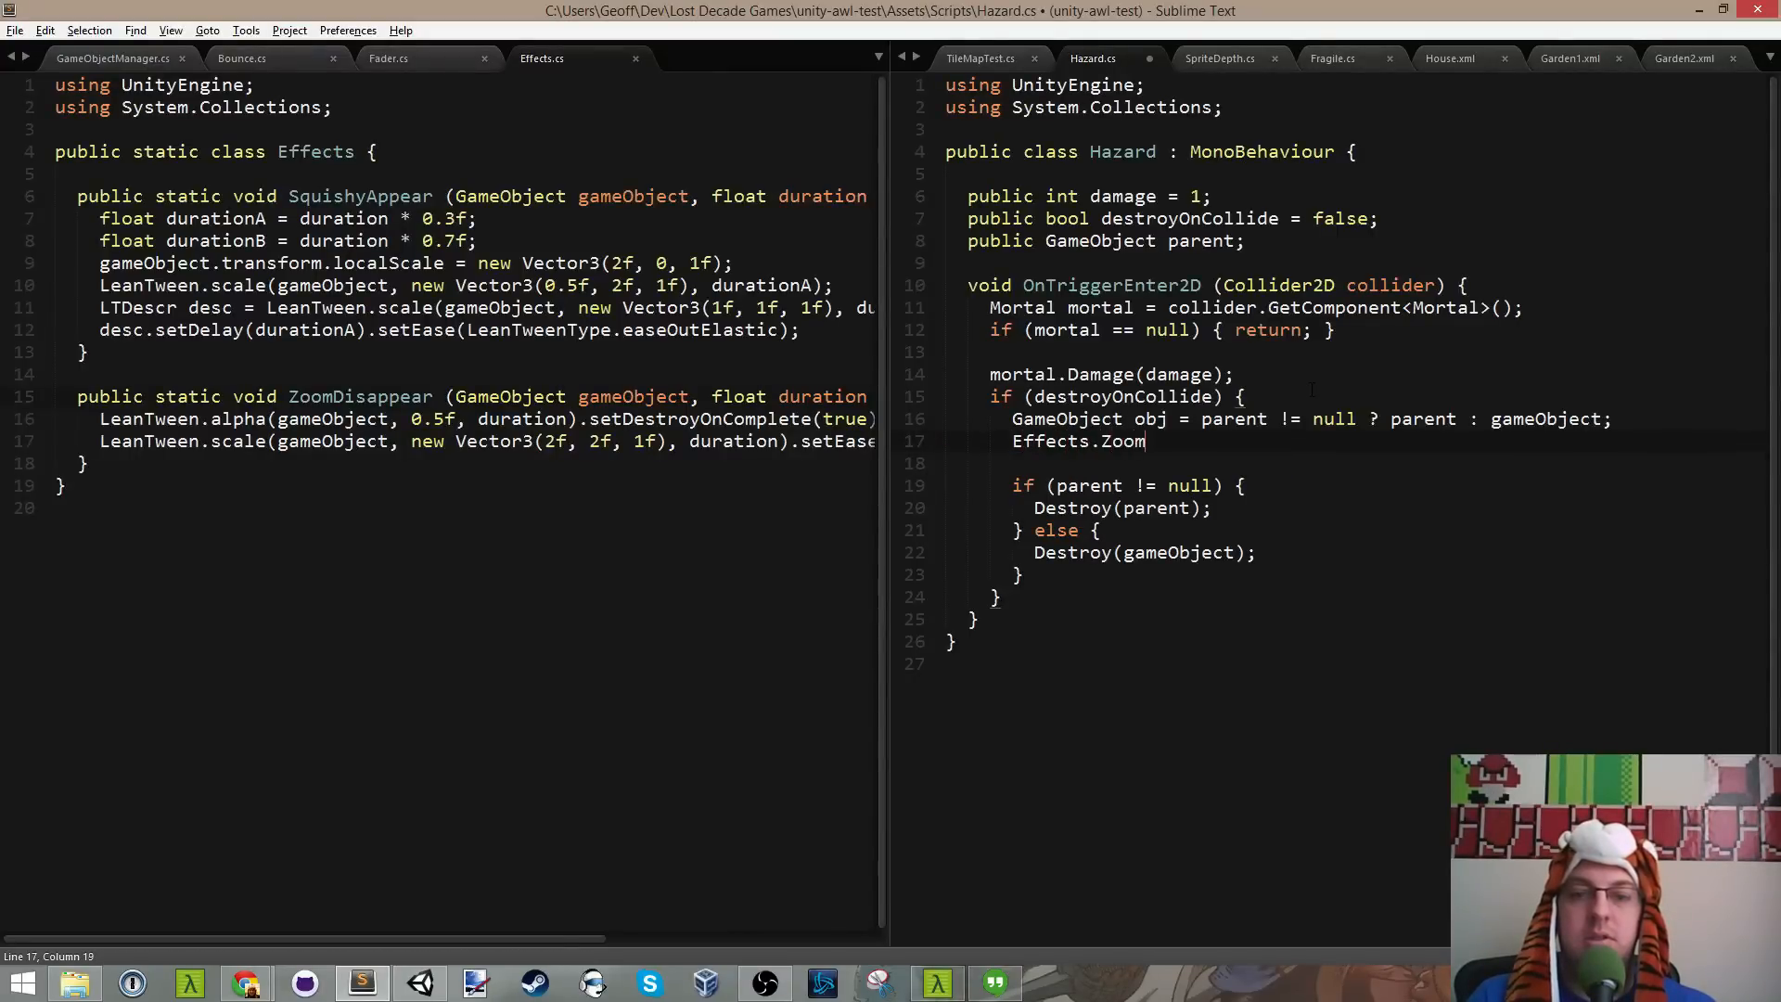
{"action": "type", "text": "Disappear("}
{"action": "type", "text": "obj)"}
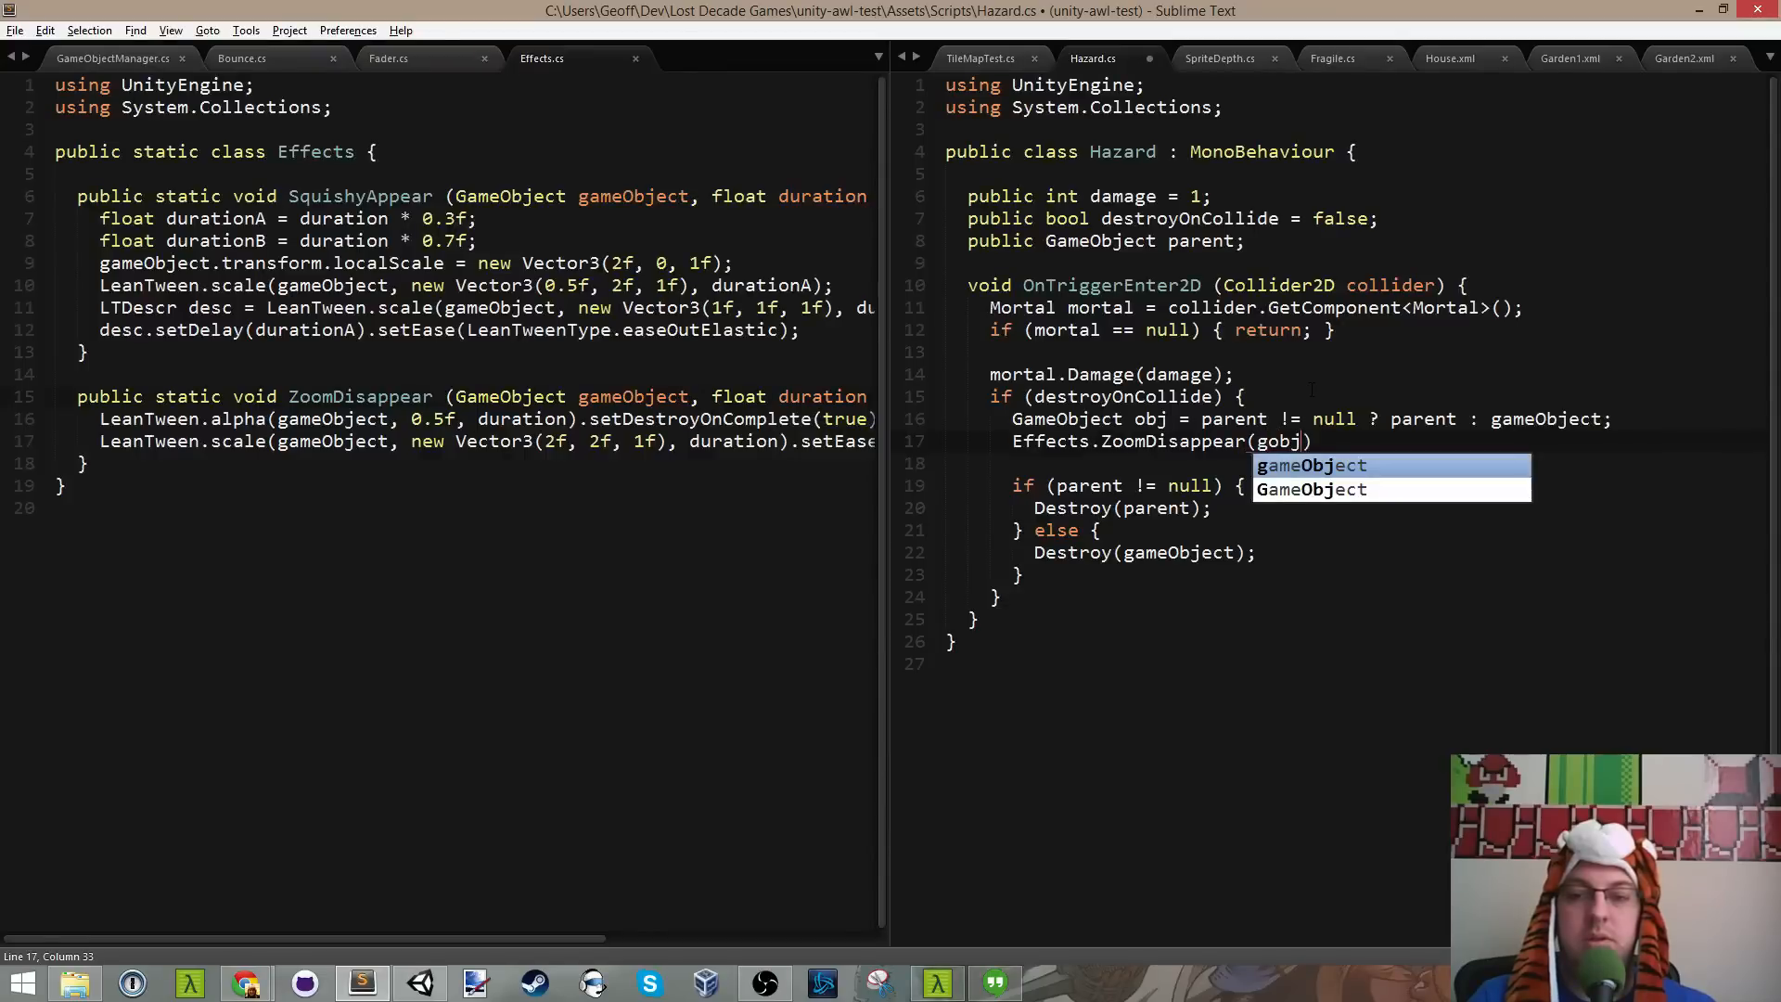
{"action": "type", "text": ";"}
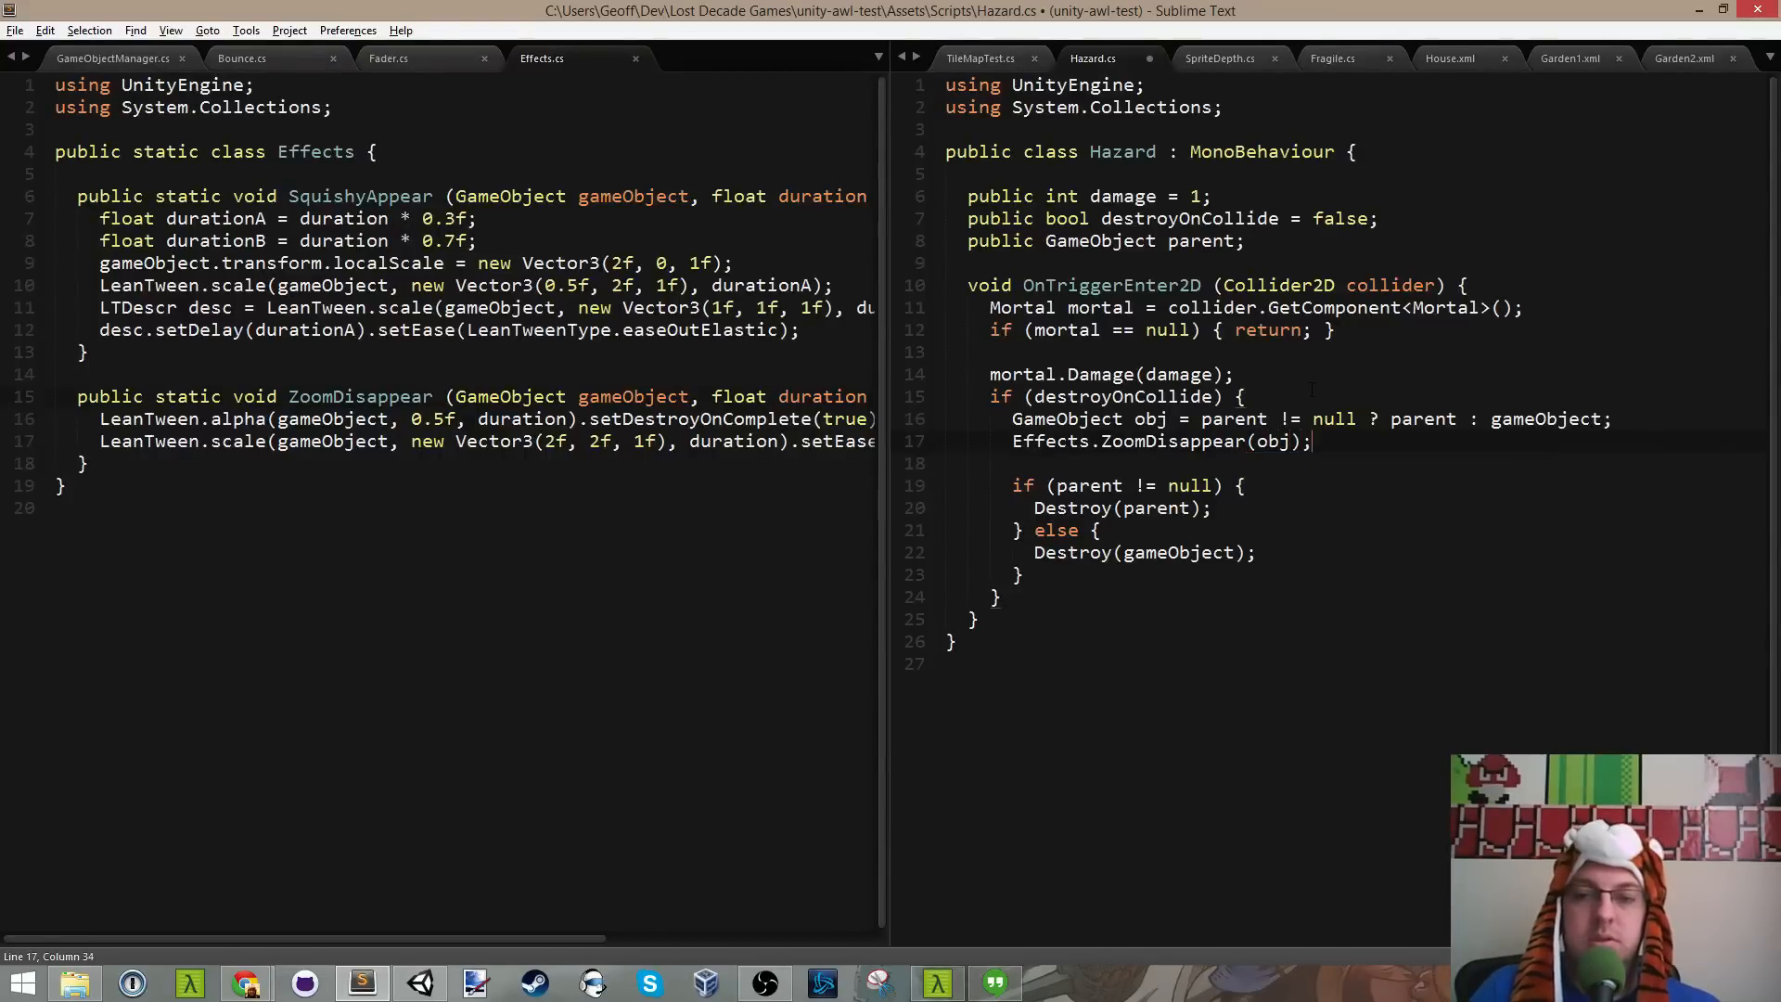
{"action": "key", "text": "ctrl+s"}
Step: Delete the old if/else block that destroys parent or gameObject, along with the blank line above it
{"action": "key", "text": "Down"}
{"action": "key", "text": "shift+Down"}
{"action": "key", "text": "shift+Down"}
{"action": "key", "text": "shift+Down"}
{"action": "key", "text": "shift+Down"}
{"action": "key", "text": "shift+Down"}
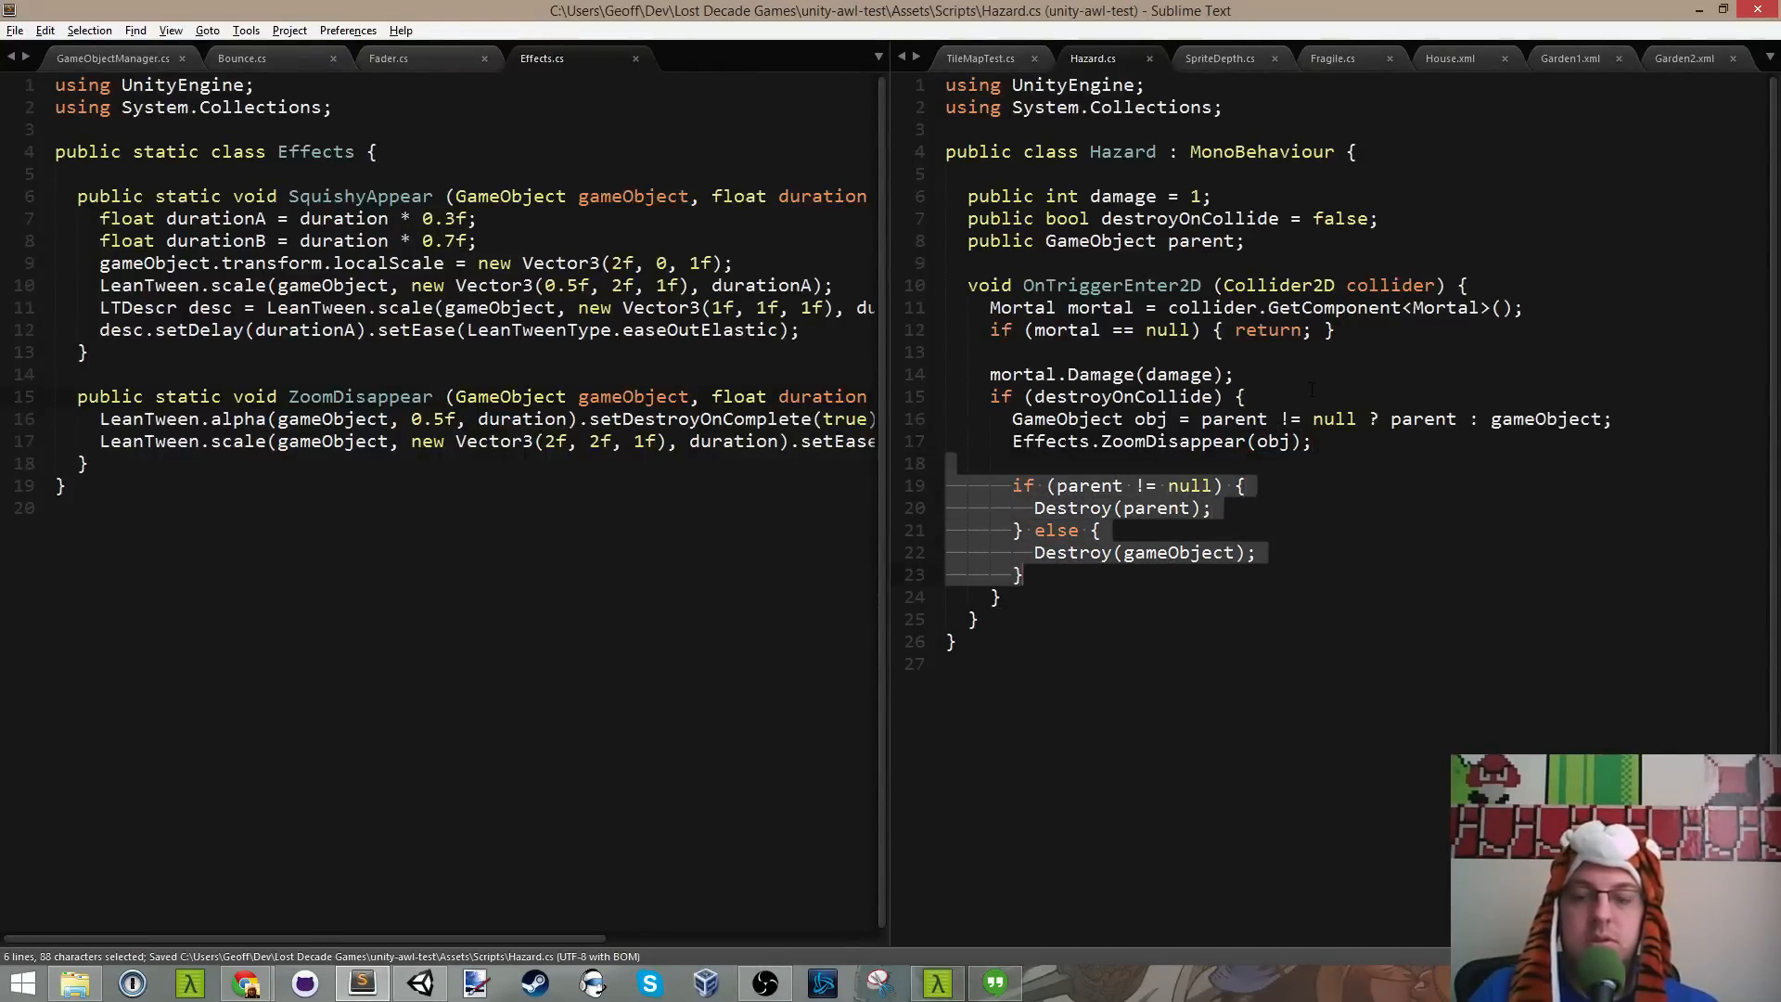
{"action": "key", "text": "BackSpace"}
{"action": "key", "text": "BackSpace"}
Step: Switch to Unity, run the game, walk east to the next room, pick up the scroll and cast a fireball westward
{"action": "key", "text": "alt+Tab"}
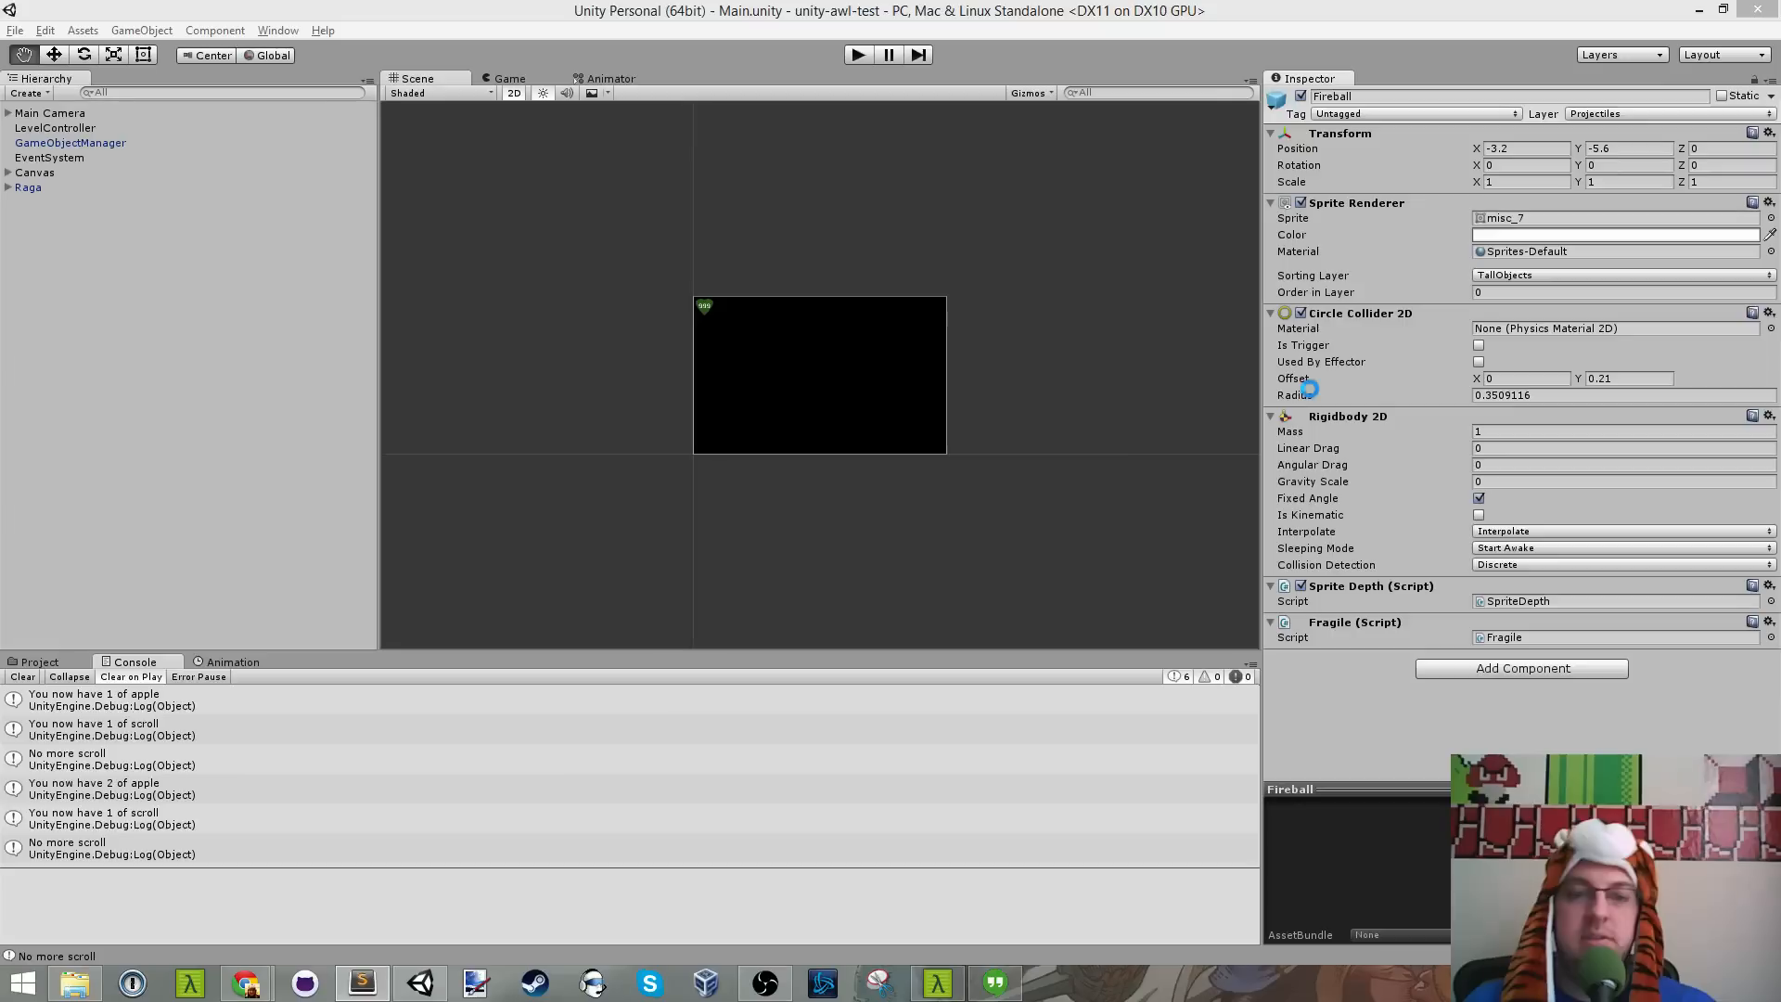
{"action": "left_click", "coordinate": [865, 57]}
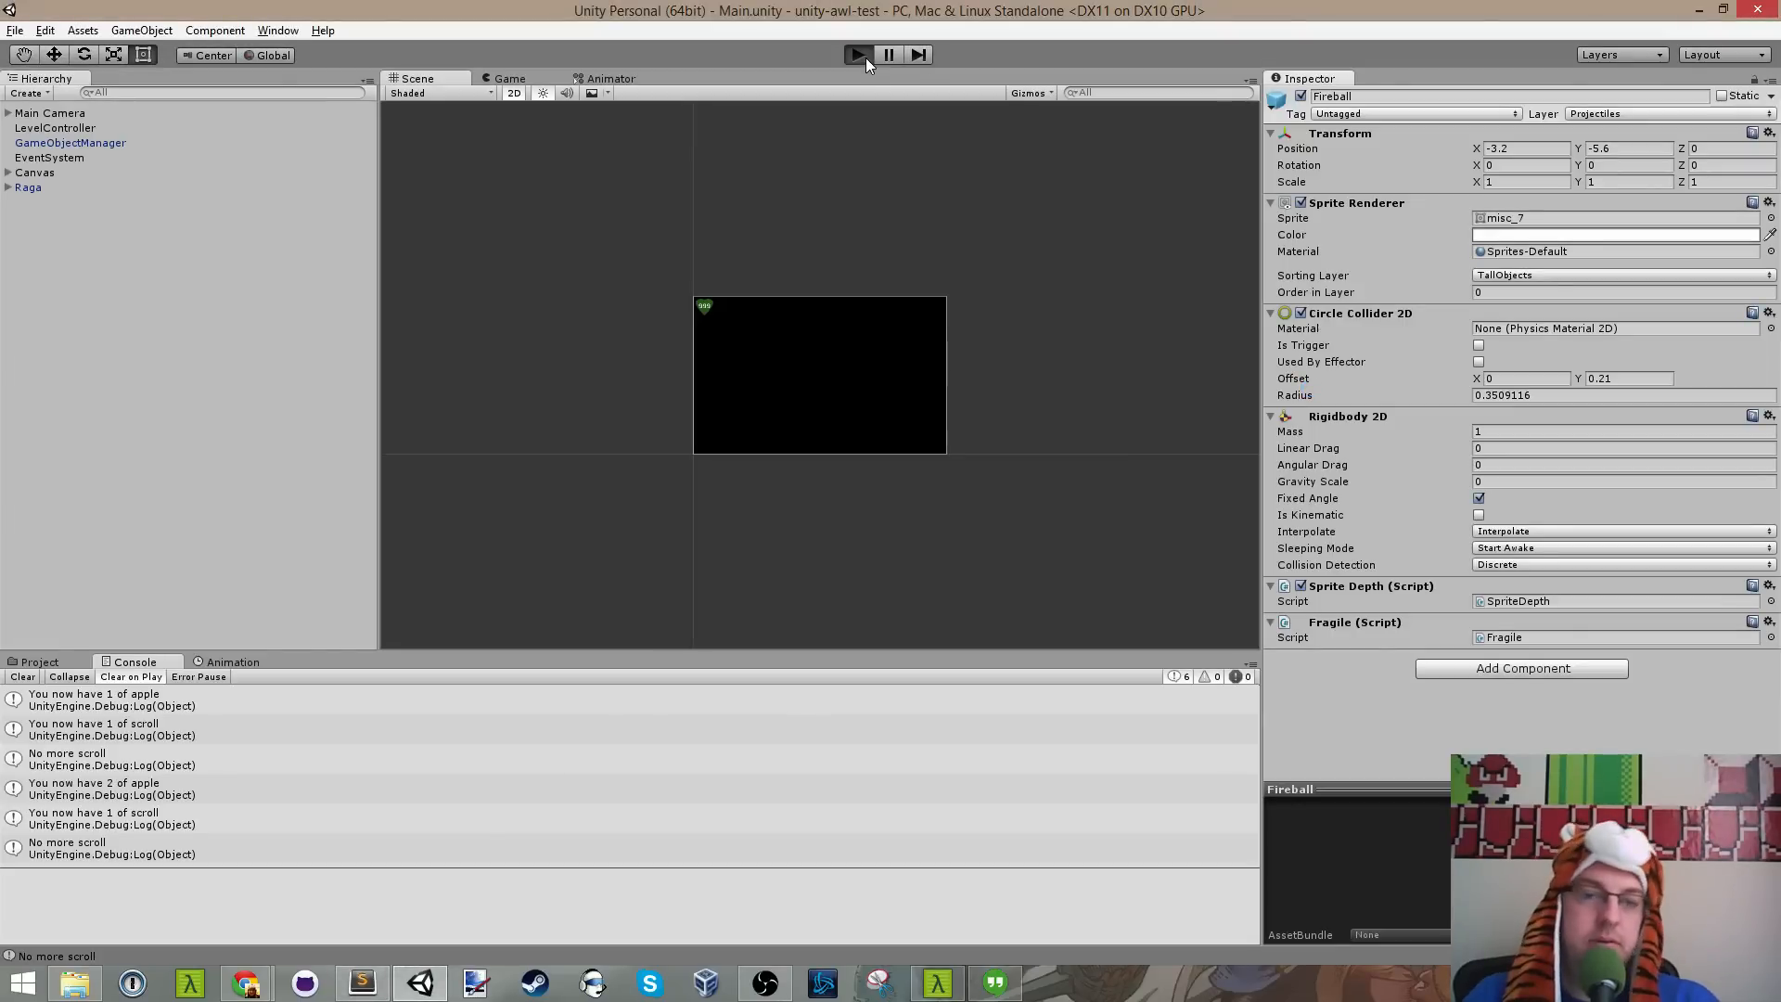
{"action": "left_click", "coordinate": [863, 55]}
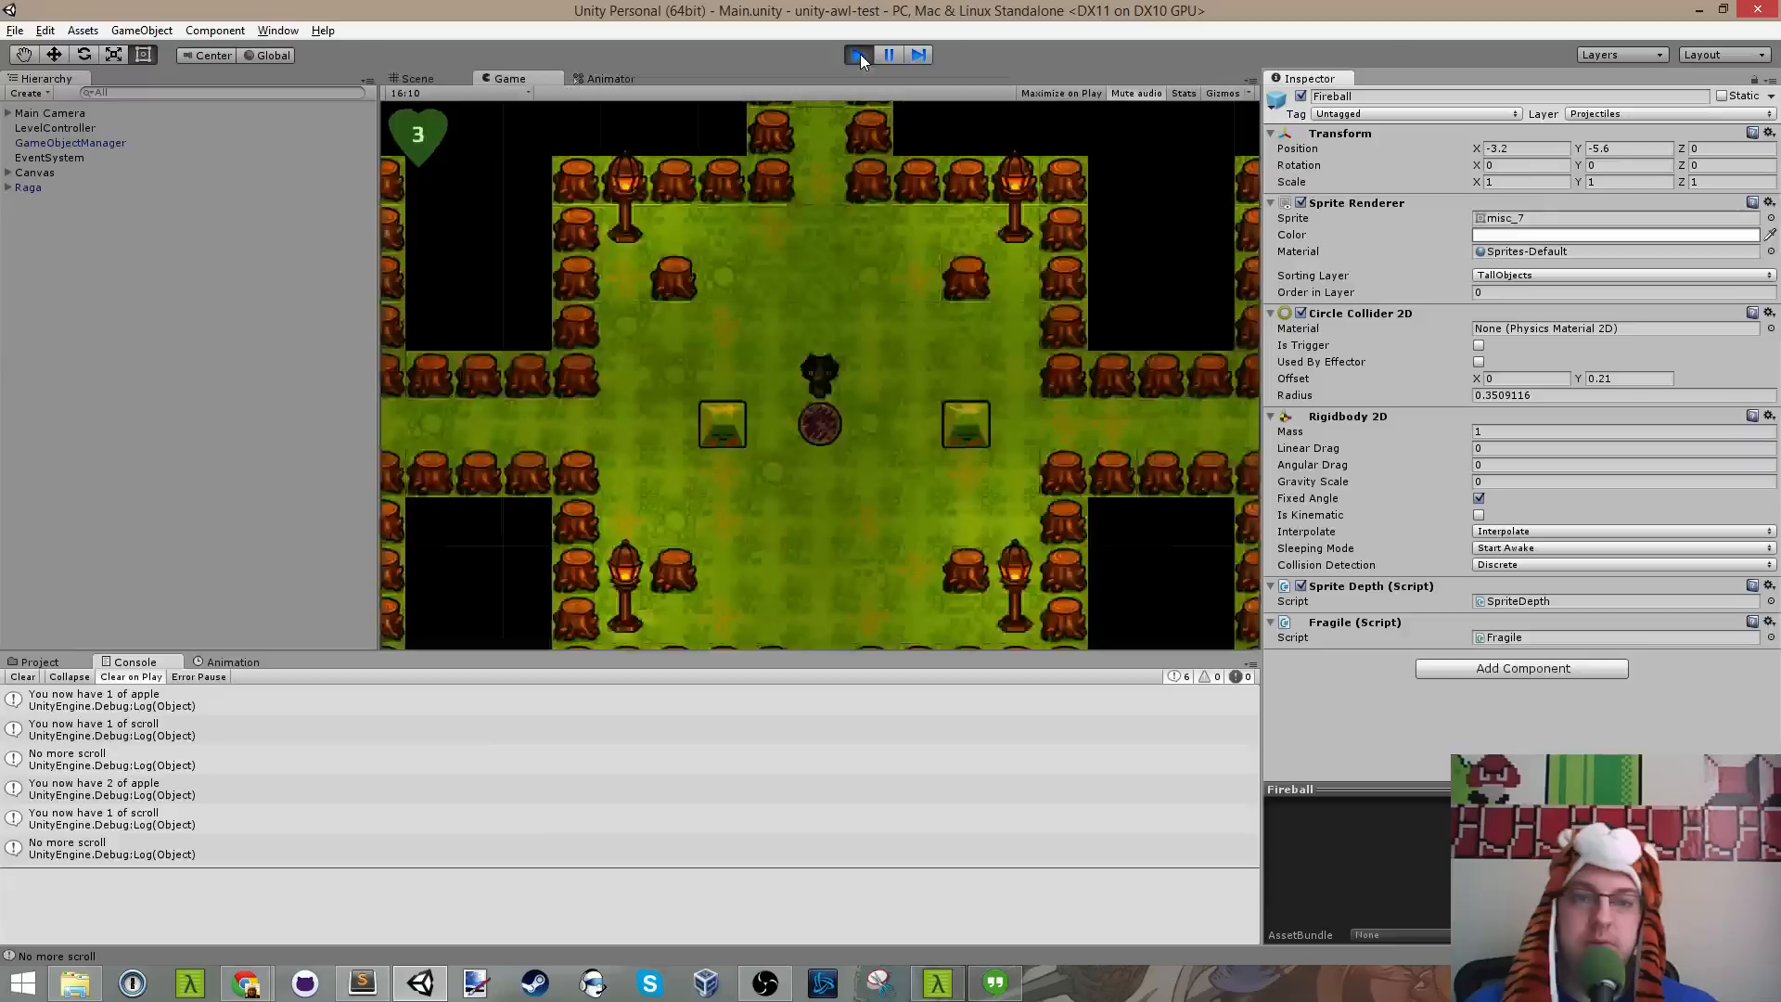
{"action": "key", "text": "d"}
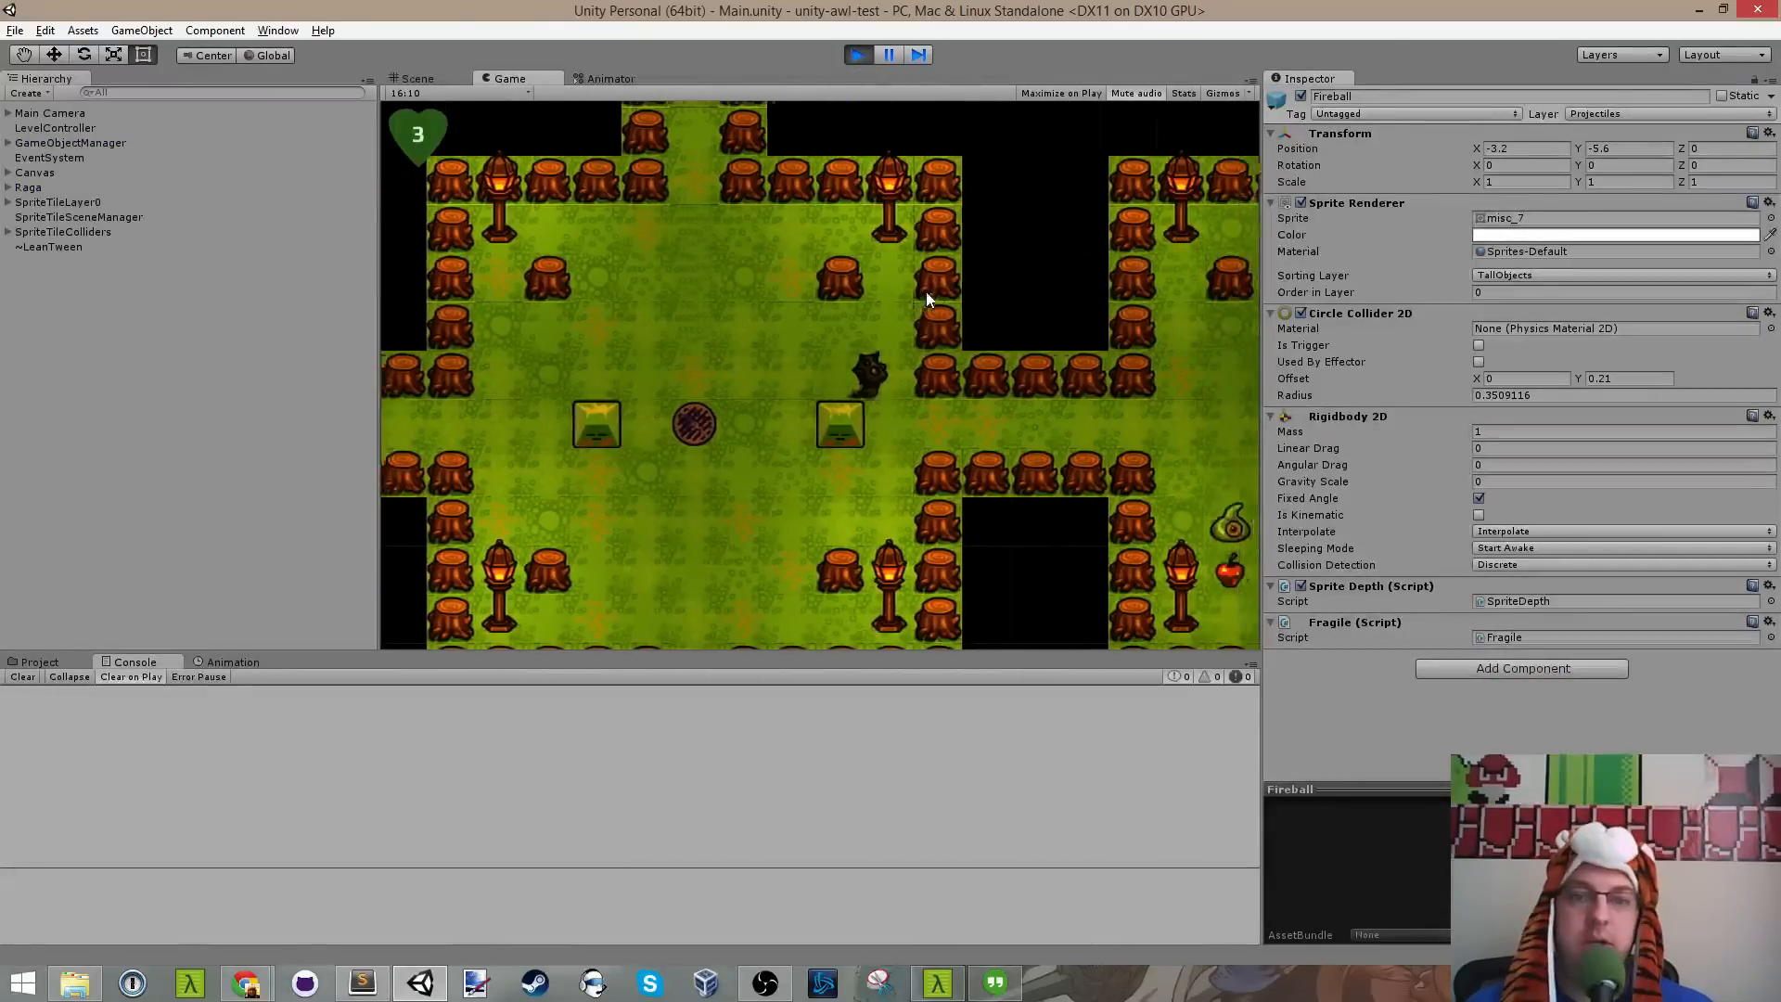
{"action": "key", "text": "s"}
{"action": "key", "text": "d"}
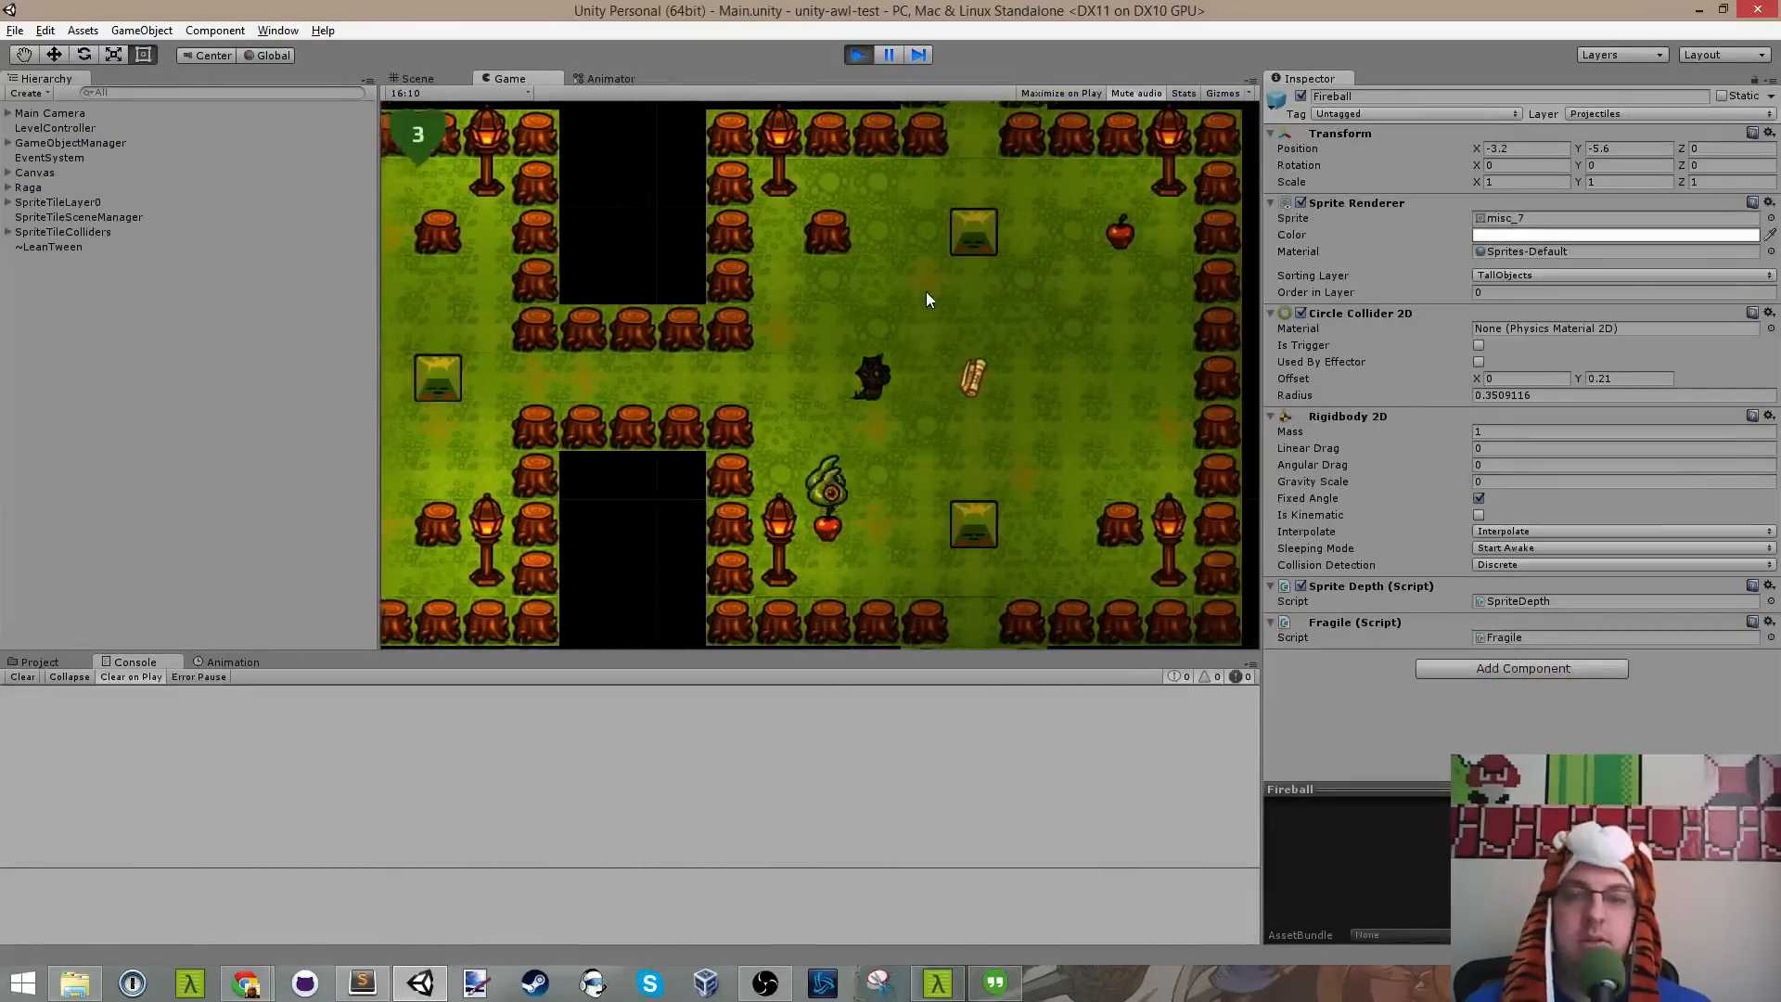
{"action": "key", "text": "a"}
{"action": "left_click", "coordinate": [826, 341]}
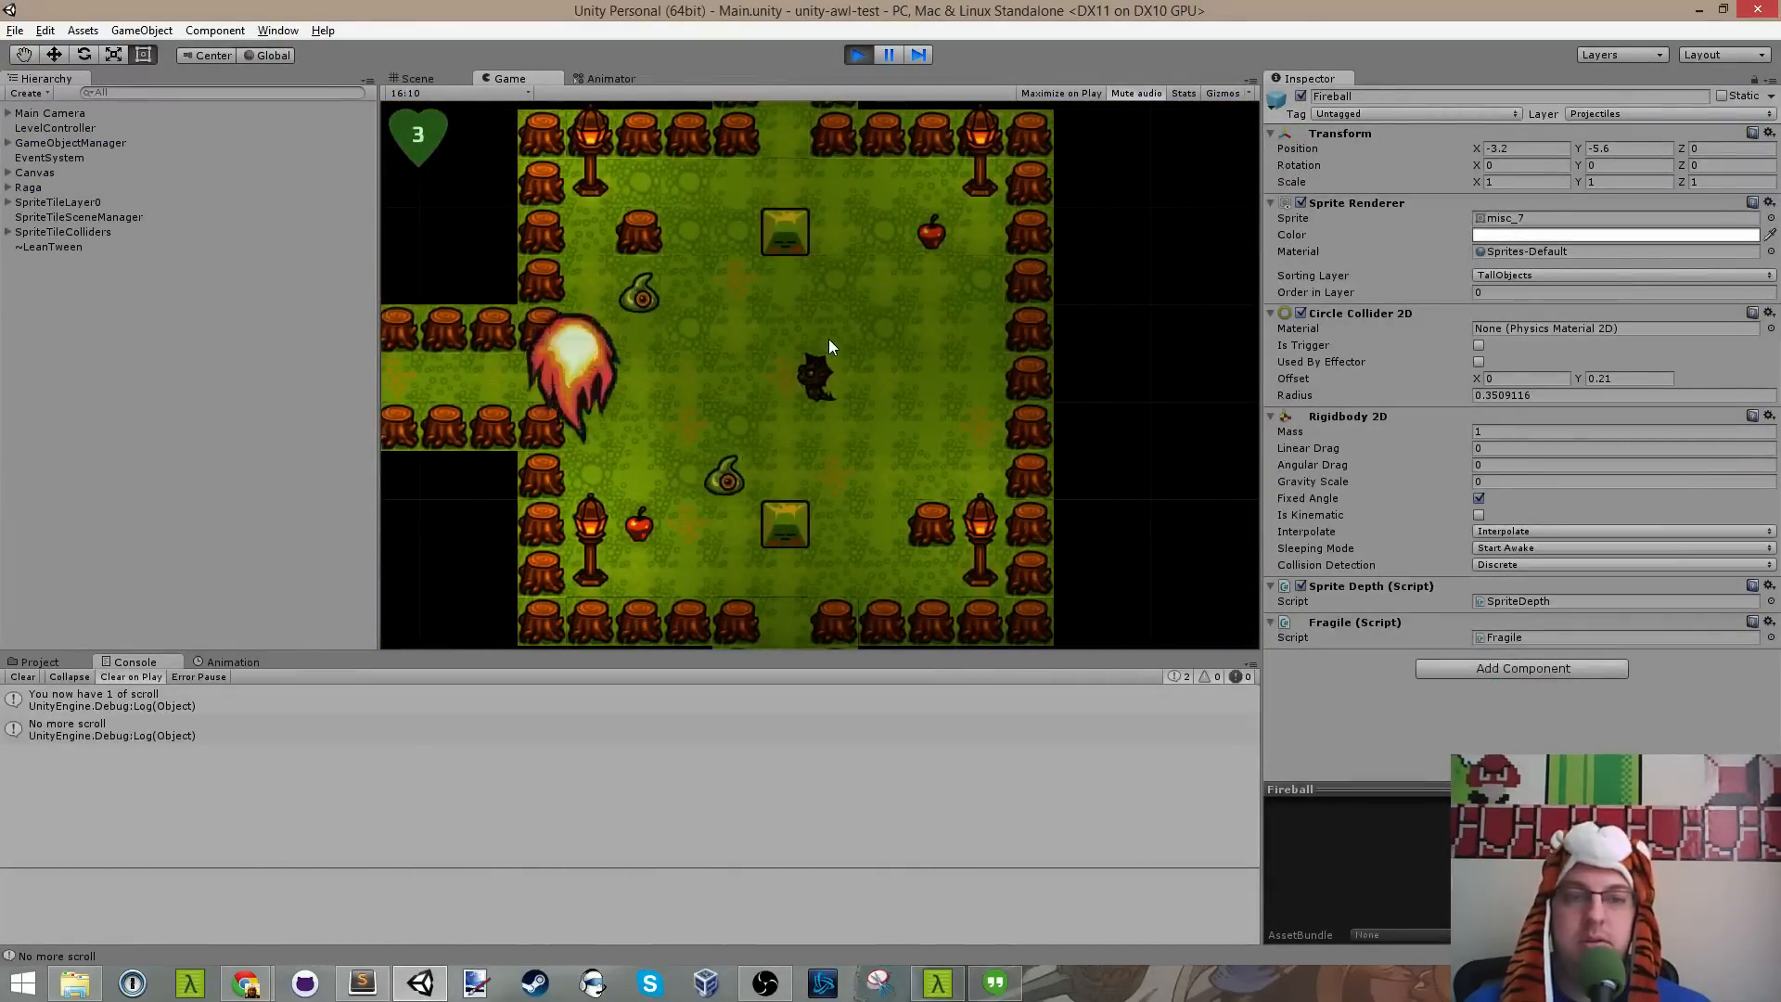
Step: Walk down the southern corridor and west into the next room, and pick up the scroll there
{"action": "key", "text": "w"}
{"action": "key", "text": "s"}
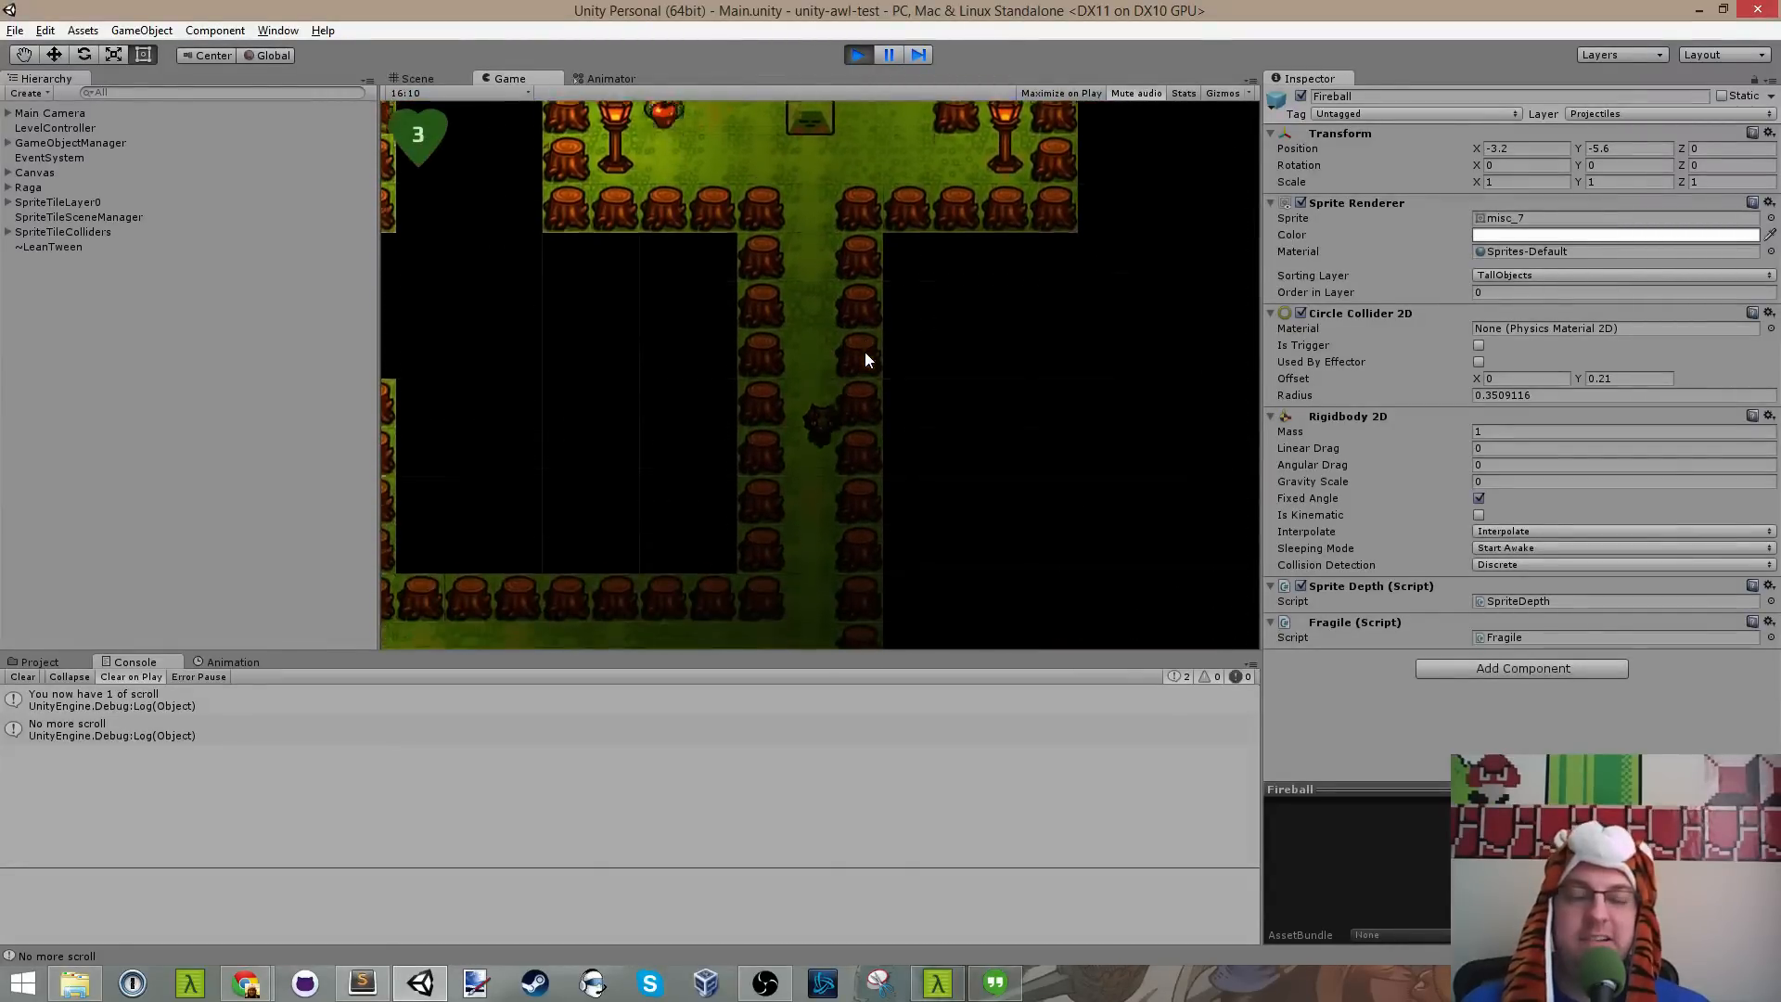
{"action": "key", "text": "a"}
{"action": "key", "text": "a"}
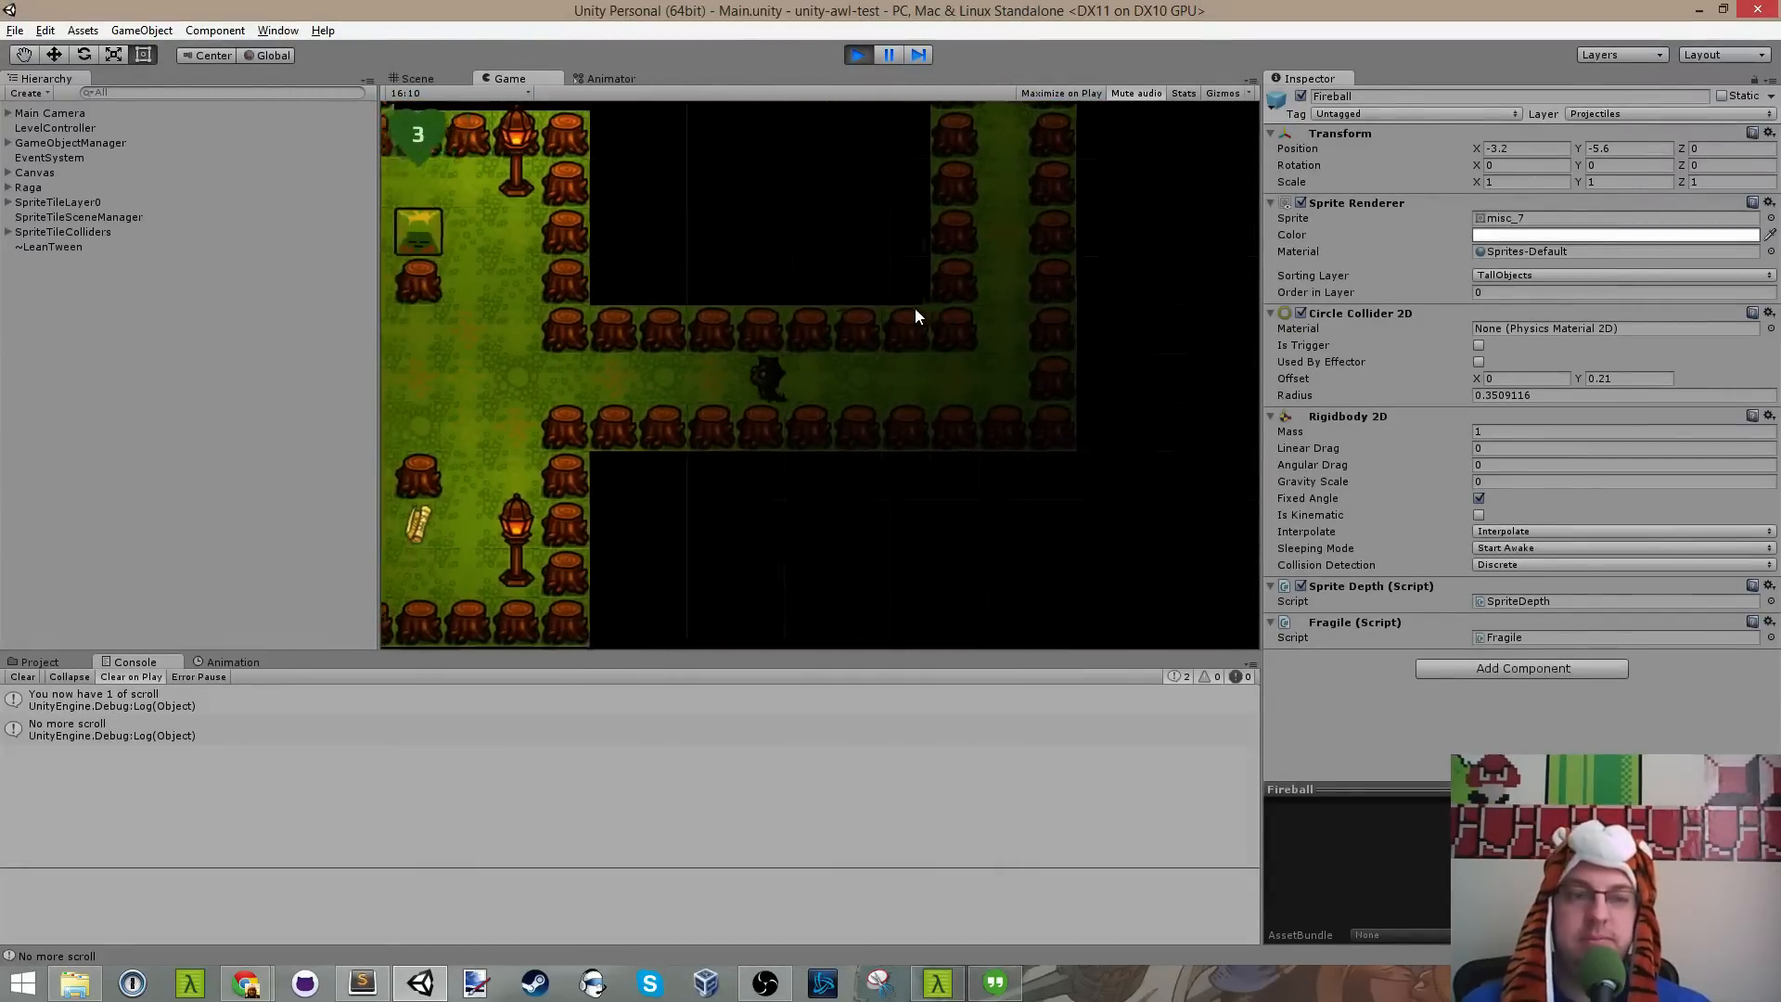
{"action": "key", "text": "s"}
{"action": "key", "text": "a"}
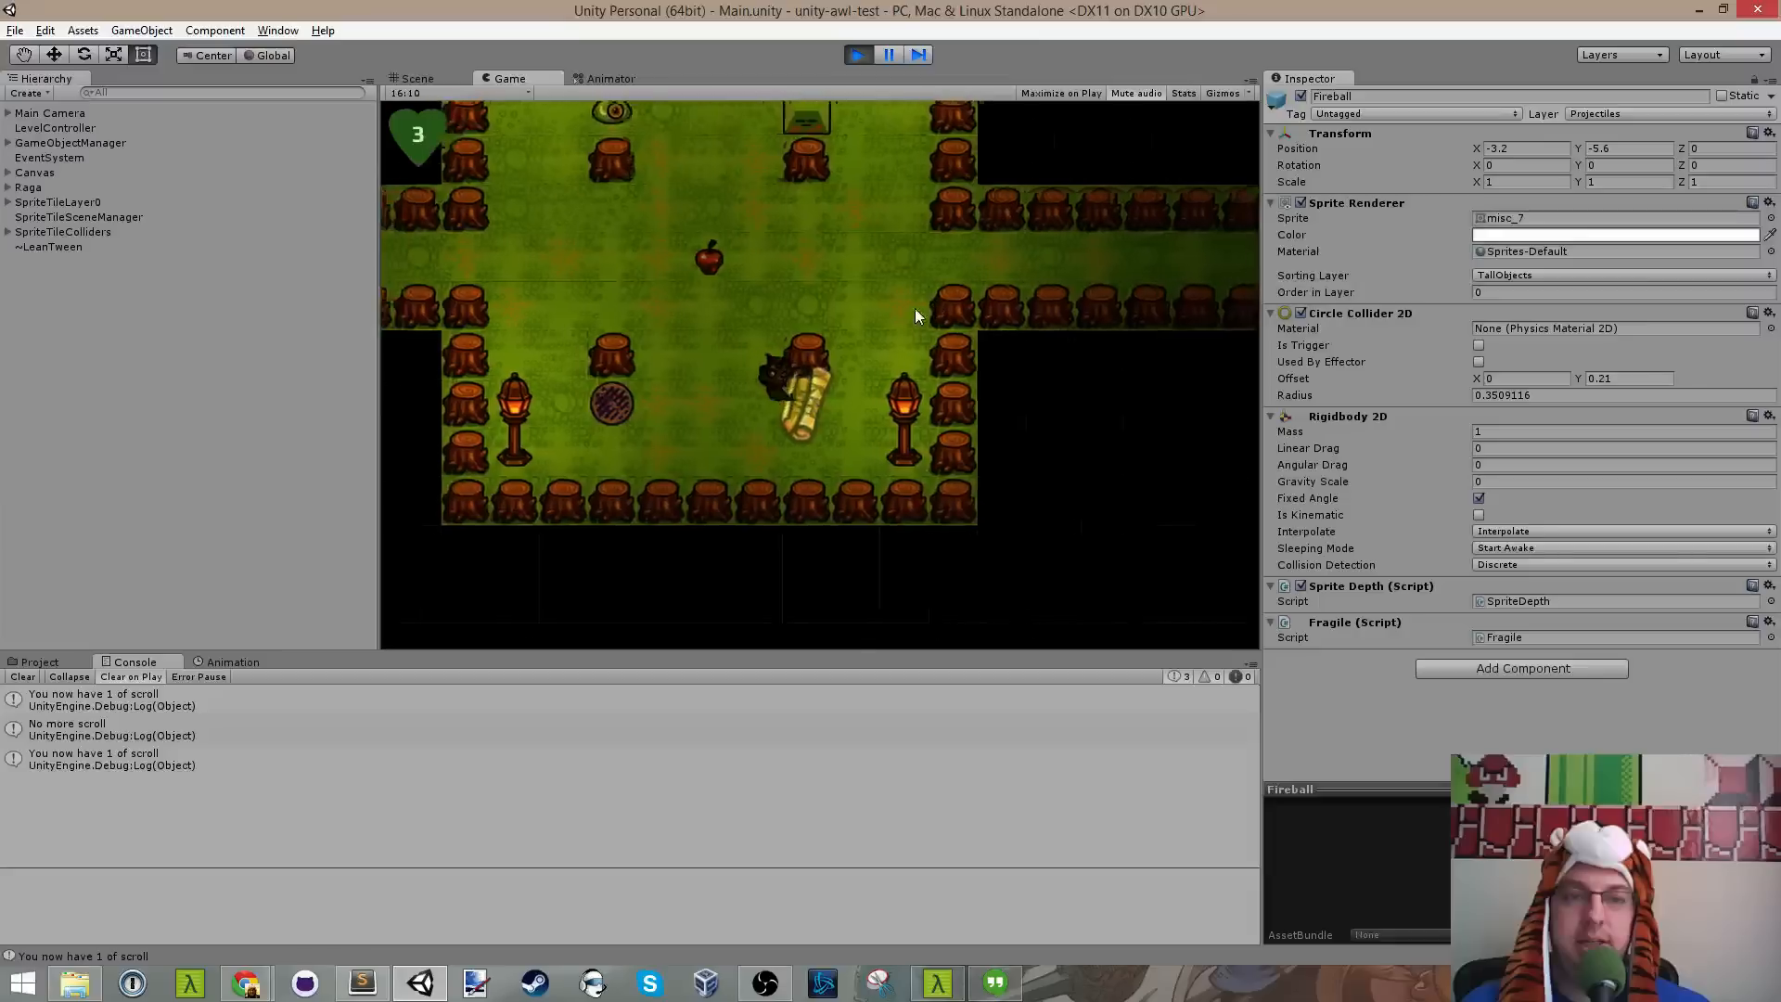
Step: Collect the apple in the room, walk up and cast a fireball at the enemy to test the hit effect
{"action": "key", "text": "w"}
{"action": "key", "text": "d"}
{"action": "key", "text": "a"}
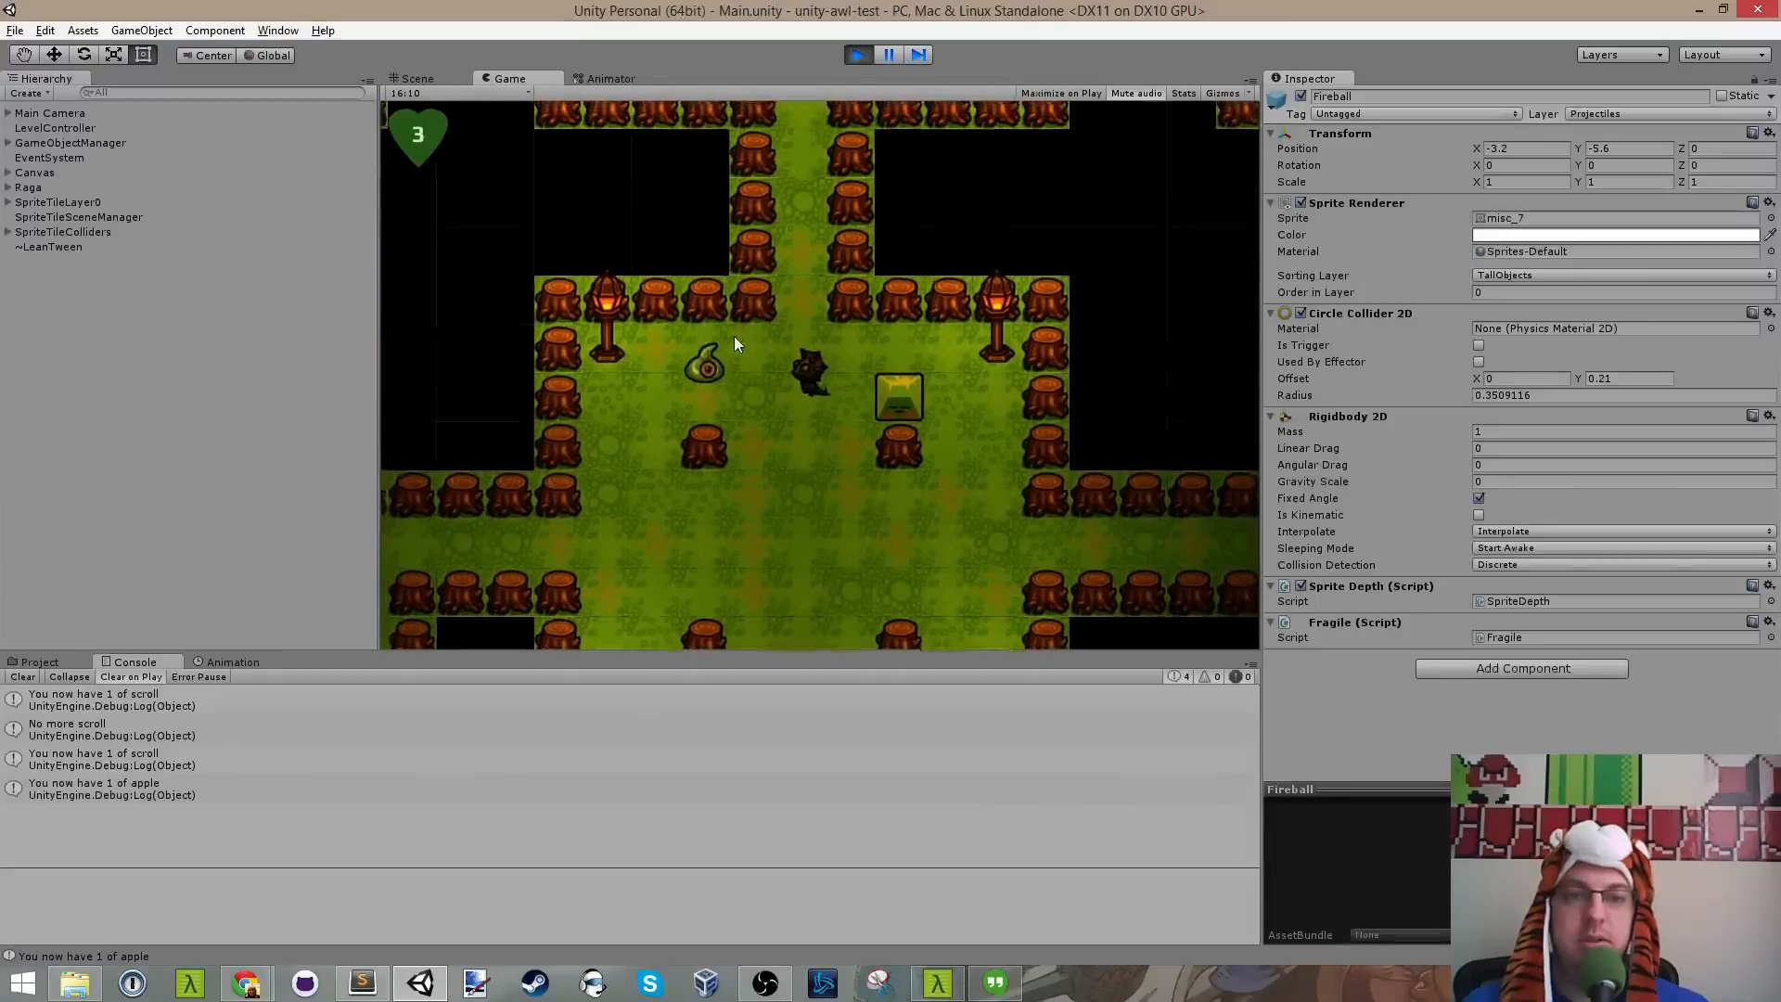
{"action": "left_click", "coordinate": [698, 363]}
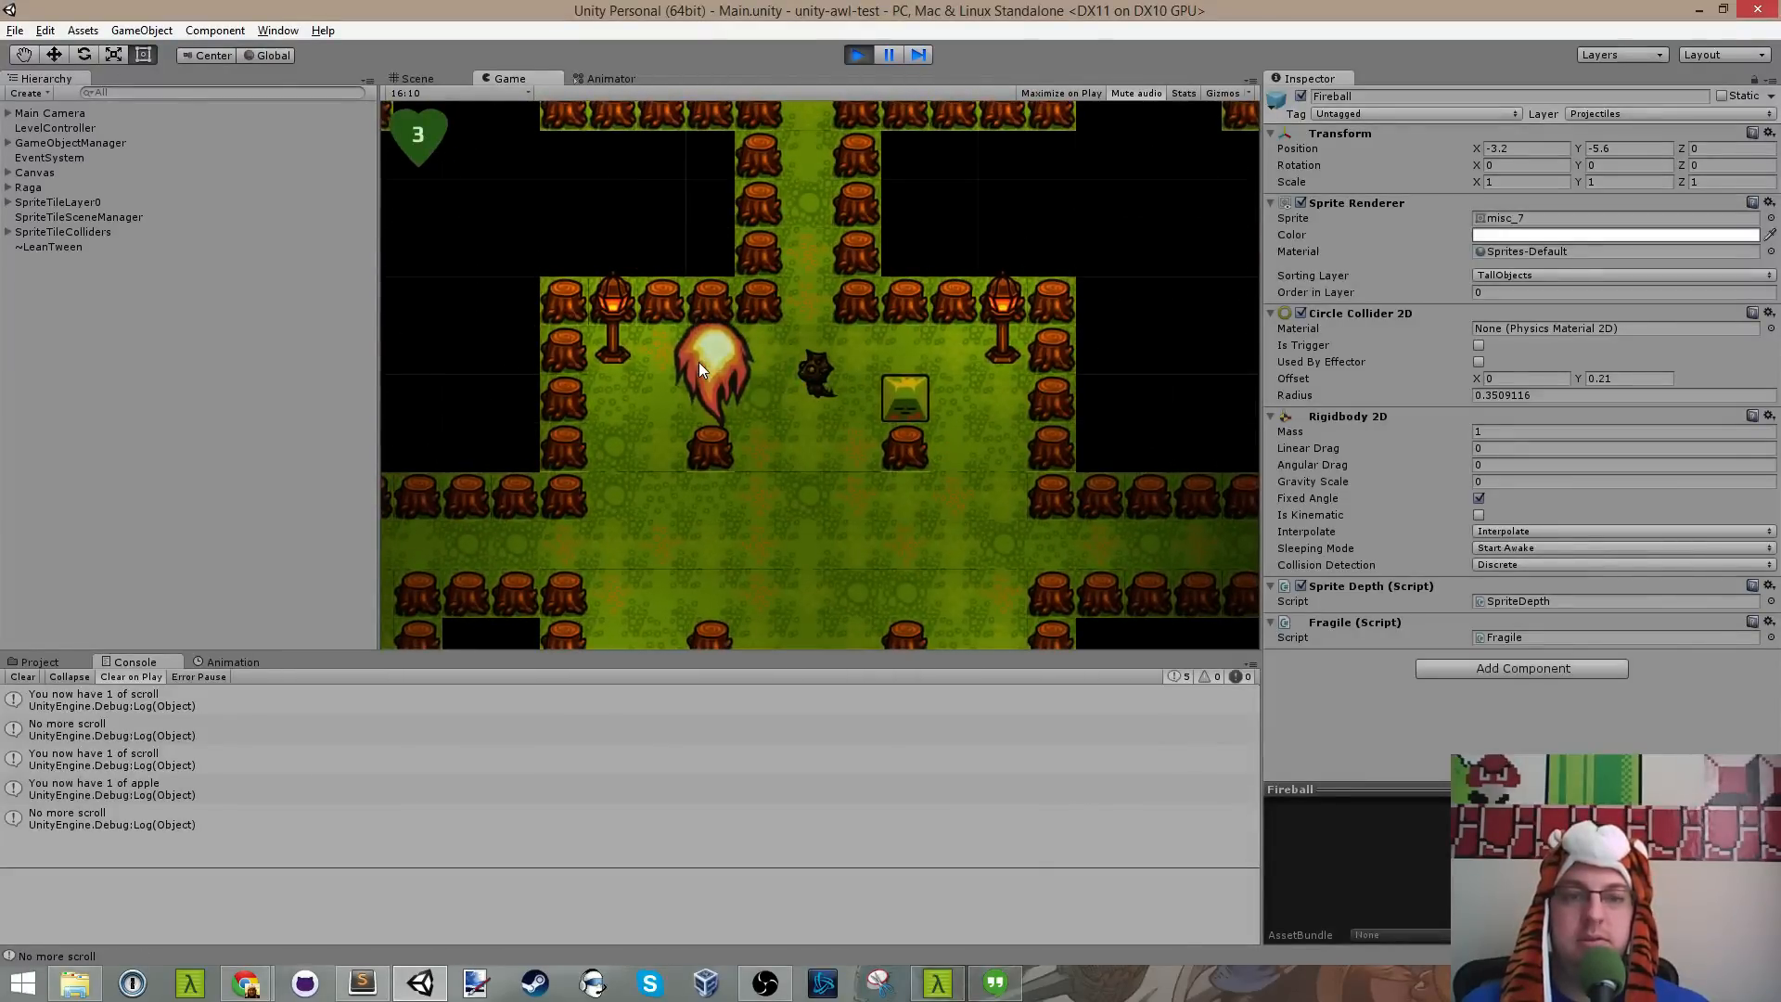
Step: Walk out through the western exit and down the corridor, and examine the stack trace of the MissingReferenceException in the console
{"action": "key", "text": "s"}
{"action": "key", "text": "a"}
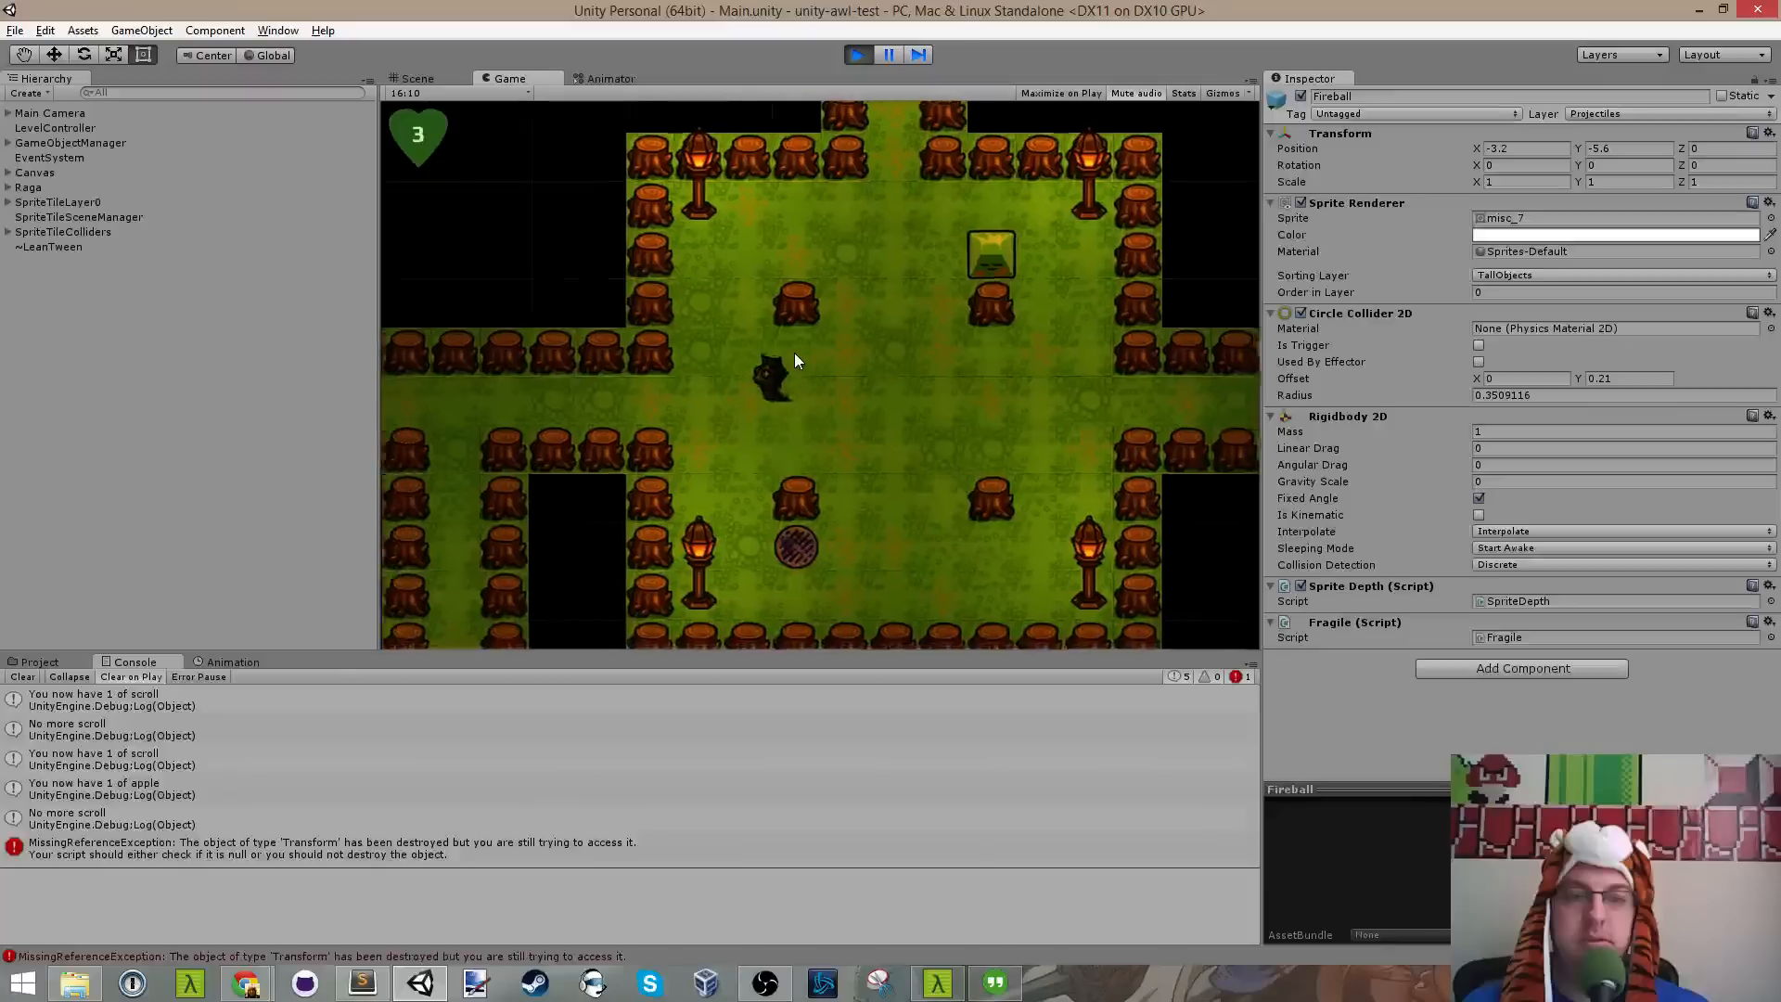
{"action": "key", "text": "s"}
{"action": "key", "text": "s"}
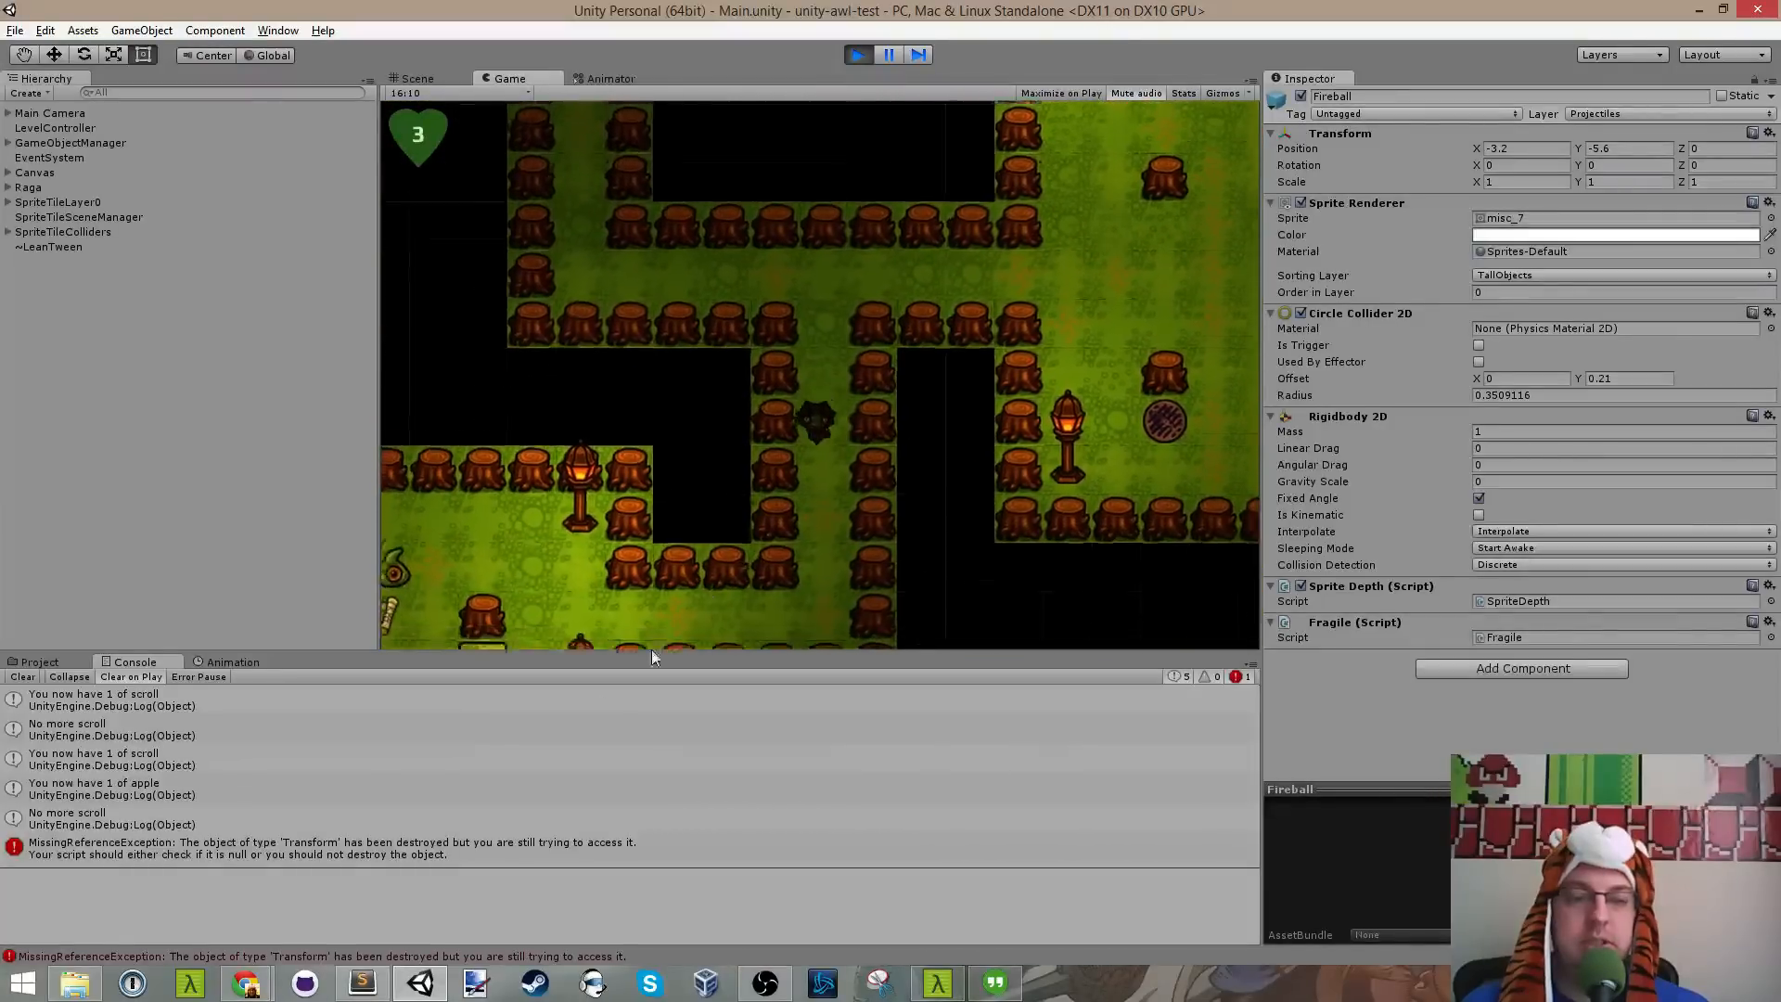
{"action": "left_click", "coordinate": [442, 846]}
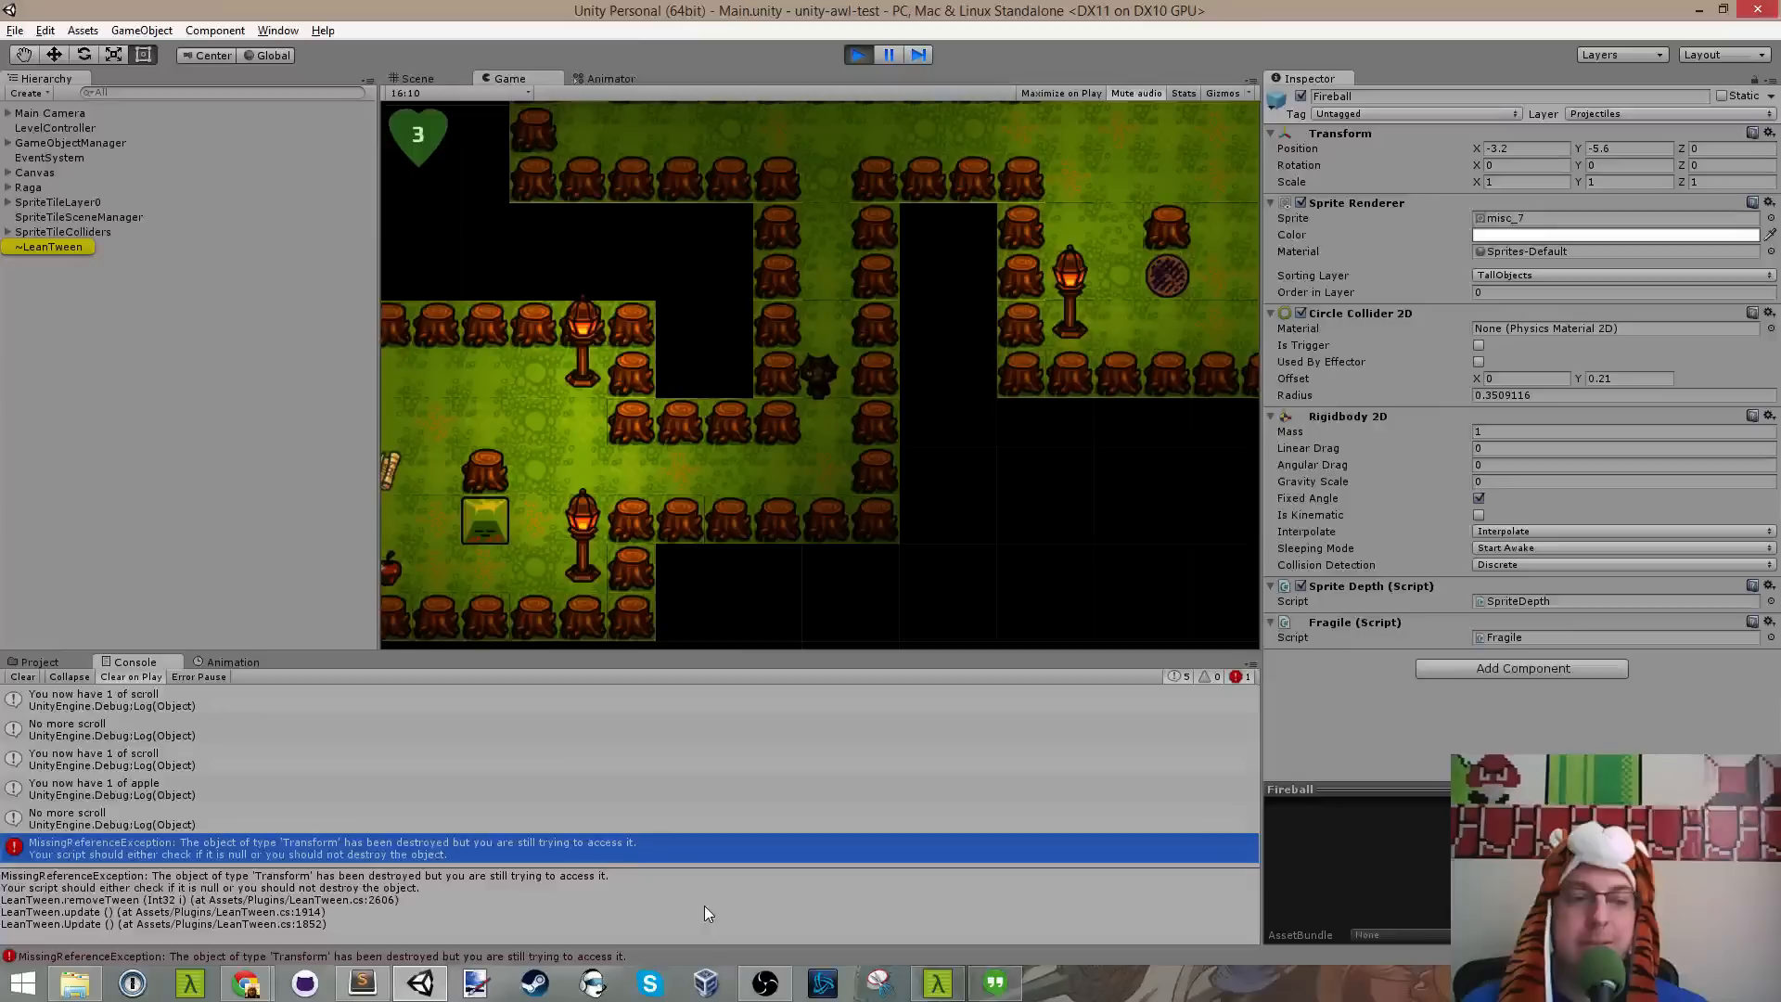
{"action": "left_click", "coordinate": [450, 826]}
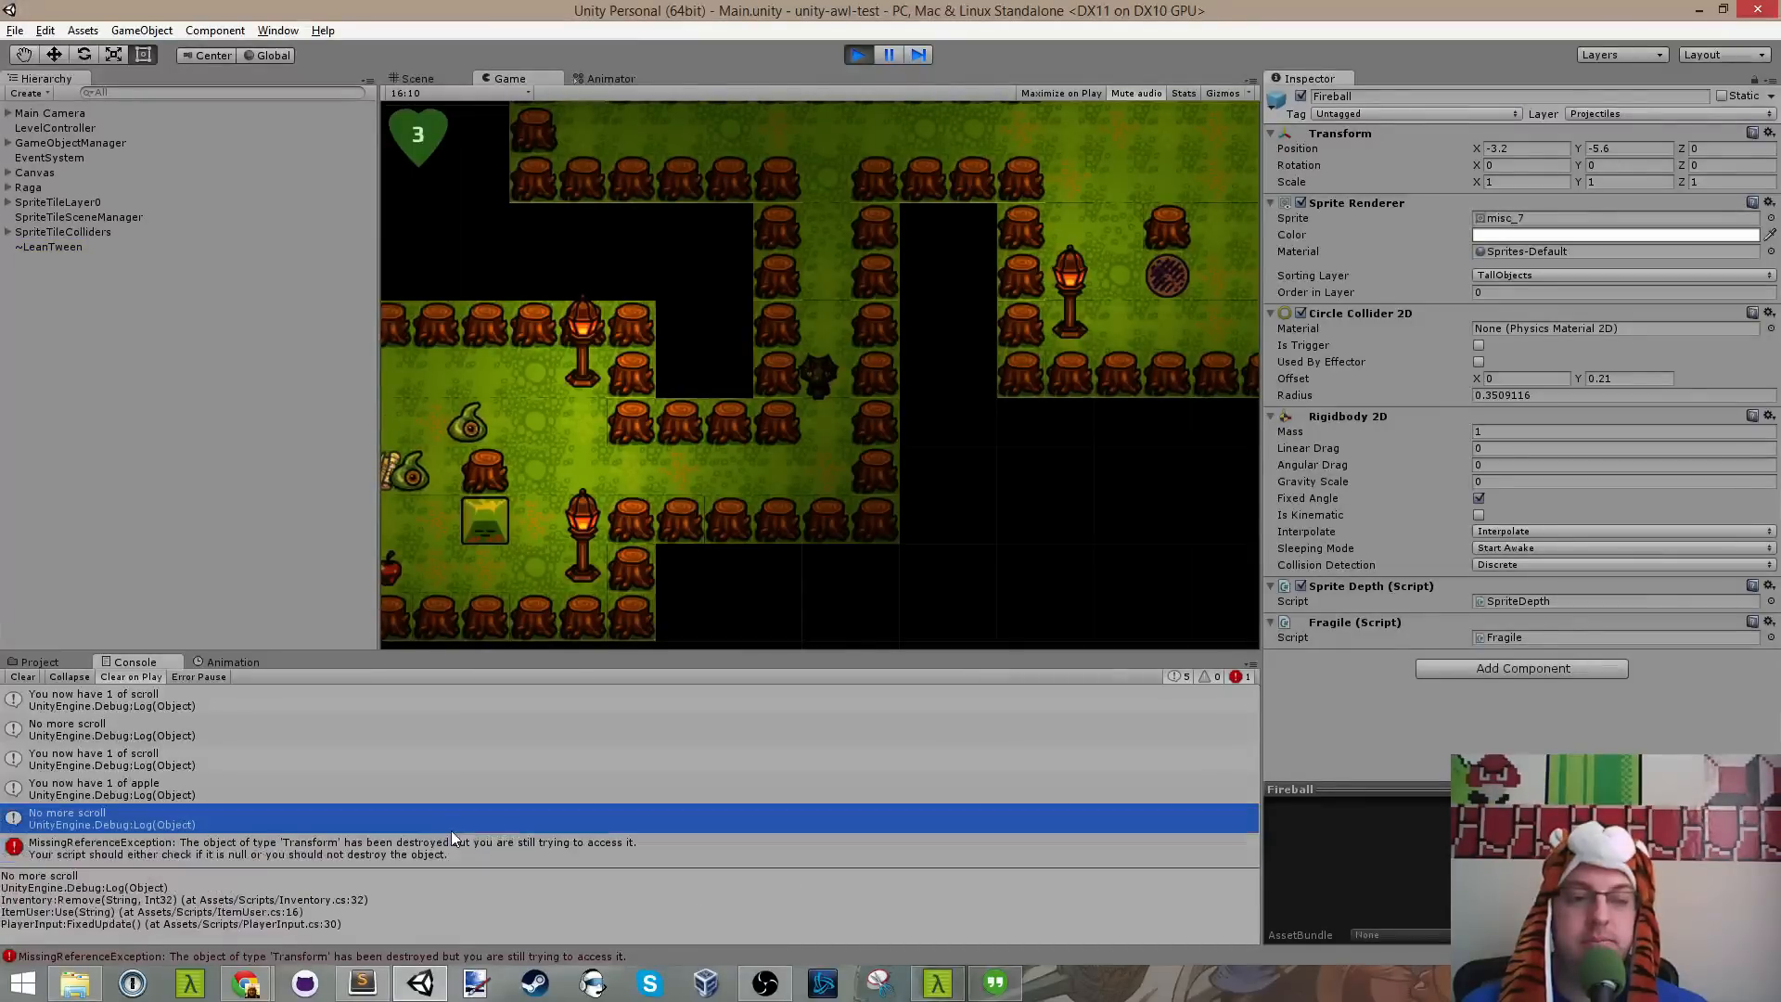
{"action": "left_click", "coordinate": [473, 843]}
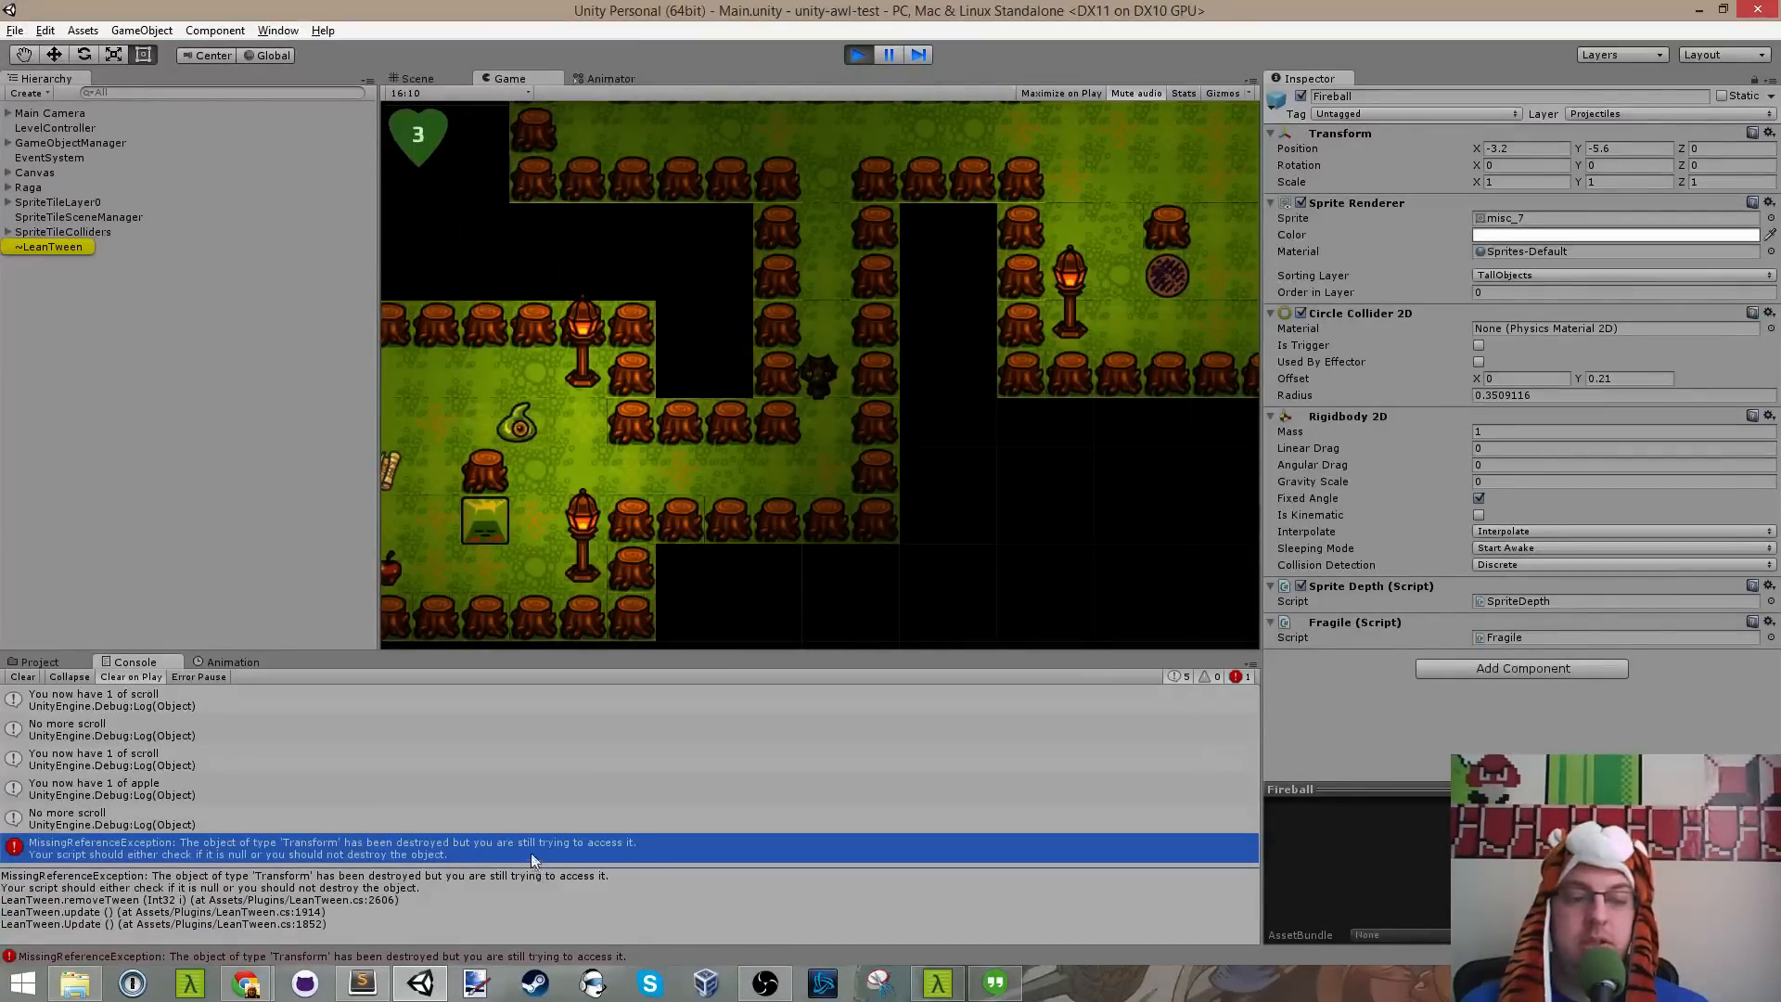
Step: Resume the game, walk west through the corridor into the next room and collect the apple
{"action": "left_click", "coordinate": [887, 338]}
{"action": "key", "text": "Down"}
{"action": "key", "text": "Left"}
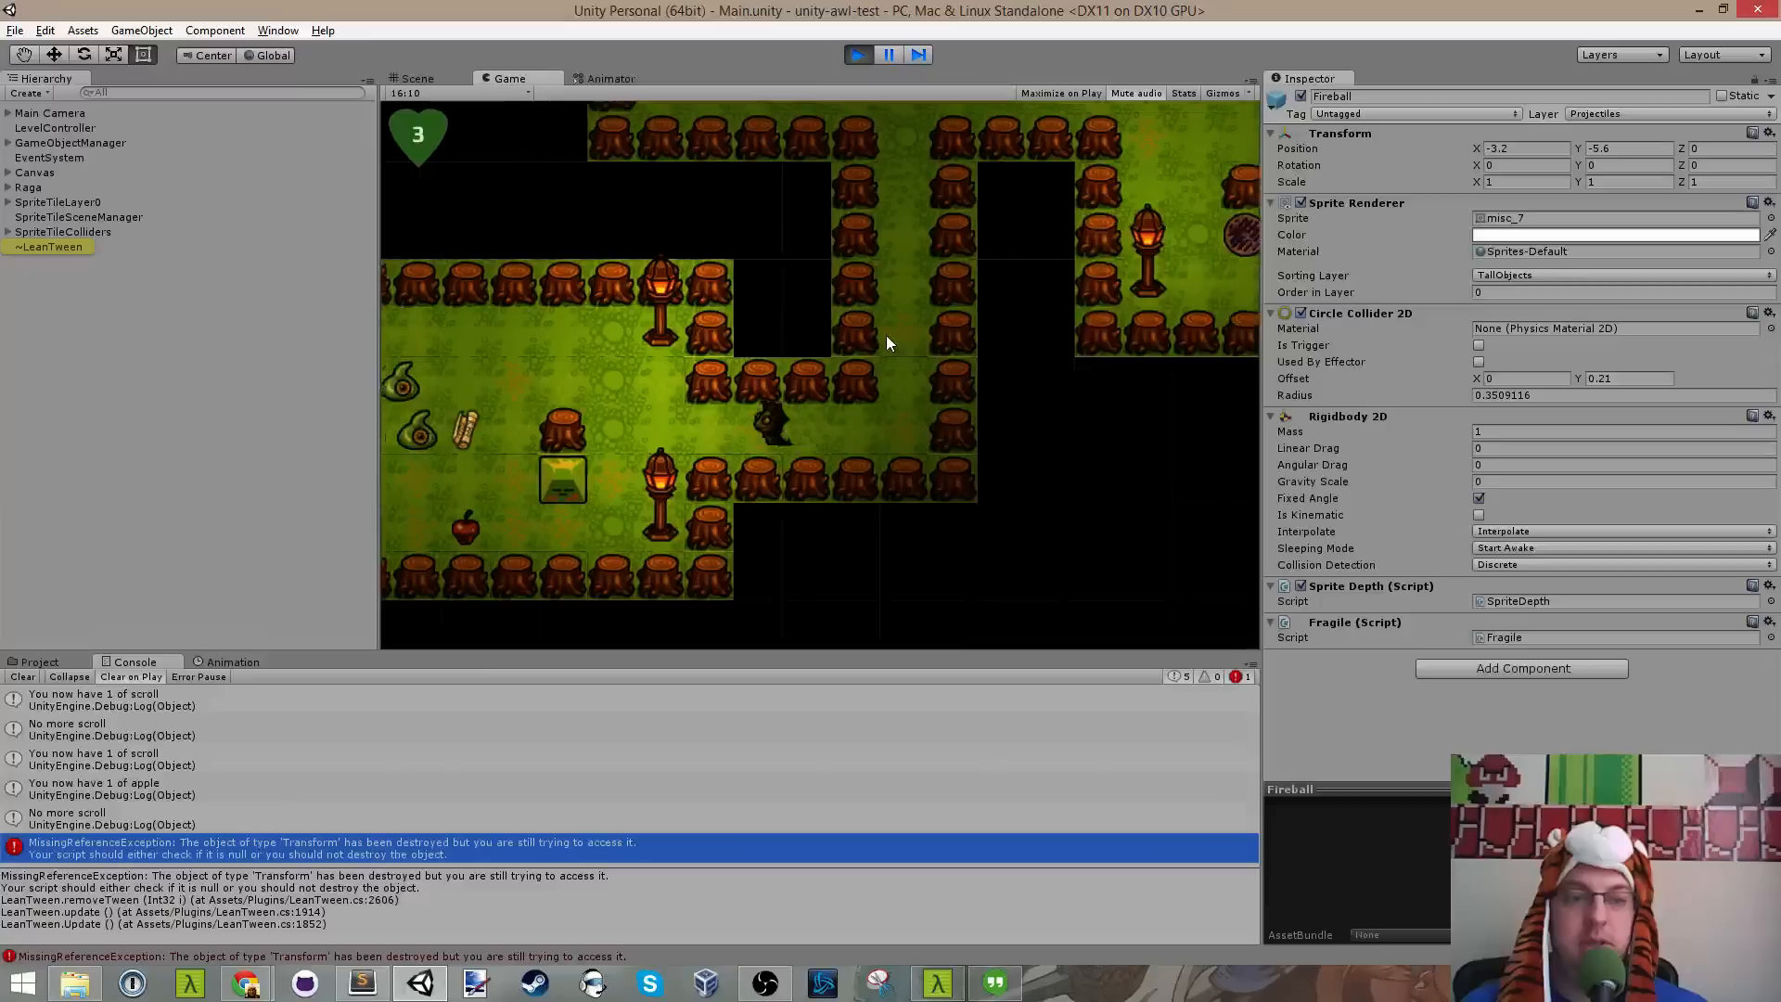
{"action": "key", "text": "Up"}
{"action": "key", "text": "Left"}
{"action": "key", "text": "Down"}
{"action": "key", "text": "Left"}
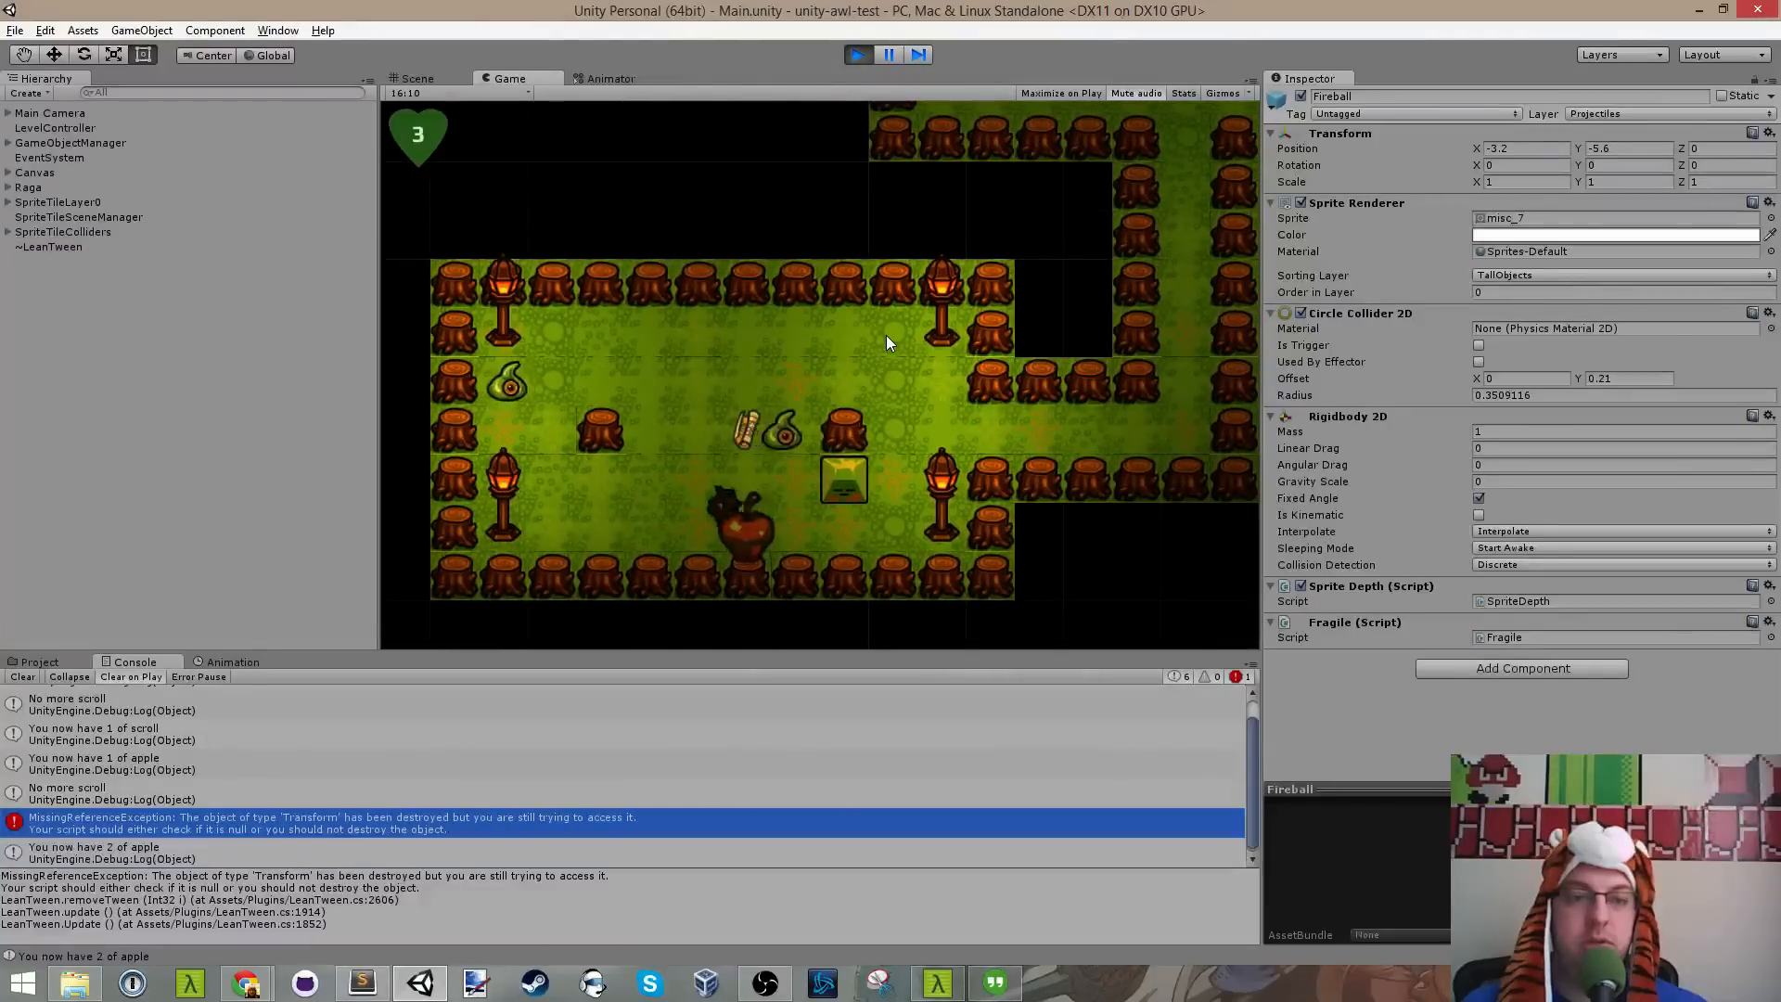
Step: Pick up the scroll in this room and cast a fireball upward at the enemy to repeat the test
{"action": "key", "text": "Up"}
{"action": "key", "text": "a"}
{"action": "key", "text": "s"}
{"action": "key", "text": "d"}
{"action": "key", "text": "w"}
{"action": "left_click", "coordinate": [698, 300]}
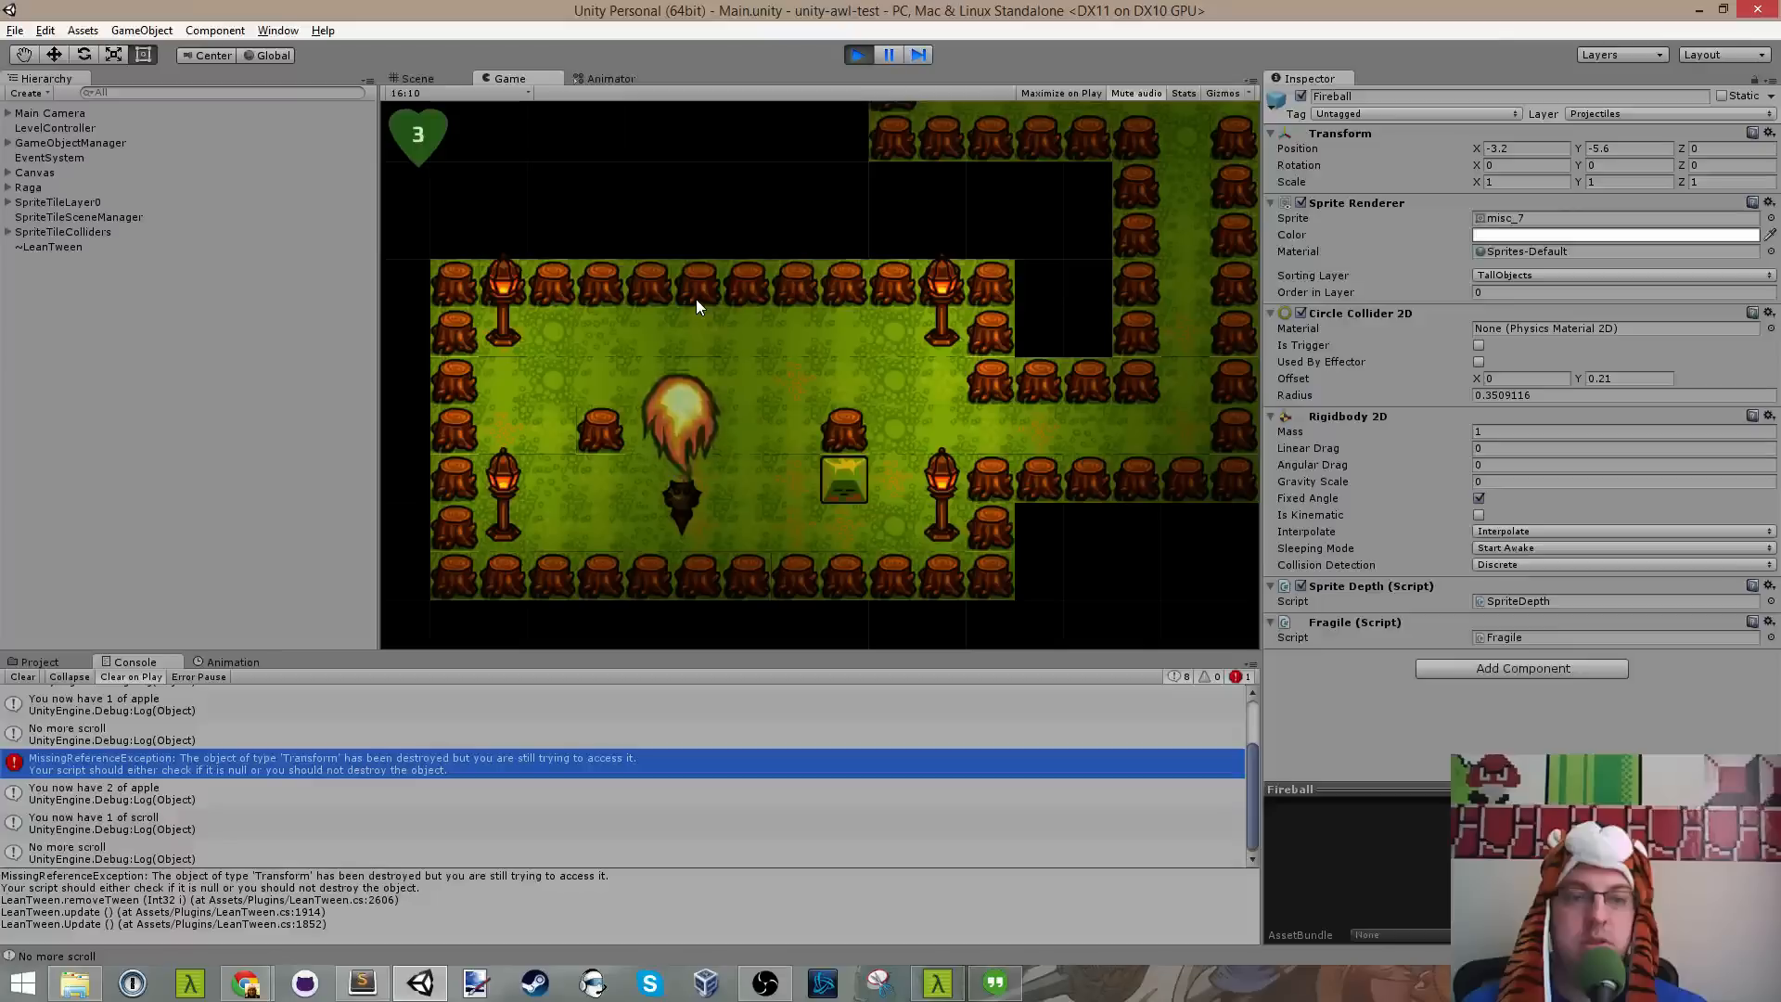
Step: Check the newest console entries after the fireball test, and walk out through the eastern exit and up the corridor
{"action": "scroll", "coordinate": [560, 770], "scroll_direction": "down", "scroll_amount": 1}
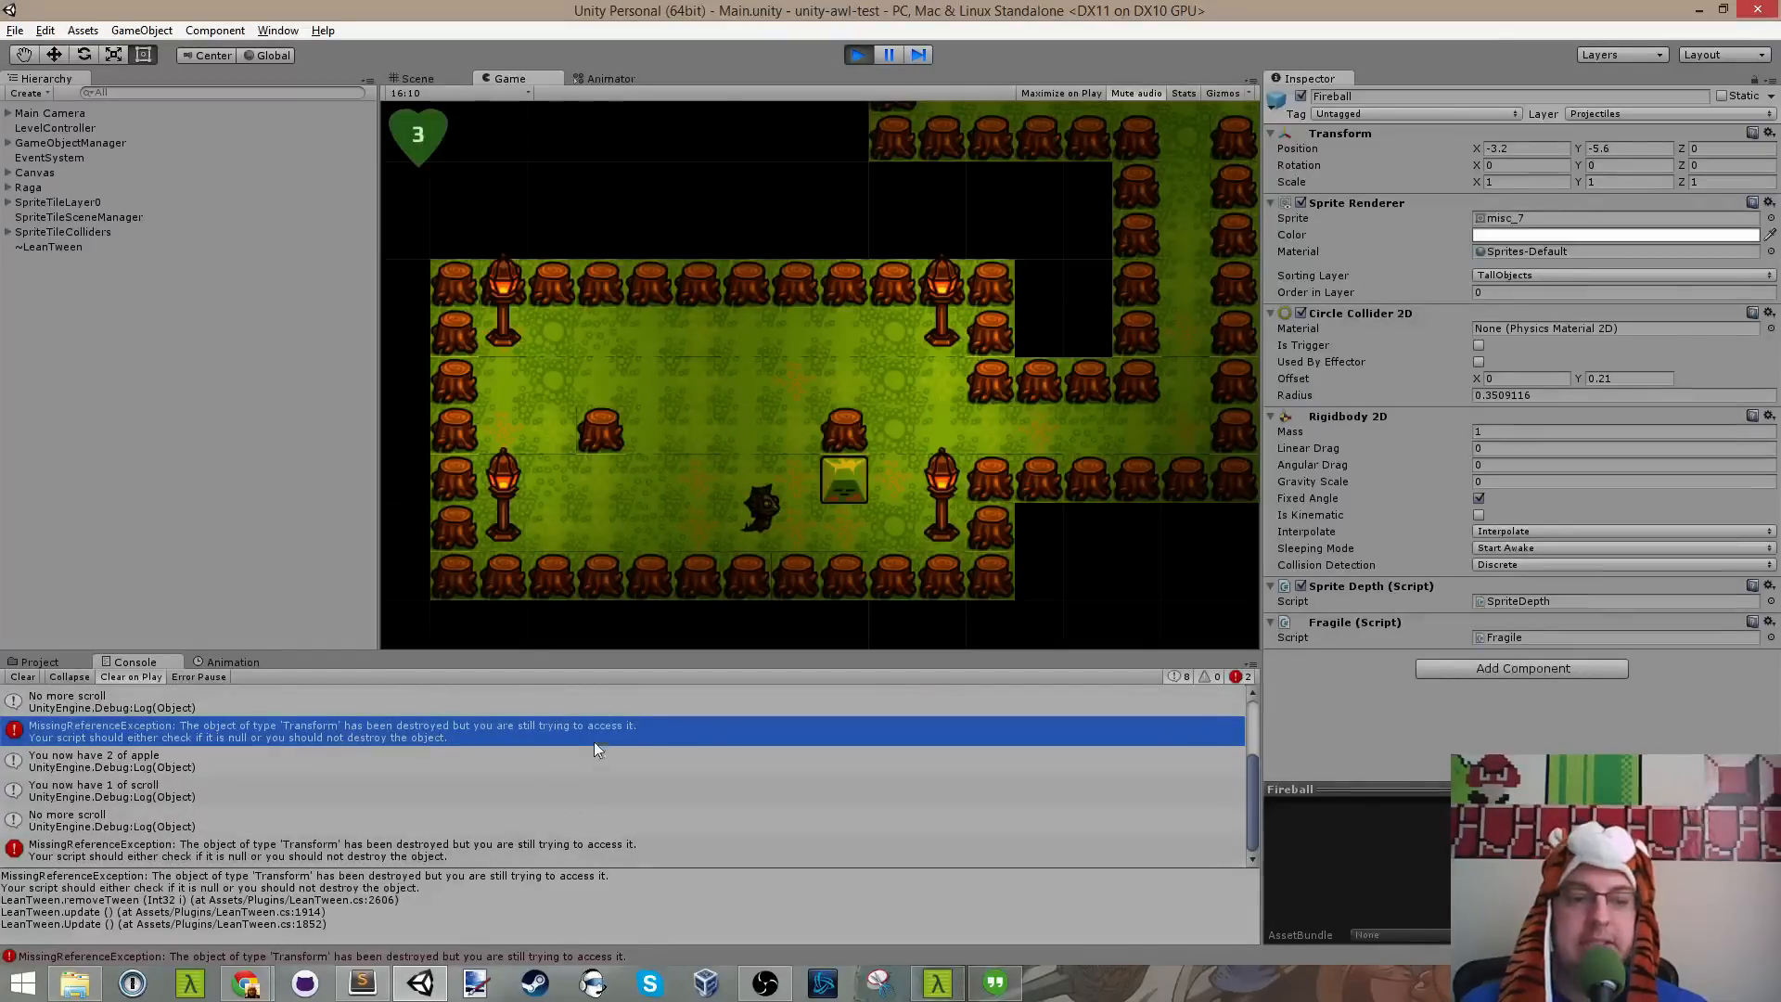
{"action": "key", "text": "d"}
{"action": "key", "text": "w"}
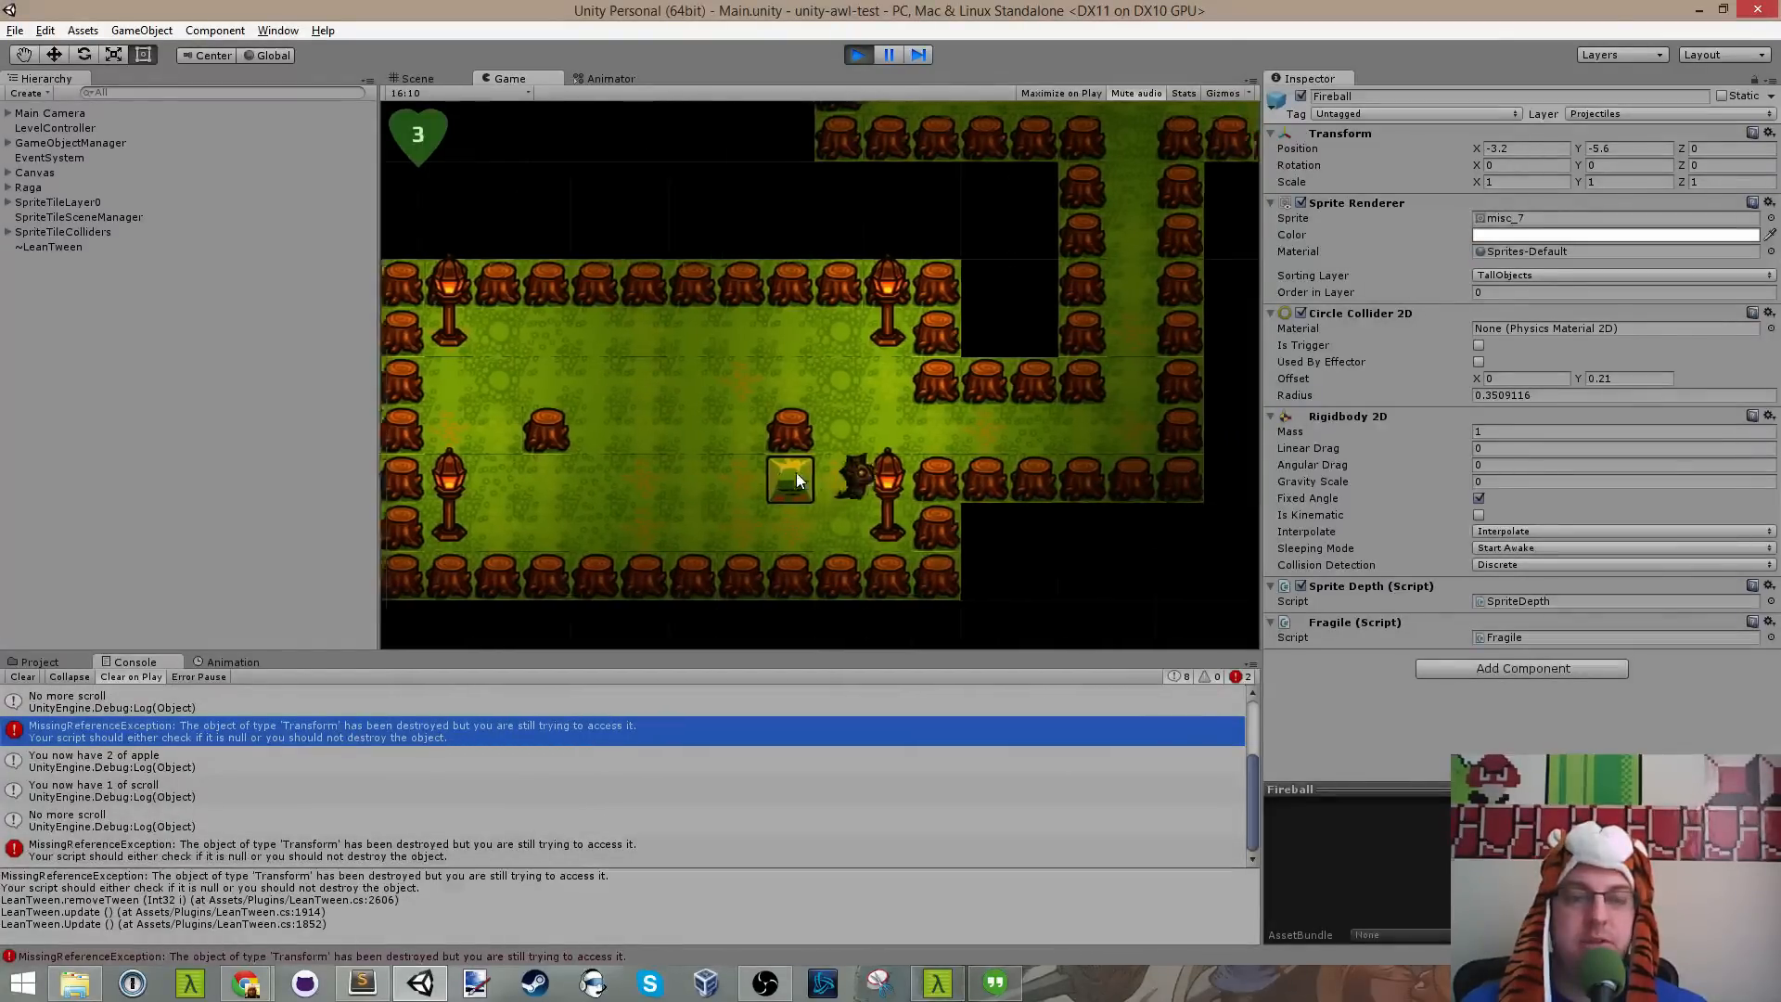
{"action": "key", "text": "d"}
{"action": "key", "text": "w"}
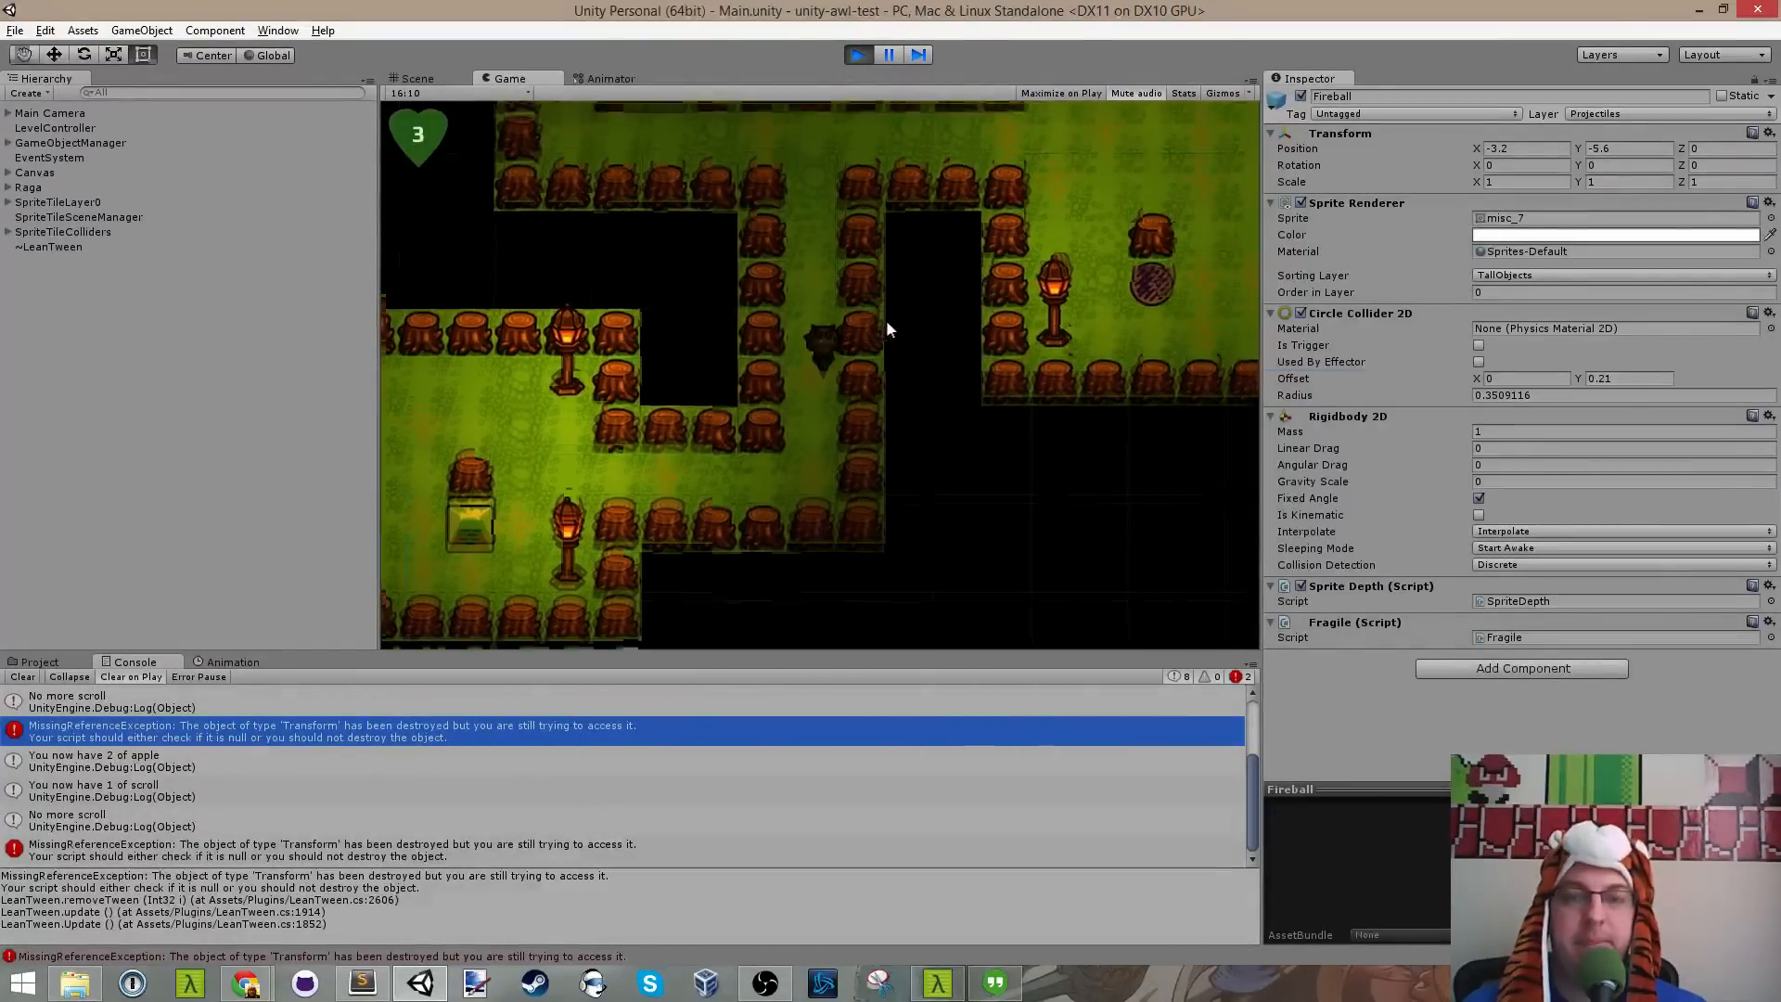
Step: Switch to Sublime Text, comment out the Effects.ZoomDisappear(obj) call in Hazard.cs, add "Destroy(obj);" above it and save the file
{"action": "key", "text": "alt+Tab"}
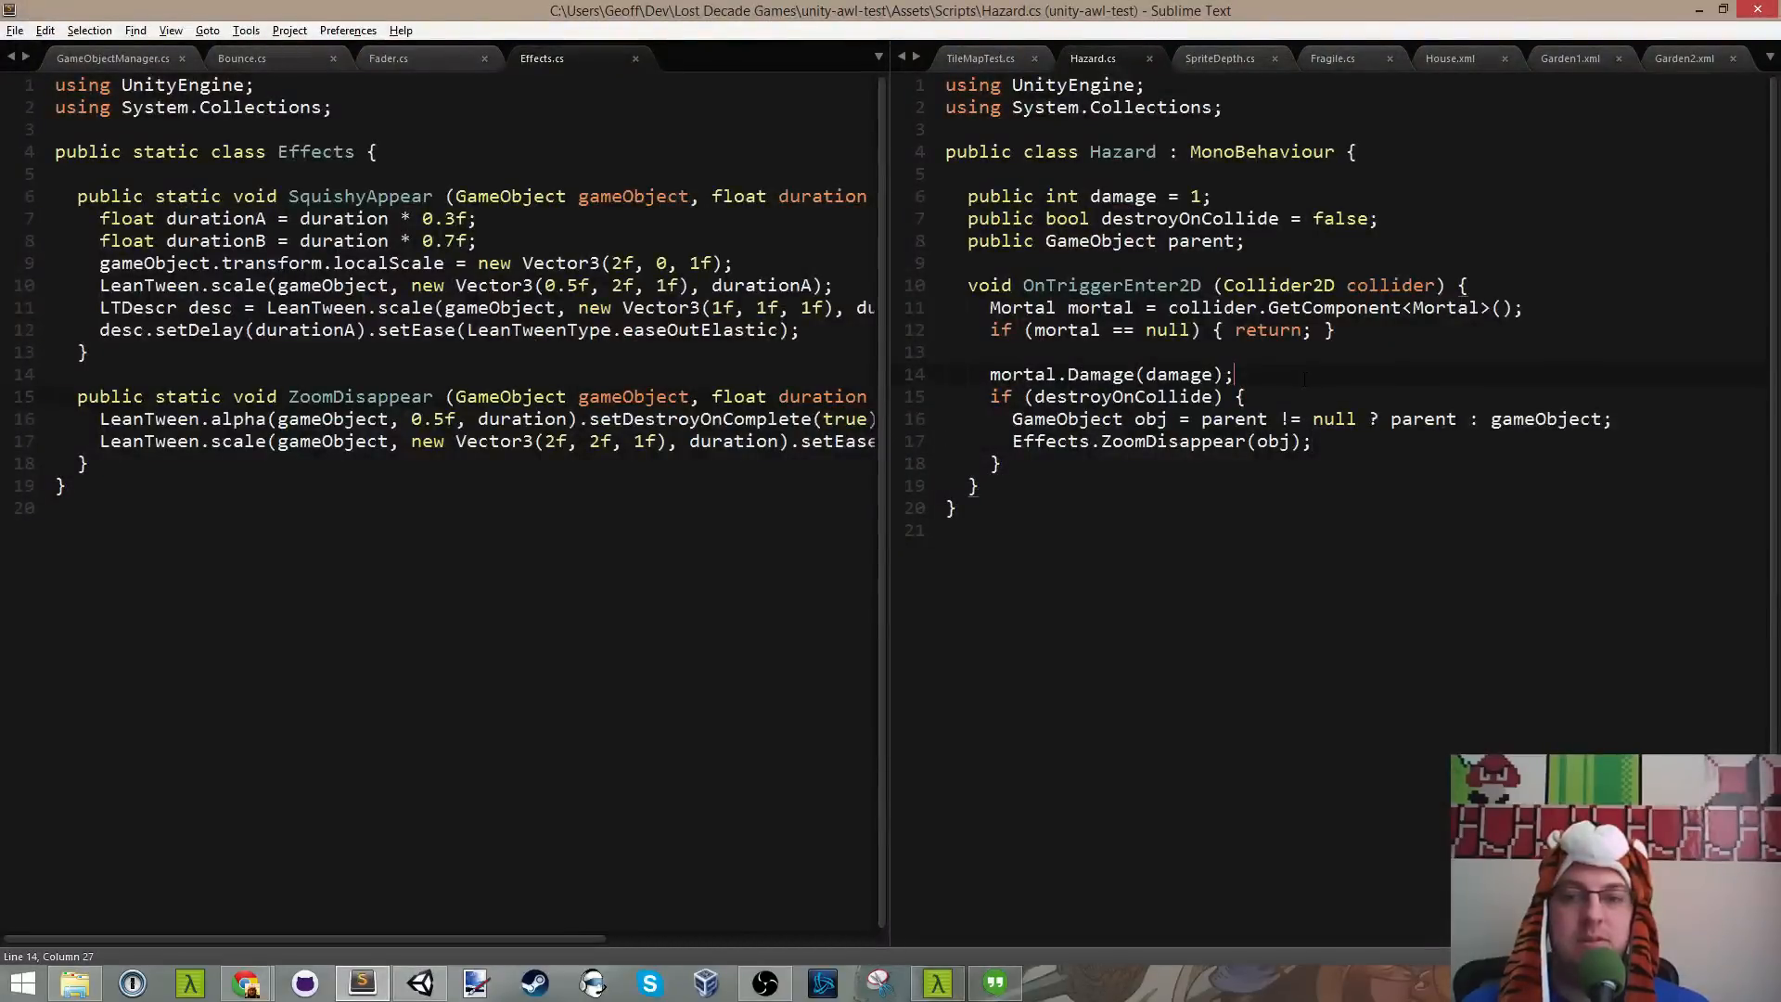
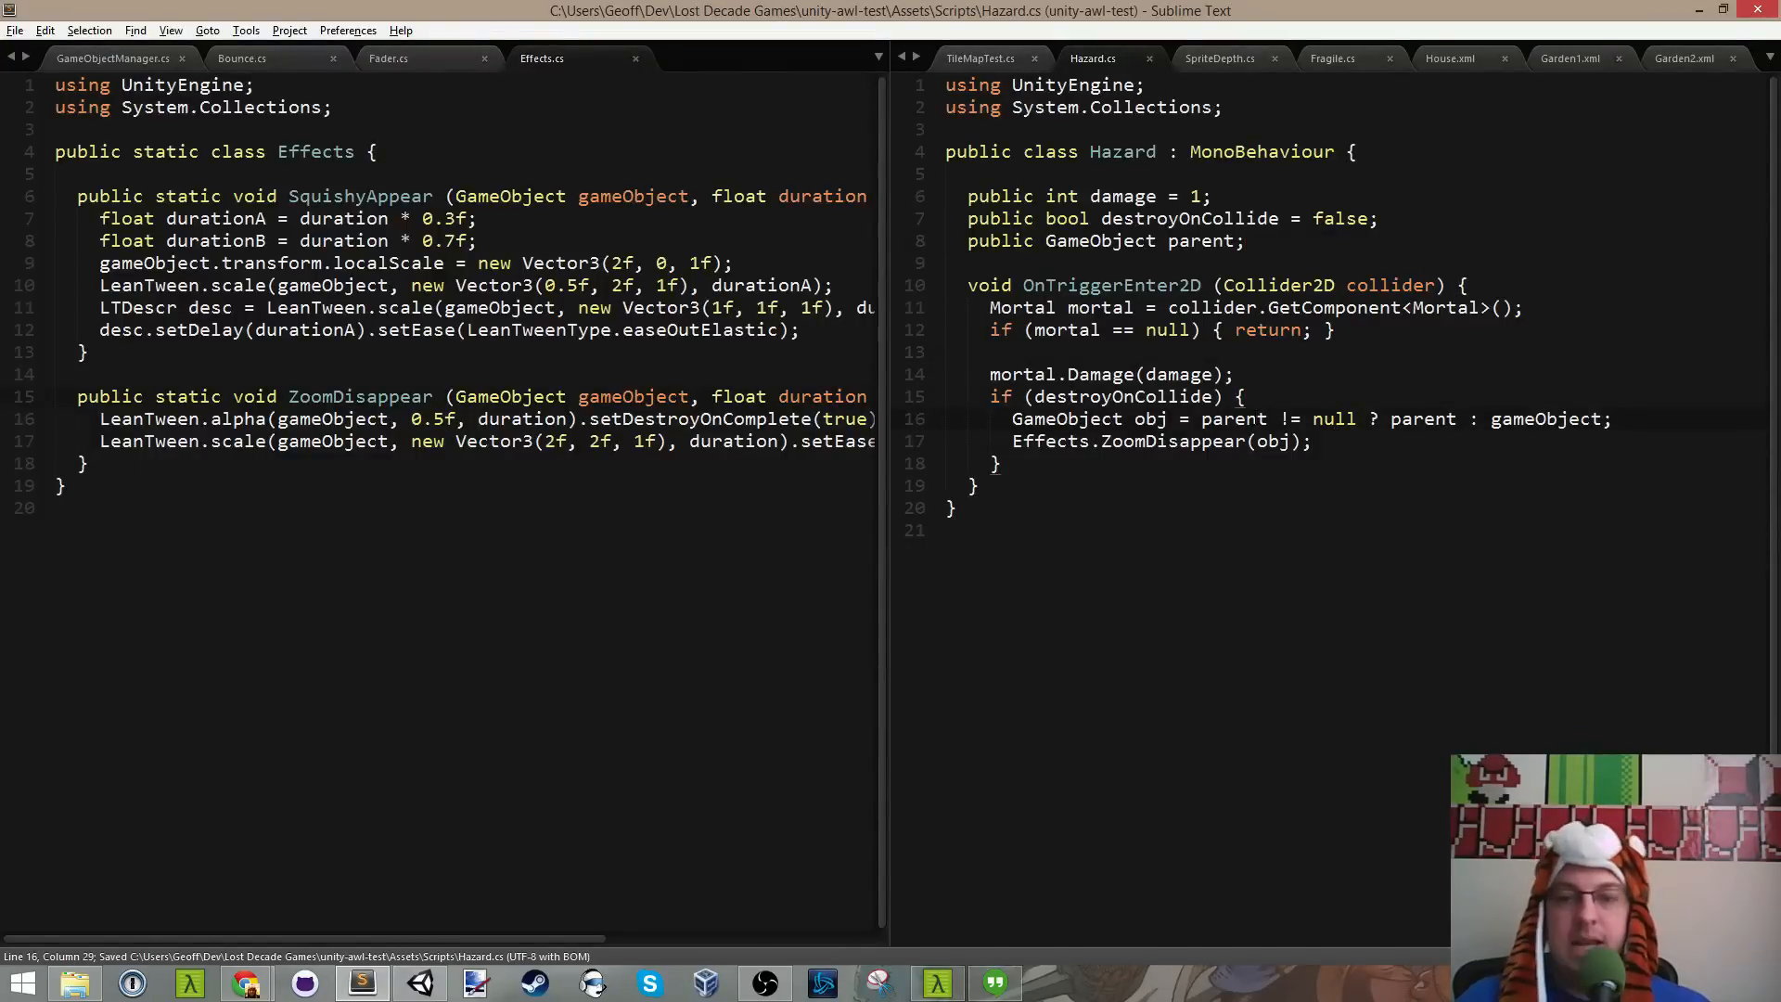
{"action": "key", "text": "Return"}
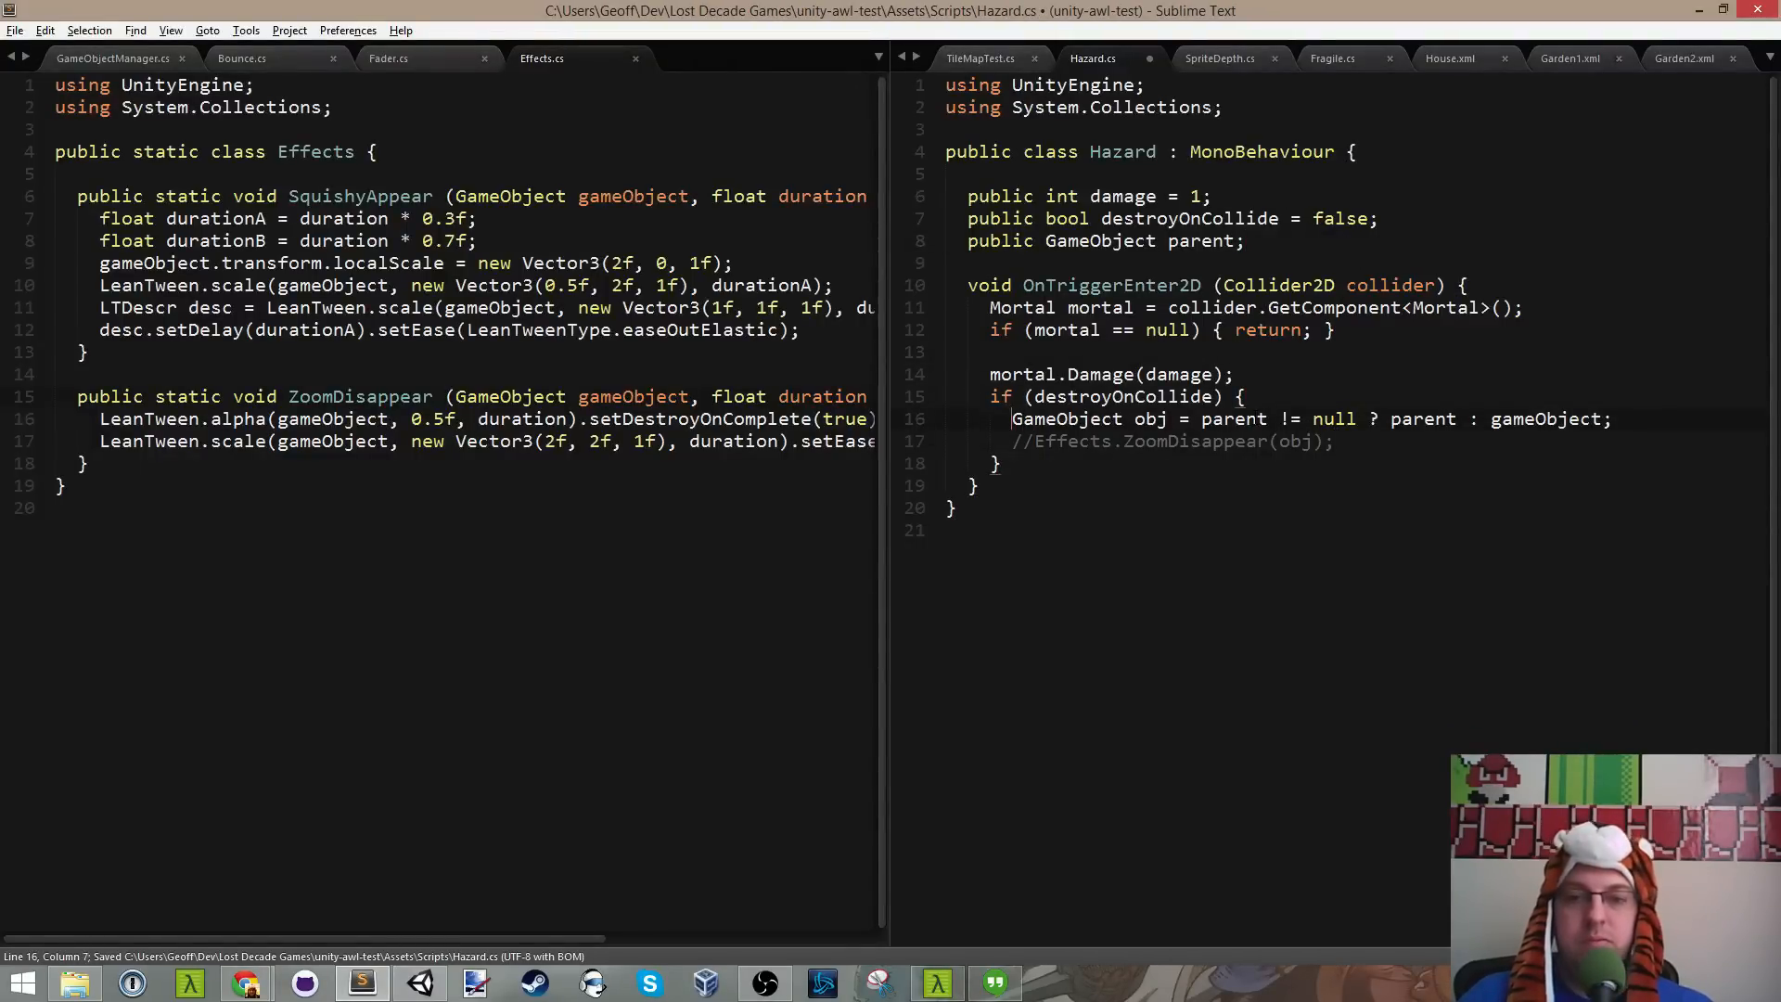
{"action": "key", "text": "ctrl+shift+Return"}
{"action": "type", "text": "destroyOnCollide"}
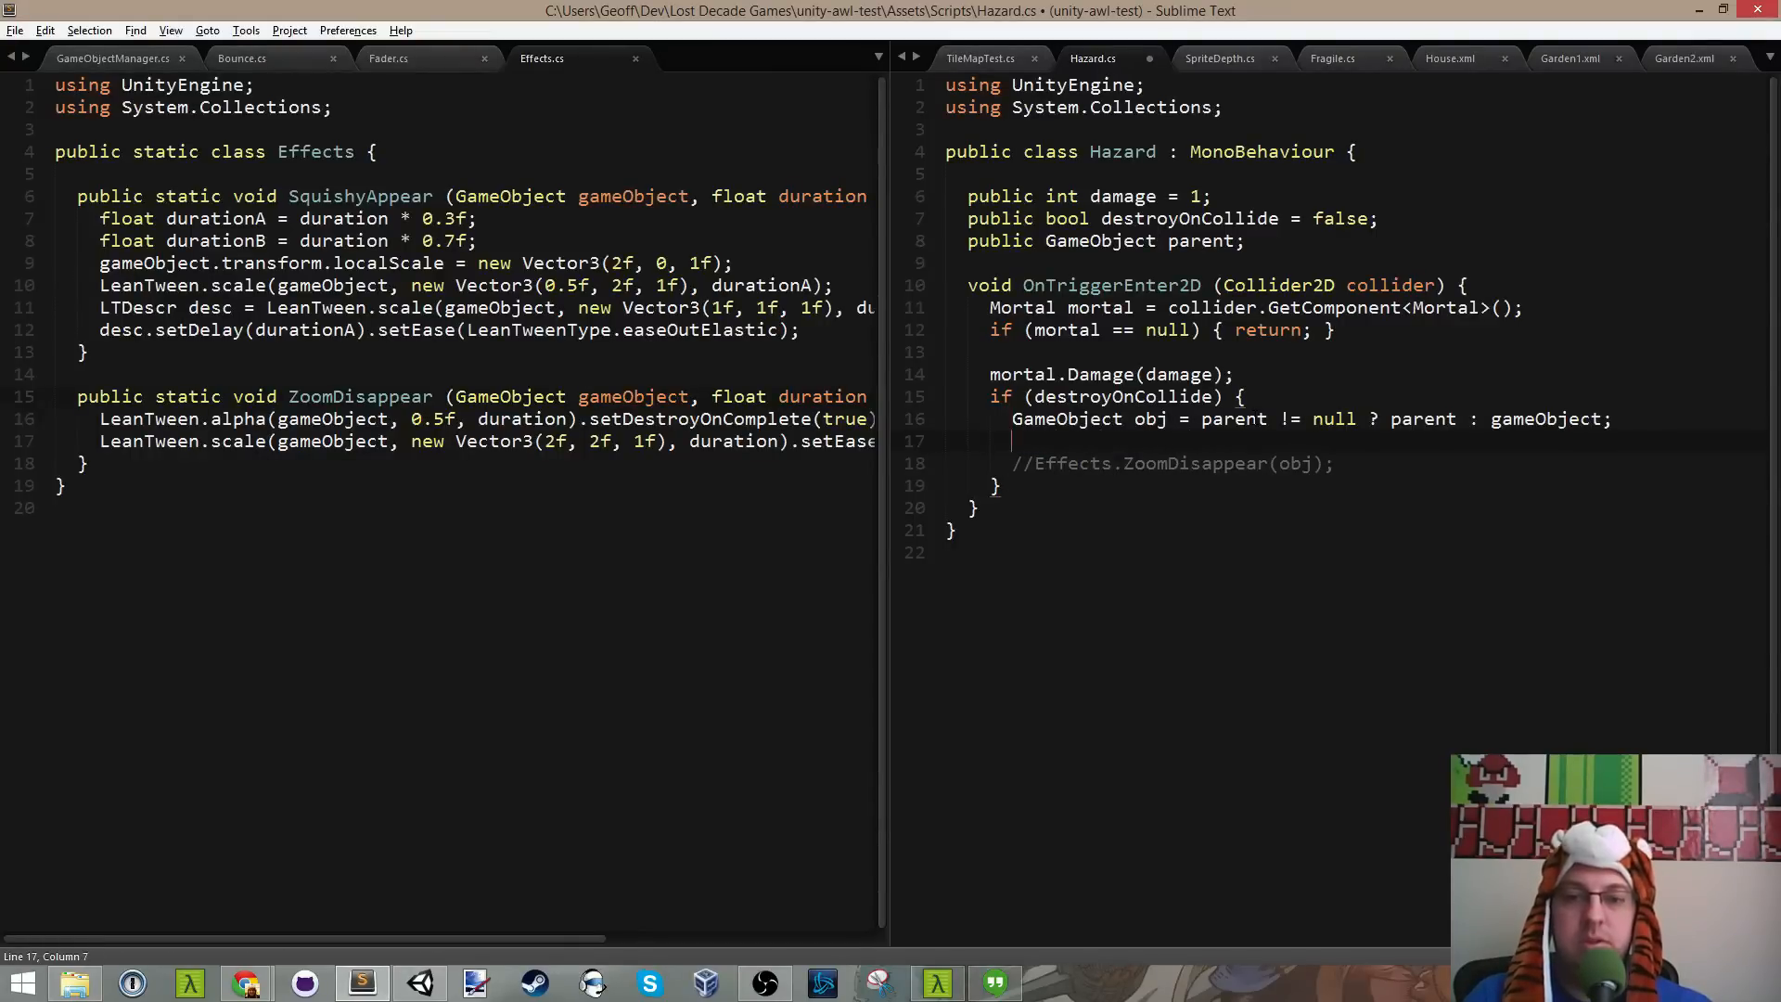
{"action": "type", "text": "Dres"}
{"action": "key", "text": "BackSpace"}
{"action": "type", "text": "est"}
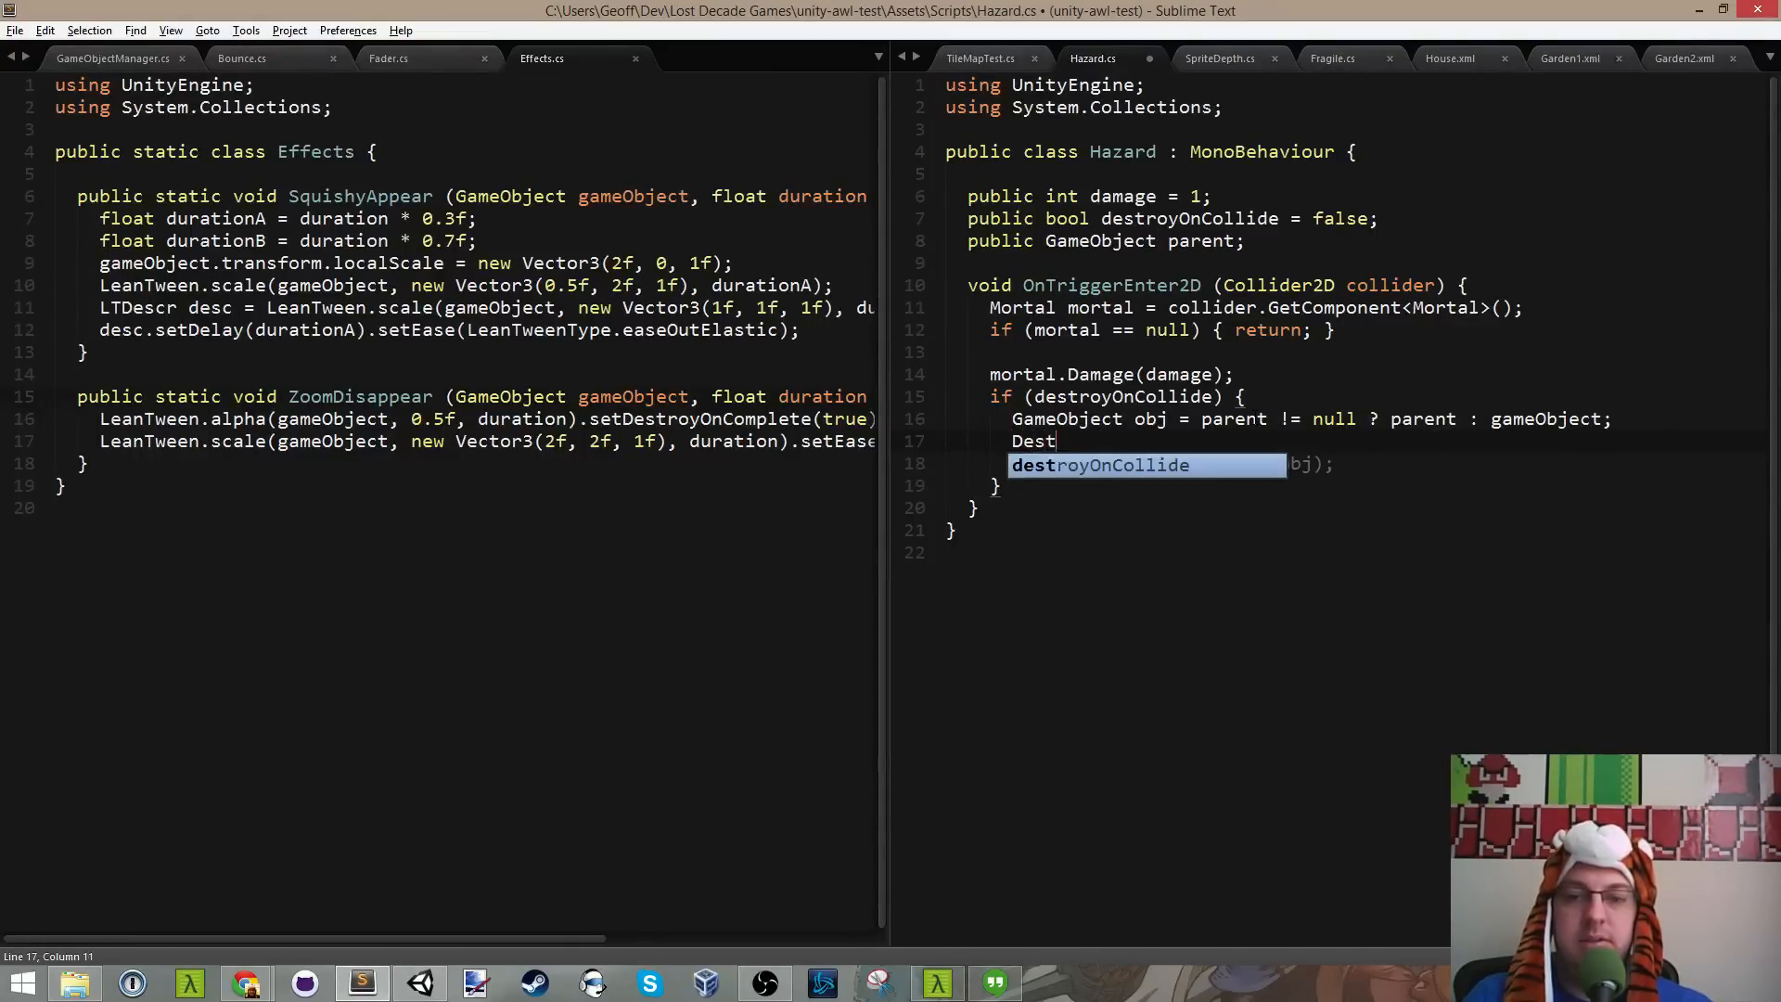
{"action": "type", "text": "roy(o"}
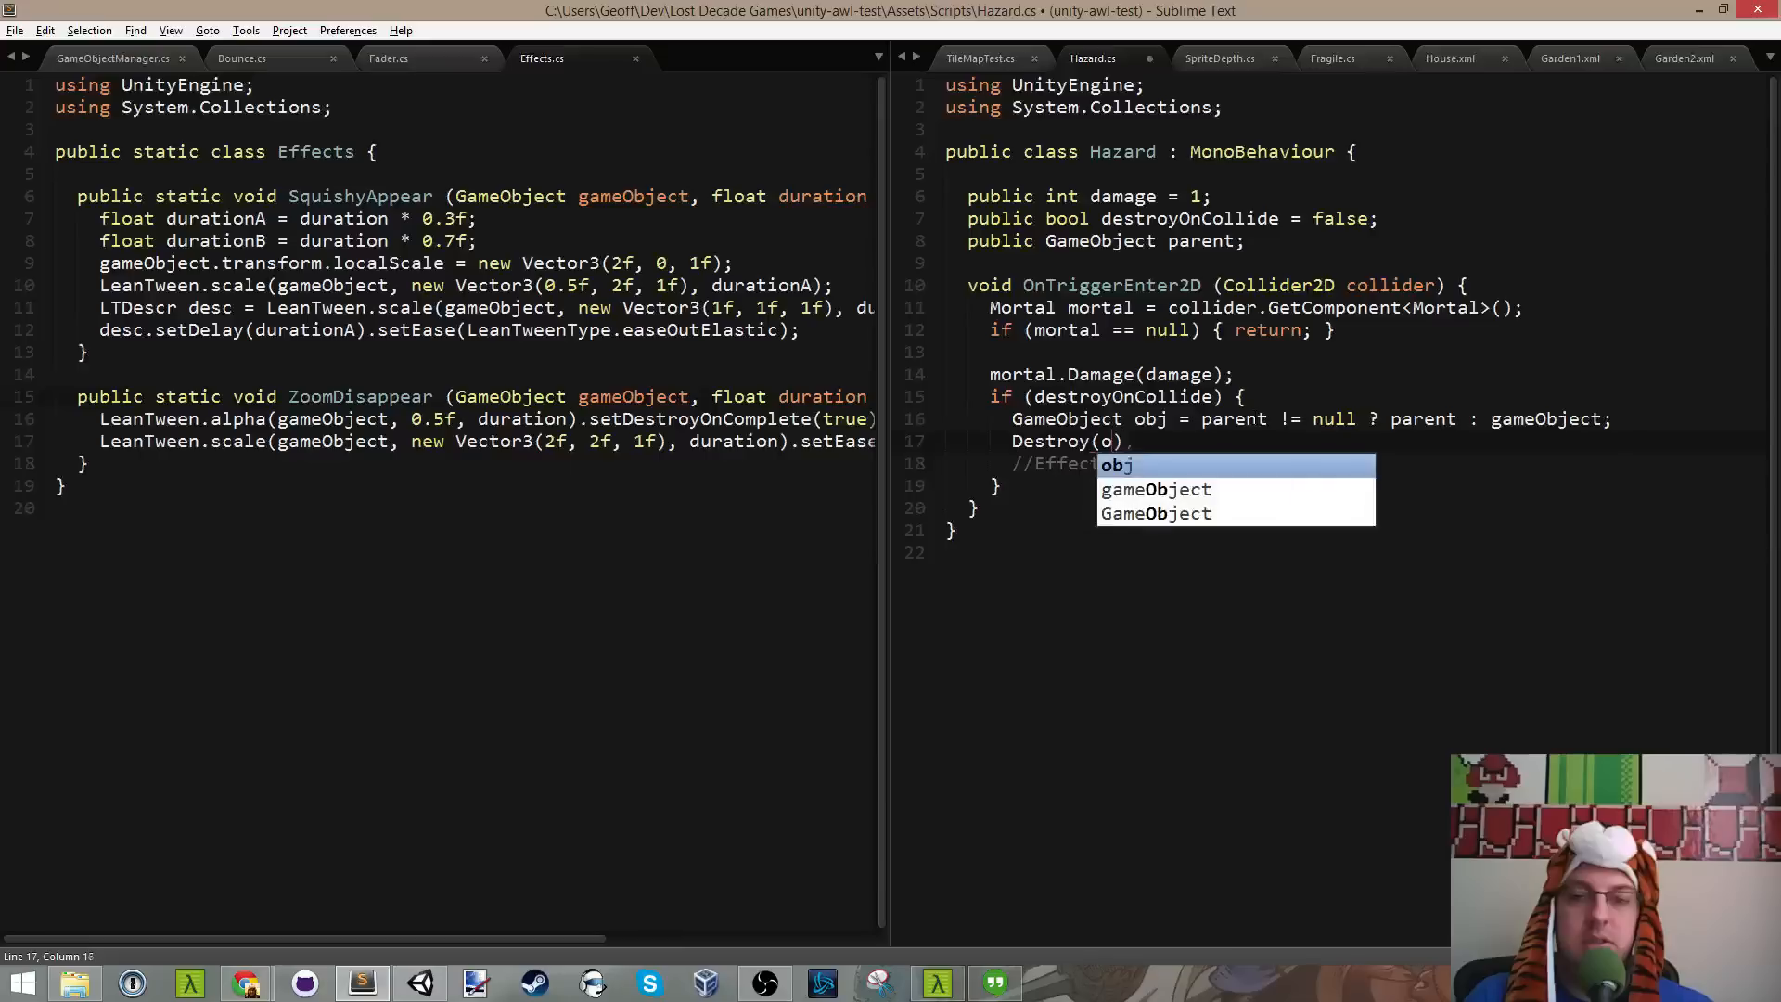
{"action": "type", "text": "bj)"}
{"action": "key", "text": "ctrl+s"}
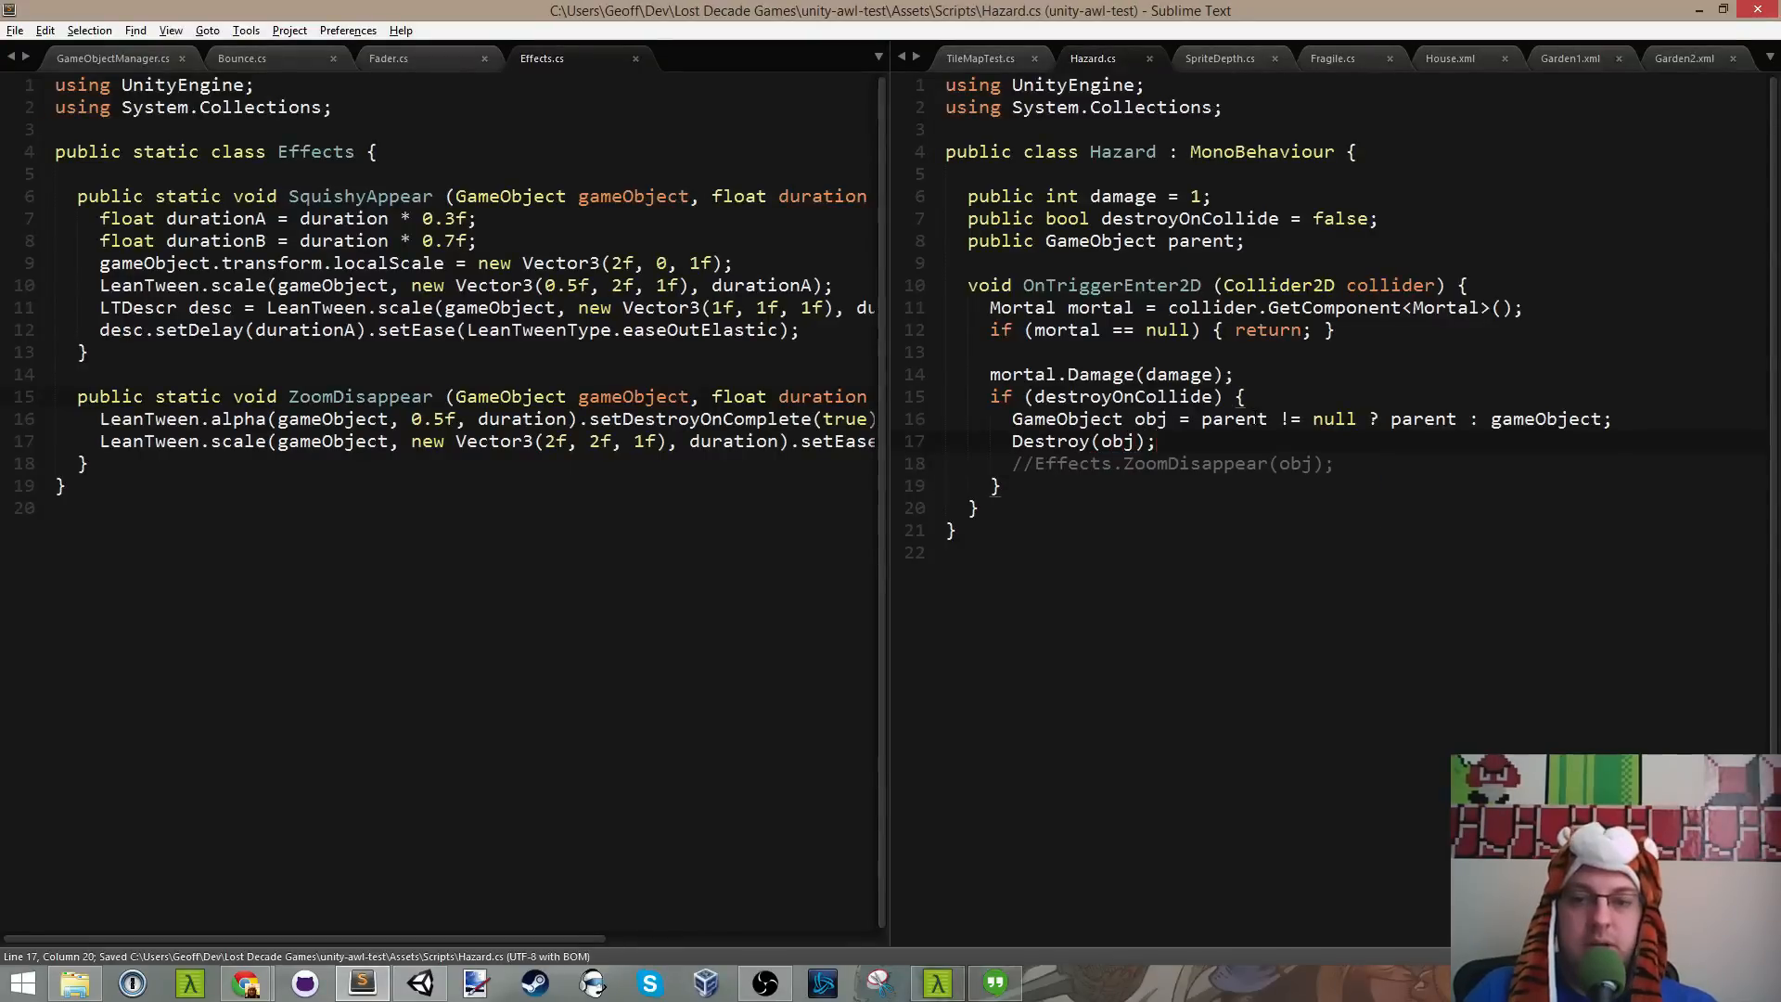
Step: Switch to Unity, restart the game and collect the apple near the southeastern stump of the starting room
{"action": "key", "text": "alt+Tab"}
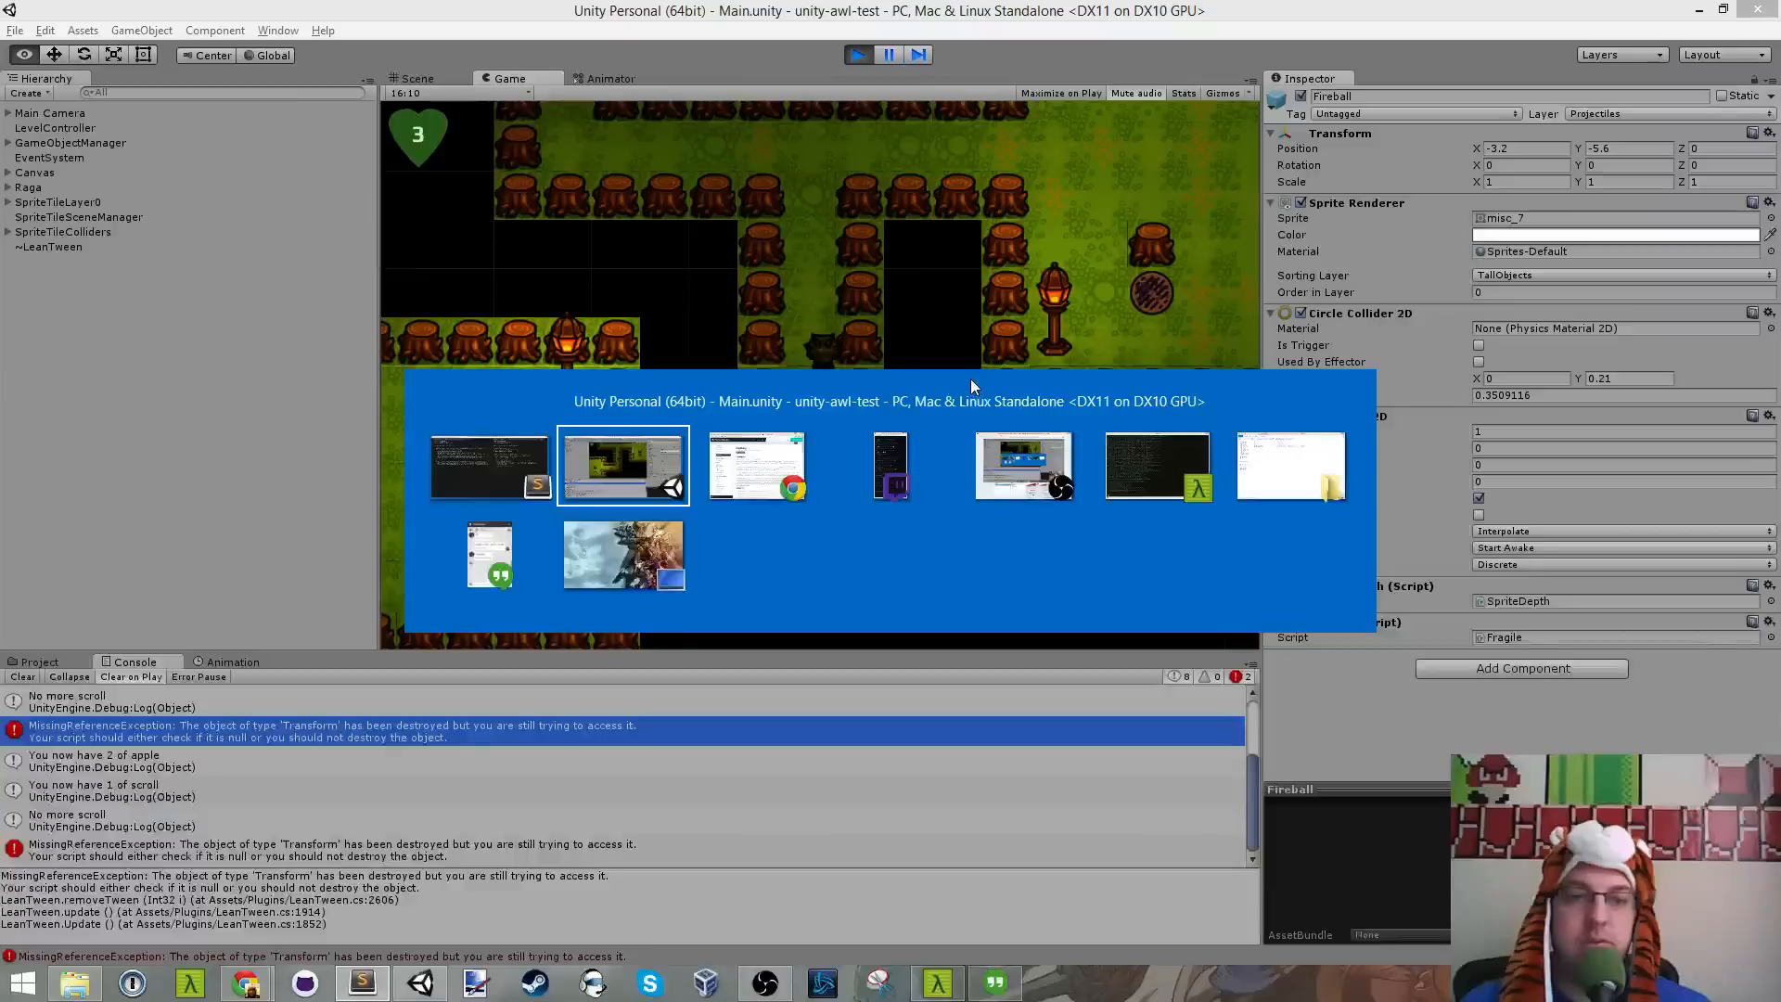
{"action": "left_click", "coordinate": [859, 57]}
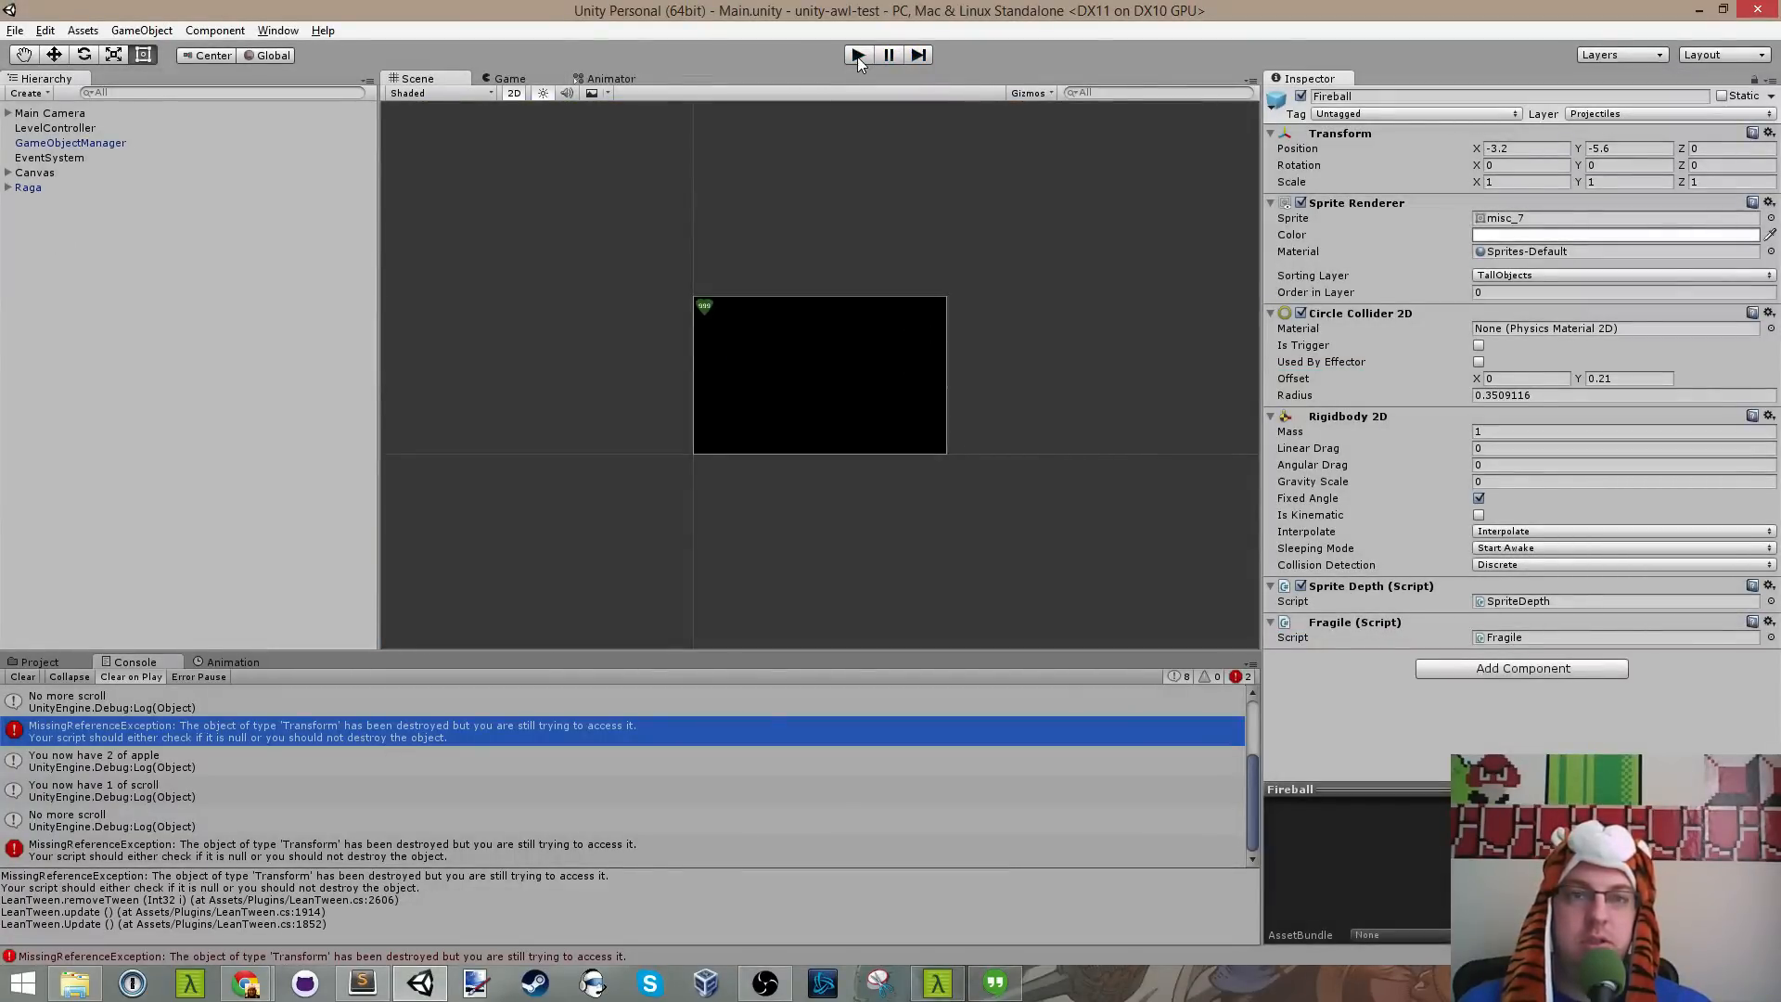
{"action": "left_click", "coordinate": [859, 58]}
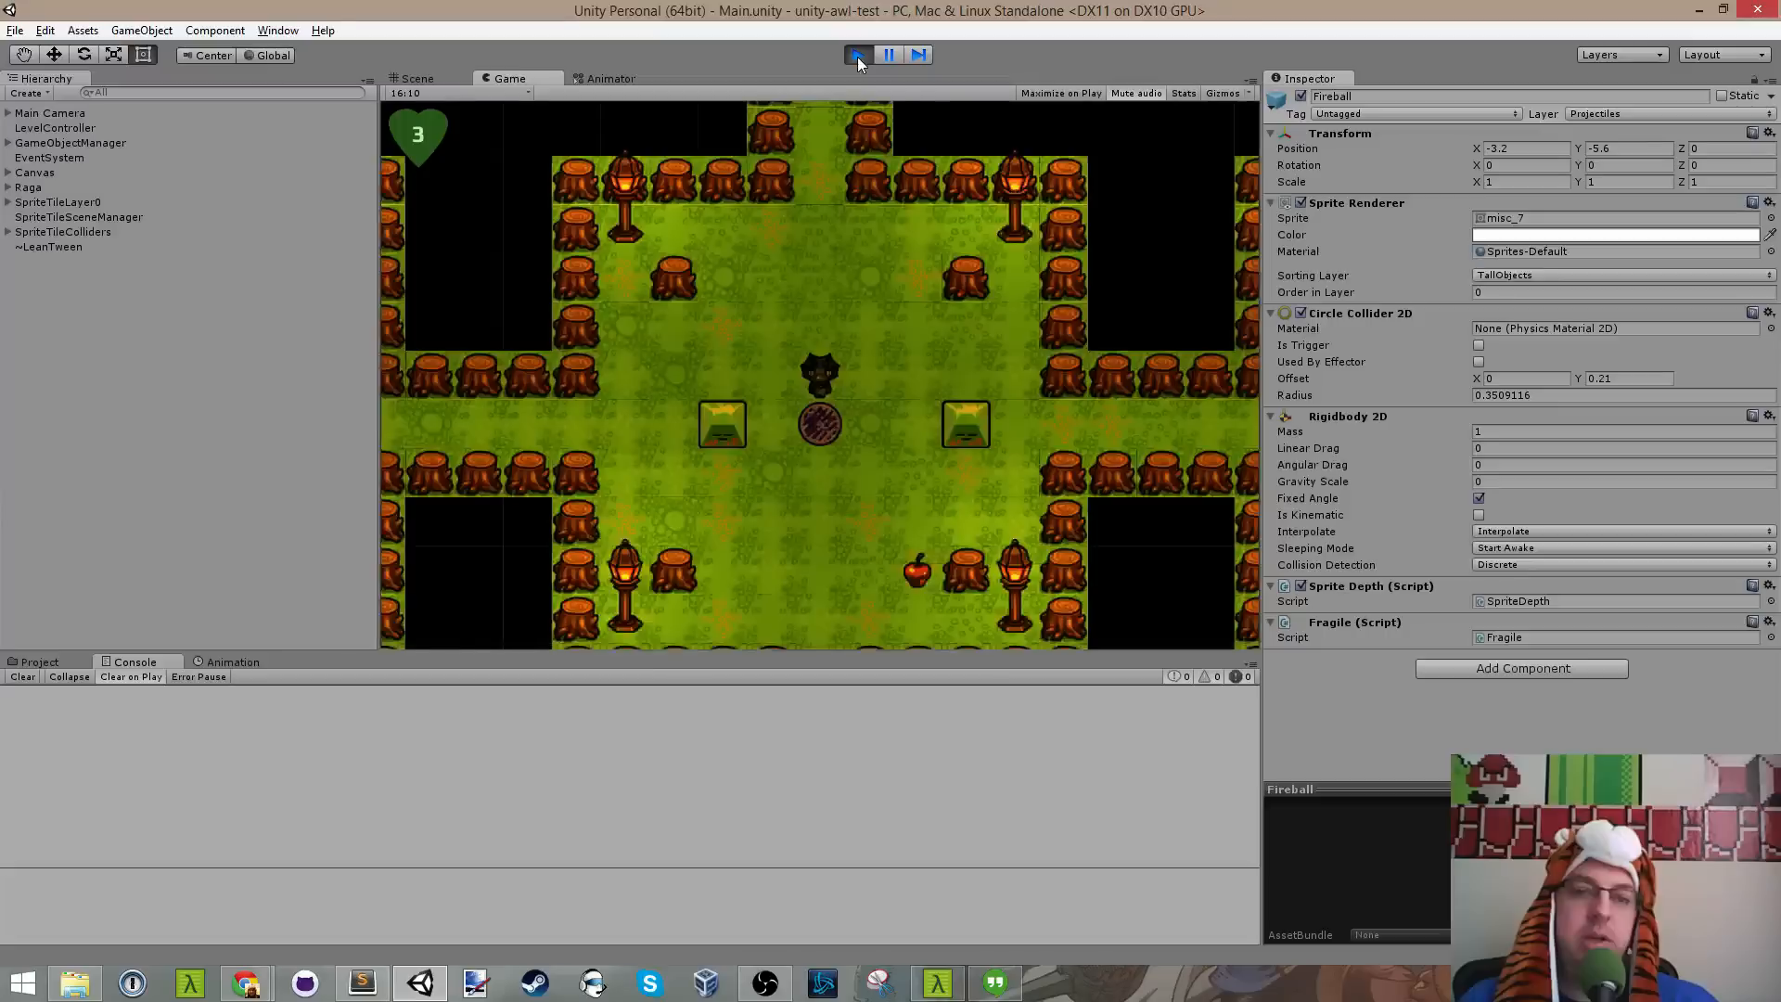
{"action": "key", "text": "Up"}
{"action": "key", "text": "Left"}
{"action": "key", "text": "Down"}
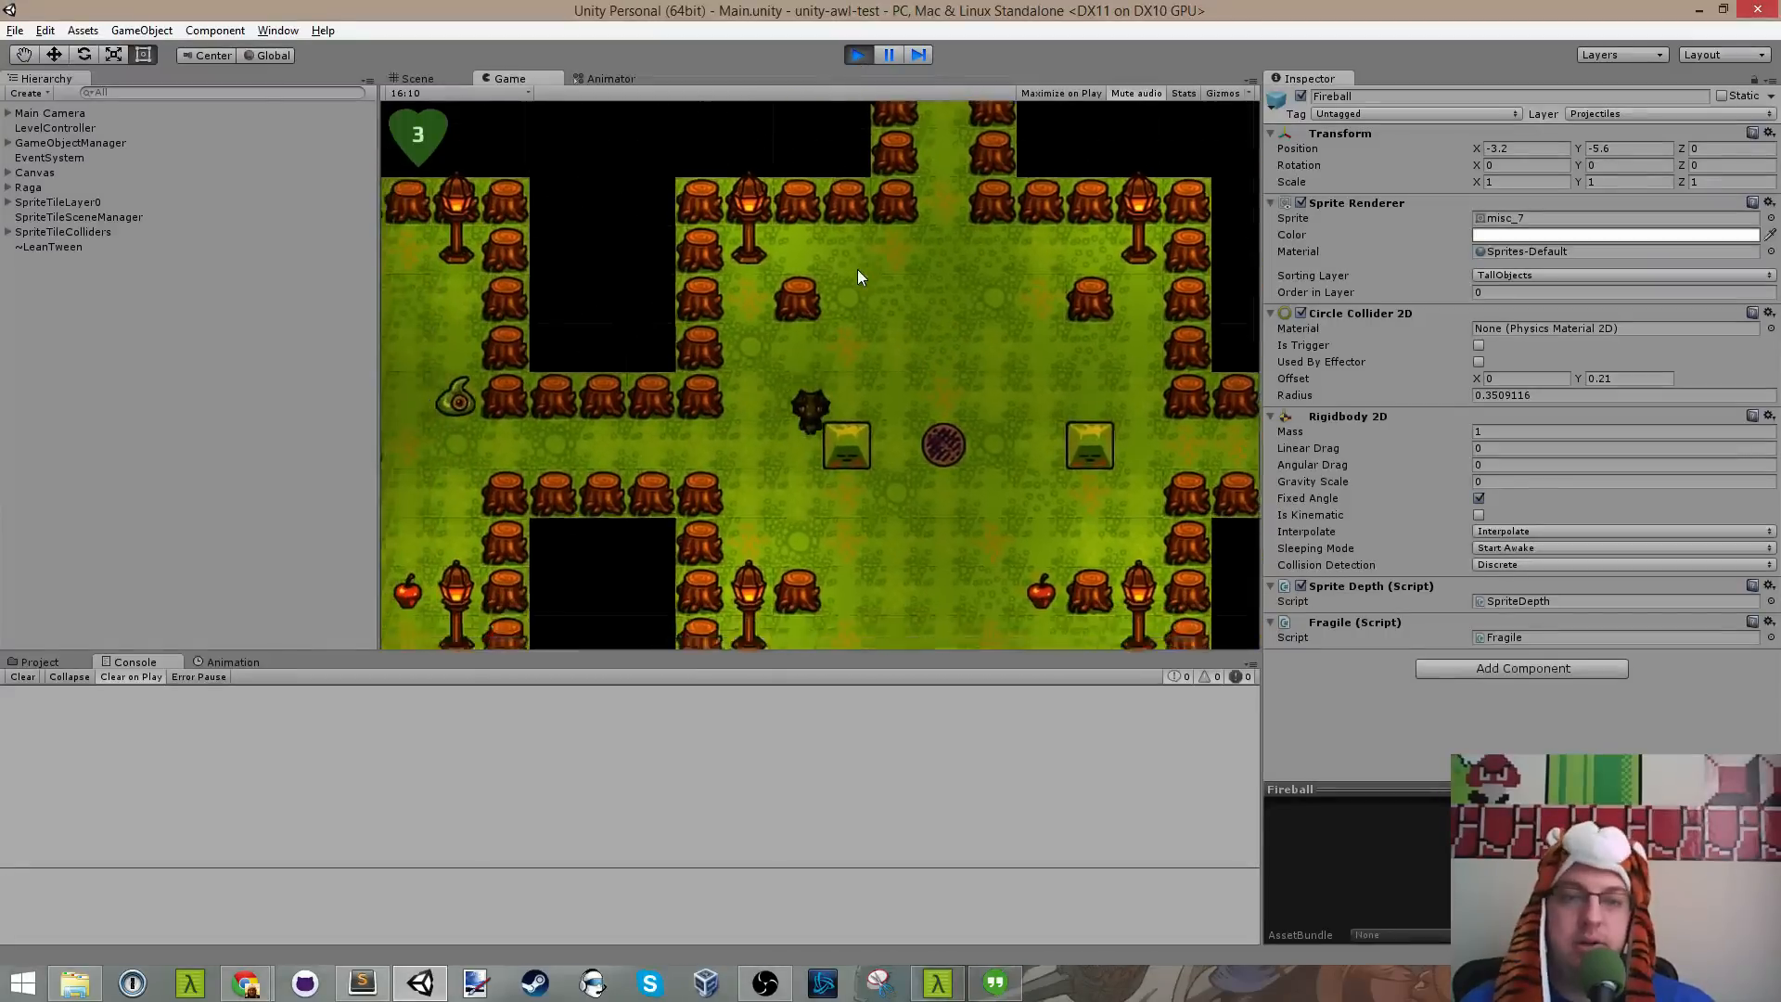
{"action": "key", "text": "Right"}
{"action": "key", "text": "Down"}
{"action": "key", "text": "Right"}
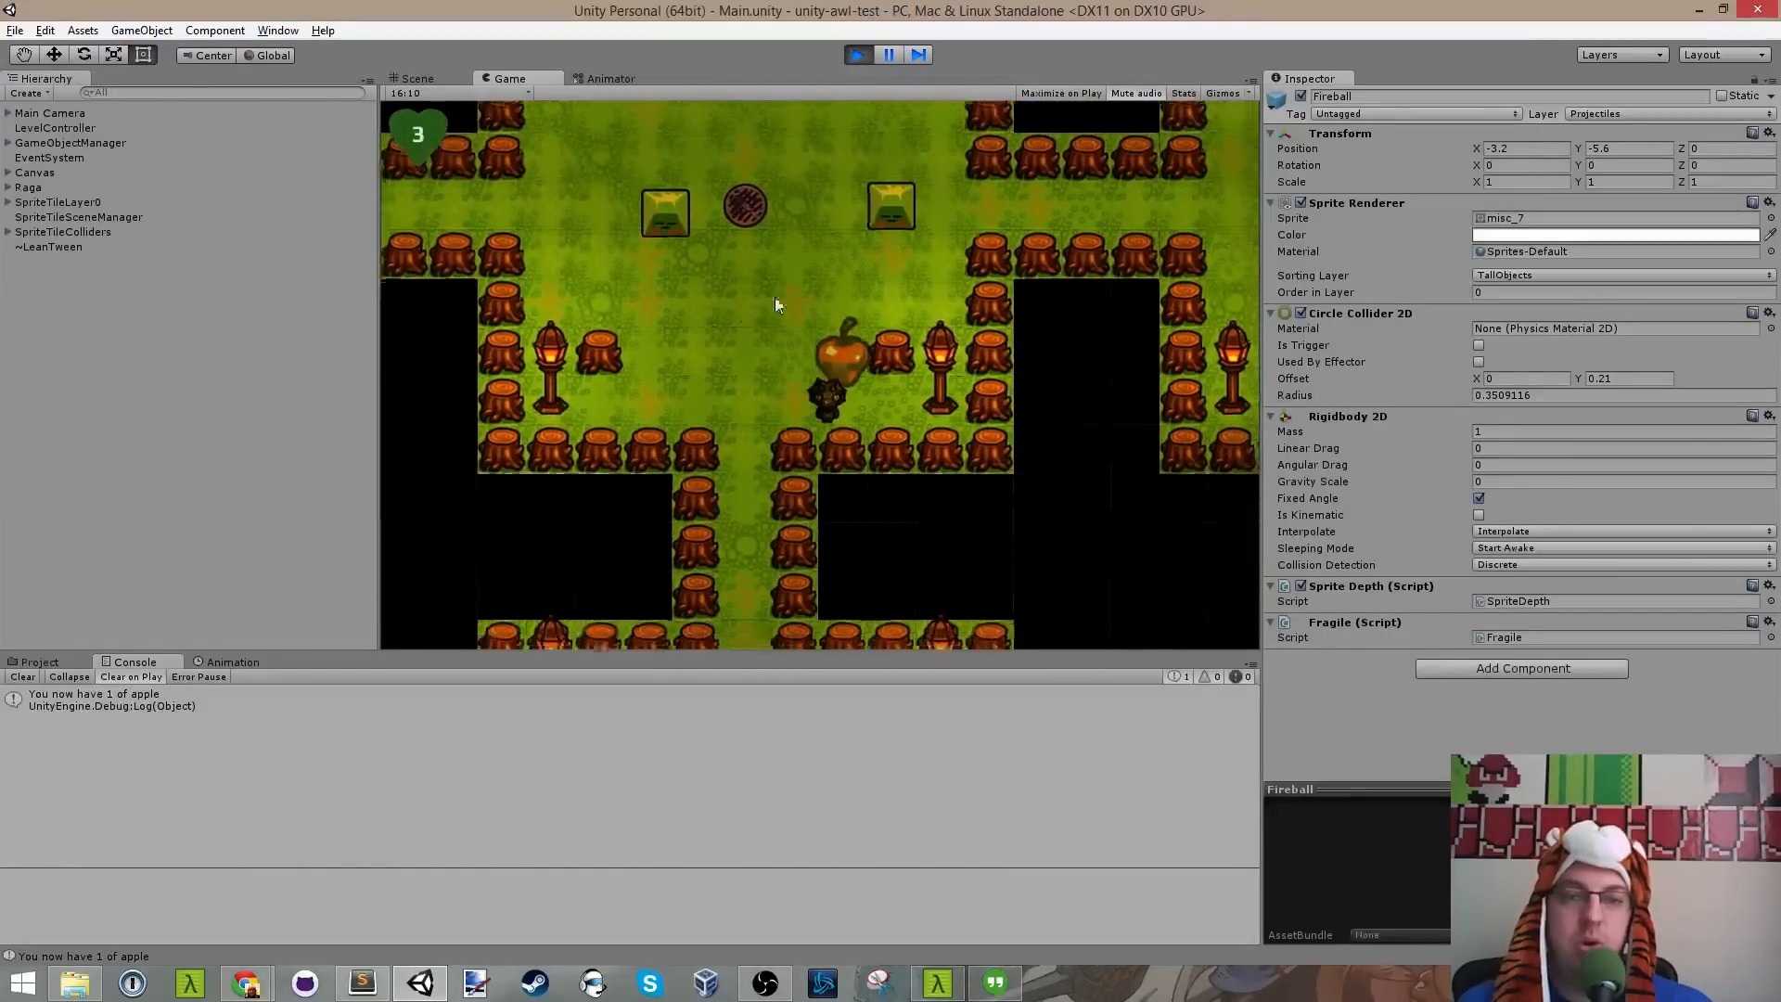
Step: Walk down into the southern room, pick up the scroll and cast a fireball westward
{"action": "key", "text": "Left"}
{"action": "key", "text": "Down"}
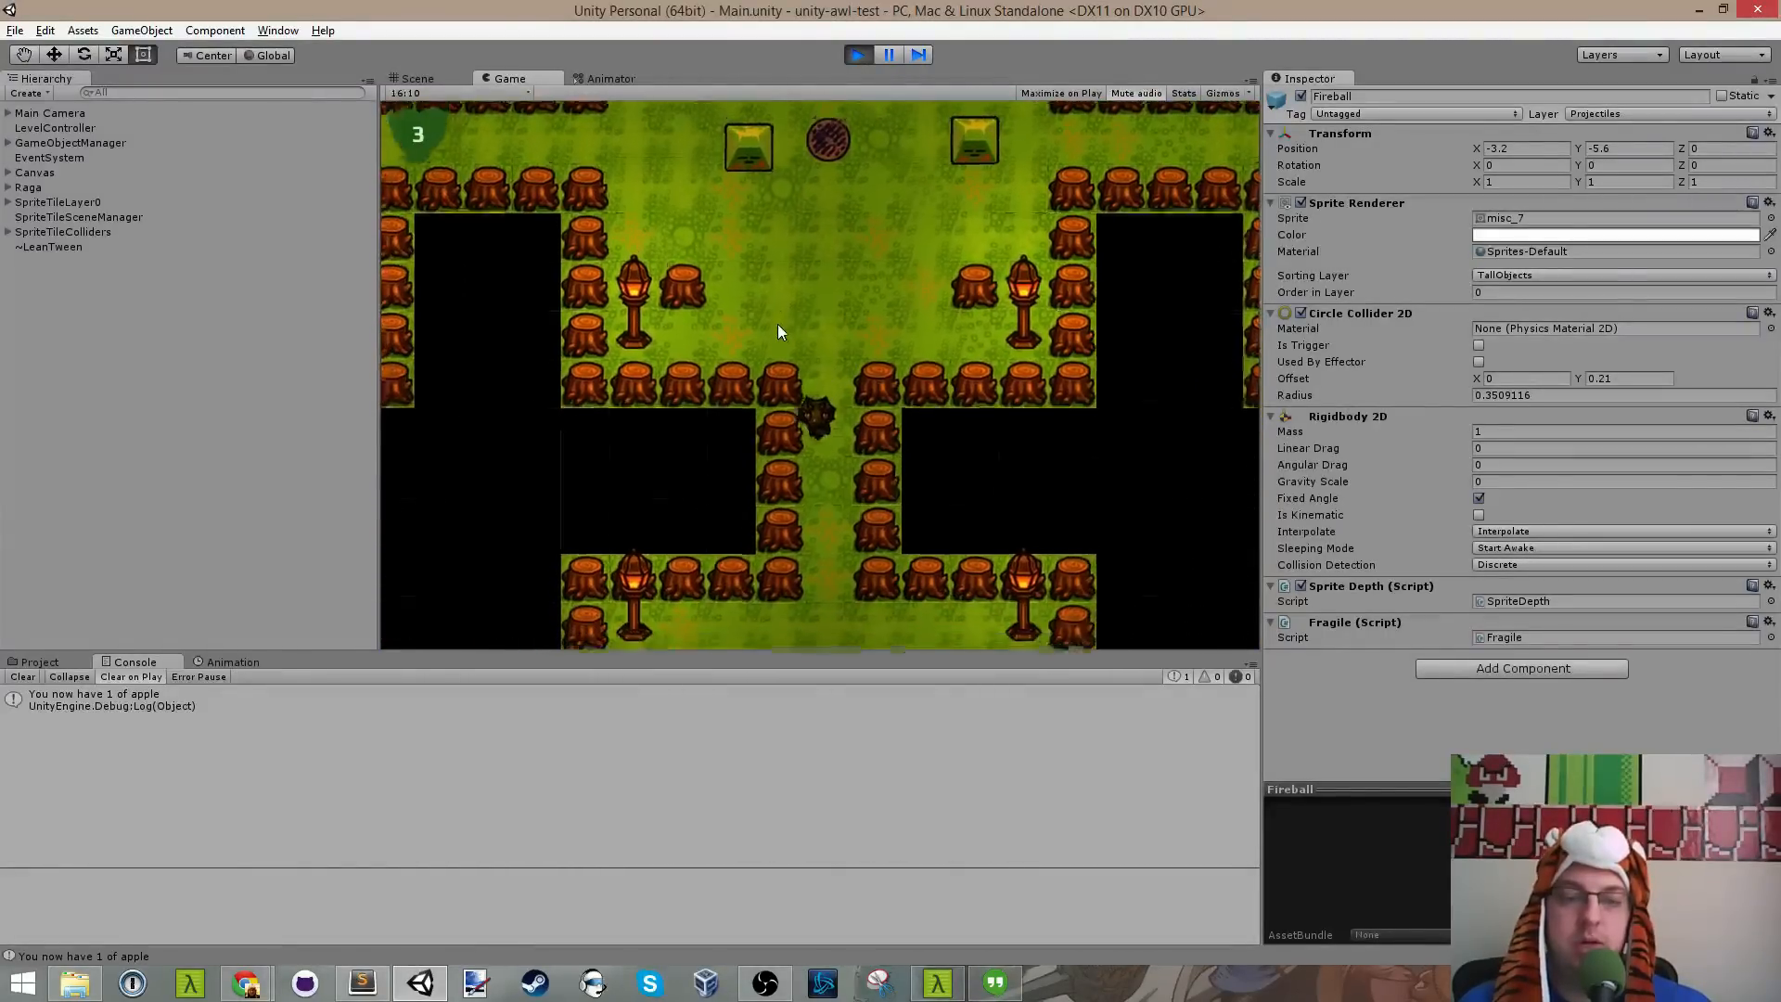
{"action": "key", "text": "Down"}
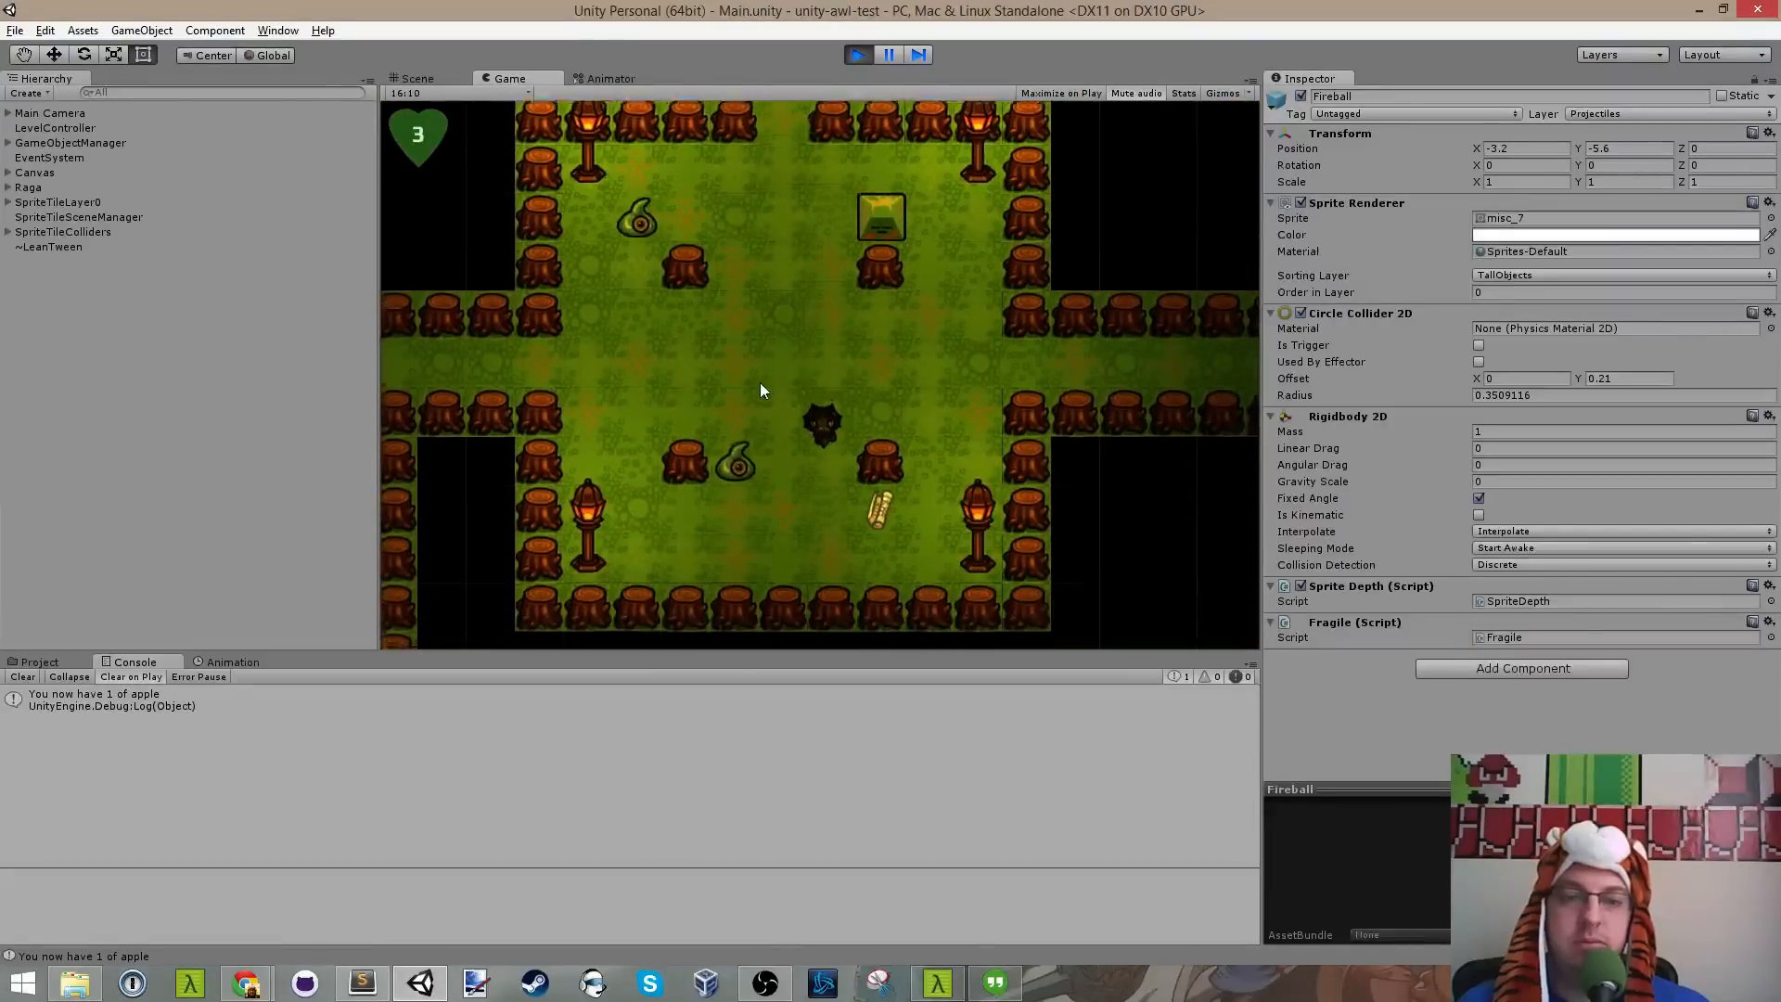
{"action": "key", "text": "a"}
{"action": "left_click", "coordinate": [580, 397]}
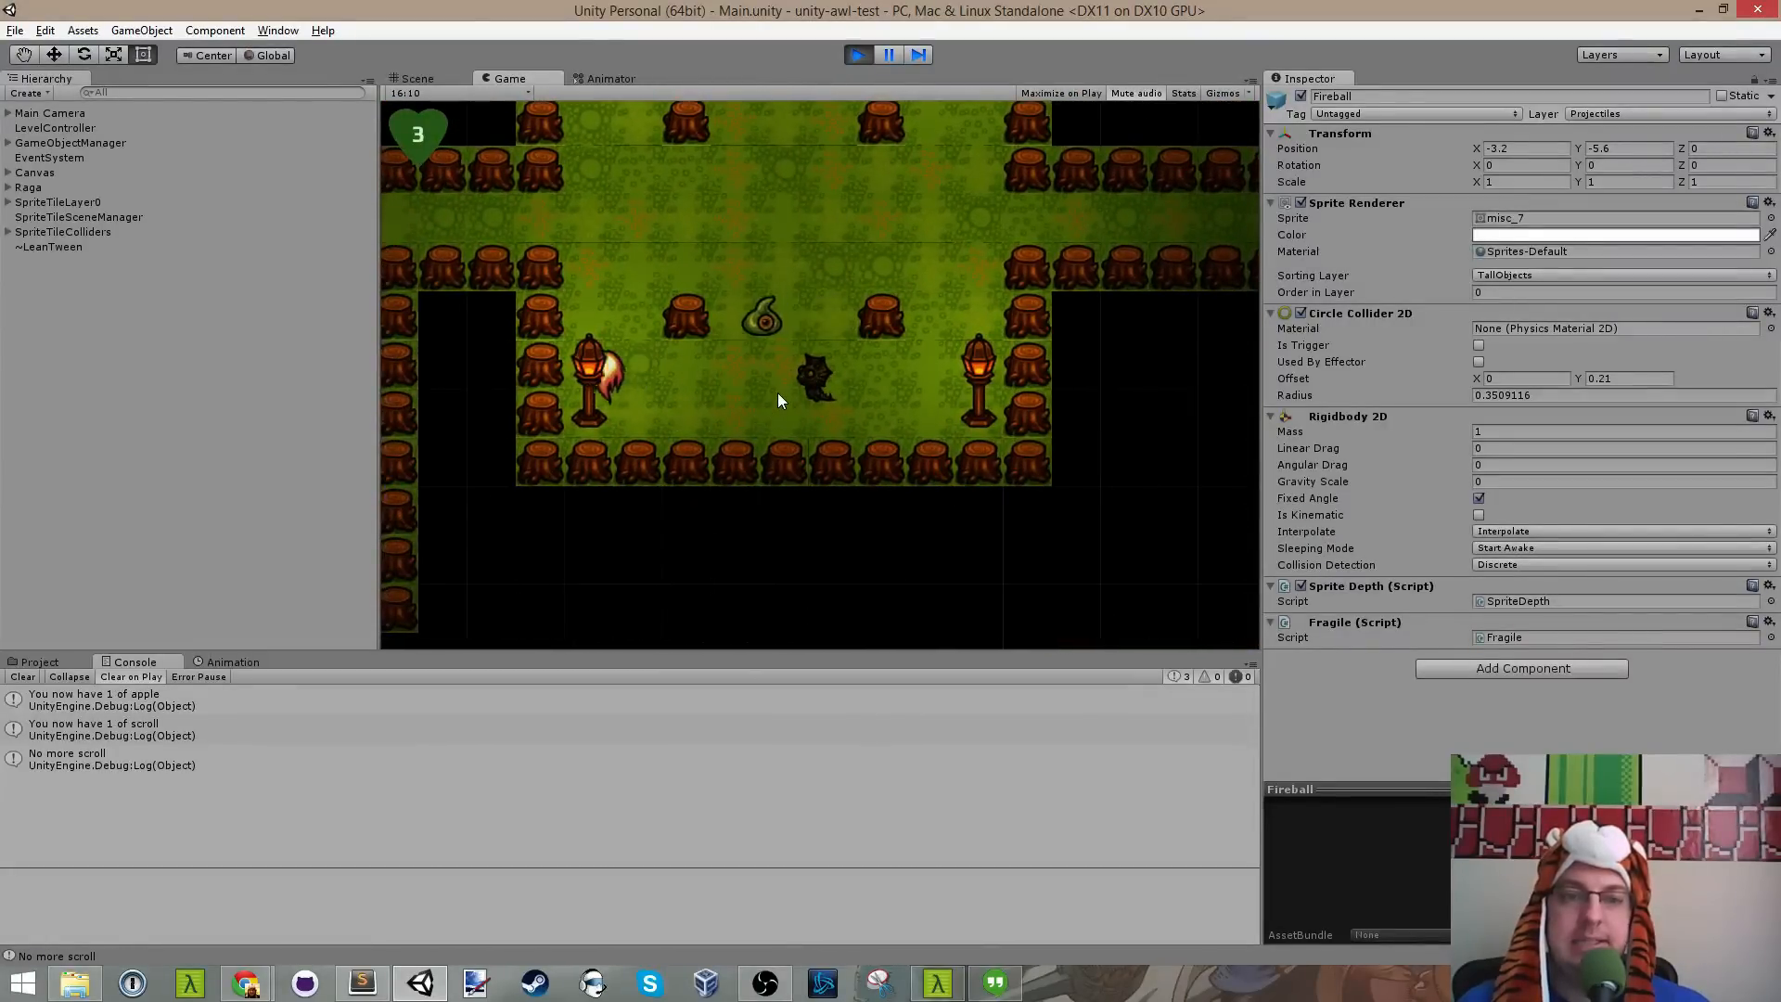
Step: Leave through the western exit, follow the corridor down into the next room and collect its apple
{"action": "key", "text": "Left"}
{"action": "key", "text": "Up"}
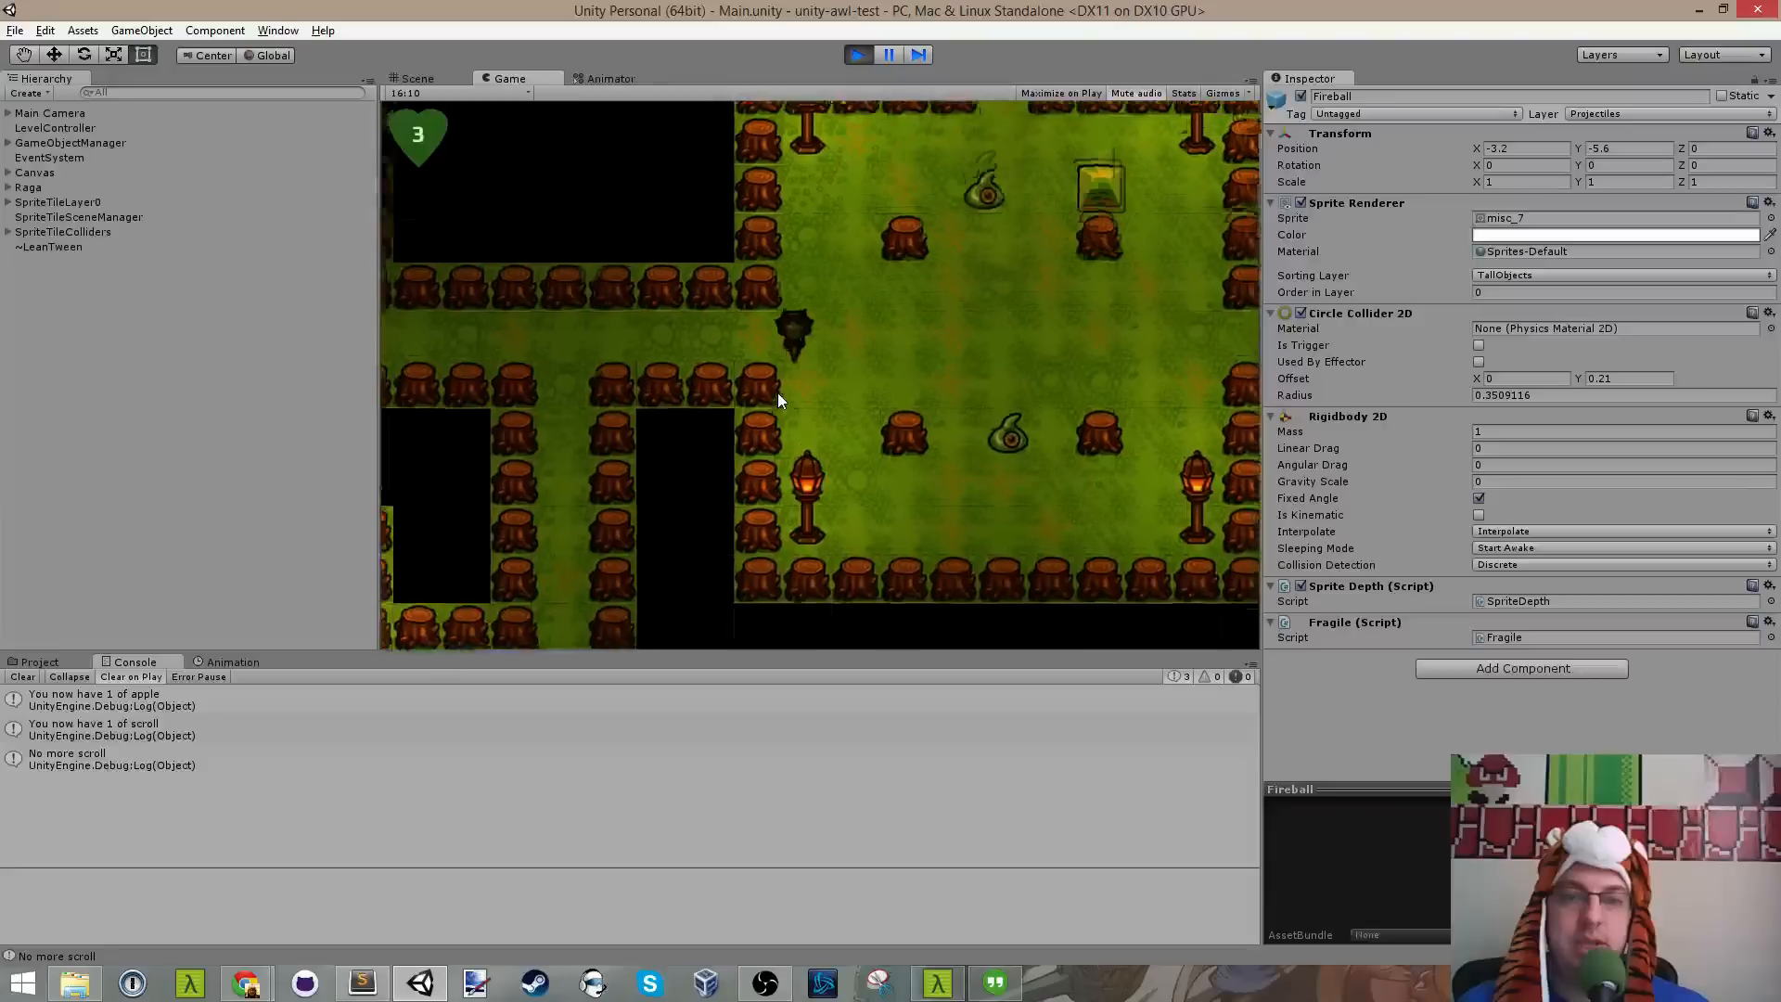
{"action": "key", "text": "s"}
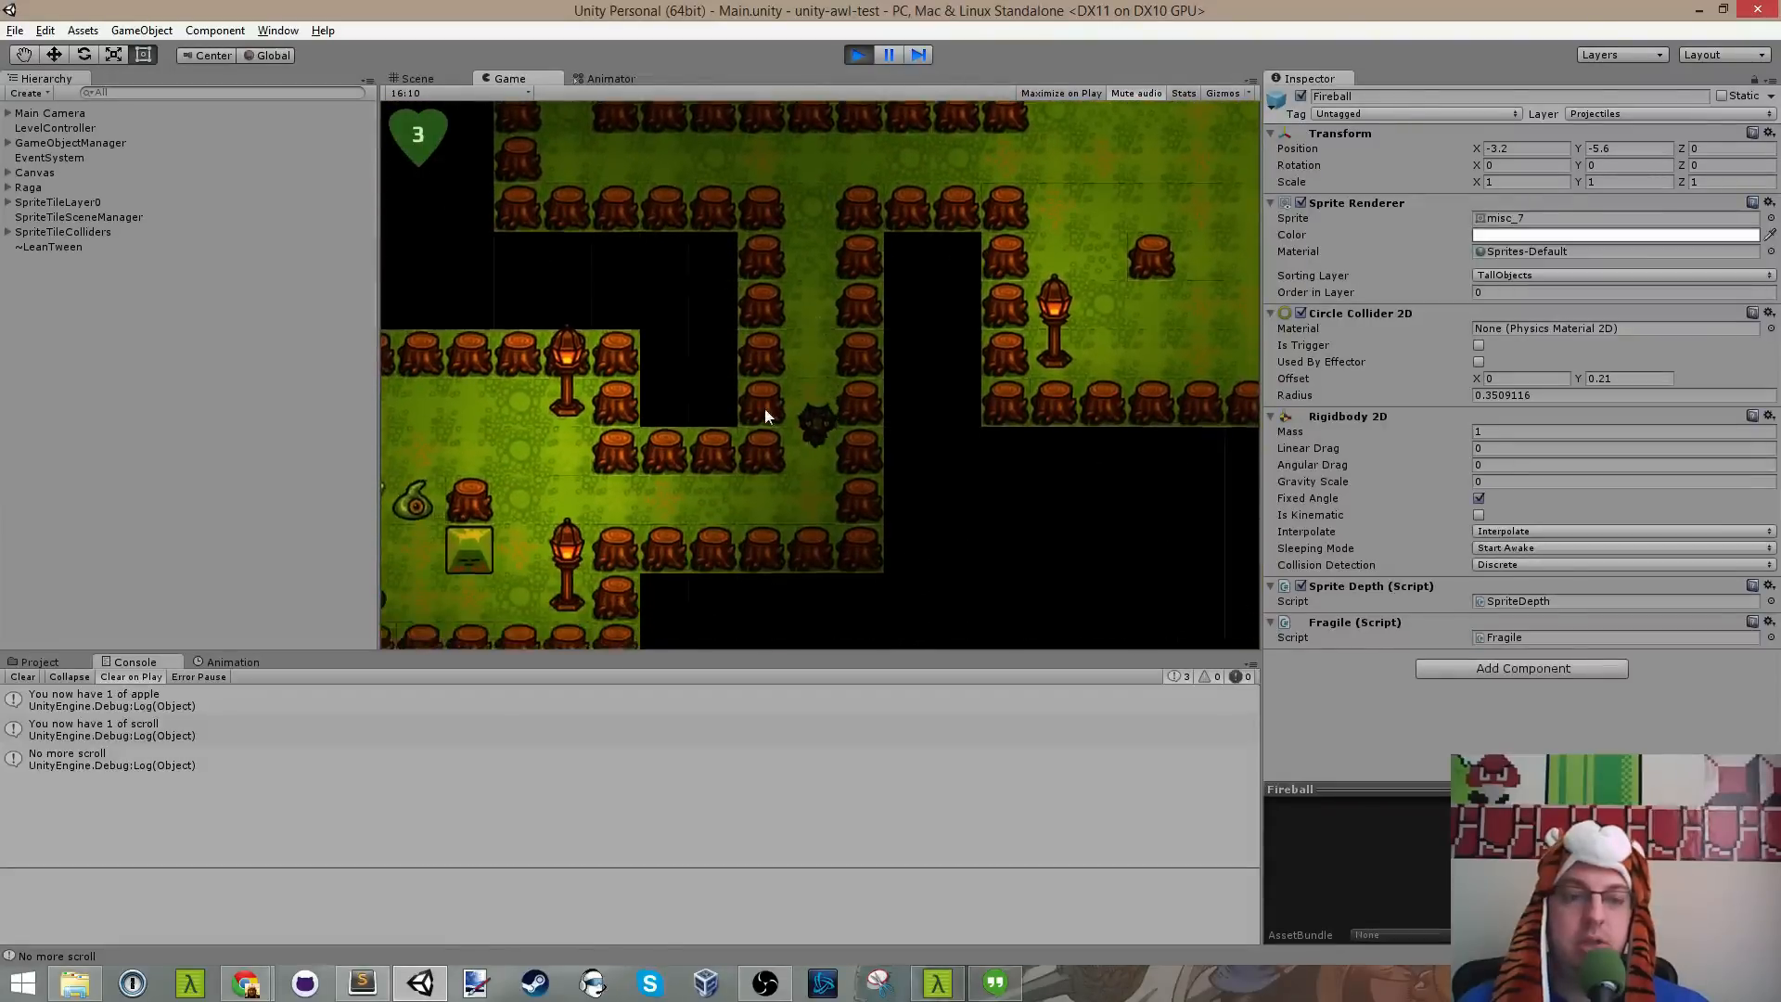
{"action": "key", "text": "a"}
{"action": "key", "text": "a"}
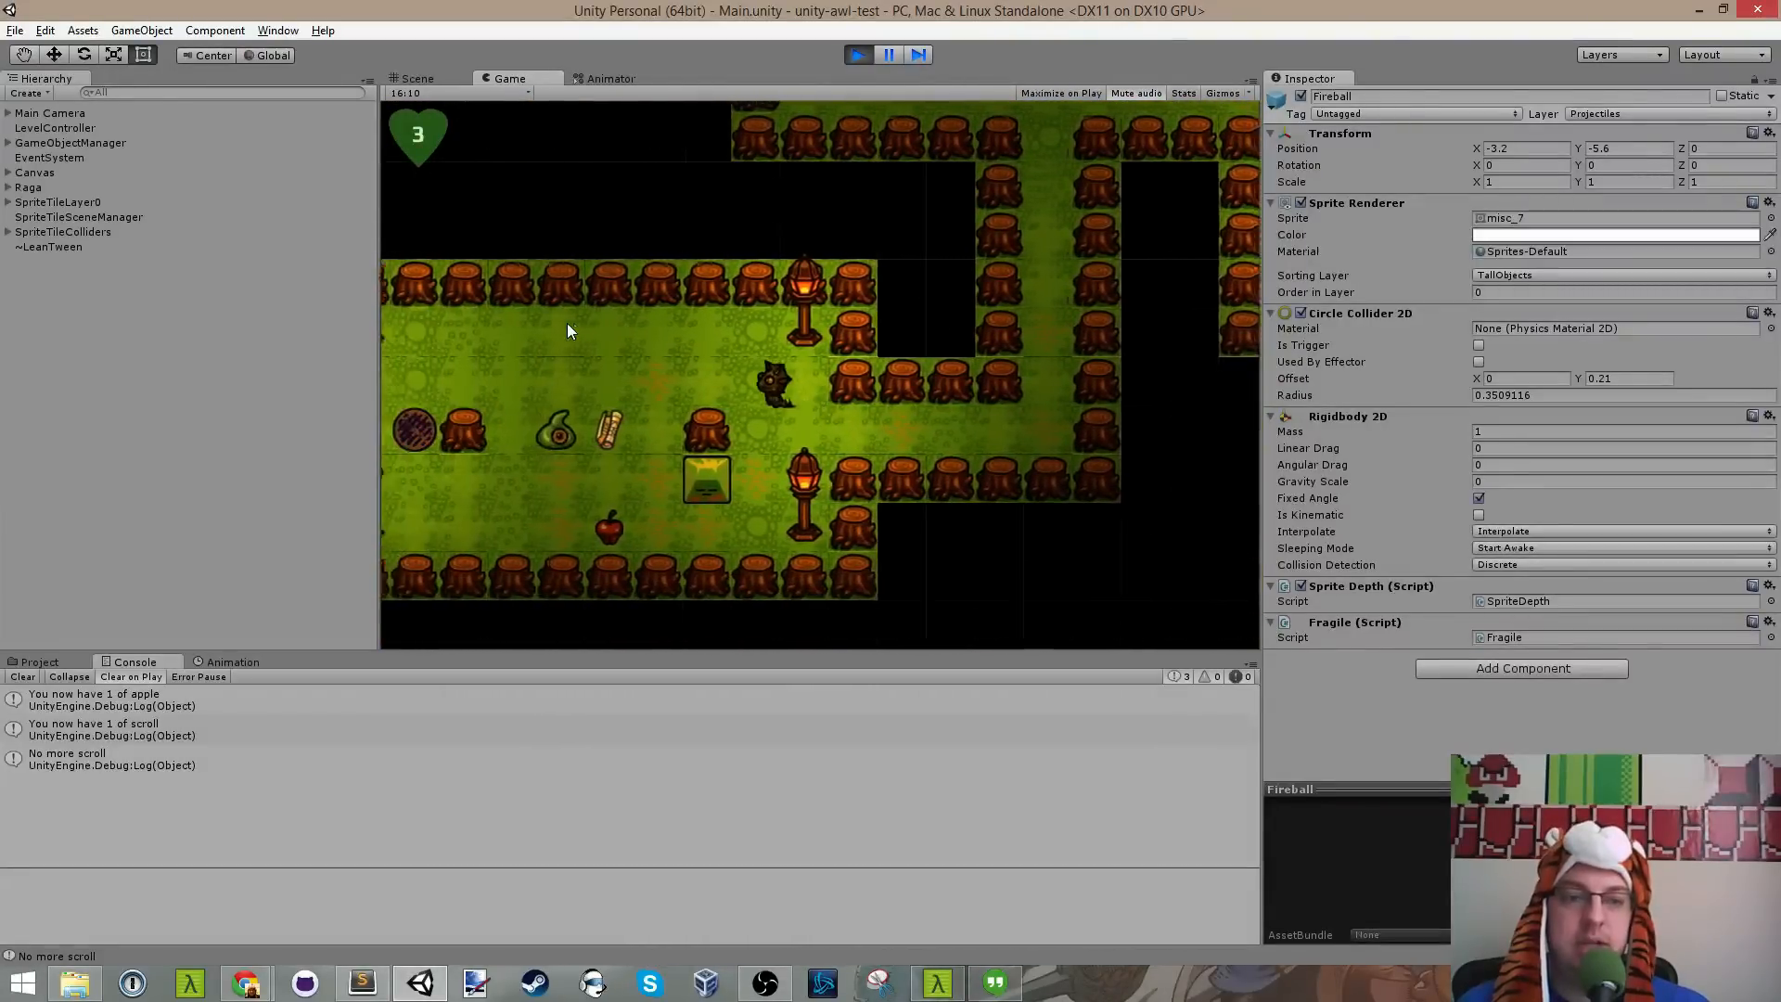
{"action": "key", "text": "s"}
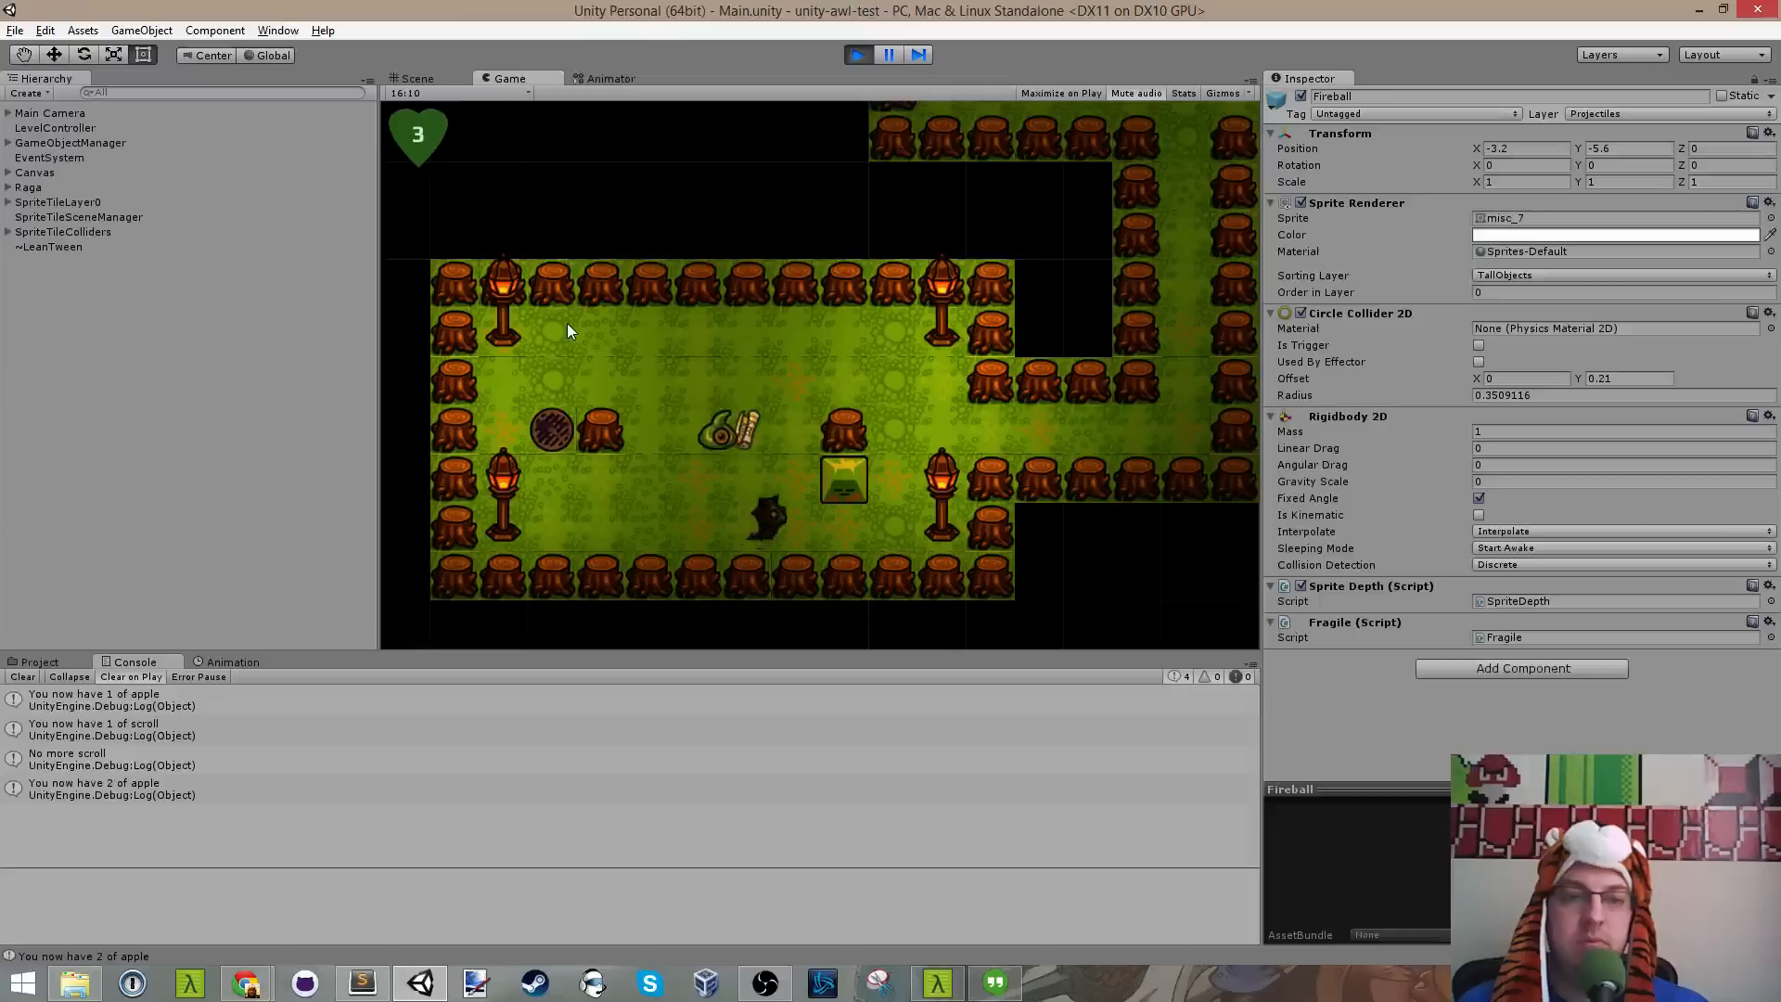
Step: Pick up the scroll in the western room and cast a fireball at the enemy to test the Destroy version
{"action": "key", "text": "w"}
{"action": "key", "text": "d"}
{"action": "key", "text": "w"}
{"action": "key", "text": "a"}
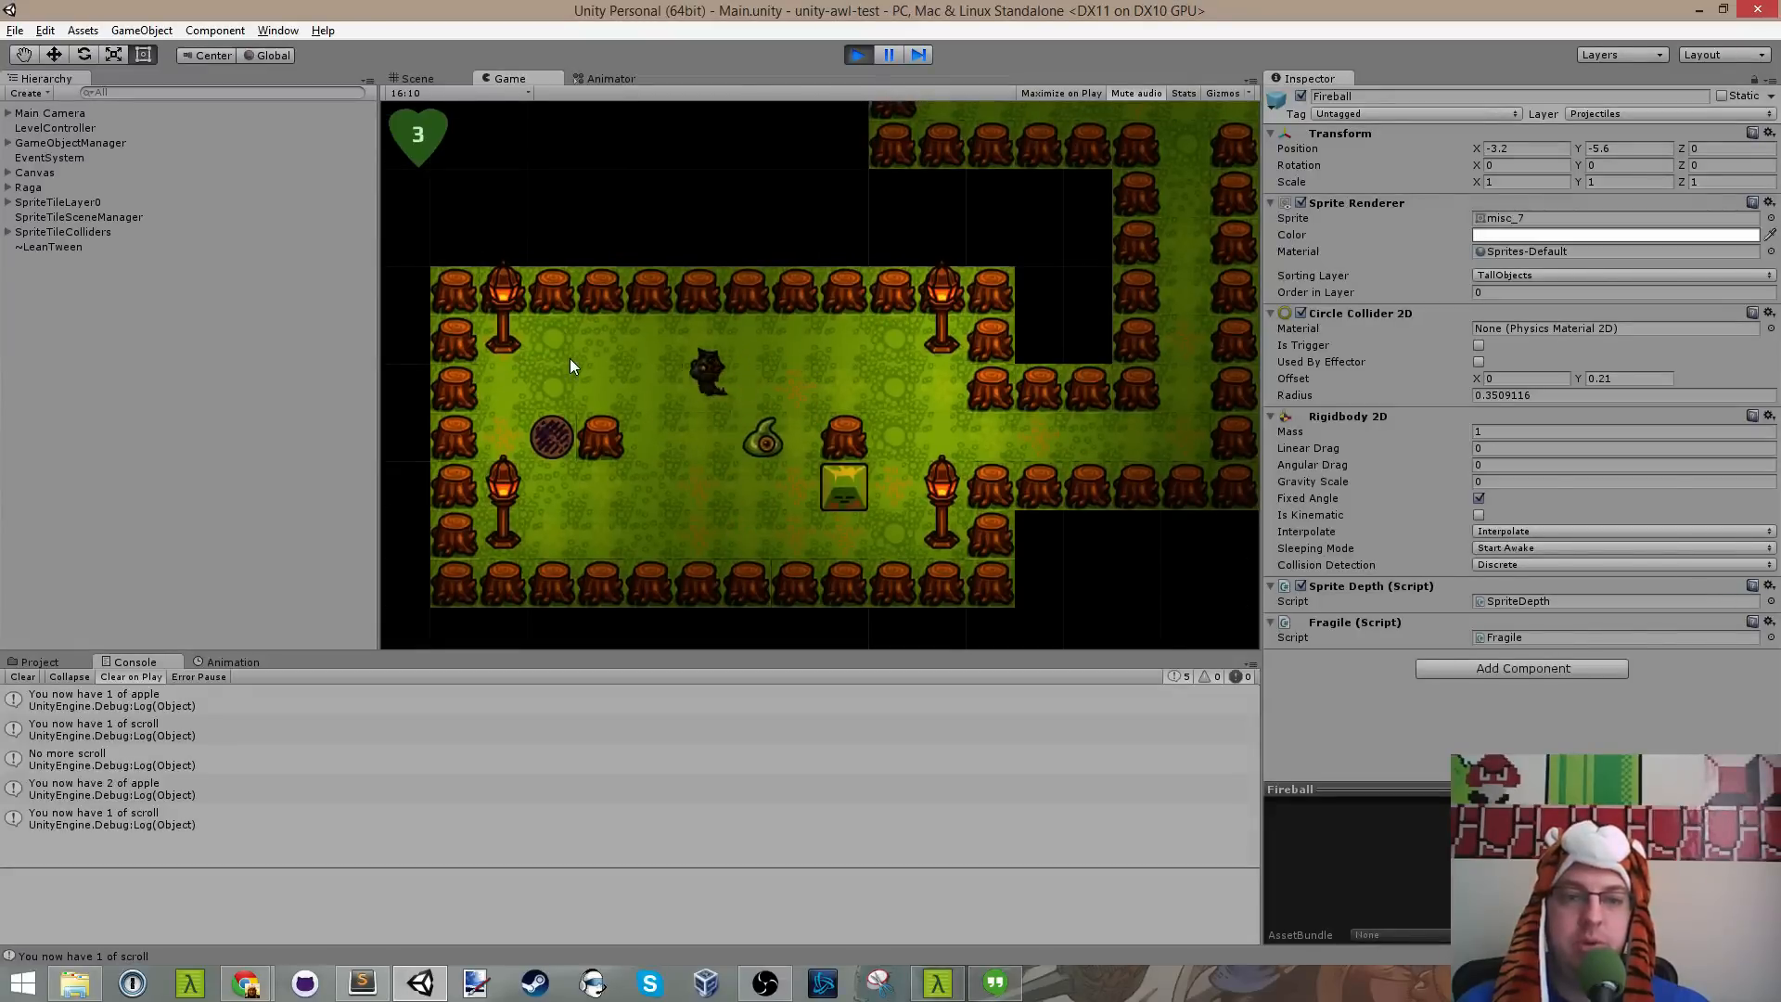
{"action": "key", "text": "s"}
{"action": "key", "text": "w"}
{"action": "key", "text": "space"}
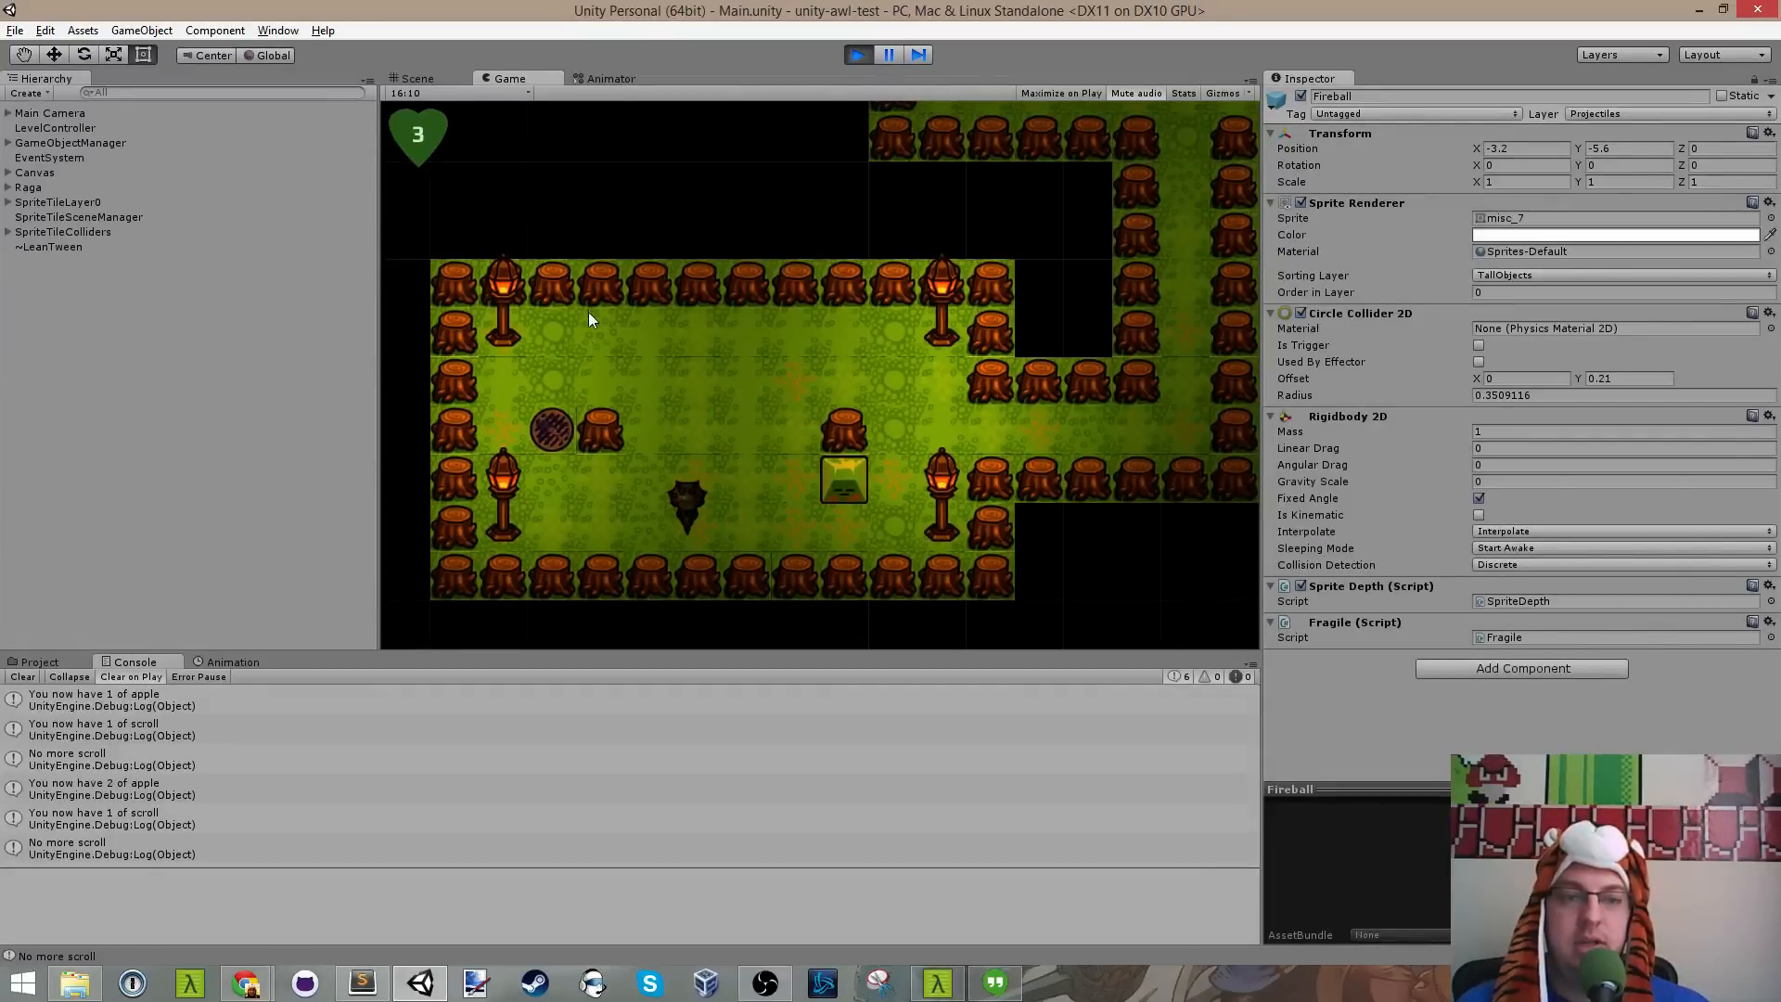
Step: Walk around the western room and take the round floor hatch to the next level
{"action": "key", "text": "w"}
{"action": "key", "text": "a"}
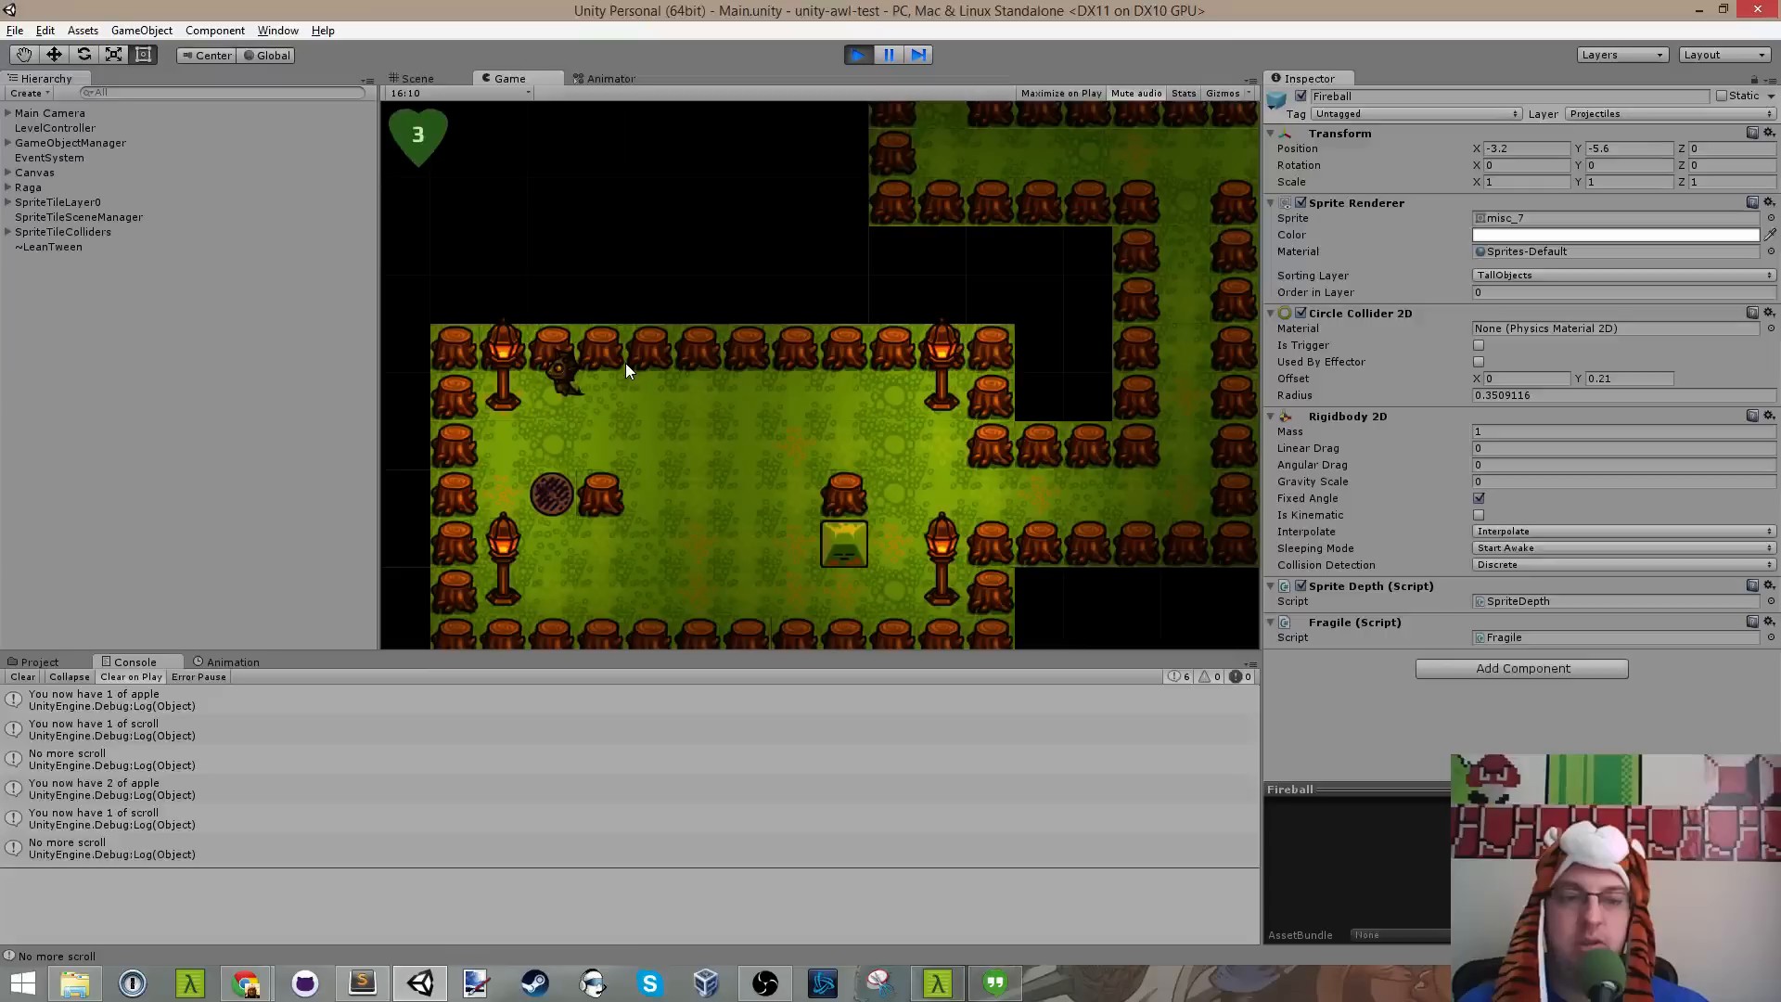
{"action": "key", "text": "d"}
{"action": "key", "text": "s"}
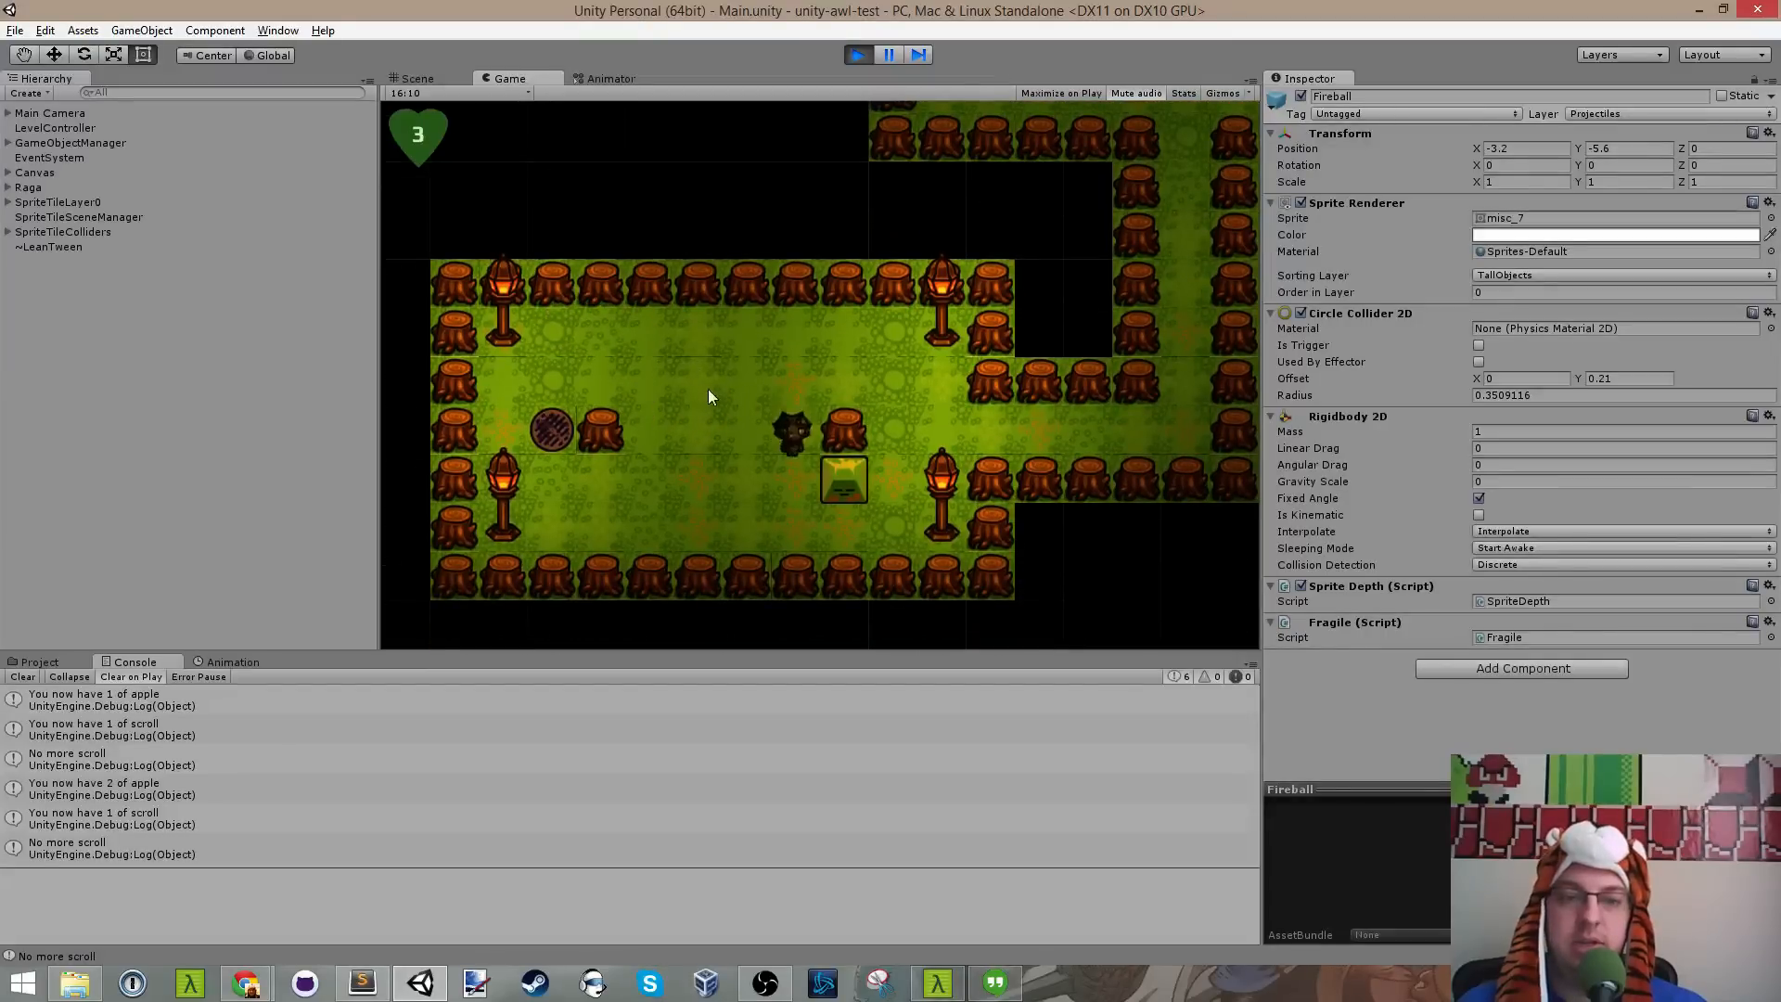
{"action": "key", "text": "a"}
{"action": "key", "text": "s"}
{"action": "key", "text": "a"}
{"action": "key", "text": "w"}
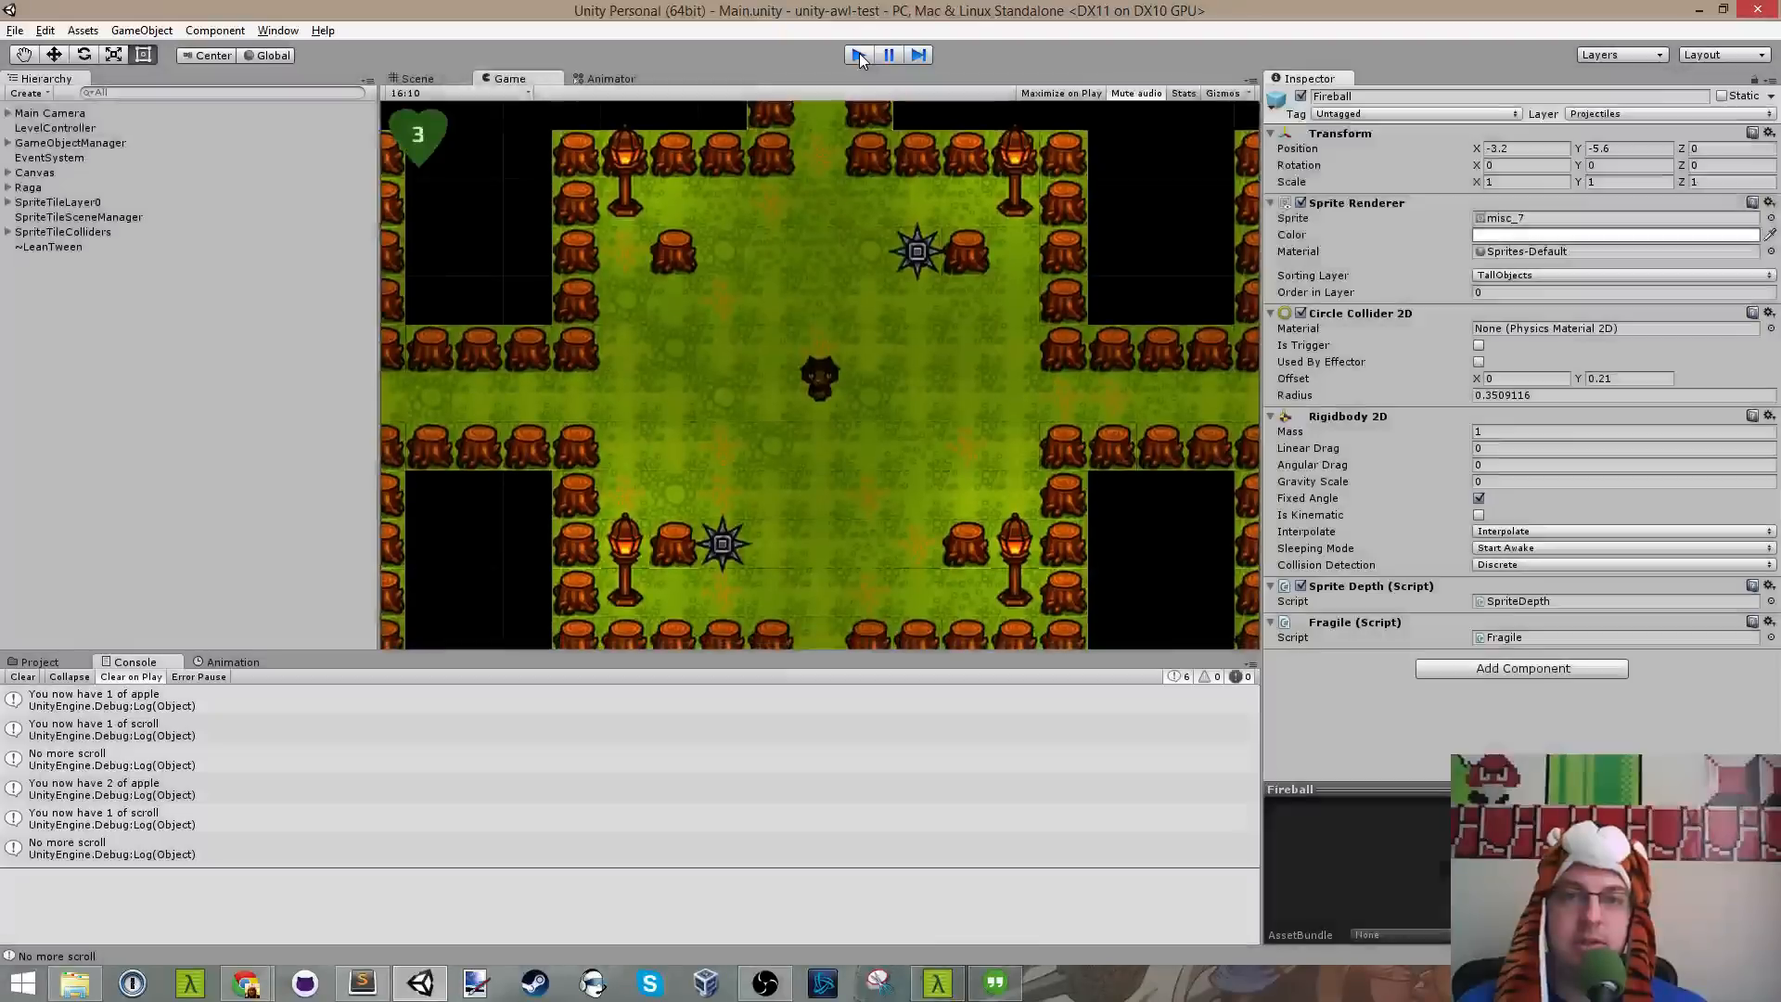
Step: Stop the game, run it again briefly, stop it and inspect the Canvas's ColorOverlay object
{"action": "left_click", "coordinate": [859, 53]}
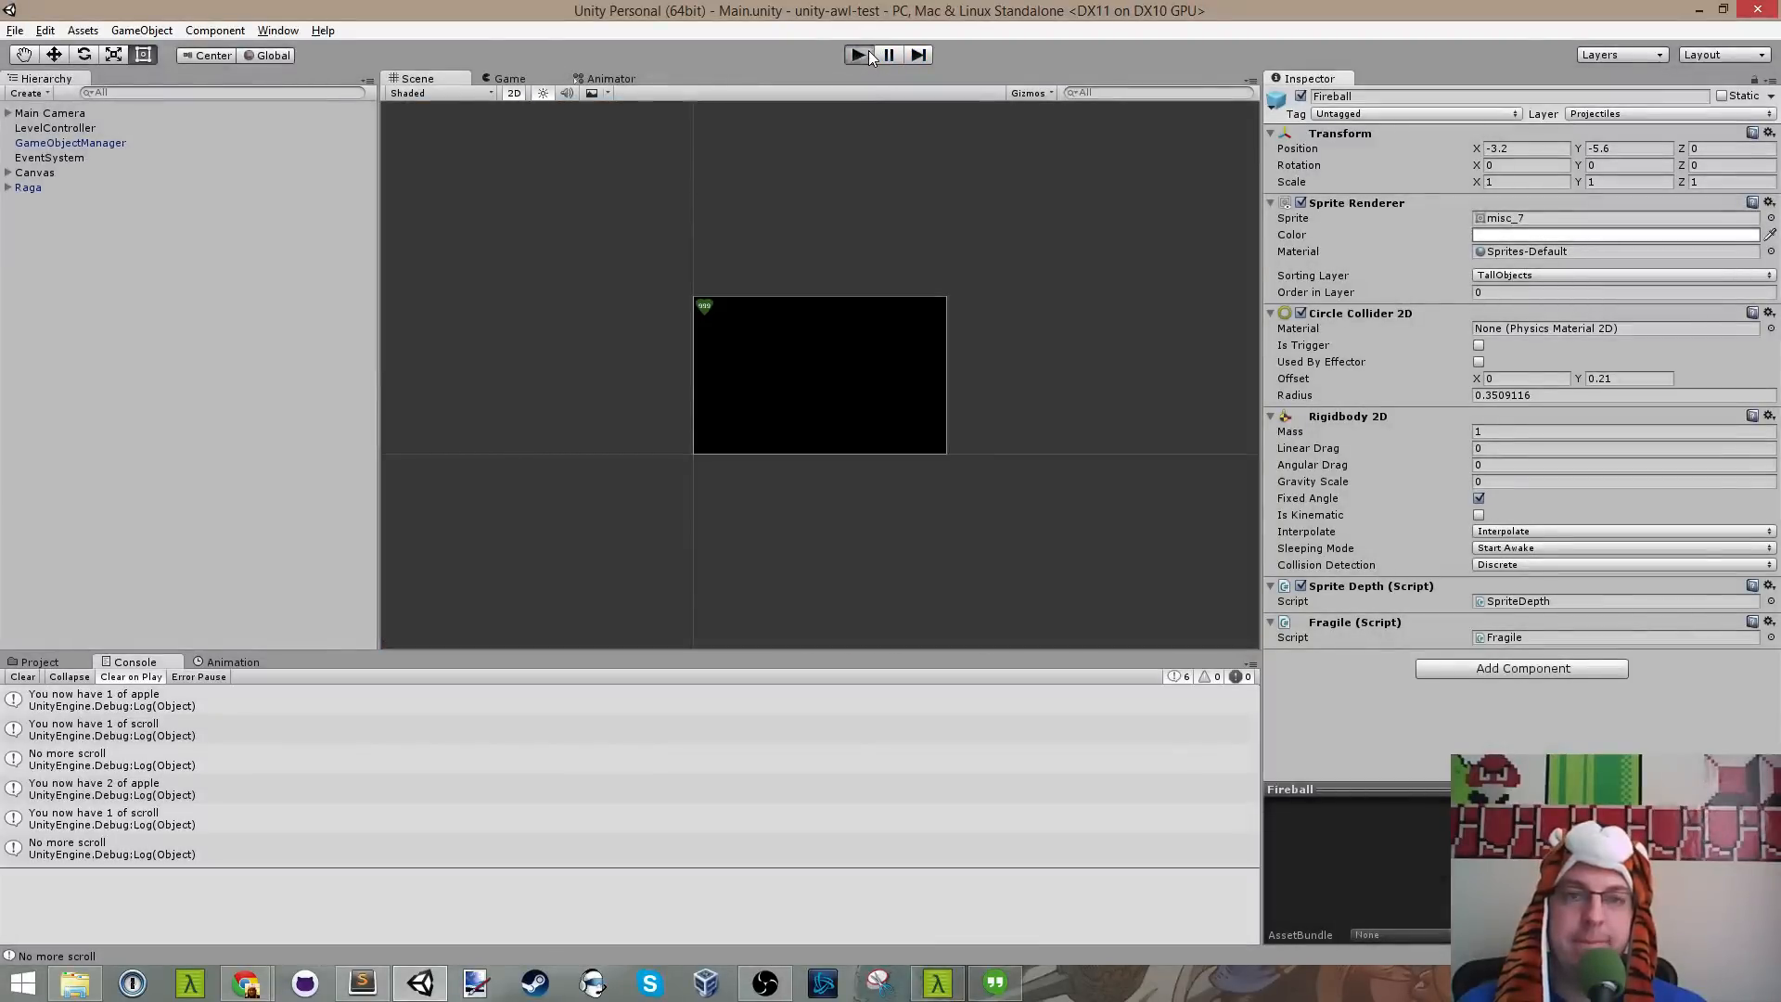
{"action": "left_click", "coordinate": [868, 56]}
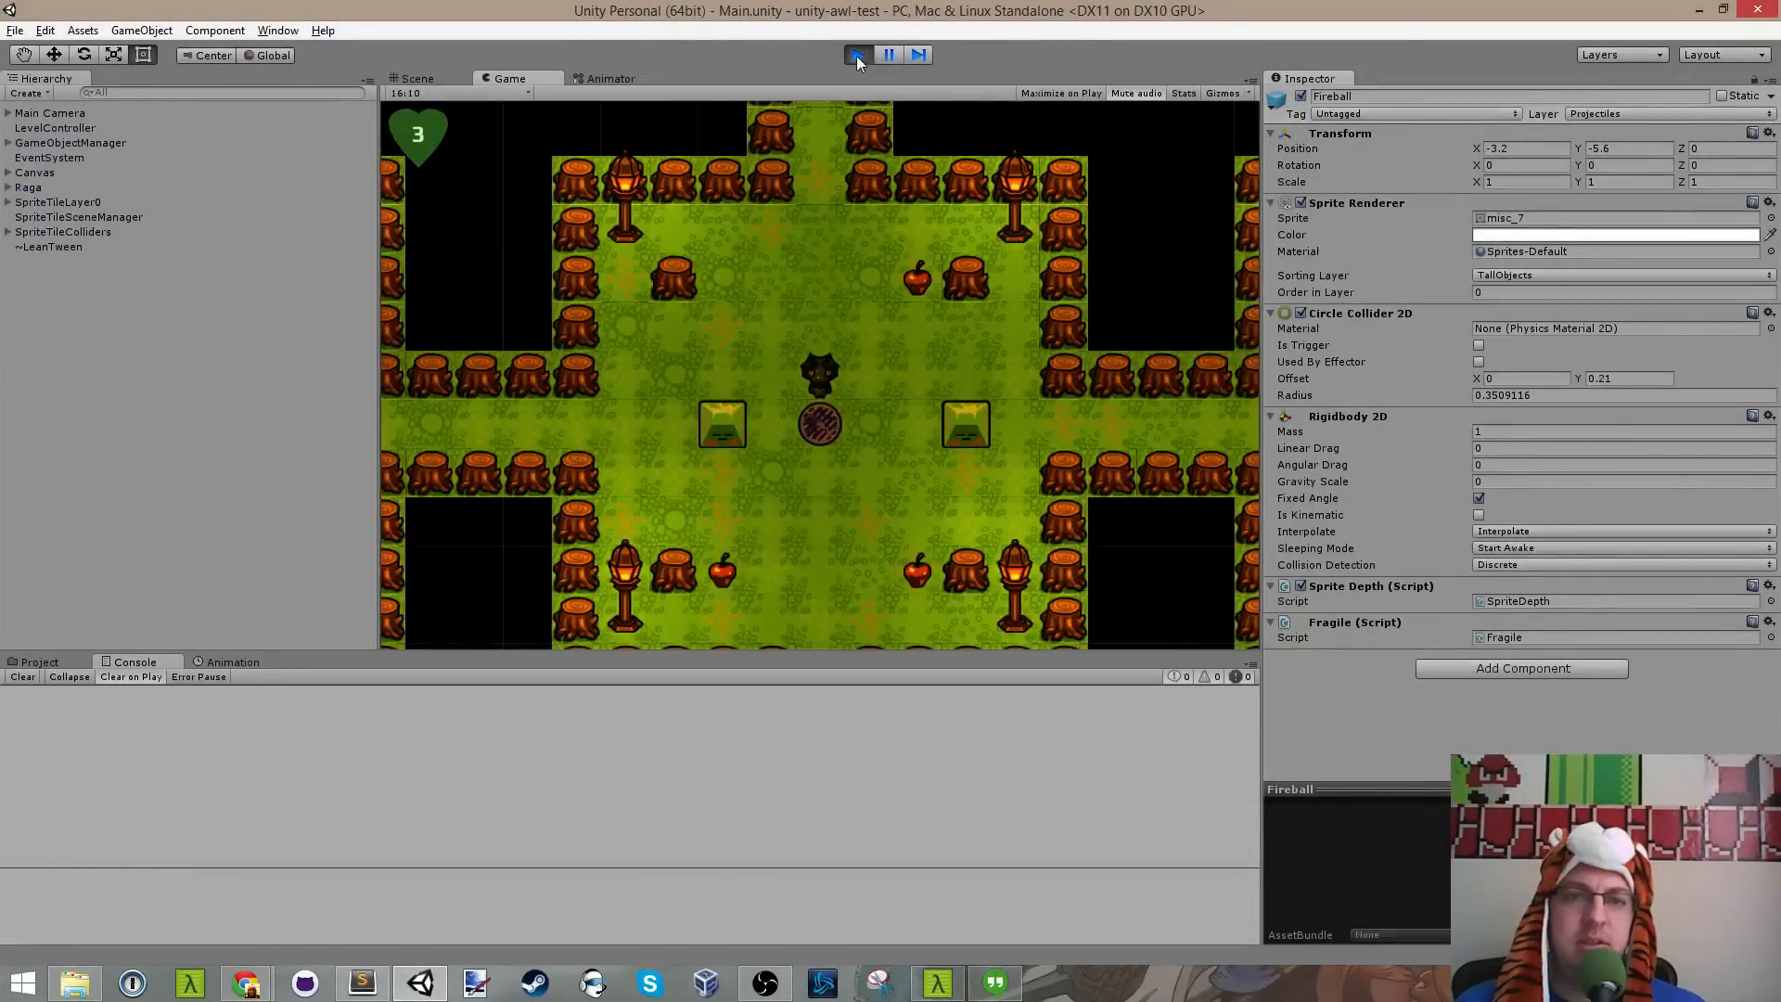
{"action": "left_click", "coordinate": [855, 56]}
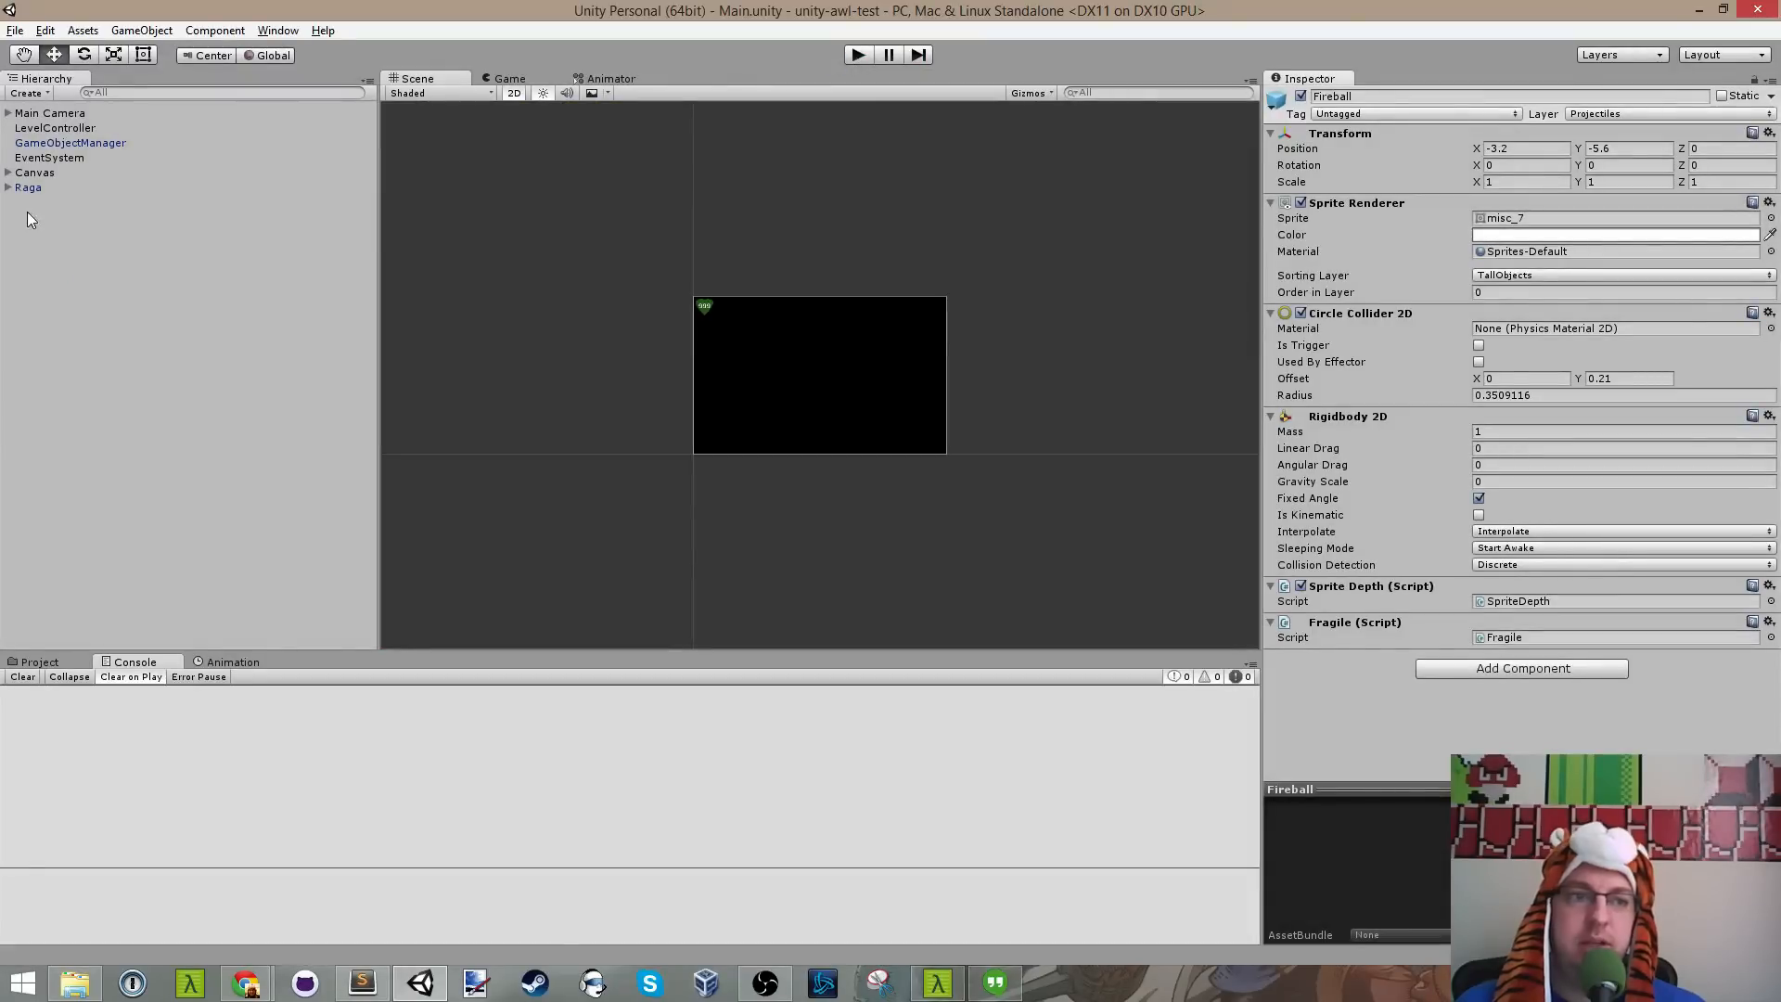
{"action": "left_click", "coordinate": [51, 190]}
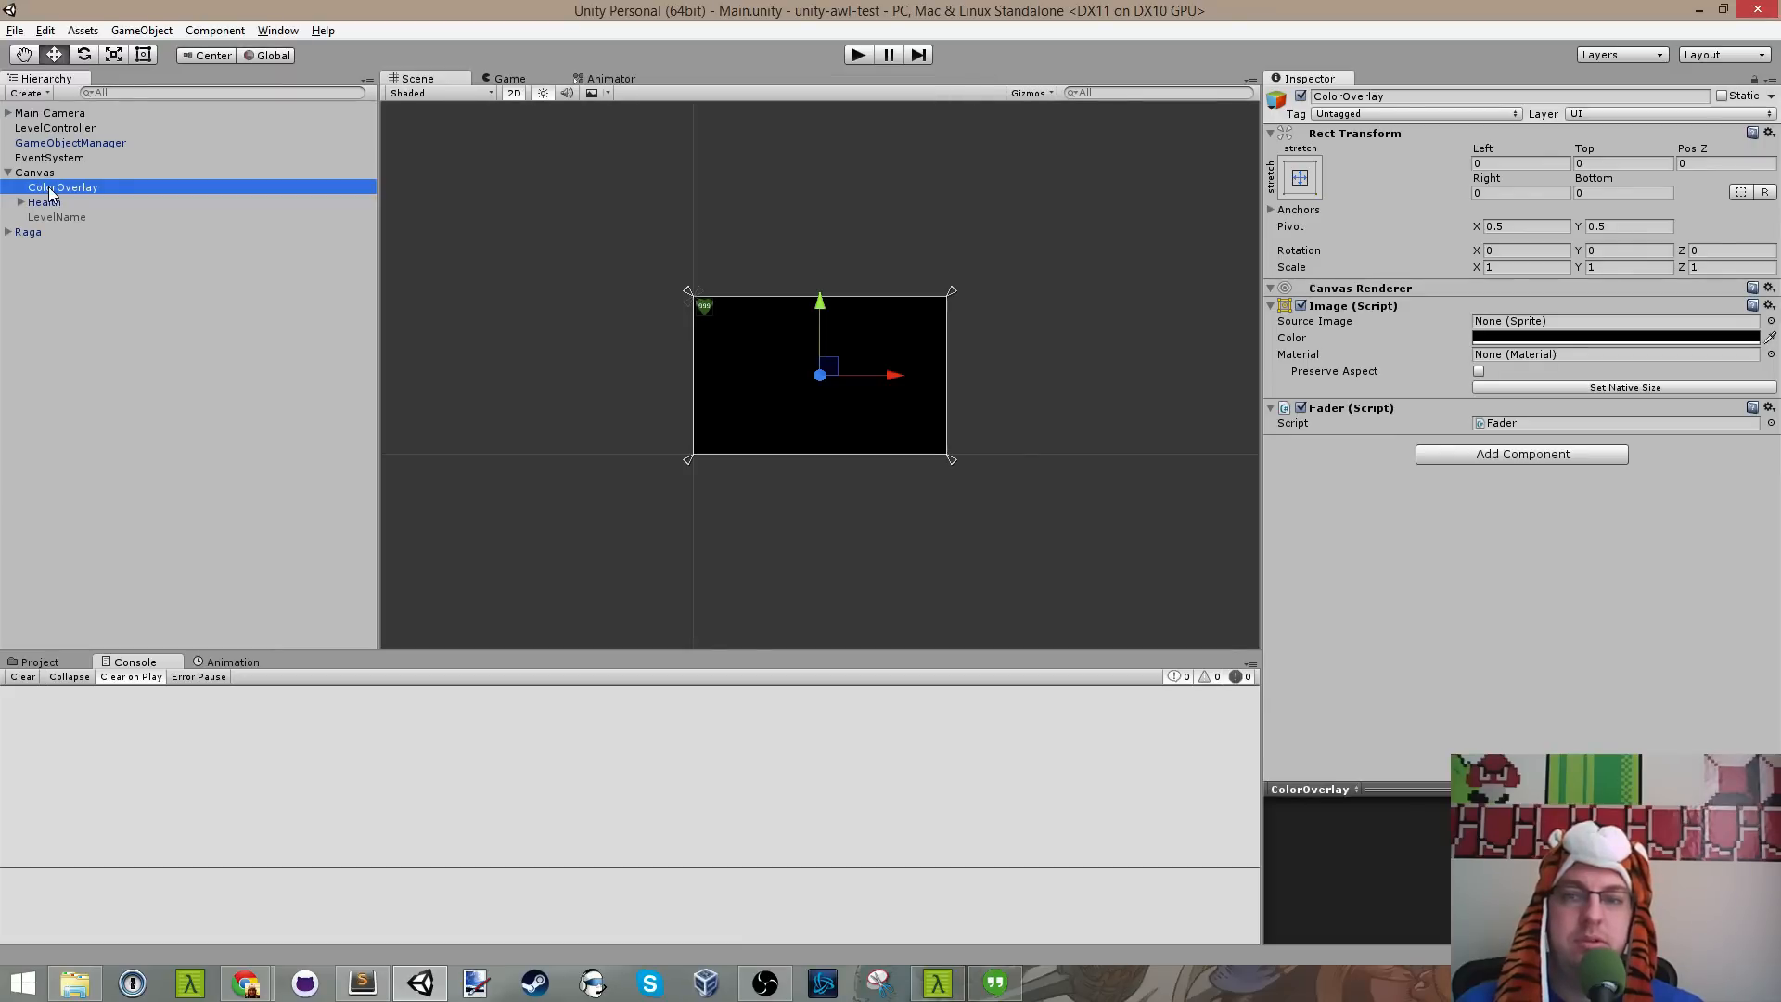
{"action": "left_click", "coordinate": [155, 426]}
Step: Switch to Sublime Text, set nextLevelName in TileMapTest.cs to "House" and save the script
{"action": "key", "text": "alt+Tab"}
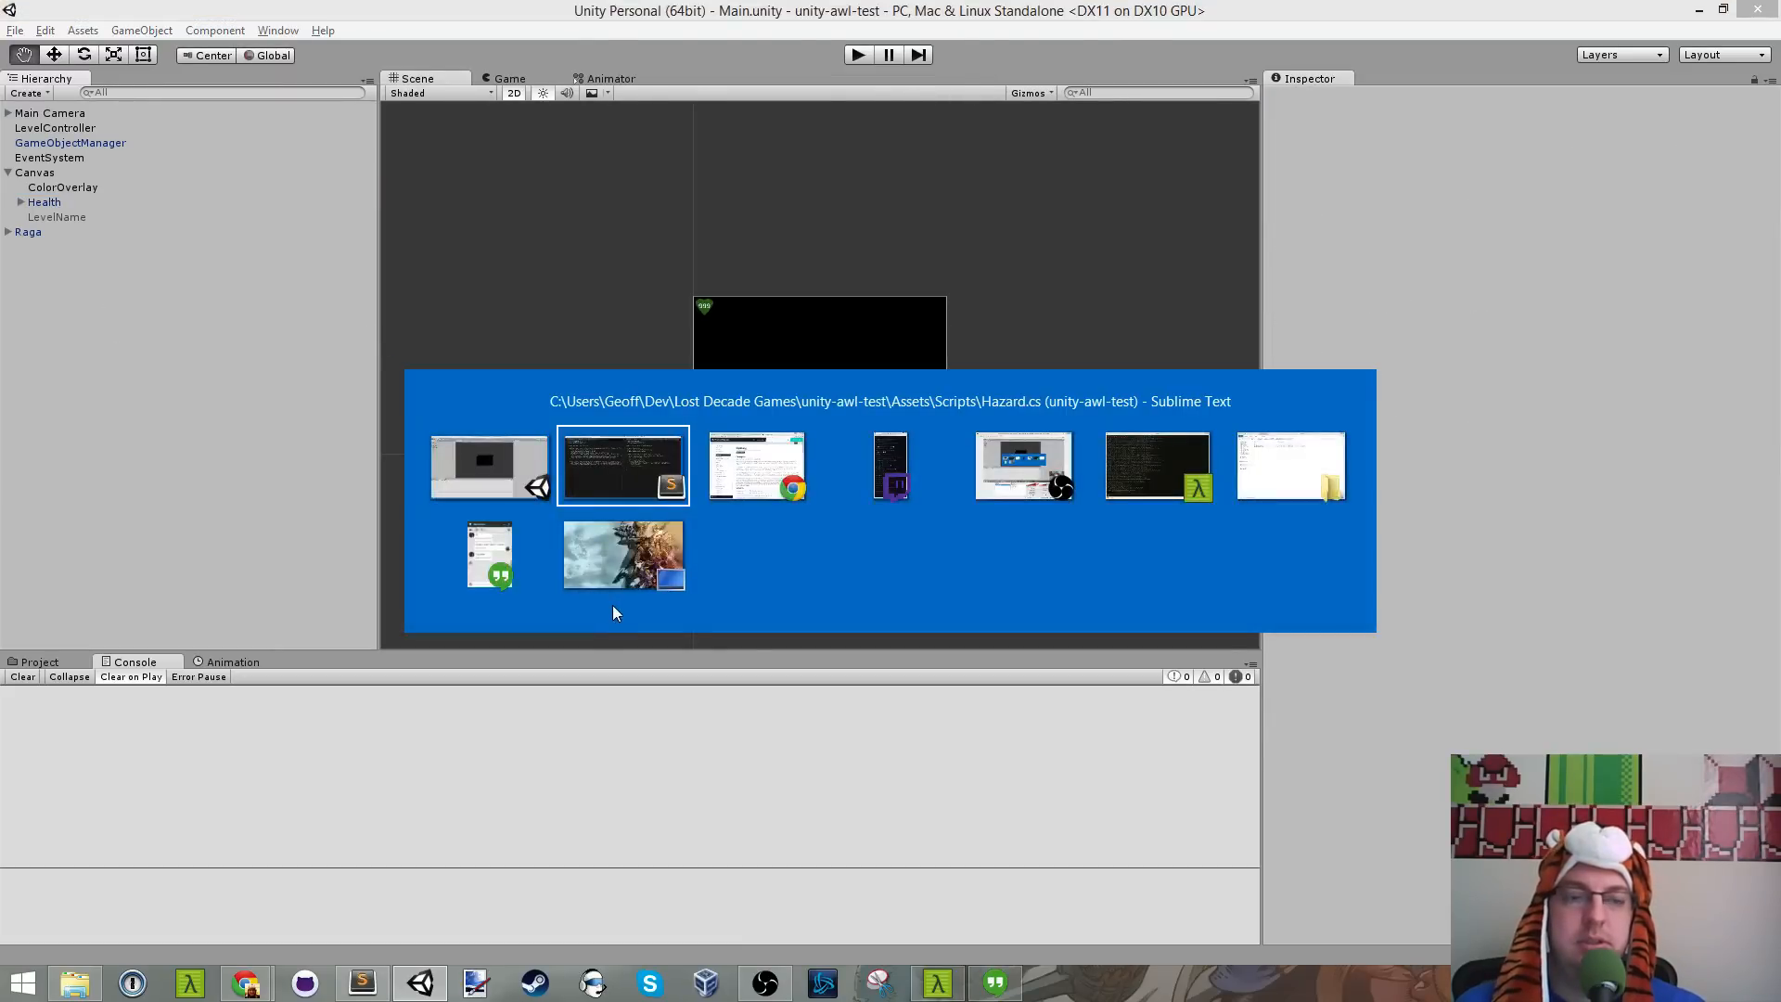
{"action": "left_click", "coordinate": [762, 352]}
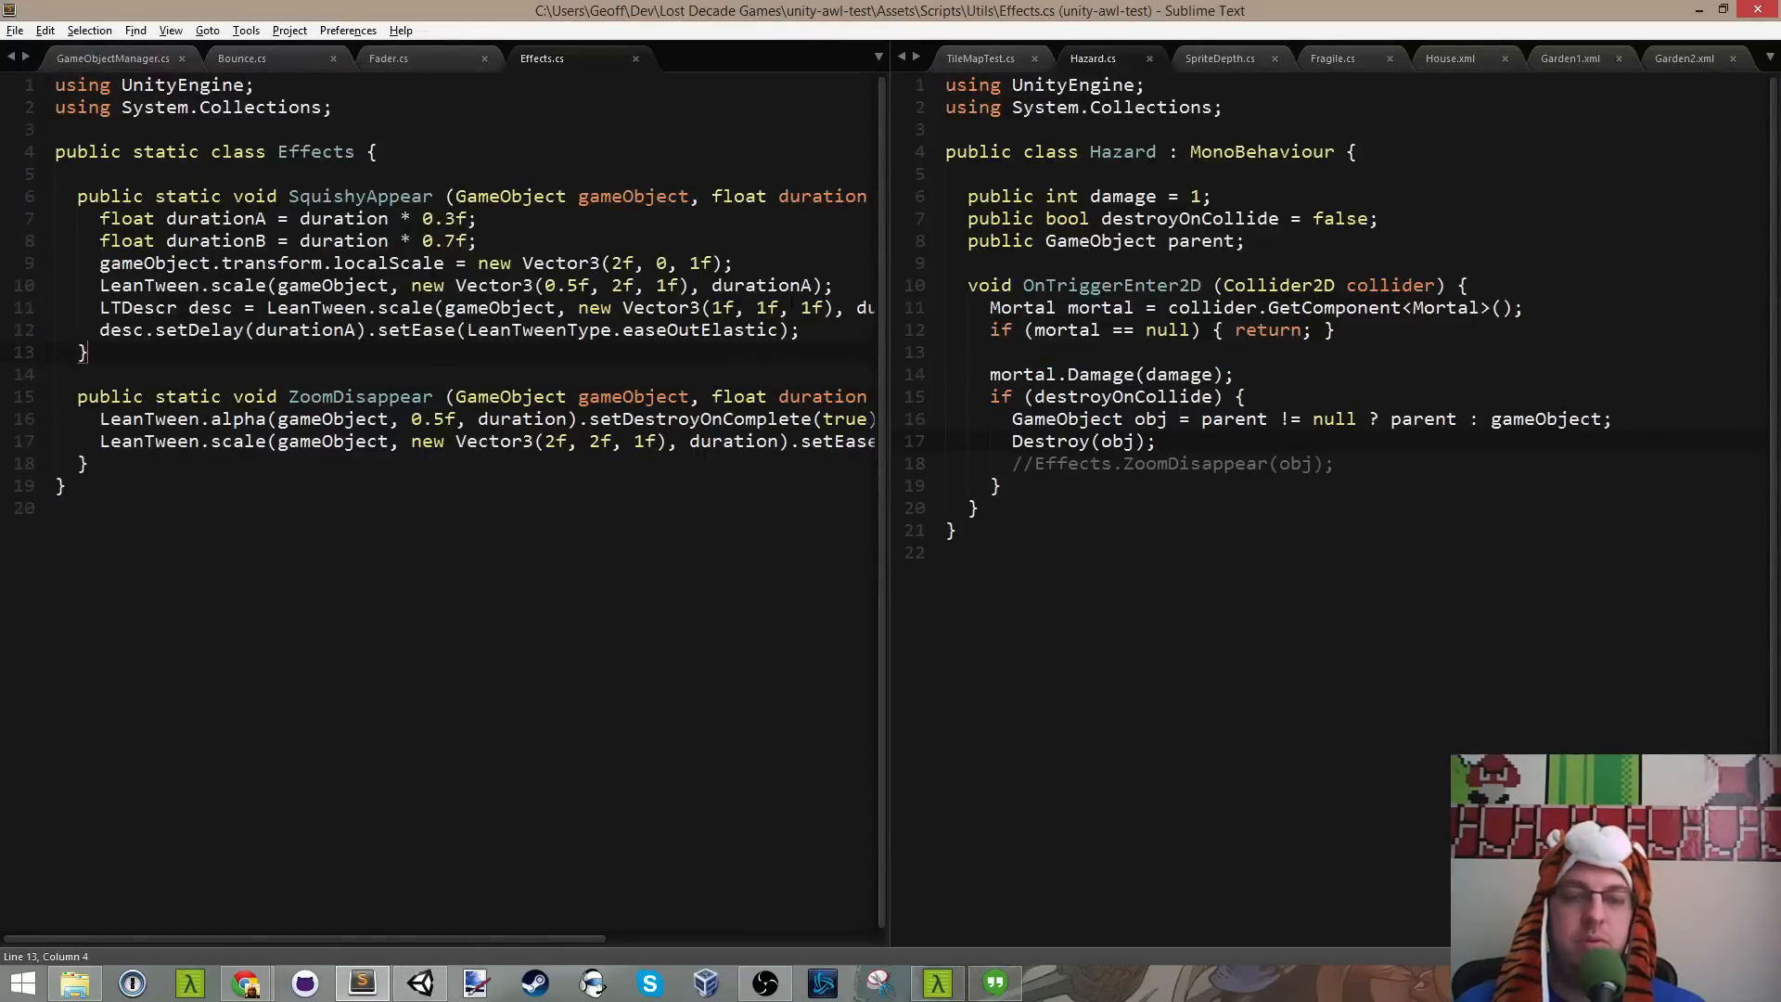
{"action": "left_click", "coordinate": [1262, 439]}
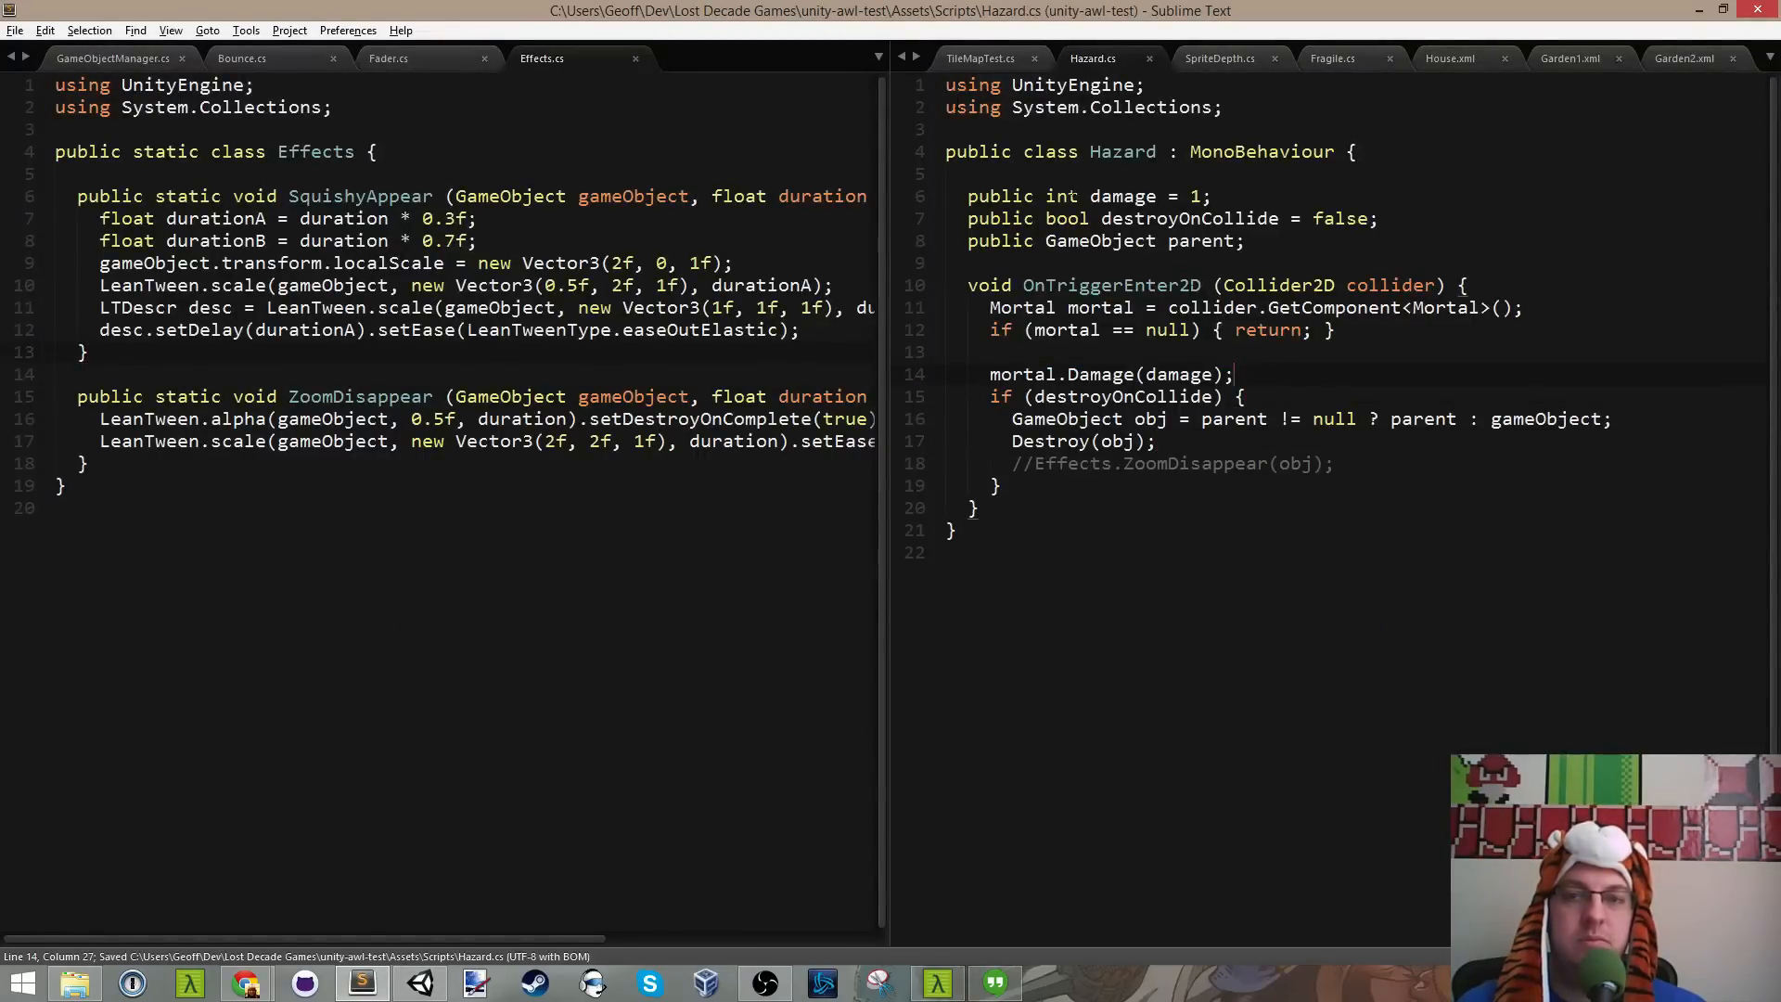
{"action": "left_click", "coordinate": [993, 59]}
{"action": "double_click", "coordinate": [1375, 487]}
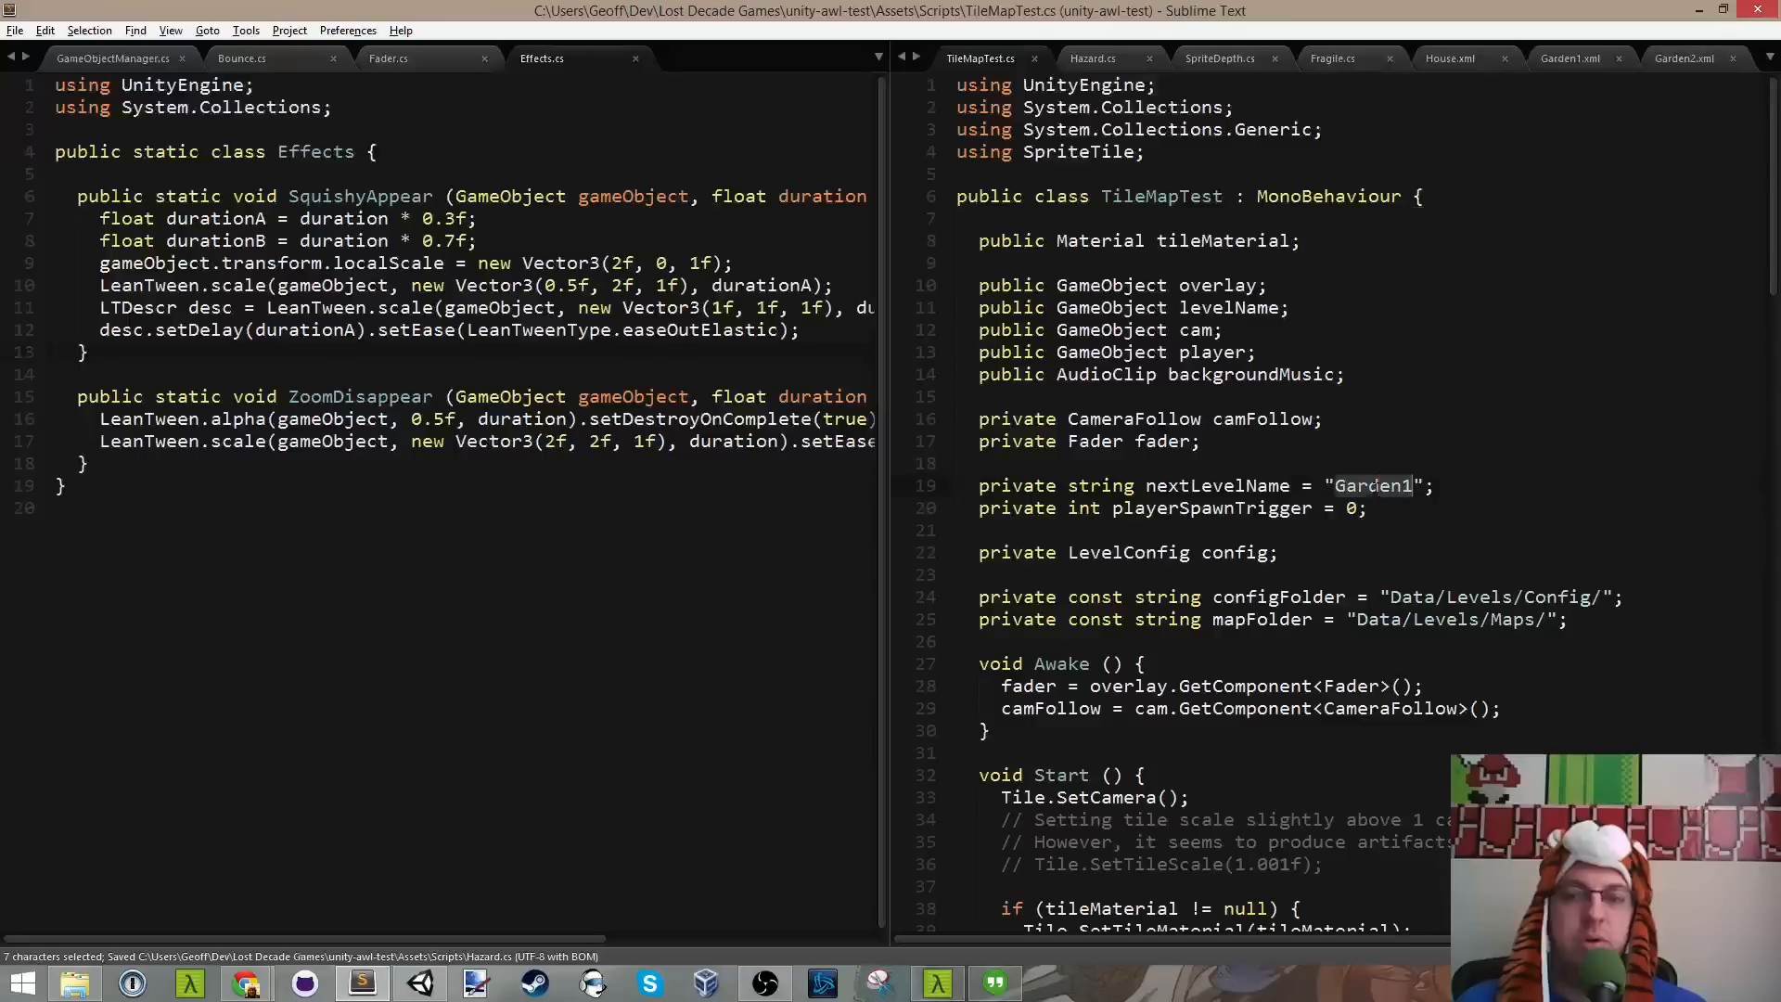
{"action": "type", "text": "ho"}
{"action": "key", "text": "BackSpace"}
{"action": "key", "text": "BackSpace"}
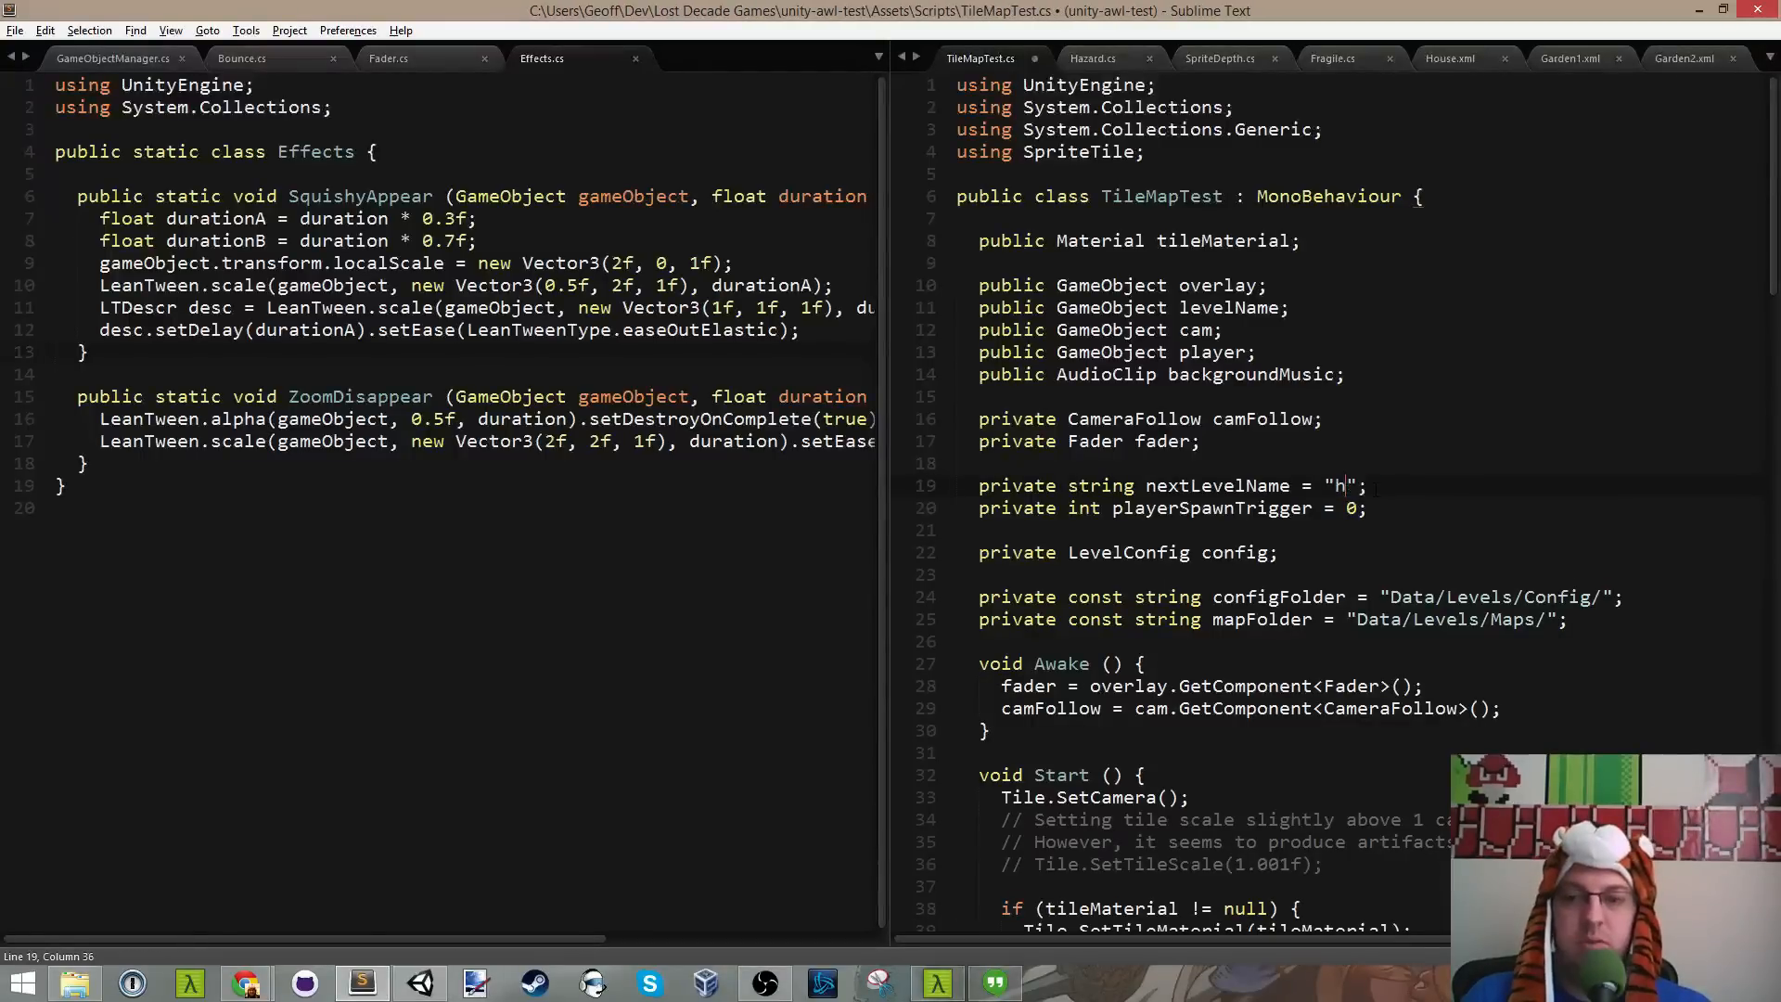
{"action": "type", "text": "House"}
{"action": "key", "text": "ctrl+s"}
Step: Return to Unity, run the game to check the start in the House level and stop it
{"action": "key", "text": "alt+Tab"}
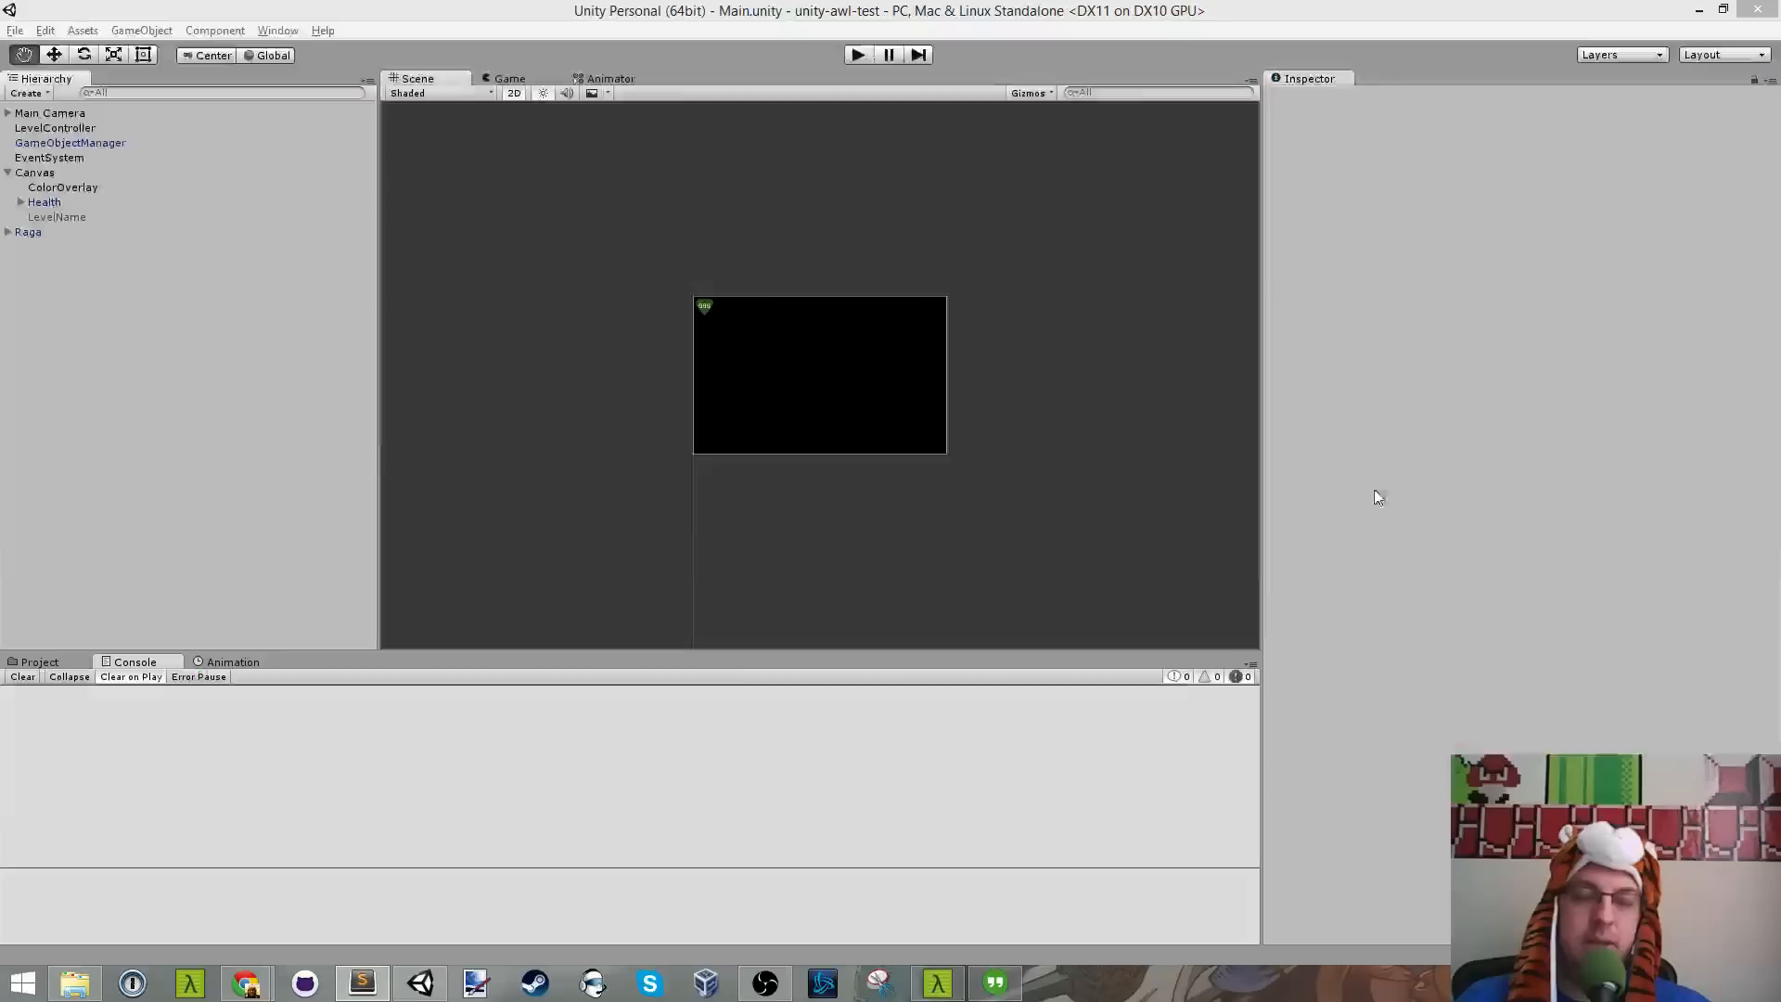
{"action": "left_click", "coordinate": [856, 55]}
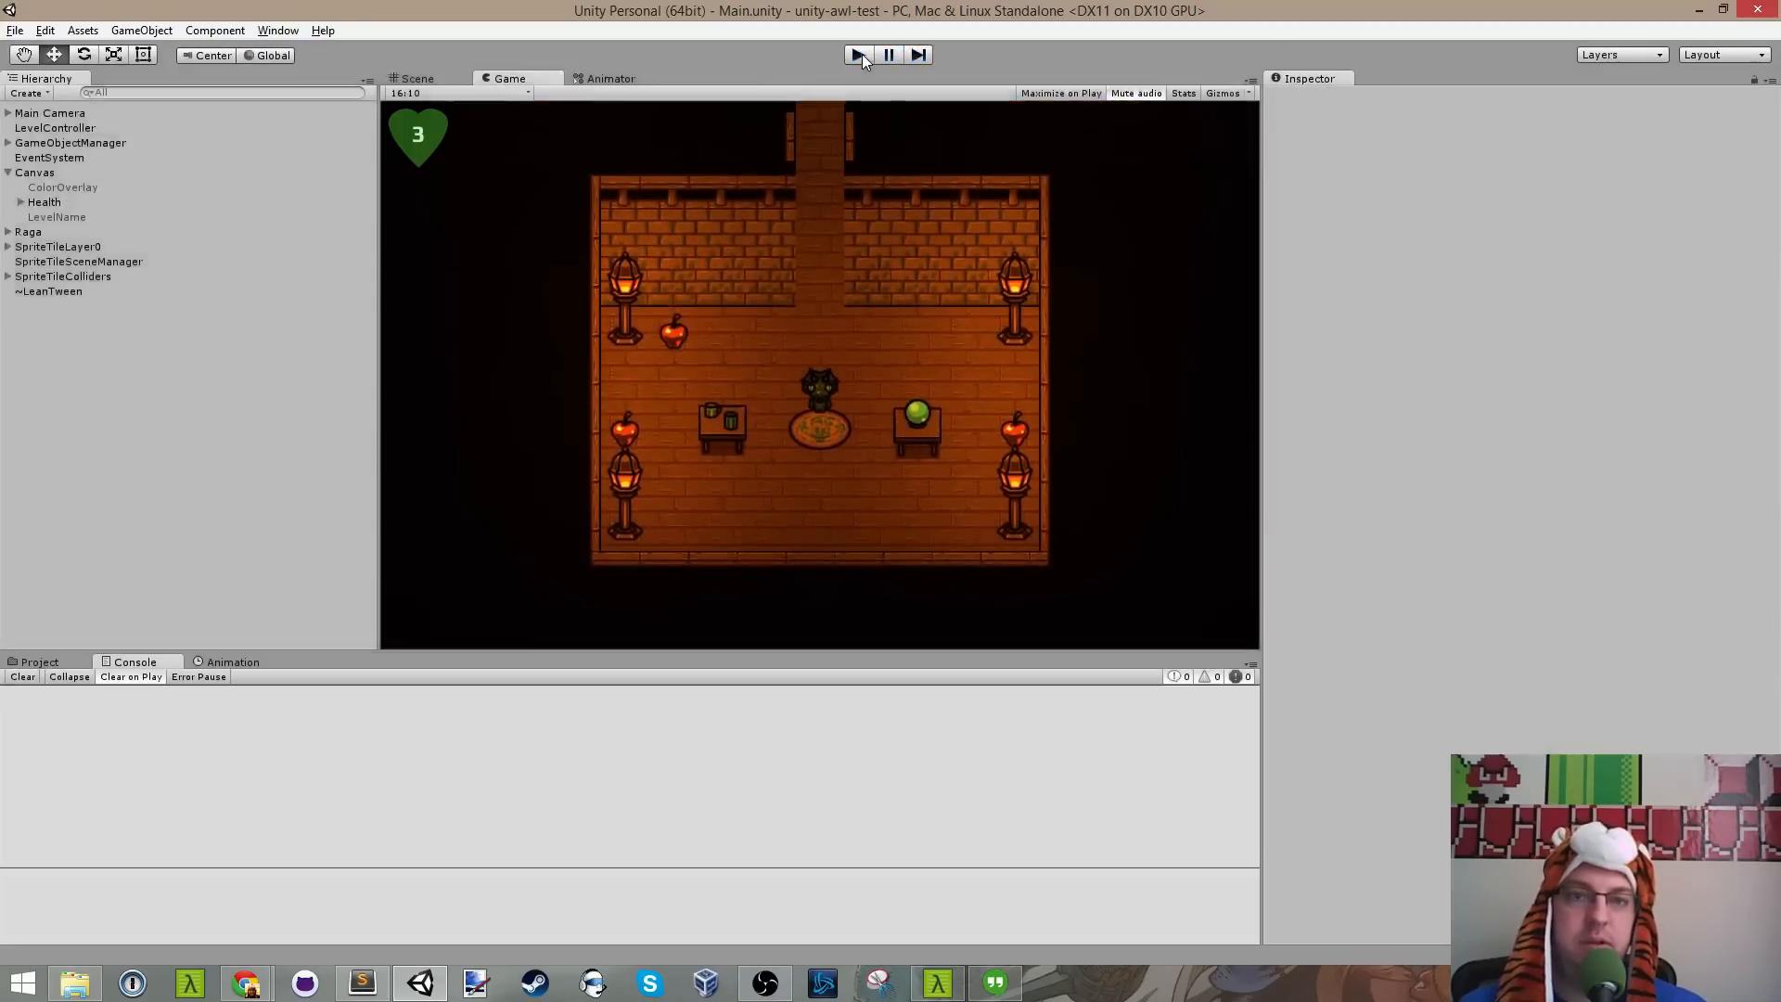
{"action": "left_click", "coordinate": [859, 55]}
Step: Go back to TileMapTest.cs in Sublime Text, set nextLevelName to "Garden2" and save the script
{"action": "key", "text": "alt+Tab"}
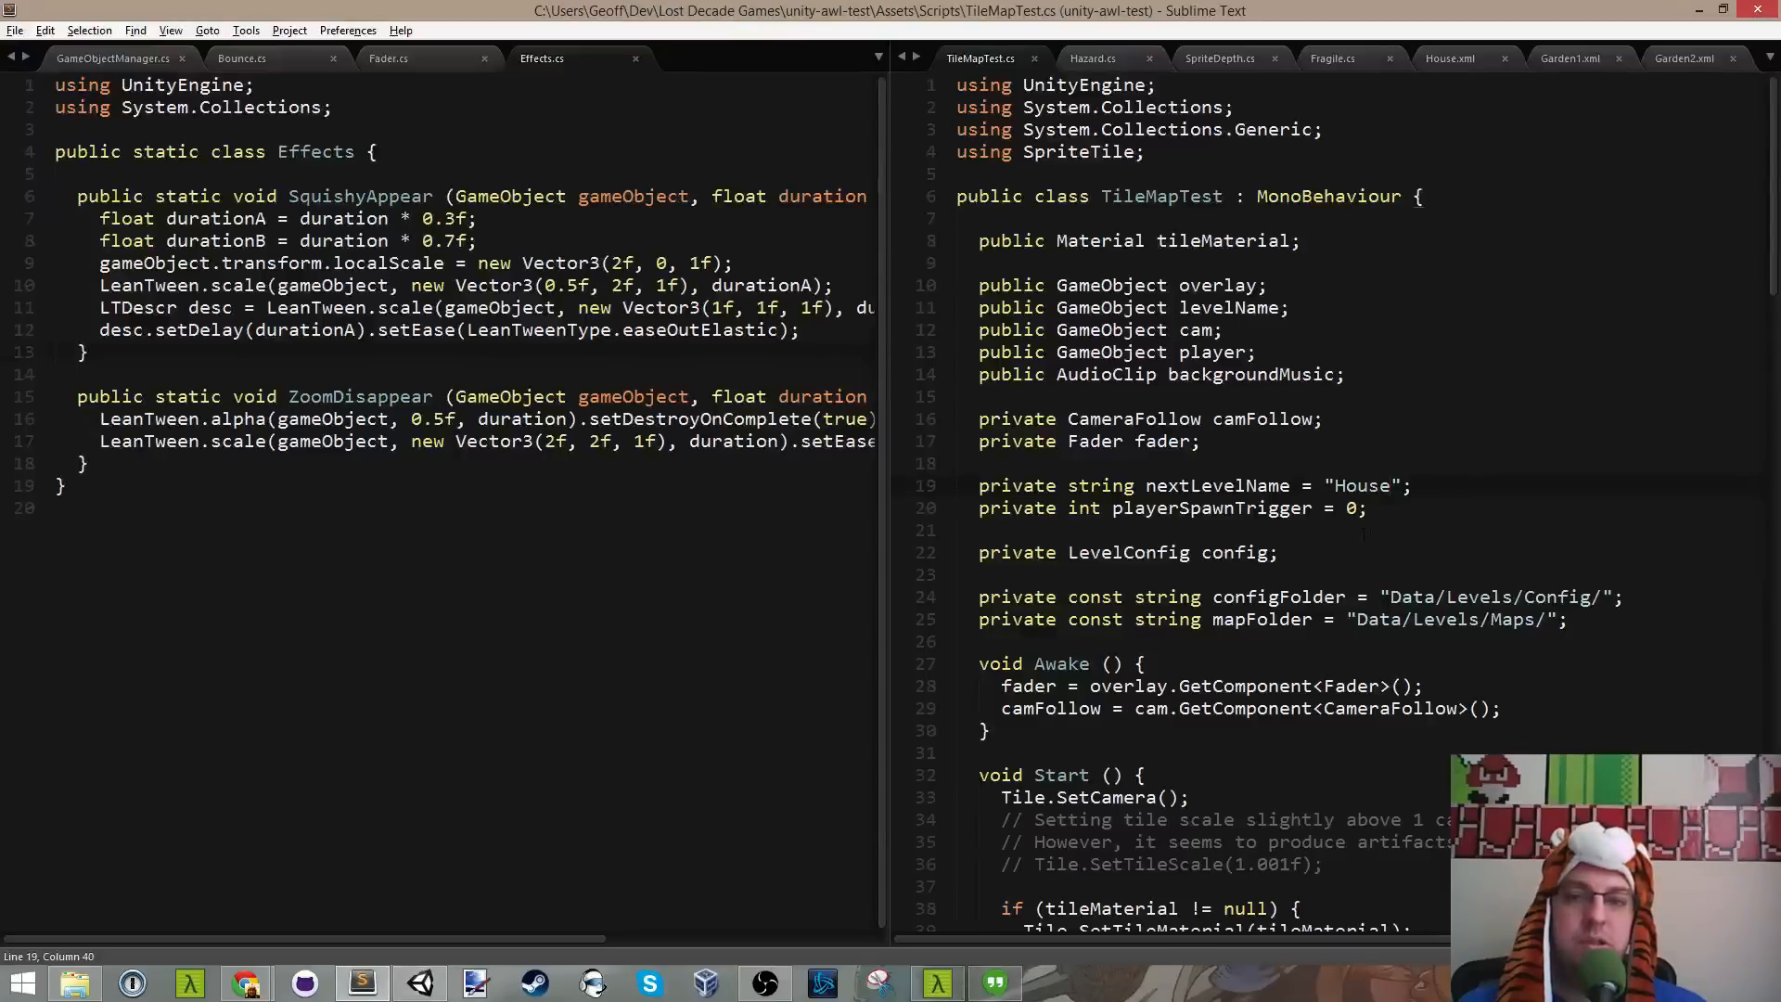
{"action": "key", "text": "Up"}
{"action": "key", "text": "Up"}
{"action": "type", "text": "Gard"}
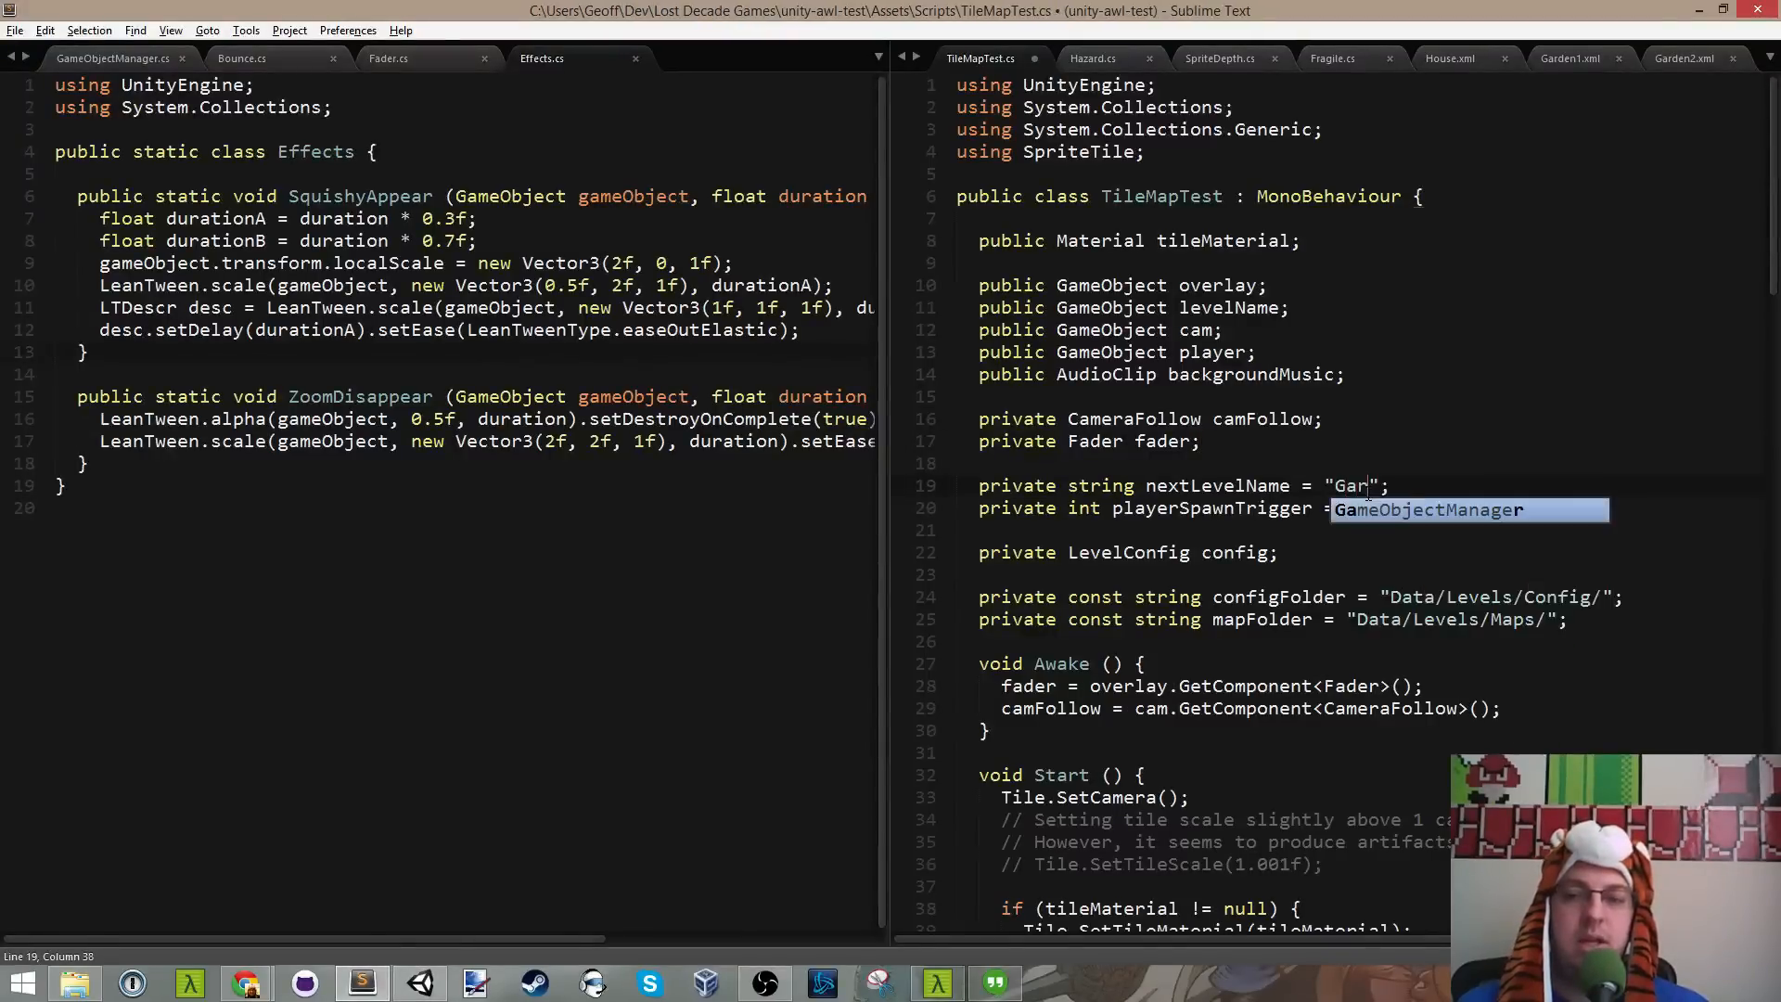
{"action": "type", "text": "en2"}
{"action": "key", "text": "ctrl+s"}
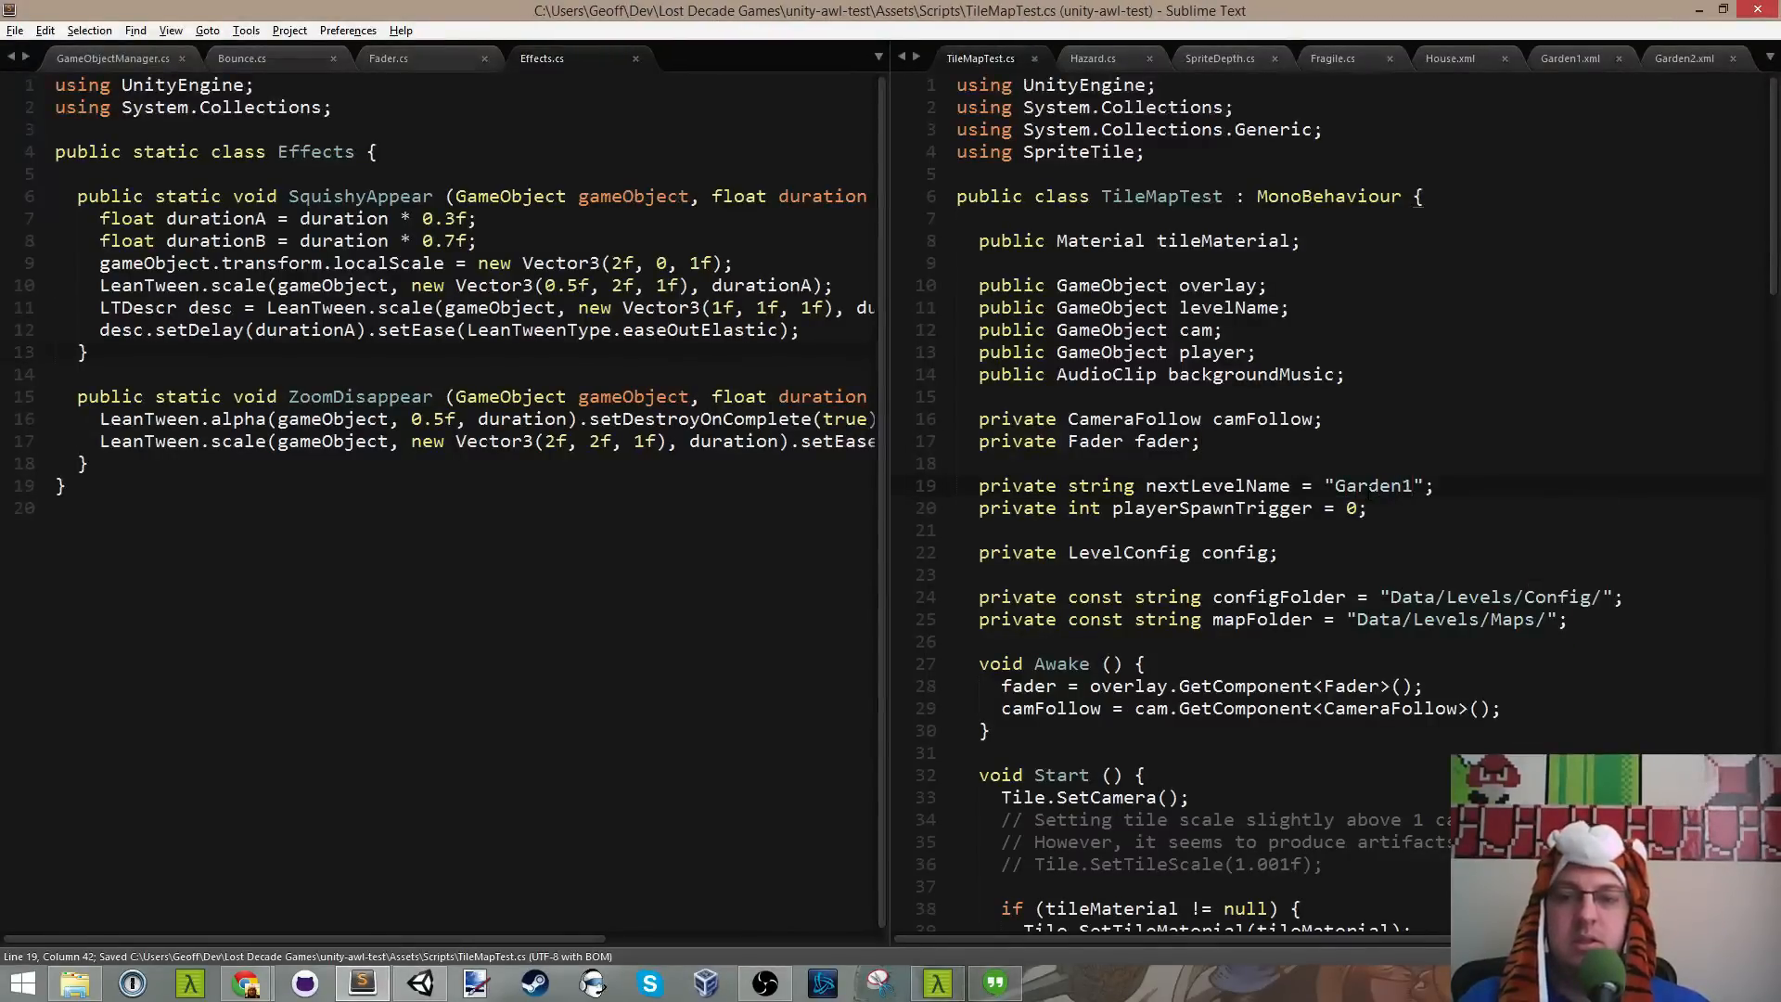
Step: Run the game in Unity to check the start in the Garden2 level and stop it
{"action": "key", "text": "alt+Tab"}
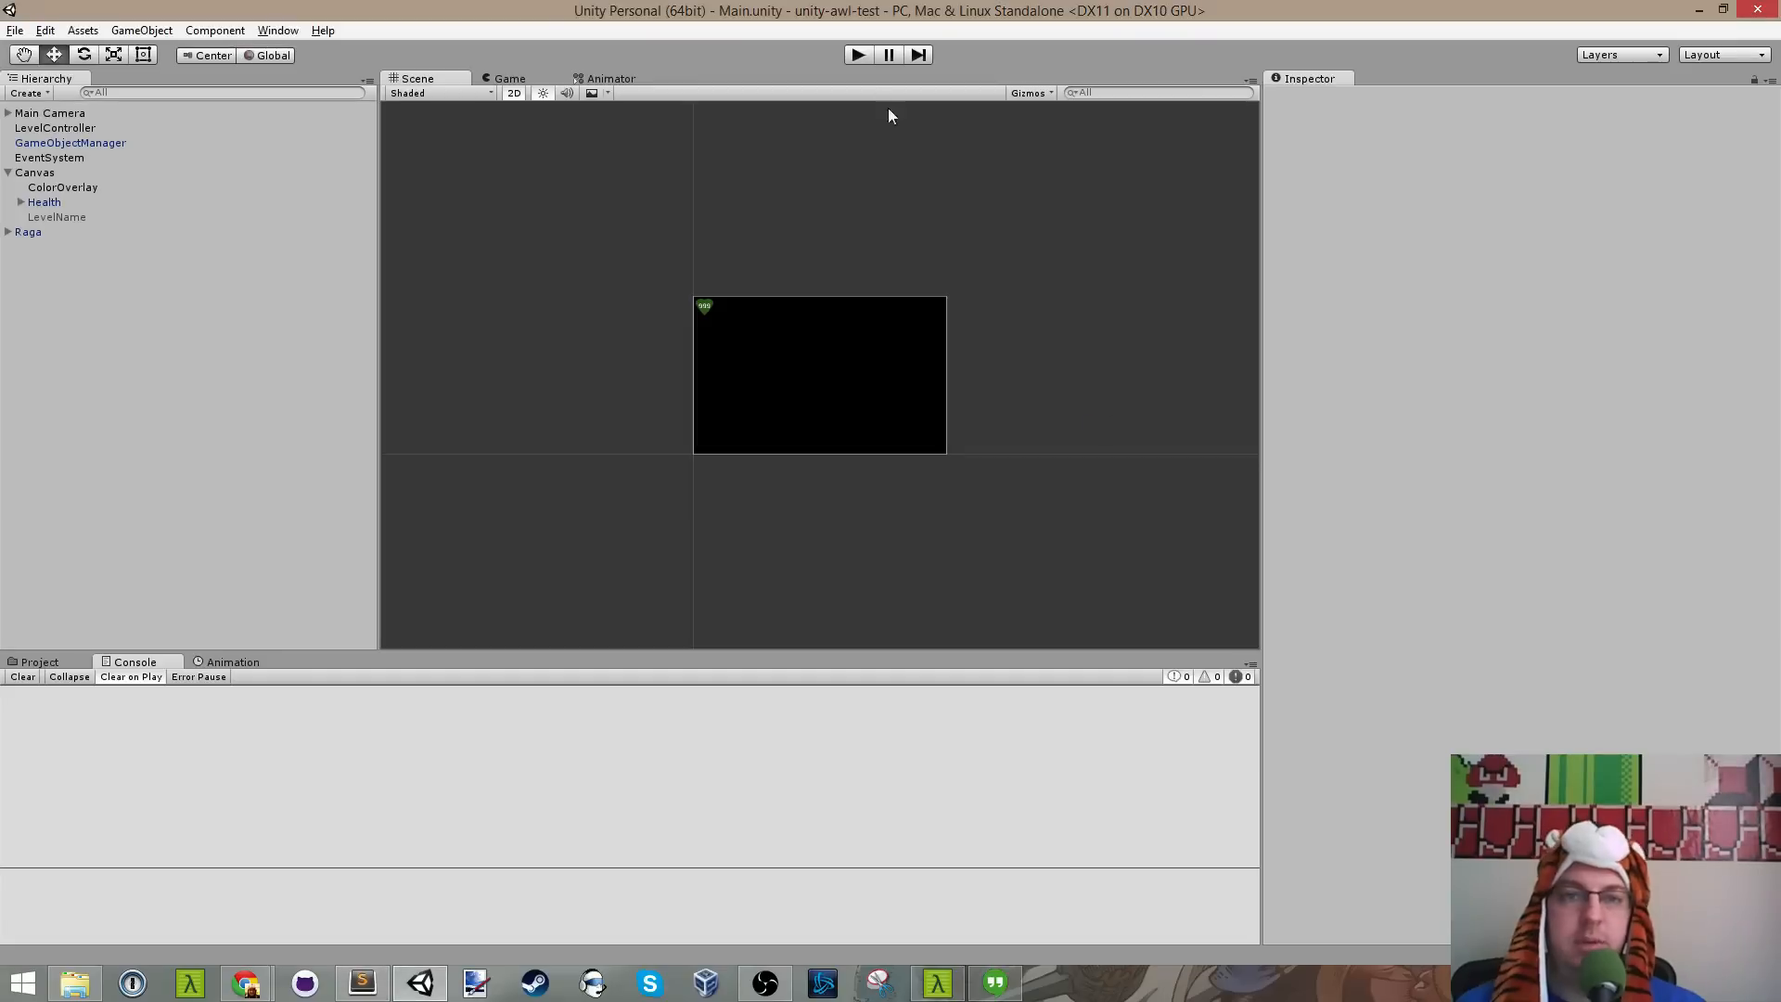
{"action": "left_click", "coordinate": [855, 59]}
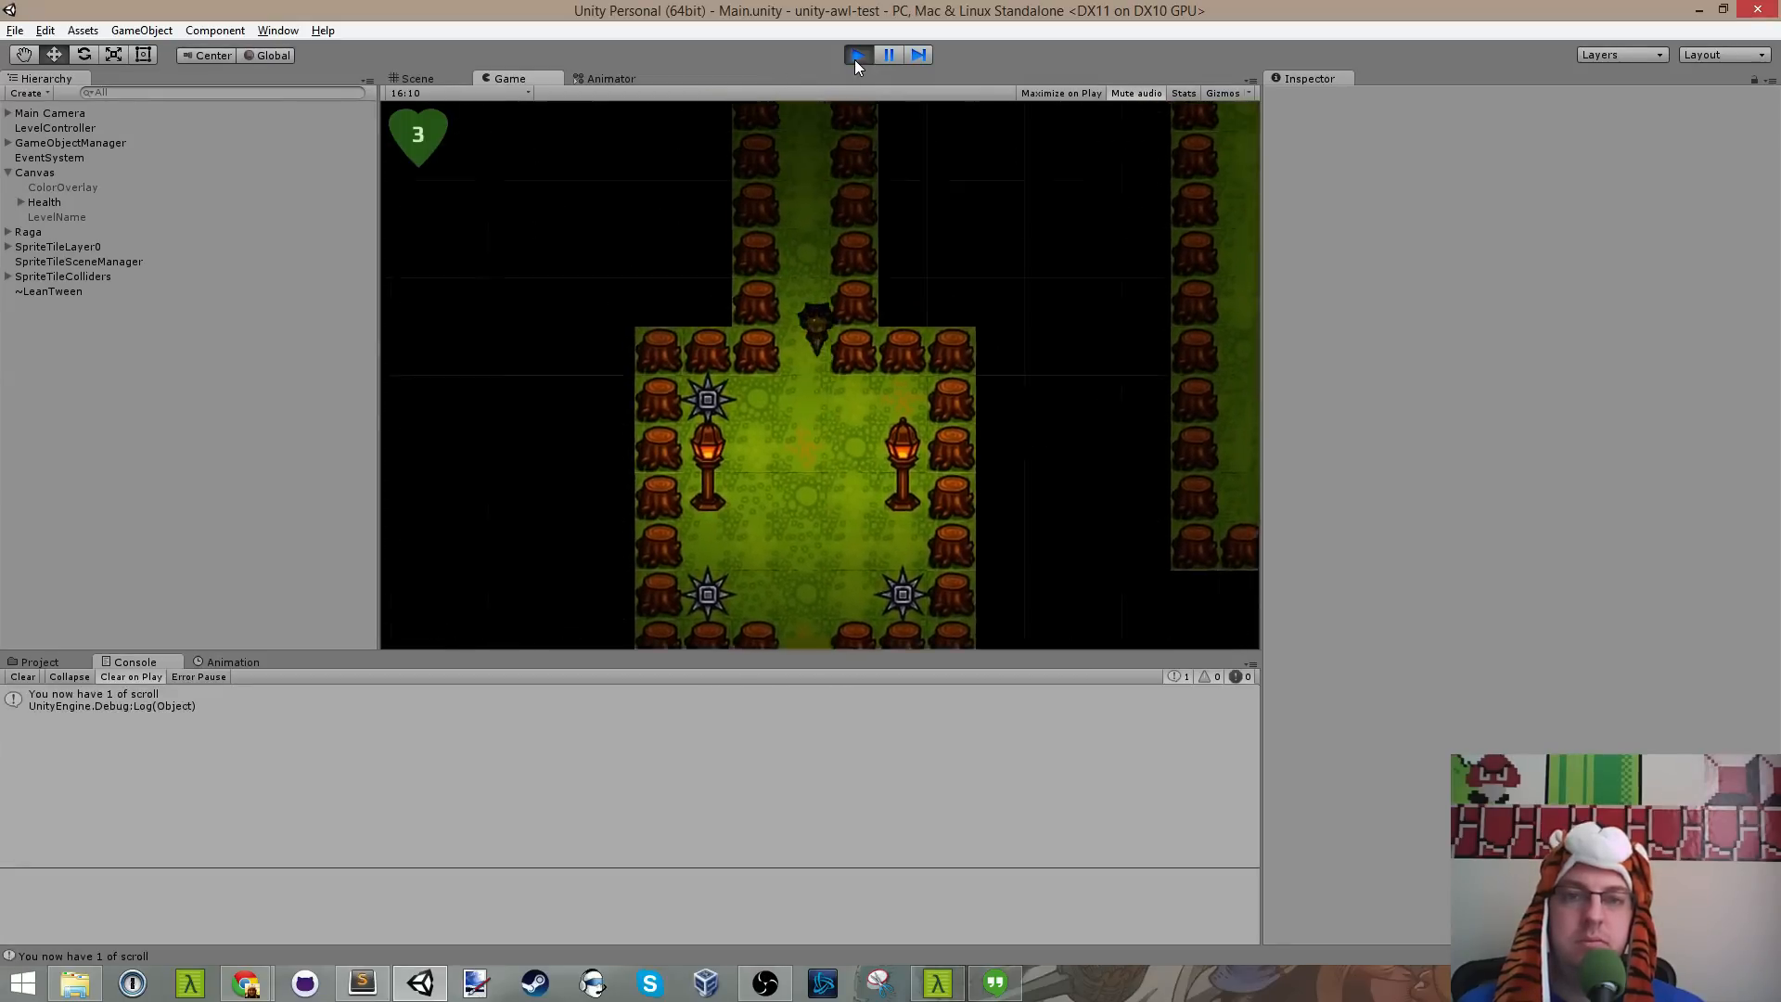
{"action": "left_click", "coordinate": [855, 60]}
Step: In Sublime Text, set nextLevelName in TileMapTest.cs to "Garden1" and save the script
{"action": "key", "text": "alt+Tab"}
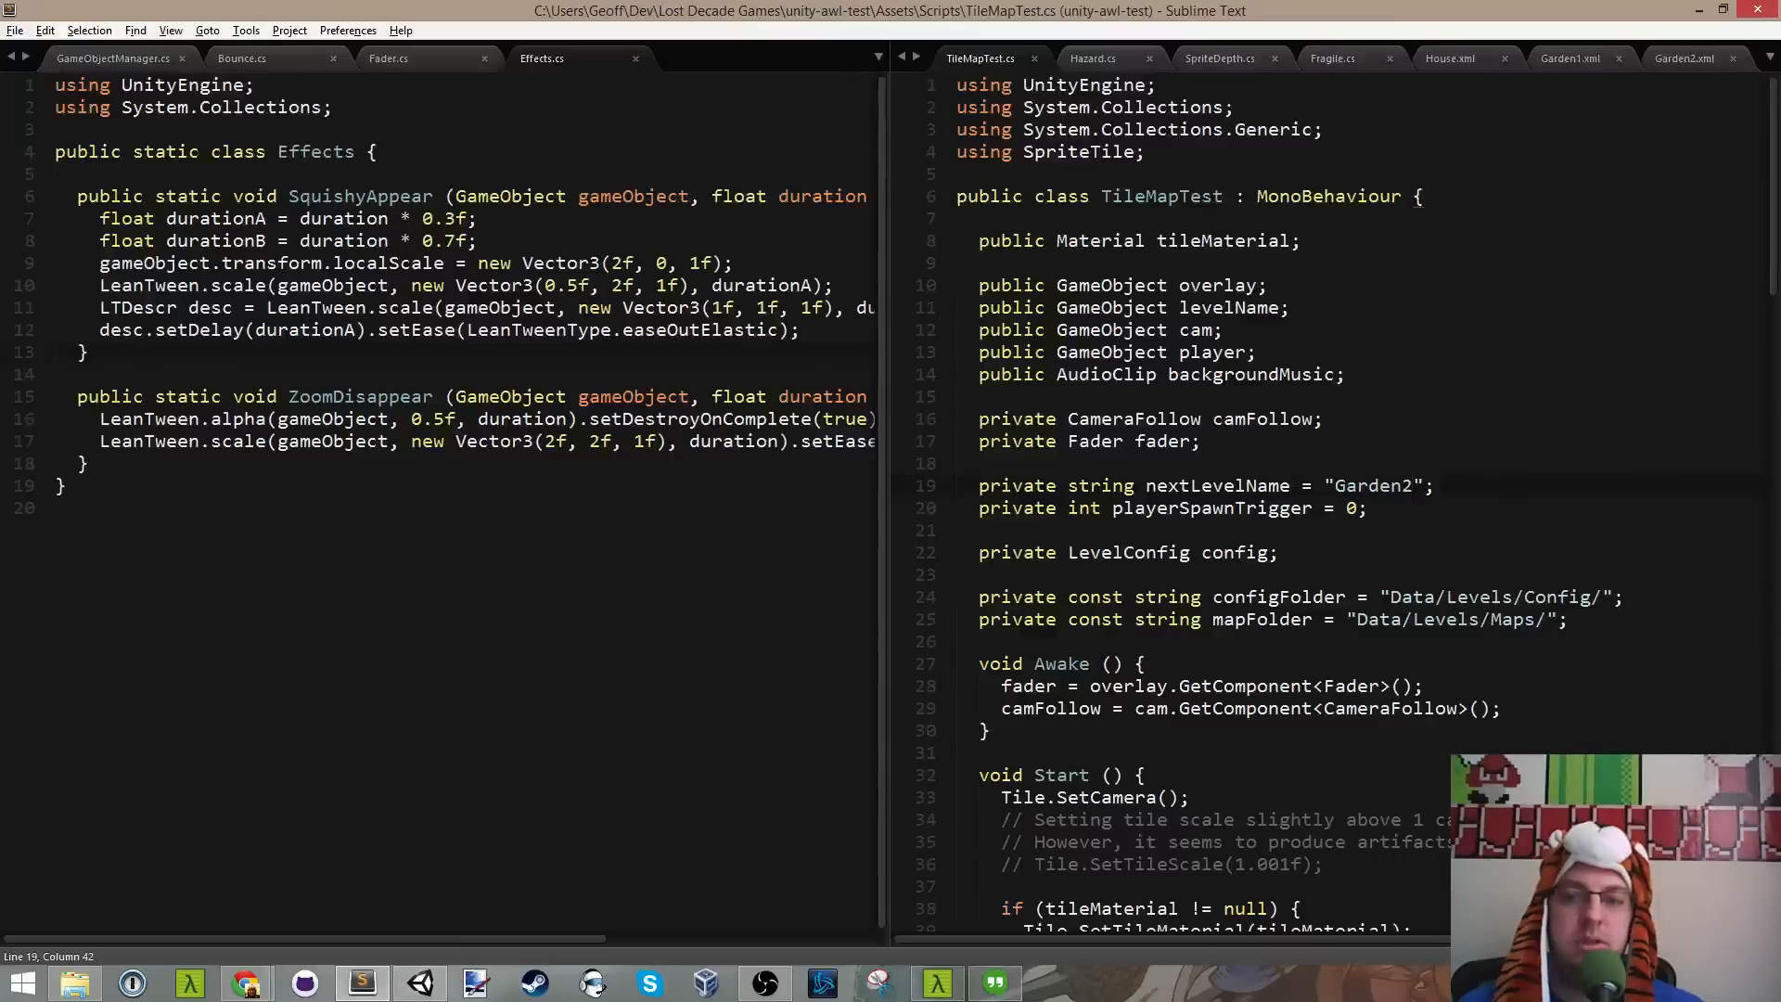
{"action": "key", "text": "super+e"}
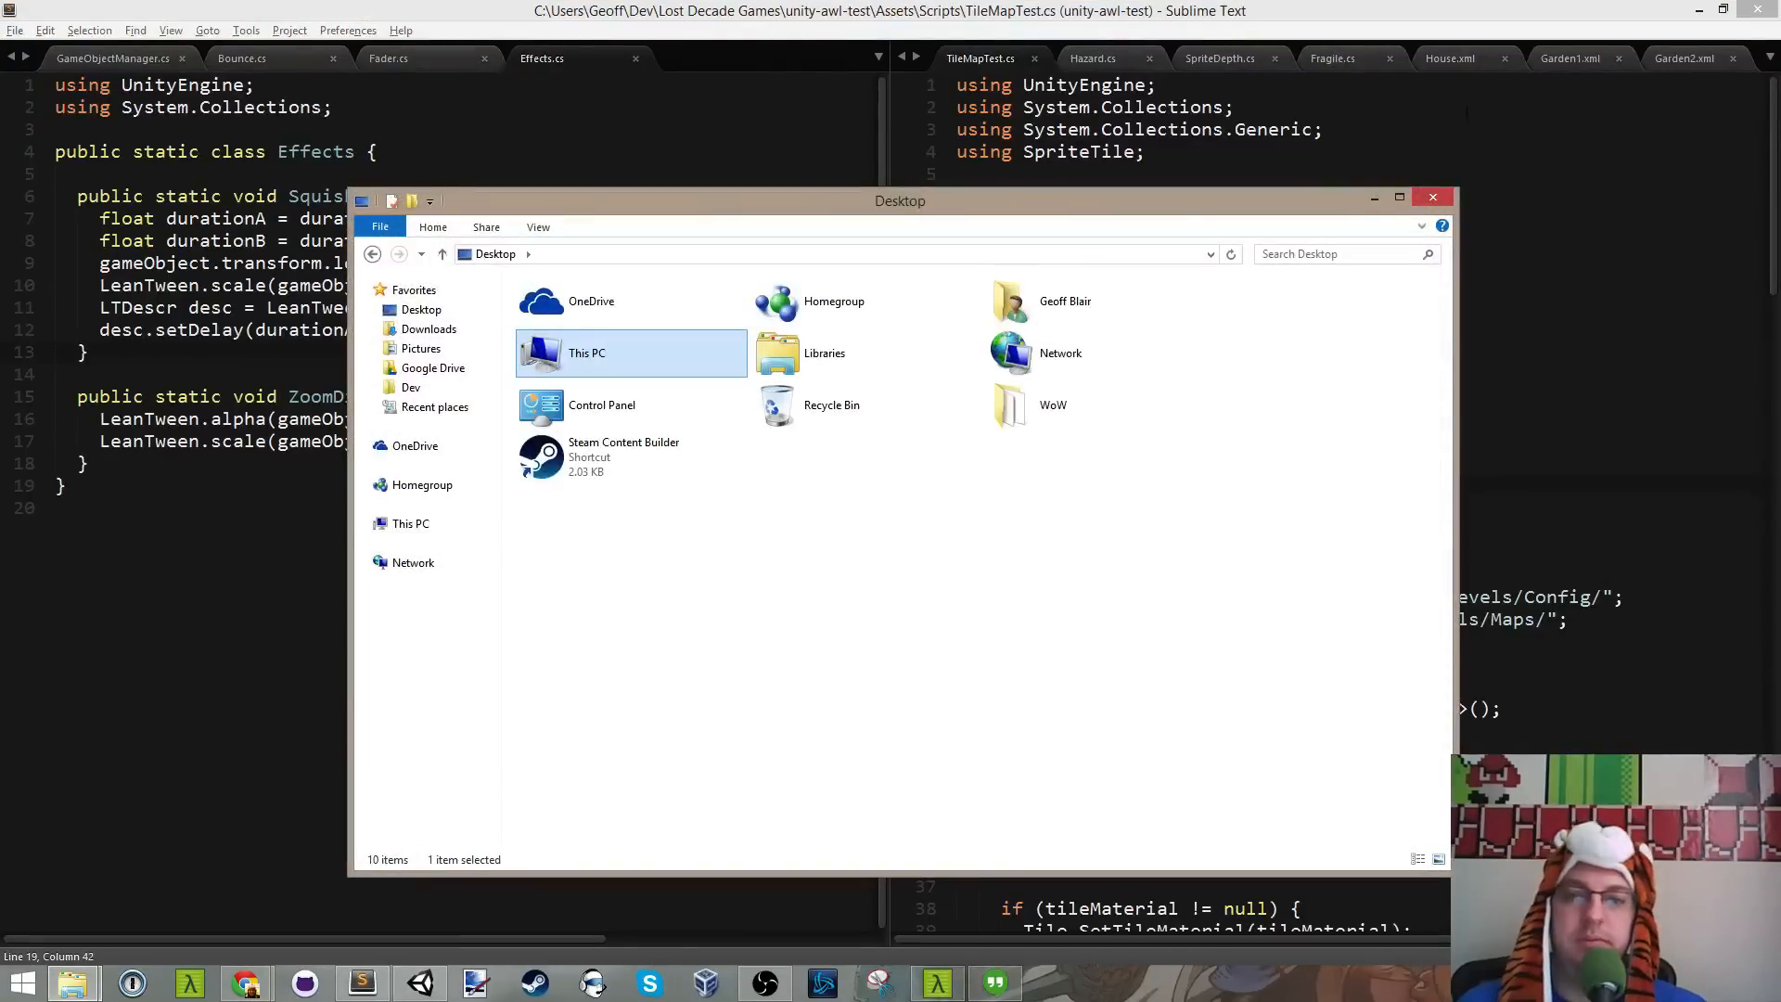
{"action": "left_click", "coordinate": [1434, 195]}
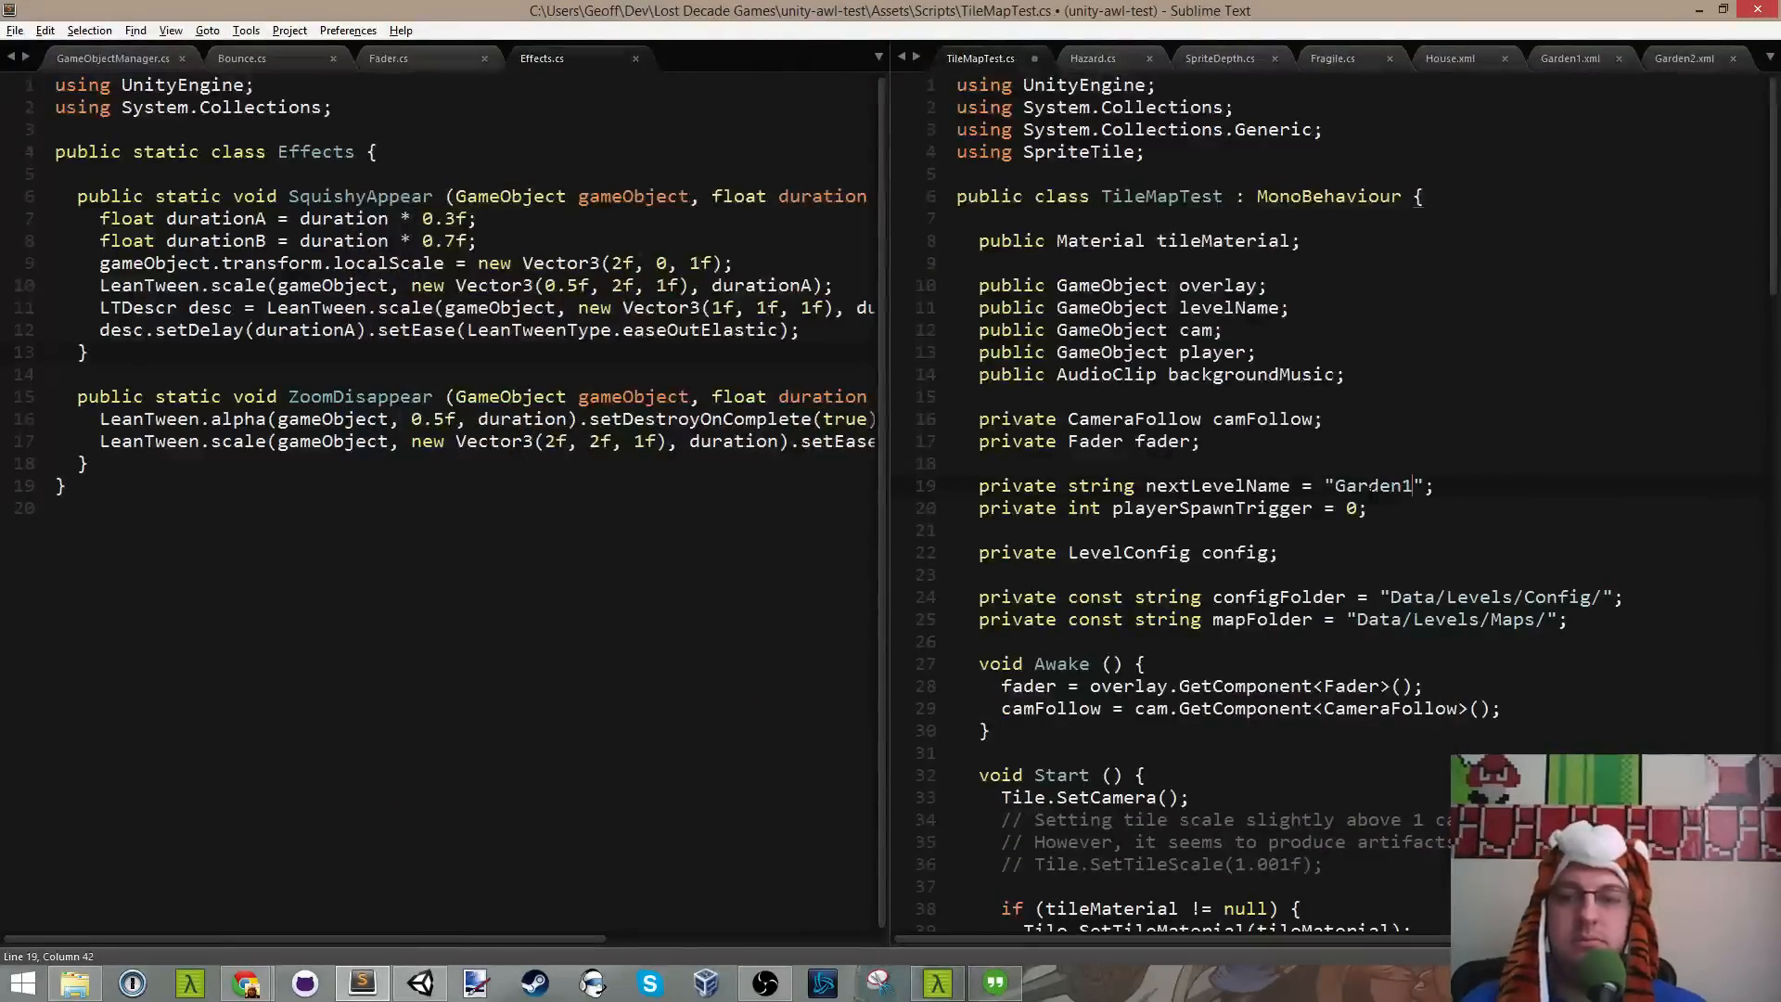
{"action": "key", "text": "ctrl+s"}
Step: Run the game in Unity to check the start in the Garden1 level and stop it
{"action": "key", "text": "alt+Tab"}
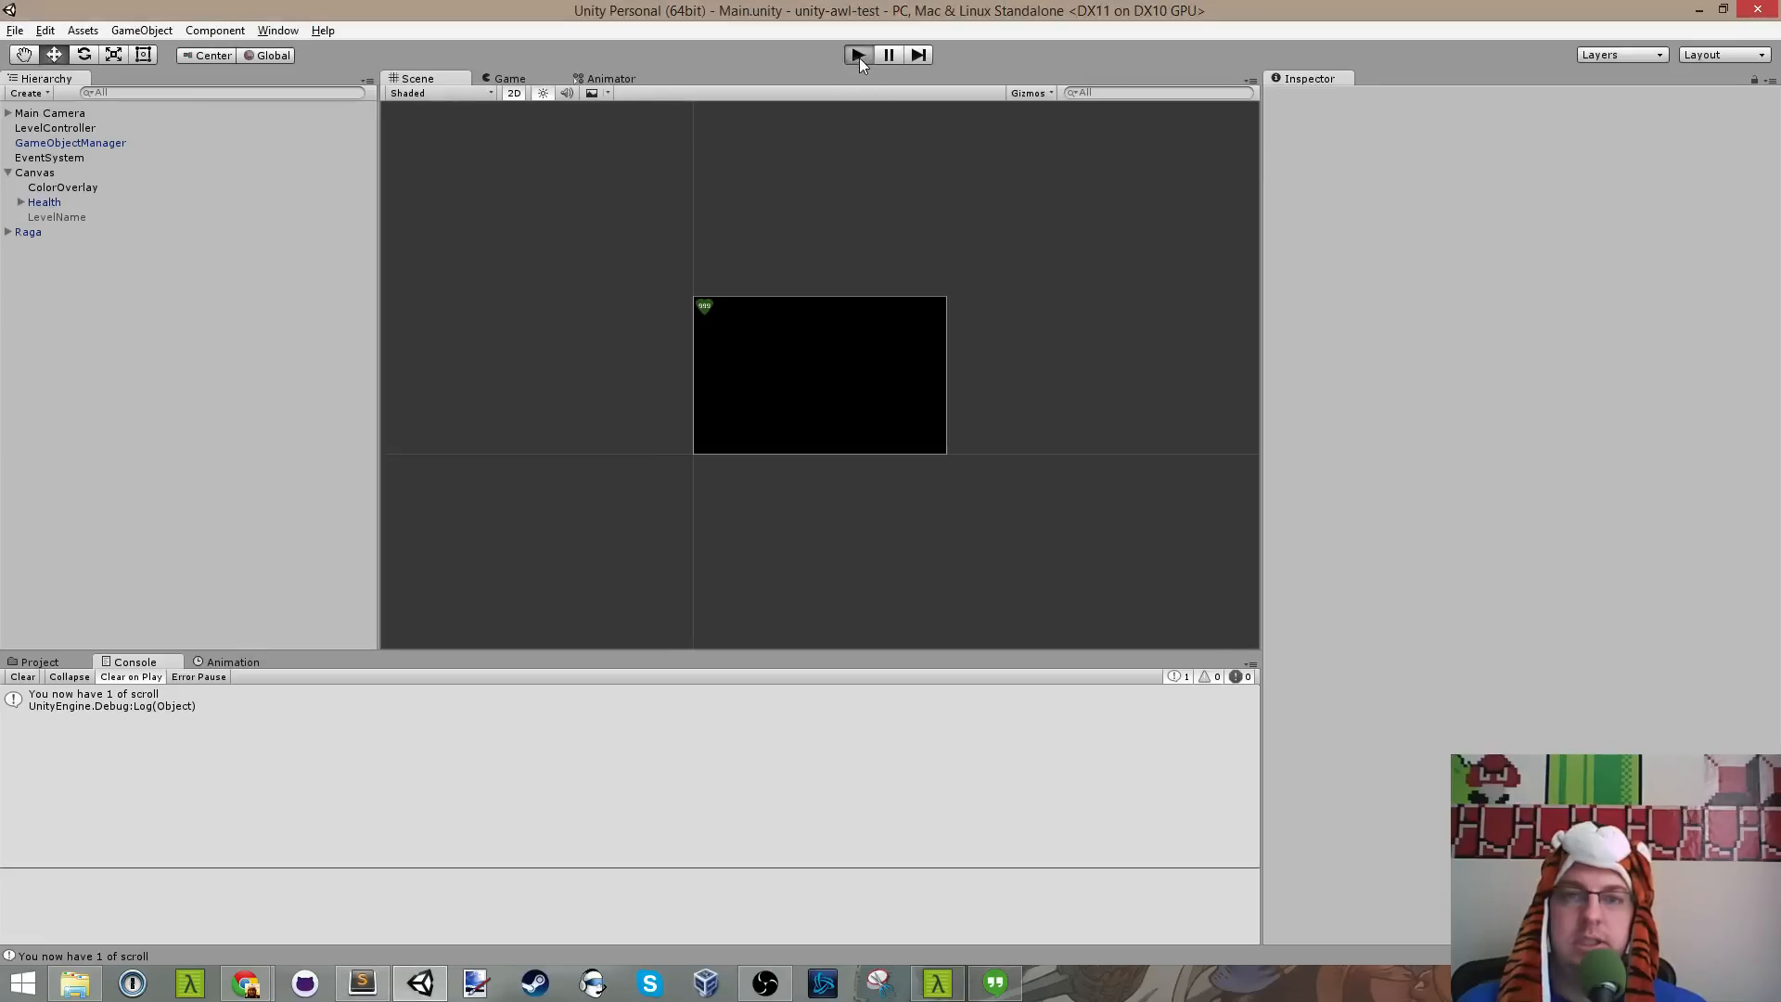
{"action": "left_click", "coordinate": [858, 56]}
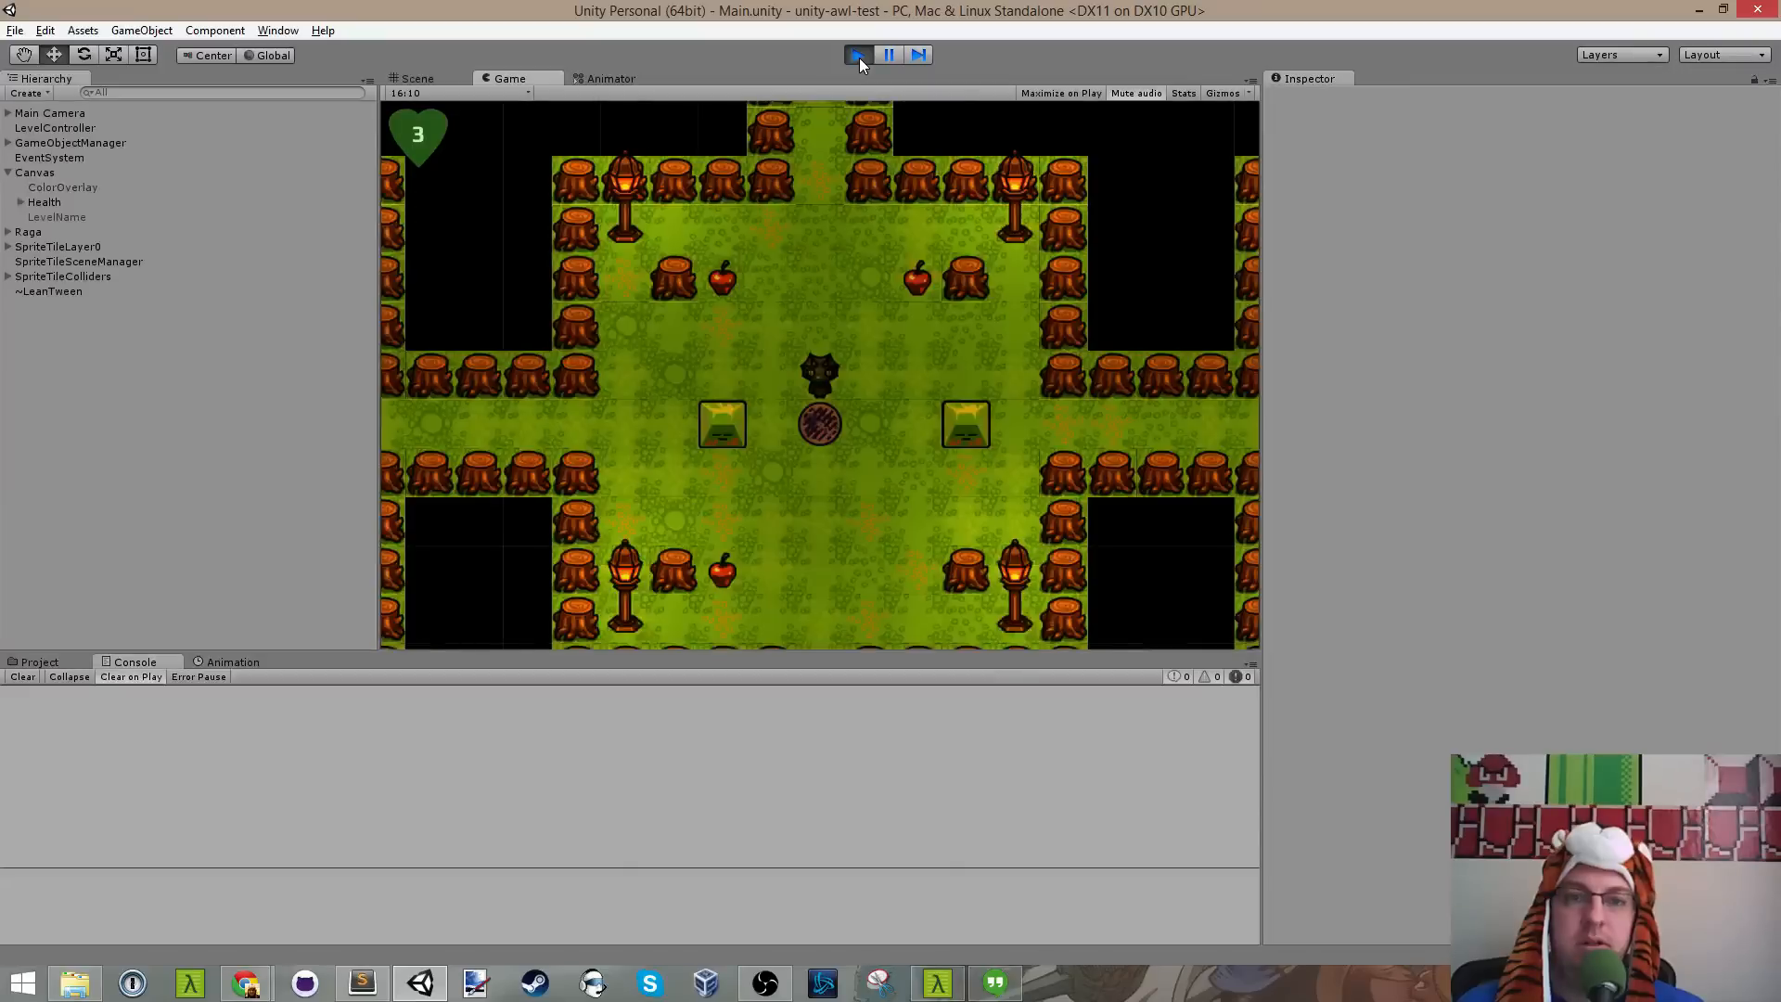
{"action": "left_click", "coordinate": [860, 56]}
Step: Switch to Sublime Text, change nextLevelName back to "Garden2" and save TileMapTest.cs
{"action": "key", "text": "alt+Tab"}
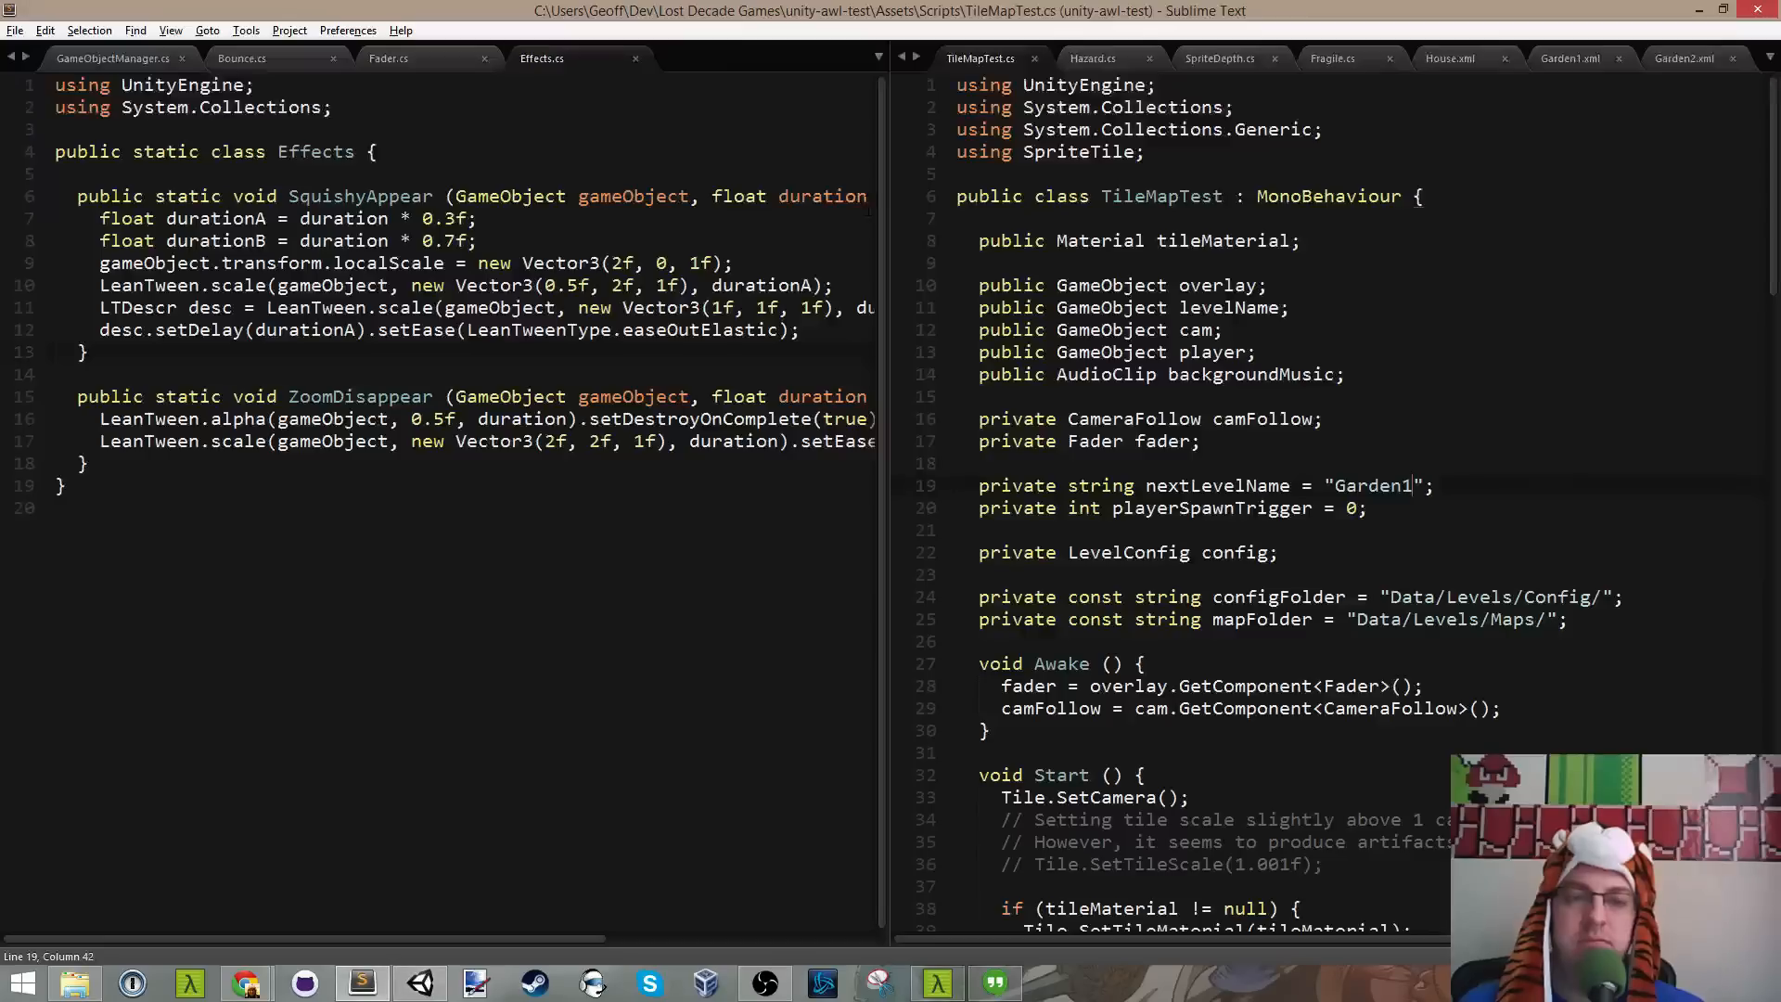
{"action": "key", "text": "BackSpace"}
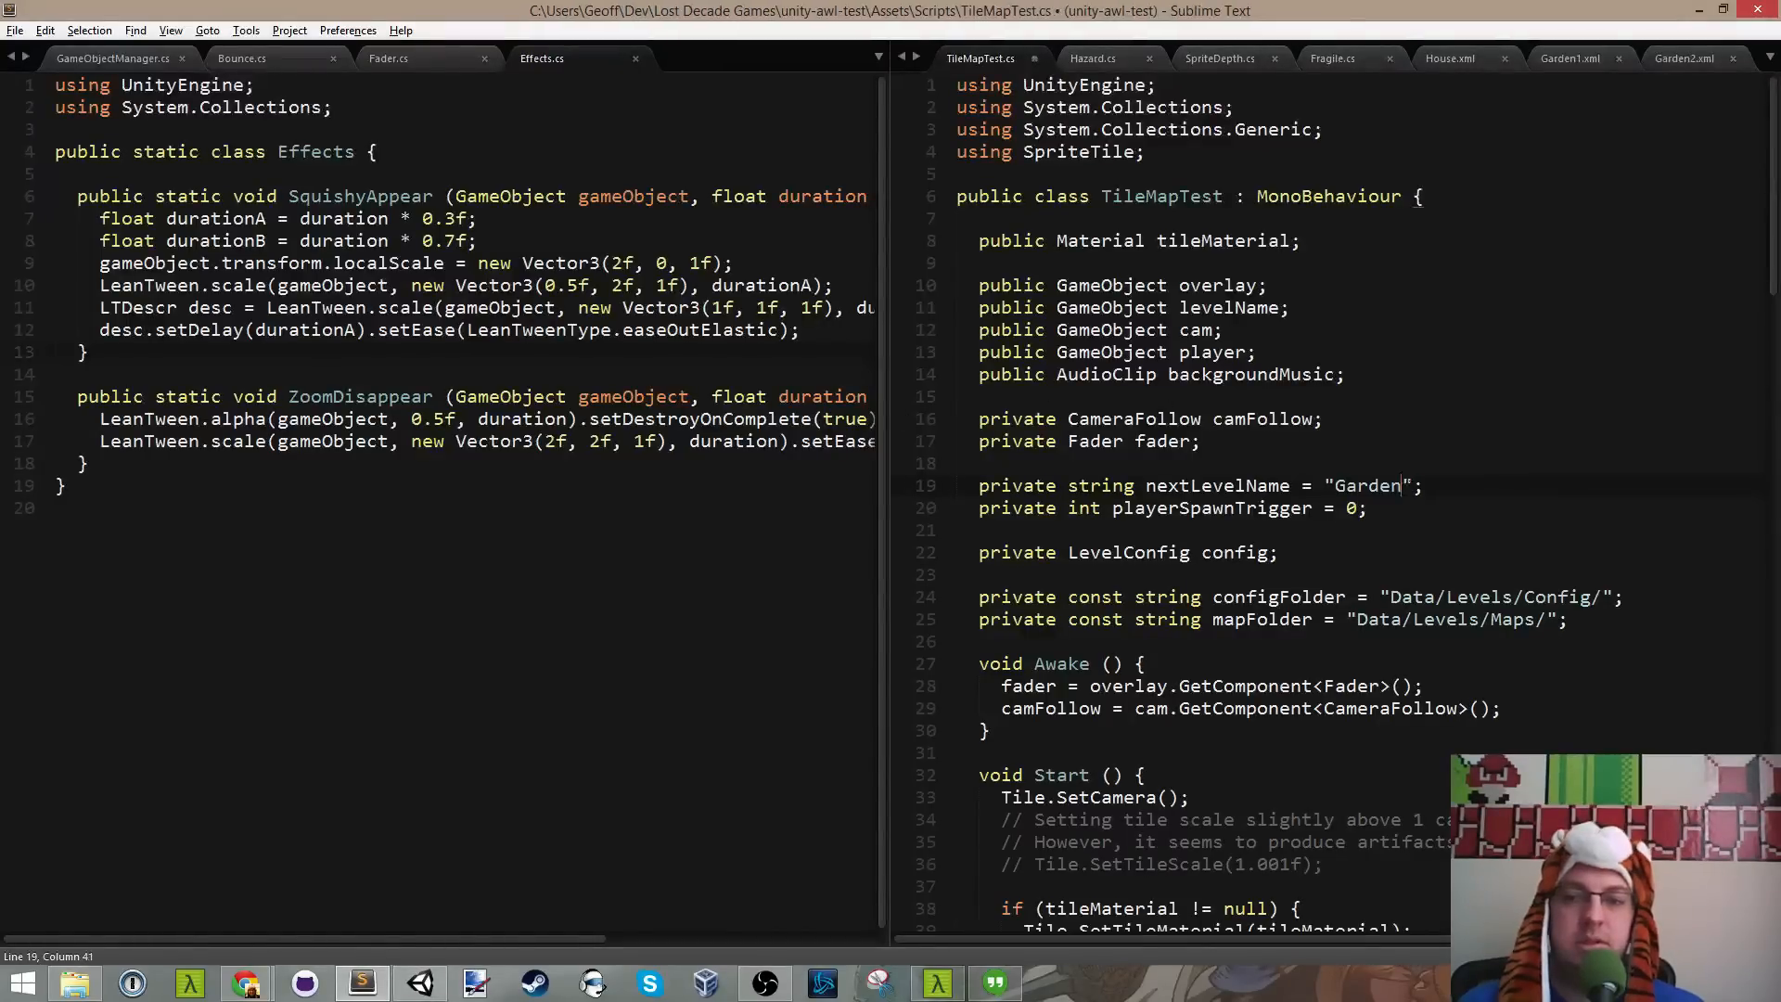
{"action": "key", "text": "ctrl+s"}
Step: Run the game in Unity, collect the scroll beside the start and leave through the southern corridor
{"action": "key", "text": "alt+Tab"}
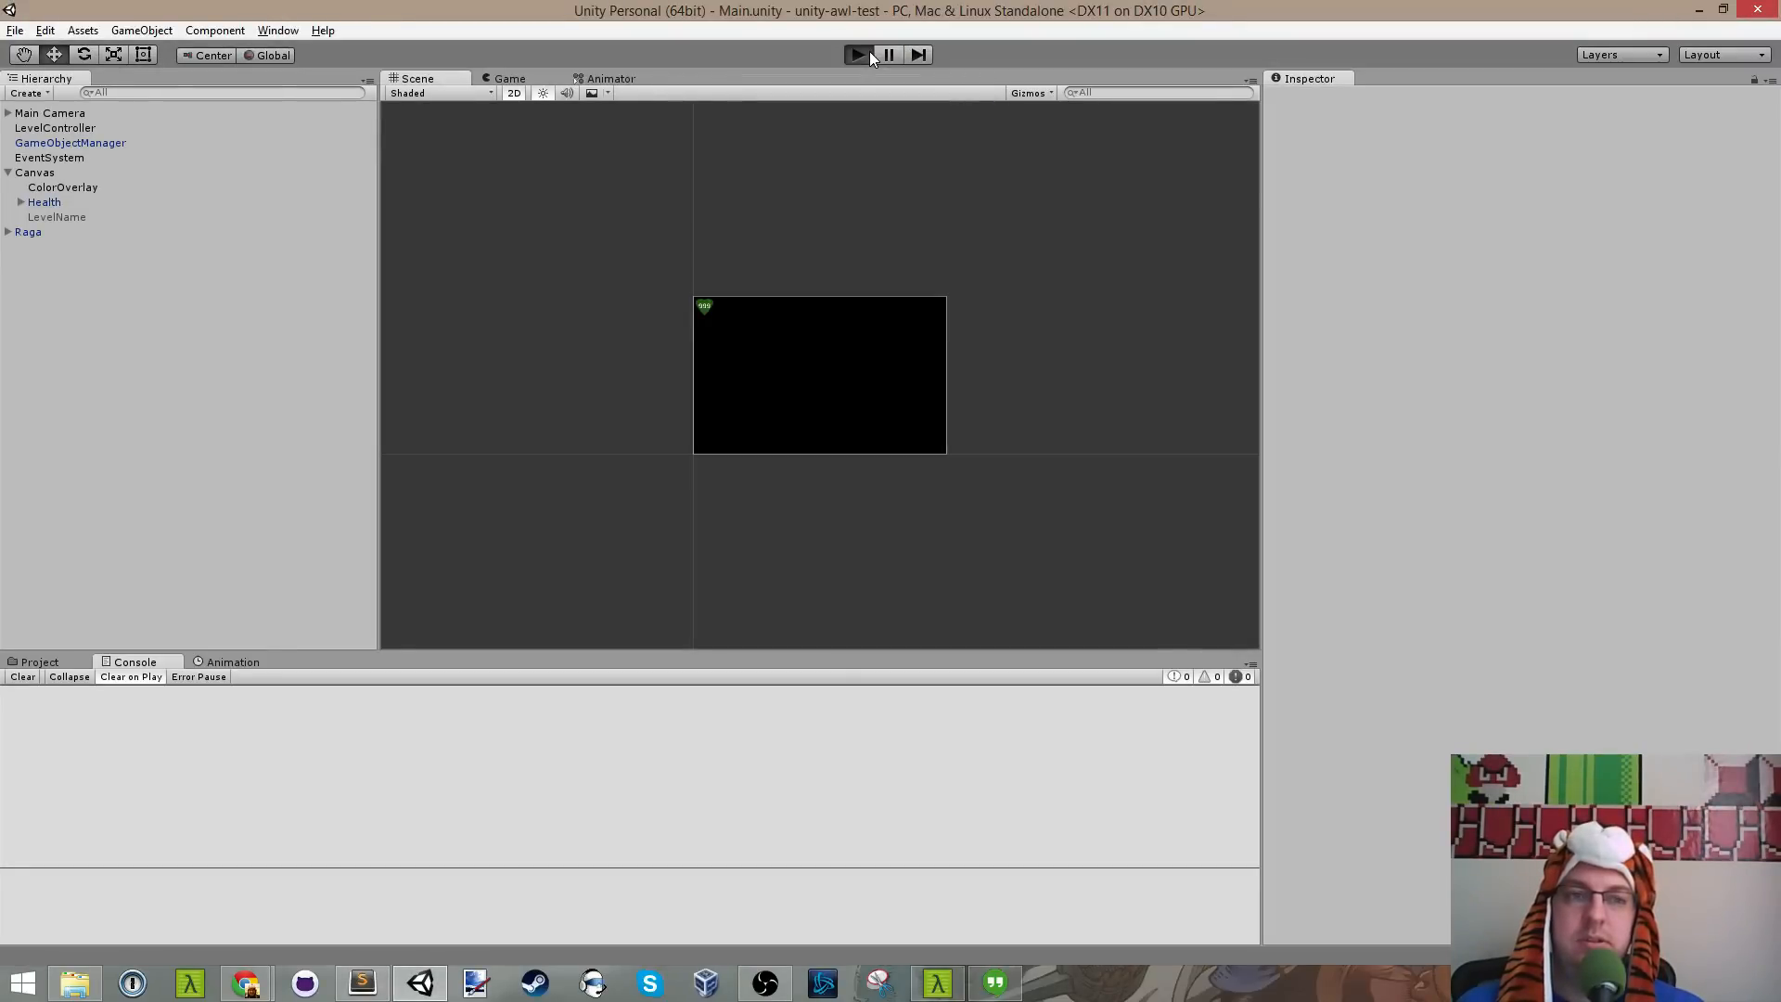
{"action": "left_click", "coordinate": [868, 54]}
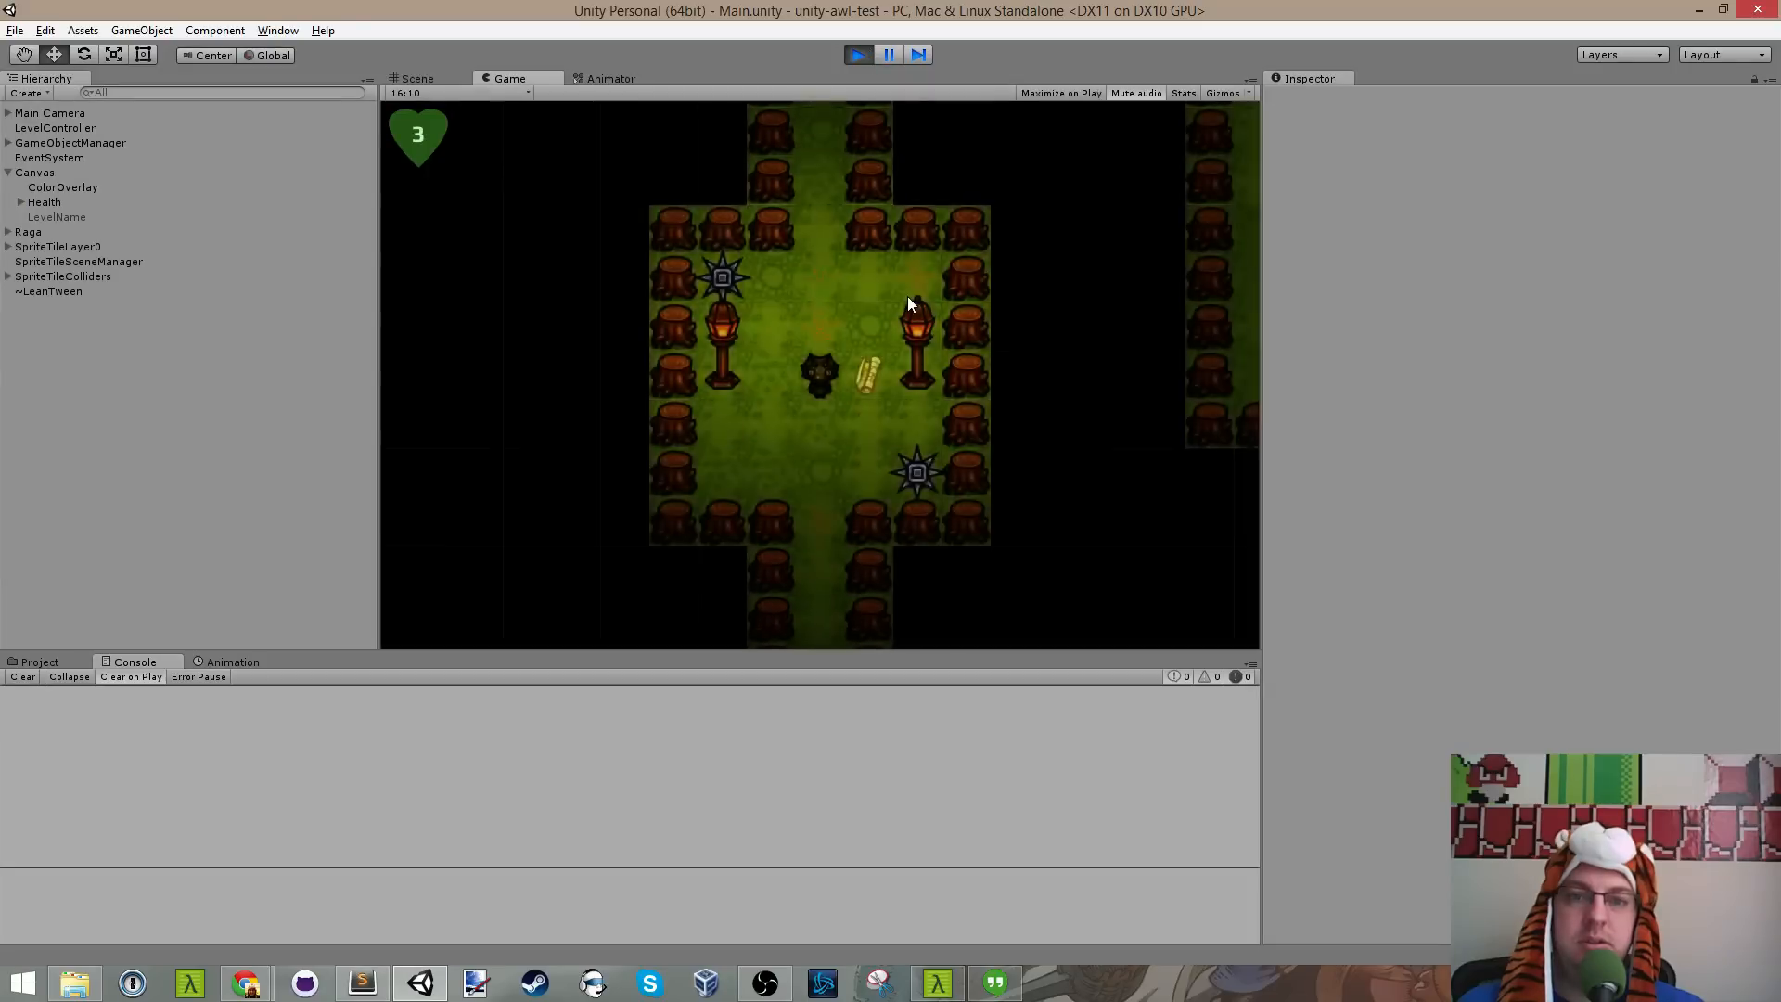
{"action": "key", "text": "w"}
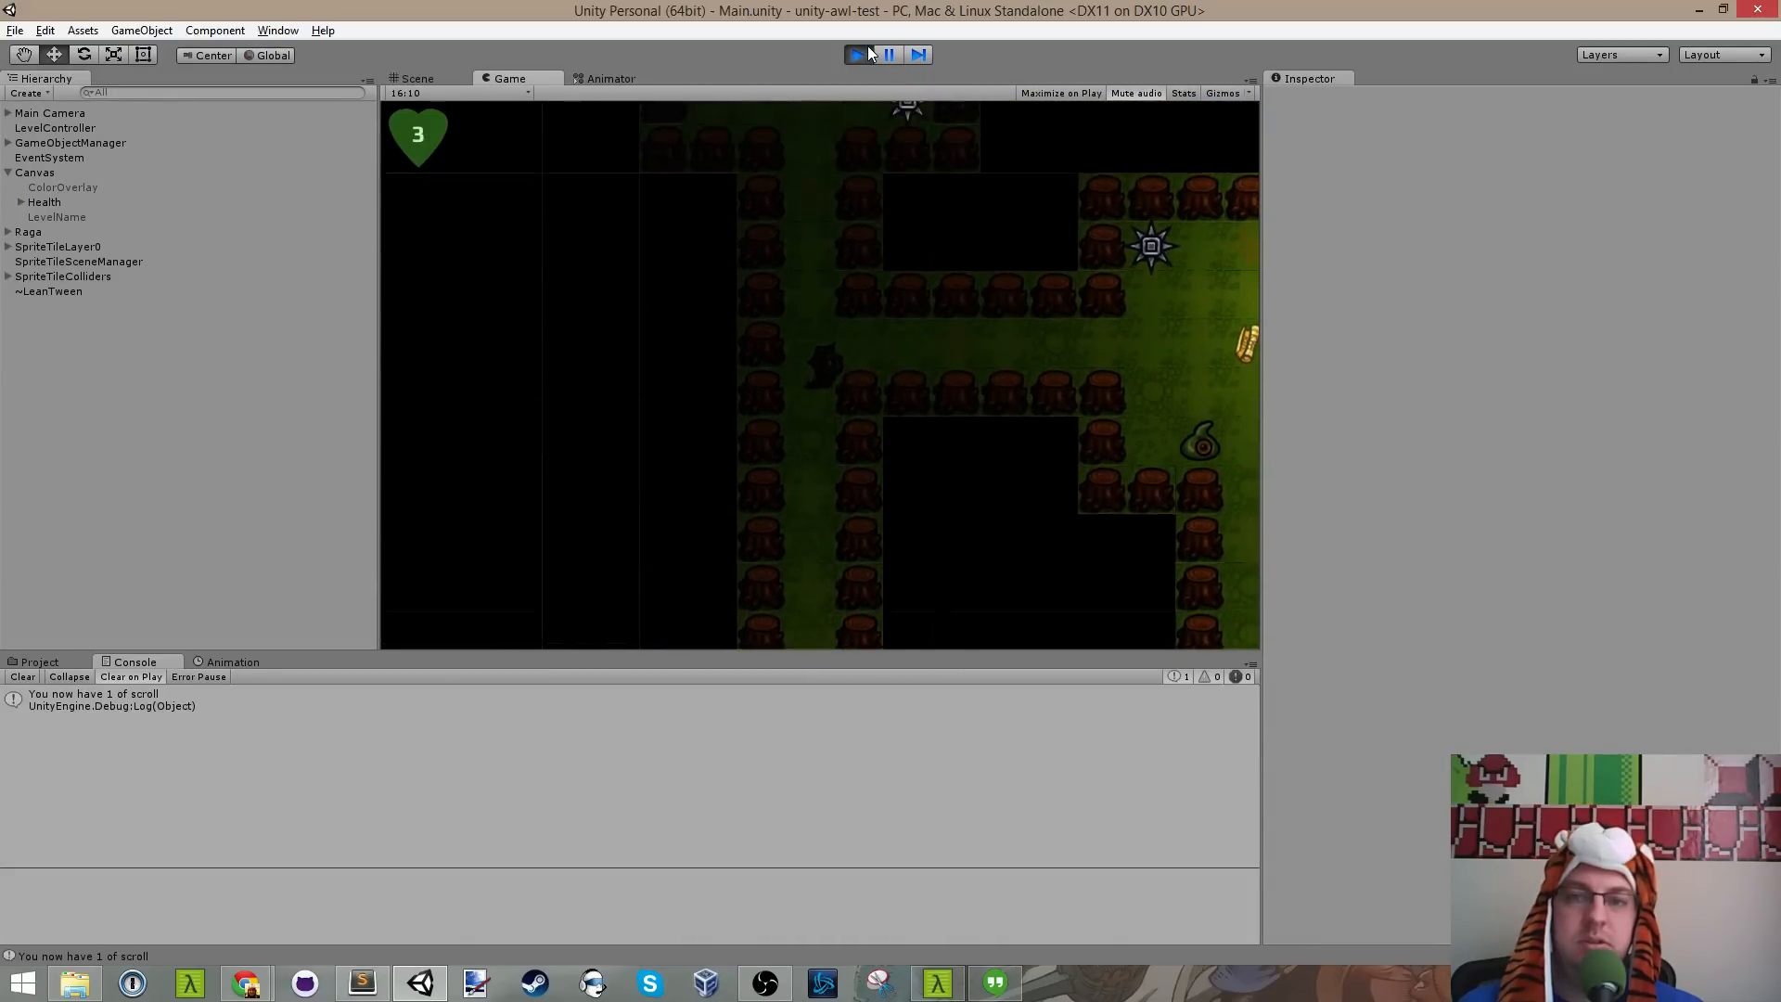
Step: Collect the scroll in the eastern room and cast a fireball back toward the enemies from its southern corridor
{"action": "key", "text": "w"}
{"action": "key", "text": "d"}
{"action": "key", "text": "d"}
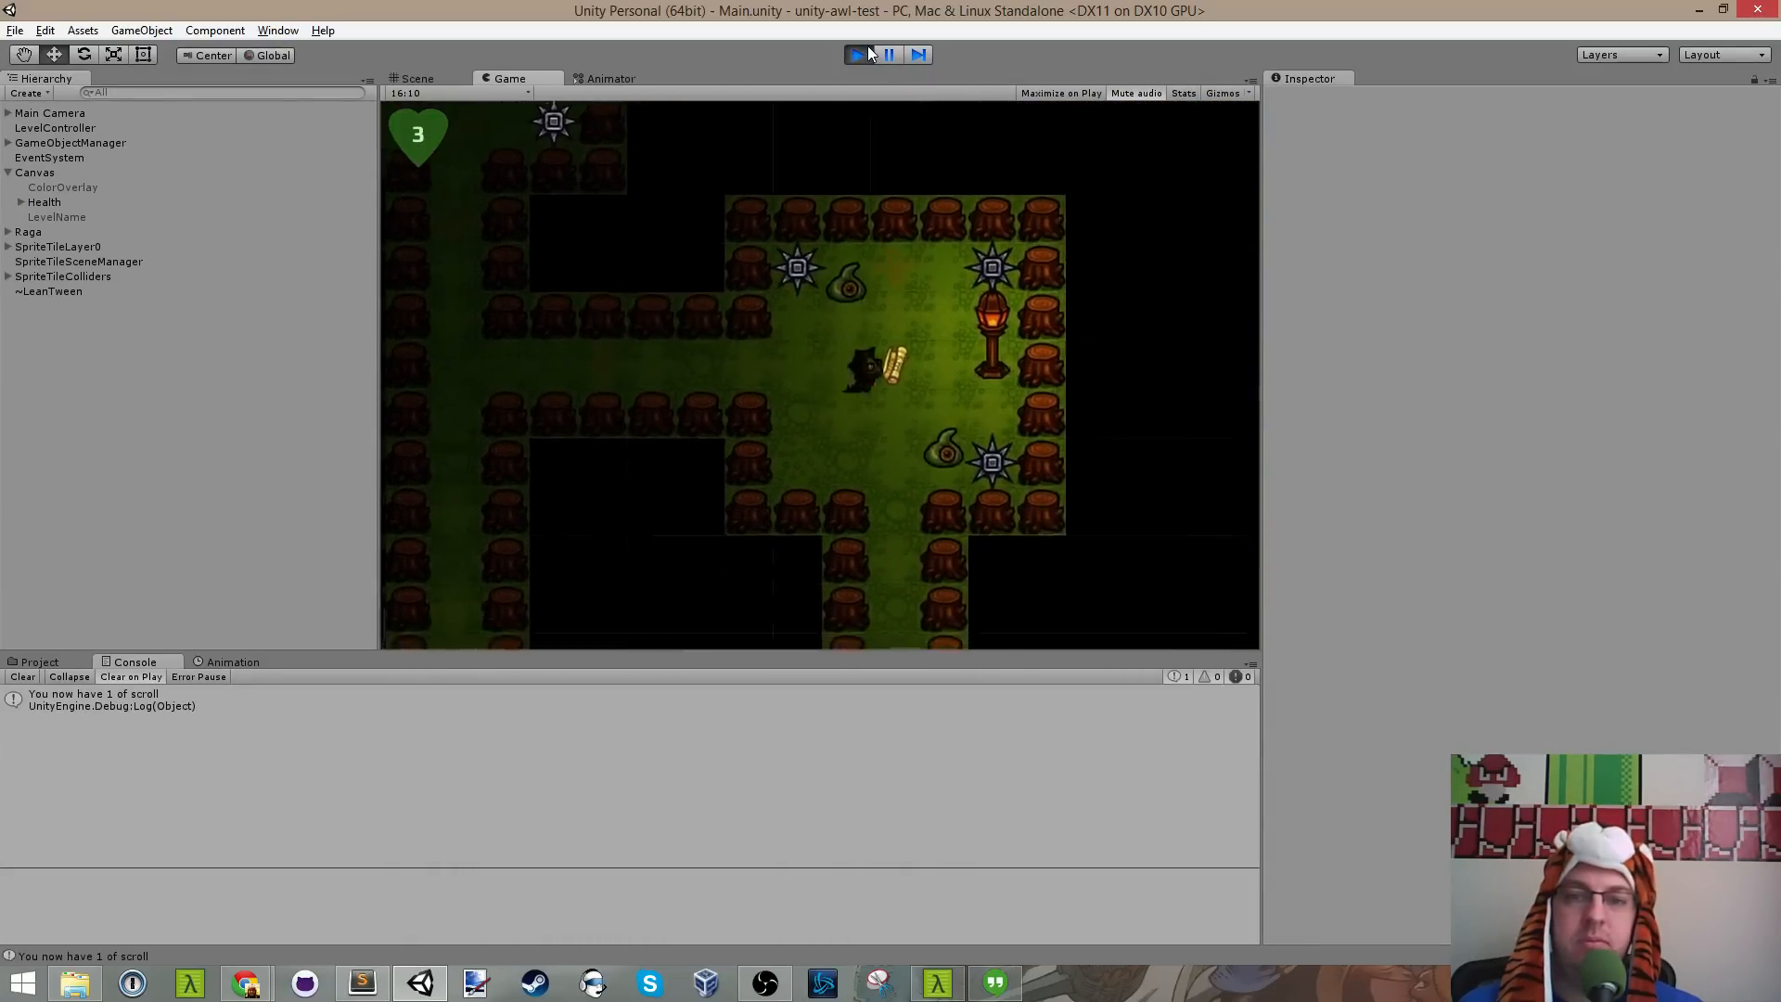
{"action": "key", "text": "s"}
{"action": "key", "text": "s"}
{"action": "key", "text": "w"}
{"action": "key", "text": "space"}
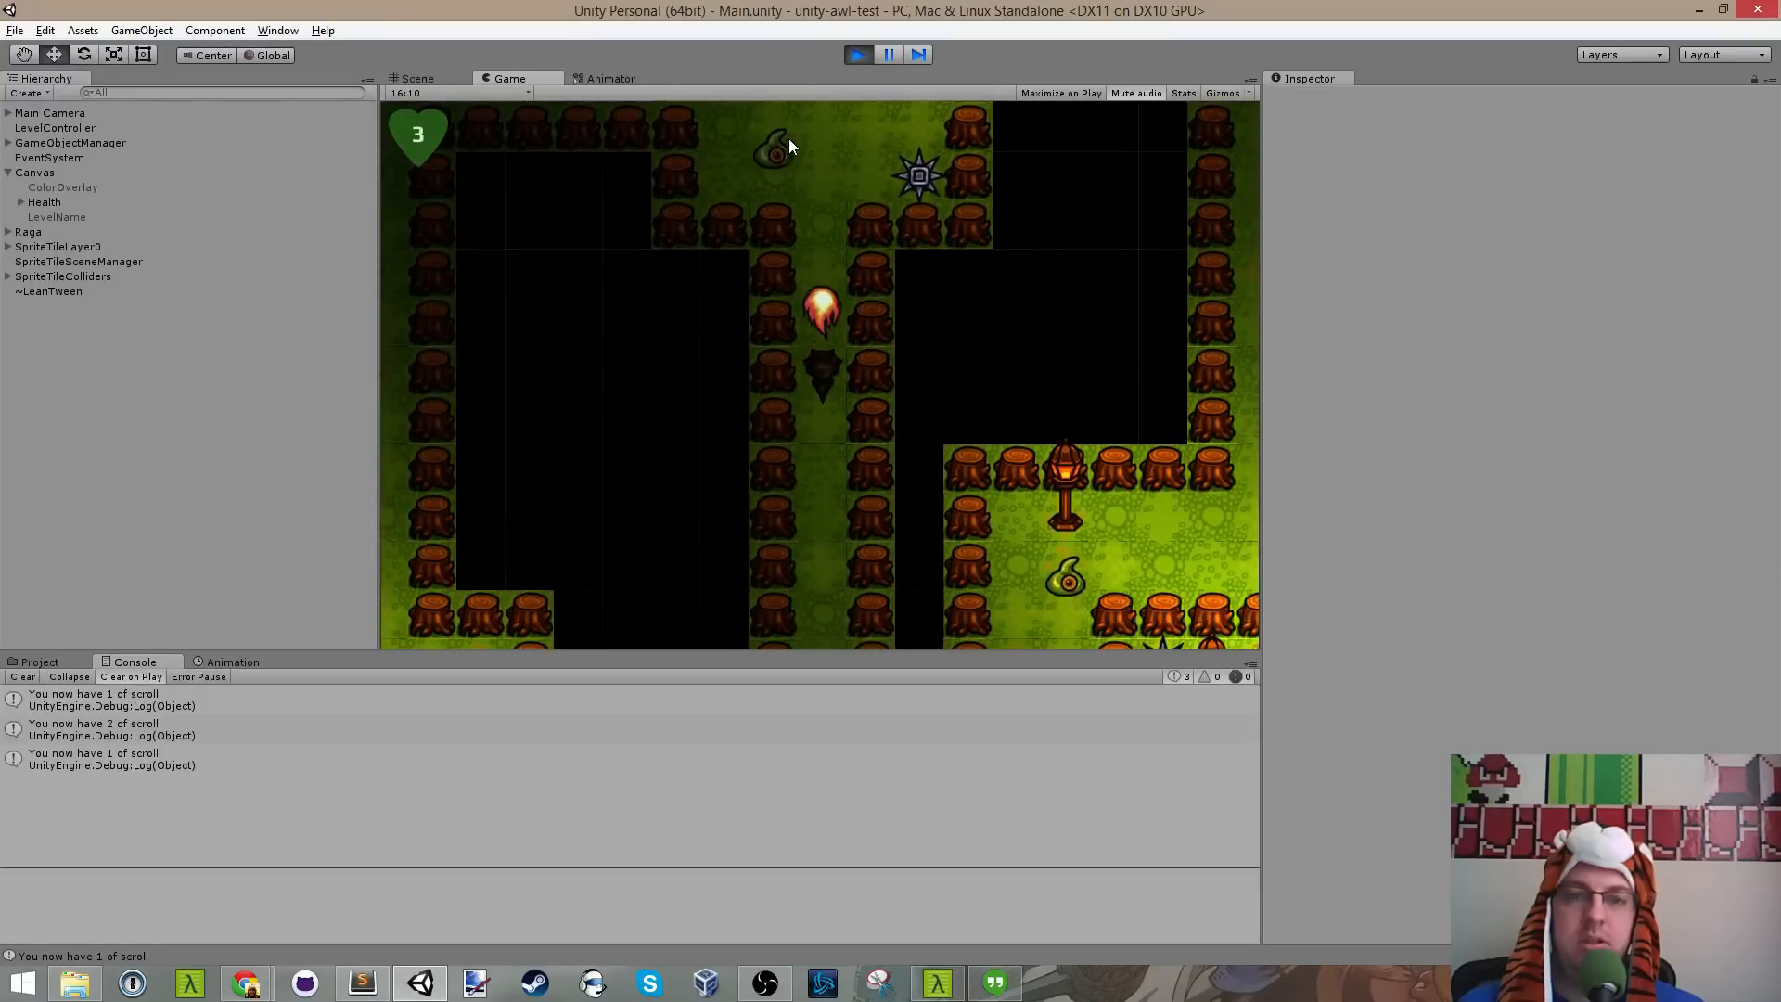
Step: Follow the corridor south and east into the large stump-walled area and reach its lower edge
{"action": "key", "text": "s"}
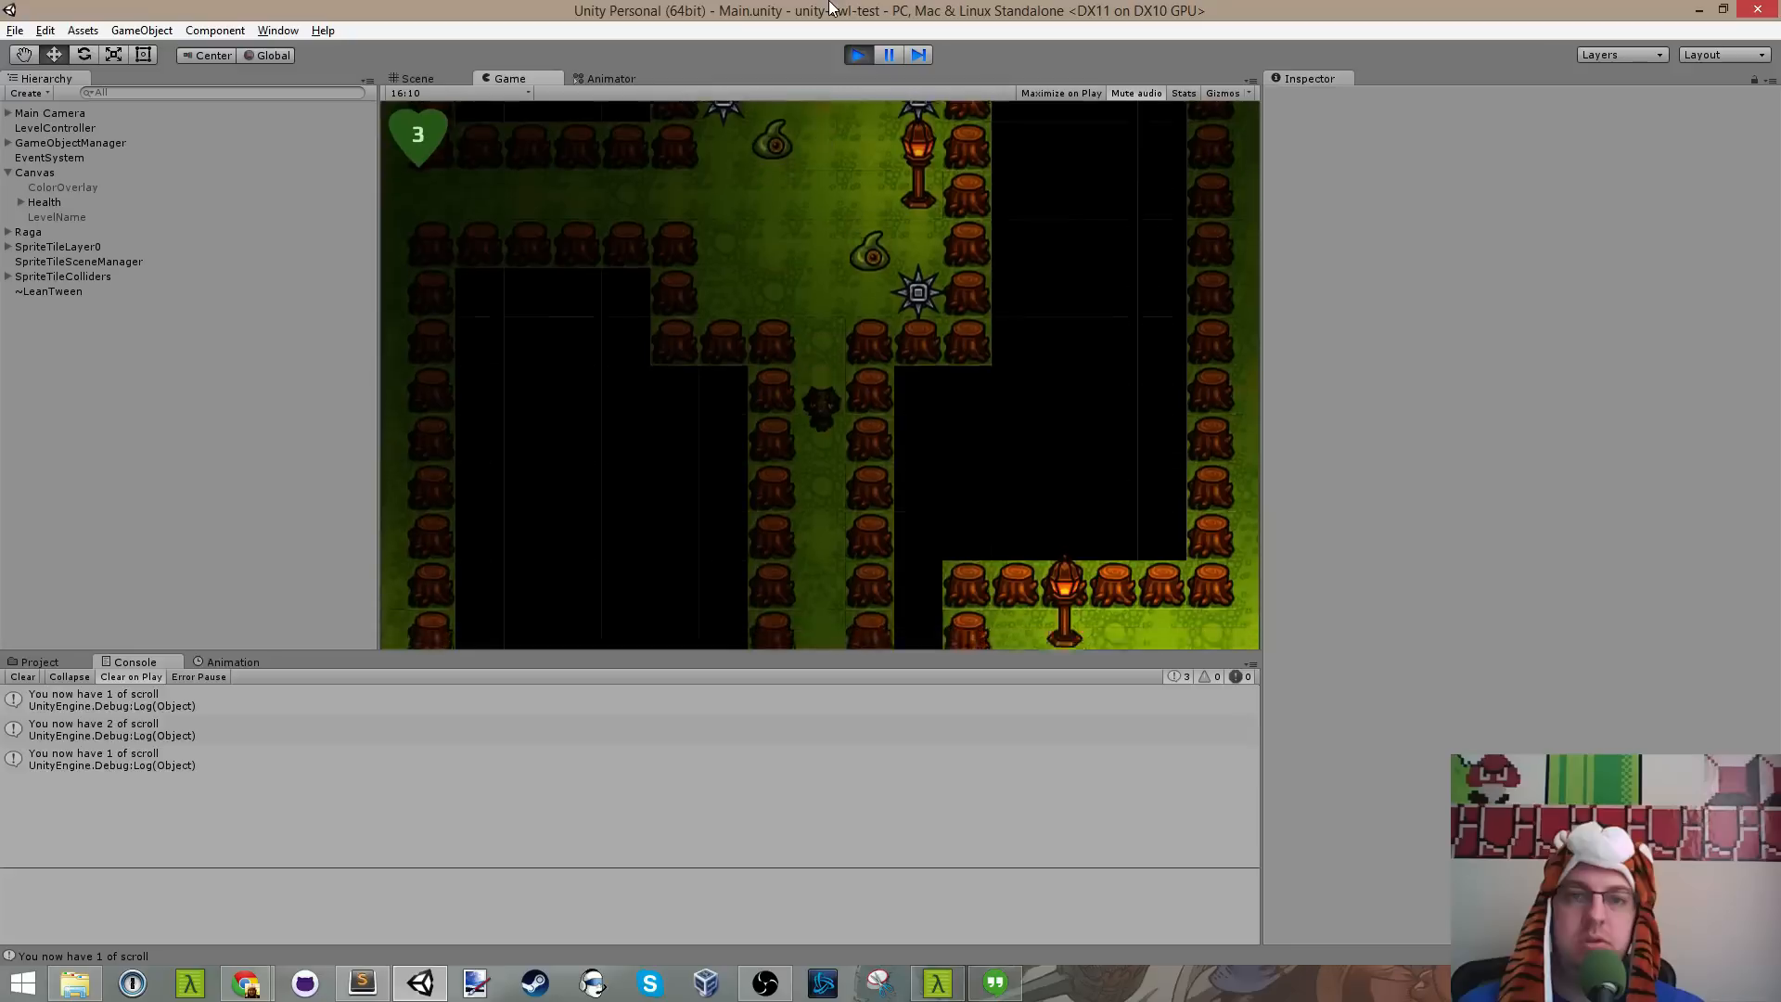
{"action": "key", "text": "d"}
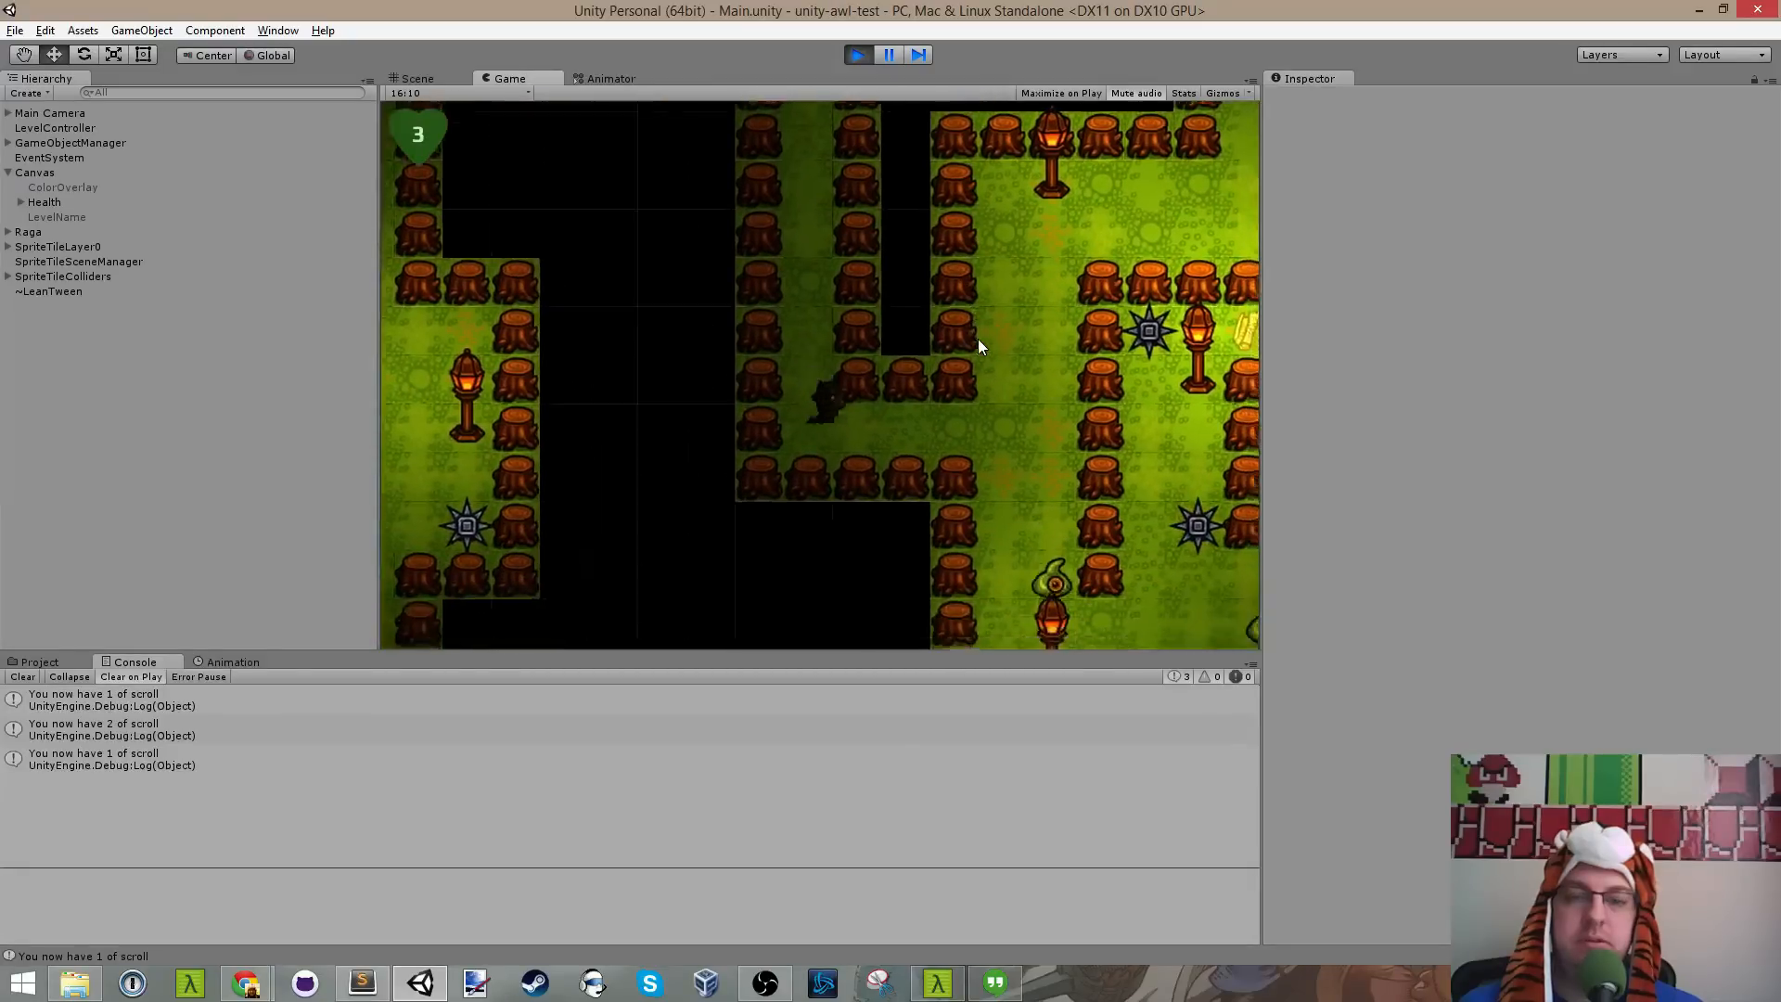
{"action": "key", "text": "d"}
{"action": "key", "text": "s"}
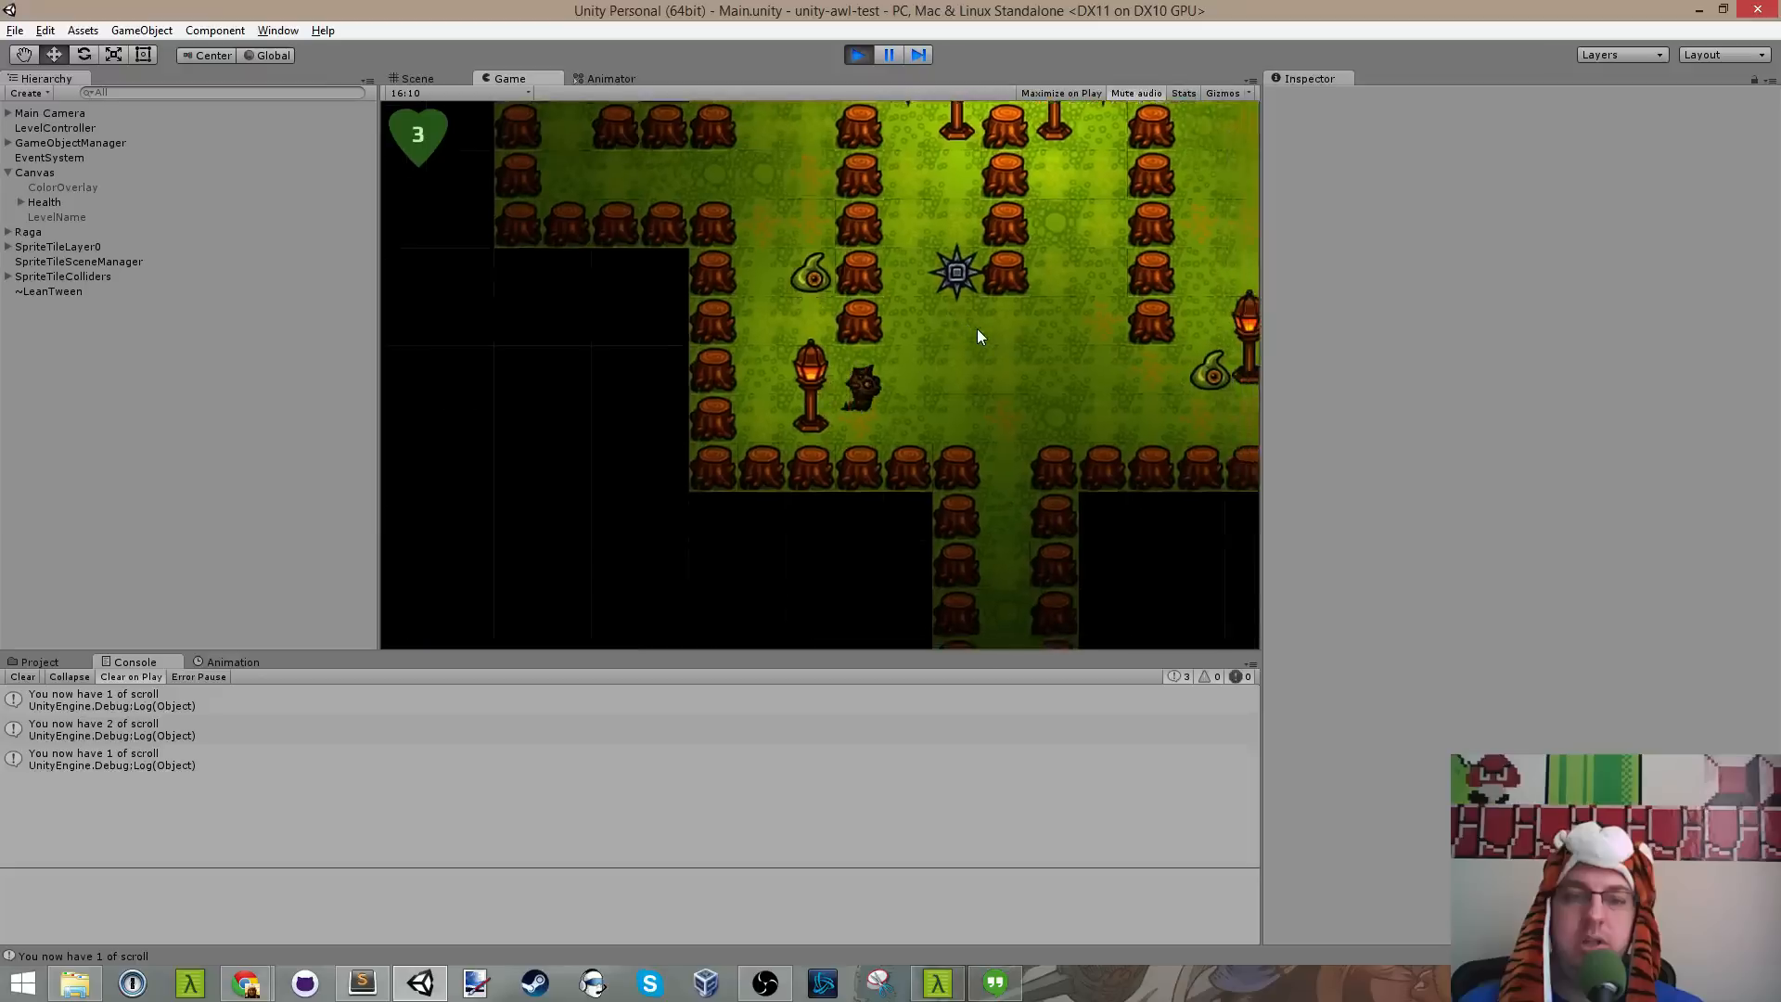
Step: Go up the central lane past the spike hazards and collect the scroll between the two lanterns
{"action": "key", "text": "d"}
{"action": "key", "text": "w"}
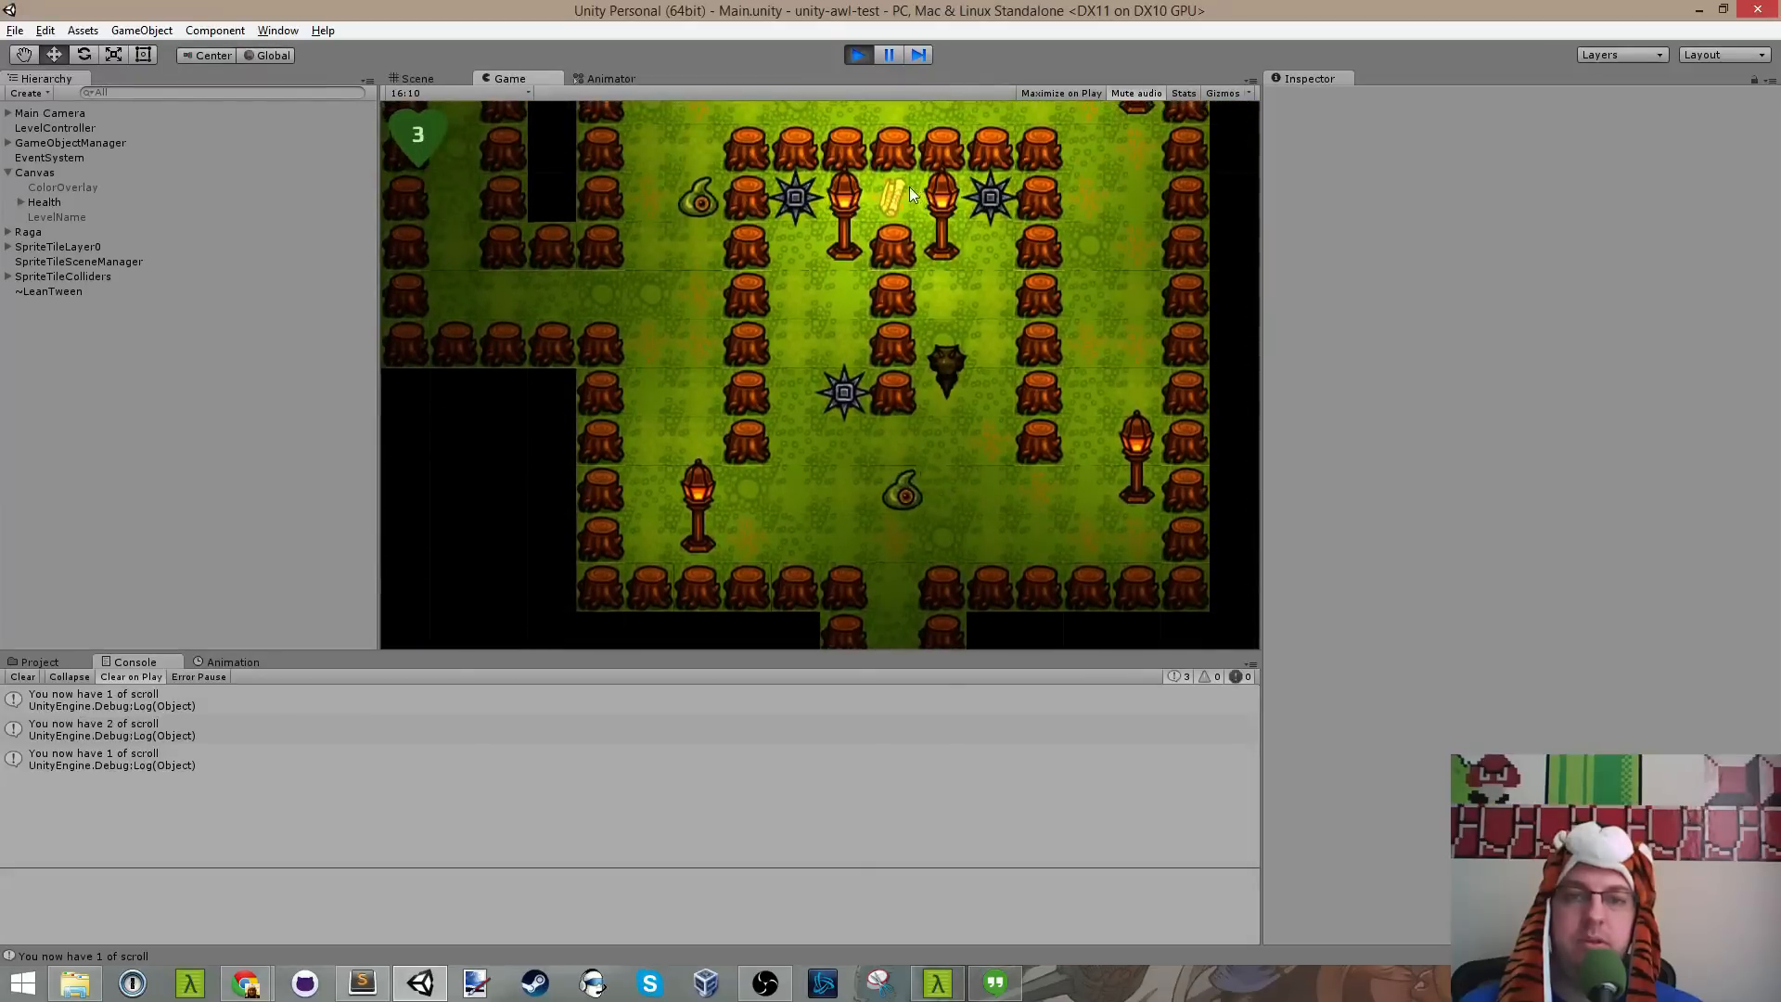
{"action": "key", "text": "w"}
{"action": "key", "text": "d"}
{"action": "key", "text": "w"}
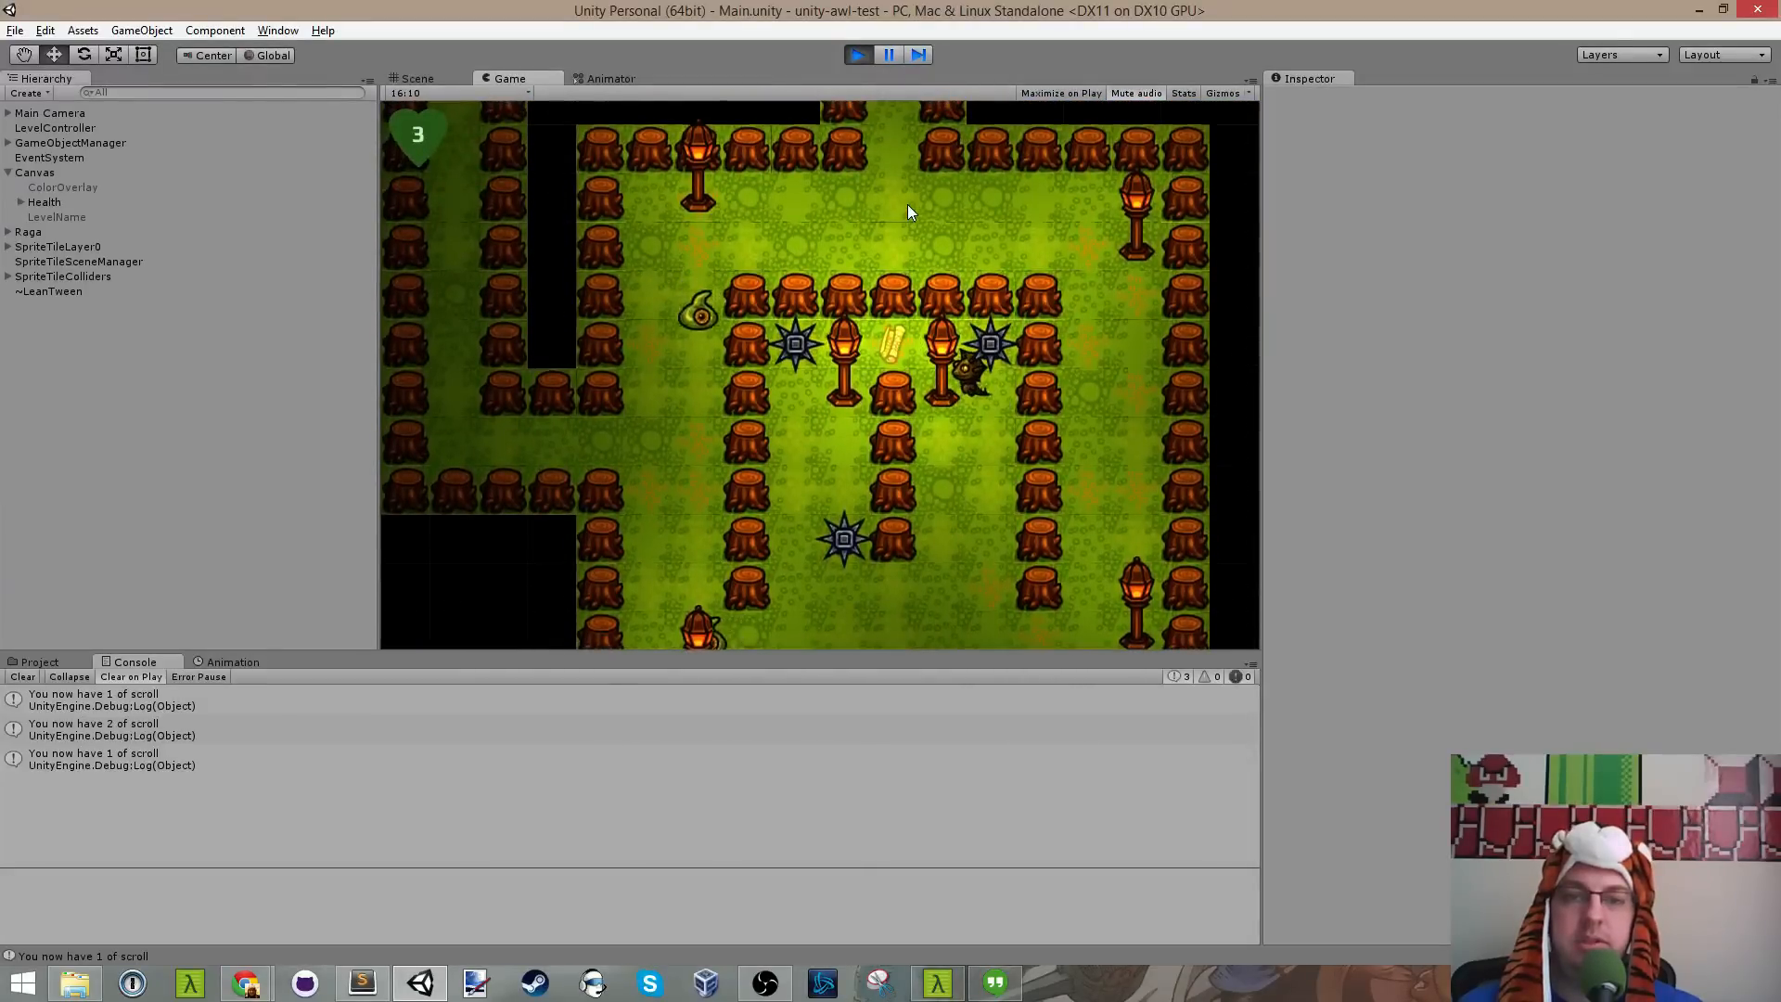
{"action": "key", "text": "a"}
{"action": "key", "text": "d"}
{"action": "key", "text": "s"}
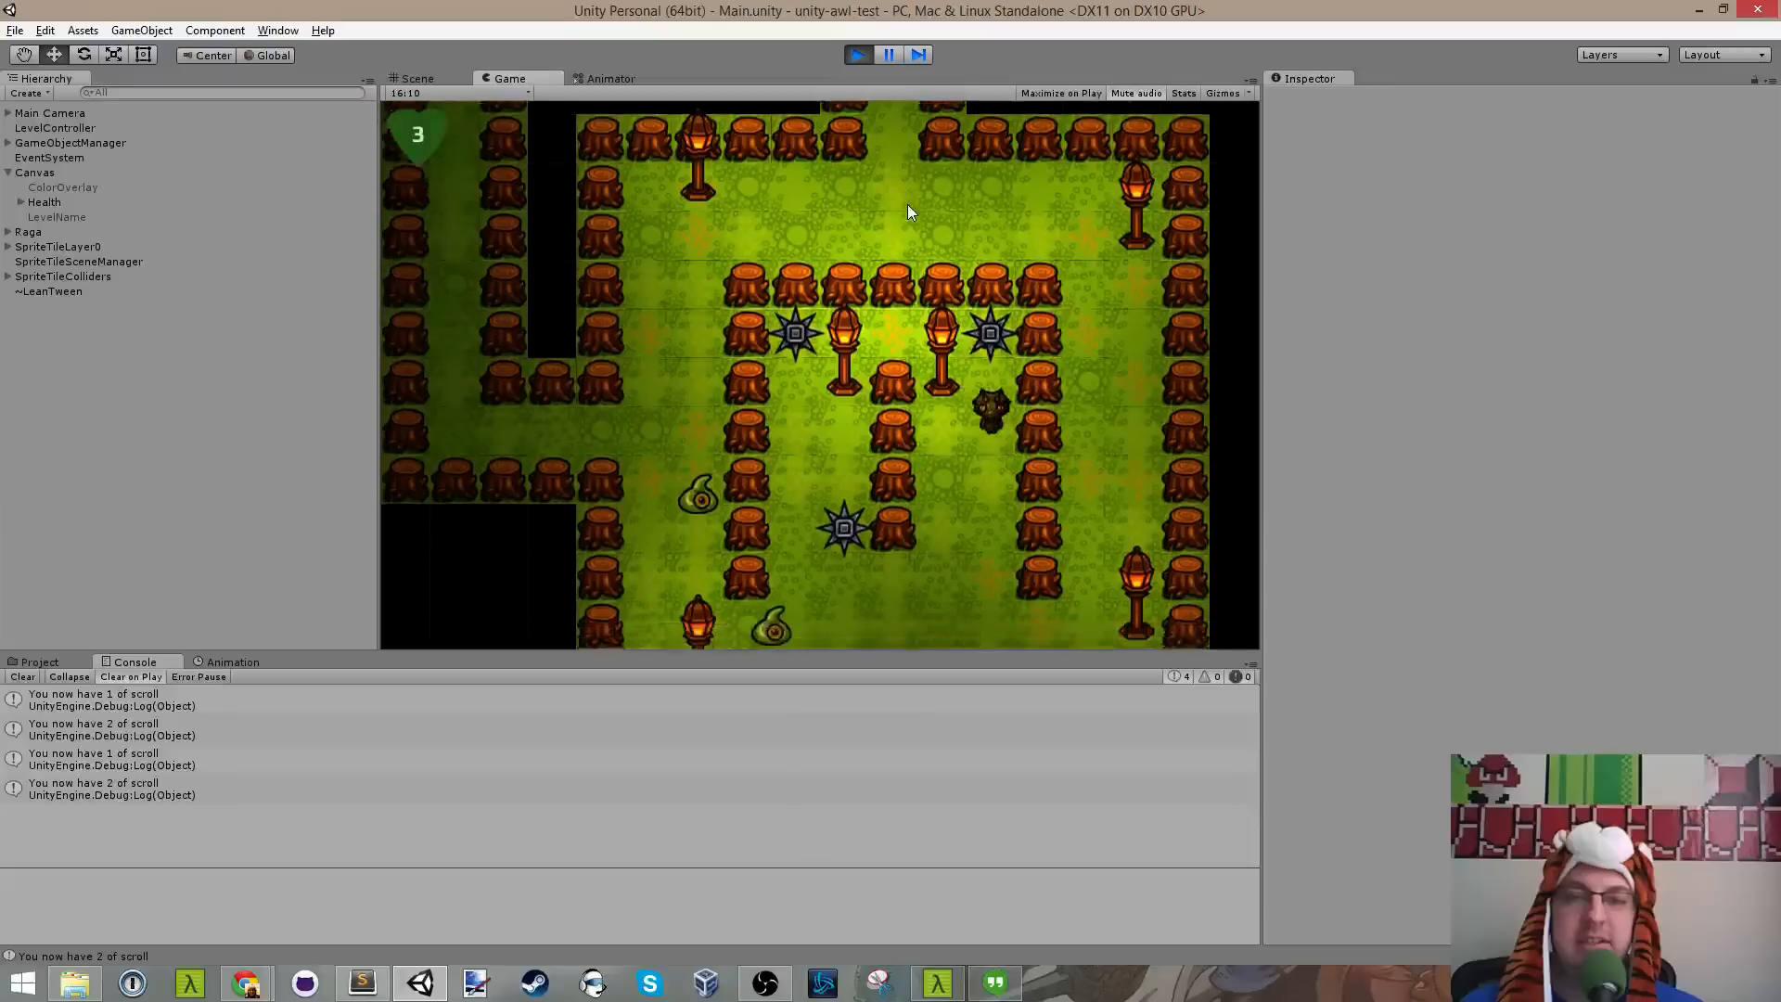
Step: Head back down the central lane and dodge the enemy near the southern exit
{"action": "key", "text": "s"}
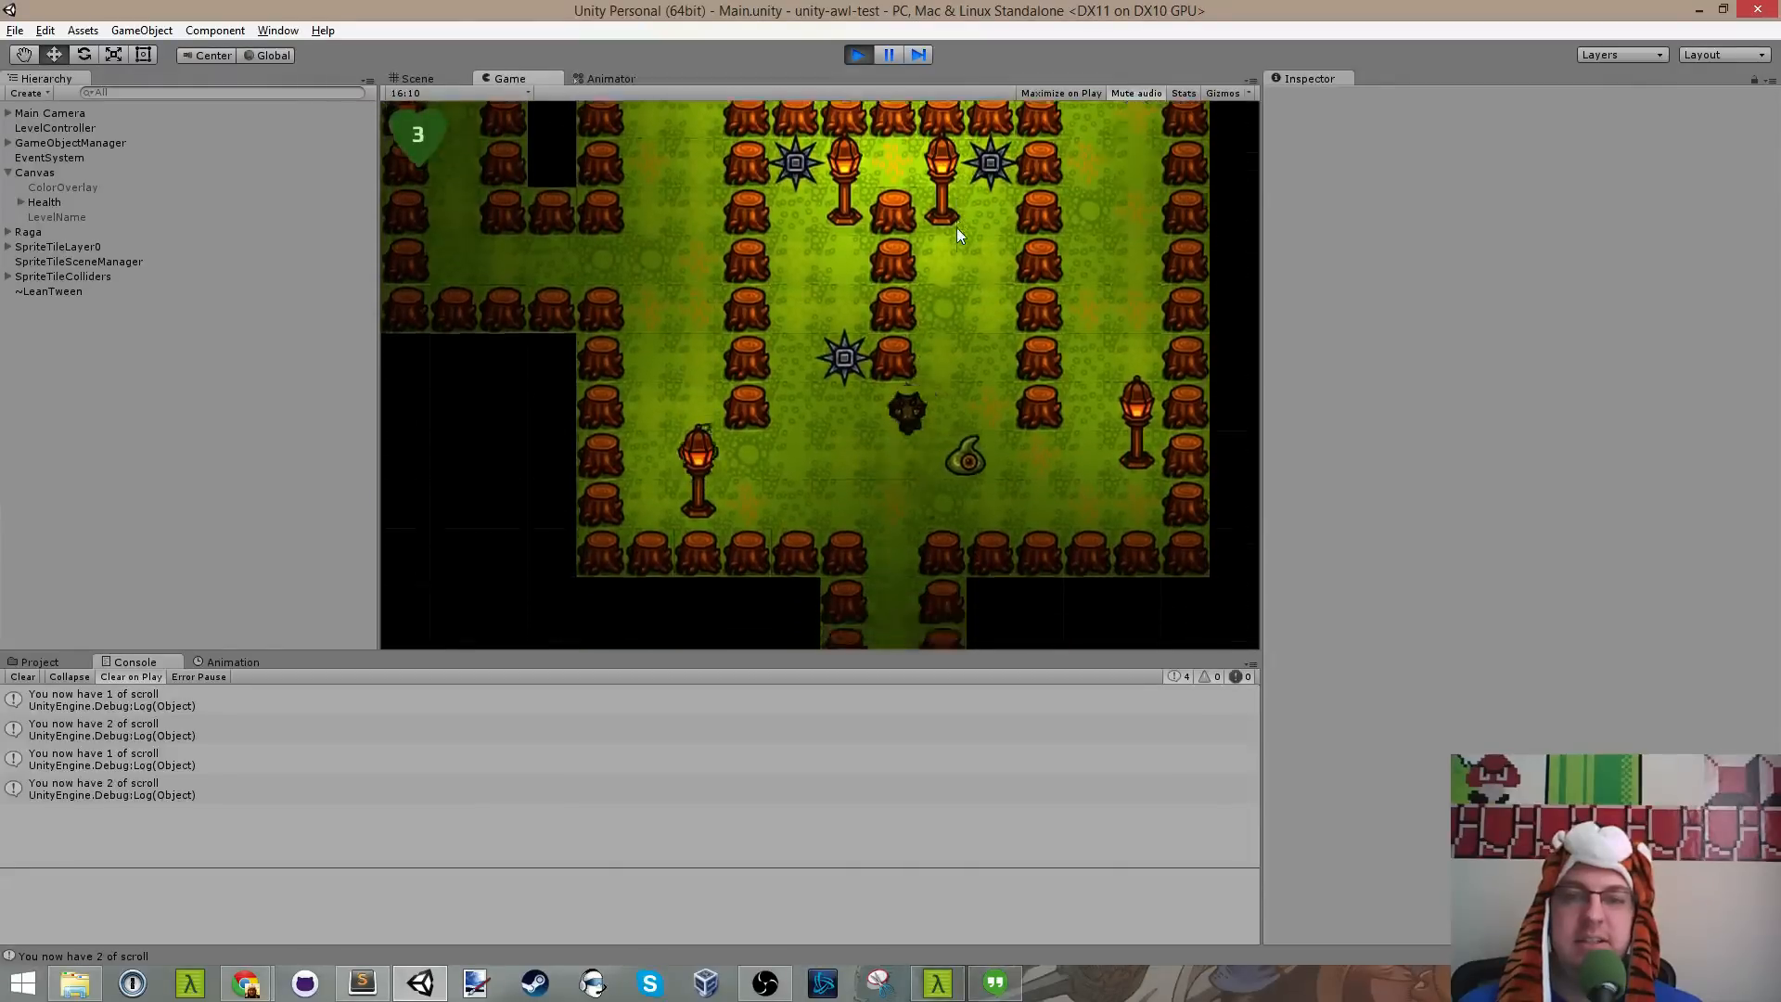
{"action": "key", "text": "d"}
{"action": "key", "text": "w"}
{"action": "key", "text": "s"}
{"action": "key", "text": "a"}
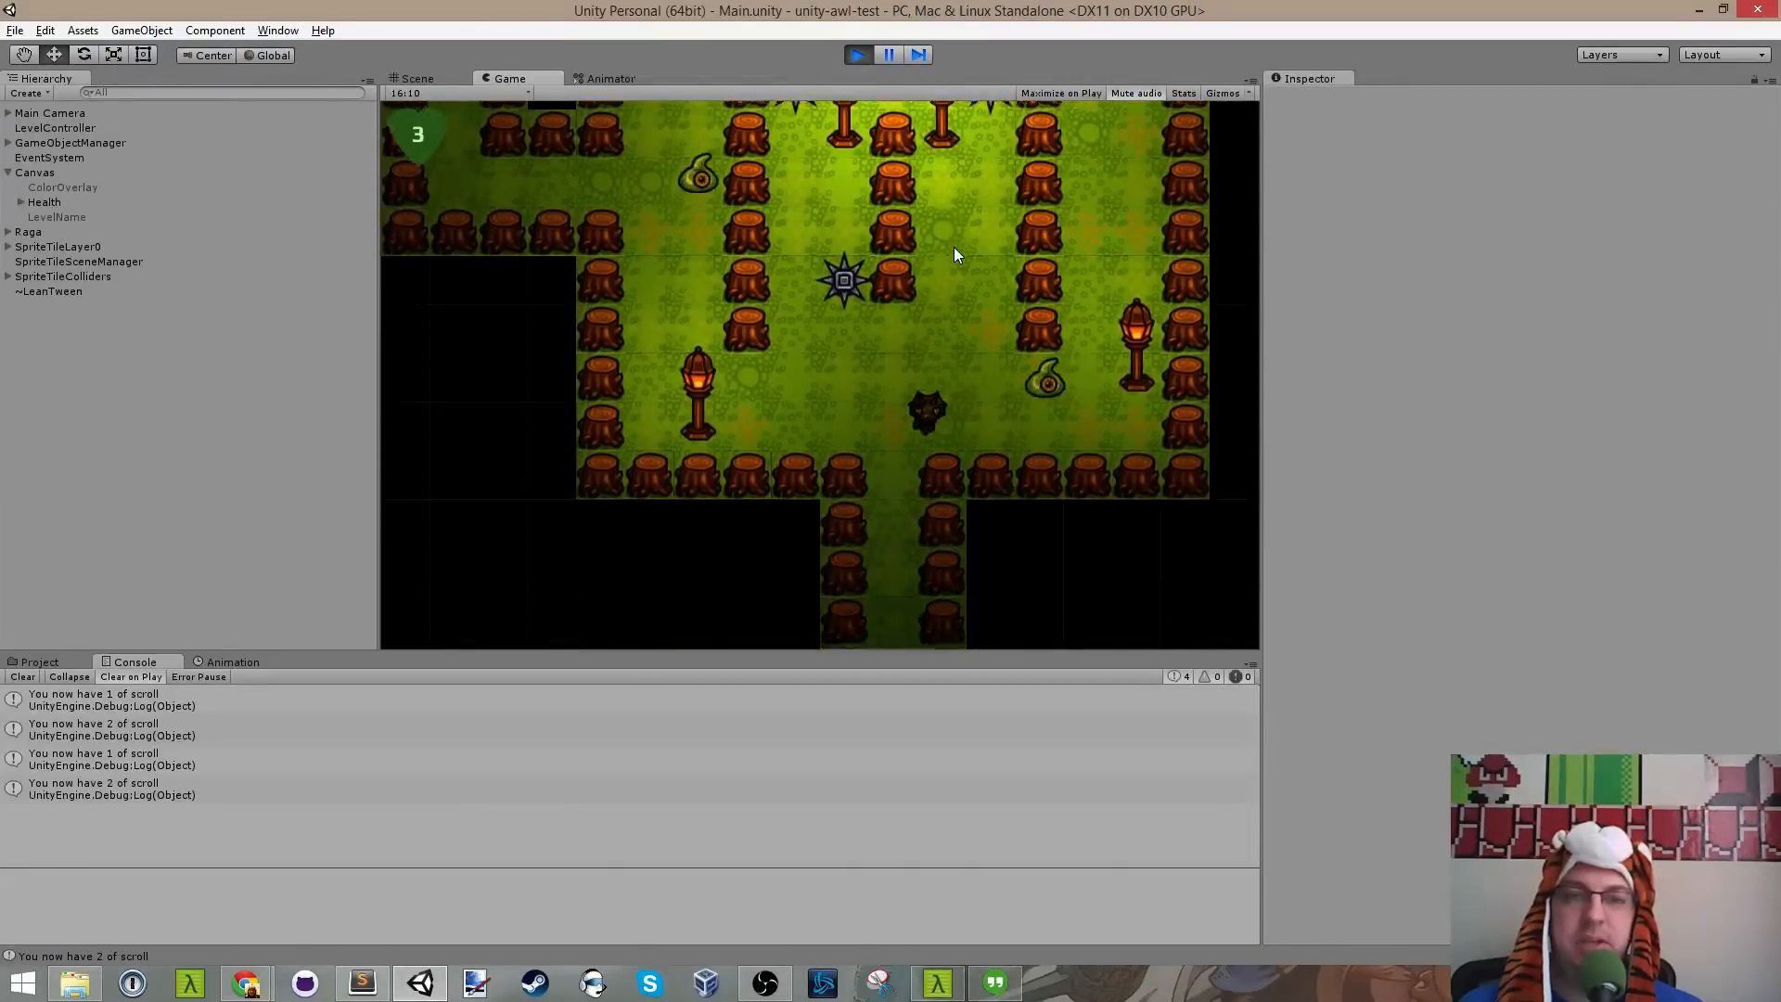
Step: Leave through the southern exit, follow the corridor west and cast two fireballs toward the next room
{"action": "key", "text": "s"}
{"action": "key", "text": "s"}
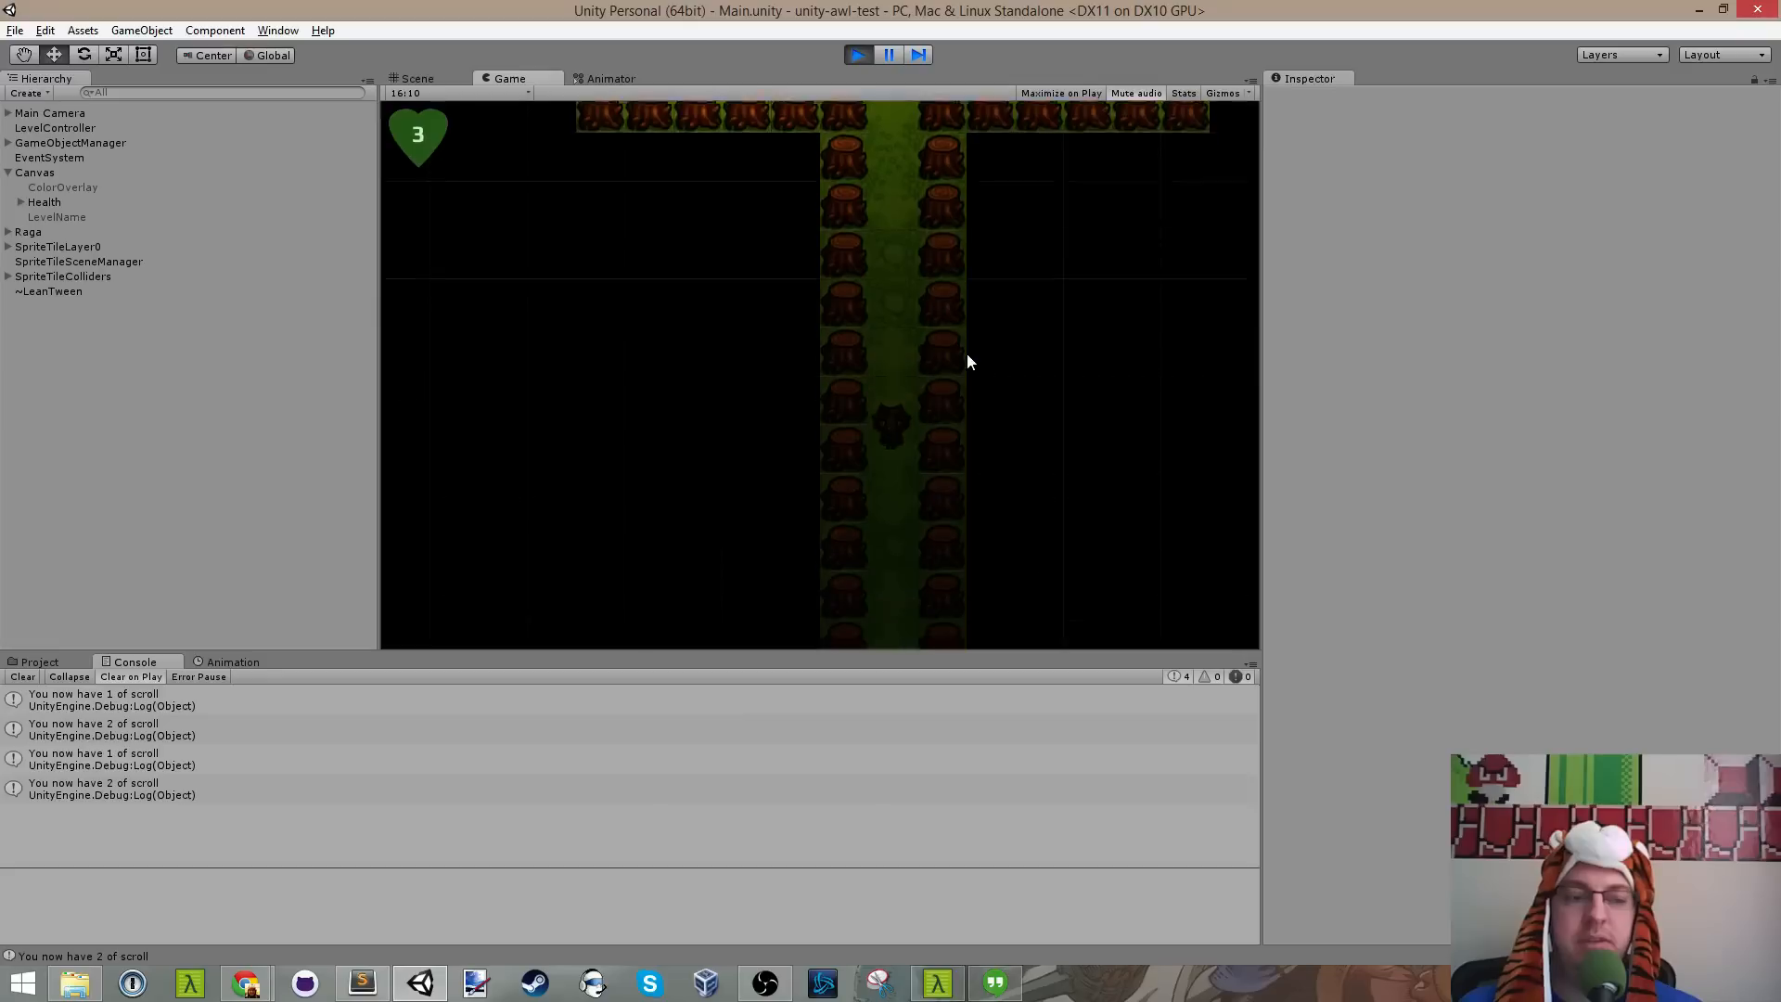
{"action": "key", "text": "a"}
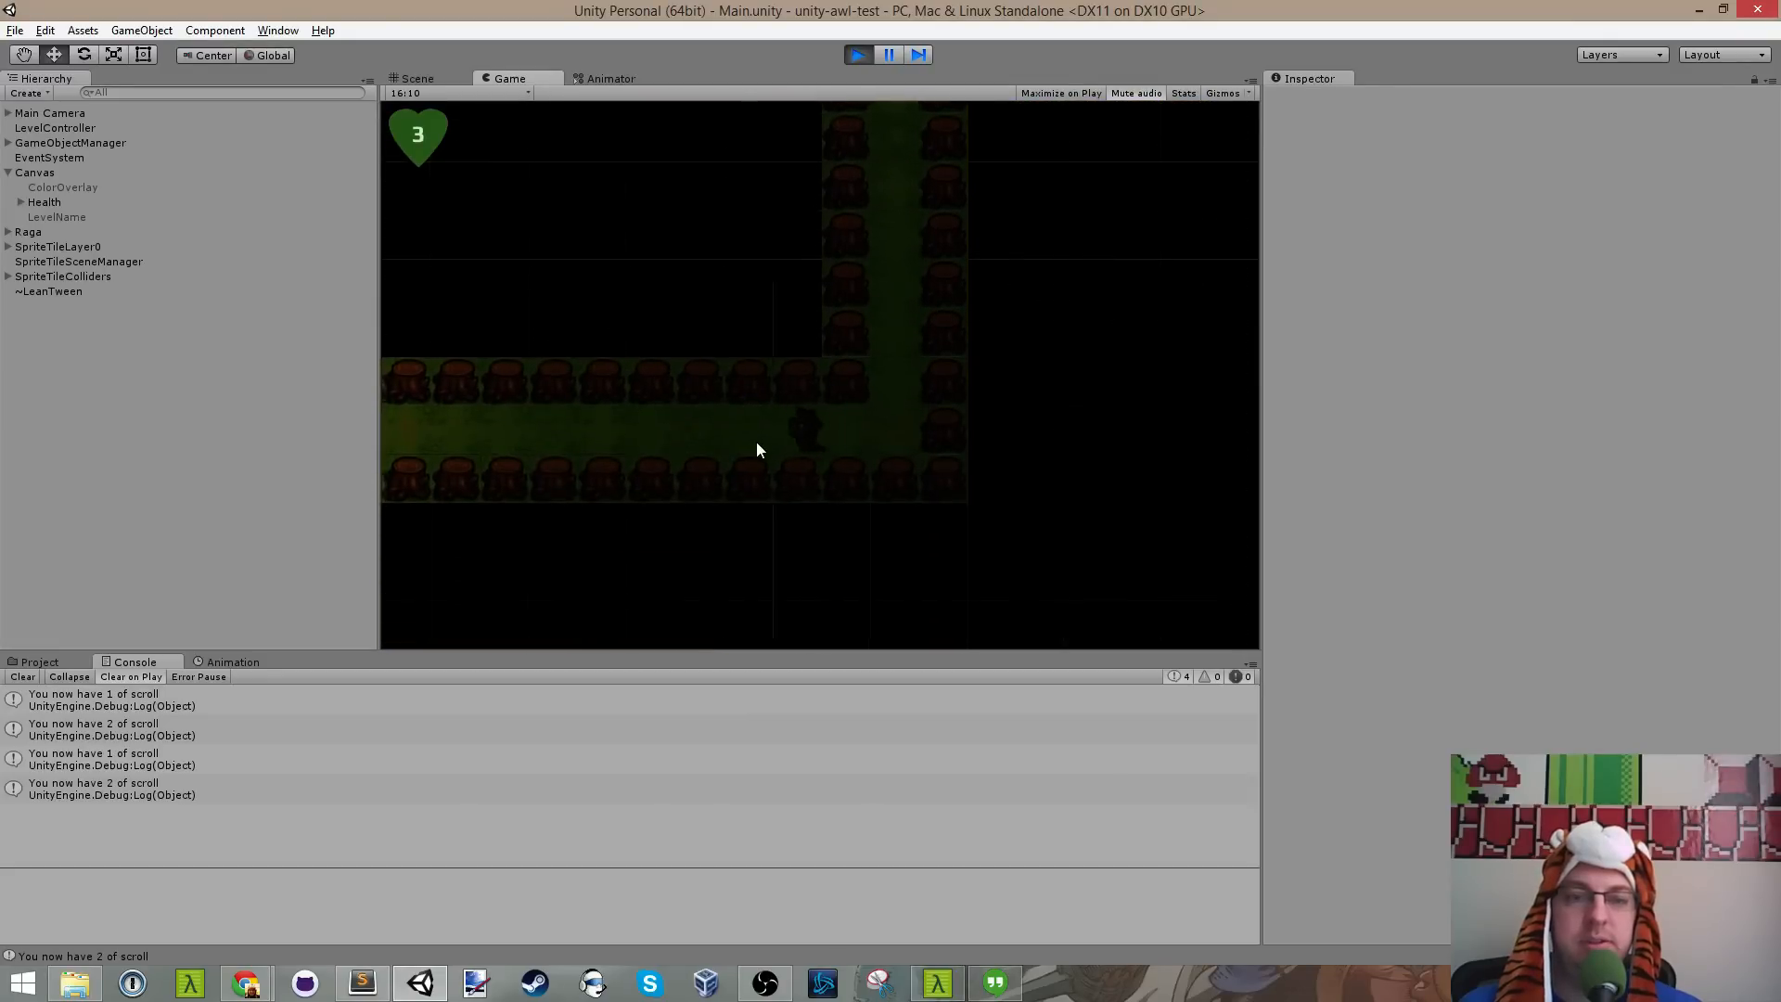
{"action": "left_click", "coordinate": [688, 431]}
{"action": "left_click", "coordinate": [688, 431]}
{"action": "key", "text": "a"}
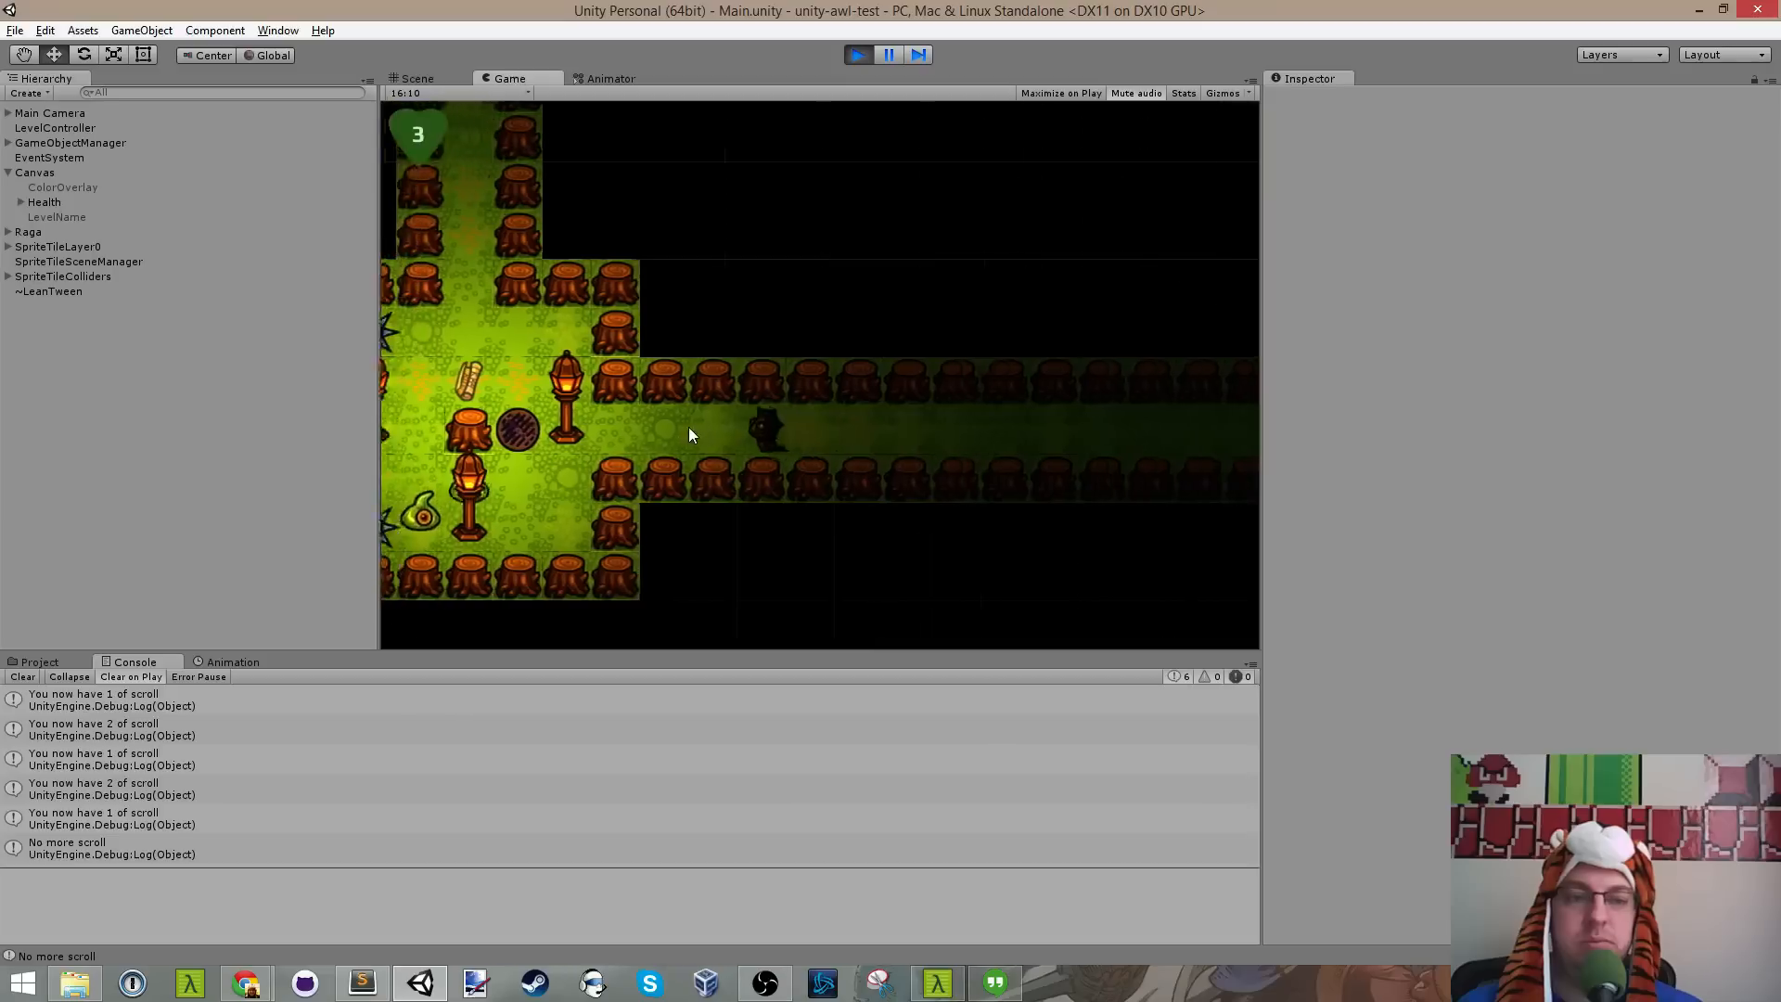
Step: Retreat from the lantern room along the corridor, heading east and then north into the large stump-walled area
{"action": "key", "text": "d"}
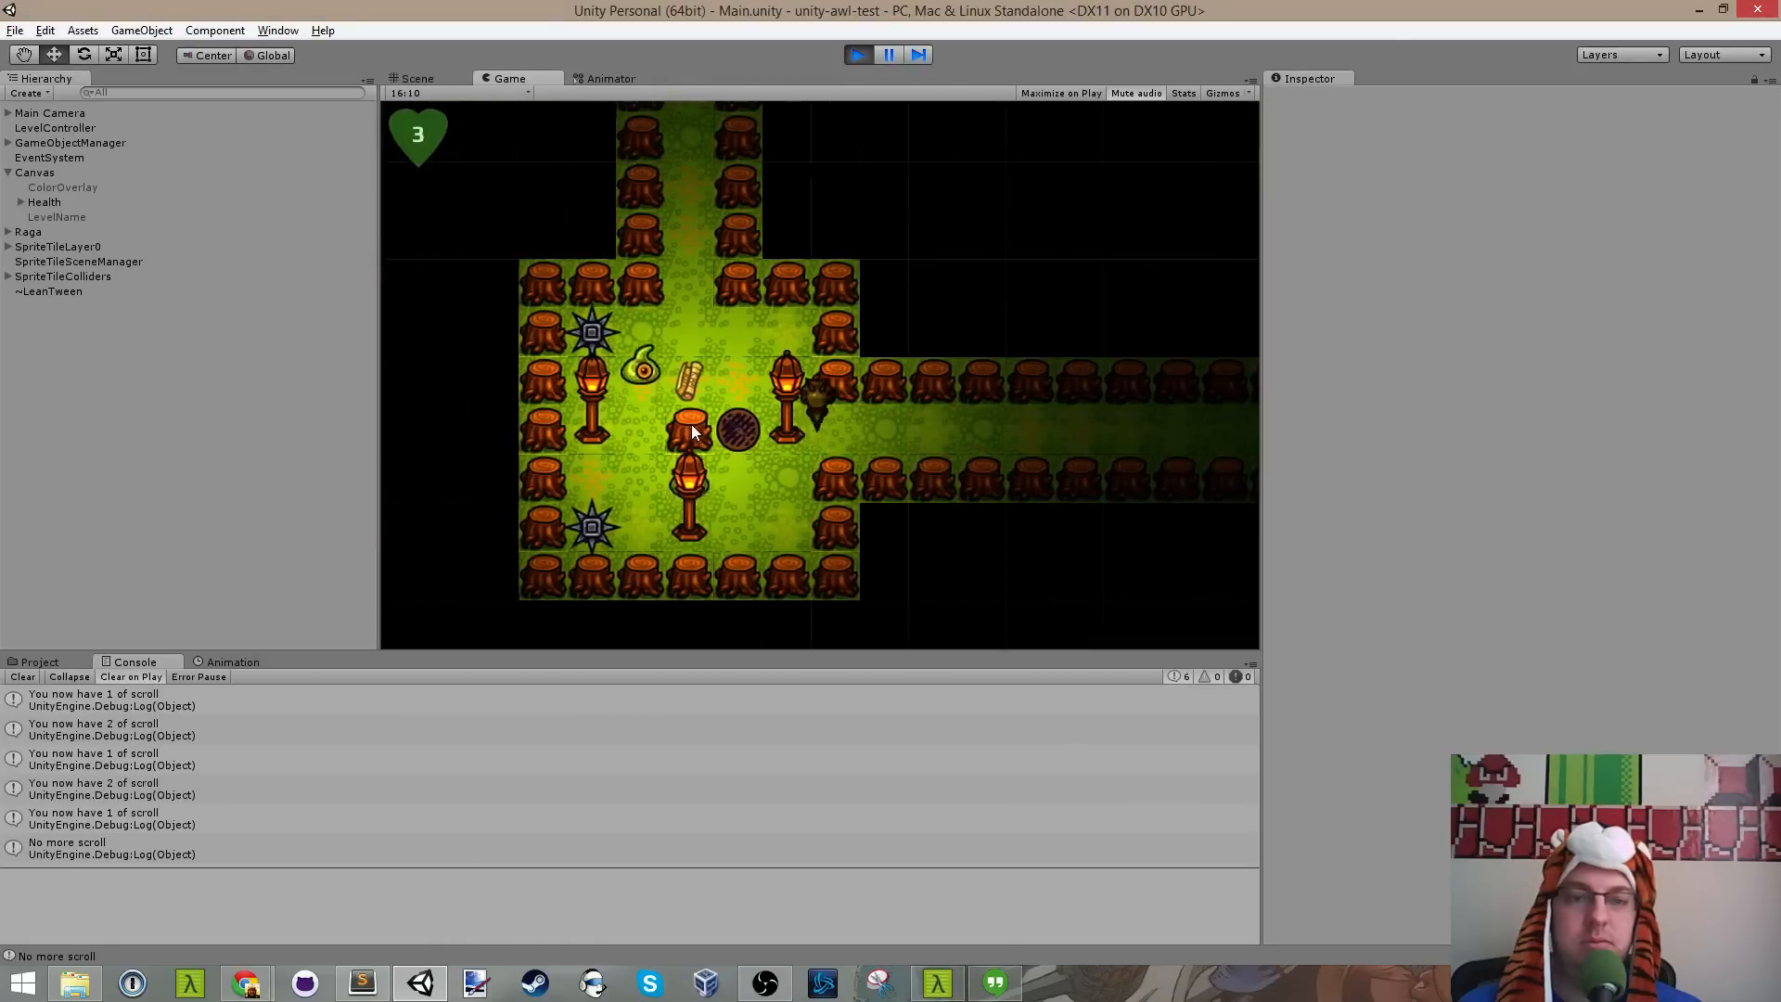
{"action": "key", "text": "a"}
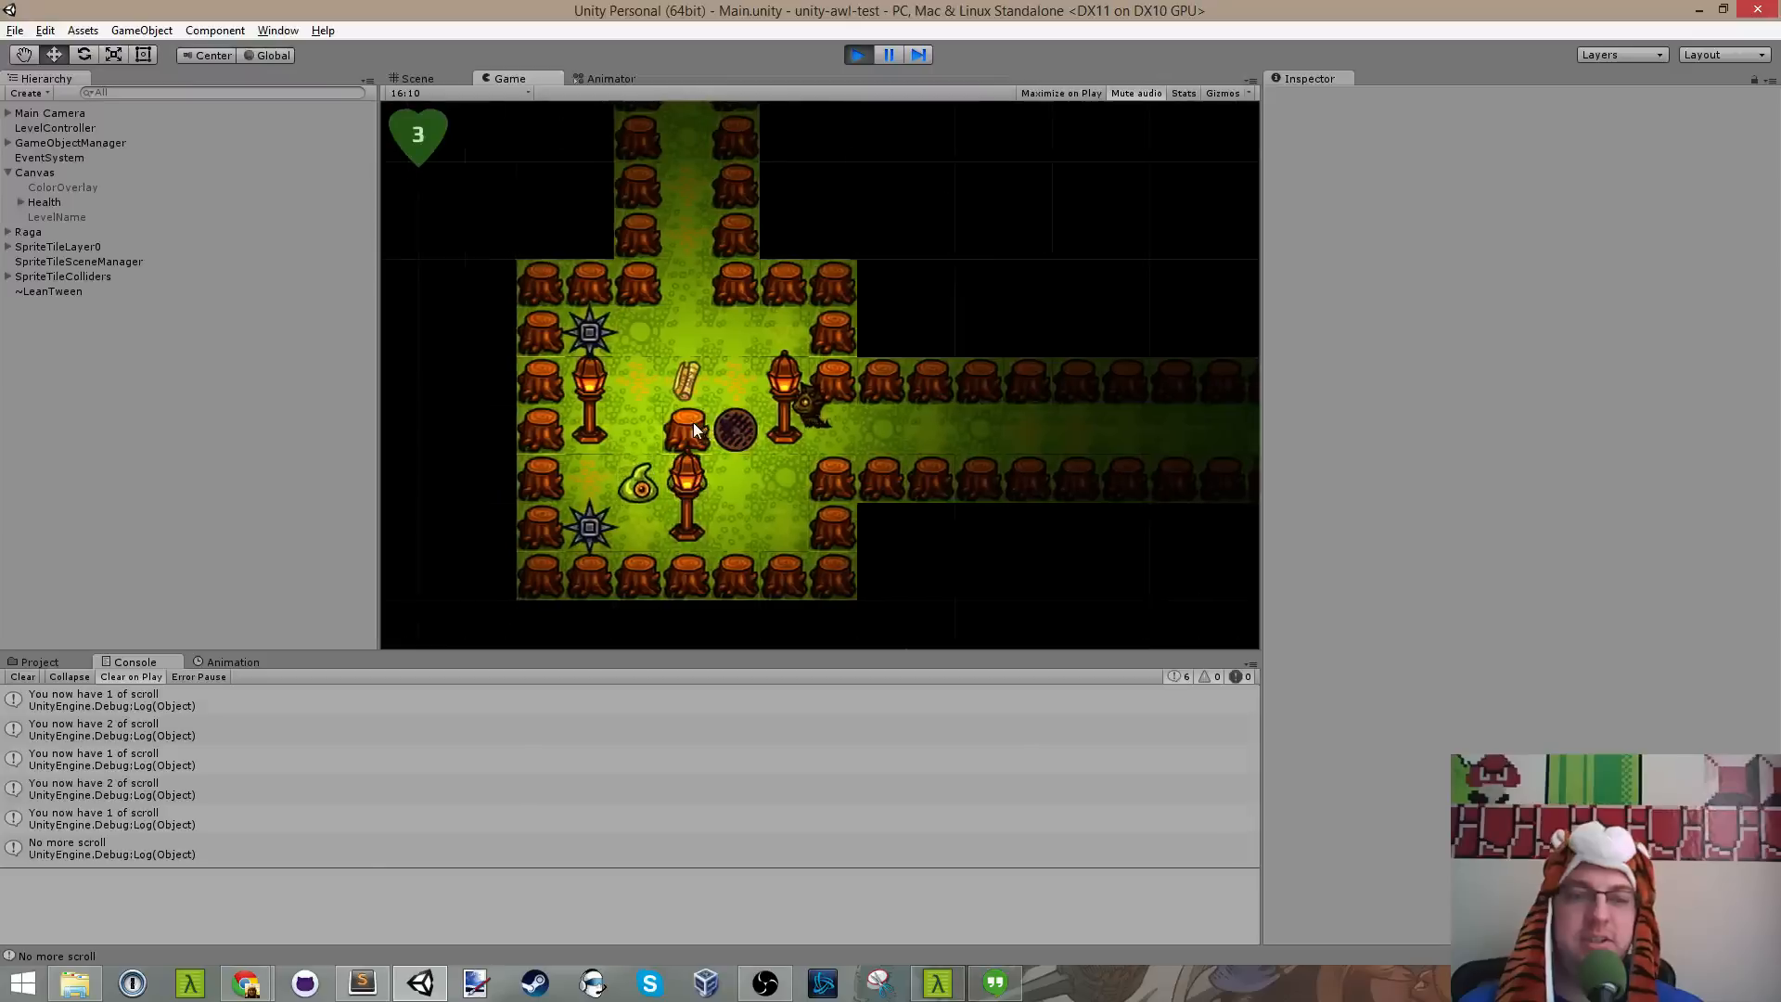
{"action": "key", "text": "d"}
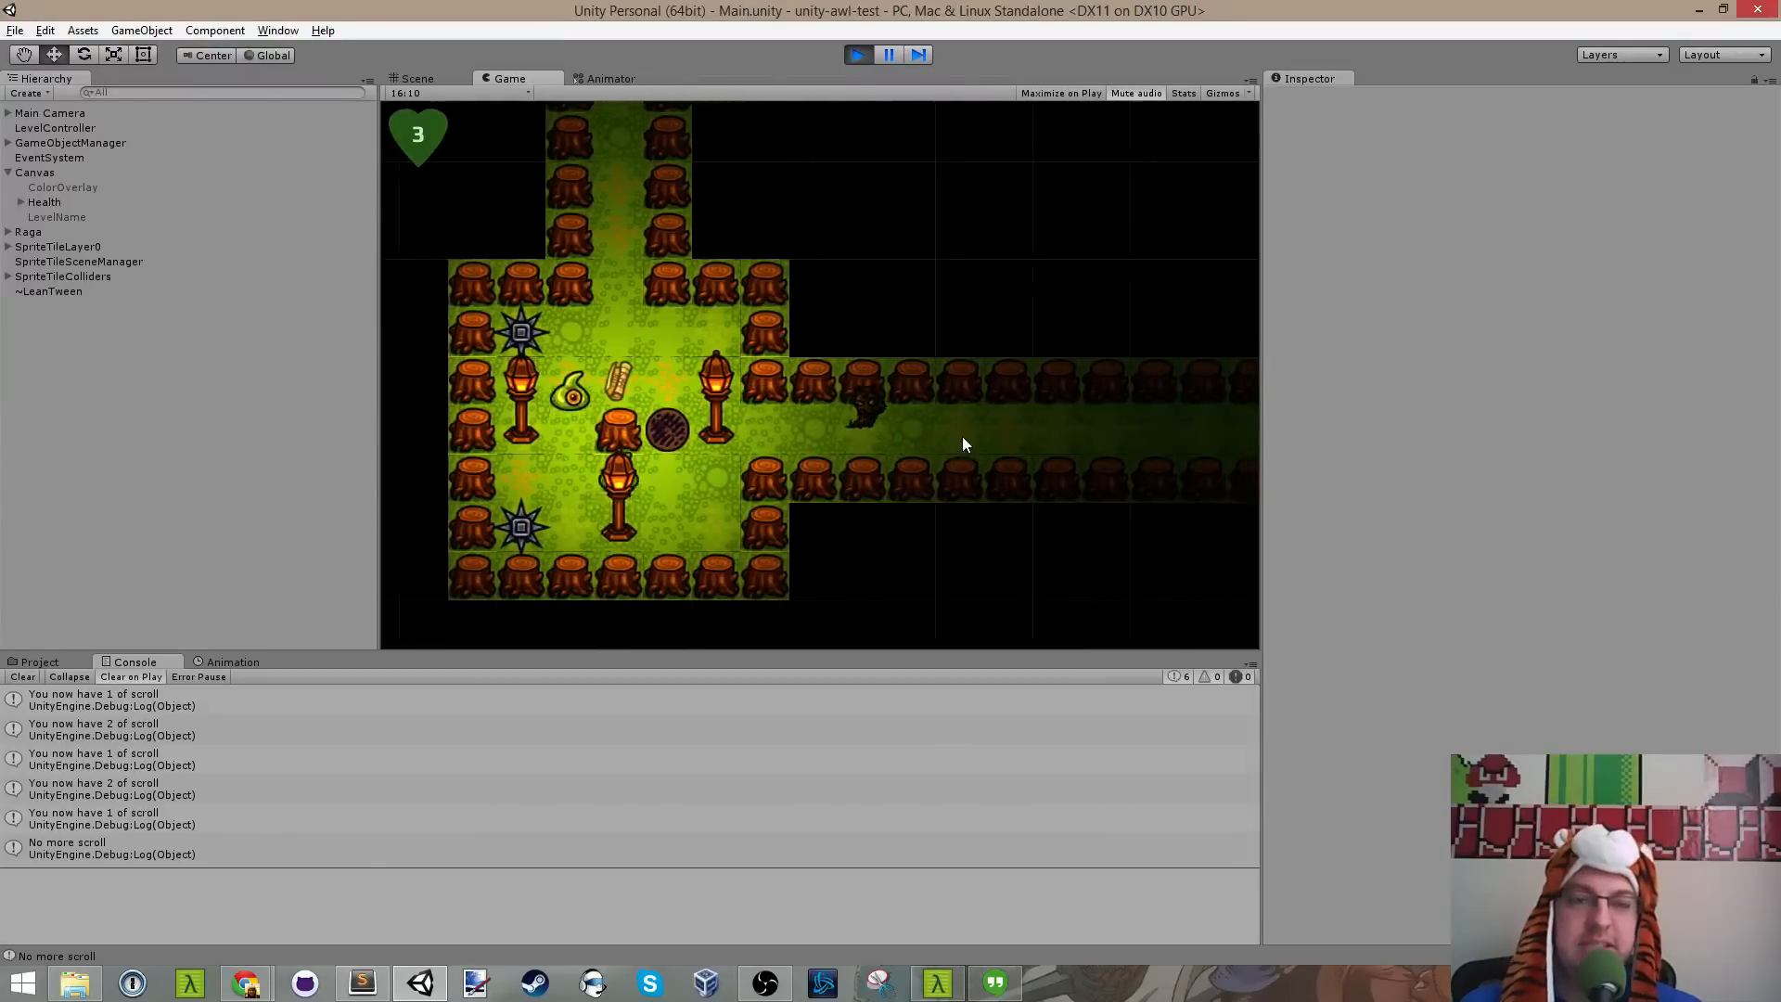
{"action": "key", "text": "d"}
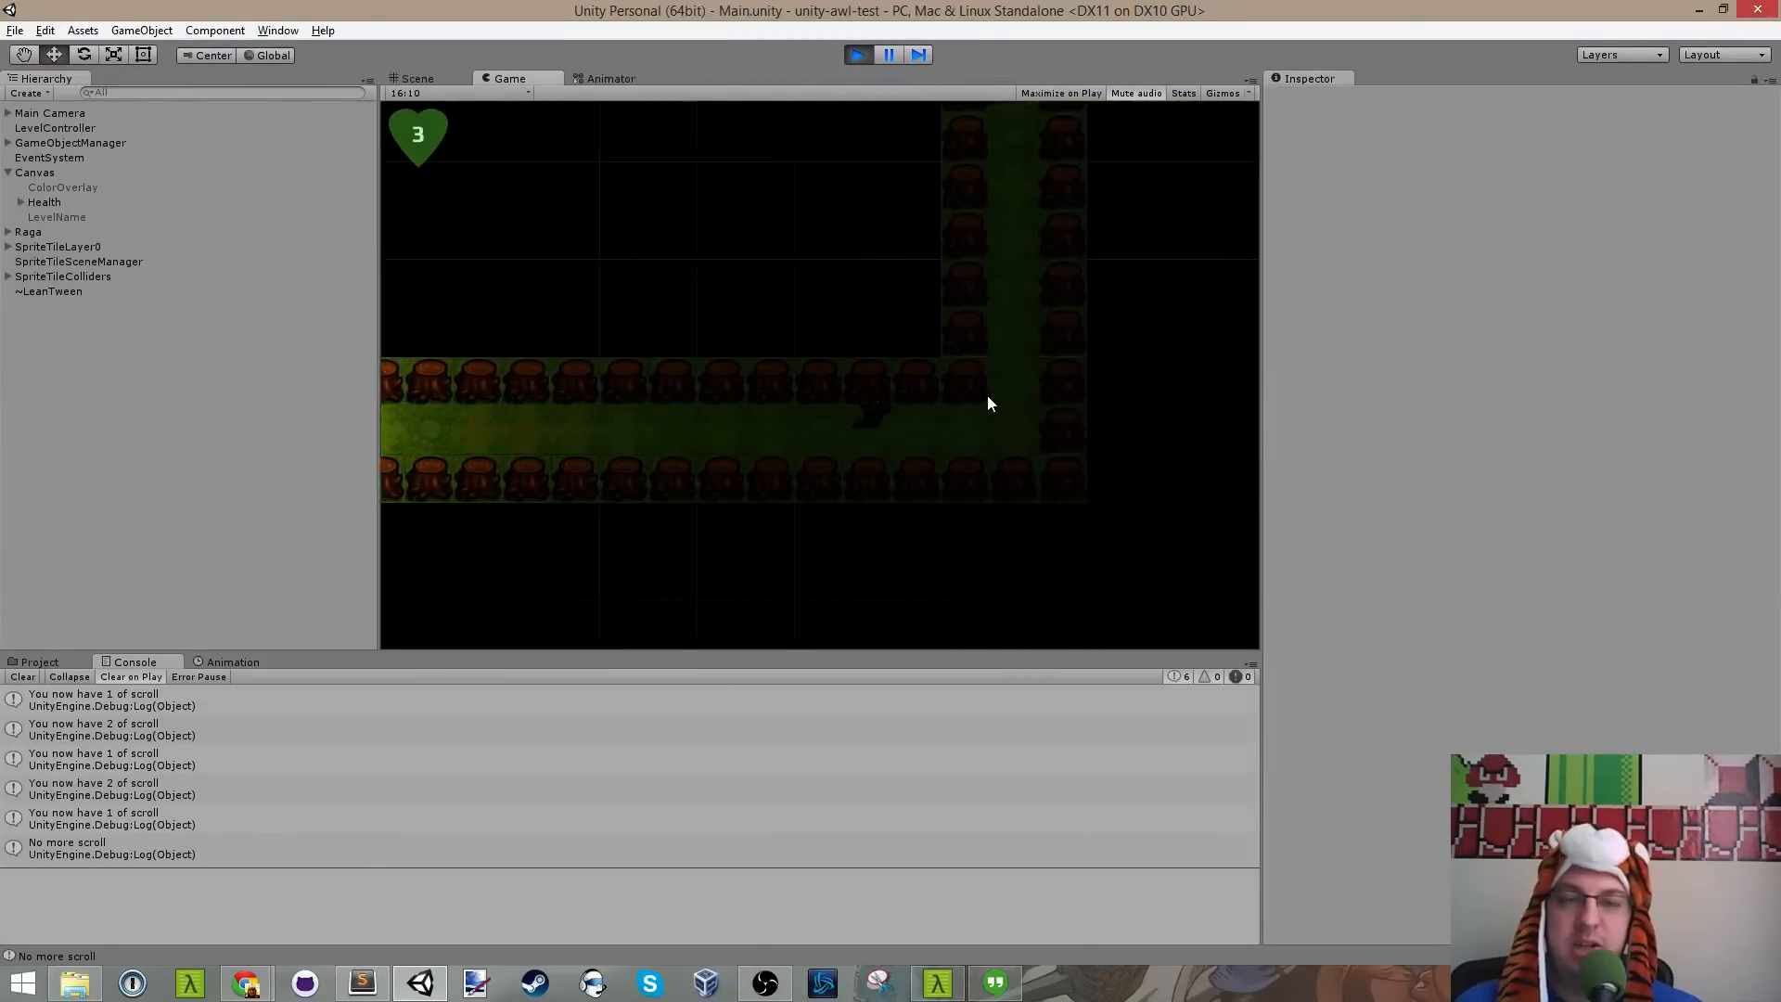
{"action": "key", "text": "w"}
{"action": "key", "text": "w"}
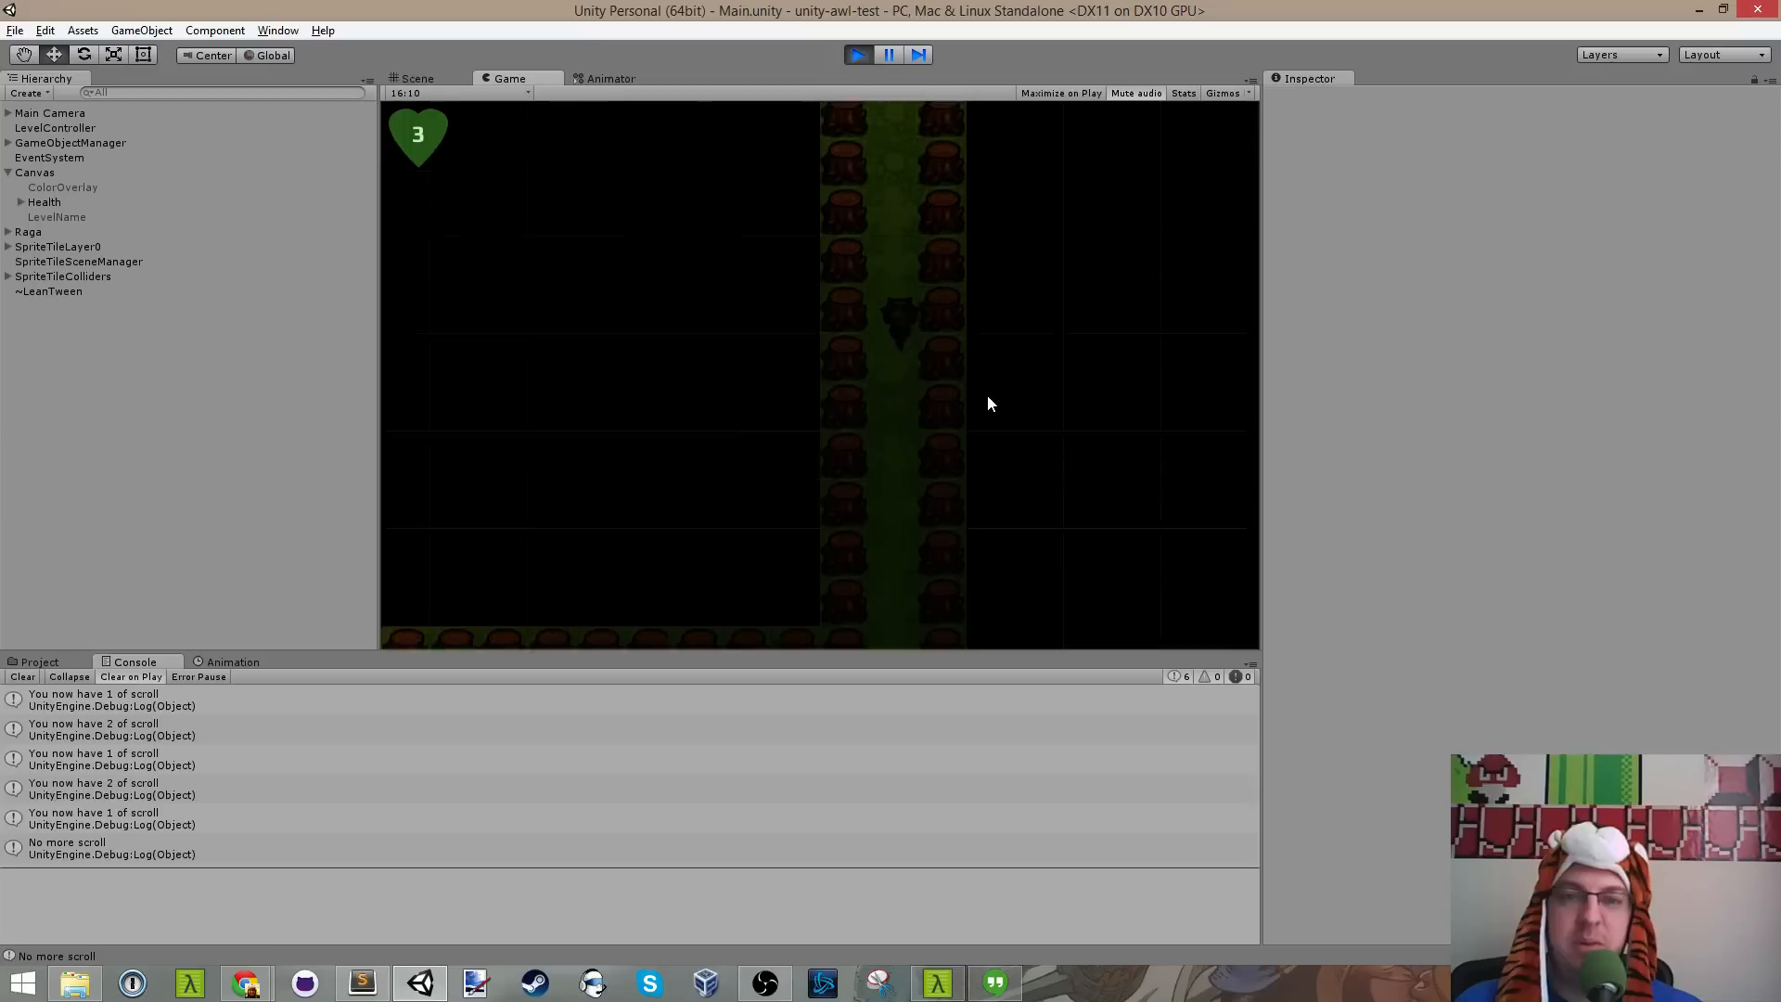
{"action": "key", "text": "w"}
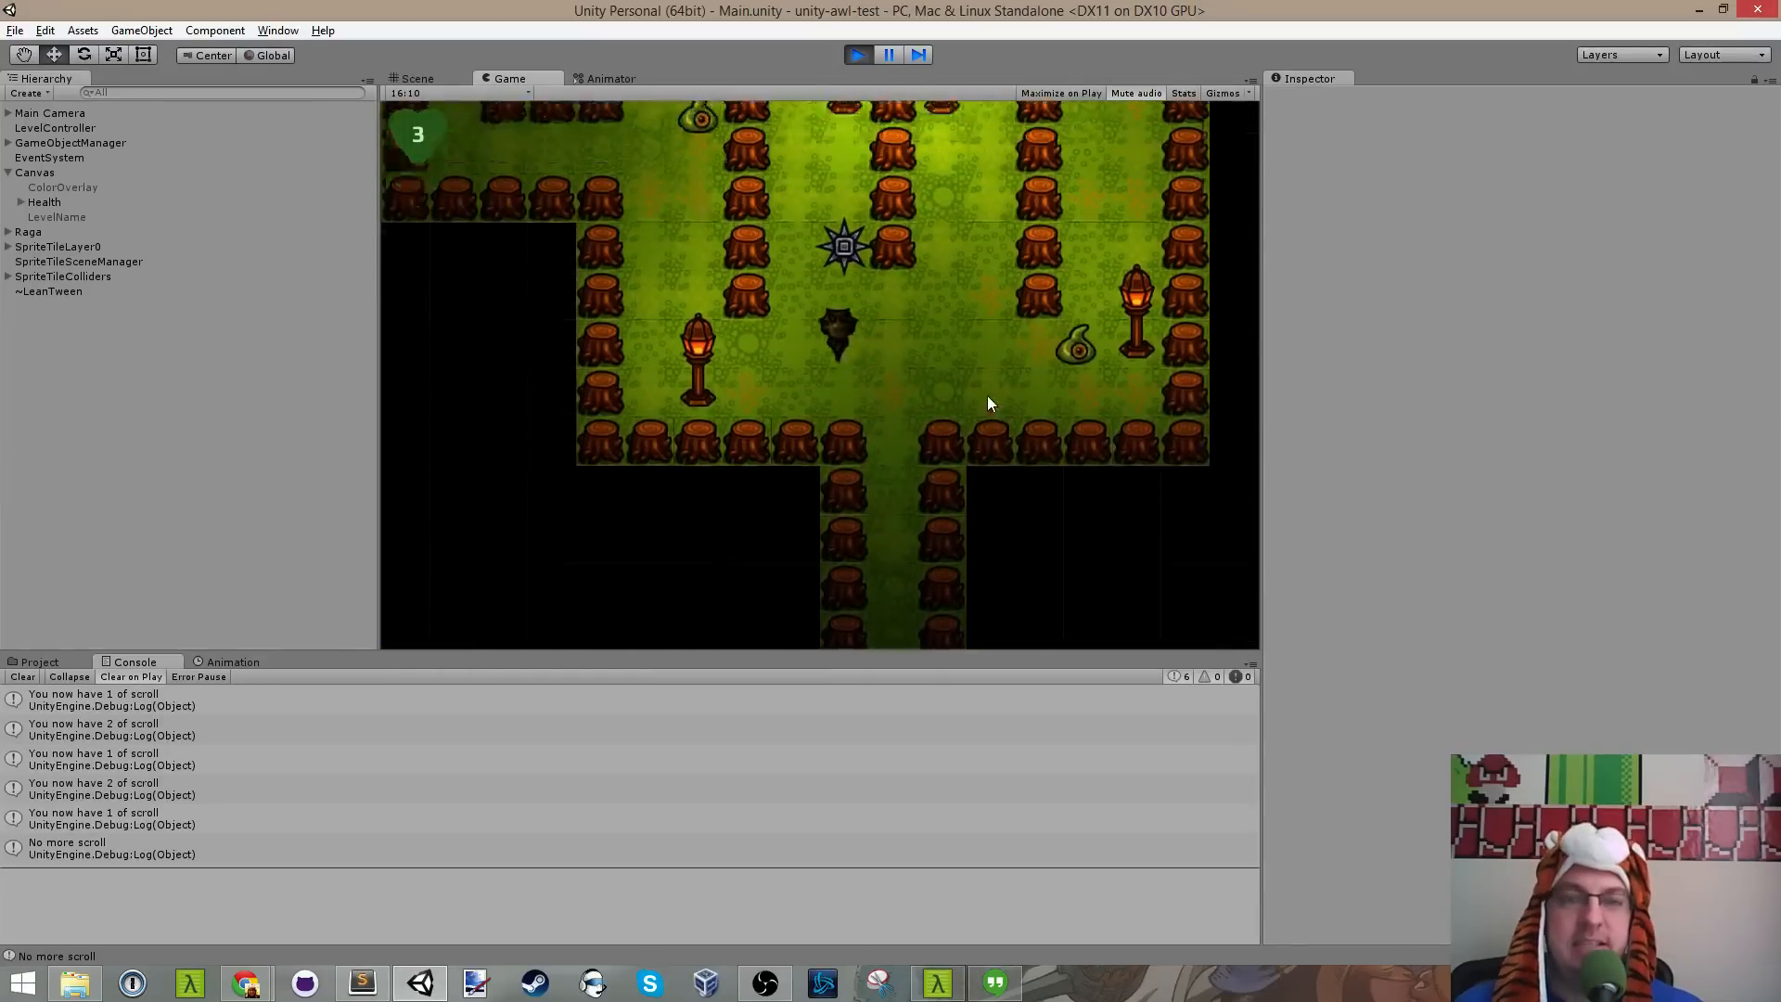
Step: Cross west past the spike hazard and go north up the narrow corridor to the small enemy room
{"action": "key", "text": "a"}
{"action": "key", "text": "a"}
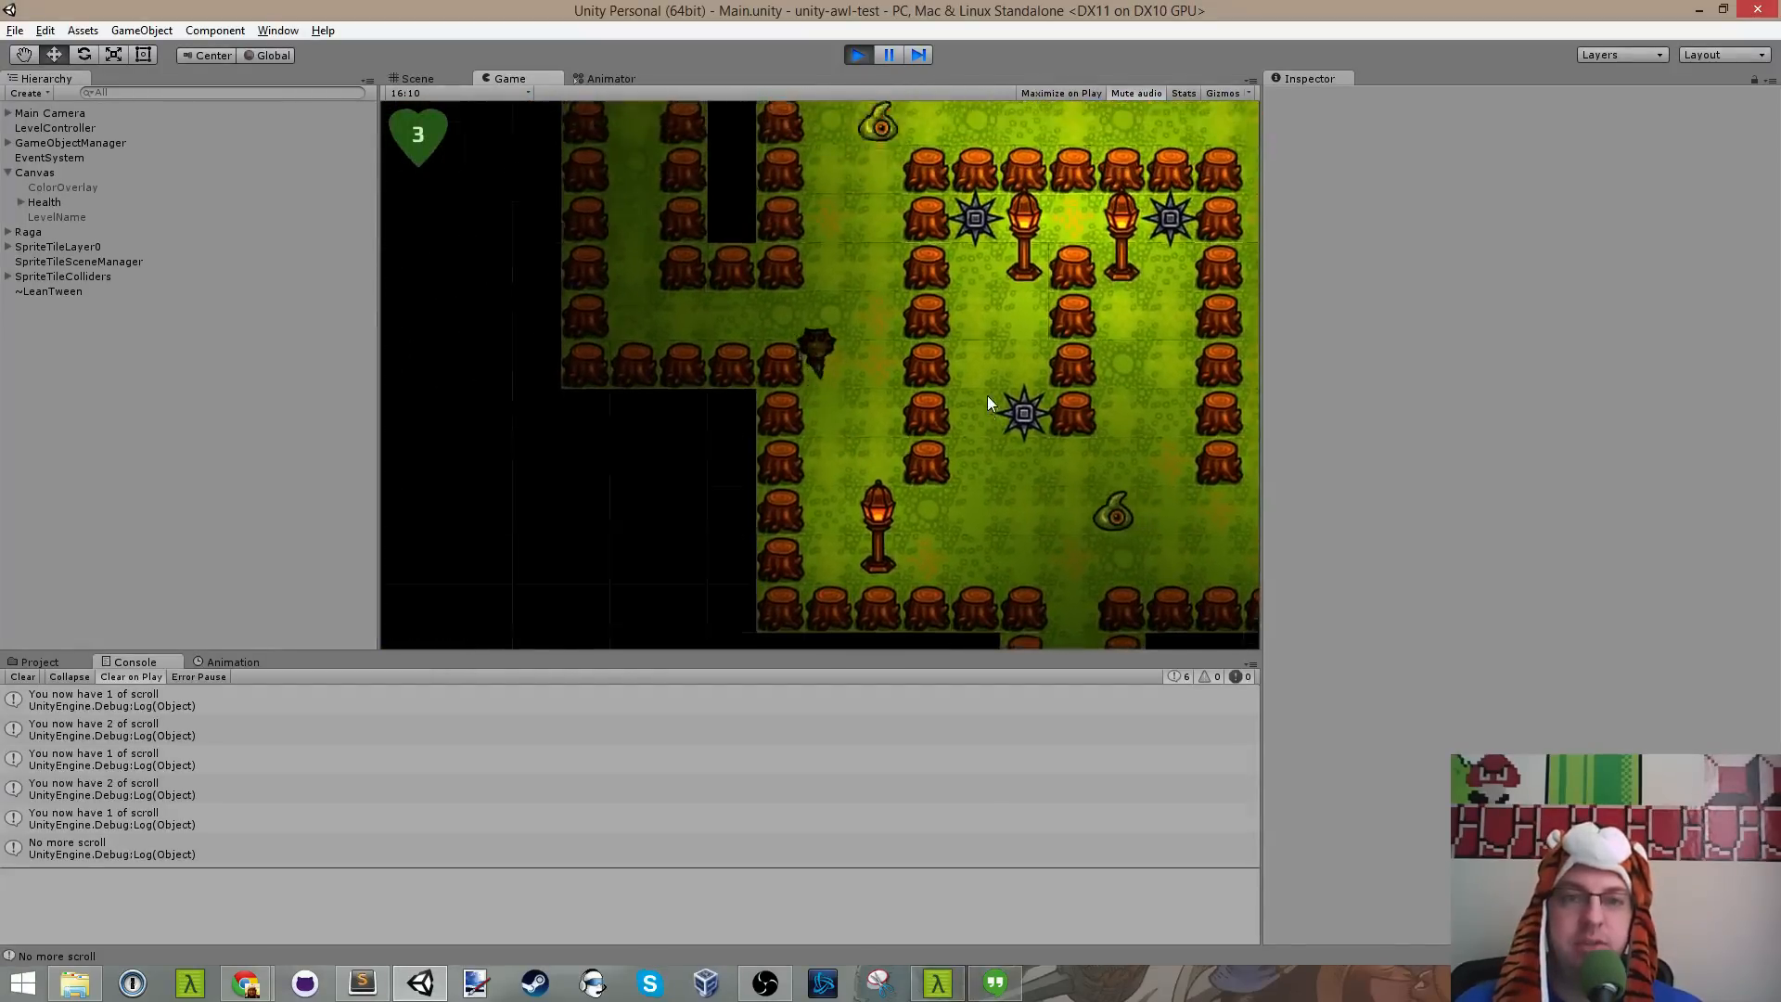
{"action": "key", "text": "w"}
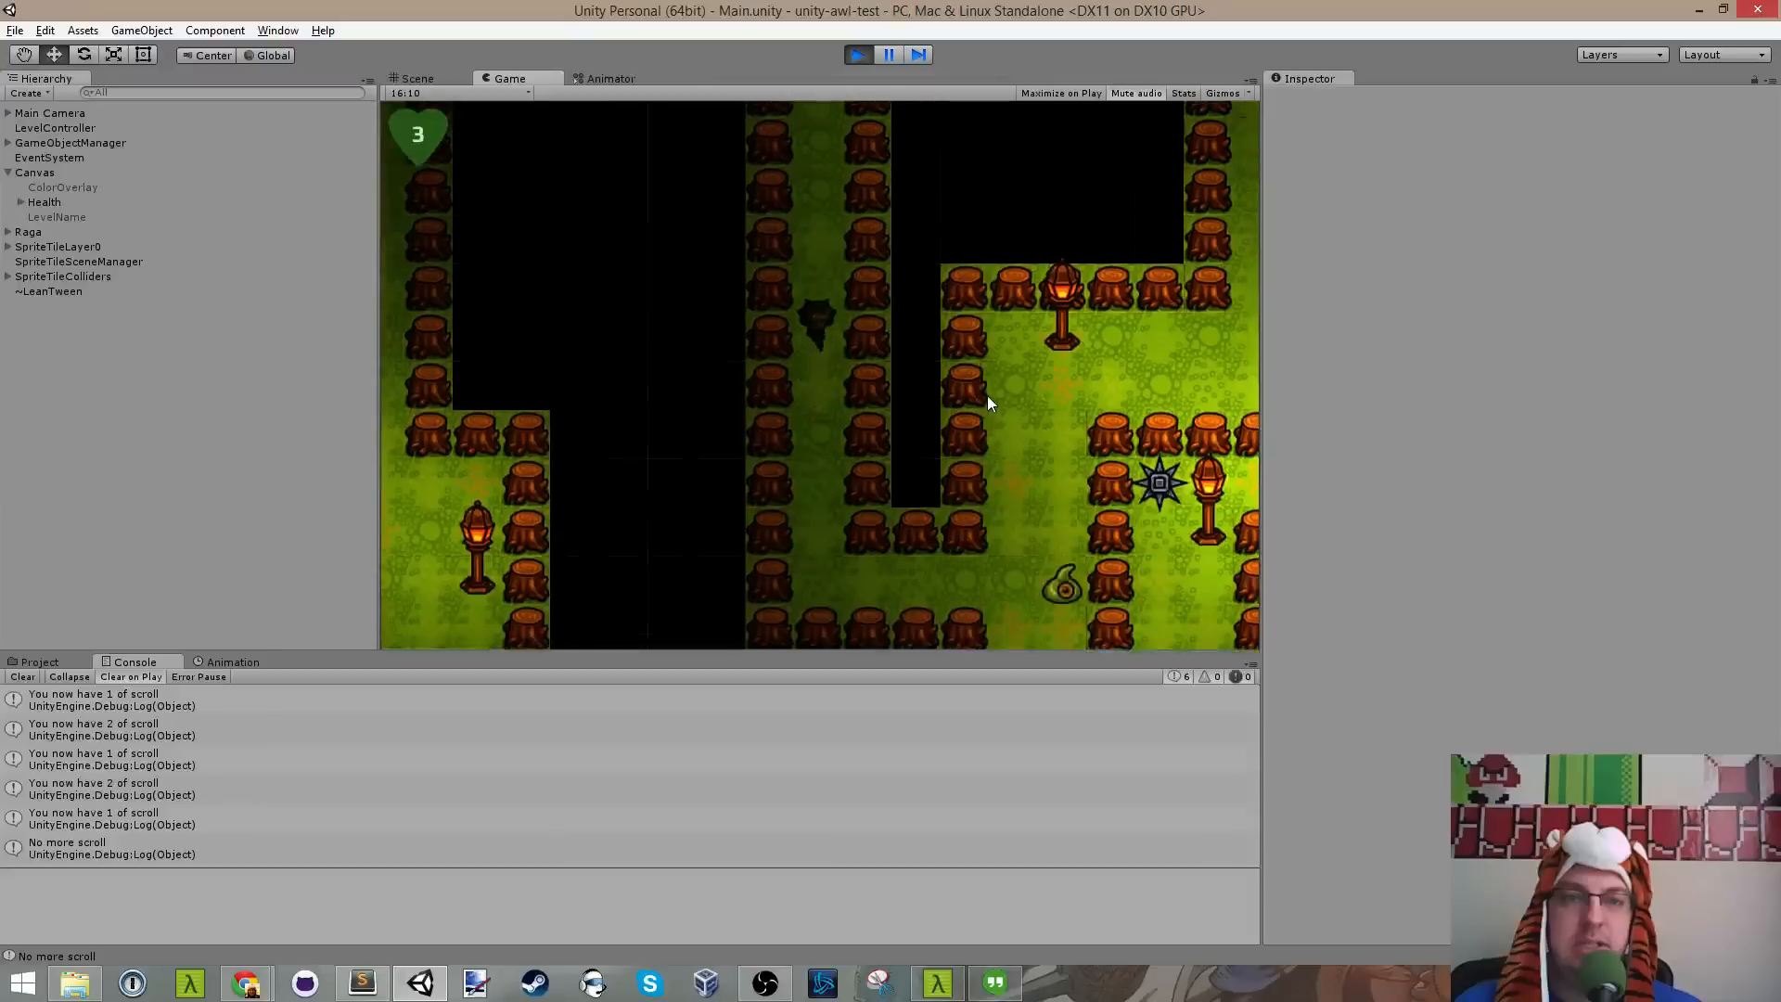
{"action": "key", "text": "w"}
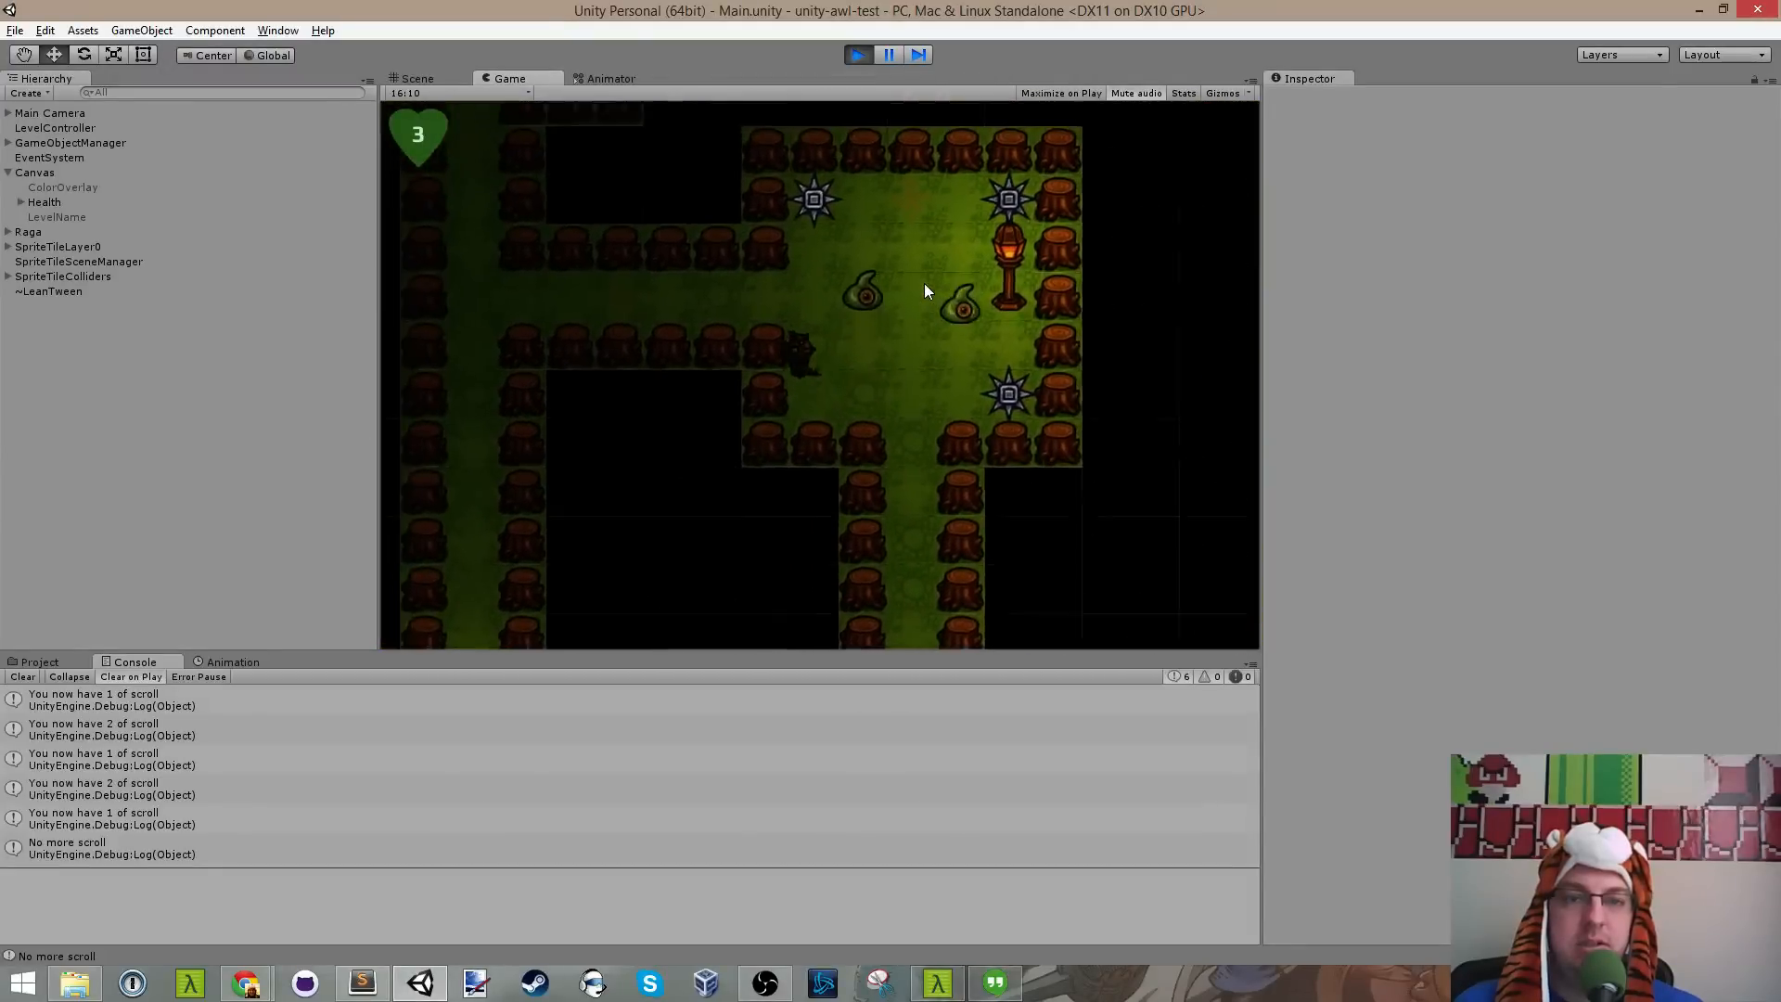
Step: Leave the small room westward and go south through the two-lantern room into the corridor below
{"action": "key", "text": "a"}
{"action": "key", "text": "a"}
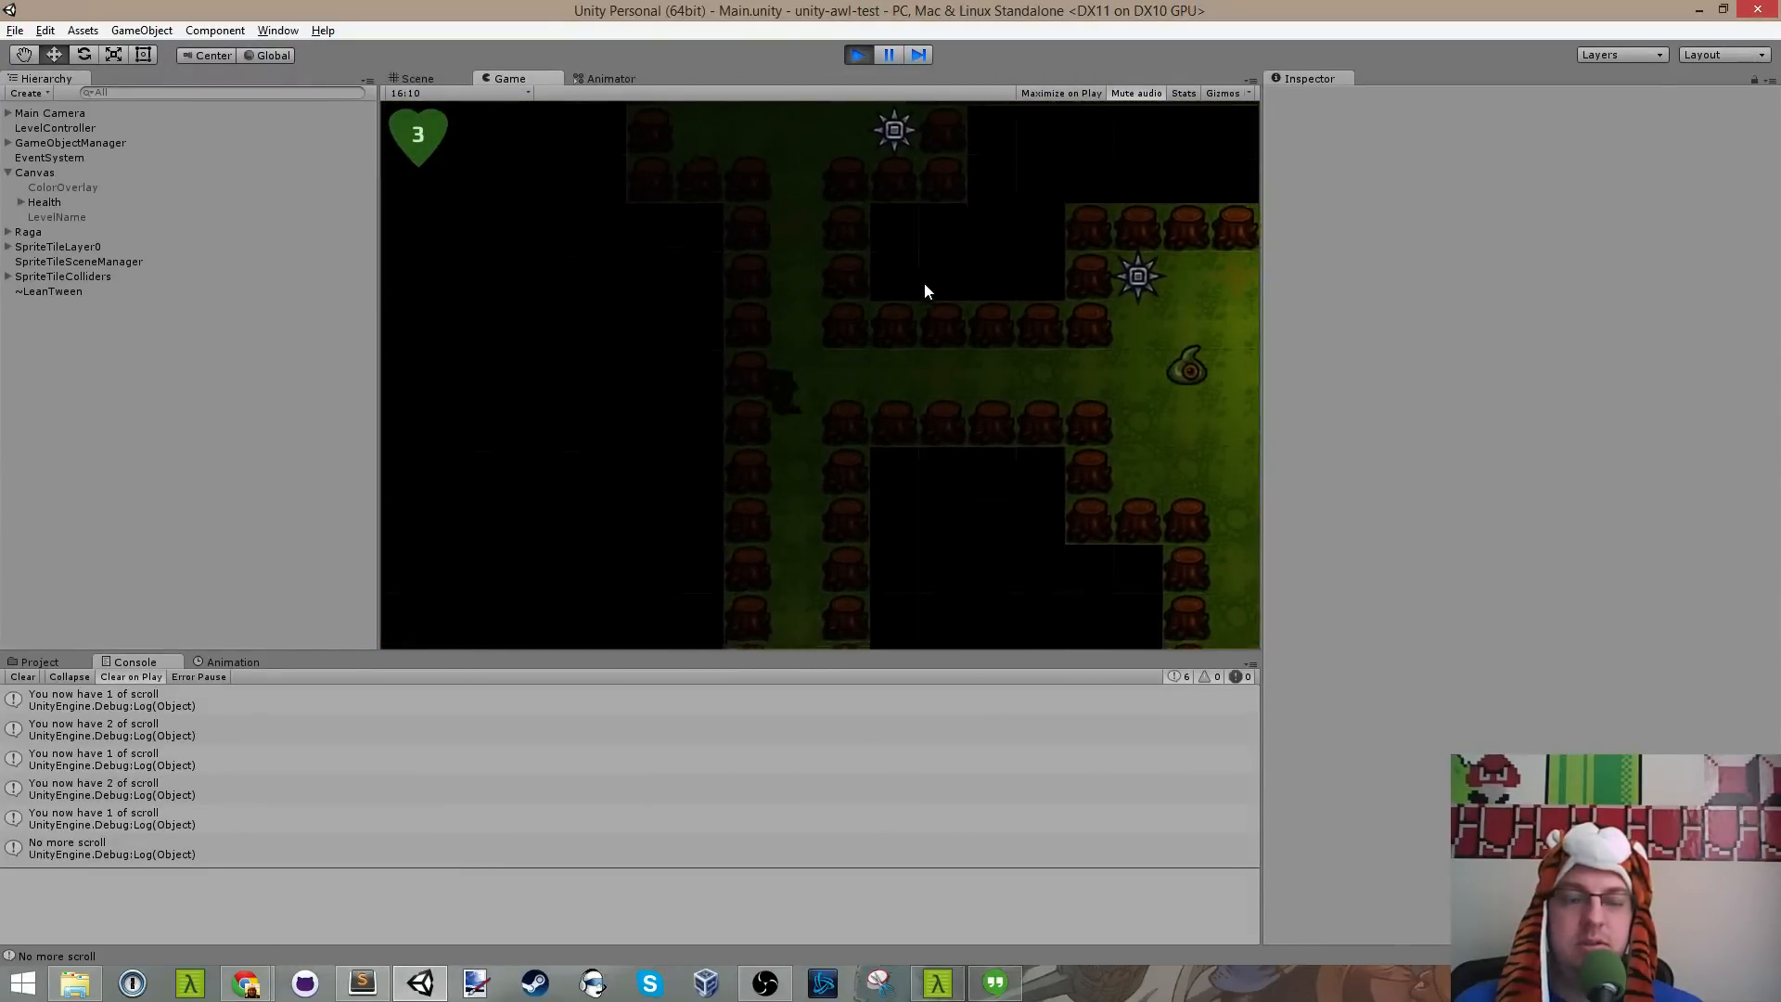
{"action": "key", "text": "s"}
{"action": "key", "text": "s"}
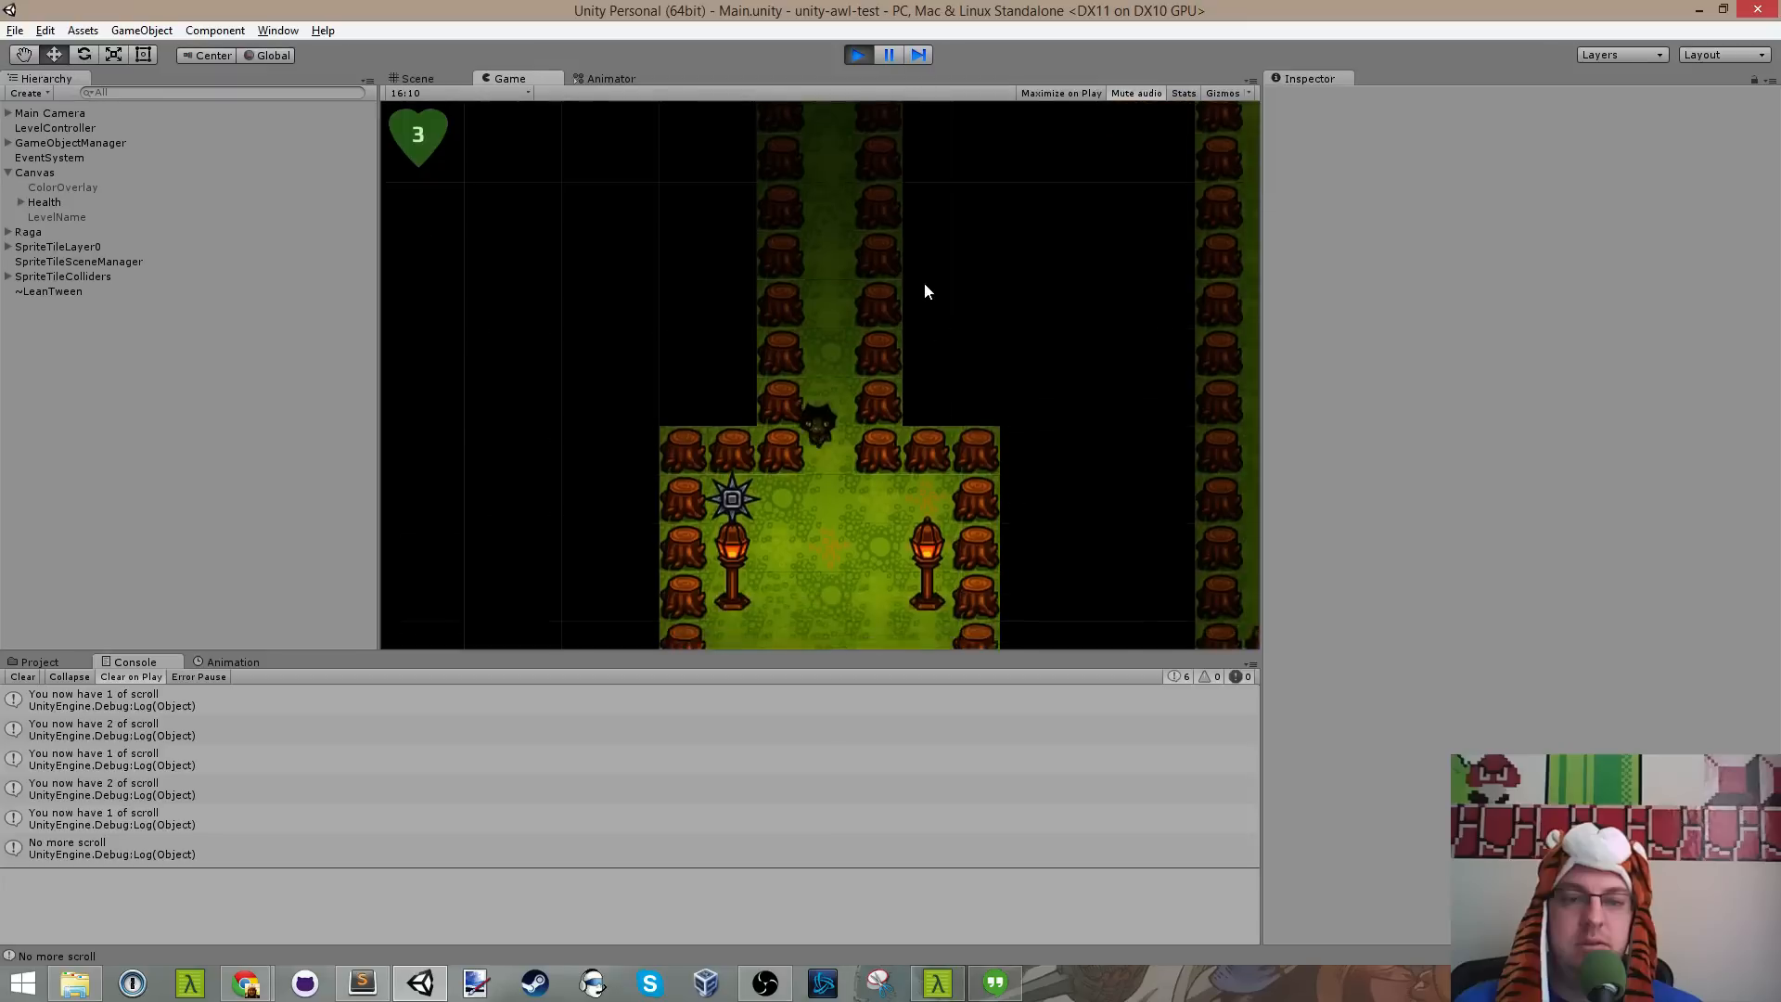
{"action": "key", "text": "s"}
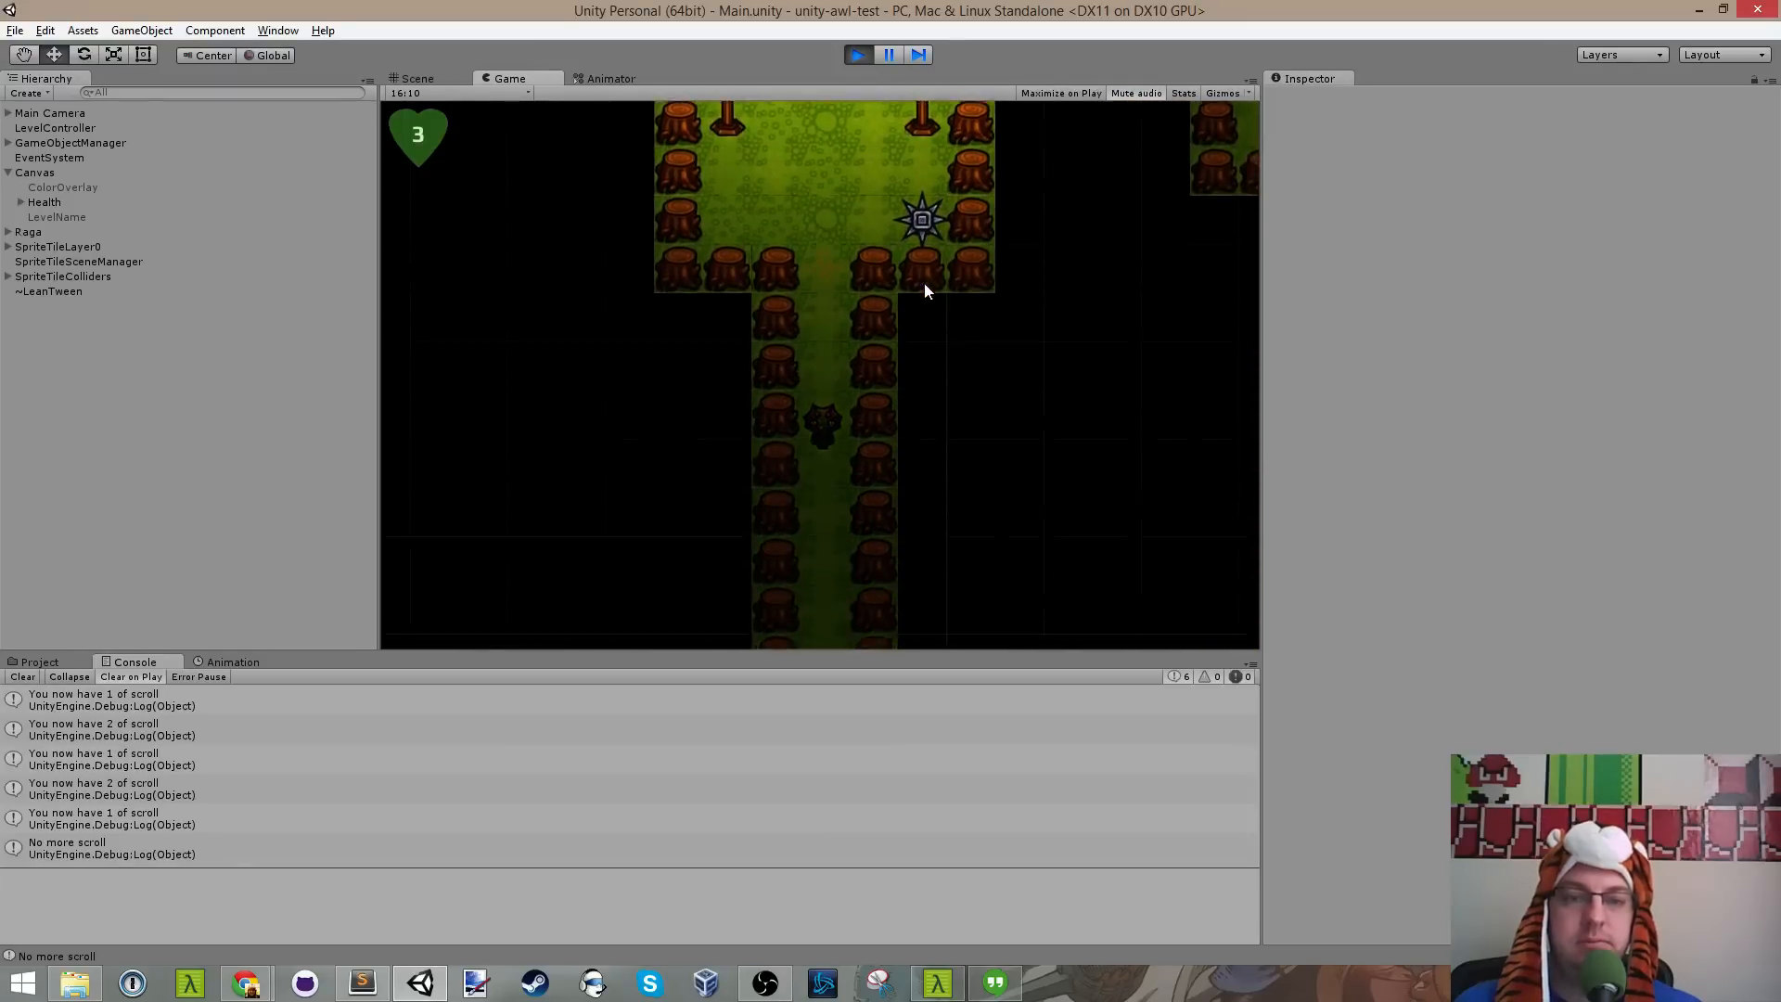
{"action": "key", "text": "s"}
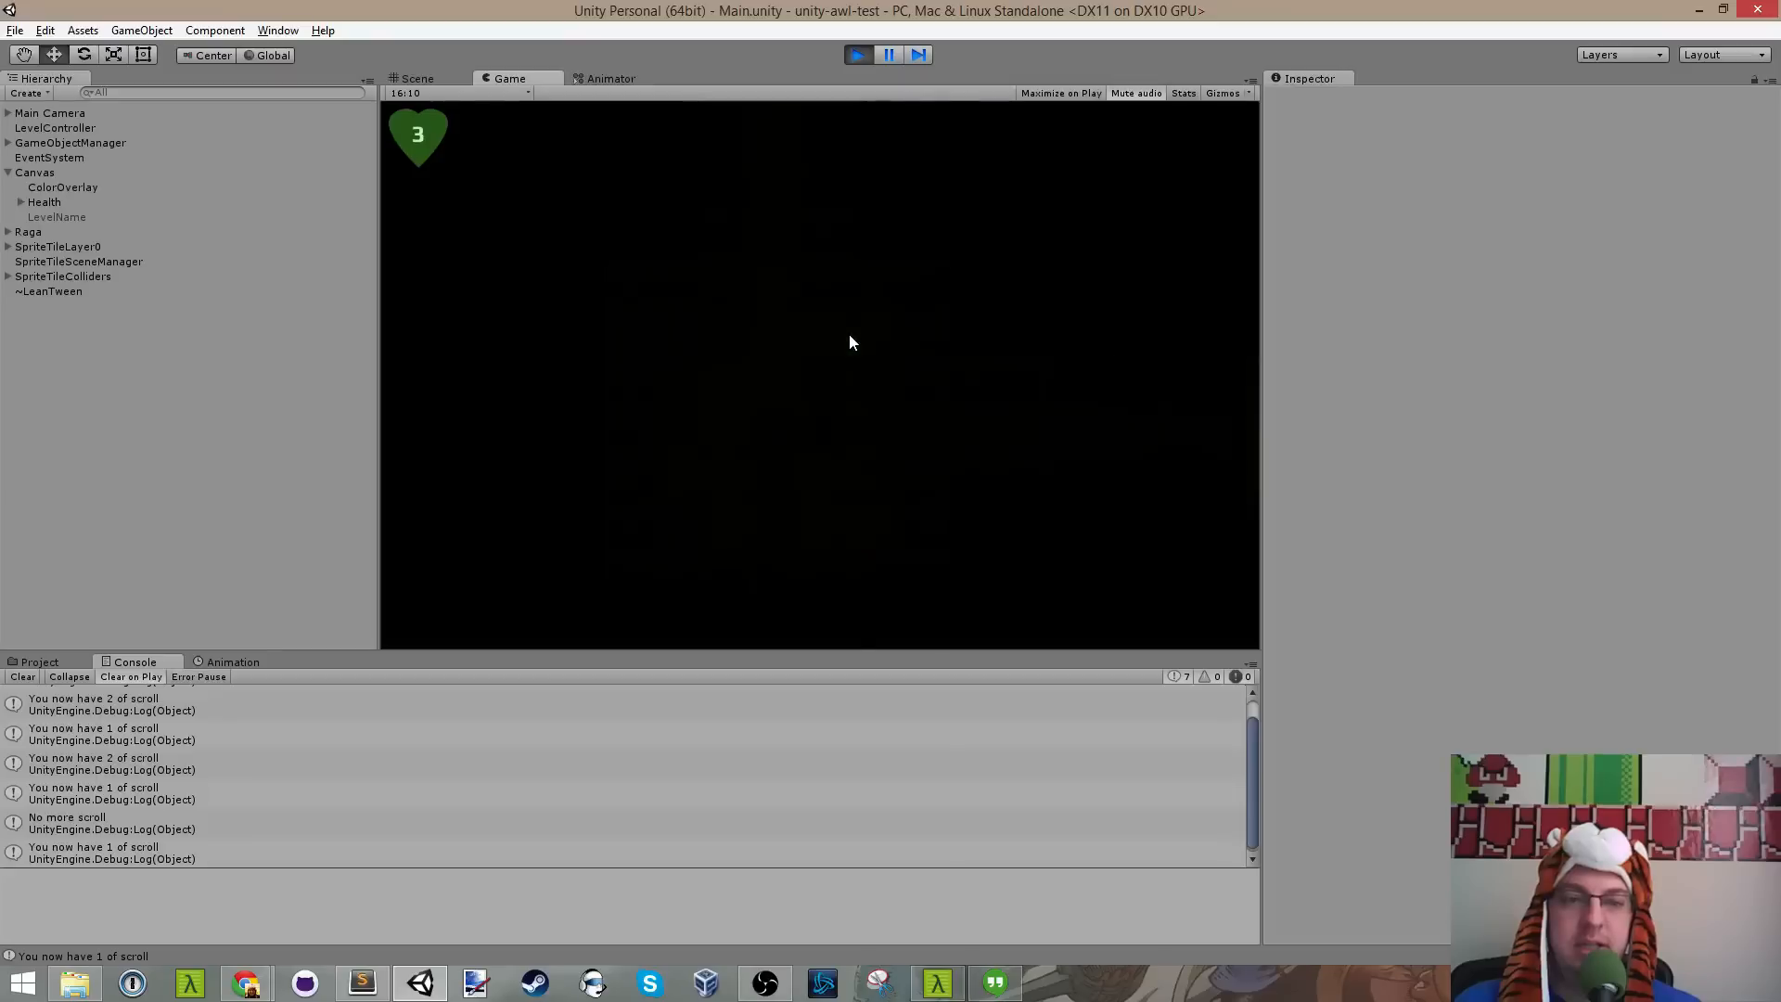
Step: Collect the apple in the wooden-floored room, walk to its southern exit and stop the game
{"action": "key", "text": "s"}
{"action": "key", "text": "d"}
{"action": "key", "text": "w"}
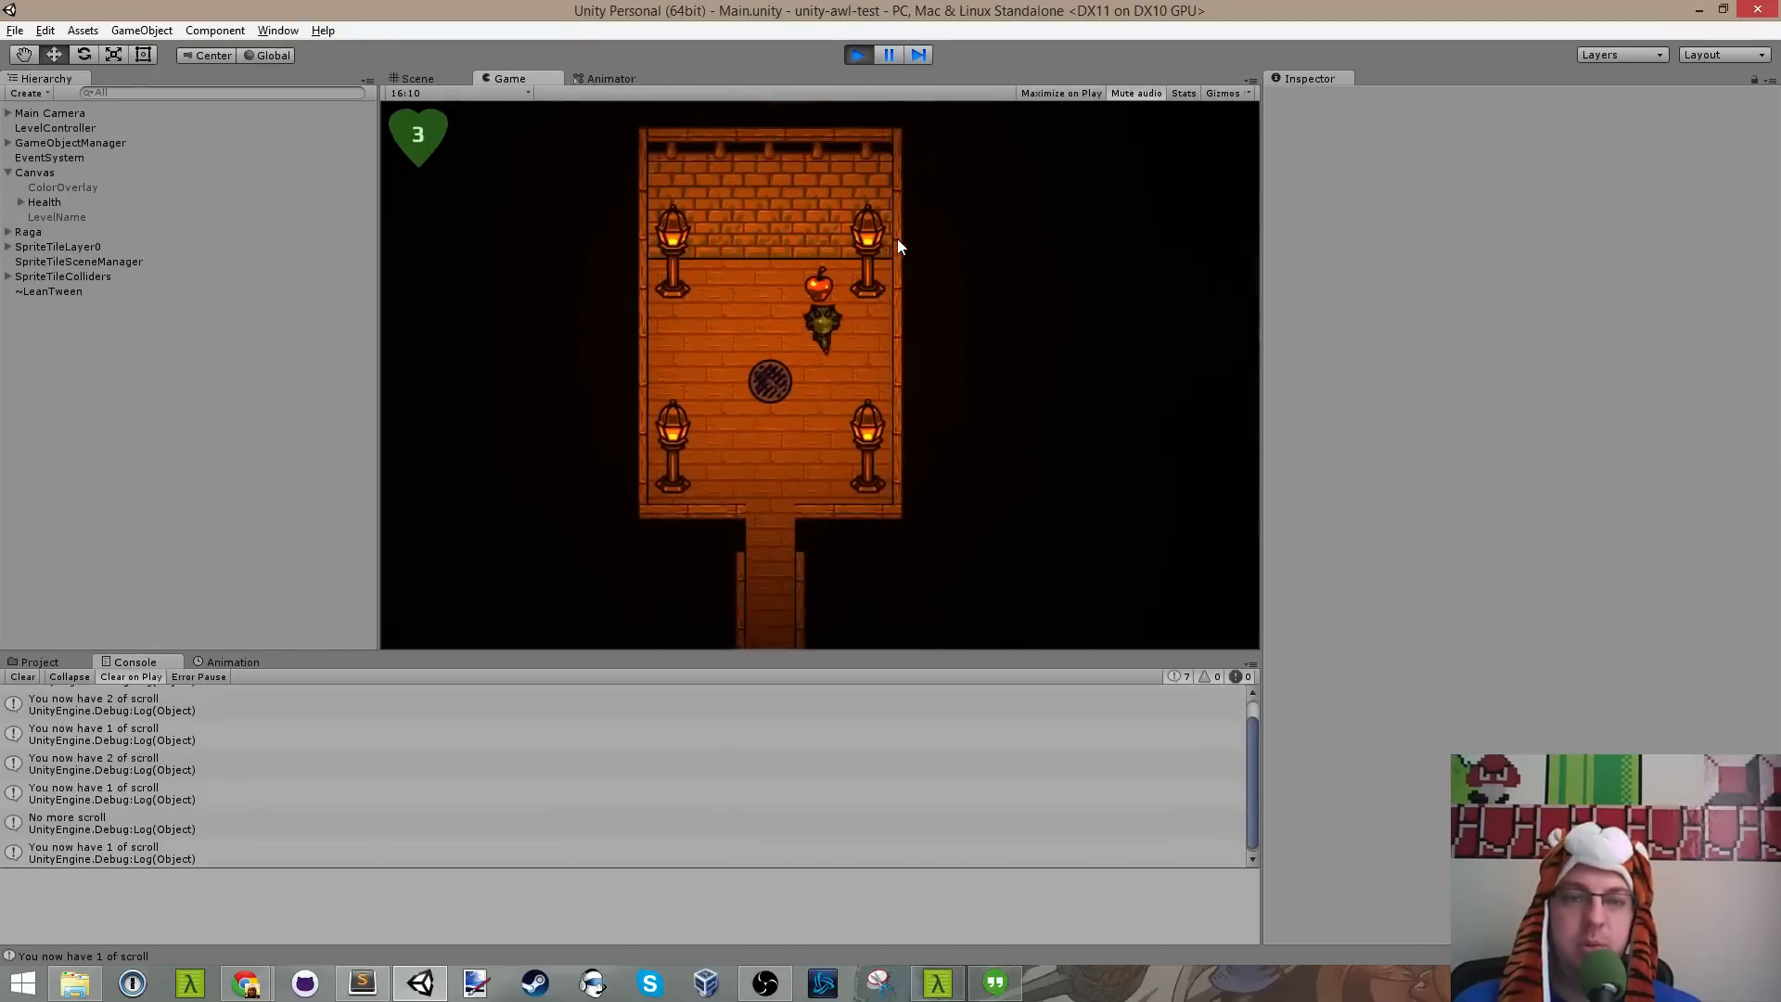
{"action": "key", "text": "a"}
{"action": "key", "text": "s"}
{"action": "key", "text": "d"}
{"action": "key", "text": "s"}
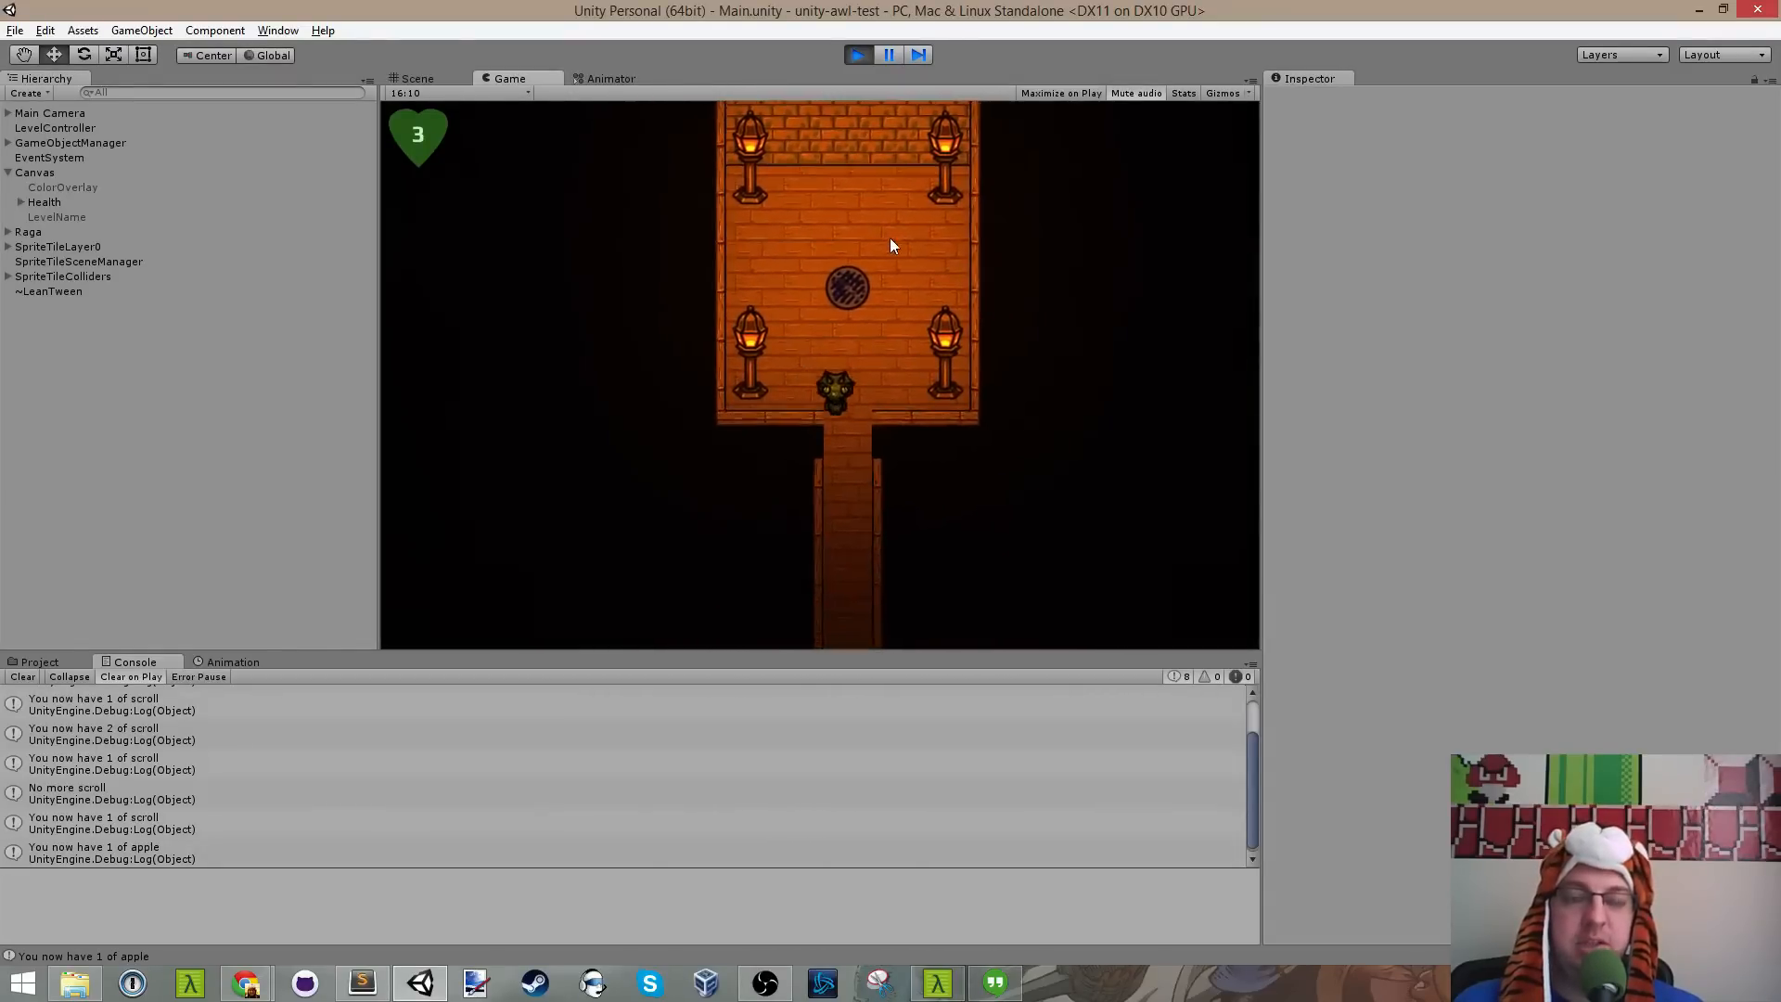
{"action": "left_click", "coordinate": [852, 54]}
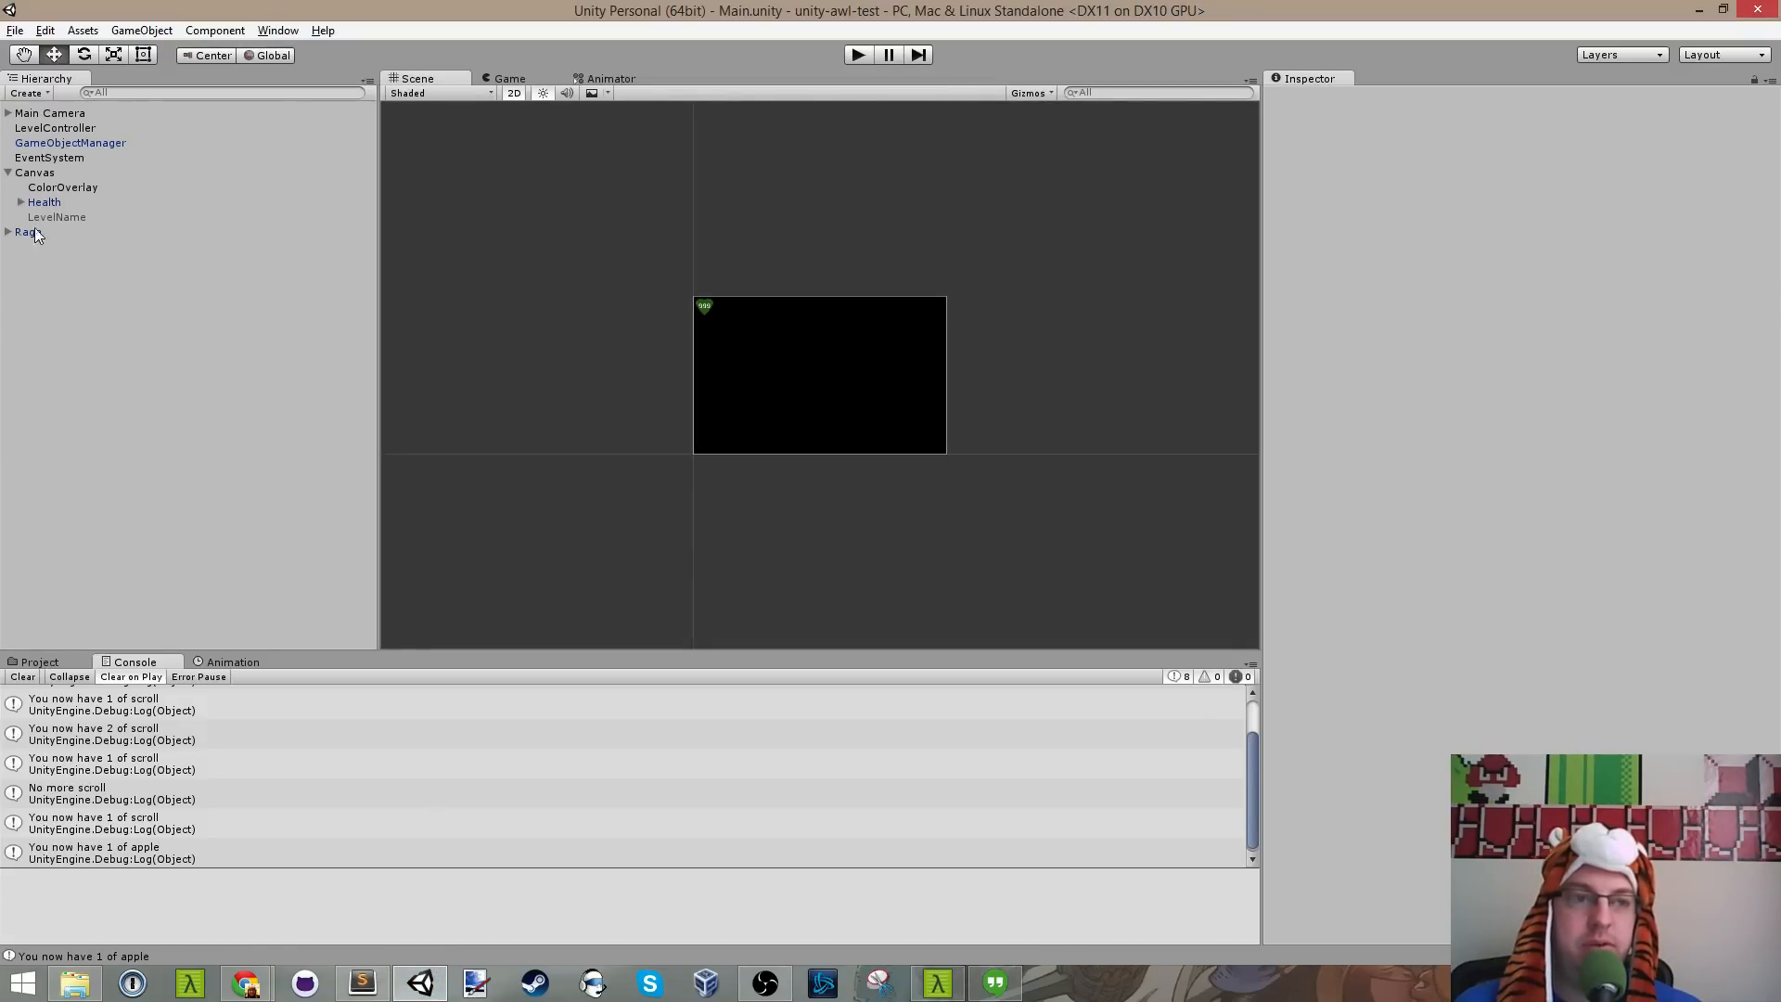
Step: Collapse the Canvas object and open the Images > Environment asset folder to view the tileset textures
{"action": "left_click", "coordinate": [8, 174]}
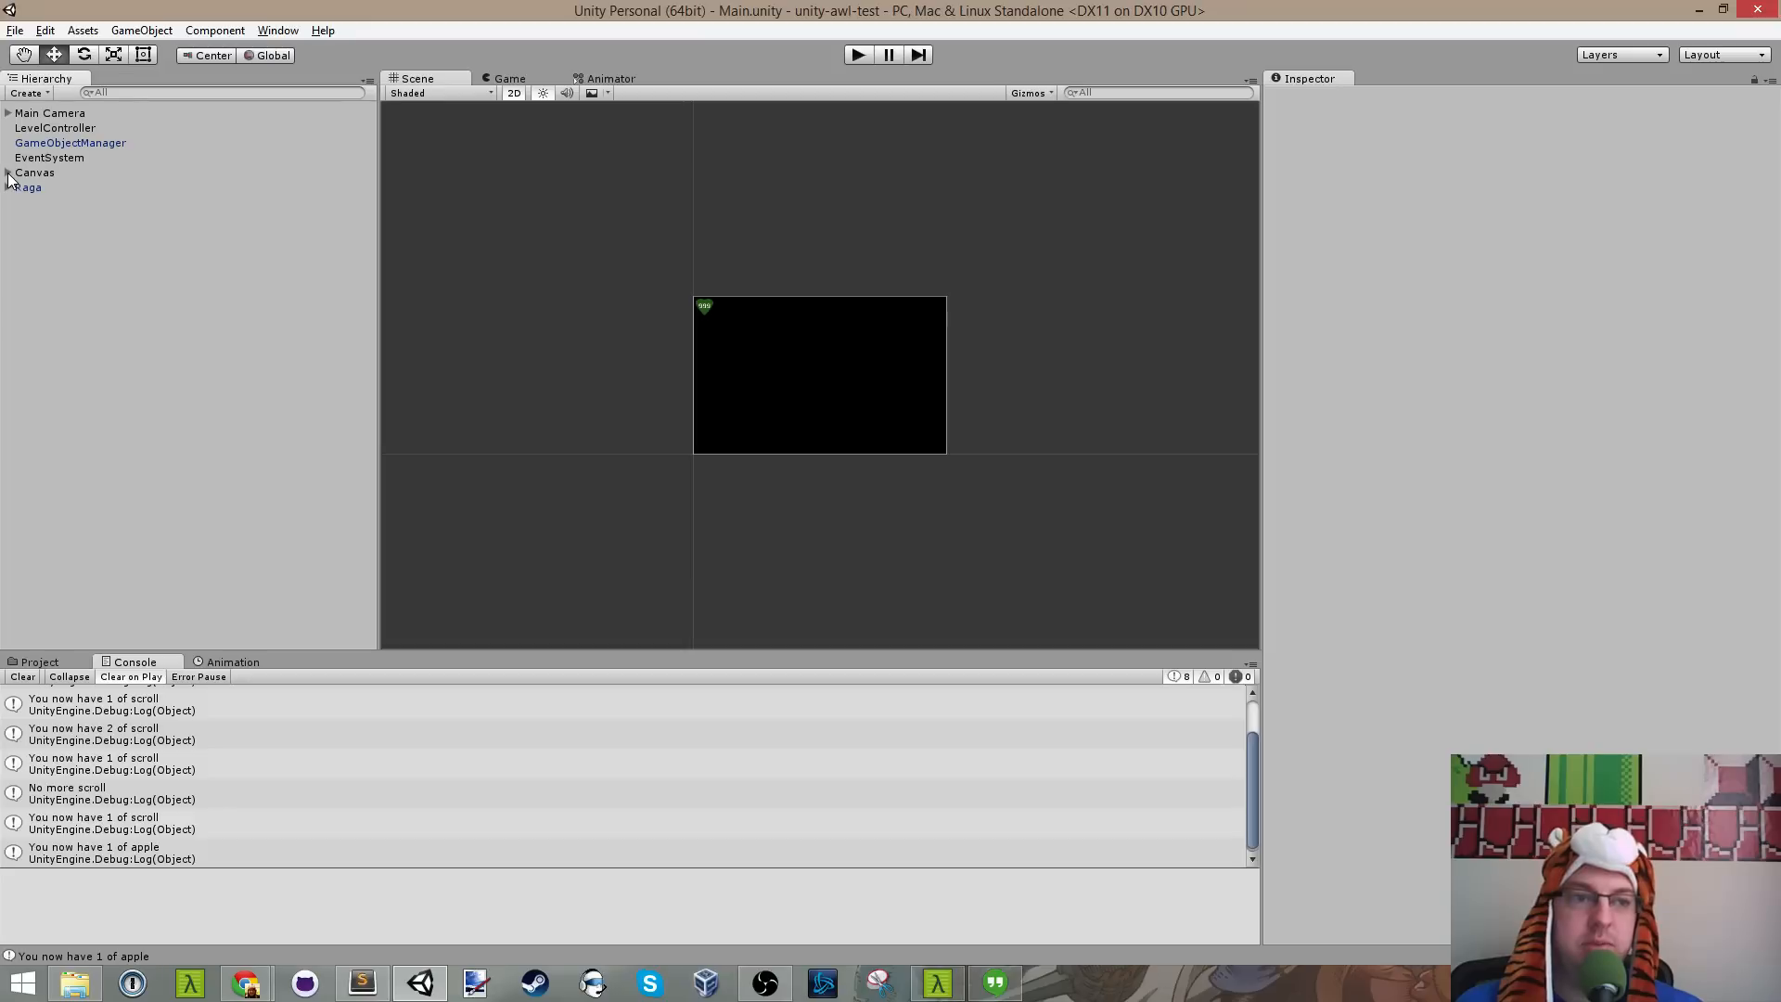
{"action": "left_click", "coordinate": [41, 660]}
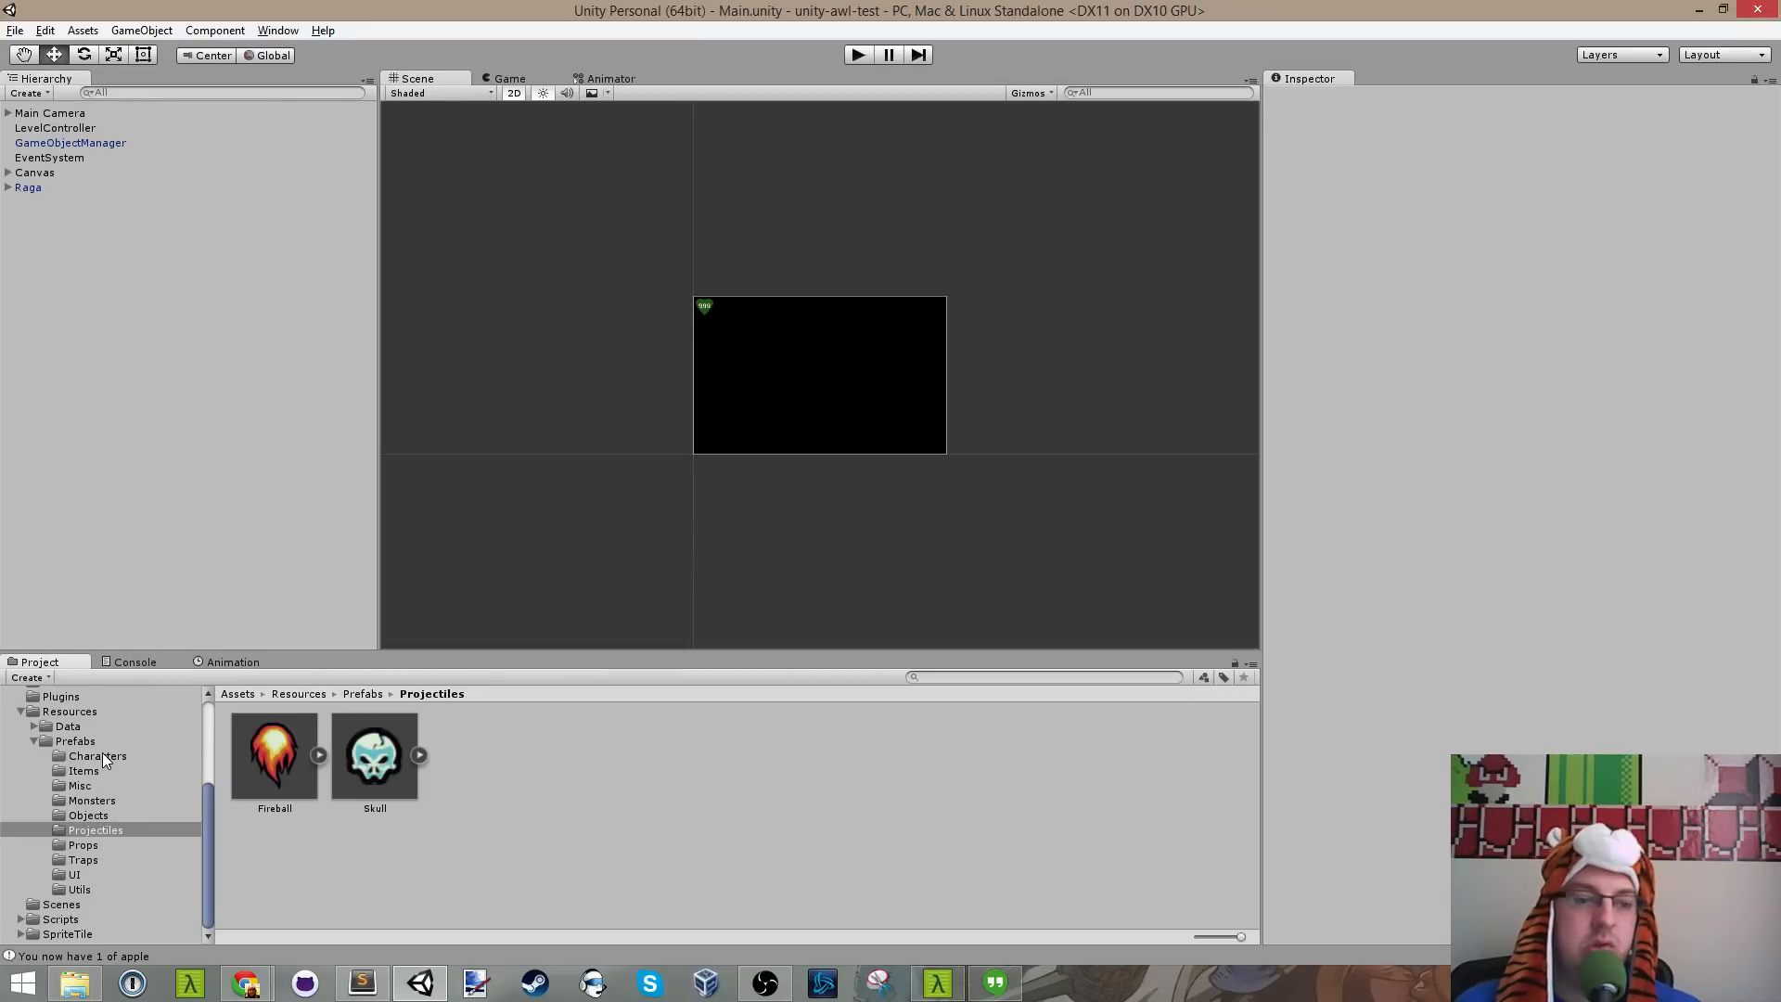
{"action": "scroll", "coordinate": [104, 760], "scroll_direction": "up", "scroll_amount": 5}
{"action": "scroll", "coordinate": [104, 760], "scroll_direction": "down", "scroll_amount": 5}
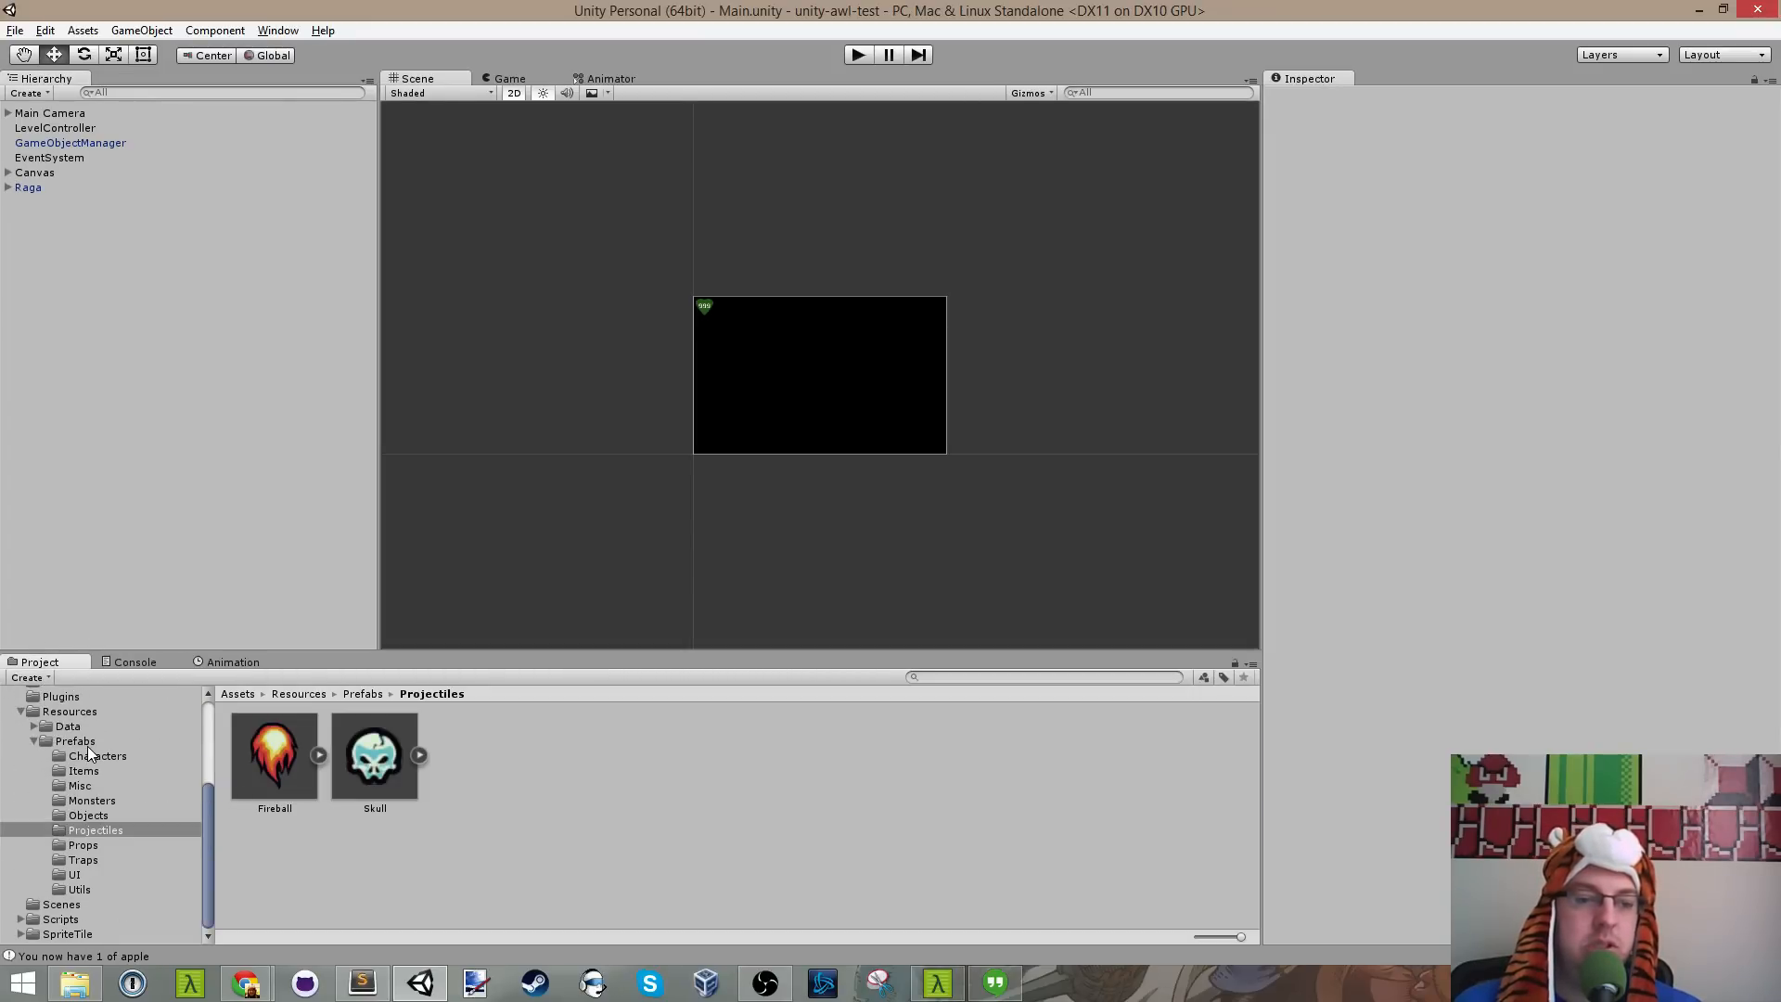
{"action": "scroll", "coordinate": [87, 746], "scroll_direction": "up", "scroll_amount": 5}
{"action": "left_click", "coordinate": [63, 826]}
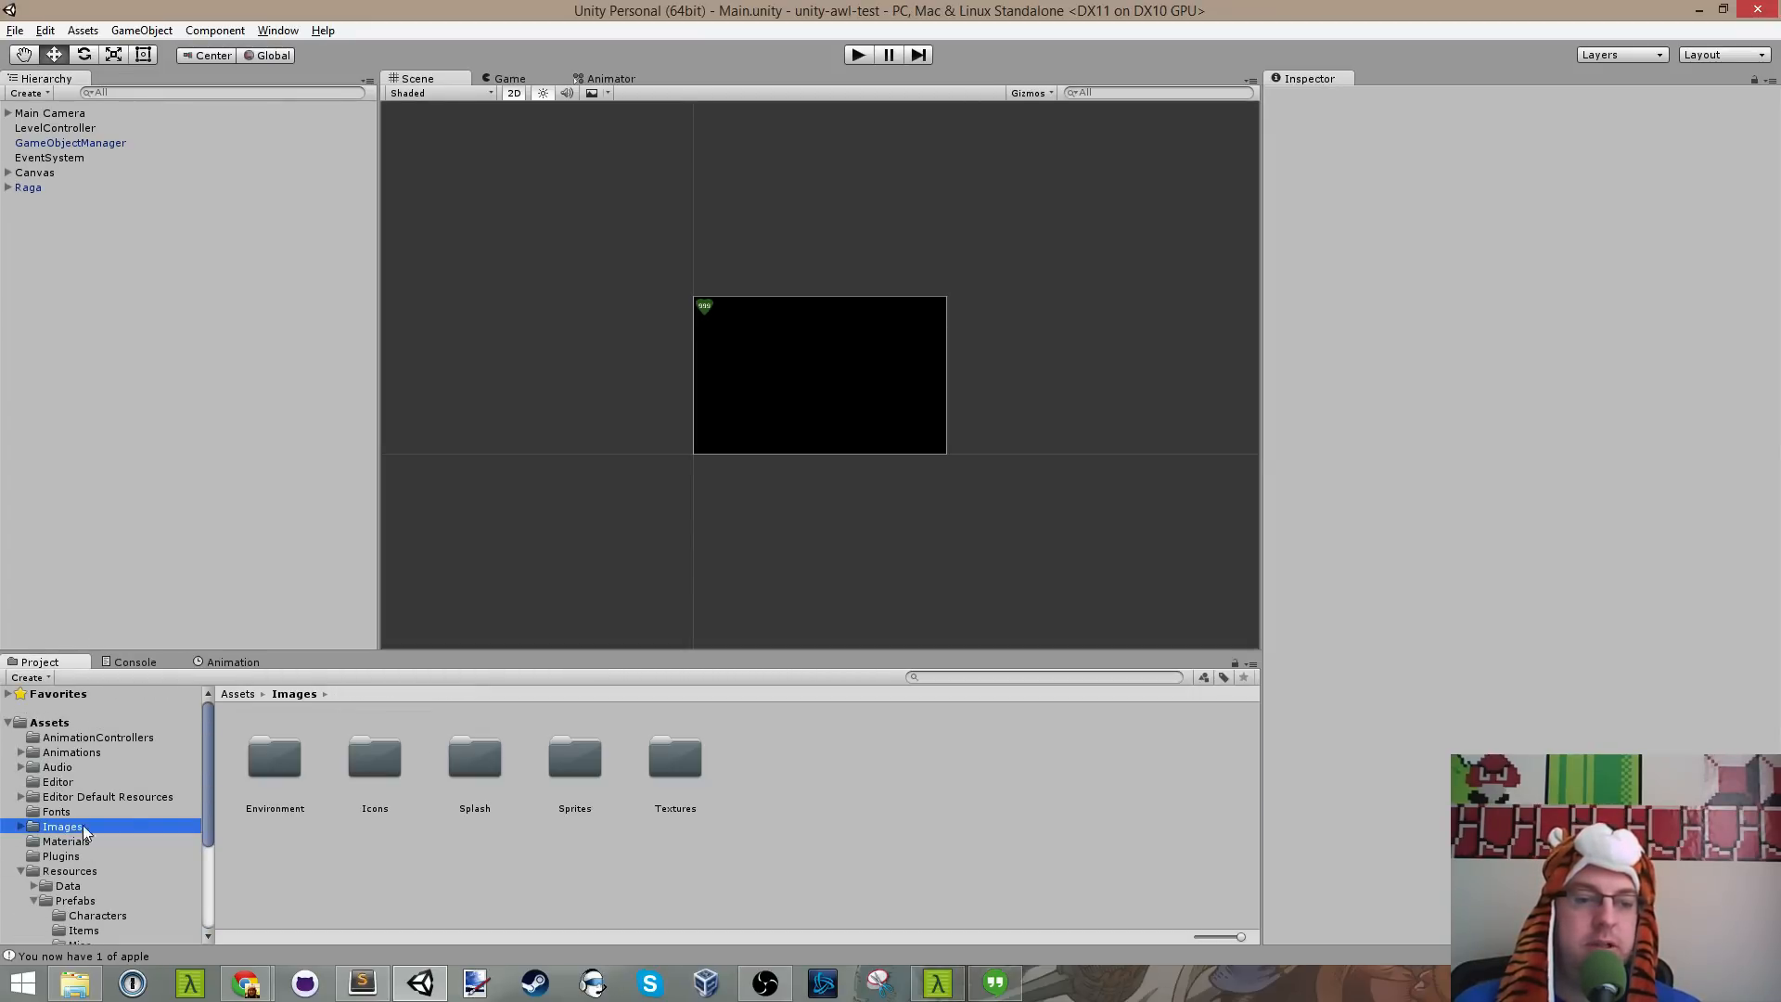
{"action": "double_click", "coordinate": [274, 759]}
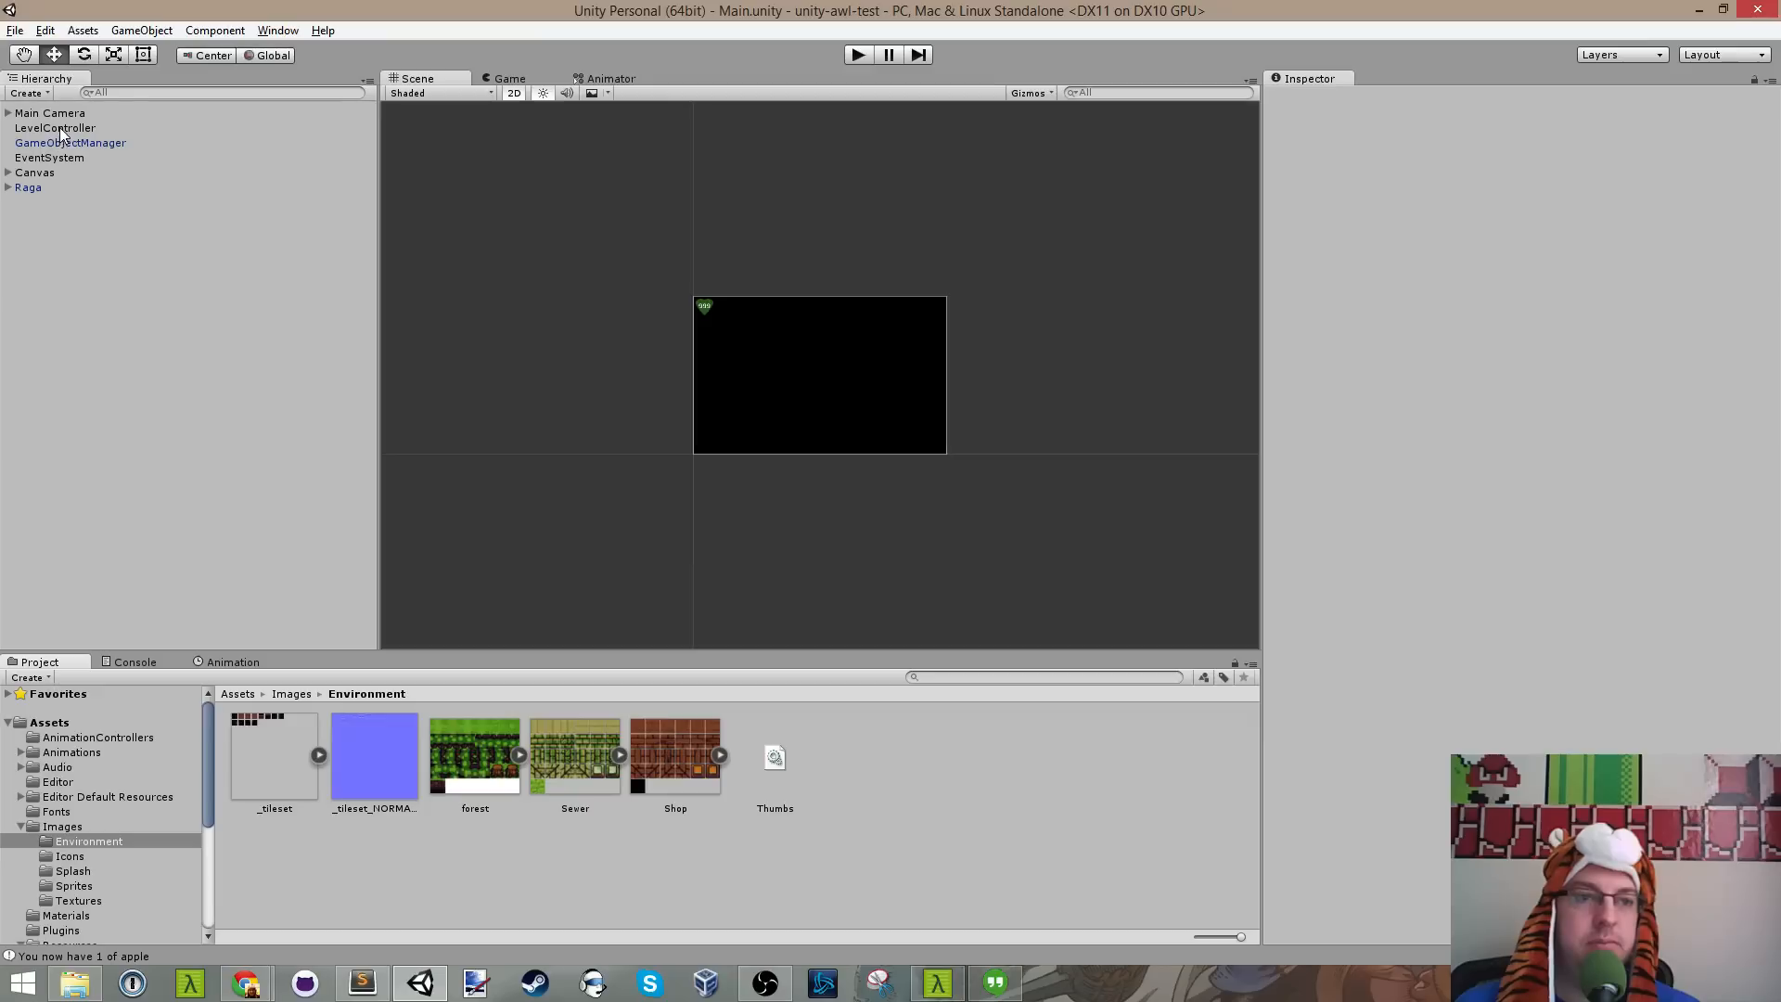
Step: Inspect the components of the GameObjectManager and LevelController objects
{"action": "left_click", "coordinate": [76, 144]}
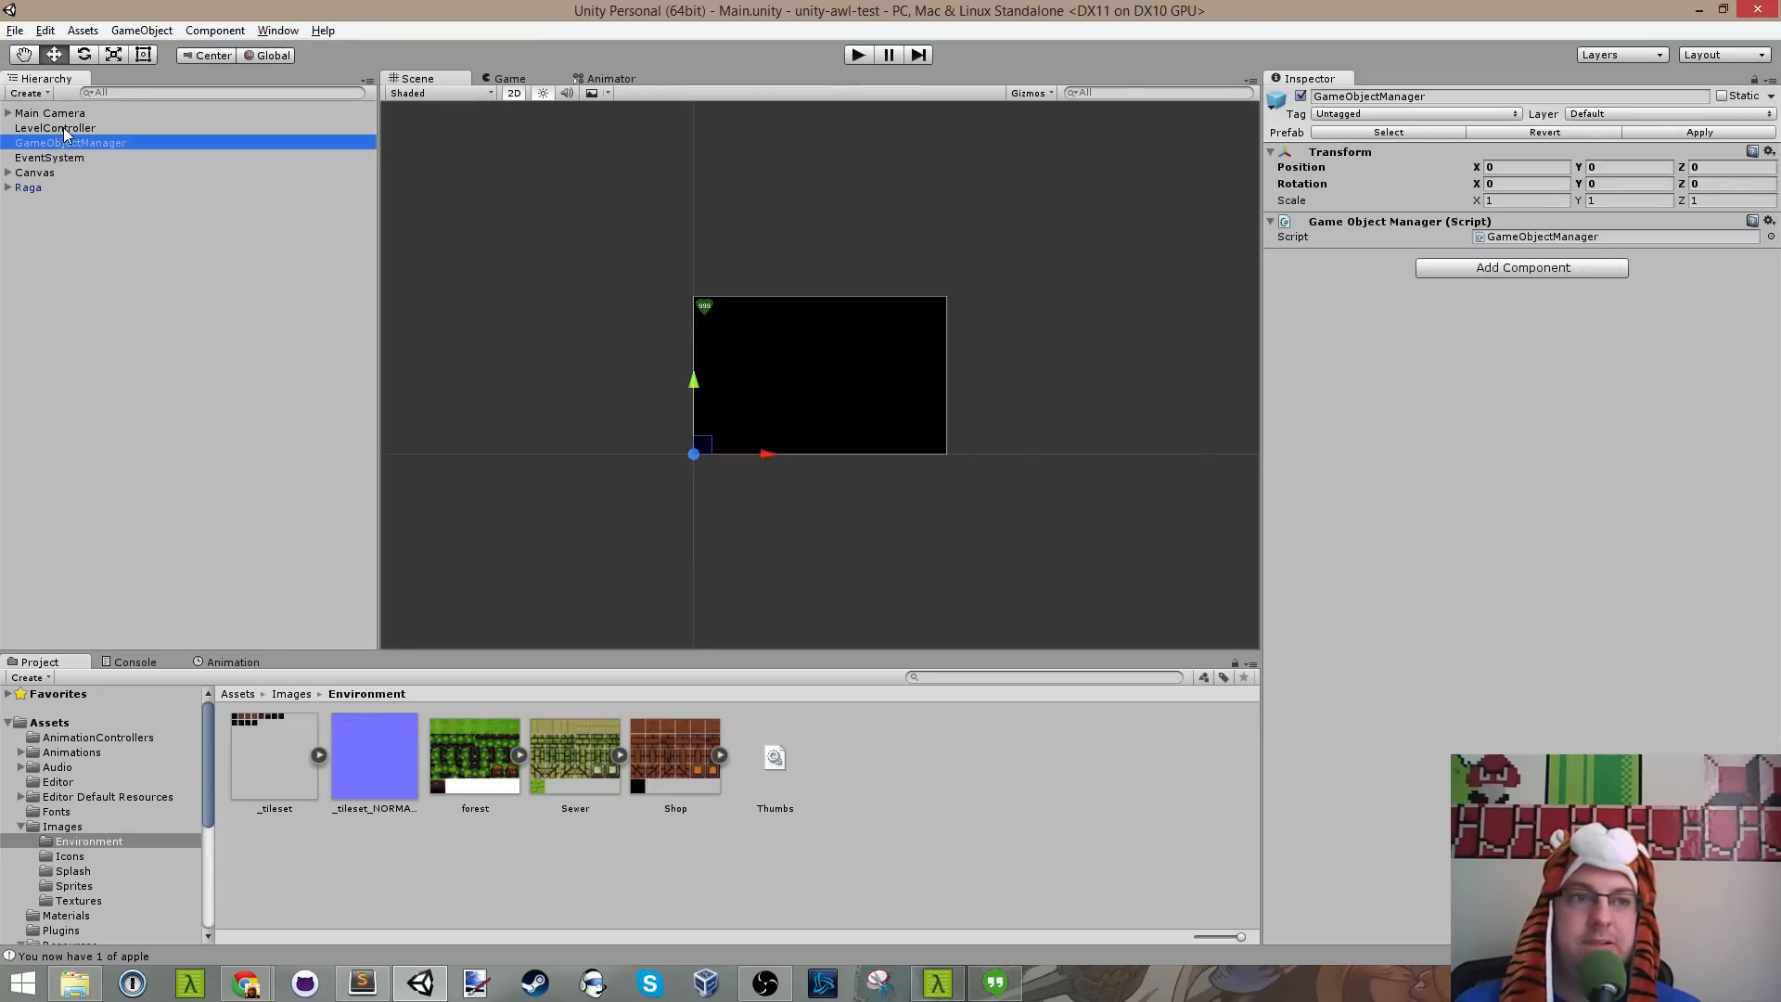
{"action": "left_click", "coordinate": [64, 129]}
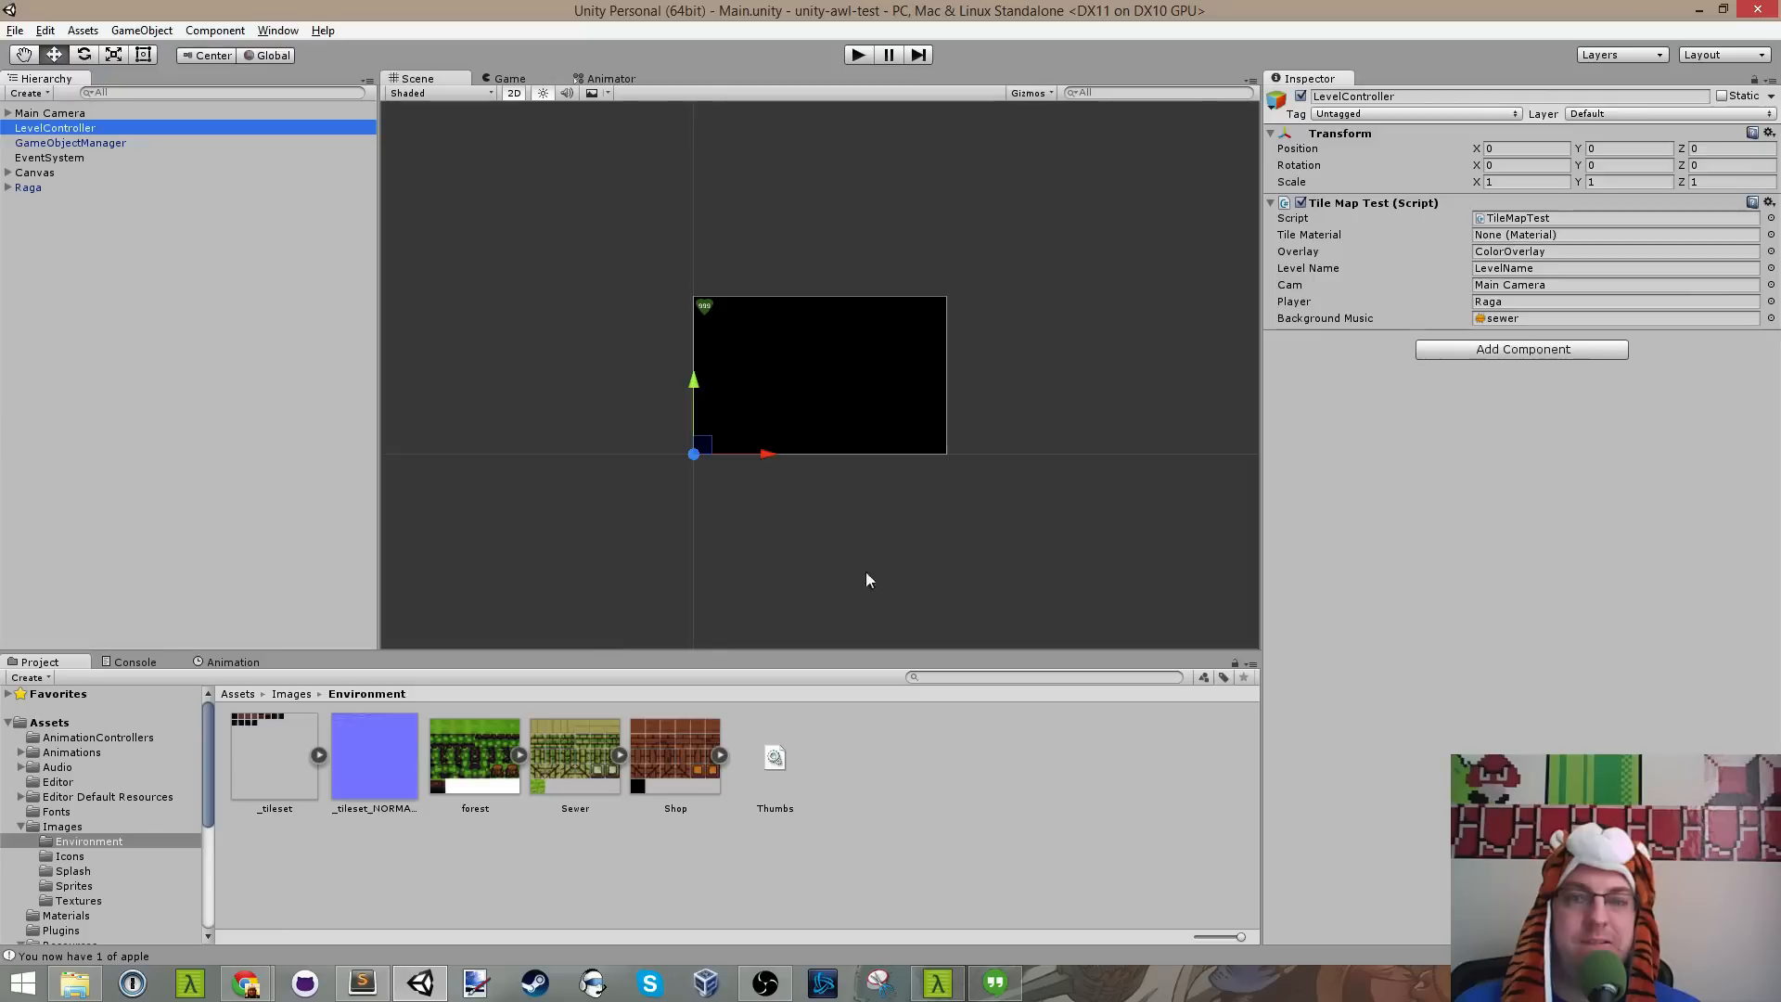
Step: Create a new material named Tileset in the Materials asset folder
{"action": "scroll", "coordinate": [108, 821], "scroll_direction": "down", "scroll_amount": 3}
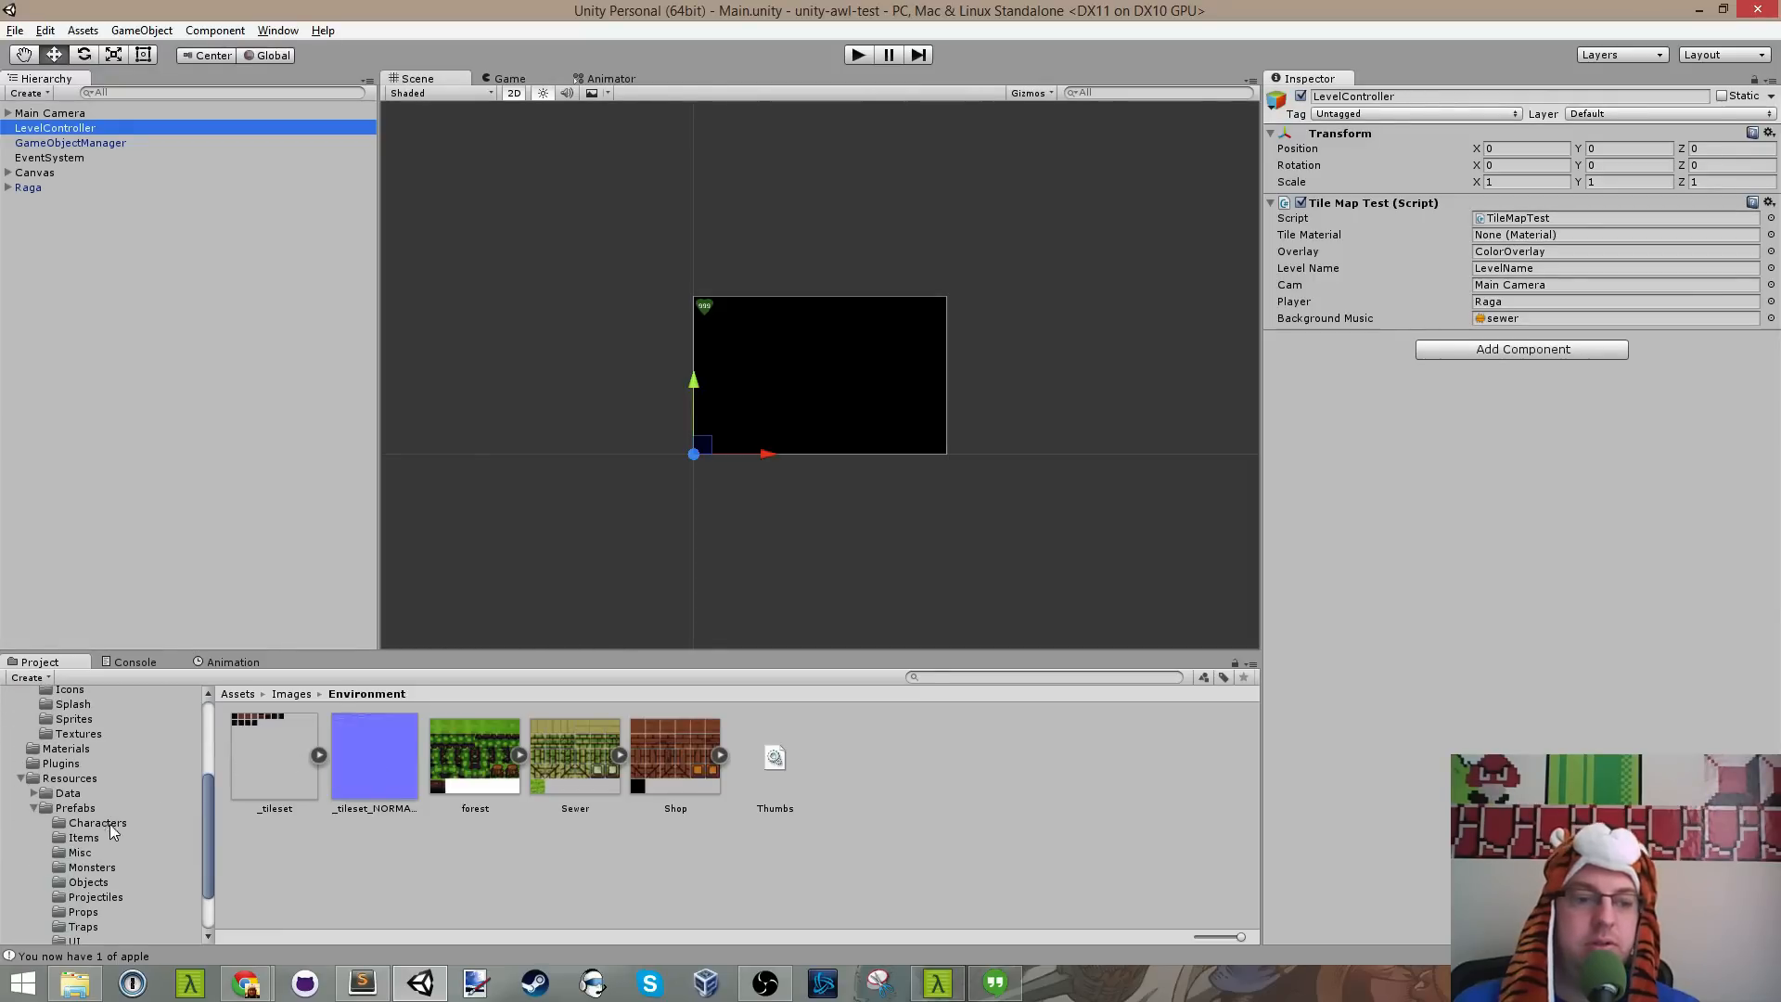
{"action": "left_click", "coordinate": [82, 805]}
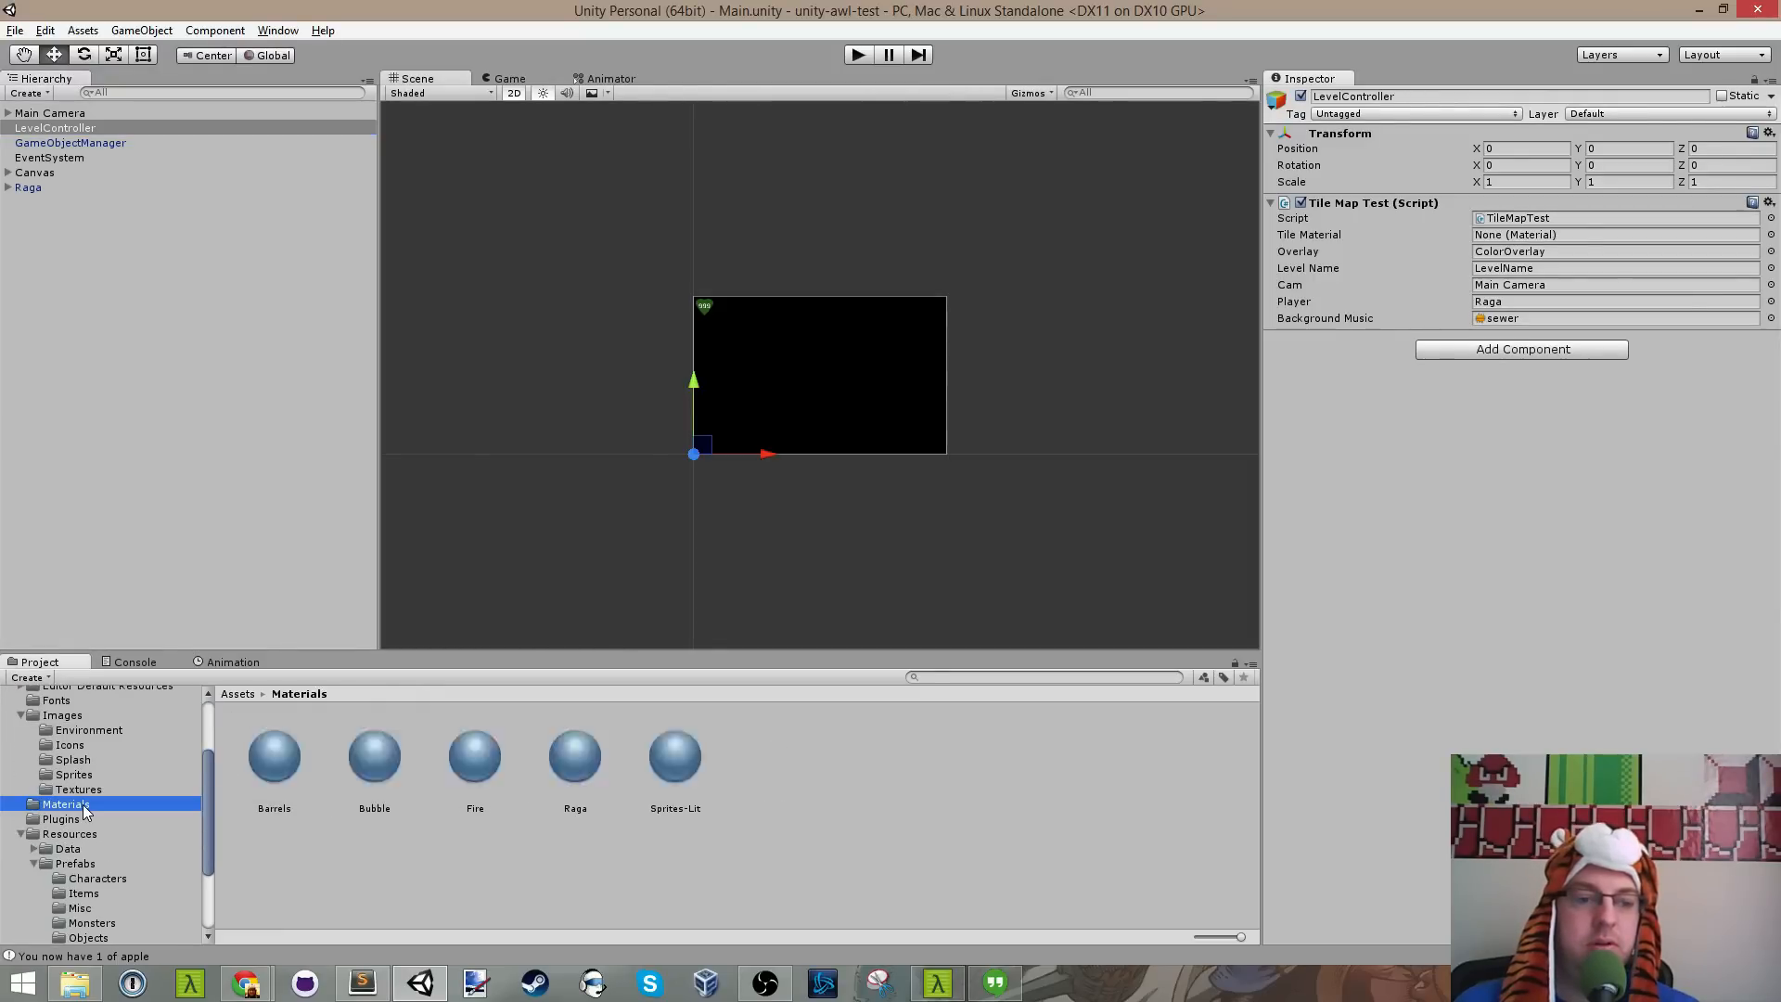
{"action": "left_click", "coordinate": [405, 882]}
{"action": "right_click", "coordinate": [380, 886]}
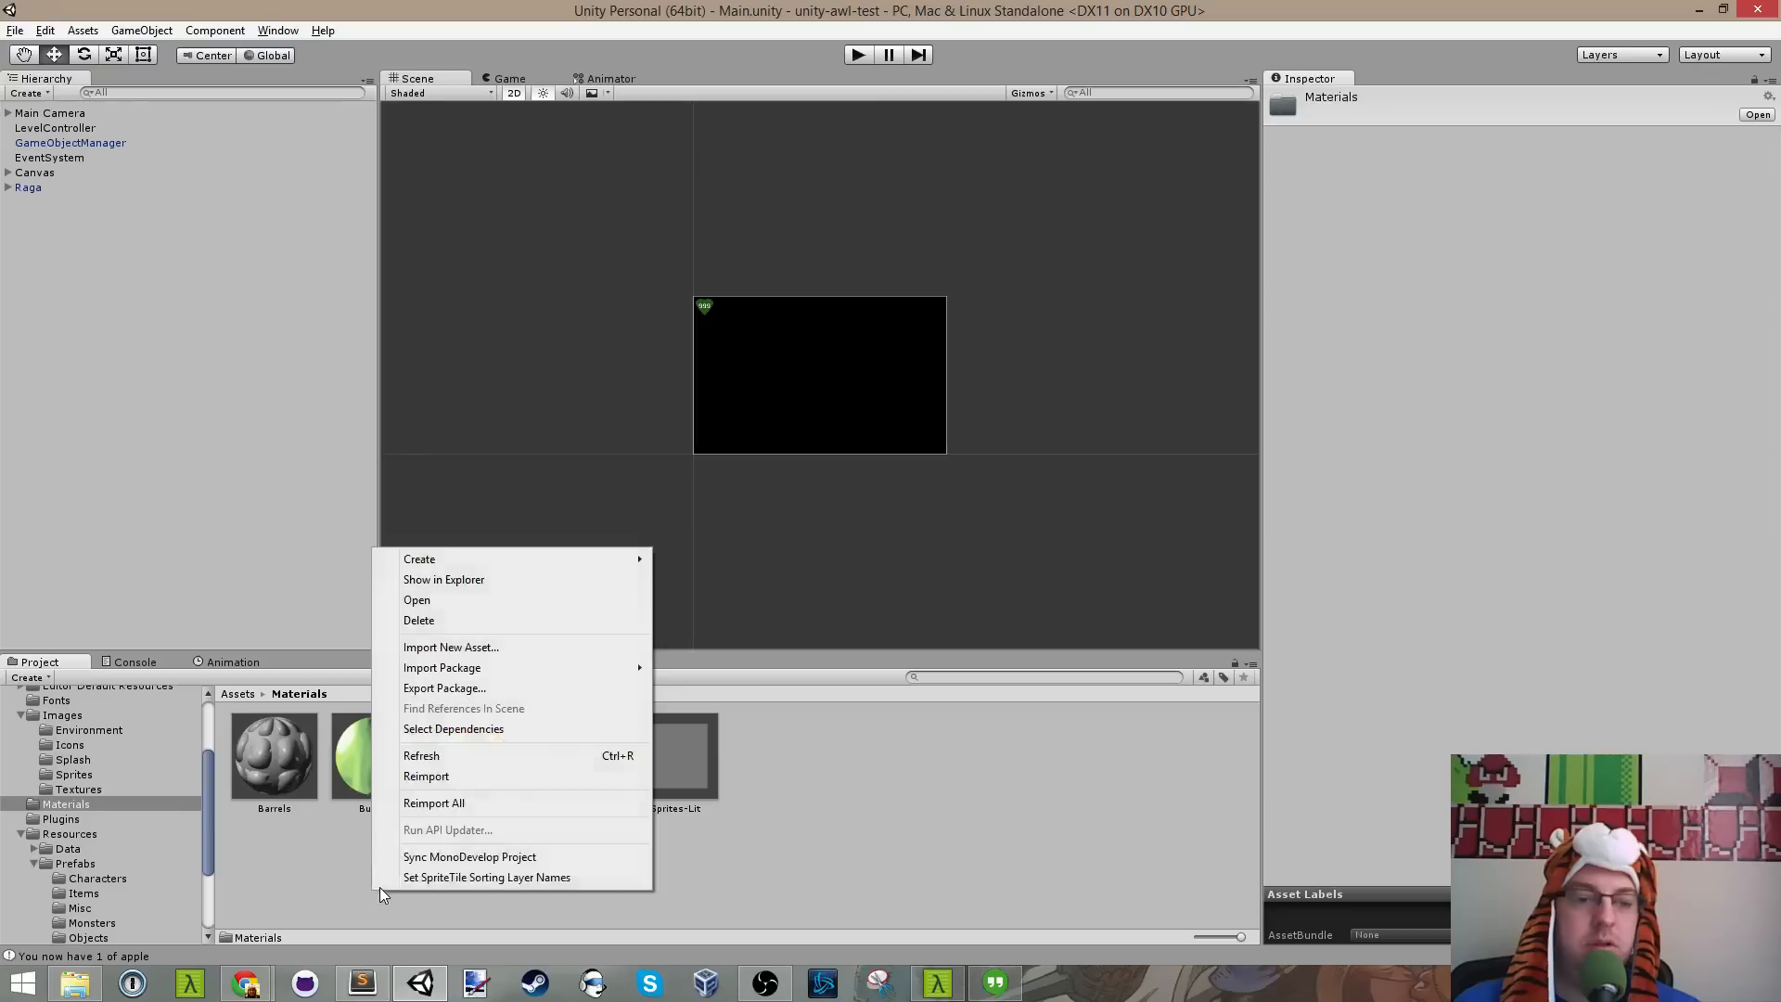
{"action": "mouse_move", "coordinate": [449, 558]}
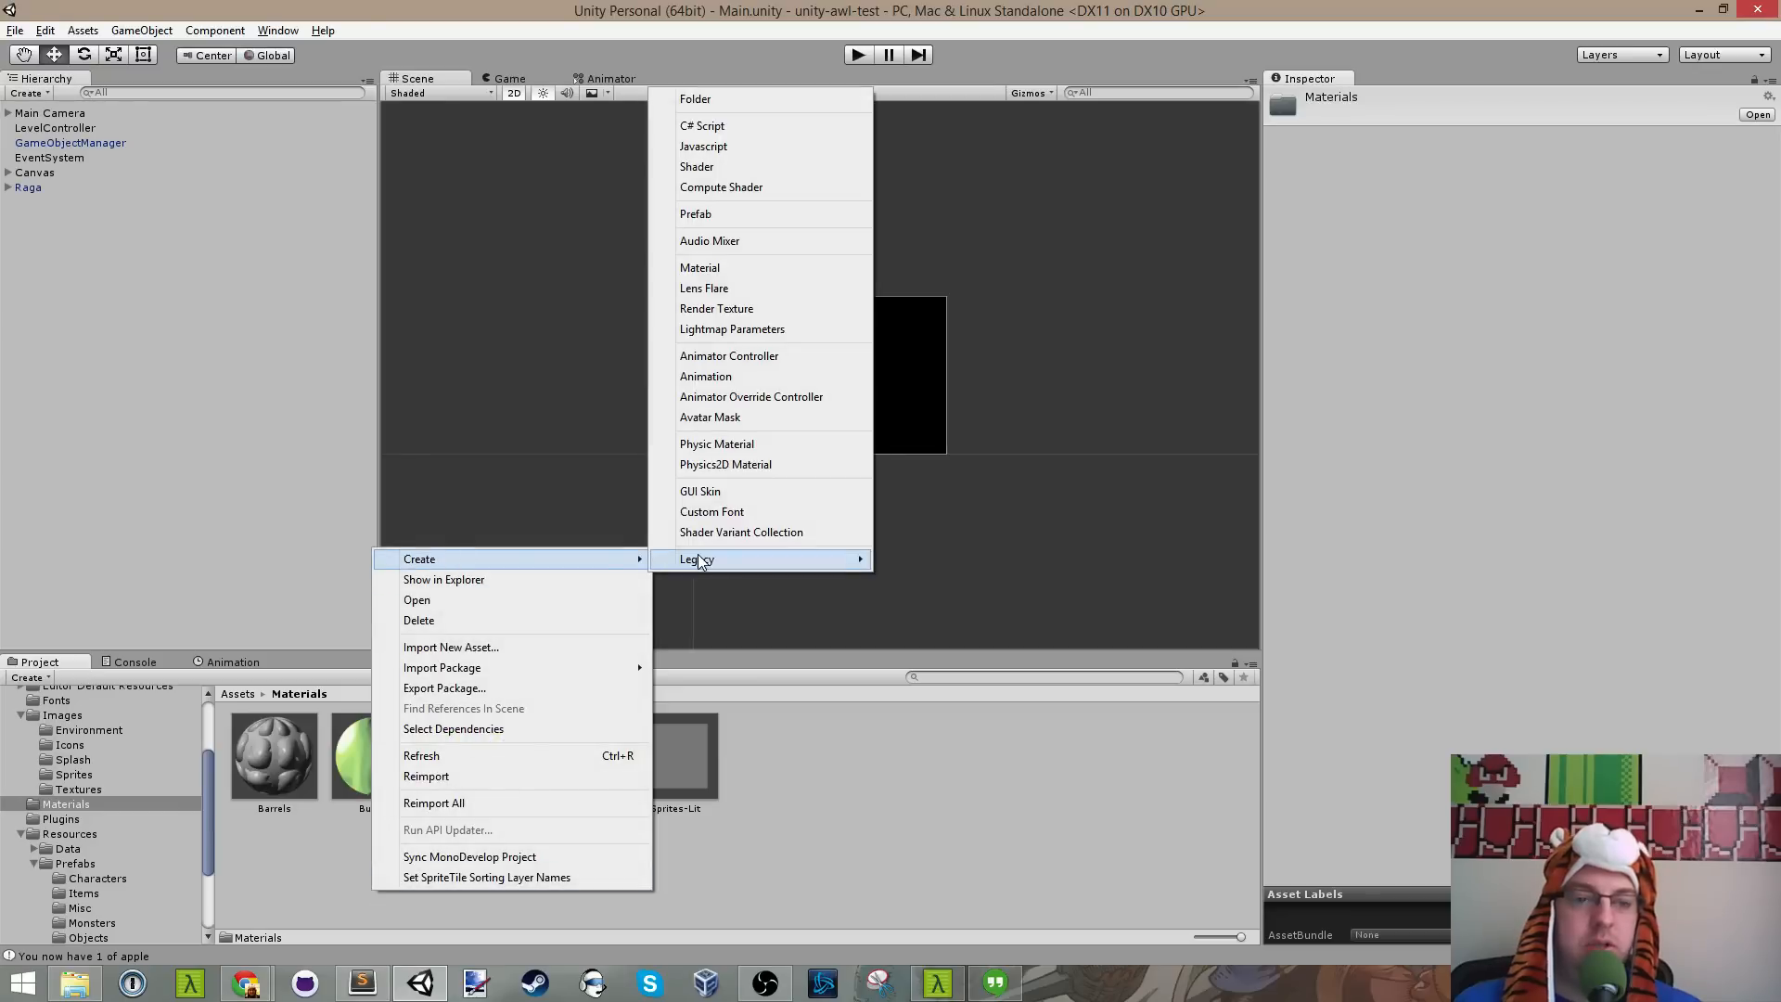
{"action": "left_click", "coordinate": [753, 269]}
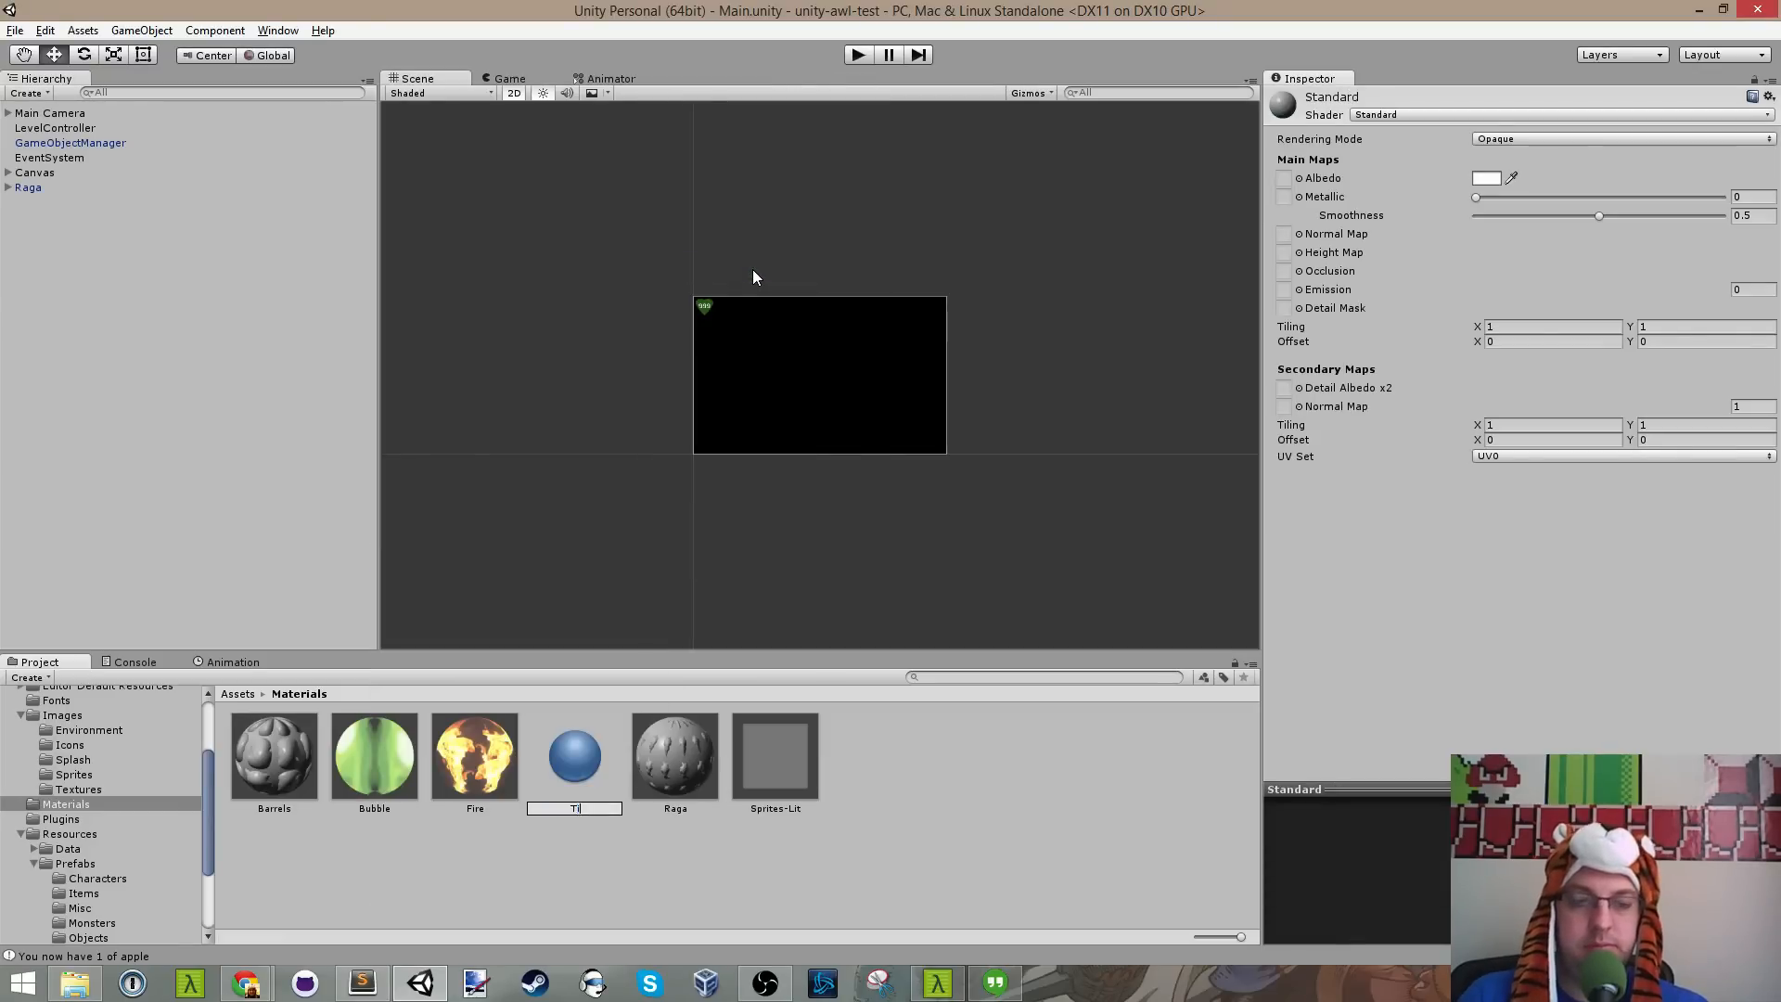
{"action": "type", "text": "Tileset"}
{"action": "key", "text": "Return"}
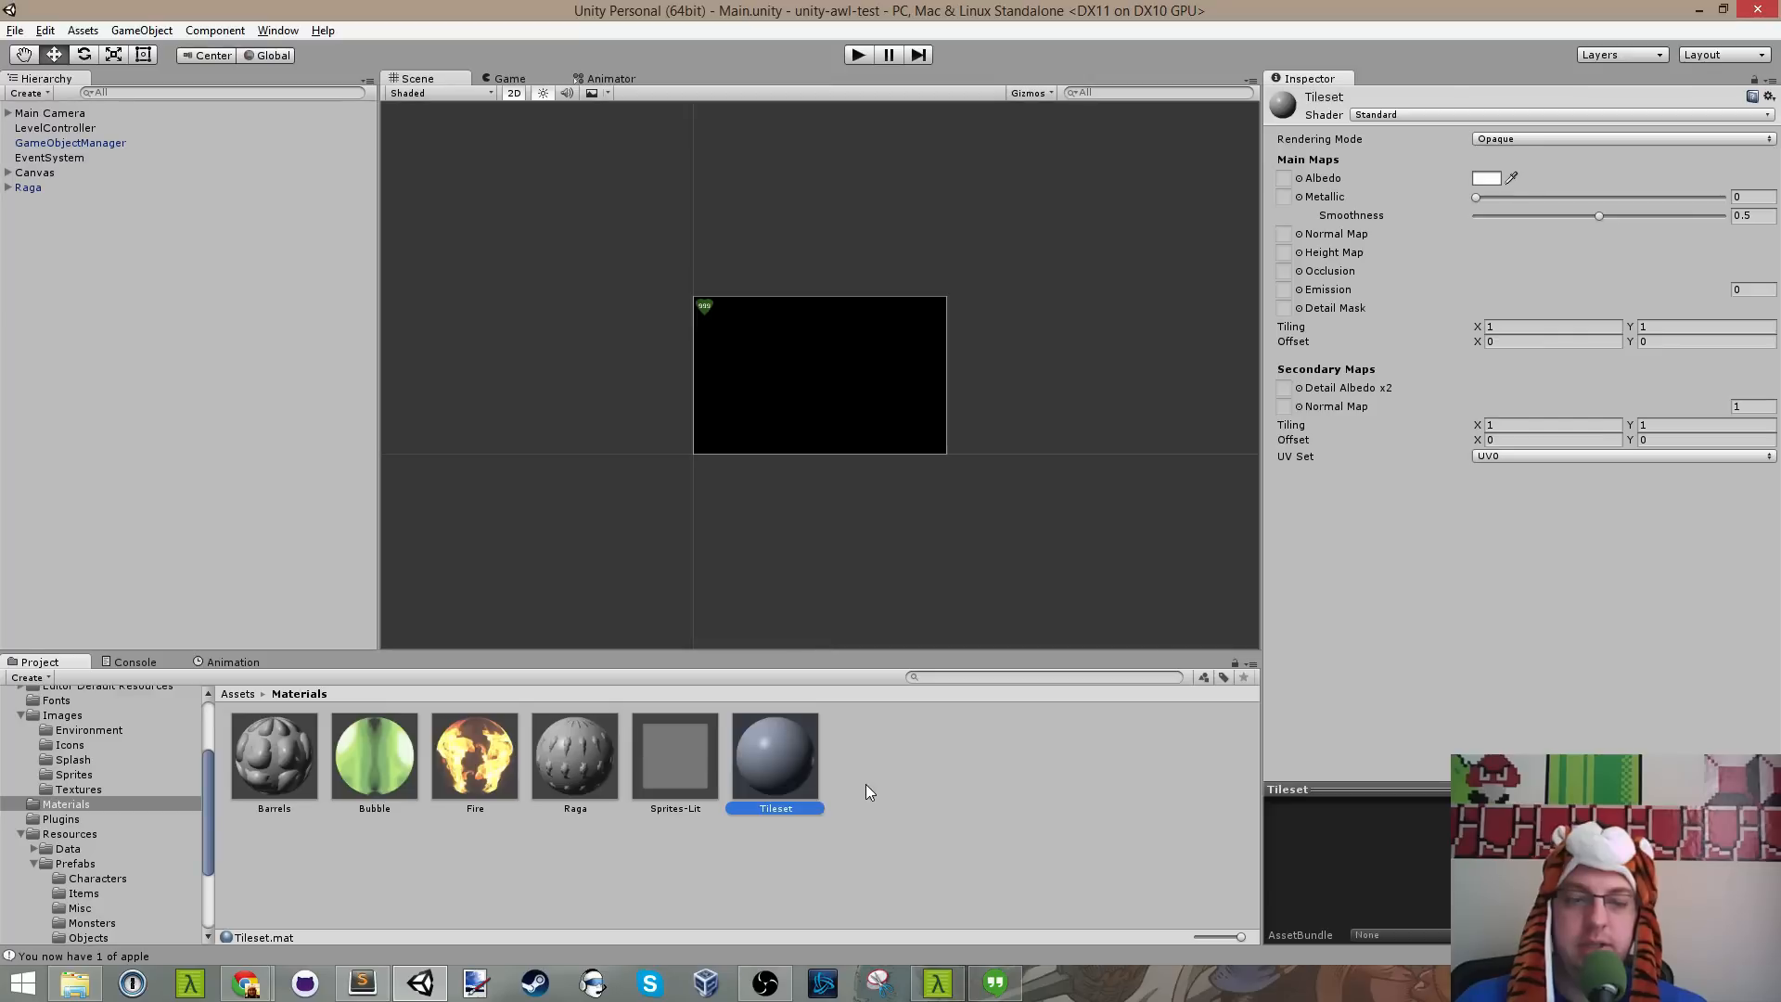
{"action": "left_click", "coordinate": [1430, 115]}
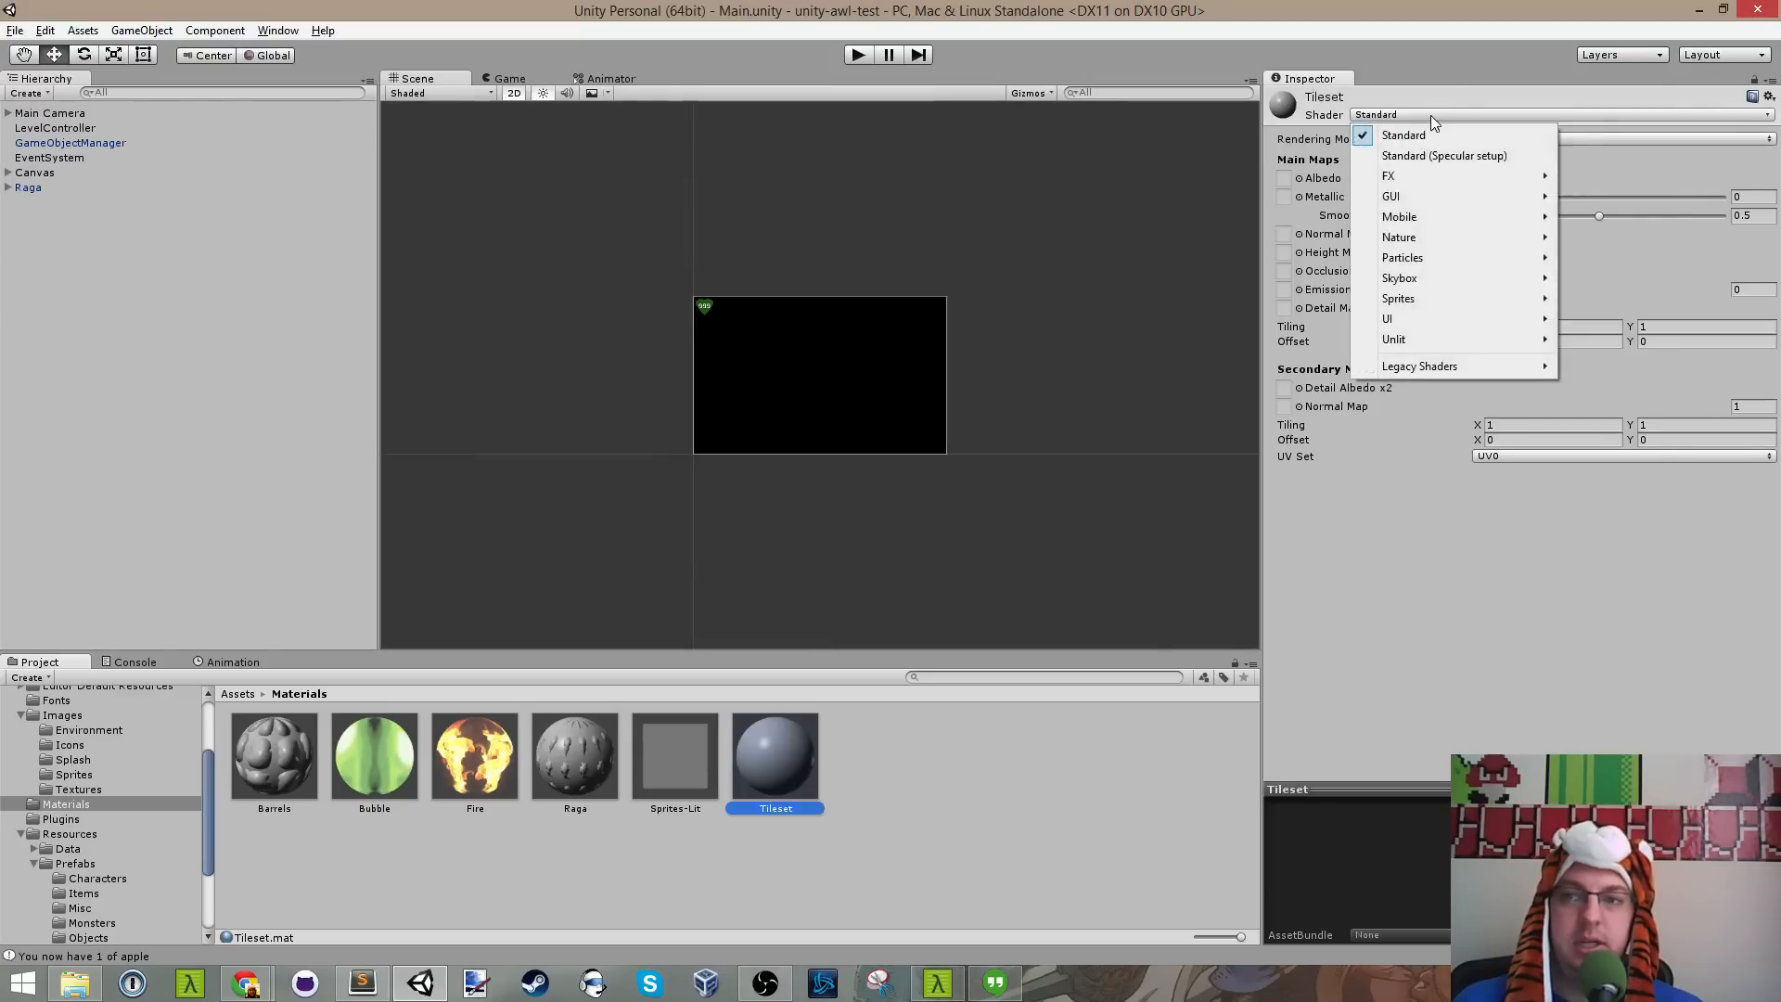
{"action": "left_click", "coordinate": [1638, 137]}
{"action": "left_click", "coordinate": [1466, 85]}
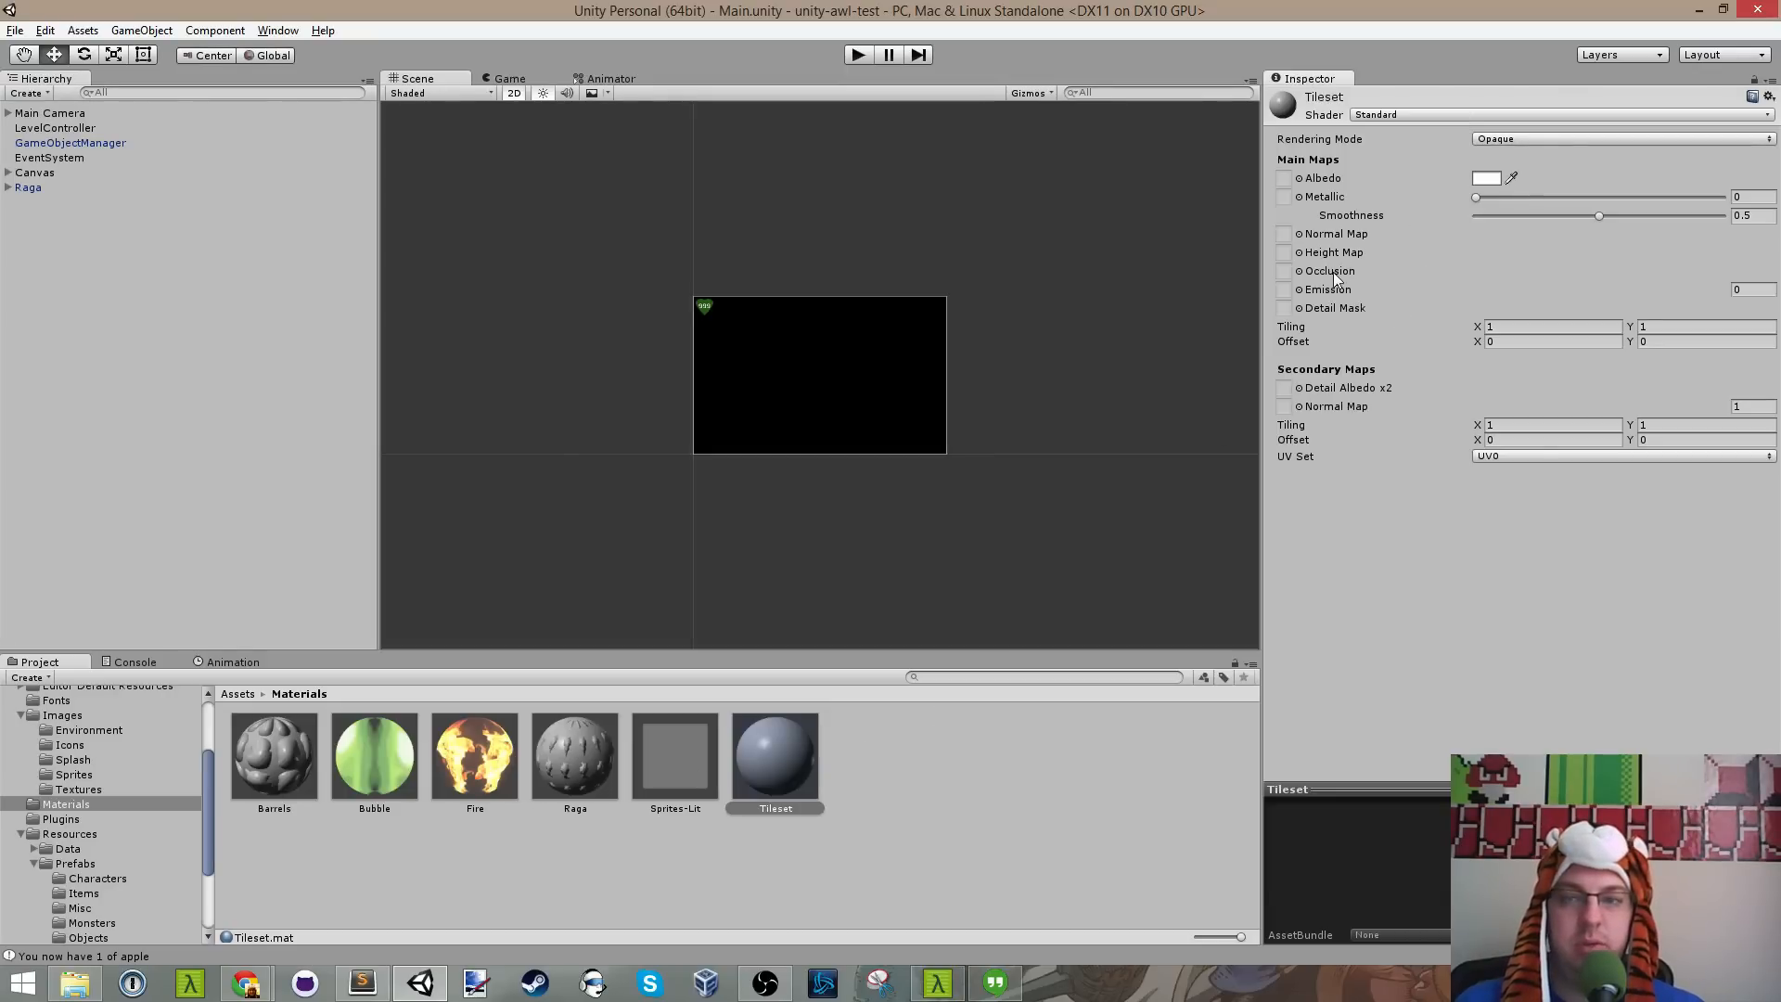
Step: Assign the _tileset normal-map texture to the Tileset material's Normal Map and reselect the material
{"action": "left_click", "coordinate": [1299, 234]}
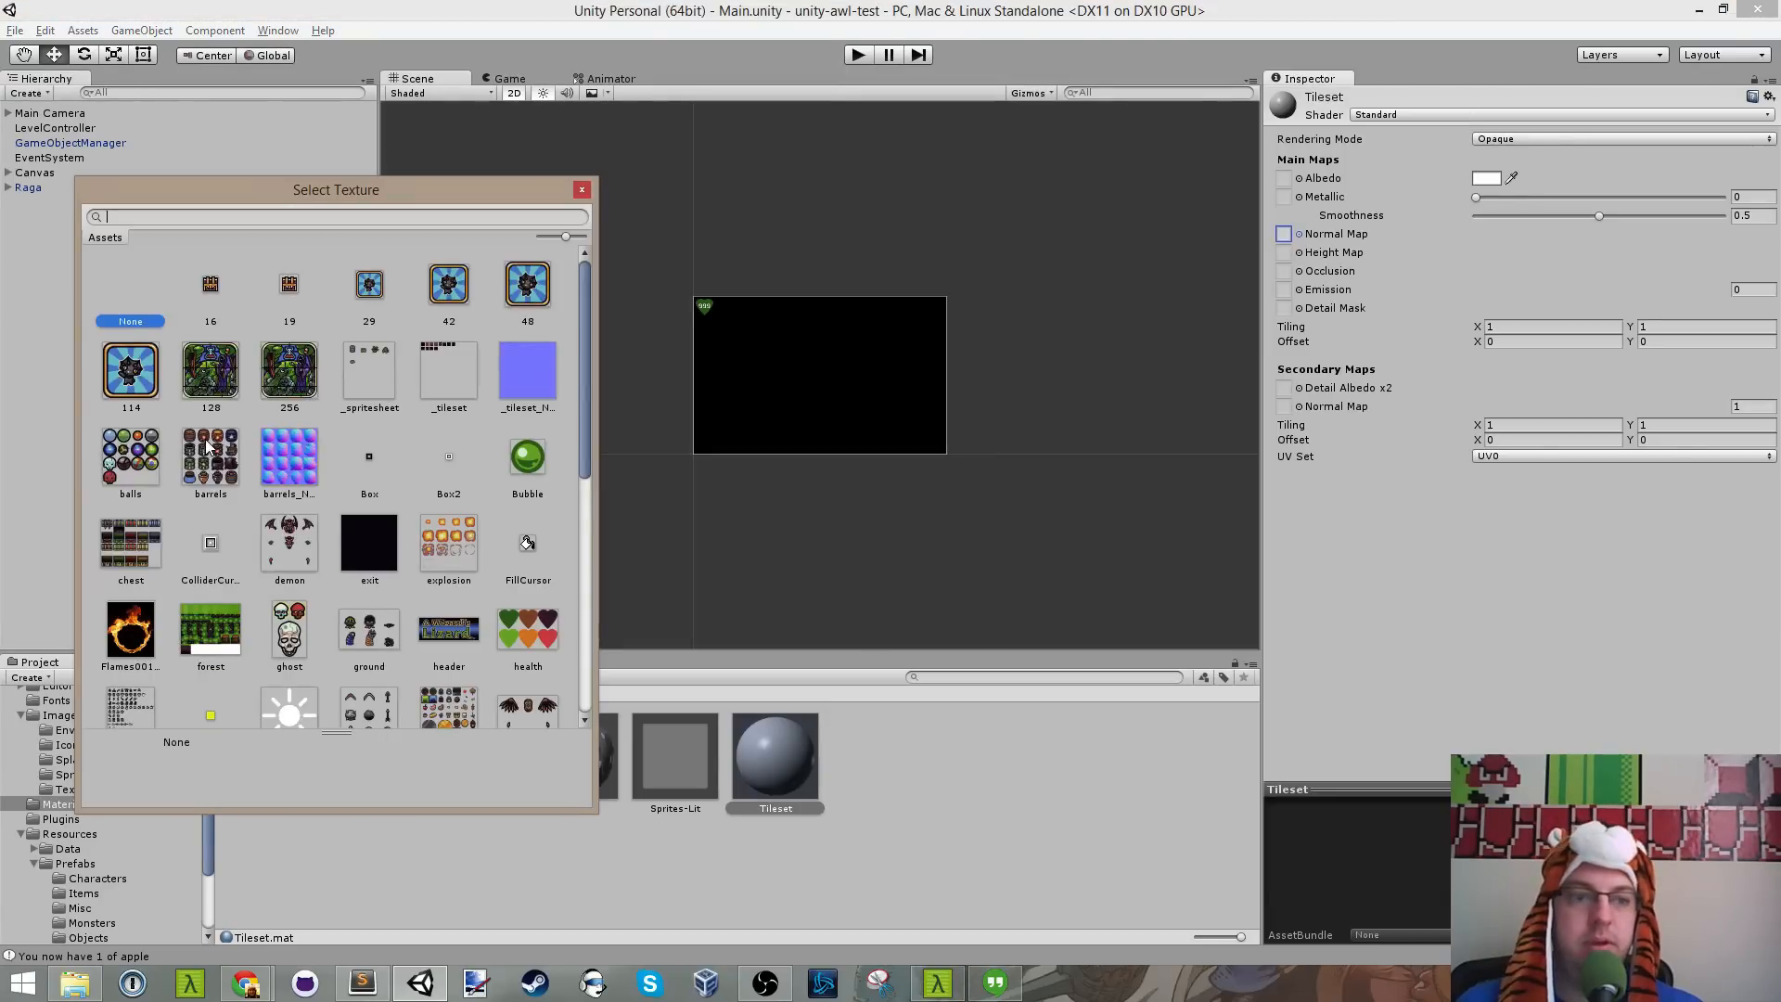
{"action": "double_click", "coordinate": [534, 363]}
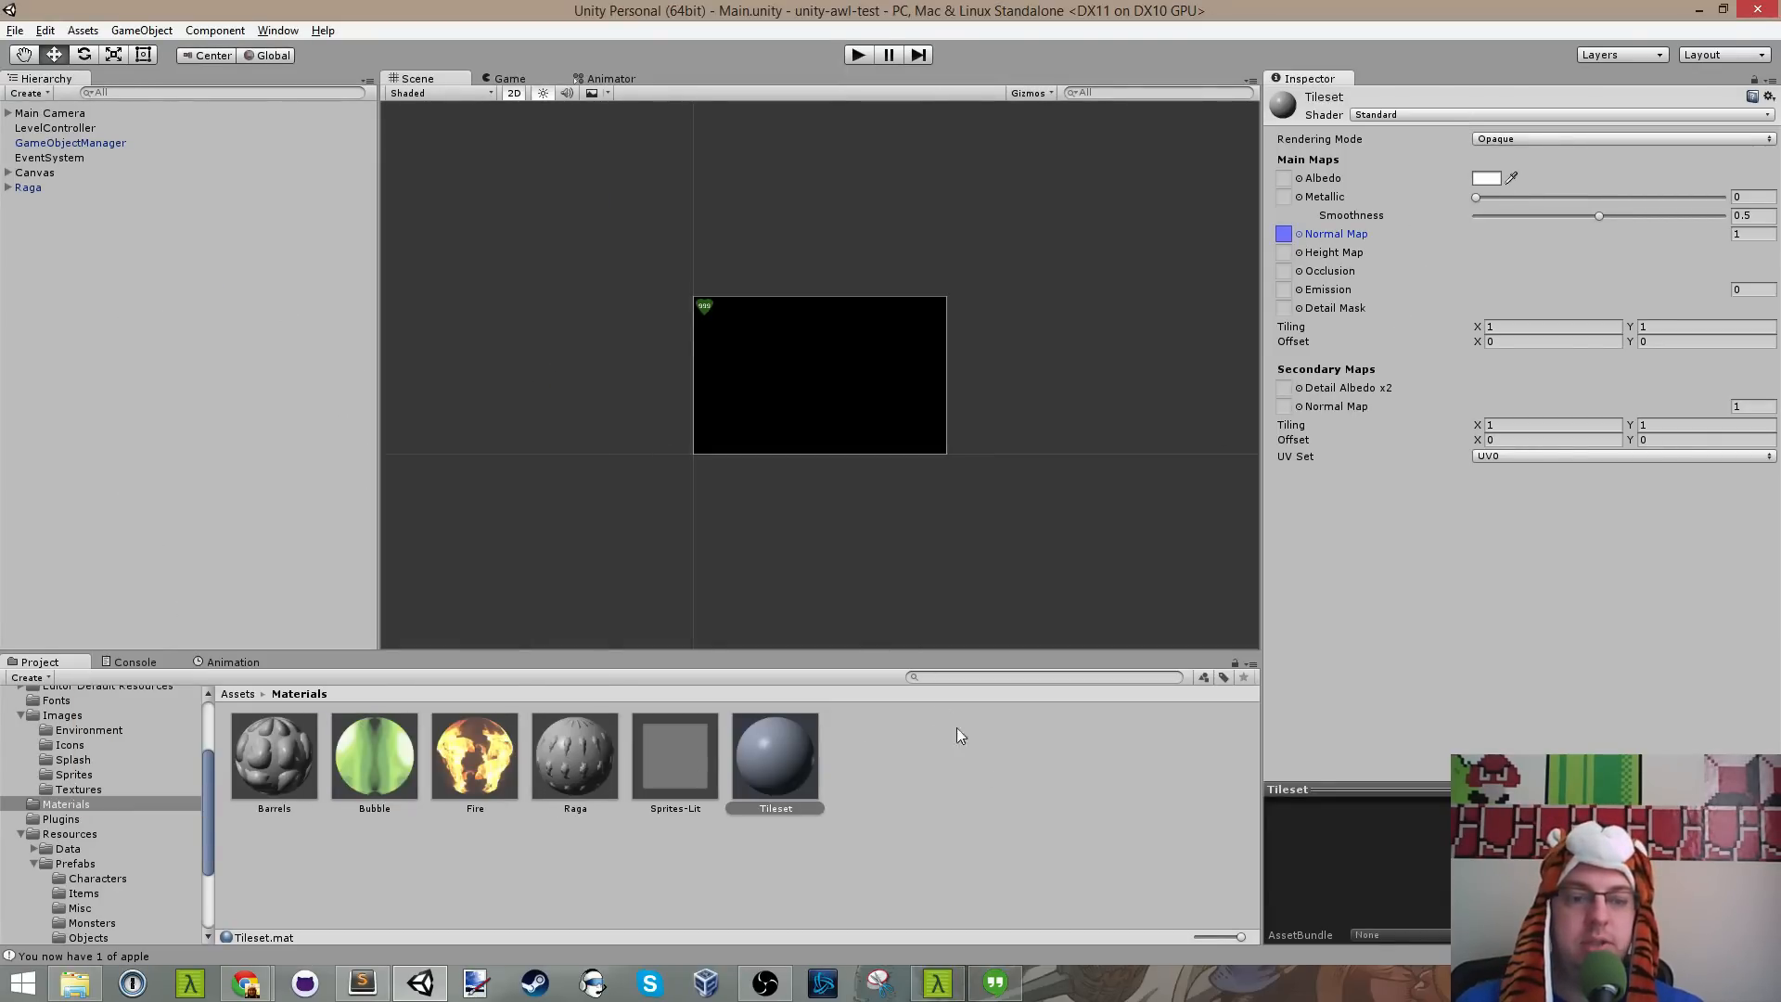
{"action": "left_click", "coordinate": [1080, 852]}
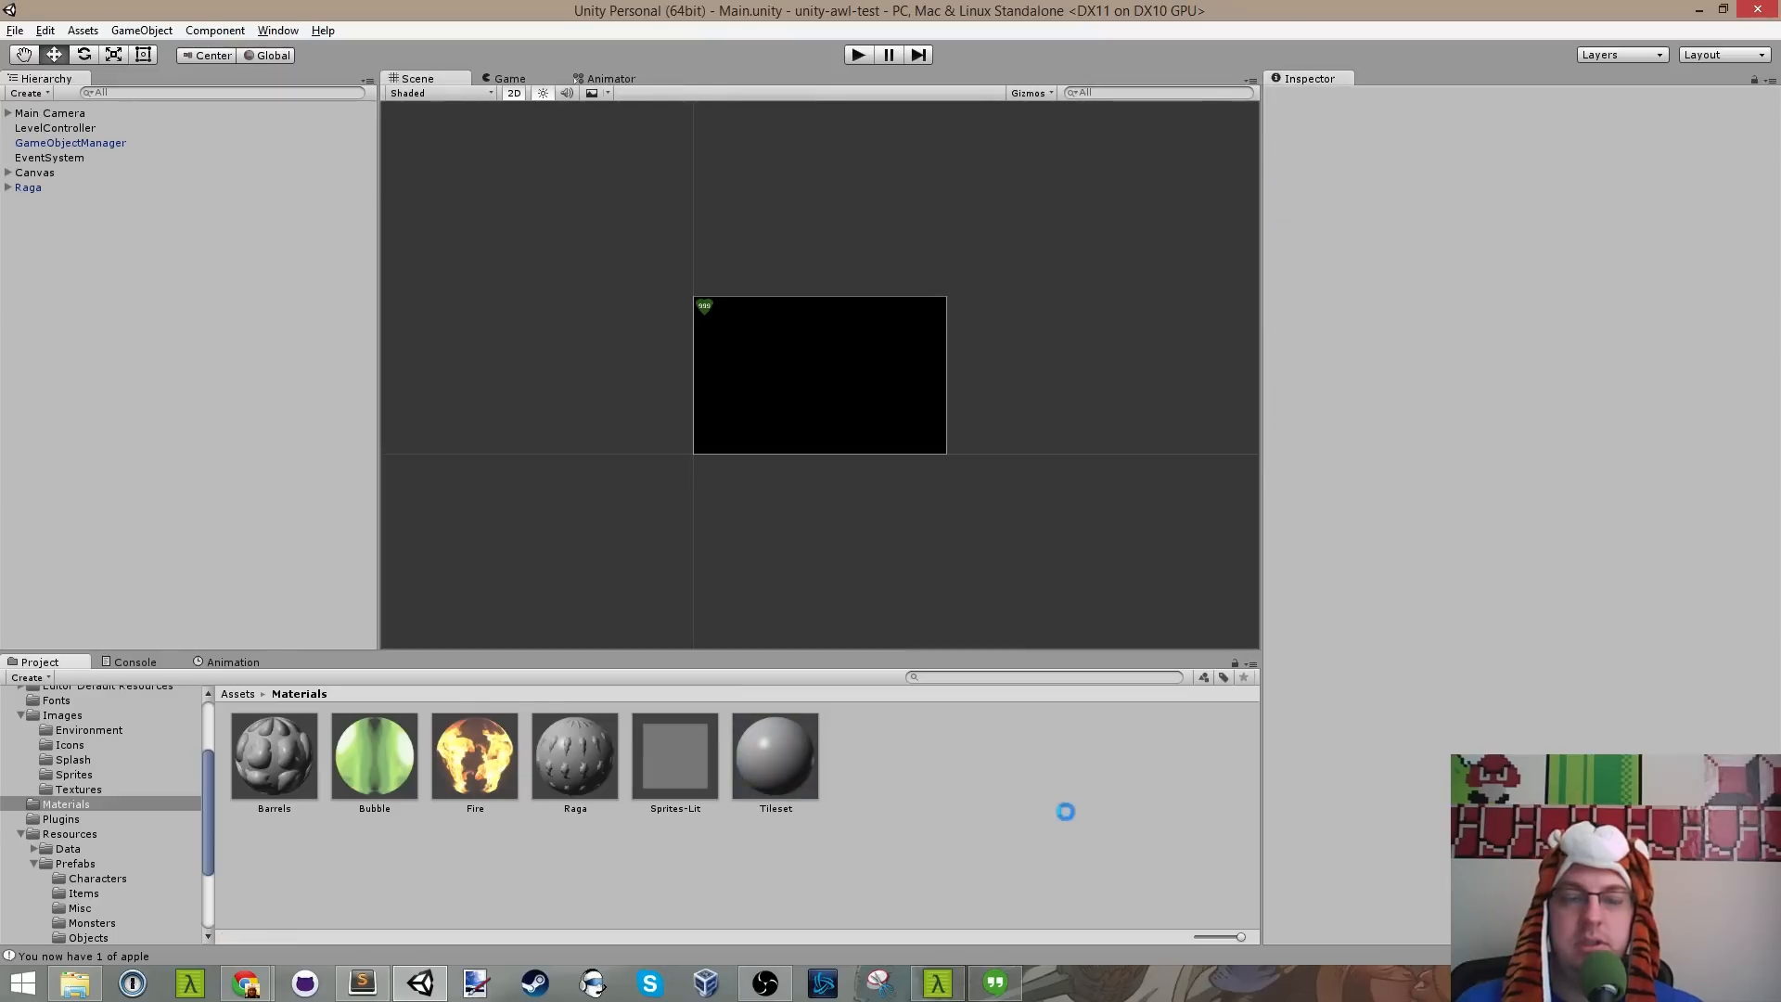
{"action": "left_click", "coordinate": [753, 770]}
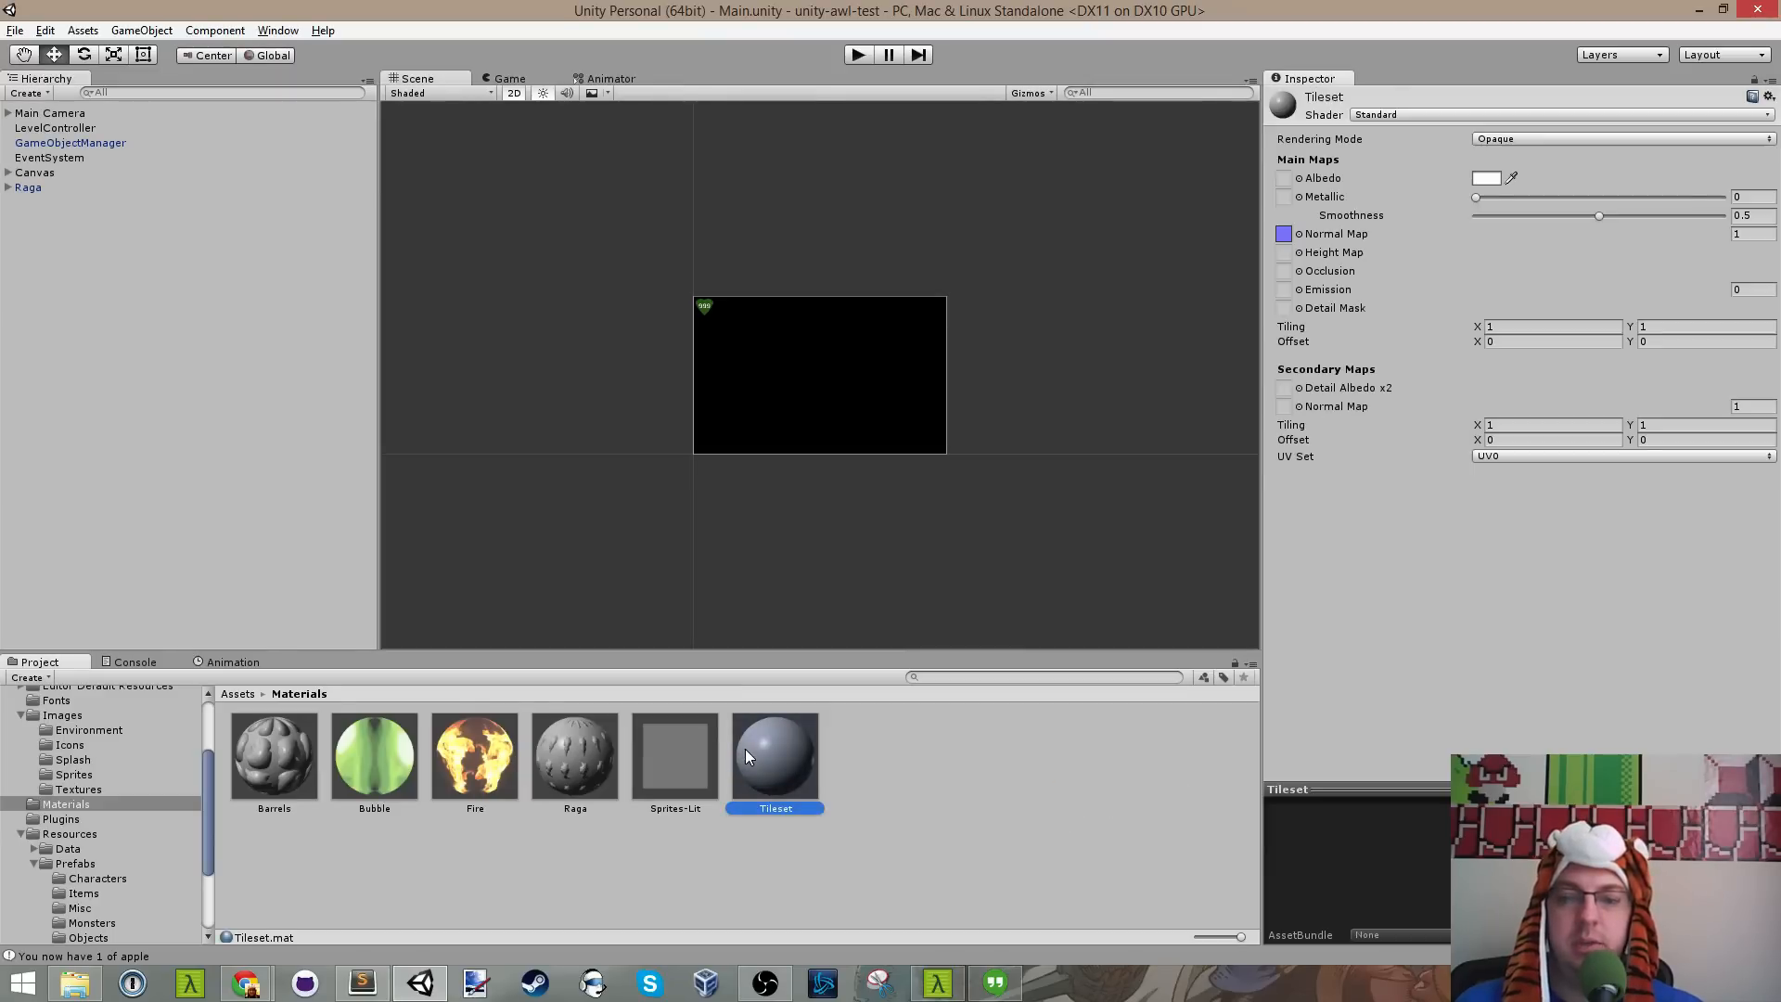
Step: Switch to Sublime Text and review how the Start method in TileMapTest.cs passes tileMaterial to Tile.SetTileMaterial, then return to Unity
{"action": "left_click", "coordinate": [1072, 768]}
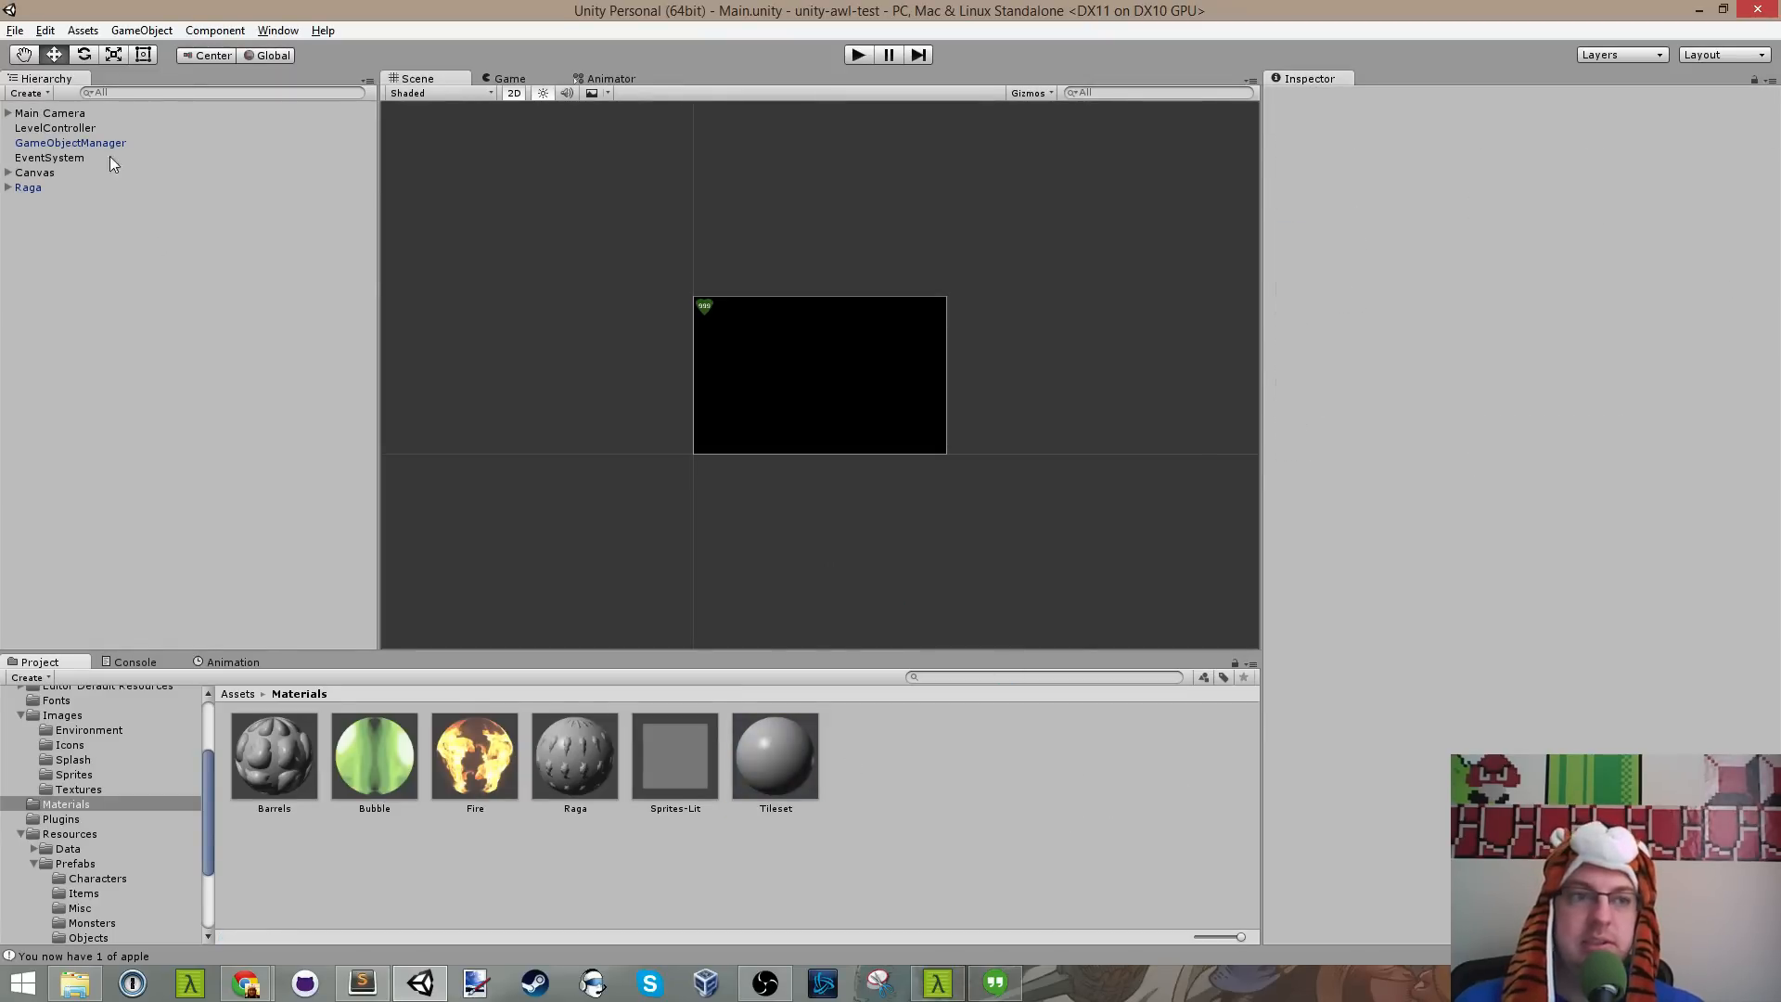
{"action": "left_click", "coordinate": [364, 985]}
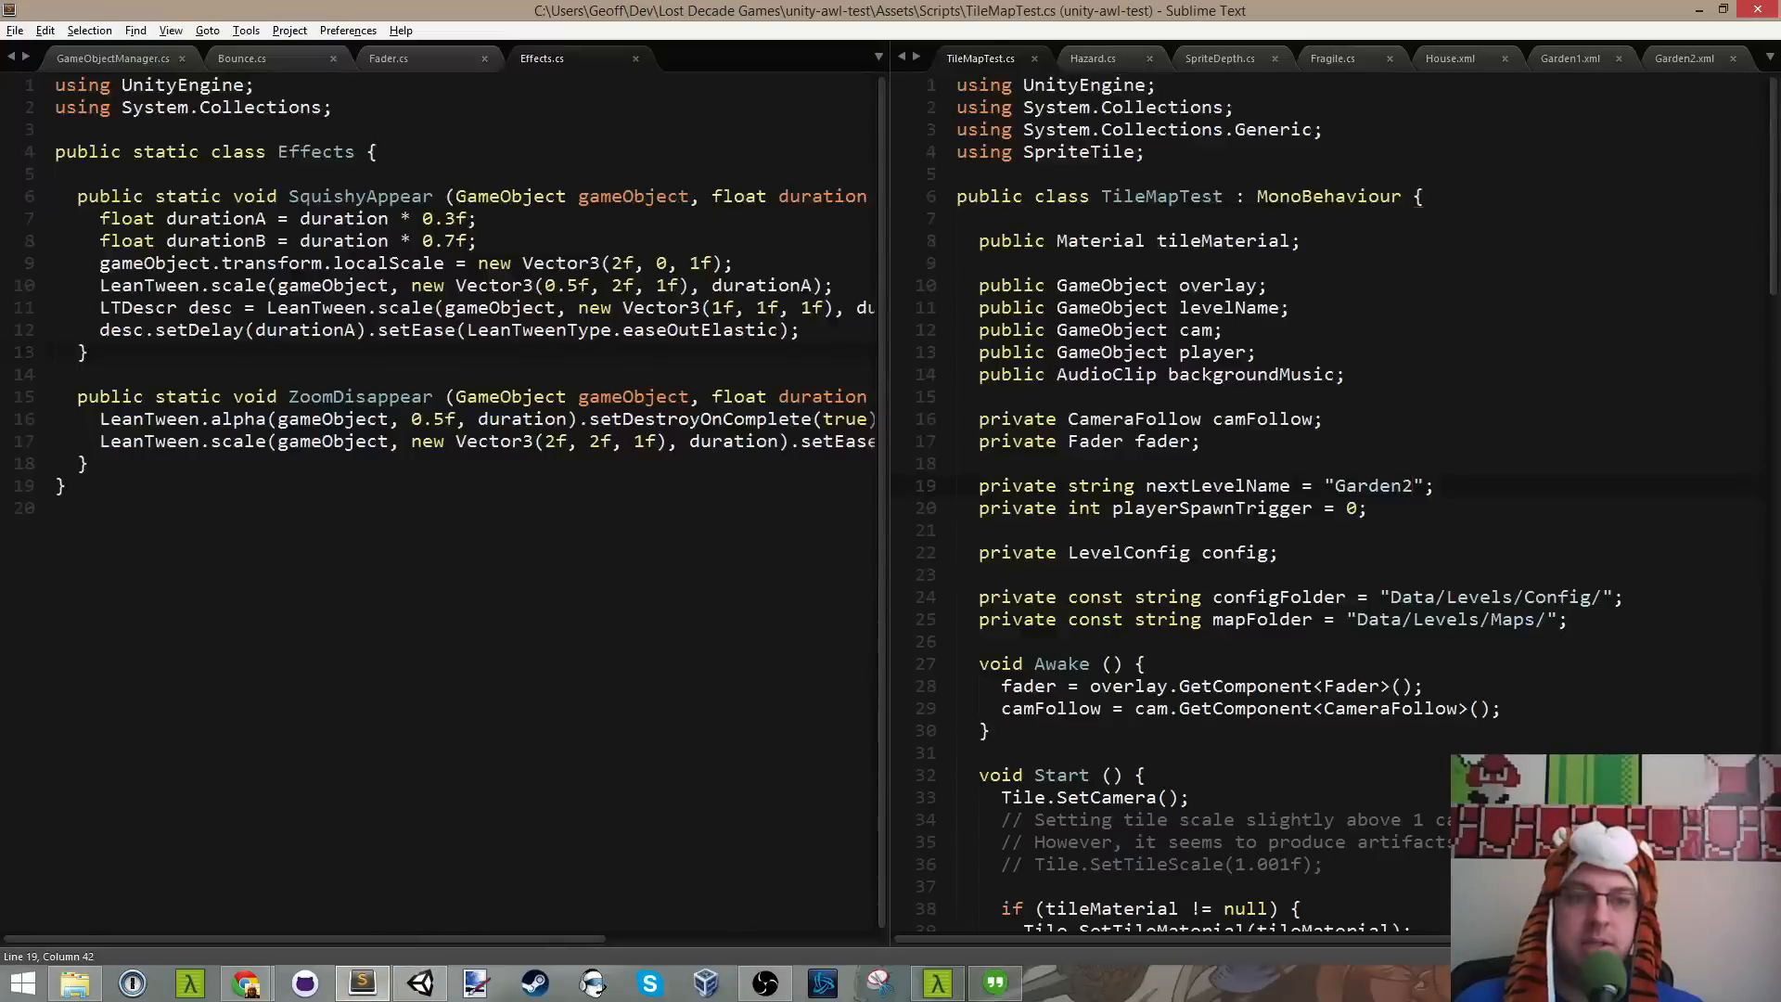
{"action": "scroll", "coordinate": [1048, 182], "scroll_direction": "down", "scroll_amount": 7}
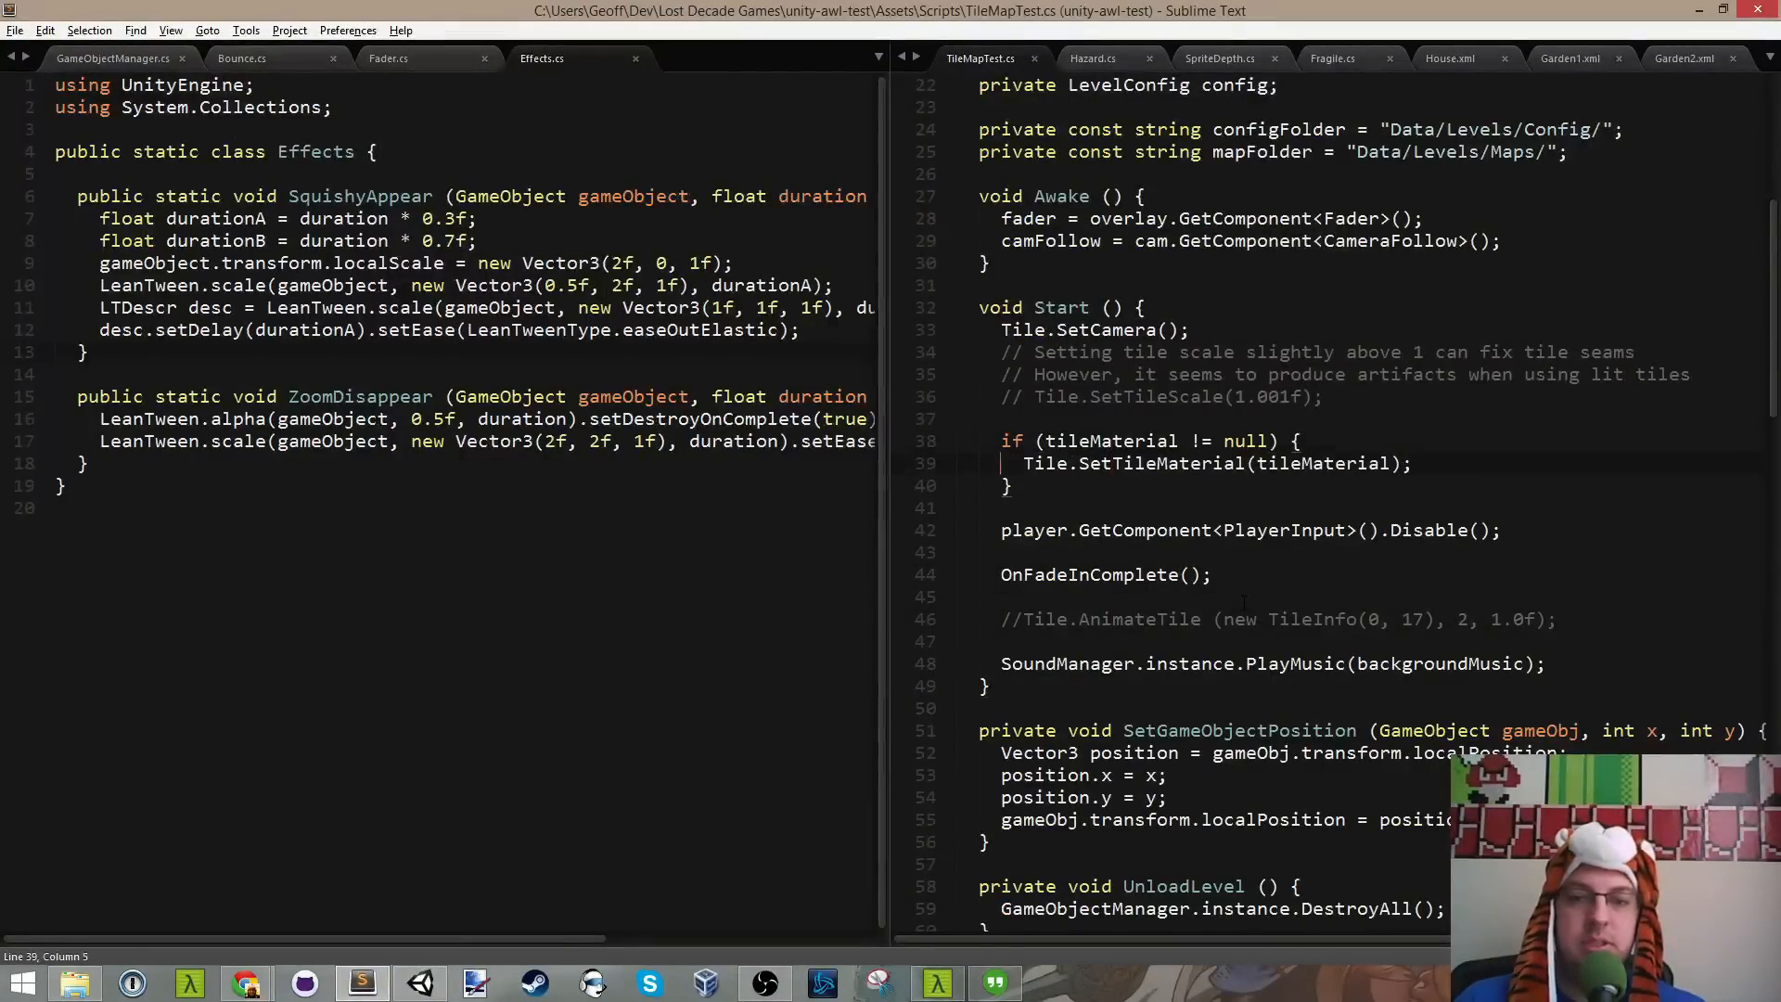
{"action": "key", "text": "ctrl+s"}
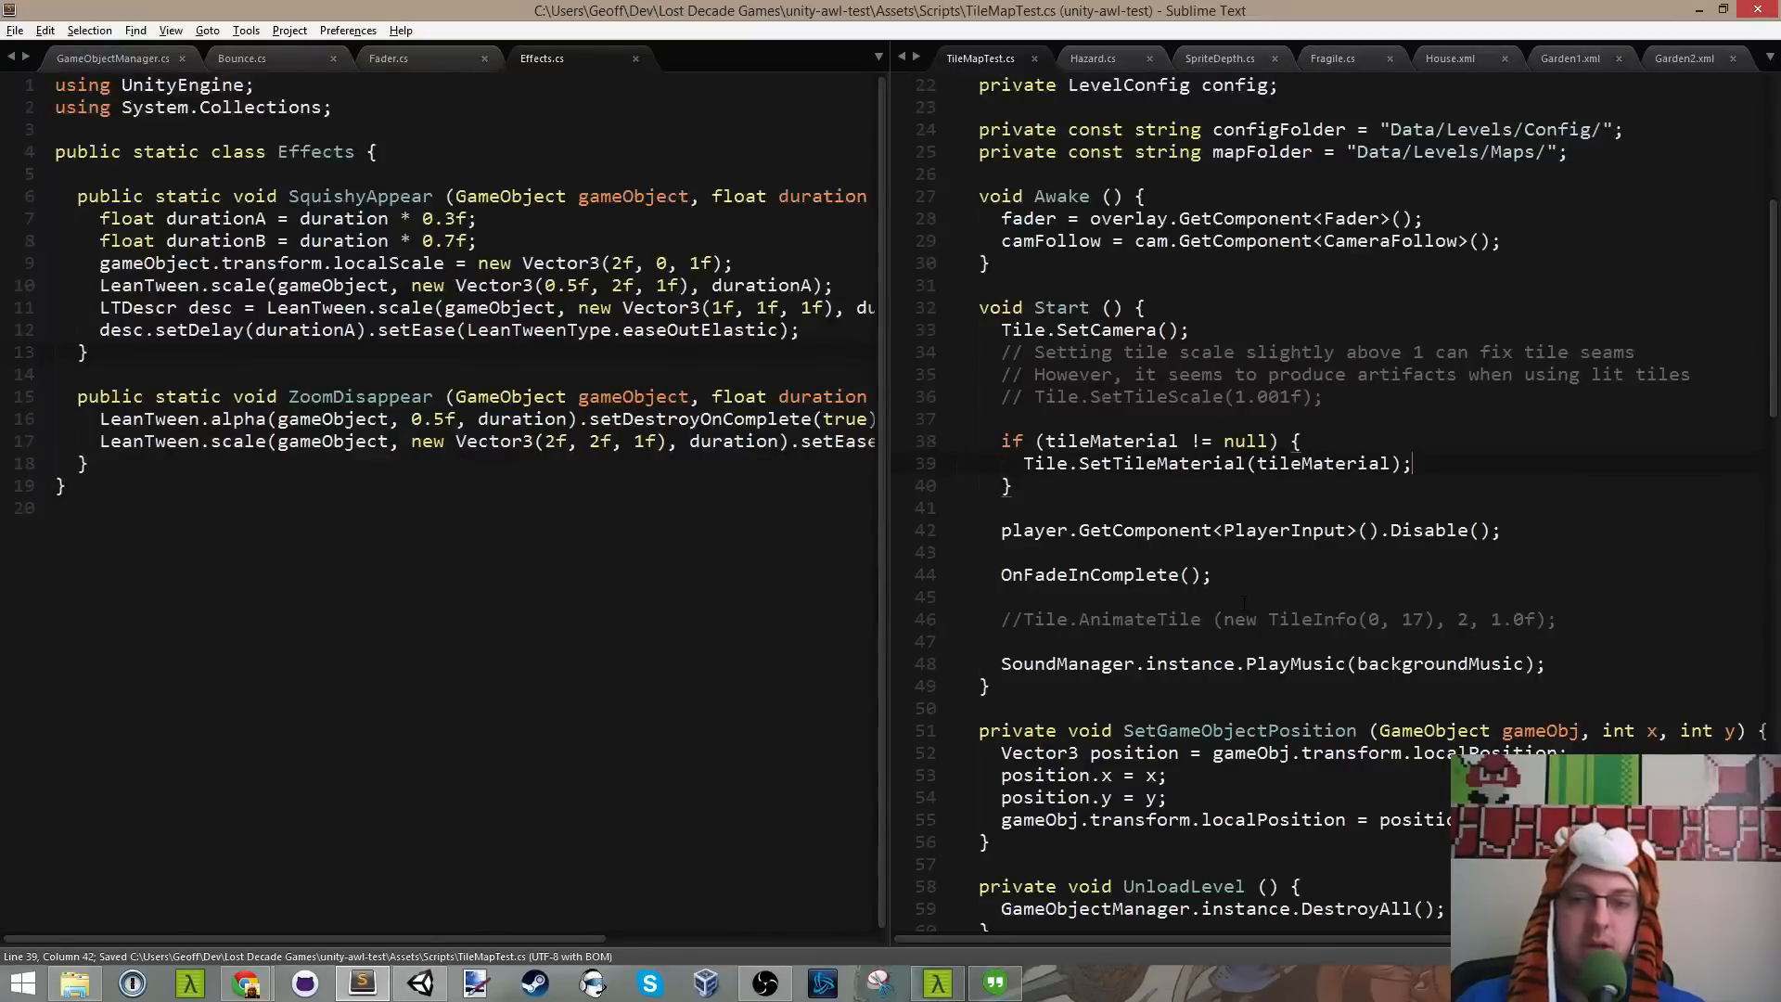
{"action": "key", "text": "shift+End"}
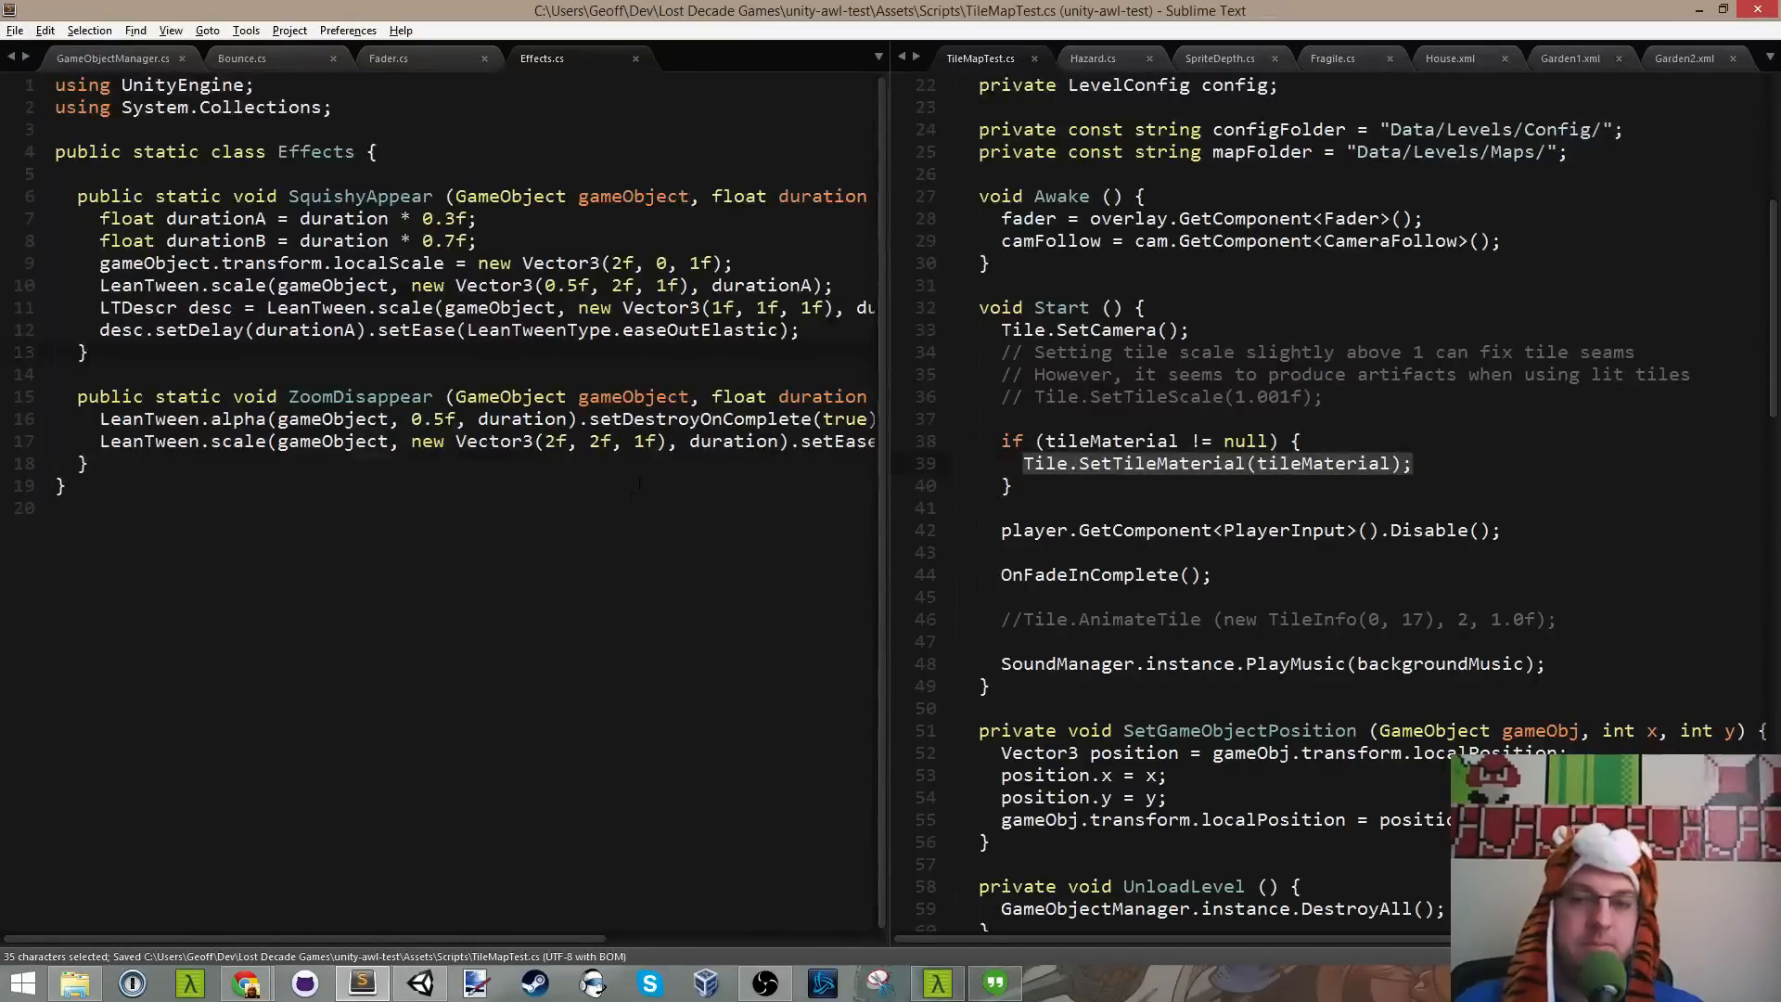
{"action": "left_click", "coordinate": [1081, 463]}
{"action": "key", "text": "alt+Tab"}
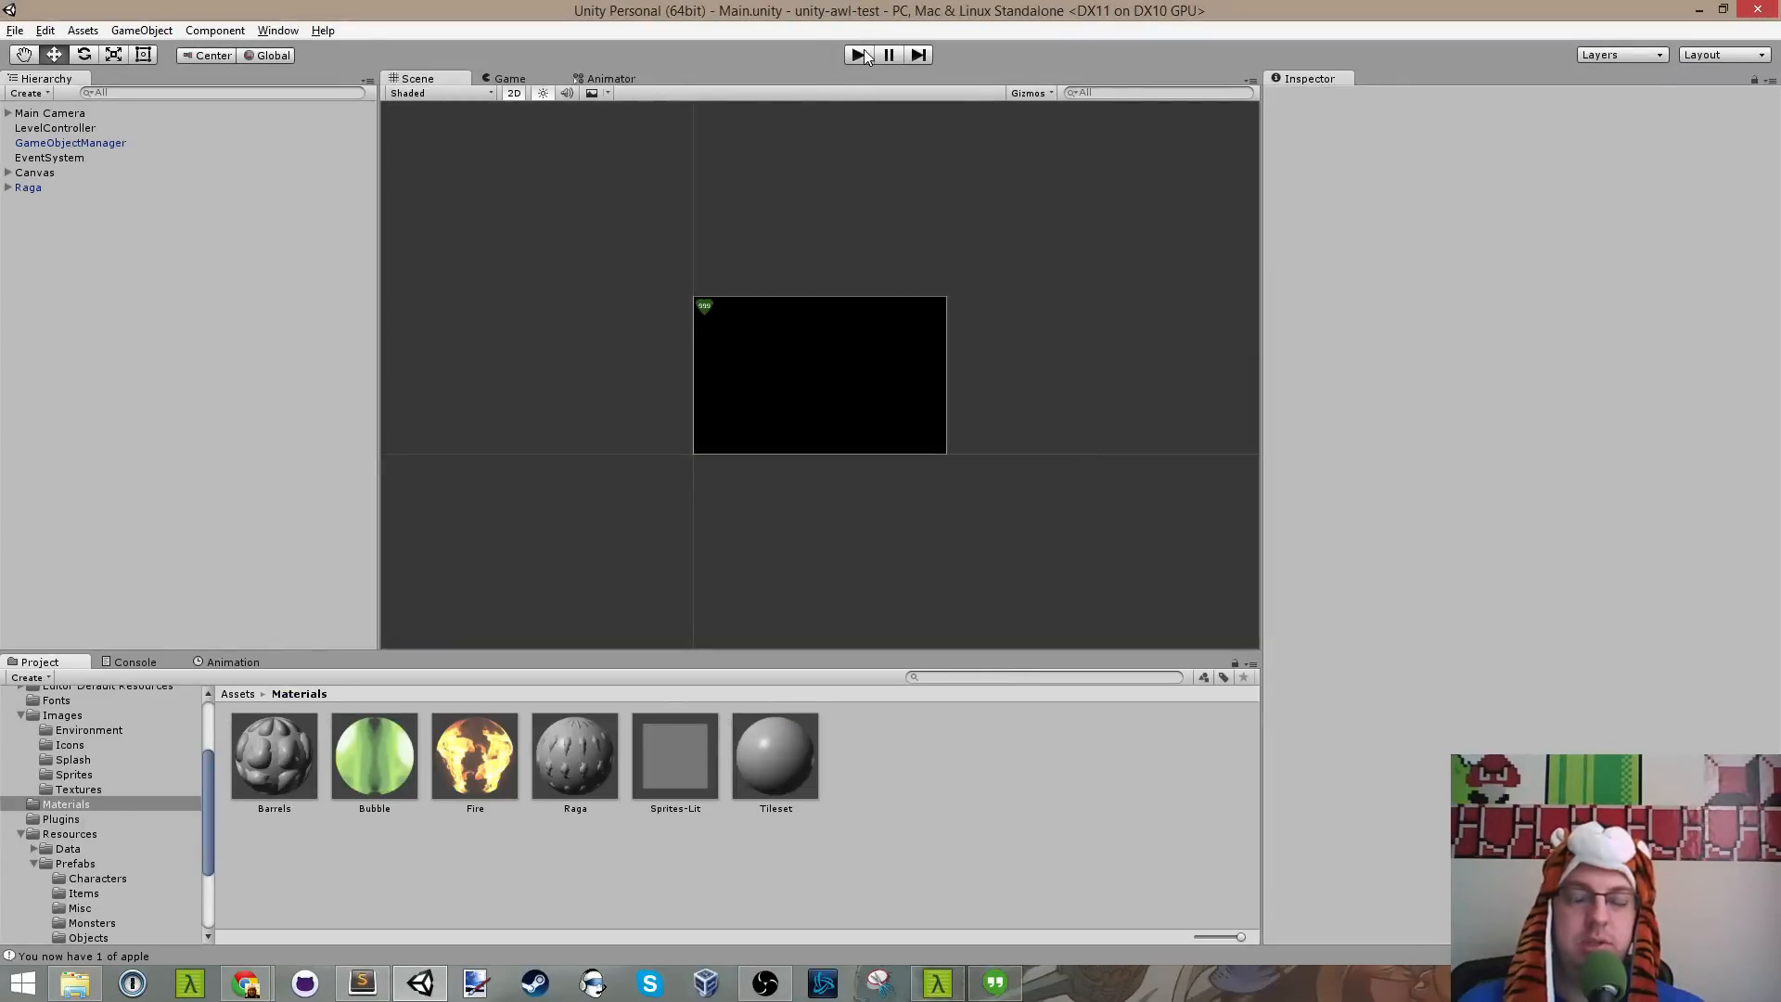
Step: Test-run the garden level briefly, and set nextLevelName to "House" in TileMapTest.cs in Sublime Text, saving the script
{"action": "left_click", "coordinate": [861, 54]}
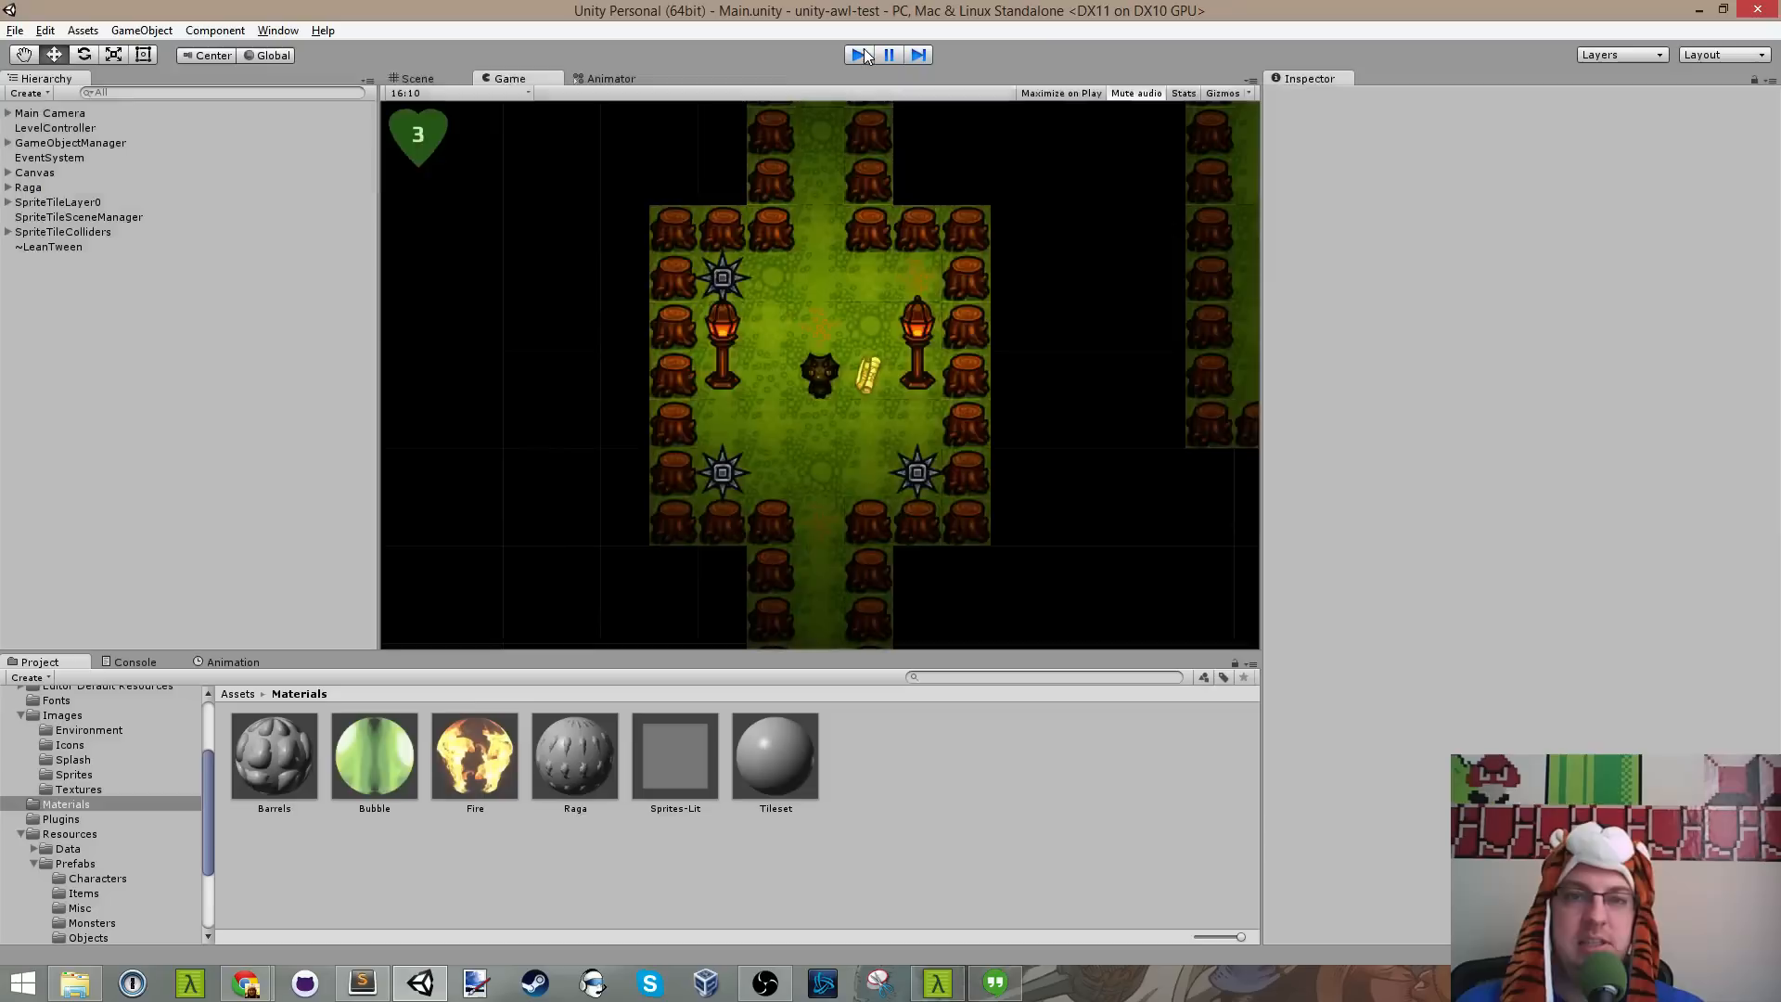
{"action": "left_click", "coordinate": [862, 53]}
{"action": "key", "text": "alt+Tab"}
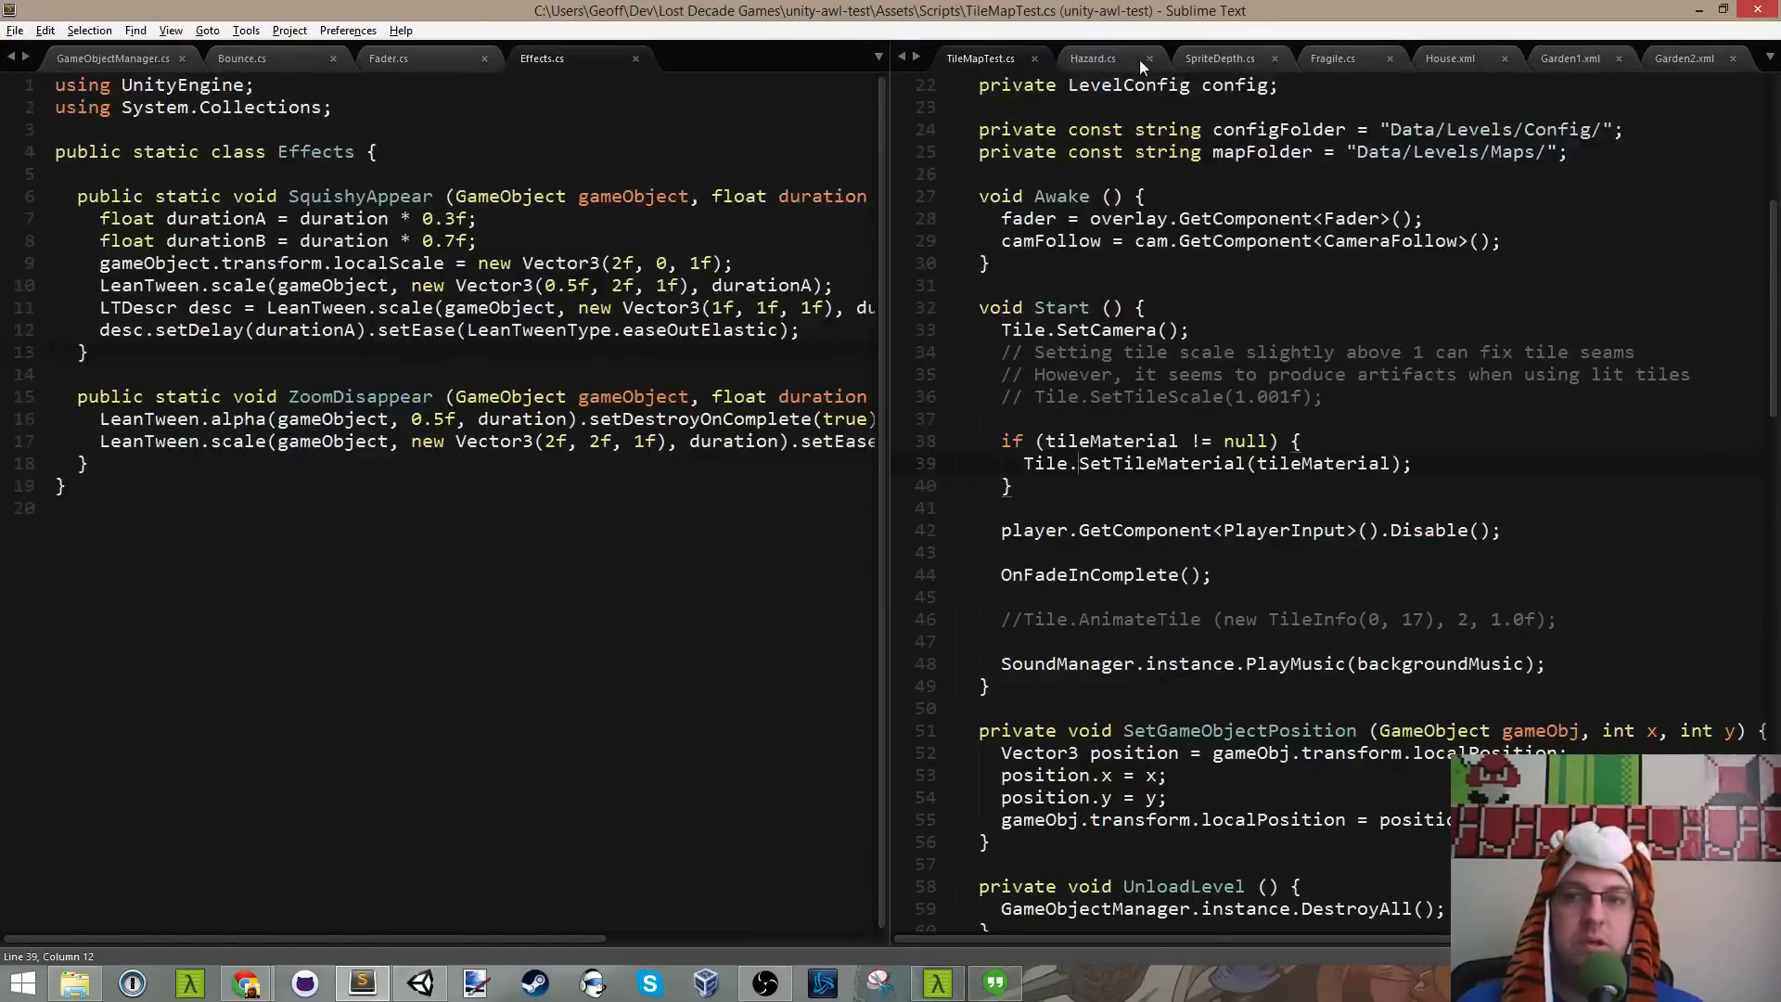
{"action": "scroll", "coordinate": [1247, 397], "scroll_direction": "up", "scroll_amount": 7}
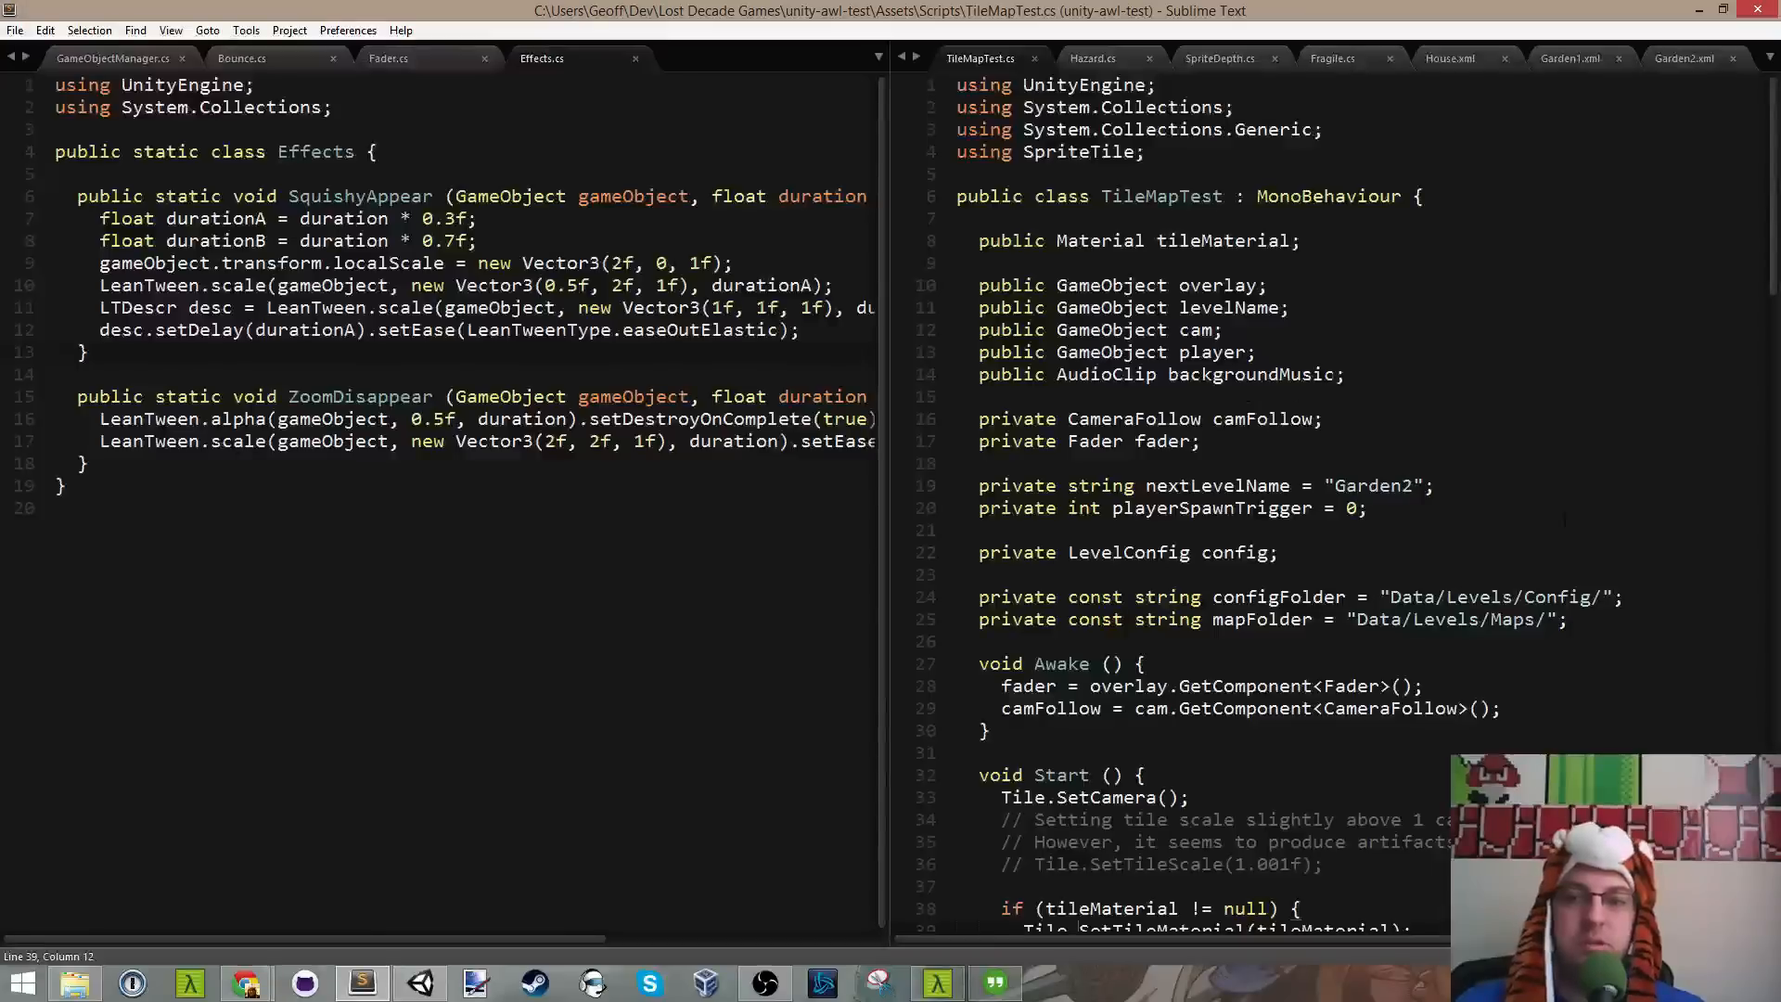
{"action": "double_click", "coordinate": [1390, 486]}
{"action": "type", "text": "Hous"}
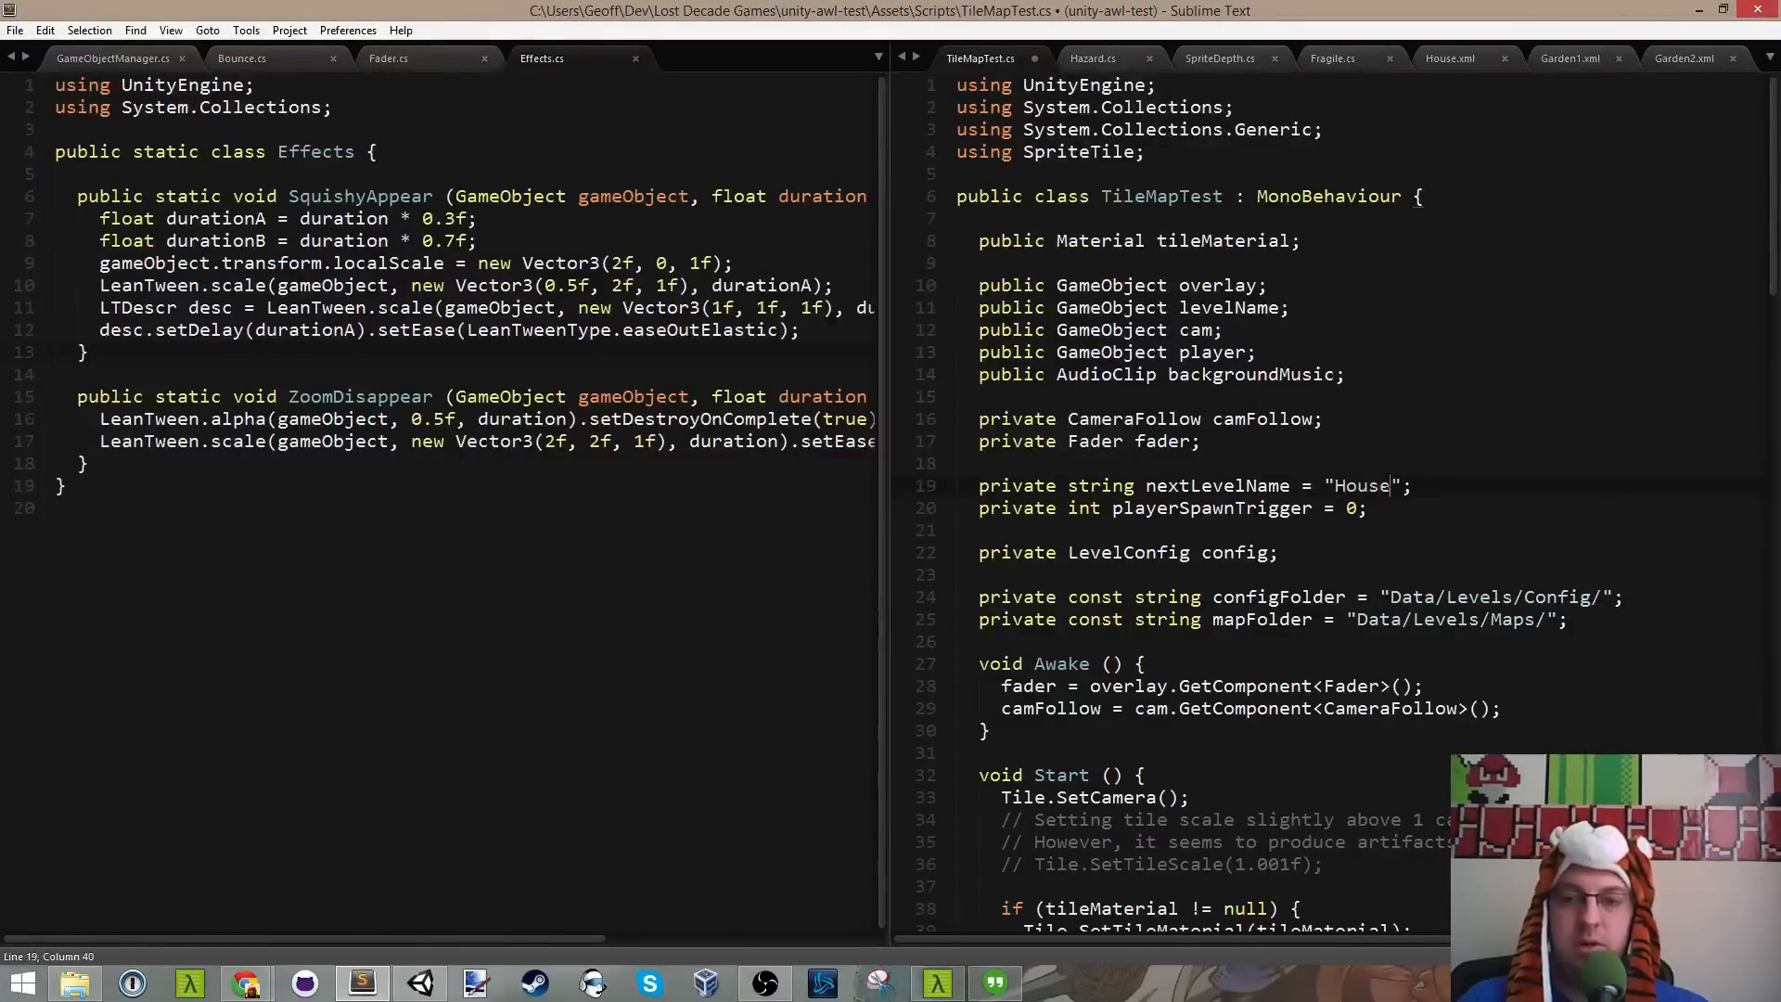
{"action": "key", "text": "ctrl+s"}
Step: Play-test the House level in Unity without a tile material, walking through the corridor between its rooms, and stop the game
{"action": "key", "text": "alt+Tab"}
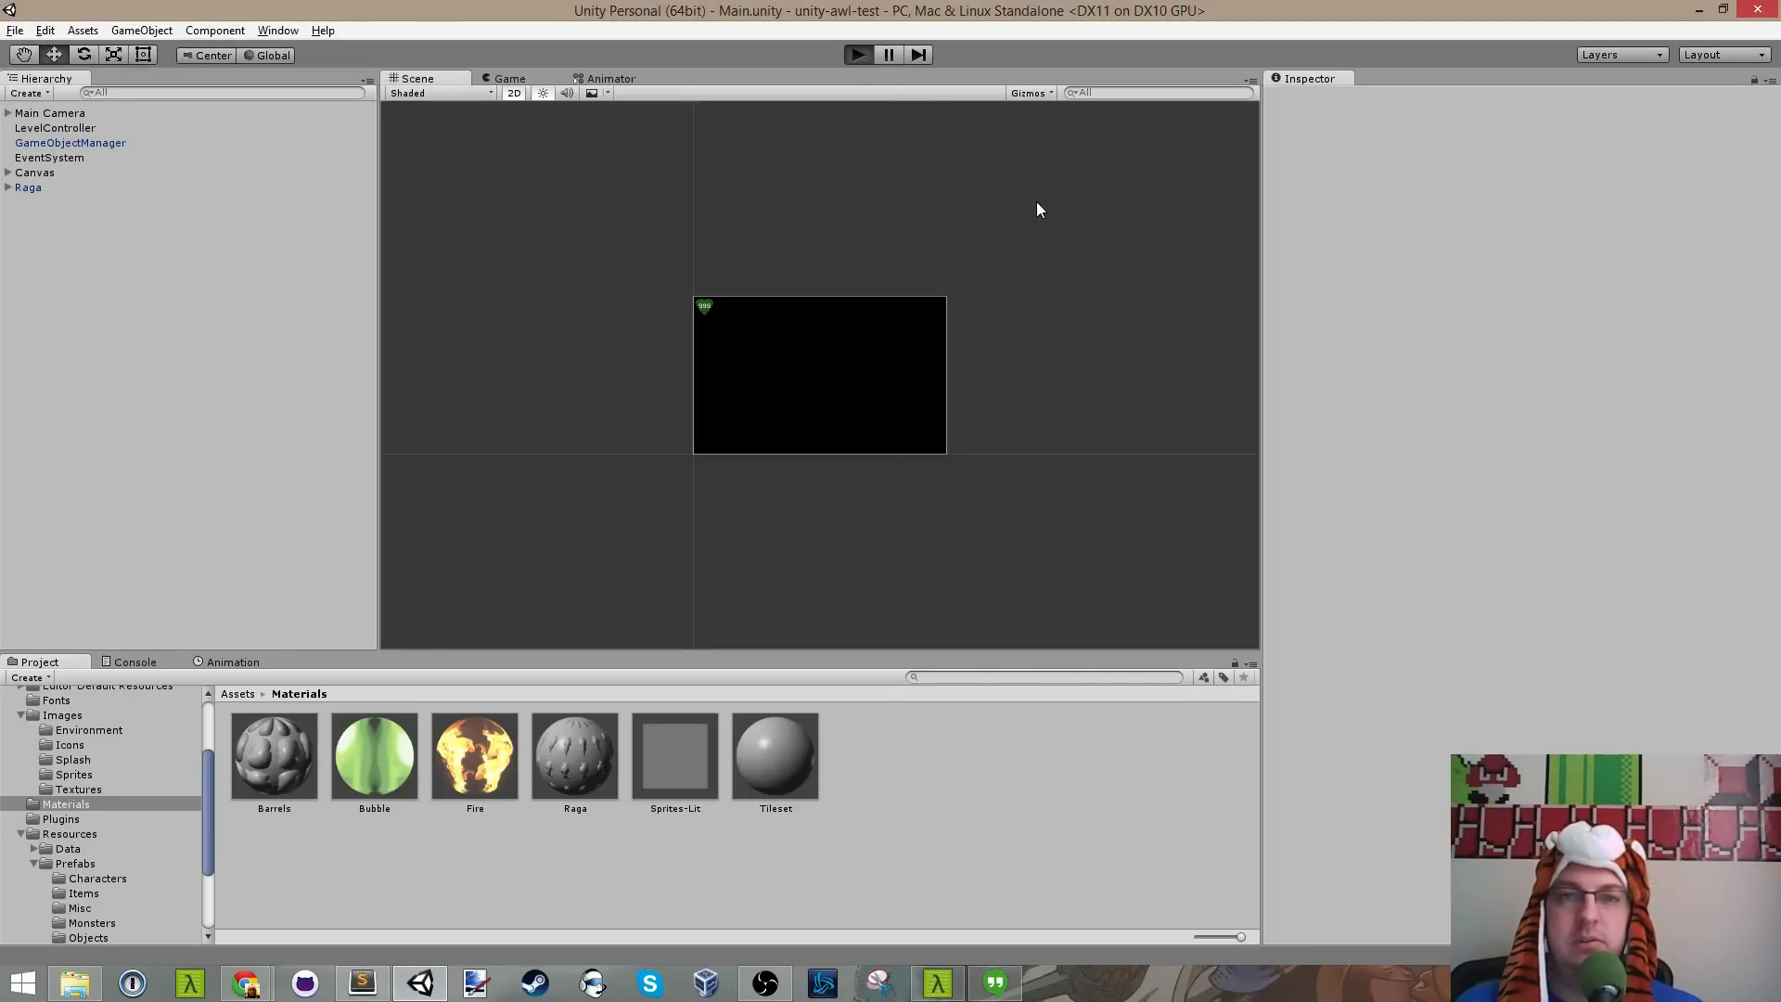
{"action": "key", "text": "ctrl+p"}
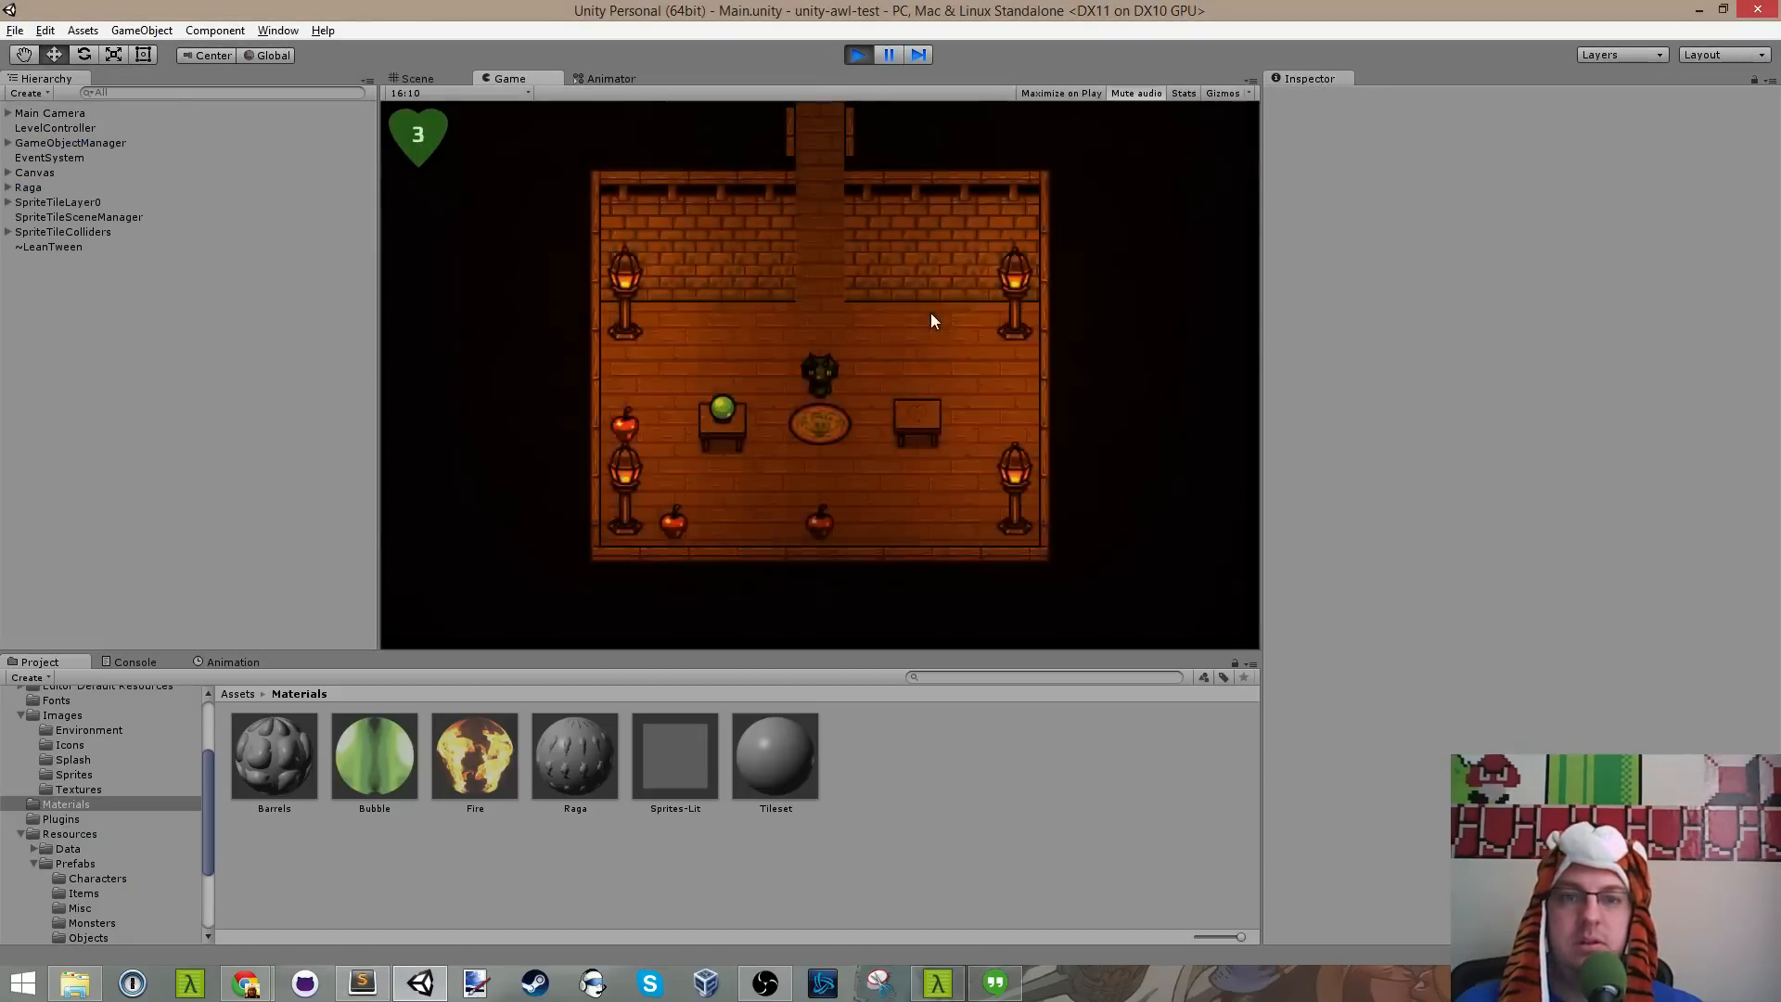
{"action": "key", "text": "w"}
{"action": "key", "text": "s"}
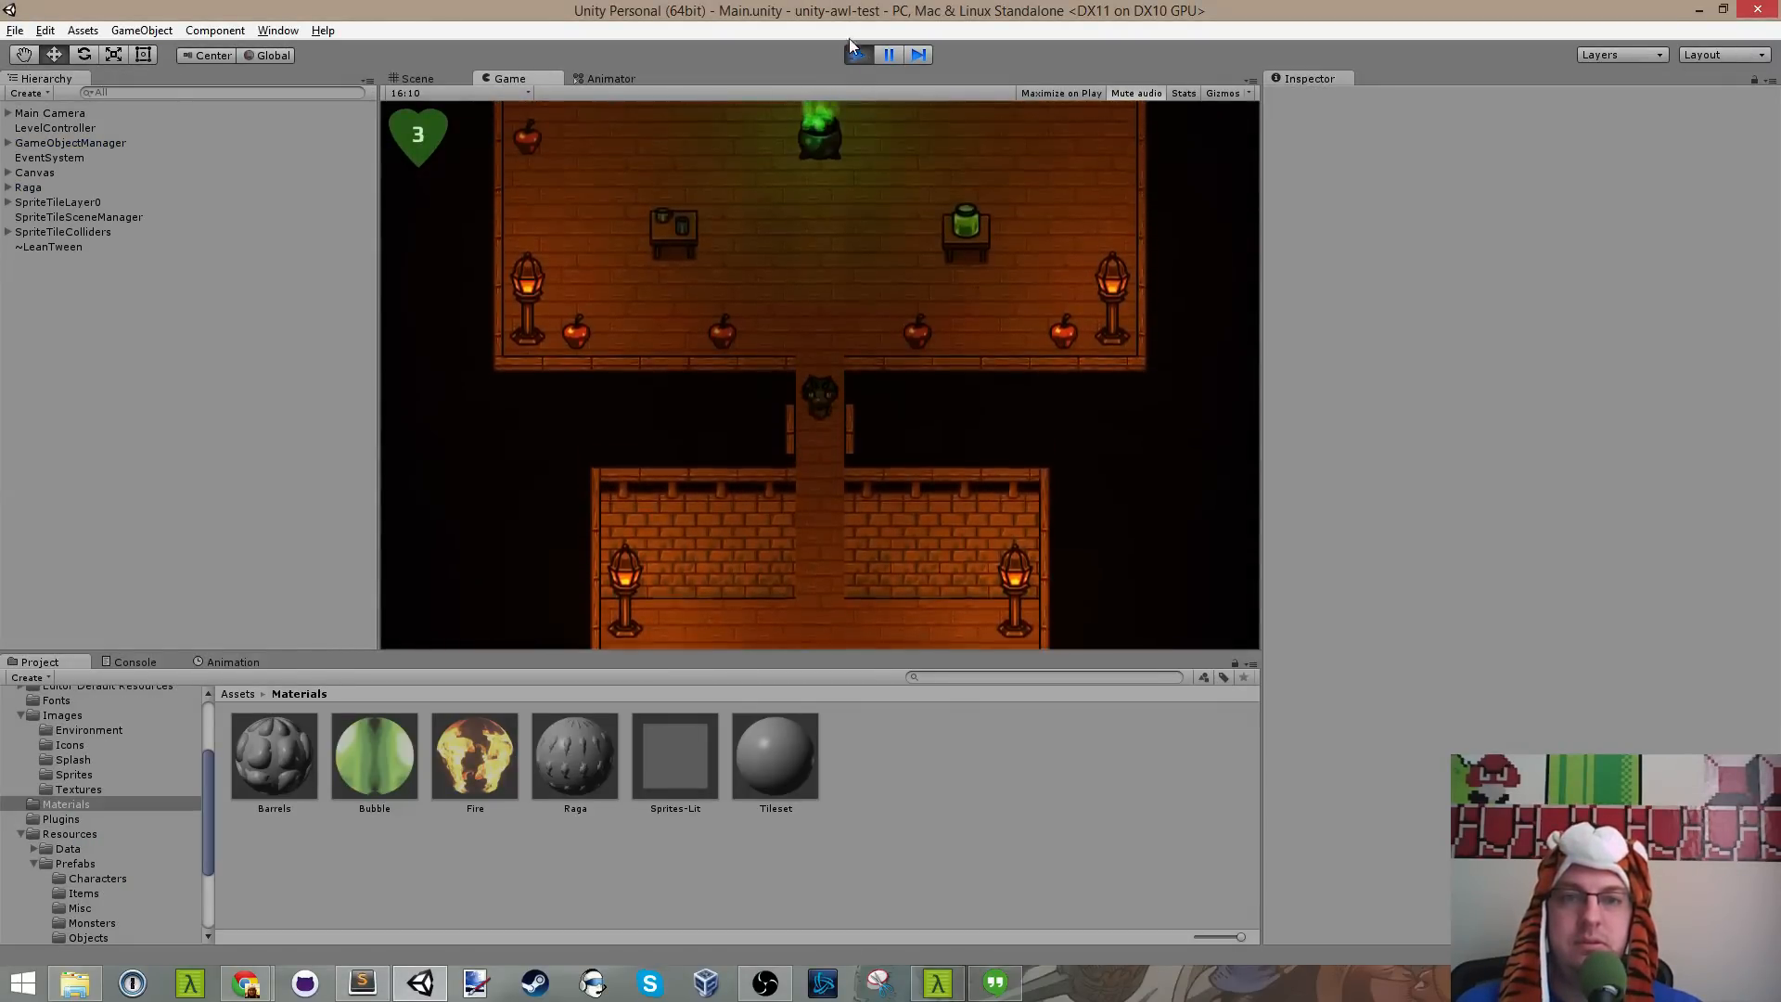
{"action": "key", "text": "s"}
{"action": "key", "text": "w"}
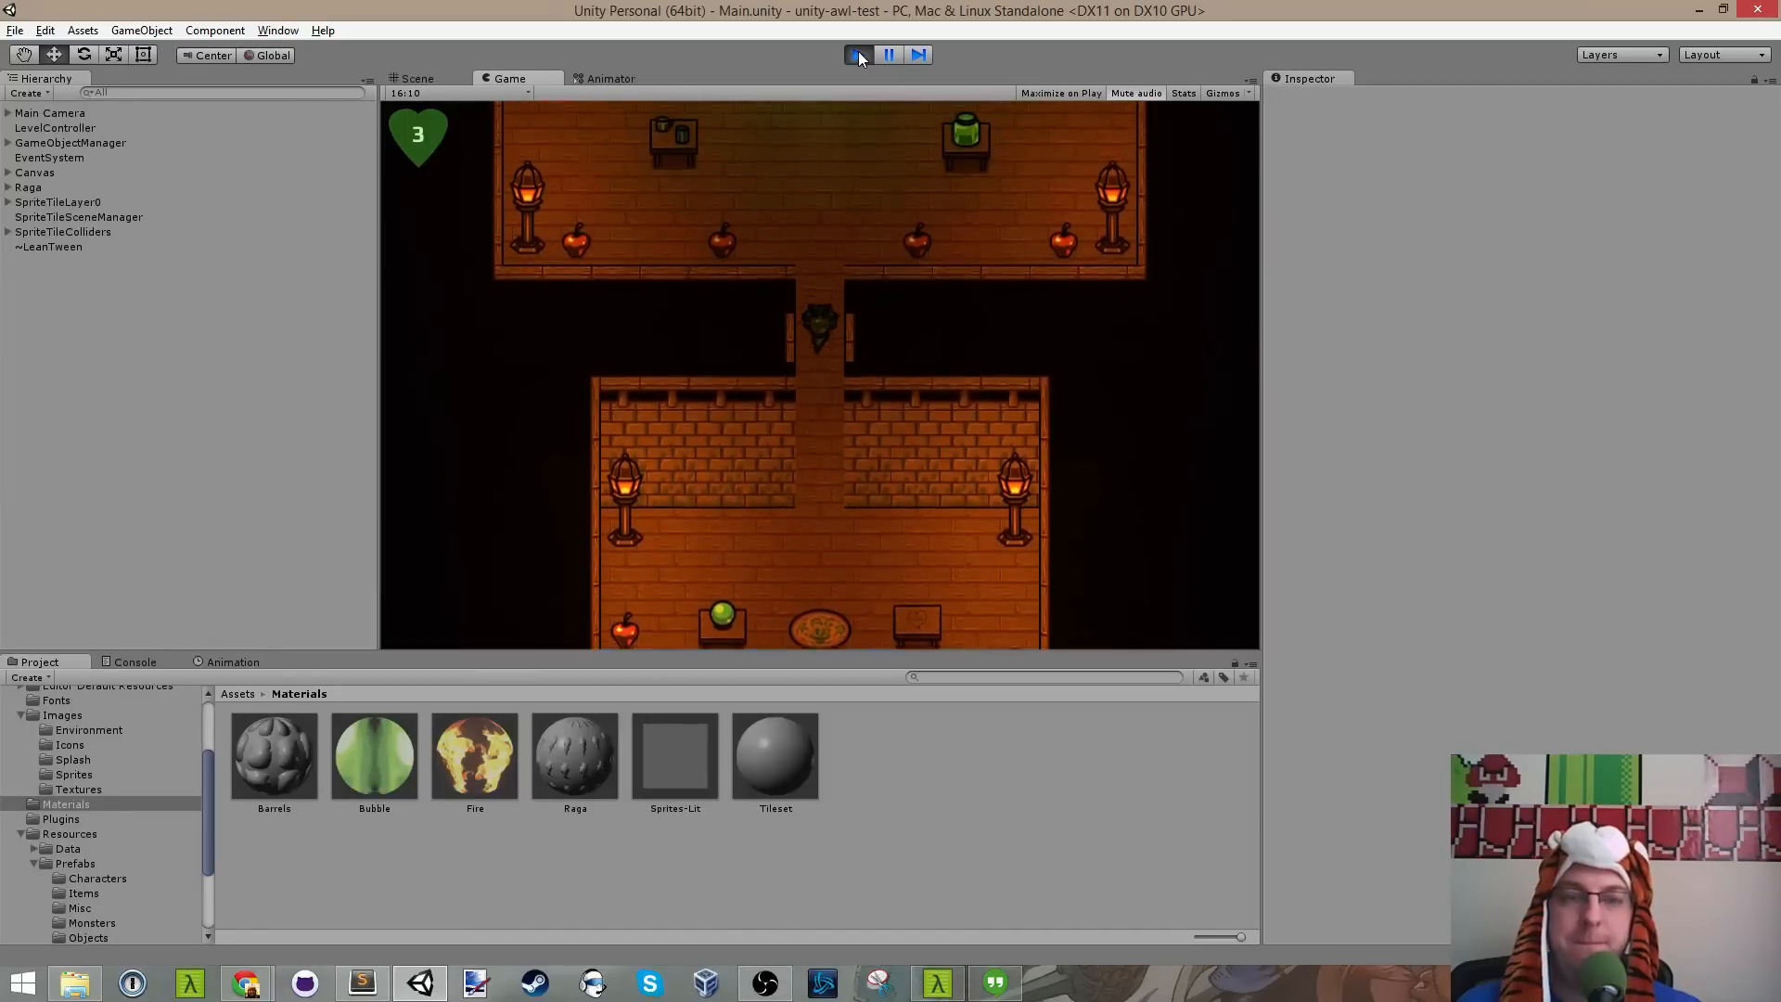
{"action": "left_click", "coordinate": [859, 56]}
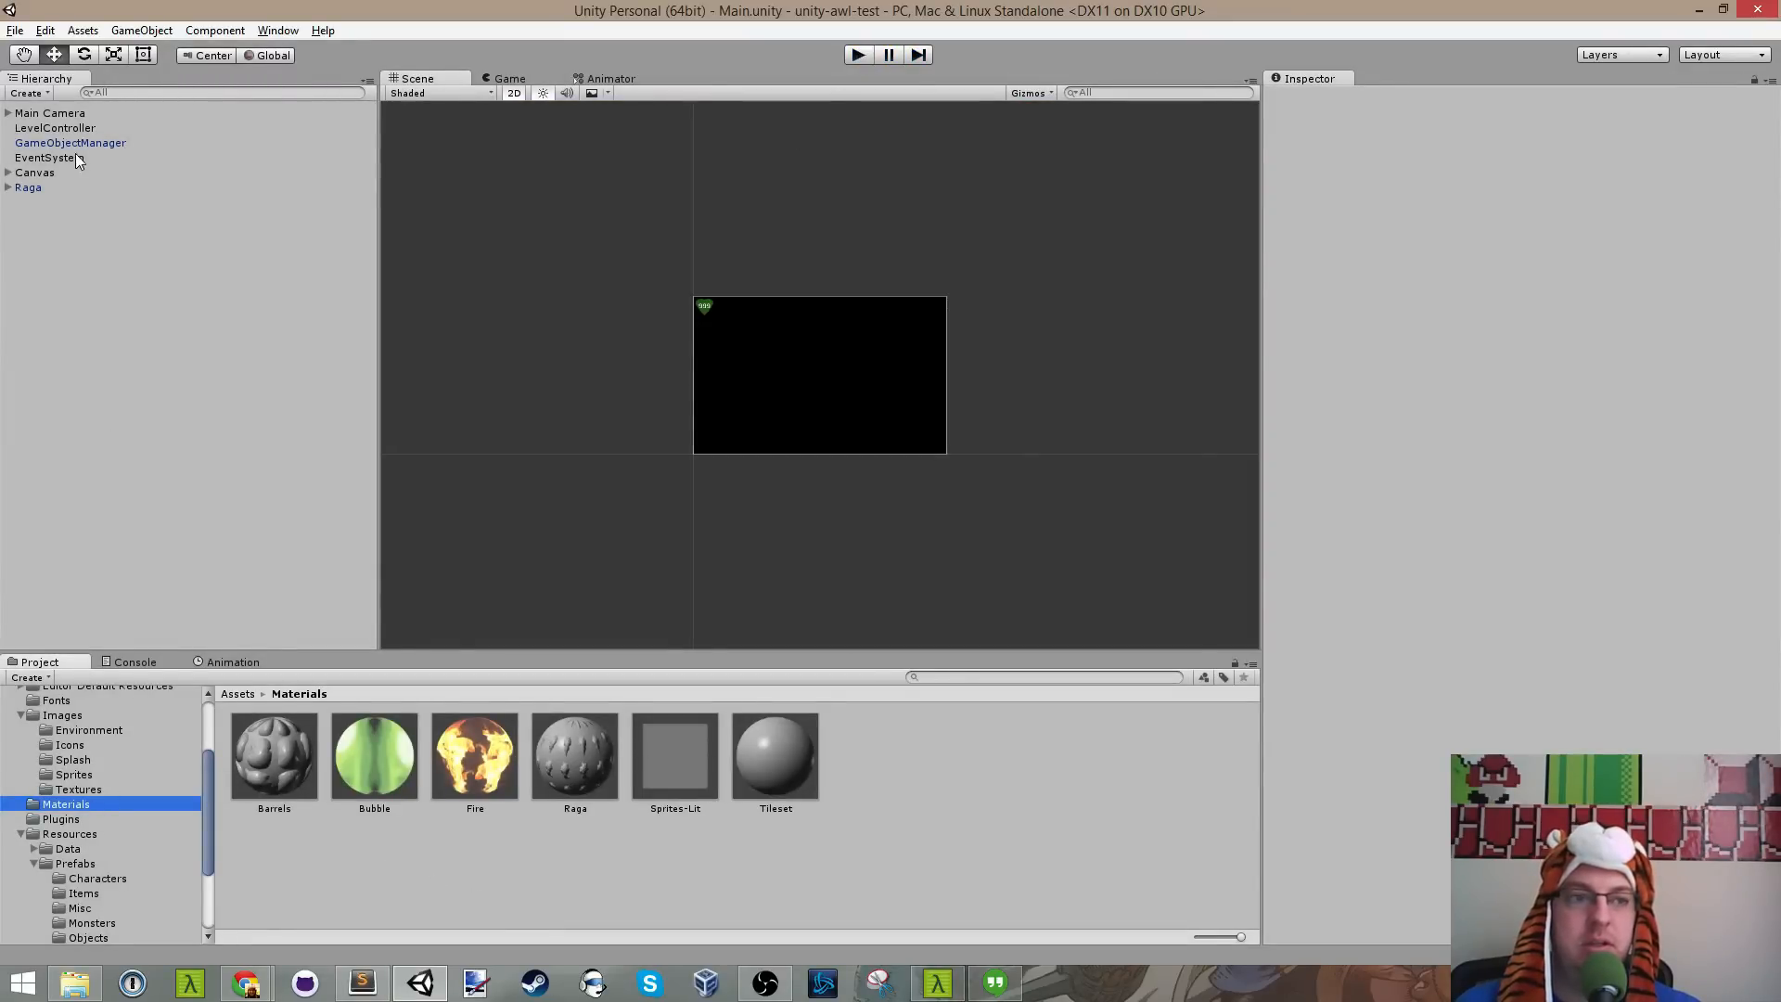
Step: Assign the Tileset material to the Tile Material property of the LevelController's Tile Map Test script
{"action": "left_click", "coordinate": [82, 129]}
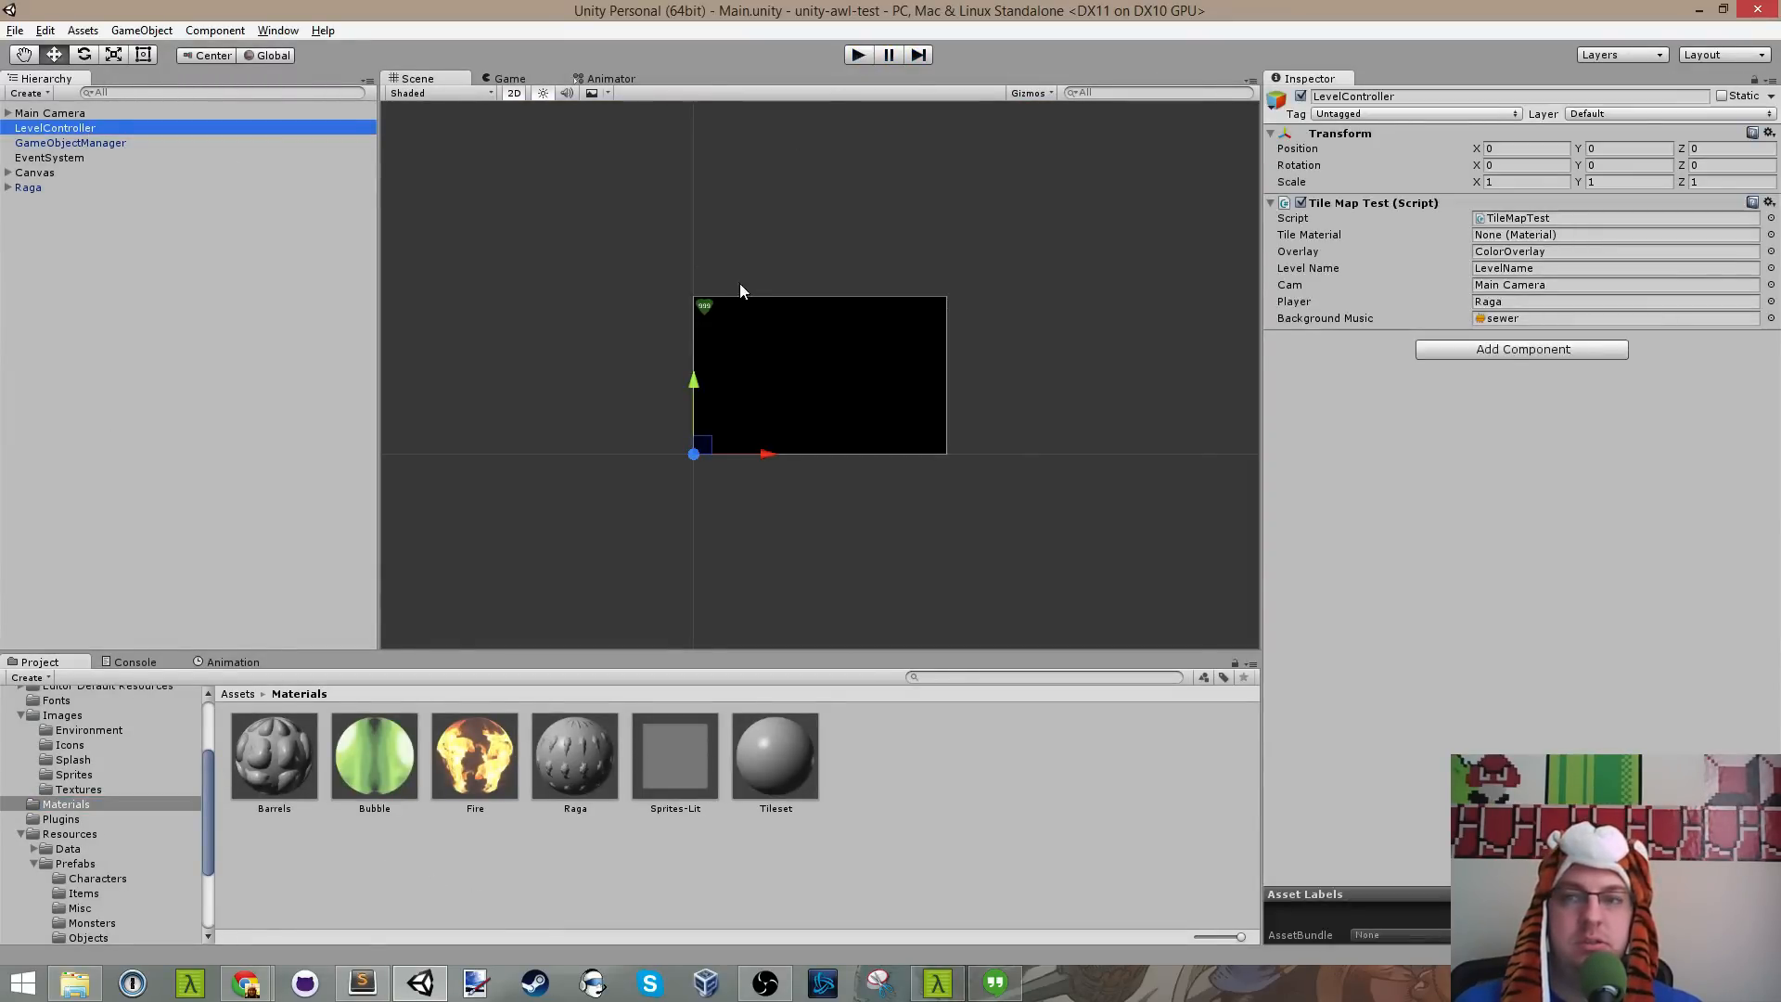
{"action": "left_click", "coordinate": [1771, 235]}
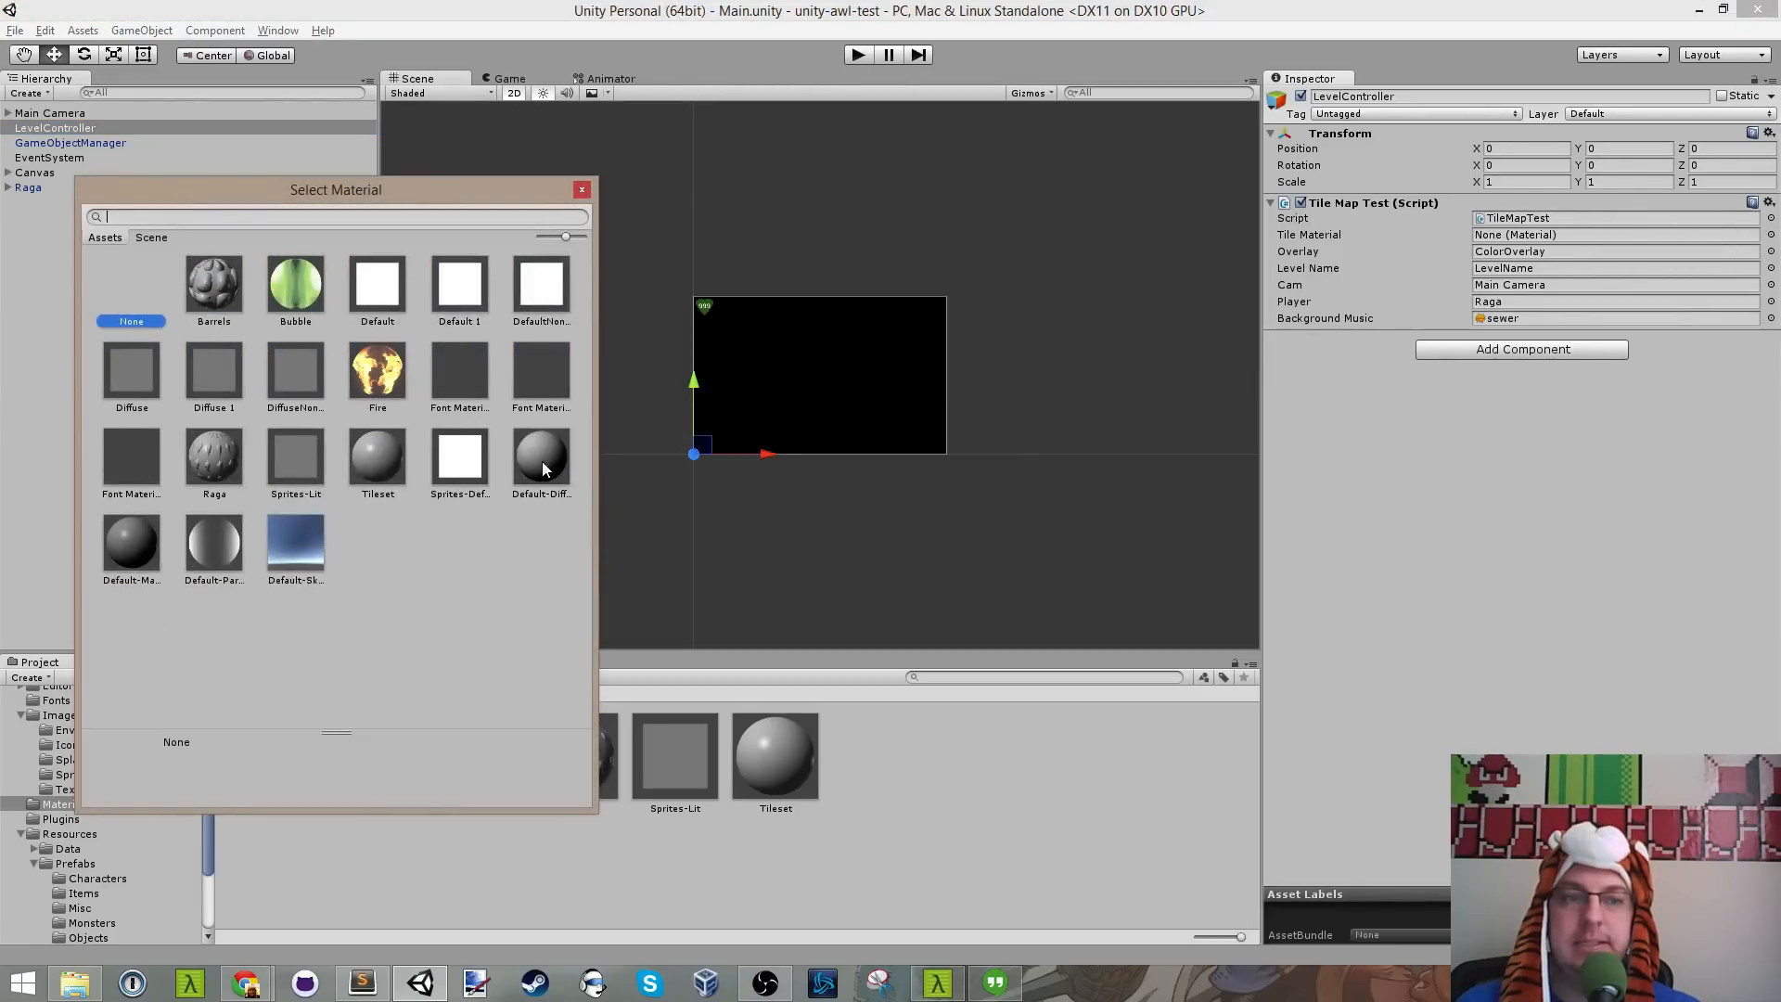
{"action": "double_click", "coordinate": [382, 449]}
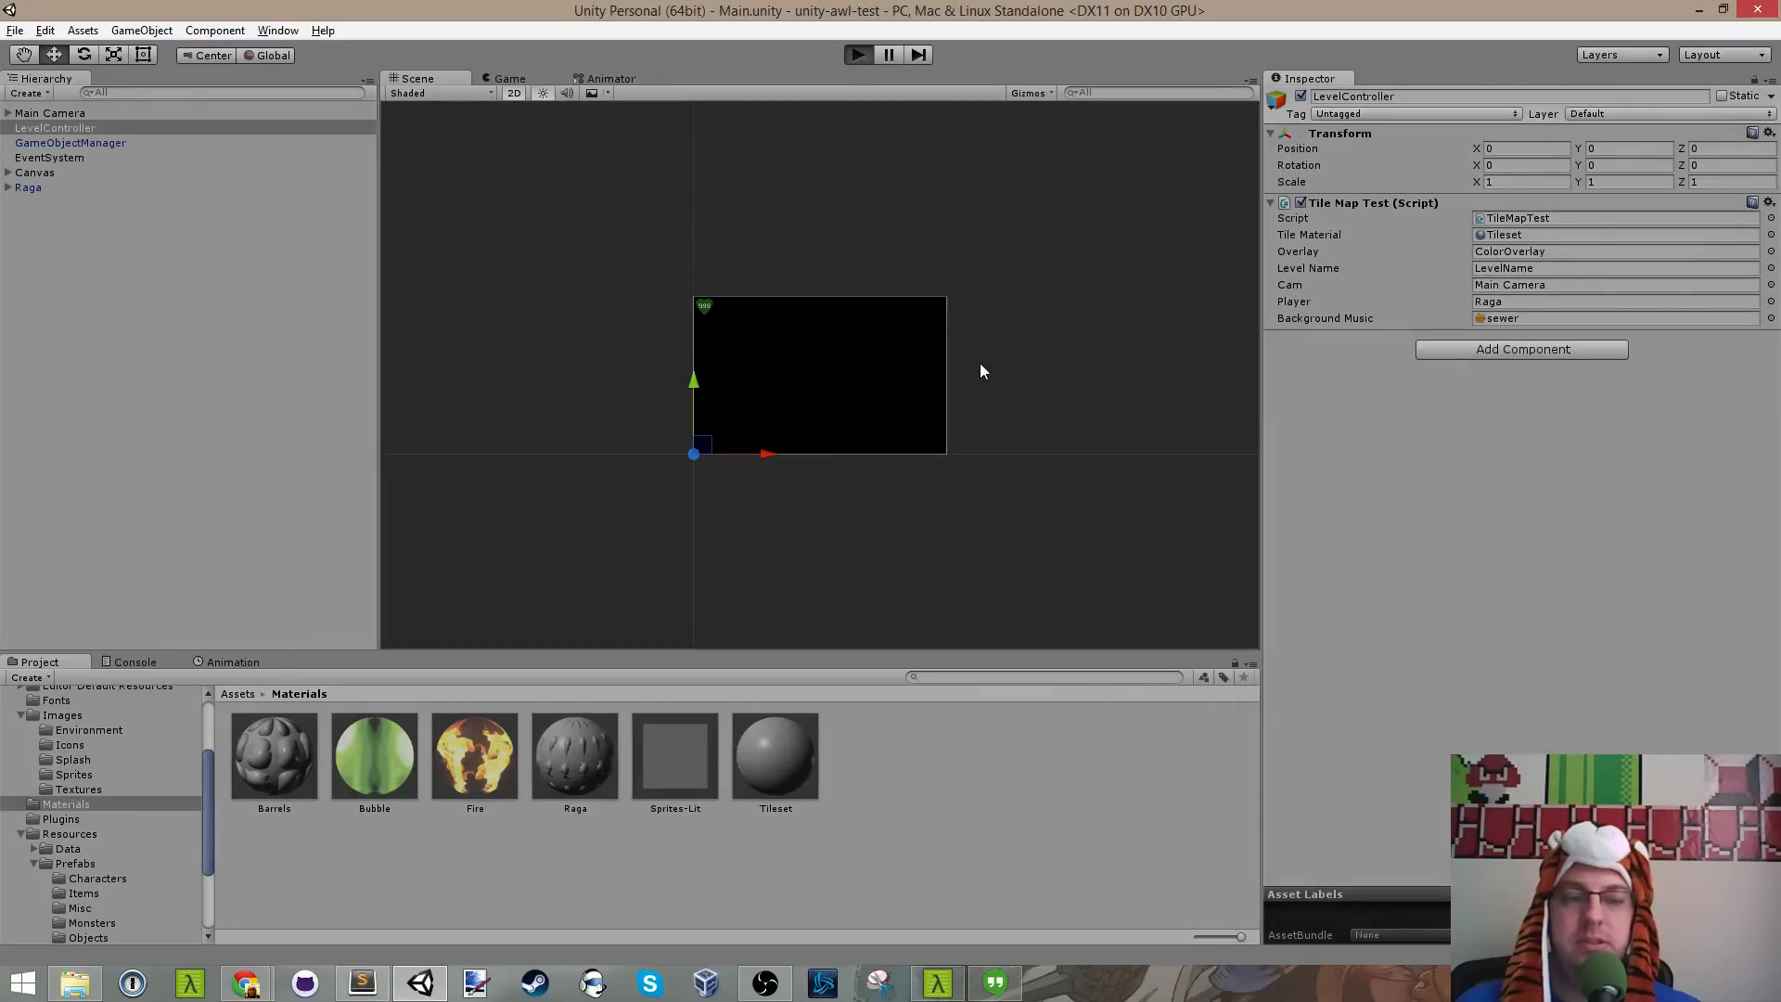
Step: Play-test the House level with the Tileset material, examining the lighting in the starting room and around the cauldron, and stop the game
{"action": "key", "text": "ctrl+p"}
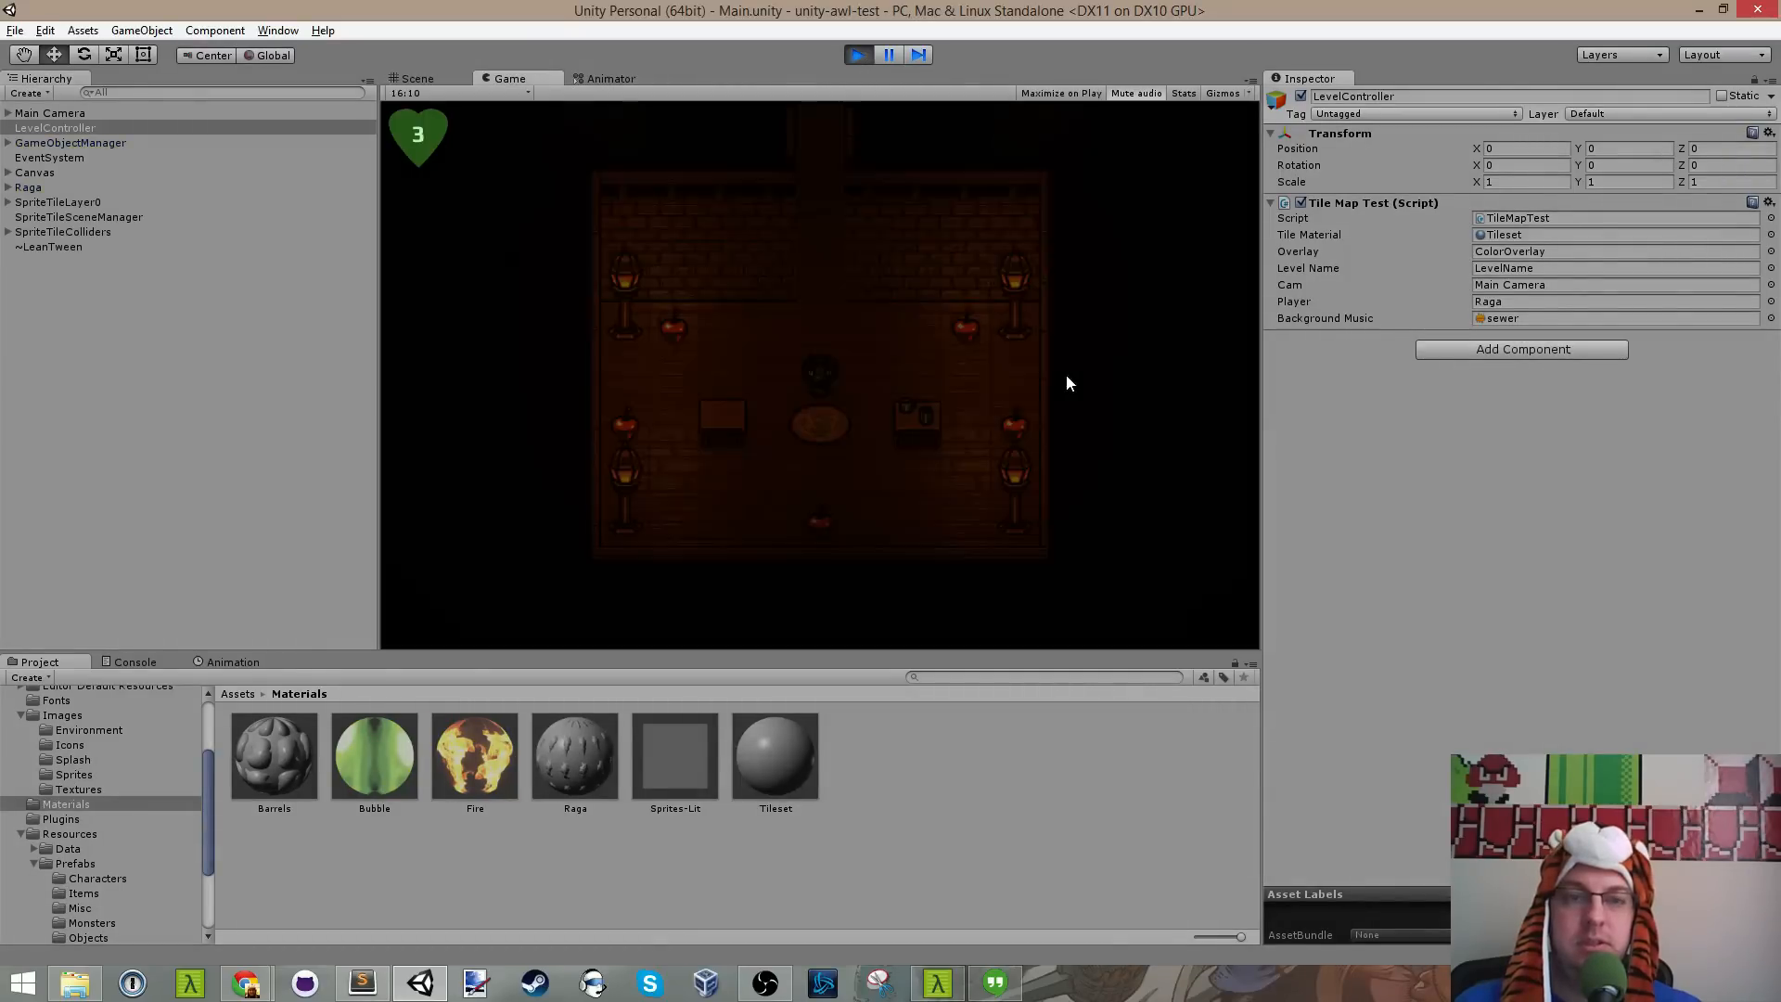
{"action": "key", "text": "d"}
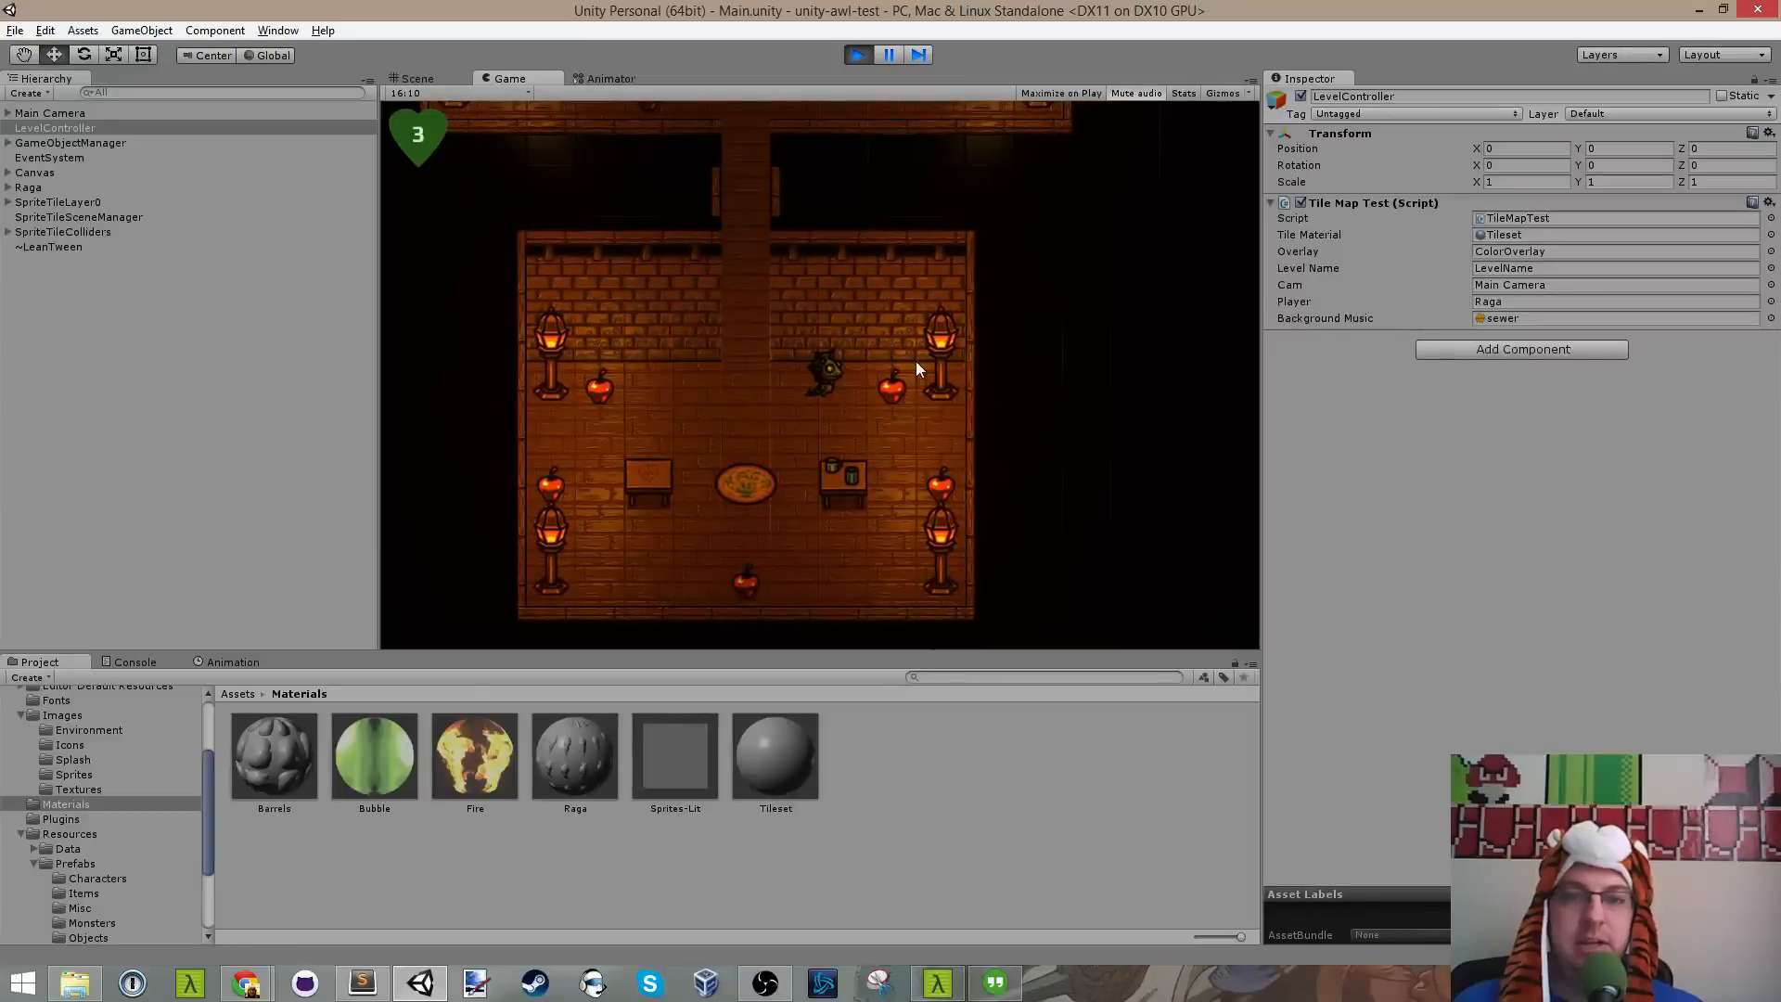
{"action": "key", "text": "s"}
{"action": "key", "text": "d"}
{"action": "key", "text": "s"}
{"action": "key", "text": "a"}
{"action": "key", "text": "w"}
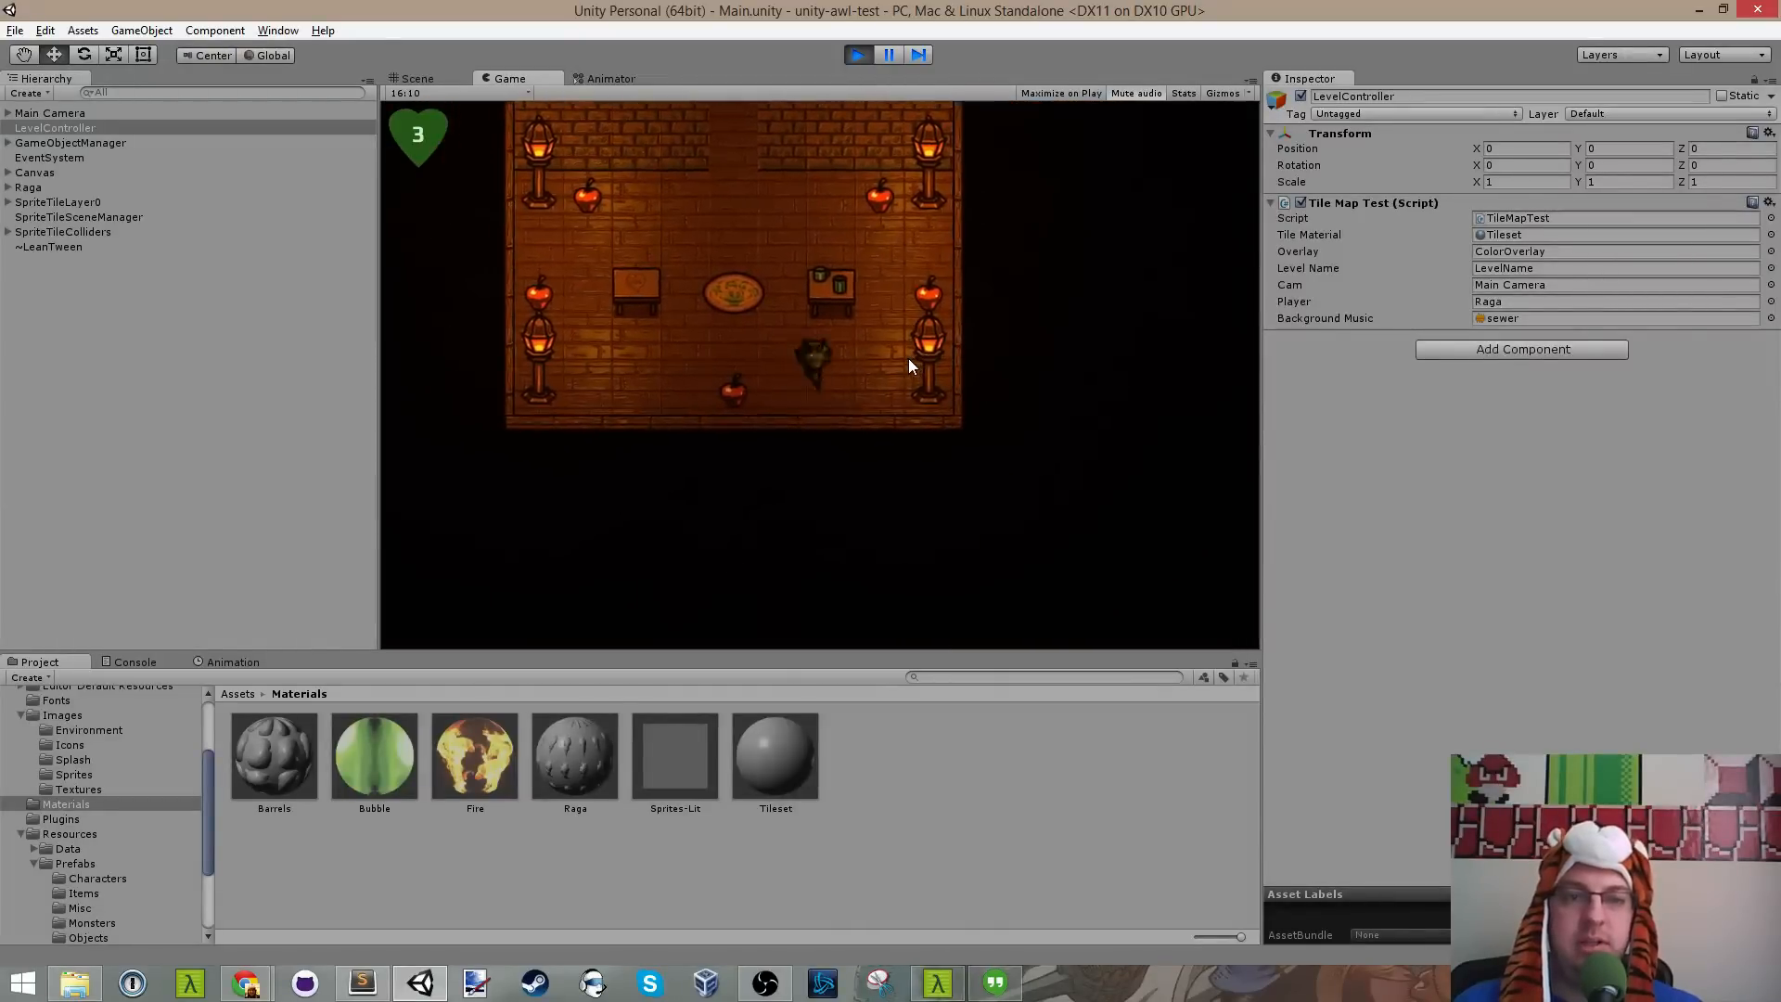
{"action": "key", "text": "a"}
{"action": "key", "text": "w"}
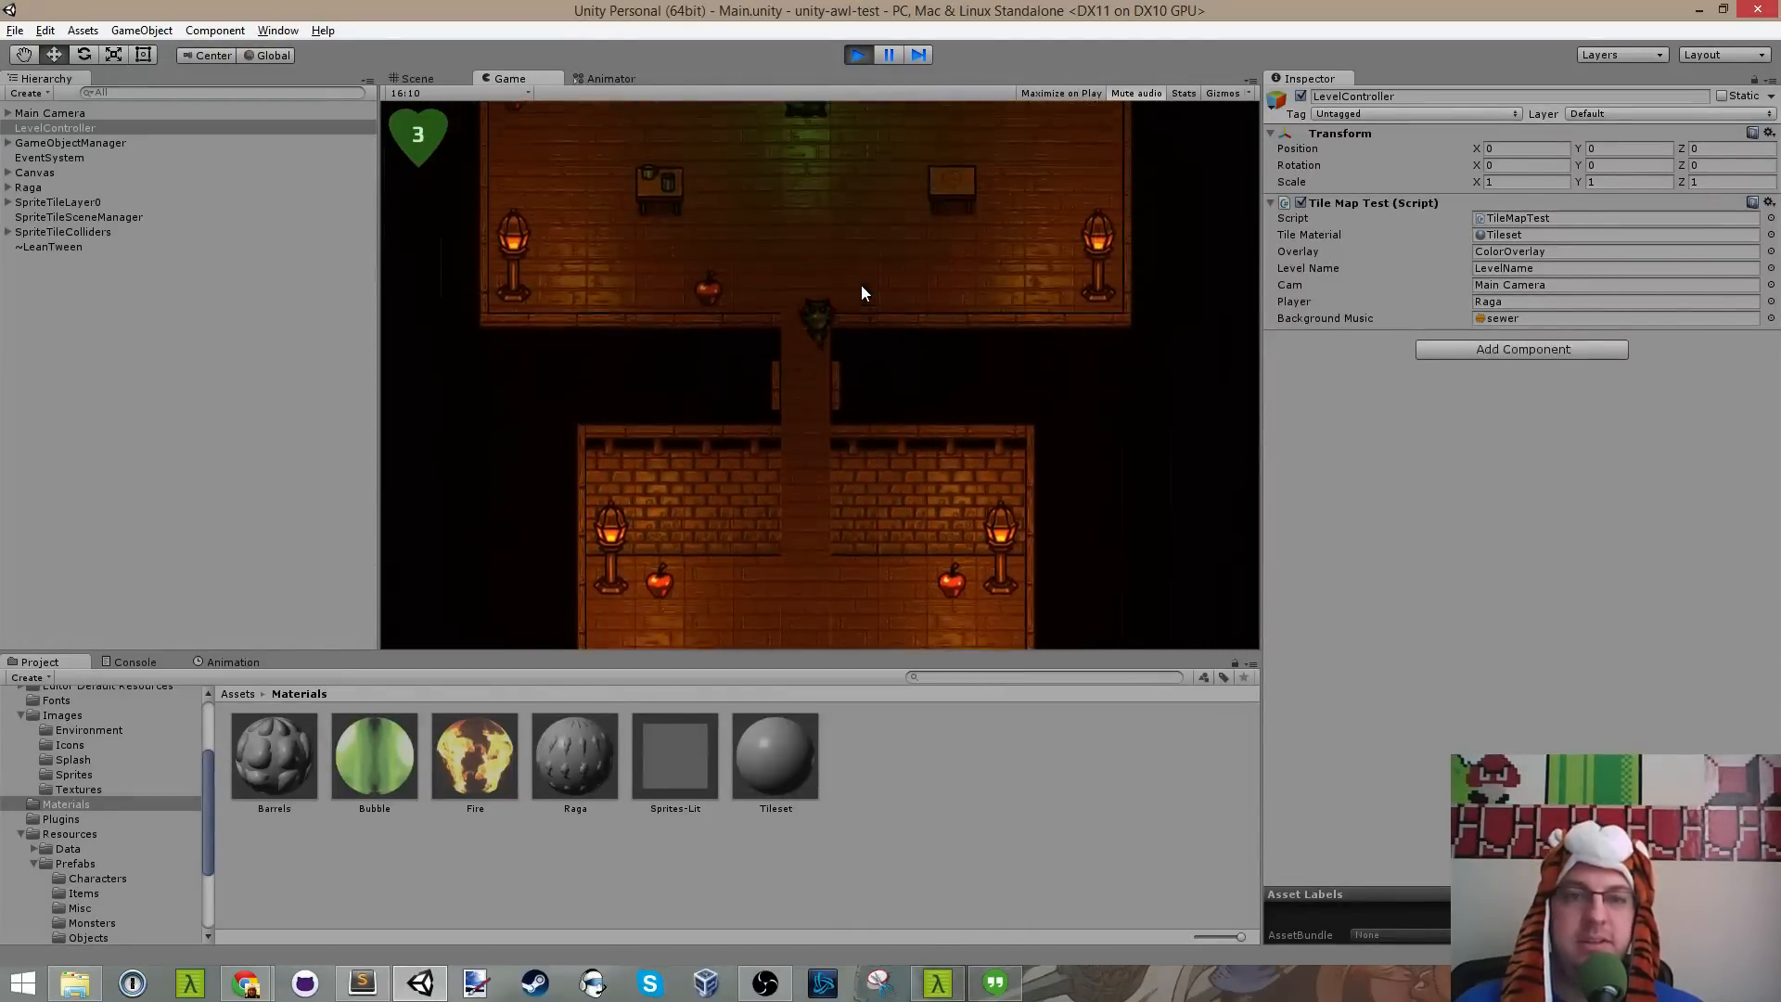
{"action": "key", "text": "w"}
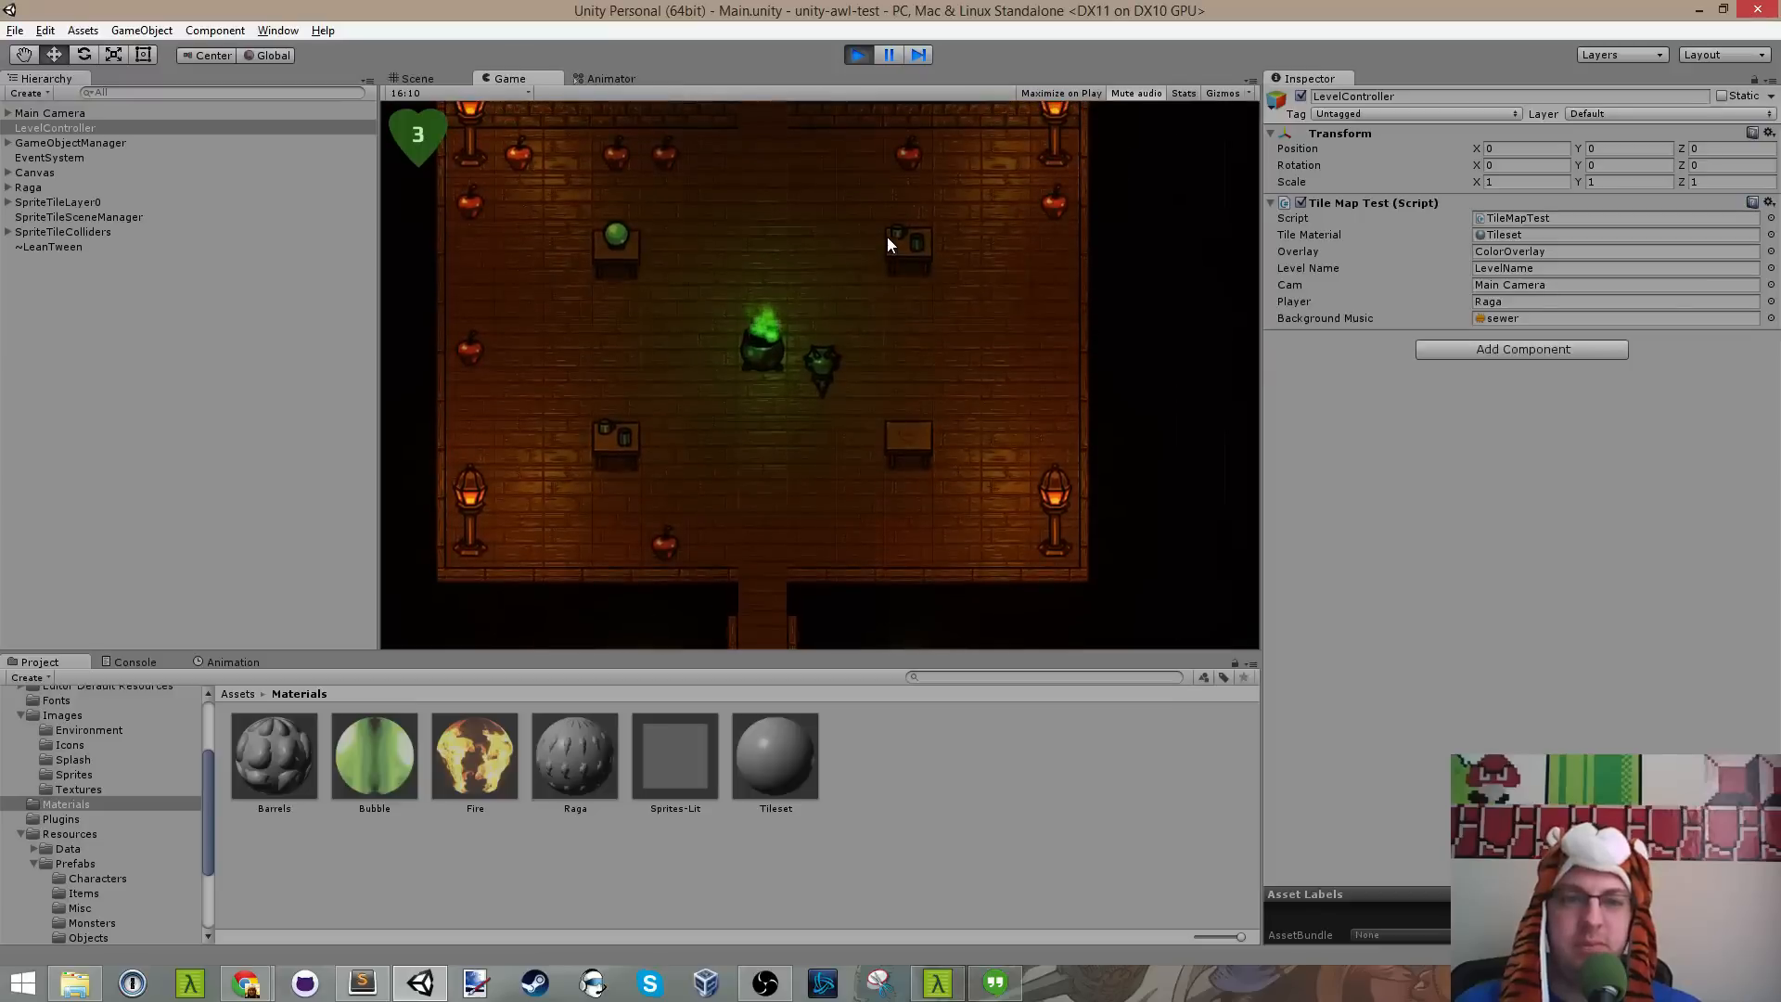
{"action": "key", "text": "d"}
{"action": "key", "text": "s"}
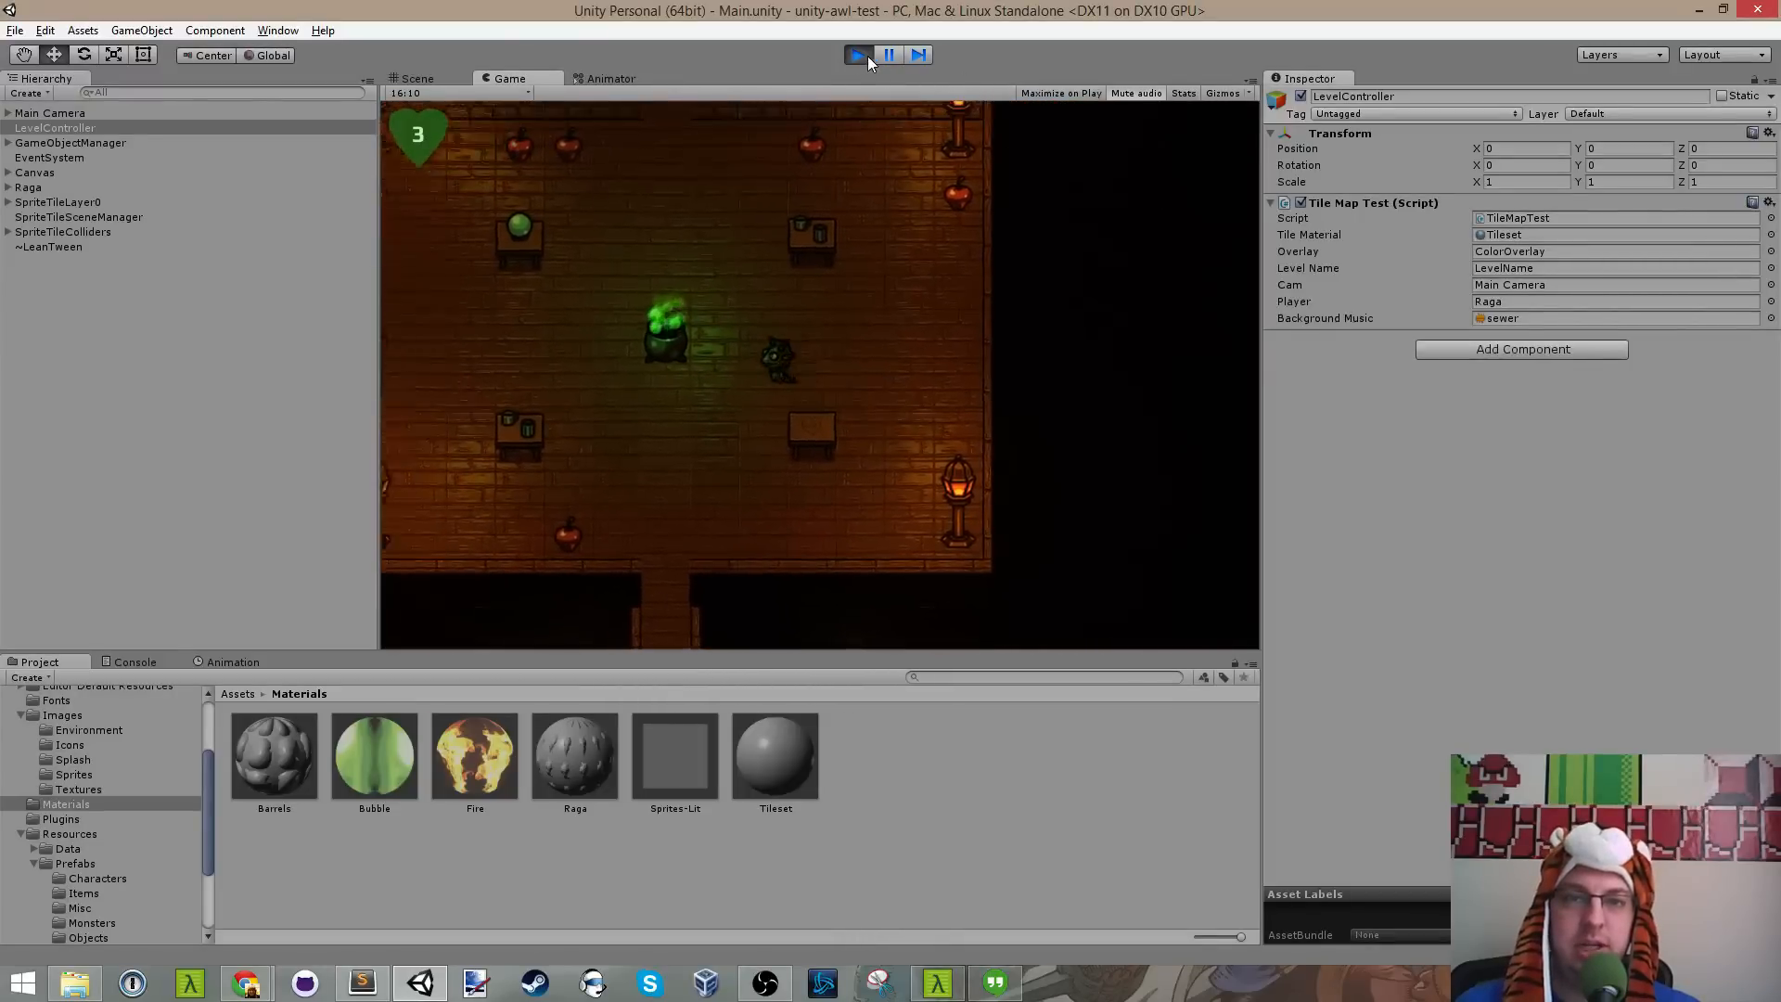
{"action": "left_click", "coordinate": [859, 55]}
Step: Enable Maximize on Play for the Game view and start the game
{"action": "left_click", "coordinate": [555, 79]}
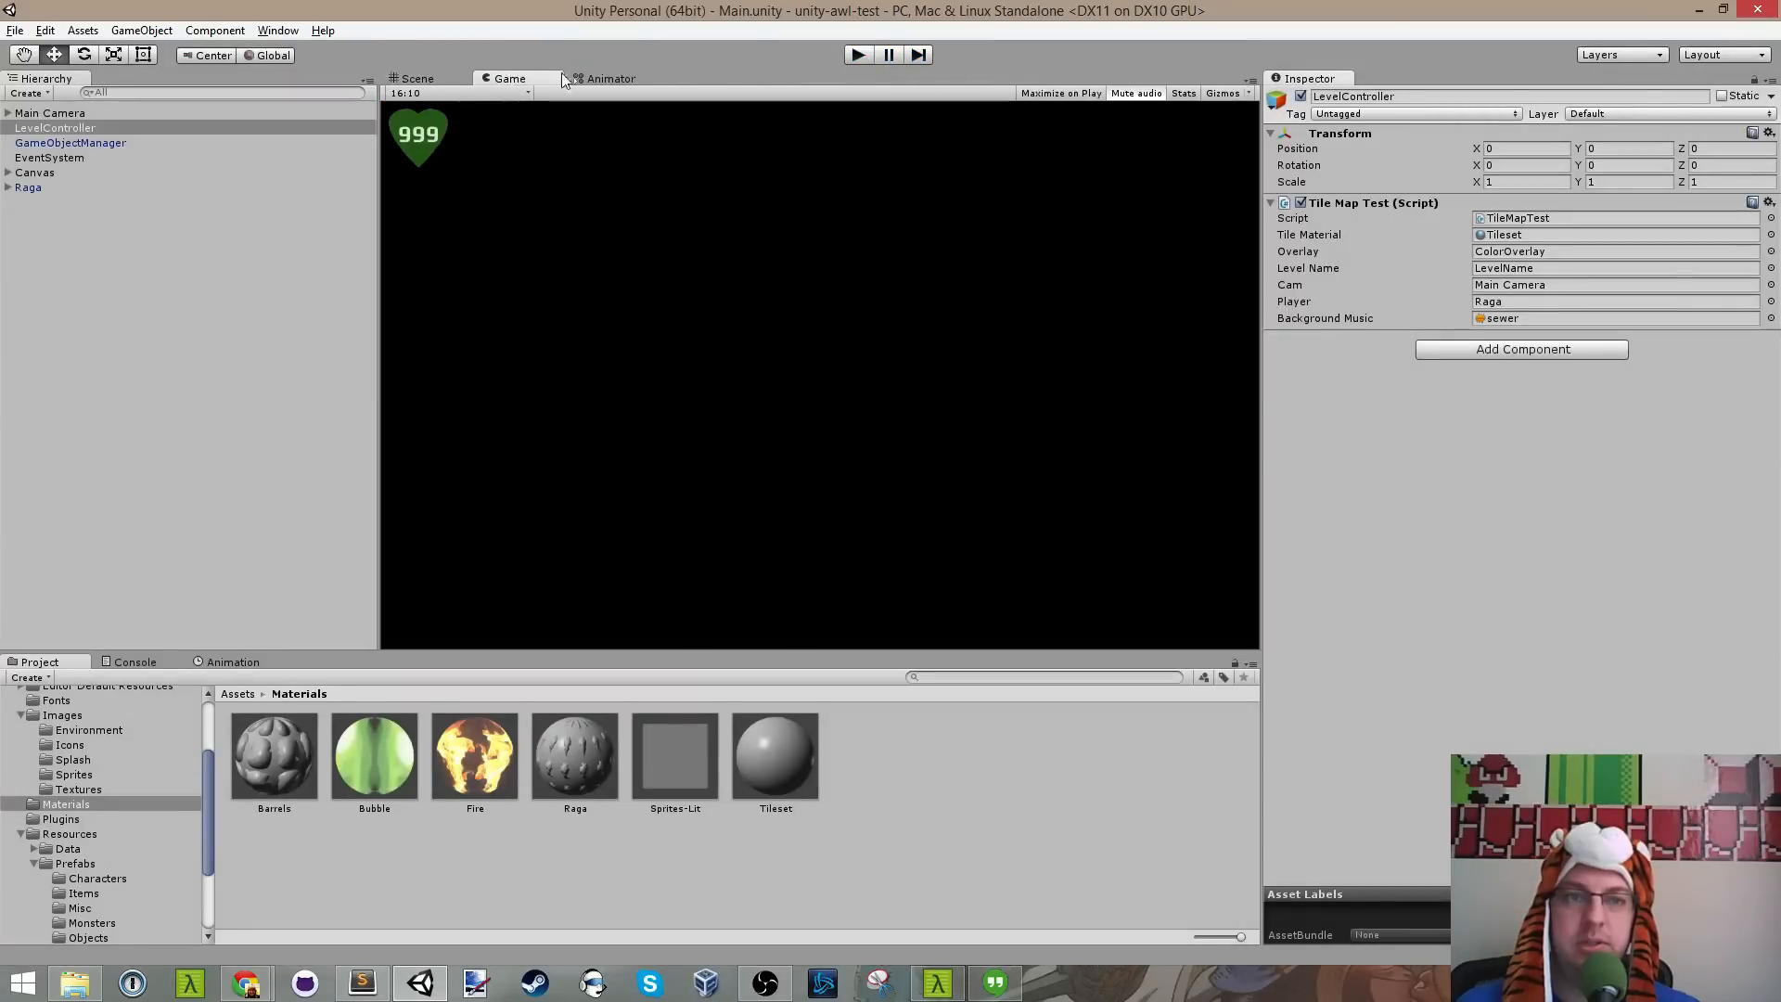
{"action": "left_click", "coordinate": [1073, 96]}
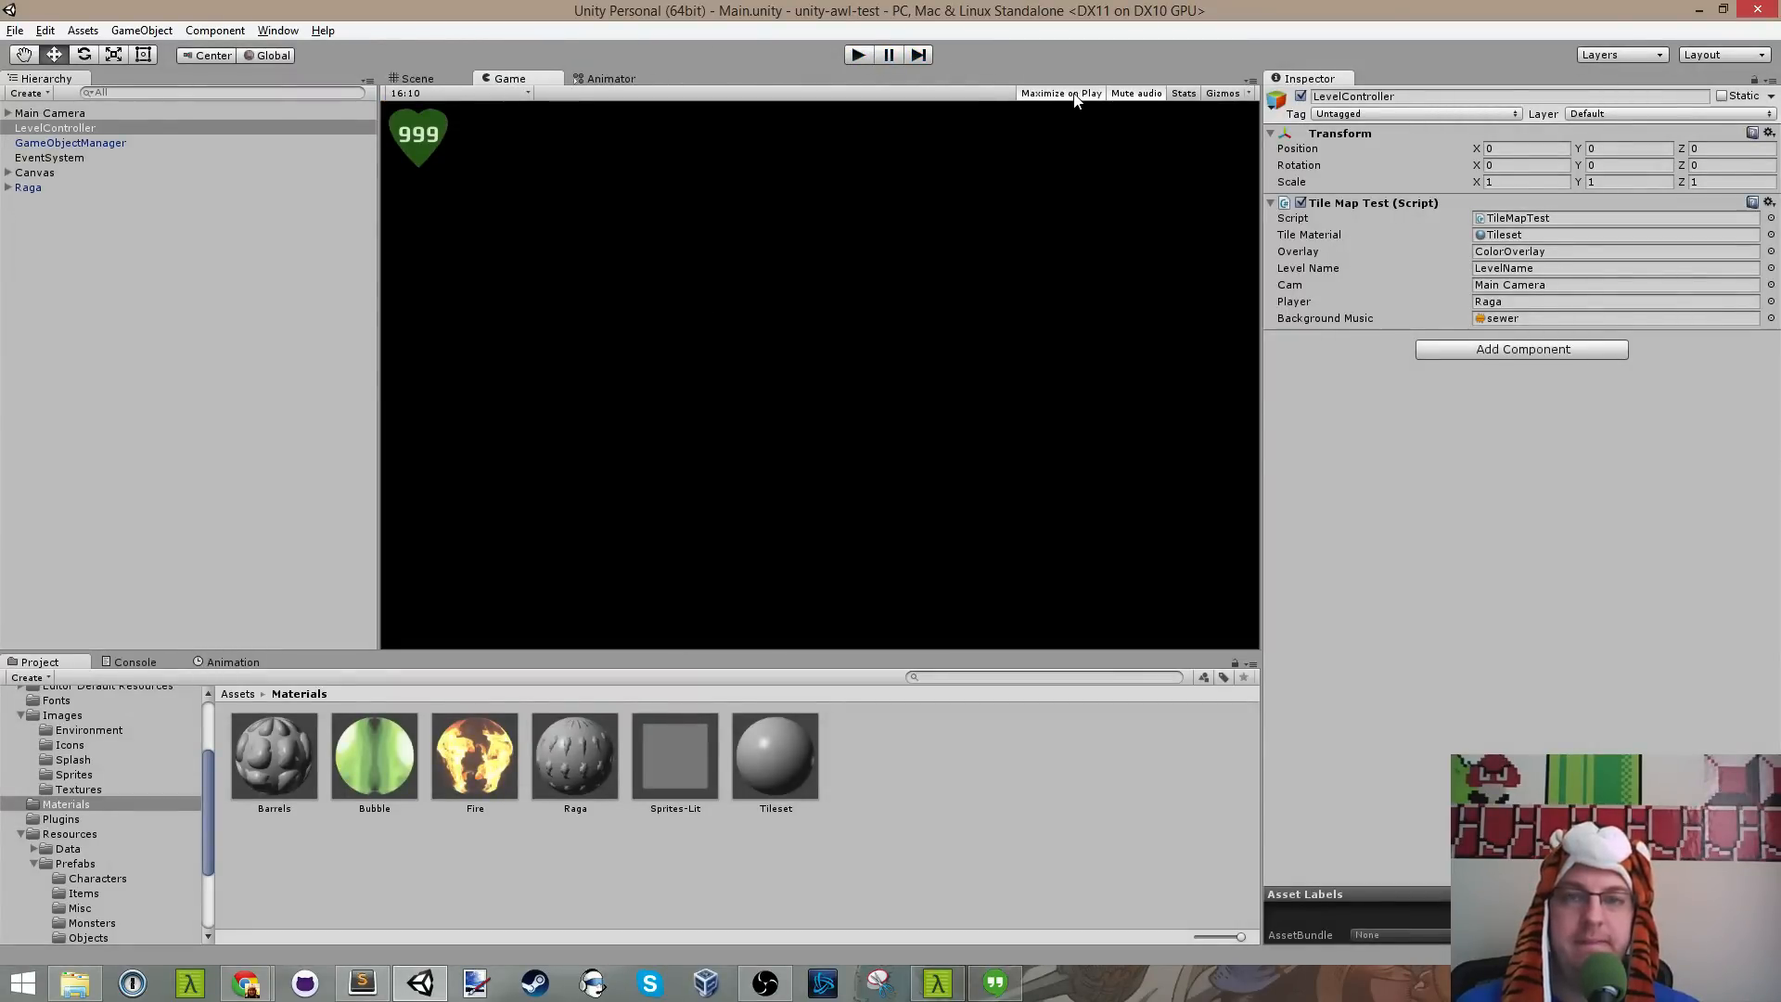
{"action": "left_click", "coordinate": [855, 55]}
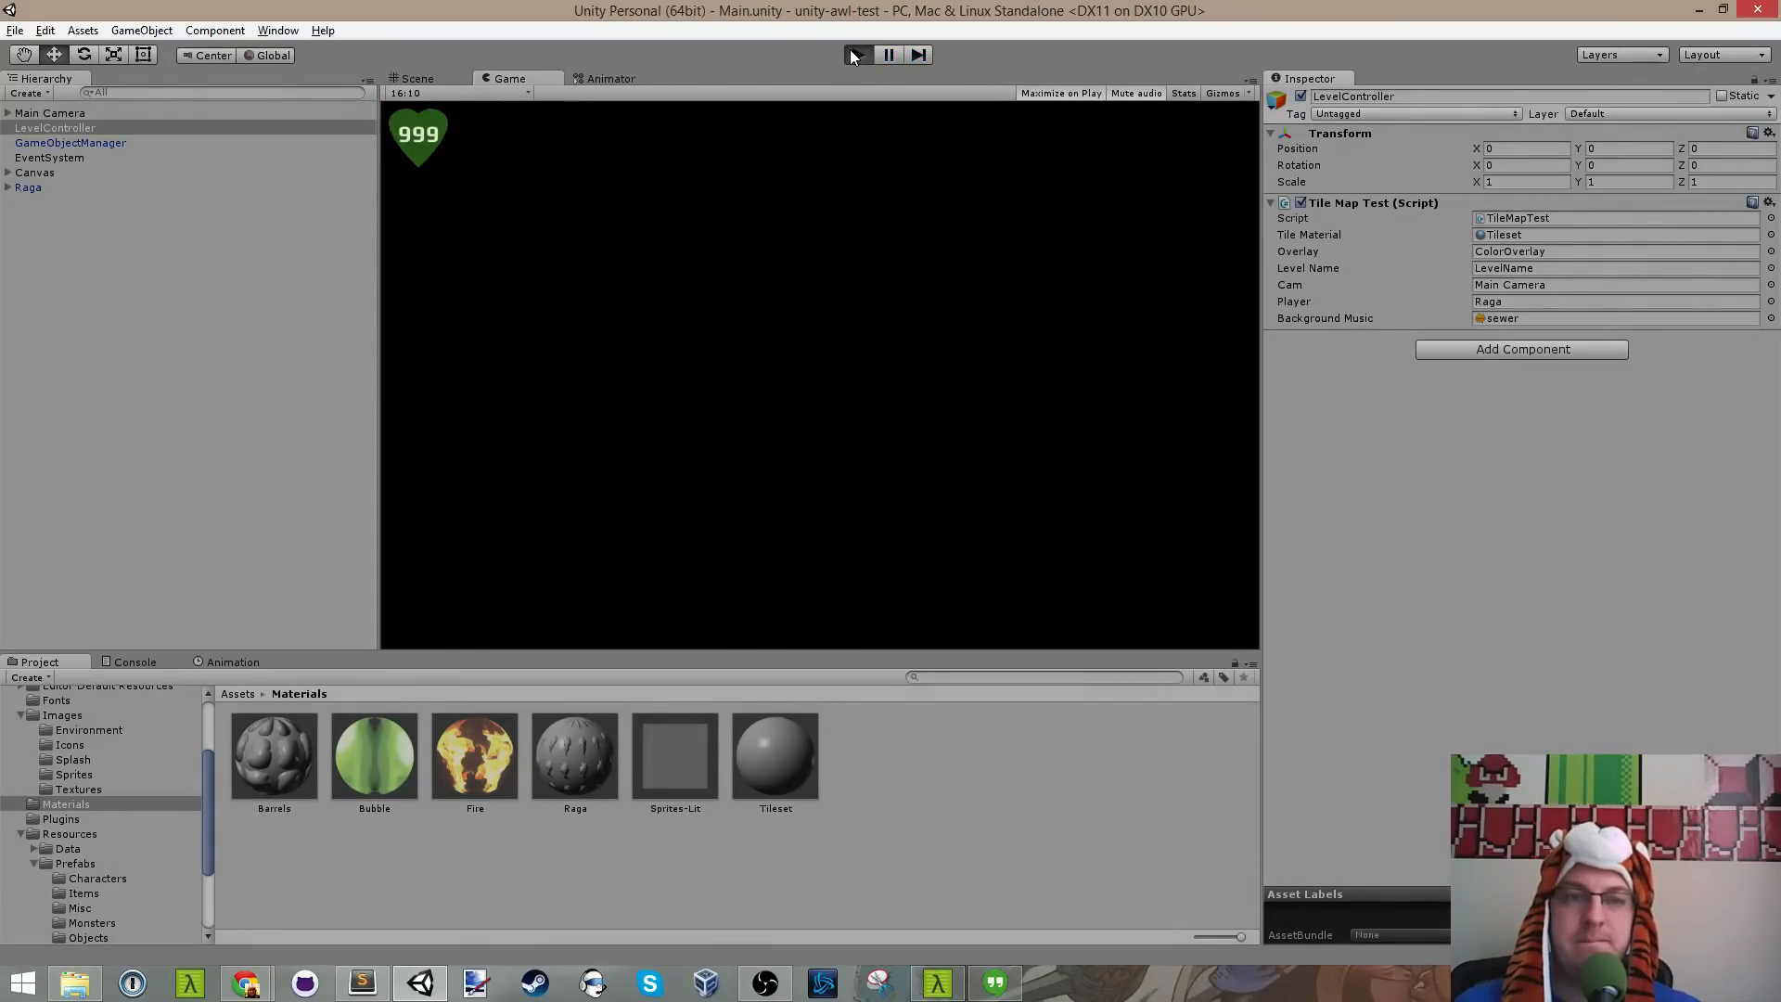
Step: Walk the character along the starting room's brick wall to examine its lighting, and collect the apple beside the northwest lantern
{"action": "key", "text": "w"}
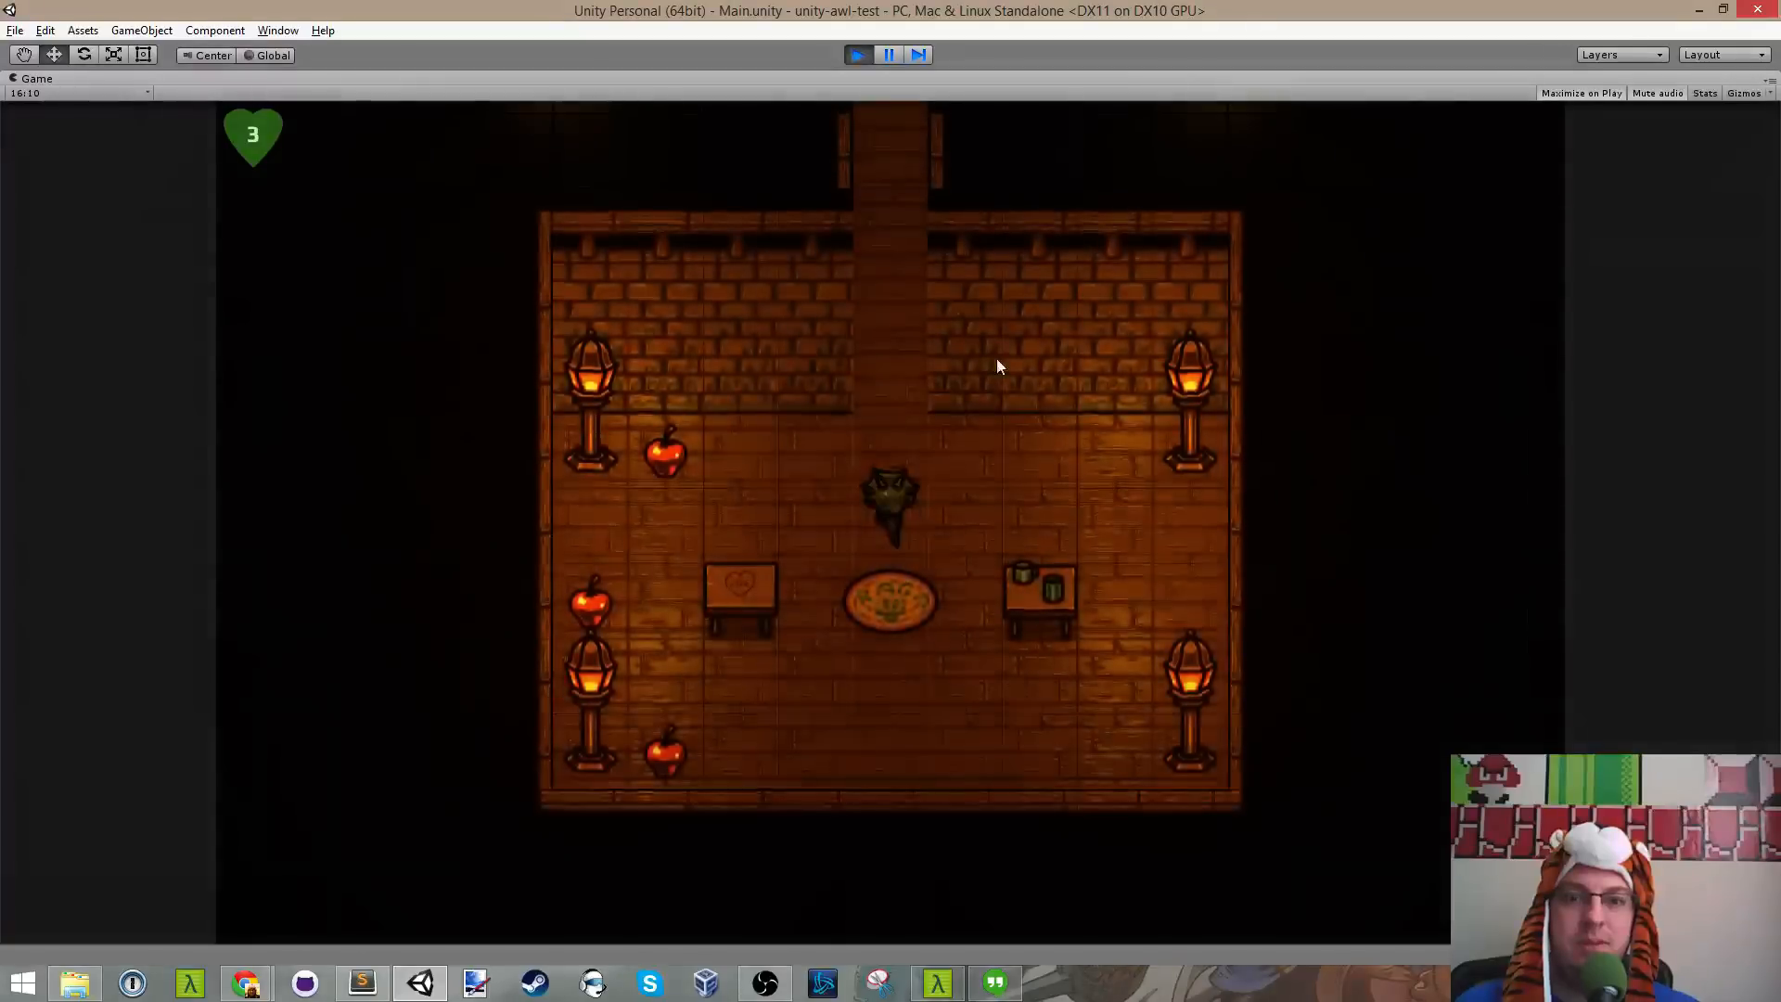
{"action": "key", "text": "d"}
{"action": "key", "text": "s"}
{"action": "key", "text": "w"}
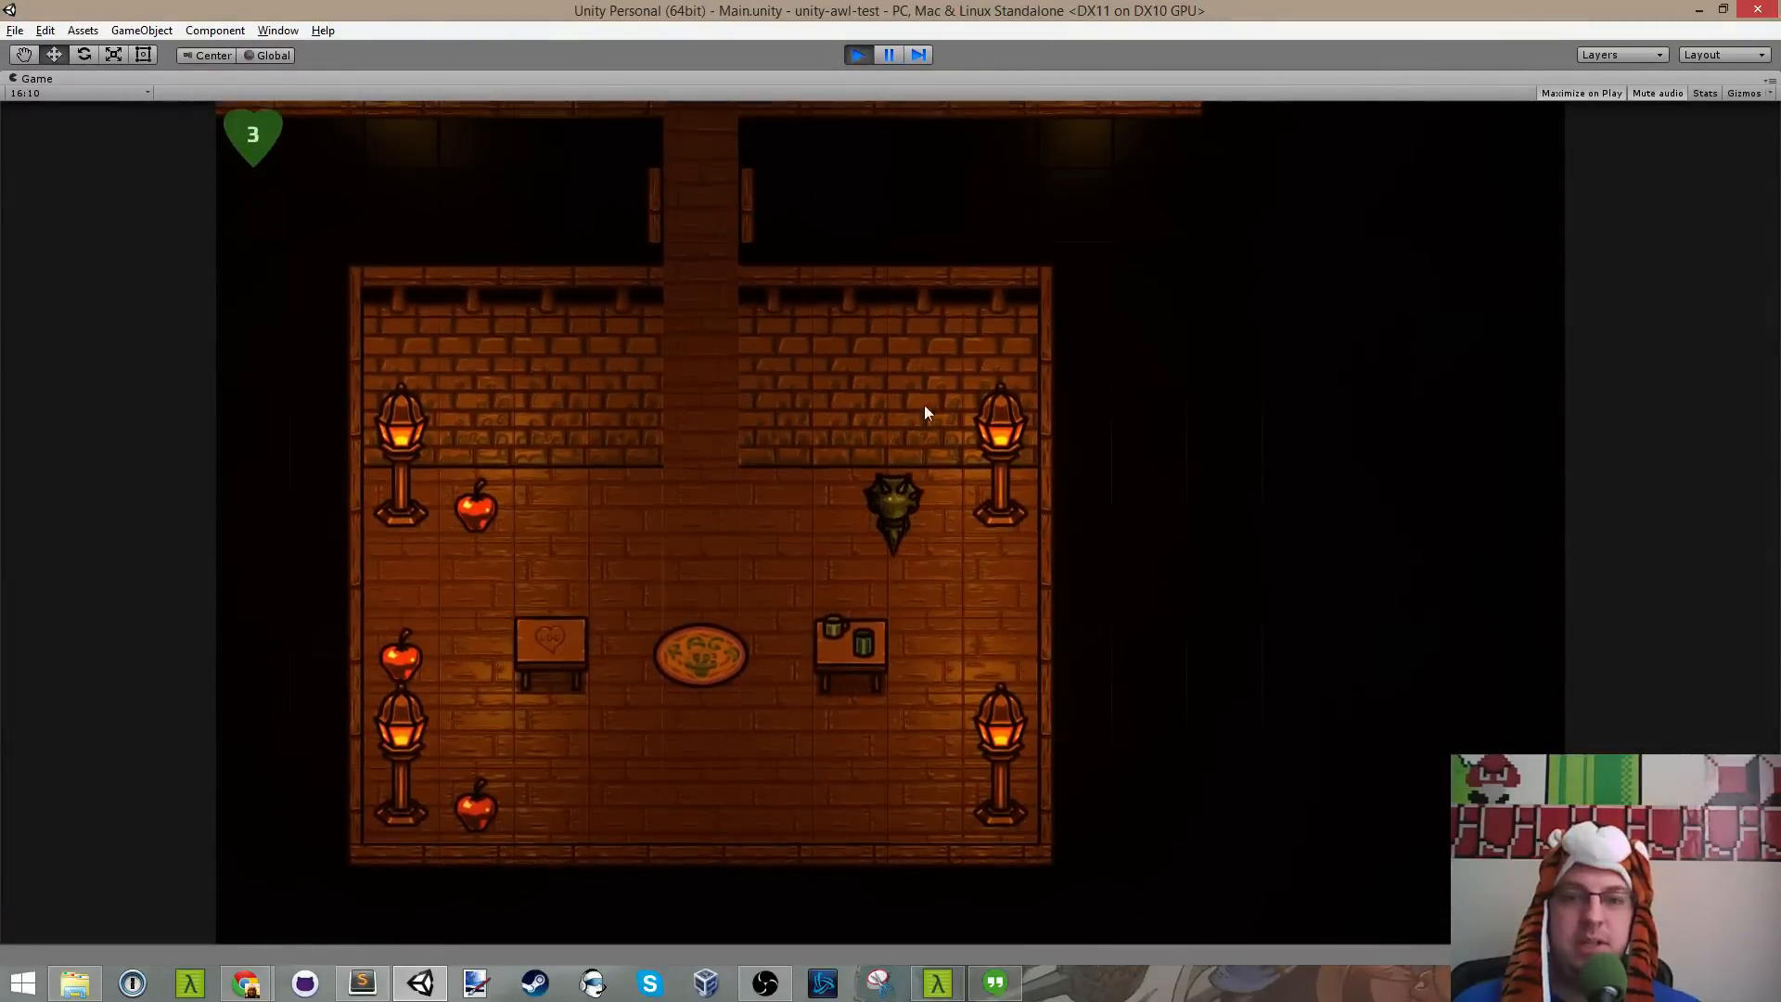
{"action": "key", "text": "a"}
{"action": "key", "text": "w"}
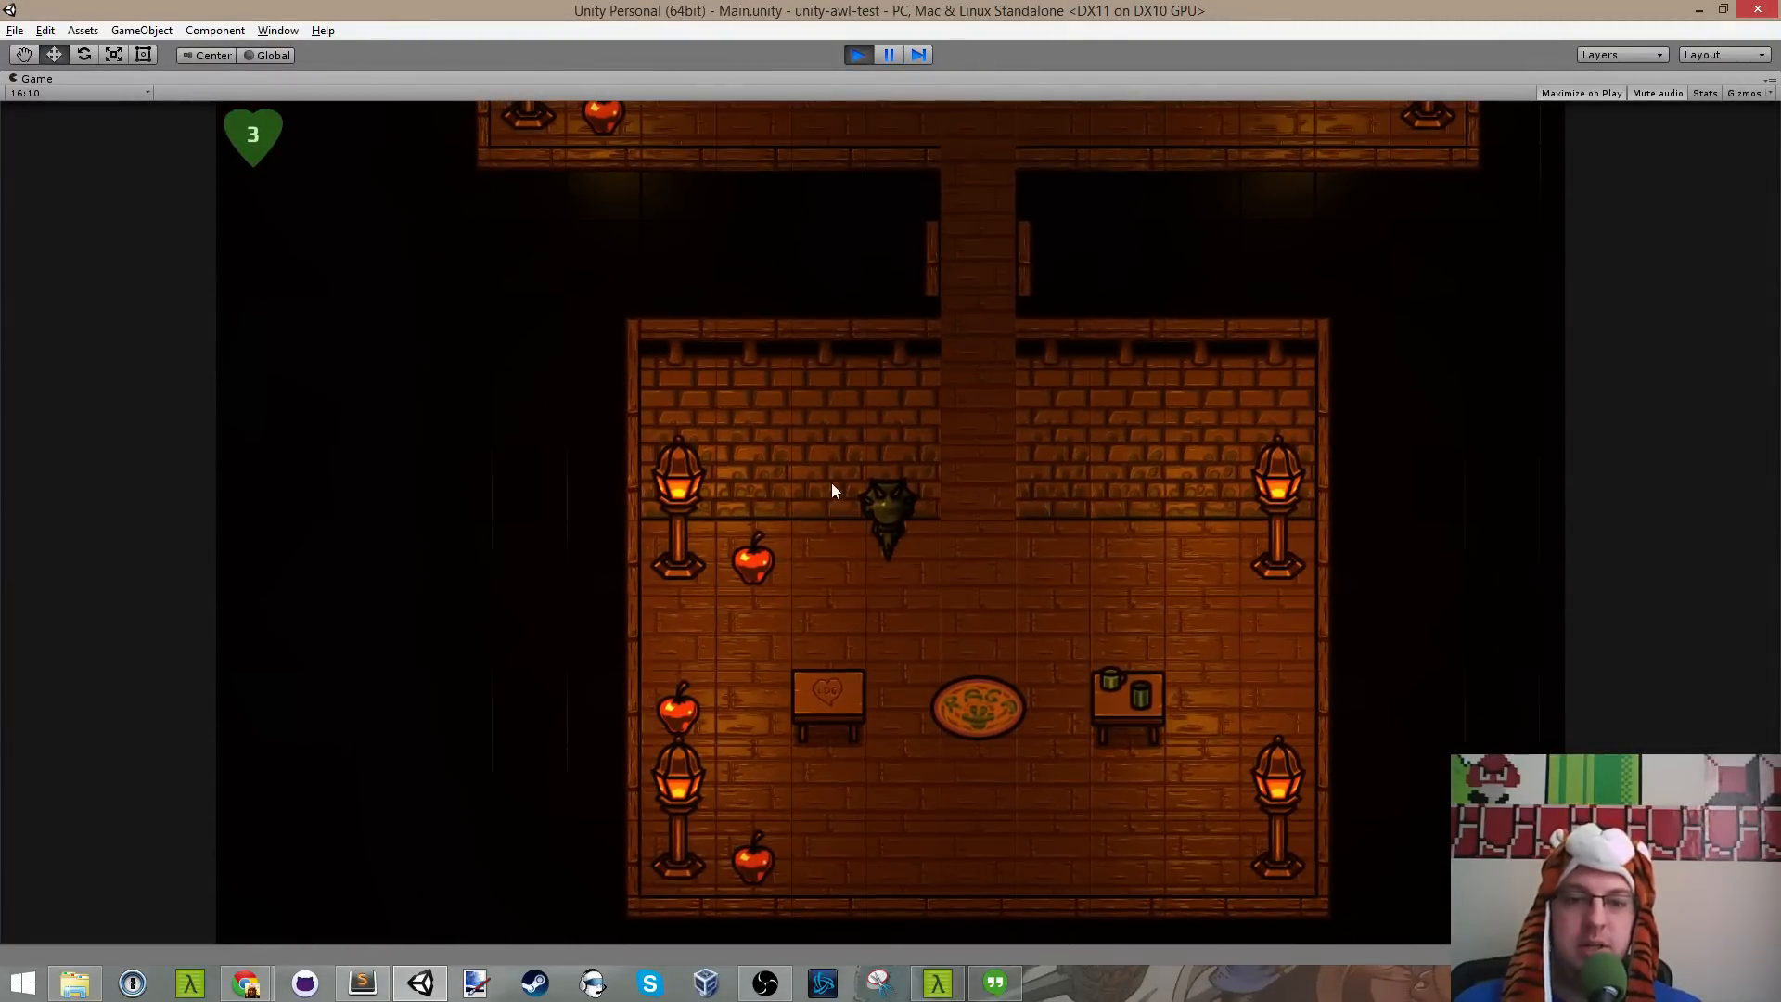
{"action": "key", "text": "s"}
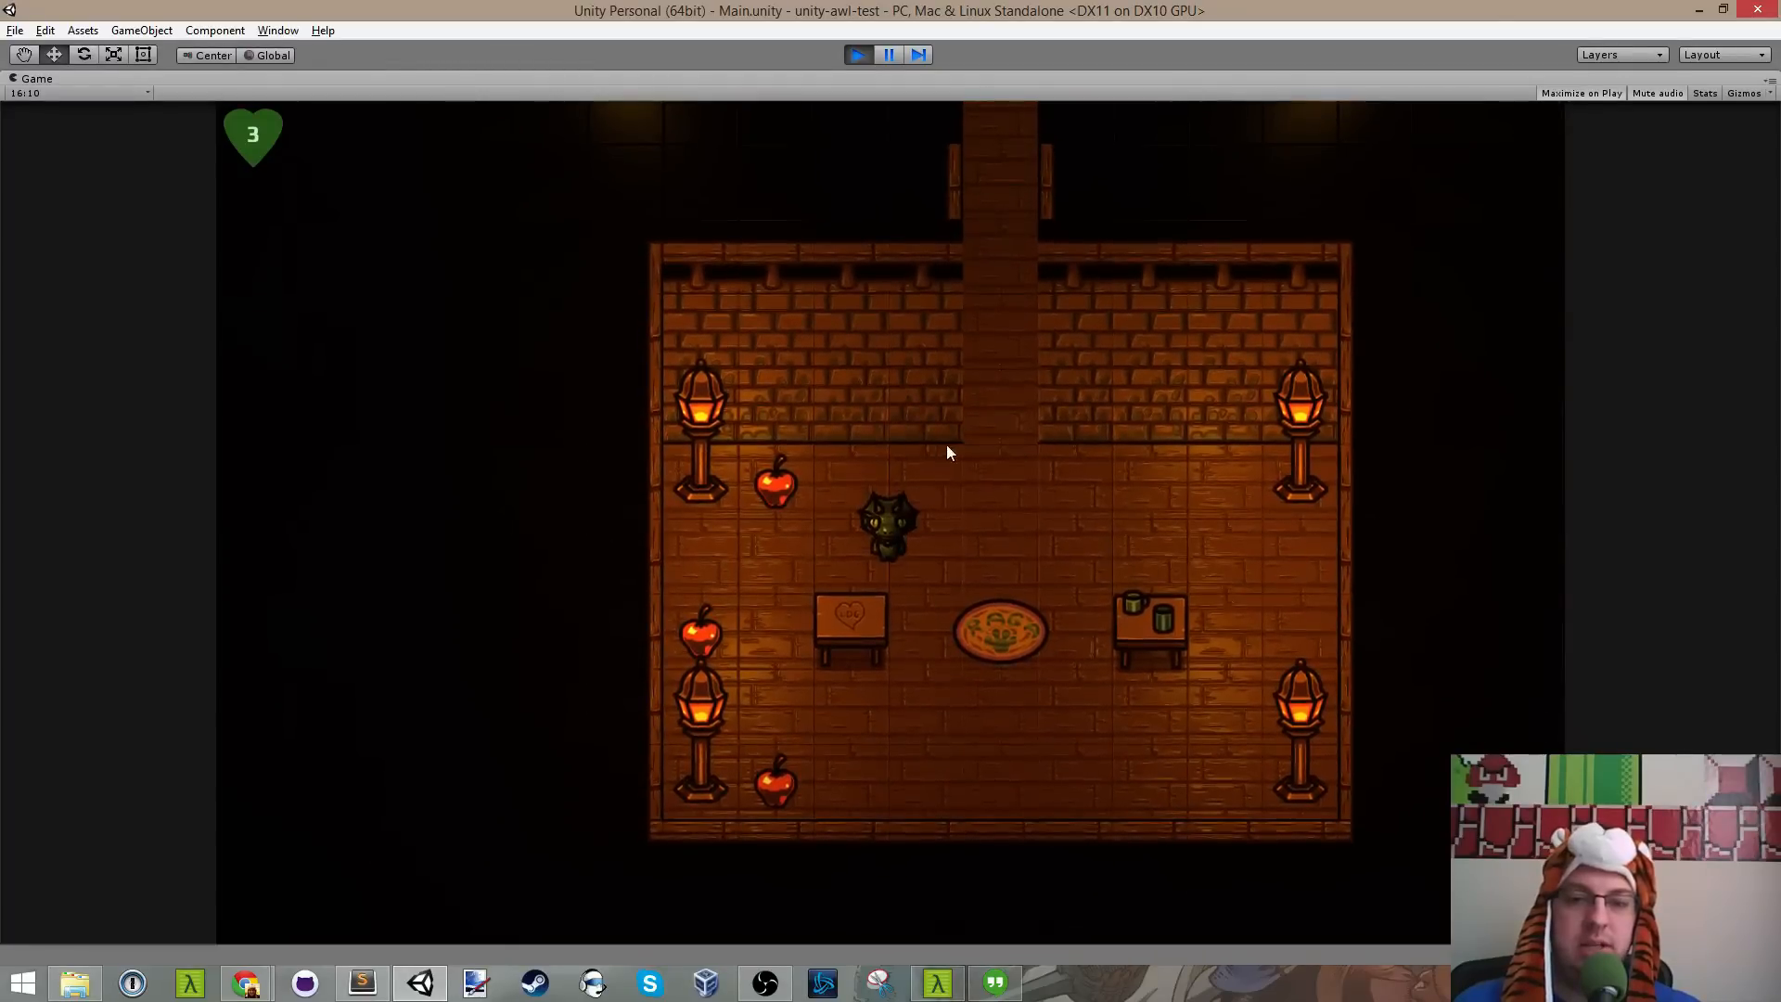
{"action": "key", "text": "w"}
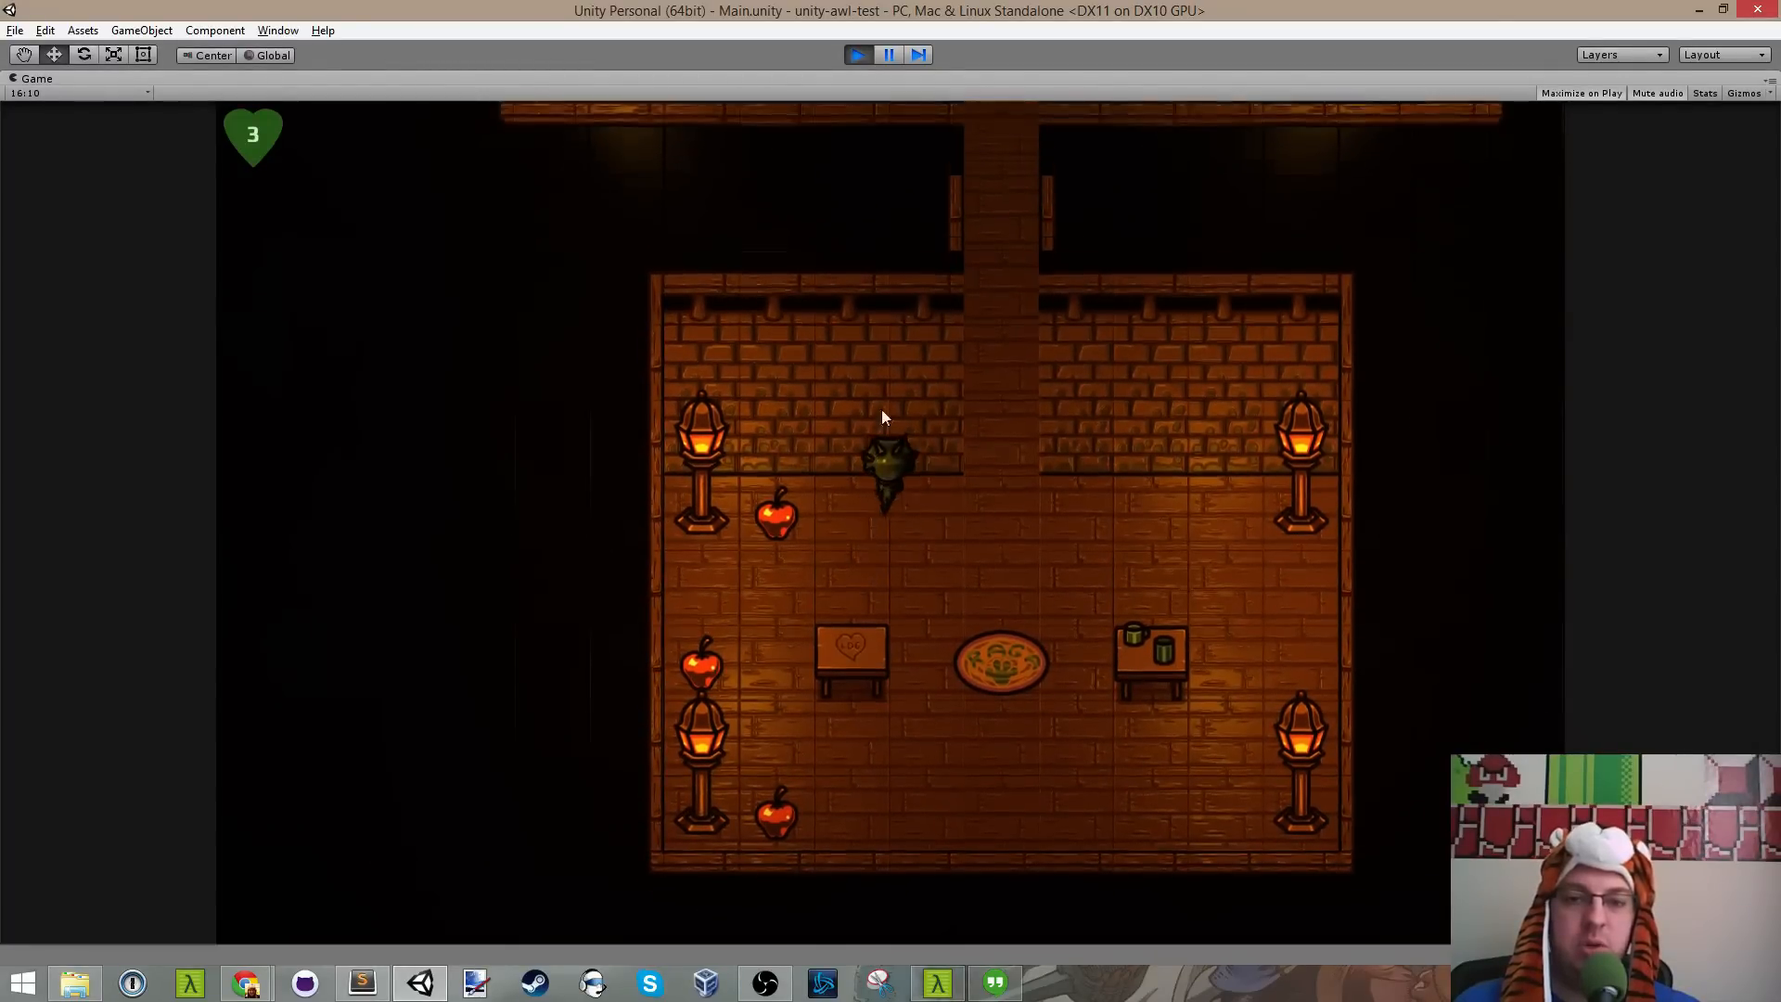
{"action": "key", "text": "a"}
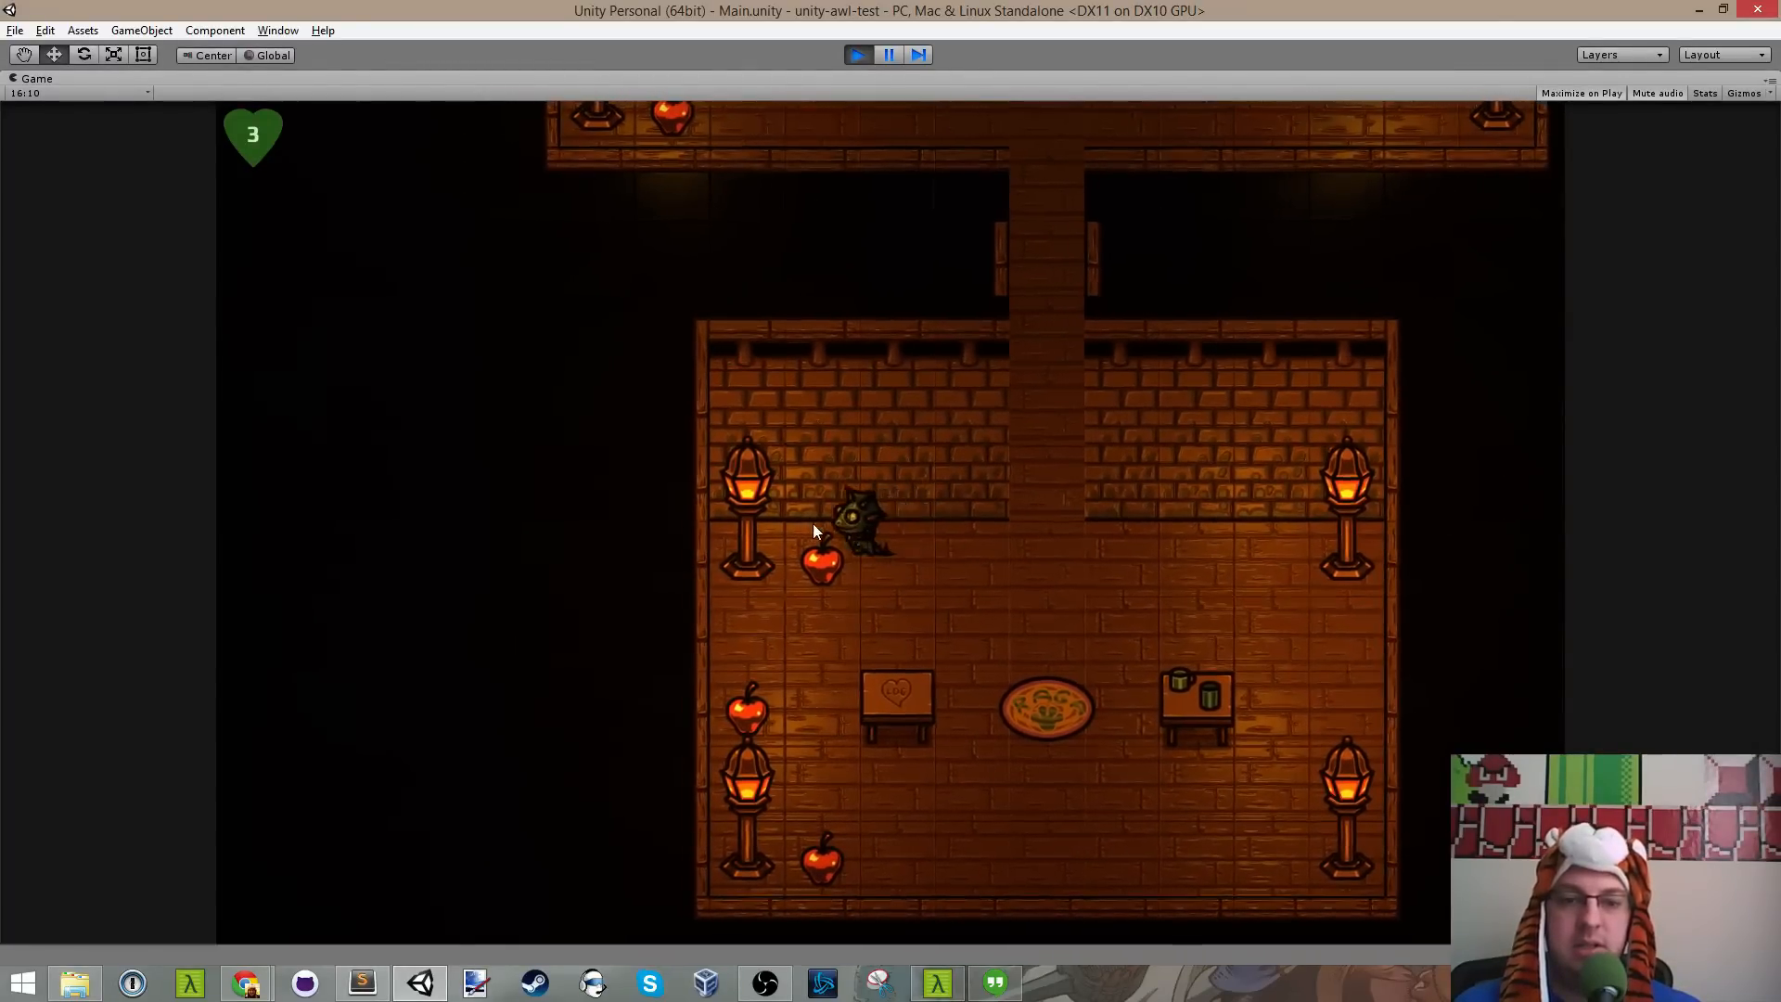
{"action": "key", "text": "s"}
{"action": "key", "text": "w"}
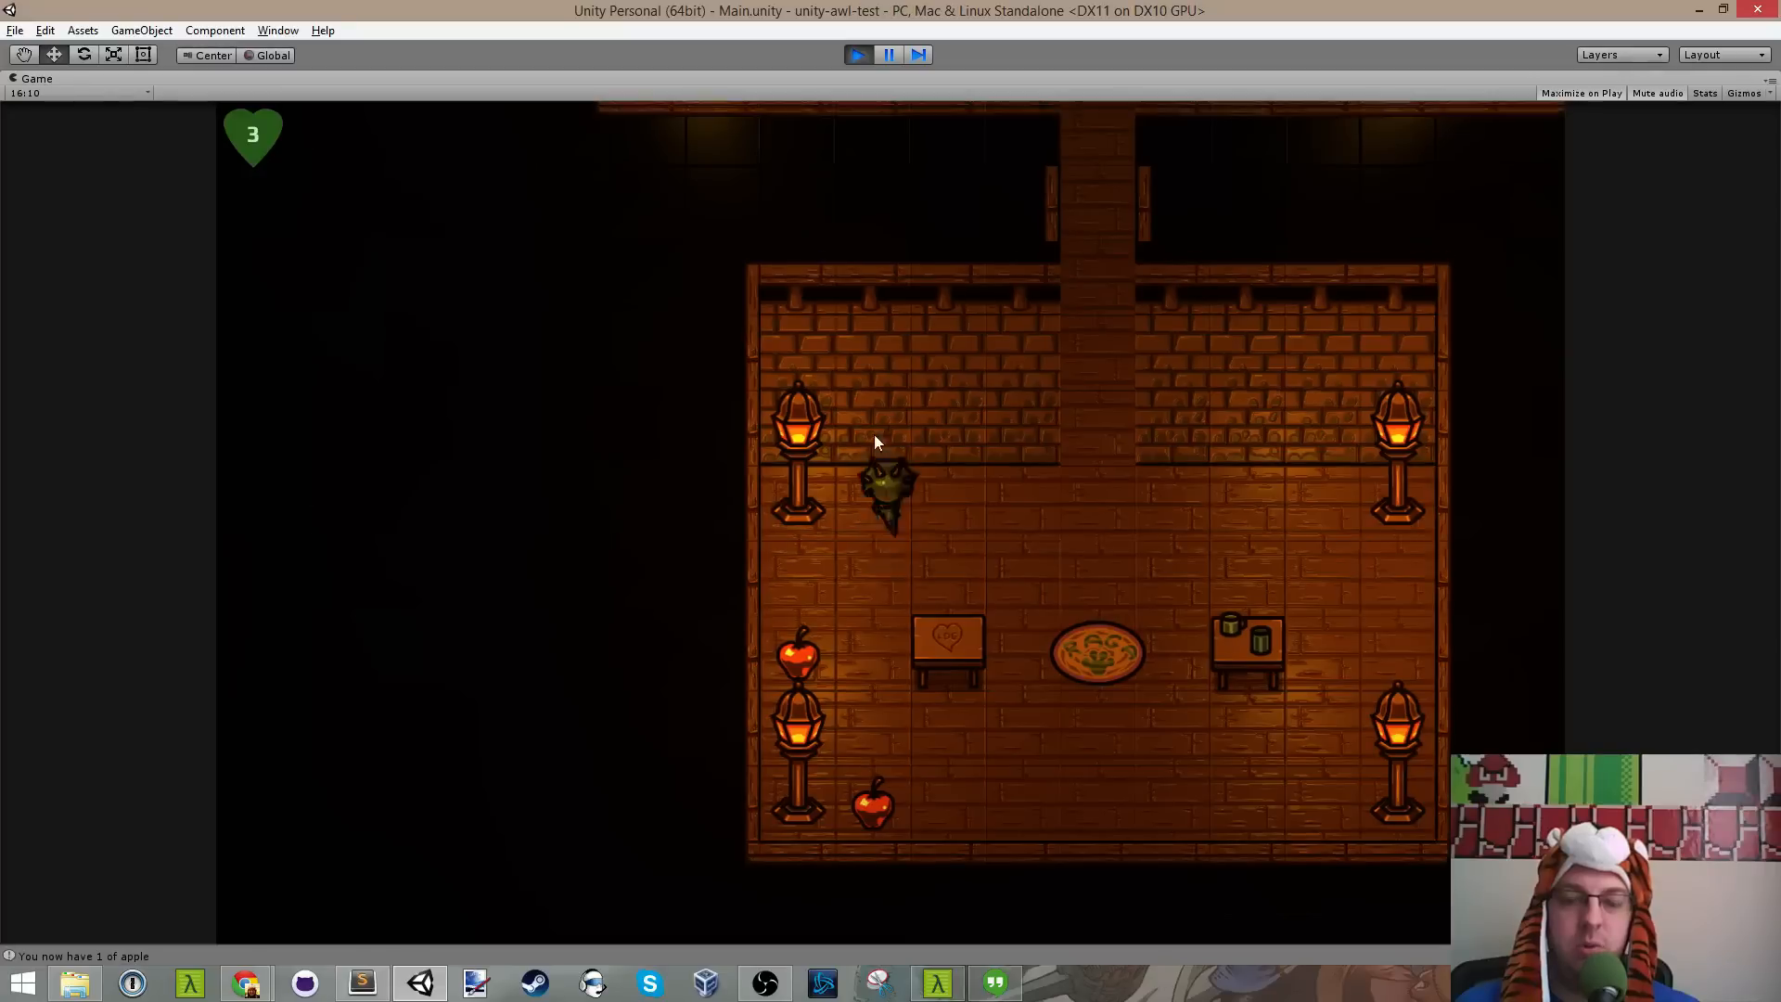
Step: Walk around the rest of the starting room to examine the floor lighting, collecting the two remaining apples
{"action": "key", "text": "s"}
{"action": "key", "text": "d"}
{"action": "key", "text": "d"}
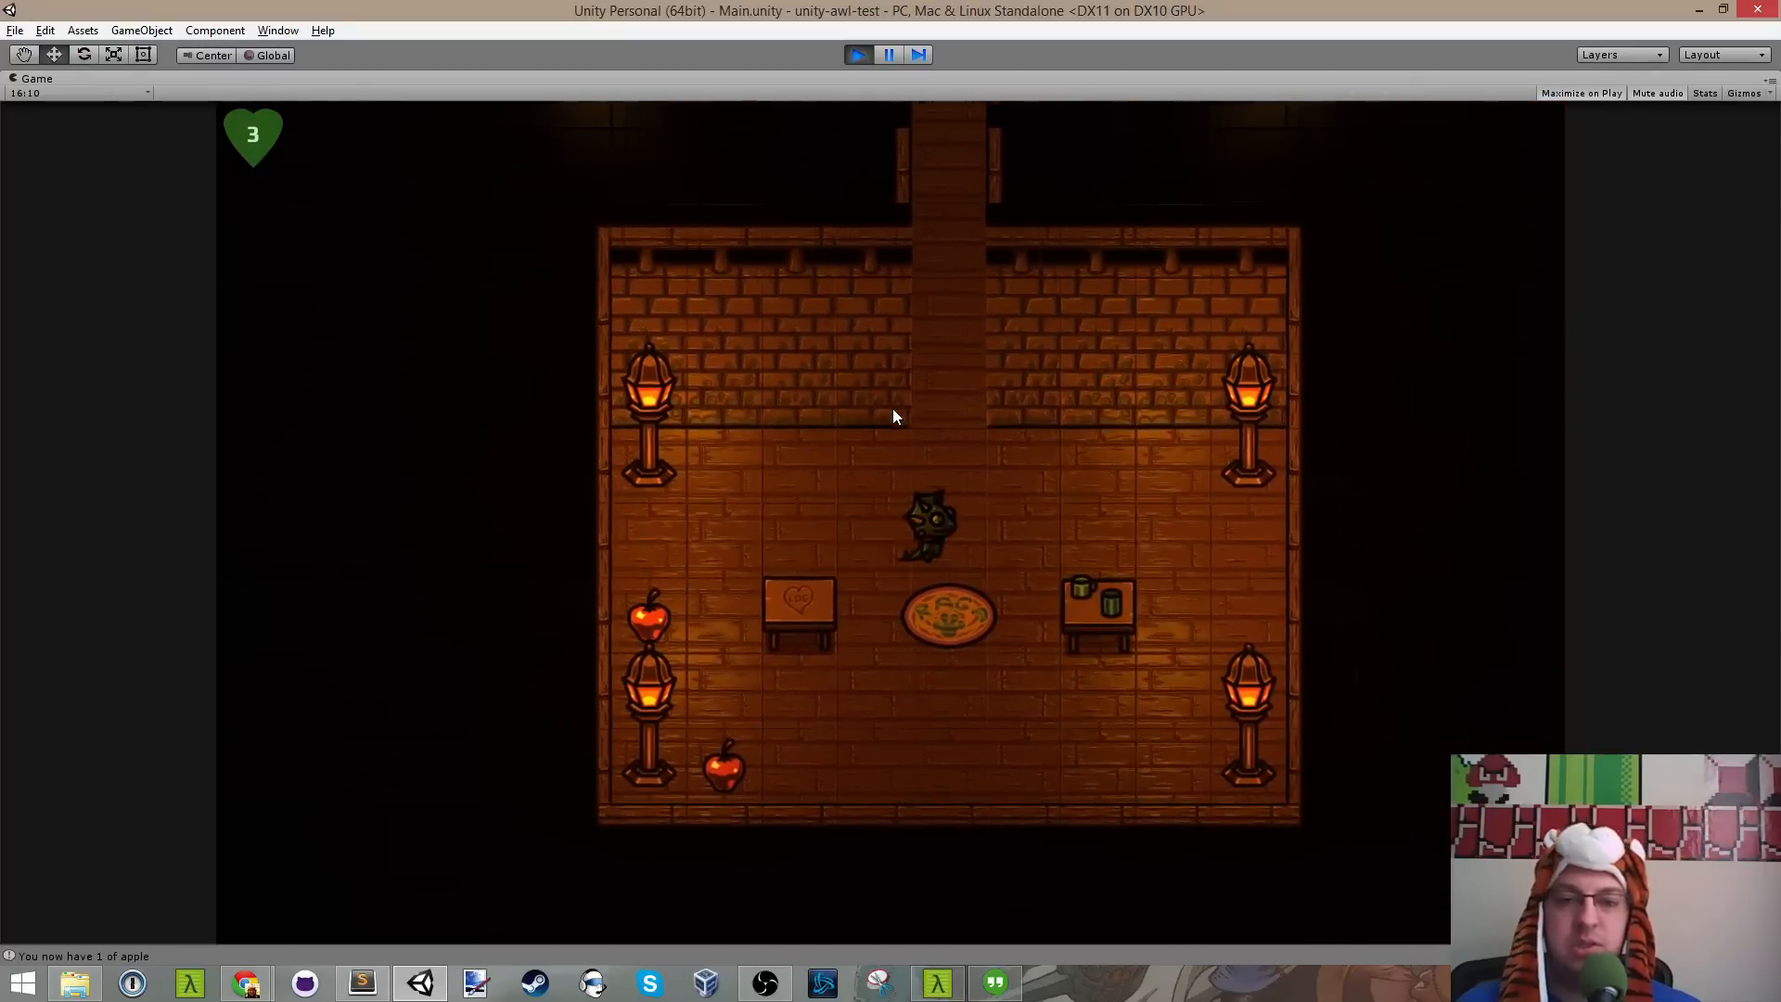
{"action": "key", "text": "w"}
{"action": "key", "text": "d"}
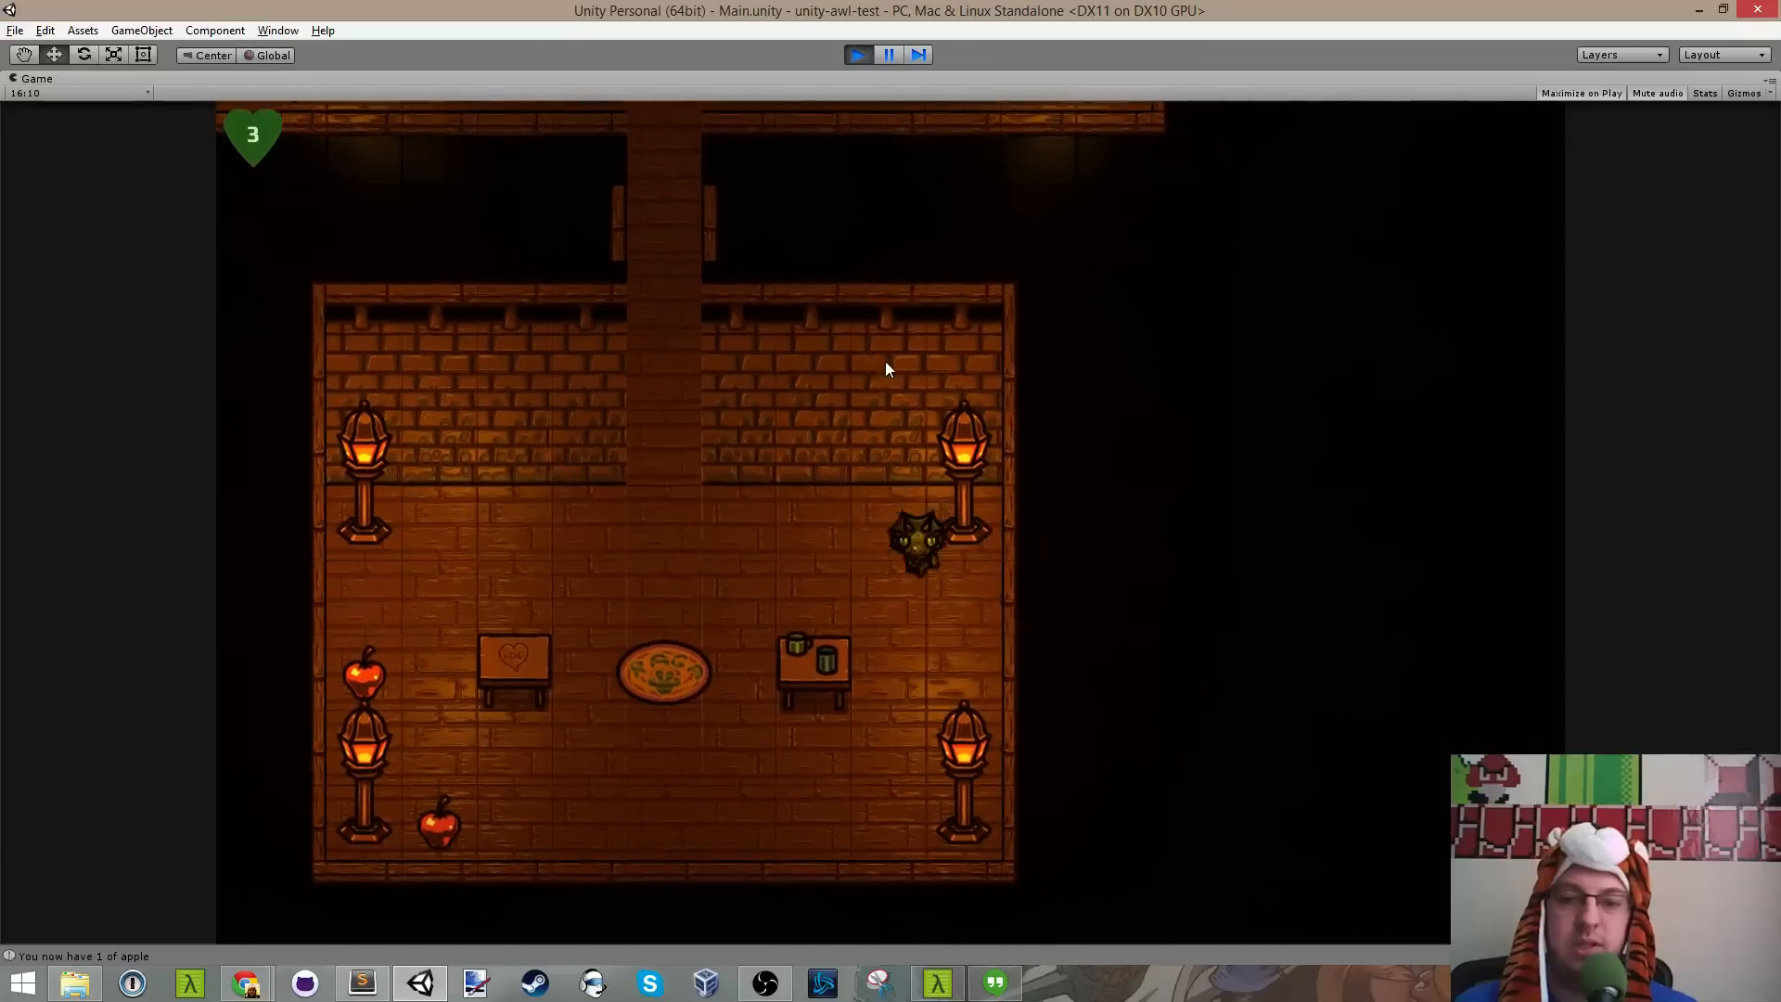
{"action": "key", "text": "s"}
{"action": "key", "text": "a"}
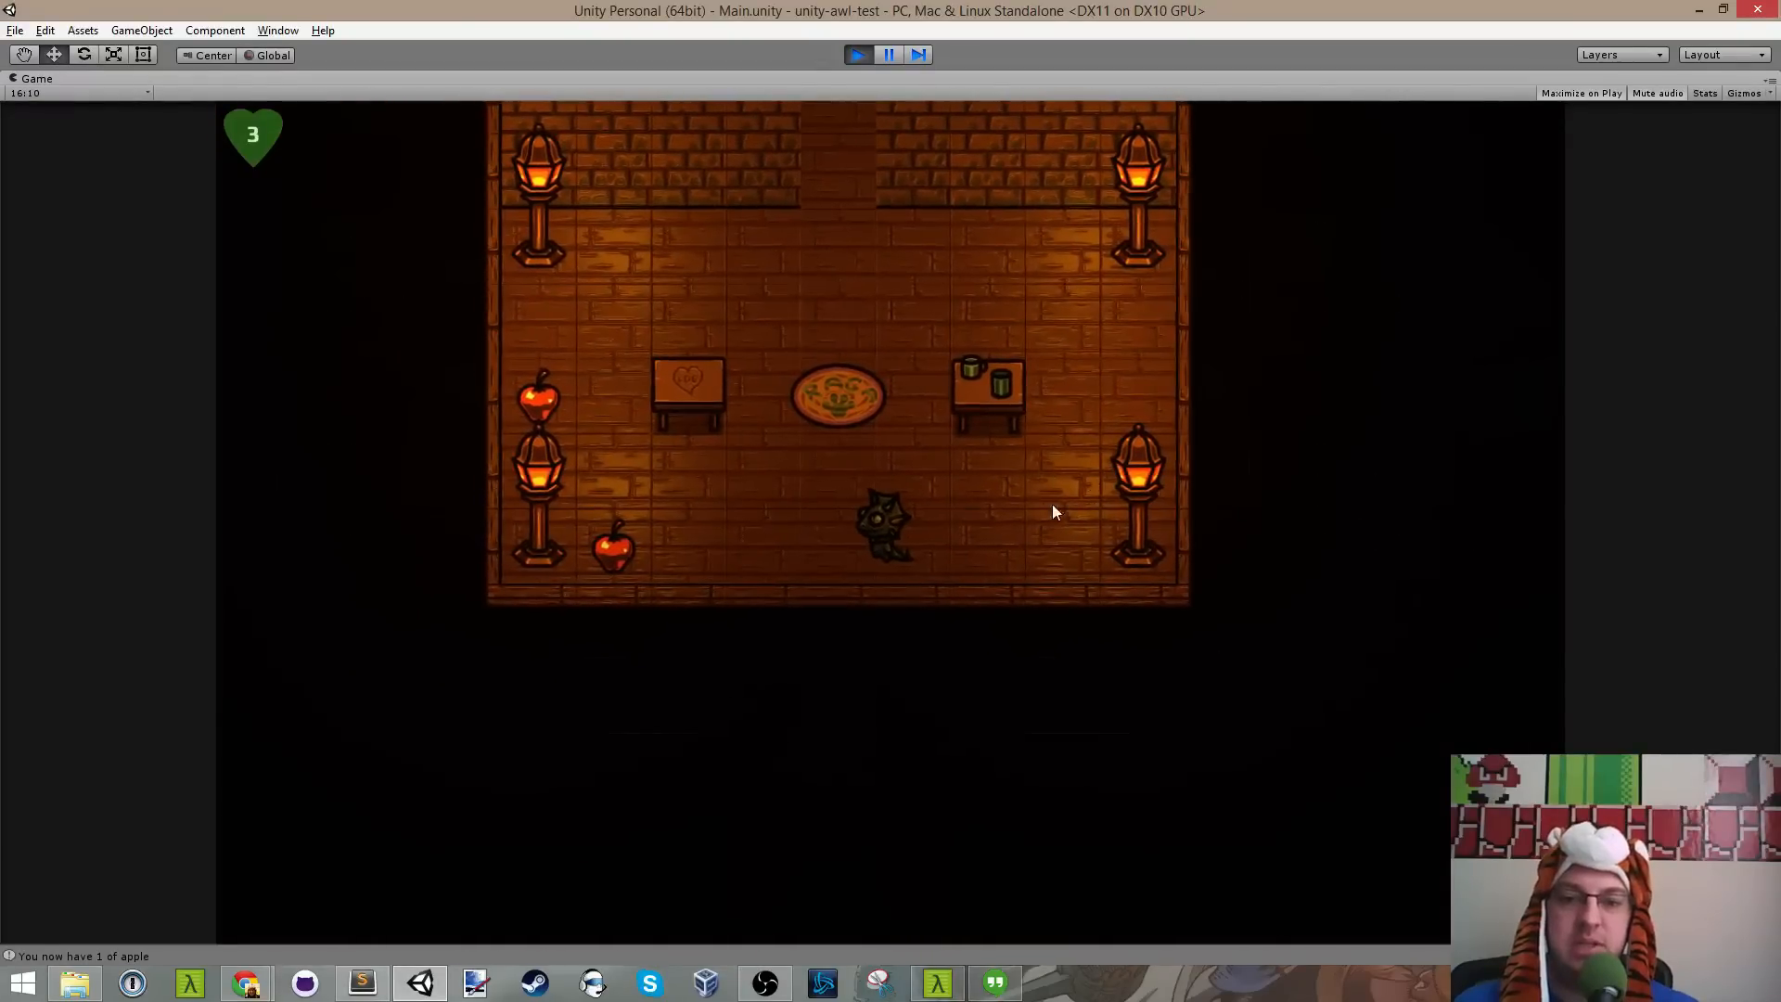
{"action": "key", "text": "d"}
{"action": "key", "text": "w"}
{"action": "key", "text": "a"}
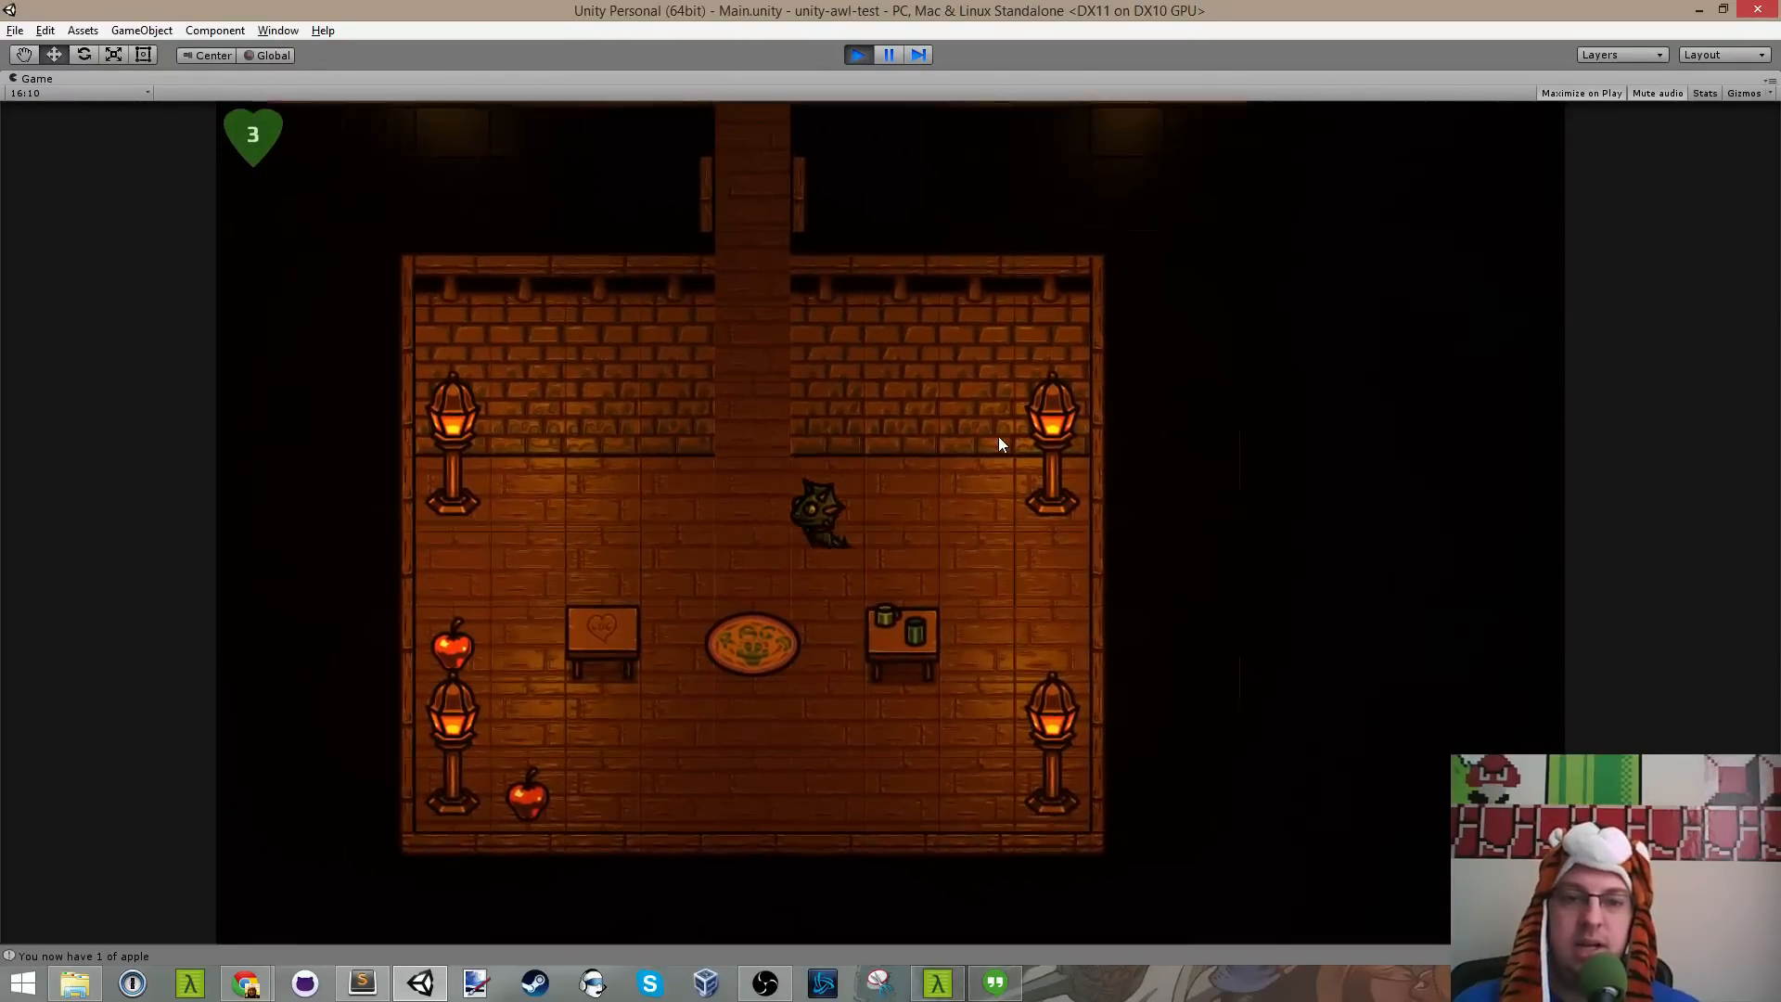
{"action": "key", "text": "s"}
{"action": "key", "text": "s"}
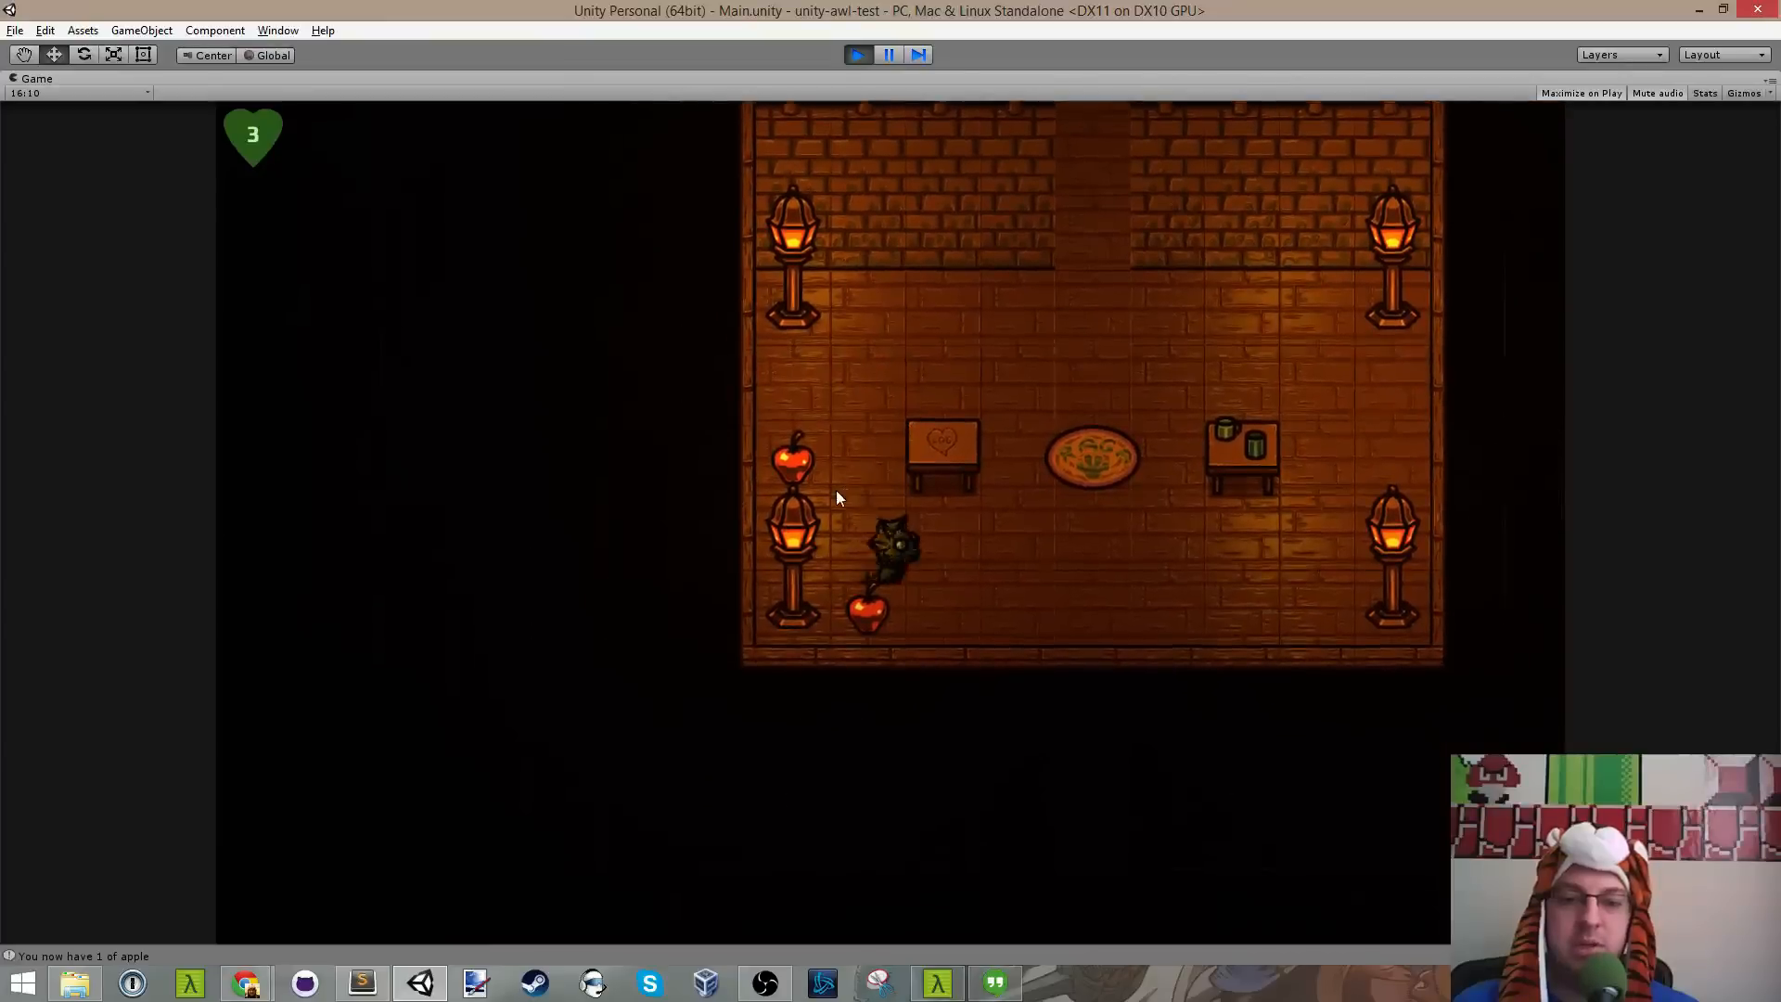
{"action": "key", "text": "a"}
{"action": "key", "text": "w"}
{"action": "key", "text": "d"}
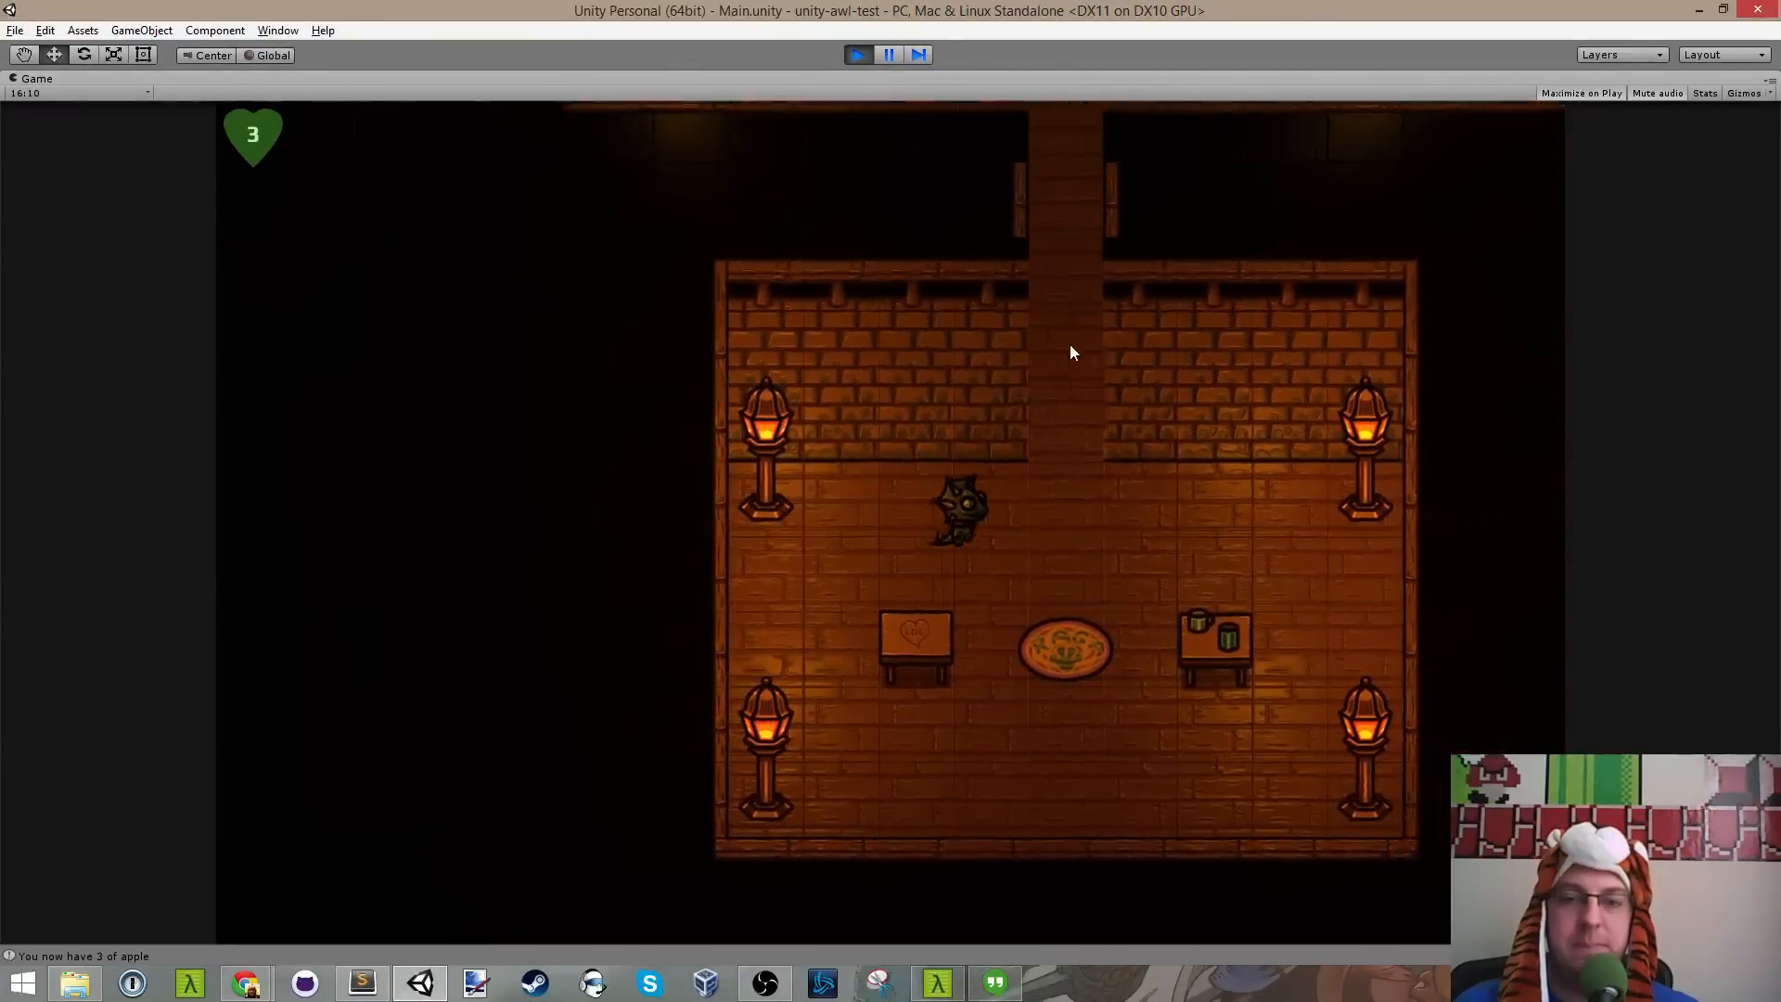
Step: Walk through the corridor into the cauldron room, pass the cauldron and collect the apple at the east wall
{"action": "key", "text": "w"}
{"action": "key", "text": "w"}
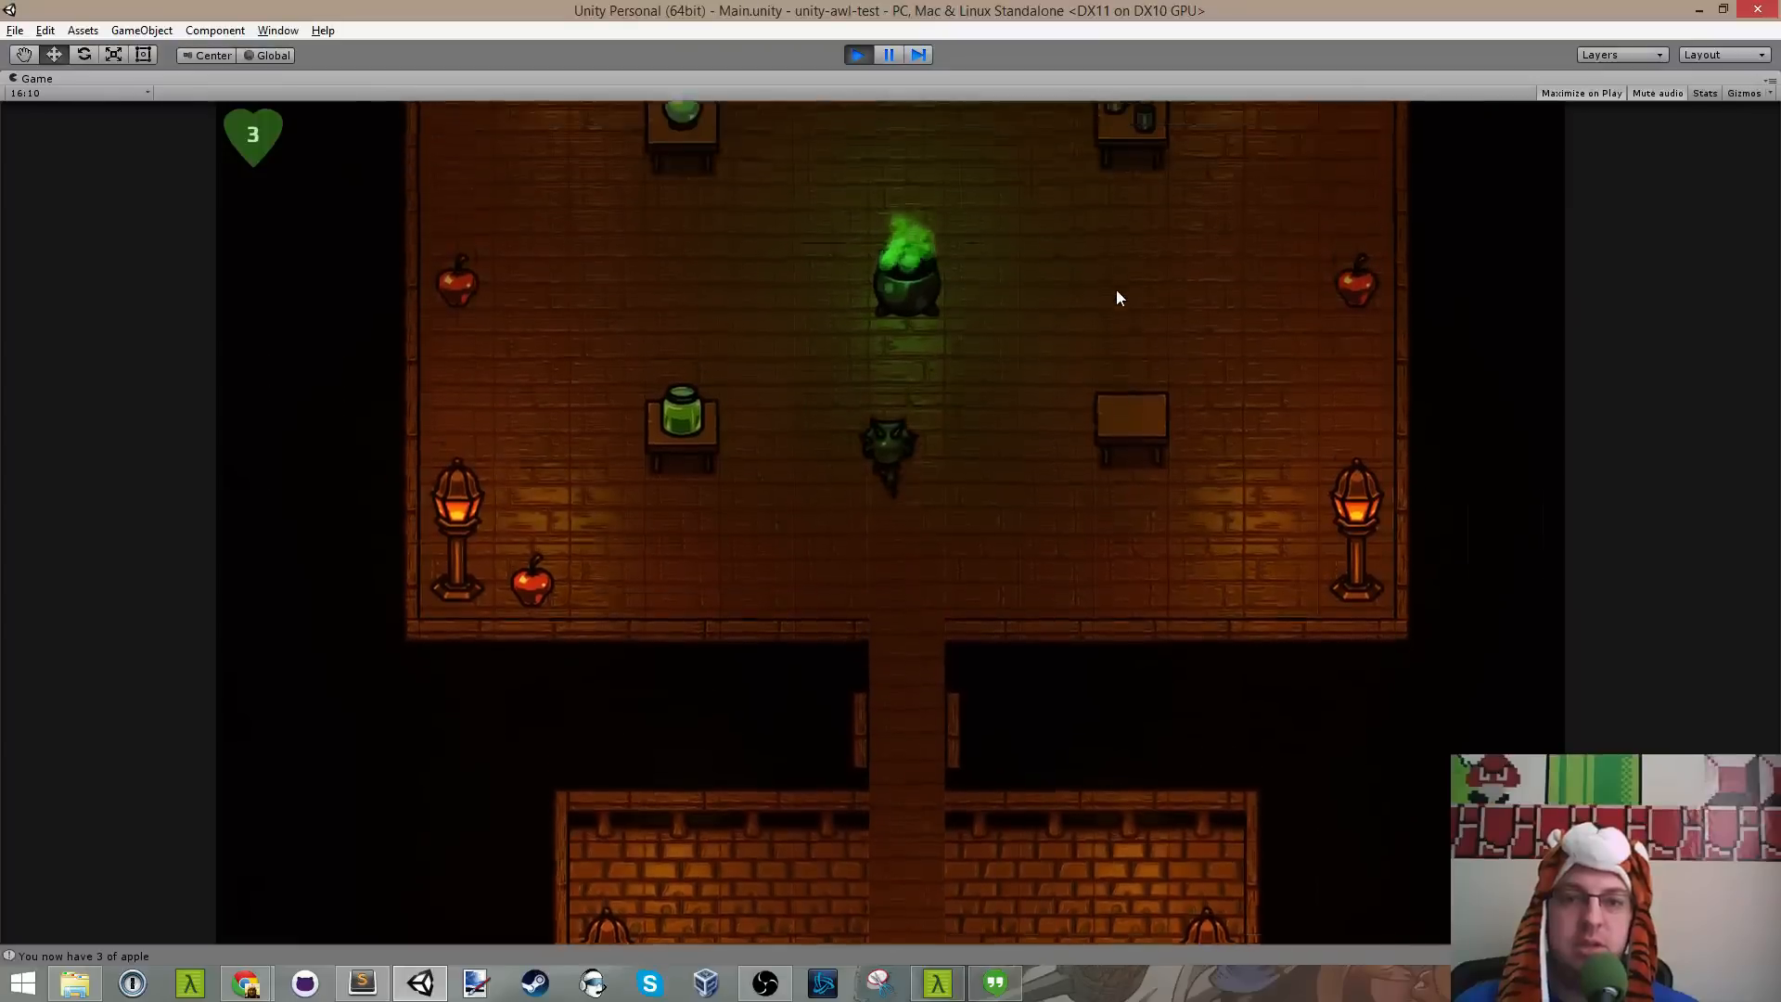
{"action": "key", "text": "a"}
{"action": "key", "text": "w"}
{"action": "key", "text": "d"}
{"action": "key", "text": "d"}
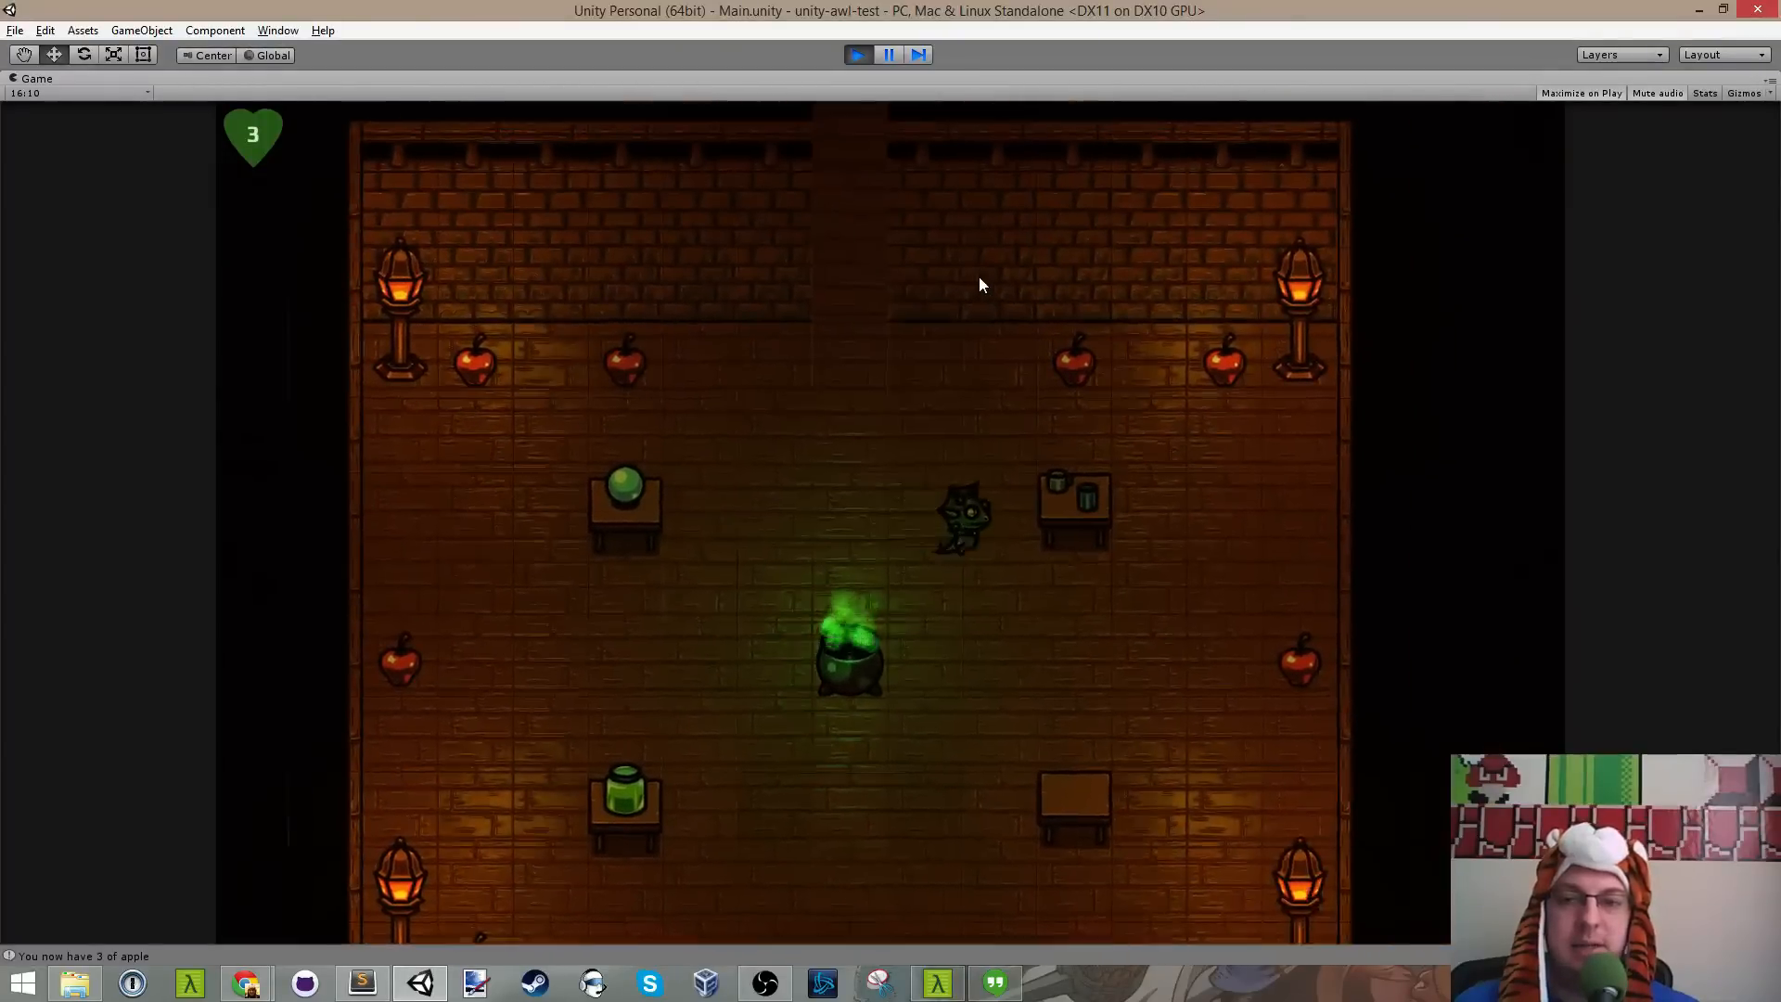
{"action": "key", "text": "s"}
{"action": "key", "text": "d"}
{"action": "key", "text": "s"}
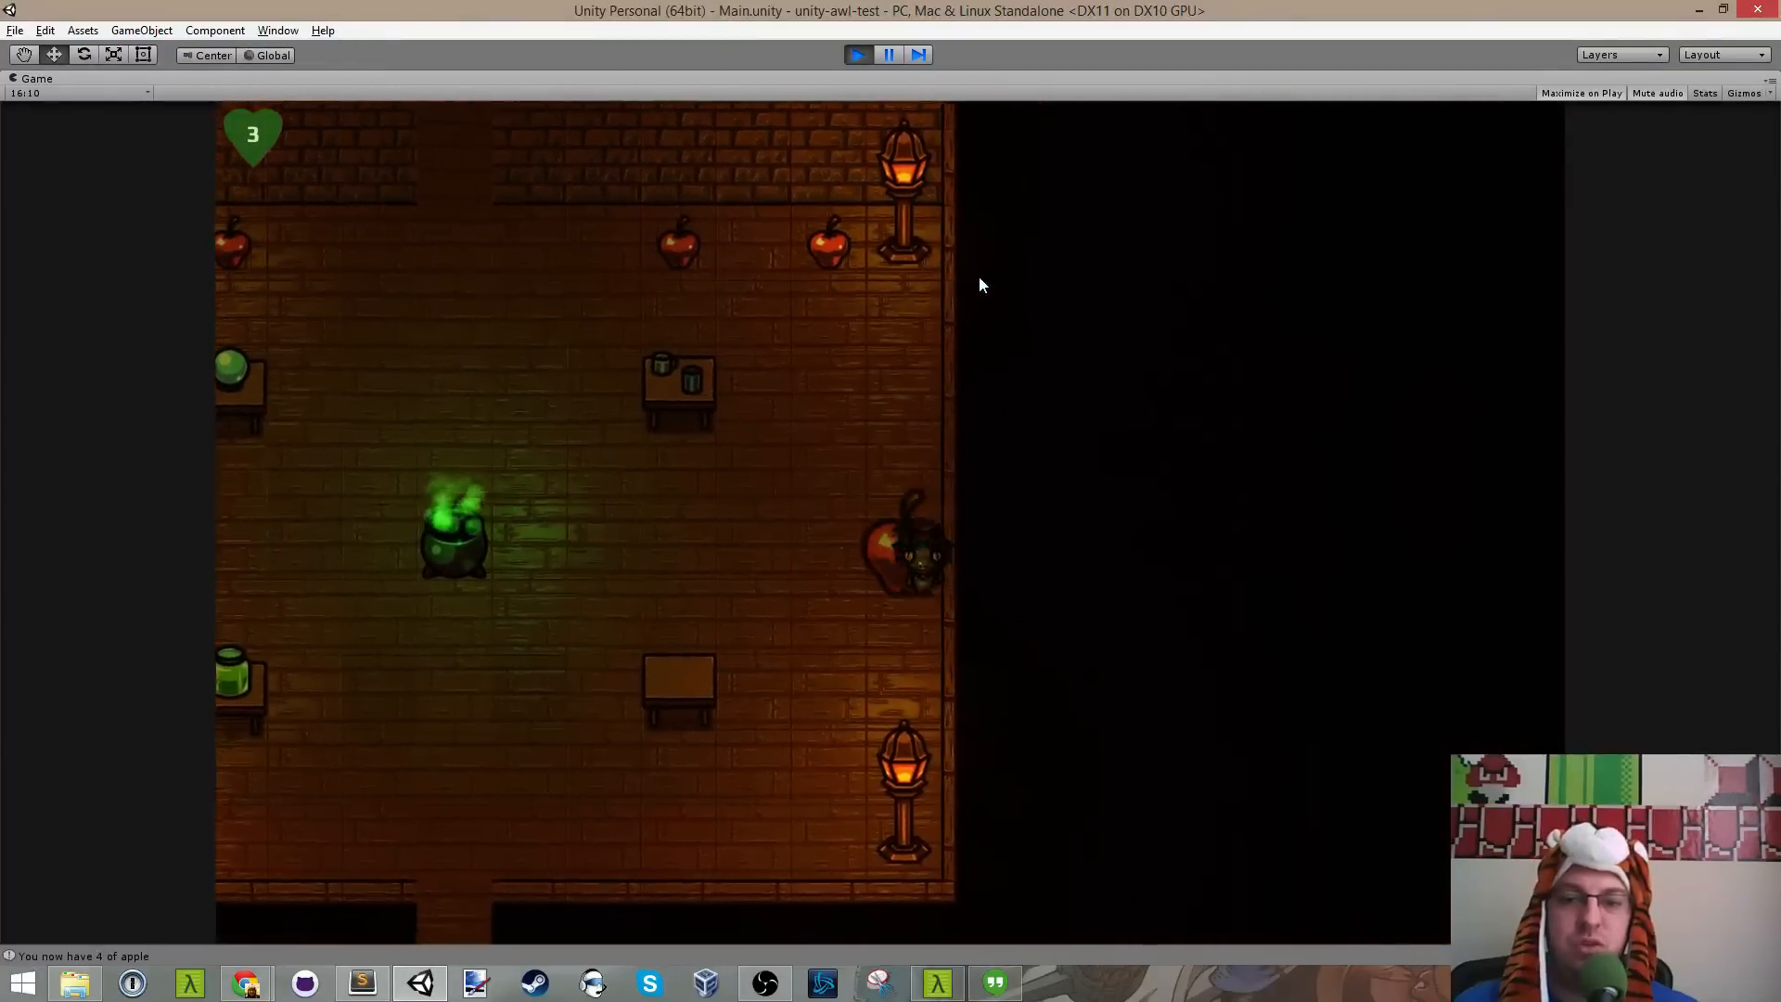
Step: Examine the lighting north of the cauldron while collecting the four apples along the room's brick wall
{"action": "key", "text": "a"}
{"action": "key", "text": "w"}
{"action": "key", "text": "s"}
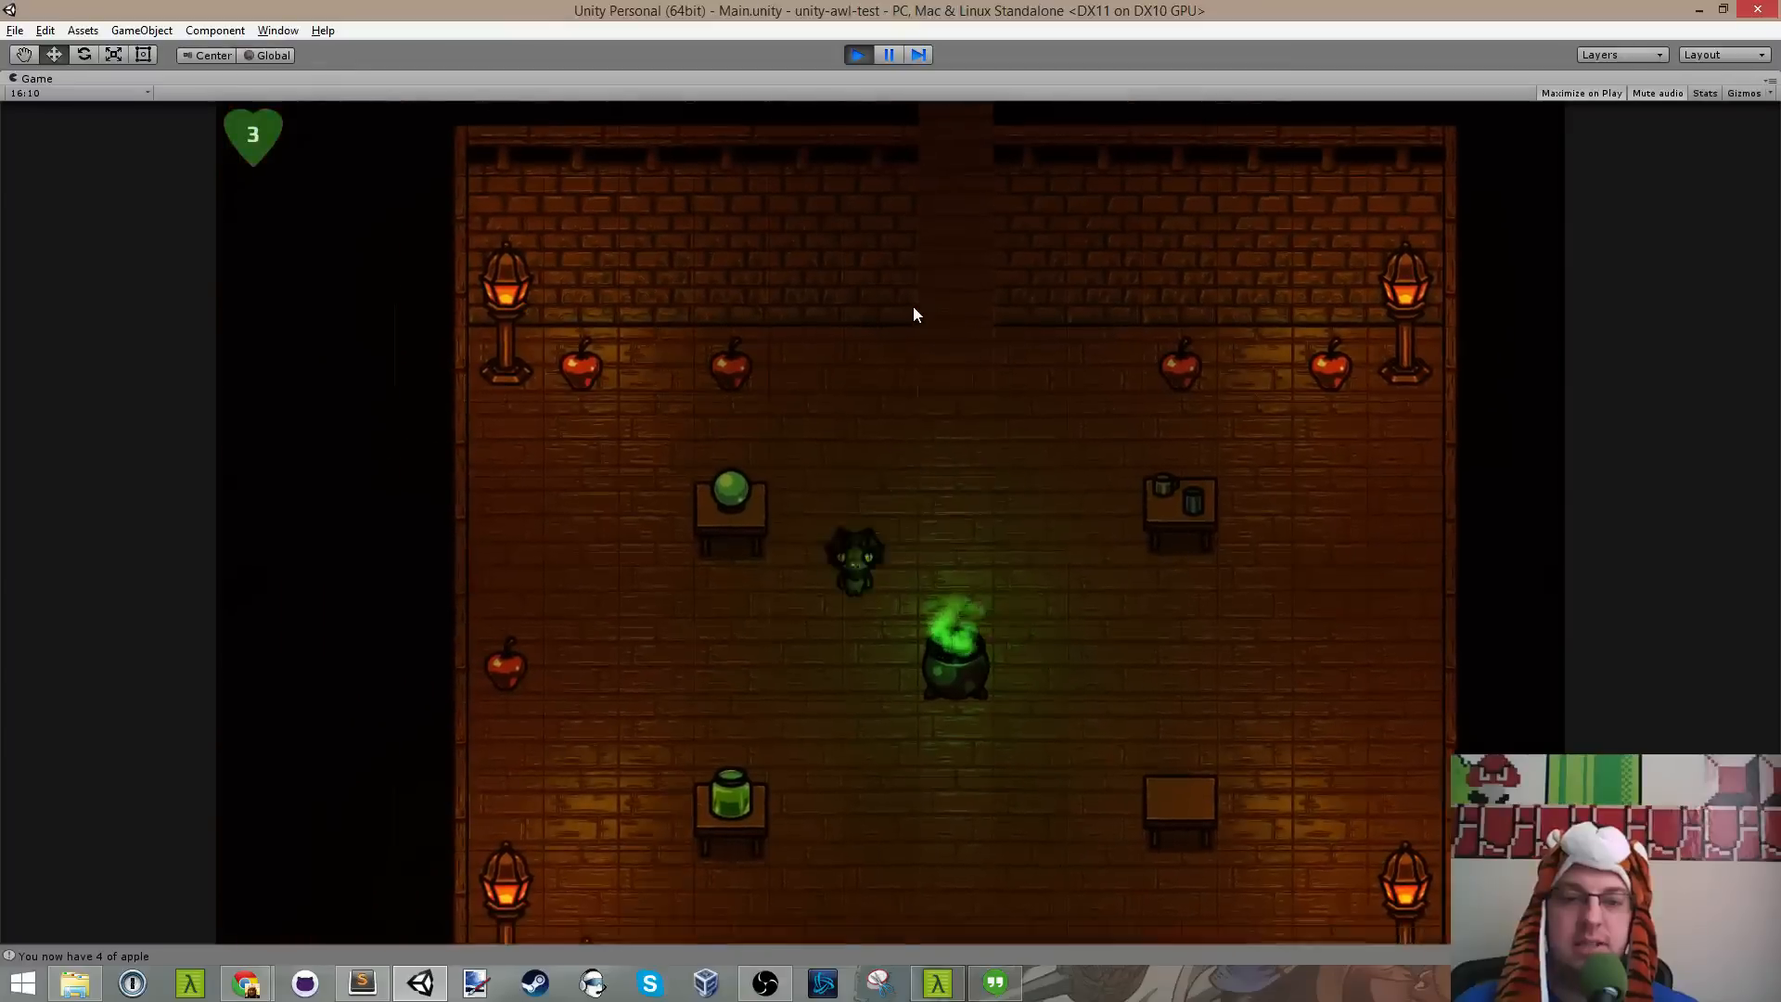
{"action": "key", "text": "w"}
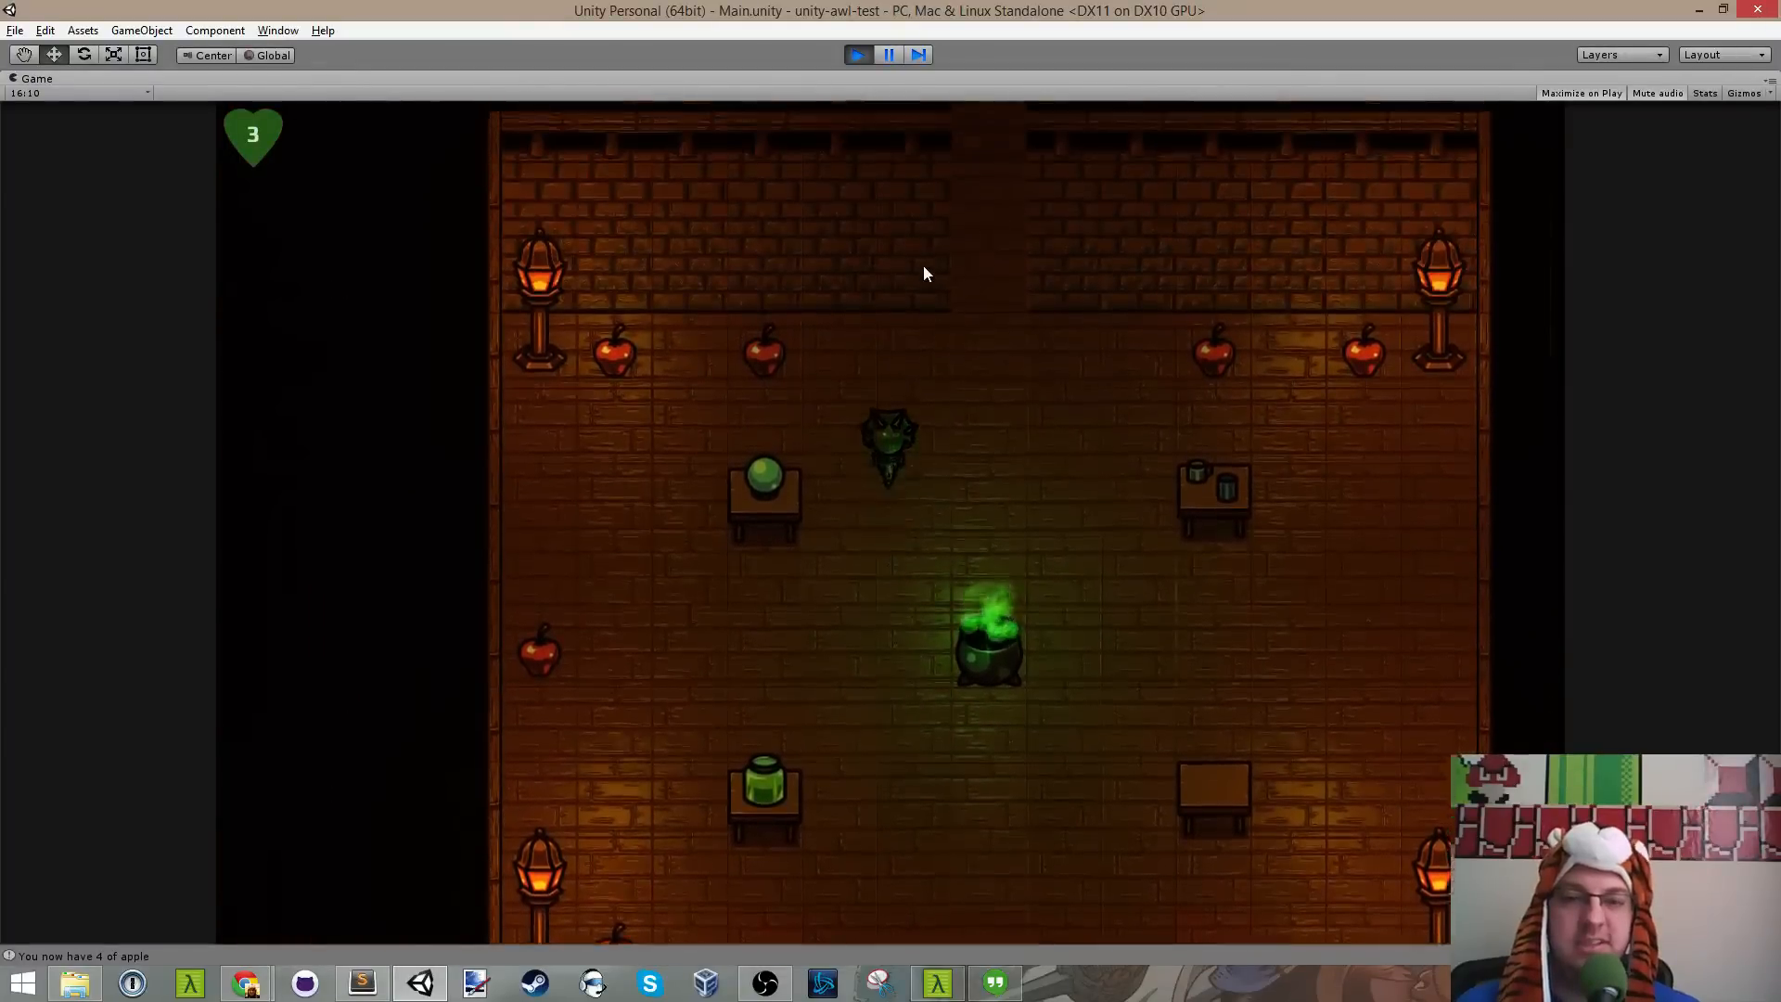
{"action": "key", "text": "a"}
{"action": "key", "text": "d"}
{"action": "key", "text": "d"}
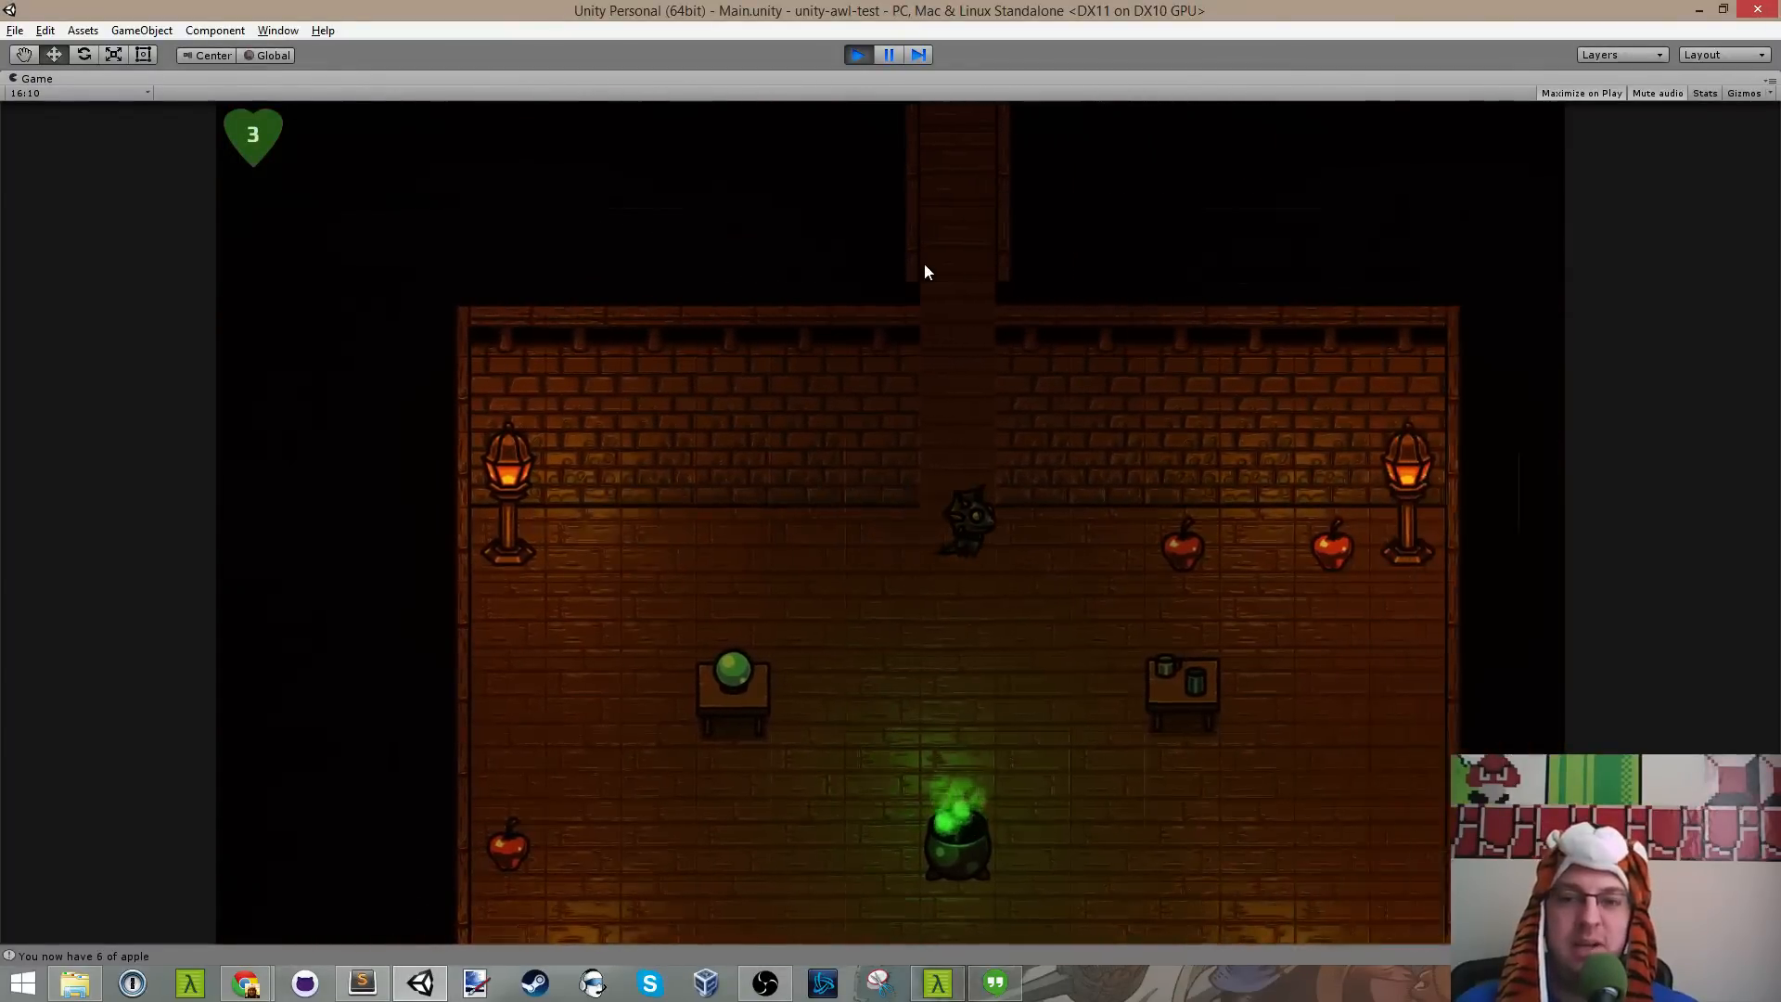
{"action": "key", "text": "s"}
{"action": "key", "text": "a"}
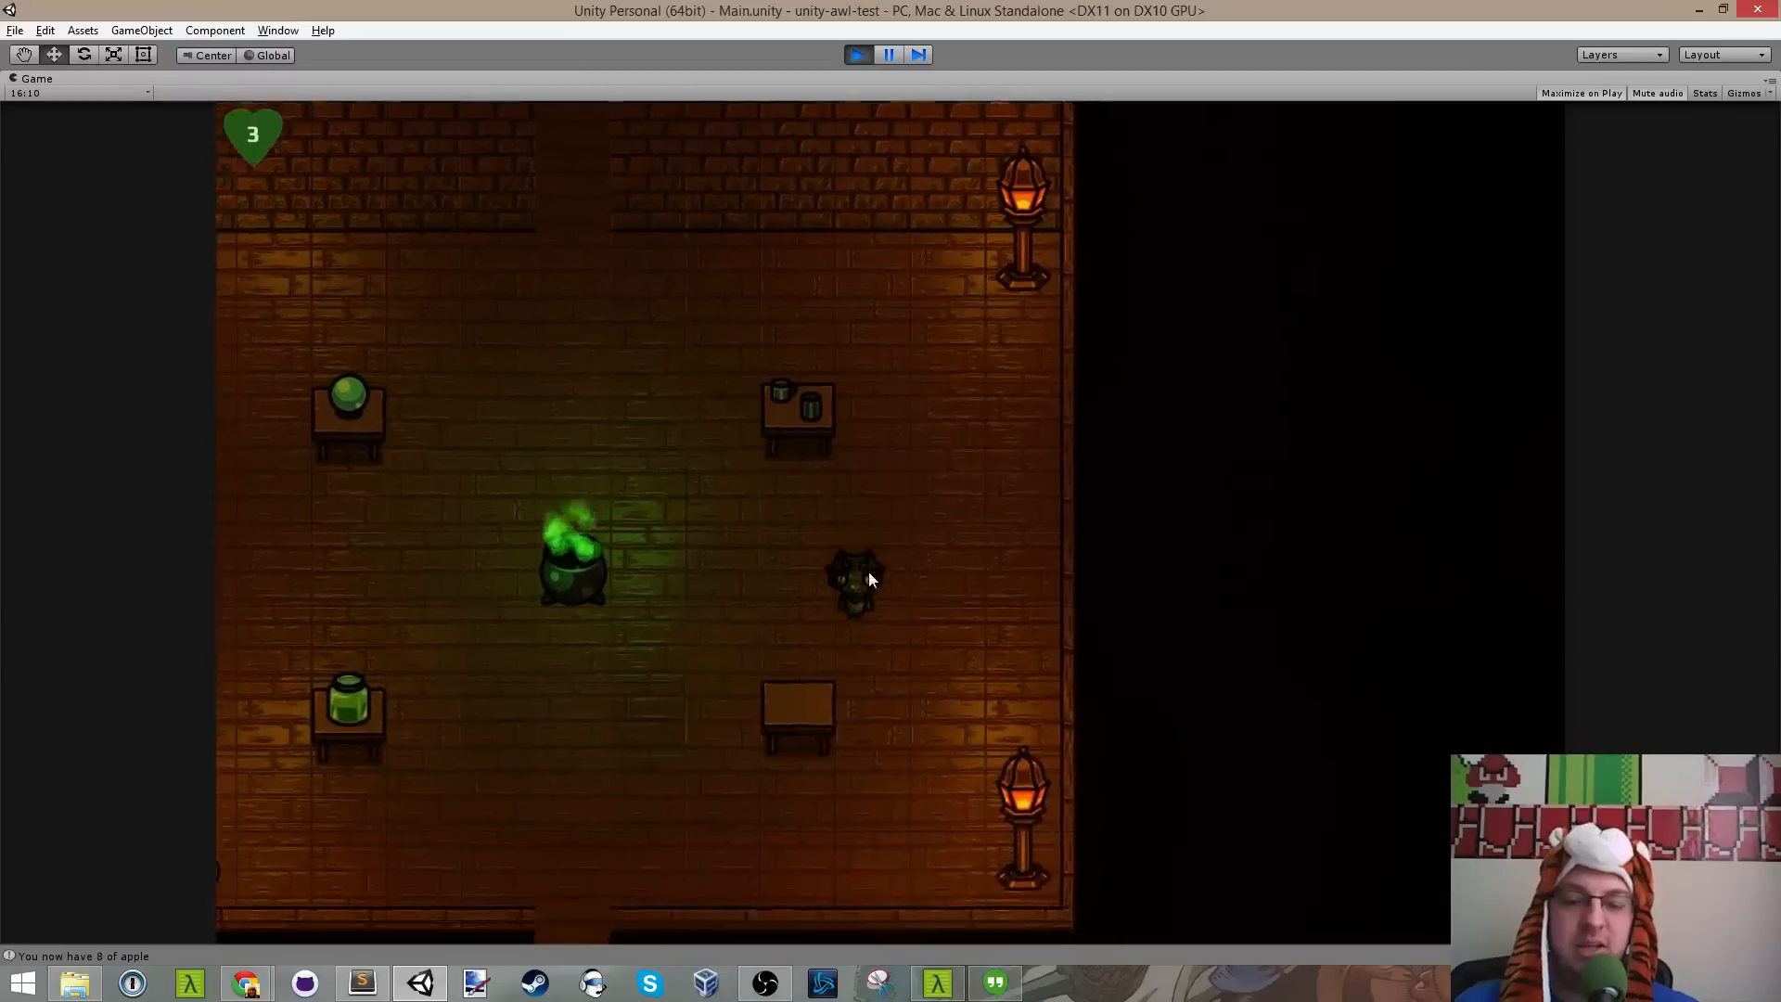
Step: Circle the cauldron between the four tables to examine how its green light falls on the floor and character
{"action": "key", "text": "w"}
{"action": "key", "text": "a"}
{"action": "key", "text": "w"}
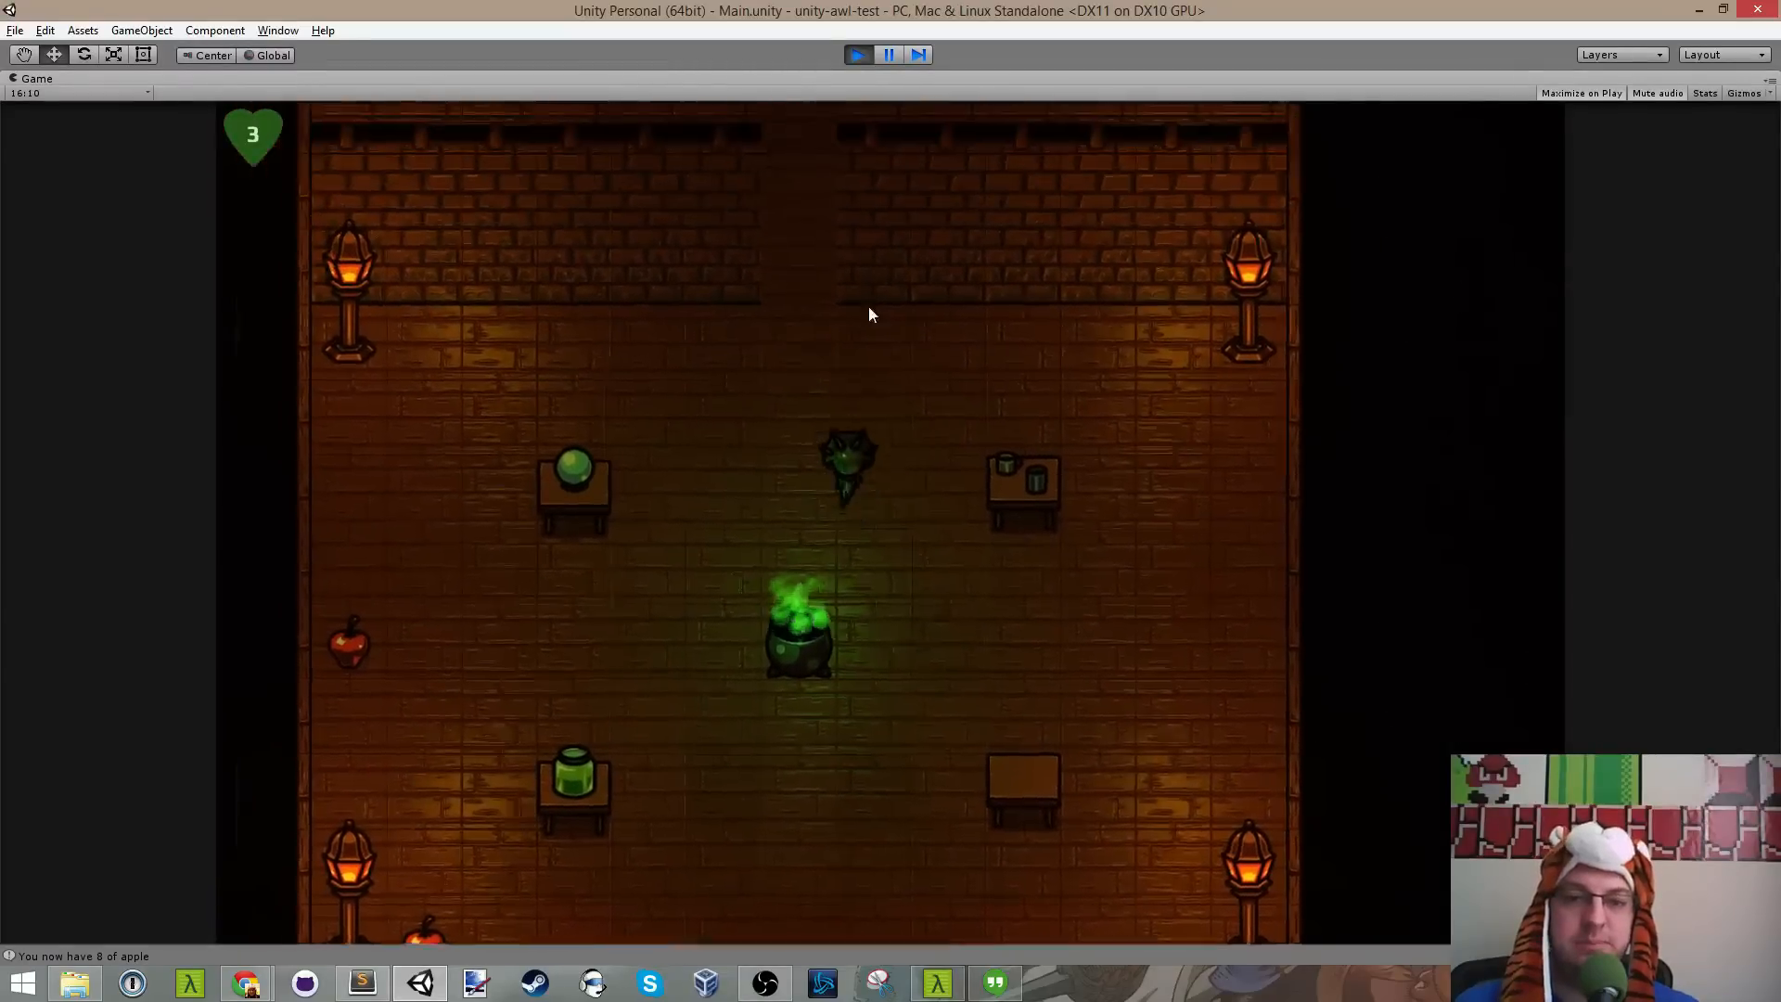
{"action": "key", "text": "d"}
{"action": "key", "text": "s"}
{"action": "key", "text": "a"}
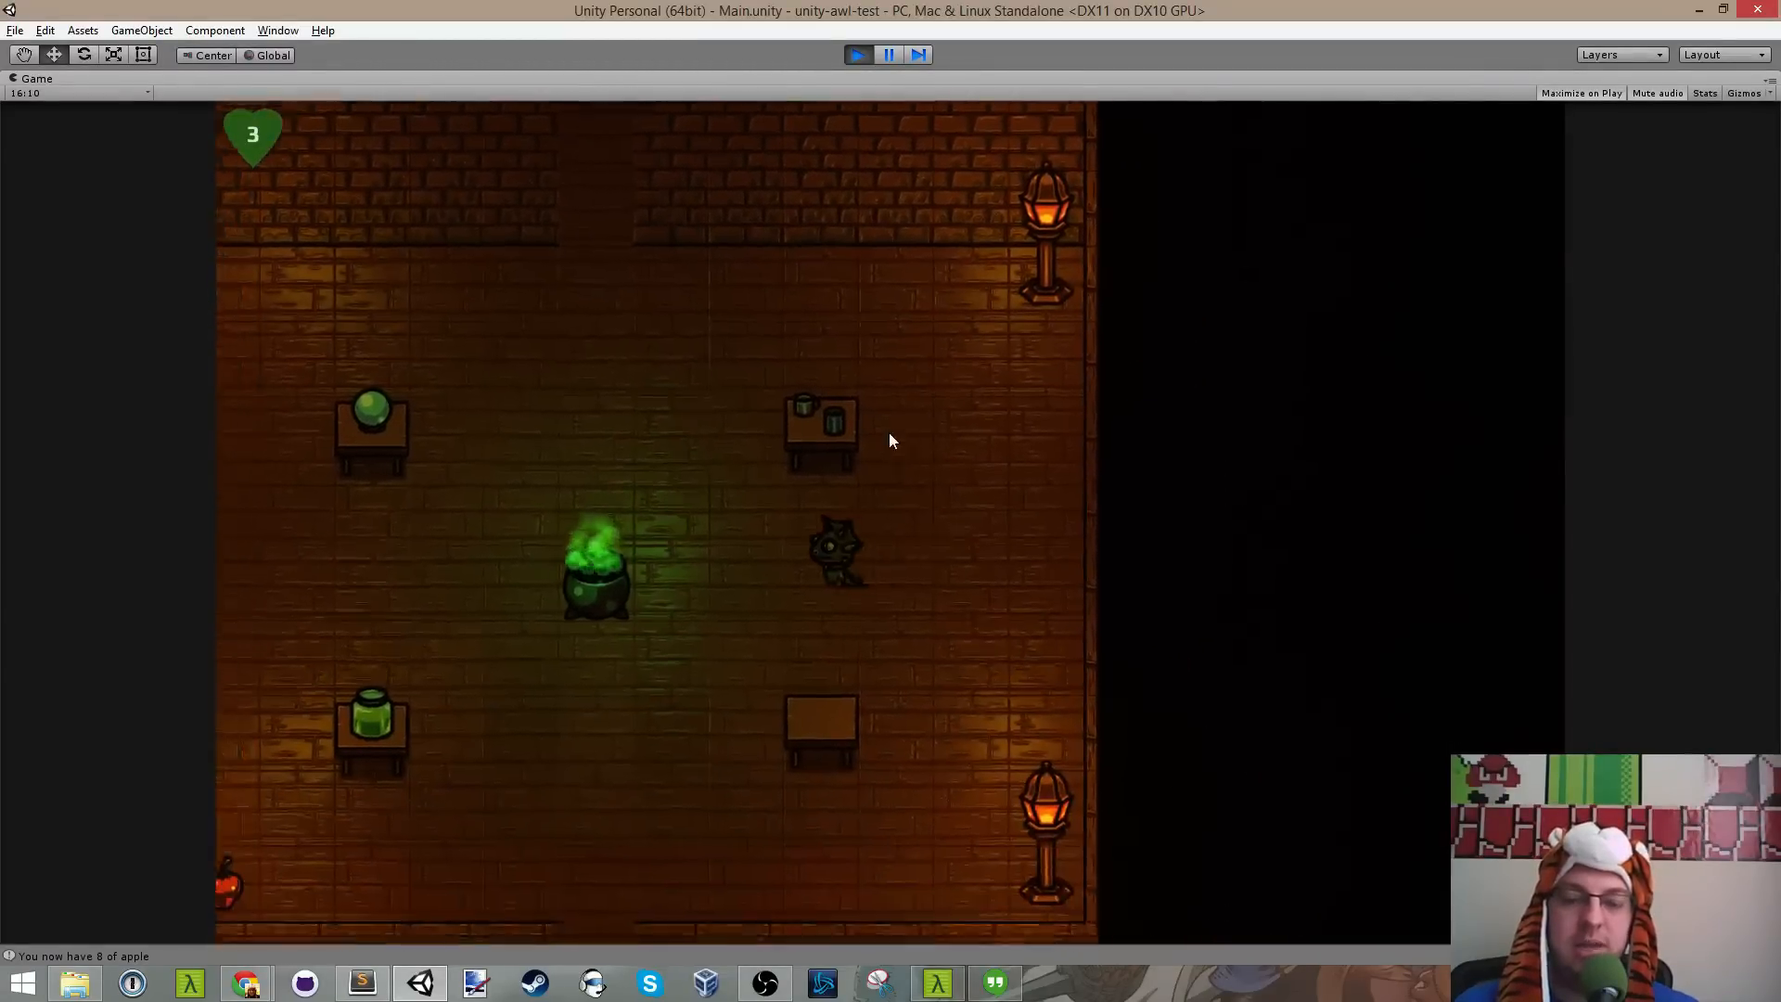
{"action": "key", "text": "s"}
{"action": "key", "text": "a"}
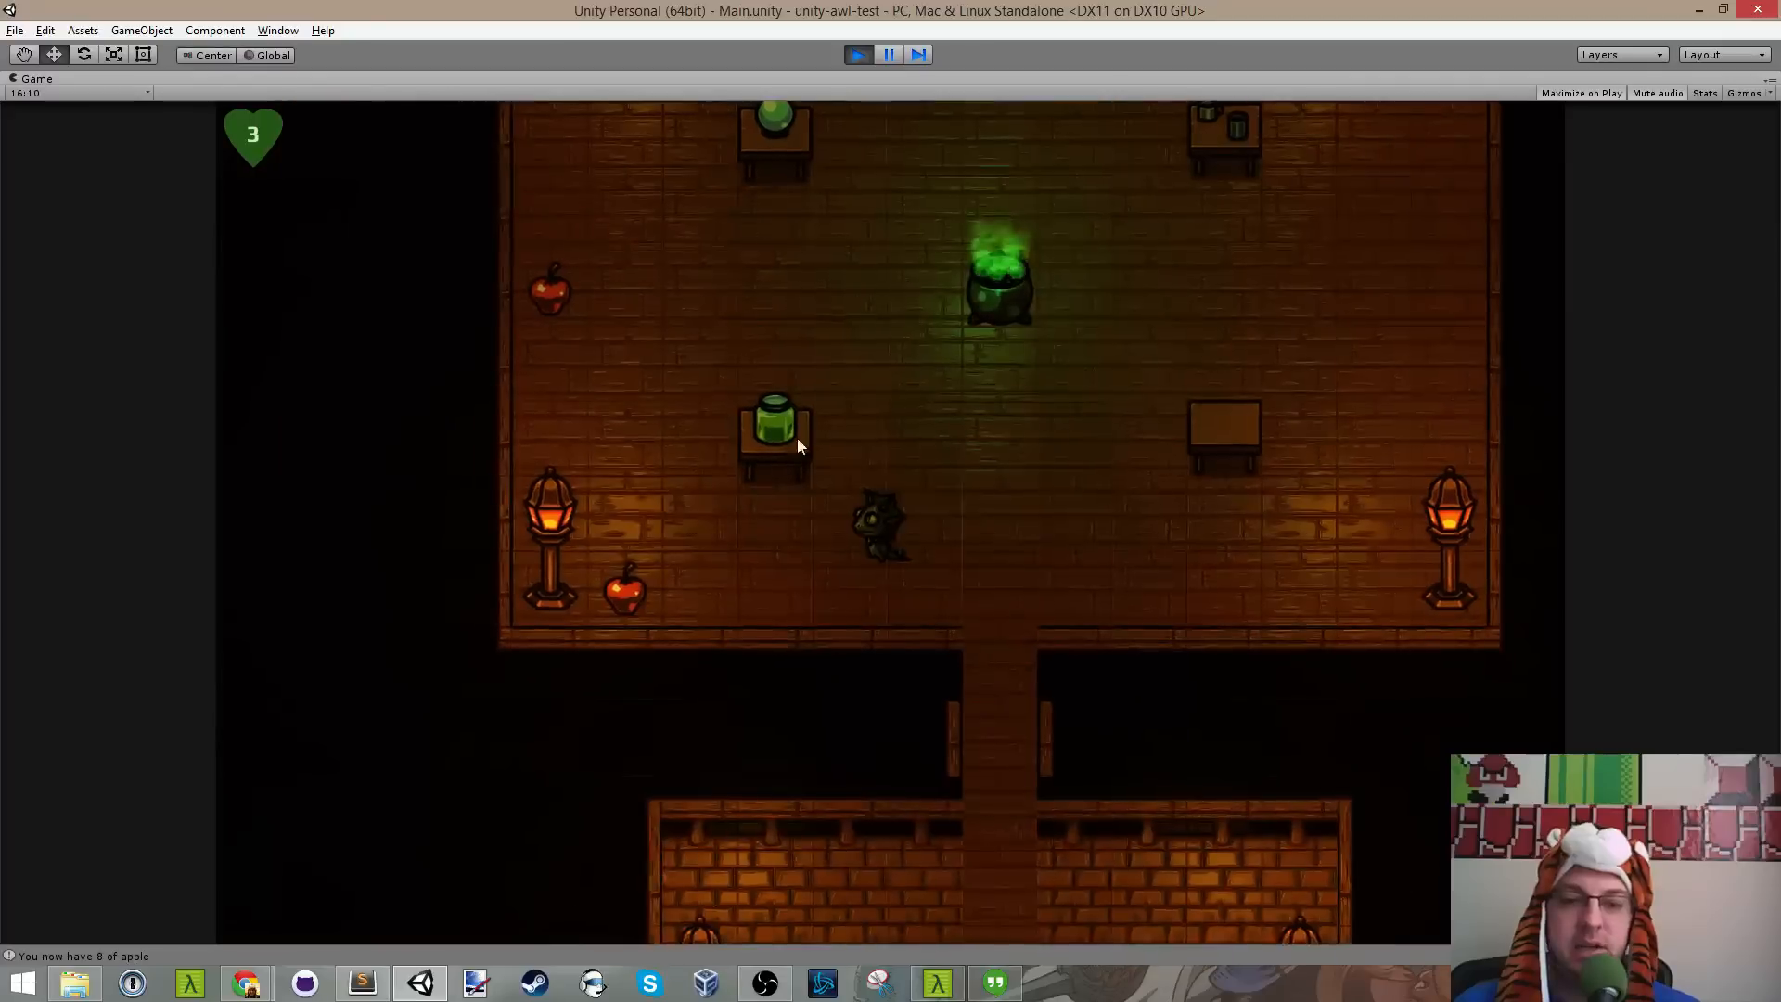
{"action": "key", "text": "w"}
{"action": "key", "text": "d"}
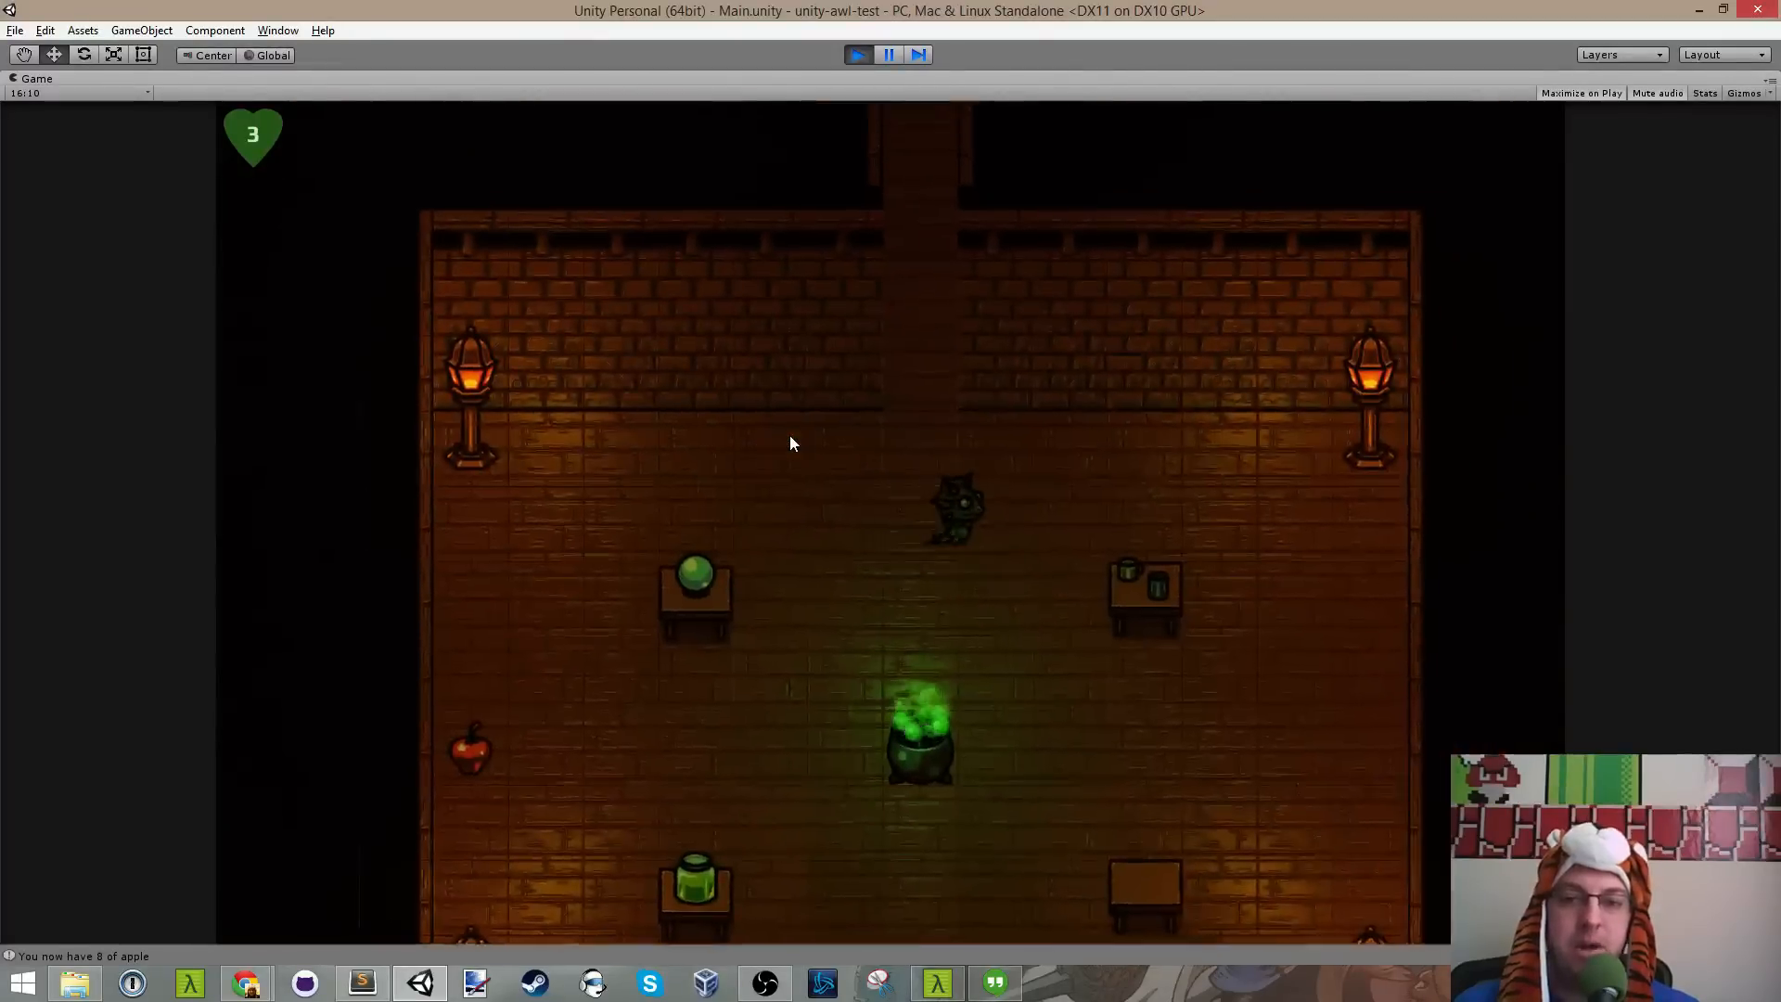
Step: Examine the orange lantern light on the character and tiles along the cauldron room's east side
{"action": "key", "text": "s"}
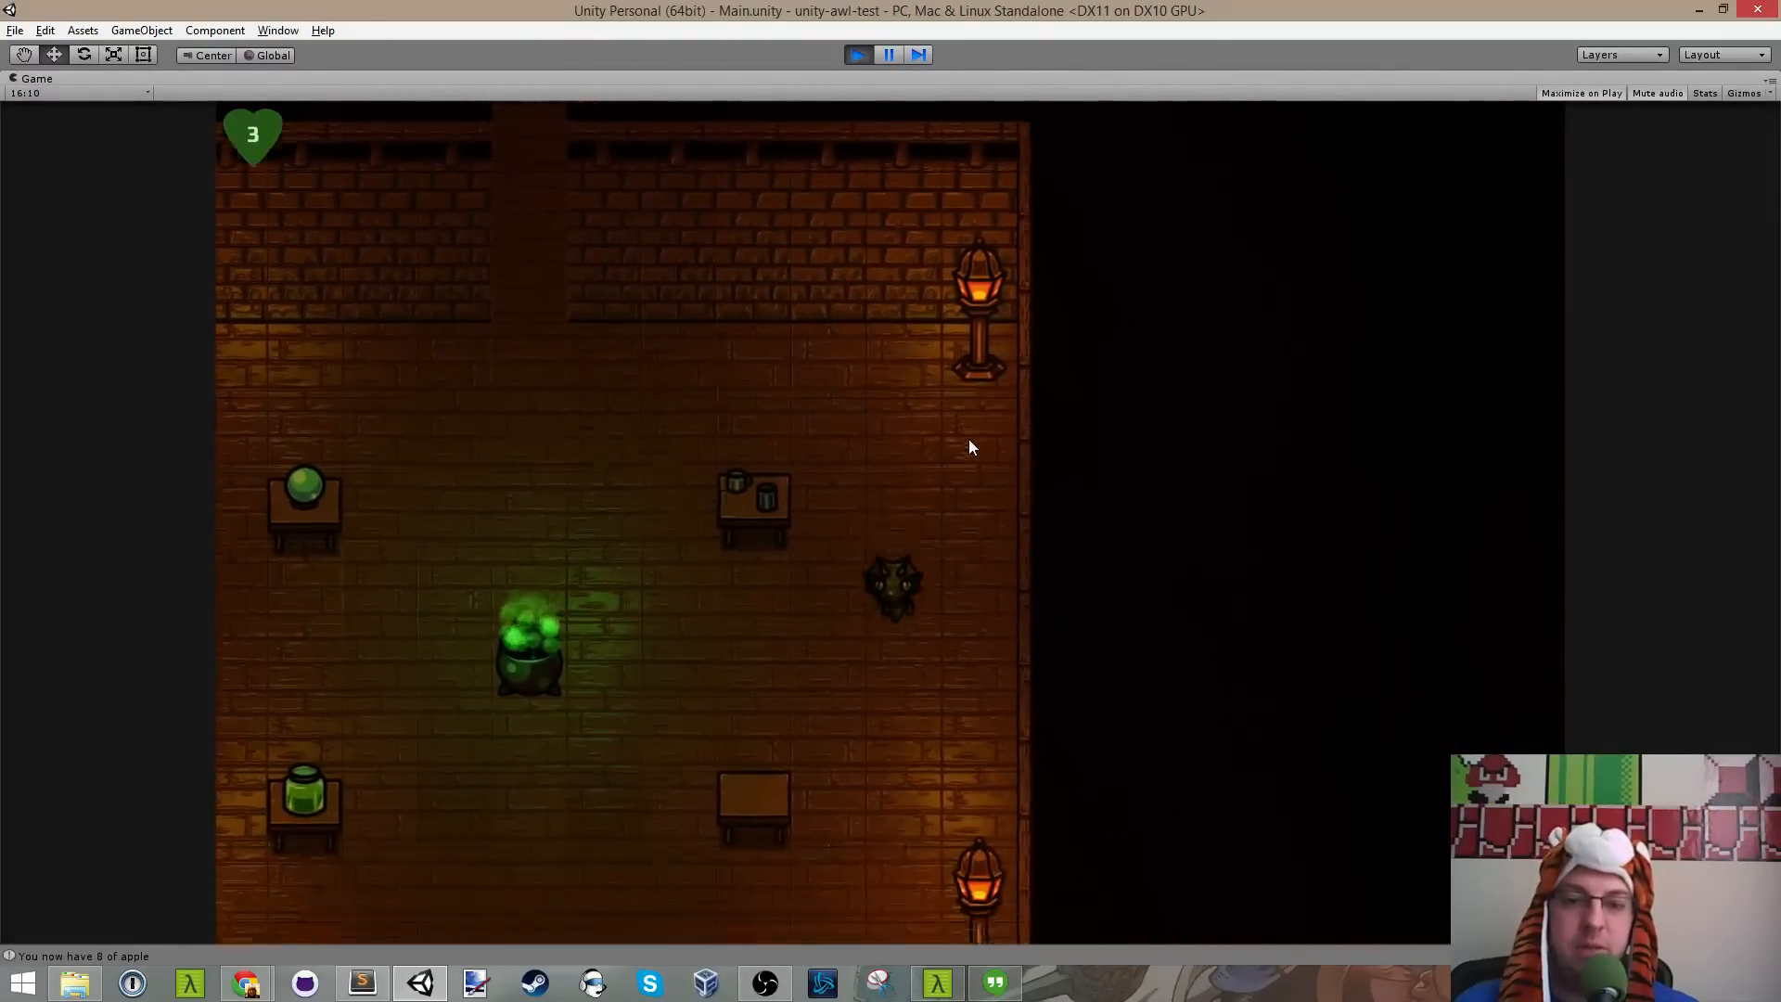
{"action": "key", "text": "a"}
{"action": "key", "text": "w"}
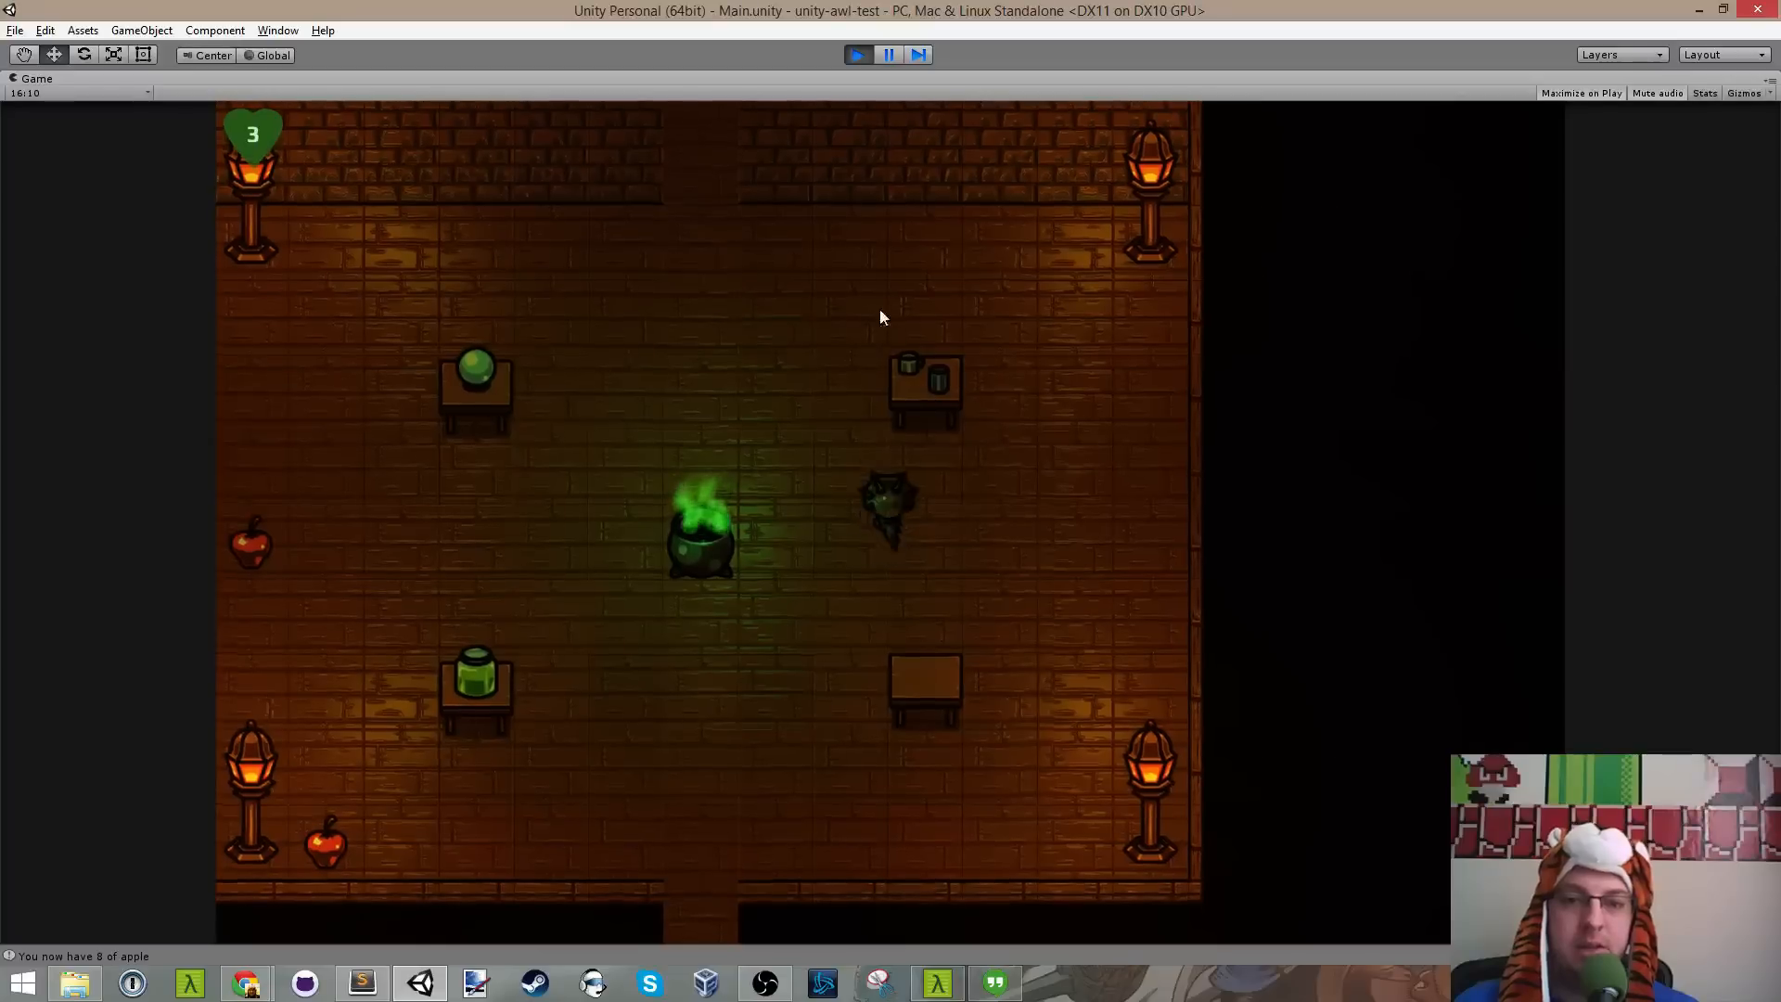
{"action": "key", "text": "d"}
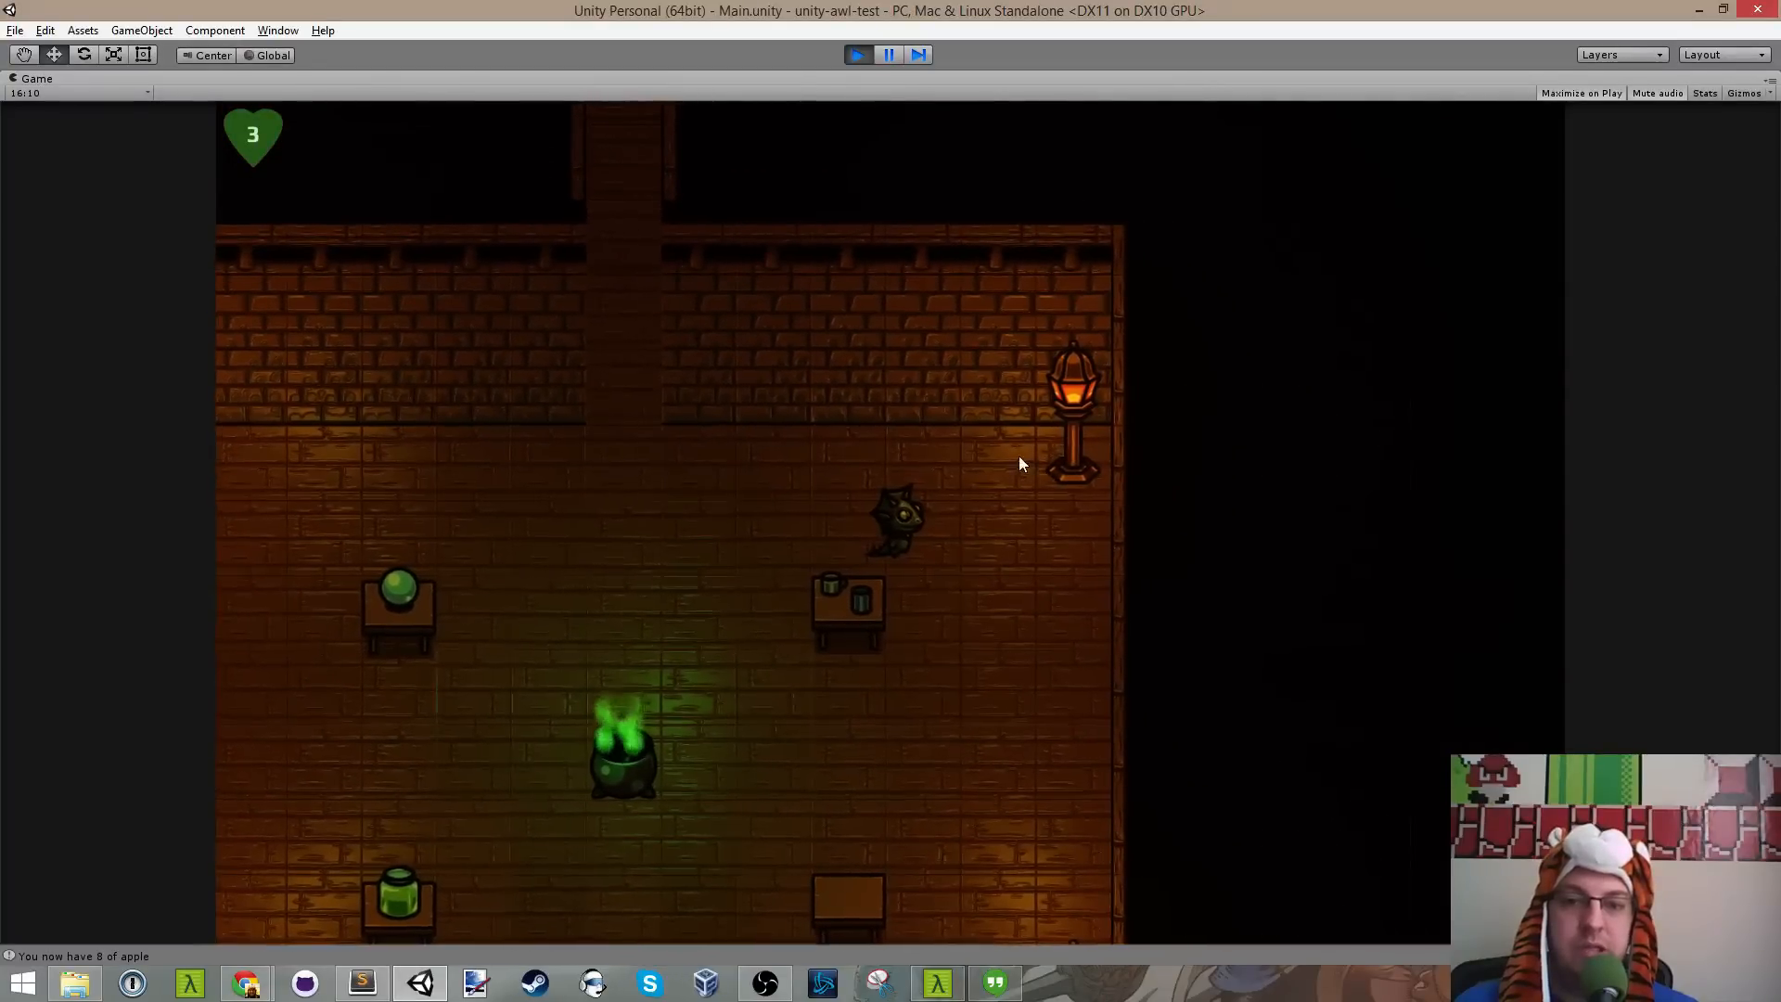
{"action": "key", "text": "d"}
{"action": "key", "text": "w"}
{"action": "key", "text": "s"}
{"action": "key", "text": "s"}
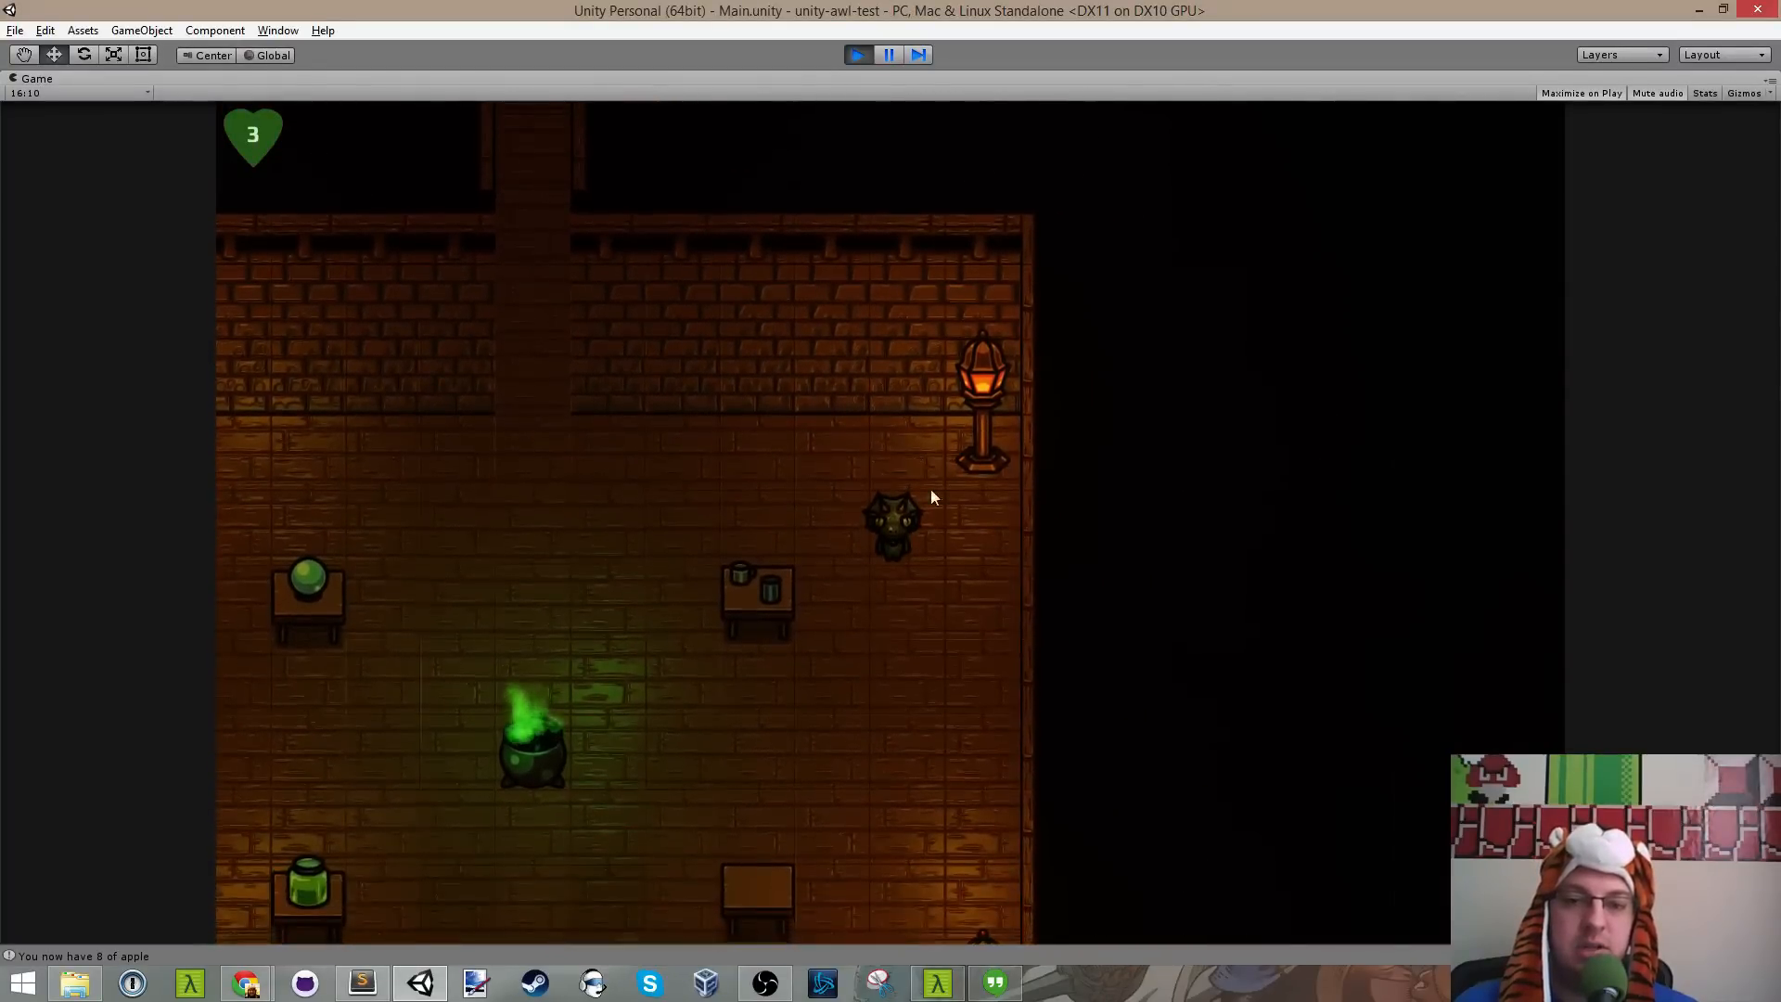
Step: Move the character close around the cauldron again to compare the green and orange lighting on it
{"action": "key", "text": "a"}
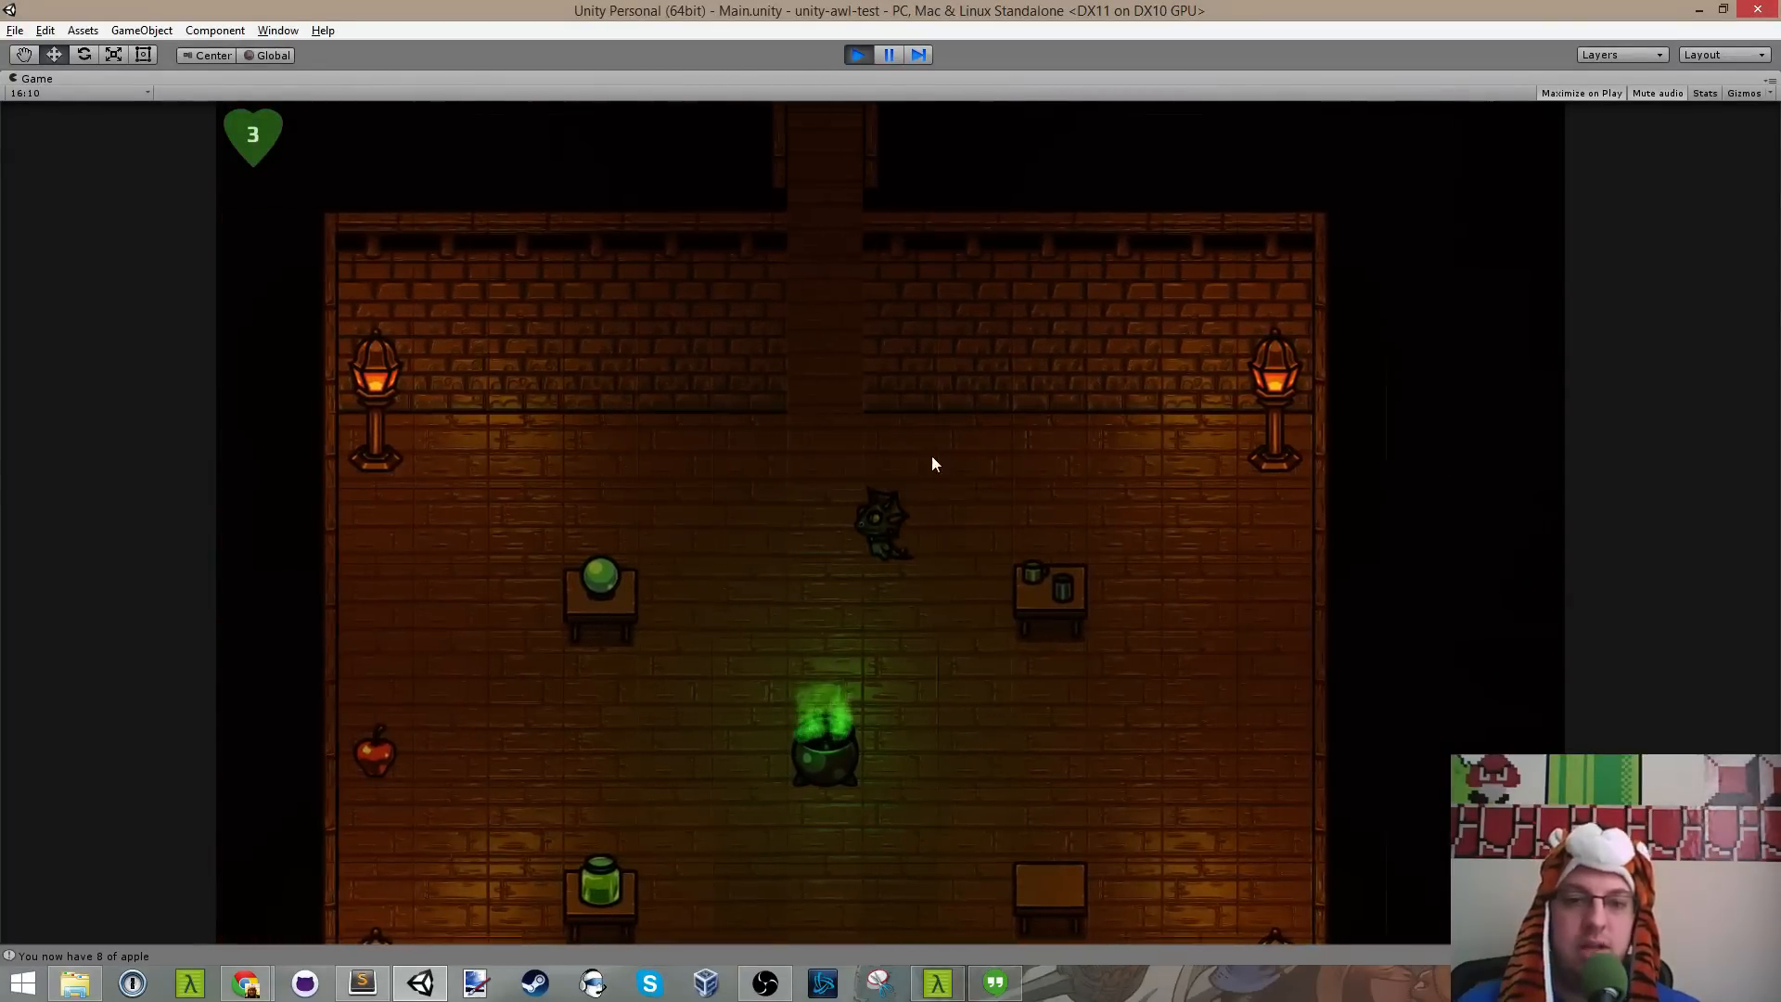
{"action": "key", "text": "d"}
{"action": "key", "text": "s"}
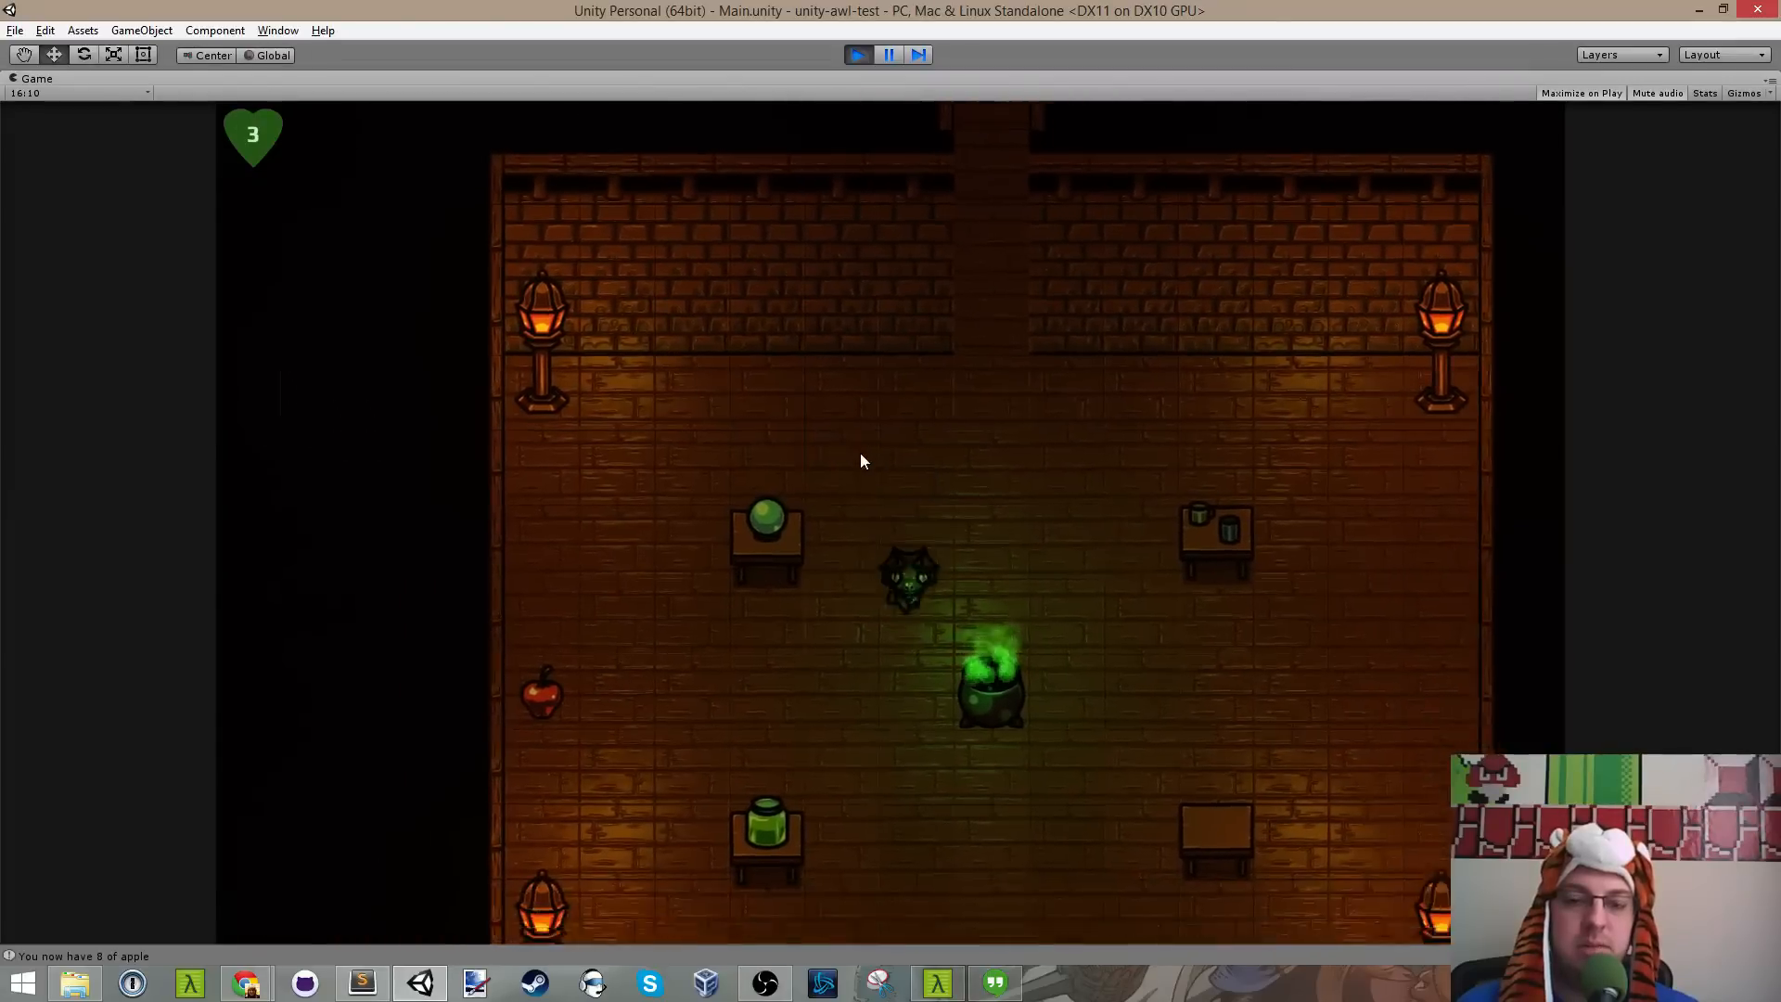
{"action": "key", "text": "d"}
{"action": "key", "text": "d"}
{"action": "key", "text": "w"}
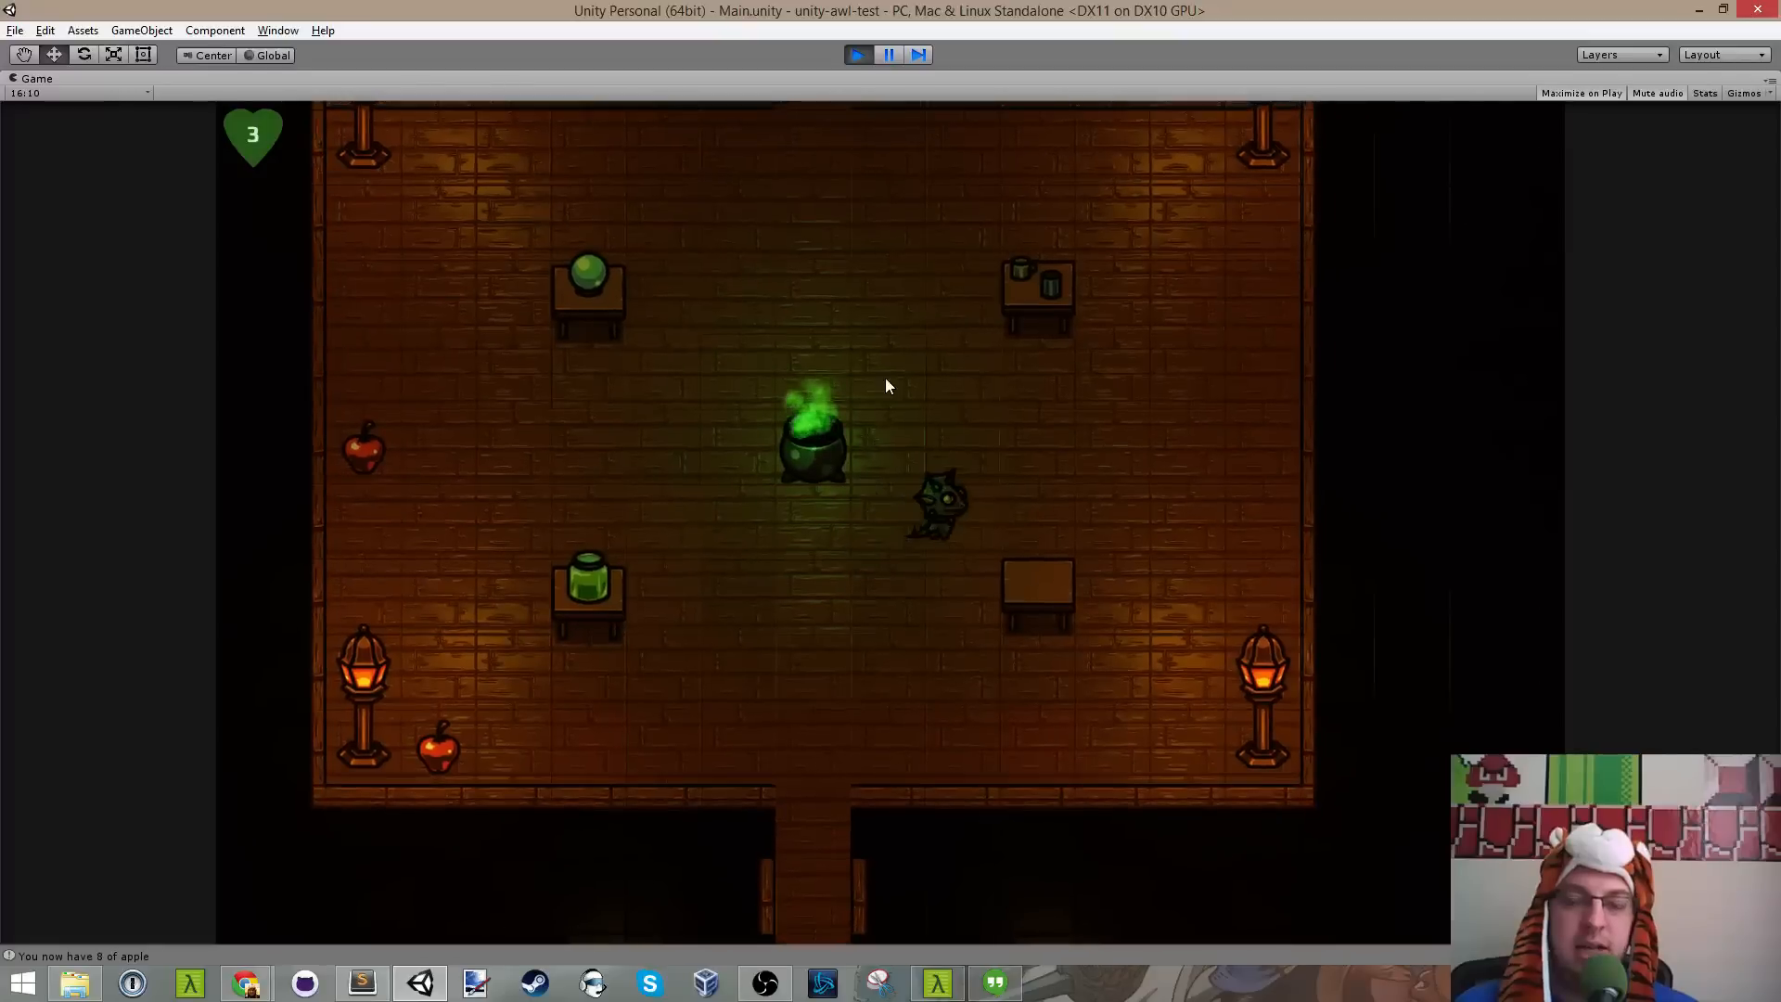
{"action": "key", "text": "a"}
Step: Walk through the north corridor into the small lantern-lit room, examine its lighting around the floor grate and collect its apples
{"action": "key", "text": "w"}
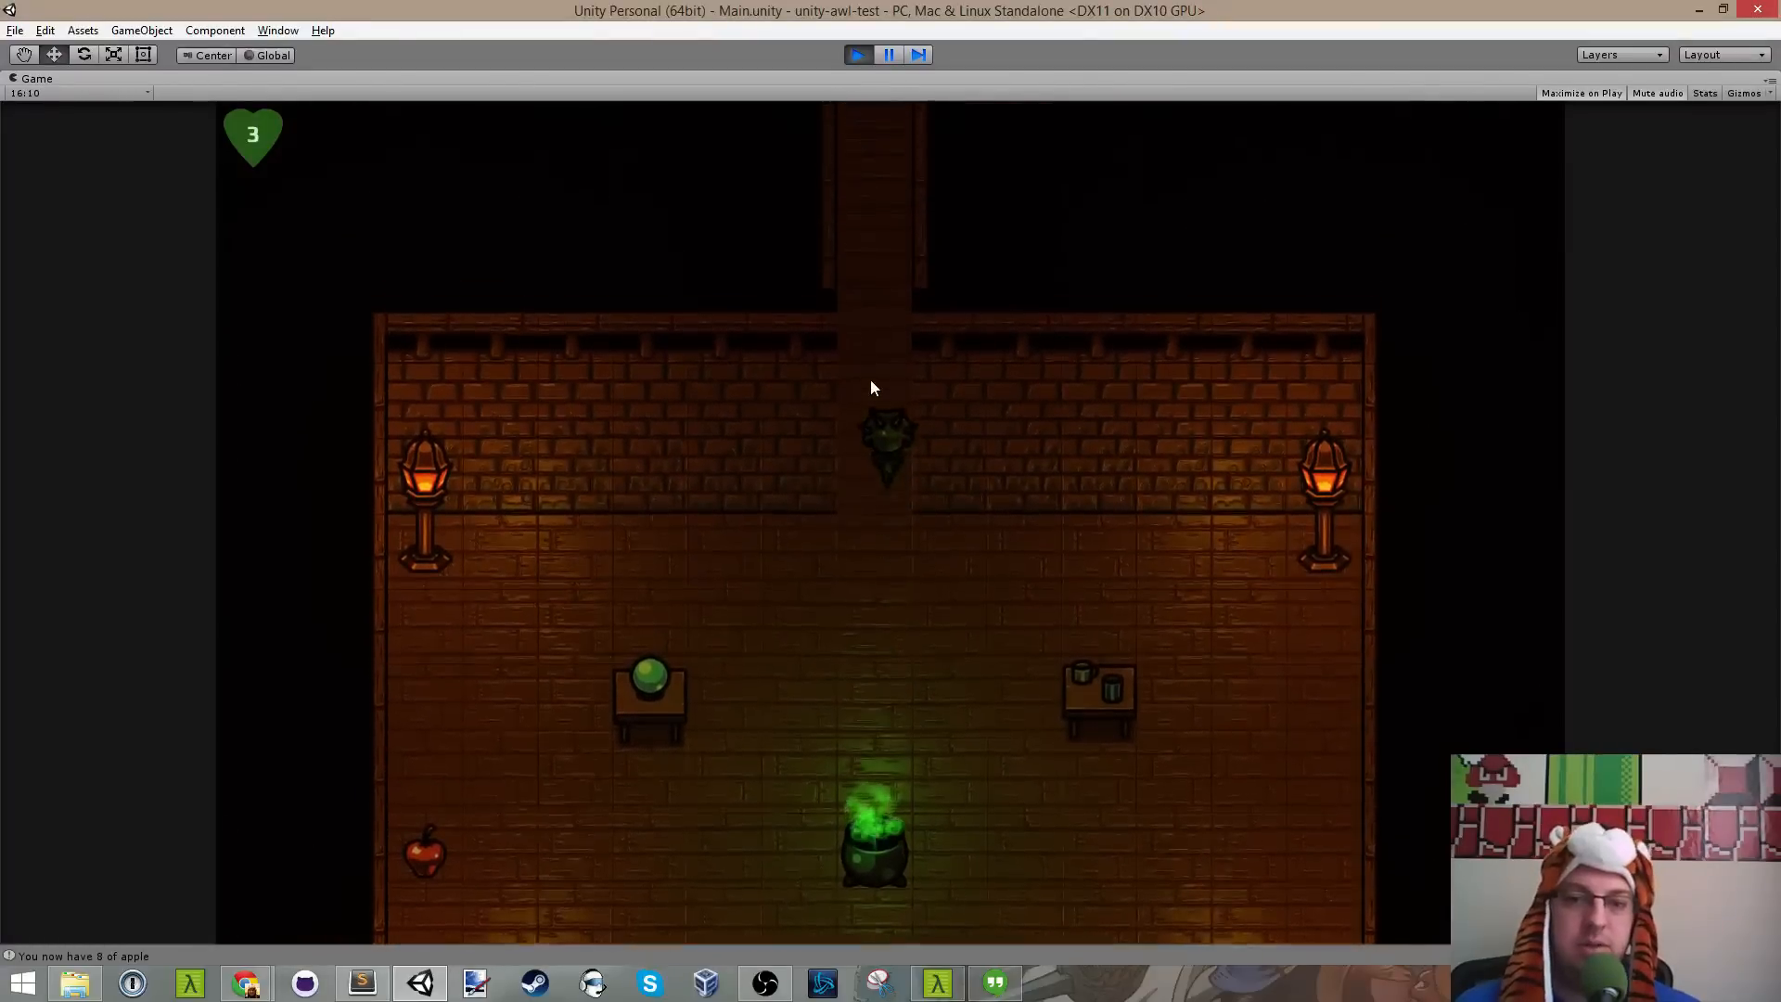
{"action": "key", "text": "w"}
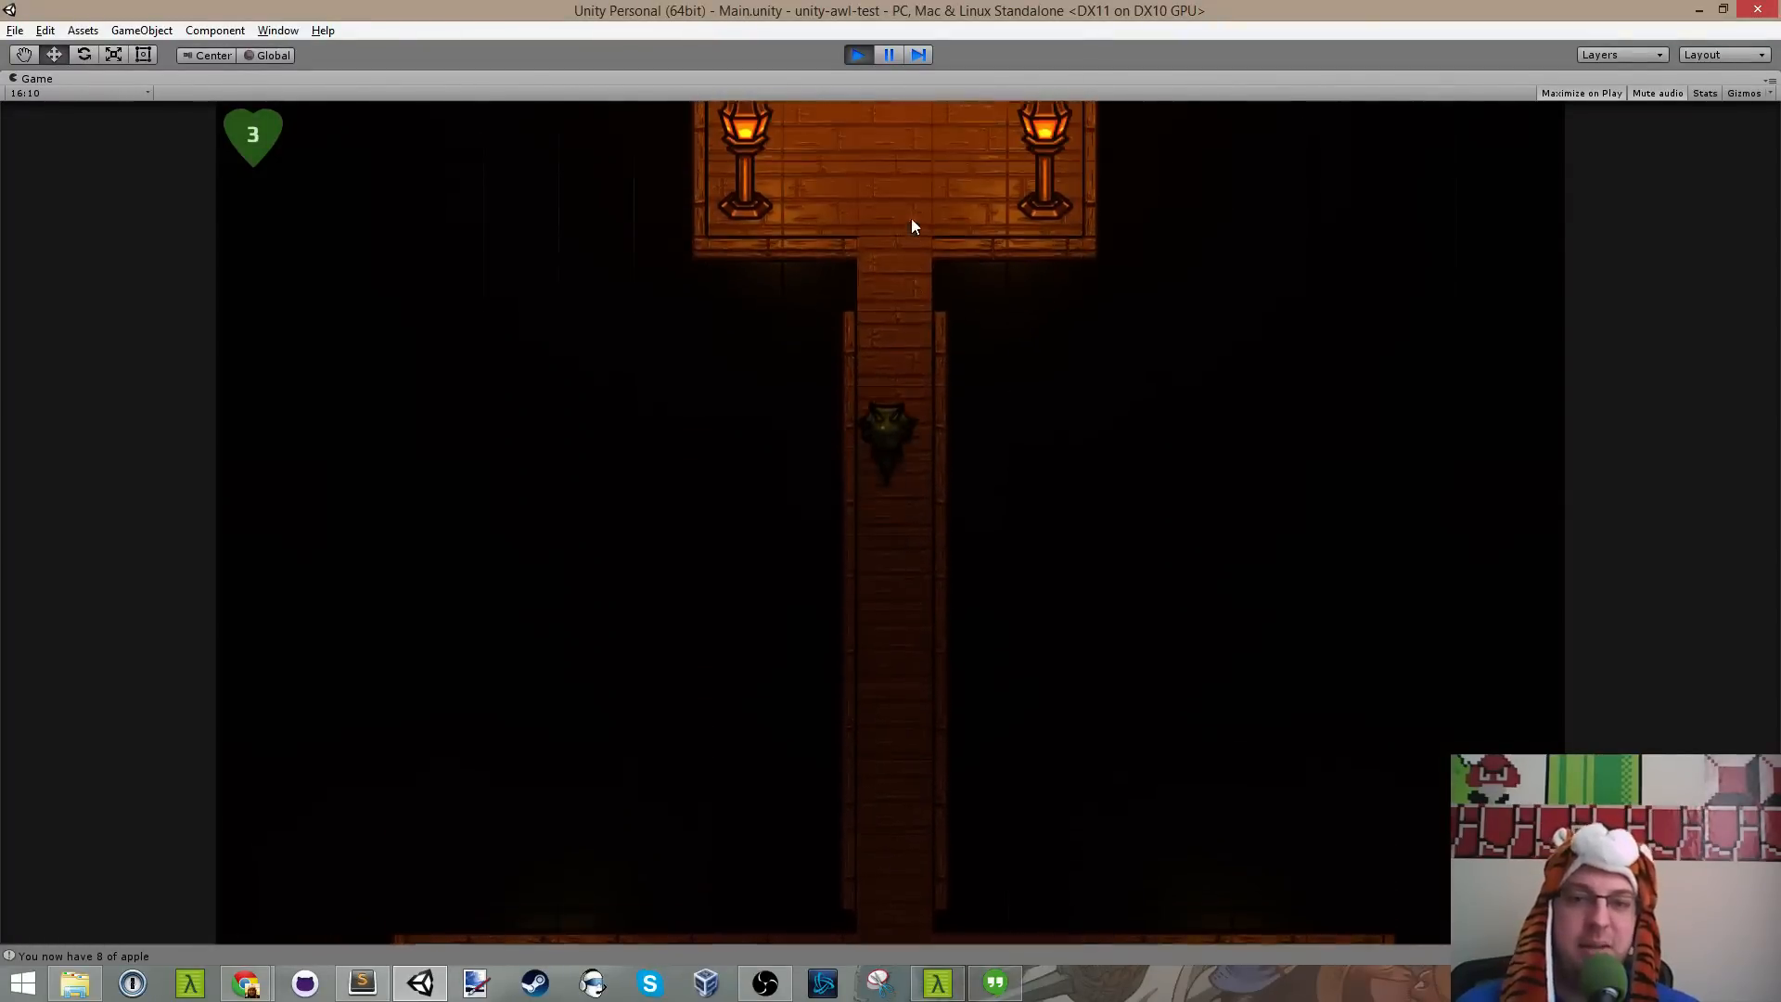
{"action": "key", "text": "w"}
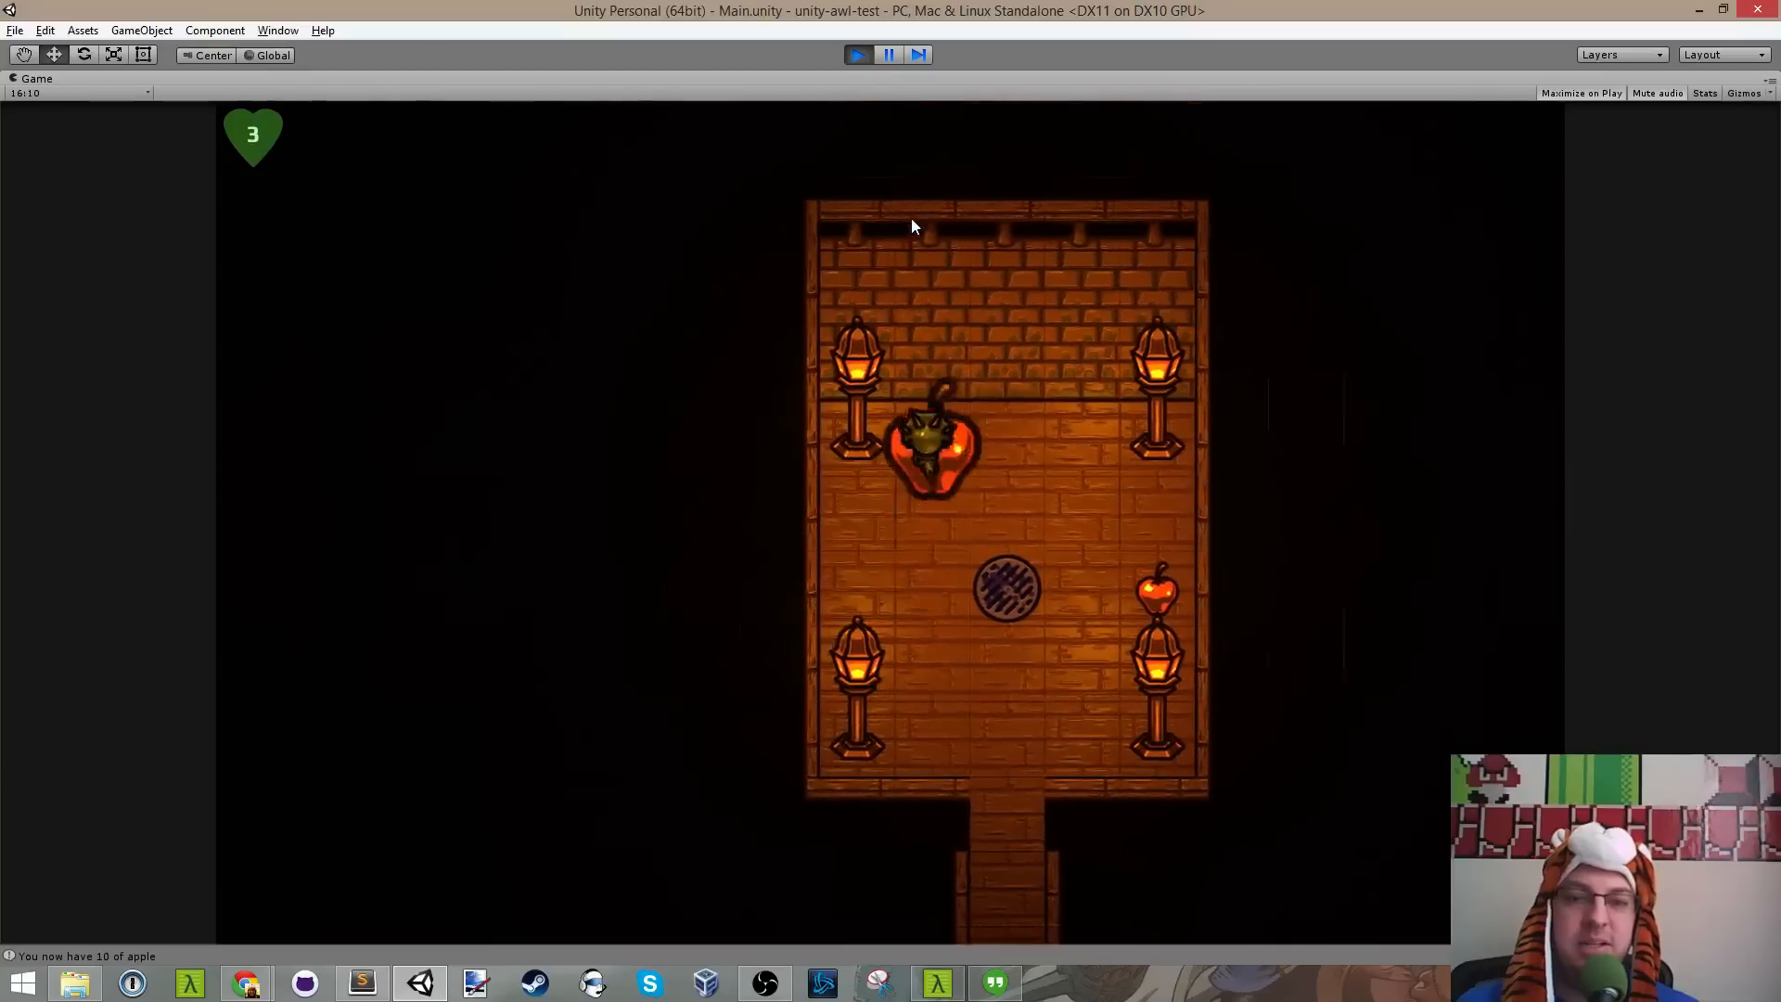
{"action": "key", "text": "d"}
{"action": "key", "text": "s"}
{"action": "key", "text": "a"}
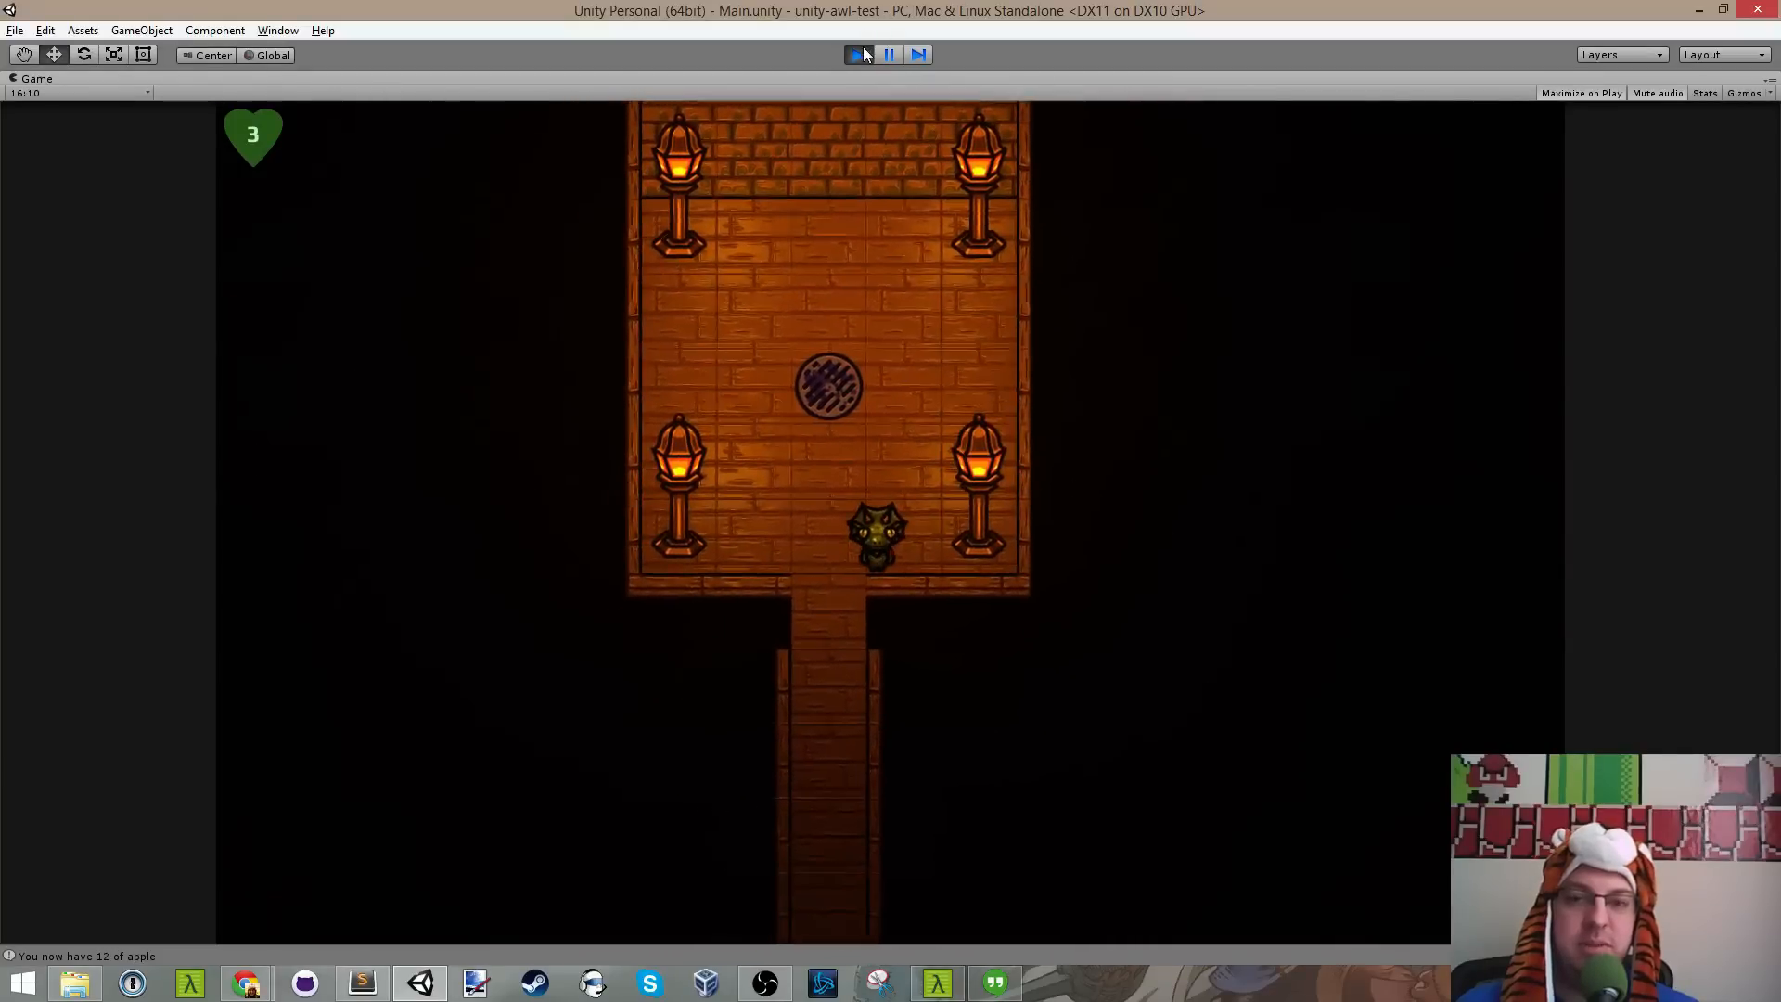
Step: Stop the play-test and set the LevelController's Tile Material to None
{"action": "left_click", "coordinate": [862, 54]}
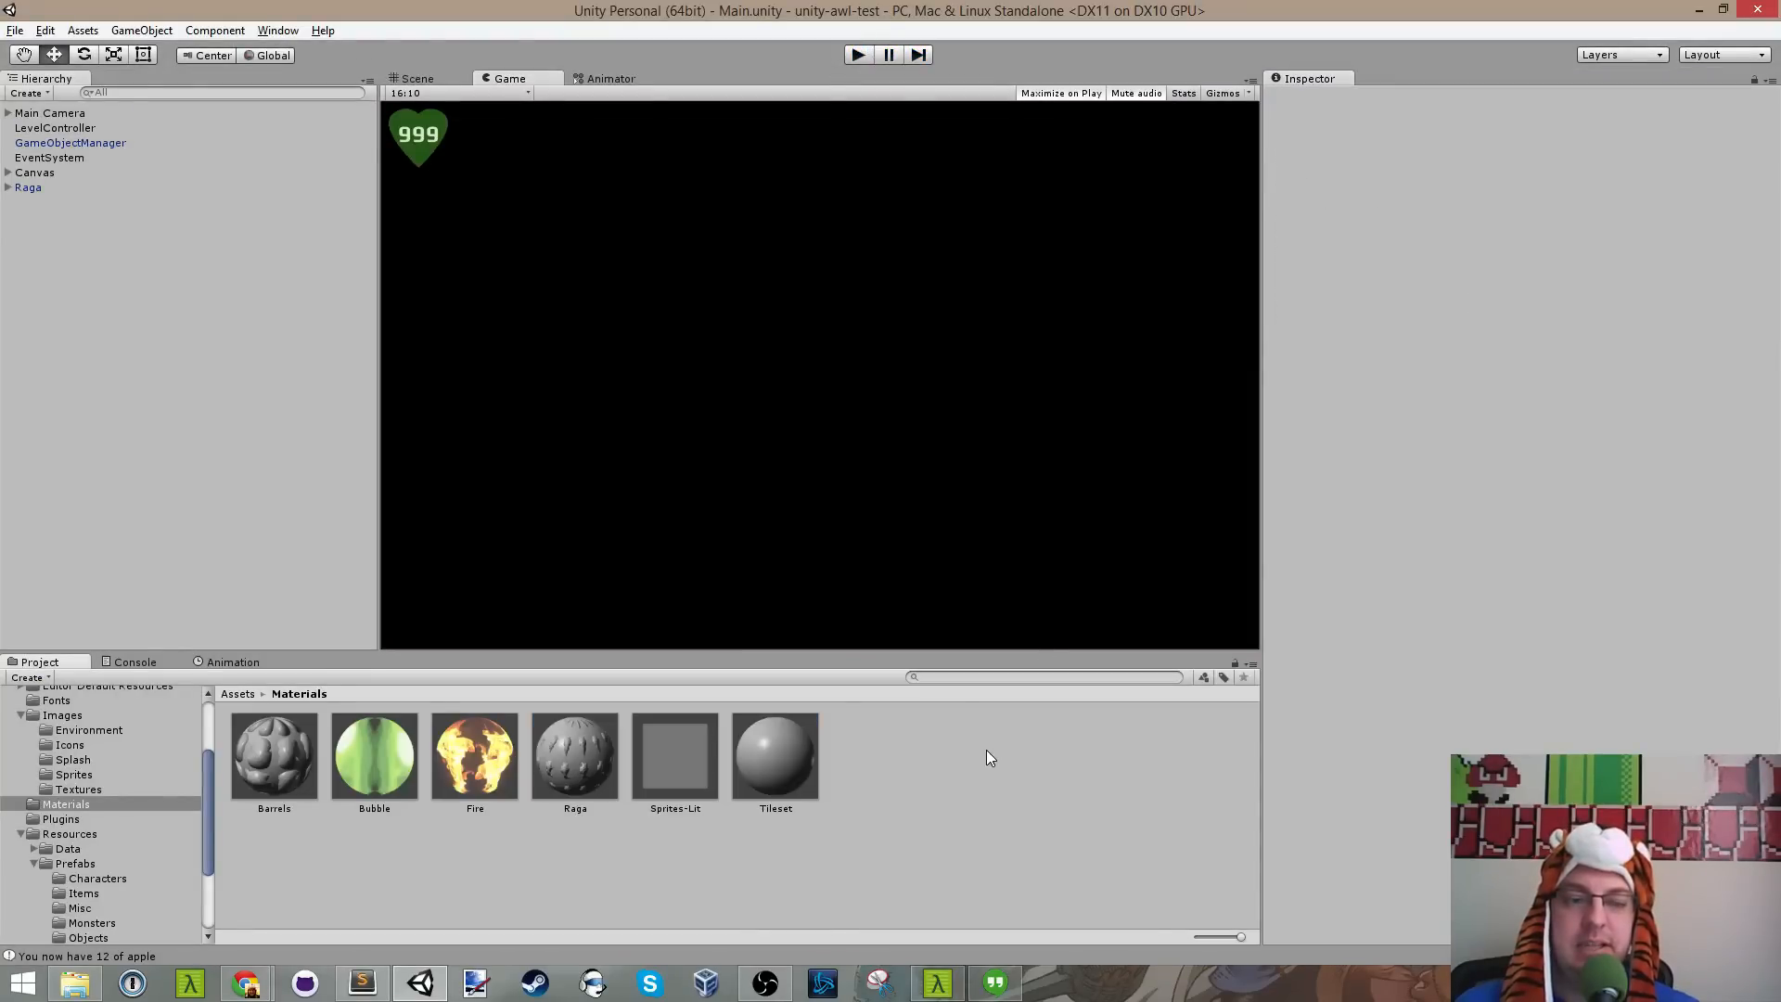
{"action": "left_click", "coordinate": [732, 753]}
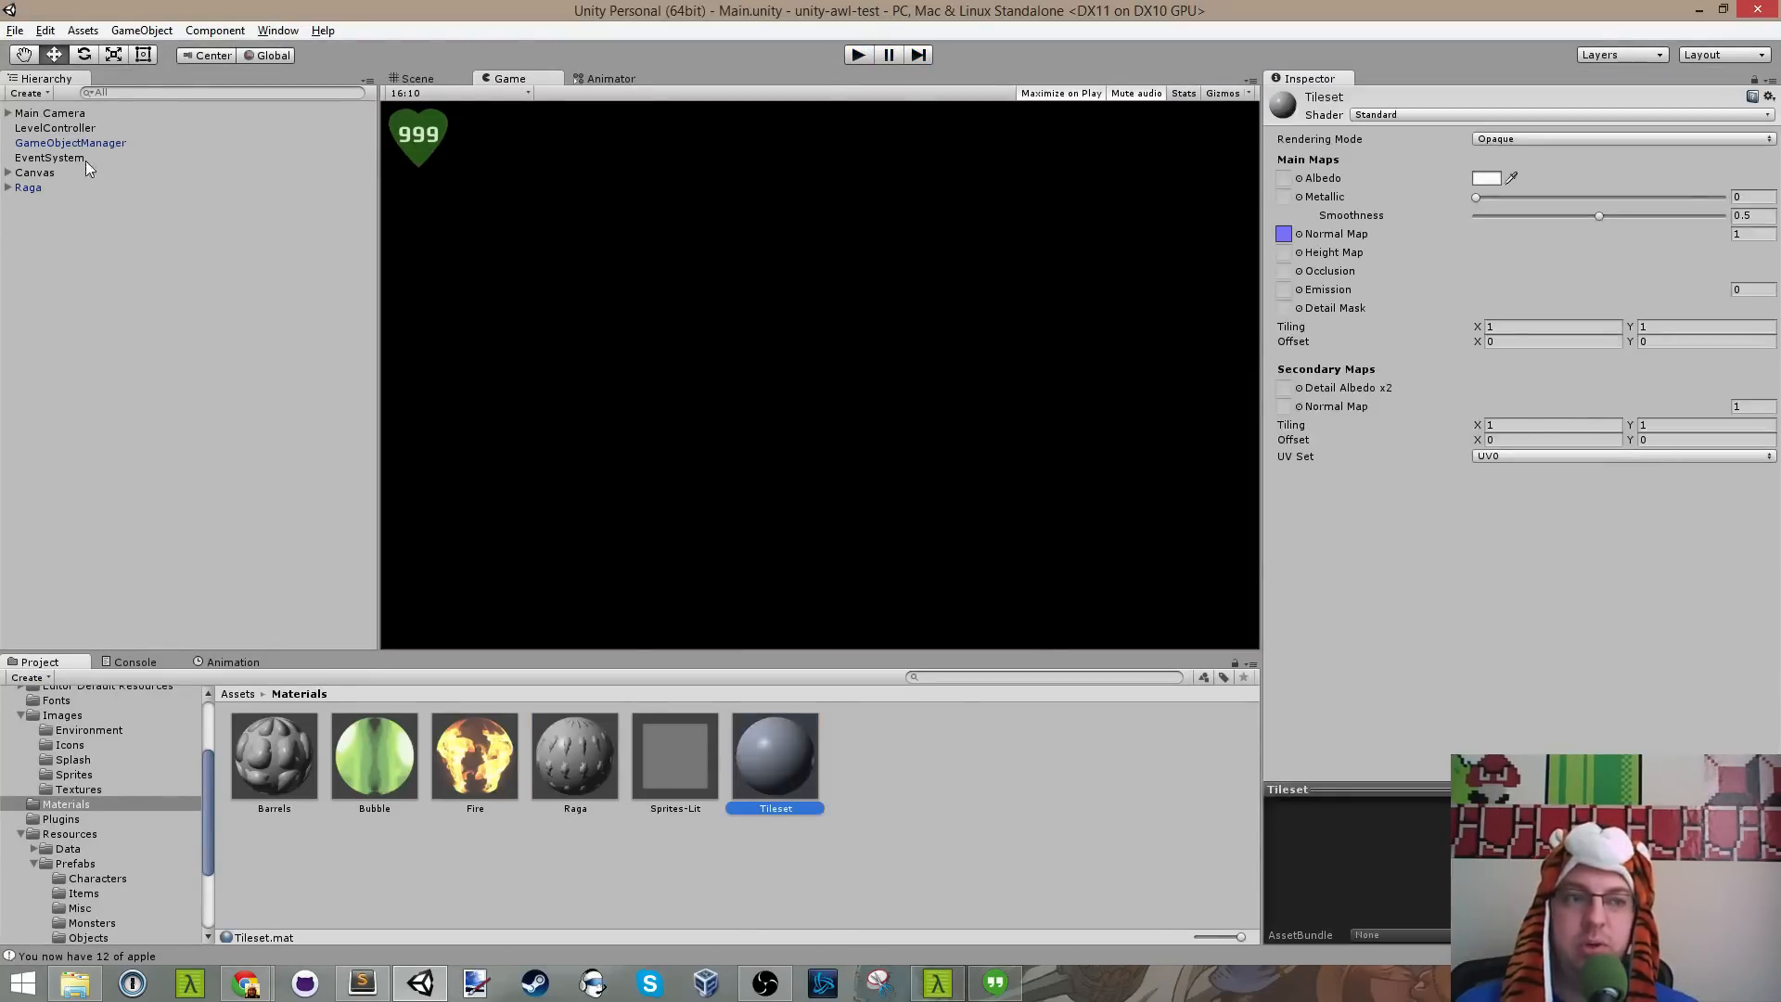
{"action": "left_click", "coordinate": [76, 128]}
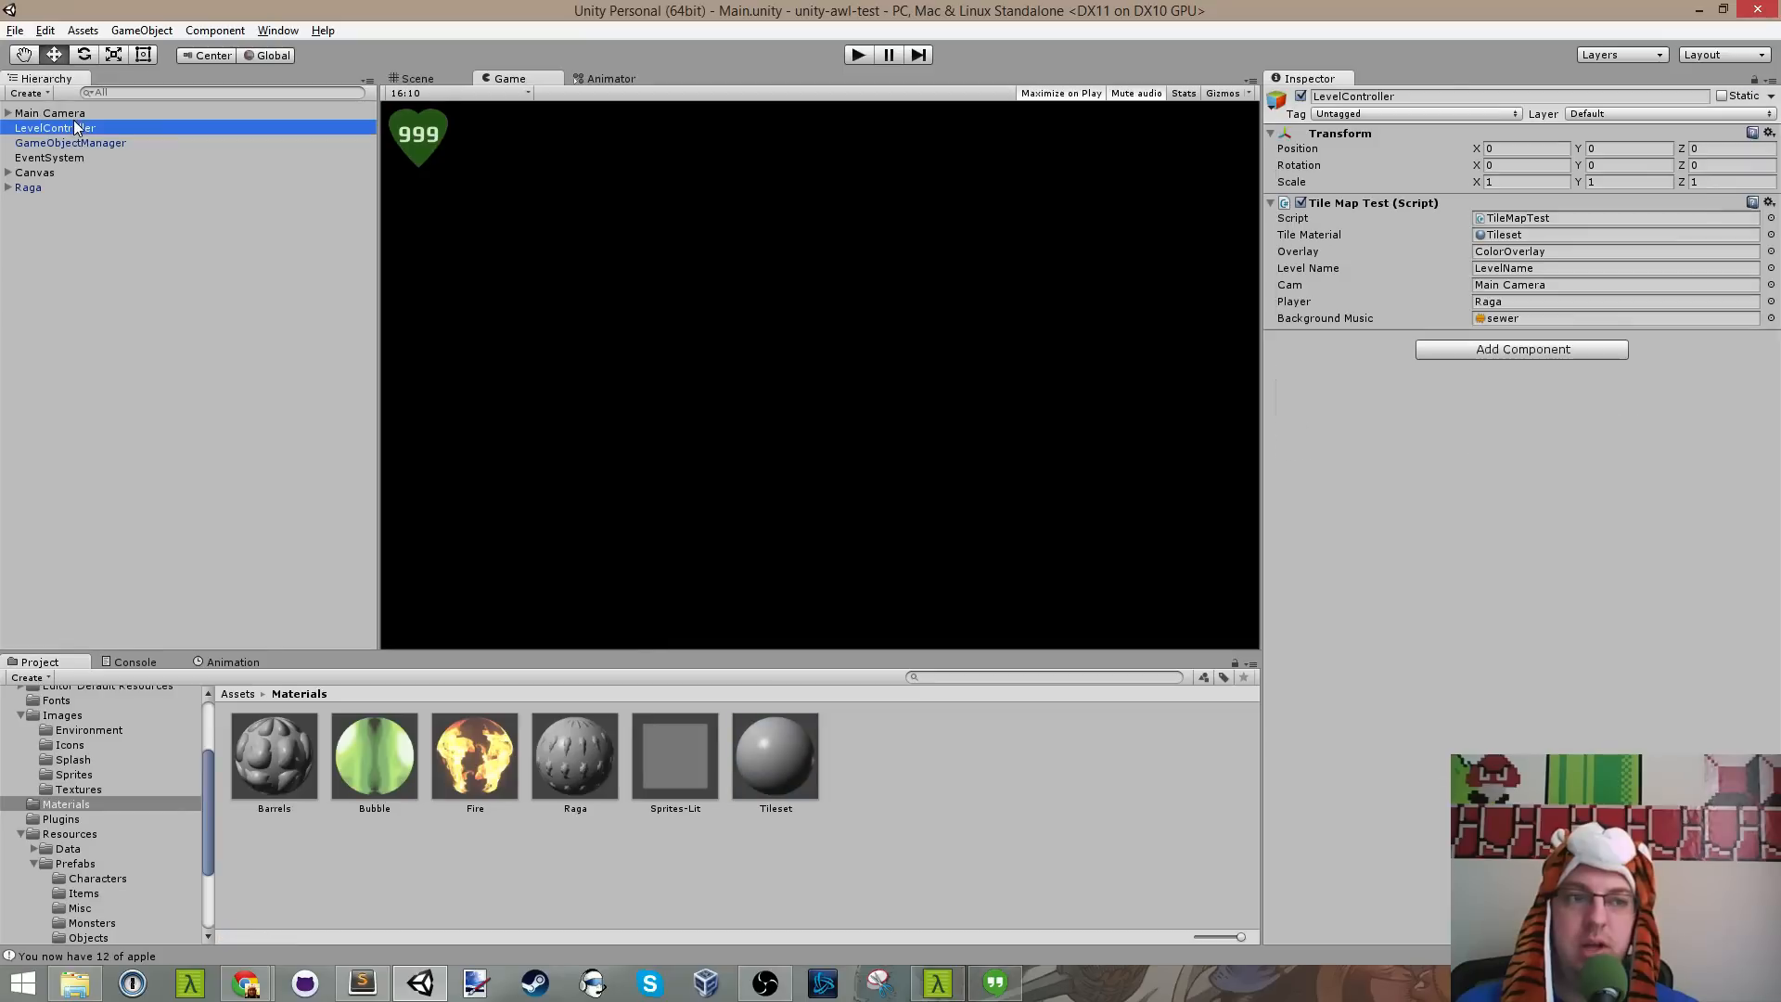
{"action": "left_click", "coordinate": [1772, 236]}
{"action": "double_click", "coordinate": [147, 281]}
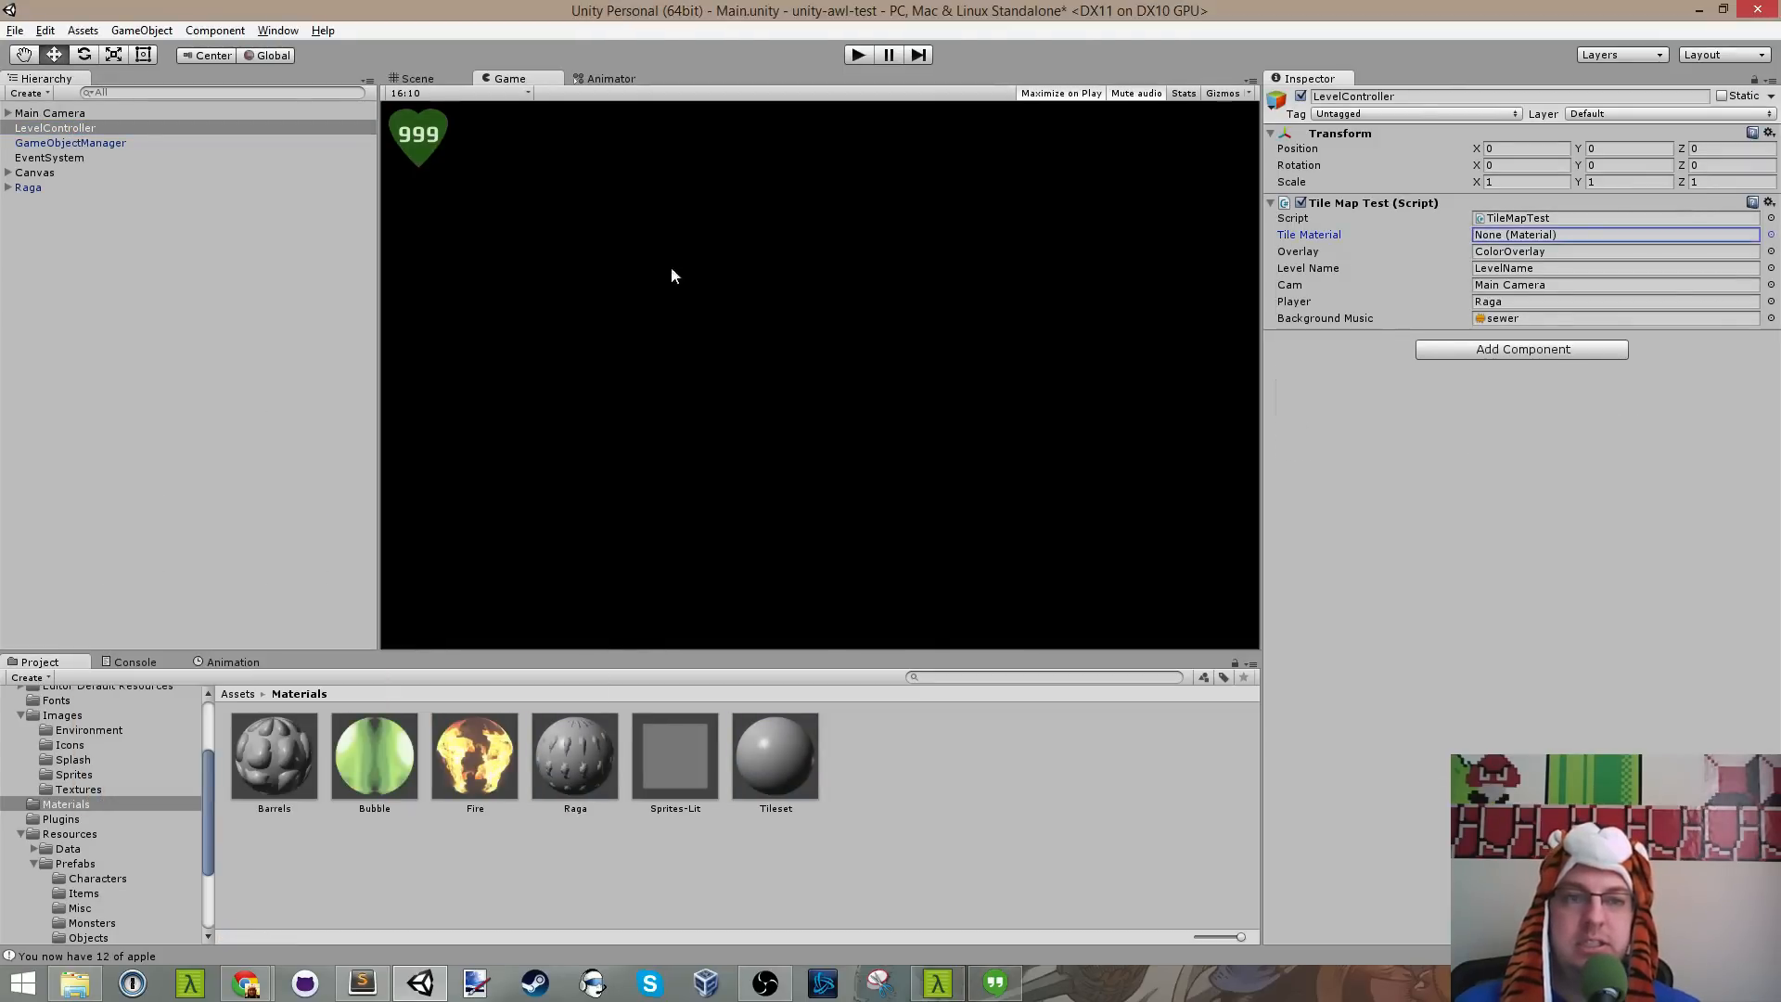
Step: Play-test the level without the tile material, walking from the first room through the cauldron room into the north corridor to examine the lighting
{"action": "left_click", "coordinate": [858, 55]}
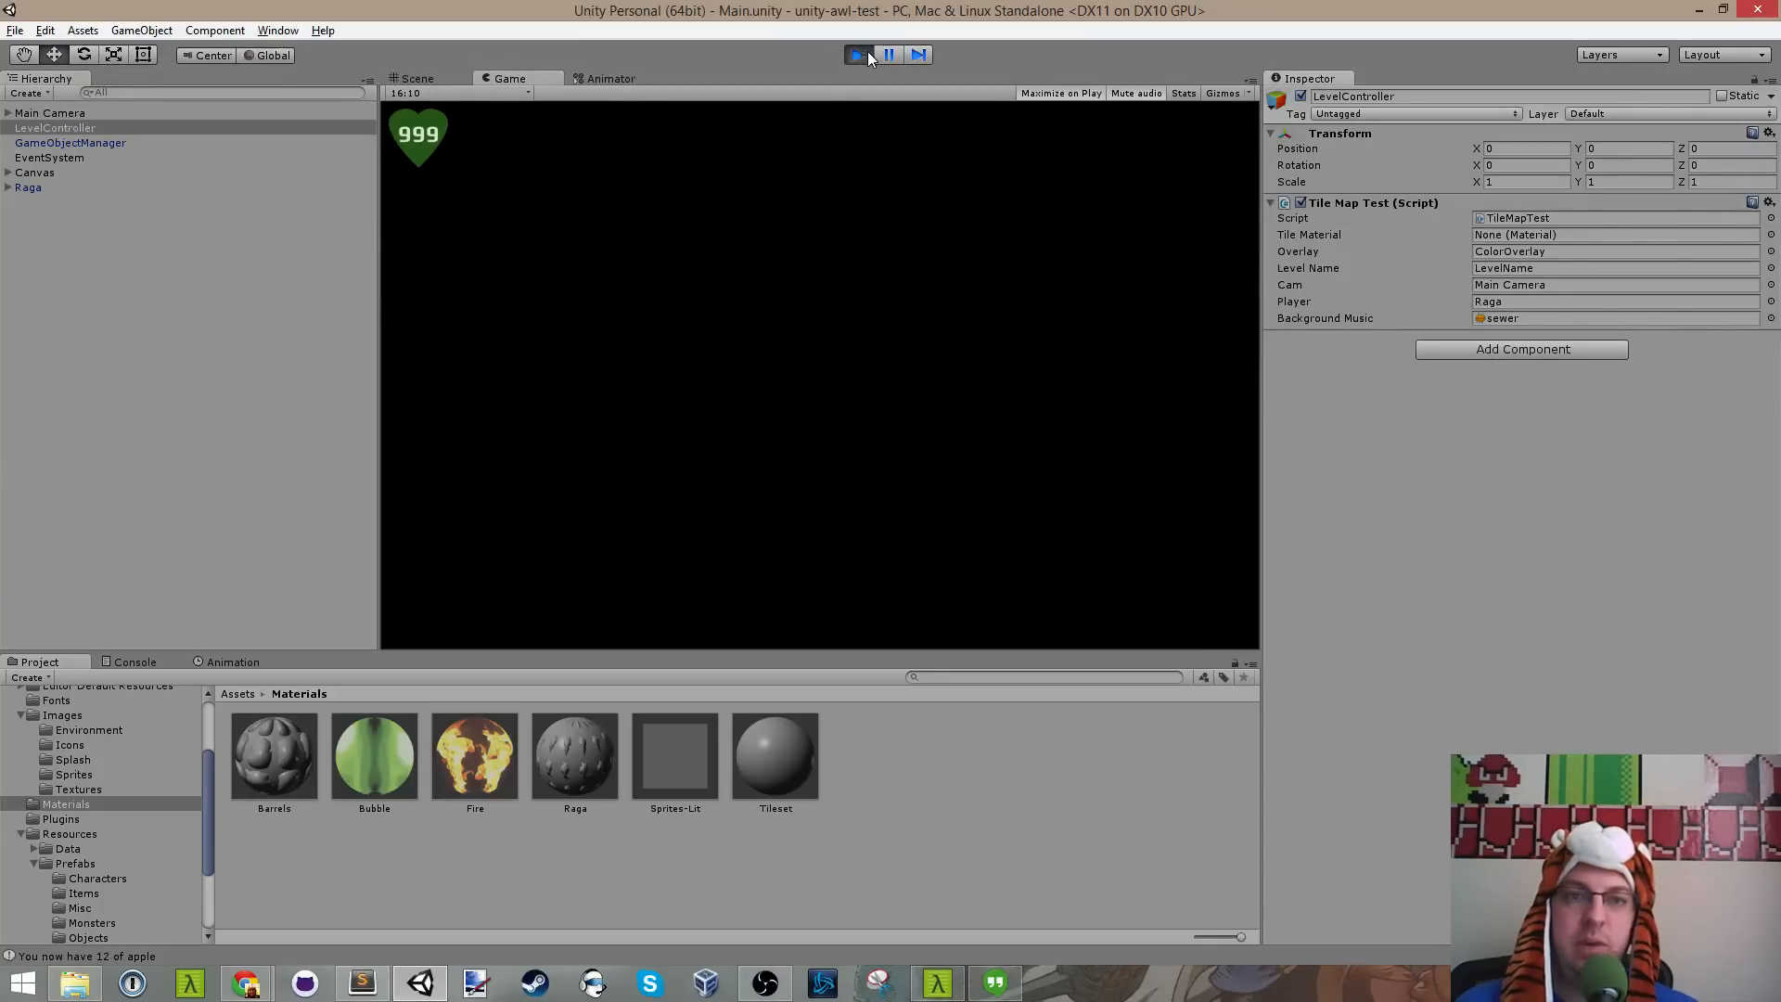
{"action": "key", "text": "w"}
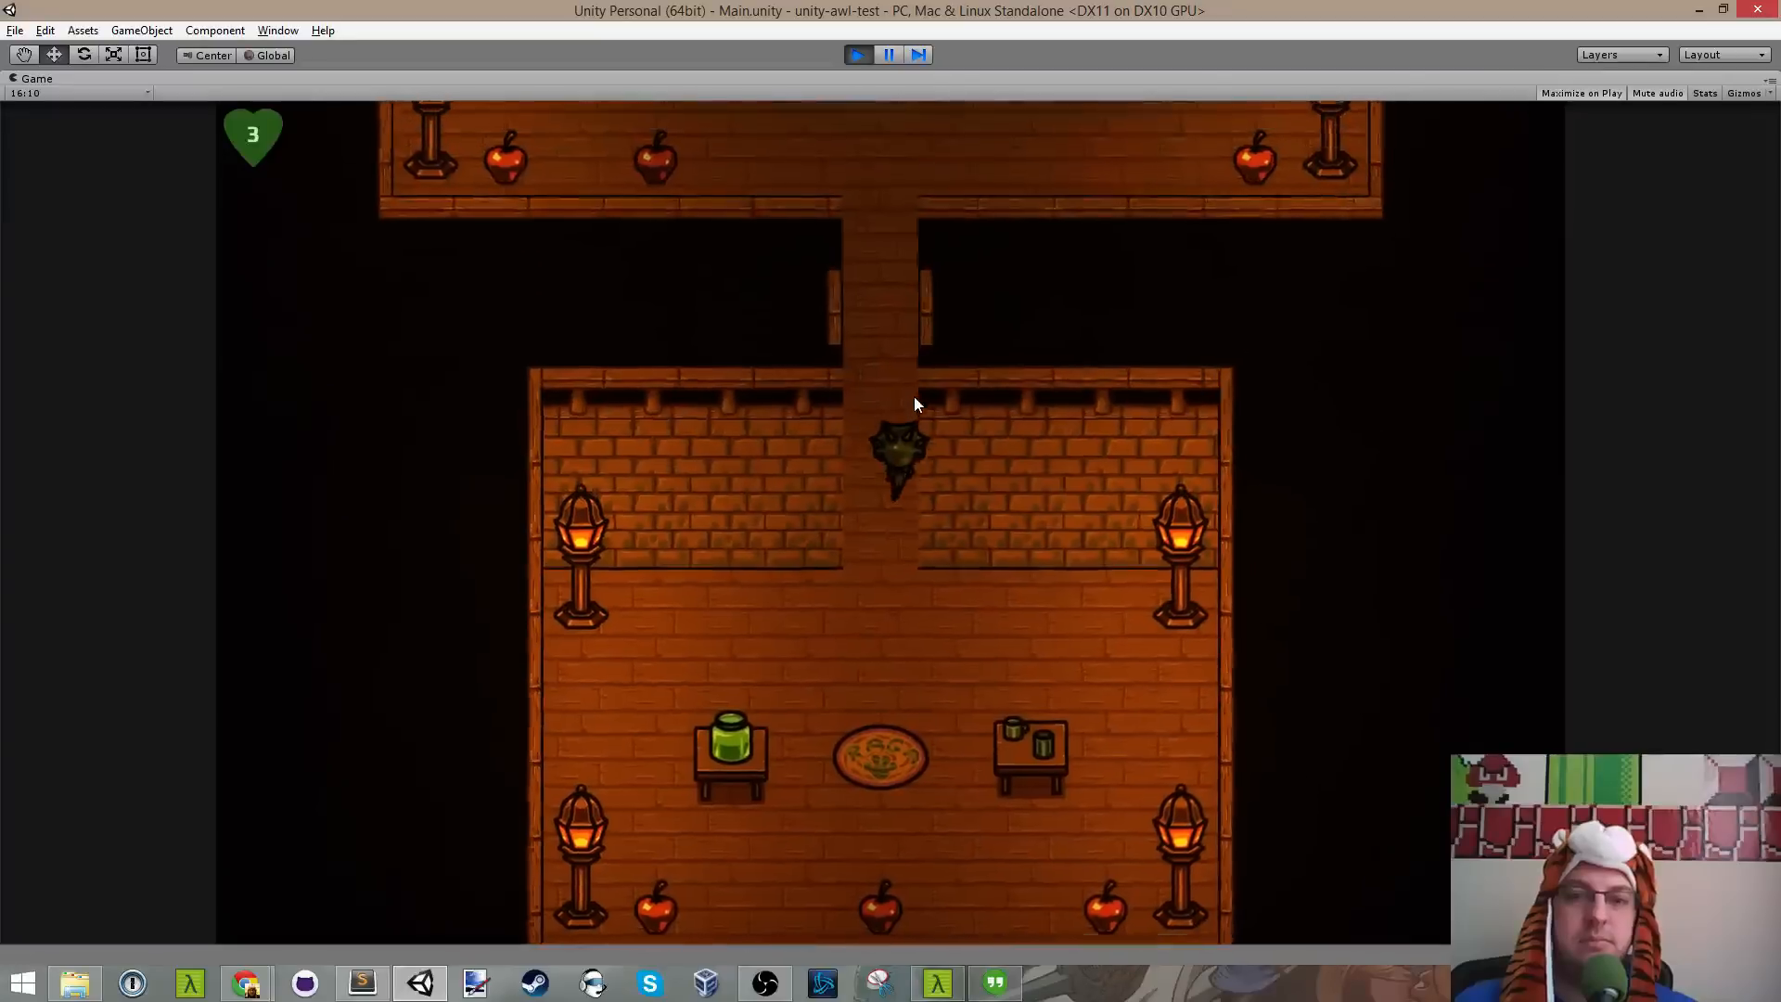
{"action": "key", "text": "w"}
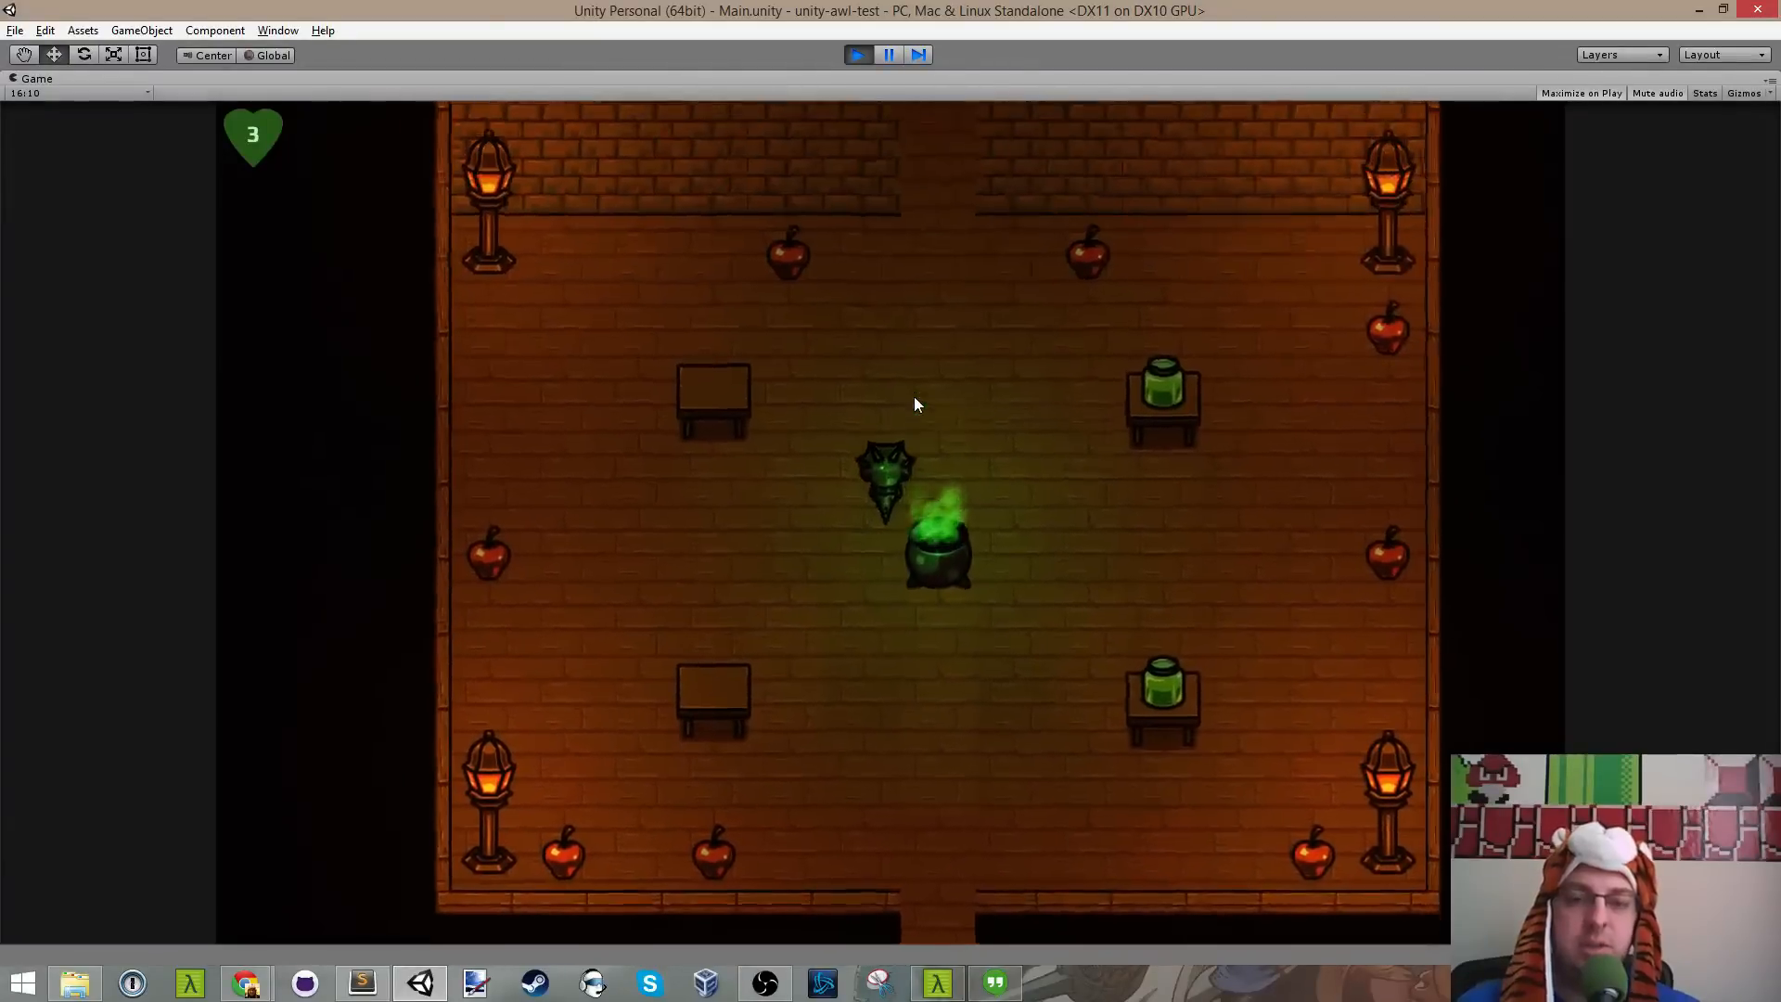
{"action": "key", "text": "d"}
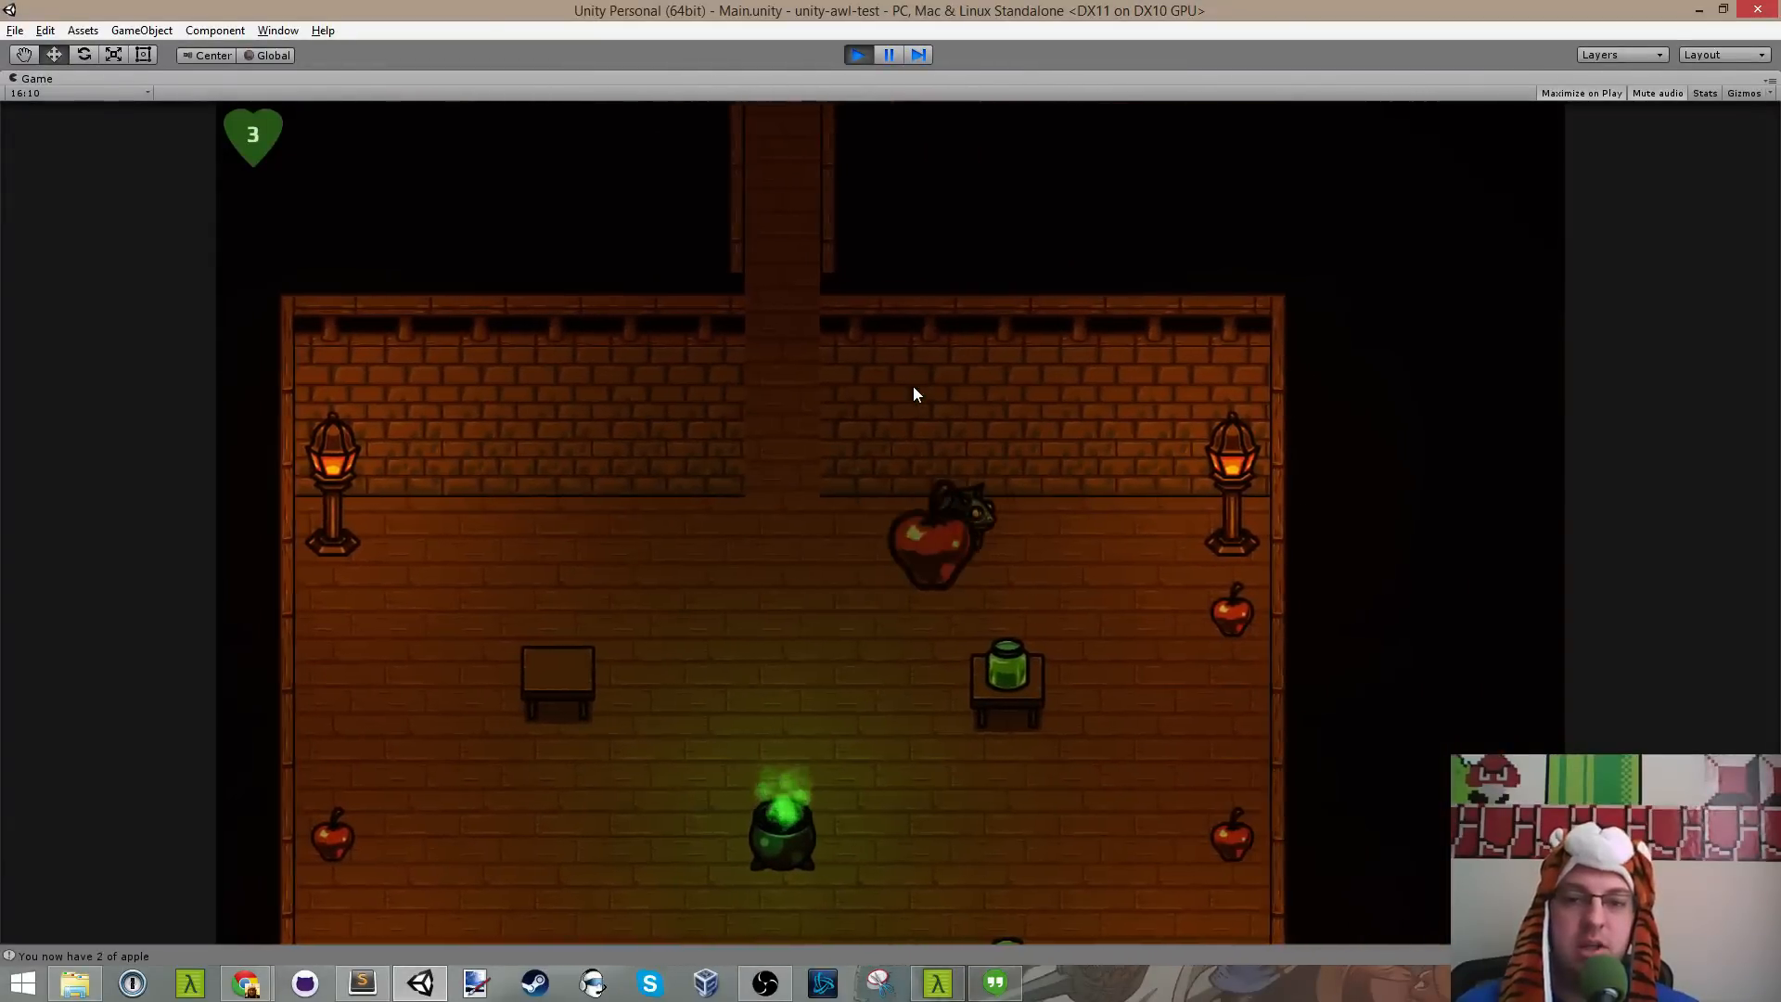
{"action": "key", "text": "a"}
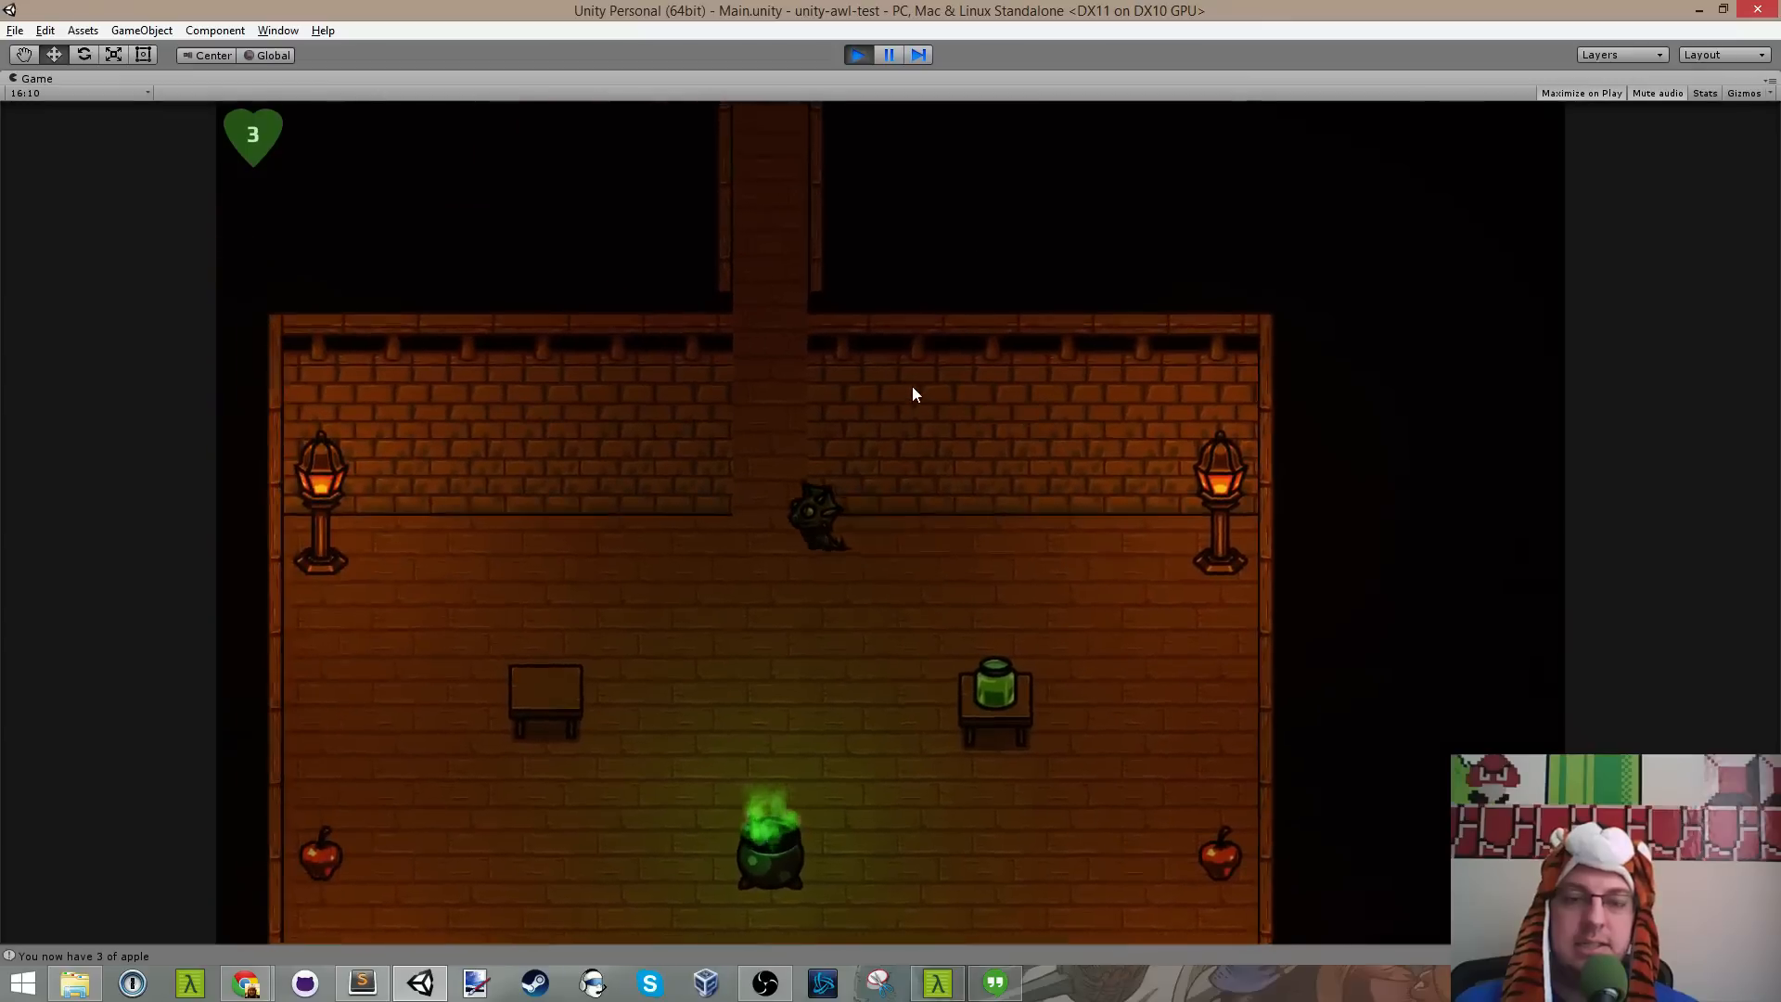
{"action": "key", "text": "w"}
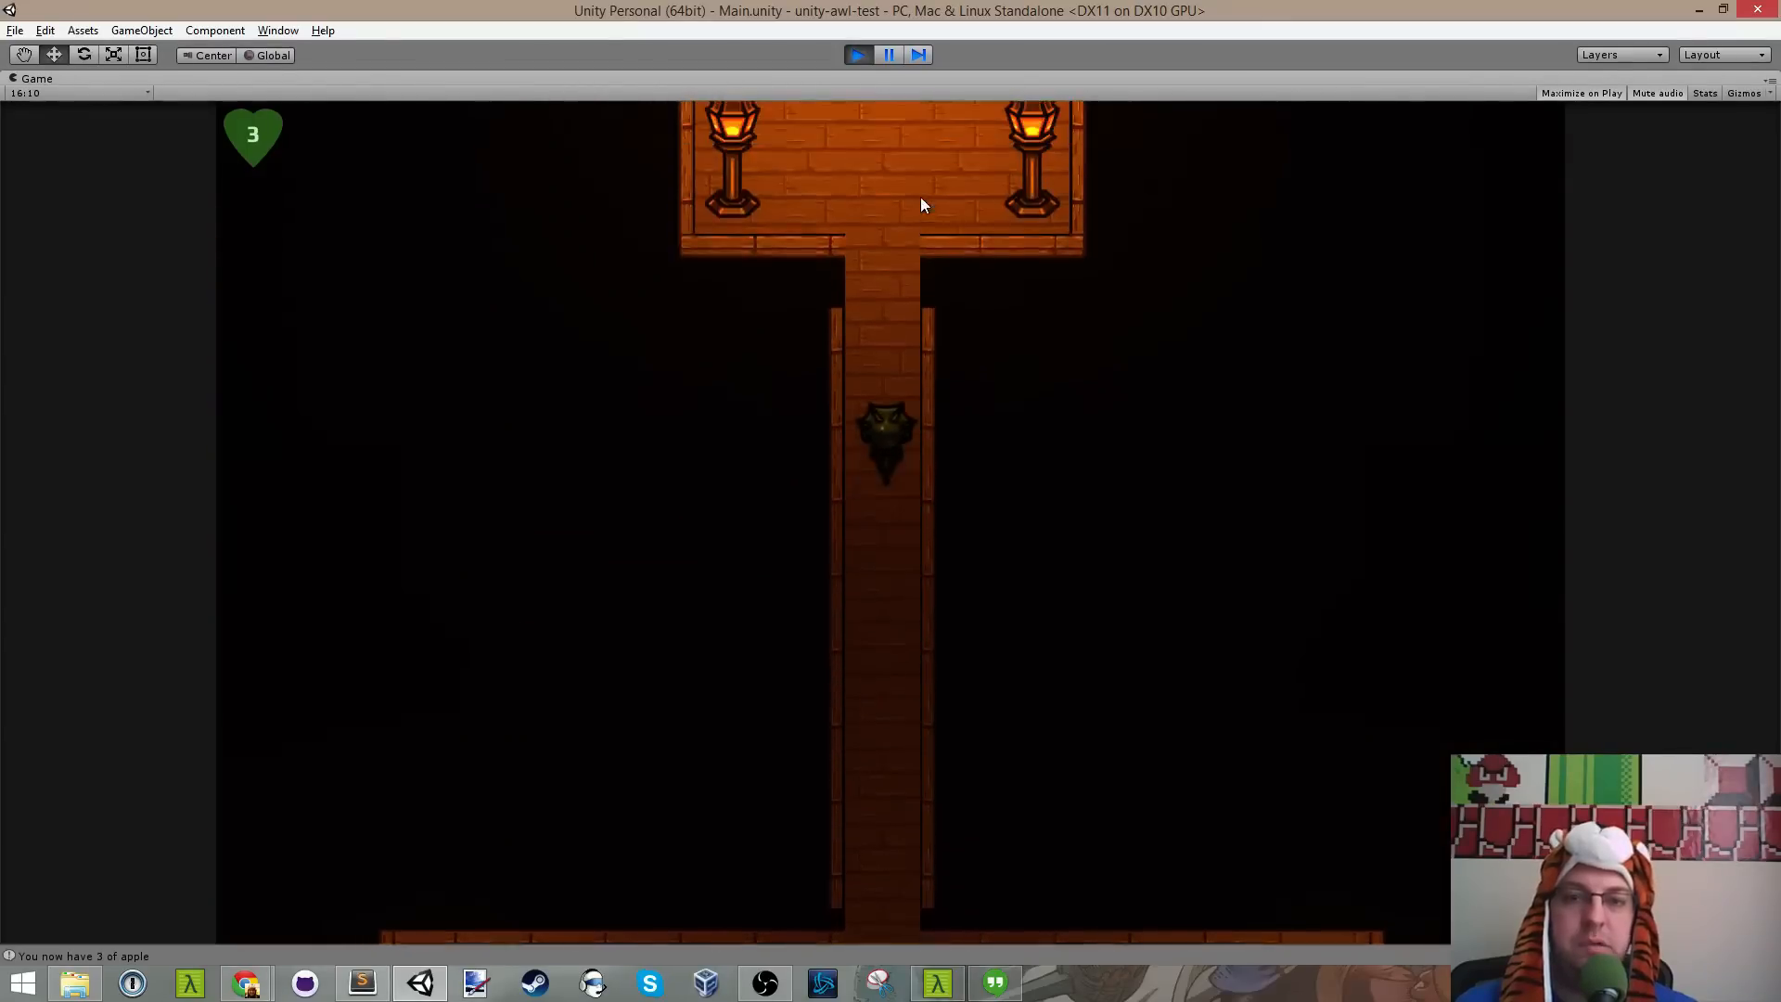
Step: Walk around the small lantern-lit room to examine its tiles, collect its apples and head back down the corridor
{"action": "key", "text": "a"}
{"action": "key", "text": "d"}
{"action": "key", "text": "w"}
{"action": "key", "text": "d"}
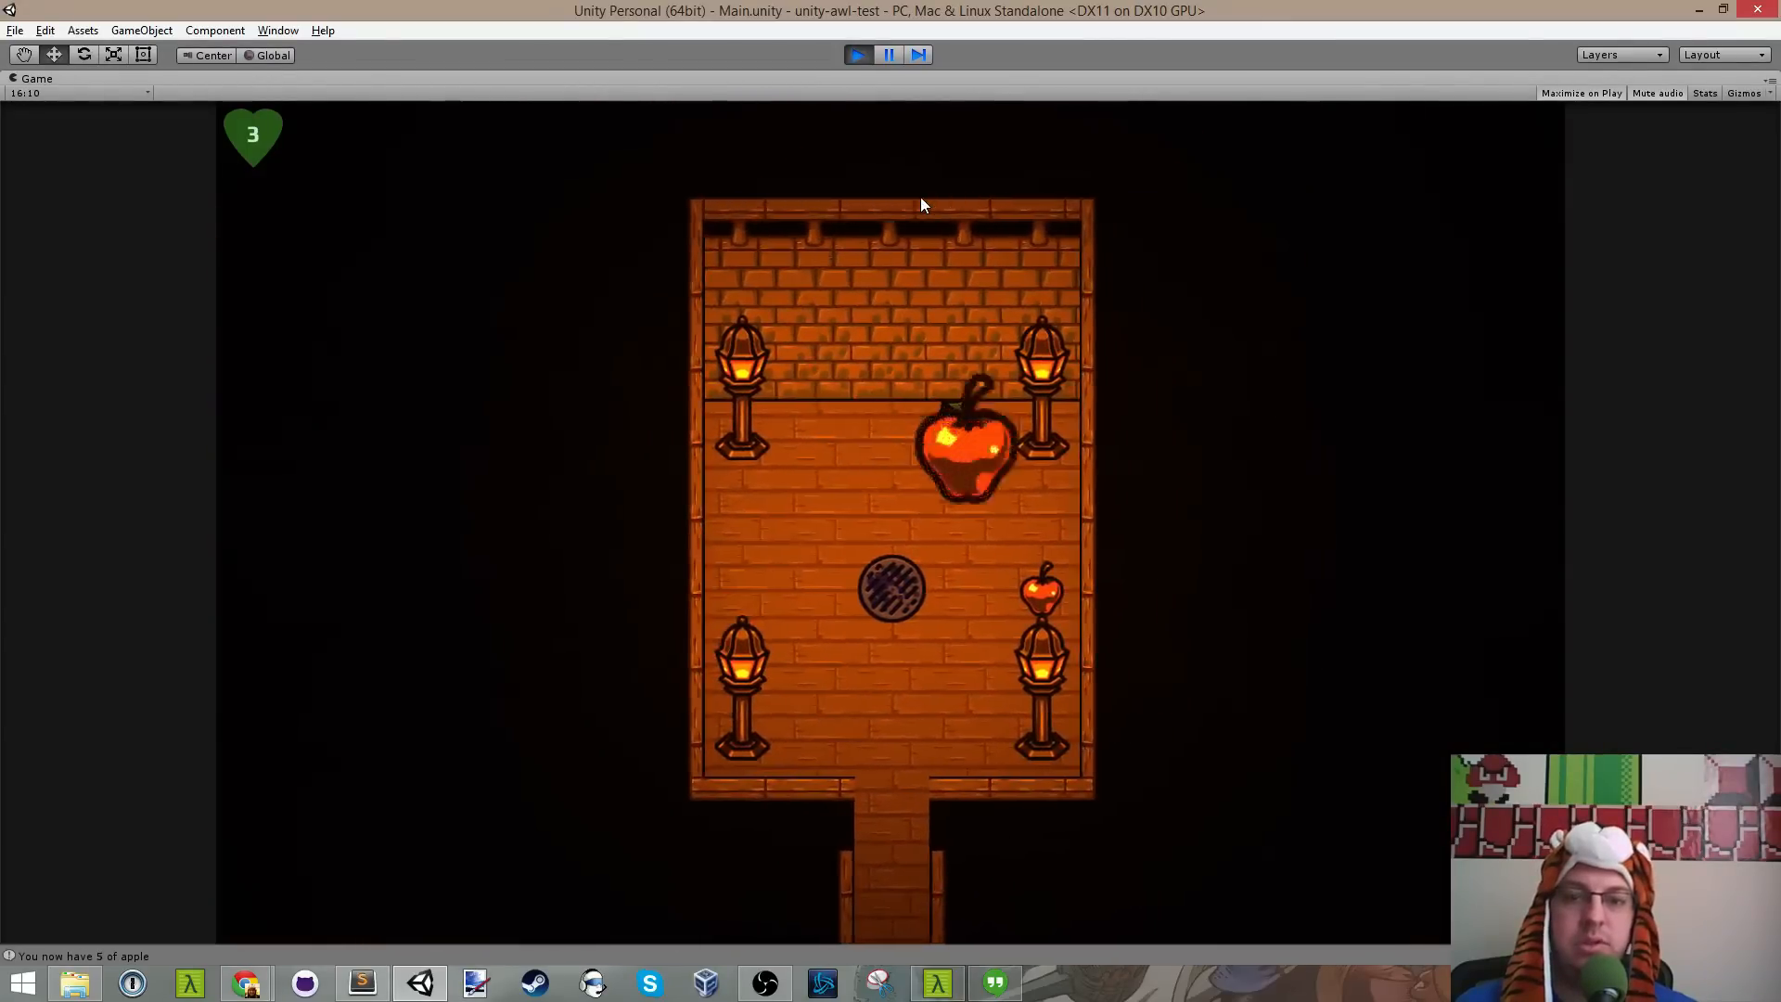
{"action": "key", "text": "s"}
{"action": "key", "text": "a"}
{"action": "key", "text": "s"}
{"action": "key", "text": "s"}
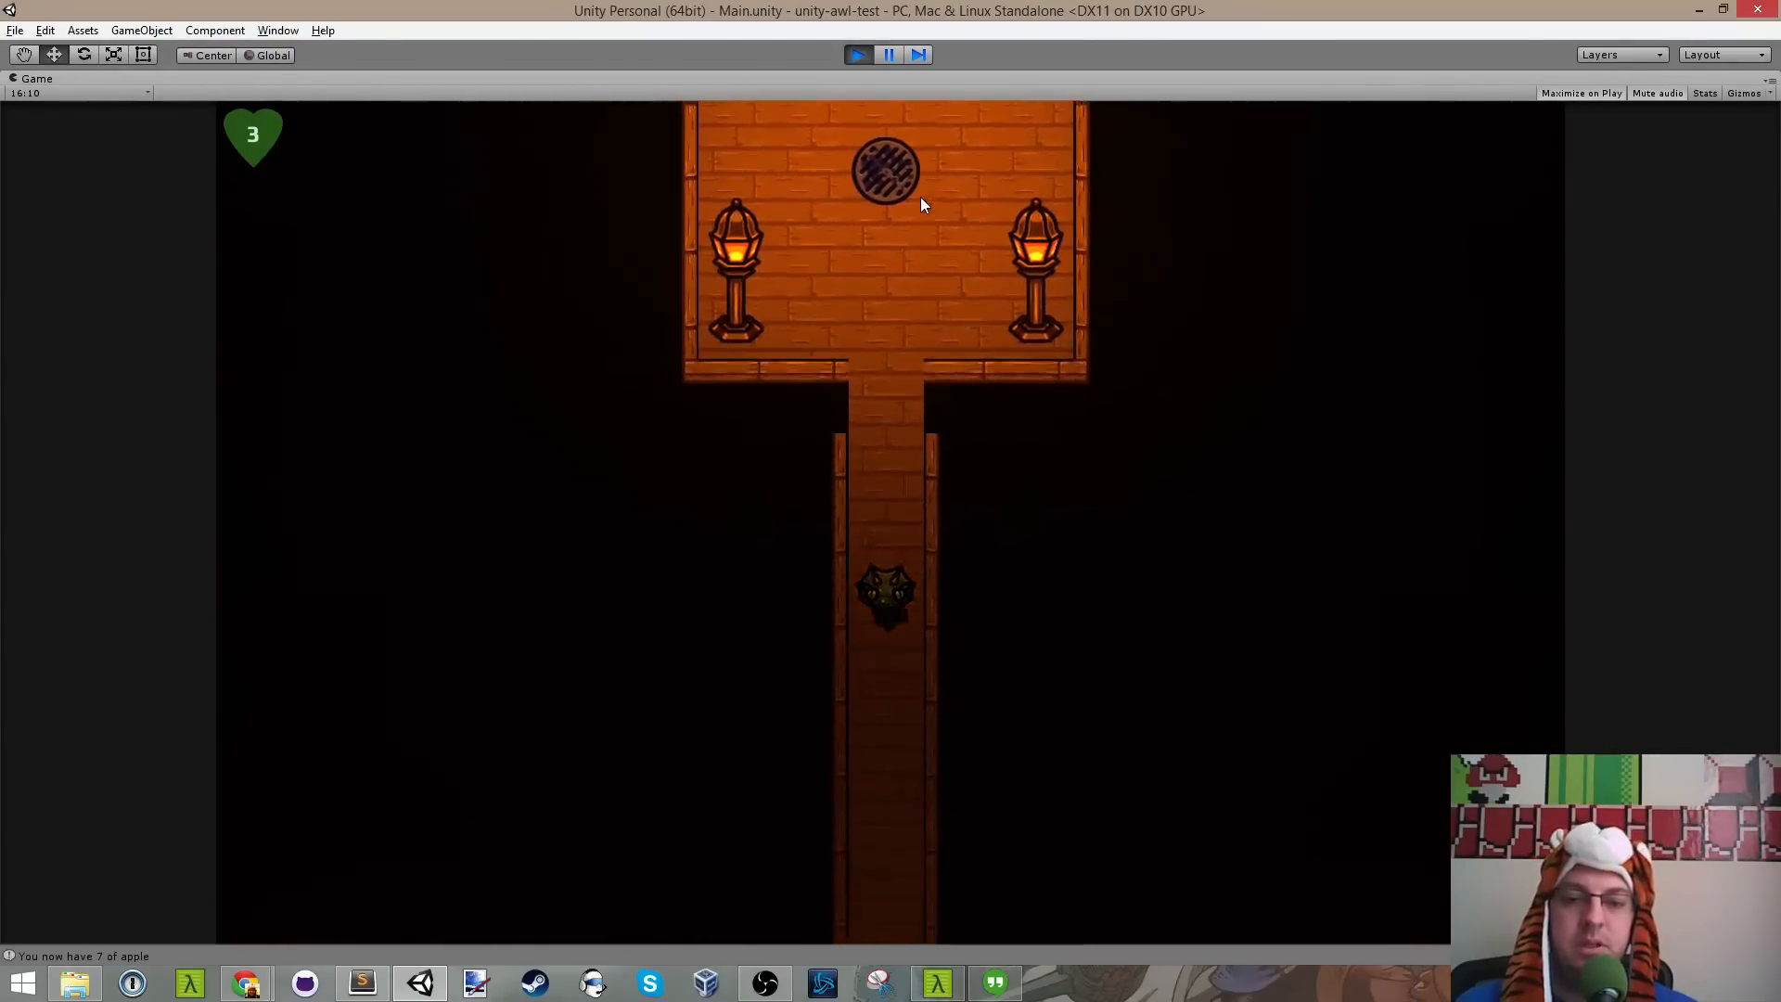
Step: Examine the floor lighting along the cauldron room's west side while collecting apples, and stop the play-test
{"action": "key", "text": "s"}
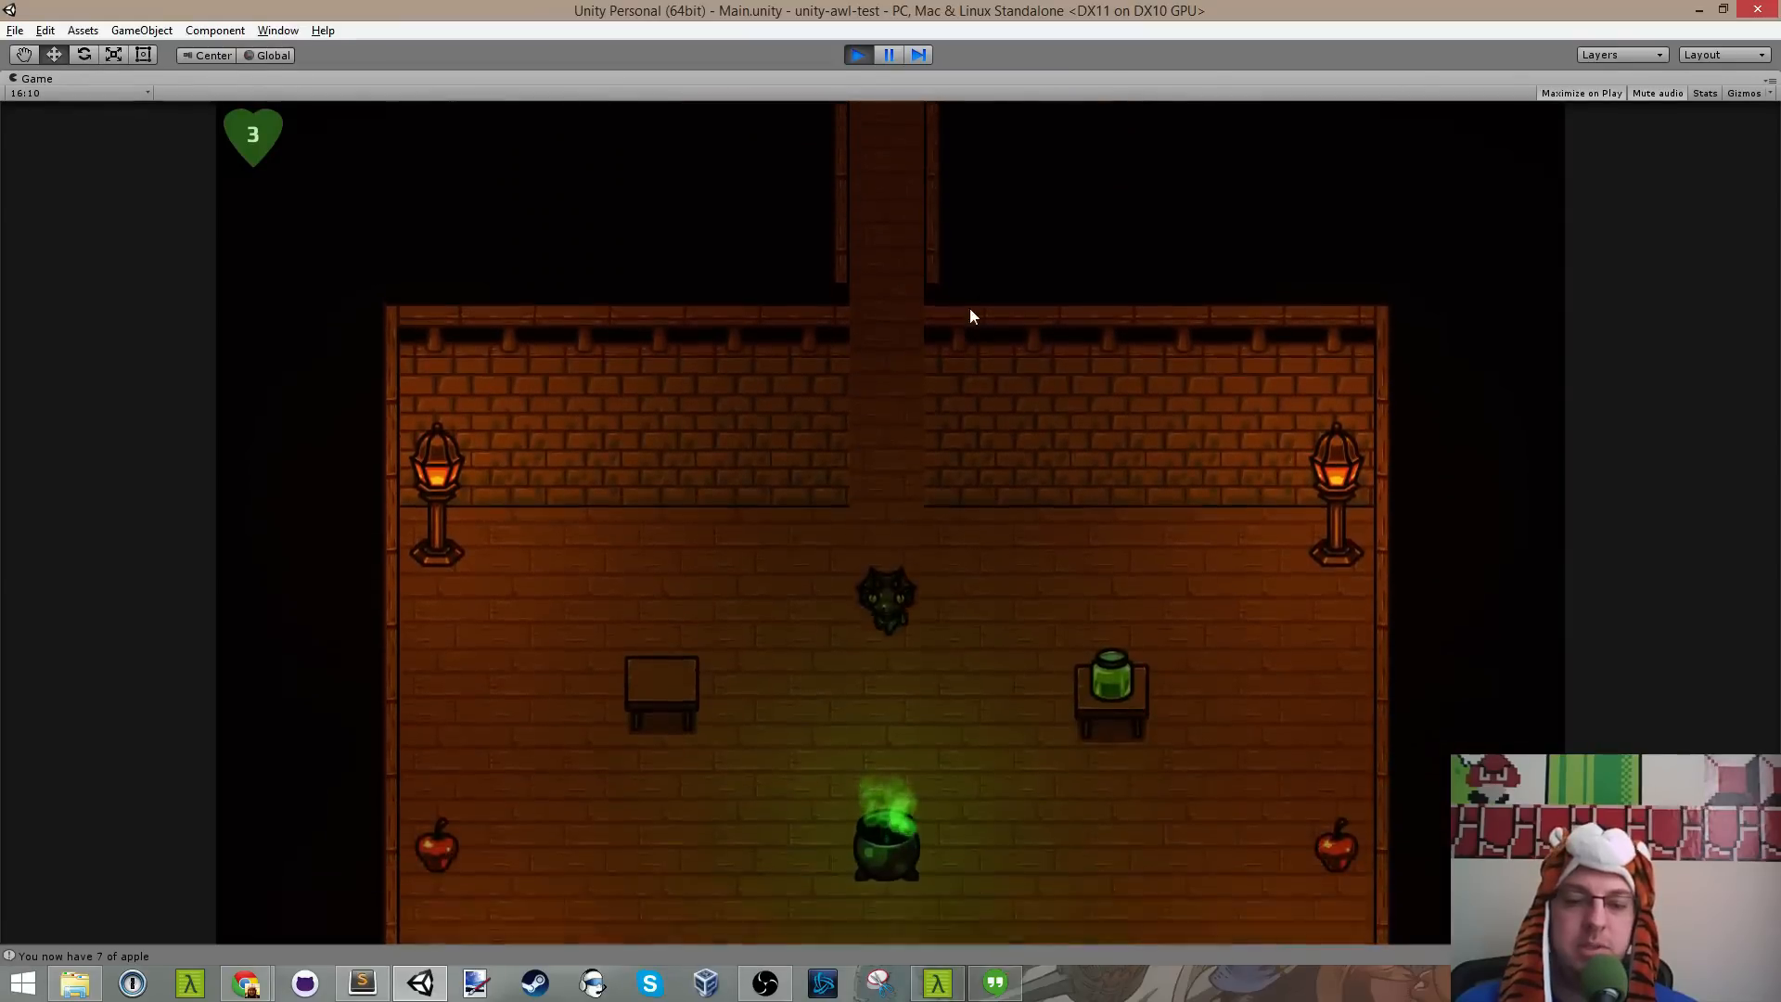
{"action": "key", "text": "a"}
{"action": "key", "text": "s"}
{"action": "key", "text": "d"}
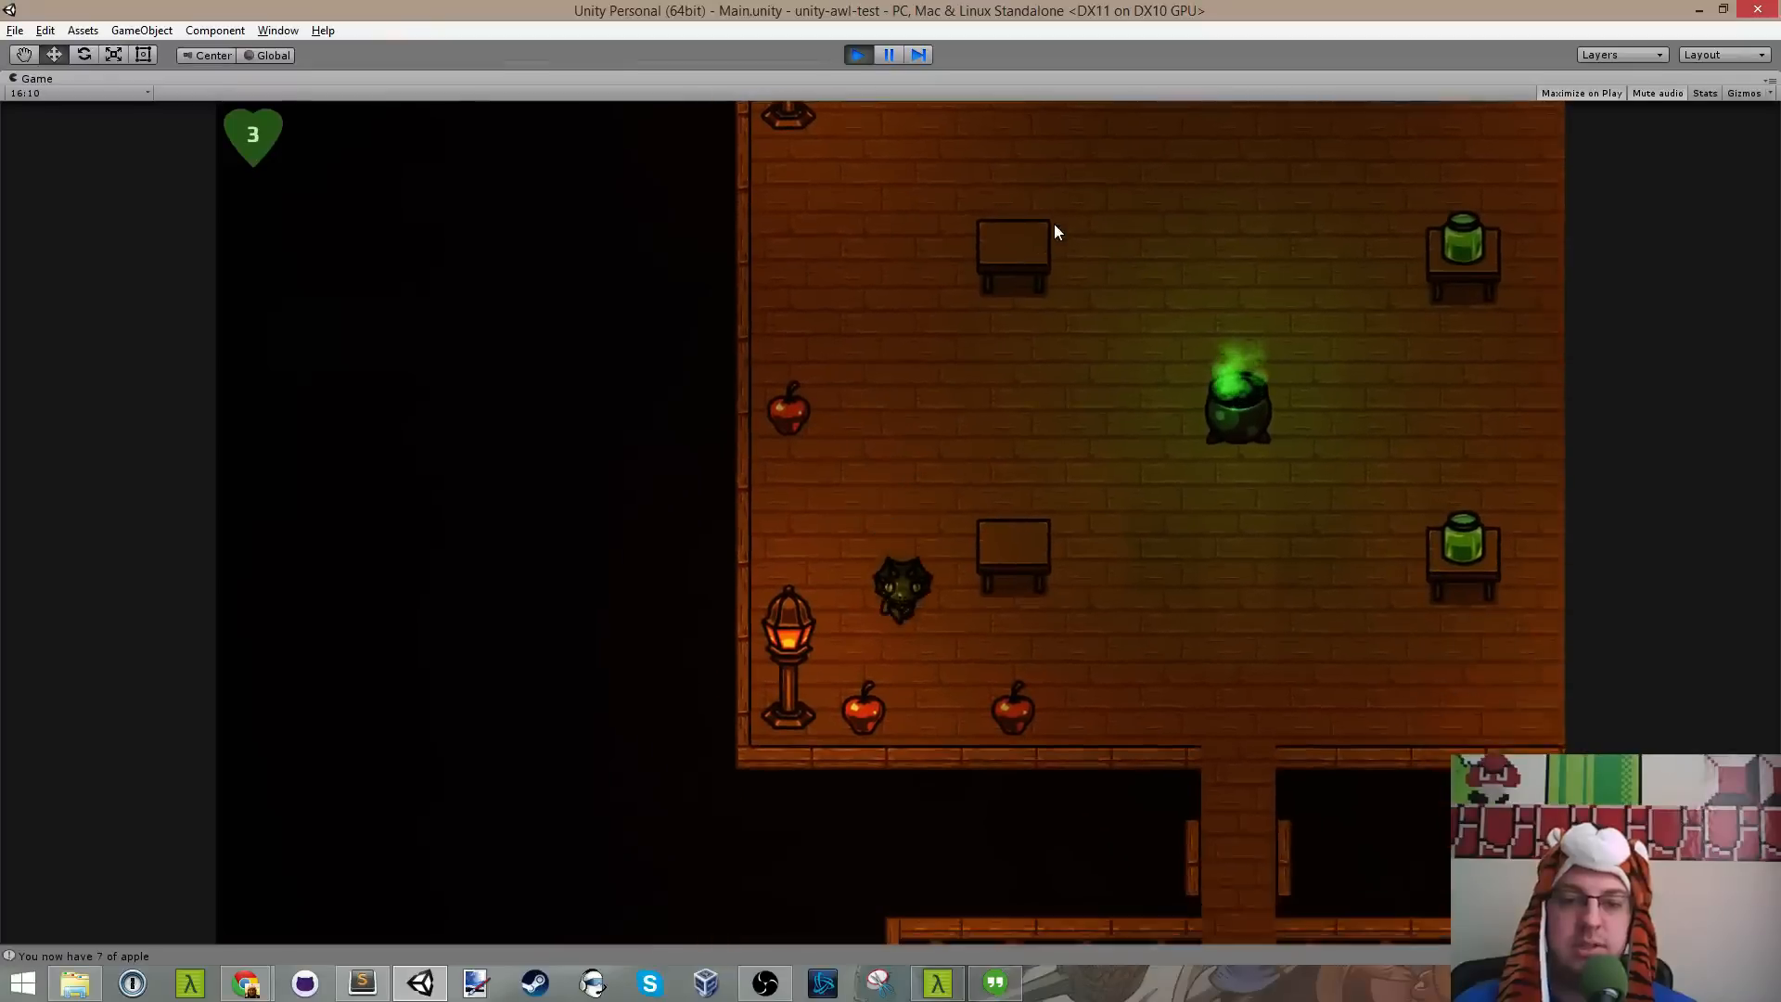
{"action": "key", "text": "w"}
{"action": "key", "text": "a"}
{"action": "key", "text": "w"}
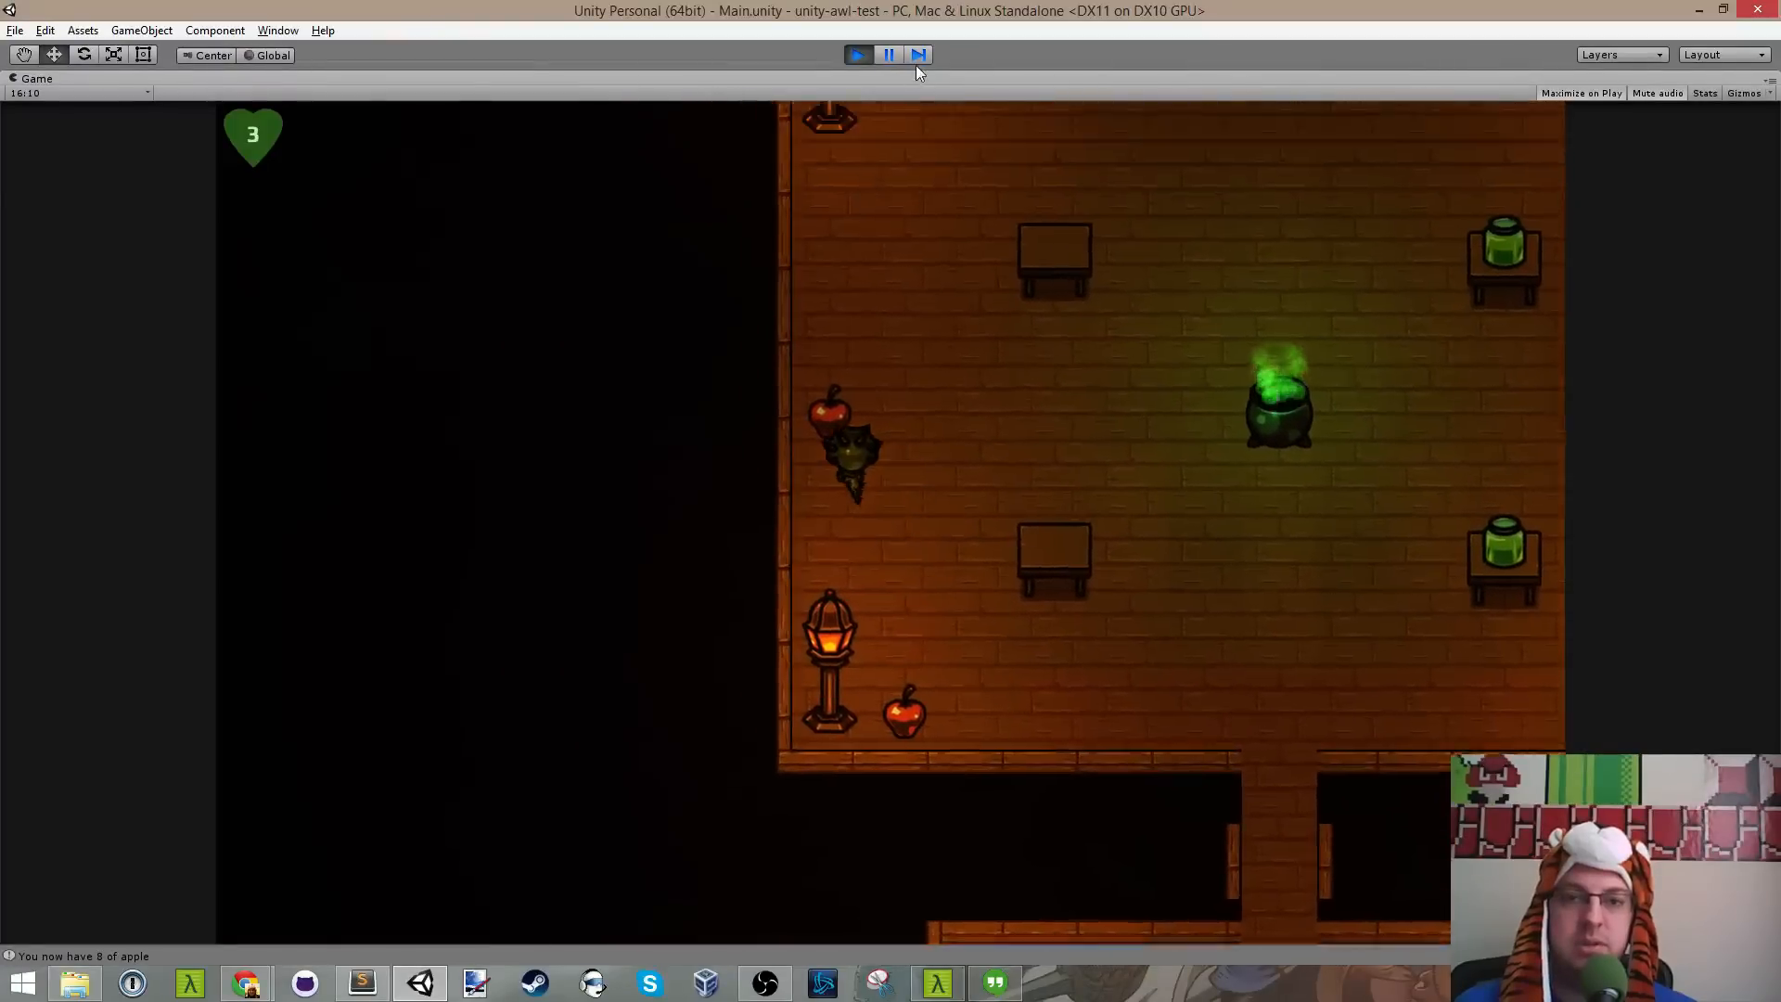
{"action": "key", "text": "d"}
{"action": "left_click", "coordinate": [866, 54]}
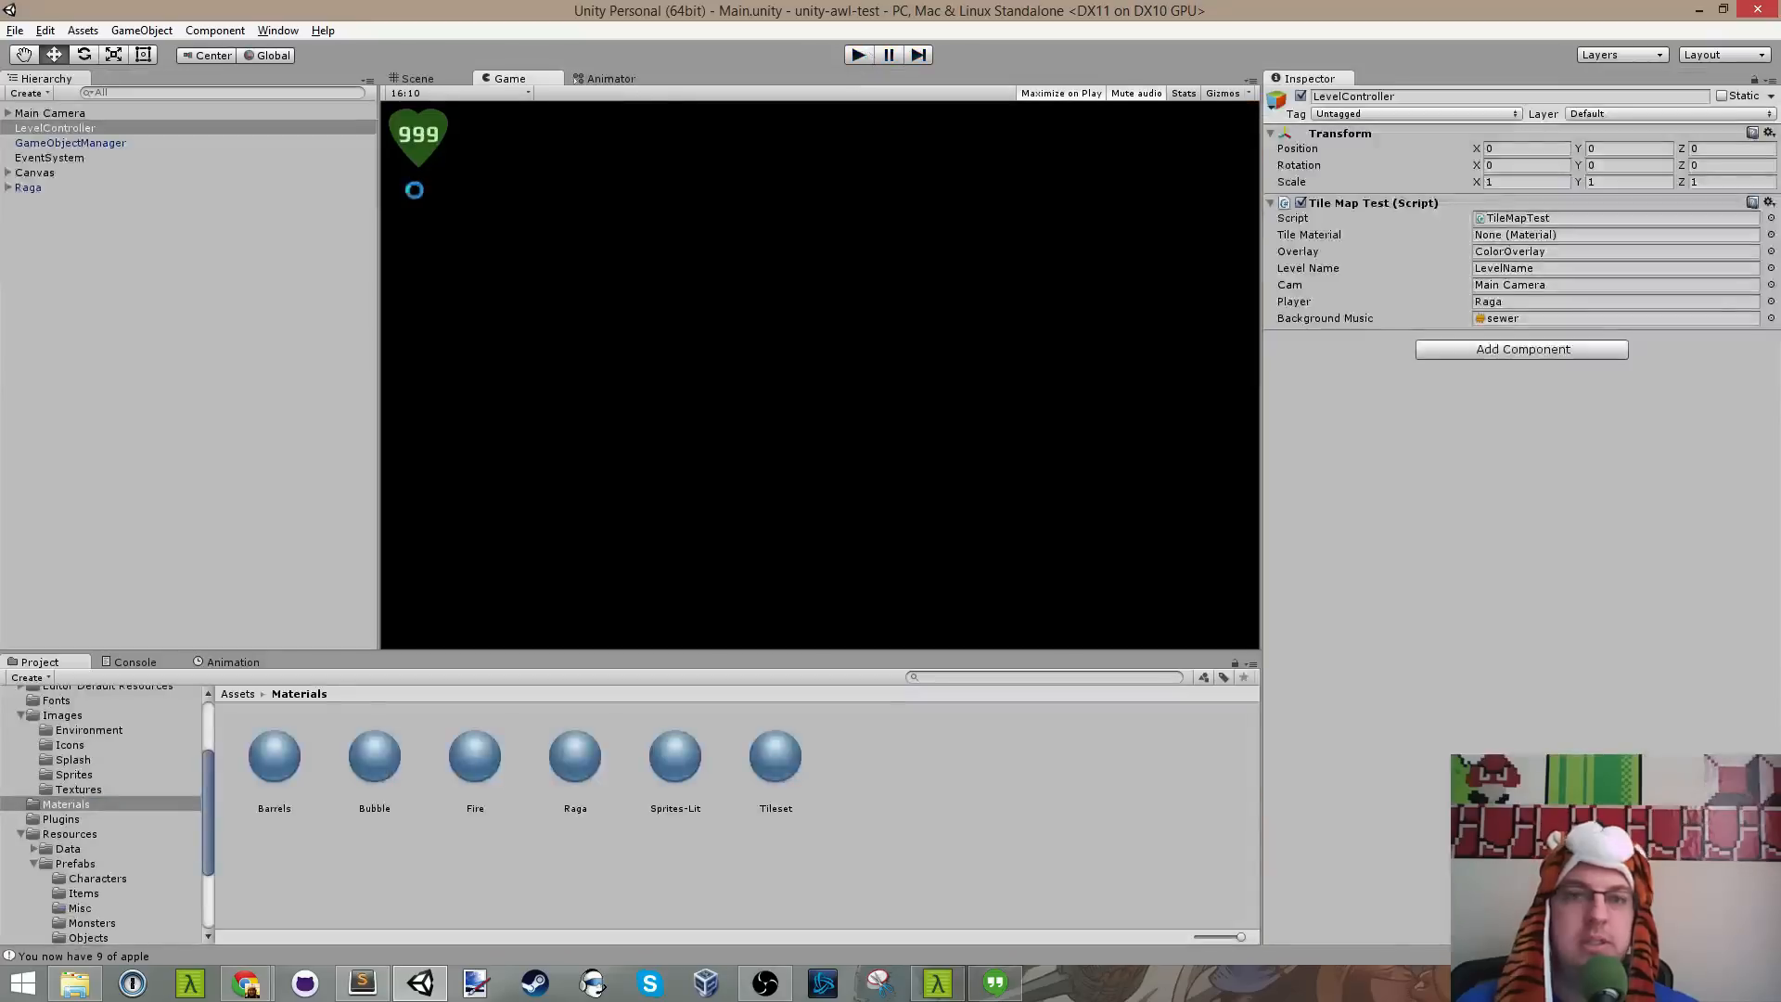
Step: Build and run the PC, Mac & Linux Standalone player for Windows, replacing the existing AWLTest.exe
{"action": "left_click", "coordinate": [15, 30]}
{"action": "mouse_move", "coordinate": [44, 30]}
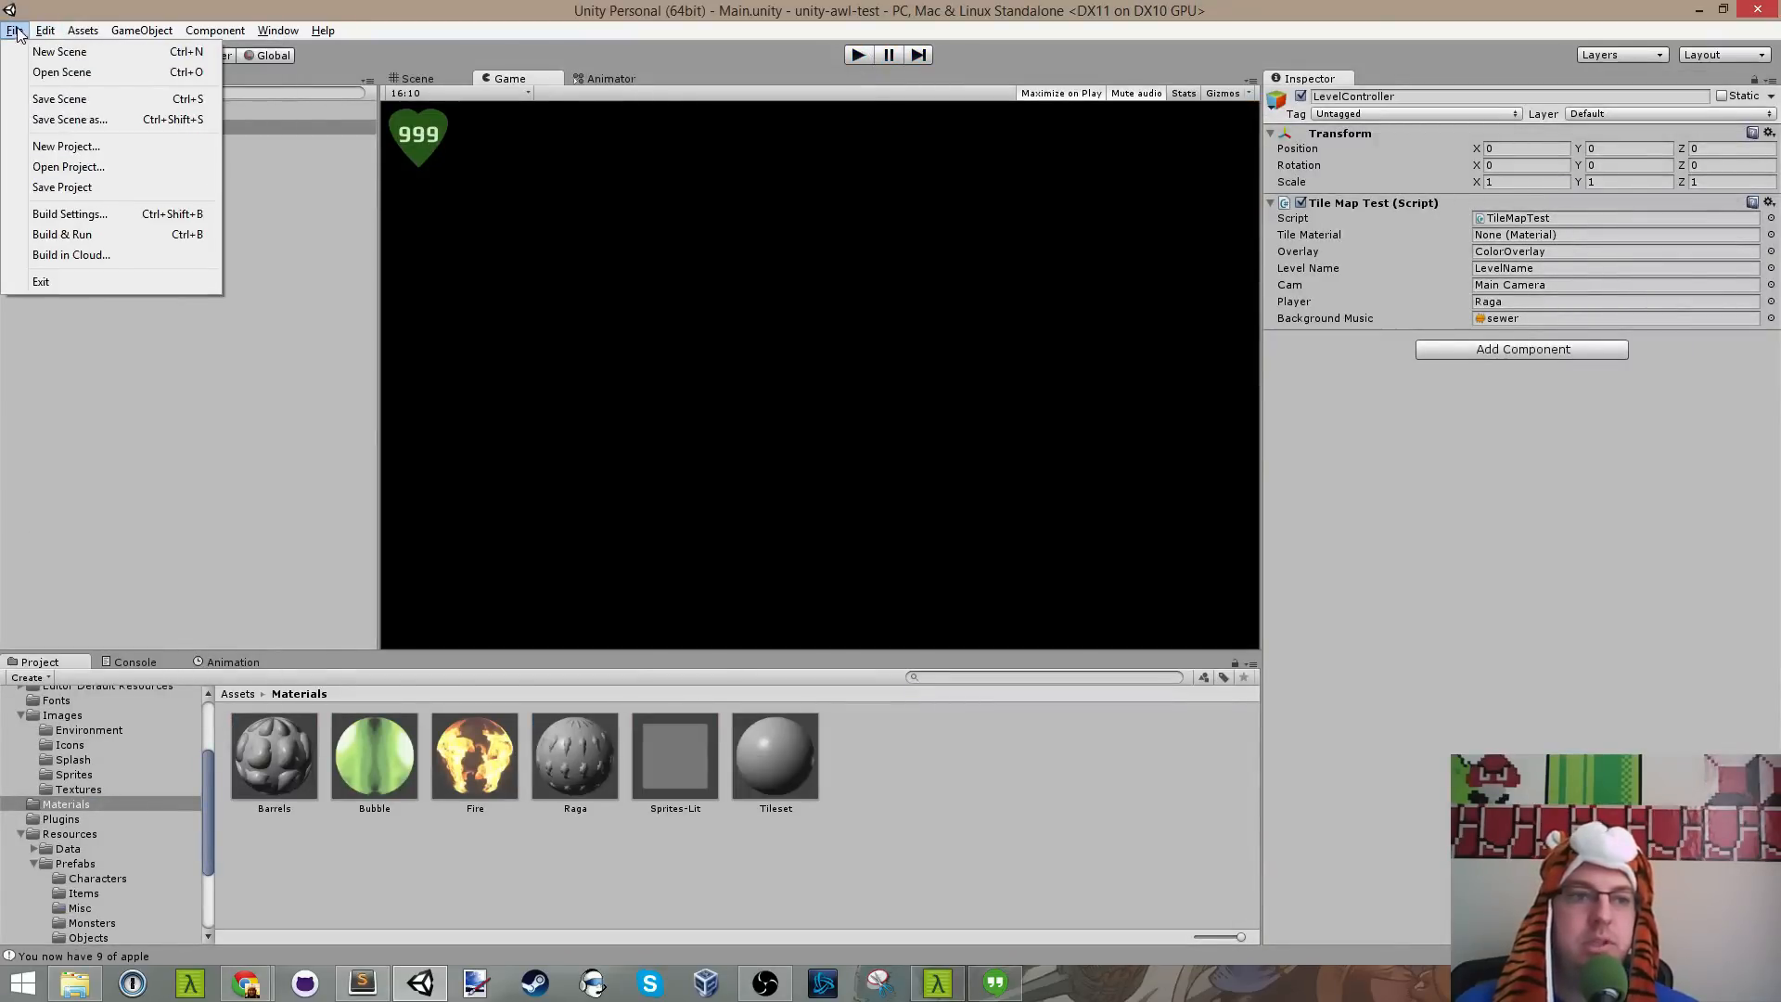
{"action": "left_click", "coordinate": [112, 215]}
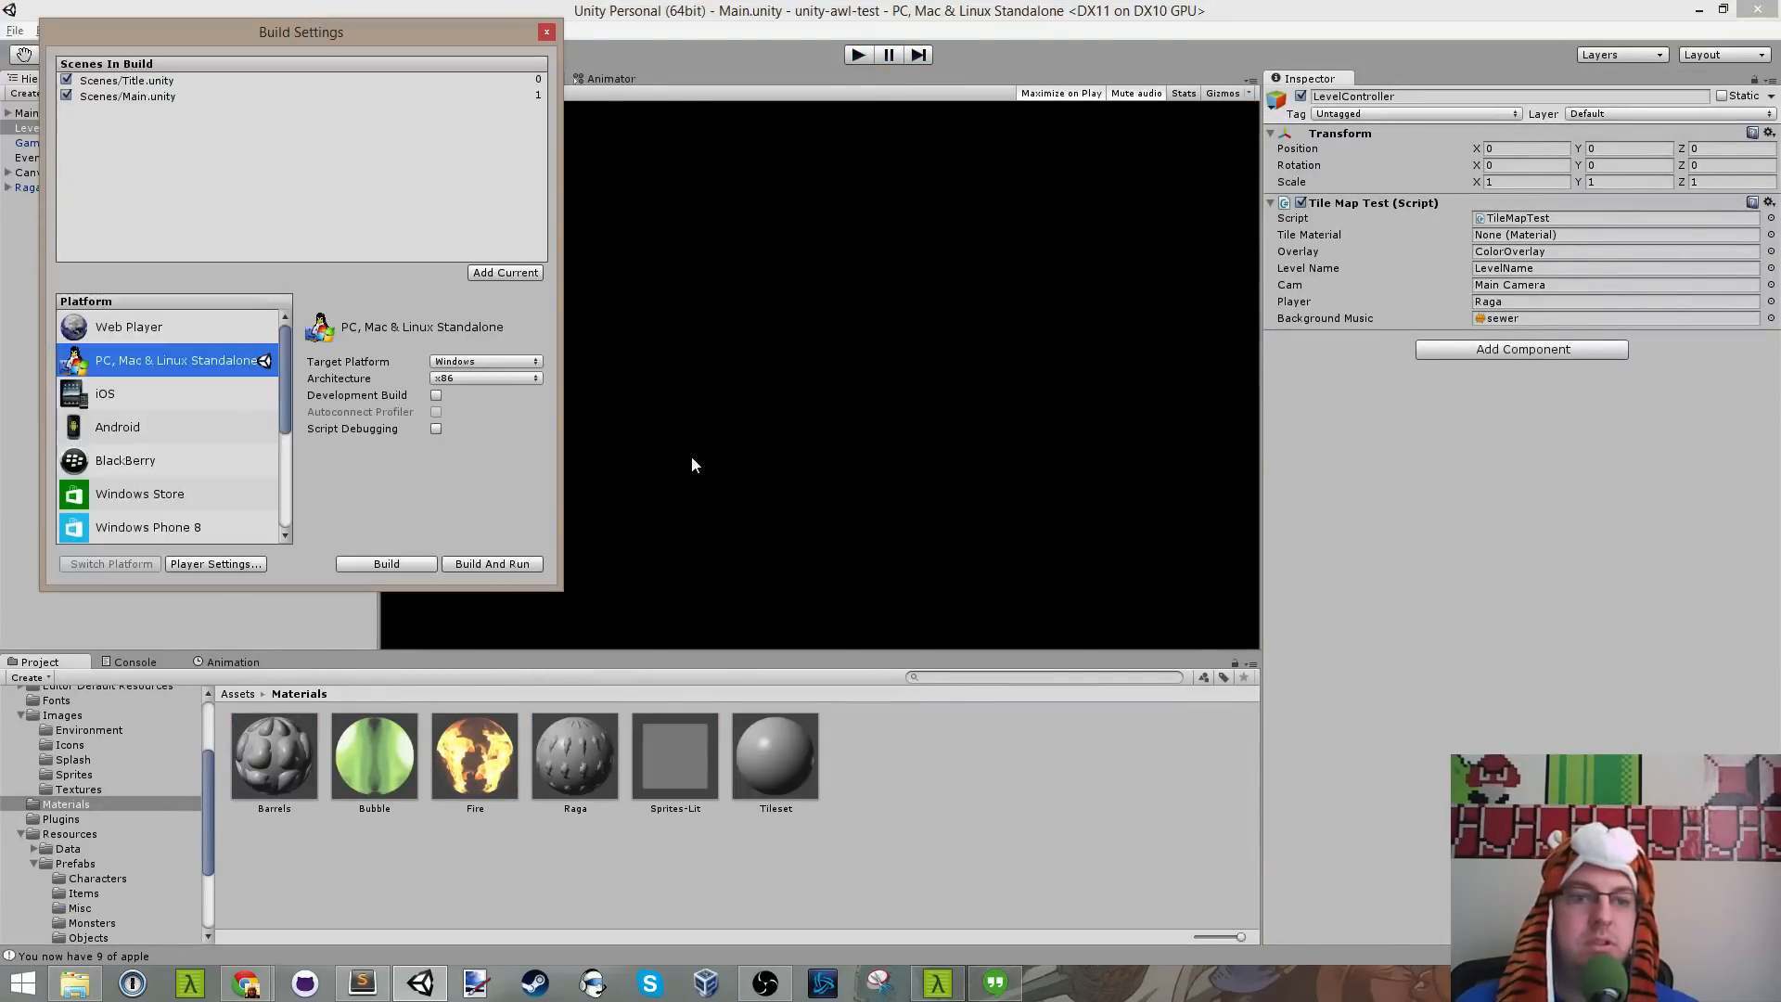
{"action": "left_click", "coordinate": [491, 561]}
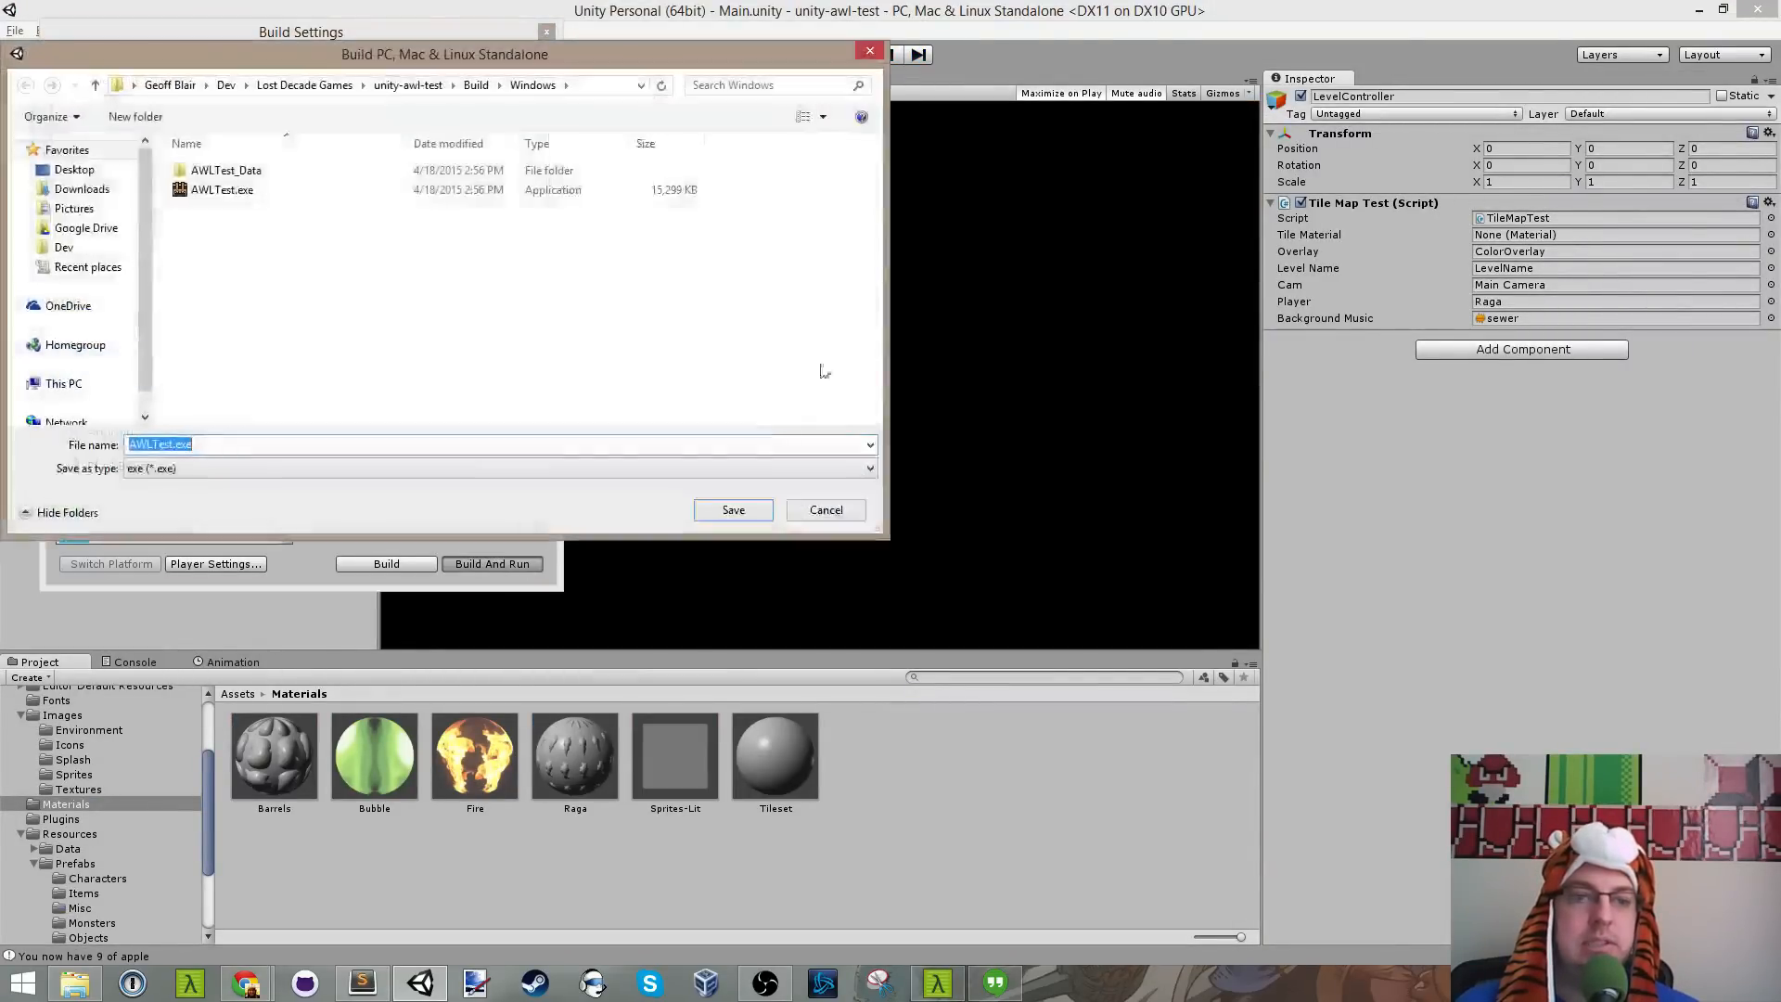
{"action": "left_click", "coordinate": [748, 511]}
{"action": "left_click", "coordinate": [930, 499]}
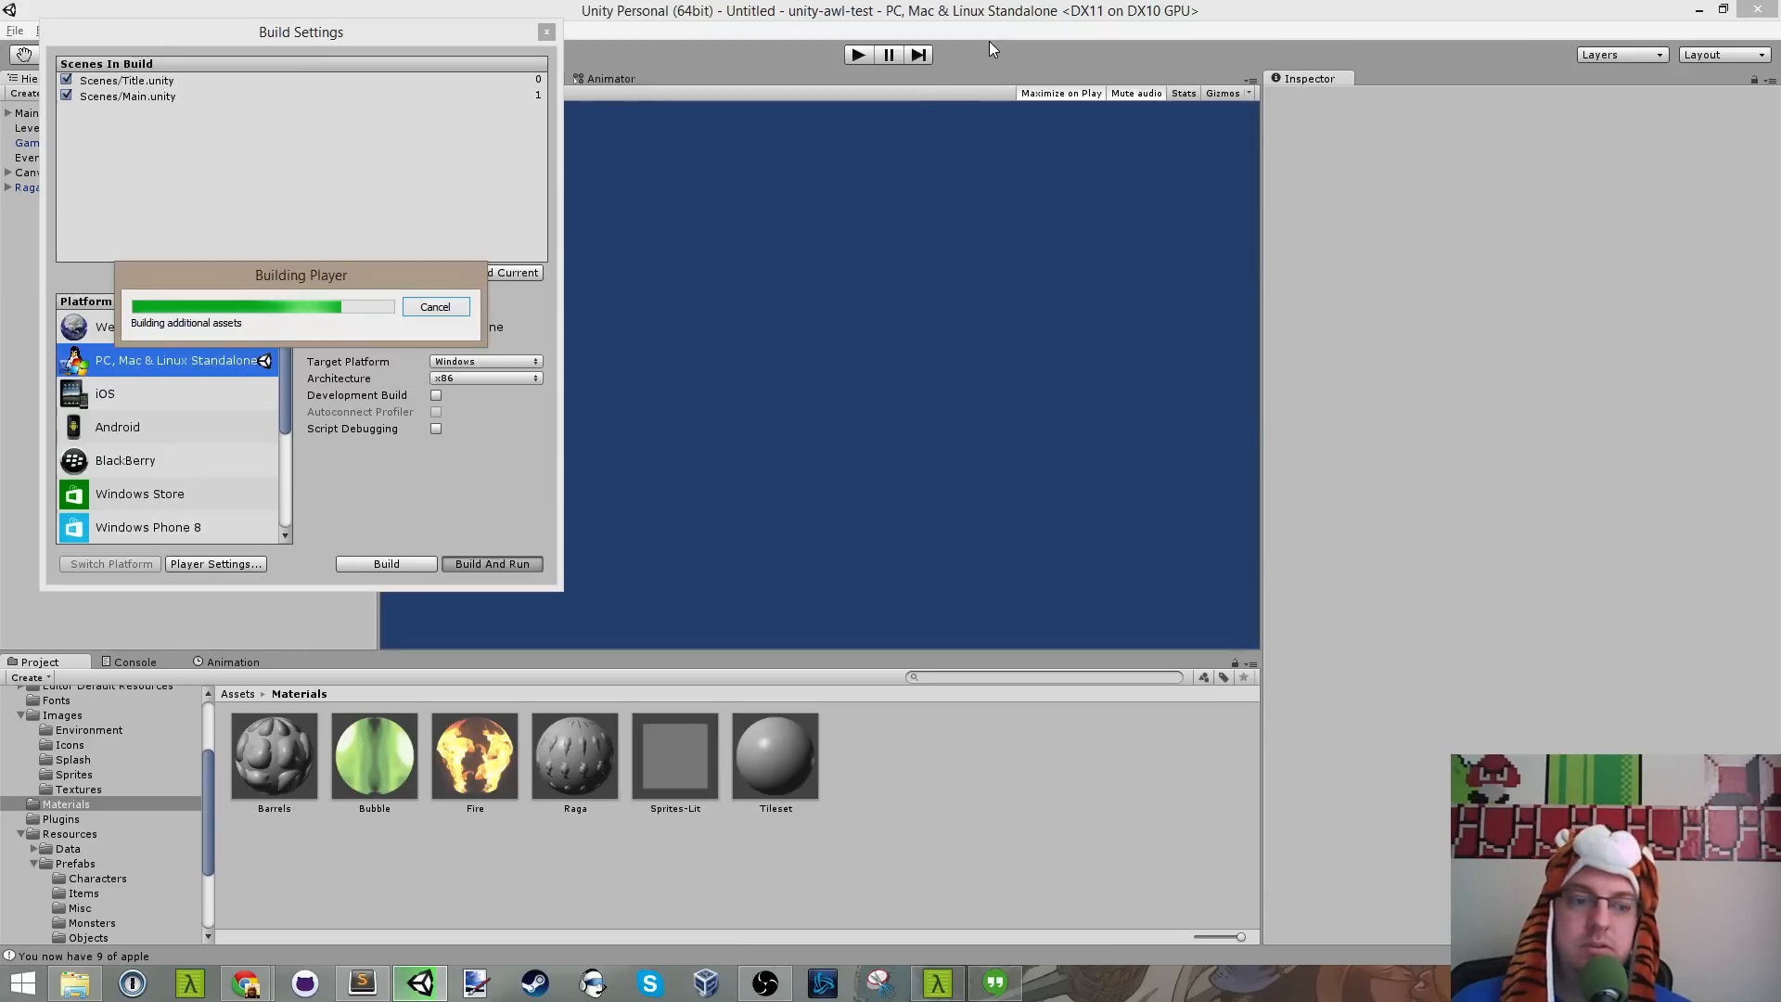
Step: Bring up the Twitch chat window and launch the built game in windowed mode at 1280 x 720
{"action": "mouse_move", "coordinate": [246, 984]}
{"action": "left_click", "coordinate": [324, 935]}
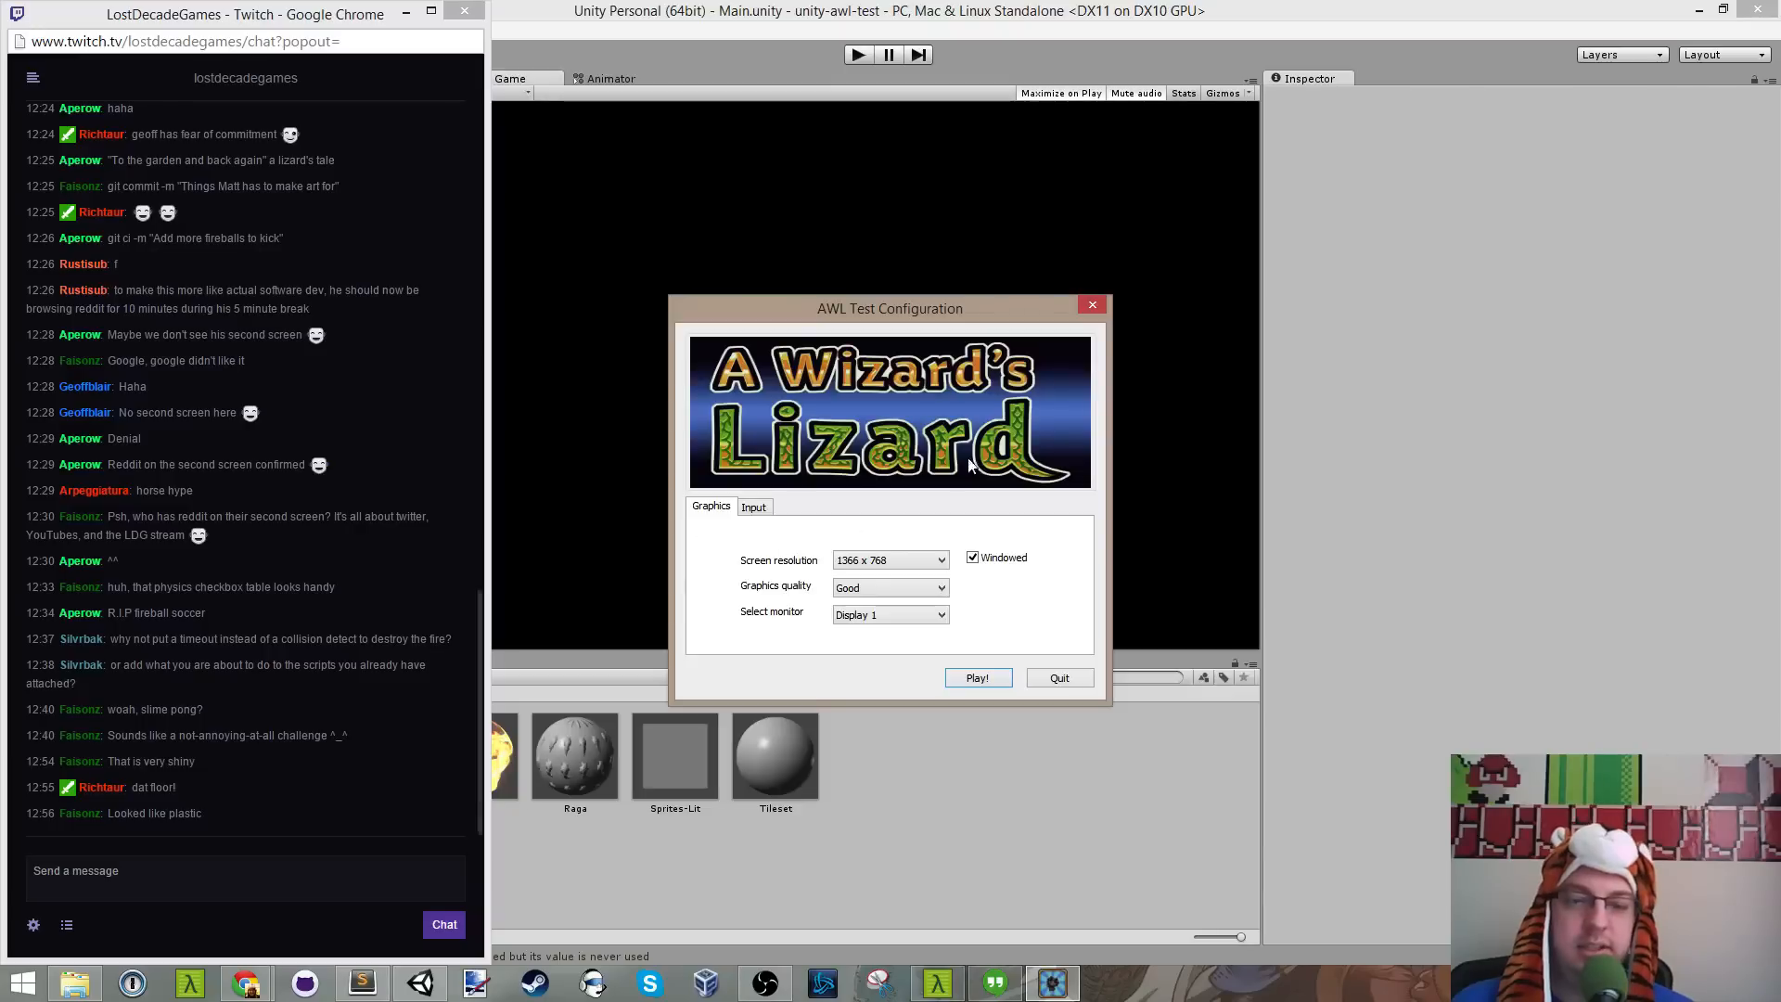
{"action": "mouse_move", "coordinate": [937, 309]}
{"action": "left_mouse_down"}
{"action": "mouse_move", "coordinate": [1055, 321]}
{"action": "mouse_move", "coordinate": [945, 314]}
{"action": "mouse_move", "coordinate": [965, 364]}
{"action": "mouse_move", "coordinate": [966, 303]}
{"action": "left_mouse_up"}
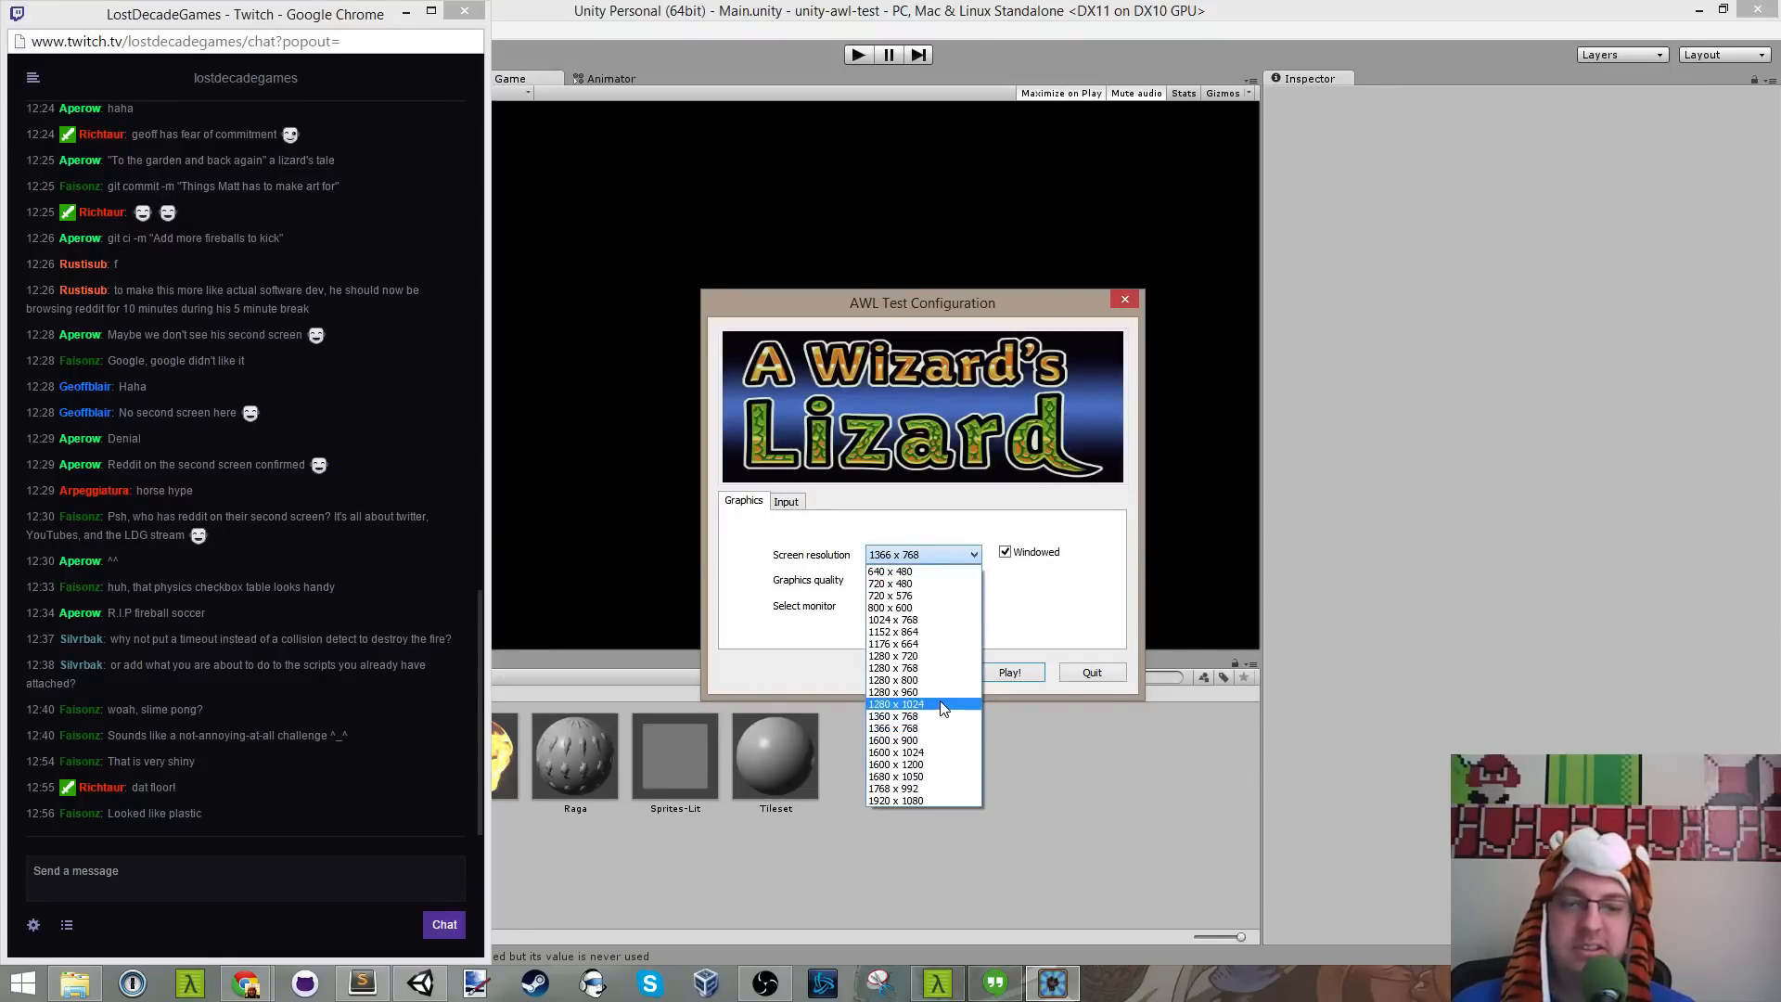
{"action": "left_click", "coordinate": [955, 656]}
{"action": "left_click", "coordinate": [1005, 672]}
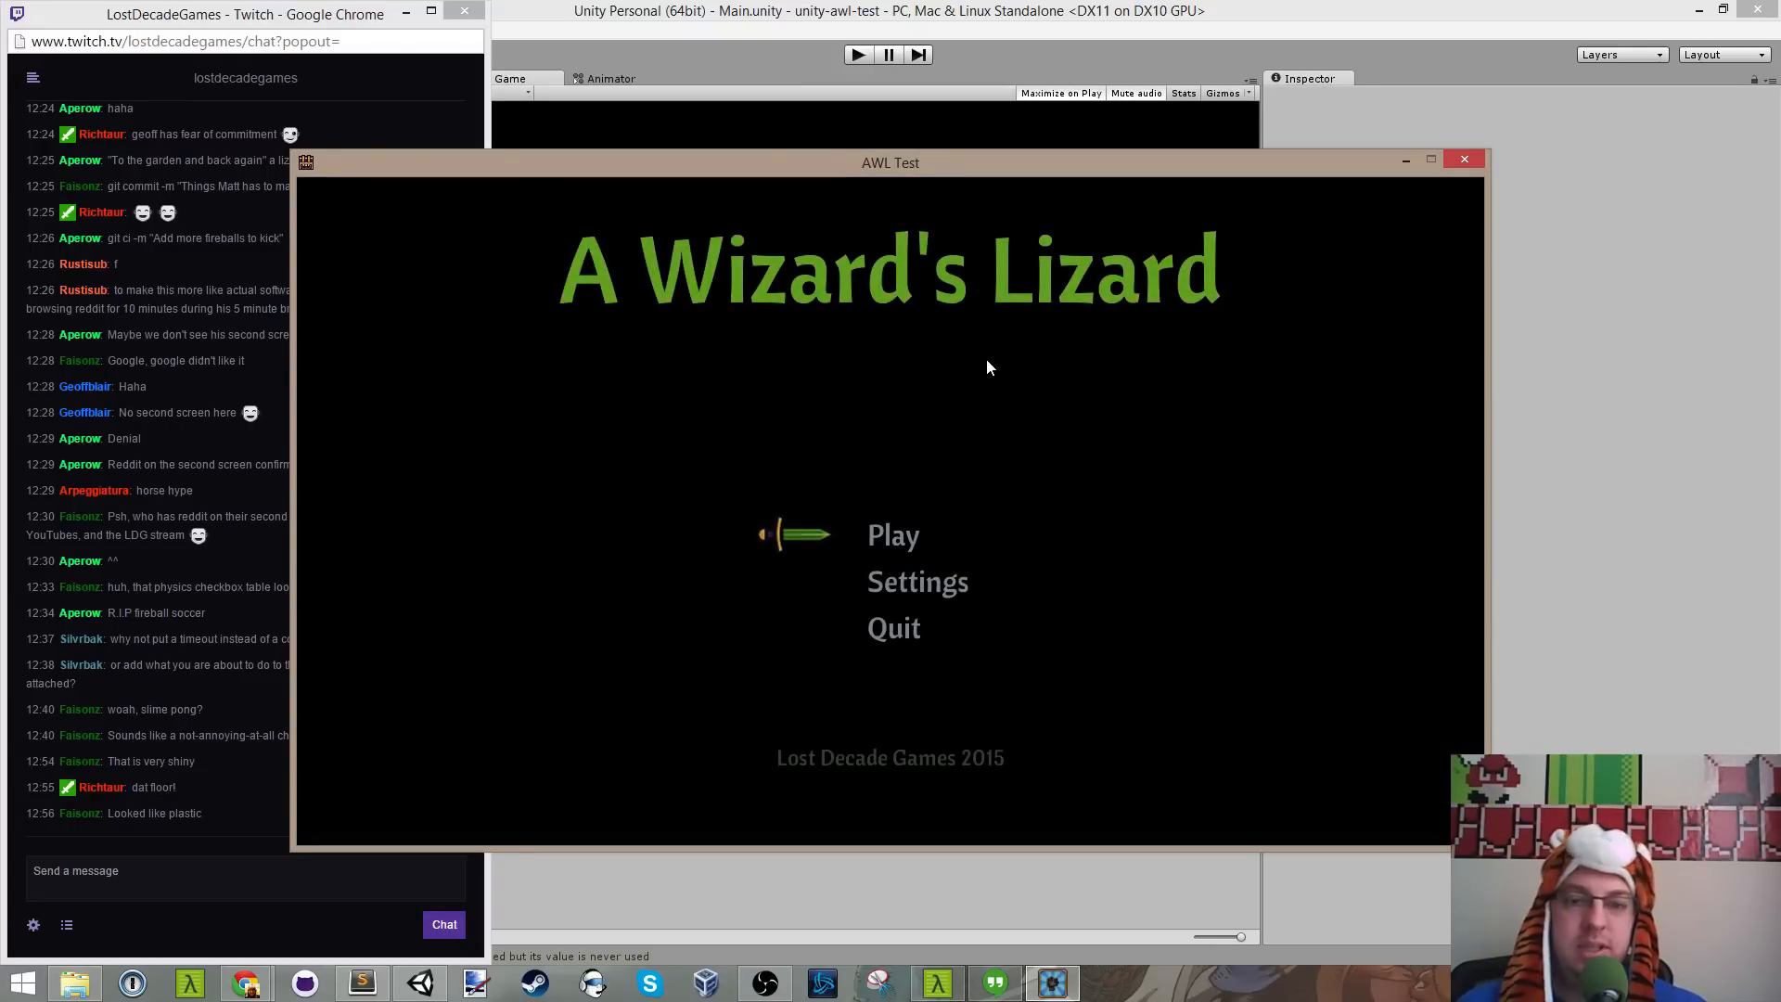
Step: Try moving the sword cursor through the title menu entries and start the game with Play
{"action": "key", "text": "Down"}
{"action": "key", "text": "Down"}
{"action": "key", "text": "Down"}
{"action": "key", "text": "Down"}
{"action": "key", "text": "Down"}
{"action": "key", "text": "Up"}
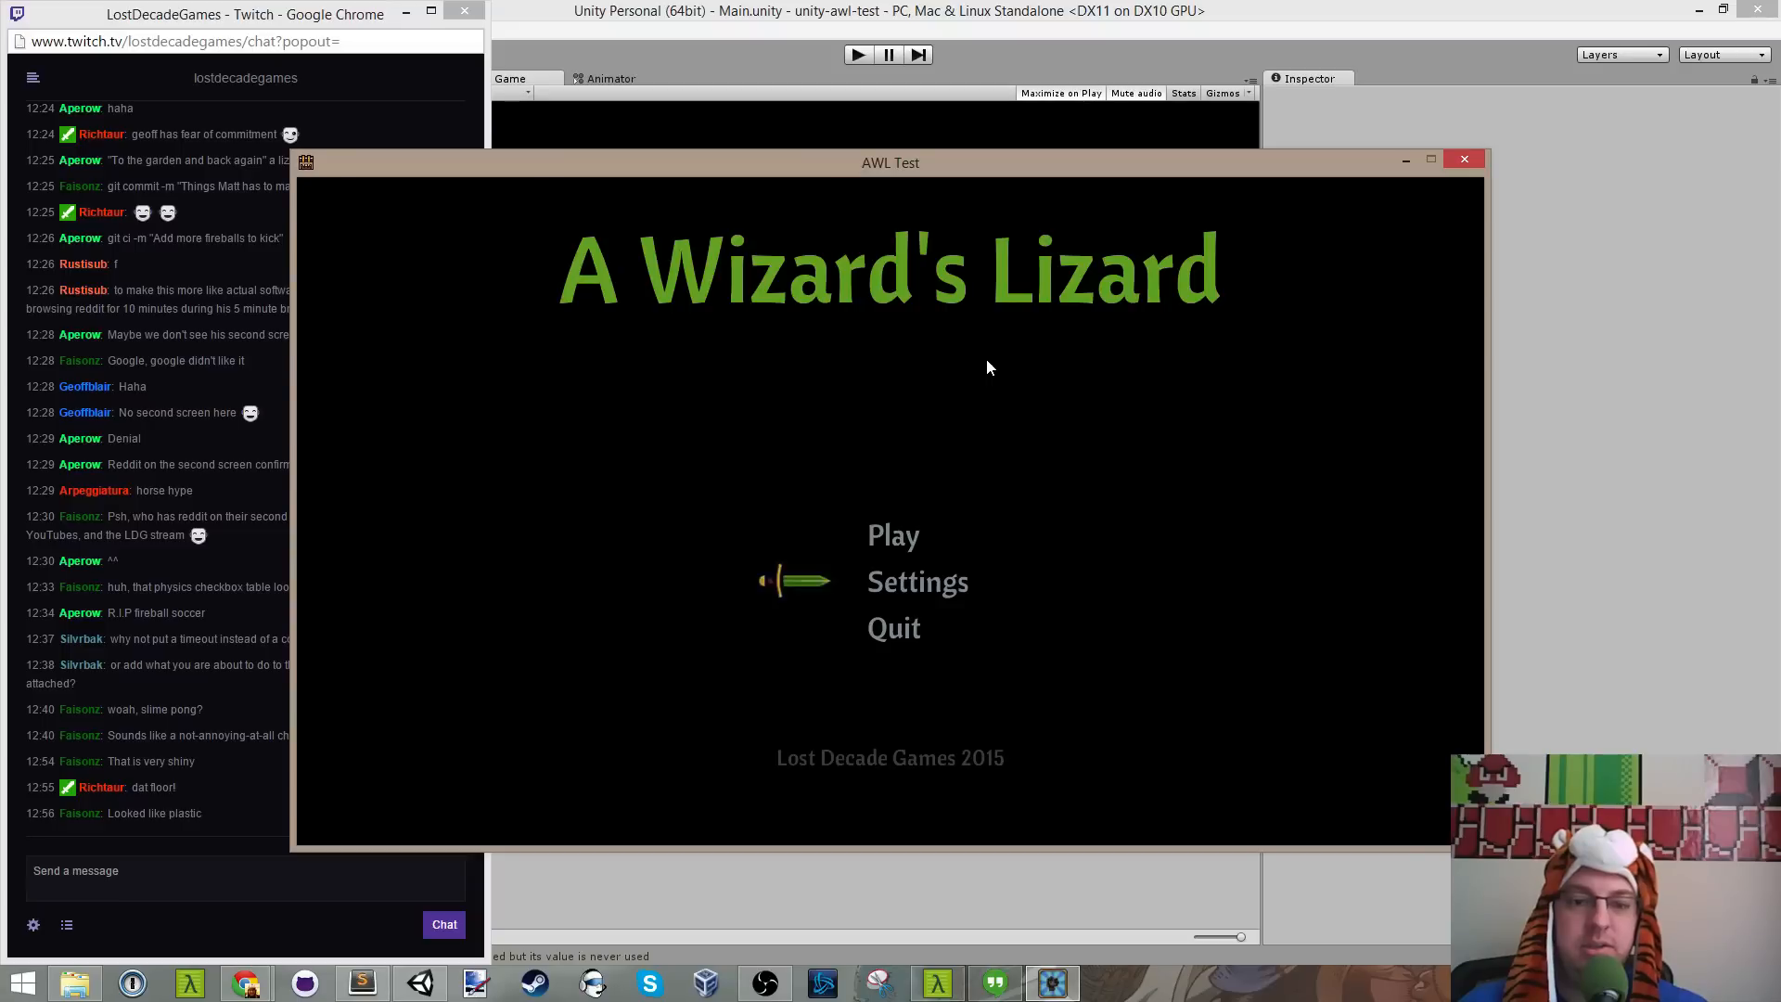
{"action": "key", "text": "Up"}
{"action": "key", "text": "Down"}
{"action": "key", "text": "Return"}
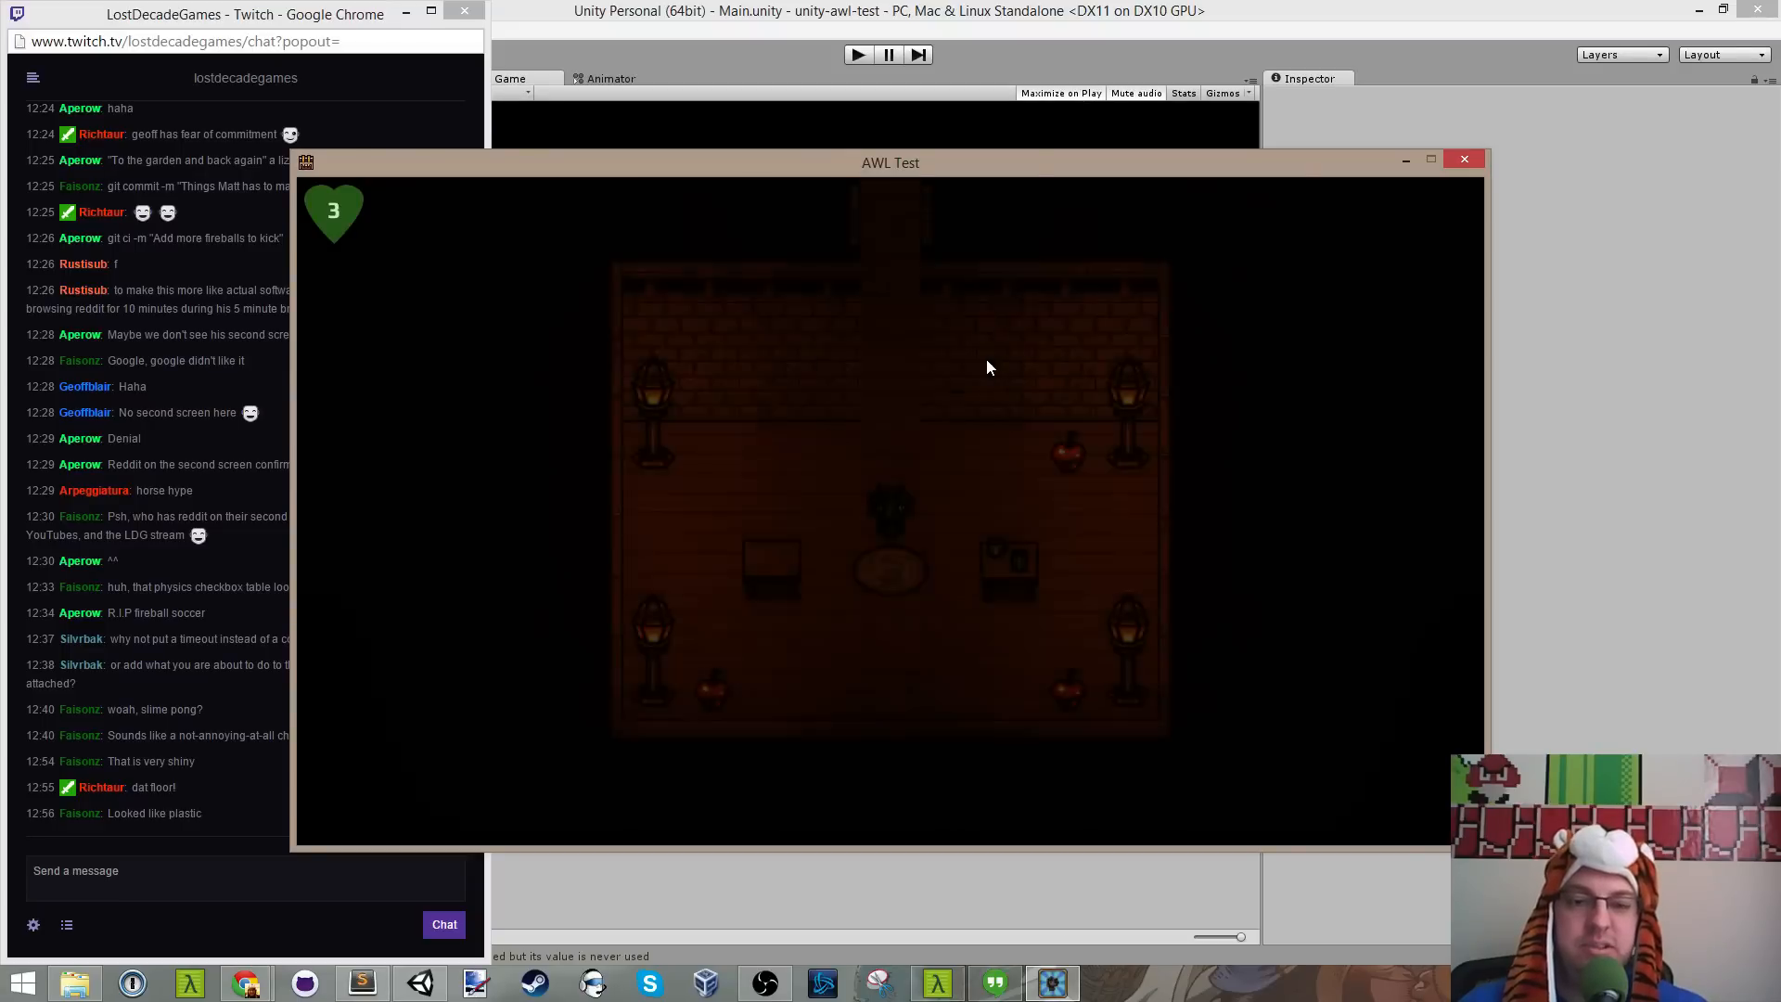
Step: Walk around the first room of the built game, collecting its apples and examining the lantern light on the tiles
{"action": "key", "text": "a"}
{"action": "key", "text": "d"}
{"action": "key", "text": "w"}
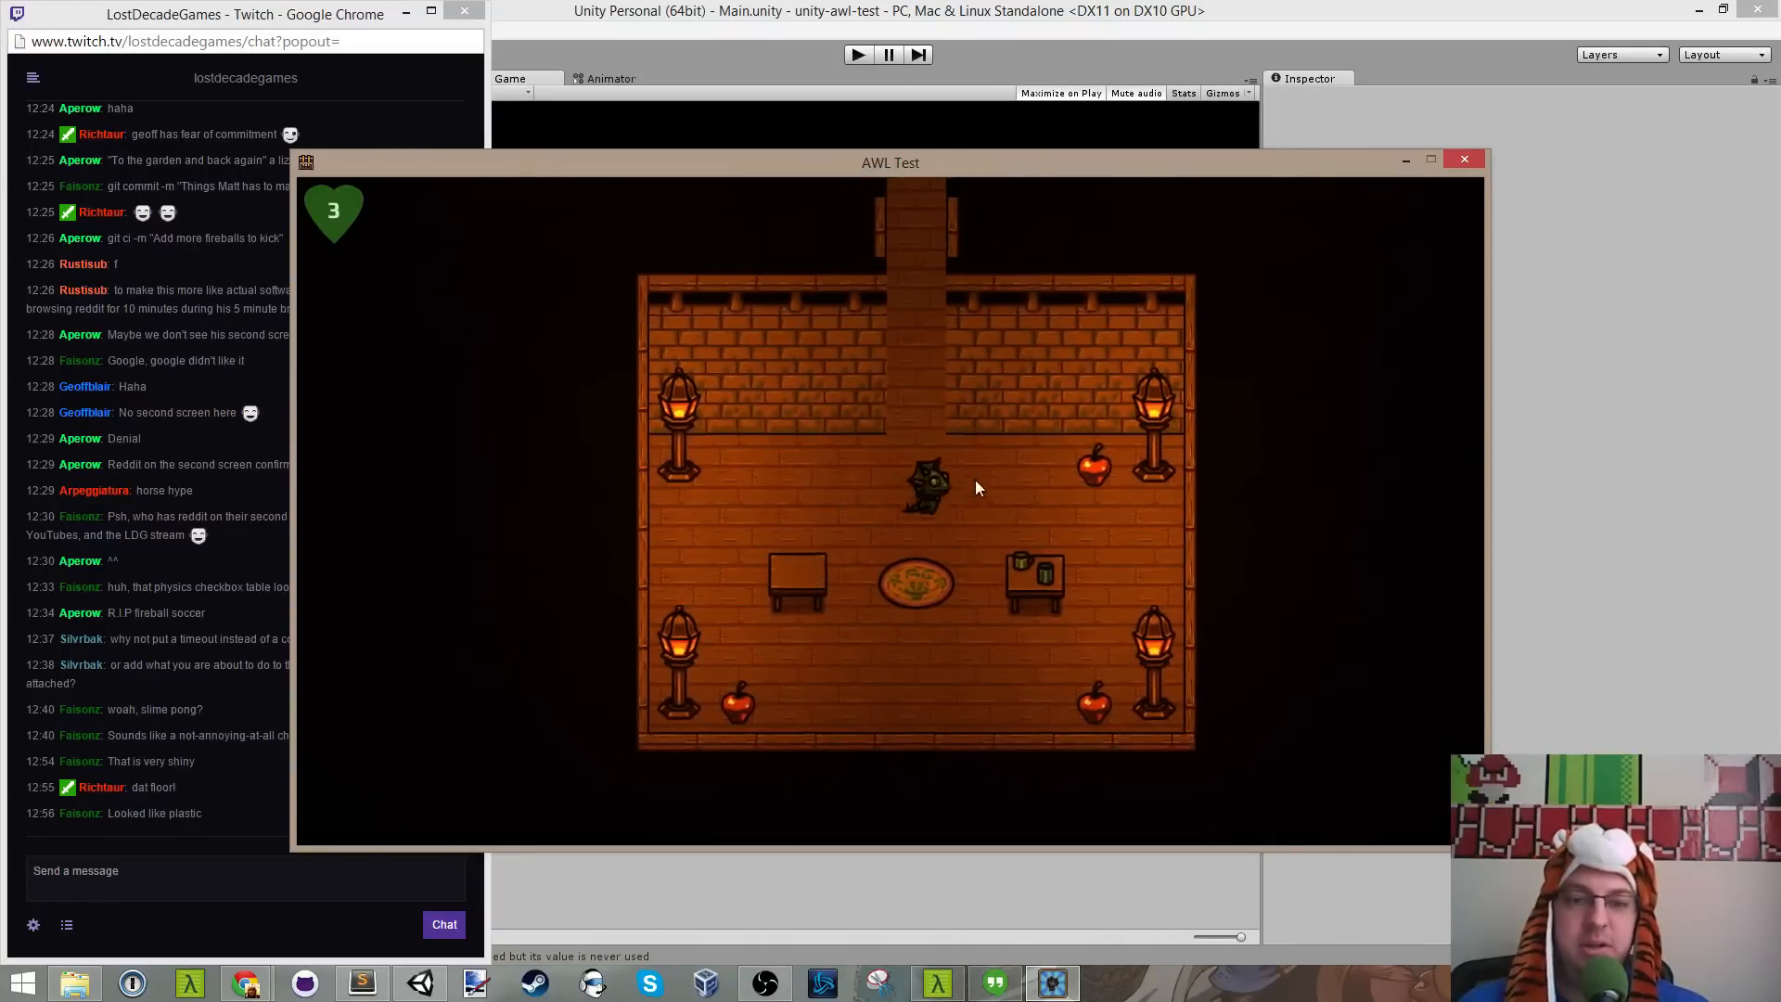
{"action": "key", "text": "s"}
{"action": "key", "text": "s"}
{"action": "key", "text": "a"}
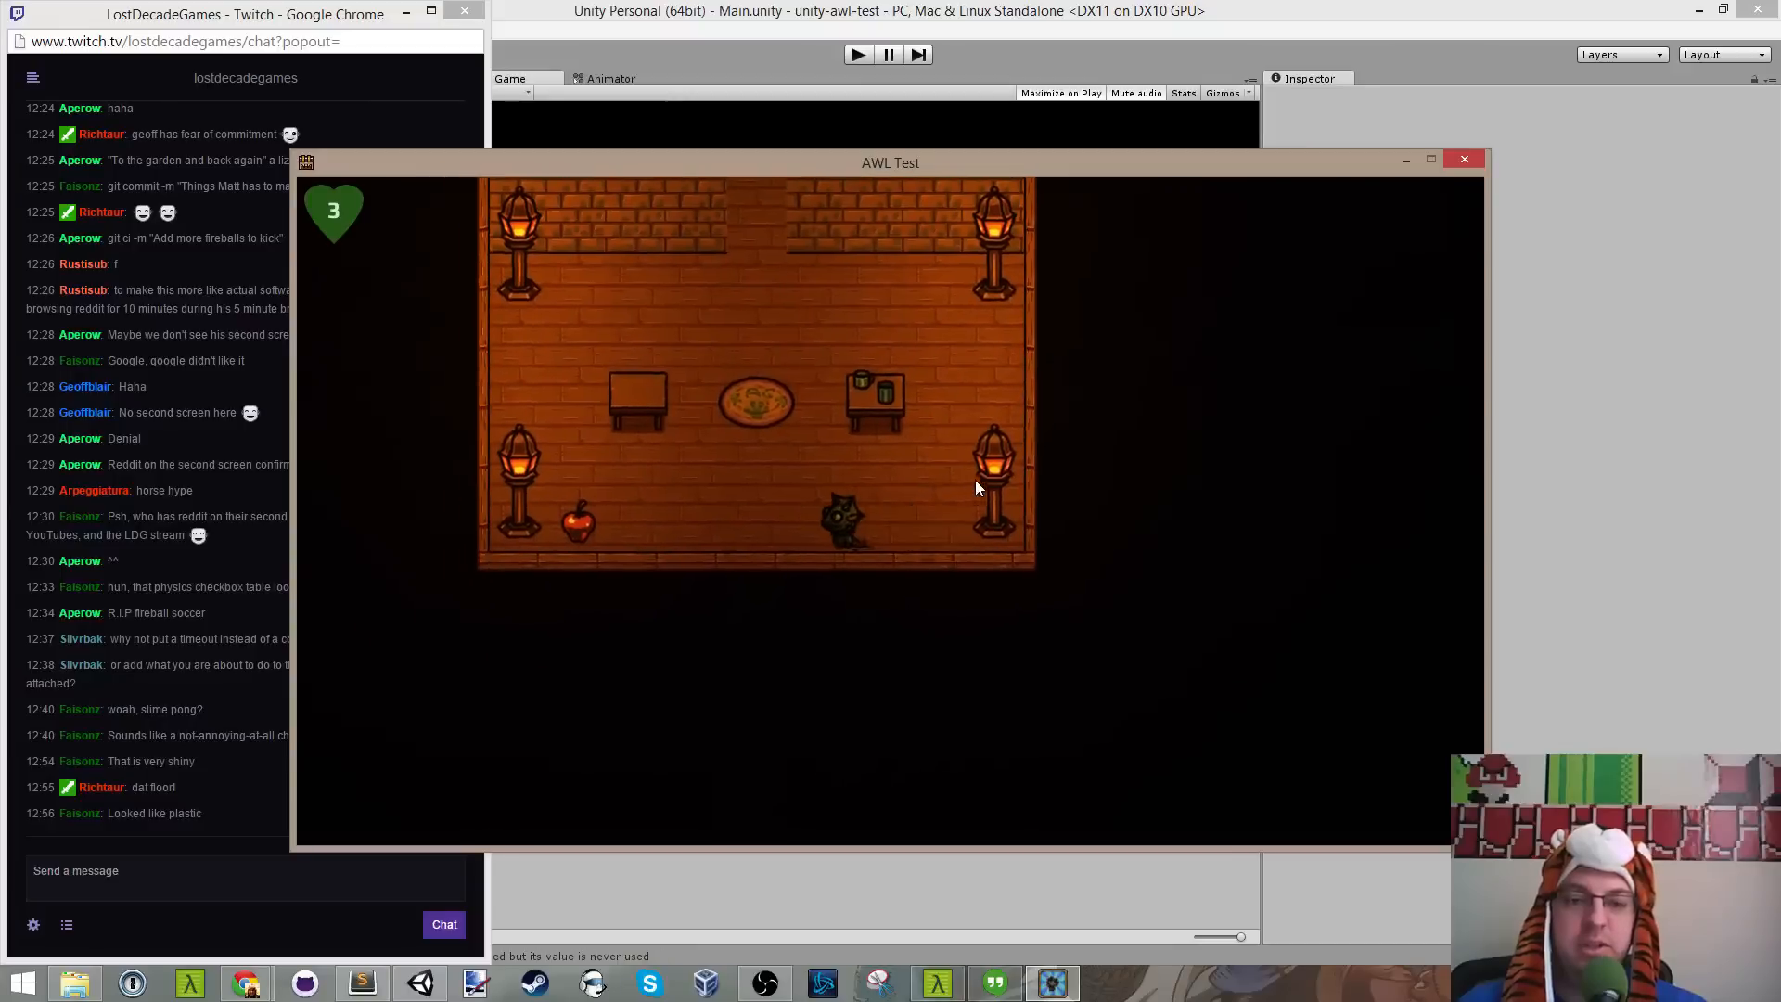
{"action": "key", "text": "d"}
{"action": "key", "text": "w"}
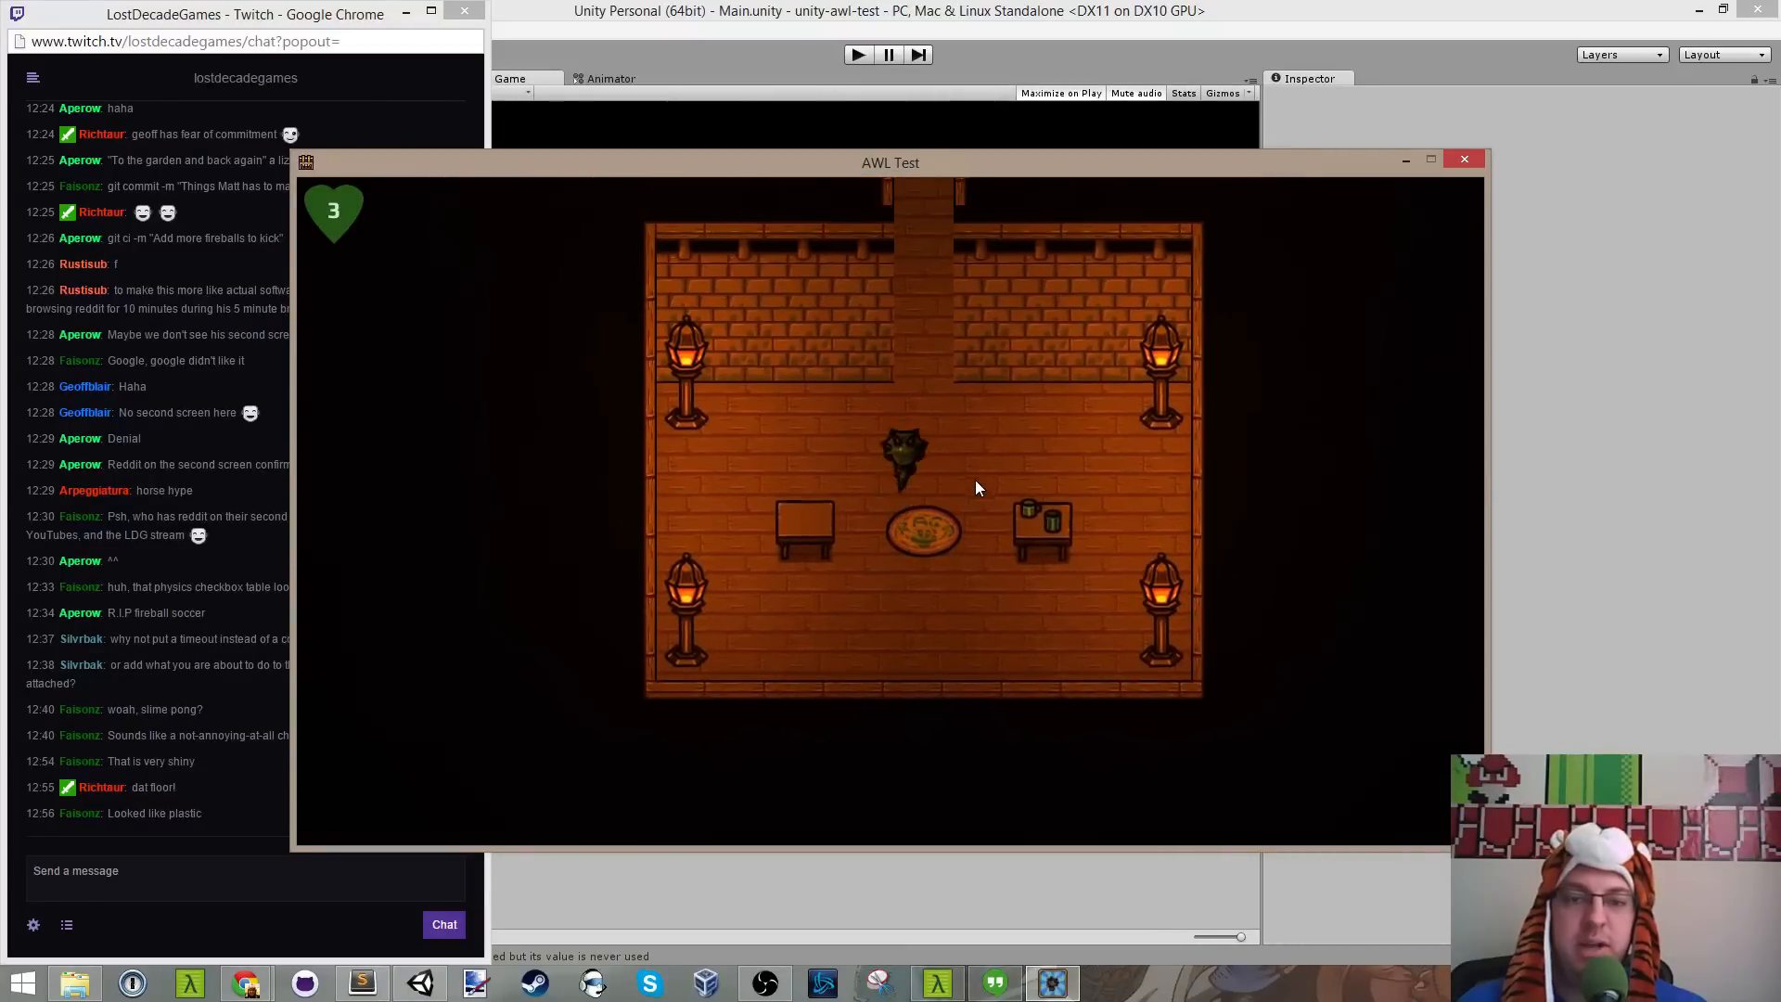
Step: Circle the cauldron room of the built game, collecting its apples and examining the green and orange lighting
{"action": "key", "text": "w"}
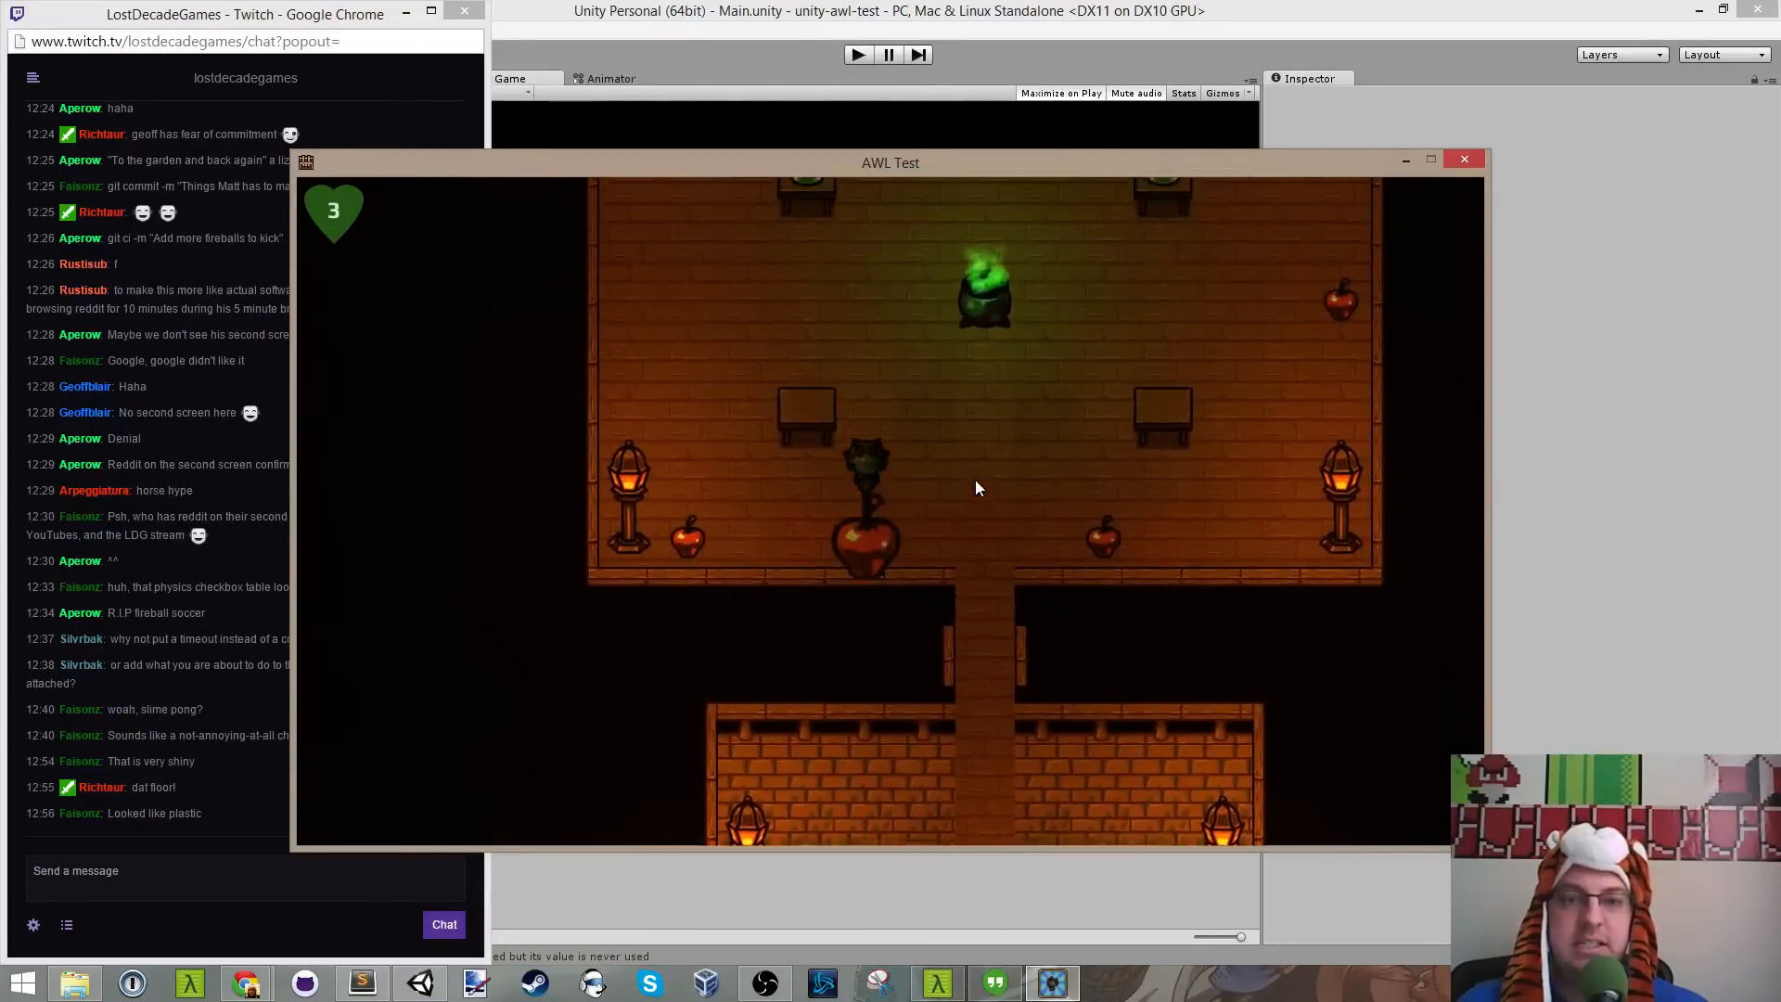
{"action": "key", "text": "d"}
{"action": "key", "text": "s"}
{"action": "key", "text": "d"}
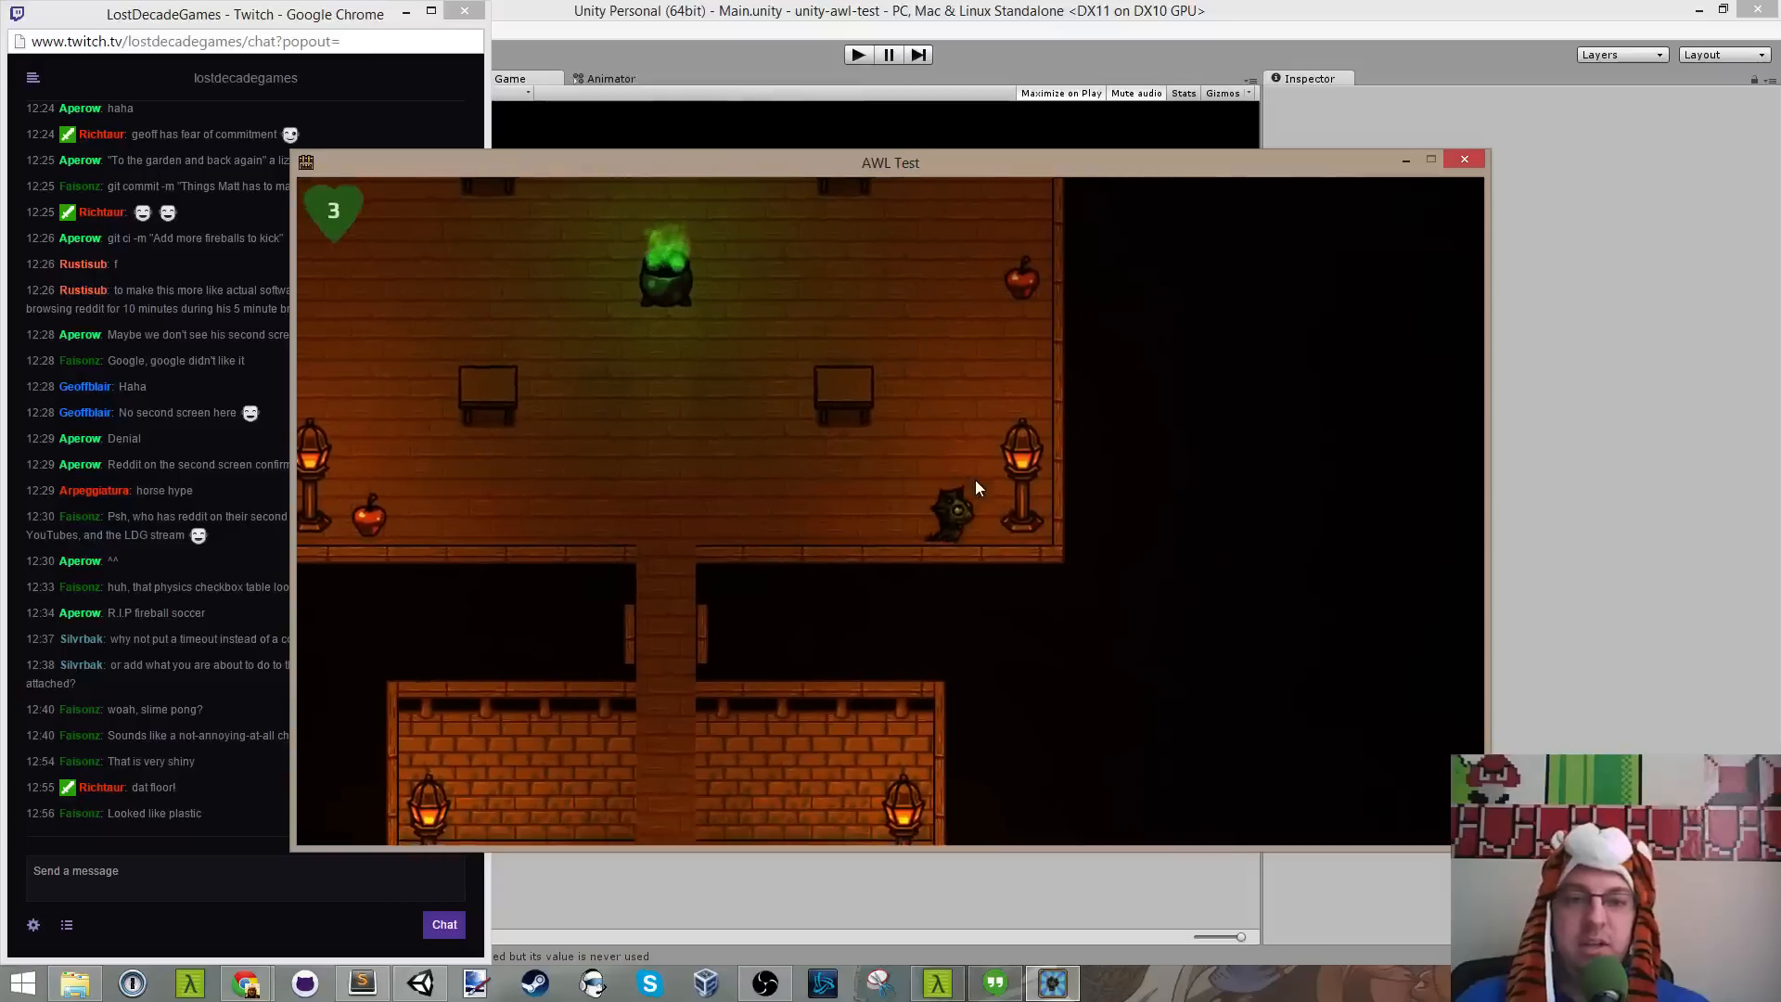
{"action": "key", "text": "w"}
{"action": "key", "text": "d"}
{"action": "key", "text": "w"}
{"action": "key", "text": "a"}
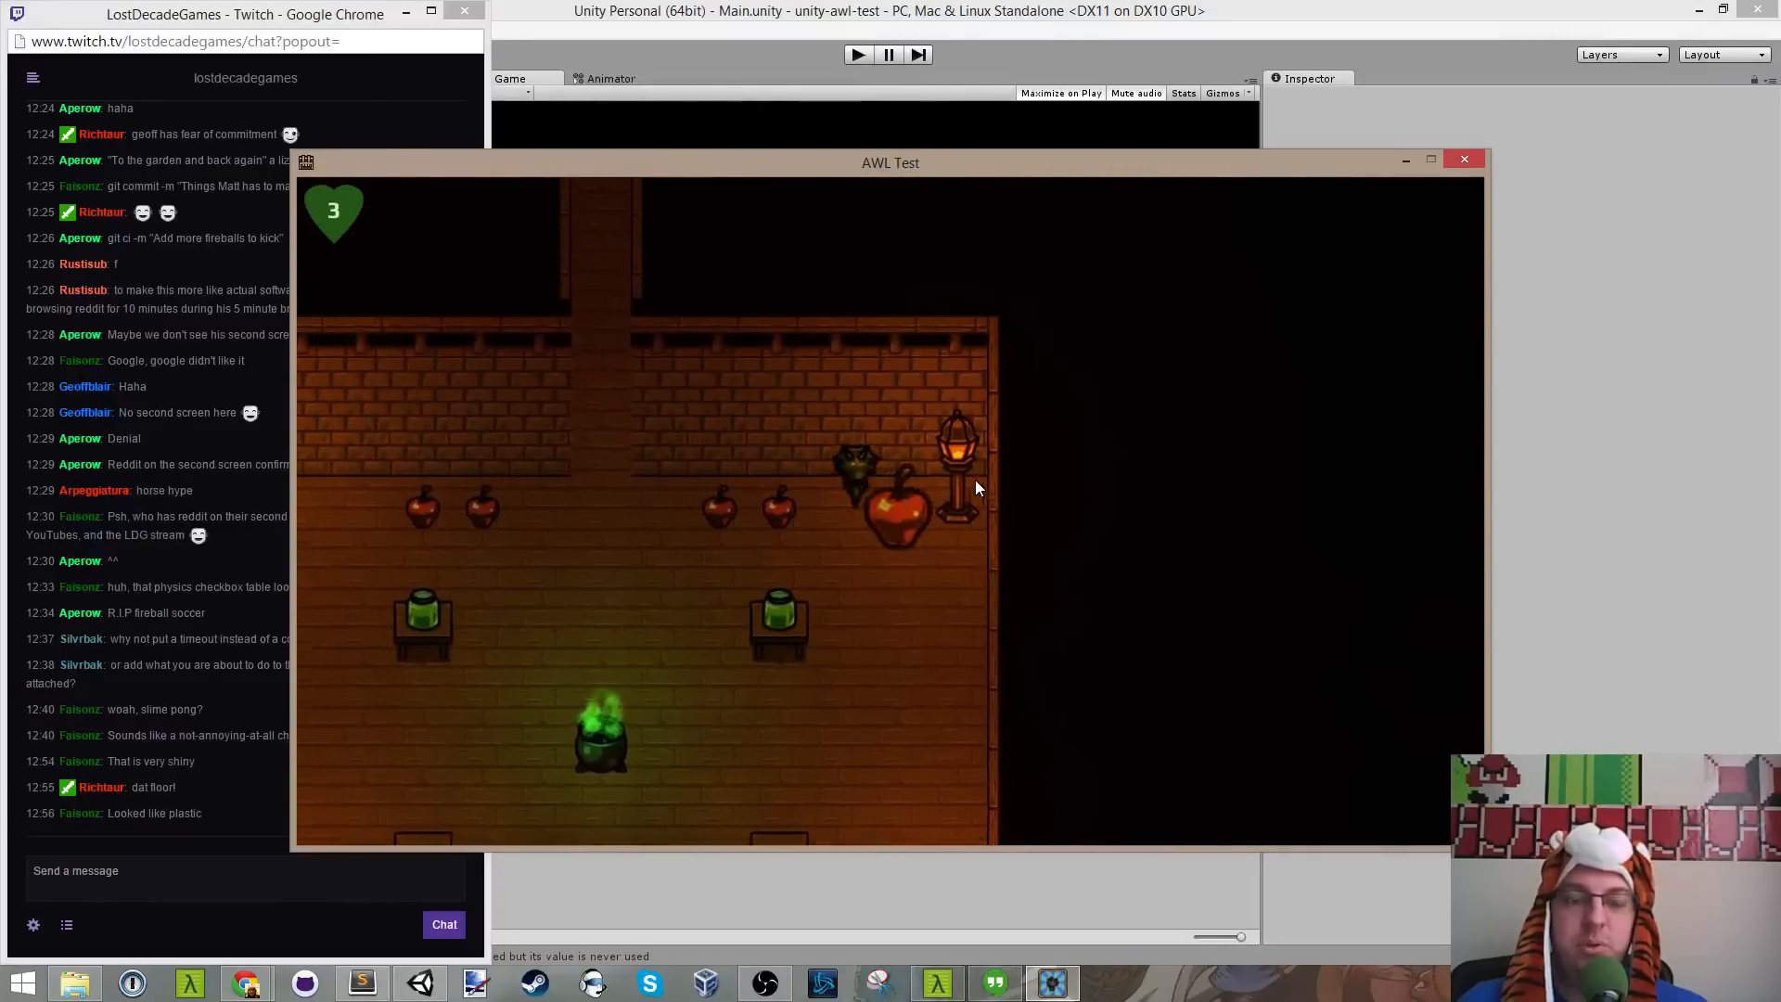
{"action": "key", "text": "d"}
{"action": "key", "text": "w"}
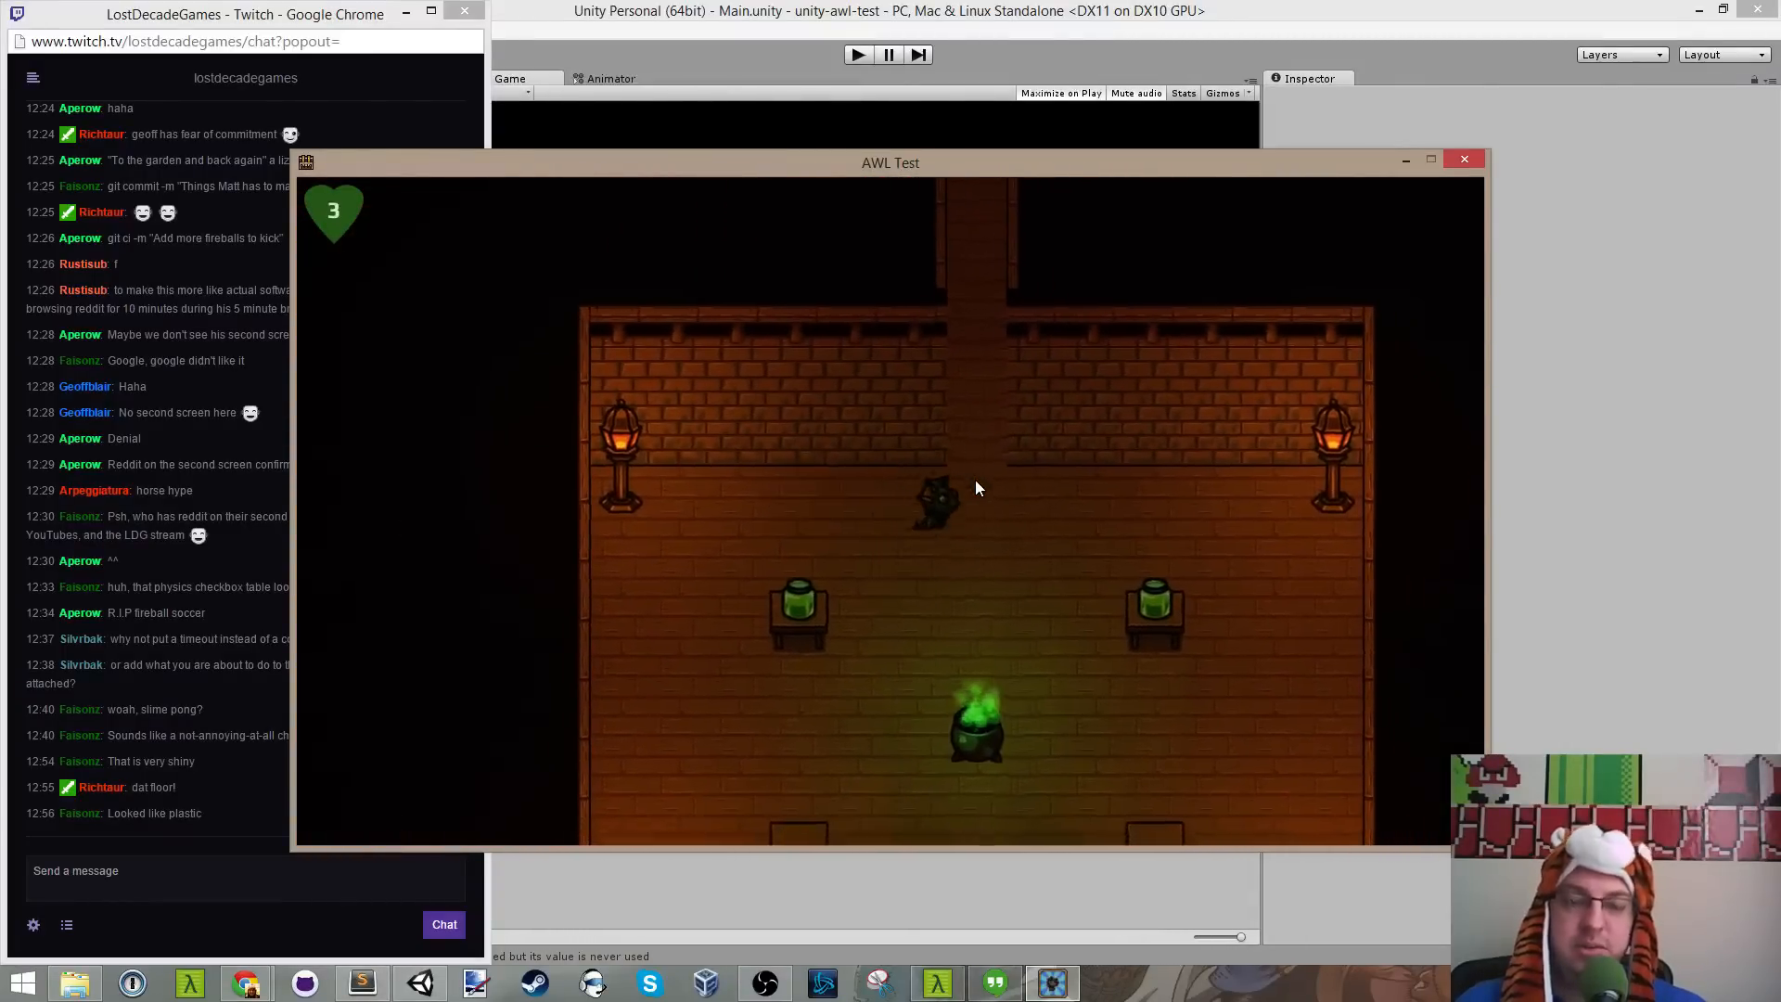
Step: Walk through the north corridor of the built game into the small lantern-lit room, collect its apple and return to the corridor
{"action": "key", "text": "w"}
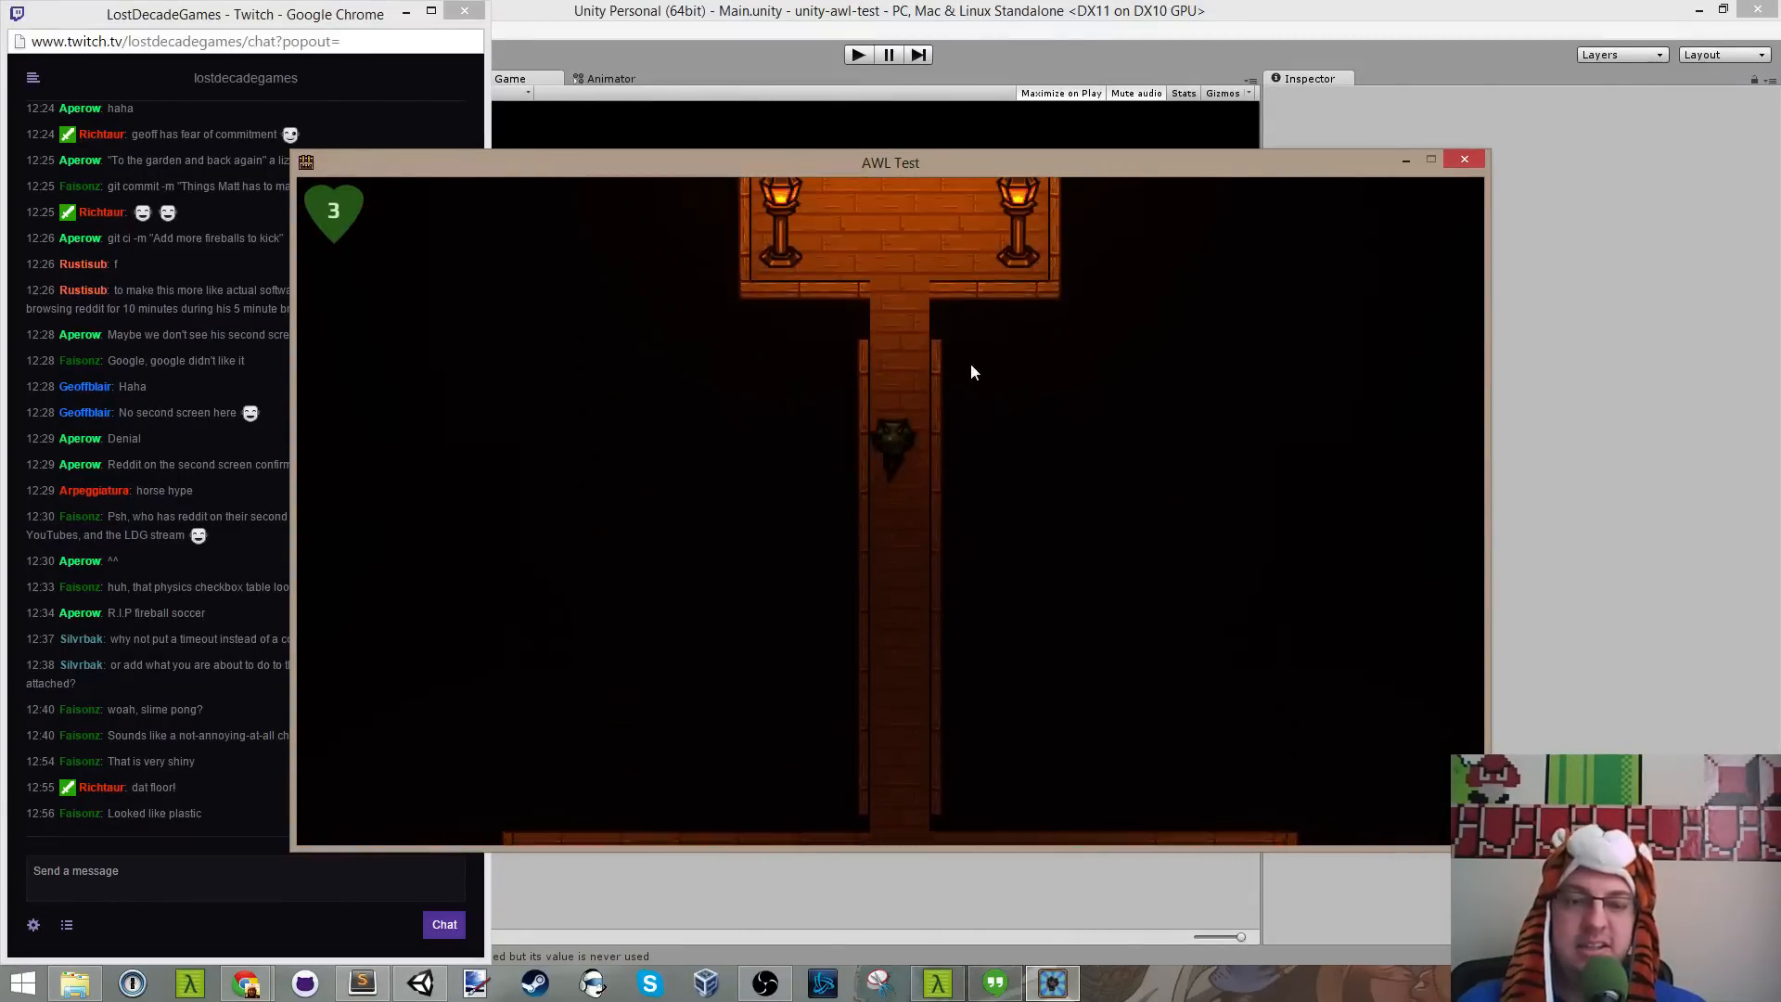
{"action": "key", "text": "a"}
{"action": "key", "text": "w"}
{"action": "key", "text": "d"}
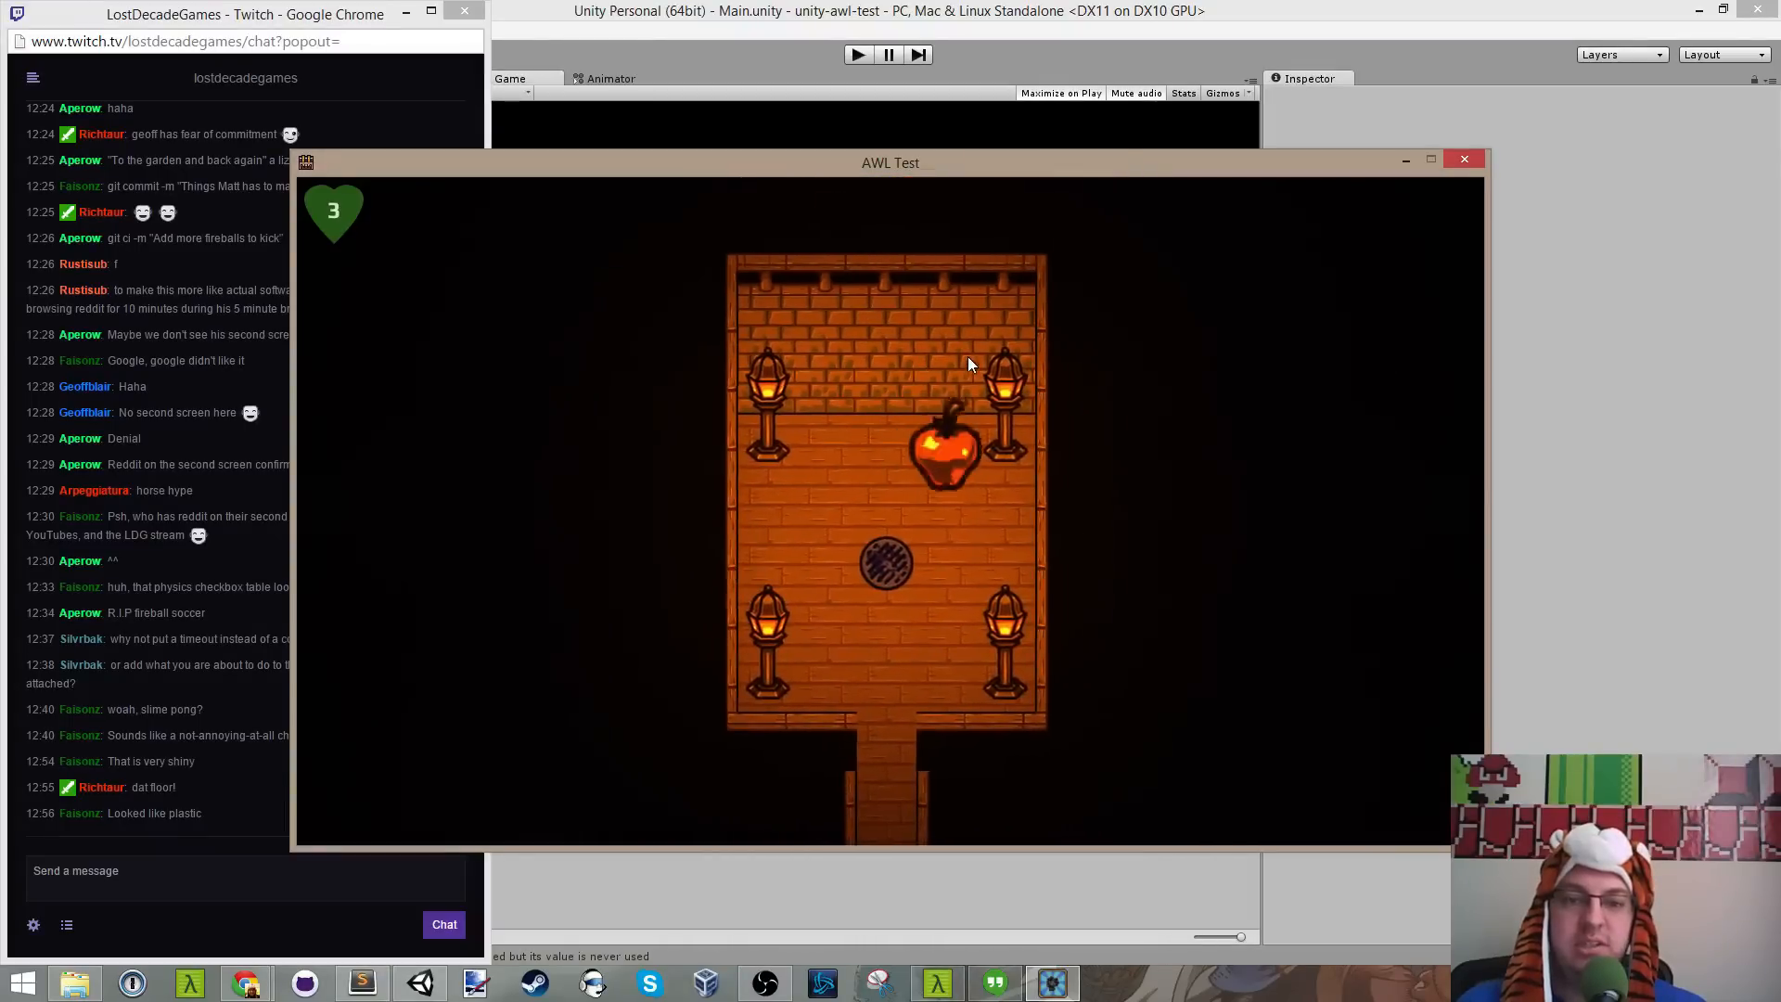
{"action": "key", "text": "s"}
{"action": "key", "text": "a"}
{"action": "key", "text": "s"}
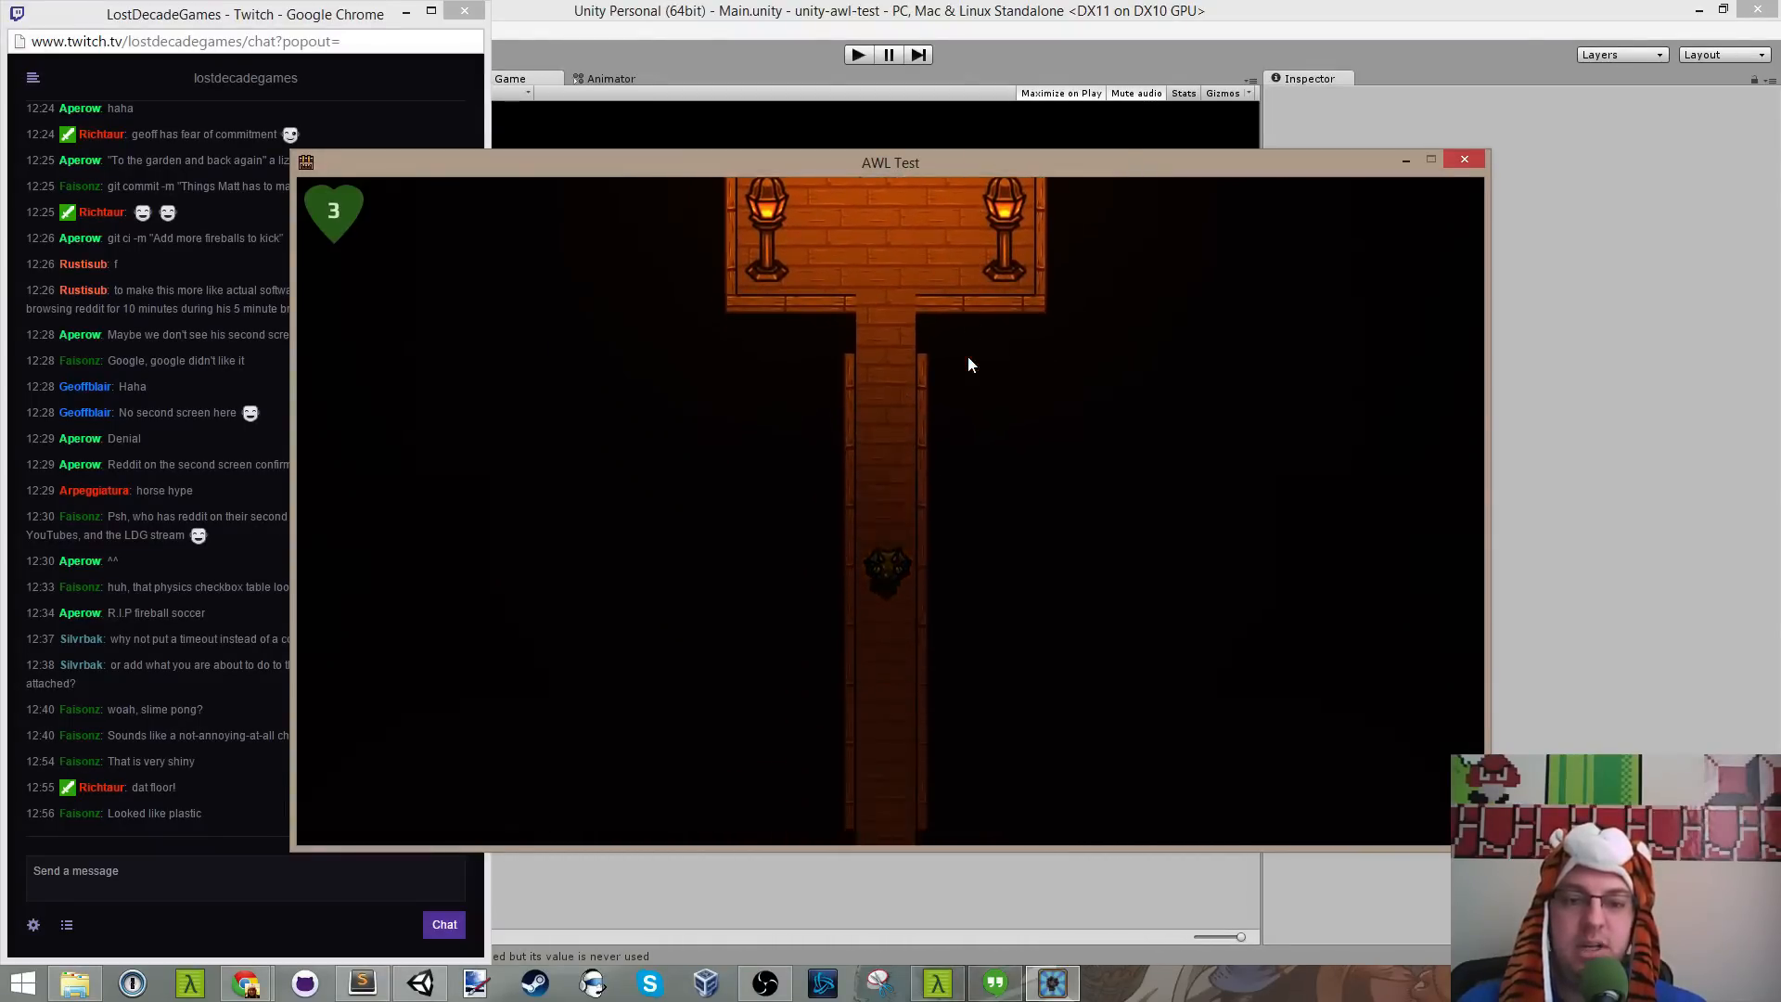
Step: Walk back to the cauldron room, return through the north corridor and leave the house level through the small lantern-lit room
{"action": "key", "text": "s"}
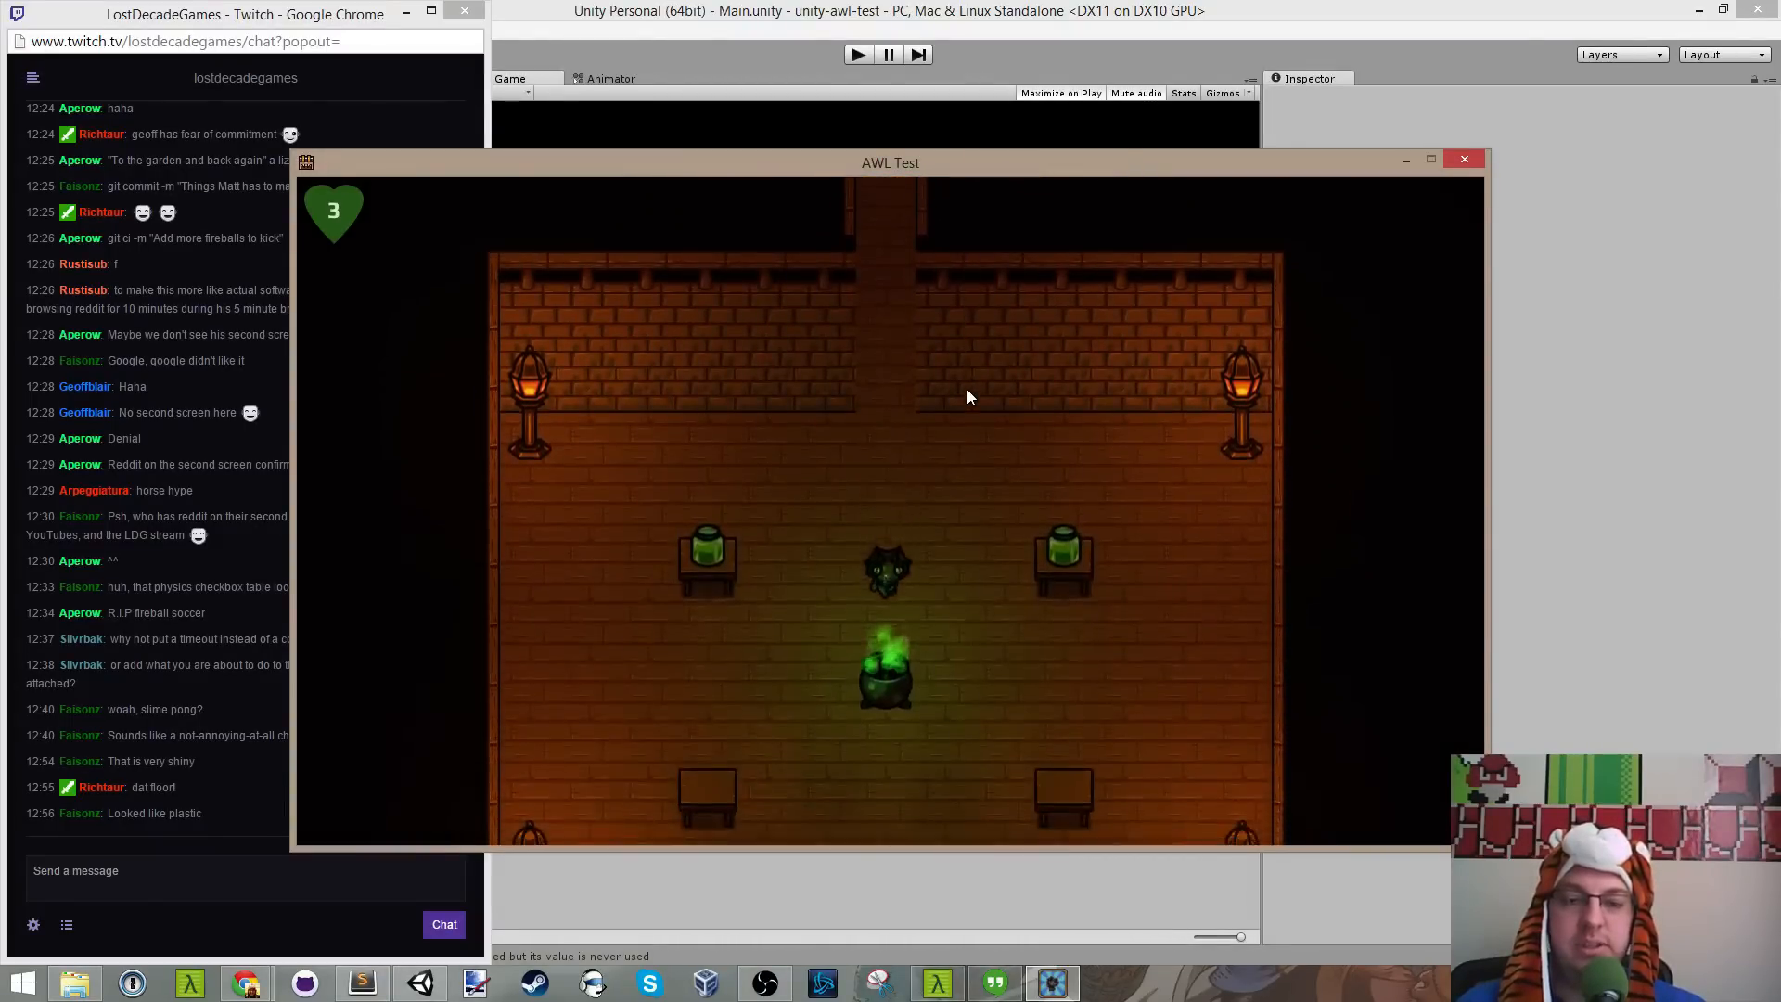
{"action": "key", "text": "w"}
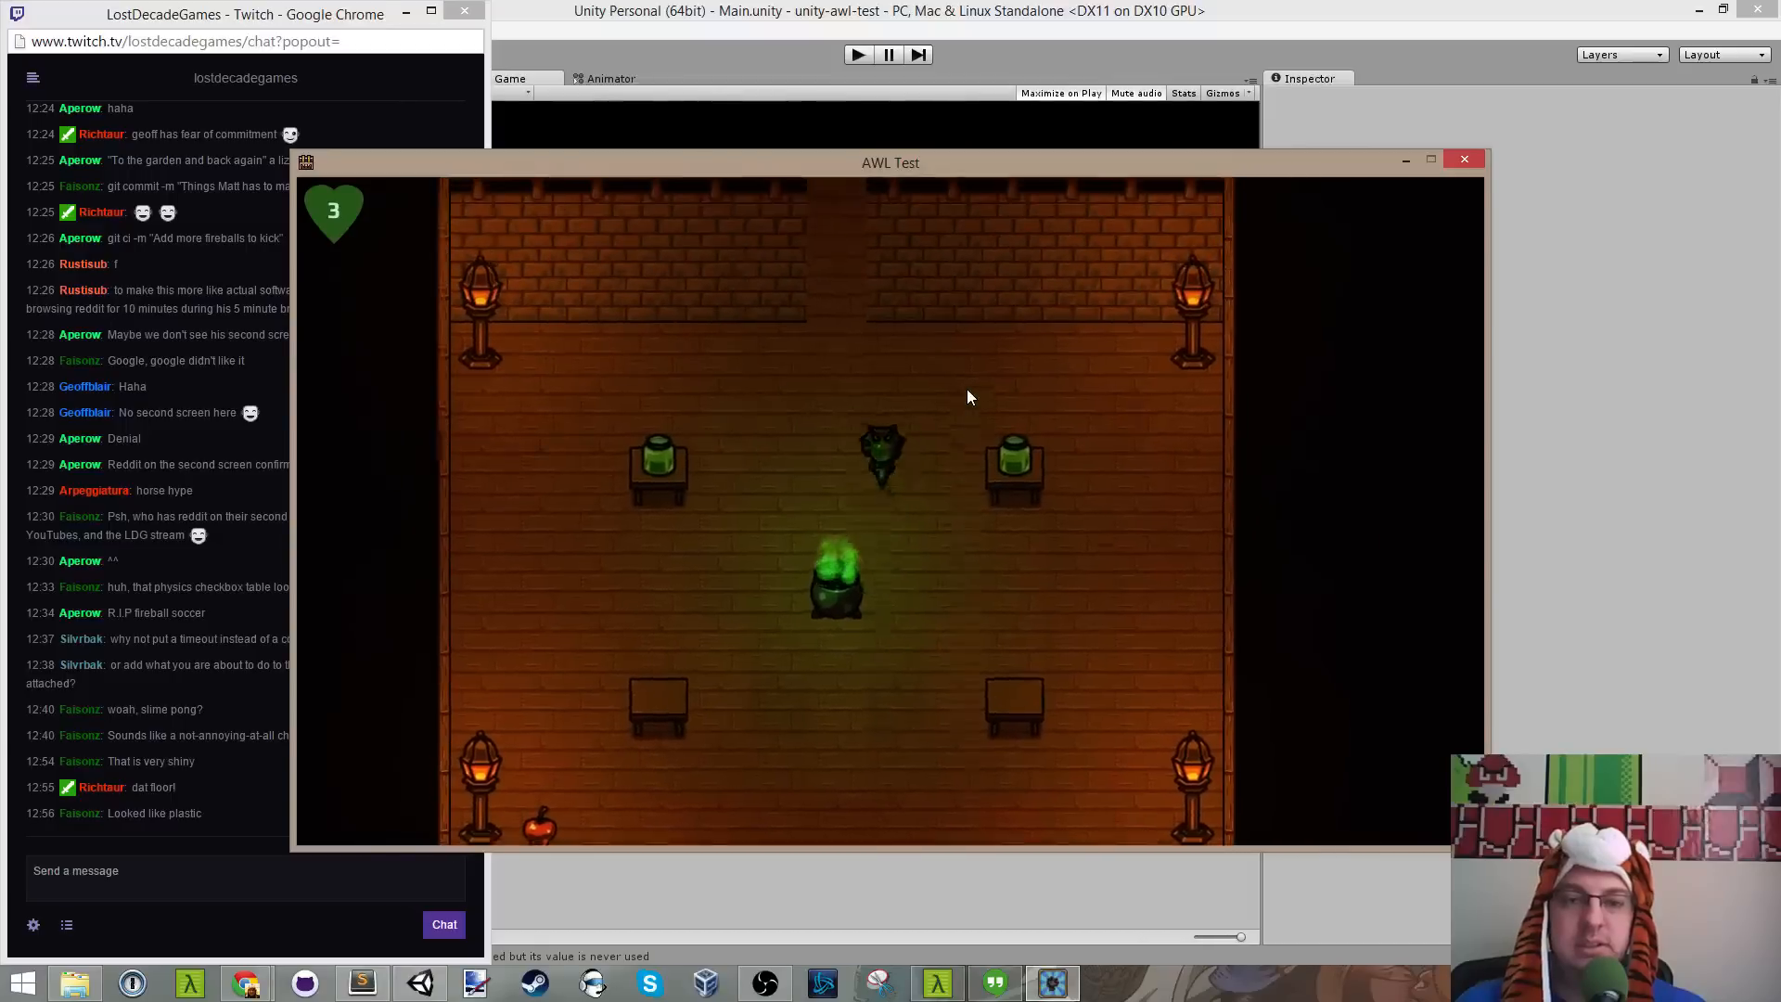
{"action": "key", "text": "w"}
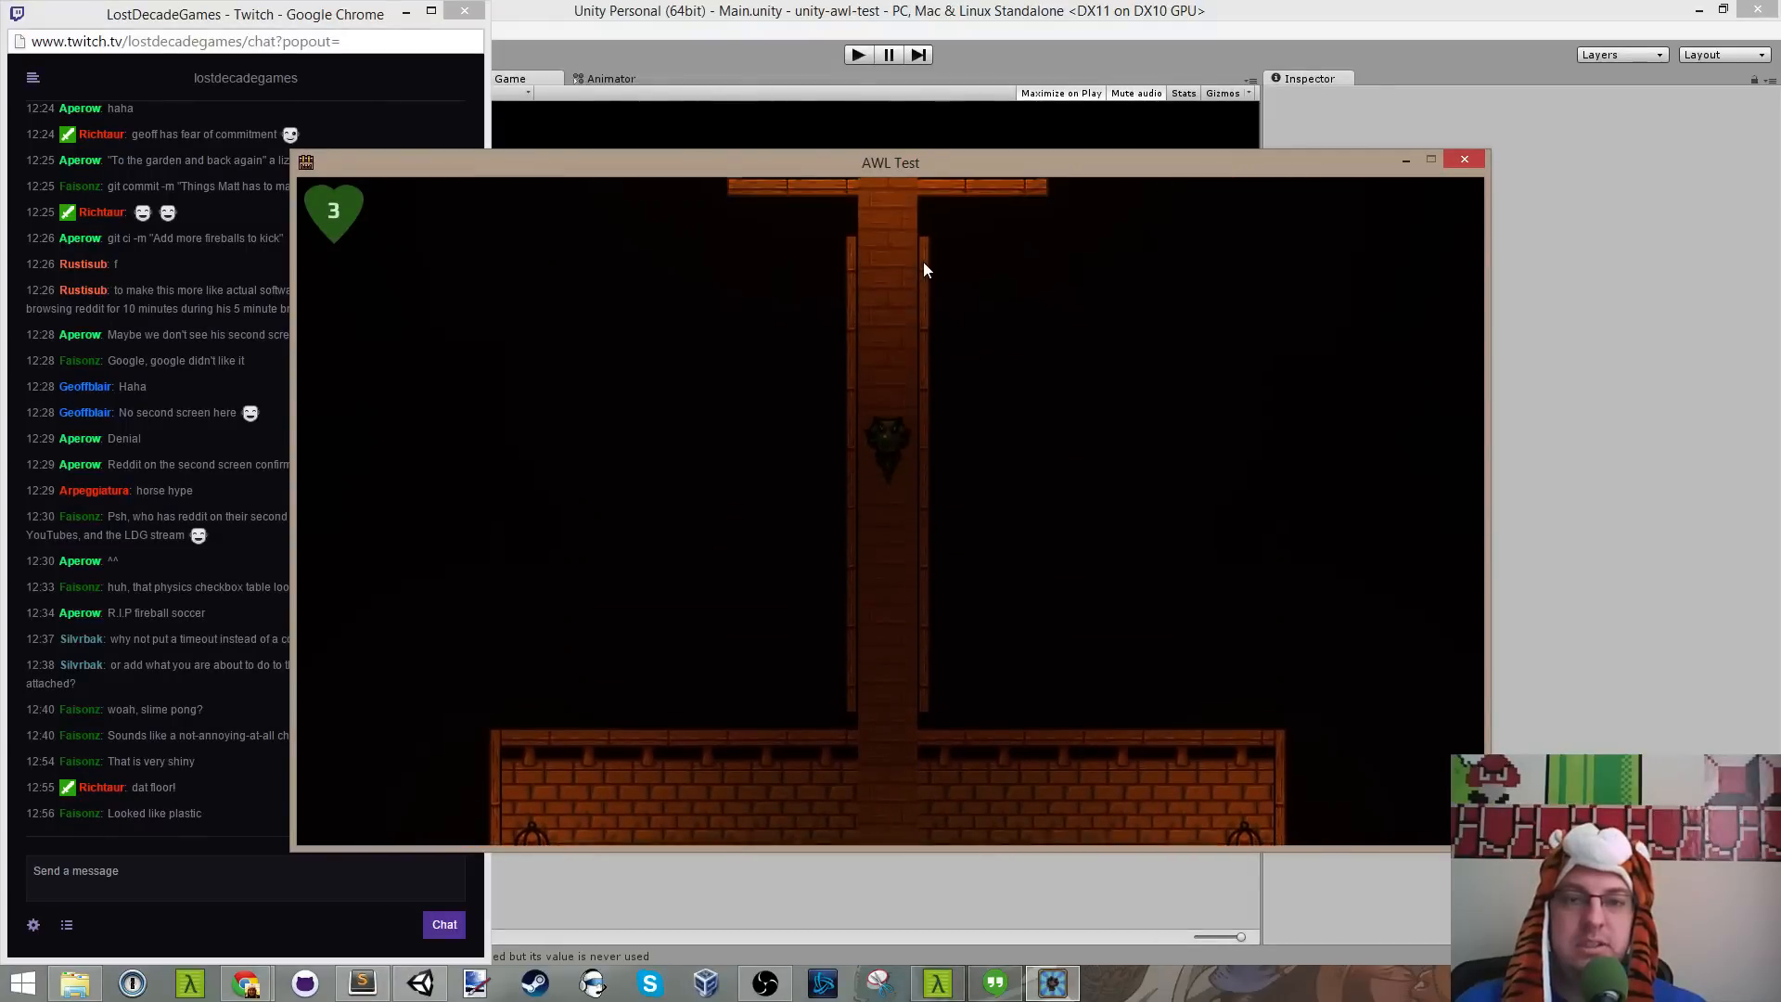
{"action": "key", "text": "w"}
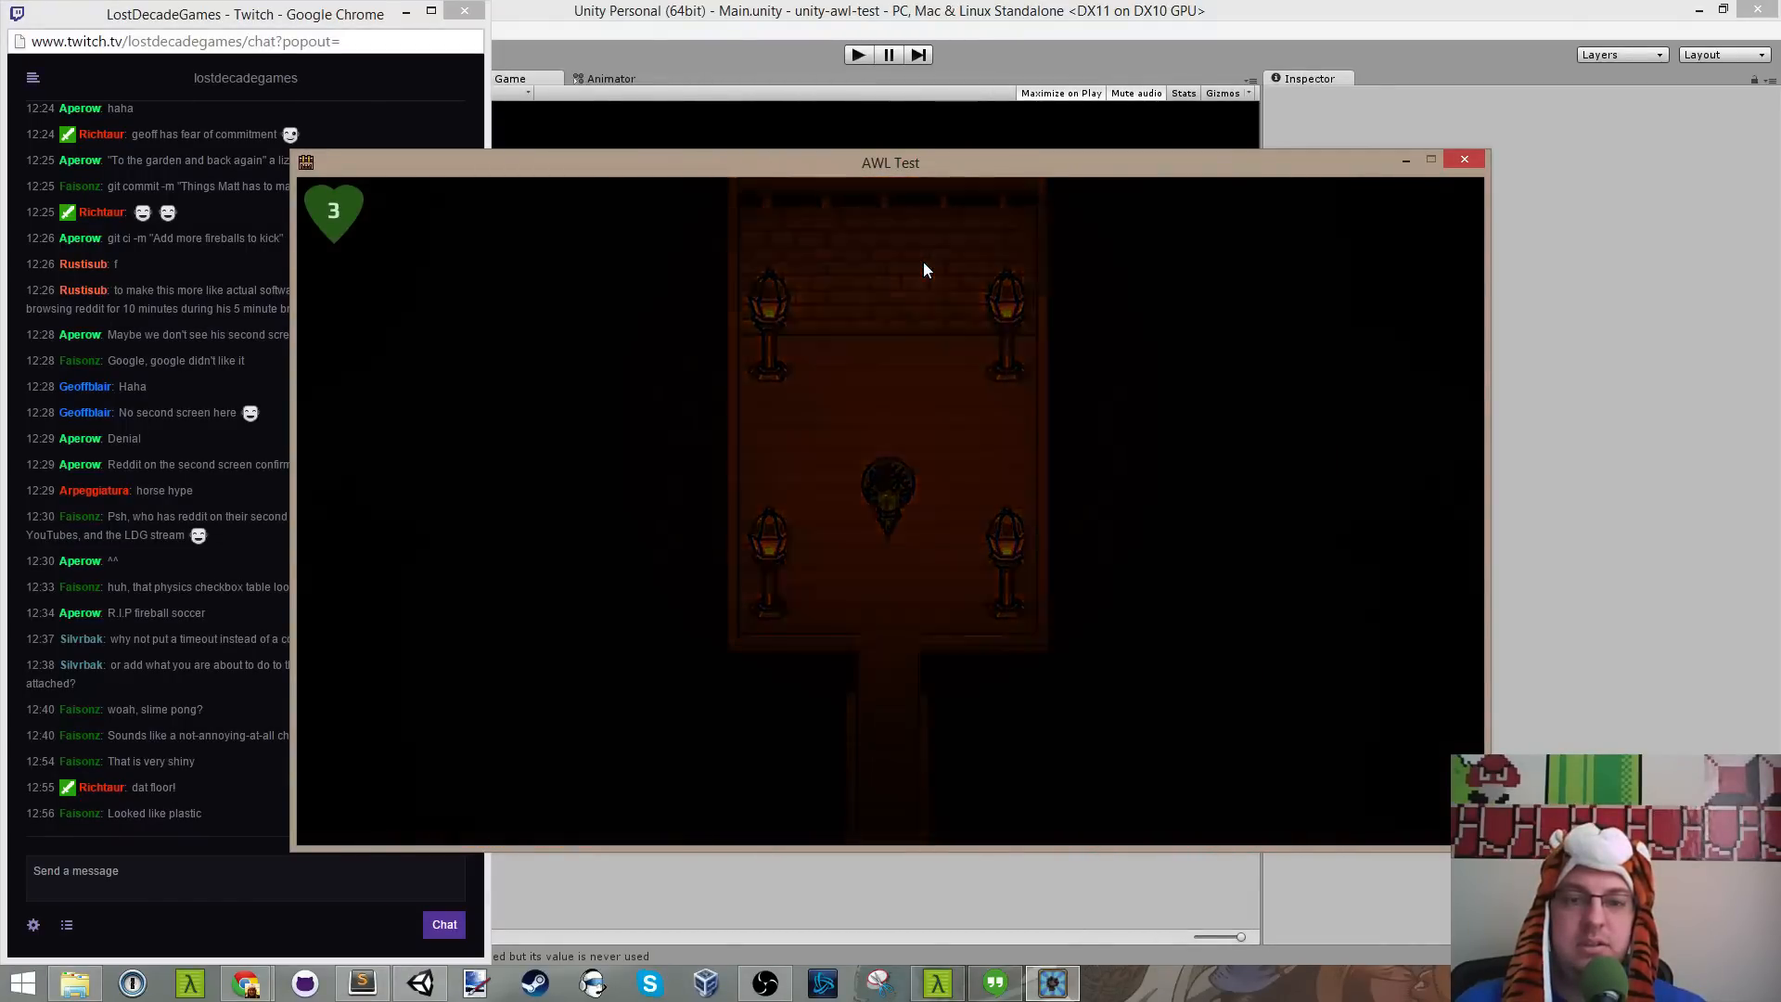
Step: Play-test the garden level, crossing east into the clearing with the slimes, circling around them and heading into its south path
{"action": "key", "text": "d"}
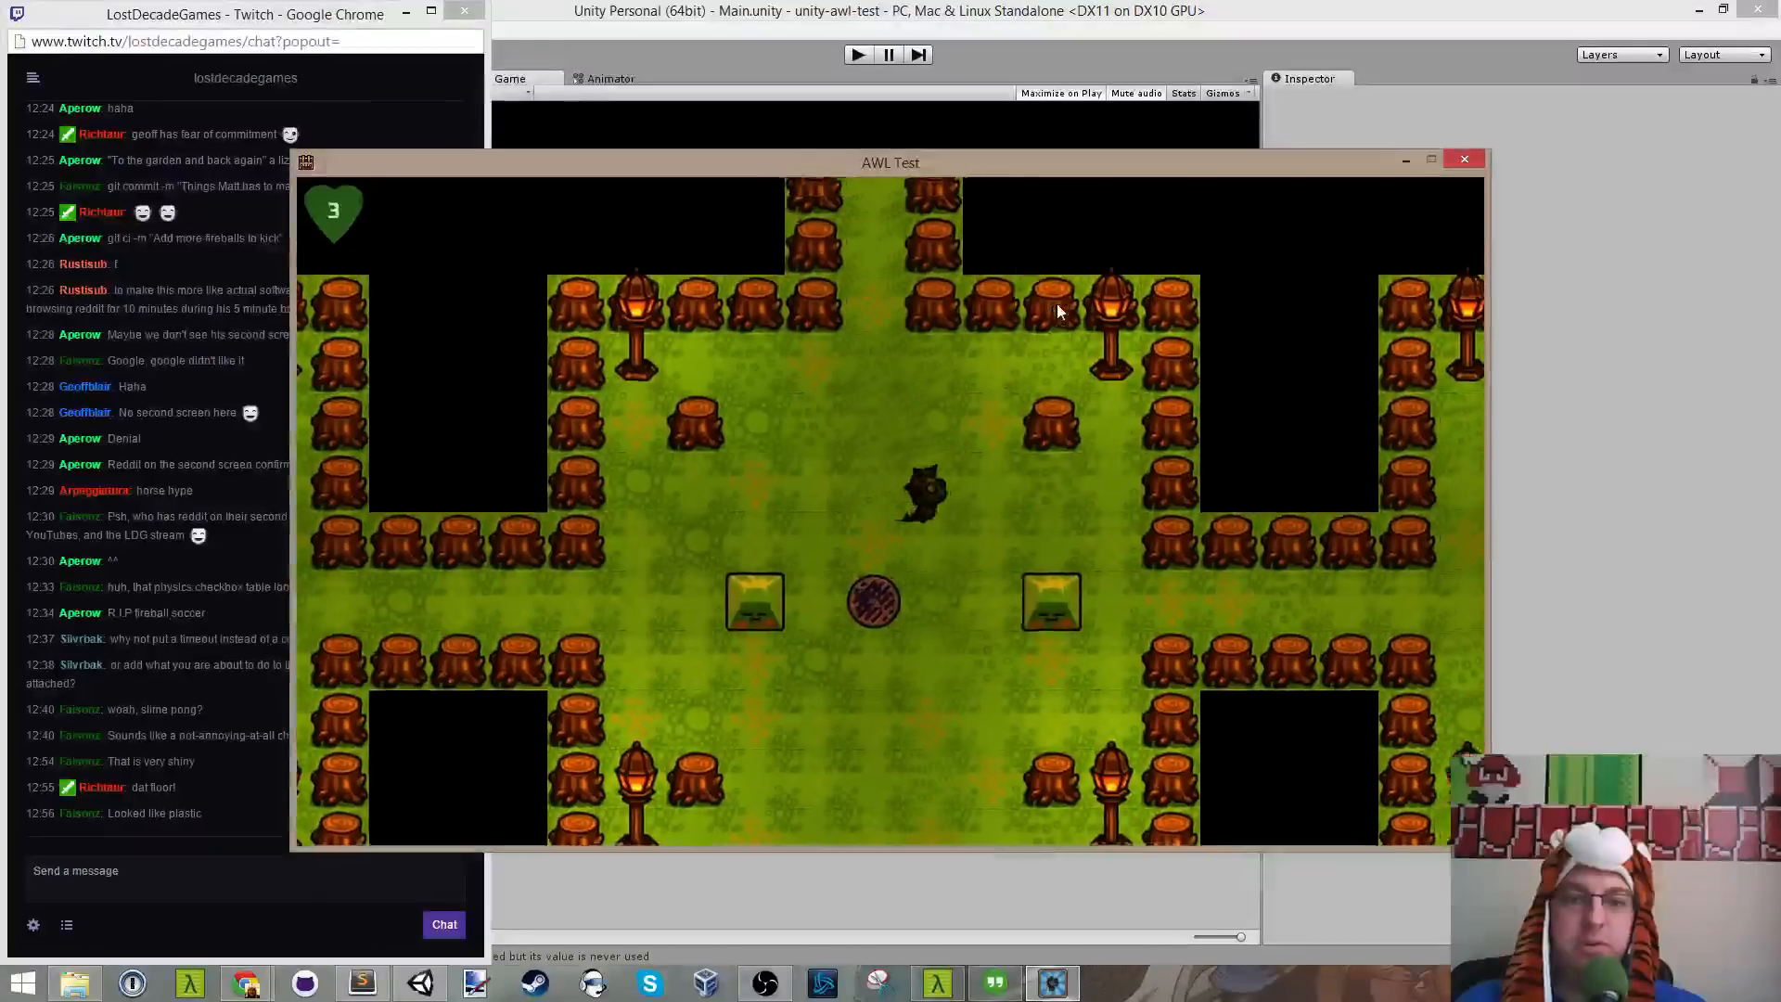
{"action": "key", "text": "d"}
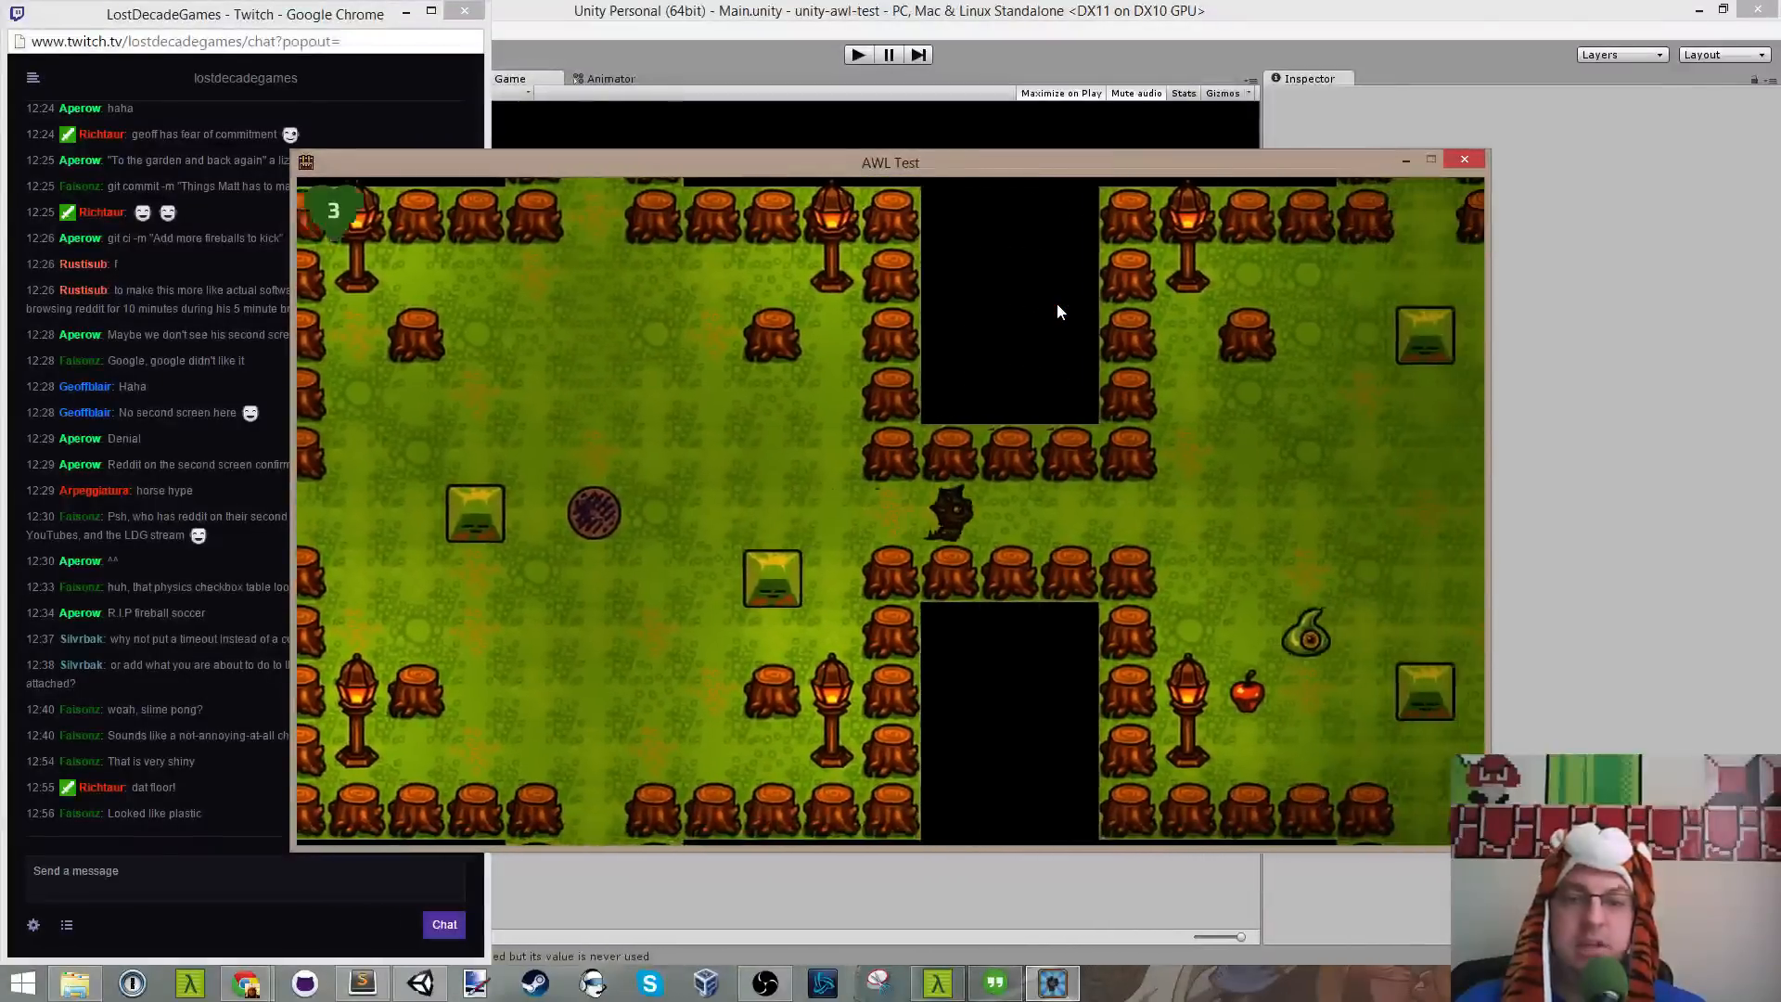
{"action": "key", "text": "d"}
{"action": "key", "text": "w"}
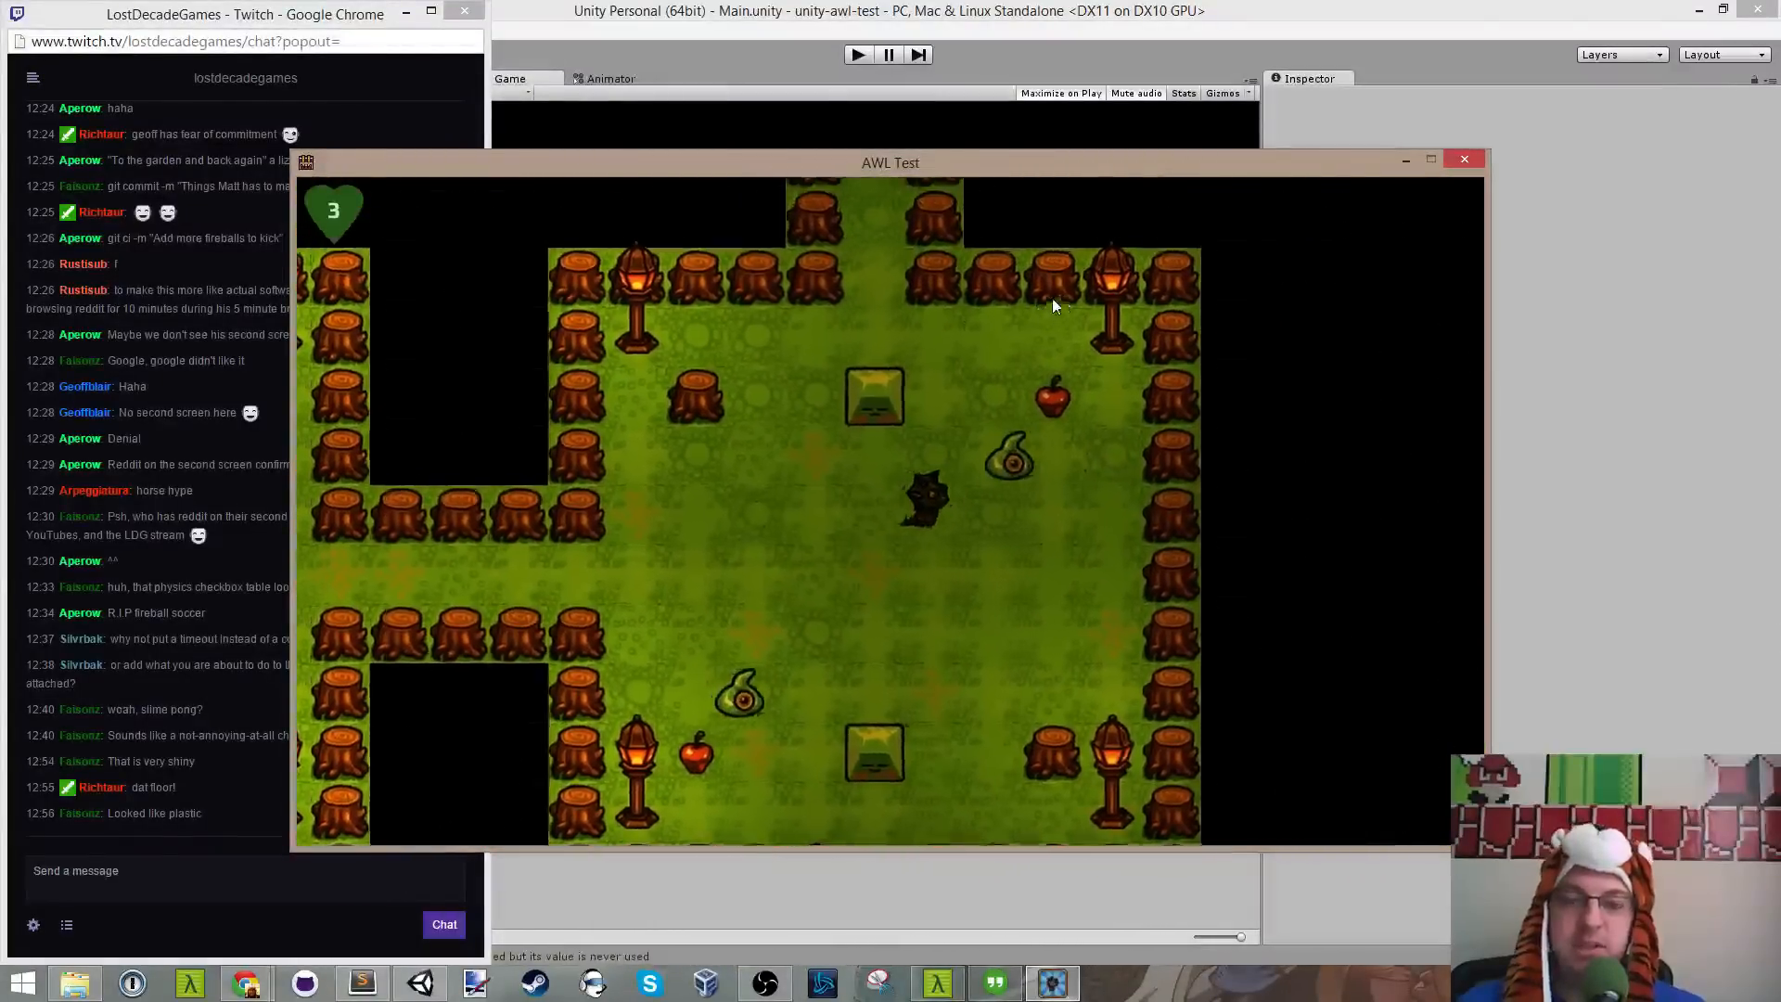
{"action": "key", "text": "s"}
{"action": "key", "text": "a"}
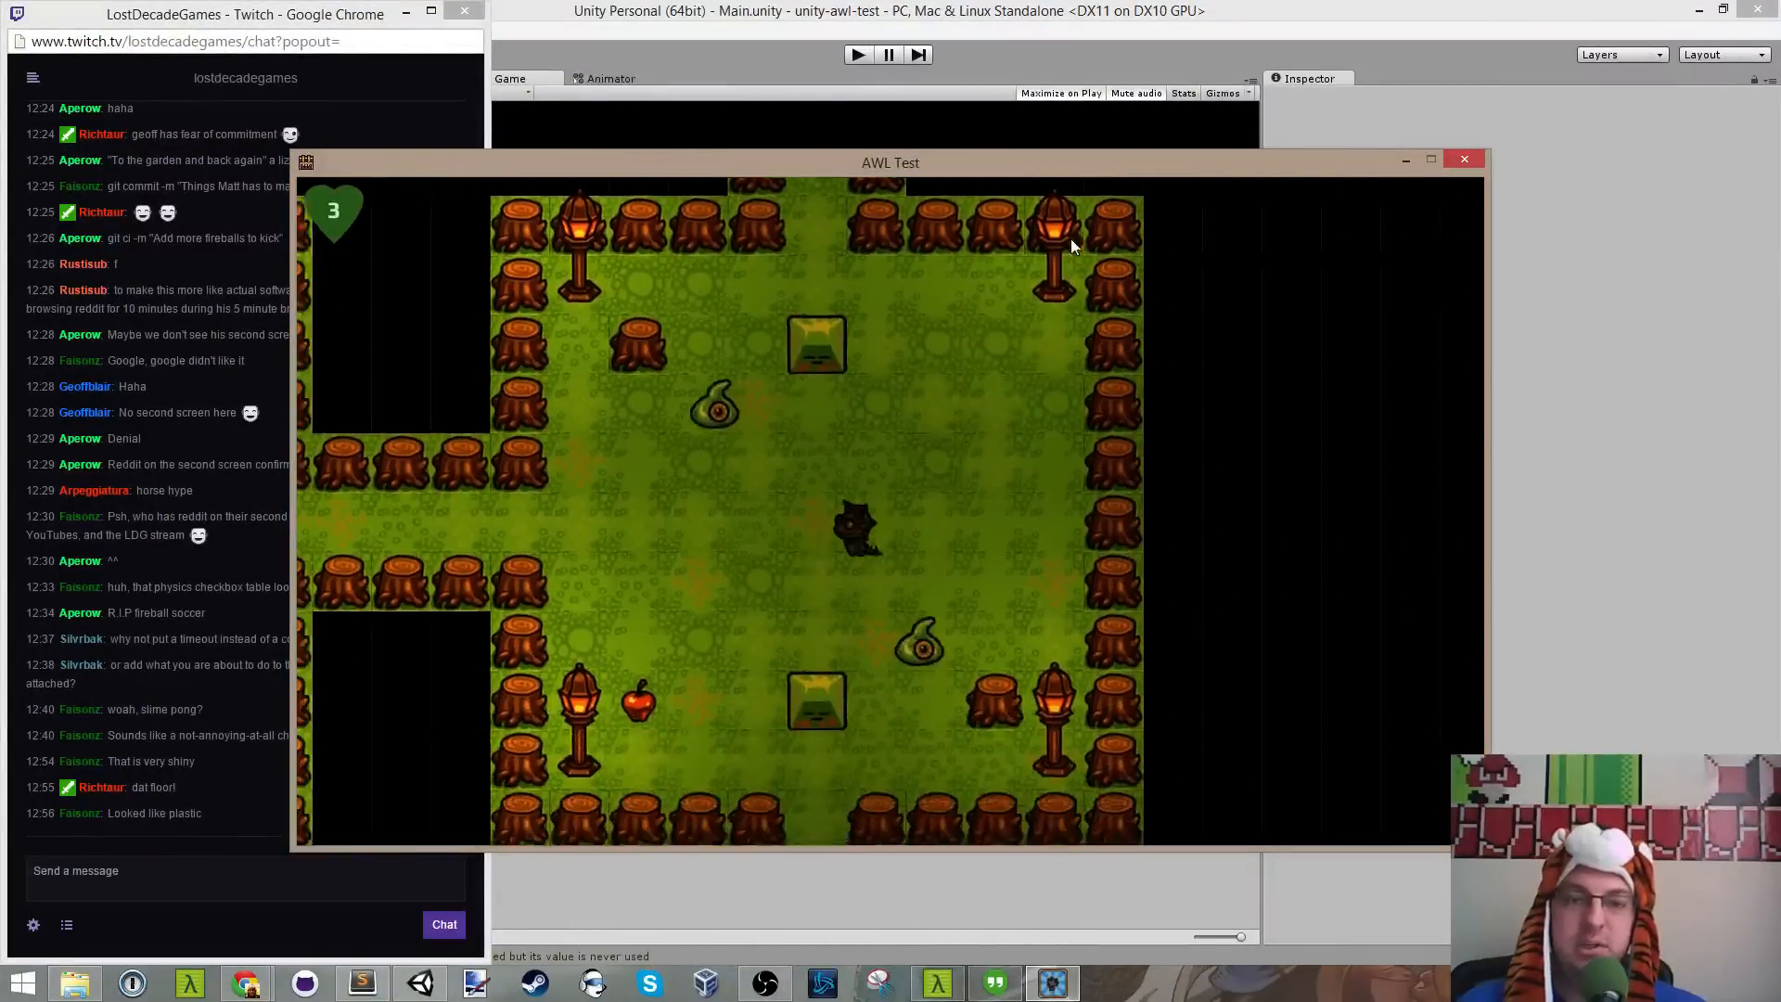
{"action": "key", "text": "s"}
{"action": "key", "text": "d"}
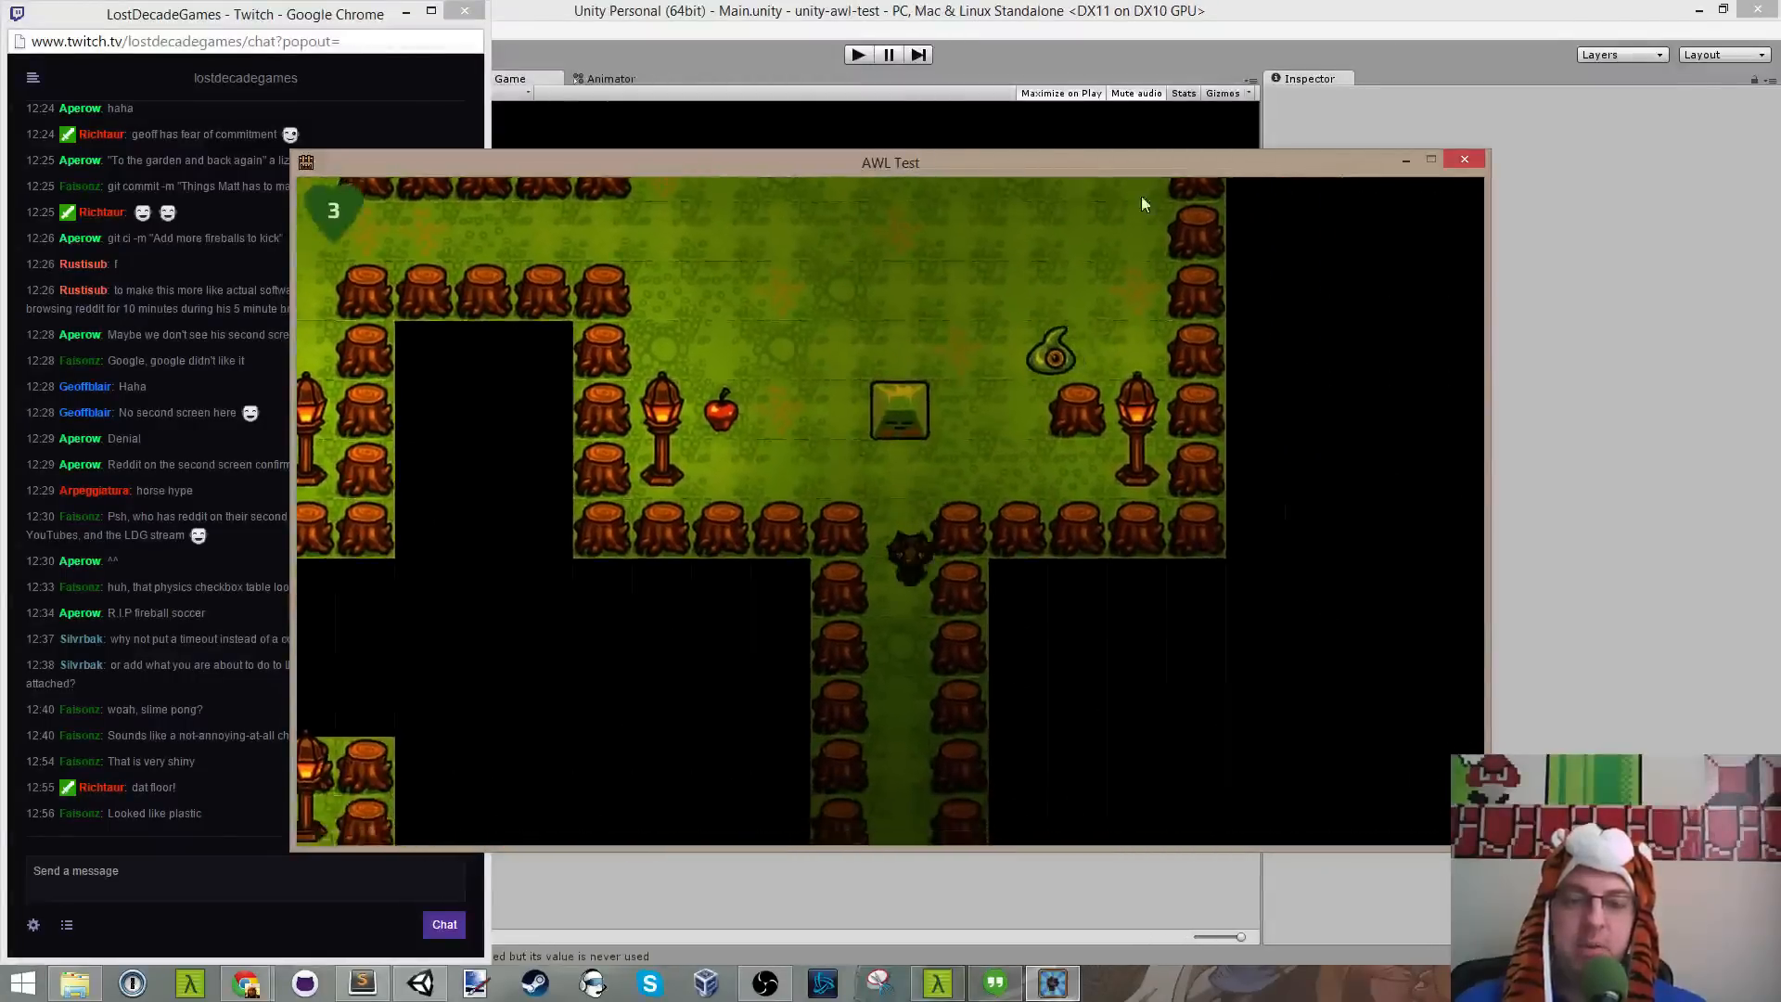
Step: Quit the built AWL Test game and close the Build Settings window
{"action": "left_click", "coordinate": [1474, 163]}
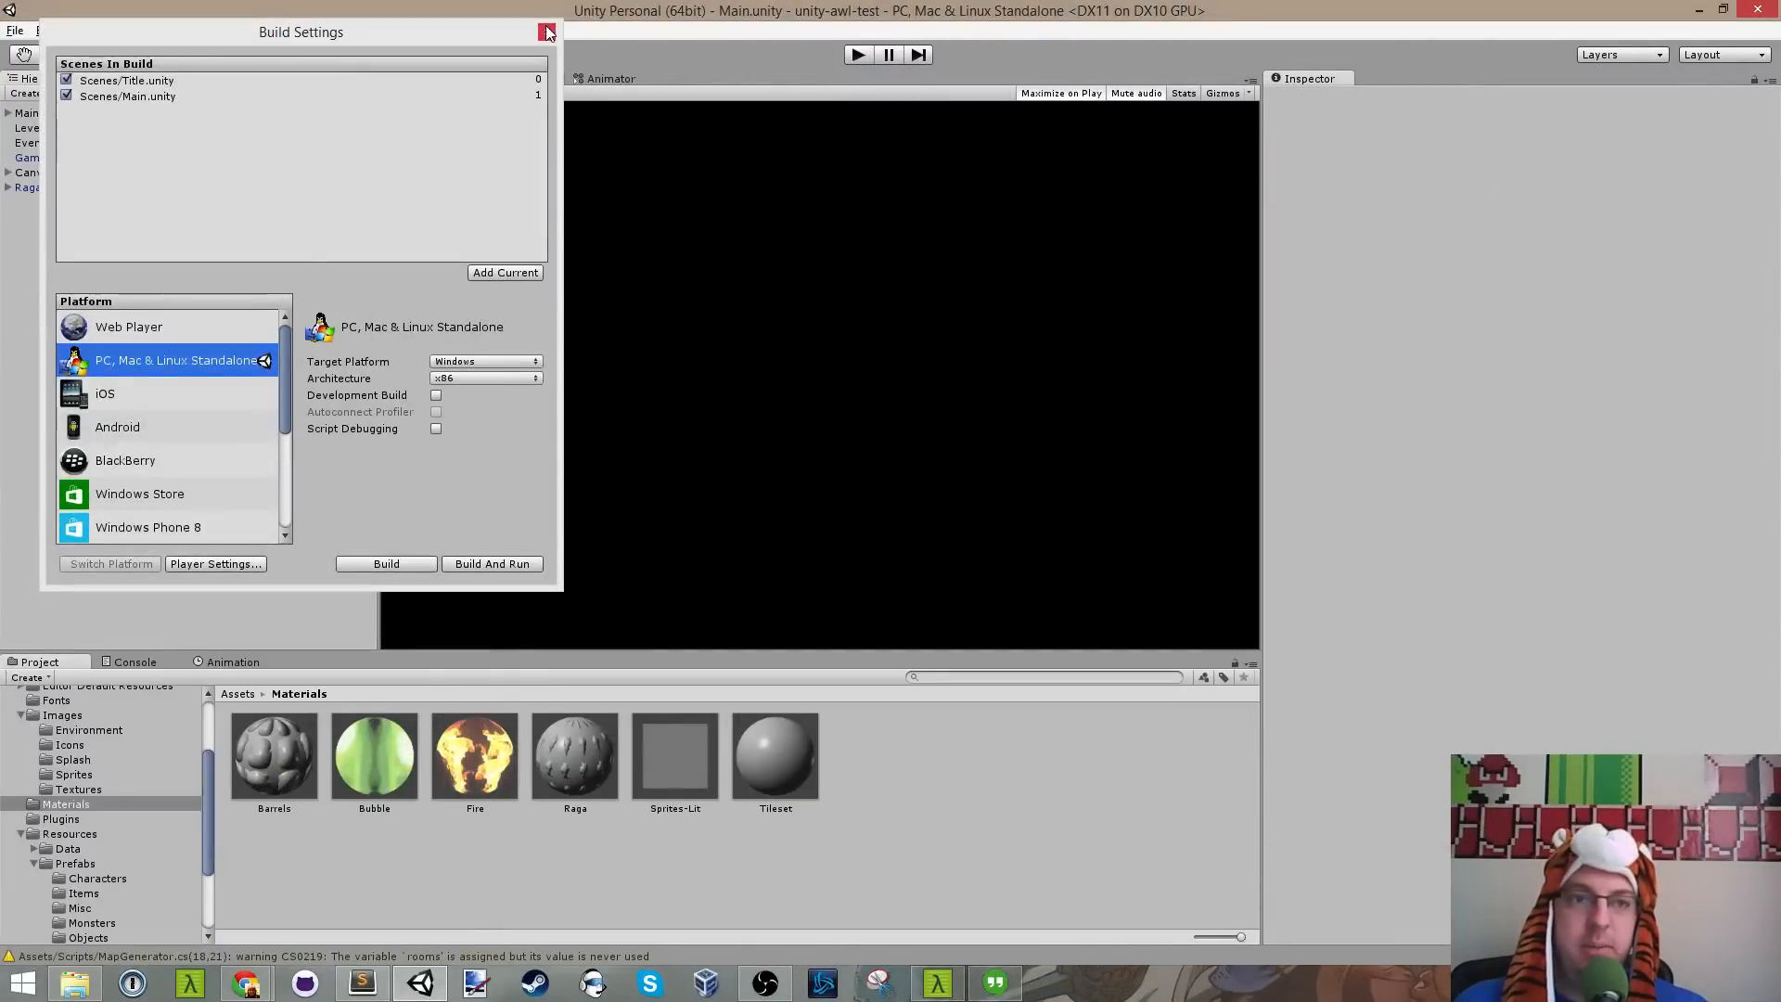
{"action": "left_click", "coordinate": [547, 33]}
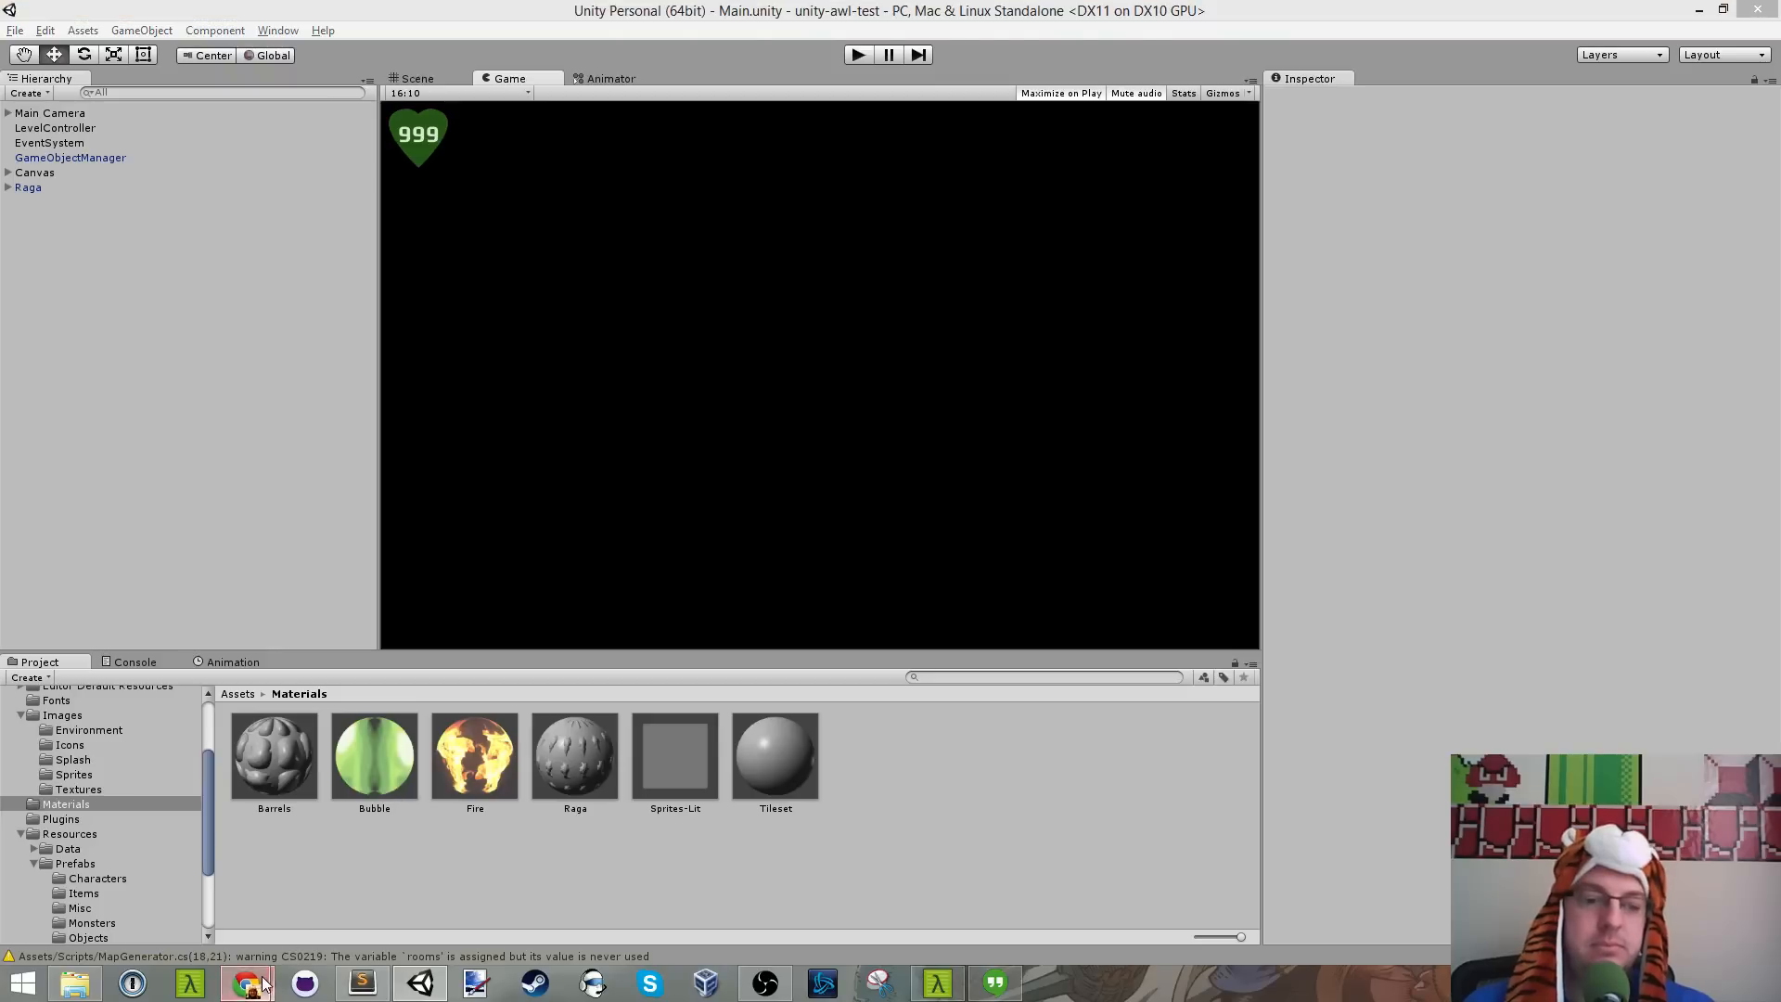
{"action": "mouse_move", "coordinate": [246, 982]}
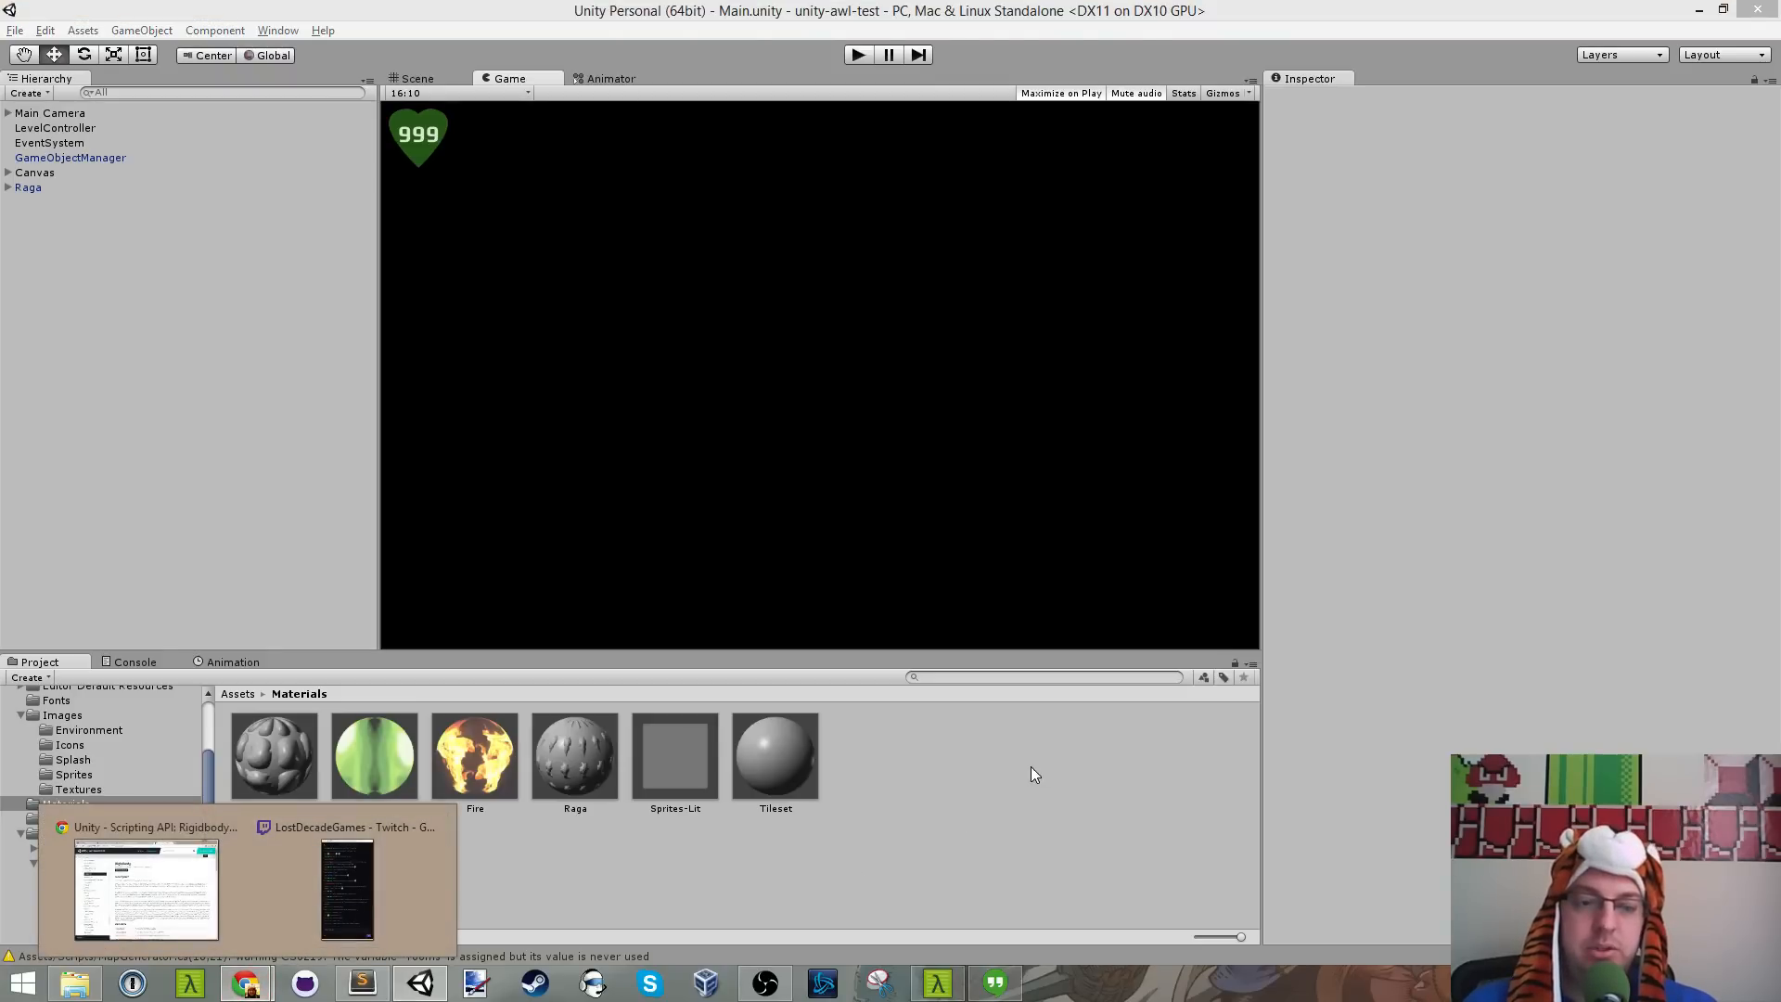
{"action": "left_click", "coordinate": [1107, 678]}
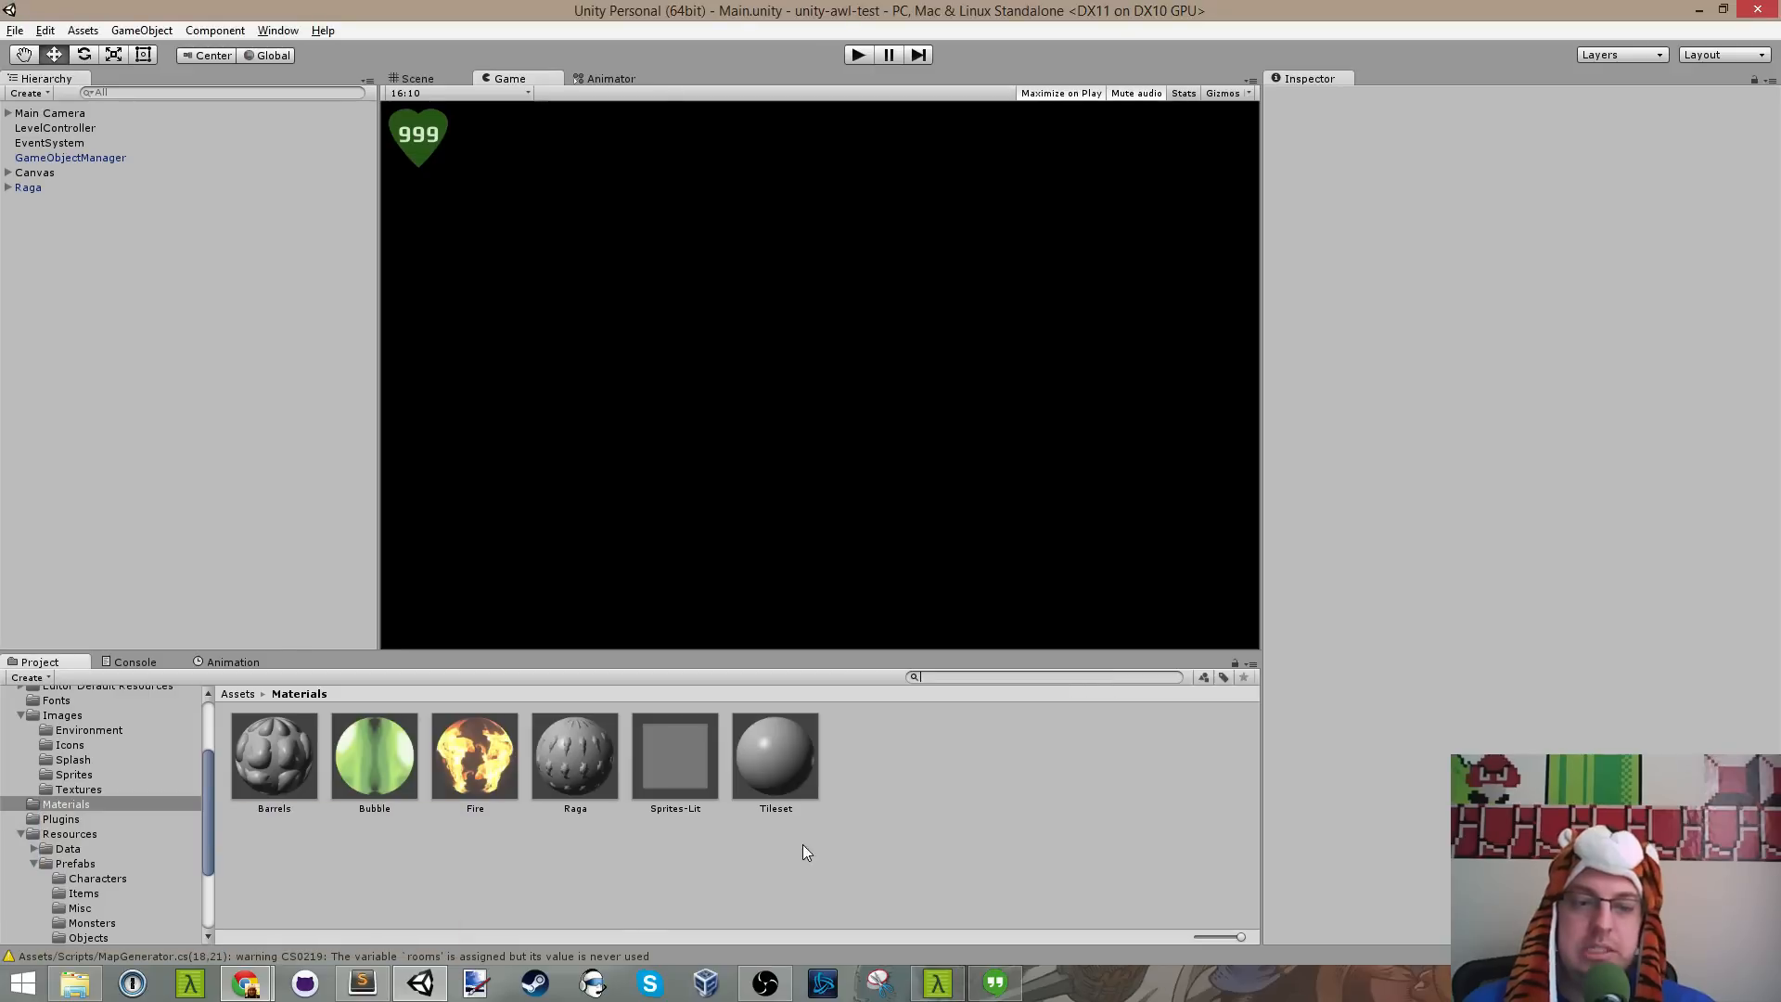
Step: Minimize the Unity editor and switch to Open Broadcaster Software to reach its streaming controls
{"action": "mouse_move", "coordinate": [382, 971]}
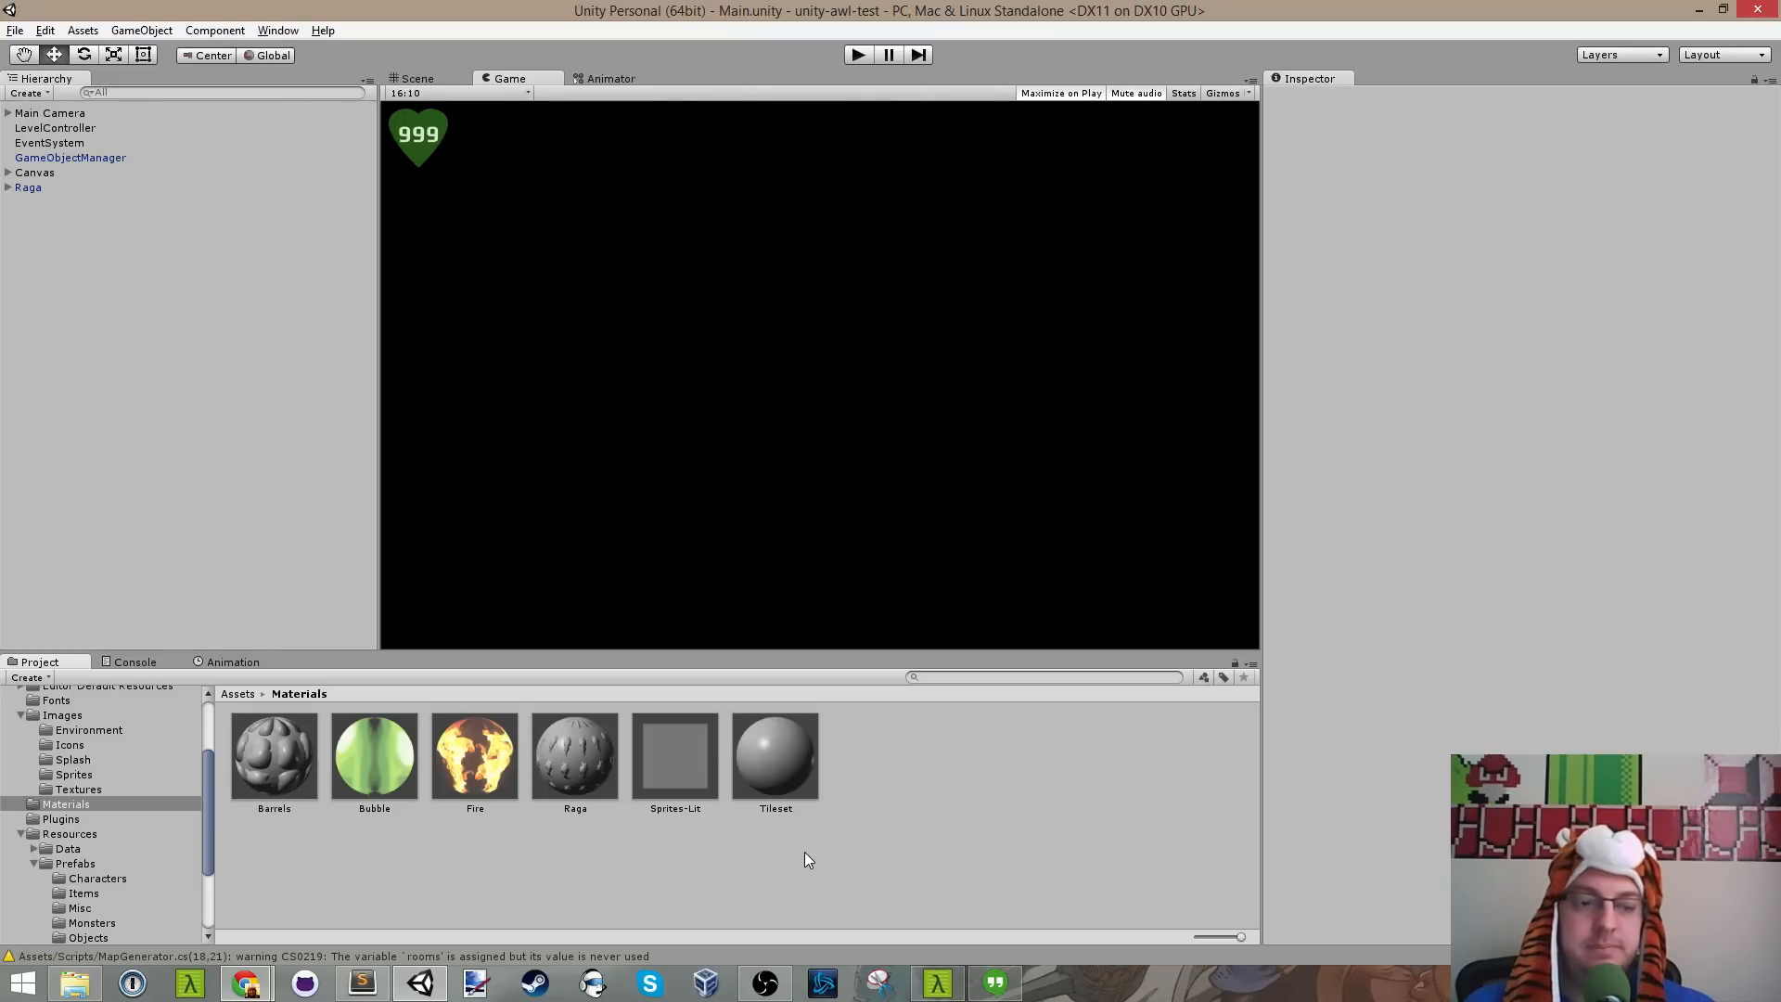
{"action": "left_click", "coordinate": [420, 984]}
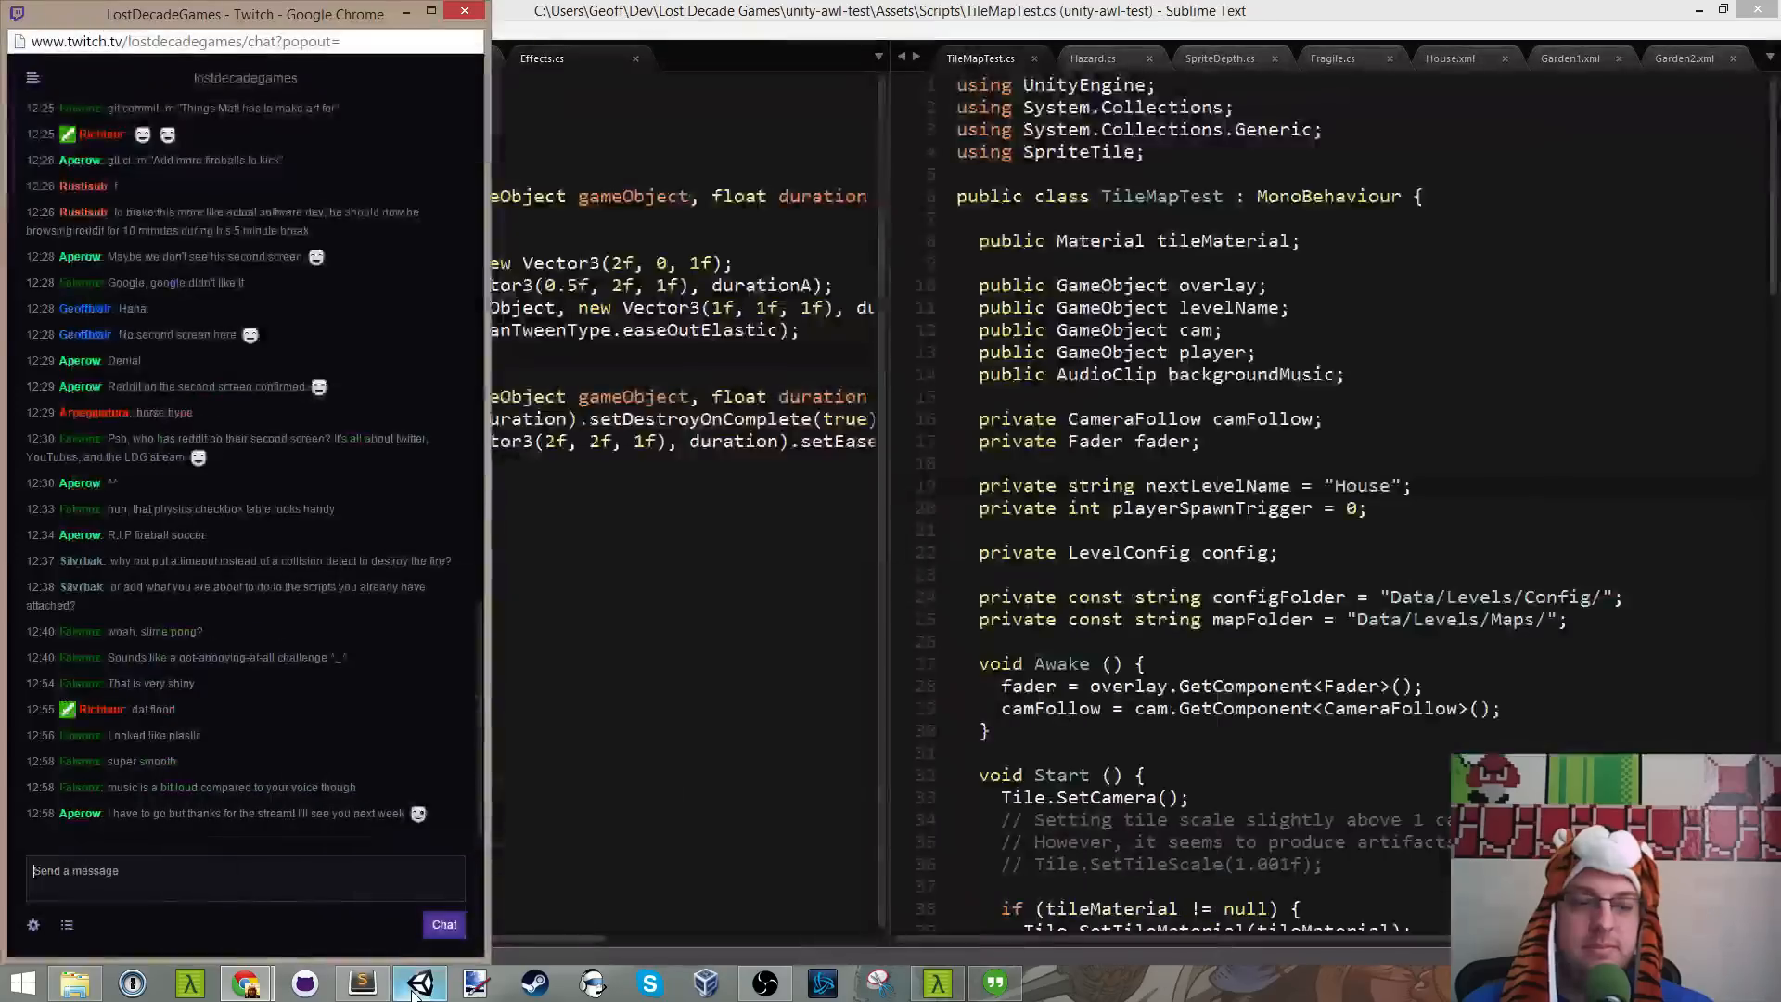
{"action": "left_click", "coordinate": [770, 985]}
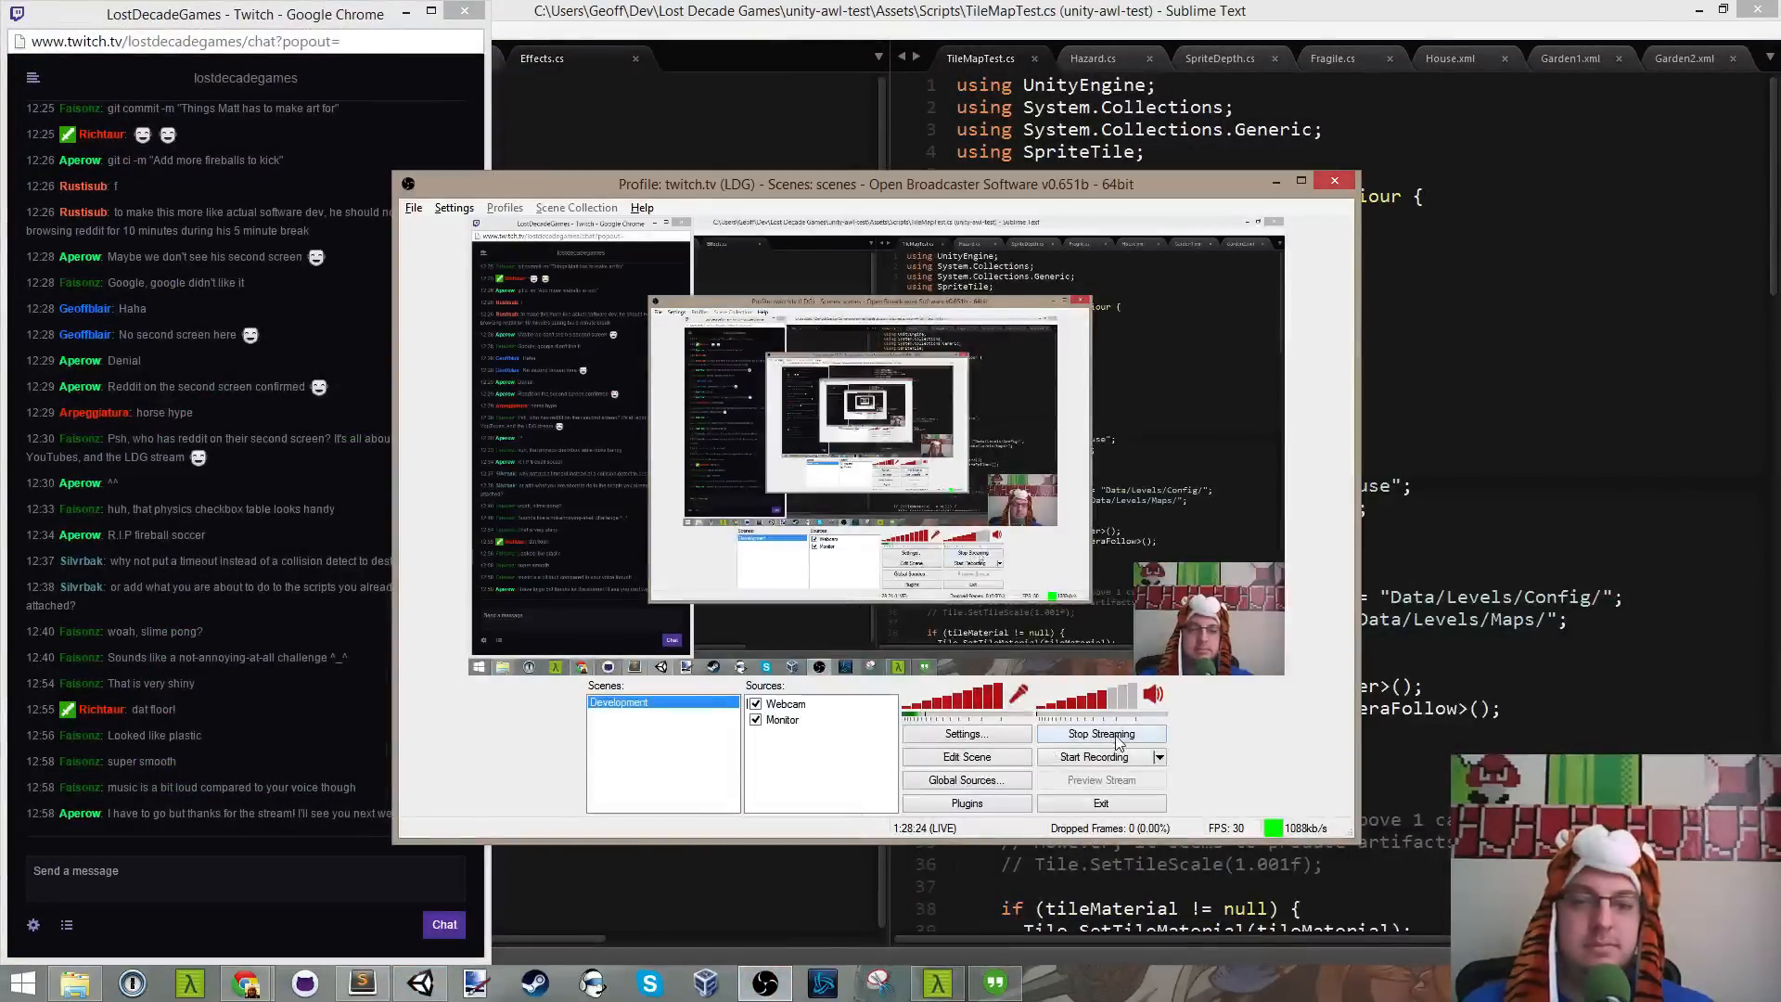